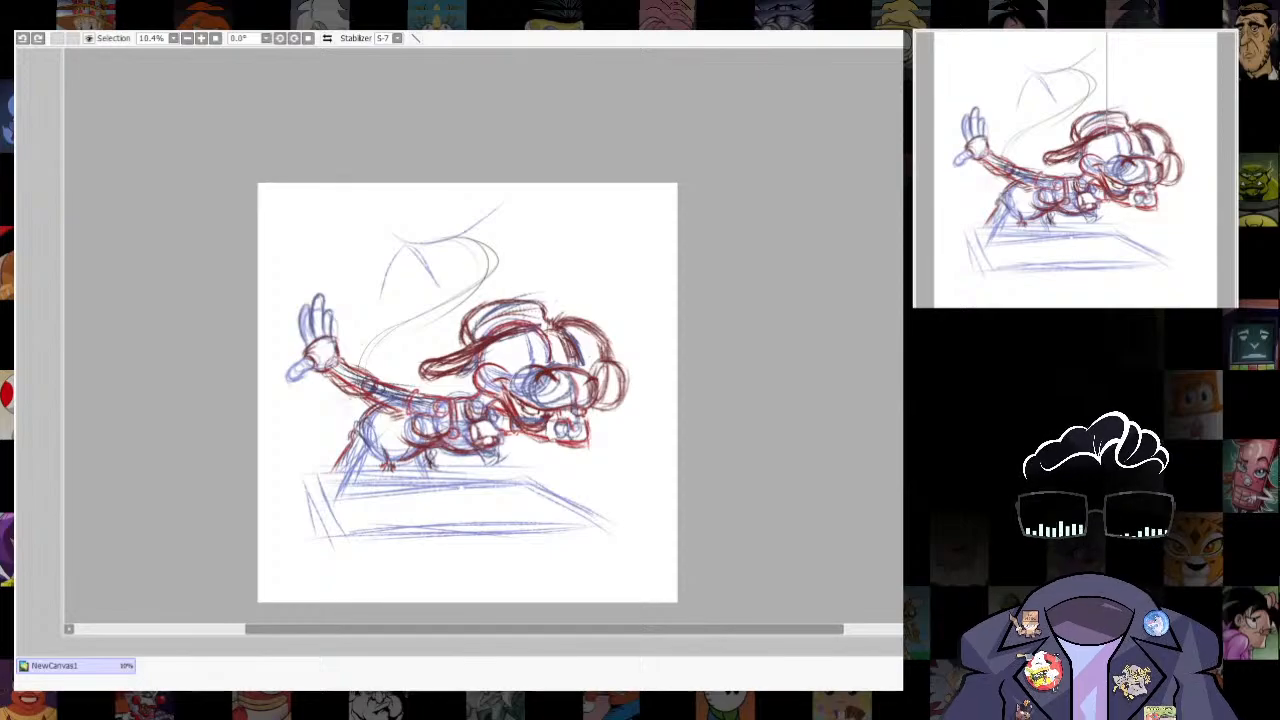
- Fade the rough character sketch to a pale underlay for redrawing
mouse_move(692, 486)
left_mouse_down()
mouse_move(688, 466)
mouse_move(700, 494)
mouse_move(772, 442)
mouse_move(829, 477)
left_mouse_up()
scroll(600, 340, "up", 2)
scroll(600, 340, "down", 1)
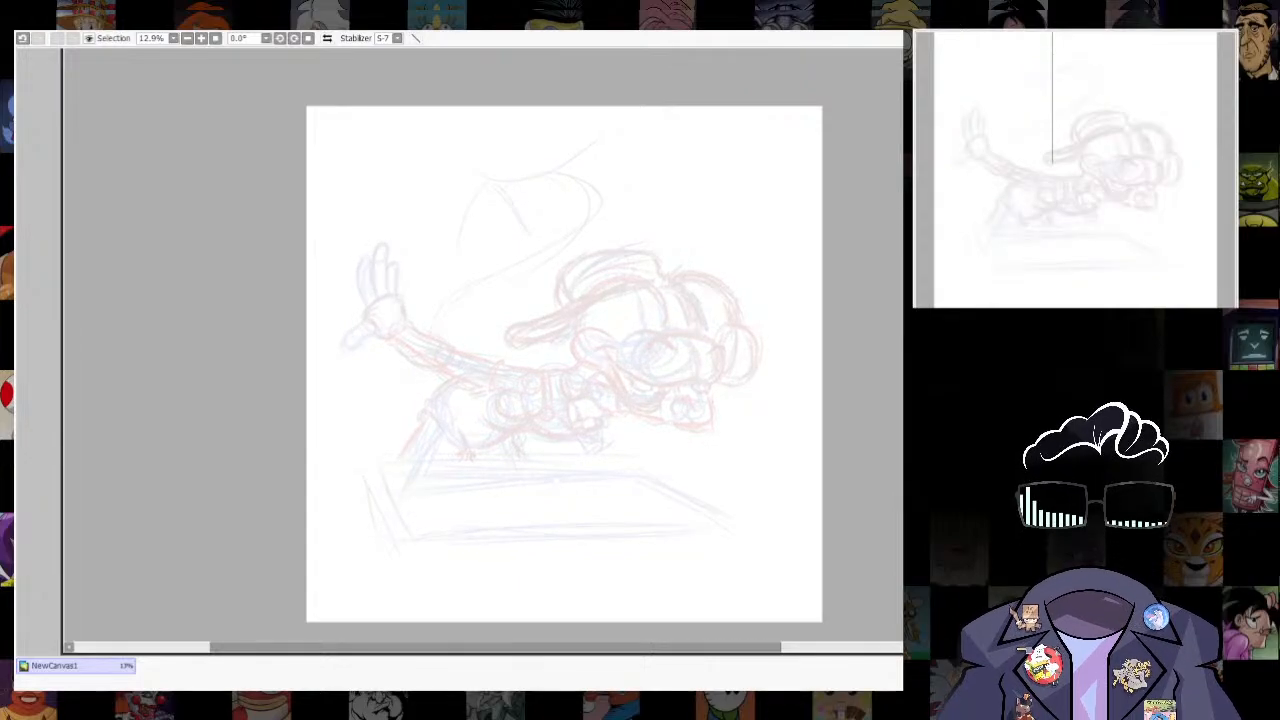
- Position a circle ruler over the sketched face and trace a blue construction circle for the head
scroll(679, 333, "up", 2)
left_click_drag(679, 333, 683, 409)
key("ctrl+r")
key("ctrl+r")
left_click_drag(526, 344, 540, 354)
left_click_drag(674, 220, 613, 284)
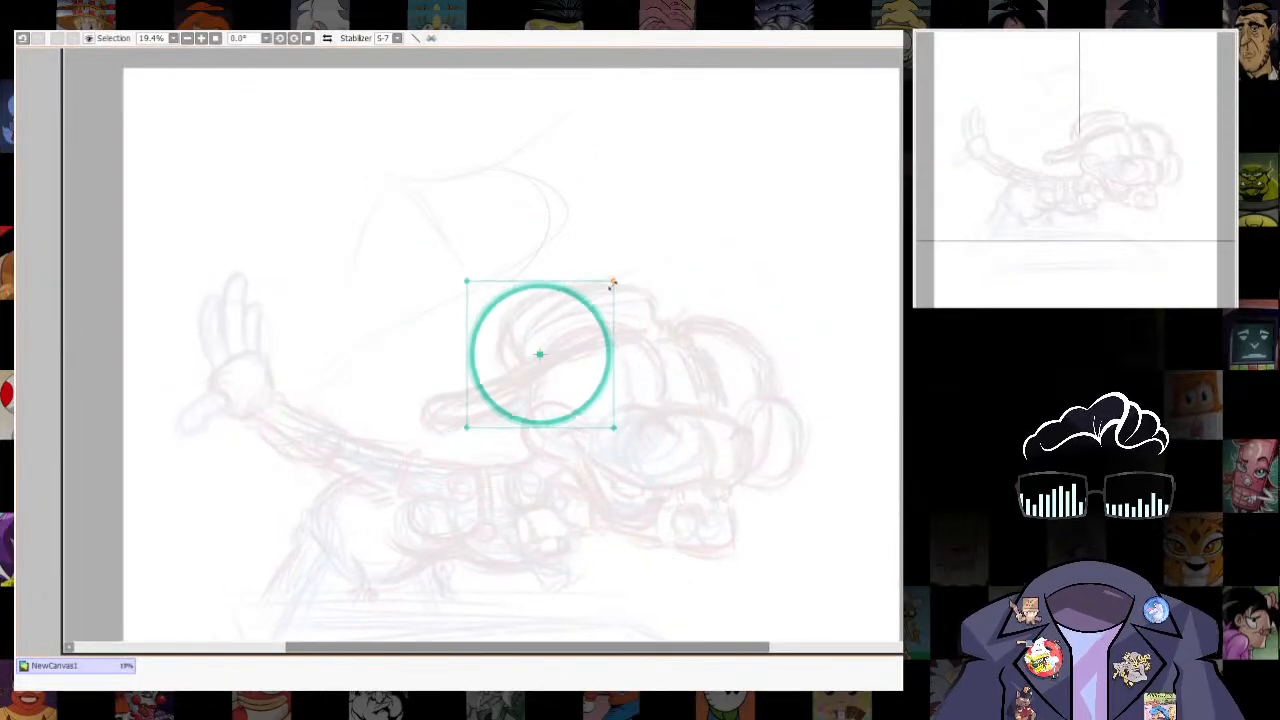
left_click_drag(540, 354, 597, 393)
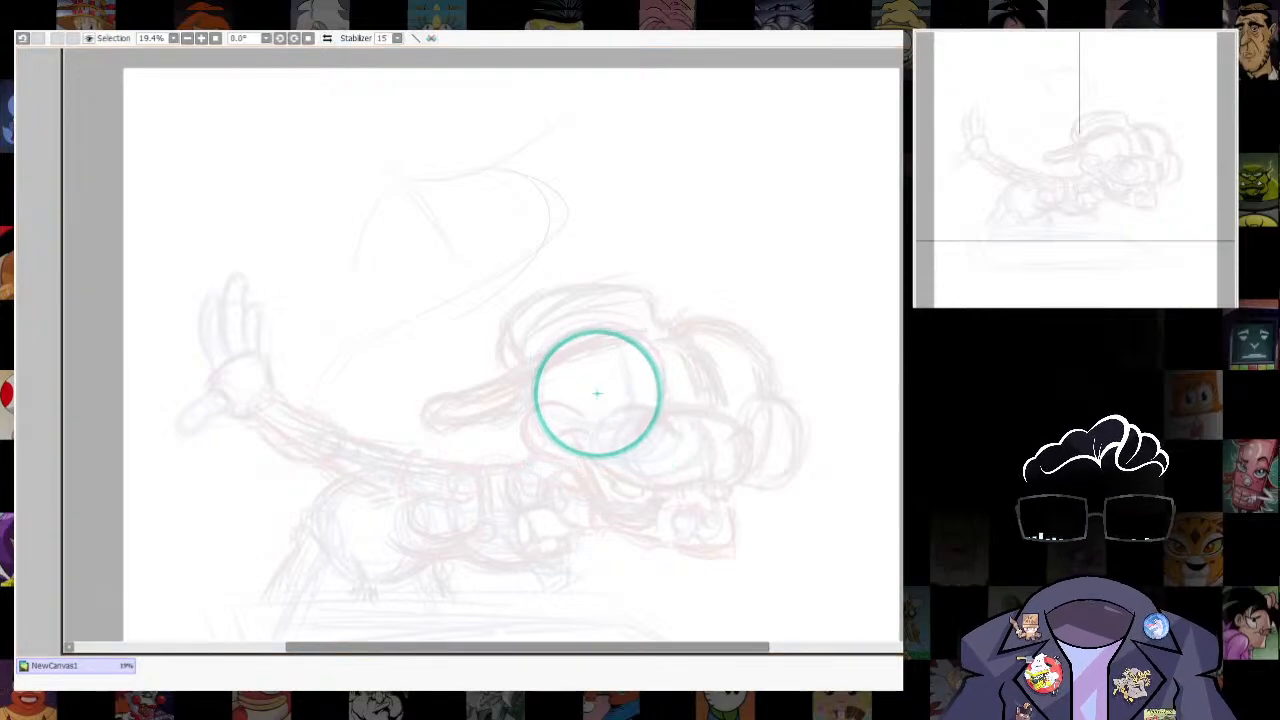
left_click_drag(598, 327, 640, 444)
key("ctrl+r")
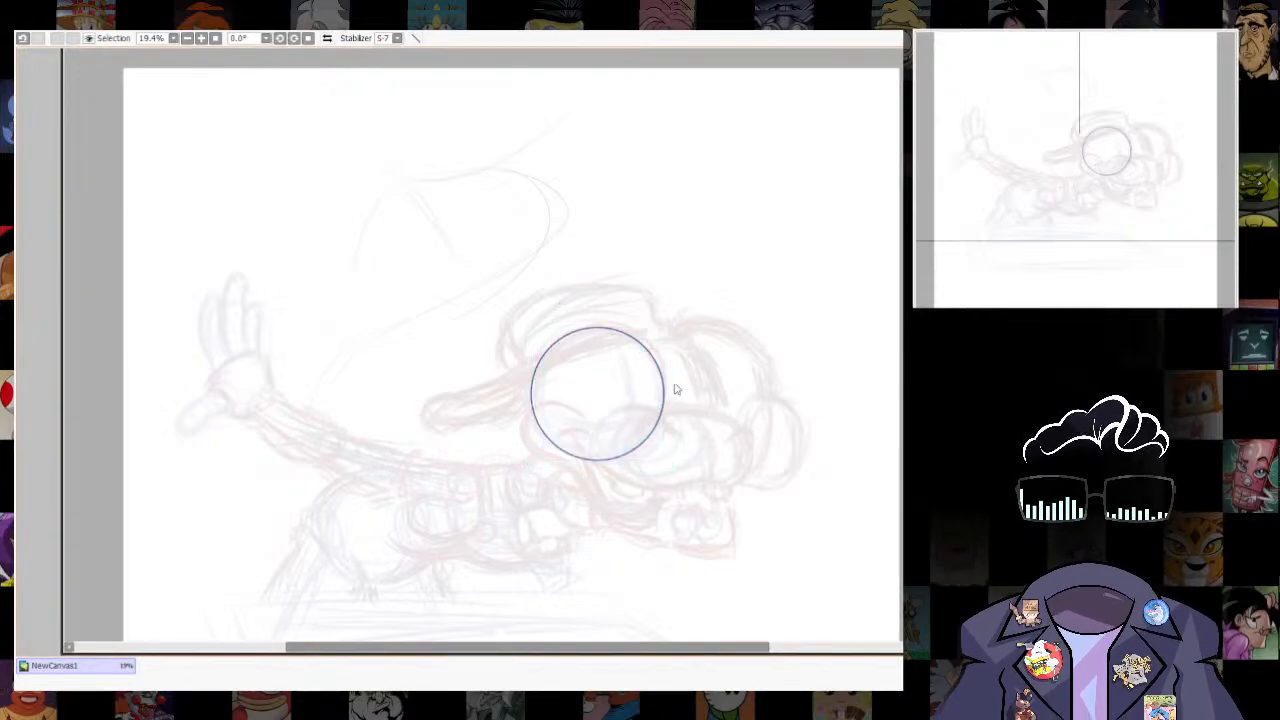
- Draw a curved vertical centre line down the right part of the head circle to mark the face direction
scroll(676, 389, "up", 3)
mouse_move(684, 337)
left_mouse_down()
mouse_move(666, 350)
mouse_move(678, 345)
left_mouse_up()
mouse_move(692, 474)
left_mouse_down()
mouse_move(687, 303)
mouse_move(691, 484)
left_mouse_up()
mouse_move(691, 480)
left_mouse_down()
mouse_move(702, 338)
mouse_move(685, 298)
left_mouse_up()
mouse_move(685, 298)
left_mouse_down()
mouse_move(680, 506)
mouse_move(685, 301)
left_mouse_up()
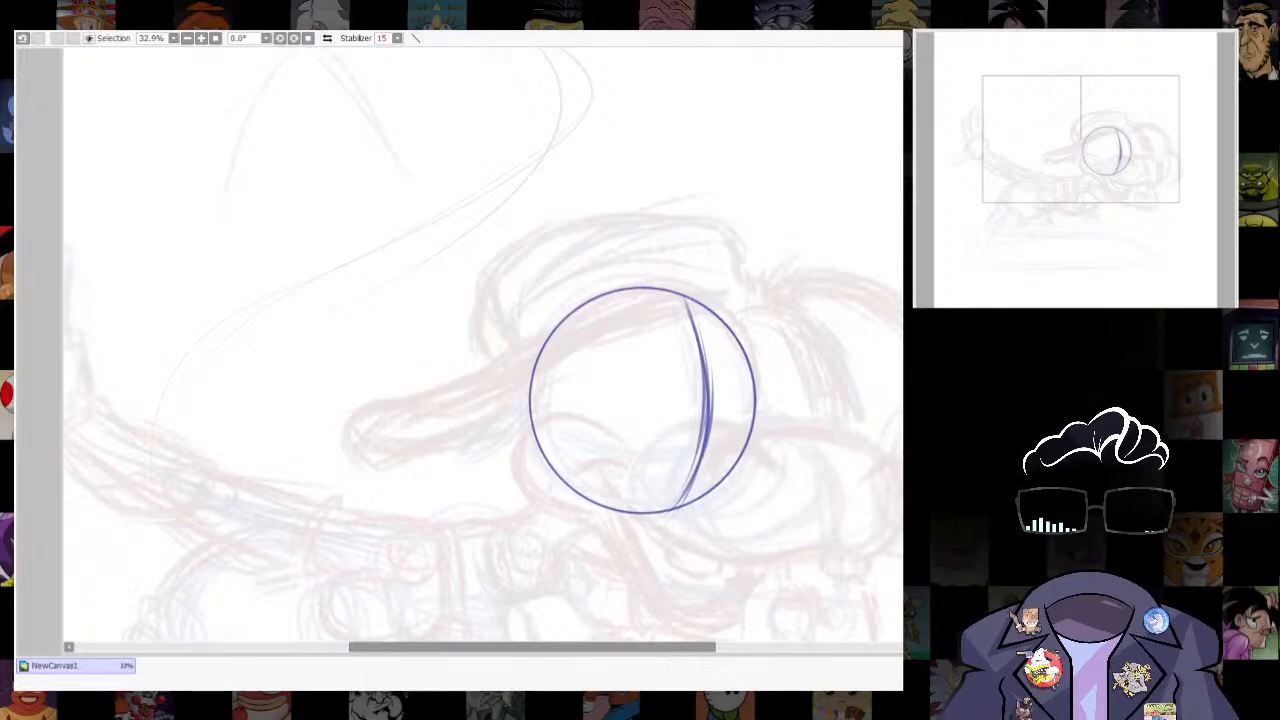
- Sketch two arched curves meeting in a dip across the lower head circle for the cheek and muzzle bridge
left_click_drag(834, 470, 795, 433)
left_click_drag(640, 387, 612, 479)
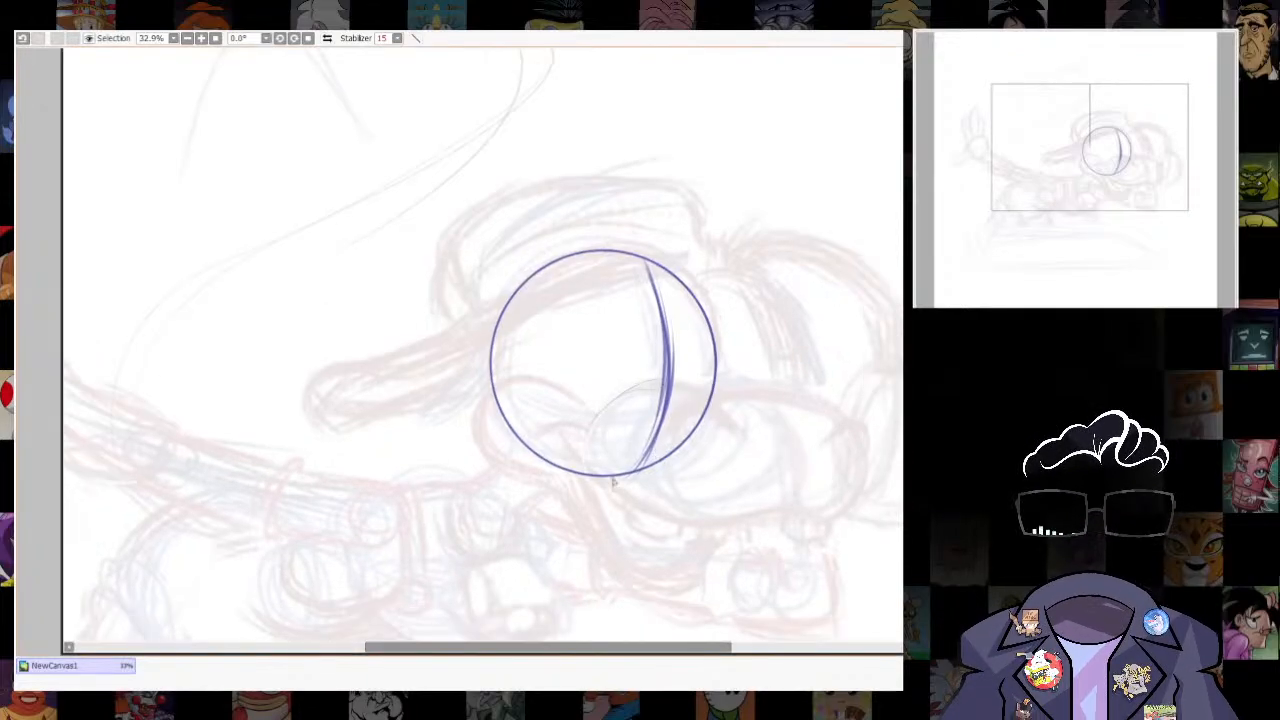
mouse_move(600, 412)
left_mouse_down()
mouse_move(680, 426)
mouse_move(682, 412)
mouse_move(597, 420)
mouse_move(692, 412)
left_mouse_up()
mouse_move(692, 414)
left_mouse_down()
mouse_move(587, 432)
mouse_move(634, 457)
mouse_move(578, 416)
mouse_move(543, 458)
left_mouse_up()
mouse_move(543, 450)
left_mouse_down()
mouse_move(607, 433)
mouse_move(558, 427)
mouse_move(622, 433)
mouse_move(596, 415)
mouse_move(546, 457)
mouse_move(577, 412)
mouse_move(620, 406)
left_mouse_up()
key("ctrl+z")
key("ctrl+z")
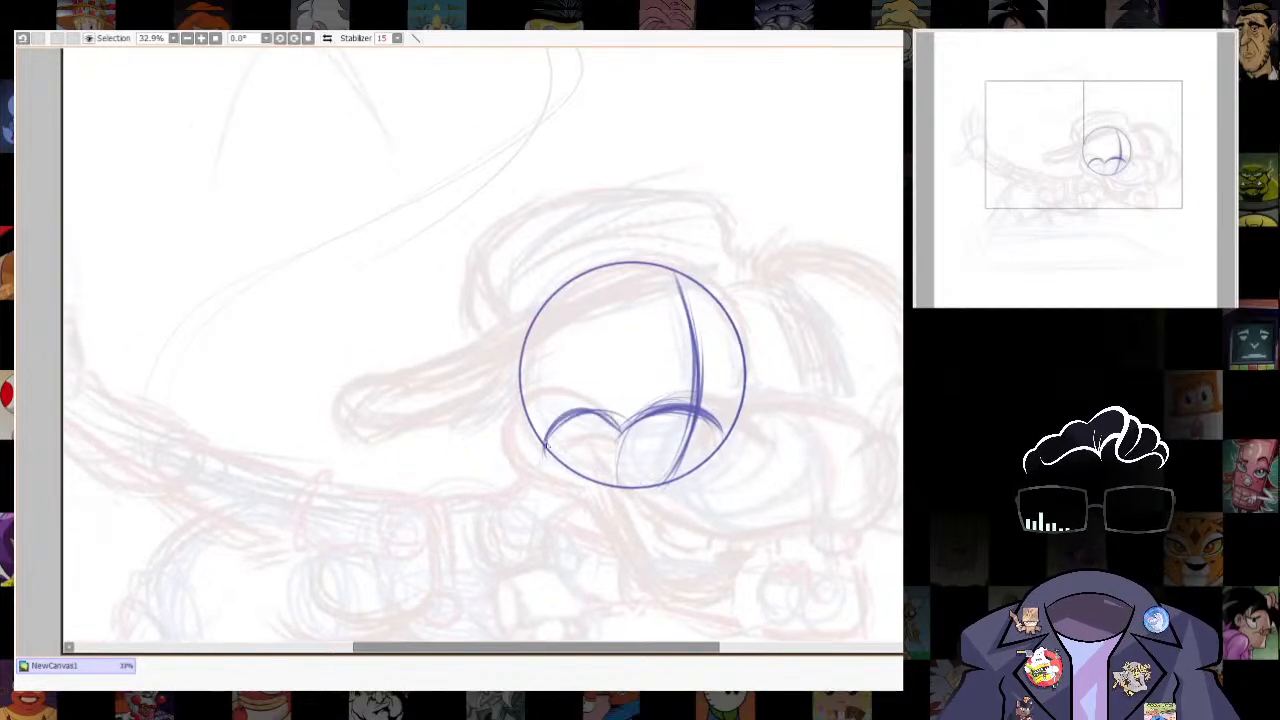
- Round off the cheek with strokes curving down and under the left end of the arched lines
left_click_drag(548, 422, 560, 484)
mouse_move(580, 409)
left_mouse_down()
mouse_move(579, 489)
mouse_move(622, 431)
mouse_move(588, 495)
left_mouse_up()
mouse_move(550, 420)
left_mouse_down()
mouse_move(542, 478)
mouse_move(598, 498)
left_mouse_up()
left_click_drag(546, 450, 604, 486)
left_click_drag(753, 514, 687, 486)
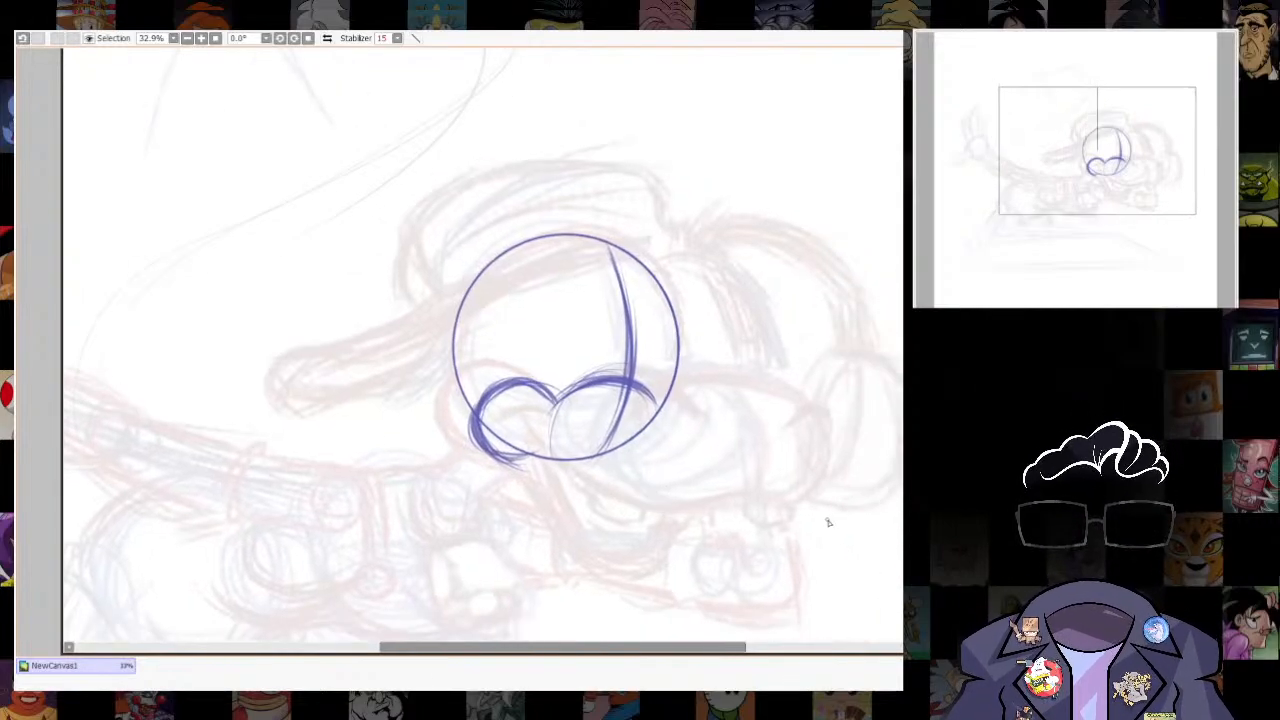
- Extend the muzzle to the right with a long arched top line that curves down around the nose tip
left_click_drag(562, 396, 662, 390)
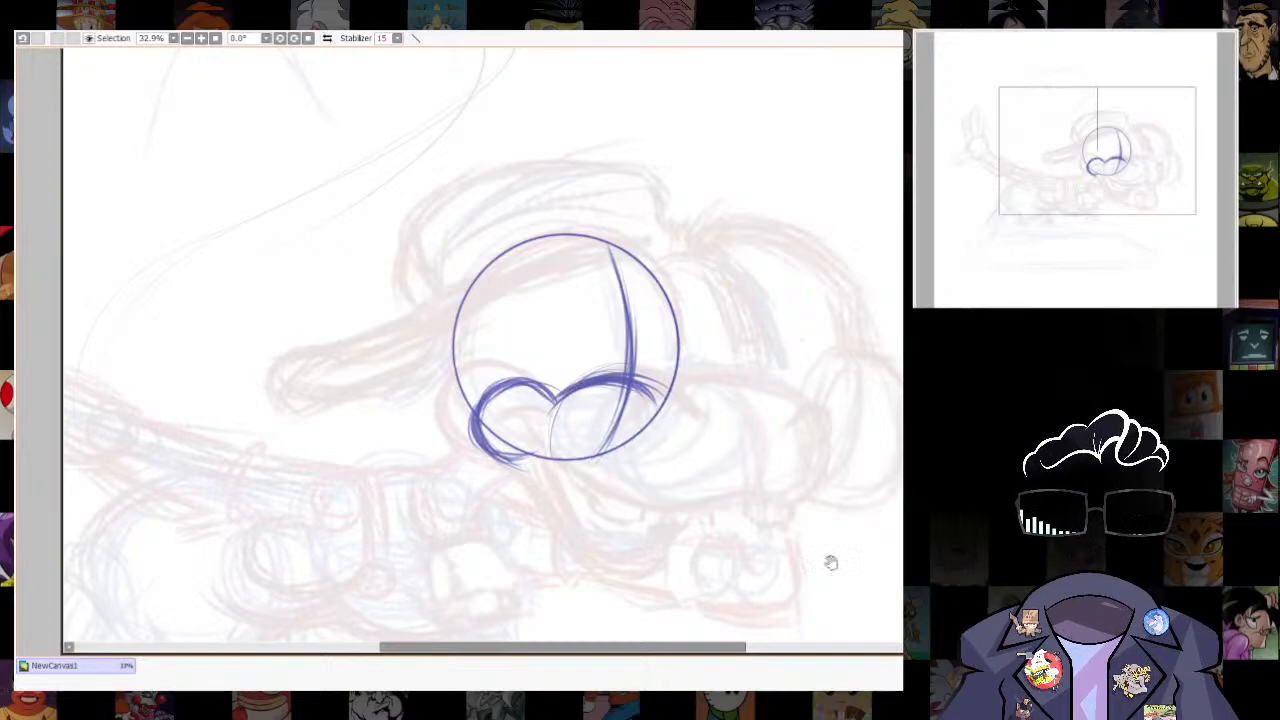
left_click_drag(831, 563, 779, 525)
left_click_drag(763, 457, 763, 480)
mouse_move(574, 392)
left_mouse_down()
mouse_move(671, 357)
mouse_move(779, 427)
mouse_move(748, 482)
mouse_move(680, 351)
mouse_move(716, 358)
left_mouse_up()
left_click_drag(590, 388, 657, 368)
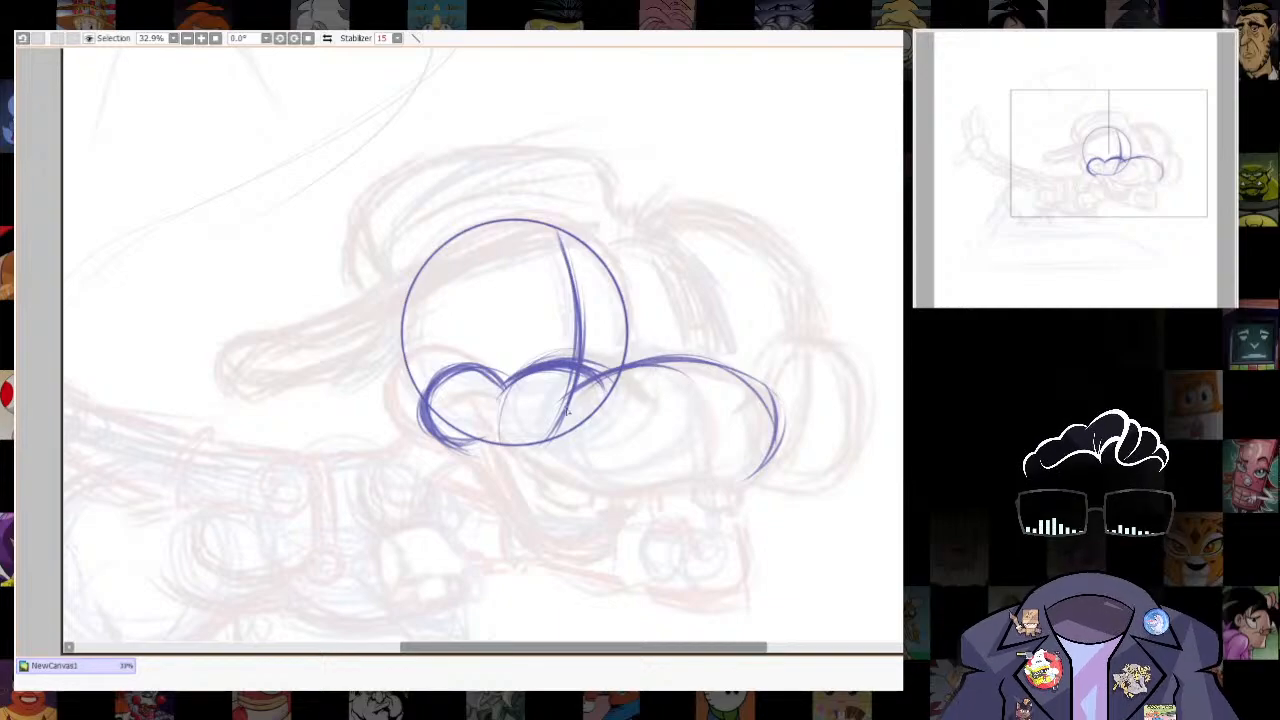
left_click_drag(569, 406, 684, 360)
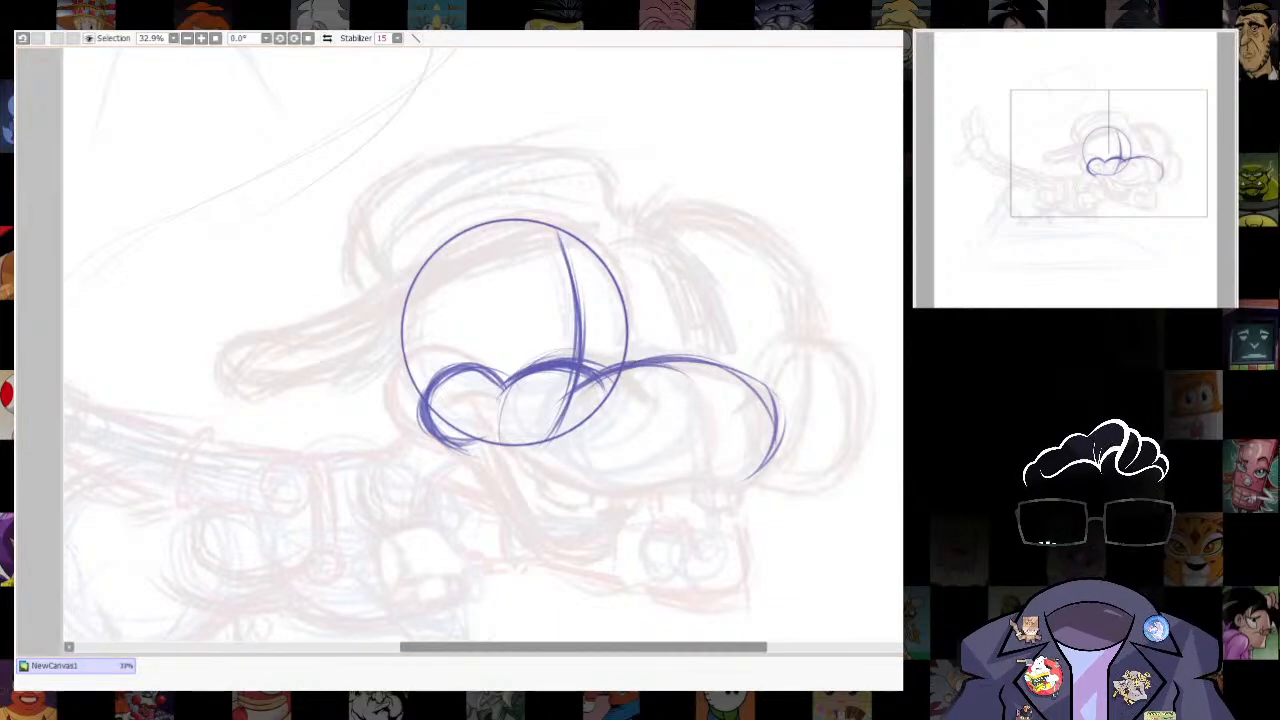
mouse_move(585, 392)
left_mouse_down()
mouse_move(636, 359)
mouse_move(689, 395)
mouse_move(675, 364)
mouse_move(566, 411)
mouse_move(591, 375)
mouse_move(671, 363)
left_mouse_up()
mouse_move(576, 390)
left_mouse_down()
mouse_move(764, 374)
mouse_move(750, 475)
left_mouse_up()
left_click_drag(694, 362, 782, 438)
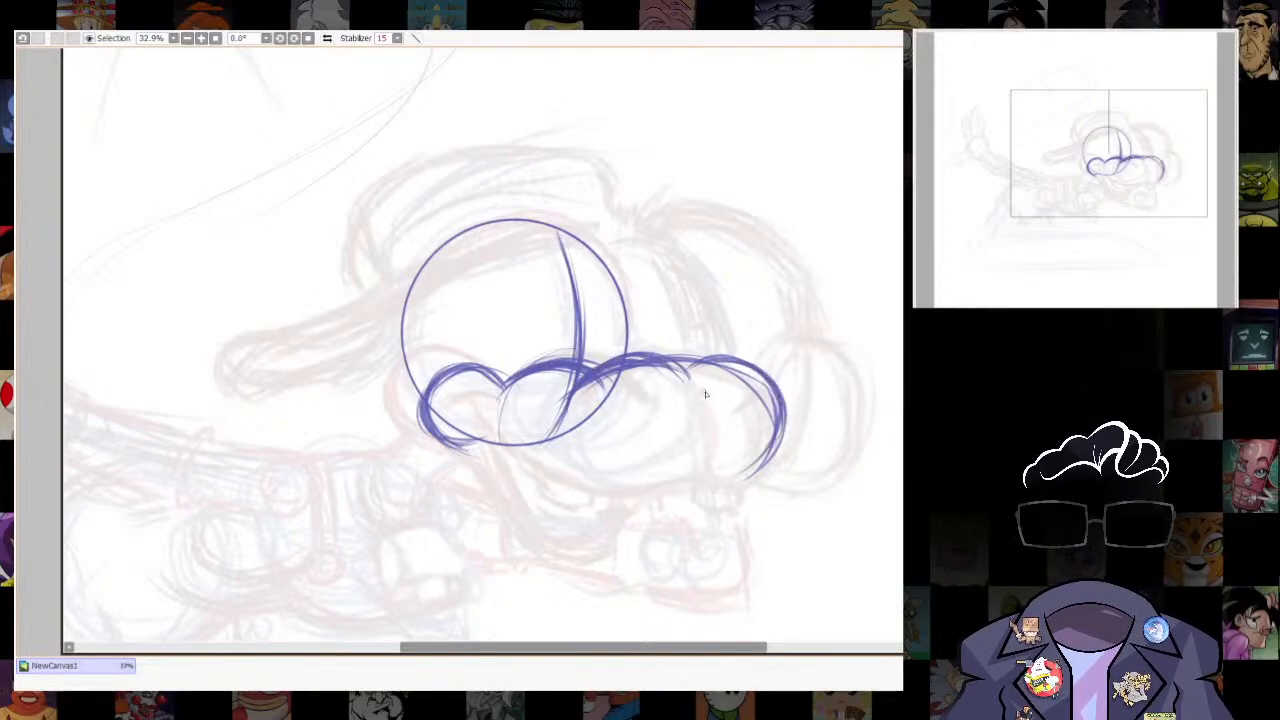
- Reshape the snout's top line into two rounded nostril bumps and erase the overlapping strokes
mouse_move(702, 390)
left_mouse_down()
mouse_move(766, 358)
mouse_move(754, 468)
left_mouse_up()
mouse_move(704, 358)
left_mouse_down()
mouse_move(746, 352)
mouse_move(796, 380)
mouse_move(785, 388)
mouse_move(794, 418)
mouse_move(760, 482)
left_mouse_up()
key("ctrl+z")
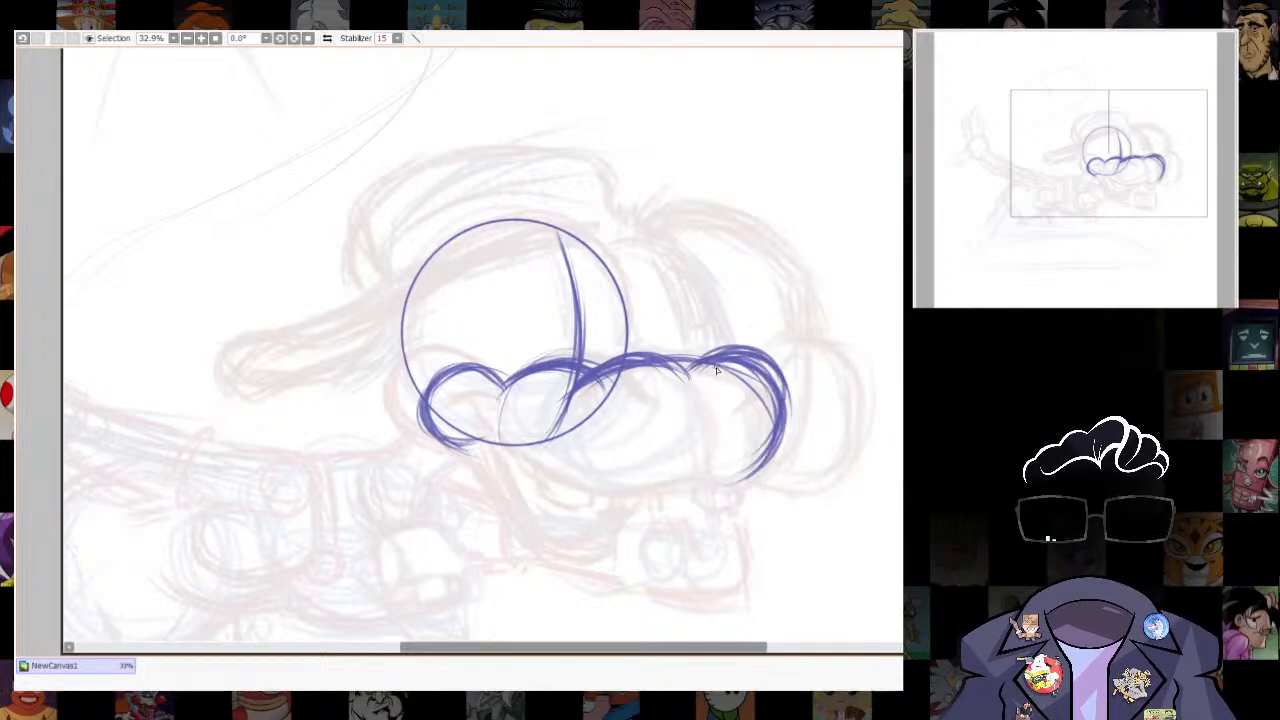
mouse_move(594, 360)
left_mouse_down()
mouse_move(650, 352)
mouse_move(690, 382)
mouse_move(672, 348)
mouse_move(690, 380)
left_mouse_up()
key("e")
mouse_move(590, 394)
left_mouse_down()
mouse_move(684, 394)
mouse_move(766, 420)
left_mouse_up()
left_click_drag(754, 365, 734, 373)
- Draw and thicken the muzzle's lower contour as a sweeping curve from the mouth corner to the nose tip
key("n")
left_click_drag(814, 497, 803, 496)
mouse_move(770, 380)
left_mouse_down()
mouse_move(738, 474)
mouse_move(671, 499)
left_mouse_up()
left_click_drag(591, 516, 603, 500)
mouse_move(423, 410)
left_mouse_down()
mouse_move(456, 422)
mouse_move(556, 502)
left_mouse_up()
mouse_move(466, 444)
left_mouse_down()
mouse_move(518, 465)
mouse_move(738, 465)
left_mouse_up()
mouse_move(498, 464)
left_mouse_down()
mouse_move(706, 488)
mouse_move(747, 456)
left_mouse_up()
left_click_drag(456, 414, 658, 493)
left_click_drag(512, 474, 750, 446)
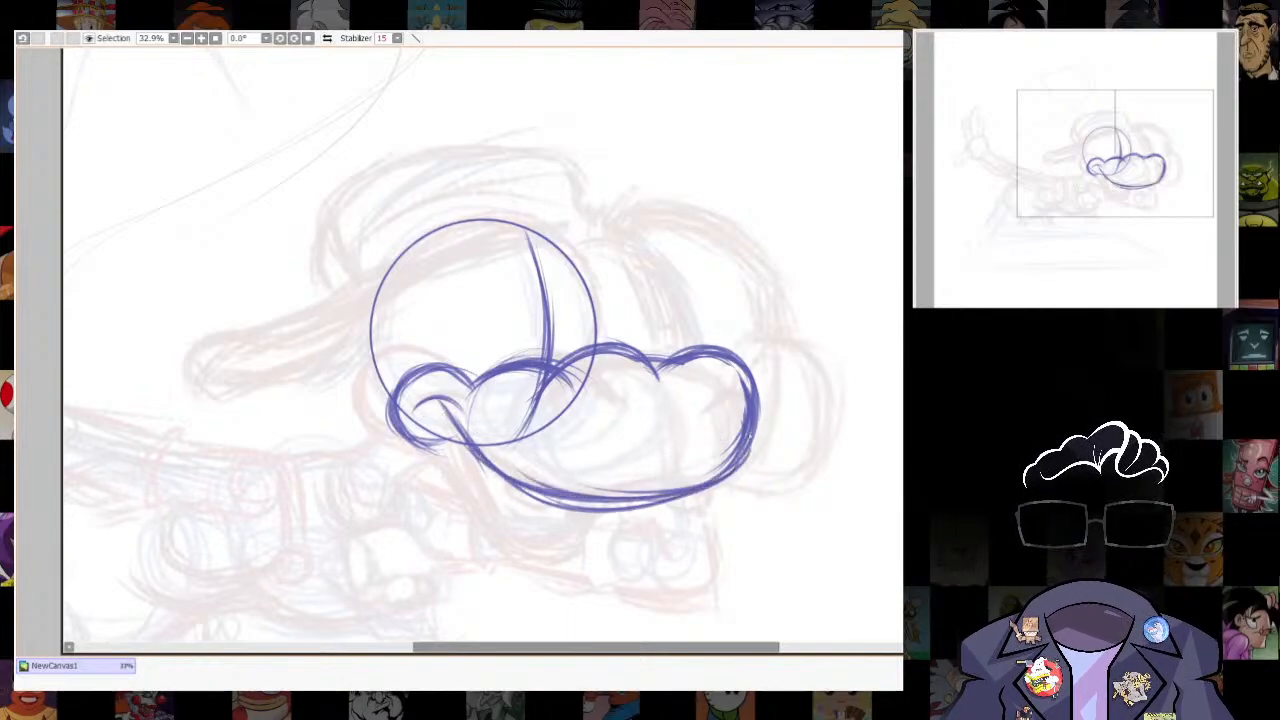
left_click_drag(648, 496, 751, 446)
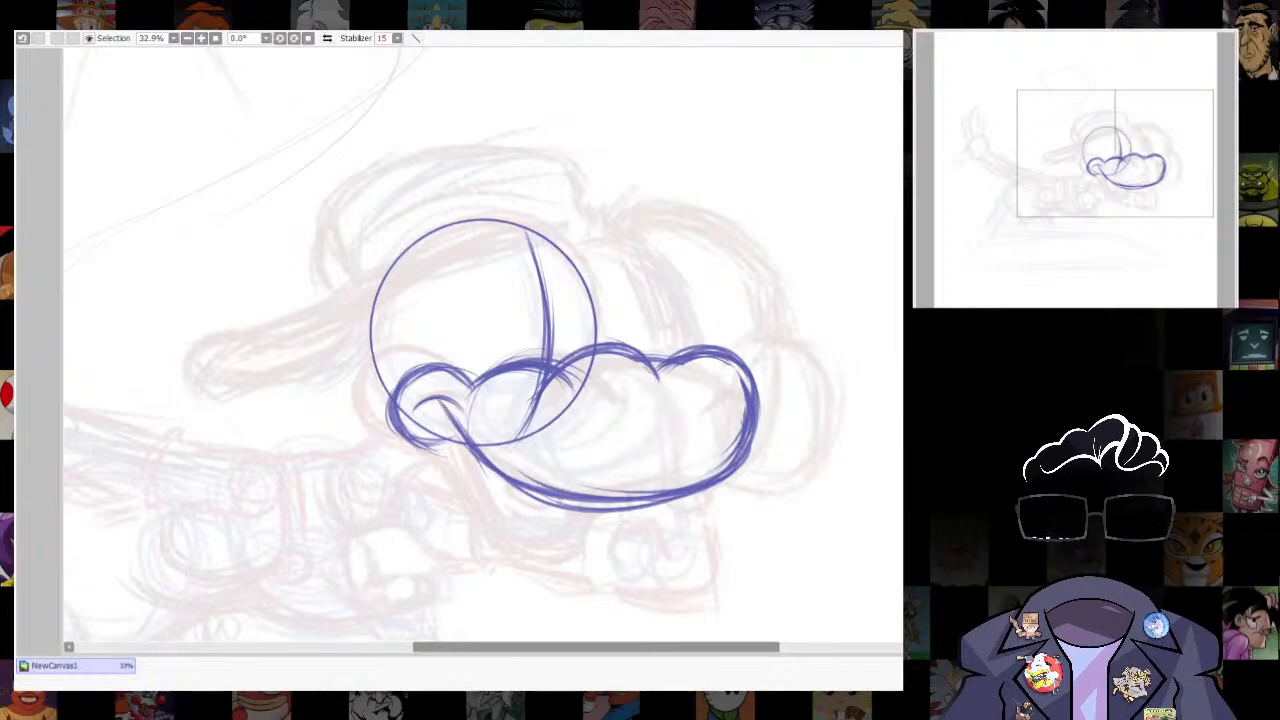
mouse_move(425, 402)
left_mouse_down()
mouse_move(545, 503)
mouse_move(672, 500)
left_mouse_up()
mouse_move(755, 450)
left_mouse_down()
mouse_move(694, 505)
mouse_move(478, 462)
left_mouse_up()
- Erase the construction lines inside the muzzle and draw an oval nostril beneath each snout bump
key("e")
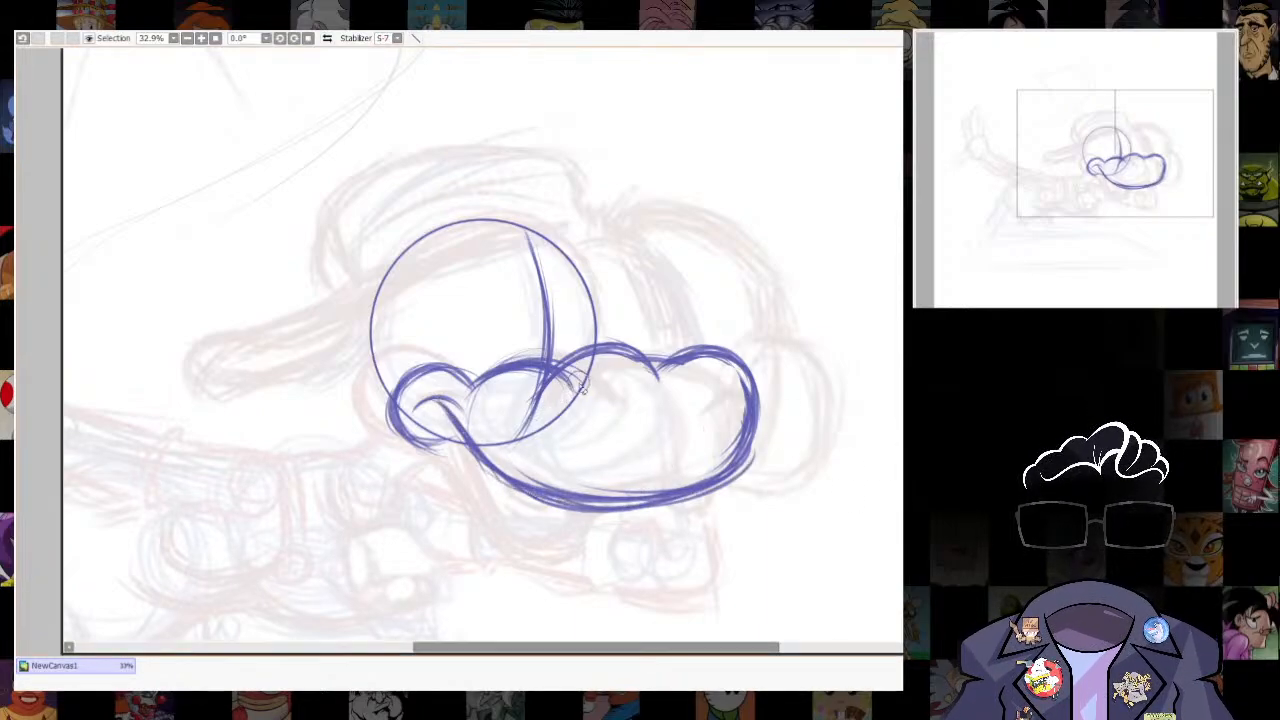
left_click_drag(538, 408, 504, 454)
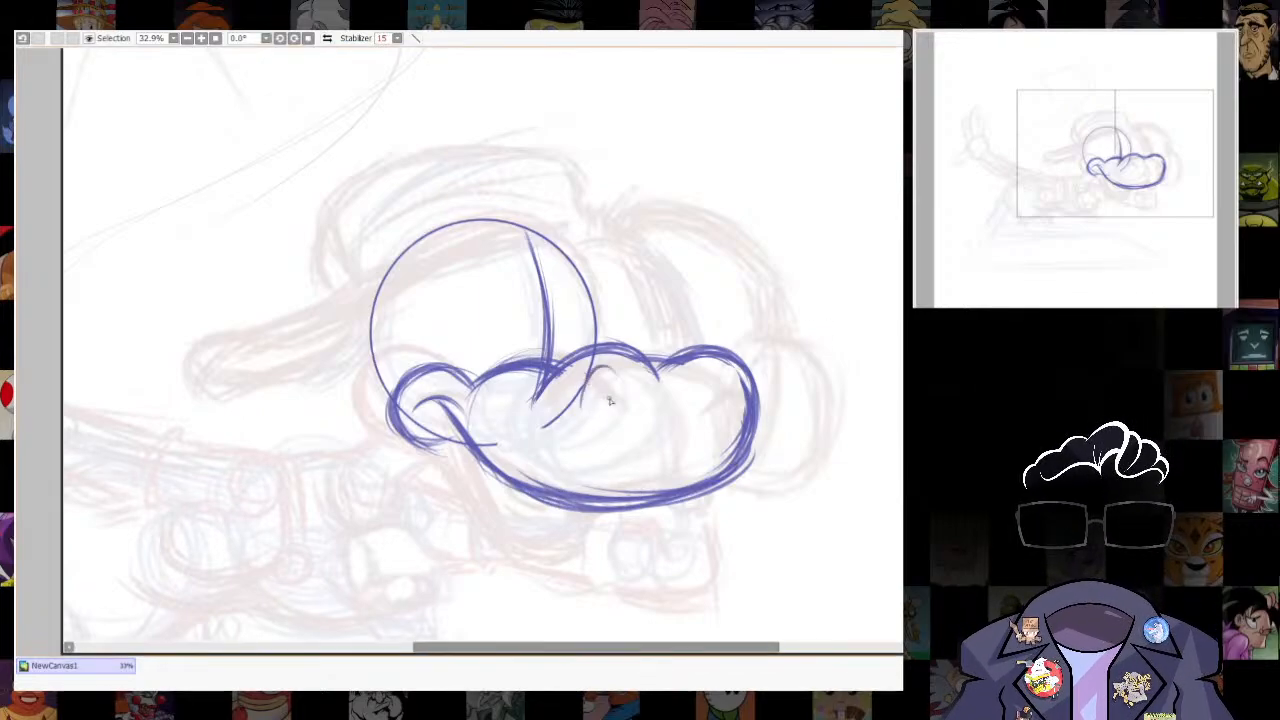
mouse_move(595, 388)
left_mouse_down()
mouse_move(625, 394)
mouse_move(602, 427)
mouse_move(626, 413)
mouse_move(619, 372)
left_mouse_up()
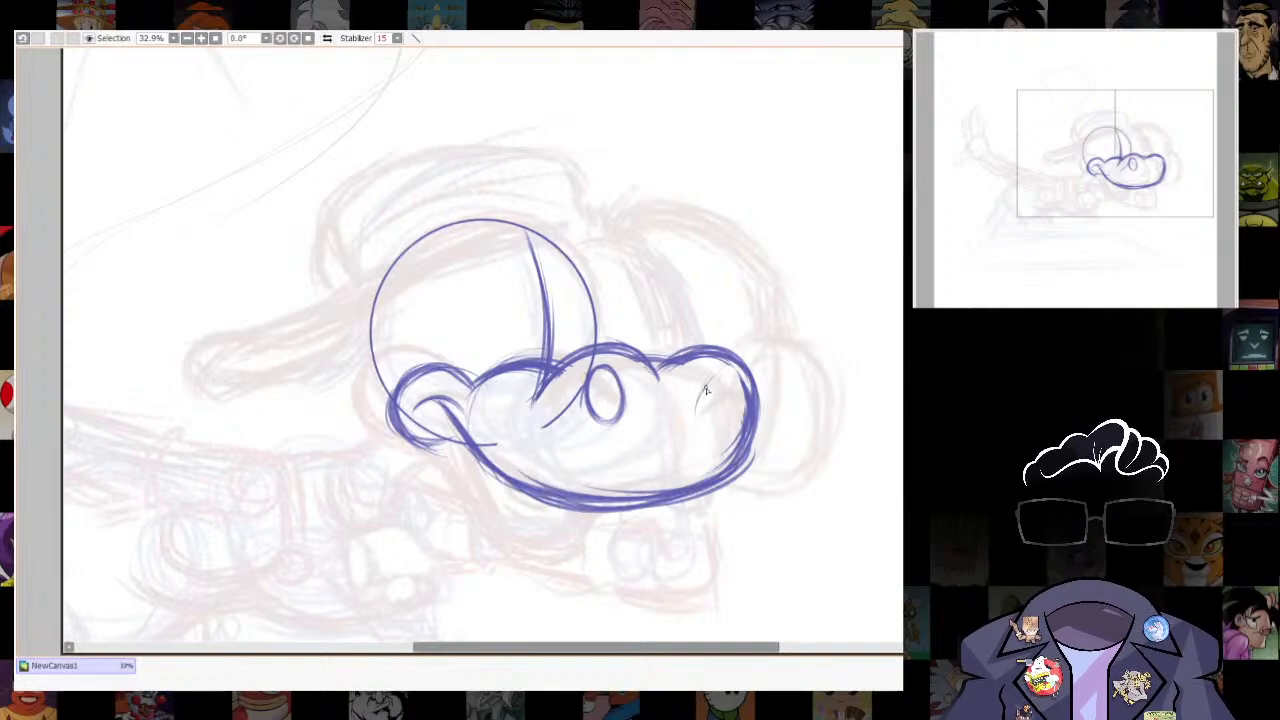
mouse_move(713, 375)
left_mouse_down()
mouse_move(696, 409)
mouse_move(725, 382)
mouse_move(692, 418)
mouse_move(706, 388)
mouse_move(716, 416)
mouse_move(724, 392)
mouse_move(726, 406)
mouse_move(713, 373)
mouse_move(697, 415)
left_mouse_up()
left_click_drag(606, 369, 616, 421)
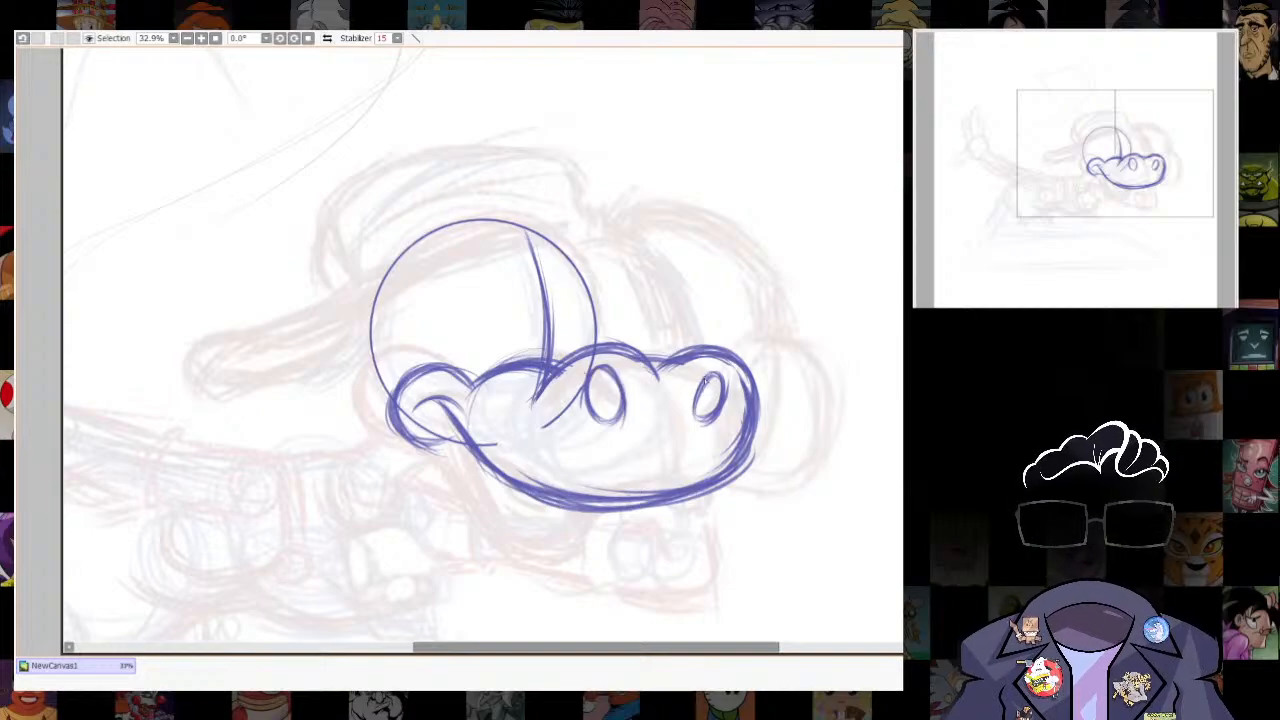
left_click_drag(706, 380, 696, 428)
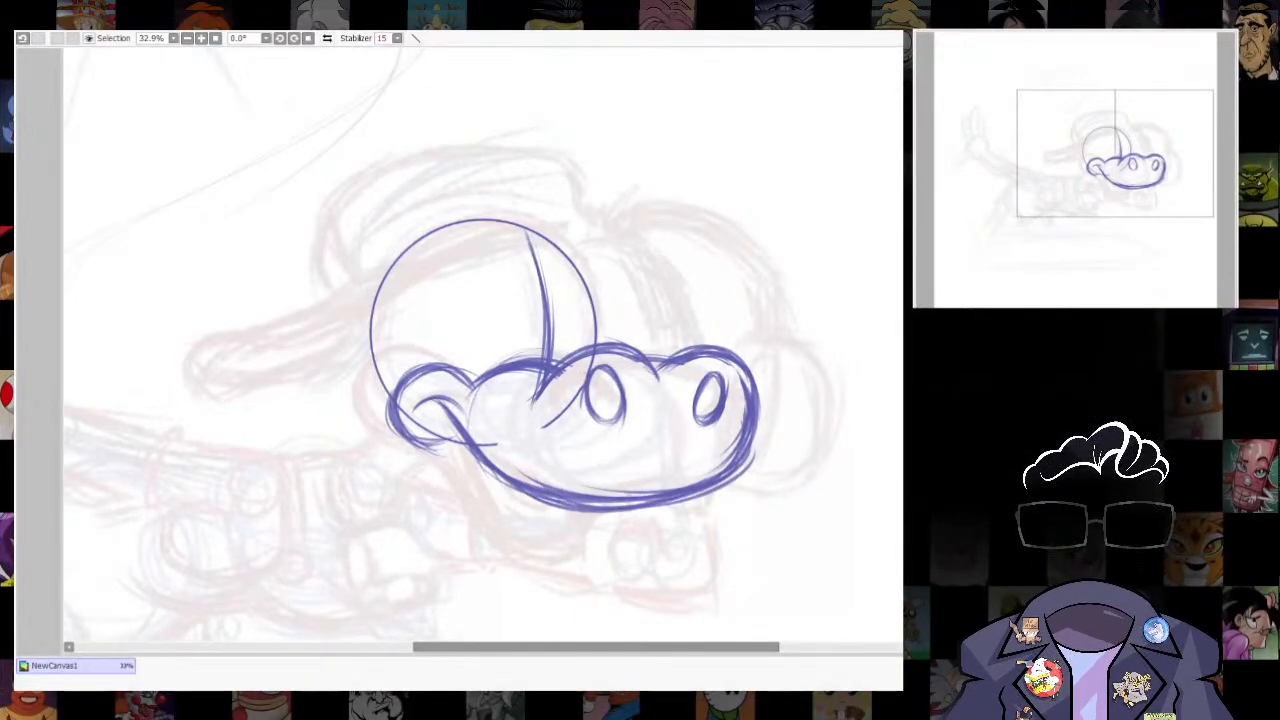
- Reinforce and tidy the upper lip line running from the mouth corner along the muzzle's underside
left_click_drag(446, 406, 564, 520)
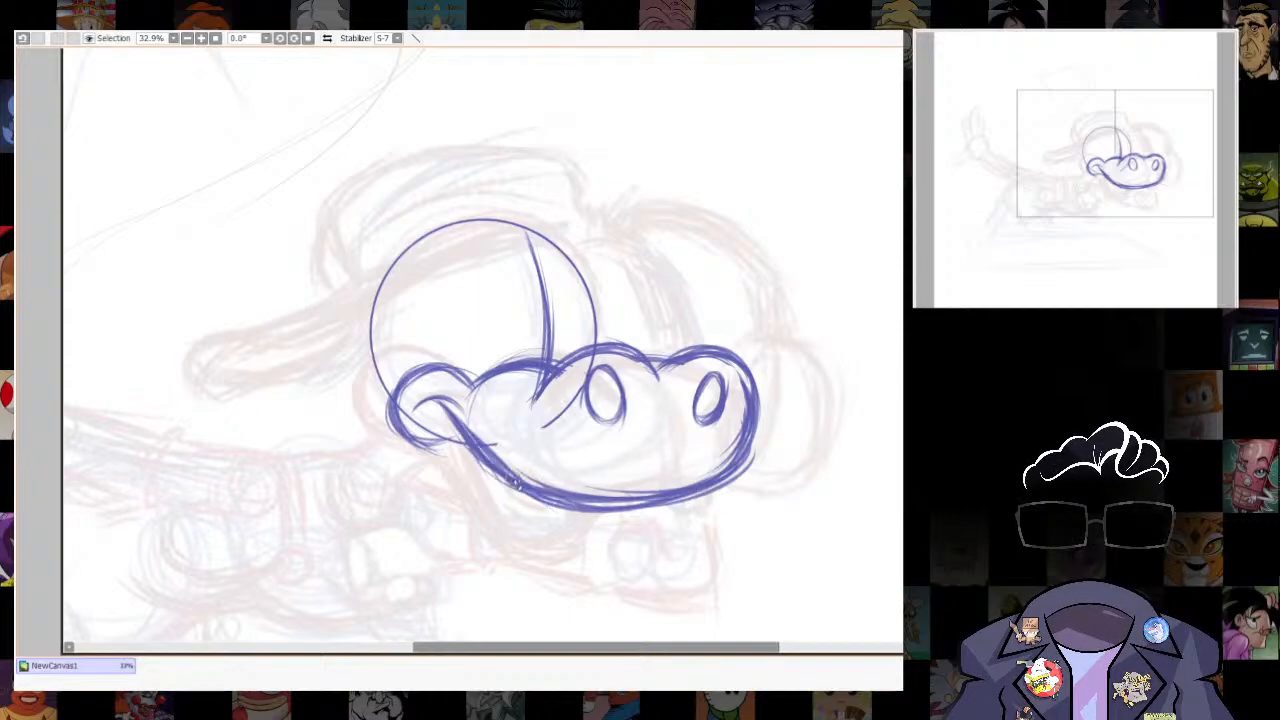
key("e")
mouse_move(432, 414)
left_mouse_down()
mouse_move(541, 516)
mouse_move(598, 520)
left_mouse_up()
mouse_move(432, 404)
left_mouse_down()
mouse_move(660, 497)
mouse_move(709, 434)
left_mouse_up()
- Sketch the open mouth's inner contour, curving down from the mouth corner and back up to the muzzle
left_click_drag(438, 309, 487, 425)
left_click_drag(462, 352, 508, 452)
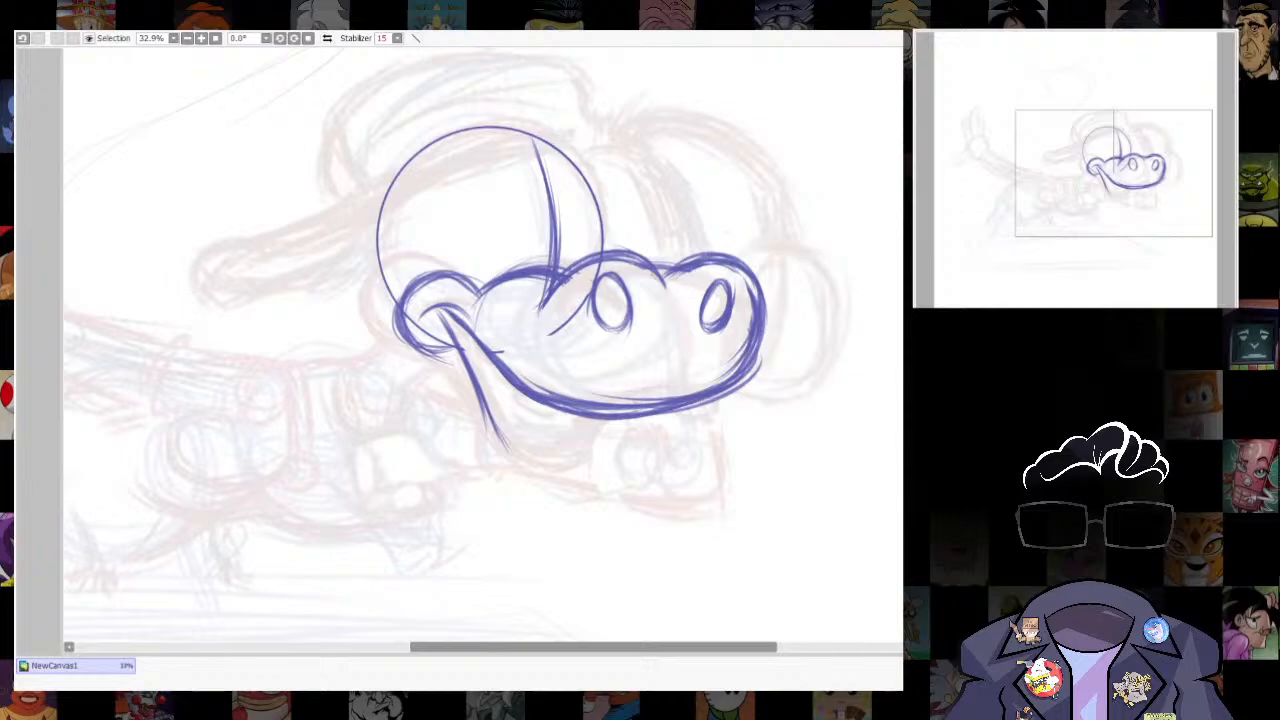
mouse_move(487, 415)
left_mouse_down()
mouse_move(550, 470)
mouse_move(602, 445)
mouse_move(578, 467)
left_mouse_up()
left_click_drag(604, 421, 530, 470)
mouse_move(609, 439)
left_mouse_down()
mouse_move(518, 460)
mouse_move(590, 472)
left_mouse_up()
mouse_move(484, 402)
left_mouse_down()
mouse_move(503, 437)
mouse_move(603, 458)
mouse_move(584, 473)
mouse_move(528, 457)
mouse_move(586, 462)
left_mouse_up()
scroll(610, 520, "down", 1)
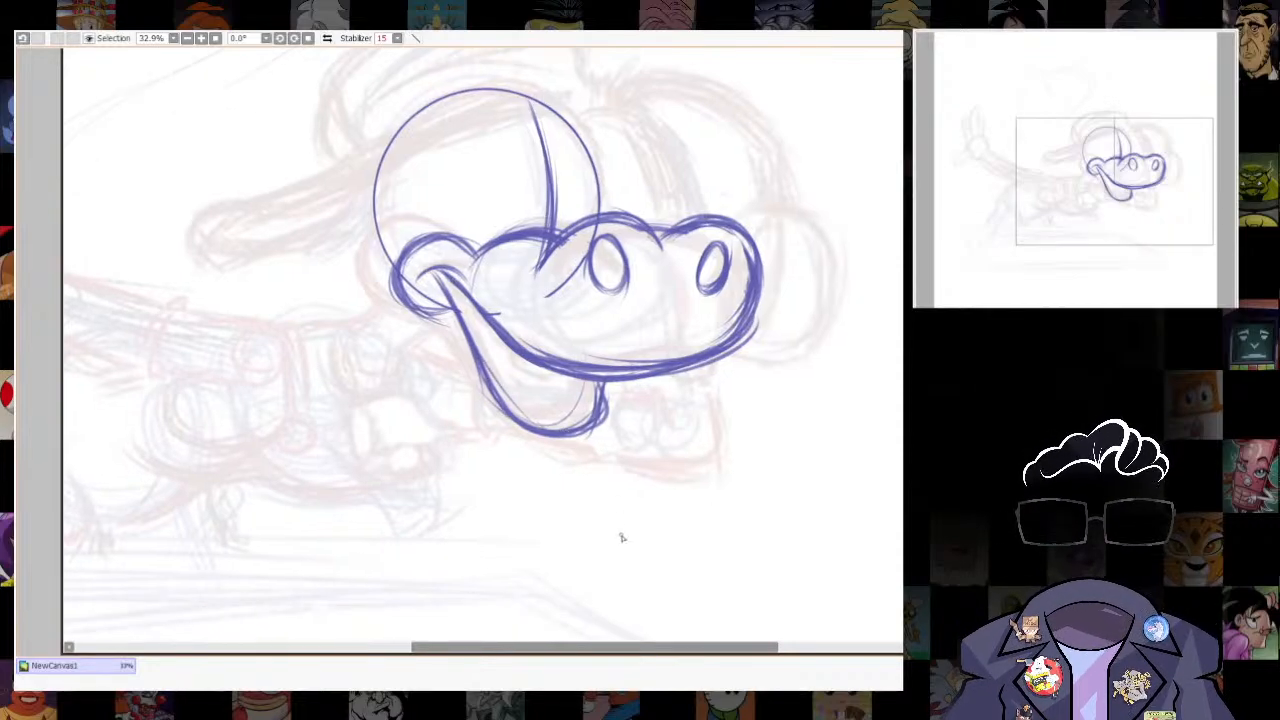
- Draw the outer lower jaw around the open mouth and connect it up to the cheek
mouse_move(465, 388)
left_mouse_down()
mouse_move(540, 464)
mouse_move(534, 454)
mouse_move(588, 458)
mouse_move(611, 378)
mouse_move(592, 454)
mouse_move(558, 459)
left_mouse_up()
key("ctrl+z")
left_click_drag(622, 390, 582, 458)
mouse_move(468, 391)
left_mouse_down()
mouse_move(514, 450)
mouse_move(590, 457)
mouse_move(622, 392)
left_mouse_up()
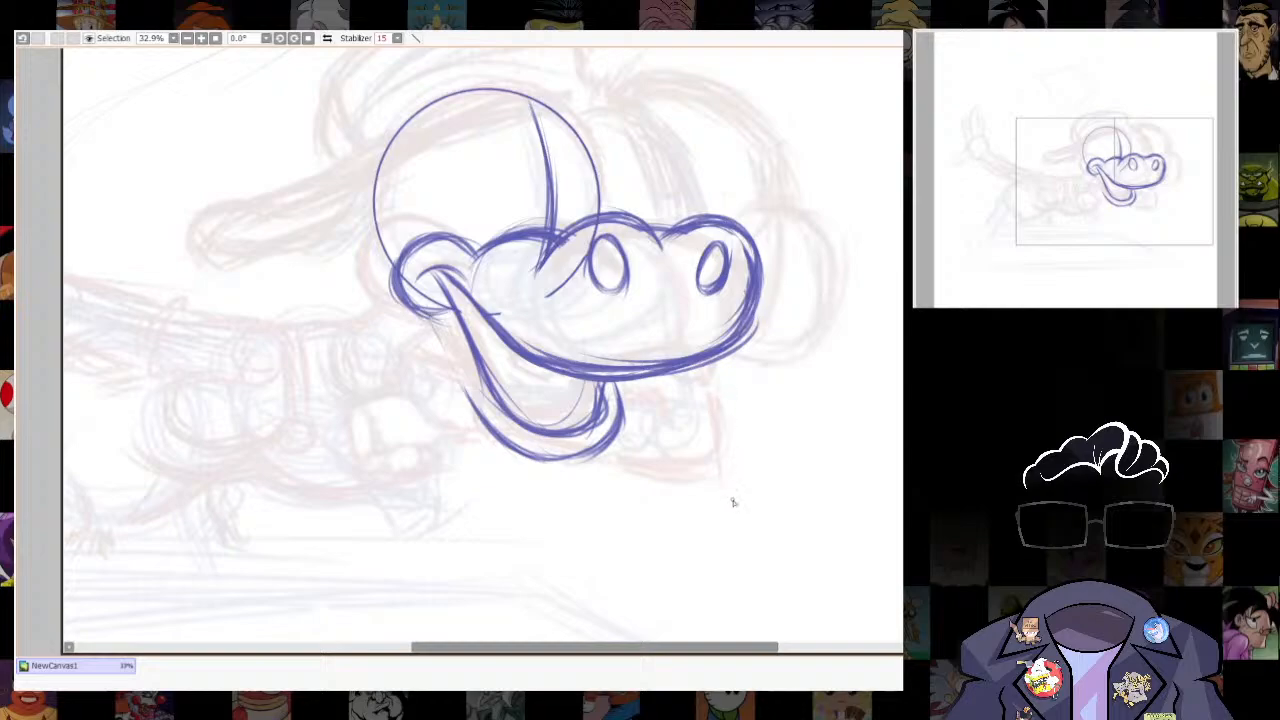
mouse_move(420, 314)
left_mouse_down()
mouse_move(472, 446)
mouse_move(514, 456)
left_mouse_up()
mouse_move(424, 328)
left_mouse_down()
mouse_move(470, 438)
mouse_move(513, 453)
left_mouse_up()
left_click_drag(404, 300, 455, 242)
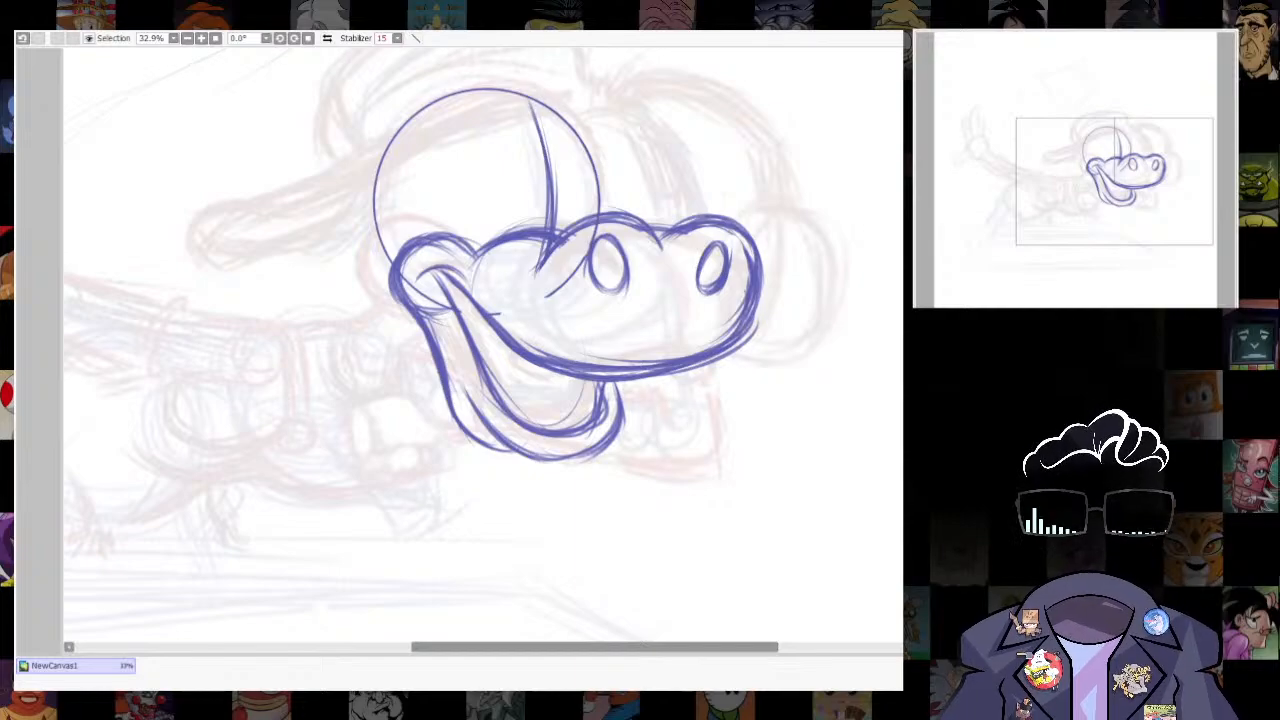
left_click_drag(391, 274, 512, 450)
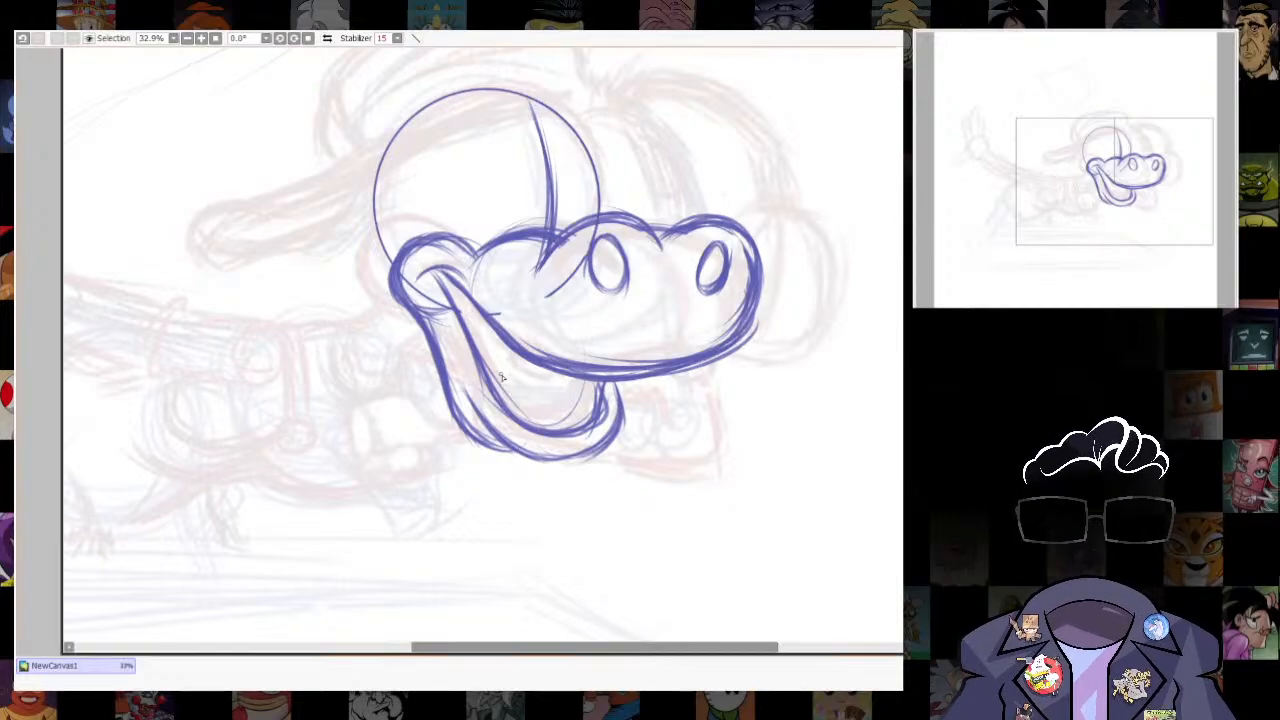
- Draw a tongue with a centre crease inside the open mouth
mouse_move(484, 366)
left_mouse_down()
mouse_move(515, 373)
mouse_move(566, 428)
left_mouse_up()
left_click_drag(528, 372, 562, 436)
left_click_drag(516, 346, 594, 505)
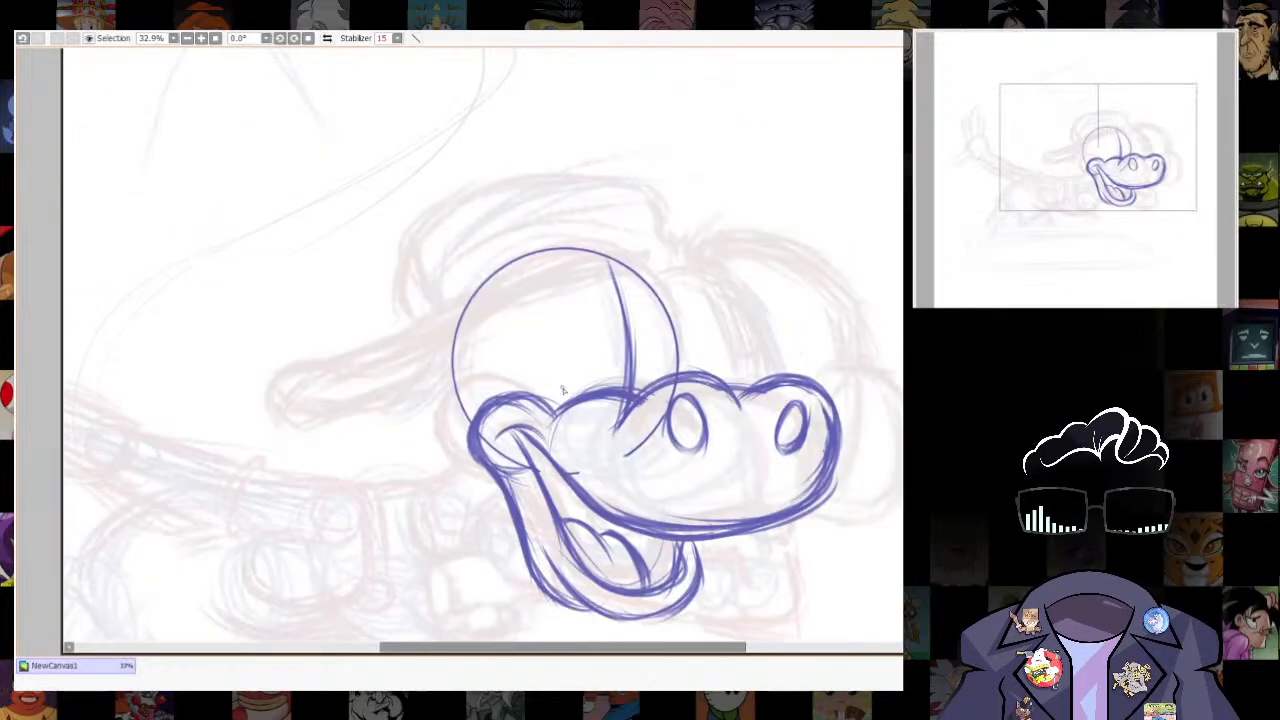
- Shade both nostrils with diagonal hatching
mouse_move(775, 535)
left_mouse_down()
mouse_move(766, 329)
mouse_move(742, 432)
left_mouse_up()
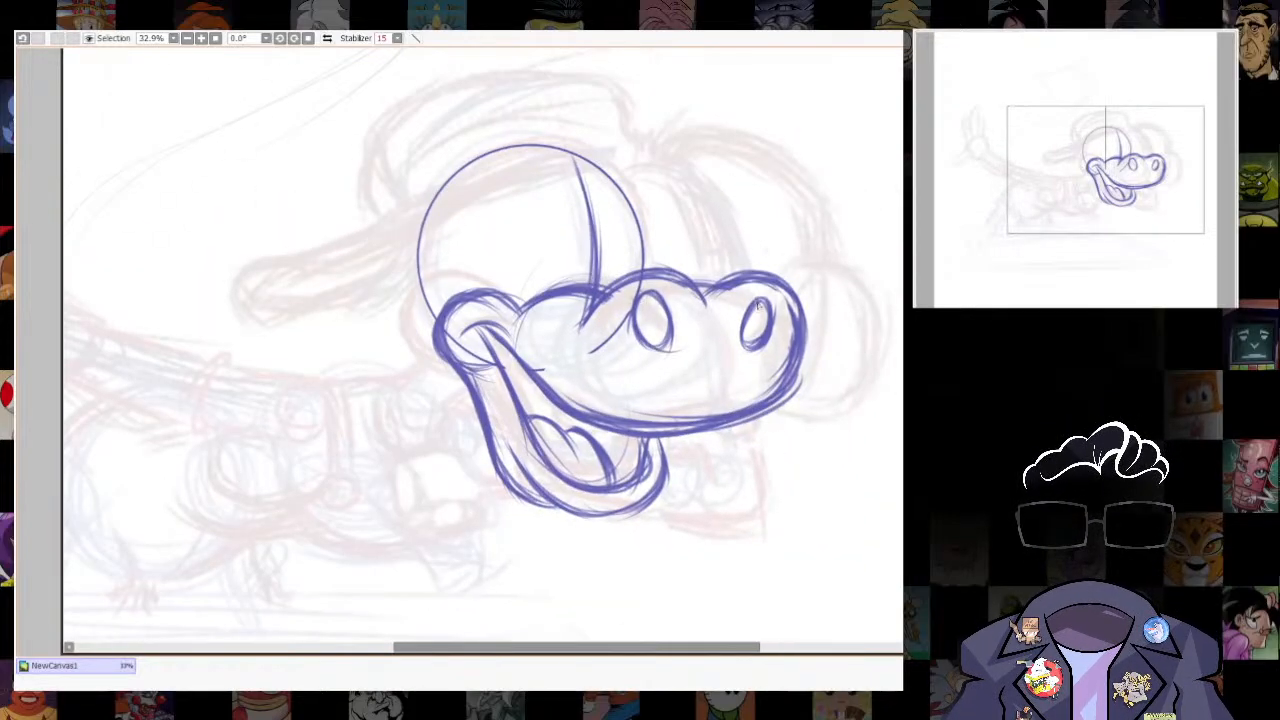
left_click_drag(642, 300, 662, 340)
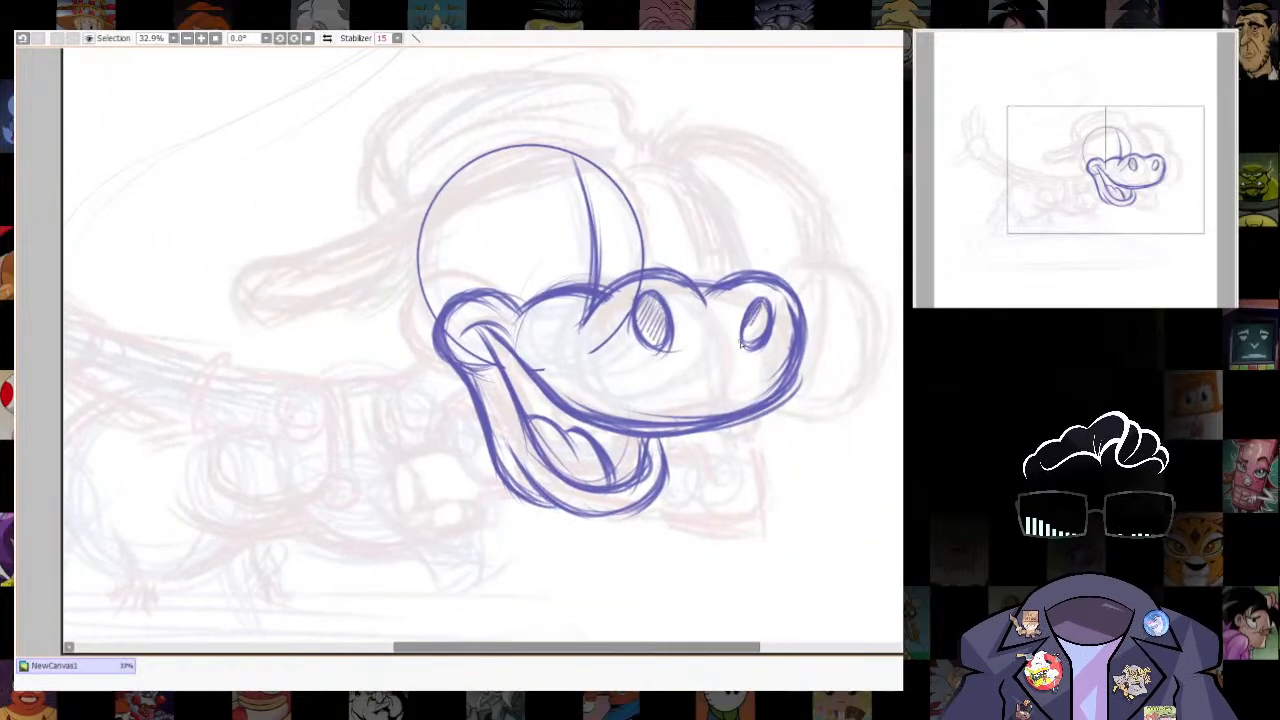
left_click_drag(741, 344, 765, 328)
key("e")
scroll(802, 400, "down", 6)
scroll(822, 298, "up", 4)
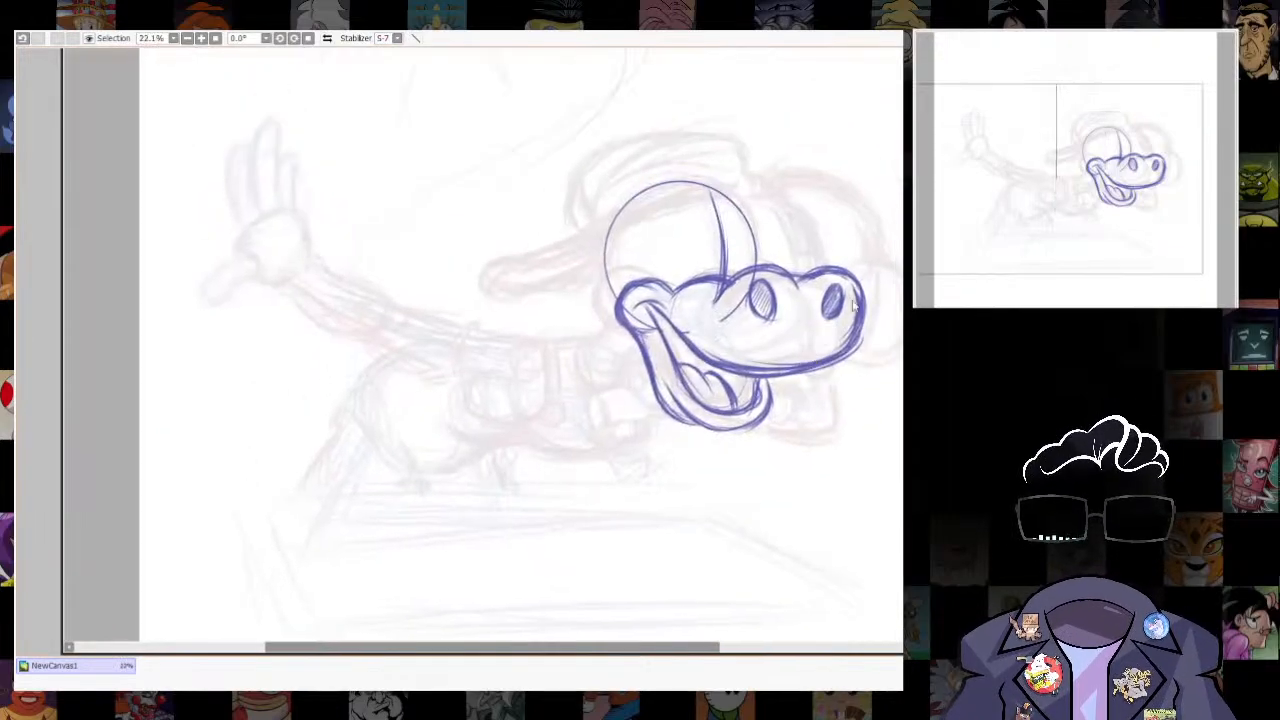
- Draw two tall oval eyes side by side above the muzzle, split by the face's centre line
scroll(891, 257, "up", 2)
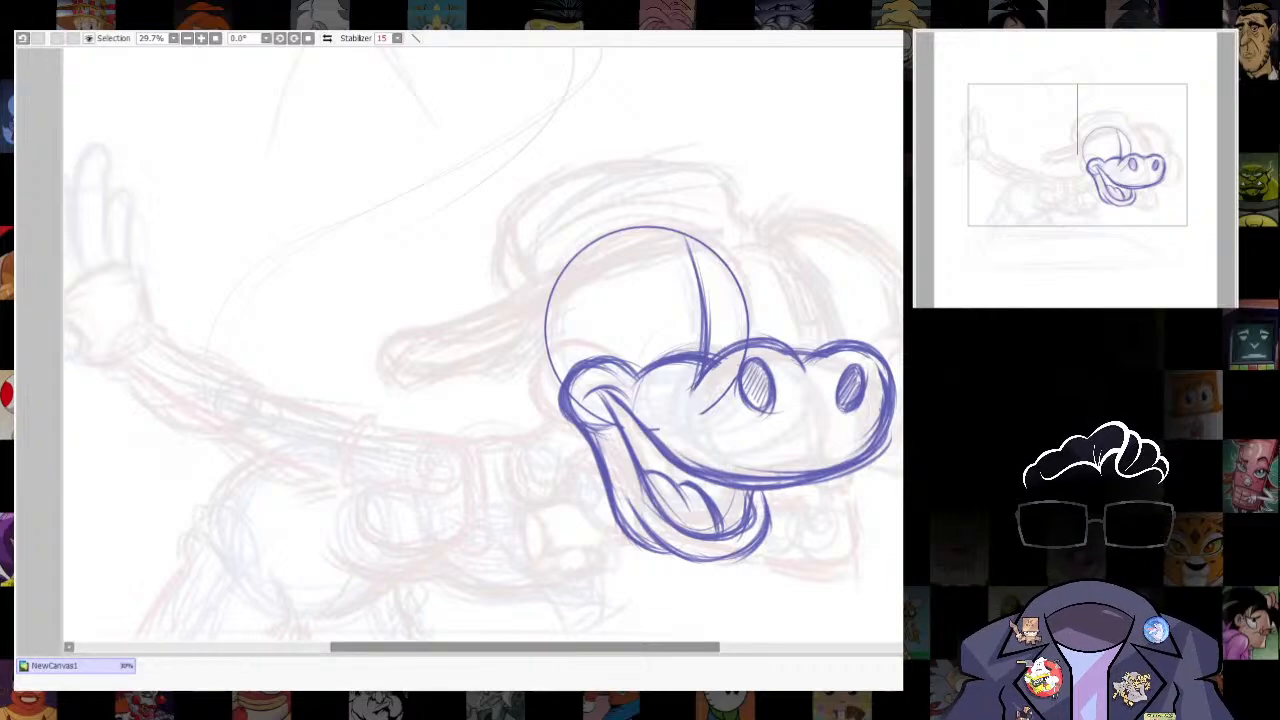
left_click_drag(690, 266, 708, 350)
mouse_move(633, 369)
left_mouse_down()
mouse_move(625, 287)
mouse_move(686, 257)
mouse_move(626, 345)
left_mouse_up()
left_click_drag(635, 289, 693, 264)
mouse_move(627, 362)
left_mouse_down()
mouse_move(672, 261)
mouse_move(691, 265)
mouse_move(702, 328)
mouse_move(718, 271)
mouse_move(740, 340)
left_mouse_up()
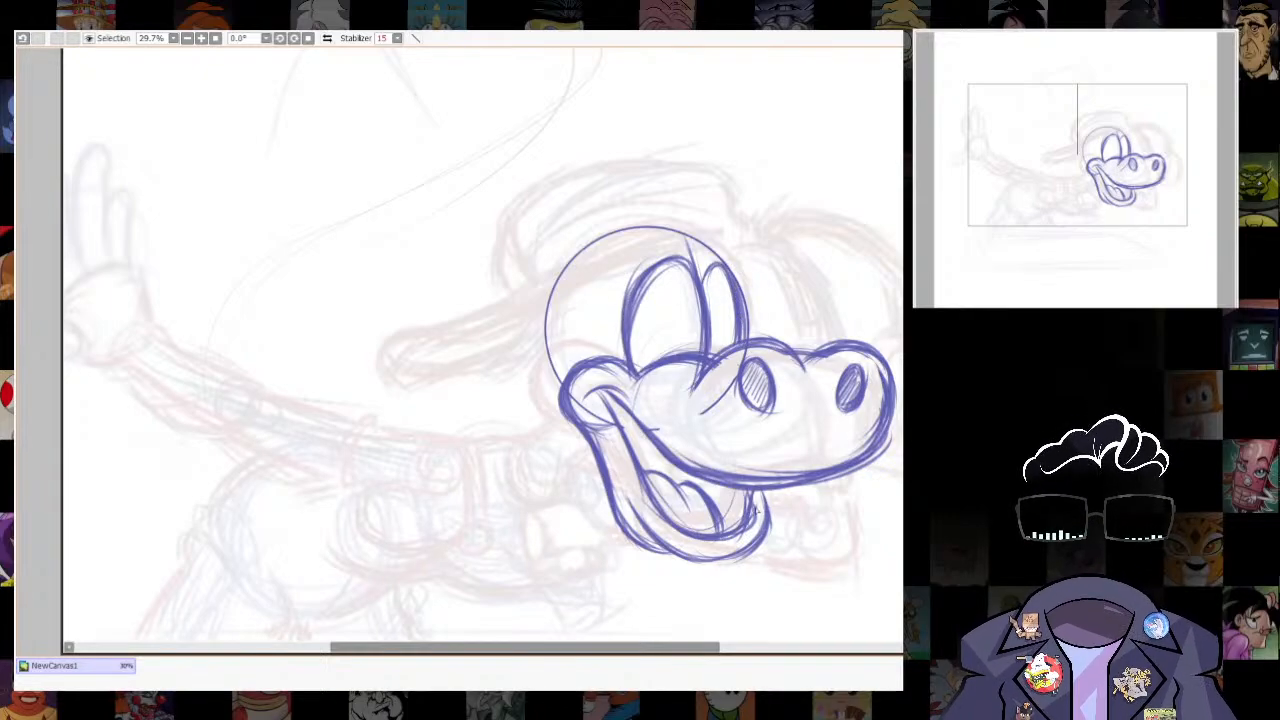
- Make the rough sketch underlay more visible beneath the new head drawing
scroll(858, 270, "down", 2)
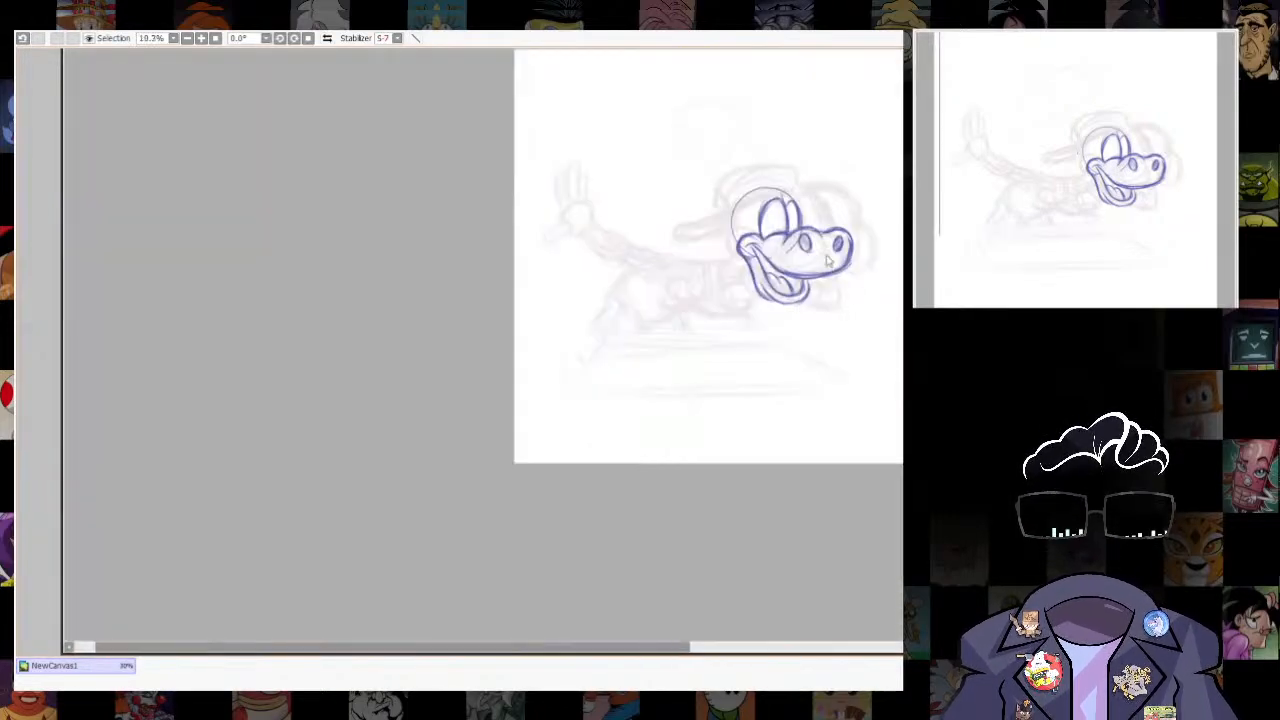
scroll(800, 368, "up", 1)
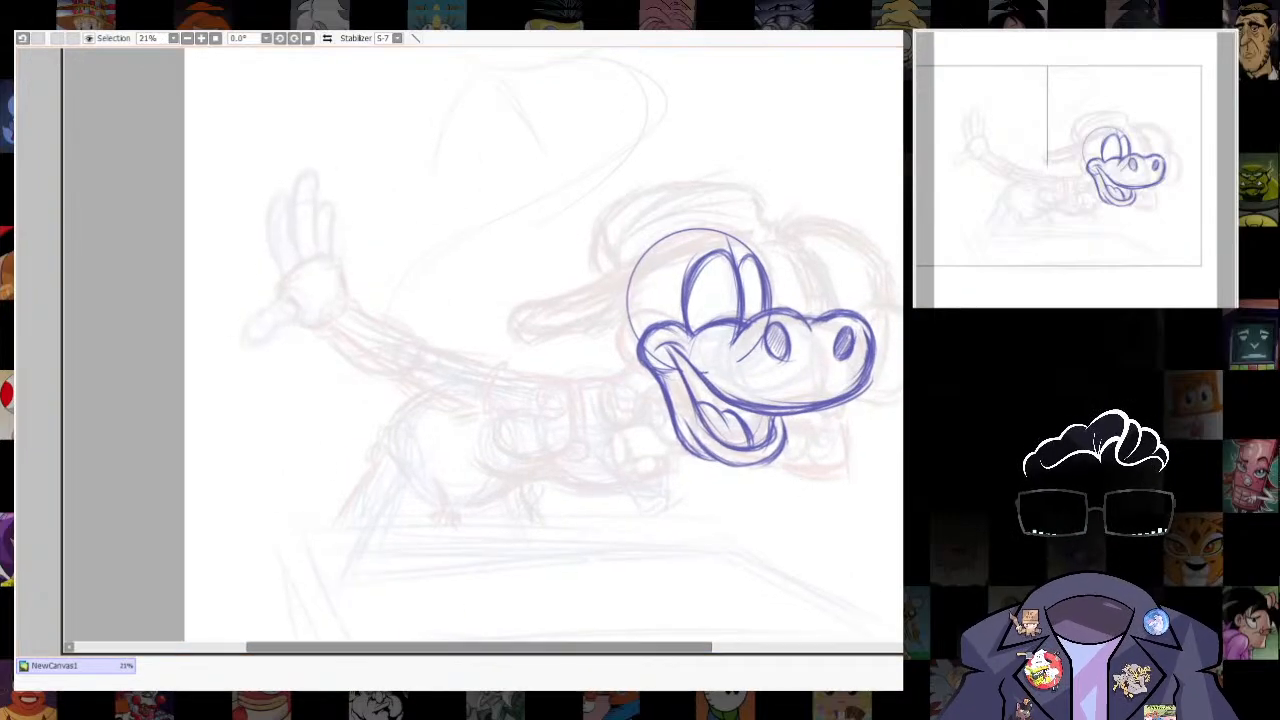
scroll(717, 451, "up", 2)
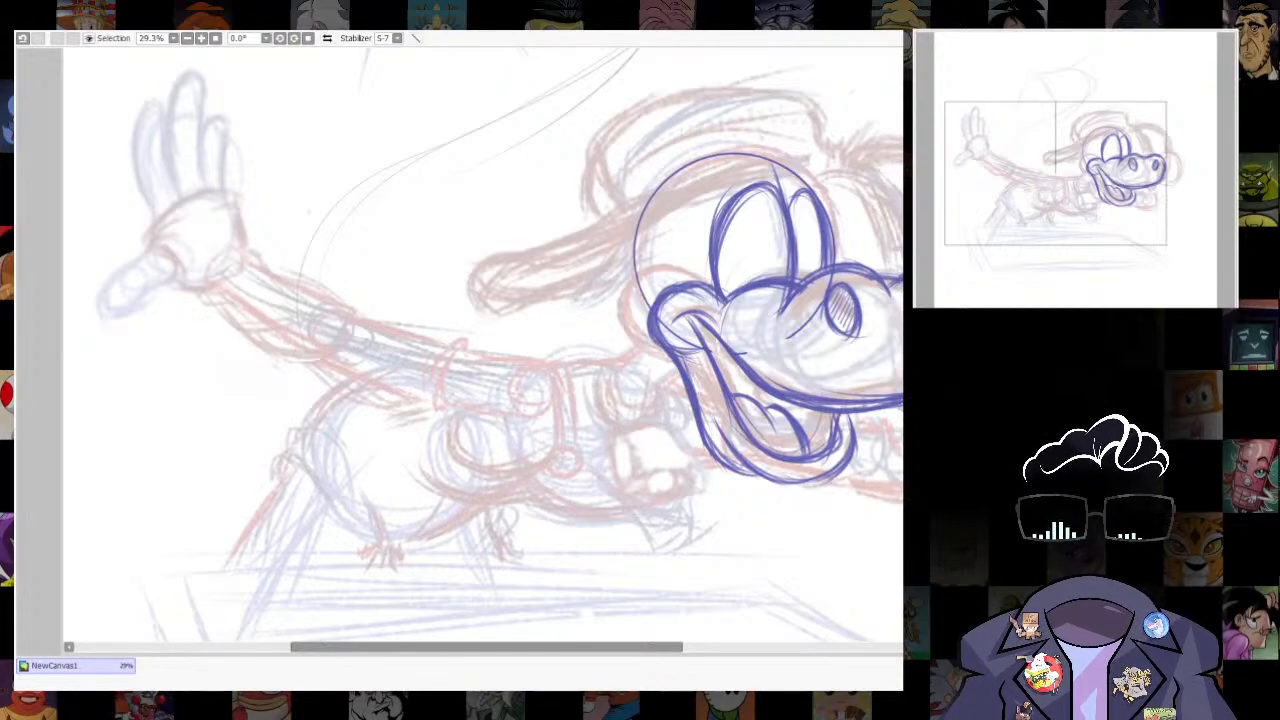
- Draw a small boxy form below the jaw in blue, with a circle on its lower face and a loop on top
key("n")
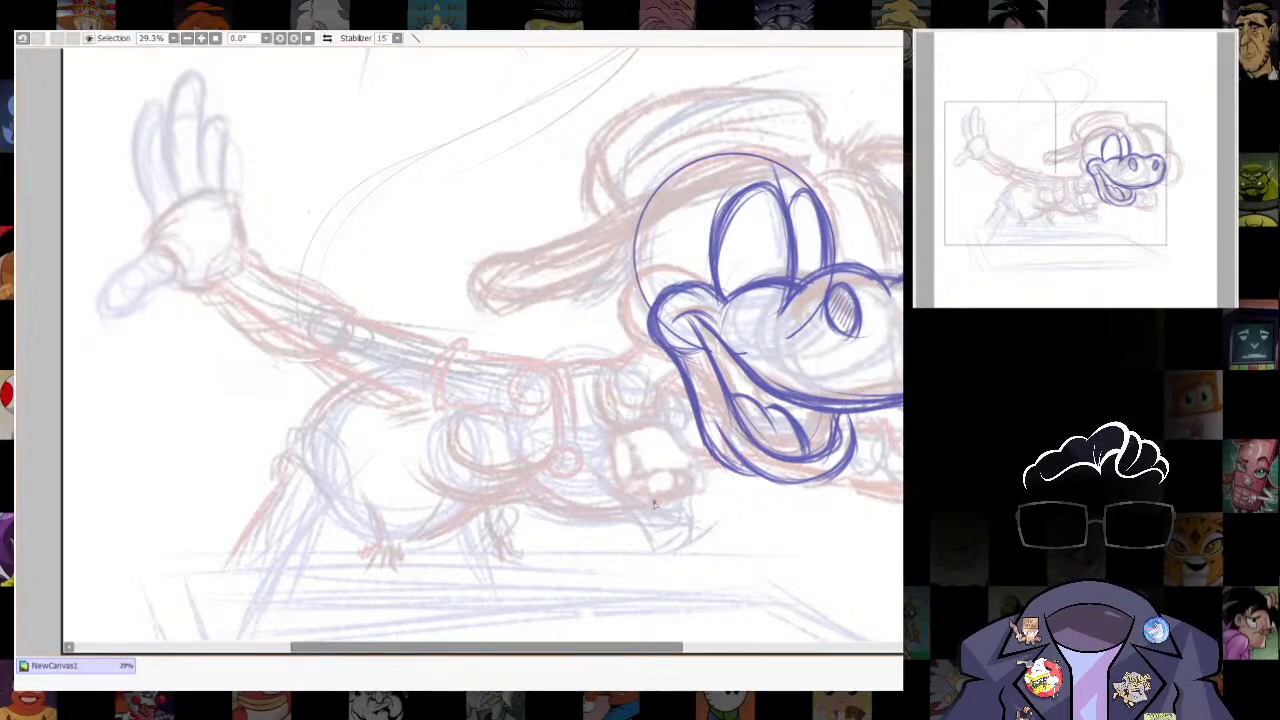
mouse_move(638, 456)
left_mouse_down()
mouse_move(688, 442)
mouse_move(638, 458)
mouse_move(630, 487)
mouse_move(658, 524)
left_mouse_up()
left_click_drag(674, 502, 740, 488)
mouse_move(690, 441)
left_mouse_down()
mouse_move(734, 487)
mouse_move(654, 472)
left_mouse_up()
left_click_drag(661, 527, 724, 498)
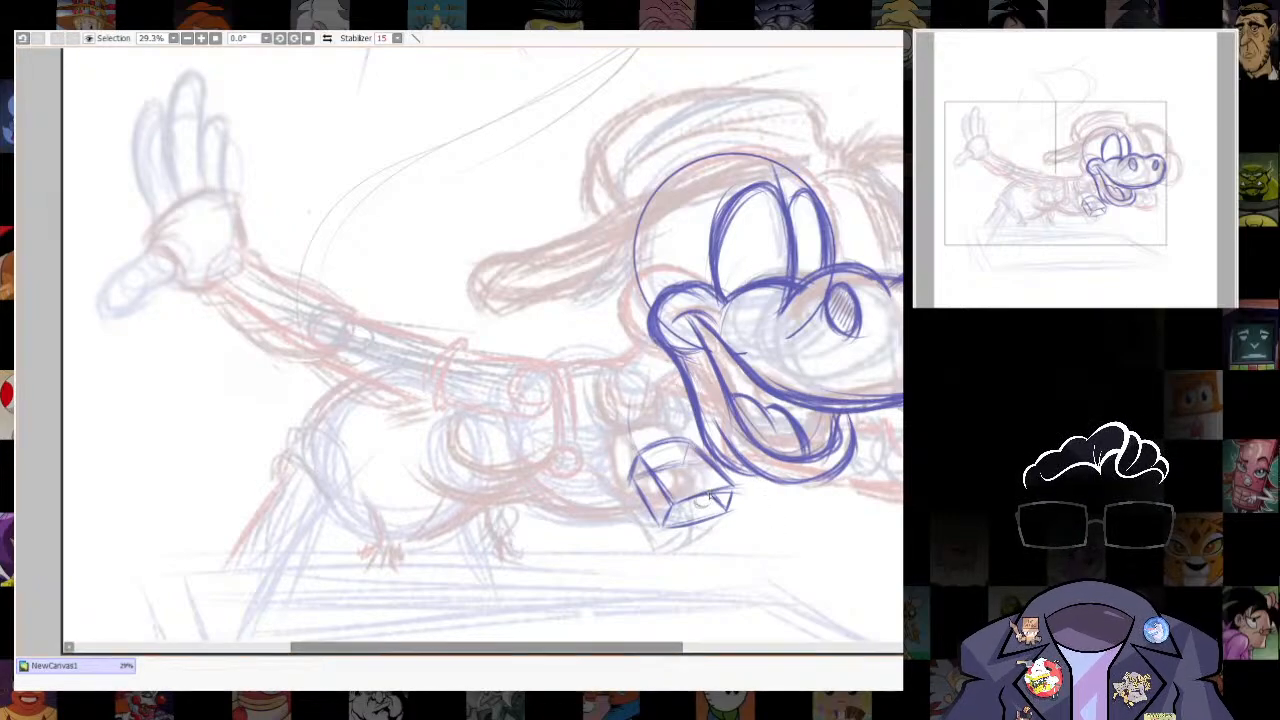
mouse_move(710, 496)
left_mouse_down()
mouse_move(668, 512)
mouse_move(670, 492)
left_mouse_up()
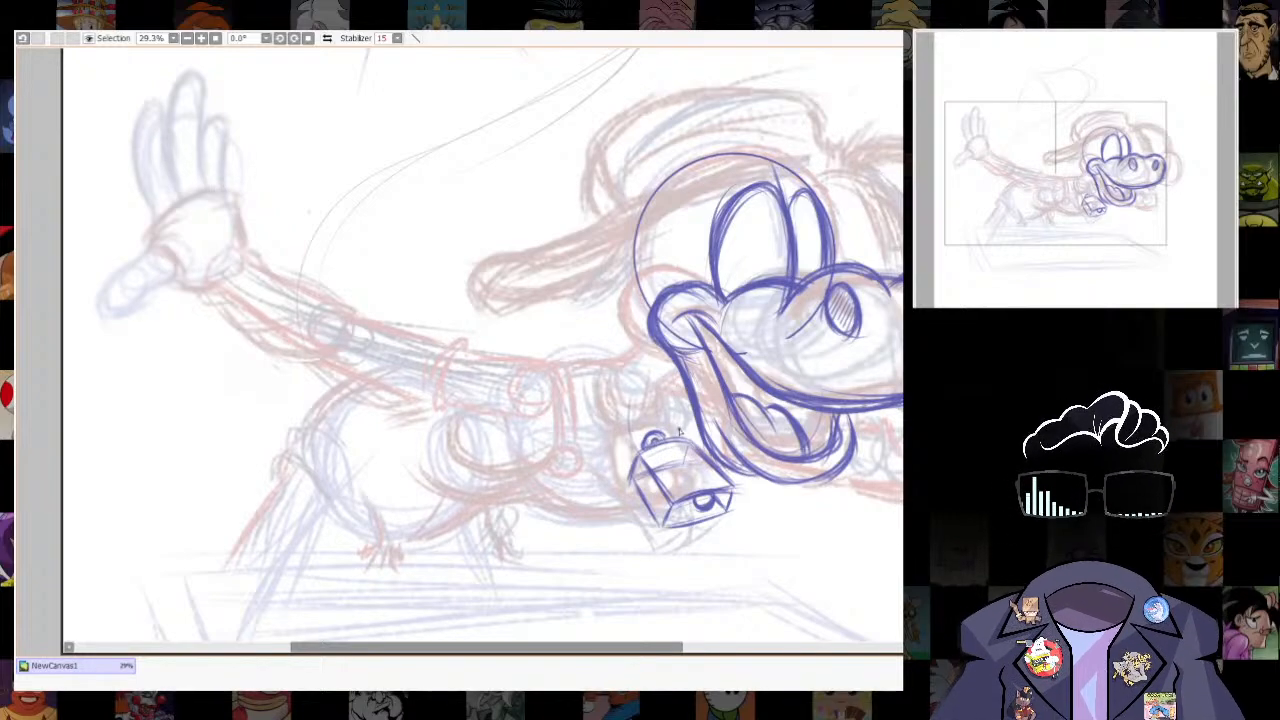
- Retrace the inner outlines of both tall eyes with a darker red line
scroll(679, 432, "down", 5)
scroll(651, 534, "up", 5)
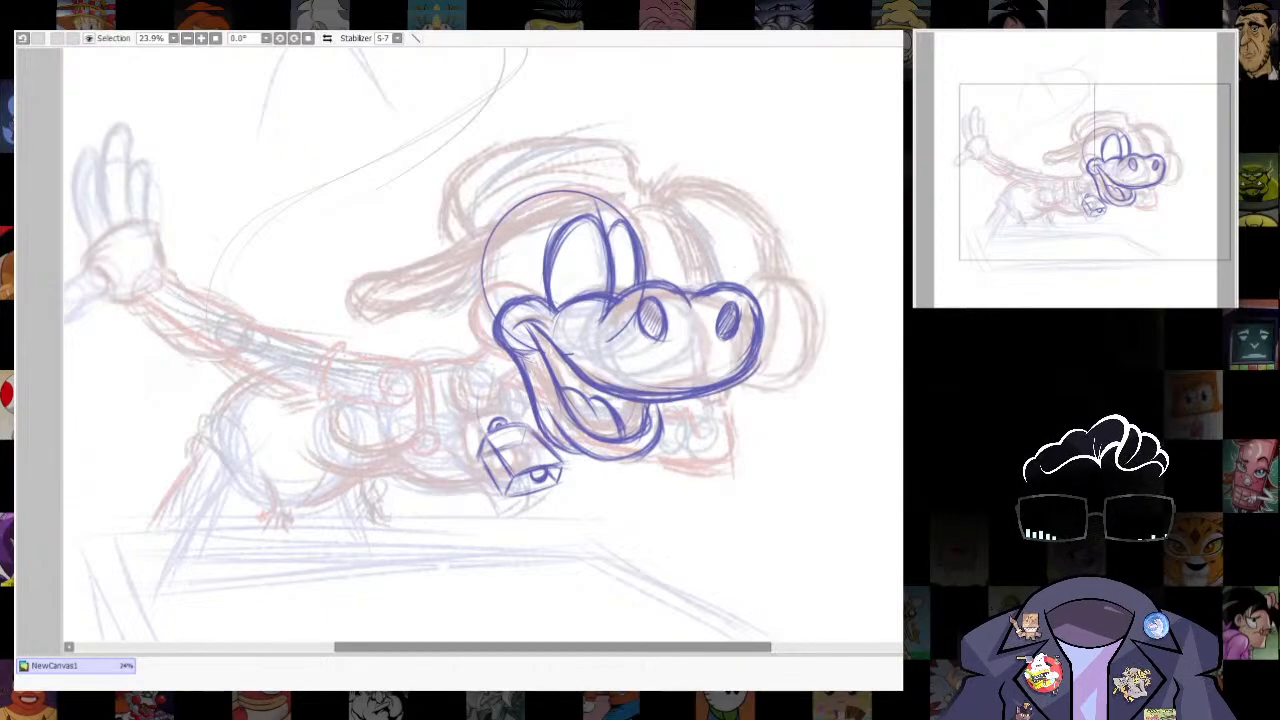
scroll(483, 345, "up", 3)
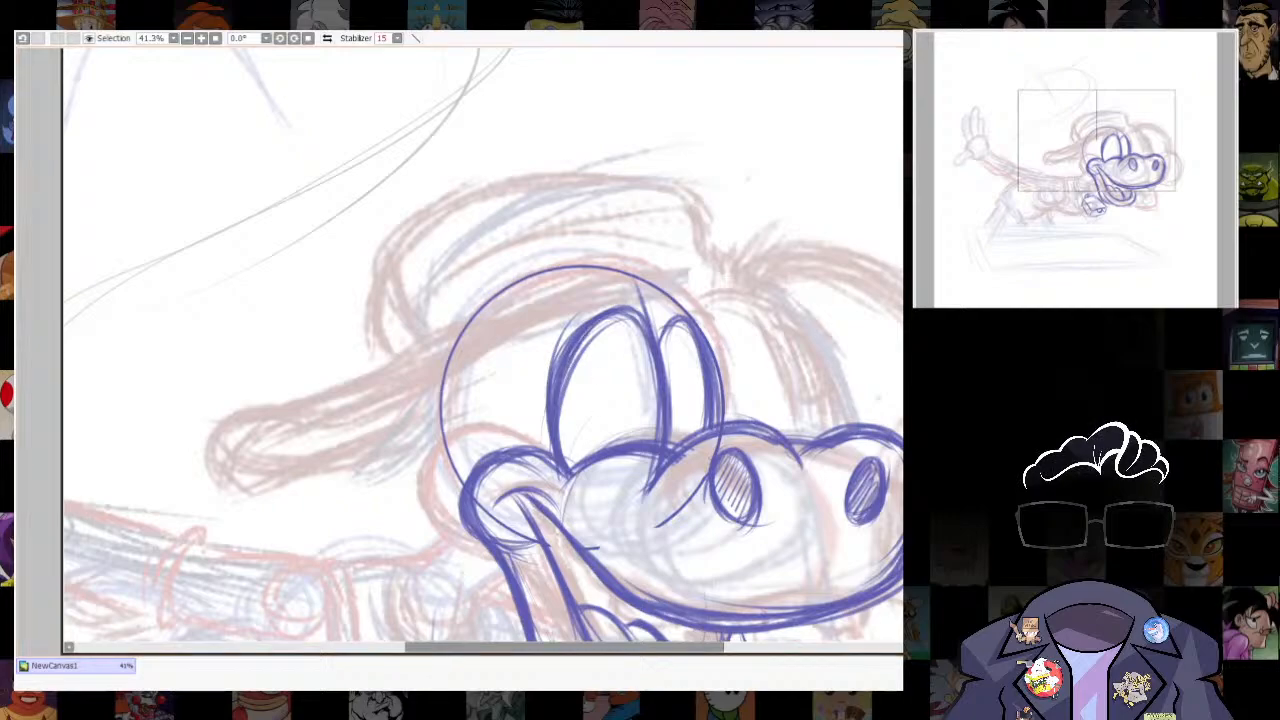
key("[")
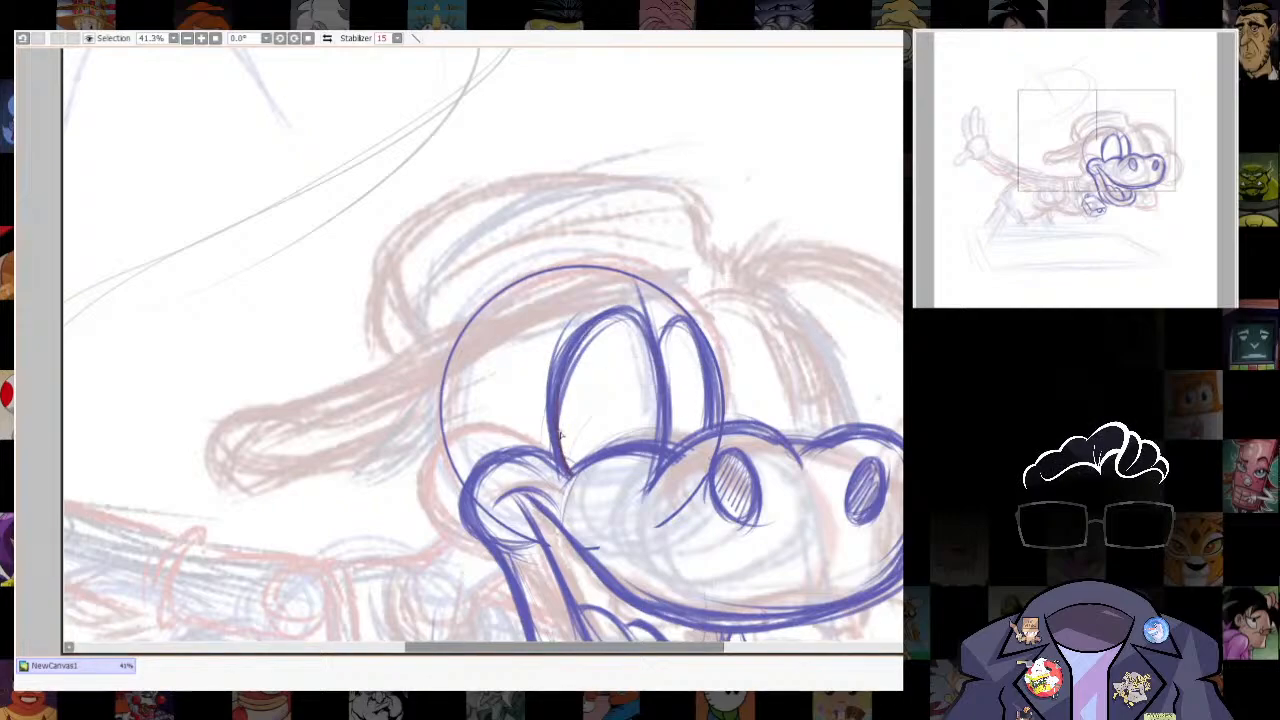
mouse_move(561, 433)
left_mouse_down()
mouse_move(577, 391)
mouse_move(568, 376)
mouse_move(590, 345)
mouse_move(640, 322)
mouse_move(662, 444)
mouse_move(666, 344)
mouse_move(714, 430)
left_mouse_up()
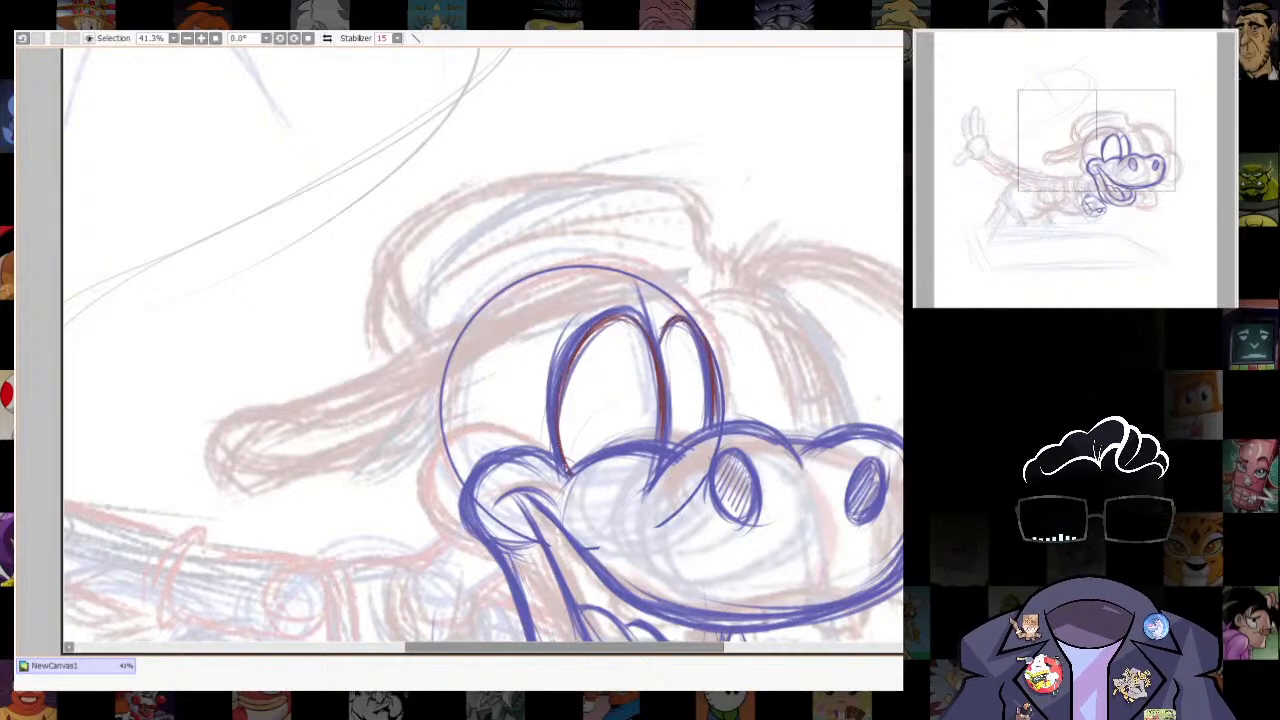
left_click_drag(560, 444, 571, 471)
- Retrace the mouth-corner crease and the rounded cheek around it in red
scroll(627, 480, "down", 3)
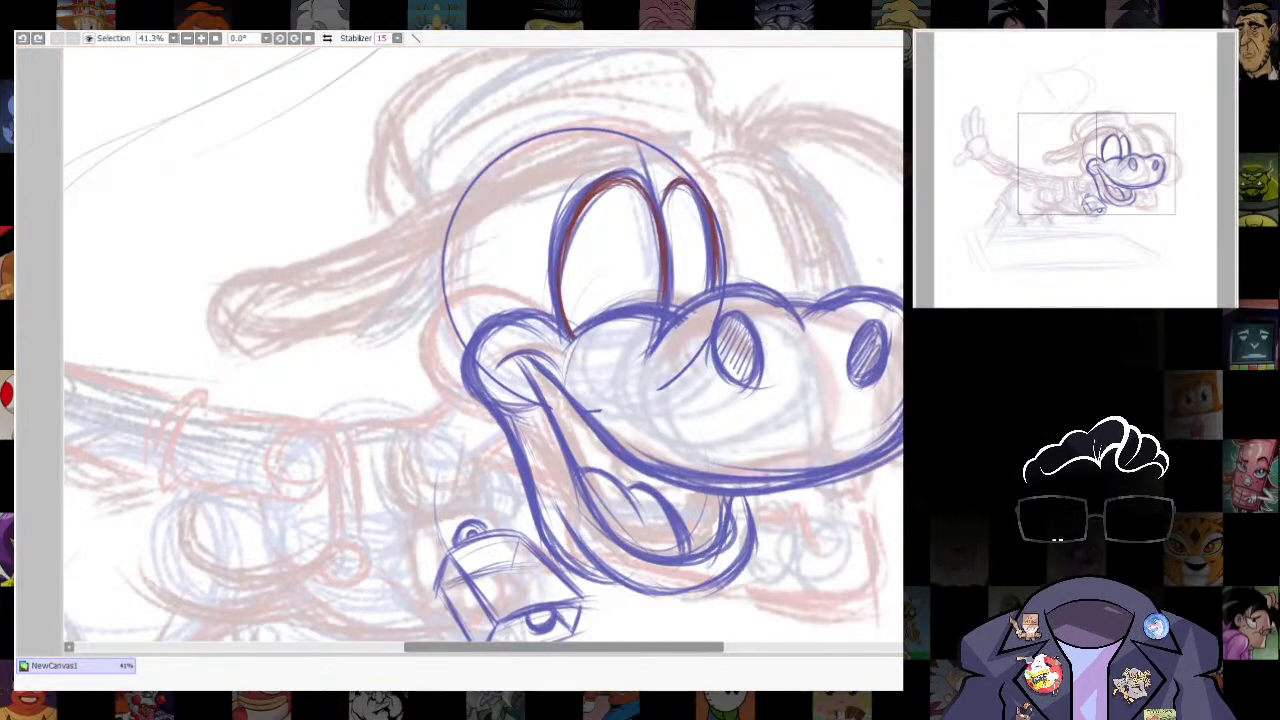
mouse_move(495, 372)
left_mouse_down()
mouse_move(528, 358)
mouse_move(535, 368)
mouse_move(503, 353)
mouse_move(557, 363)
left_mouse_up()
key("ctrl+z")
mouse_move(498, 373)
left_mouse_down()
mouse_move(514, 349)
mouse_move(557, 363)
mouse_move(541, 396)
left_mouse_up()
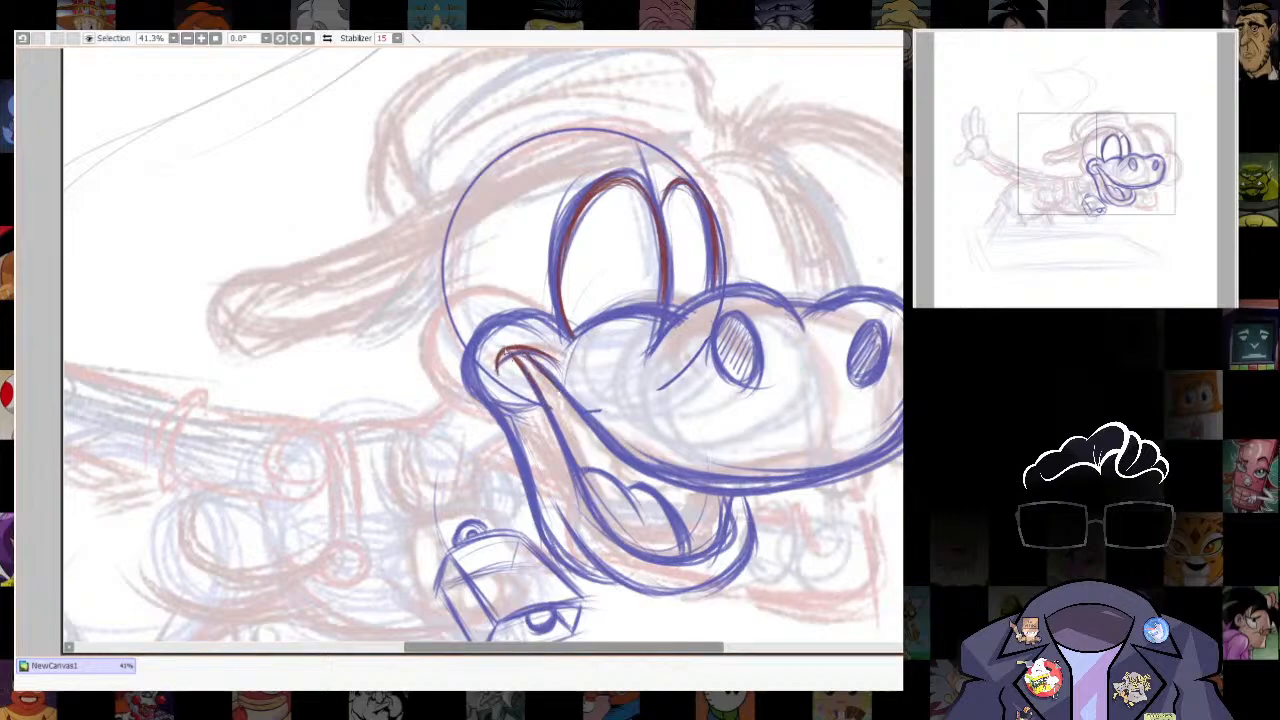
mouse_move(482, 334)
left_mouse_down()
mouse_move(551, 326)
mouse_move(490, 325)
mouse_move(479, 393)
left_mouse_up()
- Retrace the outer contour of the lower jaw in red, from the cheek around the chin to the muzzle
mouse_move(514, 466)
left_mouse_down()
mouse_move(541, 524)
mouse_move(618, 584)
left_mouse_up()
left_click_drag(828, 522, 756, 455)
mouse_move(517, 504)
left_mouse_down()
mouse_move(594, 523)
mouse_move(646, 511)
left_mouse_up()
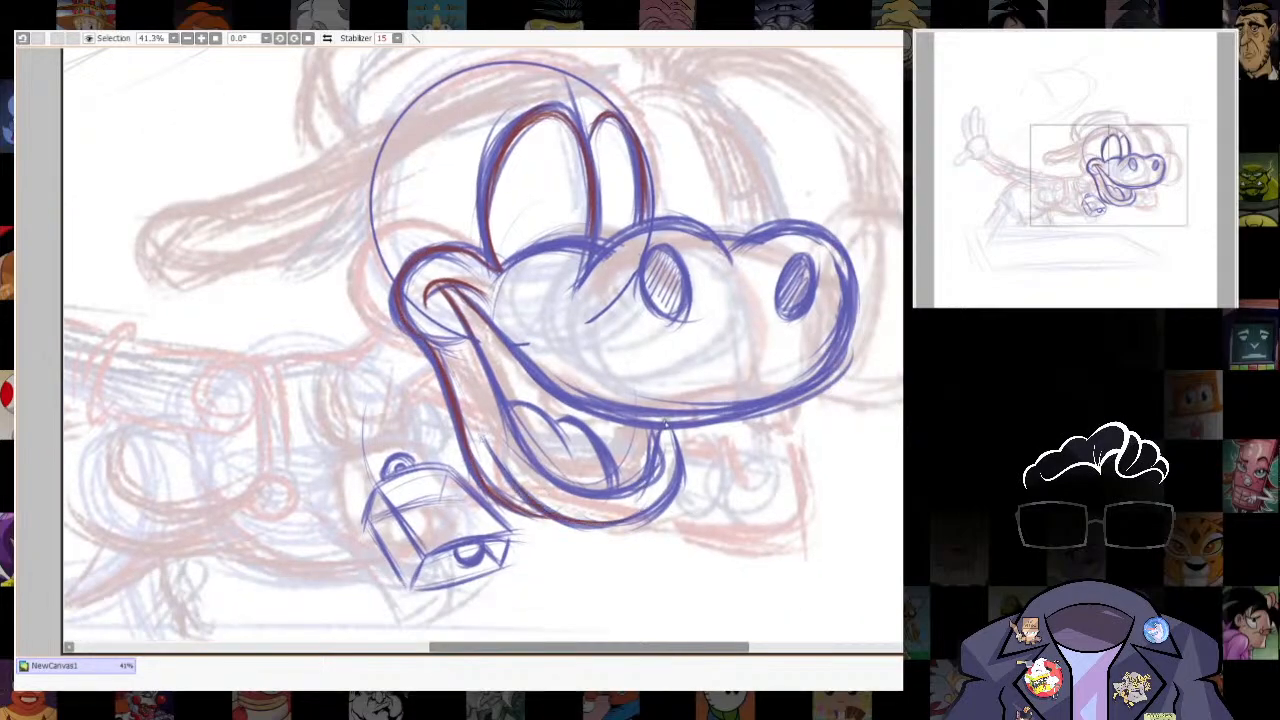
left_click_drag(669, 430, 672, 499)
mouse_move(669, 430)
left_mouse_down()
mouse_move(682, 458)
mouse_move(628, 521)
left_mouse_up()
- Retrace the inner edge of the open mouth and the top of the tongue in red
left_click_drag(501, 408, 586, 496)
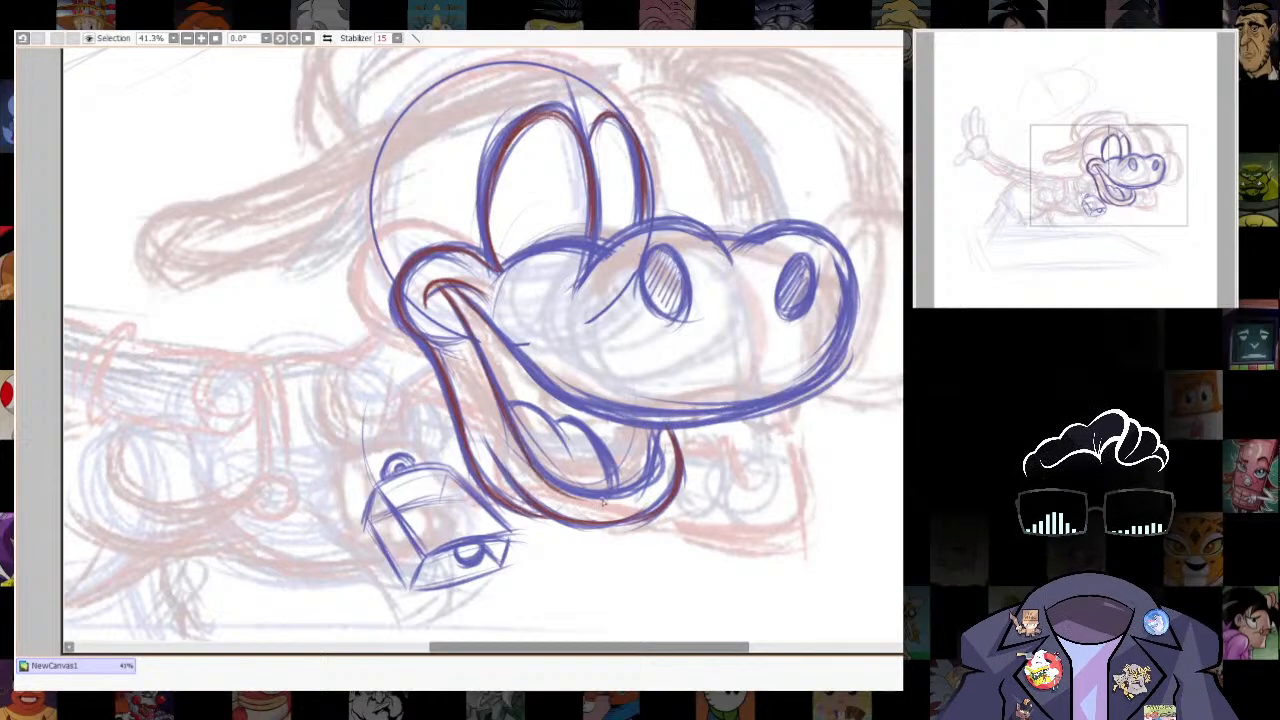
mouse_move(656, 430)
left_mouse_down()
mouse_move(645, 480)
mouse_move(598, 497)
left_mouse_up()
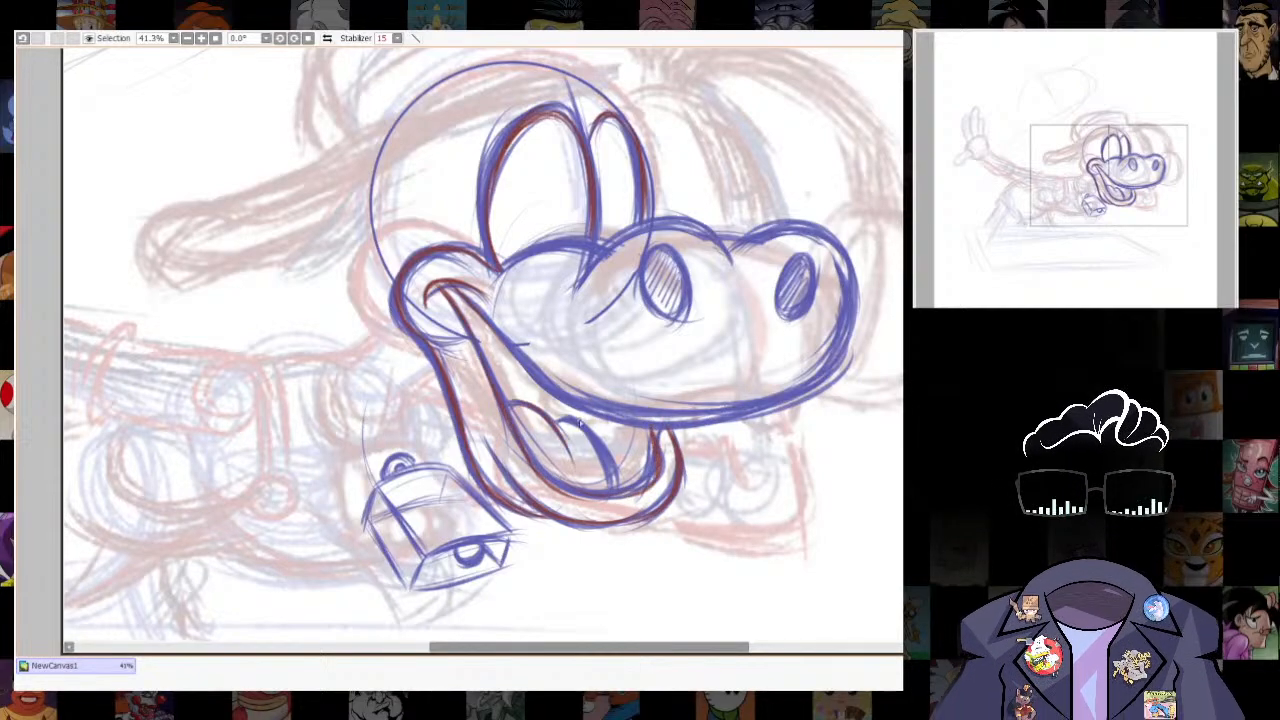
left_click_drag(528, 420, 674, 400)
- Draw the neck and upper shoulder line behind the jaw in blue, with a small circle for the far shoulder
scroll(600, 460, "down", 3)
left_click_drag(598, 460, 734, 413)
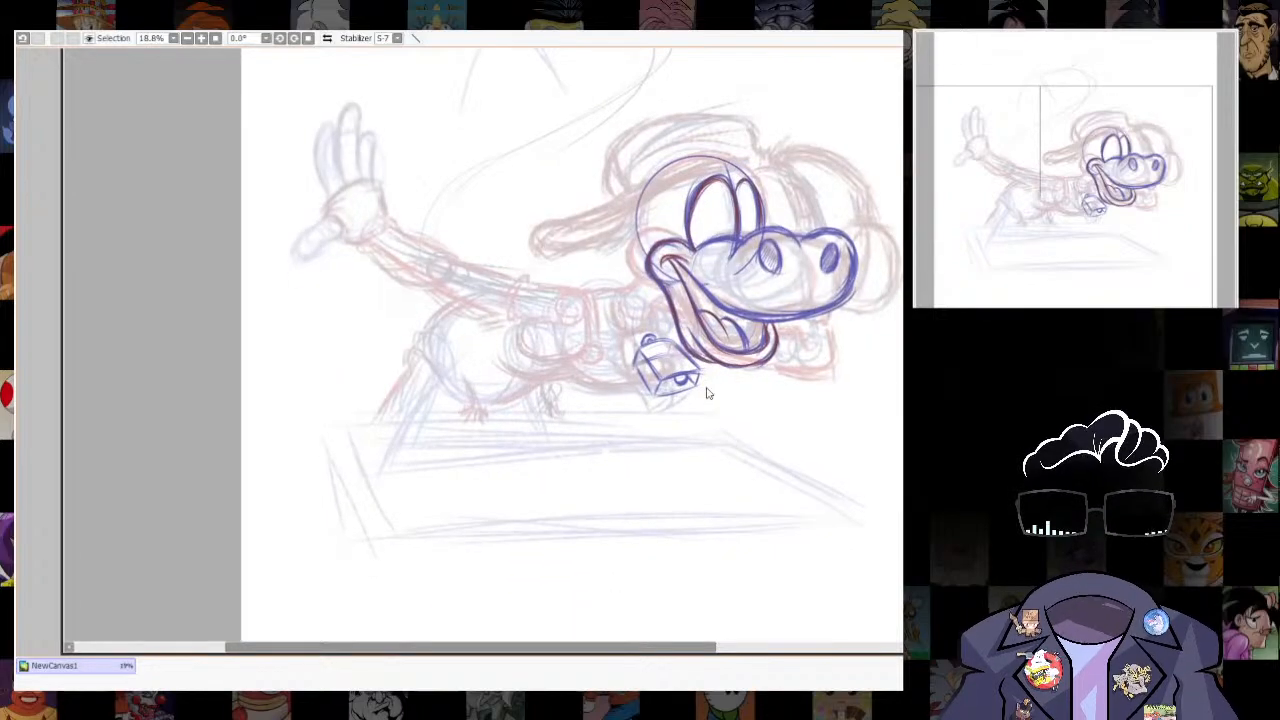
scroll(578, 307, "up", 2)
left_click_drag(578, 307, 577, 375)
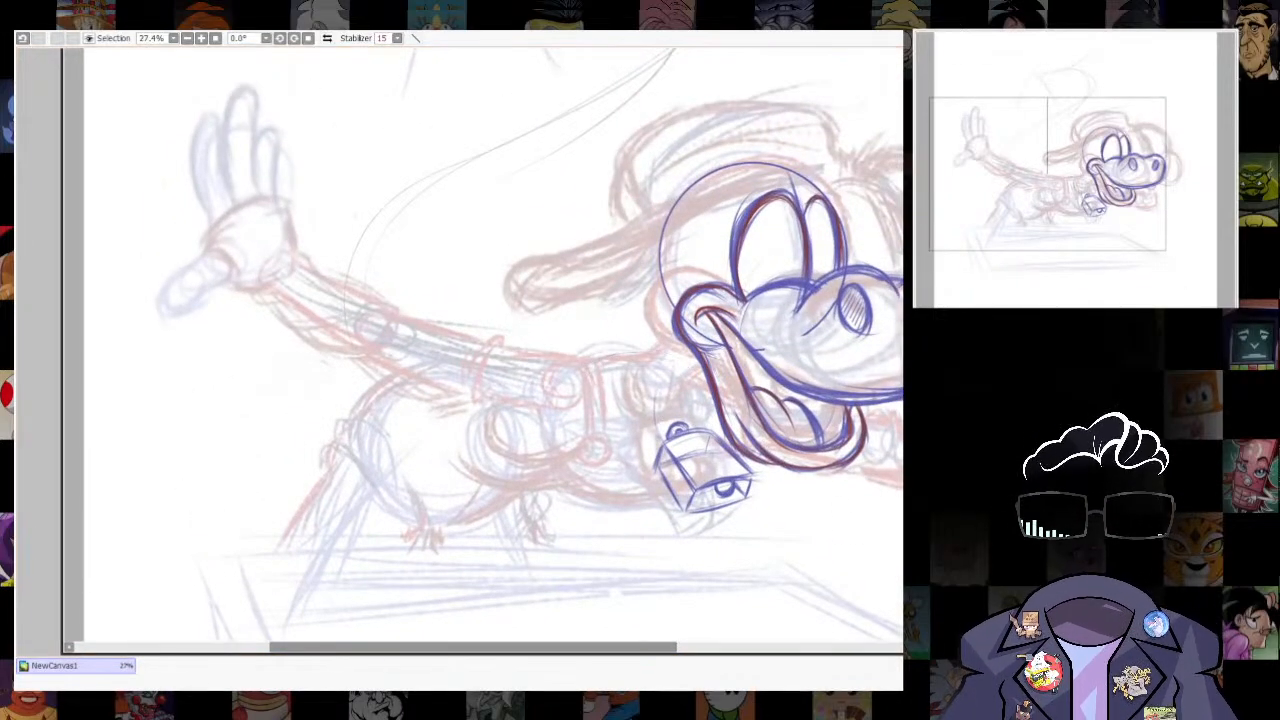
left_click_drag(598, 362, 692, 382)
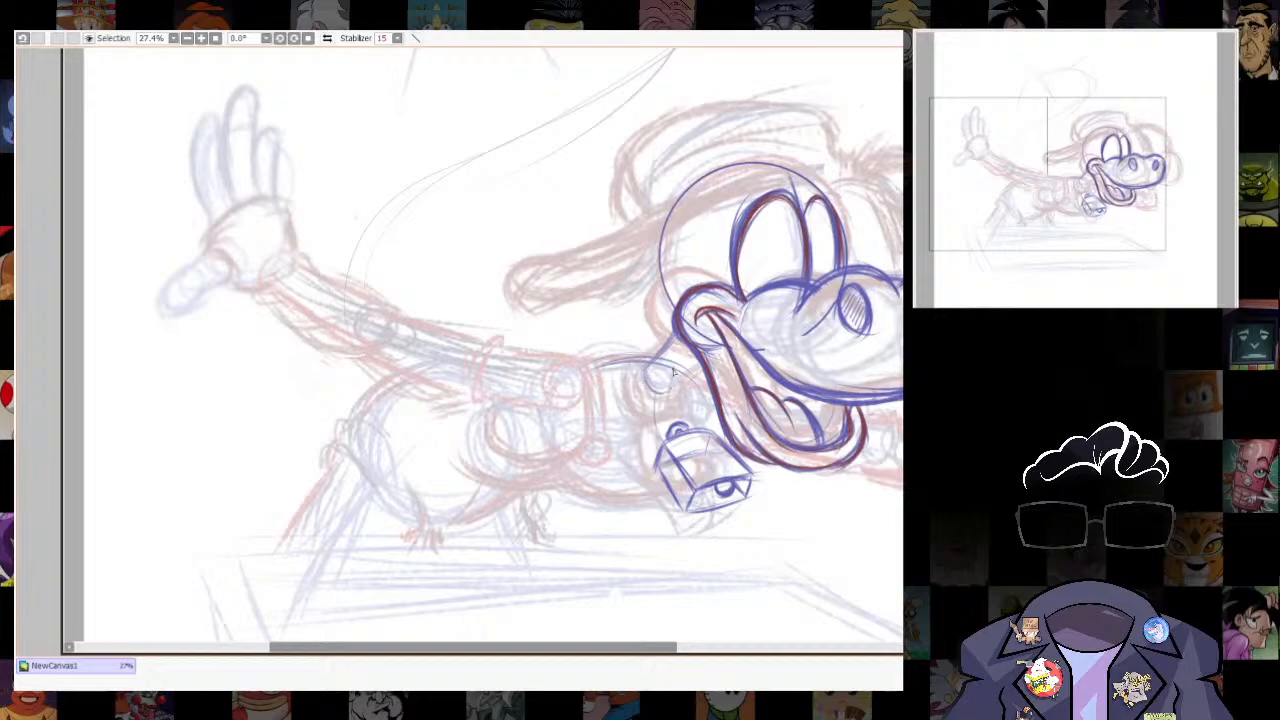
mouse_move(674, 384)
left_mouse_down()
mouse_move(666, 367)
mouse_move(681, 391)
left_mouse_up()
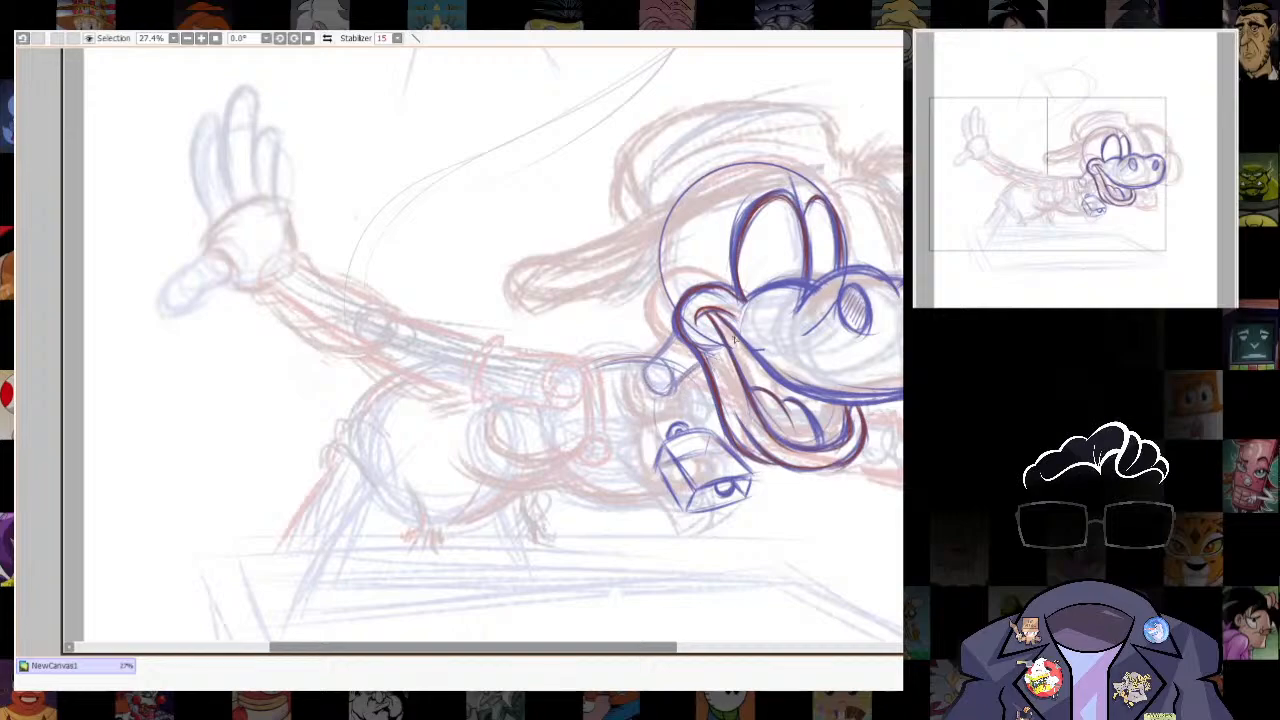
- Draw two adjoining curved lines in red along the underside of the torso
scroll(888, 412, "down", 10)
scroll(888, 412, "up", 9)
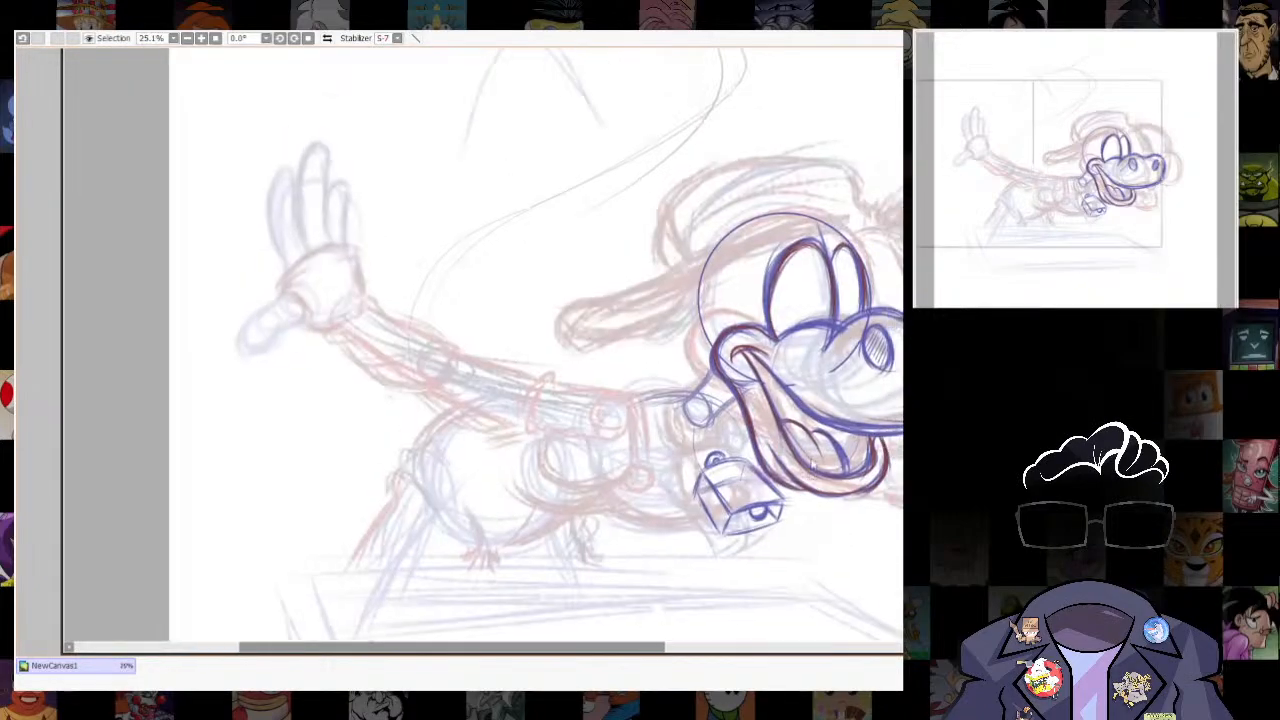
key("bracketright")
mouse_move(512, 494)
left_mouse_down()
mouse_move(520, 508)
mouse_move(607, 516)
left_mouse_up()
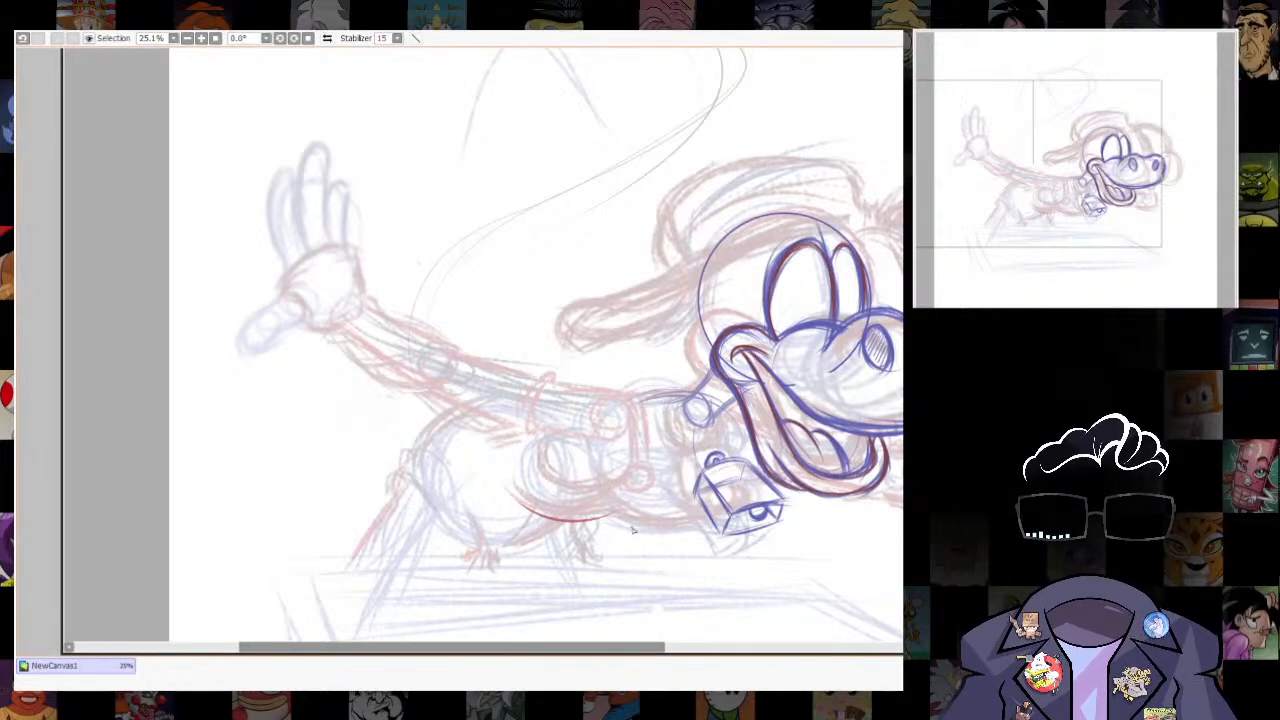
left_click_drag(609, 515, 671, 535)
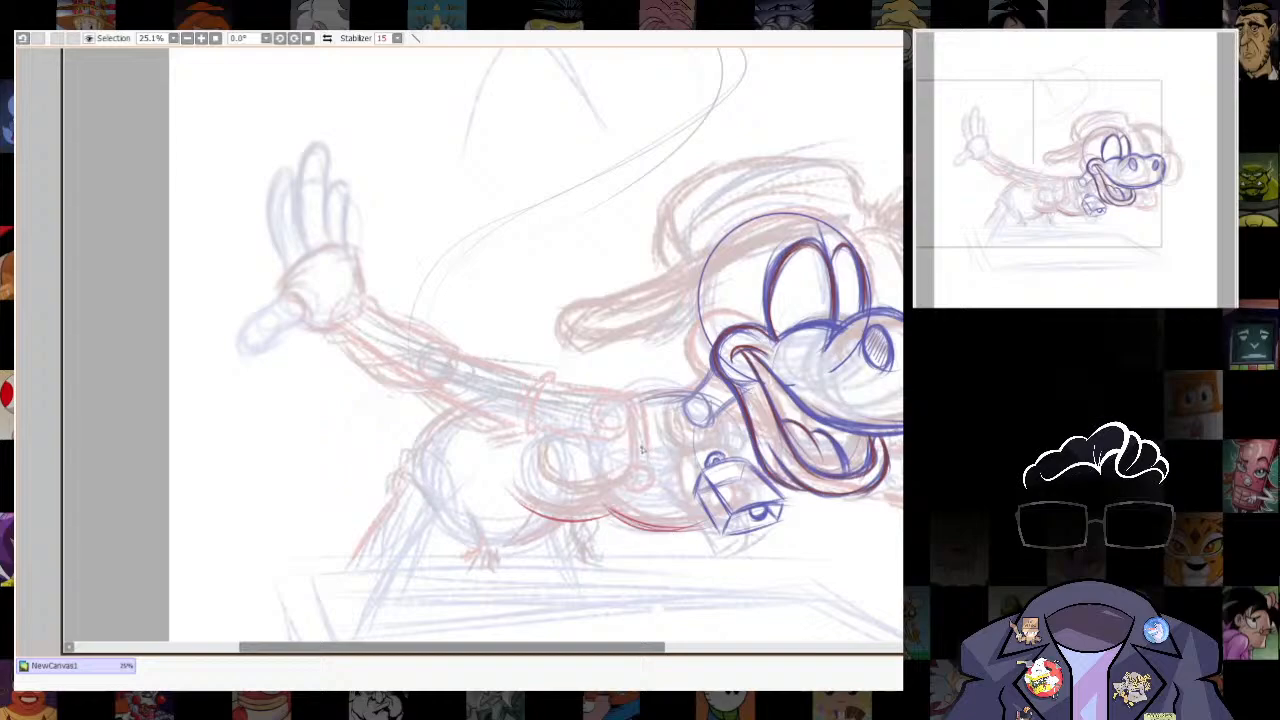
- Draw a small oval on the torso, a larger shoulder circle above it, and a curved bar joining them in red
mouse_move(648, 467)
left_mouse_down()
mouse_move(627, 480)
mouse_move(652, 479)
mouse_move(648, 469)
left_mouse_up()
key("ctrl+z")
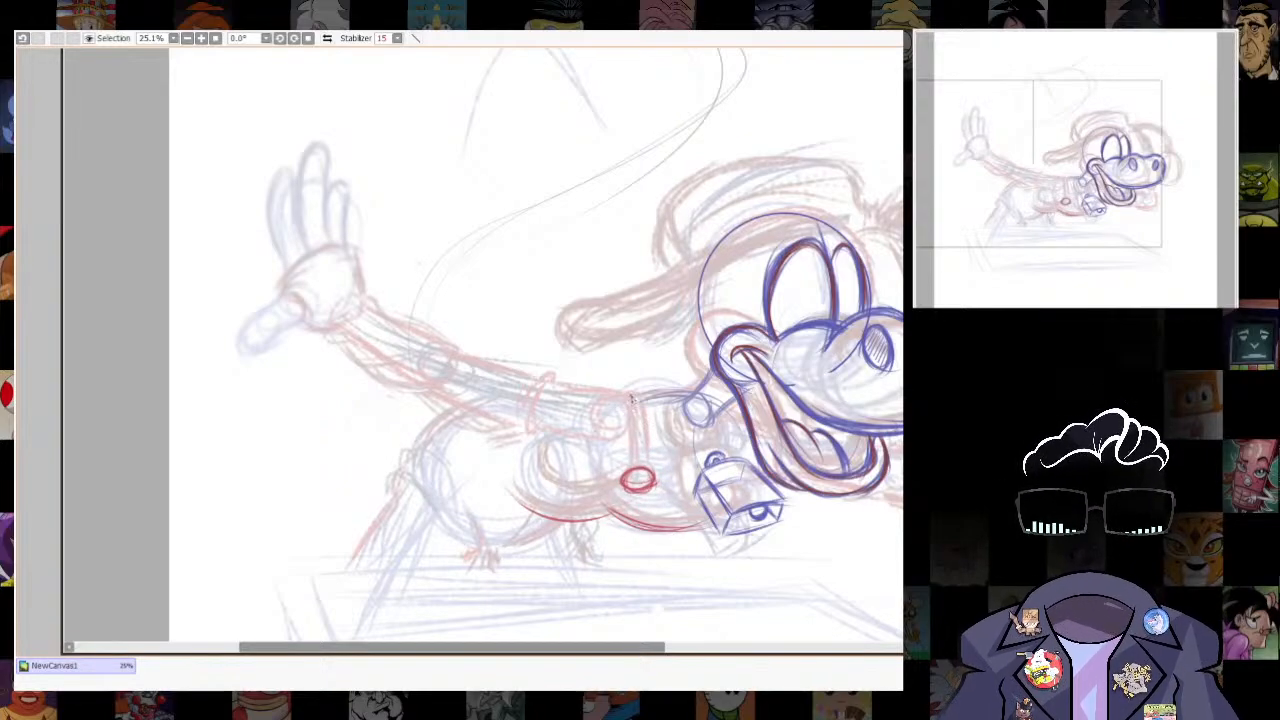
mouse_move(632, 399)
left_mouse_down()
mouse_move(630, 465)
mouse_move(634, 400)
mouse_move(639, 460)
mouse_move(648, 404)
mouse_move(652, 468)
left_mouse_up()
mouse_move(650, 422)
left_mouse_down()
mouse_move(634, 486)
mouse_move(588, 468)
mouse_move(618, 500)
left_mouse_up()
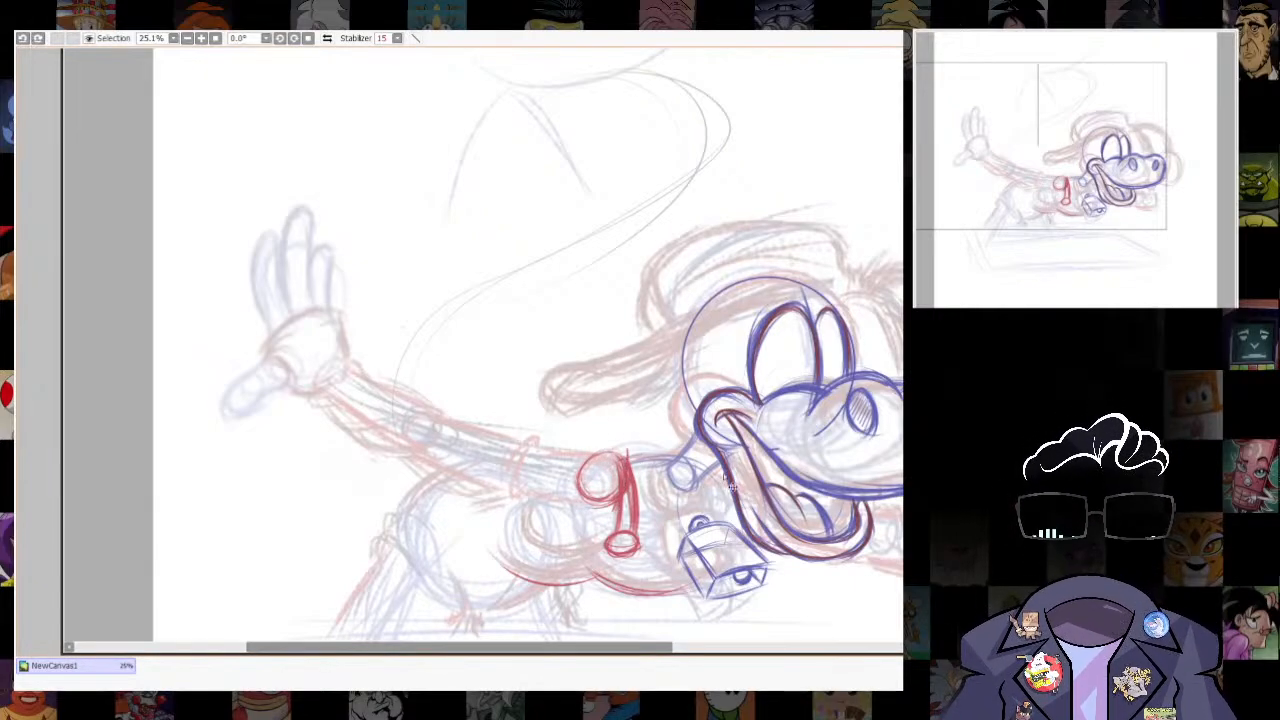
- Construct the outstretched arm in red with a wrist oval, a long centre line and an elbow circle
left_click_drag(630, 468, 608, 326)
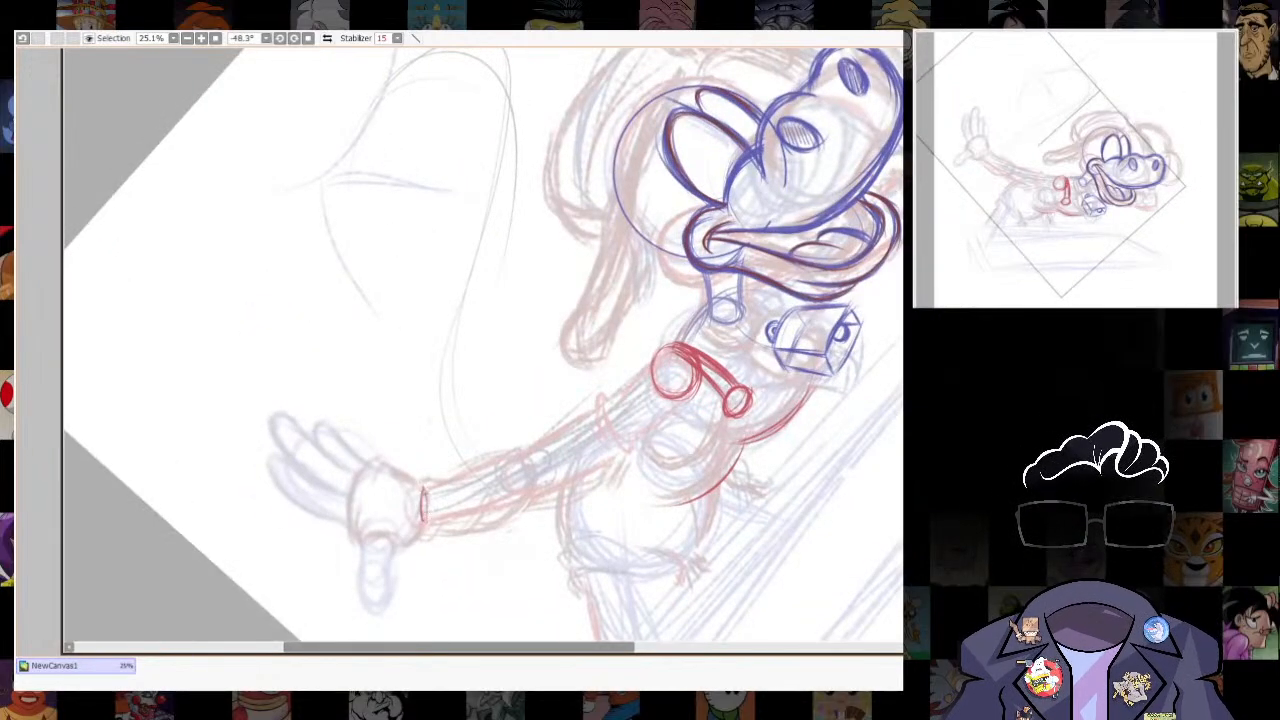
left_click_drag(767, 313, 717, 186)
left_click_drag(660, 342, 539, 508)
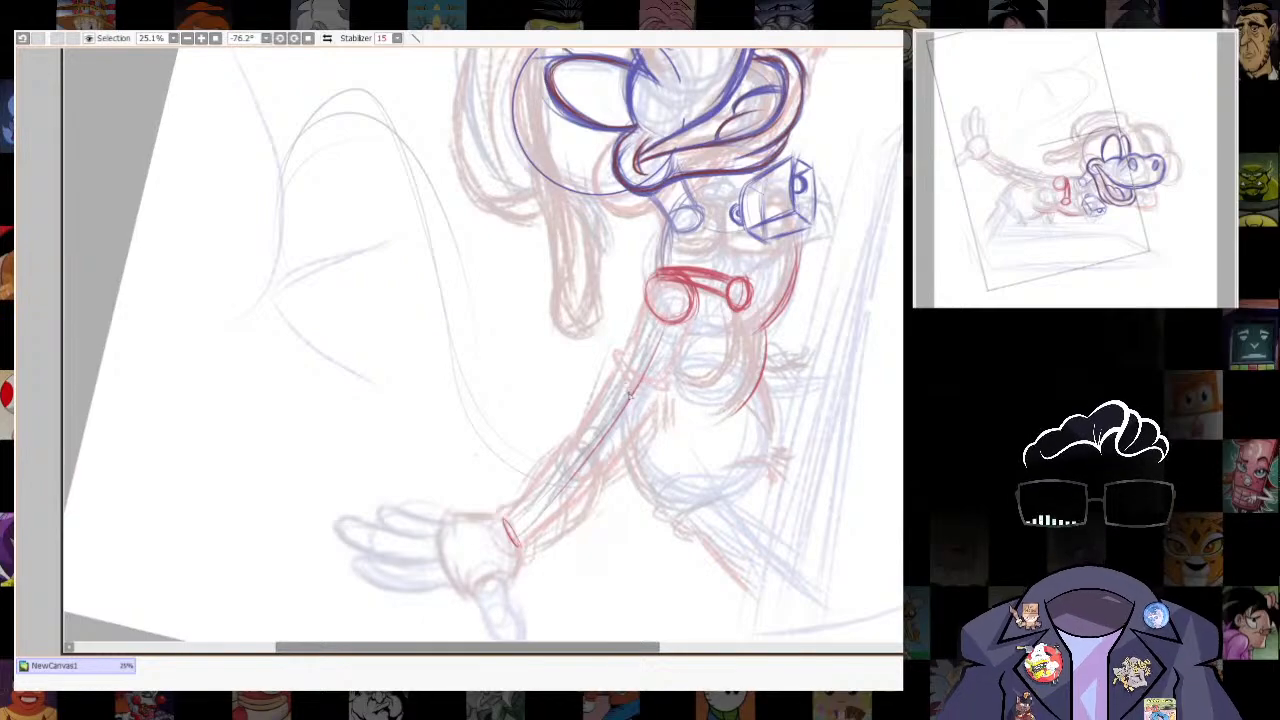
left_click_drag(590, 433, 593, 433)
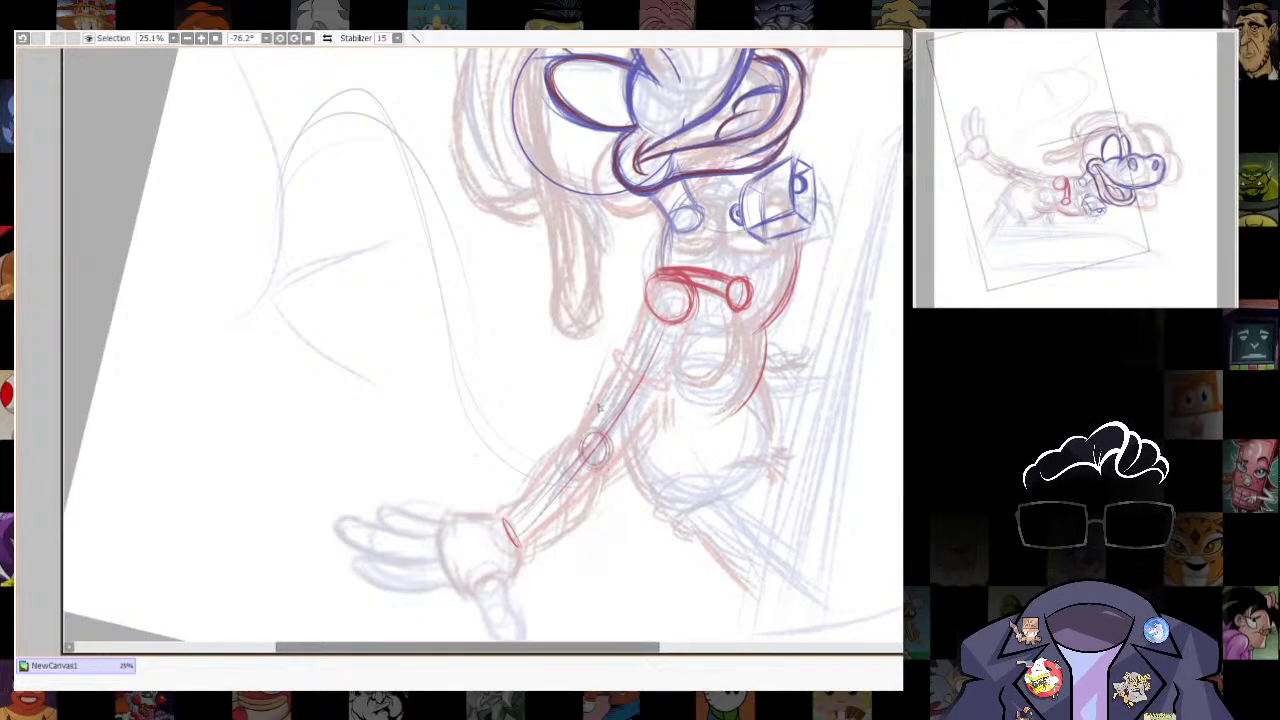
- Outline both sides of the outstretched arm in red from the shoulder circle to the wrist oval
left_click_drag(646, 312, 581, 438)
mouse_move(656, 273)
left_mouse_down()
mouse_move(569, 458)
mouse_move(512, 522)
left_mouse_up()
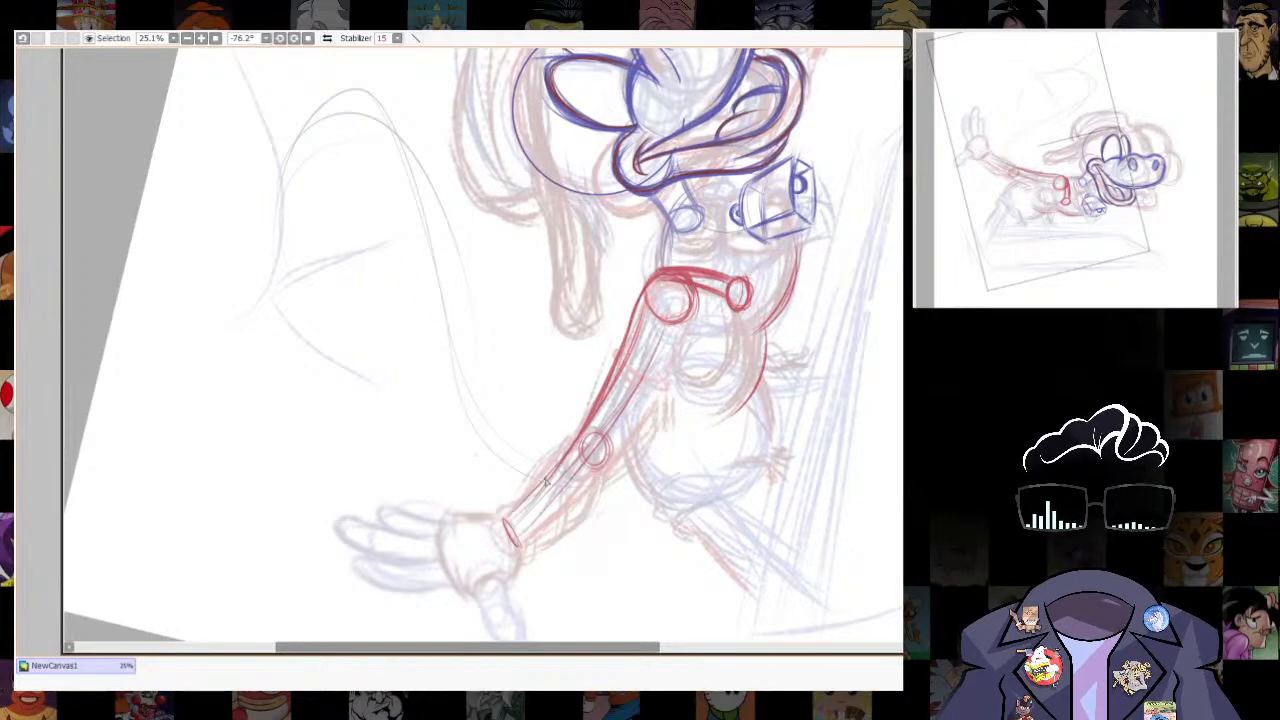
left_click_drag(545, 481, 625, 342)
mouse_move(518, 545)
left_mouse_down()
mouse_move(659, 400)
mouse_move(690, 320)
left_mouse_up()
mouse_move(666, 378)
left_mouse_down()
mouse_move(537, 541)
mouse_move(658, 398)
left_mouse_up()
- Draw a rounded curve below the arm's armpit, and a tapering shape from the small torso oval to below the boxy form
mouse_move(720, 467)
left_mouse_down()
mouse_move(554, 607)
mouse_move(458, 614)
left_mouse_up()
scroll(700, 500, "down", 3)
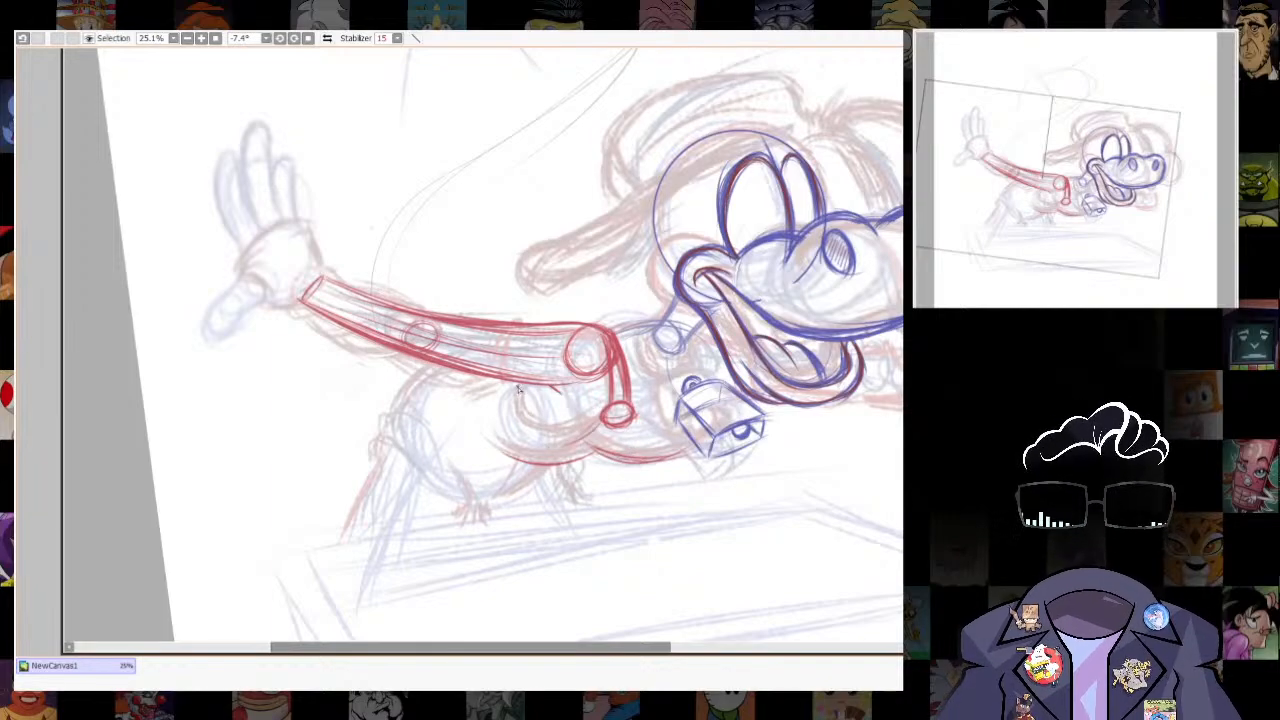
mouse_move(510, 380)
left_mouse_down()
mouse_move(572, 437)
mouse_move(598, 426)
mouse_move(526, 435)
mouse_move(599, 429)
left_mouse_up()
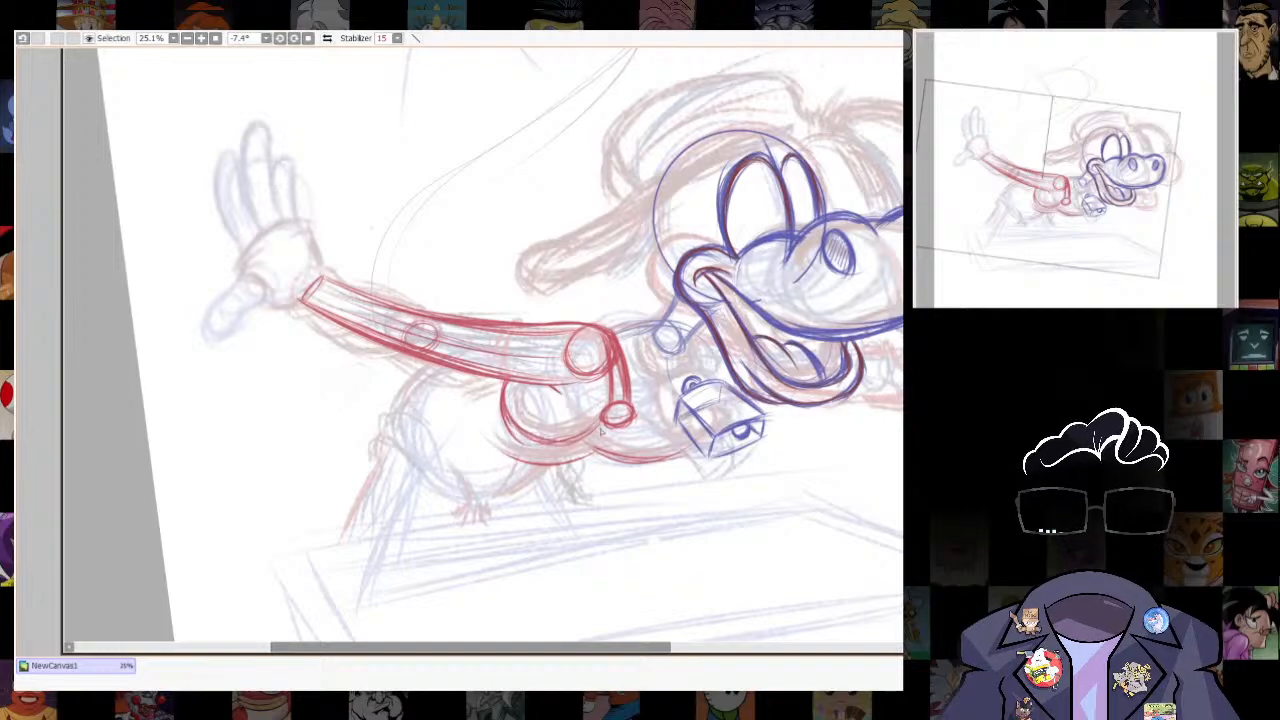
left_click_drag(786, 486, 728, 516)
mouse_move(588, 455)
left_mouse_down()
mouse_move(643, 514)
mouse_move(648, 503)
left_mouse_up()
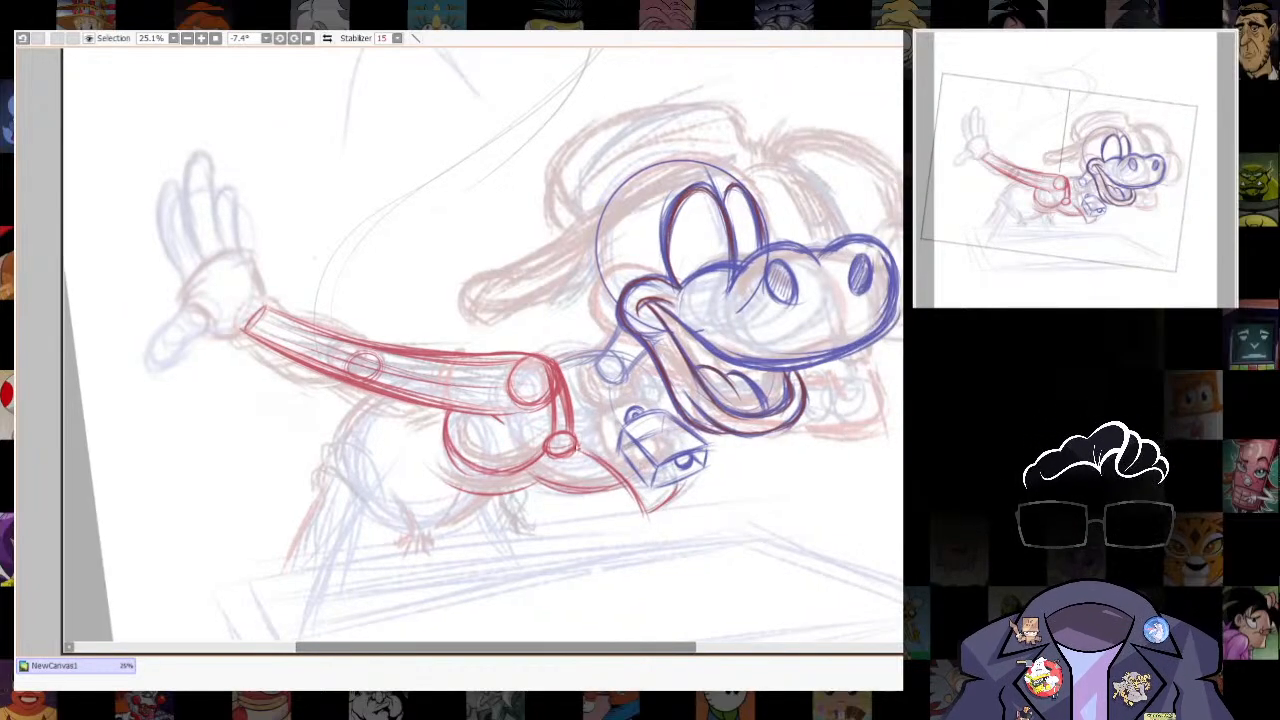
mouse_move(578, 448)
left_mouse_down()
mouse_move(631, 467)
mouse_move(637, 507)
left_mouse_up()
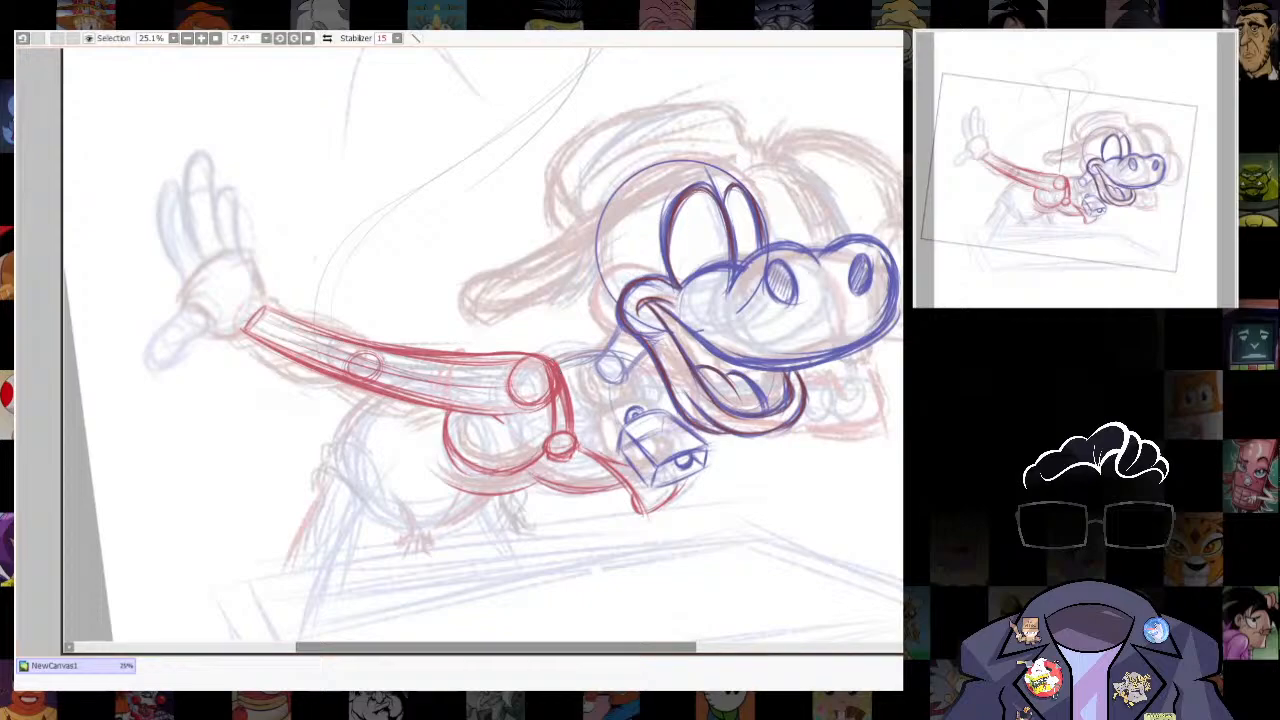
- Thicken the outstretched arm's upper contour and outline the raised hand's palm, flaring out from the wrist
left_click_drag(549, 343, 537, 358)
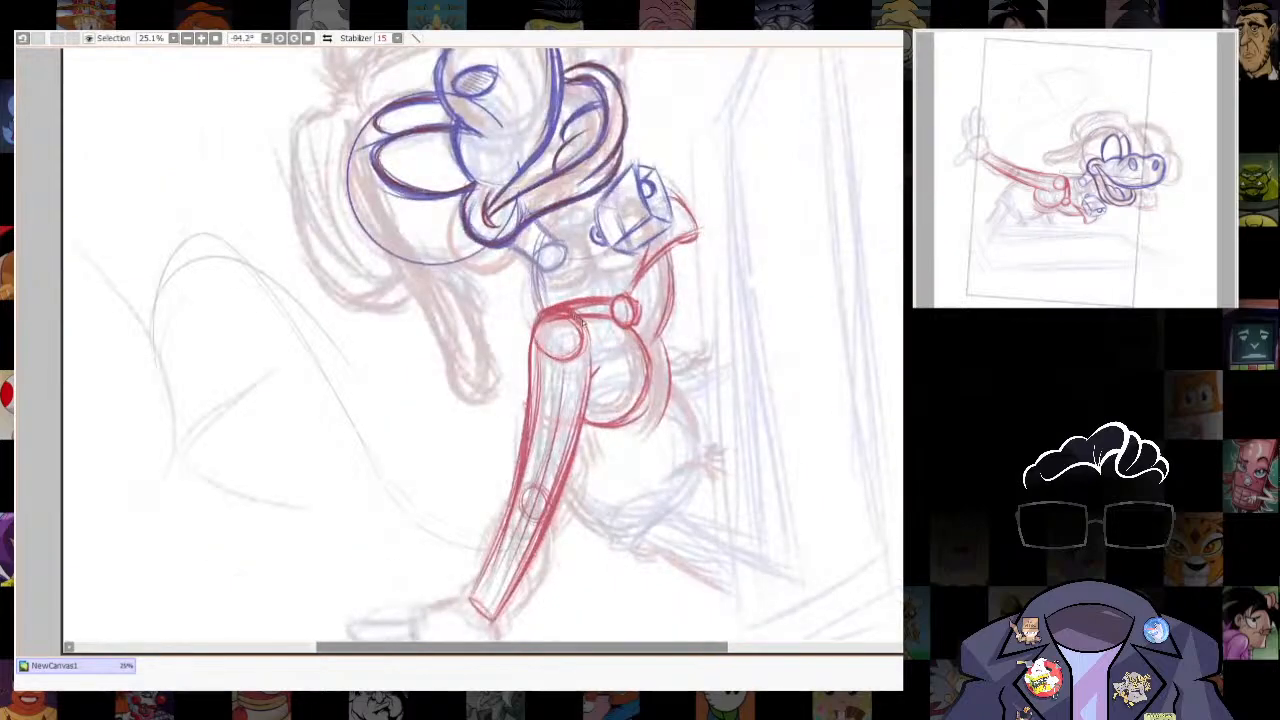
mouse_move(578, 312)
left_mouse_down()
mouse_move(532, 358)
mouse_move(506, 508)
mouse_move(470, 596)
left_mouse_up()
left_click_drag(717, 420, 626, 545)
left_click_drag(626, 545, 803, 431)
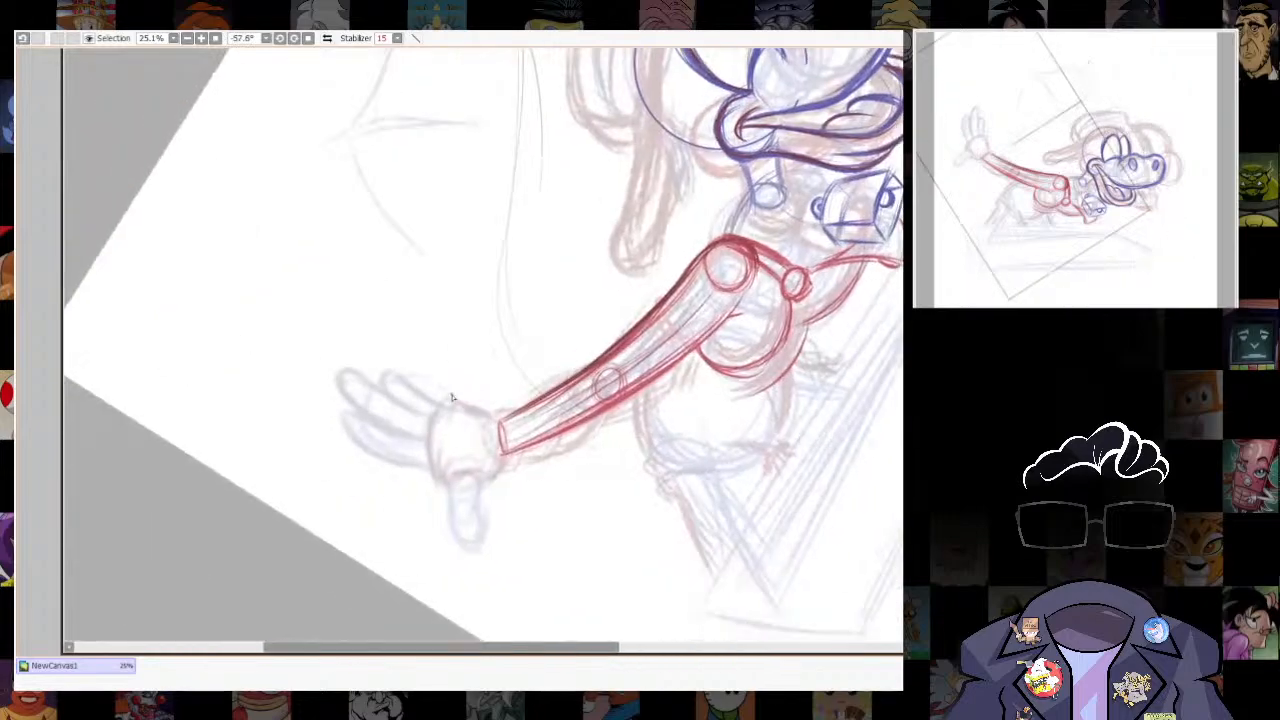
mouse_move(448, 398)
left_mouse_down()
mouse_move(428, 466)
mouse_move(442, 486)
left_mouse_up()
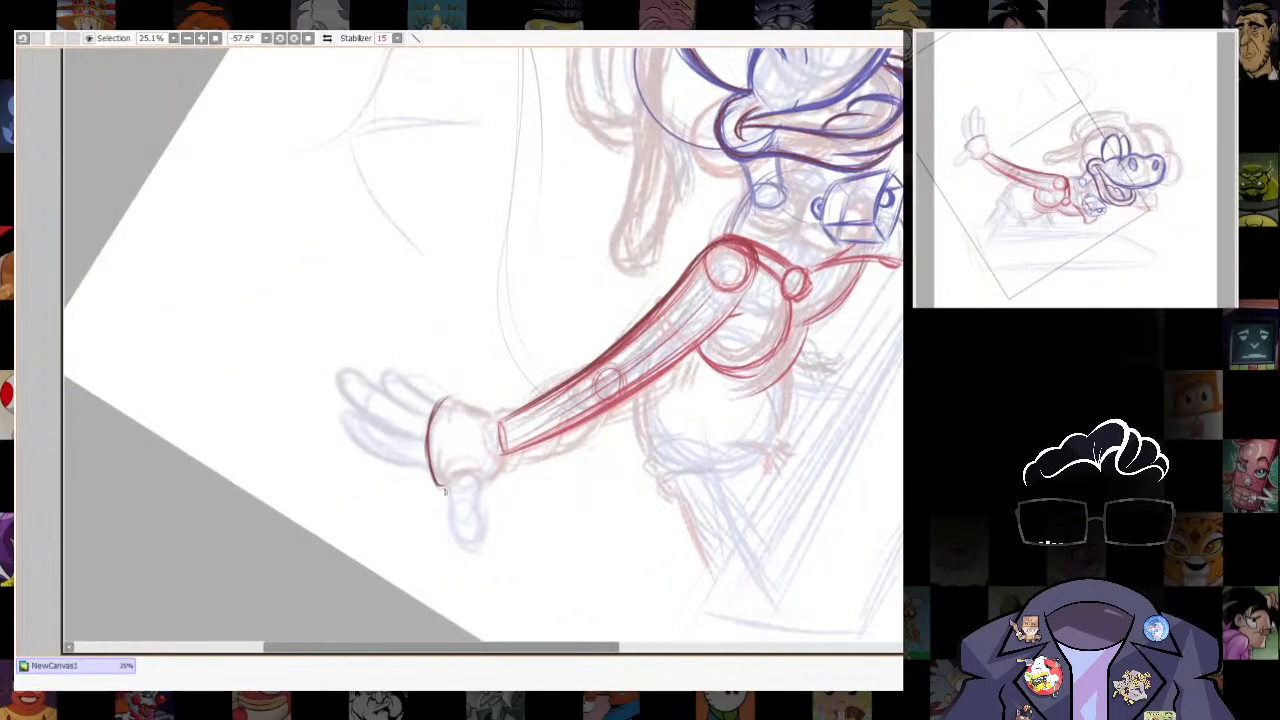
left_click_drag(824, 298, 751, 548)
left_click_drag(434, 319, 453, 374)
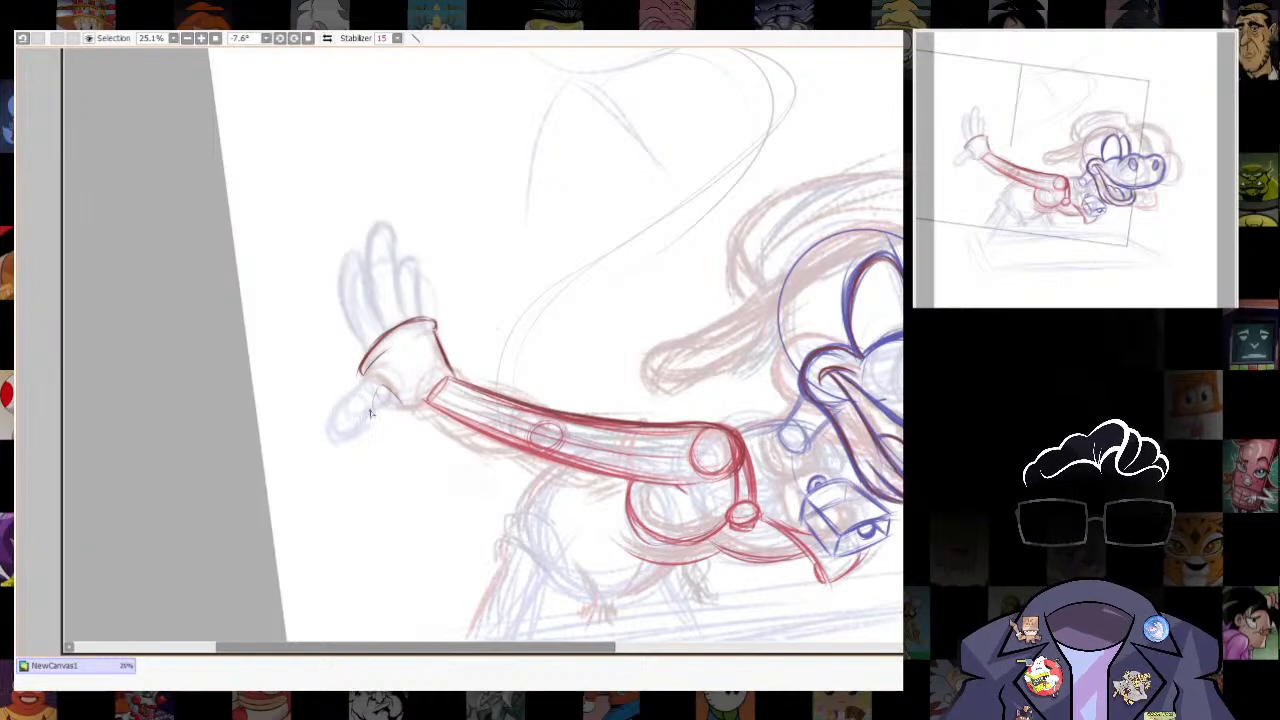
- Draw the raised hand's thumb, with a circle at its base and a curved outline joining the palm
mouse_move(386, 388)
left_mouse_down()
mouse_move(400, 405)
mouse_move(387, 386)
left_mouse_up()
left_click_drag(394, 316, 411, 413)
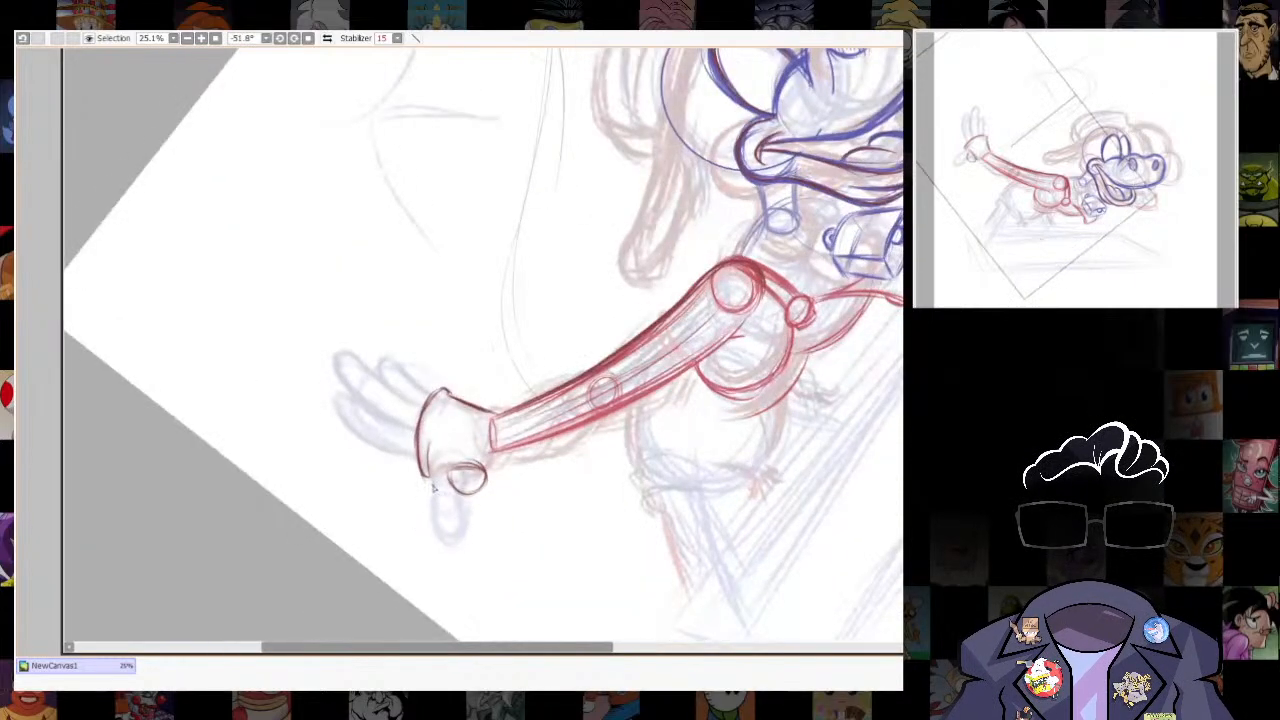
mouse_move(470, 498)
left_mouse_down()
mouse_move(453, 484)
mouse_move(487, 477)
mouse_move(488, 524)
mouse_move(454, 512)
mouse_move(460, 532)
mouse_move(486, 517)
left_mouse_up()
mouse_move(463, 459)
left_mouse_down()
mouse_move(470, 345)
mouse_move(447, 371)
left_mouse_up()
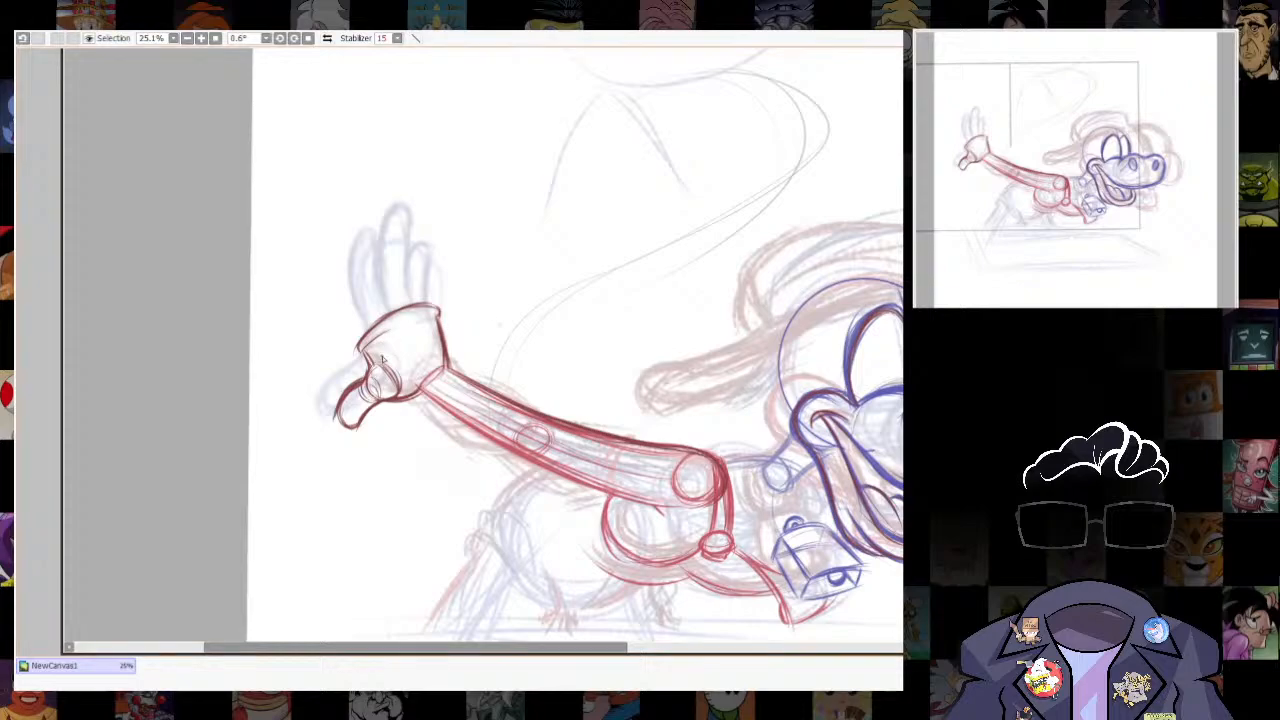
- Reinforce the curve at the thumb's base and outline the raised hand's first finger, rising from the palm's outer edge
left_click_drag(368, 367, 399, 393)
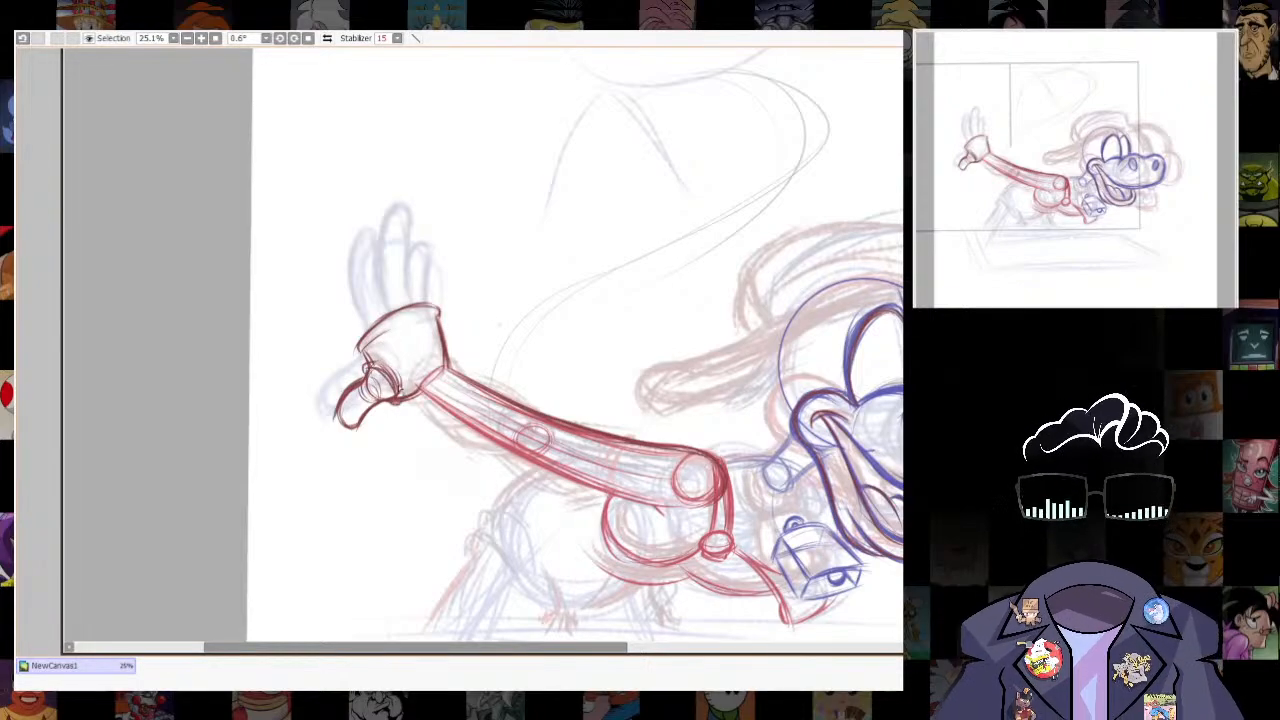
mouse_move(369, 299)
left_mouse_down()
mouse_move(383, 361)
mouse_move(387, 332)
mouse_move(381, 292)
mouse_move(378, 392)
left_mouse_up()
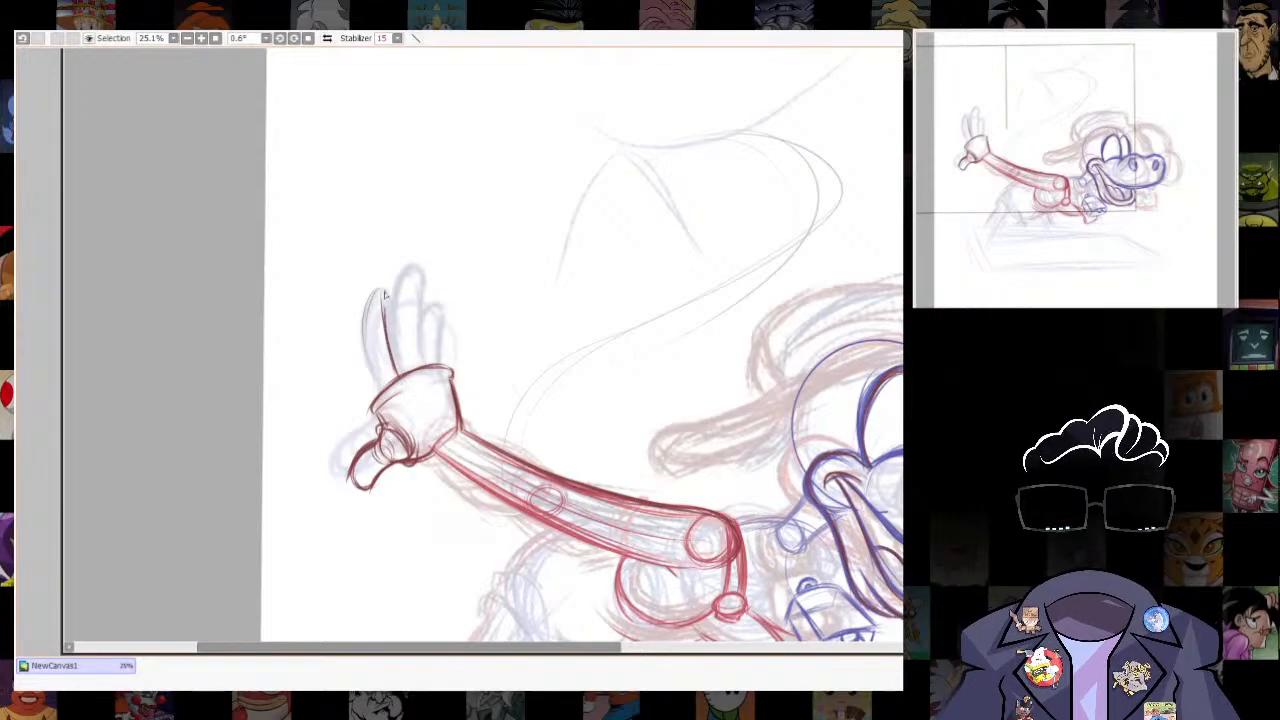
mouse_move(372, 386)
left_mouse_down()
mouse_move(360, 300)
mouse_move(376, 292)
left_mouse_up()
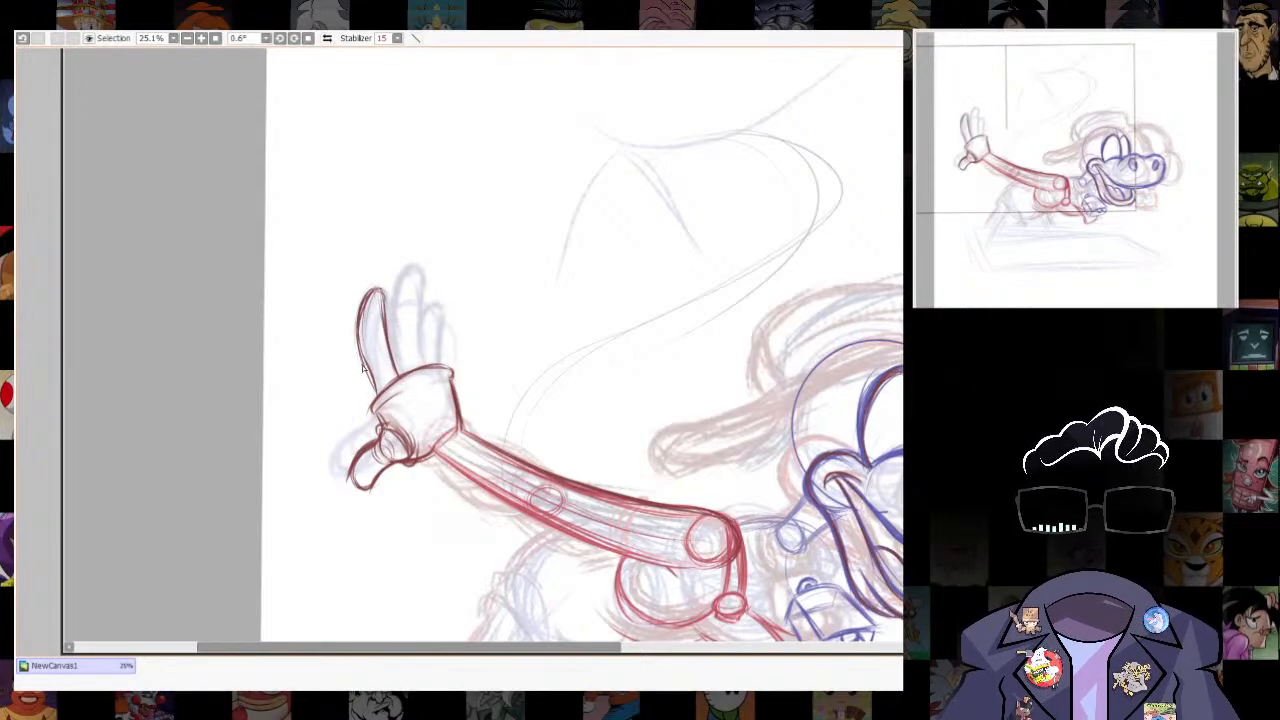
- Select the raised hand's thumb and adjust its shape and placement with a transform
mouse_move(362, 352)
left_mouse_down()
mouse_move(380, 400)
mouse_move(322, 425)
left_mouse_up()
key("l")
key("ctrl+t")
left_click_drag(331, 491, 325, 509)
left_click_drag(397, 434, 325, 497)
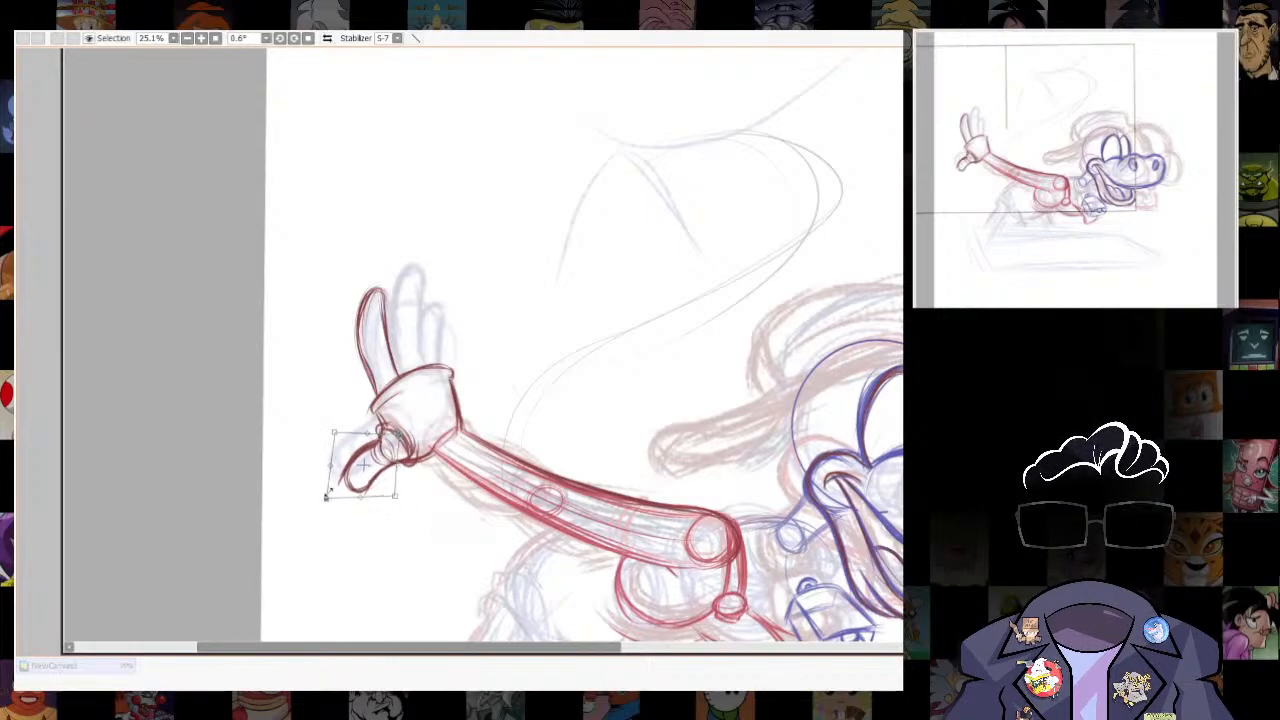
key("Return")
- Outline the raised hand's long middle finger and the shorter last finger beside it, both rising from the palm's upper edge
scroll(727, 442, "down", 4)
left_click_drag(727, 442, 804, 490)
scroll(804, 490, "up", 4)
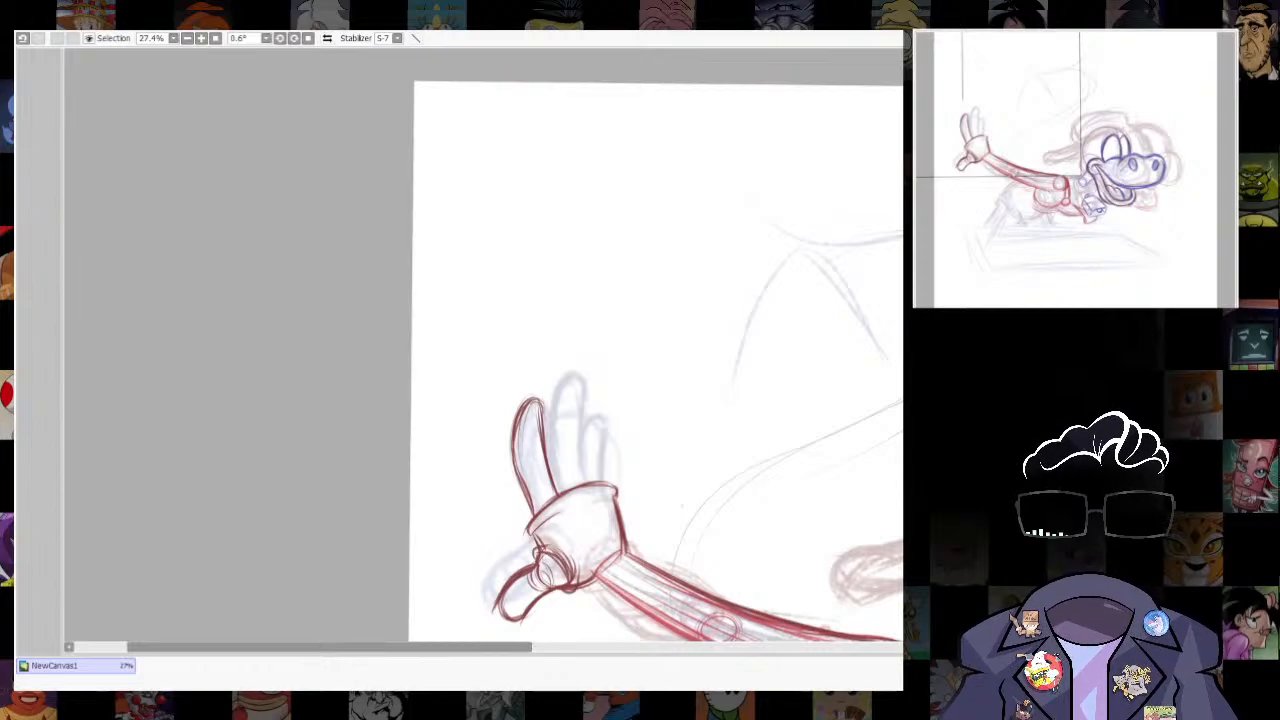
key("e")
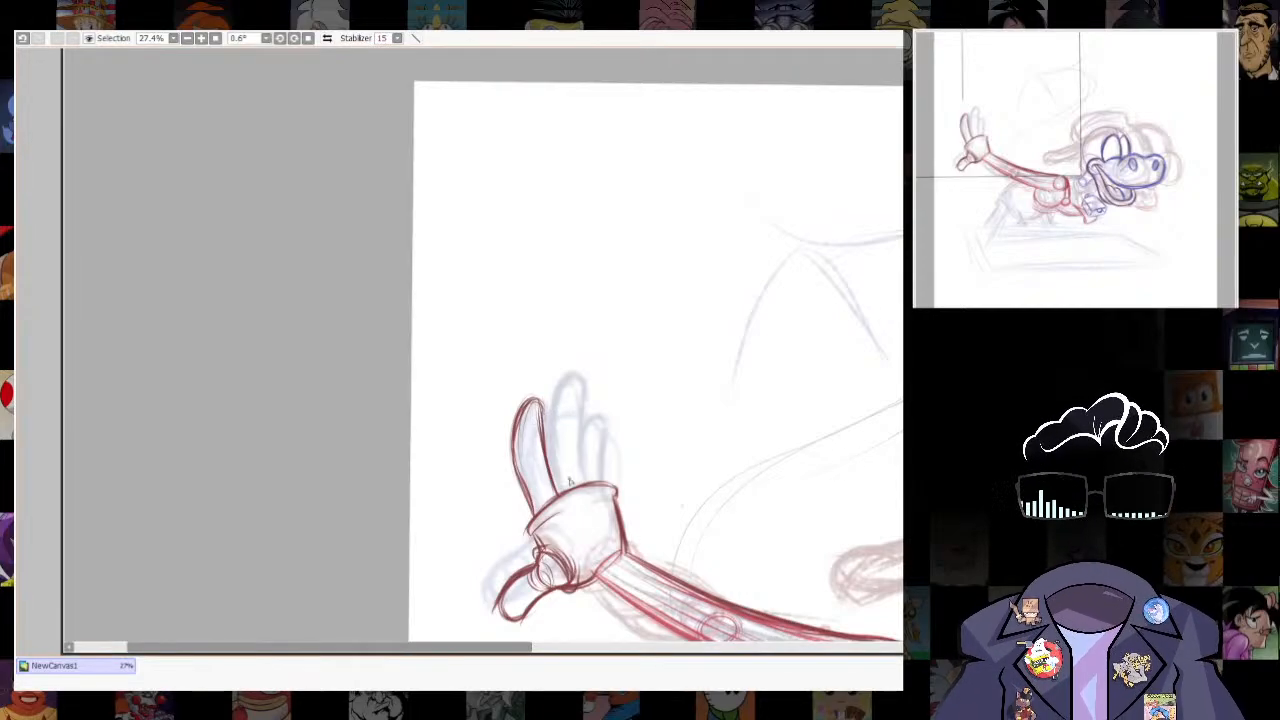
mouse_move(516, 426)
left_mouse_down()
mouse_move(534, 517)
mouse_move(578, 410)
mouse_move(577, 375)
left_mouse_up()
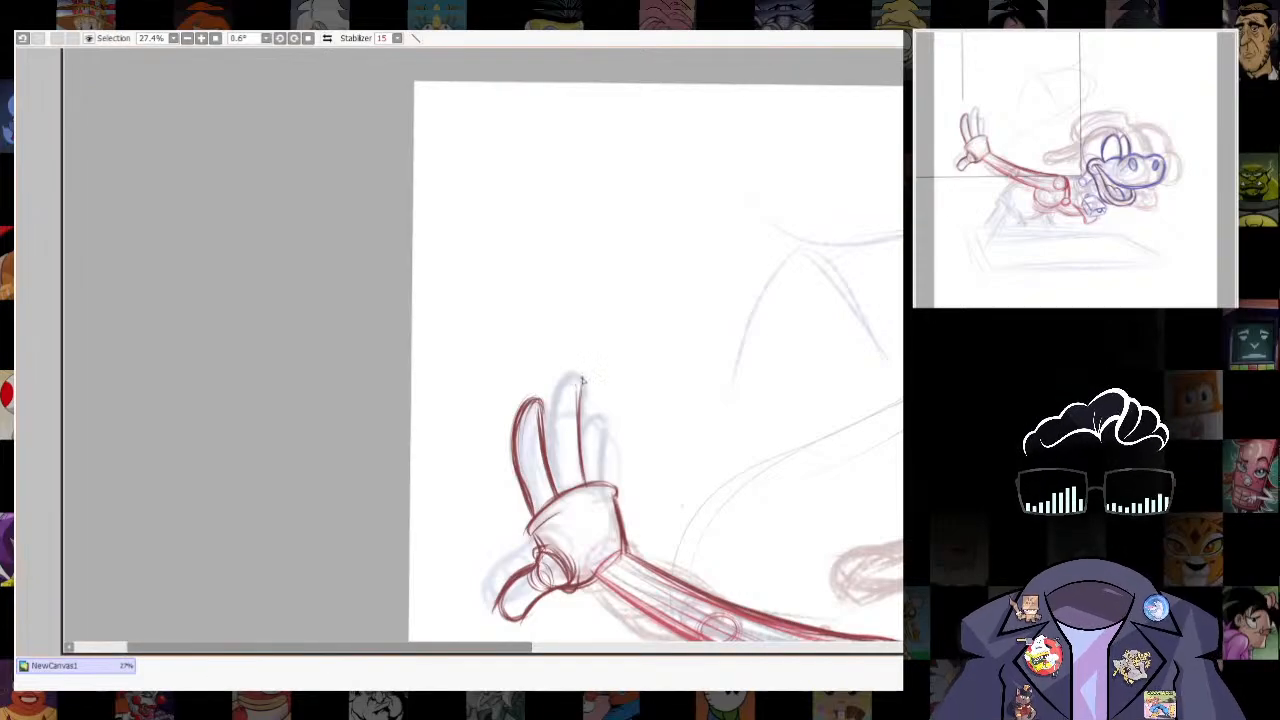
left_click_drag(548, 434, 579, 380)
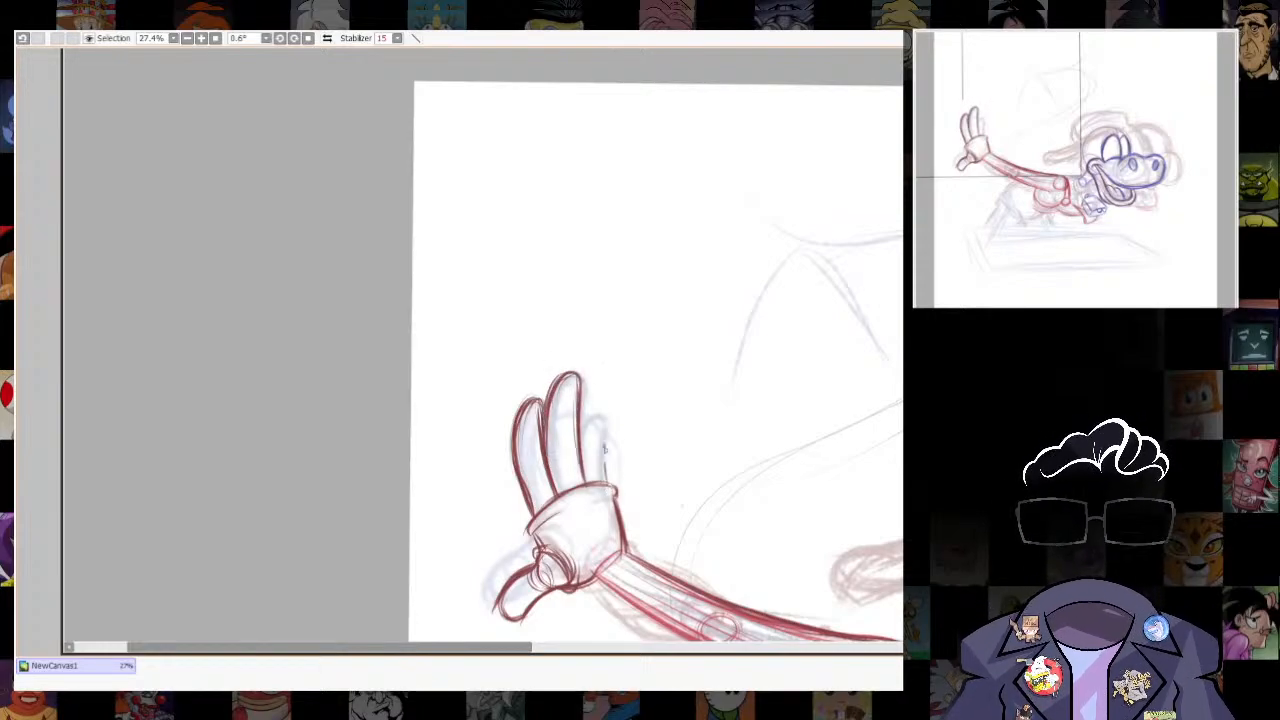
mouse_move(603, 476)
left_mouse_down()
mouse_move(608, 421)
mouse_move(592, 414)
mouse_move(586, 447)
mouse_move(600, 412)
left_mouse_up()
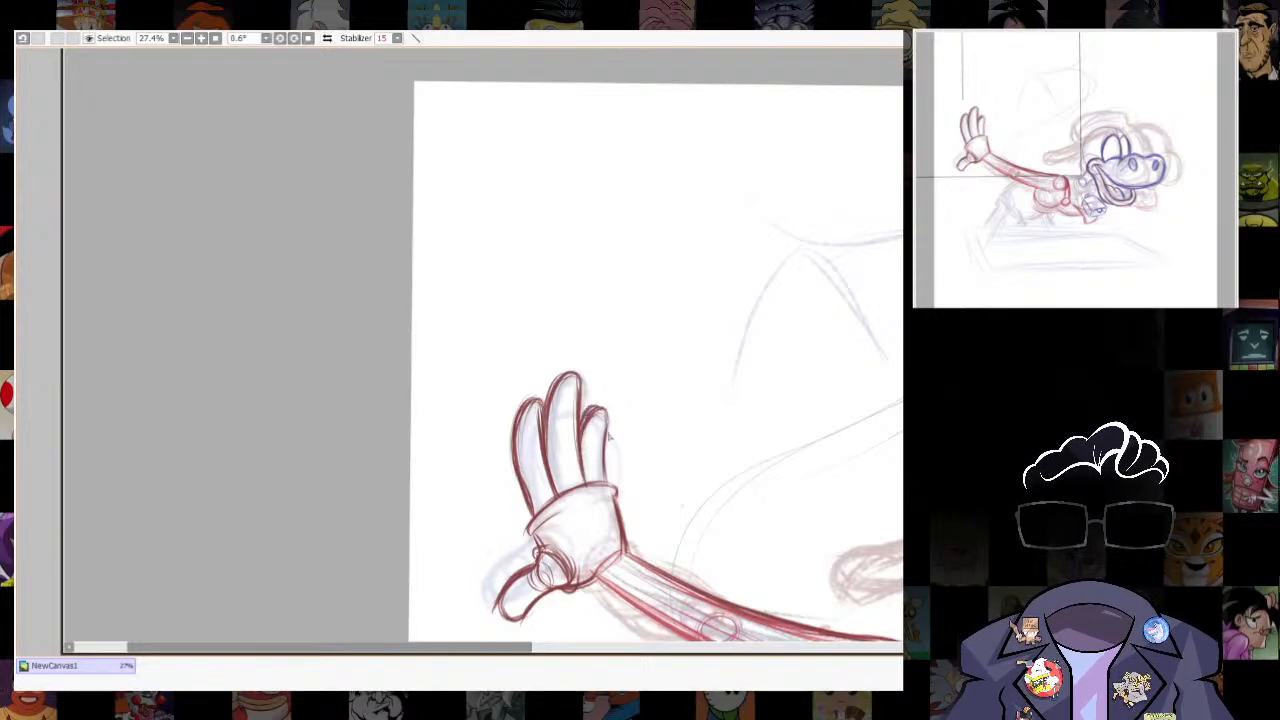
- Select the raised hand's last finger and stretch it slightly taller with a transform
mouse_move(842, 551)
left_mouse_down()
mouse_move(777, 527)
mouse_move(777, 538)
left_mouse_up()
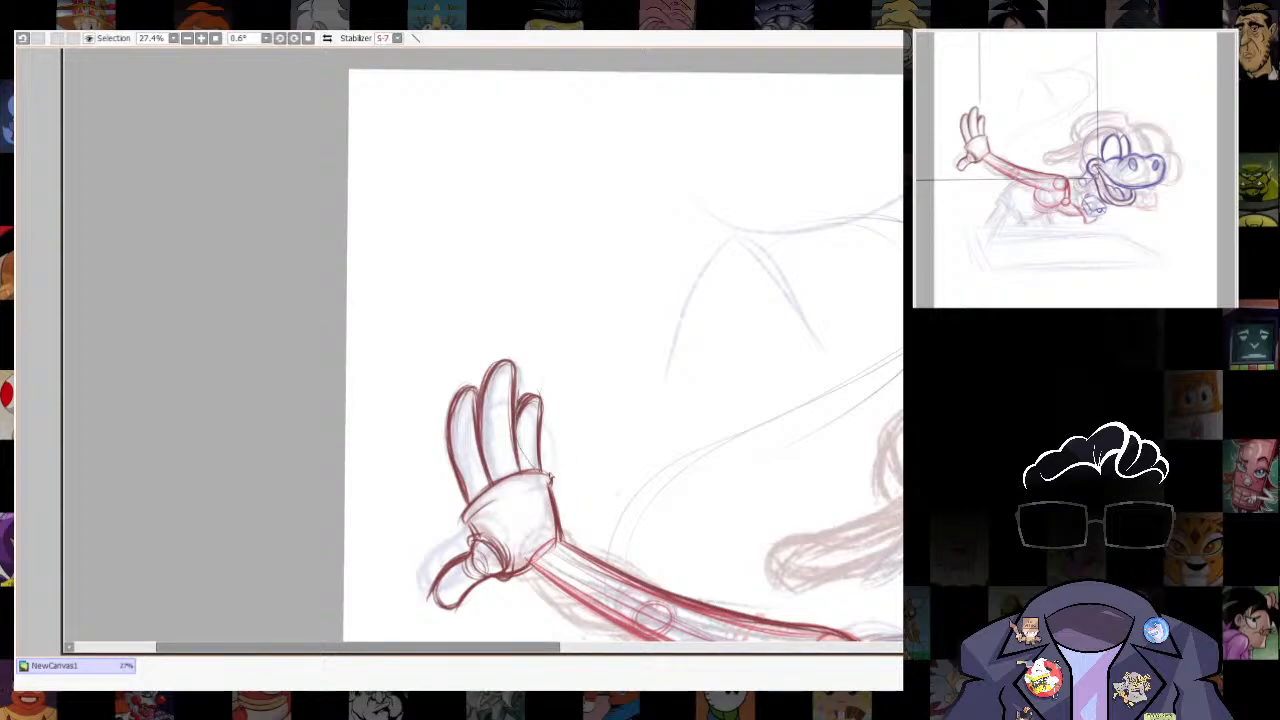
mouse_move(550, 478)
left_mouse_down()
mouse_move(518, 372)
mouse_move(552, 364)
left_mouse_up()
key("ctrl+t")
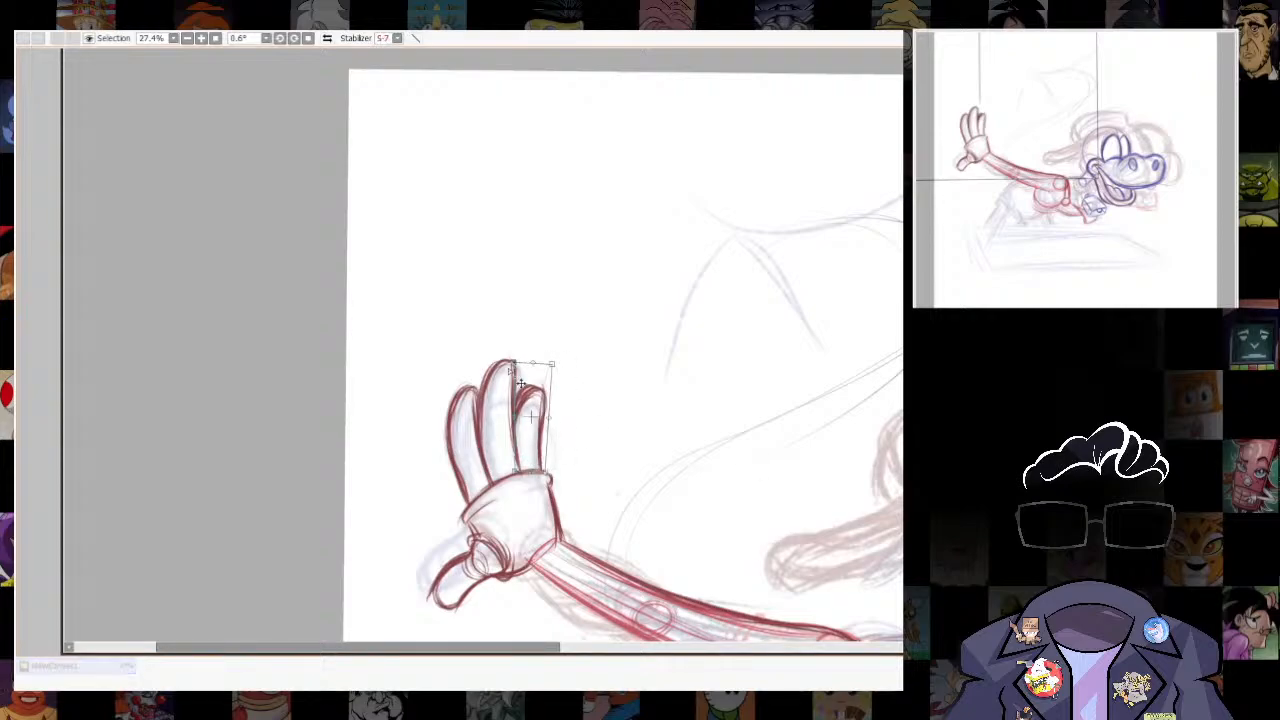
key("Return")
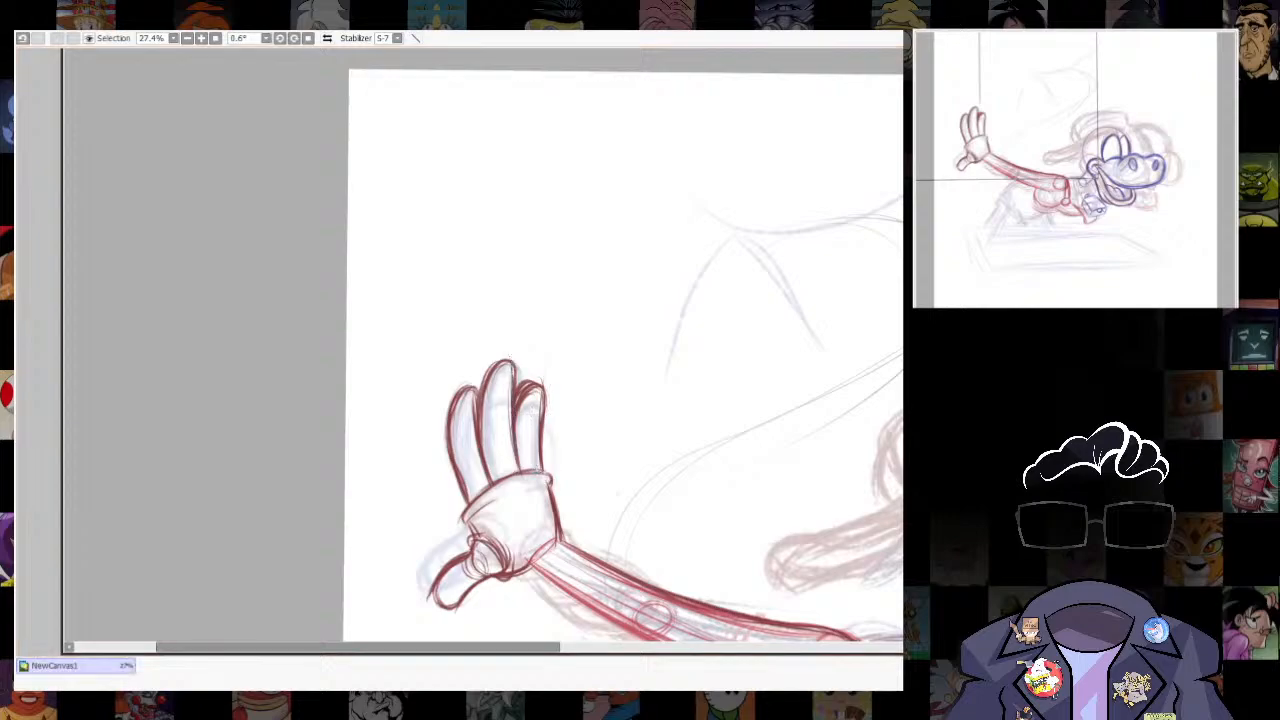
- Select the whole raised hand and widen it slightly with a transform
scroll(655, 269, "down", 8)
scroll(738, 234, "up", 7)
left_click_drag(560, 356, 614, 325)
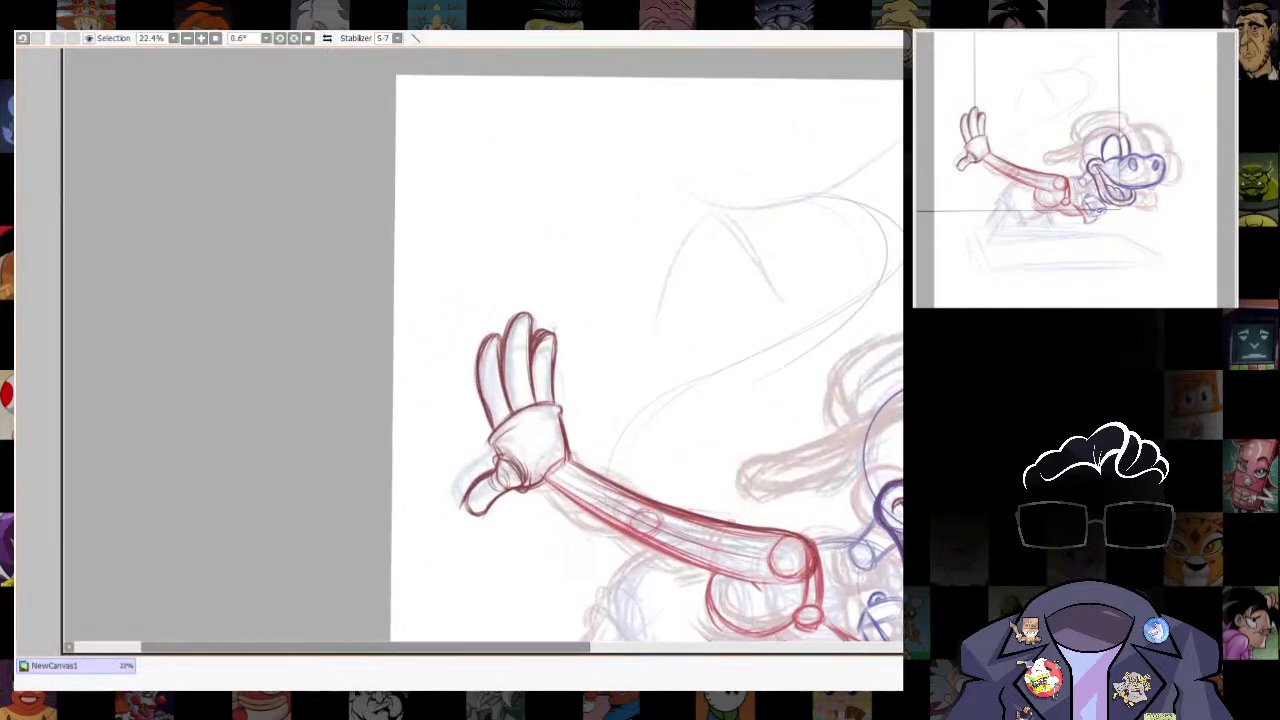
mouse_move(458, 475)
left_mouse_down()
mouse_move(591, 286)
mouse_move(431, 286)
mouse_move(458, 475)
left_mouse_up()
key("ctrl+t")
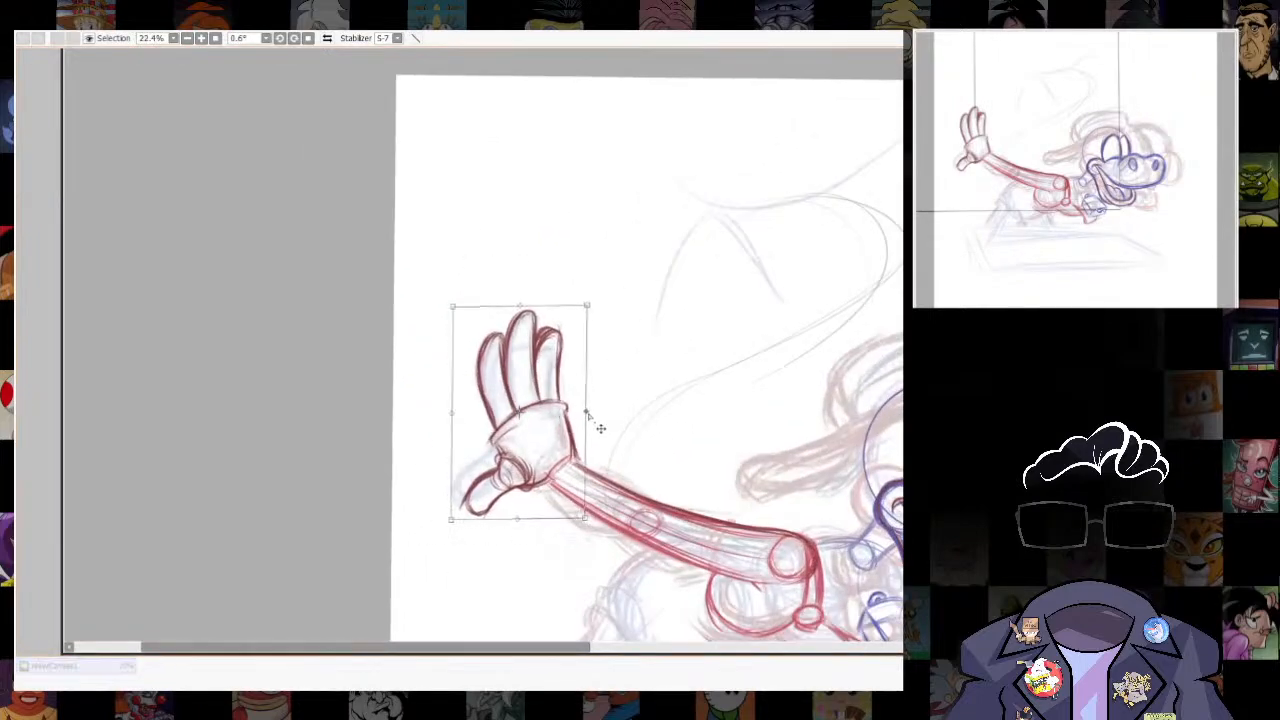
key("Return")
- Draw curved cross-contour lines across the outstretched arm at the elbow and shoulder circles
scroll(843, 357, "down", 4)
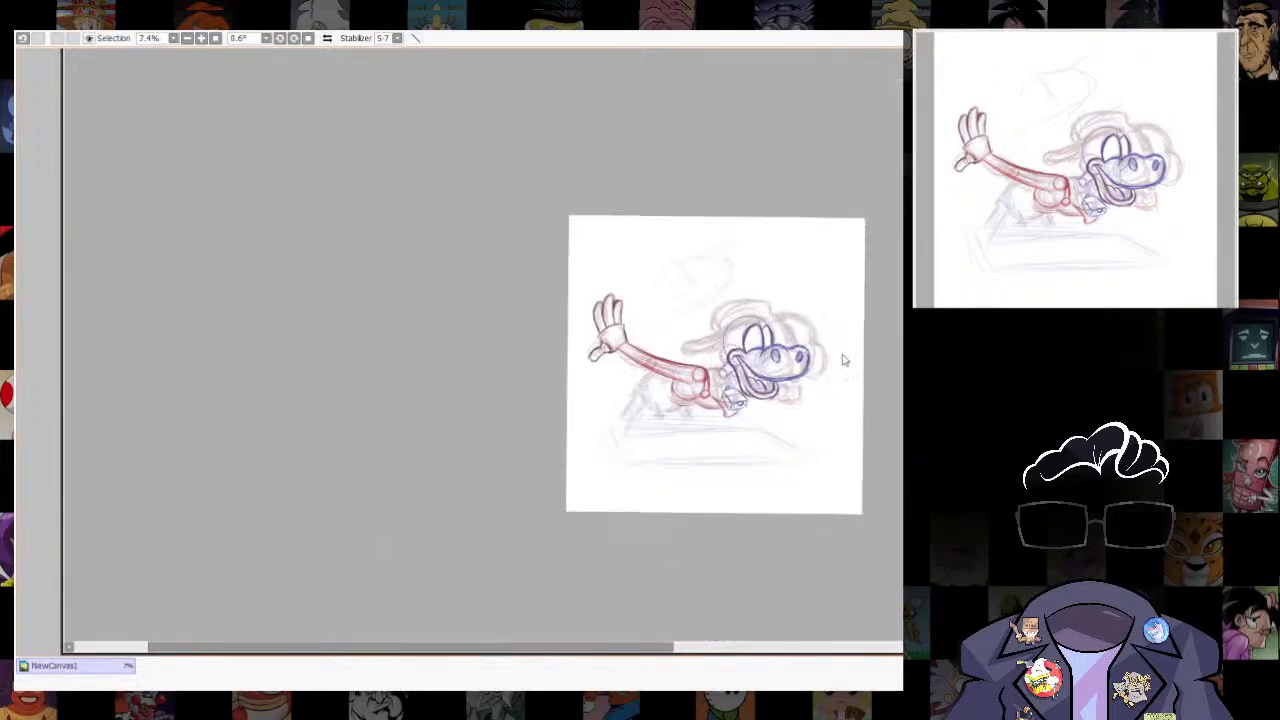
scroll(850, 365, "up", 3)
scroll(507, 418, "up", 2)
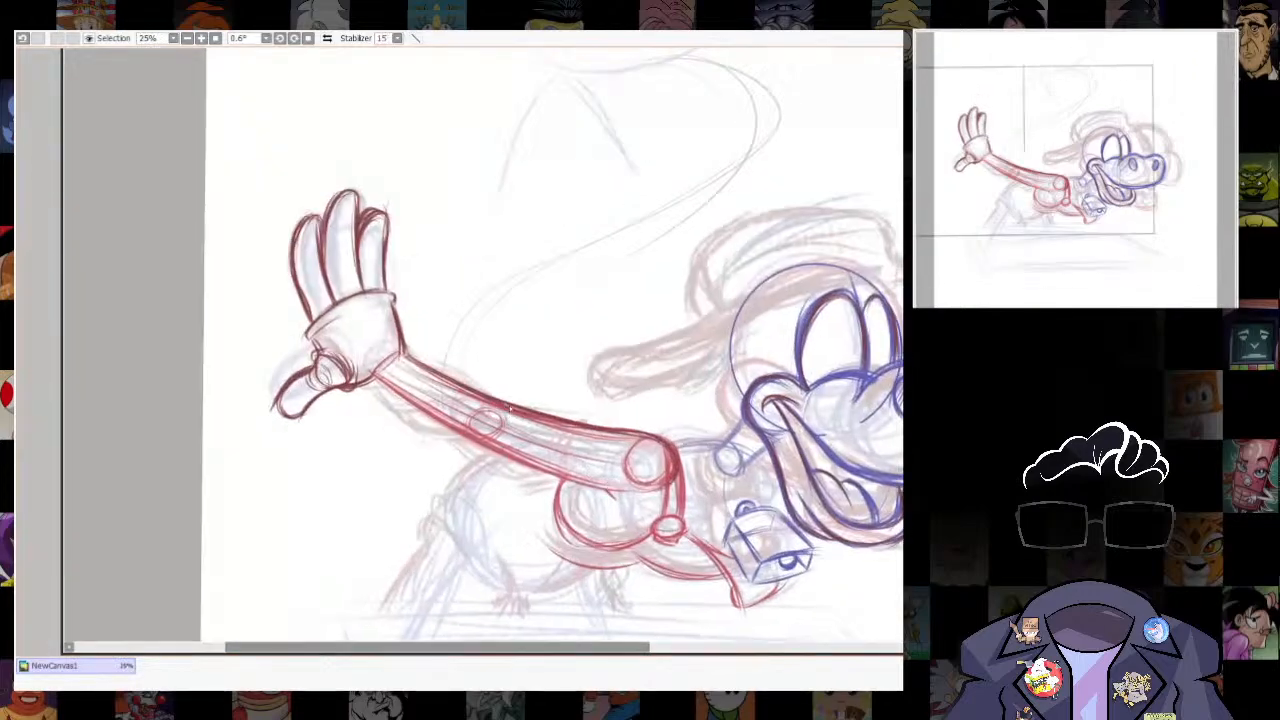
left_click_drag(638, 434, 642, 489)
left_click_drag(638, 434, 634, 488)
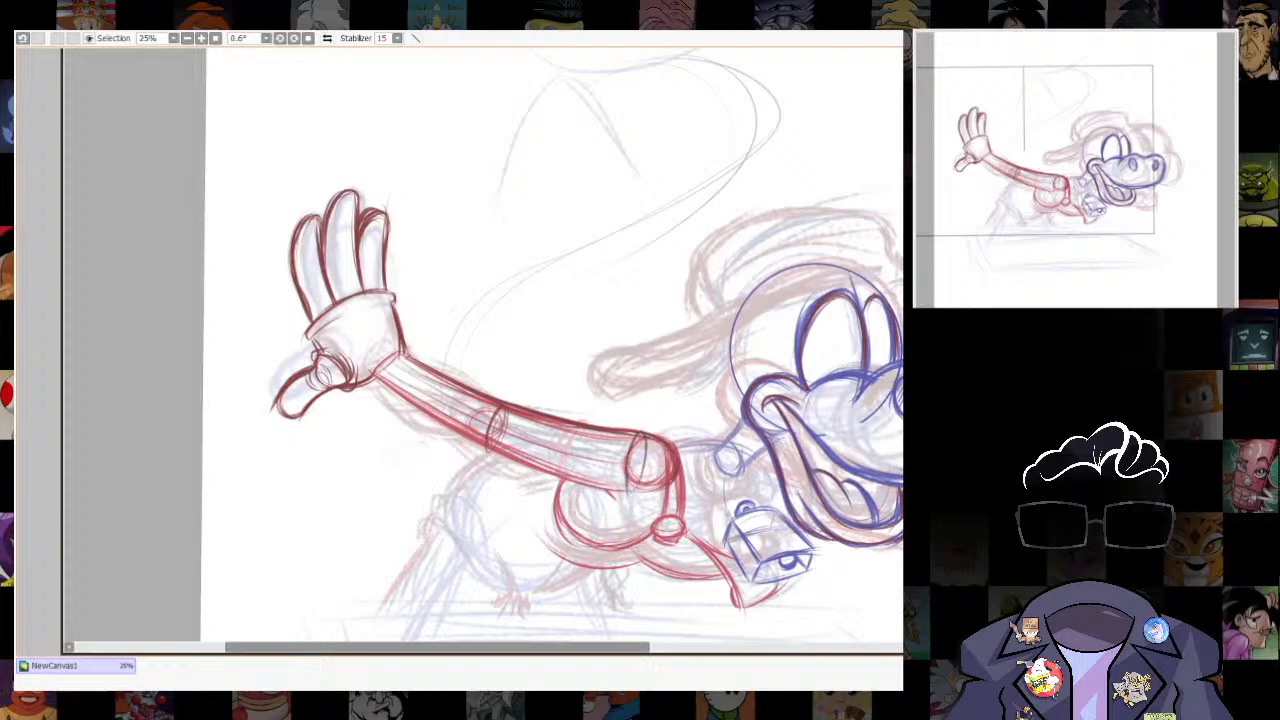
- Select the outstretched arm and distort its bounding box at the shoulder end, making the upper arm thicker than the wrist
mouse_move(376, 385)
left_mouse_down()
mouse_move(573, 495)
mouse_move(670, 488)
mouse_move(420, 354)
mouse_move(378, 376)
left_mouse_up()
key("ctrl+t")
left_click_drag(690, 359, 691, 341)
left_click_drag(681, 497, 680, 512)
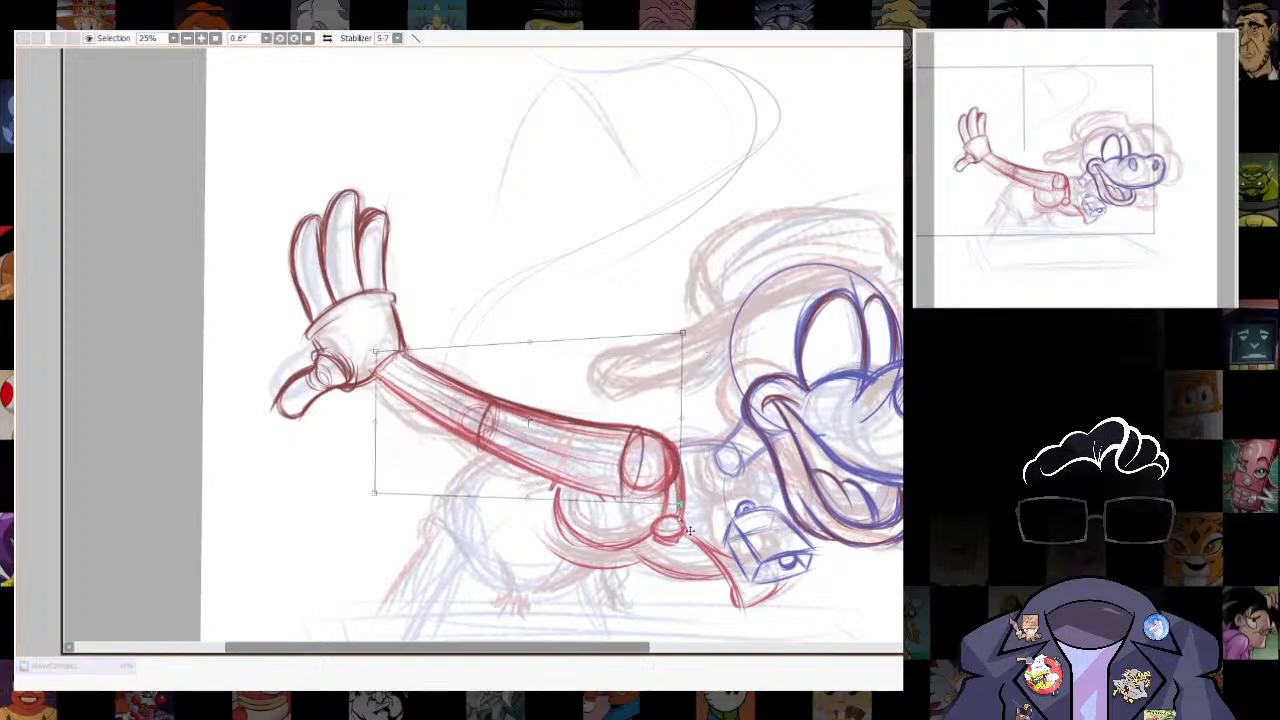
left_click_drag(376, 494, 375, 502)
left_click_drag(685, 338, 681, 318)
mouse_move(373, 492)
left_mouse_down()
mouse_move(374, 511)
mouse_move(373, 492)
left_mouse_up()
left_click_drag(681, 318, 683, 335)
left_click_drag(678, 508, 678, 515)
left_click_drag(683, 335, 683, 321)
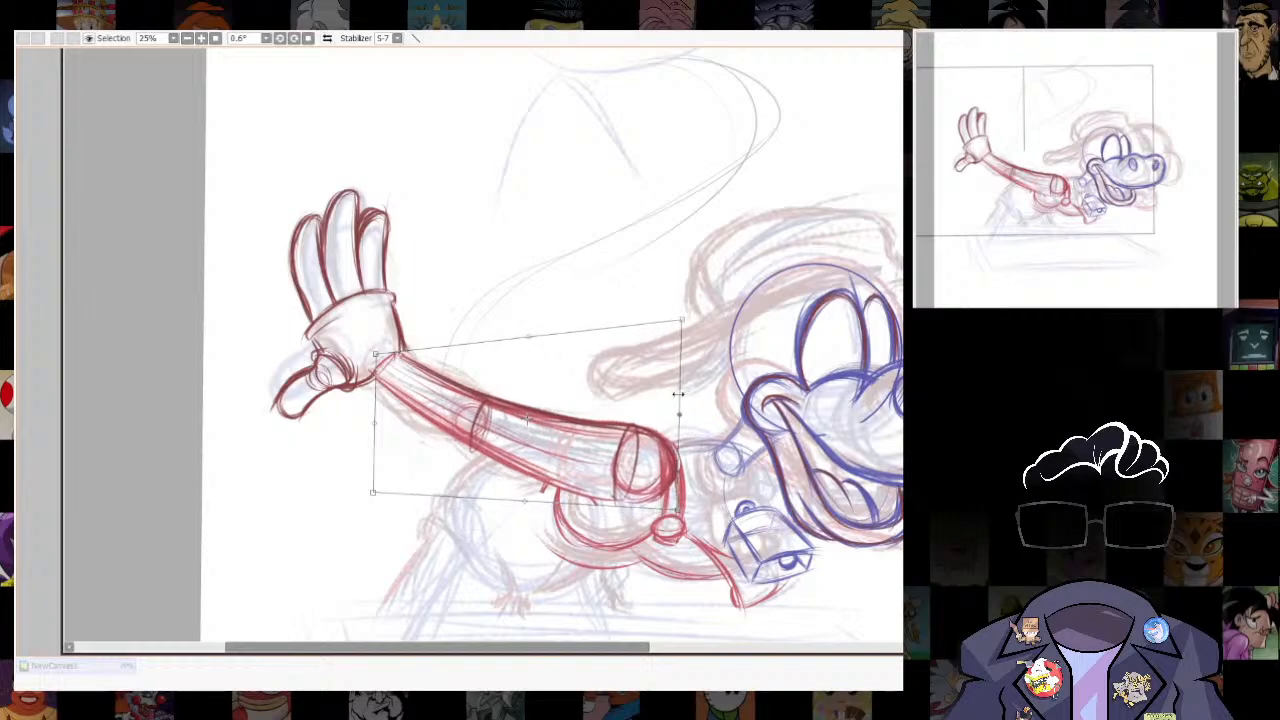
left_click_drag(678, 515, 677, 507)
key("Return")
- Outline the lower drooping flap of the floppy ear in red, hanging from the back of the head circle
scroll(800, 450, "down", 5)
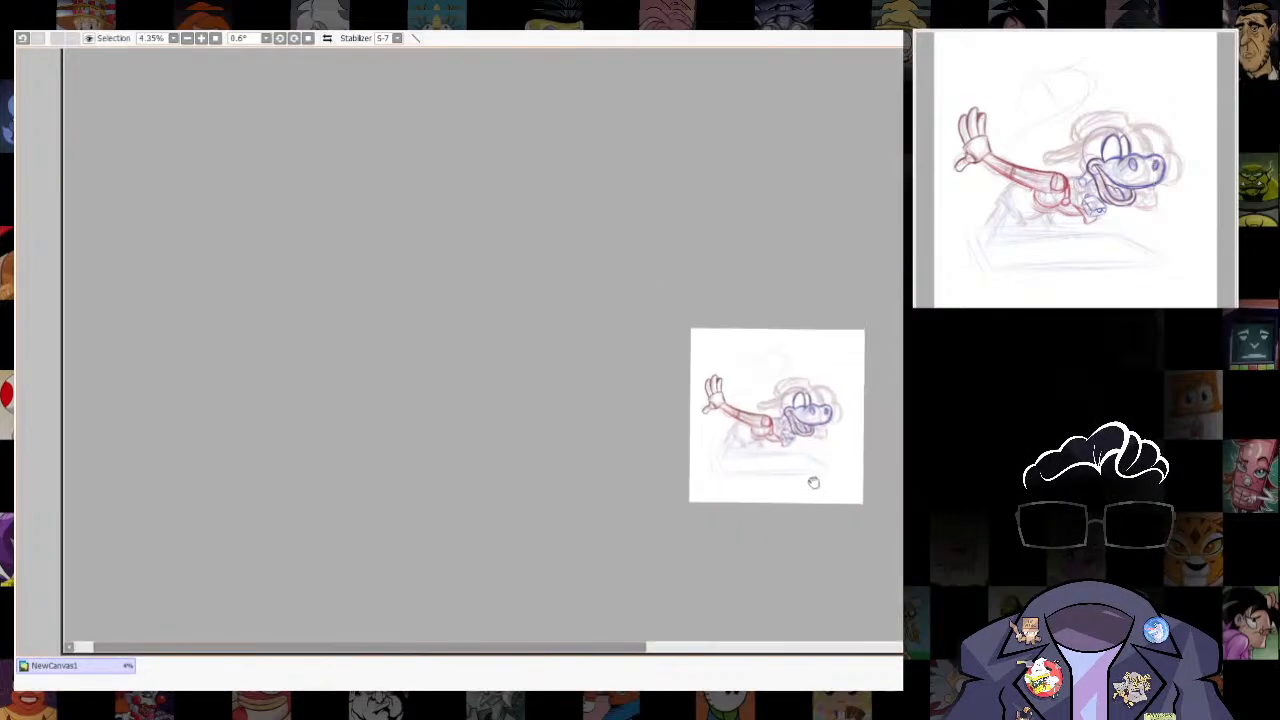
scroll(811, 450, "up", 4)
left_click_drag(701, 569, 715, 540)
scroll(714, 539, "up", 1)
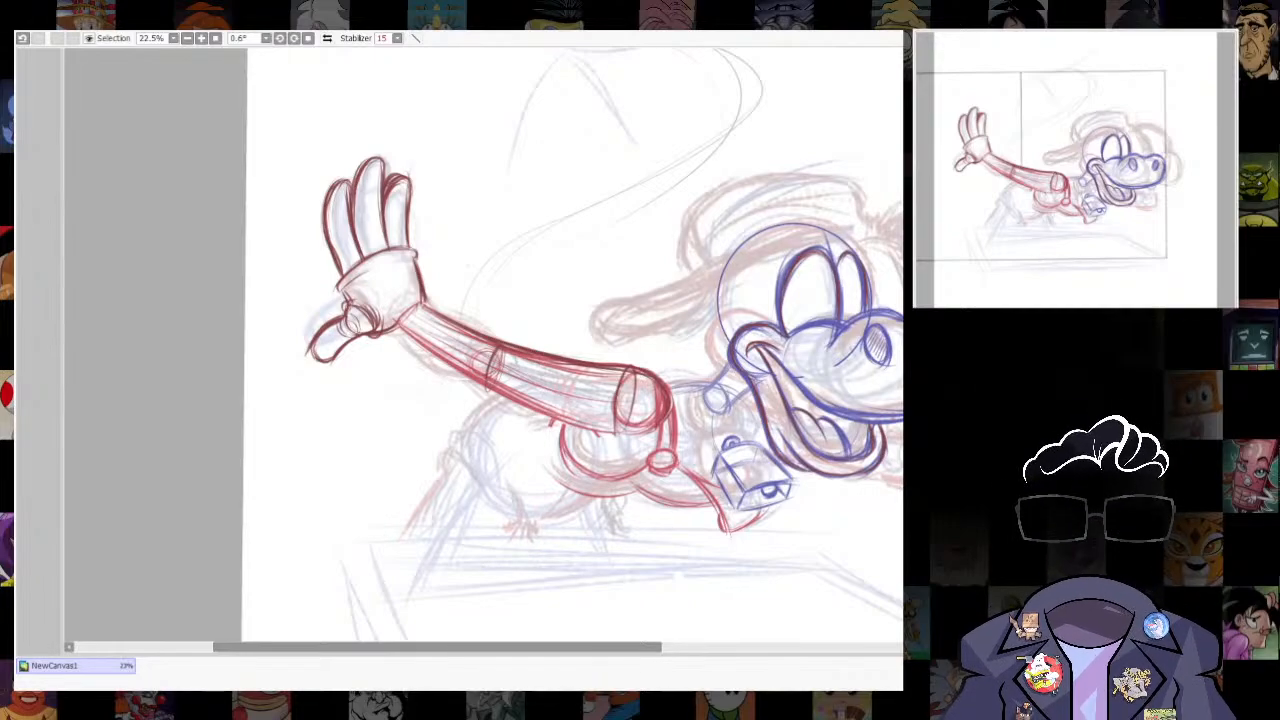
left_click_drag(672, 495, 575, 457)
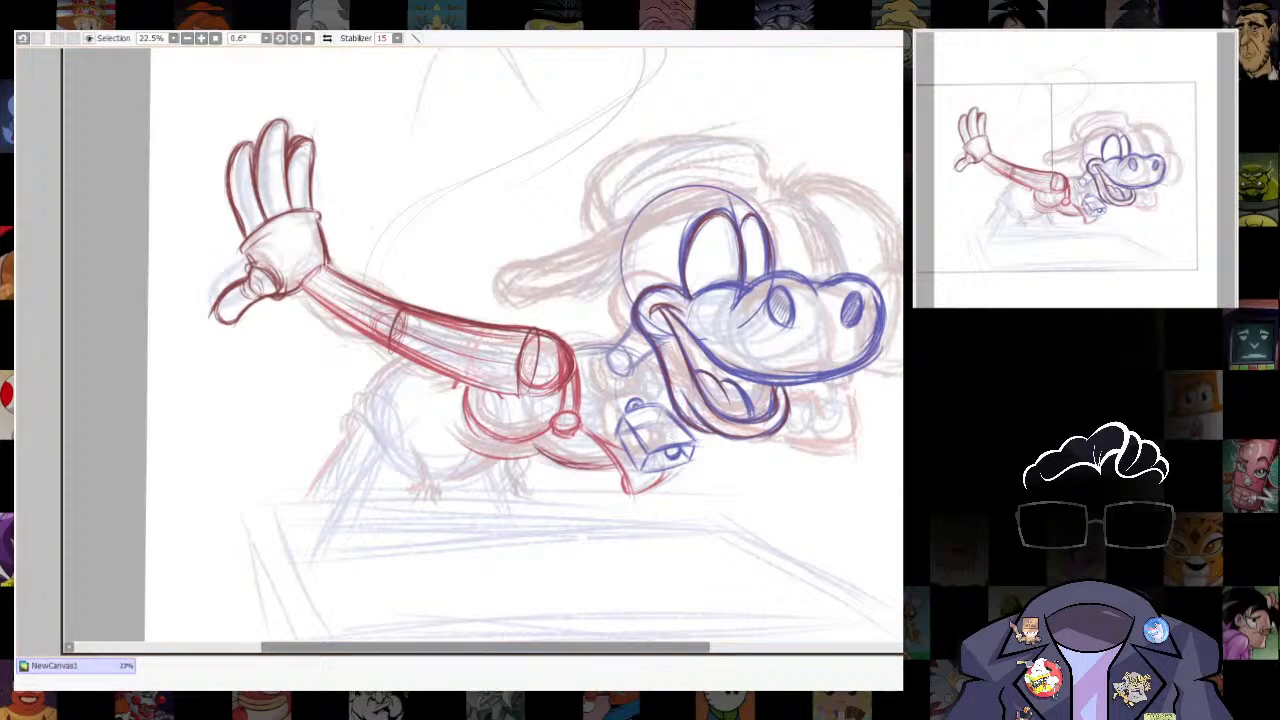
scroll(698, 368, "up", 3)
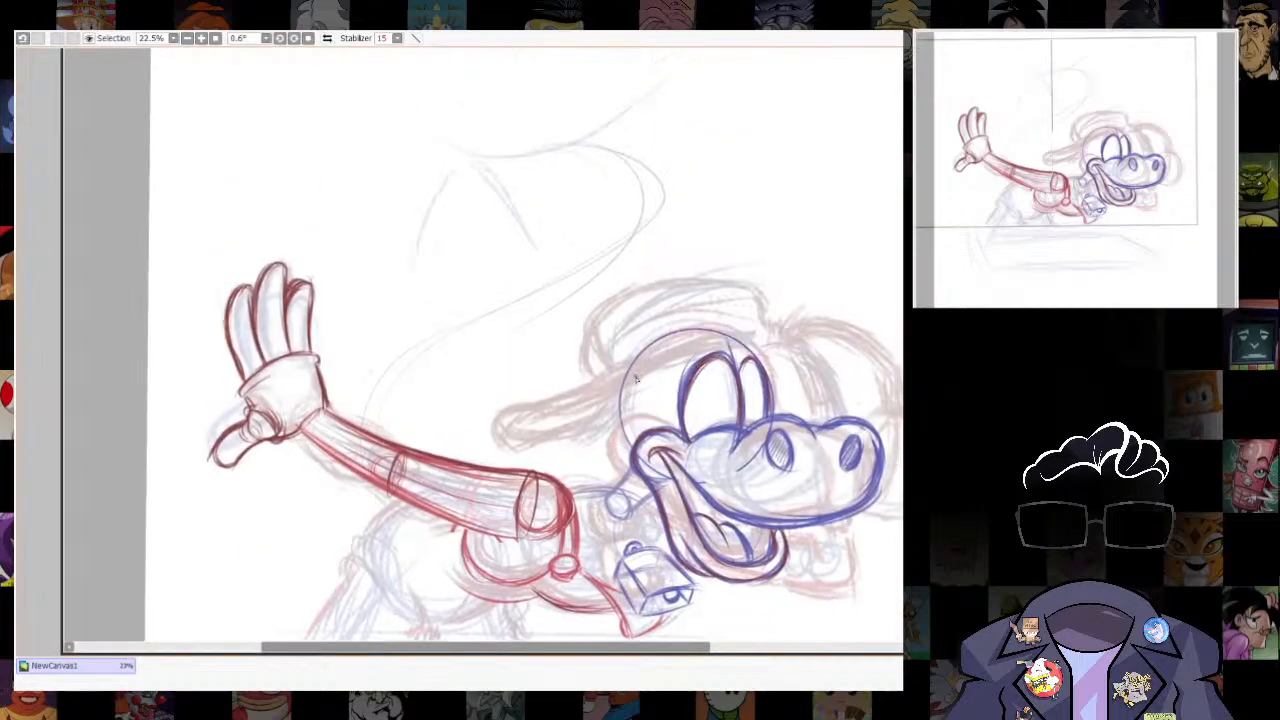
mouse_move(640, 367)
left_mouse_down()
mouse_move(562, 423)
mouse_move(543, 467)
left_mouse_up()
left_click_drag(573, 408, 546, 455)
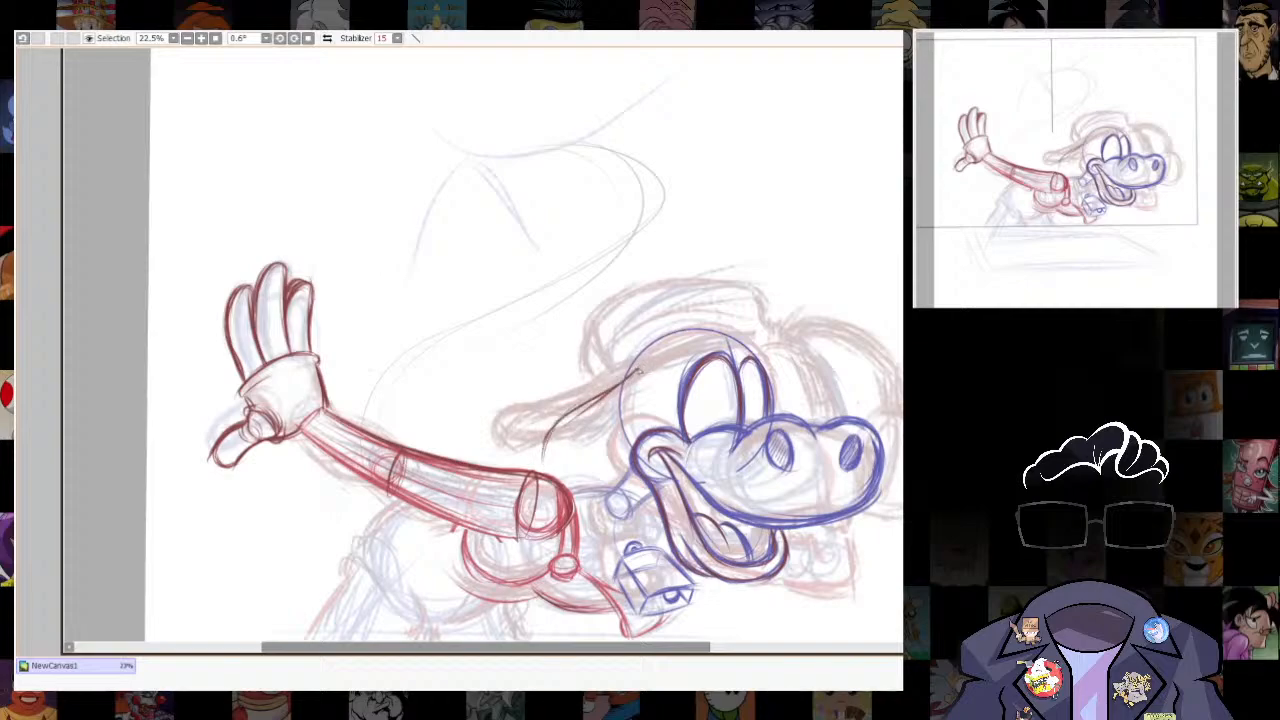
left_click_drag(638, 371, 545, 450)
left_click_drag(632, 384, 545, 470)
left_click_drag(618, 414, 542, 468)
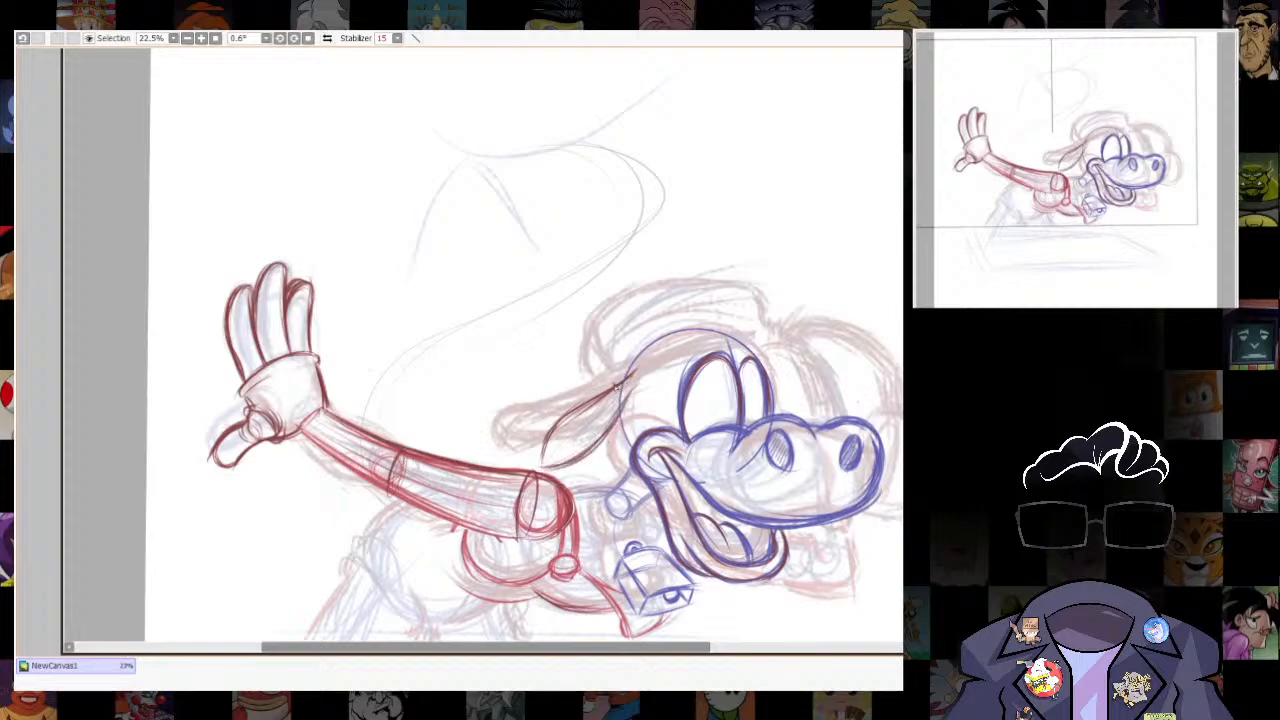
- Draw the ear's long upper shape, sweeping from above the eyes back to a rounded tip, and reinforce its contours
mouse_move(518, 413)
left_mouse_down()
mouse_move(556, 421)
mouse_move(526, 413)
mouse_move(590, 423)
mouse_move(678, 354)
left_mouse_up()
mouse_move(614, 386)
left_mouse_down()
mouse_move(672, 350)
mouse_move(735, 342)
left_mouse_up()
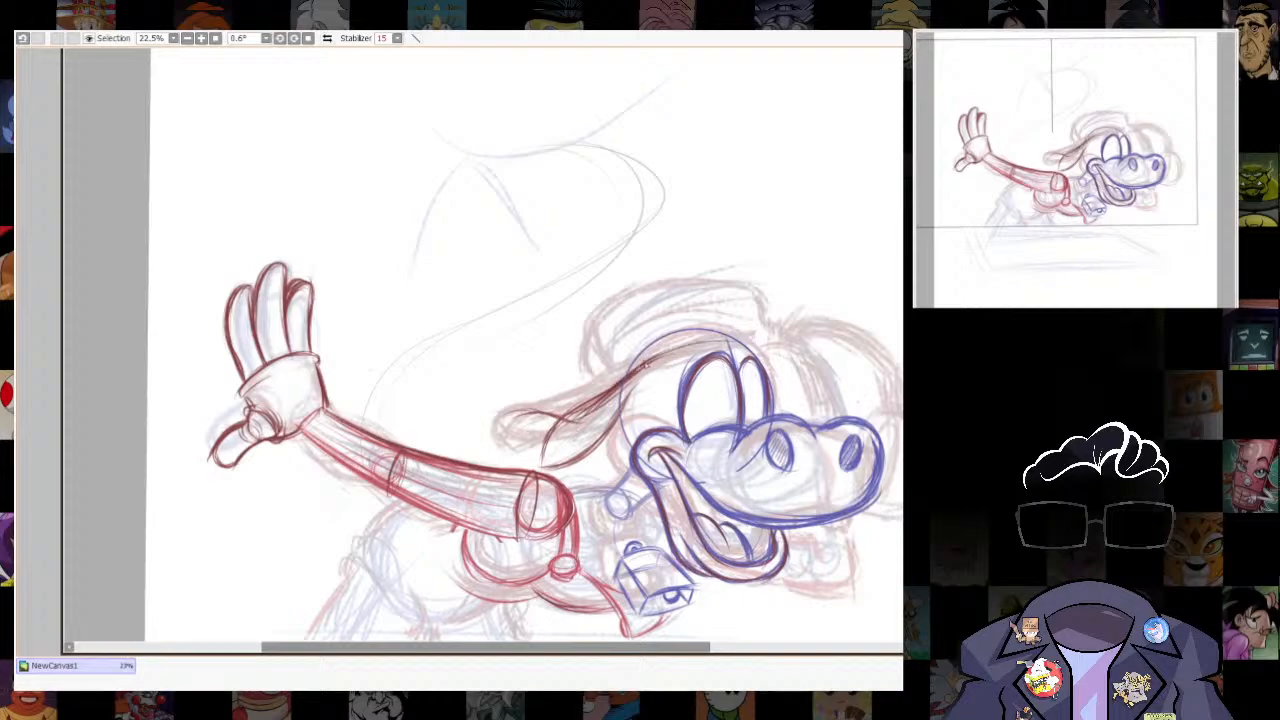
left_click_drag(653, 360, 730, 342)
mouse_move(556, 410)
left_mouse_down()
mouse_move(510, 423)
mouse_move(539, 452)
mouse_move(497, 426)
mouse_move(543, 438)
mouse_move(674, 353)
left_mouse_up()
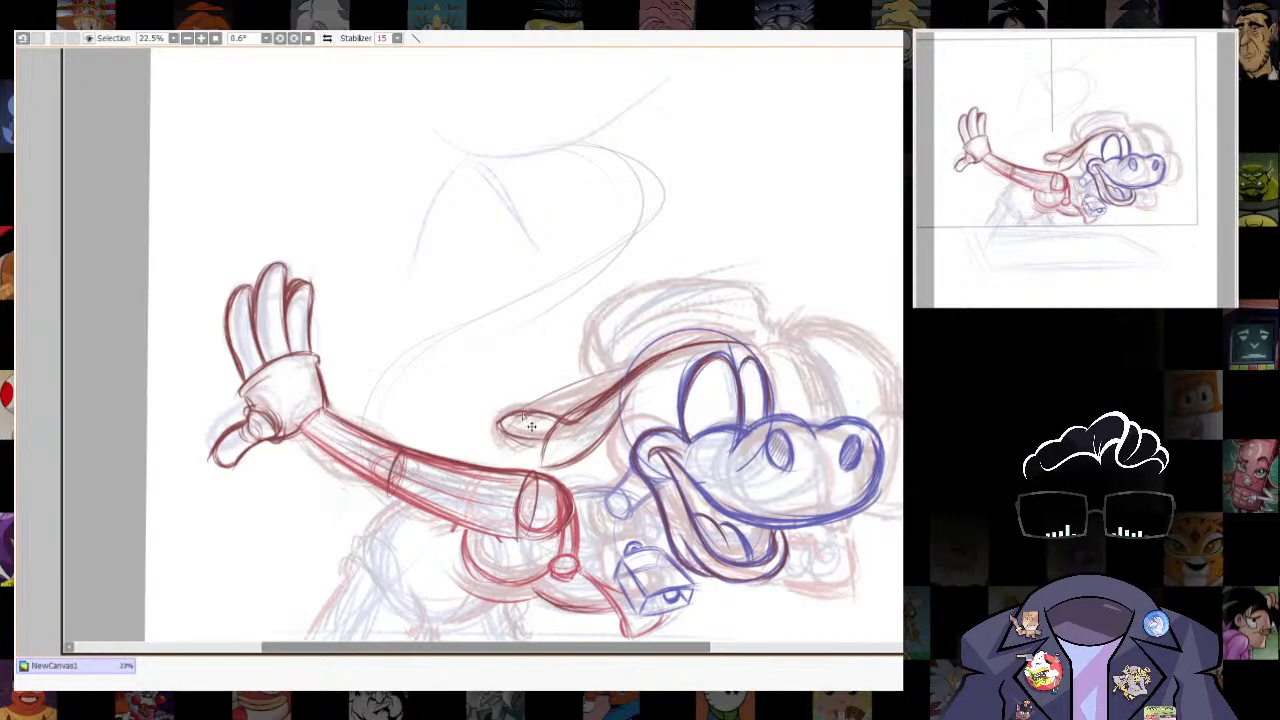
mouse_move(522, 408)
left_mouse_down()
mouse_move(615, 375)
mouse_move(500, 416)
left_mouse_up()
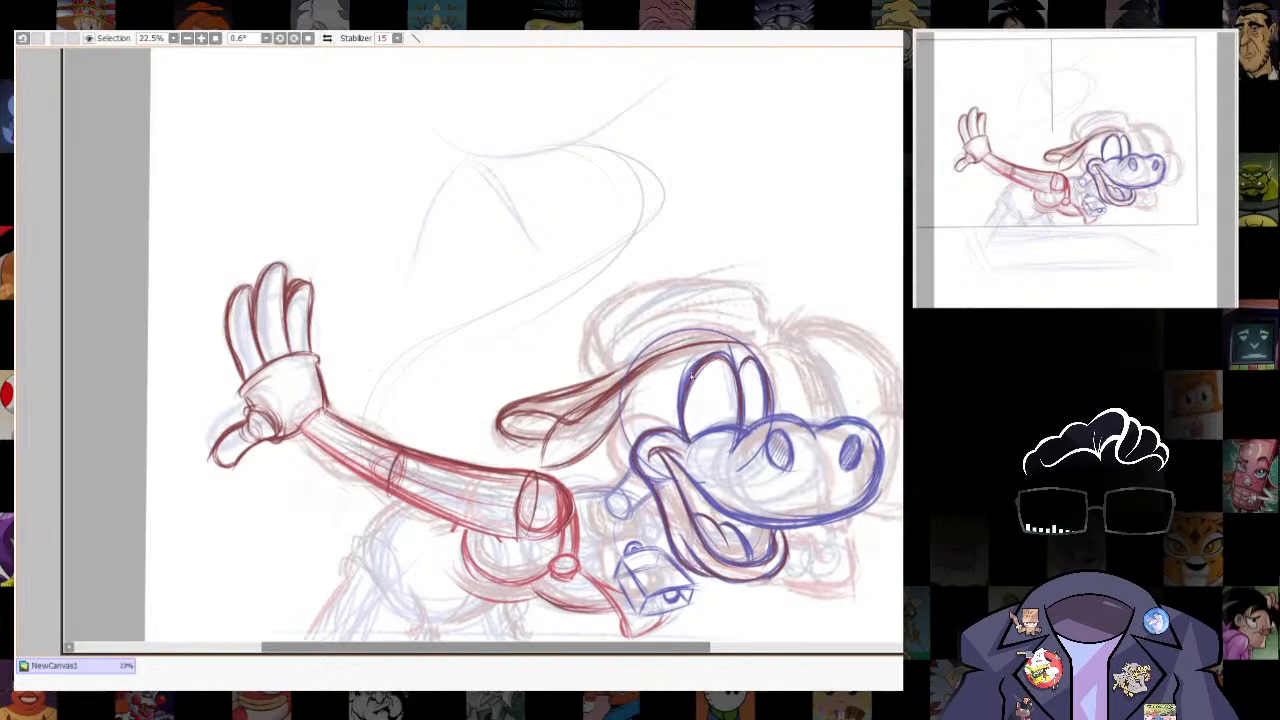
mouse_move(750, 345)
left_mouse_down()
mouse_move(622, 375)
mouse_move(681, 342)
left_mouse_up()
- Reinforce the line from the shoulder down to the small torso oval and draw the shoulder line towards the neck
left_click_drag(820, 537, 802, 526)
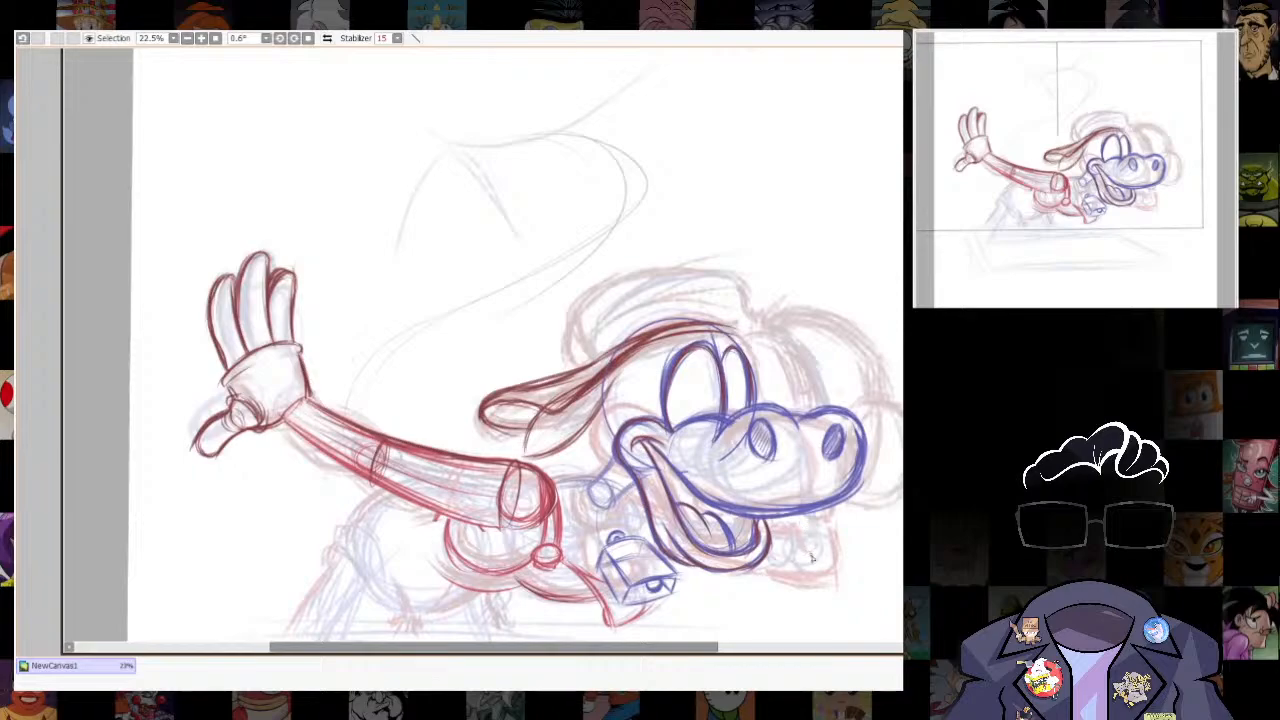
left_click_drag(714, 593, 793, 560)
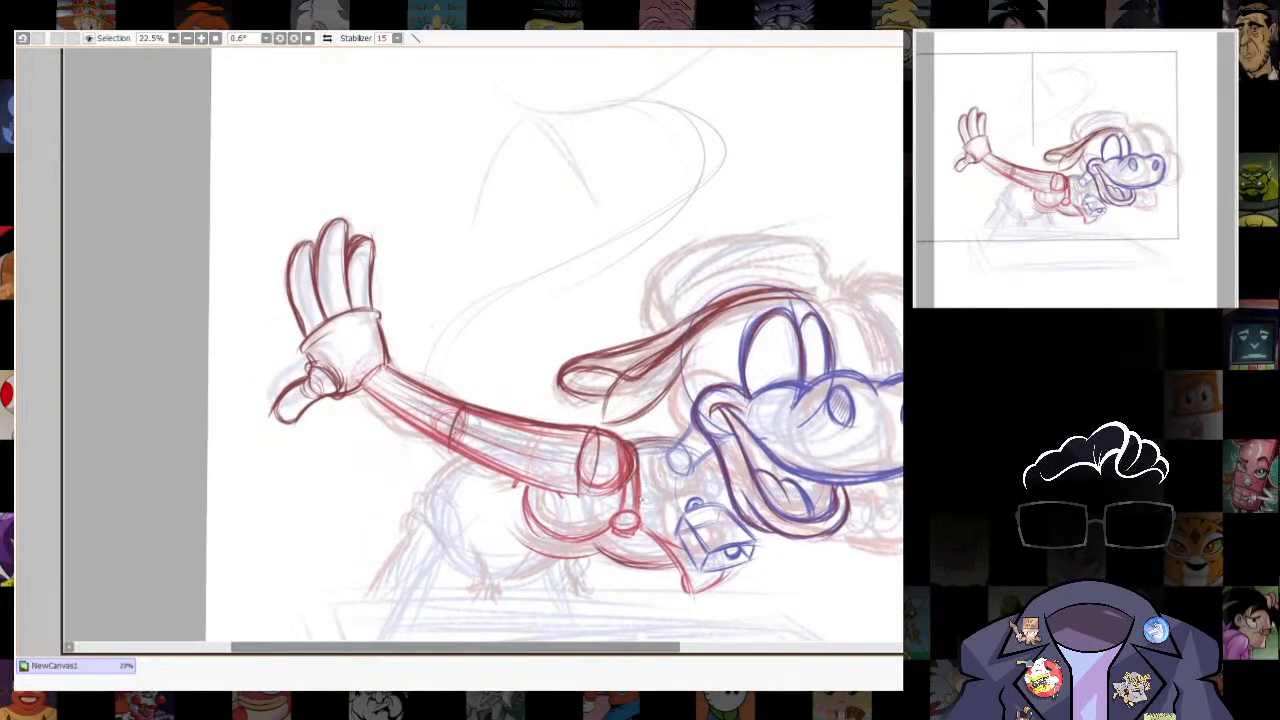
left_click_drag(641, 453, 624, 521)
mouse_move(636, 443)
left_mouse_down()
mouse_move(686, 442)
mouse_move(672, 446)
mouse_move(685, 463)
left_mouse_up()
key("ctrl+z")
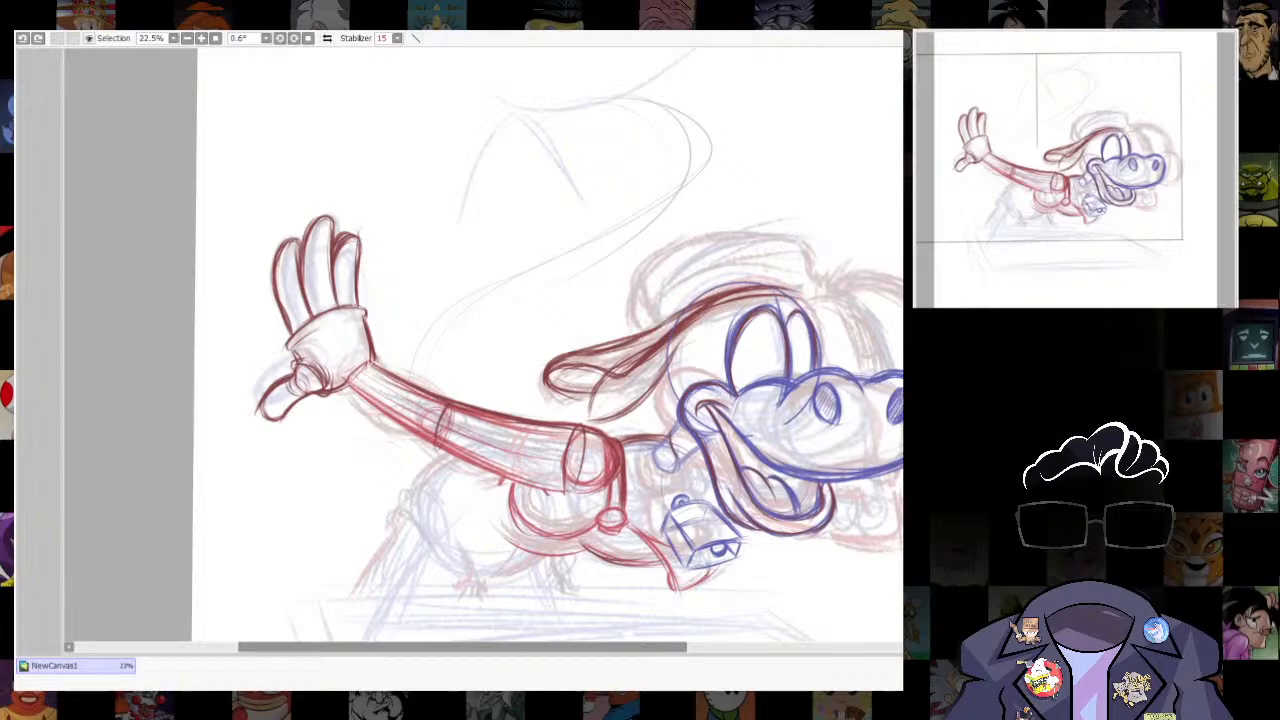
- Draw a curved line from the shoulder line at the neck down to the boxy form's ring, retrying the stroke
left_click_drag(576, 367, 637, 364)
left_click_drag(766, 266, 708, 215)
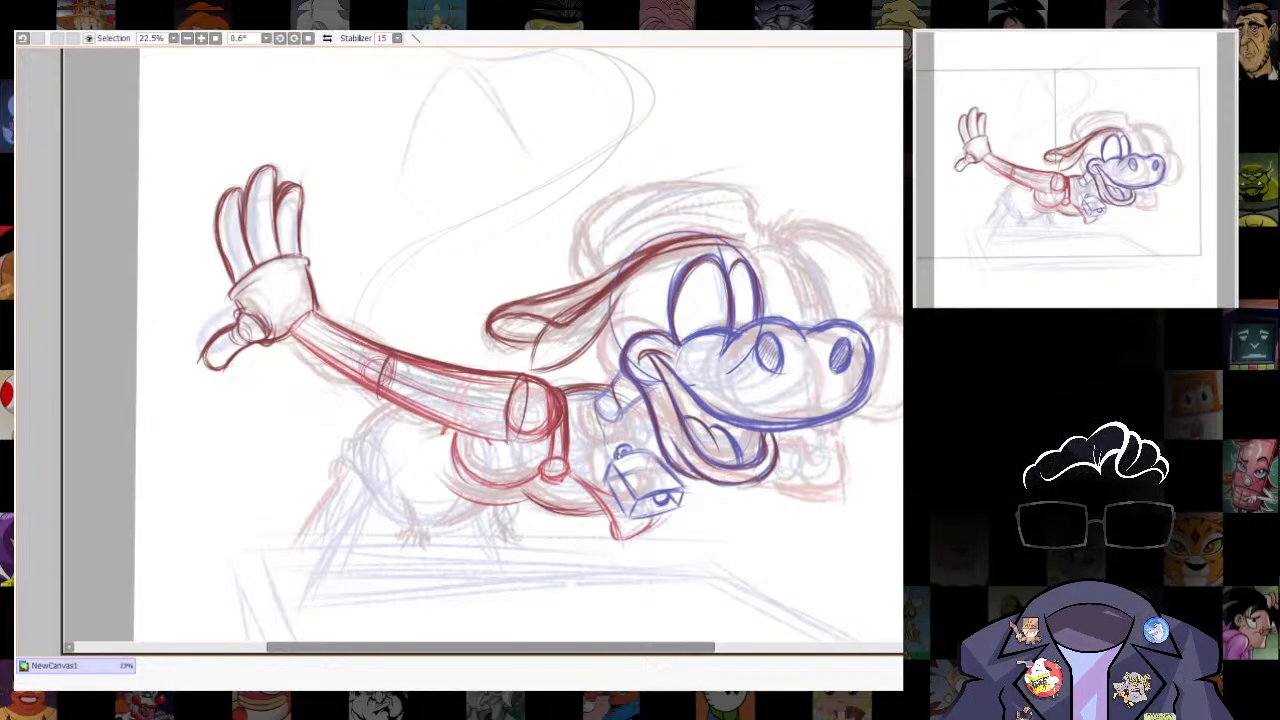
left_click_drag(597, 388, 601, 430)
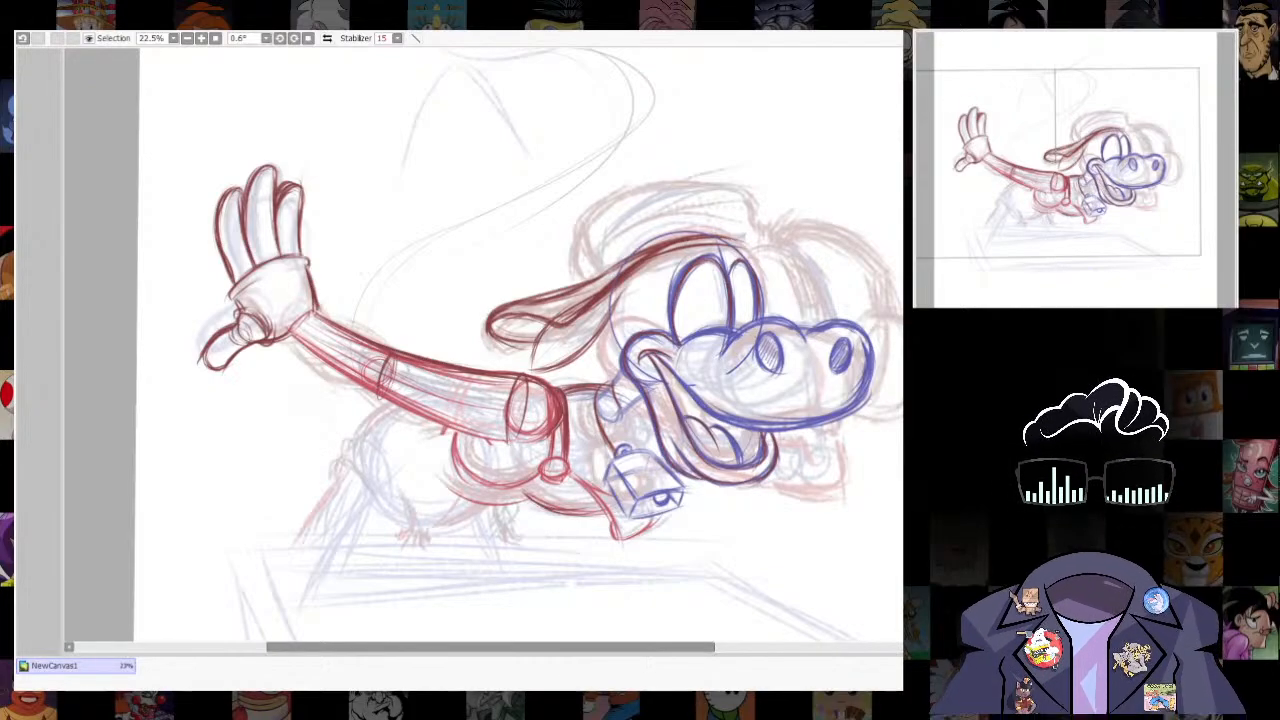
key("ctrl+z")
key("ctrl+z")
key("ctrl+z")
left_click_drag(597, 387, 618, 458)
key("ctrl+z")
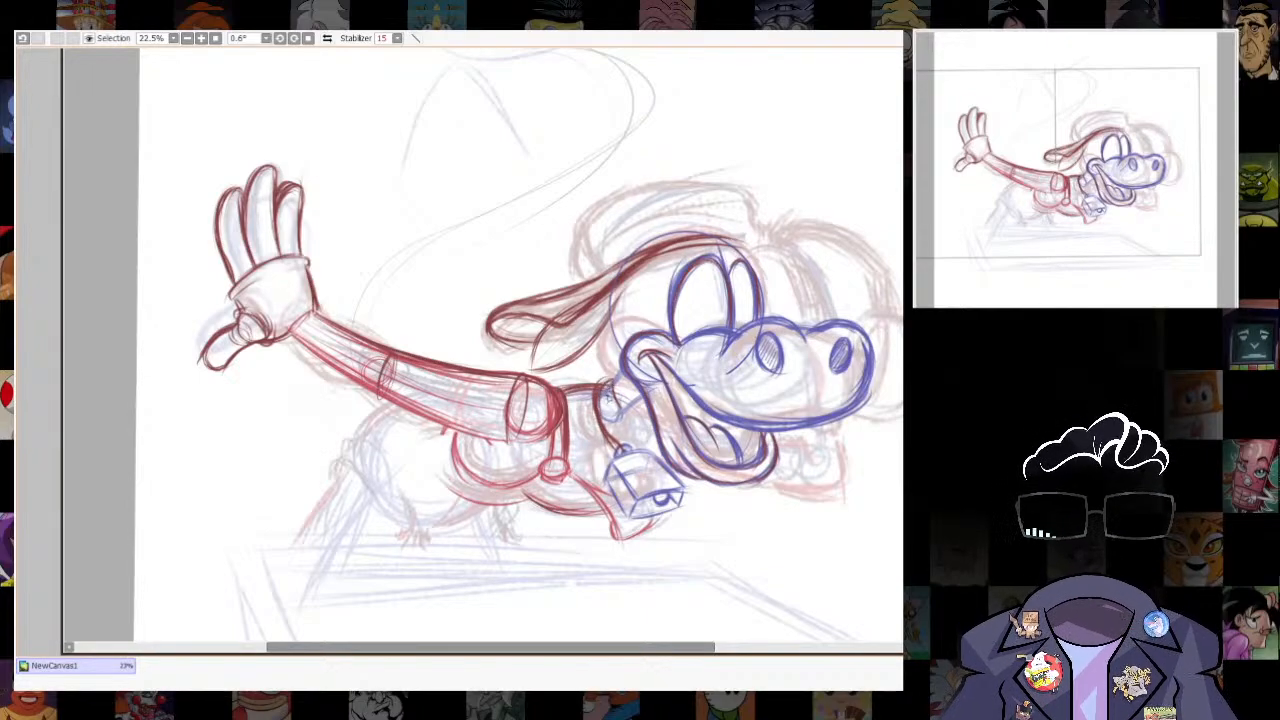
mouse_move(598, 392)
left_mouse_down()
mouse_move(630, 452)
mouse_move(714, 206)
mouse_move(676, 290)
left_mouse_up()
scroll(774, 532, "down", 6)
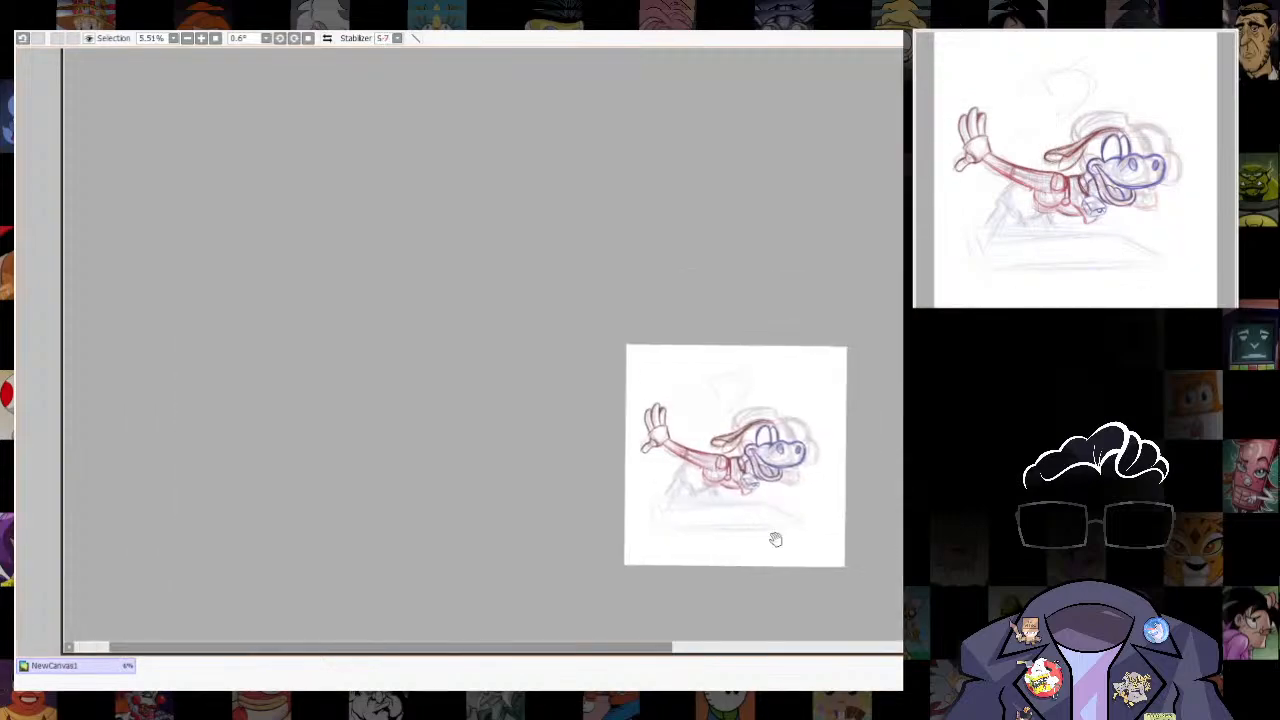
- Reinforce the torso's lower contour in dark red, from beneath the outstretched arm to the boxy form at the neck
scroll(775, 540, "up", 3)
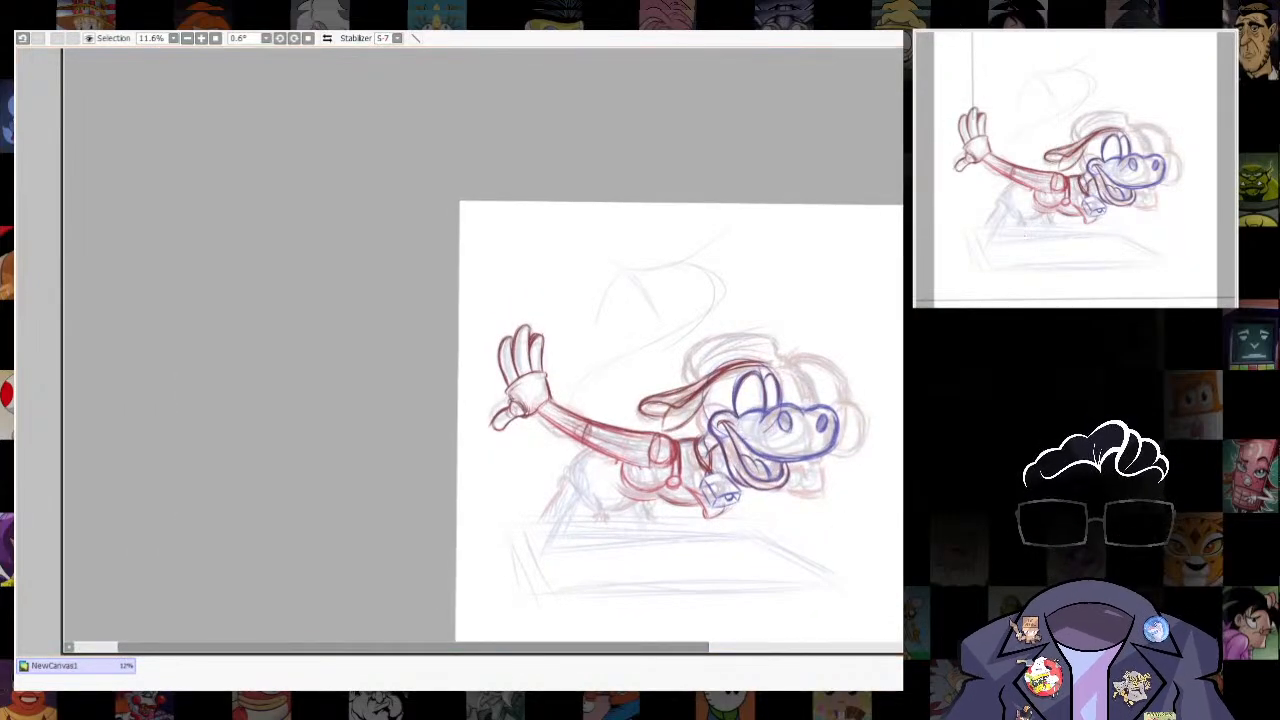
scroll(688, 478, "up", 3)
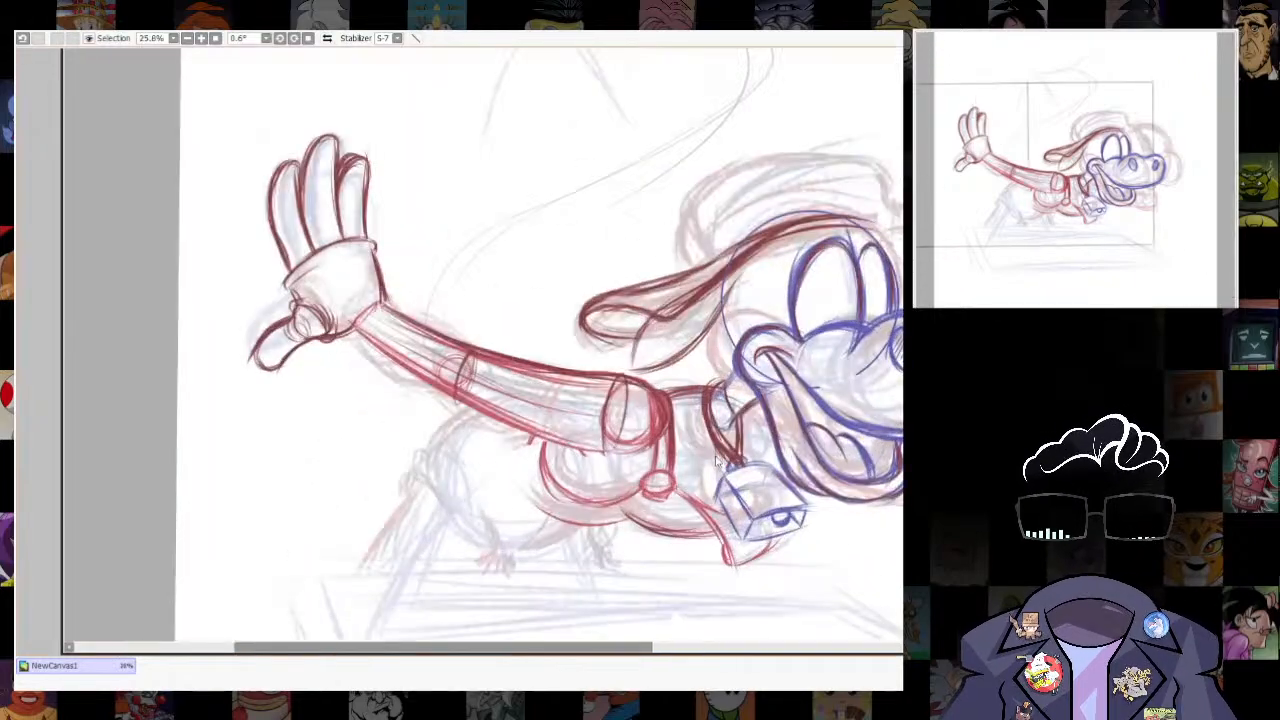
mouse_move(589, 488)
left_mouse_down()
mouse_move(601, 521)
mouse_move(685, 576)
mouse_move(728, 577)
left_mouse_up()
left_click_drag(643, 563, 735, 571)
mouse_move(539, 537)
left_mouse_down()
mouse_move(577, 529)
mouse_move(587, 538)
mouse_move(538, 538)
mouse_move(628, 554)
left_mouse_up()
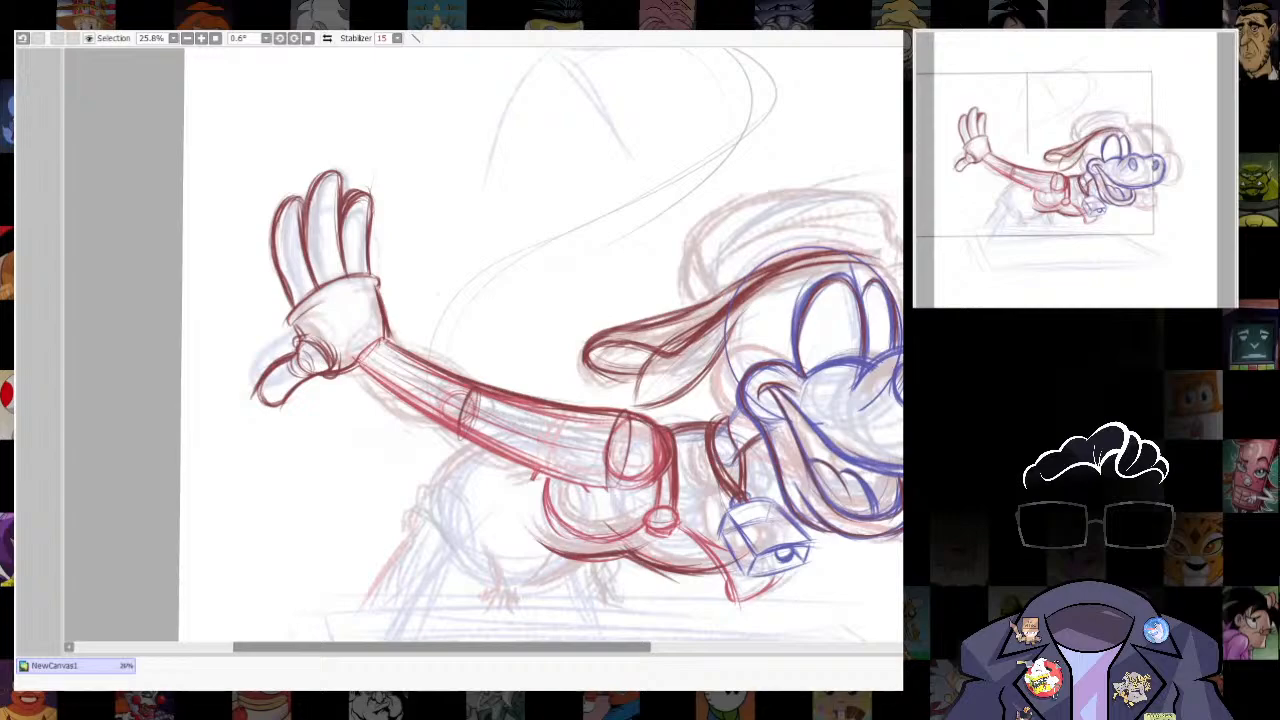
- Darken the lower edge of the drooping ear flap behind the head
scroll(450, 342, "down", 4)
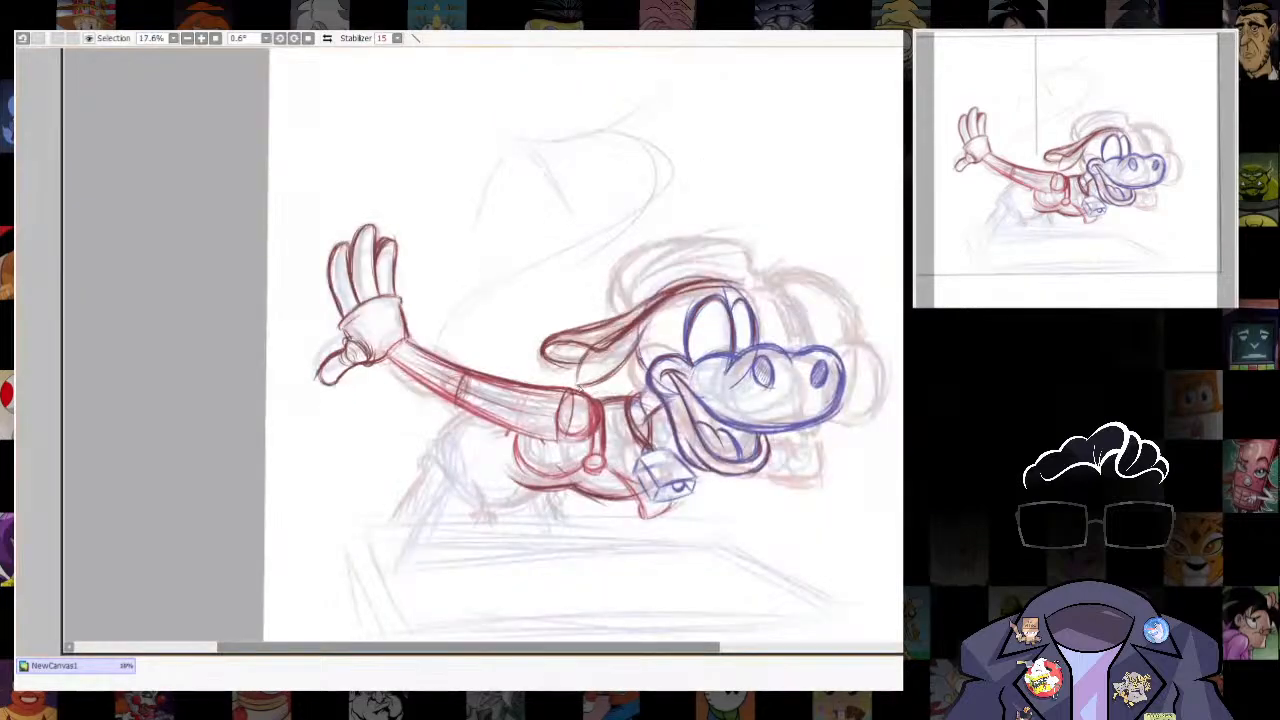
left_click_drag(578, 383, 641, 344)
left_click_drag(577, 385, 630, 353)
- Outline the curved cap-like shape above the ear in dark red, arching from behind the head to above the eyes
left_click_drag(829, 318, 799, 390)
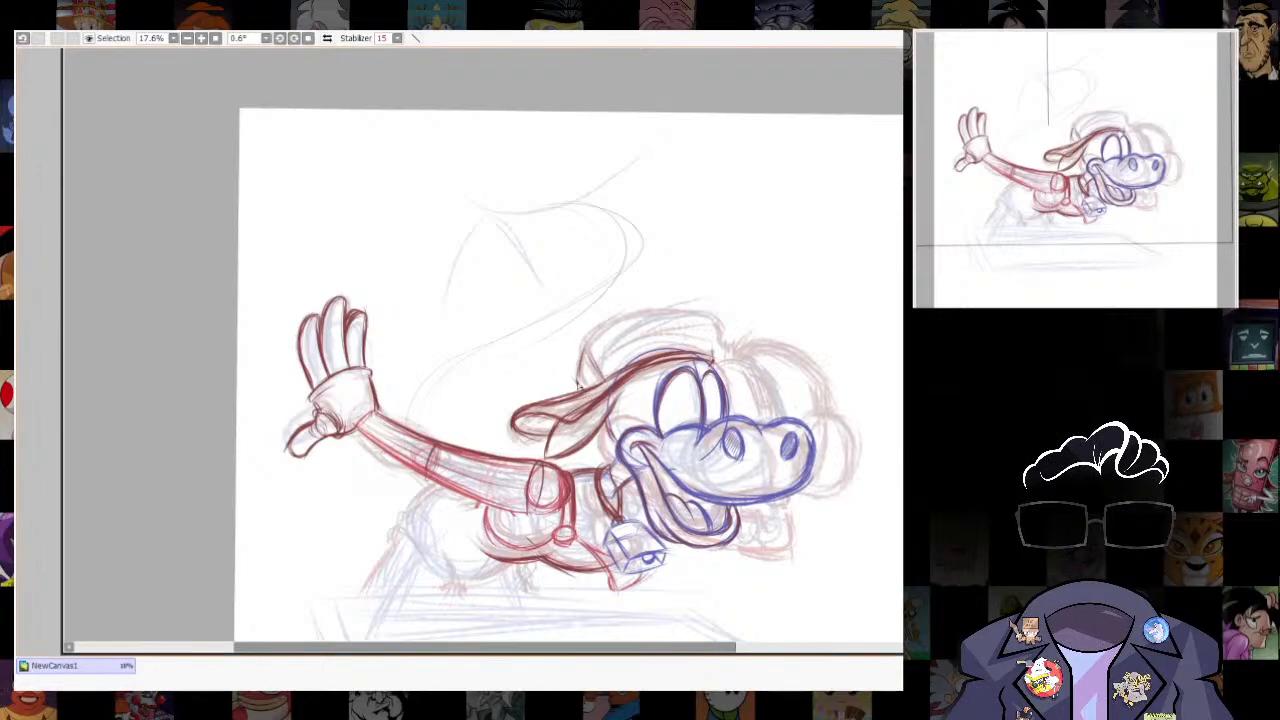
left_click_drag(581, 388, 601, 323)
mouse_move(579, 368)
left_mouse_down()
mouse_move(640, 315)
mouse_move(712, 318)
left_mouse_up()
mouse_move(712, 318)
left_mouse_down()
mouse_move(650, 313)
mouse_move(592, 341)
left_mouse_up()
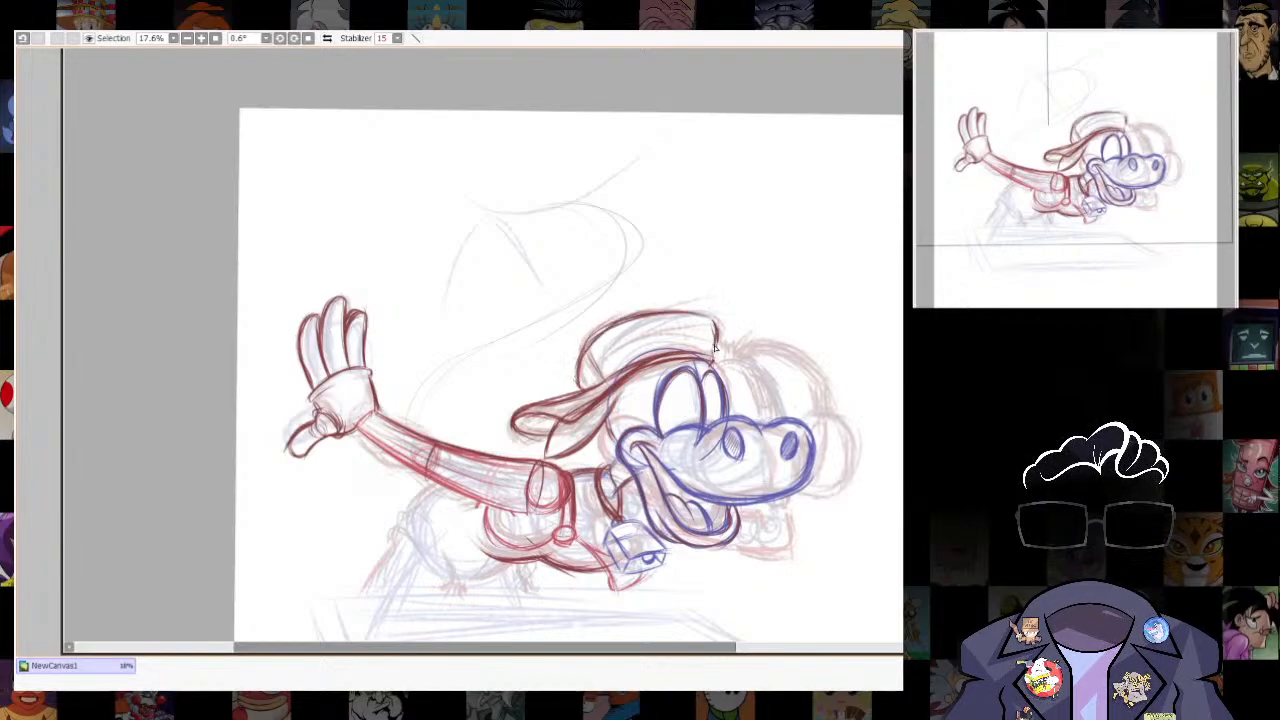
- Undo the last stroke, then draw a pointed, upward-curving horn in dark red between the cap-like shape and the ear
left_click_drag(795, 530, 775, 544)
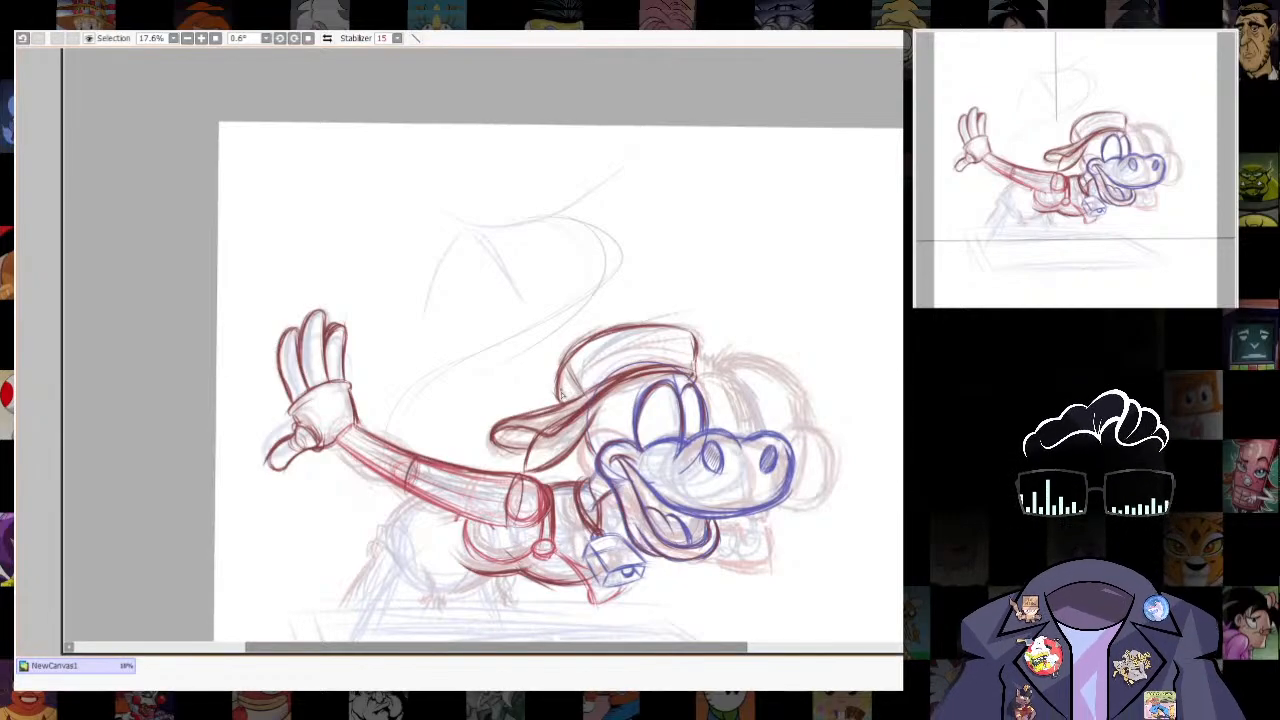
key("ctrl+z")
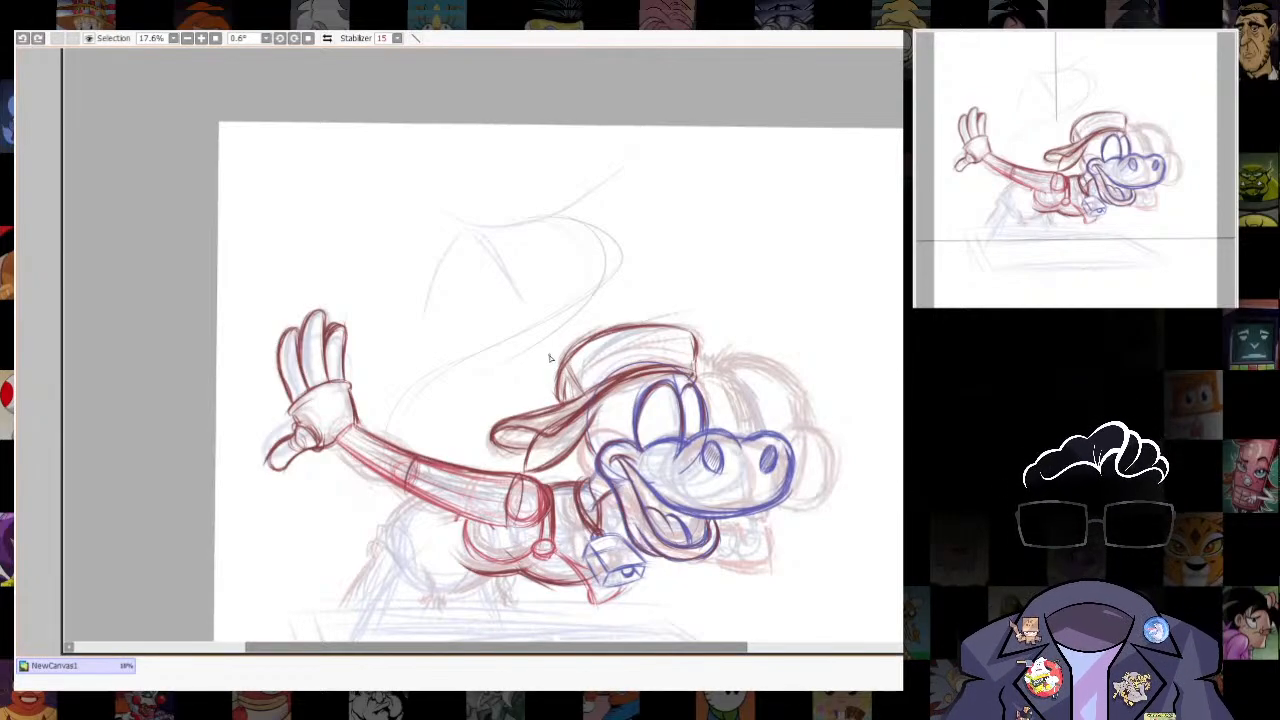
mouse_move(552, 358)
left_mouse_down()
mouse_move(548, 386)
mouse_move(587, 392)
left_mouse_up()
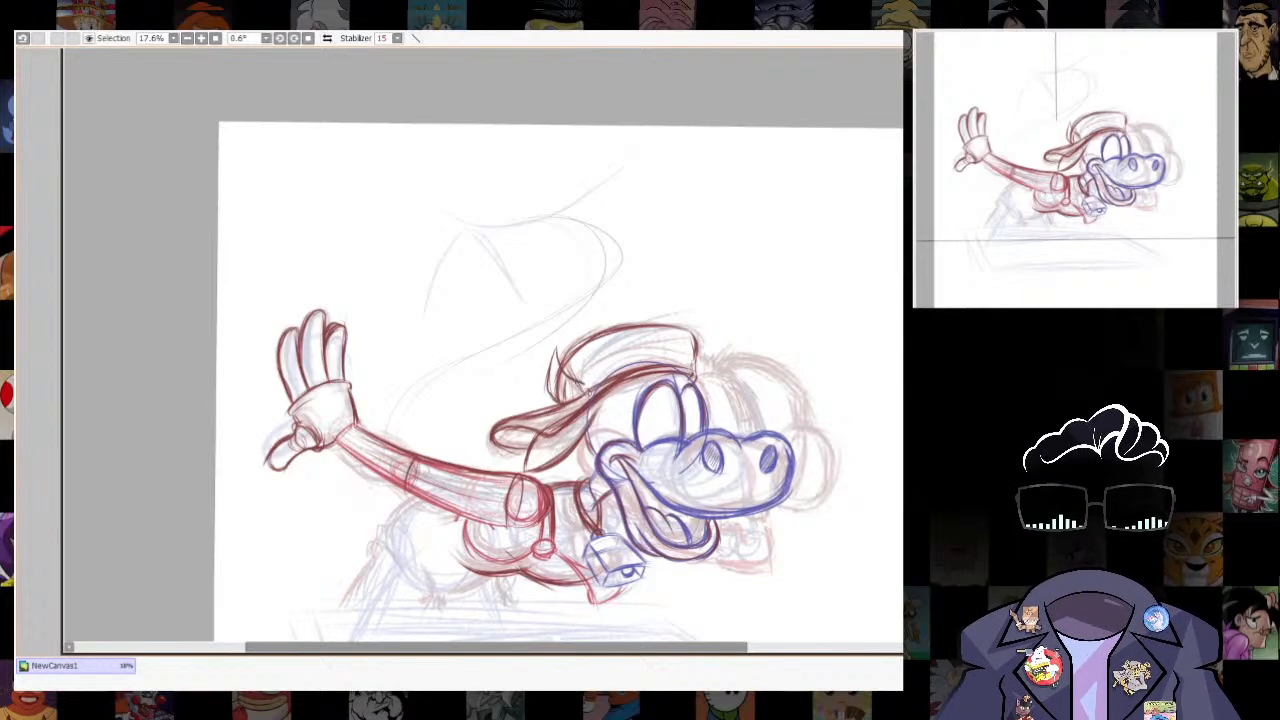
left_click_drag(558, 346, 550, 404)
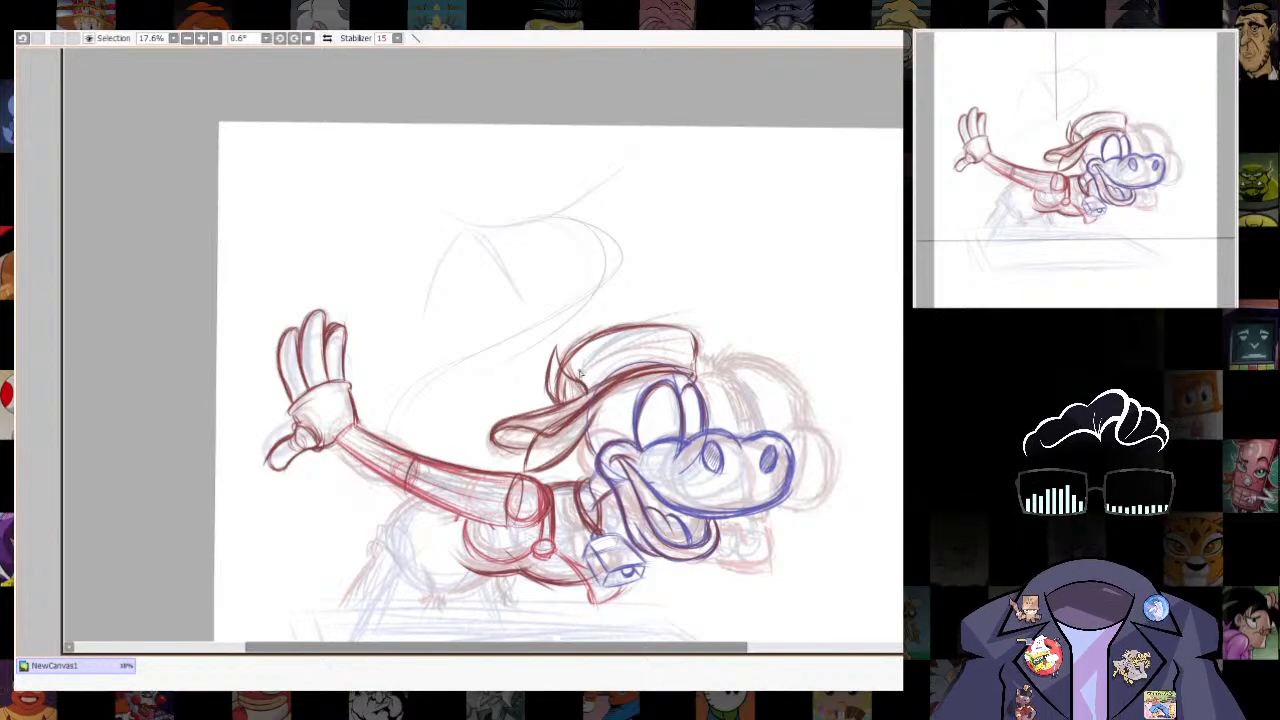
left_click_drag(555, 342, 545, 395)
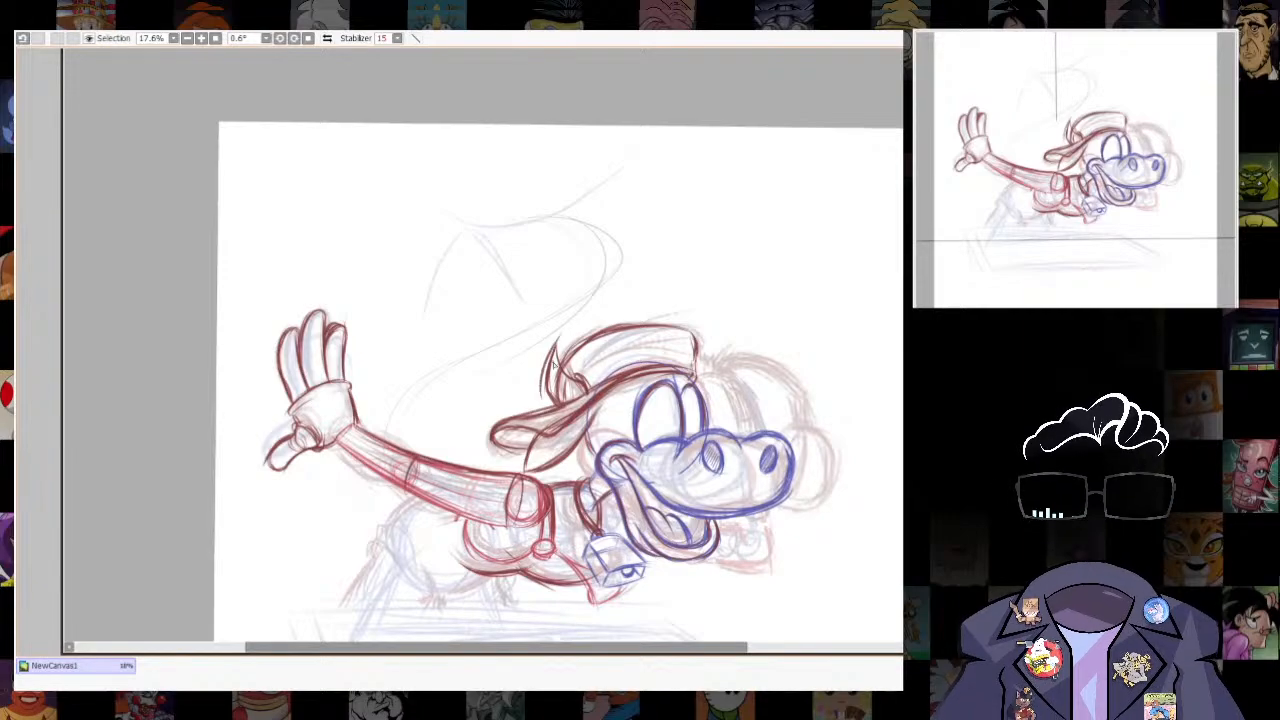
mouse_move(722, 475)
left_mouse_down()
mouse_move(681, 346)
mouse_move(719, 417)
left_mouse_up()
left_click_drag(558, 277, 537, 342)
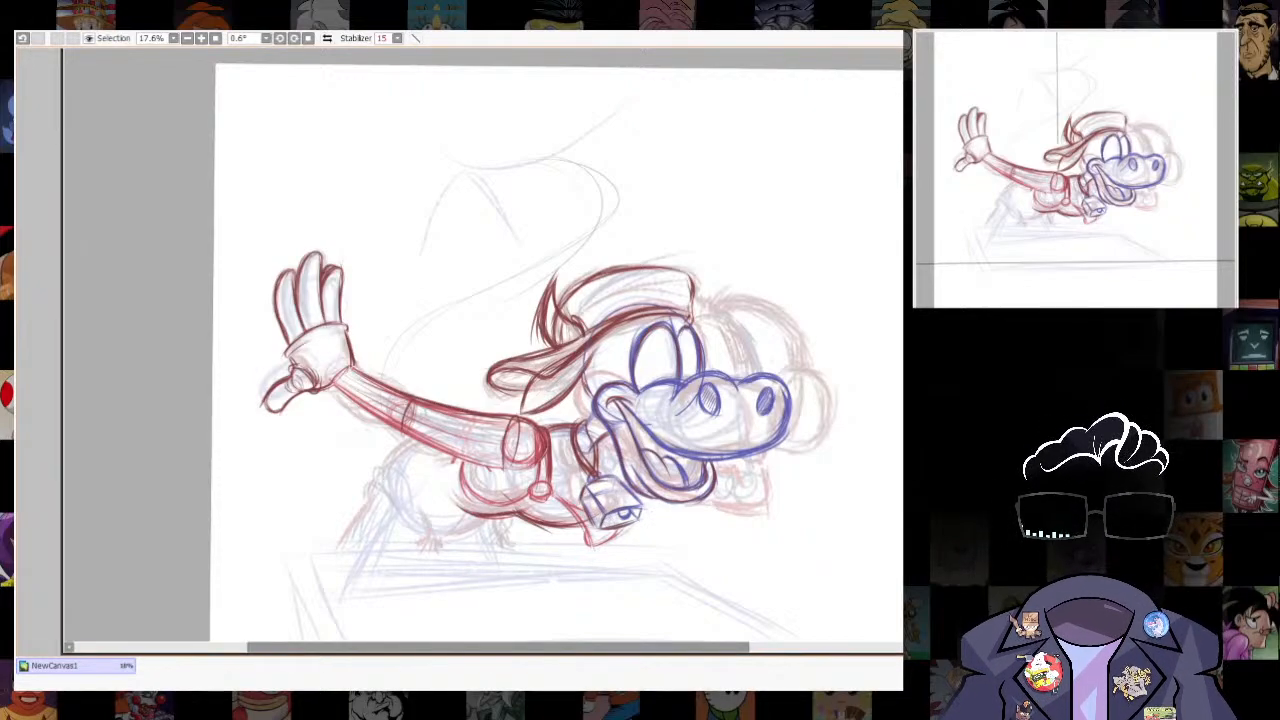
left_click_drag(688, 312, 671, 370)
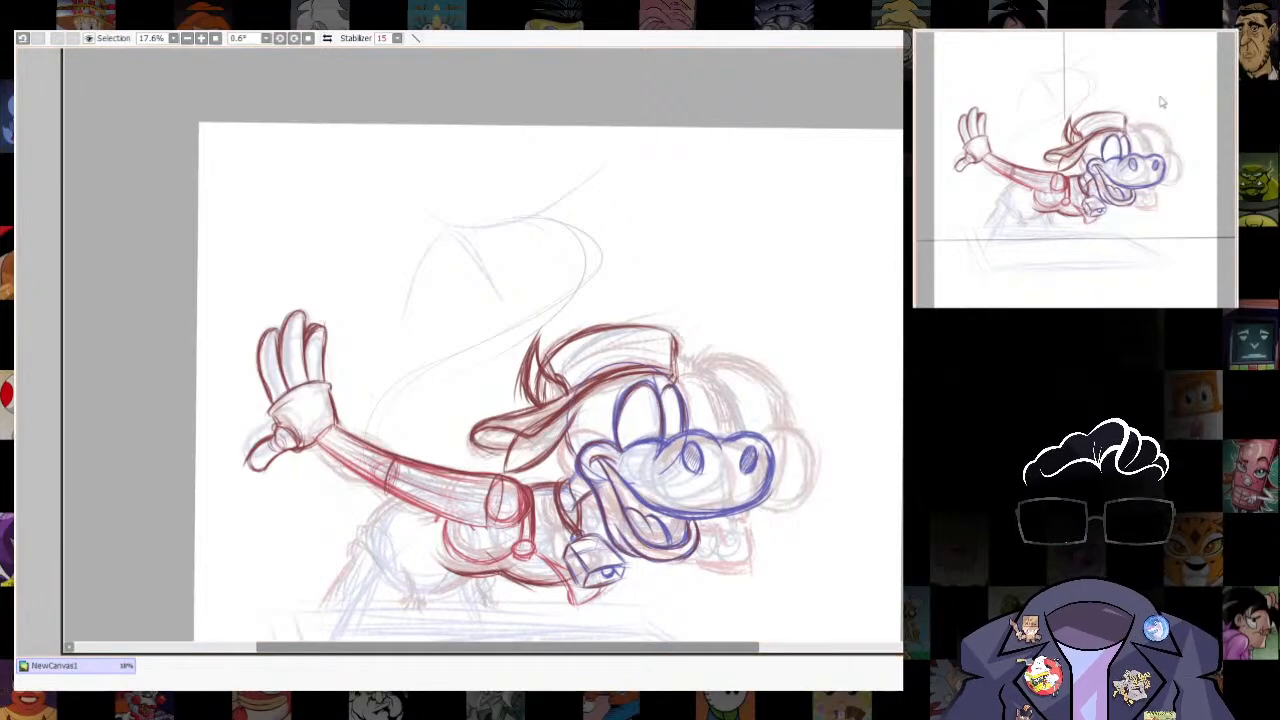
left_click_drag(671, 440, 688, 308)
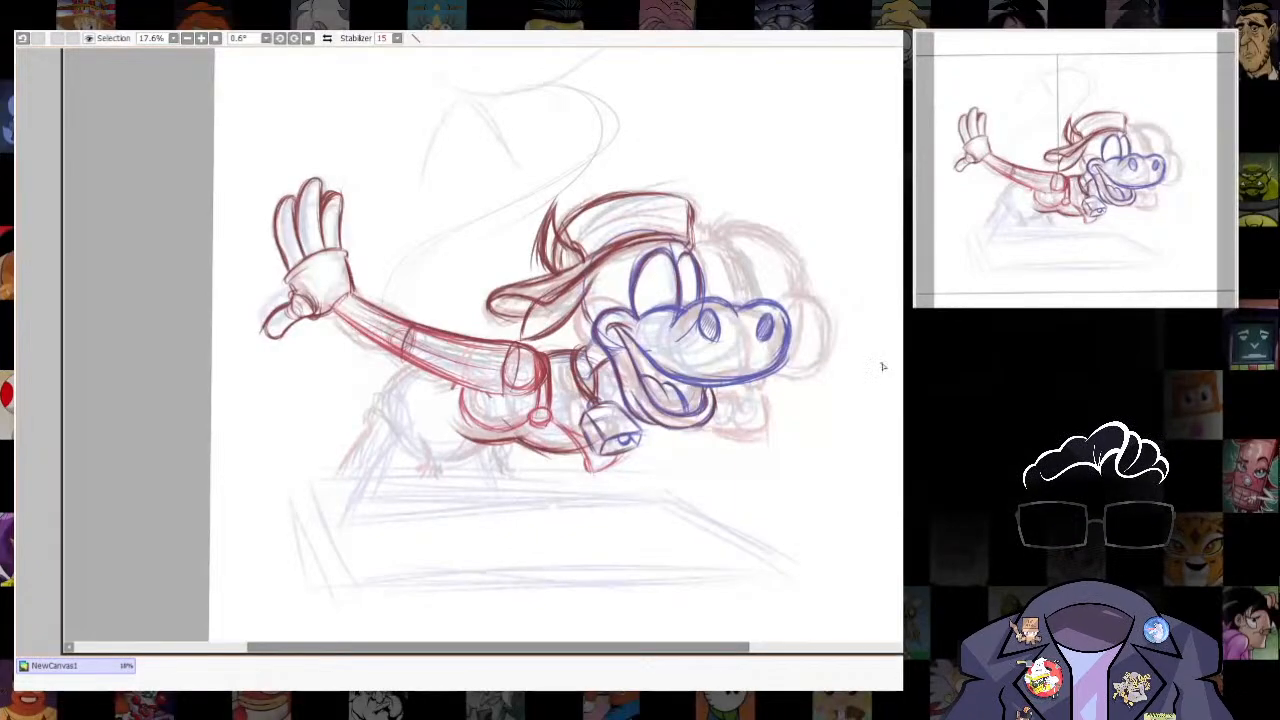
- Lasso the rough lower body and legs beneath the arm, transform them slightly larger, apply the change and clear the selection
mouse_move(404, 365)
left_mouse_down()
mouse_move(293, 492)
mouse_move(520, 446)
mouse_move(455, 386)
mouse_move(346, 366)
mouse_move(316, 482)
left_mouse_up()
left_click_drag(561, 382, 584, 375)
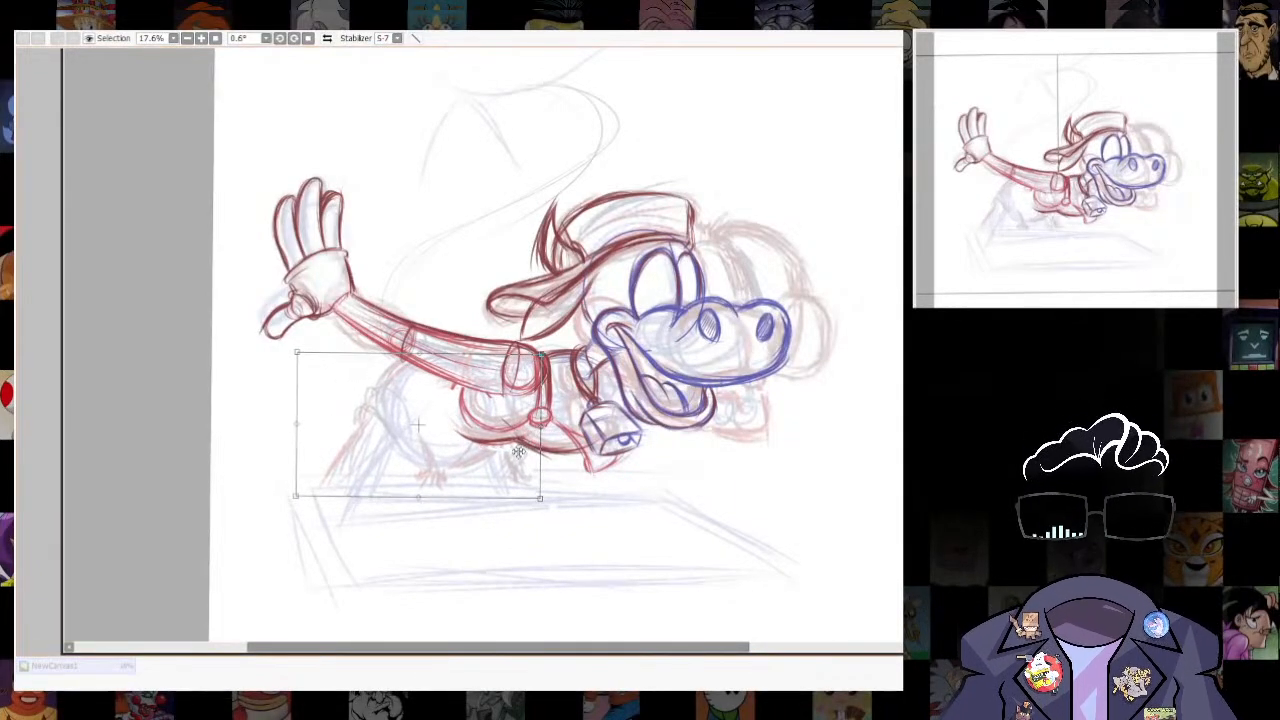
left_click_drag(470, 390, 462, 385)
left_click_drag(411, 349, 413, 341)
left_click_drag(289, 492, 286, 498)
left_click_drag(534, 494, 559, 502)
left_click_drag(285, 499, 282, 505)
key("Return")
key("ctrl+d")
scroll(590, 315, "down", 6)
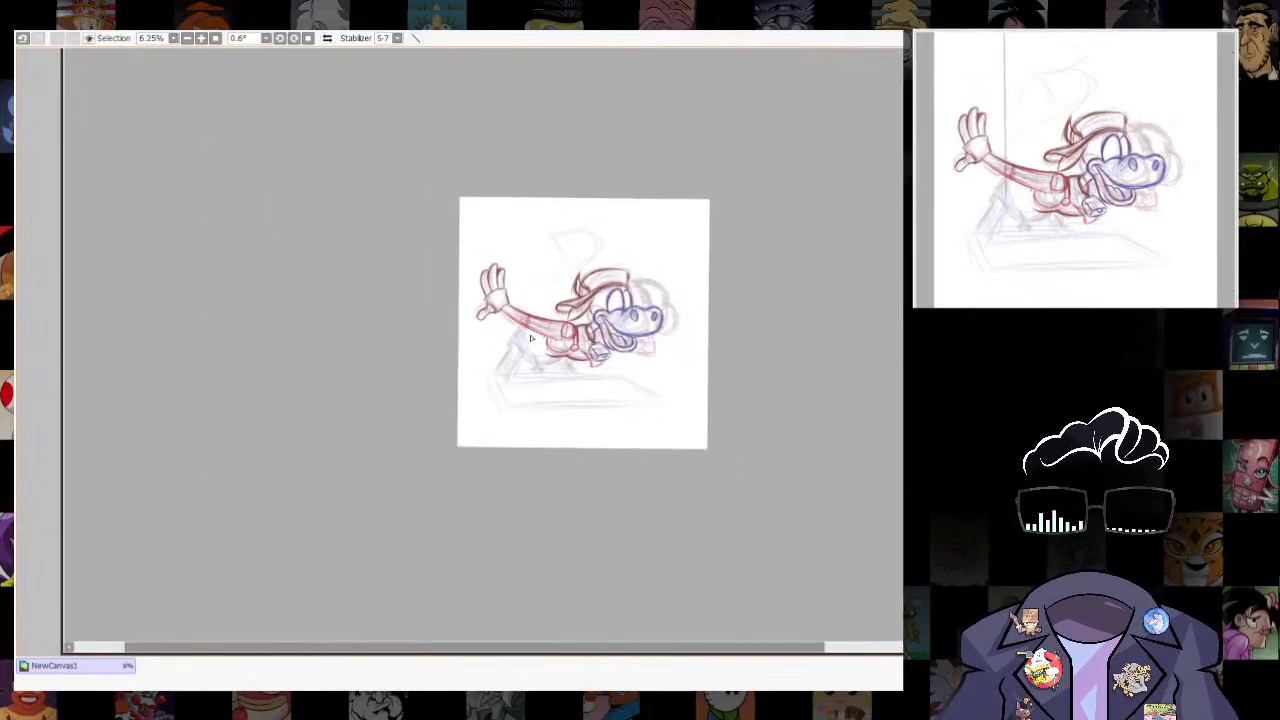
scroll(533, 335, "up", 7)
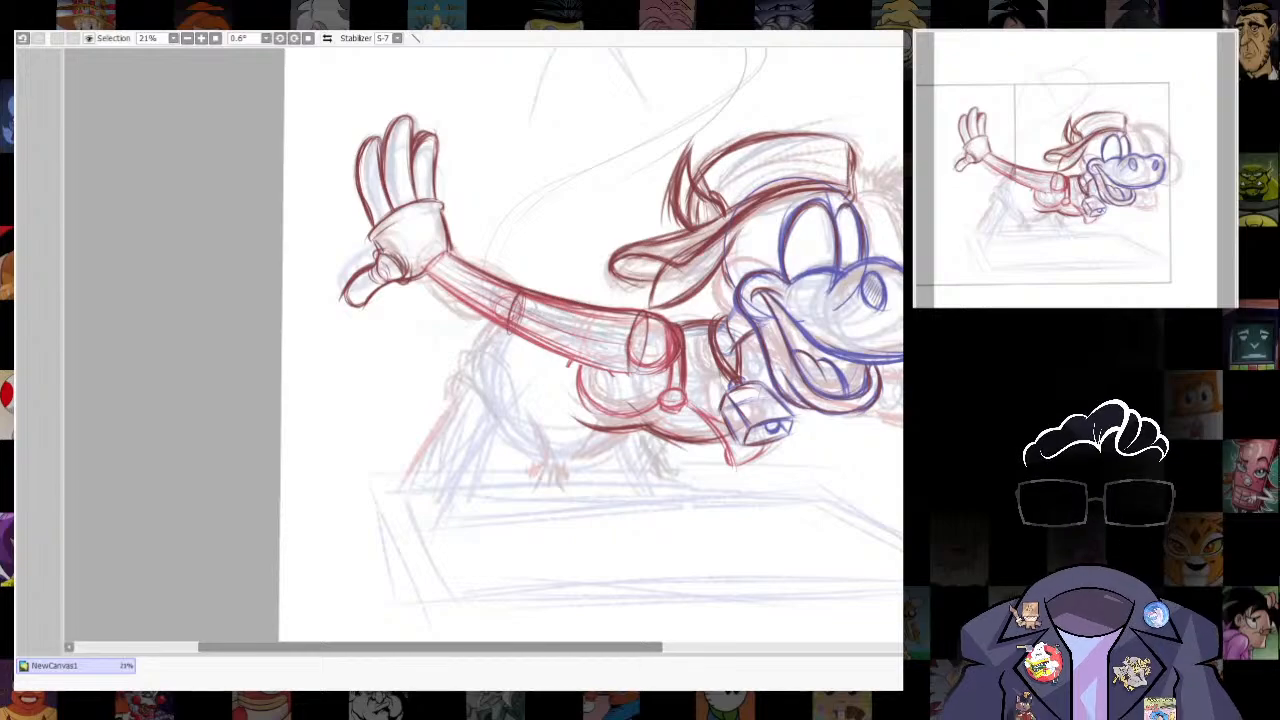
scroll(590, 350, "down", 5)
scroll(590, 350, "up", 5)
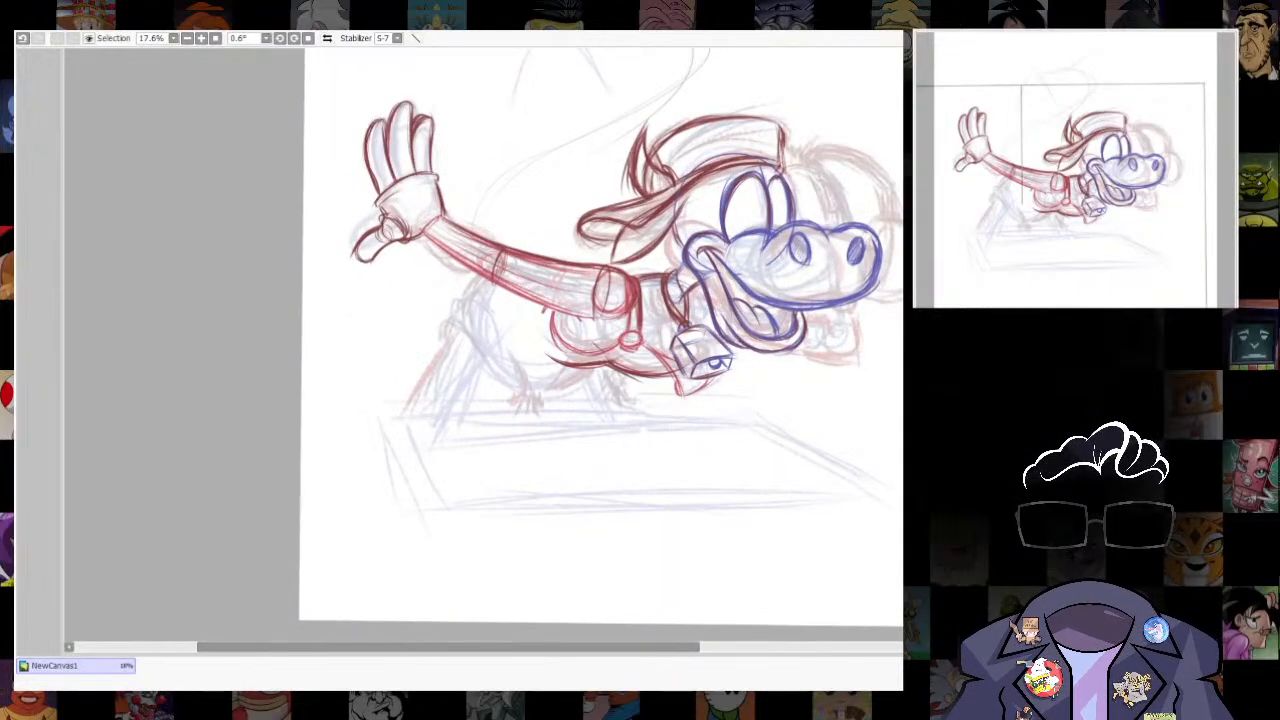
key("ctrl+z")
left_click_drag(590, 250, 597, 420)
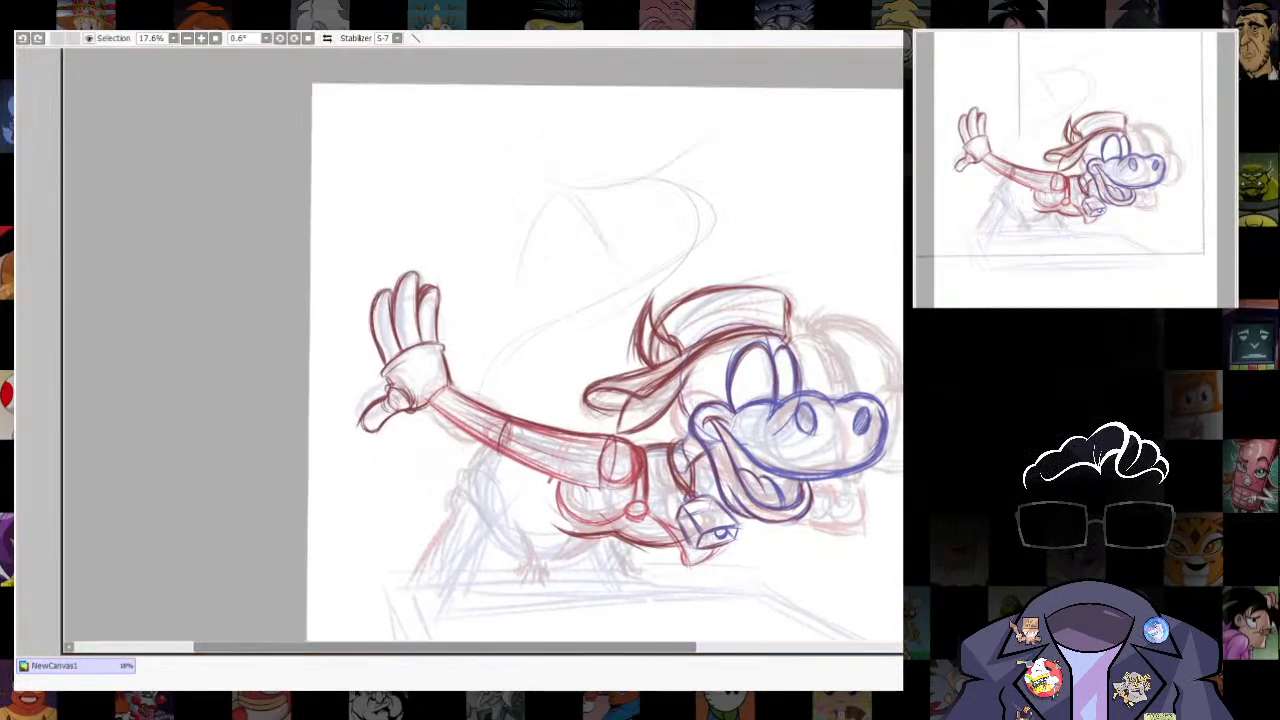
- Reinforce the back edge of the lower ear flap down to its point, and try a stroke along its front edge
scroll(676, 385, "up", 3)
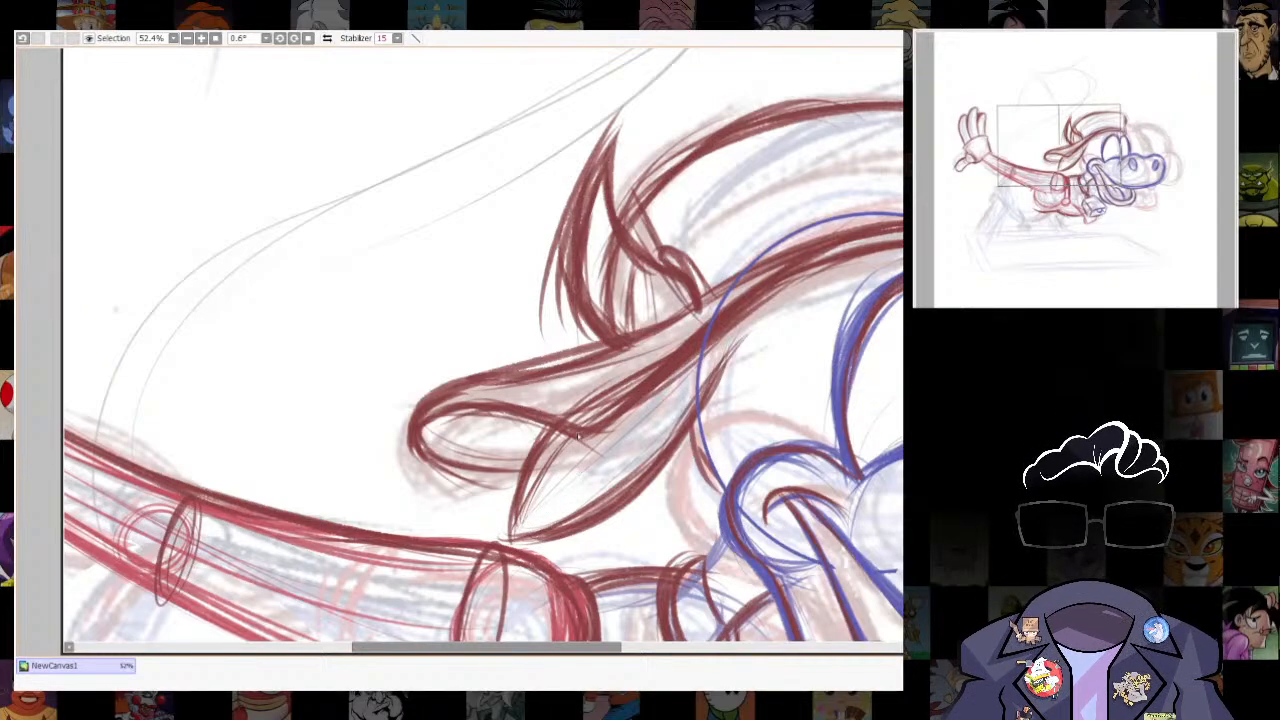
left_click_drag(575, 438, 512, 539)
left_click_drag(555, 428, 512, 532)
left_click_drag(558, 456, 516, 530)
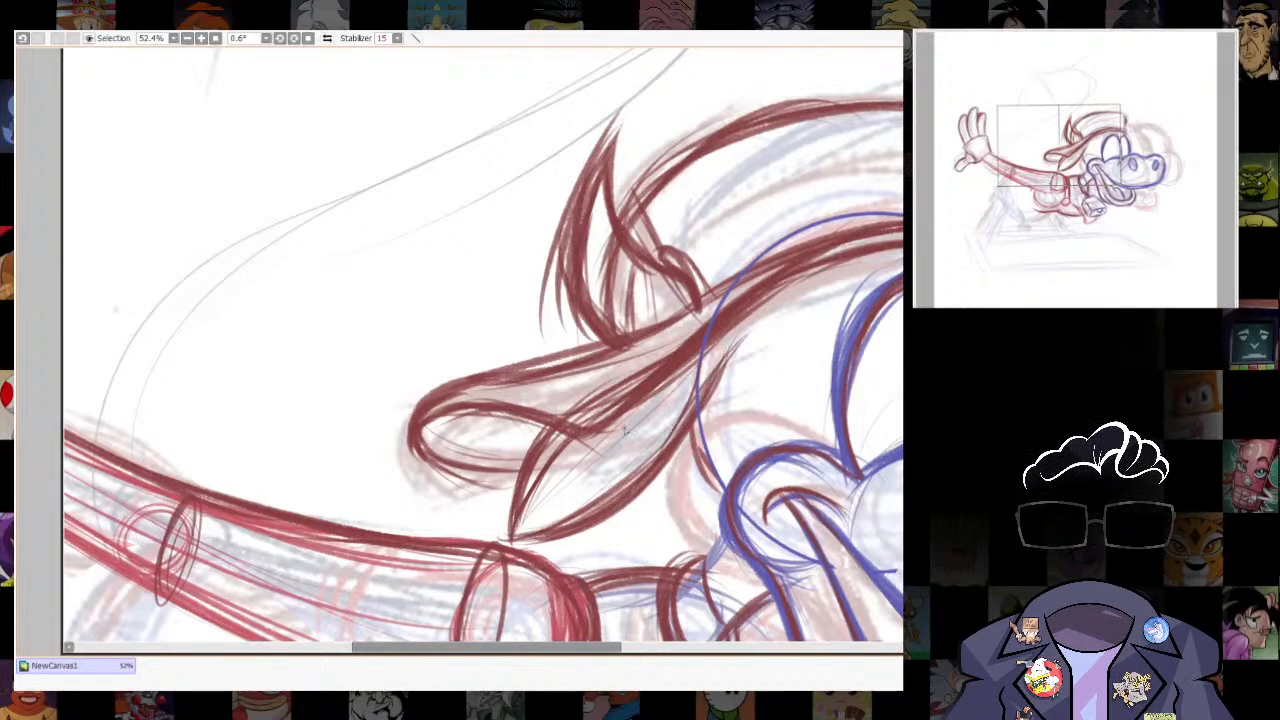
mouse_move(704, 354)
left_mouse_down()
mouse_move(642, 474)
mouse_move(710, 405)
mouse_move(640, 401)
mouse_move(656, 455)
left_mouse_up()
key("ctrl+z")
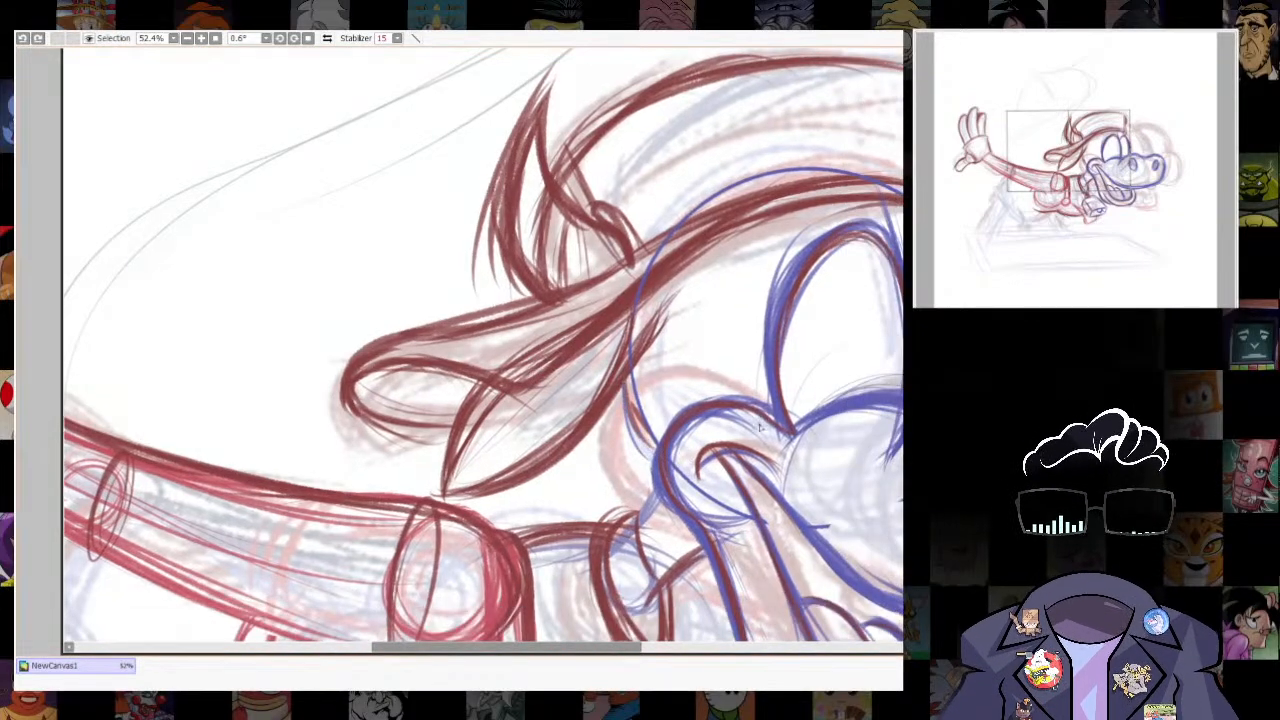
- Draw a short red line from the head circle down to the mouth corner and darken the lower ear flap's edges
left_click_drag(627, 376, 661, 446)
left_click_drag(446, 495, 534, 463)
key("ctrl+z")
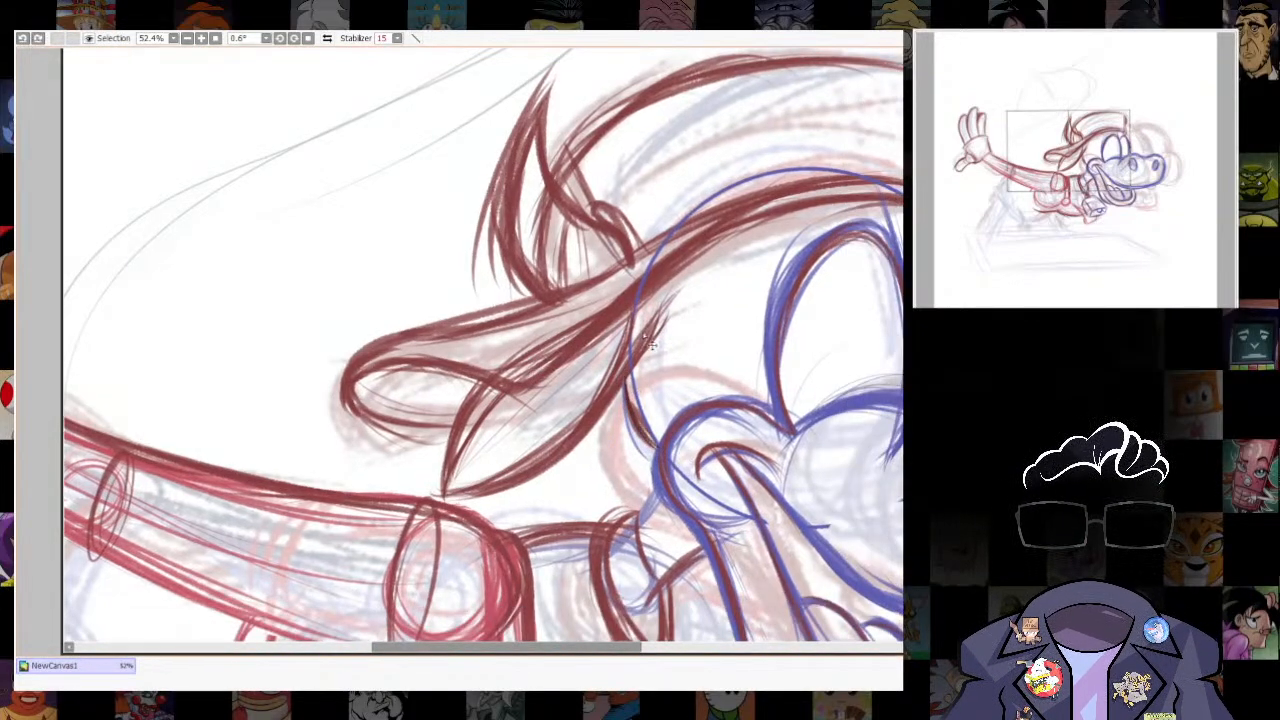
mouse_move(664, 311)
left_mouse_down()
mouse_move(462, 489)
mouse_move(588, 427)
mouse_move(656, 322)
mouse_move(641, 351)
left_mouse_up()
mouse_move(479, 382)
left_mouse_down()
mouse_move(446, 489)
mouse_move(453, 481)
left_mouse_up()
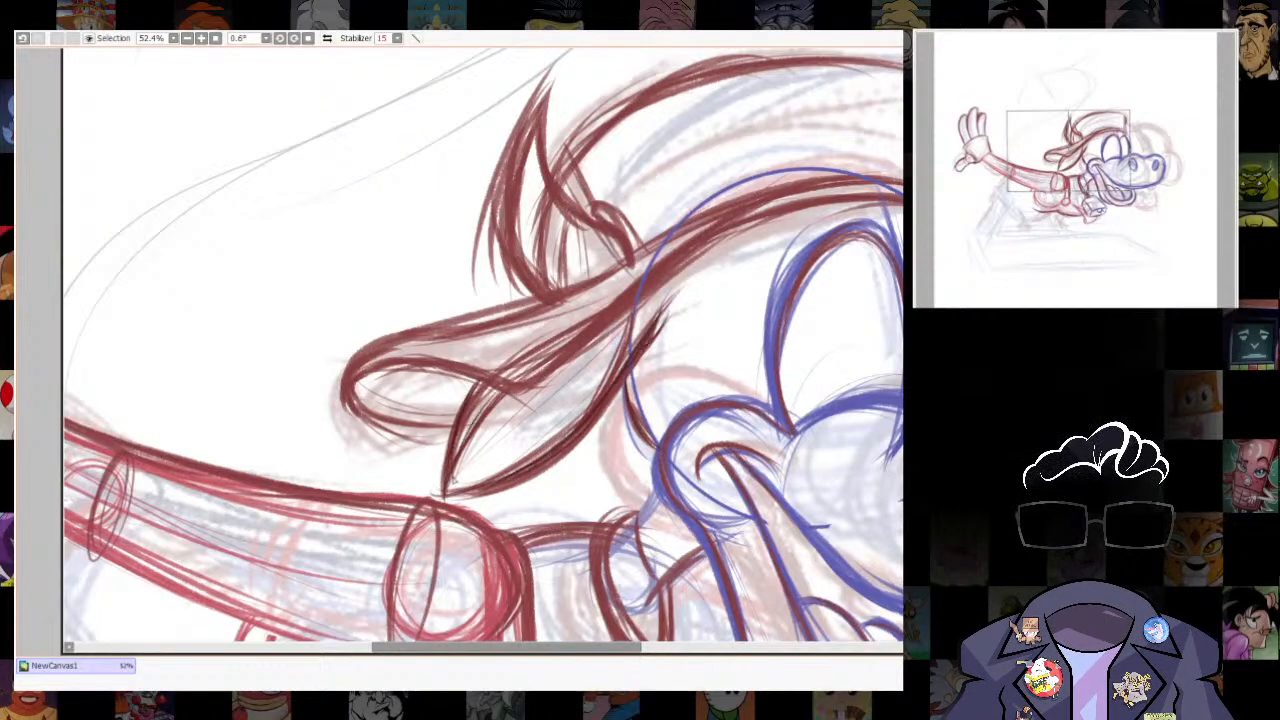
- Thicken the contours of the ear's rounded tip and the long edge leading up to the base of the horn
mouse_move(357, 375)
left_mouse_down()
mouse_move(410, 357)
mouse_move(527, 383)
left_mouse_up()
mouse_move(438, 427)
left_mouse_down()
mouse_move(342, 390)
mouse_move(414, 325)
left_mouse_up()
mouse_move(658, 248)
left_mouse_down()
mouse_move(404, 336)
mouse_move(350, 412)
left_mouse_up()
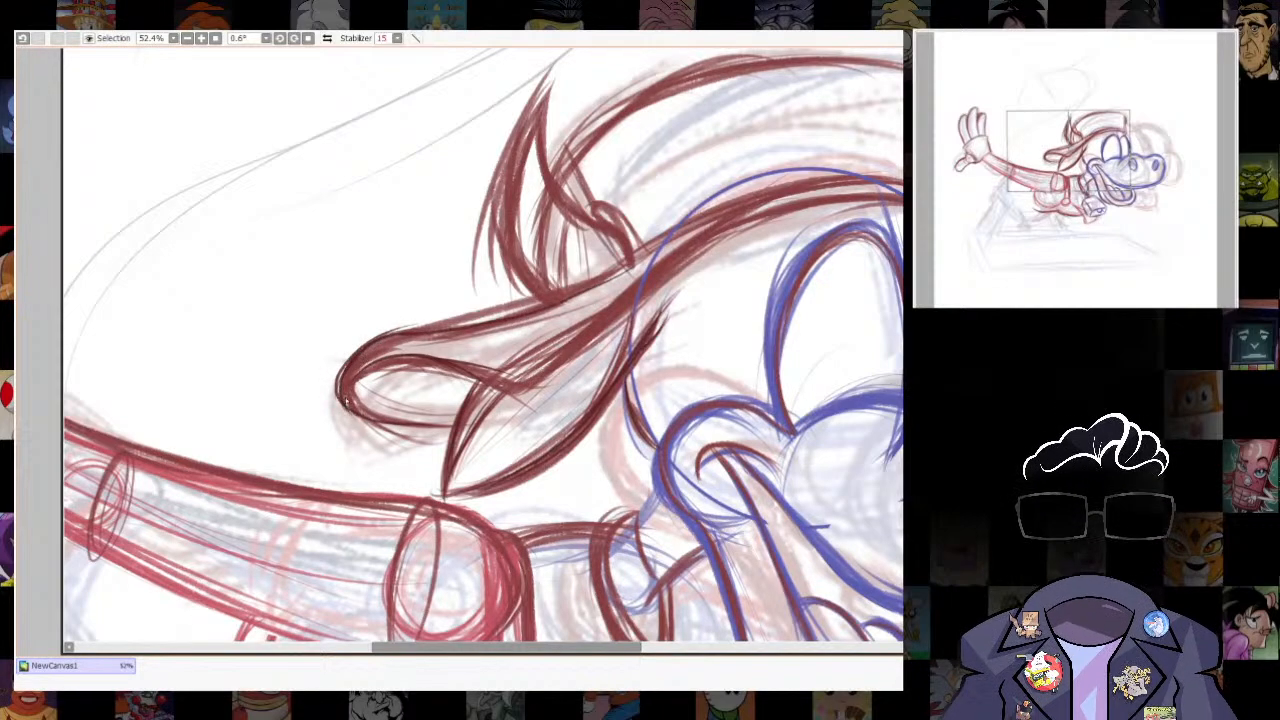
mouse_move(540, 329)
left_mouse_down()
mouse_move(507, 291)
mouse_move(438, 425)
left_mouse_up()
left_click_drag(478, 355, 430, 472)
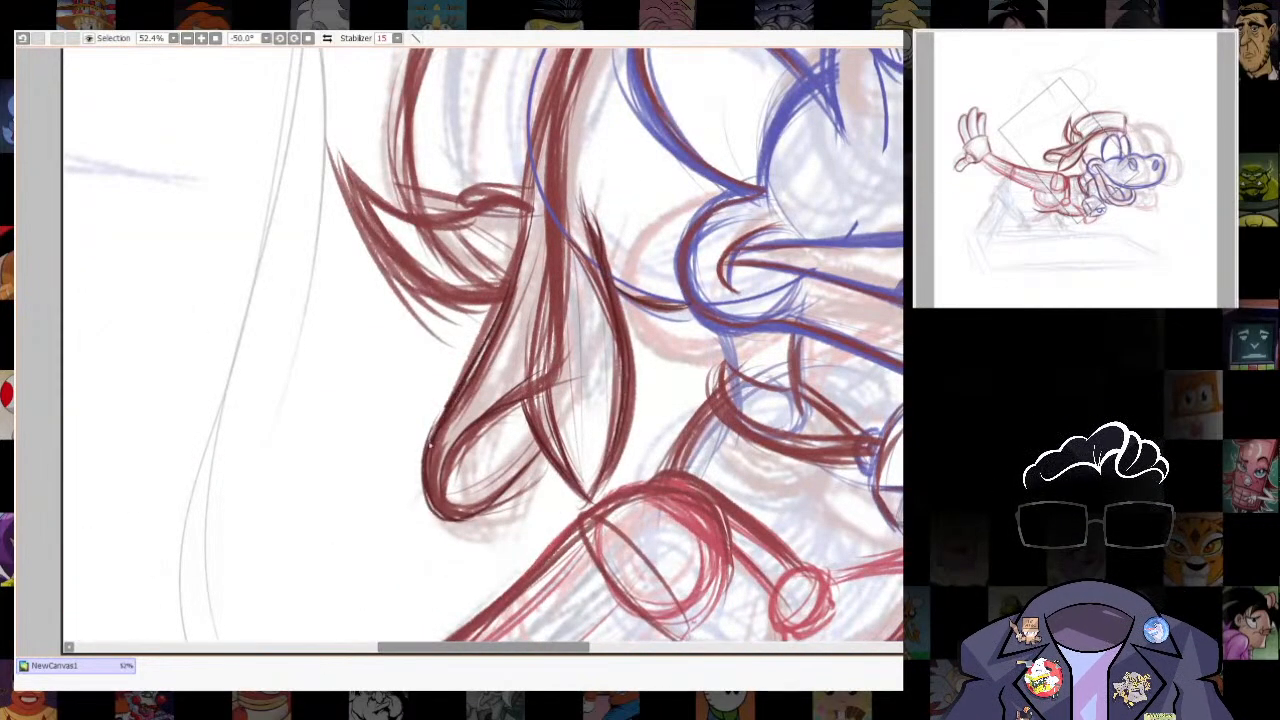
left_click_drag(529, 180, 467, 333)
key("ctrl+z")
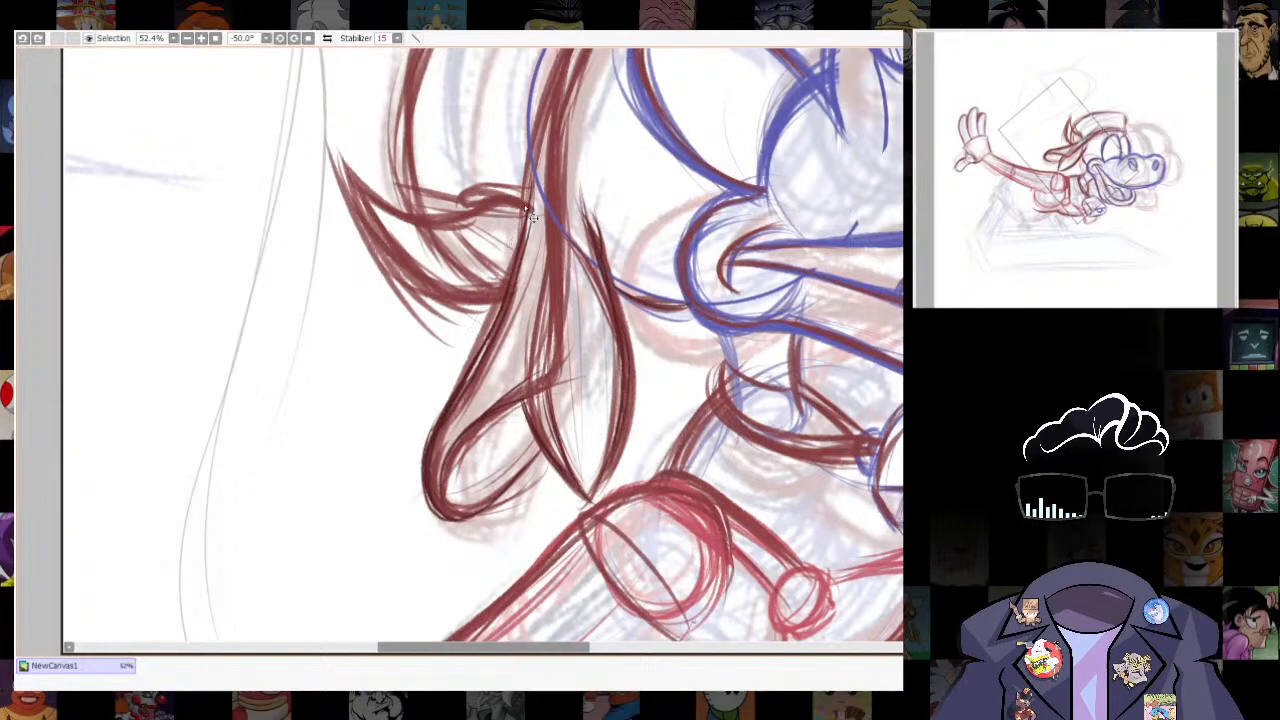
mouse_move(527, 187)
left_mouse_down()
mouse_move(497, 315)
mouse_move(513, 286)
mouse_move(562, 331)
left_mouse_up()
key("ctrl+z")
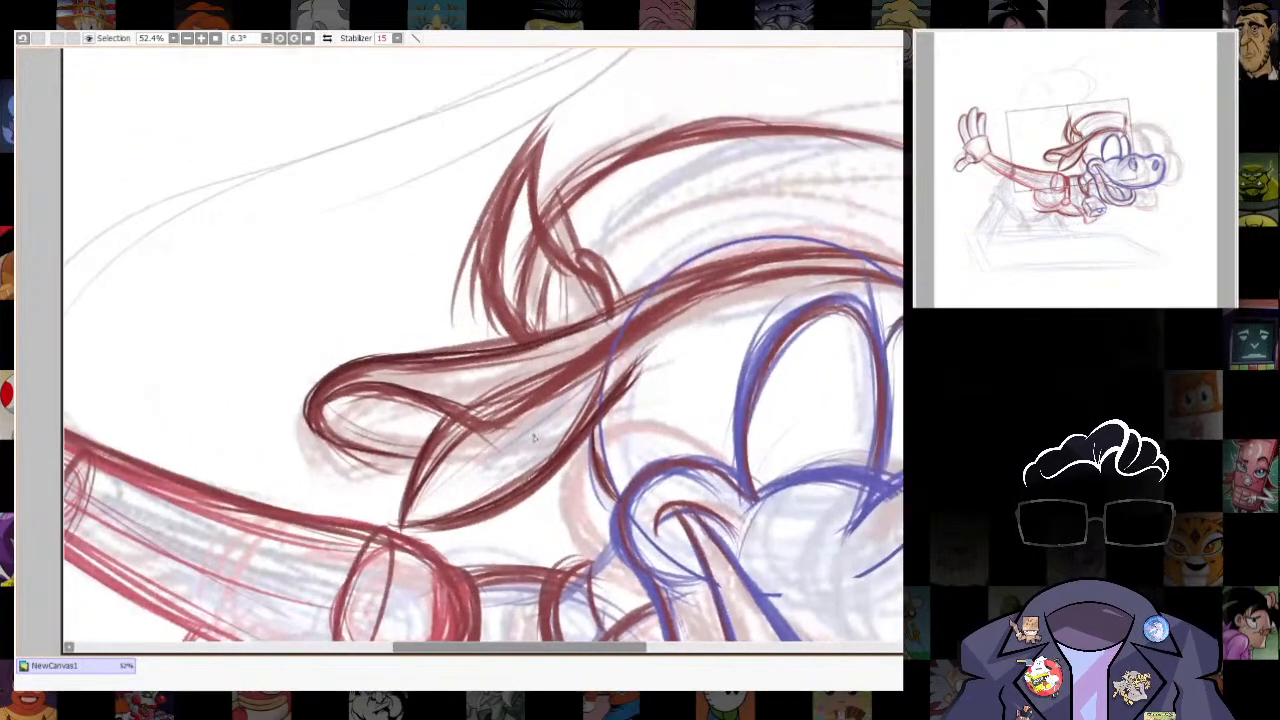
- Reinforce the ear's inner fold and its upper contour sweeping across the forehead above the eyes
mouse_move(427, 400)
left_mouse_down()
mouse_move(498, 429)
mouse_move(528, 406)
left_mouse_up()
mouse_move(591, 359)
left_mouse_down()
mouse_move(717, 284)
mouse_move(812, 262)
left_mouse_up()
mouse_move(658, 286)
left_mouse_down()
mouse_move(762, 263)
mouse_move(856, 262)
left_mouse_up()
mouse_move(778, 266)
left_mouse_down()
mouse_move(900, 268)
mouse_move(872, 263)
left_mouse_up()
scroll(500, 335, "down", 9)
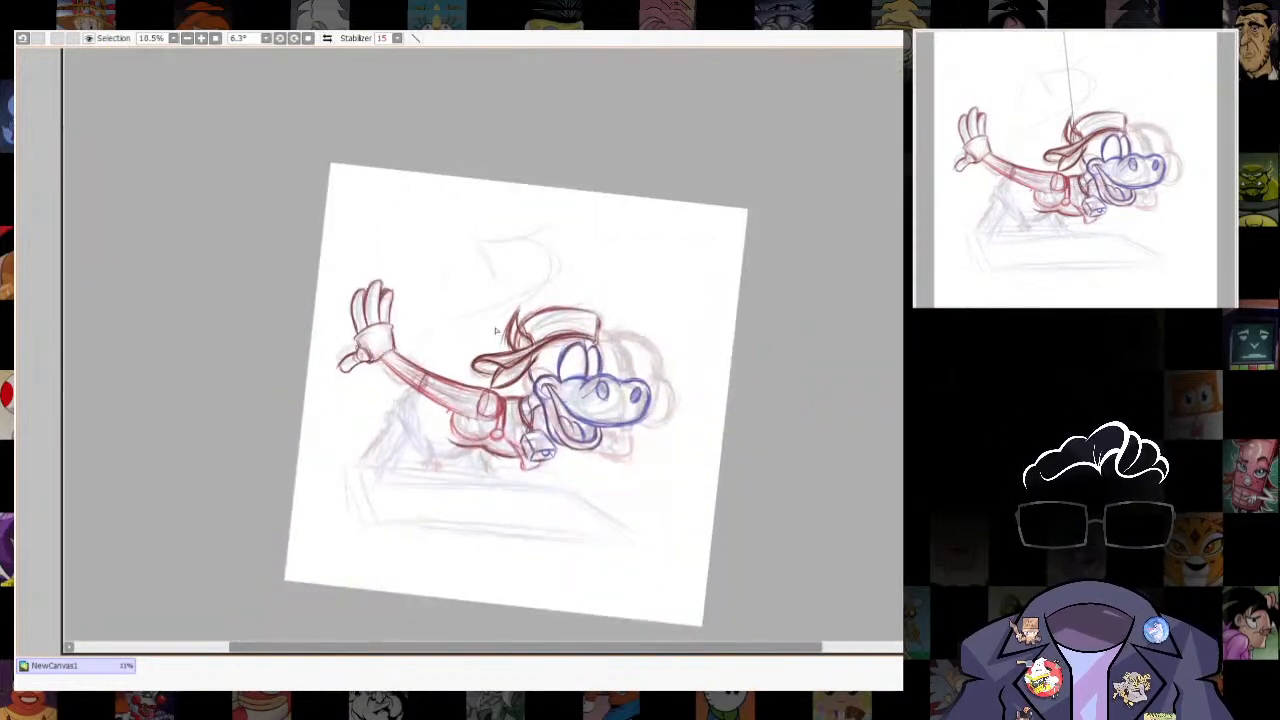
- Reset the canvas rotation, lasso the outlined waving hand, delete its red linework and clear the selection
scroll(471, 340, "up", 3)
left_click(308, 38)
scroll(560, 232, "up", 3)
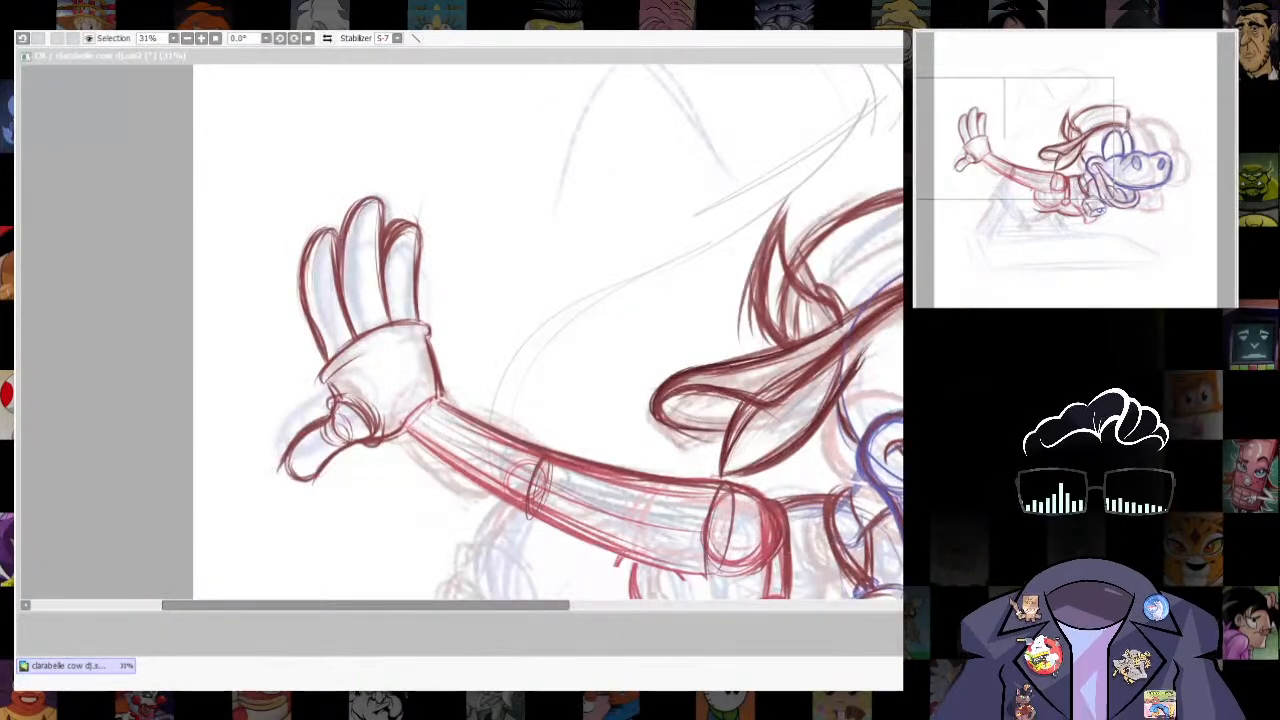
scroll(460, 330, "down", 2)
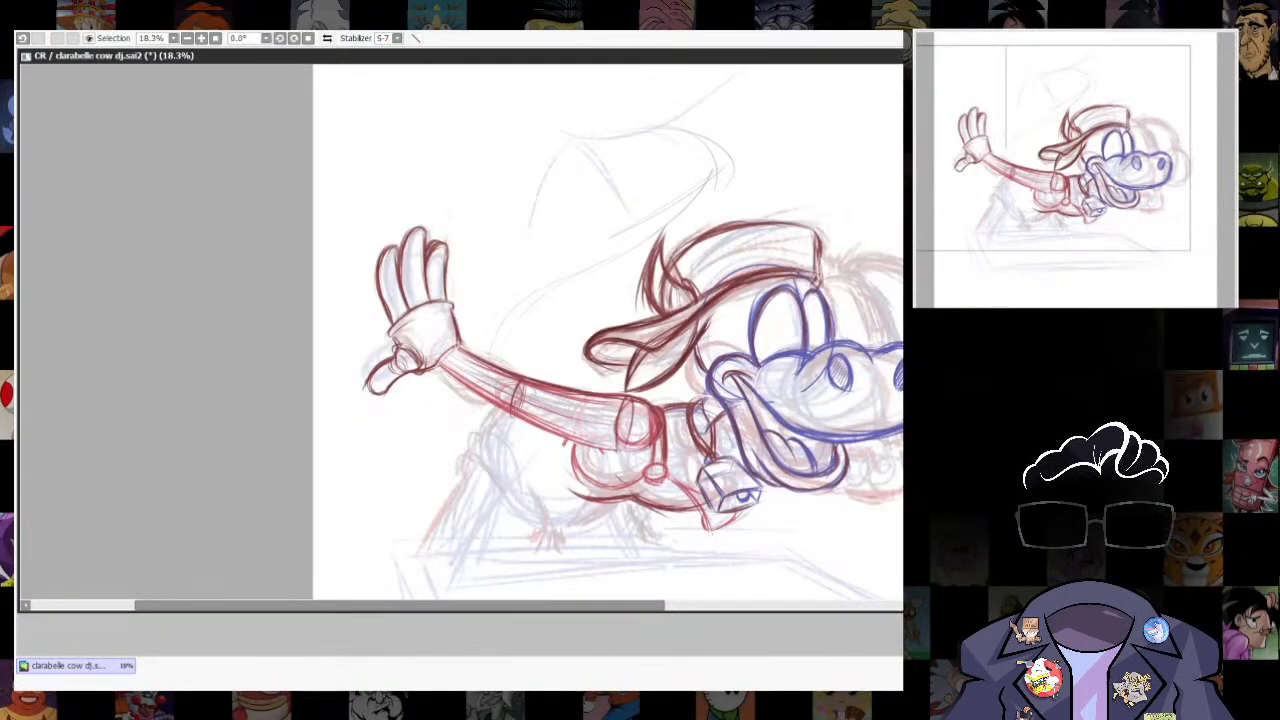
mouse_move(392, 430)
left_mouse_down()
mouse_move(484, 277)
mouse_move(348, 386)
left_mouse_up()
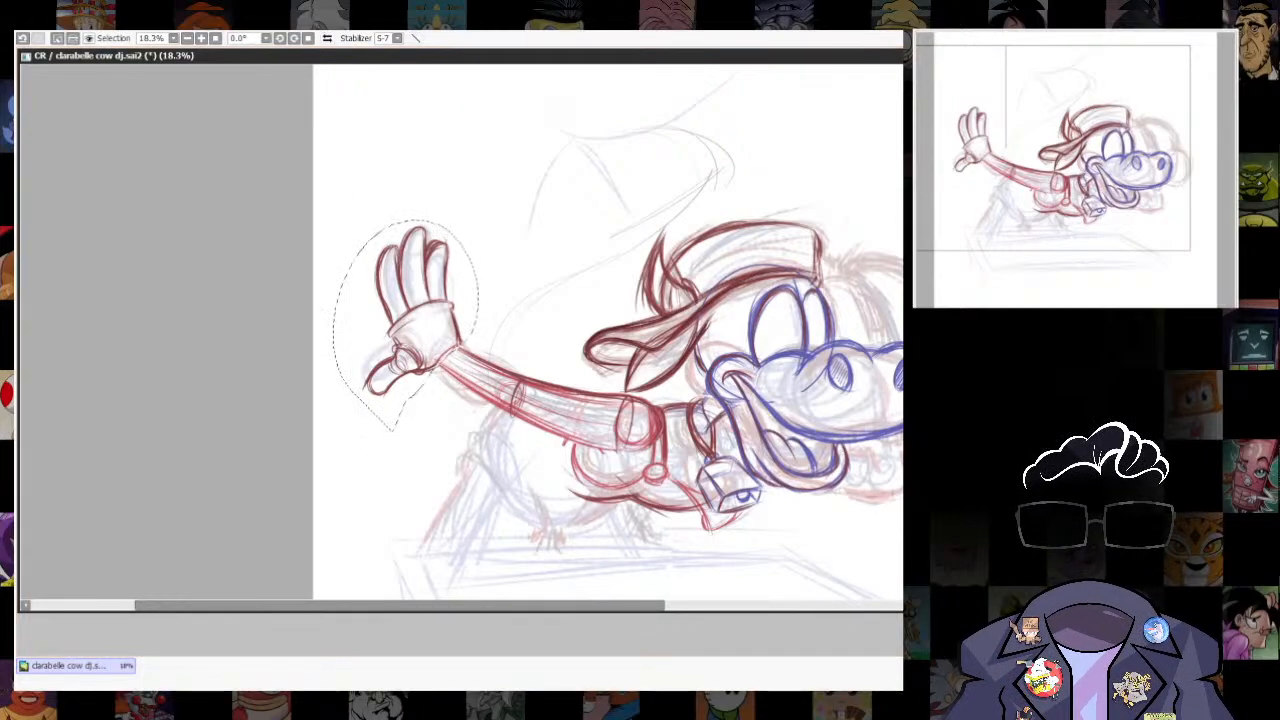
key("Delete")
key("ctrl+d")
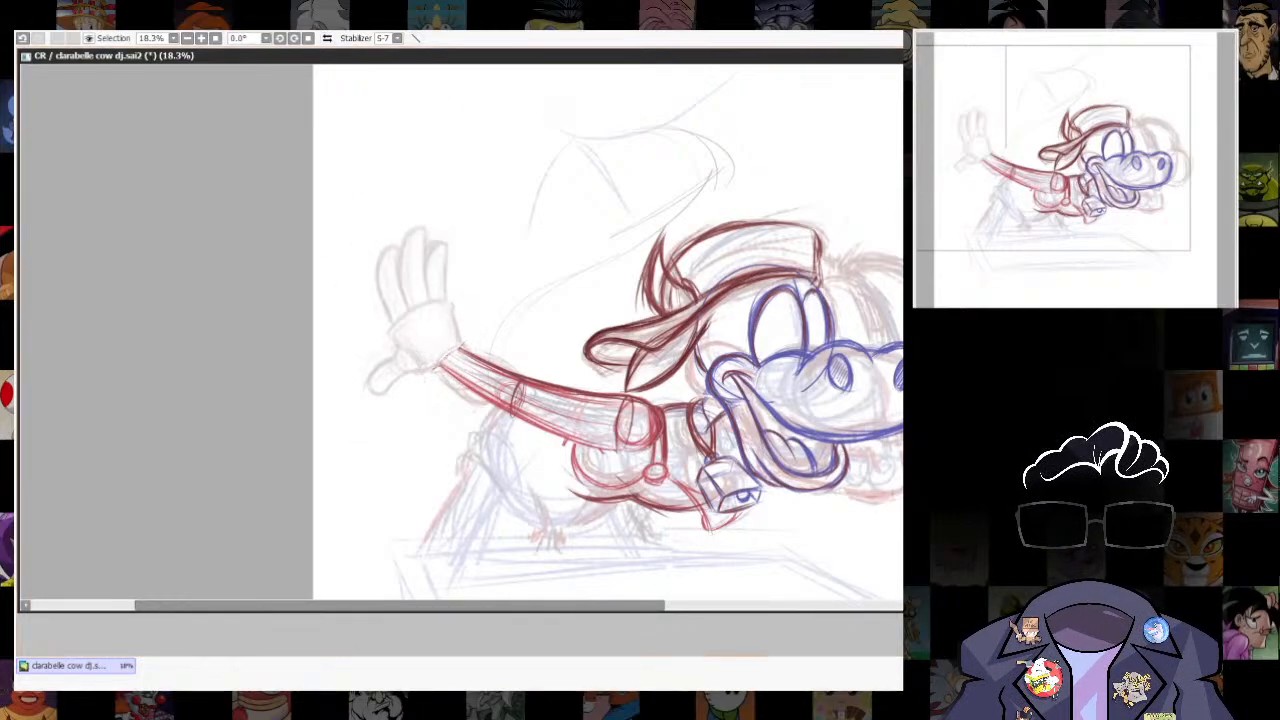
- Shift the whole drawing, including the rough sketch, to the right within the canvas
scroll(866, 472, "down", 1)
left_click_drag(866, 470, 905, 451)
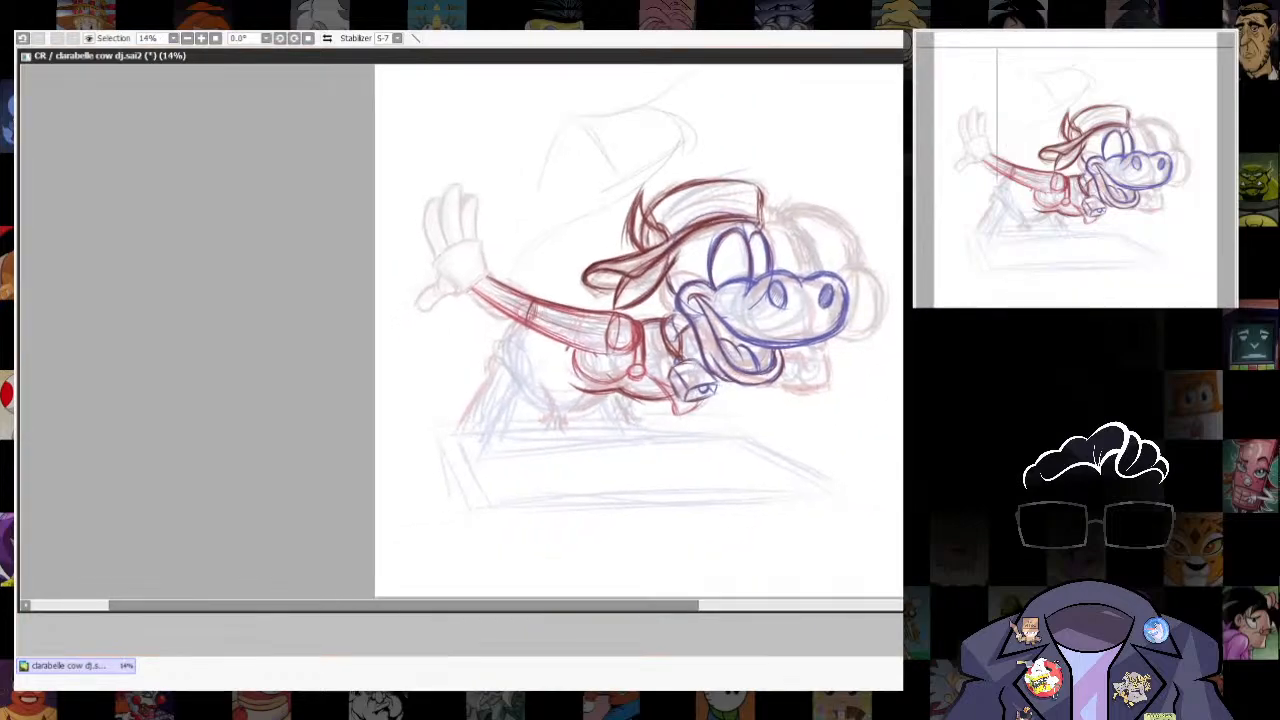
scroll(678, 401, "up", 4)
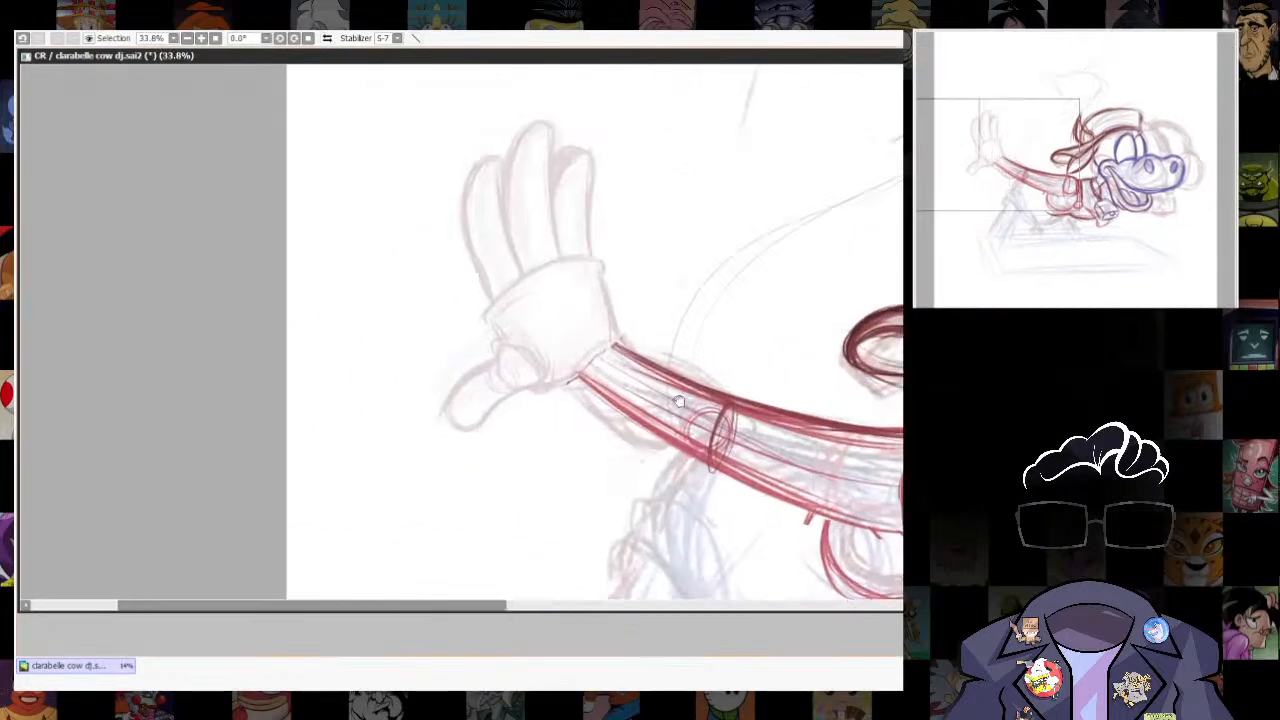
- Draw the wrist curve at the end of the arm and block in the waving glove's palm in red over the rough sketch
scroll(678, 401, "up", 1)
left_click_drag(678, 401, 829, 476)
key("n")
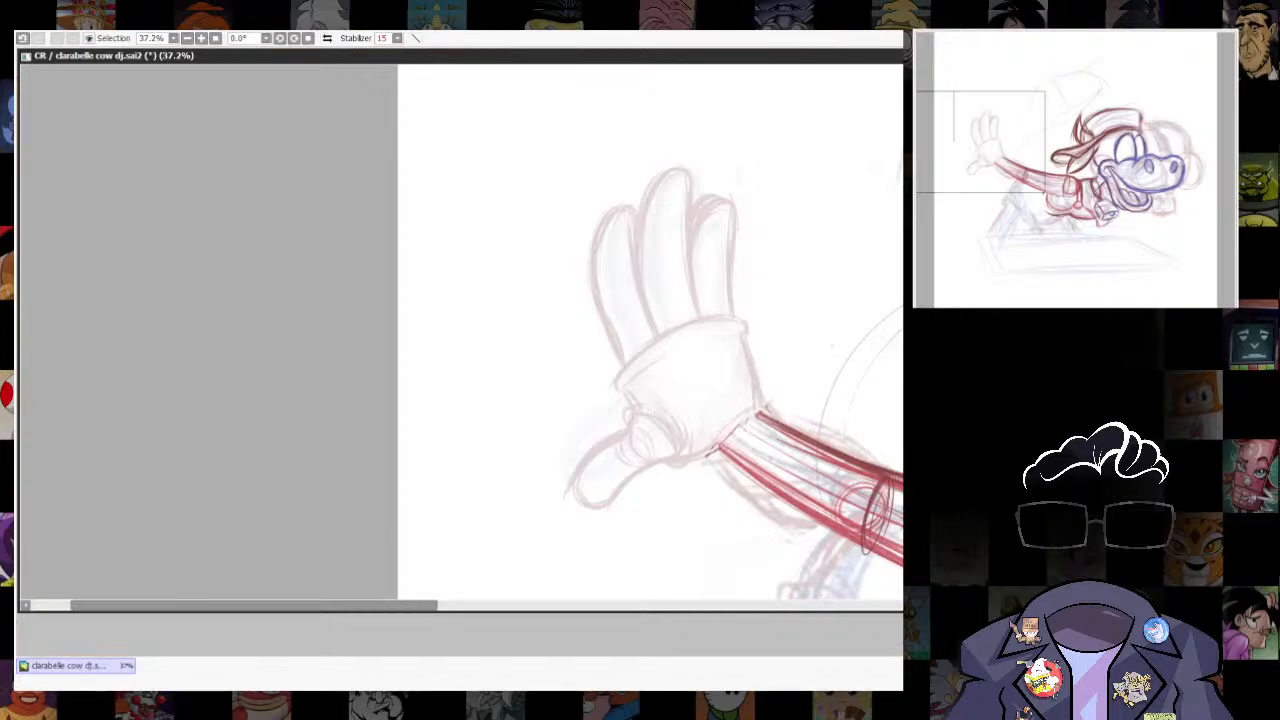
left_click_drag(719, 446, 766, 407)
left_click_drag(724, 437, 760, 408)
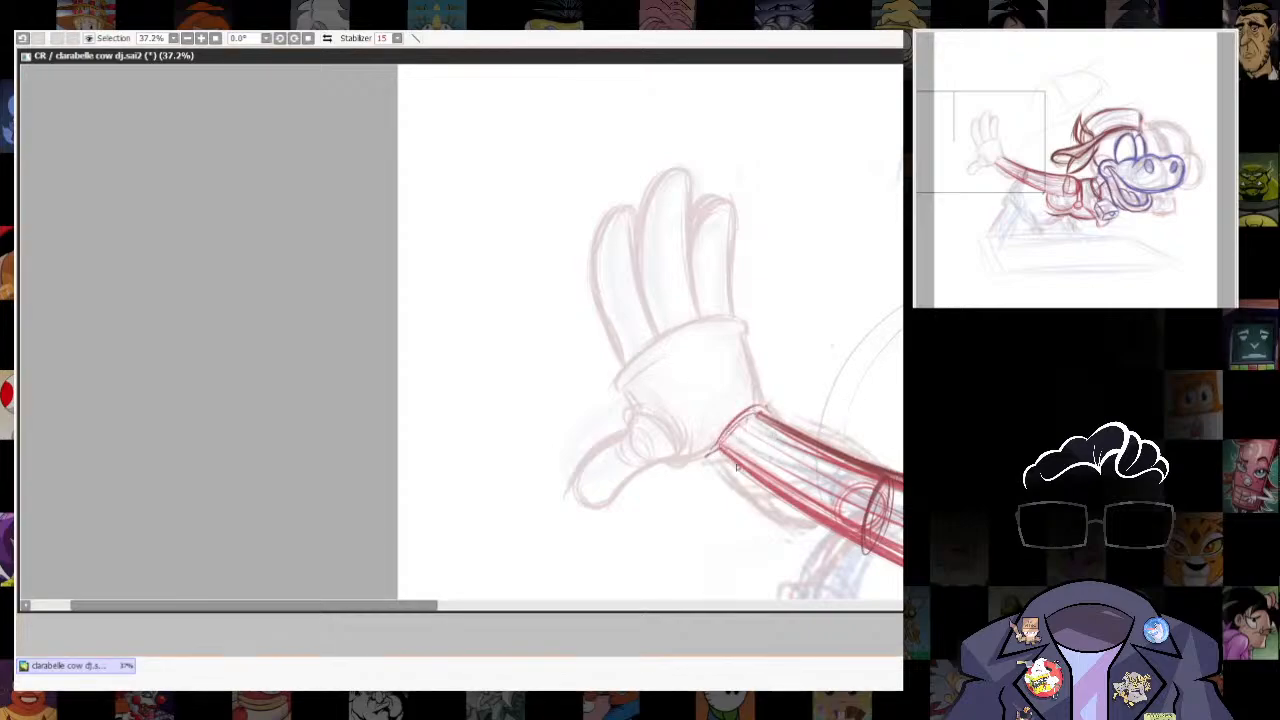
mouse_move(627, 404)
left_mouse_down()
mouse_move(728, 346)
mouse_move(759, 408)
left_mouse_up()
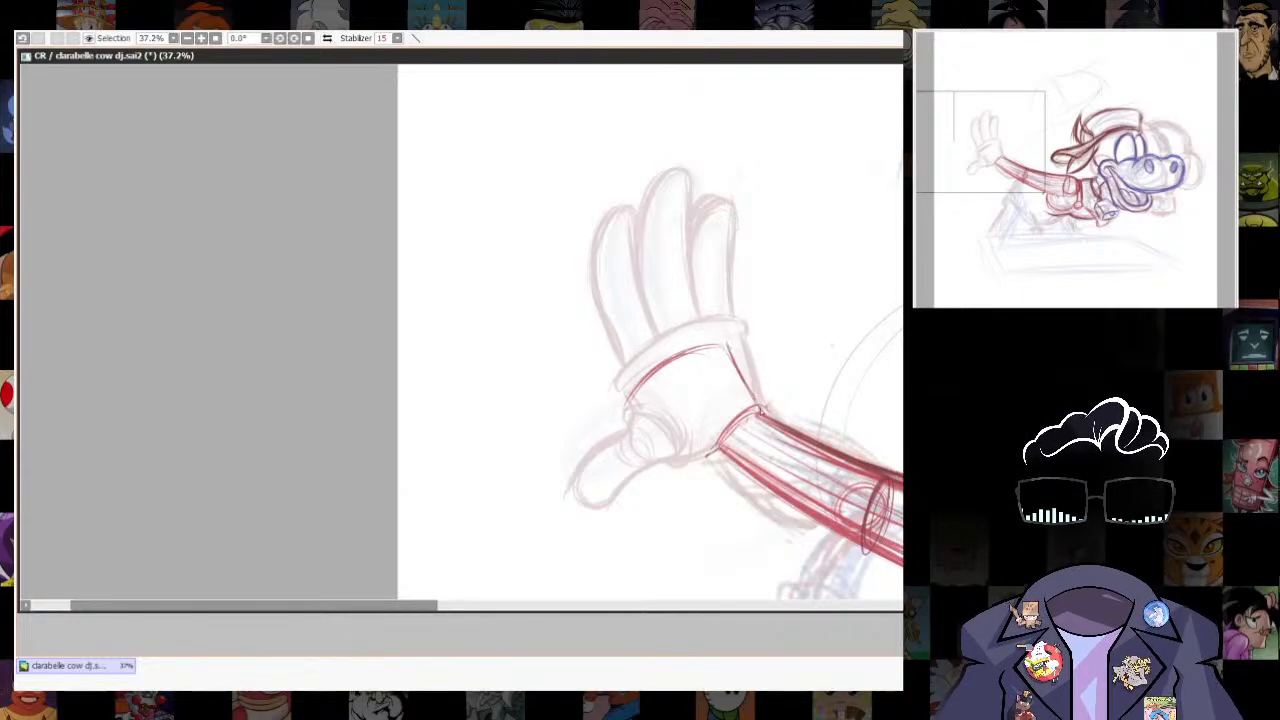
mouse_move(726, 342)
left_mouse_down()
mouse_move(761, 411)
mouse_move(677, 450)
left_mouse_up()
mouse_move(625, 412)
left_mouse_down()
mouse_move(690, 458)
mouse_move(643, 437)
left_mouse_up()
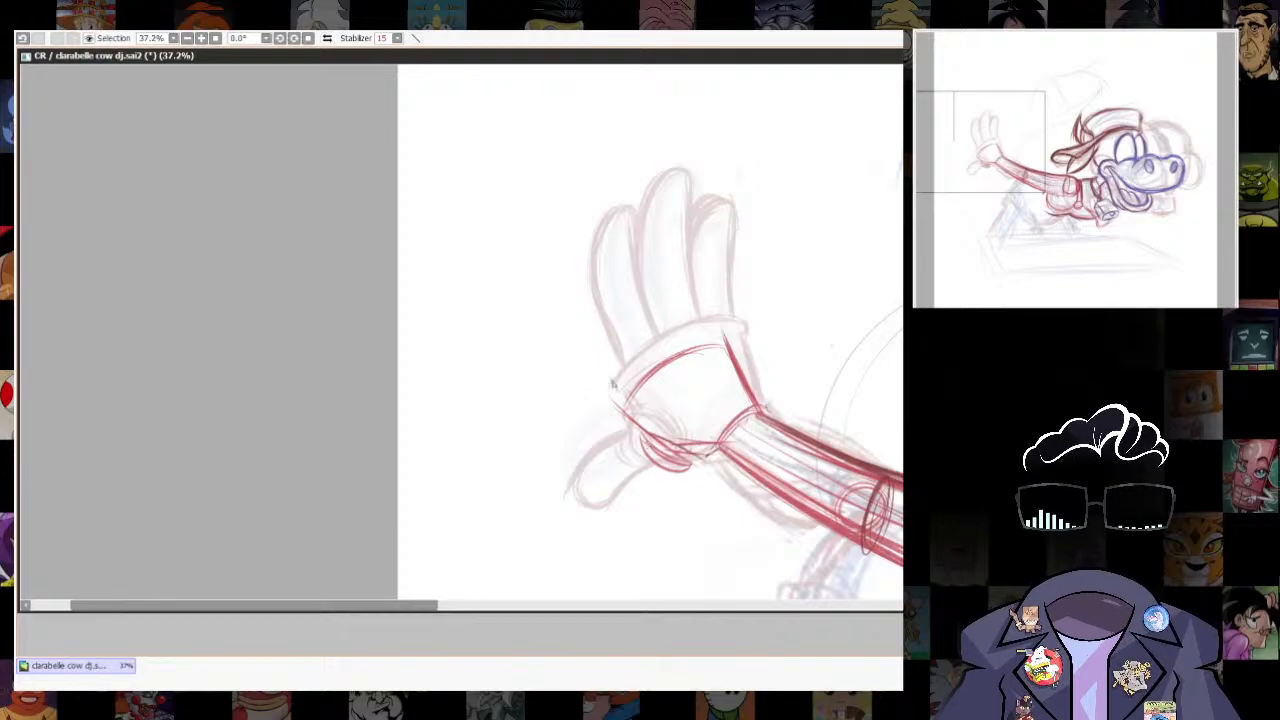
- Reinforce the palm's upper knuckle edge and add a straight edge running from its outer corner to the wrist
left_click_drag(534, 312, 635, 378)
key("ctrl+z")
key("ctrl+z")
left_click_drag(700, 343, 656, 358)
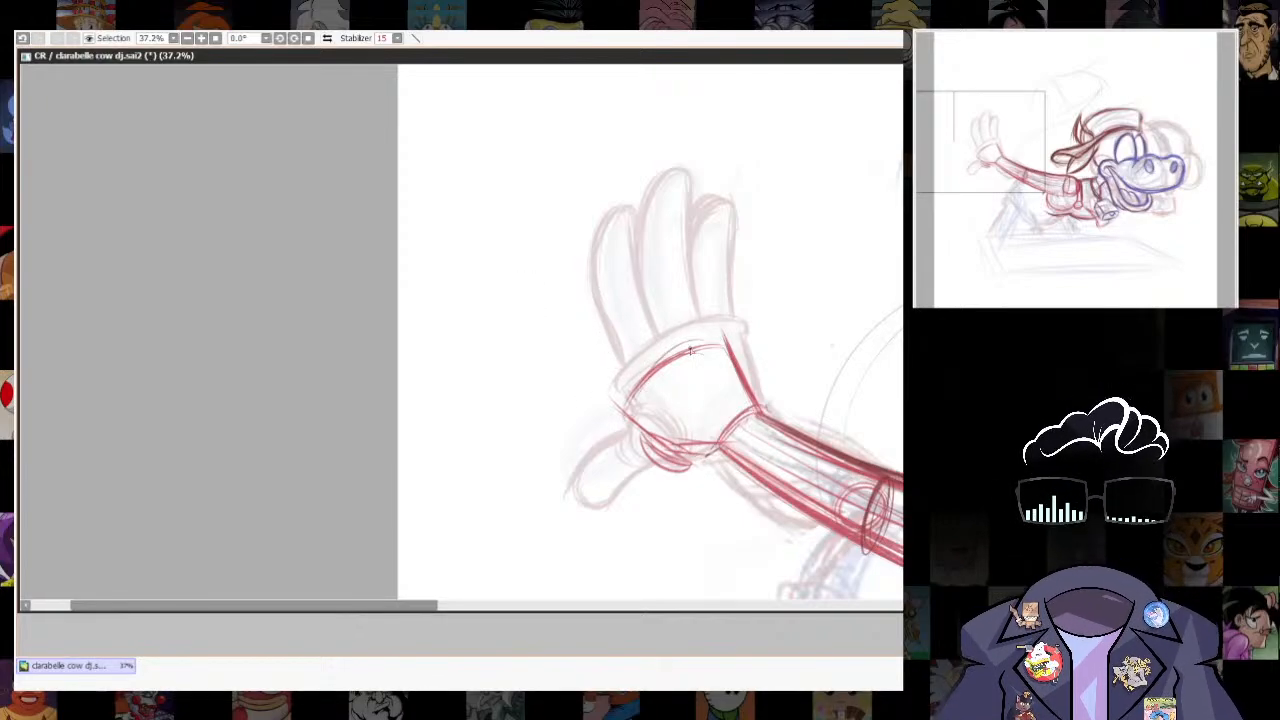
mouse_move(625, 405)
left_mouse_down()
mouse_move(668, 345)
mouse_move(730, 348)
mouse_move(674, 351)
left_mouse_up()
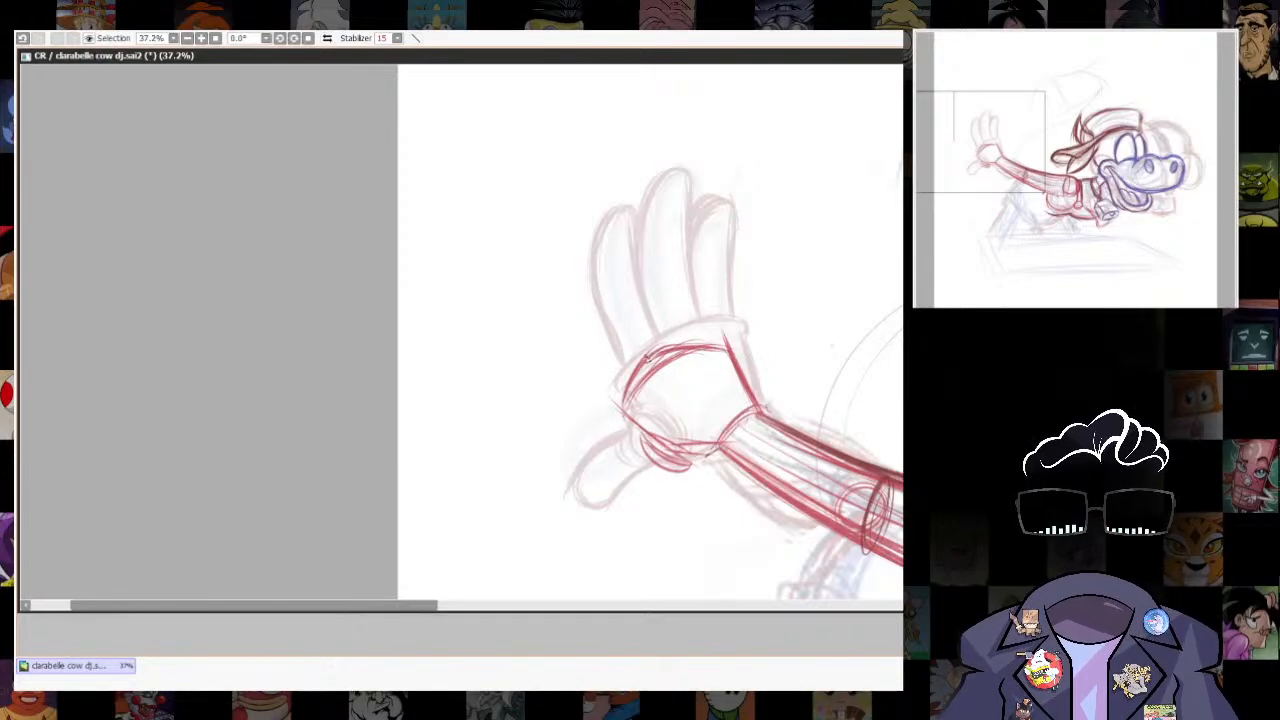
key("ctrl+z")
left_click_drag(648, 404, 698, 431)
left_click_drag(622, 378, 724, 443)
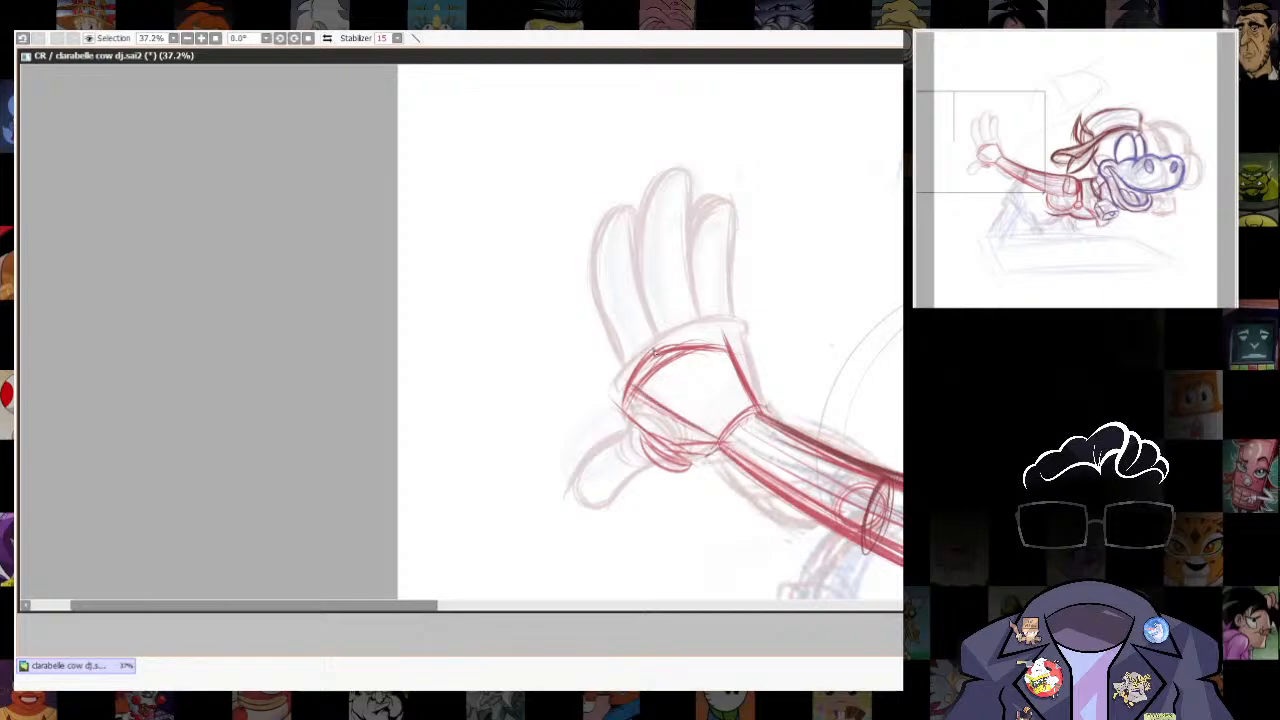
- Add two crossing dashed guide lines over the palm to mark its form
left_click_drag(671, 363, 733, 415)
key("ctrl+z")
left_click_drag(665, 354, 740, 417)
key("ctrl+z")
mouse_move(735, 369)
left_mouse_down()
mouse_move(686, 385)
mouse_move(654, 434)
left_mouse_up()
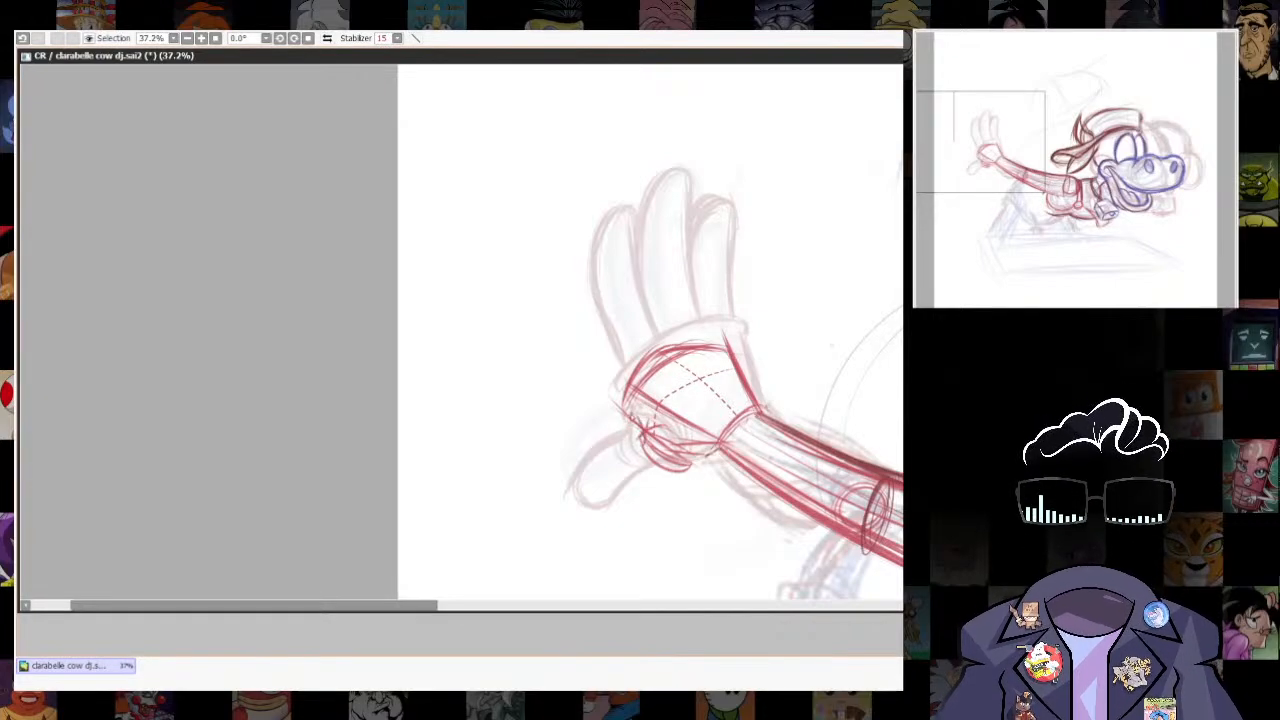
- Draw the rounded base of the thumb and outline the thumb extending outward below the palm
mouse_move(674, 456)
left_mouse_down()
mouse_move(645, 428)
mouse_move(632, 470)
mouse_move(641, 433)
mouse_move(630, 460)
mouse_move(710, 455)
mouse_move(620, 494)
left_mouse_up()
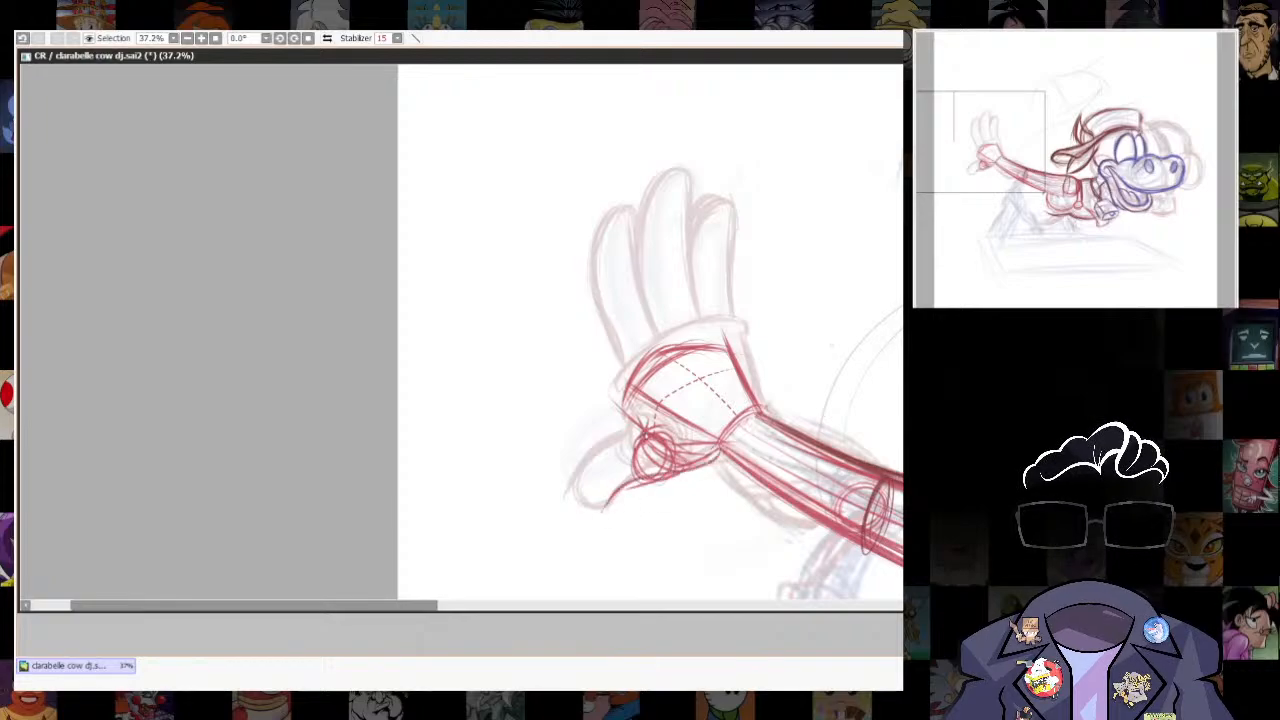
mouse_move(640, 440)
left_mouse_down()
mouse_move(573, 502)
mouse_move(648, 472)
left_mouse_up()
mouse_move(590, 508)
left_mouse_down()
mouse_move(655, 480)
mouse_move(588, 468)
mouse_move(576, 506)
left_mouse_up()
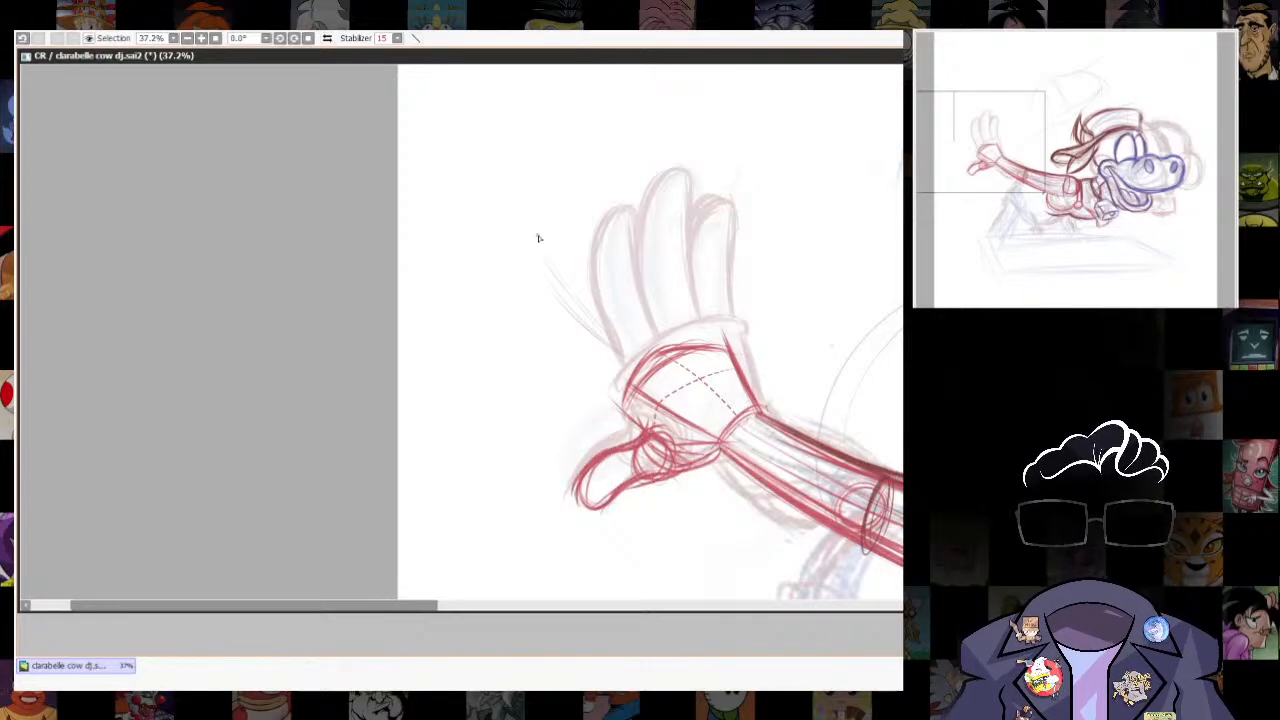
- Draw a long finger reaching up and outward from the palm's outer corner and reinforce its contours
mouse_move(630, 356)
left_mouse_down()
mouse_move(547, 252)
mouse_move(632, 362)
left_mouse_up()
left_click_drag(528, 263, 616, 390)
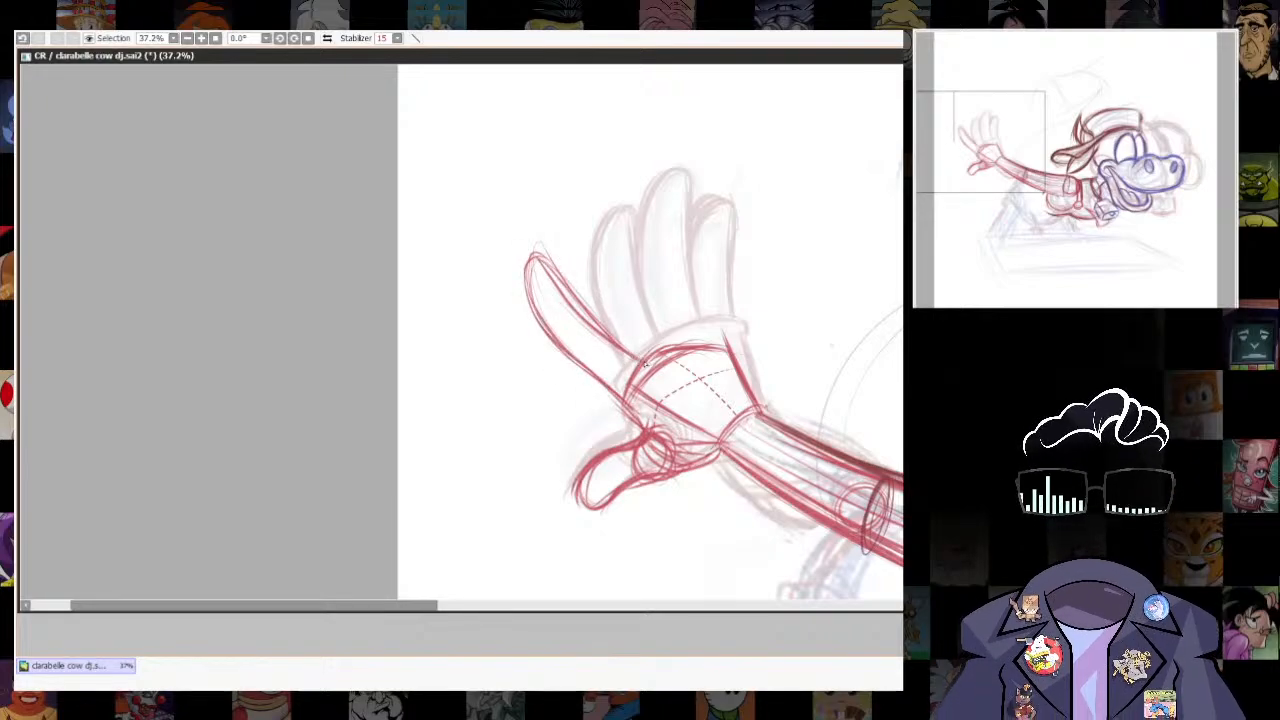
mouse_move(646, 366)
left_mouse_down()
mouse_move(522, 250)
mouse_move(584, 370)
mouse_move(530, 254)
mouse_move(540, 314)
left_mouse_up()
left_click_drag(551, 271, 598, 324)
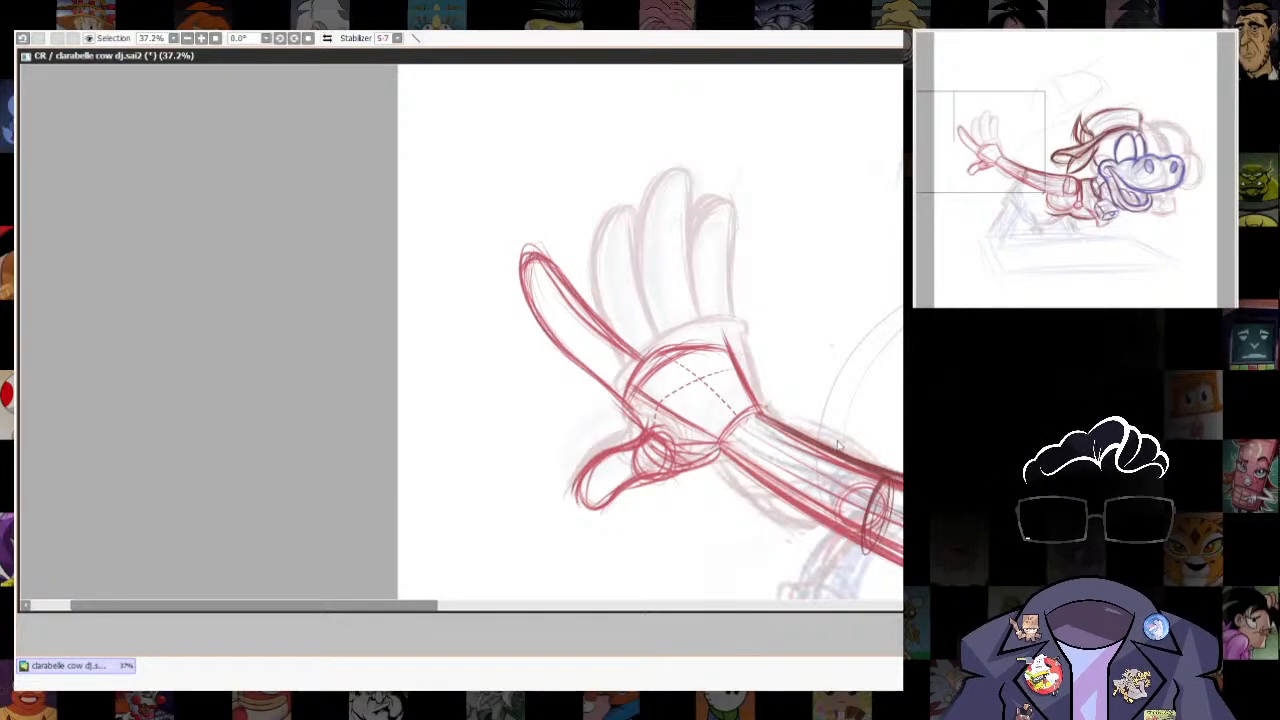
scroll(700, 183, "down", 3)
scroll(700, 183, "up", 2)
key("l")
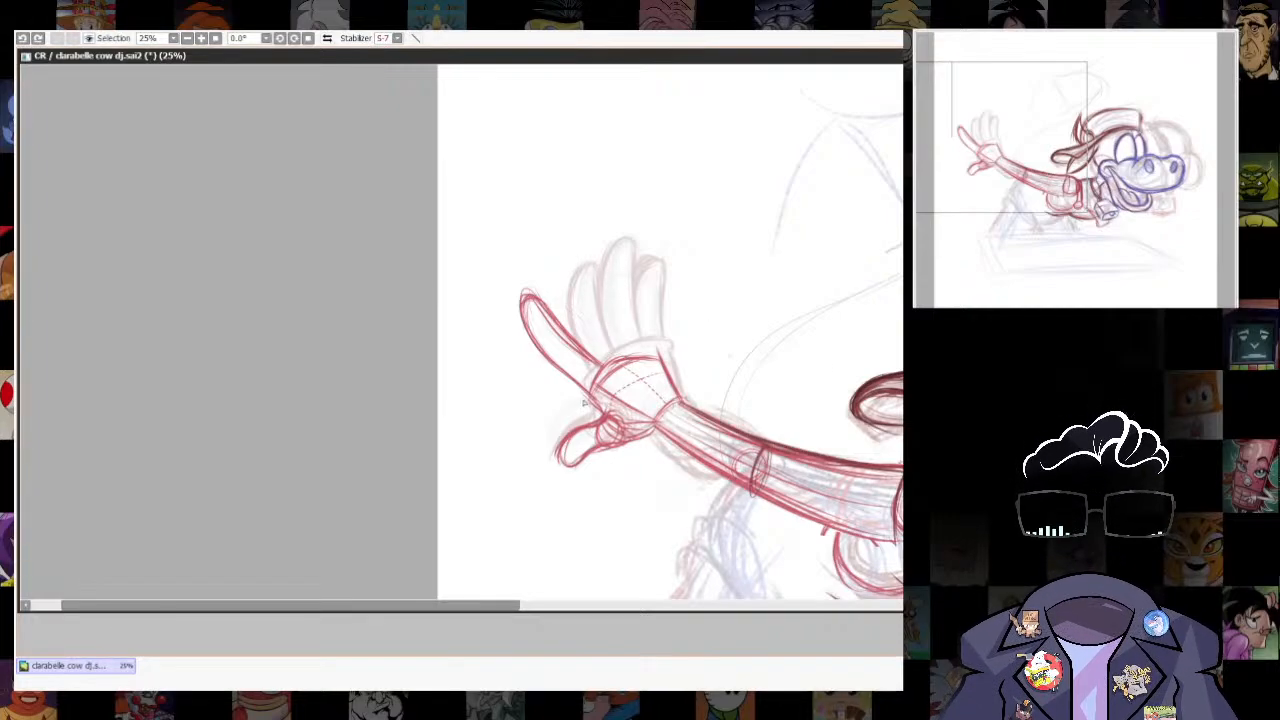
mouse_move(596, 408)
left_mouse_down()
mouse_move(534, 284)
mouse_move(491, 303)
left_mouse_up()
key("n")
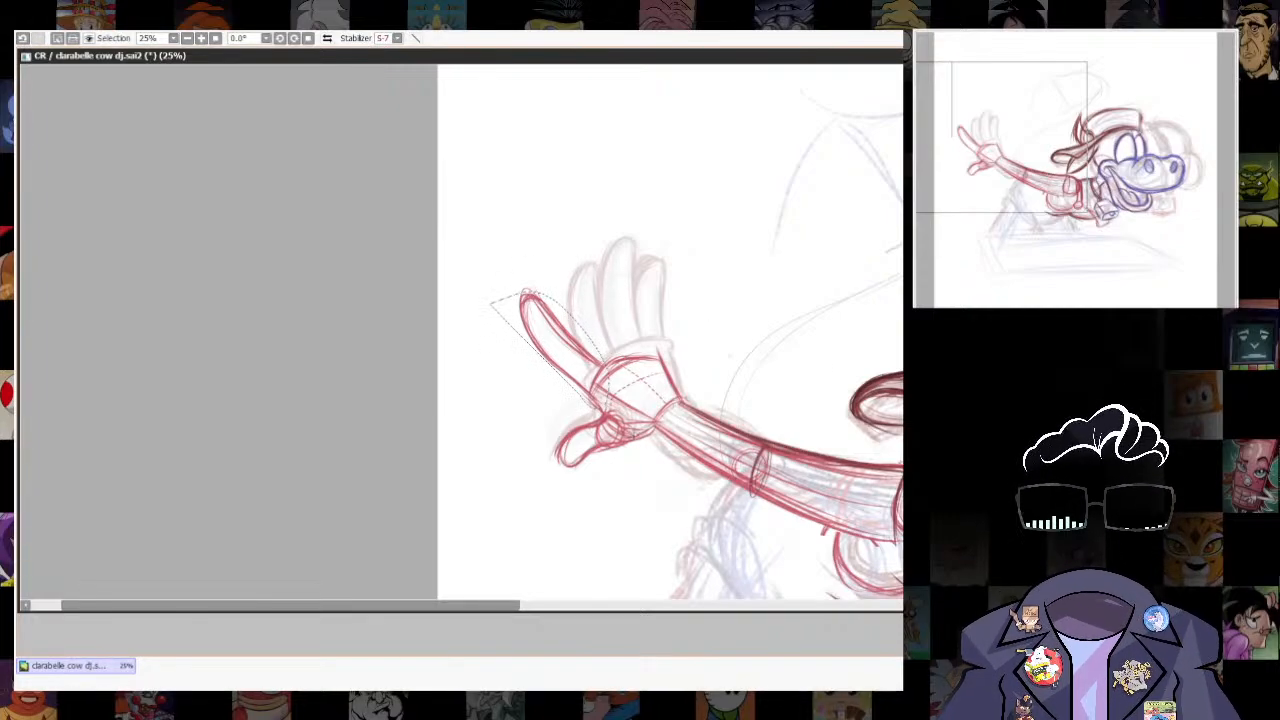
key("ctrl+d")
key("l")
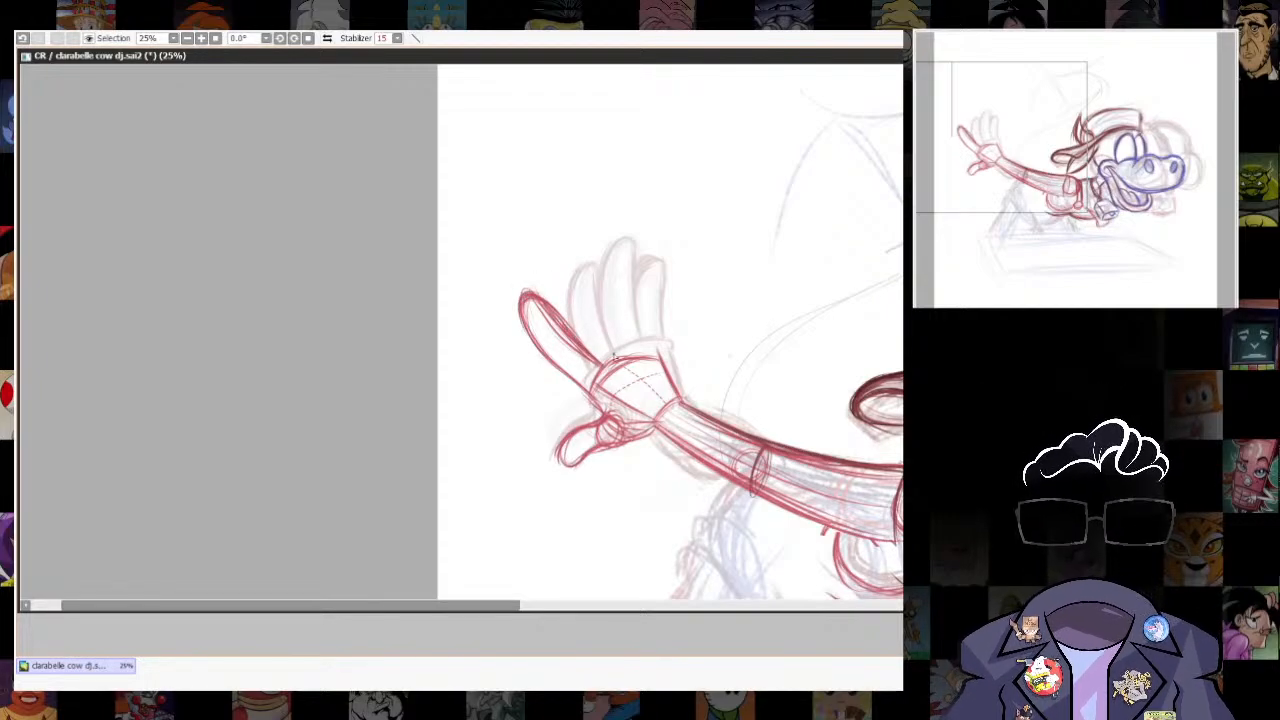
- Draw the second and third fingers fanning out from the knuckle edge beside the first finger
left_click_drag(563, 289, 625, 355)
left_click_drag(556, 263, 612, 343)
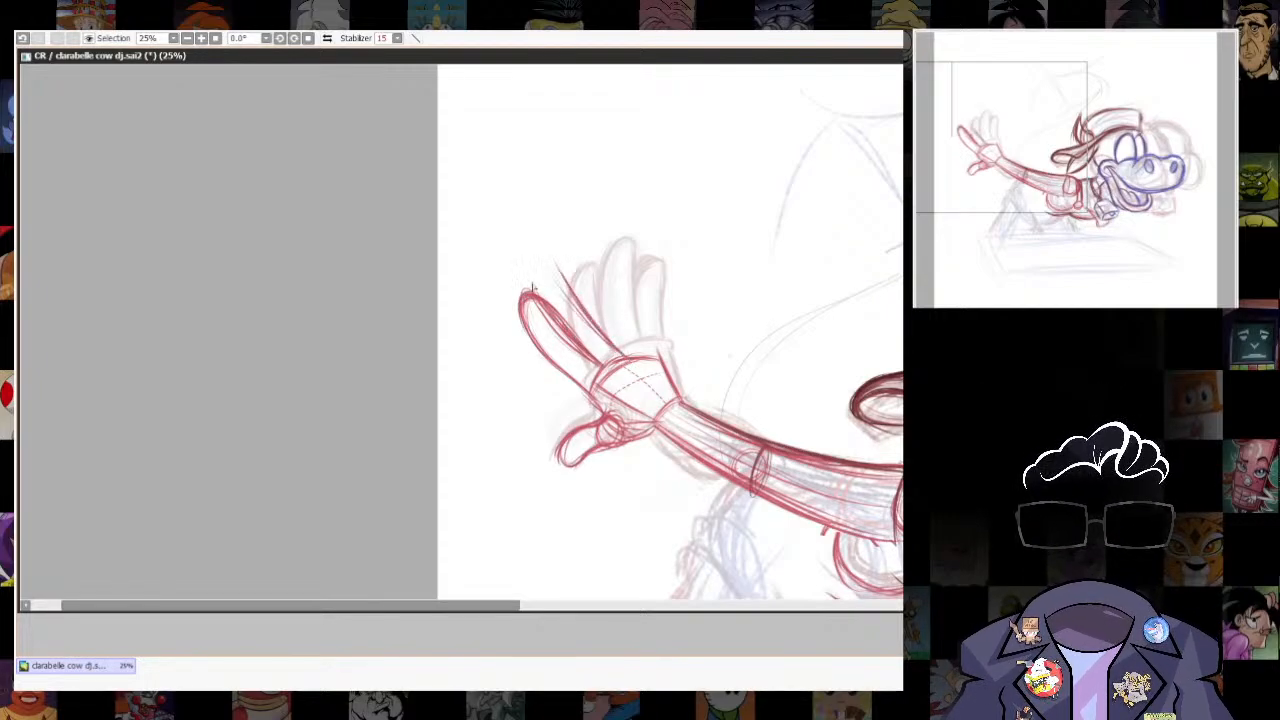
left_click_drag(533, 276, 600, 325)
mouse_move(536, 262)
left_mouse_down()
mouse_move(602, 335)
mouse_move(636, 342)
mouse_move(666, 377)
left_mouse_up()
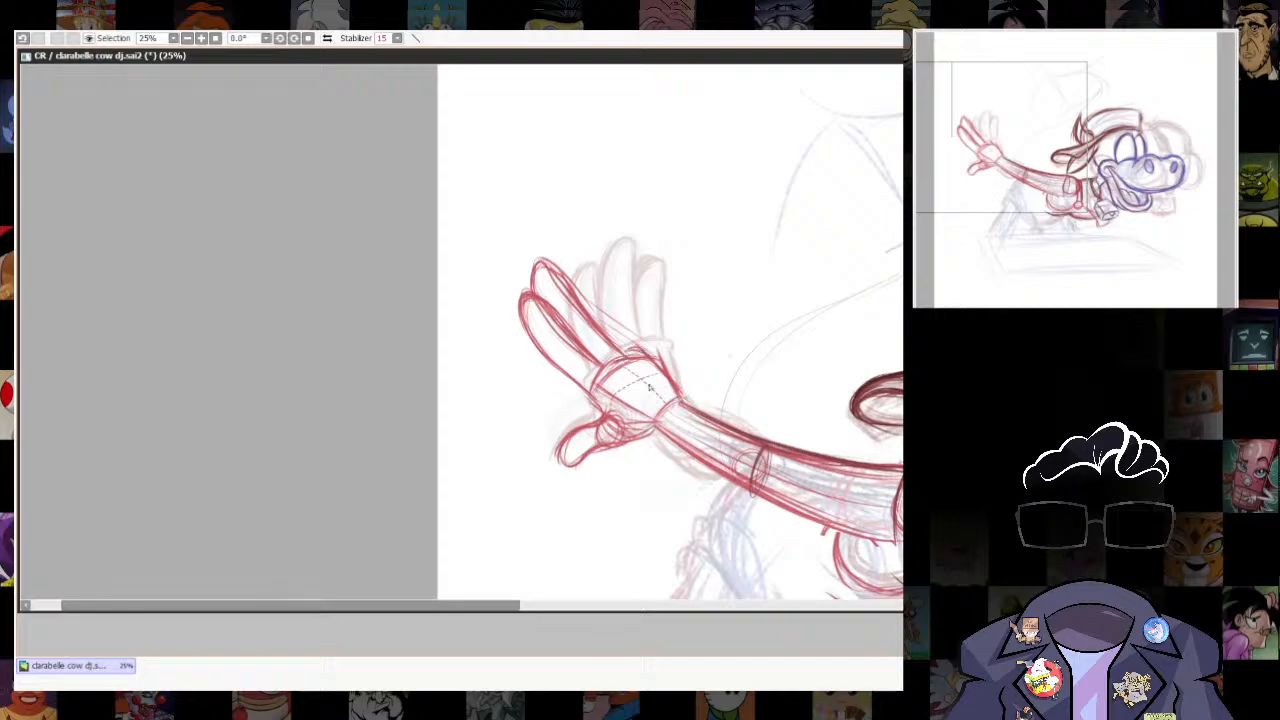
left_click_drag(596, 271, 612, 315)
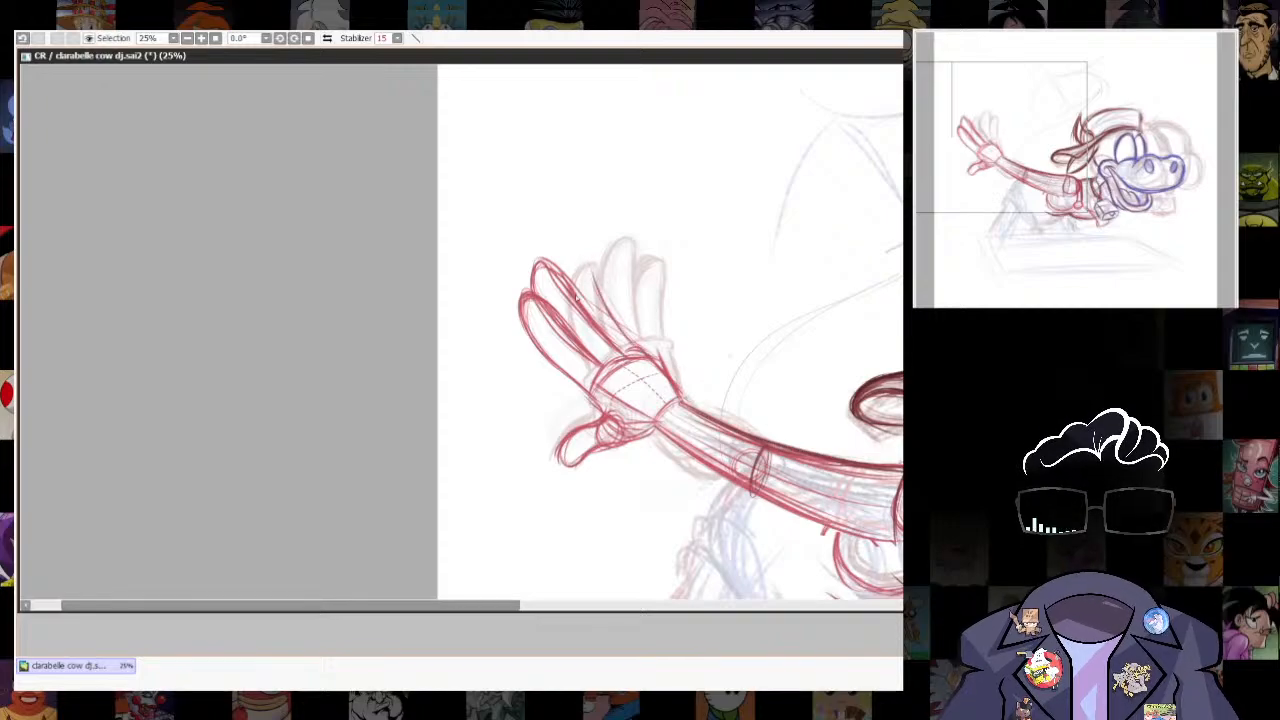
- Lasso the redrawn hand, adjust it slightly with a transform and clear the selection
scroll(615, 335, "down", 5)
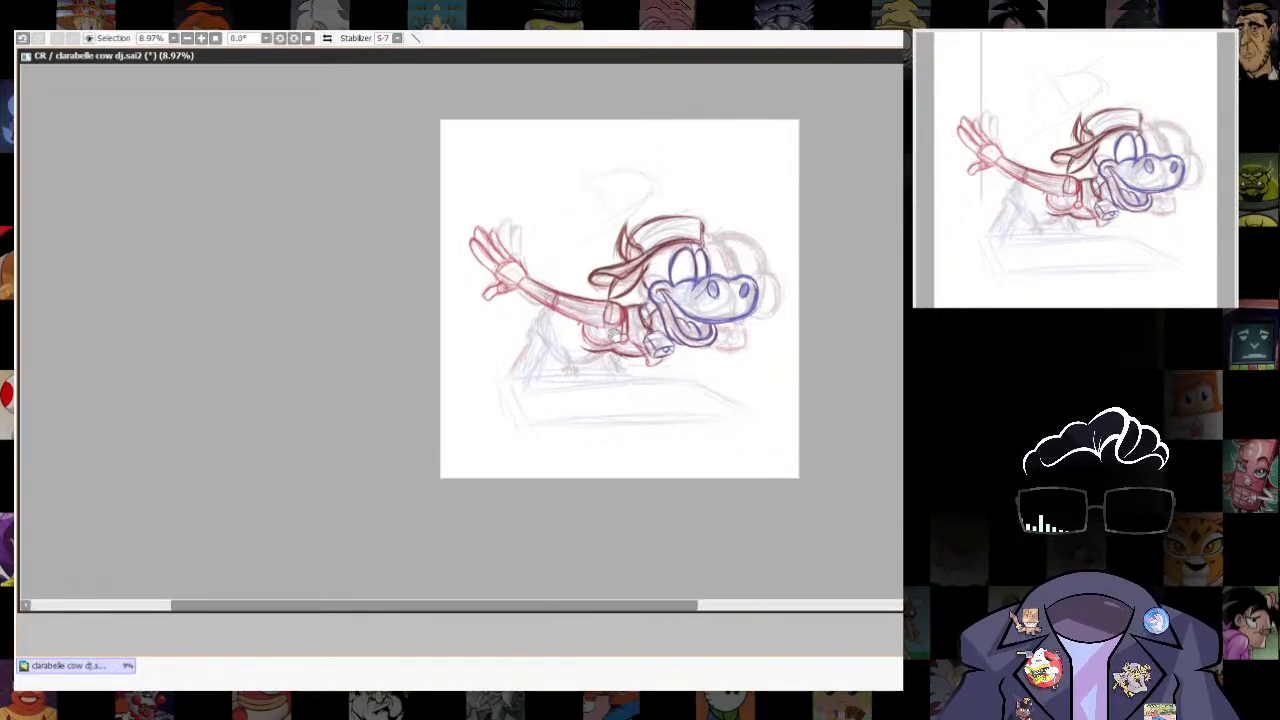
scroll(615, 335, "up", 2)
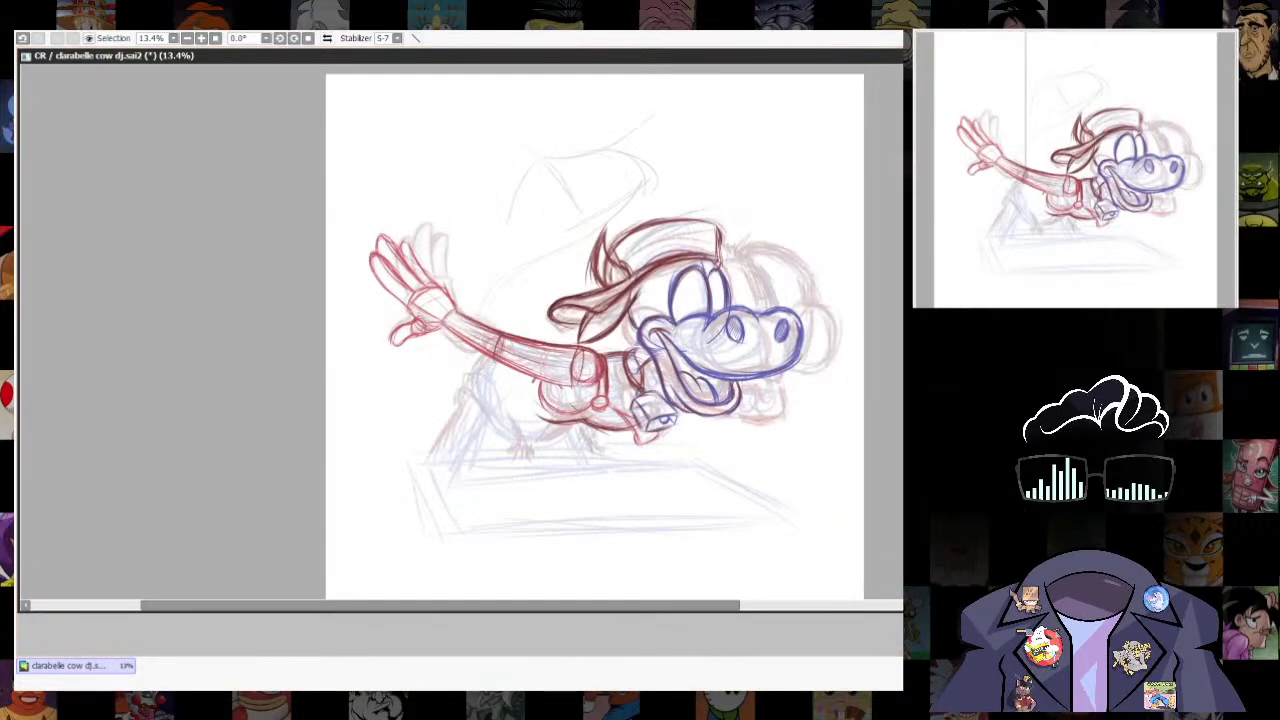
mouse_move(420, 300)
left_mouse_down()
mouse_move(345, 247)
mouse_move(426, 243)
mouse_move(456, 308)
mouse_move(363, 249)
mouse_move(585, 460)
left_mouse_up()
key("ctrl+t")
key("Return")
key("ctrl+d")
key("n")
- Sketch a large thin arc sweeping around the figure, curving from beside the waving hand down beneath the table's edge
scroll(386, 314, "up", 1)
left_click_drag(327, 268, 359, 452)
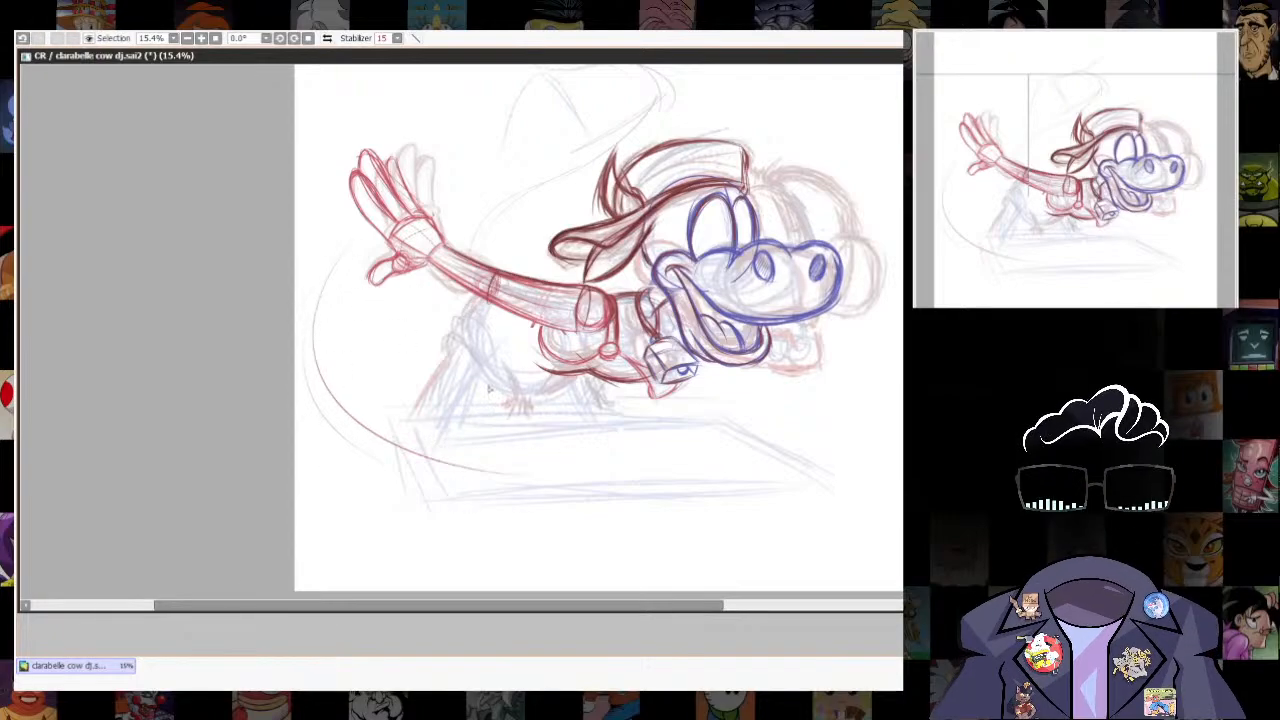
left_click_drag(350, 330, 311, 415)
left_click_drag(435, 546, 465, 458)
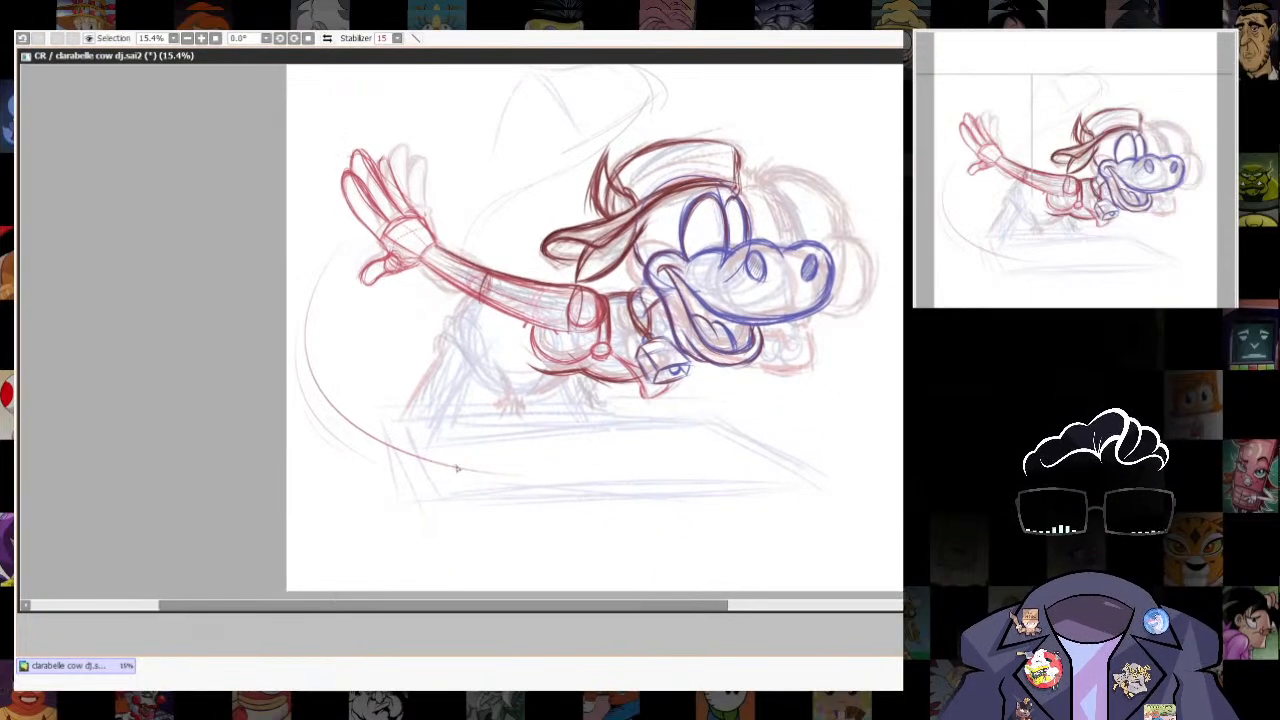
left_click_drag(852, 571, 884, 610)
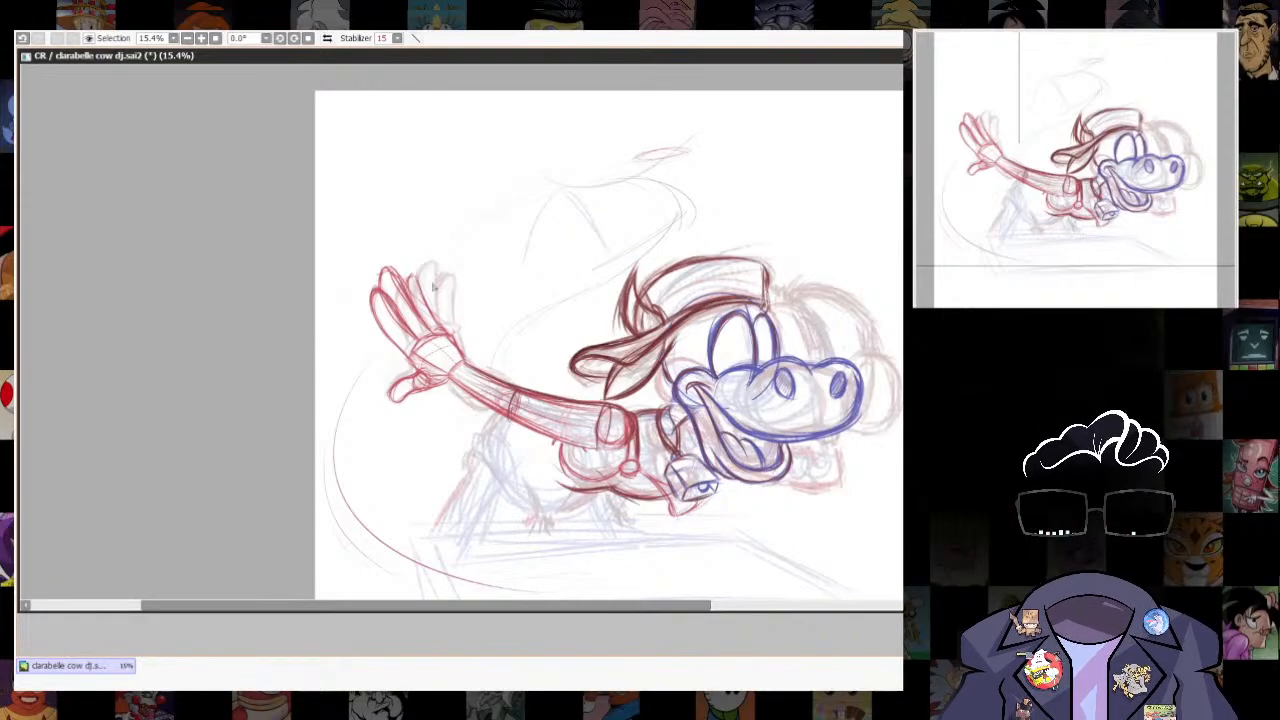
left_click_drag(738, 387, 709, 325)
- Try adding red pupil curves inside both eyes, and undo them
scroll(709, 325, "up", 3)
left_click_drag(701, 260, 667, 340)
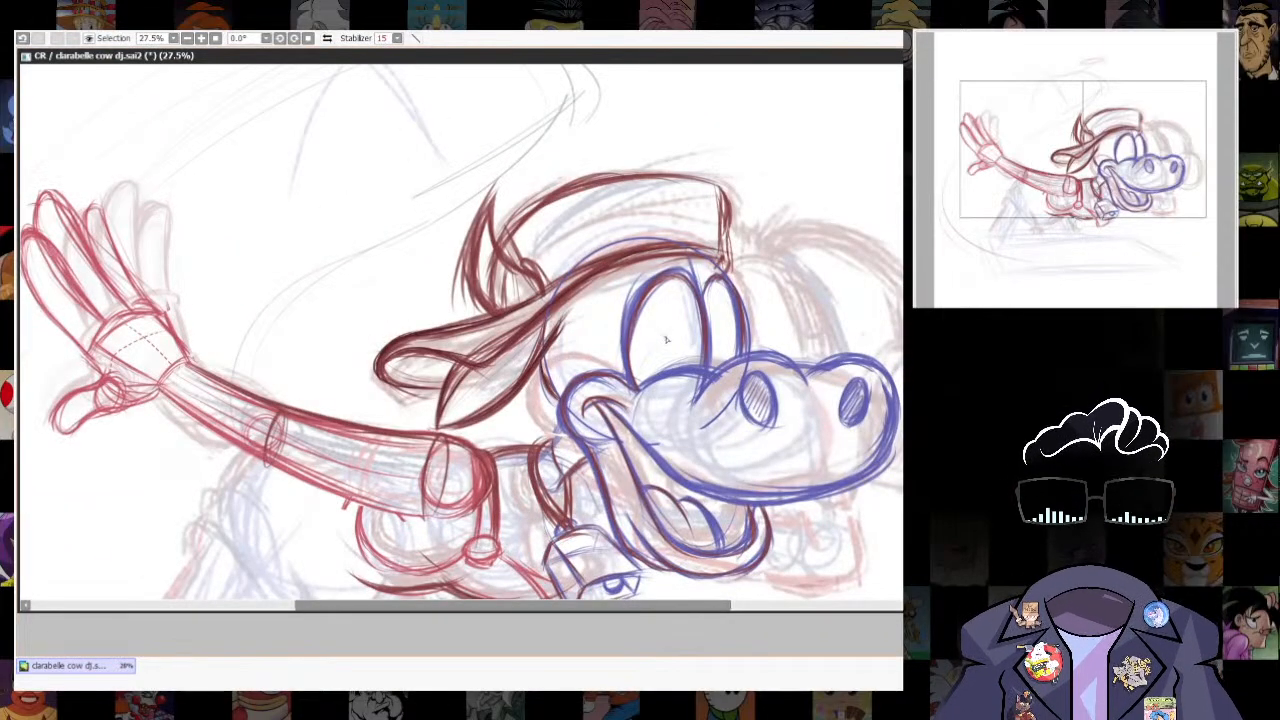
left_click_drag(845, 580, 822, 490)
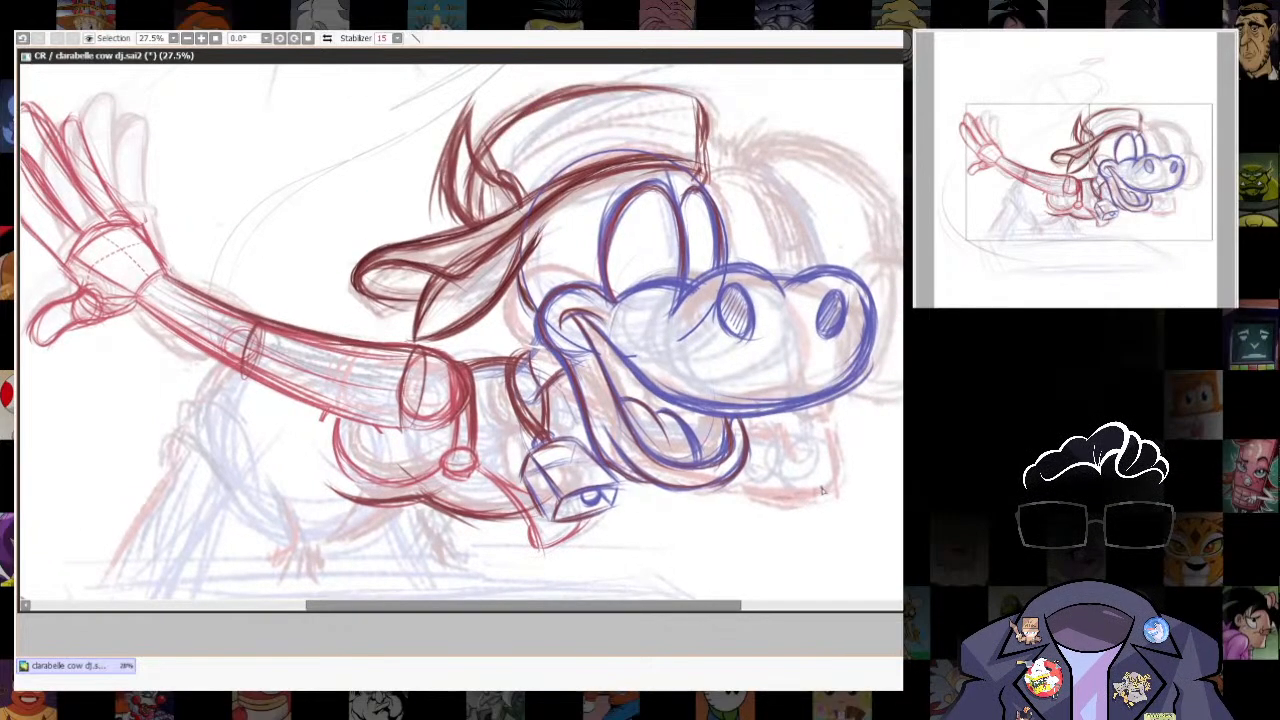
key("ctrl+z")
left_click_drag(664, 201, 677, 243)
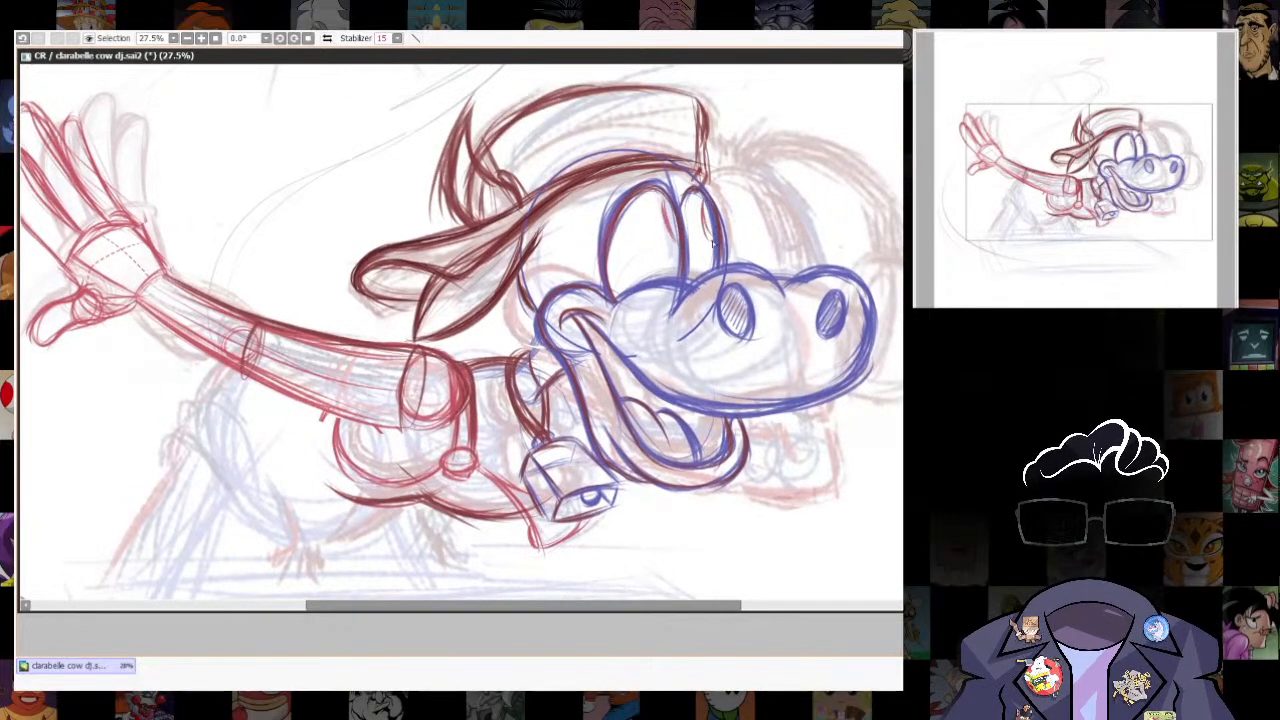
scroll(713, 244, "down", 5)
scroll(738, 190, "up", 5)
key("ctrl+z")
key("ctrl+z")
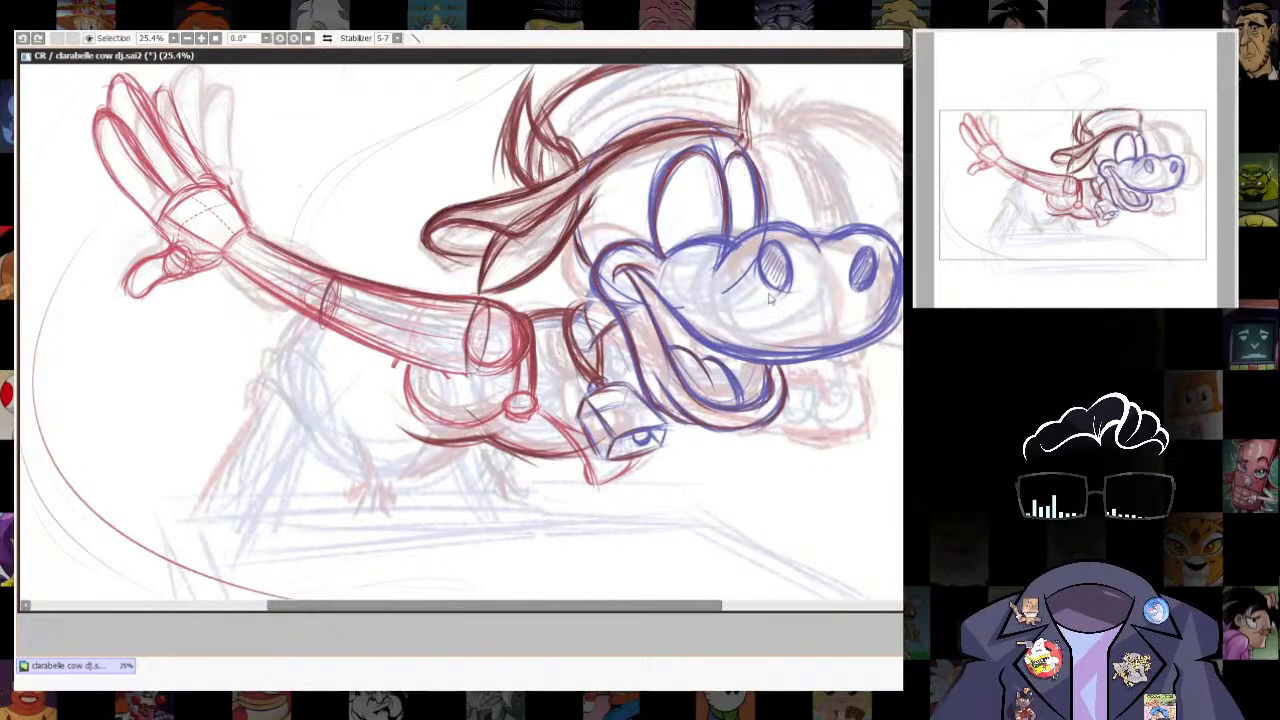
- Thicken the contours of the waving hand's fingers, especially the outer edge of the outermost finger
scroll(855, 308, "down", 2)
scroll(395, 138, "up", 2)
left_click_drag(395, 138, 461, 226)
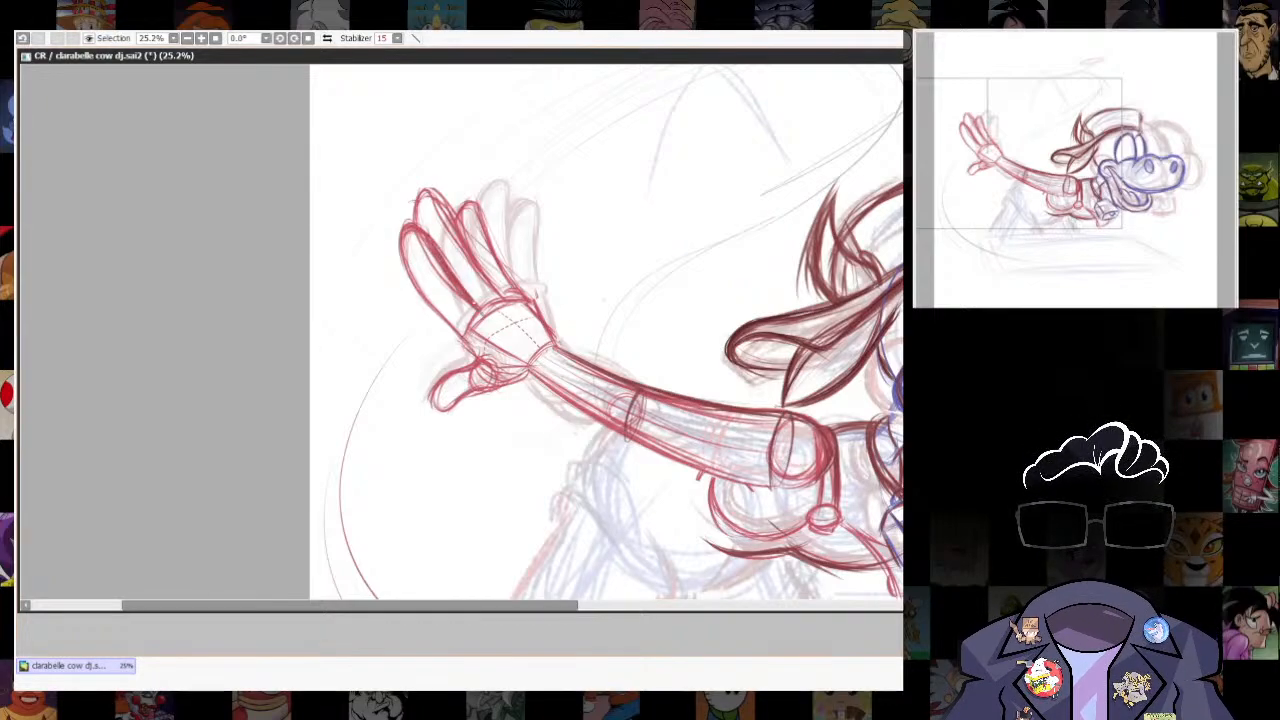
mouse_move(402, 226)
left_mouse_down()
mouse_move(415, 281)
mouse_move(480, 310)
left_mouse_up()
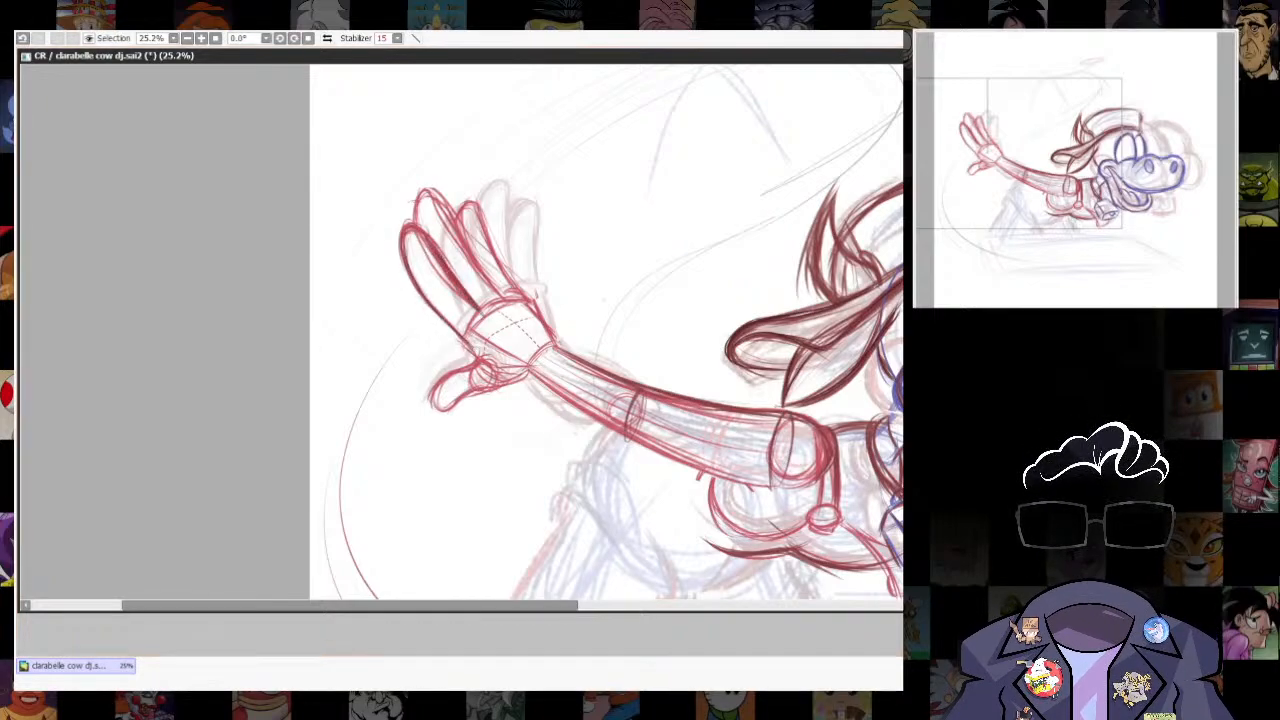
- Lasso the three upright fingers and scale them down slightly toward the palm
key("l")
mouse_move(475, 407)
left_mouse_down()
mouse_move(490, 367)
mouse_move(390, 164)
mouse_move(468, 345)
left_mouse_up()
key("ctrl+z")
key("ctrl+t")
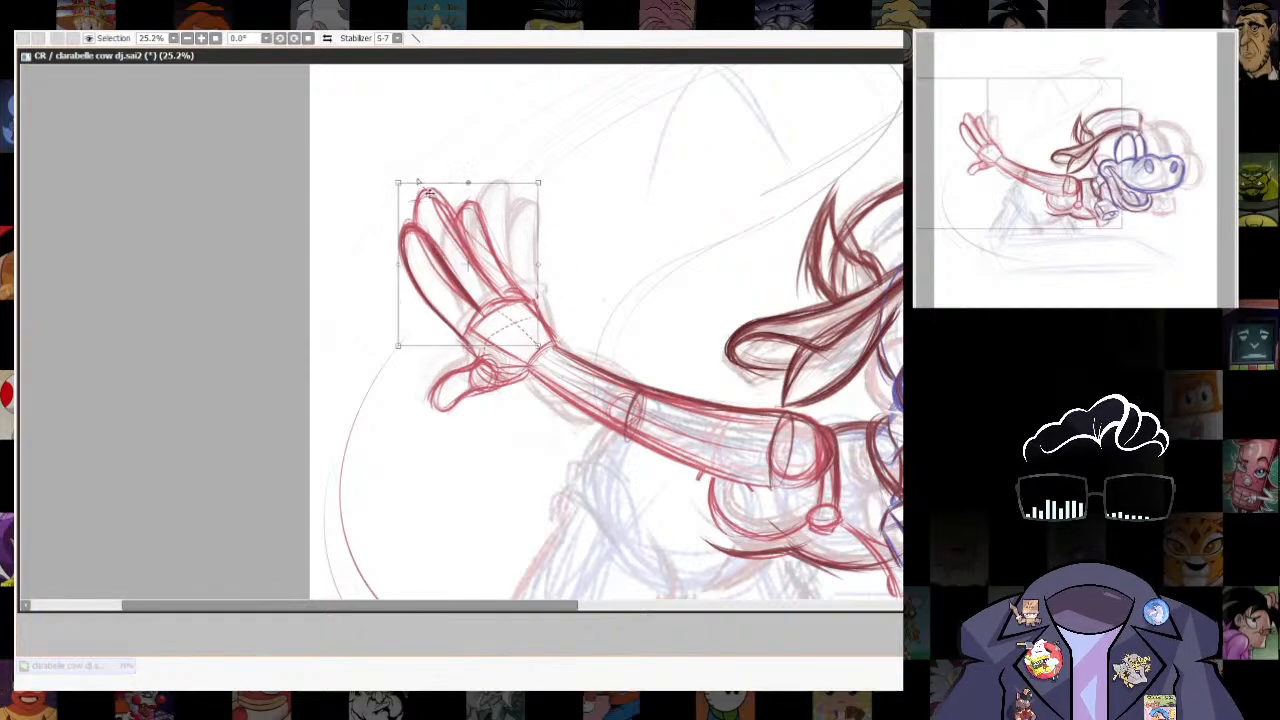
left_click_drag(400, 184, 404, 195)
left_click_drag(508, 260, 511, 265)
key("Return")
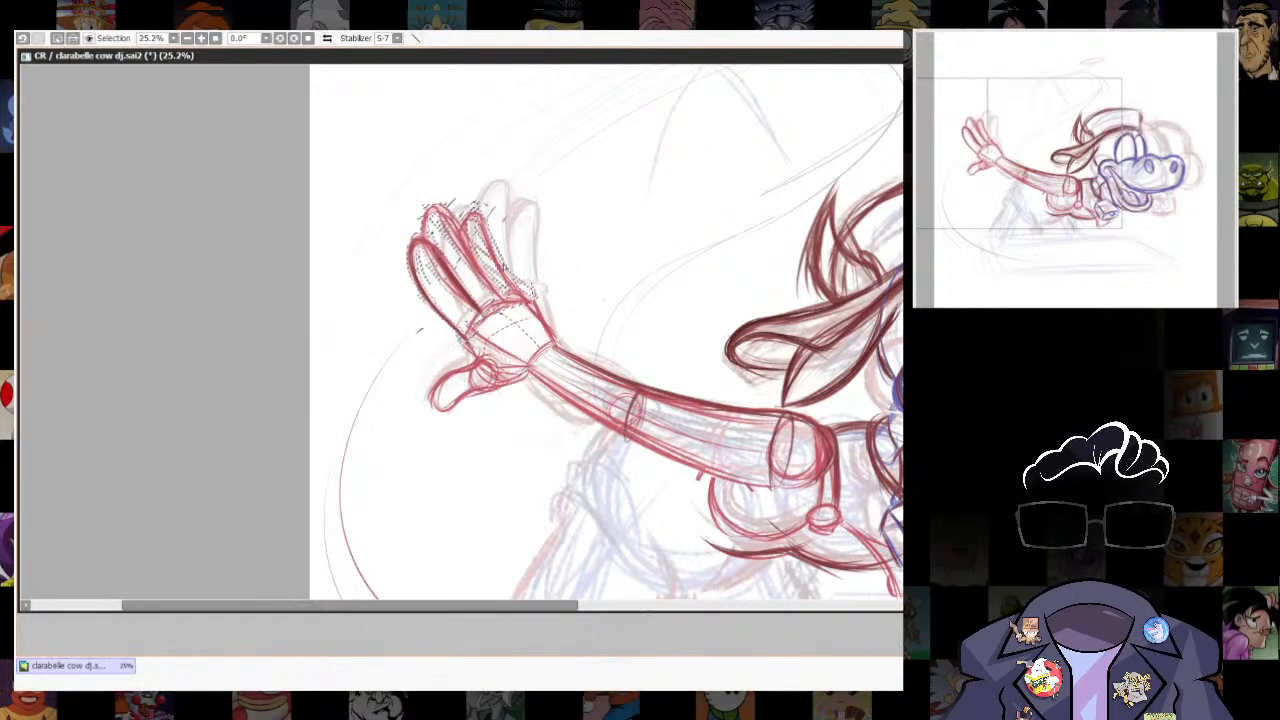
scroll(689, 534, "down", 4)
scroll(853, 378, "up", 2)
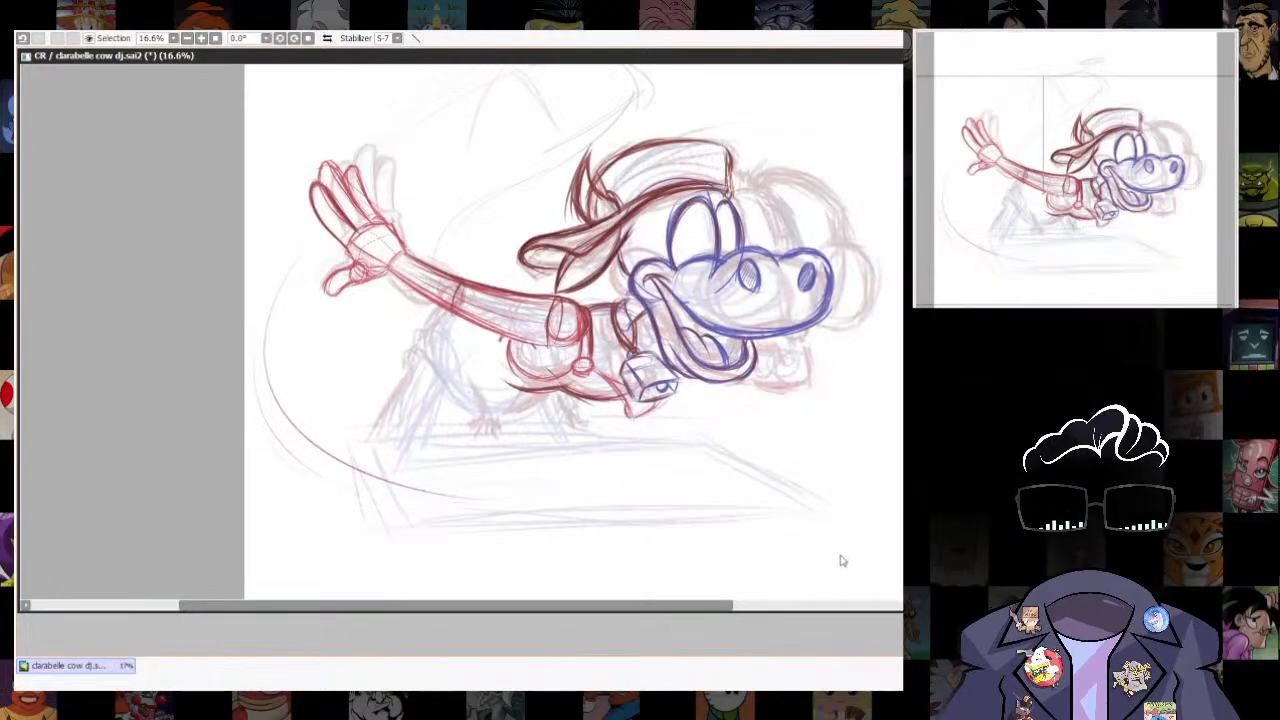
- Draw the curve of the lower back beneath the arm and the leg's rear contour slanting down to the table
left_click_drag(780, 507, 800, 487)
left_click_drag(463, 294, 501, 361)
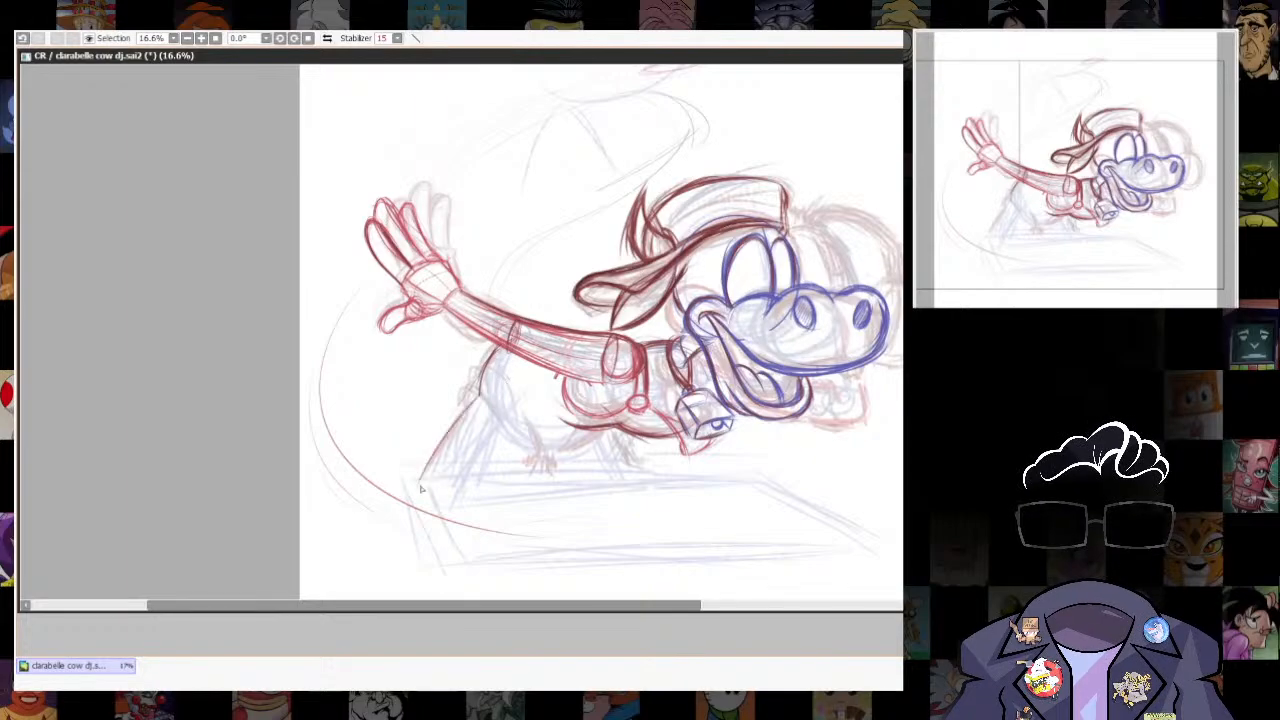
left_click_drag(478, 397, 426, 470)
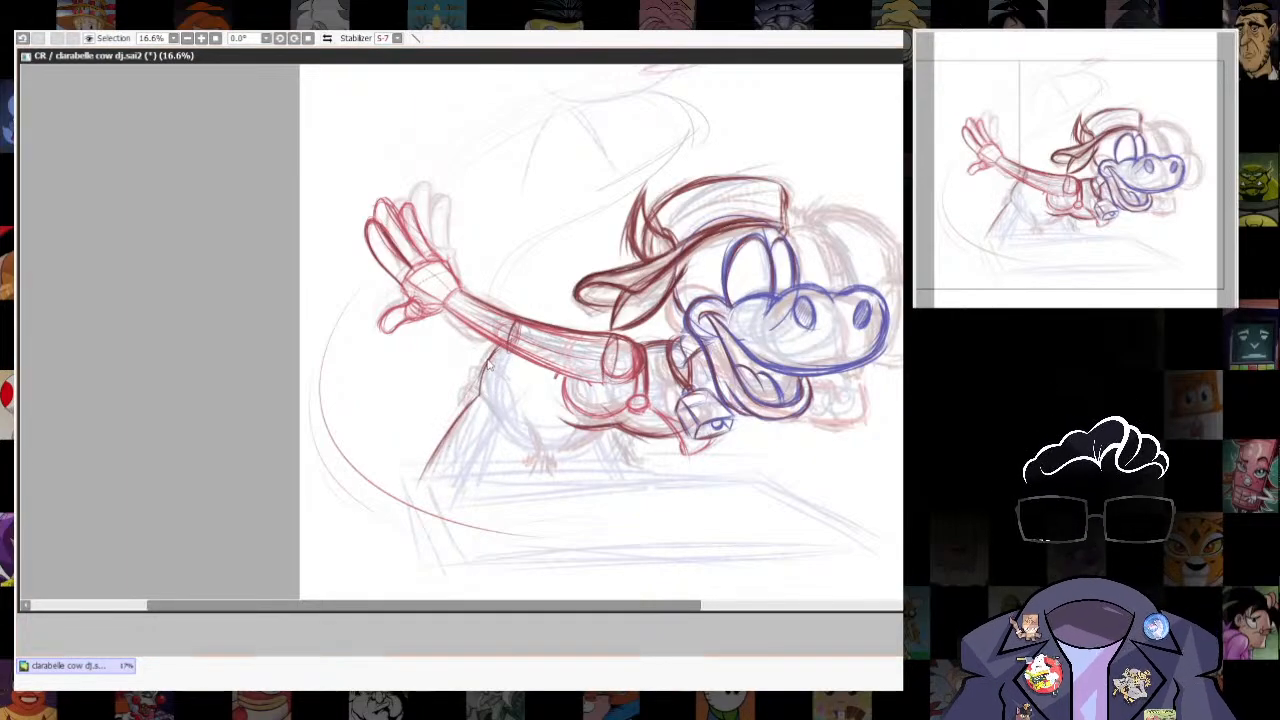
scroll(528, 430, "up", 1)
left_click_drag(504, 422, 507, 352)
key("e")
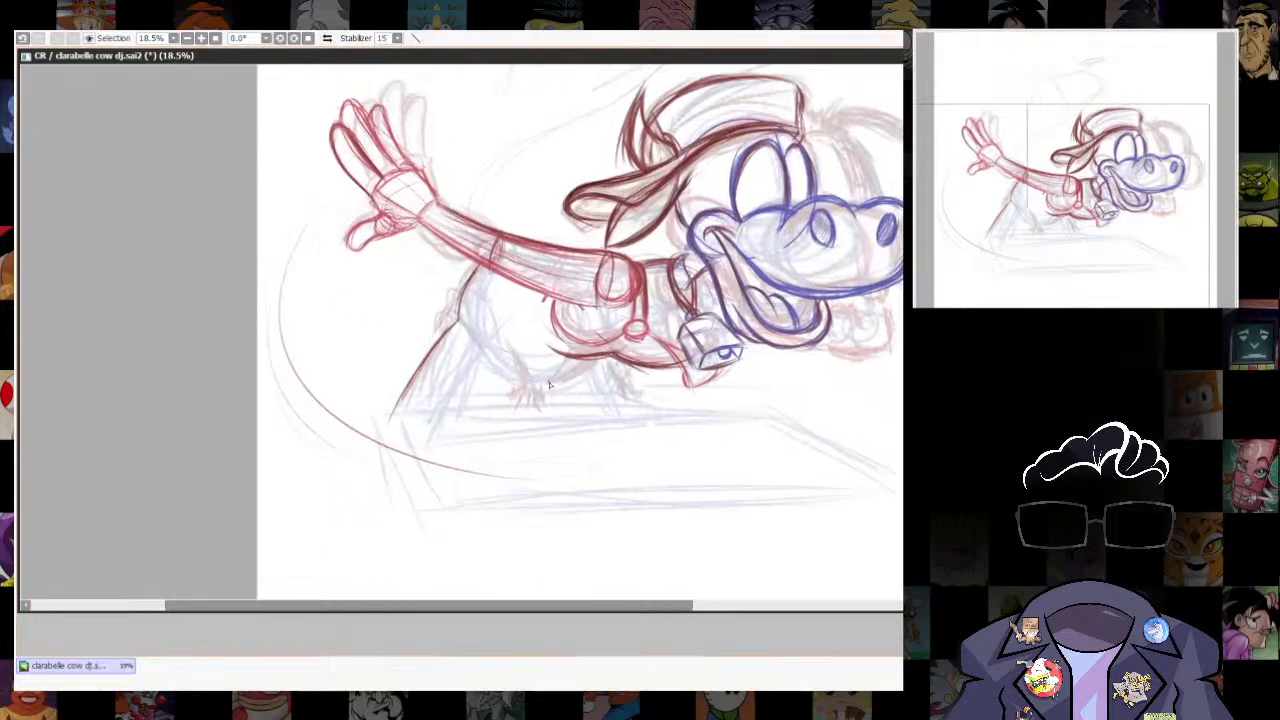
- Draw the legs' inner contours beneath the belly and darken the rear leg's outer contour down to the table
left_click_drag(537, 378, 512, 430)
left_click_drag(454, 322, 398, 418)
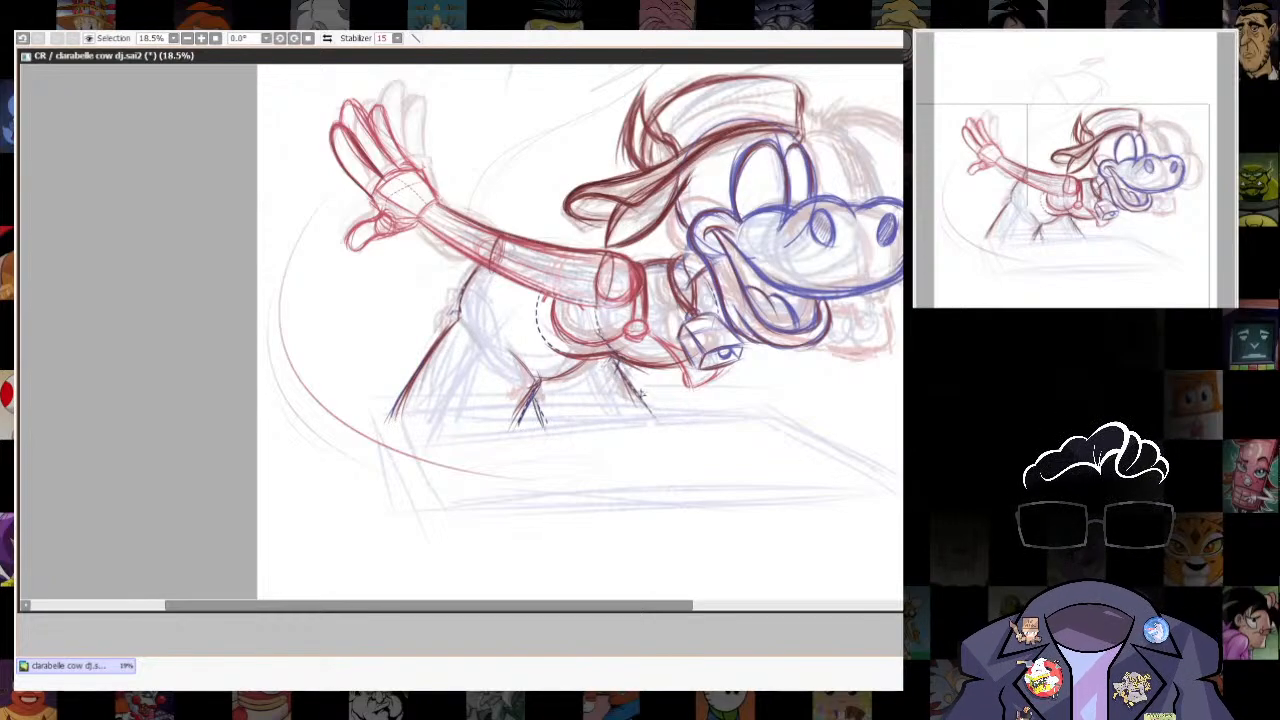
left_click_drag(641, 393, 661, 425)
left_click_drag(851, 430, 794, 509)
scroll(828, 460, "down", 3)
left_click_drag(800, 462, 760, 511)
scroll(530, 425, "up", 5)
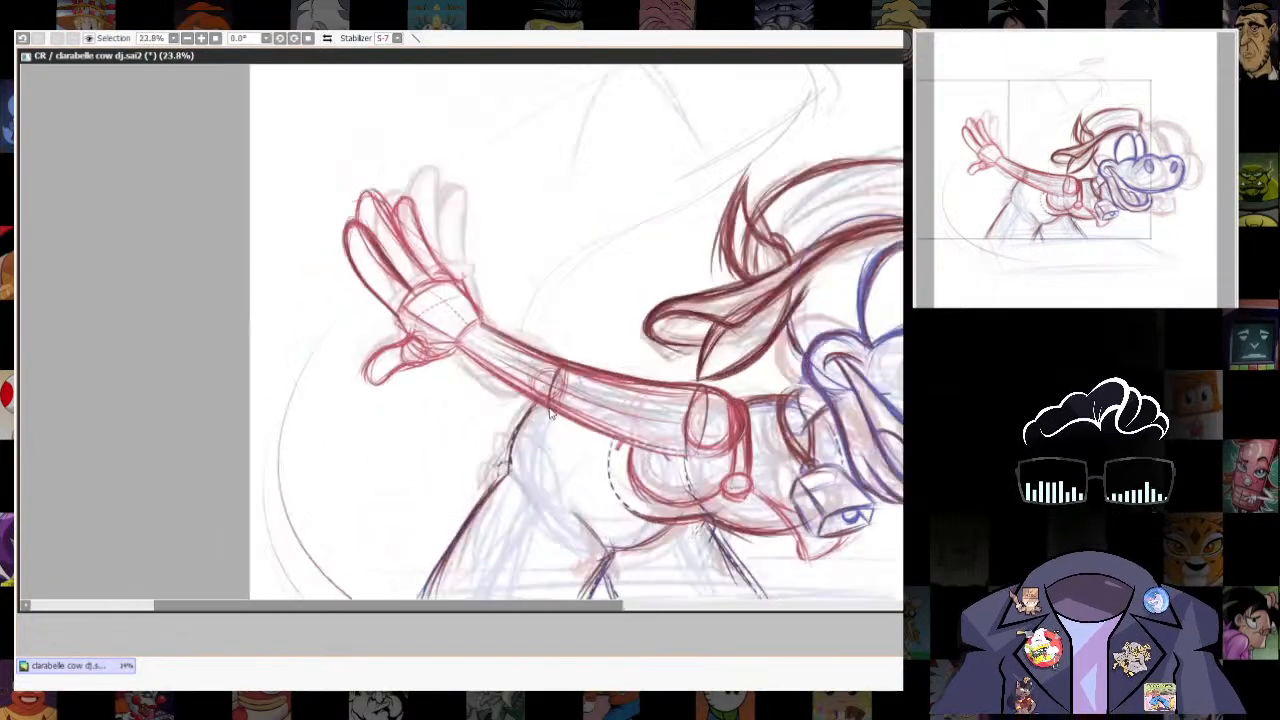
- Try sketching a small circle with a tapered handle beneath the muzzle and chin, and undo it
key("n")
left_click_drag(862, 436, 823, 521)
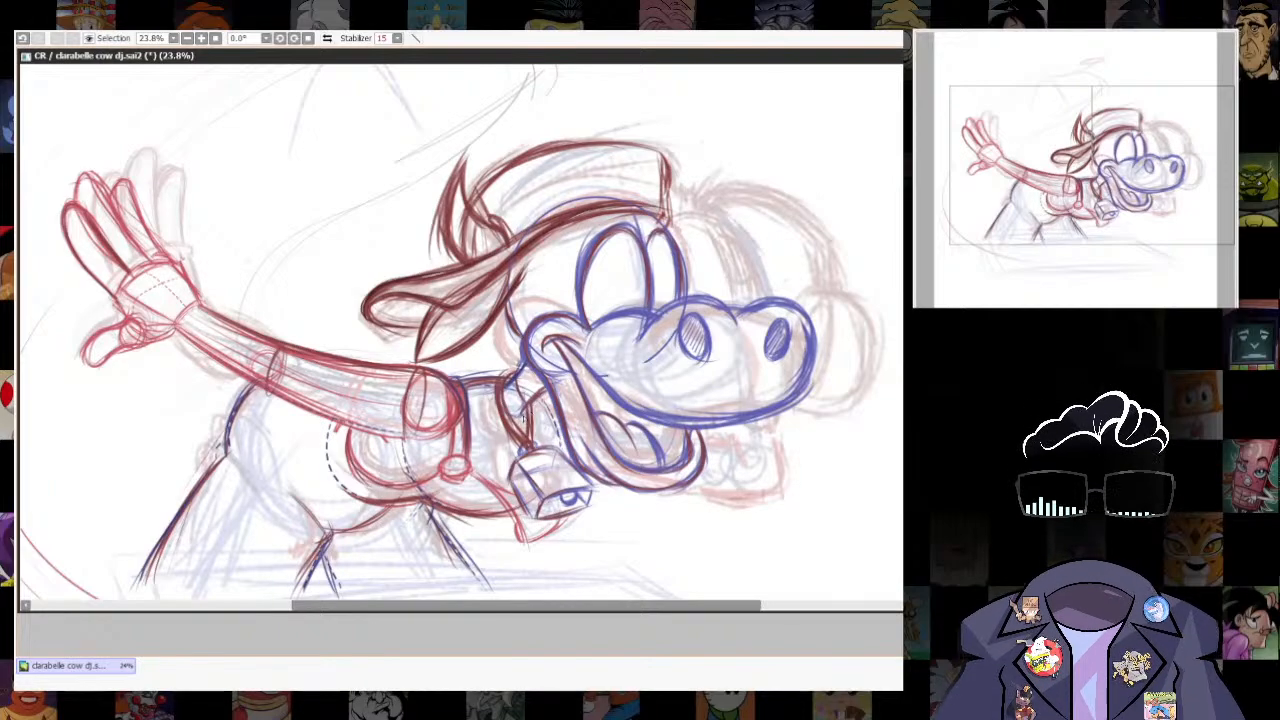
scroll(800, 314, "down", 5)
scroll(804, 388, "up", 3)
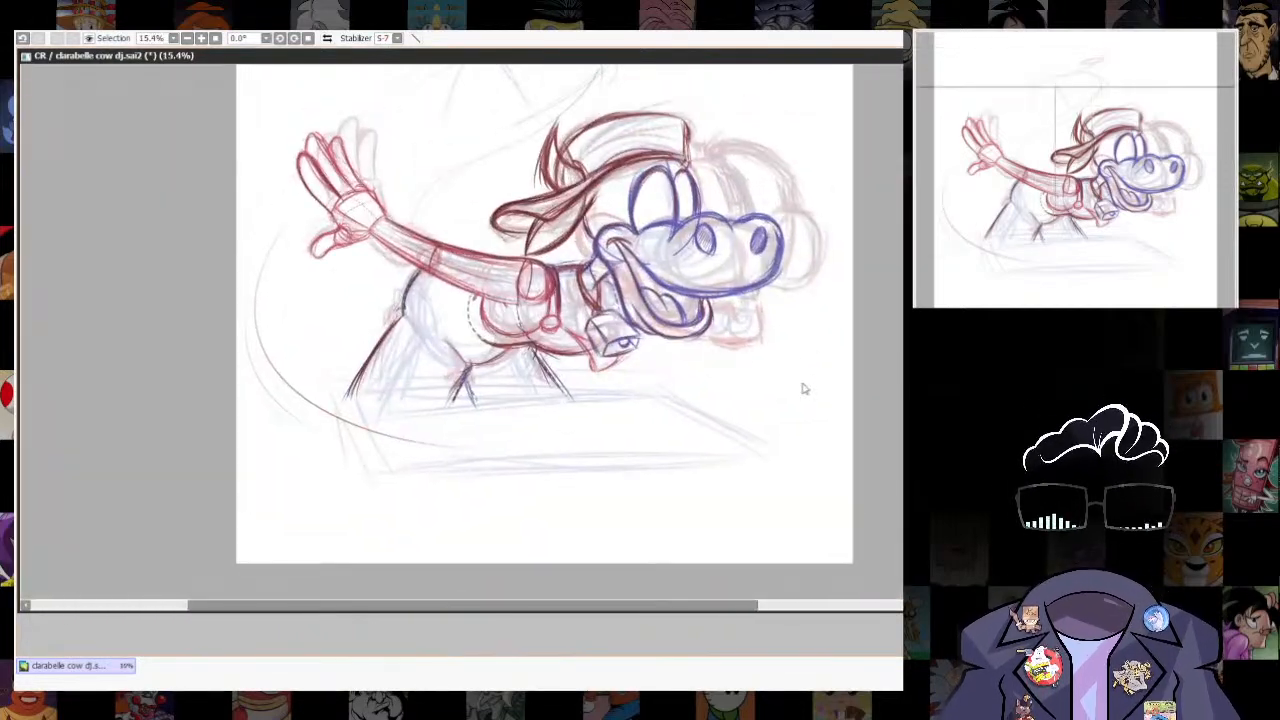
scroll(719, 366, "up", 1)
key("e")
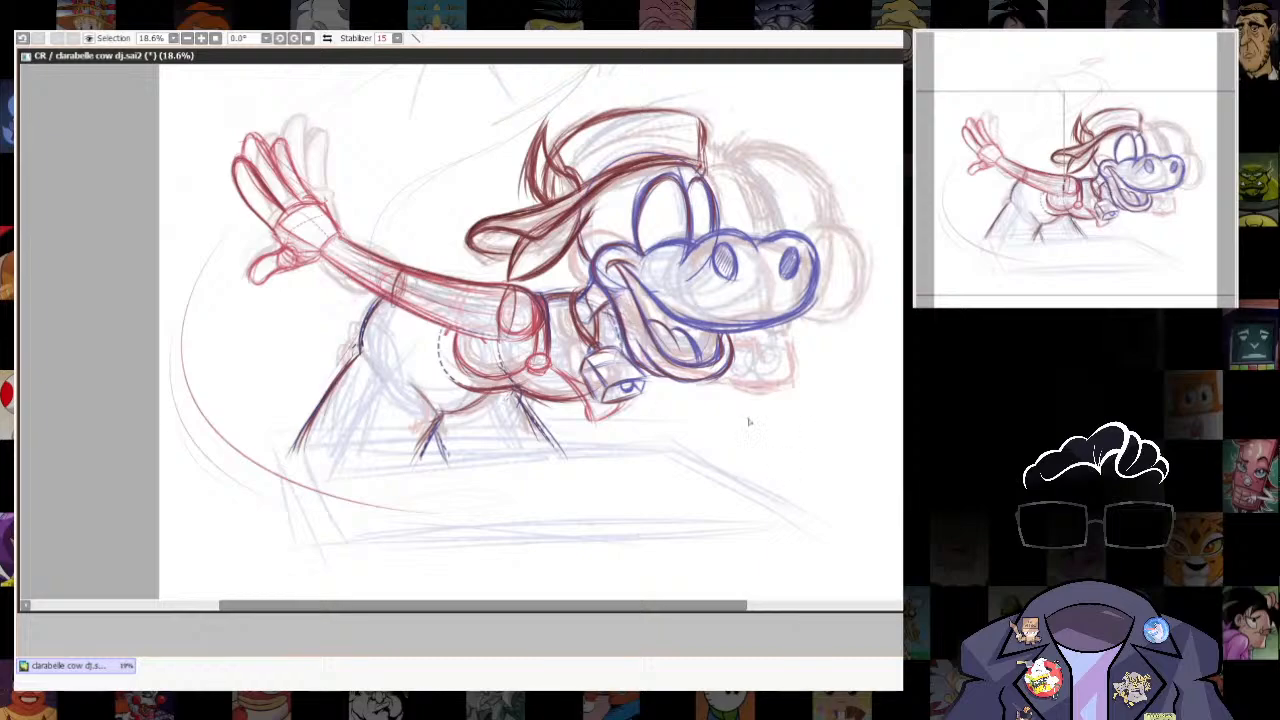
mouse_move(795, 432)
left_mouse_down()
mouse_move(775, 386)
mouse_move(780, 427)
mouse_move(795, 399)
mouse_move(786, 446)
left_mouse_up()
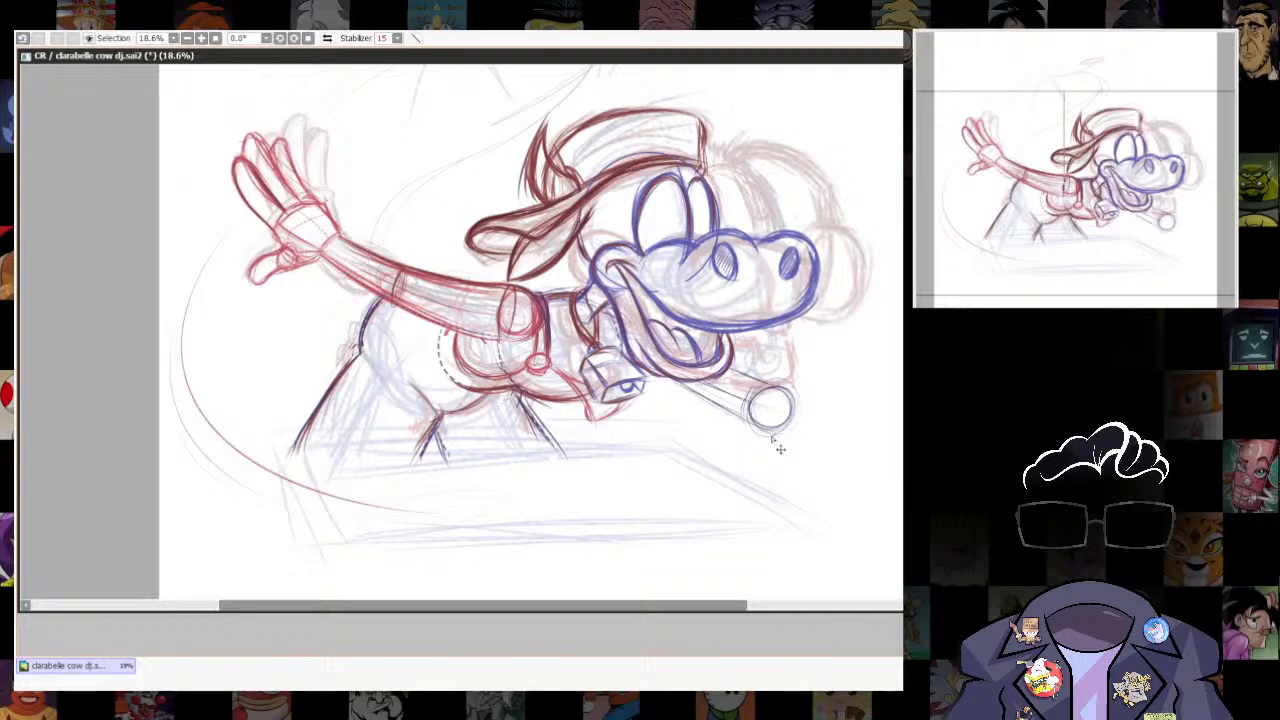
key("ctrl+z")
key("ctrl+z")
key("ctrl+z")
key("e")
- Draw a blue curve from the cap's front over the far side of the head to the muzzle, doubling its outer edge
scroll(755, 68, "up", 4)
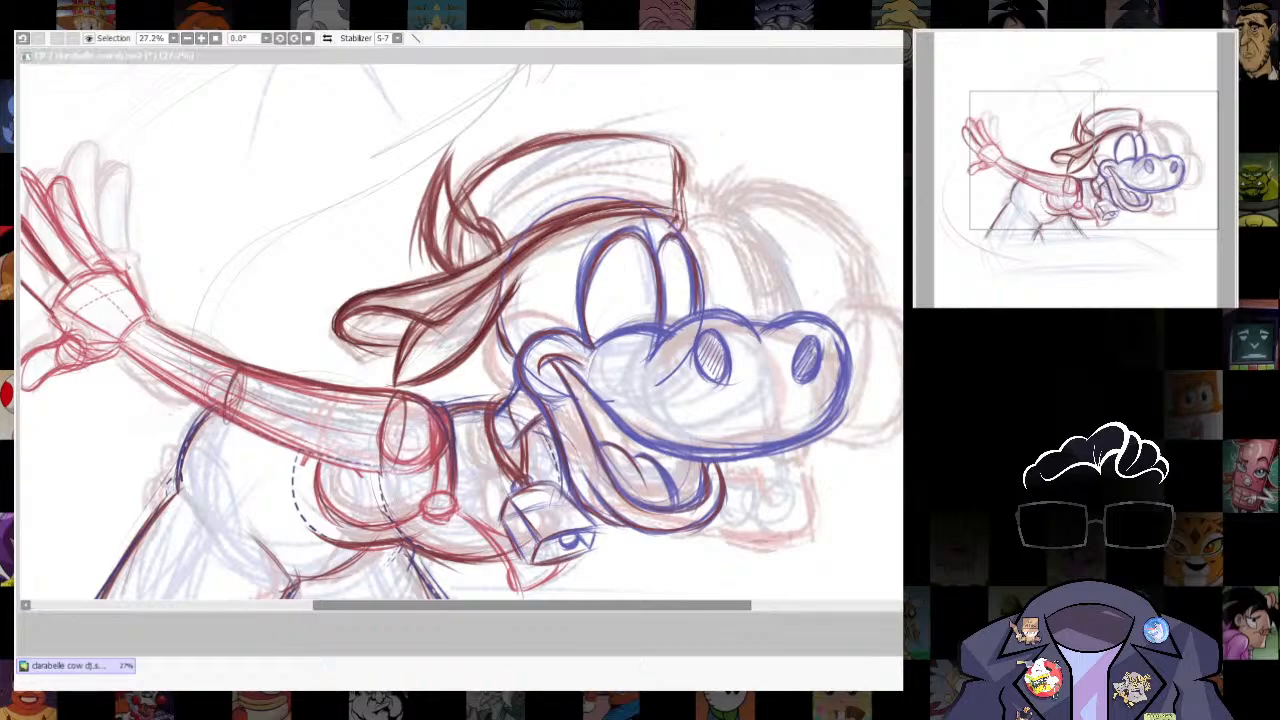
scroll(700, 228, "up", 9)
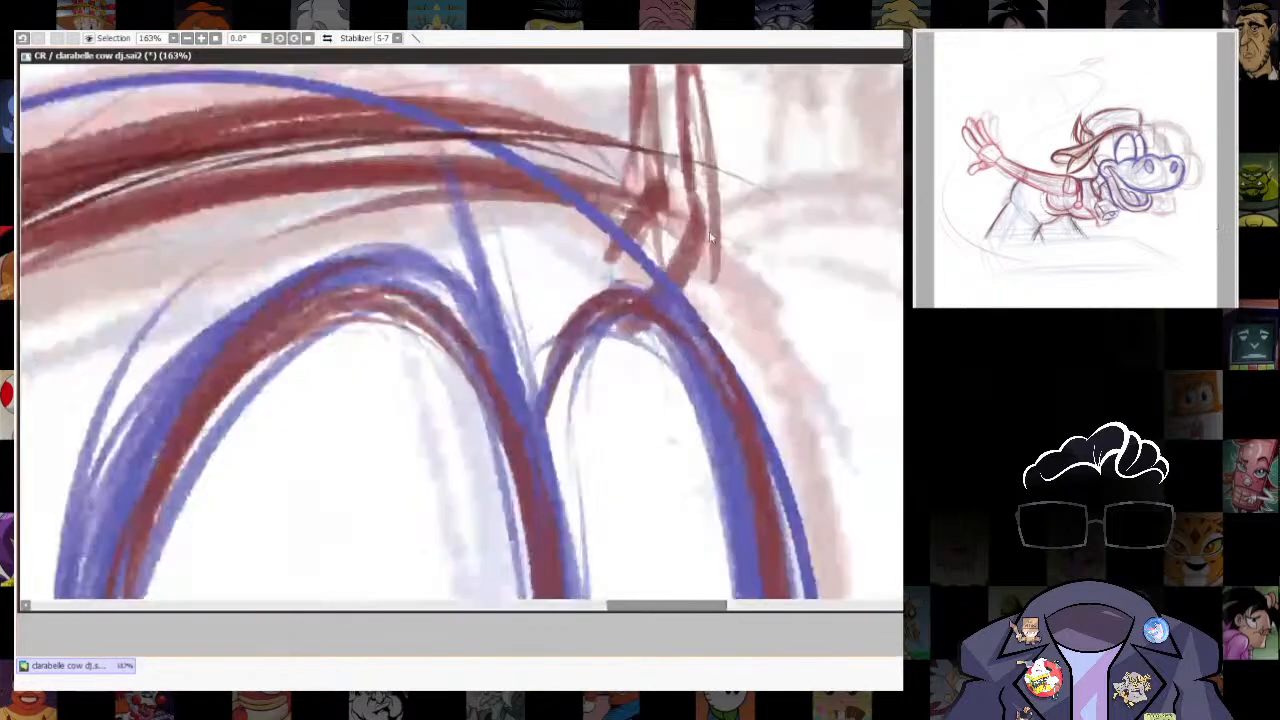
scroll(653, 255, "down", 12)
scroll(655, 245, "up", 5)
key("n")
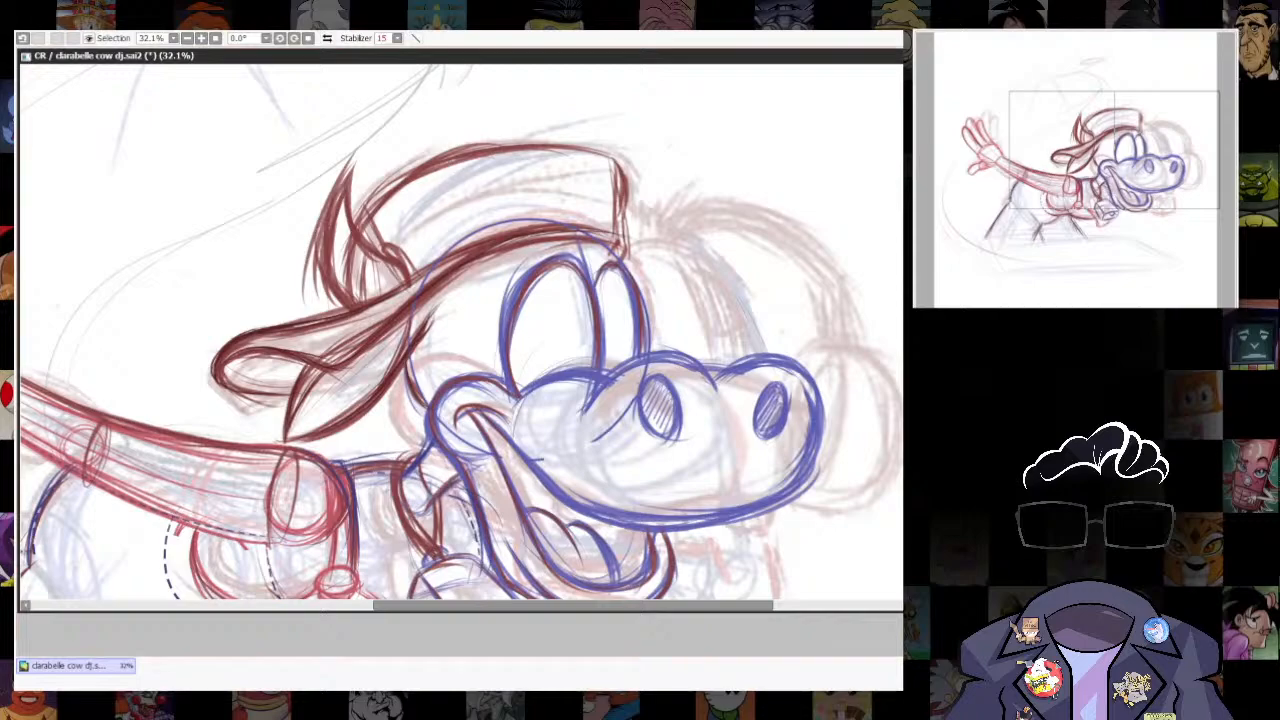
mouse_move(628, 243)
left_mouse_down()
mouse_move(712, 268)
mouse_move(740, 345)
left_mouse_up()
mouse_move(716, 276)
left_mouse_down()
mouse_move(728, 305)
mouse_move(744, 364)
left_mouse_up()
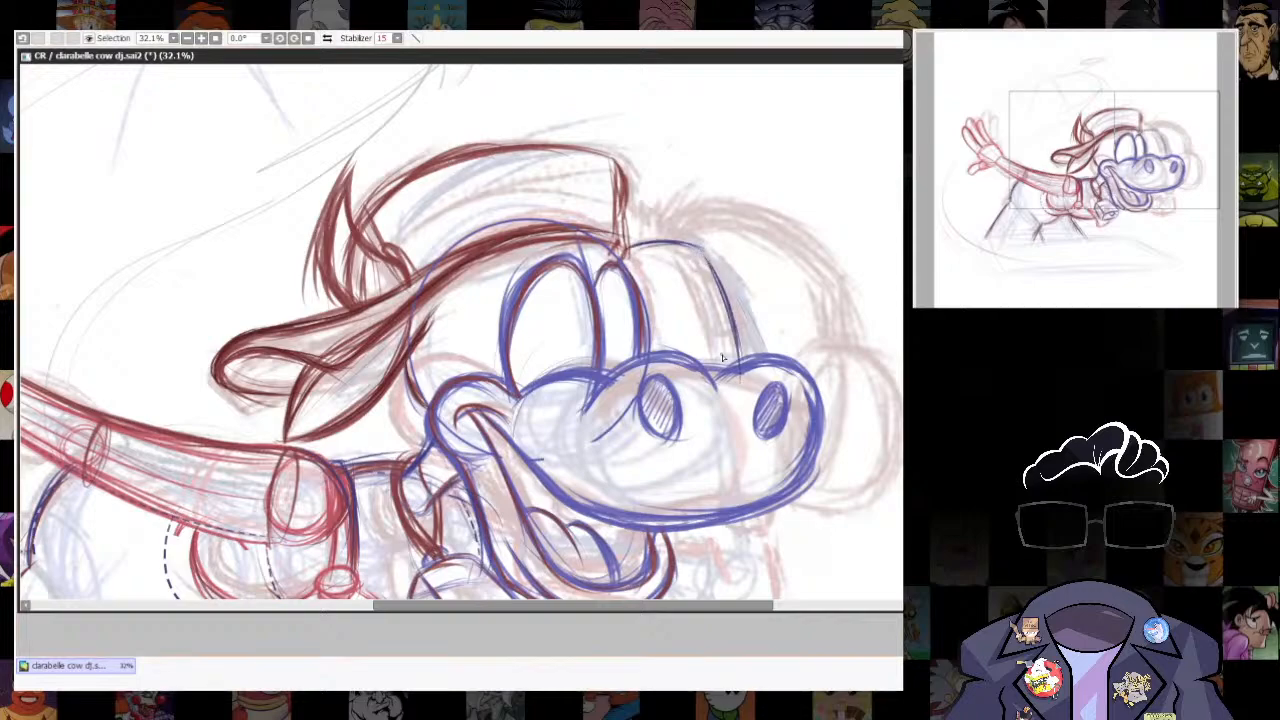
left_click_drag(702, 246, 740, 340)
left_click_drag(724, 276, 749, 340)
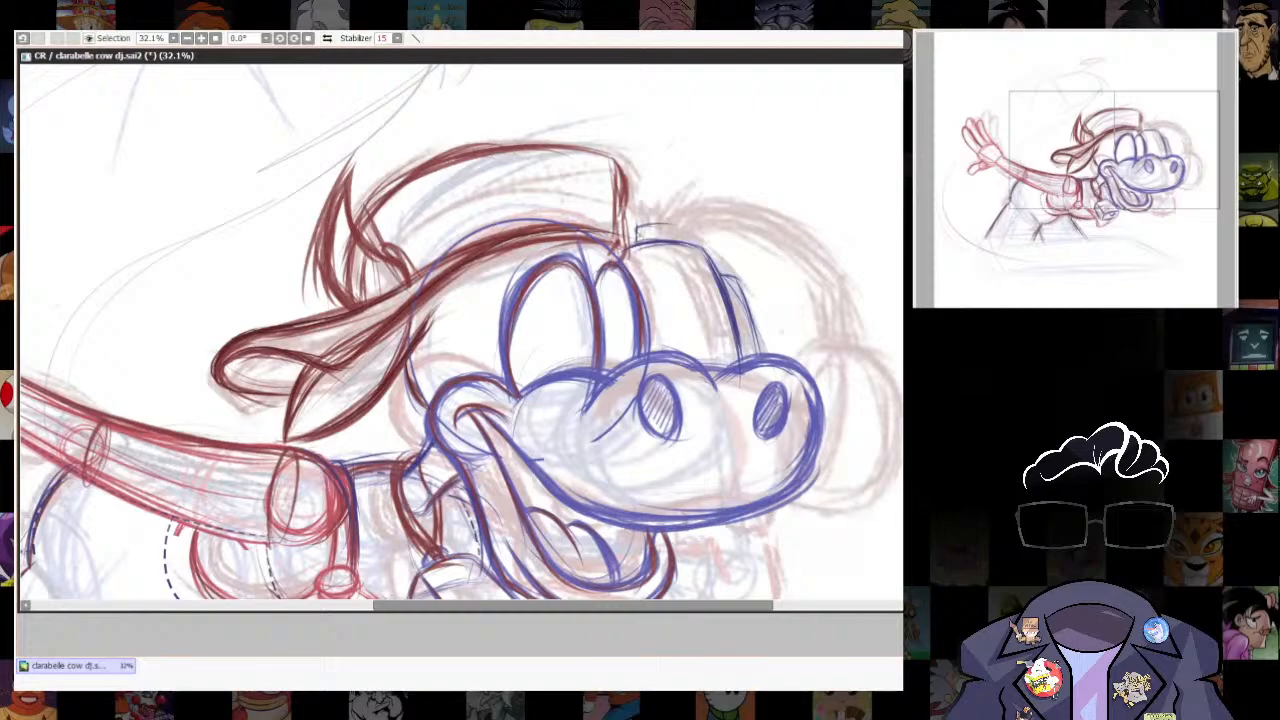
mouse_move(878, 403)
left_mouse_down()
mouse_move(849, 251)
mouse_move(833, 388)
left_mouse_up()
- Try drawing the headphone band's outer arc in blue, and undo it
left_click_drag(615, 208, 731, 192)
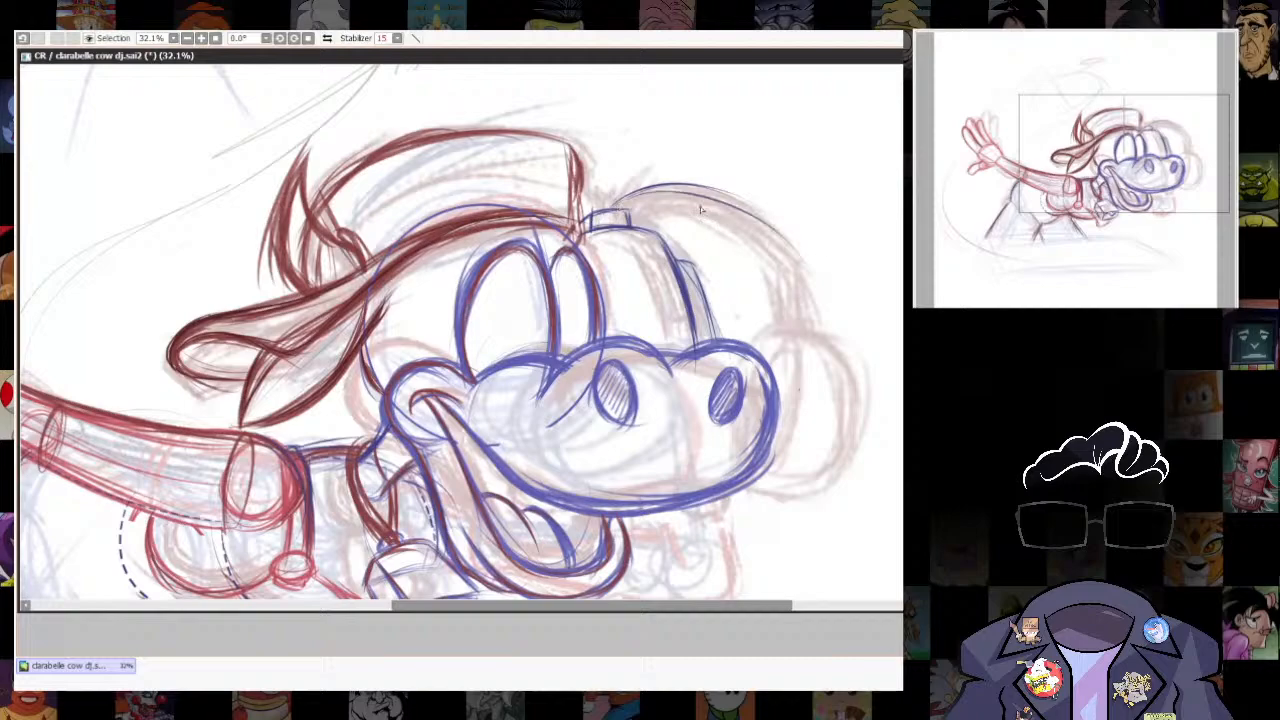
key("ctrl+z")
key("ctrl+z")
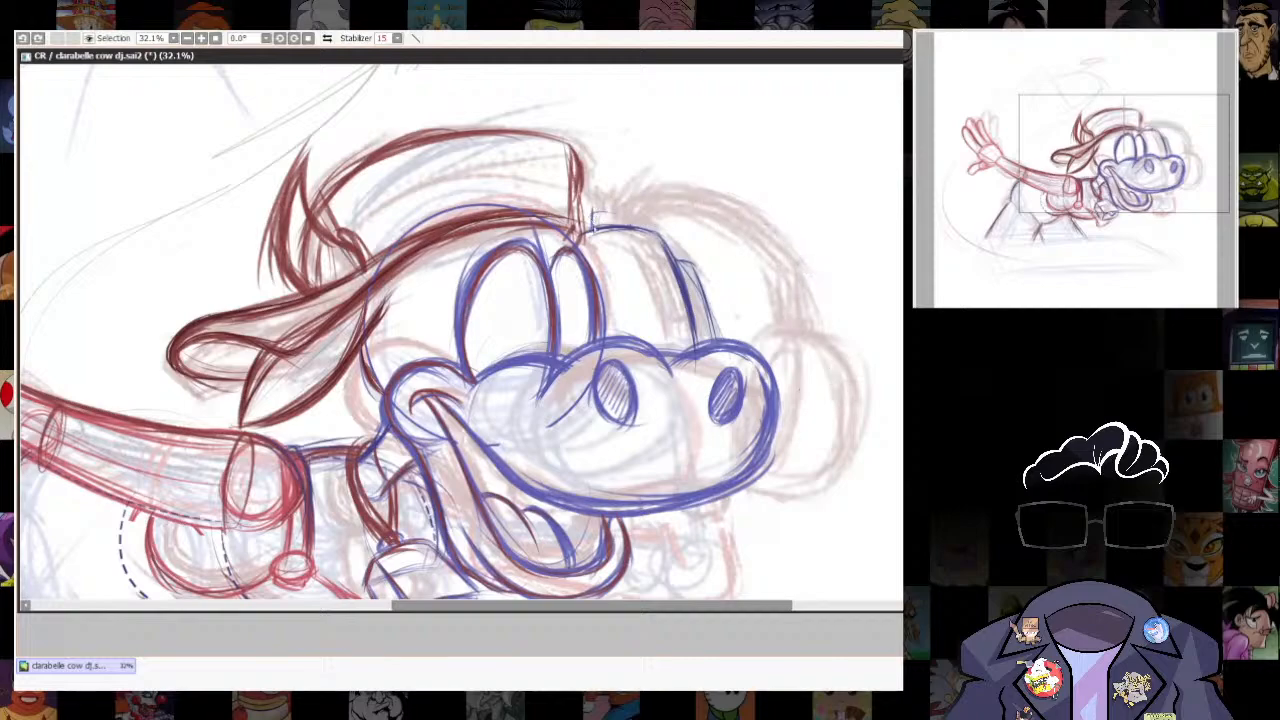
- Sketch the small connector tab beside the cap and the headphone band's light blue outer arc
left_click_drag(592, 215, 619, 213)
left_click_drag(731, 285, 793, 356)
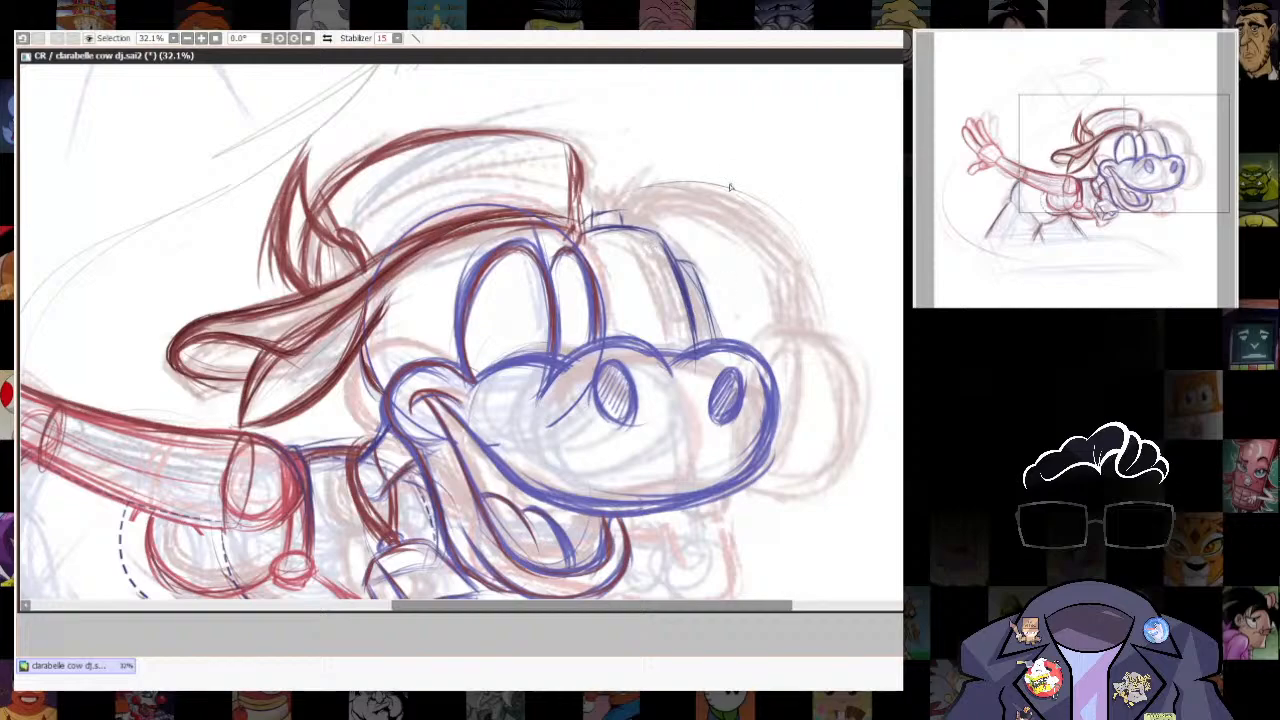
mouse_move(612, 198)
left_mouse_down()
mouse_move(694, 183)
mouse_move(813, 249)
left_mouse_up()
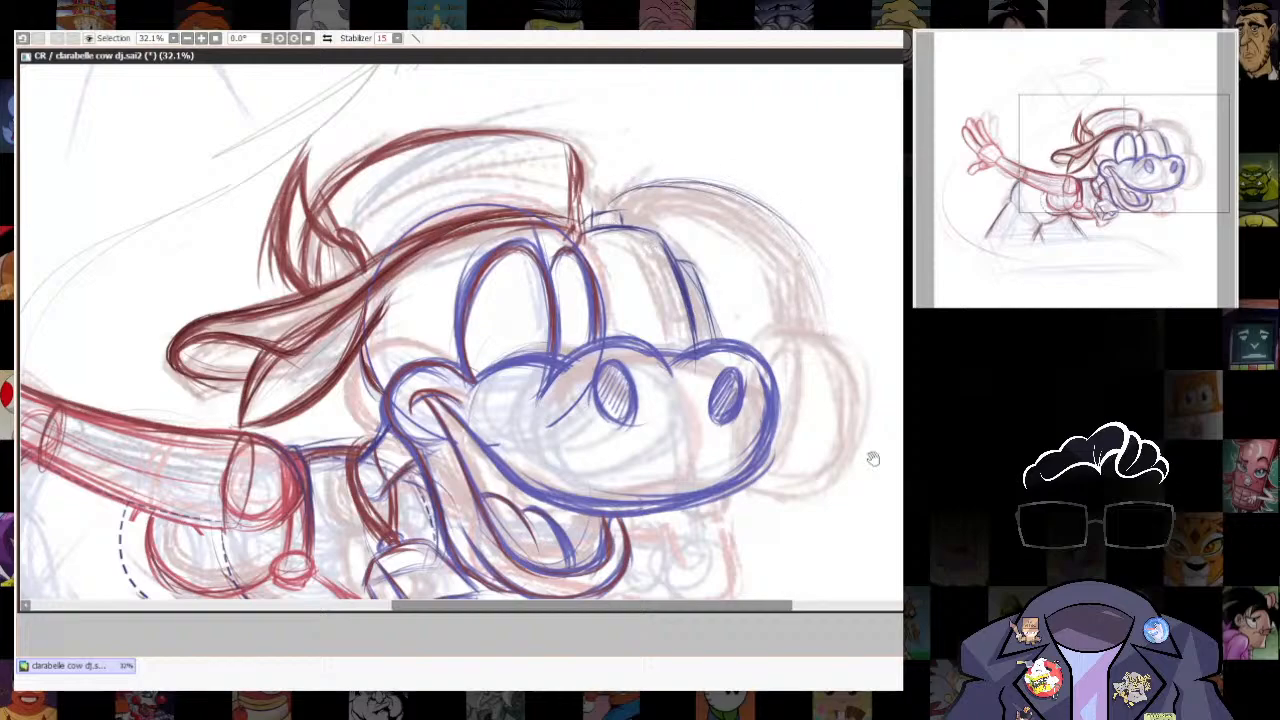
- Construct a green curve along the headphone band, bending it from beside the cap to the top of the ear cup
left_click_drag(874, 458, 854, 401)
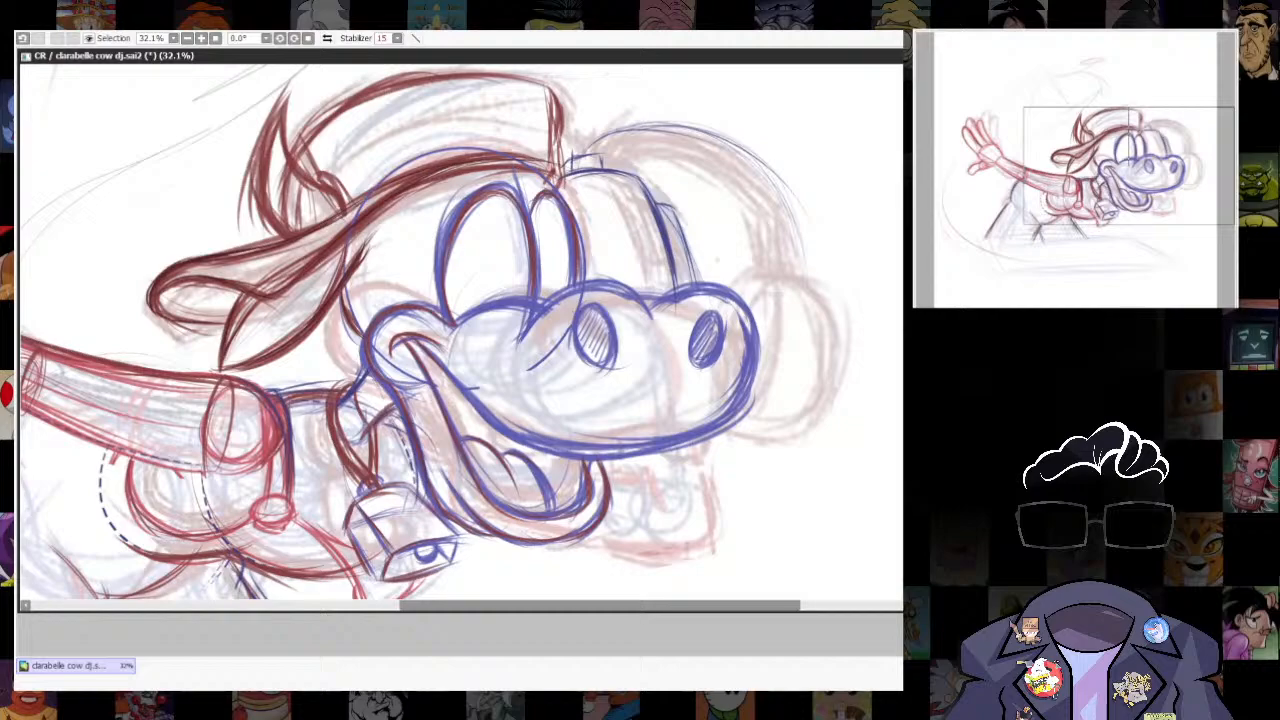
key("l")
mouse_move(583, 155)
left_mouse_down()
mouse_move(615, 139)
mouse_move(811, 284)
left_mouse_up()
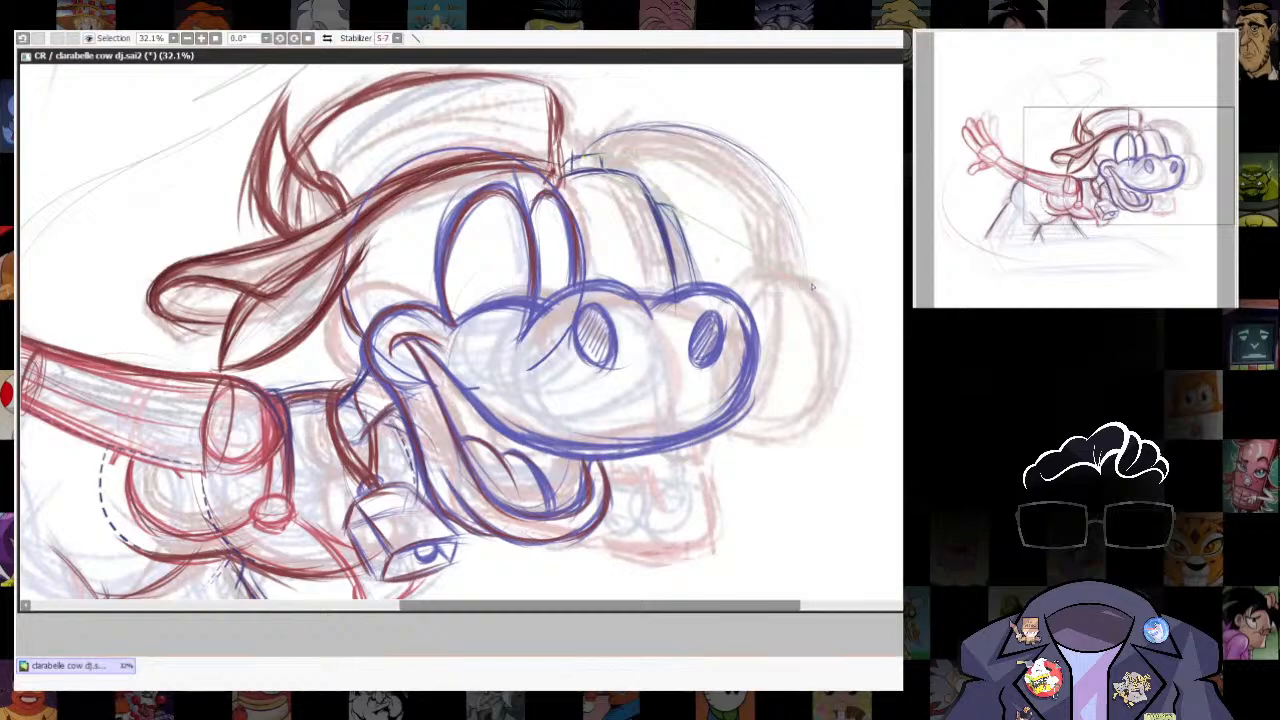
left_click_drag(712, 130, 820, 157)
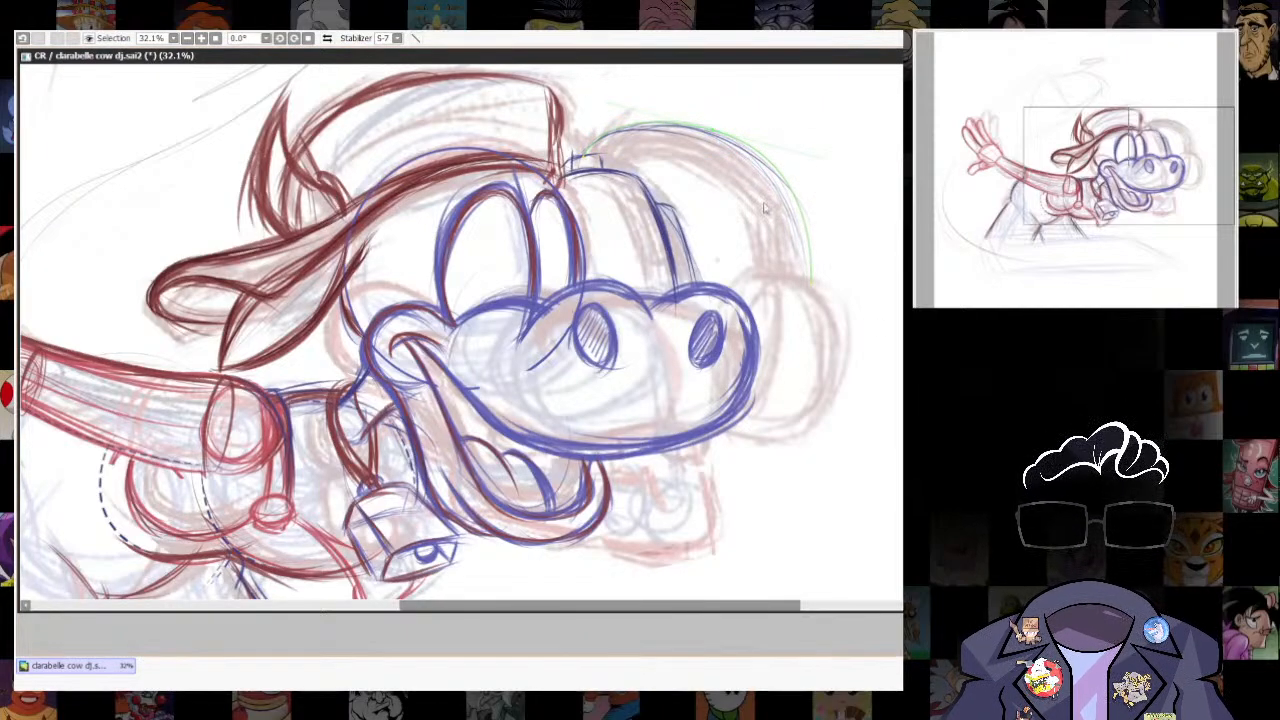
key("Return")
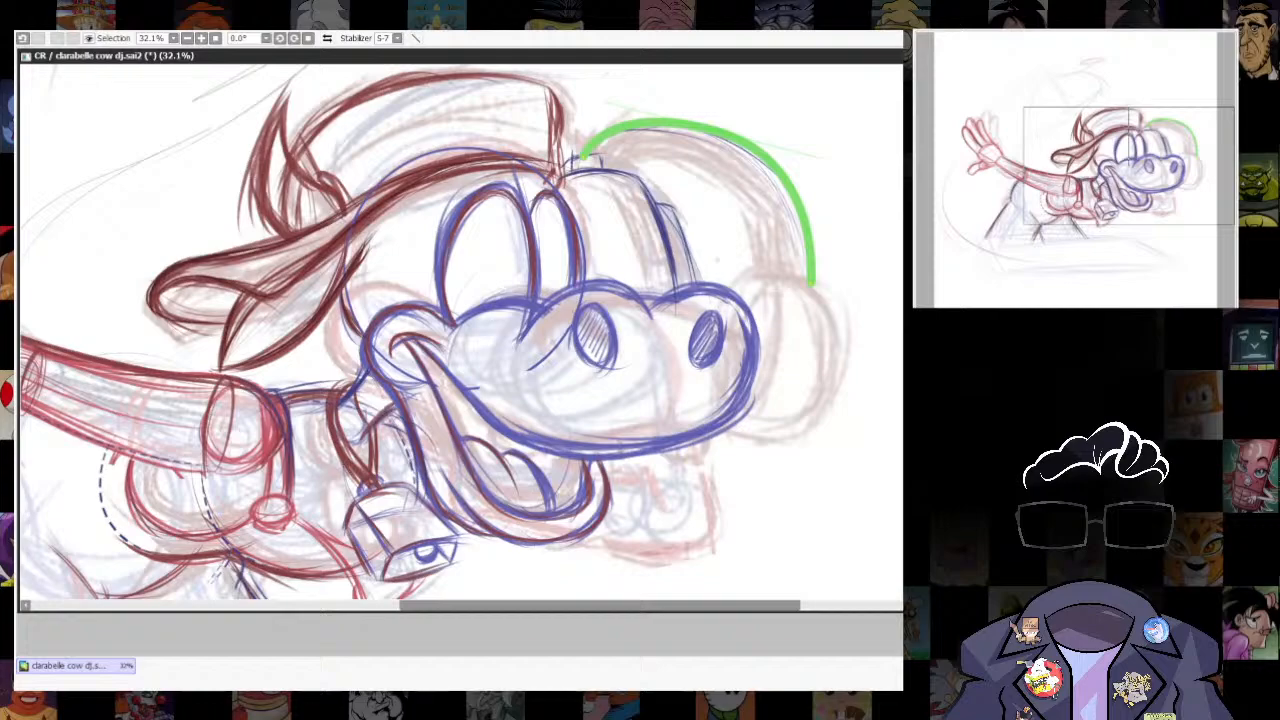
- Widen the green curve into a thick headphone band and adjust its end and upper bend over the rough sketch
key("bracketright")
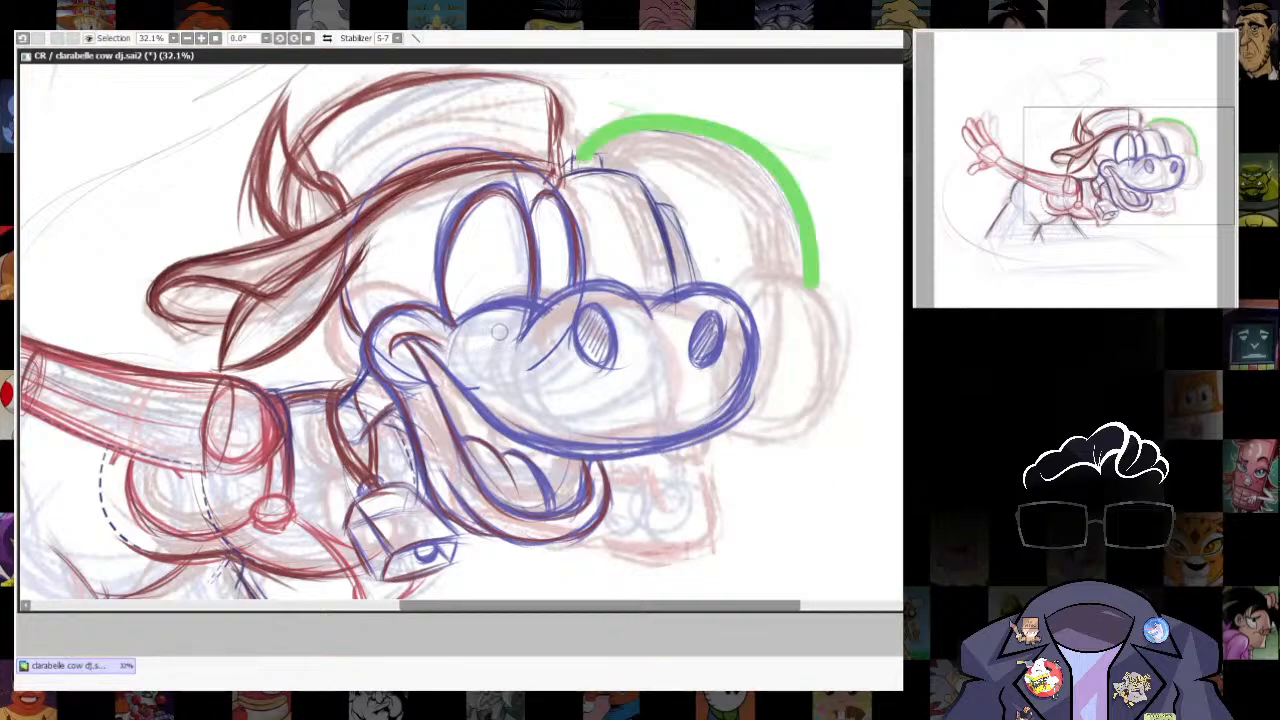
left_click(748, 152)
left_click_drag(814, 285, 803, 295)
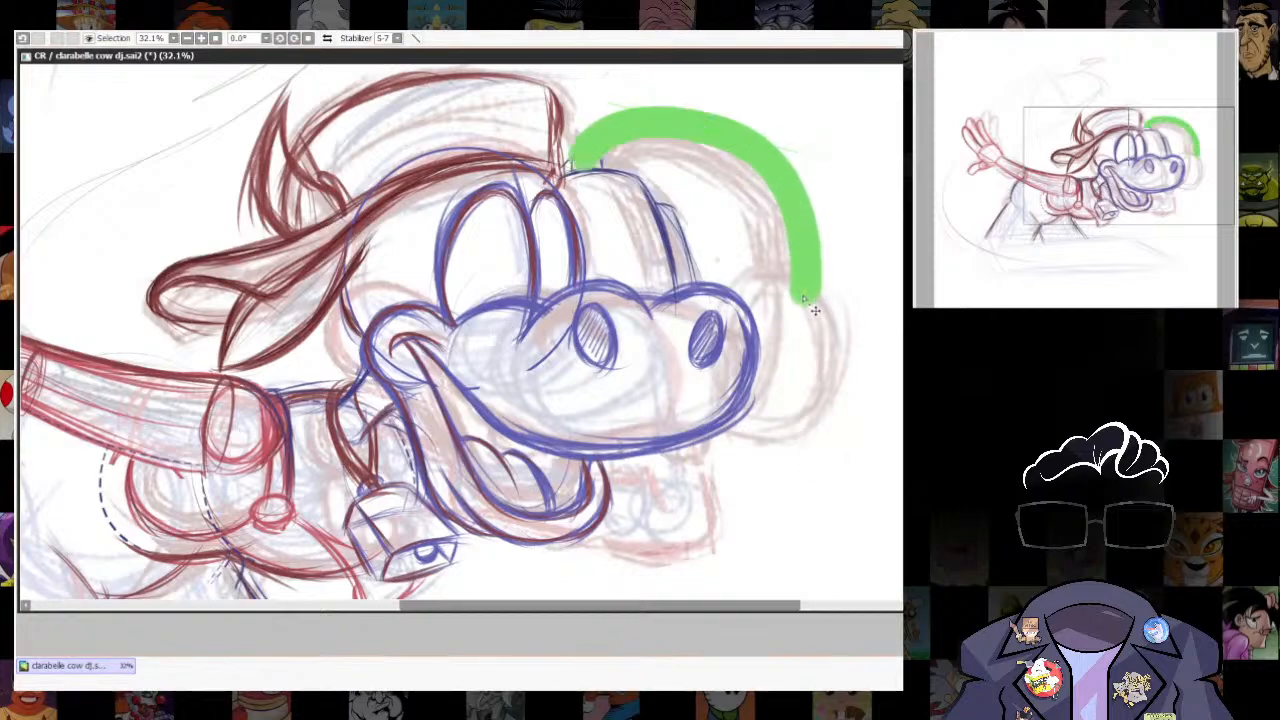
left_click_drag(727, 130, 717, 144)
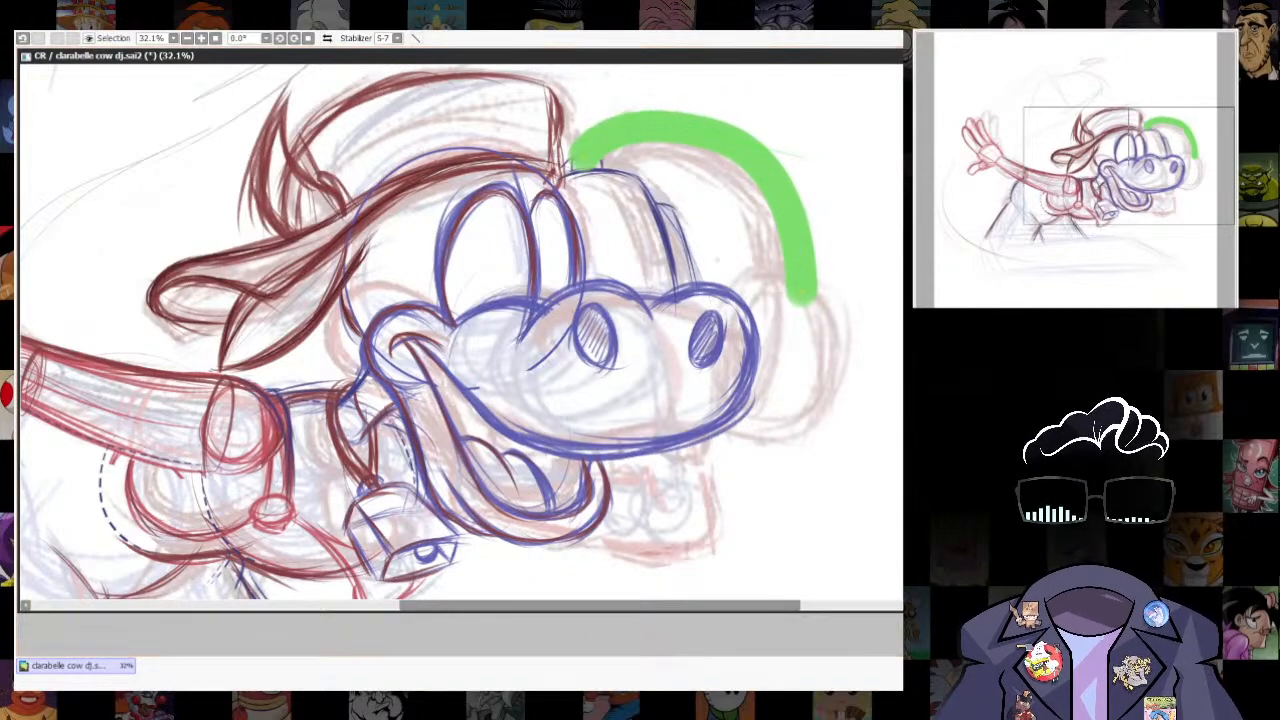
- Make the green headphone band semi-transparent, then refine its curvature and extend its ends over the rough sketch
left_click_drag(718, 143, 715, 139)
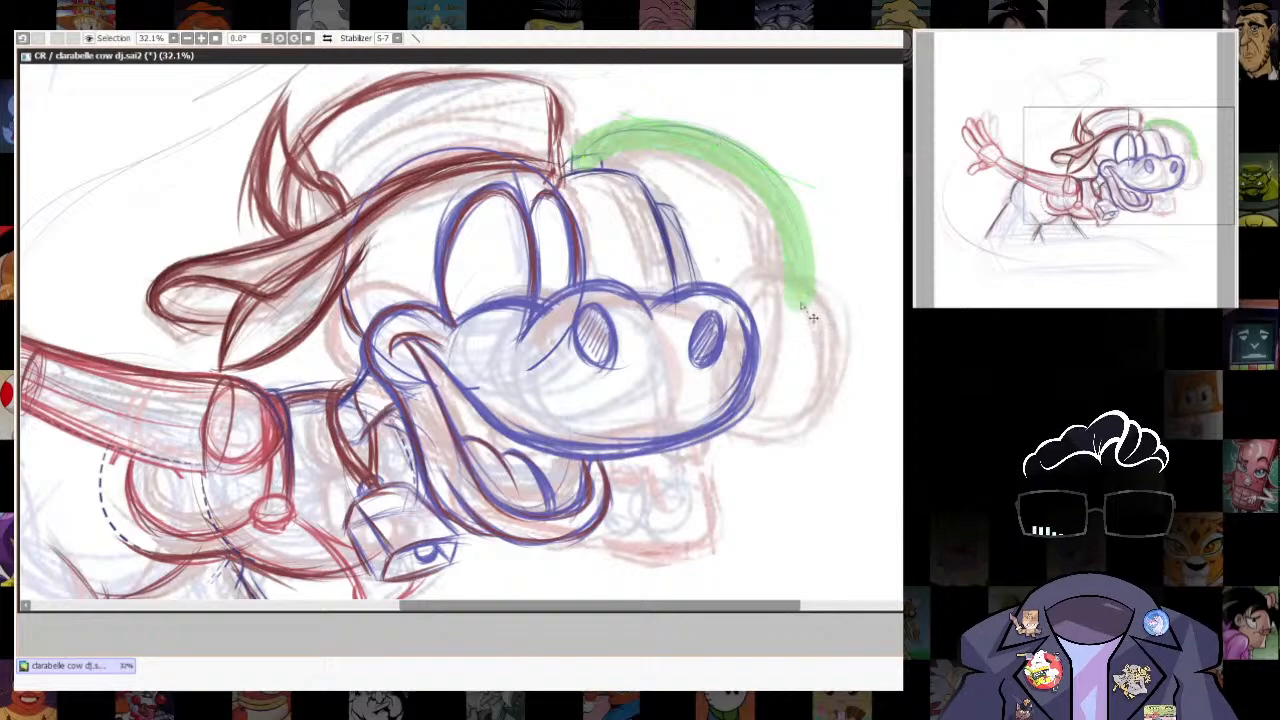
left_click_drag(621, 112, 634, 118)
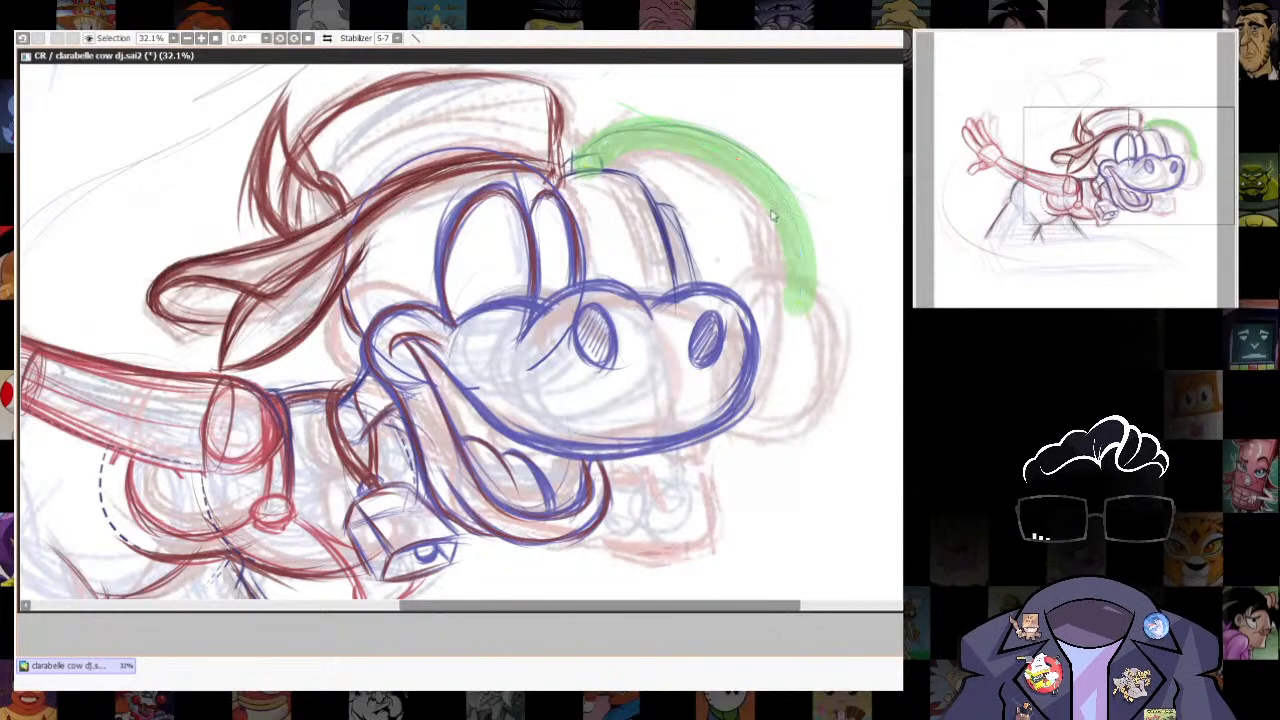
left_click(805, 312)
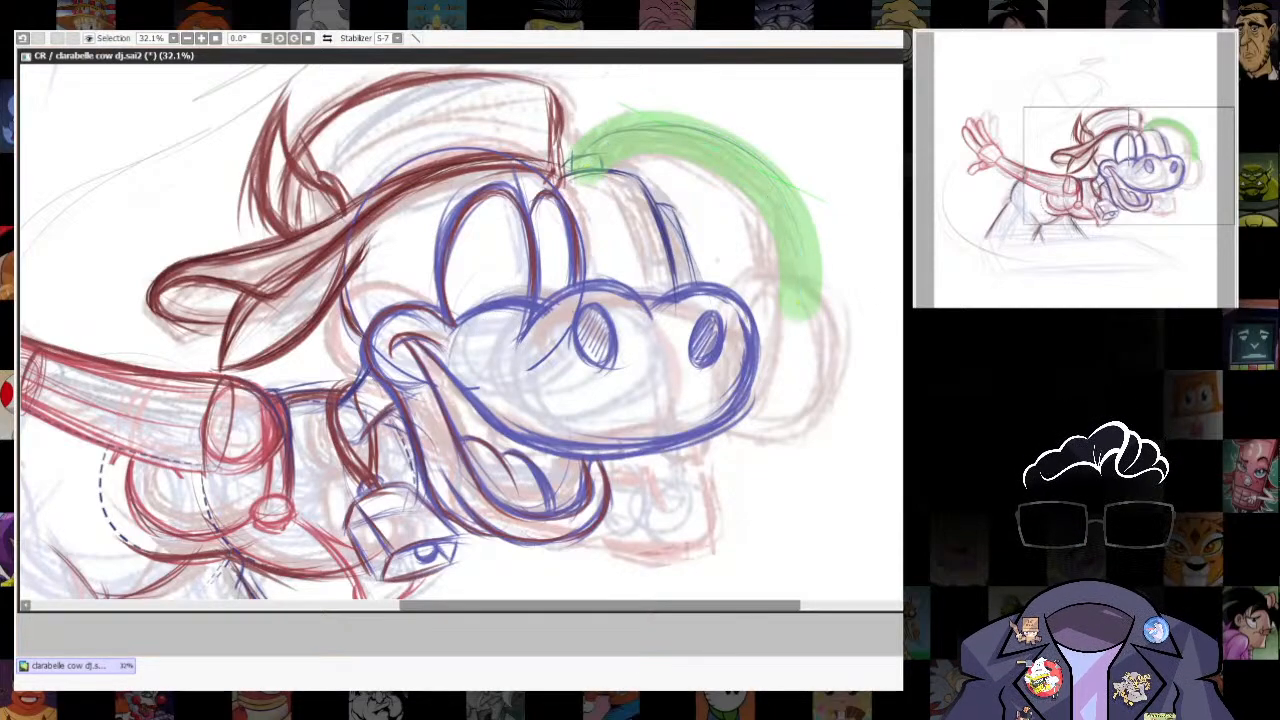
key("Return")
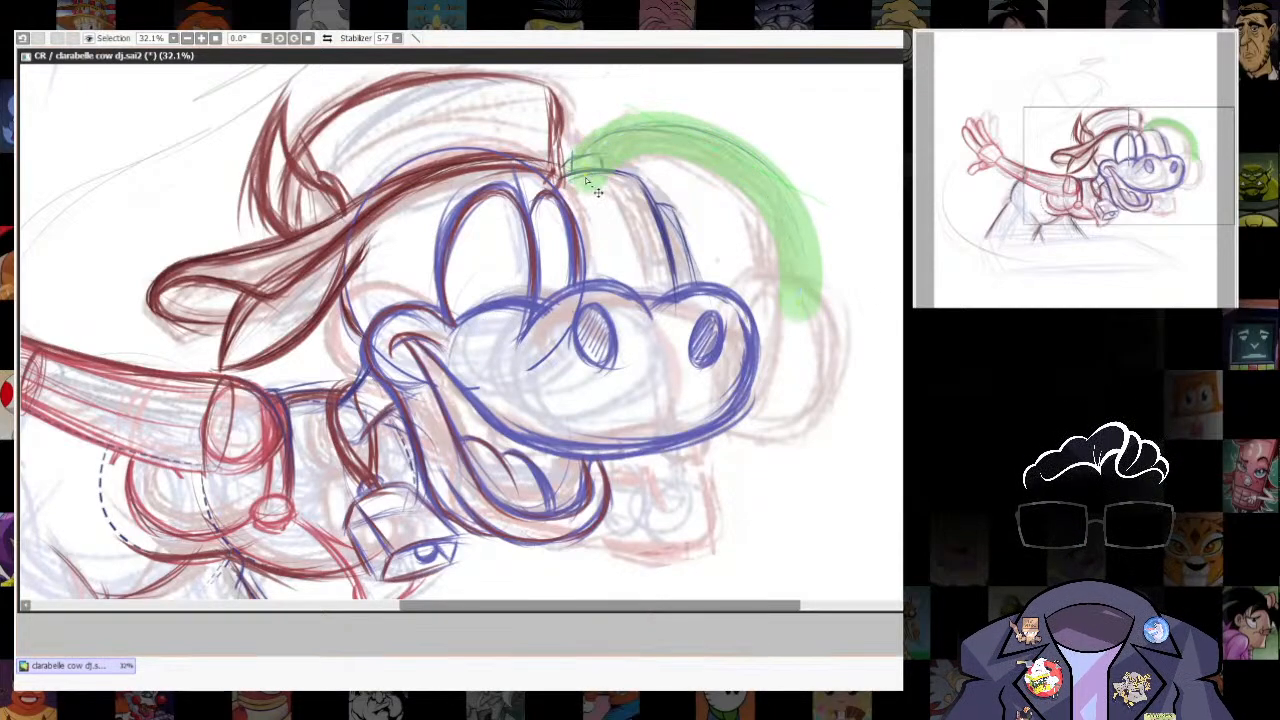
left_click_drag(818, 221, 826, 206)
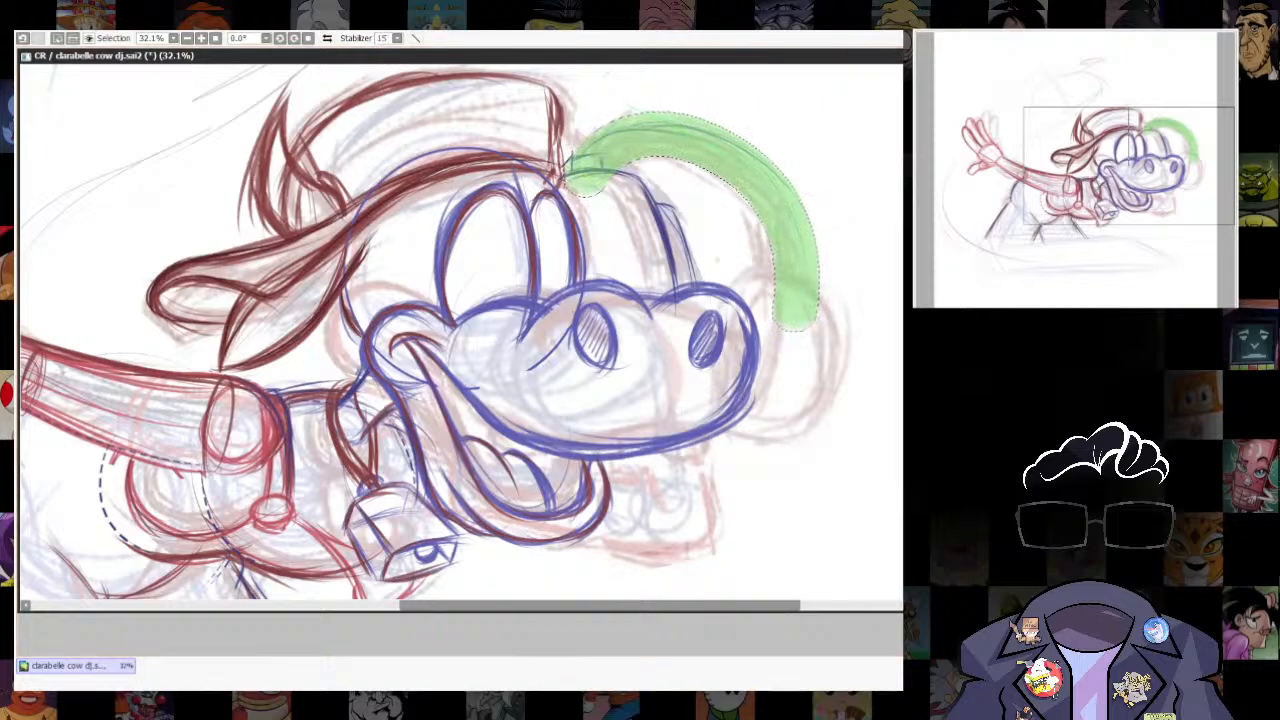
- Outline the selected headphone band with a thin blue stroke and remove the green shape
key("Return")
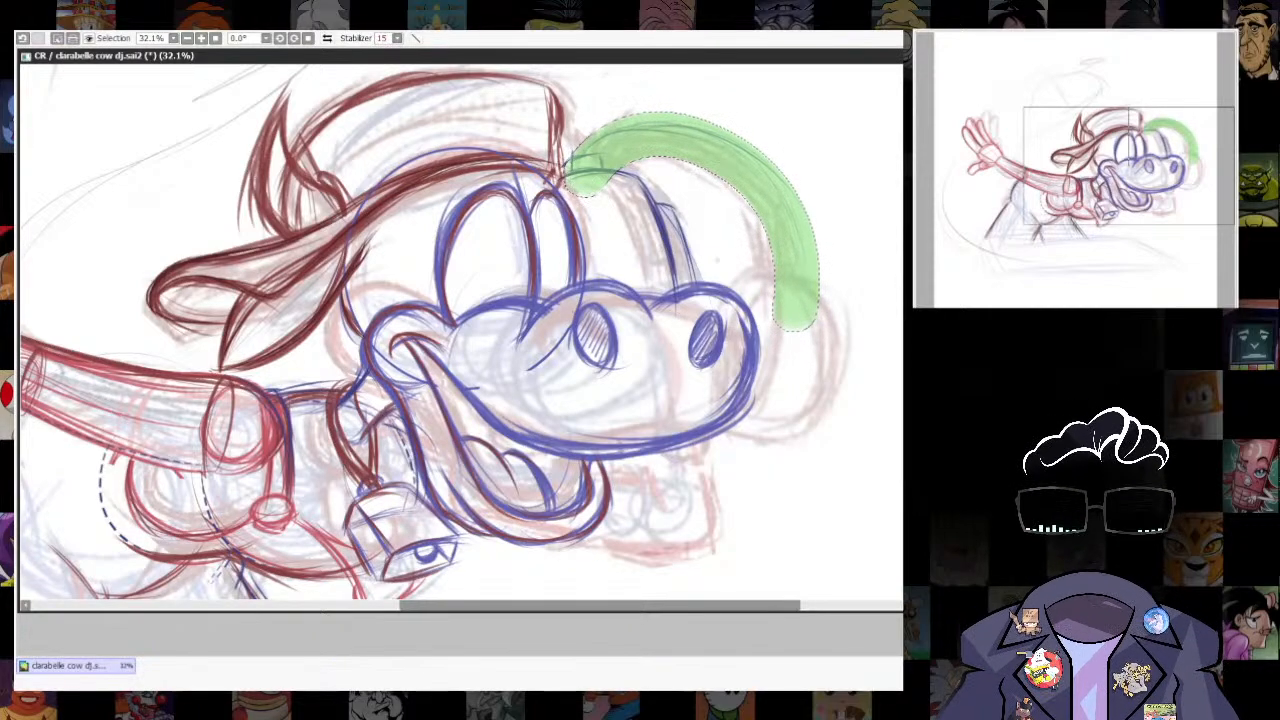
key("ctrl+u")
key("Return")
key("ctrl+d")
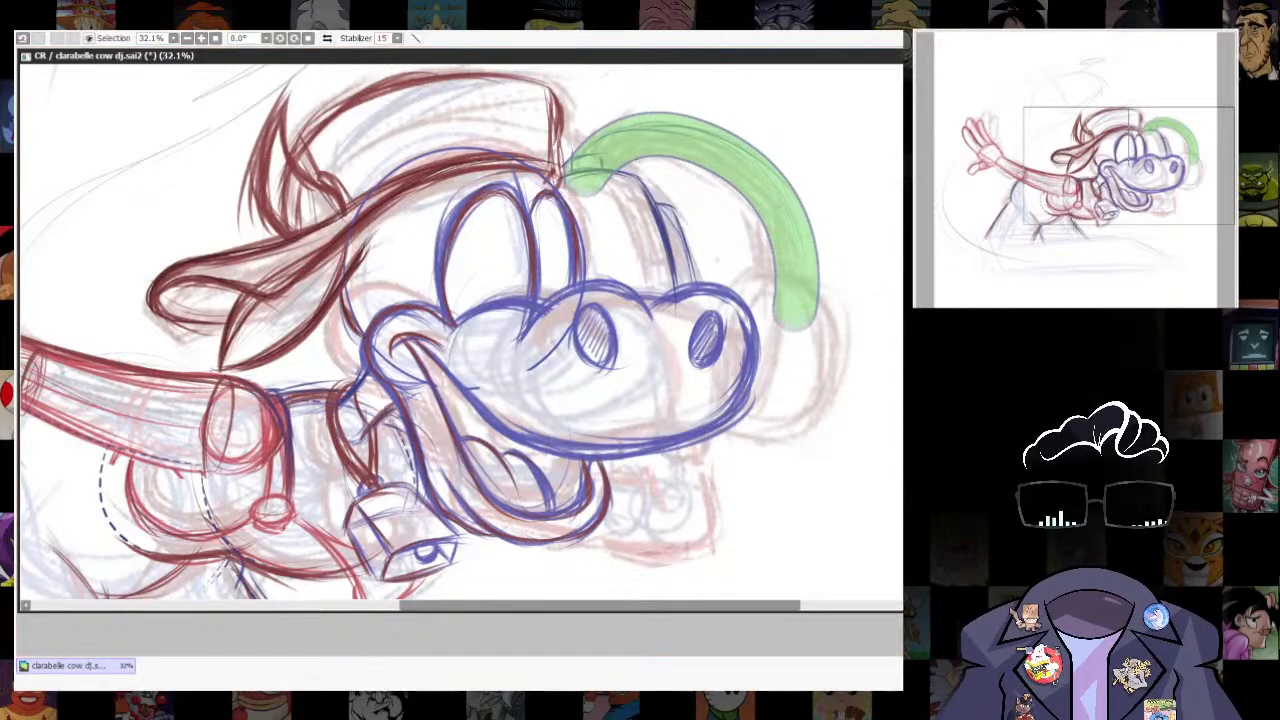
key("Delete")
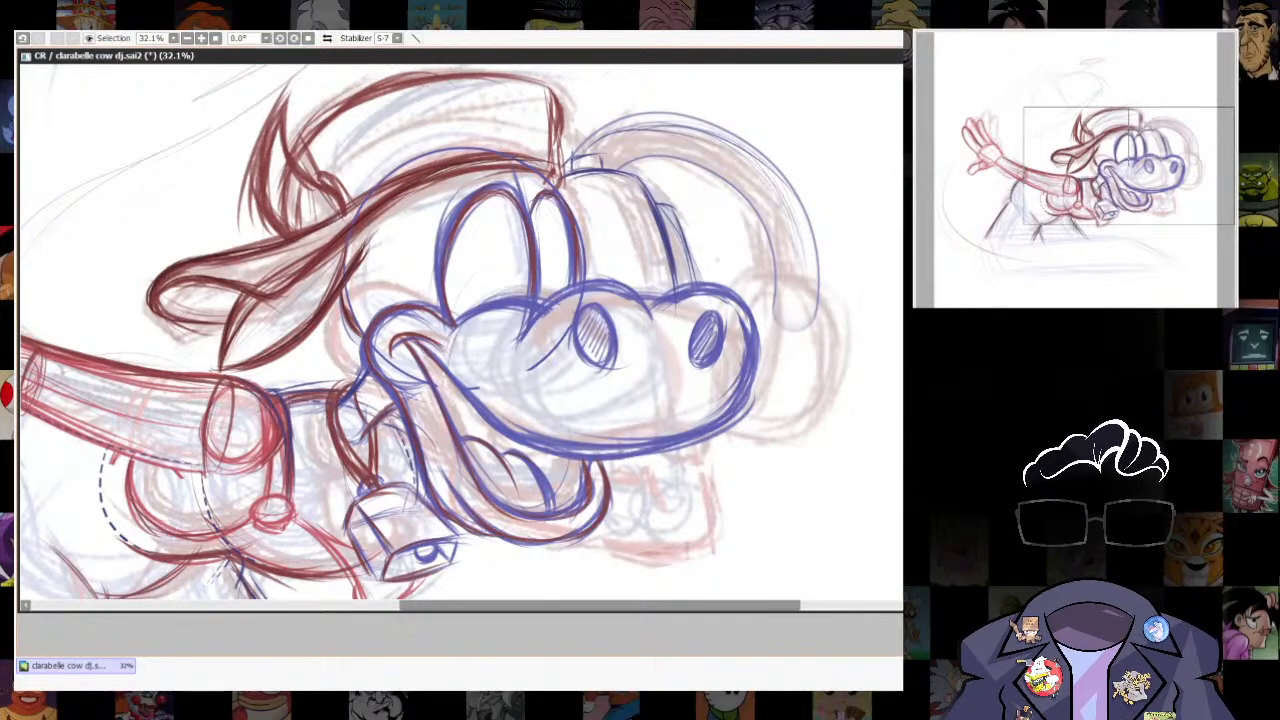
- Transform the headphone band's arc slightly inward to form a second contour just inside the outer edge
scroll(804, 334, "down", 5)
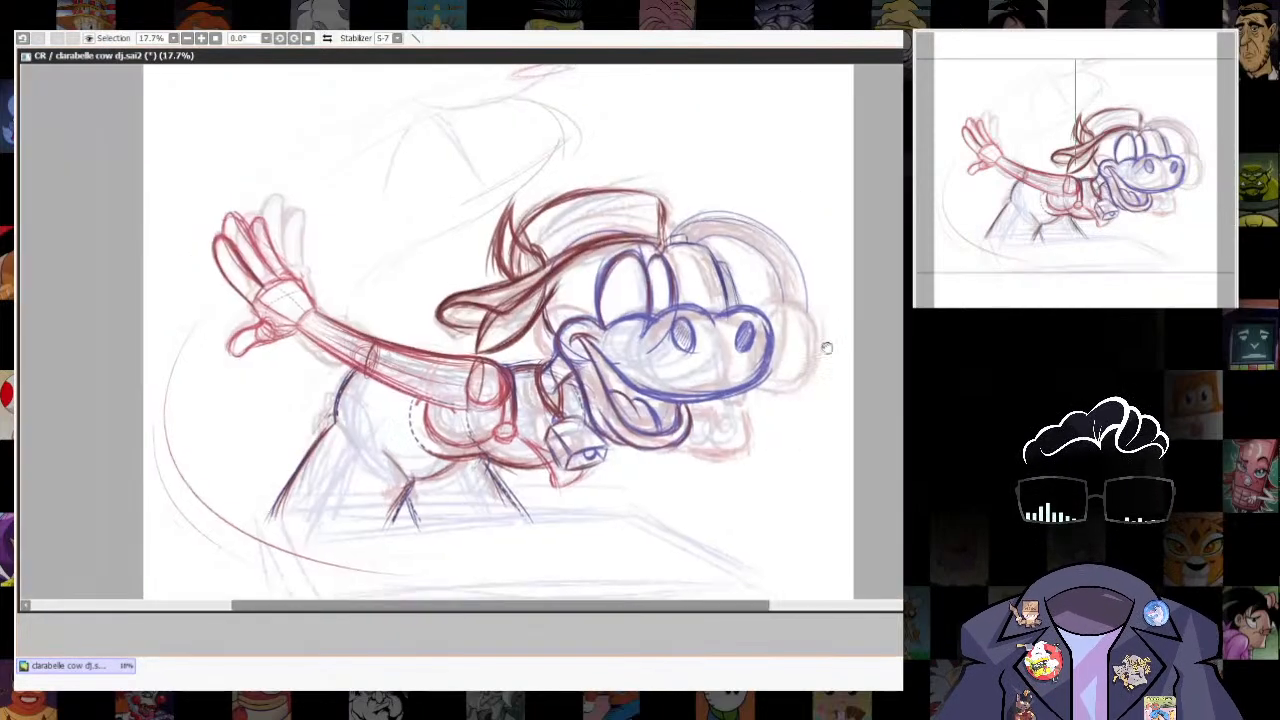
scroll(804, 334, "up", 3)
left_click_drag(804, 334, 731, 423)
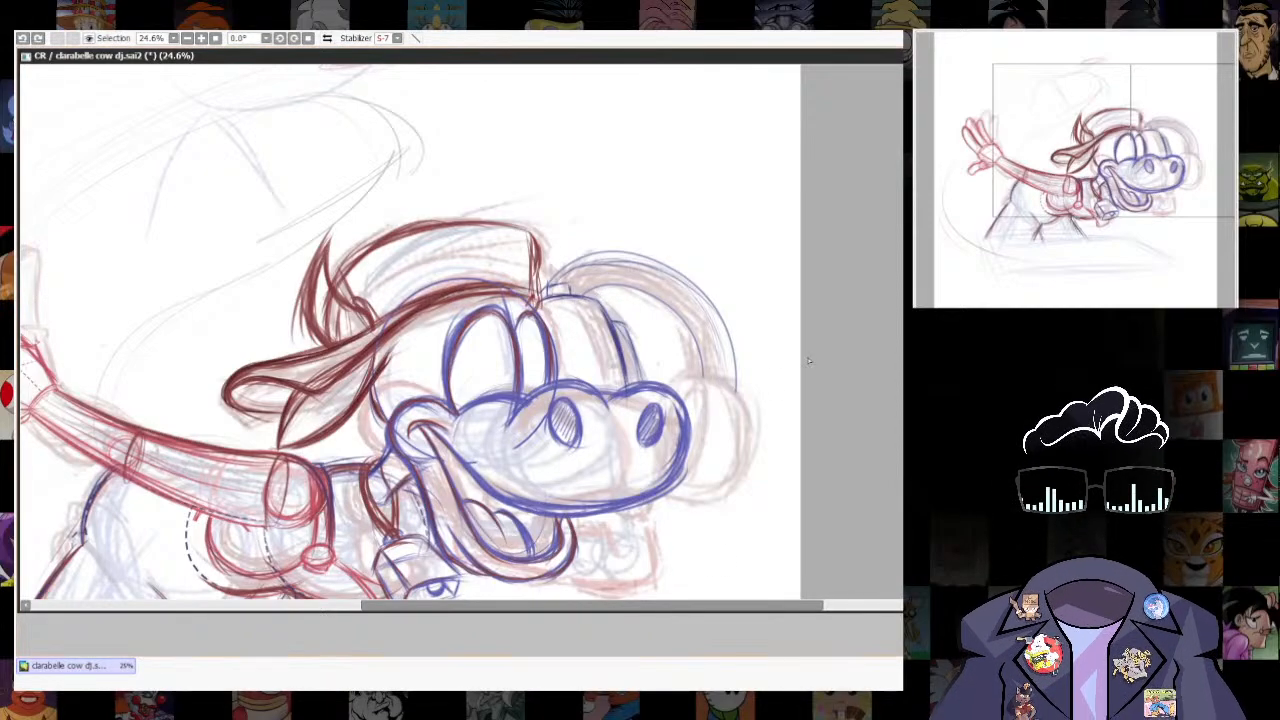
mouse_move(659, 281)
left_mouse_down()
mouse_move(680, 220)
mouse_move(636, 222)
left_mouse_up()
key("ctrl+t")
left_click_drag(737, 251, 730, 262)
left_click_drag(548, 251, 564, 266)
left_click_drag(733, 269, 727, 266)
left_click_drag(740, 402, 730, 402)
key("Return")
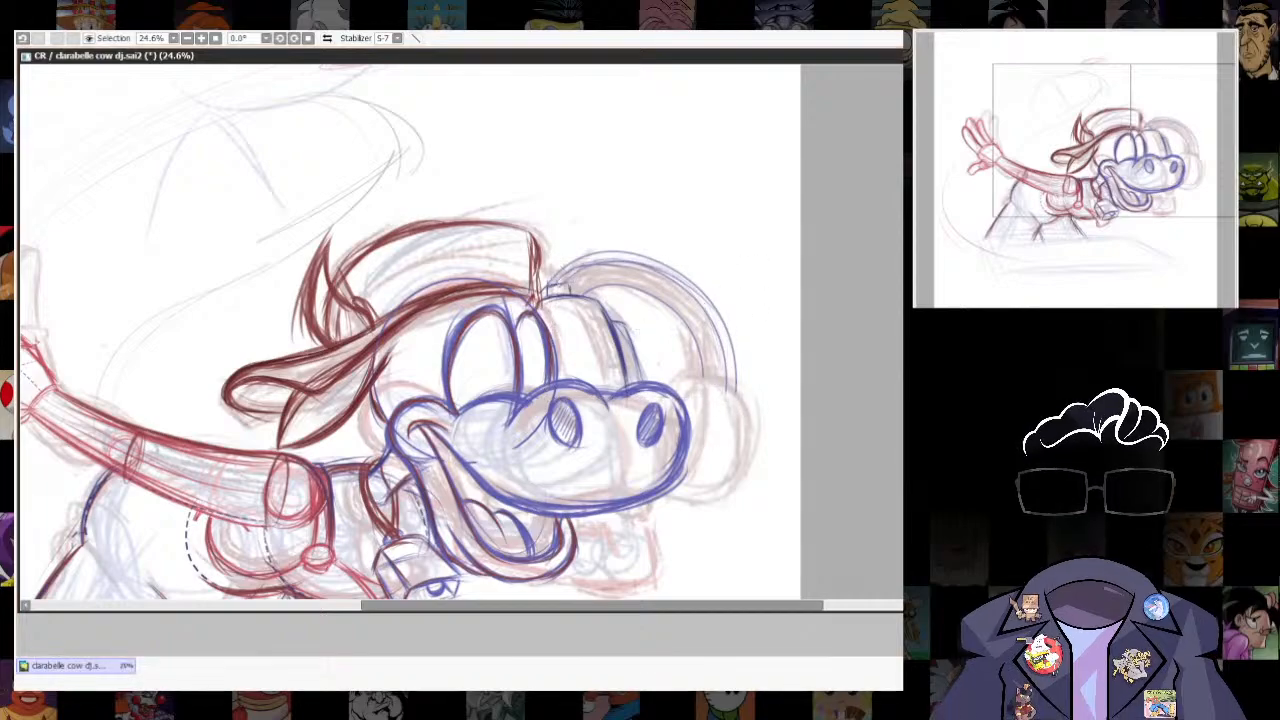
scroll(728, 240, "down", 3)
scroll(728, 237, "up", 2)
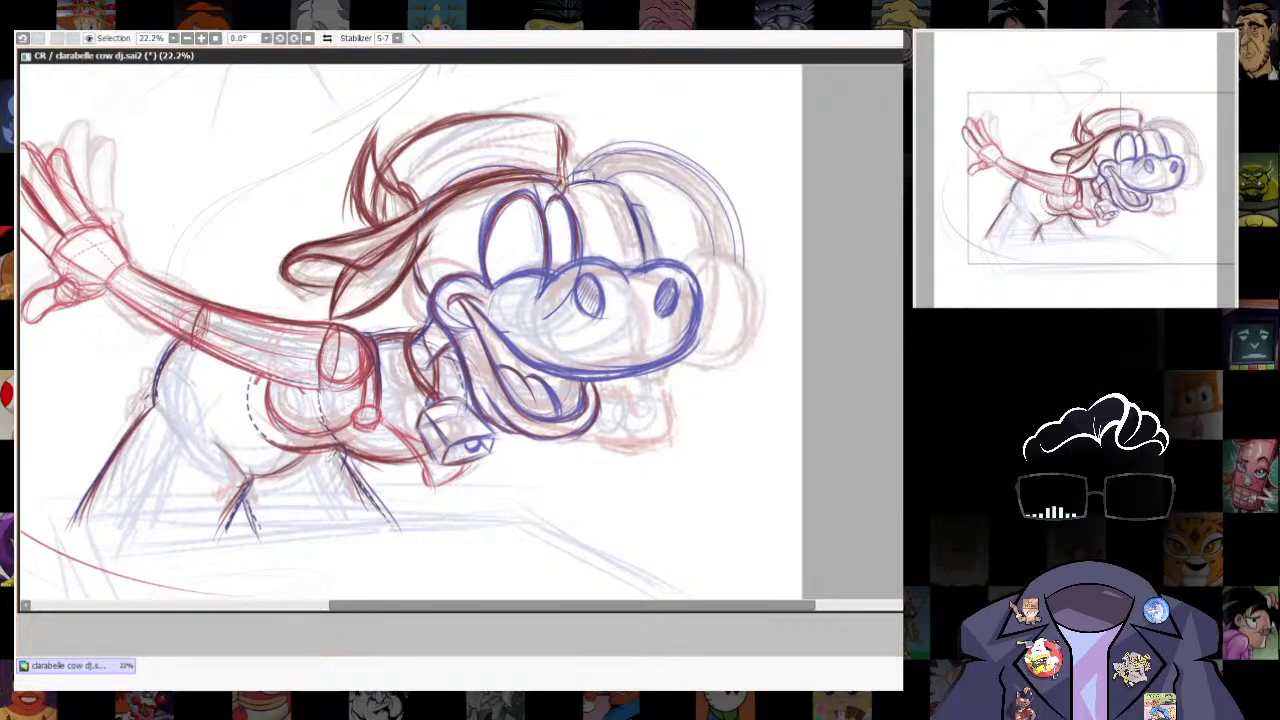
scroll(827, 508, "up", 1)
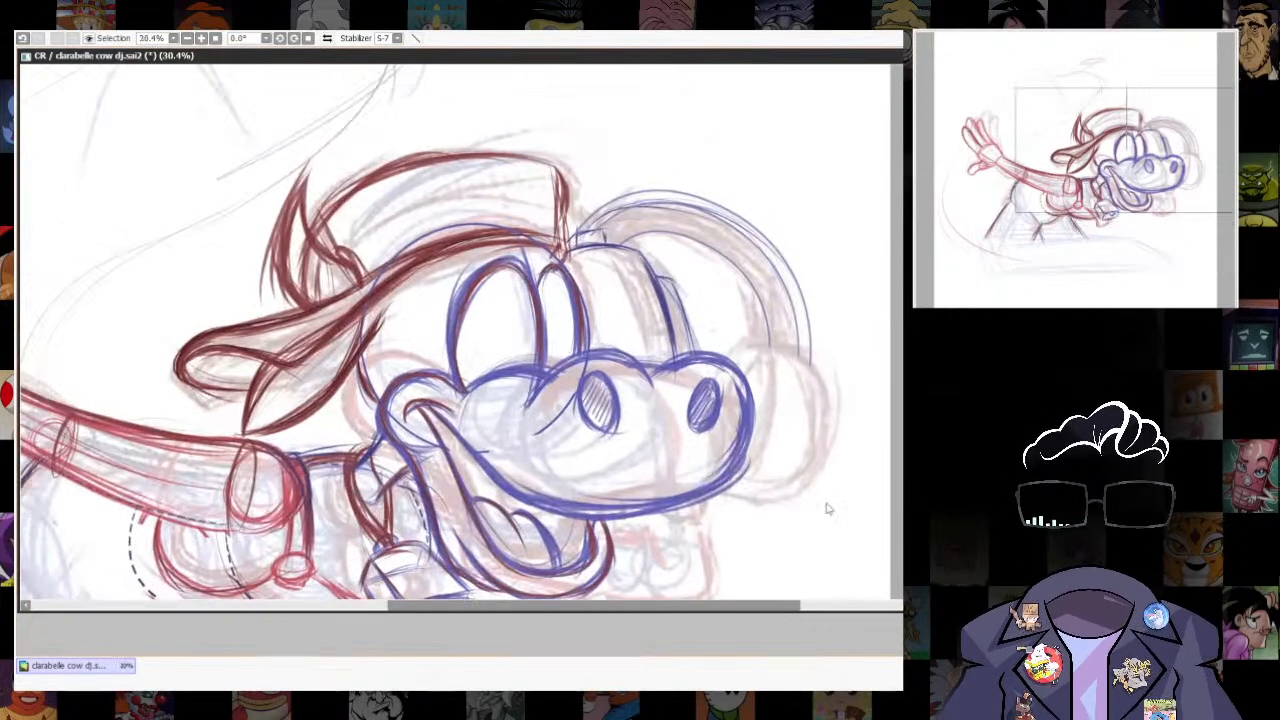
key("n")
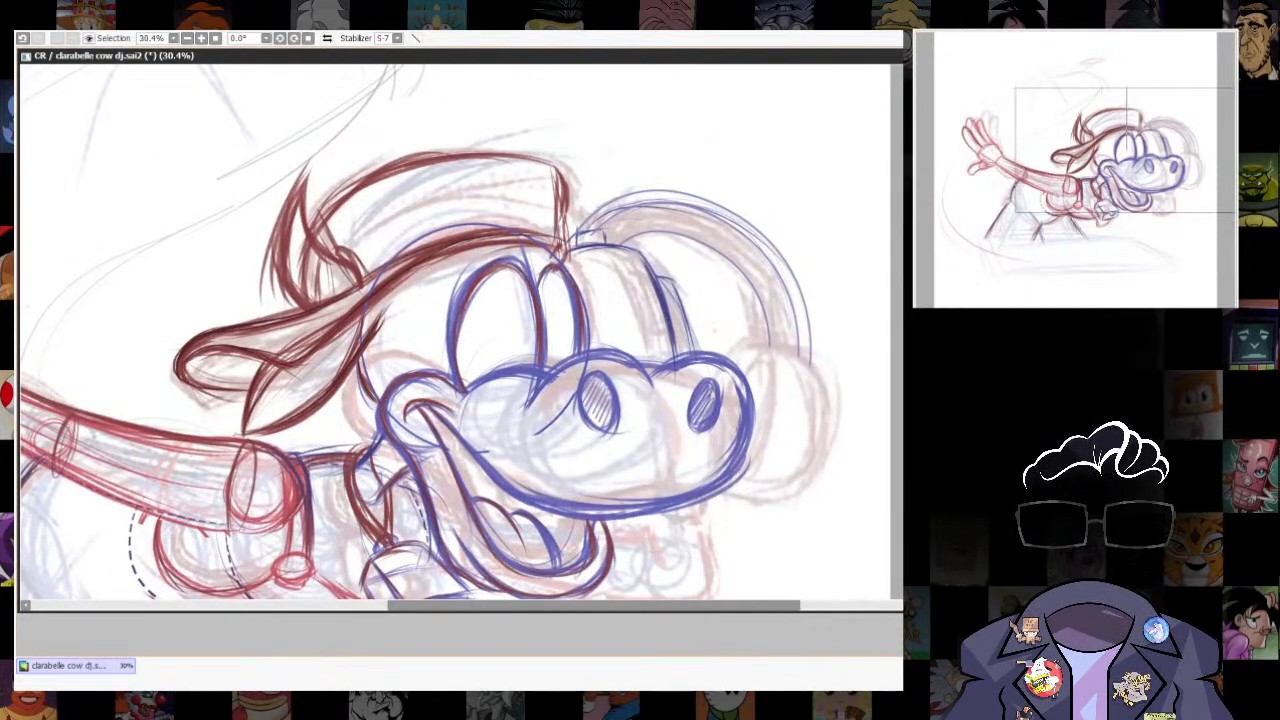
mouse_move(575, 233)
left_mouse_down()
mouse_move(632, 196)
mouse_move(590, 206)
mouse_move(567, 230)
mouse_move(617, 197)
mouse_move(791, 366)
mouse_move(600, 228)
left_mouse_up()
key("ctrl+z")
key("ctrl+z")
key("l")
key("ctrl+t")
key("Return")
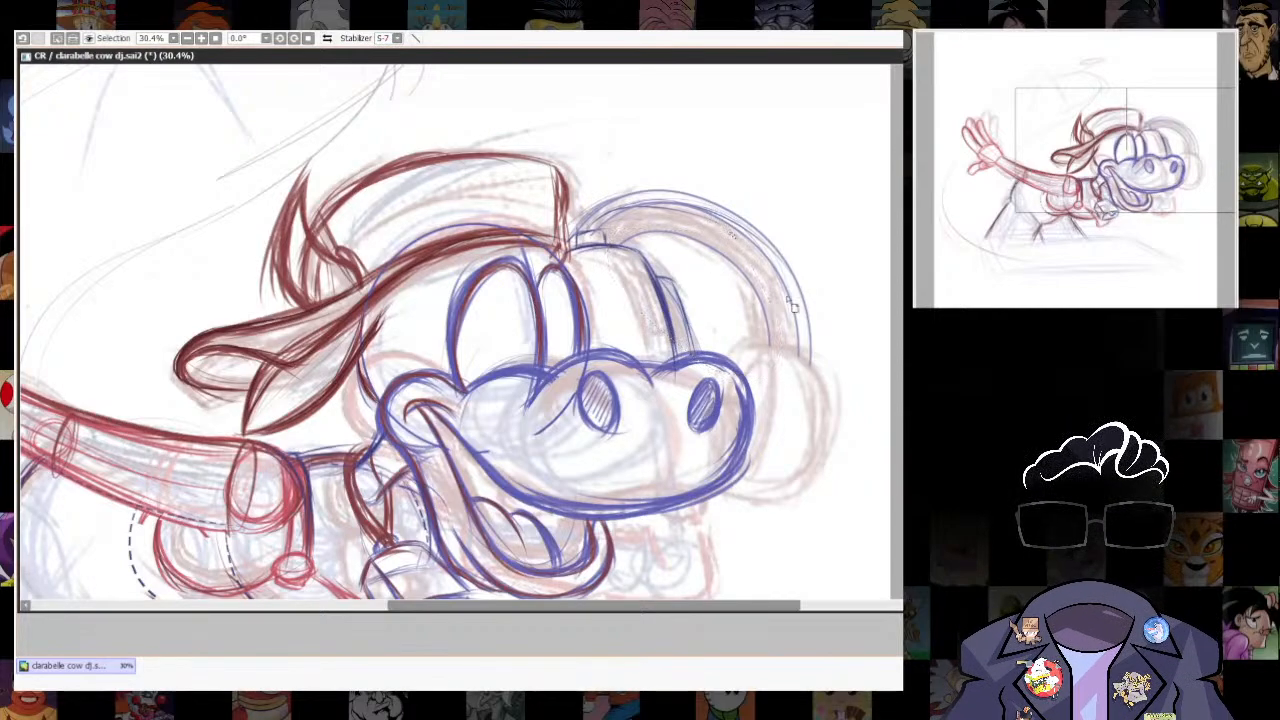
key("ctrl+d")
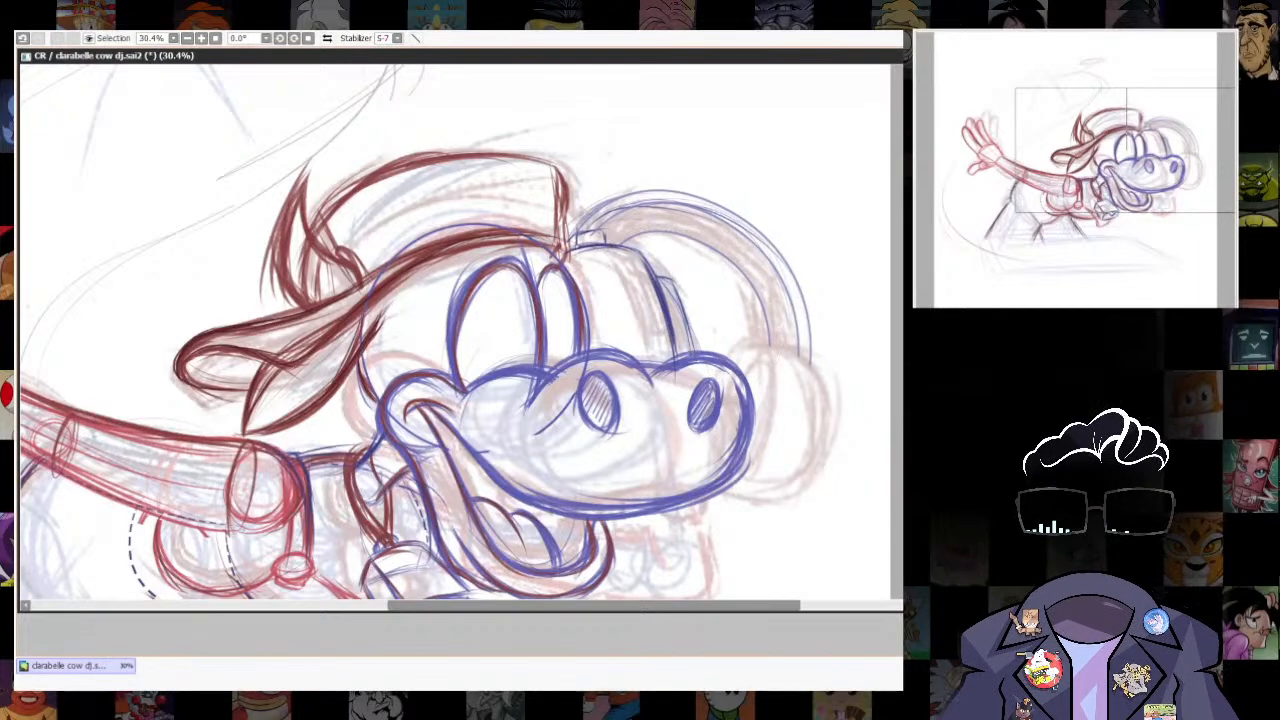
- Free-transform the headphone band's second contour, shifting its corners outward so it runs parallel just inside the outer arc
mouse_move(618, 224)
left_mouse_down()
mouse_move(775, 374)
mouse_move(620, 222)
mouse_move(579, 201)
left_mouse_up()
key("ctrl+t")
left_click_drag(777, 375, 788, 375)
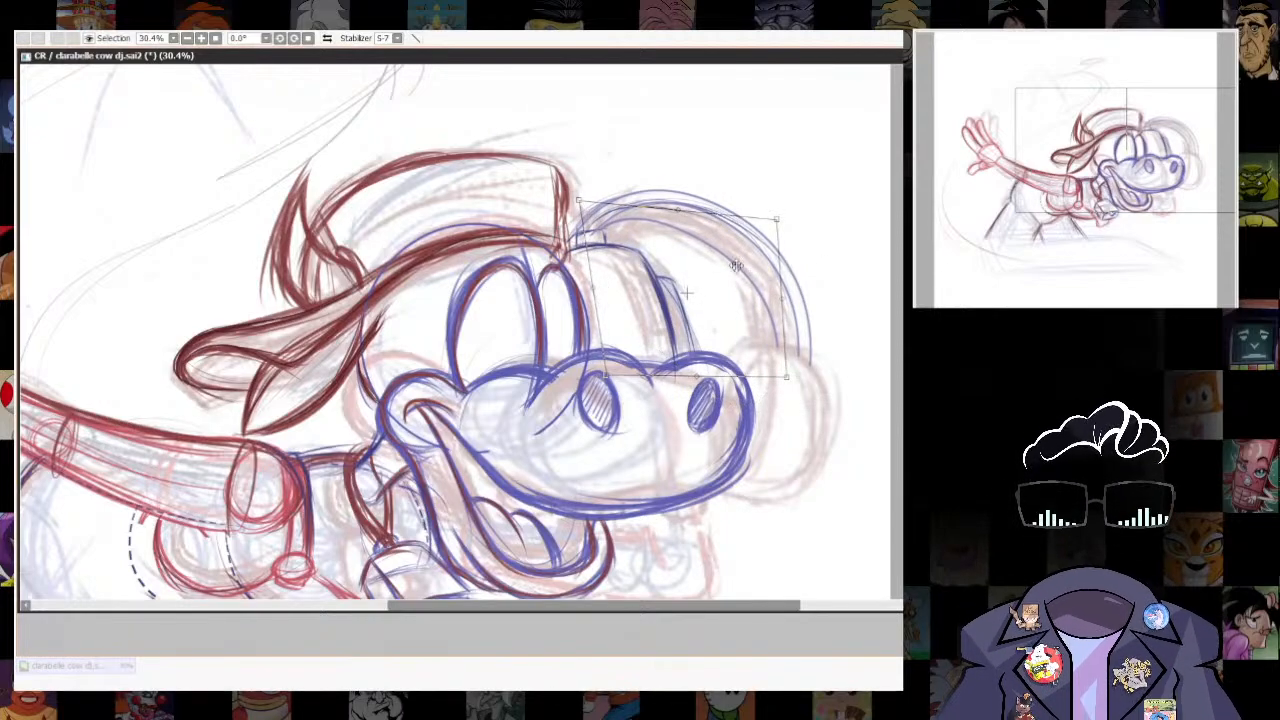
left_click_drag(777, 217, 788, 220)
left_click_drag(583, 202, 578, 201)
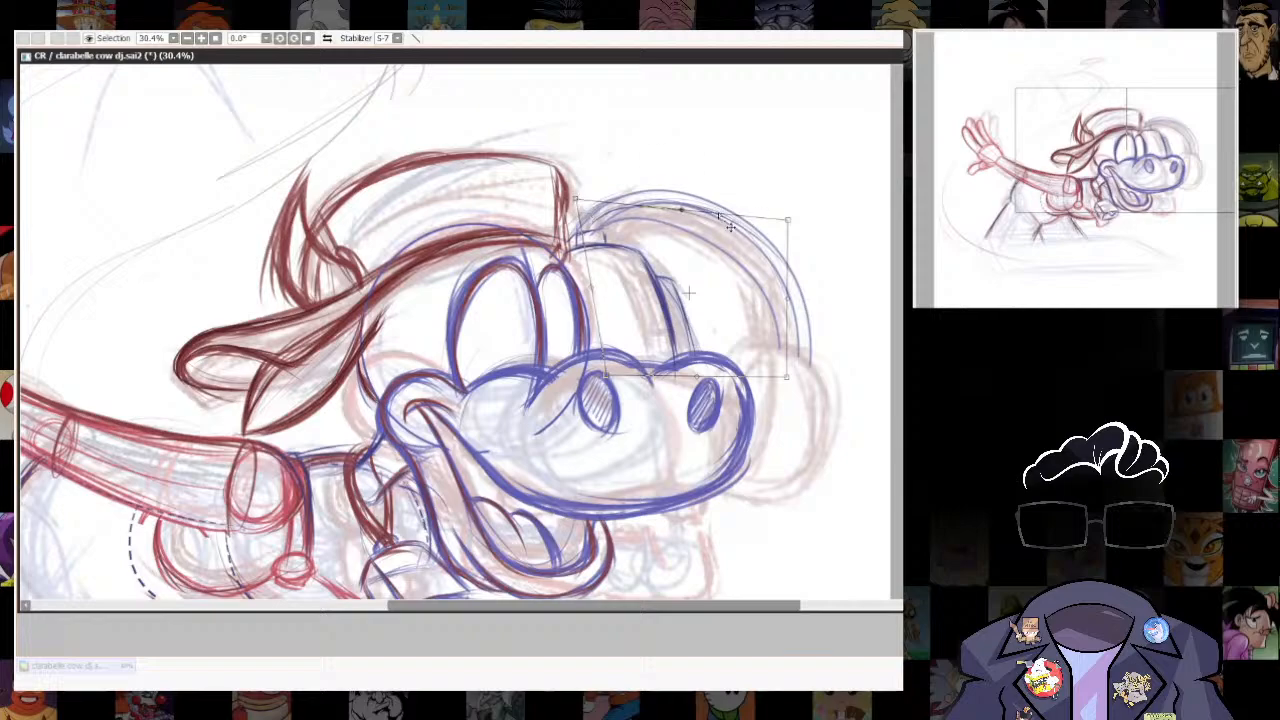
left_click_drag(788, 220, 810, 222)
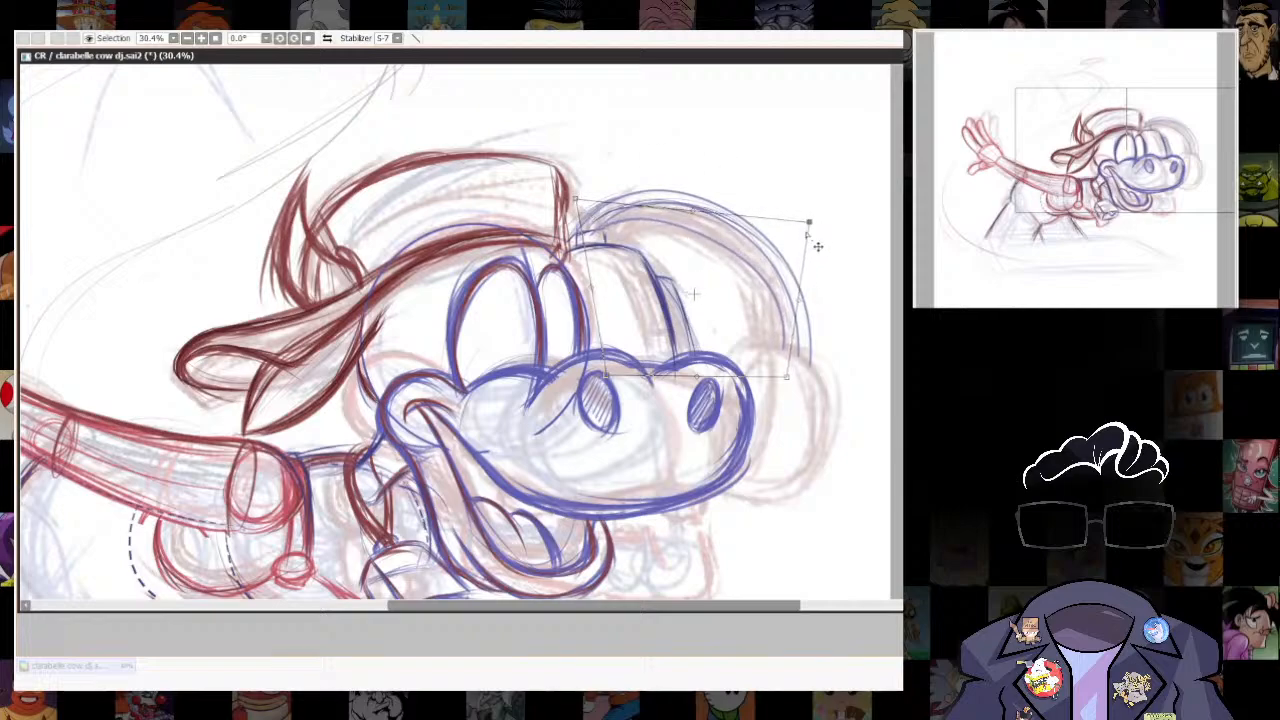
left_click_drag(787, 377, 792, 407)
left_click_drag(810, 222, 802, 216)
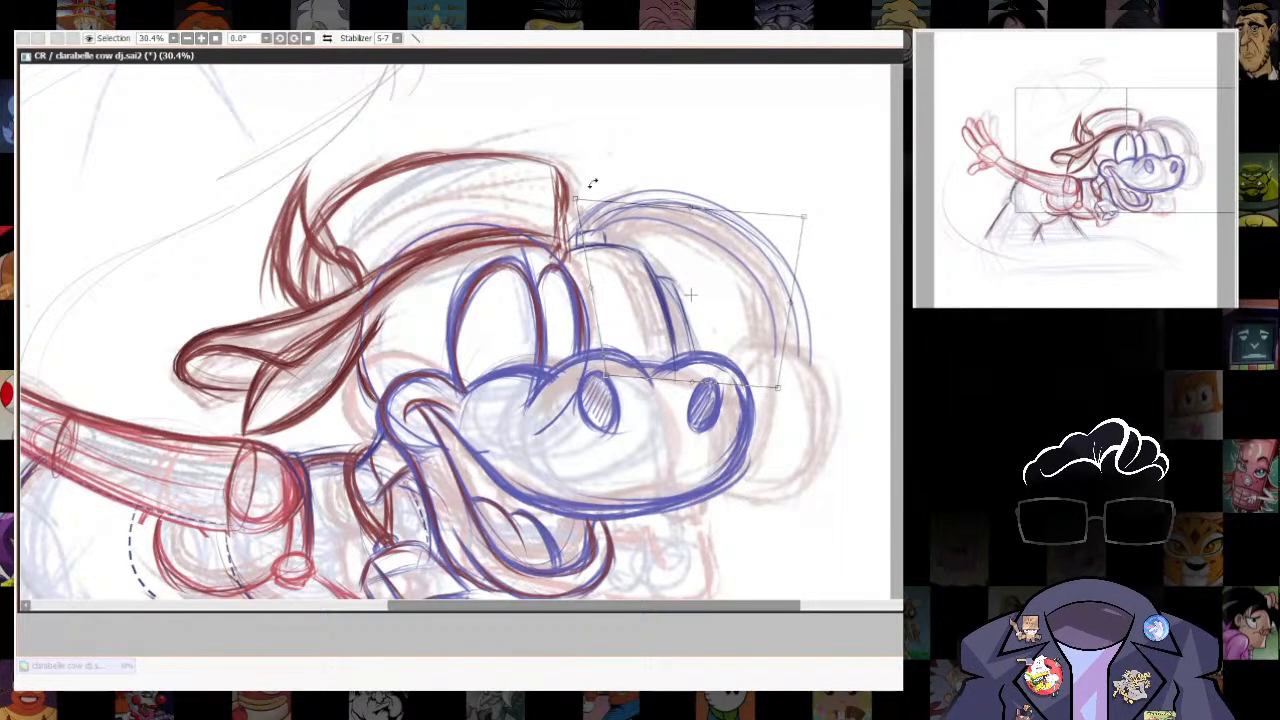
key("Return")
- Trace the headphone band's outer and inner arcs with sketchy blue strokes and draw a small rectangular bracket across its lower end
scroll(775, 477, "up", 2)
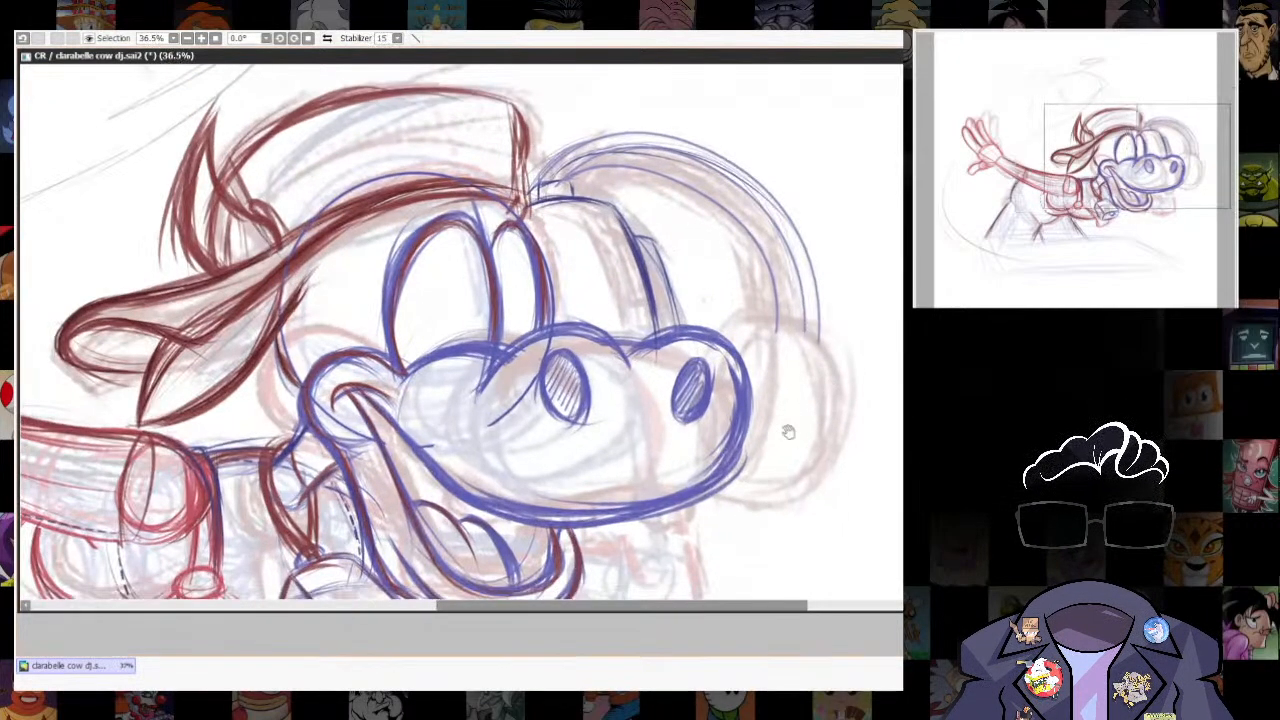
left_click_drag(789, 432, 782, 397)
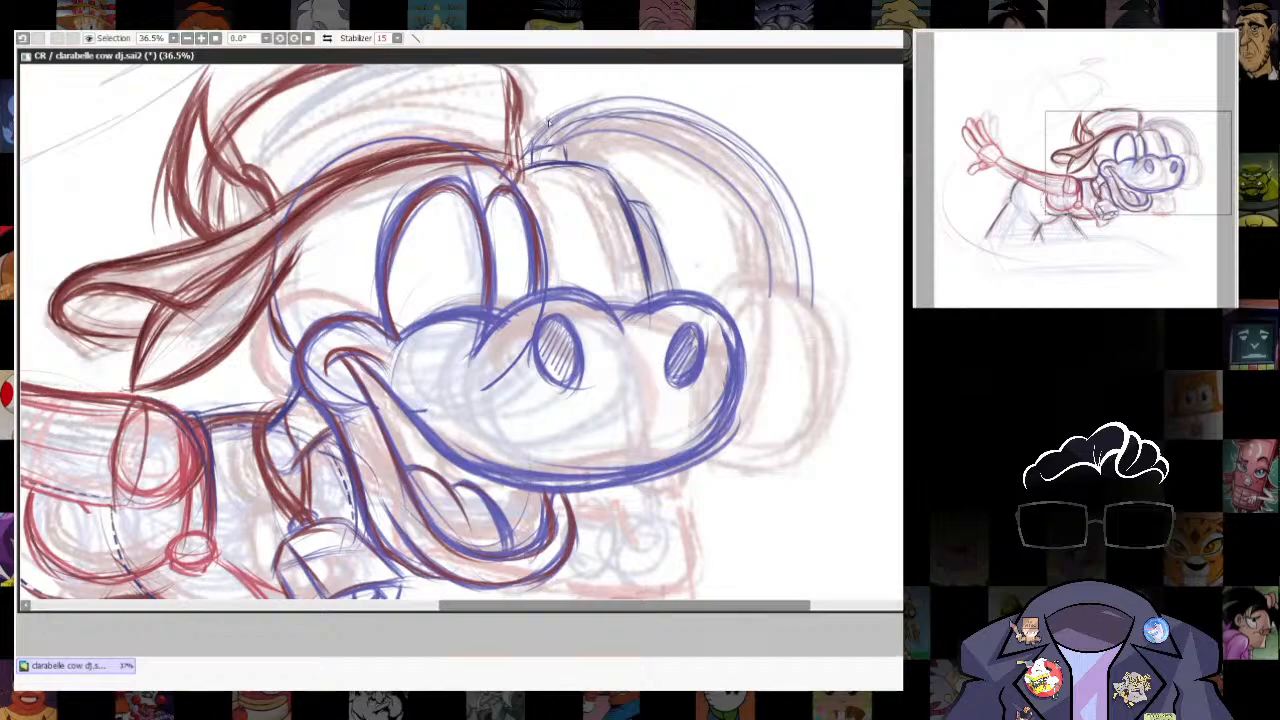
left_click_drag(533, 141, 630, 95)
mouse_move(530, 143)
left_mouse_down()
mouse_move(569, 107)
mouse_move(701, 131)
mouse_move(742, 163)
mouse_move(791, 304)
left_mouse_up()
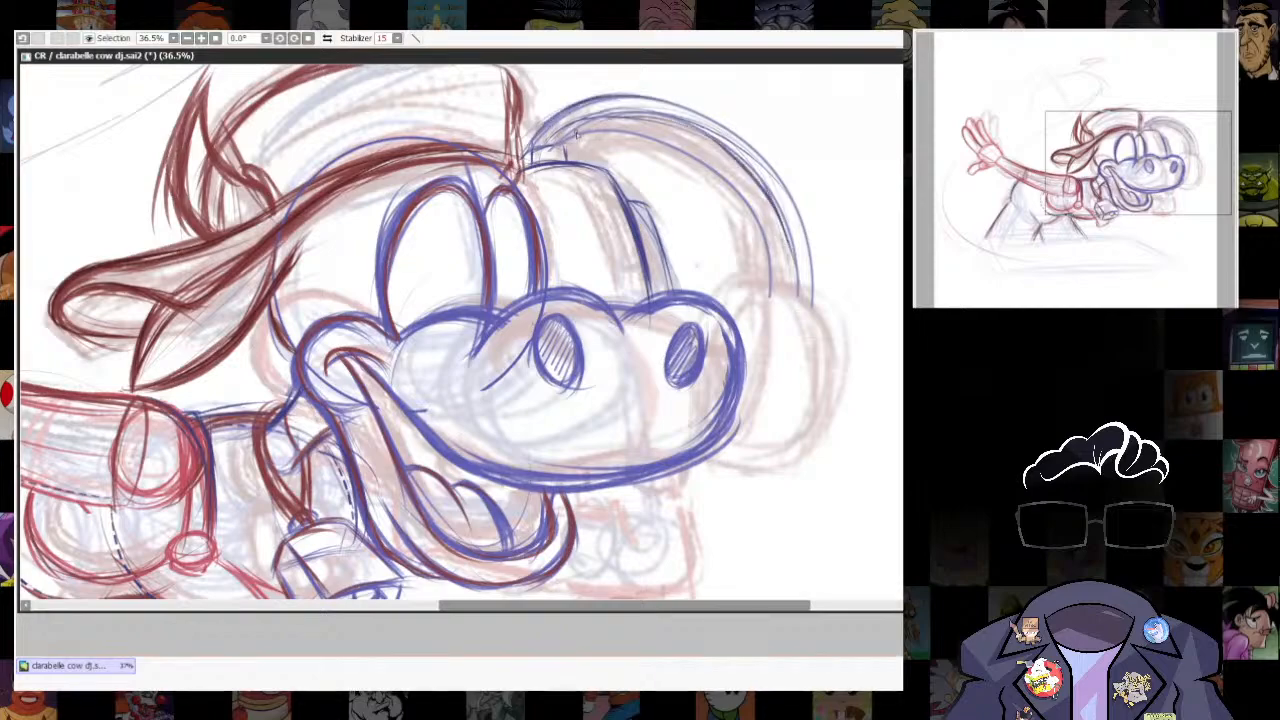
mouse_move(574, 134)
left_mouse_down()
mouse_move(774, 238)
mouse_move(777, 304)
left_mouse_up()
mouse_move(612, 100)
left_mouse_down()
mouse_move(757, 218)
mouse_move(814, 307)
left_mouse_up()
left_click_drag(814, 332, 794, 316)
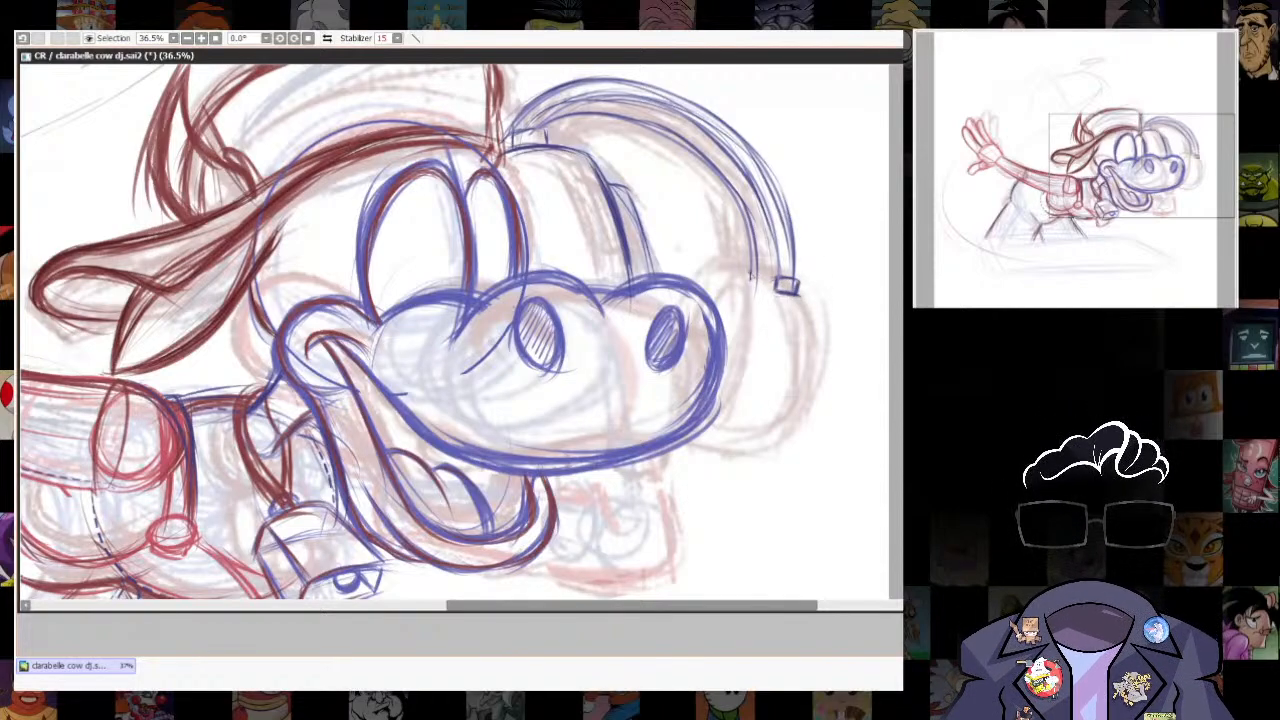
left_click_drag(748, 282, 773, 274)
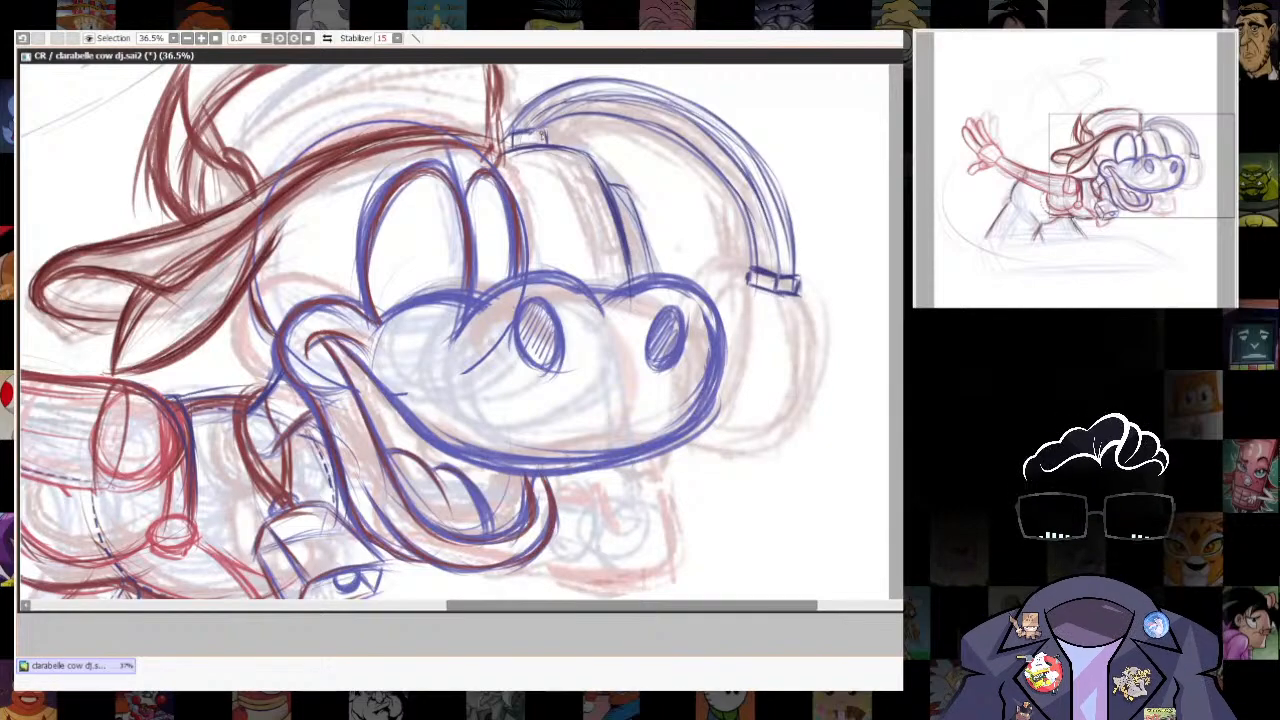
- Fit an ellipse ruler into a narrow, tilted oval below the band's bracket and trace it in blue as the ear cup's front
left_click_drag(843, 569, 820, 485)
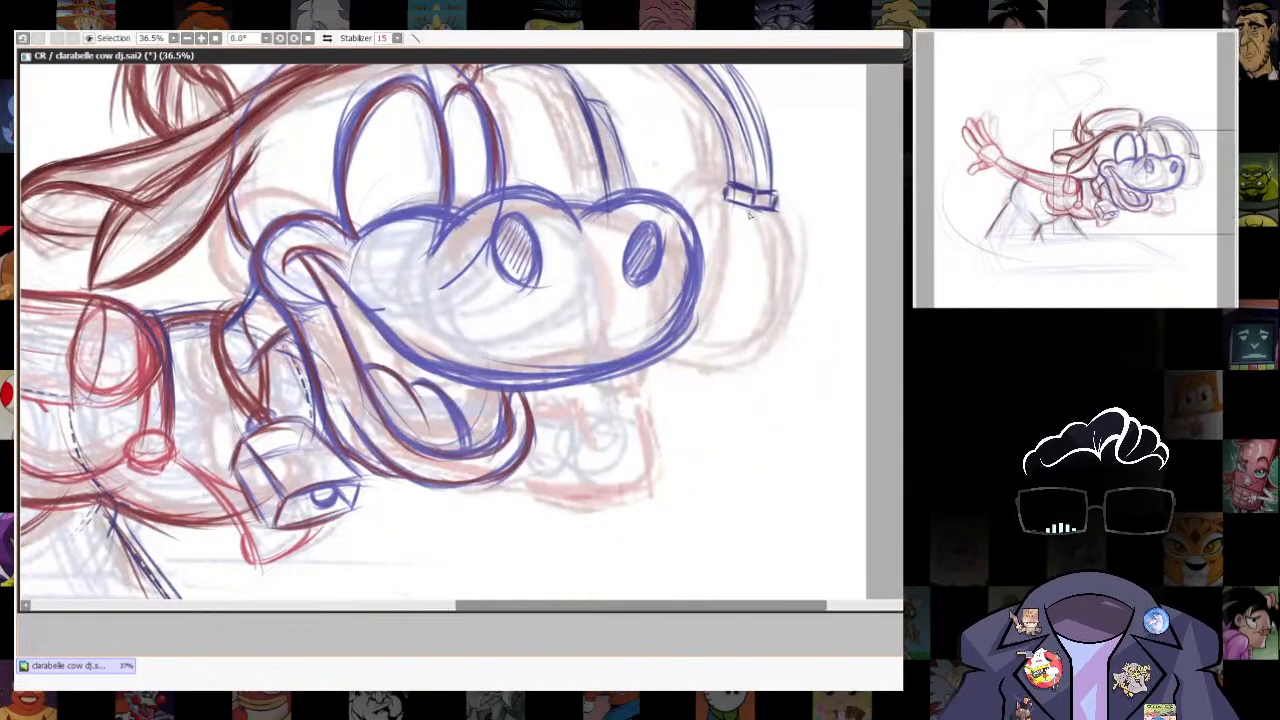
left_click_drag(752, 215, 732, 354)
key("ctrl+z")
key("ctrl+r")
left_click_drag(508, 326, 722, 264)
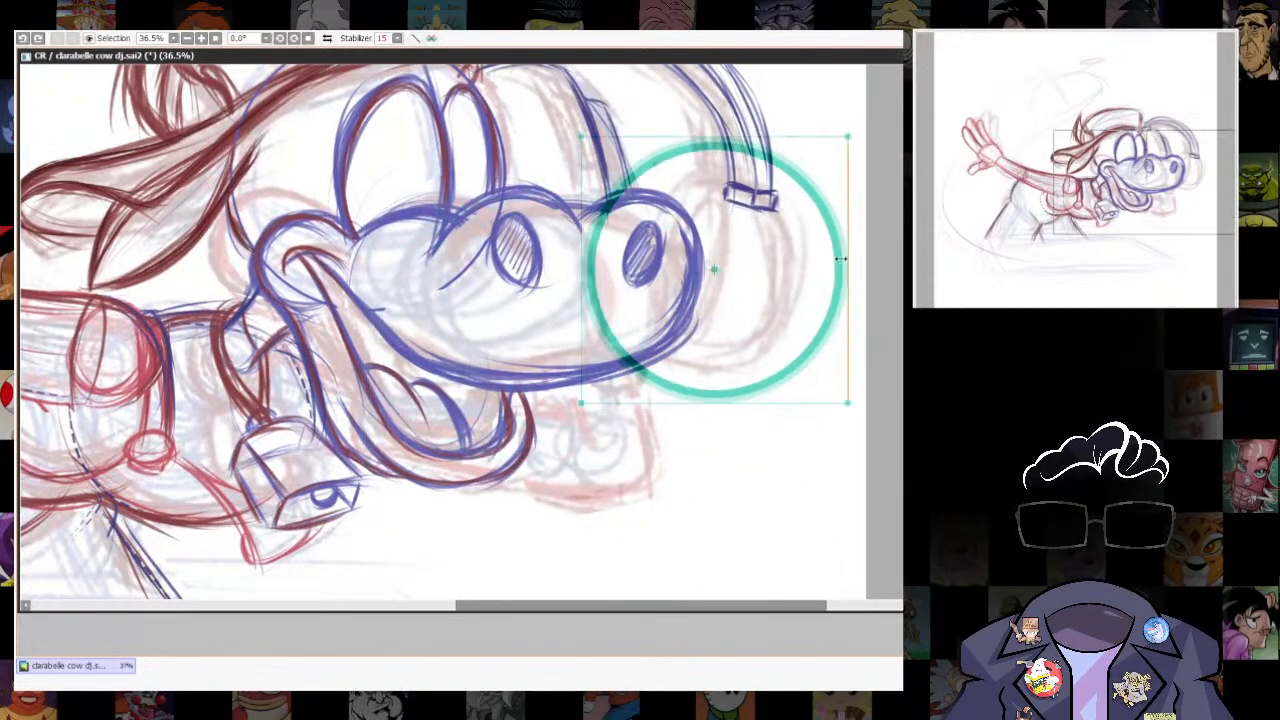
left_click_drag(847, 262, 770, 266)
left_click_drag(716, 135, 736, 195)
left_click_drag(718, 408, 690, 411)
left_click_drag(735, 196, 726, 199)
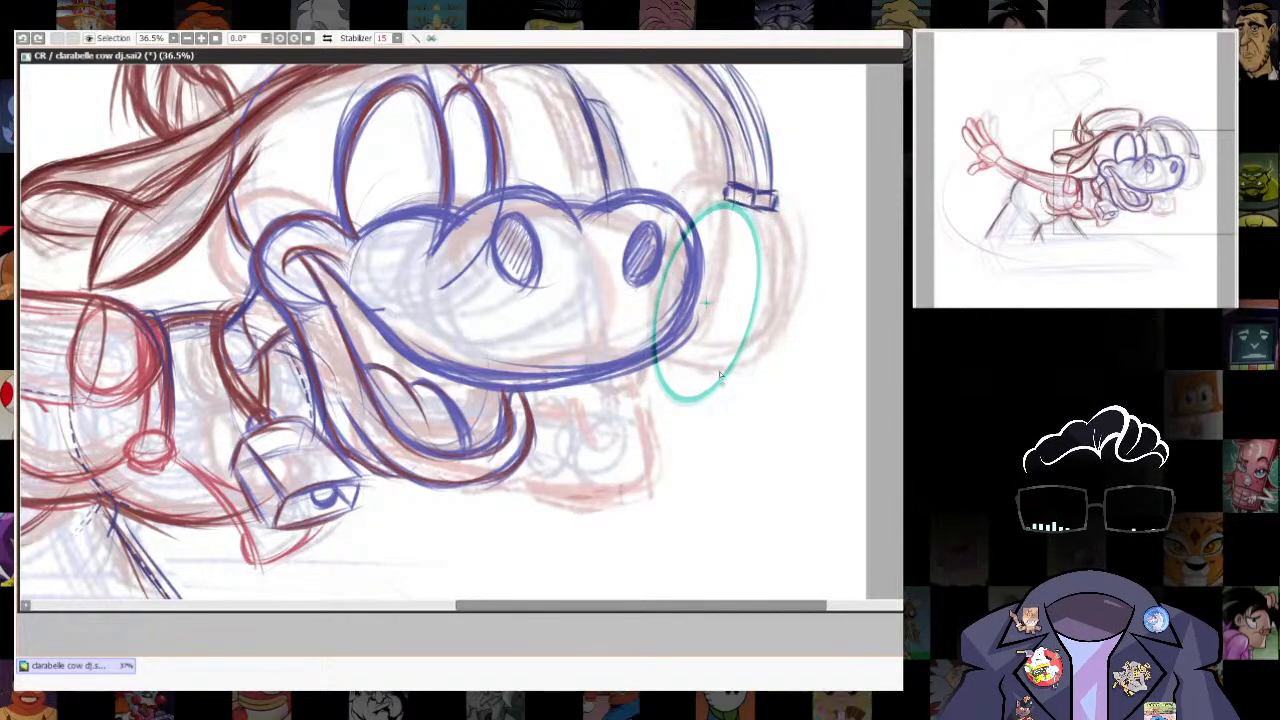
mouse_move(724, 375)
left_mouse_down()
mouse_move(682, 232)
mouse_move(653, 338)
left_mouse_up()
key("ctrl+r")
- Erase the part of the ear cup ellipse that overlaps the cow's muzzle
key("e")
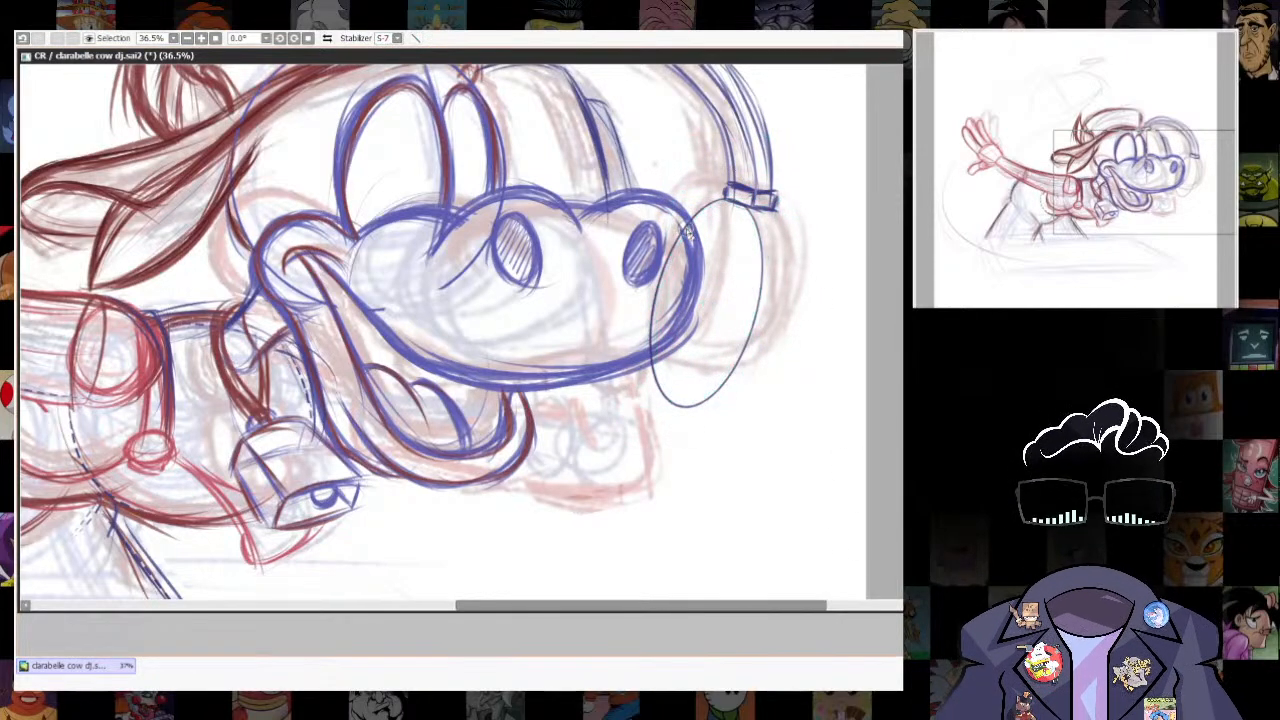
mouse_move(685, 224)
left_mouse_down()
mouse_move(653, 342)
mouse_move(648, 331)
left_mouse_up()
scroll(820, 342, "down", 8)
scroll(820, 348, "up", 4)
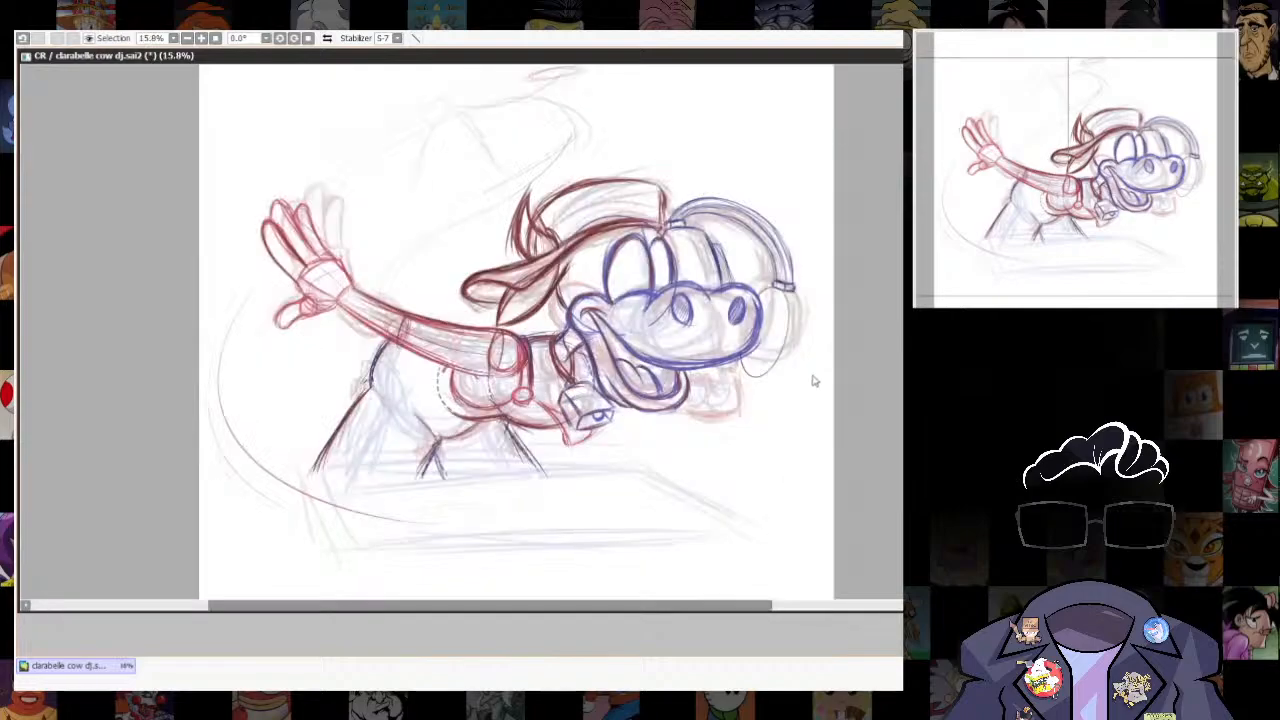
scroll(771, 341, "up", 3)
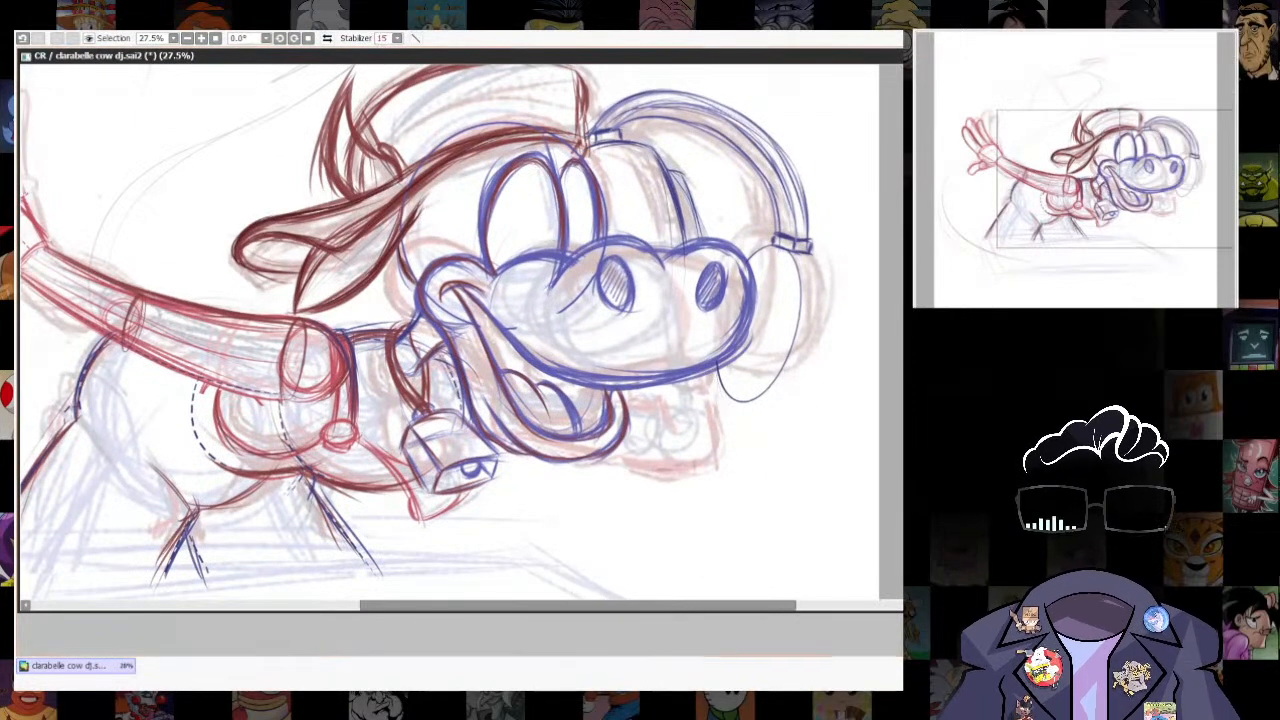
- Thicken the visible ear cup ellipse in blue and draw the cup's curved outer shell beside it down to the lower rim
key("n")
mouse_move(717, 368)
left_mouse_down()
mouse_move(737, 416)
mouse_move(786, 286)
left_mouse_up()
mouse_move(770, 404)
left_mouse_down()
mouse_move(750, 262)
mouse_move(760, 408)
mouse_move(717, 368)
left_mouse_up()
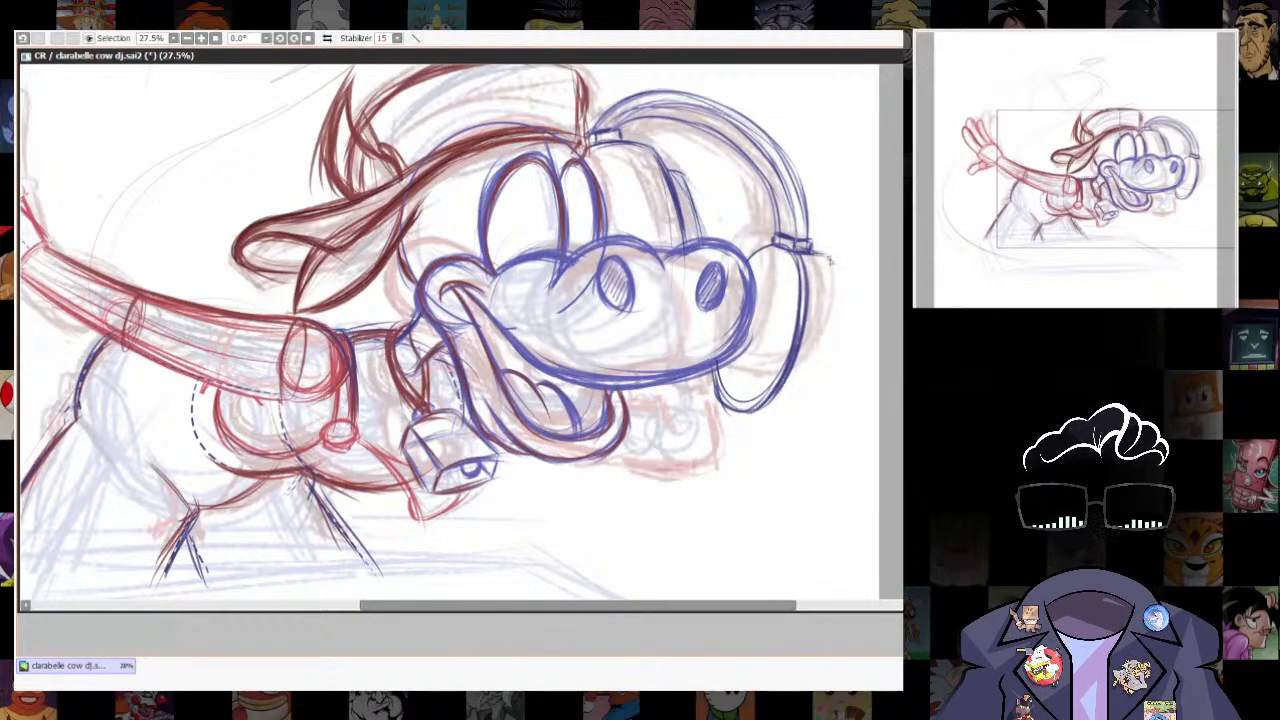
mouse_move(829, 260)
left_mouse_down()
mouse_move(822, 396)
mouse_move(800, 414)
left_mouse_up()
mouse_move(840, 275)
left_mouse_down()
mouse_move(817, 402)
mouse_move(783, 402)
mouse_move(750, 425)
left_mouse_up()
left_click_drag(832, 372, 770, 420)
mouse_move(843, 280)
left_mouse_down()
mouse_move(778, 422)
mouse_move(745, 380)
mouse_move(806, 451)
left_mouse_up()
- Trace a smaller blue ellipse inside the ear cup with the ellipse ruler and erase its part overlapping the muzzle
key("ctrl+r")
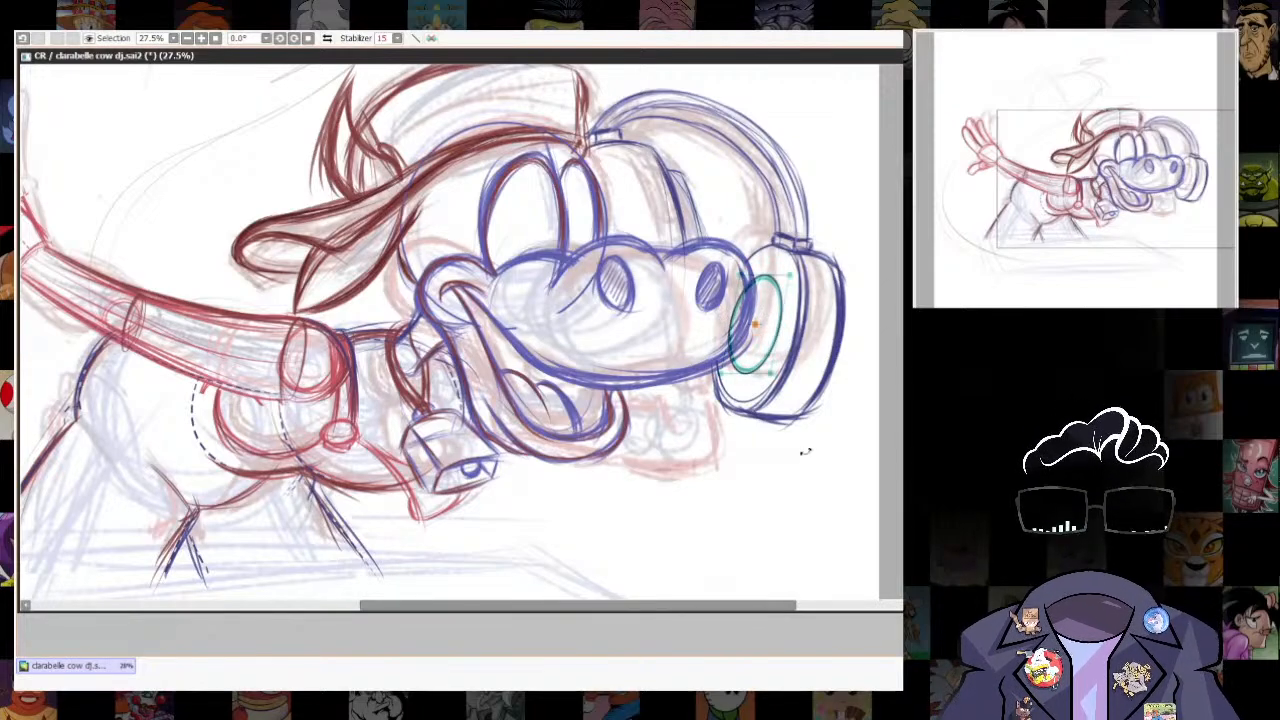
key("ctrl+r")
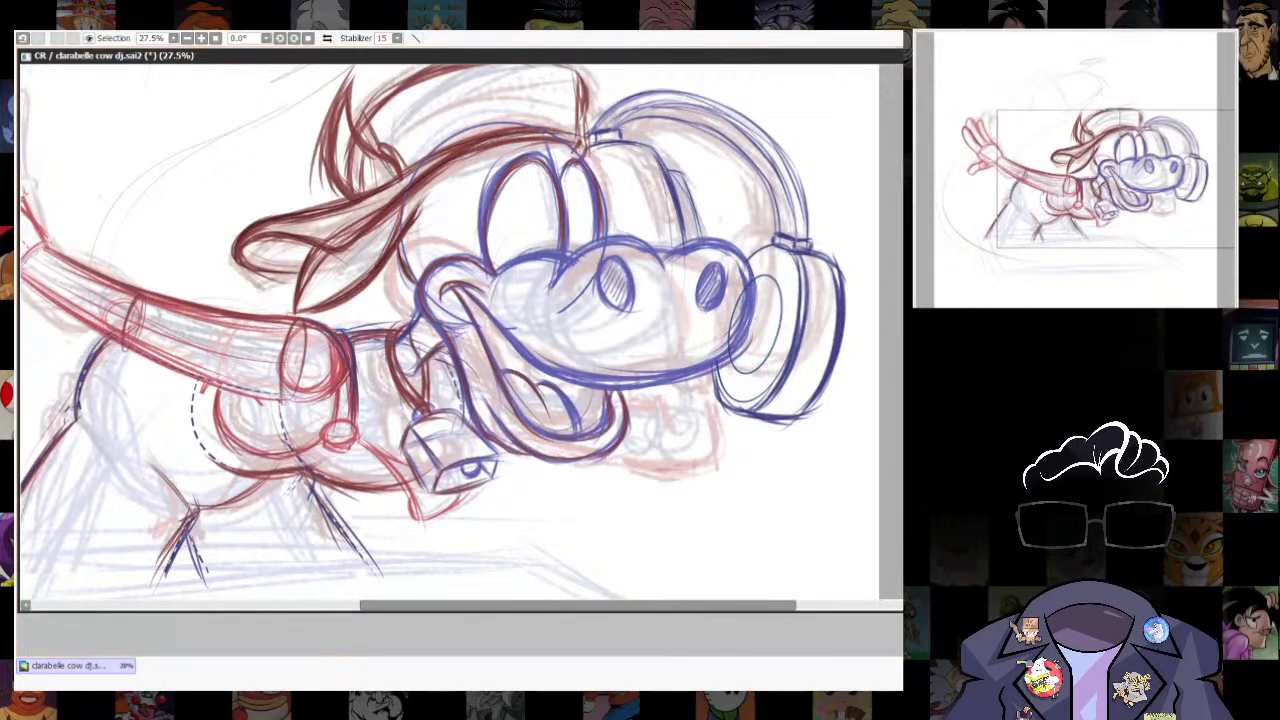
key("e")
left_click_drag(749, 283, 730, 354)
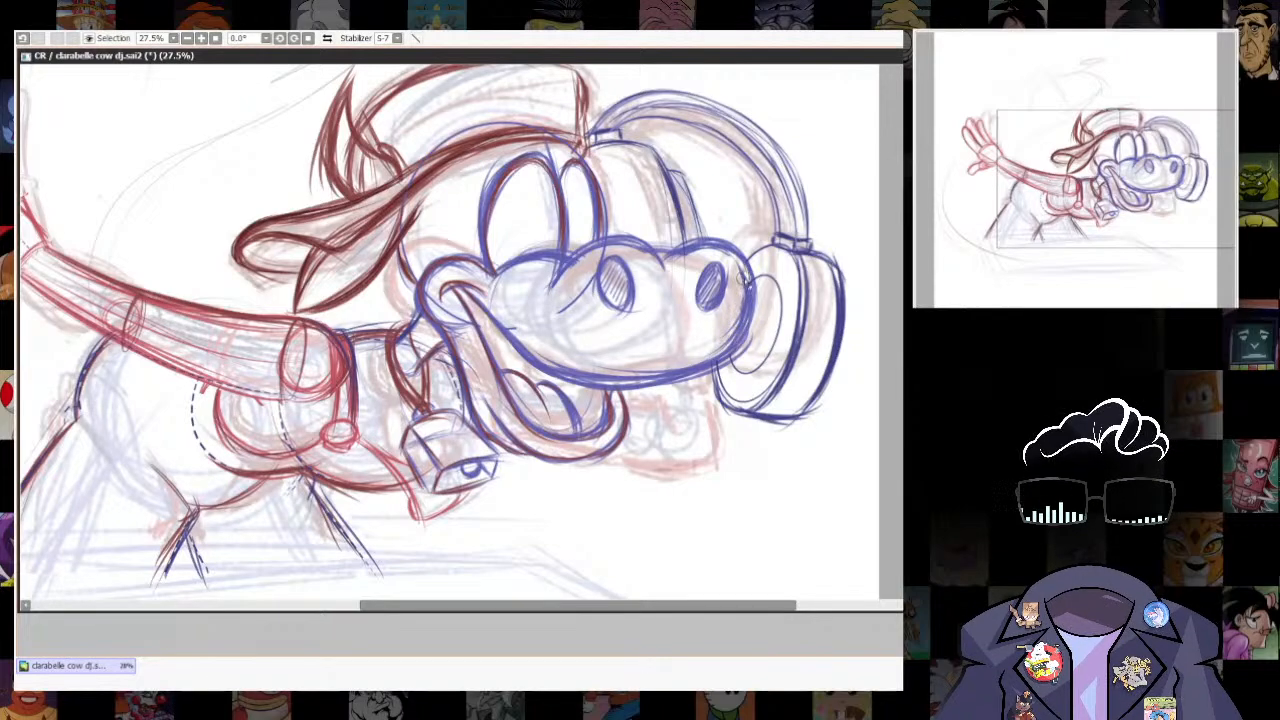
- Draw a scalloped row of short dark red curves along the ear cup's small inner ellipse
scroll(773, 325, "up", 5)
key("n")
left_click_drag(798, 298, 763, 378)
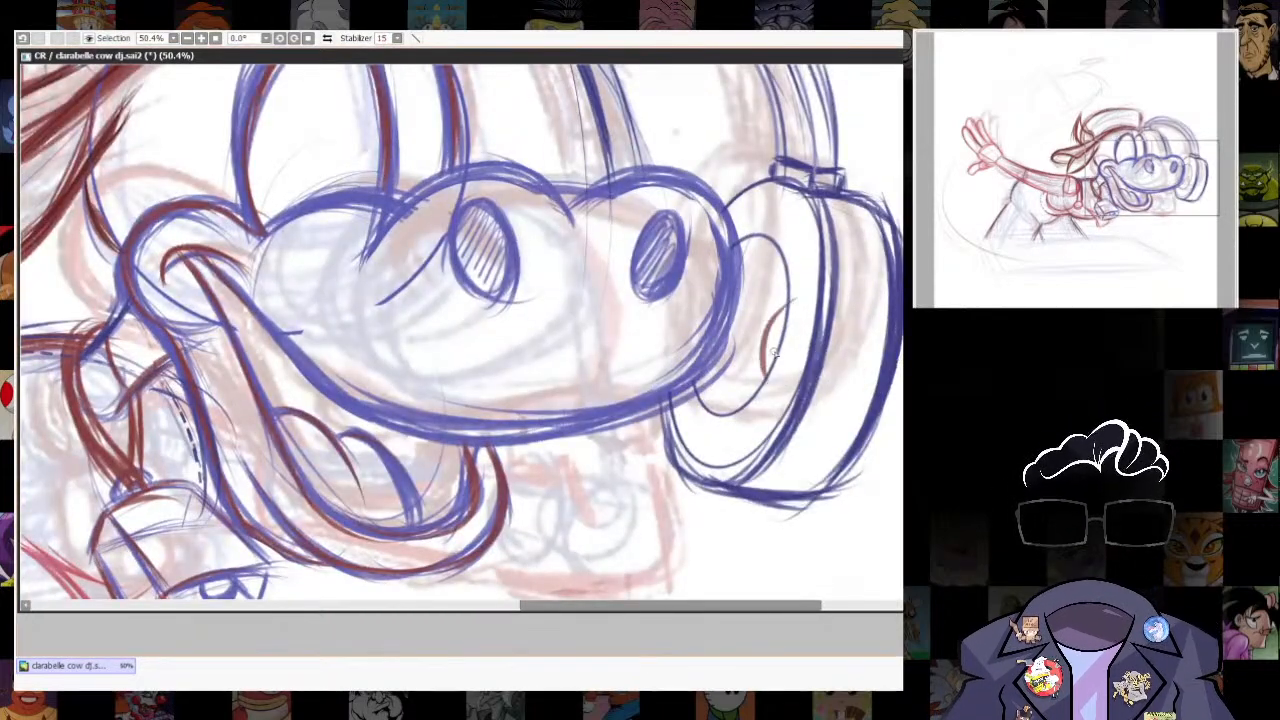
key("ctrl+z")
key("]")
key("]")
mouse_move(796, 298)
left_mouse_down()
mouse_move(760, 356)
mouse_move(772, 392)
left_mouse_up()
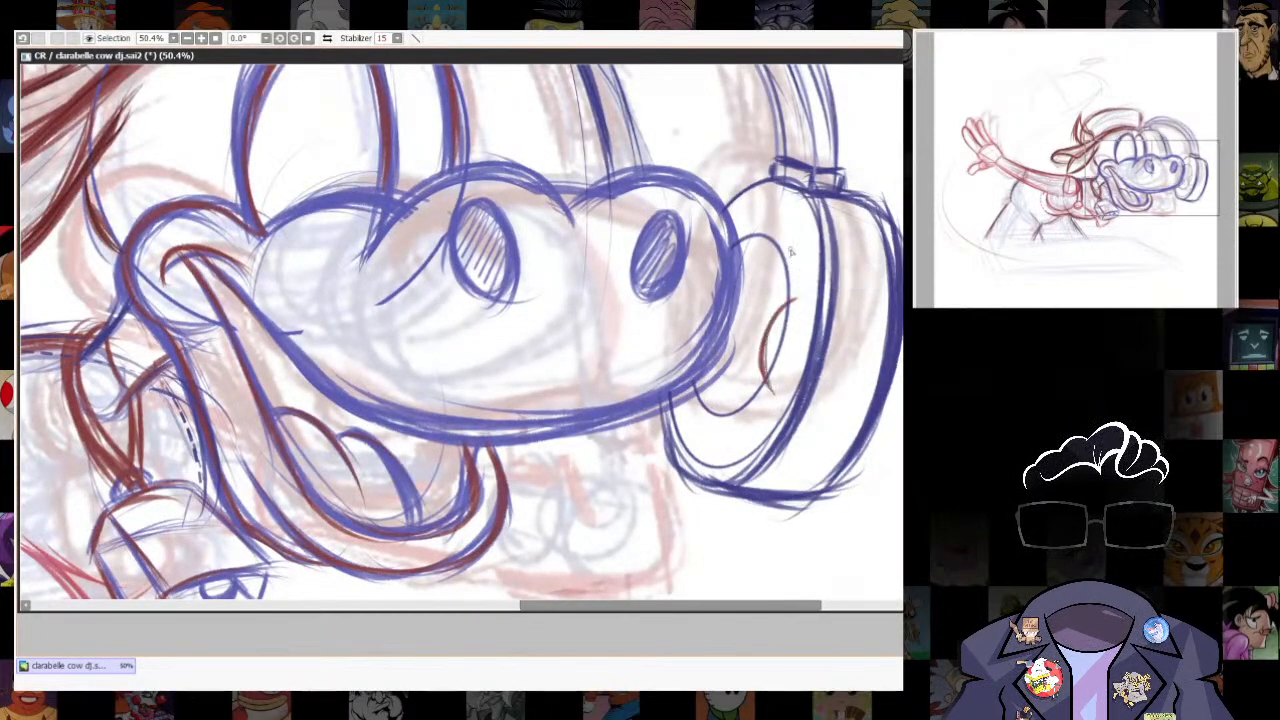
left_click_drag(790, 251, 782, 306)
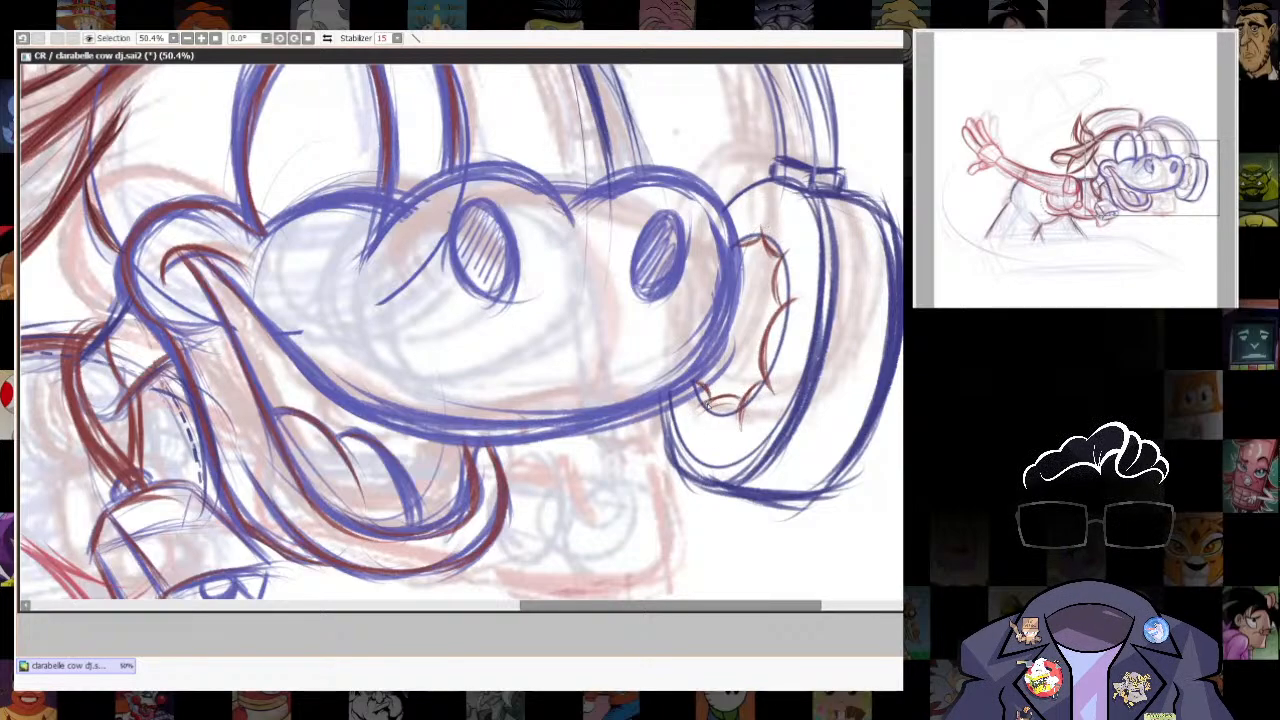
- Draw dark red contour strokes around the ear cup's front rim, just outside the blue ellipse
mouse_move(718, 220)
left_mouse_down()
mouse_move(781, 180)
mouse_move(842, 368)
mouse_move(770, 478)
mouse_move(682, 465)
left_mouse_up()
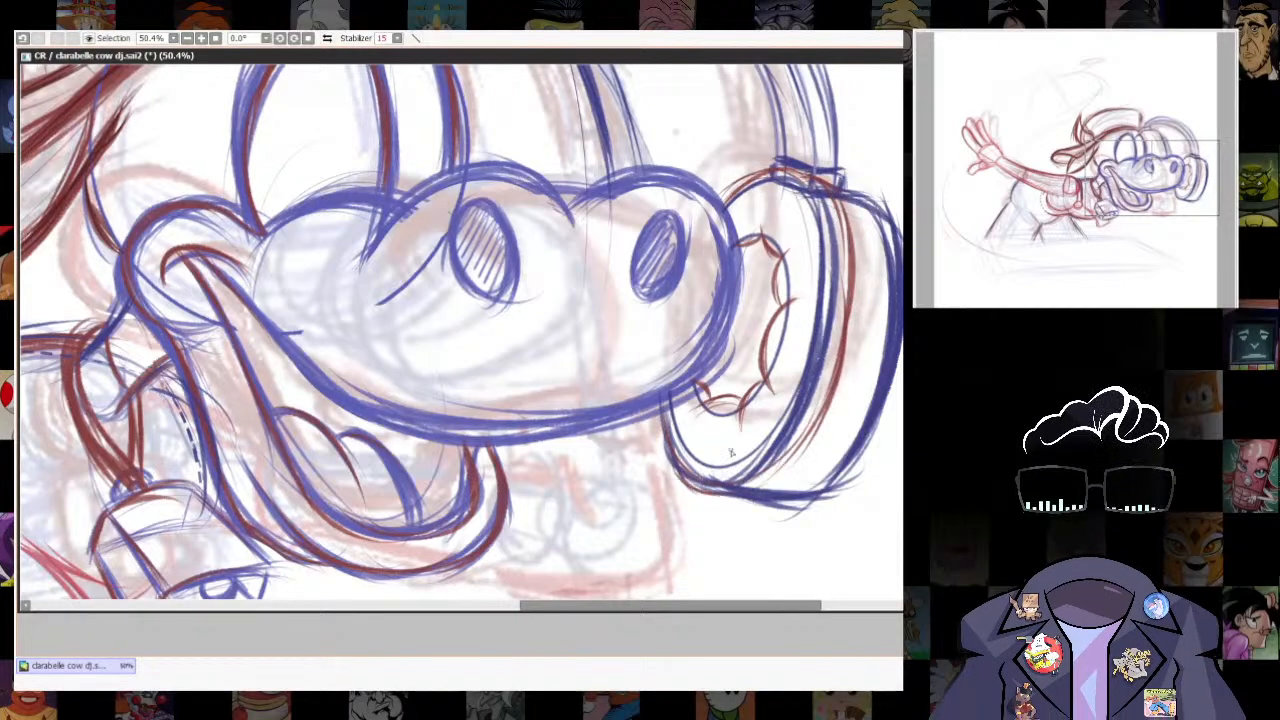
mouse_move(848, 225)
left_mouse_down()
mouse_move(811, 457)
mouse_move(769, 488)
left_mouse_up()
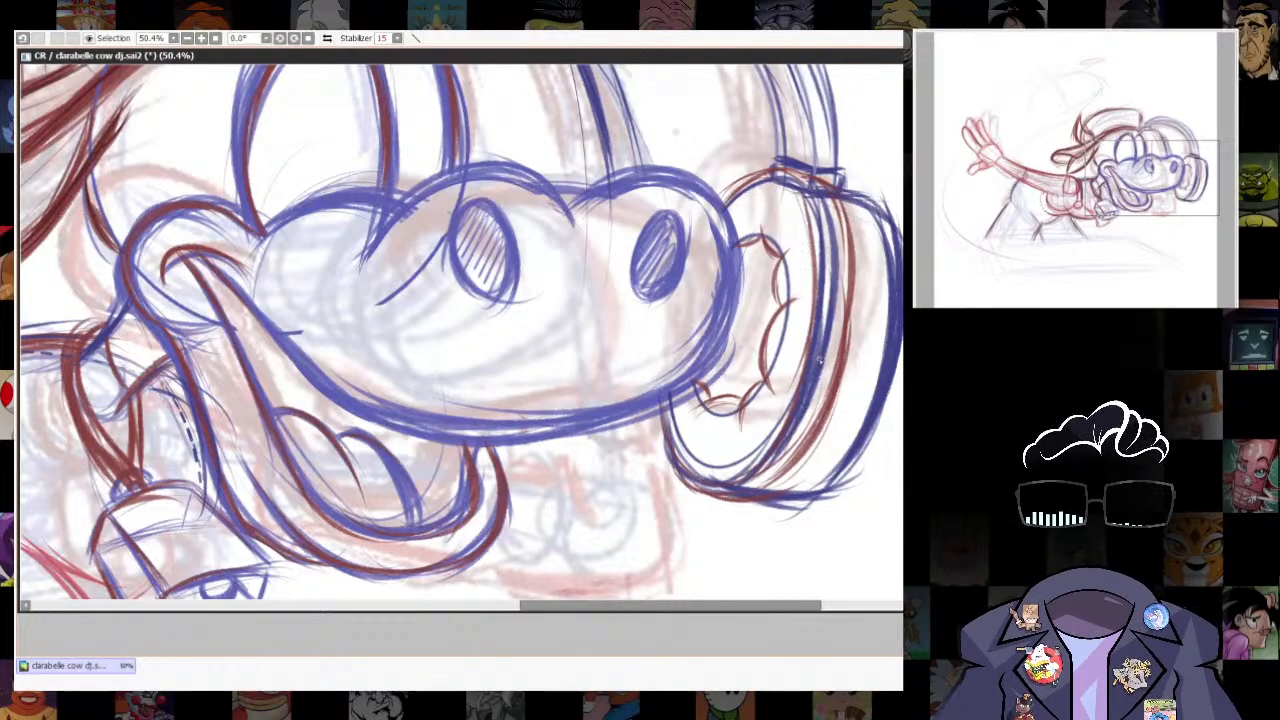
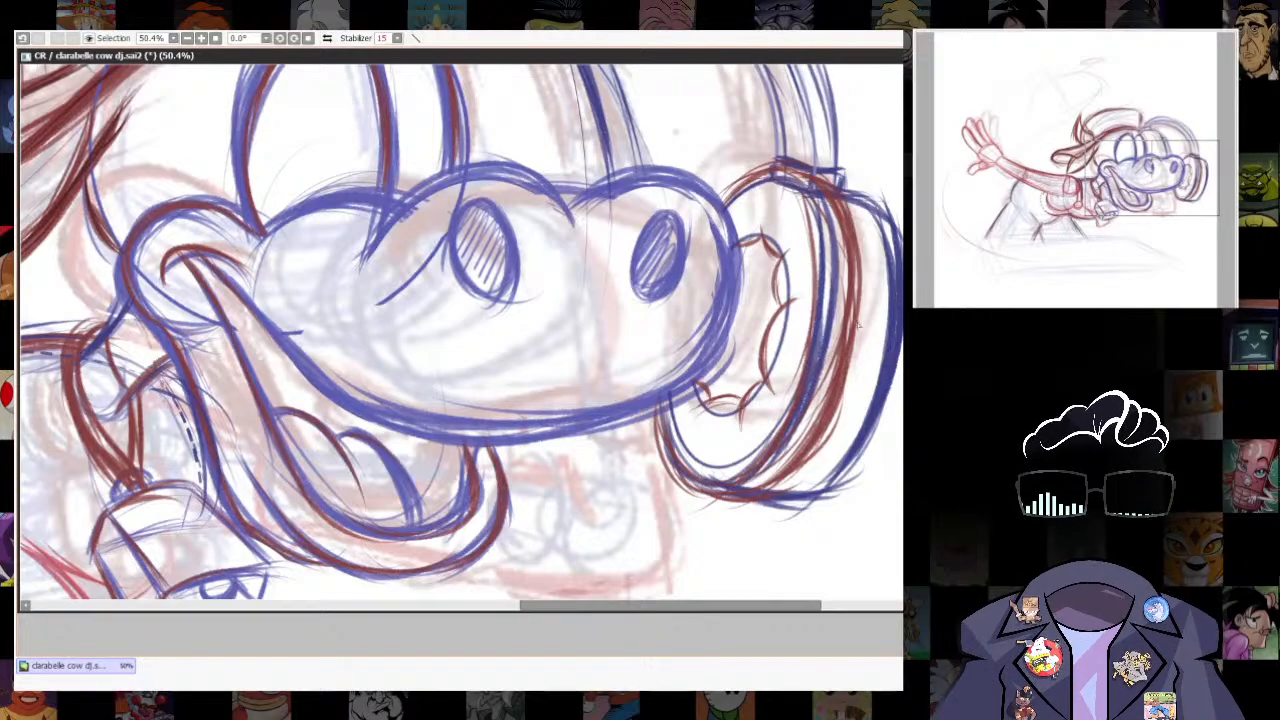
- Draw dark red contour strokes over the curved outer edge of the ear cup's blue shell
left_click_drag(889, 256, 846, 467)
left_click_drag(900, 374, 812, 506)
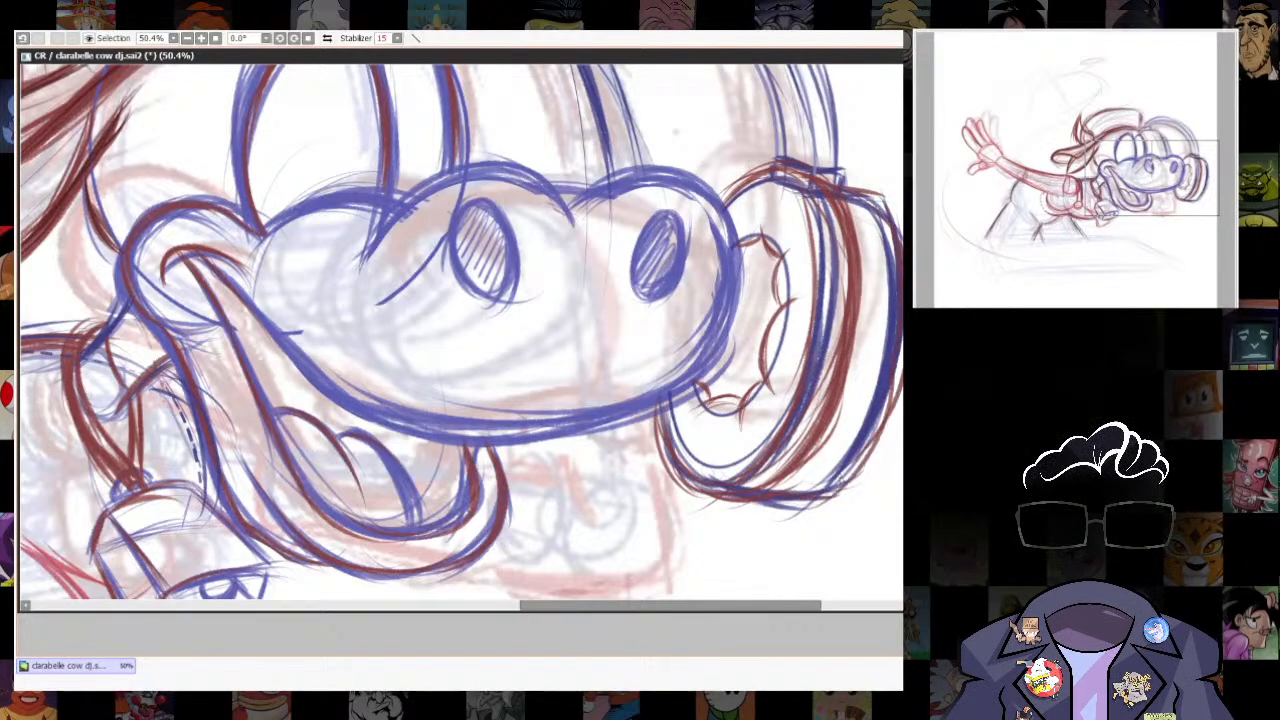
left_click_drag(902, 334, 838, 486)
- Draw a narrower dark red outer cap on the ear cup, with a curved side and a short closing edge underneath
mouse_move(898, 277)
left_mouse_down()
mouse_move(772, 273)
mouse_move(812, 262)
mouse_move(802, 380)
left_mouse_up()
mouse_move(814, 268)
left_mouse_down()
mouse_move(759, 459)
mouse_move(738, 458)
mouse_move(780, 438)
left_mouse_up()
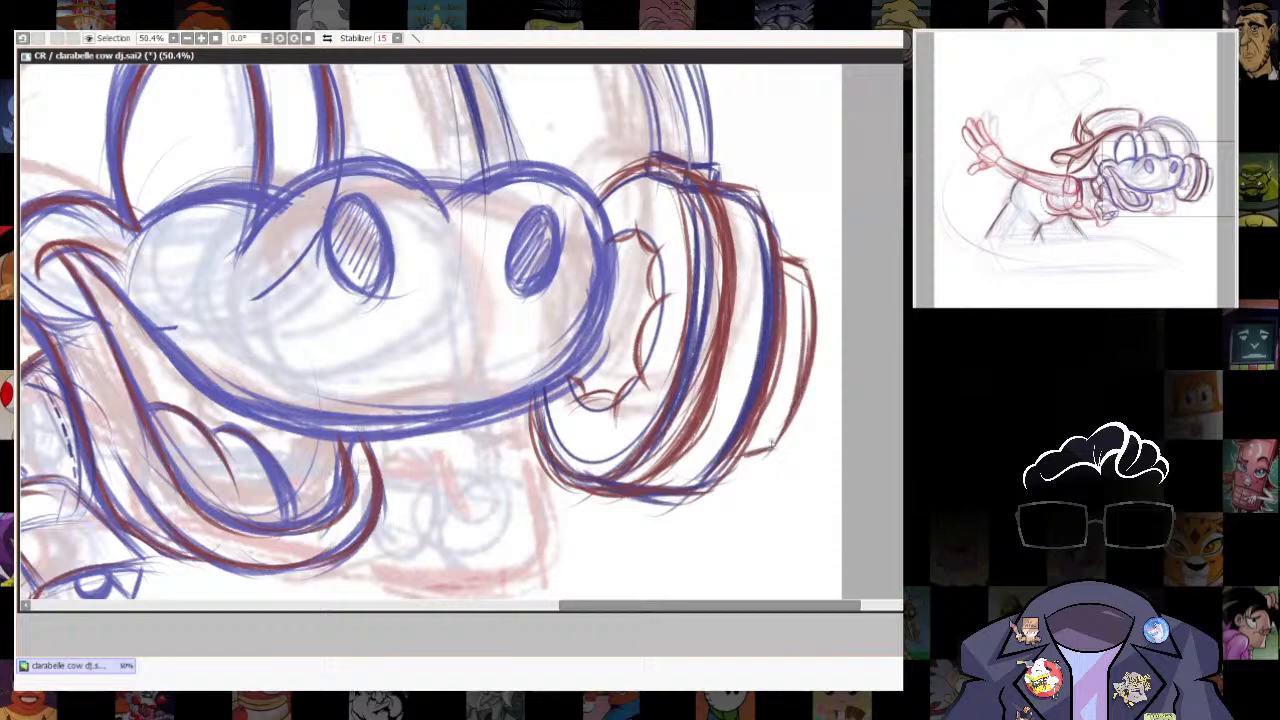
left_click_drag(815, 322, 770, 446)
mouse_move(776, 247)
left_mouse_down()
mouse_move(804, 269)
mouse_move(767, 447)
left_mouse_up()
left_click_drag(772, 451, 745, 455)
scroll(805, 428, "down", 9)
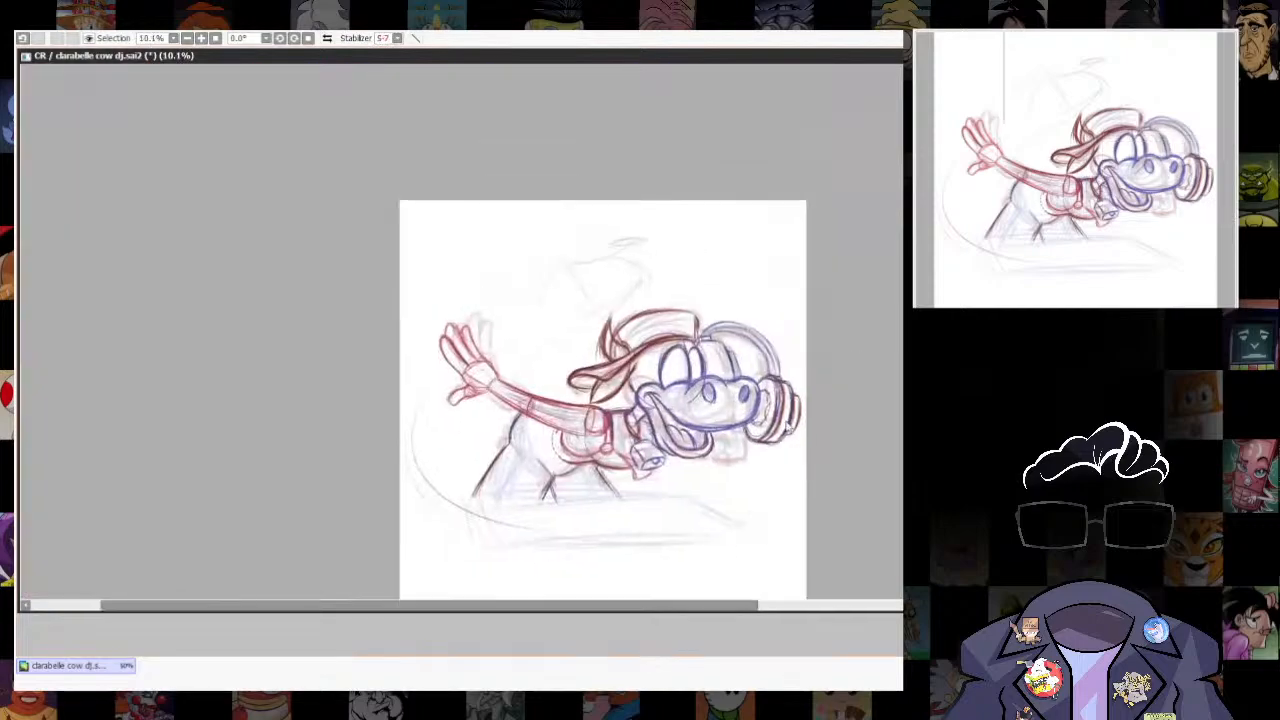
- Lasso the whole ear cup and transform it with a slight shift in position
scroll(805, 428, "up", 4)
mouse_move(740, 323)
left_mouse_down()
mouse_move(812, 462)
mouse_move(760, 308)
left_mouse_up()
key("ctrl+t")
left_click_drag(764, 421, 761, 425)
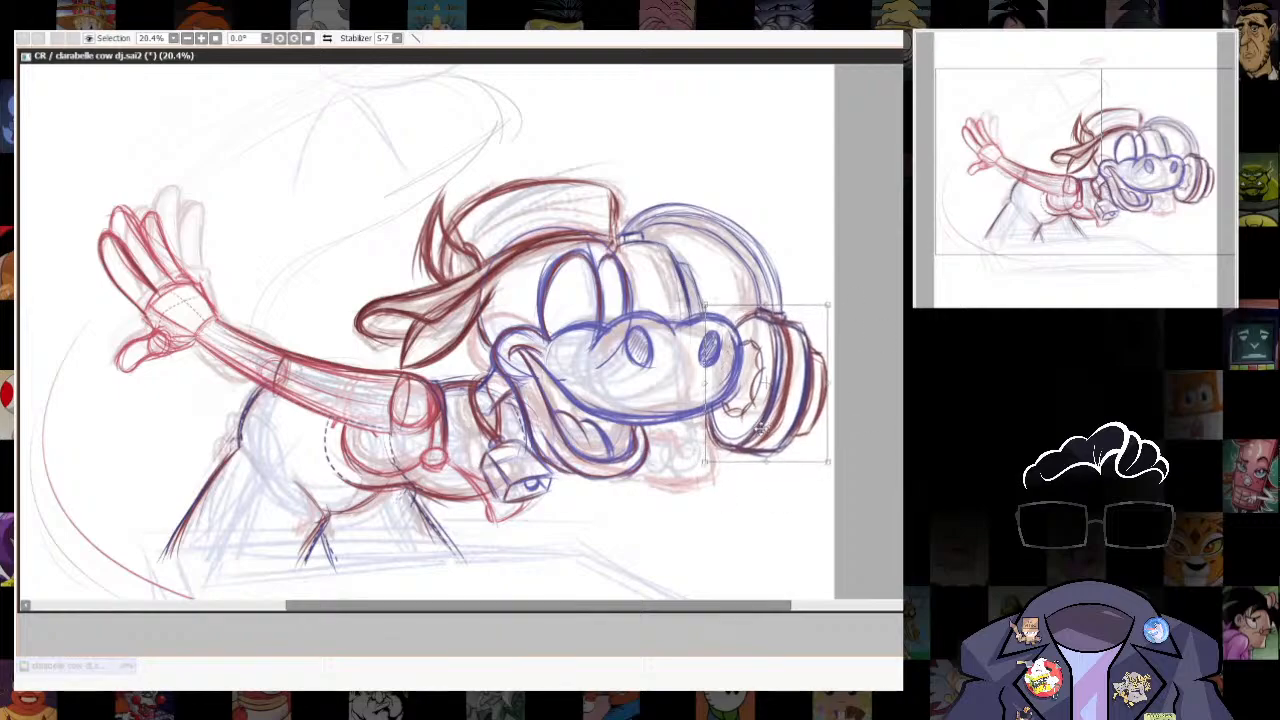
key("Return")
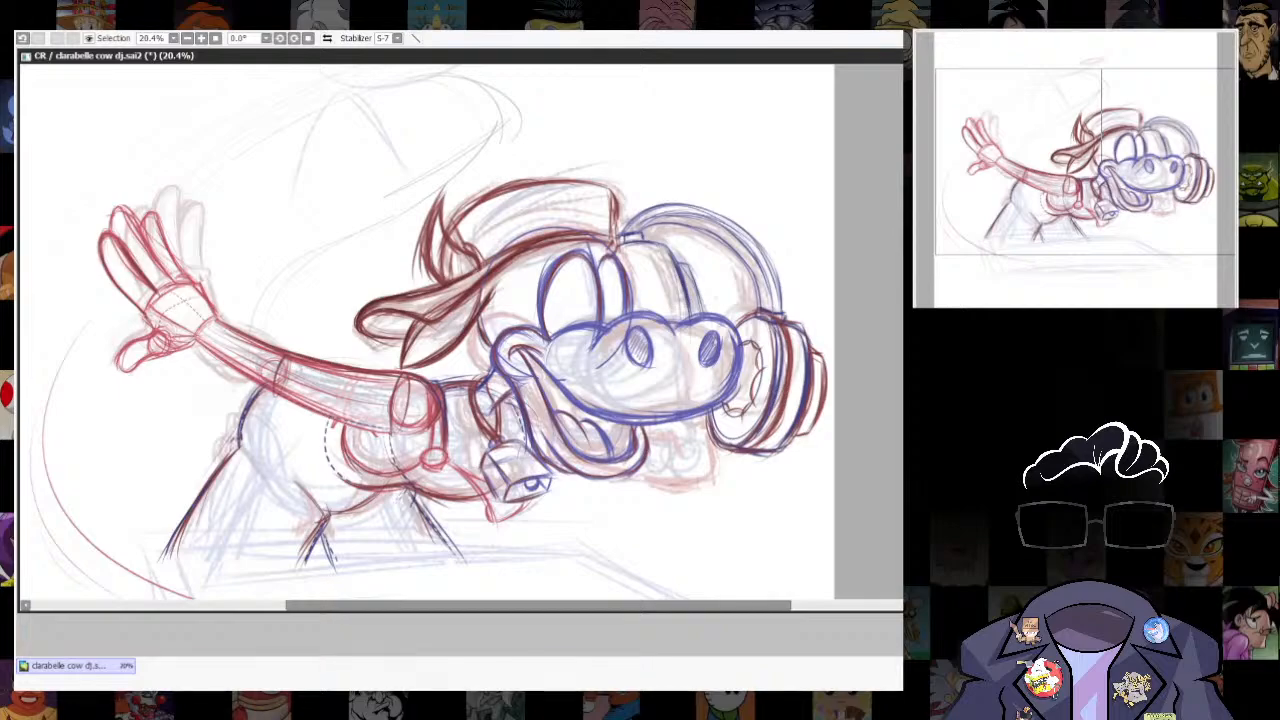
- Select the ear cup again and enlarge it slightly with a free transform
key("alt+Tab")
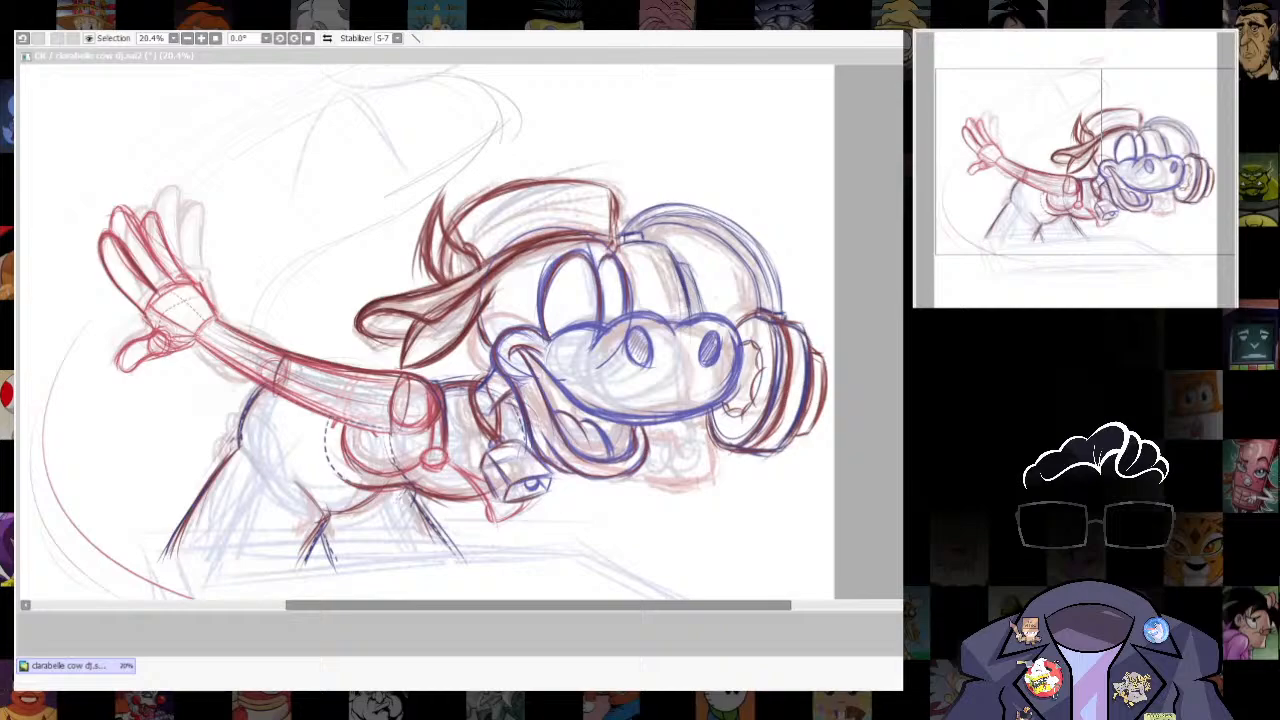
key("alt+Tab")
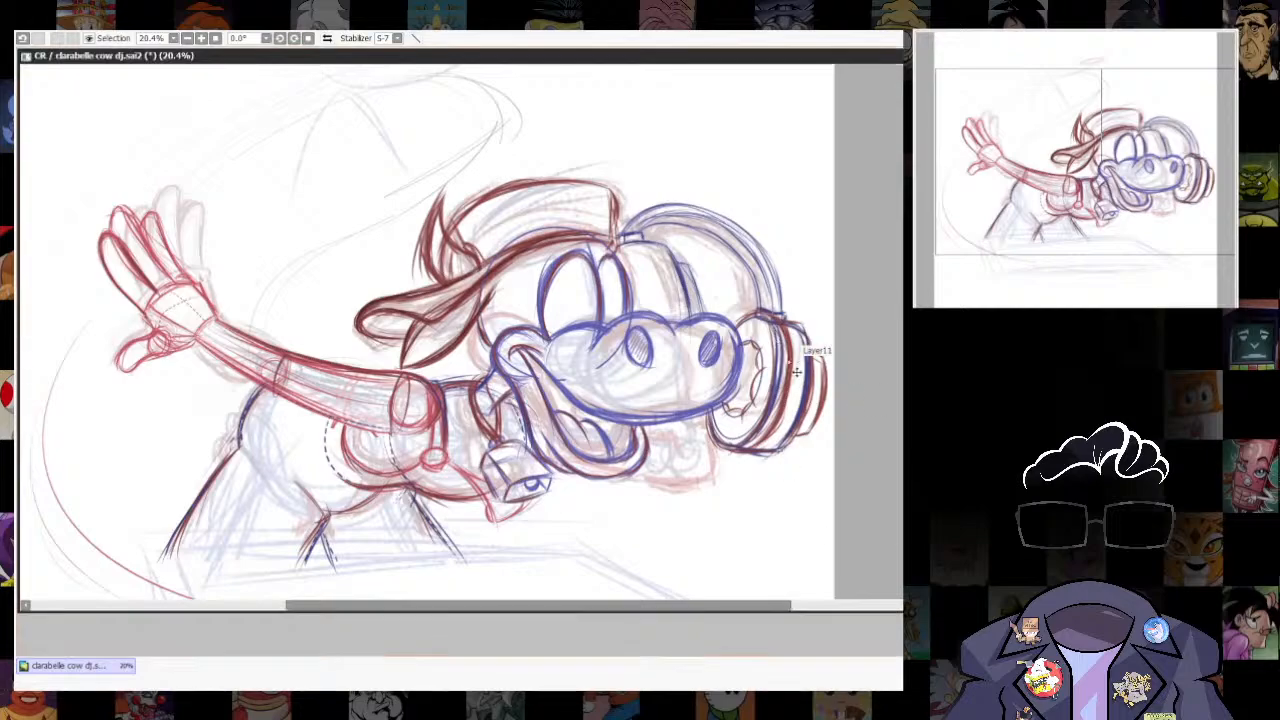
mouse_move(744, 316)
left_mouse_down()
mouse_move(722, 345)
mouse_move(809, 319)
mouse_move(765, 308)
left_mouse_up()
key("ctrl+t")
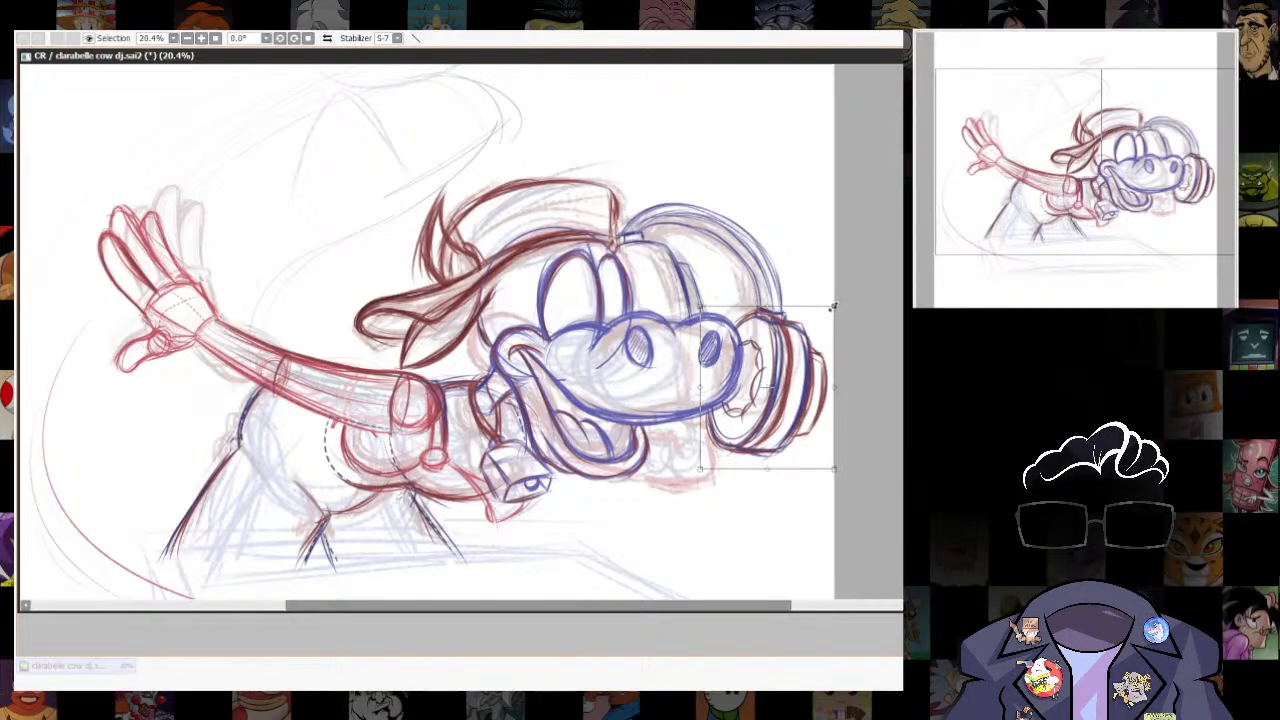
key("ctrl+z")
scroll(790, 400, "up", 2)
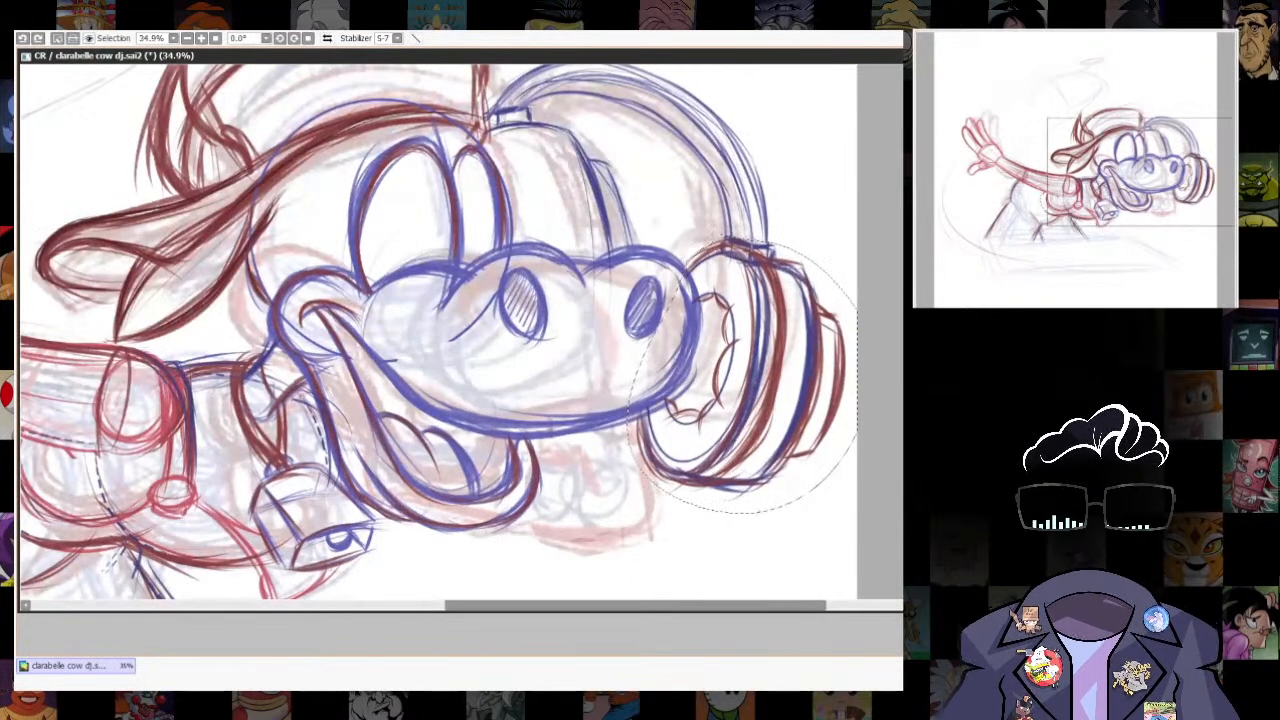
key("ctrl+t")
left_click_drag(757, 400, 756, 404)
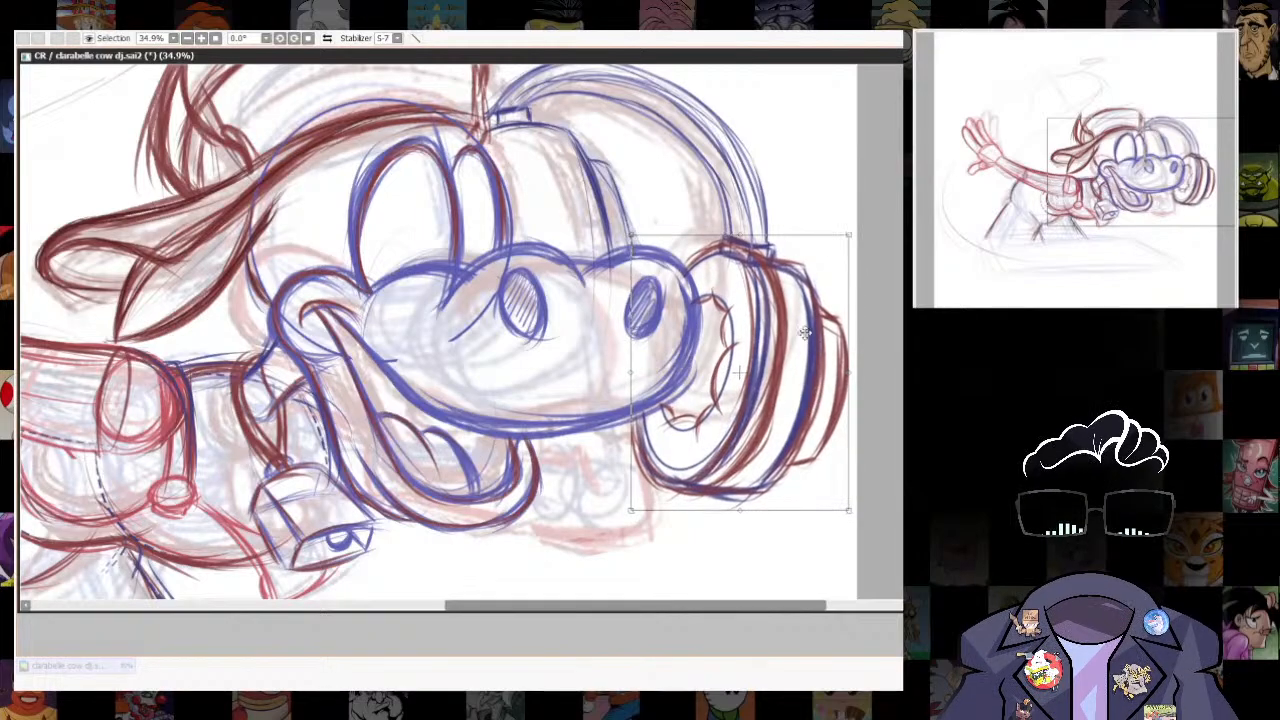
left_click_drag(848, 508, 855, 512)
key("Return")
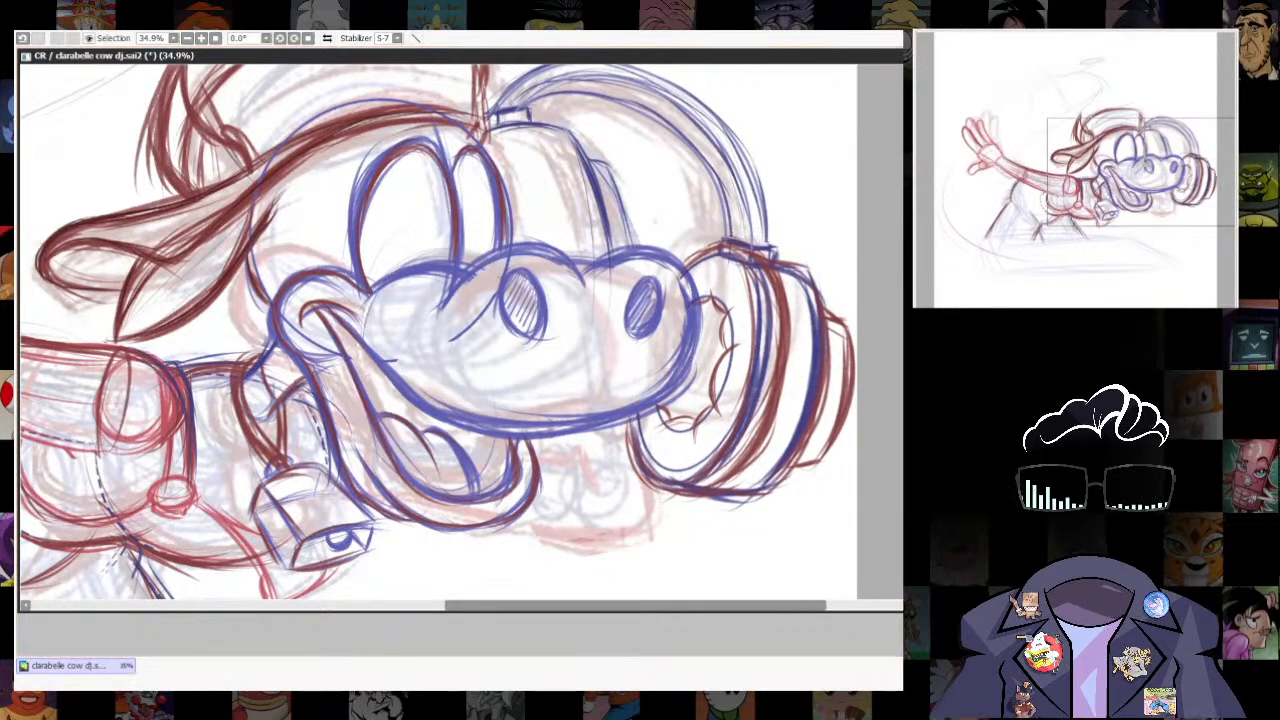
- Lasso the short blue curve between the eyes and the headphone band and adjust it slightly with a transform
scroll(623, 366, "down", 2)
scroll(747, 428, "up", 1)
scroll(718, 257, "up", 1)
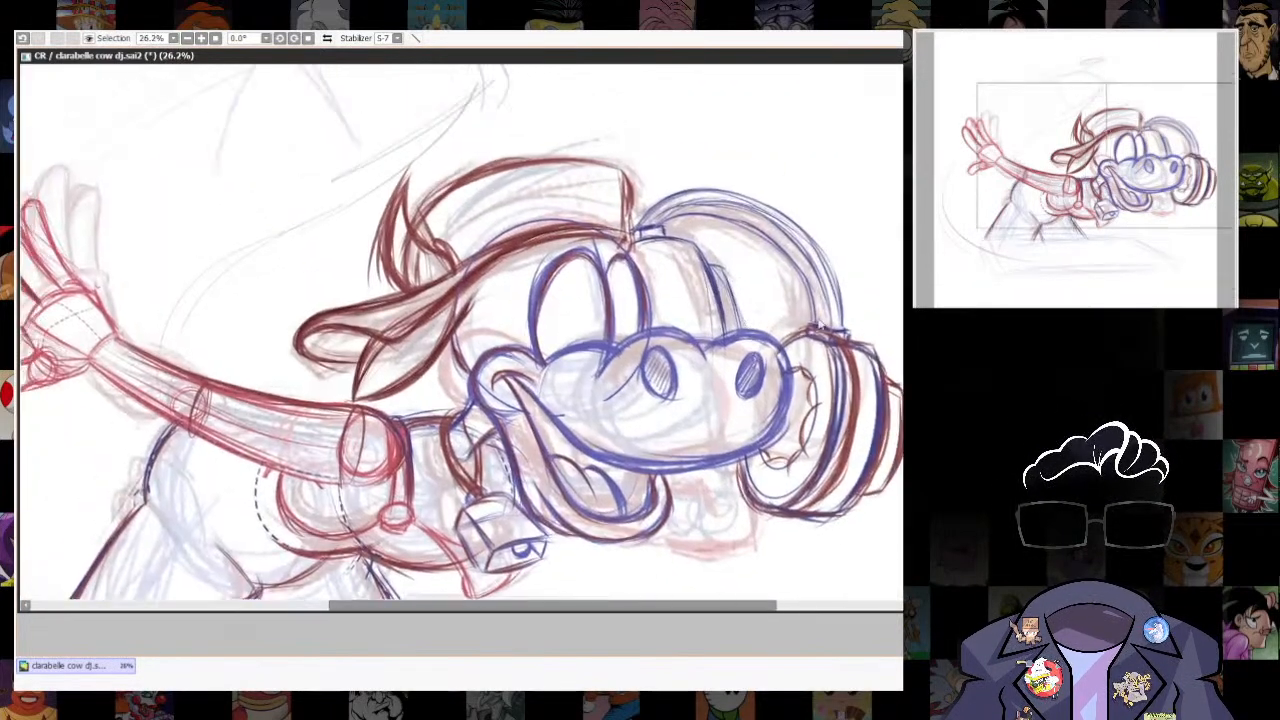
mouse_move(640, 260)
left_mouse_down()
mouse_move(749, 315)
mouse_move(634, 278)
left_mouse_up()
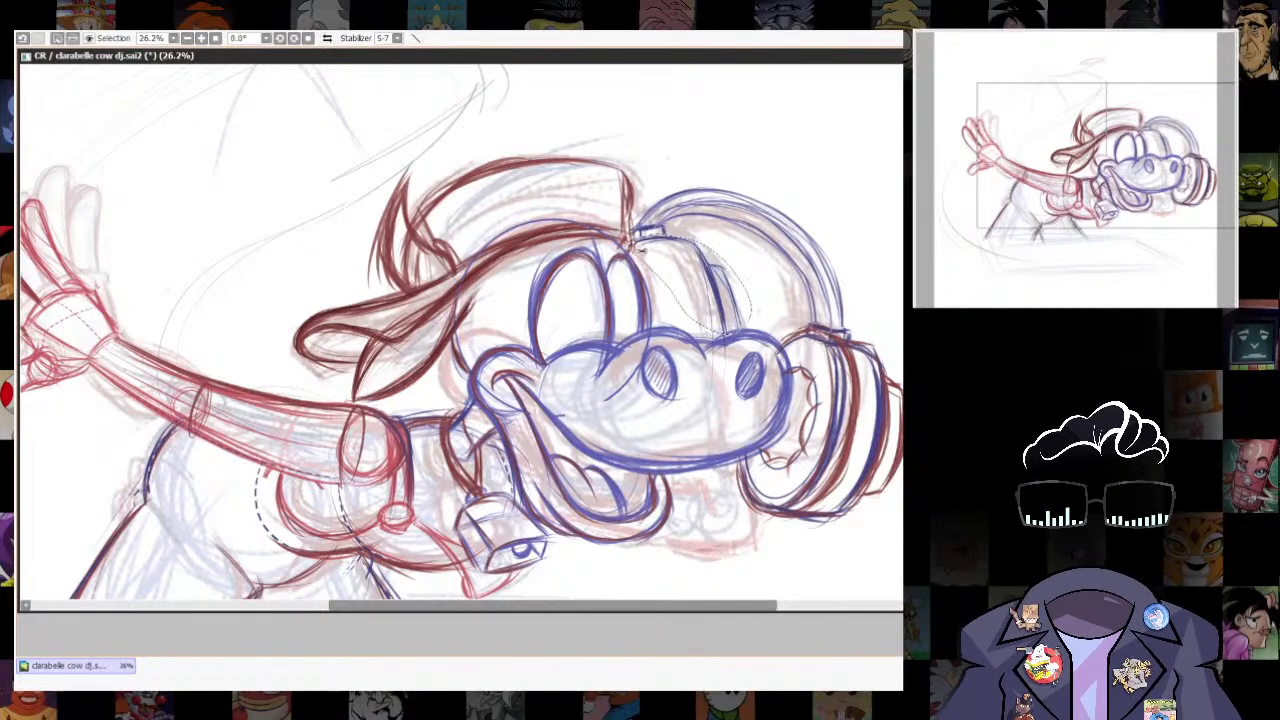
key("ctrl+t")
left_click_drag(754, 294, 736, 290)
key("Return")
key("ctrl+z")
key("ctrl+t")
key("Return")
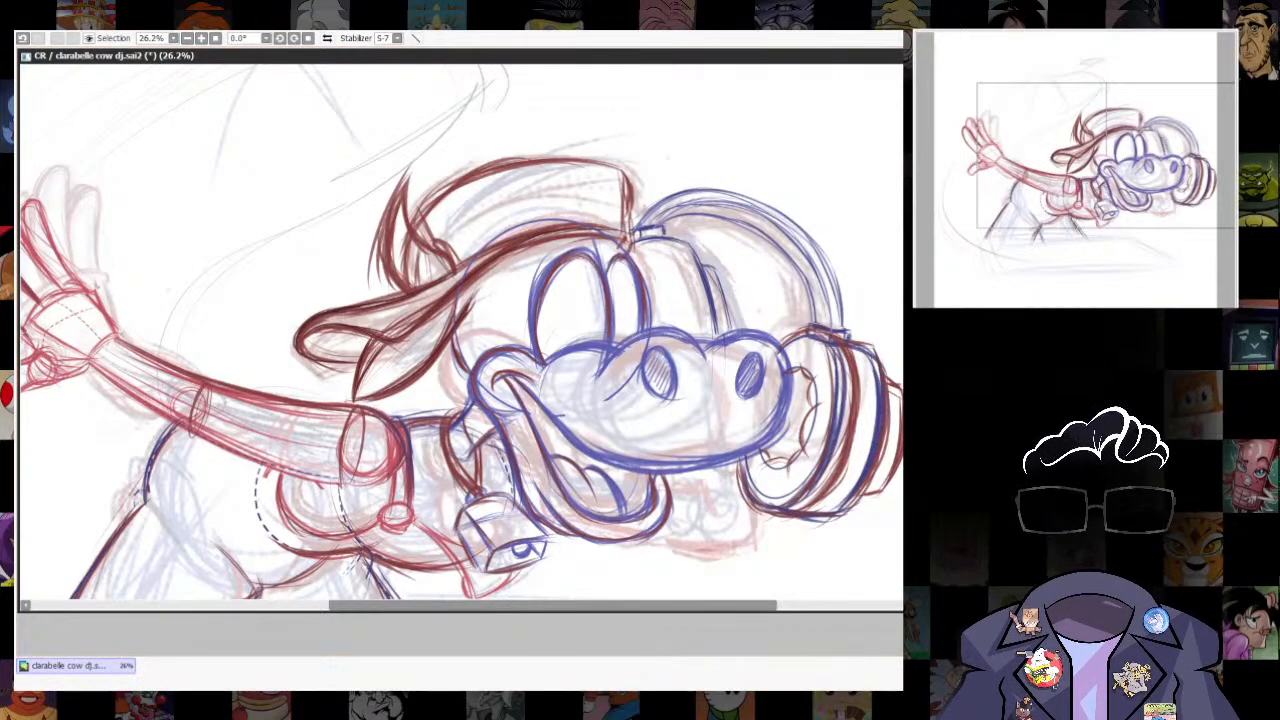
scroll(830, 400, "up", 4)
scroll(830, 365, "down", 6)
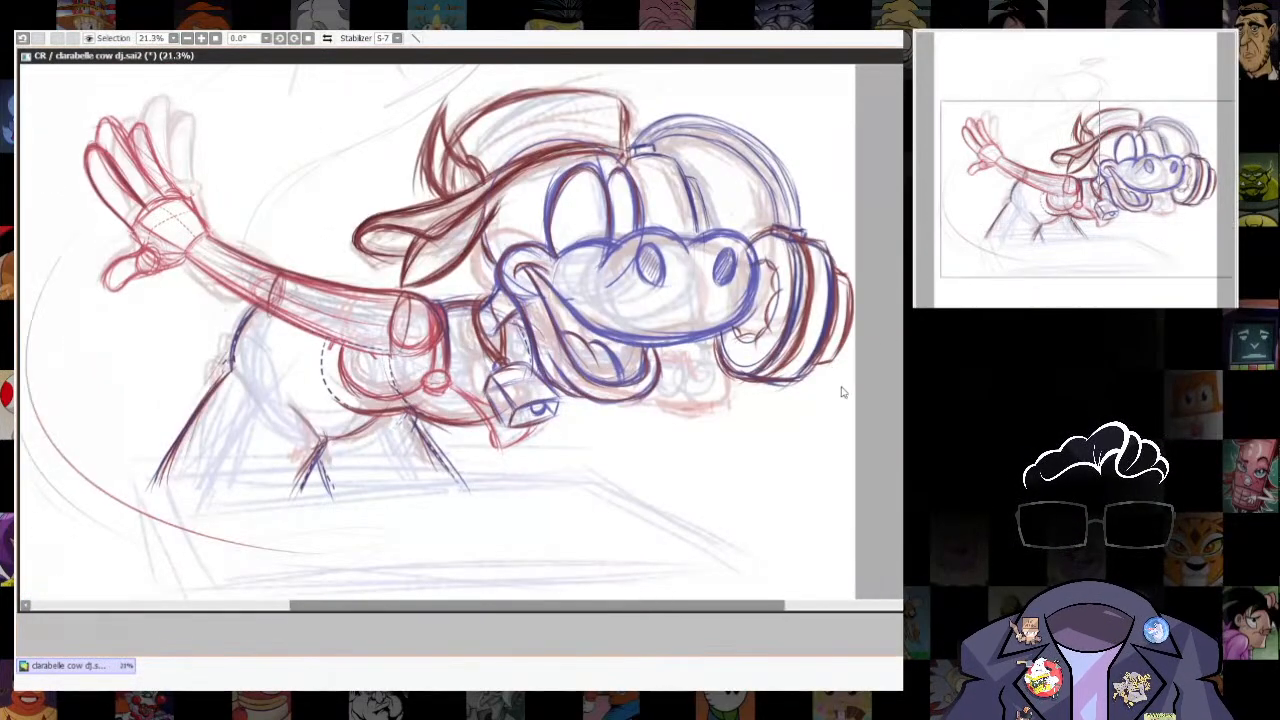
mouse_move(794, 222)
left_mouse_down()
mouse_move(720, 425)
mouse_move(805, 192)
left_mouse_up()
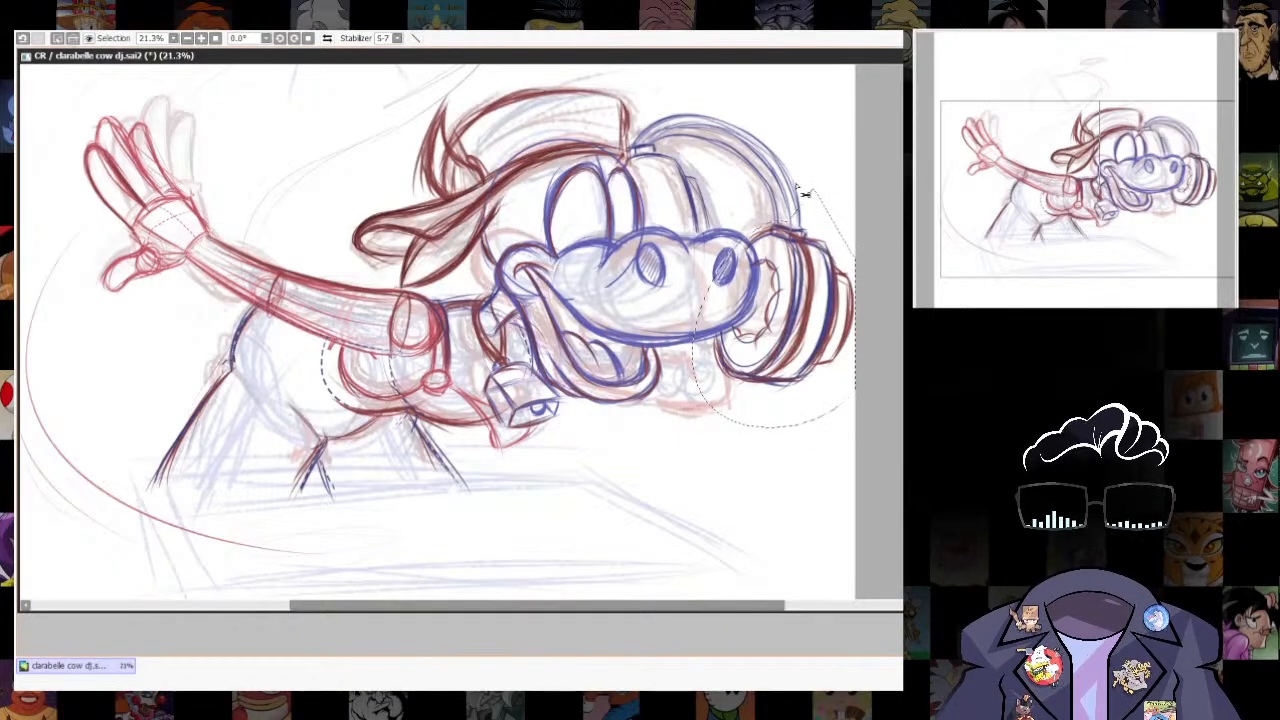
key("ctrl+t")
key("Escape")
key("ctrl+d")
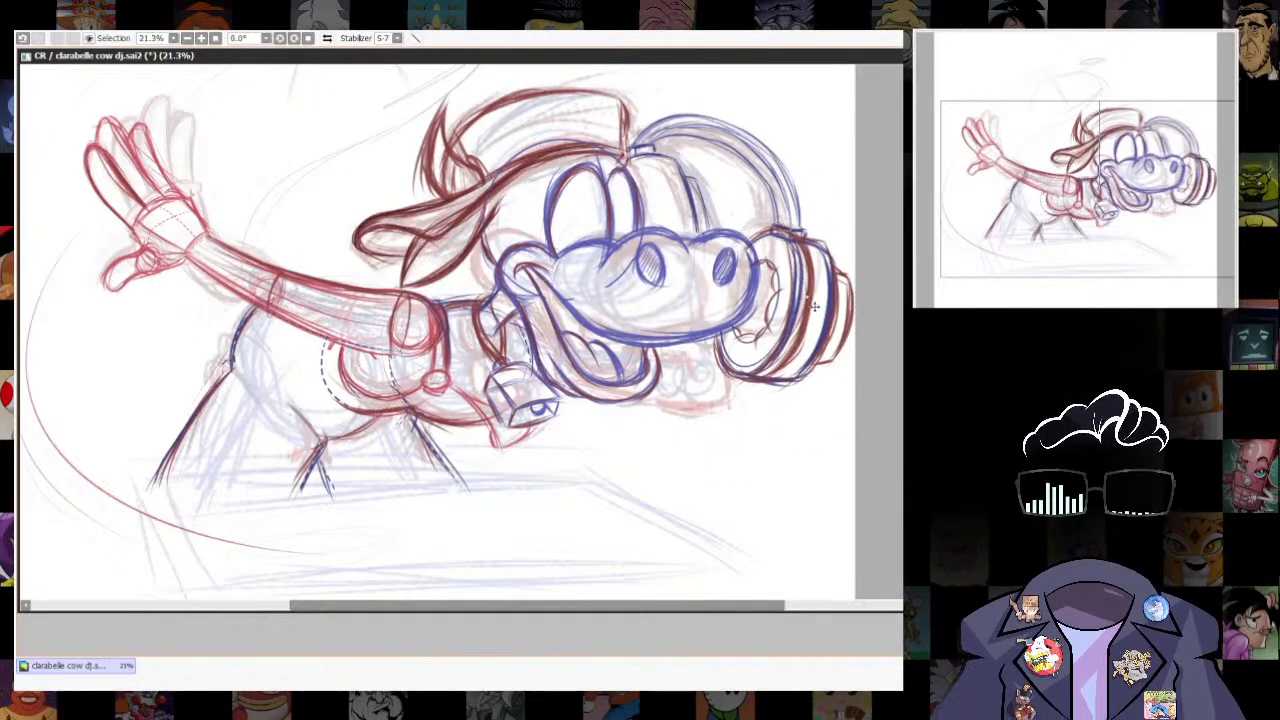
- Lasso the ear cup, enlarge it a little and skew its lower outer corner inward
mouse_move(805, 204)
left_mouse_down()
mouse_move(734, 527)
mouse_move(800, 205)
left_mouse_up()
key("ctrl+t")
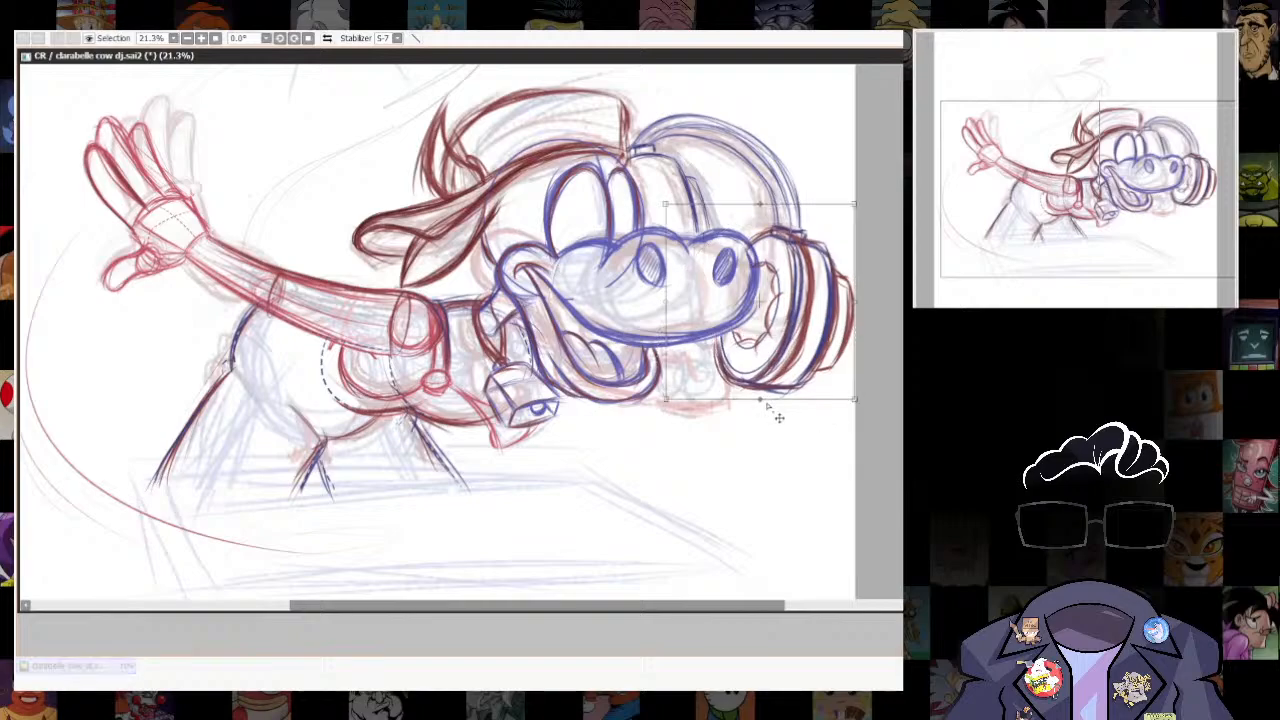
left_click_drag(855, 408, 849, 408)
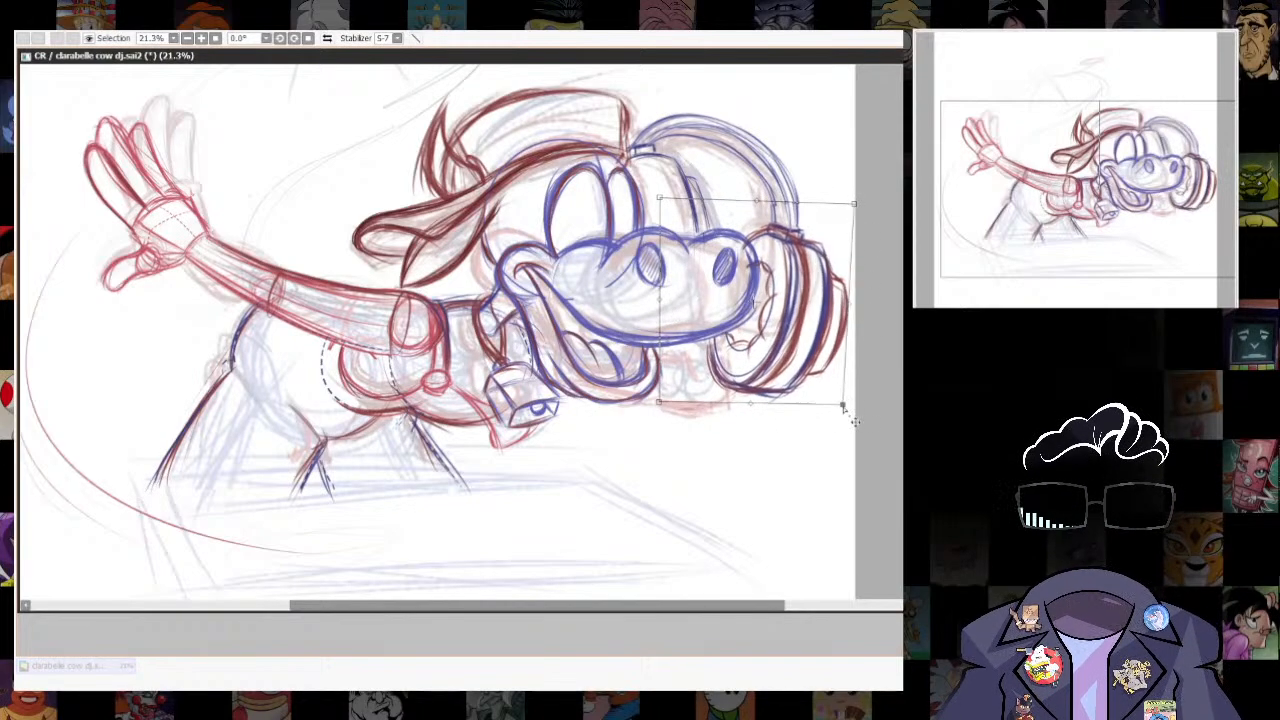
key("Return")
key("ctrl+d")
- Touch up the ear cup's front rim with a few strokes along its lower edge and top
scroll(786, 385, "down", 5)
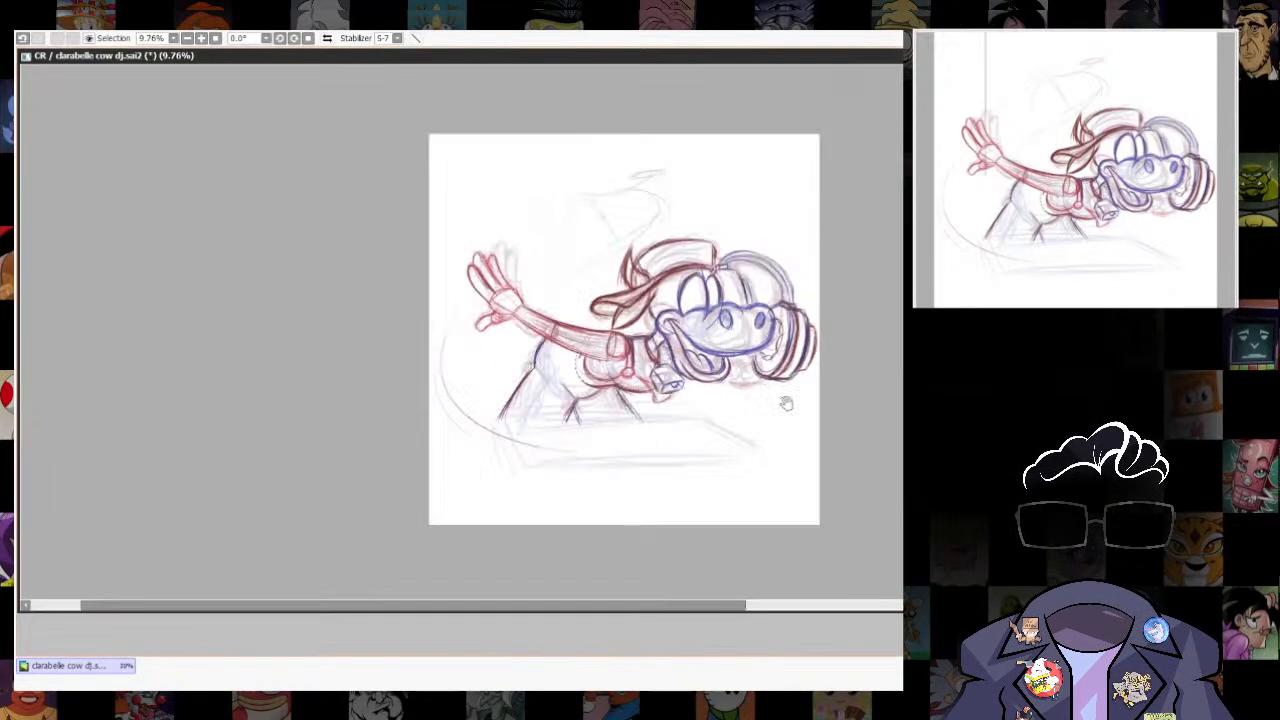
scroll(796, 355, "up", 6)
left_click_drag(685, 357, 688, 418)
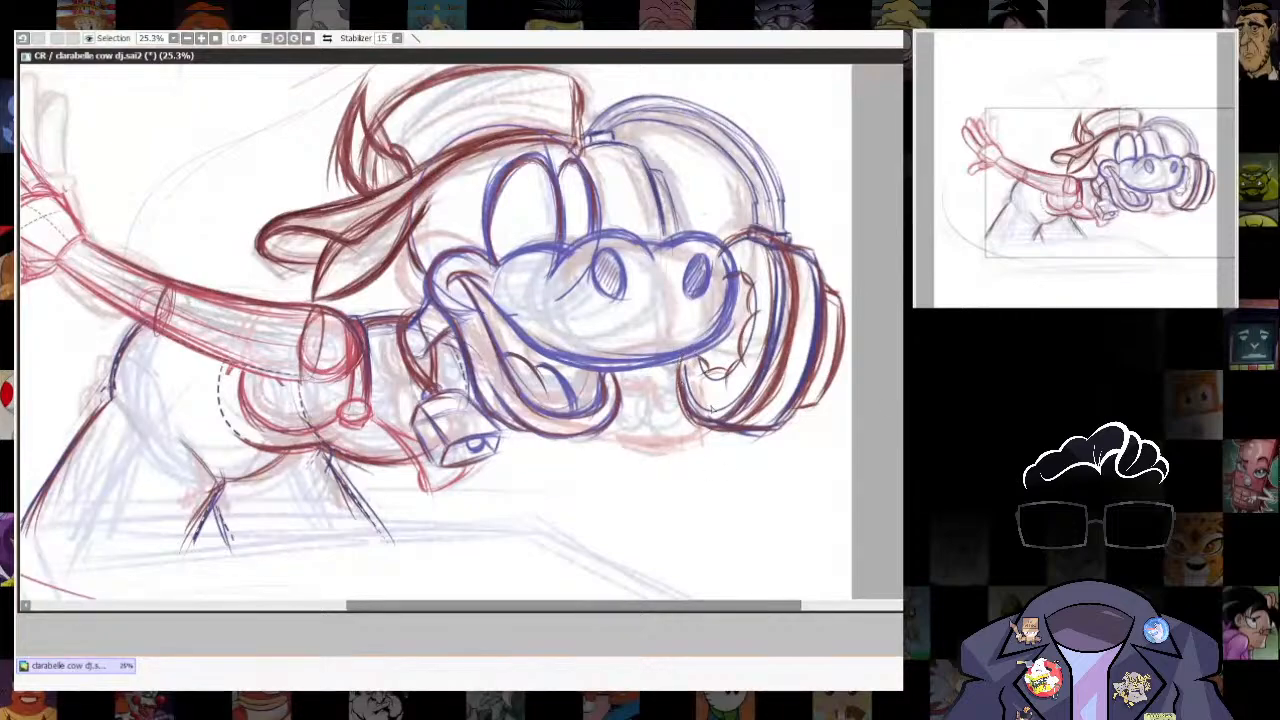
mouse_move(770, 235)
left_mouse_down()
mouse_move(724, 250)
mouse_move(730, 268)
left_mouse_up()
mouse_move(590, 234)
left_mouse_down()
mouse_move(662, 272)
mouse_move(780, 395)
left_mouse_up()
- Lasso the dark back and leg lines, move them away from the head and raise their rear upper corner slightly
scroll(803, 497, "down", 2)
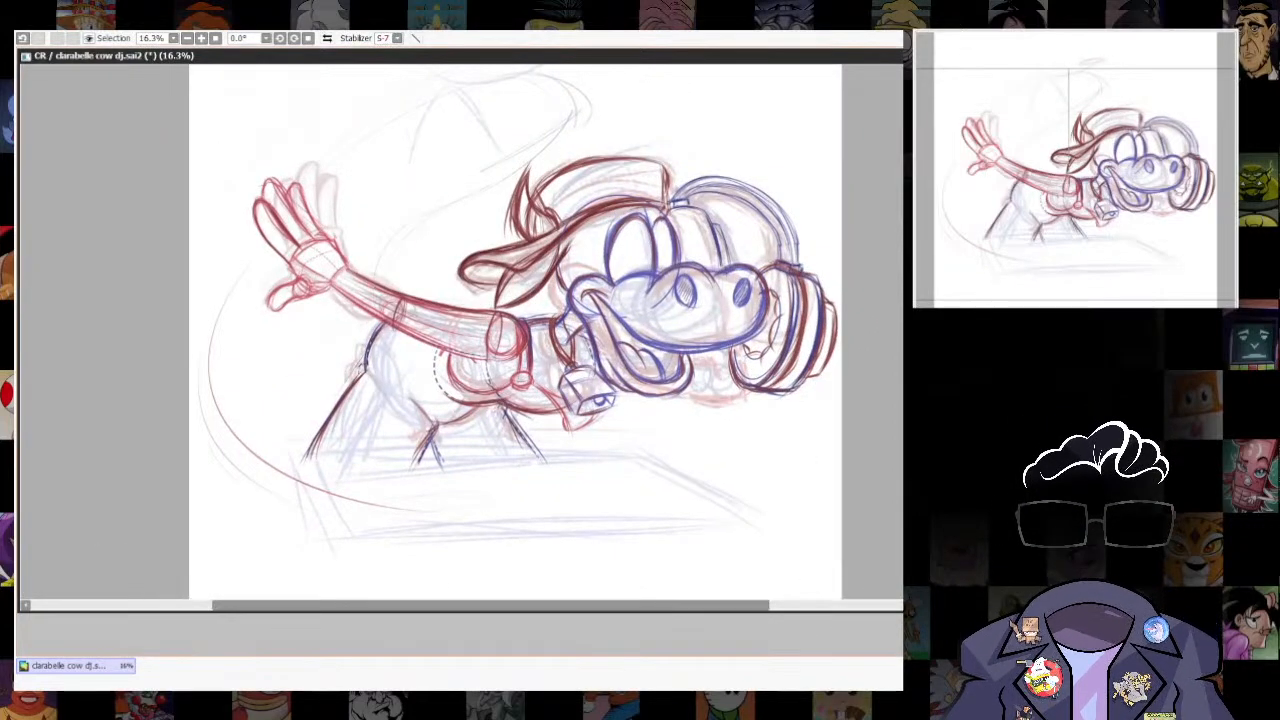
left_click(556, 348, "ctrl+shift")
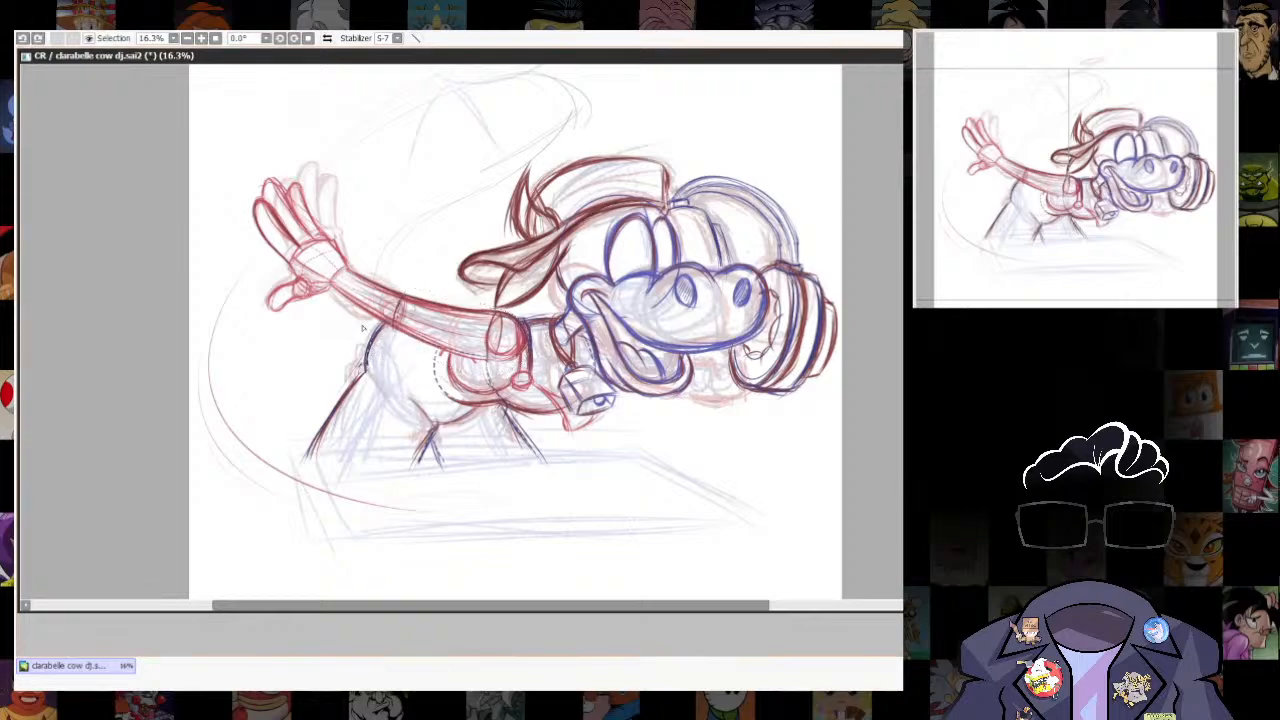
mouse_move(363, 330)
left_mouse_down()
mouse_move(472, 502)
mouse_move(546, 450)
left_mouse_up()
left_click_drag(402, 333, 378, 323)
key("ctrl+t")
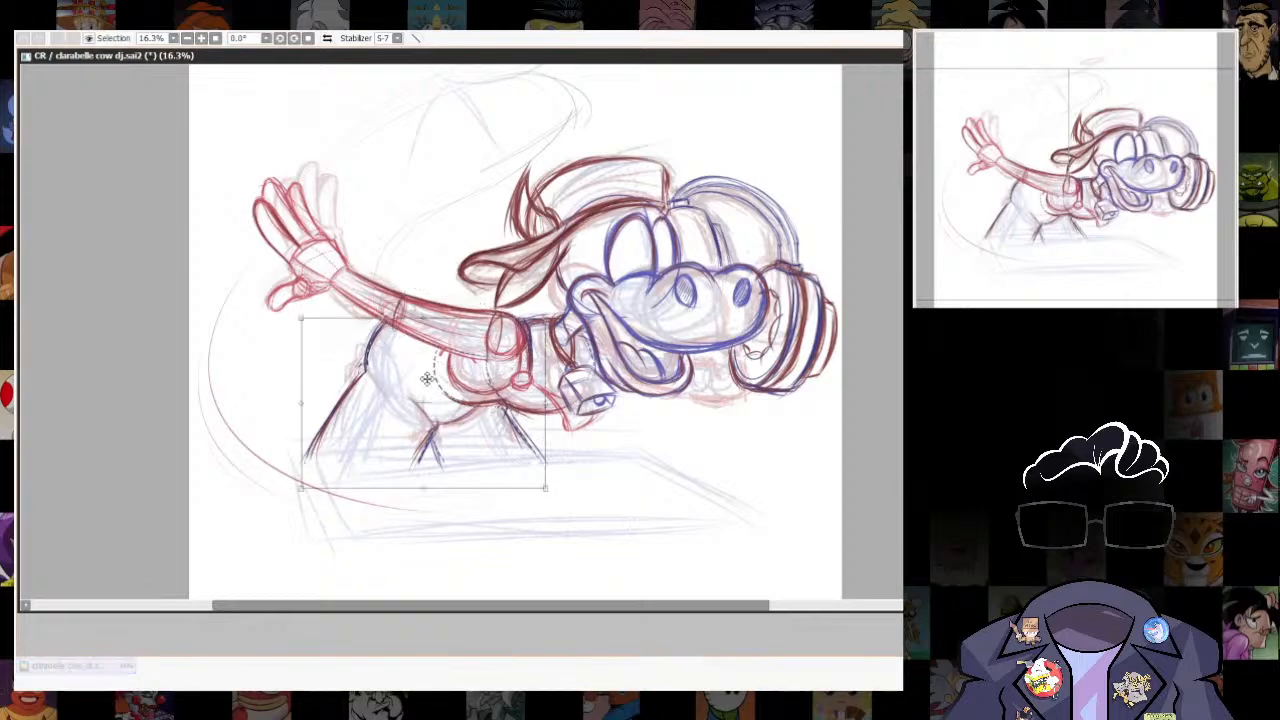
mouse_move(427, 379)
left_mouse_down()
mouse_move(406, 386)
mouse_move(436, 393)
left_mouse_up()
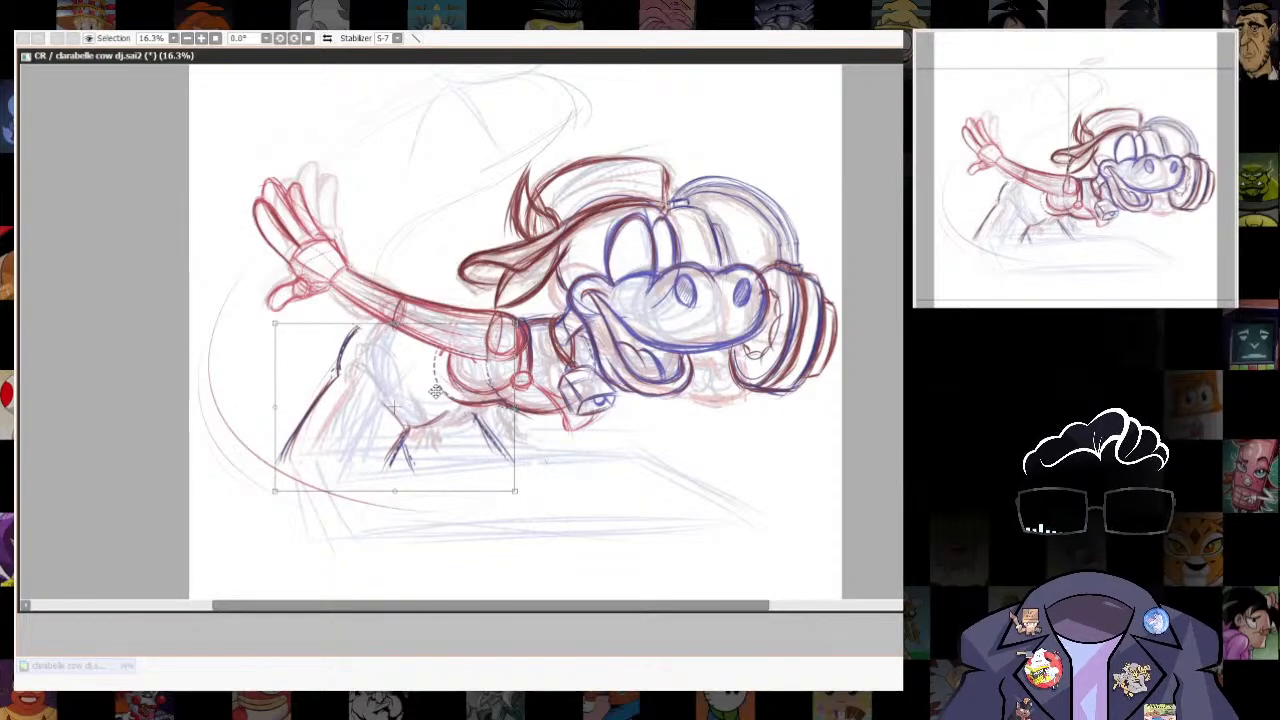
left_click_drag(275, 323, 279, 311)
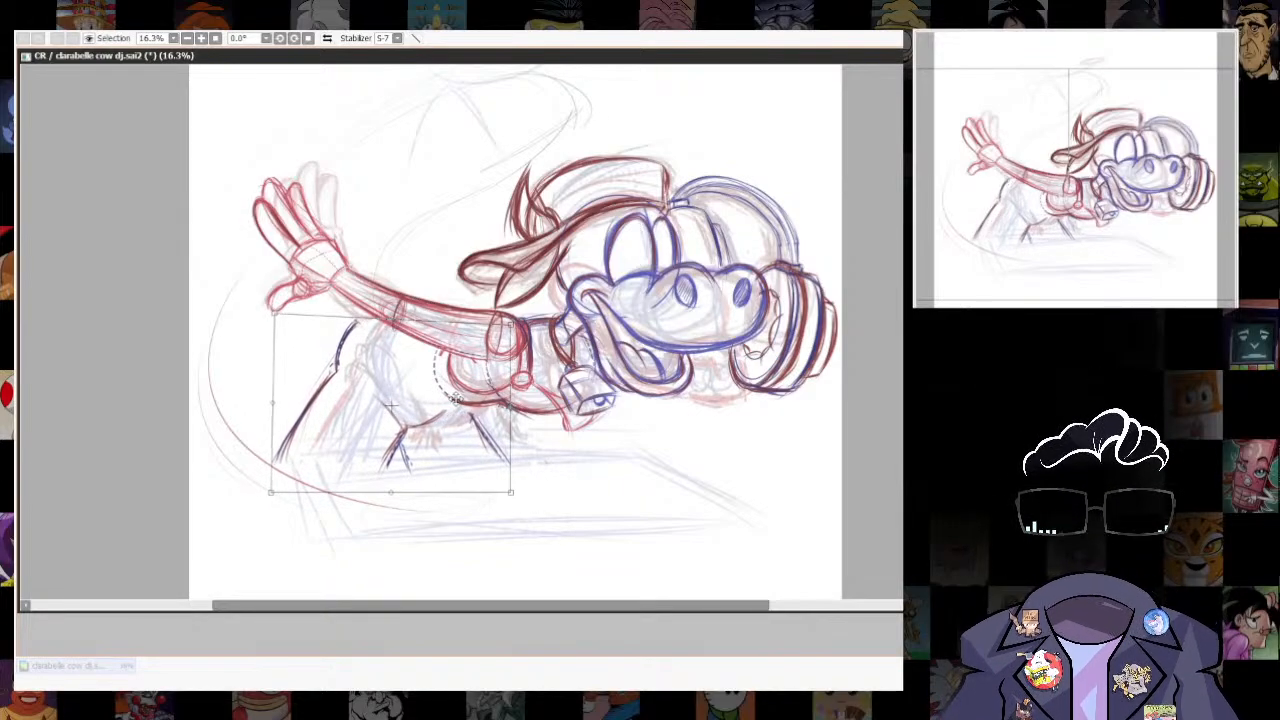
key("Return")
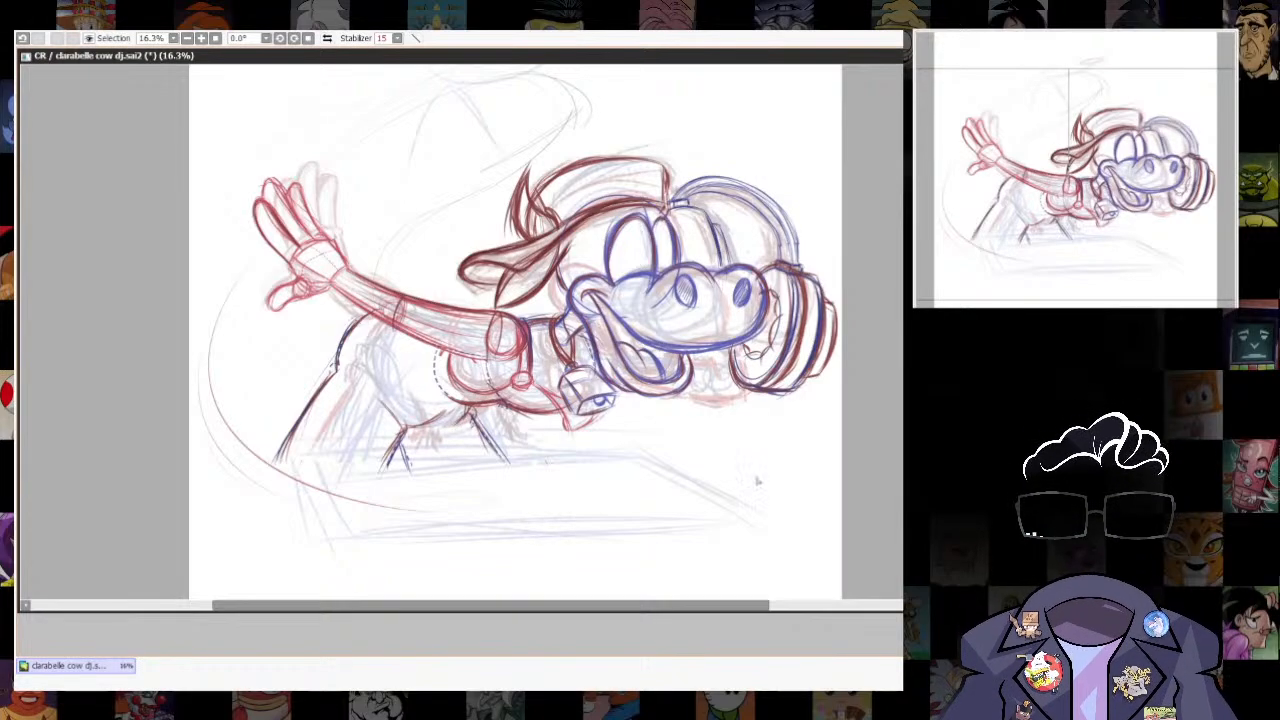
- Lasso the outstretched arm with the torso and leg lines and skew the selection's hand side slightly
left_click_drag(823, 455, 834, 549)
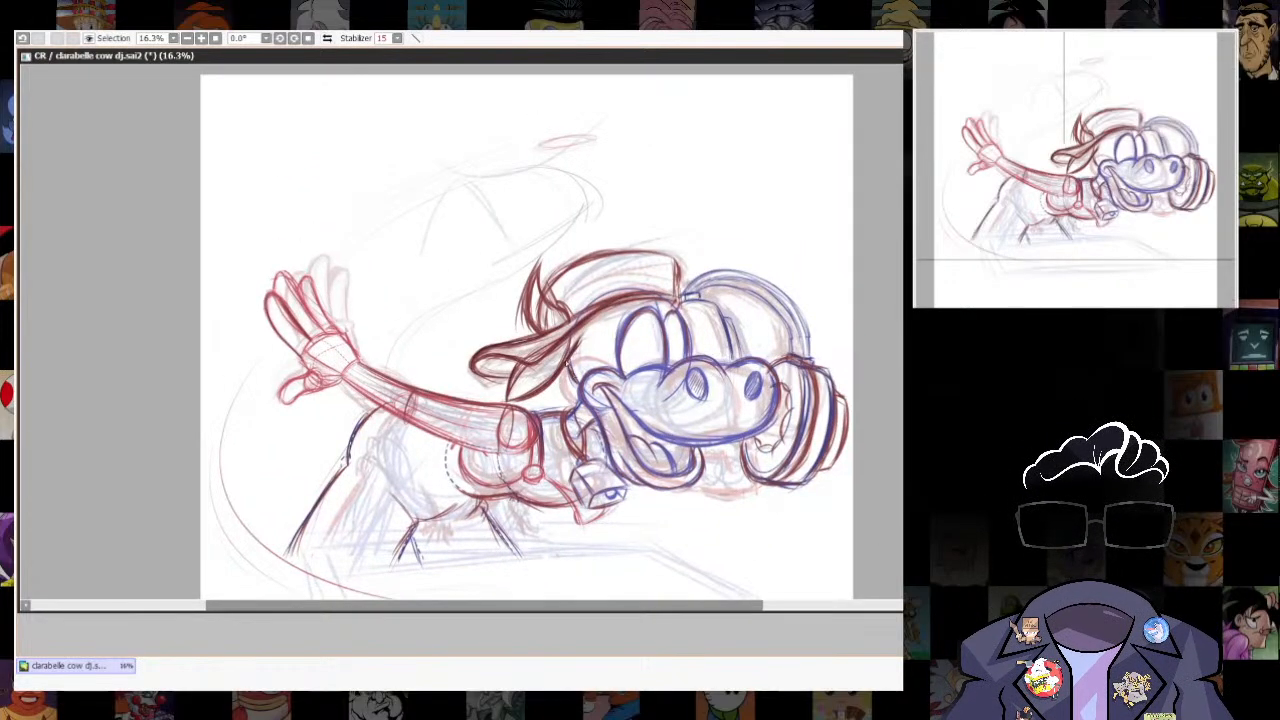
key("l")
left_click_drag(735, 513, 754, 447)
mouse_move(336, 155)
left_mouse_down()
mouse_move(603, 514)
mouse_move(483, 323)
mouse_move(322, 167)
left_mouse_up()
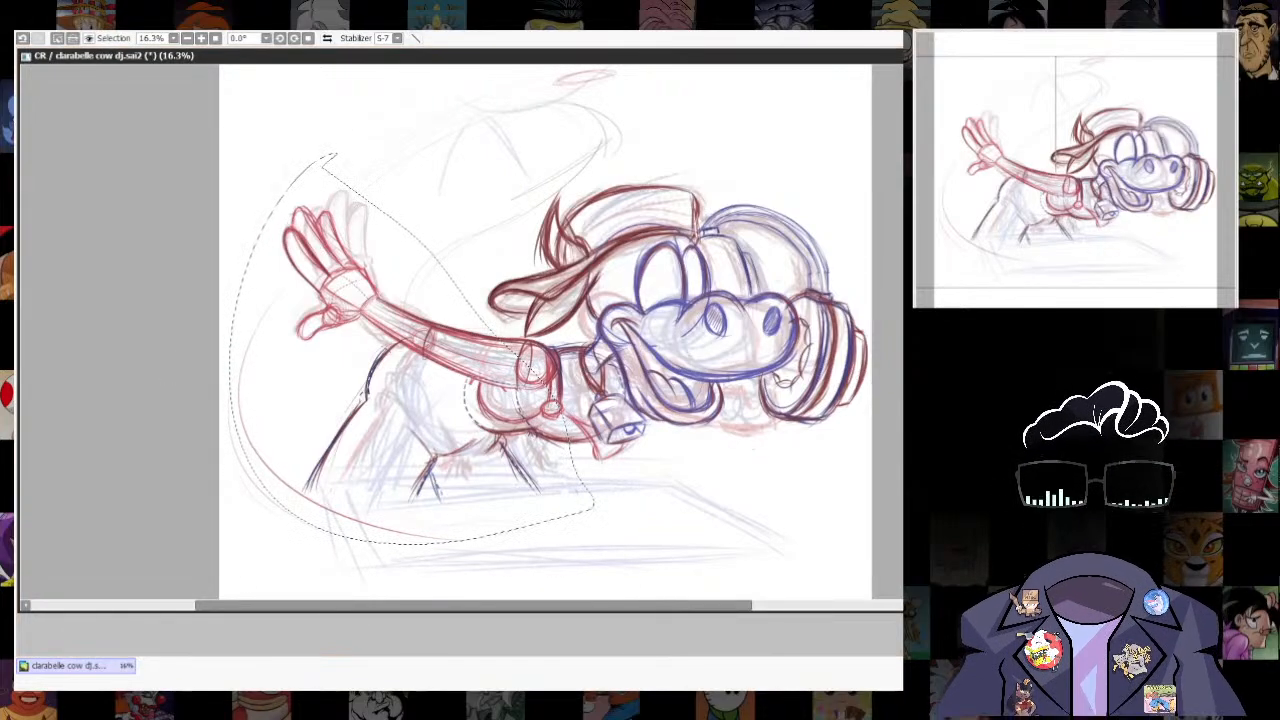
key("ctrl+t")
left_click_drag(230, 157, 230, 190)
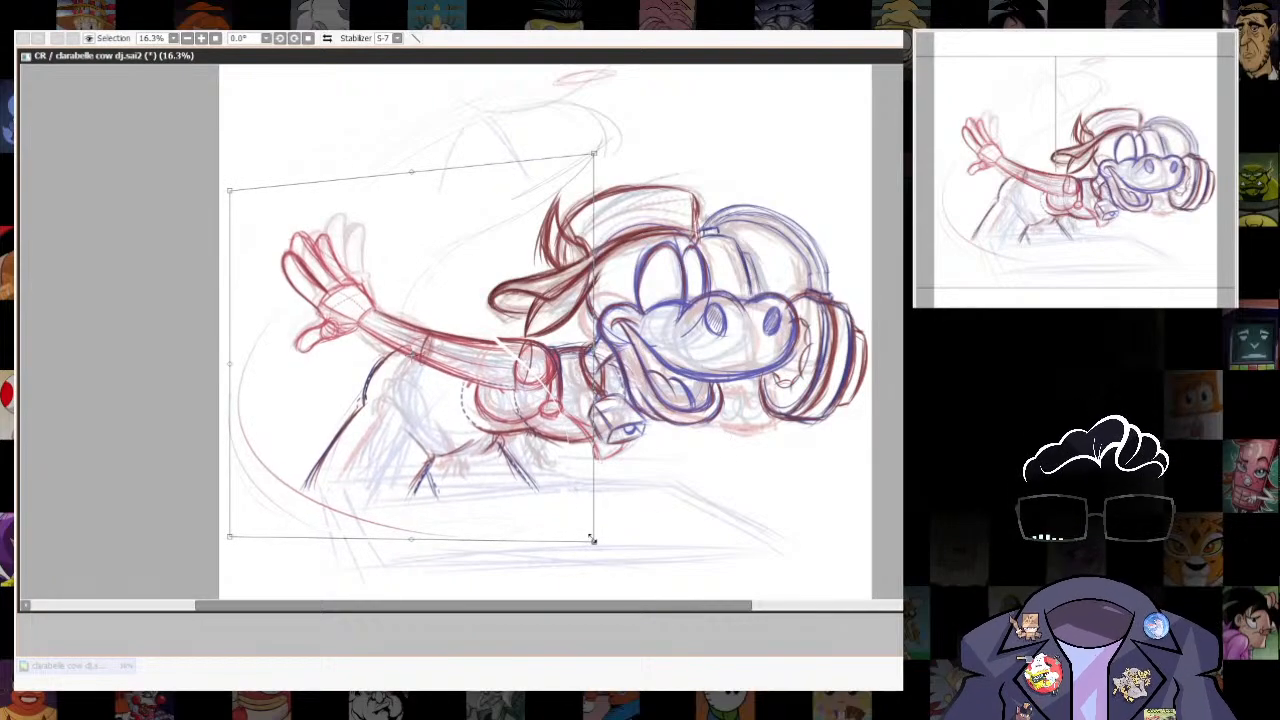
key("Escape")
key("ctrl+t")
left_click_drag(230, 154, 230, 164)
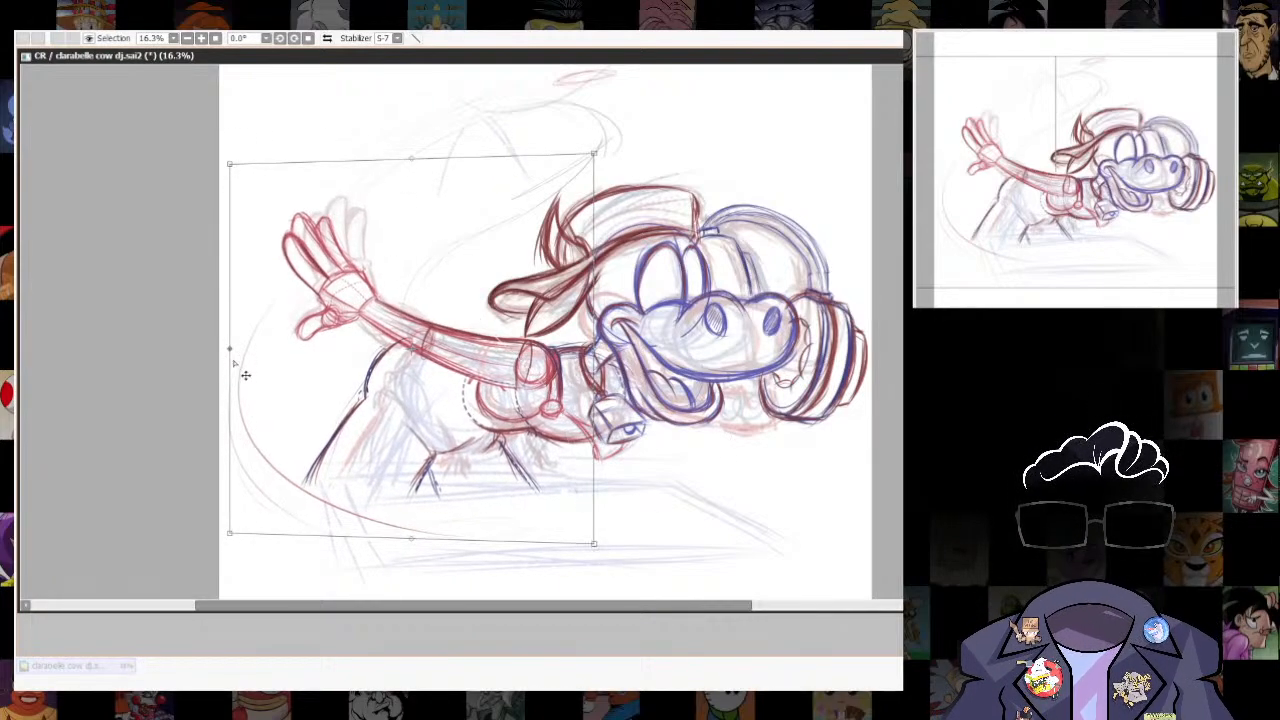
left_click_drag(230, 350, 230, 358)
key("Return")
key("ctrl+d")
- Lasso the outstretched arm and hand, stretch them farther from the body and taper the hand end slightly
mouse_move(515, 390)
left_mouse_down()
mouse_move(455, 300)
mouse_move(280, 202)
mouse_move(360, 368)
mouse_move(394, 357)
left_mouse_up()
key("ctrl+t")
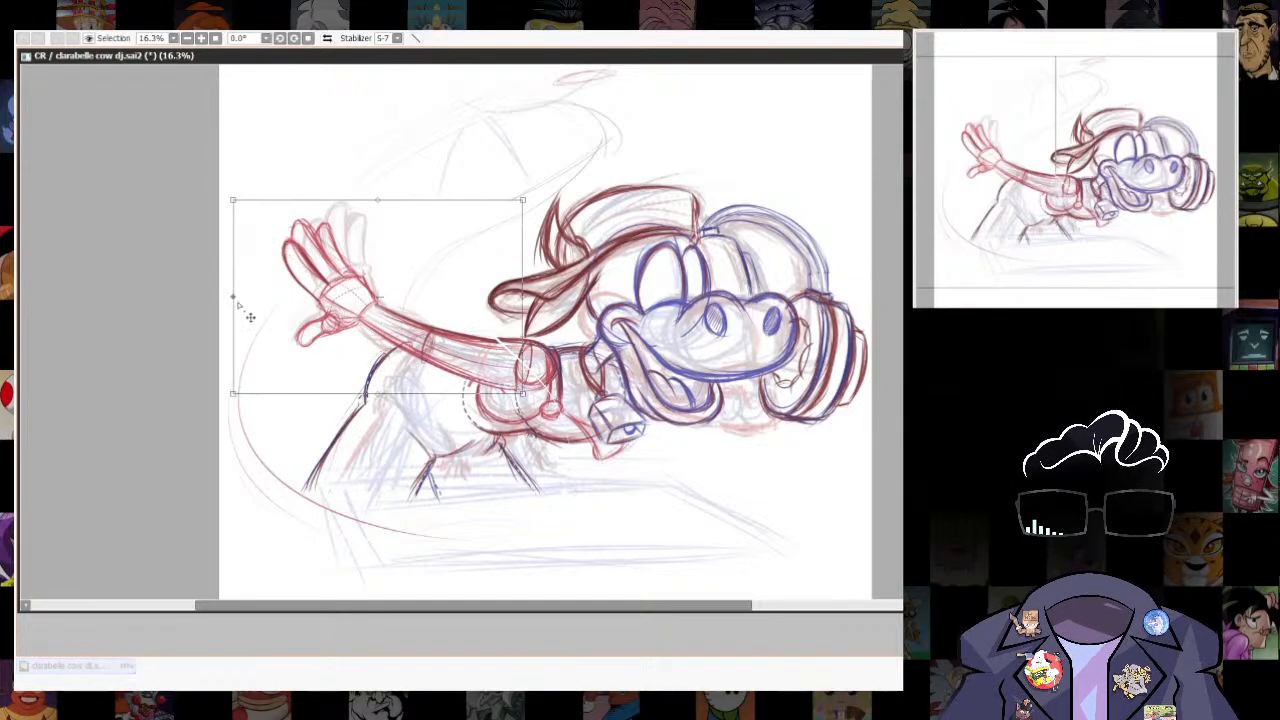
mouse_move(233, 296)
left_mouse_down()
mouse_move(233, 284)
mouse_move(226, 300)
left_mouse_up()
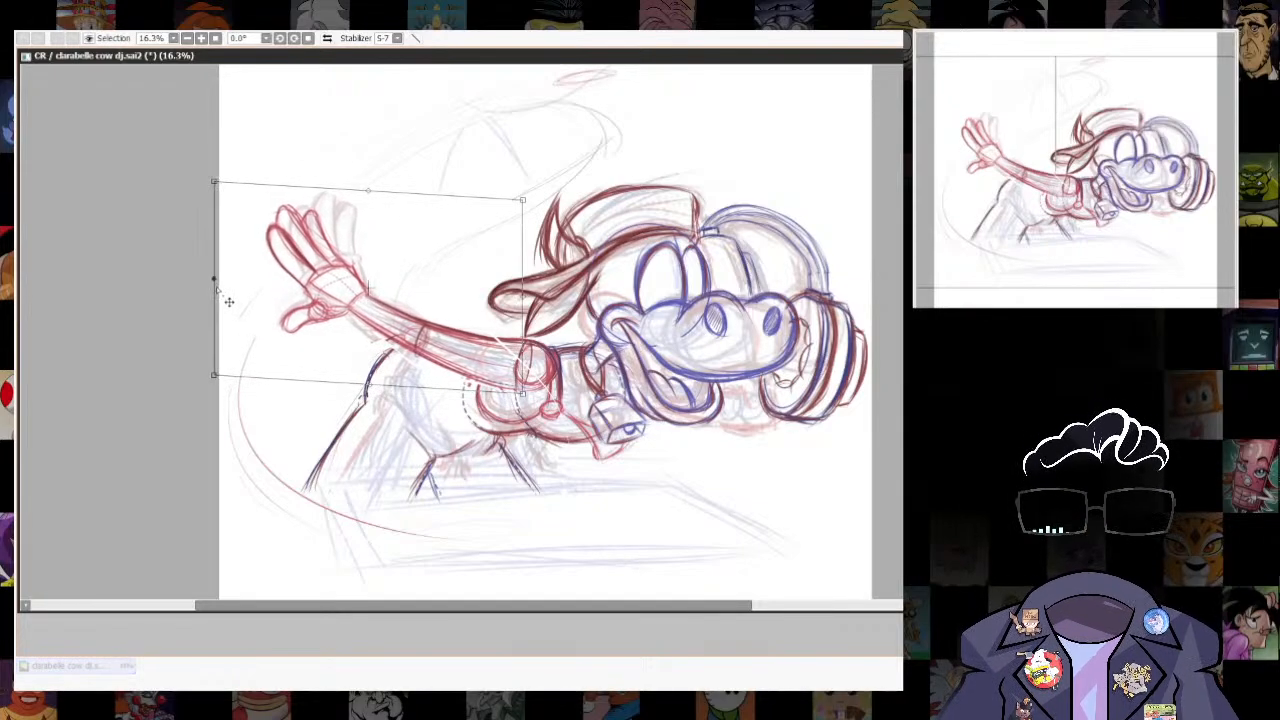
left_click_drag(215, 185, 217, 195)
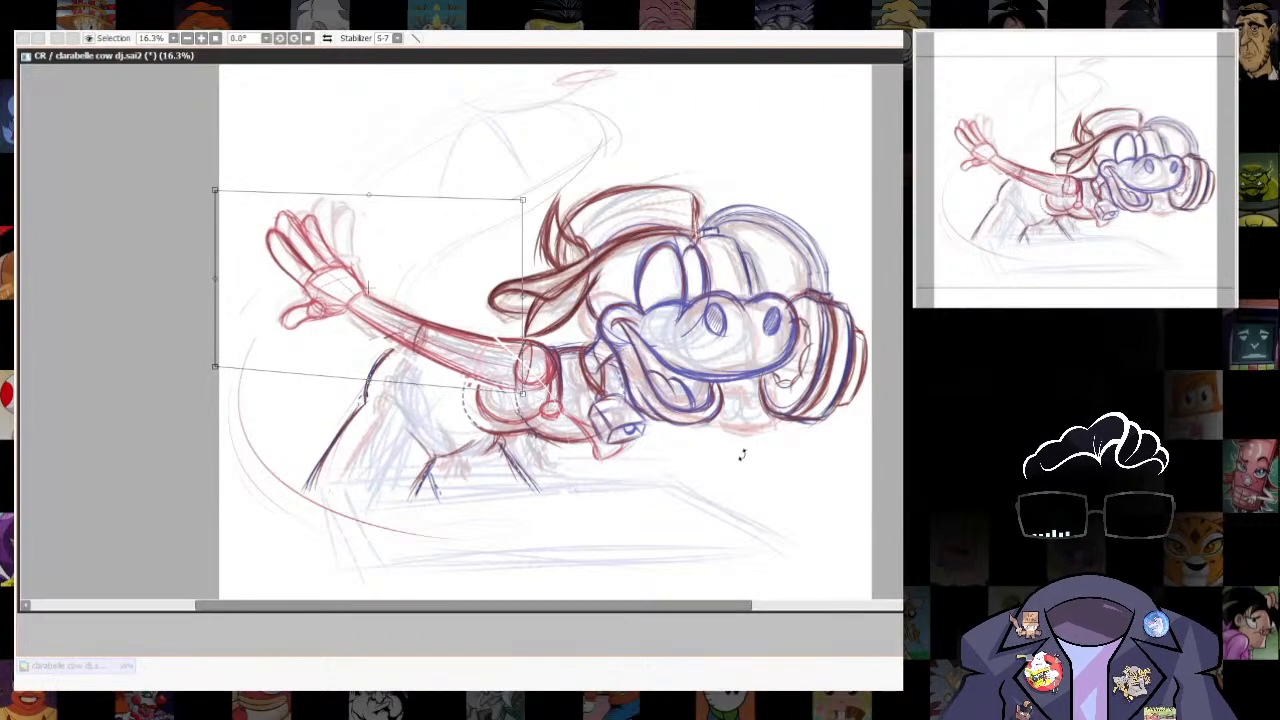
left_click_drag(217, 282, 227, 282)
key("Return")
scroll(826, 376, "up", 1)
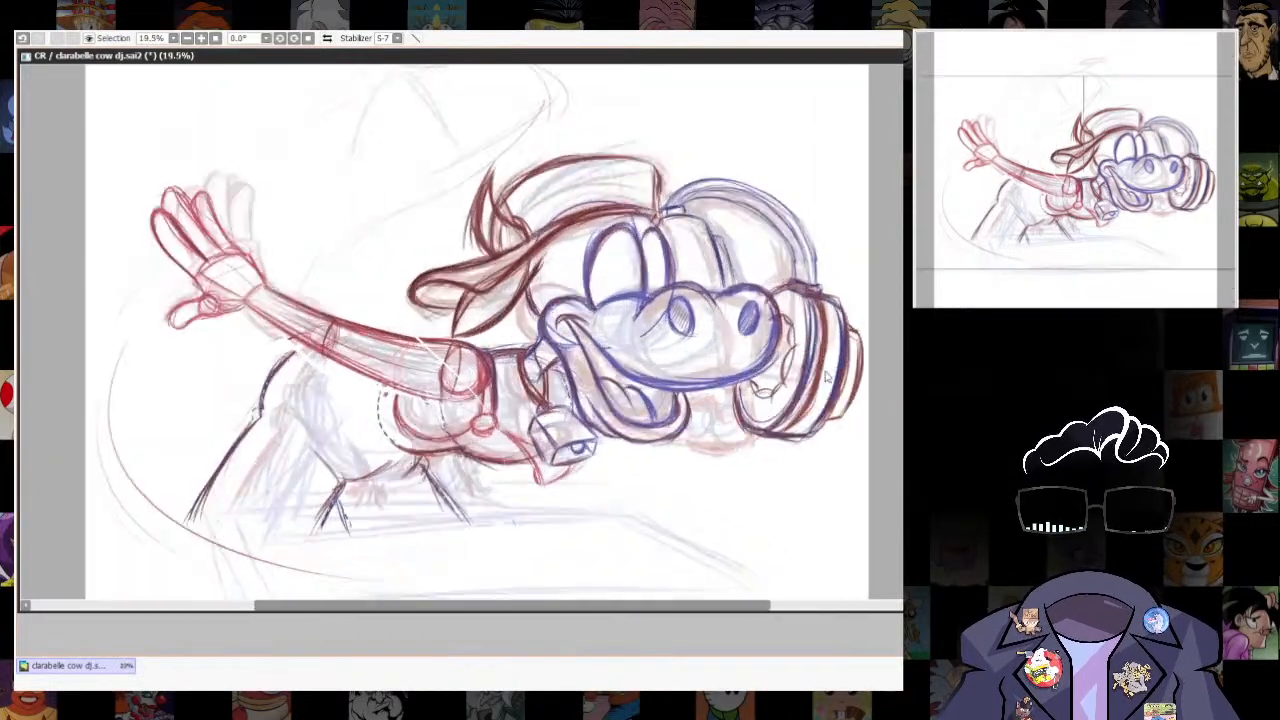
- Sketch the other arm's upper arm below the chin, running from the neck bell to a round elbow joint
key("n")
left_click_drag(721, 544, 686, 534)
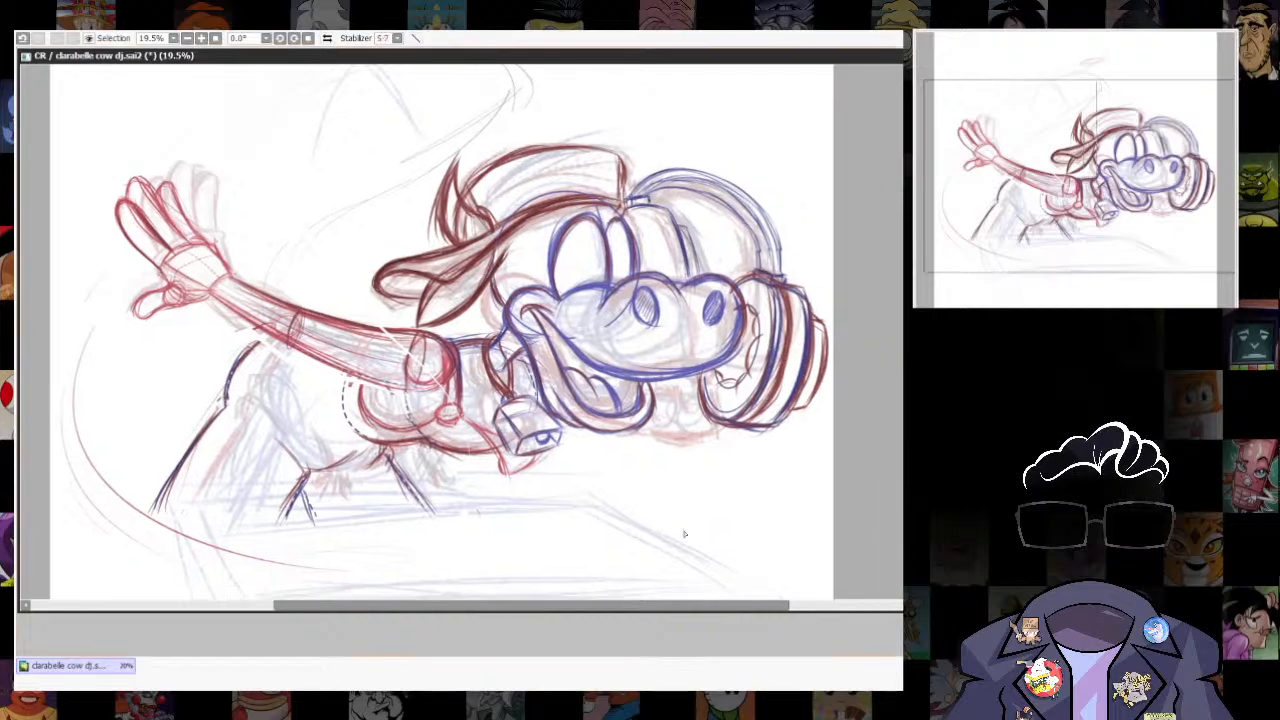
left_click_drag(524, 350, 539, 406)
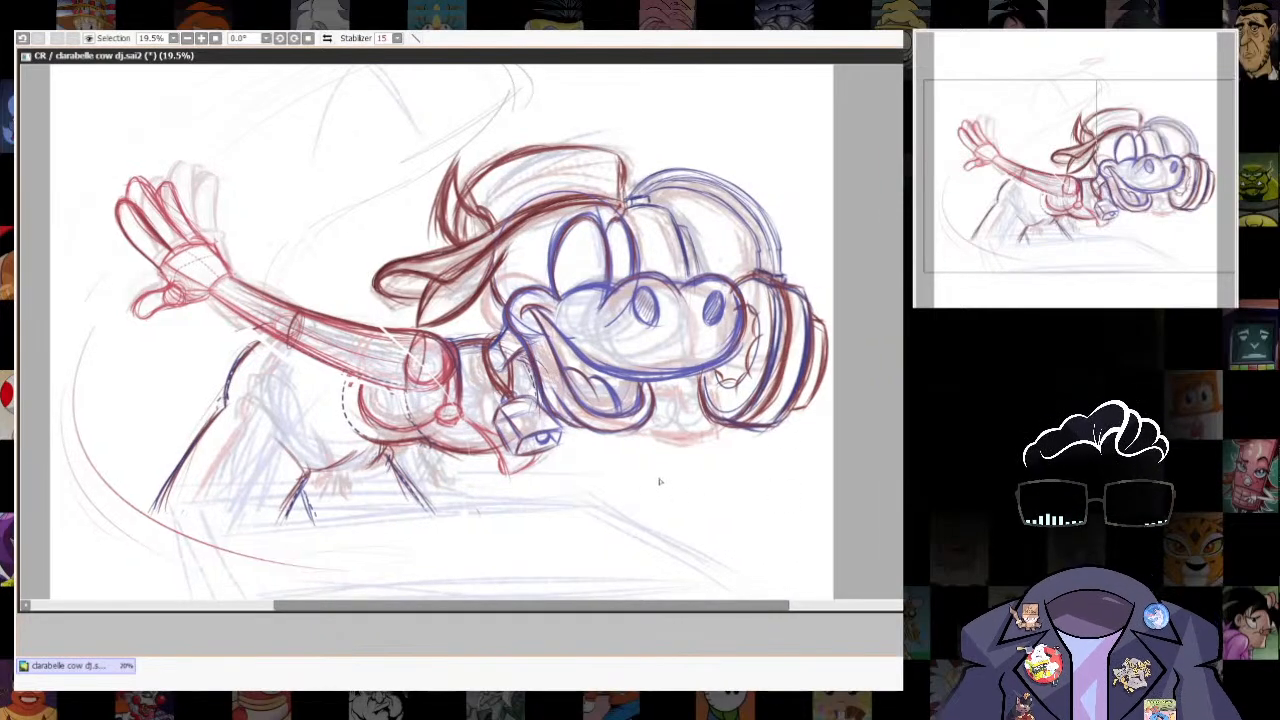
mouse_move(682, 493)
left_mouse_down()
mouse_move(668, 472)
mouse_move(700, 455)
mouse_move(690, 500)
mouse_move(672, 484)
mouse_move(711, 478)
mouse_move(703, 445)
mouse_move(704, 494)
mouse_move(566, 440)
mouse_move(677, 450)
left_mouse_up()
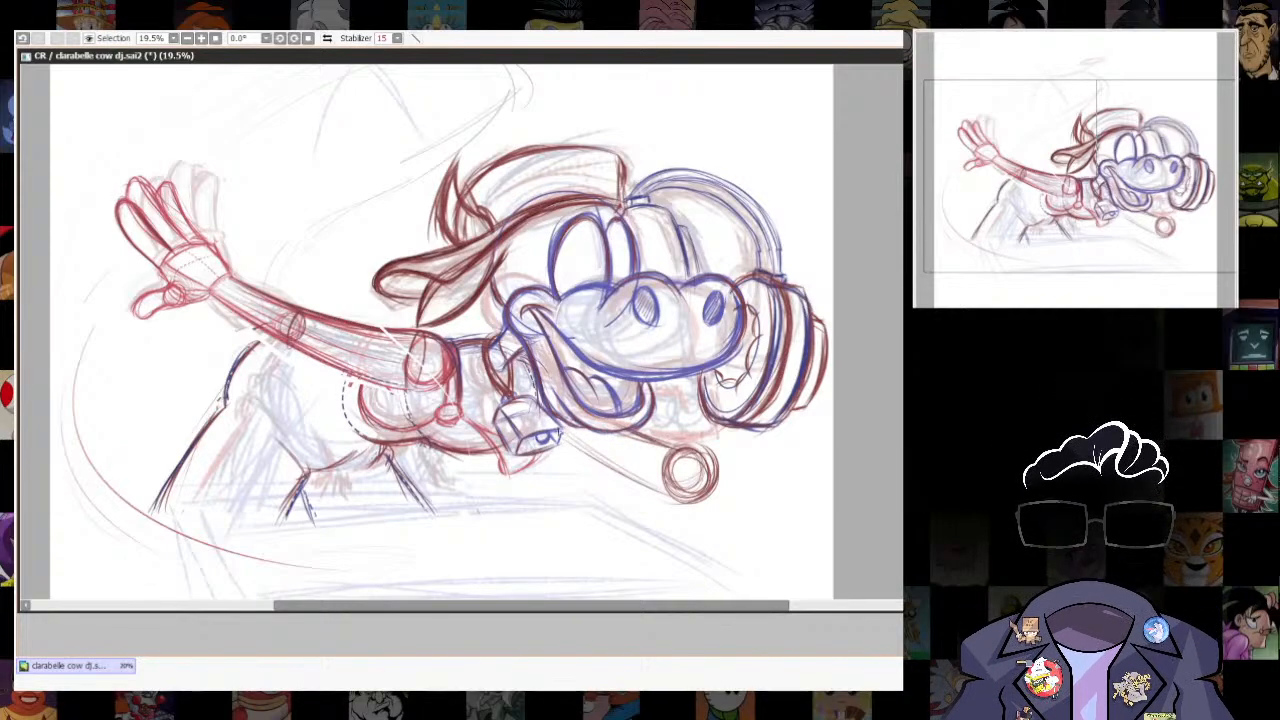
left_click_drag(558, 428, 667, 488)
left_click_drag(590, 446, 670, 490)
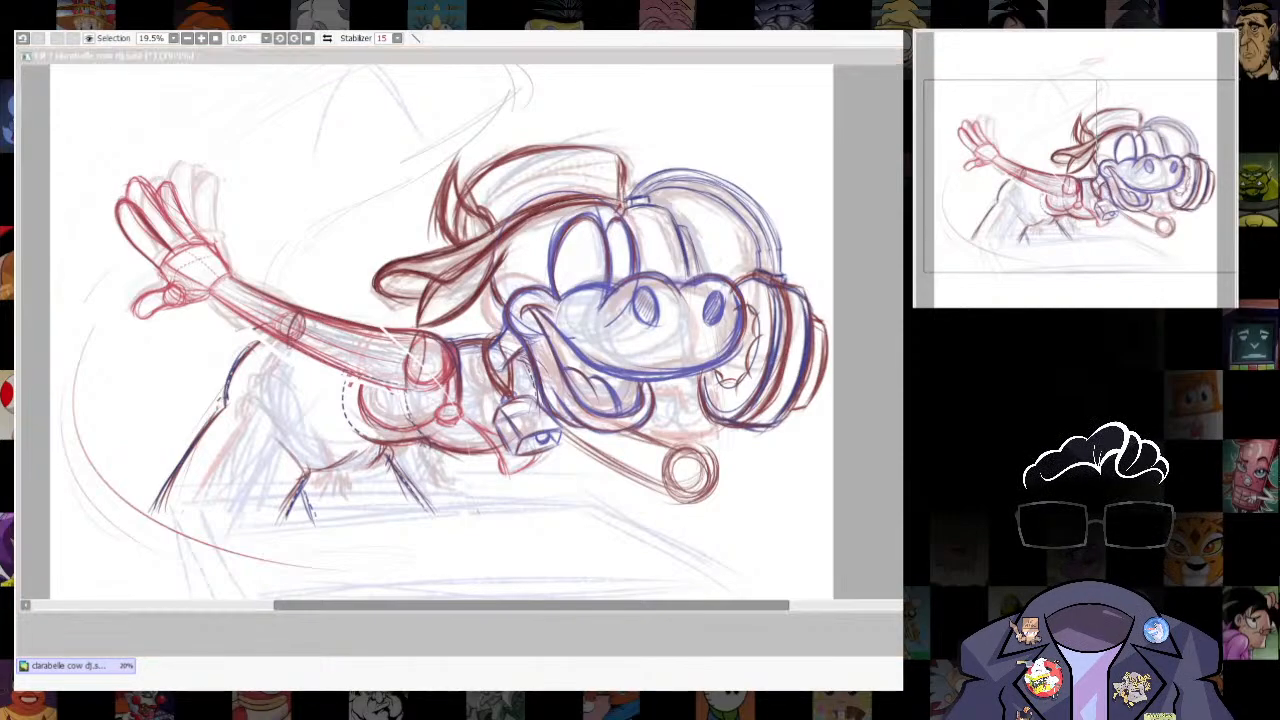
left_click(647, 465)
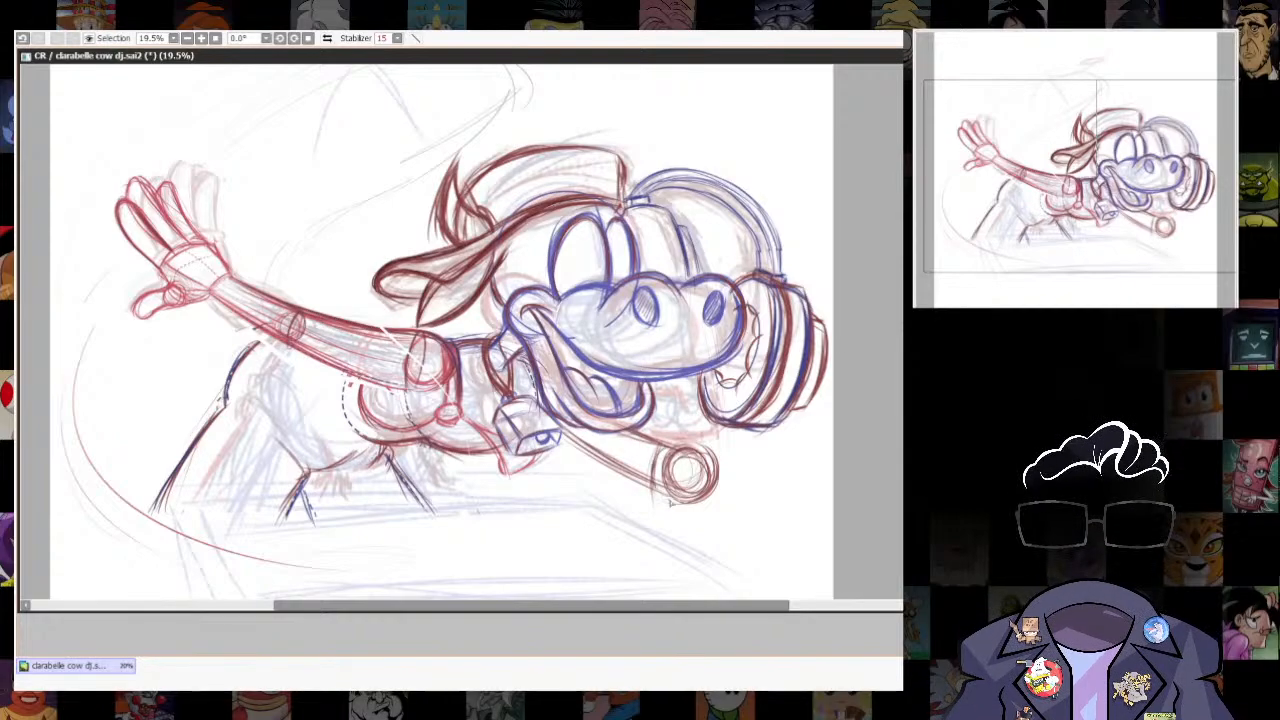
- Redraw the elbow closer to the upper arm as nested ovals and erase its outer edge
left_click_drag(686, 450, 660, 497)
key("e")
mouse_move(692, 442)
left_mouse_down()
mouse_move(672, 516)
mouse_move(704, 490)
left_mouse_up()
- Lasso the upper arm and elbow below the chin and skew the selection so the elbow end sits slightly lower
mouse_move(578, 428)
left_mouse_down()
mouse_move(592, 480)
mouse_move(578, 431)
left_mouse_up()
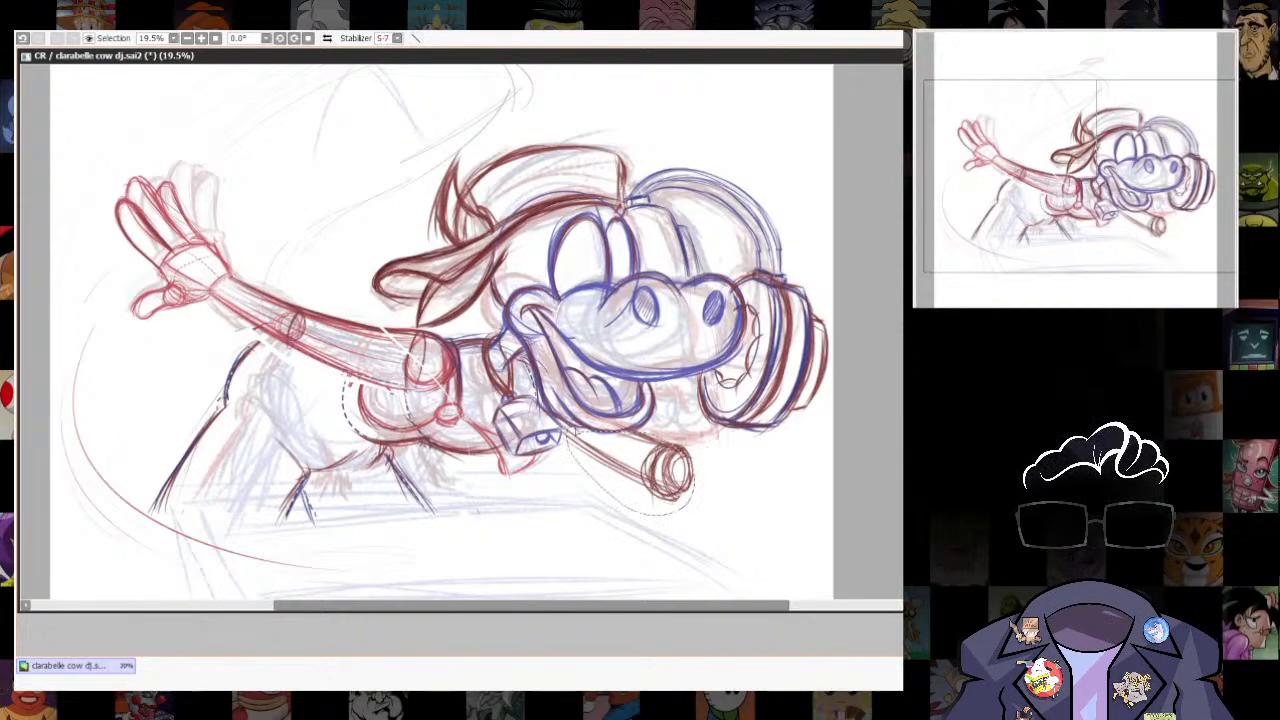
key("ctrl+t")
left_click_drag(695, 473, 697, 492)
left_click_drag(567, 518, 552, 532)
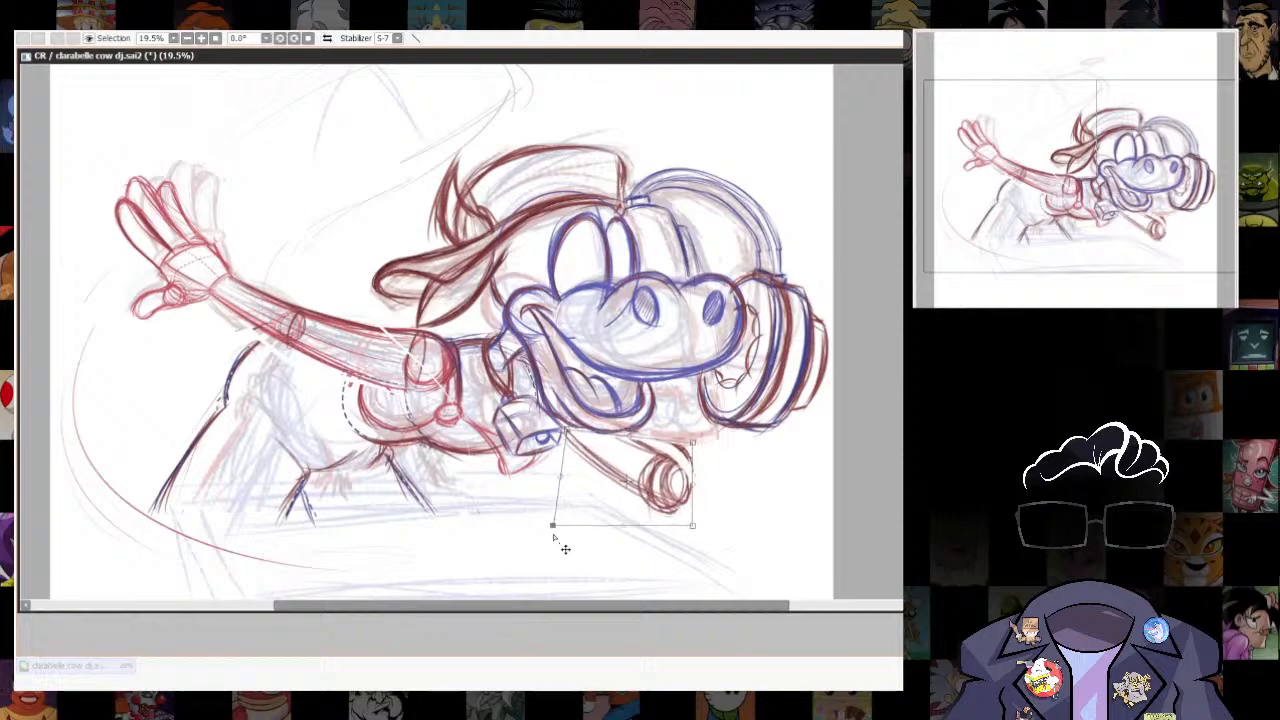
left_click_drag(695, 527, 683, 525)
left_click_drag(702, 446, 706, 439)
key("Return")
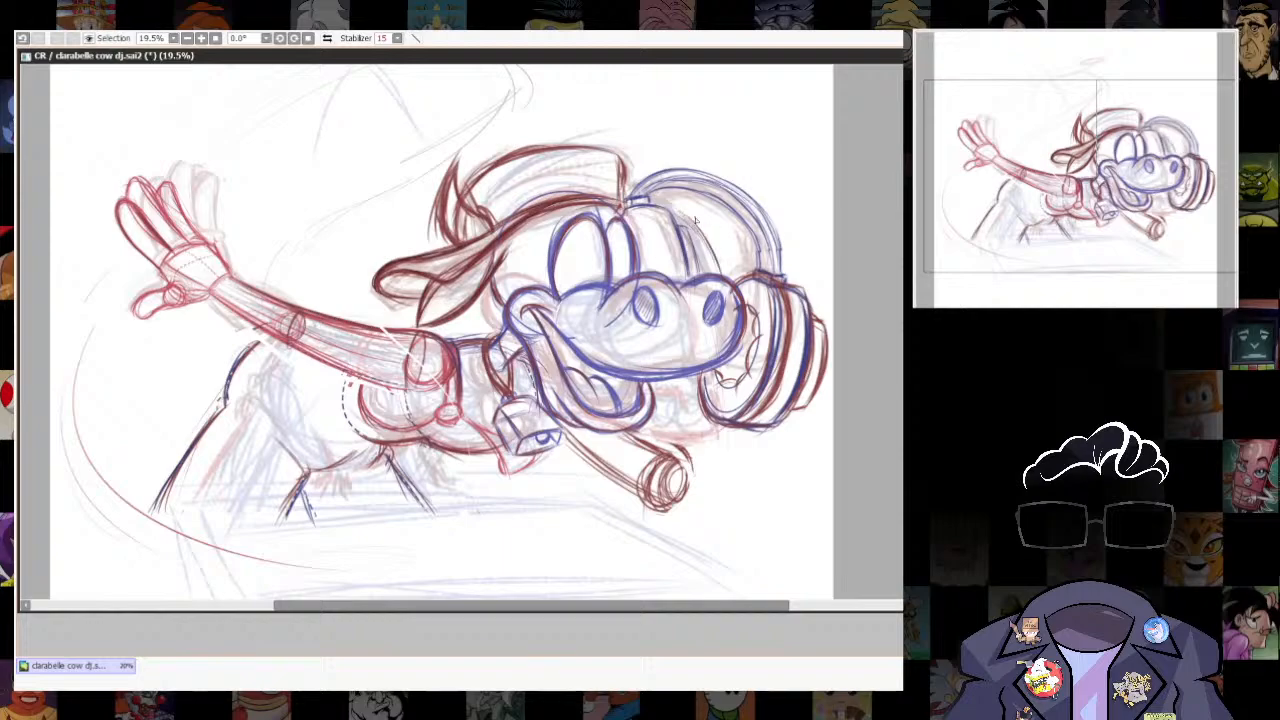
- Rotate the lassoed upper arm and elbow slightly lower and sketch forearm guide lines from the muzzle down to the elbow
left_click_drag(682, 389, 666, 460)
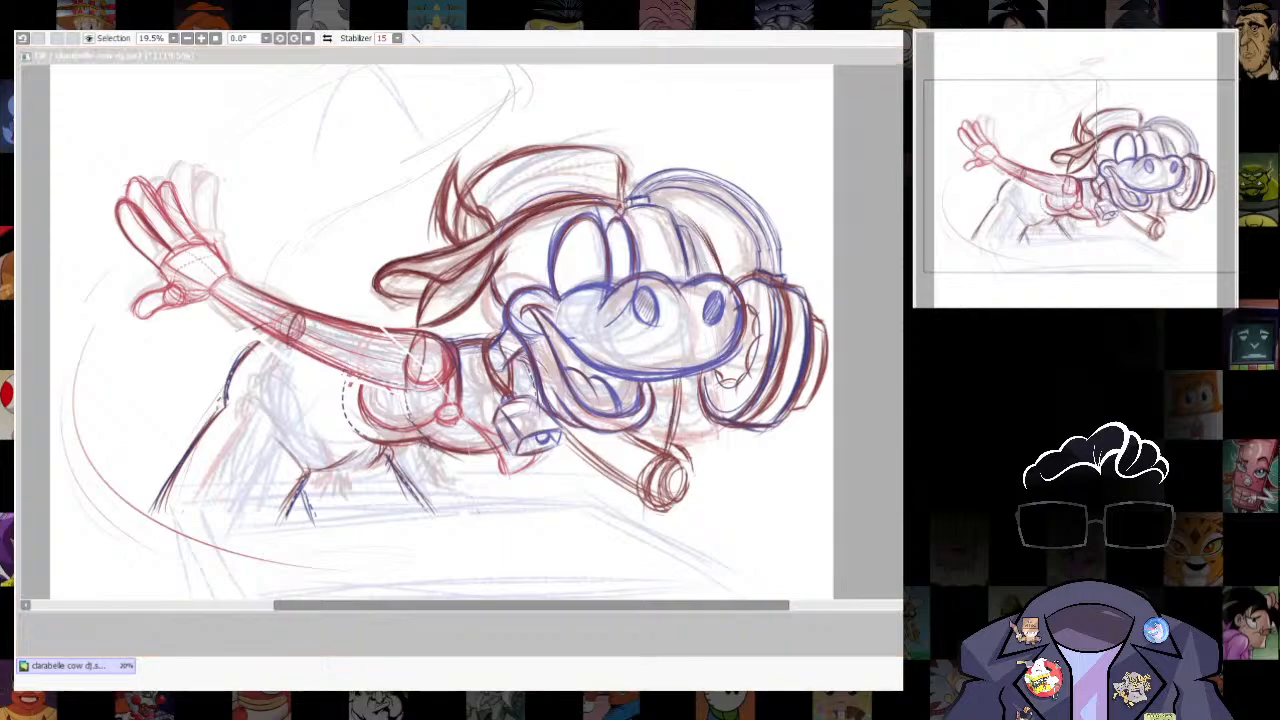
left_click(714, 527)
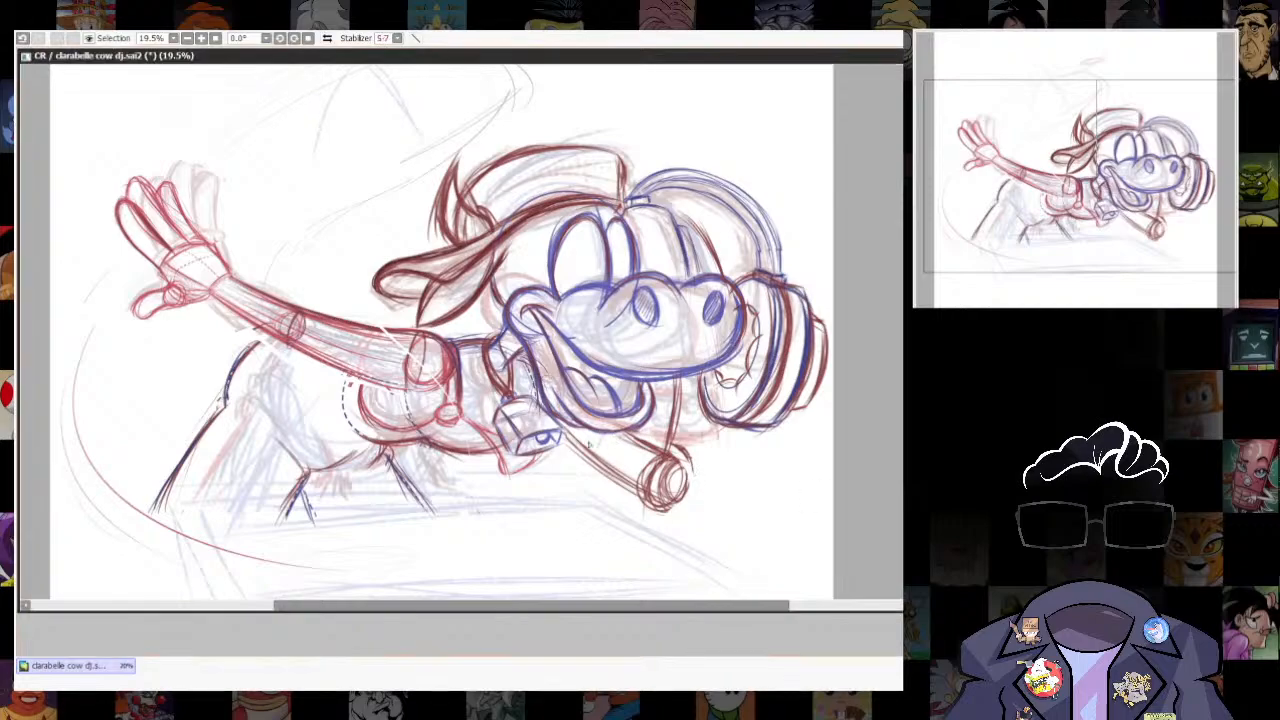
mouse_move(570, 442)
left_mouse_down()
mouse_move(704, 488)
mouse_move(589, 428)
left_mouse_up()
key("ctrl+t")
left_click_drag(710, 412, 718, 520)
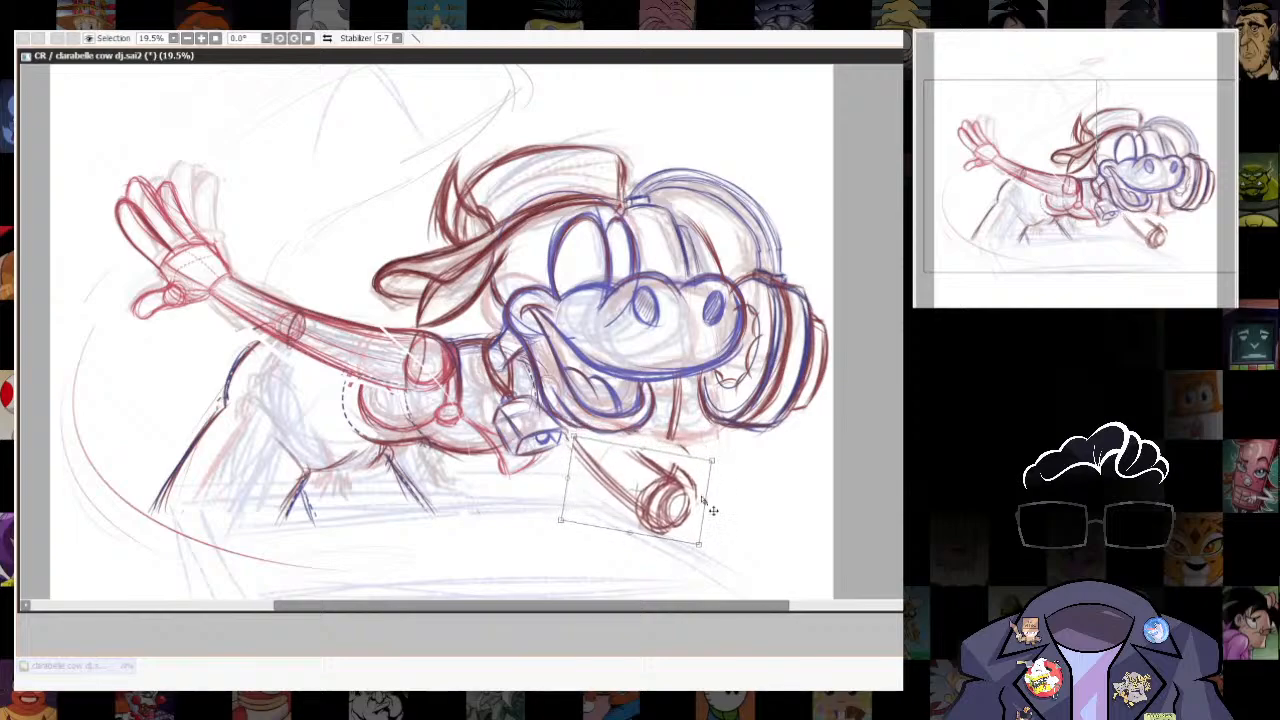
key("Return")
left_click_drag(681, 374, 686, 480)
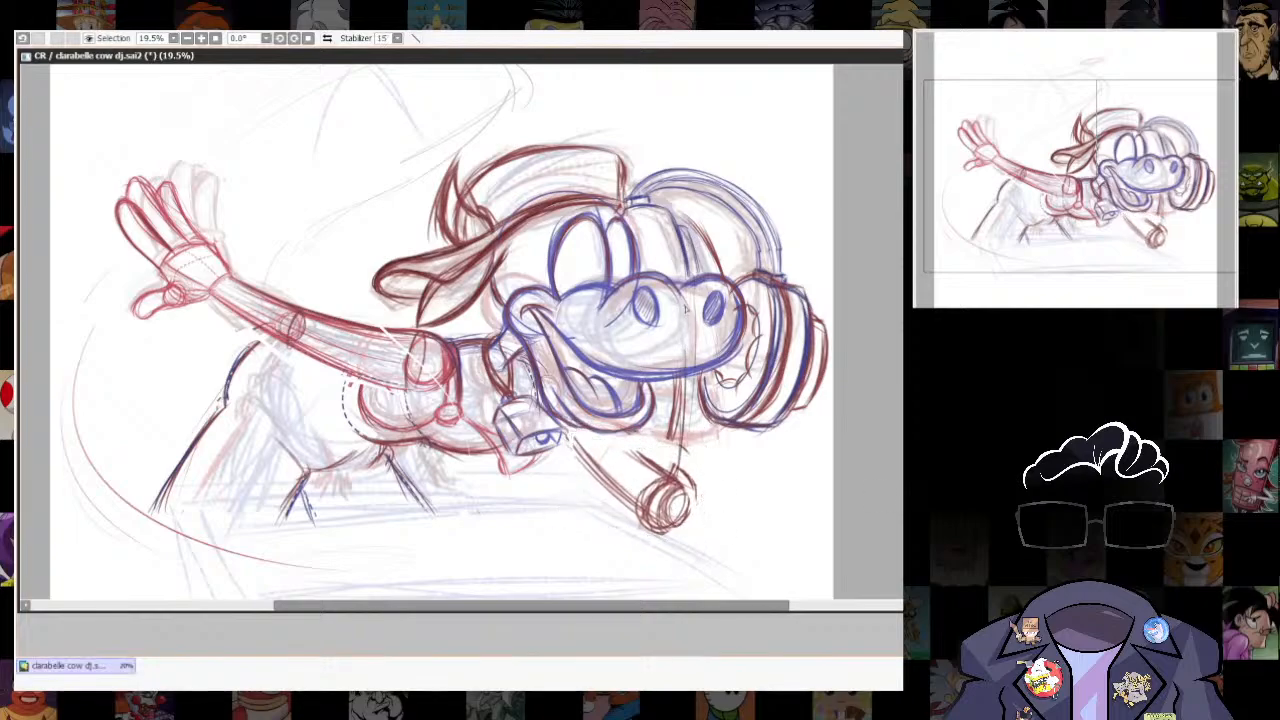
left_click_drag(680, 205, 730, 278)
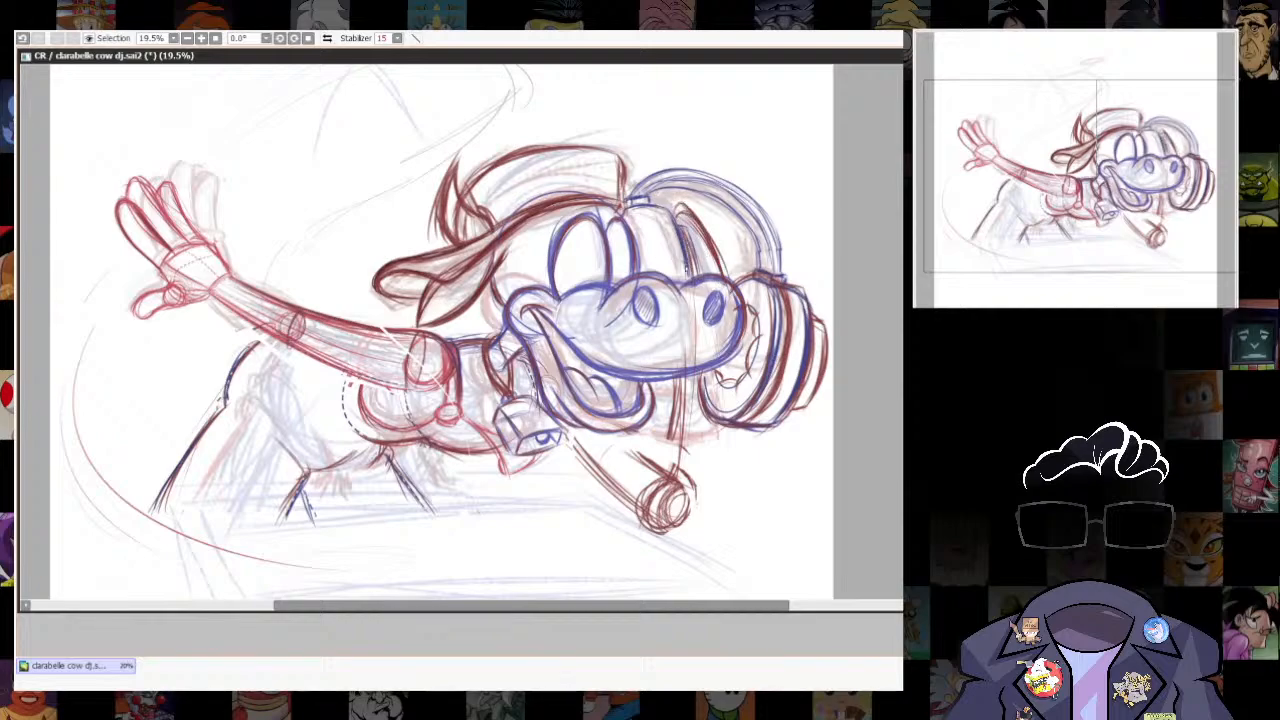
left_click_drag(668, 207, 687, 213)
key("ctrl+z")
key("ctrl+z")
key("ctrl+z")
key("ctrl+z")
key("ctrl+z")
key("ctrl+z")
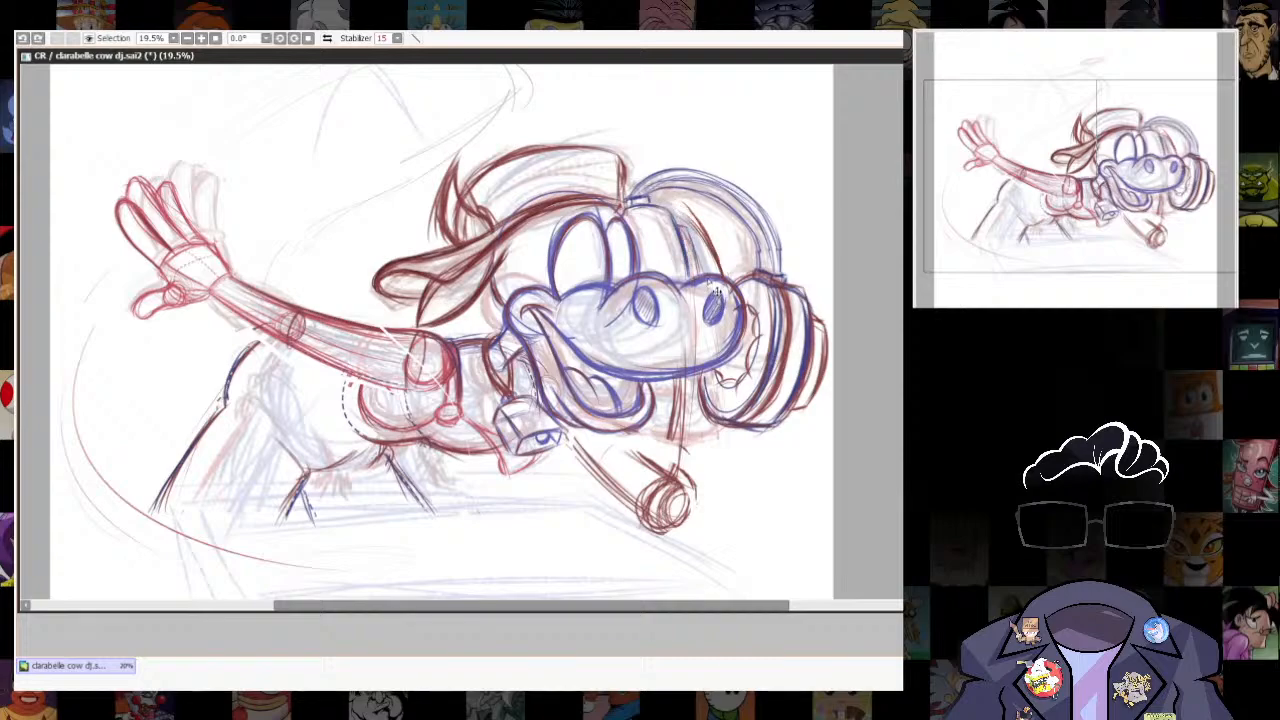
key("ctrl+z")
key("ctrl+z")
- Sketch the raised forearm through the head above the muzzle, with a rough hand outline over the headphone band
left_click_drag(674, 190, 722, 272)
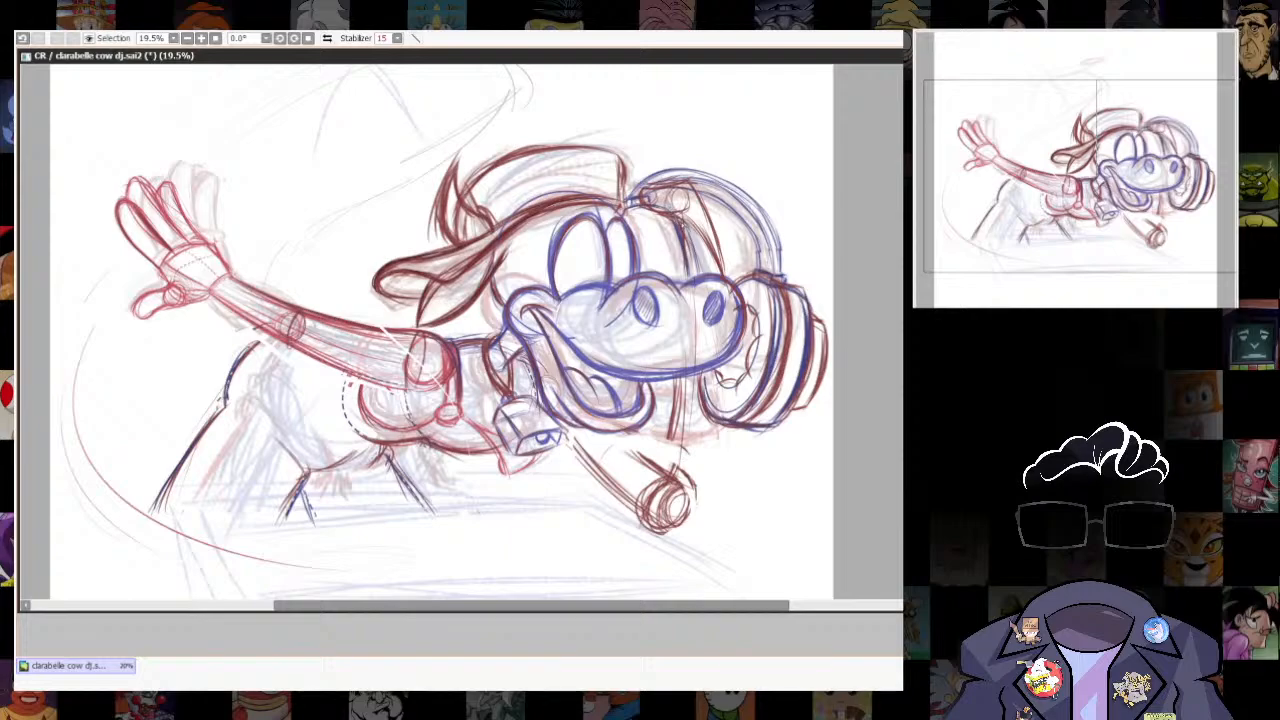
left_click_drag(695, 185, 723, 272)
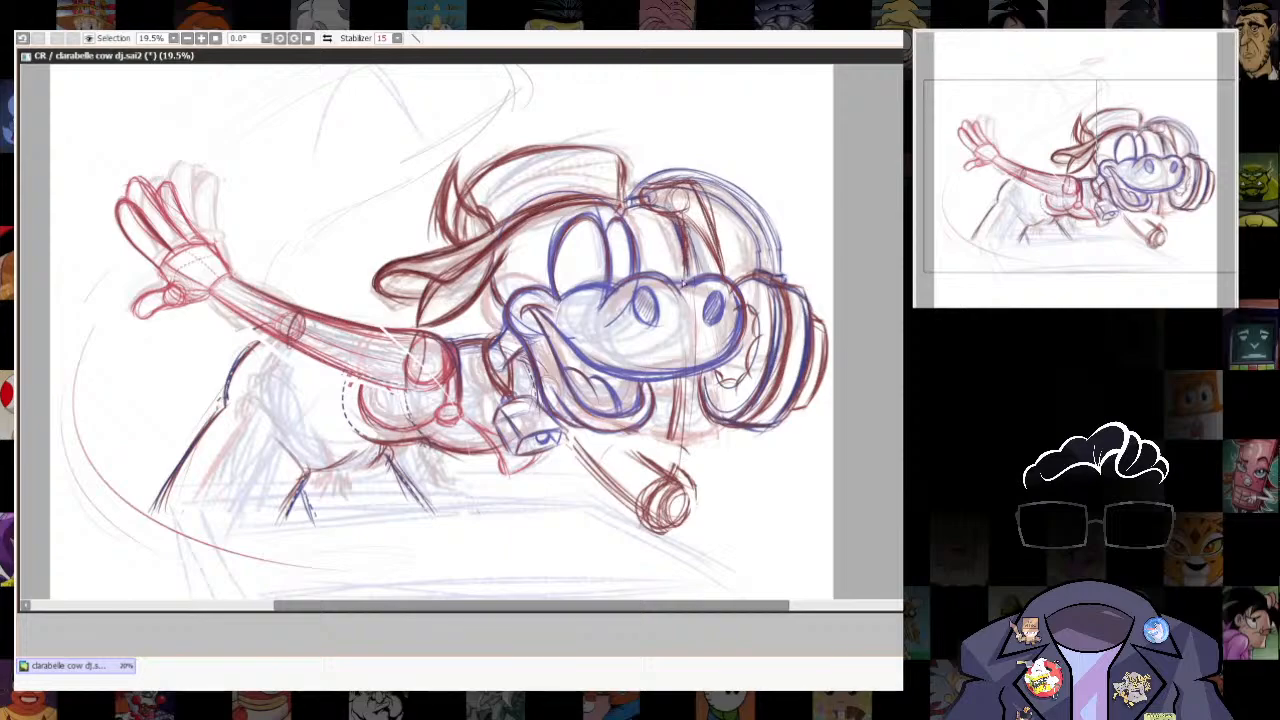
left_click_drag(629, 190, 664, 158)
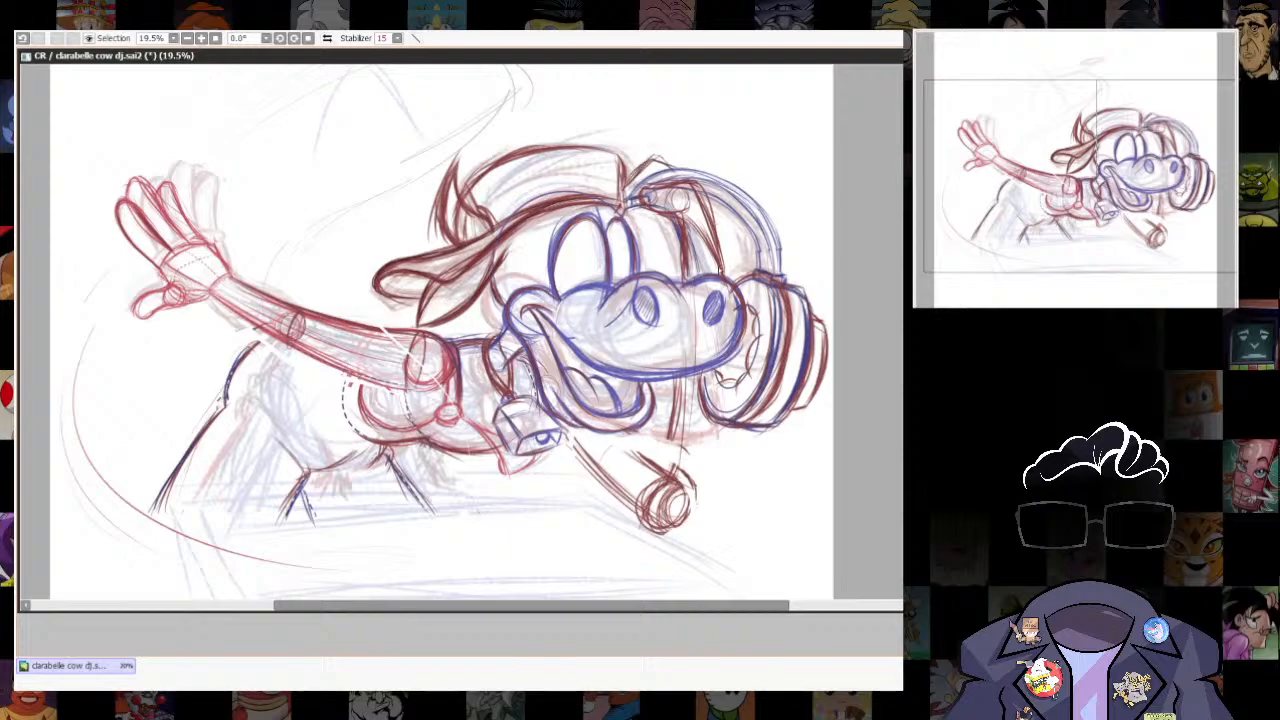
- Draw both edges of the forearm from beneath the muzzle to the elbow and strengthen its outer edge above the muzzle
left_click_drag(677, 378, 653, 466)
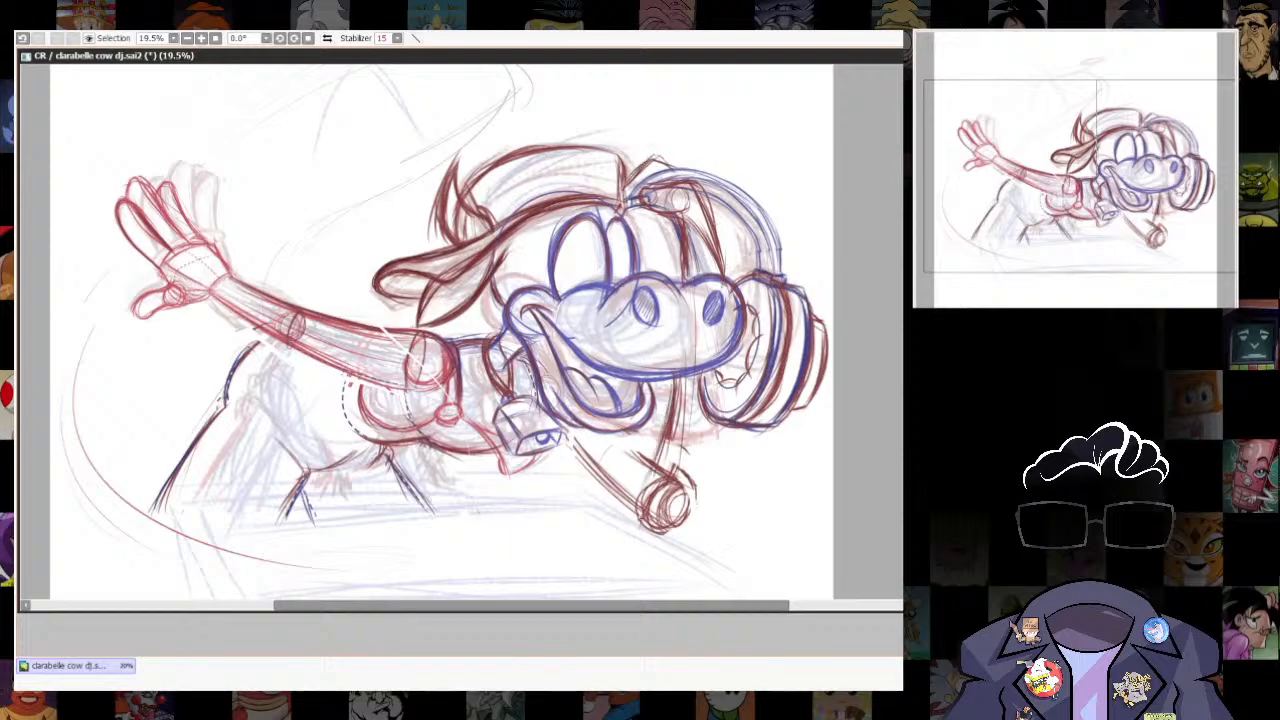
left_click_drag(690, 515, 724, 428)
mouse_move(720, 434)
left_mouse_down()
mouse_move(688, 524)
mouse_move(712, 466)
left_mouse_up()
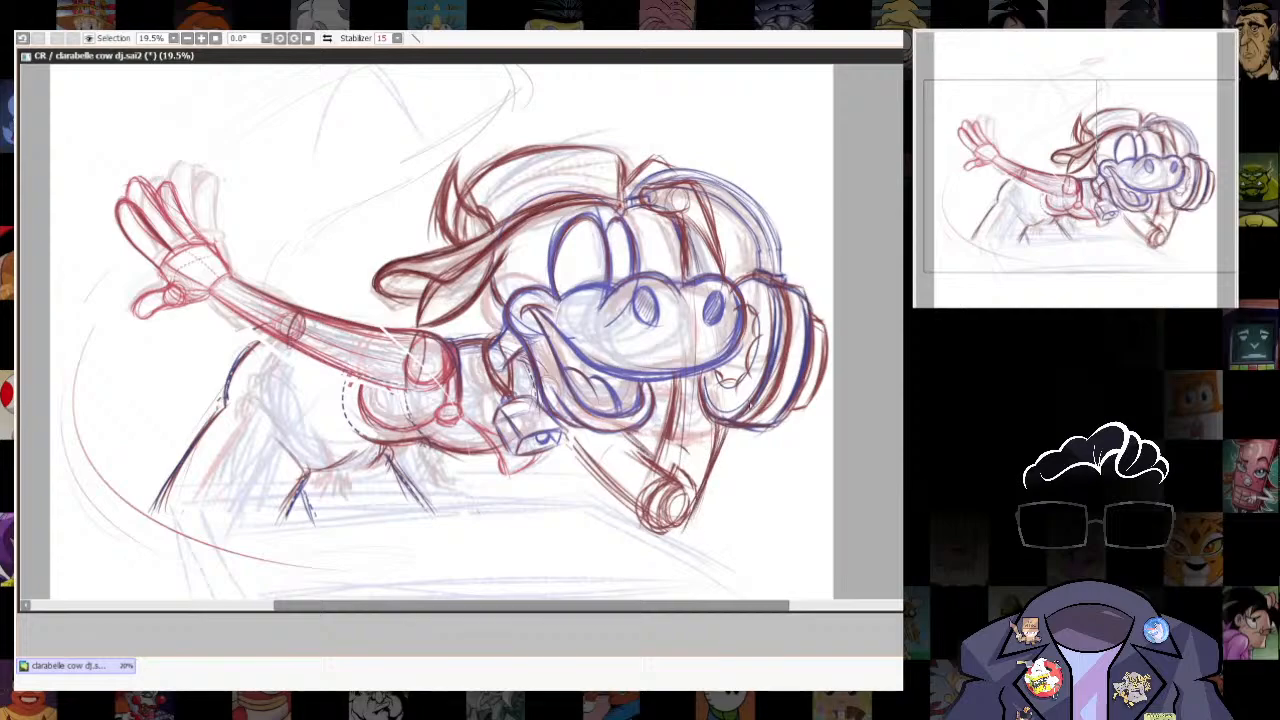
left_click_drag(702, 194, 735, 283)
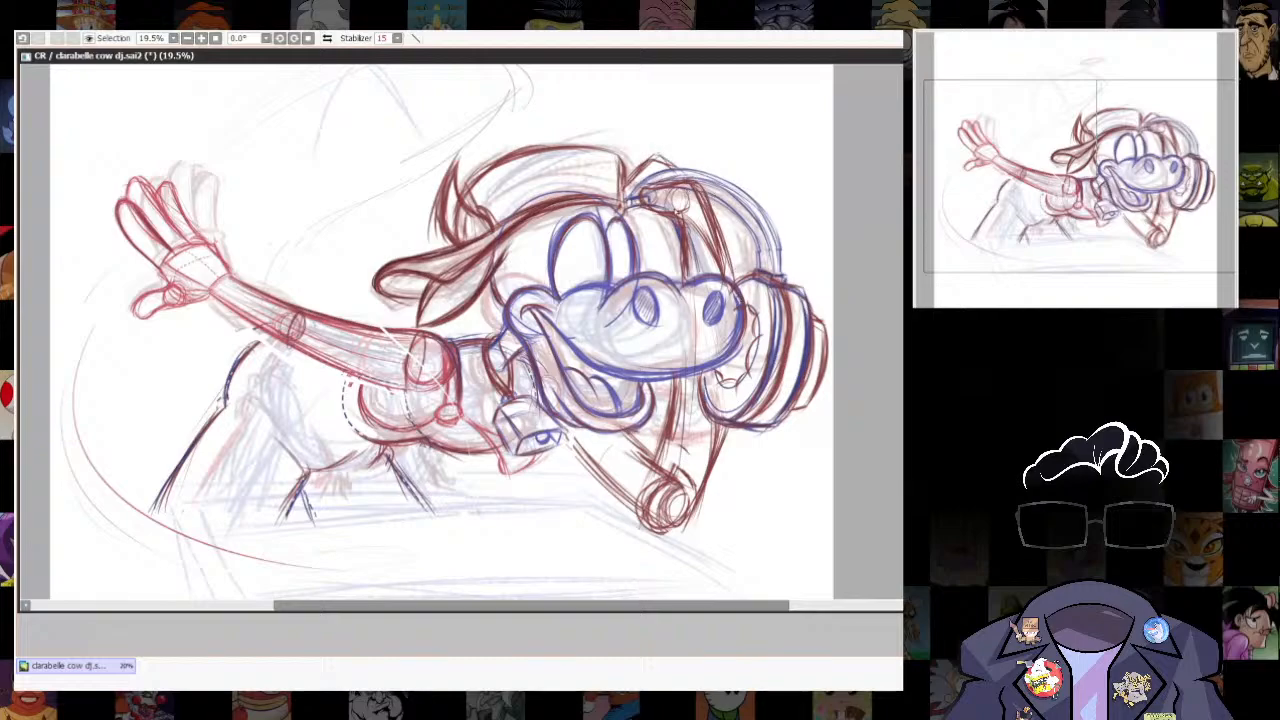
- Add curved cross-contour lines over the chest and along the outstretched arm, and firm up the wrist line
scroll(449, 332, "down", 1)
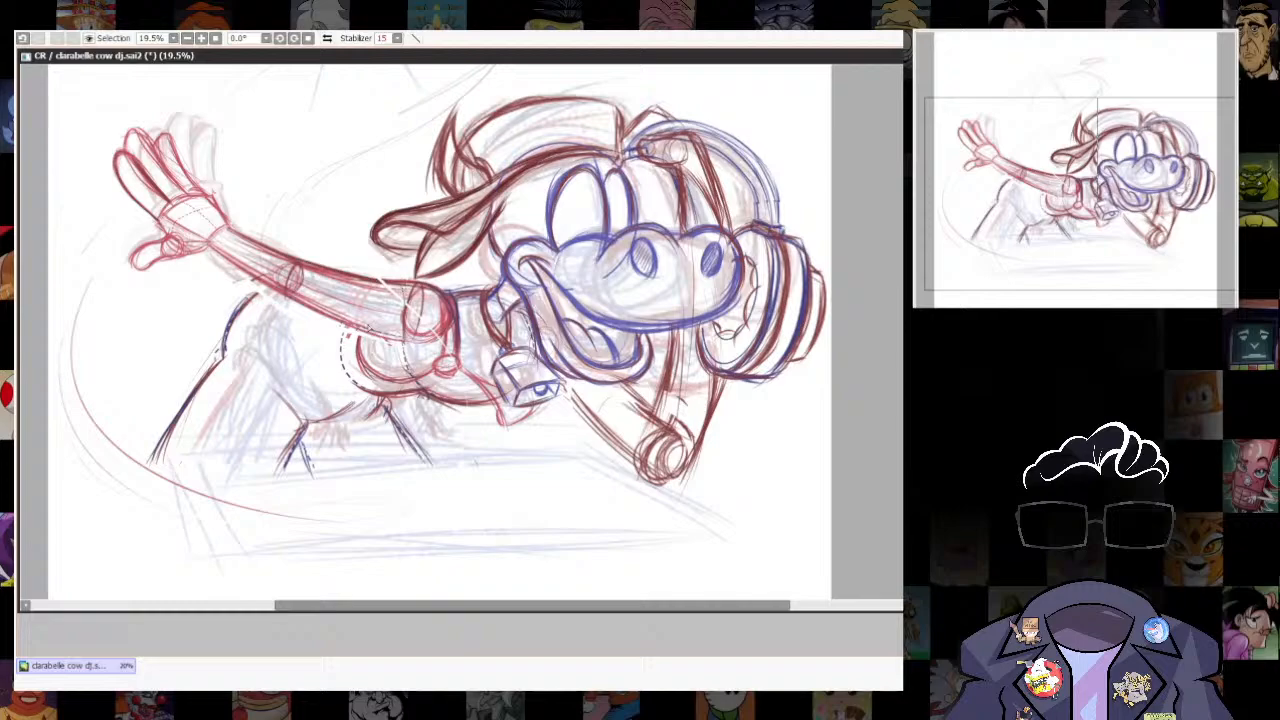
left_click_drag(462, 312, 492, 358)
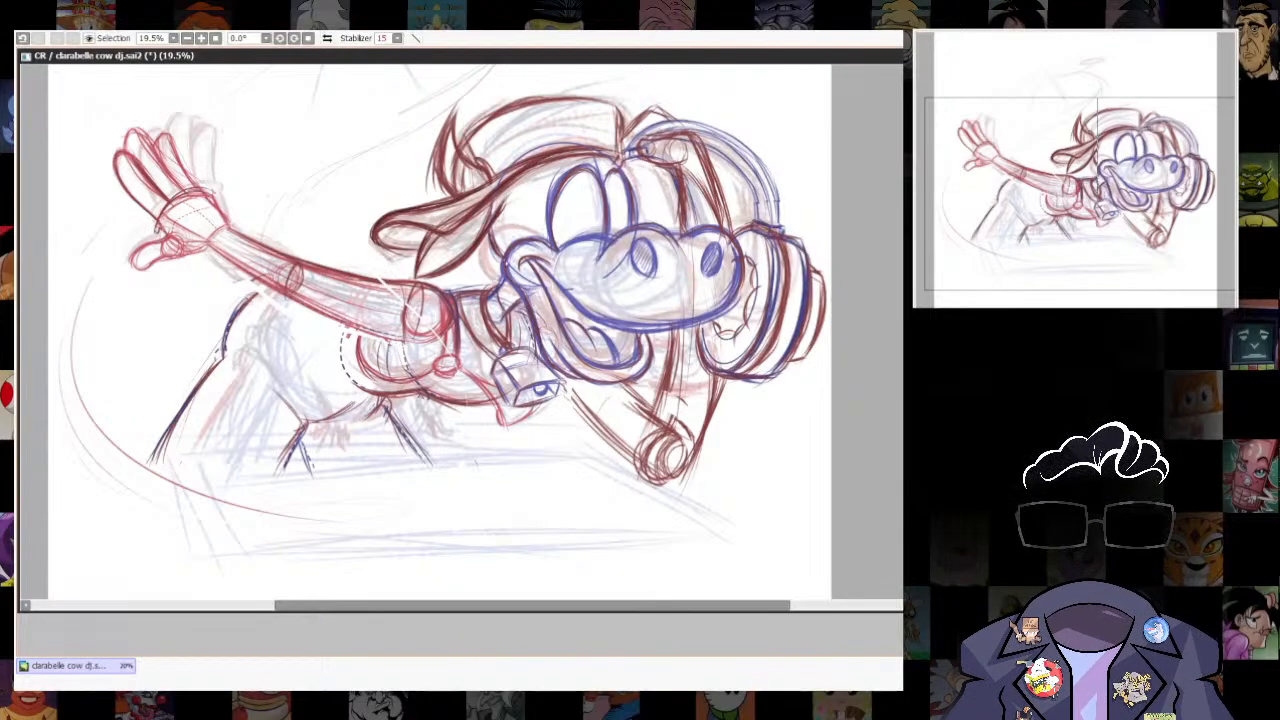
left_click_drag(406, 348, 408, 382)
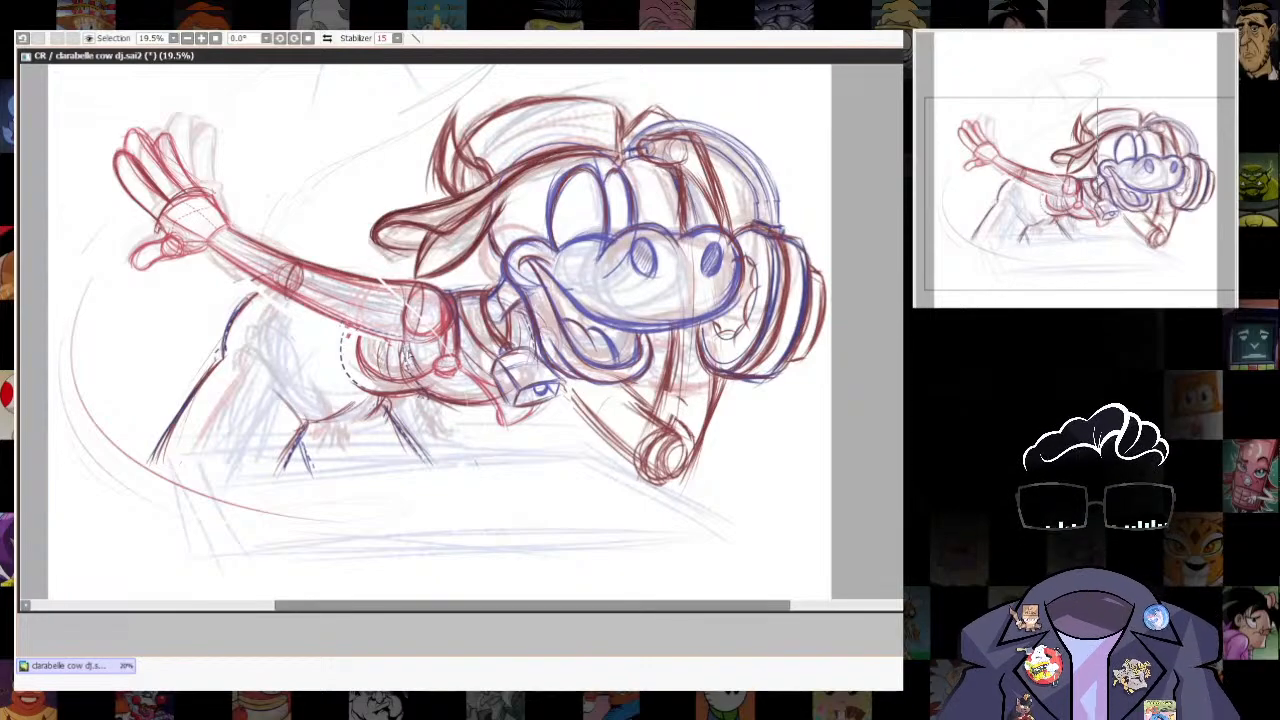
left_click_drag(465, 341, 487, 370)
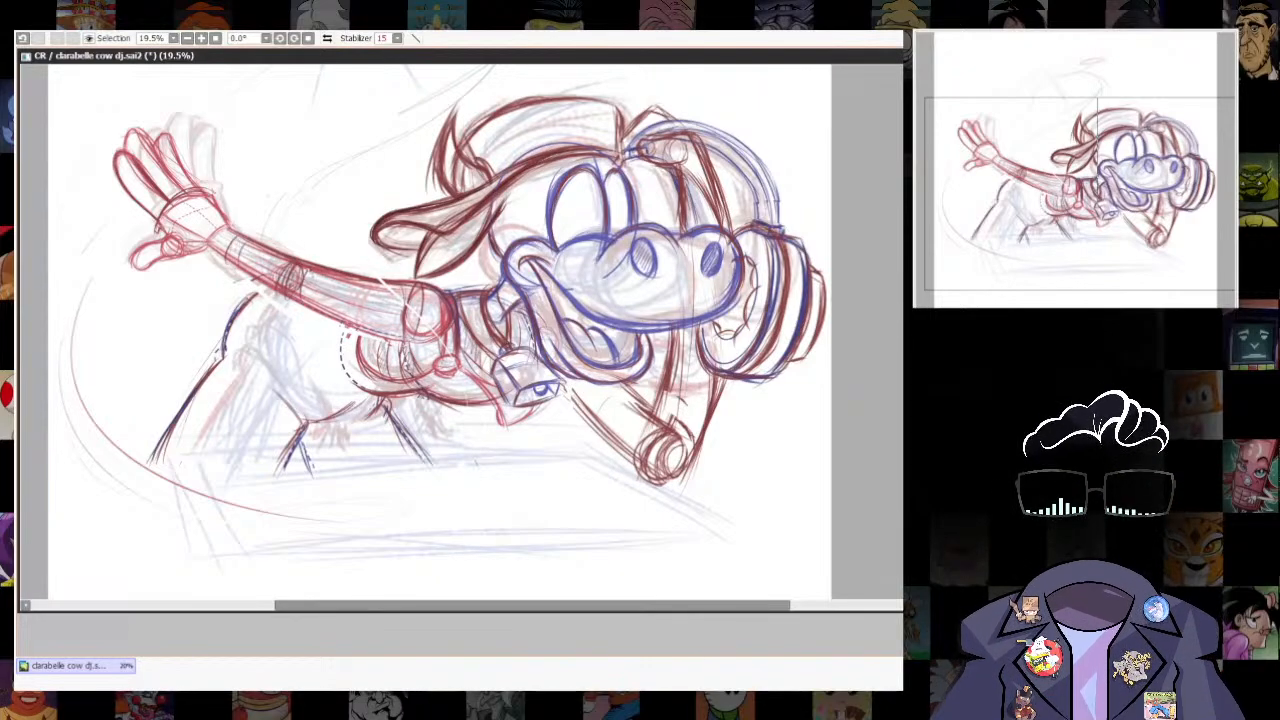
mouse_move(361, 280)
left_mouse_down()
mouse_move(344, 324)
mouse_move(371, 332)
mouse_move(354, 326)
left_mouse_up()
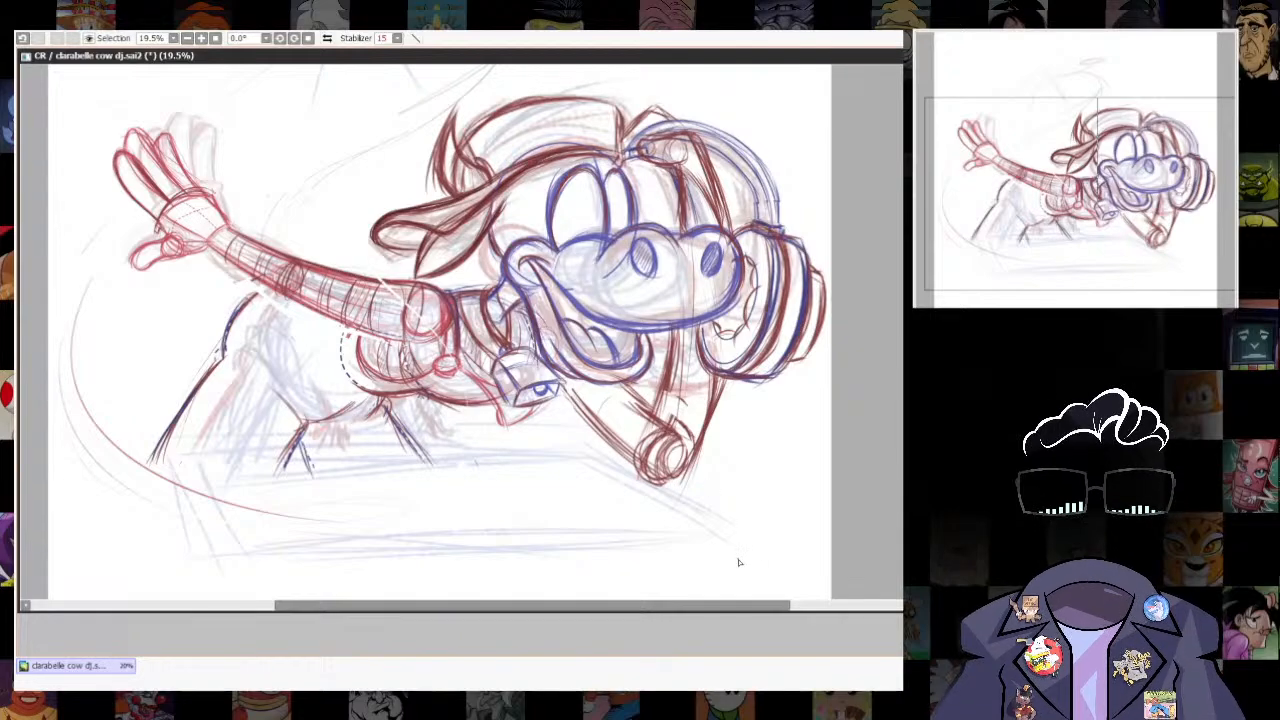
- Darken the palm edge beside the outstretched hand's thumb and strengthen the bent arm's upper-arm line
left_click_drag(166, 238, 185, 264)
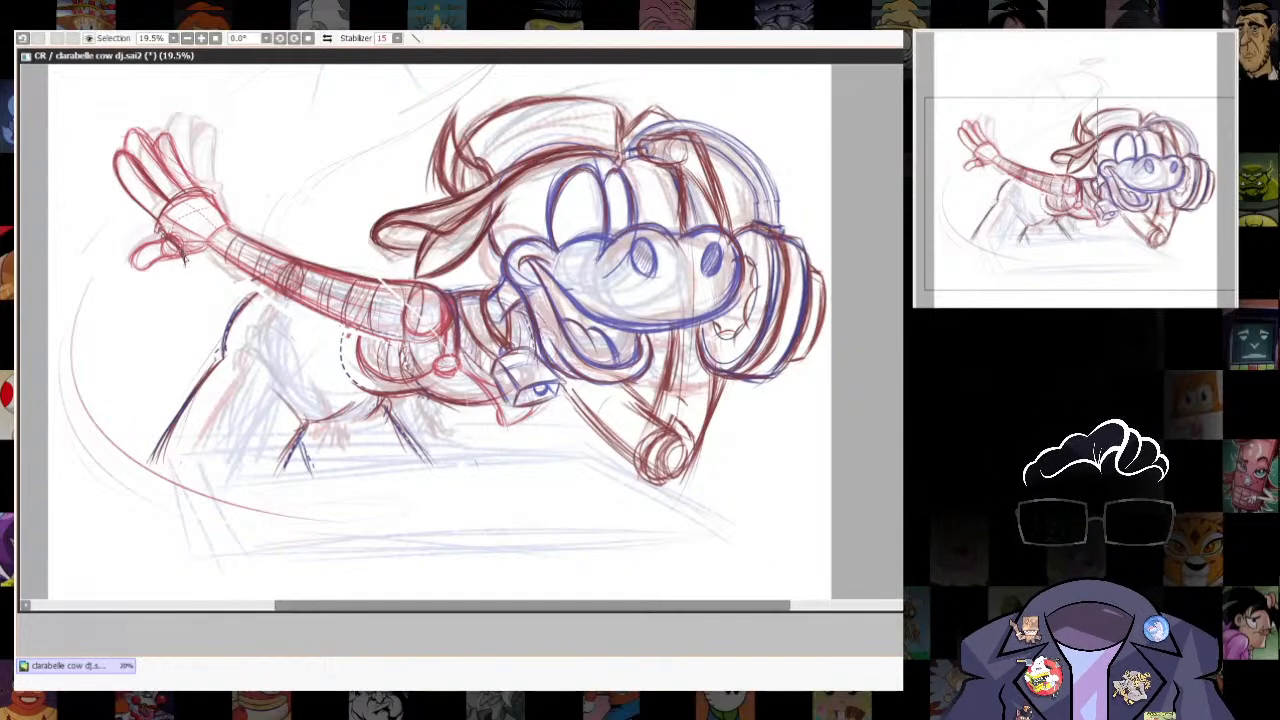
left_click_drag(565, 385, 601, 429)
left_click_drag(563, 391, 607, 445)
- Lasso the bent arm and elbow, raise their lower edge and skew the elbow side slightly inward
key("l")
mouse_move(566, 378)
left_mouse_down()
mouse_move(681, 520)
mouse_move(728, 395)
mouse_move(677, 331)
mouse_move(574, 380)
left_mouse_up()
key("ctrl+t")
left_click_drag(643, 489, 648, 477)
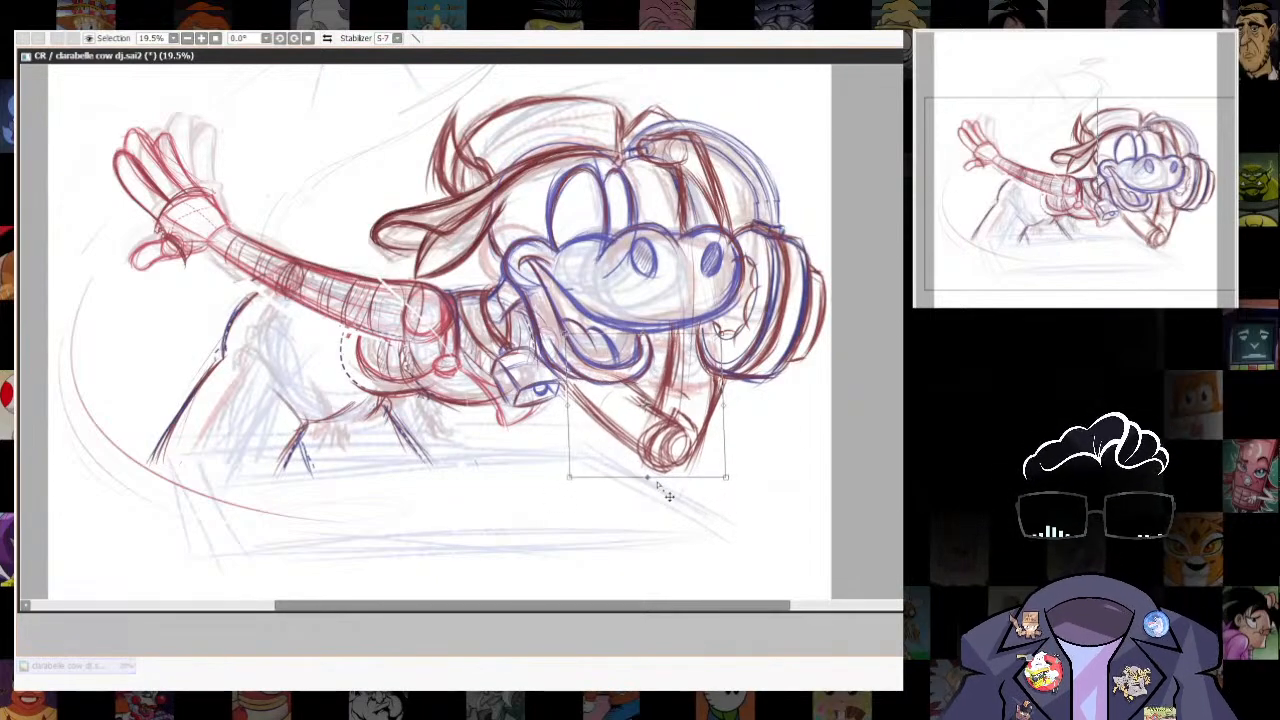
left_click_drag(725, 477, 713, 471)
left_click_drag(721, 335, 717, 326)
left_click_drag(713, 471, 706, 462)
left_click_drag(569, 478, 569, 480)
left_click_drag(567, 335, 561, 335)
left_click_drag(569, 481, 571, 468)
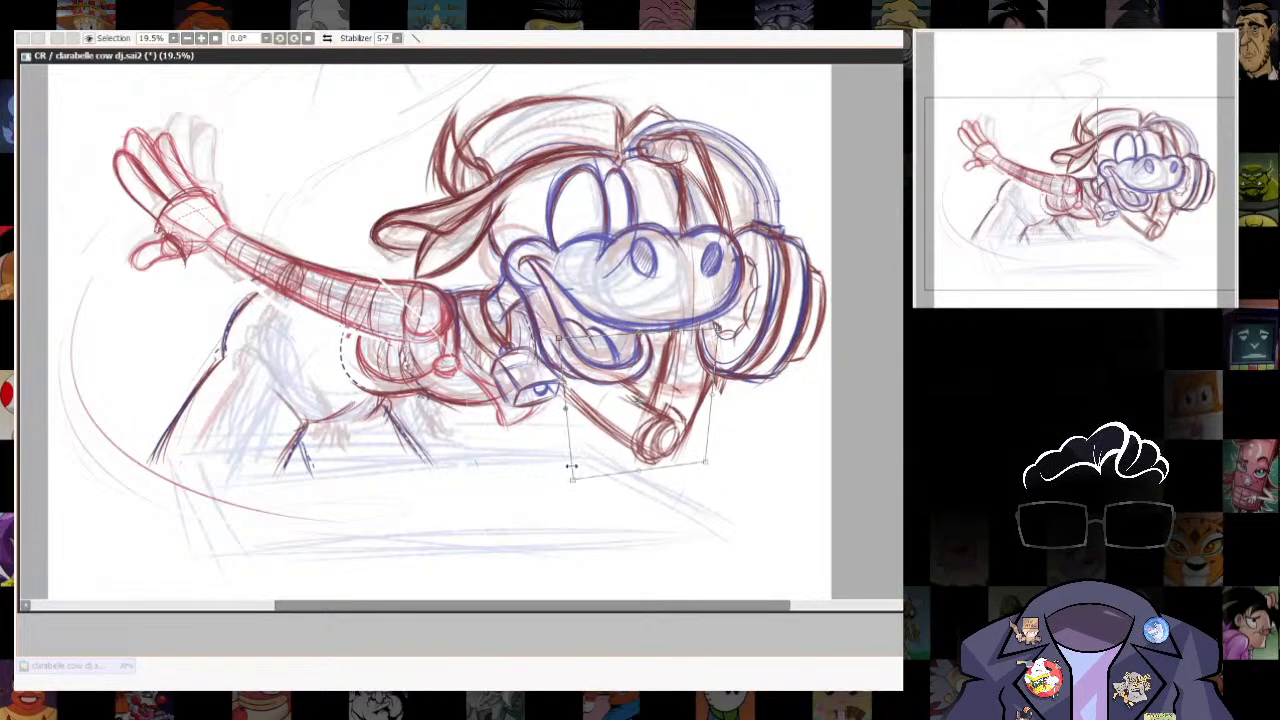
key("Return")
key("ctrl+d")
key("n")
- Lasso the outstretched hand and adjust it slightly with a free transform
scroll(728, 400, "down", 2)
scroll(732, 340, "up", 3)
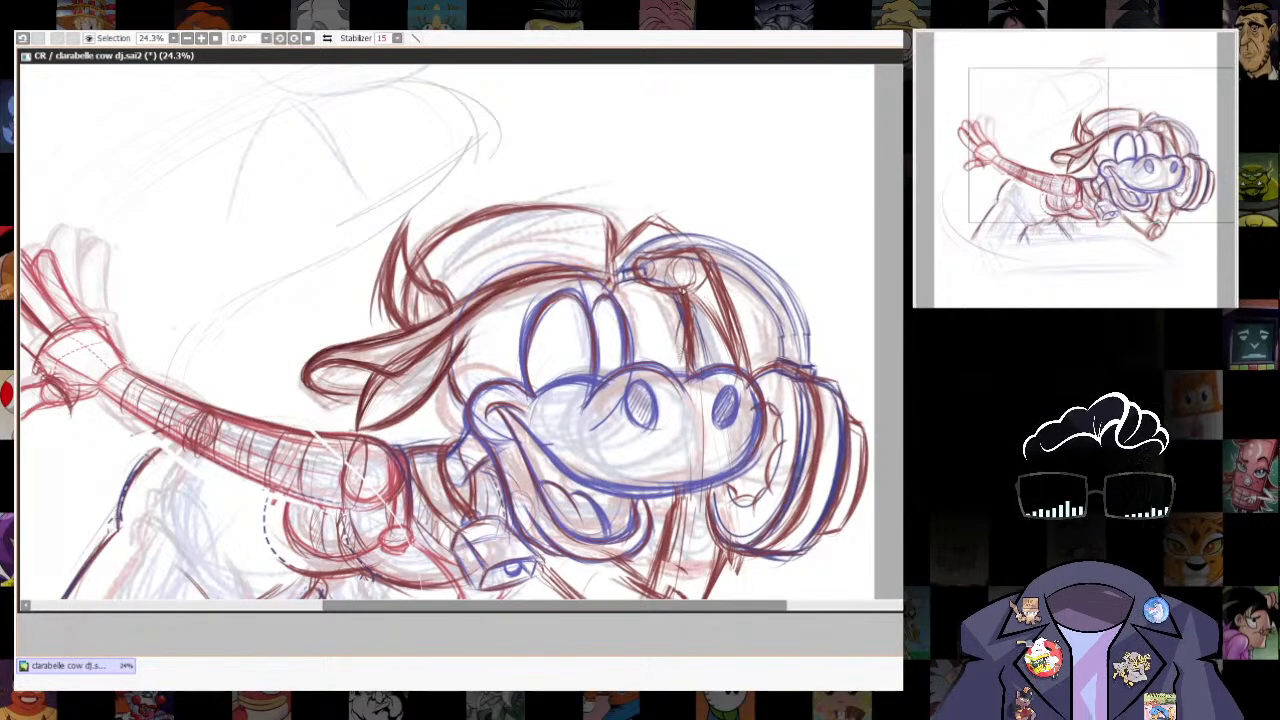
scroll(849, 412, "down", 3)
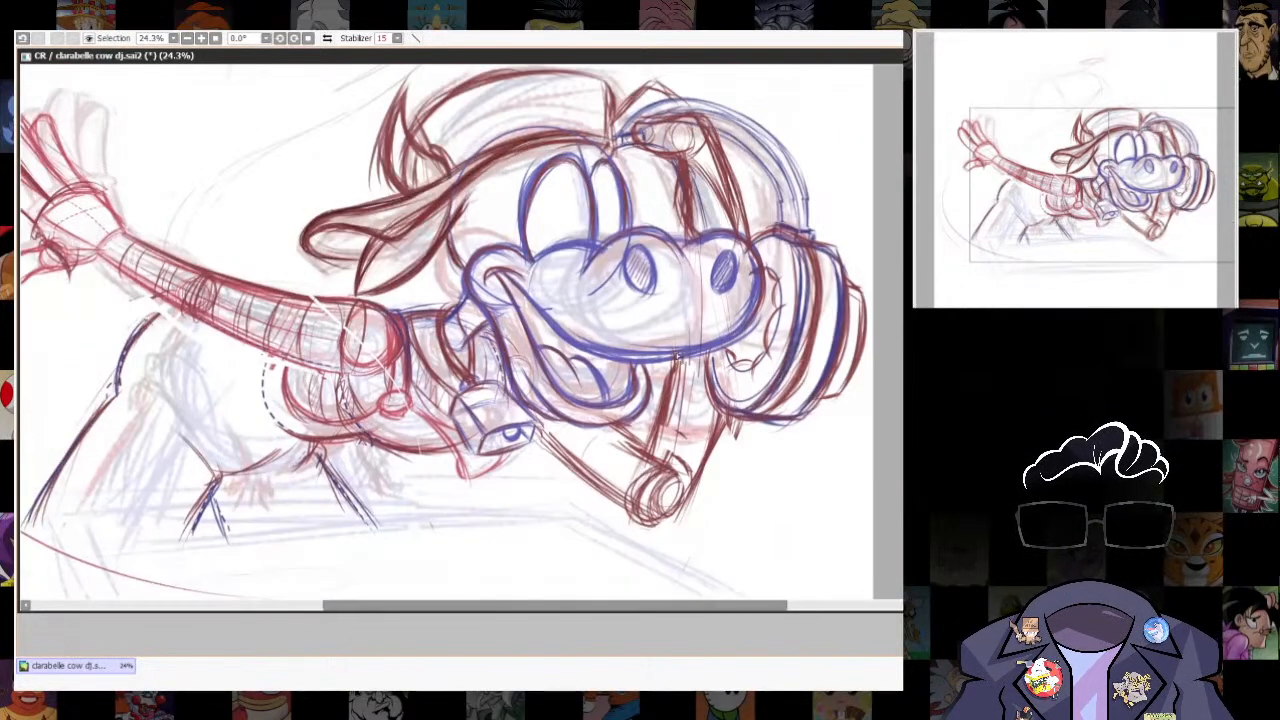
scroll(850, 412, "down", 3)
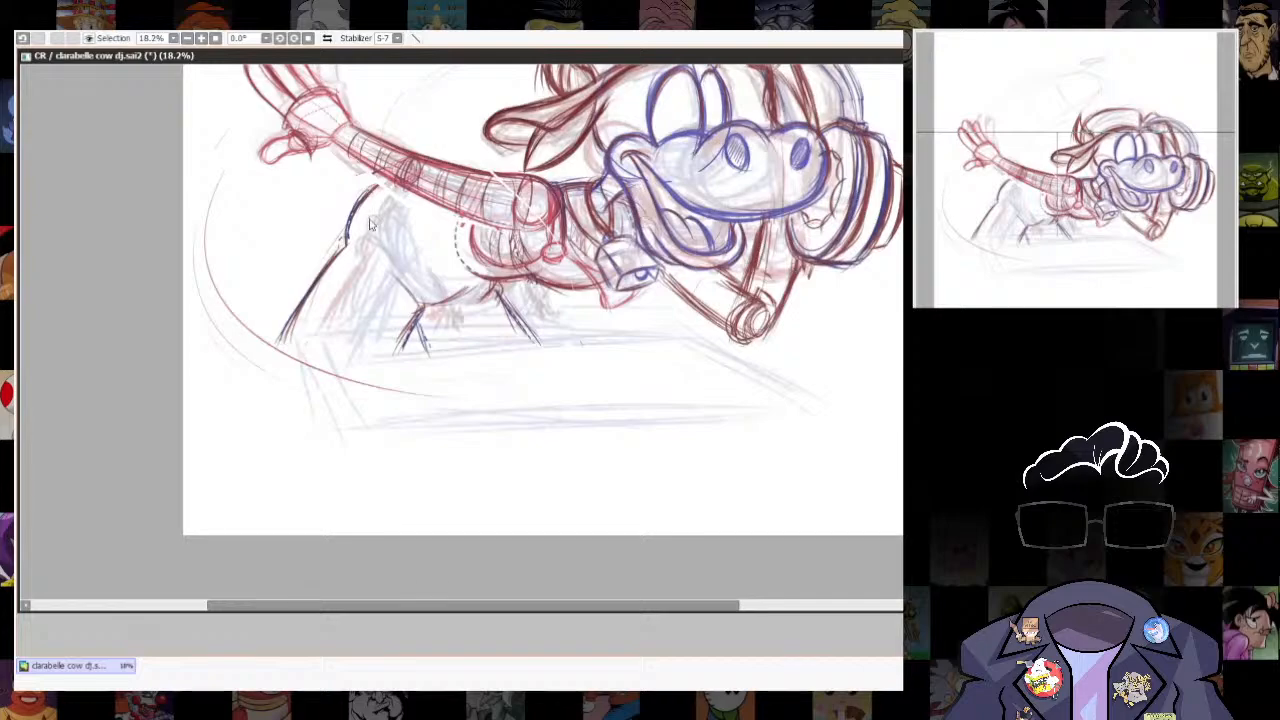
scroll(500, 276, "down", 8)
left_click_drag(500, 276, 546, 390)
scroll(854, 449, "up", 6)
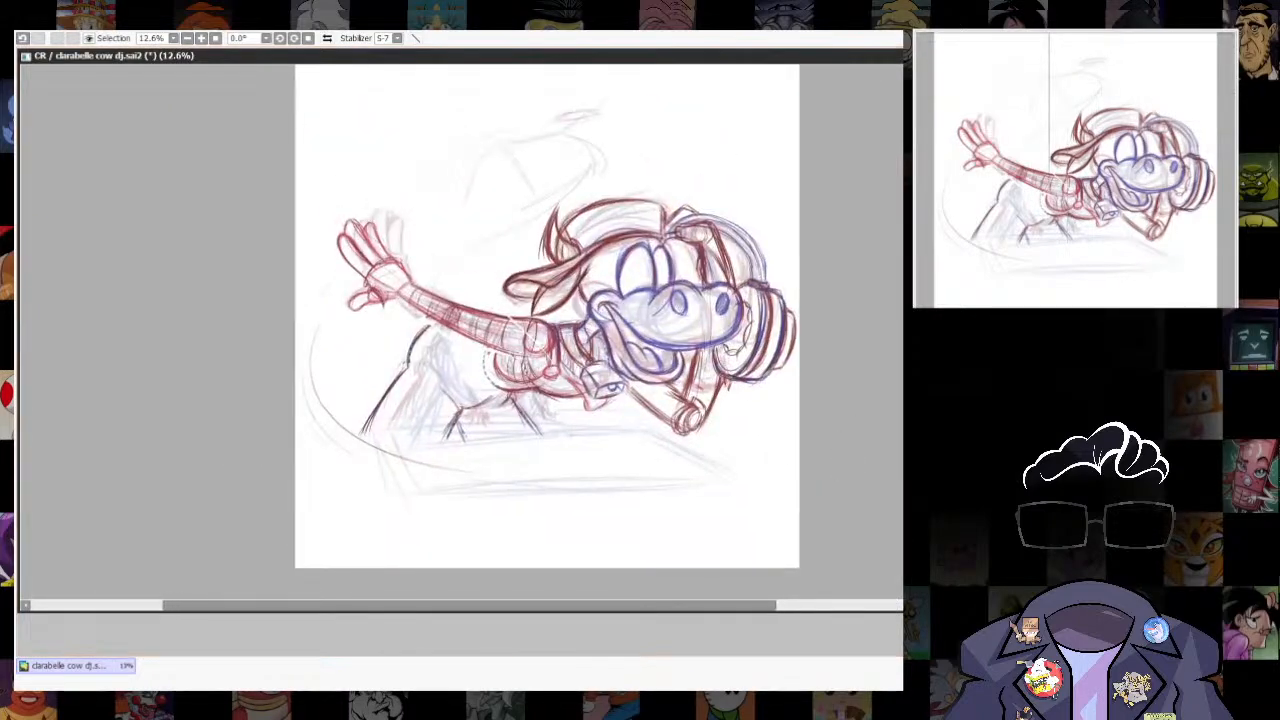
left_click_drag(314, 205, 433, 347)
key("ctrl+t")
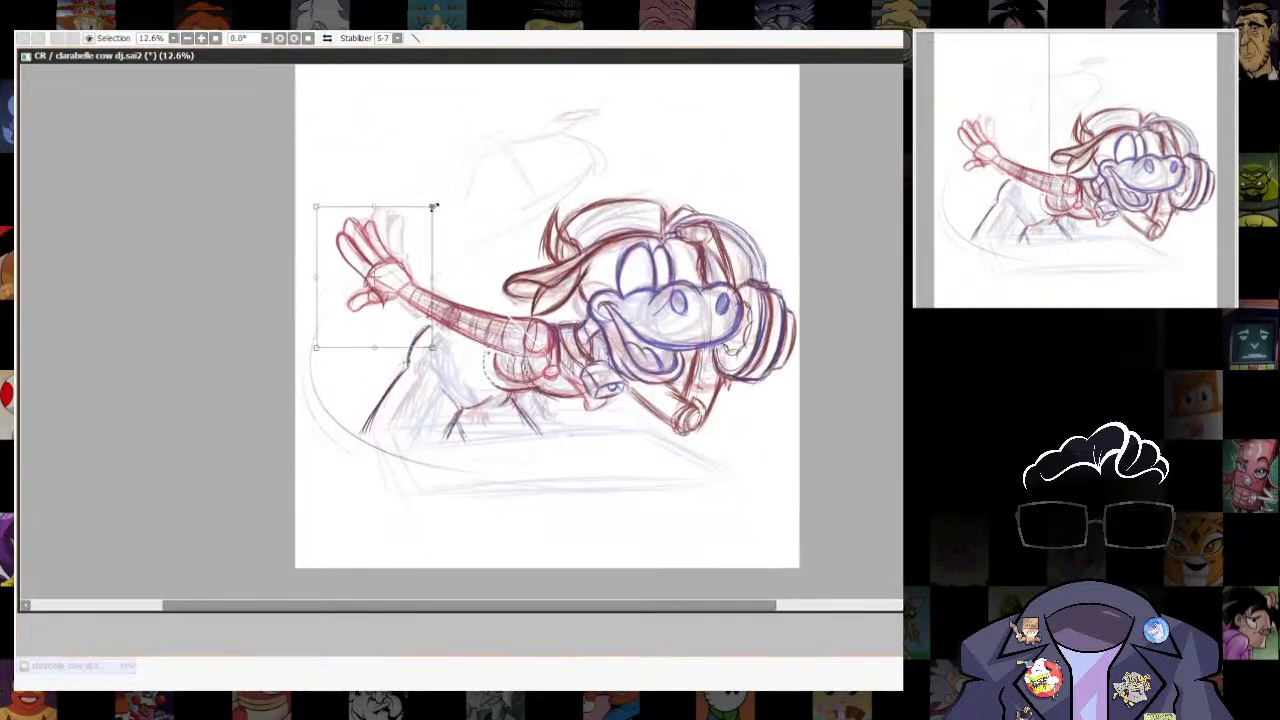
key("Return")
left_click_drag(688, 547, 747, 534)
key("ctrl+d")
- Lasso and transform the dark back and leg lines, and shift the chest lines slightly toward the back
mouse_move(486, 311)
left_mouse_down()
mouse_move(515, 435)
mouse_move(587, 396)
mouse_move(489, 316)
left_mouse_up()
key("ctrl+t")
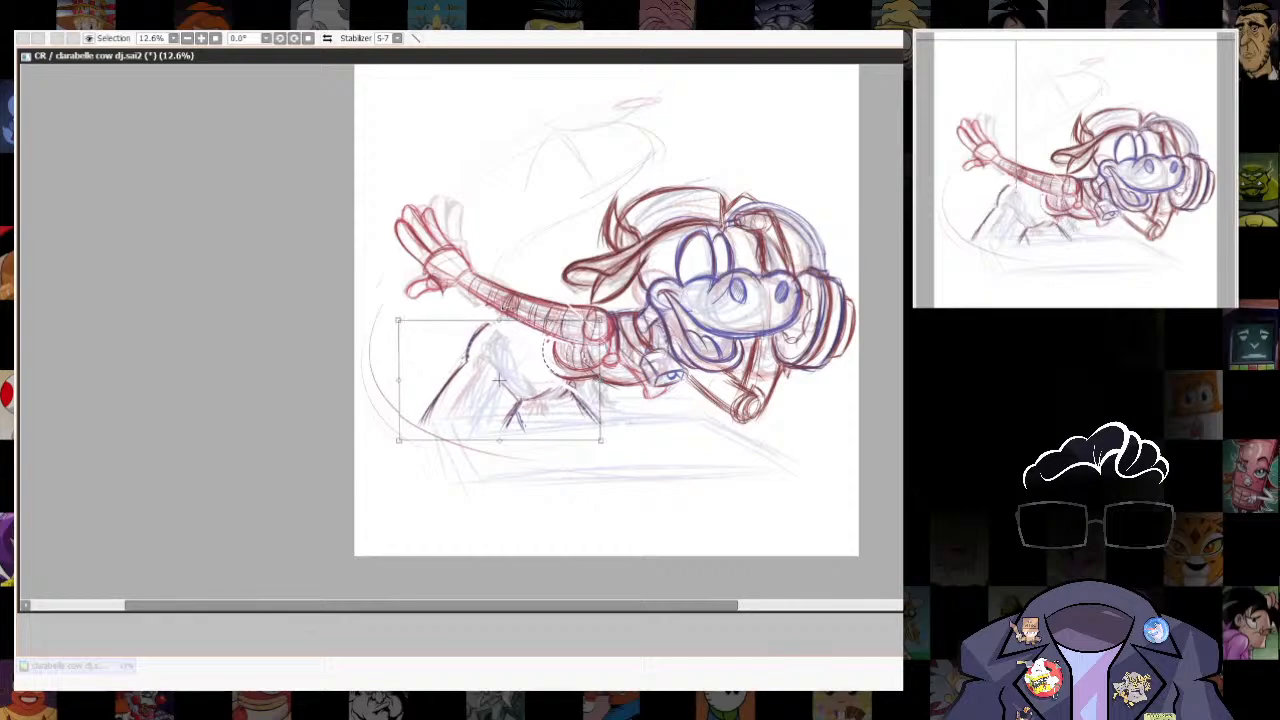
mouse_move(614, 395)
left_mouse_down()
mouse_move(552, 339)
mouse_move(544, 377)
left_mouse_up()
key("Return")
key("ctrl+d")
key("ctrl+t")
key("Return")
key("ctrl+d")
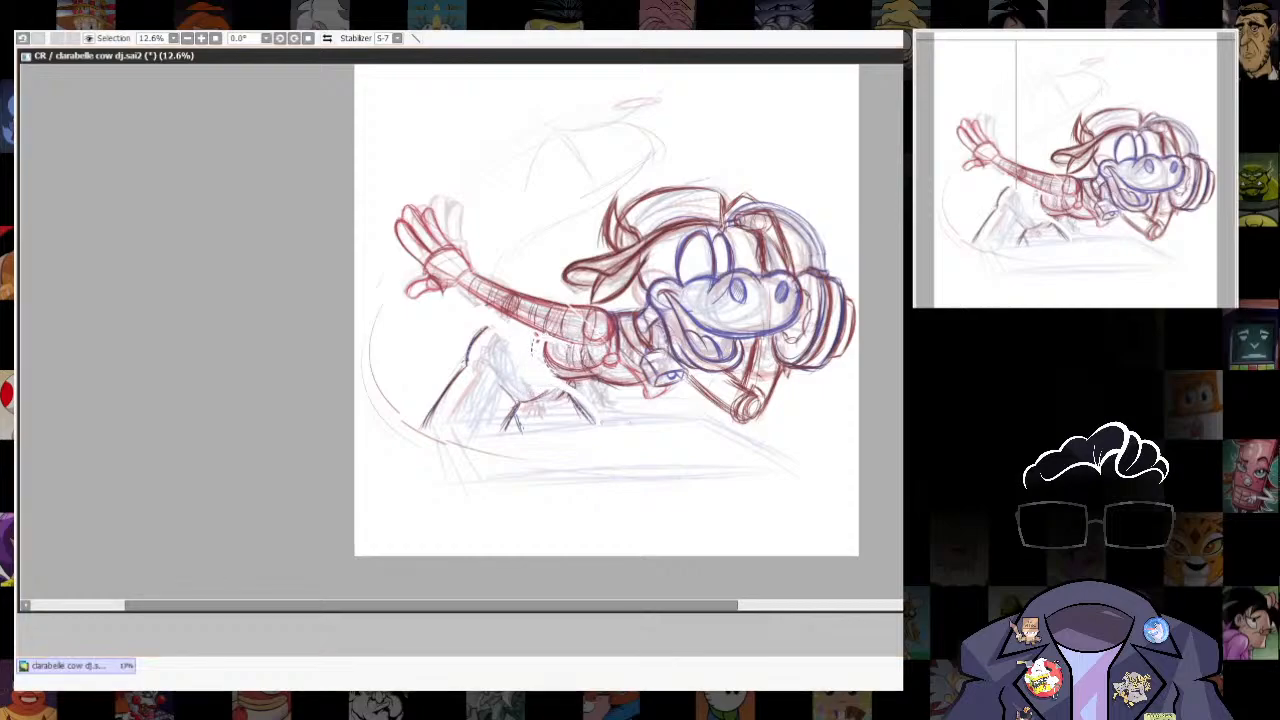
- Extend the dark back line up to the outstretched arm and slightly enlarge the neck bell with a free transform
left_click_drag(482, 337, 507, 318)
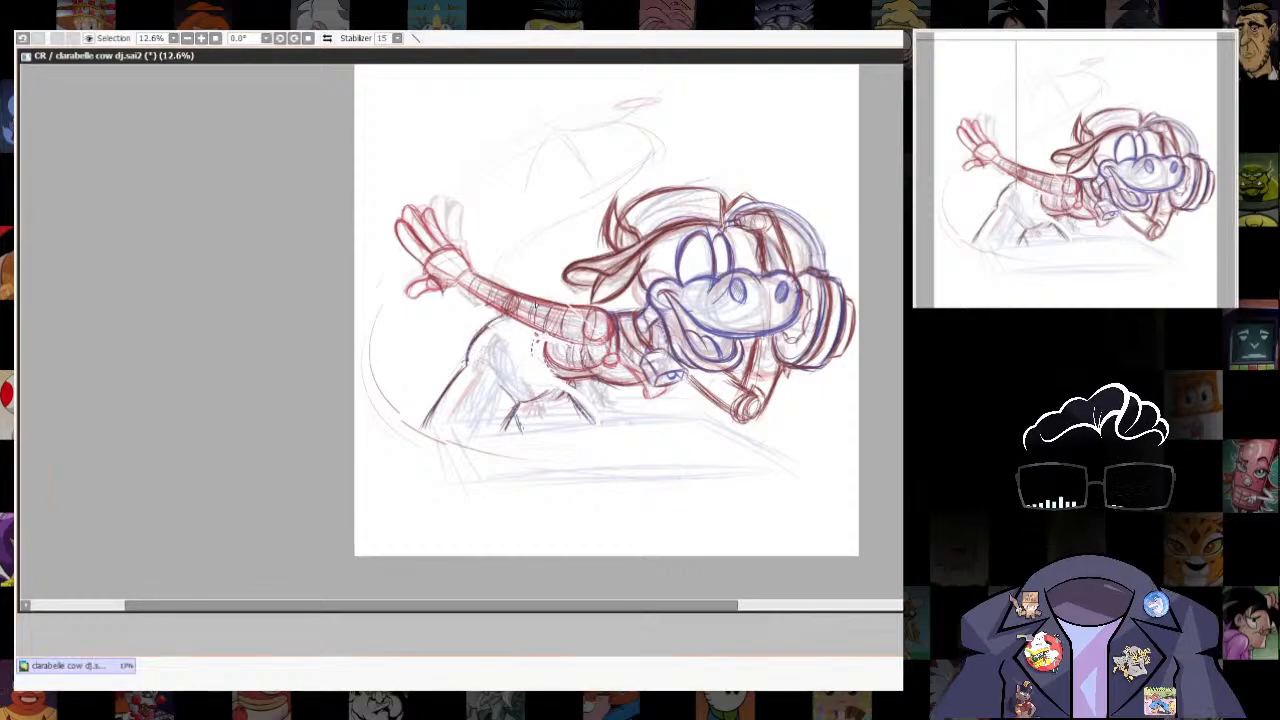
left_click_drag(796, 483, 780, 446)
scroll(664, 298, "up", 3)
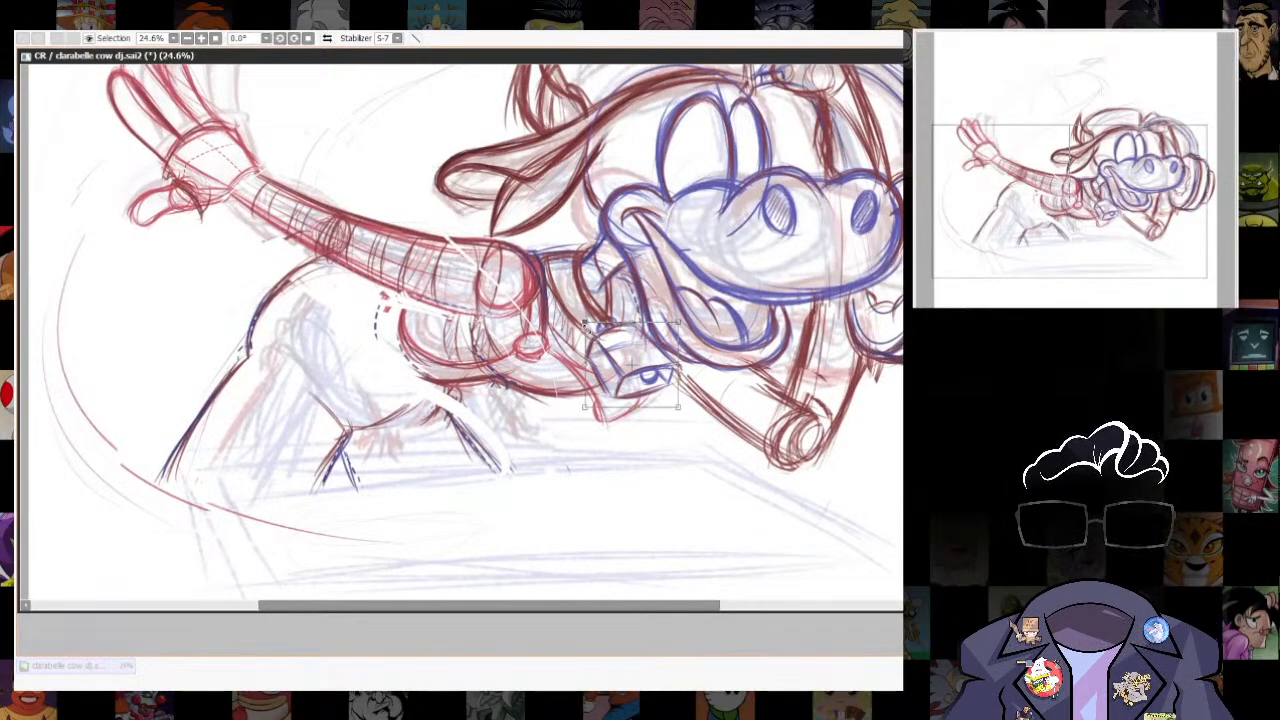
left_click_drag(584, 322, 690, 418)
left_click_drag(672, 371, 673, 375)
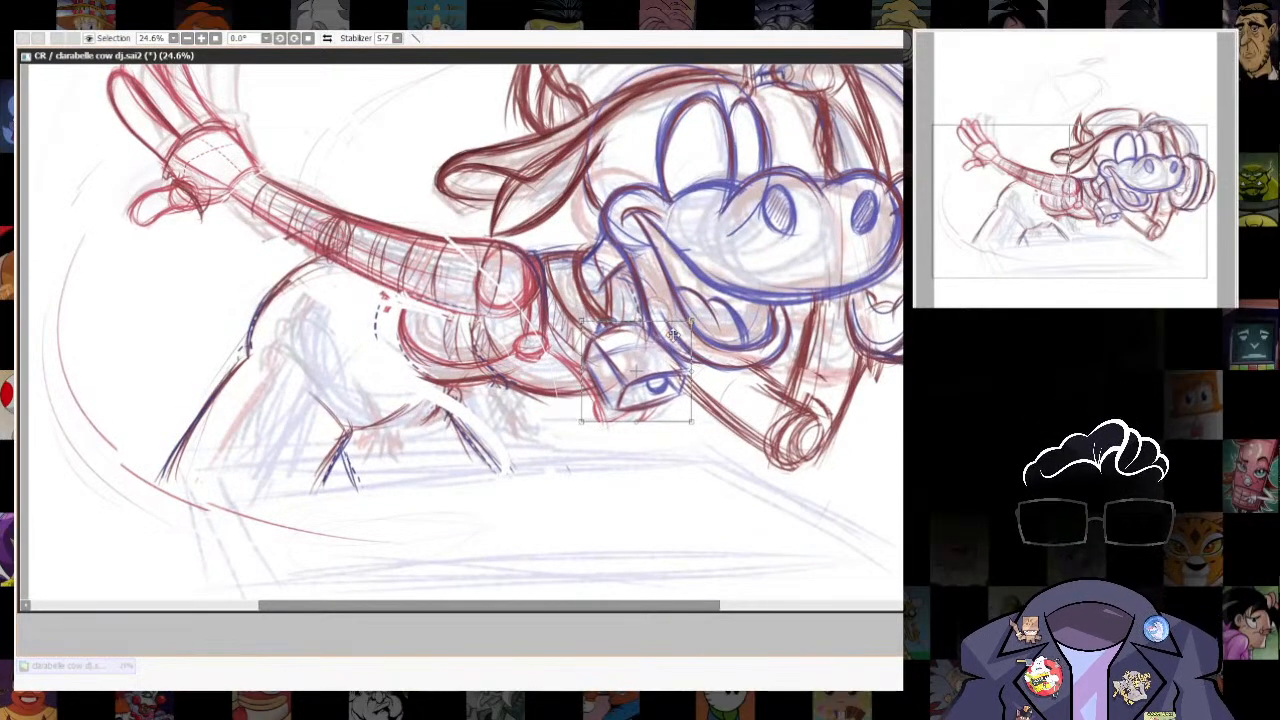
key("Return")
scroll(745, 580, "down", 3)
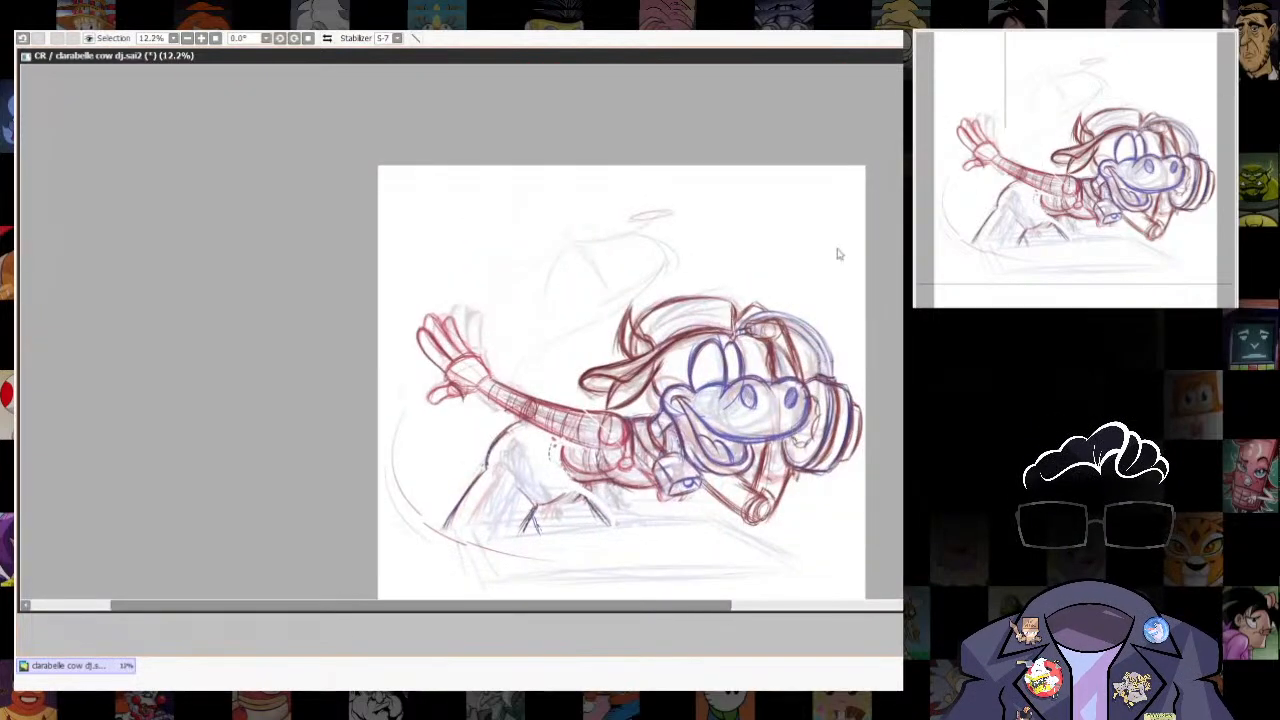
- Examine the hat, head and body of the sketch at several zoom levels
scroll(815, 262, "up", 3)
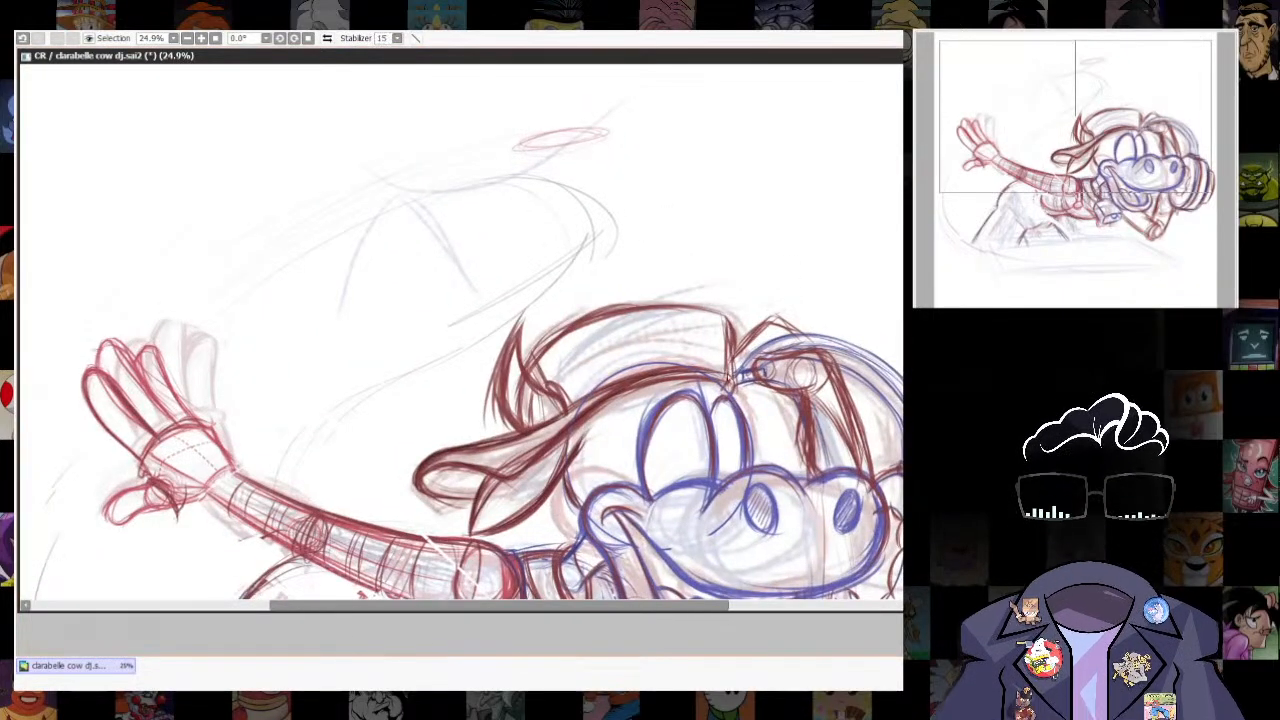
mouse_move(533, 361)
left_mouse_down()
mouse_move(582, 311)
mouse_move(714, 313)
mouse_move(733, 389)
left_mouse_up()
mouse_move(732, 389)
left_mouse_down()
mouse_move(718, 193)
mouse_move(718, 235)
left_mouse_up()
mouse_move(621, 253)
left_mouse_down()
mouse_move(675, 206)
mouse_move(679, 243)
mouse_move(687, 213)
left_mouse_up()
mouse_move(639, 222)
left_mouse_down()
mouse_move(712, 207)
mouse_move(731, 266)
left_mouse_up()
left_click_drag(694, 228, 706, 108)
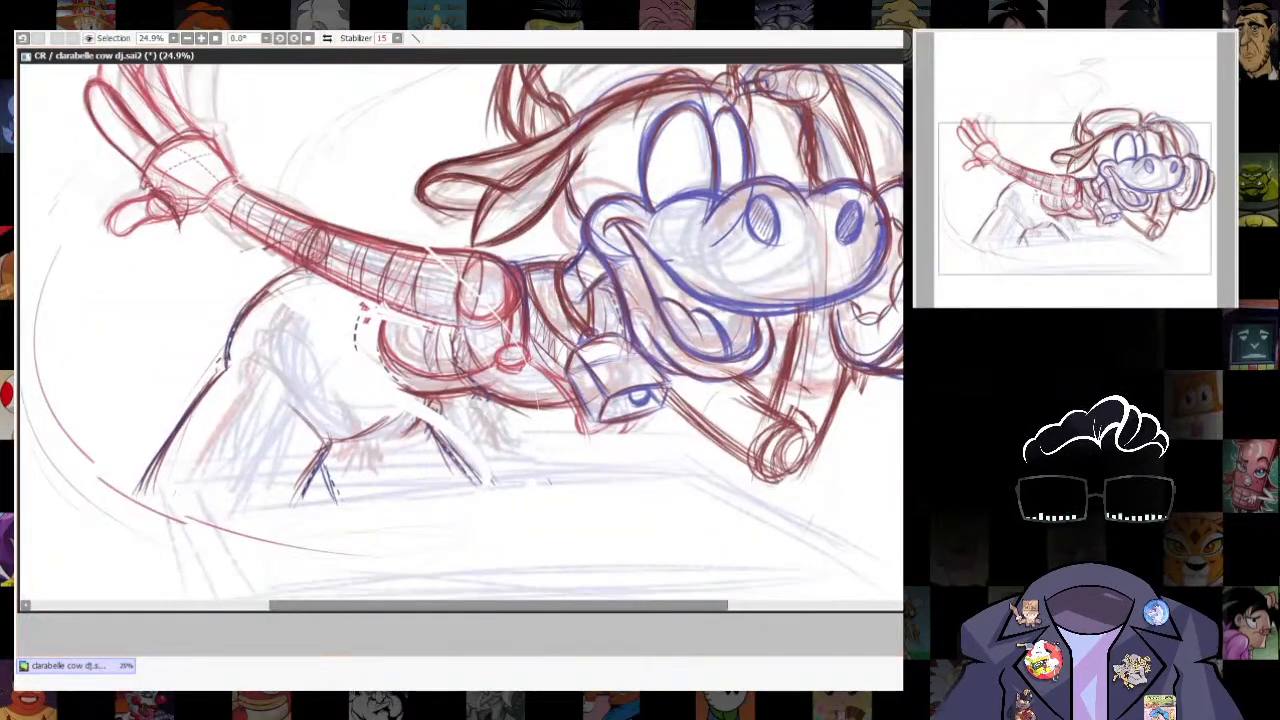
scroll(854, 383, "down", 3)
scroll(854, 383, "up", 1)
key("e")
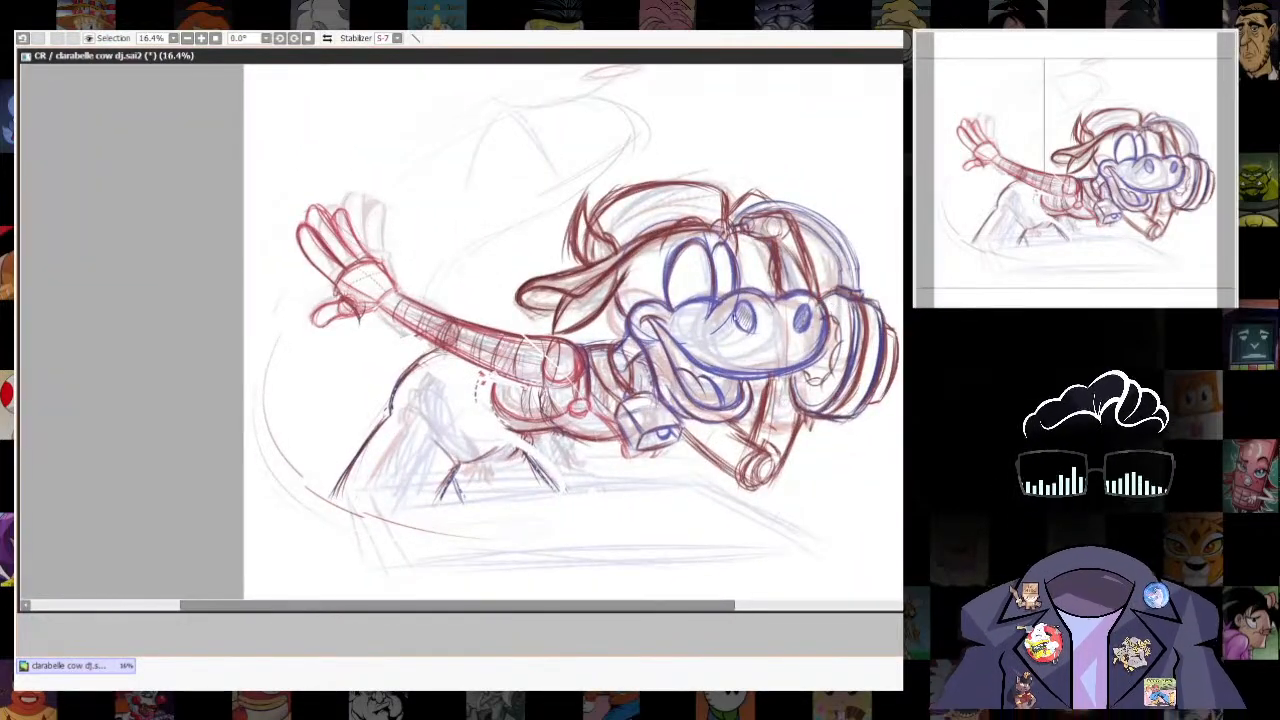
- Draw narrow pupils low inside both blue eyes
scroll(746, 112, "up", 1)
key("n")
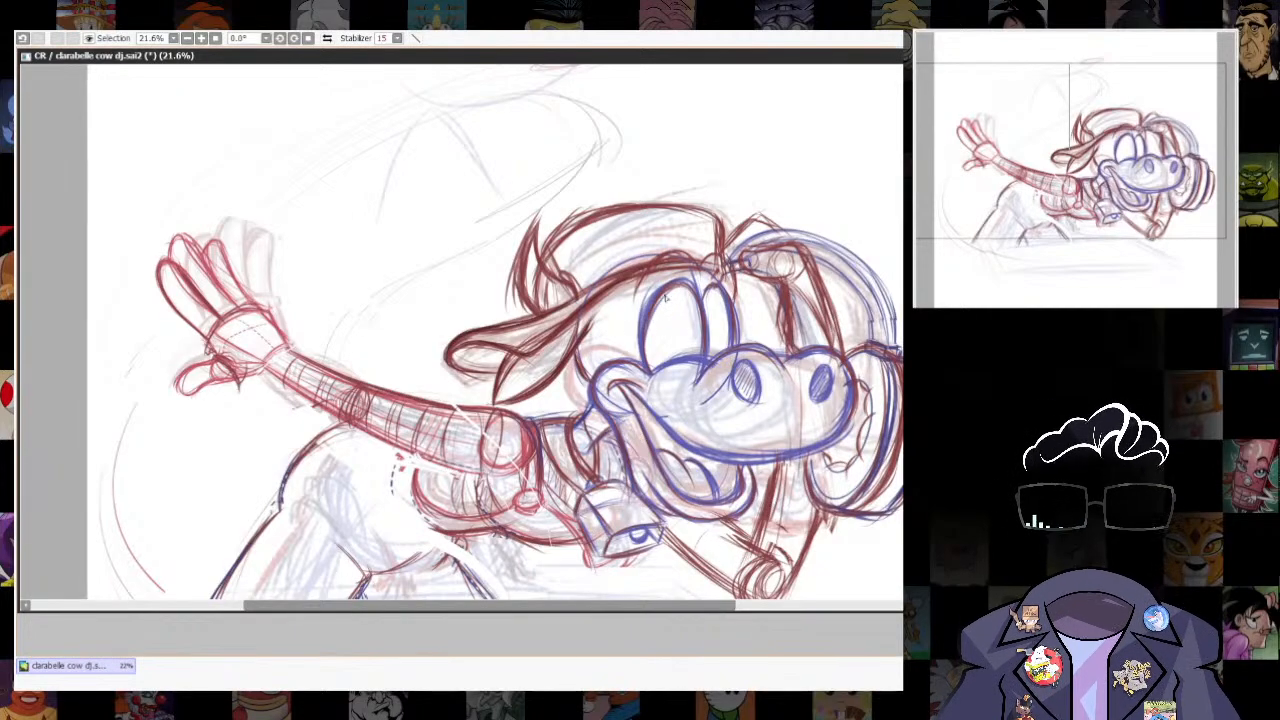
left_click_drag(648, 352, 706, 343)
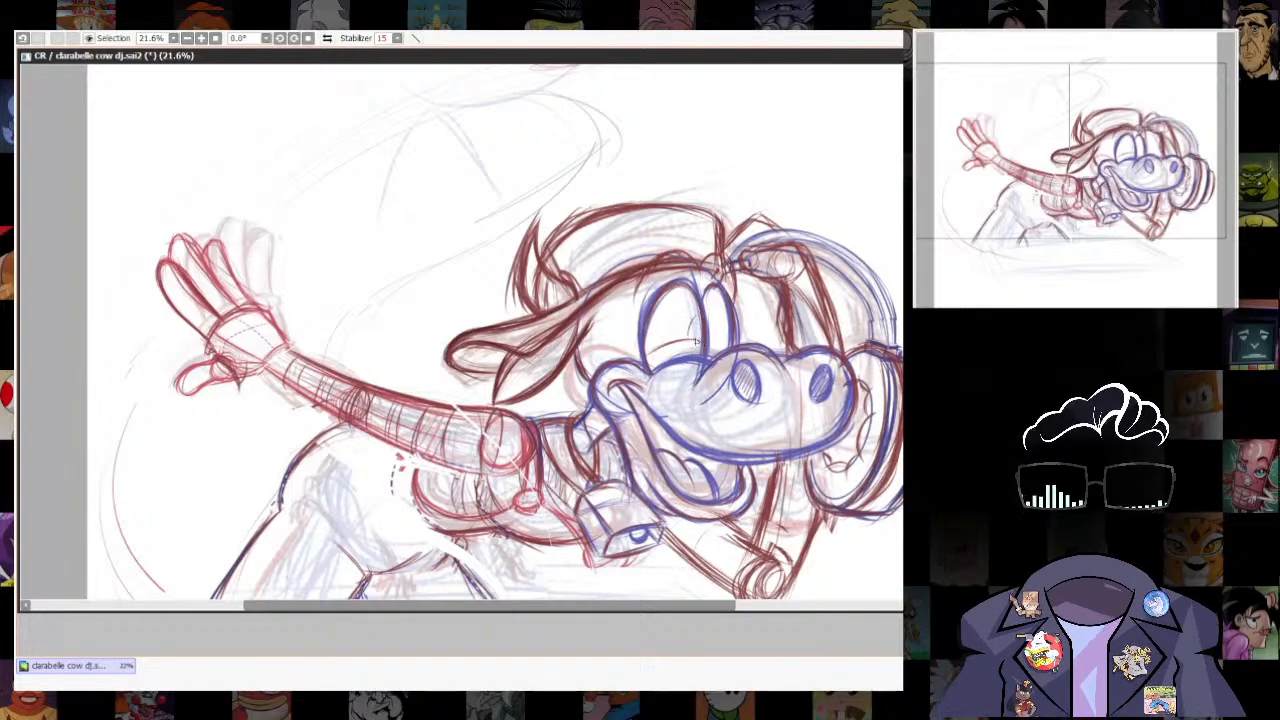
left_click_drag(731, 314, 721, 343)
left_click_drag(647, 359, 706, 343)
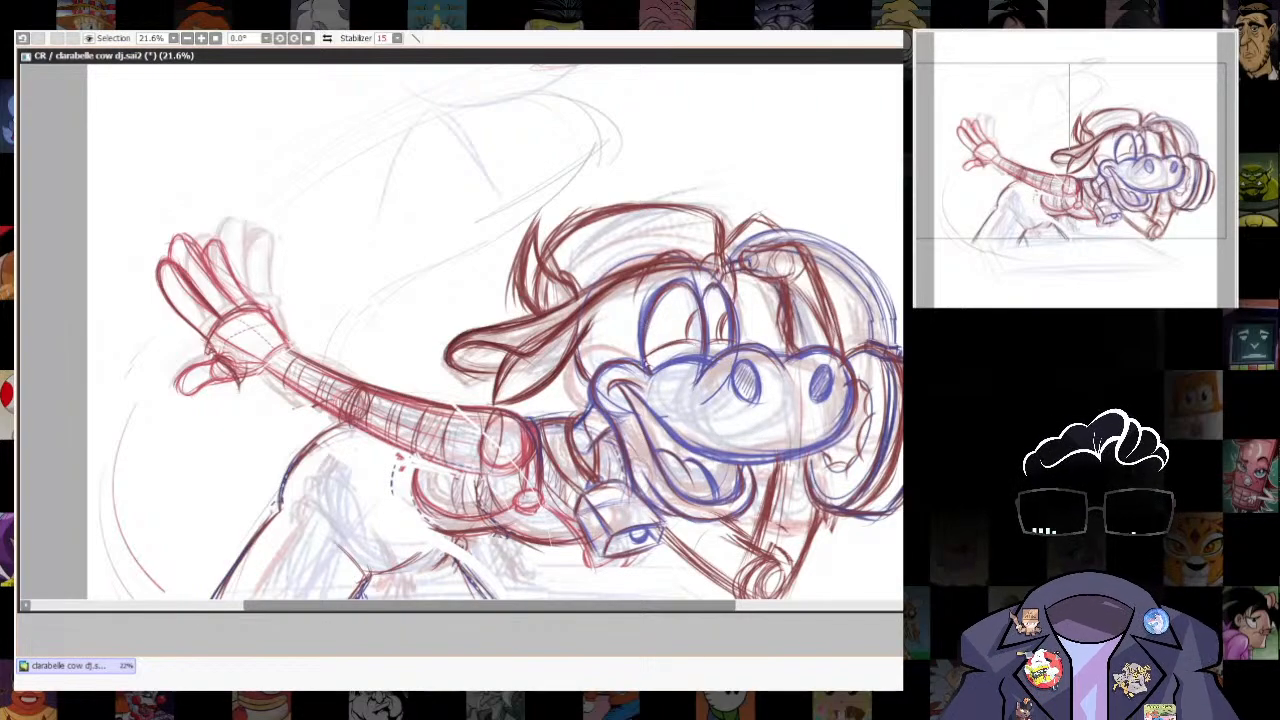
left_click_drag(647, 360, 675, 342)
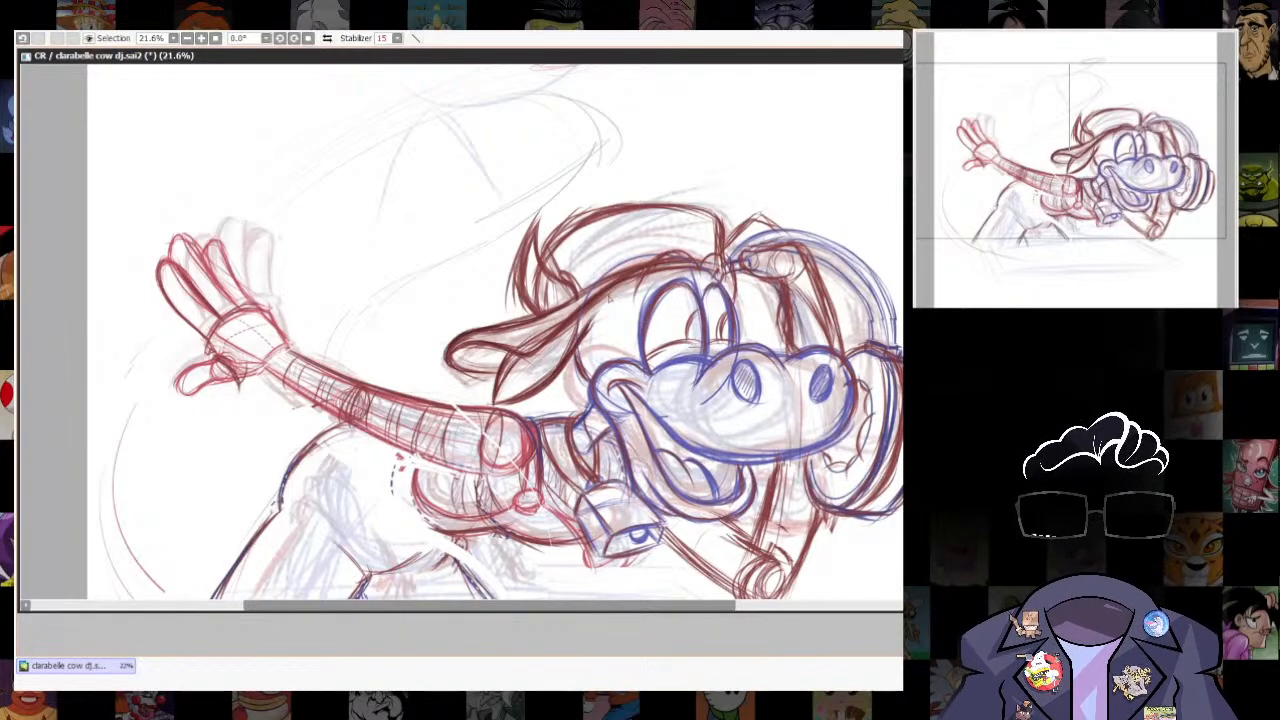
- Add short curved eyelashes on the outer sides of both eyes
left_click_drag(610, 301, 642, 307)
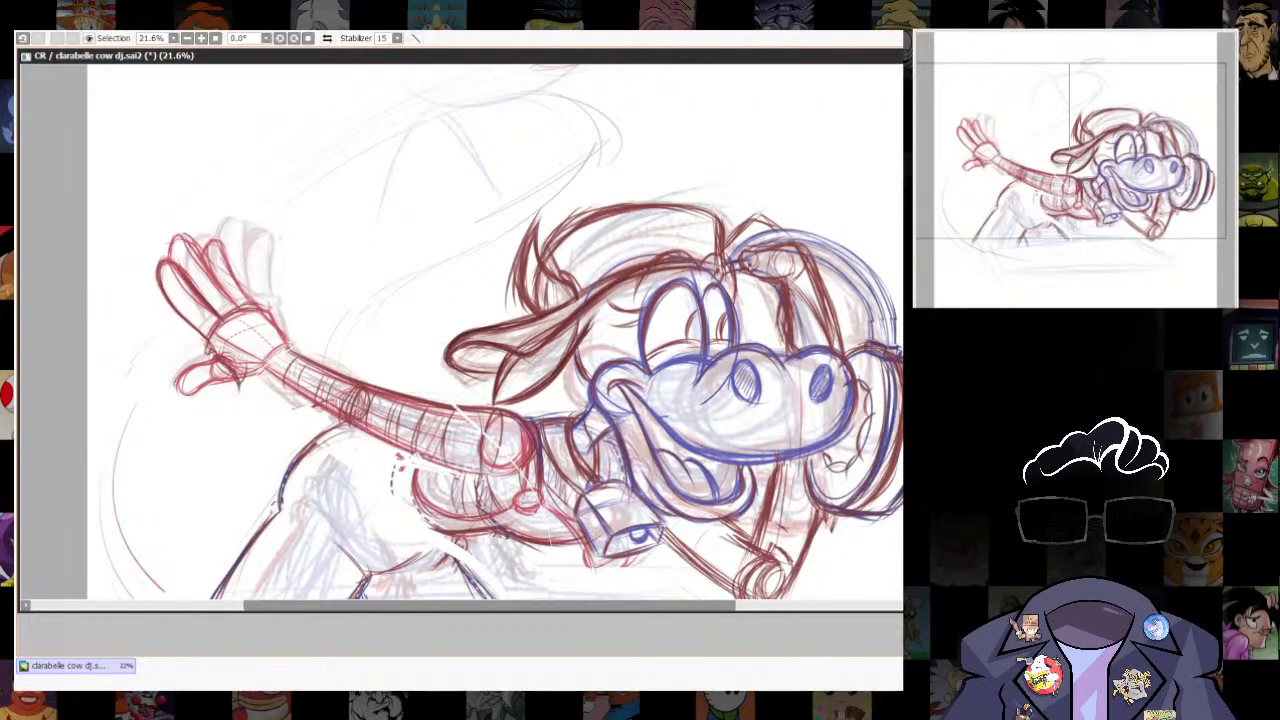
left_click_drag(759, 293, 739, 304)
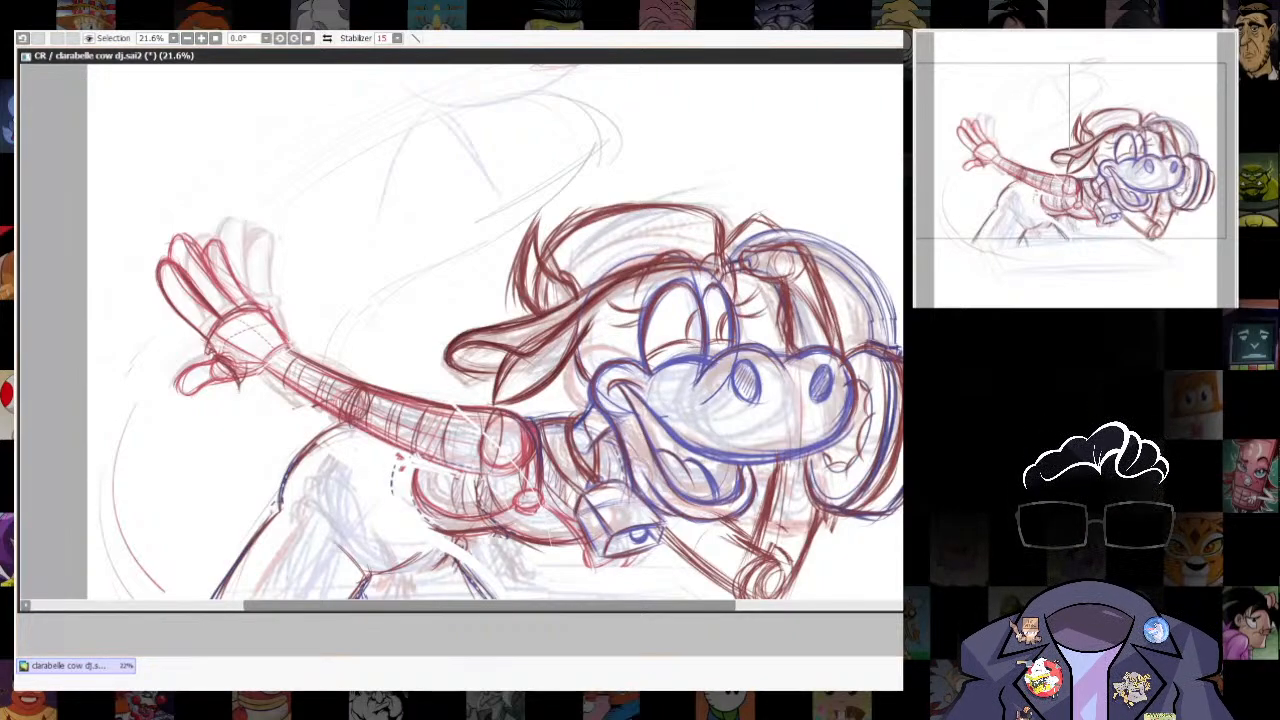
key("alt+Tab")
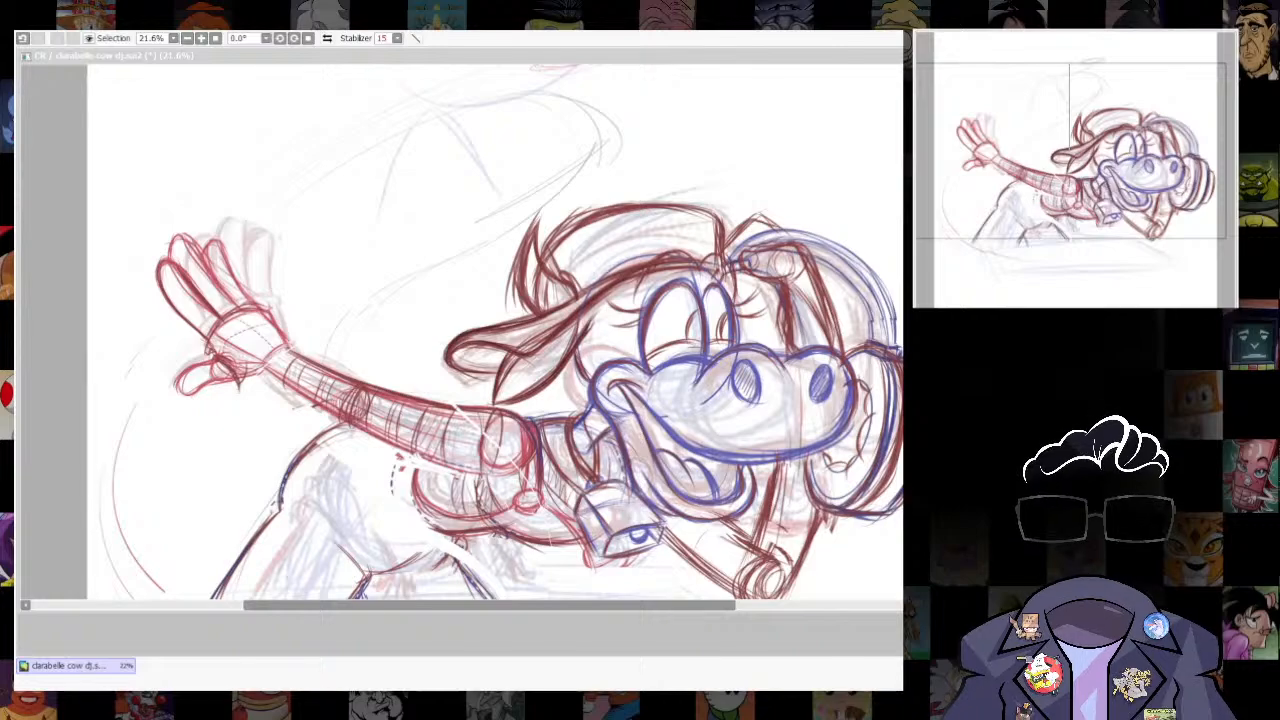
key("alt+Tab")
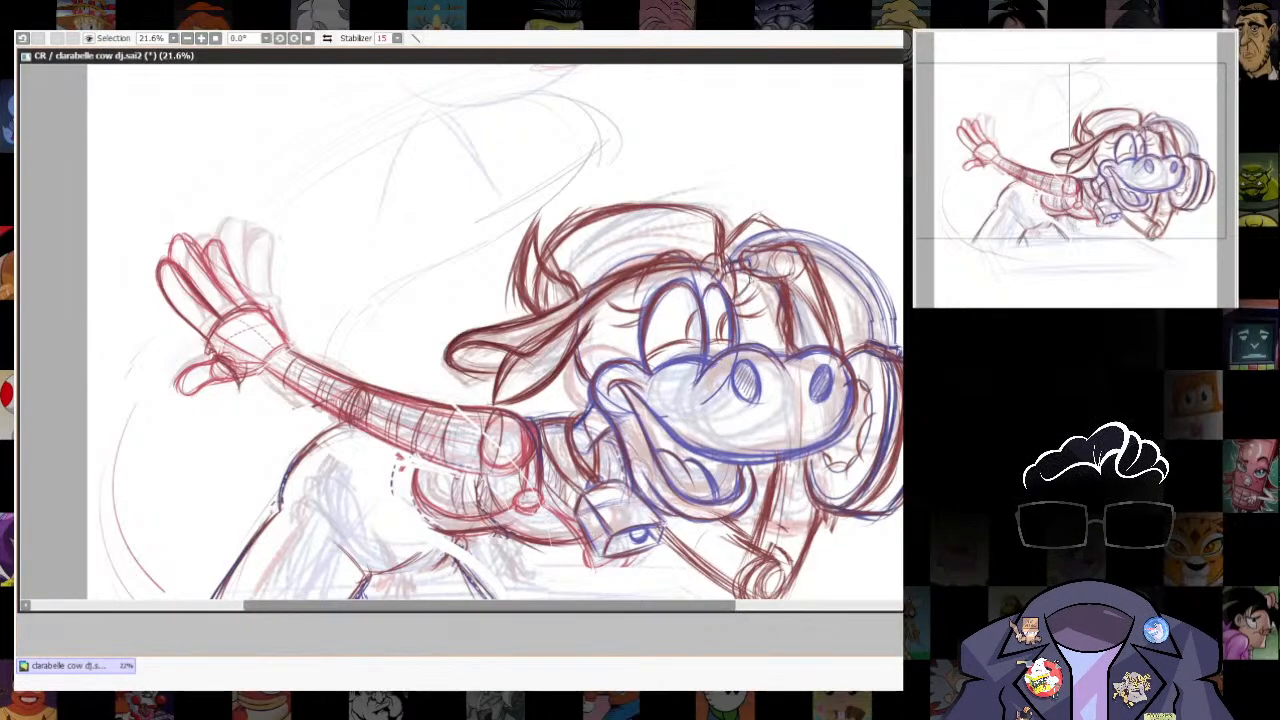
- Sketch thin, elongated red ellipses along the arc above the hand and hat
scroll(650, 300, "down", 1)
left_click_drag(830, 512, 874, 474)
left_click_drag(664, 175, 672, 234)
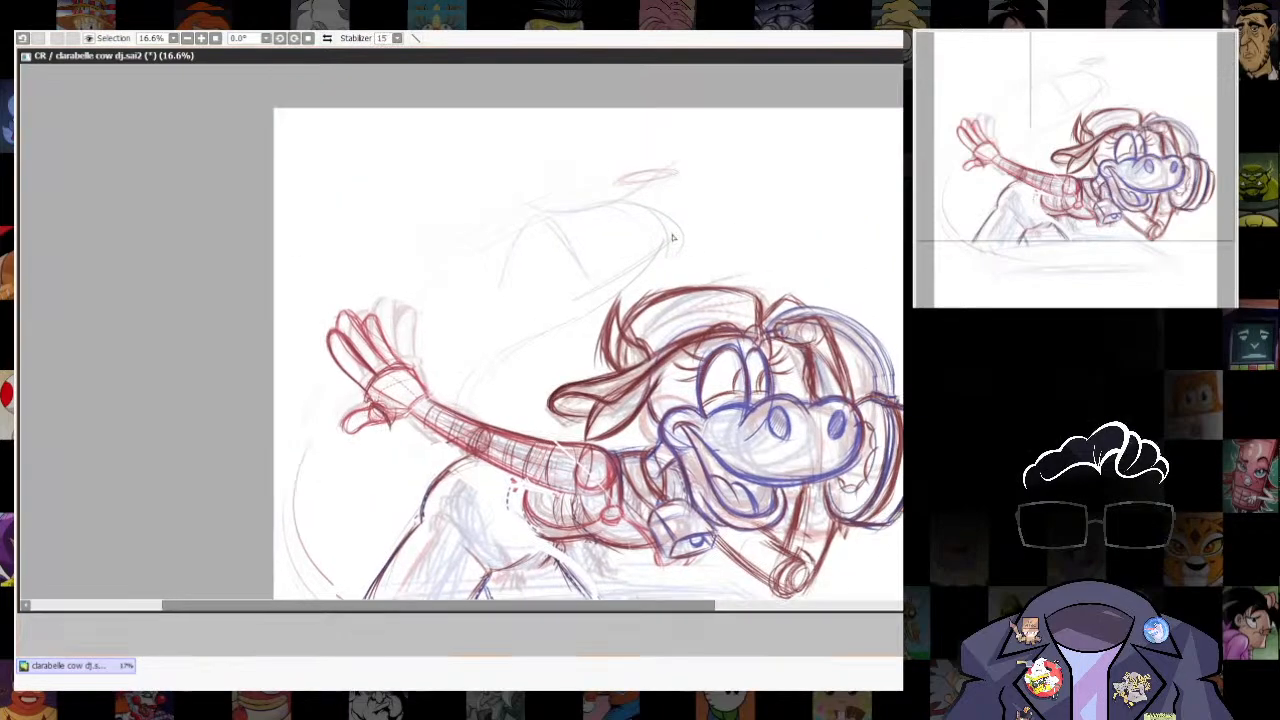
left_click_drag(639, 181, 692, 177)
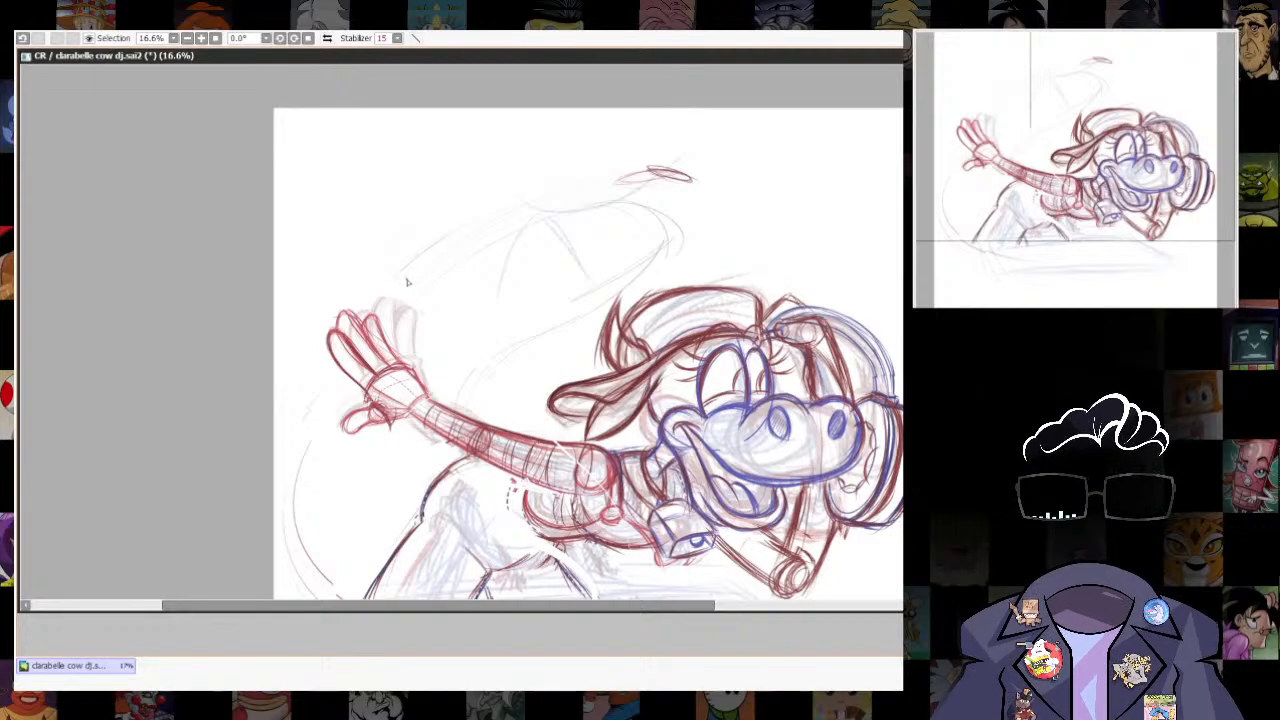
mouse_move(401, 275)
left_mouse_down()
mouse_move(469, 230)
mouse_move(591, 181)
left_mouse_up()
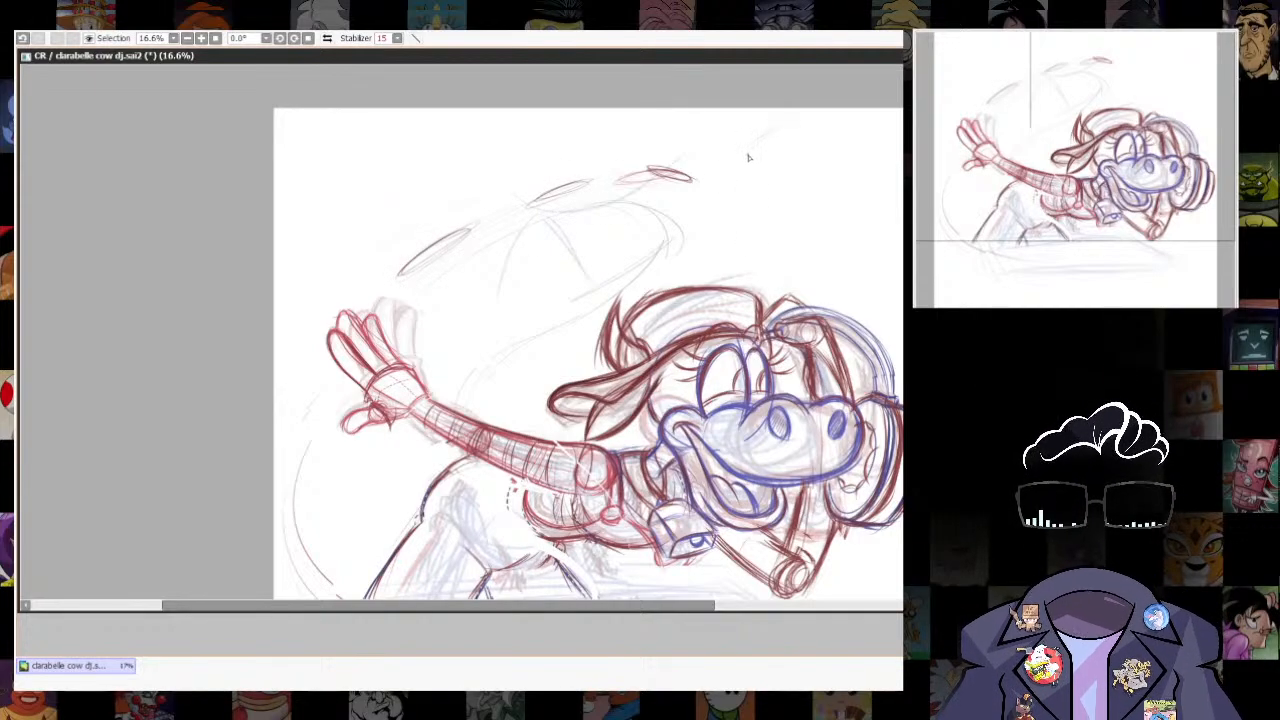
- Add loop and dash marks beyond the arc's end, plus a small circle with a wavy line linking it to the arc
mouse_move(752, 150)
left_mouse_down()
mouse_move(796, 128)
mouse_move(756, 130)
mouse_move(815, 132)
left_mouse_up()
mouse_move(700, 186)
left_mouse_down()
mouse_move(722, 170)
mouse_move(703, 192)
left_mouse_up()
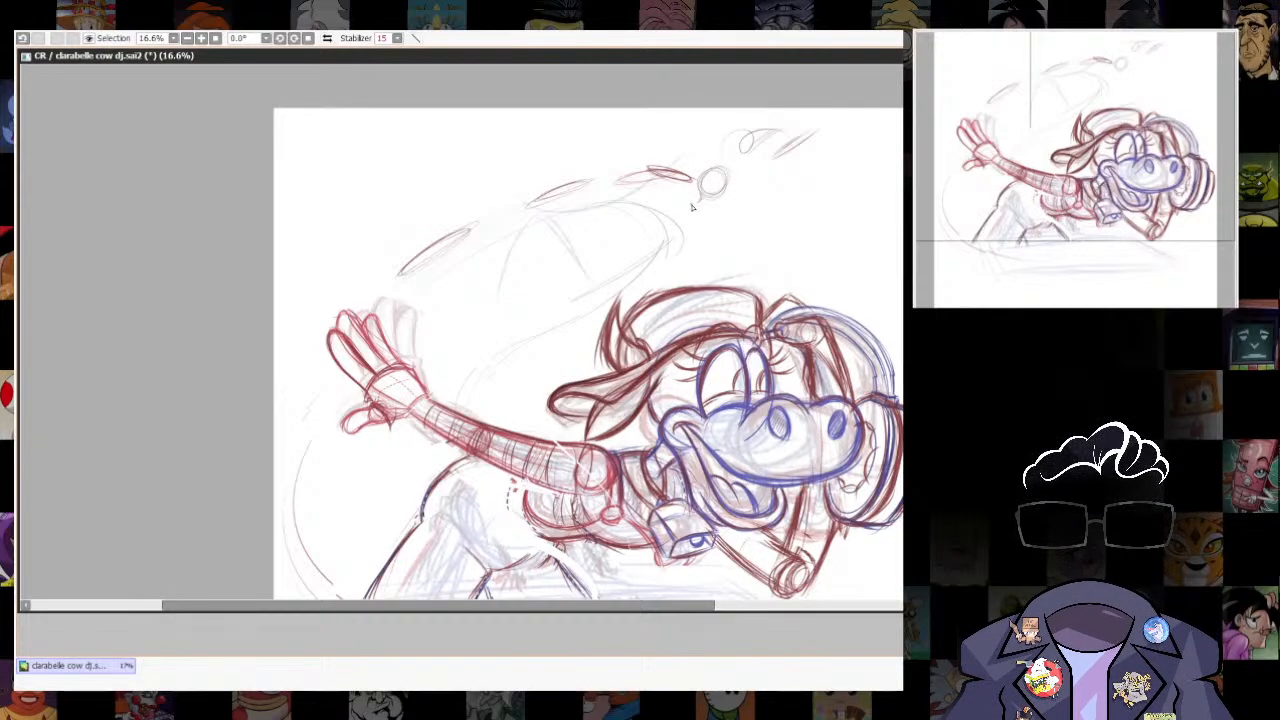
left_click_drag(682, 234, 697, 209)
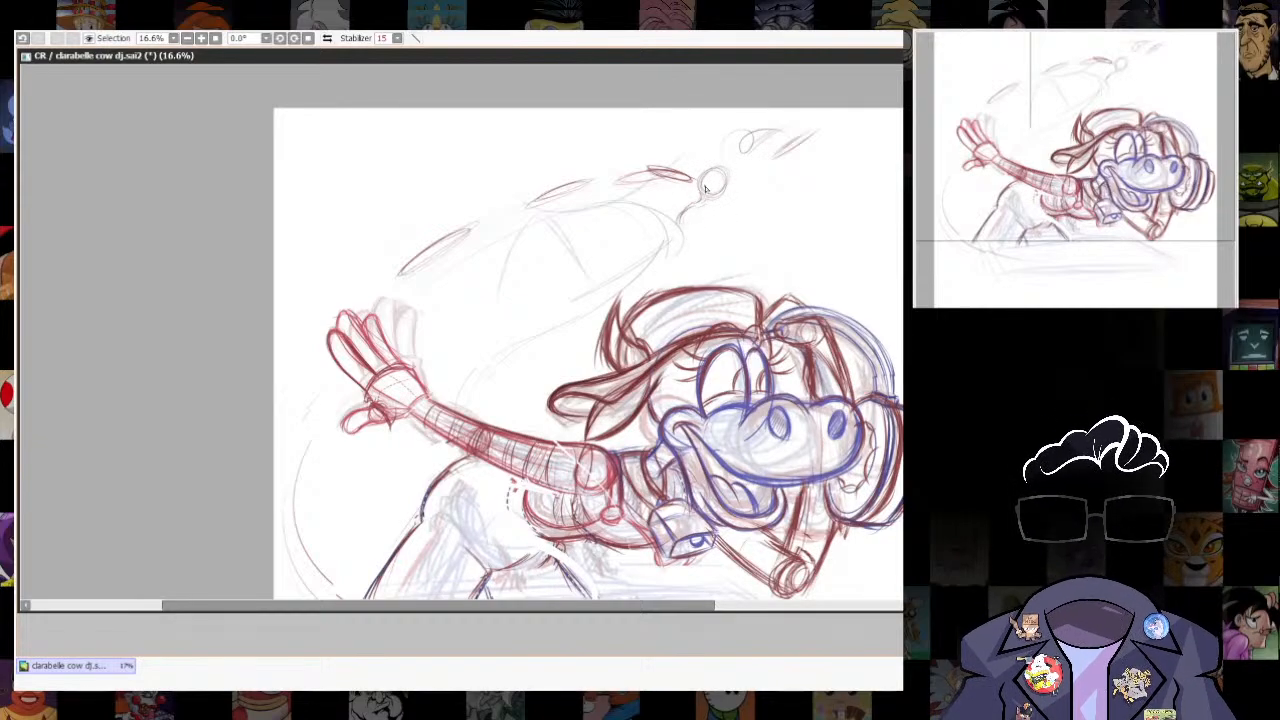
- Sketch a flat ellipse on the surface below the bent elbow and add sweeping arcs around the drawing below the outstretched hand
left_click_drag(775, 560, 820, 366)
mouse_move(867, 426)
left_mouse_down()
mouse_move(754, 426)
mouse_move(824, 438)
left_mouse_up()
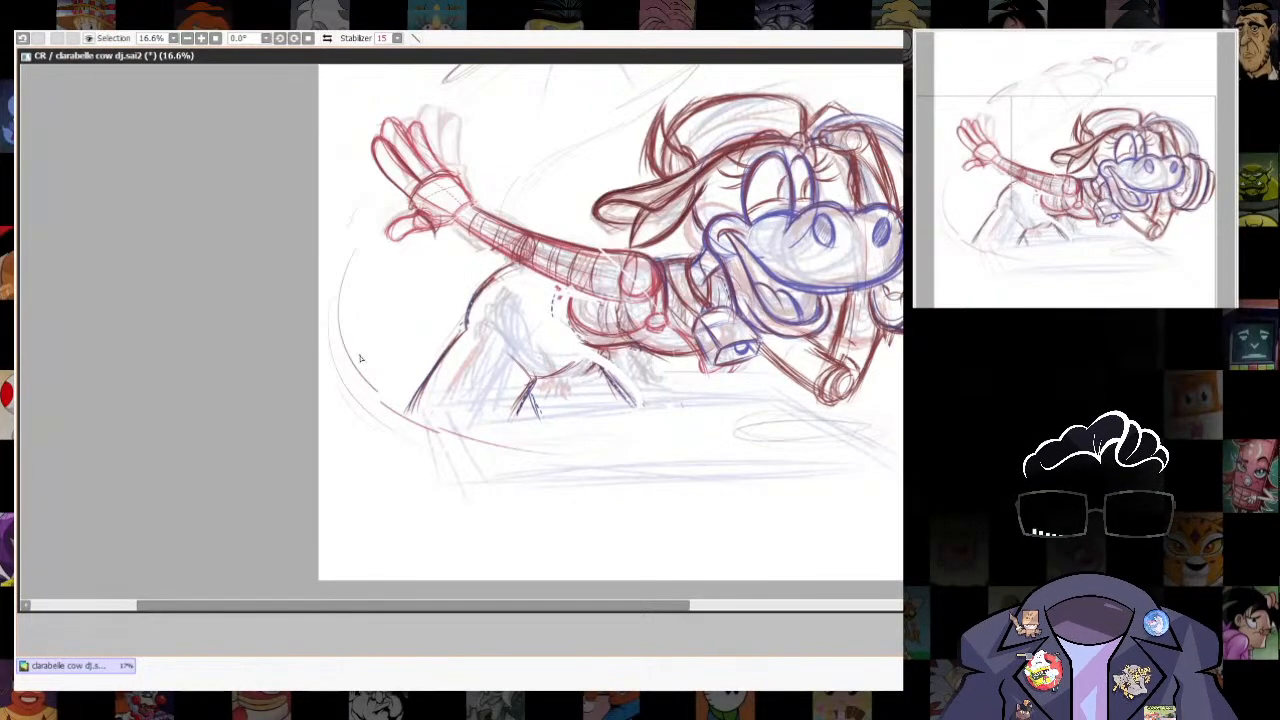
left_click_drag(584, 290, 566, 504)
left_click_drag(398, 530, 449, 386)
mouse_move(353, 373)
left_mouse_down()
mouse_move(389, 289)
mouse_move(409, 289)
left_mouse_up()
left_click_drag(900, 315, 738, 493)
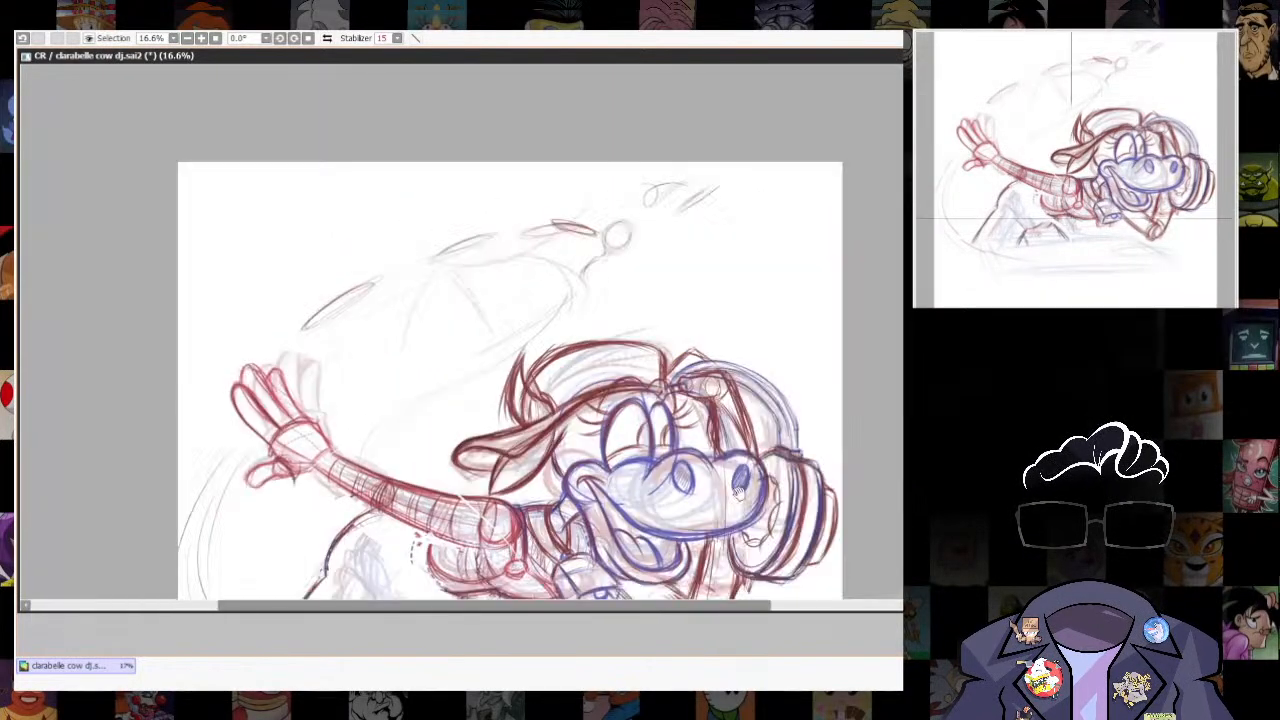
- Darken the small circle above the hat, attach two smaller circles beneath it and add short accent ticks above
mouse_move(615, 223)
left_mouse_down()
mouse_move(632, 240)
mouse_move(612, 254)
left_mouse_up()
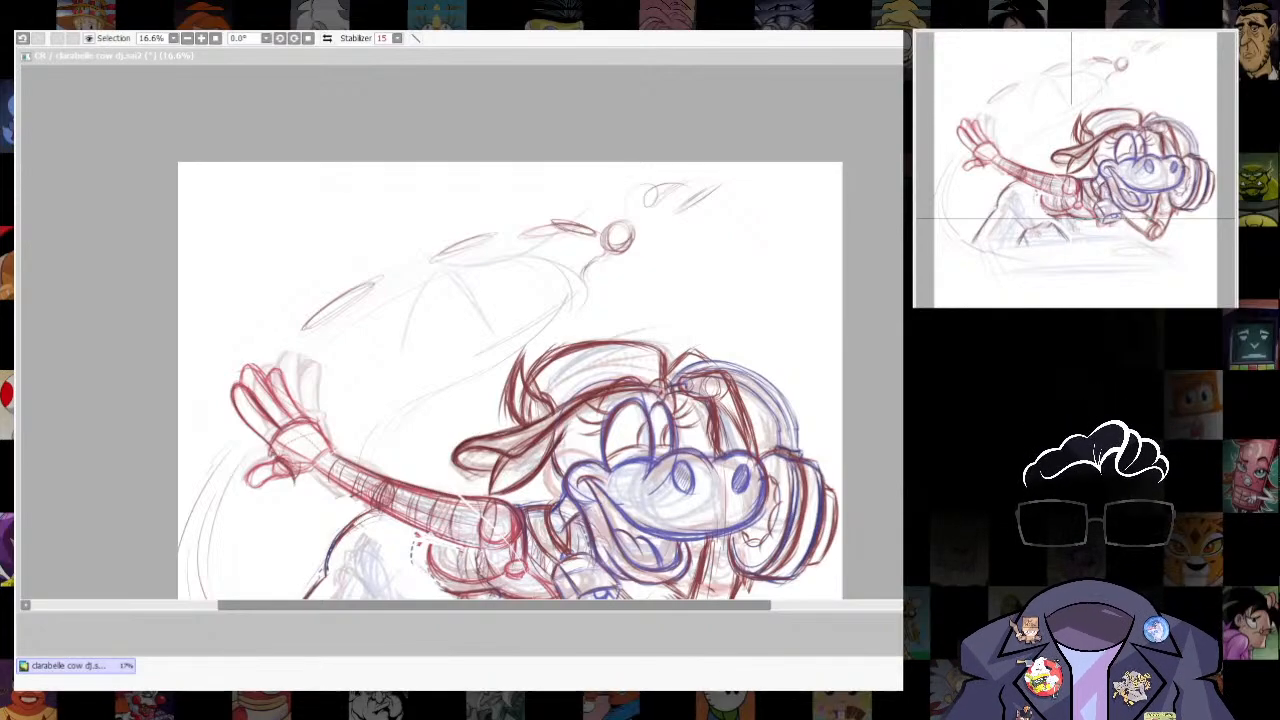
left_click(632, 287)
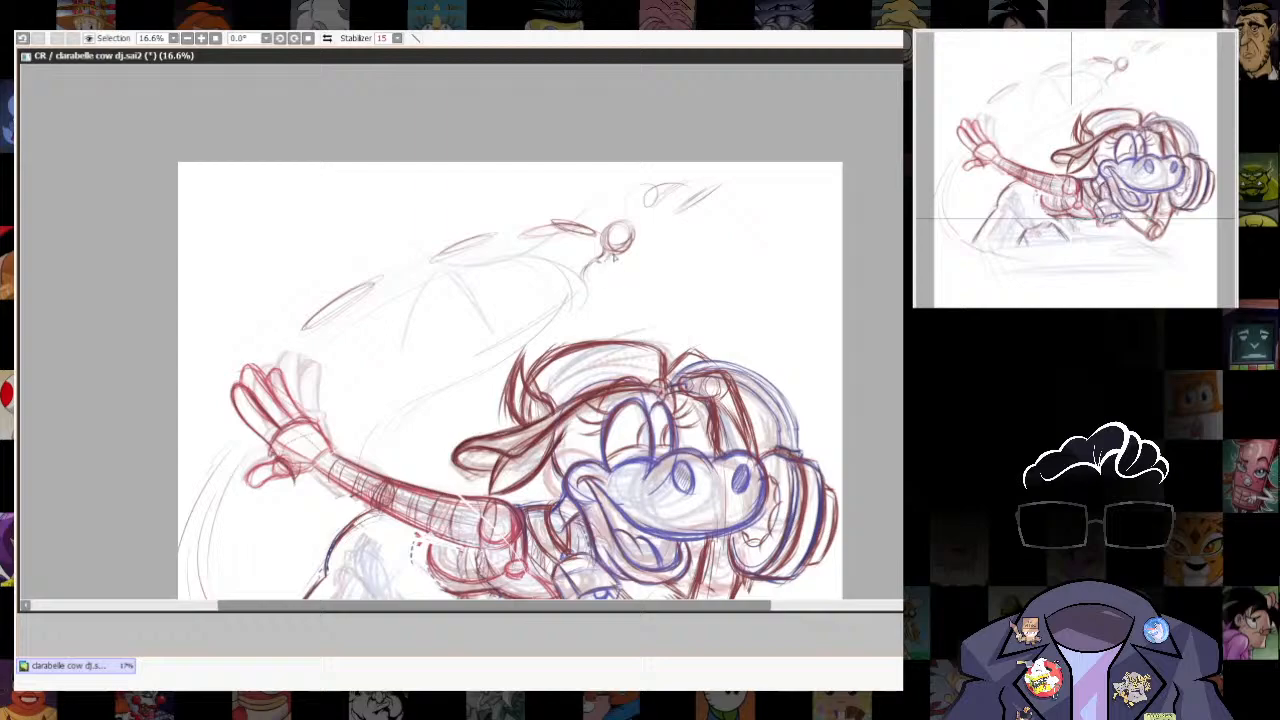
mouse_move(592, 262)
left_mouse_down()
mouse_move(594, 291)
mouse_move(572, 290)
mouse_move(592, 291)
left_mouse_up()
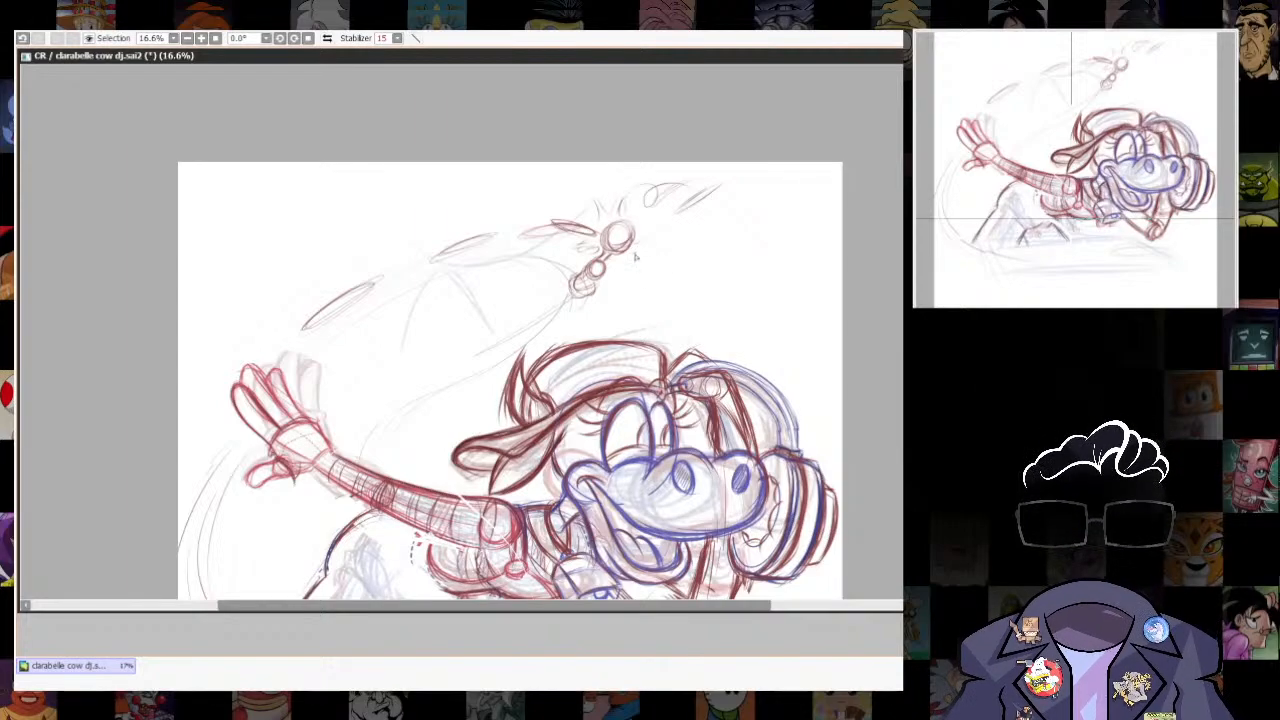
- Add thin spiky strokes around the small circles above the hat and build the lower ones into an oval with a pointed tail
left_click_drag(650, 237, 632, 266)
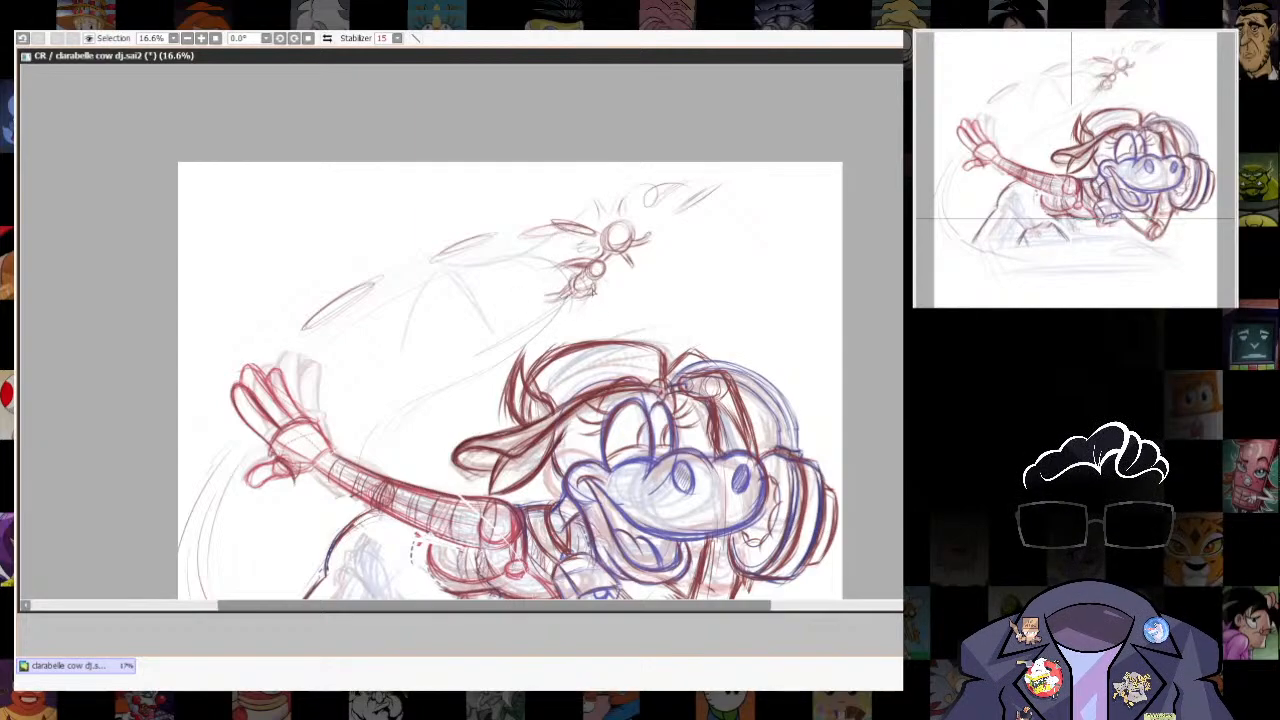
left_click_drag(592, 291, 564, 327)
left_click_drag(604, 265, 591, 288)
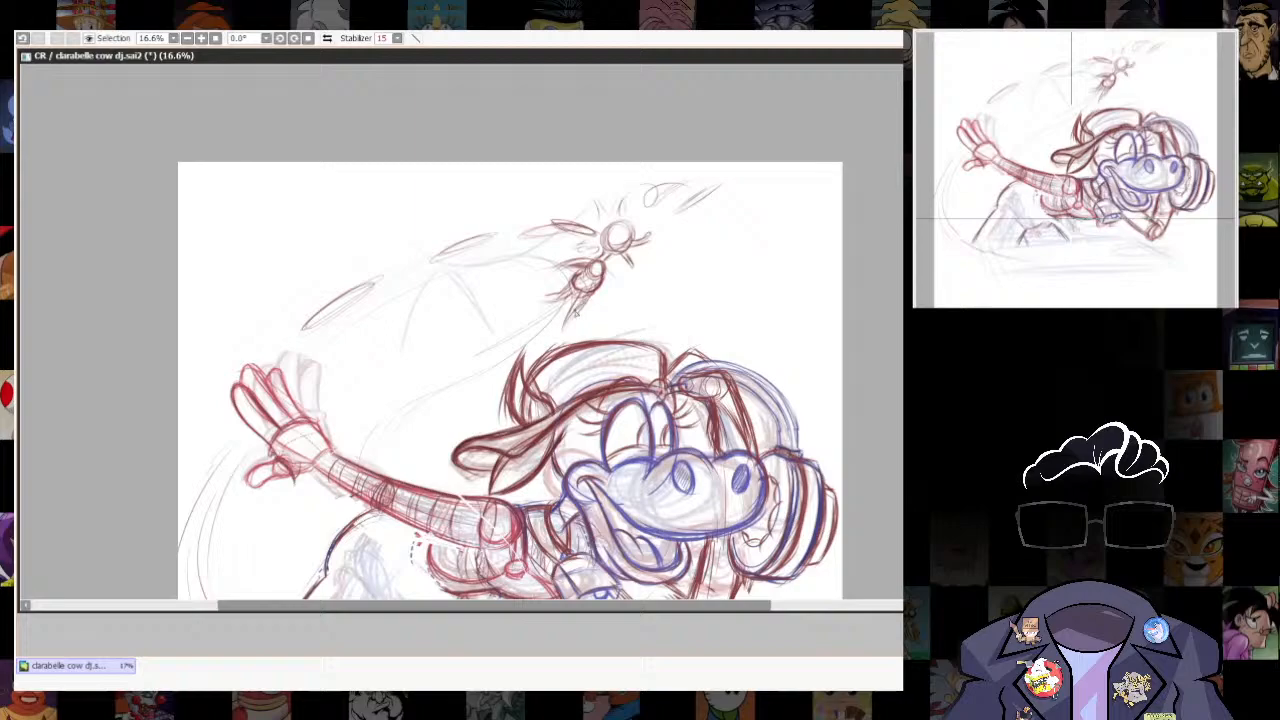
scroll(841, 390, "down", 5)
scroll(830, 414, "up", 6)
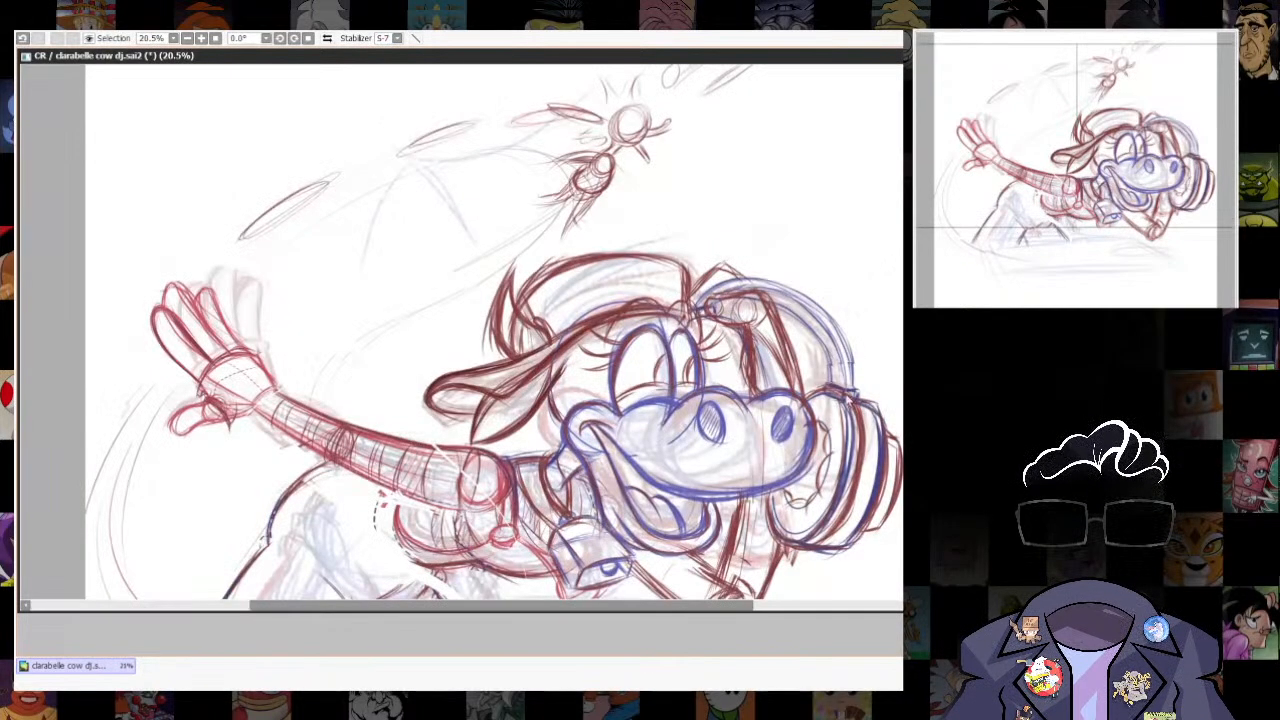
- Free-transform the whole sketch, shifting it down toward the hand side and stretching the headphone side taller in perspective
left_click_drag(838, 412, 830, 471)
scroll(832, 480, "down", 2)
left_click_drag(838, 590, 852, 524)
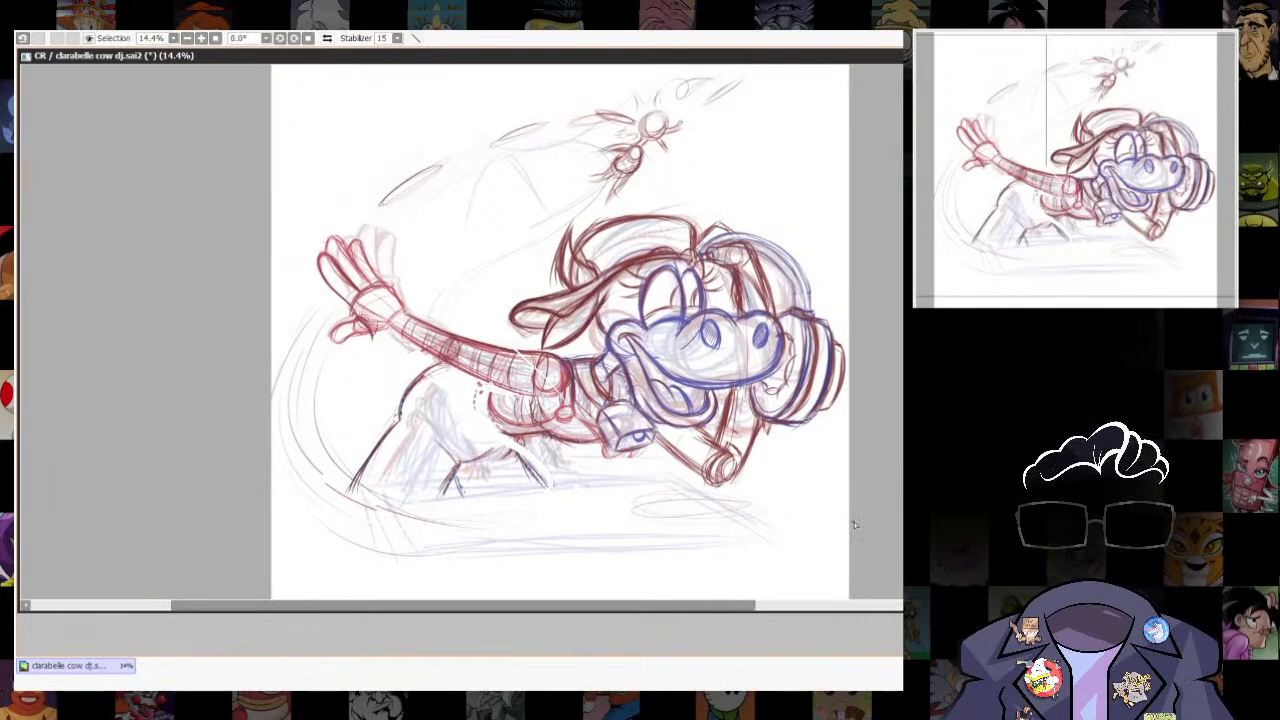
left_click_drag(850, 490, 791, 476)
scroll(766, 523, "down", 2)
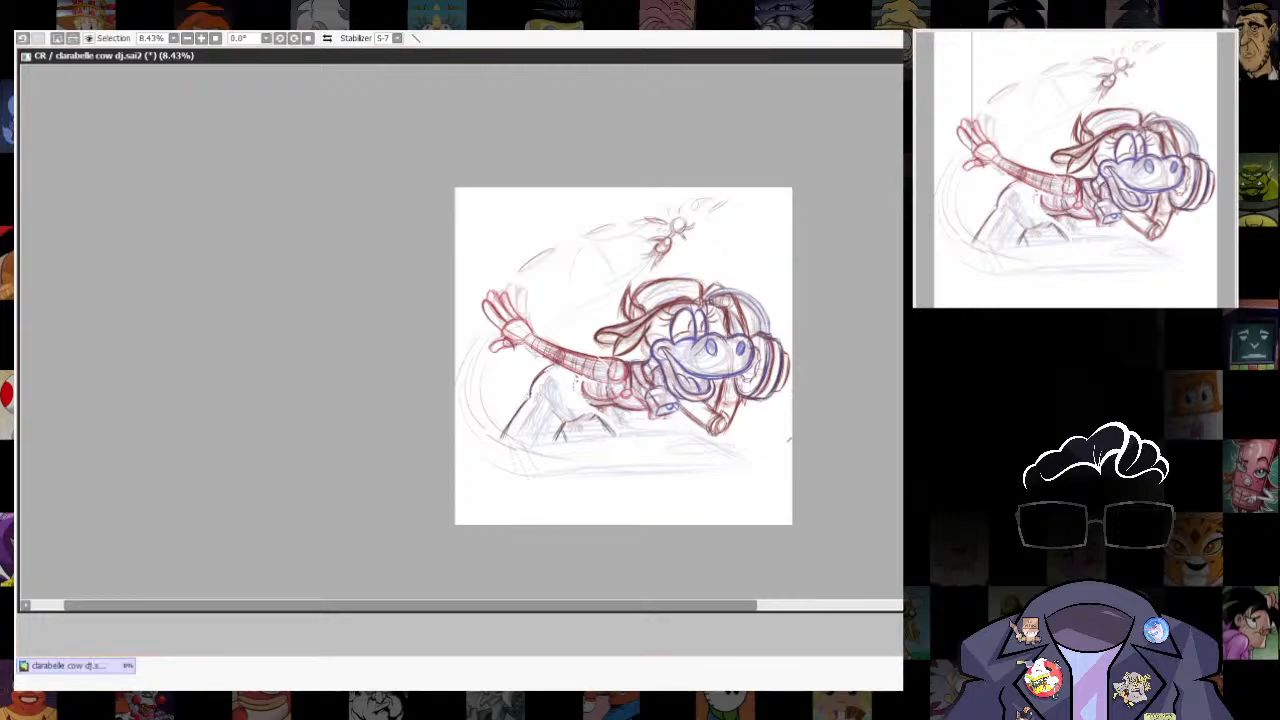
key("ctrl+t")
left_click_drag(931, 355, 931, 369)
left_click_drag(395, 355, 379, 368)
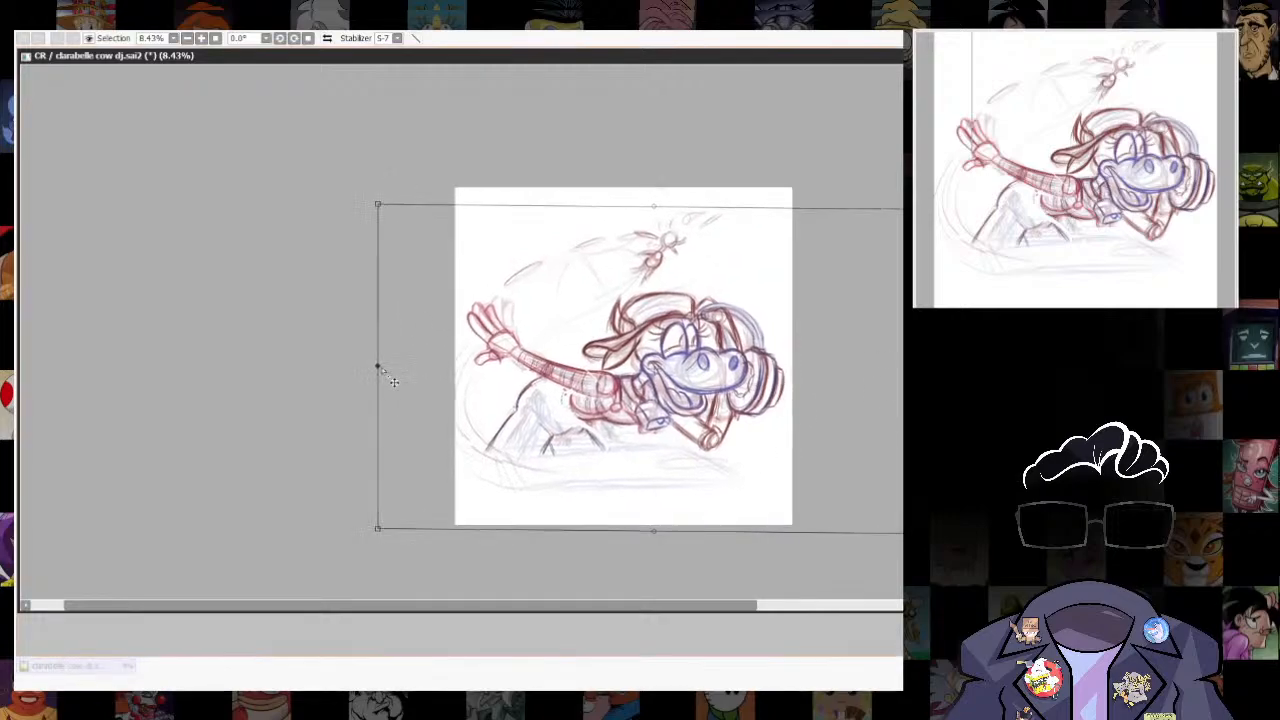
left_click_drag(930, 371, 938, 368)
left_click_drag(939, 206, 943, 192)
left_click_drag(657, 453, 651, 453)
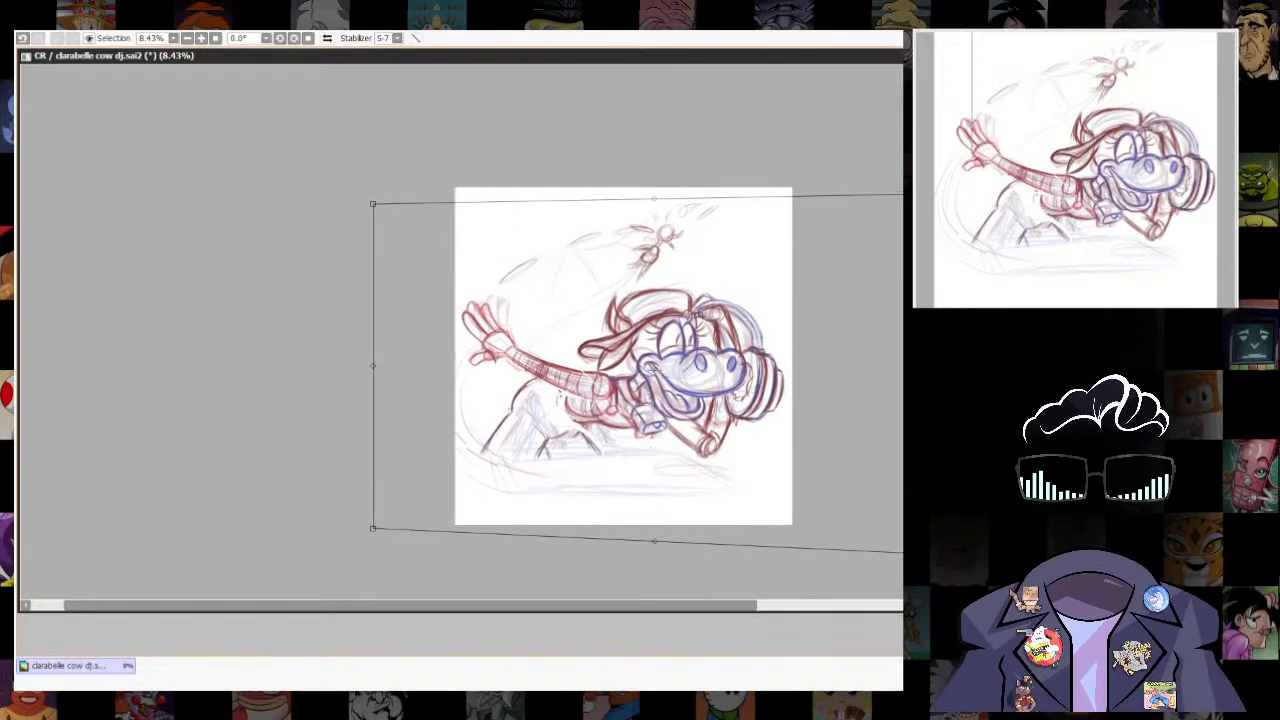
key("Return")
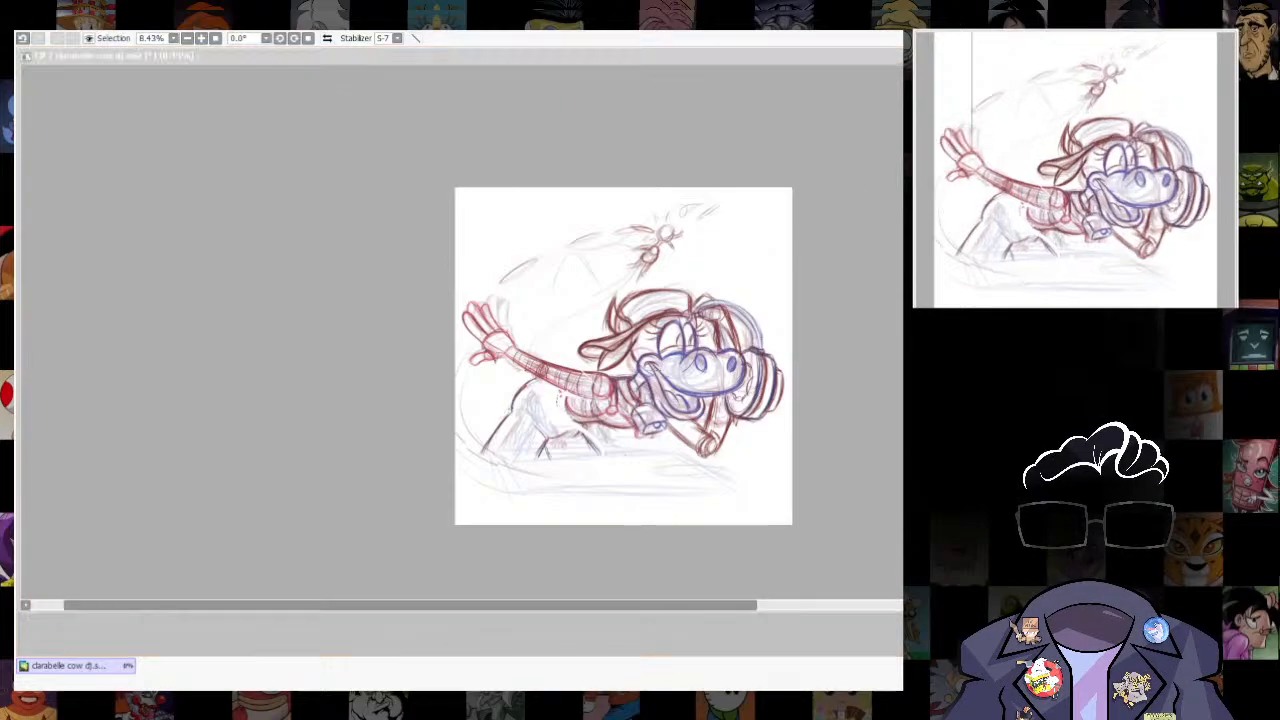
scroll(623, 373, "up", 7)
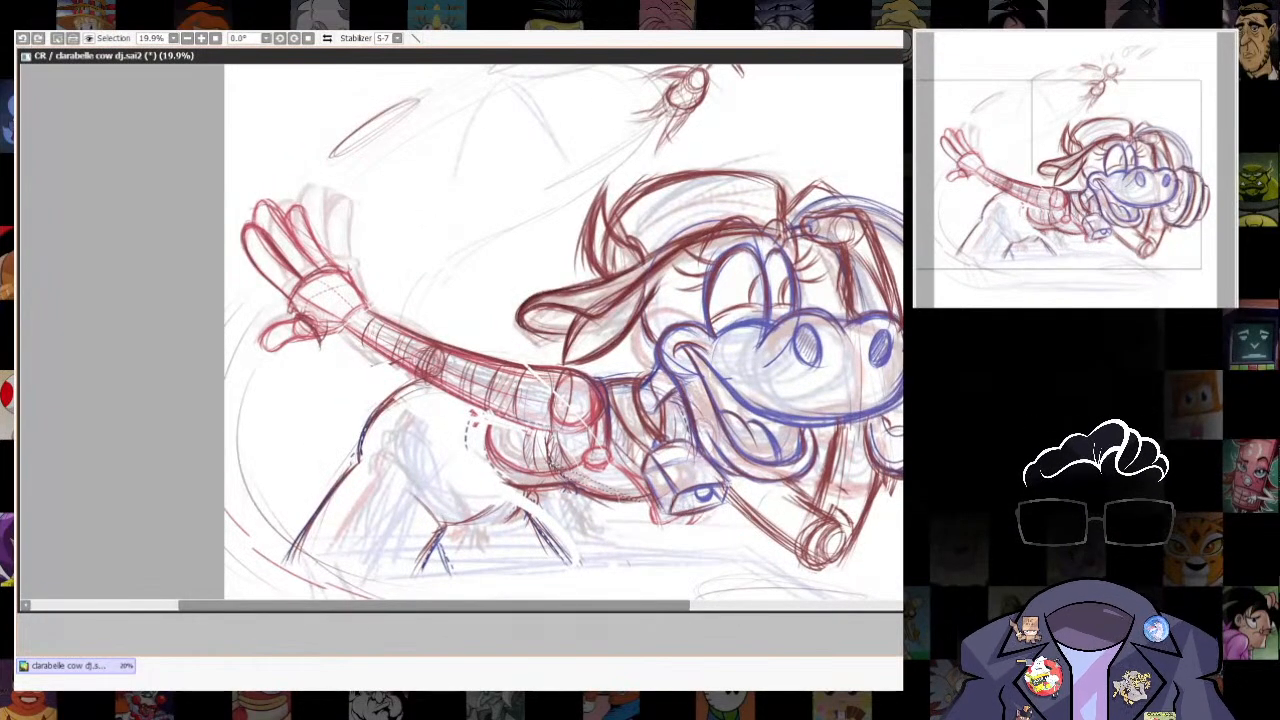
key("ctrl+d")
left_click_drag(774, 551, 756, 511)
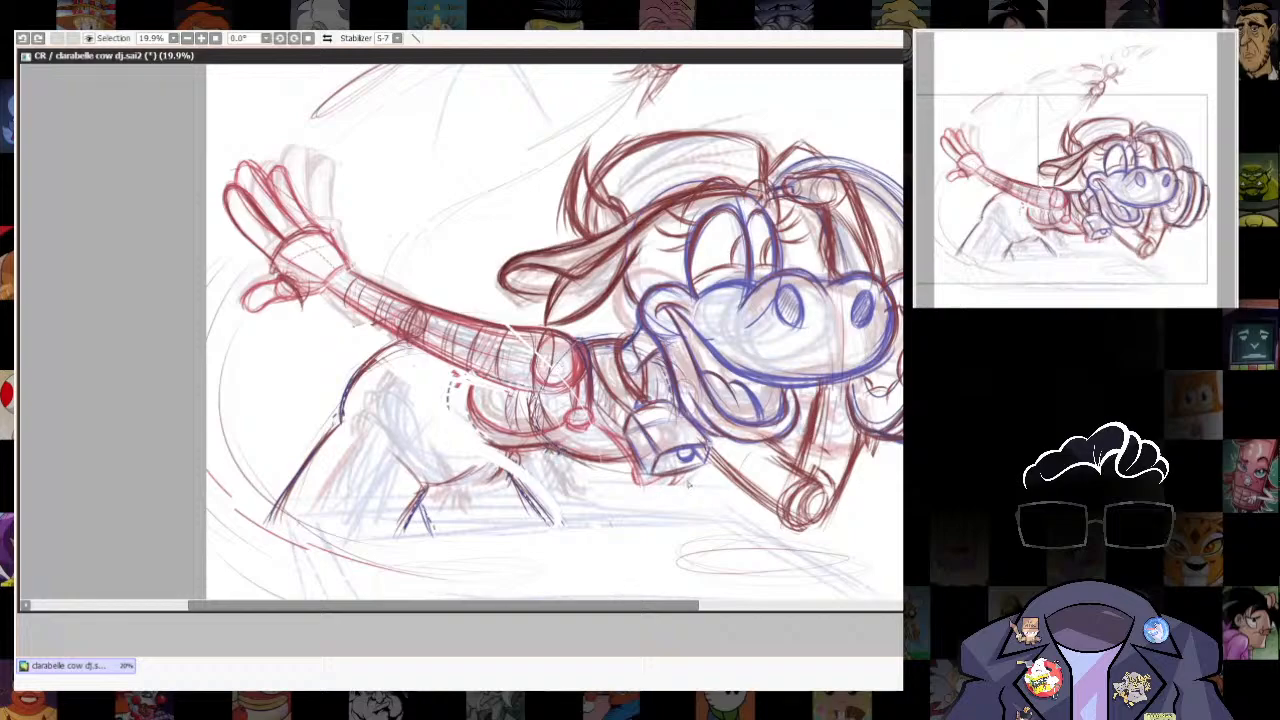
- Lasso the chest and neck bell area and free-transform it, pulling its lower corner slightly outward and down
left_click_drag(688, 484, 710, 457)
key("ctrl+t")
left_click_drag(714, 408, 716, 399)
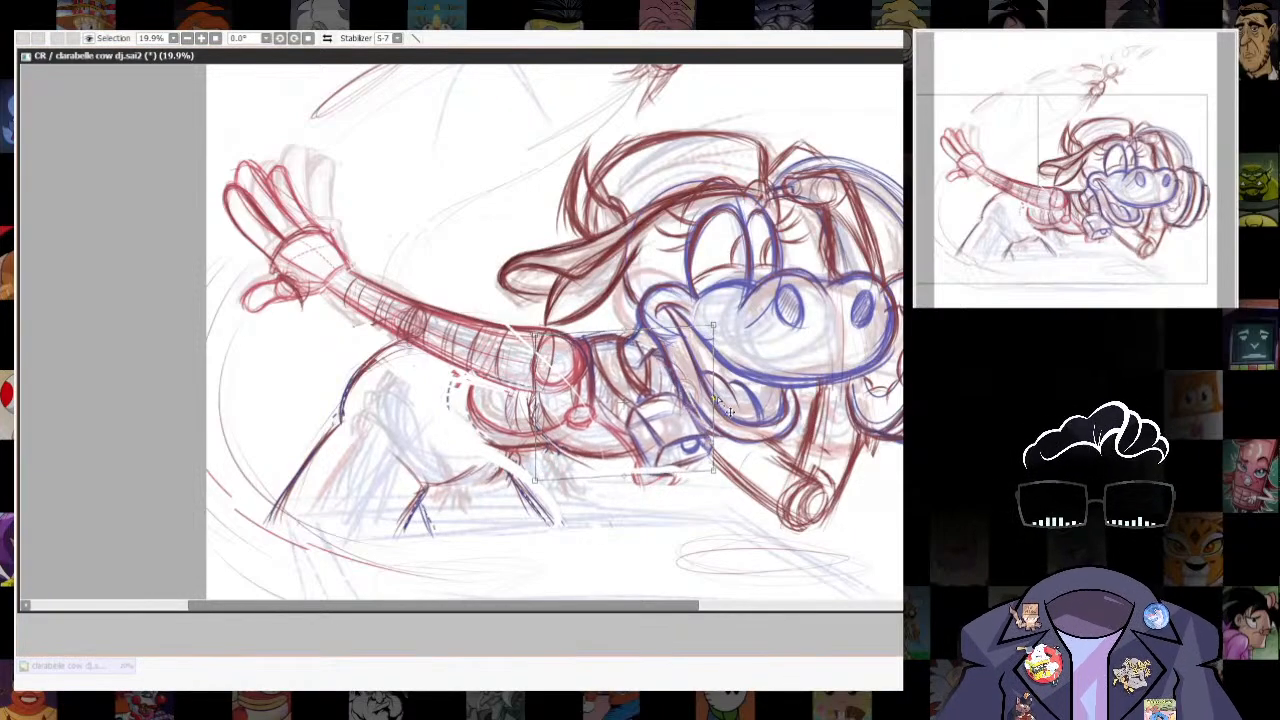
left_click_drag(535, 480, 540, 488)
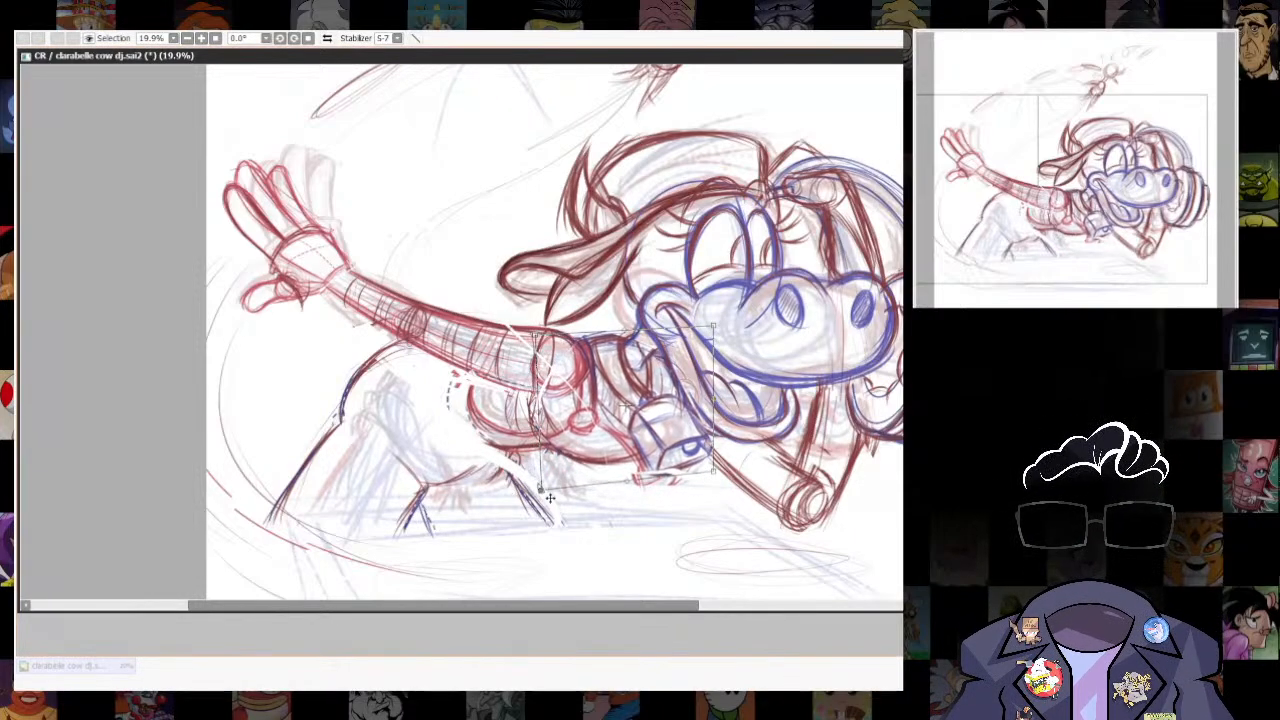
key("Return")
key("ctrl+d")
- Sketch construction arcs for a large rounded hip behind the outstretched arm, curving above the arm and under the torso
scroll(790, 496, "down", 6)
scroll(830, 486, "up", 7)
scroll(838, 520, "down", 4)
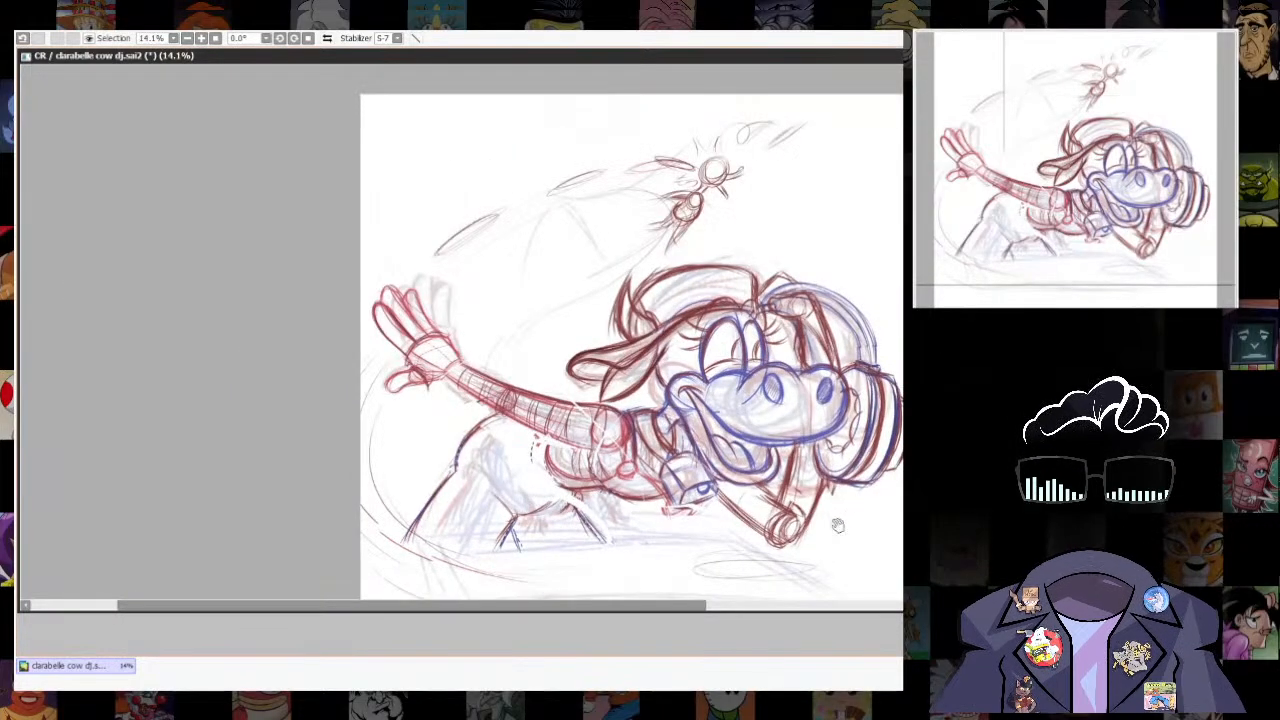
scroll(838, 525, "up", 2)
scroll(866, 473, "down", 3)
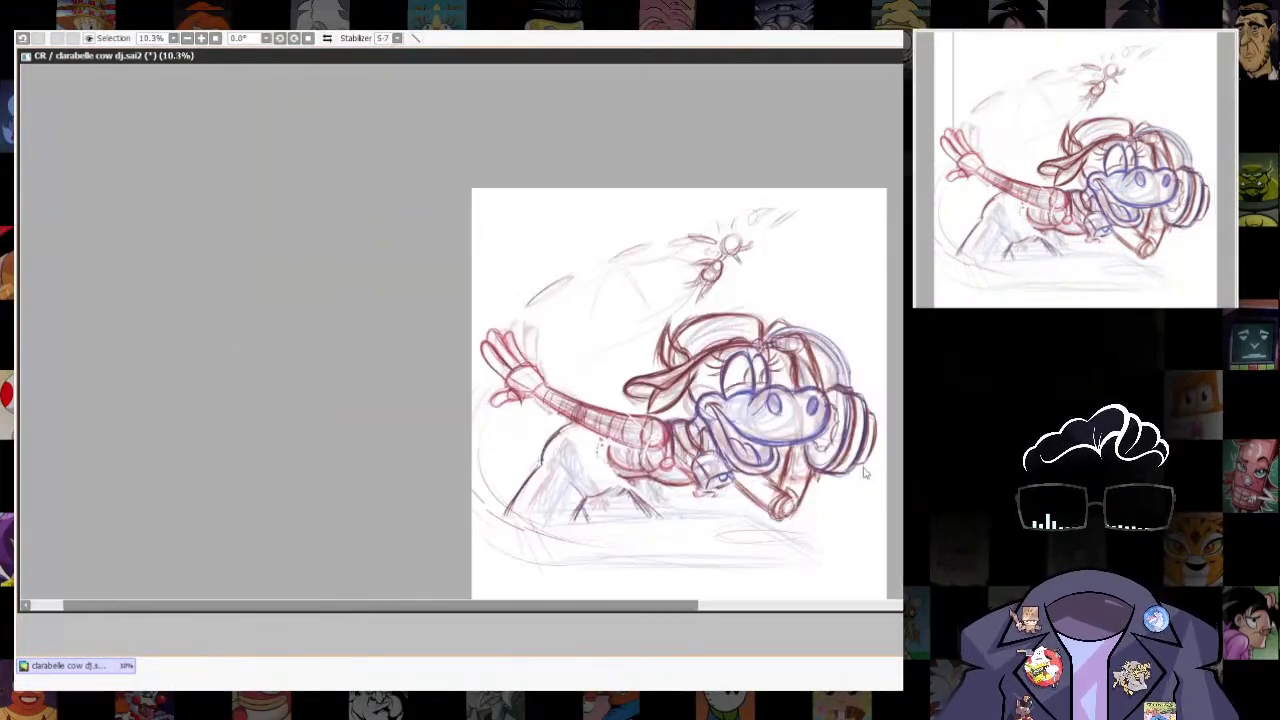
scroll(866, 473, "up", 4)
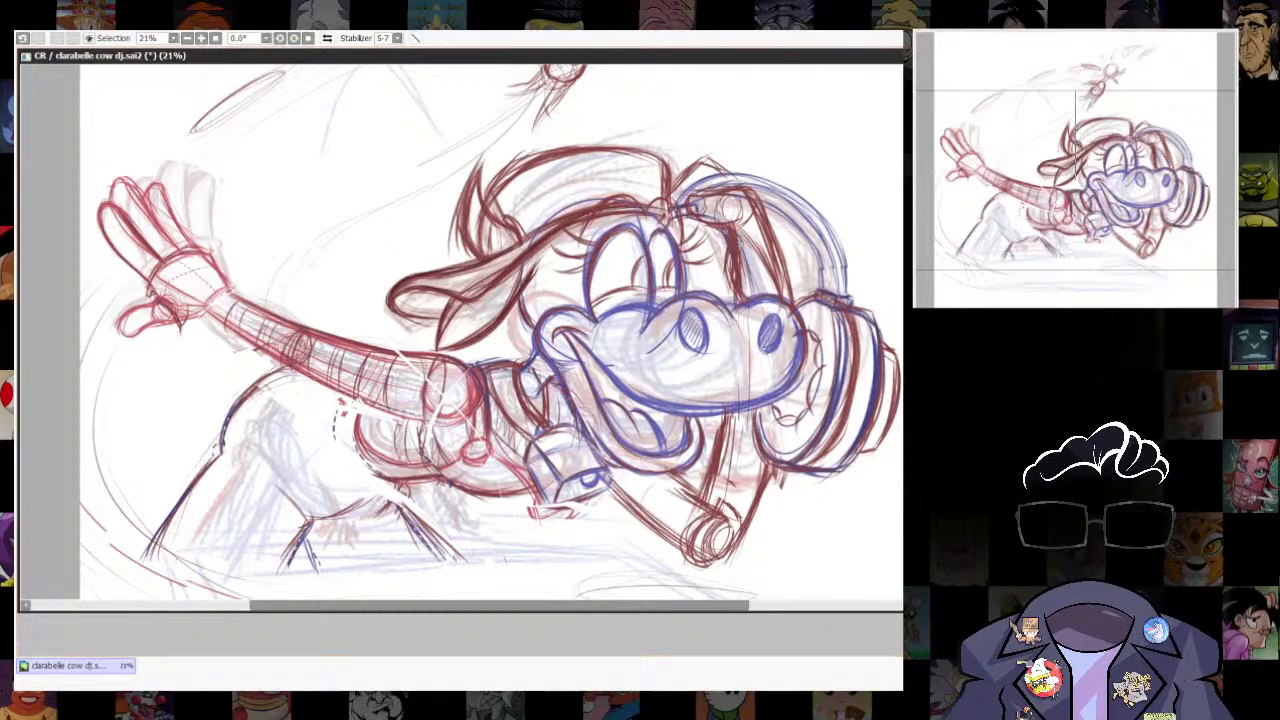
key("n")
left_click_drag(366, 334, 411, 371)
mouse_move(270, 324)
left_mouse_down()
mouse_move(350, 304)
mouse_move(386, 346)
left_mouse_up()
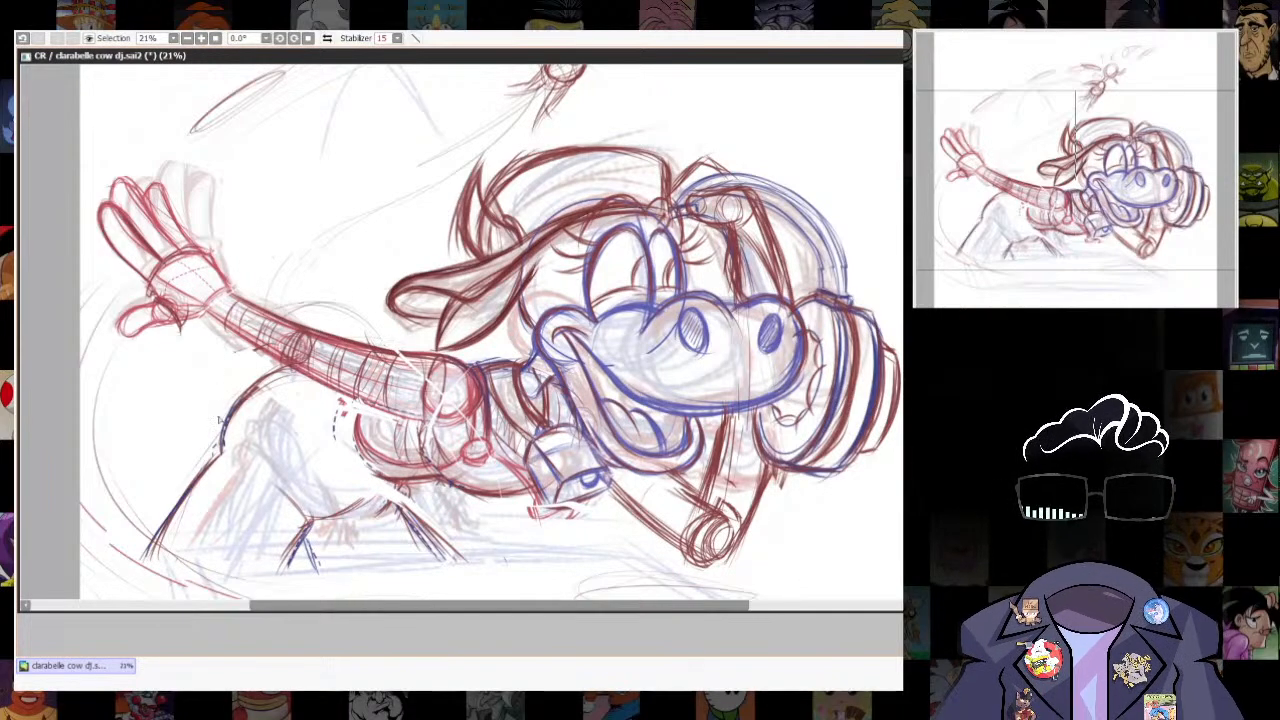
mouse_move(243, 451)
left_mouse_down()
mouse_move(224, 378)
mouse_move(390, 370)
mouse_move(236, 450)
mouse_move(283, 303)
left_mouse_up()
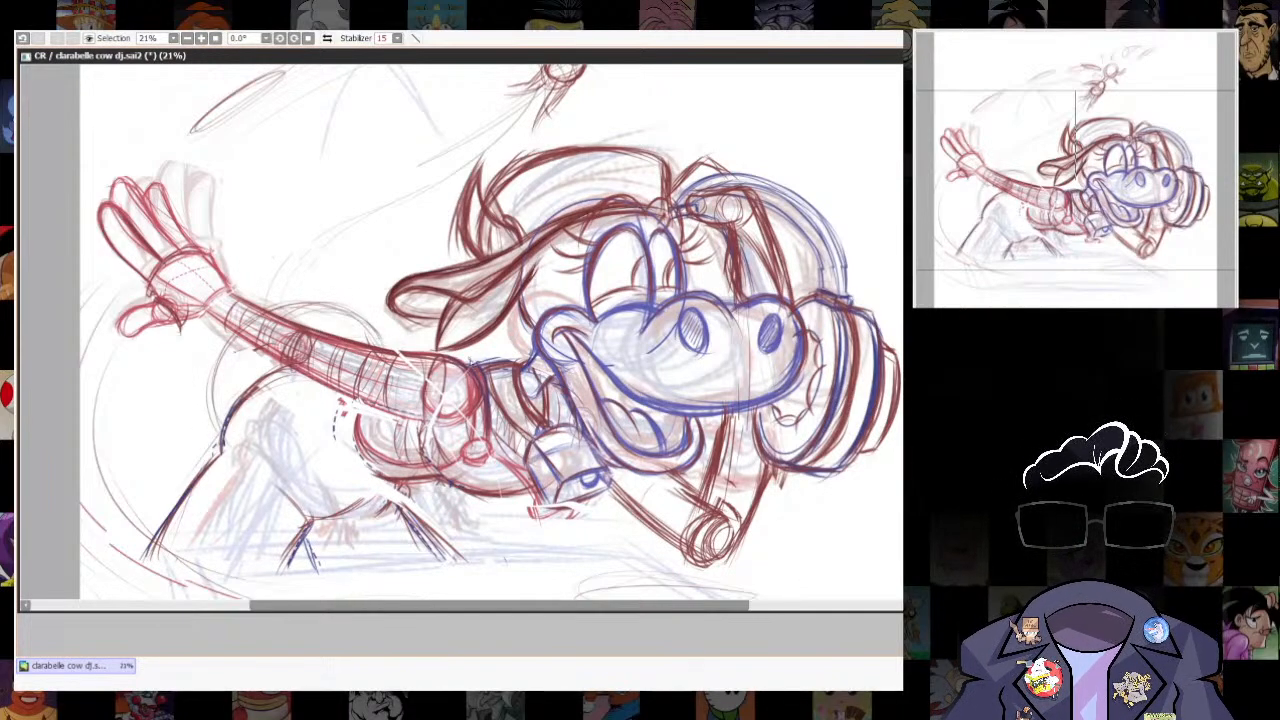
left_click_drag(214, 380, 358, 470)
left_click_drag(226, 436, 366, 458)
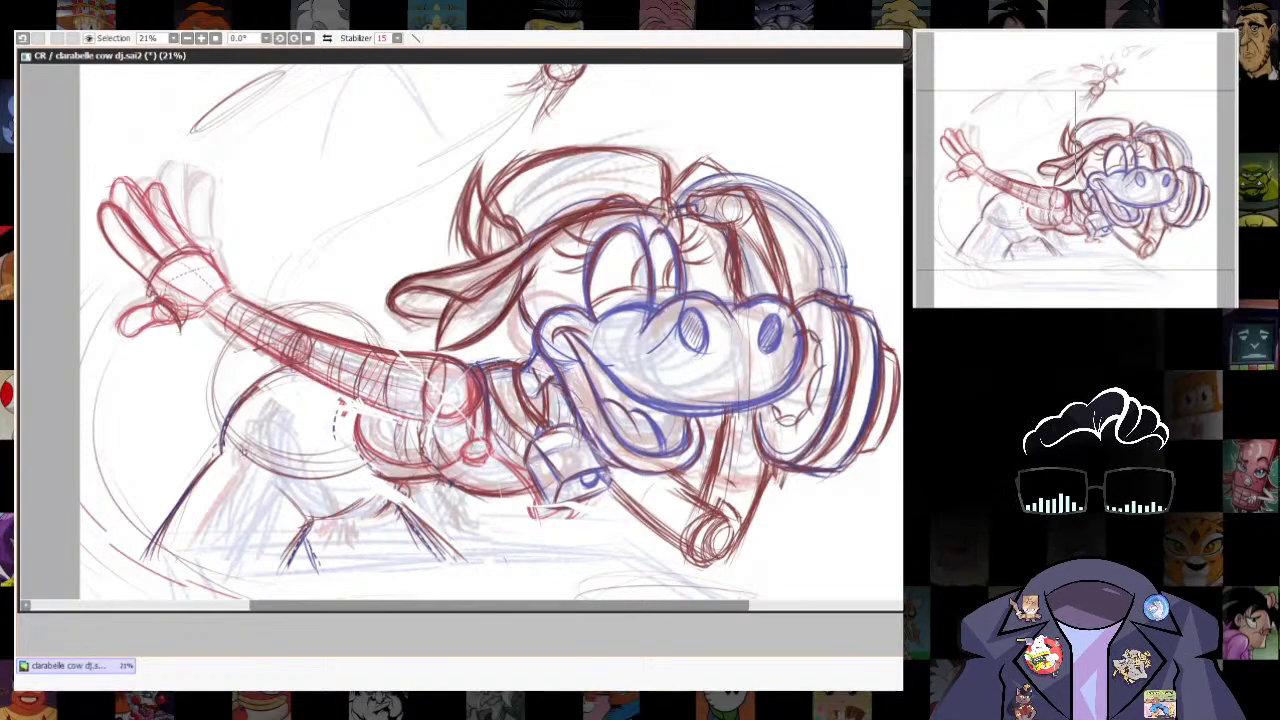
- Build the hip into a full oval by reinforcing its lower curve and outer side
left_click_drag(243, 452, 366, 464)
mouse_move(223, 435)
left_mouse_down()
mouse_move(374, 461)
mouse_move(238, 333)
left_mouse_up()
left_click_drag(365, 513, 562, 383)
left_click_drag(417, 309, 343, 432)
left_click_drag(360, 450, 306, 523)
left_click_drag(481, 421, 531, 409)
- Lasso the lower belly edge with the leg lines beneath it and shift them slightly upward
key("l")
mouse_move(405, 414)
left_mouse_down()
mouse_move(425, 448)
mouse_move(590, 510)
mouse_move(474, 426)
left_mouse_up()
mouse_move(548, 471)
left_mouse_down()
mouse_move(533, 443)
mouse_move(541, 468)
left_mouse_up()
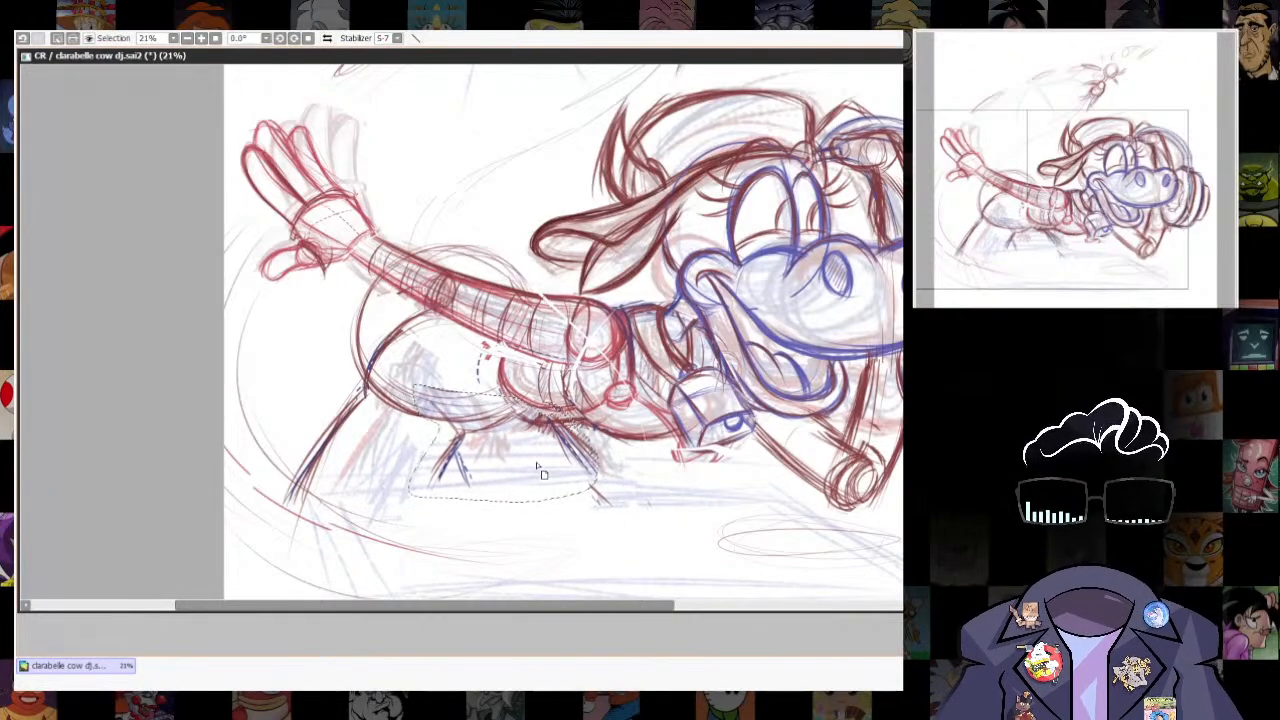
key("ctrl+d")
- Darken the hip contour with repeated strokes and sketch the legs extending down from it
key("n")
left_click_drag(664, 479, 711, 477)
left_click_drag(430, 274, 400, 364)
mouse_move(416, 286)
left_mouse_down()
mouse_move(418, 332)
mouse_move(507, 364)
left_mouse_up()
mouse_move(411, 353)
left_mouse_down()
mouse_move(333, 461)
mouse_move(334, 518)
left_mouse_up()
left_click_drag(407, 358, 346, 477)
left_click_drag(506, 437, 496, 510)
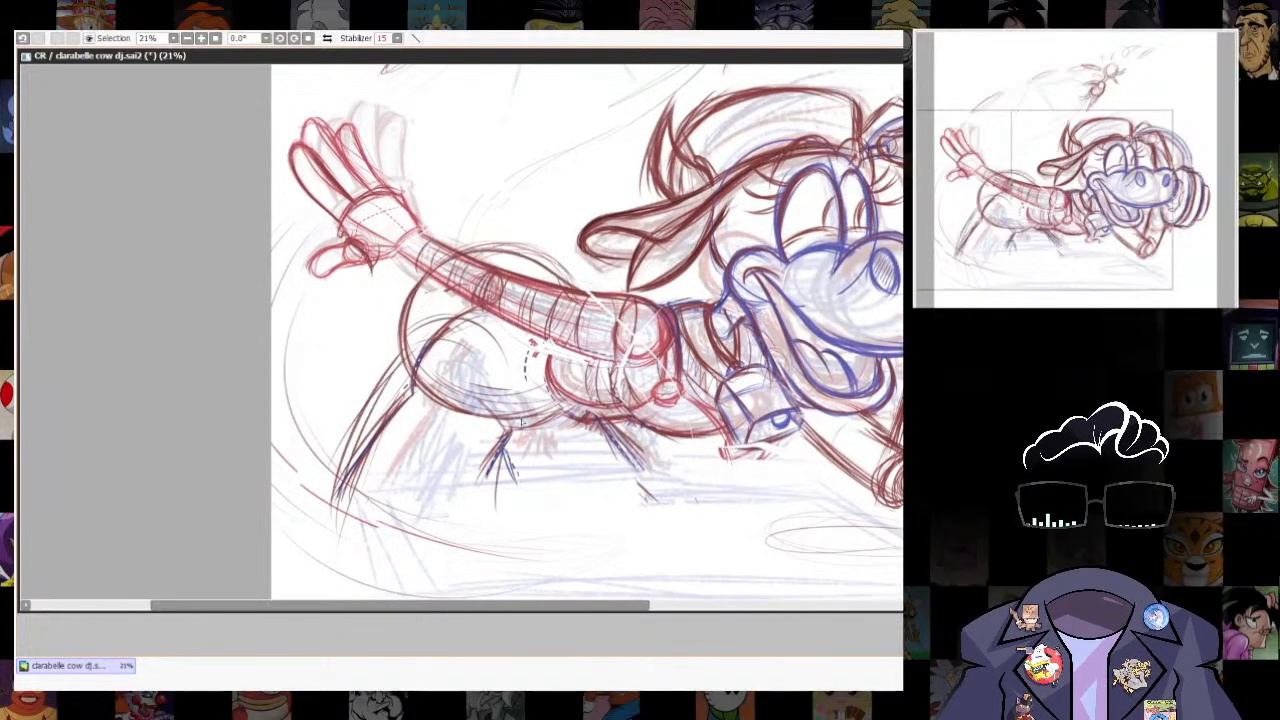
- Thicken the outer leg with long strokes and strengthen the back's curve above the outstretched arm
left_click_drag(410, 370, 316, 508)
left_click_drag(398, 386, 340, 474)
left_click_drag(402, 336, 411, 384)
mouse_move(465, 275)
left_mouse_down()
mouse_move(401, 335)
mouse_move(591, 283)
left_mouse_up()
left_click_drag(521, 262, 566, 283)
- Sketch a pointed loop crossing the arm near the wrist, with a curved return below the arm
scroll(870, 402, "down", 5)
scroll(844, 331, "up", 3)
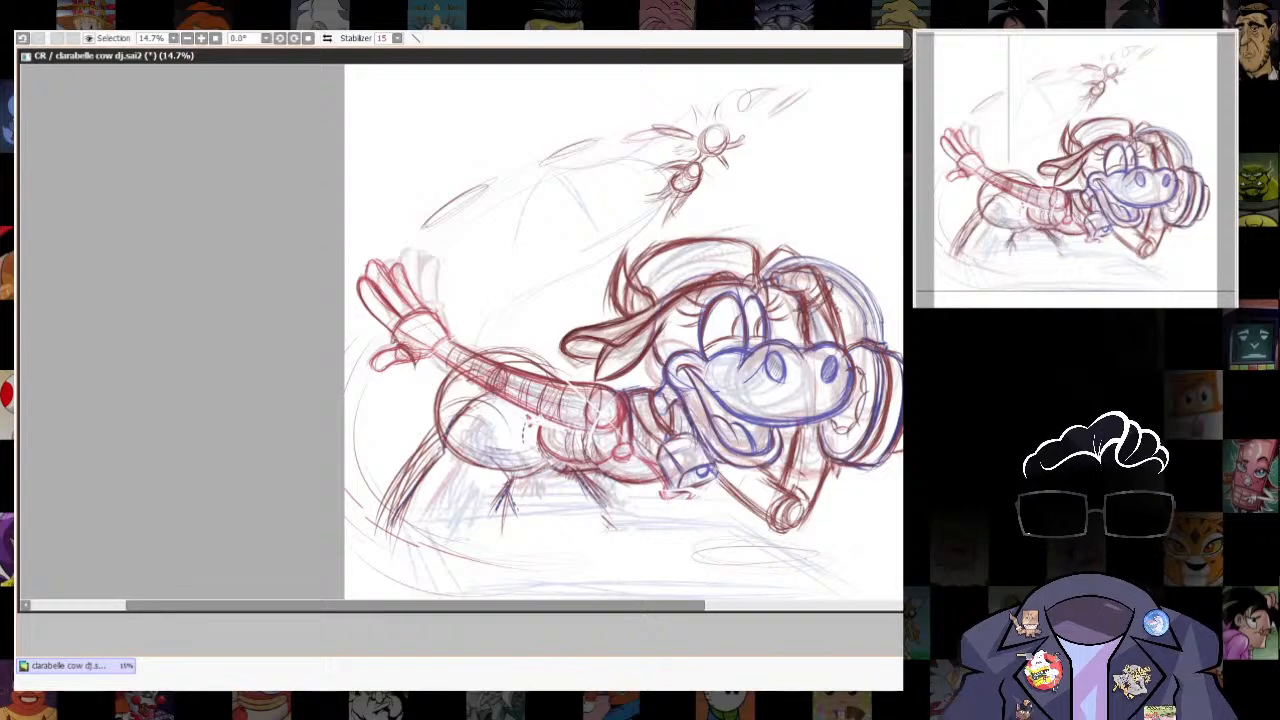
scroll(844, 586, "up", 2)
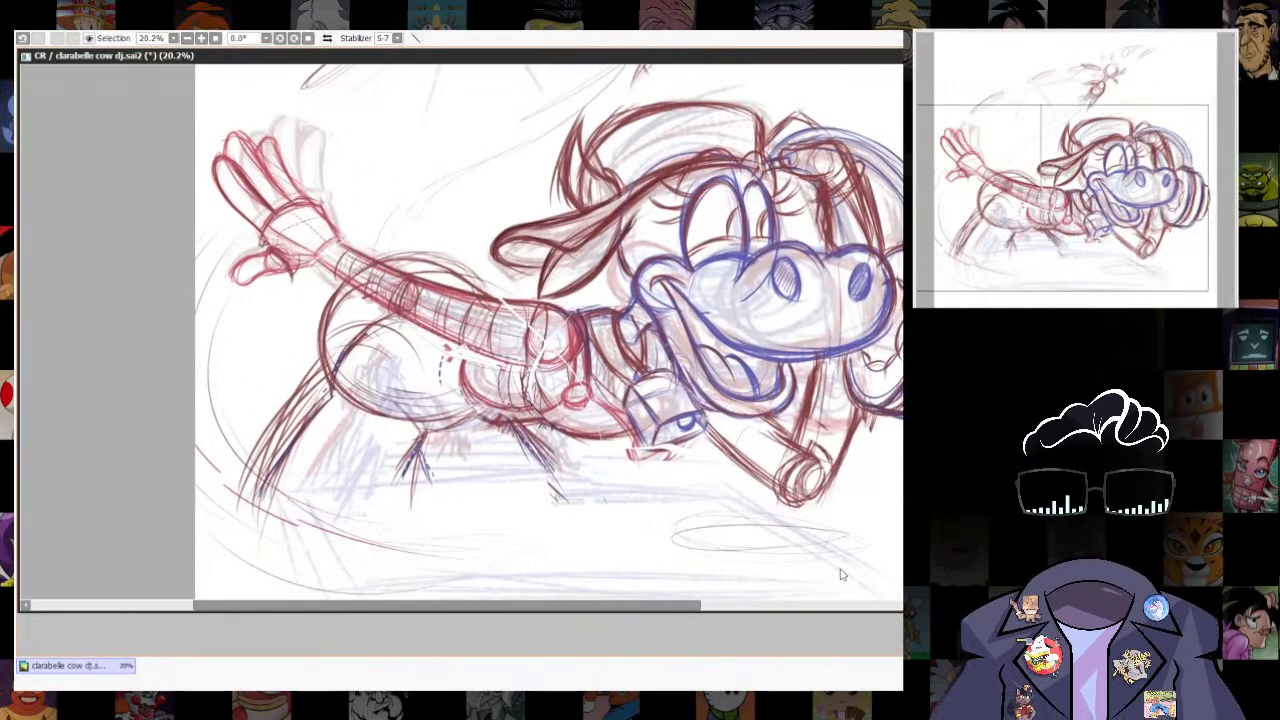
left_click_drag(840, 471, 848, 488)
left_click_drag(770, 463, 870, 484)
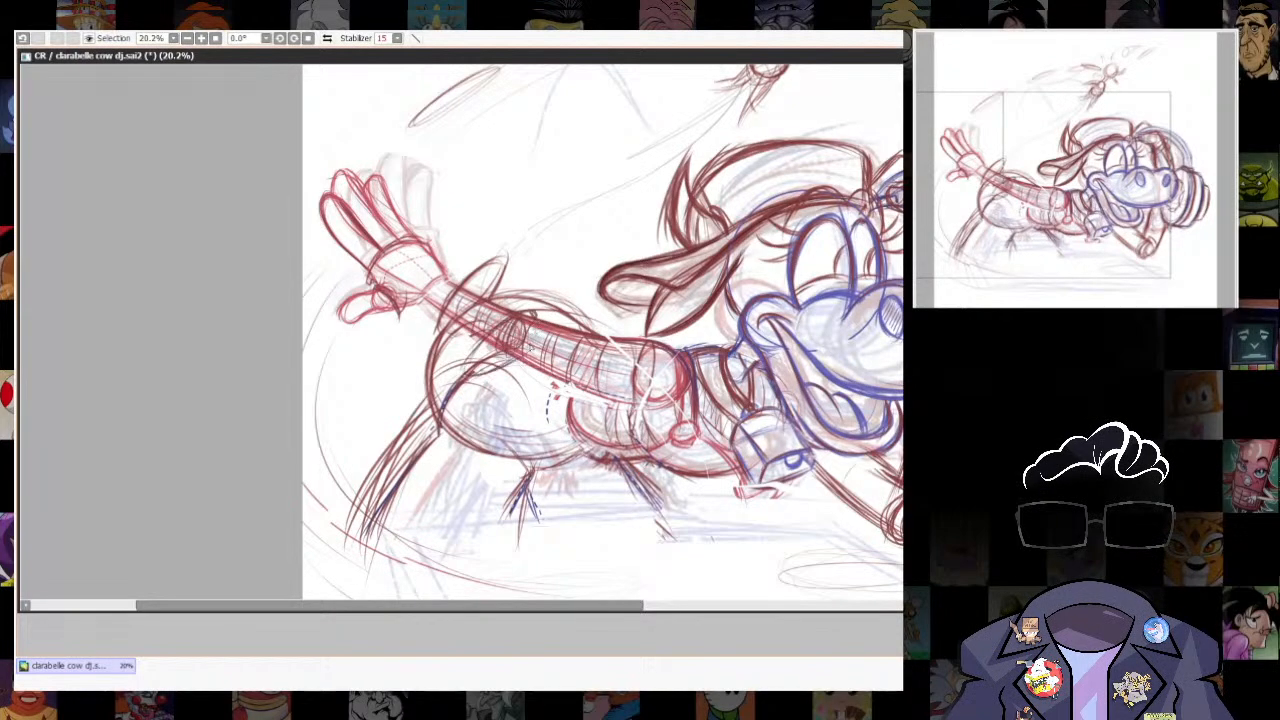
- Erase the hip oval's lower curve and the doubled lines of the outer leg
scroll(802, 515, "down", 3)
scroll(802, 520, "up", 2)
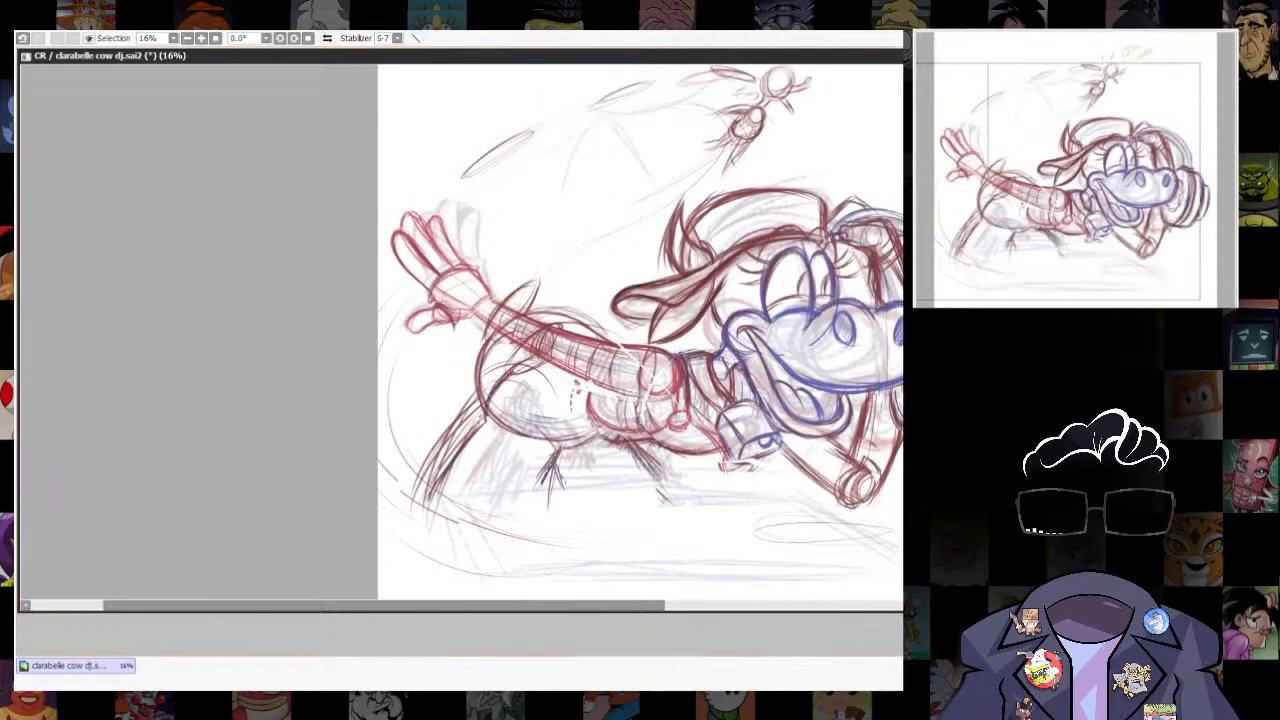
scroll(526, 335, "up", 1)
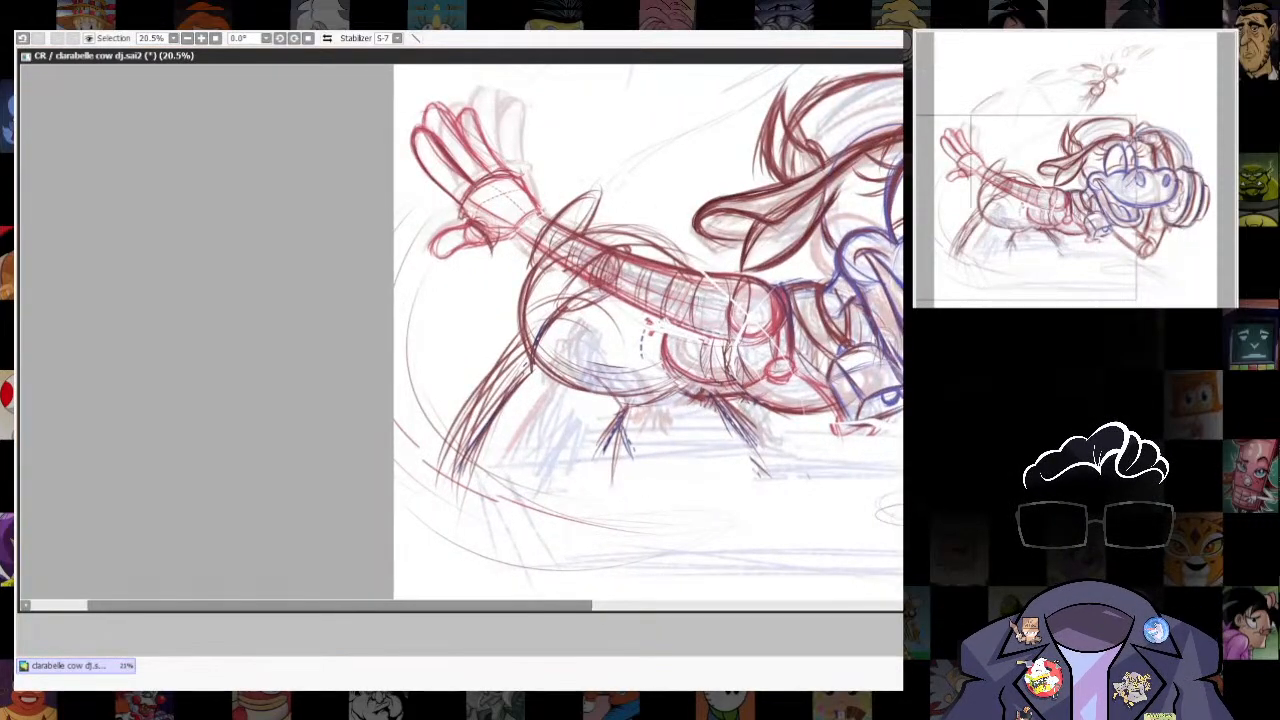
left_click_drag(522, 377, 470, 467)
mouse_move(562, 335)
left_mouse_down()
mouse_move(528, 380)
mouse_move(534, 350)
left_mouse_up()
left_click_drag(530, 411, 576, 424)
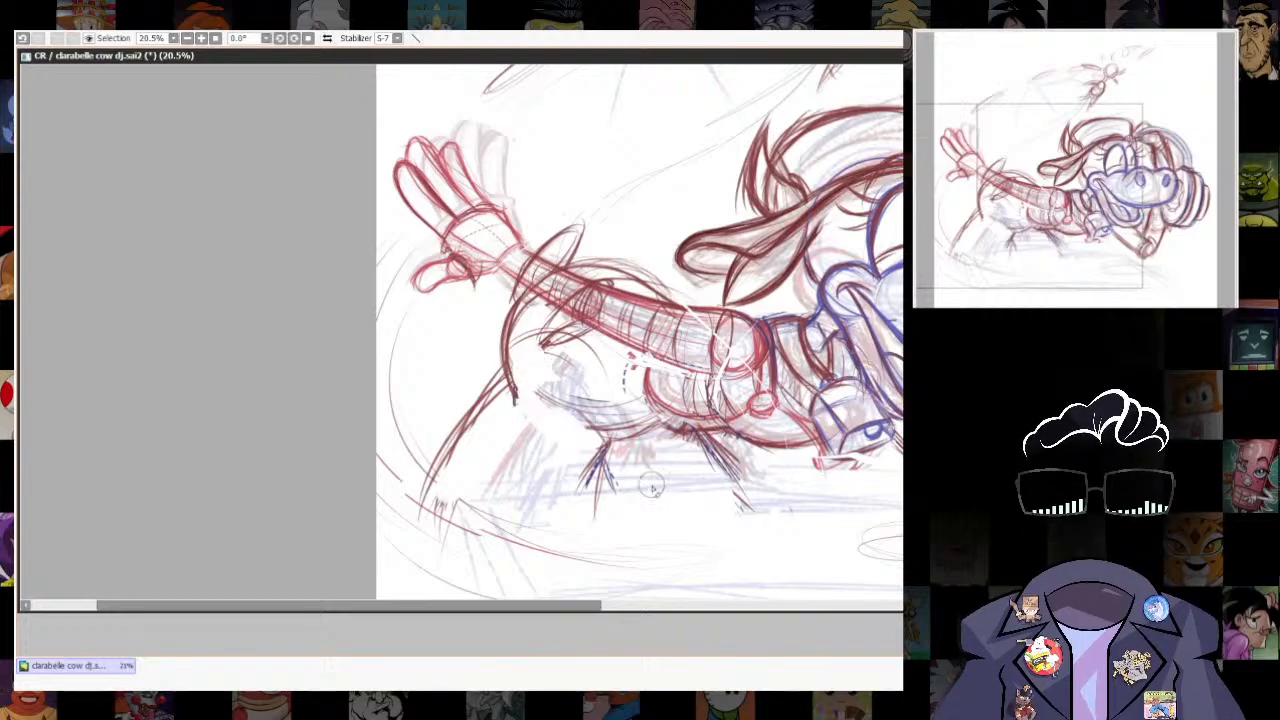
- Redraw the inner thigh curving into the lower leg and reinforce the outer leg and its joint at the hip
key("n")
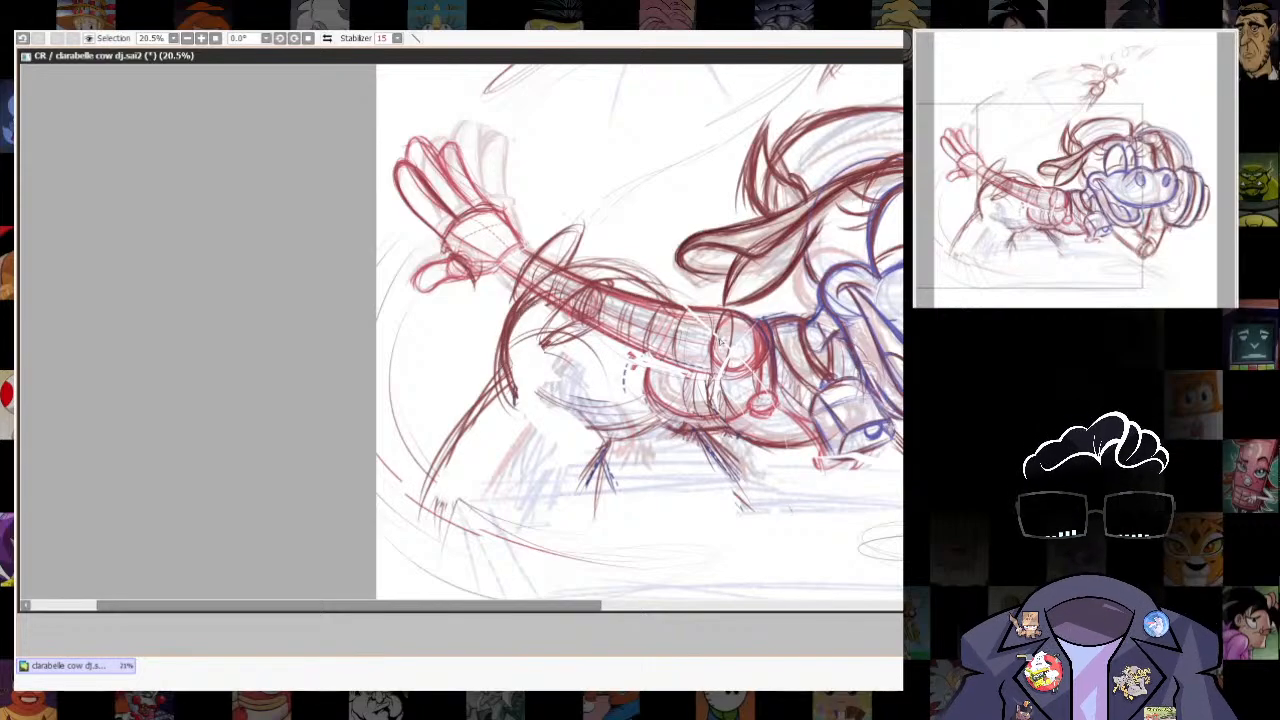
mouse_move(577, 373)
left_mouse_down()
mouse_move(582, 431)
mouse_move(601, 448)
mouse_move(587, 493)
left_mouse_up()
left_click_drag(600, 442, 585, 500)
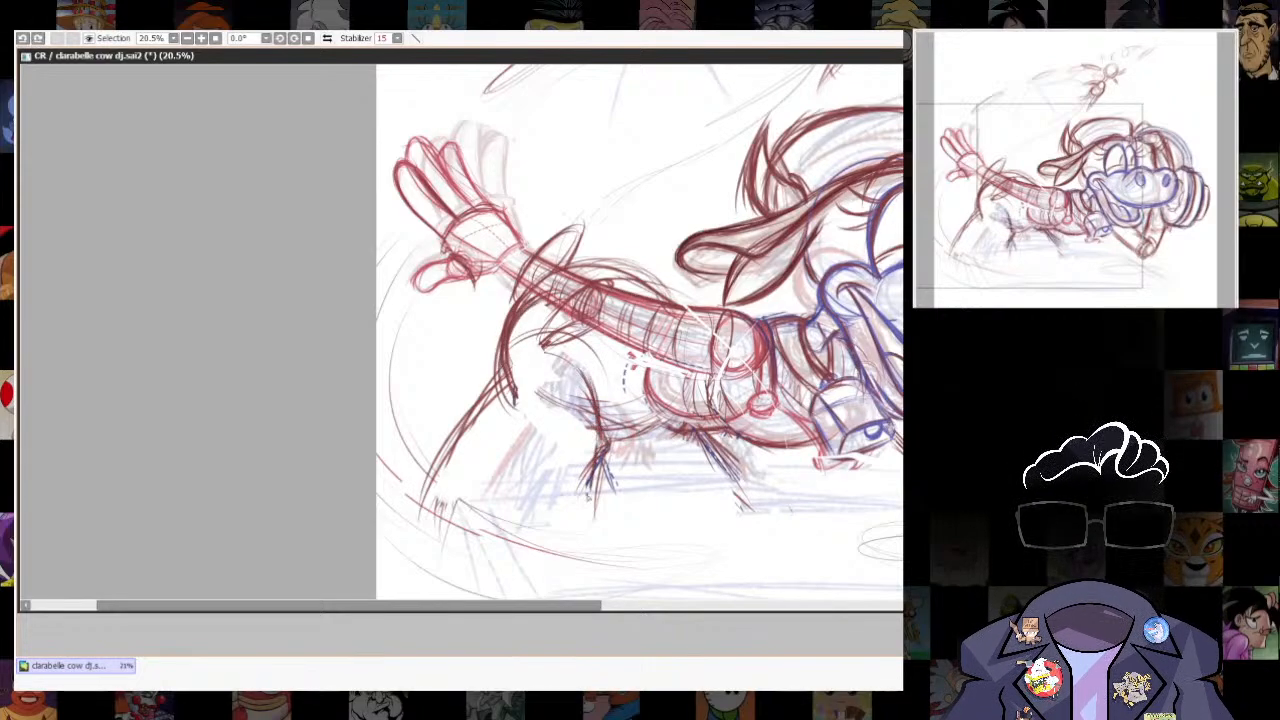
left_click_drag(510, 378, 422, 503)
left_click_drag(498, 384, 450, 462)
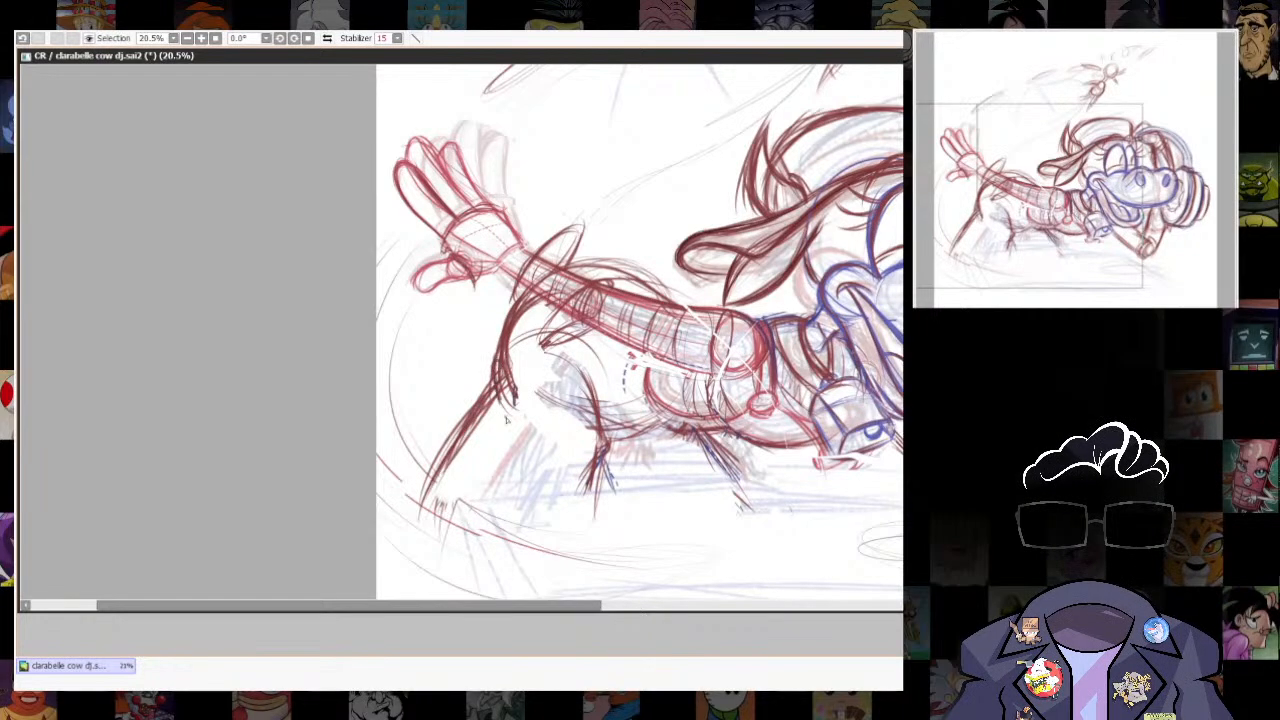
left_click_drag(506, 421, 519, 461)
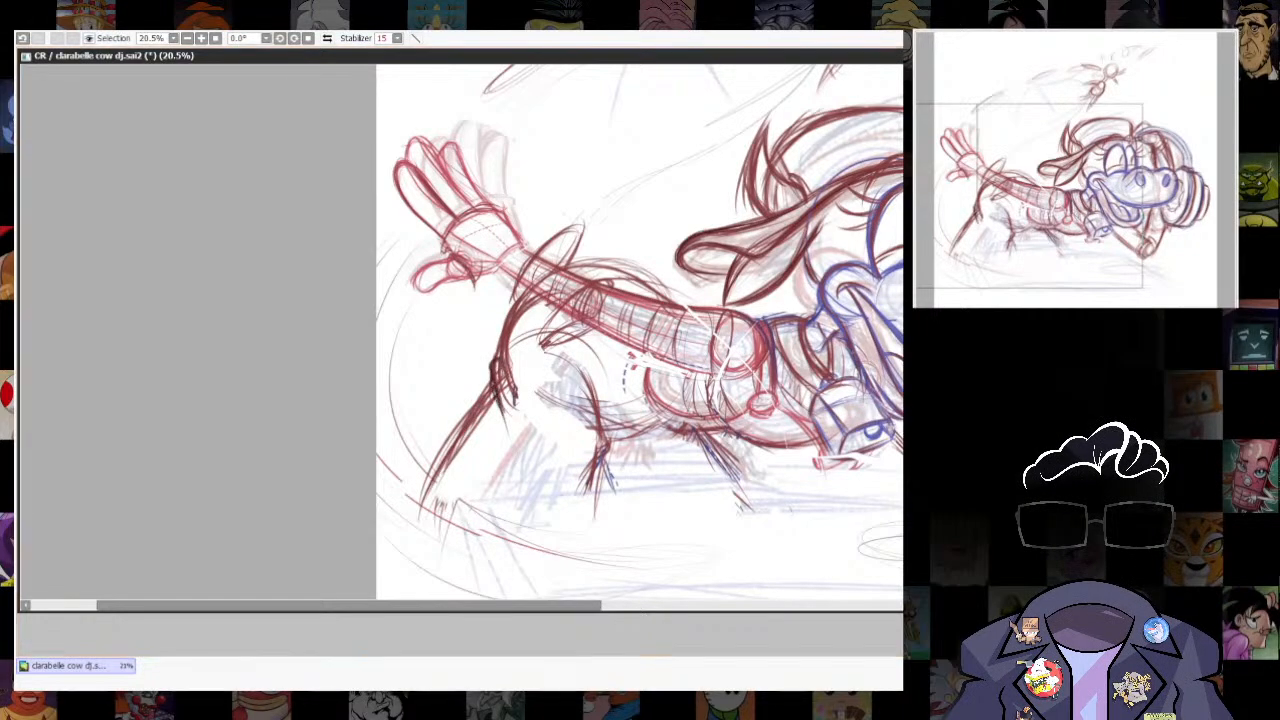
- Fade the rough sketch and trace the smile line and muzzle contour over it with clean dark strokes
scroll(392, 549, "down", 3)
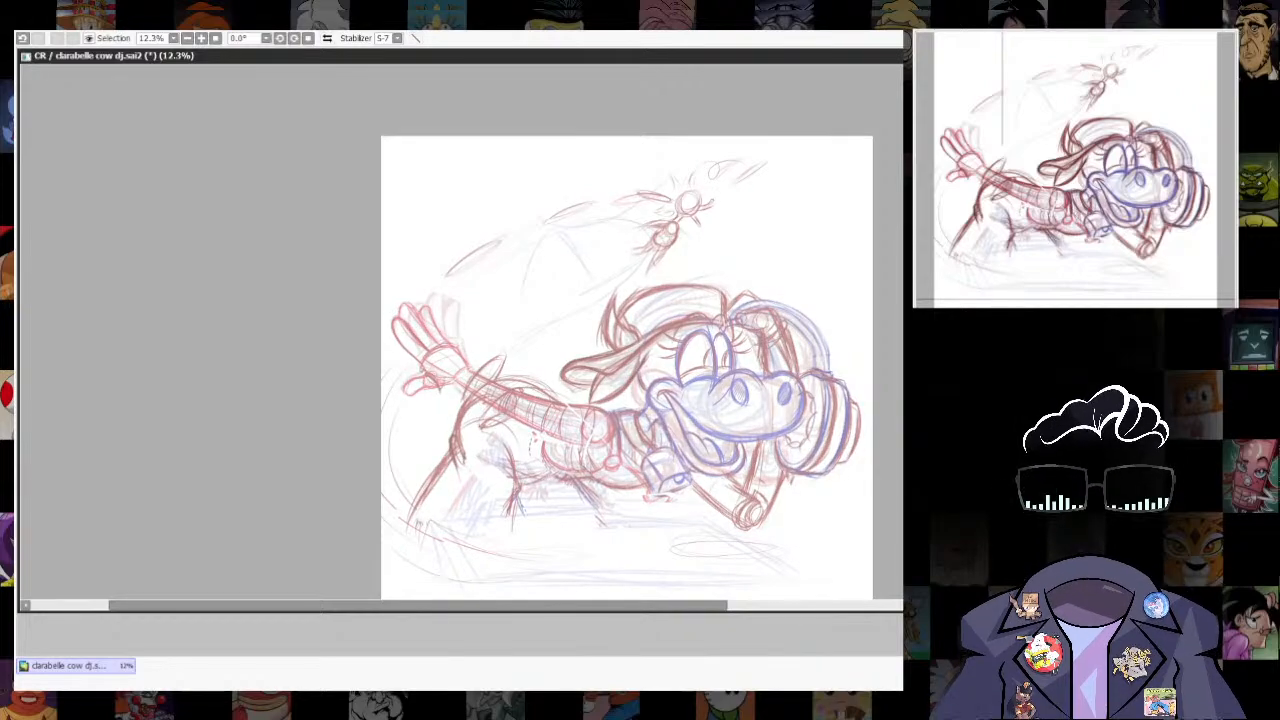
scroll(696, 406, "up", 5)
left_click_drag(766, 376, 632, 388)
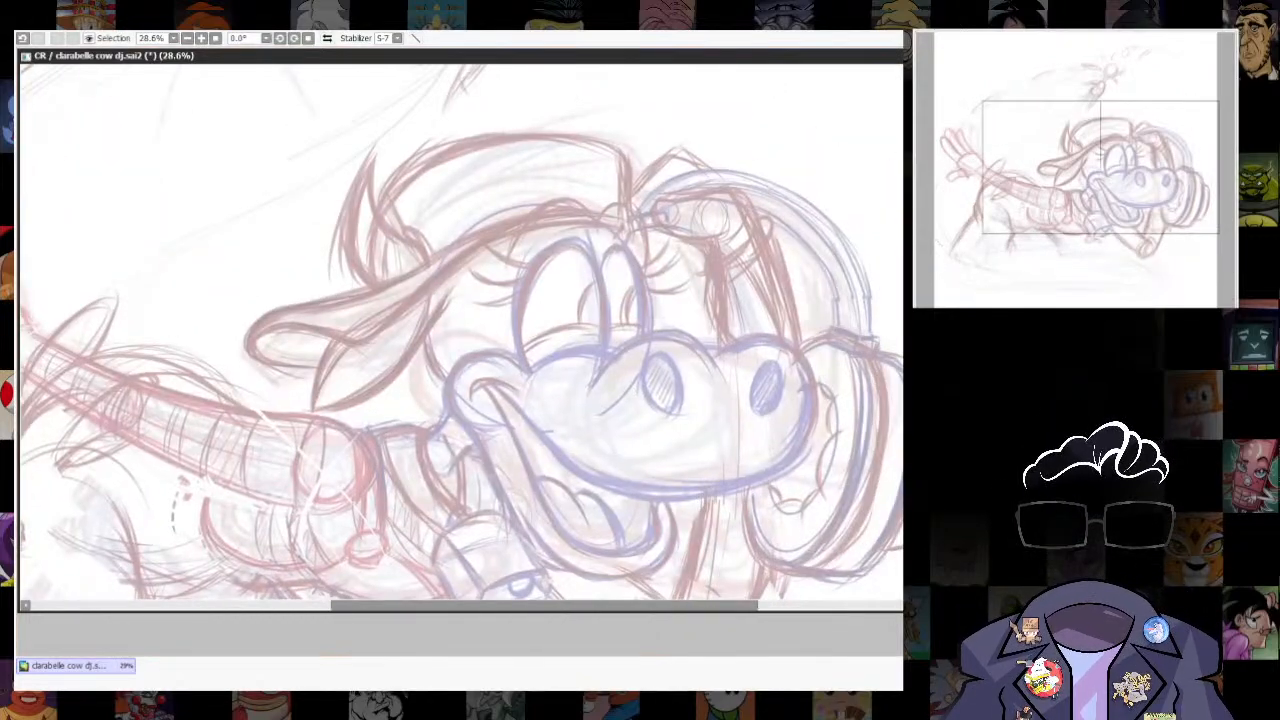
key("n")
left_click_drag(472, 398, 509, 411)
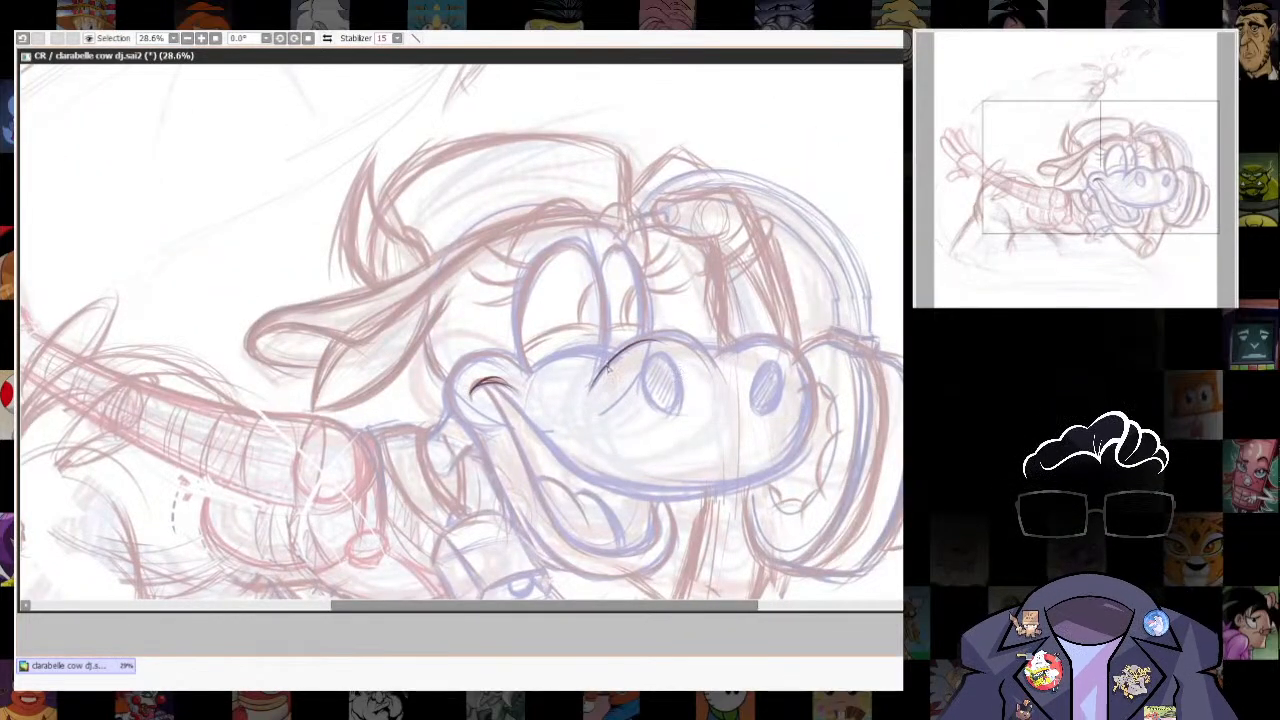
mouse_move(606, 370)
left_mouse_down()
mouse_move(728, 345)
mouse_move(802, 372)
mouse_move(786, 462)
left_mouse_up()
left_click_drag(494, 390, 712, 494)
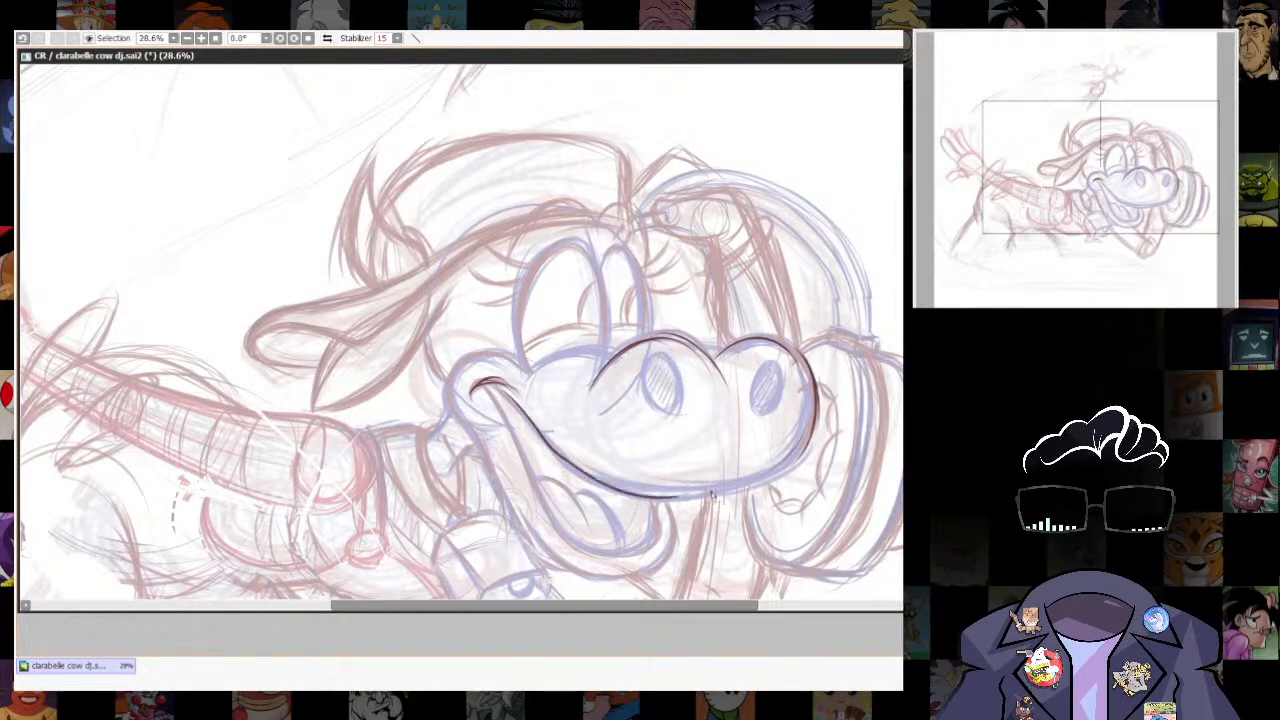
mouse_move(540, 432)
left_mouse_down()
mouse_move(589, 450)
mouse_move(811, 434)
left_mouse_up()
left_click_drag(818, 518, 852, 398)
- Trace the drooping near ear, the near horn and the hat's crown in clean dark lines
scroll(852, 400, "down", 5)
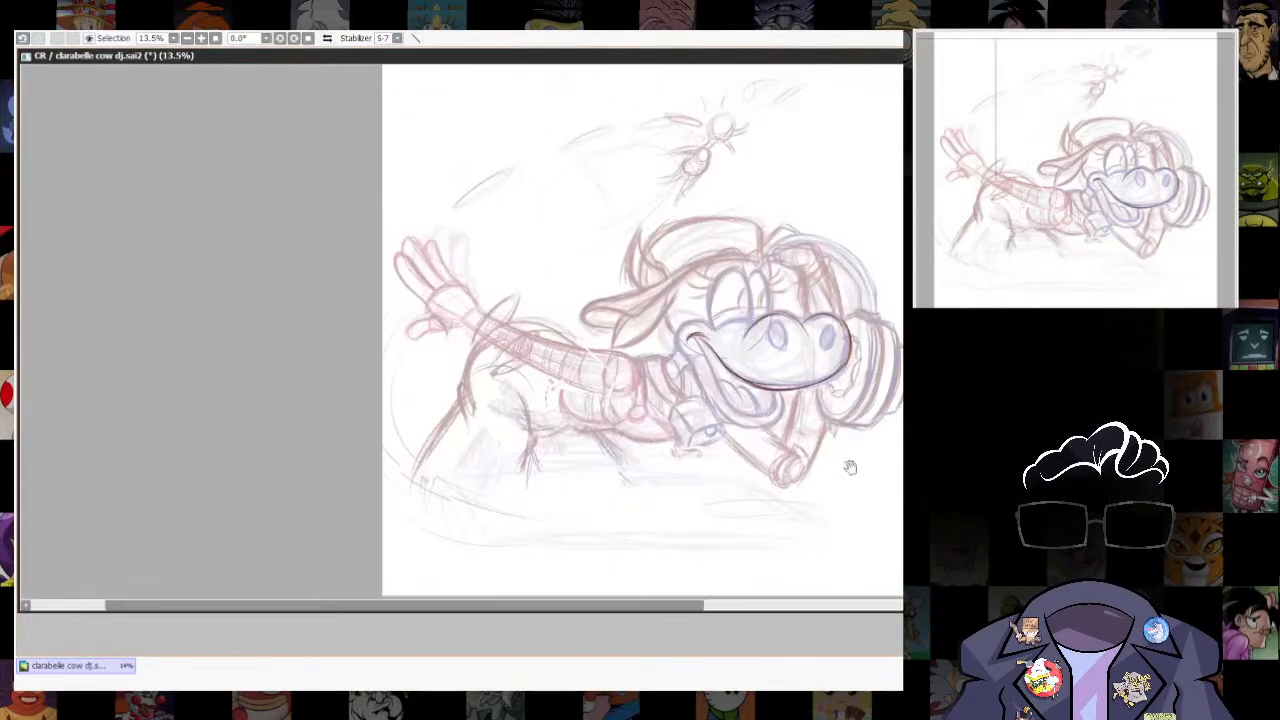
scroll(860, 463, "up", 4)
scroll(874, 460, "down", 2)
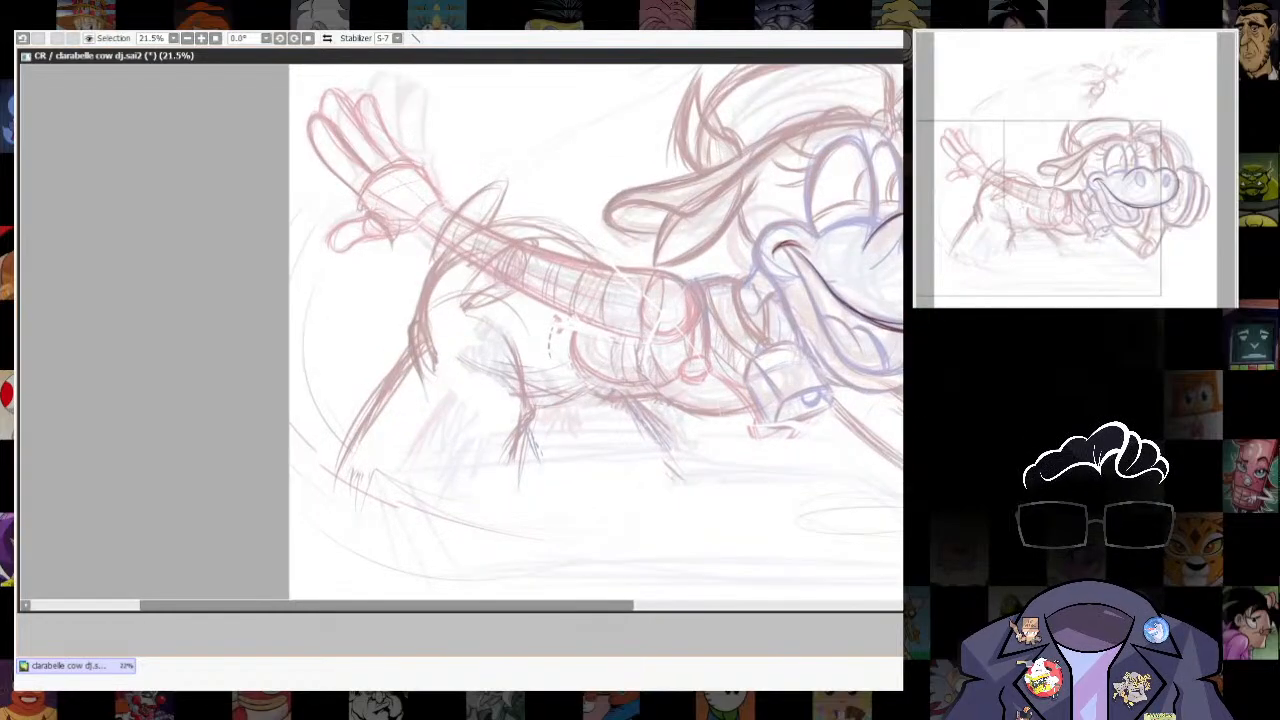
left_click_drag(790, 323, 772, 398)
mouse_move(648, 297)
left_mouse_down()
mouse_move(650, 333)
mouse_move(663, 297)
mouse_move(735, 248)
mouse_move(744, 255)
mouse_move(711, 305)
mouse_move(642, 341)
left_mouse_up()
key("ctrl+z")
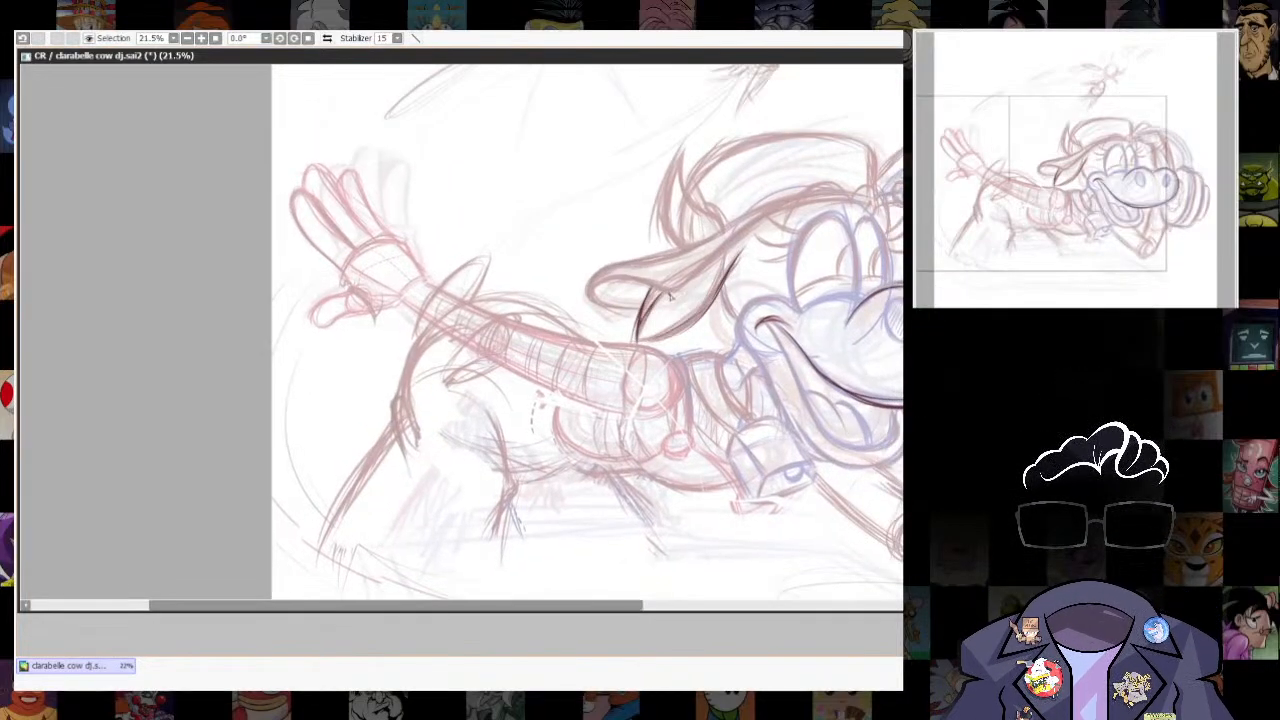
left_click_drag(671, 296, 779, 212)
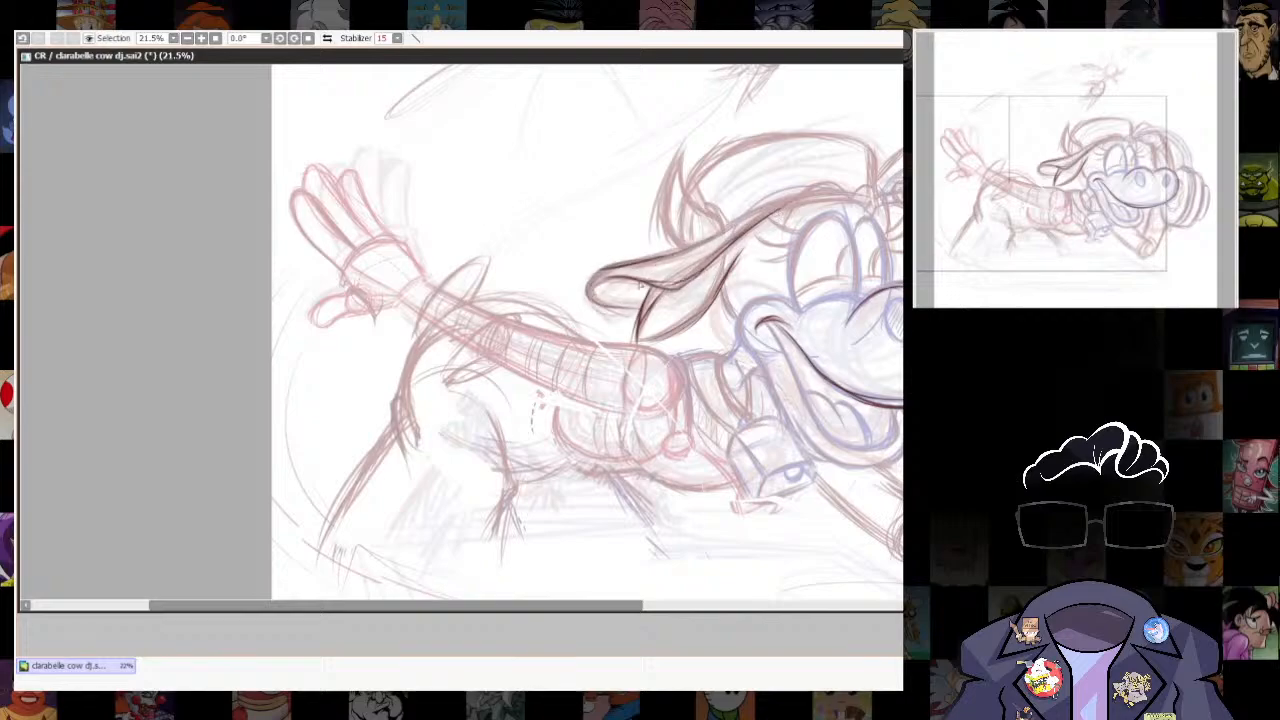
mouse_move(656, 220)
left_mouse_down()
mouse_move(678, 163)
mouse_move(716, 216)
left_mouse_up()
mouse_move(705, 162)
left_mouse_down()
mouse_move(794, 132)
mouse_move(878, 142)
left_mouse_up()
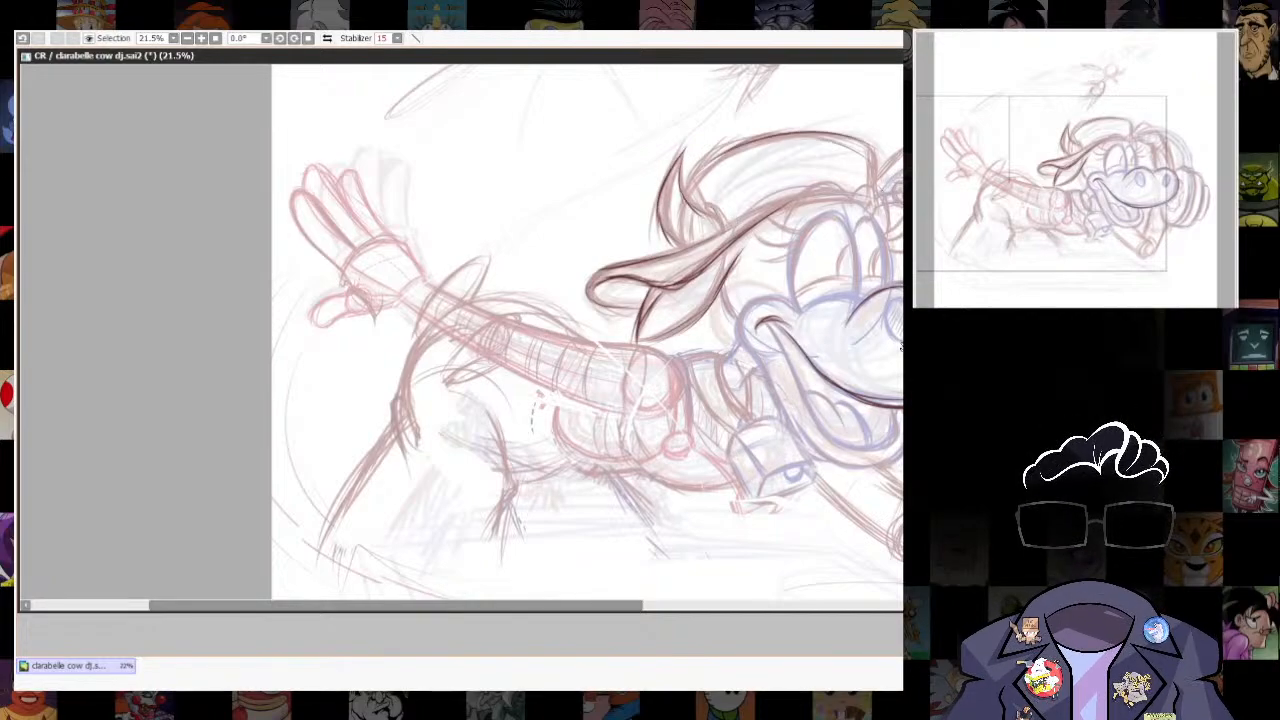
- Trace the brow line above the eyes and the pointed and folded shapes beside the headphone band
left_click_drag(902, 347, 851, 414)
mouse_move(733, 297)
left_mouse_down()
mouse_move(776, 253)
mouse_move(801, 272)
left_mouse_up()
mouse_move(801, 267)
left_mouse_down()
mouse_move(840, 256)
mouse_move(890, 282)
mouse_move(897, 358)
left_mouse_up()
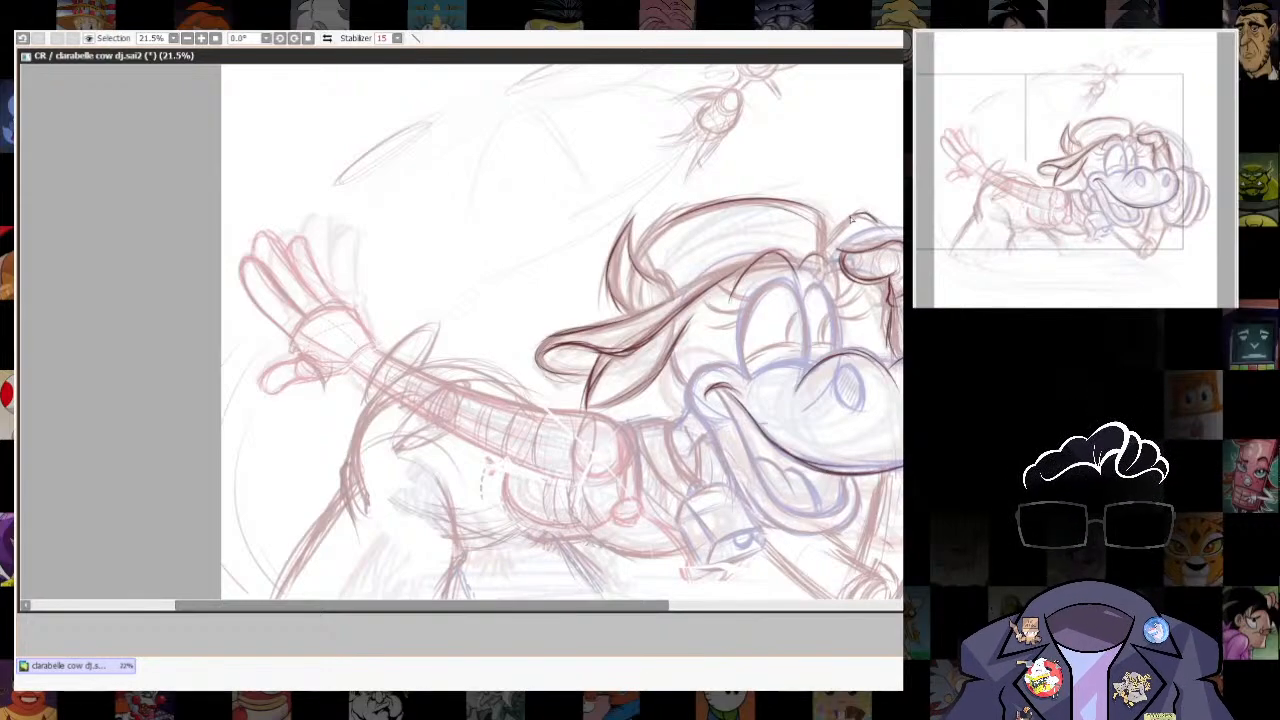
left_click_drag(851, 217, 822, 252)
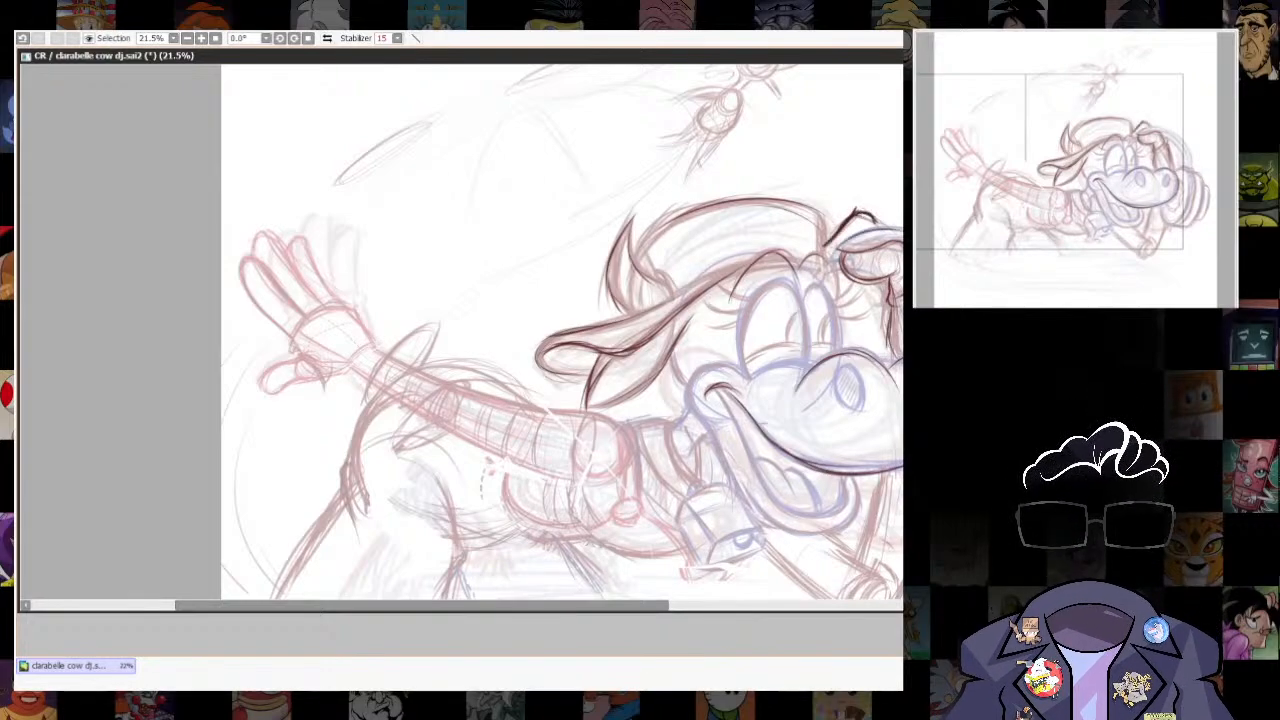
- Trace the muzzle's upper edge and the outlines of both eyes in clean dark lines
left_click_drag(868, 370, 695, 267)
left_click_drag(620, 330, 678, 273)
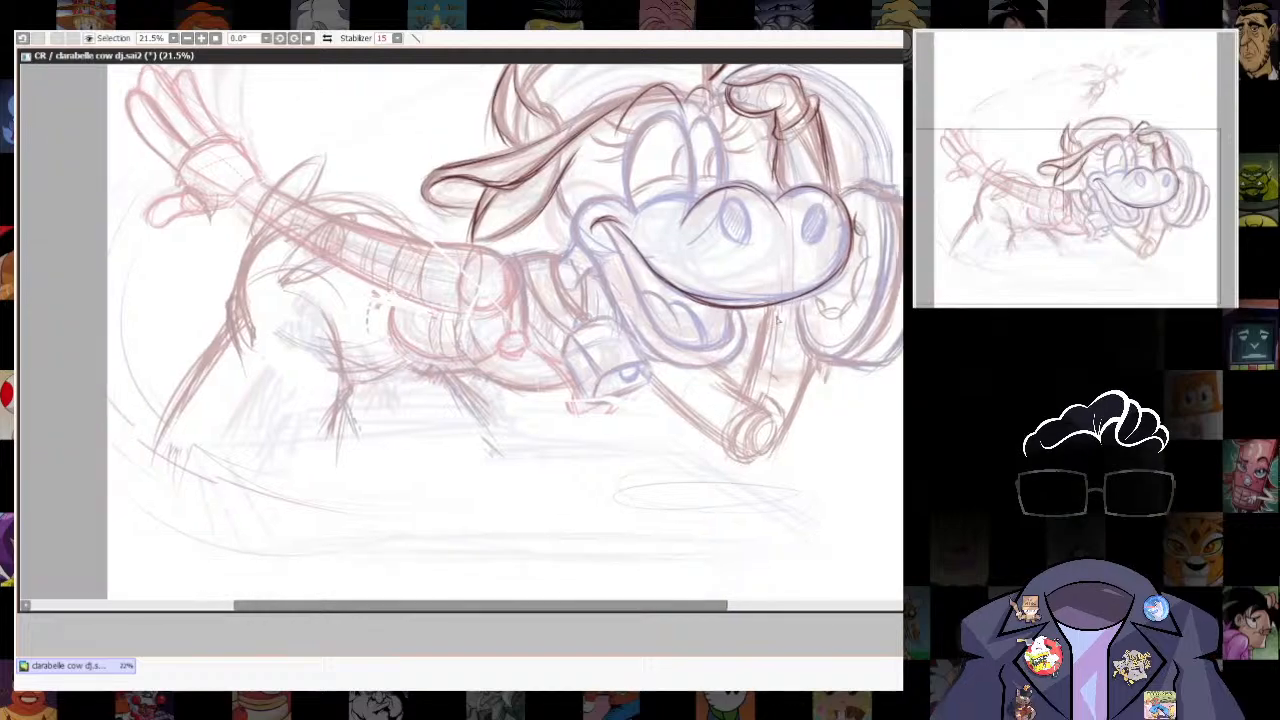
mouse_move(560, 177)
left_mouse_down()
mouse_move(573, 231)
mouse_move(647, 350)
left_mouse_up()
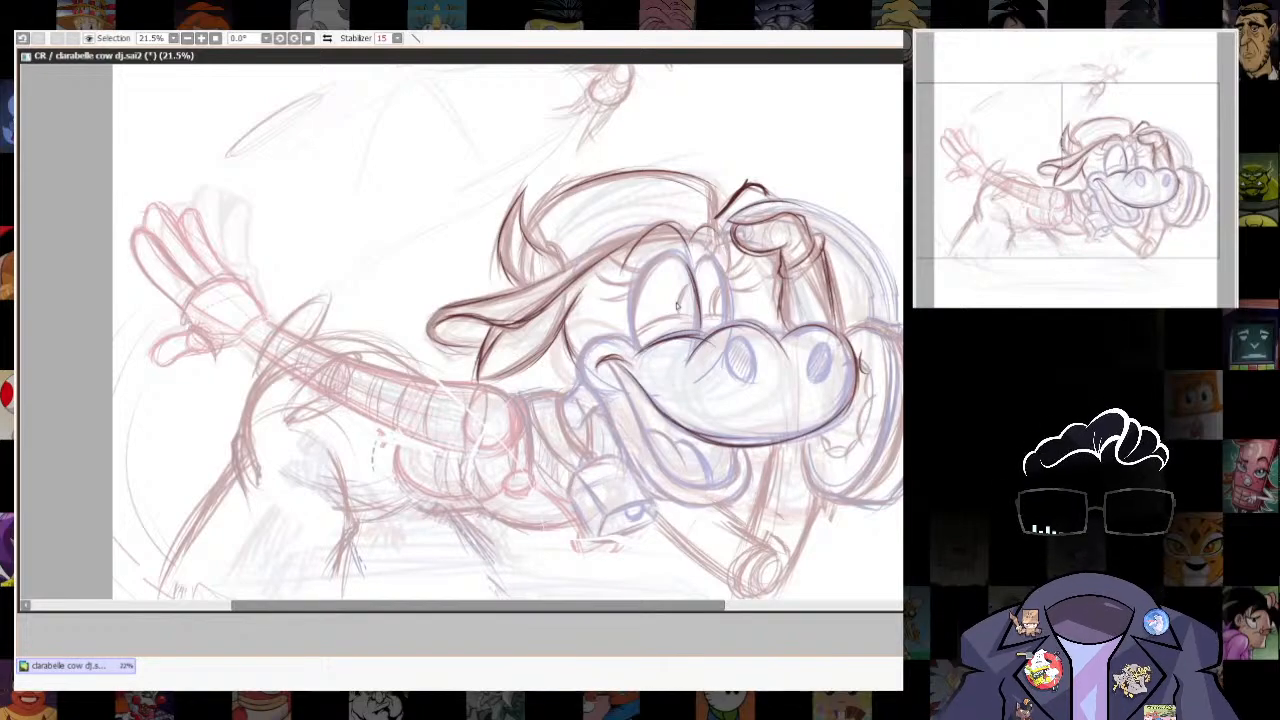
left_click_drag(693, 285, 699, 328)
mouse_move(696, 272)
left_mouse_down()
mouse_move(731, 313)
mouse_move(644, 327)
left_mouse_up()
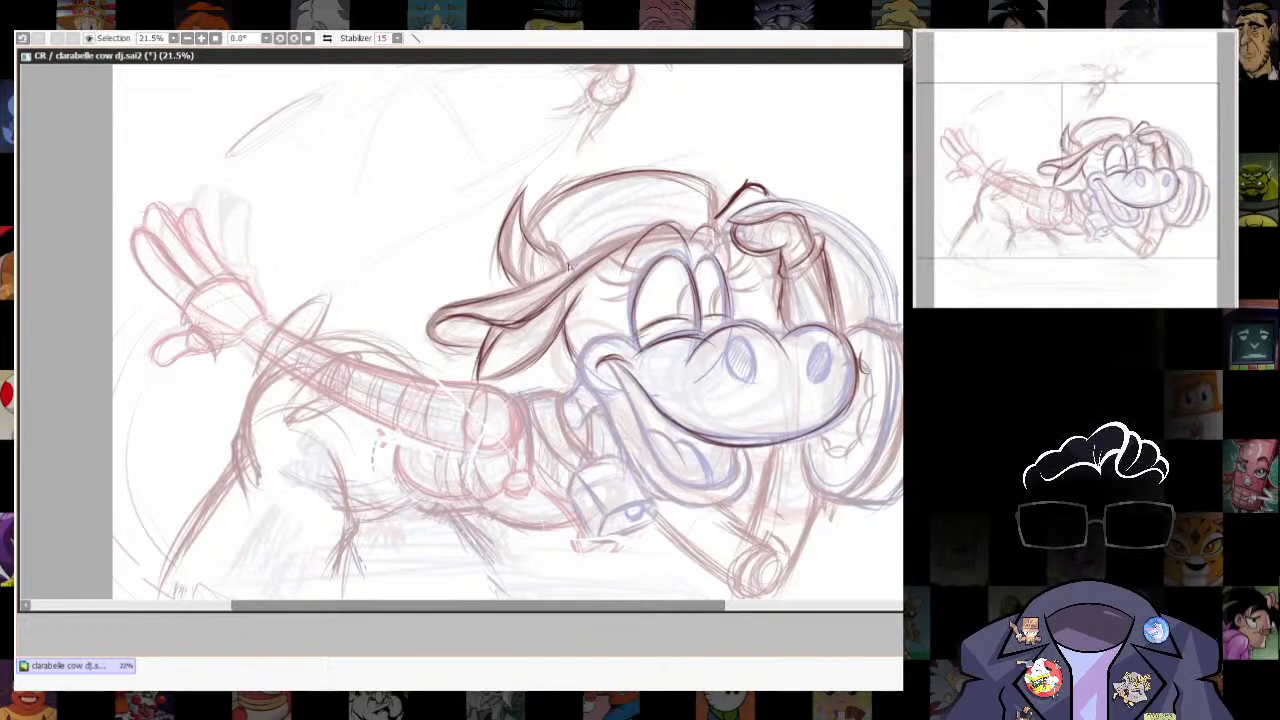
- Trace the cheek and the open mouth's lower jaw, undoing the last stray stroke
left_click_drag(737, 392, 757, 290)
mouse_move(654, 248)
left_mouse_down()
mouse_move(602, 252)
mouse_move(659, 387)
mouse_move(762, 398)
mouse_move(770, 345)
left_mouse_up()
key("ctrl+z")
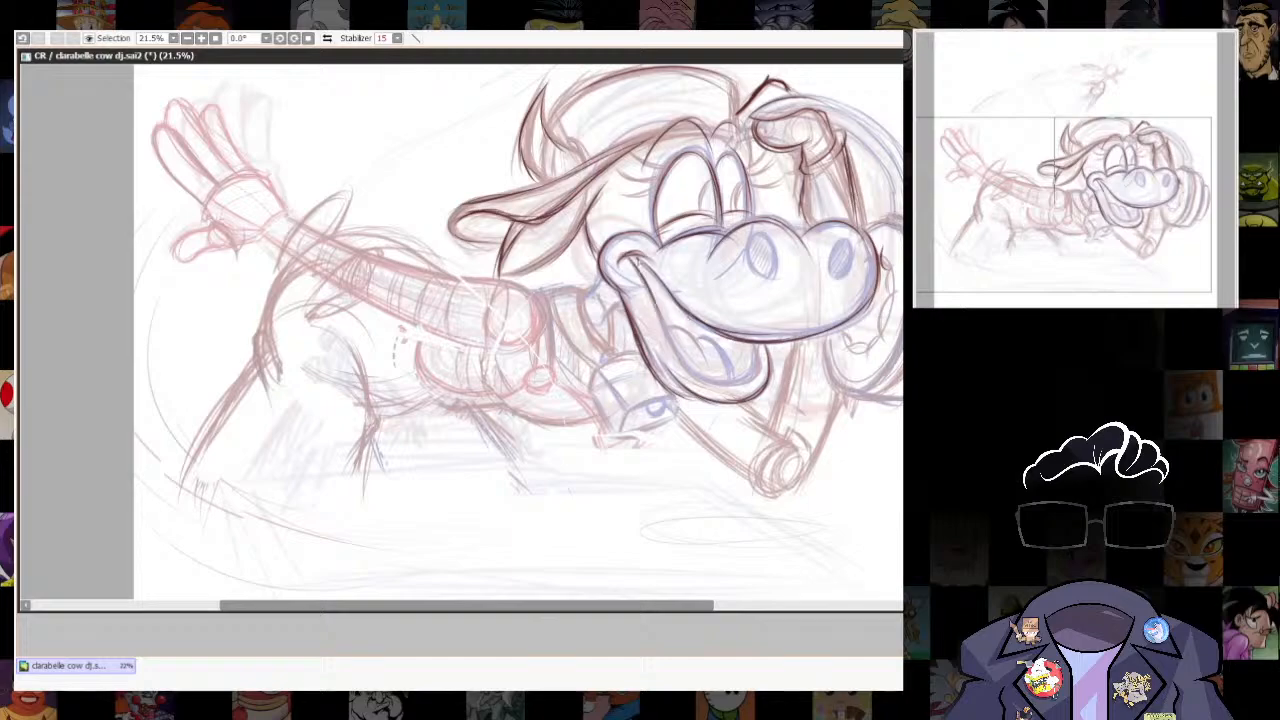
- Trace the tongue inside the open mouth, both nostrils and the arm edge below the jaw in clean dark lines
mouse_move(637, 257)
left_mouse_down()
mouse_move(702, 380)
mouse_move(756, 347)
left_mouse_up()
left_click_drag(667, 330, 703, 351)
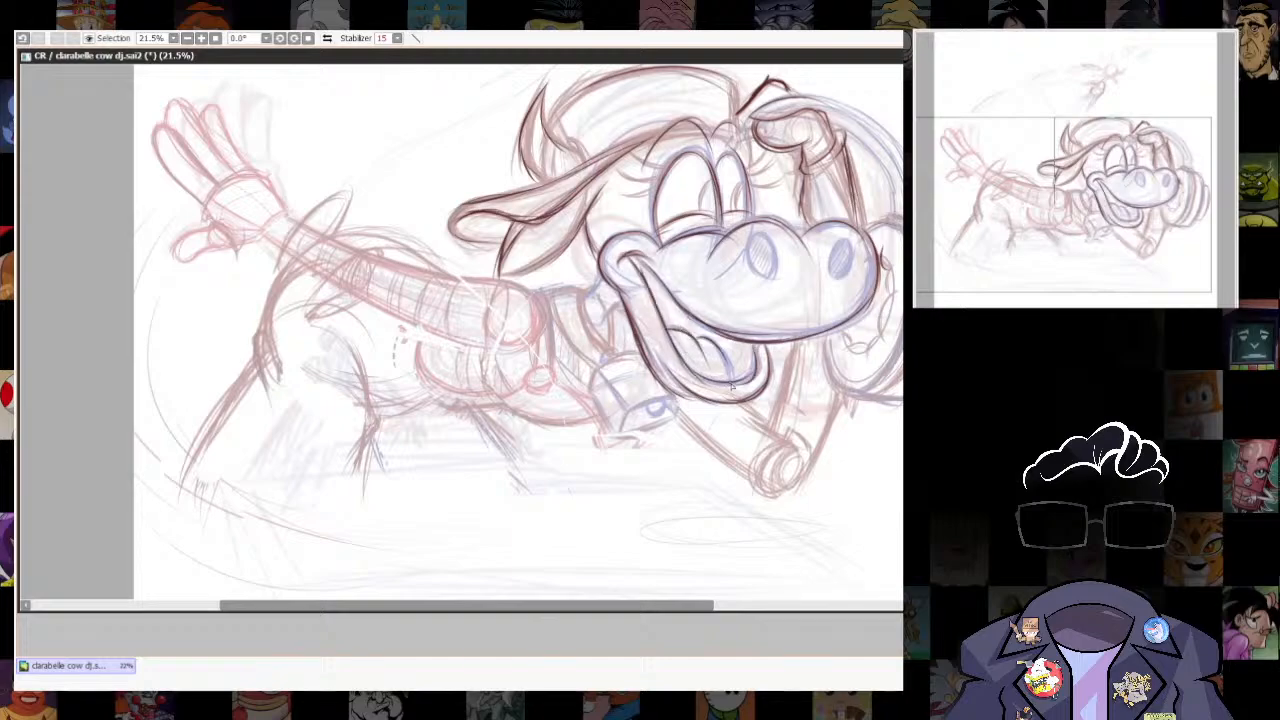
mouse_move(758, 233)
left_mouse_down()
mouse_move(750, 272)
mouse_move(774, 246)
mouse_move(846, 278)
left_mouse_up()
left_click_drag(792, 348, 774, 432)
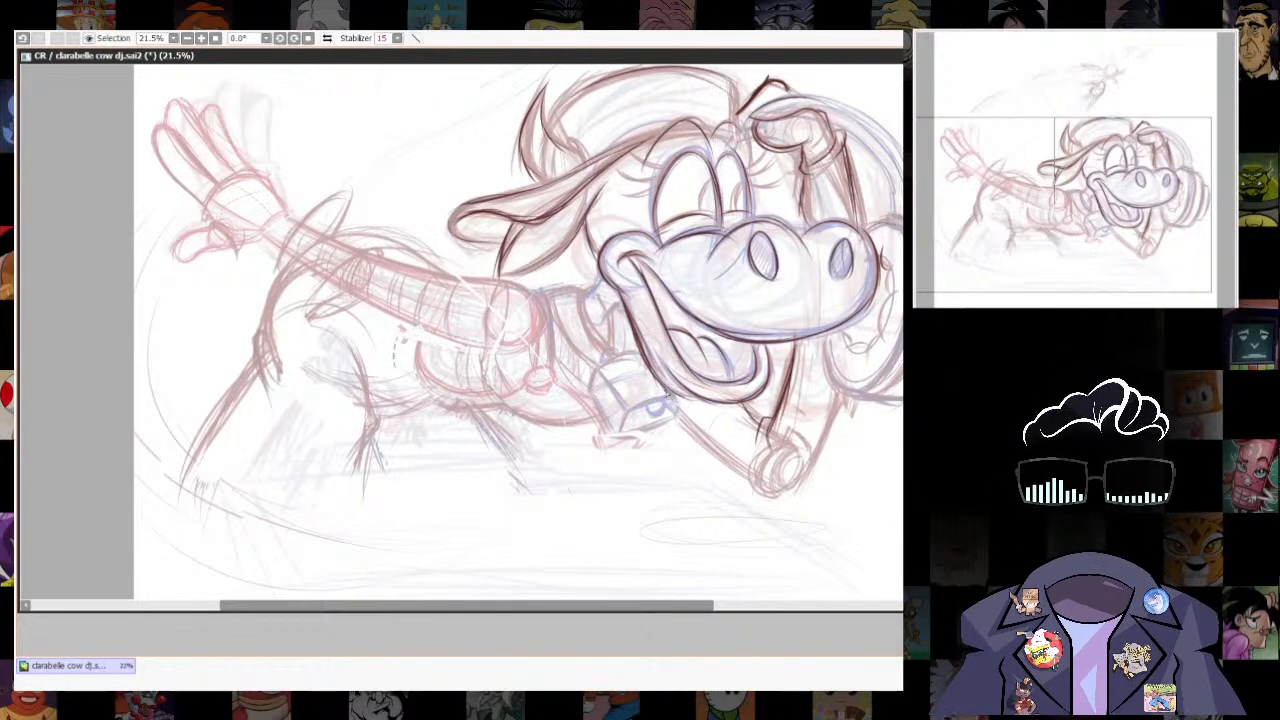
- Trace the cowbell, the collar holding it and the headphone band's long outer curve
mouse_move(657, 402)
left_mouse_down()
mouse_move(622, 434)
mouse_move(681, 402)
left_mouse_up()
left_click_drag(592, 384, 618, 434)
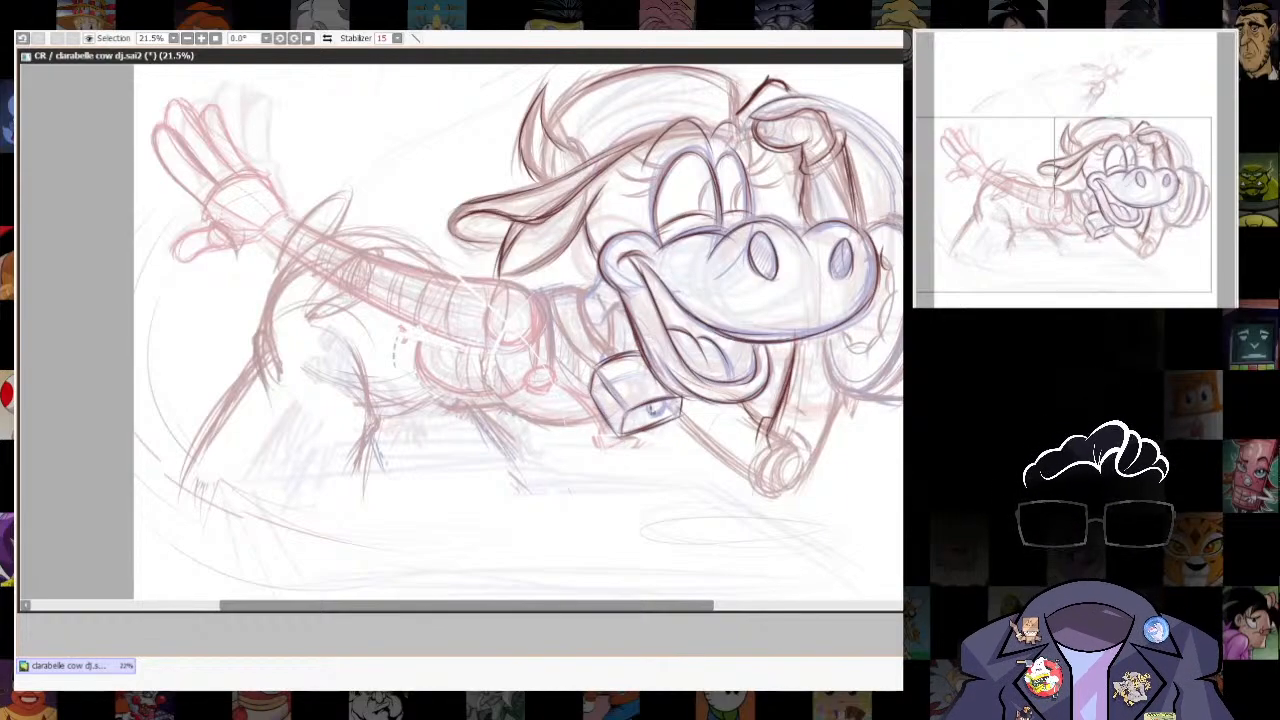
left_click_drag(584, 282, 586, 330)
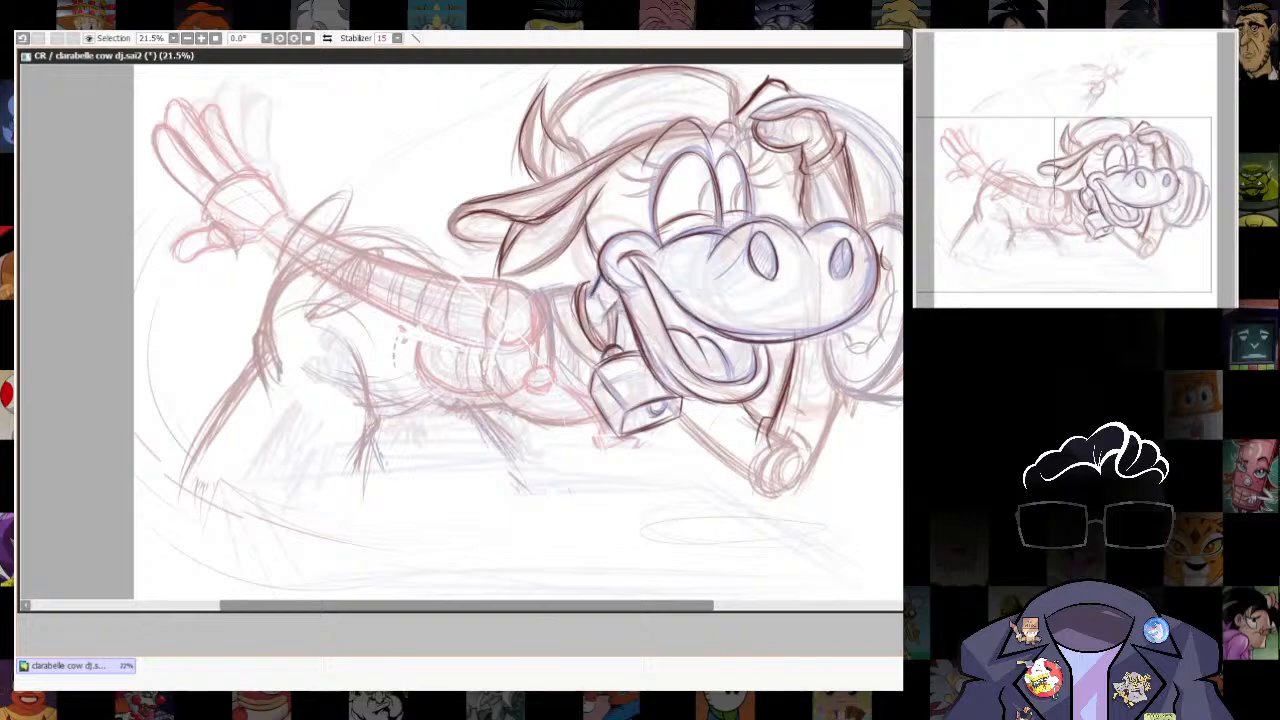
left_click_drag(774, 120, 725, 239)
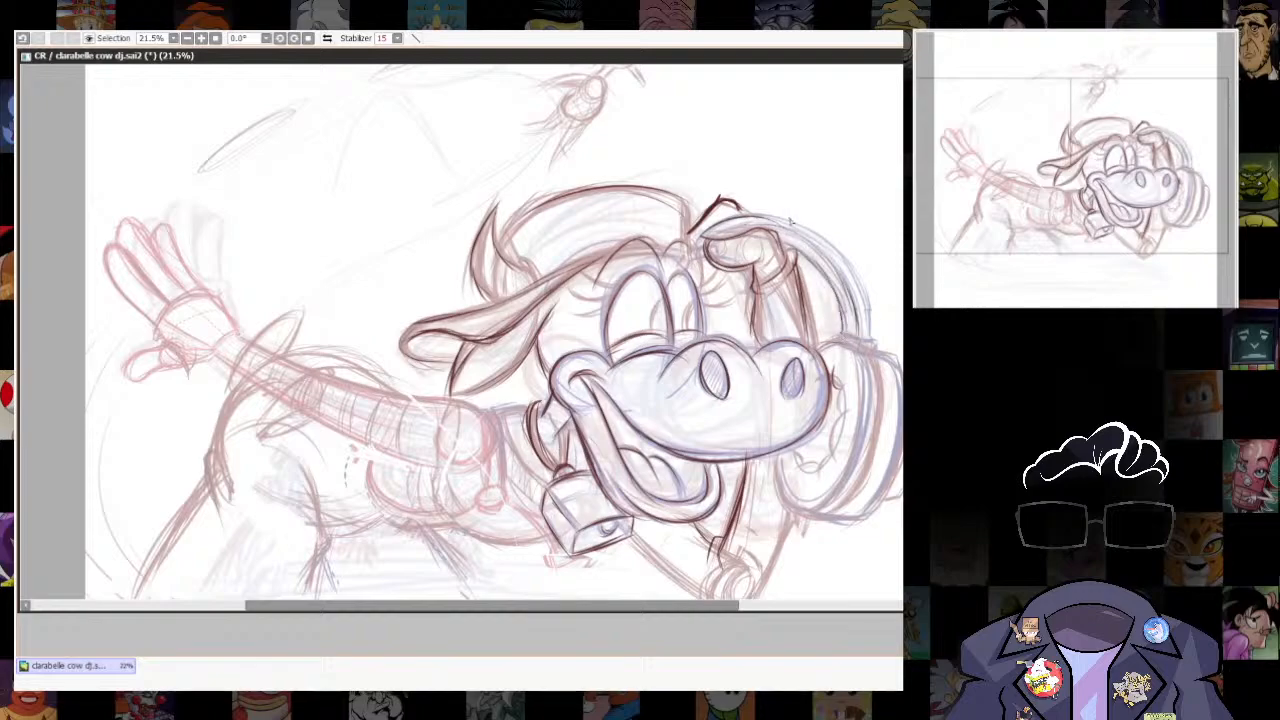
left_click_drag(765, 214, 868, 302)
- Trace the outstretched hand's thumb, glove cuff and raised fingers in clean dark lines
left_click_drag(866, 356, 986, 294)
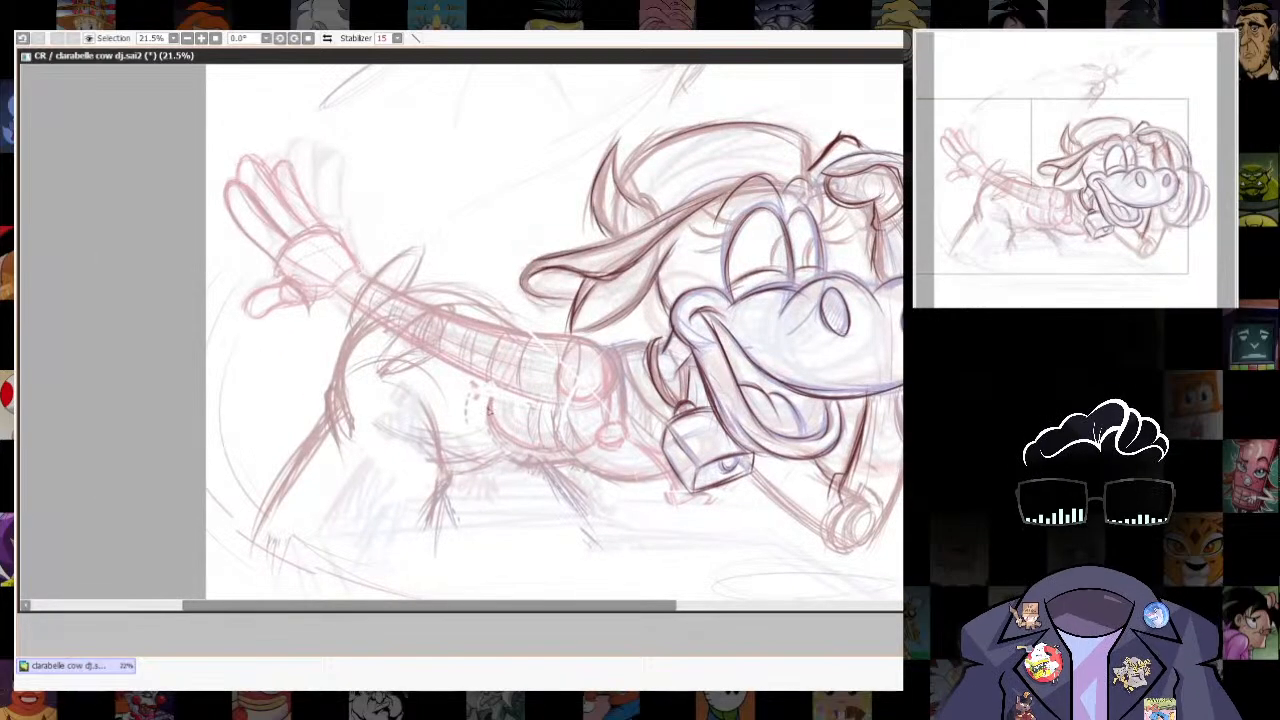
left_click_drag(281, 275, 310, 313)
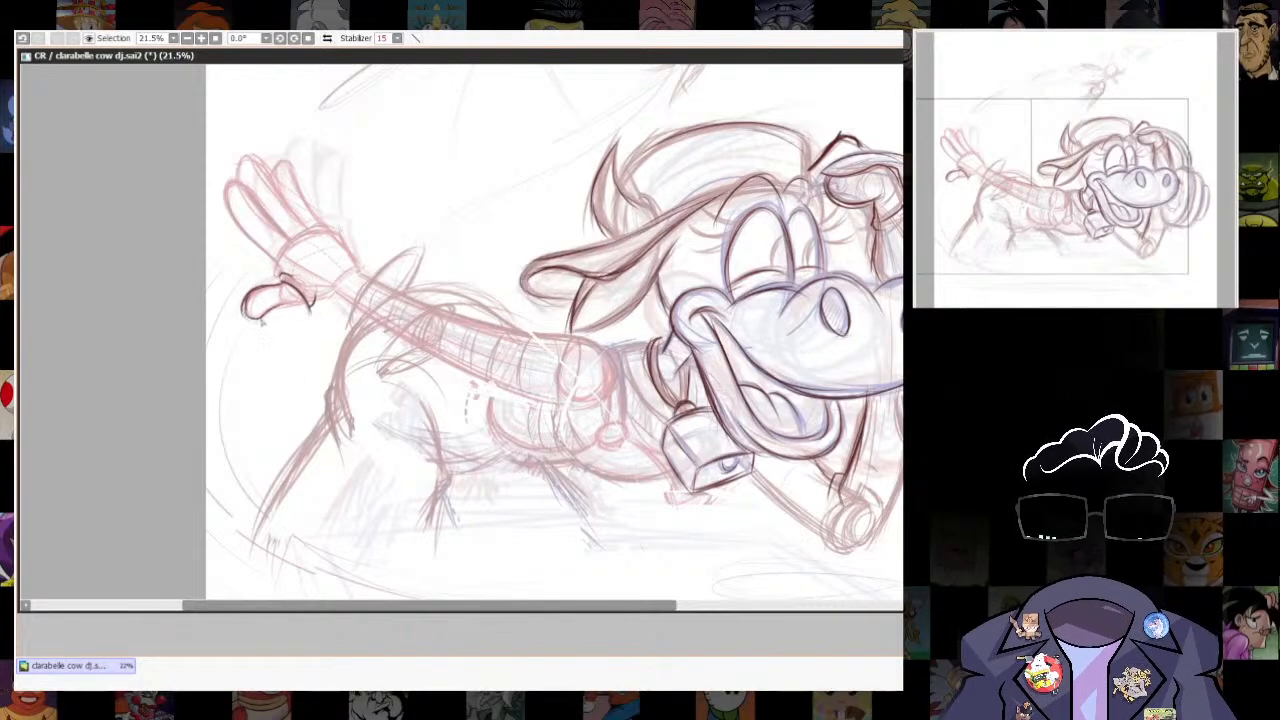
mouse_move(286, 284)
left_mouse_down()
mouse_move(250, 317)
mouse_move(297, 300)
left_mouse_up()
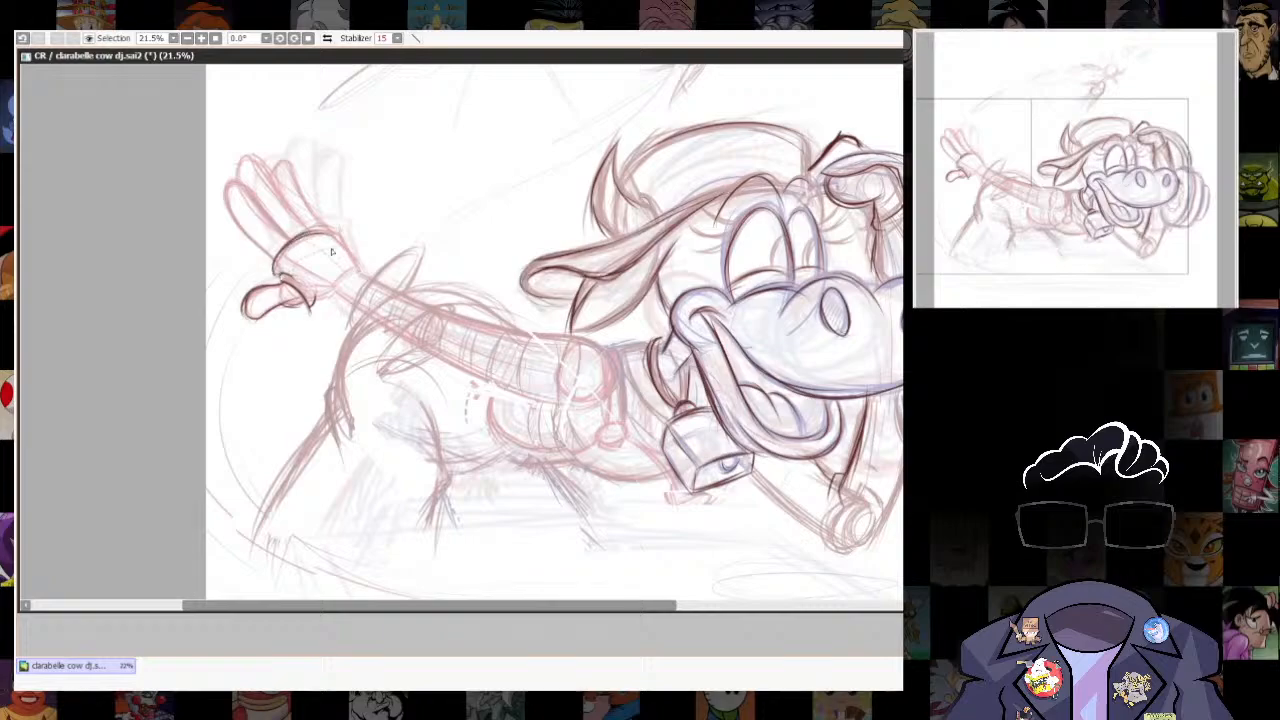
left_click_drag(312, 230, 342, 233)
mouse_move(228, 182)
left_mouse_down()
mouse_move(268, 249)
mouse_move(279, 236)
mouse_move(244, 191)
mouse_move(314, 222)
left_mouse_up()
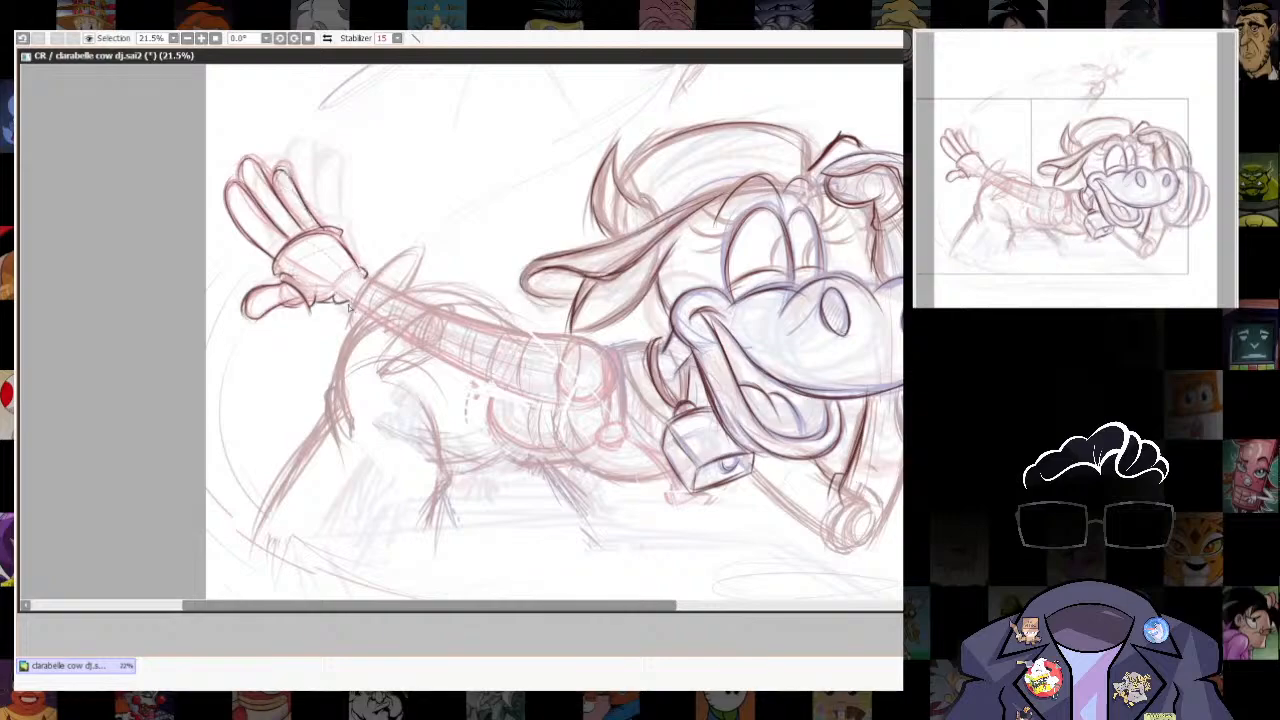
- Trace both edges of the outstretched arm, redoing the upper one, and the hanging shape with a rounded end at the shoulder
left_click_drag(349, 308, 556, 404)
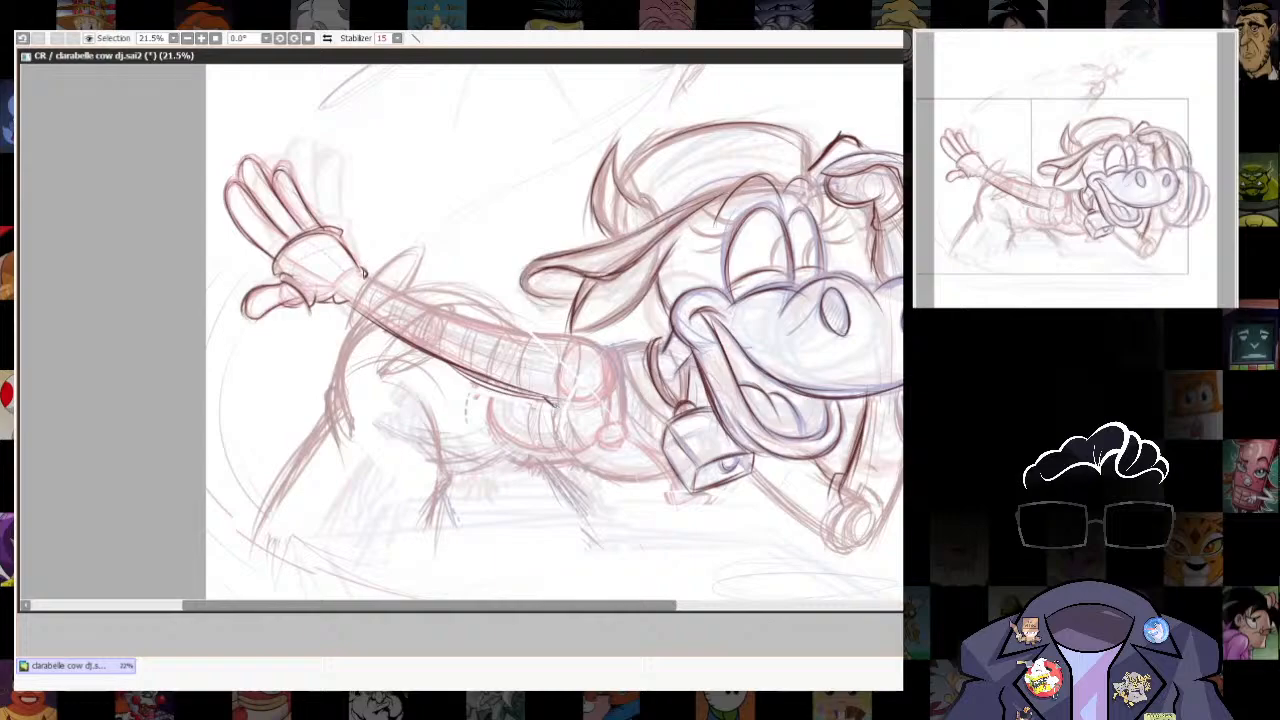
left_click_drag(364, 272, 540, 339)
key("ctrl+z")
mouse_move(364, 275)
left_mouse_down()
mouse_move(603, 368)
mouse_move(621, 443)
left_mouse_up()
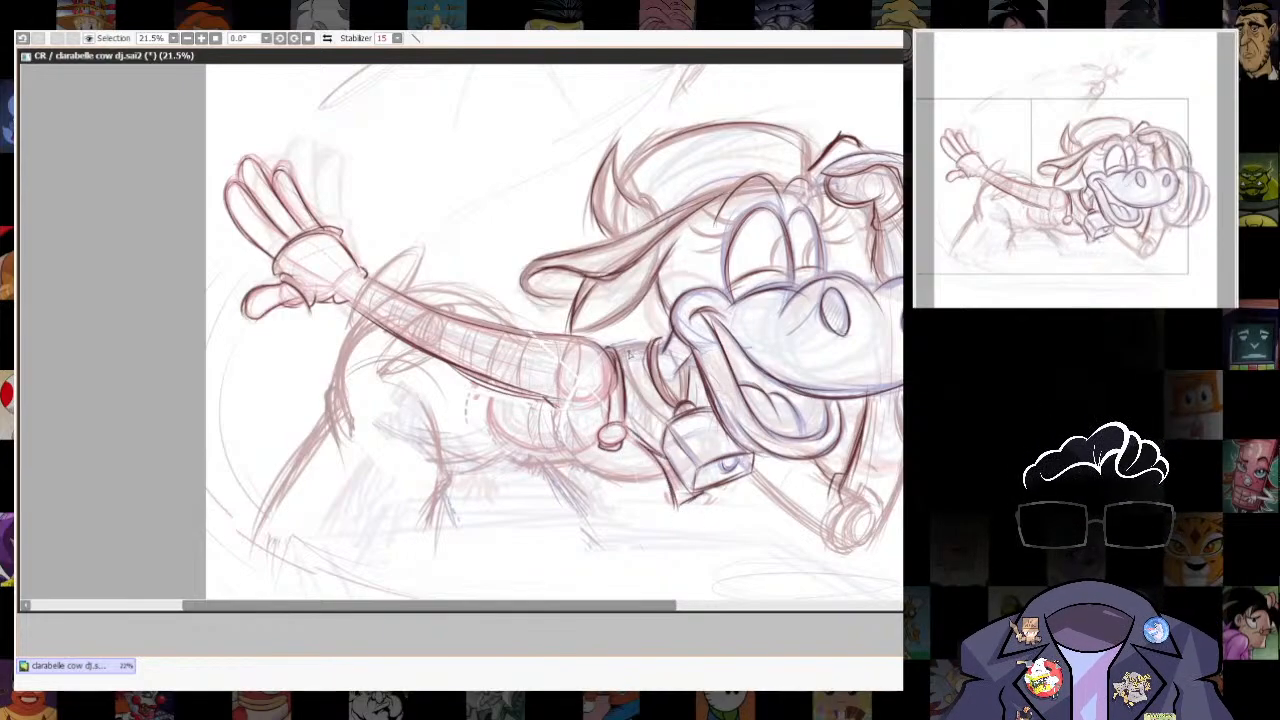
- Trace the bent arm down to its elbow and the fingers gripping the headphone's ear cup
mouse_move(798, 495)
left_mouse_down()
mouse_move(729, 434)
mouse_move(779, 492)
mouse_move(774, 523)
left_mouse_up()
left_click_drag(819, 452, 772, 546)
left_click_drag(877, 341, 860, 394)
left_click_drag(822, 387, 857, 400)
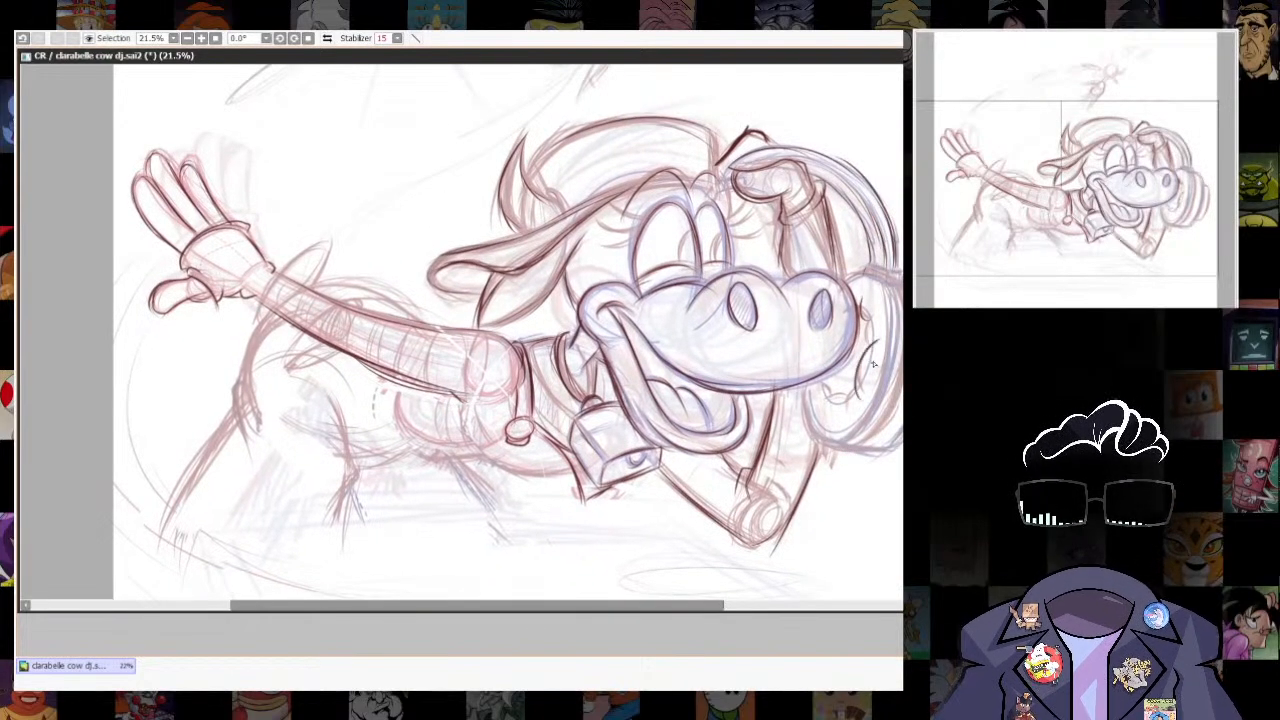
left_click_drag(872, 271, 882, 416)
mouse_move(903, 348)
left_mouse_down()
mouse_move(858, 446)
mouse_move(857, 431)
left_mouse_up()
left_click_drag(806, 392, 856, 443)
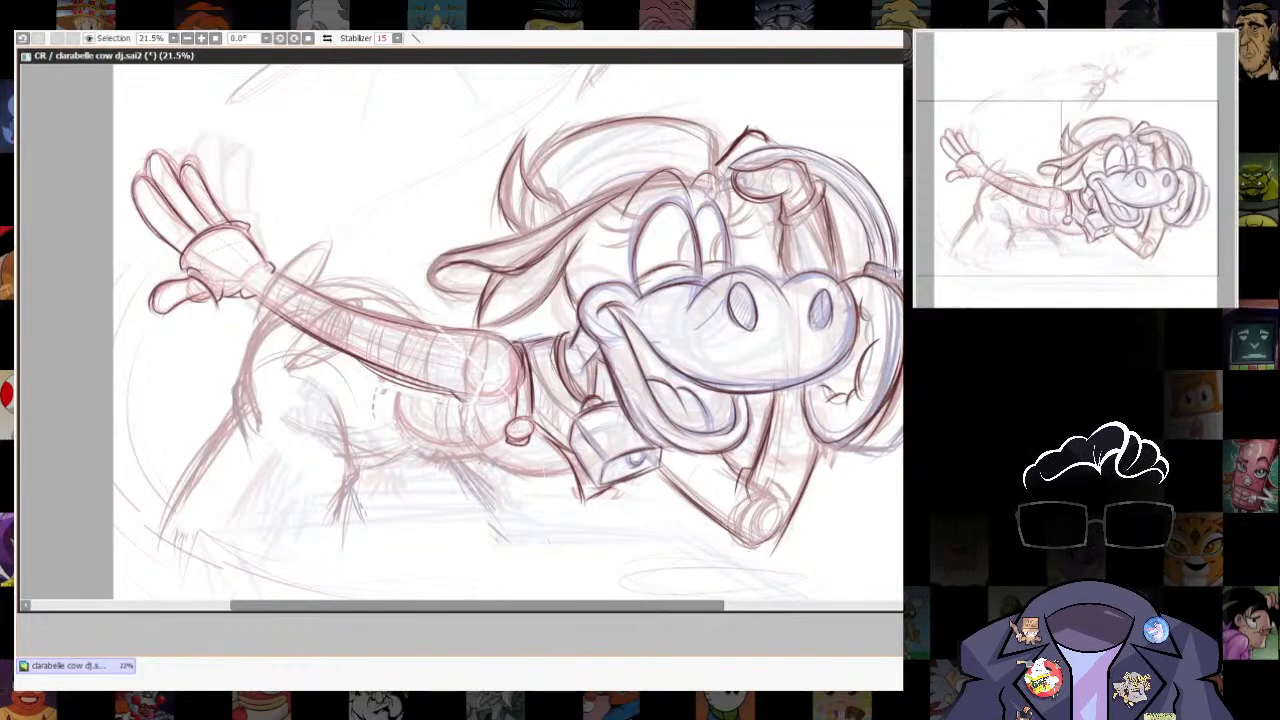
- Trace the headphone's band connector and ear cup rims, and break the inner rim into a dashed line
left_click_drag(868, 265, 900, 281)
mouse_move(850, 444)
left_mouse_down()
mouse_move(902, 451)
mouse_move(883, 416)
left_mouse_up()
left_click_drag(860, 448, 903, 340)
left_click_drag(889, 427, 903, 385)
mouse_move(866, 292)
left_mouse_down()
mouse_move(874, 400)
mouse_move(830, 442)
mouse_move(888, 402)
left_mouse_up()
left_click_drag(848, 453, 902, 370)
key("e")
left_click_drag(834, 443, 900, 340)
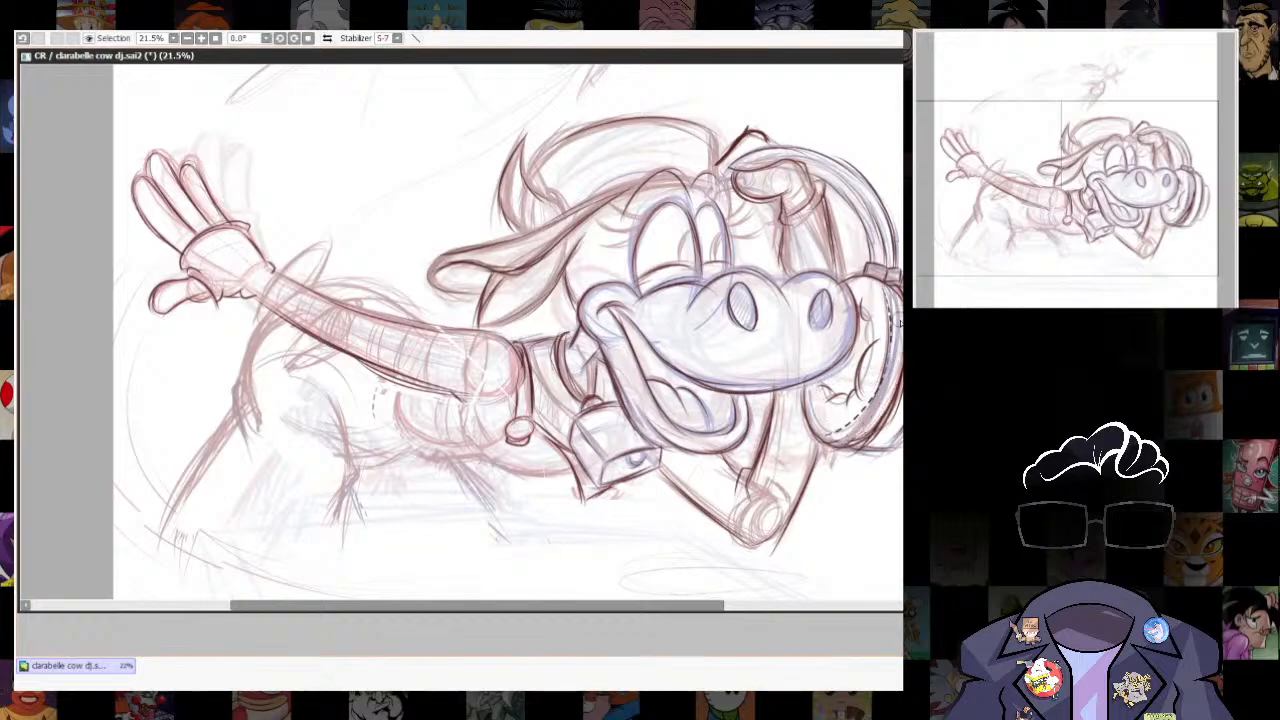
key("n")
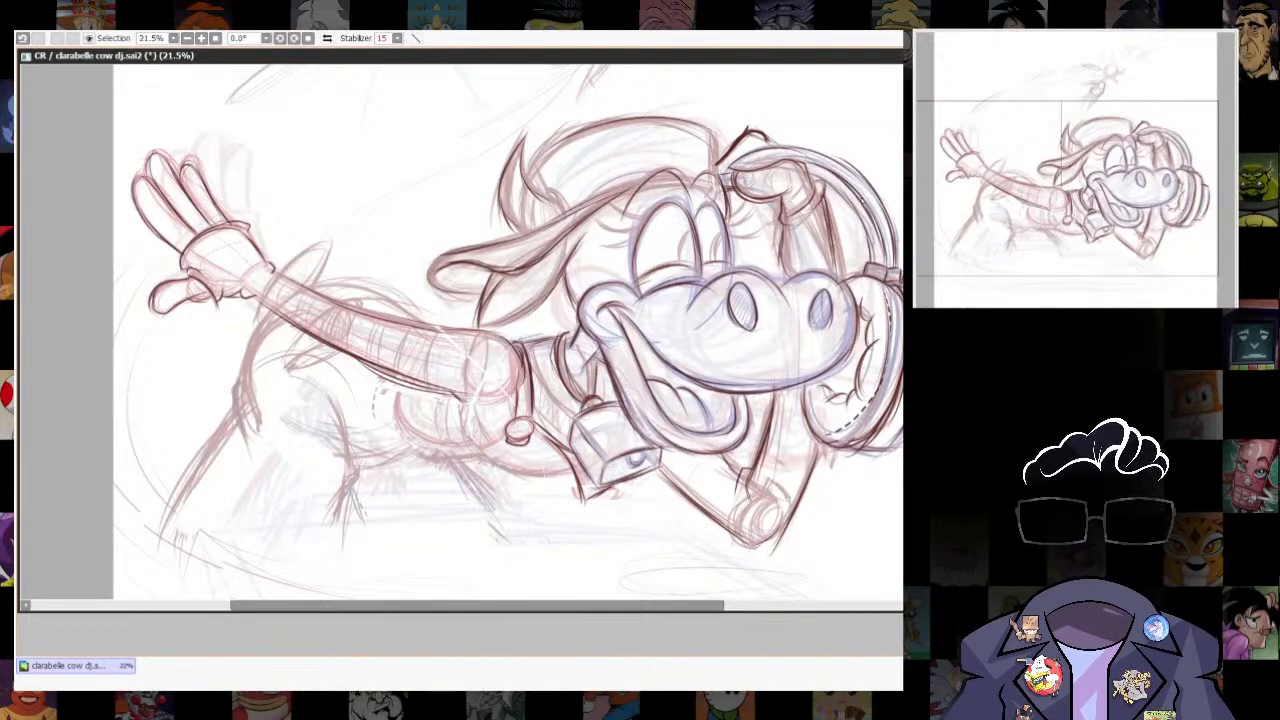
- Trace the chest's rounded contour and the torso's underside up to the collar below the cowbell
left_click_drag(627, 430, 767, 370)
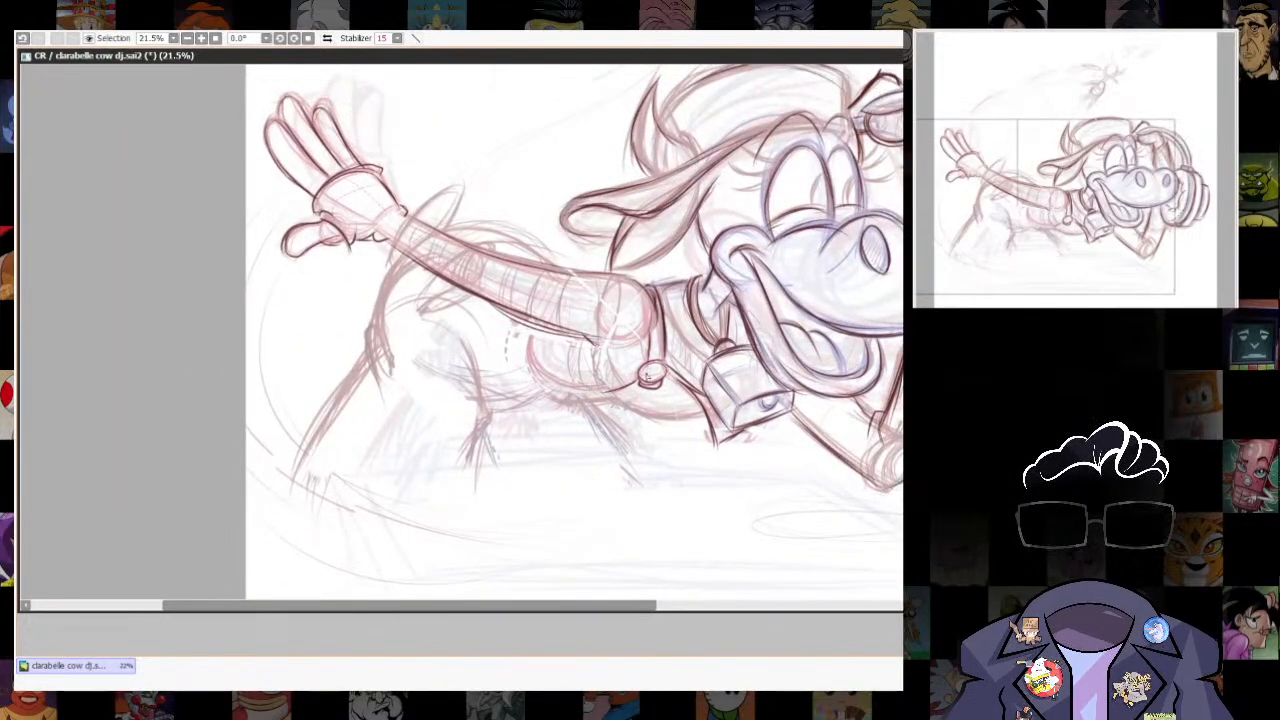
mouse_move(535, 328)
left_mouse_down()
mouse_move(540, 378)
mouse_move(650, 390)
mouse_move(586, 392)
mouse_move(700, 422)
left_mouse_up()
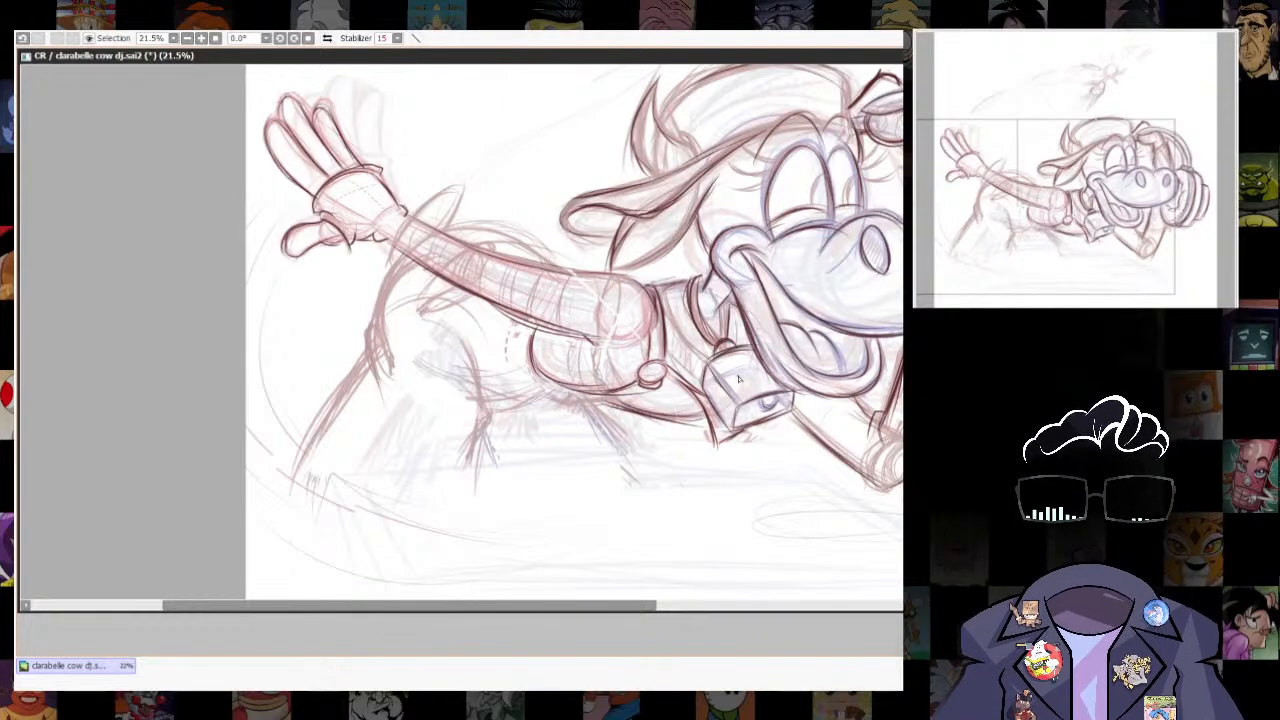
mouse_move(620, 358)
left_mouse_down()
mouse_move(538, 398)
mouse_move(668, 416)
left_mouse_up()
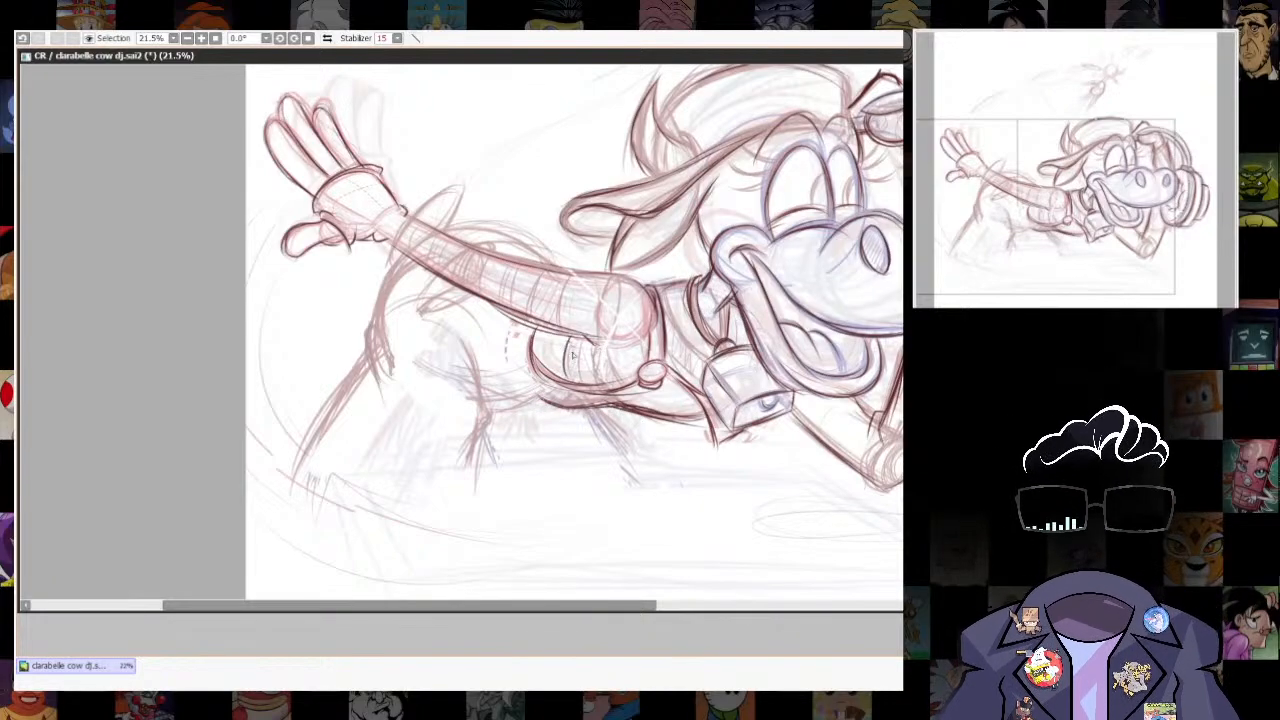
- Draw curved stripes across the chest and along the outstretched arm's sleeve
left_click_drag(568, 340, 566, 382)
mouse_move(584, 338)
left_mouse_down()
mouse_move(609, 357)
mouse_move(588, 339)
mouse_move(596, 386)
left_mouse_up()
left_click_drag(612, 348, 612, 388)
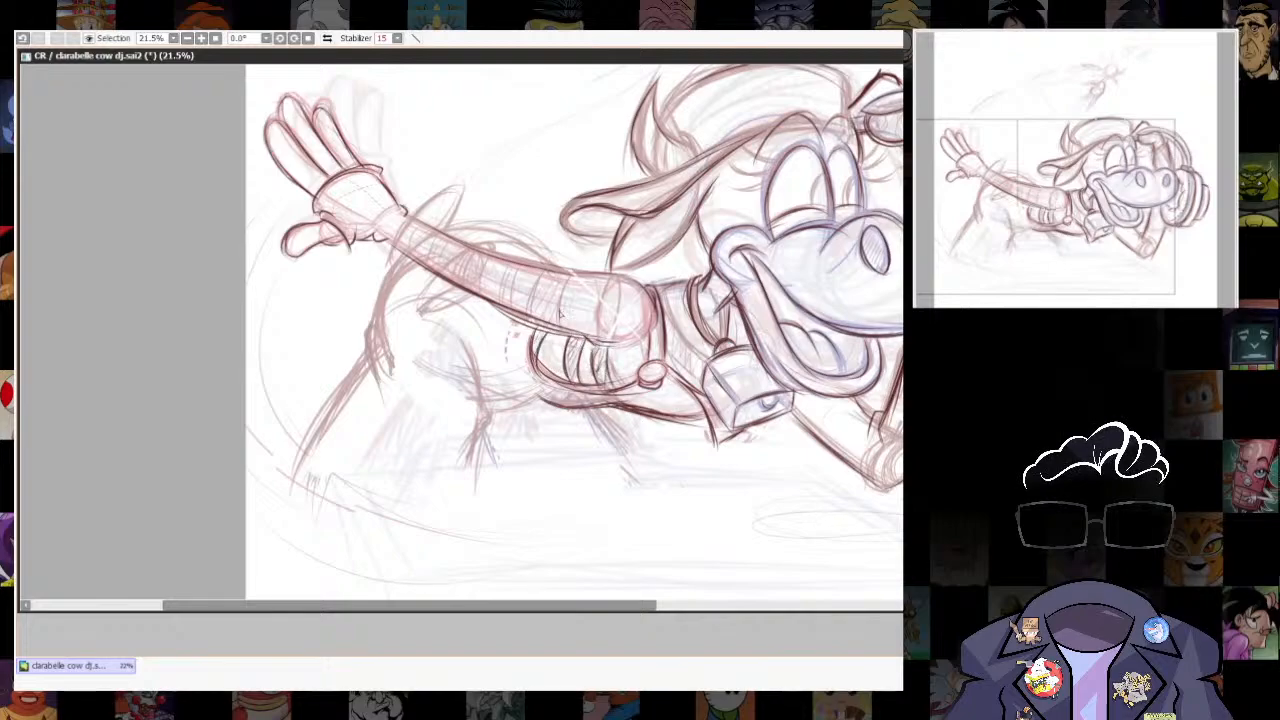
mouse_move(554, 274)
left_mouse_down()
mouse_move(538, 332)
mouse_move(558, 335)
mouse_move(544, 318)
left_mouse_up()
left_click_drag(514, 263, 505, 312)
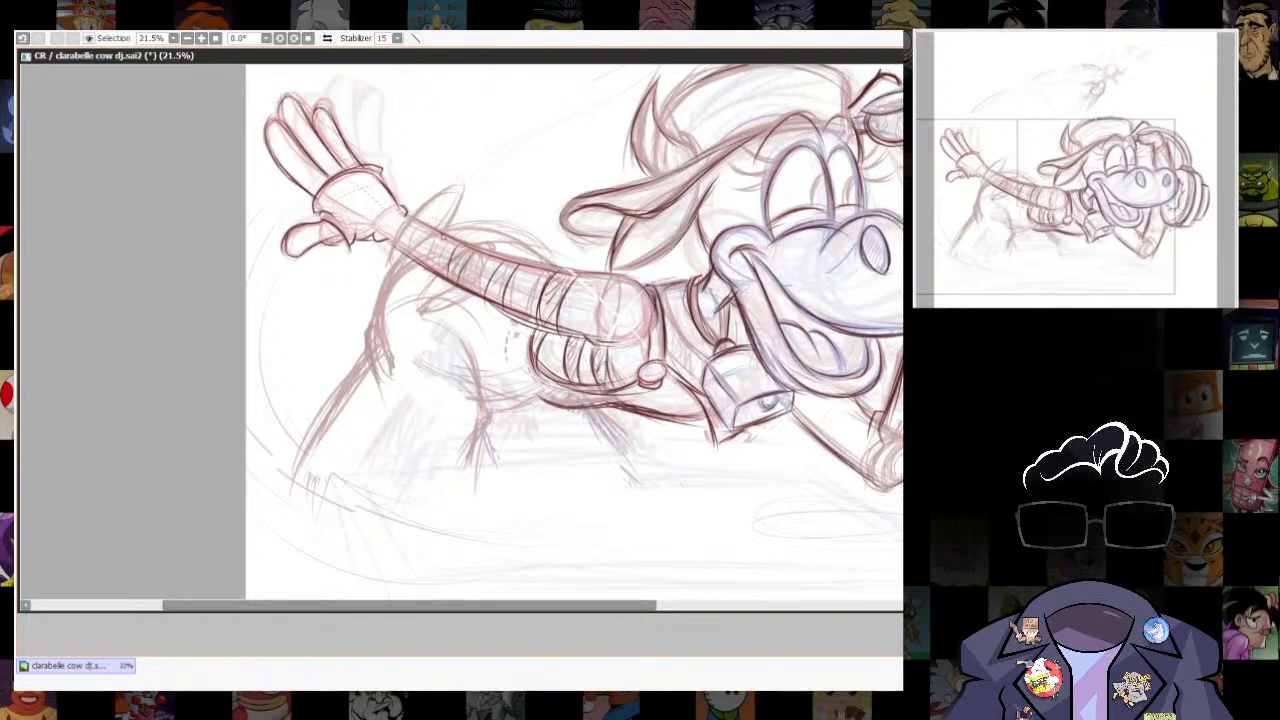
- Strengthen the bent upper arm's lower edge and draw stripes across its sleeve
left_click_drag(690, 400, 603, 437)
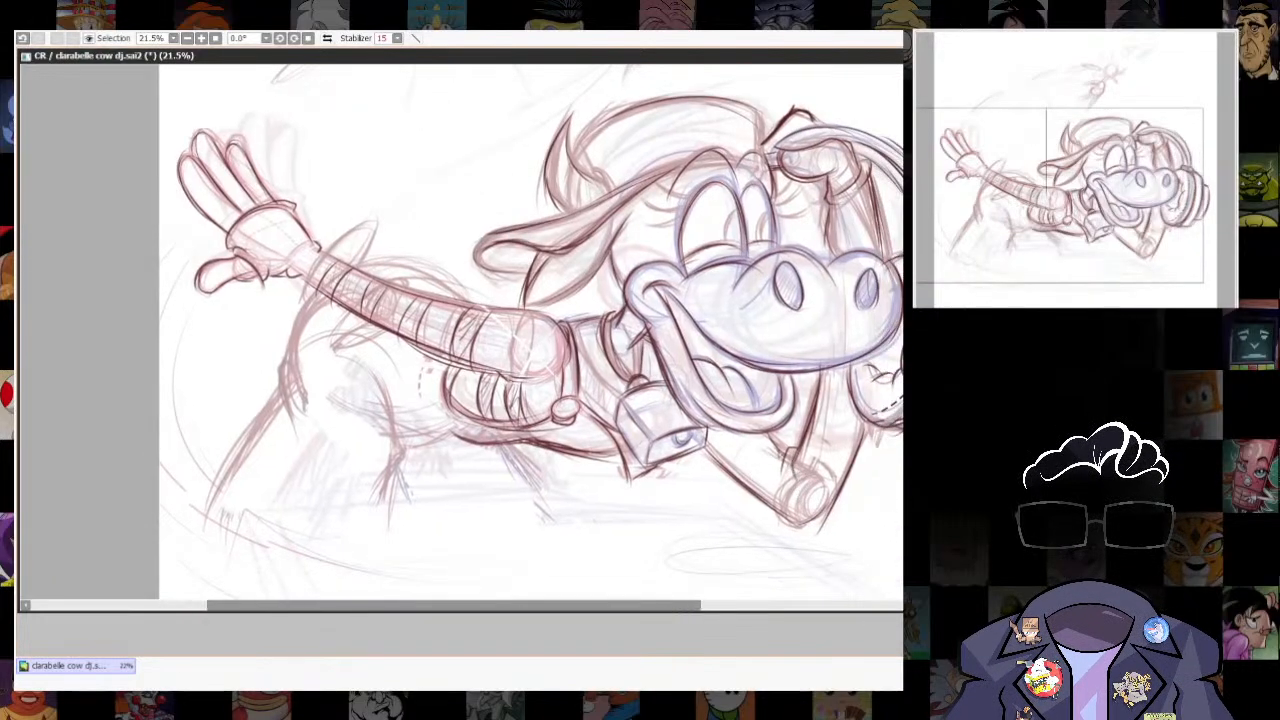
left_click_drag(770, 446, 749, 484)
left_click_drag(778, 447, 755, 487)
left_click_drag(694, 452, 806, 529)
left_click_drag(734, 431, 718, 478)
left_click_drag(722, 429, 712, 478)
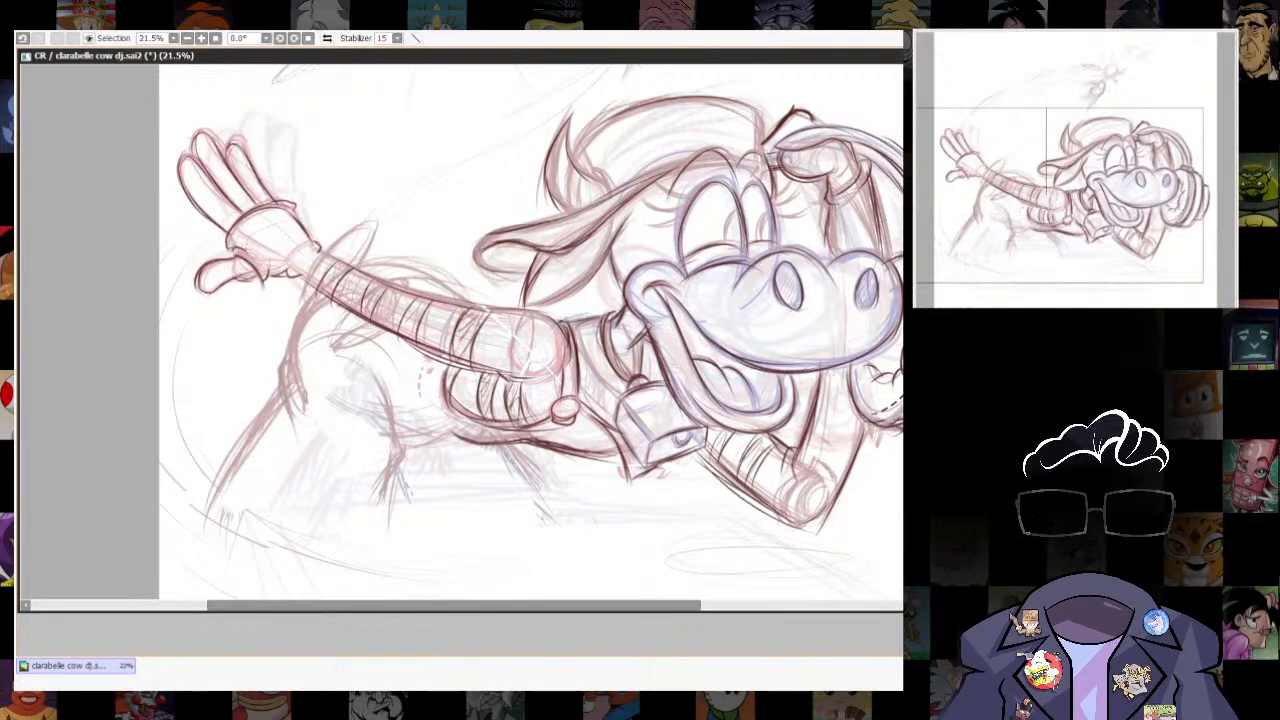
- Draw stripes across the bent forearm and hatch the area between the arm and the headphone cup
left_click_drag(838, 438, 802, 487)
mouse_move(846, 411)
left_mouse_down()
mouse_move(814, 485)
mouse_move(826, 437)
left_mouse_up()
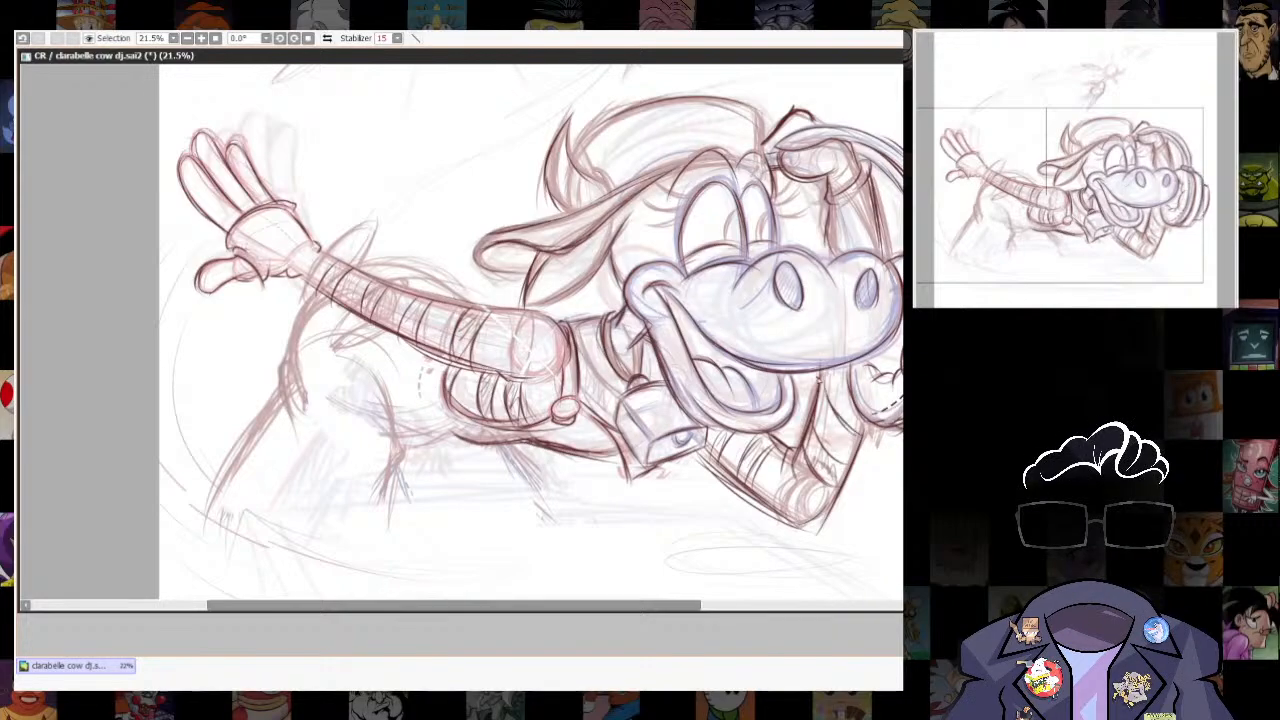
left_click_drag(819, 378, 865, 436)
mouse_move(828, 370)
left_mouse_down()
mouse_move(862, 393)
mouse_move(852, 420)
left_mouse_up()
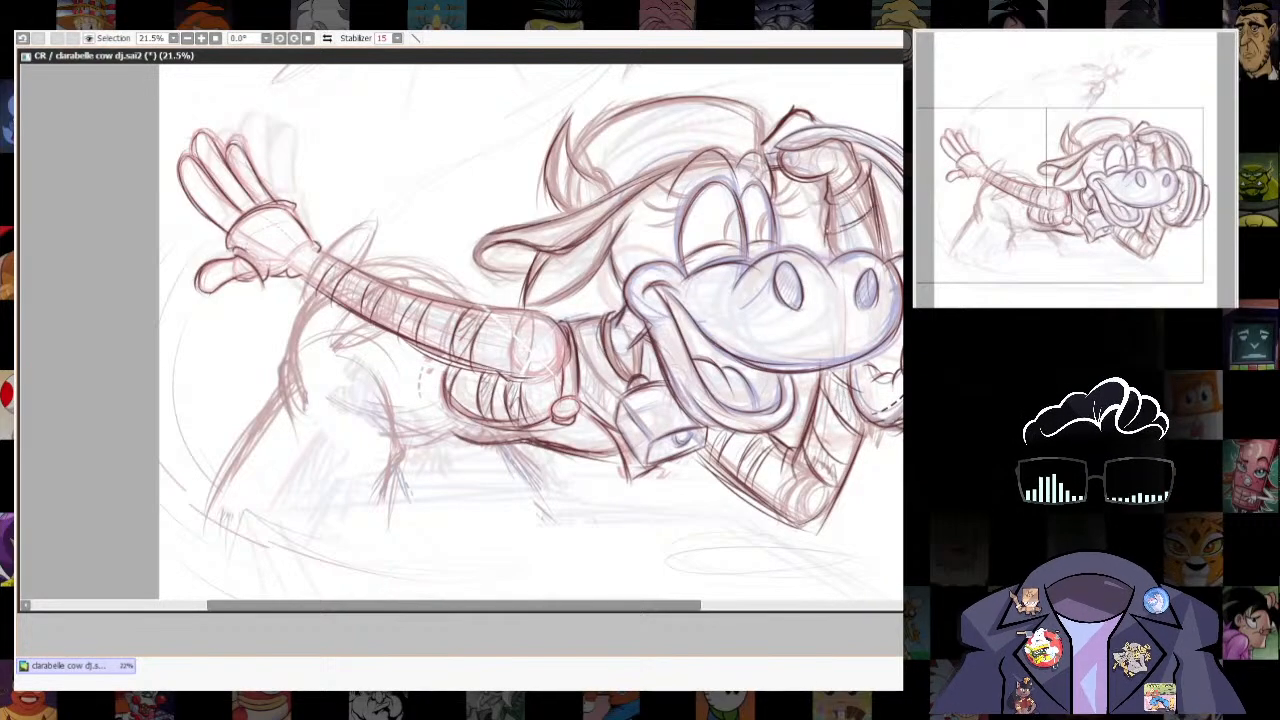
- Trace the belly's underside in dark lines from the chest back toward the hip
left_click_drag(300, 225, 489, 312)
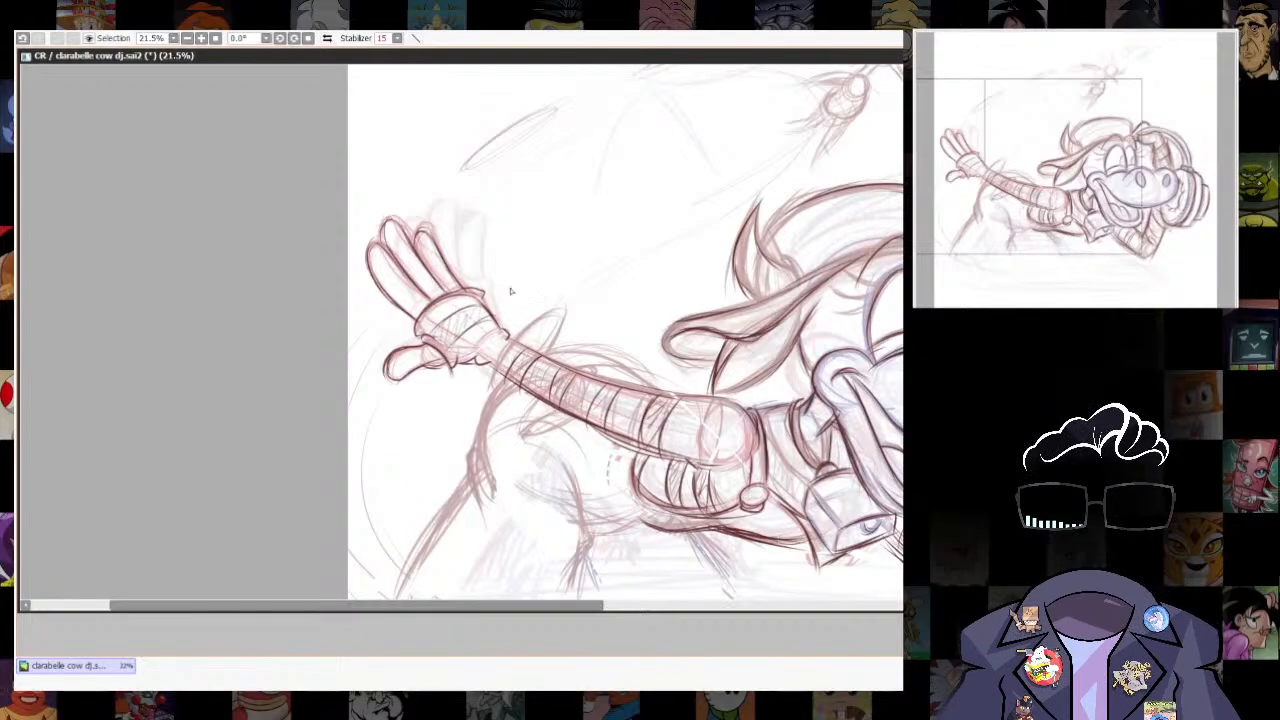
key("Home")
scroll(792, 311, "down", 4)
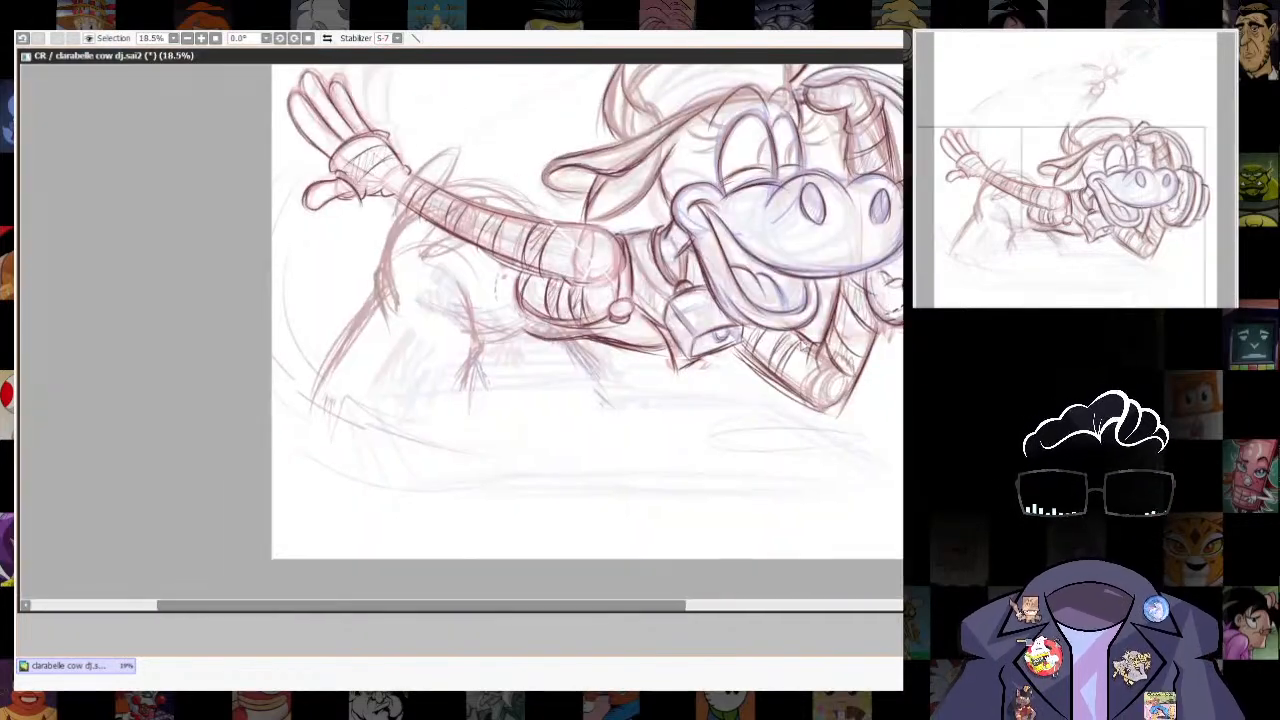
scroll(662, 374, "up", 4)
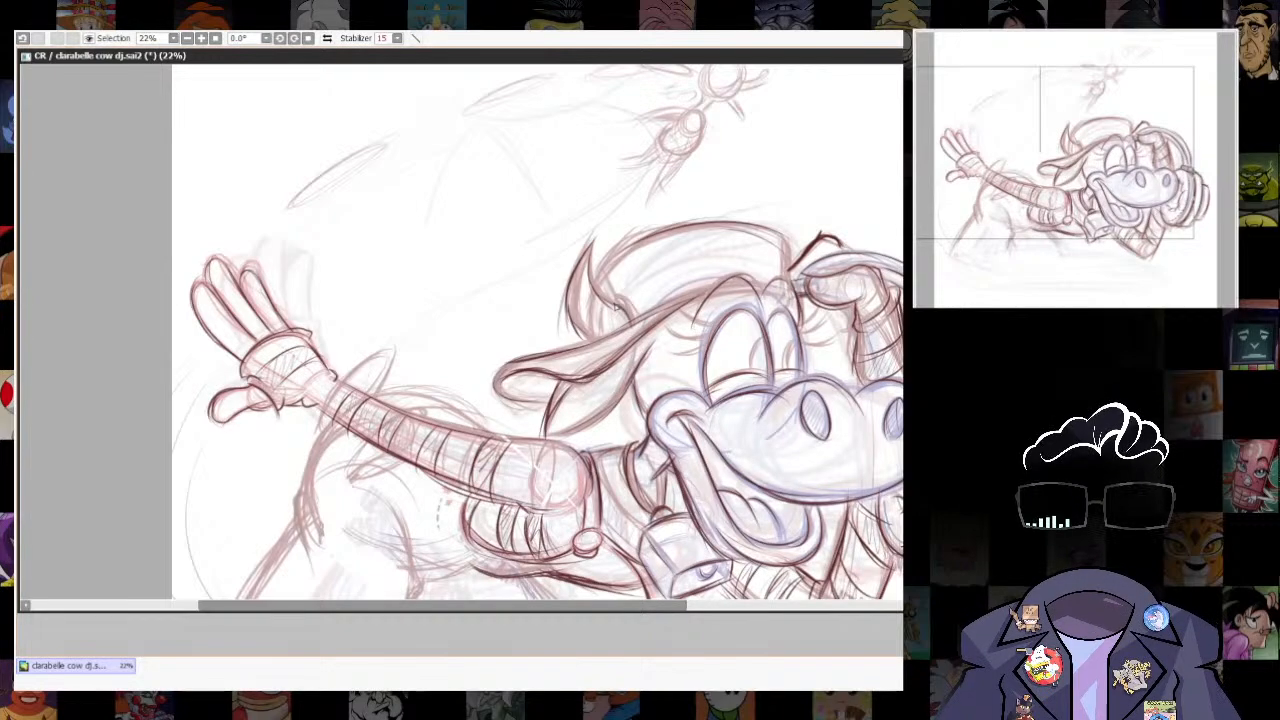
mouse_move(401, 532)
left_mouse_down()
mouse_move(636, 324)
mouse_move(704, 367)
left_mouse_up()
mouse_move(682, 348)
left_mouse_down()
mouse_move(718, 374)
mouse_move(781, 382)
left_mouse_up()
mouse_move(690, 358)
left_mouse_down()
mouse_move(799, 377)
mouse_move(771, 379)
left_mouse_up()
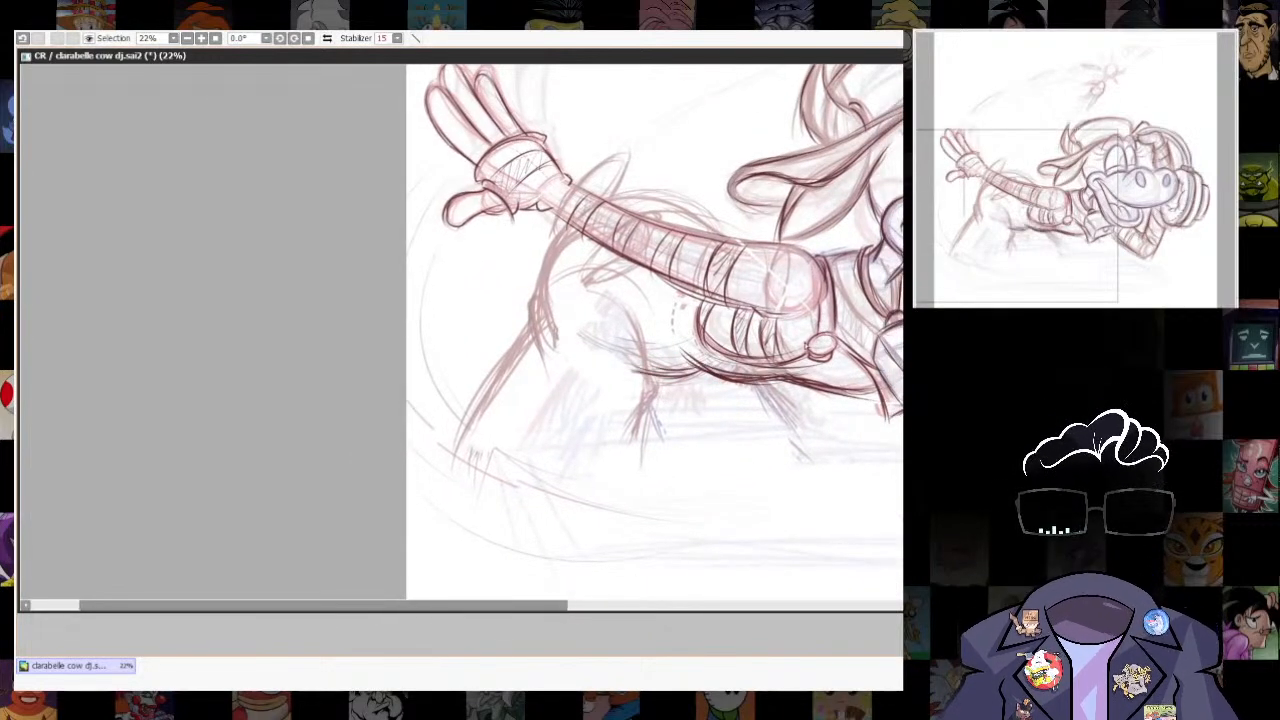
- Trace the hip crease and the inner and outer edges of the rear leg
left_click_drag(650, 376, 608, 332)
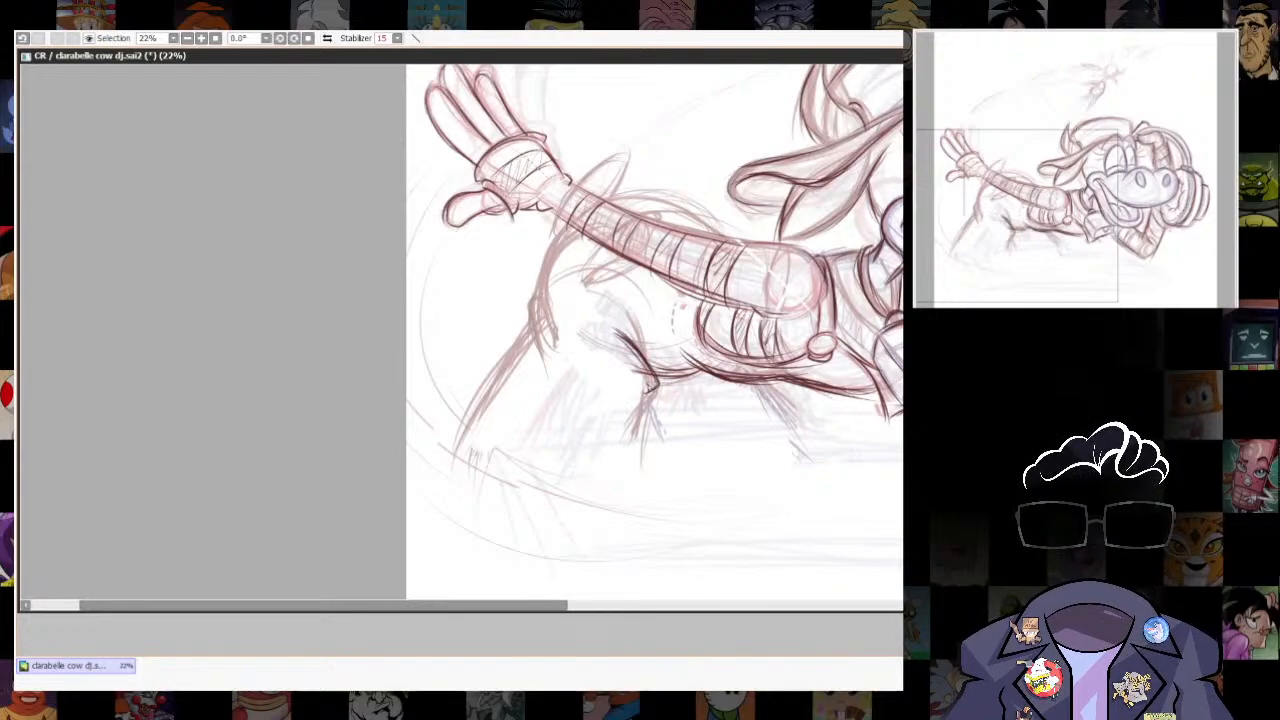
left_click_drag(652, 380, 632, 440)
left_click_drag(646, 400, 626, 458)
left_click_drag(541, 324, 458, 448)
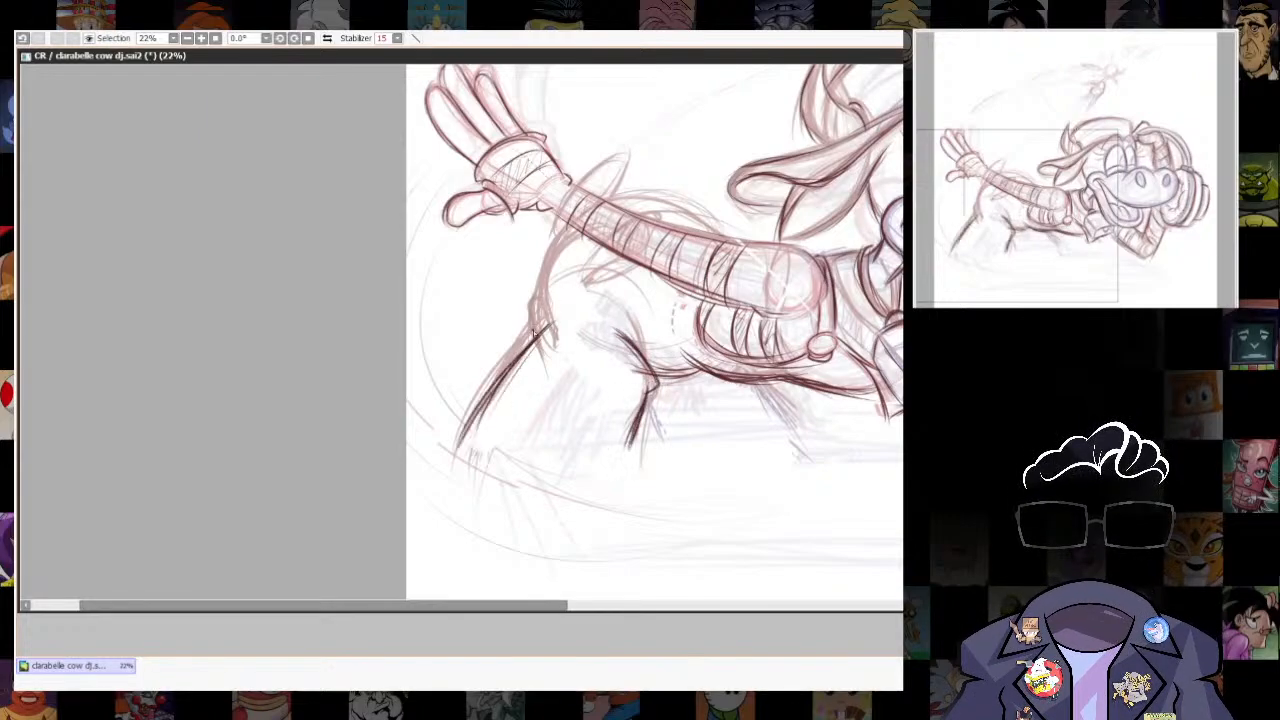
- Trace the back and rump contour behind the outstretched arm and the far leg's slanted edge
mouse_move(540, 318)
left_mouse_down()
mouse_move(557, 277)
mouse_move(545, 333)
mouse_move(737, 193)
mouse_move(708, 252)
mouse_move(734, 234)
left_mouse_up()
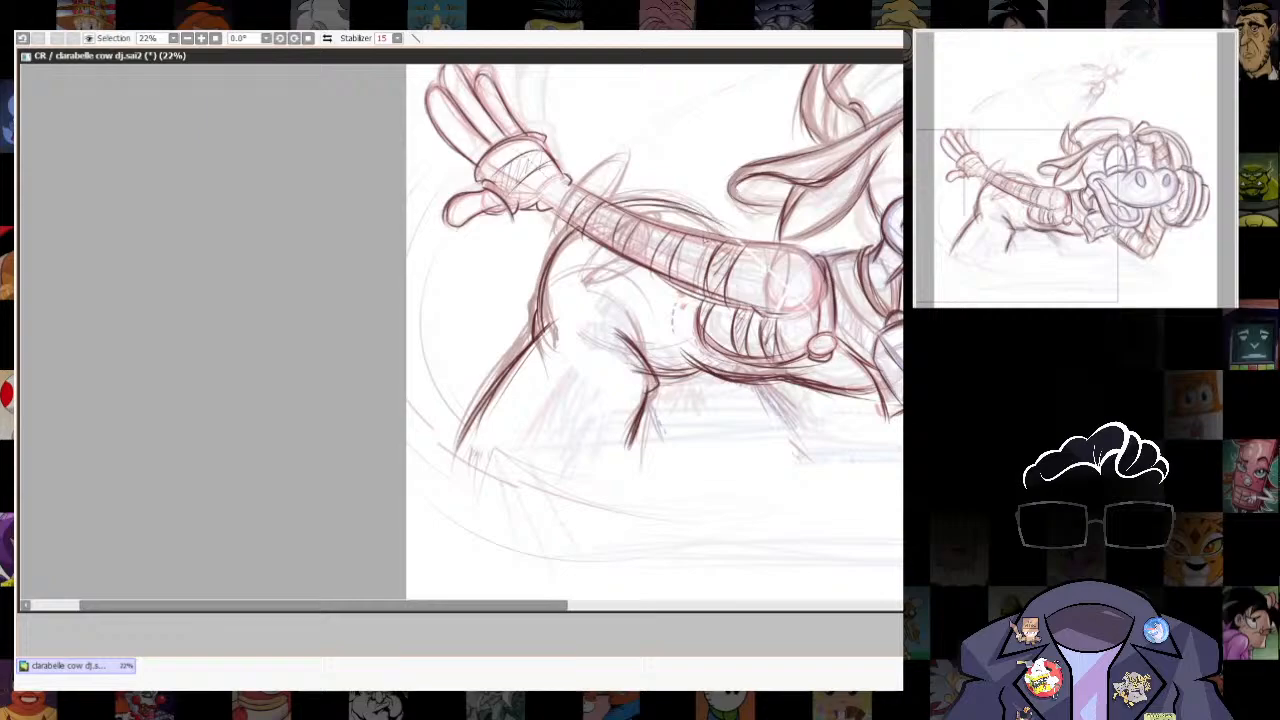
left_click_drag(628, 202, 714, 230)
left_click_drag(562, 228, 541, 318)
left_click_drag(762, 382, 808, 438)
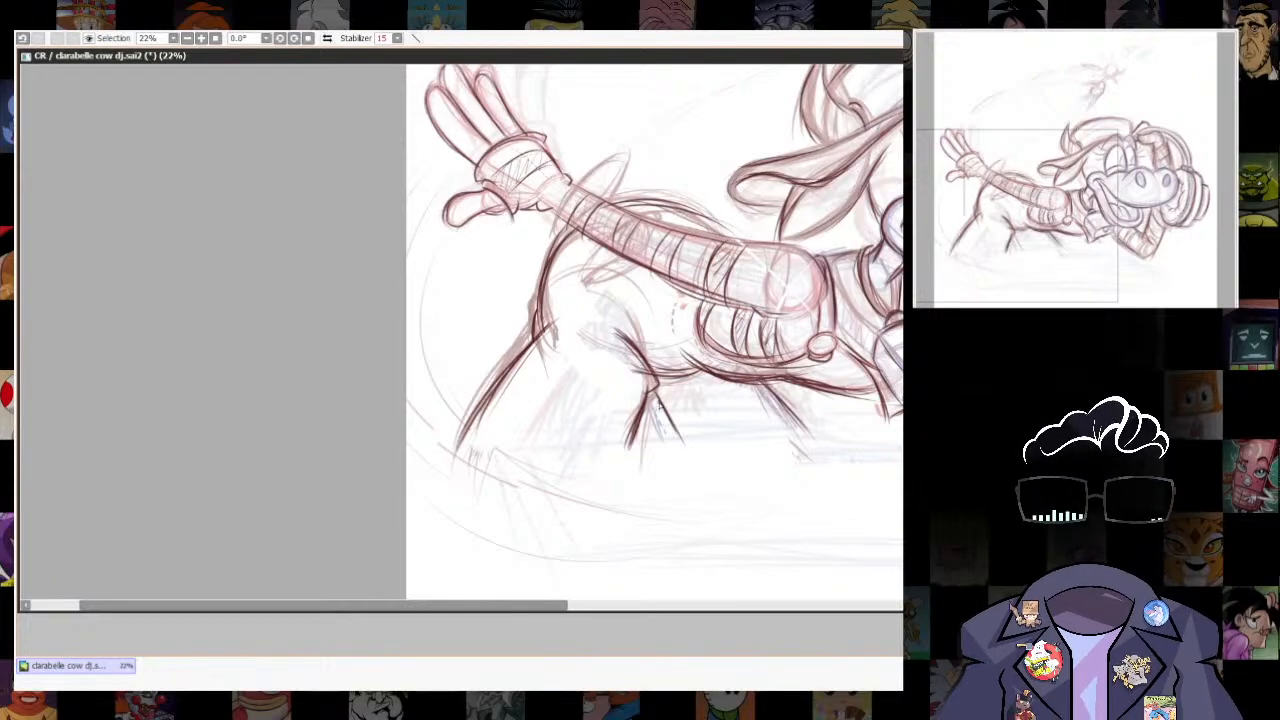
left_click_drag(774, 370, 812, 434)
- Trace the back edge of the face between the ear and the mouth corner
mouse_move(720, 250)
left_mouse_down()
mouse_move(614, 346)
mouse_move(454, 351)
left_mouse_up()
left_click_drag(603, 290, 621, 326)
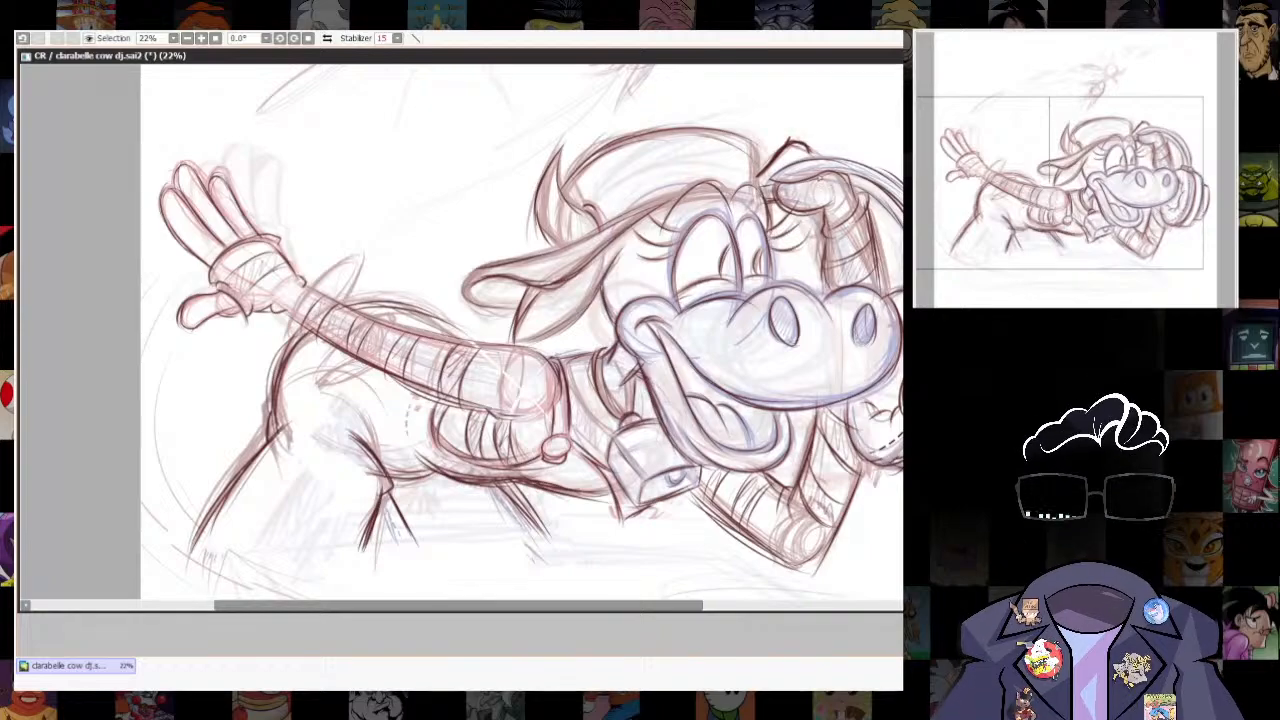
scroll(620, 327, "down", 7)
scroll(732, 284, "up", 3)
scroll(861, 345, "down", 1)
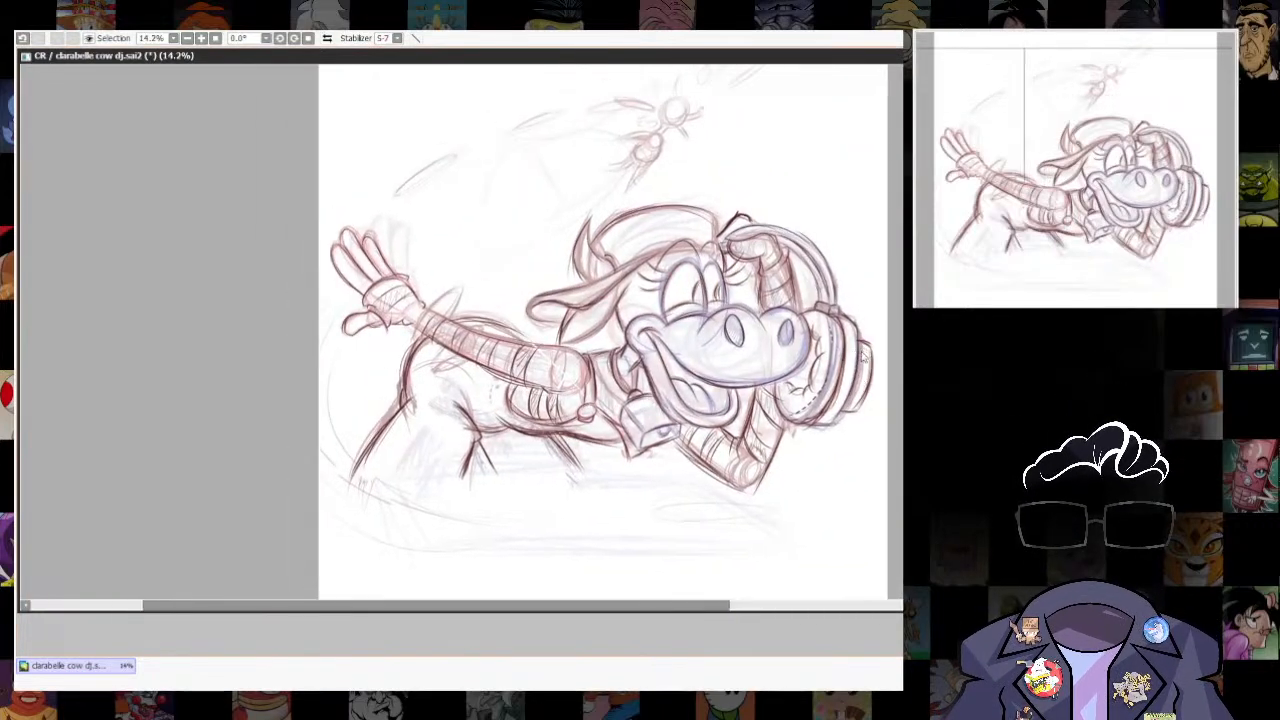
scroll(857, 403, "up", 3)
scroll(857, 400, "down", 1)
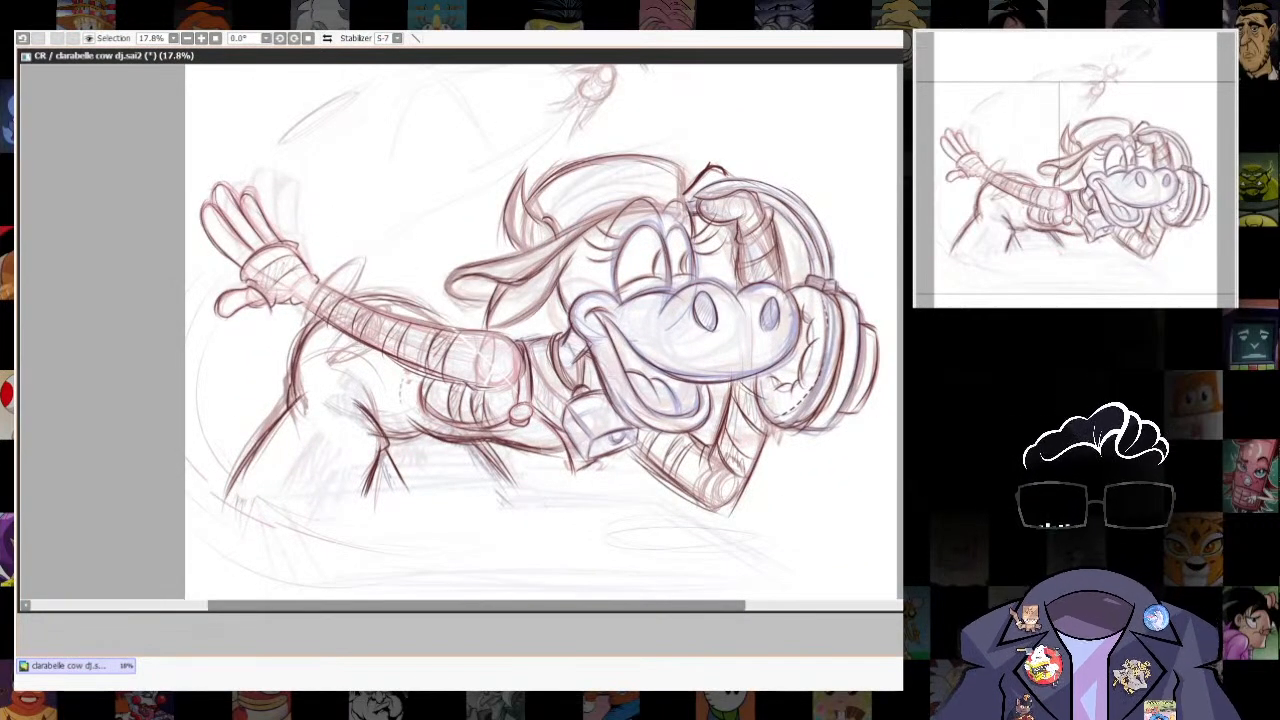
- Lasso the head, headphones and raised arm, stretch them slightly wider with a transform, and clear the selection
scroll(857, 551, "up", 1)
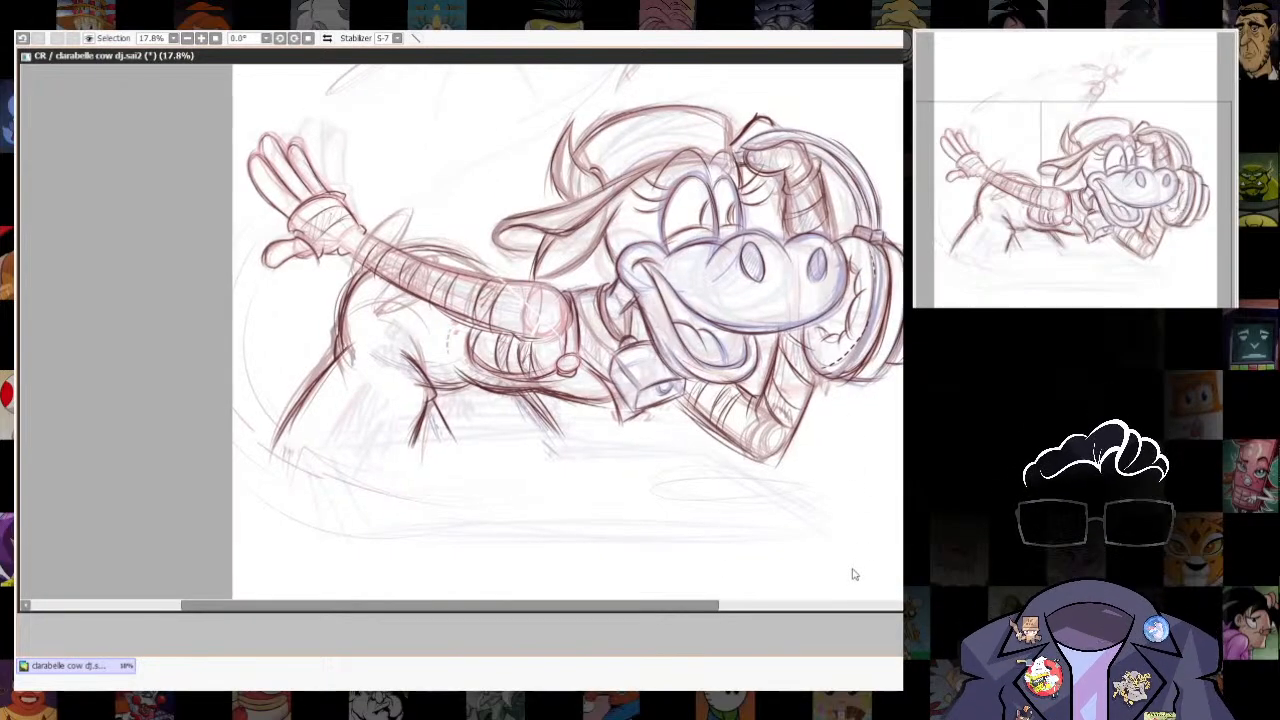
scroll(881, 484, "down", 3)
scroll(881, 484, "up", 1)
scroll(894, 443, "up", 1)
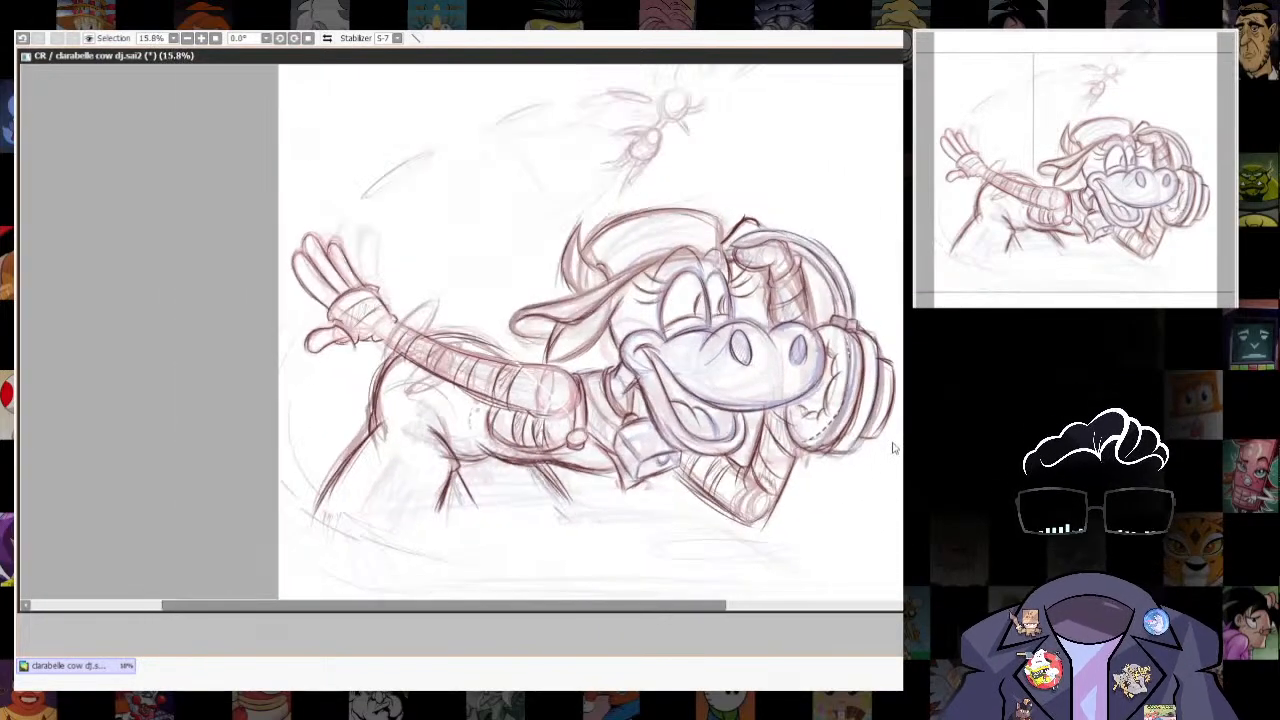
scroll(880, 480, "down", 2)
left_click_drag(874, 496, 855, 494)
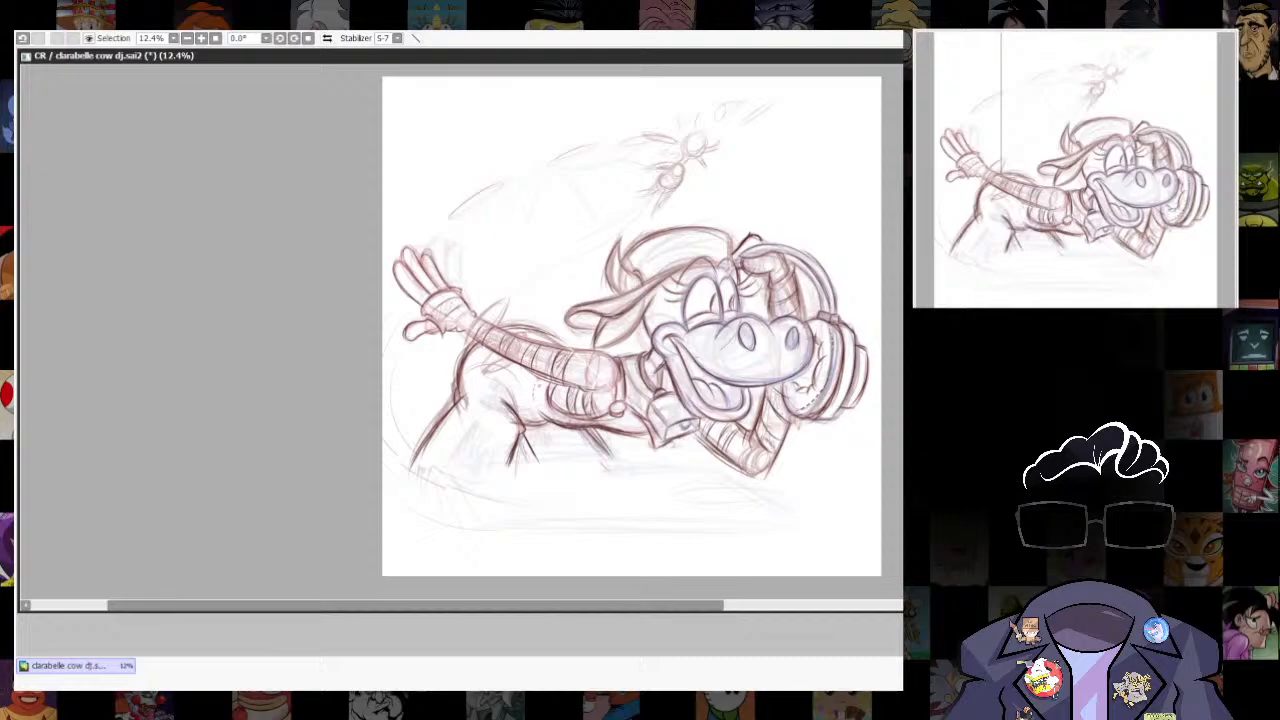
mouse_move(578, 345)
left_mouse_down()
mouse_move(838, 499)
mouse_move(827, 218)
mouse_move(545, 283)
left_mouse_up()
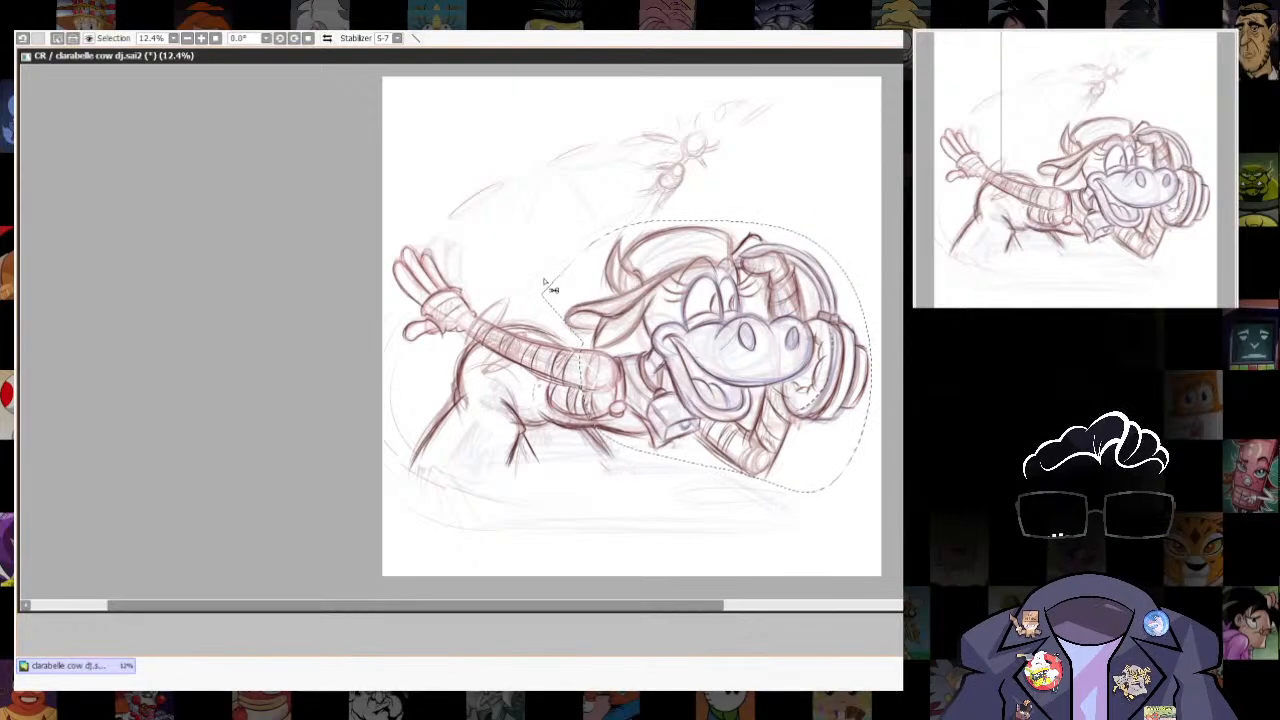
key("ctrl+t")
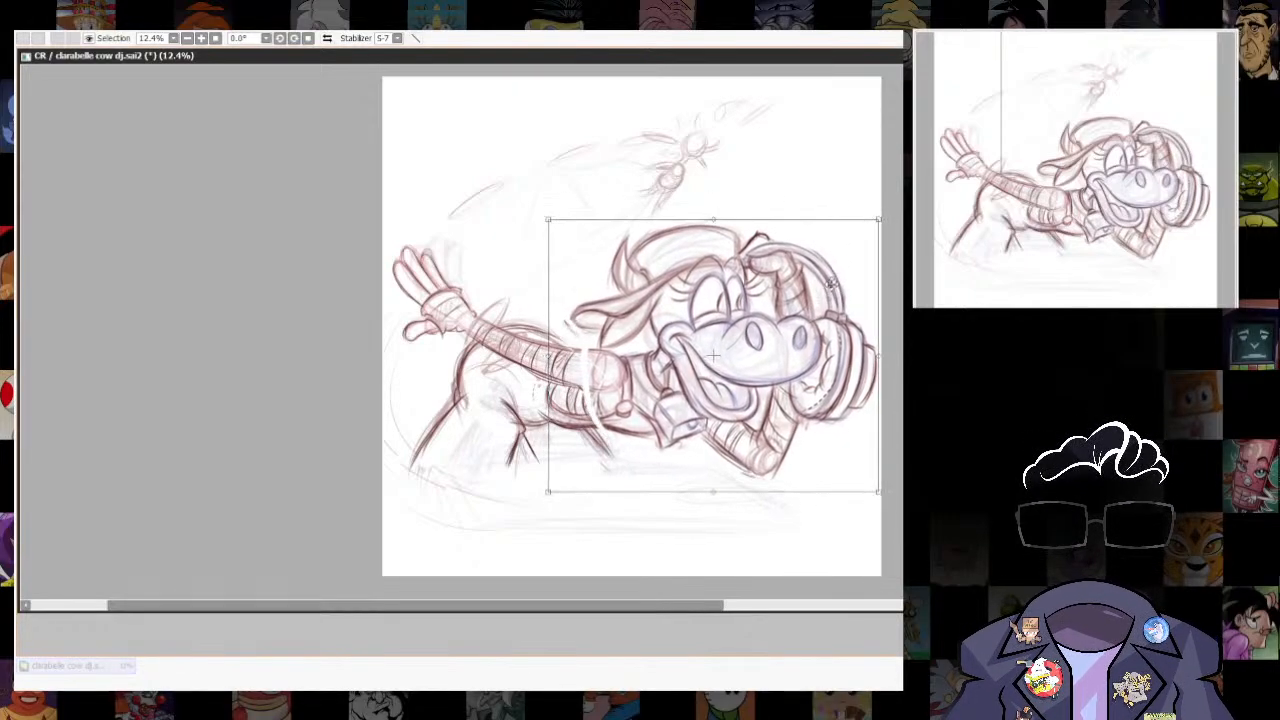
left_click_drag(549, 493, 543, 493)
left_click_drag(548, 220, 542, 220)
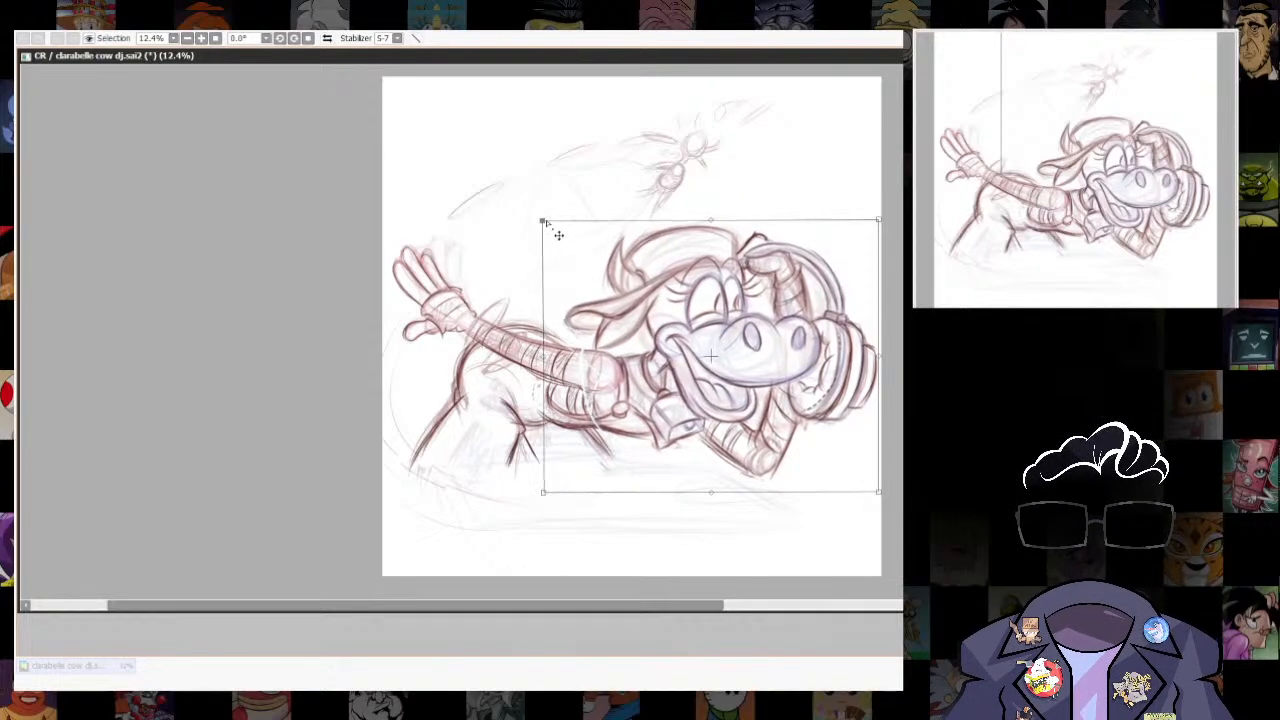
key("Return")
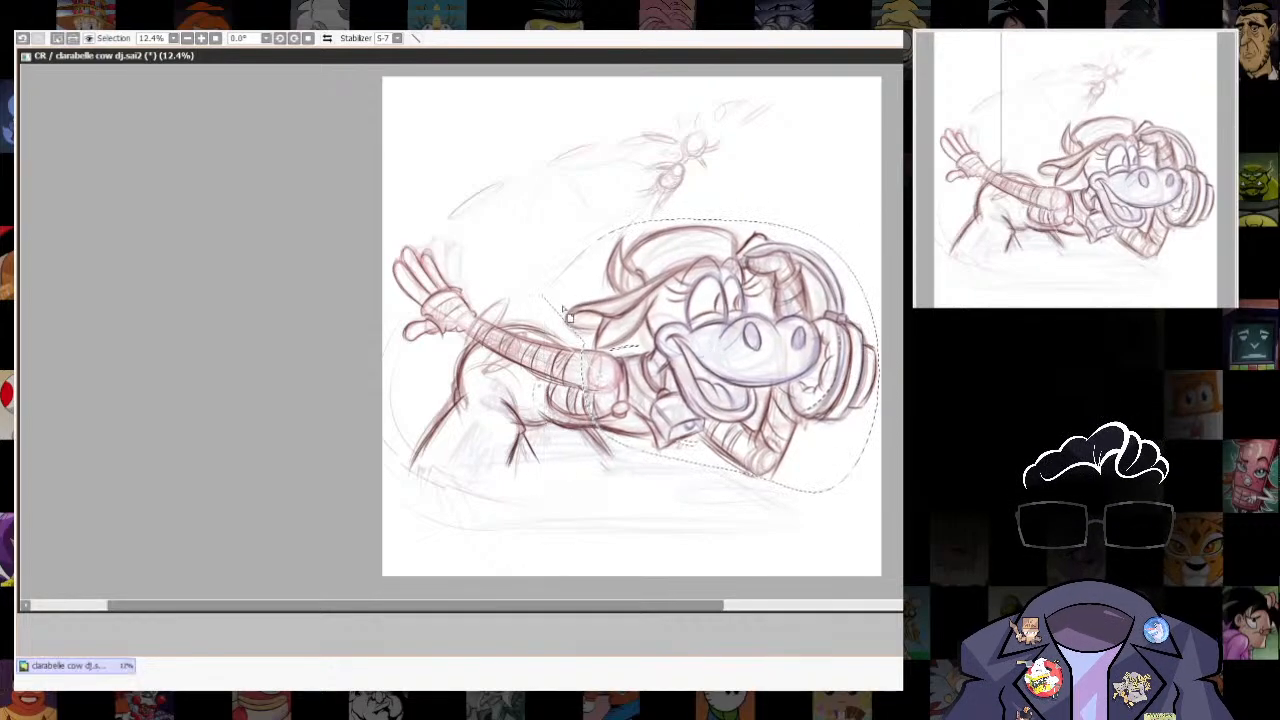
key("ctrl+d")
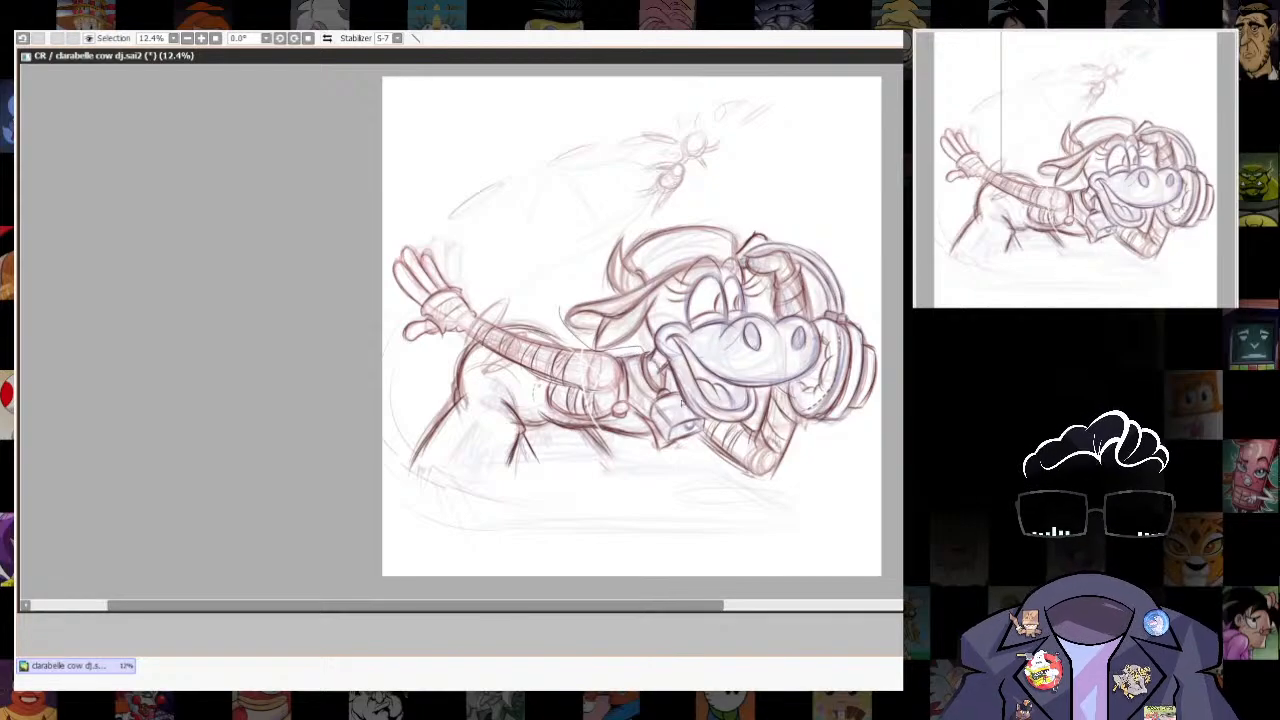
- Lasso the head apart from the collar and bell, nudge it slightly up and away from the body, and deselect
mouse_move(744, 473)
left_mouse_down()
mouse_move(607, 218)
mouse_move(562, 297)
left_mouse_up()
key("ctrl+t")
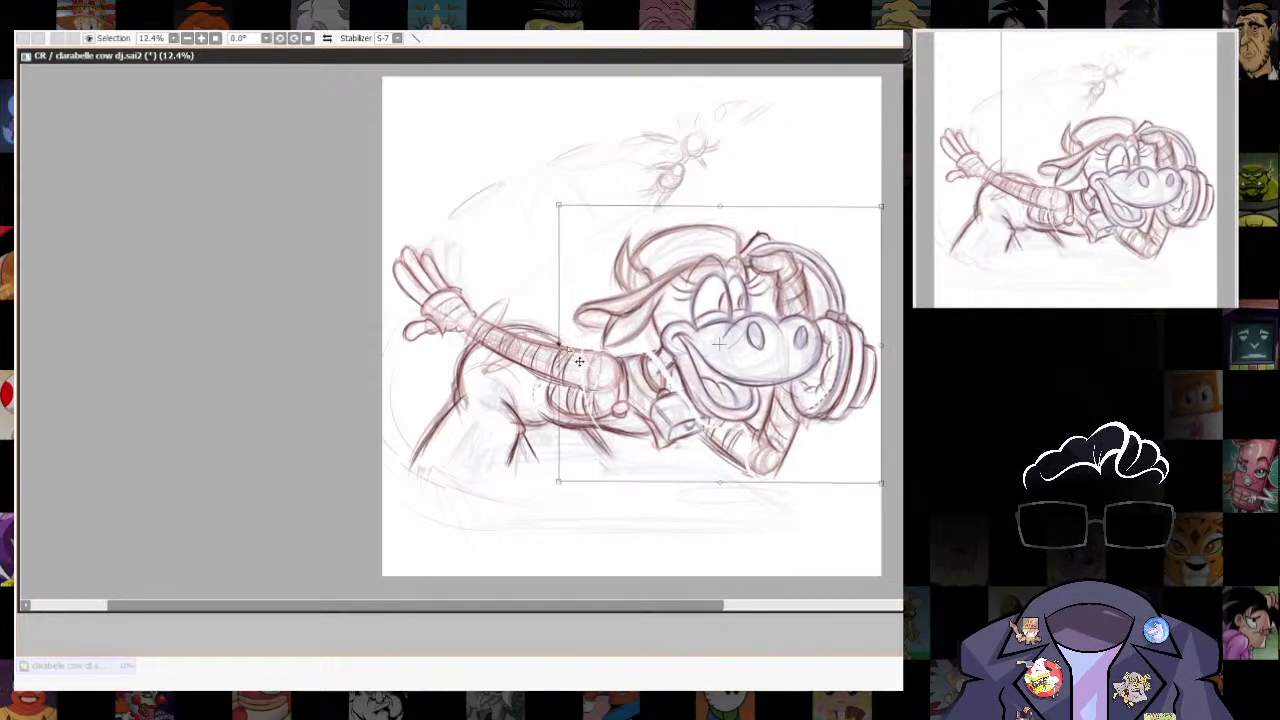
left_click_drag(740, 345, 738, 343)
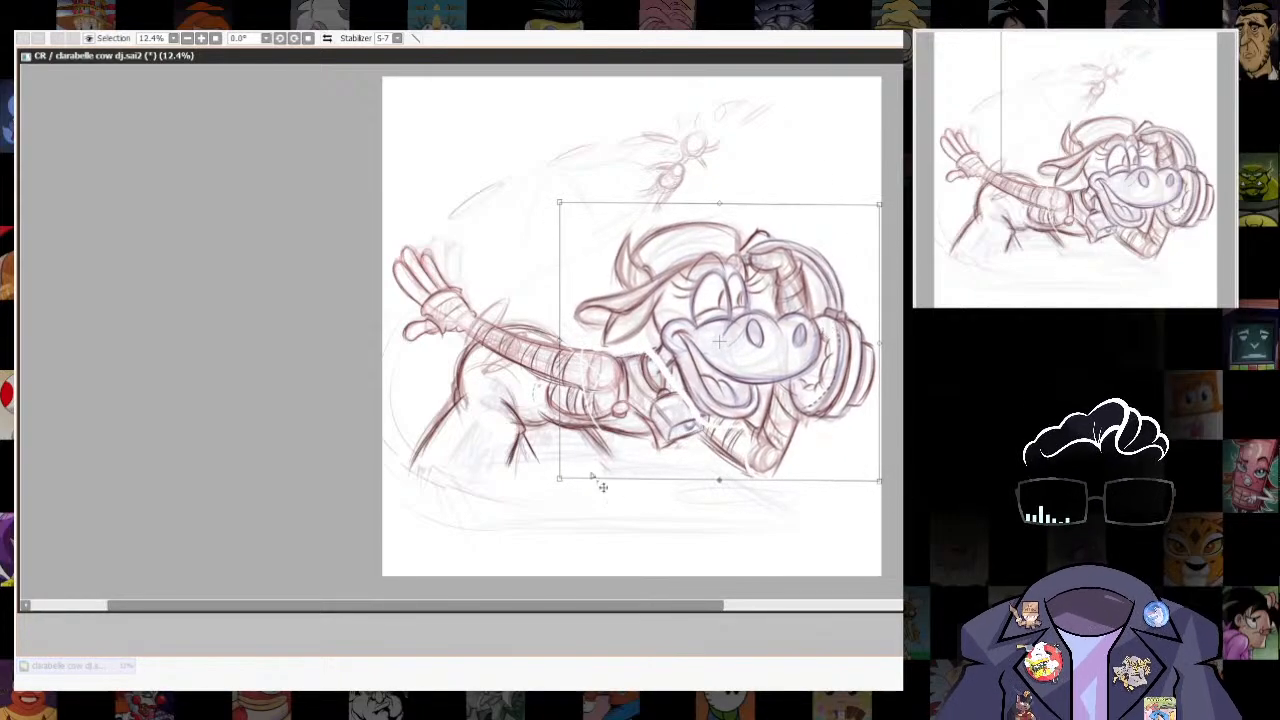
left_click_drag(566, 483, 564, 485)
key("Return")
key("ctrl+d")
- Redraw the broken neck line beneath the jaw and the edges of the bell where the head was shifted
scroll(679, 366, "up", 4)
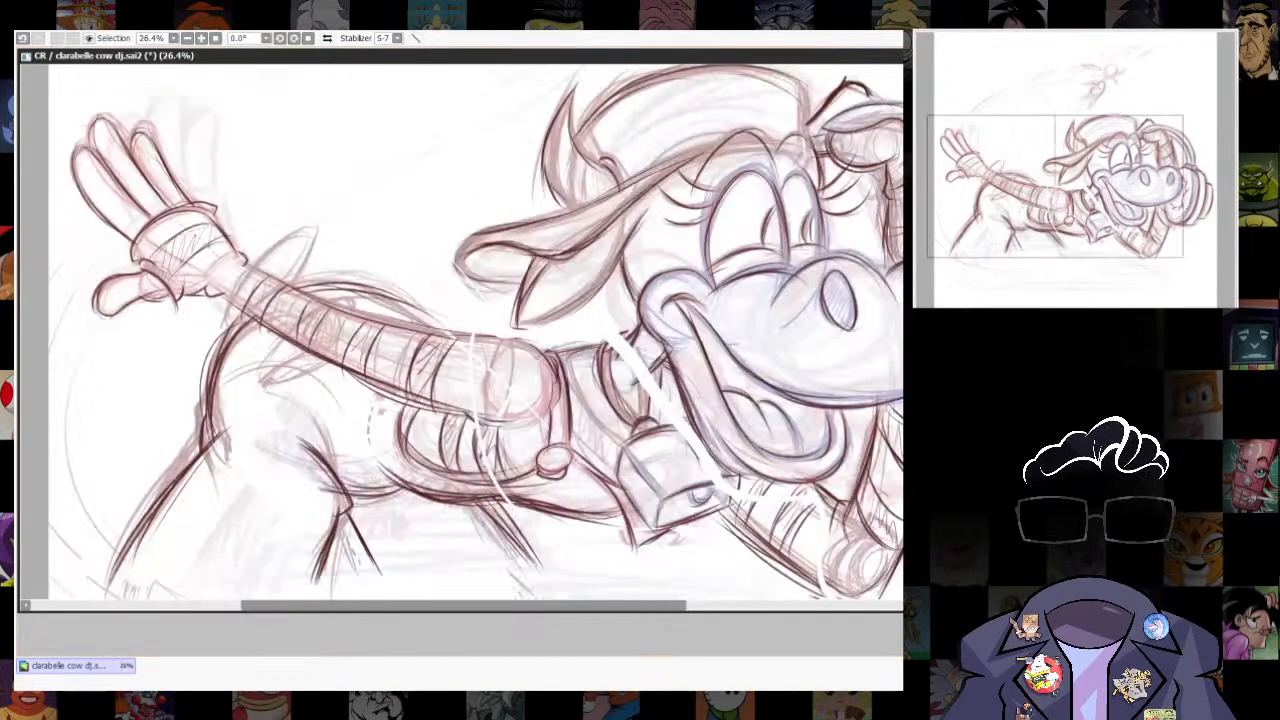
left_click_drag(640, 324, 610, 358)
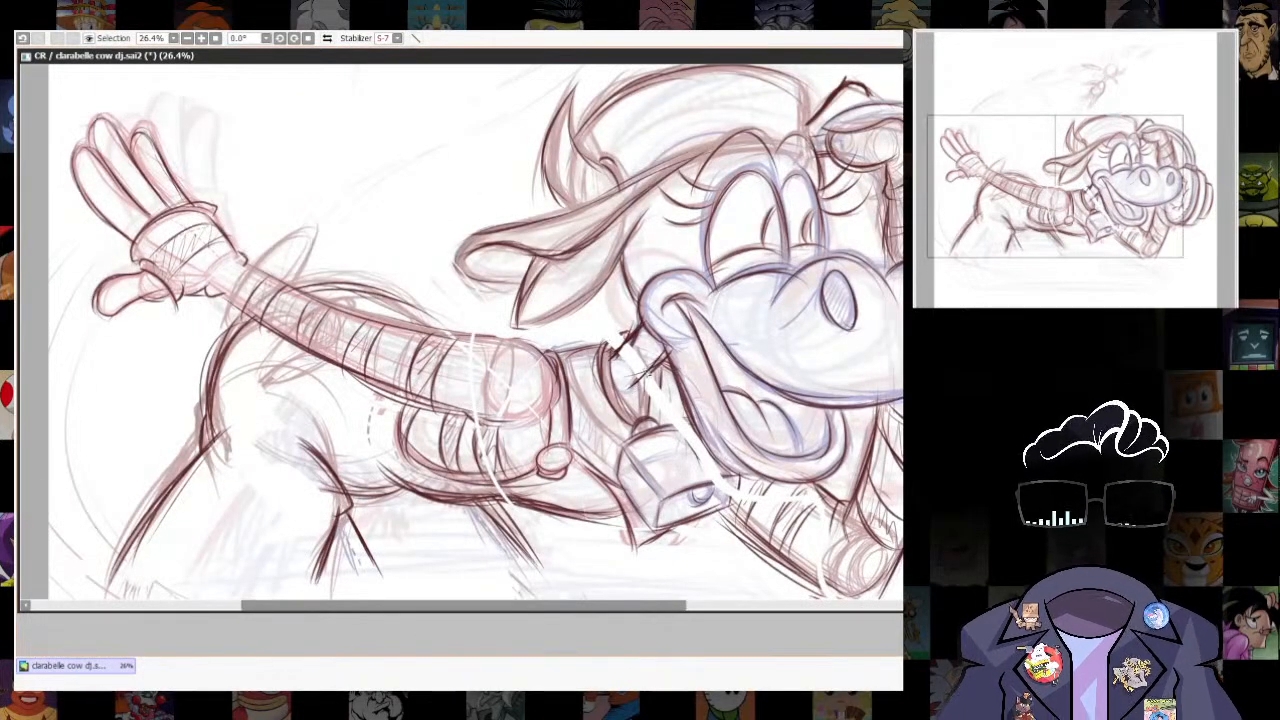
left_click_drag(658, 437, 698, 430)
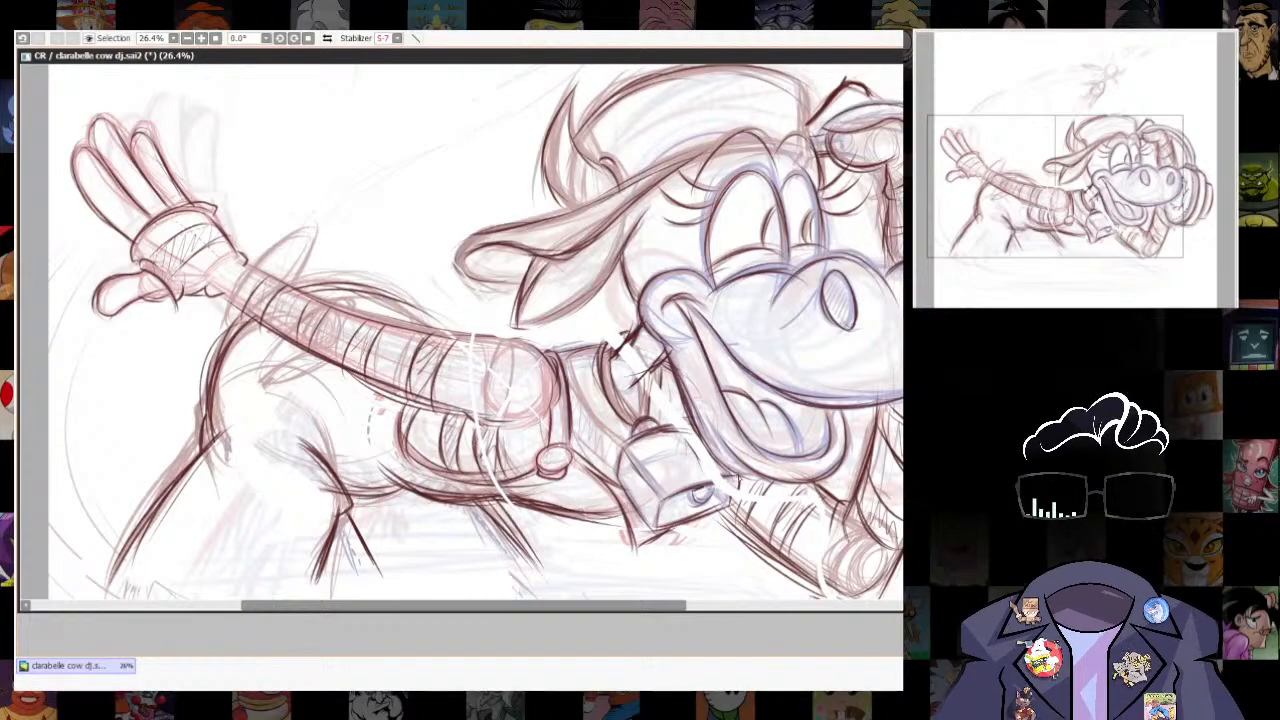
mouse_move(680, 493)
left_mouse_down()
mouse_move(732, 478)
mouse_move(724, 509)
left_mouse_up()
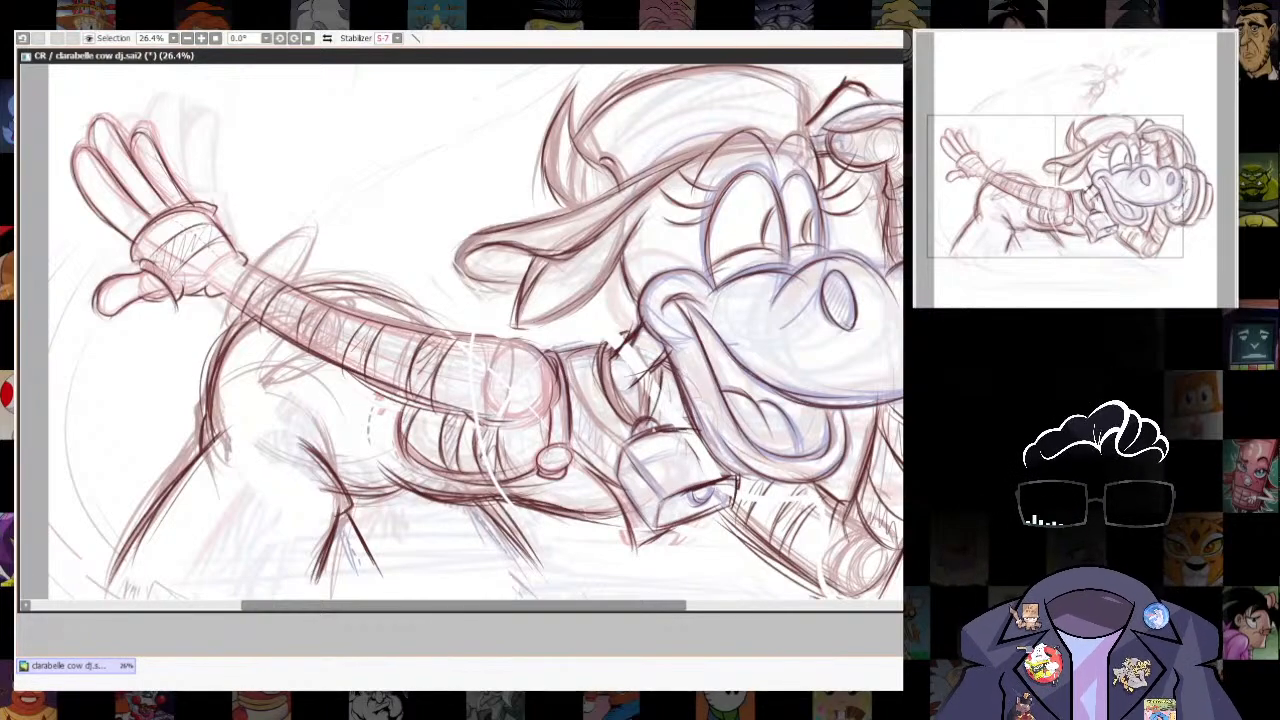
mouse_move(577, 368)
left_mouse_down()
mouse_move(614, 441)
mouse_move(636, 441)
left_mouse_up()
key("ctrl+z")
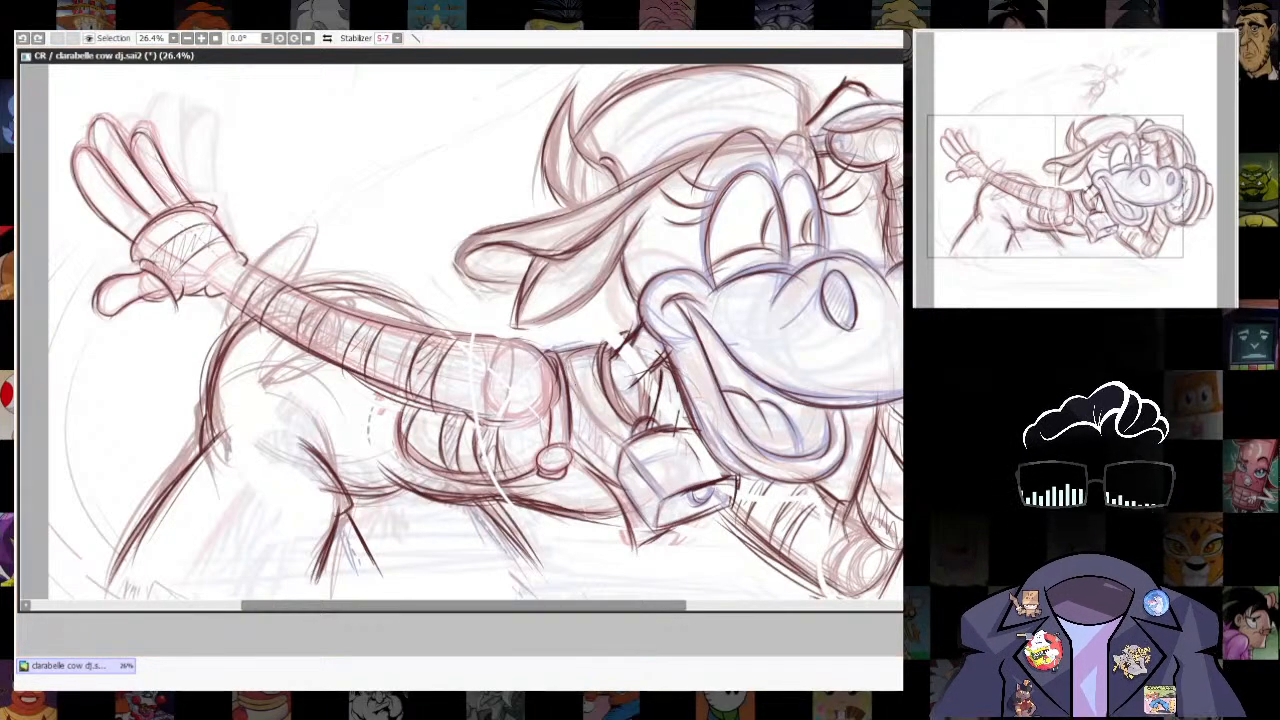
key("ctrl+z")
- Hatch shading strokes on the collar and on the neck between the jaw and the bell
key("n")
mouse_move(568, 382)
left_mouse_down()
mouse_move(620, 442)
mouse_move(603, 459)
left_mouse_up()
left_click_drag(579, 407, 607, 459)
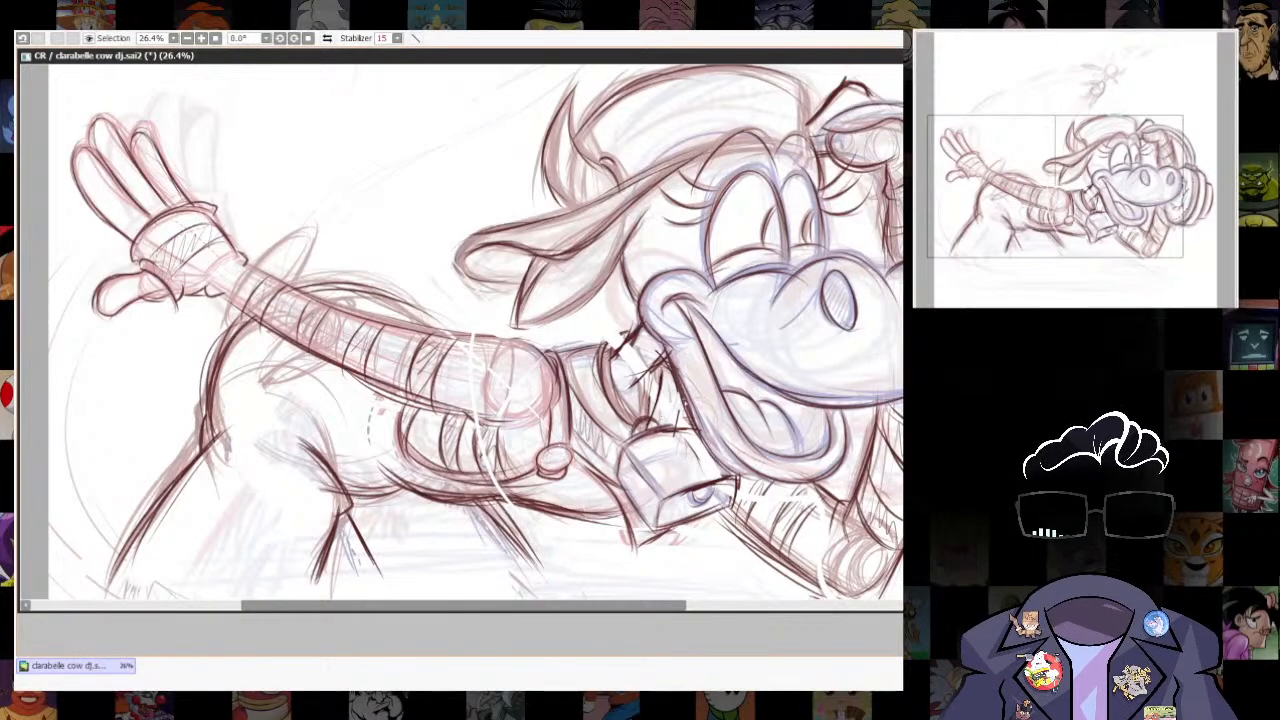
left_click_drag(668, 393, 664, 429)
left_click_drag(676, 385, 669, 427)
left_click_drag(684, 409, 690, 431)
key("b")
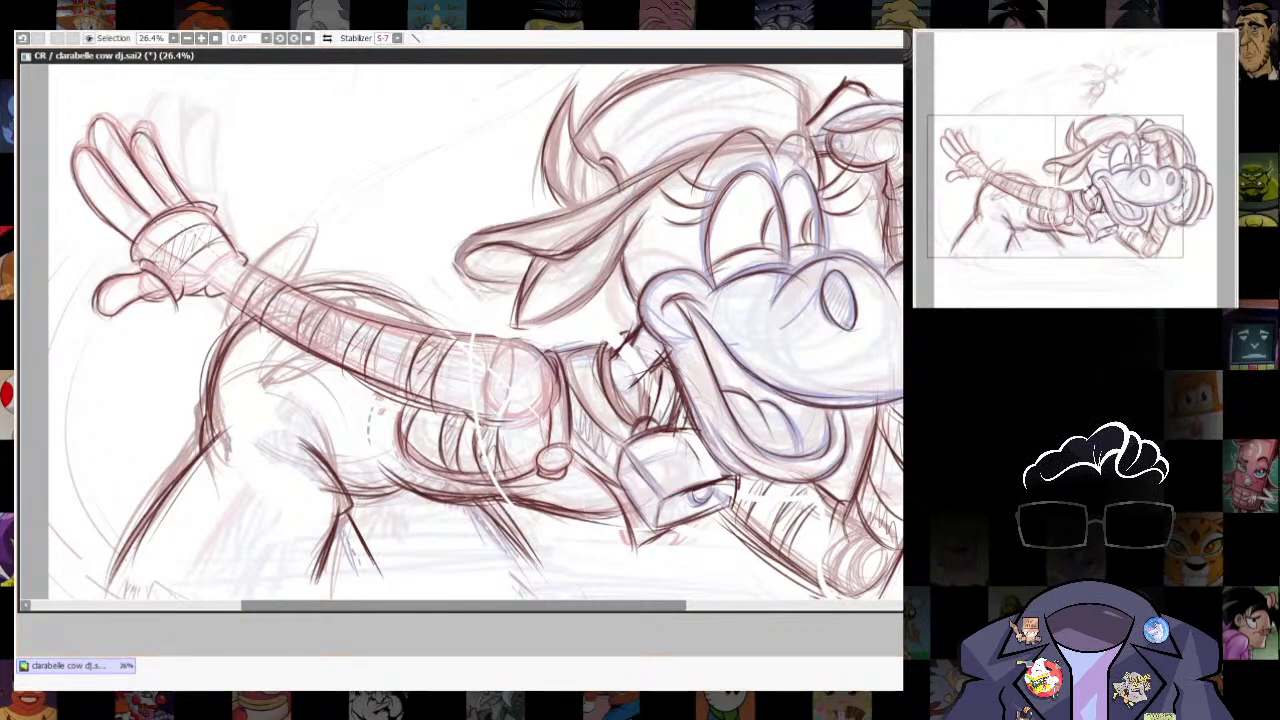
- Switch to NewCanvas1 and strengthen the rounded cheek and the upper muzzle curve across the head circle, undoing the stray lower stroke
scroll(564, 489, "down", 4)
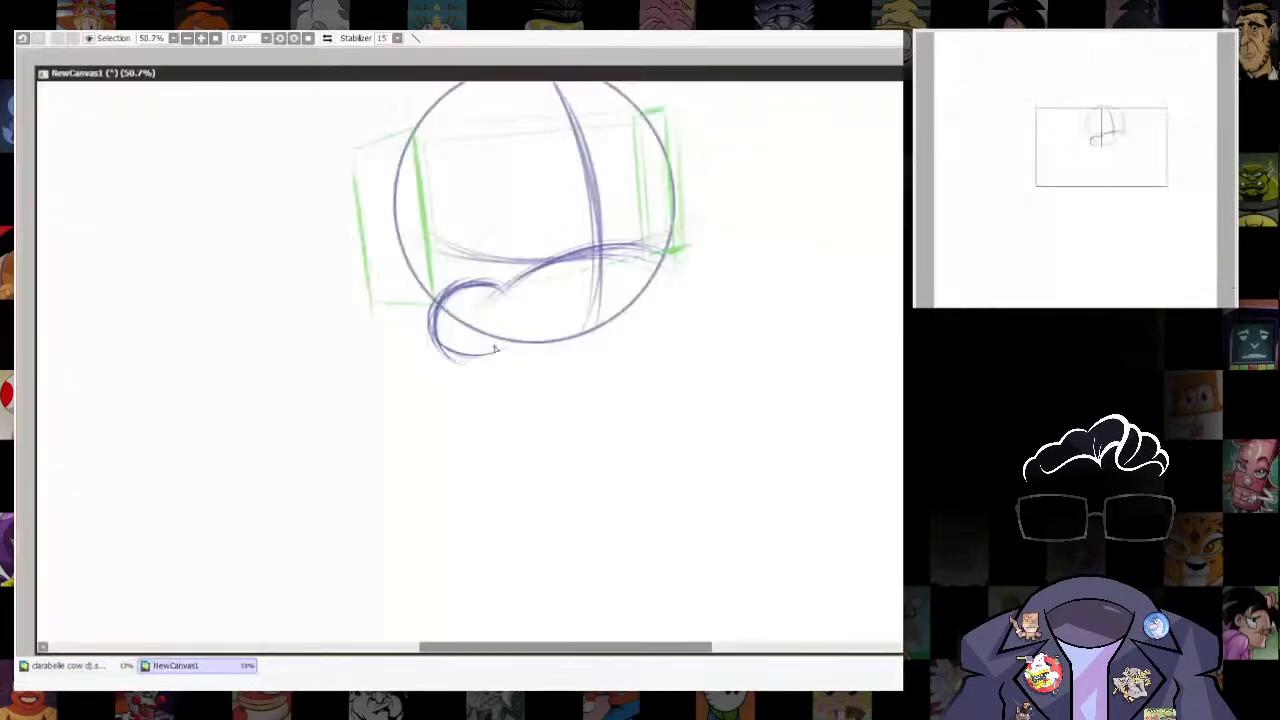
mouse_move(441, 302)
left_mouse_down()
mouse_move(509, 299)
mouse_move(610, 250)
left_mouse_up()
left_click_drag(728, 480, 694, 472)
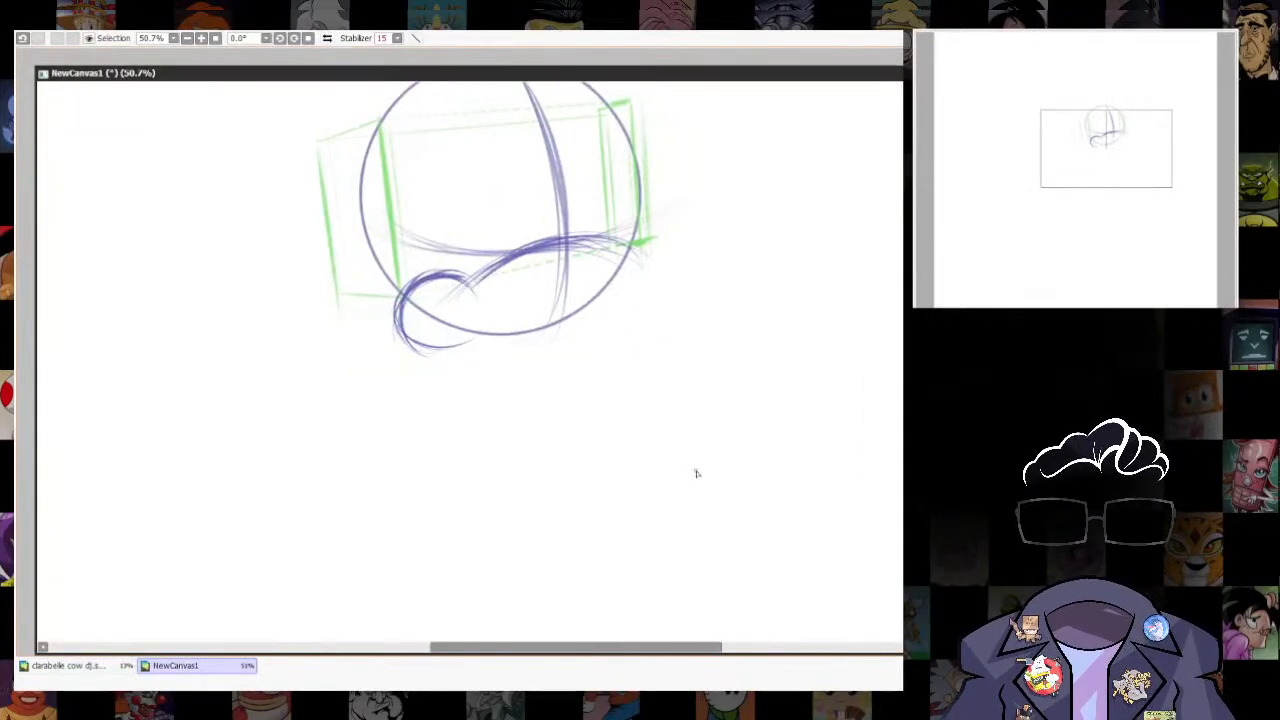
left_click_drag(464, 349, 510, 371)
key("ctrl+z")
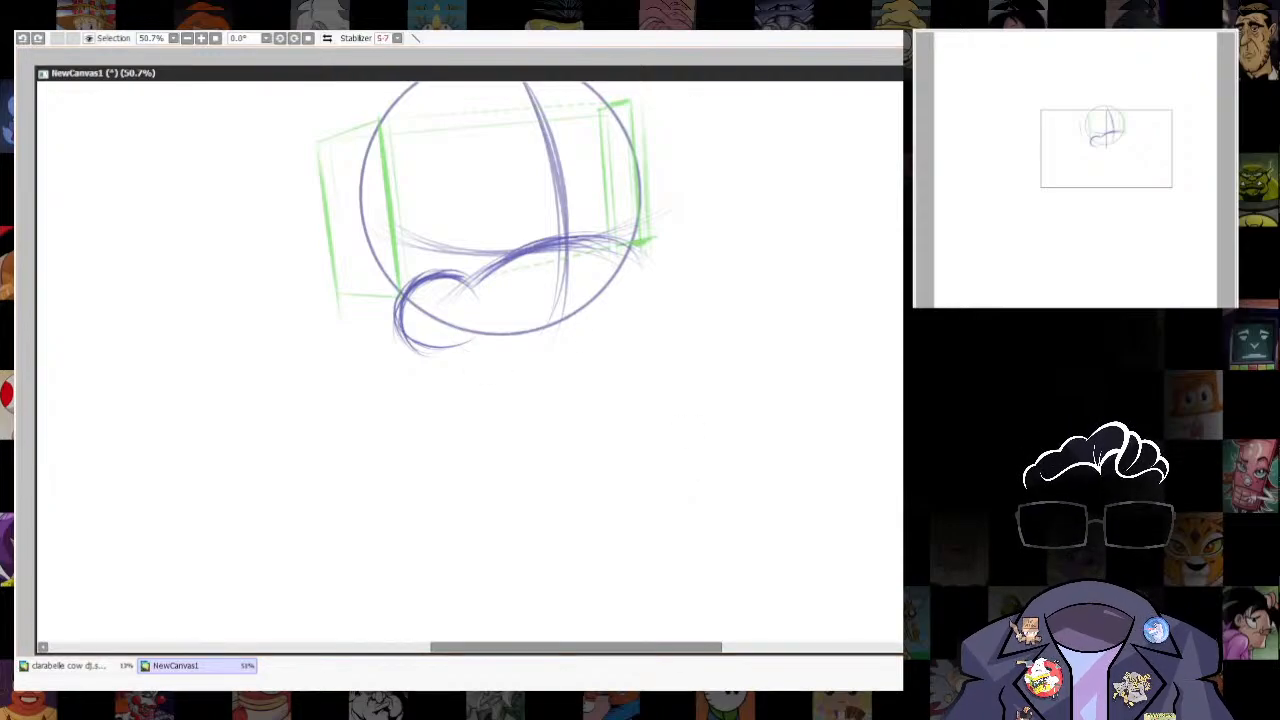
- Check the finished Clarabelle drawing for reference, move its window aside, and return to NewCanvas1
key("ctrl+0")
left_click_drag(691, 229, 711, 130)
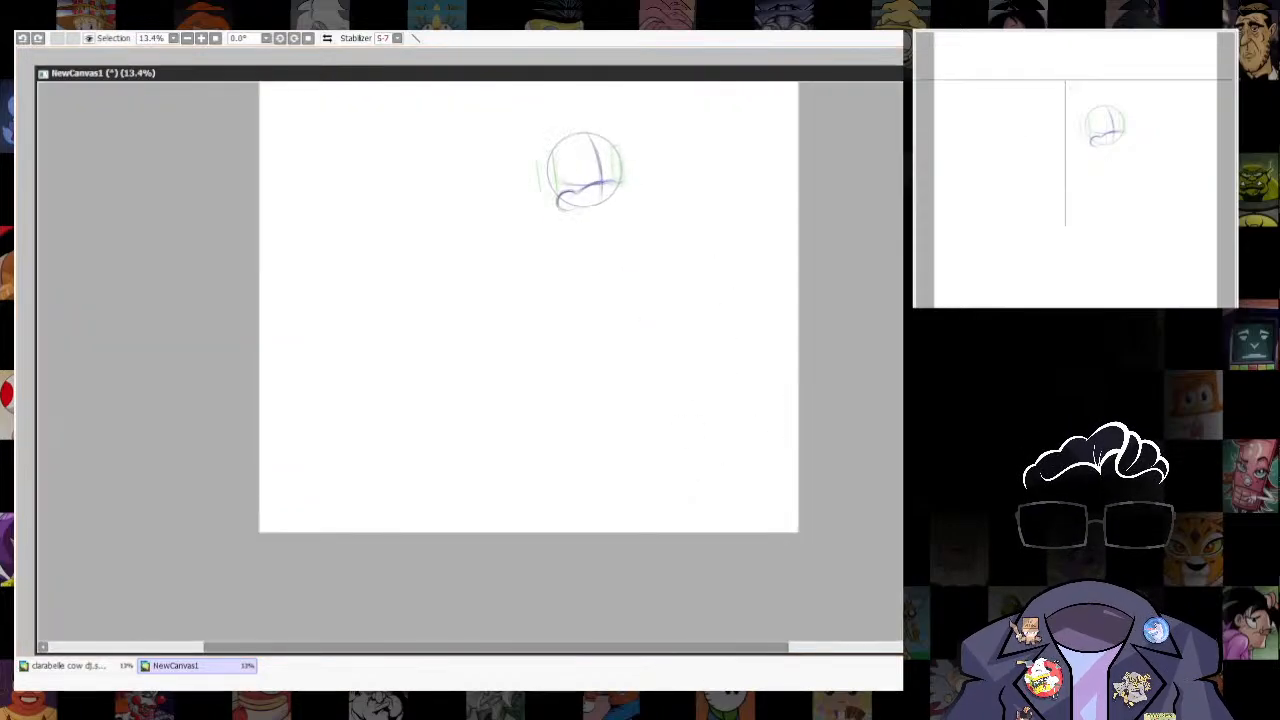
left_click(90, 667)
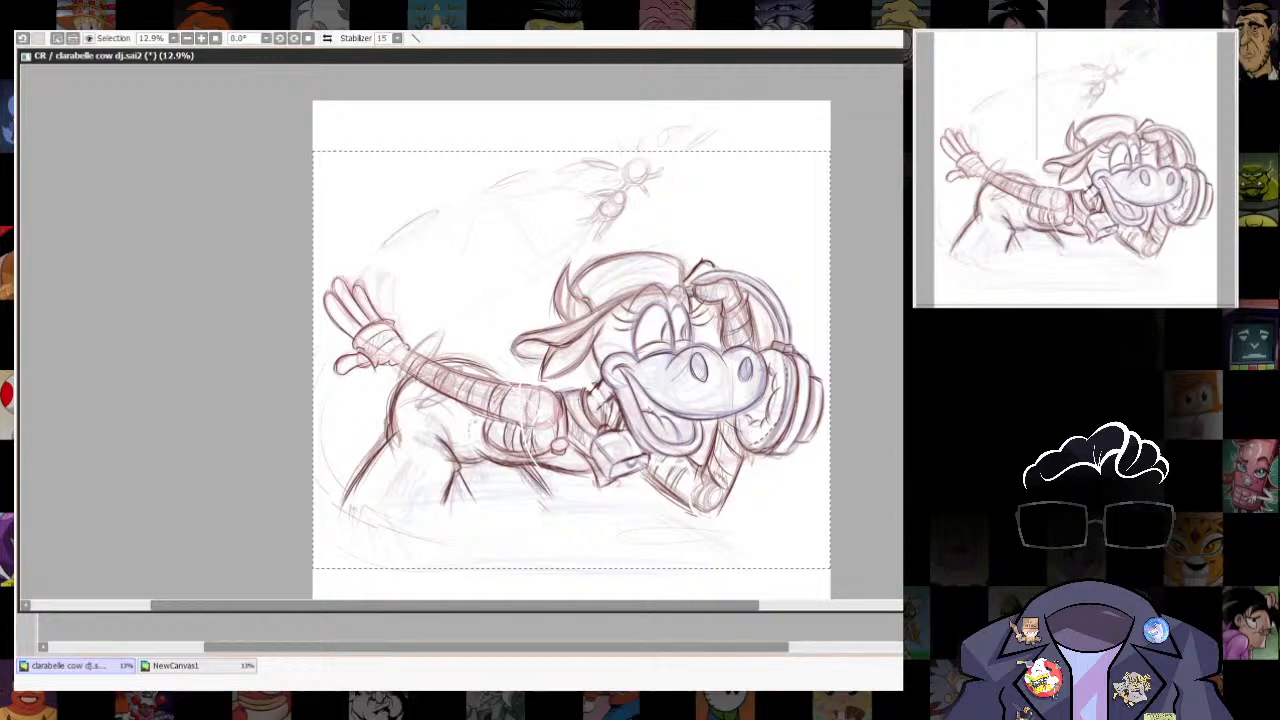
left_click_drag(882, 58, 780, 149)
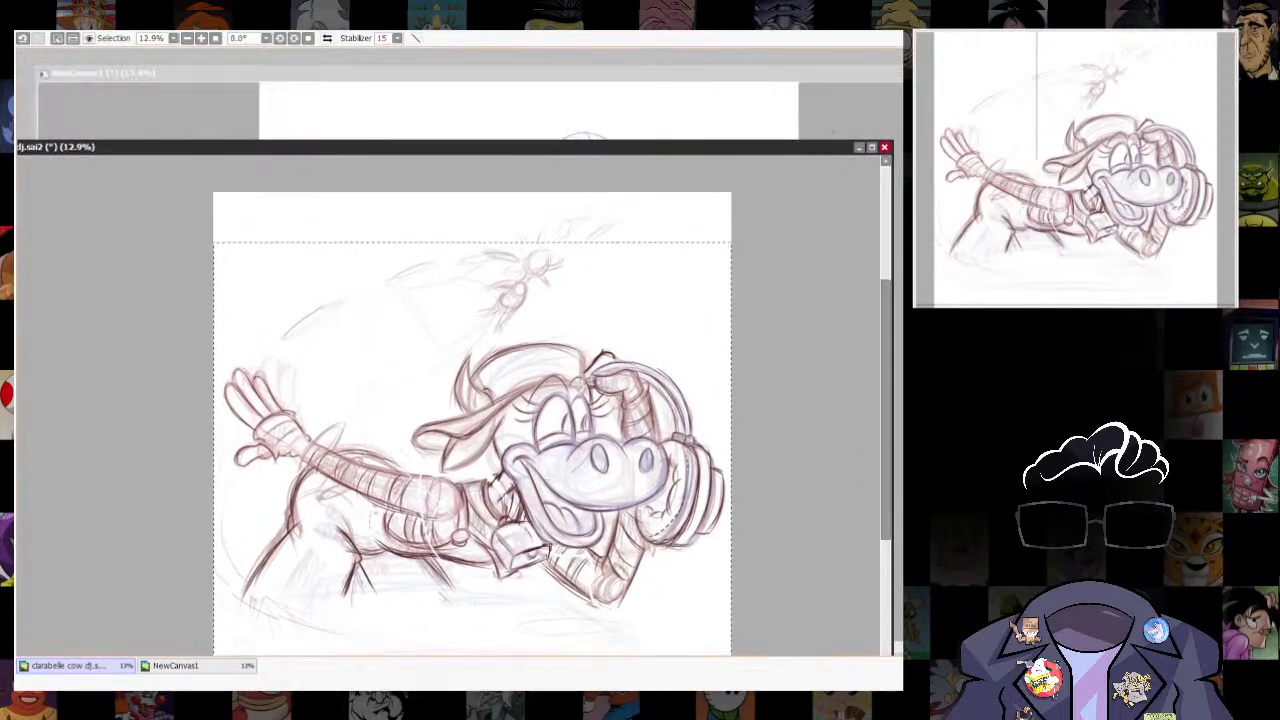
left_click(837, 106)
- Sketch a light circle and a larger tilted oval for the snout, overlapping the lower part of the head circle
scroll(540, 92, "up", 6)
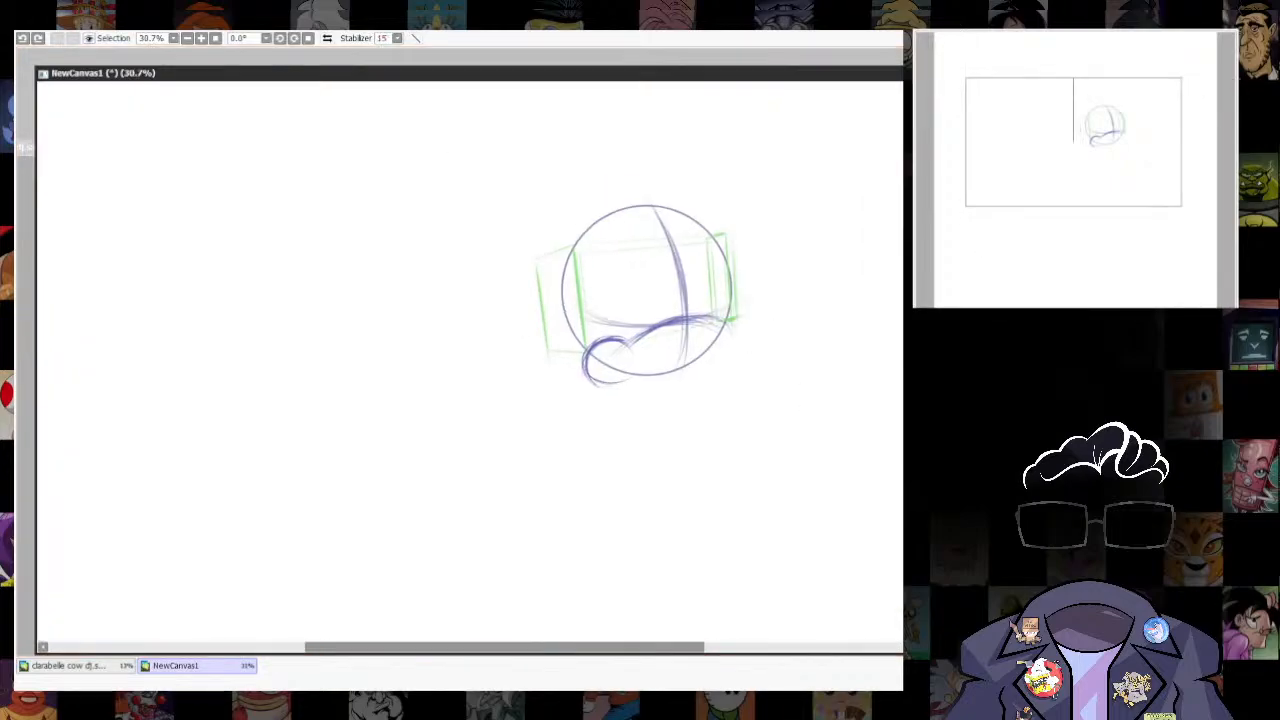
mouse_move(683, 405)
left_mouse_down()
mouse_move(631, 431)
mouse_move(675, 347)
left_mouse_up()
mouse_move(766, 70)
left_mouse_down()
mouse_move(777, 417)
mouse_move(761, 61)
left_mouse_up()
left_click_drag(612, 344, 657, 364)
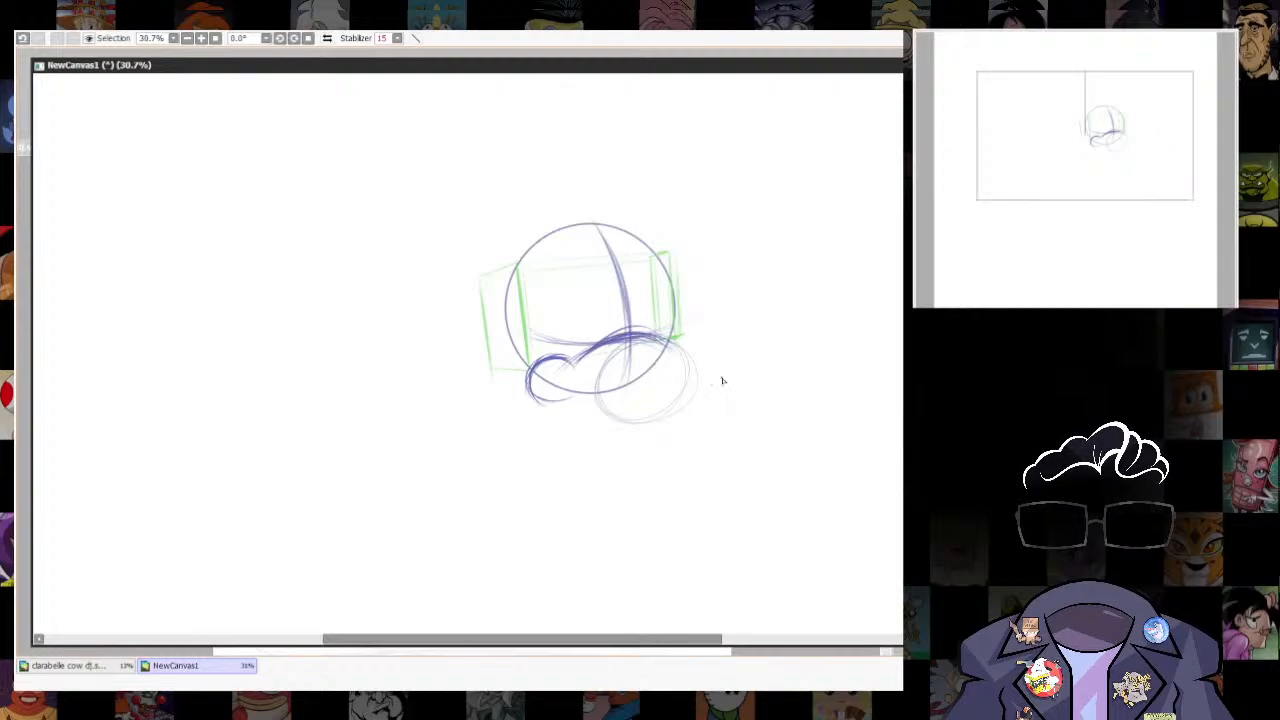
mouse_move(733, 320)
left_mouse_down()
mouse_move(757, 354)
mouse_move(645, 400)
mouse_move(632, 352)
mouse_move(748, 331)
mouse_move(660, 420)
mouse_move(628, 362)
left_mouse_up()
left_click_drag(749, 451, 758, 480)
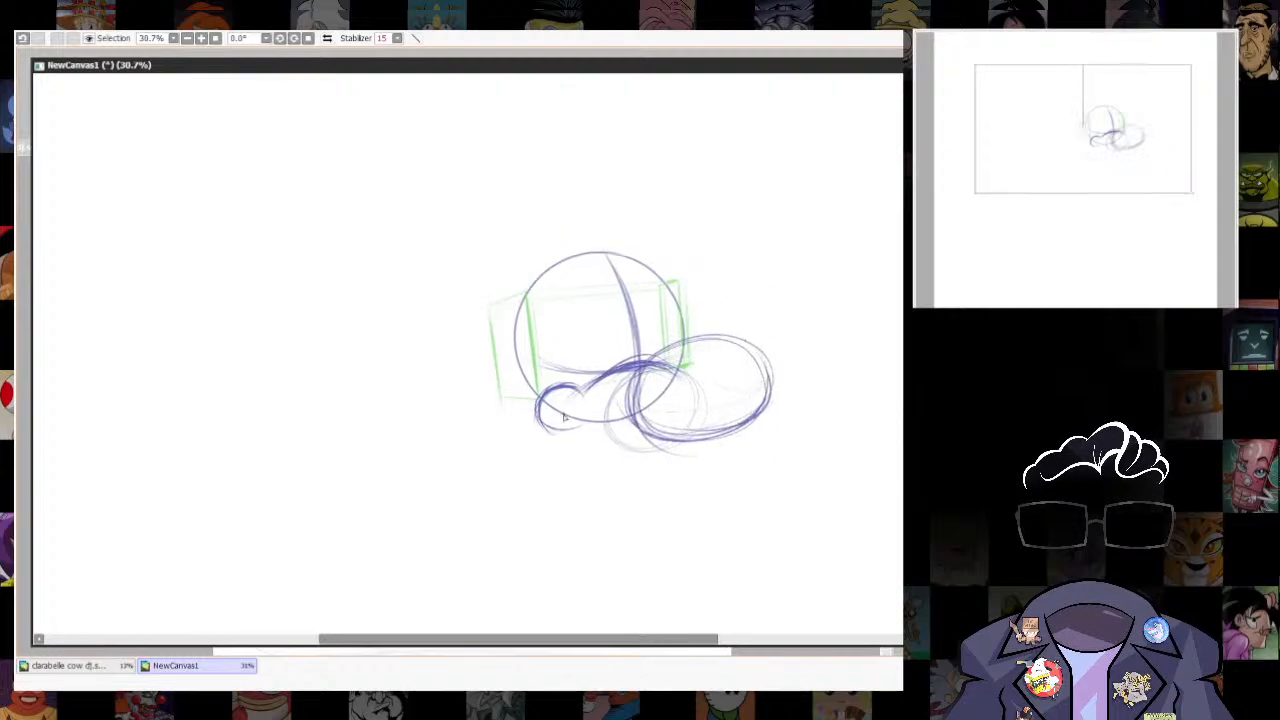
- Undo the last stroke and draw the small curled mouth corner inside the rounded cheek
key("ctrl+z")
left_click_drag(573, 427, 580, 418)
left_click_drag(789, 503, 712, 502)
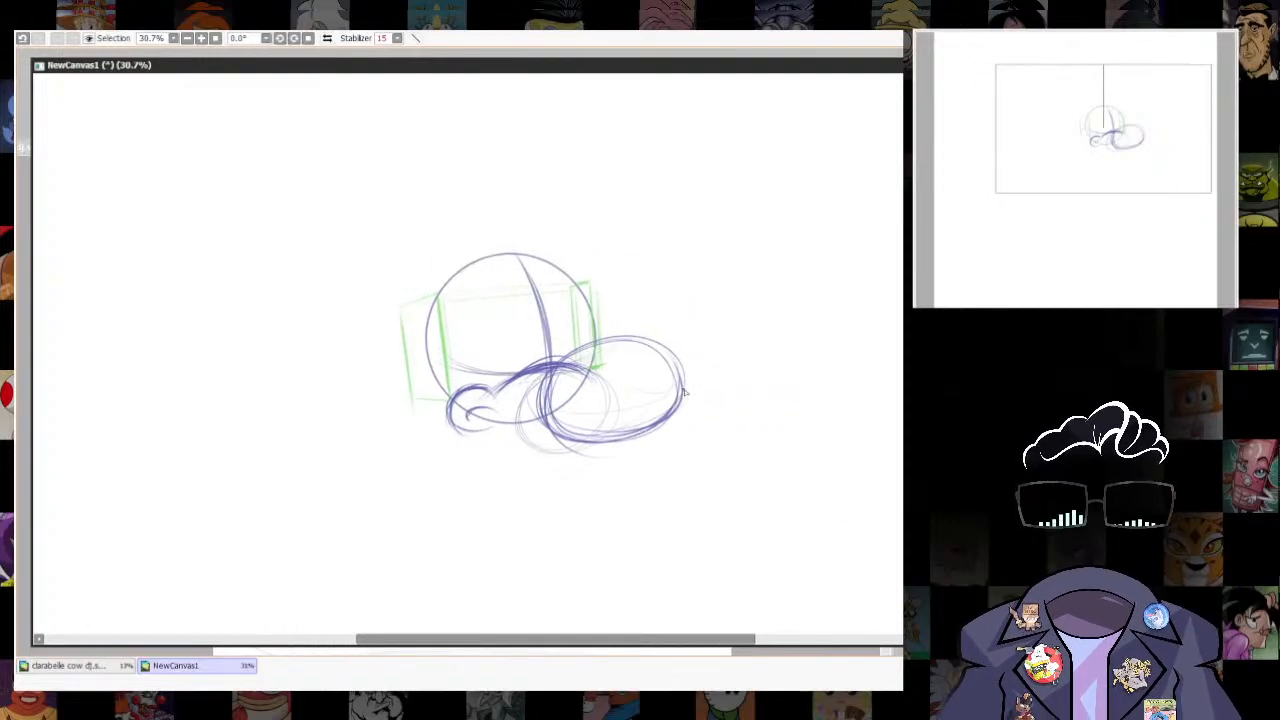
- Draw the muzzle's lower contour from the mouth corner along the underside of the snout oval, undoing the unwanted strokes
mouse_move(620, 436)
left_mouse_down()
mouse_move(611, 324)
mouse_move(667, 329)
left_mouse_up()
key("ctrl+z")
mouse_move(499, 317)
left_mouse_down()
mouse_move(590, 348)
mouse_move(547, 352)
mouse_move(632, 343)
mouse_move(684, 322)
mouse_move(674, 326)
mouse_move(697, 290)
left_mouse_up()
key("ctrl+z")
key("ctrl+z")
left_click_drag(584, 258, 690, 262)
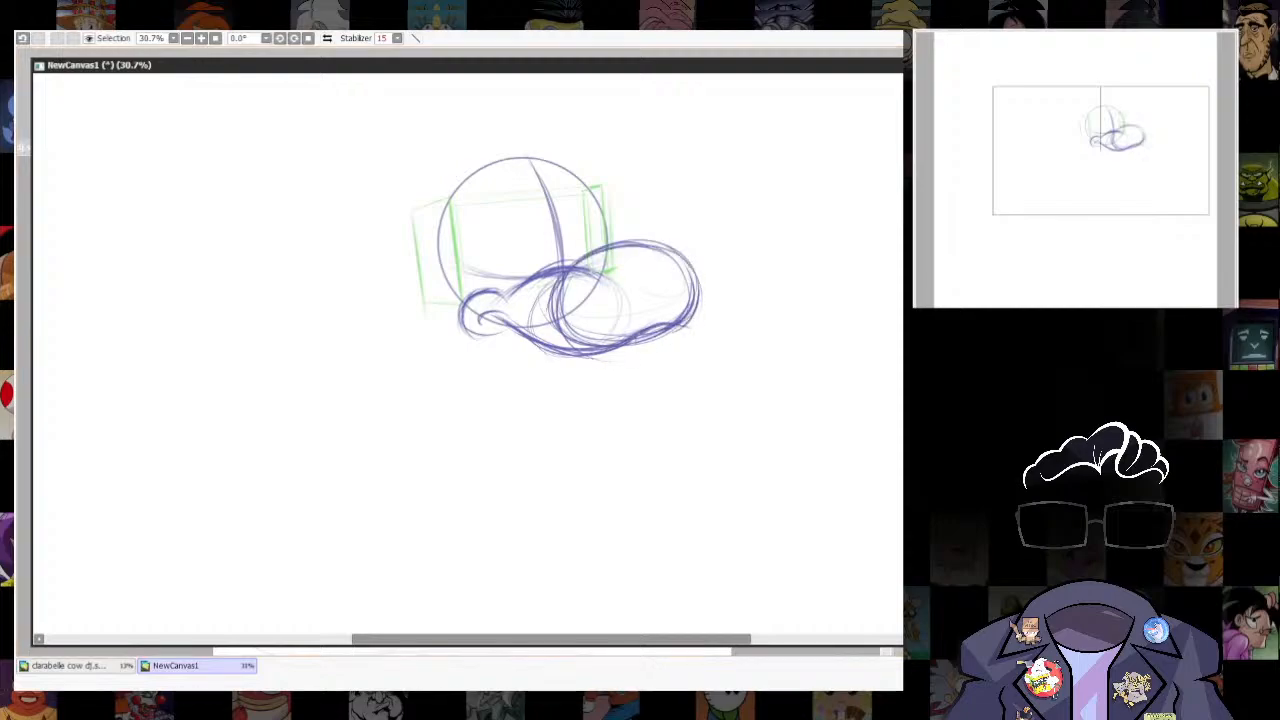
- Trace the two nostril humps over the snout oval and its far front edge in dark red
scroll(612, 213, "up", 3)
left_click_drag(612, 213, 610, 269)
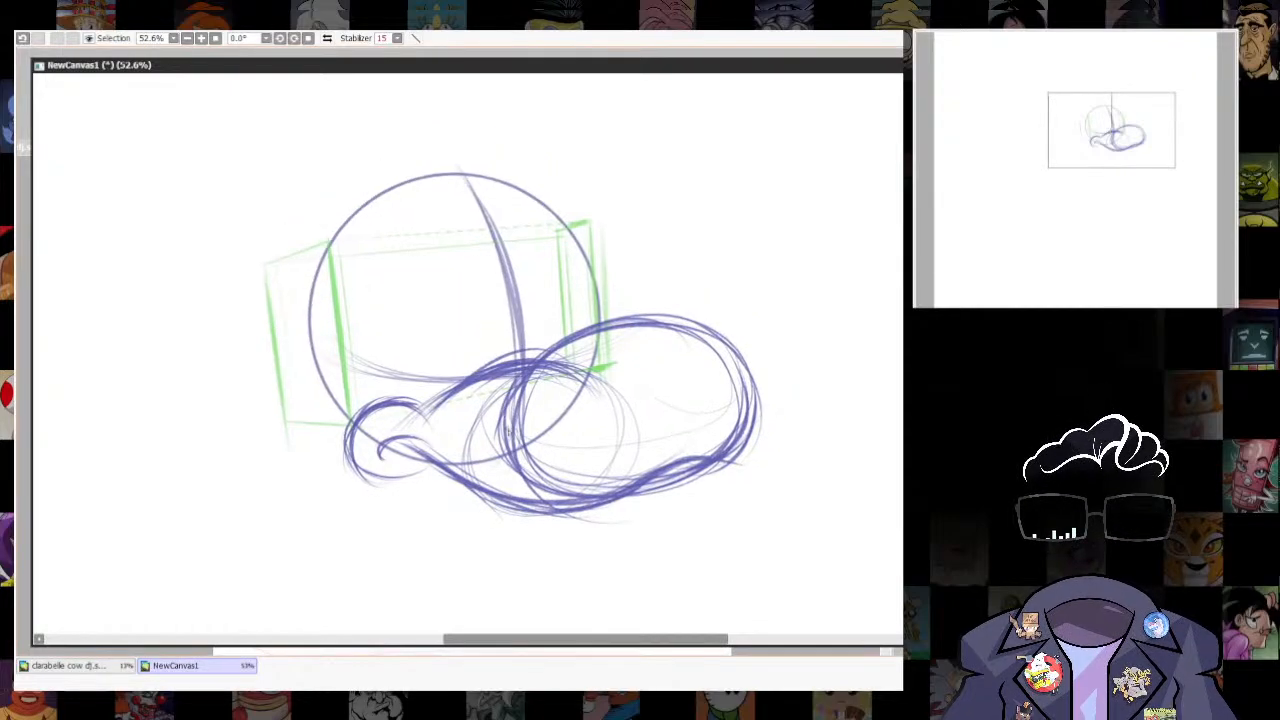
left_click_drag(510, 414, 580, 330)
left_click_drag(532, 364, 606, 318)
left_click_drag(505, 430, 600, 312)
mouse_move(570, 318)
left_mouse_down()
mouse_move(658, 345)
mouse_move(700, 294)
left_mouse_up()
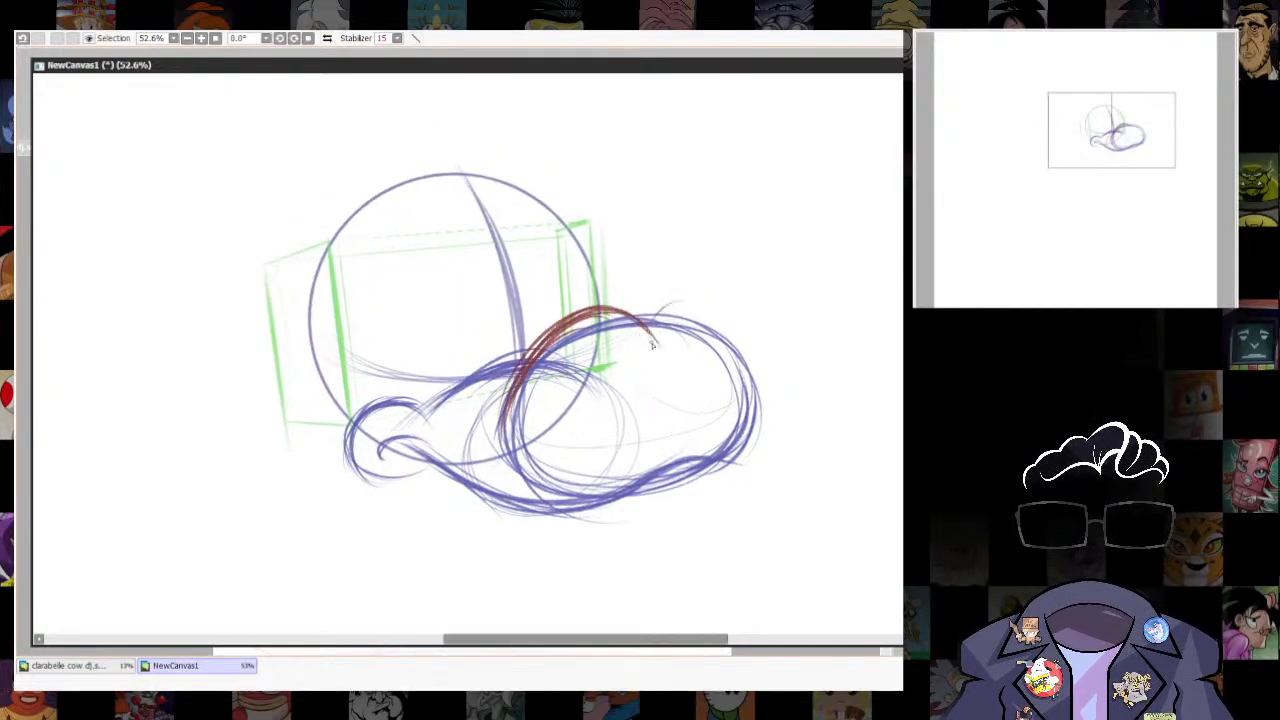
mouse_move(650, 328)
left_mouse_down()
mouse_move(742, 336)
mouse_move(759, 368)
mouse_move(750, 454)
left_mouse_up()
- Trace the muzzle's underside in dark red from the mouth corner to the front of the snout
mouse_move(400, 445)
left_mouse_down()
mouse_move(464, 490)
mouse_move(576, 512)
left_mouse_up()
mouse_move(498, 501)
left_mouse_down()
mouse_move(622, 496)
mouse_move(758, 422)
left_mouse_up()
left_click_drag(714, 465, 764, 406)
left_click_drag(548, 511, 744, 452)
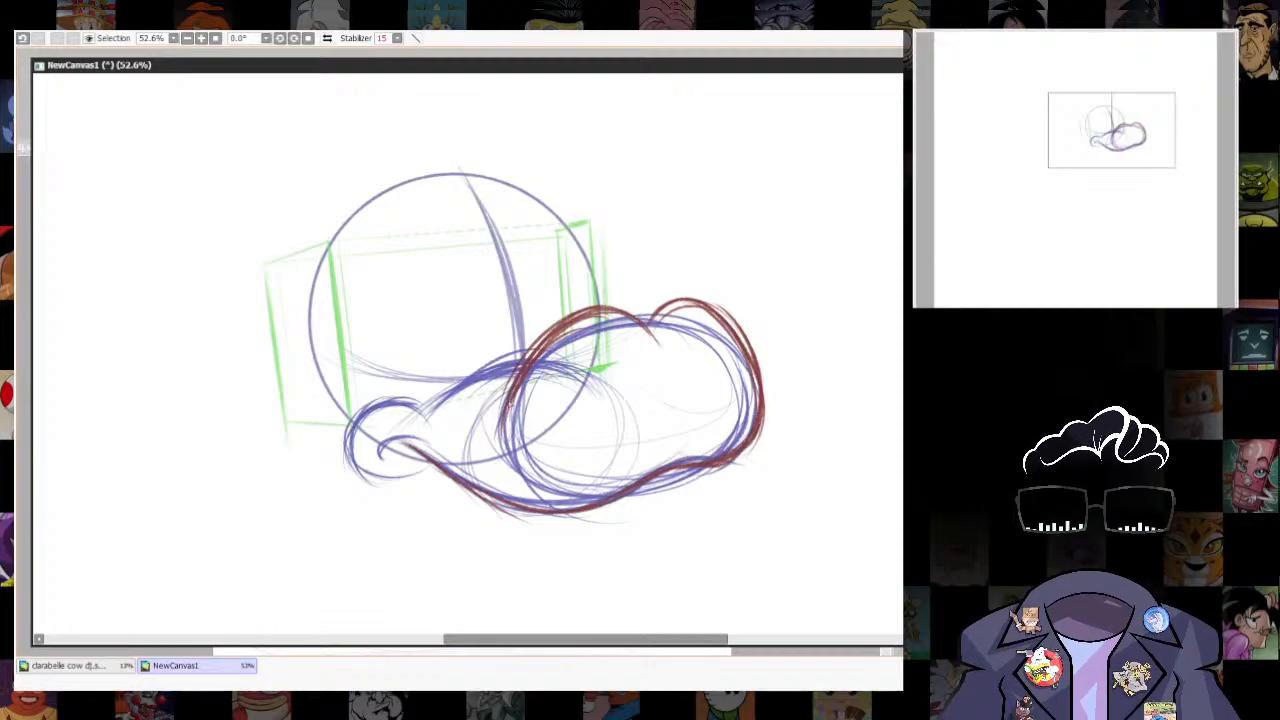
- Reinforce the near nostril hump and trace the muzzle's bridge and the top of the cheek in dark red
left_click_drag(546, 348, 592, 300)
left_click_drag(452, 418, 540, 350)
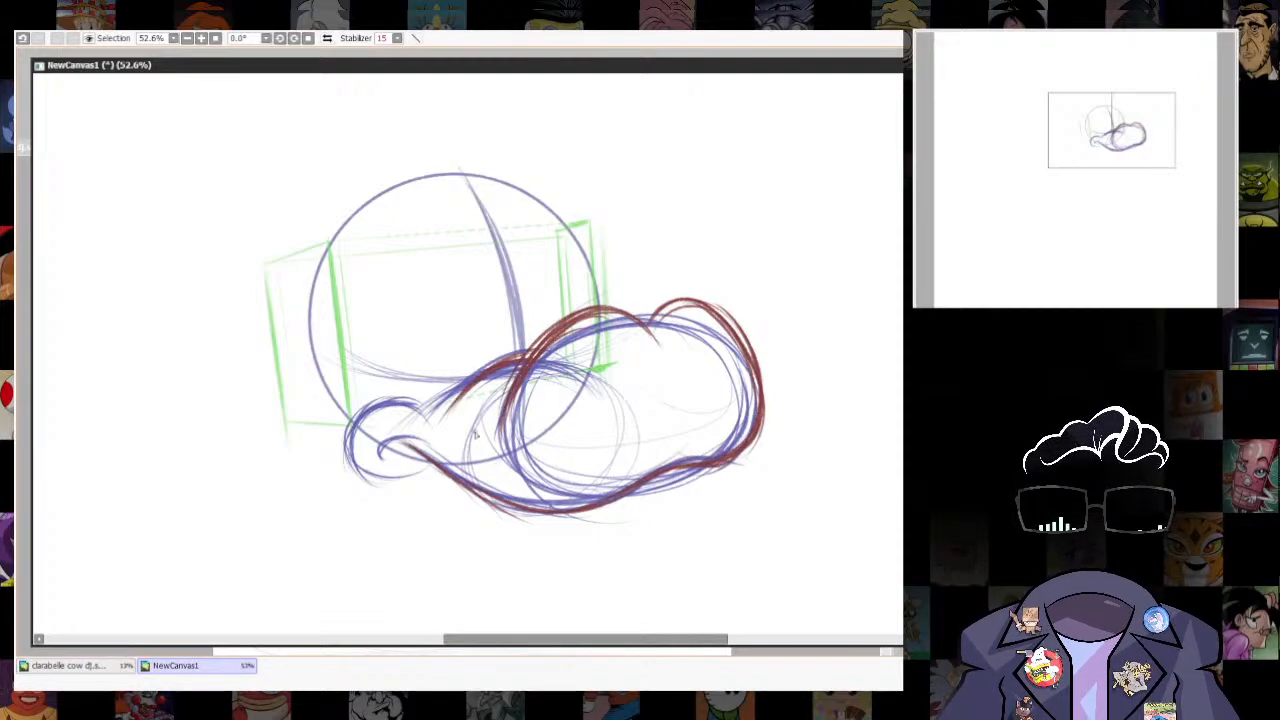
left_click_drag(500, 438, 565, 452)
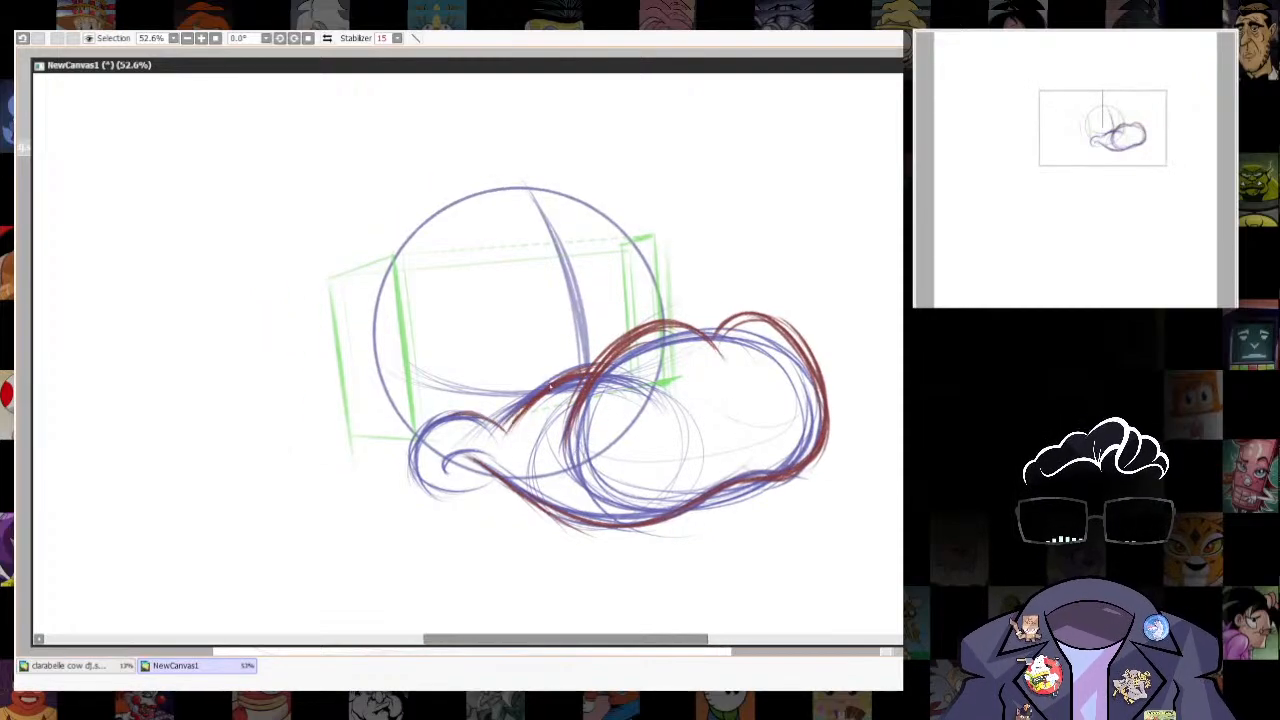
- Draw the lower jaw's inner mouth contour in dark red as a rounded loop hanging beneath the front of the muzzle
left_click_drag(754, 552, 688, 425)
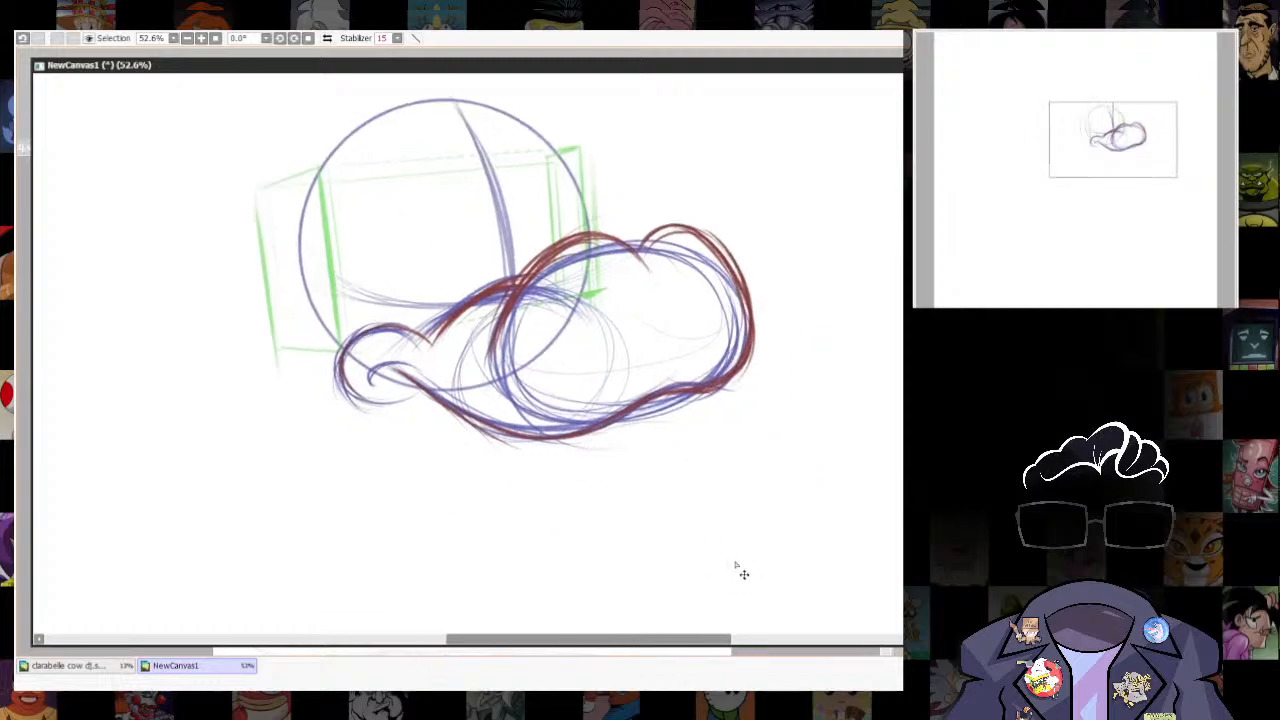
left_click_drag(740, 570, 708, 460)
left_click_drag(652, 290, 668, 336)
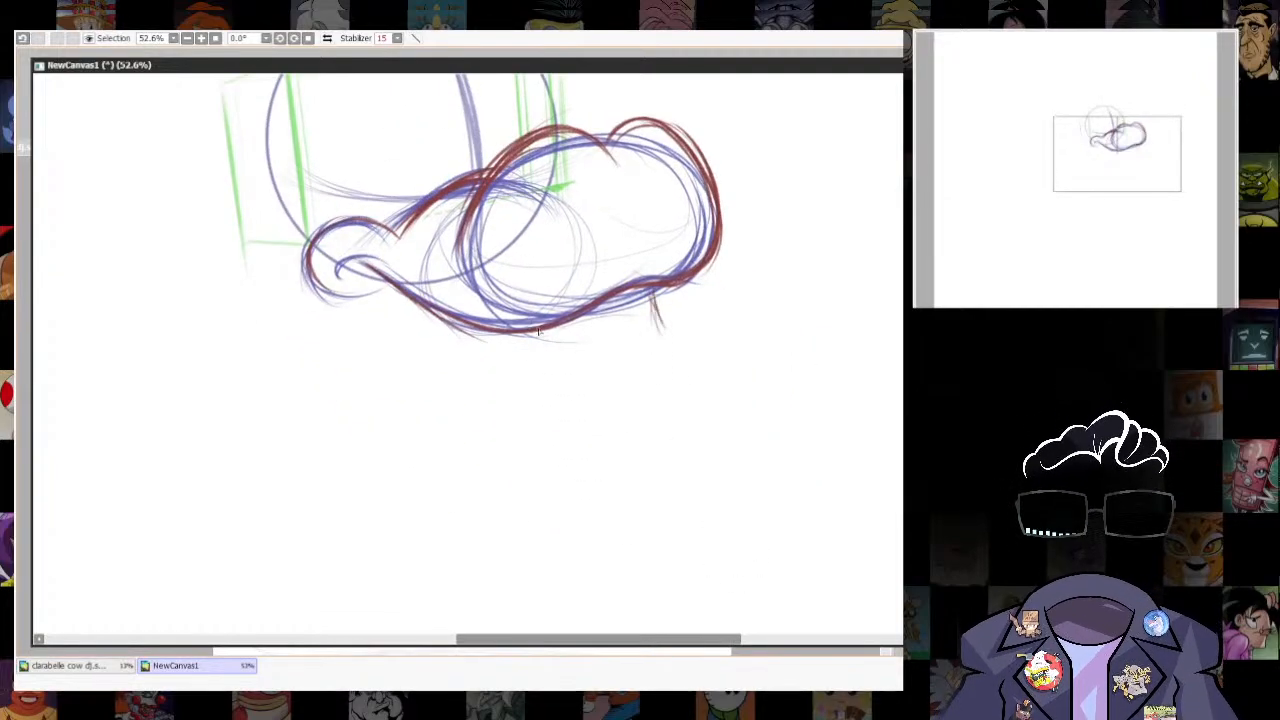
left_click_drag(554, 328, 646, 356)
left_click_drag(655, 288, 620, 356)
mouse_move(557, 328)
left_mouse_down()
mouse_move(650, 356)
mouse_move(610, 360)
left_mouse_up()
mouse_move(558, 328)
left_mouse_down()
mouse_move(640, 360)
mouse_move(625, 370)
left_mouse_up()
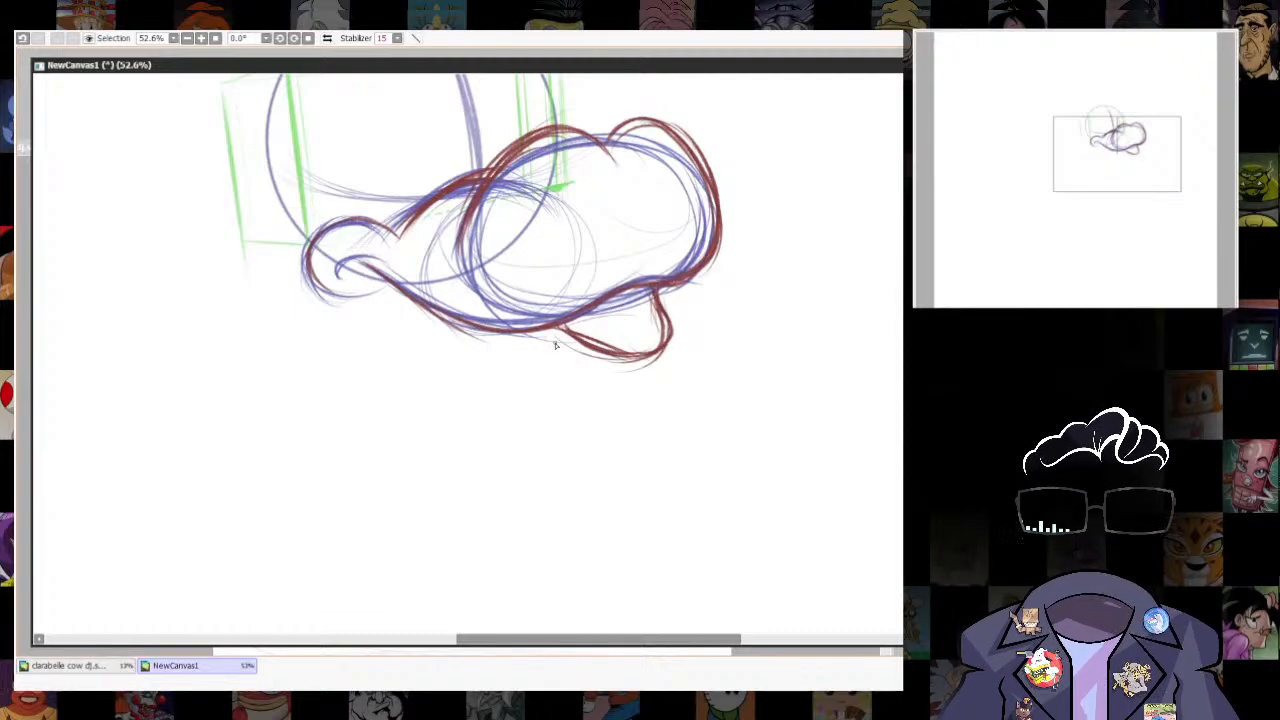
- Sketch the lower lip's outer contour in dark red, curving around the front and underside of the inner mouth loop
left_click_drag(668, 284, 693, 368)
left_click_drag(598, 384, 692, 340)
mouse_move(557, 353)
left_mouse_down()
mouse_move(640, 384)
mouse_move(688, 357)
left_mouse_up()
mouse_move(682, 298)
left_mouse_down()
mouse_move(694, 354)
mouse_move(602, 394)
left_mouse_up()
- Reinforce the inner mouth contour under the muzzle in dark red, undoing the unwanted strokes across the mouth opening
left_click_drag(560, 326, 652, 352)
left_click_drag(586, 314, 635, 336)
left_click_drag(606, 315, 663, 326)
left_click_drag(609, 312, 657, 310)
key("ctrl+z")
key("ctrl+z")
key("ctrl+z")
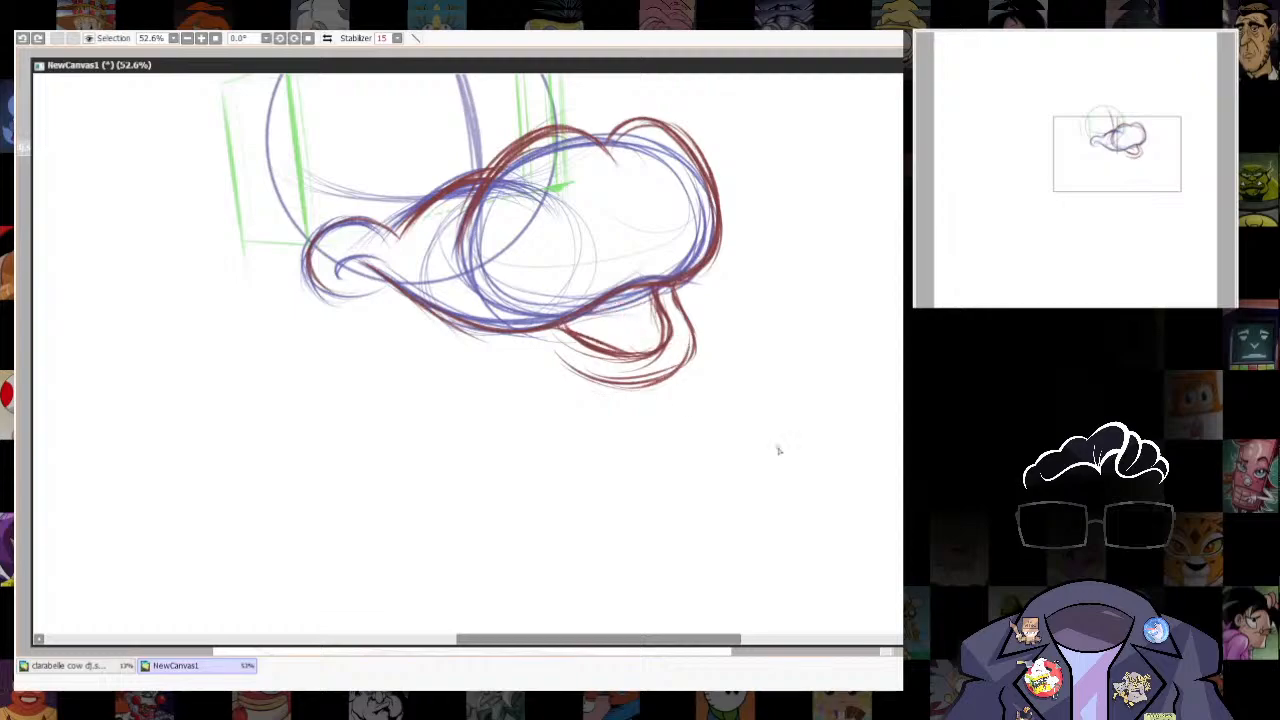
left_click_drag(564, 319, 651, 346)
- Lasso the lower jaw beneath the muzzle and transform it slightly smaller and closer to the snout, then deselect it
scroll(840, 366, "down", 3)
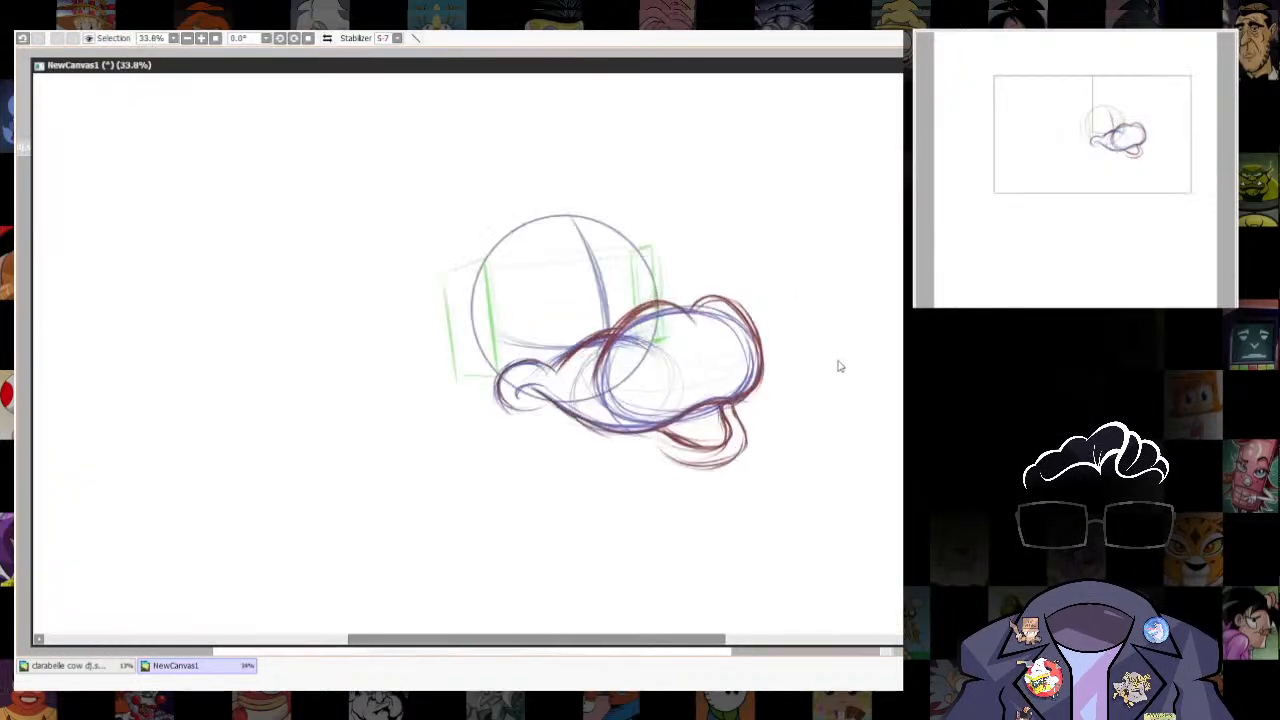
mouse_move(662, 426)
left_mouse_down()
mouse_move(751, 426)
mouse_move(733, 403)
left_mouse_up()
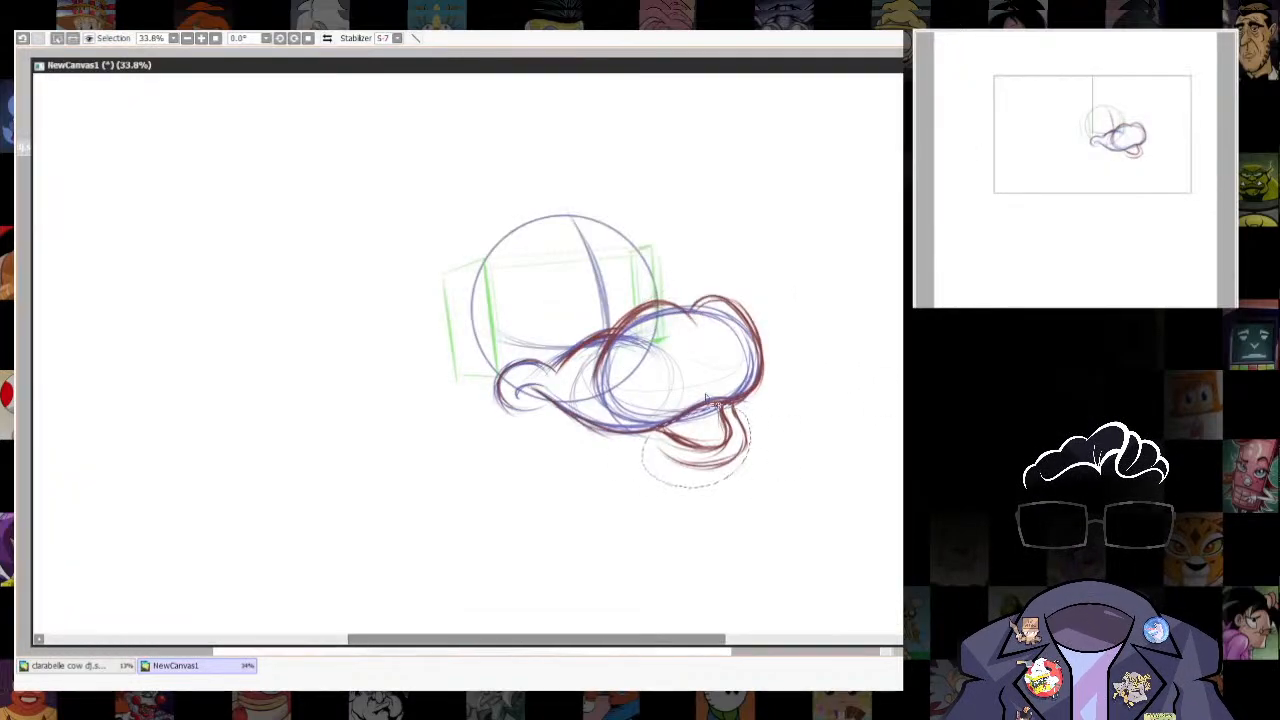
key("ctrl+t")
left_click_drag(750, 474, 745, 470)
left_click_drag(648, 405, 643, 406)
key("Return")
key("ctrl+d")
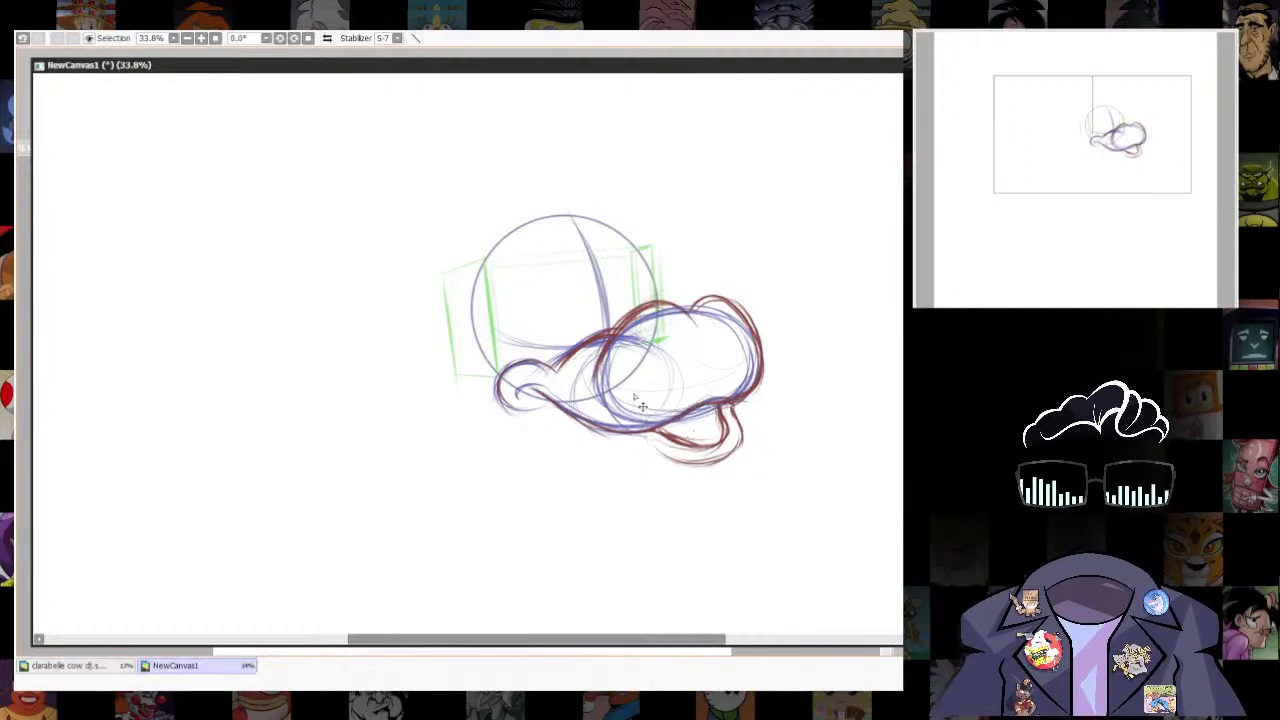
- Erase the construction circles and ovals inside the muzzle, keeping its outline
scroll(753, 412, "up", 1)
mouse_move(777, 481)
left_mouse_down()
mouse_move(791, 451)
mouse_move(789, 490)
left_mouse_up()
key("e")
mouse_move(603, 363)
left_mouse_down()
mouse_move(593, 400)
mouse_move(594, 368)
left_mouse_up()
mouse_move(638, 318)
left_mouse_down()
mouse_move(597, 369)
mouse_move(668, 328)
mouse_move(610, 420)
mouse_move(754, 358)
mouse_move(742, 332)
left_mouse_up()
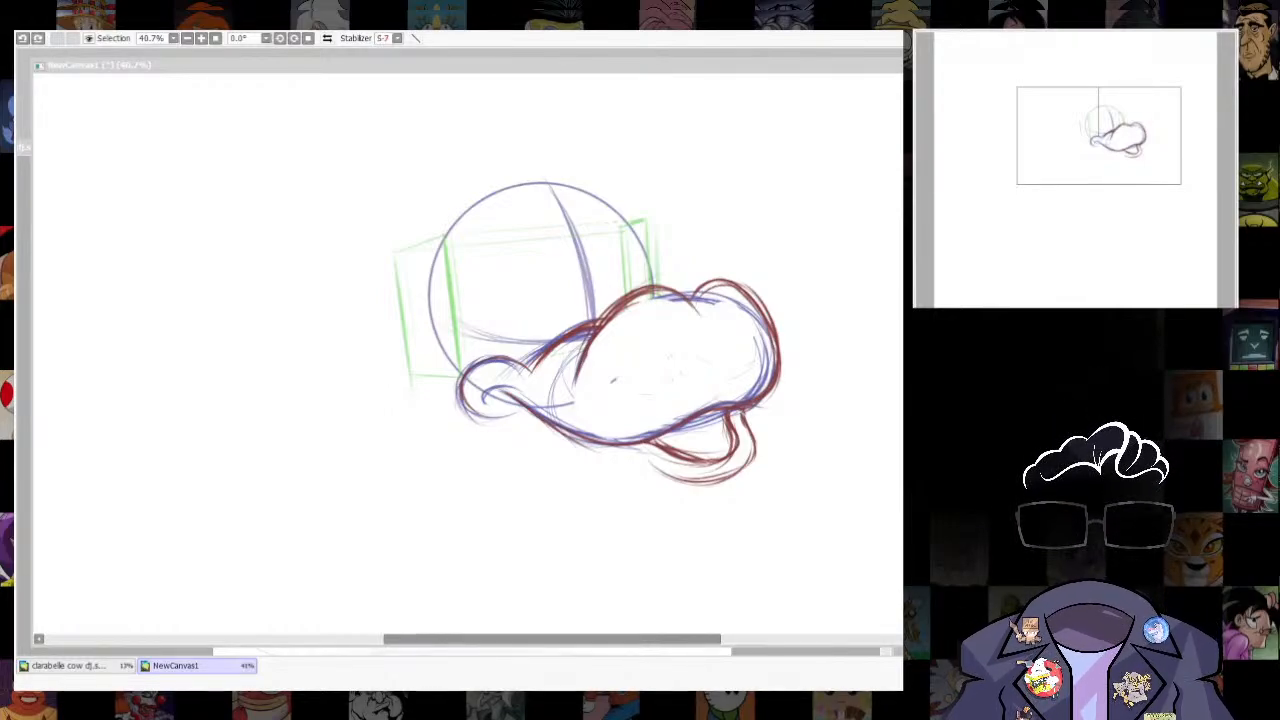
- Try to erase the inner mouth contour and redraw it closer to the muzzle's underside, and undo the attempt
mouse_move(655, 447)
left_mouse_down()
mouse_move(672, 462)
mouse_move(732, 424)
mouse_move(717, 425)
mouse_move(739, 414)
mouse_move(744, 332)
left_mouse_up()
key("n")
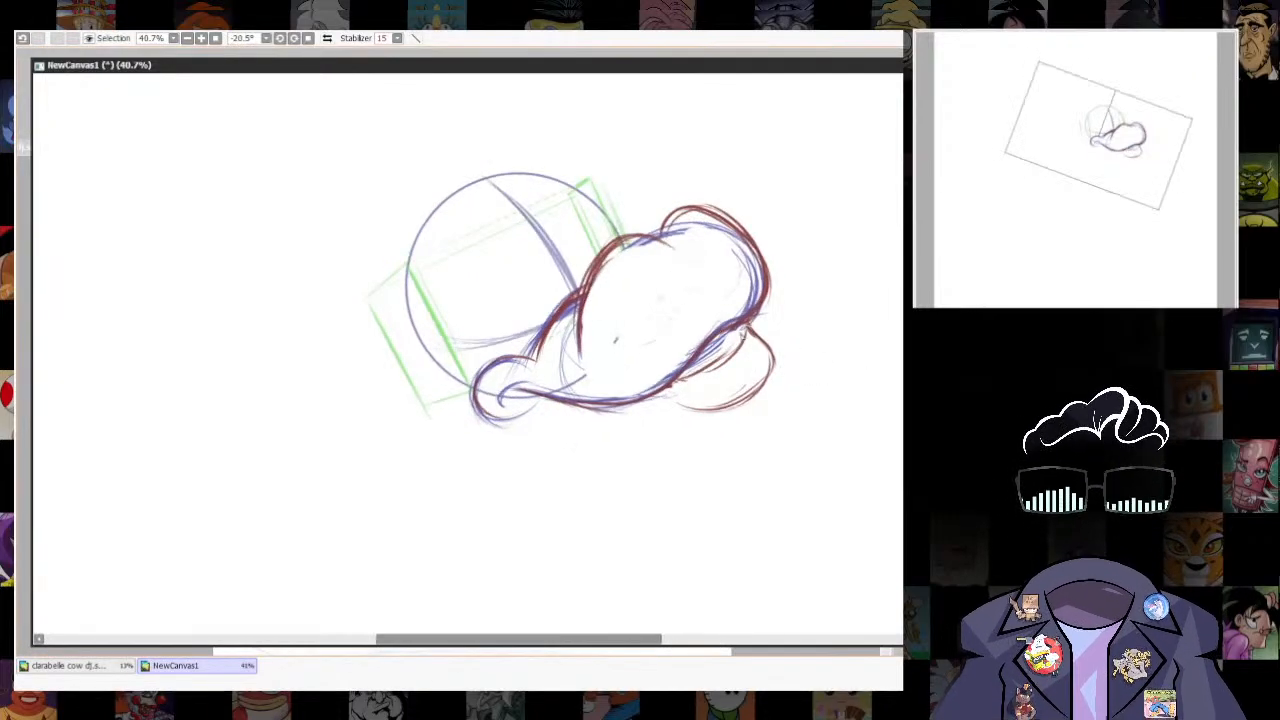
left_click_drag(683, 381, 726, 338)
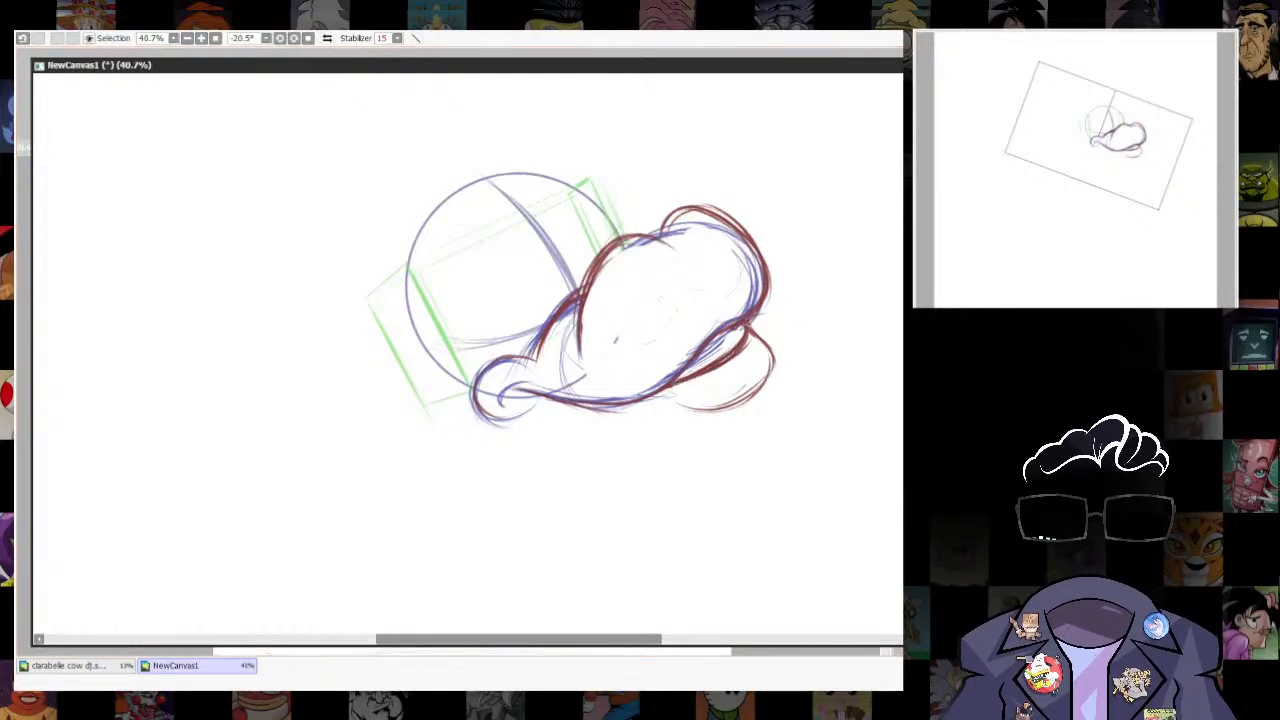
key("ctrl+z")
key("ctrl+z")
key("ctrl+z")
left_click_drag(888, 358, 801, 530)
key("ctrl+z")
key("ctrl+z")
key("ctrl+z")
key("ctrl+z")
key("ctrl+z")
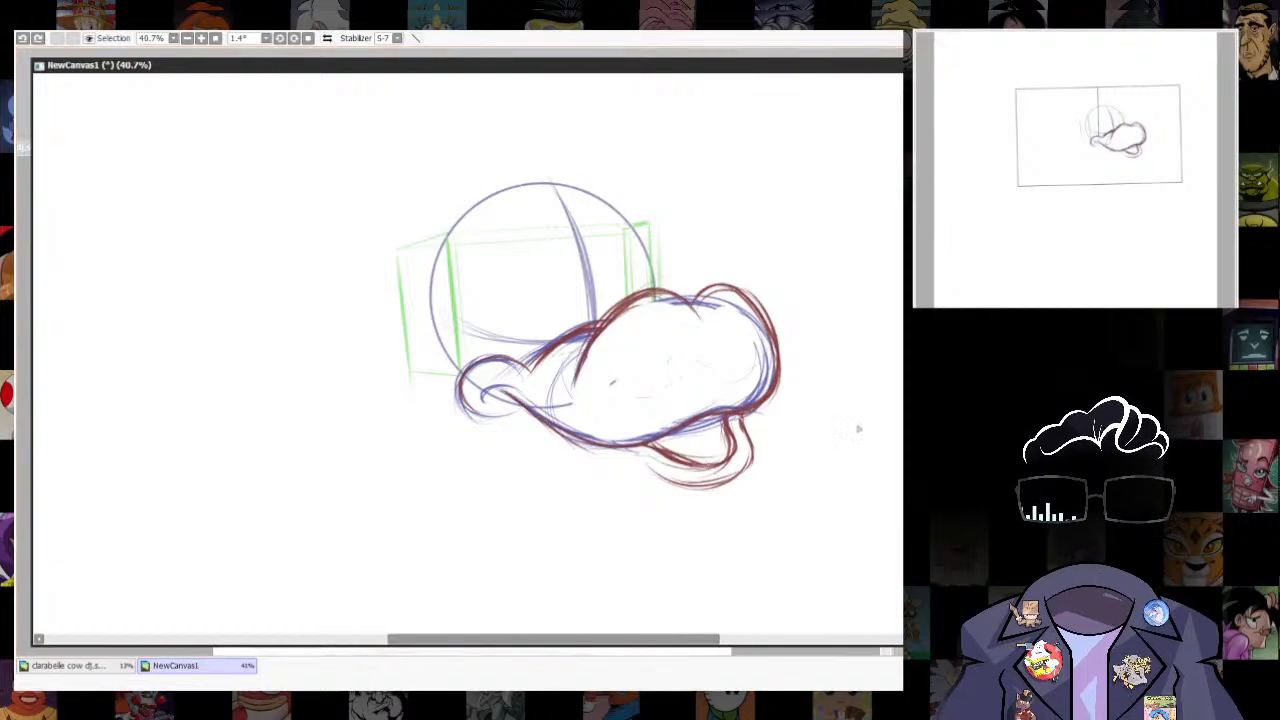
- Select the inner mouth contour and transform it upward to make the mouth opening shallower
mouse_move(733, 478)
left_mouse_down()
mouse_move(704, 431)
mouse_move(738, 461)
mouse_move(726, 463)
left_mouse_up()
key("ctrl+t")
key("Return")
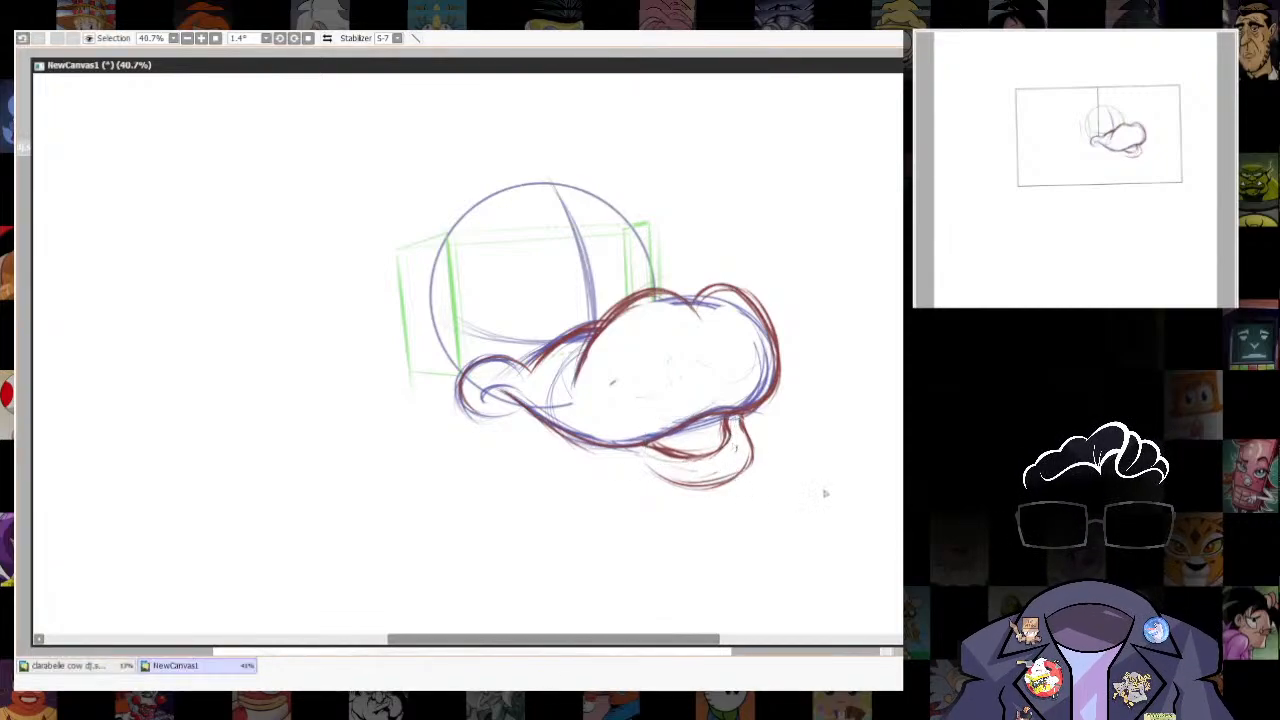
- Reselect the whole lower lip and transform it to be slightly narrower and shallower under the muzzle
mouse_move(705, 430)
left_mouse_down()
mouse_move(715, 508)
mouse_move(735, 424)
left_mouse_up()
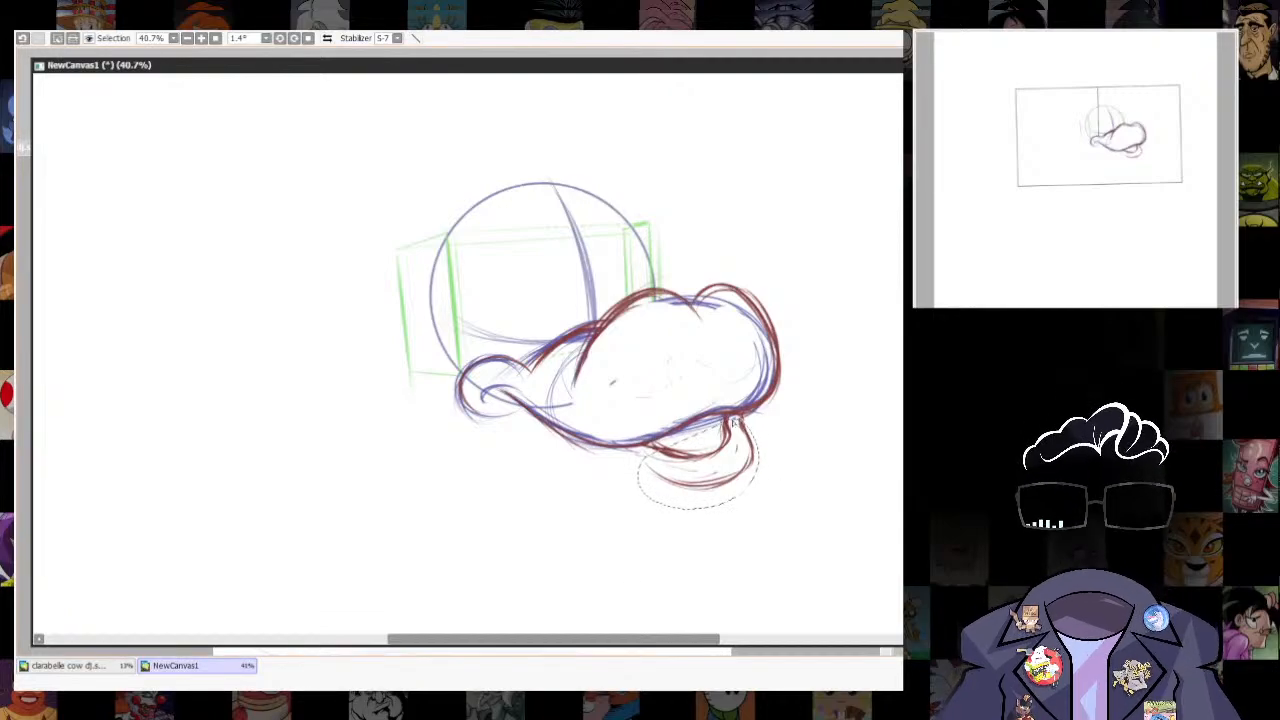
key("ctrl+d")
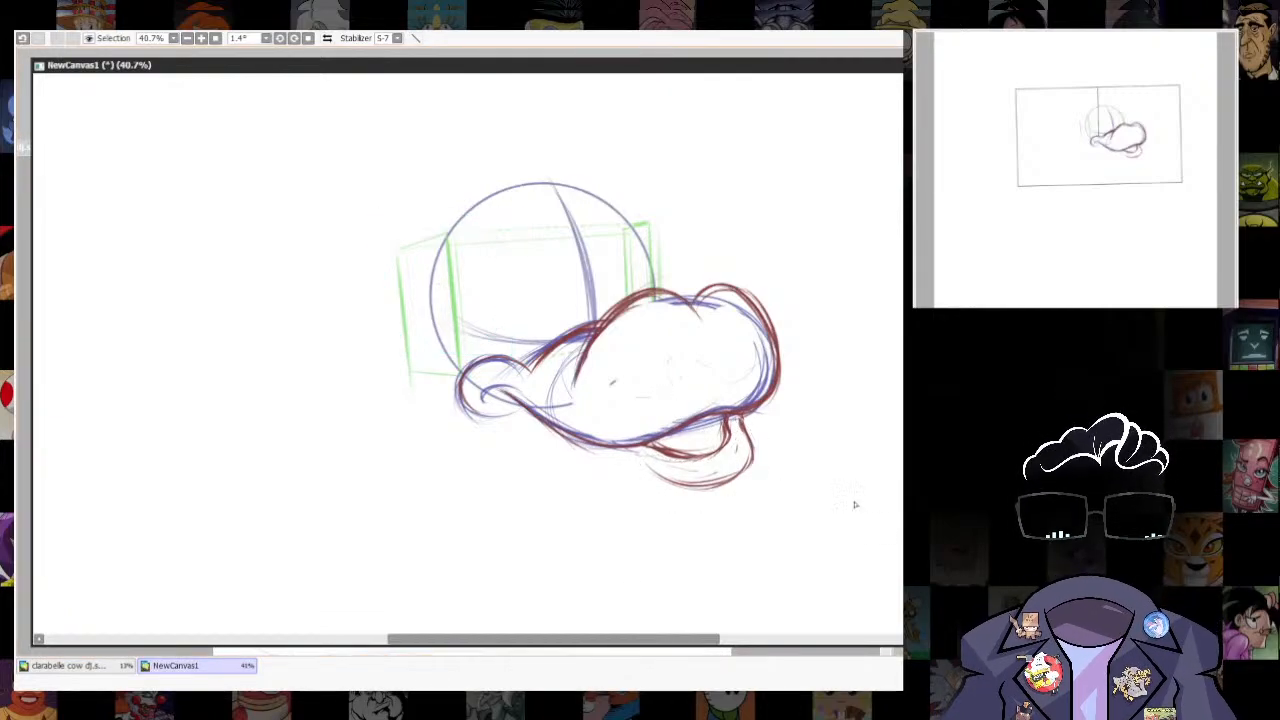
left_click_drag(745, 465, 771, 418)
key("ctrl+t")
left_click_drag(755, 491, 748, 487)
left_click_drag(643, 490, 643, 486)
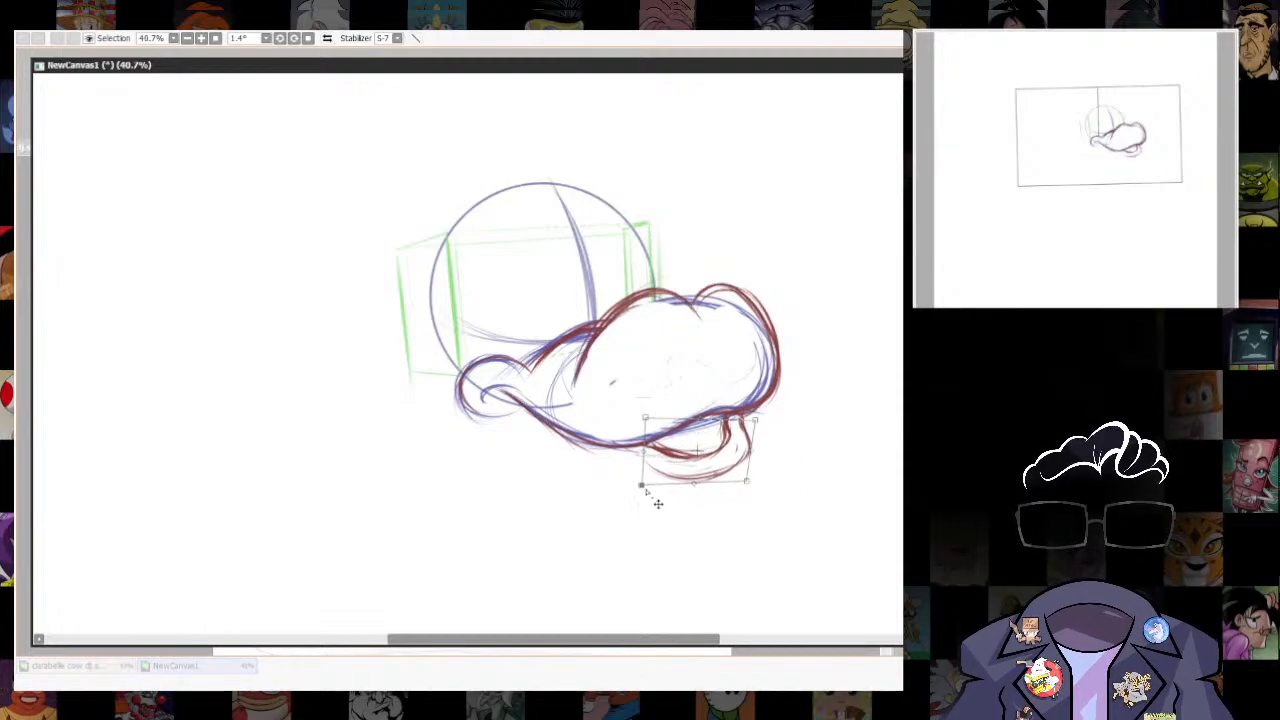
left_click_drag(747, 482, 747, 490)
key("Return")
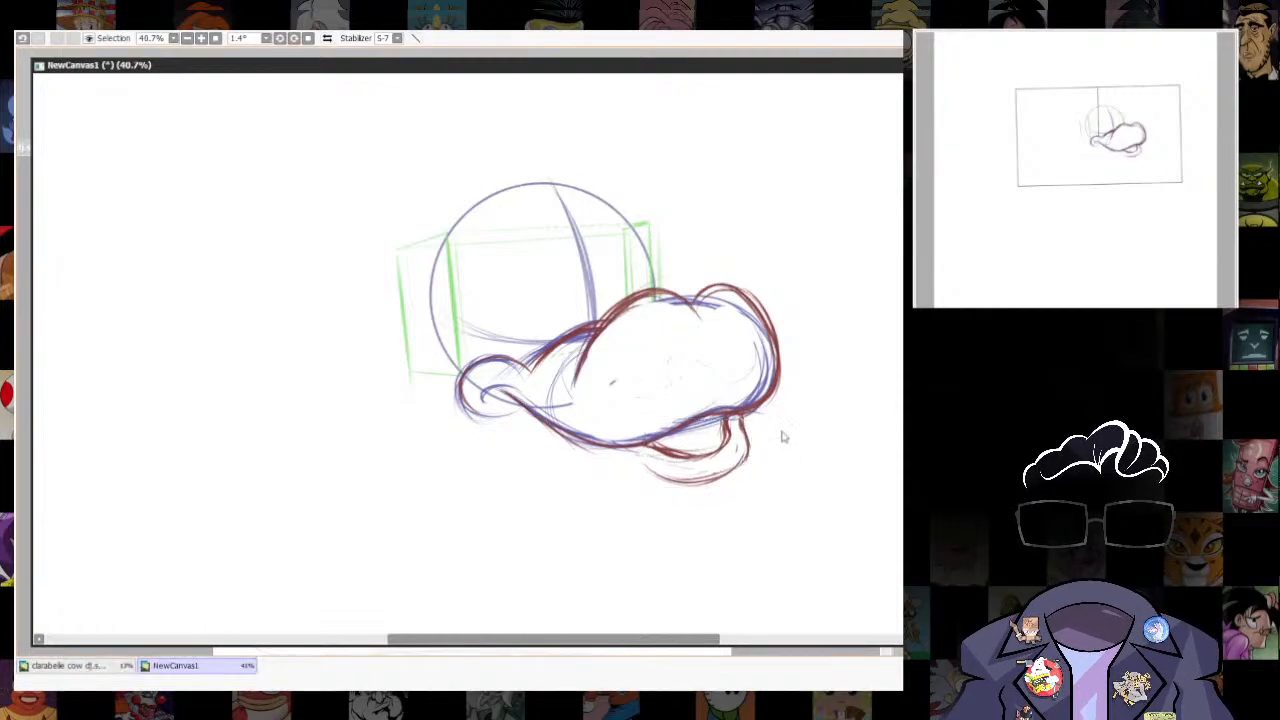
- Enlarge the brush and thicken the front curves of the lower lip's inner and outer contours with darker strokes
scroll(750, 455, "up", 3)
key("bracketright")
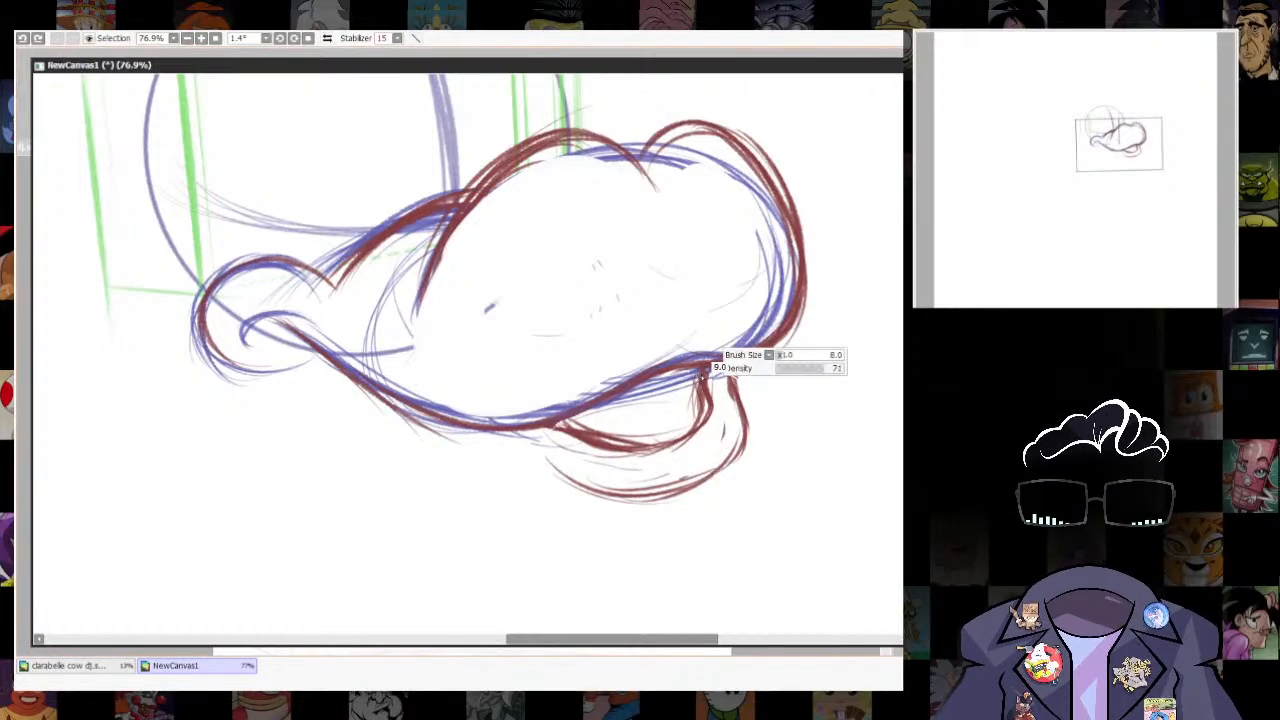
mouse_move(706, 372)
left_mouse_down()
mouse_move(698, 430)
mouse_move(731, 365)
mouse_move(750, 411)
mouse_move(672, 478)
left_mouse_up()
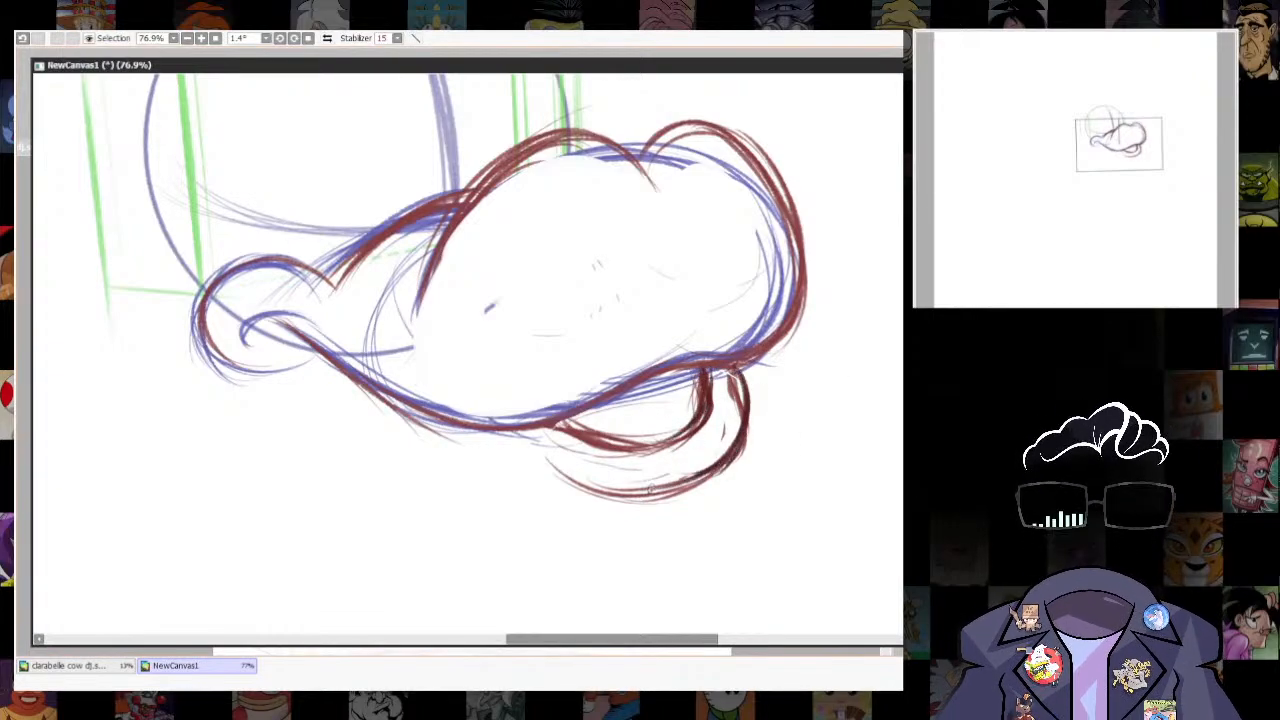
left_click_drag(738, 366, 690, 474)
- Erase the rear part of the lower lip's outer contour with an enlarged eraser, keeping only its front curve
key("e")
key("bracketright")
left_click_drag(553, 452, 650, 497)
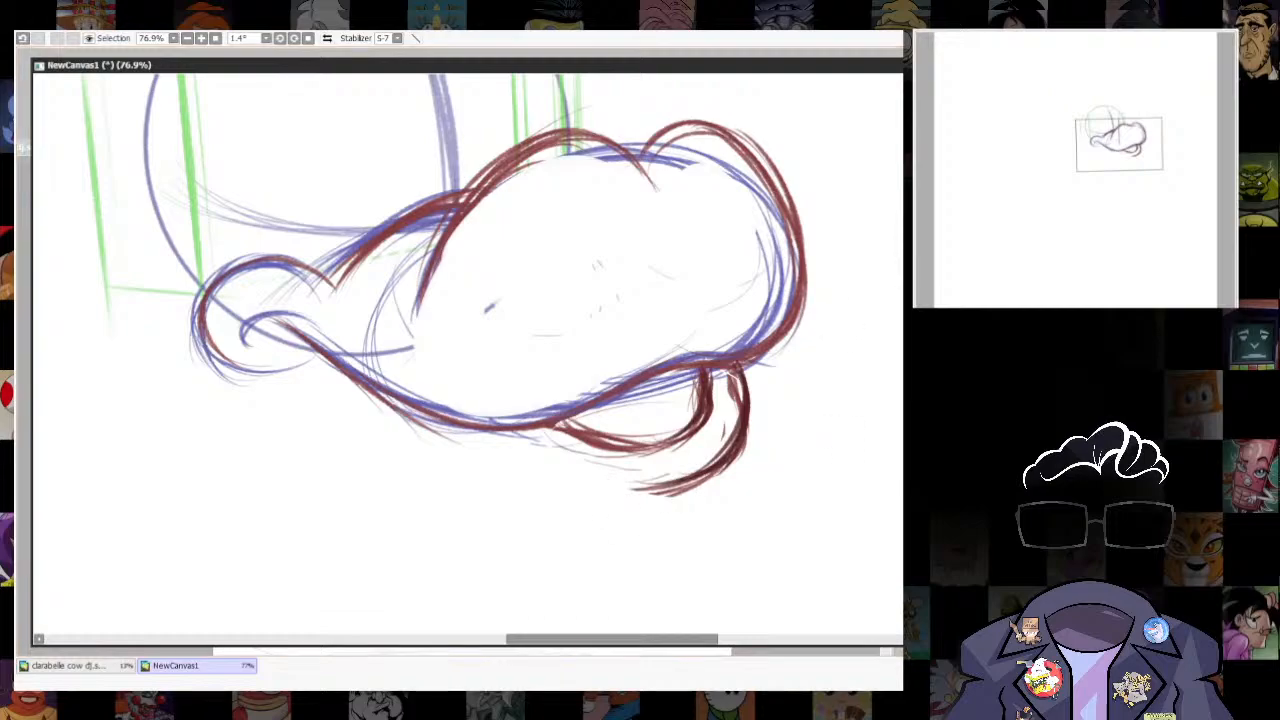
scroll(600, 475, "down", 6)
scroll(632, 500, "up", 3)
key("alt+Tab")
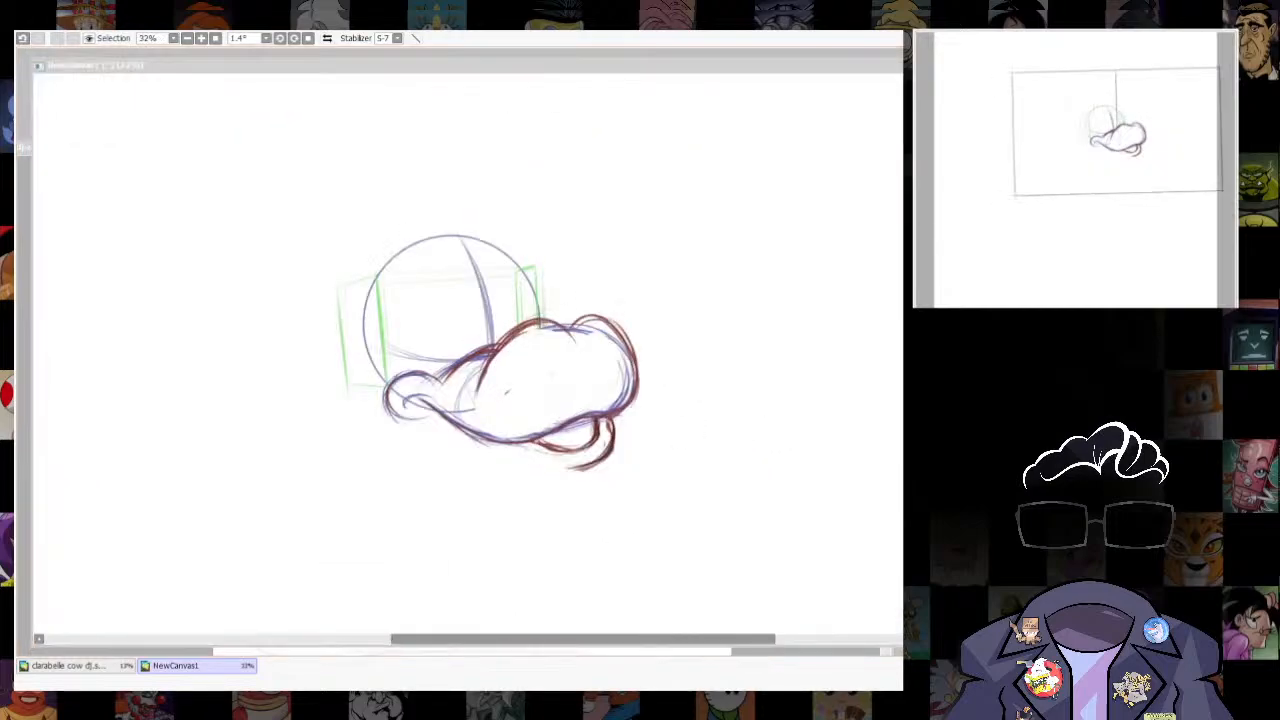
key("alt+Tab")
key("n")
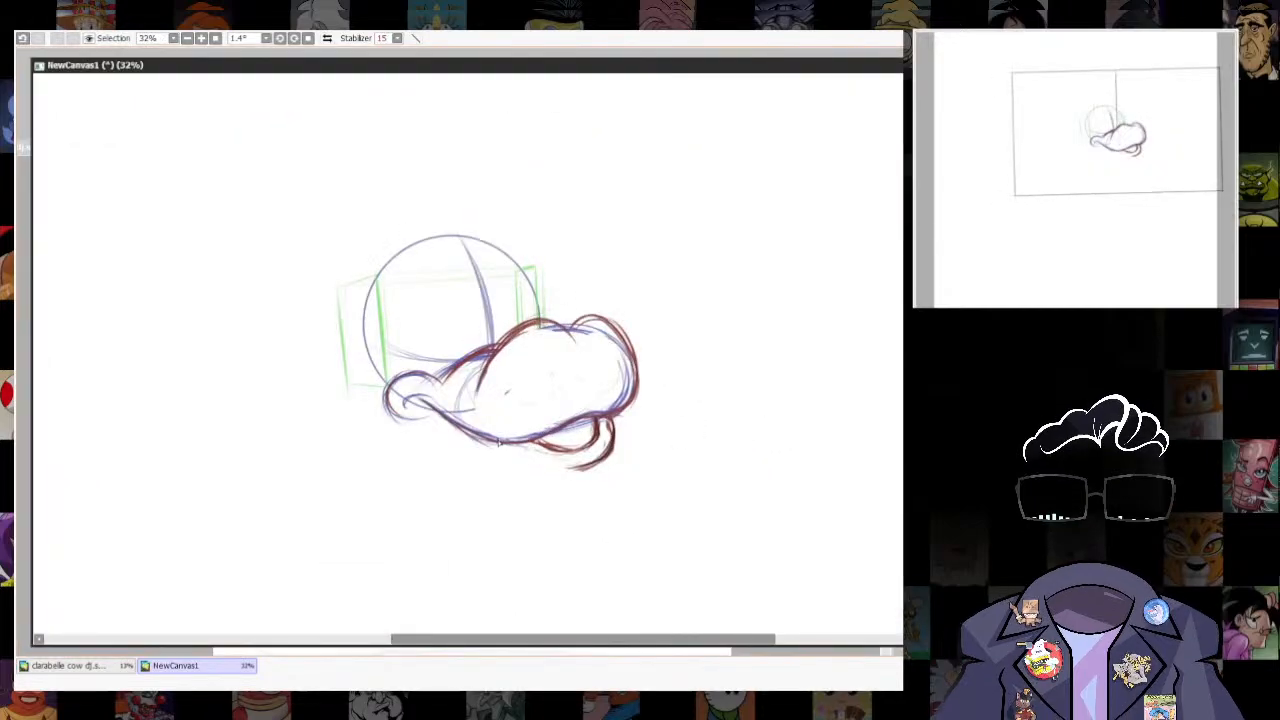
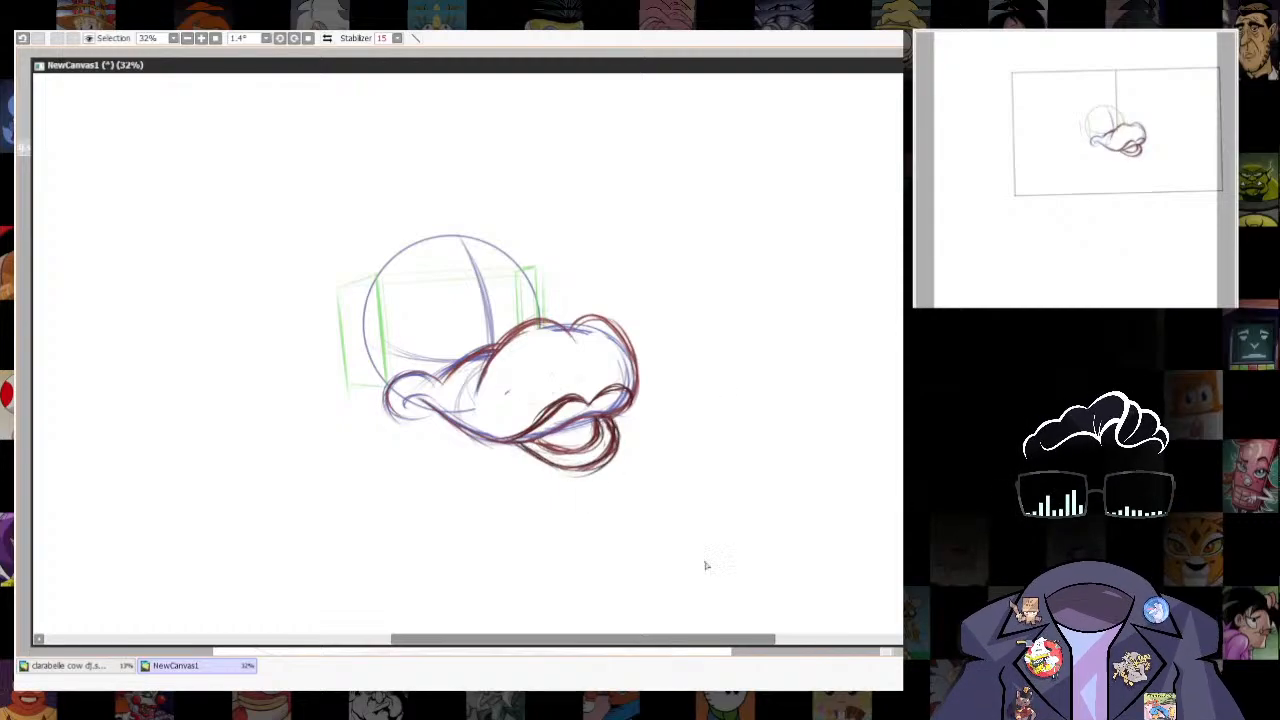
- Sketch the lower jaw as a blue curve running from the cheek down and around beneath the lower lip
left_click_drag(706, 566, 712, 484)
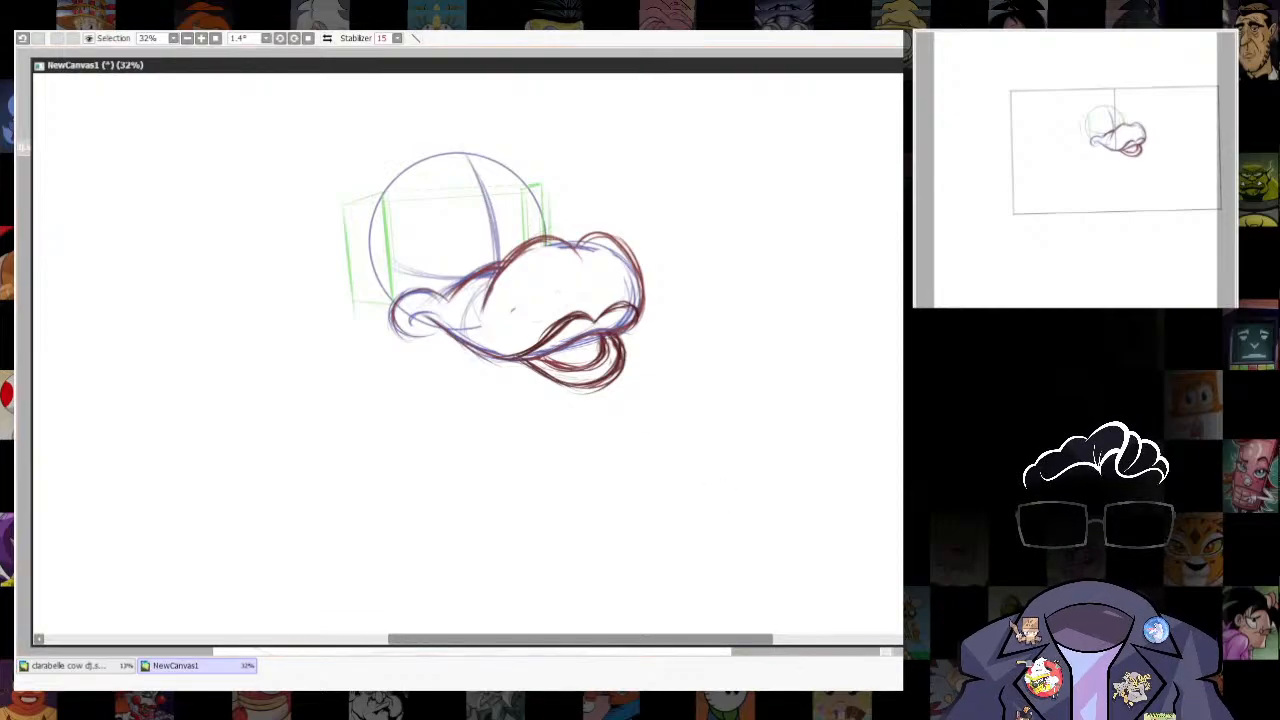
left_click_drag(580, 434, 590, 479)
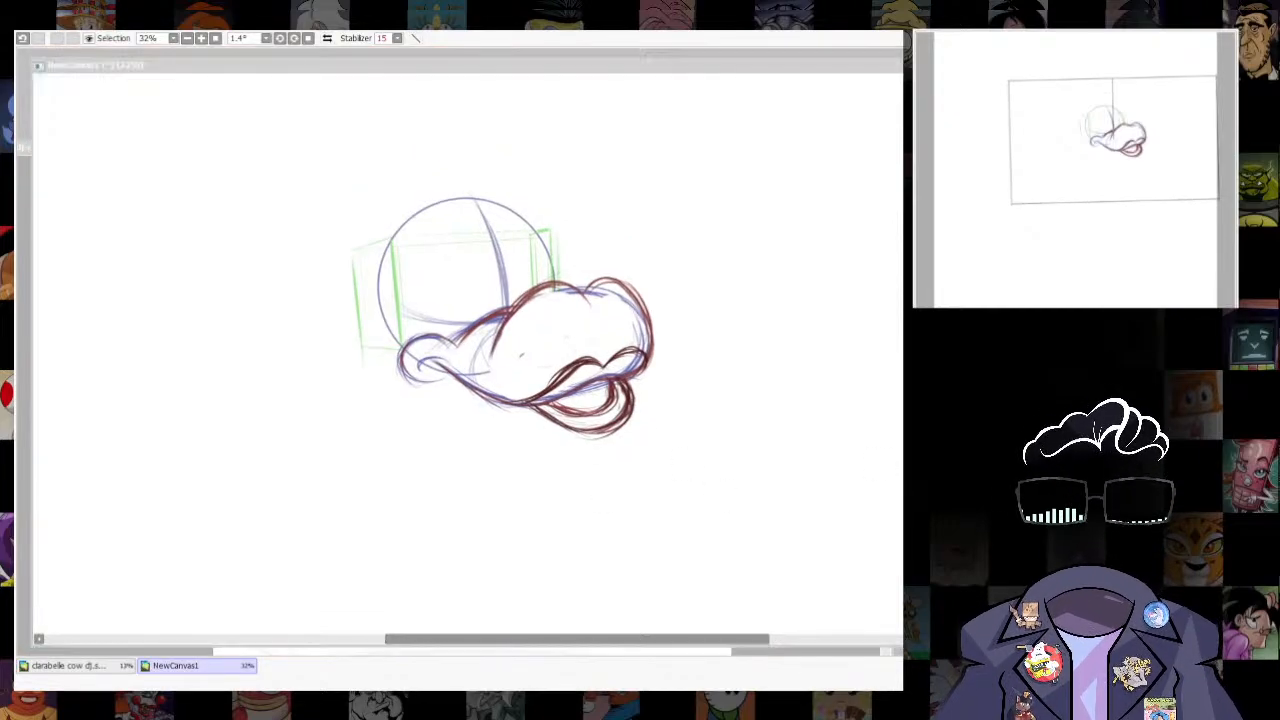
left_click_drag(669, 482, 619, 510)
left_click_drag(378, 408, 444, 462)
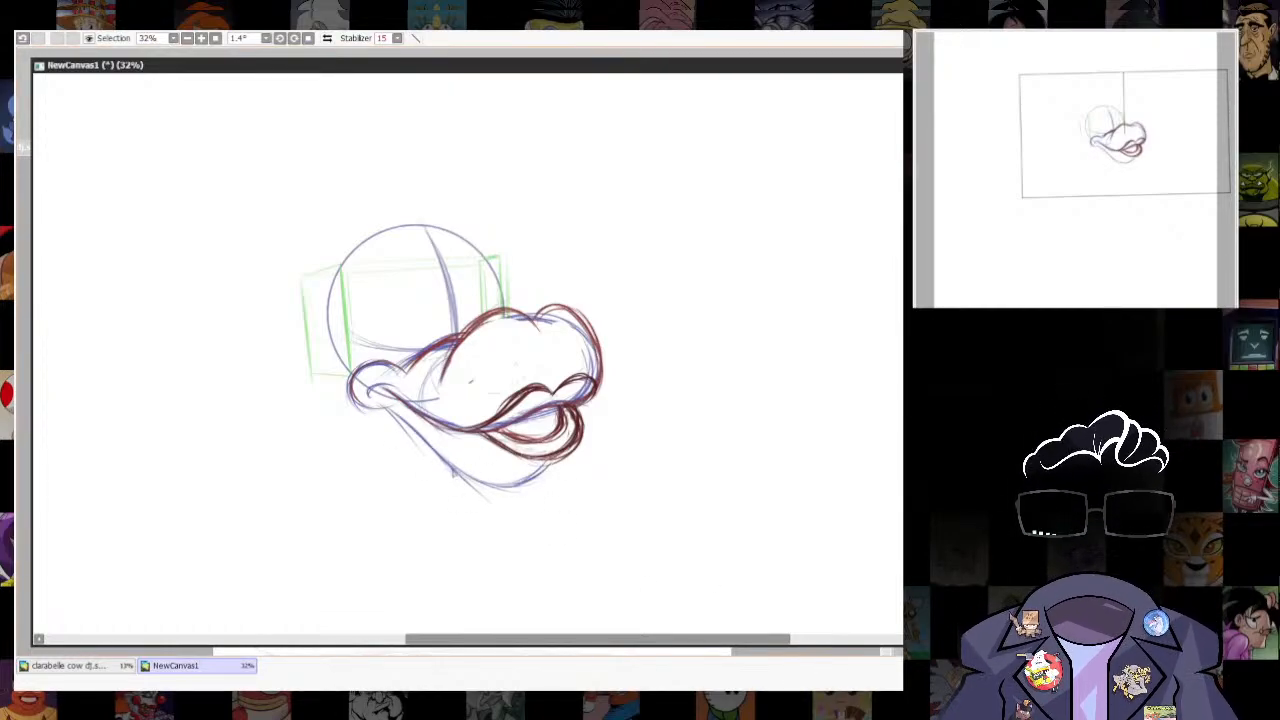
mouse_move(436, 436)
left_mouse_down()
mouse_move(526, 484)
mouse_move(510, 478)
left_mouse_up()
- Select the lower jaw lines and transform them to sit slightly higher under the mouth
key("l")
mouse_move(377, 406)
left_mouse_down()
mouse_move(536, 459)
mouse_move(380, 398)
left_mouse_up()
key("ctrl+t")
left_click_drag(464, 497, 447, 490)
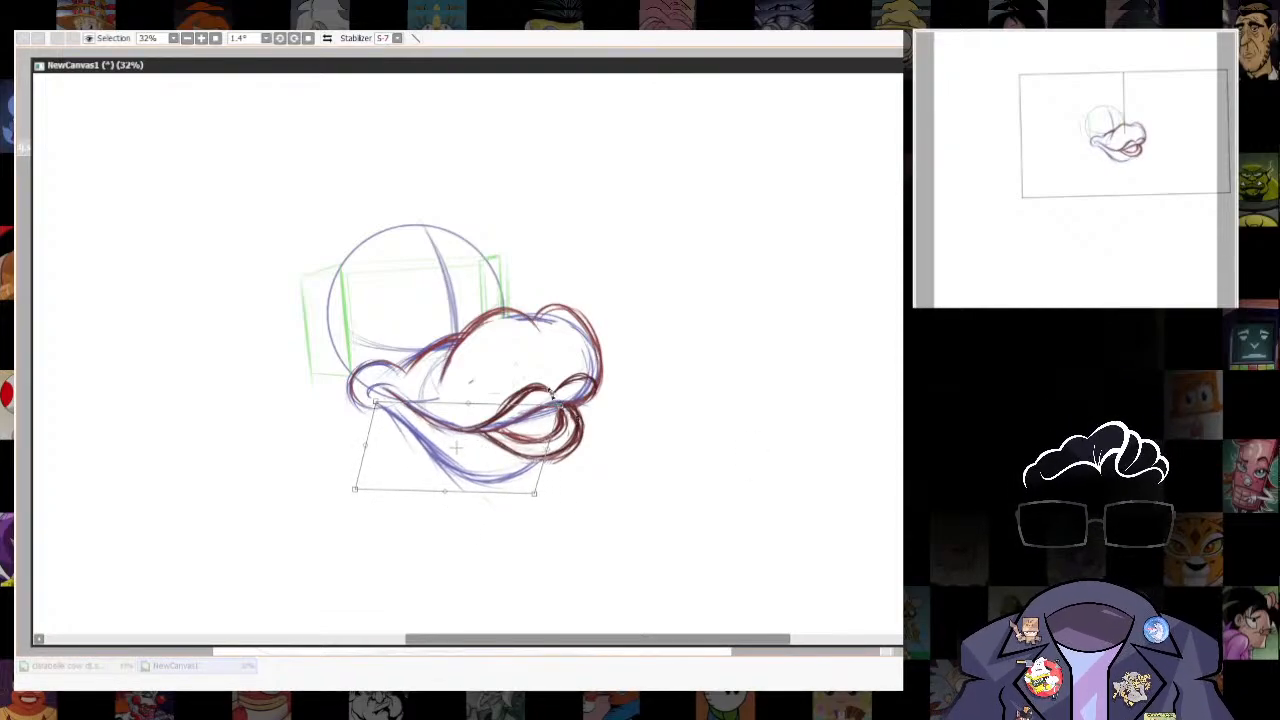
key("Return")
key("ctrl+d")
key("n")
- Select the muzzle together with the lips and front of the jaw, and move it slightly forward from the head
scroll(652, 400, "down", 3)
scroll(652, 380, "up", 5)
left_click_drag(719, 499, 711, 477)
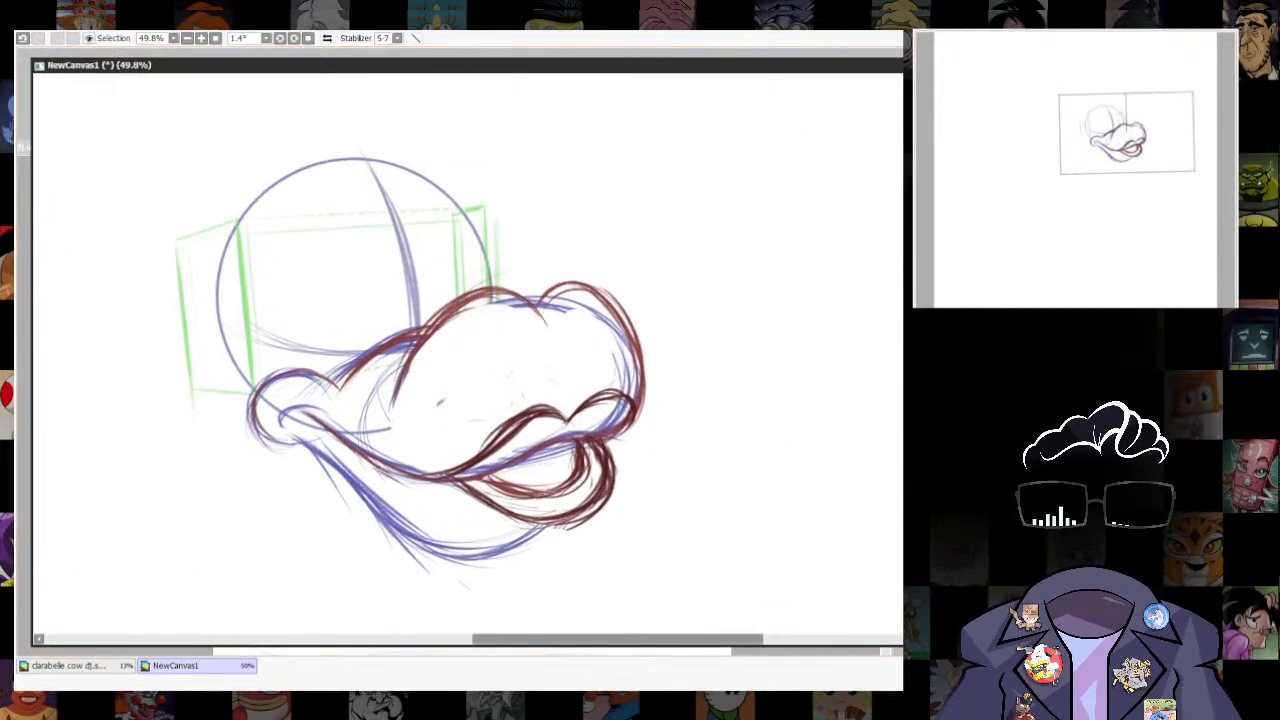
left_click_drag(882, 344, 872, 323)
key("l")
left_click_drag(348, 470, 612, 236)
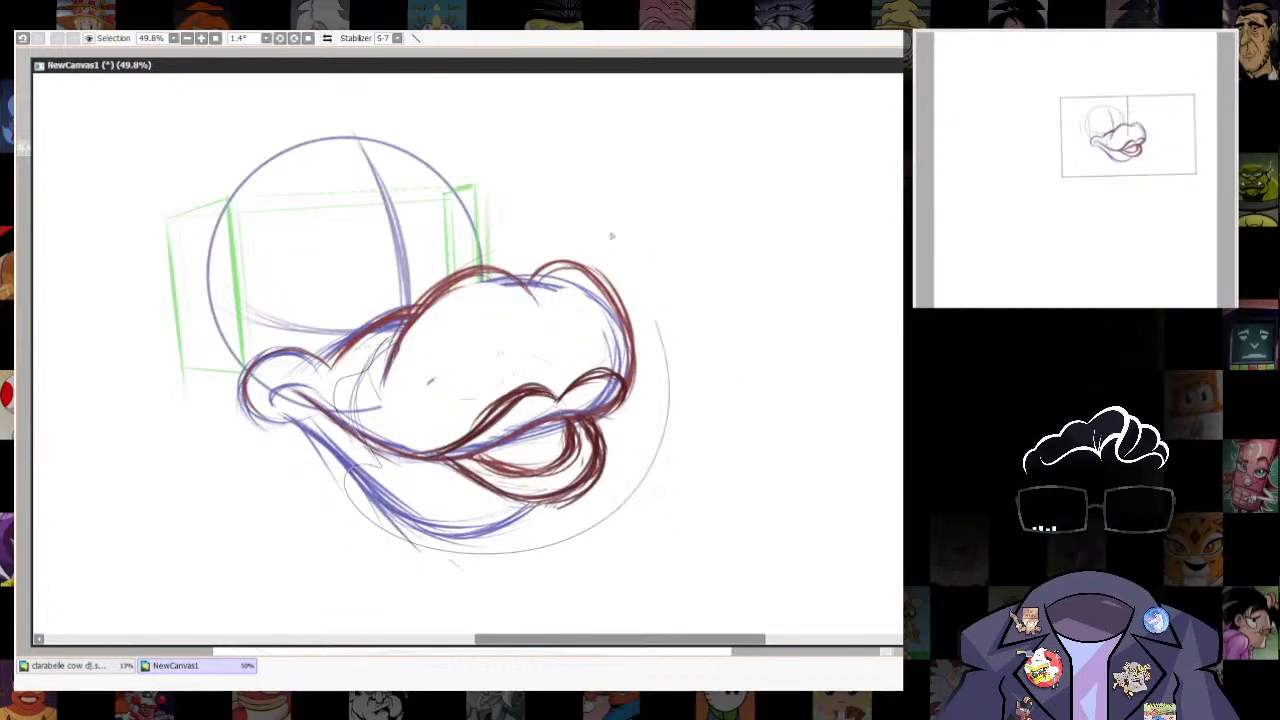
left_click_drag(386, 343, 388, 345)
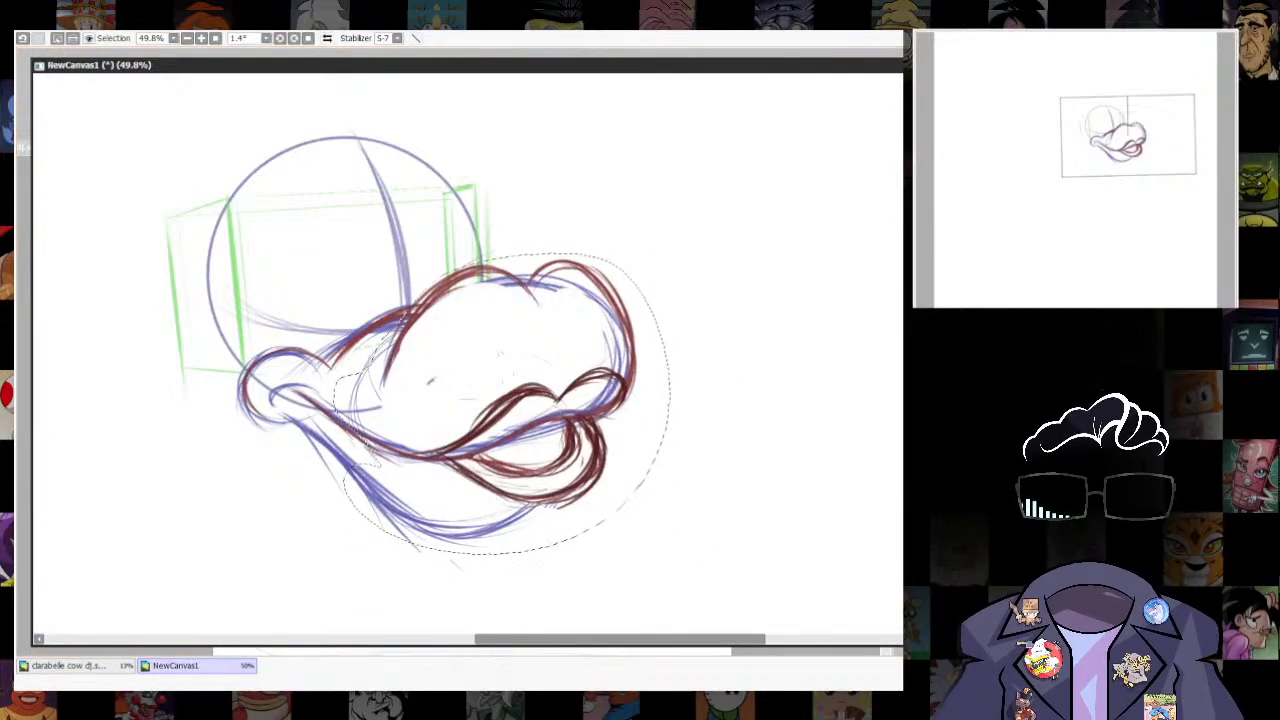
left_click_drag(613, 441, 637, 447)
key("ctrl+d")
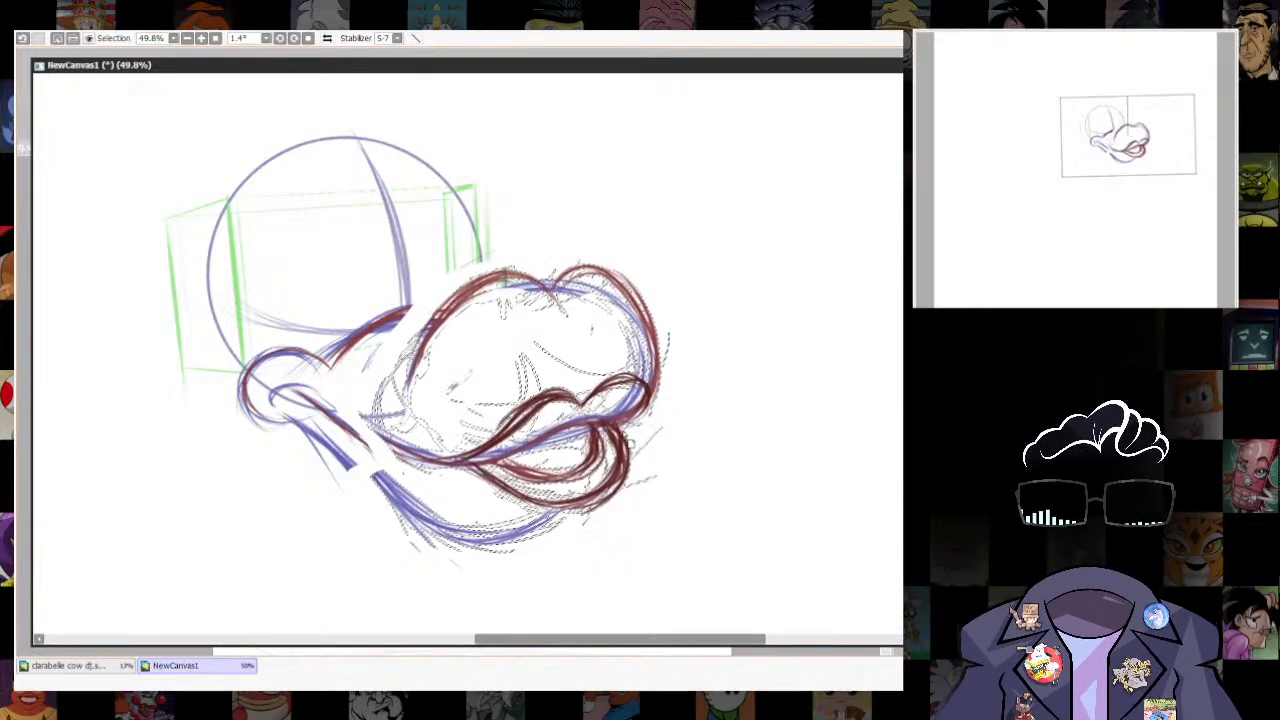
- Nudge the cheek slightly toward the muzzle and bridge the gaps in the snout, mouth and jaw lines with blue strokes
key("l")
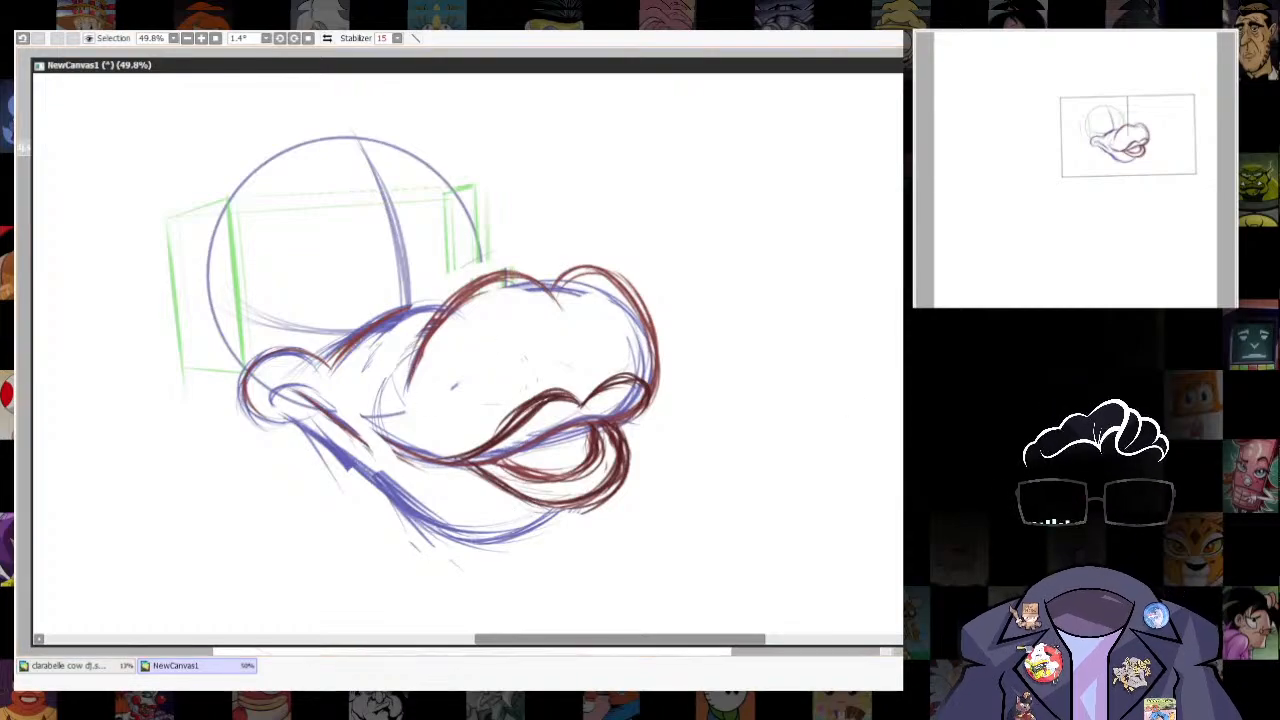
left_click_drag(633, 478, 686, 460)
key("l")
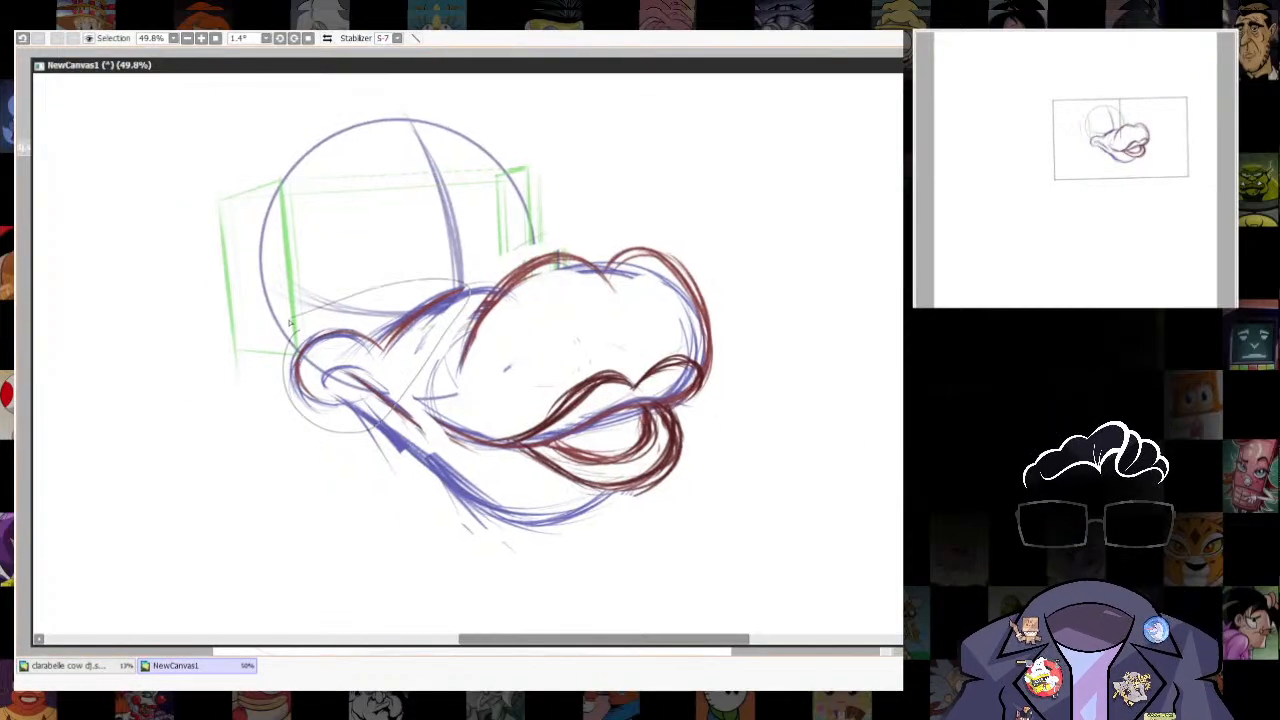
mouse_move(290, 322)
left_mouse_down()
mouse_move(458, 318)
mouse_move(422, 388)
mouse_move(300, 405)
left_mouse_up()
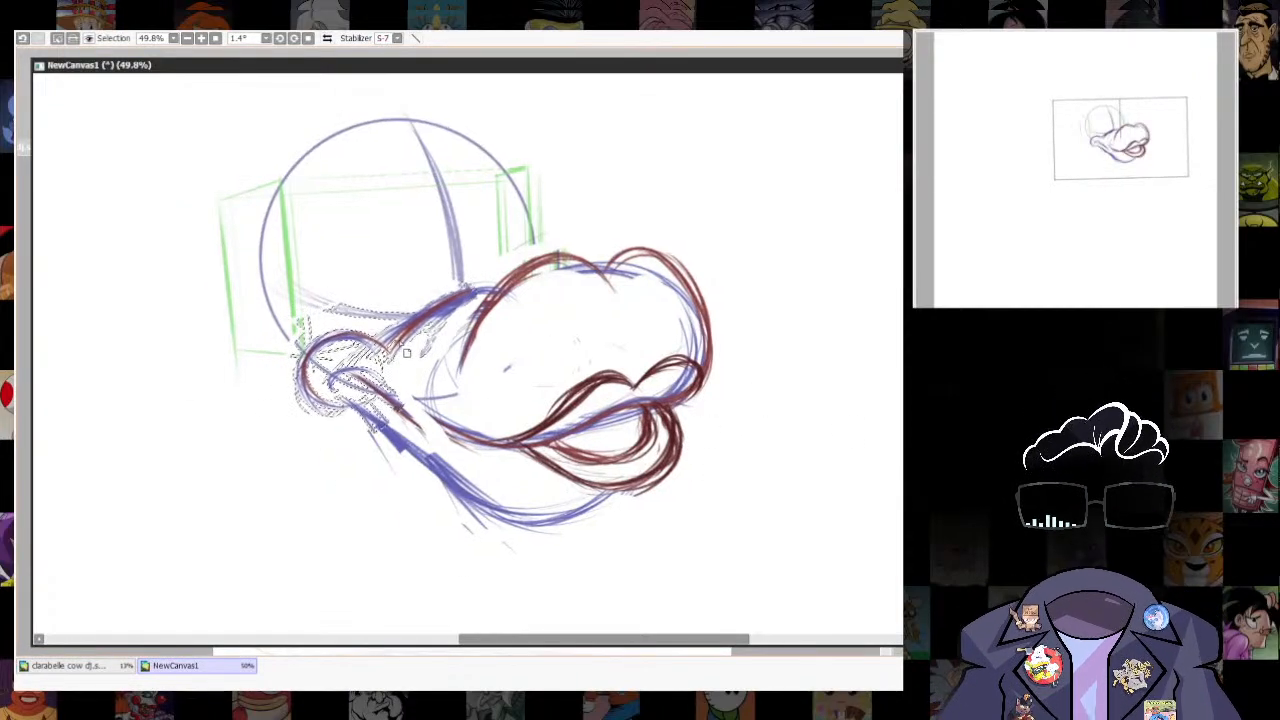
key("ctrl+d")
key("n")
left_click_drag(402, 408, 464, 438)
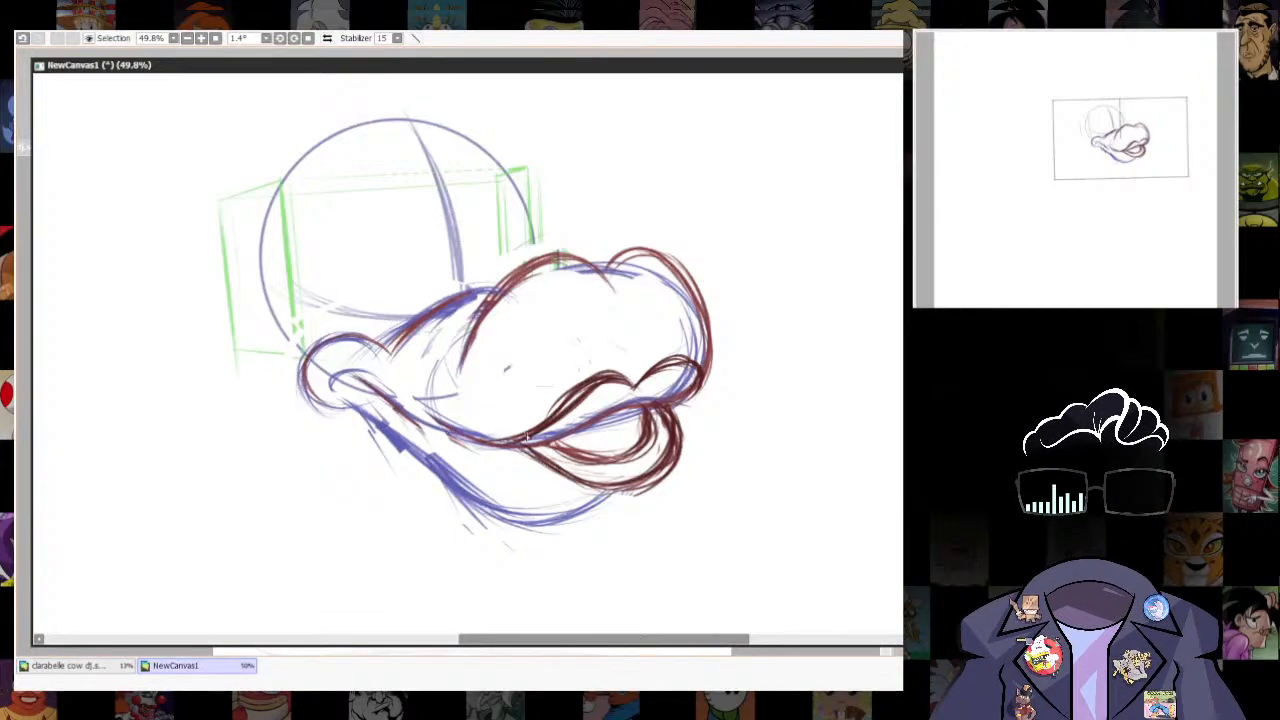
- Widen the muzzle's far contour in blue, erasing the old red line, and draw two hatched oval nostrils
mouse_move(605, 277)
left_mouse_down()
mouse_move(605, 367)
mouse_move(700, 476)
left_mouse_up()
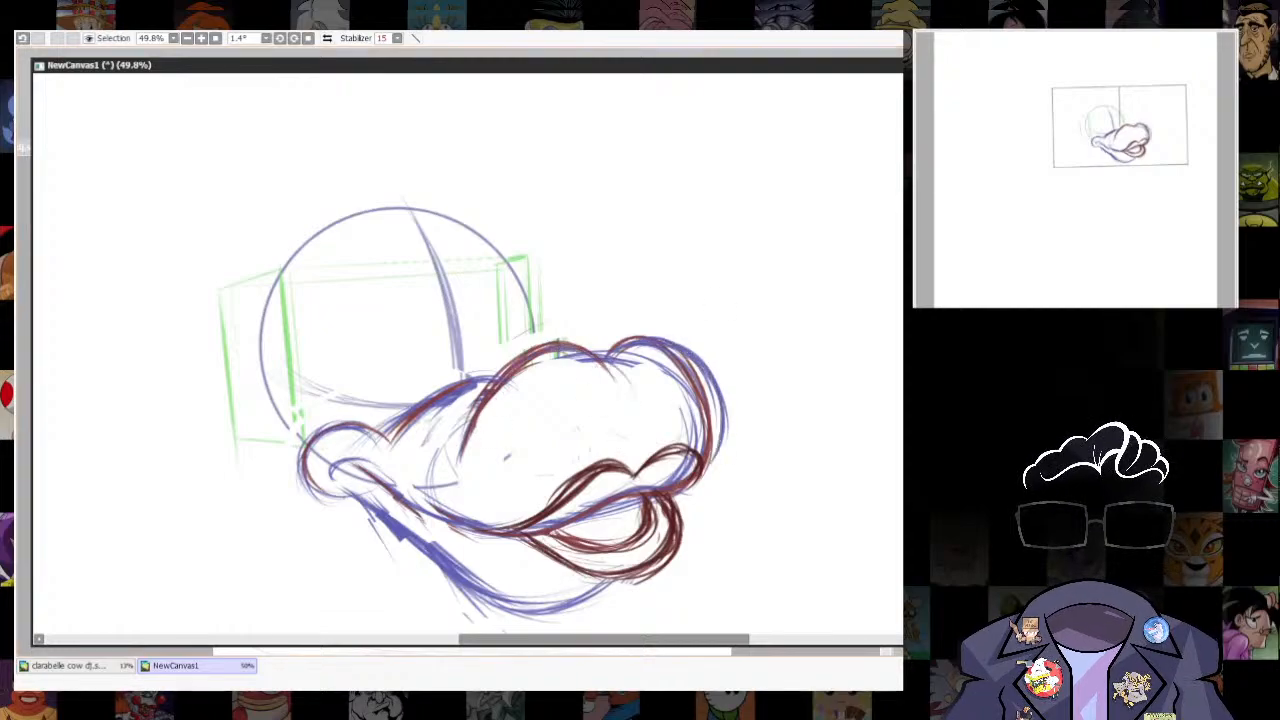
left_click_drag(543, 404, 515, 401)
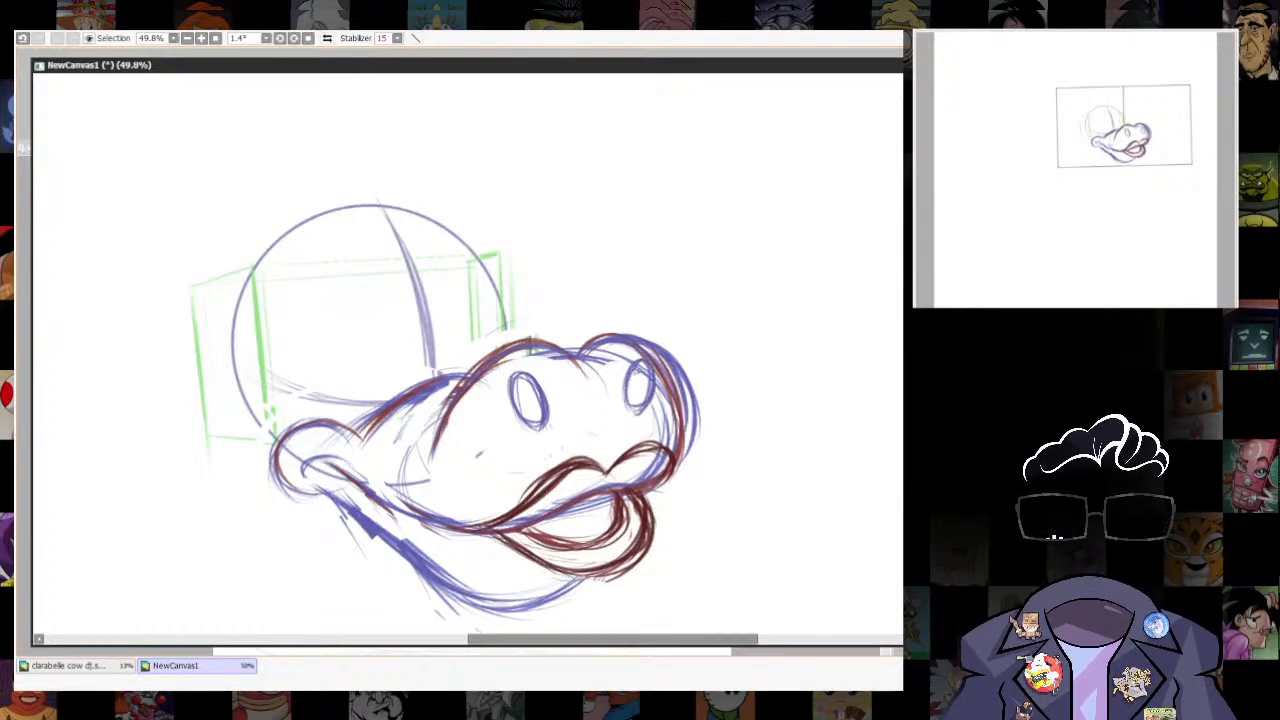
key("e")
mouse_move(634, 342)
left_mouse_down()
mouse_move(658, 361)
mouse_move(680, 424)
left_mouse_up()
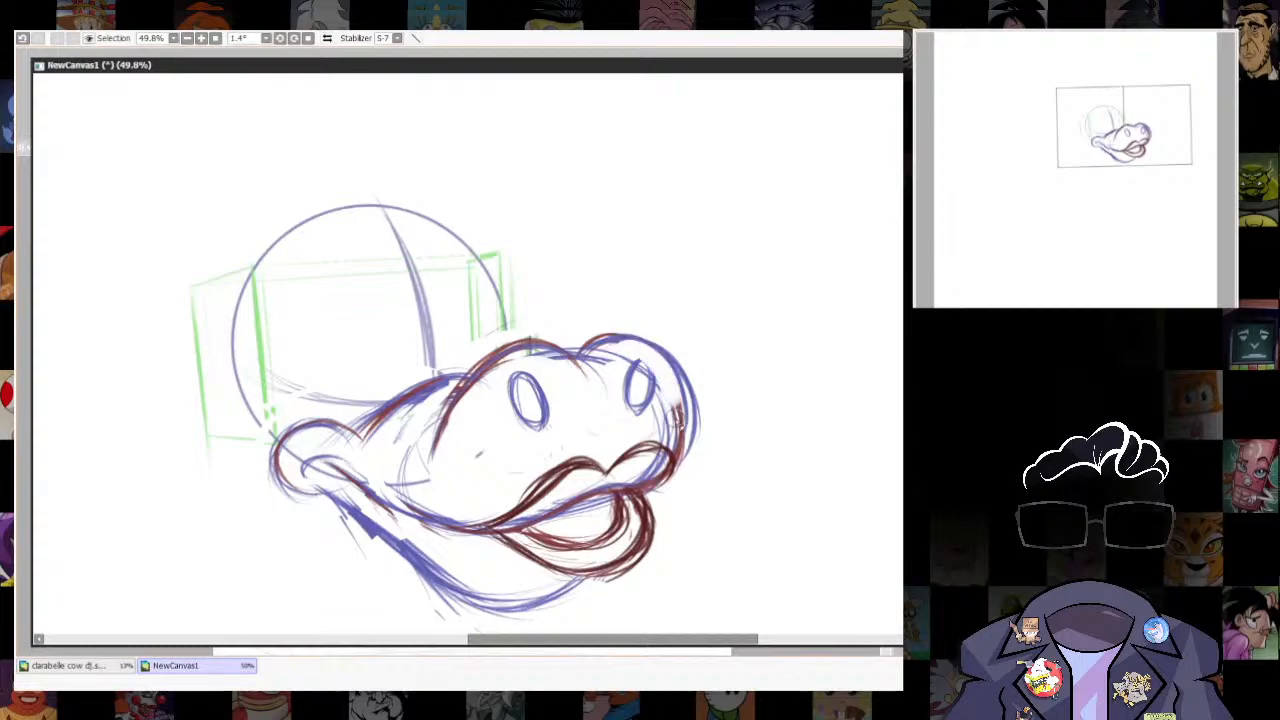
key("n")
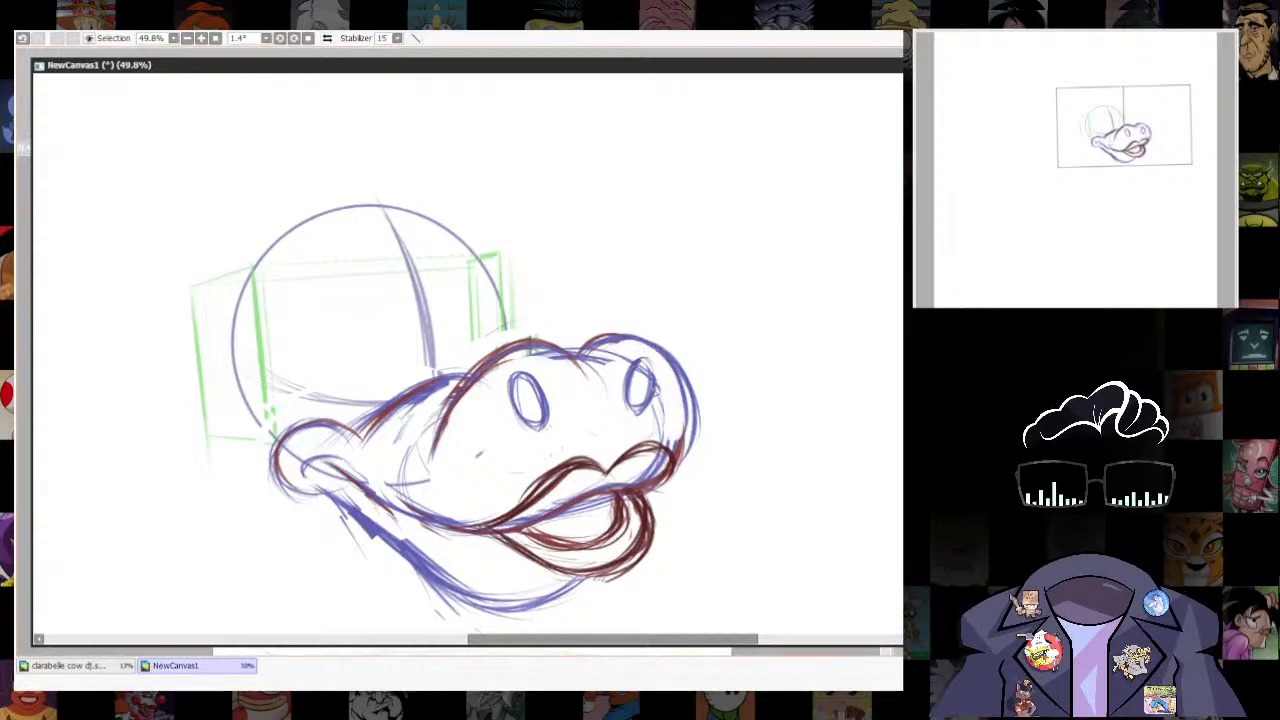
left_click_drag(642, 383, 638, 372)
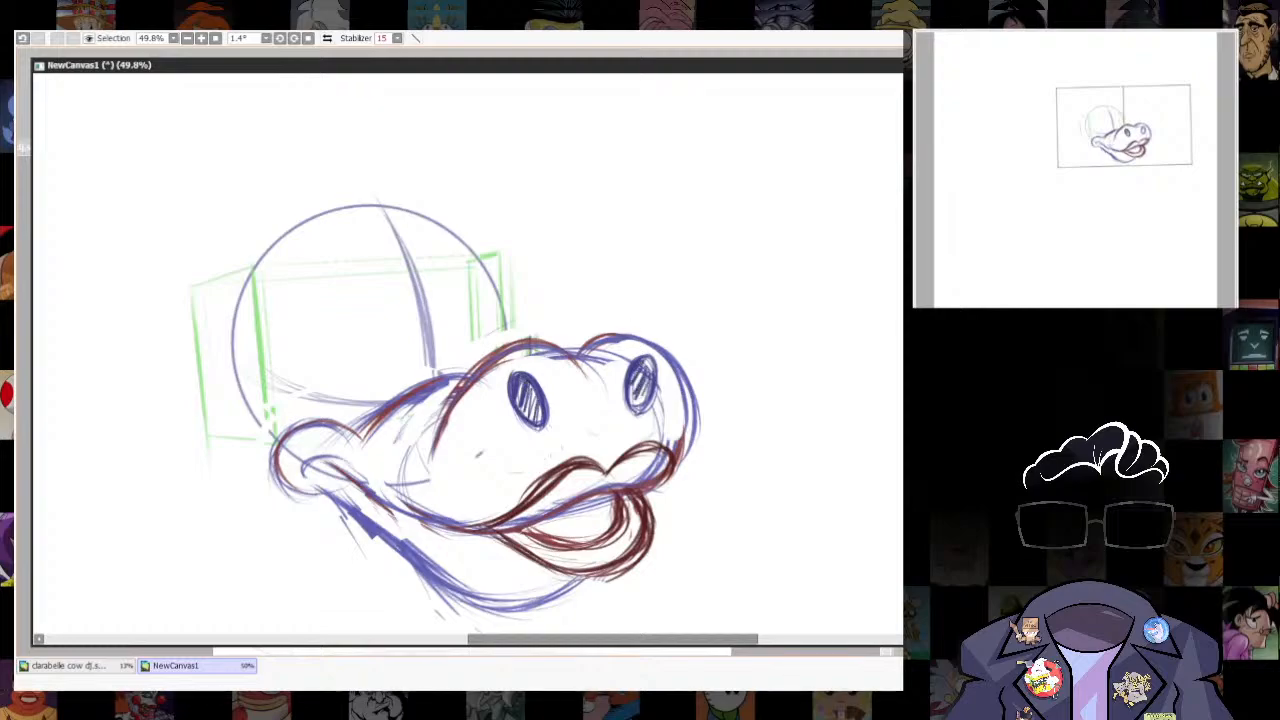
- Select the near nostril and transform it to be slightly larger
key("e")
mouse_move(575, 453)
left_mouse_down()
mouse_move(541, 357)
mouse_move(574, 395)
left_mouse_up()
key("ctrl+t")
left_click_drag(505, 438, 499, 440)
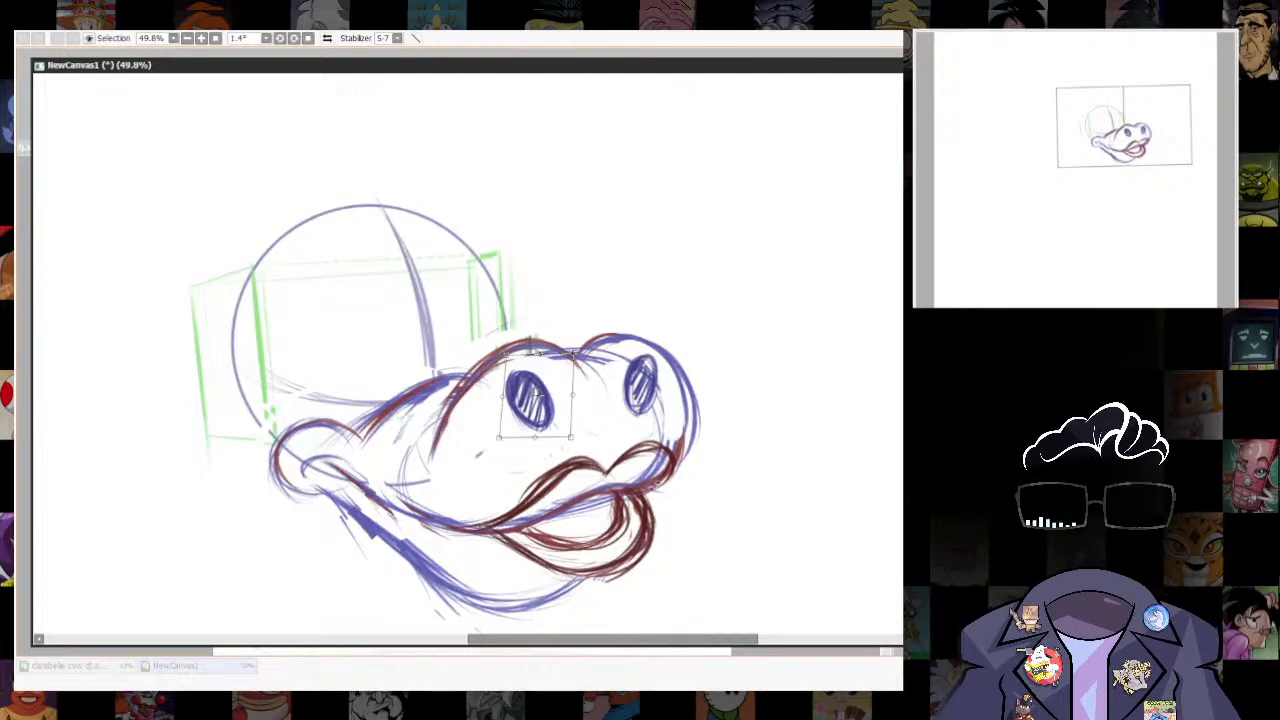
key("Return")
key("ctrl+d")
- Erase the stray lines around the mouth corner, inside the lower lip and where the front of both lips overlap
scroll(671, 441, "up", 1)
left_click_drag(671, 441, 707, 296)
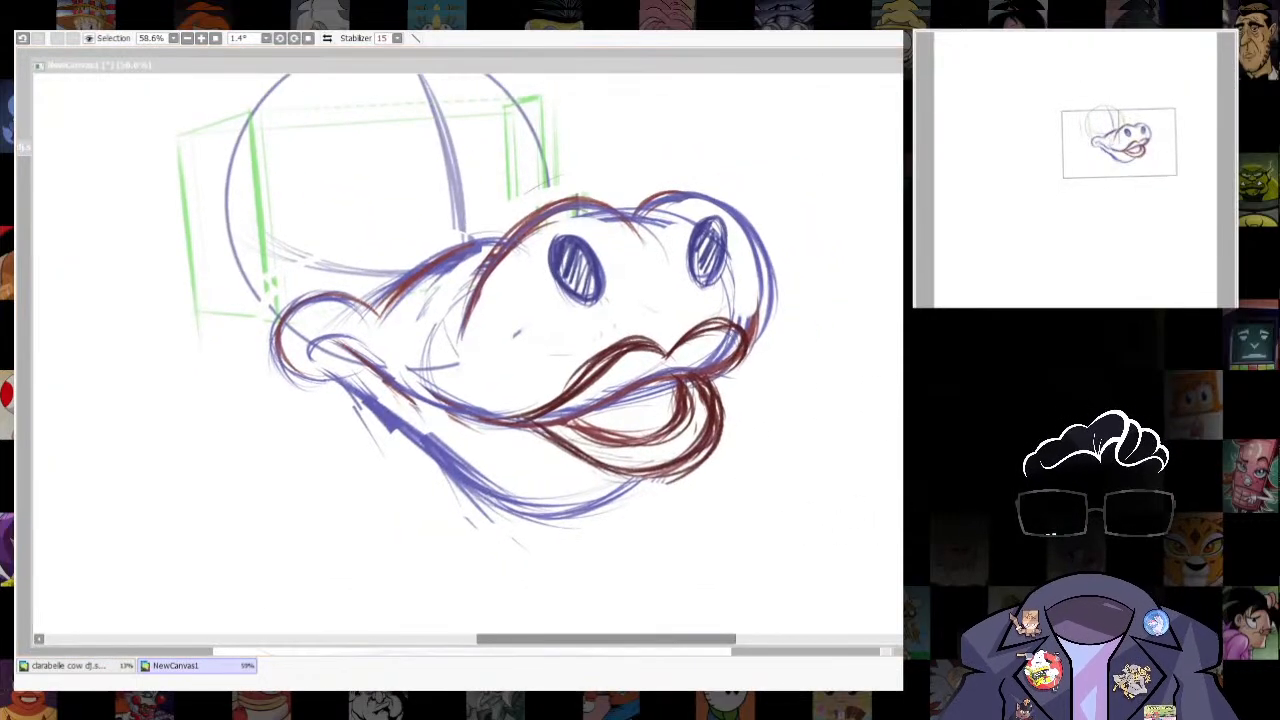
left_click(565, 427)
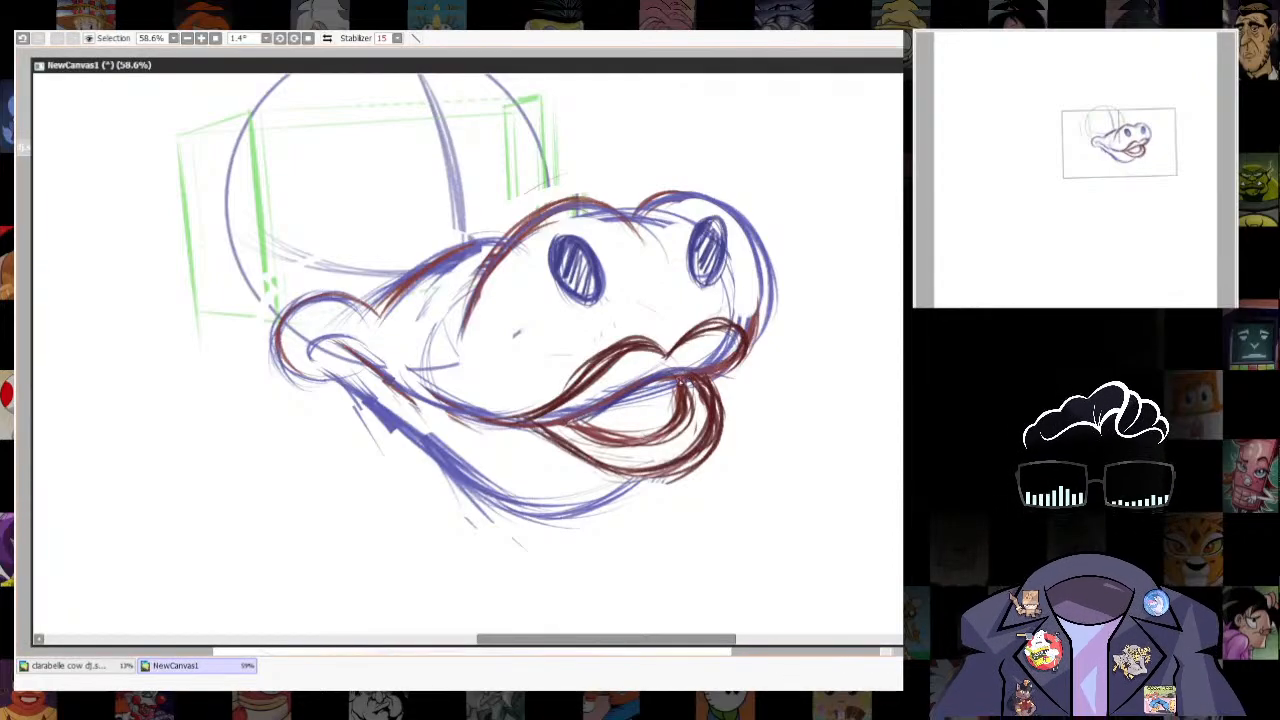
key("e")
left_click_drag(530, 418, 590, 445)
left_click(634, 438, "ctrl+shift")
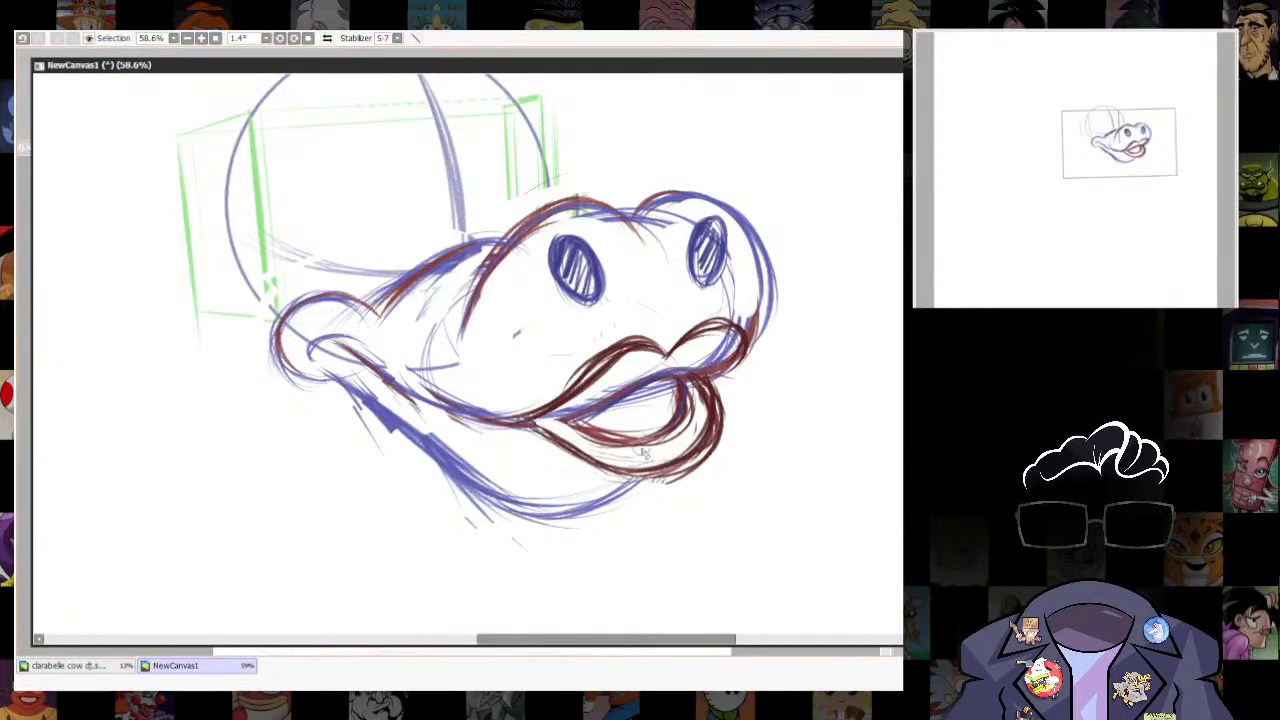
mouse_move(735, 335)
left_mouse_down()
mouse_move(699, 367)
mouse_move(701, 400)
mouse_move(668, 440)
left_mouse_up()
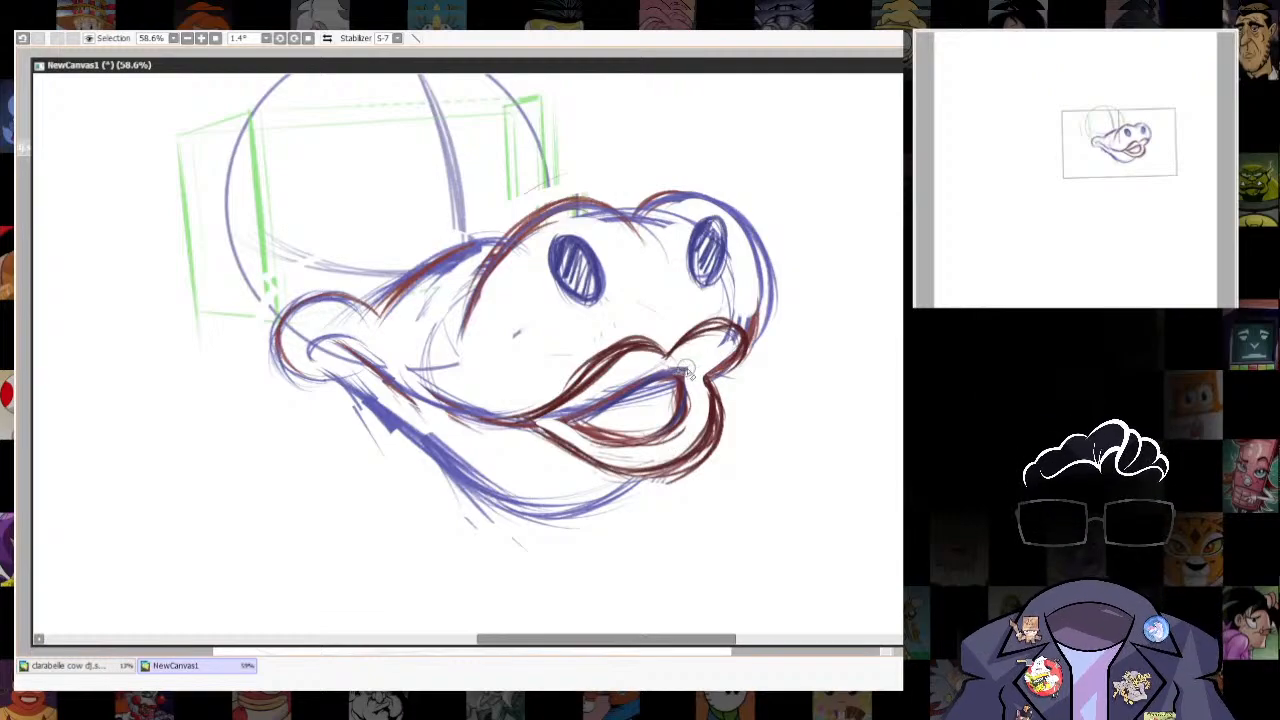
key("ctrl+z")
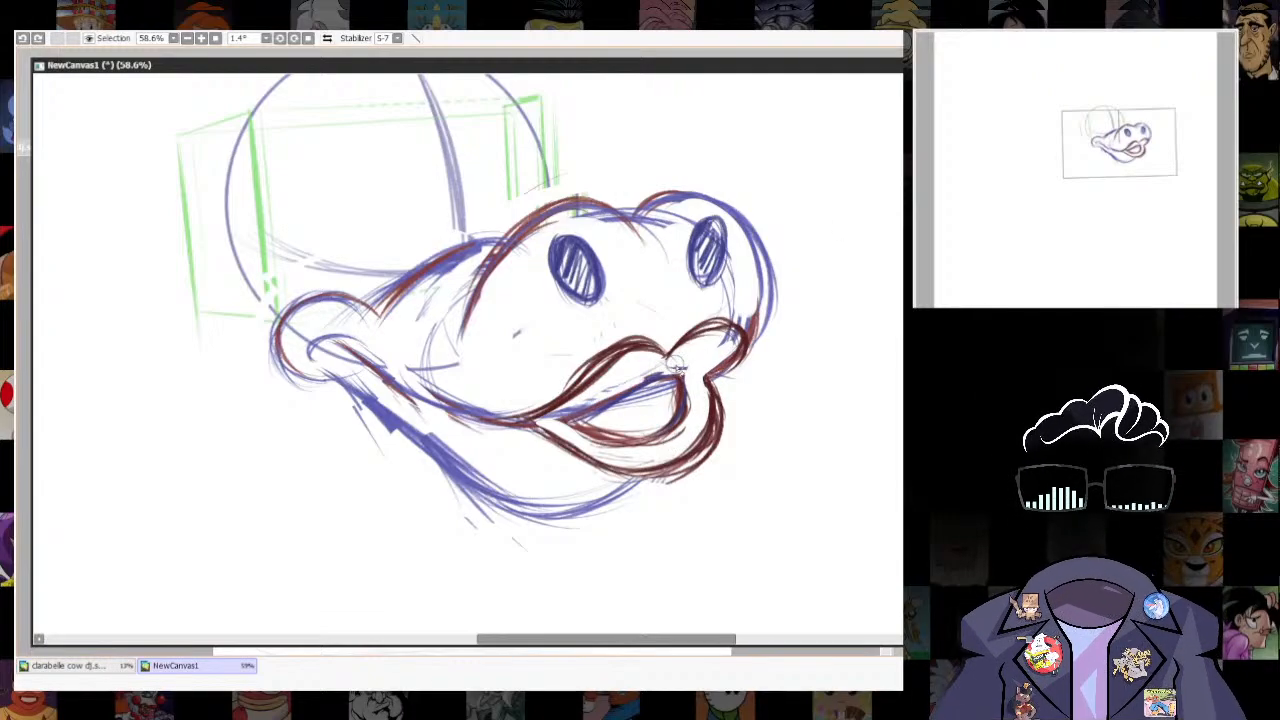
scroll(743, 510, "down", 5)
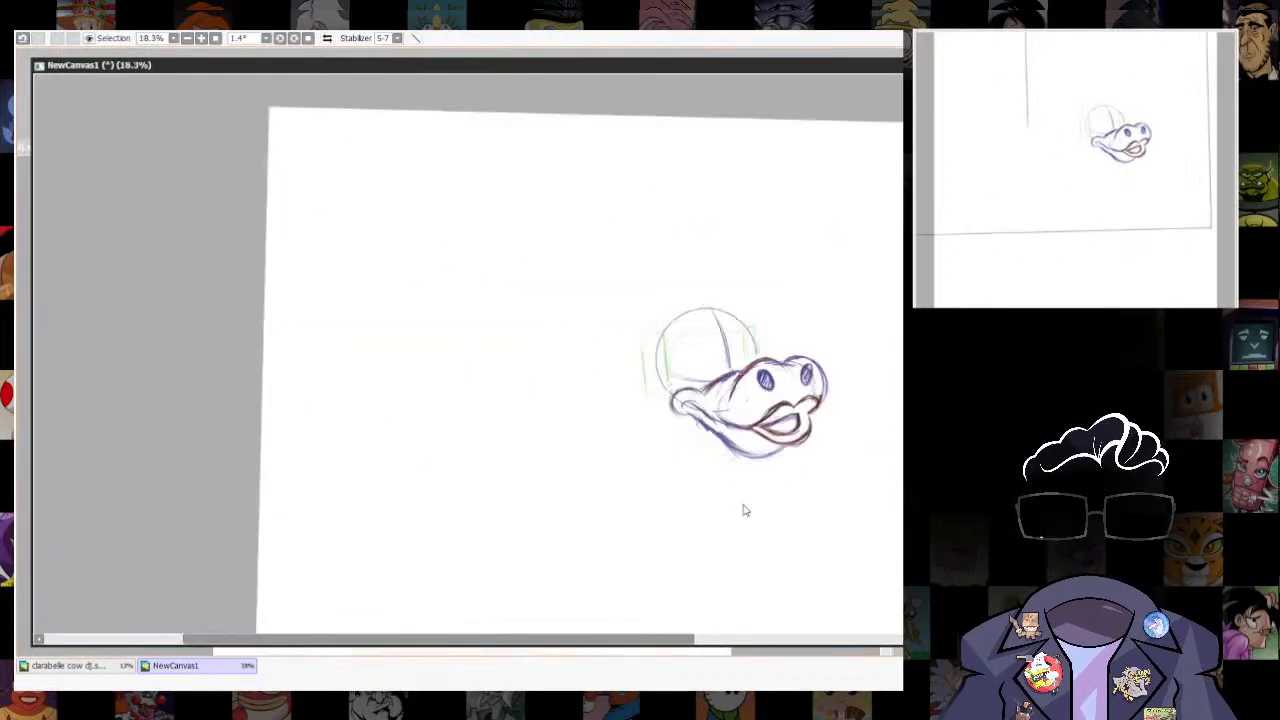
scroll(743, 510, "up", 5)
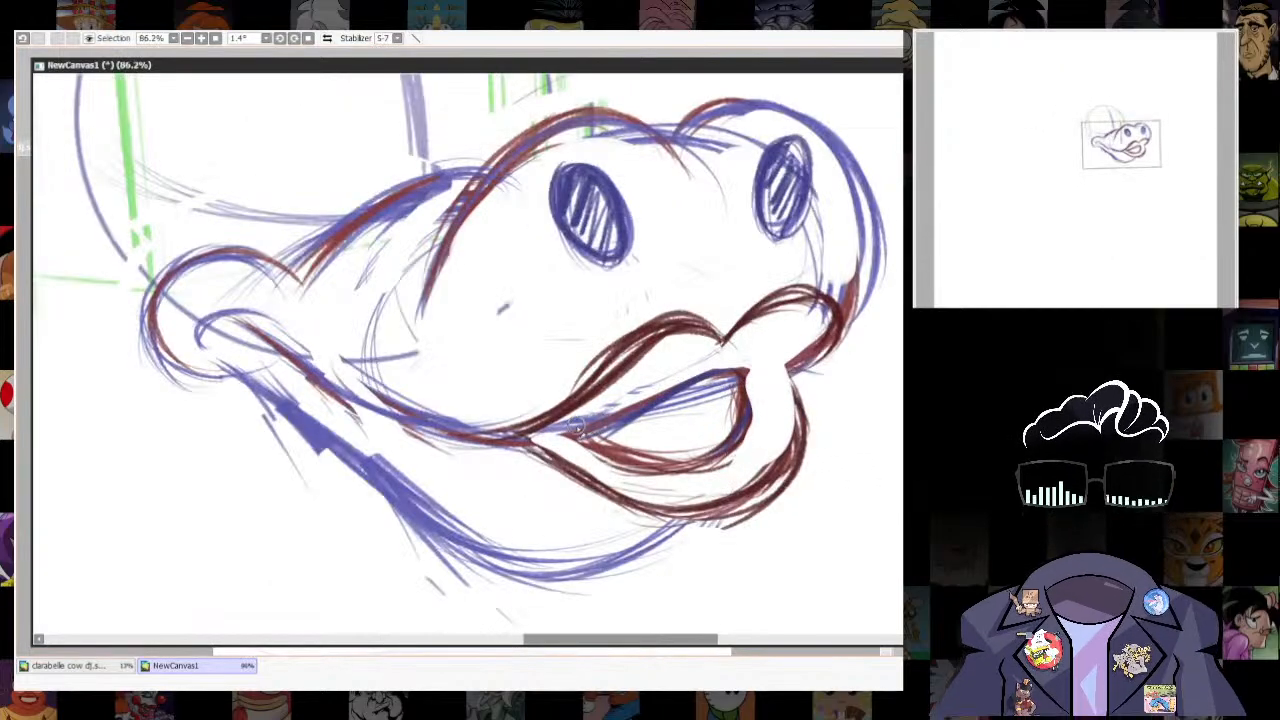
scroll(797, 507, "down", 6)
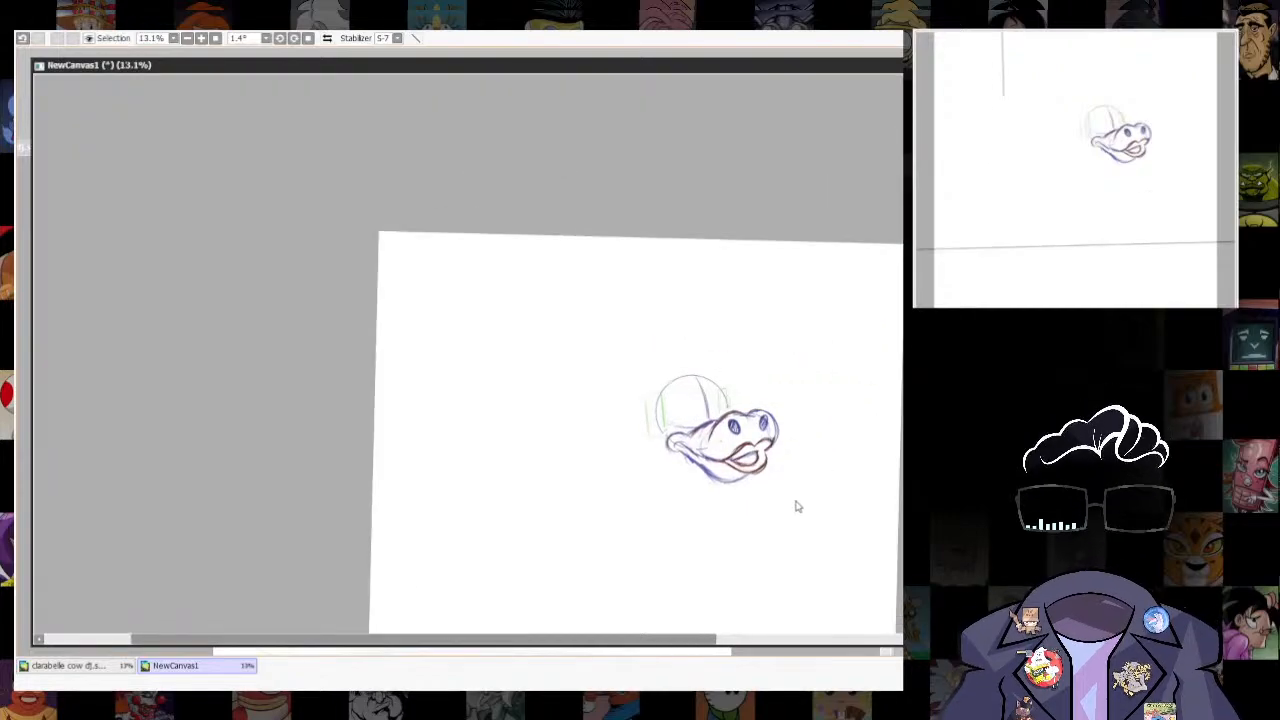
scroll(797, 507, "up", 5)
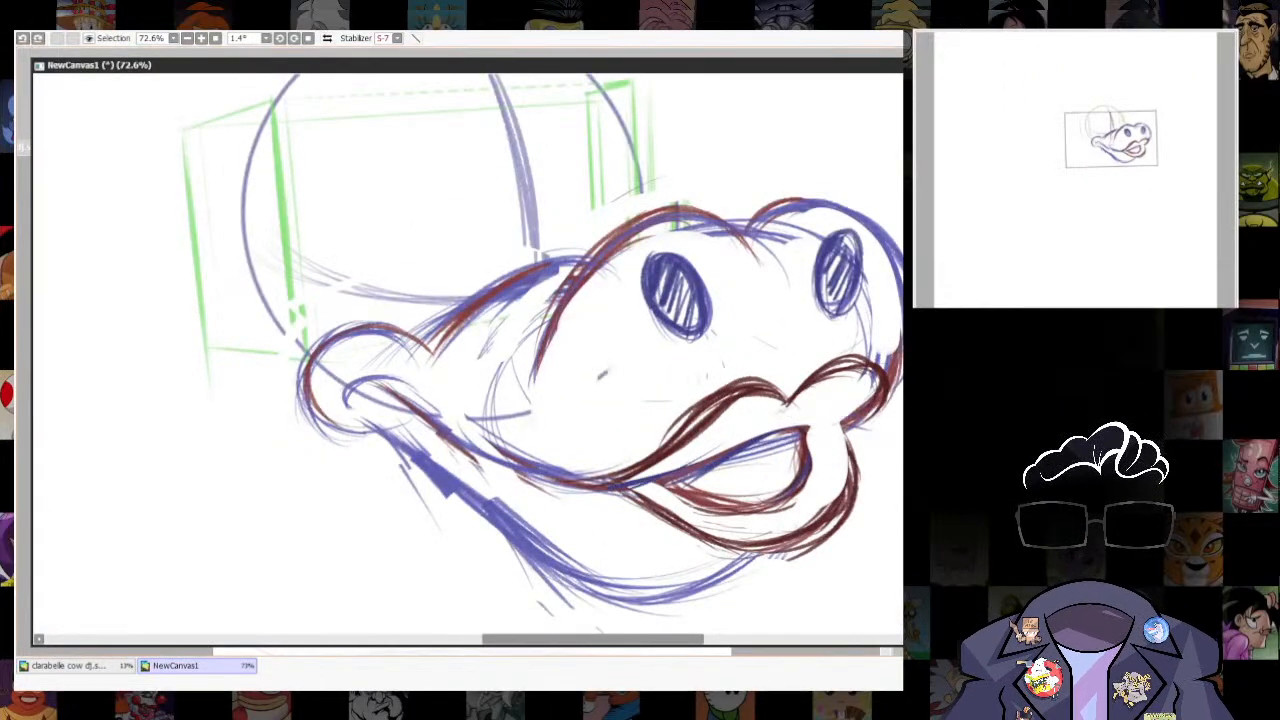
- Redraw the underside of the upper lip with thick blue strokes from the mouth corner to the muzzle's front
key("n")
left_click_drag(748, 446, 875, 410)
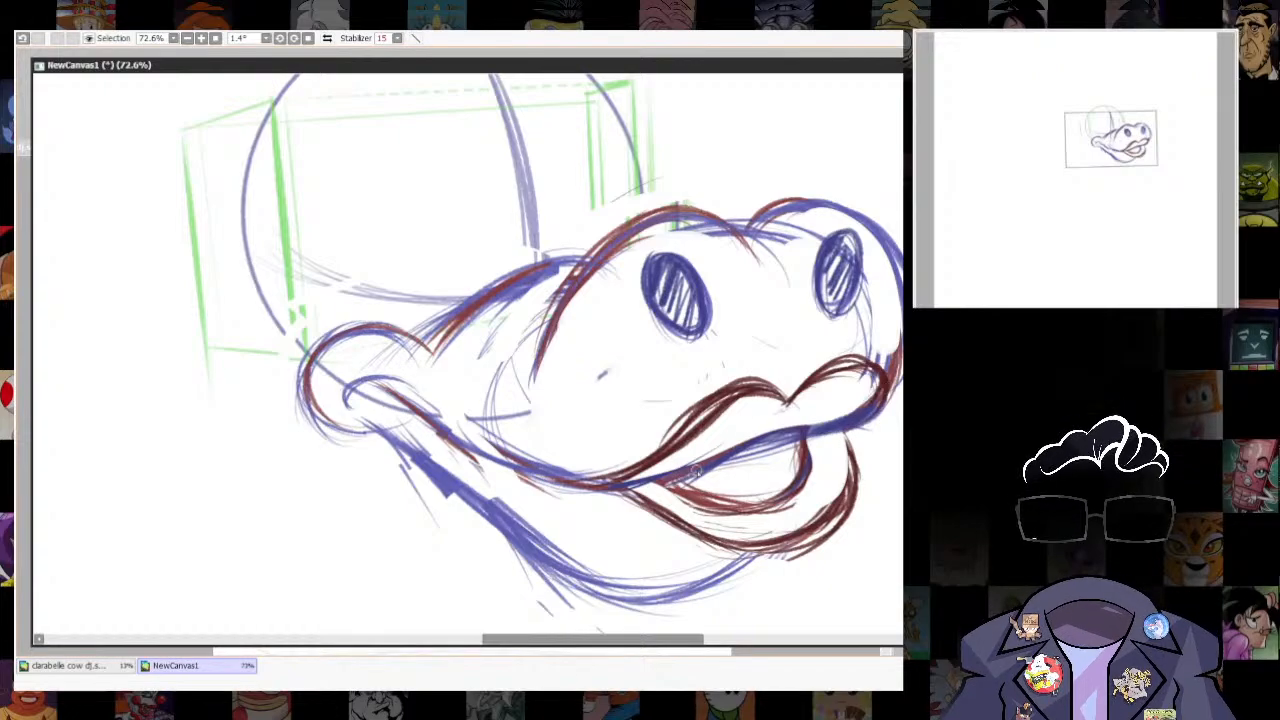
left_click_drag(805, 433, 884, 405)
left_click_drag(656, 479, 798, 430)
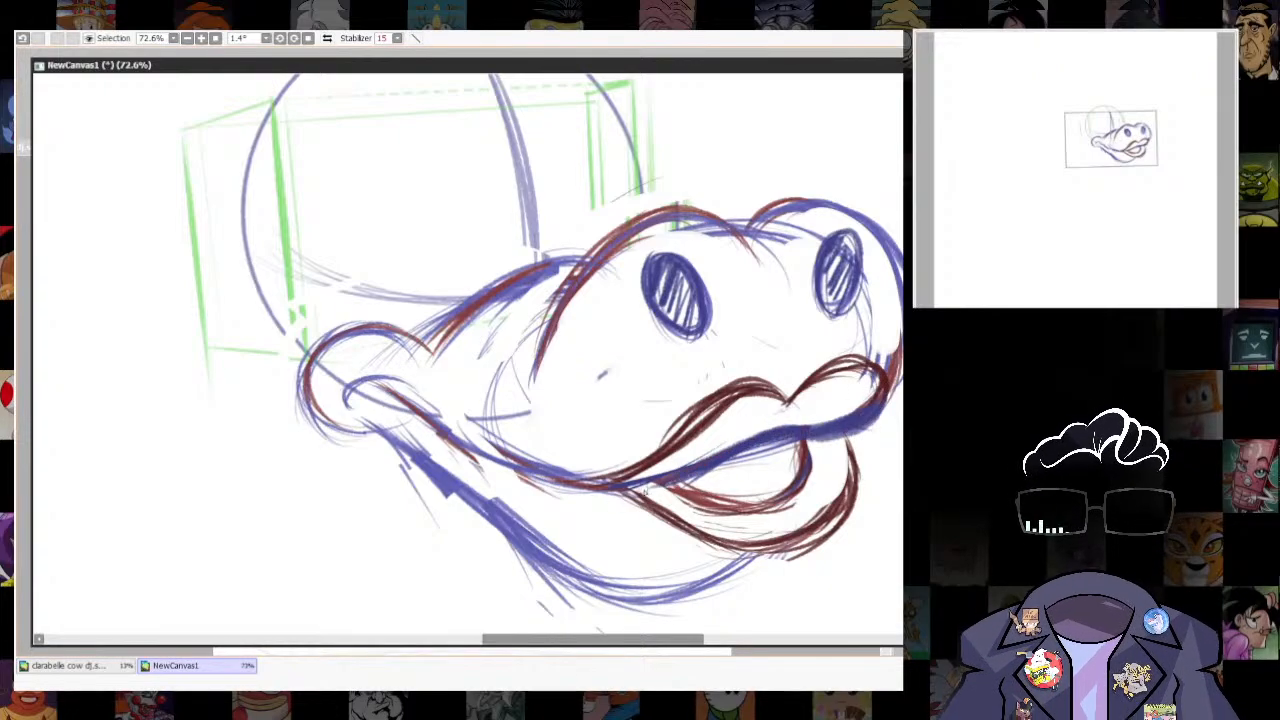
left_click_drag(645, 490, 800, 440)
- Bring up the ellipse ruler and distort it into a narrow upright oval fitting the green side plane of the head
scroll(800, 440, "down", 5)
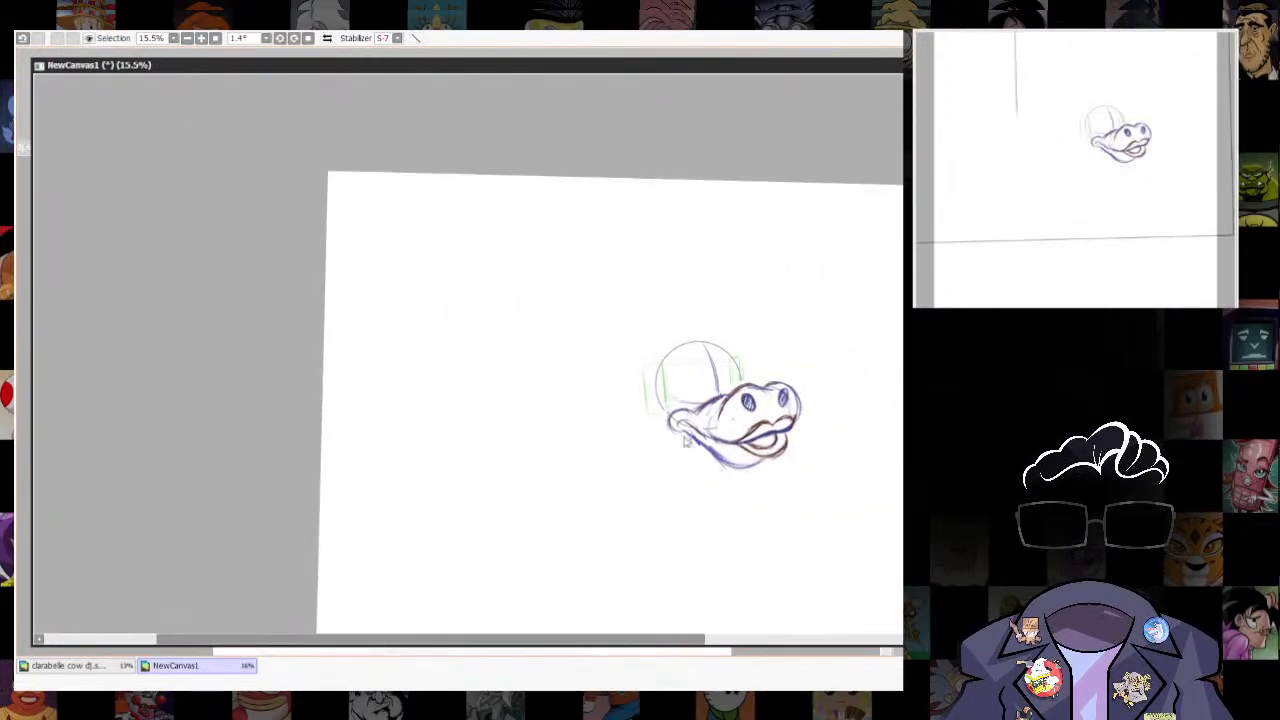
scroll(774, 391, "up", 4)
key("e")
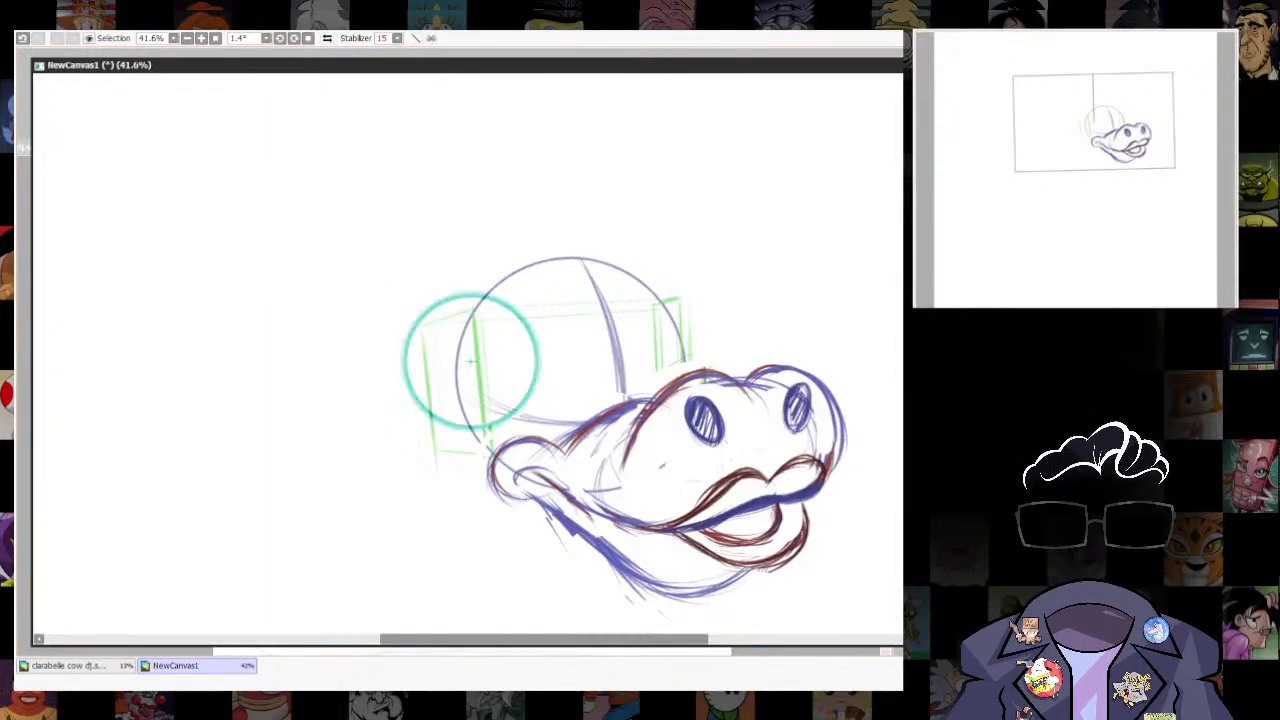
key("ctrl+t")
left_click_drag(471, 362, 416, 407)
left_click_drag(345, 333, 416, 320)
left_click_drag(489, 334, 471, 303)
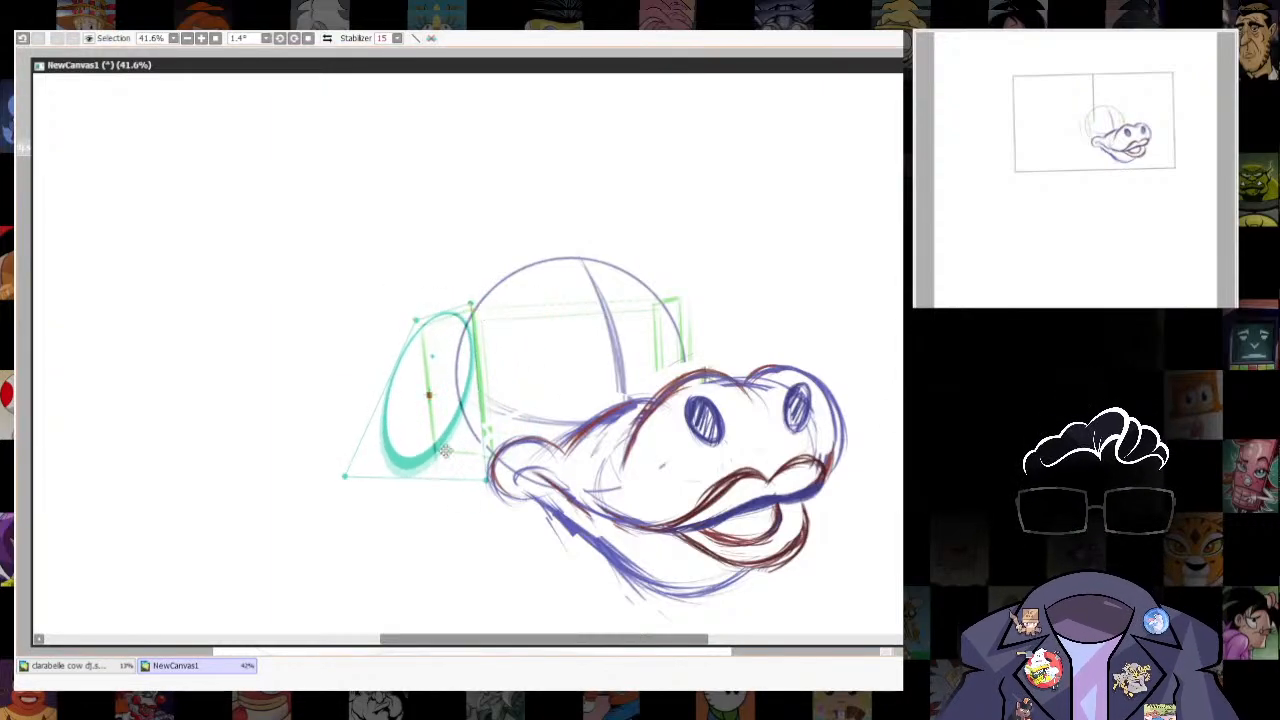
left_click_drag(345, 476, 438, 488)
mouse_move(471, 303)
left_mouse_down()
mouse_move(473, 285)
mouse_move(469, 300)
left_mouse_up()
key("Return")
key("ctrl+t")
left_click_drag(453, 388, 457, 377)
key("Return")
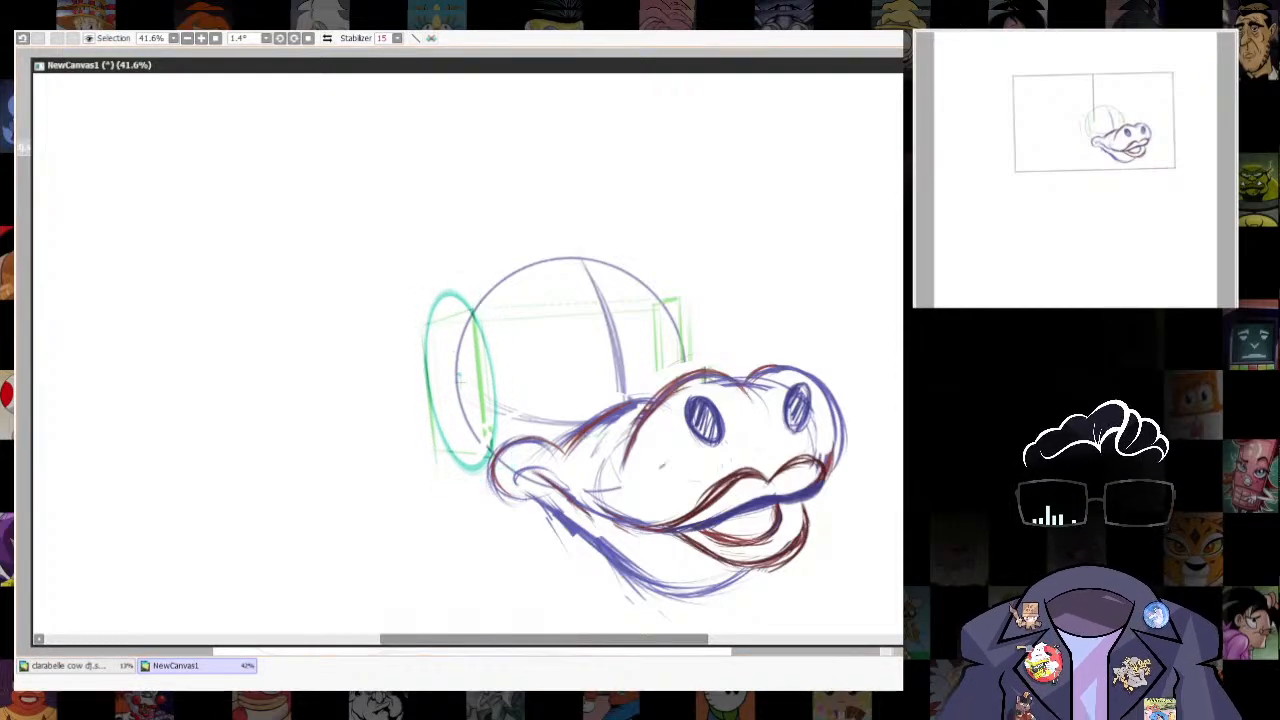
- Fine-tune the ellipse ruler on the side plane and trace it as a dark oval, hiding the ruler to check it
key("ctrl+t")
left_click_drag(507, 464, 494, 474)
left_click_drag(467, 347, 470, 344)
key("Return")
mouse_move(446, 290)
left_mouse_down()
mouse_move(425, 366)
mouse_move(440, 292)
left_mouse_up()
key("ctrl+z")
key("ctrl+r")
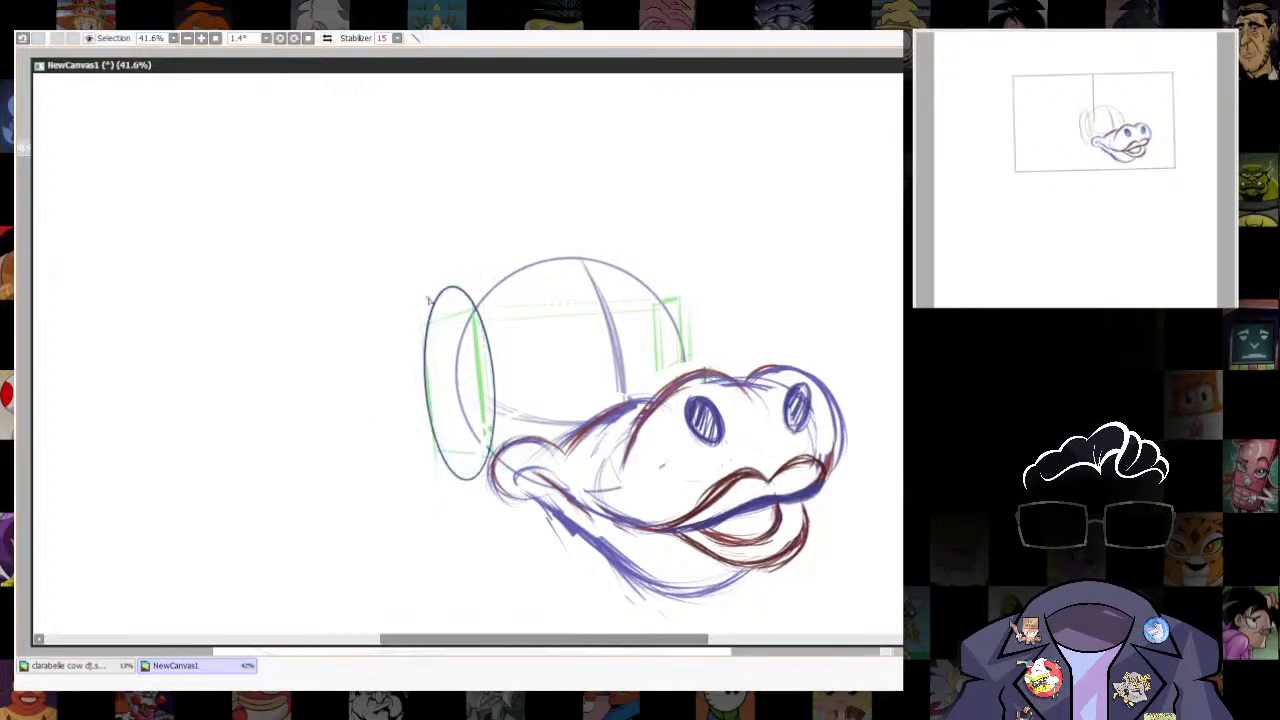
- Shift the ellipse ruler outward beside the dark side-plane oval, adjust its shape and trace a second matching oval
key("ctrl+r")
left_click_drag(459, 378, 413, 392)
left_click_drag(420, 493, 434, 488)
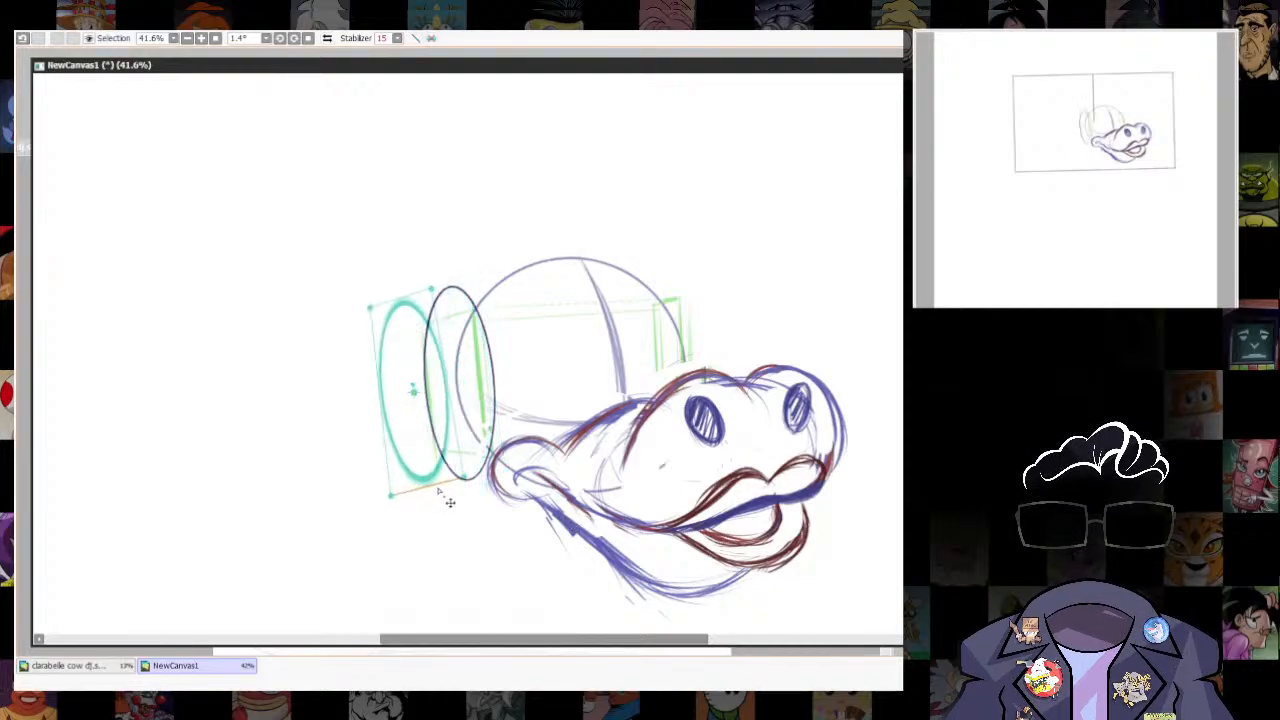
left_click_drag(399, 300, 392, 309)
left_click_drag(463, 422, 450, 427)
key("Return")
left_click_drag(398, 303, 562, 264)
key("ctrl+r")
- Join the two ovals at their upper and lower ends into a headphone ear cup and thicken its inner rim
scroll(346, 320, "up", 3)
left_click_drag(539, 440, 541, 280)
mouse_move(487, 469)
left_mouse_down()
mouse_move(616, 434)
mouse_move(627, 304)
left_mouse_up()
left_click_drag(588, 449, 620, 294)
mouse_move(612, 418)
left_mouse_down()
mouse_move(615, 246)
mouse_move(601, 395)
left_mouse_up()
mouse_move(622, 440)
left_mouse_down()
mouse_move(552, 243)
mouse_move(624, 466)
left_mouse_up()
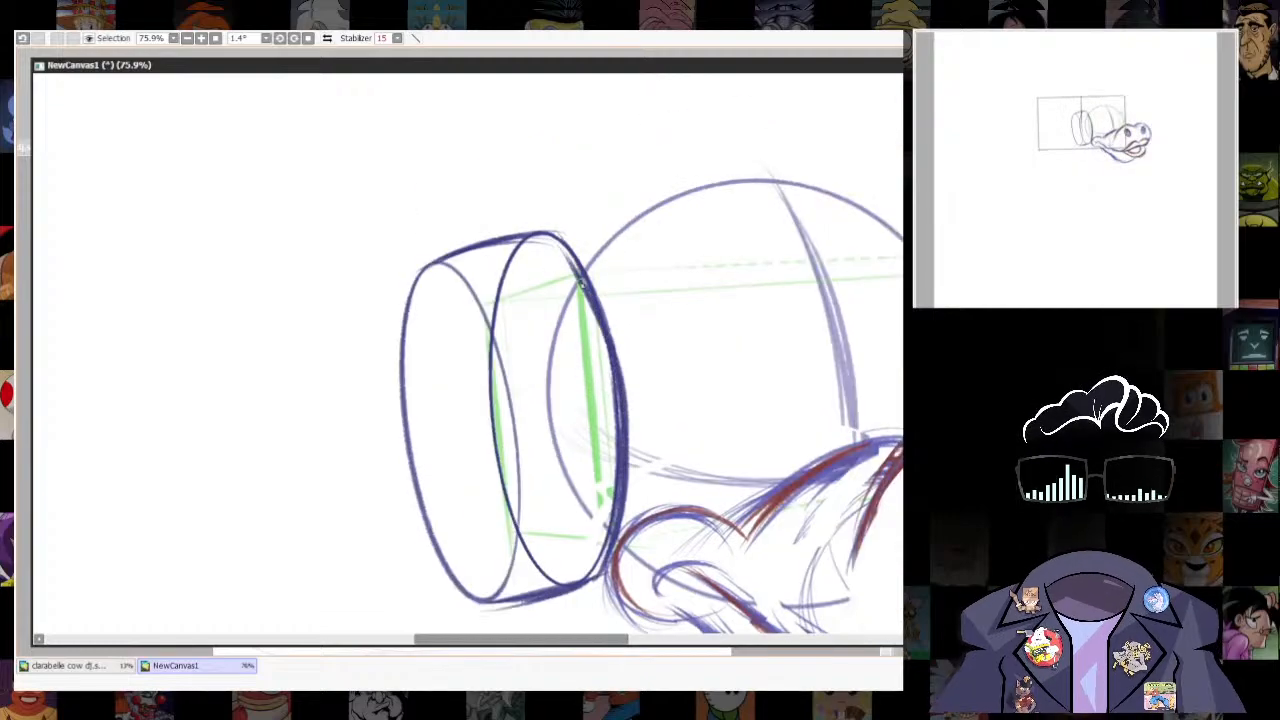
left_click_drag(552, 238, 628, 486)
- Reinforce both sides of the ear cup's outer oval and its inner rim with repeated curved strokes
left_click_drag(412, 284, 456, 570)
left_click_drag(399, 374, 466, 588)
left_click_drag(443, 266, 512, 560)
left_click_drag(434, 263, 522, 522)
left_click_drag(520, 388, 501, 597)
left_click_drag(538, 442, 520, 534)
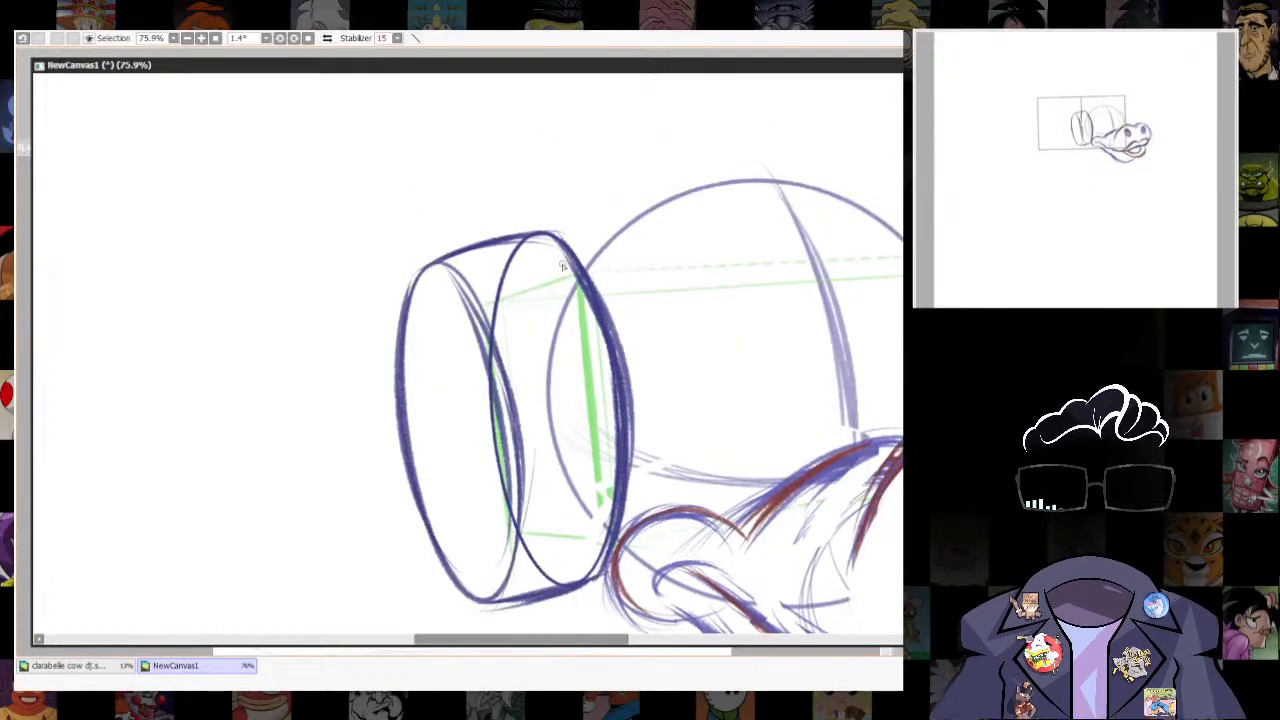
left_click_drag(564, 265, 622, 424)
left_click_drag(769, 569, 734, 416)
key("ctrl+r")
left_click_drag(354, 124, 388, 179)
key("ctrl+z")
key("ctrl+z")
key("ctrl+z")
key("ctrl+z")
key("ctrl+z")
key("ctrl+shift+z")
key("ctrl+shift+z")
key("ctrl+shift+z")
key("ctrl+shift+z")
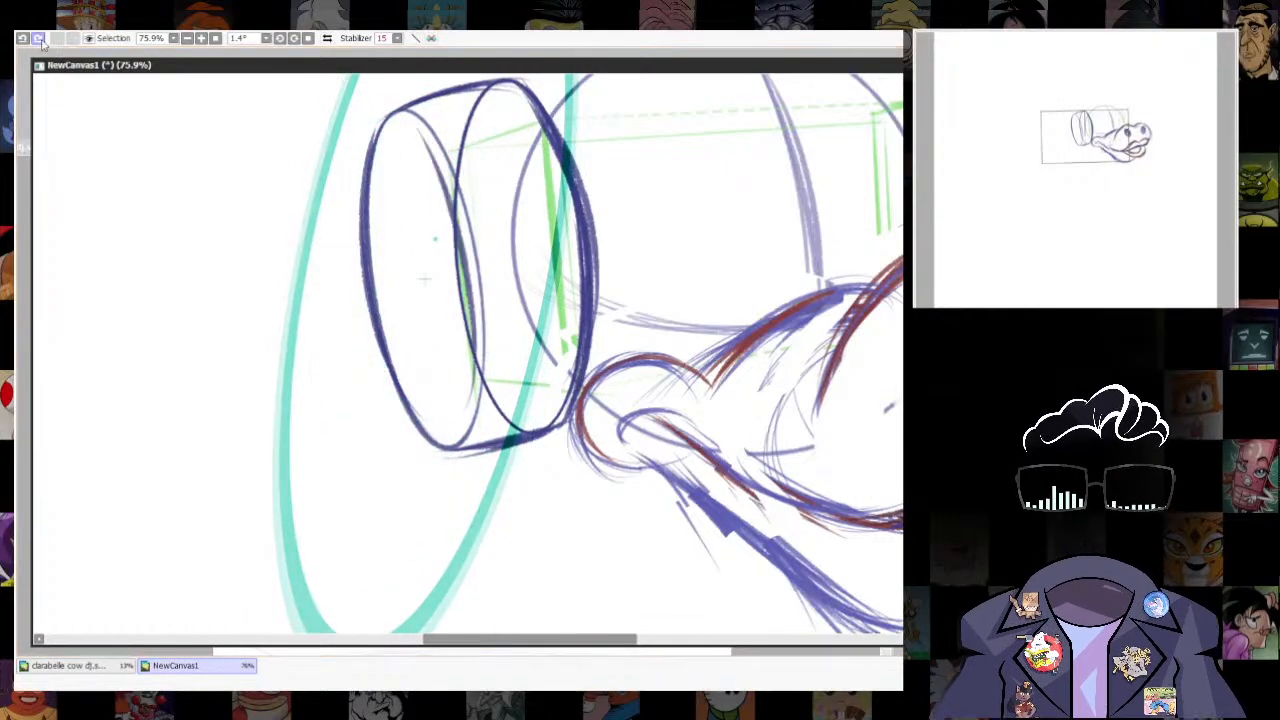
- Try to shrink the ellipse ruler into the ear cup's outer face and trace a smaller oval there
left_click_drag(549, 331, 557, 466)
left_click_drag(497, 354, 235, 453)
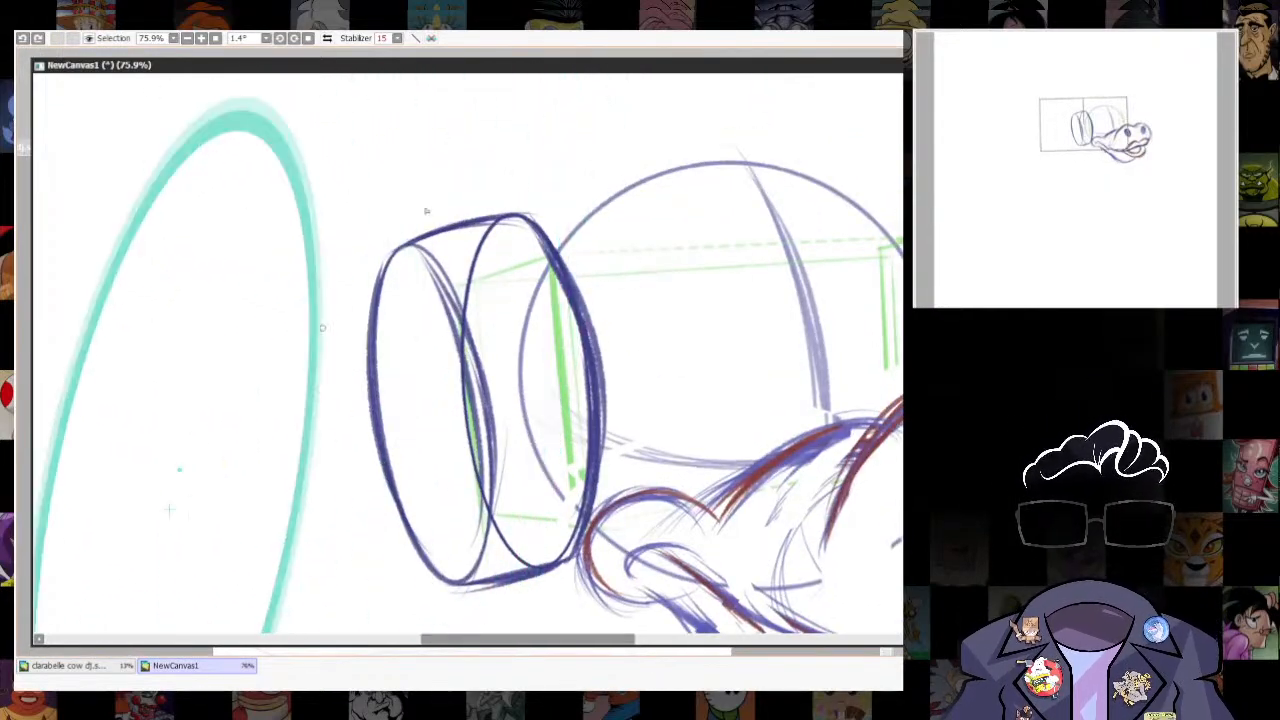
left_click_drag(425, 218, 246, 363)
mouse_move(171, 509)
left_mouse_down()
mouse_move(400, 423)
mouse_move(426, 396)
left_mouse_up()
left_click_drag(431, 292, 519, 427)
key("ctrl+z")
mouse_move(402, 296)
left_mouse_down()
mouse_move(462, 522)
mouse_move(396, 298)
left_mouse_up()
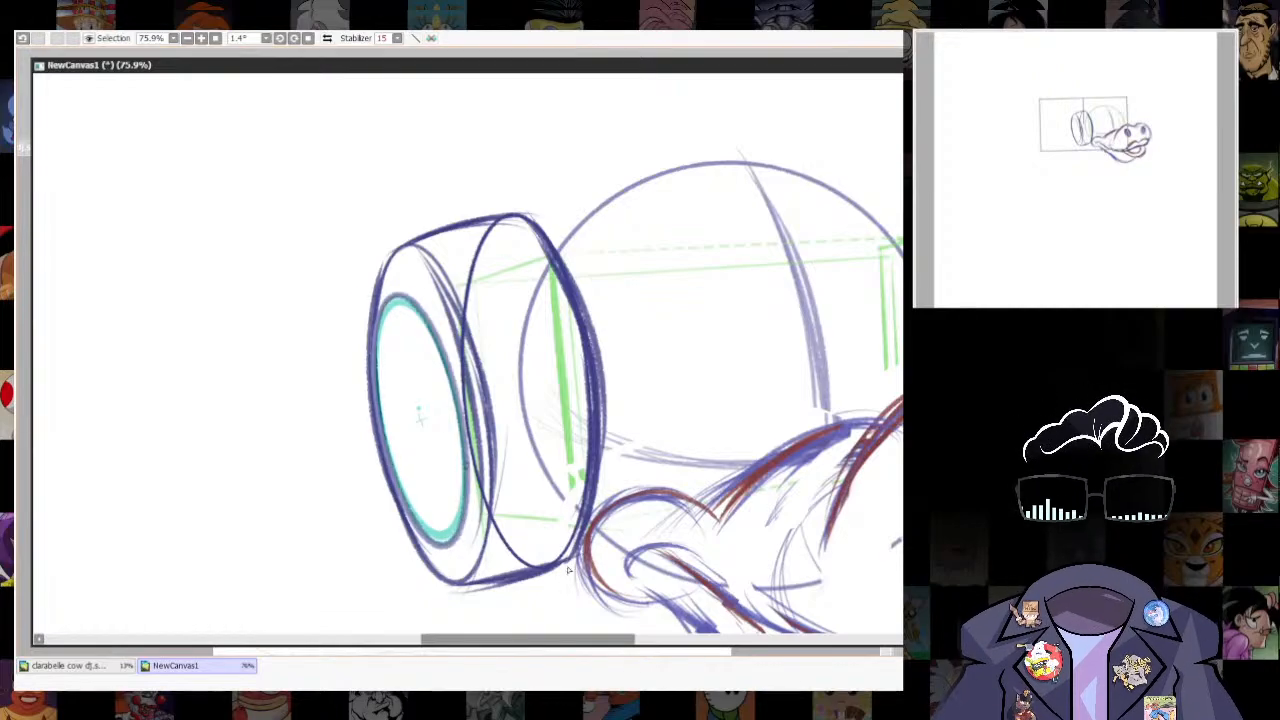
- Try to trace a second small oval offset outward from the ear cup, then undo the small ovals
left_click_drag(425, 421, 373, 441)
left_click_drag(382, 314, 381, 318)
mouse_move(368, 413)
left_mouse_down()
mouse_move(430, 388)
mouse_move(345, 324)
mouse_move(405, 296)
left_mouse_up()
key("ctrl+r")
left_click_drag(429, 487, 433, 416)
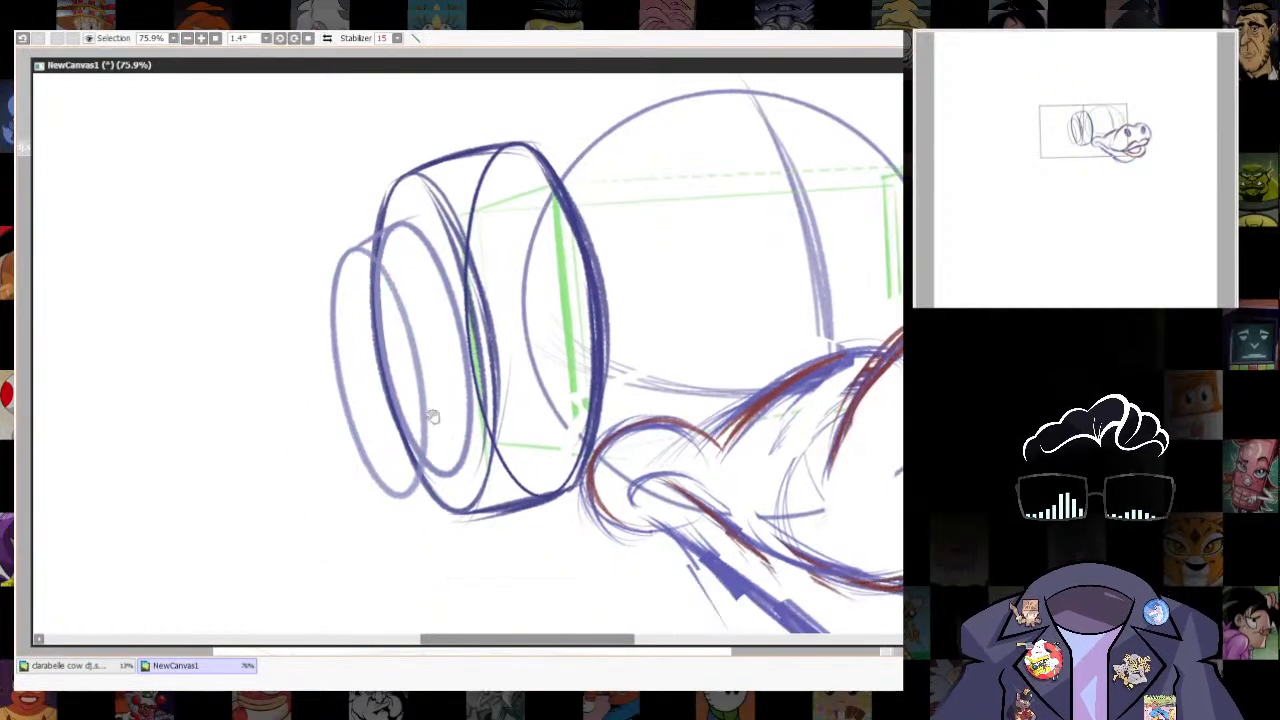
key("ctrl+z")
key("ctrl+z")
key("ctrl+z")
key("ctrl+z")
key("ctrl+z")
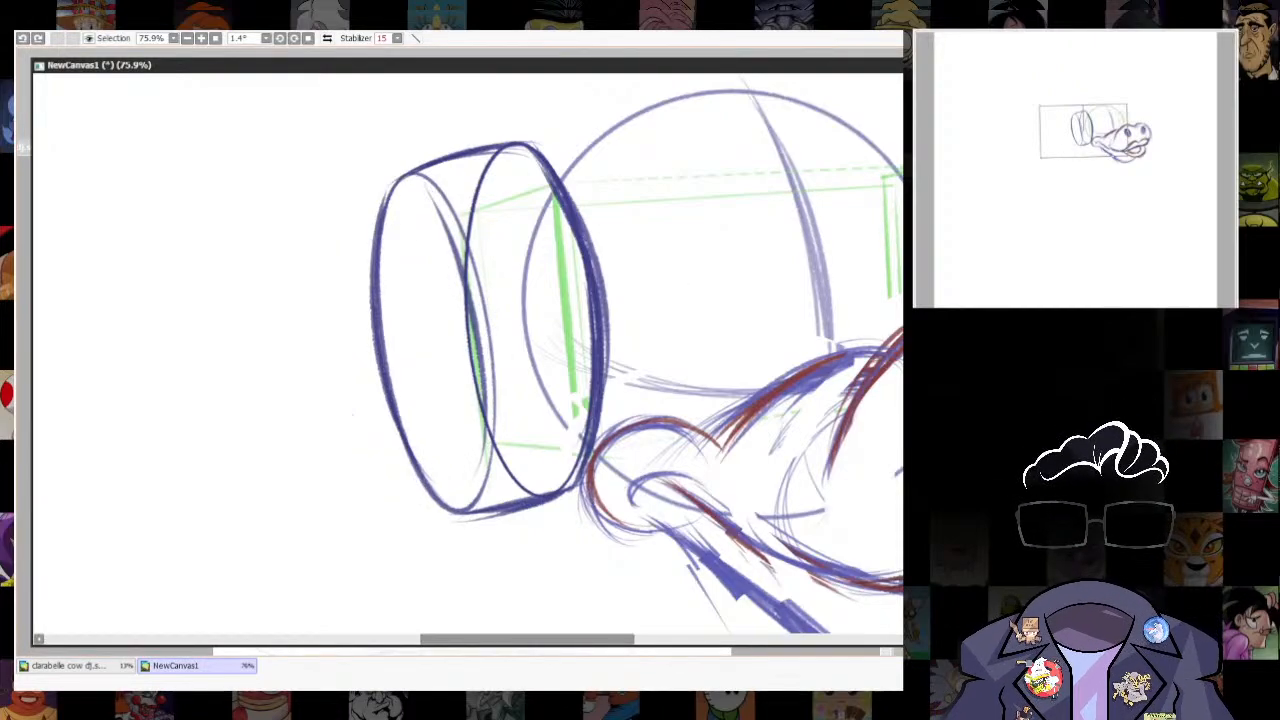
- Redraw thicker curved strokes along both sides of the ear cup's outer oval and along its inner rim
left_click_drag(492, 338, 480, 492)
left_click_drag(420, 177, 493, 415)
mouse_move(388, 416)
left_mouse_down()
mouse_move(400, 176)
mouse_move(489, 489)
left_mouse_up()
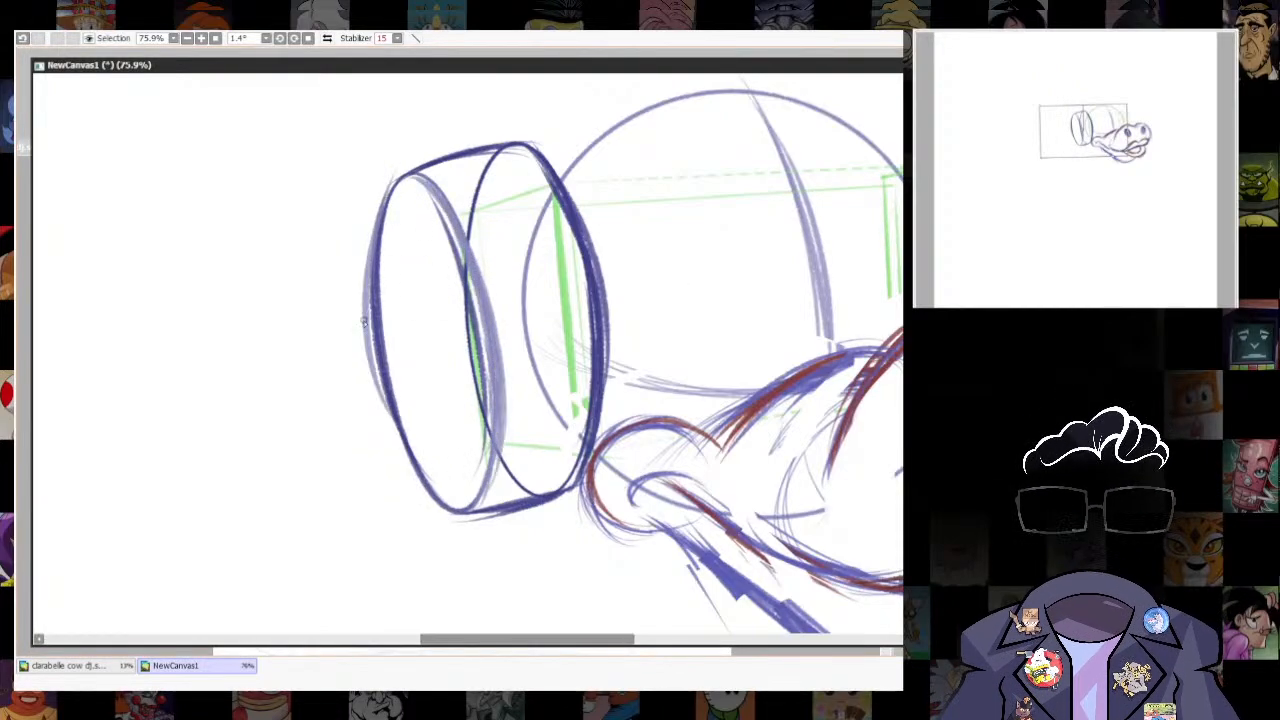
left_click_drag(364, 322, 448, 504)
left_click_drag(446, 216, 508, 470)
left_click_drag(849, 334, 639, 417)
left_click_drag(312, 228, 384, 478)
- Draw a straight guide line from the ear cup's upper edge across the head to the far green side plane
key("ctrl+r")
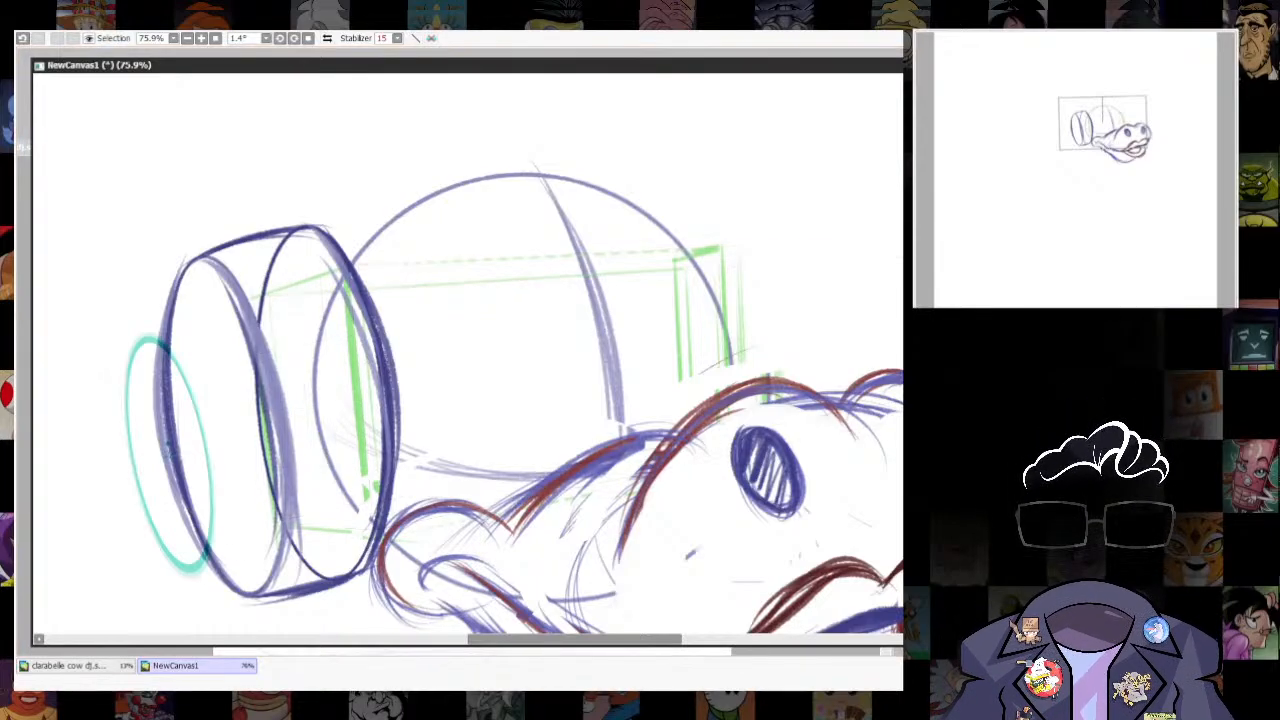
key("ctrl+r")
key("e")
mouse_move(298, 224)
left_mouse_down()
mouse_move(700, 215)
mouse_move(702, 362)
left_mouse_up()
left_click_drag(716, 246, 723, 388)
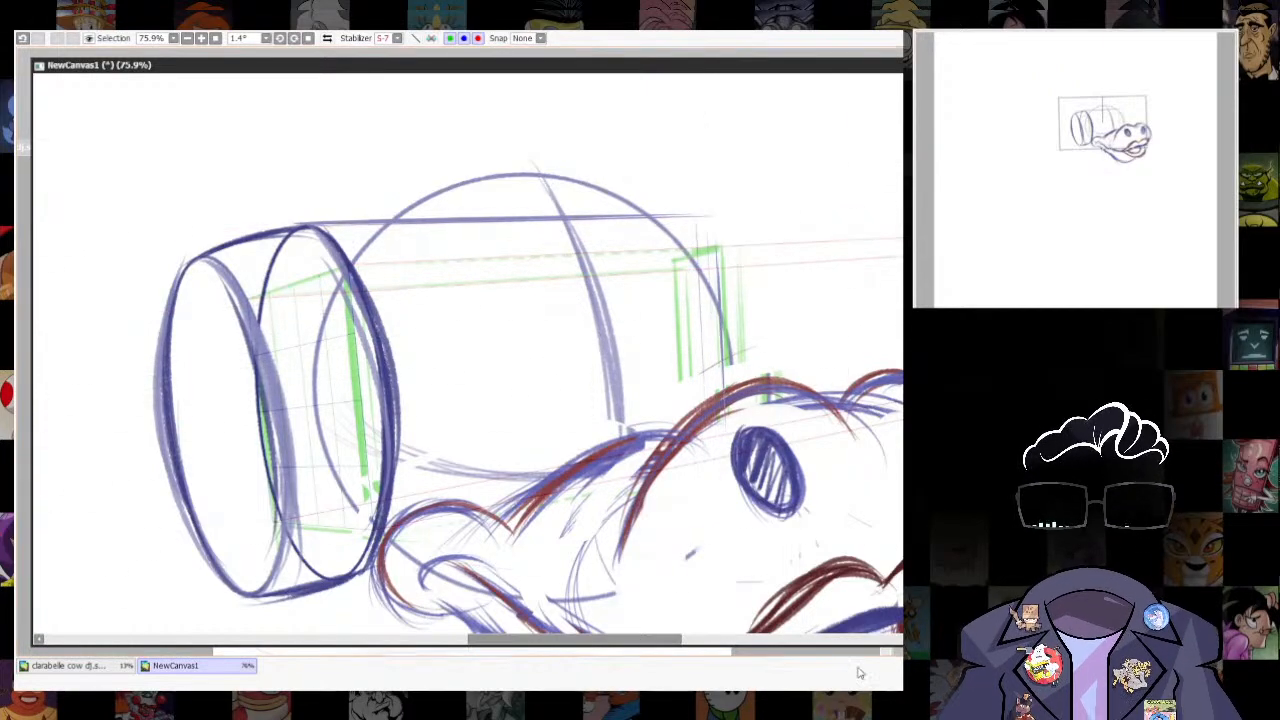
- Move the ellipse ruler onto the far green side plane and widen it to meet the straight guide line
key("ctrl+r")
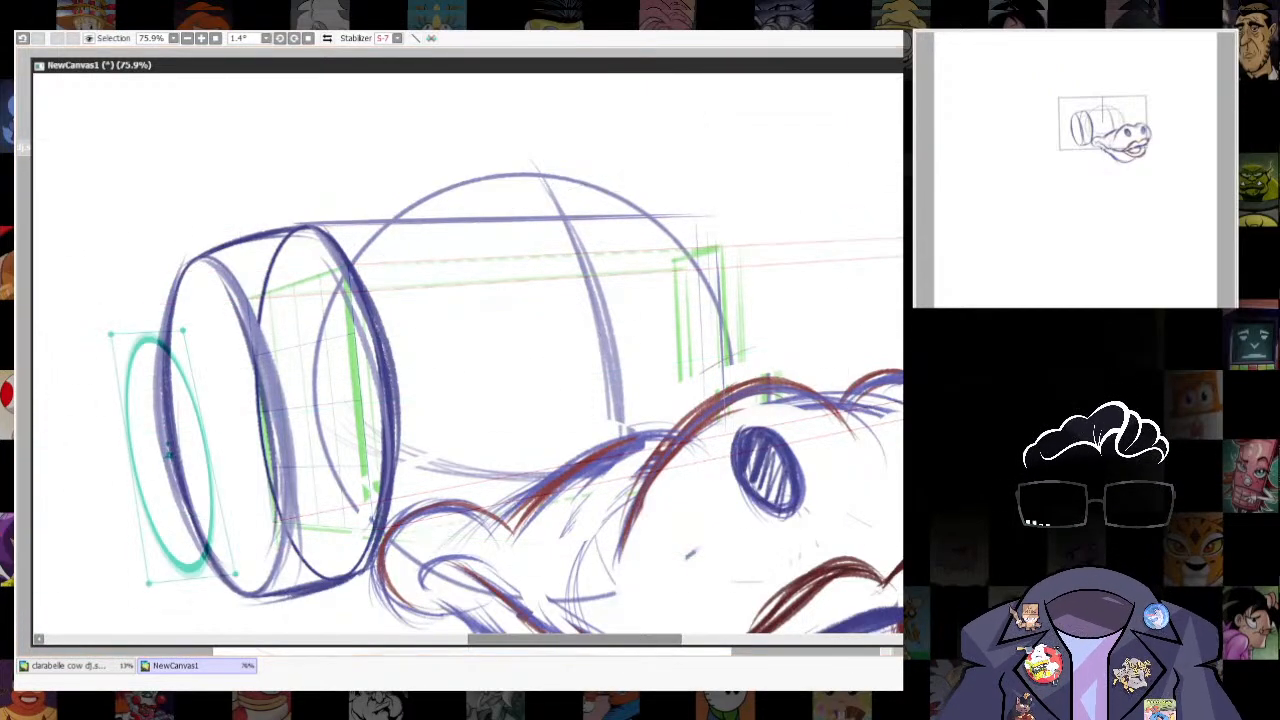
left_click_drag(170, 455, 714, 337)
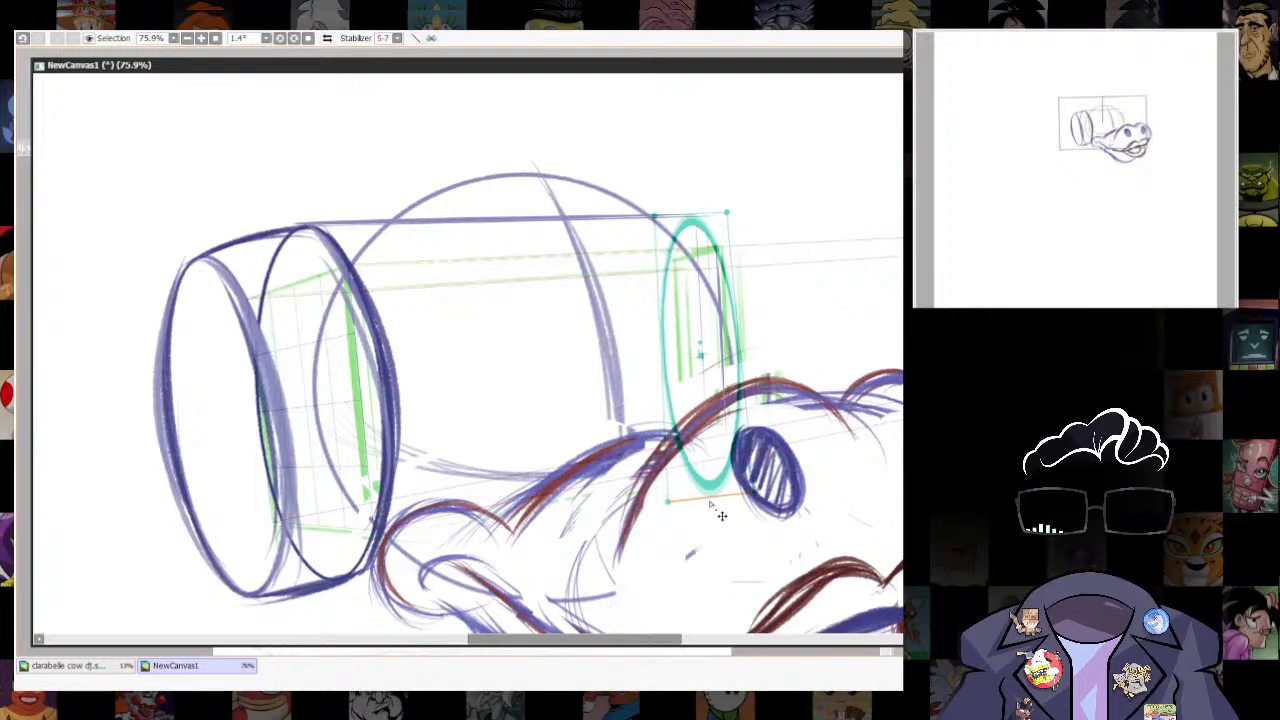
left_click_drag(729, 216, 733, 205)
left_click_drag(742, 346, 812, 347)
left_click_drag(727, 299, 716, 307)
- Trace the ruler's upper outer arc as the far side's rounded edge above the muzzle and hide the ruler
left_click_drag(699, 219, 789, 378)
key("e")
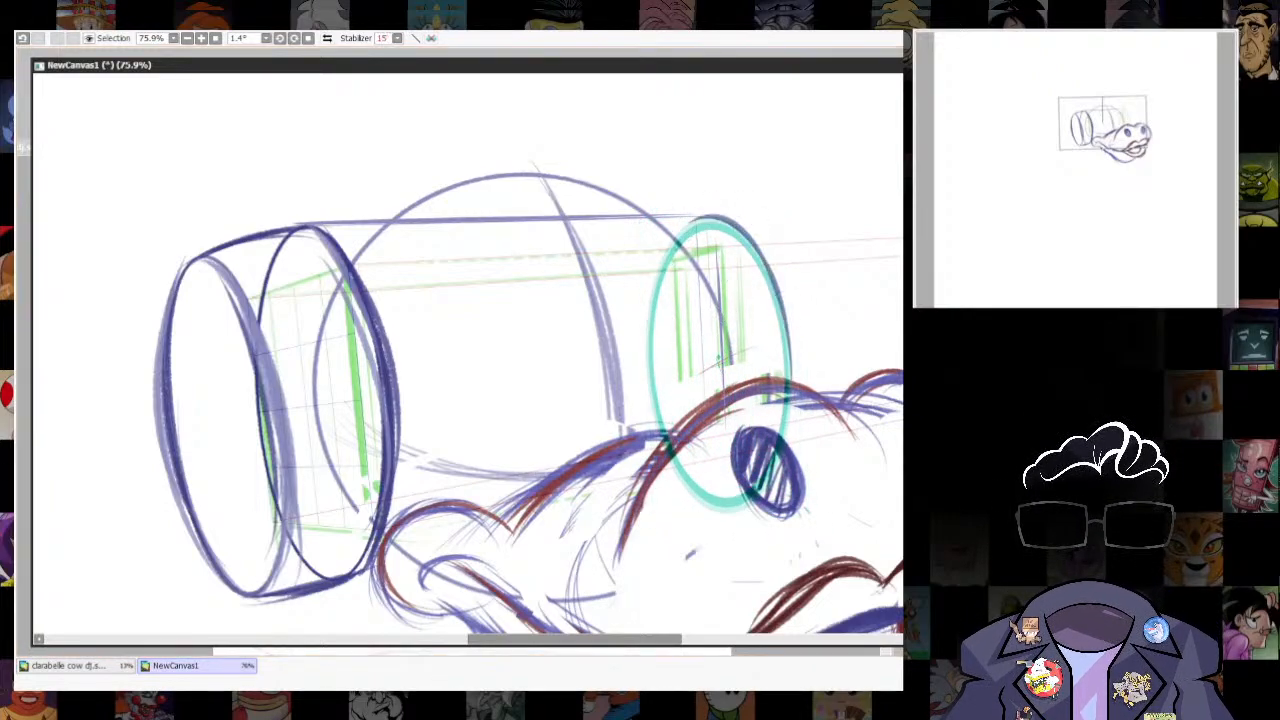
left_click_drag(779, 294, 791, 382)
left_click_drag(698, 217, 673, 241)
key("ctrl+r")
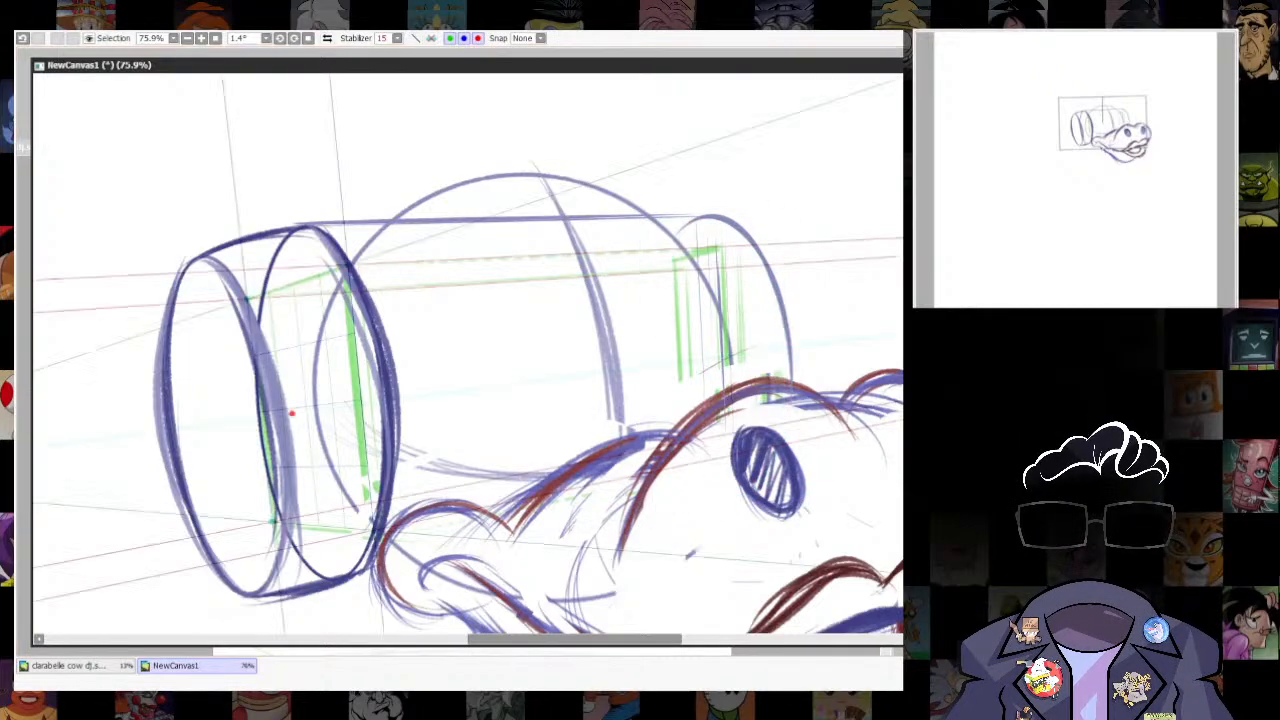
key("ctrl+r")
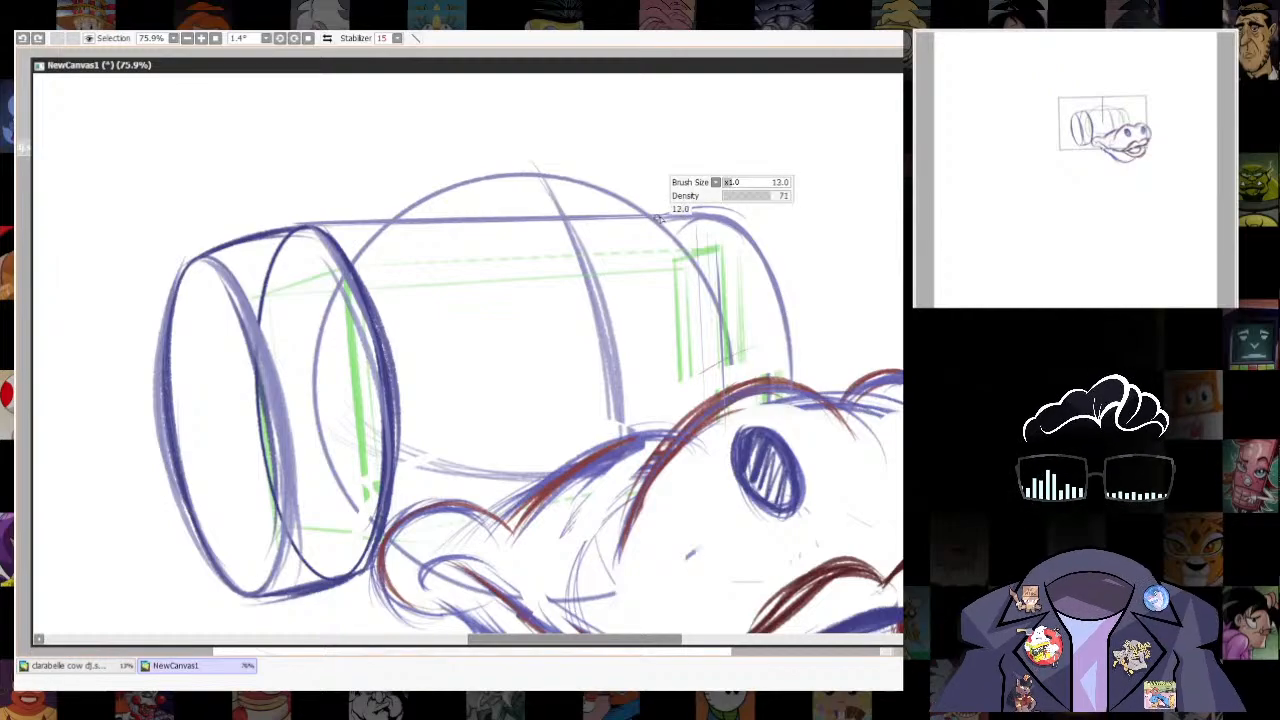
- Thicken the far side's rounded edge and add a parallel outer stroke down to the muzzle
mouse_move(660, 216)
left_mouse_down()
mouse_move(746, 228)
mouse_move(792, 378)
left_mouse_up()
left_click_drag(700, 220, 739, 388)
mouse_move(672, 216)
left_mouse_down()
mouse_move(777, 266)
mouse_move(800, 376)
left_mouse_up()
mouse_move(766, 248)
left_mouse_down()
mouse_move(804, 388)
mouse_move(818, 392)
left_mouse_up()
- Select the near ear cup, slightly distort its corners with a free transform, apply it and deselect
mouse_move(430, 430)
left_mouse_down("space")
mouse_move(523, 302)
mouse_move(480, 422)
mouse_move(442, 330)
left_mouse_up("space")
scroll(724, 456, "down", 8)
scroll(718, 440, "up", 6)
mouse_move(371, 183)
left_mouse_down()
mouse_move(503, 514)
mouse_move(541, 298)
mouse_move(371, 192)
left_mouse_up()
key("ctrl+t")
left_click_drag(548, 204, 568, 216)
left_click_drag(348, 199, 361, 188)
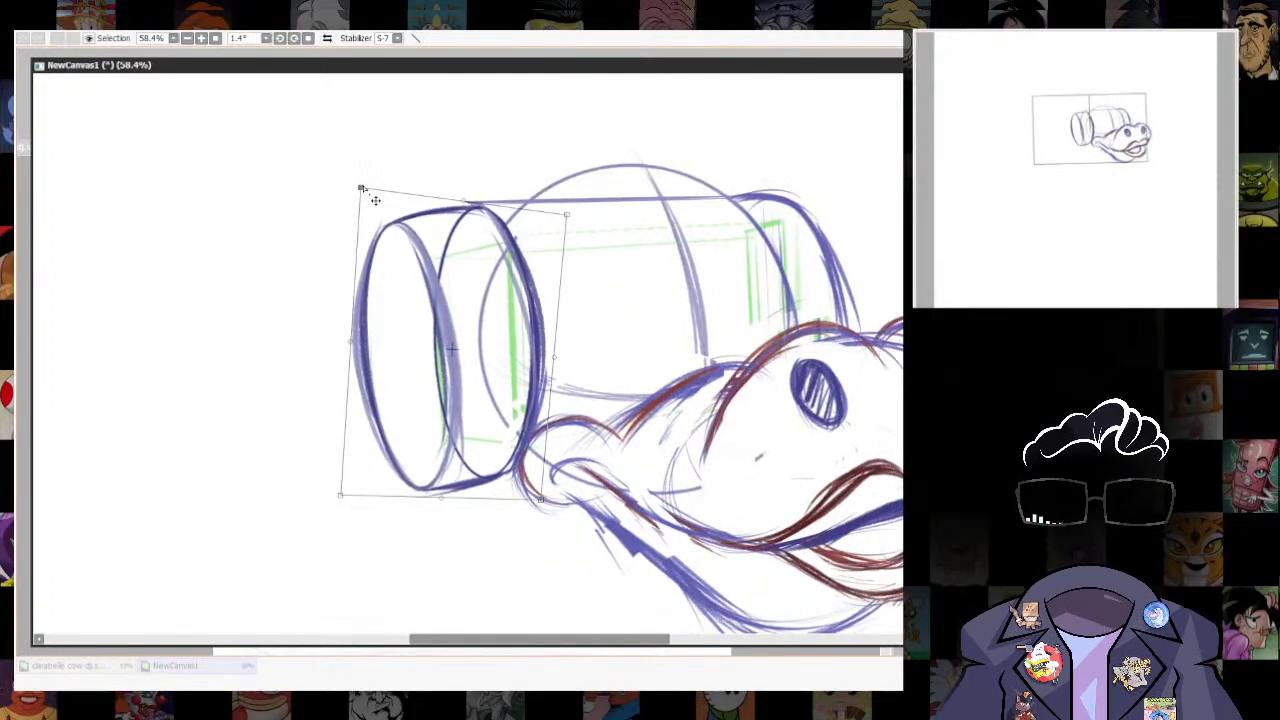
left_click_drag(541, 500, 548, 499)
key("Return")
key("ctrl+d")
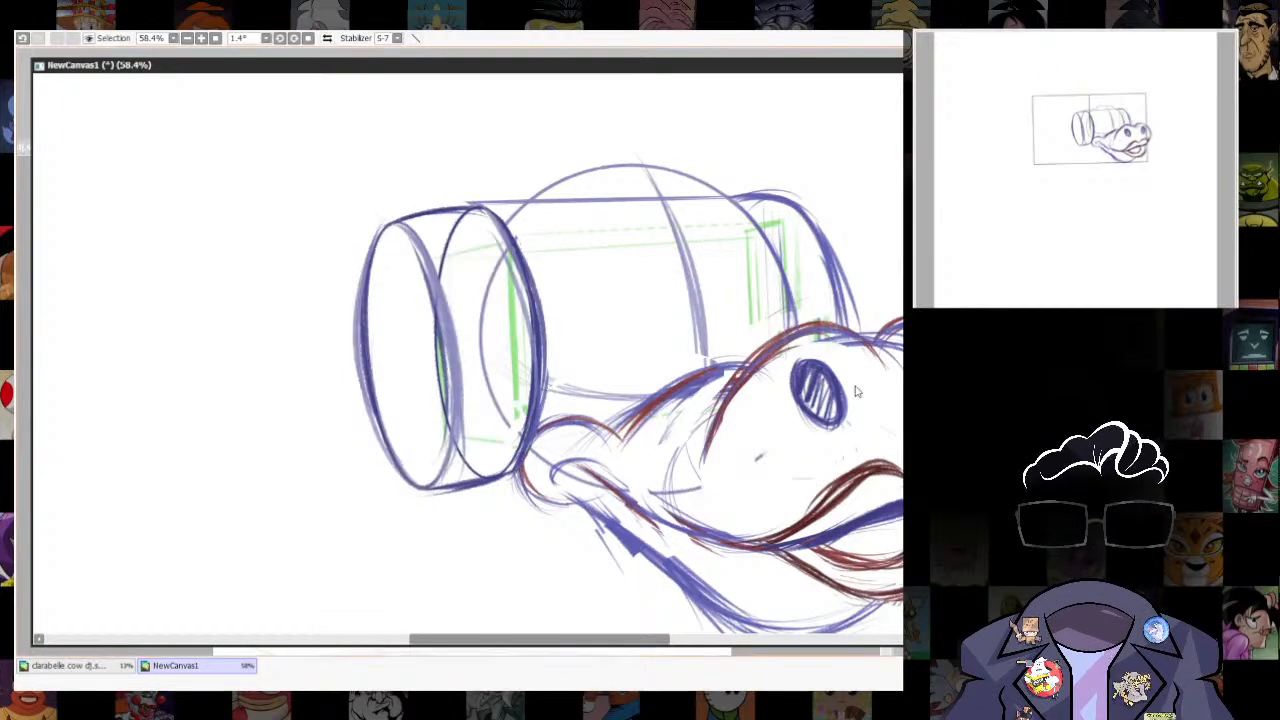
- Sketch the cap's lower edge as a curve across the forehead and a rounded crown arc above it
scroll(722, 527, "down", 5)
left_click_drag(631, 337, 617, 416)
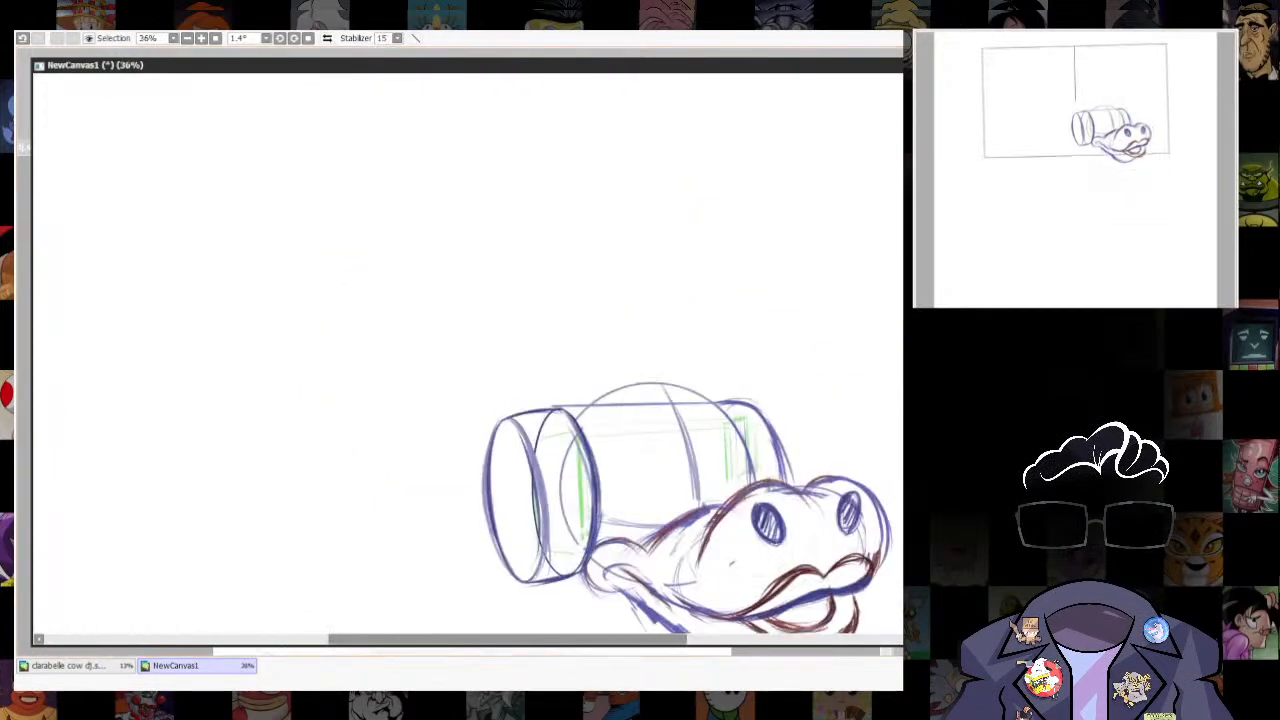
key("alt+Tab")
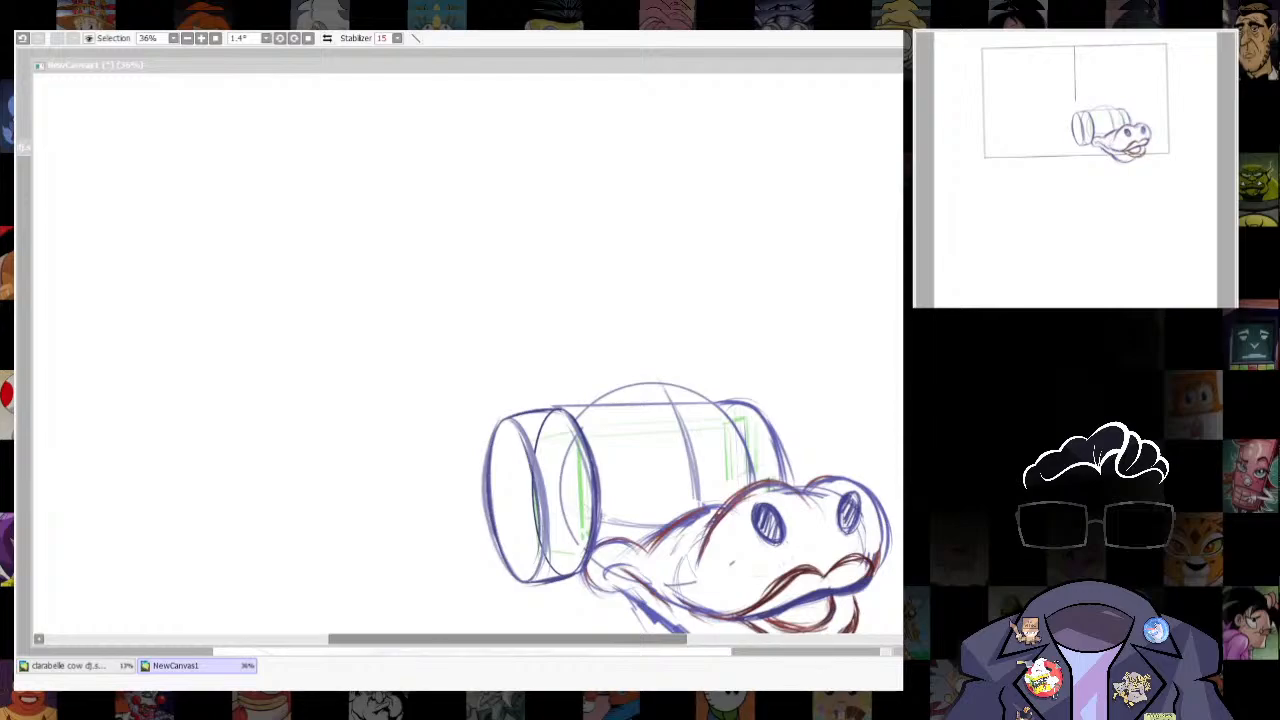
key("alt+Tab")
mouse_move(614, 392)
left_mouse_down()
mouse_move(617, 303)
mouse_move(719, 313)
left_mouse_up()
left_click_drag(614, 335, 735, 320)
mouse_move(588, 345)
left_mouse_down()
mouse_move(729, 318)
mouse_move(687, 313)
left_mouse_up()
mouse_move(575, 297)
left_mouse_down()
mouse_move(640, 228)
mouse_move(728, 220)
left_mouse_up()
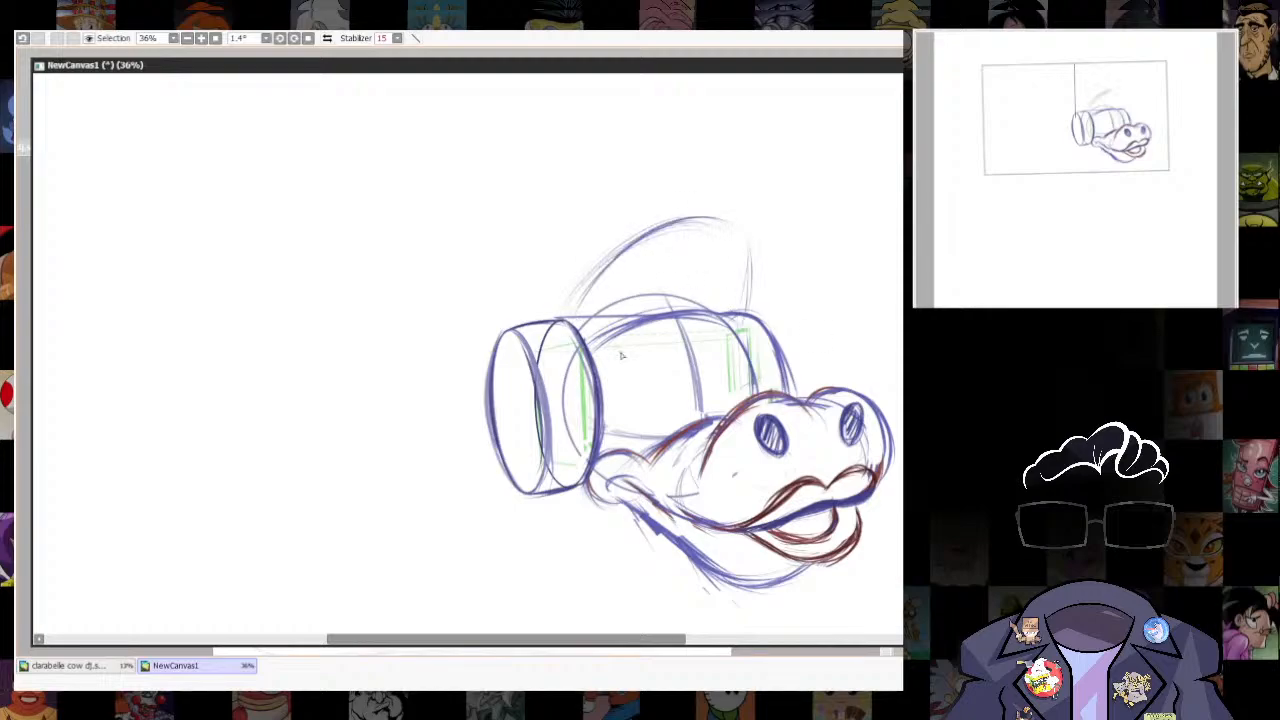
- Darken the cap's lower edge and extend the crown outline back to the ear cup and down its front
left_click_drag(597, 351, 734, 315)
left_click_drag(600, 362, 716, 313)
left_click_drag(540, 318, 622, 258)
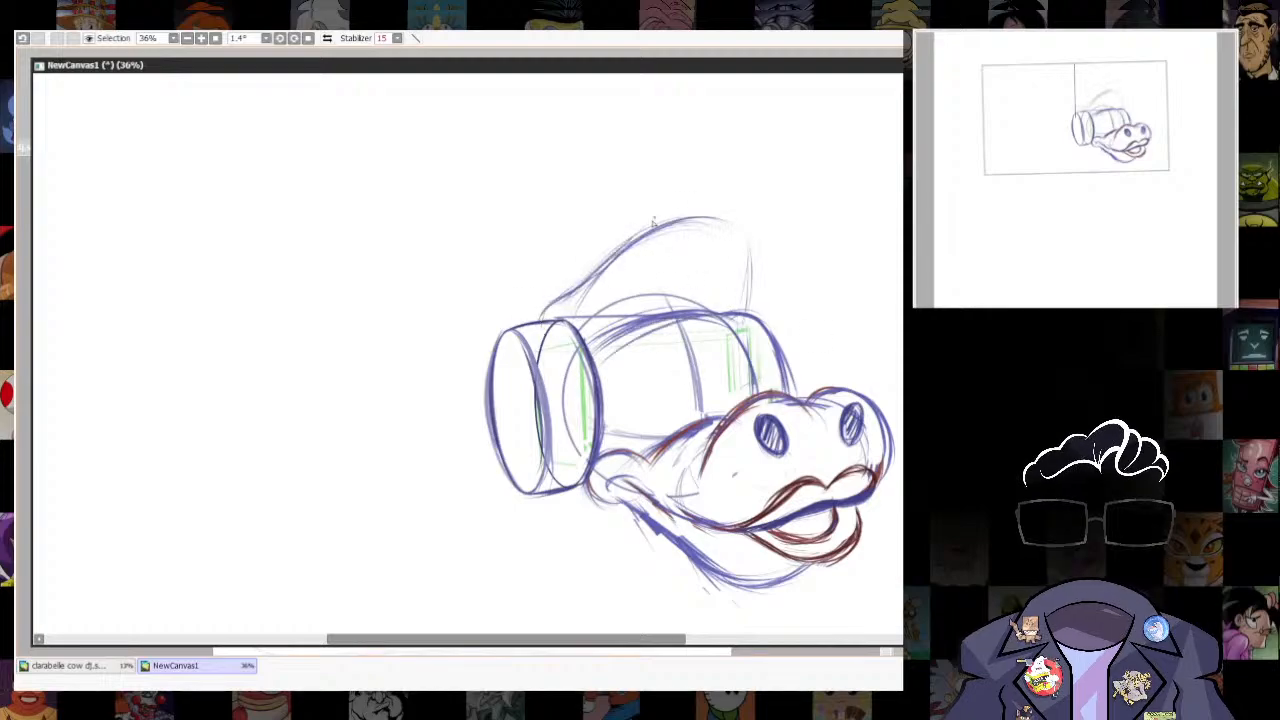
left_click_drag(660, 220, 750, 256)
mouse_move(592, 358)
left_mouse_down()
mouse_move(725, 312)
mouse_move(753, 325)
left_mouse_up()
- Sketch the cap's long pointed brim extending forward over the muzzle from the forehead curve
mouse_move(623, 357)
left_mouse_down()
mouse_move(554, 190)
mouse_move(527, 318)
mouse_move(676, 266)
left_mouse_up()
left_click_drag(668, 212, 744, 204)
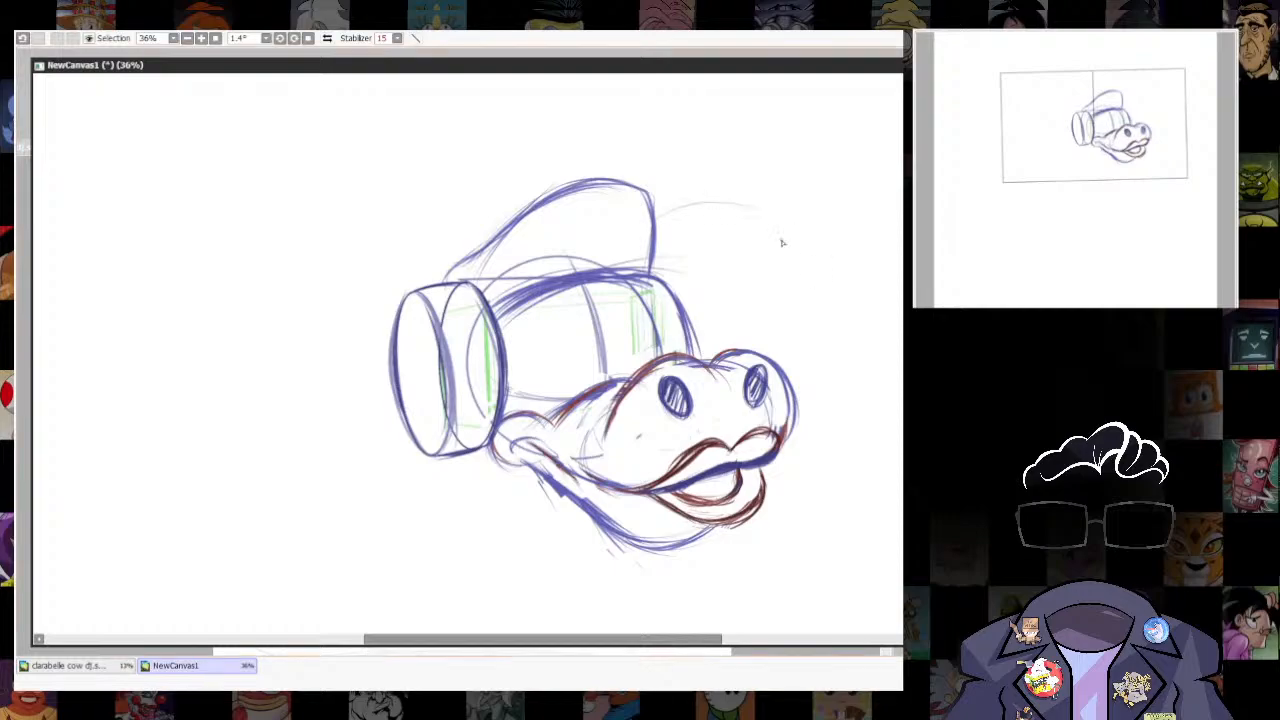
left_click_drag(605, 248, 800, 220)
mouse_move(536, 284)
left_mouse_down()
mouse_move(612, 238)
mouse_move(806, 212)
left_mouse_up()
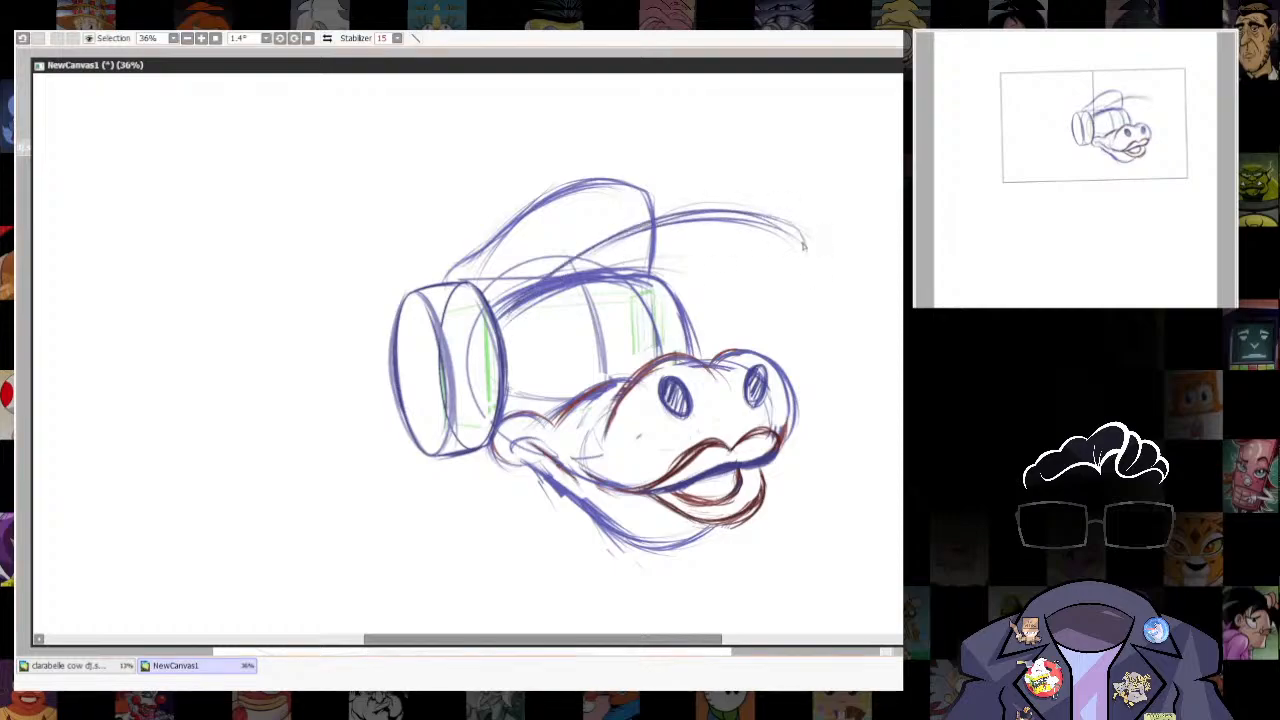
mouse_move(816, 256)
left_mouse_down()
mouse_move(672, 288)
mouse_move(810, 258)
left_mouse_up()
left_click_drag(842, 249, 670, 290)
left_click_drag(528, 287, 735, 194)
- Sketch a pointed horn above the near ear cup and the tip of the far horn behind the cap
mouse_move(628, 231)
left_mouse_down()
mouse_move(840, 247)
mouse_move(662, 288)
mouse_move(688, 528)
left_mouse_up()
scroll(840, 400, "down", 5)
scroll(860, 460, "up", 5)
left_click_drag(494, 407, 472, 383)
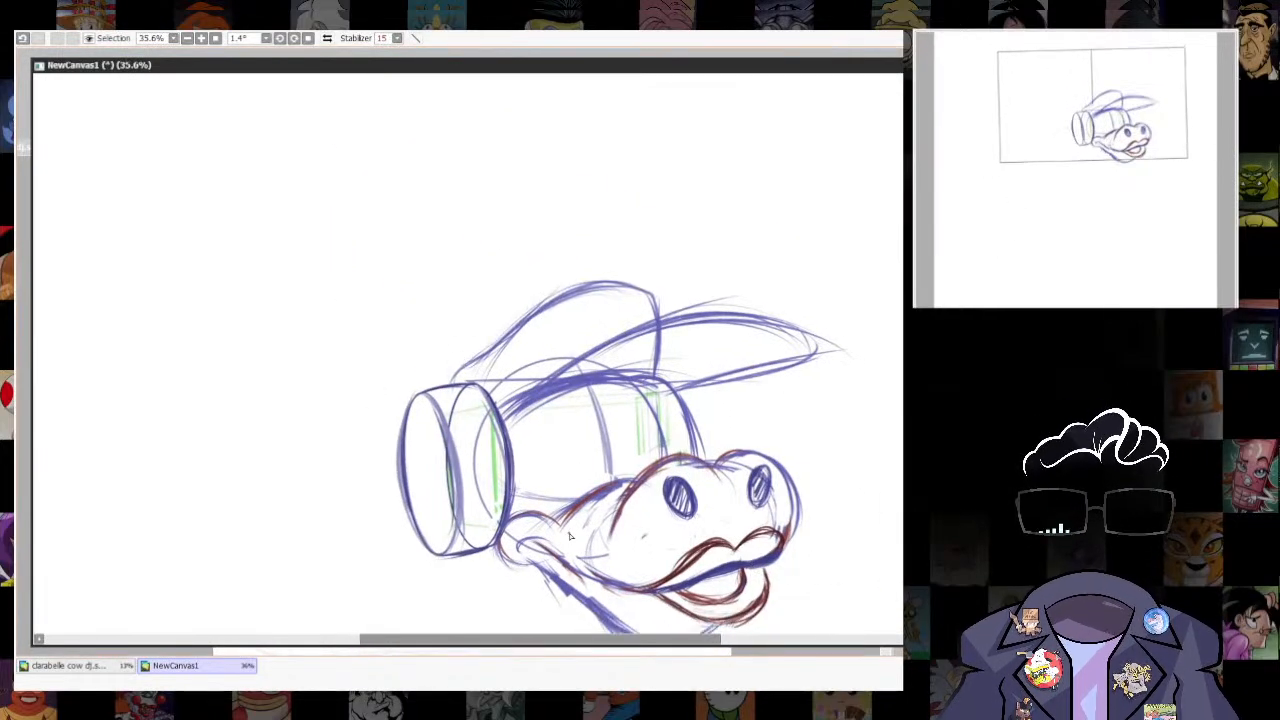
left_click_drag(406, 392, 444, 350)
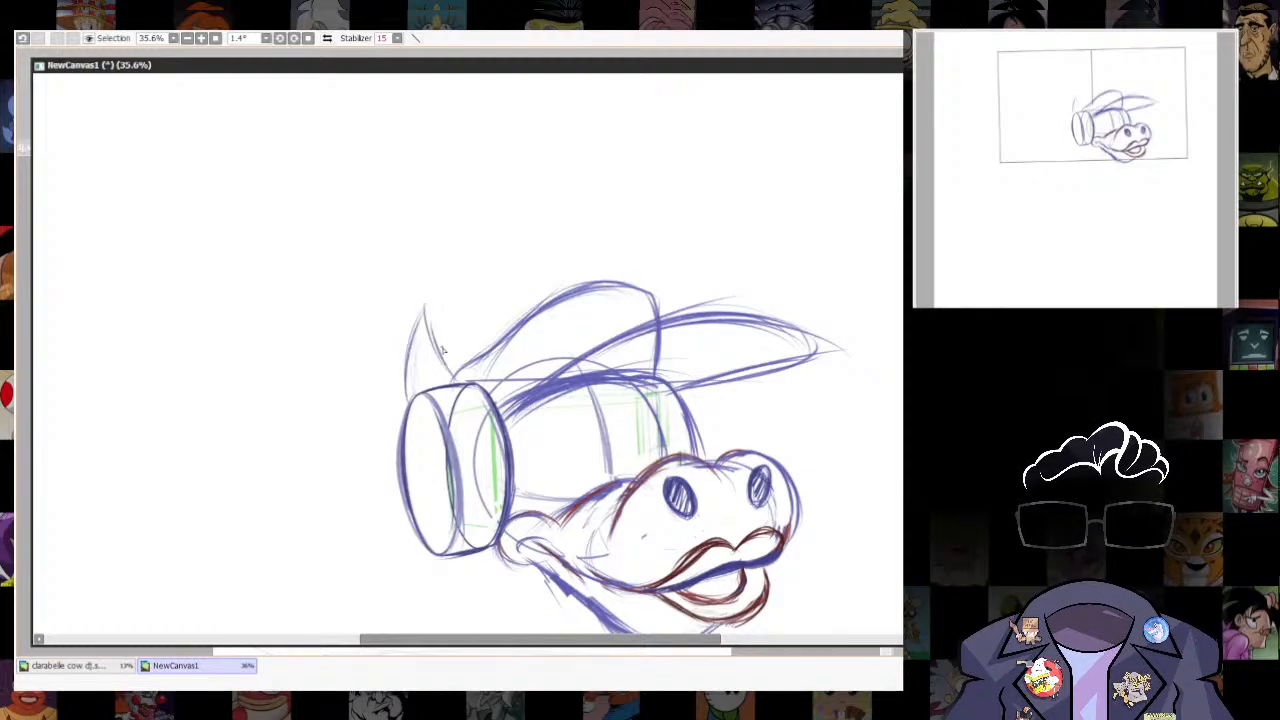
left_click_drag(406, 396, 412, 310)
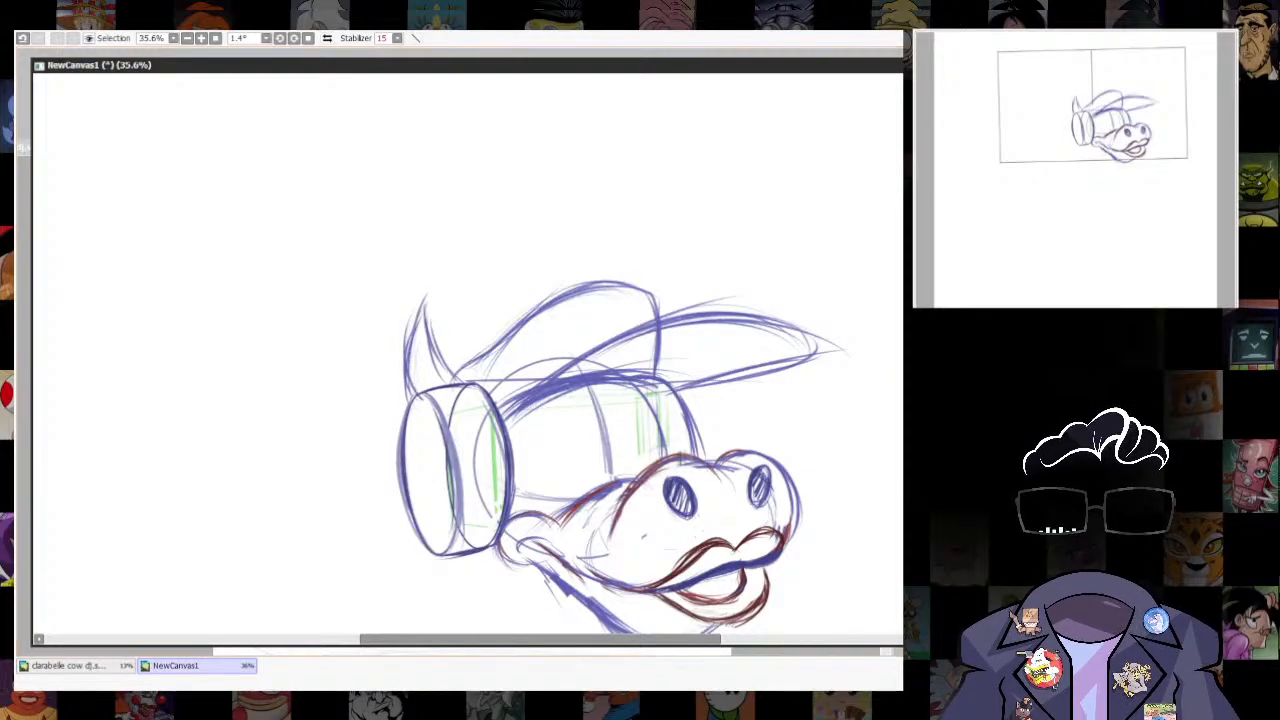
mouse_move(662, 314)
left_mouse_down()
mouse_move(666, 283)
mouse_move(686, 315)
left_mouse_up()
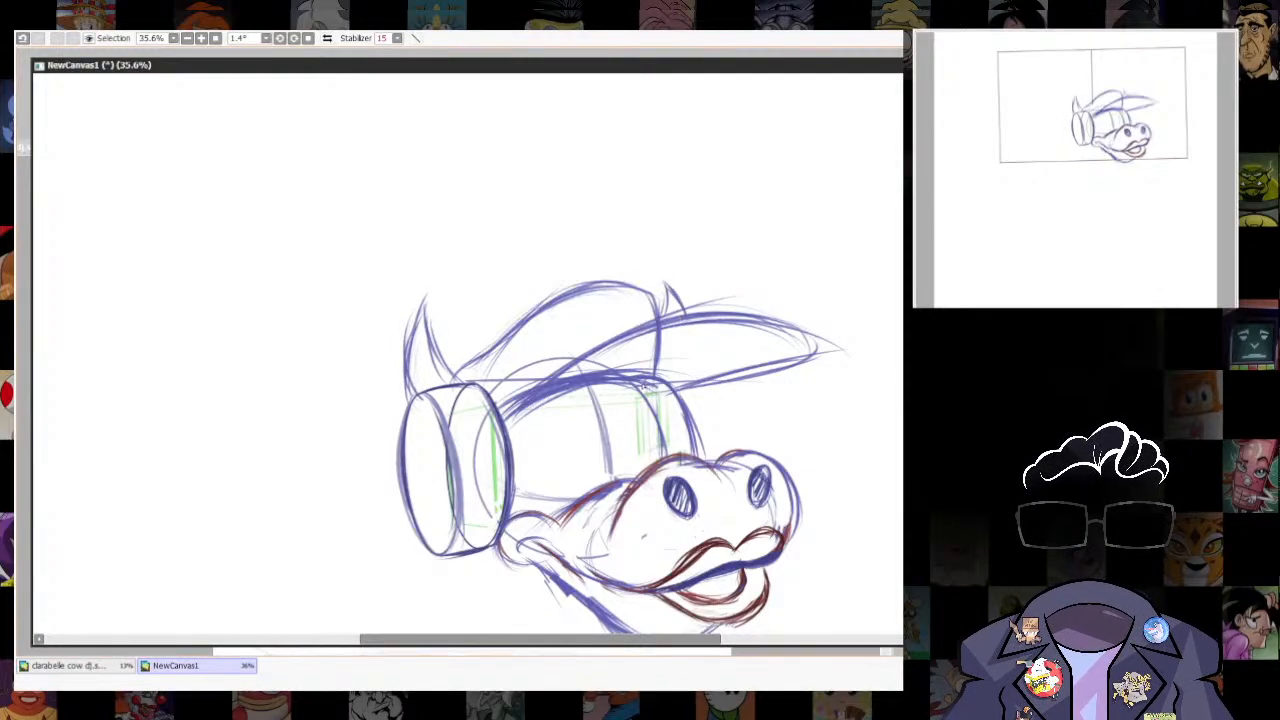
- Darken the cap brim's upper and lower edges and draw the headphone band rising from the ear cup behind the crown
mouse_move(552, 396)
left_mouse_down()
mouse_move(660, 396)
mouse_move(814, 348)
left_mouse_up()
mouse_move(510, 416)
left_mouse_down()
mouse_move(652, 323)
mouse_move(782, 323)
mouse_move(828, 346)
left_mouse_up()
mouse_move(828, 352)
left_mouse_down()
mouse_move(488, 341)
mouse_move(518, 336)
mouse_move(504, 331)
mouse_move(496, 349)
mouse_move(467, 352)
mouse_move(476, 396)
mouse_move(470, 353)
mouse_move(515, 326)
left_mouse_up()
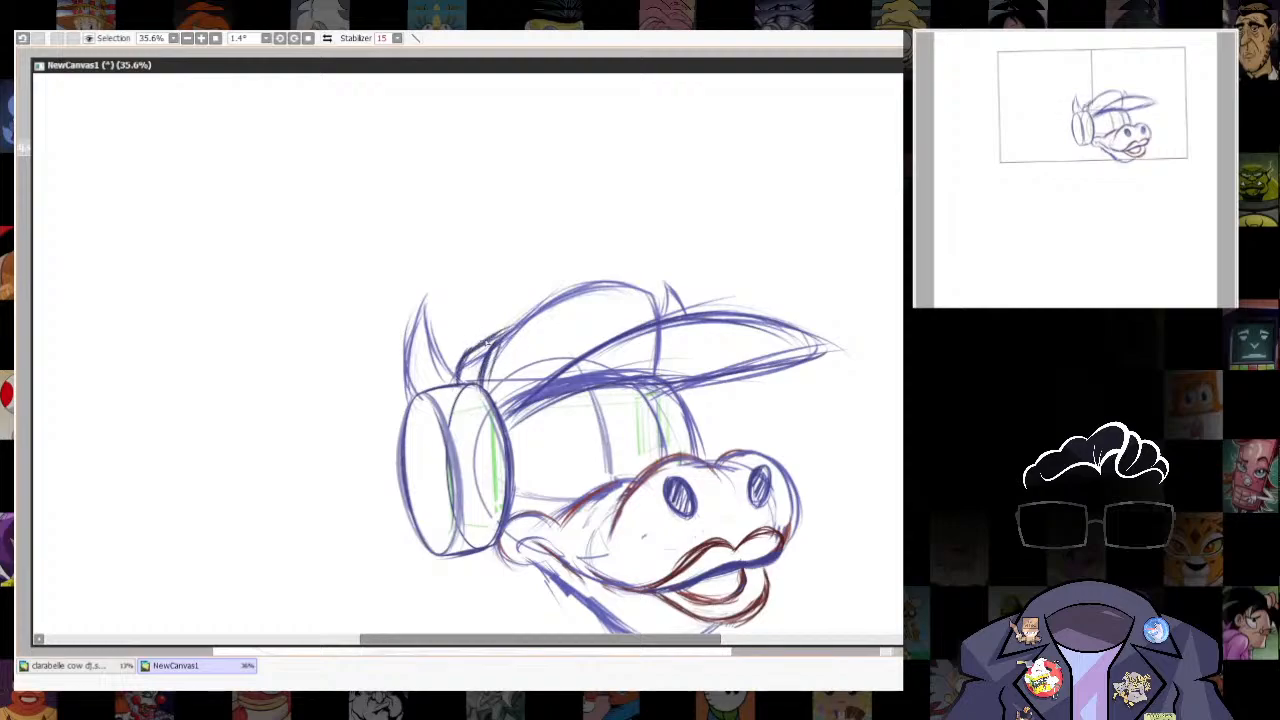
left_click_drag(482, 390, 505, 341)
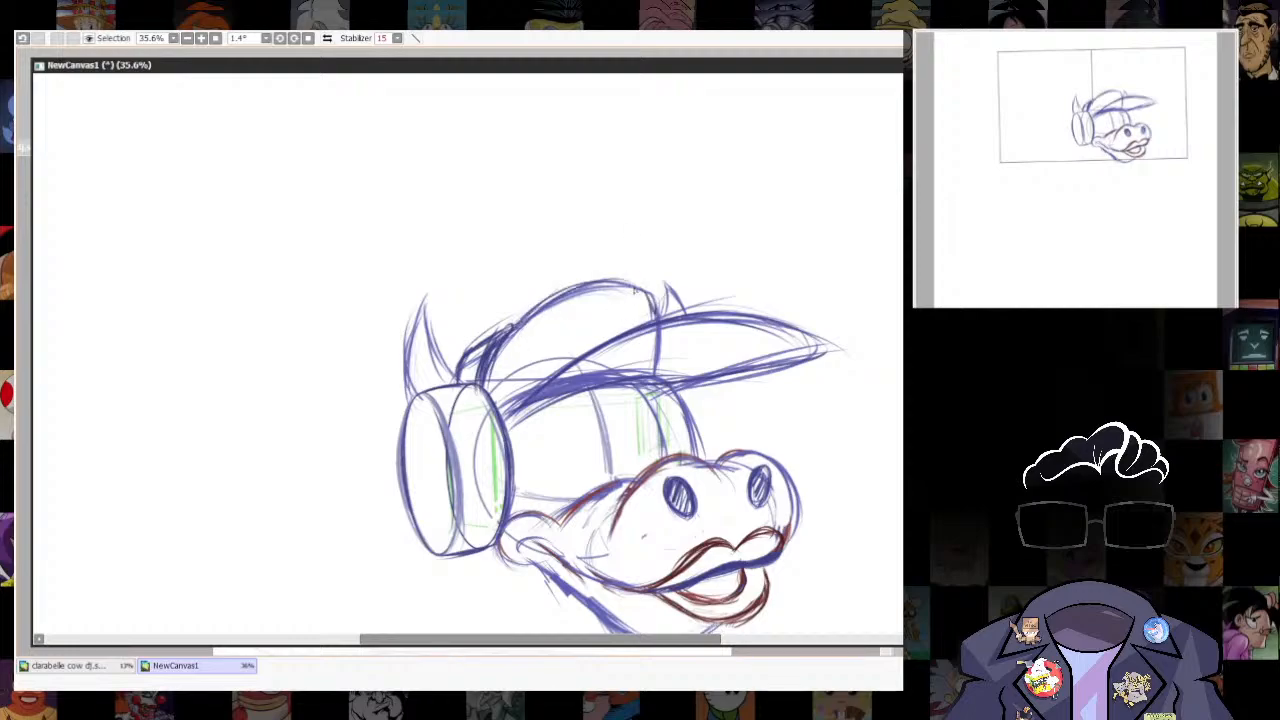
- Darken the far edge of the head between the cap brim and the muzzle with thick strokes
scroll(640, 300, "down", 2)
mouse_move(670, 308)
left_mouse_down()
mouse_move(698, 381)
mouse_move(784, 284)
mouse_move(713, 386)
left_mouse_up()
left_click_drag(690, 310, 708, 385)
left_click_drag(524, 500, 572, 449)
- Sketch a curved contour behind the near ear cup, undoing one stroke and redrawing the curve in red
mouse_move(450, 297)
left_mouse_down()
mouse_move(387, 350)
mouse_move(417, 443)
left_mouse_up()
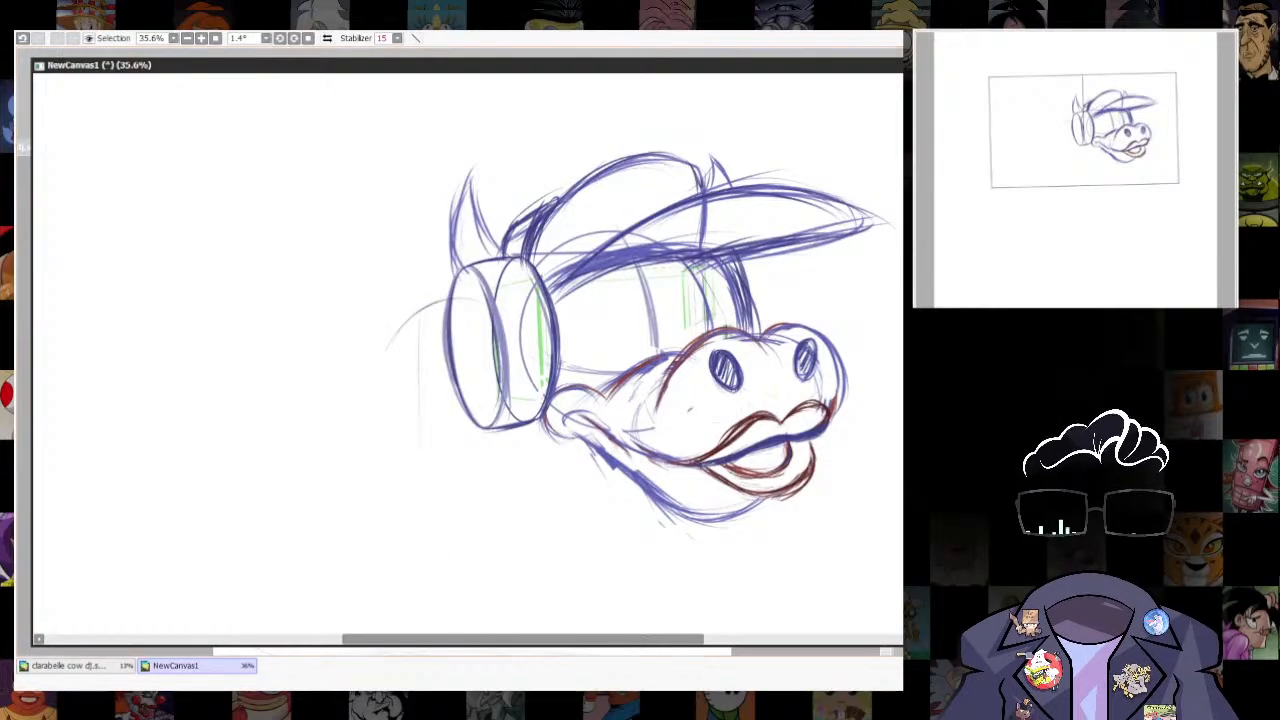
key("ctrl+z")
mouse_move(447, 298)
left_mouse_down()
mouse_move(410, 334)
mouse_move(414, 478)
left_mouse_up()
left_click_drag(404, 356, 422, 452)
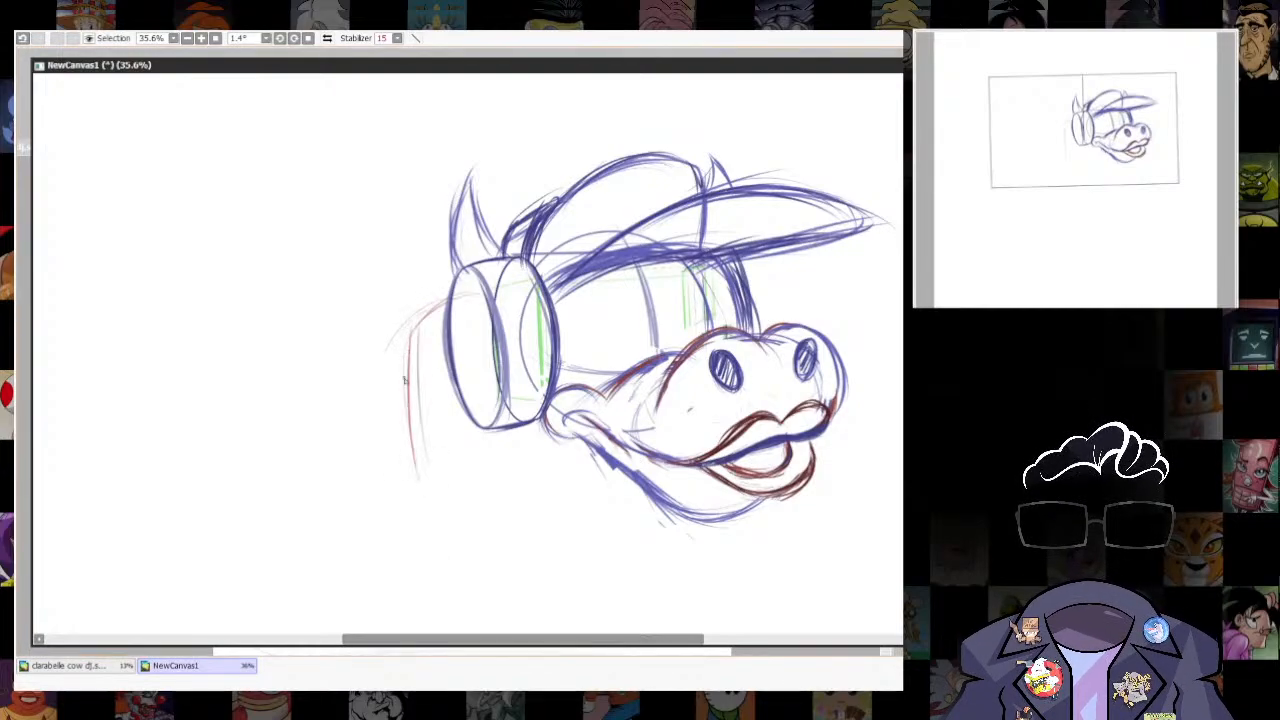
left_click_drag(478, 287, 416, 322)
left_click_drag(462, 268, 409, 368)
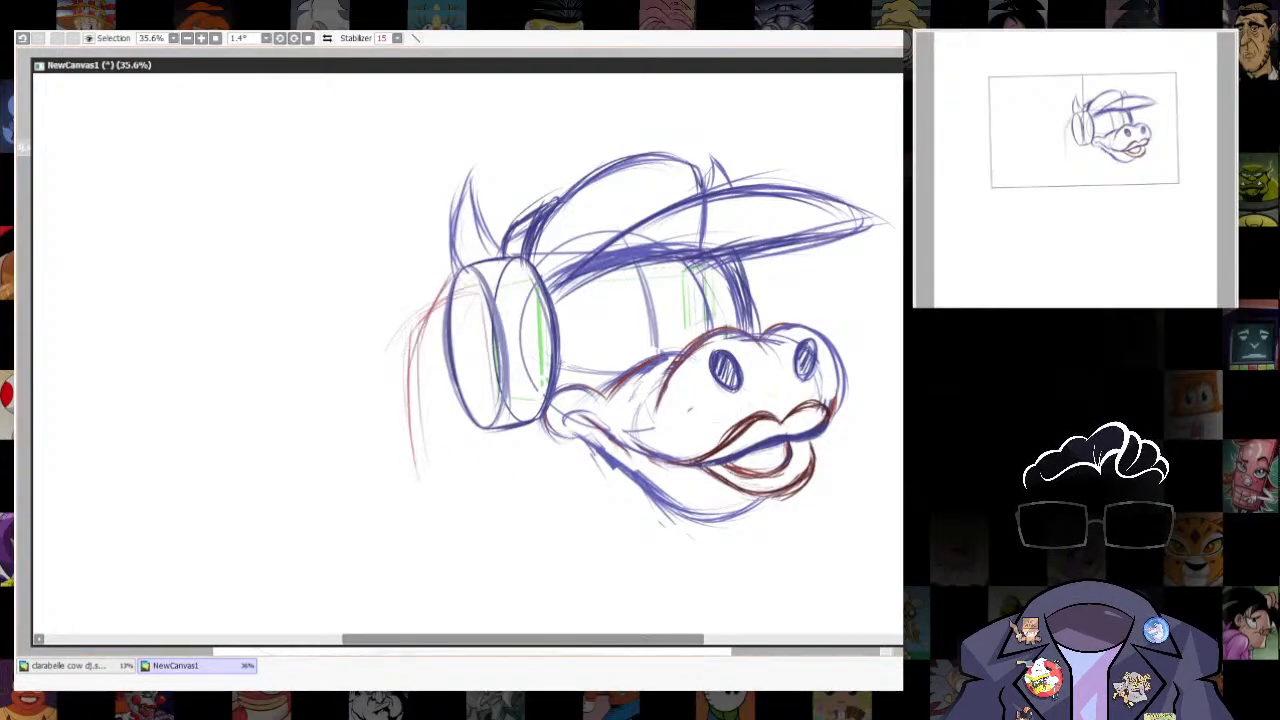
- Select the near ear cup, enlarge it slightly downward and outward with a transform, apply it and deselect
scroll(820, 366, "down", 4)
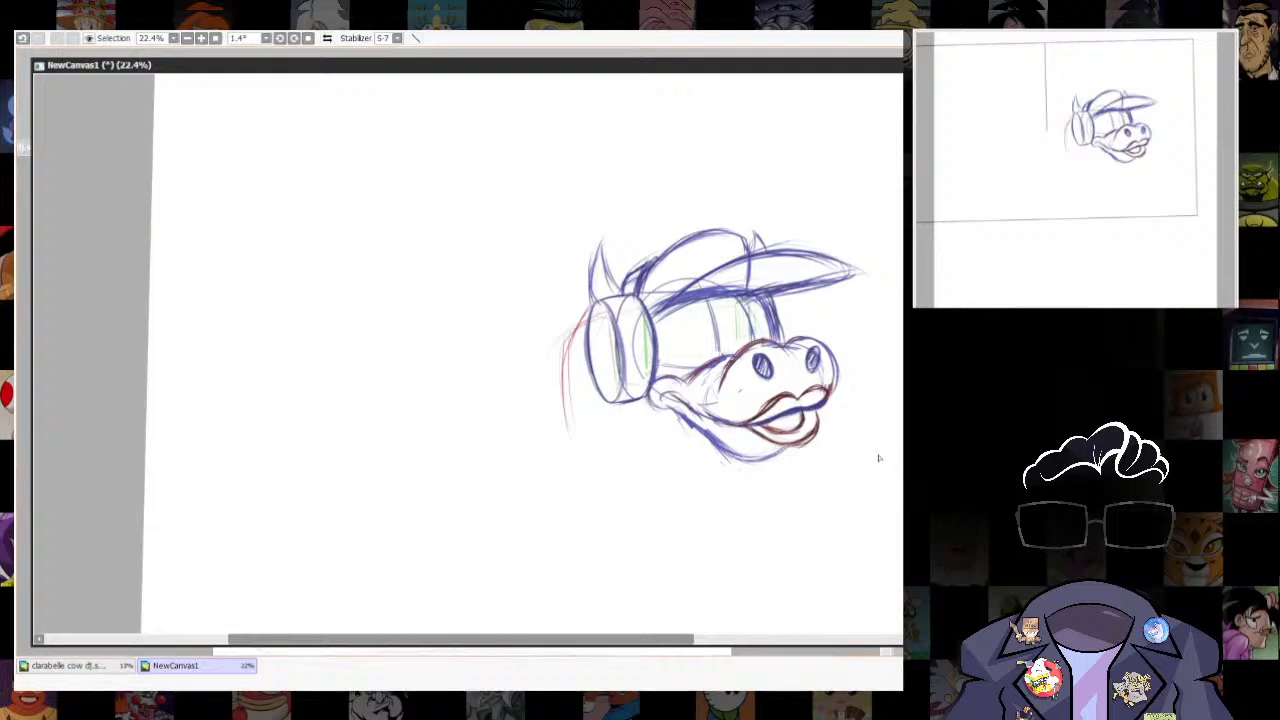
mouse_move(606, 297)
left_mouse_down()
mouse_move(640, 410)
mouse_move(628, 292)
mouse_move(666, 284)
left_mouse_up()
key("ctrl+t")
left_click_drag(631, 385, 624, 392)
key("Return")
key("ctrl+d")
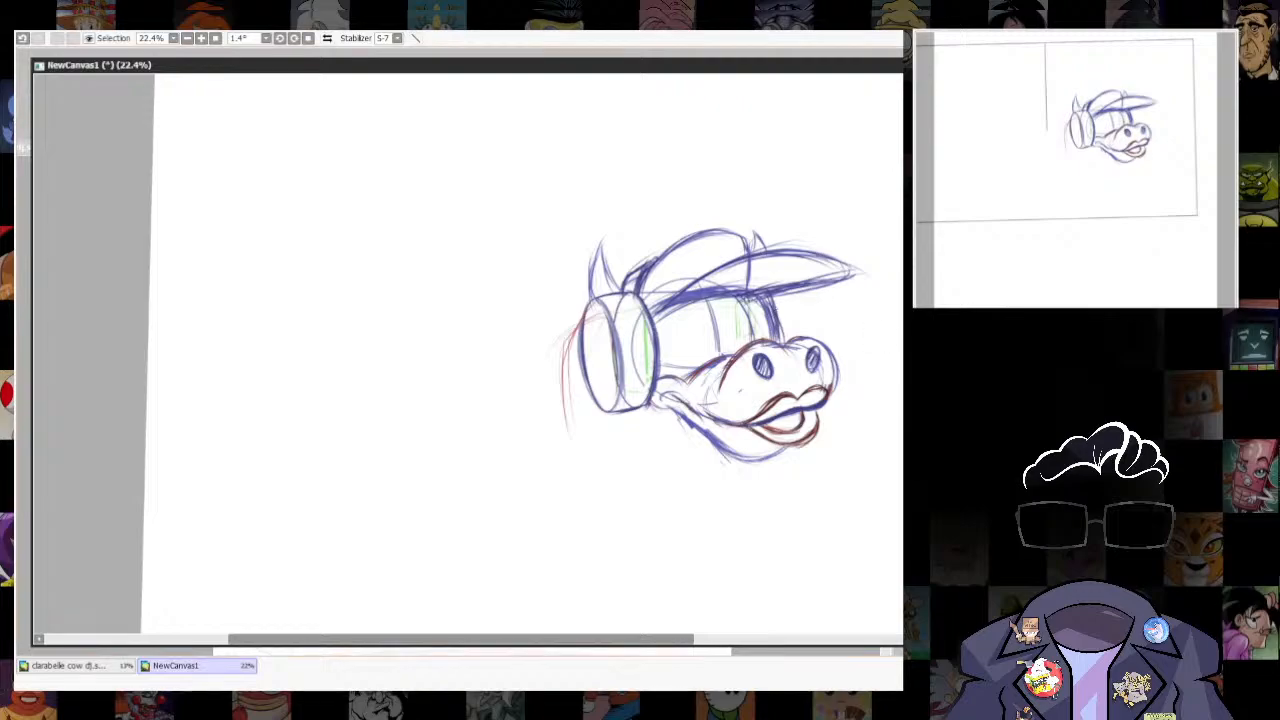
- Reinforce the head's far edge between the cap brim and the muzzle with one more stroke
left_click_drag(768, 298, 783, 336)
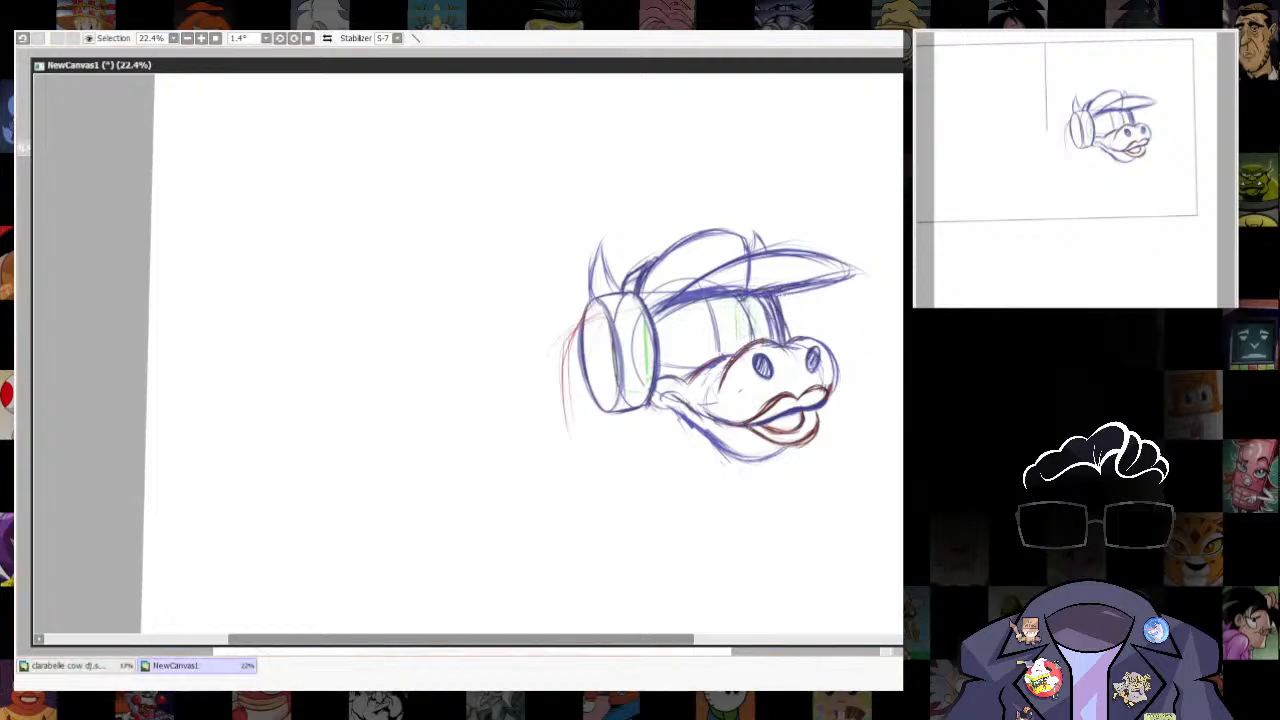
scroll(638, 242, "down", 3)
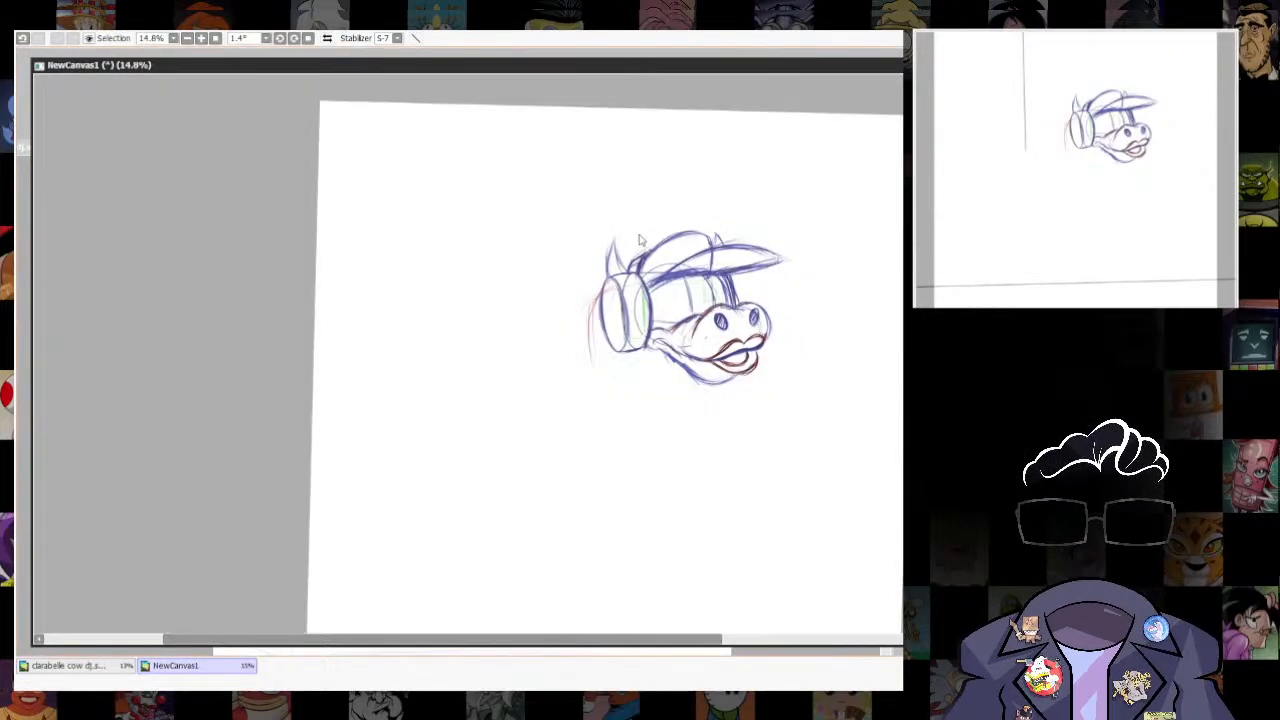
- Crop the canvas temporarily to a rectangle around the head sketch, save it, and restore the full canvas
scroll(638, 242, "up", 2)
left_click_drag(796, 428, 625, 450)
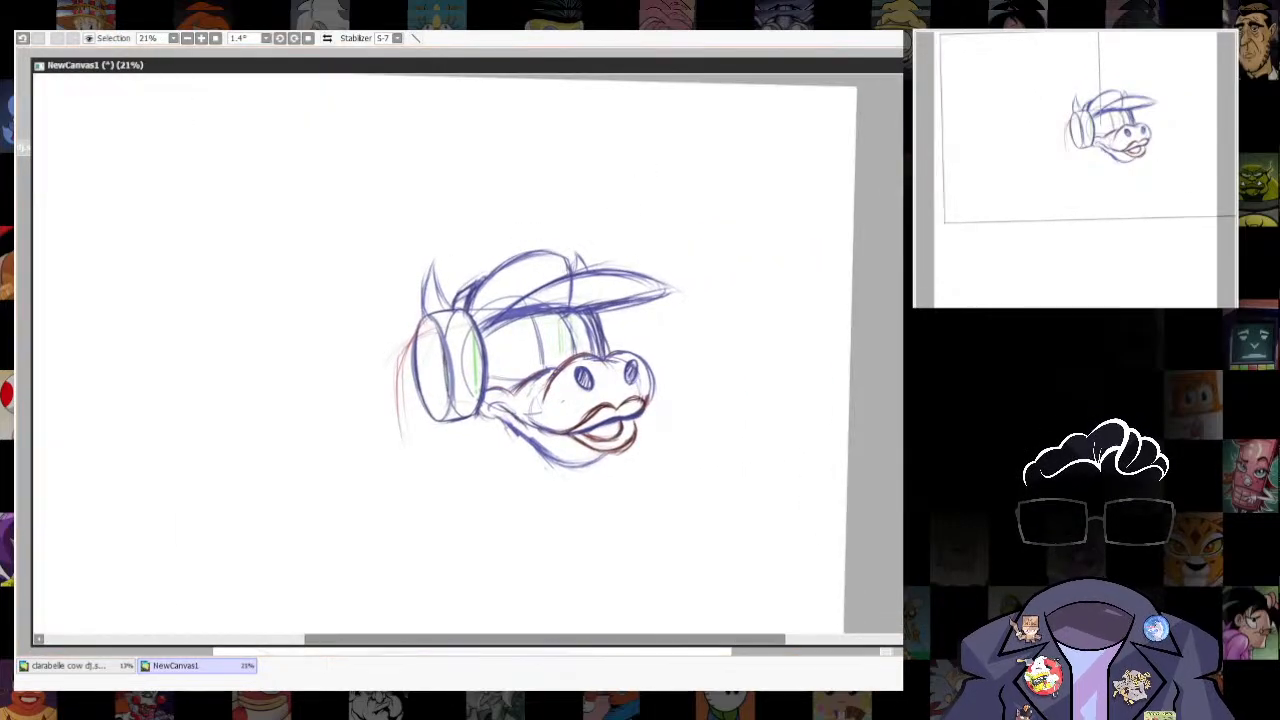
left_click_drag(343, 219, 822, 531)
left_click(148, 87)
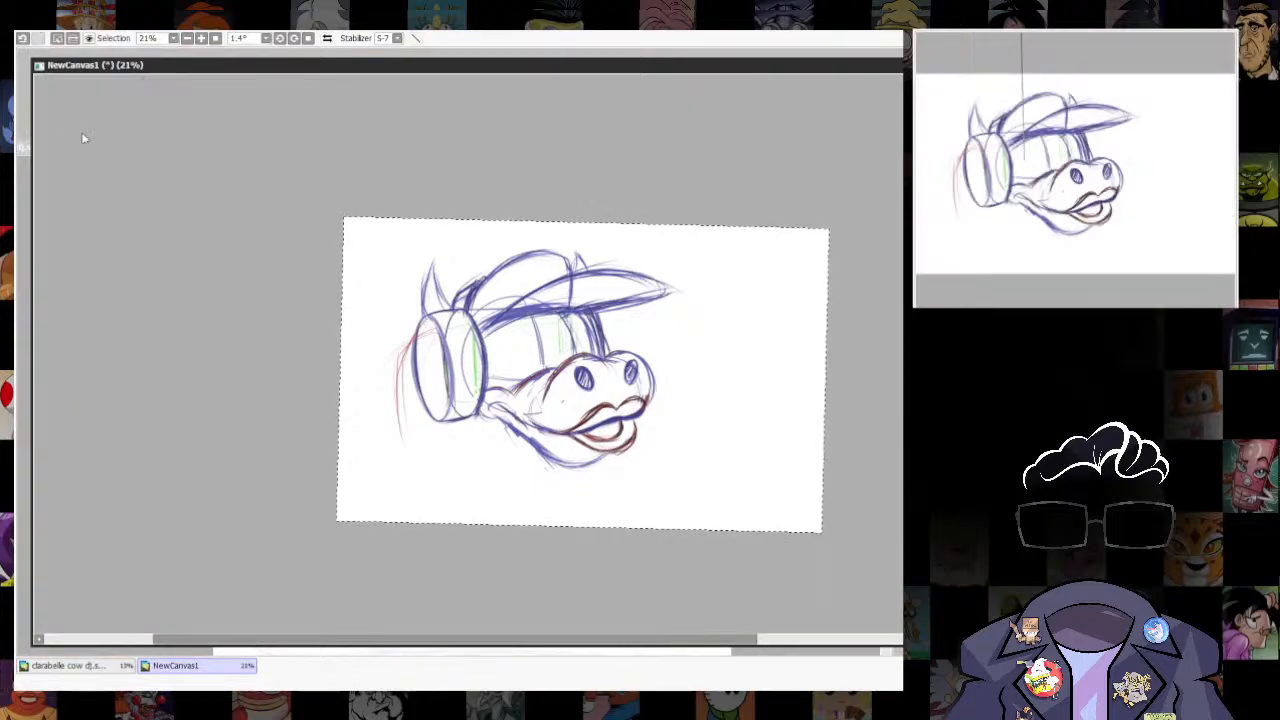
key("ctrl+s")
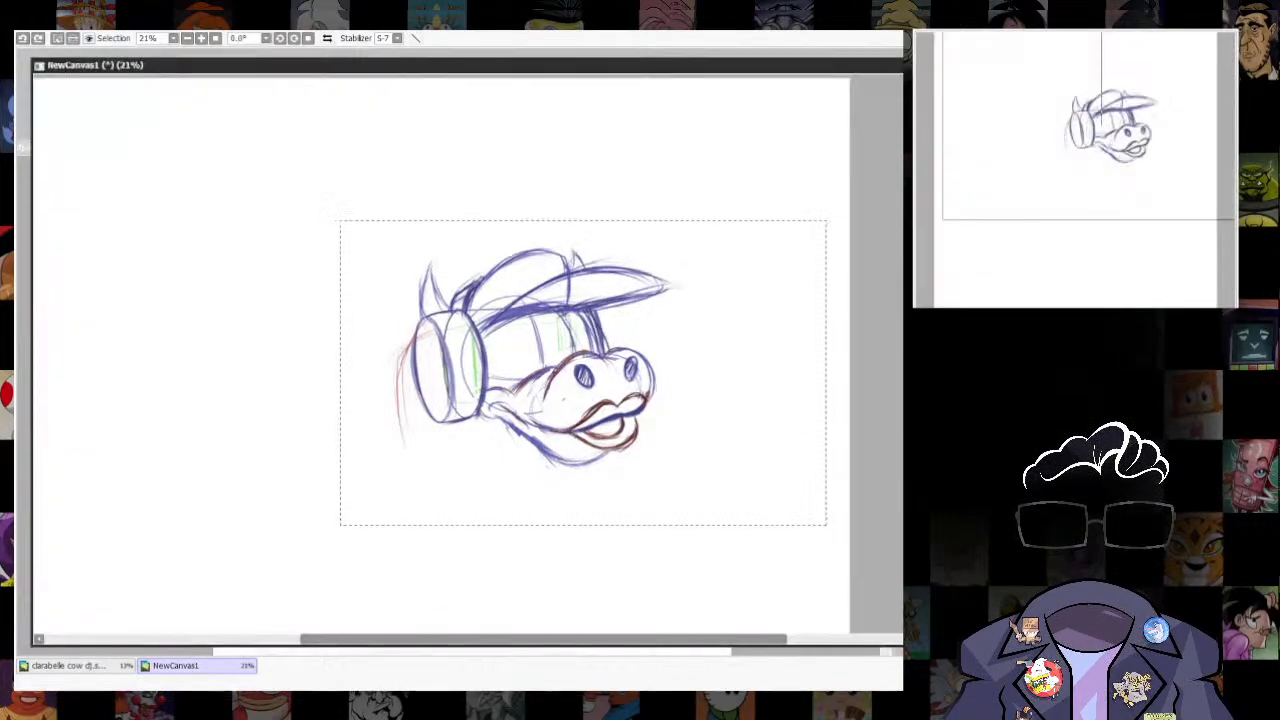
key("ctrl+d")
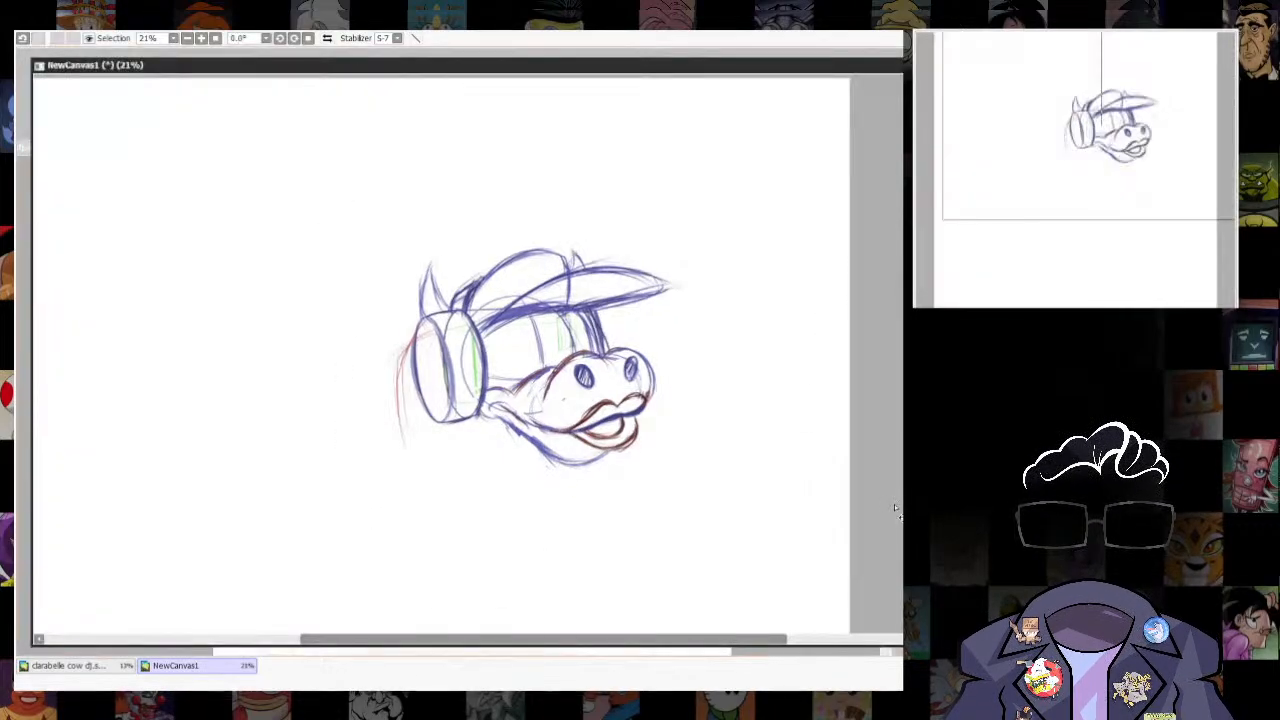
- Erase the cap brim, both horns and the headphone band from the head sketch
scroll(465, 241, "up", 3)
key("e")
mouse_move(512, 366)
left_mouse_down()
mouse_move(663, 288)
mouse_move(758, 304)
mouse_move(599, 301)
mouse_move(546, 342)
left_mouse_up()
key("ctrl+z")
mouse_move(683, 272)
left_mouse_down()
mouse_move(634, 328)
mouse_move(690, 338)
left_mouse_up()
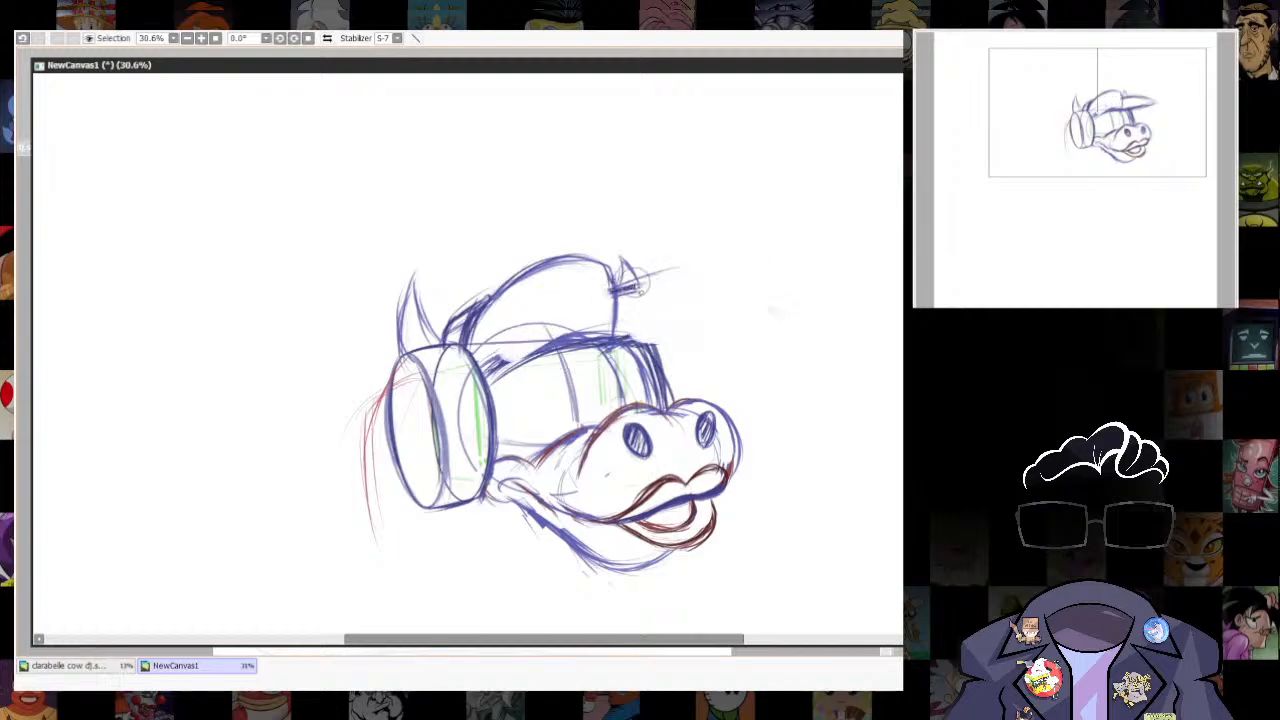
left_click_drag(630, 278, 672, 268)
left_click_drag(754, 295, 770, 311)
left_click_drag(777, 423, 815, 399)
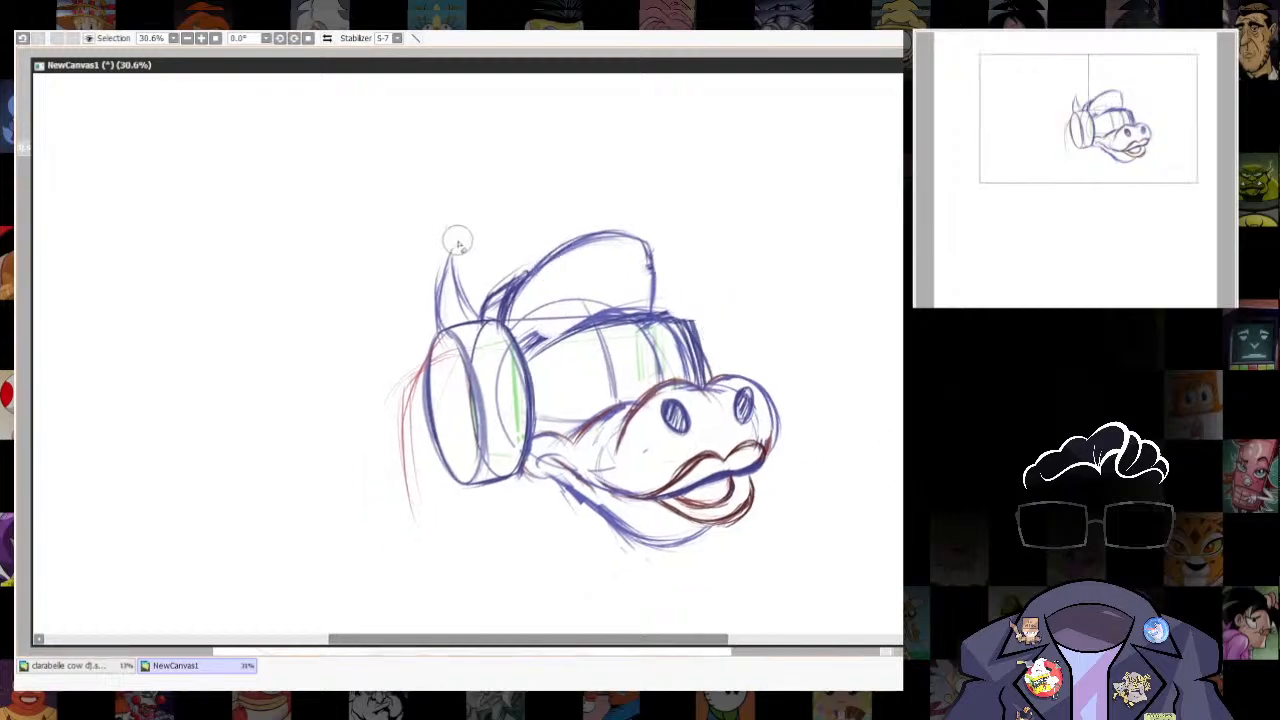
left_click_drag(451, 243, 429, 314)
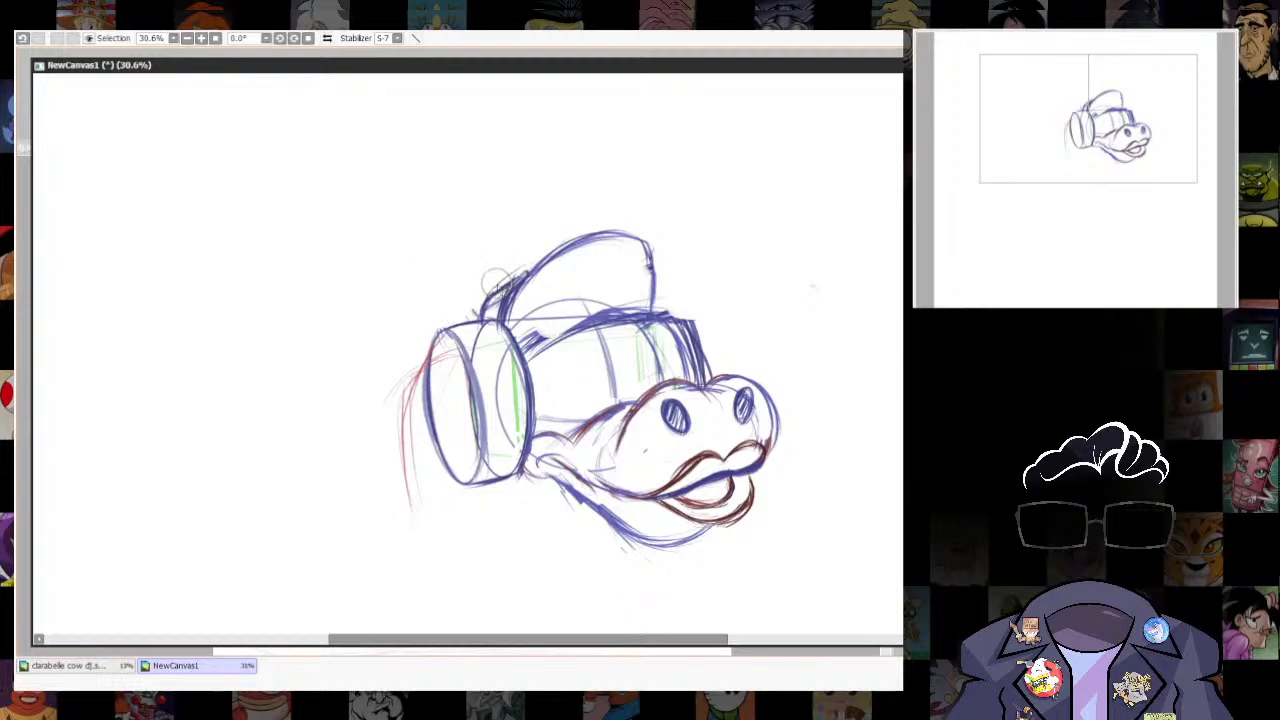
mouse_move(496, 283)
left_mouse_down()
mouse_move(481, 304)
mouse_move(522, 270)
mouse_move(554, 360)
left_mouse_up()
- Redraw the cap crown's curve in red, running from the ear cup over to the front edge
key("n")
left_click_drag(590, 298, 498, 367)
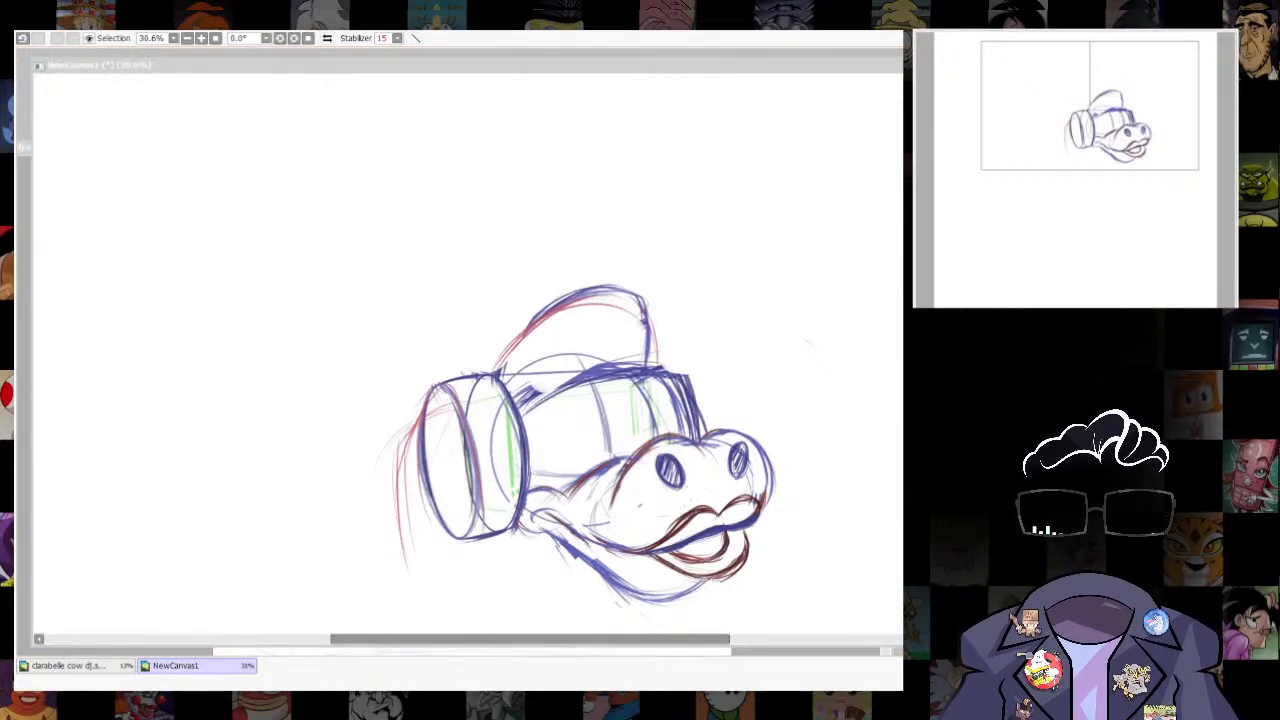
left_click_drag(394, 452, 409, 381)
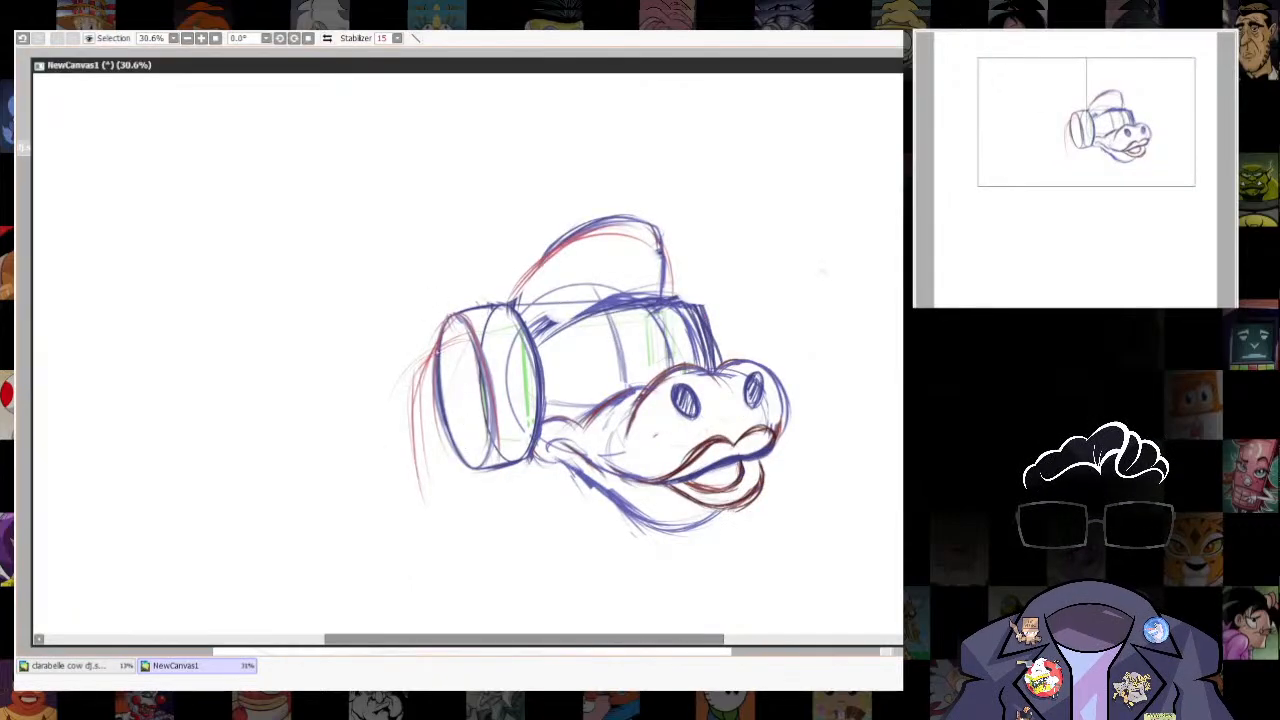
- Sketch red finger shapes with round knuckles wrapping over the top of the near ear cup
left_click_drag(438, 323, 452, 297)
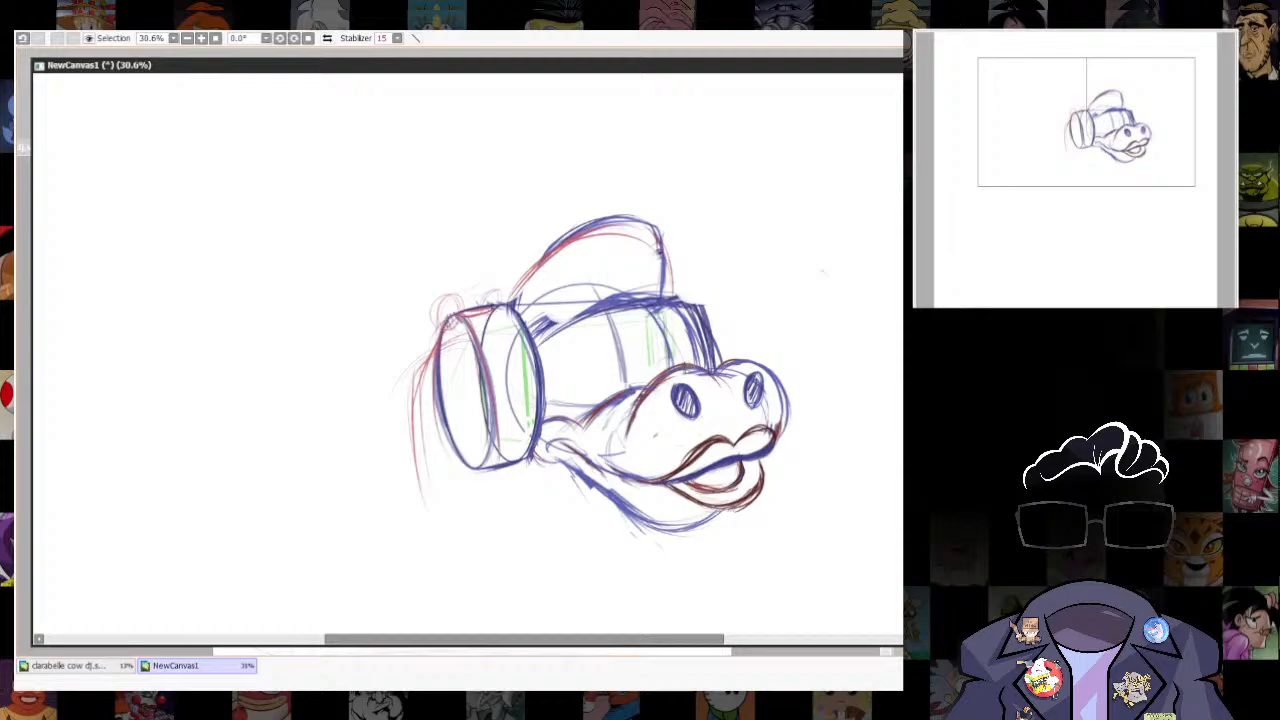
left_click_drag(450, 334, 445, 369)
mouse_move(446, 322)
left_mouse_down()
mouse_move(432, 302)
mouse_move(502, 292)
mouse_move(428, 356)
left_mouse_up()
left_click_drag(465, 318, 466, 347)
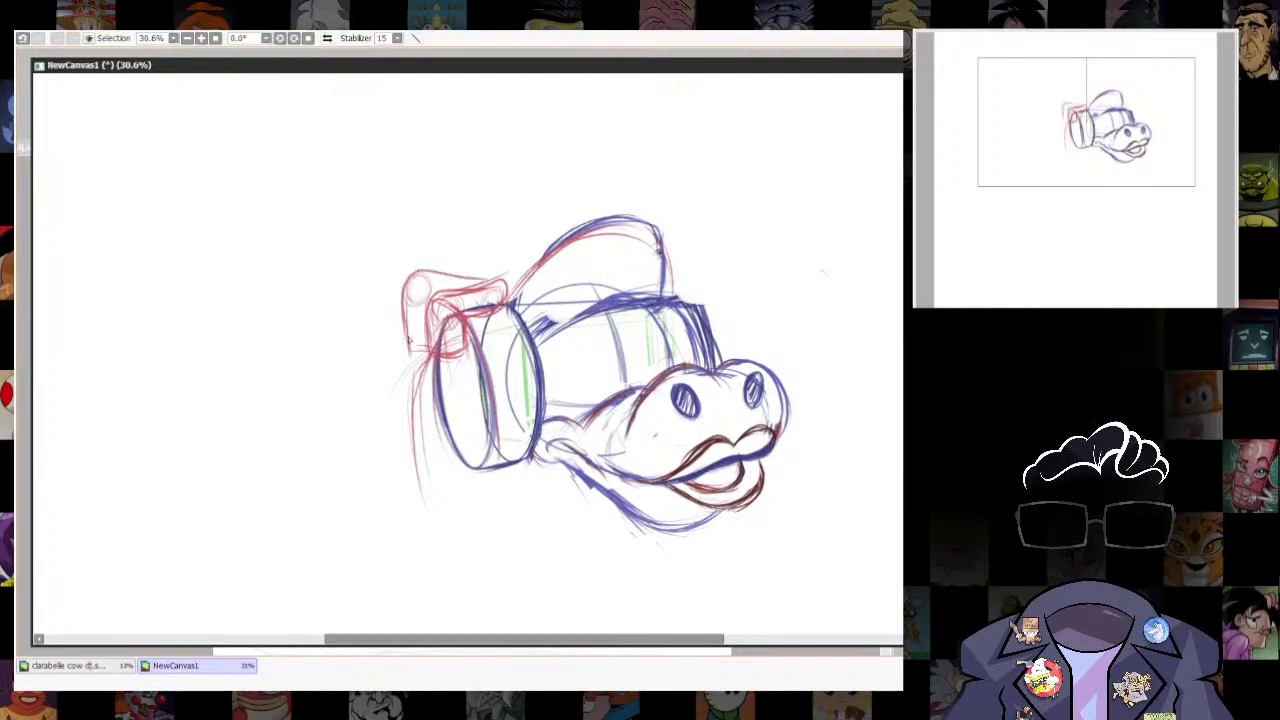
mouse_move(418, 279)
left_mouse_down()
mouse_move(435, 301)
mouse_move(423, 273)
mouse_move(406, 300)
left_mouse_up()
left_click_drag(410, 286, 412, 350)
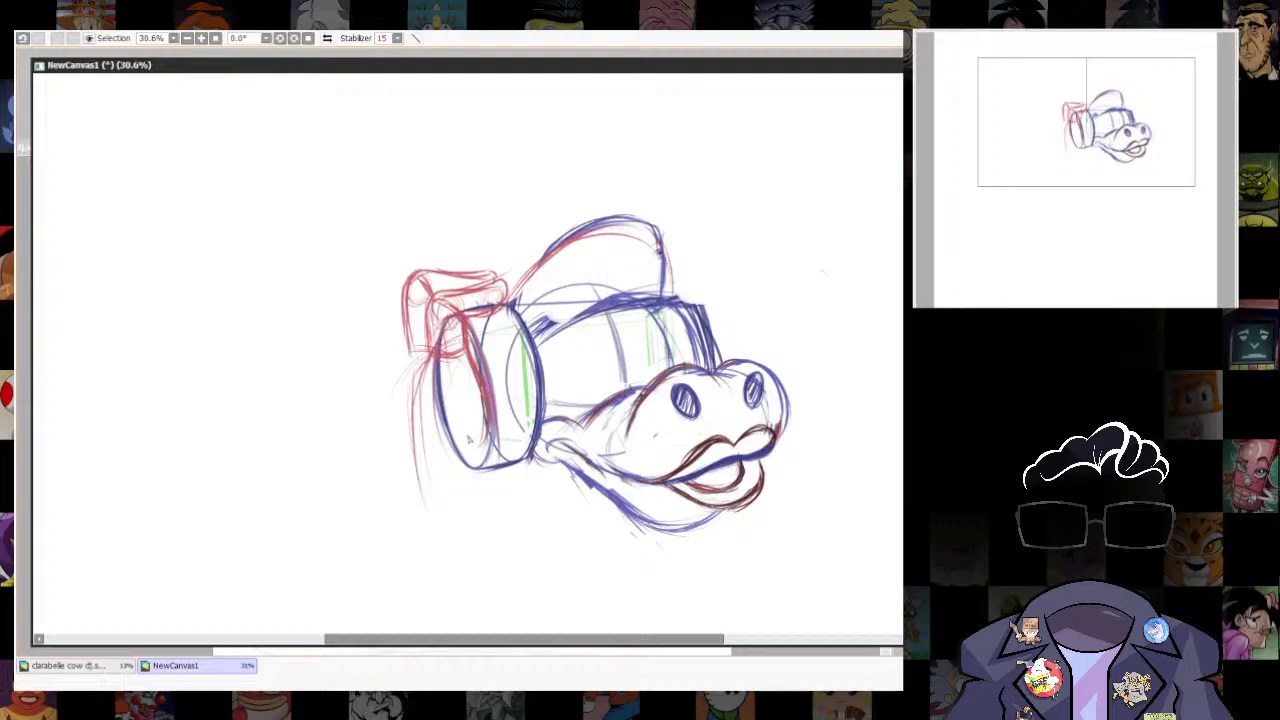
- Outline the back of the hand behind the ear cup and round off its lower end in red
mouse_move(400, 296)
left_mouse_down()
mouse_move(396, 338)
mouse_move(395, 318)
left_mouse_up()
left_click_drag(403, 392, 398, 341)
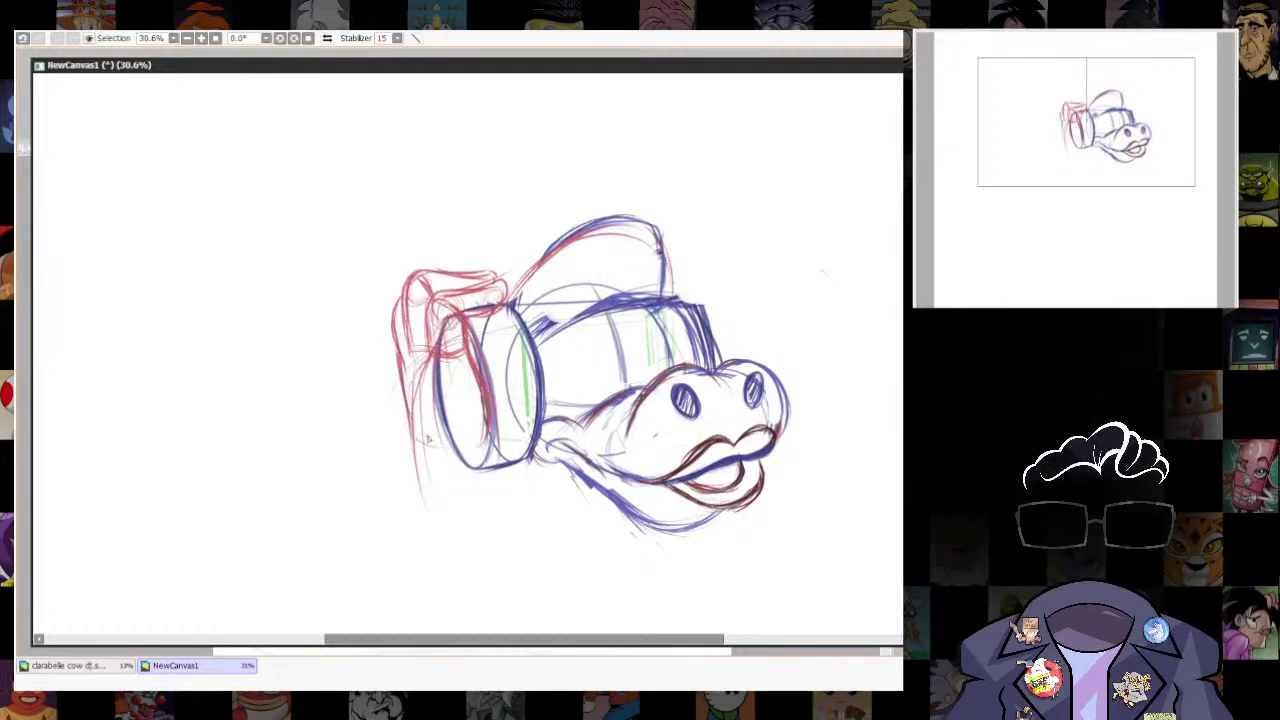
left_click_drag(428, 438, 480, 450)
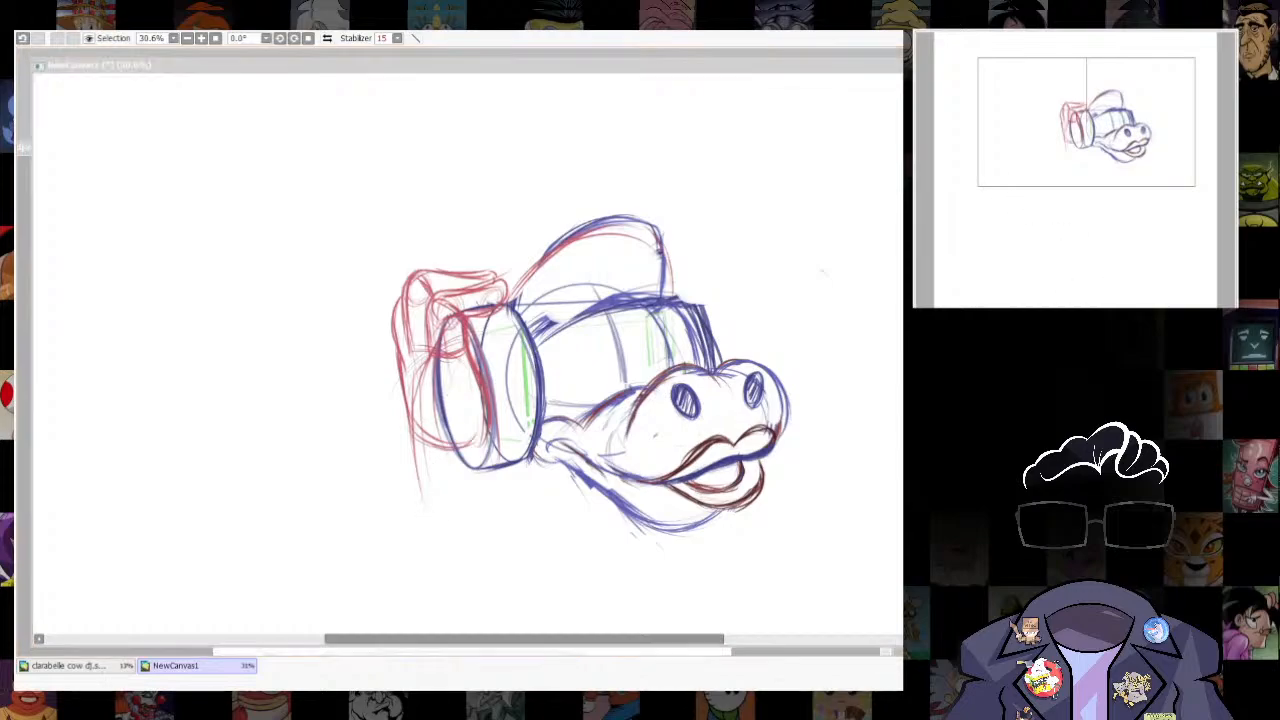
mouse_move(409, 408)
left_mouse_down()
mouse_move(404, 293)
mouse_move(412, 430)
left_mouse_up()
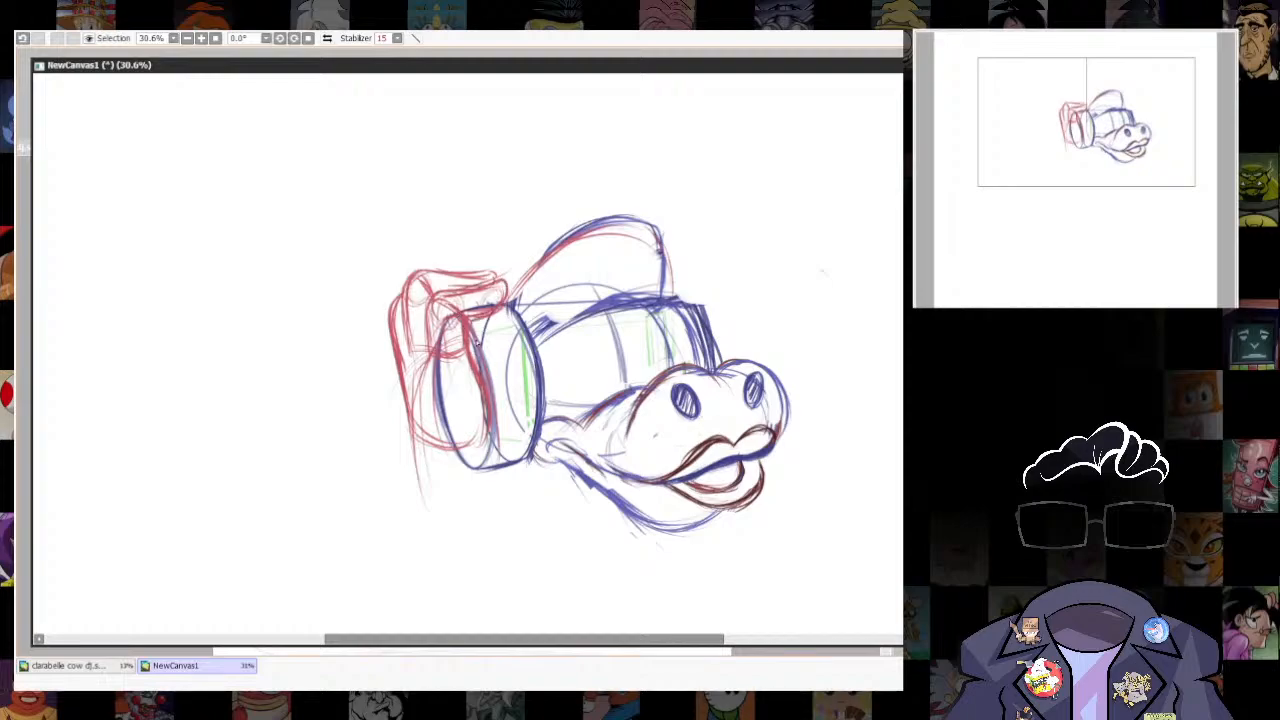
mouse_move(424, 452)
left_mouse_down()
mouse_move(406, 376)
mouse_move(470, 458)
mouse_move(486, 408)
left_mouse_up()
- Erase a thin curved band across the middle of the red hand shape, apply the transform and deselect
key("e")
mouse_move(412, 345)
left_mouse_down()
mouse_move(393, 382)
mouse_move(415, 346)
mouse_move(443, 349)
mouse_move(498, 300)
mouse_move(426, 289)
mouse_move(449, 312)
left_mouse_up()
key("ctrl+t")
key("Return")
key("ctrl+t")
key("Return")
key("ctrl+d")
- Strengthen the red outline of the hand's lower half around the near ear cup
key("n")
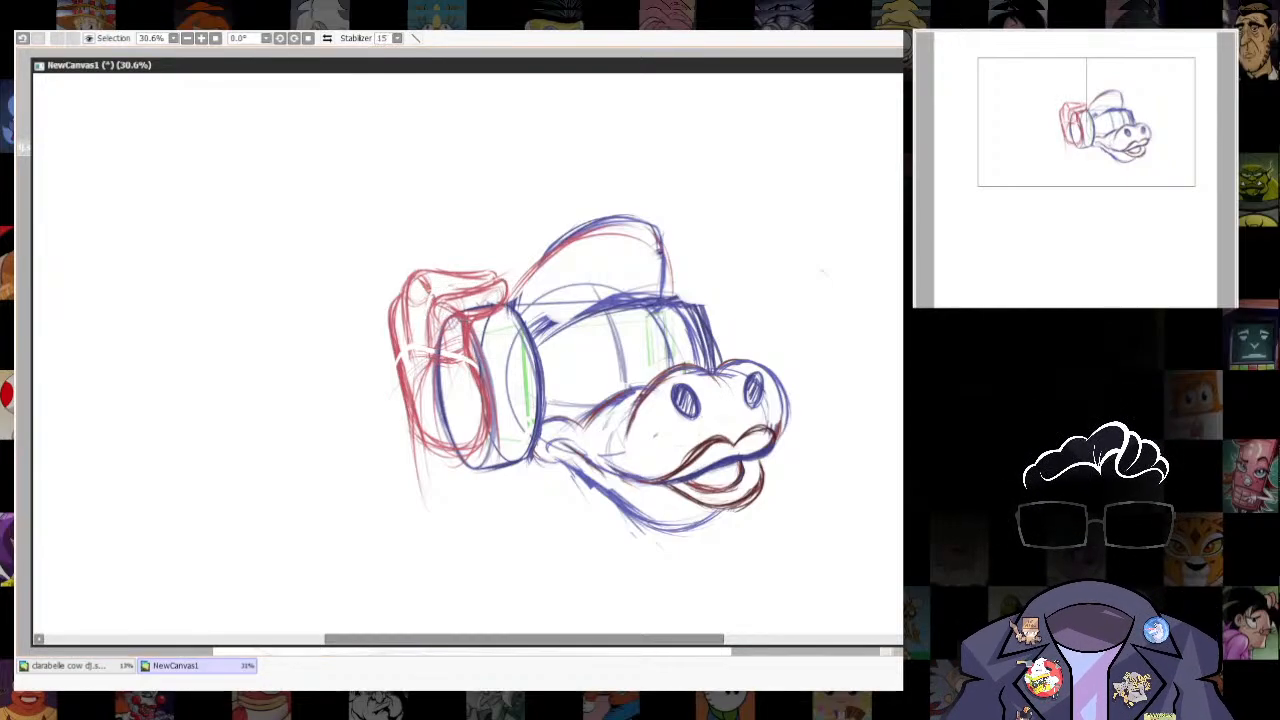
left_click_drag(394, 374, 390, 352)
left_click_drag(418, 395, 487, 408)
left_click_drag(403, 372, 426, 436)
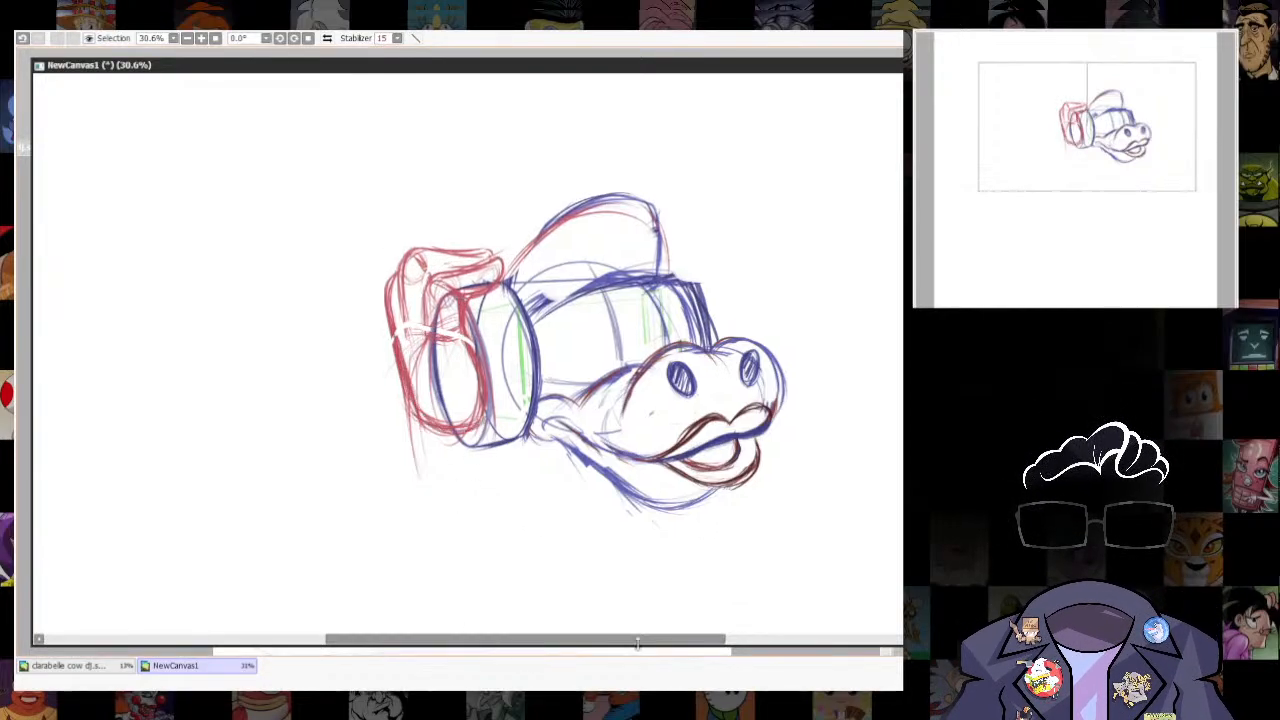
- Mark the far eye's outer edge in red and outline the near eye as a tall arch above the muzzle
left_click_drag(671, 299, 665, 367)
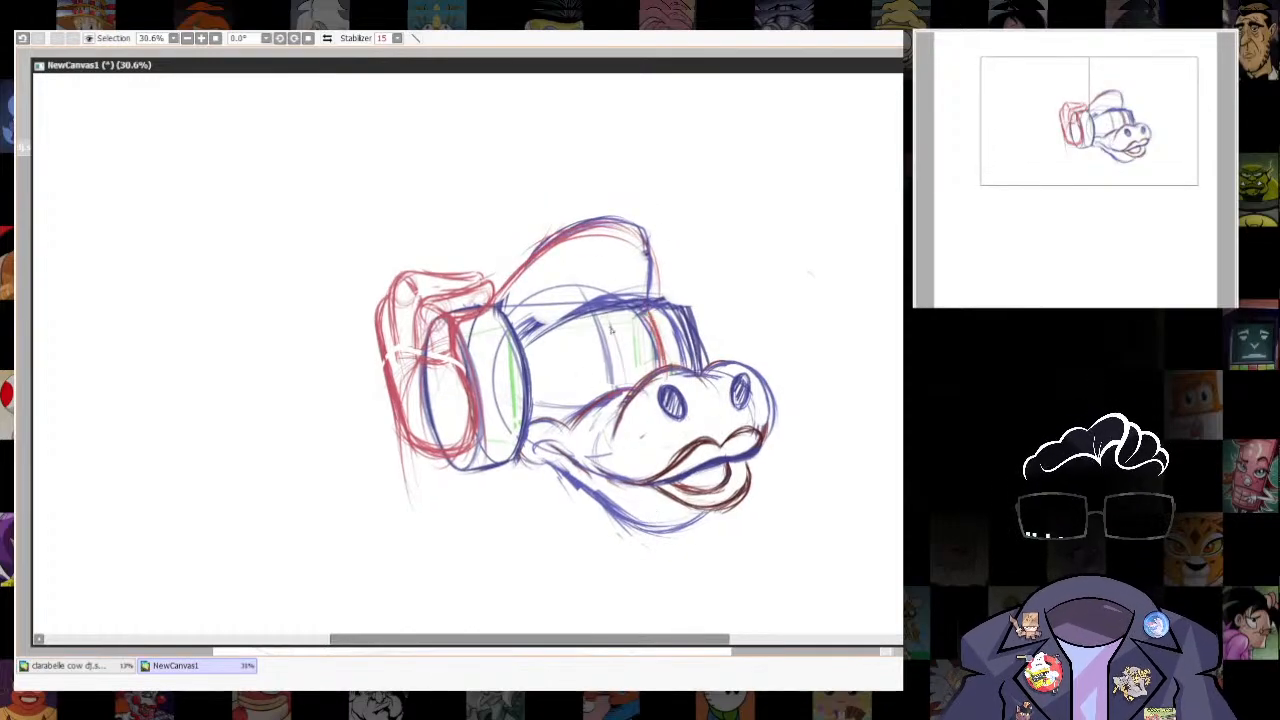
left_click_drag(627, 64, 626, 93)
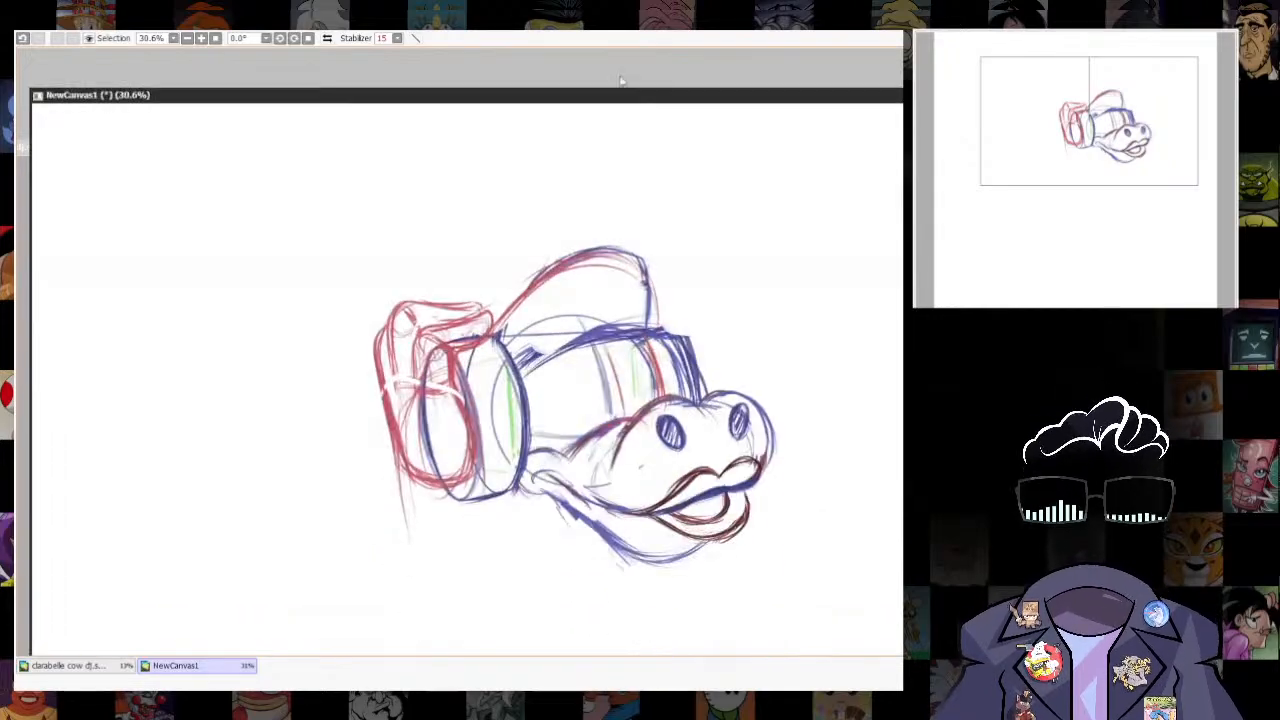
mouse_move(592, 355)
left_mouse_down()
mouse_move(566, 446)
mouse_move(622, 415)
mouse_move(567, 441)
left_mouse_up()
left_click_drag(563, 392, 569, 426)
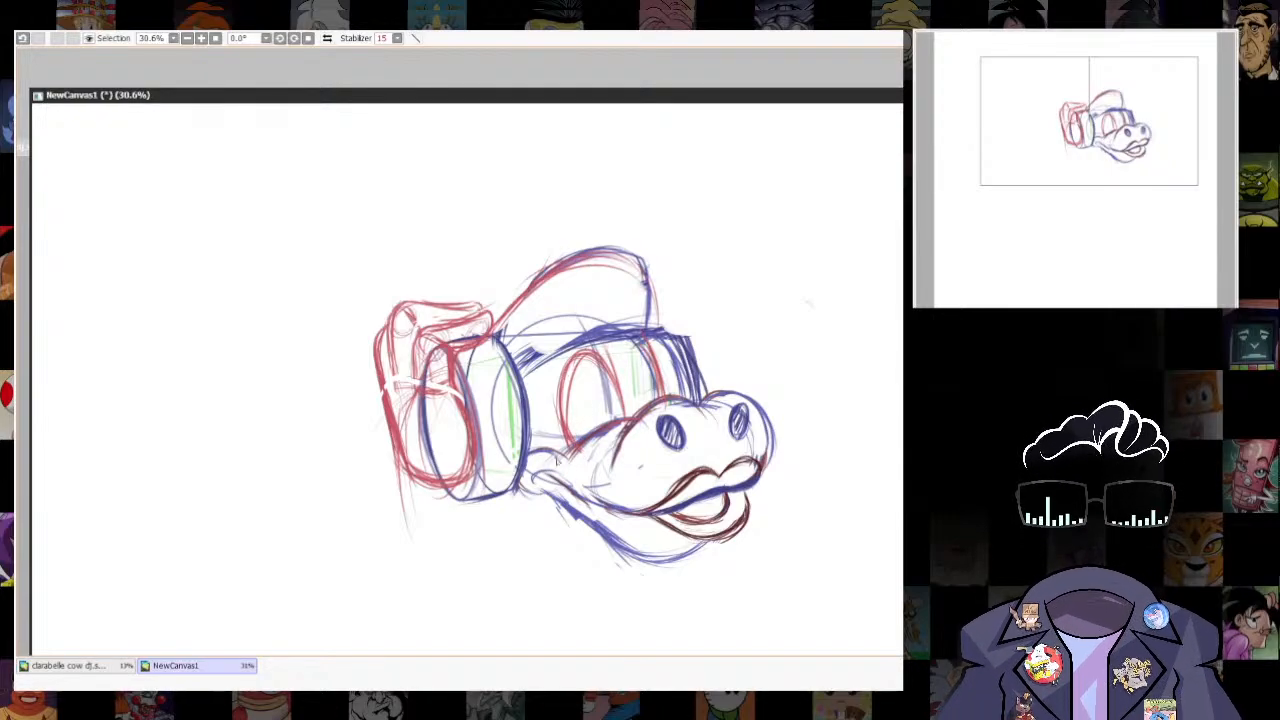
- Draw the far eye's arch, the cheek line and arcs above both eyes, adding a faint arc inside the near eye
left_click_drag(567, 438, 640, 343)
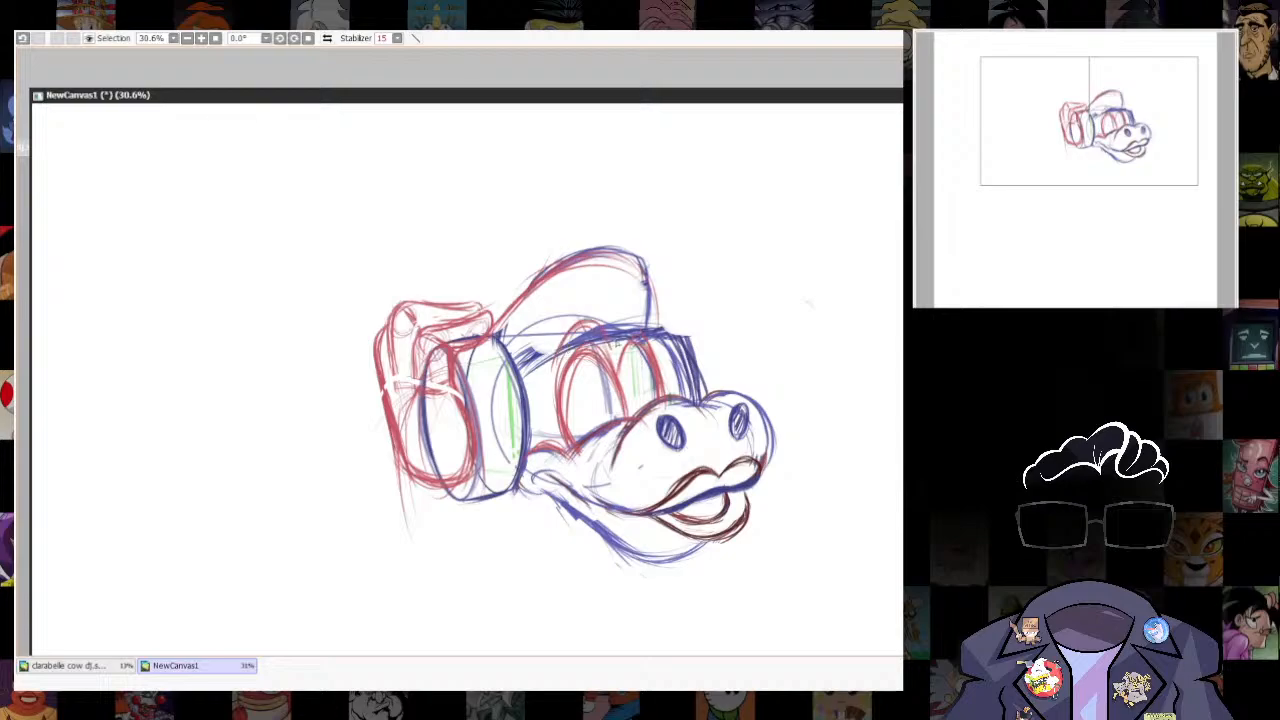
left_click_drag(615, 324, 645, 320)
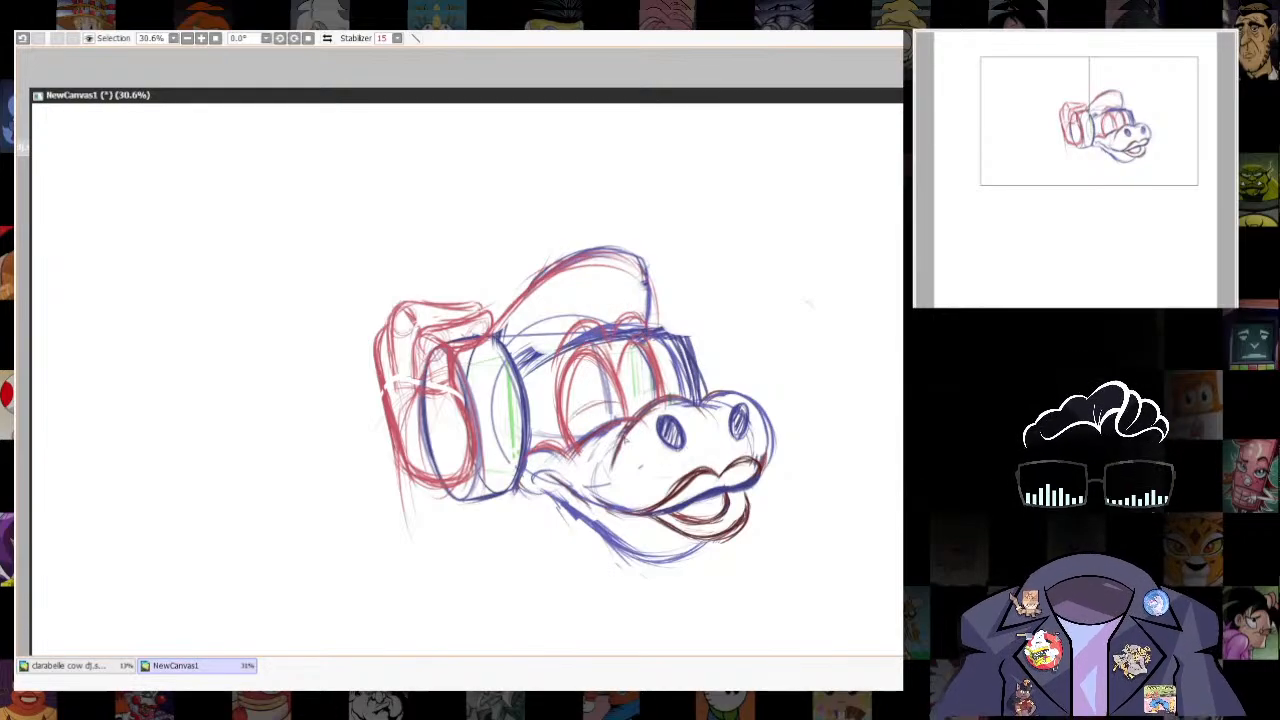
left_click_drag(578, 414, 622, 416)
key("alt+Tab")
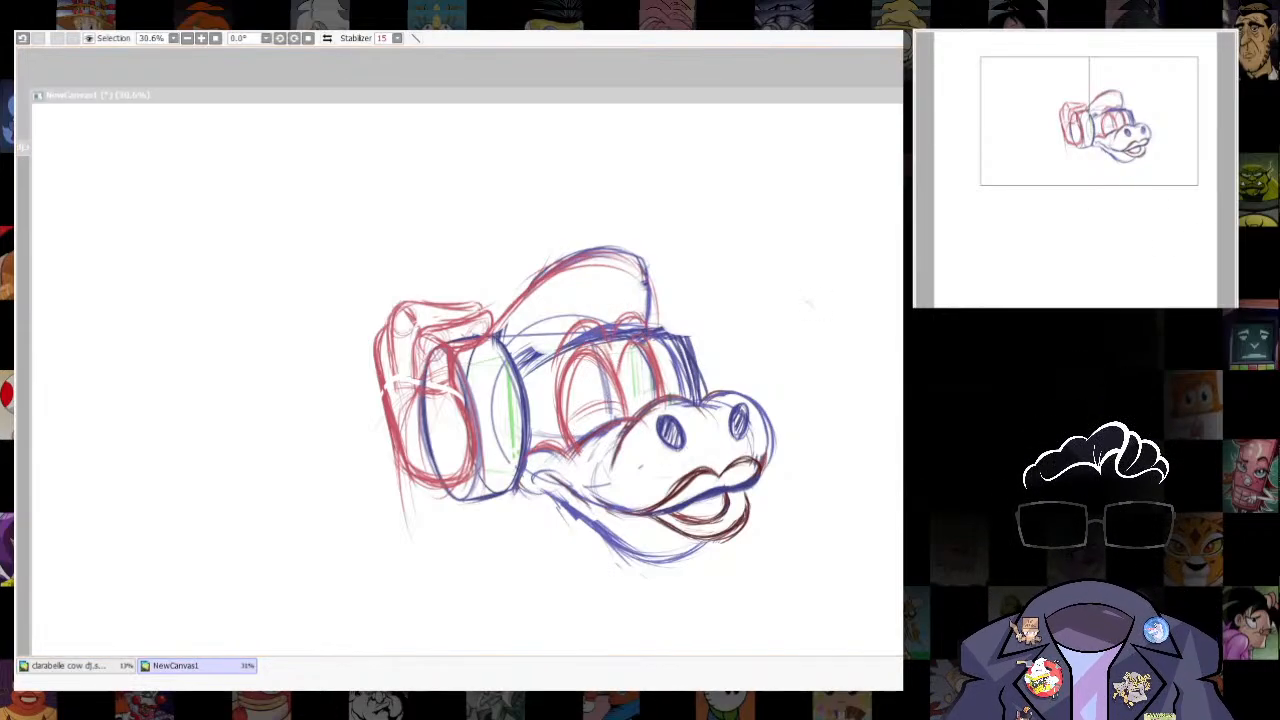
left_click(686, 273)
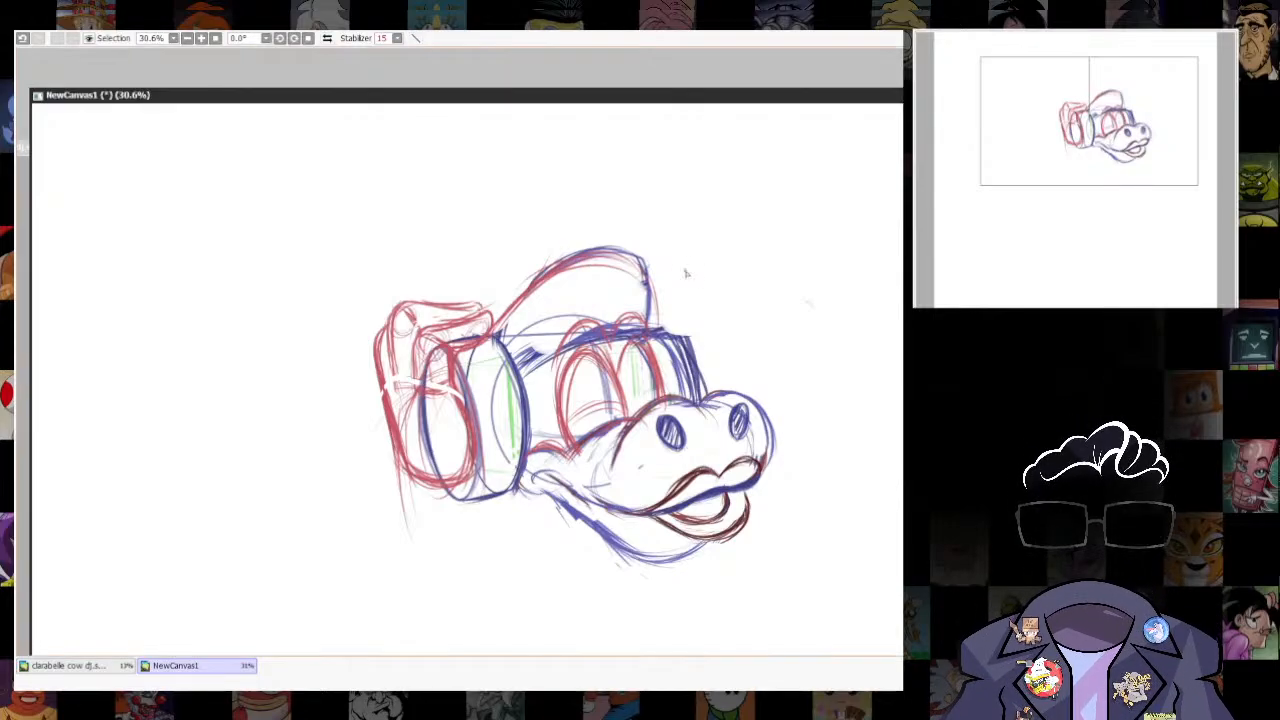
- Sketch a dark red brow contour across the tops of both eyes, undoing the V-shaped frown attempt
mouse_move(533, 387)
left_mouse_down()
mouse_move(540, 358)
mouse_move(574, 335)
left_mouse_up()
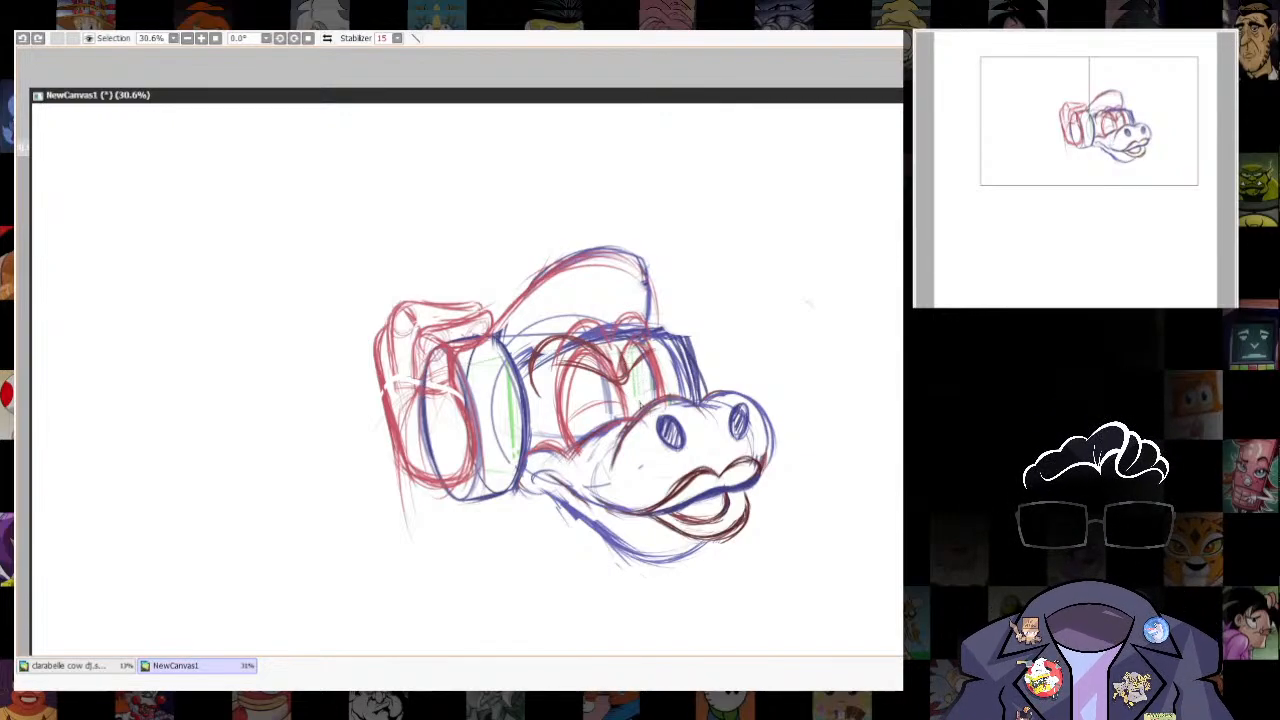
key("ctrl+z")
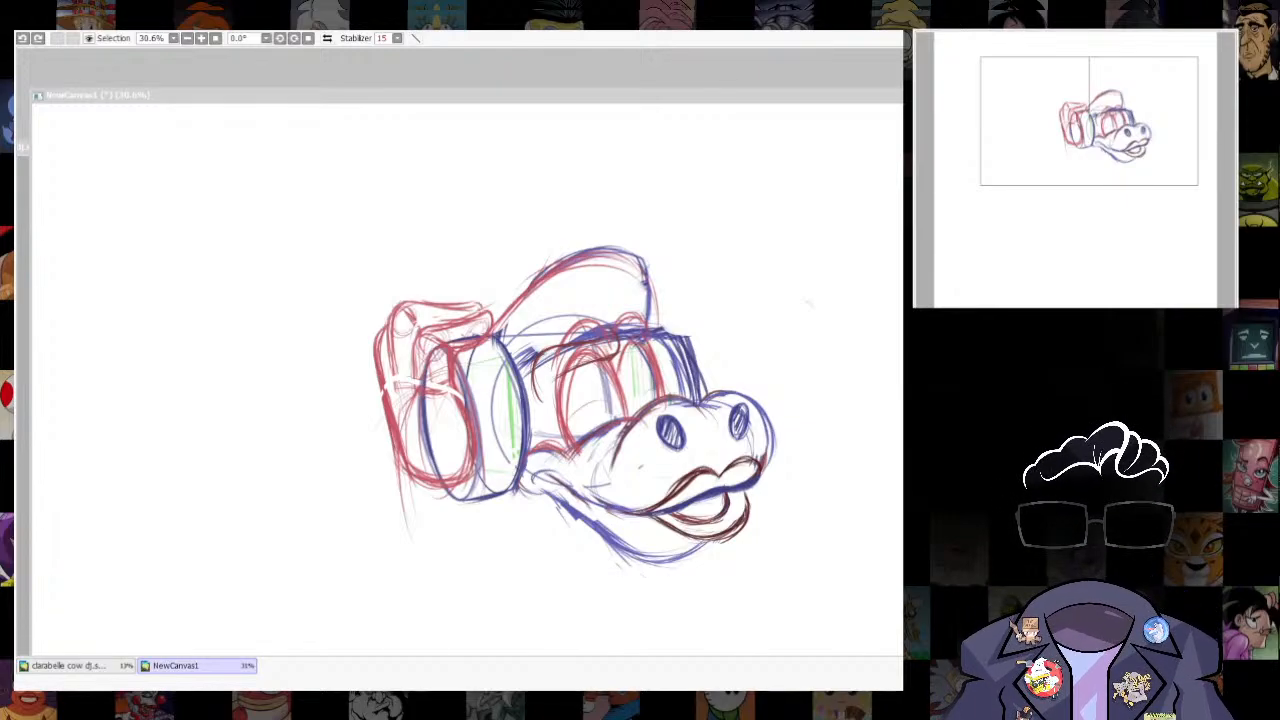
left_click(615, 357)
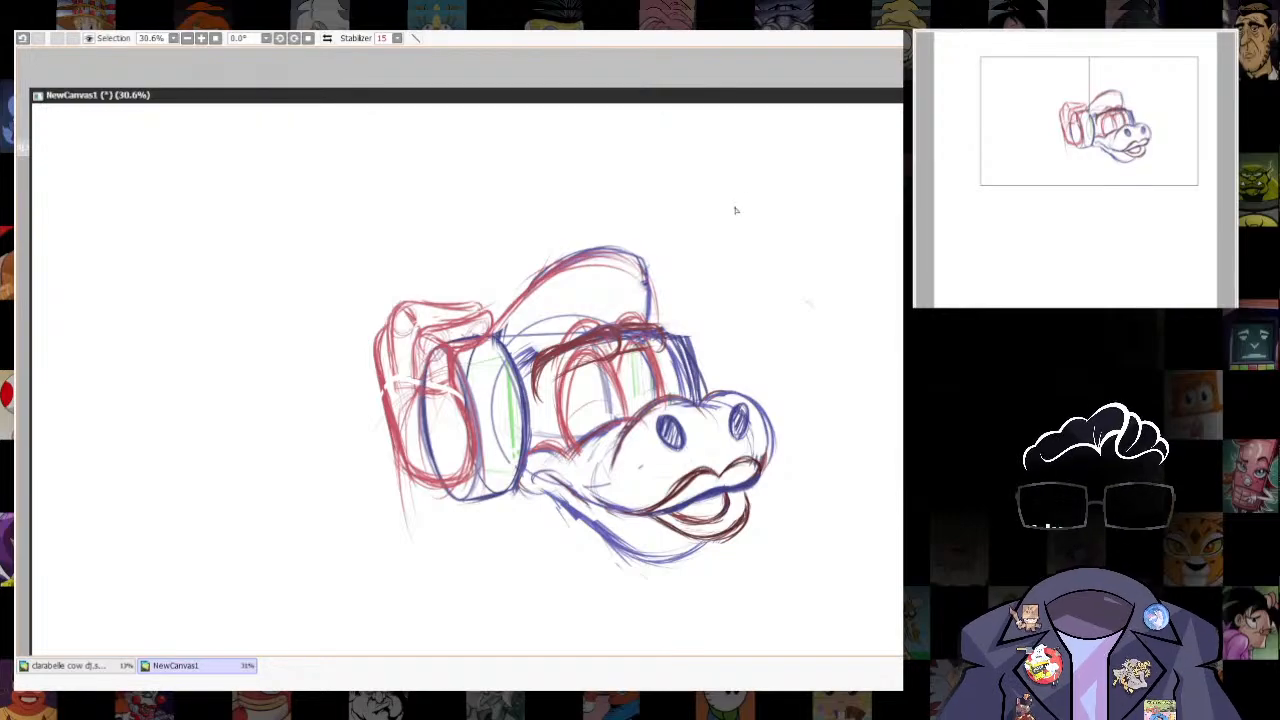
- Erase the overlapping construction lines above the far eye's brow to clean up its upper edge
scroll(584, 366, "up", 2)
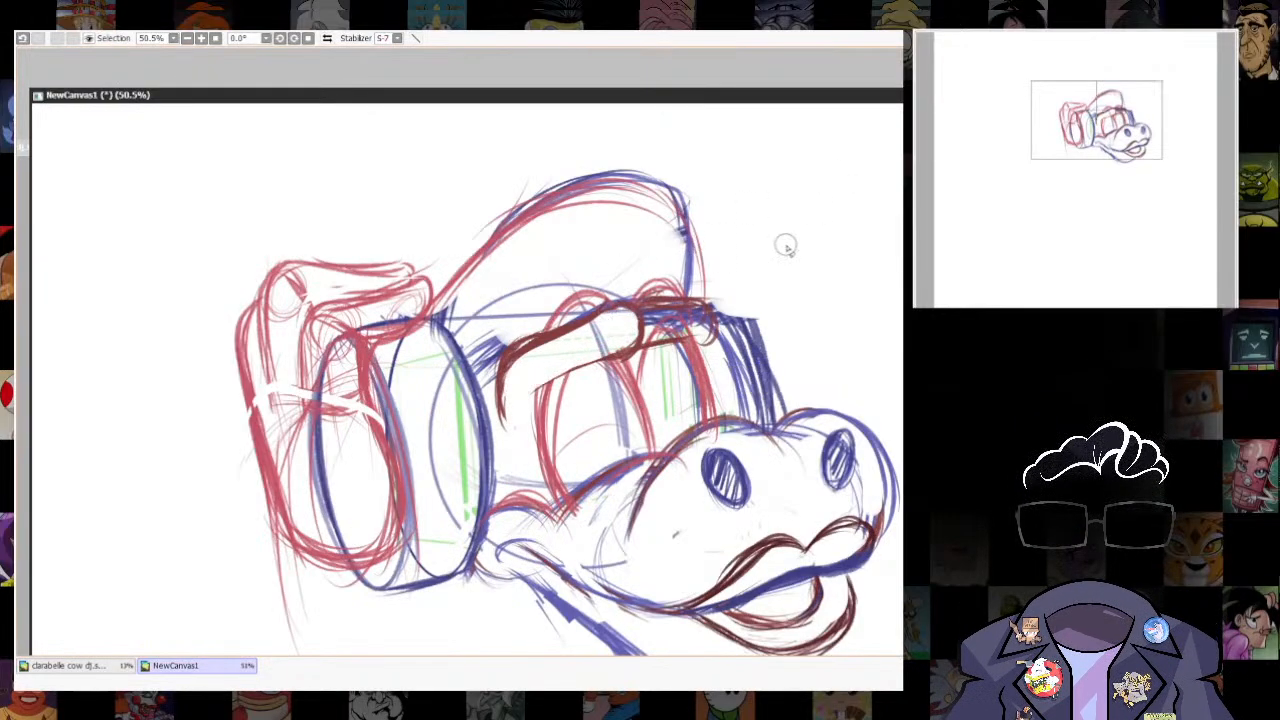
mouse_move(648, 332)
left_mouse_down()
mouse_move(695, 312)
mouse_move(710, 322)
mouse_move(640, 305)
mouse_move(675, 292)
left_mouse_up()
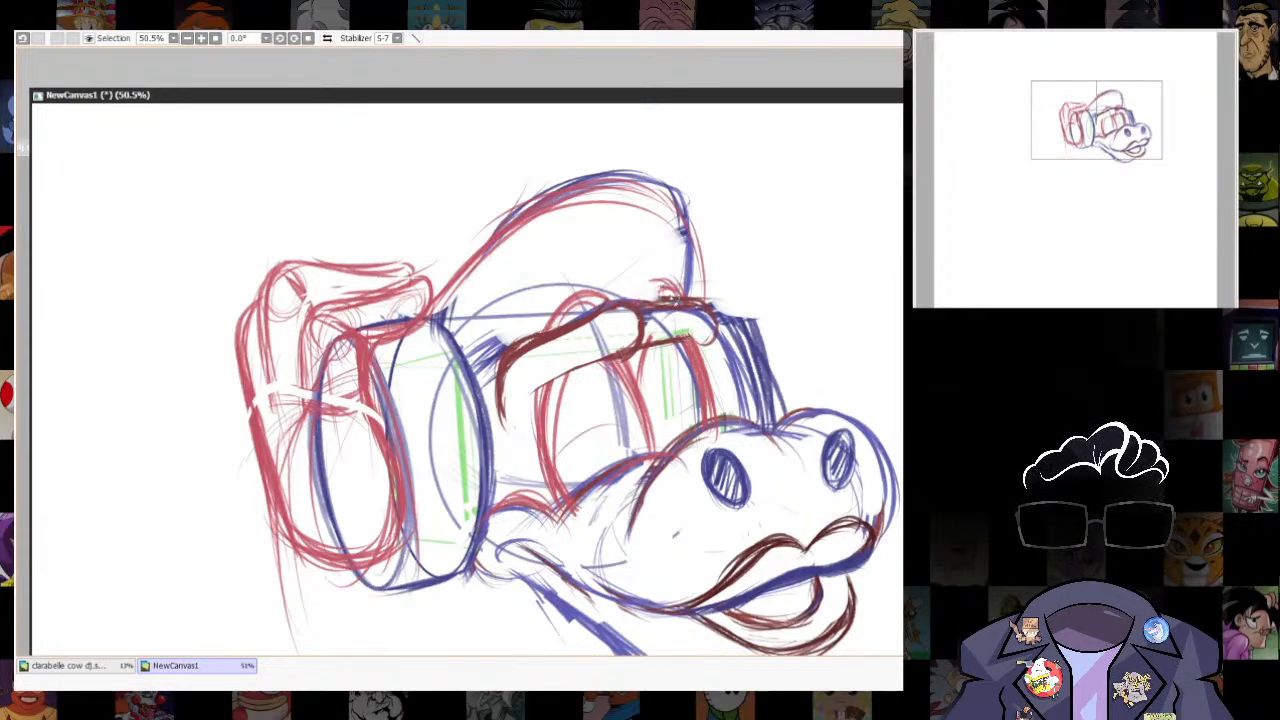
key("ctrl+z")
key("e")
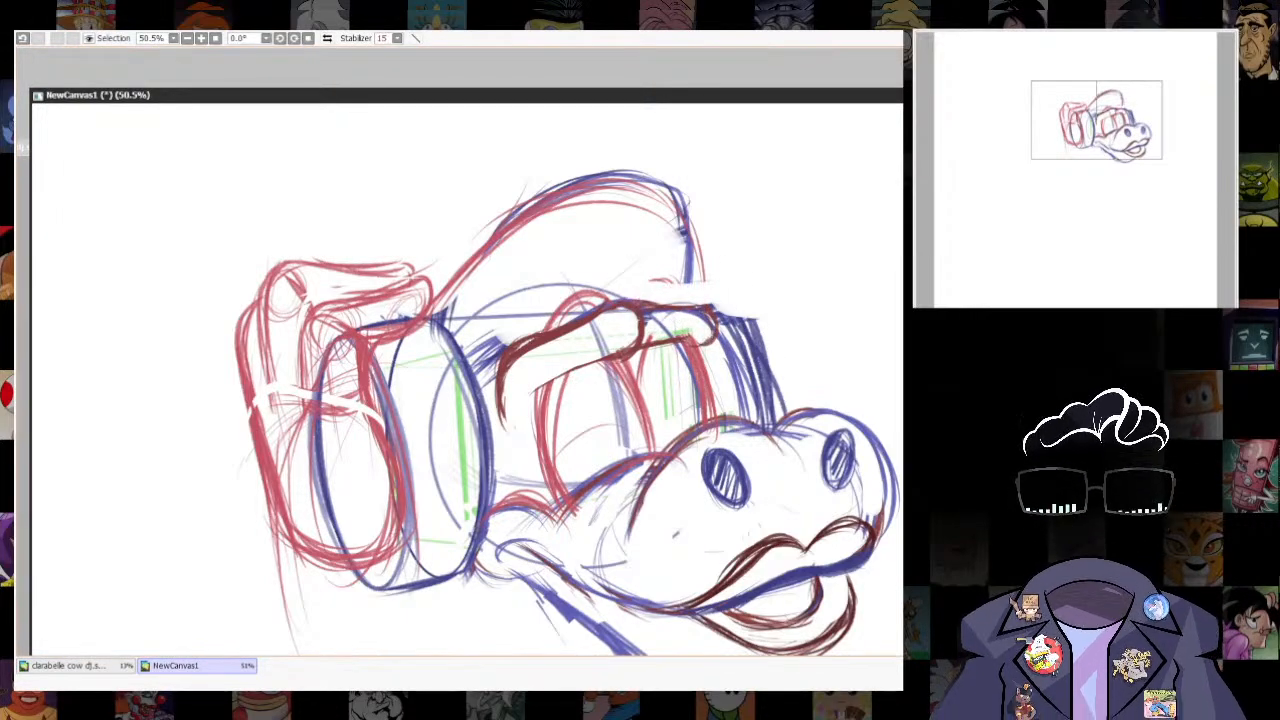
- Draw a separate slanted, rounded brow shape in dark red on the blank canvas beside the cap
mouse_move(860, 262)
left_mouse_down()
mouse_move(685, 345)
mouse_move(805, 316)
left_mouse_up()
mouse_move(706, 320)
left_mouse_down()
mouse_move(747, 282)
mouse_move(822, 302)
mouse_move(802, 278)
mouse_move(708, 318)
mouse_move(736, 300)
mouse_move(826, 296)
left_mouse_up()
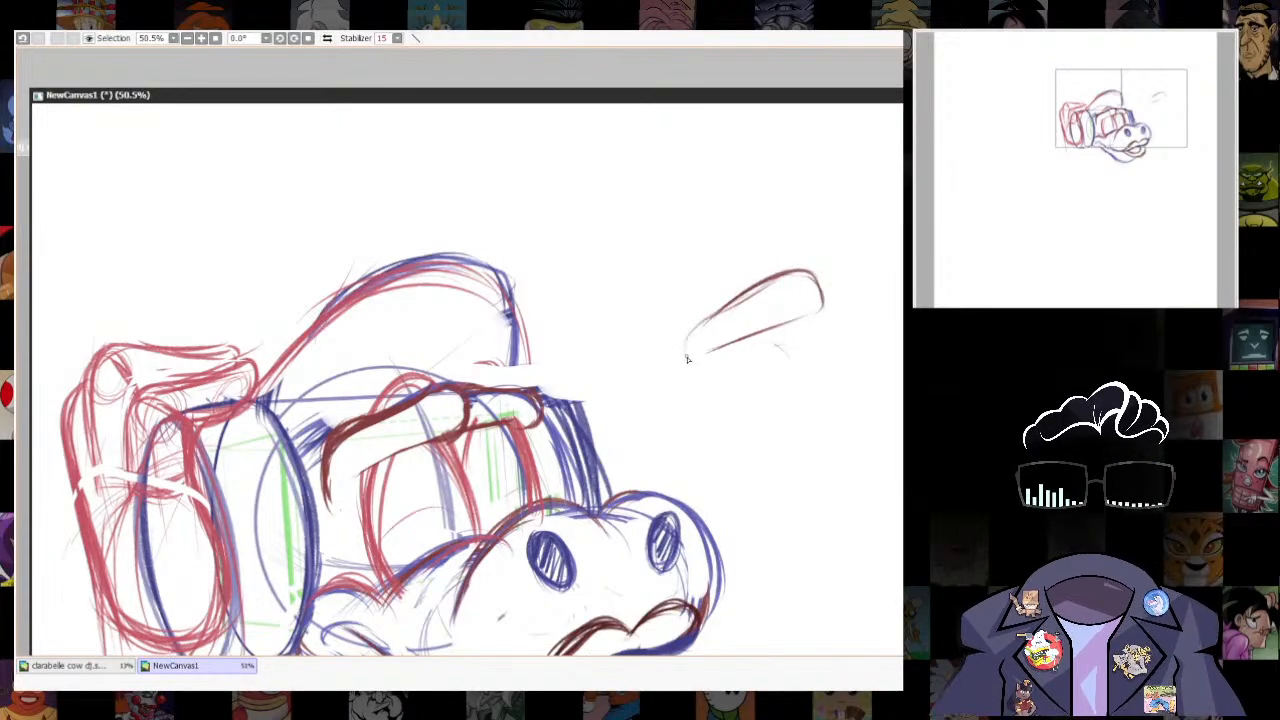
mouse_move(687, 360)
left_mouse_down()
mouse_move(725, 305)
mouse_move(785, 276)
mouse_move(826, 315)
left_mouse_up()
left_click_drag(763, 290, 693, 363)
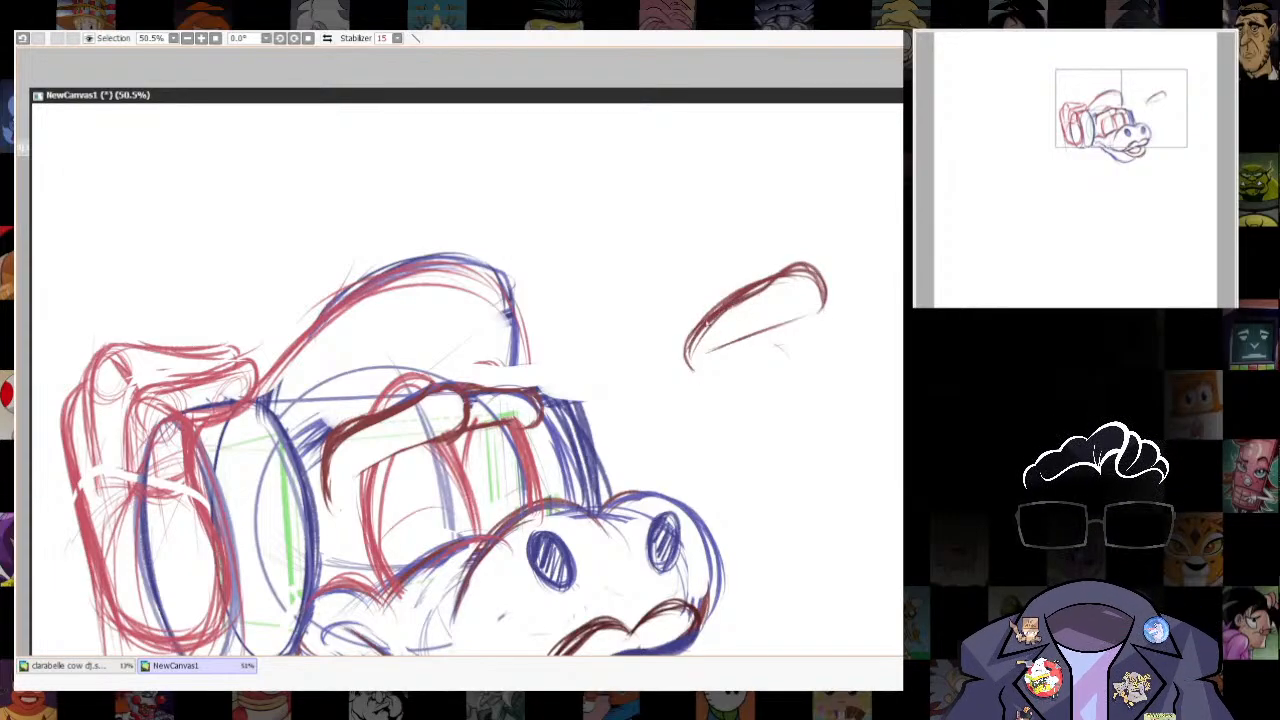
left_click_drag(732, 305, 808, 280)
left_click_drag(718, 360, 816, 314)
left_click_drag(809, 394, 743, 433)
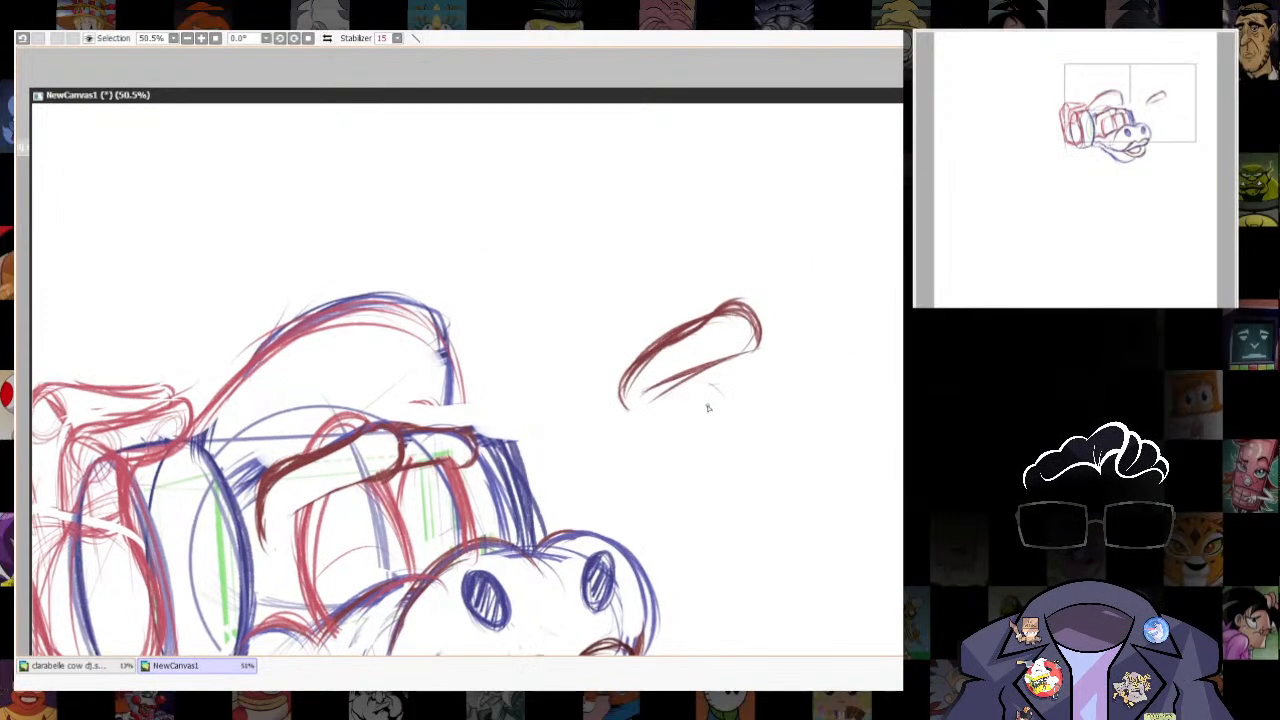
- Select the upper lip and free-transform it so its upper edge stretches upward and slightly outward at the snout's tip
left_click_drag(632, 565, 717, 425)
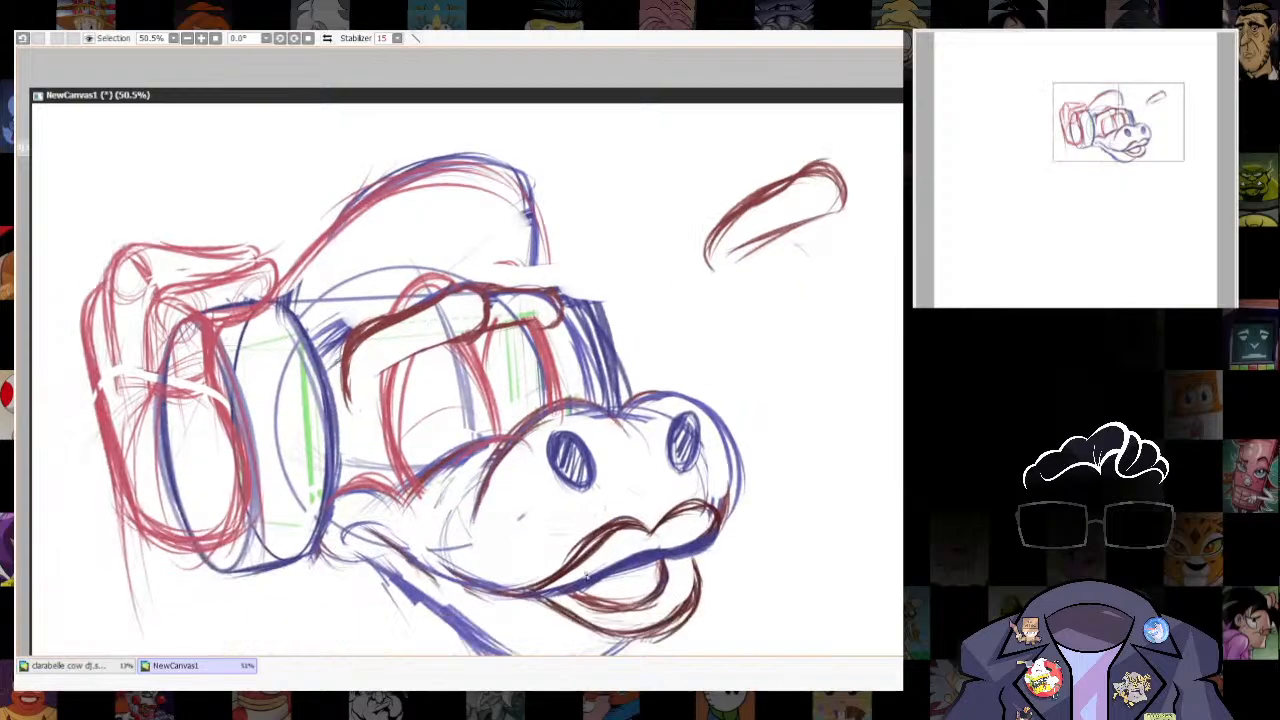
left_click_drag(730, 617, 722, 551)
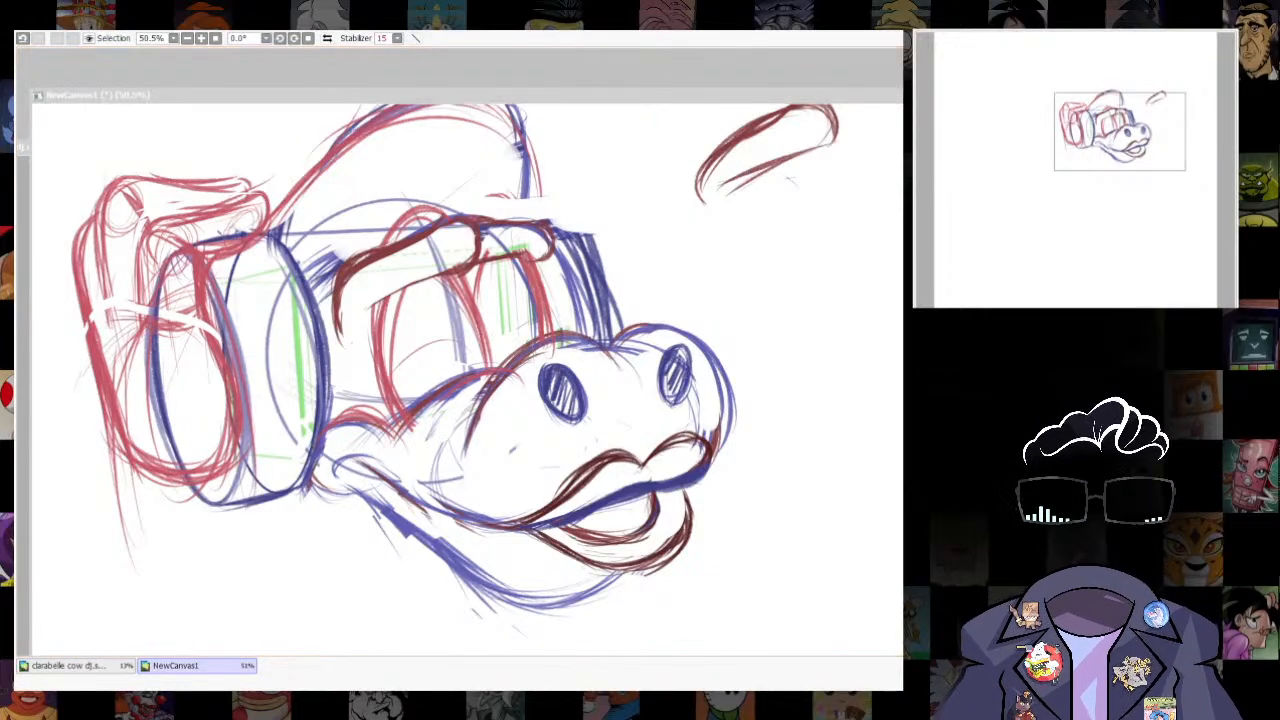
left_click_drag(486, 521, 520, 525)
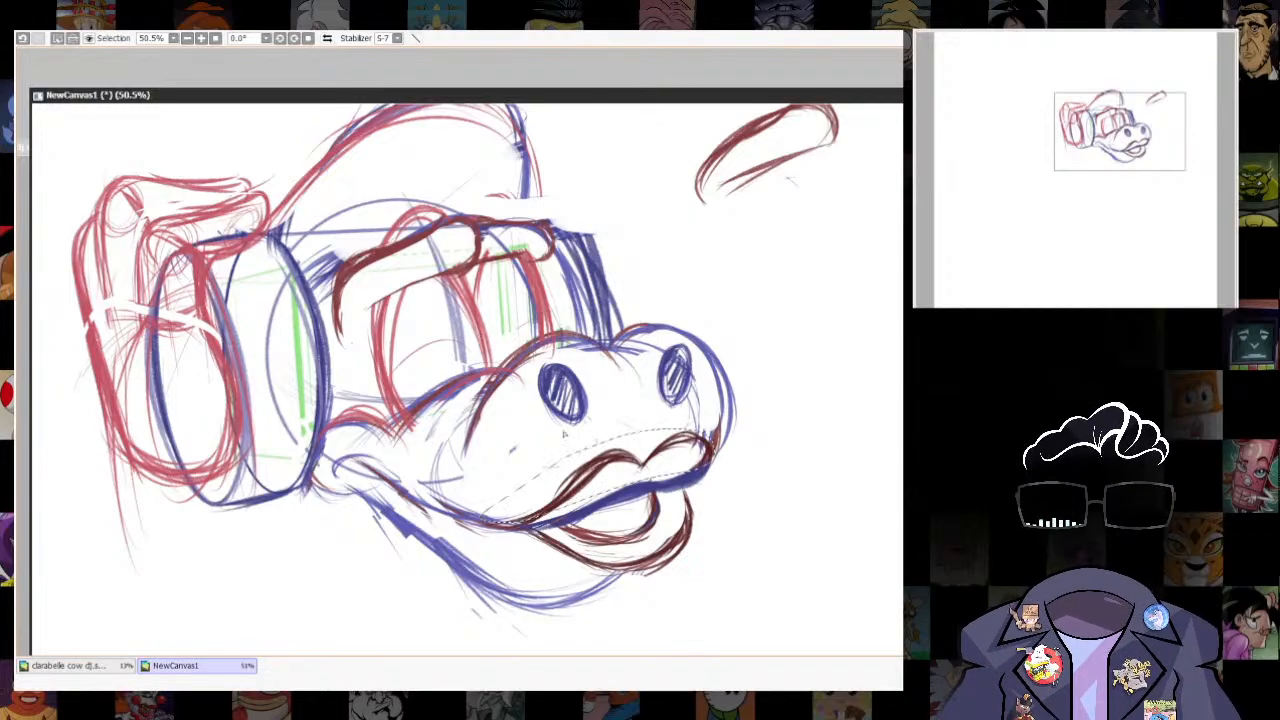
key("ctrl+t")
left_click_drag(480, 429, 474, 411)
left_click_drag(715, 429, 725, 404)
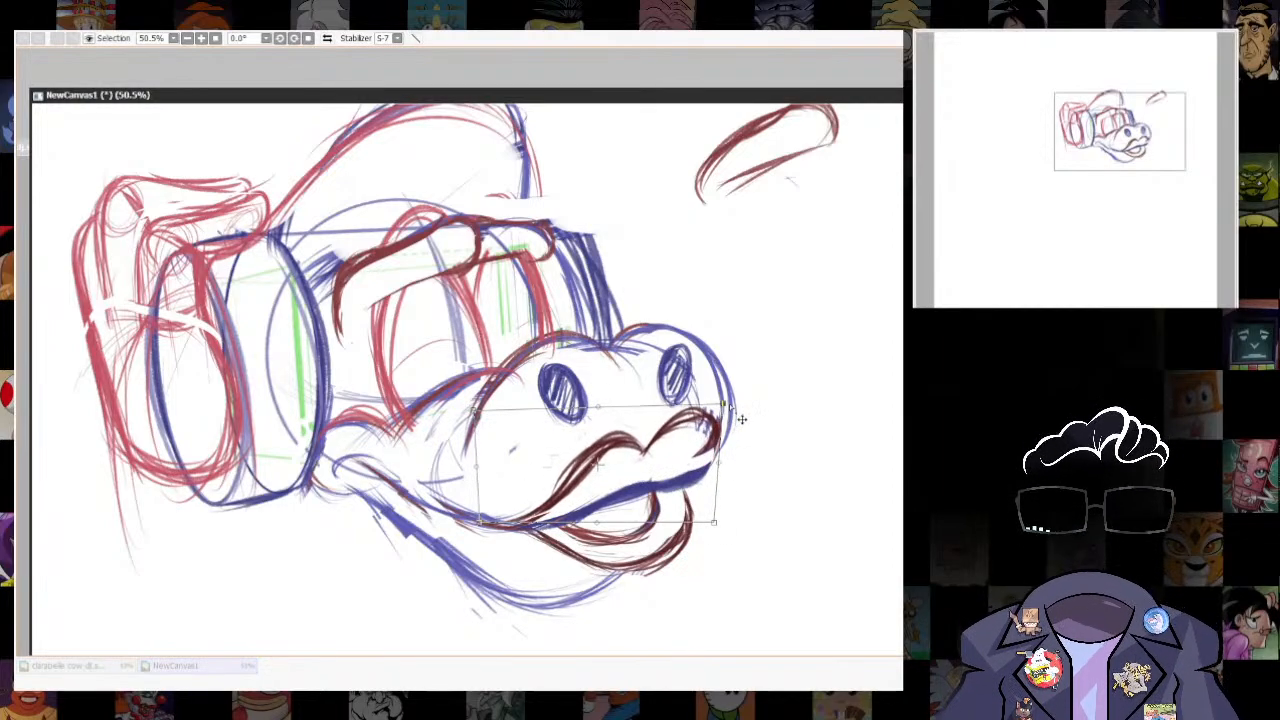
left_click_drag(474, 411, 467, 411)
left_click_drag(724, 404, 728, 407)
key("Return")
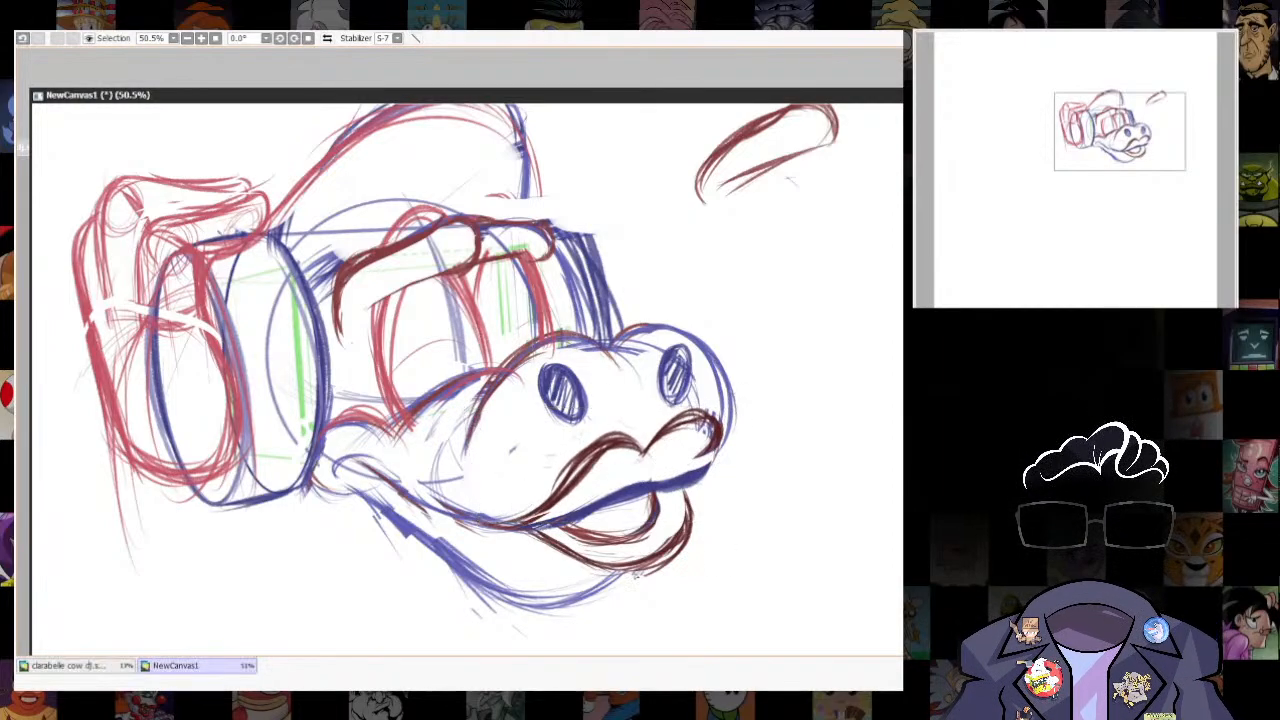
- Select the lower lip and adjust its corners with a free transform so the lip drops slightly
mouse_move(670, 501)
left_mouse_down()
mouse_move(585, 550)
mouse_move(542, 527)
mouse_move(610, 593)
left_mouse_up()
key("ctrl+t")
left_click_drag(525, 592, 527, 583)
left_click_drag(696, 496, 703, 498)
key("Return")
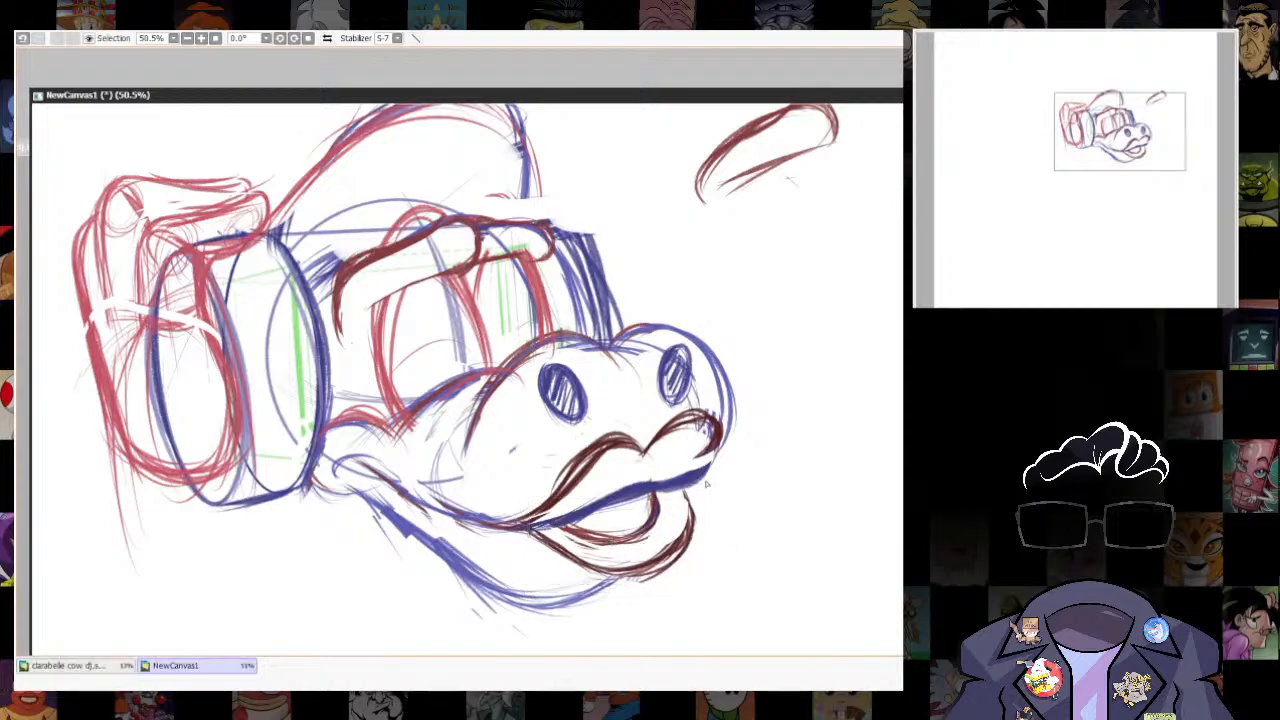
- Erase the separate dark red brow shape from the blank canvas beside the cap
scroll(778, 395, "down", 9)
scroll(742, 385, "up", 7)
left_click_drag(874, 394, 767, 484)
key("e")
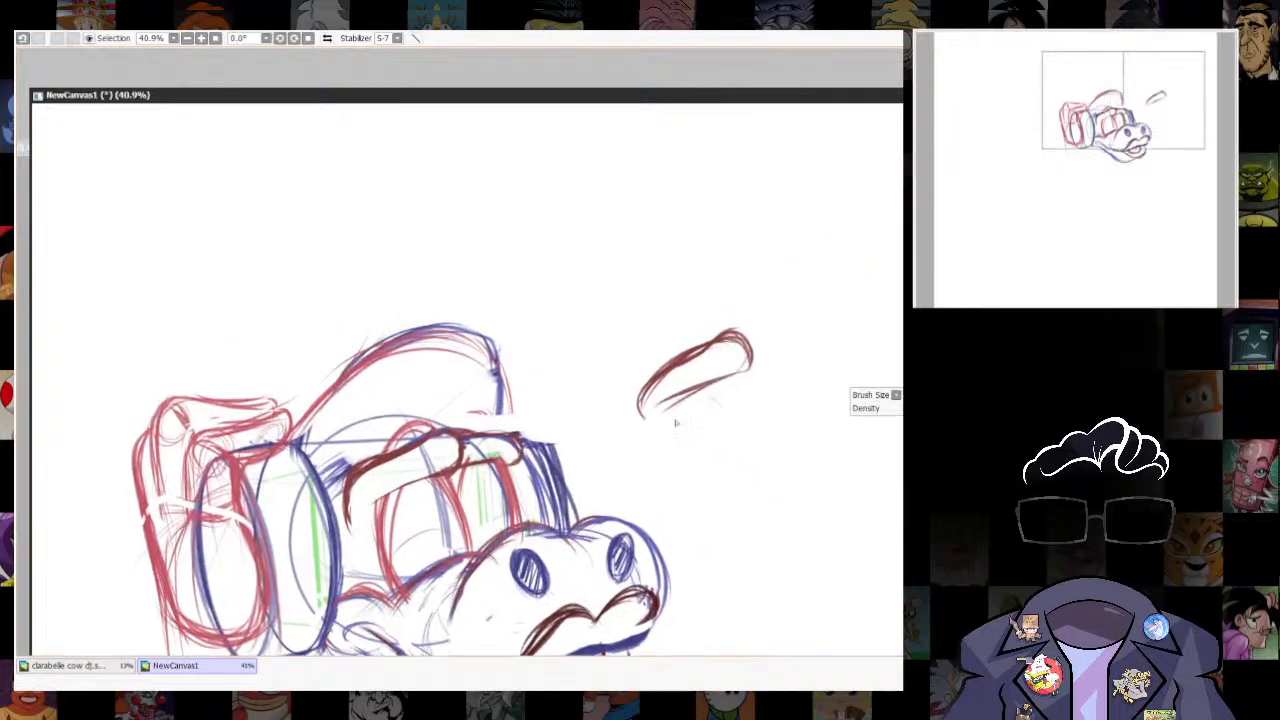
mouse_move(710, 330)
left_mouse_down()
mouse_move(651, 412)
mouse_move(738, 348)
left_mouse_up()
- Select the inner finger lines of the gripping hand and reposition them over the headphone with a transform
scroll(785, 280, "down", 8)
scroll(740, 308, "up", 7)
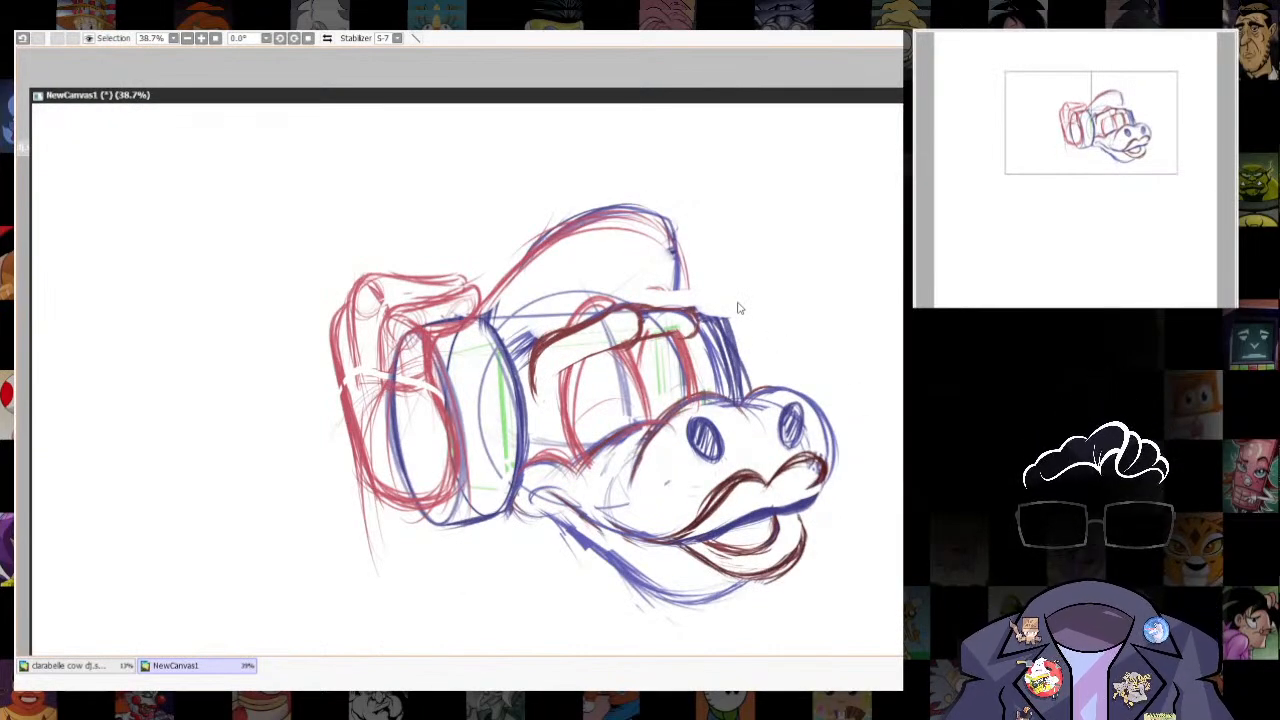
key("b")
key("bracketleft")
key("bracketleft")
mouse_move(381, 384)
left_mouse_down()
mouse_move(443, 306)
mouse_move(479, 296)
mouse_move(381, 382)
left_mouse_up()
key("l")
mouse_move(384, 316)
left_mouse_down()
mouse_move(412, 390)
mouse_move(386, 391)
mouse_move(389, 311)
left_mouse_up()
key("ctrl+t")
left_click_drag(379, 398, 392, 412)
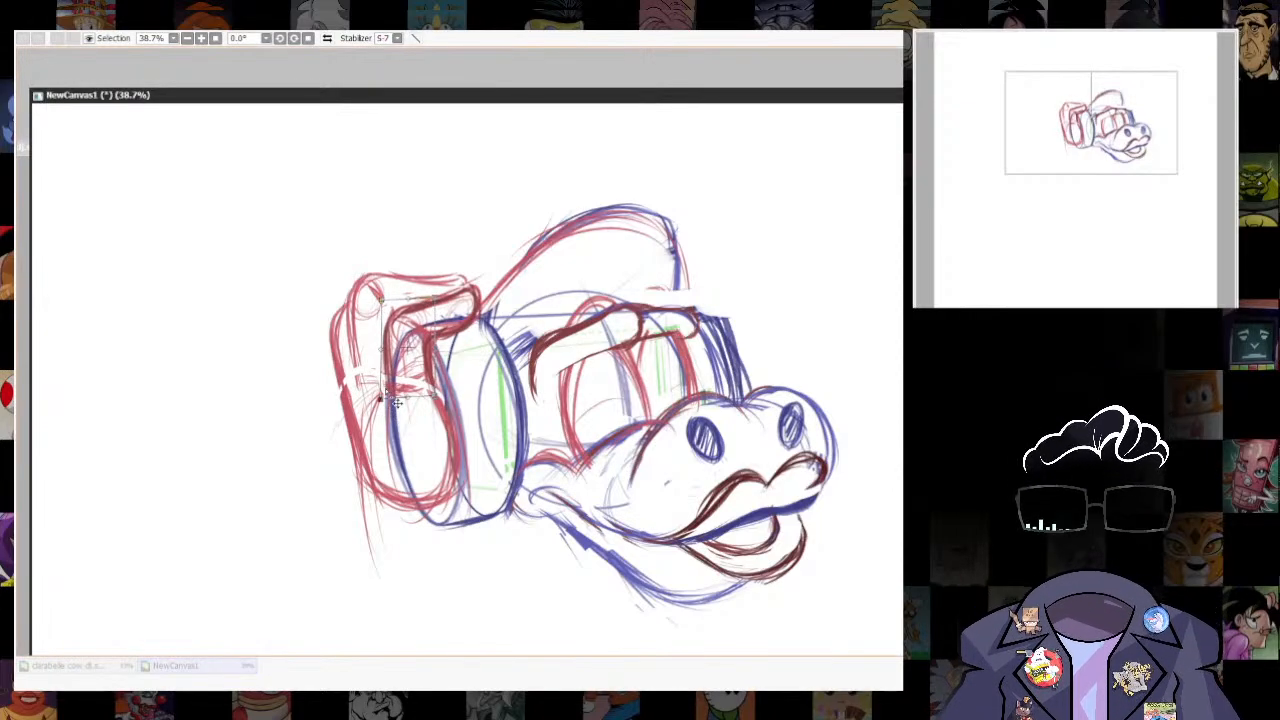
key("Return")
- Select the inner hand and red ear-cup outline and nudge them slightly downward with a transform
scroll(883, 422, "down", 2)
scroll(832, 455, "up", 2)
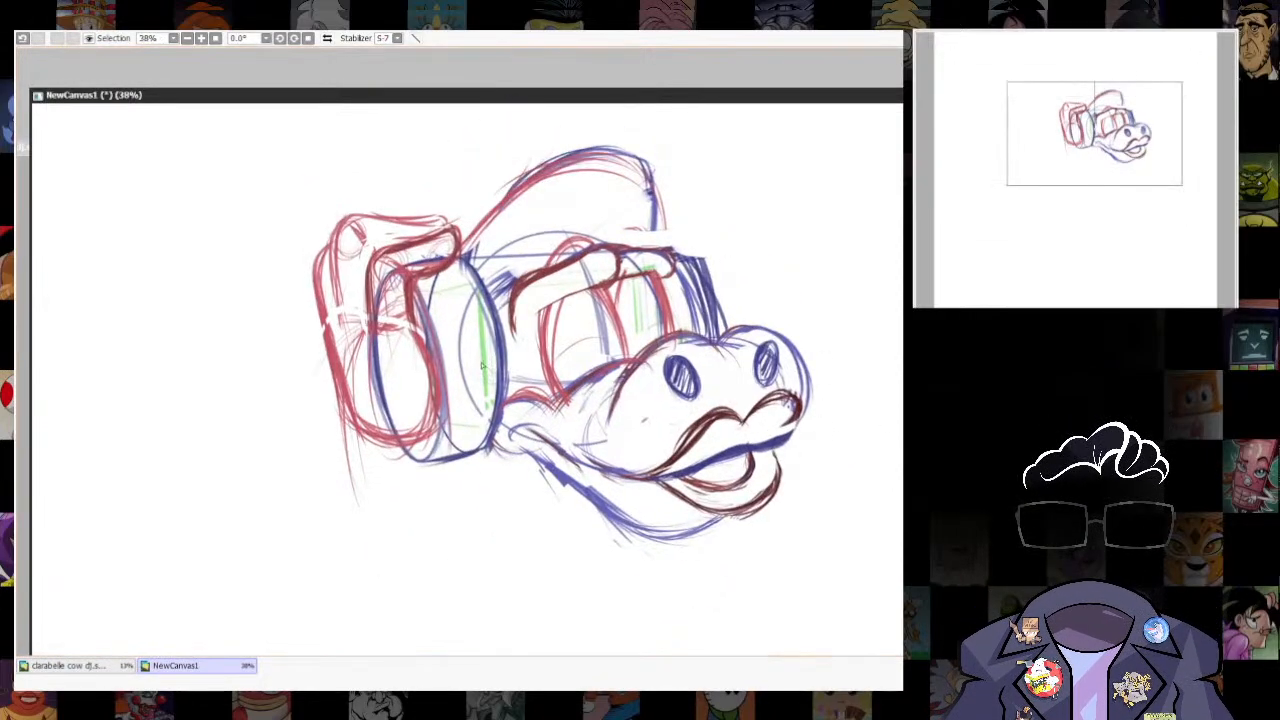
mouse_move(366, 234)
left_mouse_down()
mouse_move(420, 465)
mouse_move(340, 228)
left_mouse_up()
key("ctrl+t")
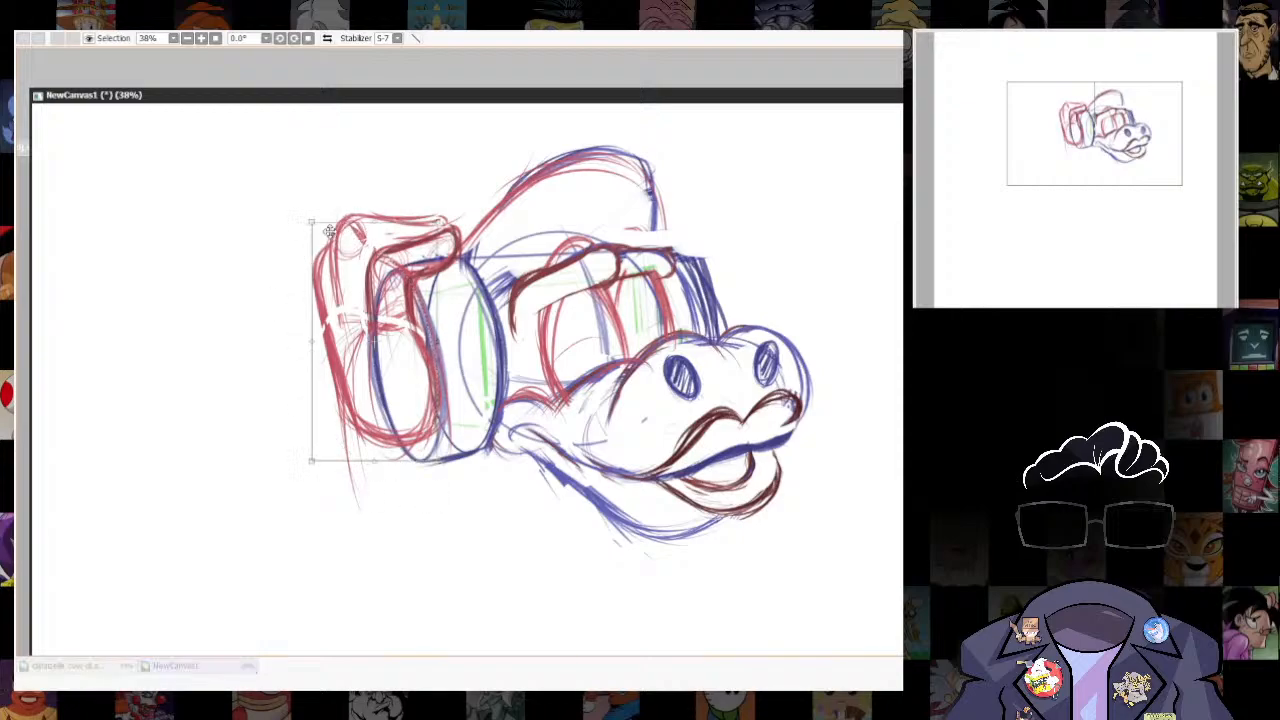
left_click_drag(388, 403, 389, 411)
key("Return")
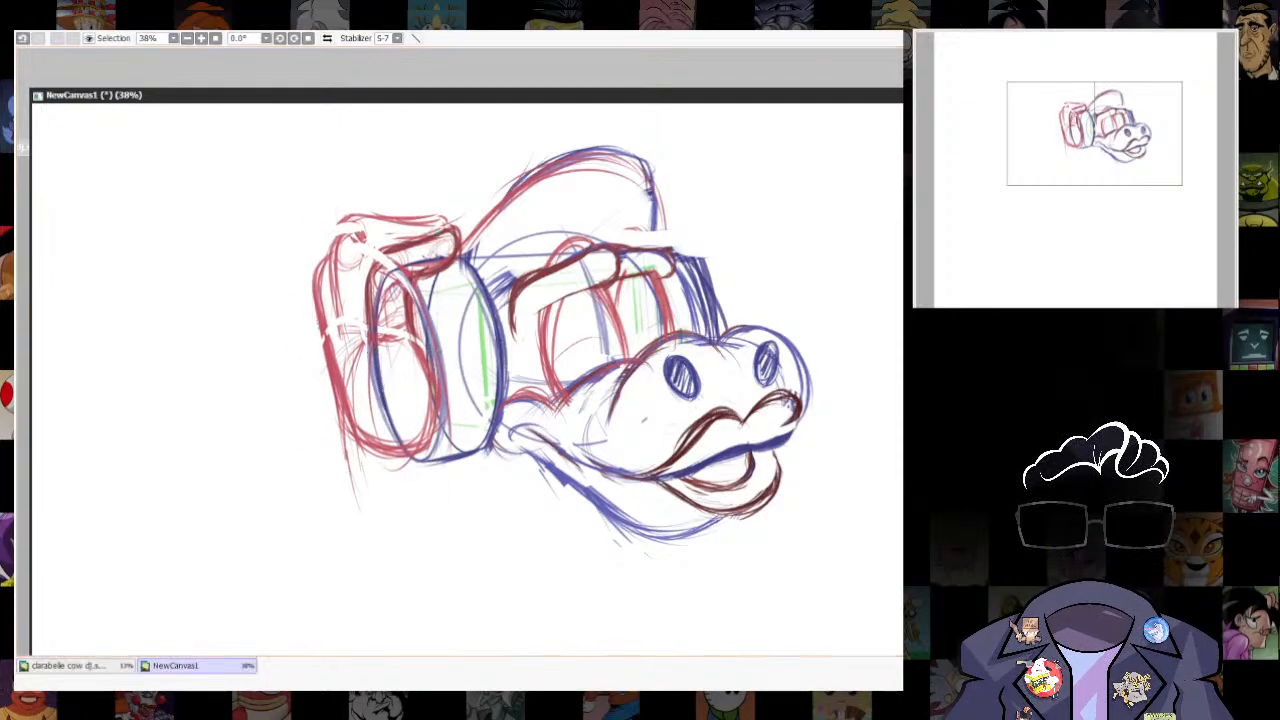
- Select the upper edge of the gripping hand and transform it to sit closer to the fingers
left_click_drag(335, 220, 380, 258)
mouse_move(460, 217)
left_mouse_down()
mouse_move(329, 200)
mouse_move(350, 240)
mouse_move(463, 204)
left_mouse_up()
key("ctrl+t")
key("Return")
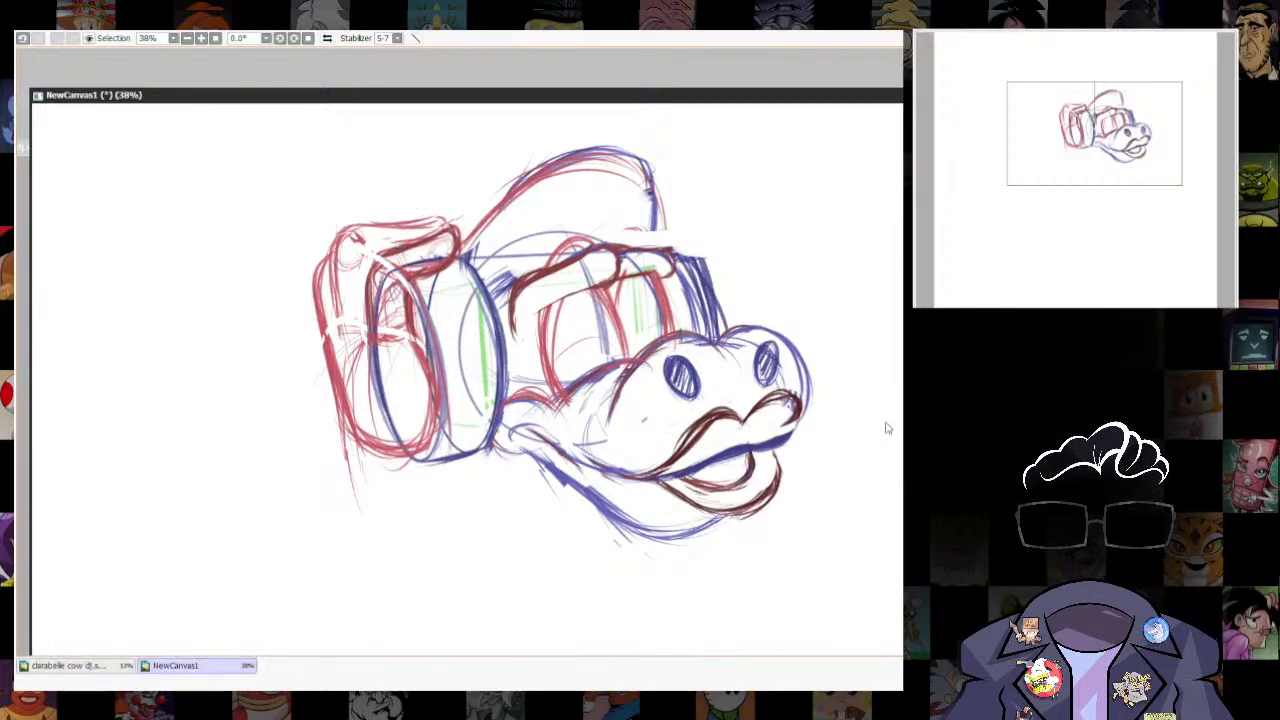
- Draw a dark red arc across the gripping hand and ear cup at mid-height
left_click_drag(886, 428, 868, 563)
mouse_move(518, 385)
left_mouse_down()
mouse_move(420, 401)
mouse_move(505, 410)
mouse_move(453, 462)
left_mouse_up()
left_click_drag(858, 343, 813, 422)
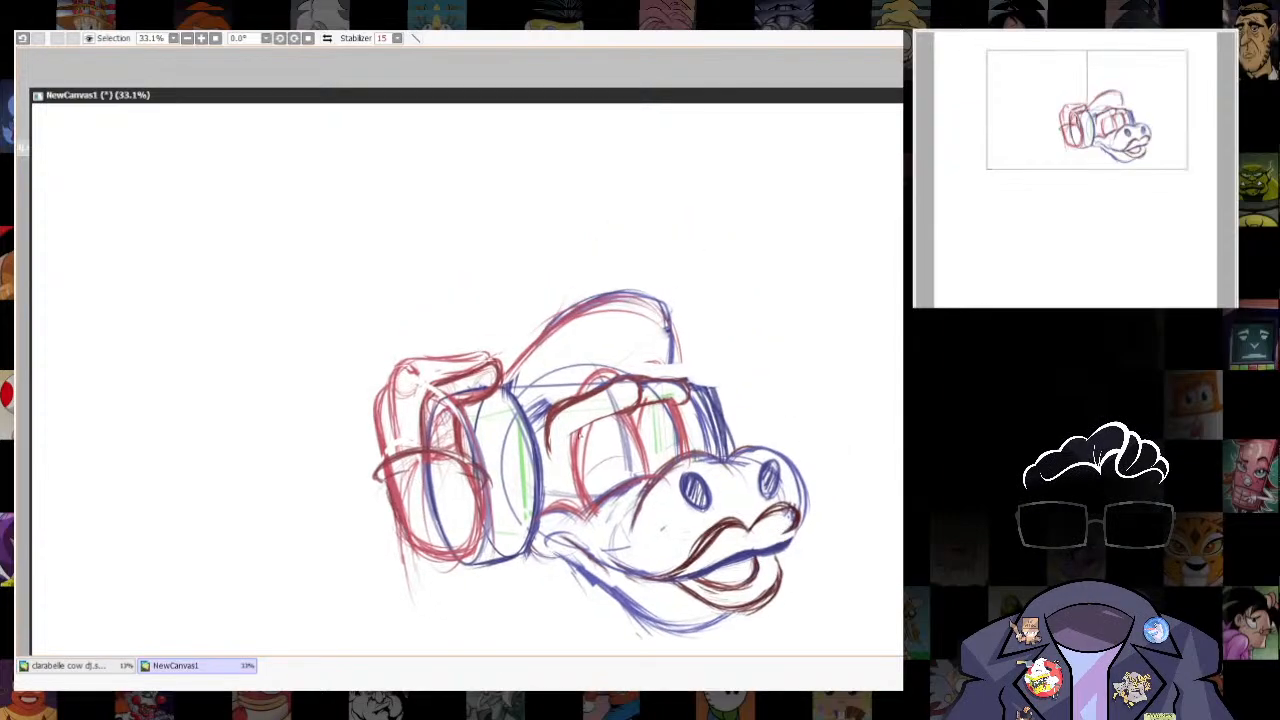
left_click_drag(970, 455, 866, 439)
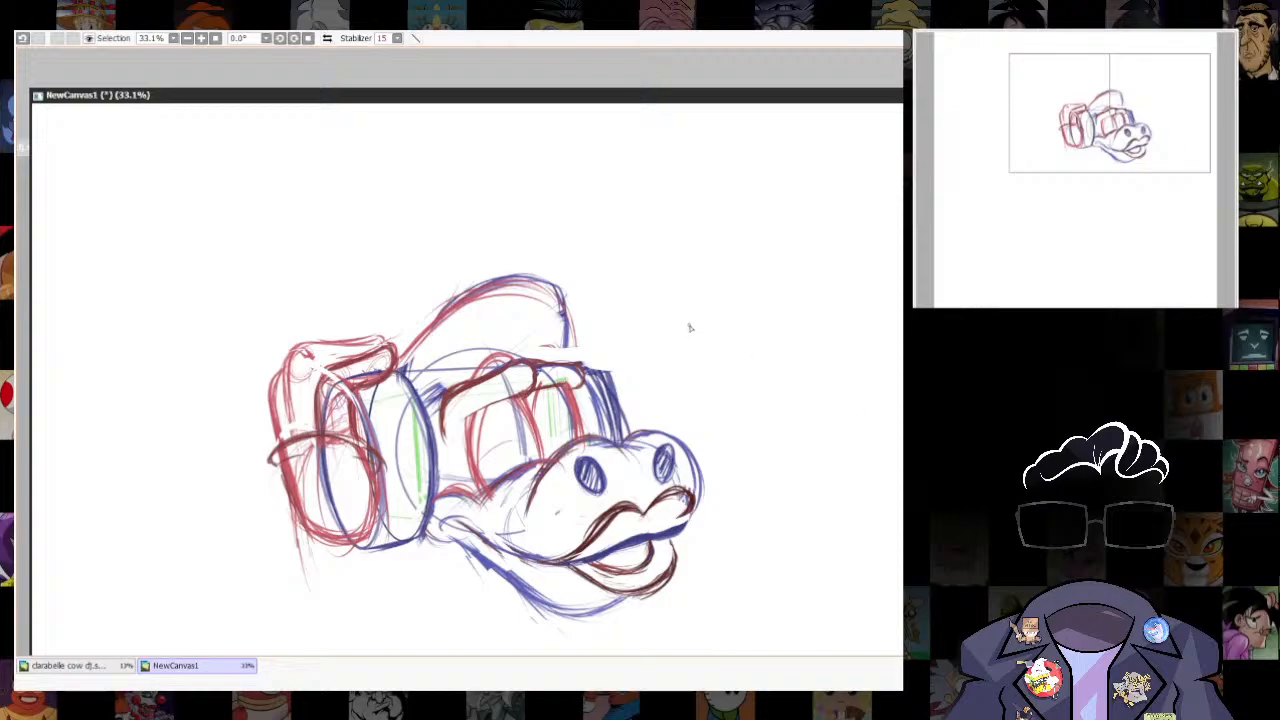
- Sketch a joined double-brow shape with two humps and a curved lower edge on the blank canvas beside the cap
mouse_move(690, 327)
left_mouse_down()
mouse_move(779, 304)
mouse_move(835, 300)
left_mouse_up()
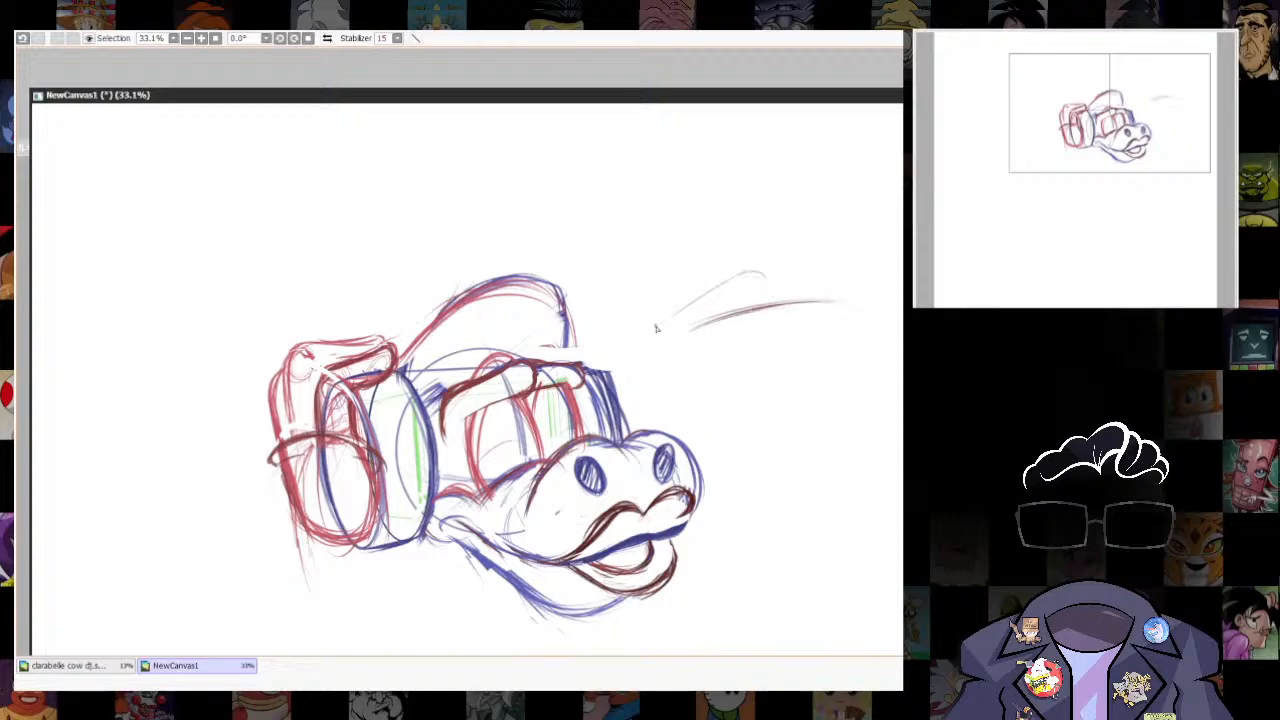
mouse_move(660, 322)
left_mouse_down()
mouse_move(775, 272)
mouse_move(825, 268)
left_mouse_up()
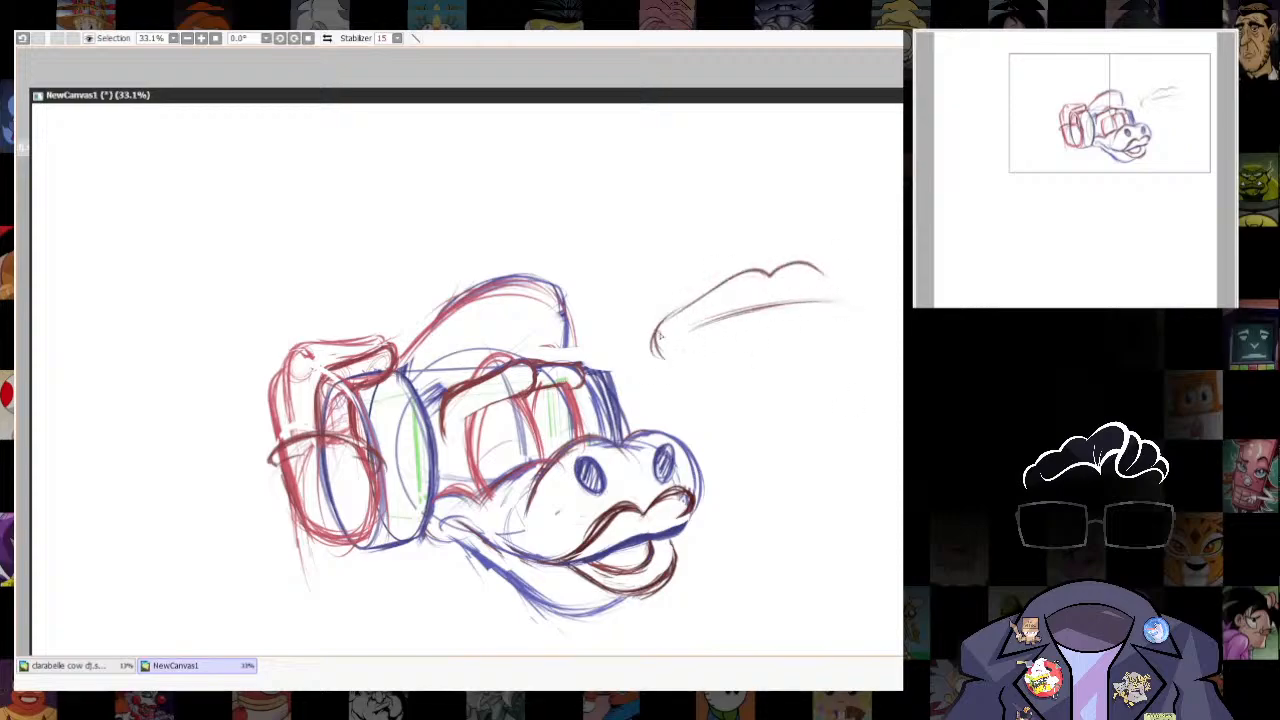
left_click_drag(660, 337, 864, 314)
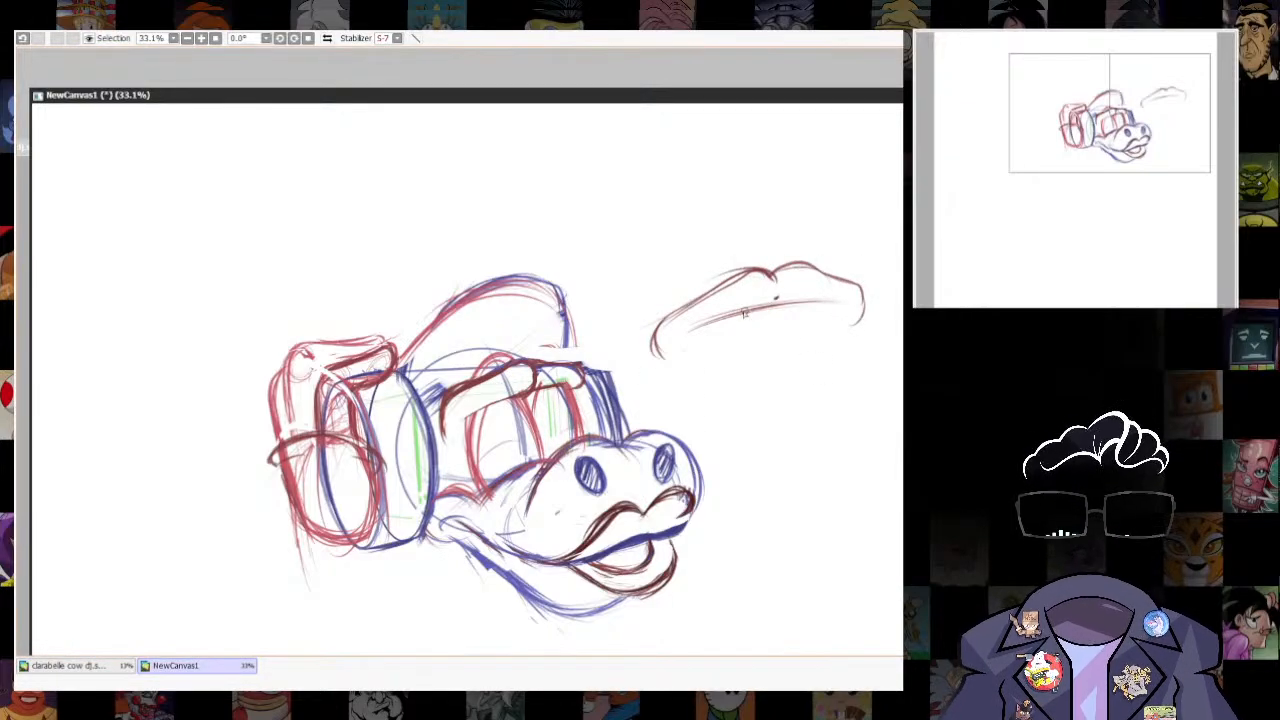
key("n")
mouse_move(777, 278)
left_mouse_down()
mouse_move(743, 312)
mouse_move(690, 328)
left_mouse_up()
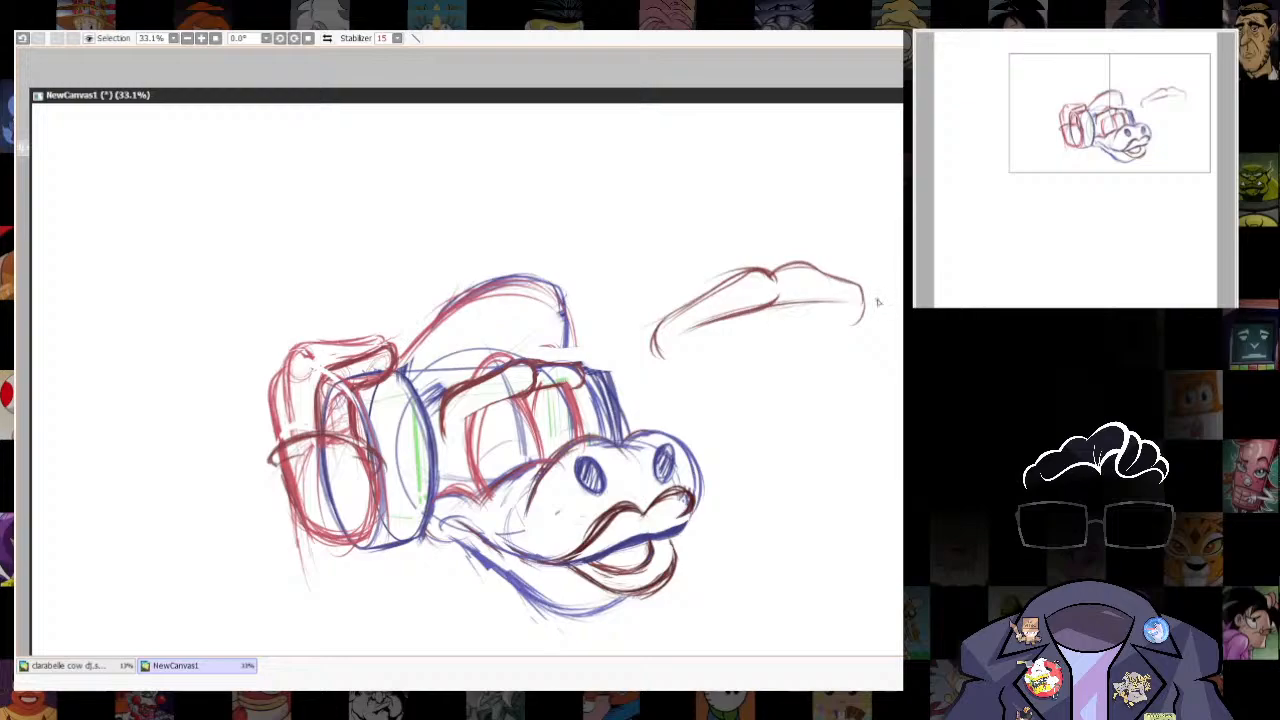
- Erase the old dark red brow contour above both eyes with the eraser at size 37
left_click_drag(643, 427, 683, 447)
key("e")
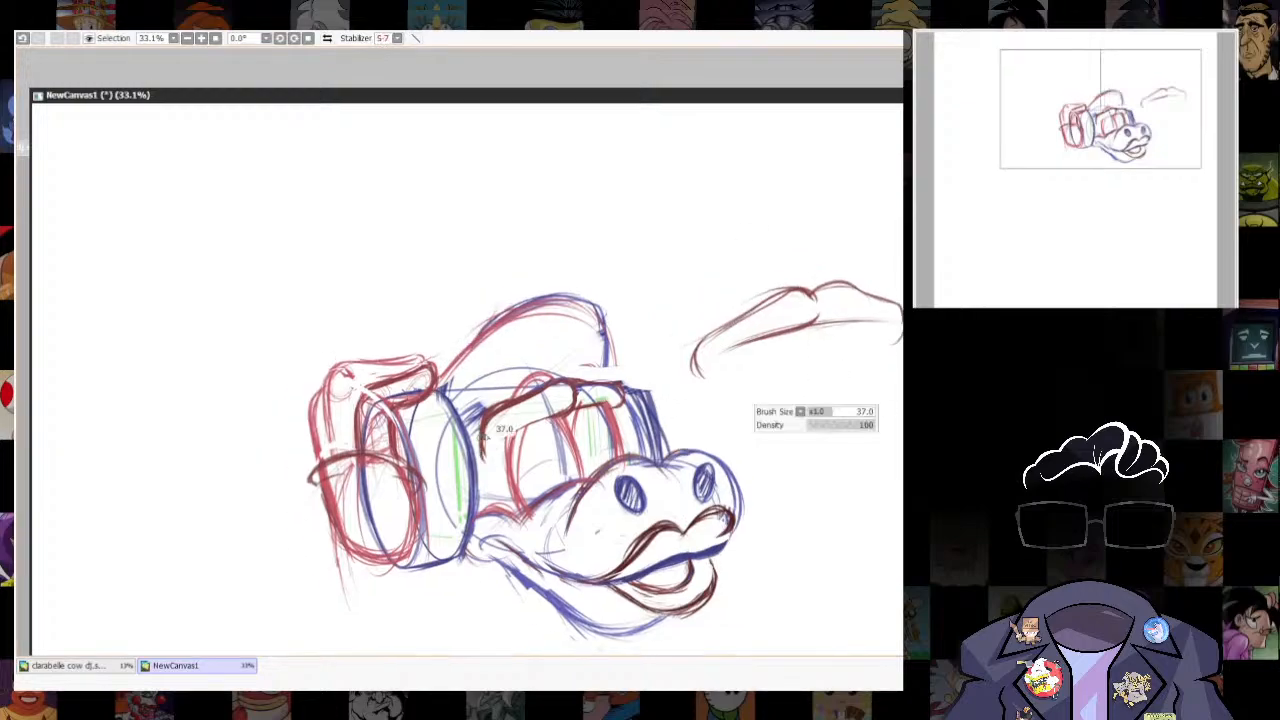
mouse_move(496, 430)
left_mouse_down()
mouse_move(552, 388)
mouse_move(608, 391)
mouse_move(574, 402)
left_mouse_up()
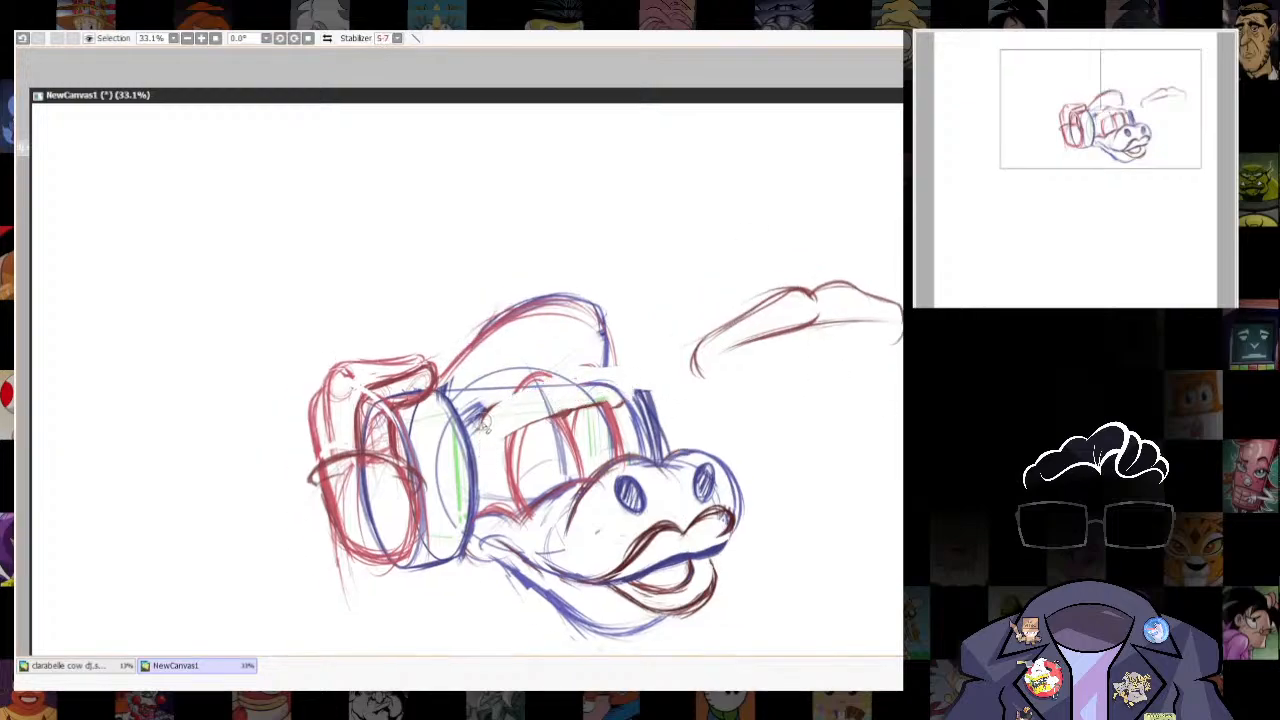
- Select the new double-brow sketch, move it over the eyes and free-transform it to fit the head
mouse_move(682, 326)
left_mouse_down()
mouse_move(902, 382)
mouse_move(715, 264)
left_mouse_up()
key("ctrl+t")
left_click_drag(849, 311, 605, 393)
left_click_drag(673, 418, 641, 412)
left_click_drag(431, 440, 478, 446)
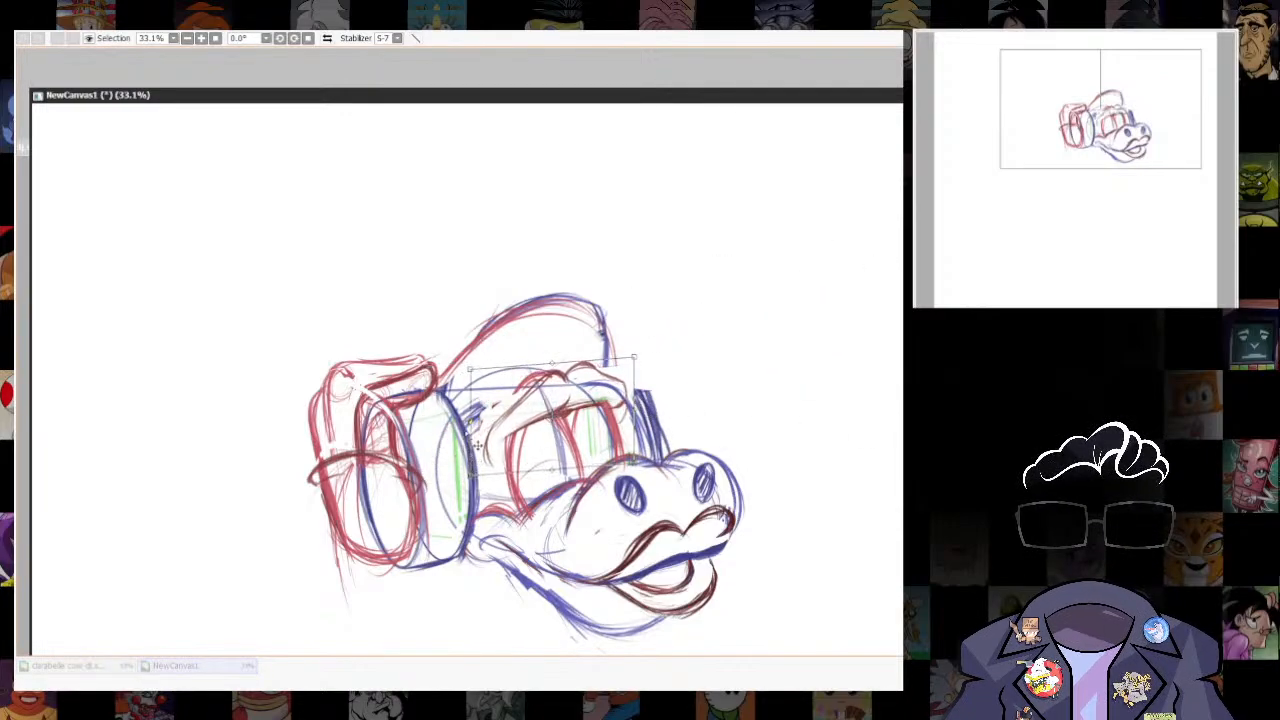
left_click_drag(542, 381, 534, 386)
left_click_drag(628, 365, 636, 375)
key("Return")
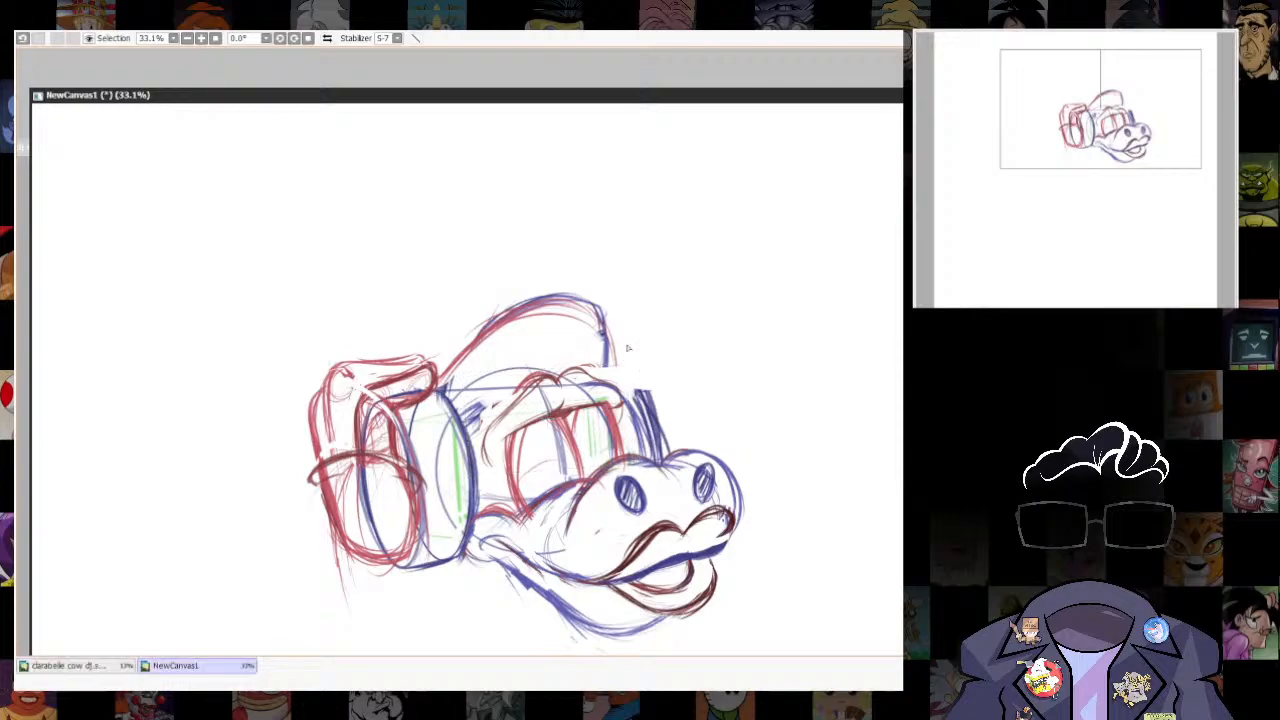
- Trace the upper contours of both transplanted brows with darker red strokes
scroll(568, 420, "up", 4)
left_click_drag(568, 420, 592, 431)
key("n")
mouse_move(546, 375)
left_mouse_down()
mouse_move(503, 414)
mouse_move(489, 490)
mouse_move(543, 379)
mouse_move(462, 444)
left_mouse_up()
mouse_move(584, 360)
left_mouse_down()
mouse_move(680, 399)
mouse_move(609, 366)
mouse_move(666, 416)
left_mouse_up()
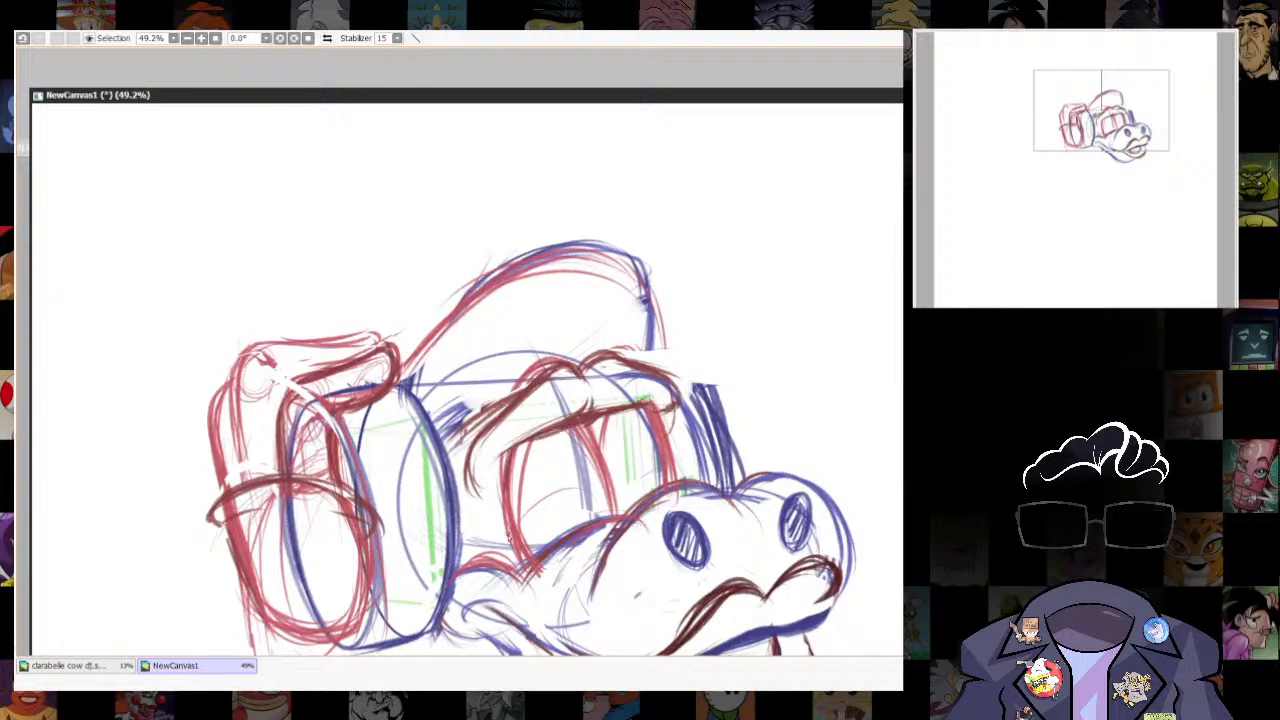
- Darken the near eye's outline and try lower-lid arcs across it, undoing the last strokes
left_click_drag(505, 458, 524, 558)
left_click_drag(588, 428, 614, 512)
left_click_drag(523, 500, 594, 471)
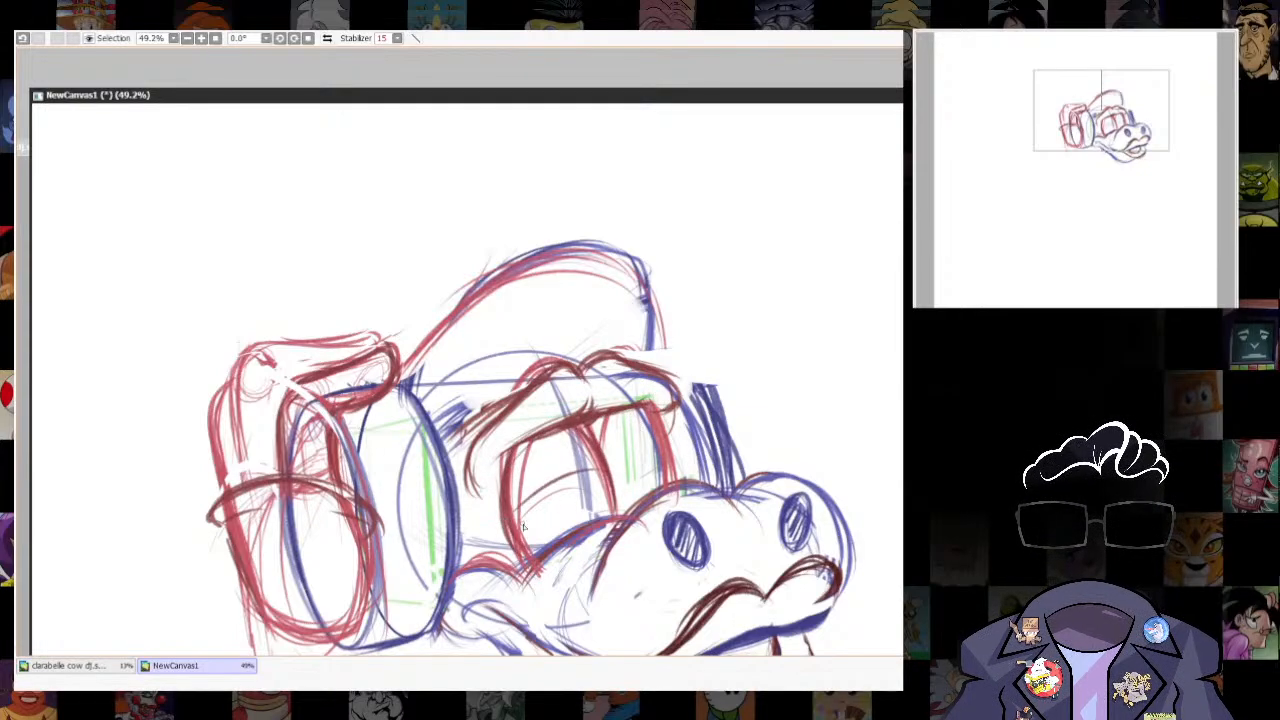
left_click_drag(523, 527, 602, 474)
left_click_drag(562, 478, 604, 466)
mouse_move(738, 508)
left_mouse_down()
mouse_move(751, 302)
mouse_move(747, 399)
left_mouse_up()
key("ctrl+z")
key("ctrl+z")
- Reinforce the near eye's upper and outer edge in dark red, undoing the extra strokes around the eye
key("ctrl+z")
key("ctrl+z")
mouse_move(514, 420)
left_mouse_down()
mouse_move(602, 382)
mouse_move(586, 389)
left_mouse_up()
left_click_drag(571, 349, 578, 388)
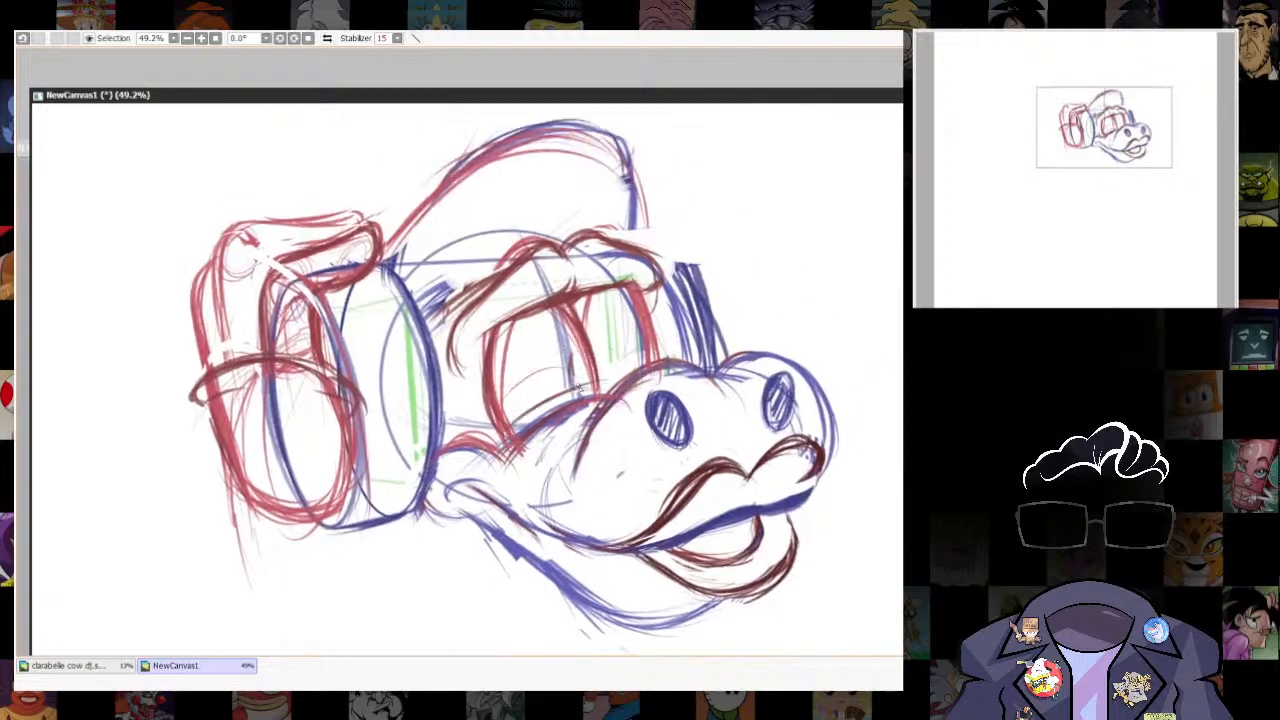
key("ctrl+z")
key("ctrl+z")
left_click_drag(482, 357, 534, 309)
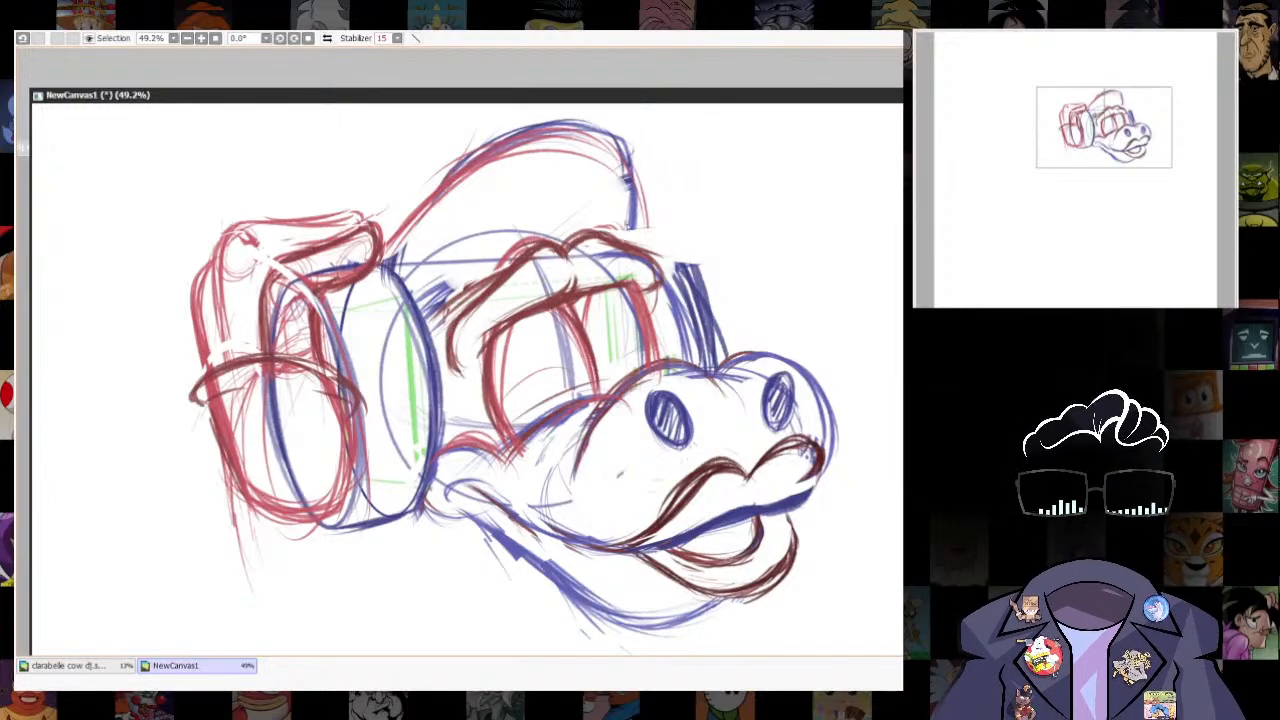
- Draw a larger, raised cap brim in dark red, arching from the near brow over the old cap to the far brow
left_click_drag(589, 223, 580, 340)
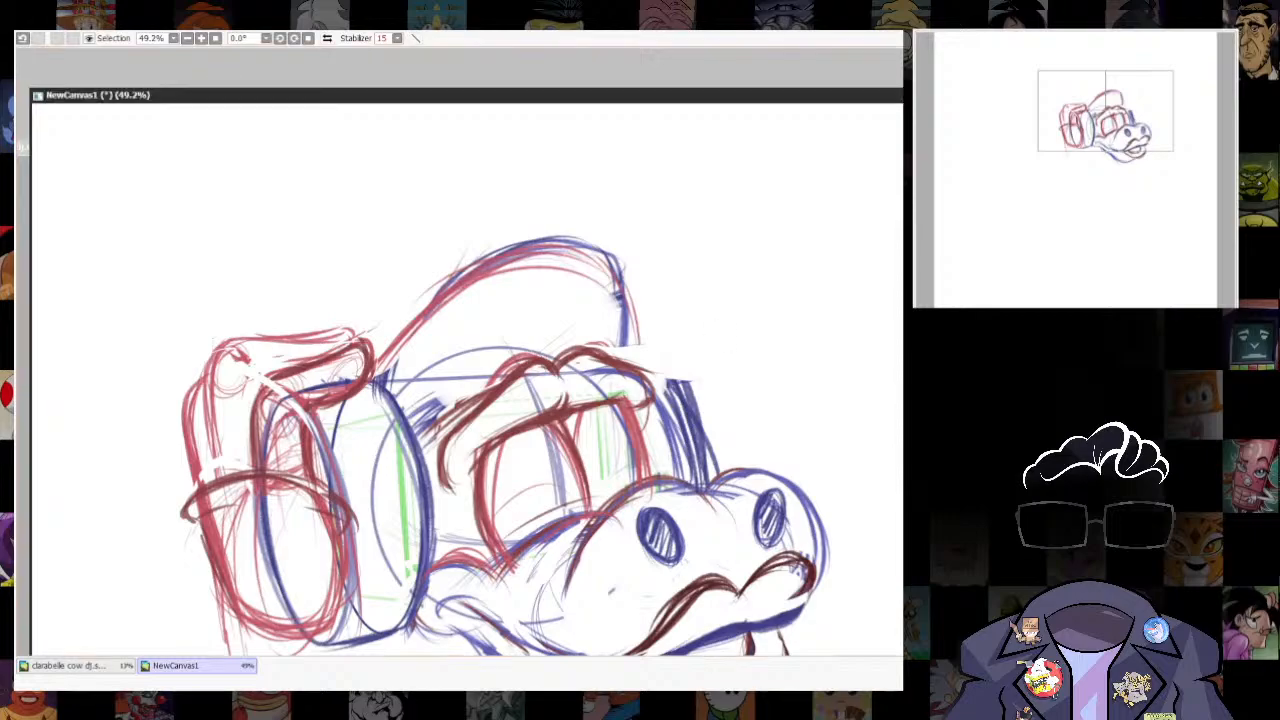
mouse_move(711, 391)
left_mouse_down()
mouse_move(751, 337)
mouse_move(721, 384)
left_mouse_up()
left_click_drag(514, 376, 432, 432)
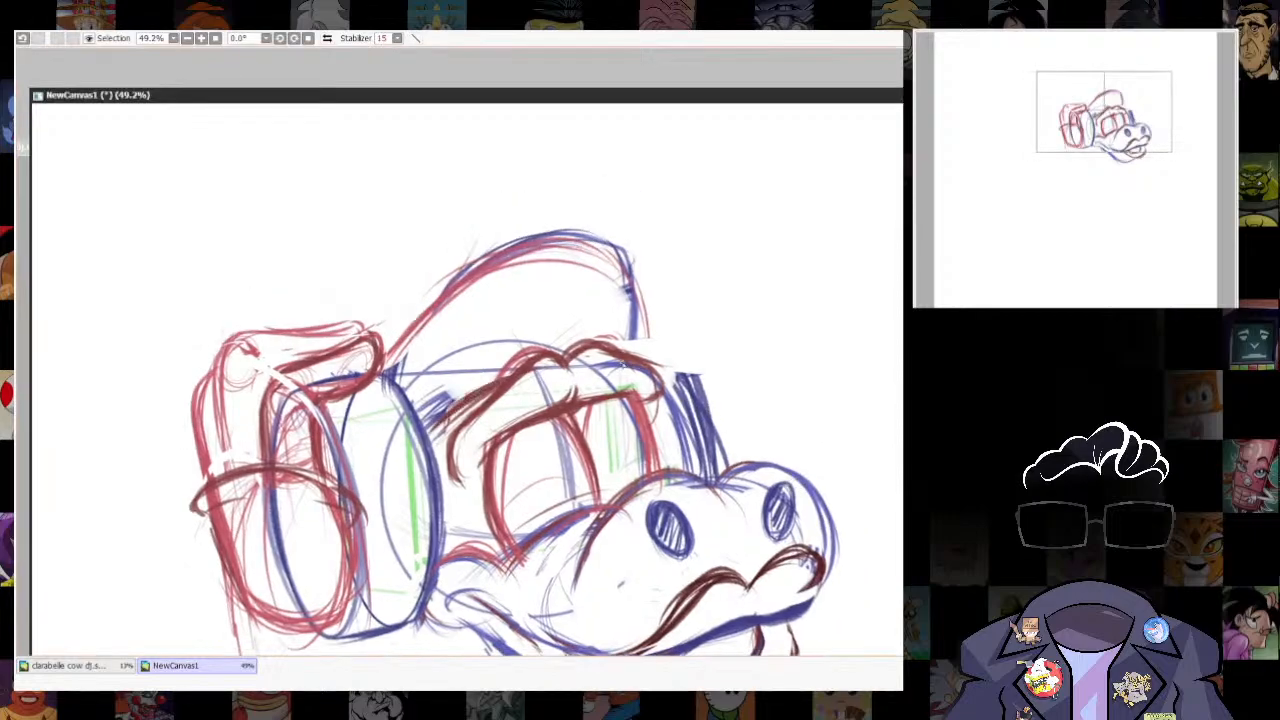
mouse_move(452, 390)
left_mouse_down()
mouse_move(554, 246)
mouse_move(634, 202)
left_mouse_up()
mouse_move(502, 308)
left_mouse_down()
mouse_move(574, 240)
mouse_move(738, 304)
left_mouse_up()
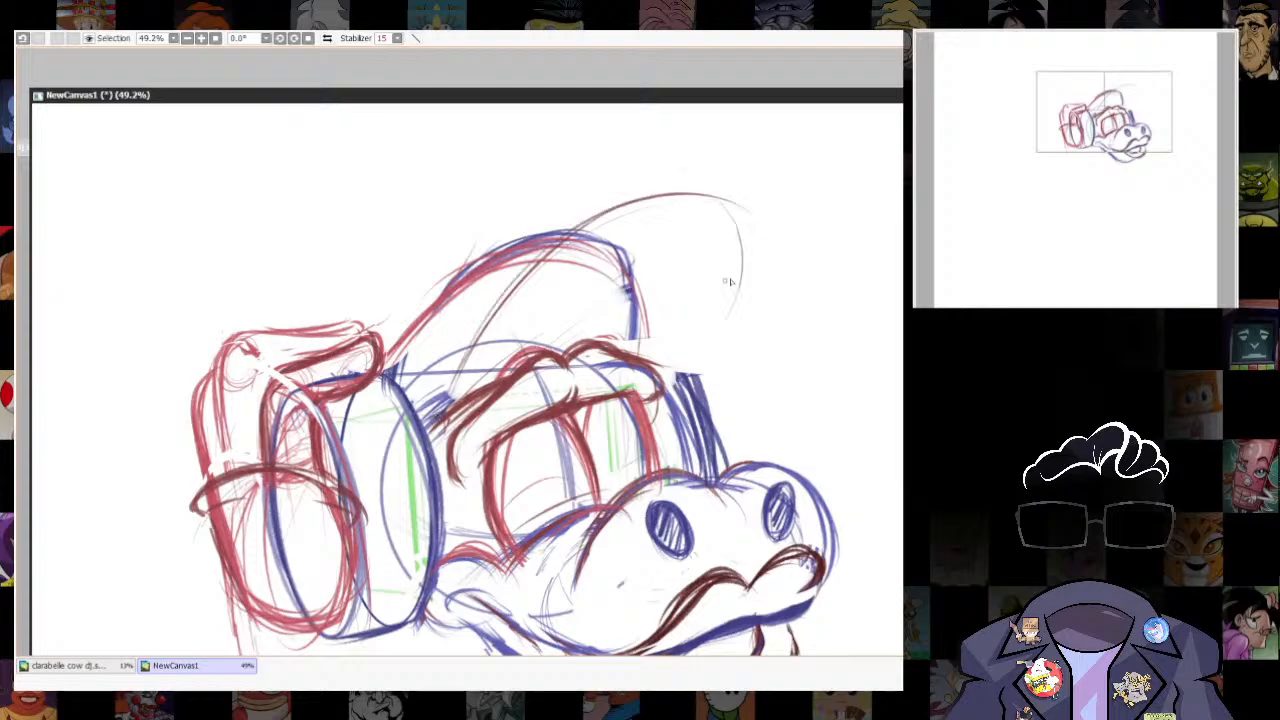
left_click_drag(772, 262, 688, 367)
mouse_move(430, 436)
left_mouse_down()
mouse_move(700, 186)
mouse_move(792, 236)
mouse_move(680, 370)
left_mouse_up()
left_click_drag(790, 262, 660, 379)
left_click_drag(445, 391, 641, 198)
left_click_drag(513, 301, 811, 210)
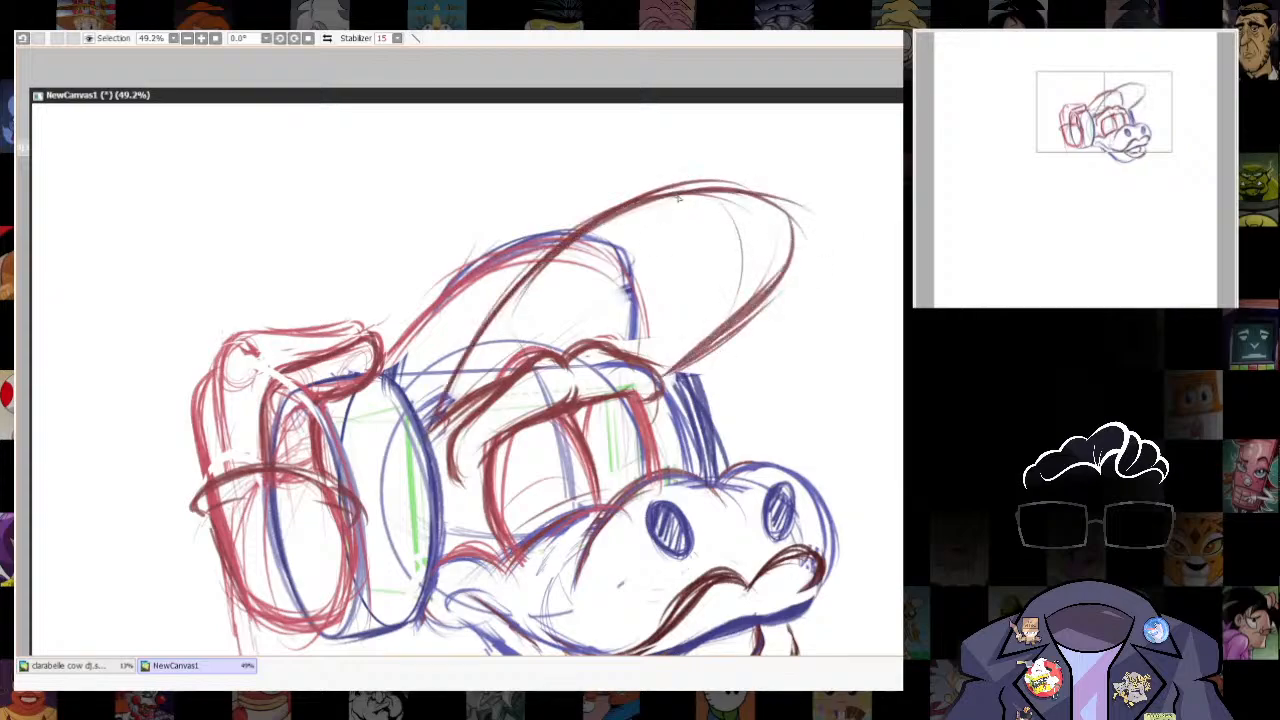
- Reinforce the raised brim's edge and add a dashed center line across it, undoing the unsuccessful strokes
left_click_drag(695, 193, 784, 217)
left_click_drag(561, 231, 767, 191)
key("ctrl+z")
left_click_drag(609, 341, 719, 196)
key("ctrl+z")
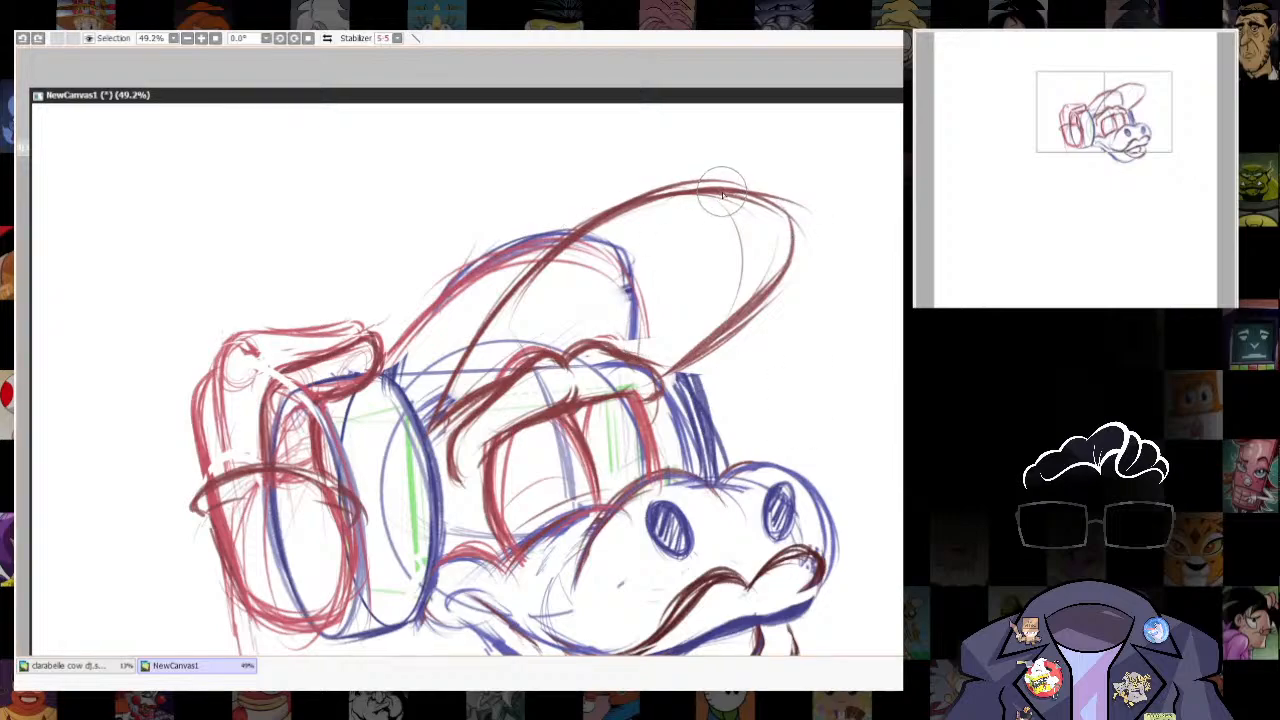
left_click_drag(598, 337, 714, 203)
key("n")
- Add a second outer contour along the raised brim's upper edge and strengthen its outline
left_click_drag(430, 418, 813, 190)
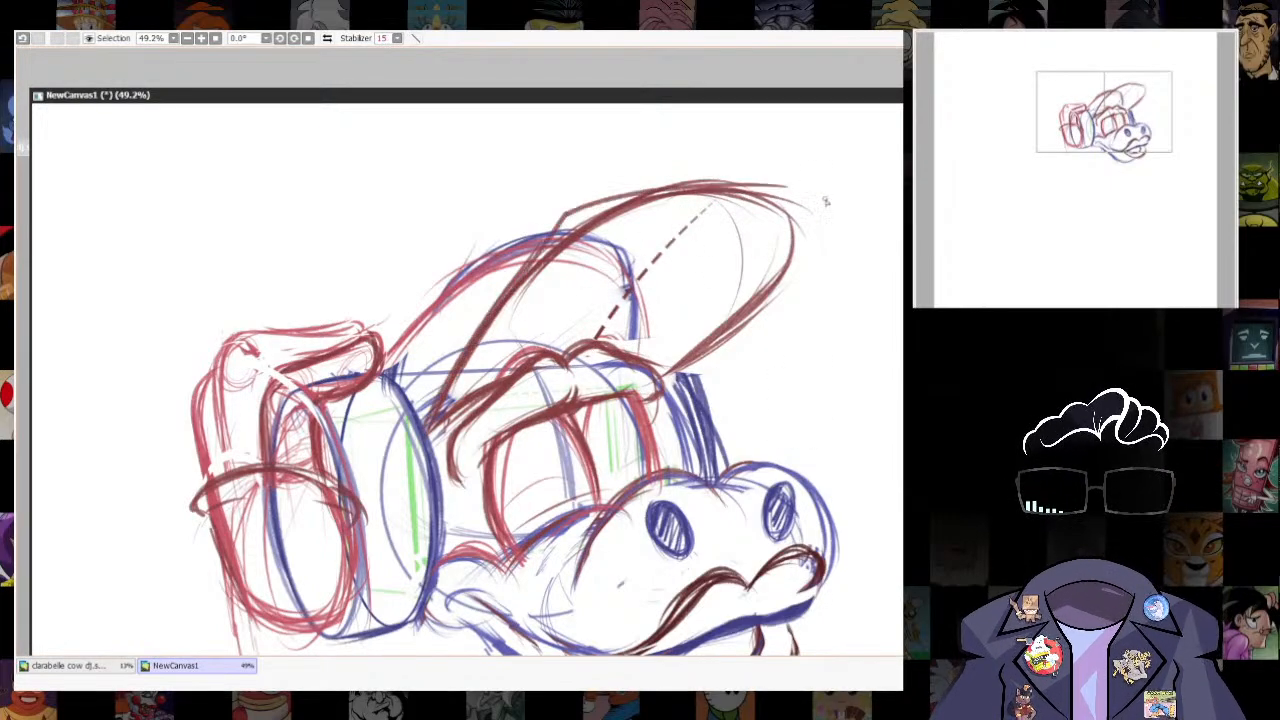
mouse_move(553, 233)
left_mouse_down()
mouse_move(757, 197)
mouse_move(682, 373)
left_mouse_up()
left_click_drag(774, 275, 721, 329)
- Try sketching a small protruding shape on the outer side of the ear cup below the dark arc
left_click_drag(708, 492, 825, 361)
left_click_drag(324, 397, 307, 430)
left_click_drag(320, 402, 325, 462)
left_click_drag(322, 392, 308, 422)
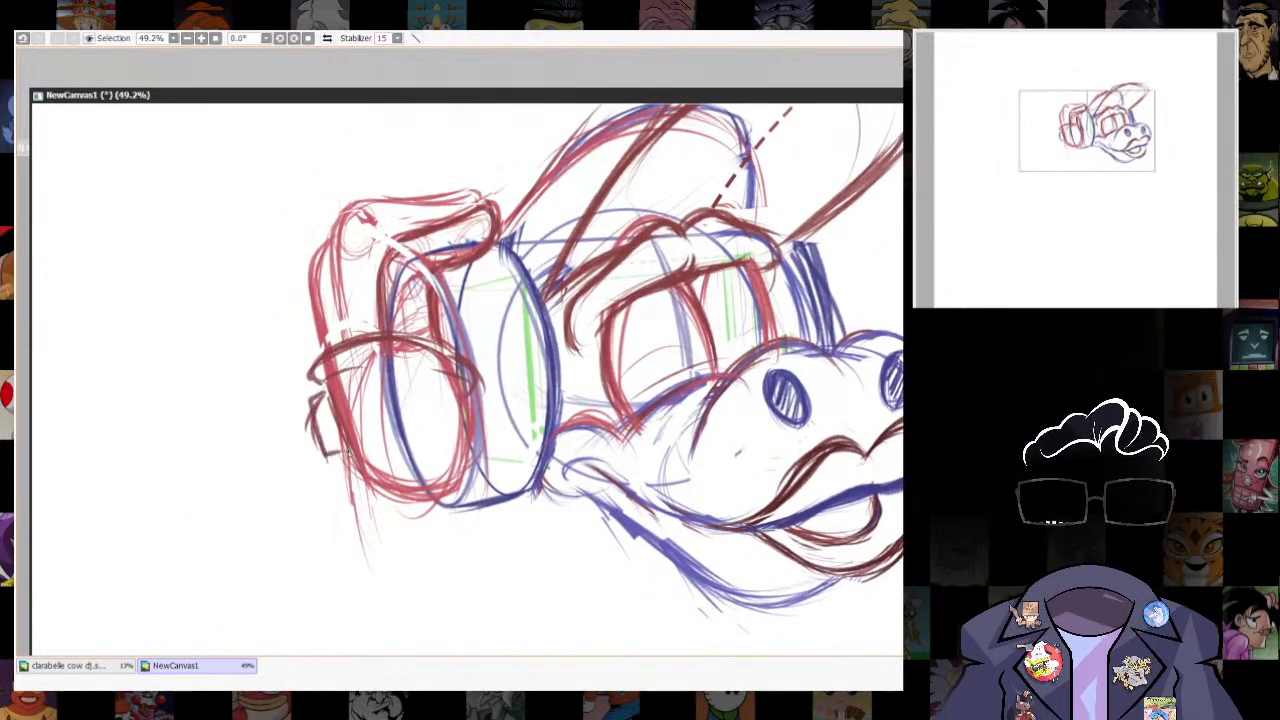
key("ctrl+z")
key("ctrl+z")
key("ctrl+z")
key("ctrl+z")
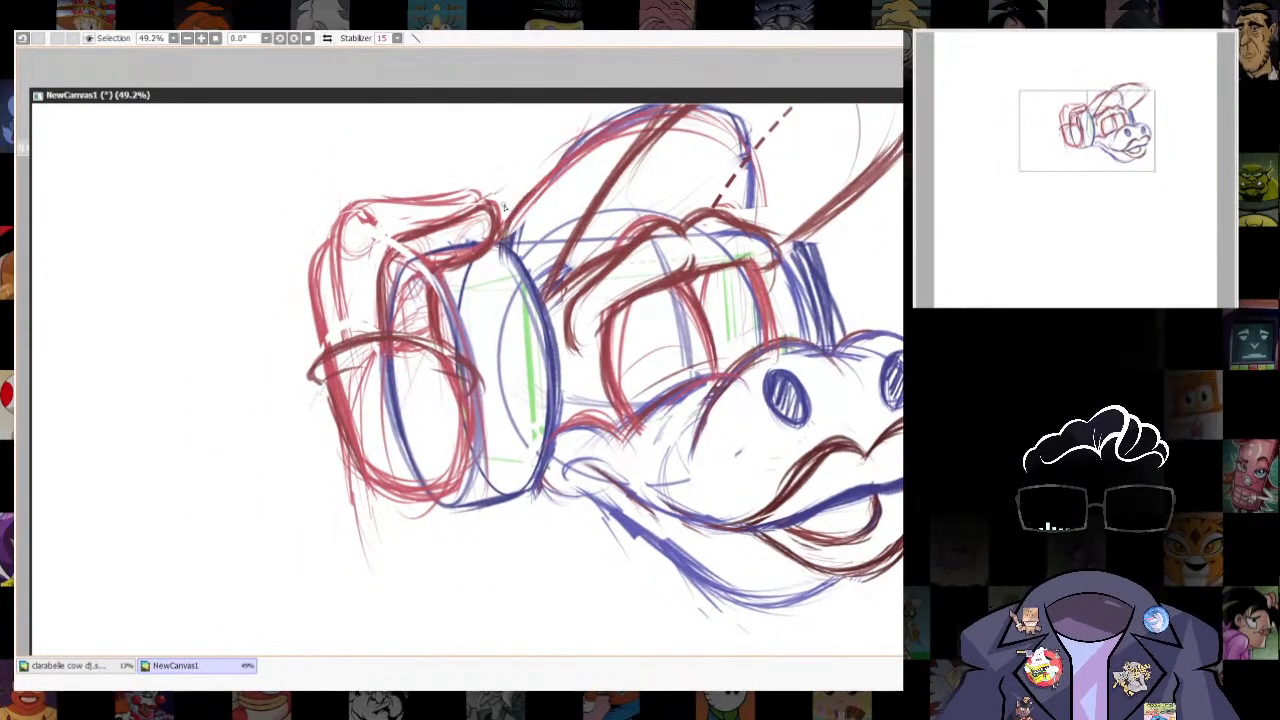
- Sketch a small pointed horn in dark red rising above the fingers that grip the headphones, undoing the first strokes
scroll(751, 395, "up", 3)
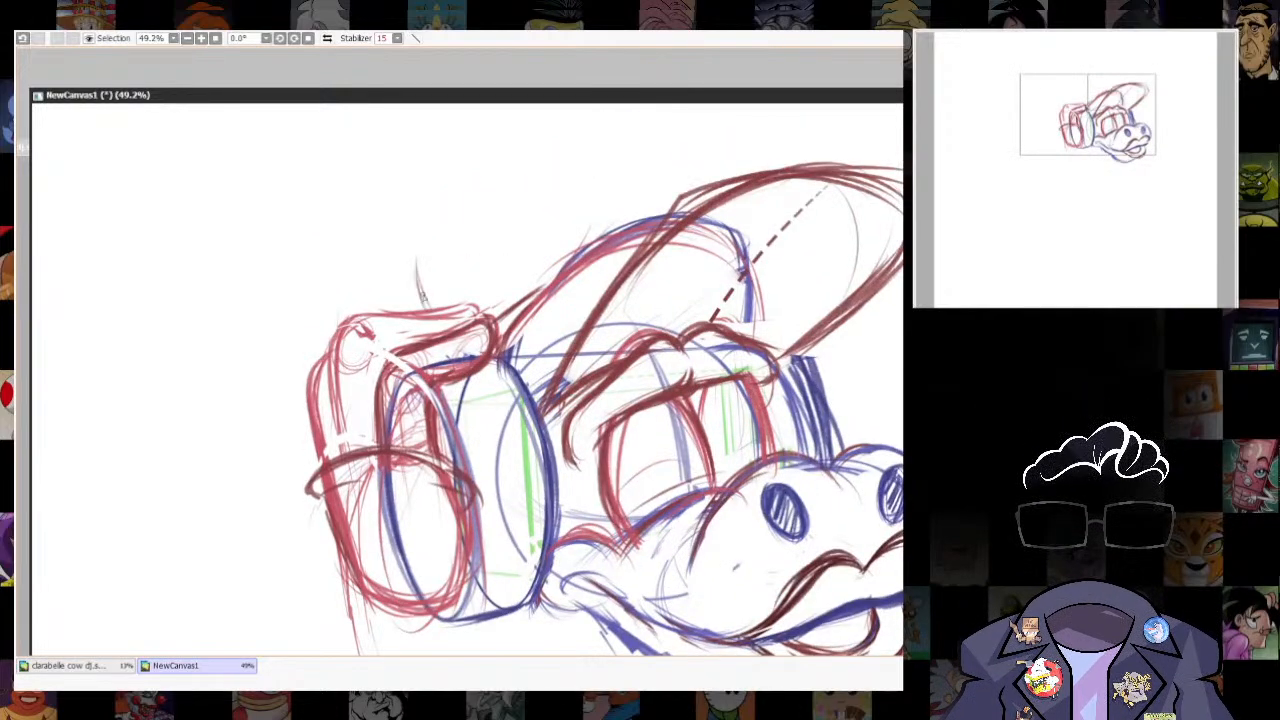
left_click_drag(417, 263, 434, 308)
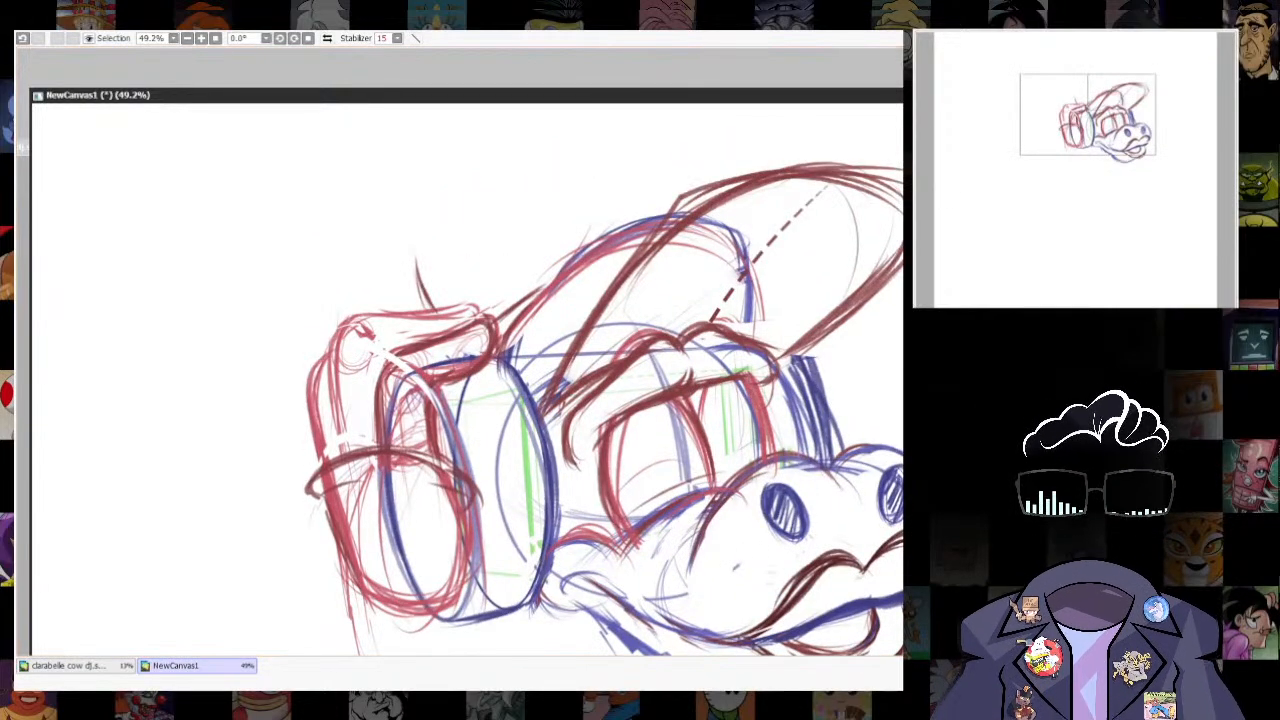
left_click(434, 263)
key("ctrl+z")
key("ctrl+z")
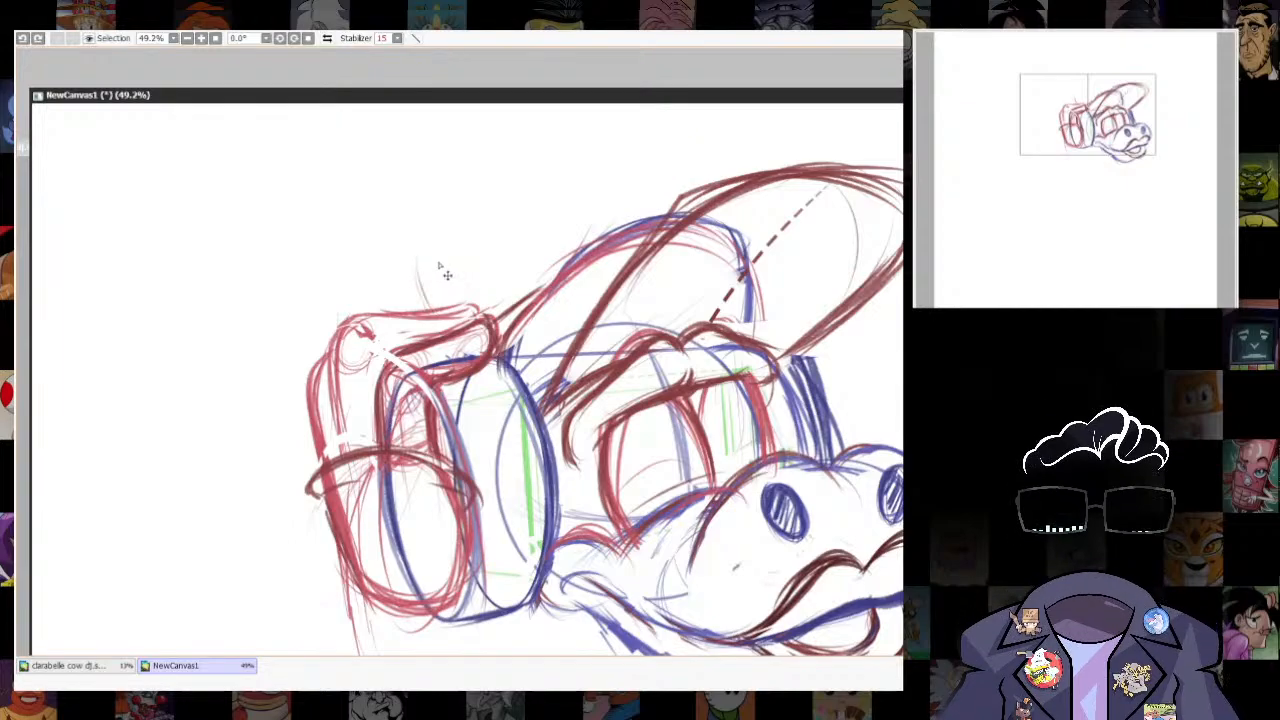
left_click_drag(436, 258, 440, 306)
mouse_move(432, 250)
left_mouse_down()
mouse_move(402, 318)
mouse_move(455, 307)
left_mouse_up()
- Reinforce the far side of the forehead with a dark red contour running from the far brow down to the muzzle
left_click_drag(828, 331, 782, 253)
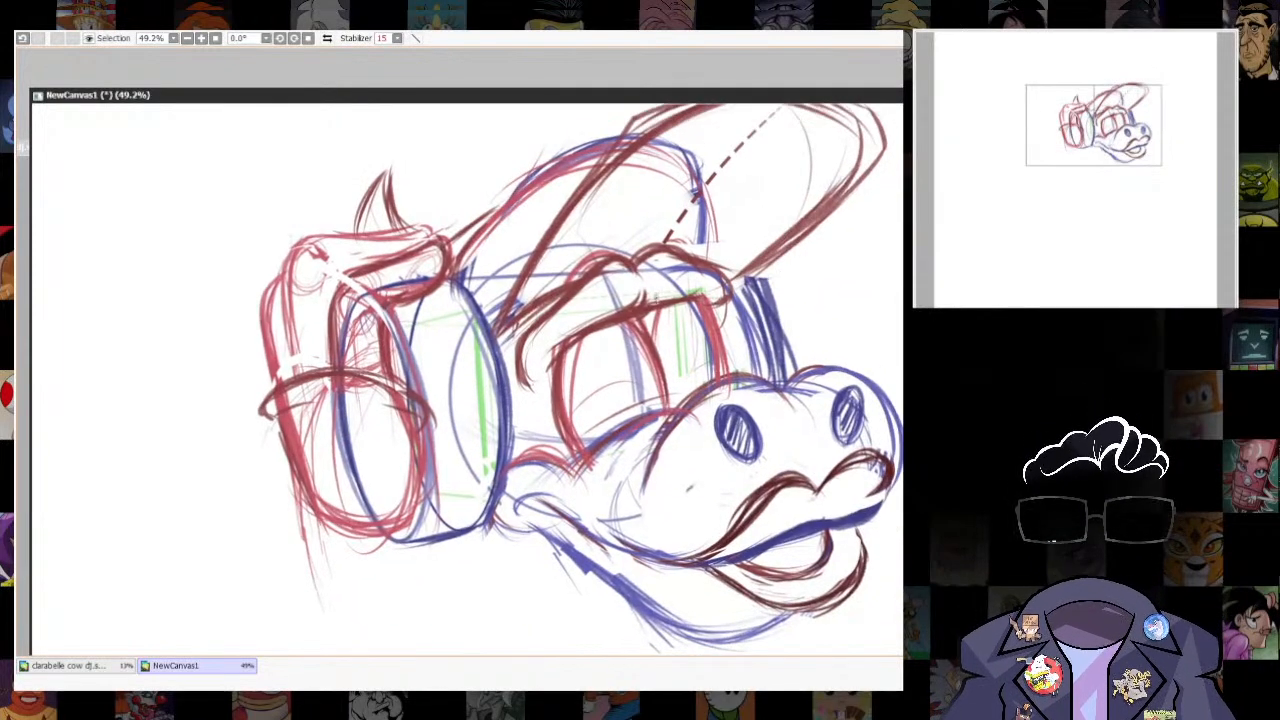
left_click_drag(634, 133, 646, 300)
left_click_drag(508, 386, 640, 306)
mouse_move(640, 420)
left_mouse_down()
mouse_move(577, 250)
mouse_move(563, 298)
left_mouse_up()
left_click_drag(698, 318, 734, 424)
left_click_drag(738, 266, 668, 325)
left_click_drag(776, 236, 670, 330)
left_click_drag(438, 384, 537, 328)
left_click_drag(600, 350, 575, 314)
left_click_drag(684, 311, 716, 396)
left_click_drag(664, 282, 699, 383)
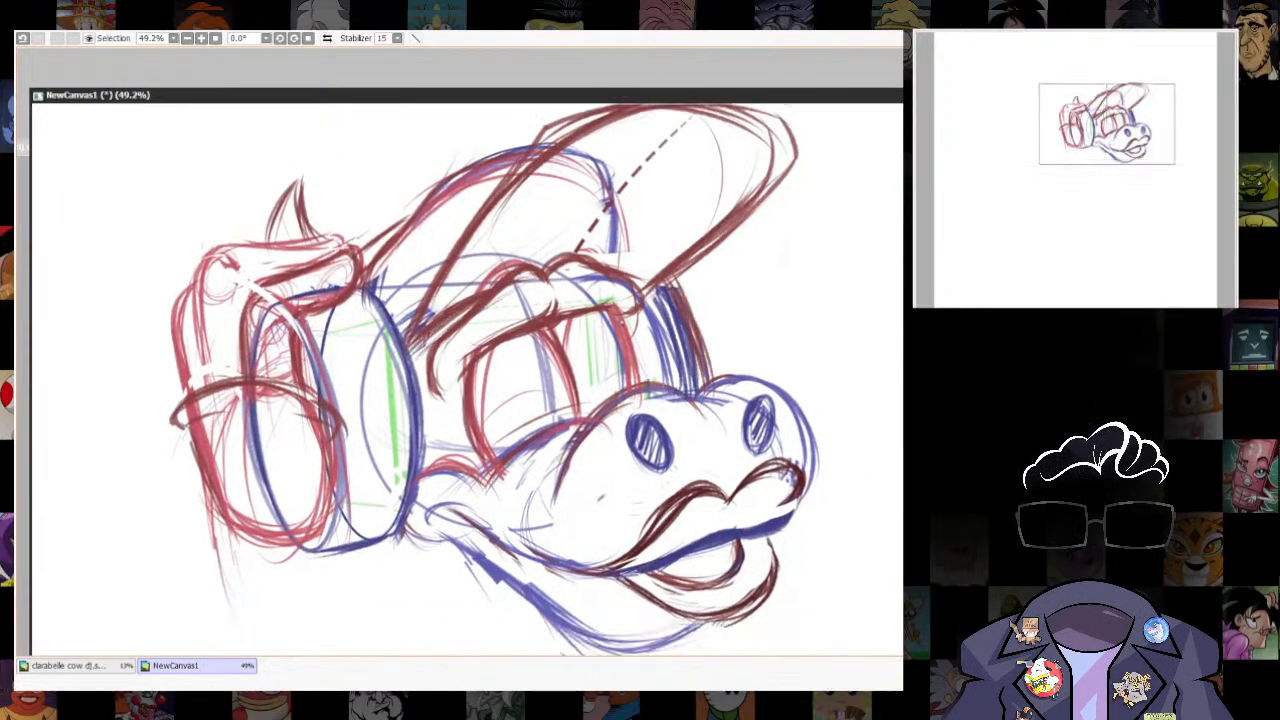
left_click_drag(610, 312, 642, 398)
left_click_drag(609, 311, 631, 298)
left_click_drag(694, 324, 700, 253)
key("alt+Tab")
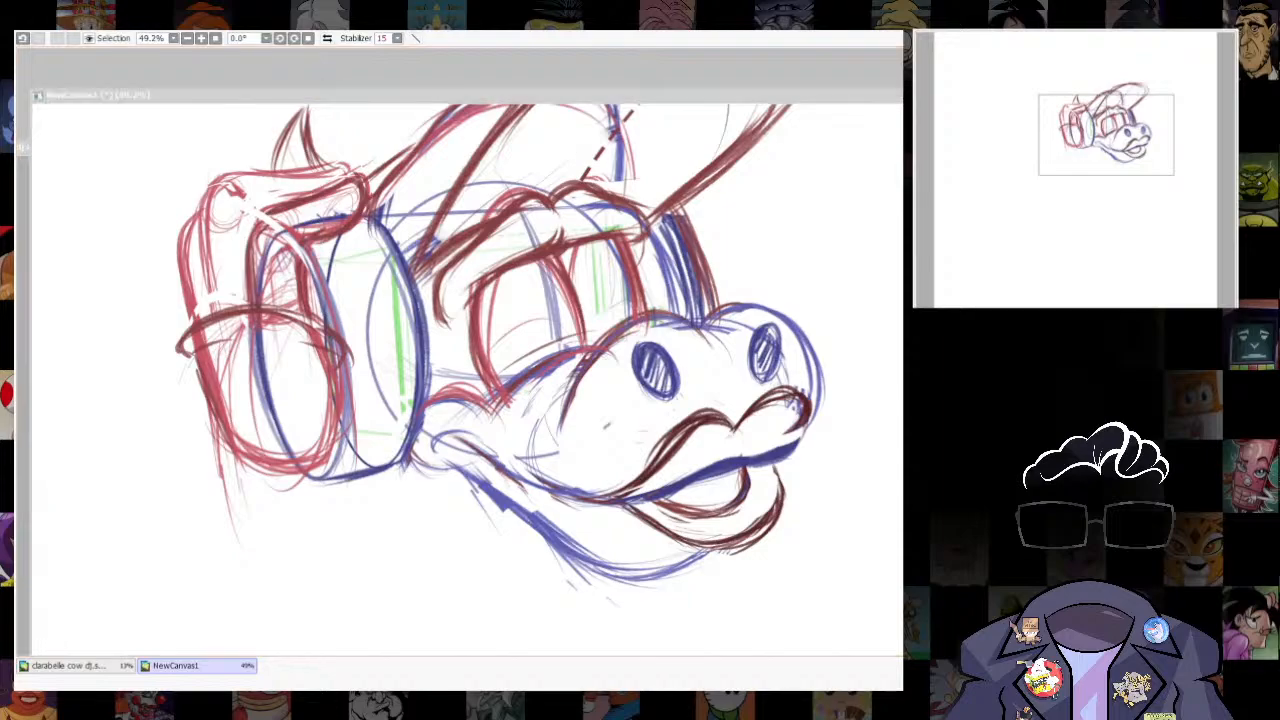
key("alt+Tab")
- Try drawing half-closed eyelid arcs across both eyes with small pupil curves beneath them
mouse_move(481, 328)
left_mouse_down()
mouse_move(502, 309)
mouse_move(567, 297)
left_mouse_up()
left_click_drag(579, 301, 629, 279)
left_click_drag(579, 294, 625, 279)
left_click_drag(499, 378, 583, 346)
left_click_drag(499, 378, 638, 312)
left_click_drag(550, 303, 558, 344)
key("ctrl+z")
left_click_drag(532, 302, 561, 321)
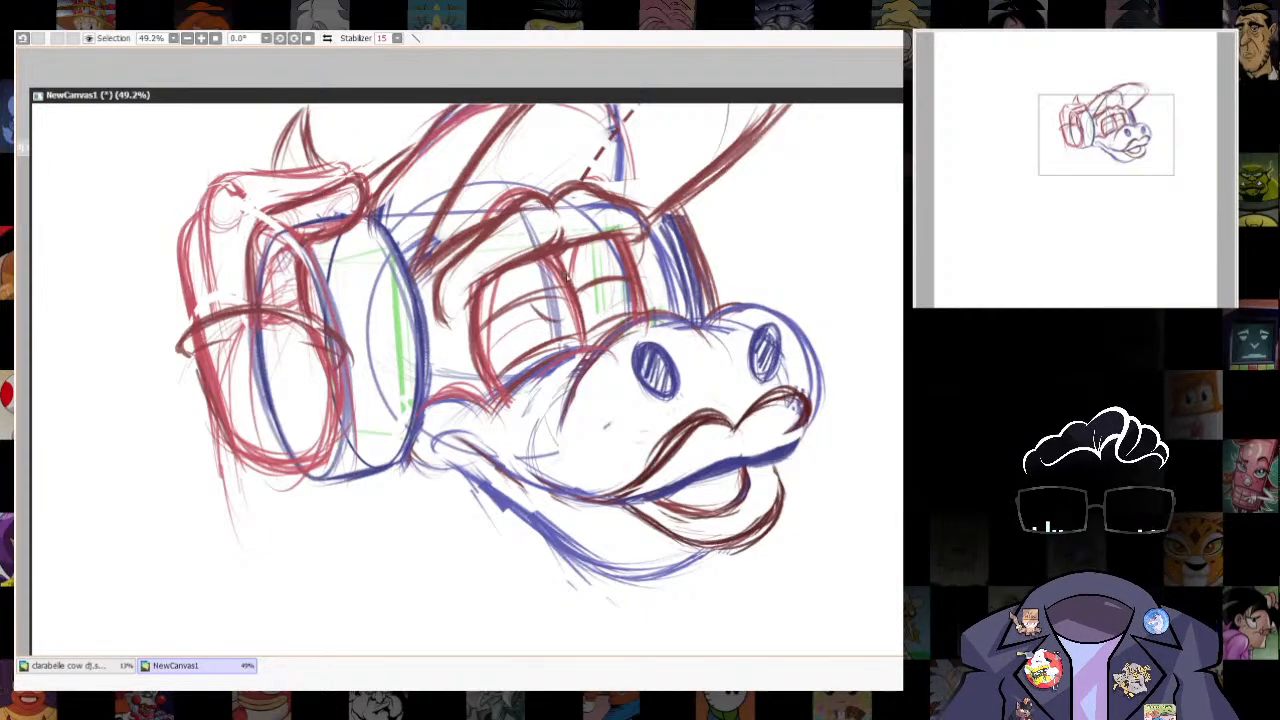
left_click_drag(602, 284, 623, 300)
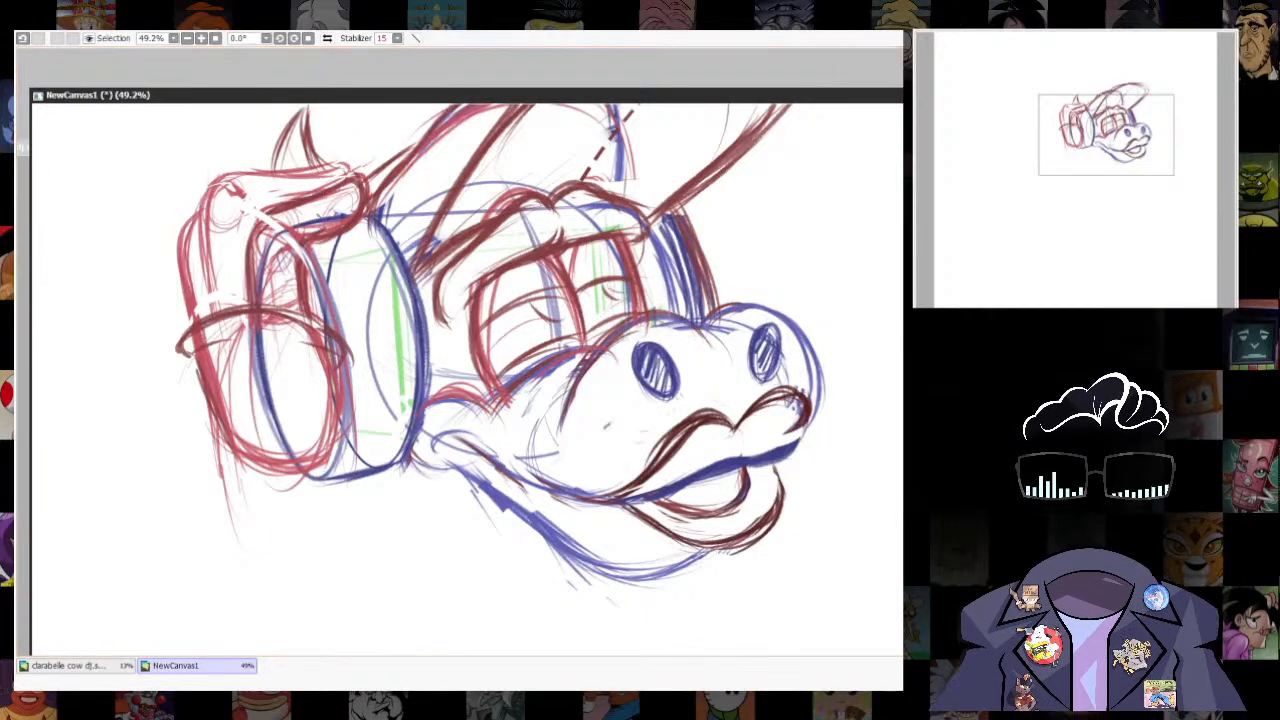
- Undo the pupil curves and the half-closed eyelid arcs in both eyes
scroll(790, 272, "down", 6)
scroll(728, 260, "up", 8)
key("ctrl+z")
key("ctrl+z")
key("ctrl+z")
key("ctrl+z")
key("ctrl+z")
key("ctrl+z")
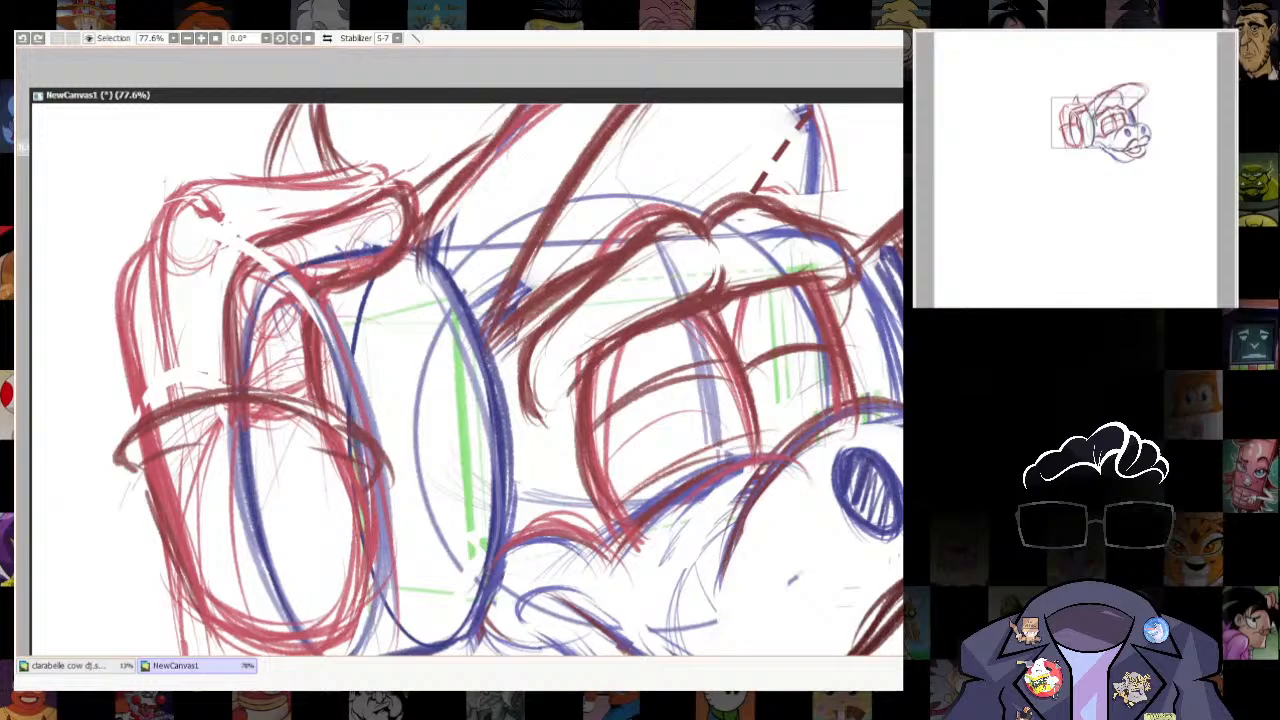
key("ctrl+z")
key("ctrl+z")
key("ctrl+z")
key("ctrl+z")
key("ctrl+z")
key("ctrl+z")
- Draw heavy, low-set eyelid arcs in dark red across the lower part of both eyes
left_click_drag(612, 501, 766, 436)
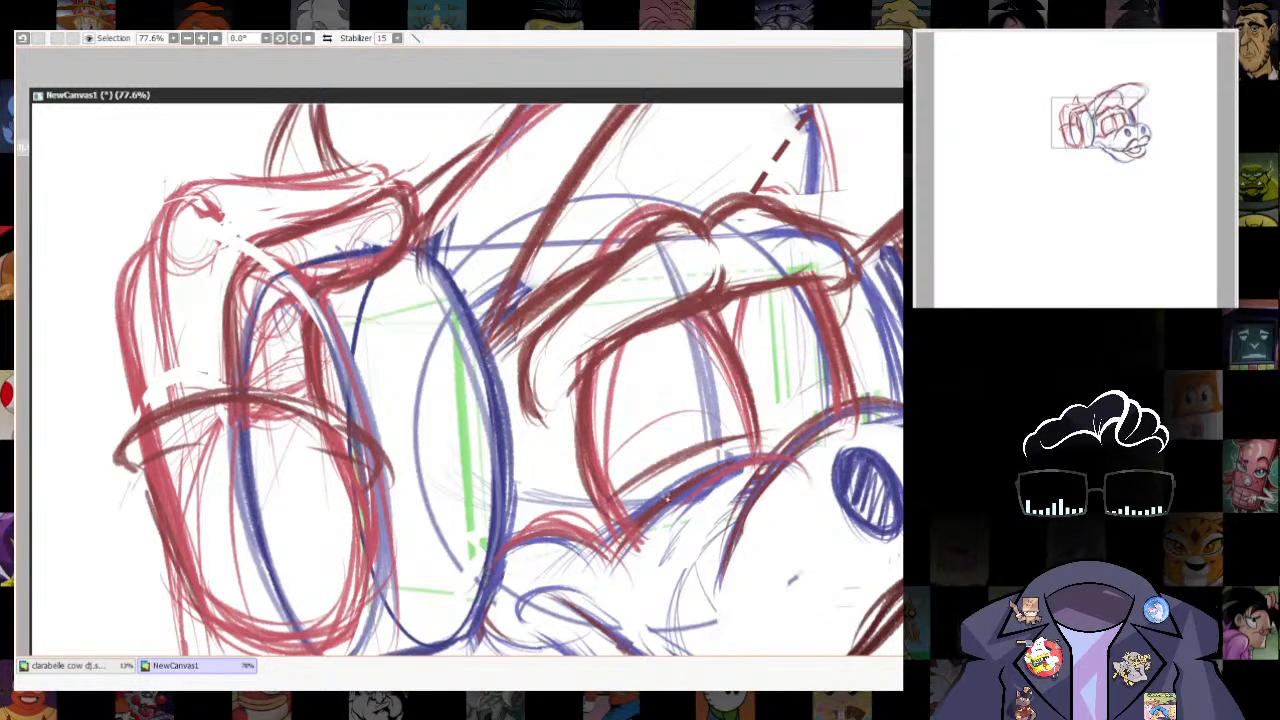
scroll(773, 481, "down", 5)
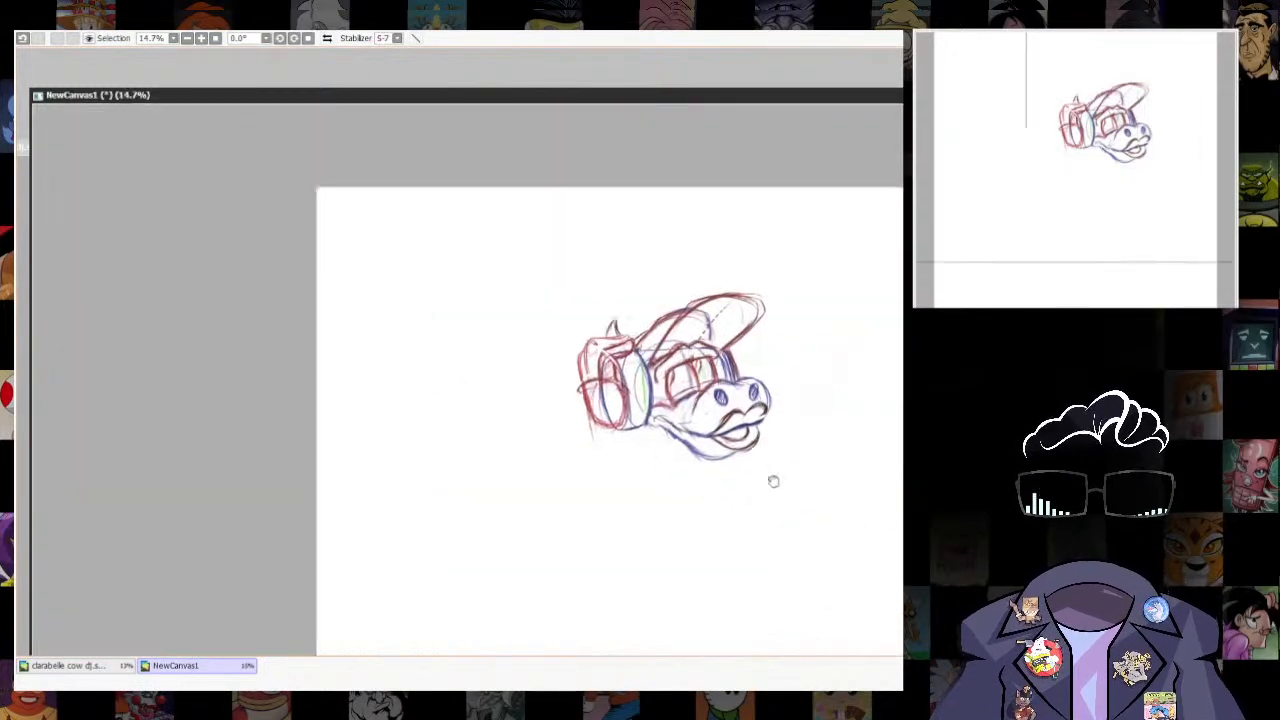
scroll(779, 392, "up", 3)
left_click_drag(786, 301, 812, 329)
key("e")
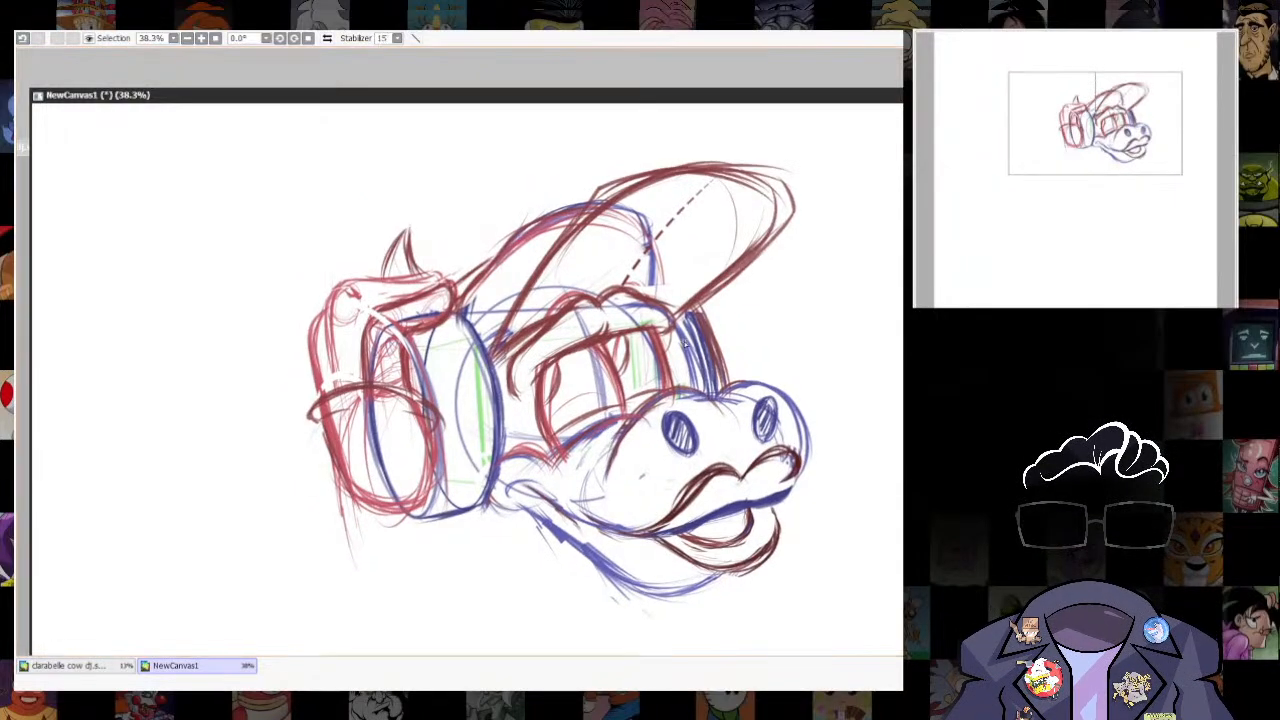
left_click_drag(711, 348, 758, 322)
key("p")
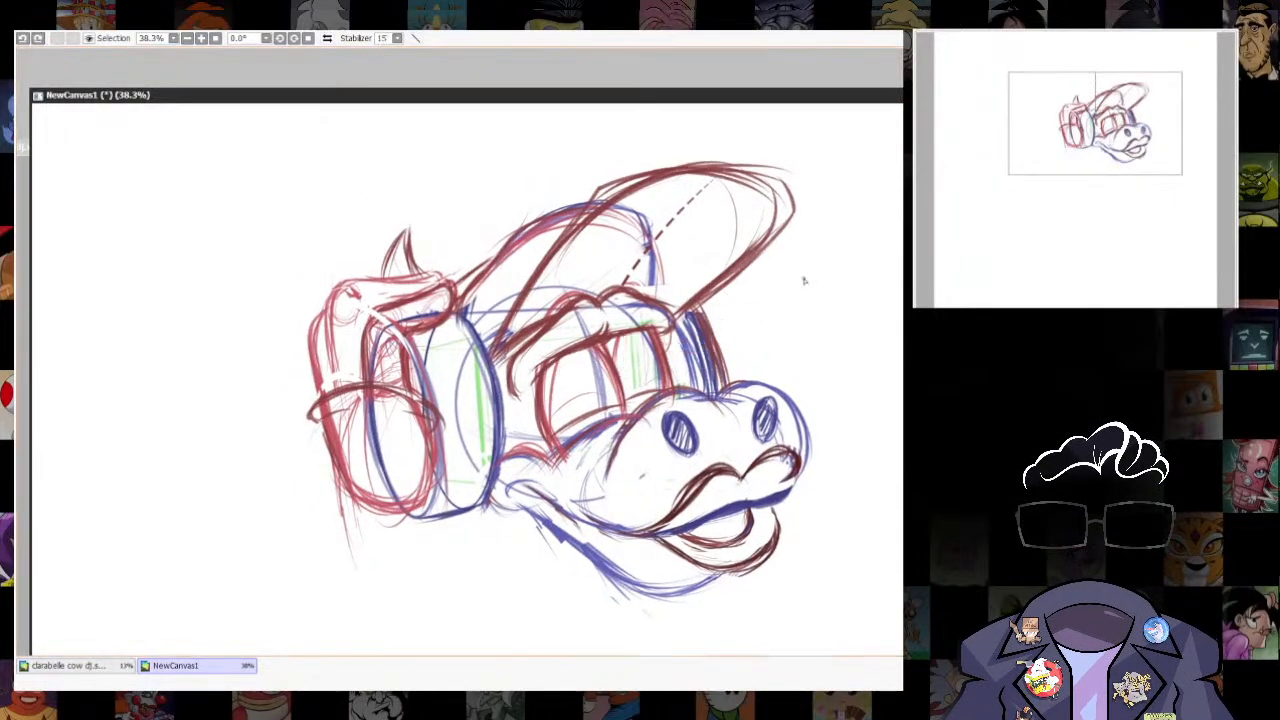
scroll(806, 278, "up", 2)
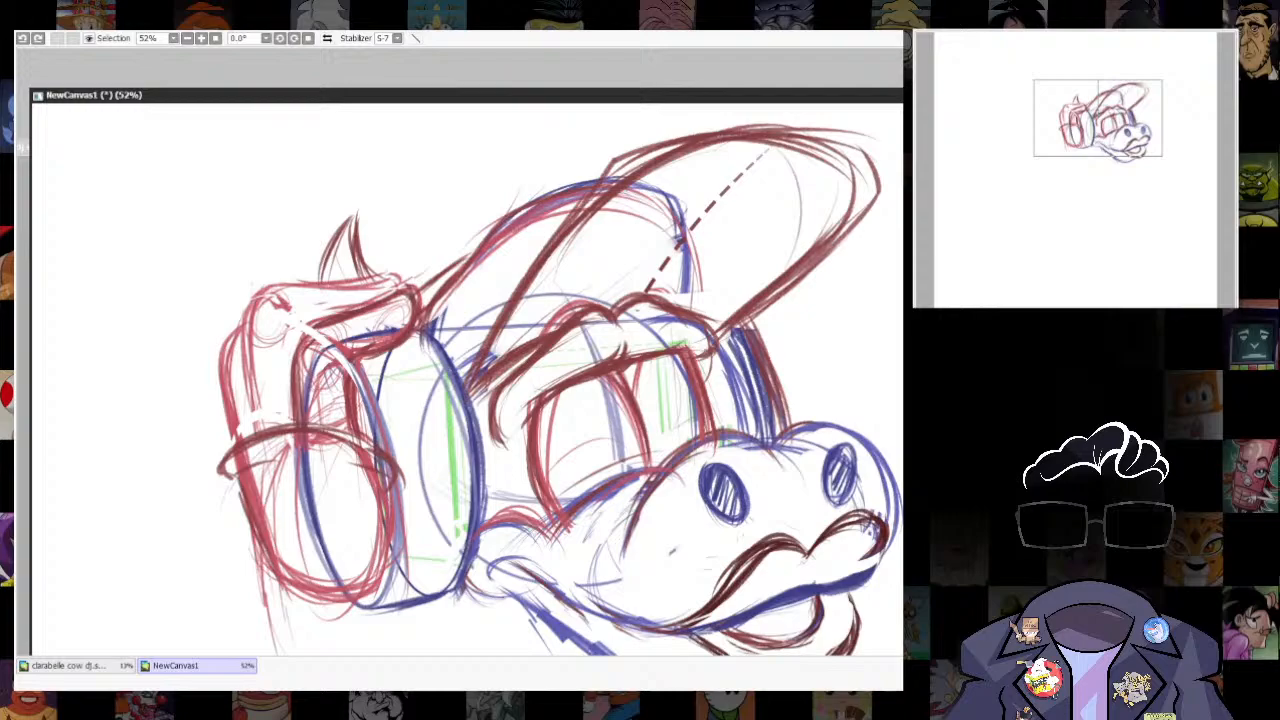
mouse_move(547, 488)
left_mouse_down()
mouse_move(636, 440)
mouse_move(708, 422)
left_mouse_up()
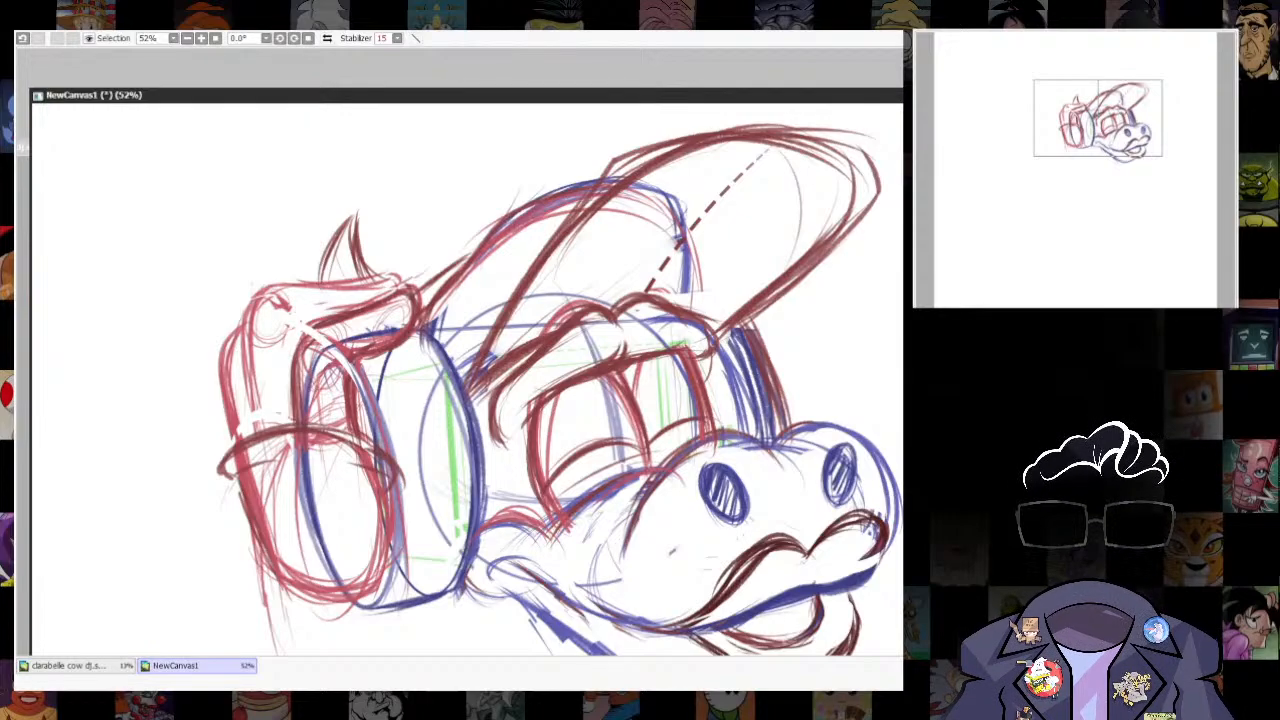
key("alt+Tab")
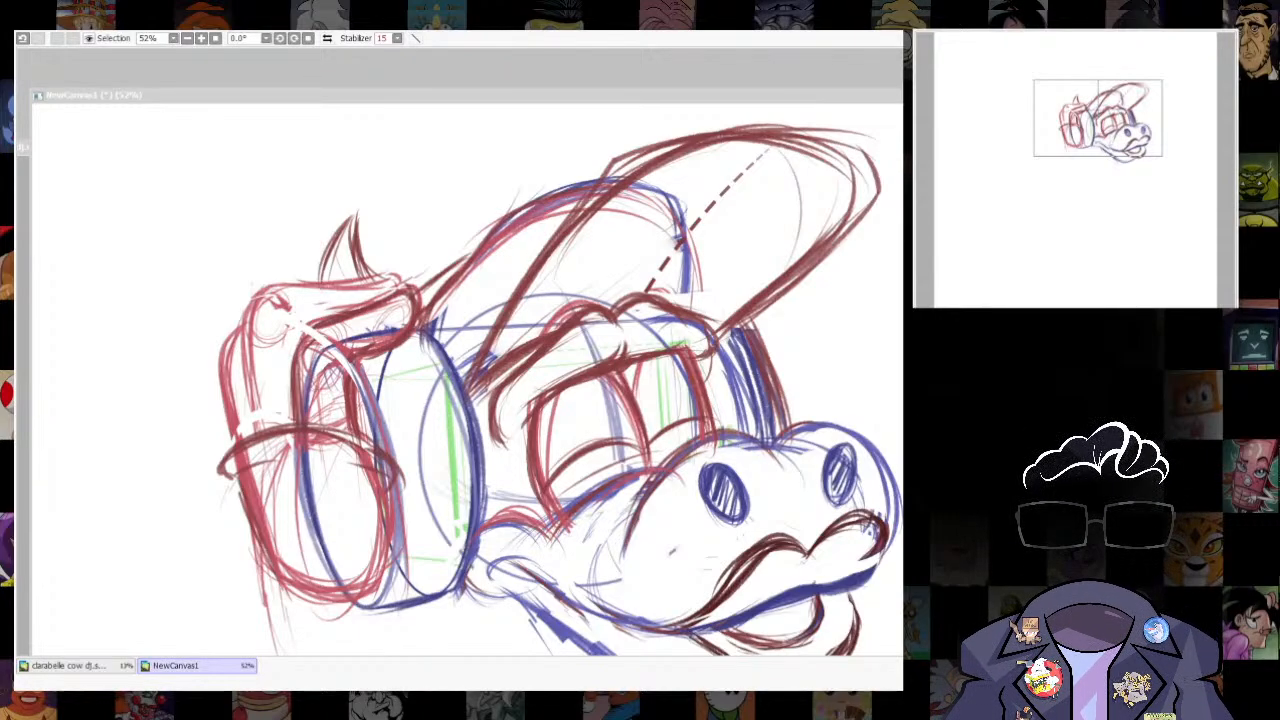
- Sketch a loose brow-shaped arc on the blank area beside the head and trace both brows in blue
mouse_move(878, 367)
left_mouse_down()
mouse_move(574, 467)
mouse_move(618, 400)
mouse_move(700, 357)
mouse_move(718, 380)
left_mouse_up()
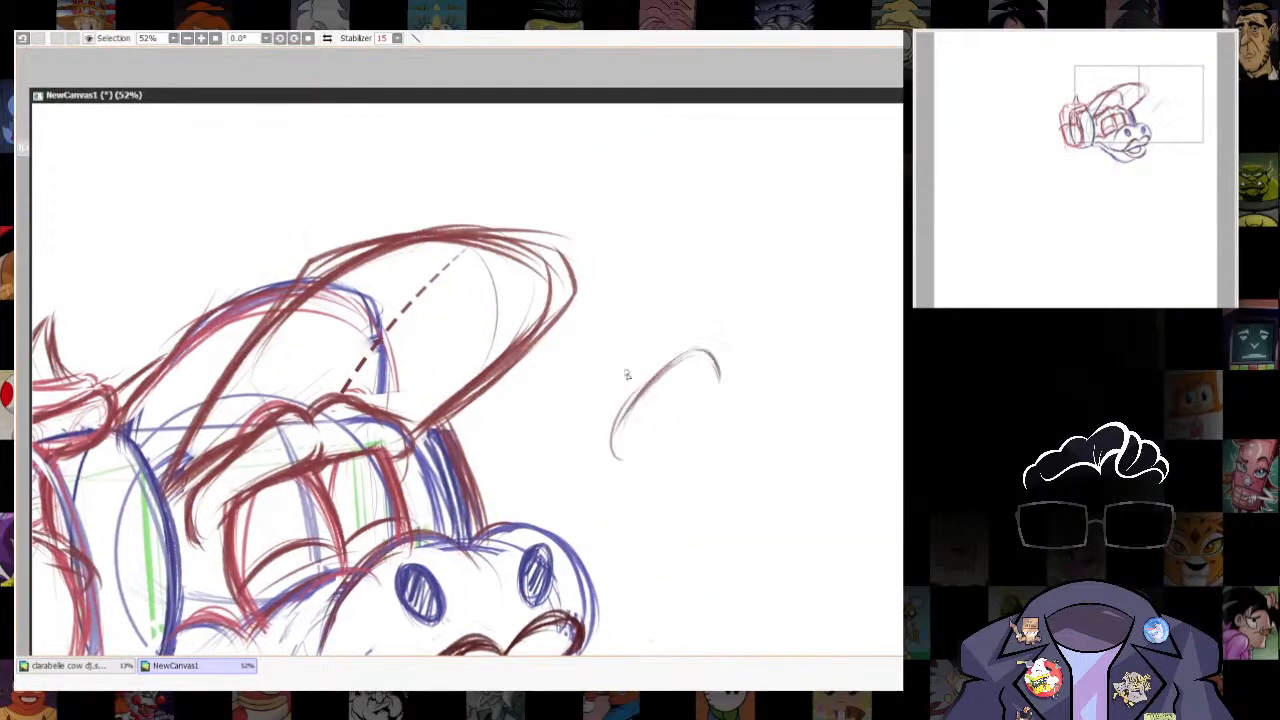
left_click_drag(197, 541, 300, 390)
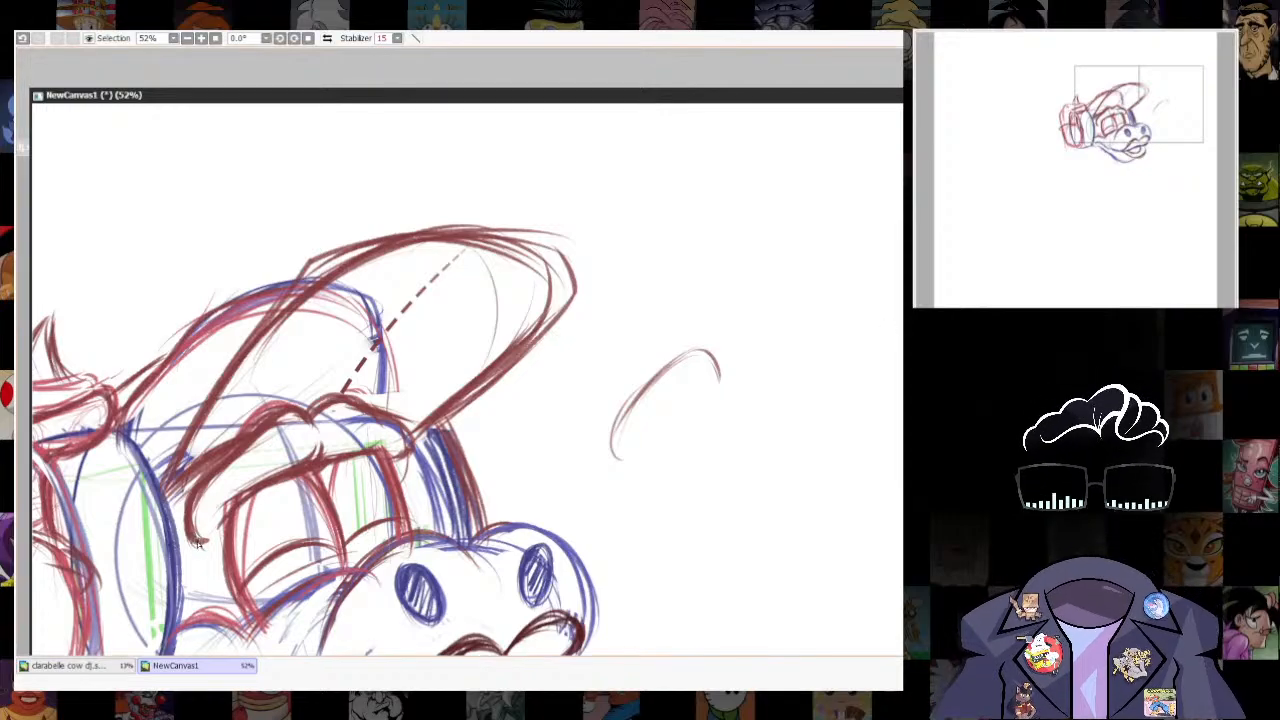
key("ctrl+z")
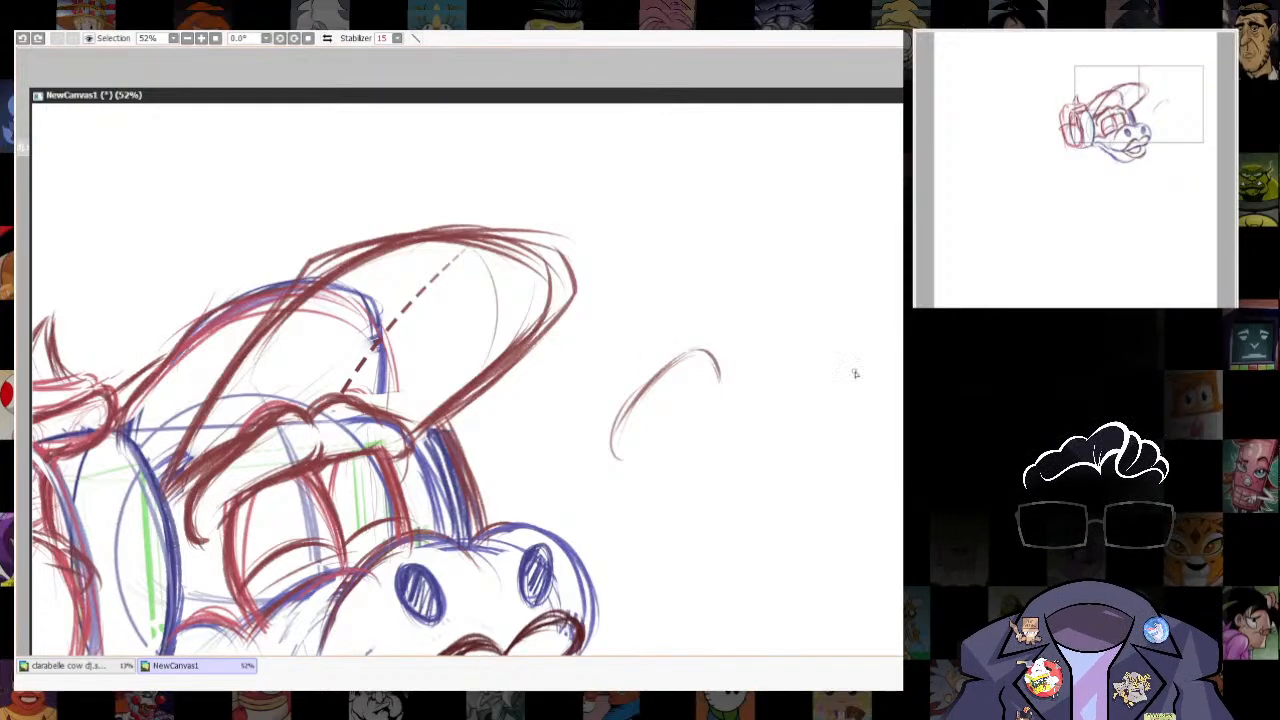
left_click_drag(199, 543, 280, 428)
mouse_move(232, 521)
left_mouse_down()
mouse_move(325, 440)
mouse_move(326, 452)
left_mouse_up()
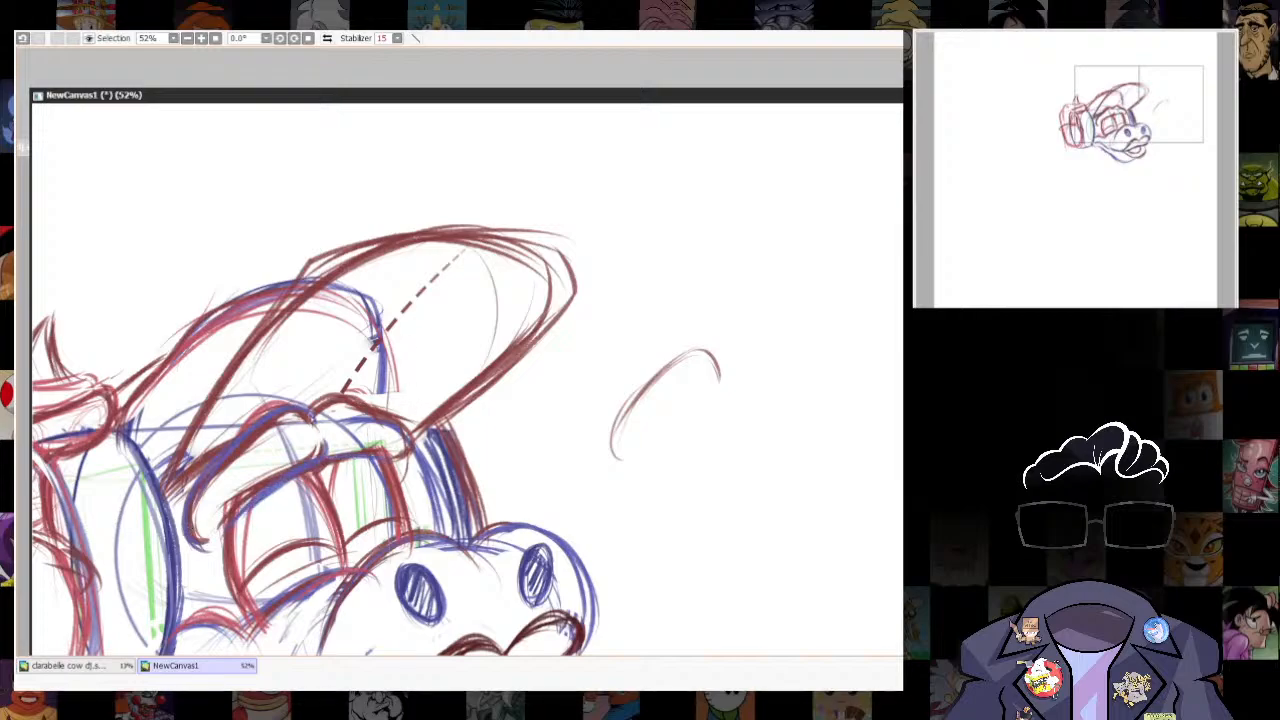
left_click_drag(391, 415, 421, 462)
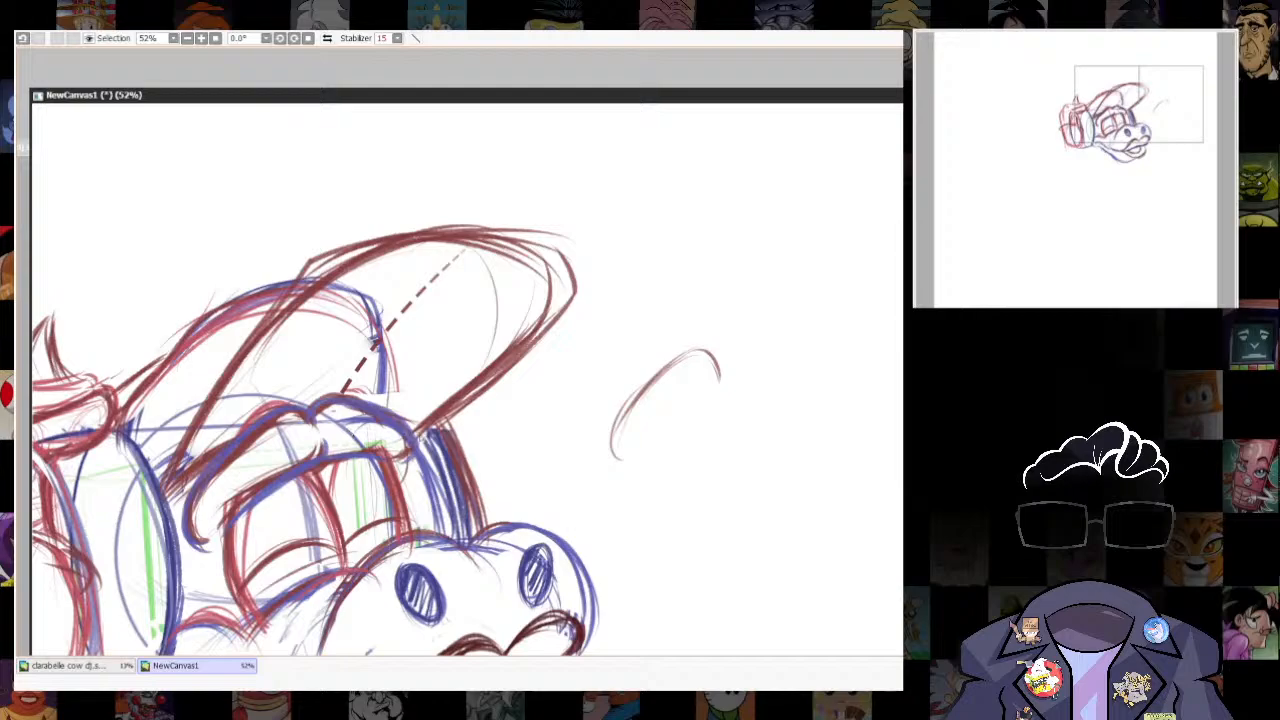
- Add small blue pupils peeking out beneath the low eyelid arcs in both eyes, undoing the unsuccessful strokes
left_click_drag(429, 385, 499, 280)
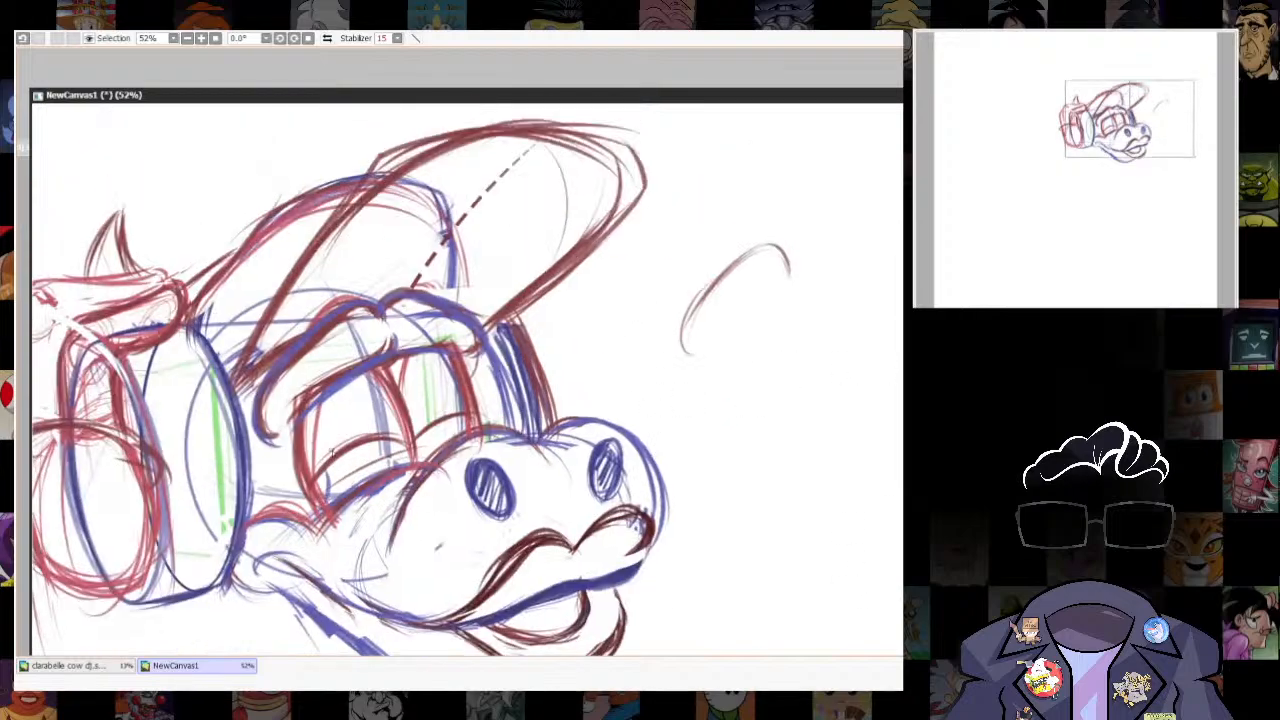
key("ctrl+z")
left_click_drag(358, 447, 403, 448)
left_click_drag(755, 400, 823, 457)
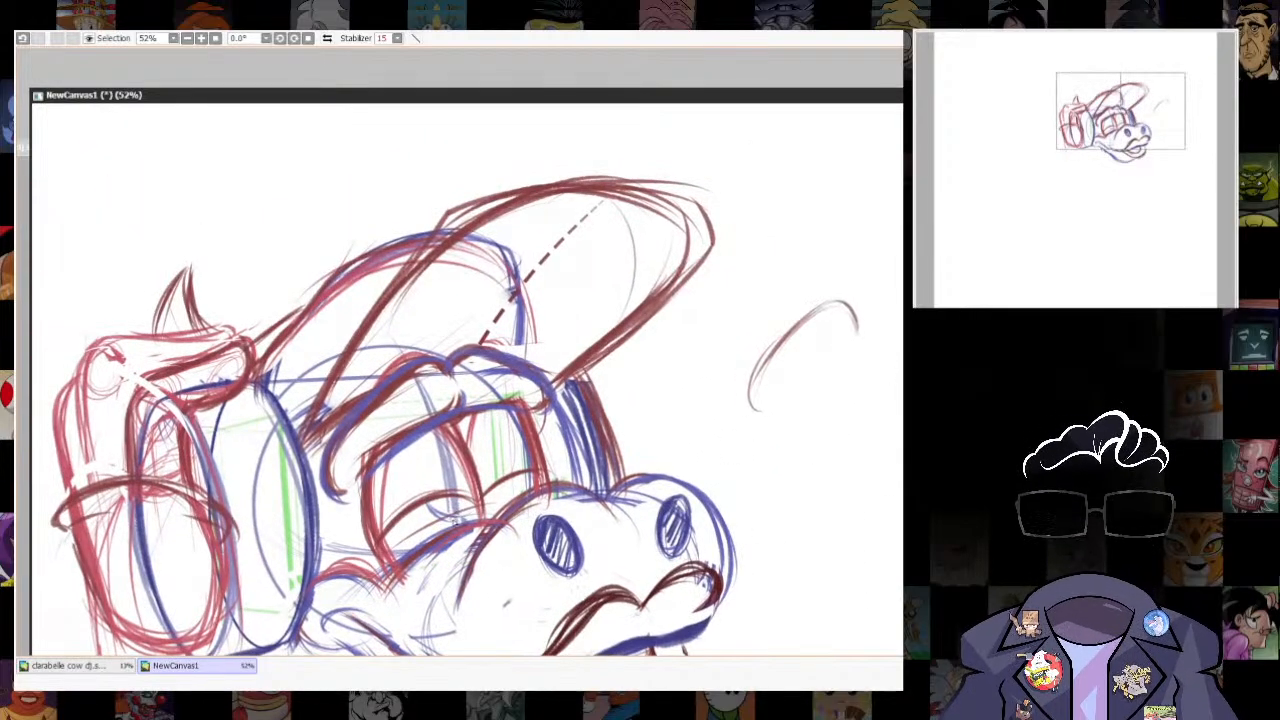
left_click_drag(448, 521, 472, 500)
left_click_drag(428, 504, 456, 517)
key("ctrl+z")
key("ctrl+z")
key("ctrl+z")
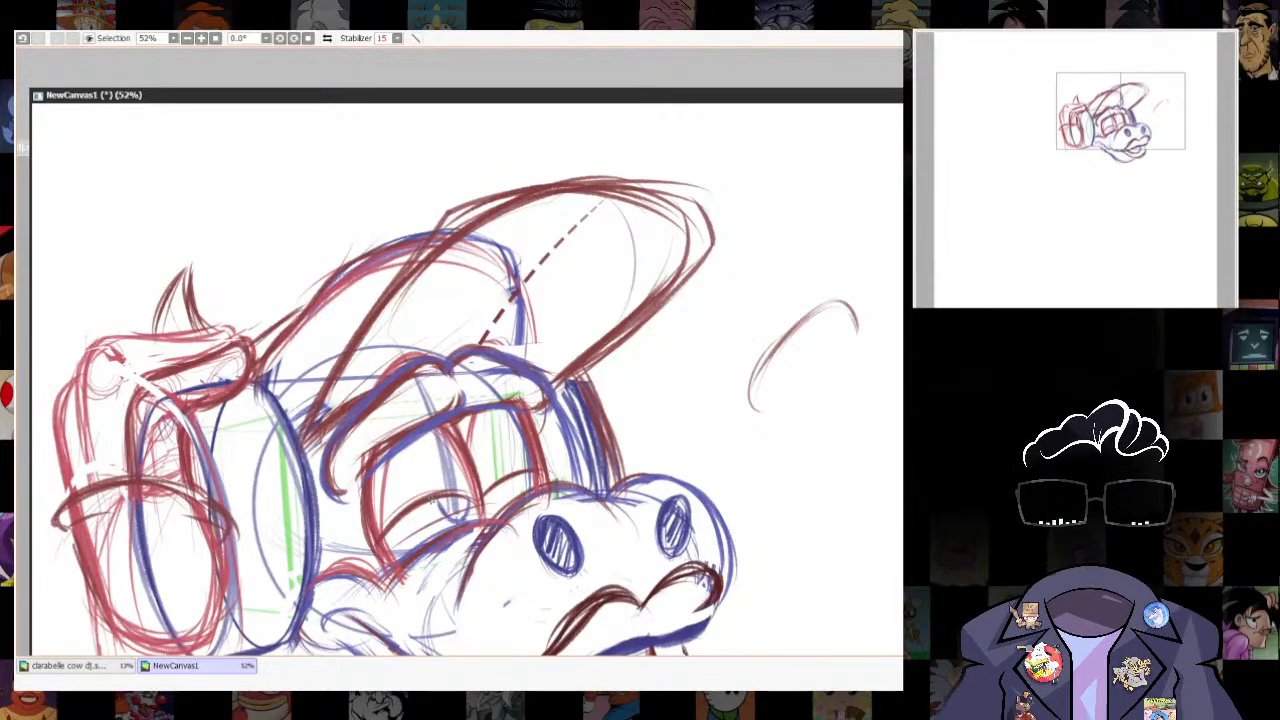
scroll(790, 347, "down", 2)
scroll(790, 347, "up", 4)
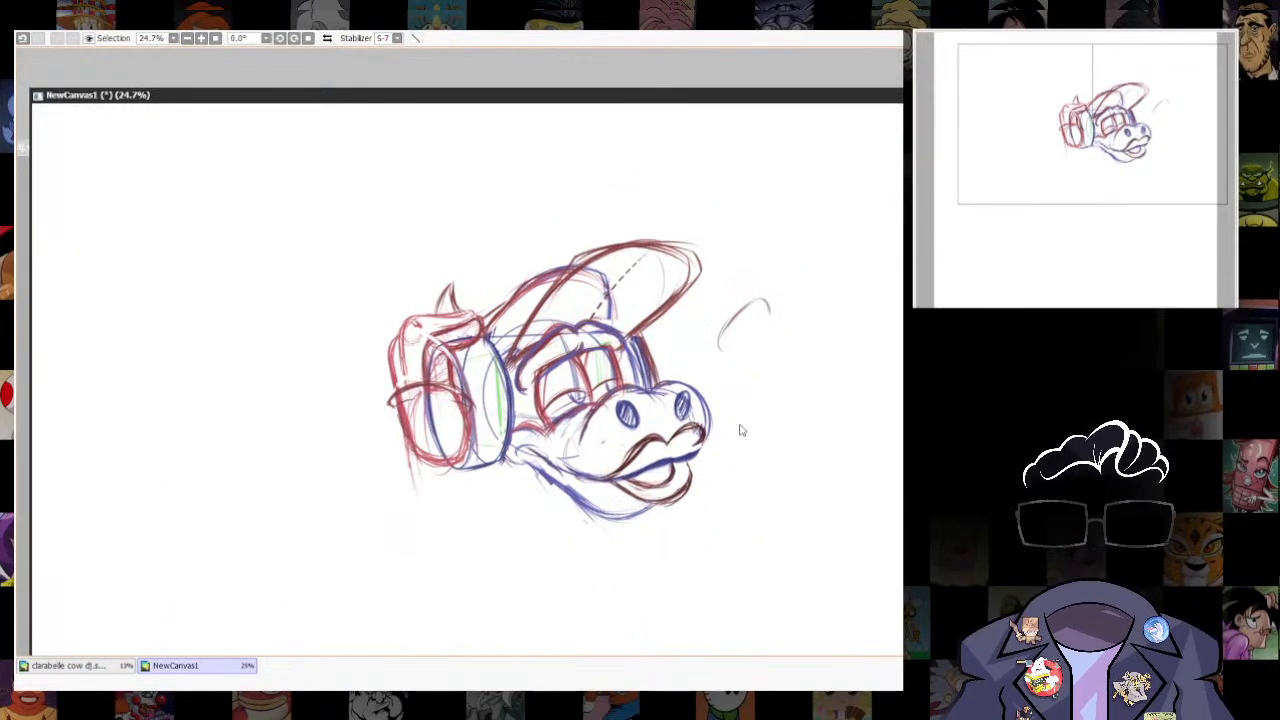
- Draw dark blue eyelashes fanning out from the outer corners of the near and far eyes
mouse_move(435, 511)
left_mouse_down()
mouse_move(493, 518)
mouse_move(507, 495)
mouse_move(408, 501)
left_mouse_up()
key("ctrl+z")
key("ctrl+z")
key("ctrl+z")
key("ctrl+z")
key("ctrl+z")
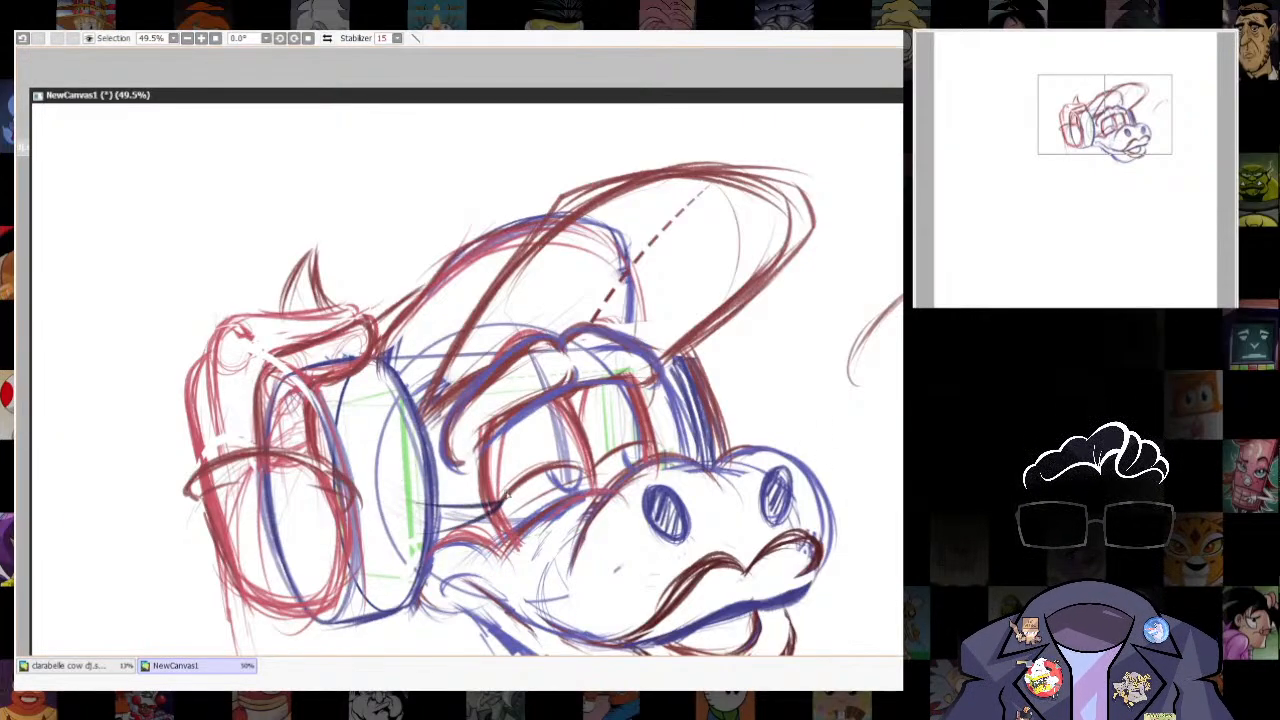
left_click_drag(508, 495, 442, 487)
mouse_move(653, 443)
left_mouse_down()
mouse_move(727, 403)
mouse_move(688, 386)
left_mouse_up()
left_click_drag(649, 439, 666, 389)
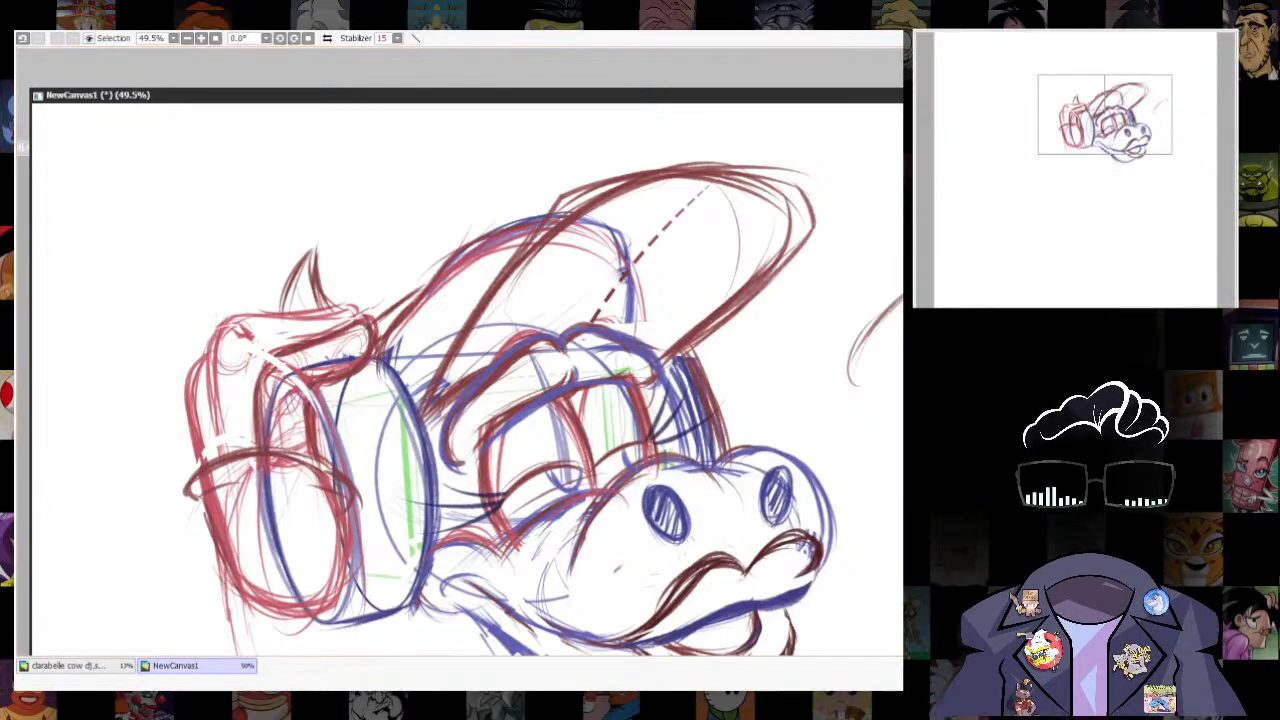
- Darken the muzzle's outline and the near brow with heavier dark blue strokes
scroll(670, 343, "down", 3)
mouse_move(777, 467)
left_mouse_down()
mouse_move(797, 394)
mouse_move(780, 404)
mouse_move(757, 477)
mouse_move(700, 502)
mouse_move(711, 505)
left_mouse_up()
mouse_move(732, 467)
left_mouse_down()
mouse_move(717, 497)
mouse_move(730, 490)
left_mouse_up()
left_click_drag(738, 420, 733, 469)
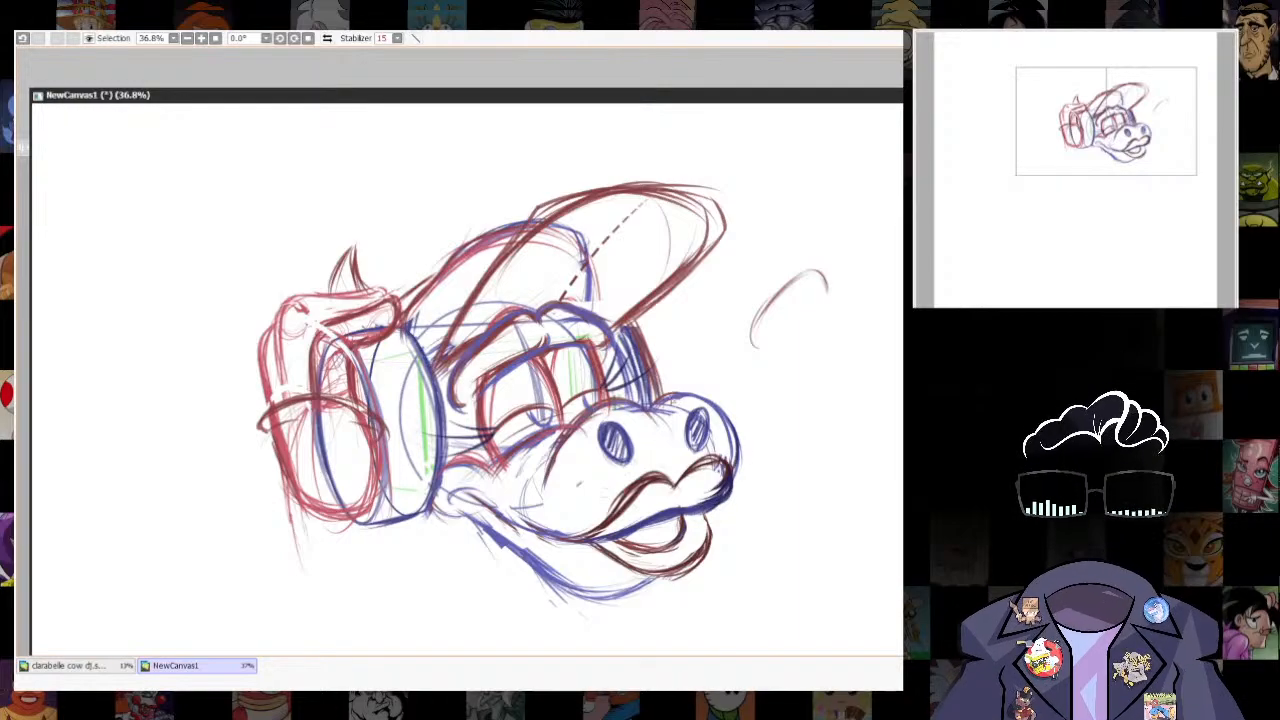
mouse_move(654, 410)
left_mouse_down()
mouse_move(714, 402)
mouse_move(736, 468)
left_mouse_up()
left_click_drag(548, 478, 630, 406)
mouse_move(555, 444)
left_mouse_down()
mouse_move(642, 403)
mouse_move(674, 513)
left_mouse_up()
left_click_drag(467, 478, 516, 418)
mouse_move(475, 466)
left_mouse_down()
mouse_move(530, 413)
mouse_move(554, 421)
left_mouse_up()
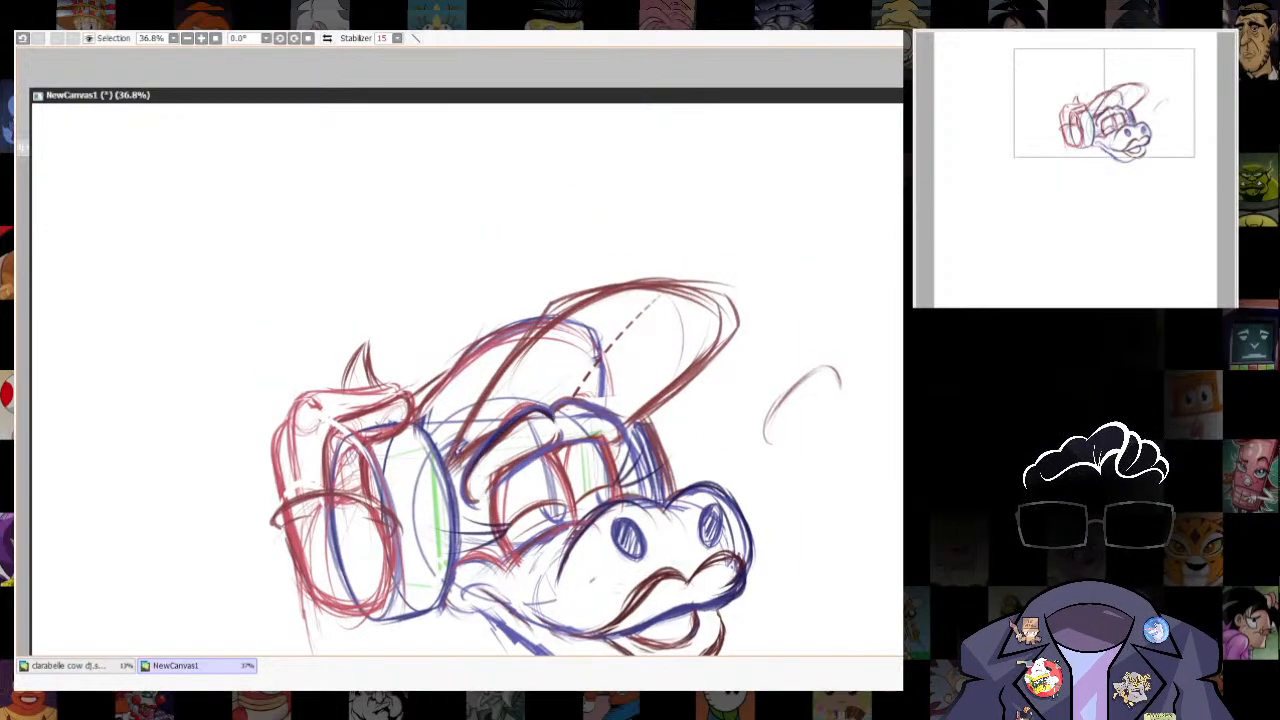
- Trace the raised cap brim in dark navy from the near brow over the upper arc and down its far edge
left_click_drag(456, 456, 580, 304)
left_click_drag(470, 424, 632, 292)
left_click_drag(564, 314, 658, 290)
left_click_drag(578, 308, 704, 296)
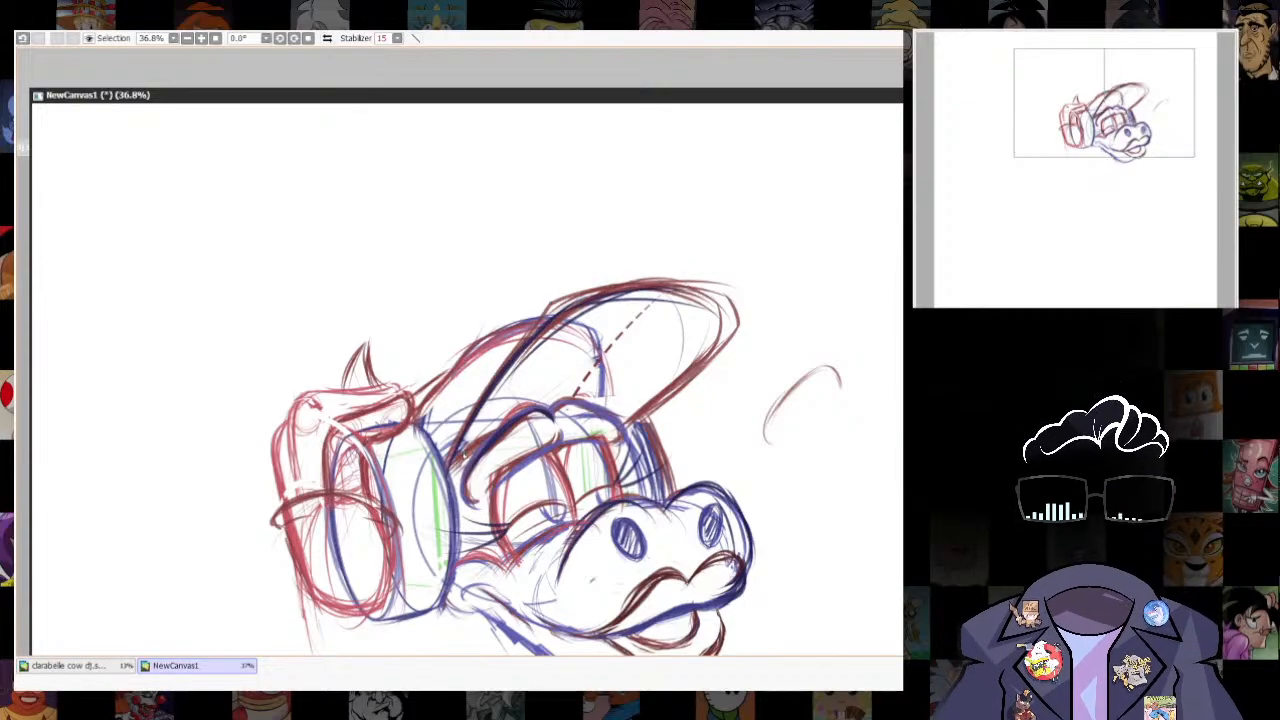
left_click_drag(518, 340, 600, 296)
mouse_move(698, 288)
left_mouse_down()
mouse_move(692, 366)
mouse_move(648, 408)
left_mouse_up()
mouse_move(676, 371)
left_mouse_down()
mouse_move(622, 424)
mouse_move(634, 408)
left_mouse_up()
- Sketch a slanted dark blue contour with a short hooked stroke outside the far side of the head, above the muzzle
mouse_move(702, 349)
left_mouse_down()
mouse_move(623, 414)
mouse_move(617, 438)
mouse_move(662, 502)
left_mouse_up()
mouse_move(642, 410)
left_mouse_down()
mouse_move(662, 503)
mouse_move(697, 483)
left_mouse_up()
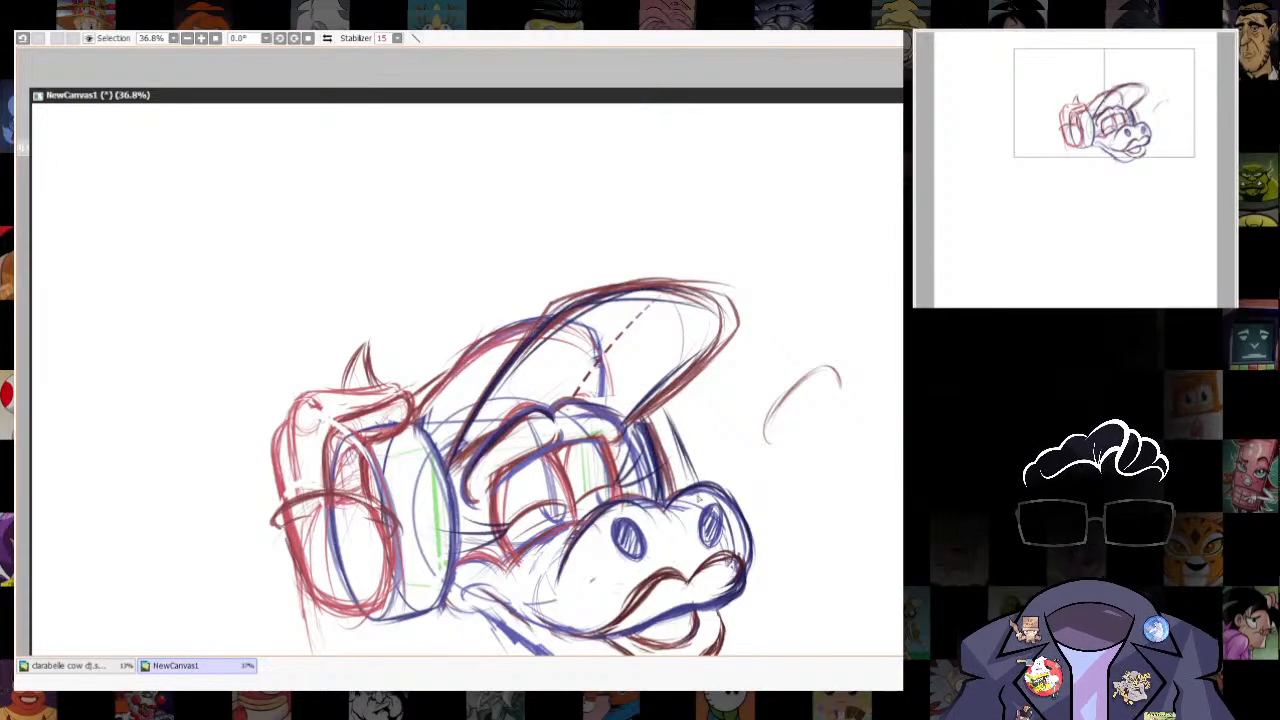
mouse_move(661, 434)
left_mouse_down()
mouse_move(680, 419)
mouse_move(682, 432)
left_mouse_up()
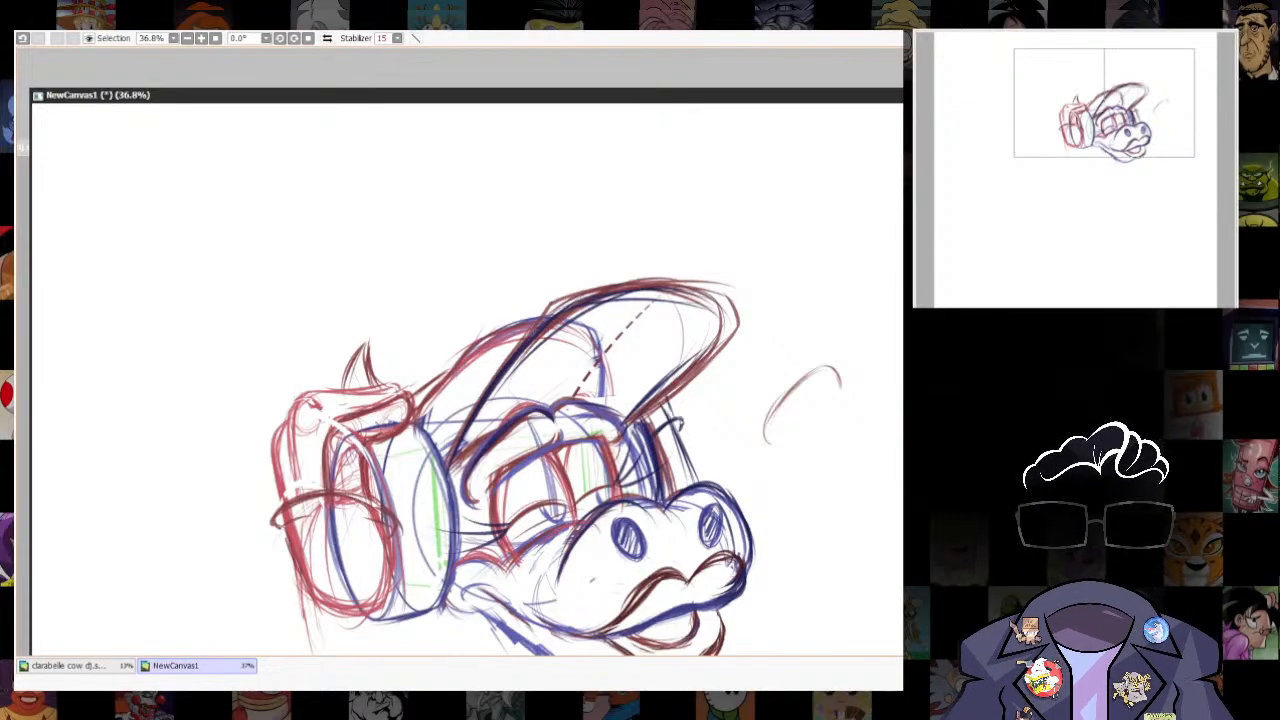
- Lasso the whole finished head study and switch to the Clarabelle Cow DJ sketch document
left_click_drag(765, 361, 754, 185)
scroll(750, 270, "down", 2)
scroll(800, 390, "up", 1)
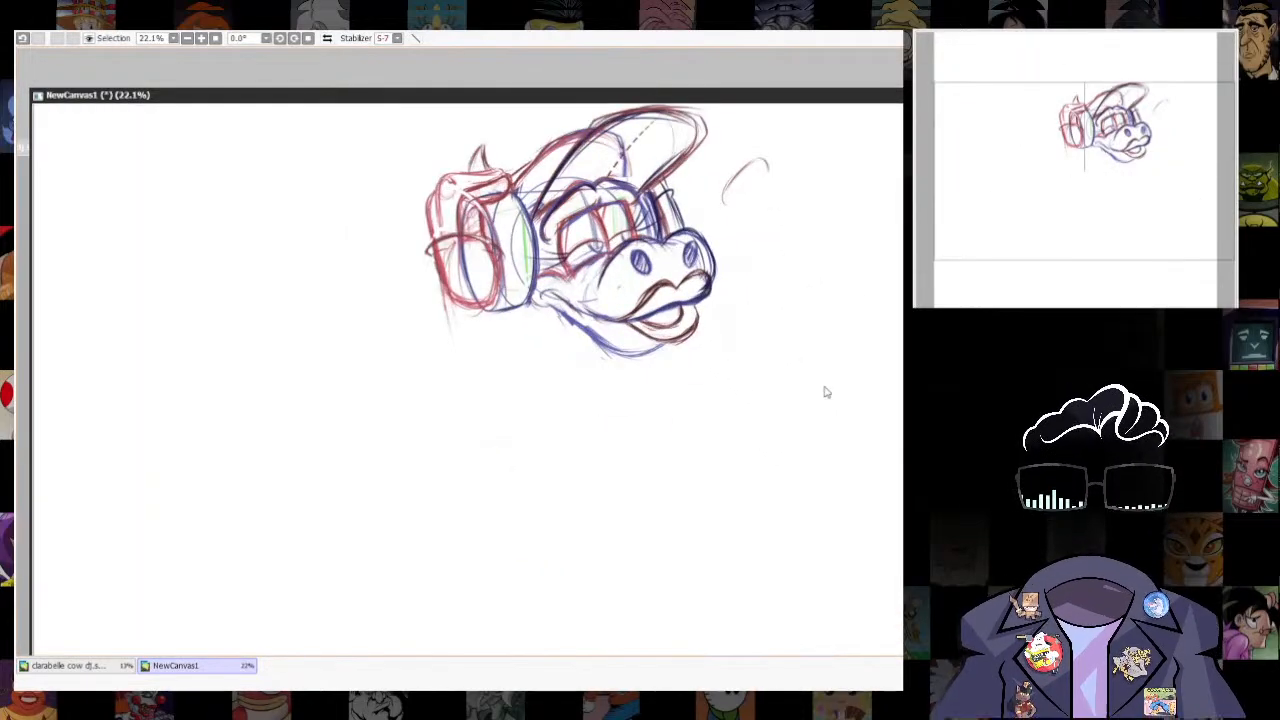
left_click_drag(866, 97, 858, 201)
left_click_drag(792, 270, 780, 344)
mouse_move(736, 275)
left_mouse_down()
mouse_move(324, 543)
mouse_move(768, 295)
left_mouse_up()
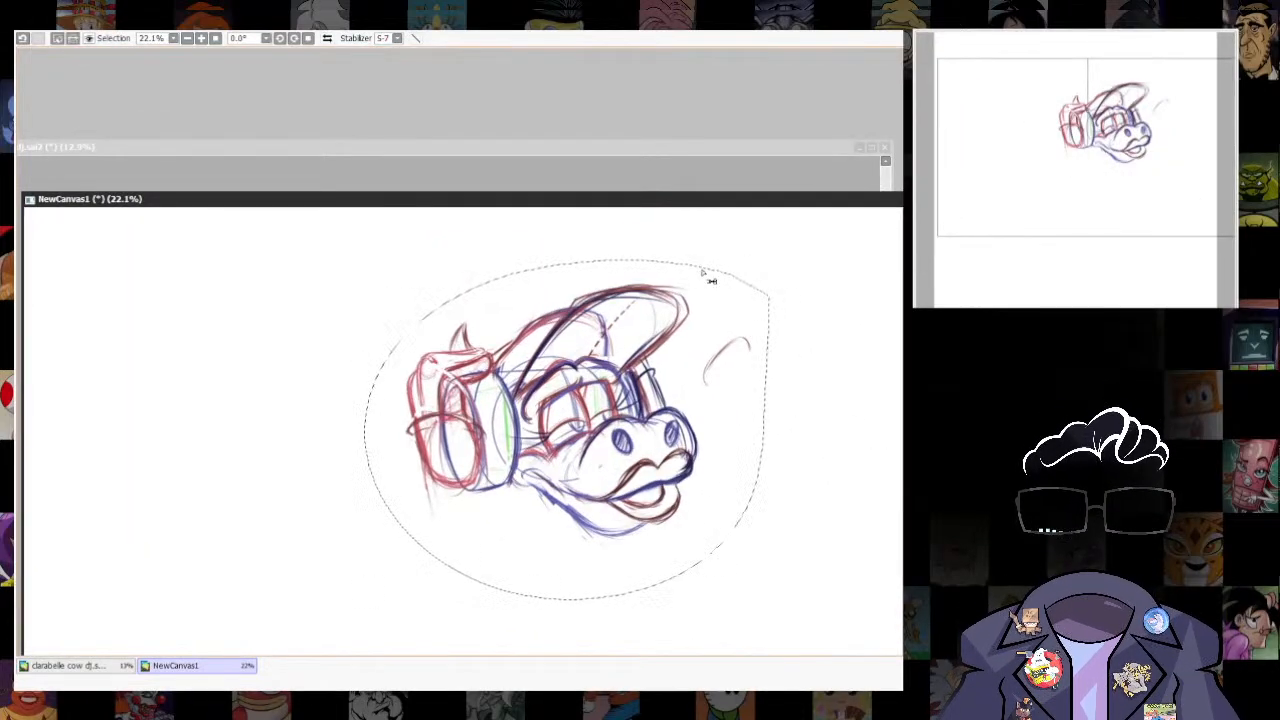
left_click(686, 161)
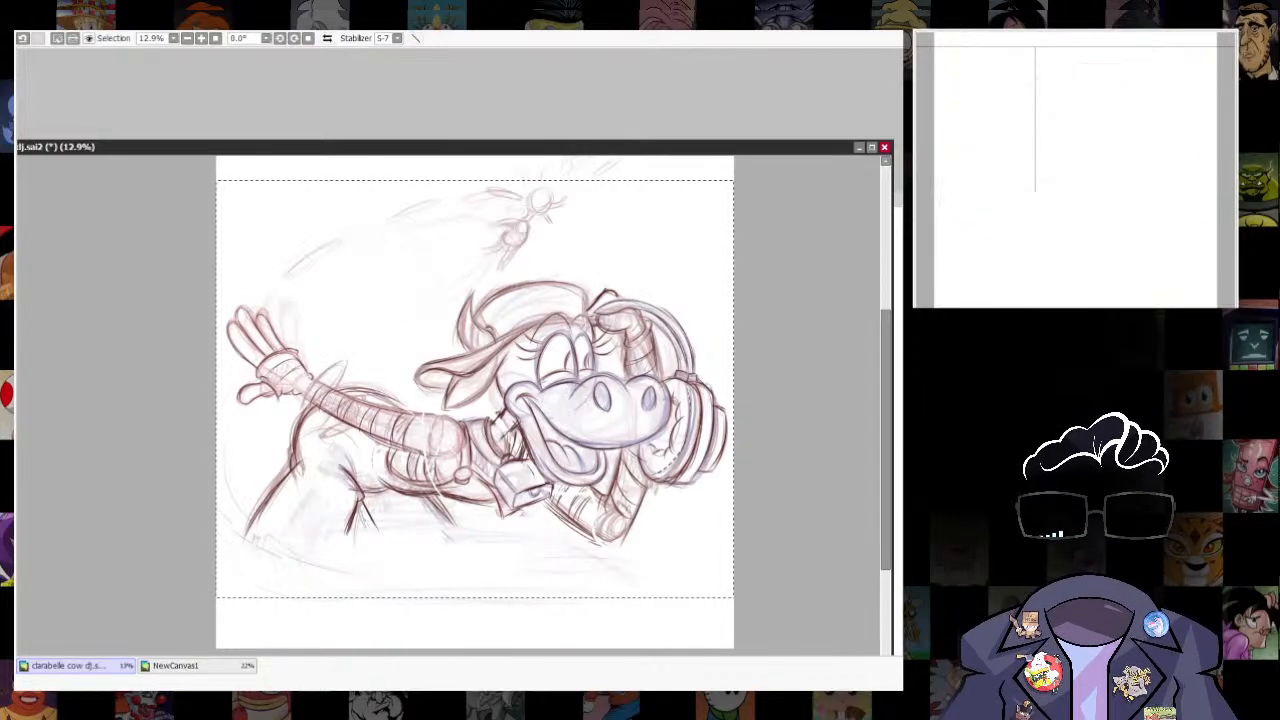
- Try pasting the copied head study into the DJ sketch, then recheck the study canvas
key("ctrl+v")
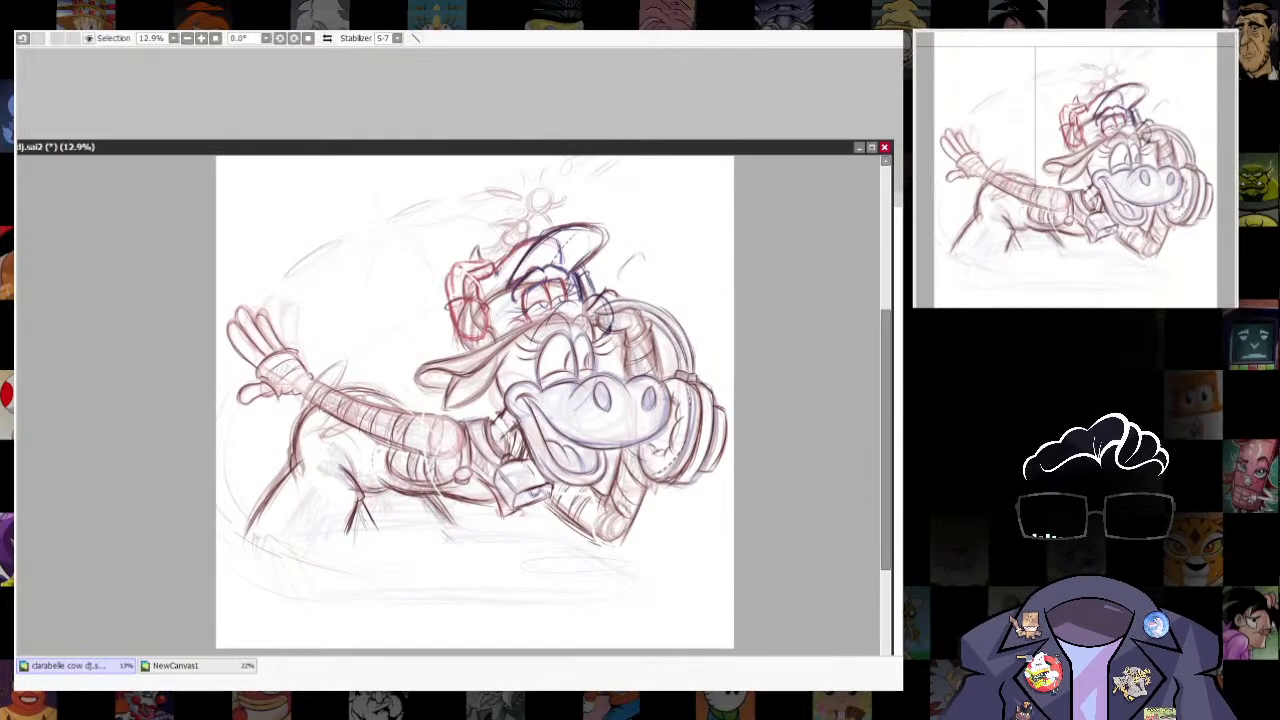
key("ctrl+z")
key("ctrl+Tab")
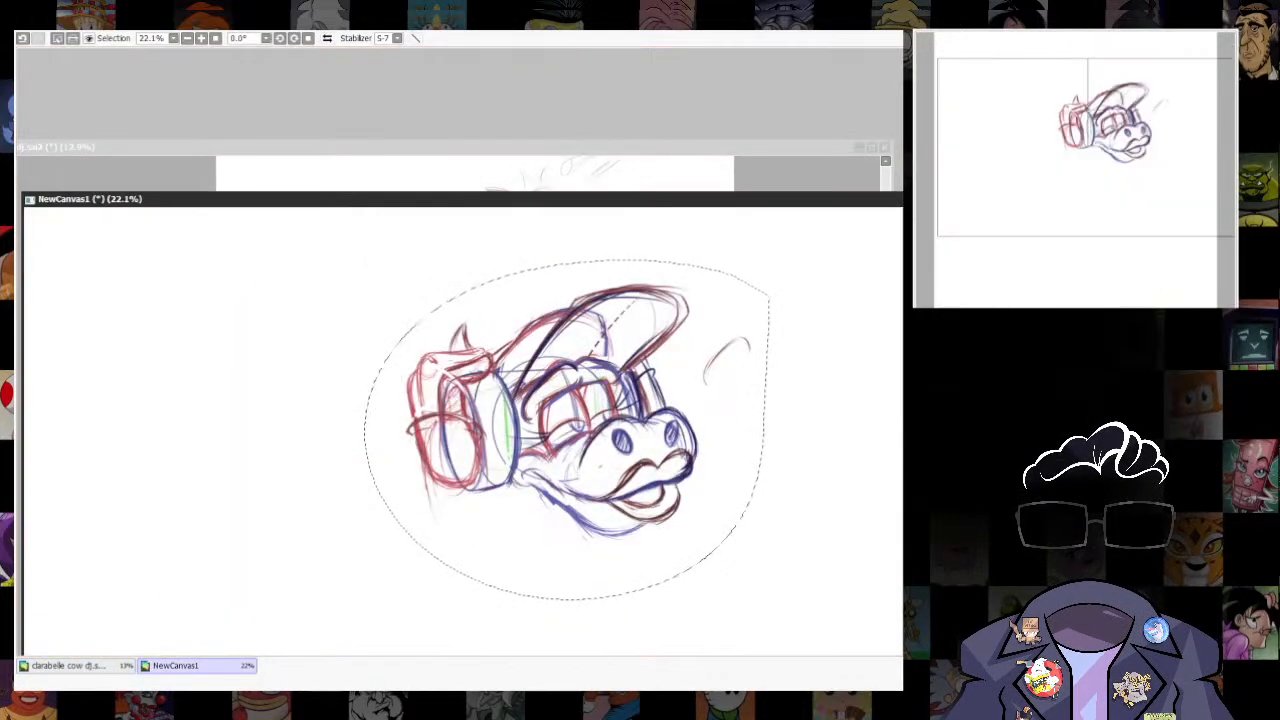
key("ctrl+Tab")
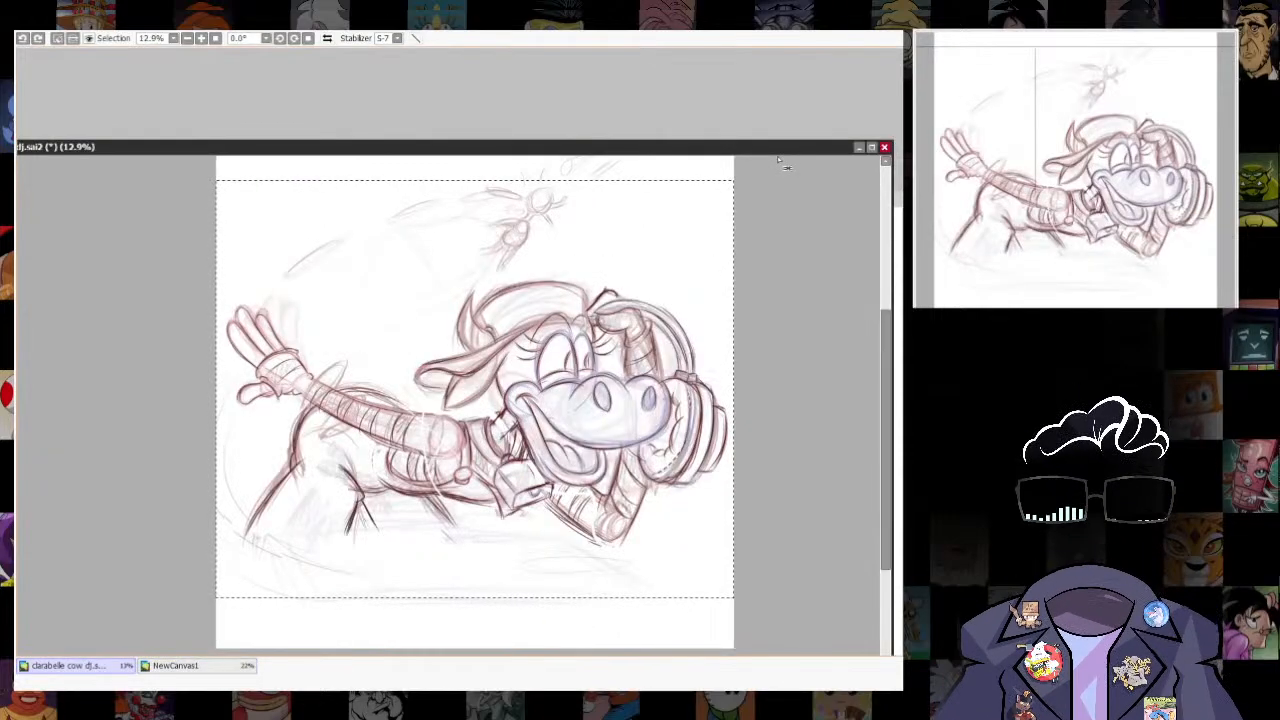
- Try pasting the head study again, enlarged and shifted over the cow's existing head in the DJ sketch
key("ctrl+v")
key("ctrl+t")
left_click_drag(650, 221, 661, 216)
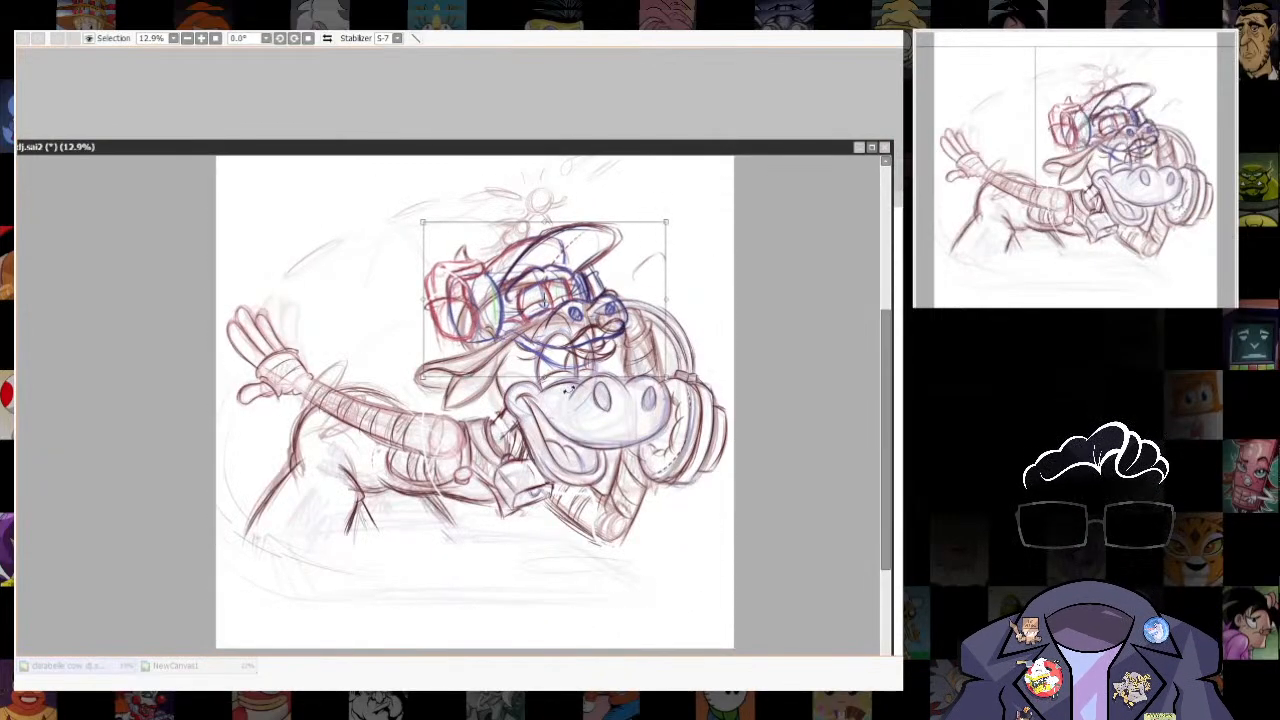
left_click_drag(664, 378, 667, 408)
left_click_drag(664, 221, 677, 212)
left_click_drag(620, 300, 651, 355)
left_click_drag(710, 267, 726, 254)
key("Return")
key("ctrl+z")
key("ctrl+z")
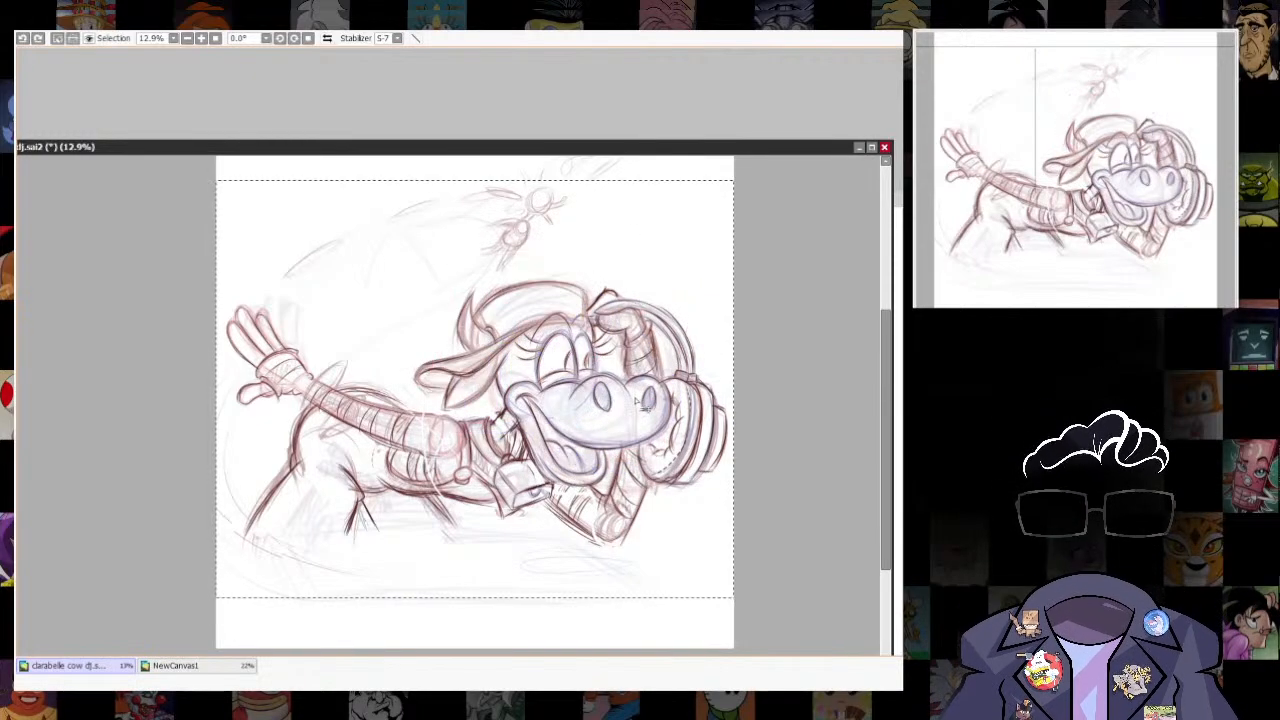
- Return to the head study canvas, deselect the head and fade the rough sketch for tracing
key("ctrl+Tab")
scroll(782, 468, "down", 2)
key("ctrl+d")
mouse_move(742, 548)
left_mouse_down()
mouse_move(737, 400)
mouse_move(710, 578)
left_mouse_up()
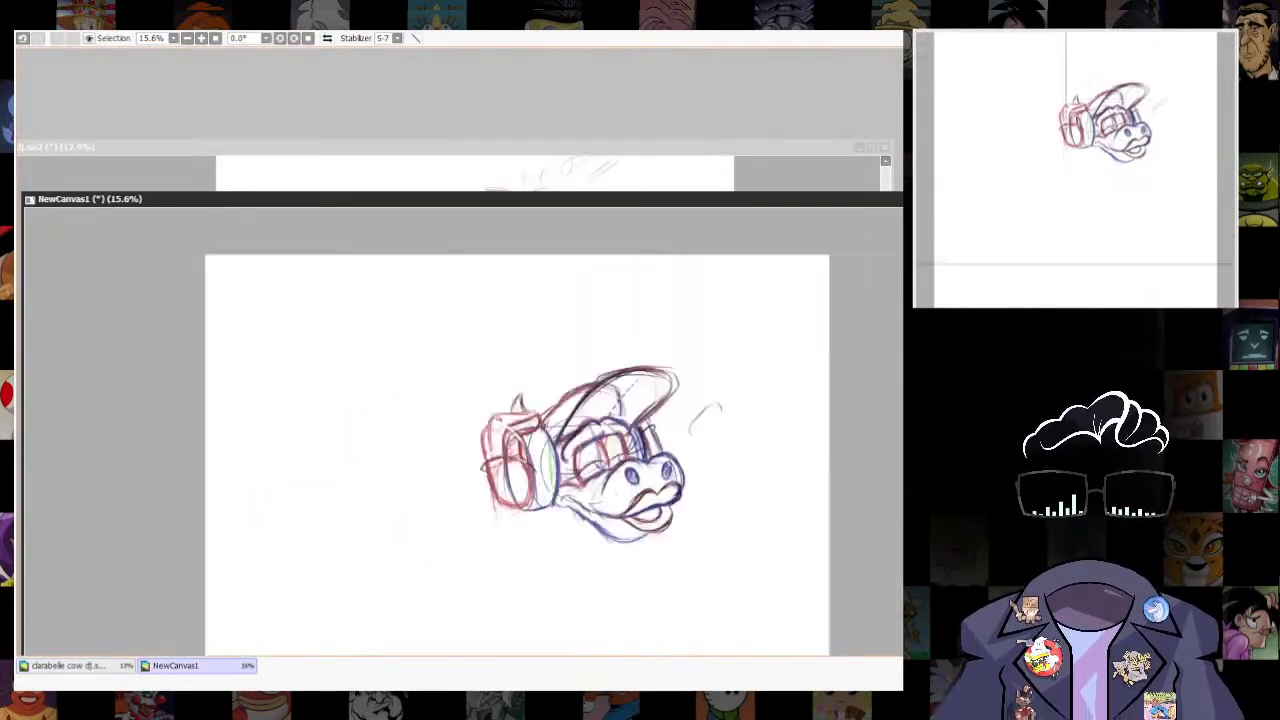
scroll(840, 380, "up", 4)
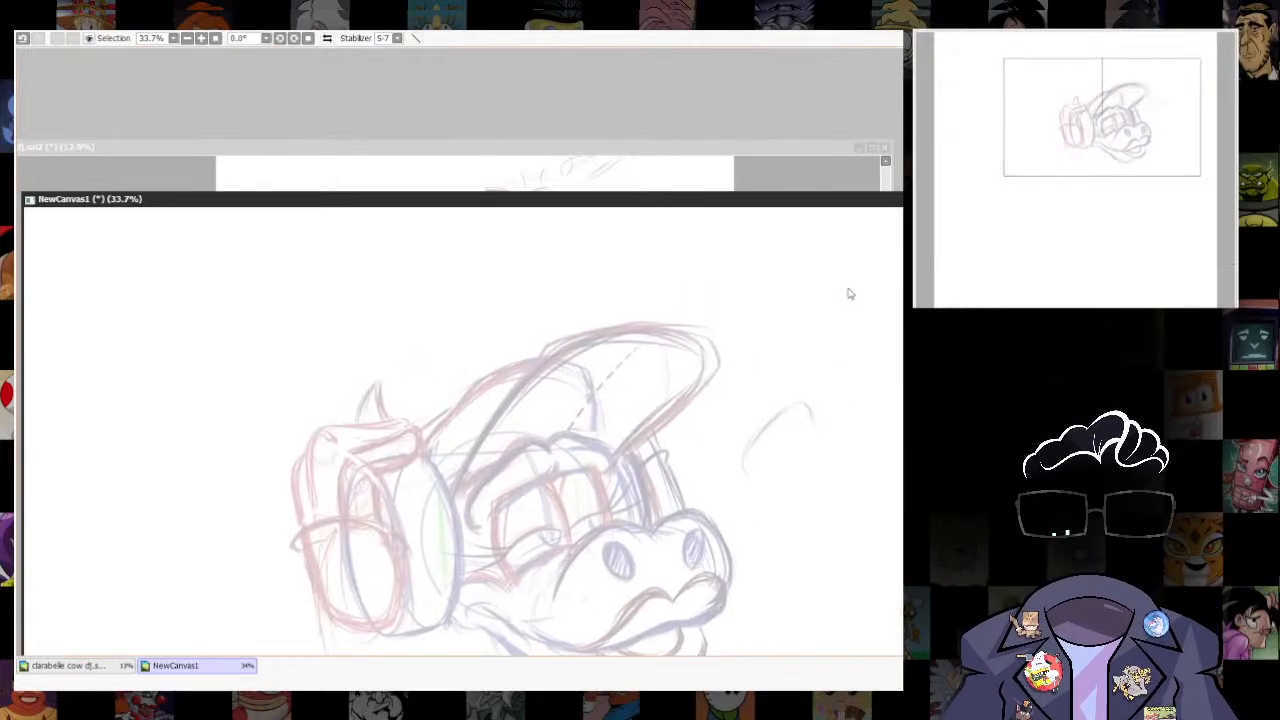
left_click_drag(811, 201, 797, 154)
key("n")
- Trace the cap brim over the faded sketch in dark blue, from the near brow around to its far edge
mouse_move(492, 457)
left_mouse_down()
mouse_move(480, 456)
mouse_move(521, 349)
mouse_move(549, 326)
left_mouse_up()
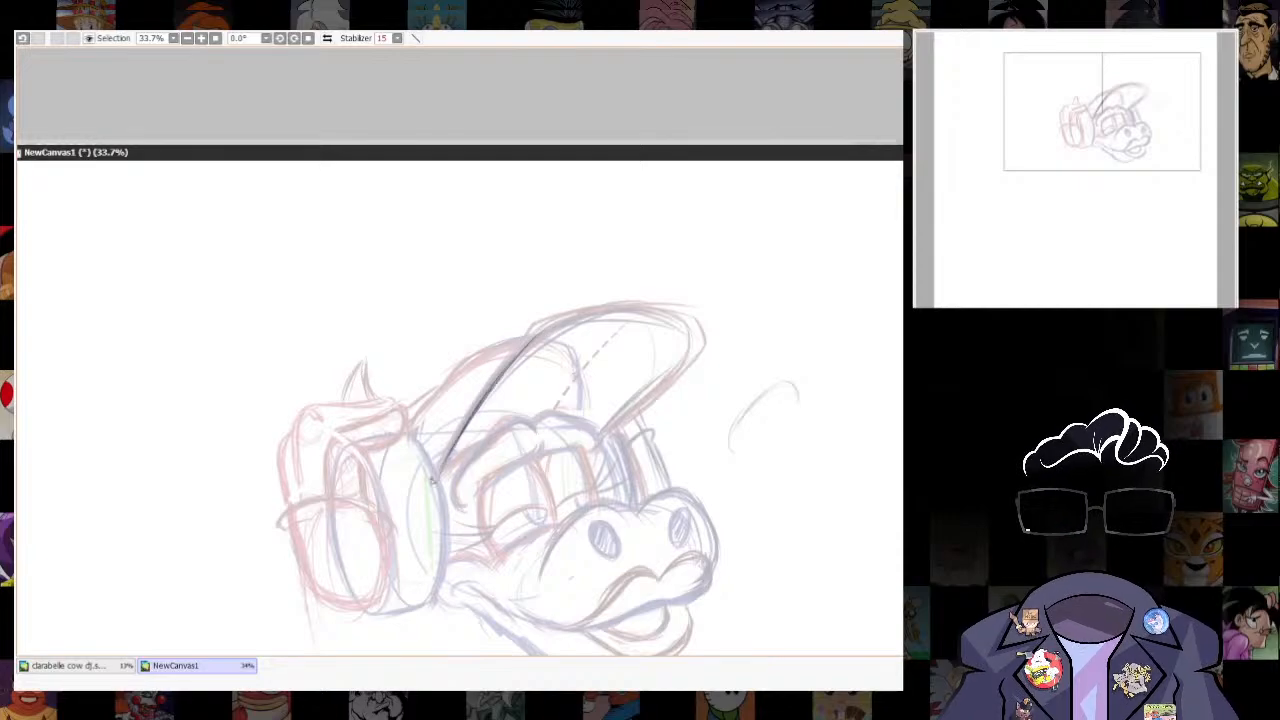
key("ctrl+z")
mouse_move(440, 470)
left_mouse_down()
mouse_move(501, 372)
mouse_move(568, 320)
mouse_move(706, 350)
mouse_move(714, 318)
left_mouse_up()
left_click_drag(570, 313, 622, 312)
mouse_move(522, 360)
left_mouse_down()
mouse_move(608, 323)
mouse_move(697, 346)
mouse_move(603, 437)
left_mouse_up()
mouse_move(468, 452)
left_mouse_down()
mouse_move(440, 483)
mouse_move(510, 458)
left_mouse_up()
- Try tracing the contour of the bent fingers beside the headphone cup
left_click_drag(414, 433, 413, 491)
left_click_drag(414, 431, 415, 486)
left_click_drag(465, 440, 471, 455)
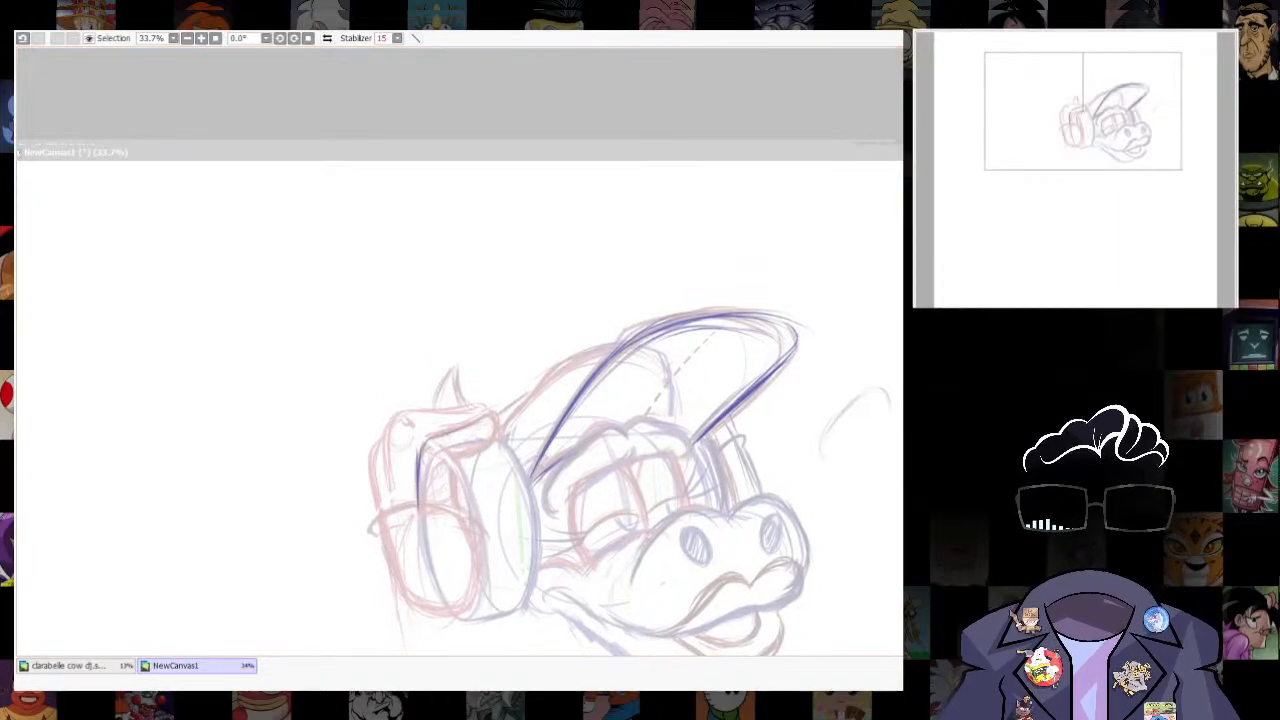
left_click(429, 437)
mouse_move(490, 417)
left_mouse_down()
mouse_move(438, 436)
mouse_move(466, 459)
mouse_move(469, 524)
left_mouse_up()
key("ctrl+z")
key("ctrl+z")
key("ctrl+z")
mouse_move(459, 474)
left_mouse_down()
mouse_move(475, 532)
mouse_move(456, 478)
left_mouse_up()
key("ctrl+z")
key("ctrl+z")
key("ctrl+z")
- Trace the bent fingers gripping the headphone cup and the back of the hand in dark blue
mouse_move(458, 411)
left_mouse_down()
mouse_move(481, 531)
mouse_move(468, 553)
mouse_move(466, 471)
left_mouse_up()
left_click_drag(383, 388, 391, 450)
left_click_drag(387, 359, 390, 443)
left_click_drag(693, 356, 475, 364)
mouse_move(438, 368)
left_mouse_down()
mouse_move(425, 430)
mouse_move(372, 484)
left_mouse_up()
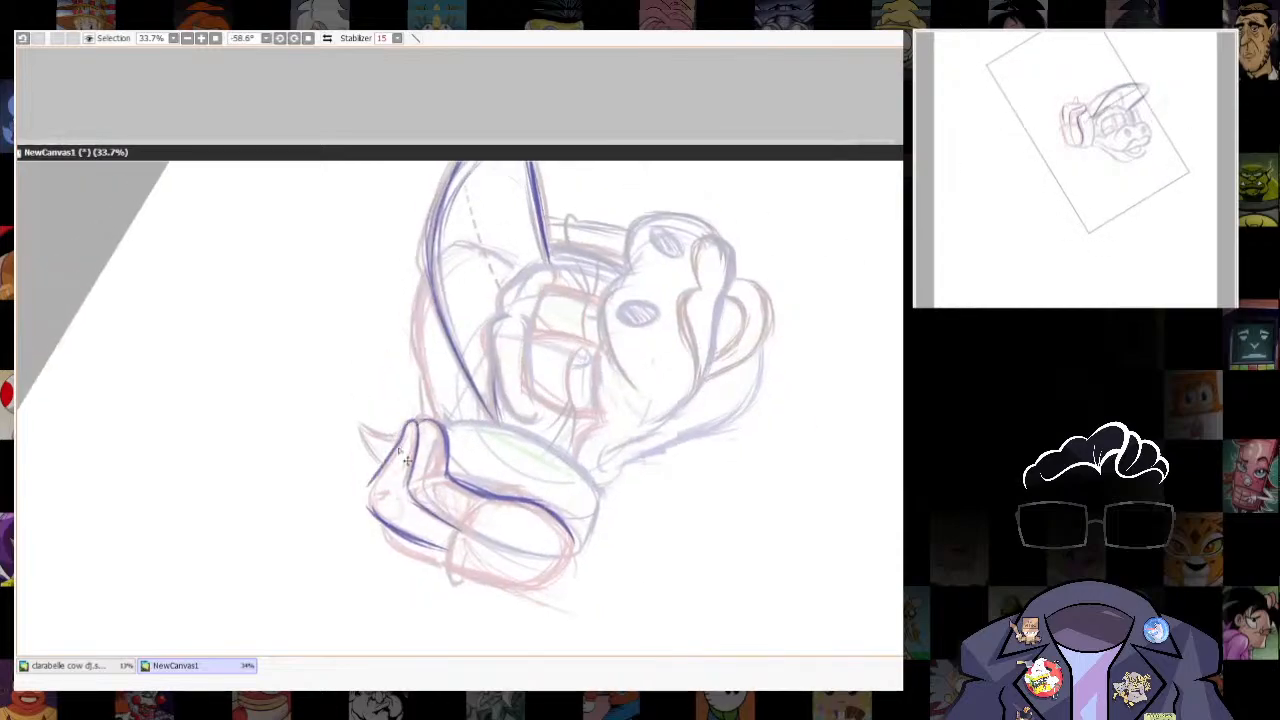
key("ctrl+z")
mouse_move(404, 429)
left_mouse_down()
mouse_move(372, 494)
mouse_move(379, 517)
mouse_move(380, 356)
left_mouse_up()
mouse_move(380, 356)
left_mouse_down()
mouse_move(428, 341)
mouse_move(413, 421)
left_mouse_up()
left_click_drag(426, 349, 399, 420)
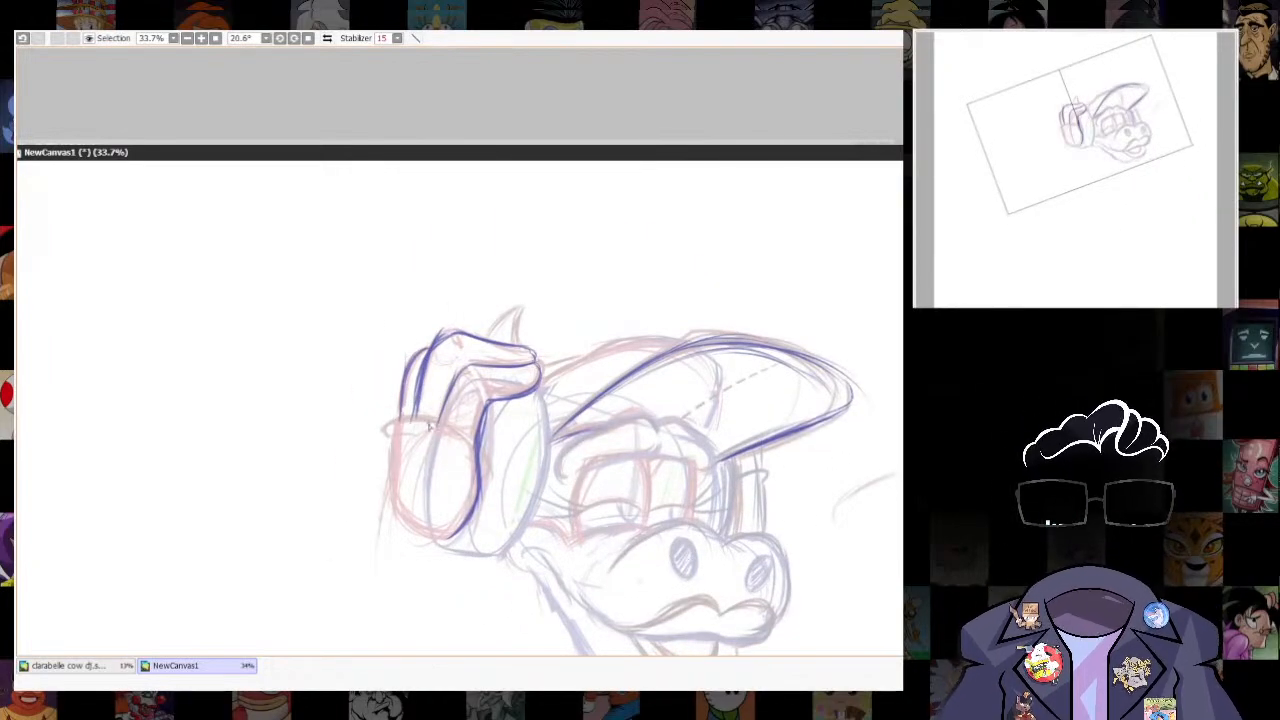
- Trace the curved band across the base of the fingers and the rounded form beneath it
left_click_drag(385, 438, 490, 462)
left_click_drag(392, 450, 427, 436)
left_click_drag(489, 452, 495, 401)
mouse_move(414, 376)
left_mouse_down()
mouse_move(416, 459)
mouse_move(460, 480)
mouse_move(504, 438)
left_mouse_up()
left_click_drag(414, 402, 468, 488)
left_click_drag(505, 418, 423, 517)
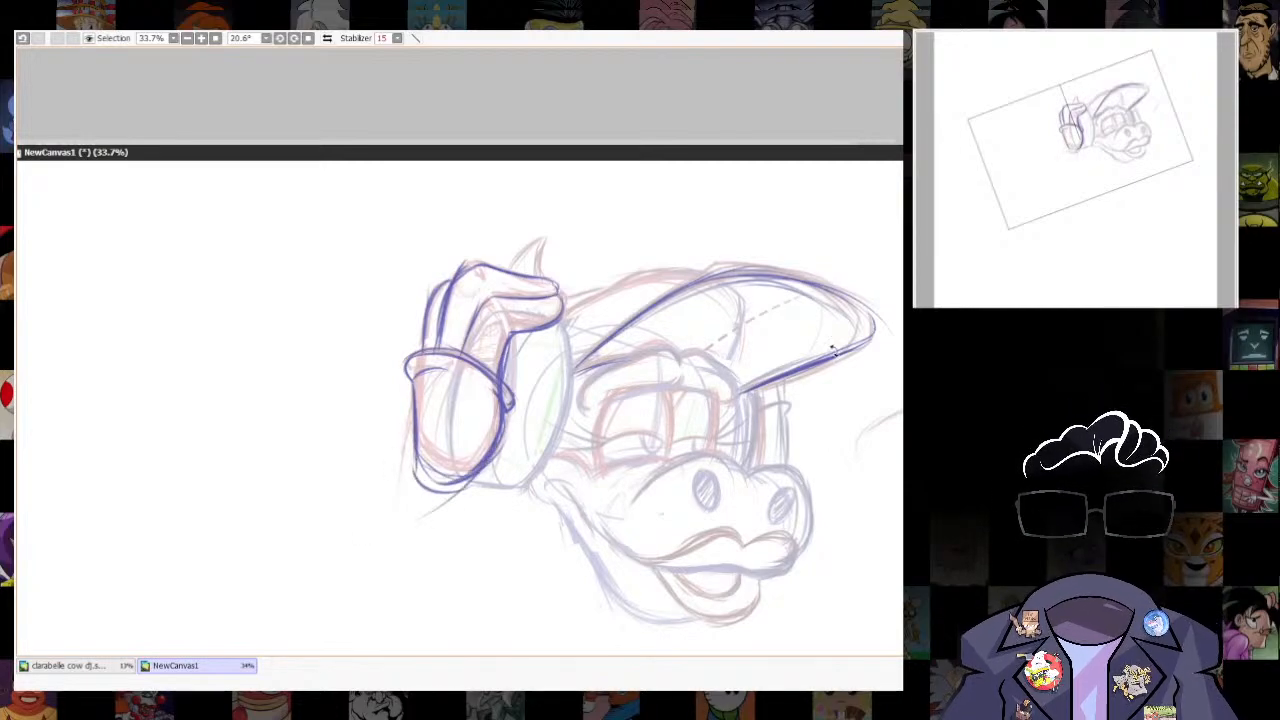
- Trace the muzzle's upper outline in dark blue, arching over both nostrils to its far side
left_click_drag(833, 350, 686, 130)
left_click_drag(642, 489, 559, 650)
left_click_drag(814, 463, 773, 578)
left_click_drag(623, 556, 672, 497)
mouse_move(552, 514)
left_mouse_down()
mouse_move(566, 469)
mouse_move(657, 453)
left_mouse_up()
mouse_move(554, 500)
left_mouse_down()
mouse_move(612, 440)
mouse_move(690, 420)
mouse_move(730, 462)
mouse_move(724, 488)
left_mouse_up()
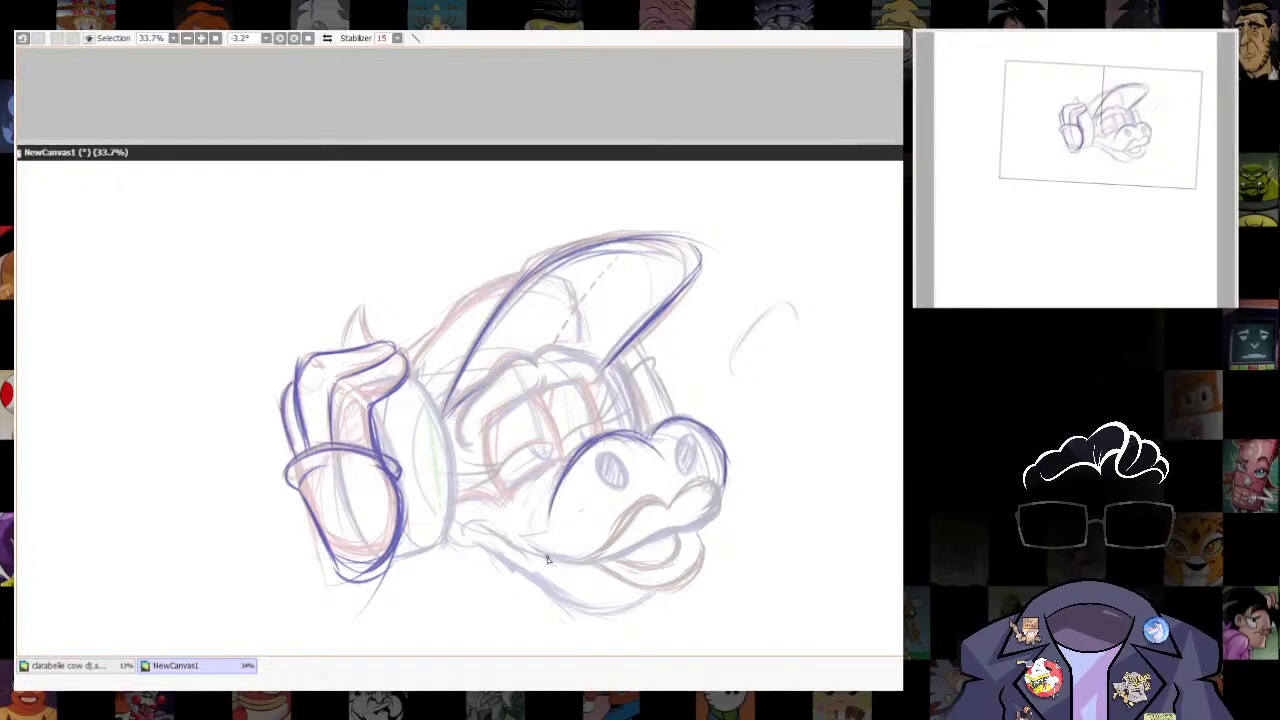
- Trace the wavy upper lip and the upper edge of the mouth opening in dark blue
left_click_drag(548, 557, 672, 508)
mouse_move(609, 537)
left_mouse_down()
mouse_move(657, 498)
mouse_move(719, 508)
mouse_move(720, 492)
left_mouse_up()
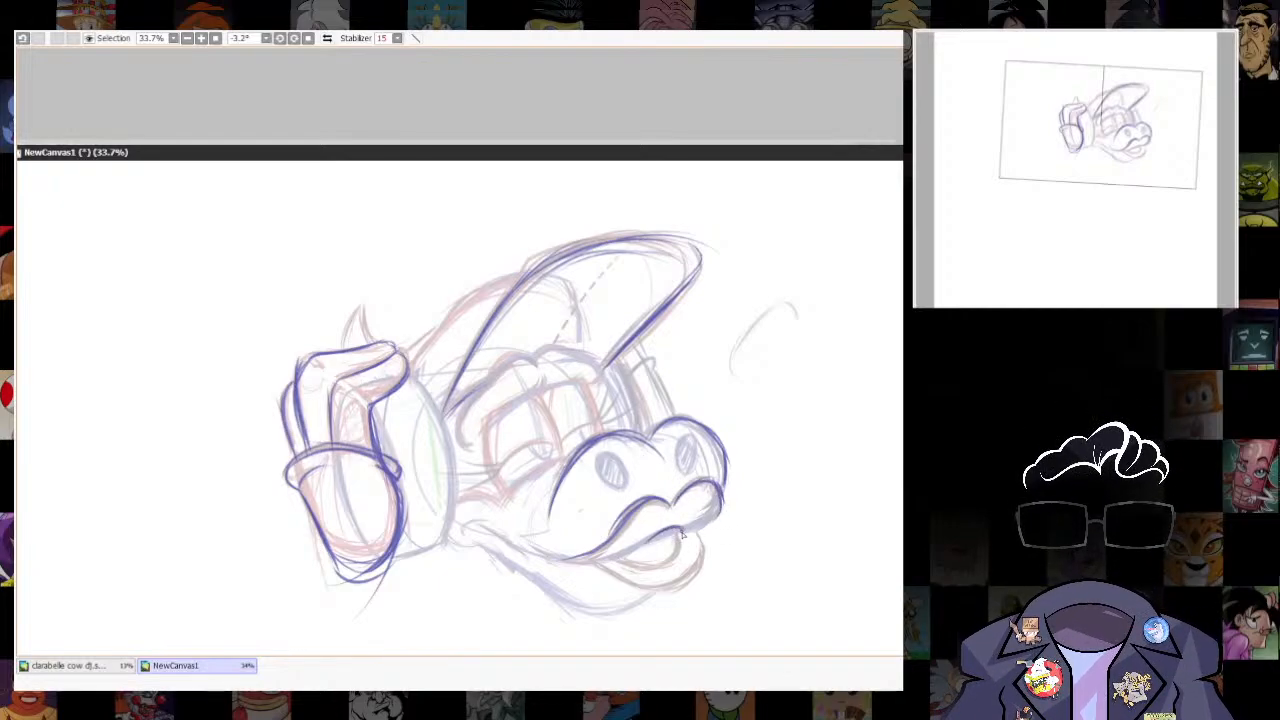
mouse_move(626, 562)
left_mouse_down()
mouse_move(672, 526)
mouse_move(656, 534)
left_mouse_up()
left_click_drag(719, 498, 705, 530)
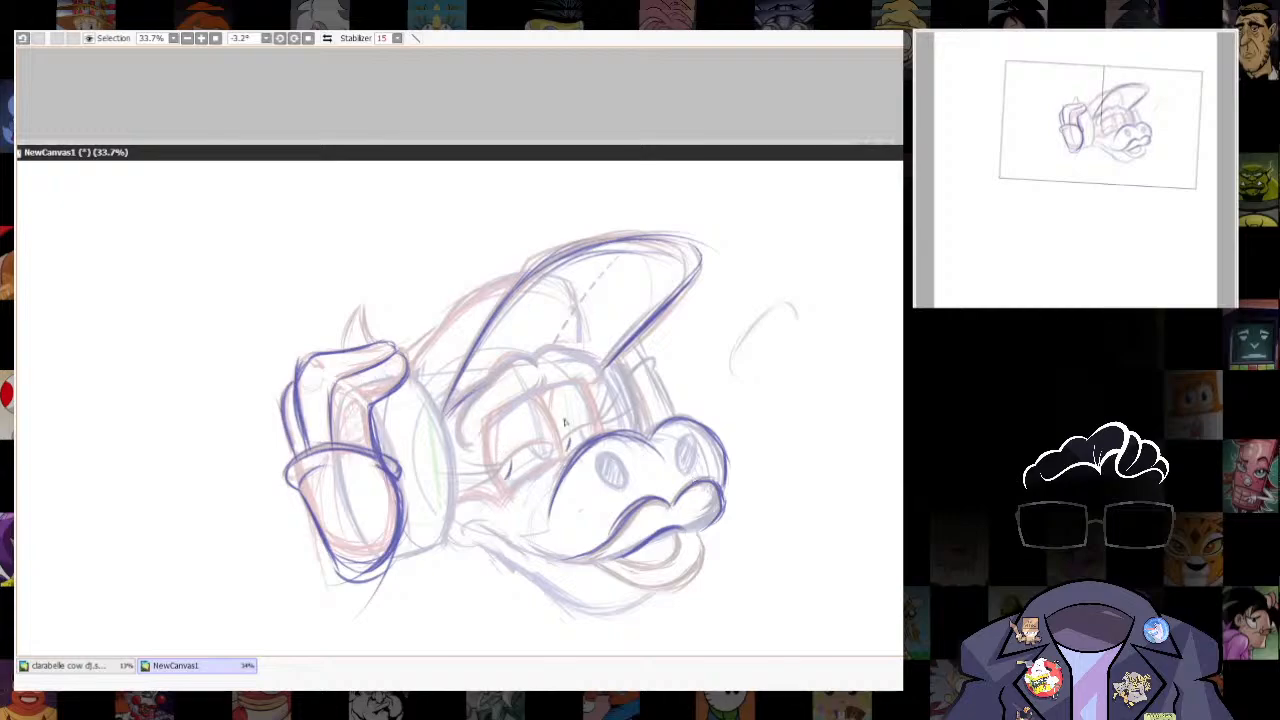
- Undo the marks inside the eyes and try an outline around the near eye
key("ctrl+z")
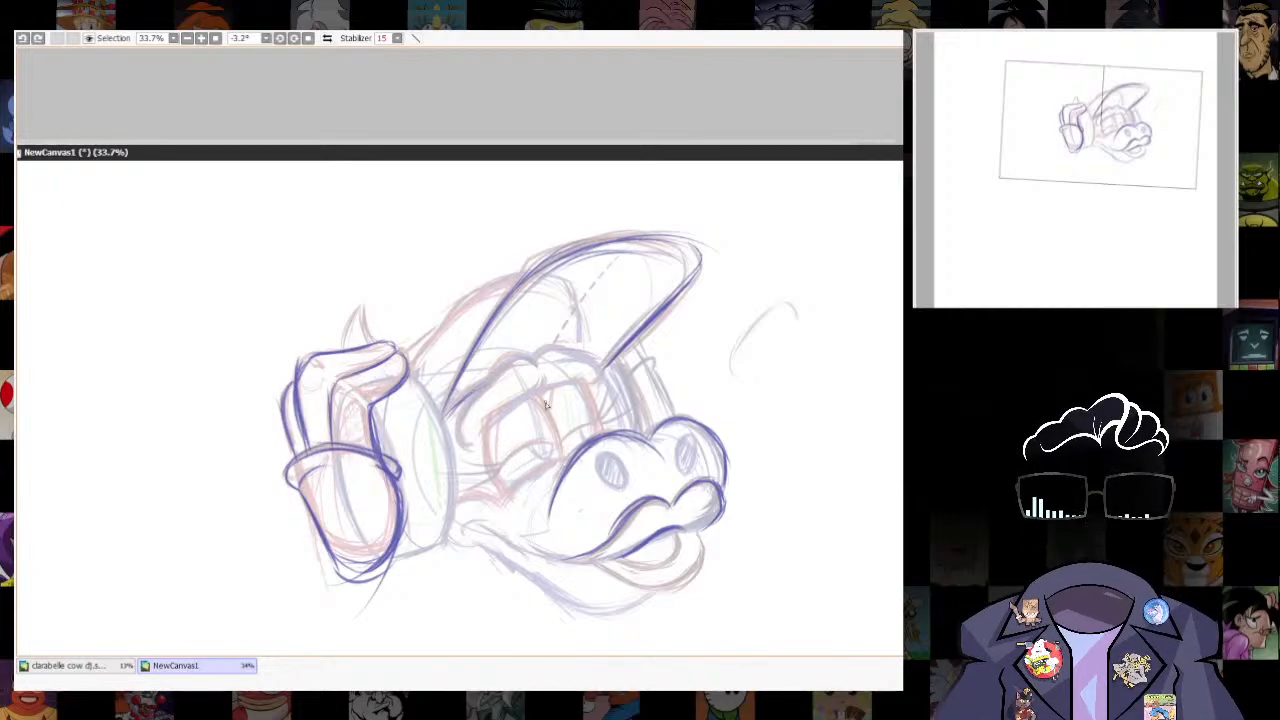
left_click_drag(482, 445, 547, 378)
key("ctrl+z")
- Close the mouth opening and trace the full lower lip beneath it
mouse_move(688, 528)
left_mouse_down()
mouse_move(650, 571)
mouse_move(680, 532)
left_mouse_up()
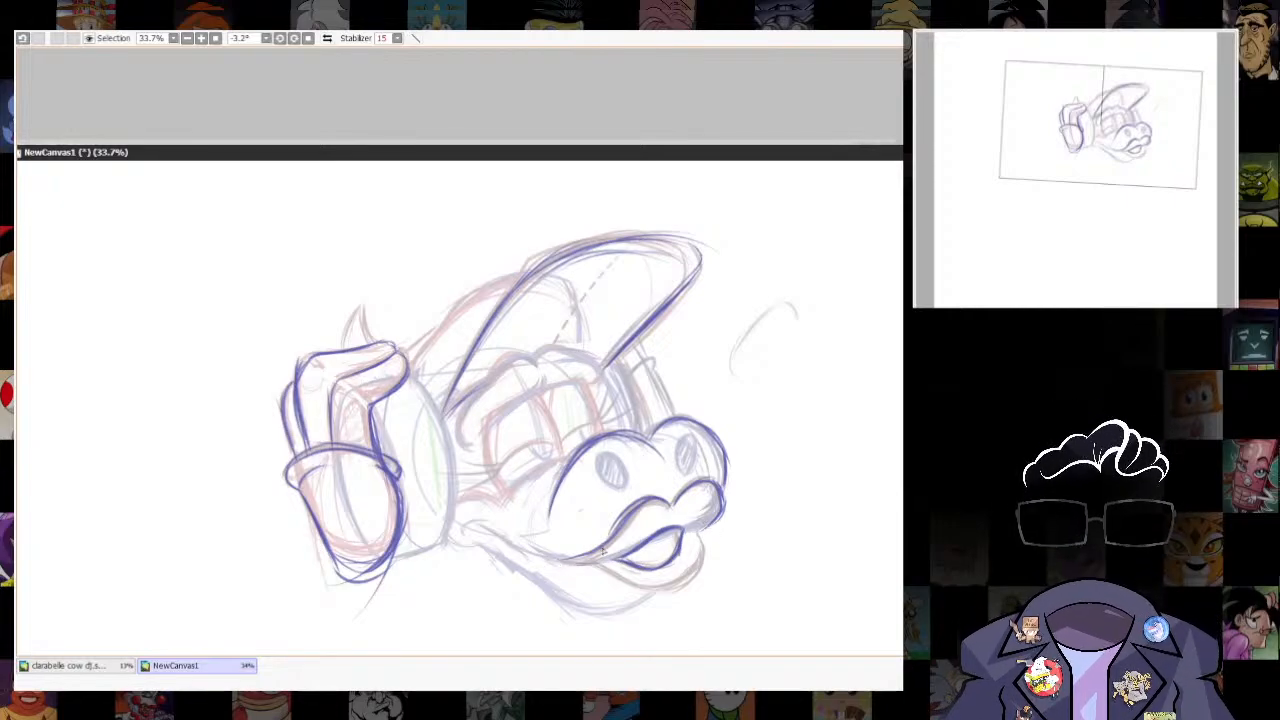
left_click_drag(556, 560, 676, 588)
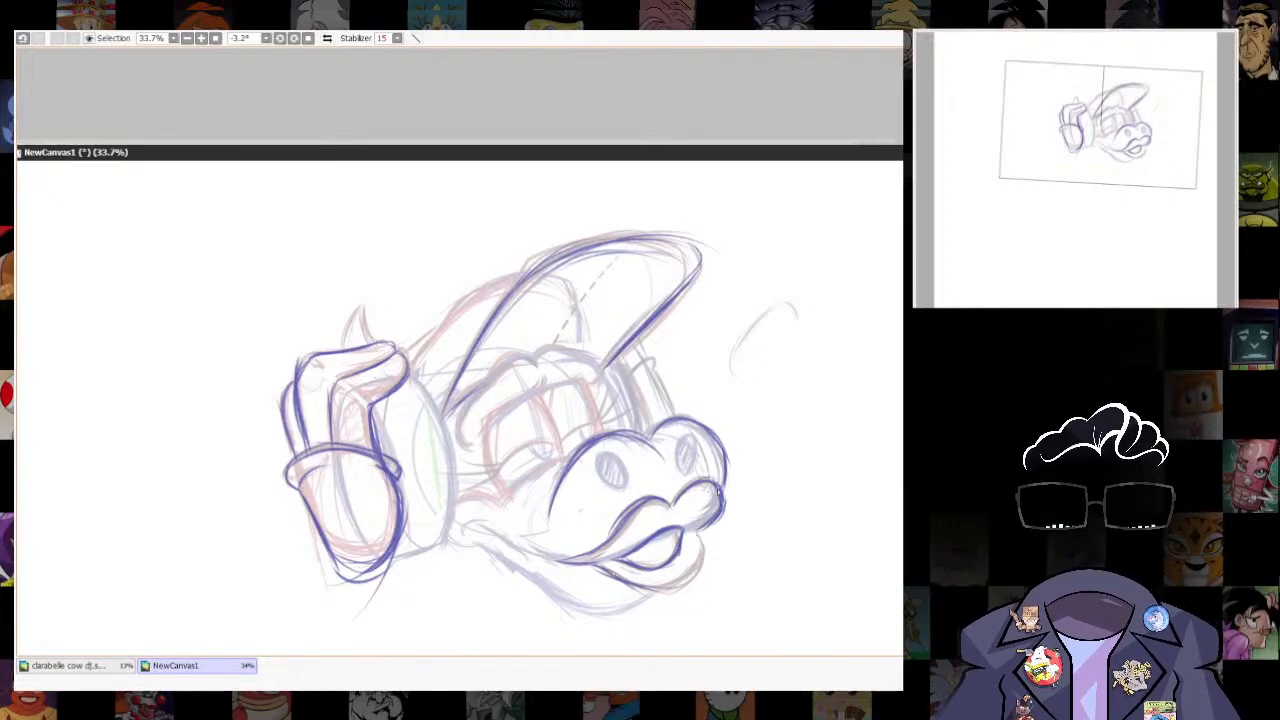
mouse_move(703, 537)
left_mouse_down()
mouse_move(692, 585)
mouse_move(638, 596)
mouse_move(650, 598)
mouse_move(588, 566)
left_mouse_up()
- Trace the smile line with its cheek fold, and the jaw contour running down to the chin
left_click_drag(463, 528, 600, 570)
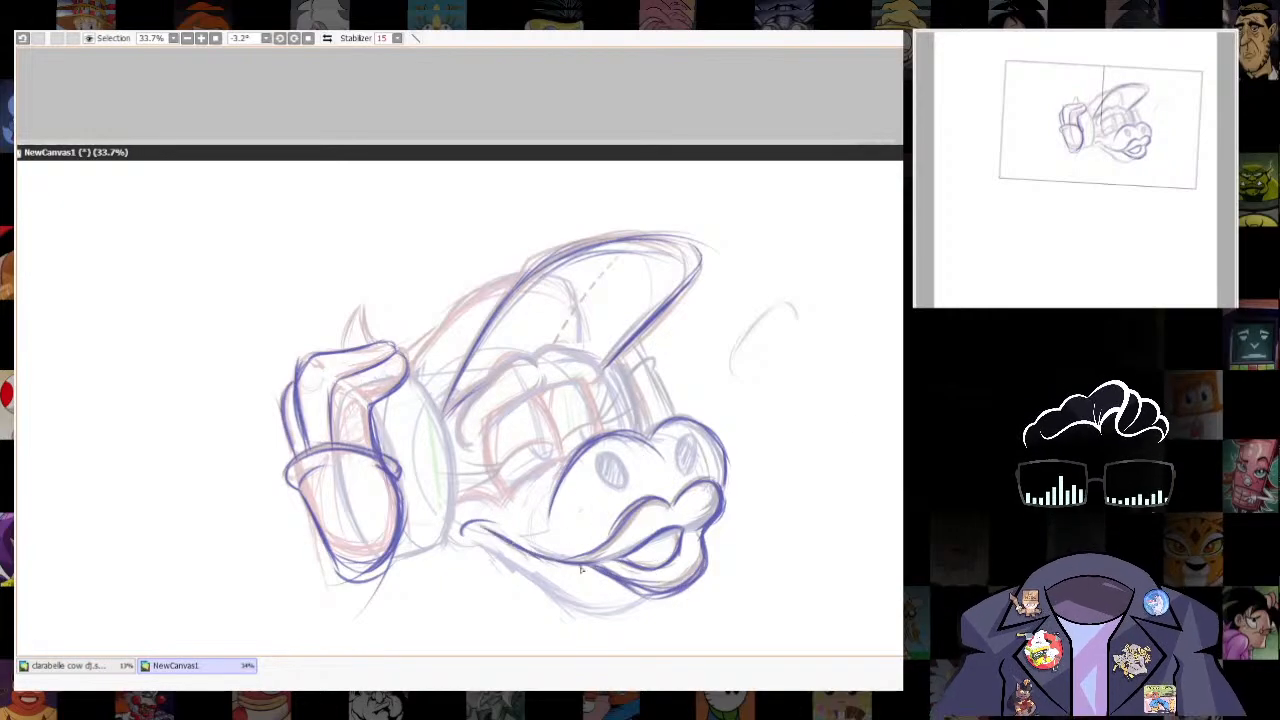
mouse_move(456, 514)
left_mouse_down()
mouse_move(498, 490)
mouse_move(508, 501)
left_mouse_up()
mouse_move(482, 490)
left_mouse_down()
mouse_move(457, 513)
mouse_move(490, 549)
mouse_move(585, 604)
mouse_move(643, 601)
left_mouse_up()
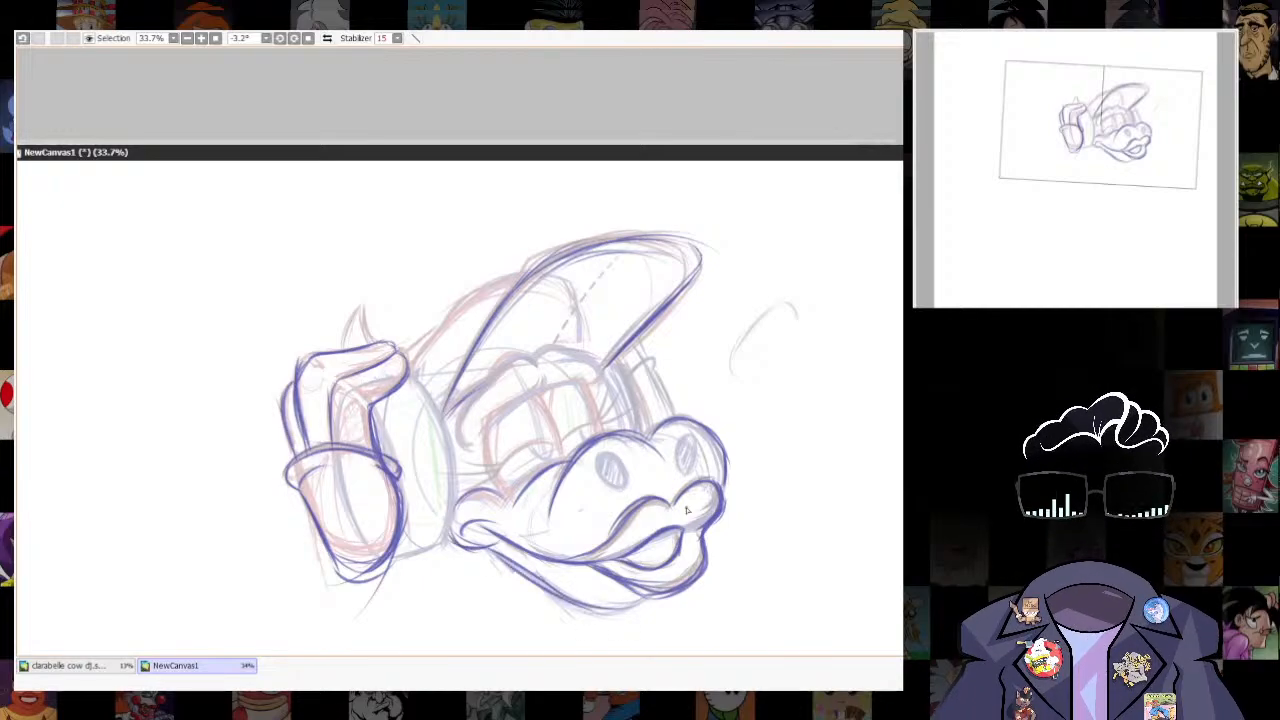
mouse_move(527, 564)
left_mouse_down()
mouse_move(610, 603)
mouse_move(649, 598)
left_mouse_up()
- Trace the near headphone cup's curved rim and bottom edge, adding a scalloped edge along the face side
left_click_drag(795, 471, 826, 476)
left_click_drag(460, 388, 488, 510)
left_click_drag(473, 409, 474, 546)
left_click_drag(486, 482, 464, 562)
mouse_move(459, 388)
left_mouse_down()
mouse_move(484, 441)
mouse_move(486, 494)
left_mouse_up()
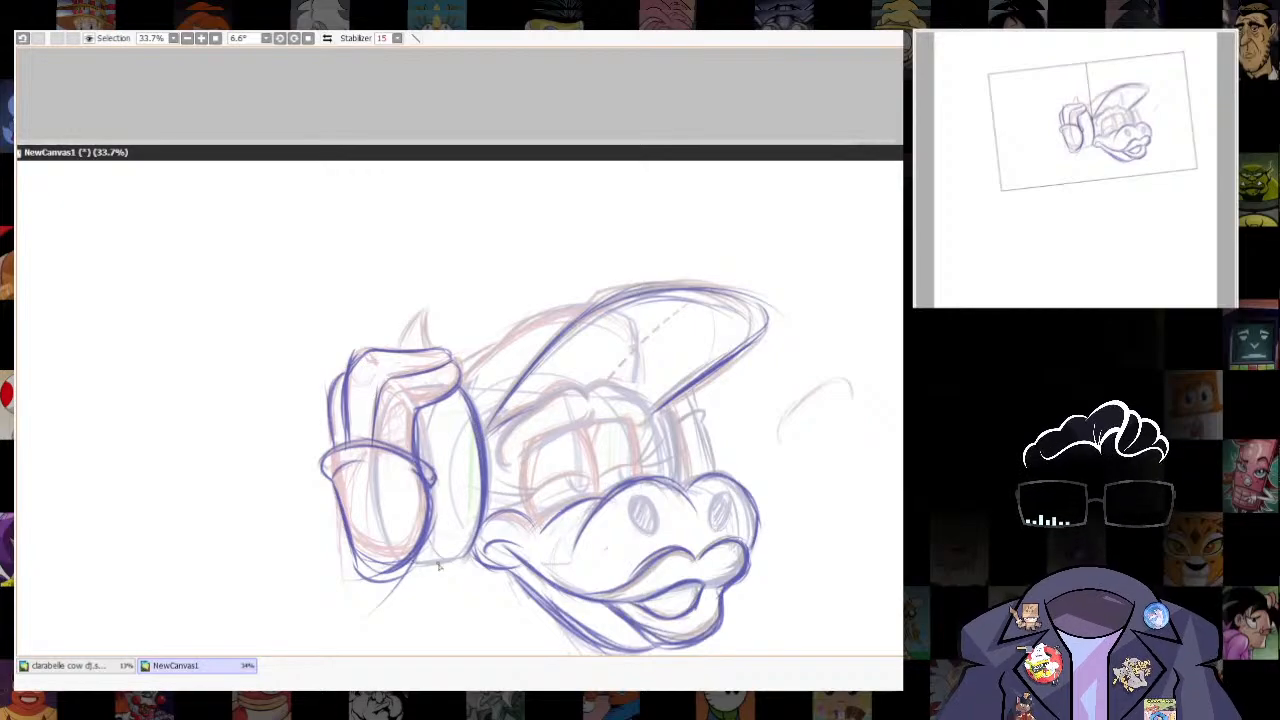
left_click_drag(476, 555, 414, 570)
mouse_move(458, 378)
left_mouse_down()
mouse_move(489, 452)
mouse_move(490, 514)
left_mouse_up()
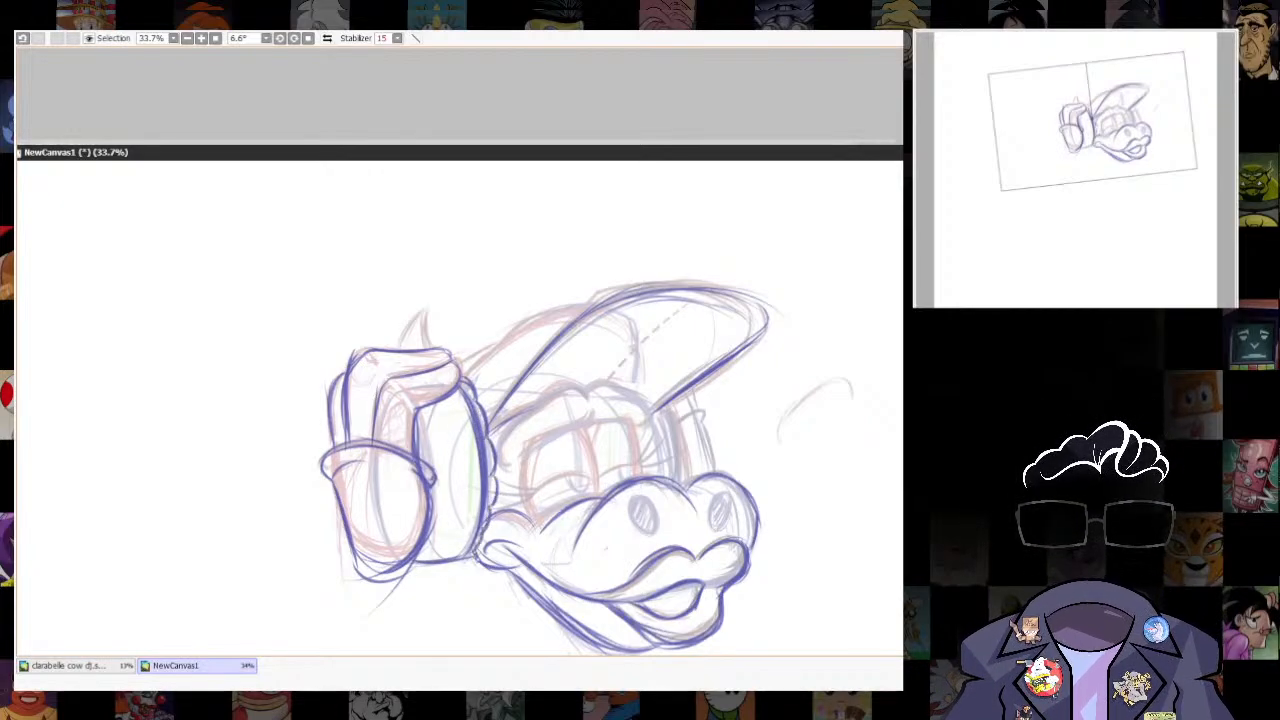
- Trace the cap crown from the hand to the brim with heavier strokes, and outline the small horn
left_click_drag(462, 374, 590, 303)
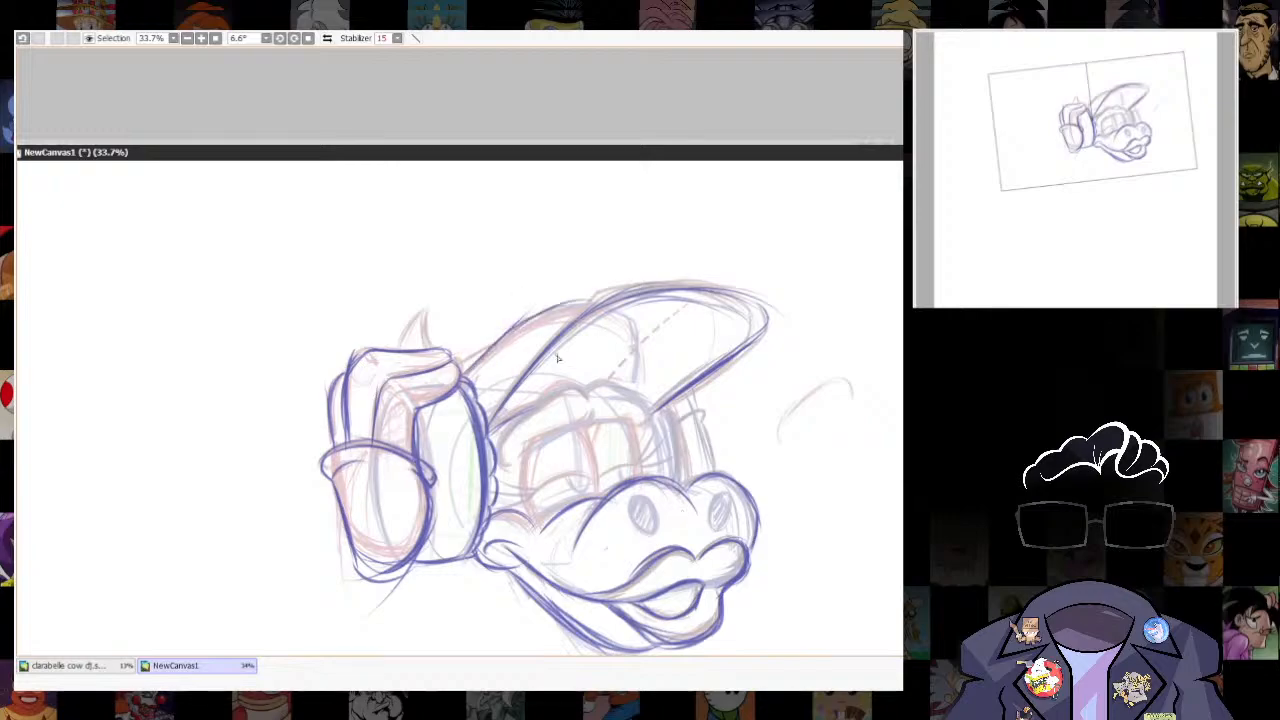
left_click_drag(514, 334, 590, 308)
left_click_drag(462, 372, 583, 309)
left_click_drag(496, 347, 535, 325)
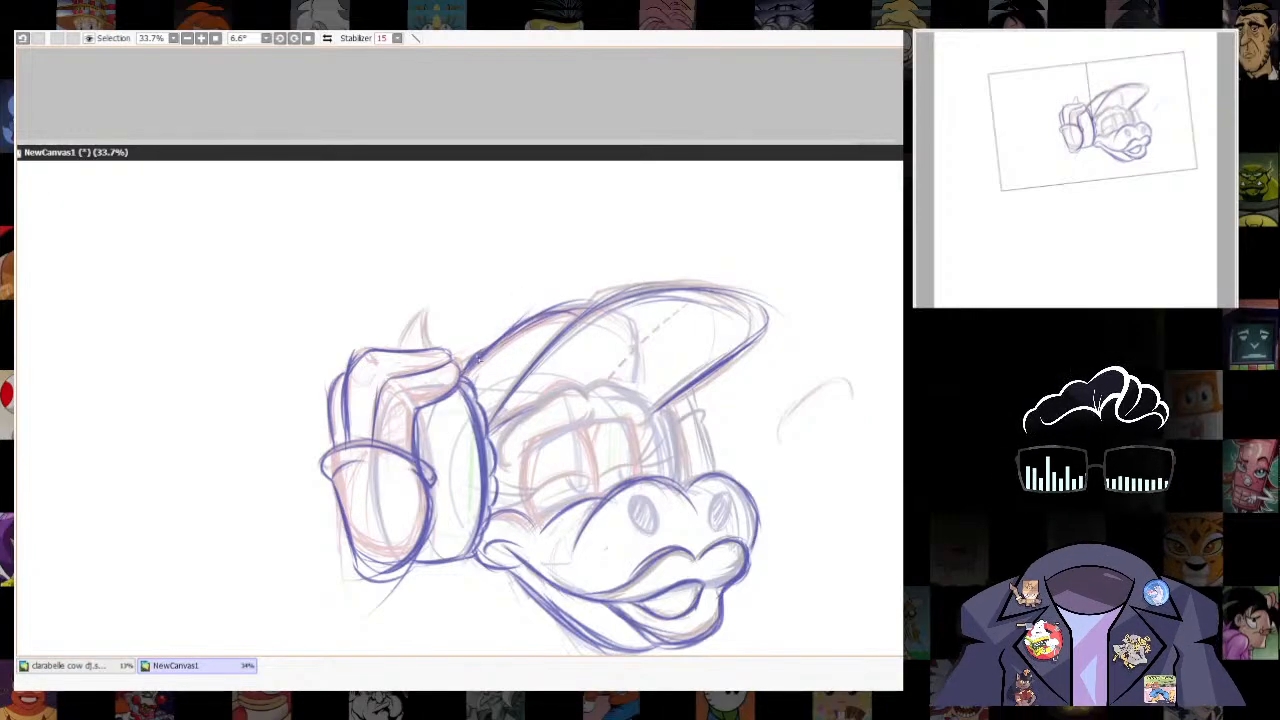
left_click_drag(478, 362, 549, 318)
left_click_drag(460, 367, 494, 343)
mouse_move(406, 350)
left_mouse_down()
mouse_move(426, 310)
mouse_move(430, 350)
left_mouse_up()
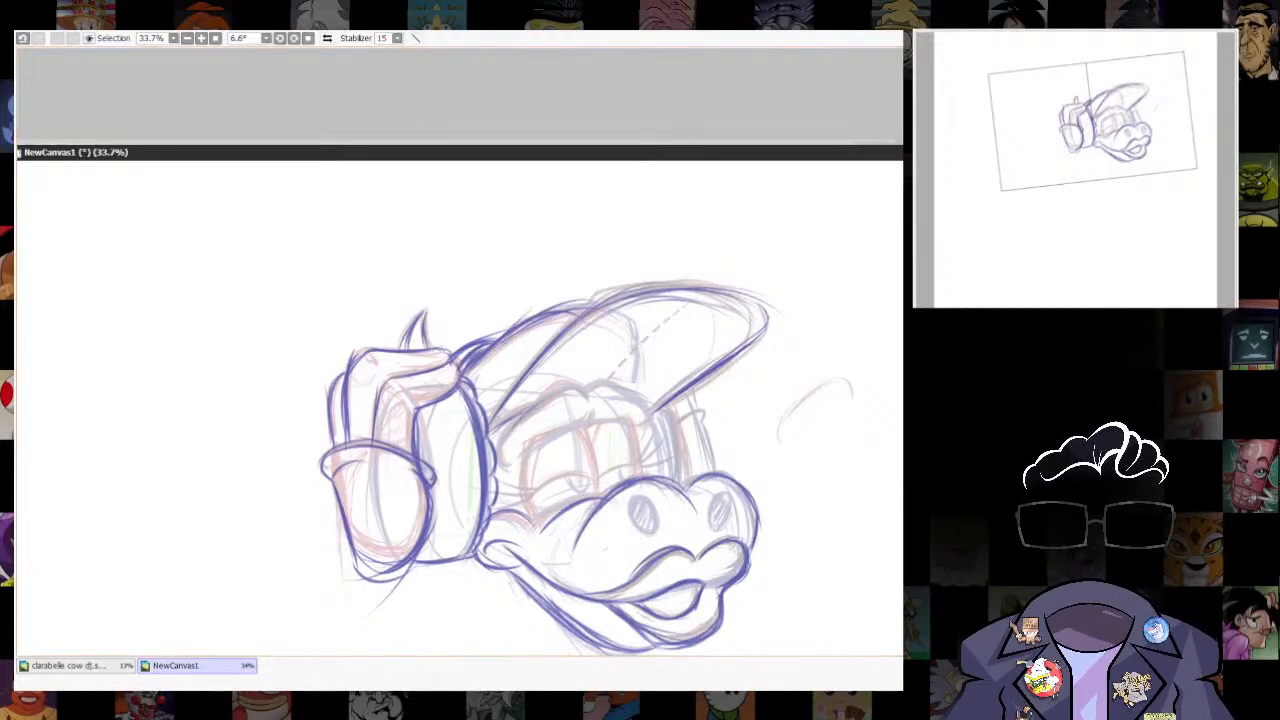
- Trace the near and far brows in dark blue, including their lower edges above the eyes
scroll(545, 440, "up", 2)
mouse_move(482, 490)
left_mouse_down()
mouse_move(624, 401)
mouse_move(569, 396)
mouse_move(494, 479)
mouse_move(674, 399)
mouse_move(626, 433)
mouse_move(722, 422)
left_mouse_up()
key("ctrl+z")
left_click_drag(624, 427, 714, 422)
mouse_move(618, 378)
left_mouse_down()
mouse_move(575, 358)
mouse_move(452, 450)
mouse_move(453, 509)
mouse_move(510, 388)
mouse_move(621, 374)
mouse_move(742, 400)
mouse_move(728, 427)
left_mouse_up()
- Trace the far eye's outer side and darken the outer end of the far brow
mouse_move(650, 355)
left_mouse_down()
mouse_move(729, 399)
mouse_move(725, 528)
left_mouse_up()
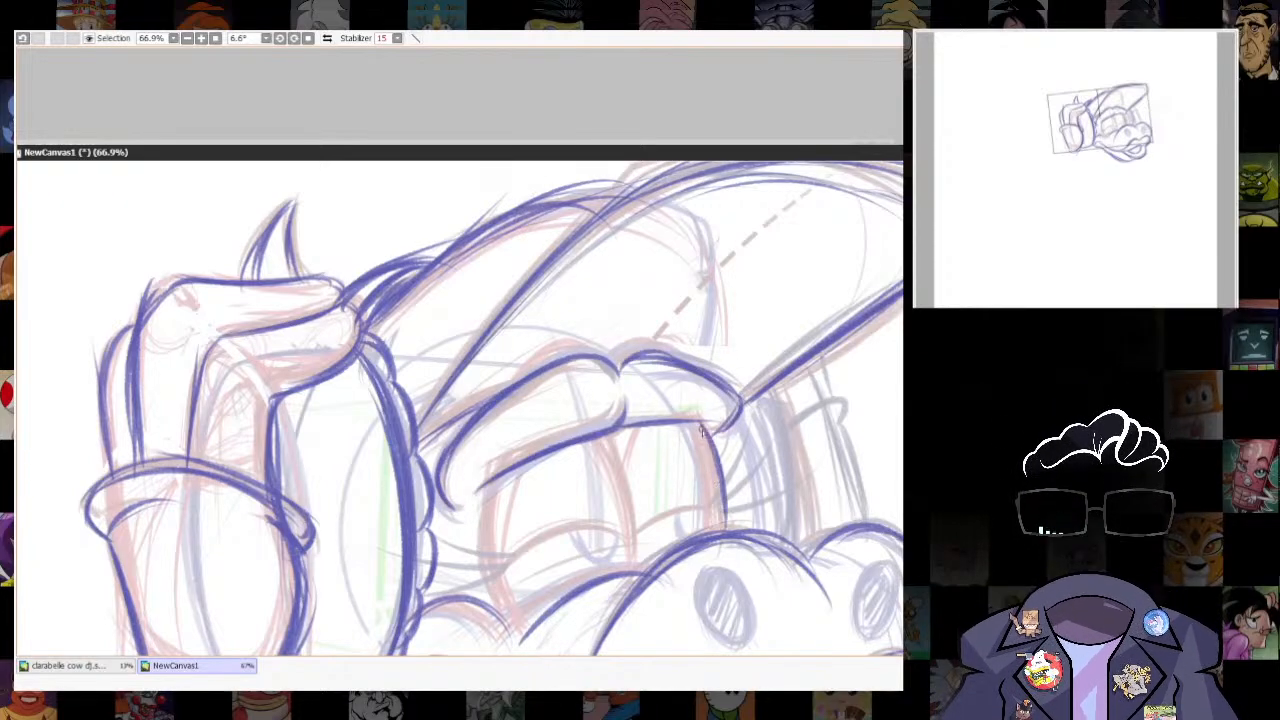
left_click_drag(709, 442, 726, 528)
mouse_move(738, 394)
left_mouse_down()
mouse_move(715, 362)
mouse_move(739, 402)
mouse_move(724, 440)
left_mouse_up()
mouse_move(664, 356)
left_mouse_down()
mouse_move(740, 402)
mouse_move(719, 402)
left_mouse_up()
- Outline the near eye and the dividing line between the eyes, strengthening the far eye's outer edge
left_click_drag(573, 500, 597, 429)
mouse_move(515, 411)
left_mouse_down()
mouse_move(506, 471)
mouse_move(542, 535)
left_mouse_up()
key("ctrl+z")
mouse_move(514, 412)
left_mouse_down()
mouse_move(521, 524)
mouse_move(533, 556)
mouse_move(502, 494)
mouse_move(545, 566)
left_mouse_up()
mouse_move(510, 422)
left_mouse_down()
mouse_move(518, 535)
mouse_move(545, 567)
left_mouse_up()
left_click_drag(630, 361, 660, 490)
left_click_drag(631, 362, 660, 502)
left_click_drag(646, 358, 657, 385)
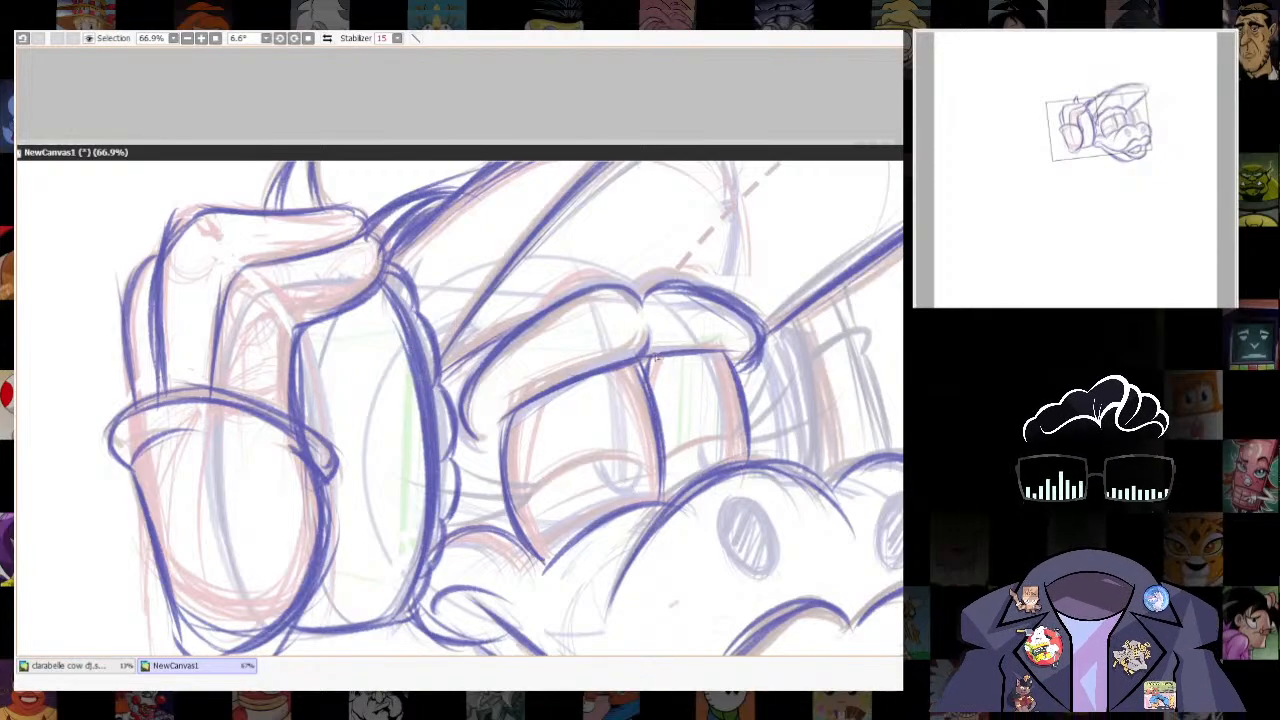
left_click_drag(726, 352, 748, 454)
mouse_move(765, 345)
left_mouse_down()
mouse_move(748, 376)
mouse_move(741, 366)
left_mouse_up()
left_click_drag(763, 266, 688, 305)
- Darken the outer and lower contour of the rounded form beneath the hand's band
scroll(800, 443, "down", 8)
left_click_drag(800, 443, 732, 450)
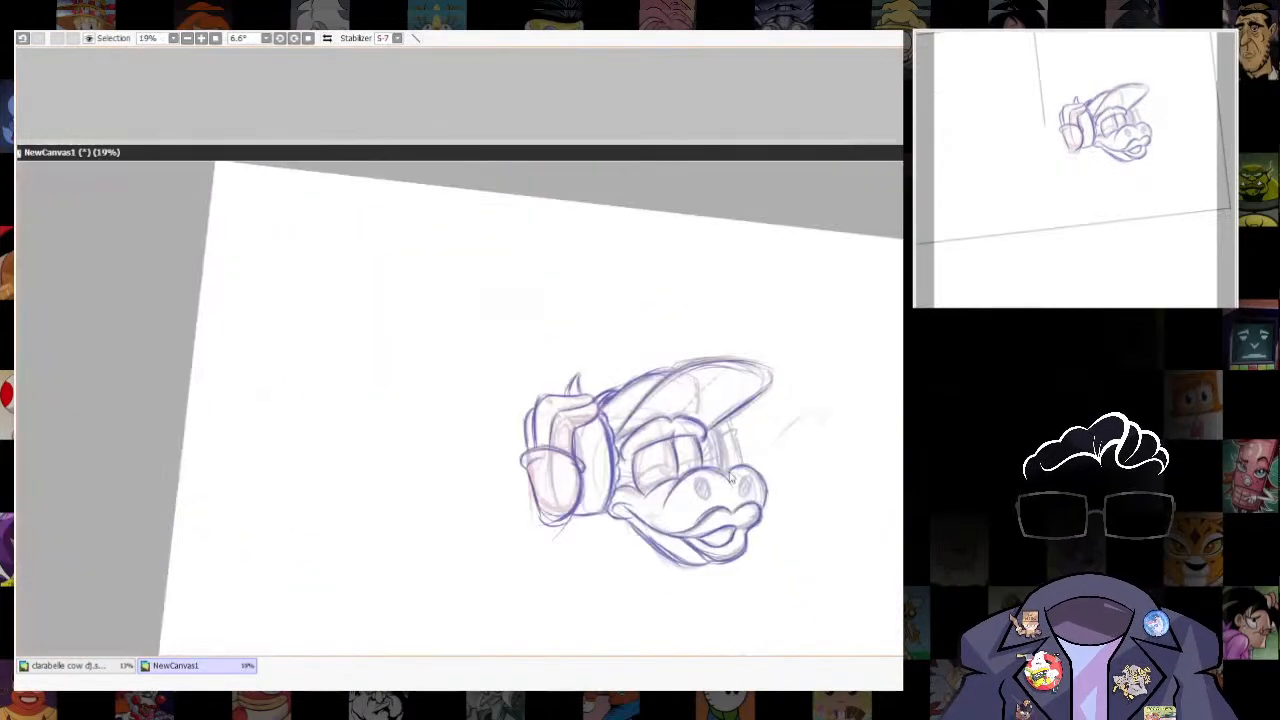
scroll(730, 480, "up", 3)
left_click_drag(621, 479, 679, 434)
scroll(679, 434, "up", 3)
left_click_drag(456, 401, 475, 510)
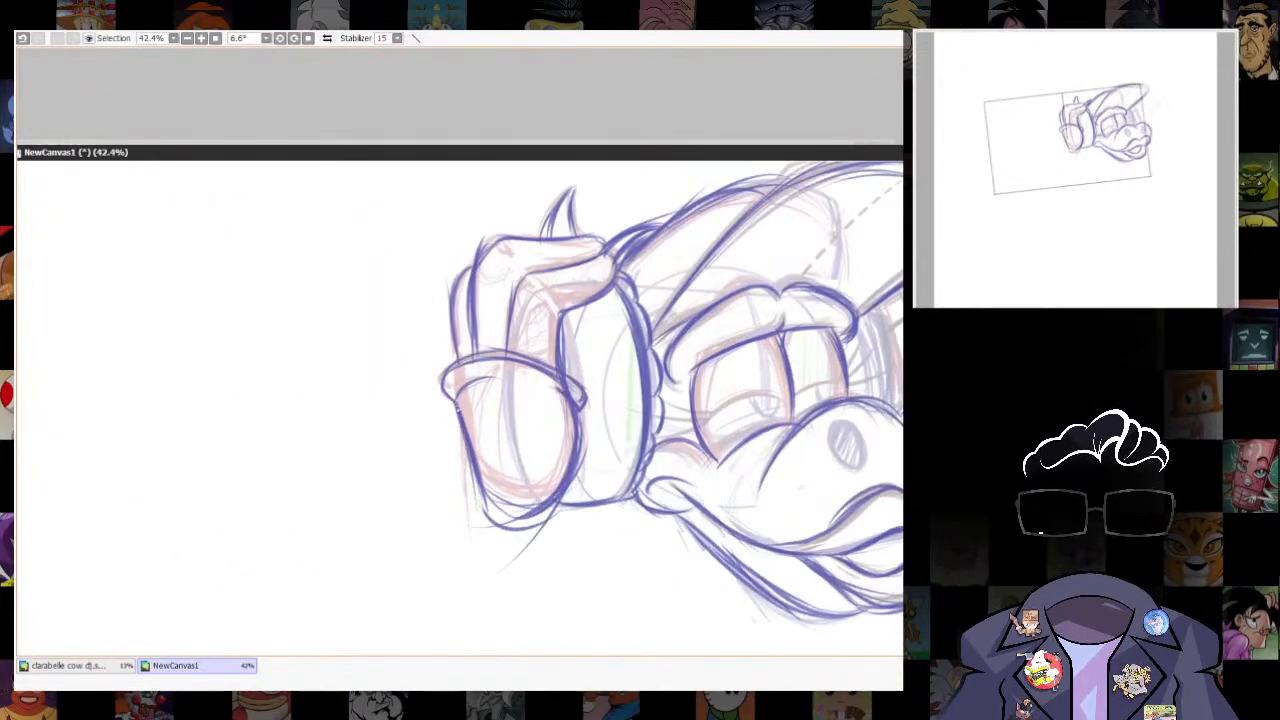
mouse_move(466, 434)
left_mouse_down()
mouse_move(477, 512)
mouse_move(520, 529)
left_mouse_up()
left_click_drag(470, 463, 477, 515)
- Trace the far side of the head behind the eye and the narrow form beyond it, below the brim
left_click_drag(893, 459, 678, 578)
left_click_drag(661, 430, 682, 526)
left_click_drag(667, 438, 681, 517)
key("alt+Tab")
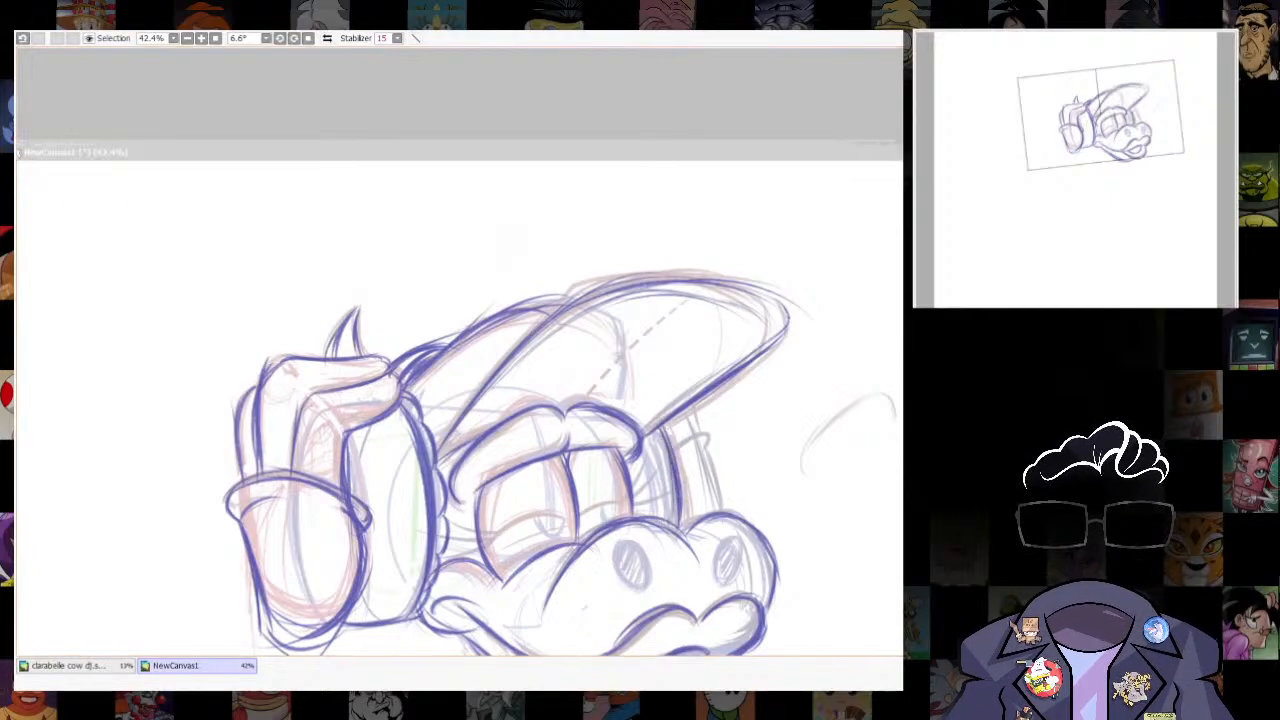
key("alt+Tab")
left_click_drag(633, 458, 637, 511)
left_click_drag(633, 461, 637, 515)
mouse_move(680, 451)
left_mouse_down()
mouse_move(714, 447)
mouse_move(718, 508)
left_mouse_up()
mouse_move(690, 406)
left_mouse_down()
mouse_move(696, 440)
mouse_move(725, 285)
left_mouse_up()
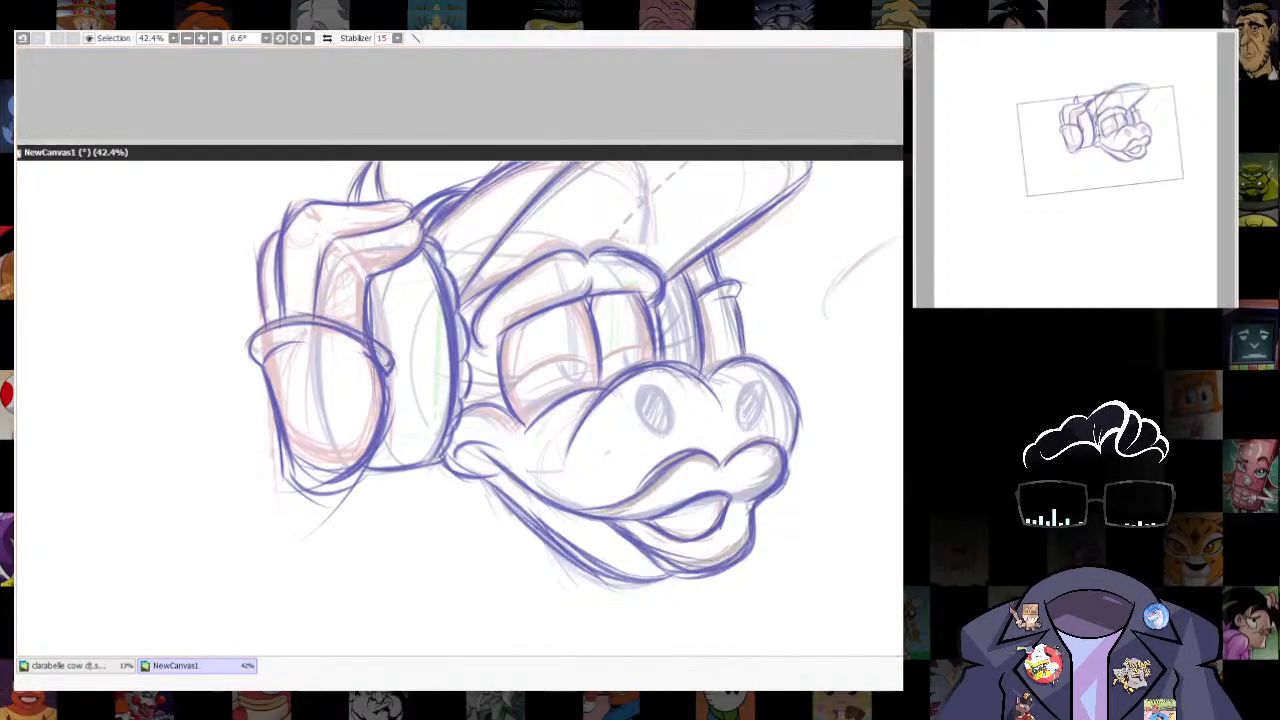
- Sketch a small light circle below the hand, on the side away from the face, as the arm's joint
scroll(709, 472, "down", 5)
scroll(767, 446, "up", 2)
left_click(309, 39)
left_click_drag(788, 350, 791, 303)
scroll(791, 310, "down", 2)
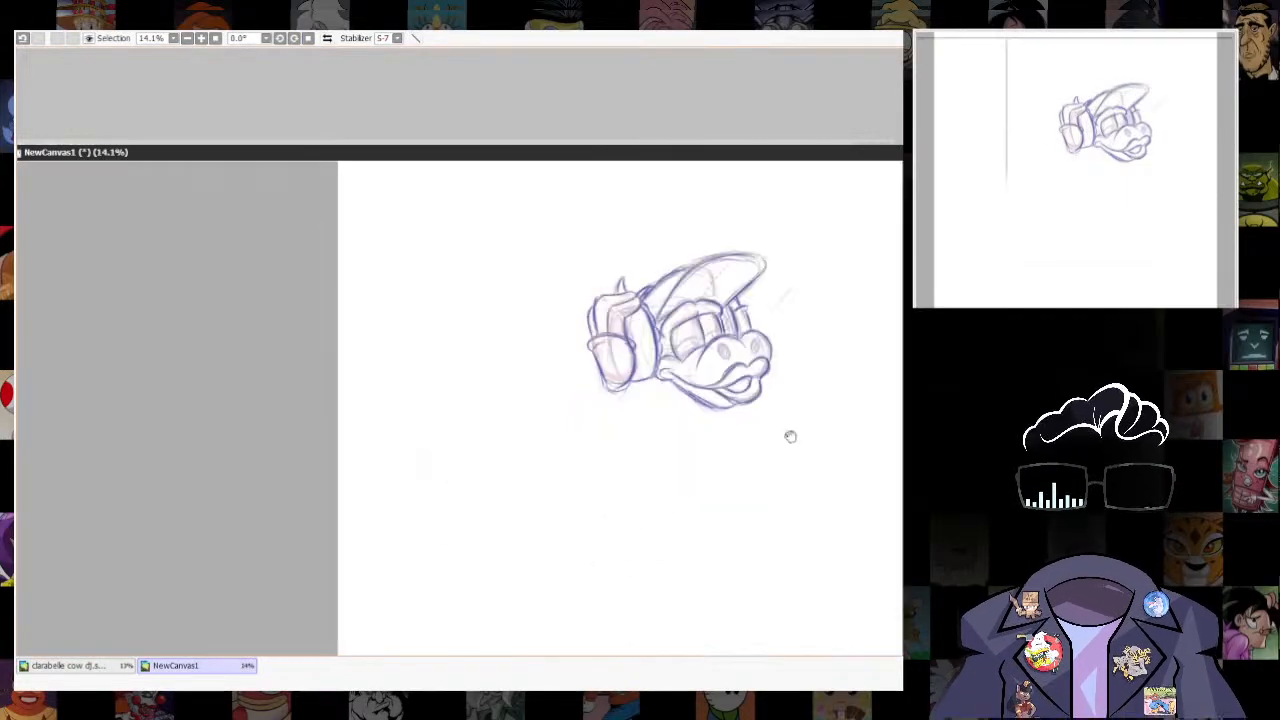
scroll(725, 490, "up", 1)
key("l")
mouse_move(480, 474)
left_mouse_down()
mouse_move(476, 434)
mouse_move(470, 478)
mouse_move(455, 440)
left_mouse_up()
left_click_drag(651, 492, 652, 494)
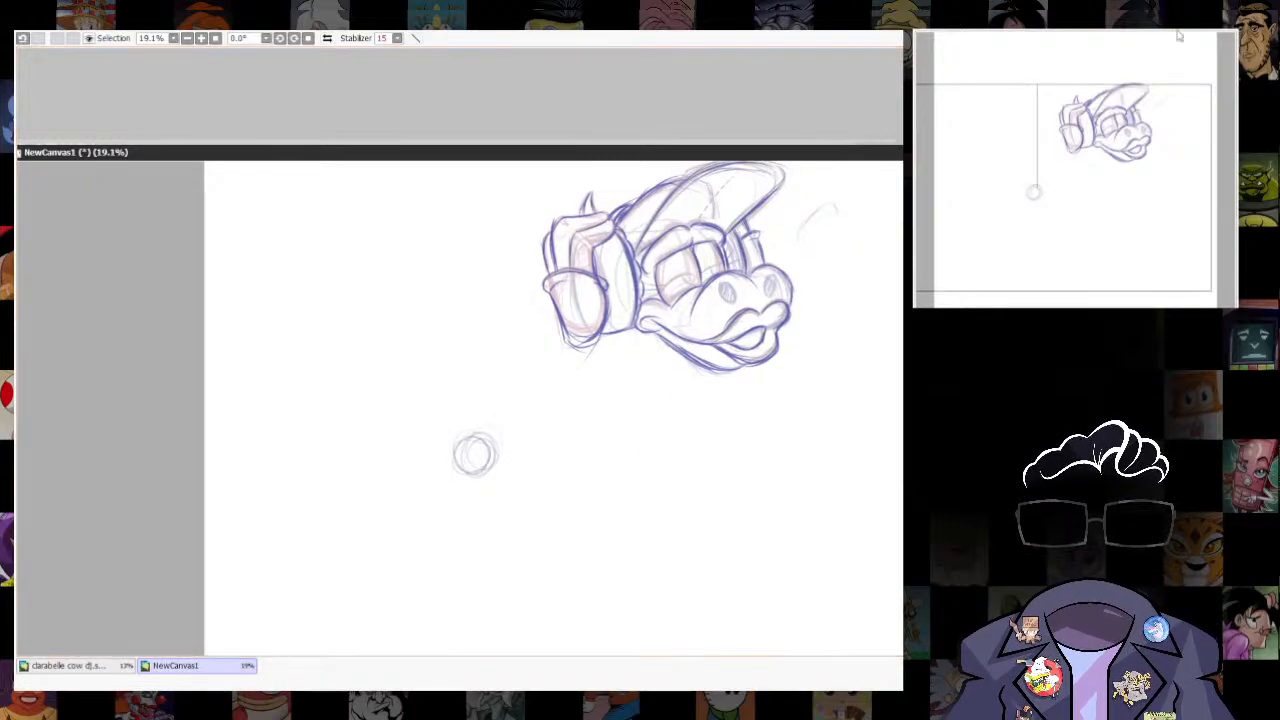
left_click(471, 455)
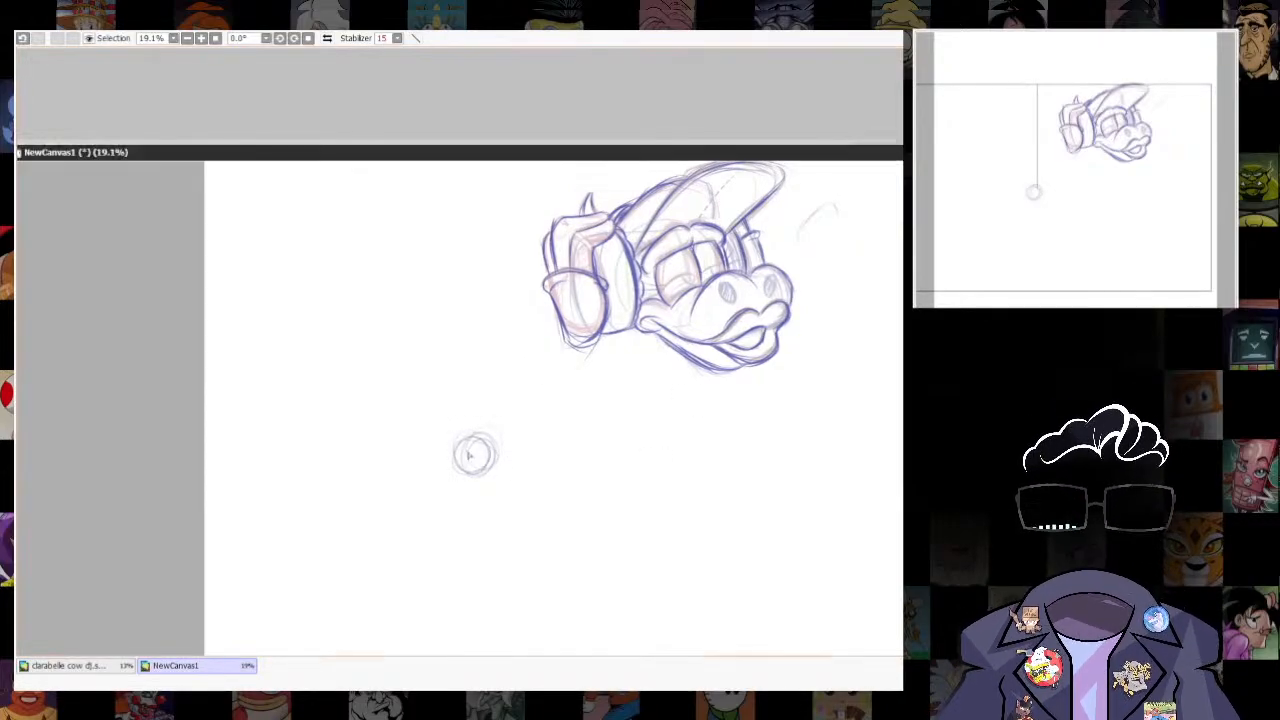
- Sketch the arm as a pair of light lines joining the base of the hand to the circle
mouse_move(496, 441)
left_mouse_down()
mouse_move(576, 348)
mouse_move(492, 417)
left_mouse_up()
mouse_move(565, 344)
left_mouse_down()
mouse_move(513, 378)
mouse_move(529, 392)
mouse_move(474, 428)
left_mouse_up()
left_click_drag(528, 393, 468, 434)
left_click_drag(543, 370, 486, 428)
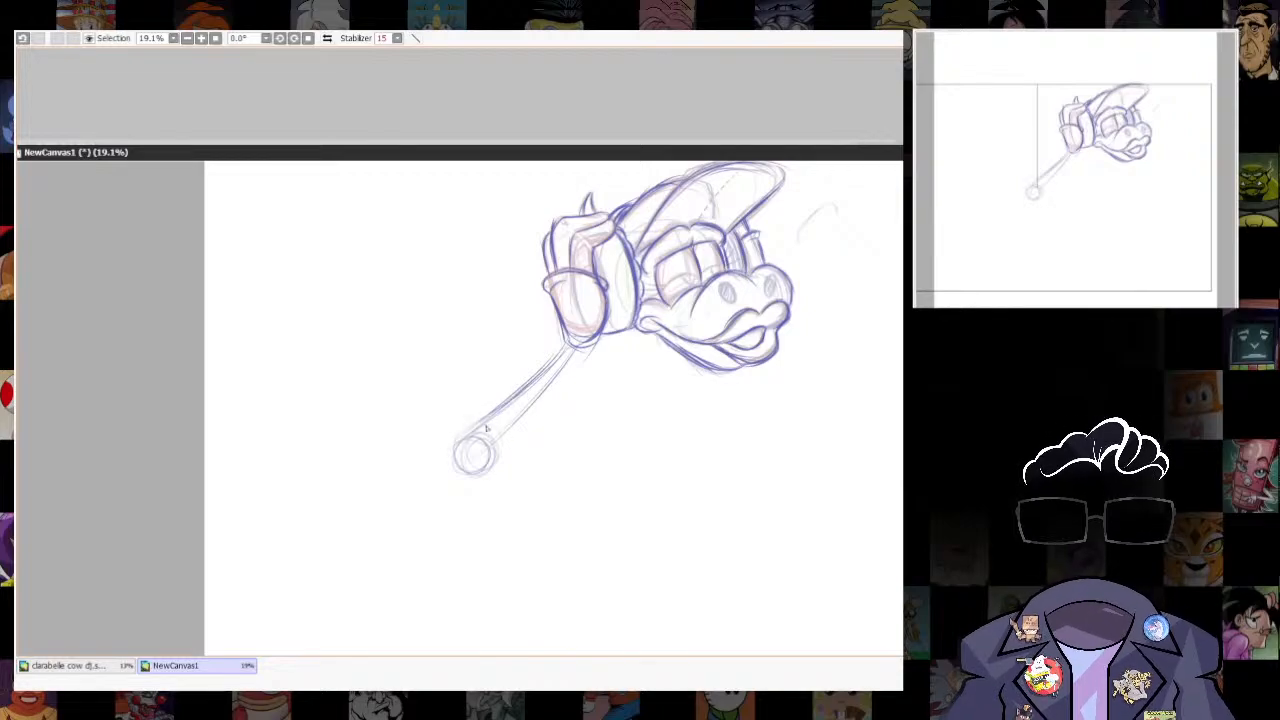
- Fill out the forearm with darker contours running from the base of the hand around the elbow circle
left_click_drag(597, 342, 484, 486)
mouse_move(580, 370)
left_mouse_down()
mouse_move(523, 455)
mouse_move(471, 434)
mouse_move(484, 473)
mouse_move(499, 417)
mouse_move(462, 478)
left_mouse_up()
mouse_move(580, 345)
left_mouse_down()
mouse_move(488, 468)
mouse_move(456, 462)
mouse_move(474, 478)
mouse_move(382, 530)
left_mouse_up()
- Sketch a light diagonal guide line from below the muzzle and a small circle at its end for the far elbow
left_click_drag(768, 403, 832, 498)
left_click_drag(755, 366, 824, 479)
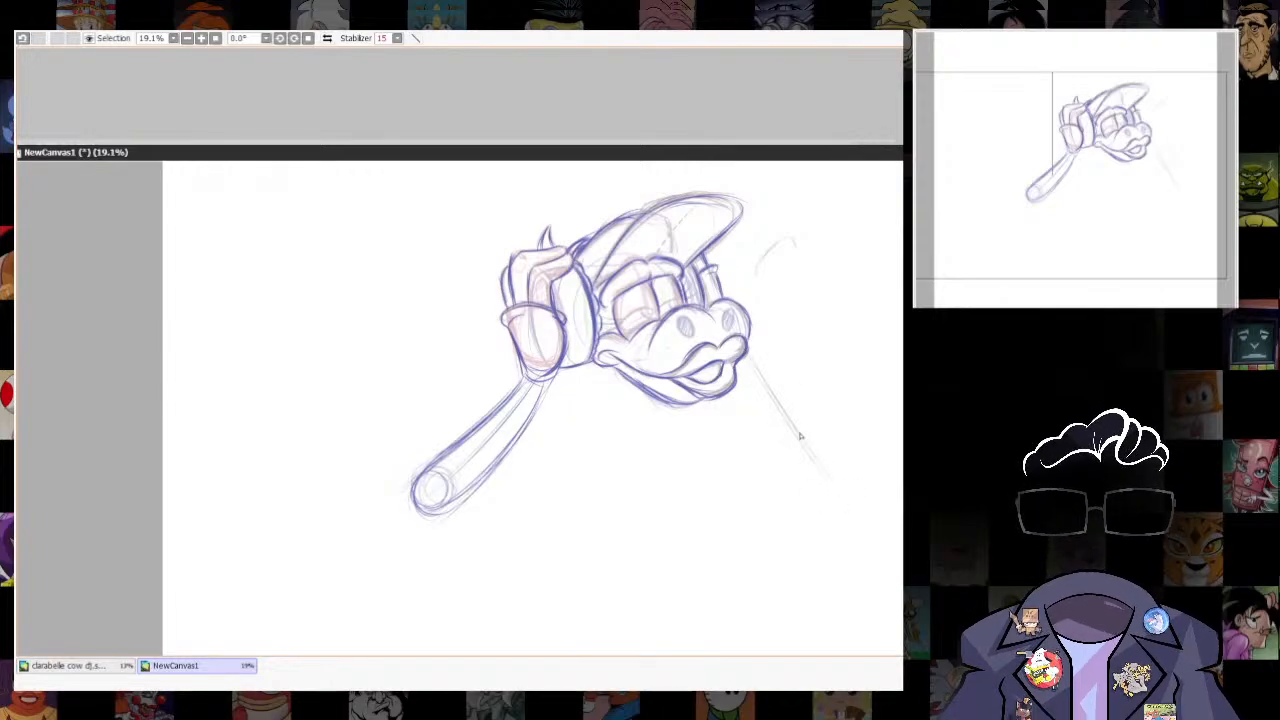
mouse_move(755, 364)
left_mouse_down()
mouse_move(835, 452)
mouse_move(801, 458)
left_mouse_up()
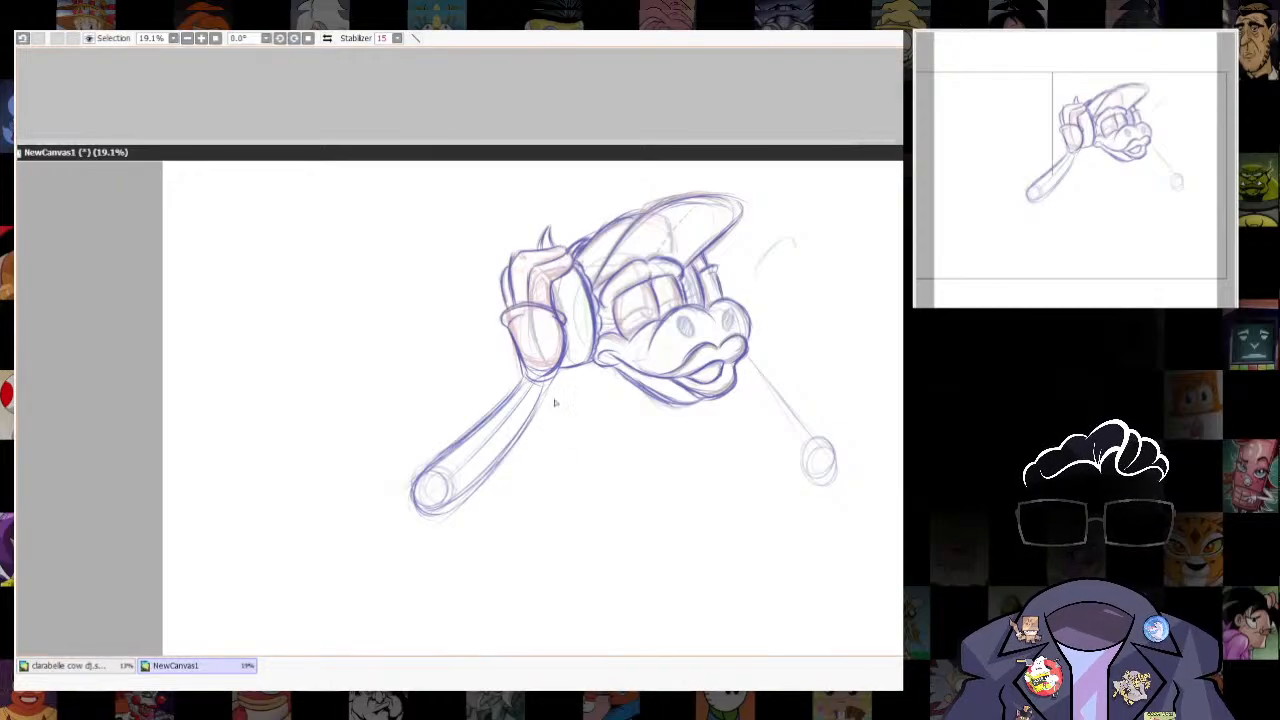
scroll(565, 578, "down", 3)
scroll(737, 498, "up", 3)
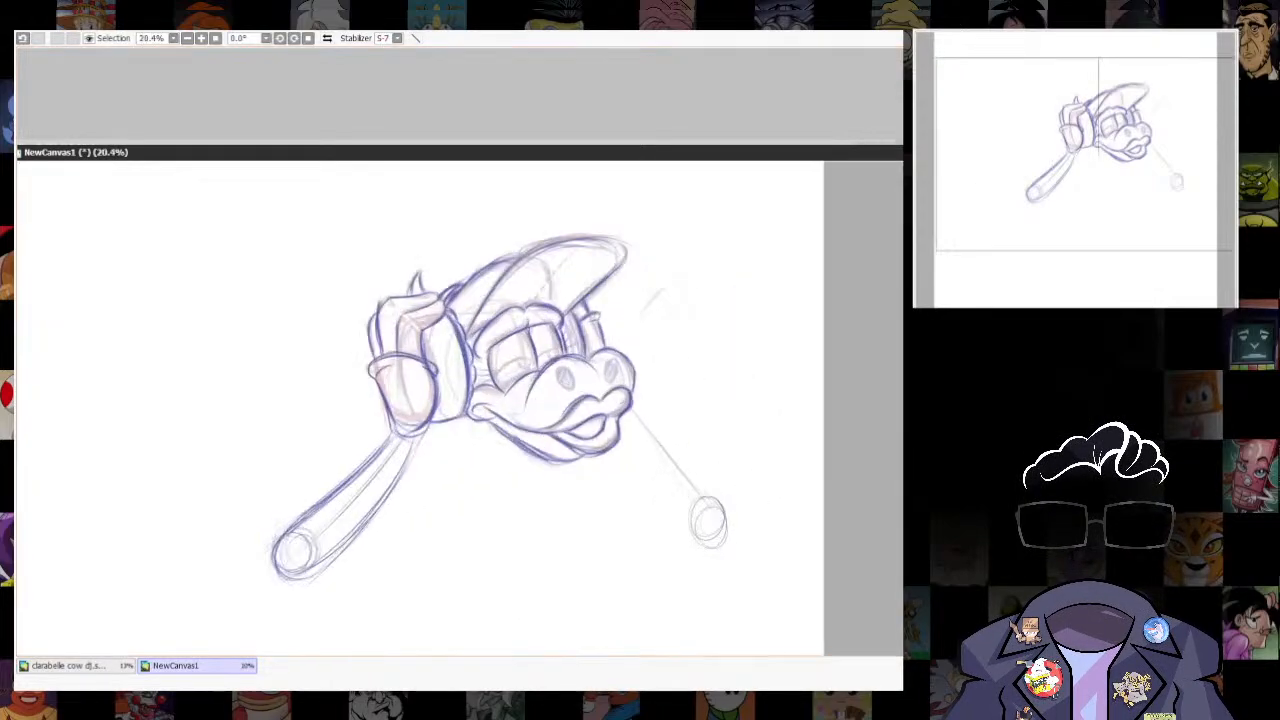
left_click_drag(549, 509, 640, 385)
mouse_move(589, 308)
left_mouse_down()
mouse_move(560, 486)
mouse_move(490, 510)
mouse_move(530, 474)
left_mouse_up()
key("ctrl+z")
key("ctrl+z")
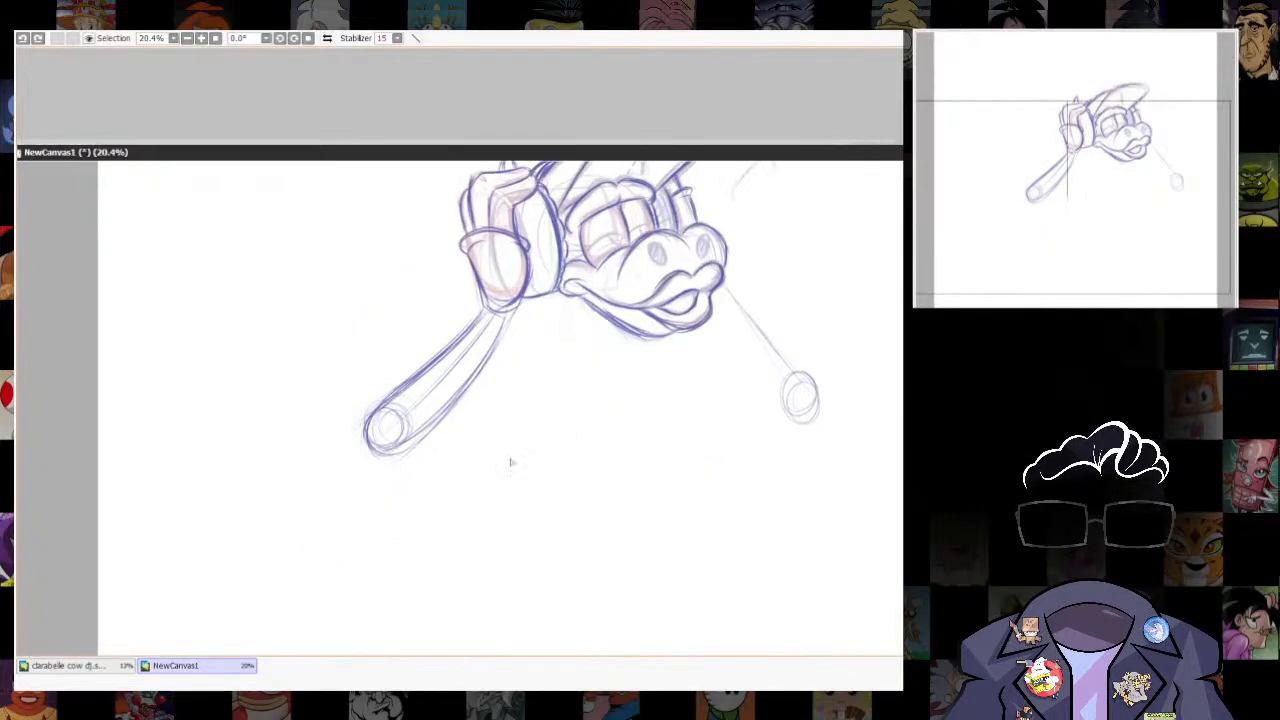
- Sketch the body's pose lightly with a diagonal and a large curve from the neck, plus a circle for the hips
left_click_drag(588, 316, 410, 478)
left_click_drag(605, 364, 452, 452)
left_click_drag(602, 322, 603, 432)
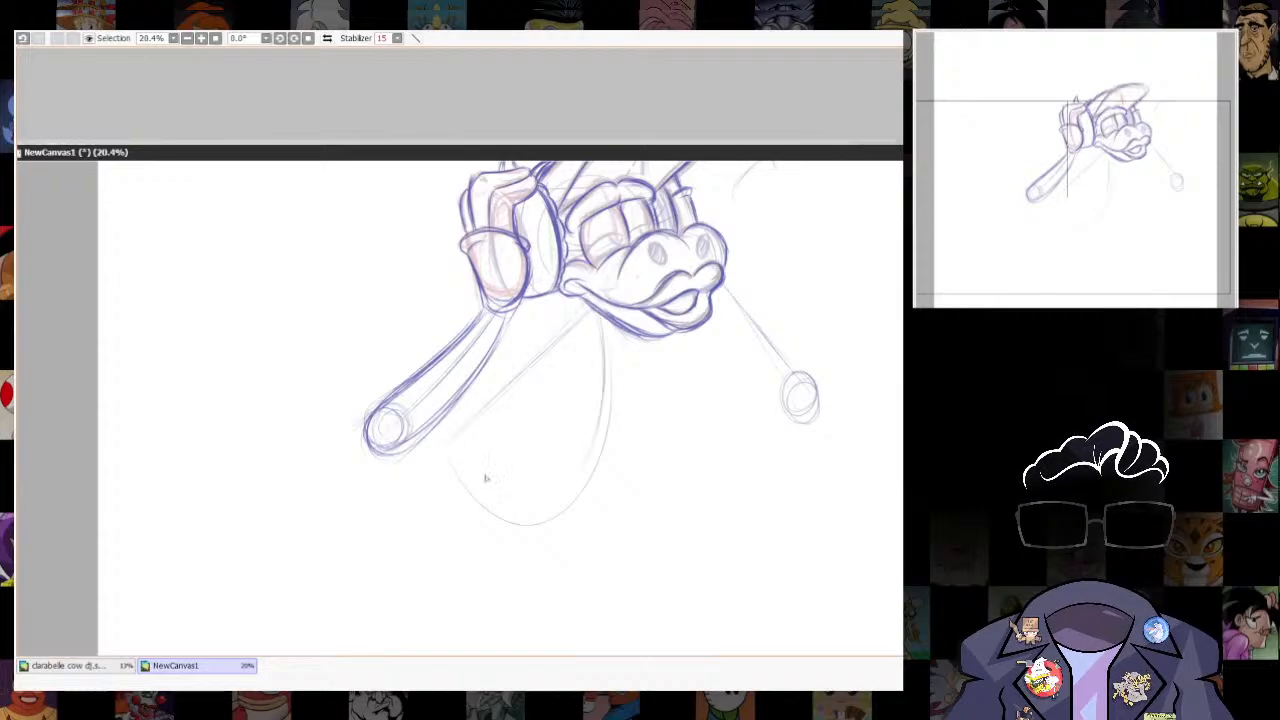
mouse_move(454, 434)
left_mouse_down()
mouse_move(440, 505)
mouse_move(458, 434)
left_mouse_up()
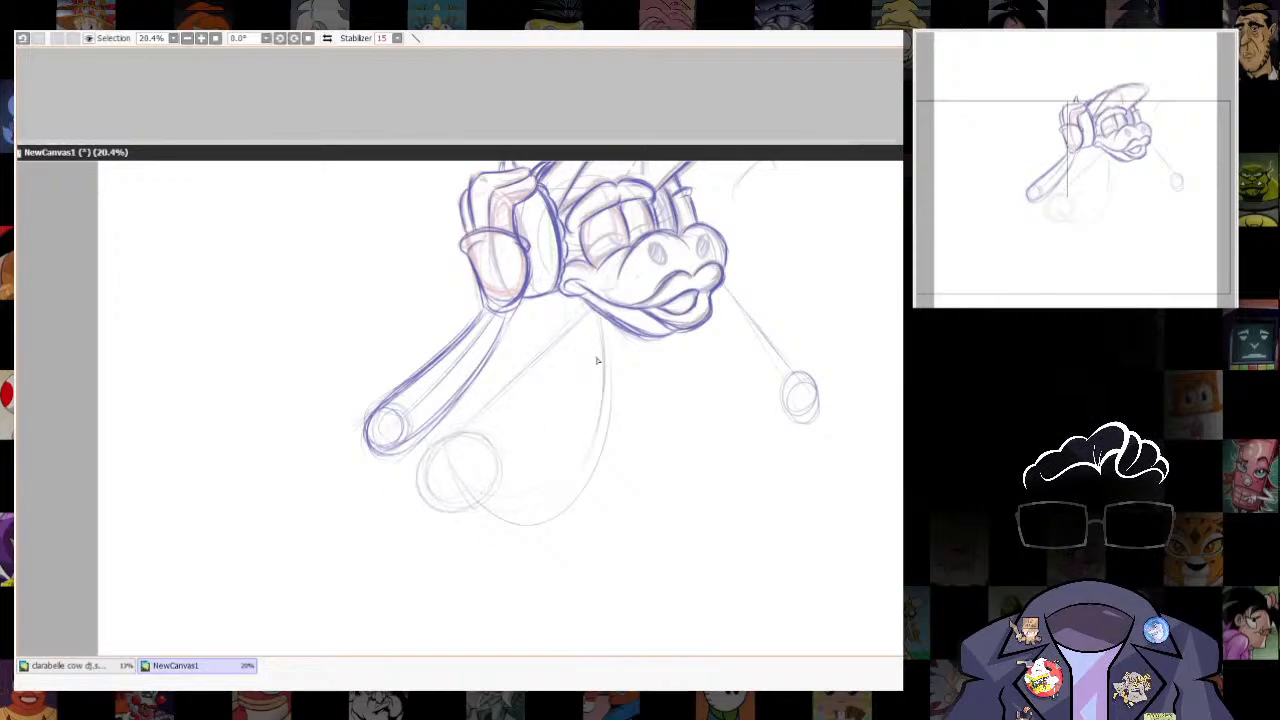
- Sketch a round chest form below the chin and a small narrow ellipse beside the hips
left_click_drag(592, 366, 631, 392)
left_click_drag(541, 471, 562, 515)
mouse_move(574, 365)
left_mouse_down()
mouse_move(634, 363)
mouse_move(618, 434)
mouse_move(645, 421)
left_mouse_up()
left_click_drag(650, 366, 622, 443)
left_click_drag(568, 374, 577, 434)
- Draw the neck beneath the jaw and darken the outer contour of the rounded chest
left_click_drag(580, 304, 591, 342)
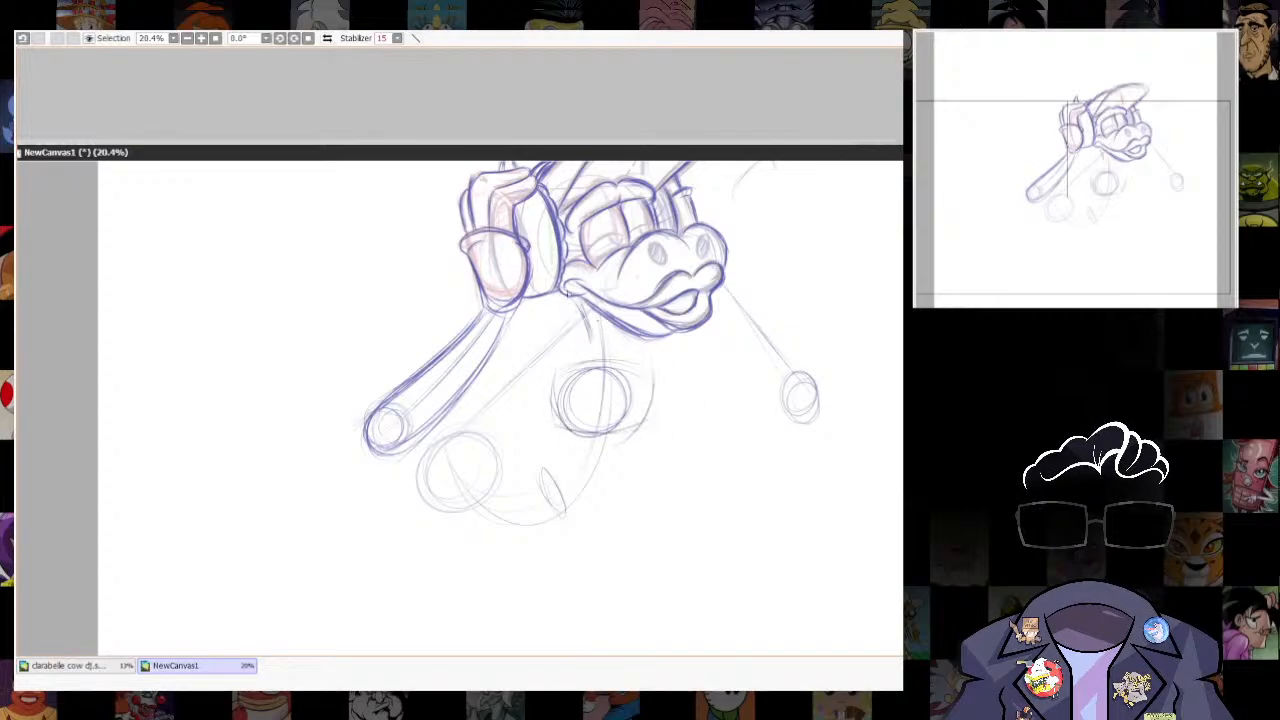
mouse_move(573, 294)
left_mouse_down()
mouse_move(590, 341)
mouse_move(637, 352)
mouse_move(556, 370)
mouse_move(582, 434)
left_mouse_up()
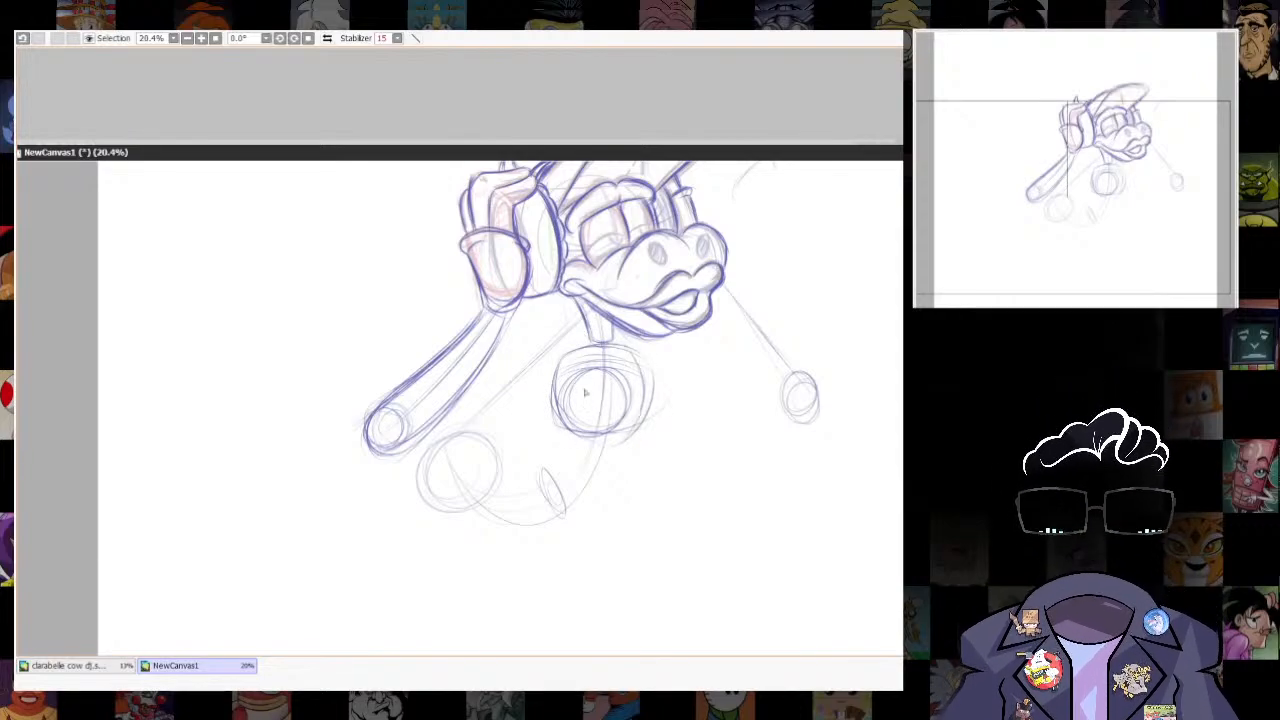
left_click_drag(638, 353, 592, 435)
mouse_move(582, 348)
left_mouse_down()
mouse_move(650, 351)
mouse_move(552, 395)
left_mouse_up()
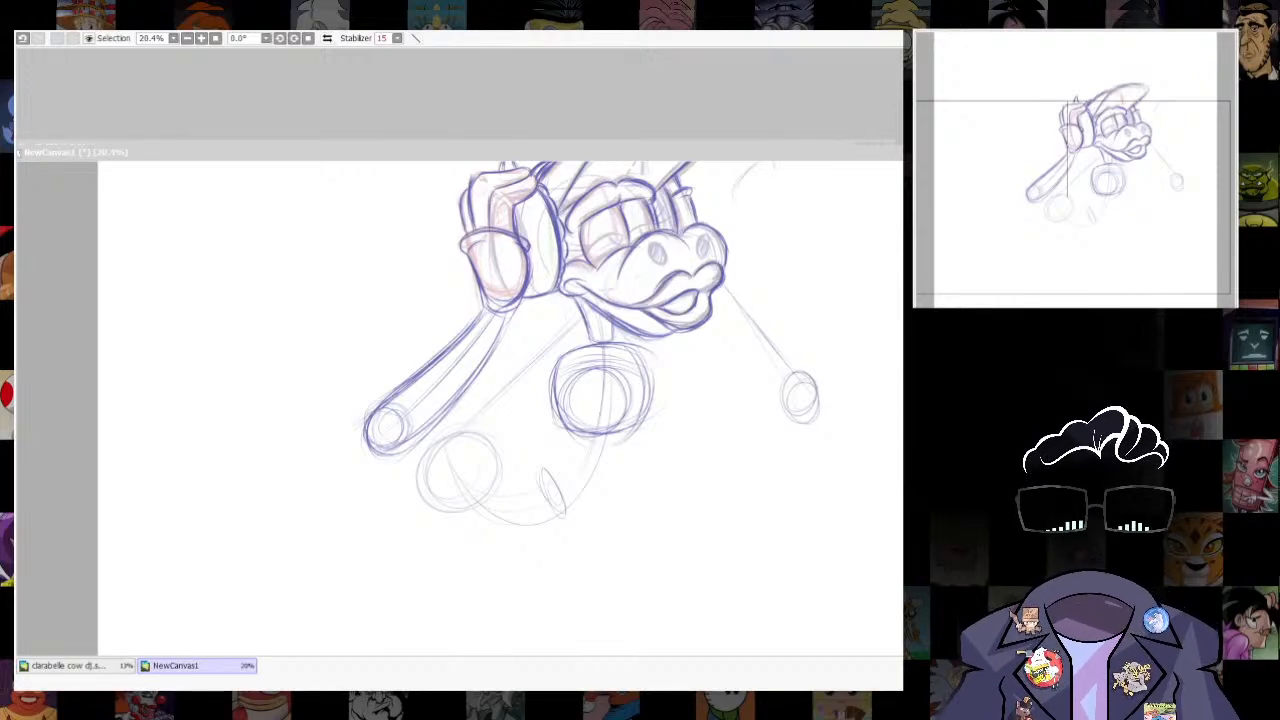
left_click_drag(568, 358, 648, 391)
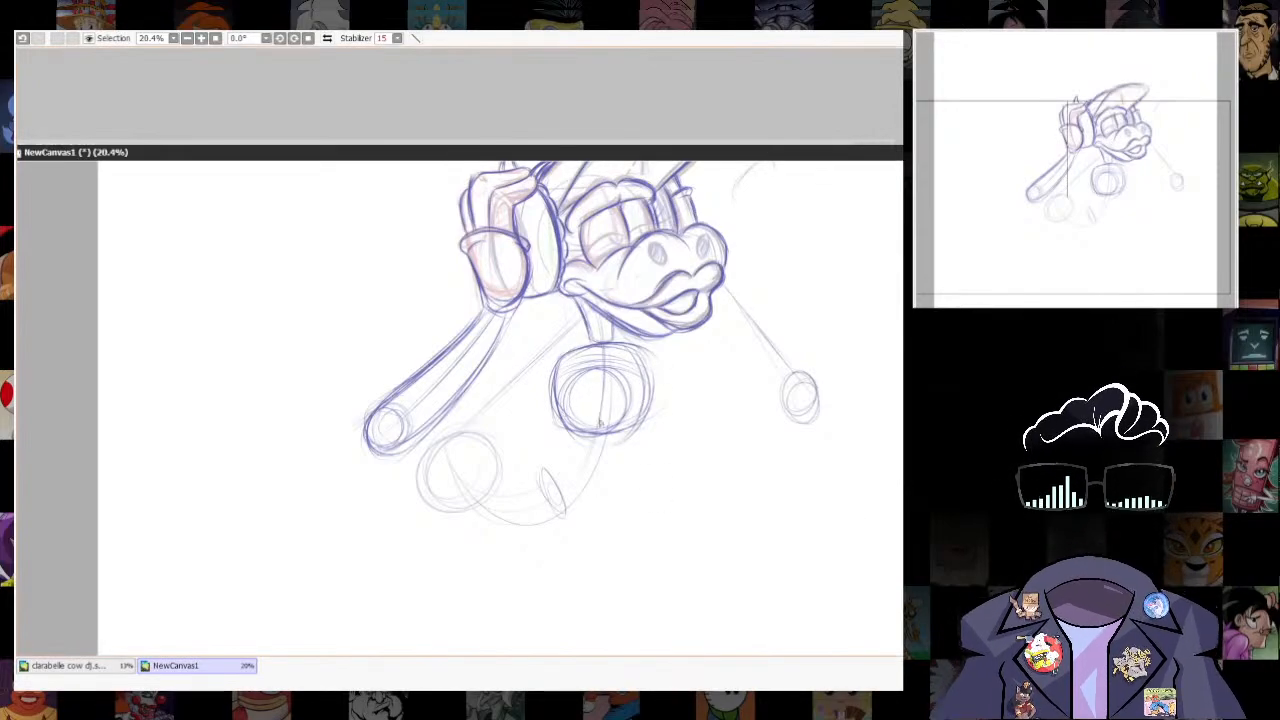
- Join the chest to the waist with light side curves, and undo the last curve across the hips
left_click_drag(605, 438, 597, 488)
left_click_drag(497, 480, 586, 448)
left_click_drag(549, 388, 540, 471)
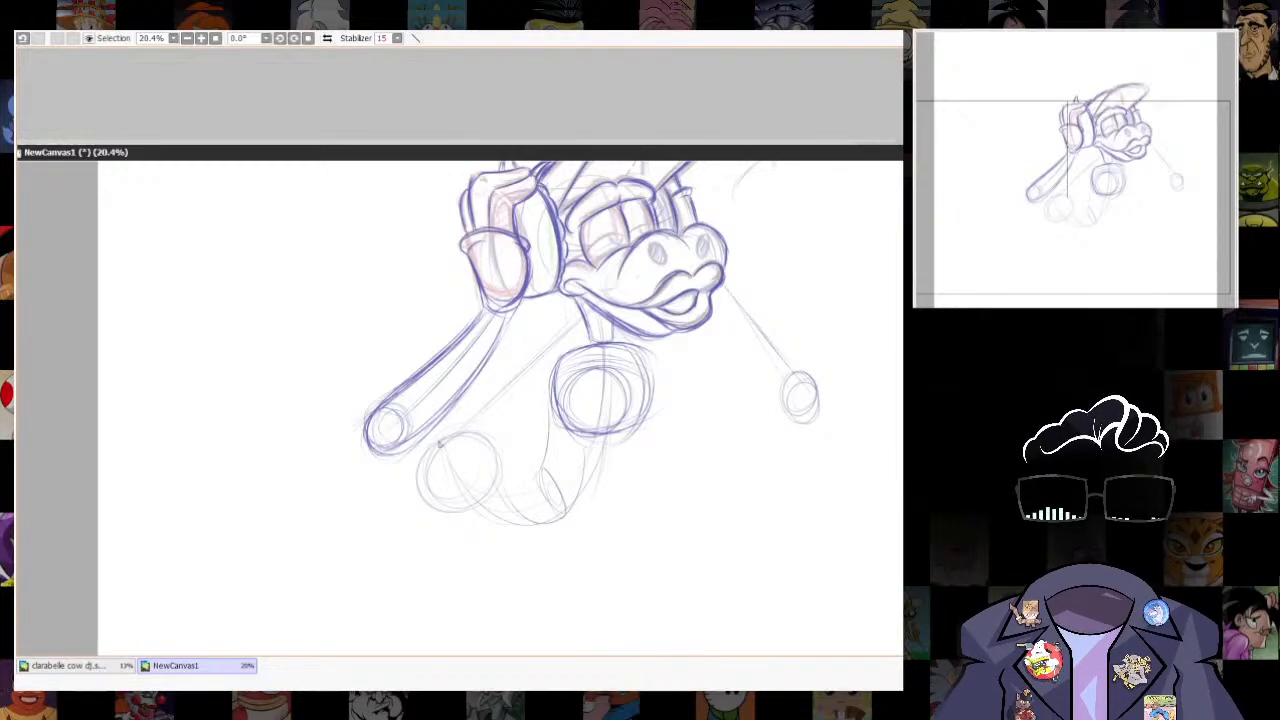
mouse_move(440, 446)
left_mouse_down()
mouse_move(446, 488)
mouse_move(515, 433)
mouse_move(560, 499)
left_mouse_up()
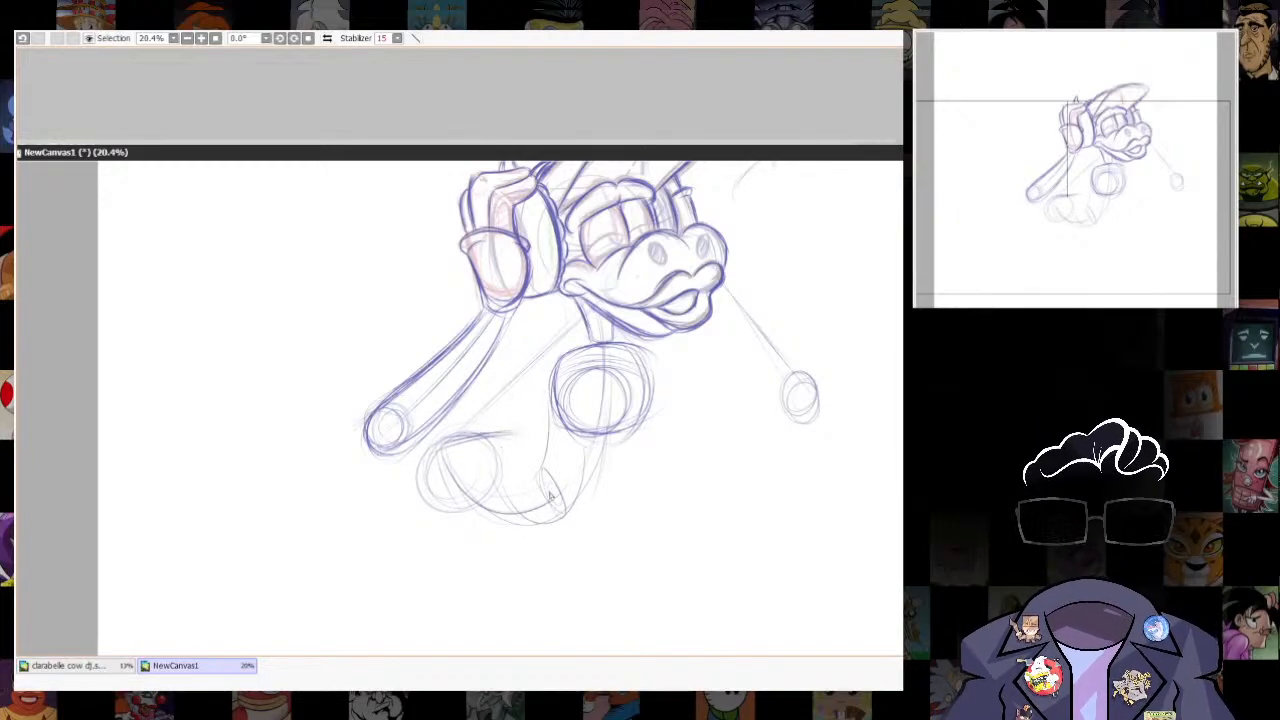
key("ctrl+z")
- Draw the torso's inner curve from the chest down to the waist and round it into the hips
left_click_drag(447, 484, 474, 508)
left_click_drag(557, 362, 545, 466)
left_click_drag(441, 449, 545, 467)
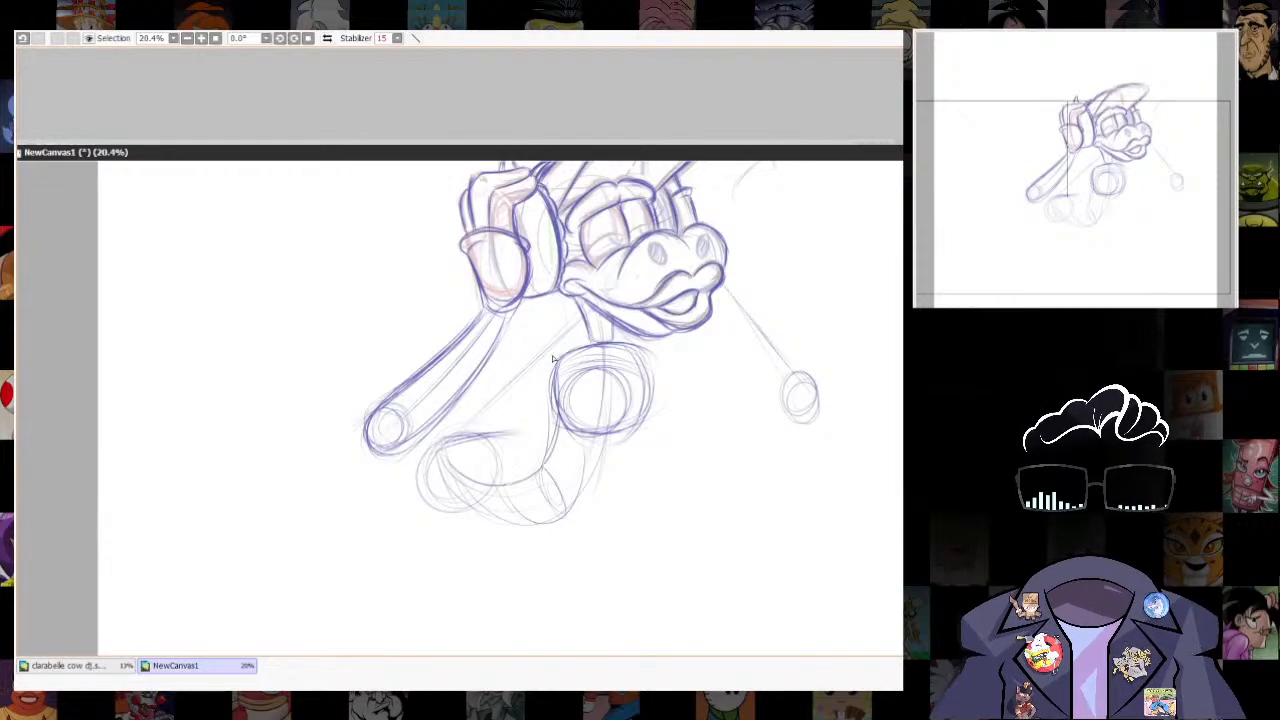
left_click_drag(556, 362, 506, 482)
- Add a small circle at the waist, then round out the torso's outer side and the larger hip form
mouse_move(533, 430)
left_mouse_down()
mouse_move(578, 490)
mouse_move(644, 366)
mouse_move(612, 490)
mouse_move(622, 458)
mouse_move(550, 451)
mouse_move(590, 480)
mouse_move(553, 489)
left_mouse_up()
left_click_drag(646, 398, 597, 476)
mouse_move(470, 431)
left_mouse_down()
mouse_move(547, 457)
mouse_move(518, 428)
mouse_move(450, 474)
mouse_move(536, 515)
mouse_move(492, 520)
left_mouse_up()
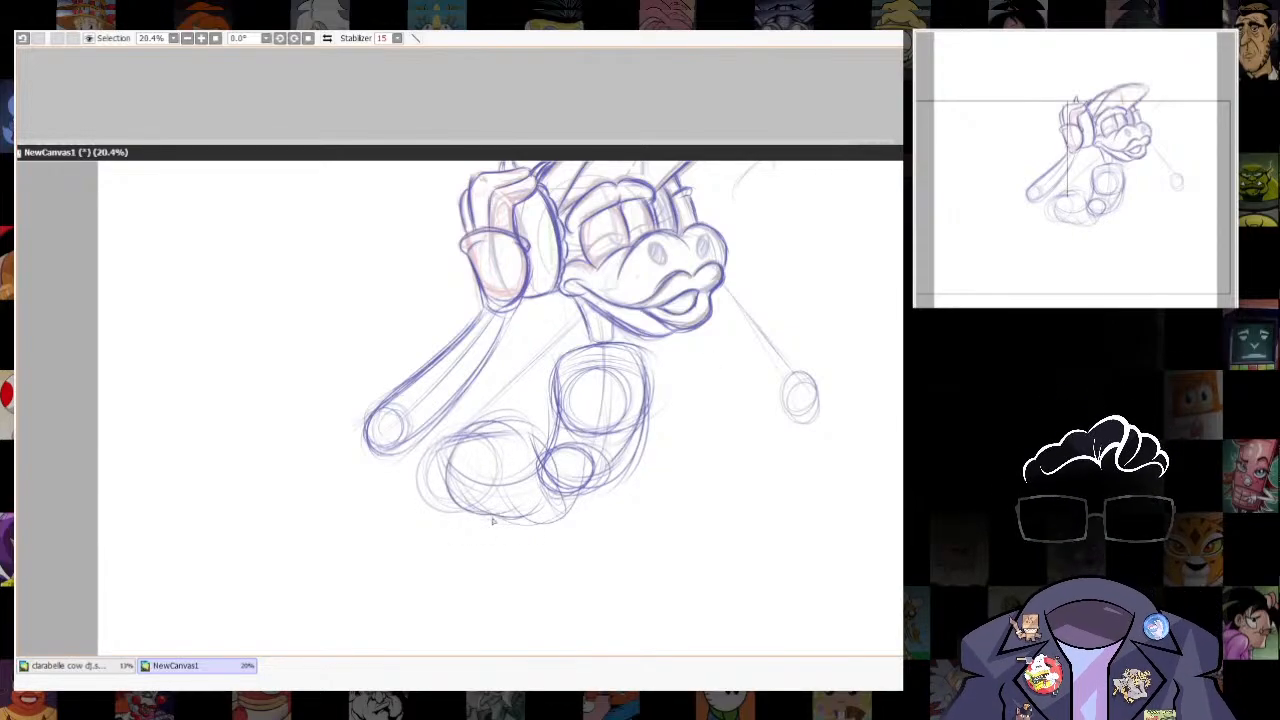
left_click_drag(456, 452, 541, 446)
- Draw a small dark circle on the near upper edge of the chest as the shoulder joint
key("bracketright")
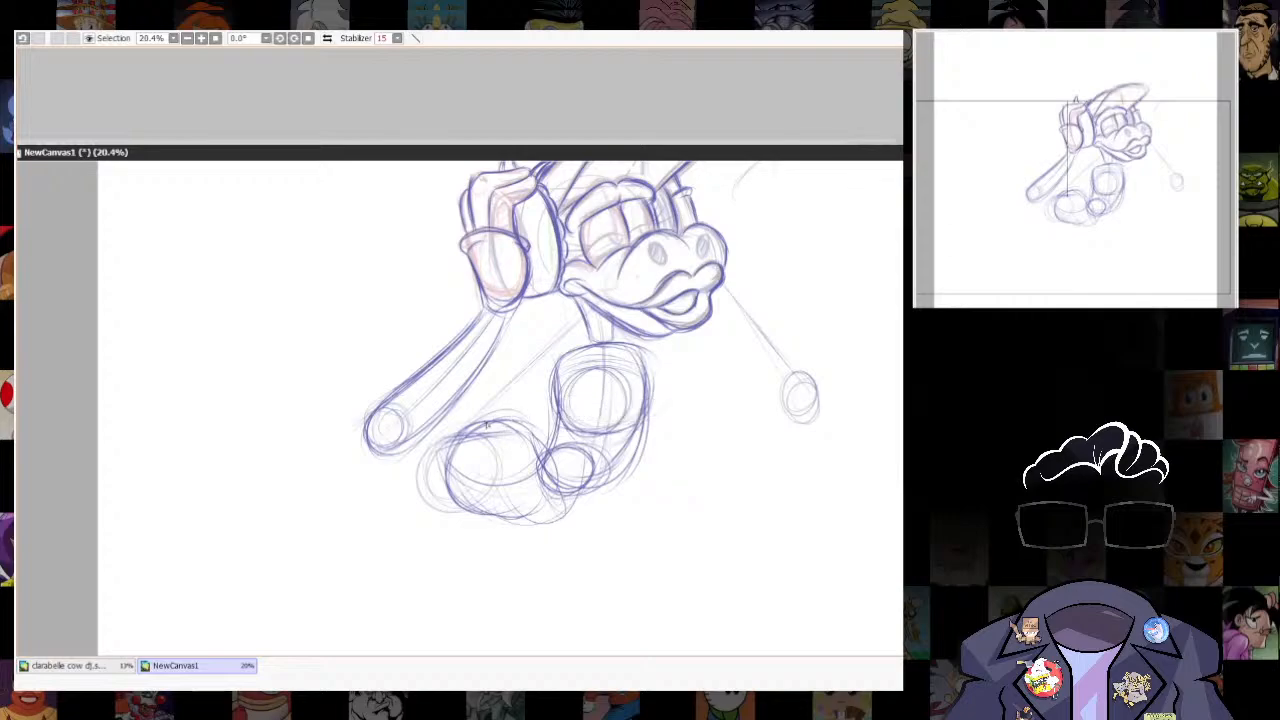
mouse_move(556, 358)
left_mouse_down()
mouse_move(560, 389)
mouse_move(569, 366)
left_mouse_up()
left_click_drag(496, 305, 418, 408)
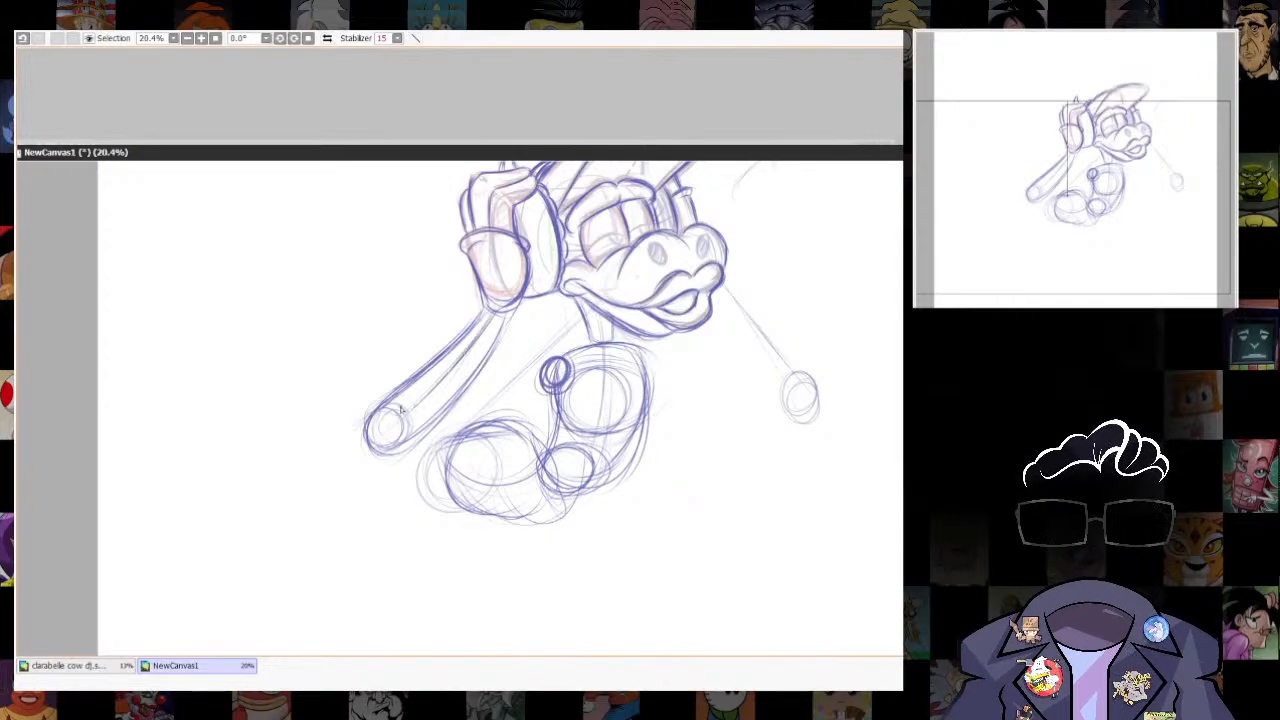
left_click(397, 38)
left_click(385, 290)
mouse_move(485, 305)
left_mouse_down()
mouse_move(526, 329)
mouse_move(487, 307)
left_mouse_up()
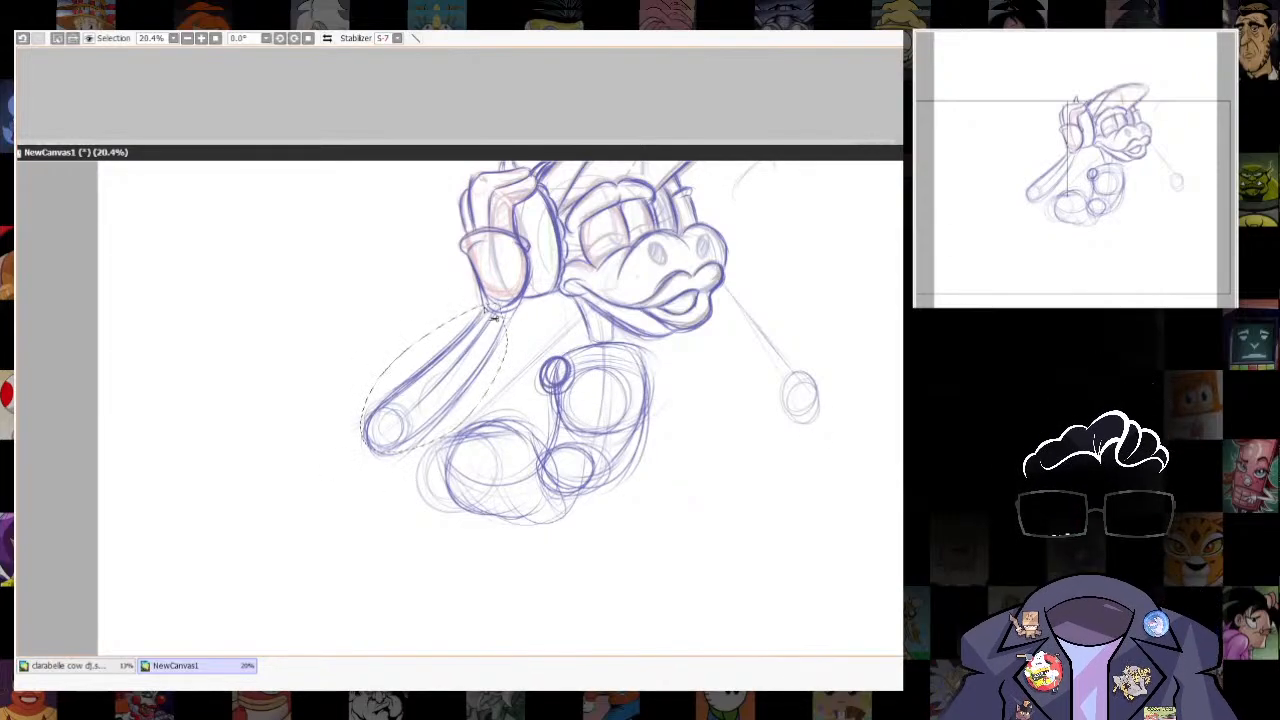
key("ctrl+t")
left_click_drag(449, 440, 449, 430)
key("Return")
key("ctrl+d")
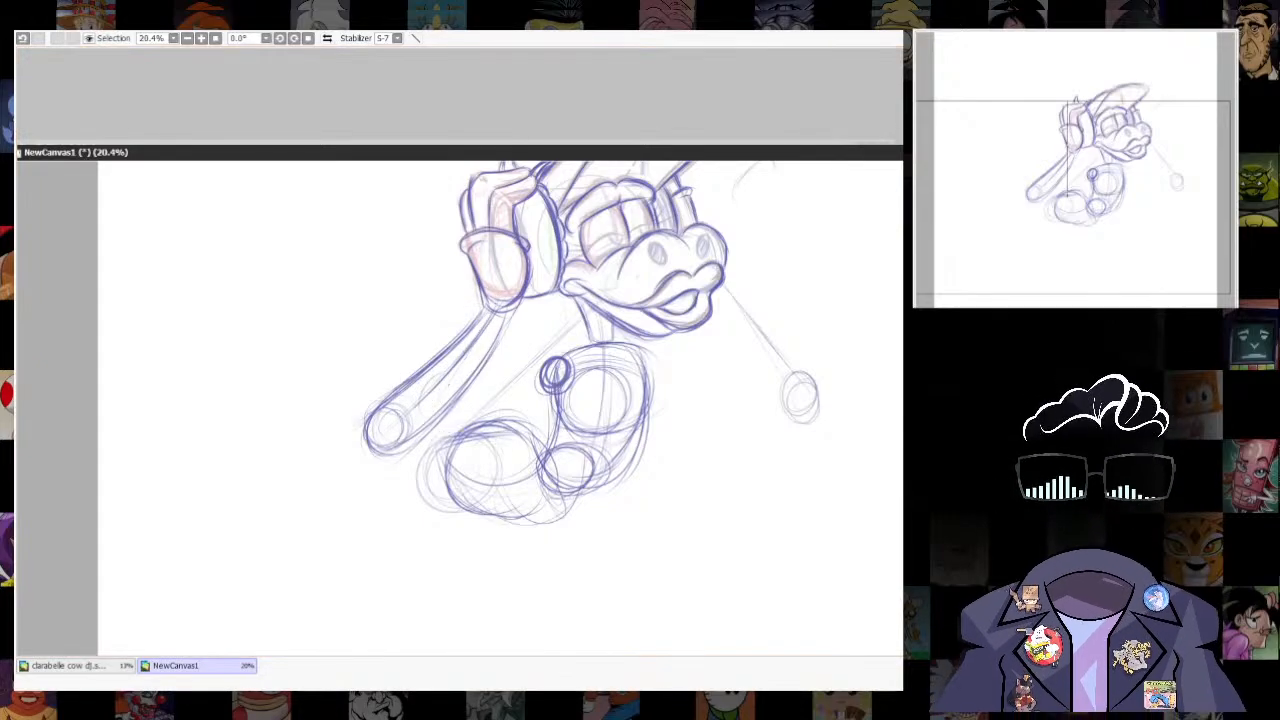
- Select the forearm with its elbow circle, move it closer to the body and reshape it slightly shorter with a transform
mouse_move(492, 305)
left_mouse_down()
mouse_move(391, 500)
mouse_move(507, 307)
left_mouse_up()
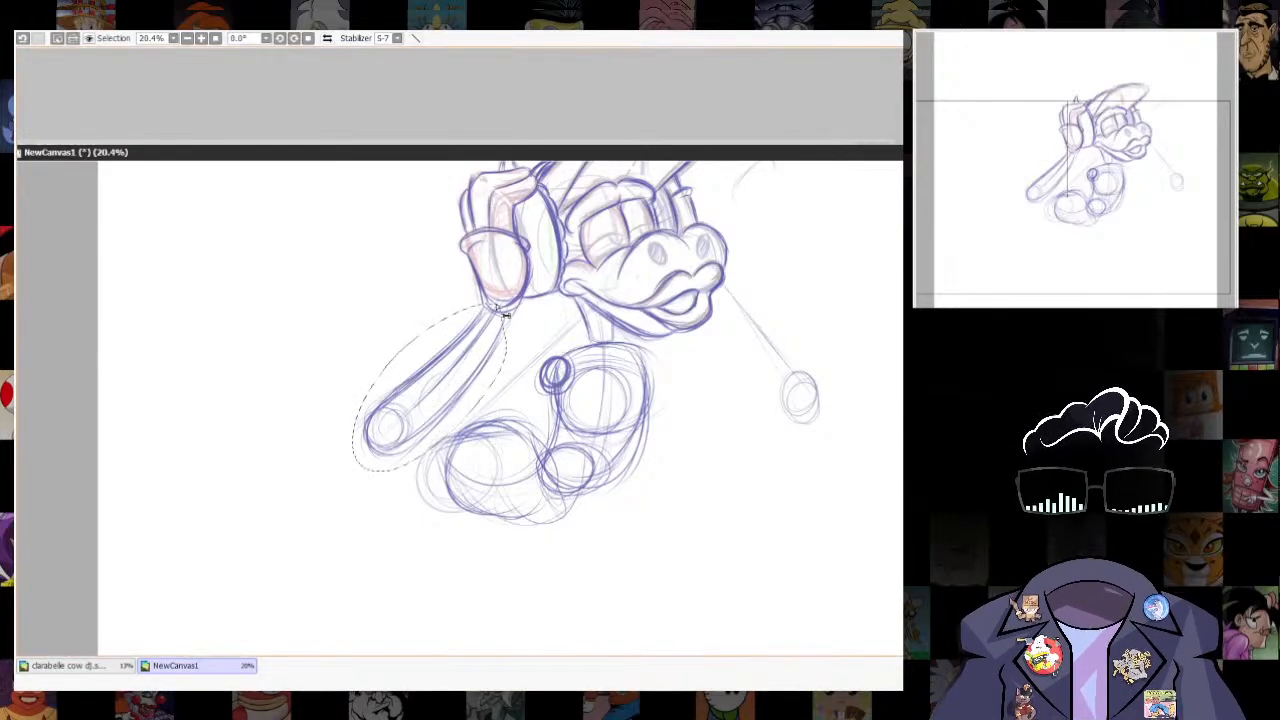
key("ctrl+t")
left_click_drag(428, 472, 454, 452)
left_click_drag(526, 449, 522, 441)
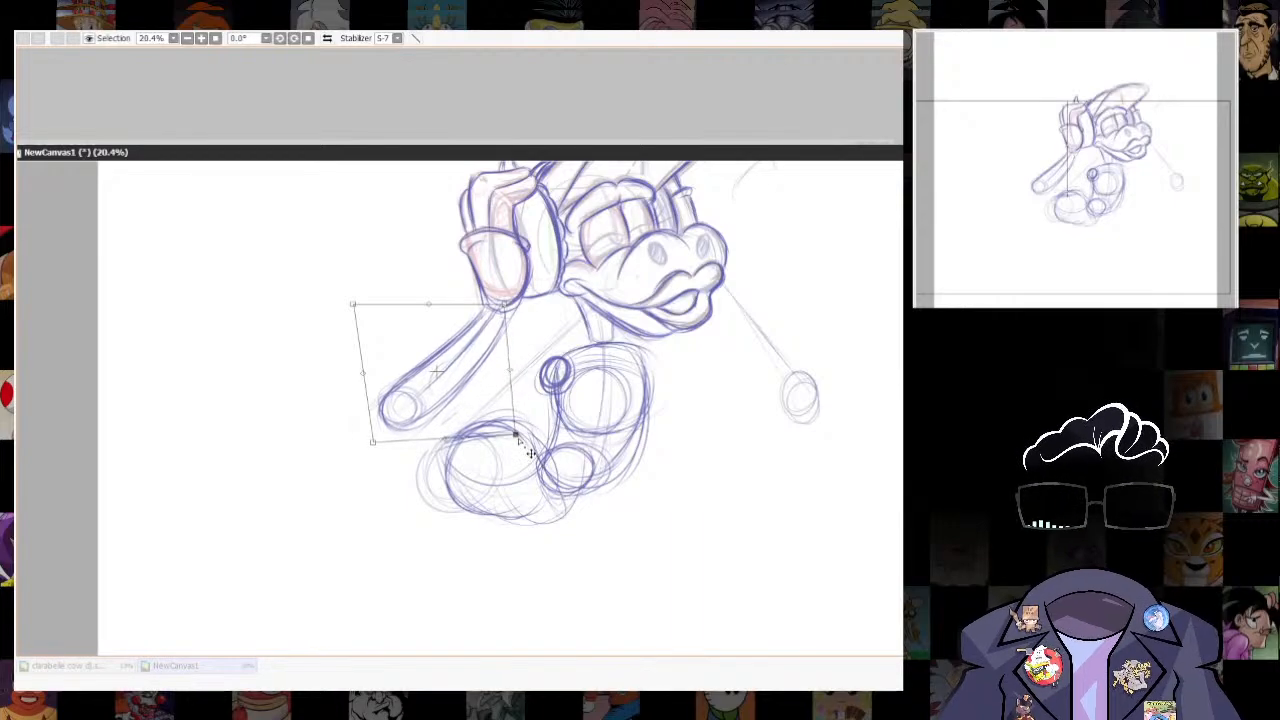
left_click_drag(378, 451, 390, 451)
left_click_drag(441, 407, 443, 404)
left_click_drag(507, 300, 506, 298)
left_click_drag(356, 300, 351, 300)
left_click_drag(385, 442, 387, 450)
key("Return")
key("ctrl+d")
key("n")
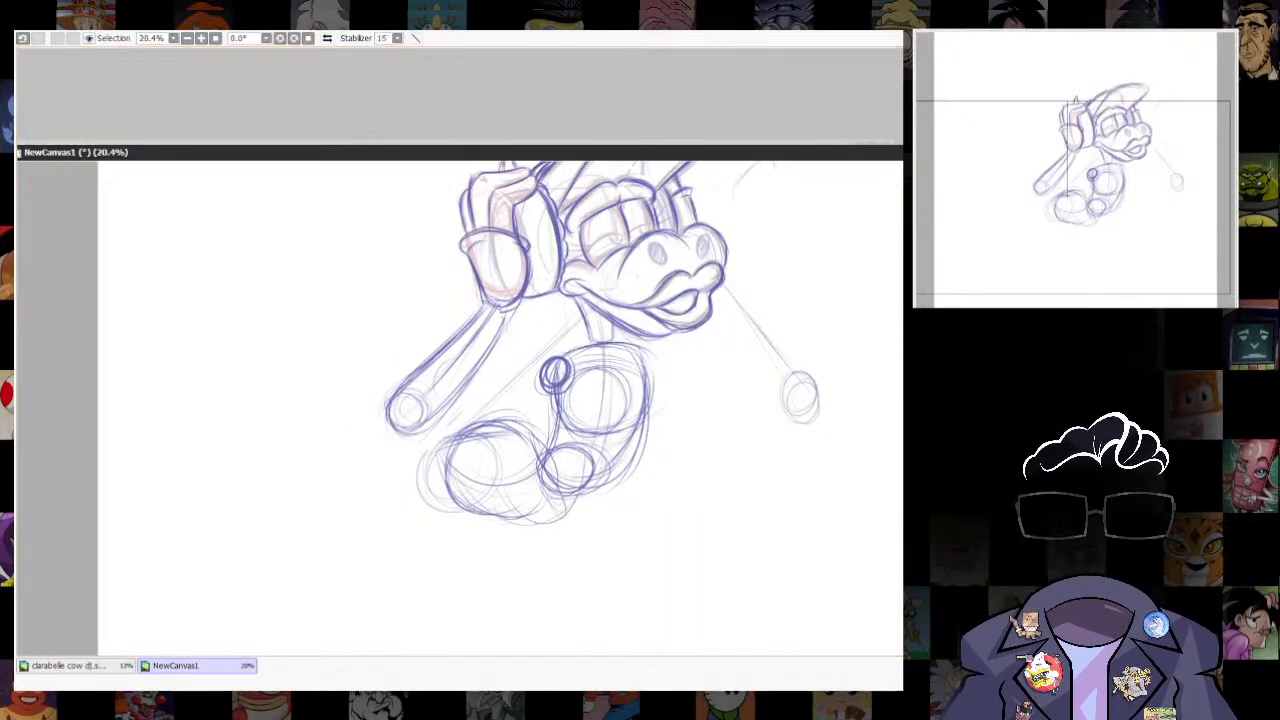
- Draw the near upper-arm line from elbow to shoulder, and the far elbow circle with lines up to the face and chest
left_click_drag(659, 475, 670, 502)
mouse_move(432, 442)
left_mouse_down()
mouse_move(553, 408)
mouse_move(446, 440)
left_mouse_up()
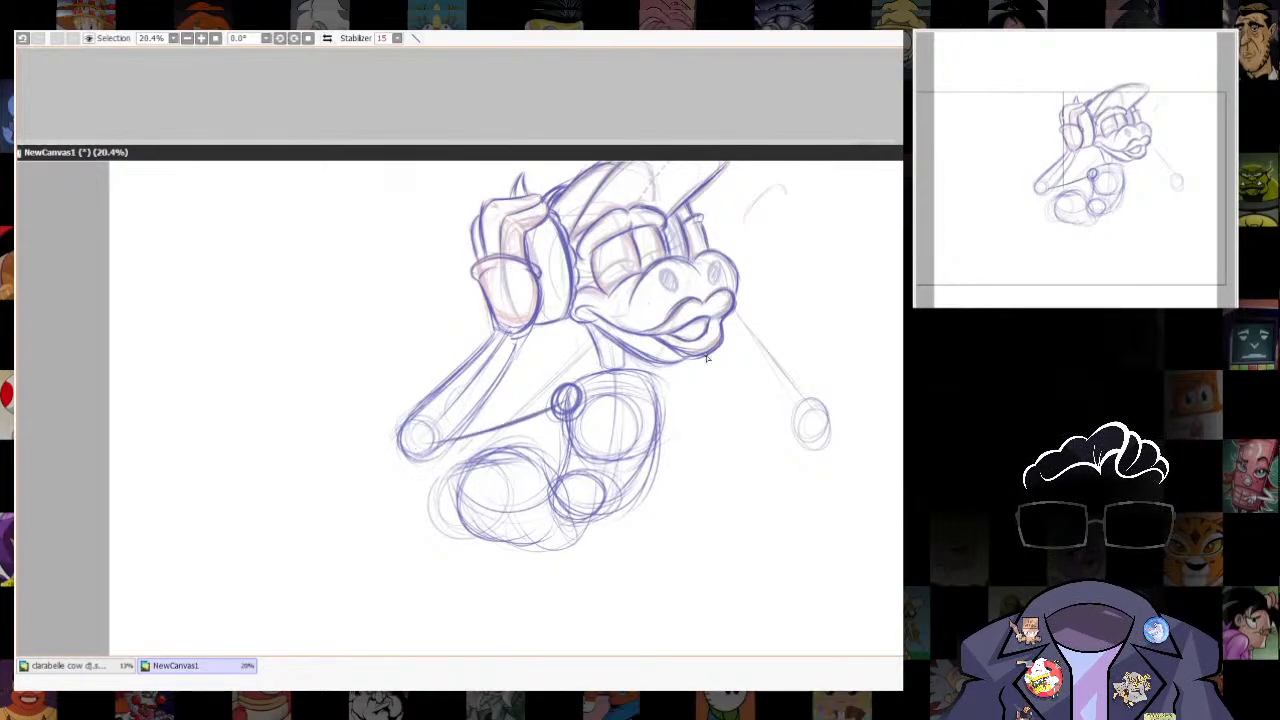
left_click_drag(770, 394, 768, 396)
left_click_drag(728, 318, 758, 398)
mouse_move(650, 385)
left_mouse_down()
mouse_move(780, 418)
mouse_move(772, 428)
mouse_move(755, 415)
left_mouse_up()
mouse_move(732, 316)
left_mouse_down()
mouse_move(766, 394)
mouse_move(826, 462)
mouse_move(802, 424)
mouse_move(754, 489)
mouse_move(790, 440)
left_mouse_up()
key("e")
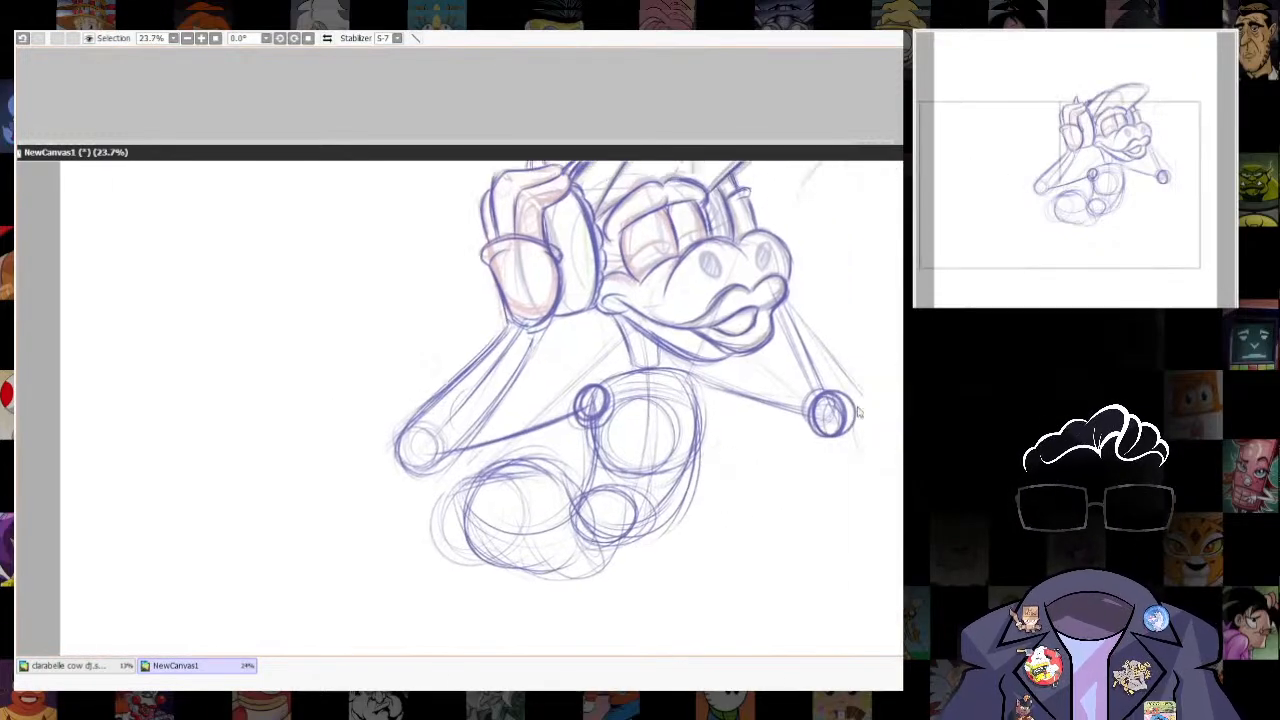
- Darken the curved outer contour of the lower torso and hips, and undo the last stroke
mouse_move(531, 495)
left_mouse_down()
mouse_move(546, 475)
mouse_move(622, 502)
mouse_move(700, 430)
left_mouse_up()
key("n")
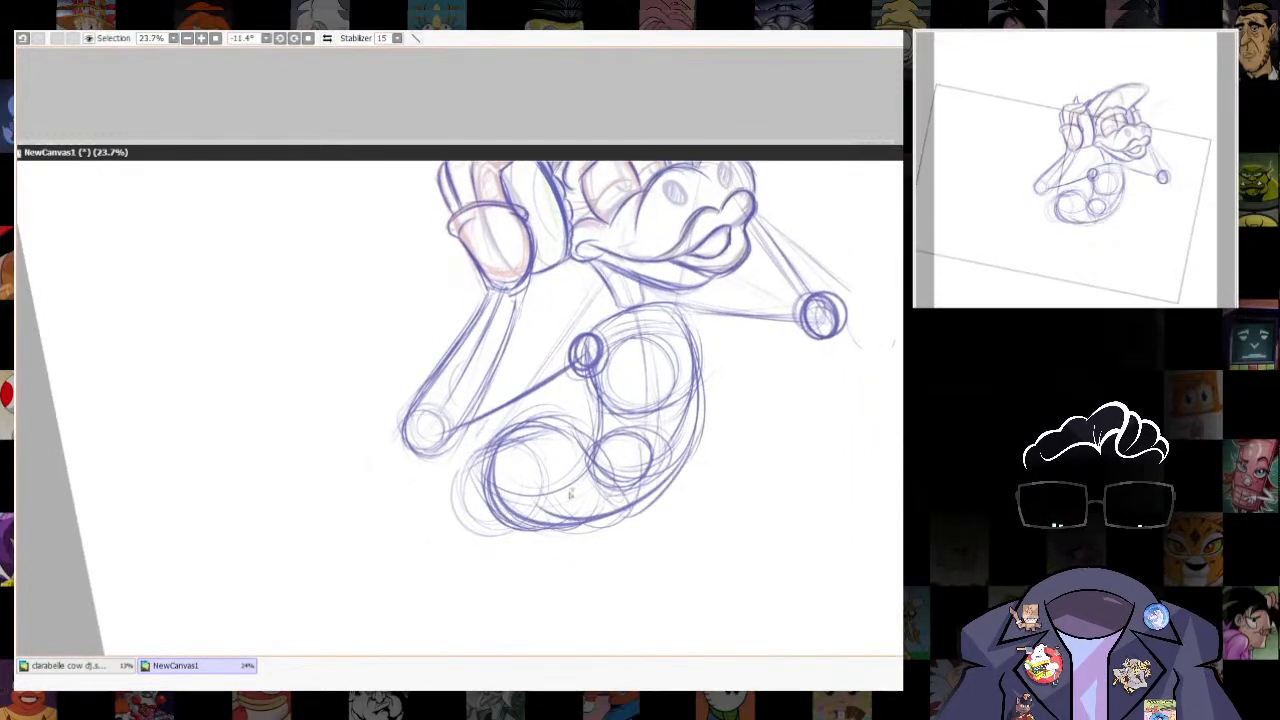
left_click_drag(552, 530, 704, 448)
left_click_drag(504, 432, 595, 450)
left_click_drag(656, 507, 653, 380)
left_click_drag(508, 399, 572, 429)
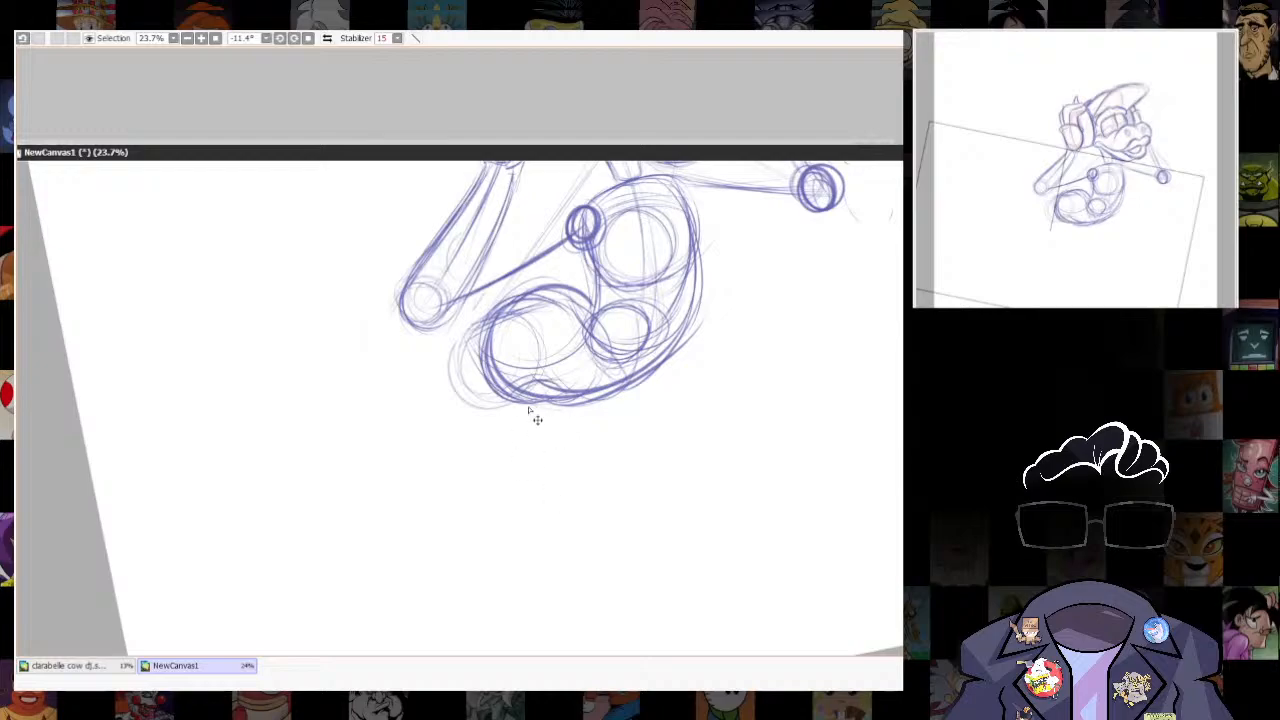
key("ctrl+z")
left_click_drag(712, 566, 735, 650)
key("Home")
key("e")
left_click_drag(763, 537, 797, 458)
scroll(802, 512, "up", 3)
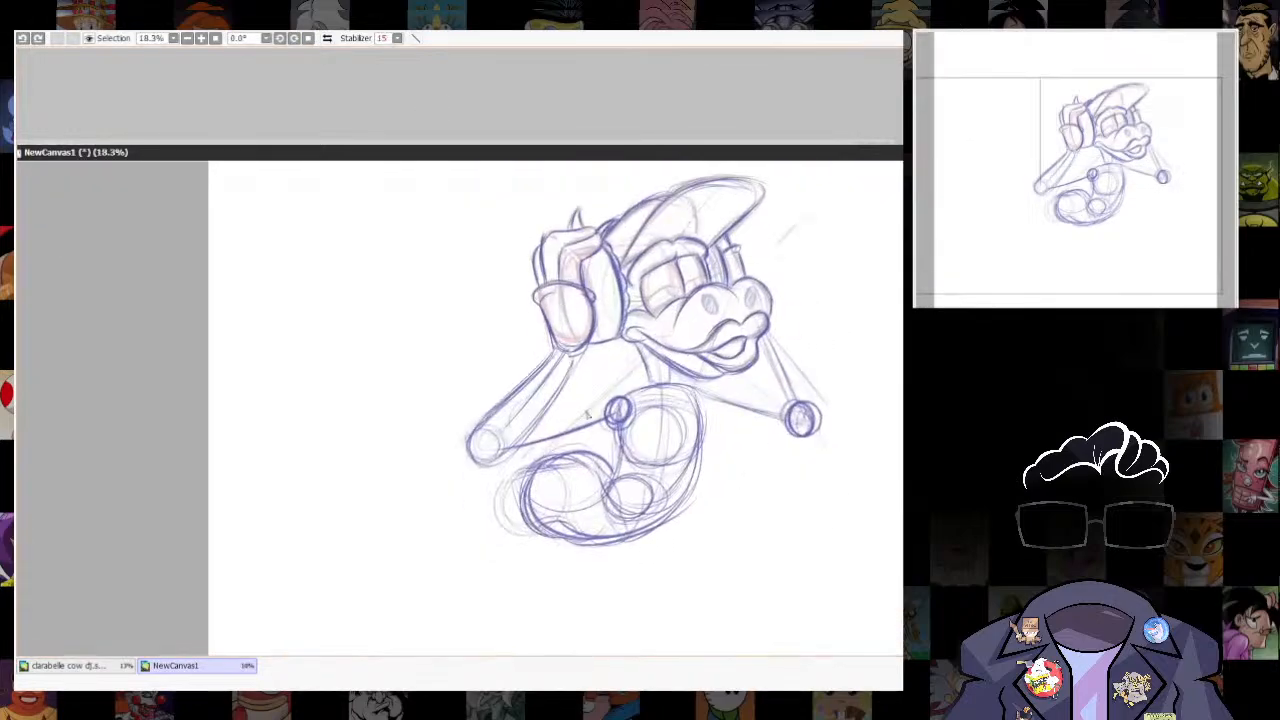
mouse_move(522, 434)
left_mouse_down()
mouse_move(628, 394)
mouse_move(526, 432)
left_mouse_up()
key("ctrl+z")
key("ctrl+z")
- Draw the near upper arm's upper and lower contours, and darken the far shoulder line from the neck to the elbow circle
left_click_drag(651, 377, 511, 436)
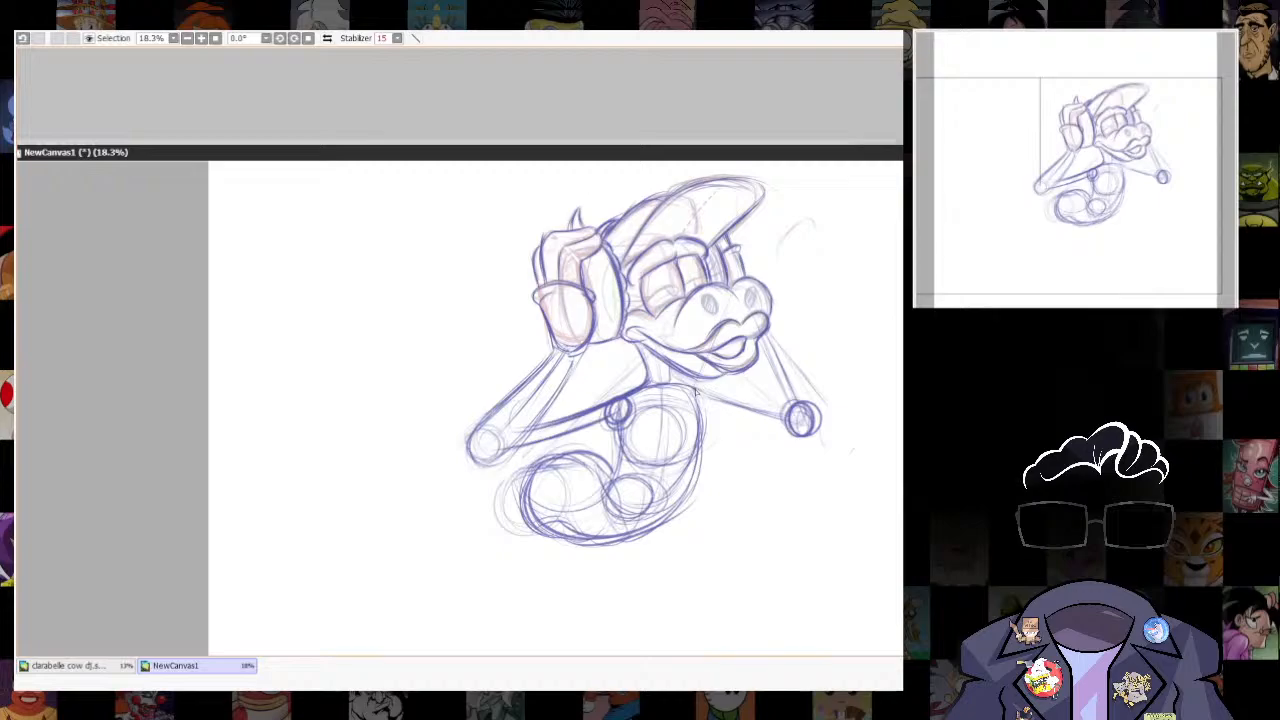
mouse_move(664, 356)
left_mouse_down()
mouse_move(684, 386)
mouse_move(764, 416)
left_mouse_up()
left_click_drag(620, 428, 508, 456)
mouse_move(616, 444)
left_mouse_down()
mouse_move(492, 460)
mouse_move(512, 462)
left_mouse_up()
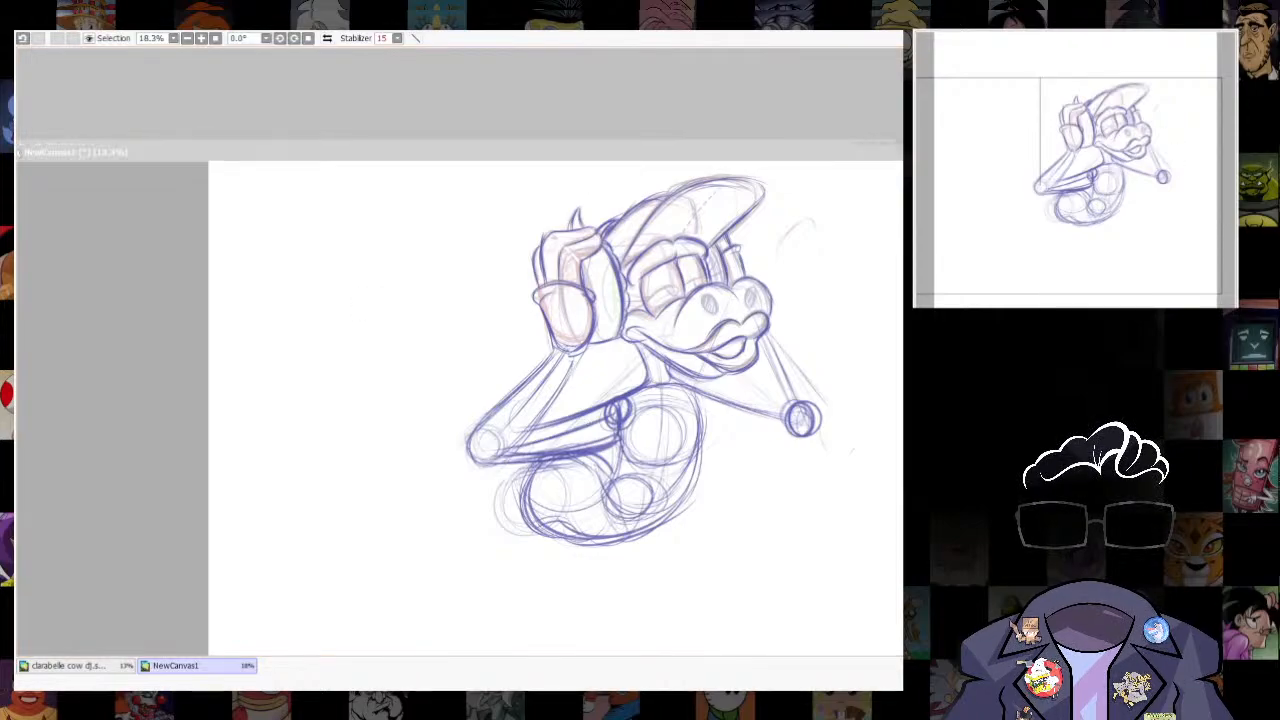
left_click_drag(648, 388, 536, 430)
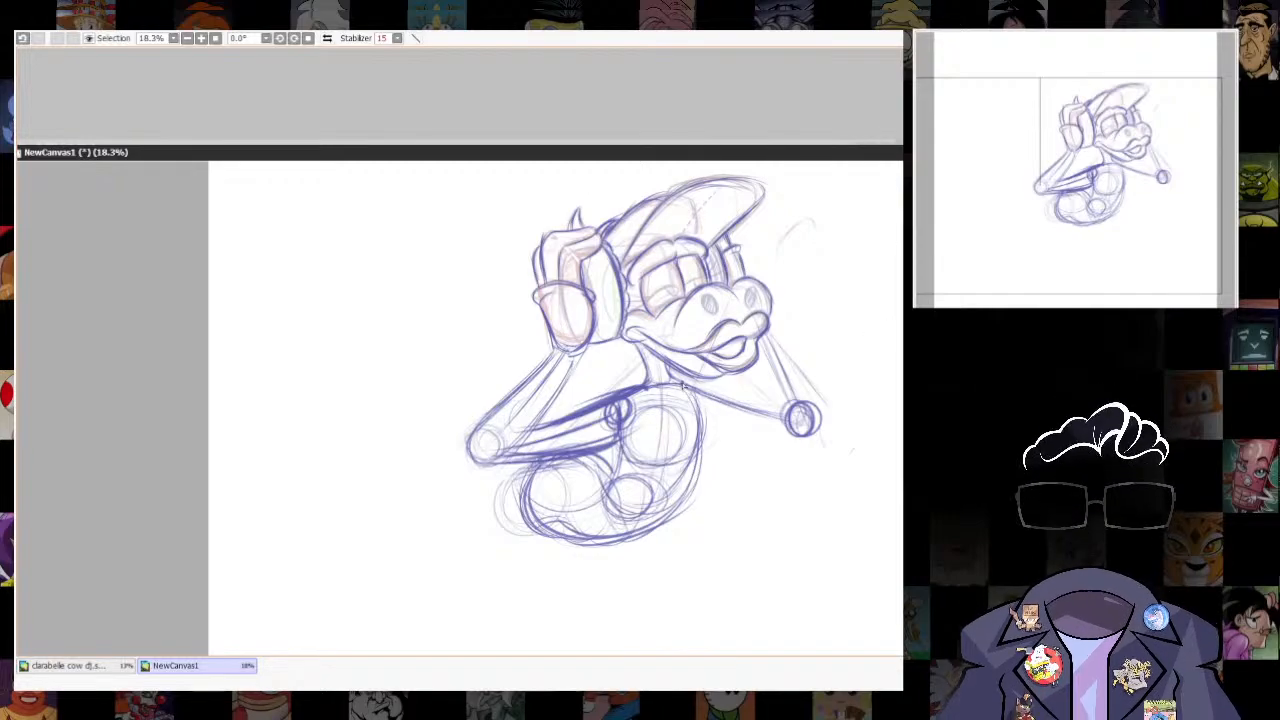
mouse_move(800, 414)
left_mouse_down()
mouse_move(672, 378)
mouse_move(624, 437)
left_mouse_up()
- Darken the torso's inner curve below the near shoulder and its outer contour from the chest around the hips
left_click_drag(635, 394, 602, 484)
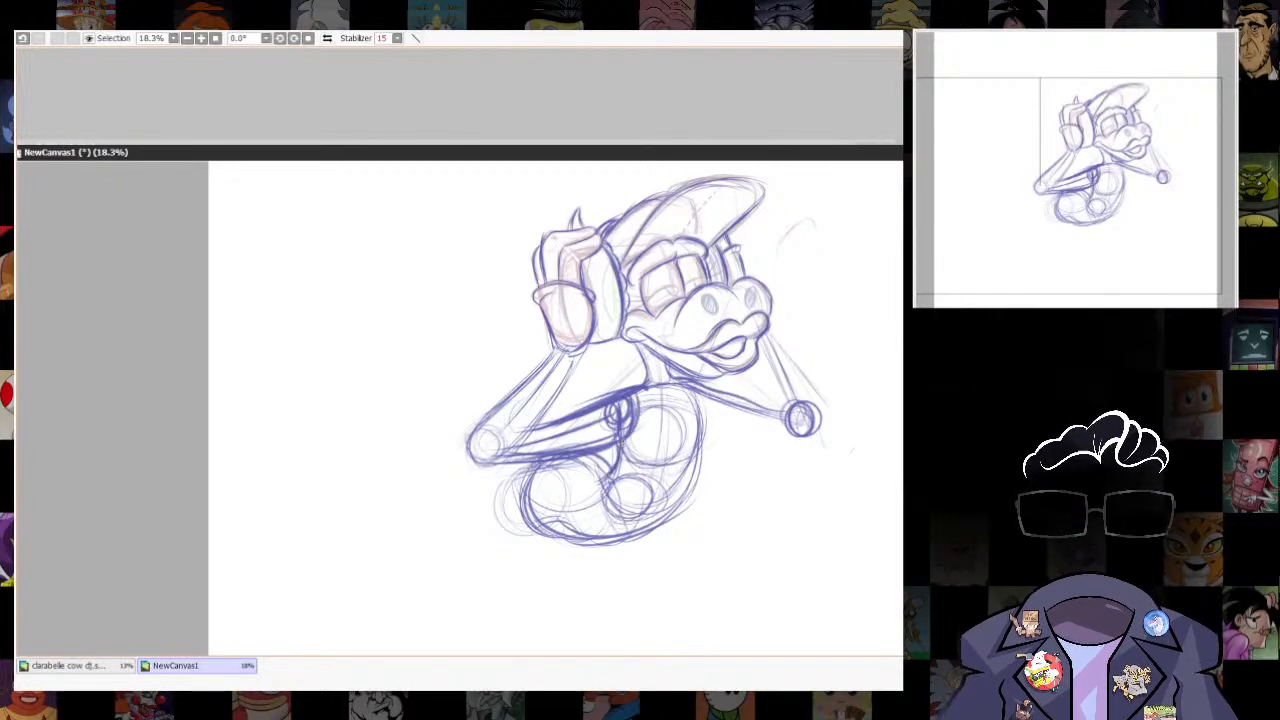
mouse_move(682, 388)
left_mouse_down()
mouse_move(701, 476)
mouse_move(665, 521)
mouse_move(548, 520)
left_mouse_up()
mouse_move(535, 462)
left_mouse_down()
mouse_move(572, 538)
mouse_move(668, 516)
left_mouse_up()
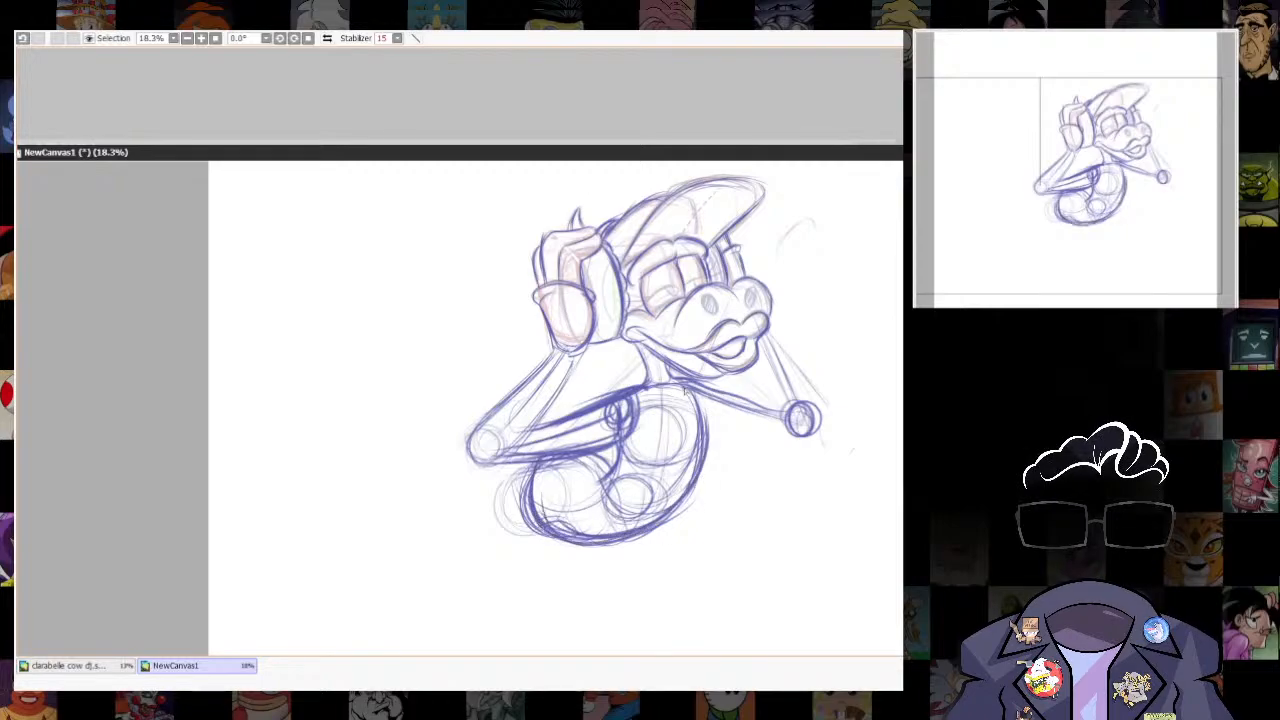
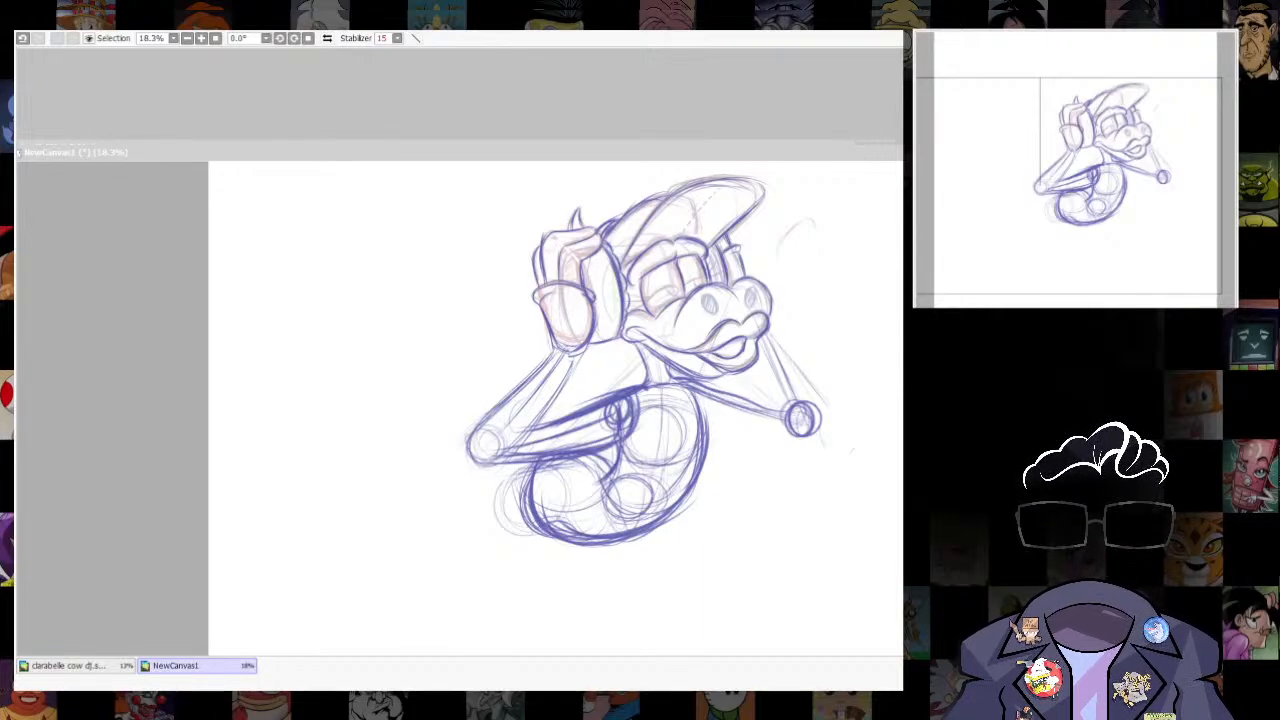
- Add red stripes and zigzag texture to the near glove's cuff, and curved red stripes along the near forearm and elbow
scroll(678, 269, "down", 2)
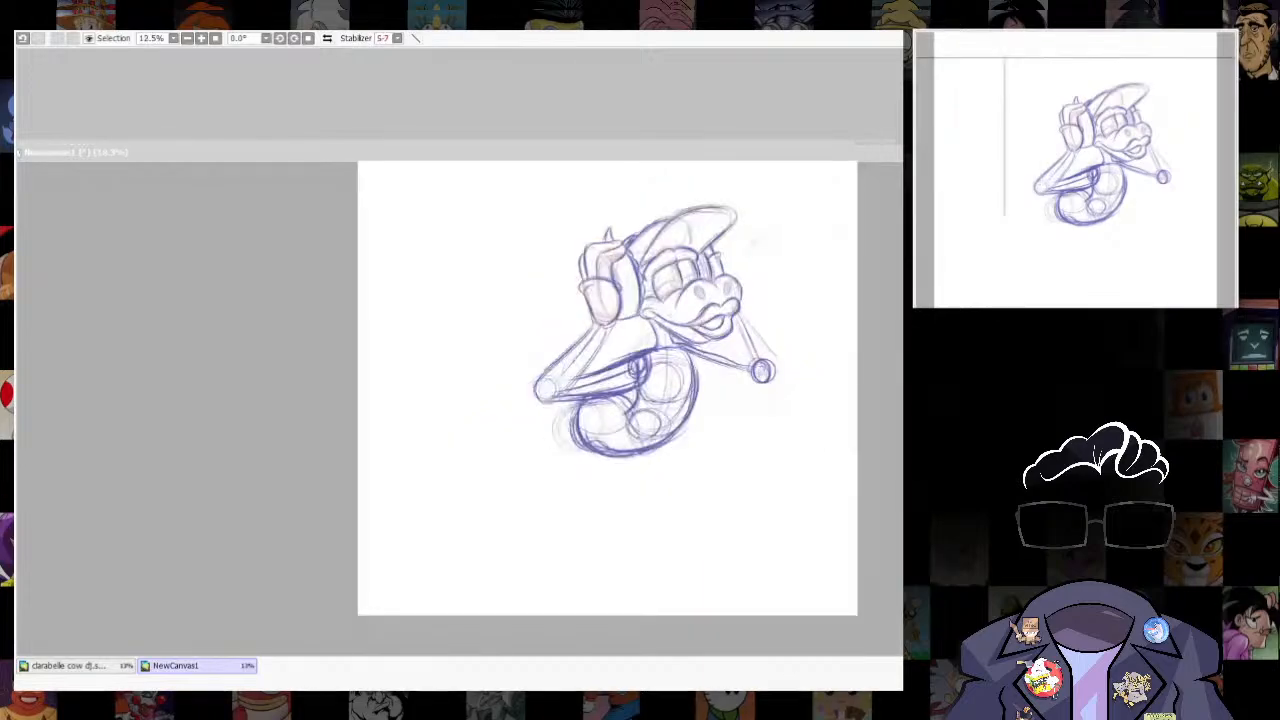
scroll(754, 377, "up", 2)
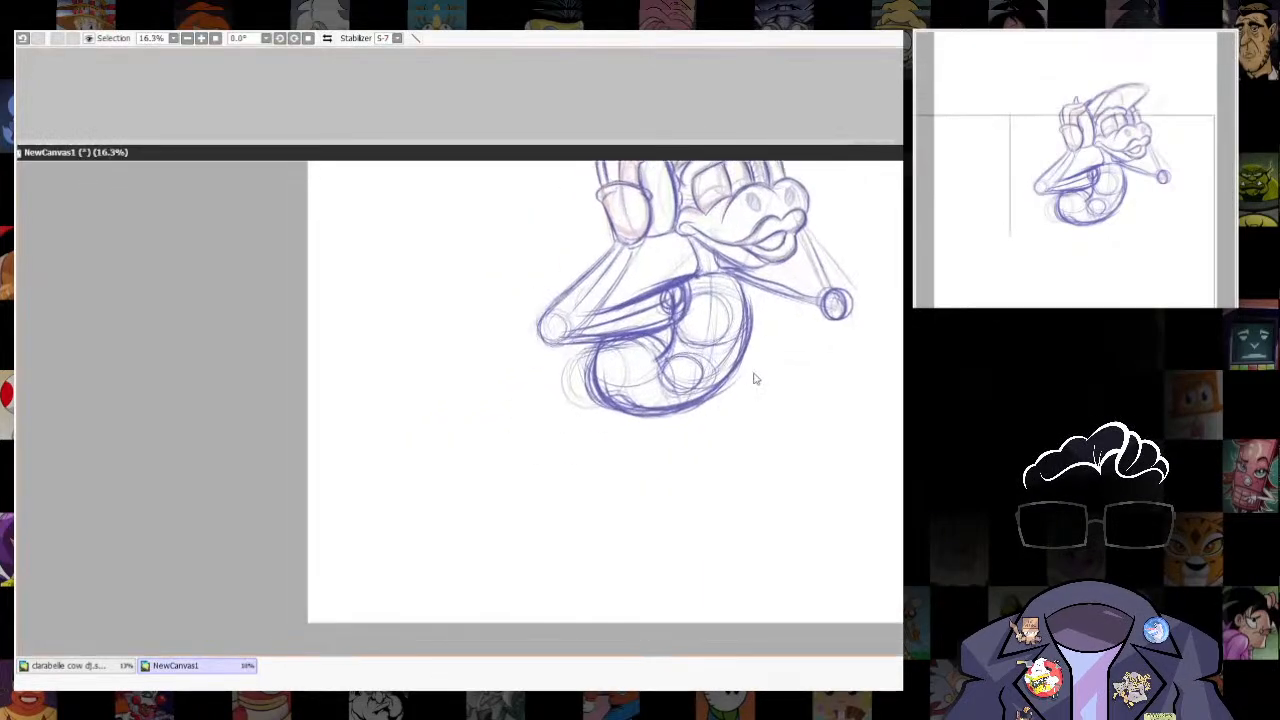
left_click_drag(754, 377, 831, 594)
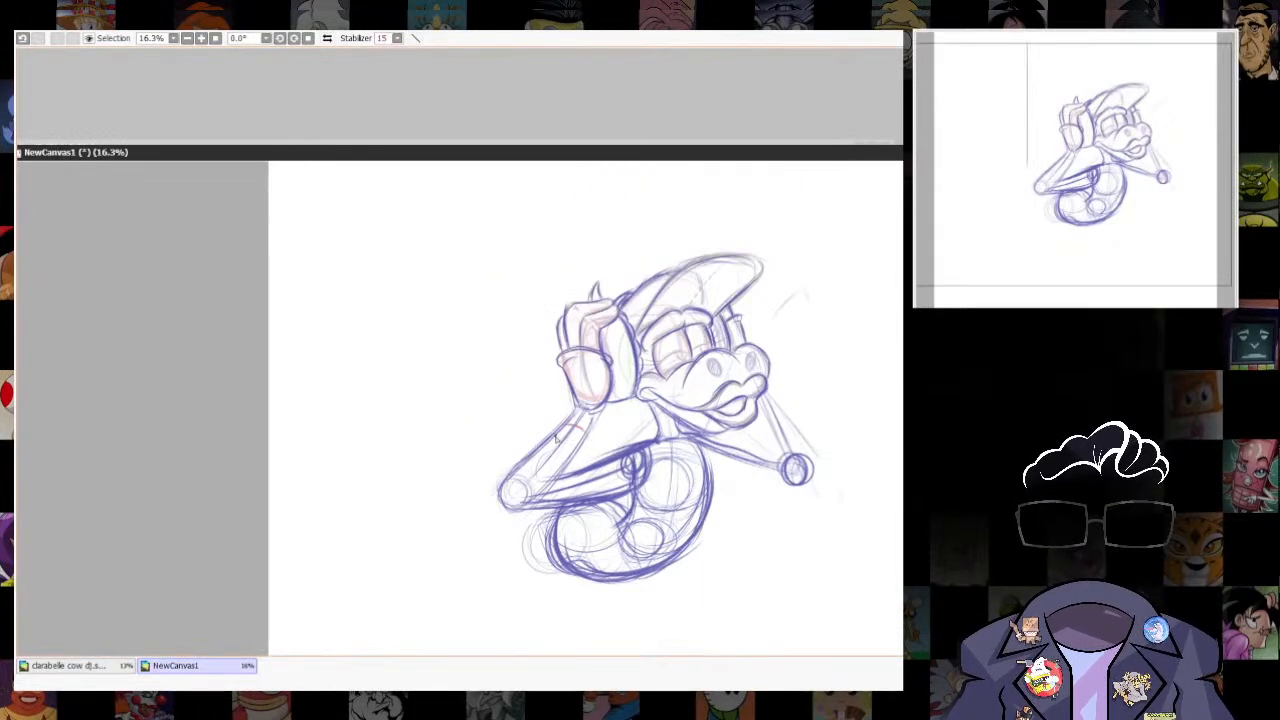
left_click_drag(572, 375, 608, 374)
mouse_move(570, 388)
left_mouse_down()
mouse_move(607, 390)
mouse_move(606, 378)
left_mouse_up()
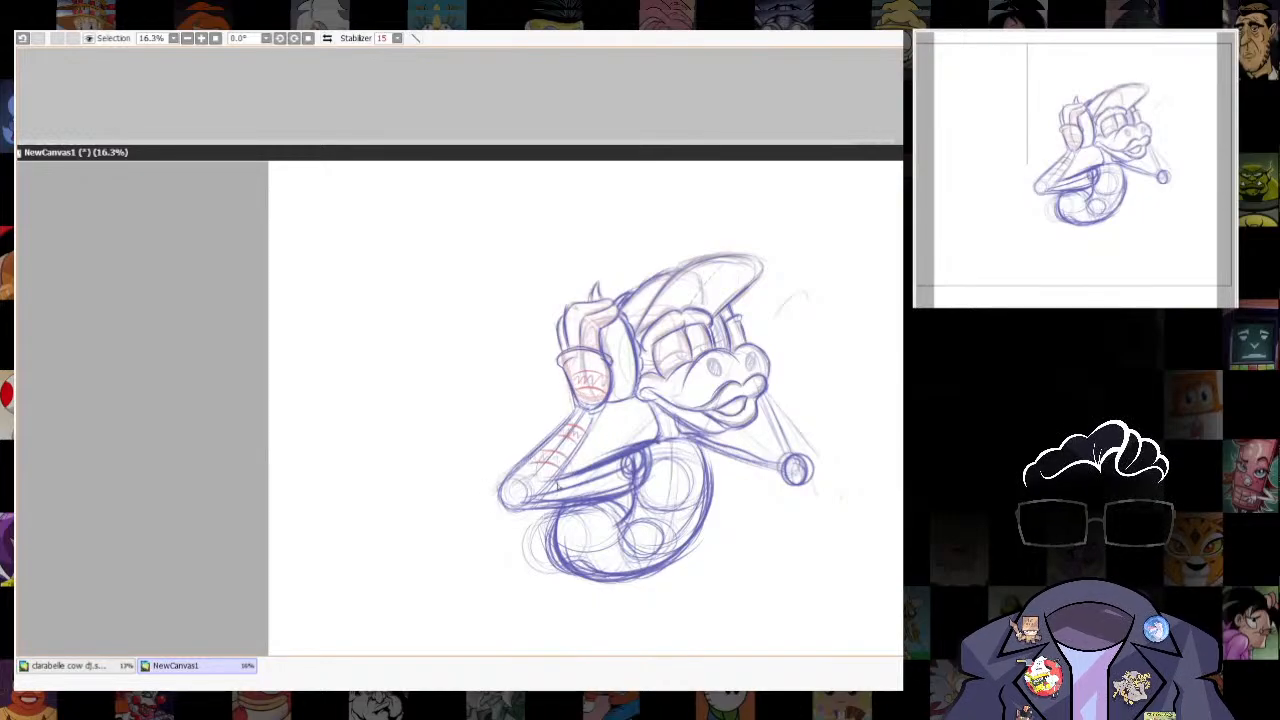
mouse_move(510, 488)
left_mouse_down()
mouse_move(557, 494)
mouse_move(525, 494)
left_mouse_up()
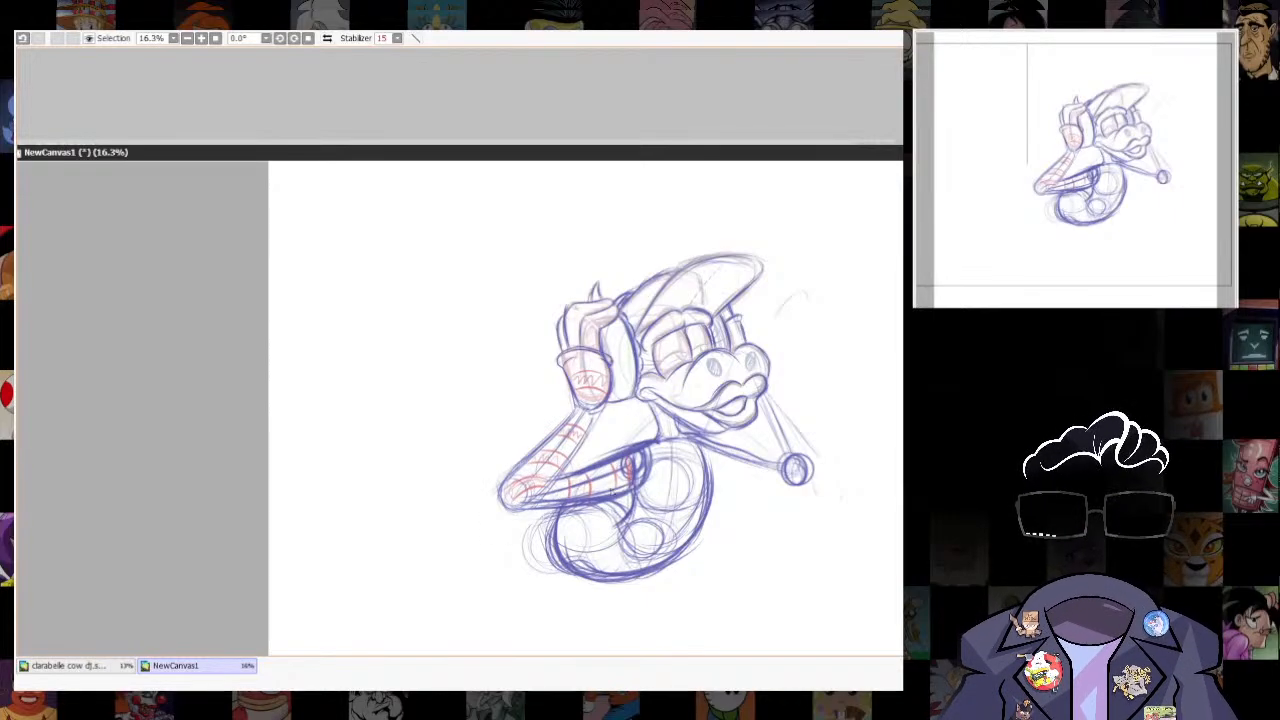
- Sketch the vest in red over the chest, with shoulder edge, round button and open front flaps, undoing the stray strokes
left_click_drag(655, 441, 663, 478)
key("ctrl+z")
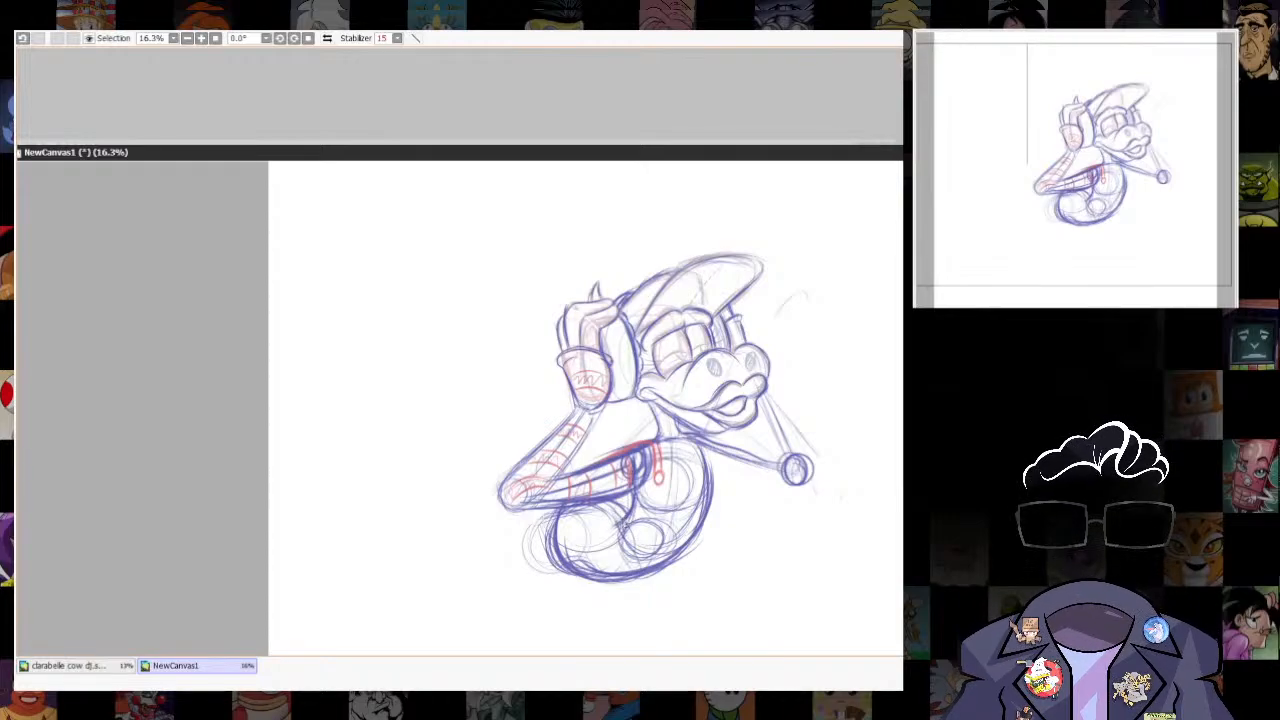
mouse_move(658, 486)
left_mouse_down()
mouse_move(636, 536)
mouse_move(626, 526)
left_mouse_up()
mouse_move(664, 480)
left_mouse_down()
mouse_move(714, 537)
mouse_move(663, 479)
mouse_move(699, 537)
mouse_move(665, 478)
mouse_move(713, 529)
mouse_move(698, 482)
mouse_move(667, 479)
mouse_move(694, 524)
left_mouse_up()
key("ctrl+z")
key("ctrl+z")
left_click_drag(714, 500, 706, 526)
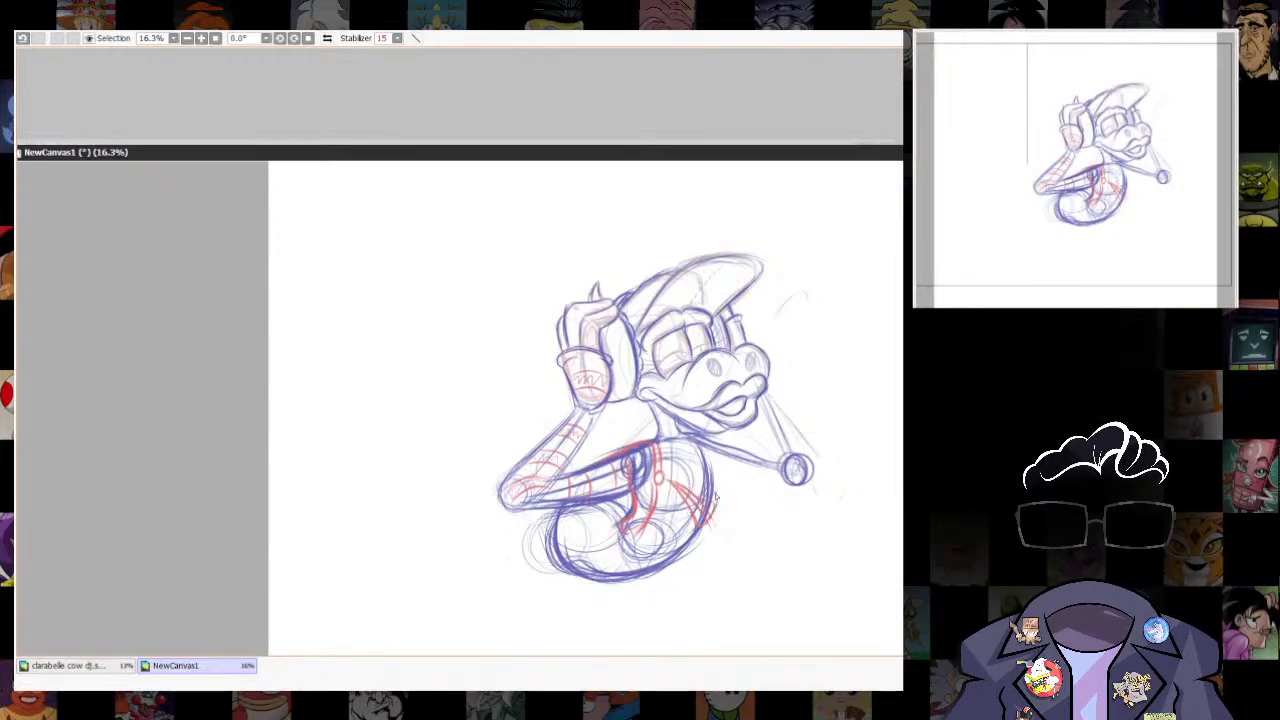
mouse_move(668, 480)
left_mouse_down()
mouse_move(717, 452)
mouse_move(712, 517)
left_mouse_up()
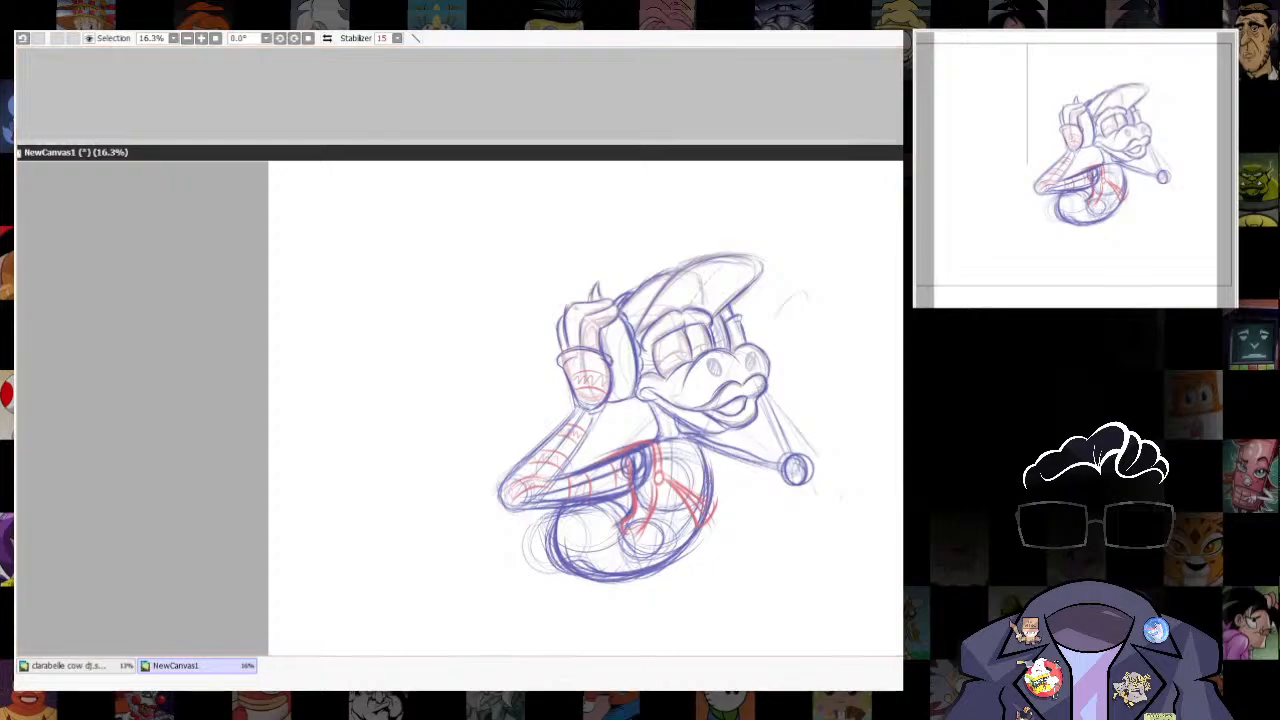
- Draw the far arm's lower contour and forearm edges in blue, and add the rounded neckline below the neck
scroll(858, 492, "up", 1)
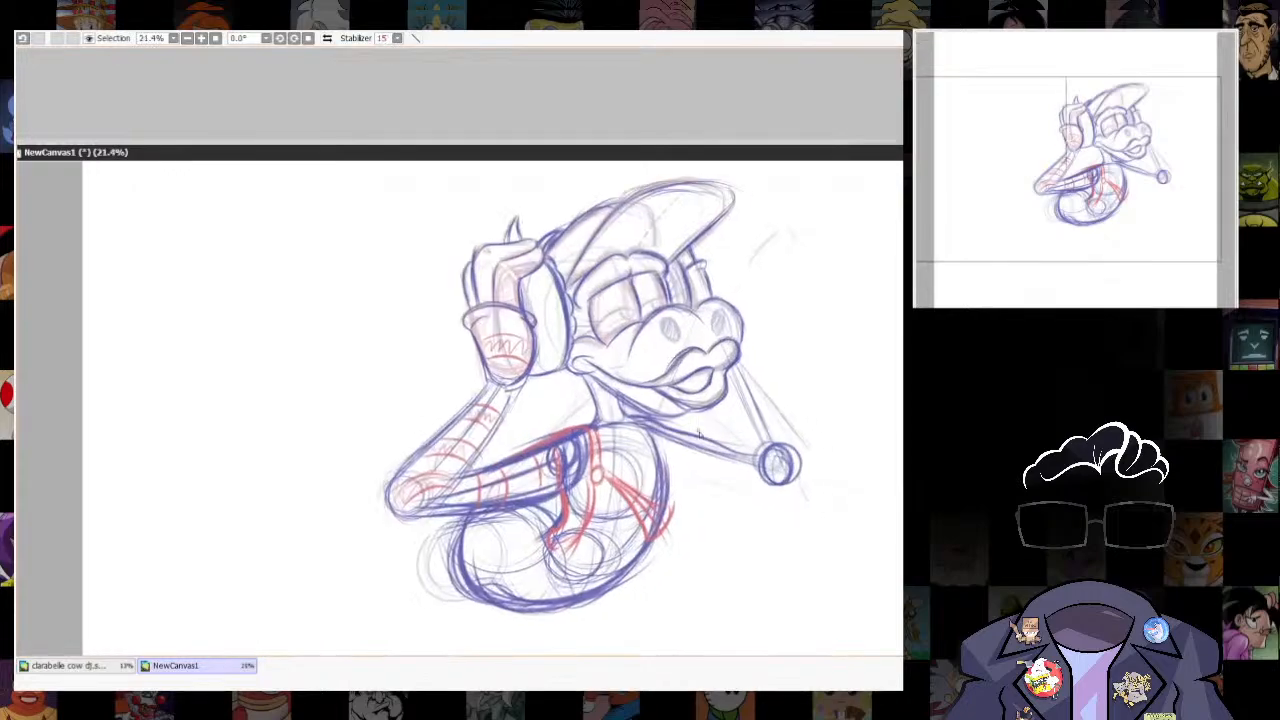
left_click_drag(672, 479, 786, 495)
mouse_move(739, 358)
left_mouse_down()
mouse_move(768, 430)
mouse_move(812, 470)
left_mouse_up()
left_click_drag(760, 384, 808, 480)
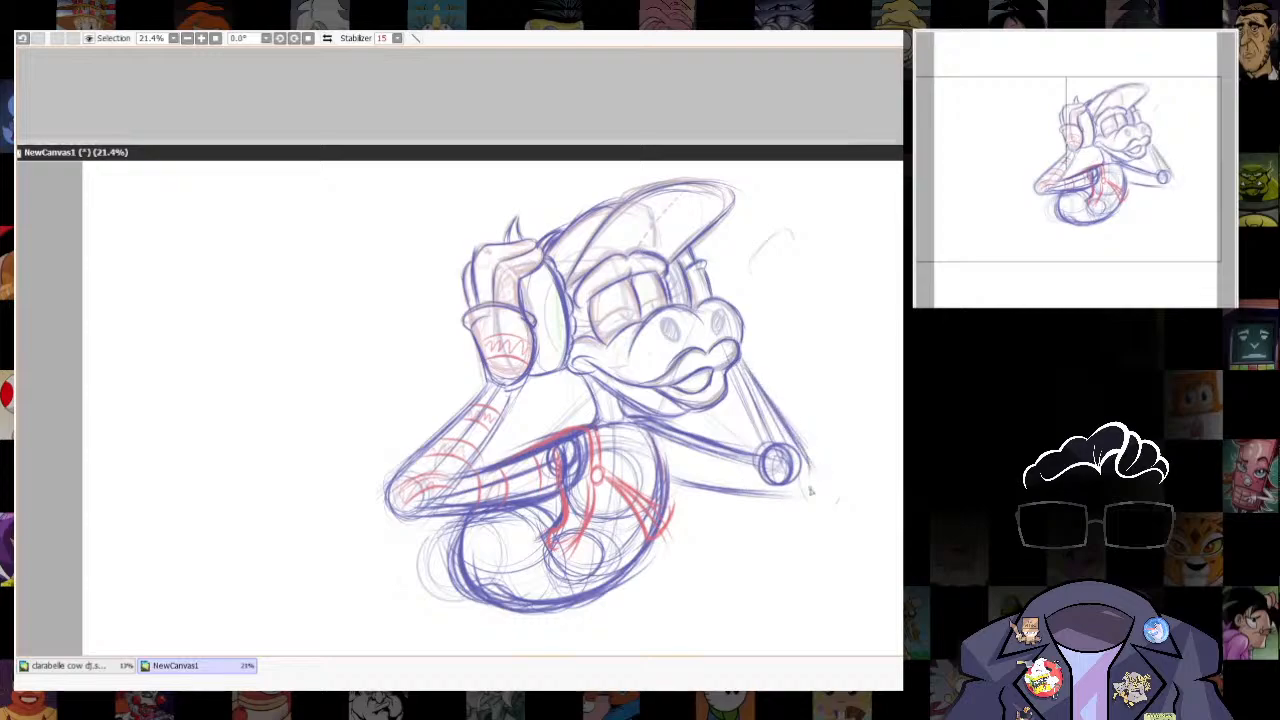
mouse_move(733, 372)
left_mouse_down()
mouse_move(746, 450)
mouse_move(796, 442)
mouse_move(778, 480)
left_mouse_up()
mouse_move(758, 461)
left_mouse_down()
mouse_move(630, 417)
mouse_move(610, 438)
left_mouse_up()
mouse_move(584, 377)
left_mouse_down()
mouse_move(596, 430)
mouse_move(662, 282)
left_mouse_up()
mouse_move(556, 382)
left_mouse_down()
mouse_move(569, 410)
mouse_move(554, 399)
left_mouse_up()
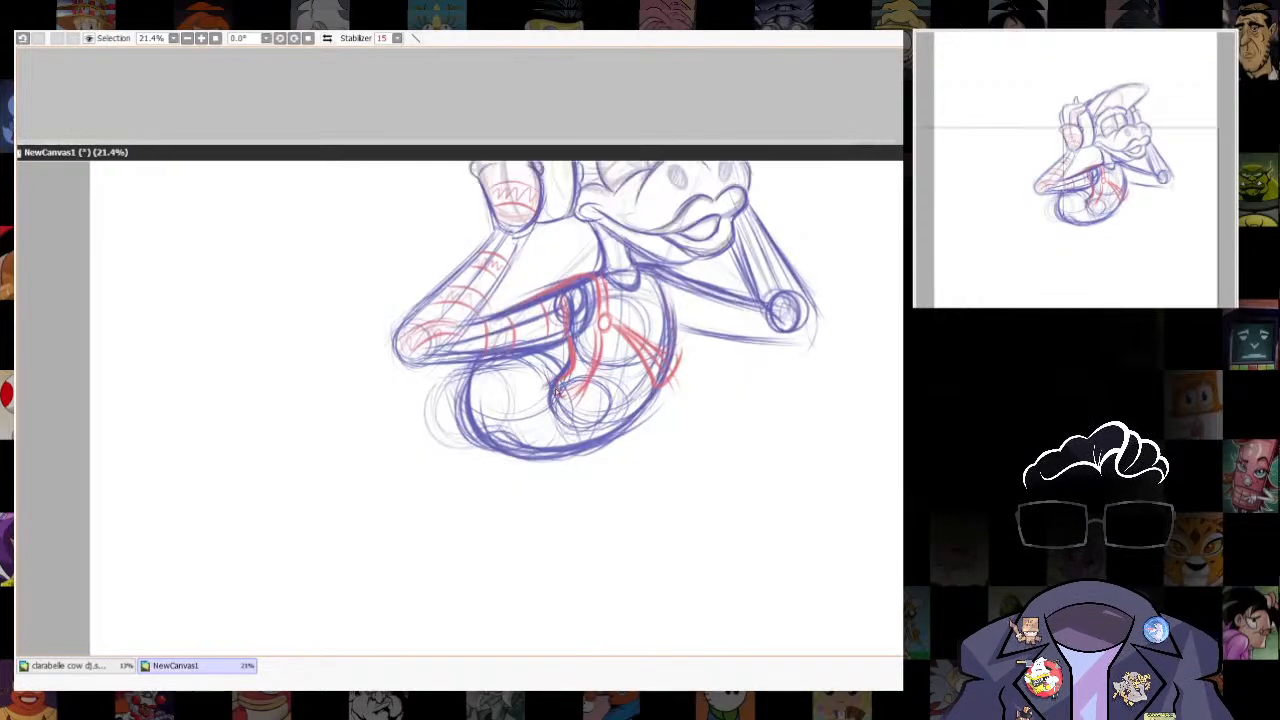
- Trace the vest's near front edge in blue, draw the hem across the waist, and darken the lower torso contour
left_click_drag(601, 334, 574, 400)
left_click_drag(662, 381, 582, 453)
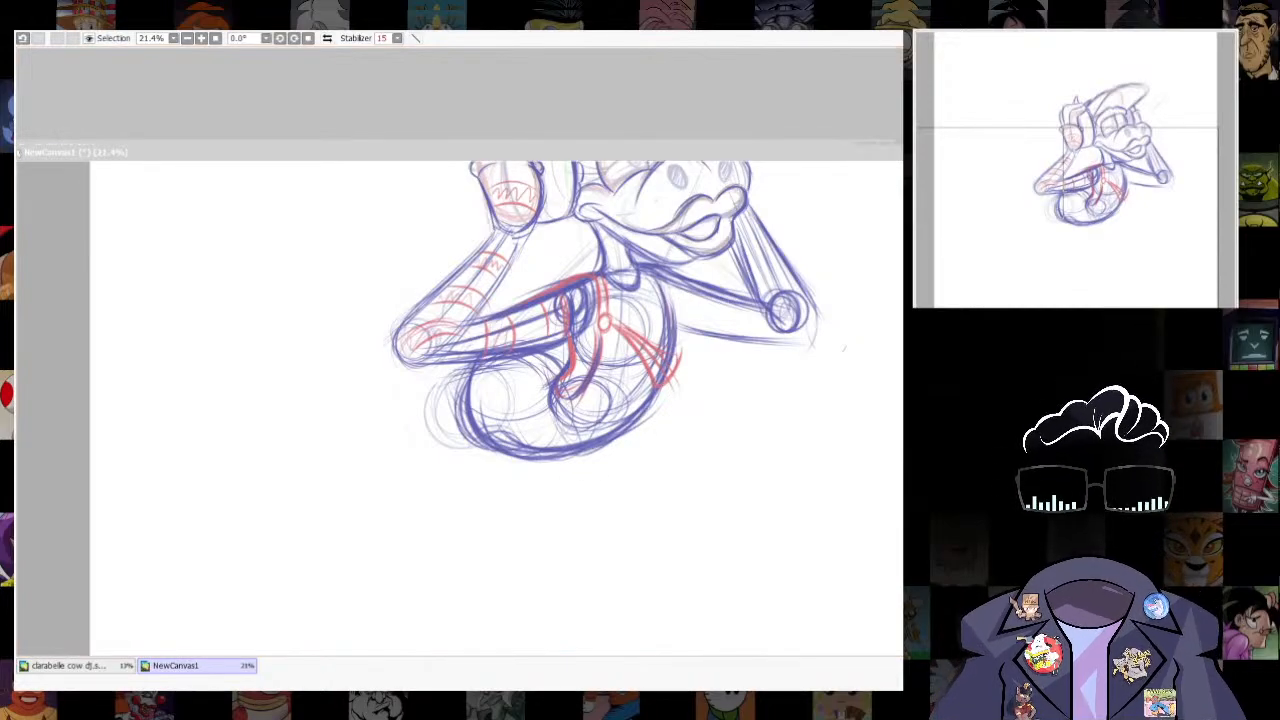
mouse_move(604, 388)
left_mouse_down()
mouse_move(579, 418)
mouse_move(653, 389)
mouse_move(580, 425)
mouse_move(597, 397)
mouse_move(578, 426)
mouse_move(643, 423)
mouse_move(592, 417)
mouse_move(580, 430)
left_mouse_up()
mouse_move(600, 386)
left_mouse_down()
mouse_move(652, 388)
mouse_move(622, 423)
left_mouse_up()
left_click_drag(647, 392, 627, 417)
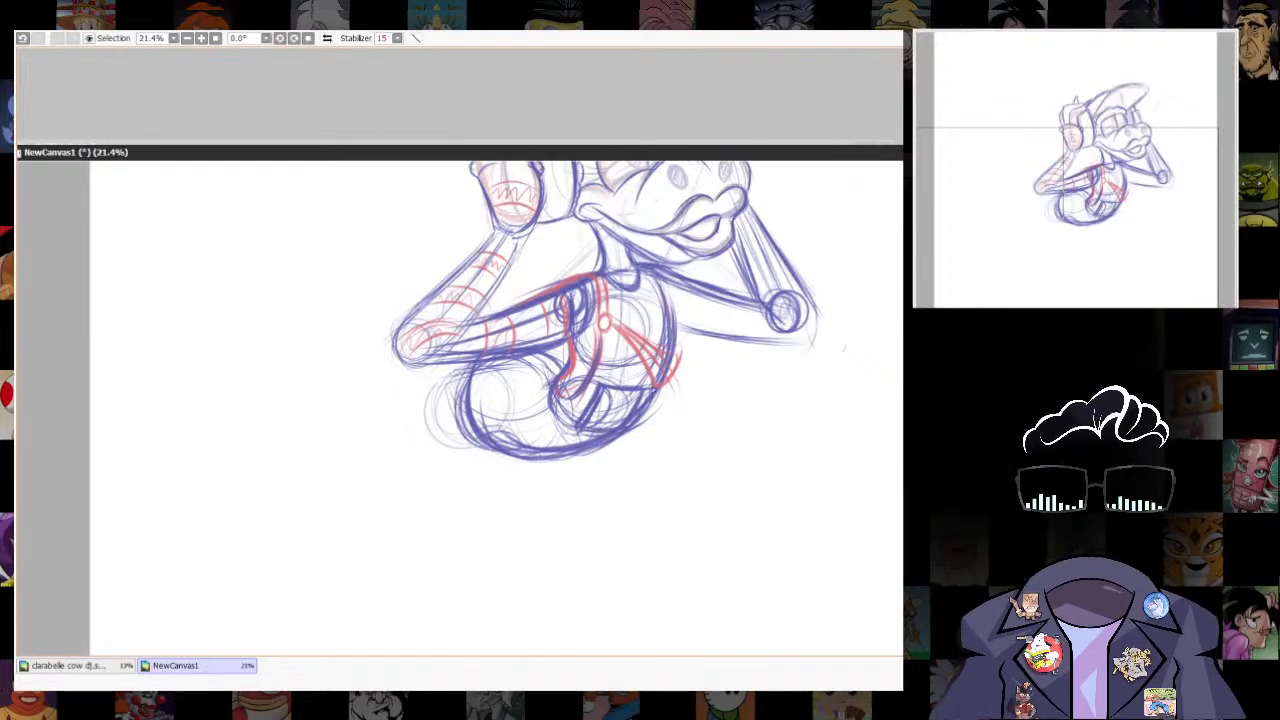
mouse_move(473, 368)
left_mouse_down()
mouse_move(459, 430)
mouse_move(490, 456)
left_mouse_up()
- Reinforce the lines on the far side of the chest and add the first curved stripes on the far upper arm
left_click_drag(638, 454, 633, 618)
mouse_move(611, 488)
left_mouse_down()
mouse_move(653, 552)
mouse_move(676, 520)
left_mouse_up()
left_click_drag(625, 497, 654, 526)
left_click_drag(650, 450, 655, 502)
mouse_move(677, 480)
left_mouse_down()
mouse_move(674, 451)
mouse_move(679, 492)
left_mouse_up()
left_click_drag(691, 457, 694, 494)
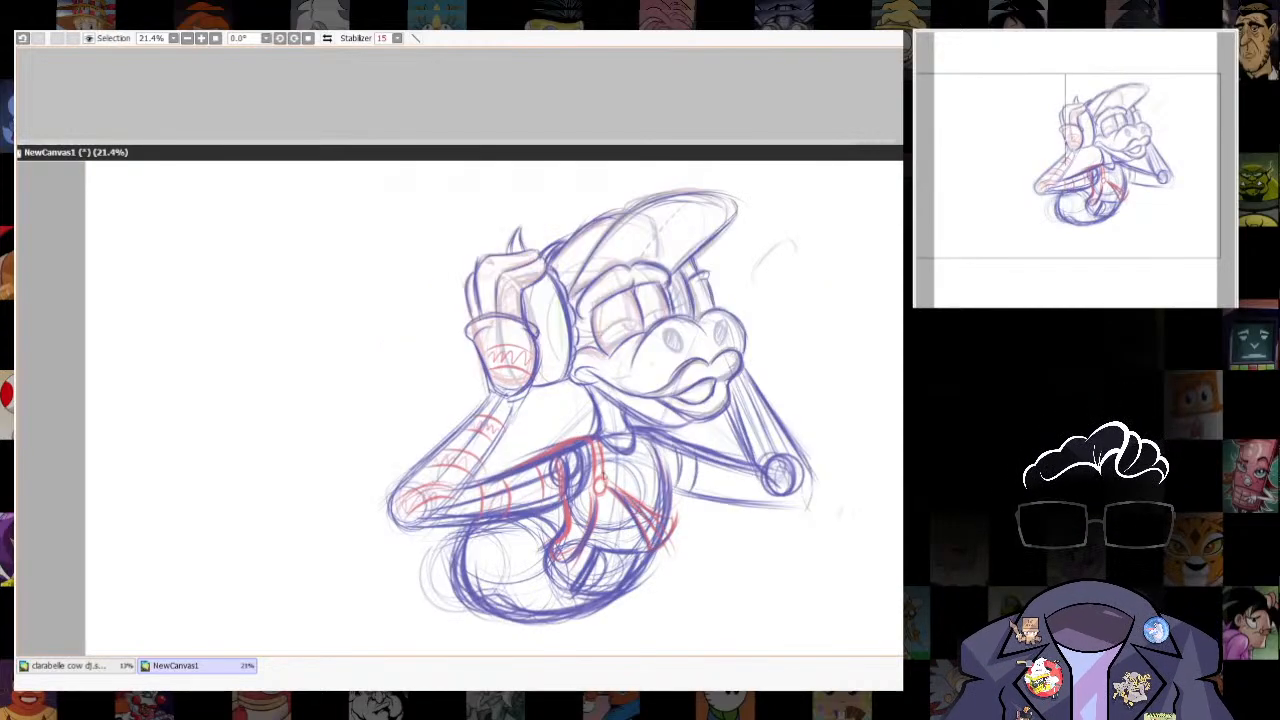
- Darken the near armhole and the far side of the vest, and draw curved blue stripes across the chest
left_click_drag(602, 472, 641, 487)
mouse_move(570, 508)
left_mouse_down()
mouse_move(600, 521)
mouse_move(562, 557)
left_mouse_up()
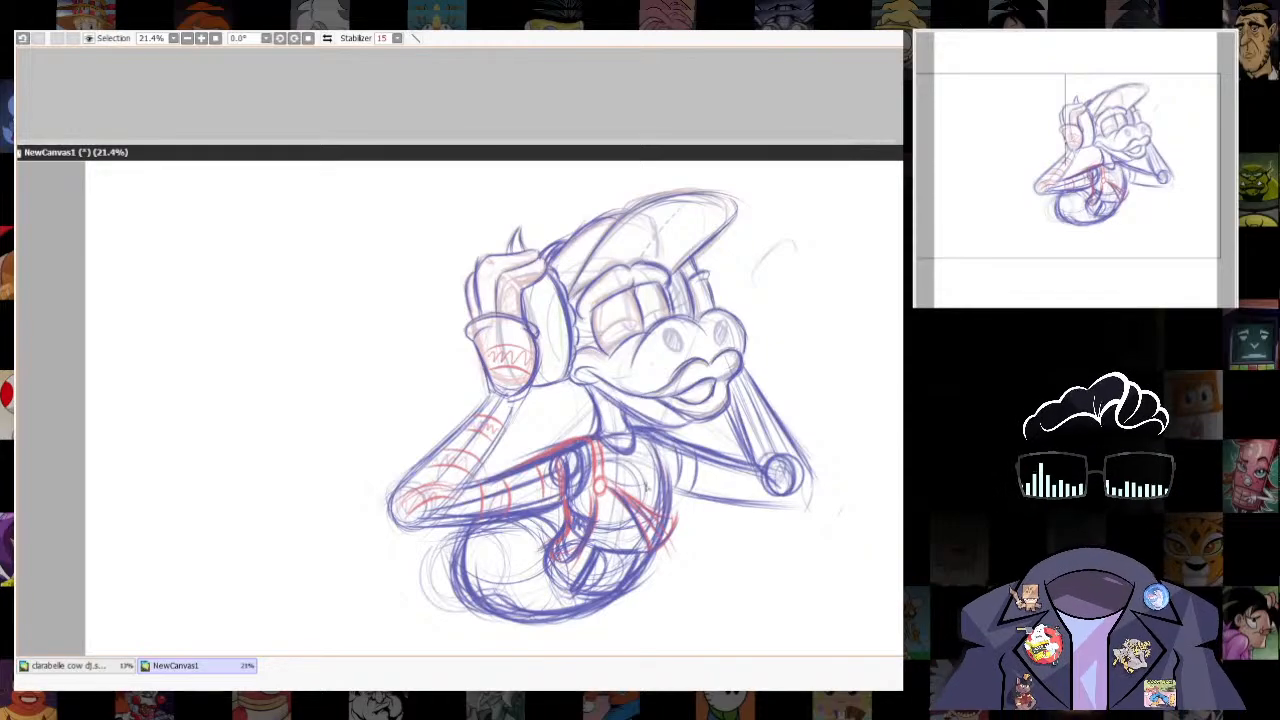
left_click_drag(603, 486, 650, 472)
mouse_move(604, 470)
left_mouse_down()
mouse_move(658, 484)
mouse_move(661, 468)
left_mouse_up()
mouse_move(615, 481)
left_mouse_down()
mouse_move(659, 469)
mouse_move(683, 492)
left_mouse_up()
mouse_move(655, 444)
left_mouse_down()
mouse_move(679, 515)
mouse_move(666, 521)
left_mouse_up()
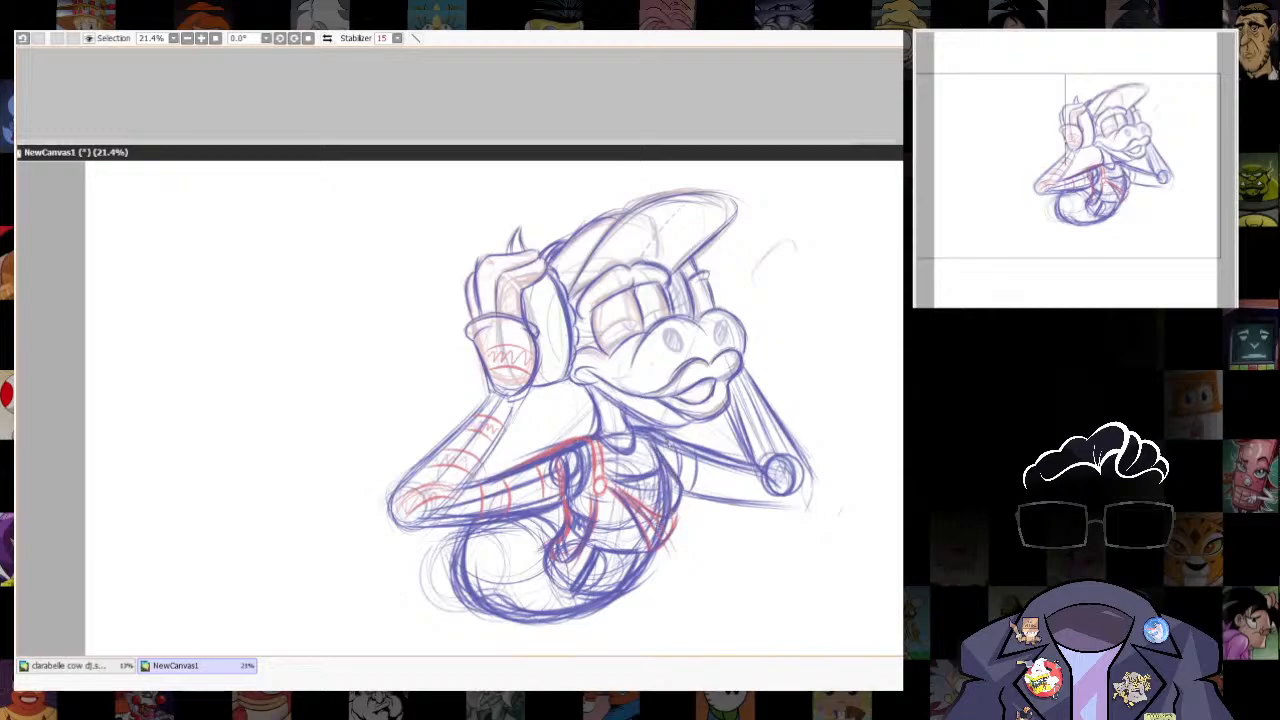
- Round off the far elbow, add stripes along the far arm and raised wrist, and touch up a line in the eye
mouse_move(812, 474)
left_mouse_down()
mouse_move(818, 500)
mouse_move(786, 512)
mouse_move(698, 498)
left_mouse_up()
mouse_move(727, 463)
left_mouse_down()
mouse_move(723, 494)
mouse_move(688, 497)
mouse_move(736, 500)
left_mouse_up()
left_click_drag(685, 456, 682, 480)
mouse_move(764, 469)
left_mouse_down()
mouse_move(771, 491)
mouse_move(790, 465)
mouse_move(816, 481)
mouse_move(756, 389)
left_mouse_up()
mouse_move(693, 294)
left_mouse_down()
mouse_move(714, 291)
mouse_move(715, 307)
left_mouse_up()
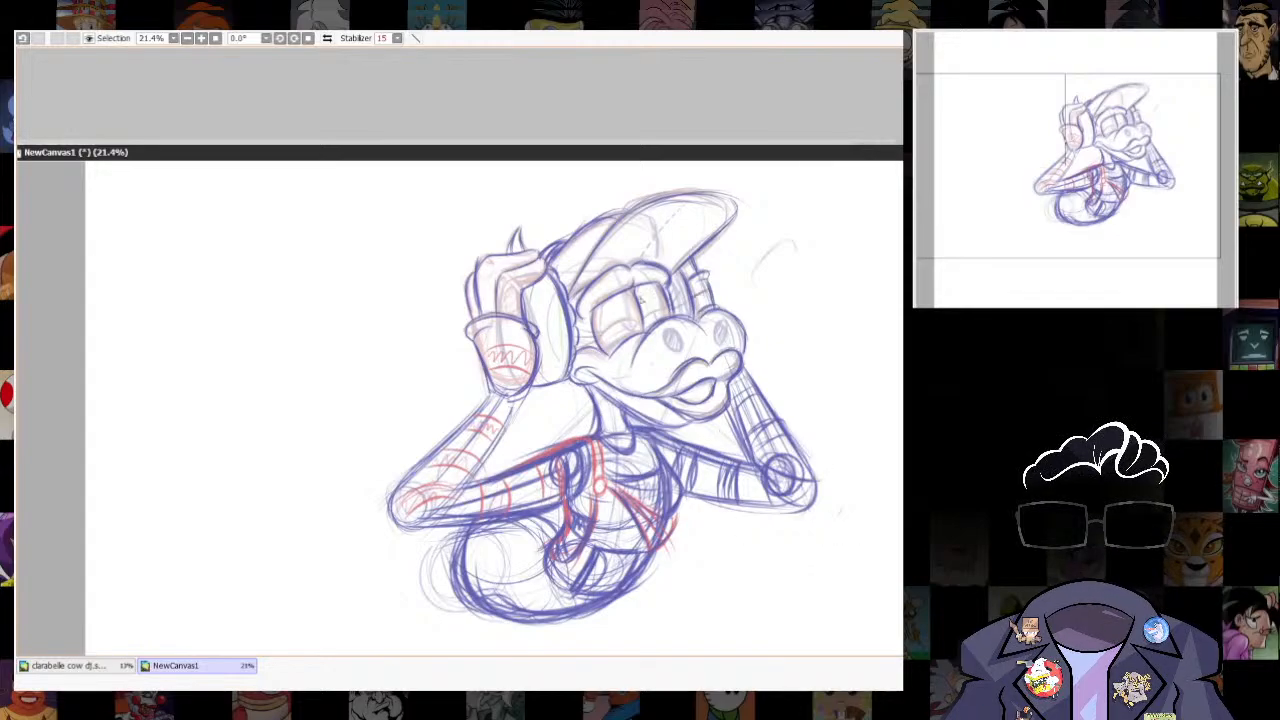
left_click_drag(634, 288, 640, 310)
key("e")
- Examine the torso sketch, compare it with the other Clarabelle drawing, and return to the study with its canvas window repositioned
scroll(580, 225, "up", 1)
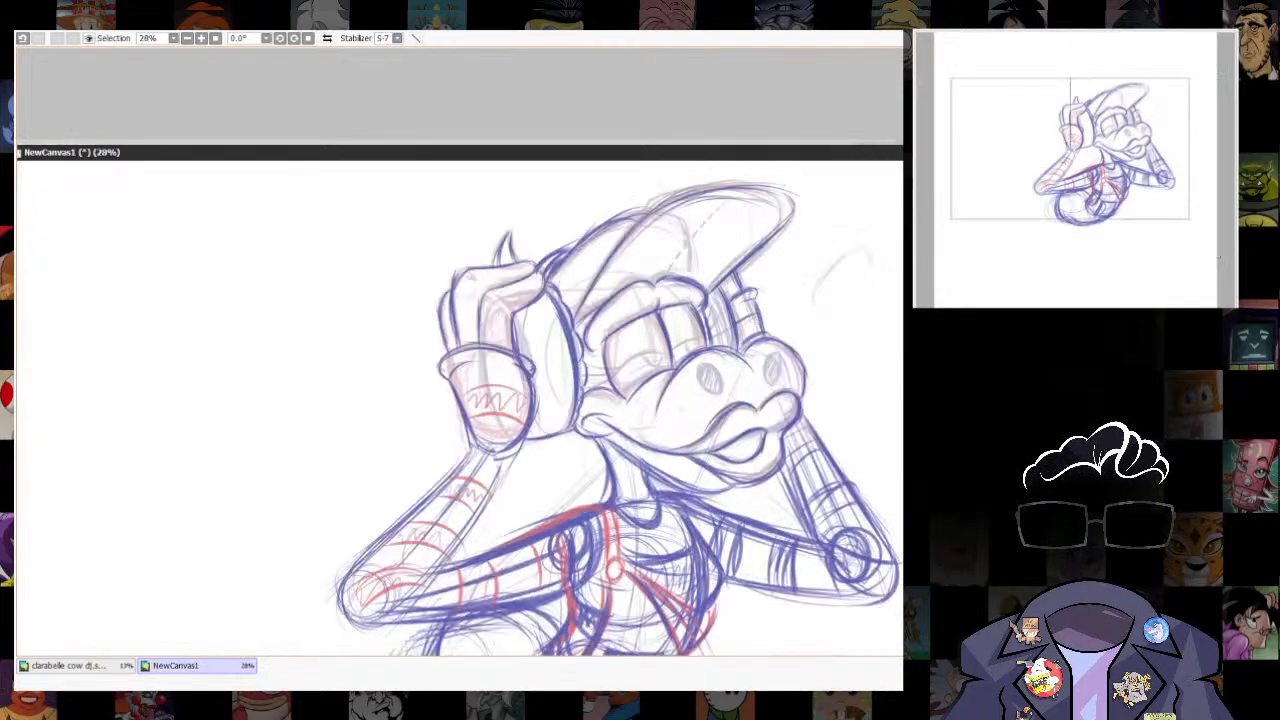
scroll(736, 356, "down", 2)
scroll(748, 390, "up", 3)
left_click_drag(745, 388, 707, 233)
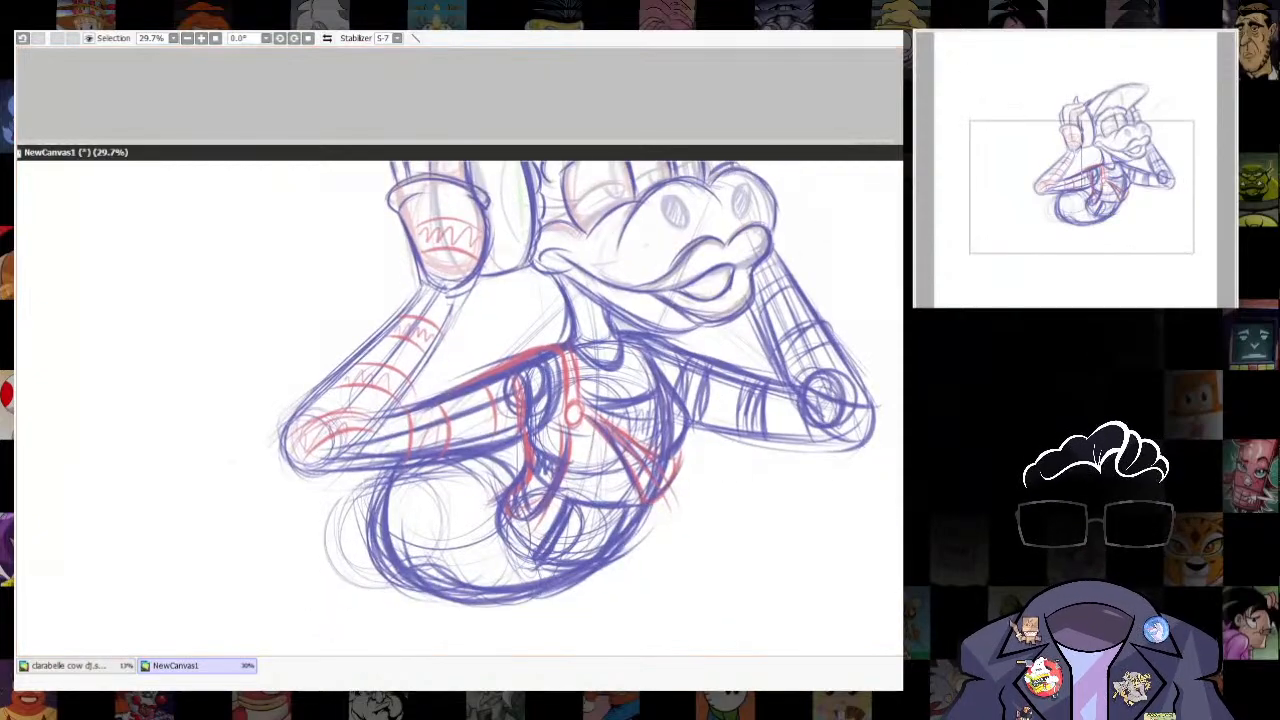
key("ctrl+Tab")
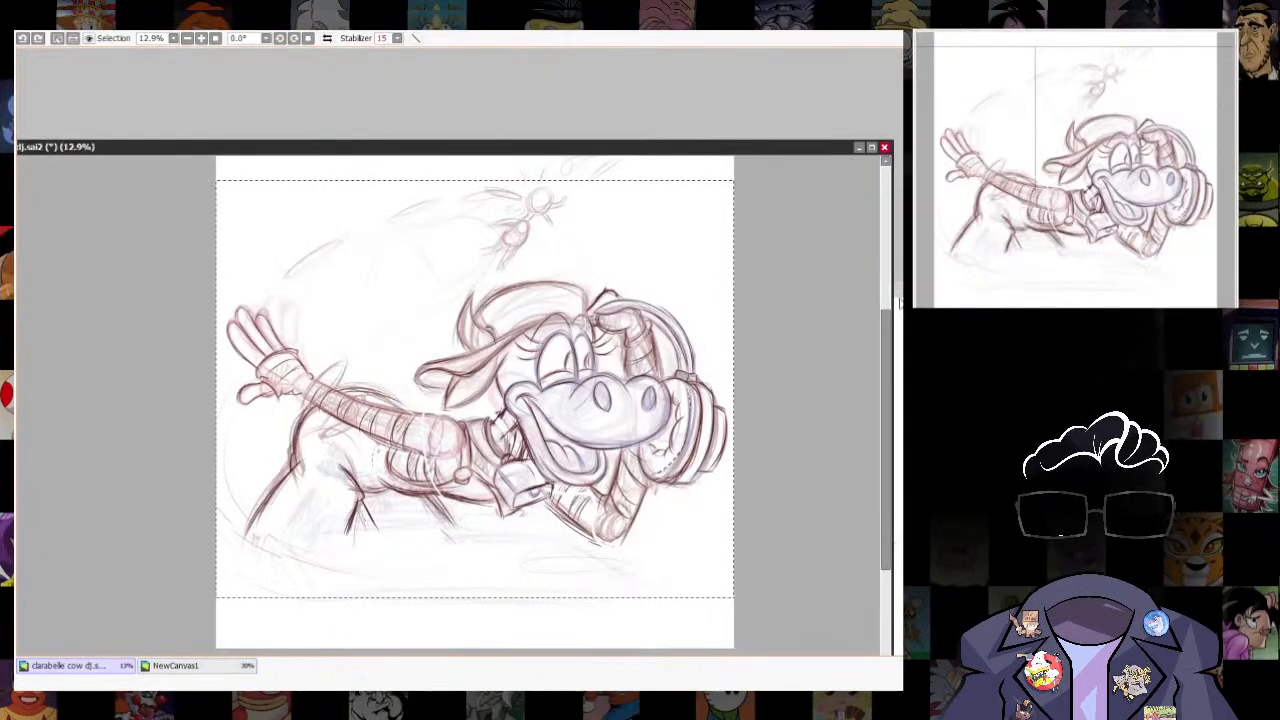
key("ctrl+Tab")
left_click_drag(853, 150, 833, 117)
- Draw a dark cowbell on the chest with a boxy lower face and clapper, hung from a ring and neck collar
left_click_drag(779, 444, 769, 454)
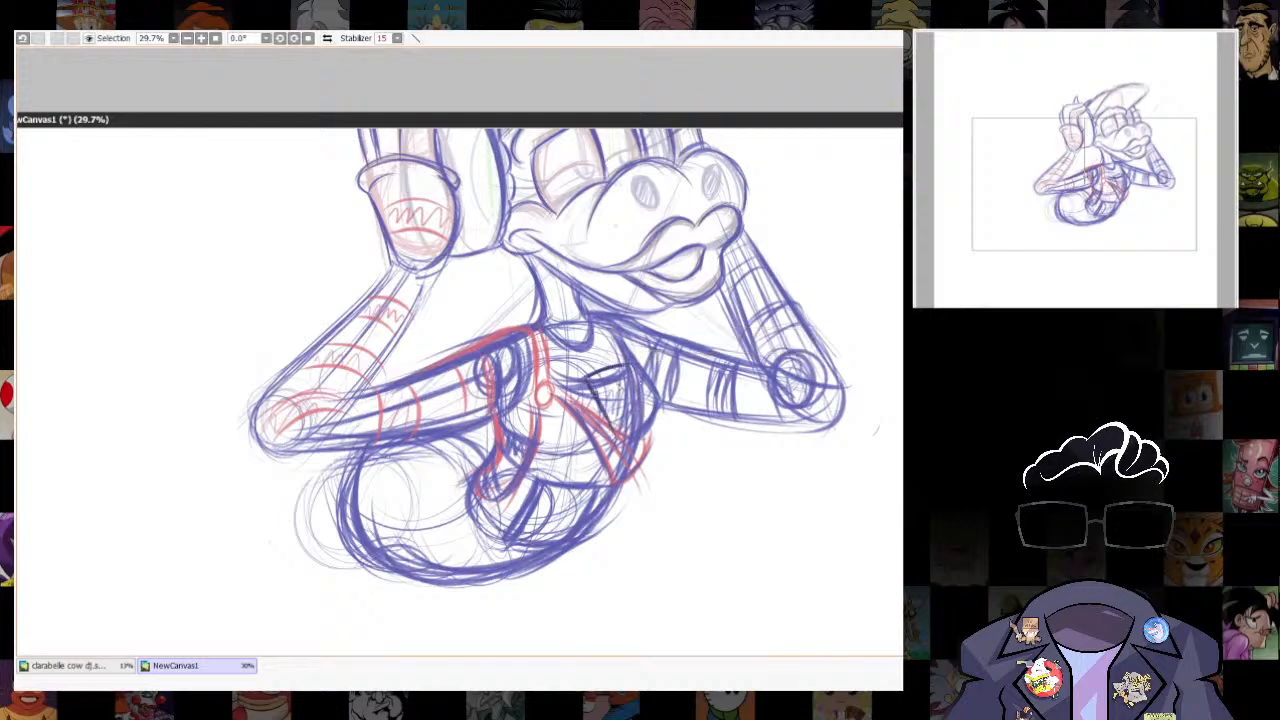
mouse_move(568, 342)
left_mouse_down()
mouse_move(606, 330)
mouse_move(592, 379)
mouse_move(558, 358)
left_mouse_up()
mouse_move(561, 356)
left_mouse_down()
mouse_move(581, 404)
mouse_move(654, 365)
mouse_move(593, 409)
left_mouse_up()
key("ctrl+z")
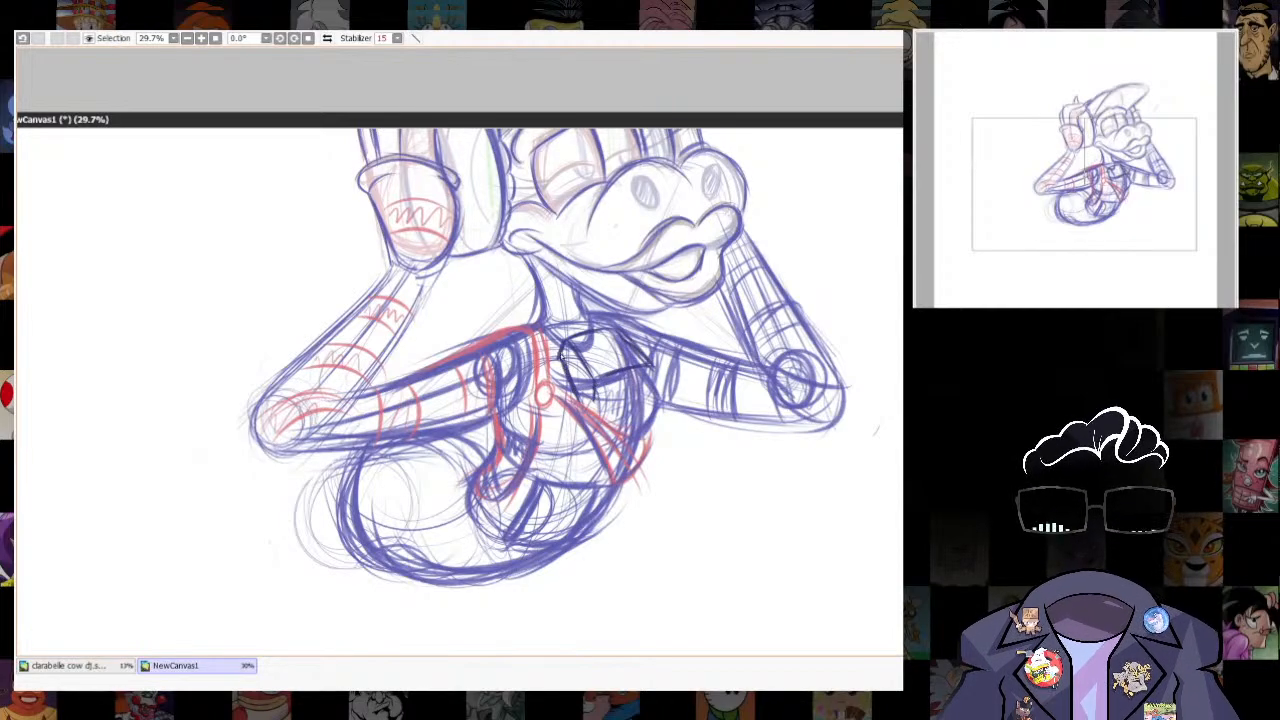
left_click_drag(566, 356, 586, 404)
left_click_drag(594, 399, 650, 388)
mouse_move(653, 367)
left_mouse_down()
mouse_move(650, 394)
mouse_move(654, 365)
mouse_move(630, 378)
left_mouse_up()
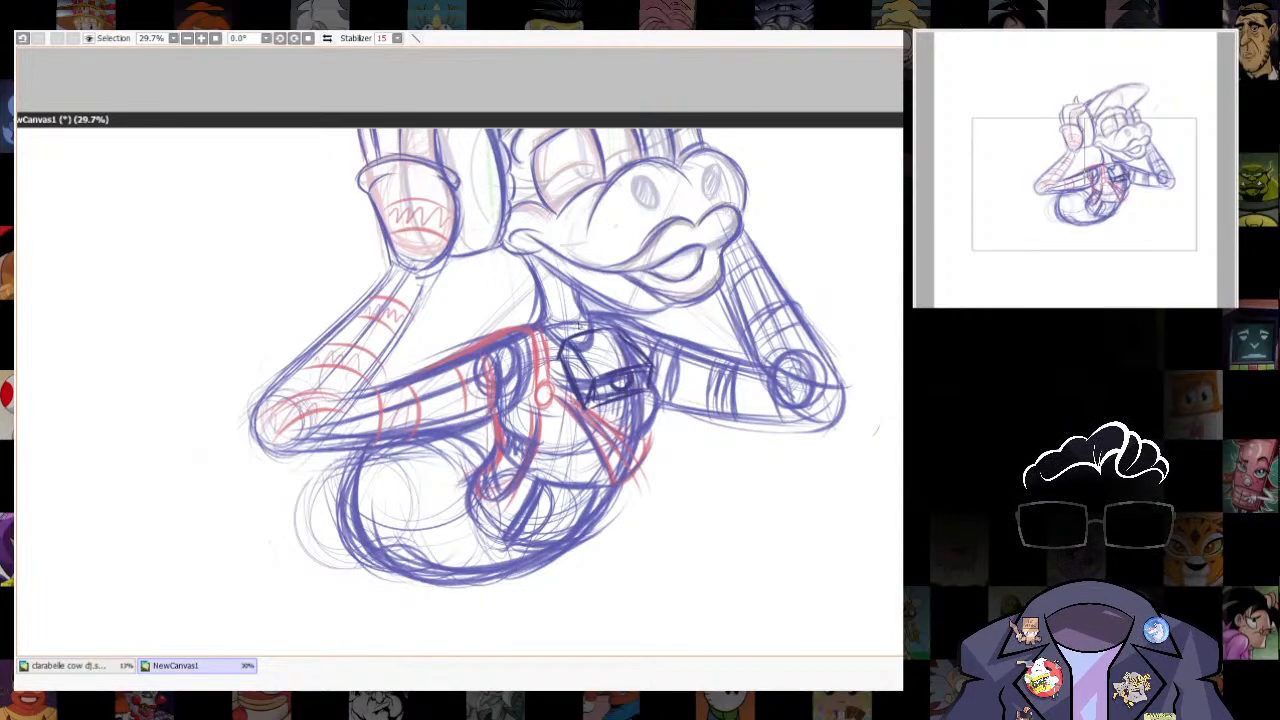
mouse_move(570, 324)
left_mouse_down()
mouse_move(586, 342)
mouse_move(582, 318)
mouse_move(568, 329)
left_mouse_up()
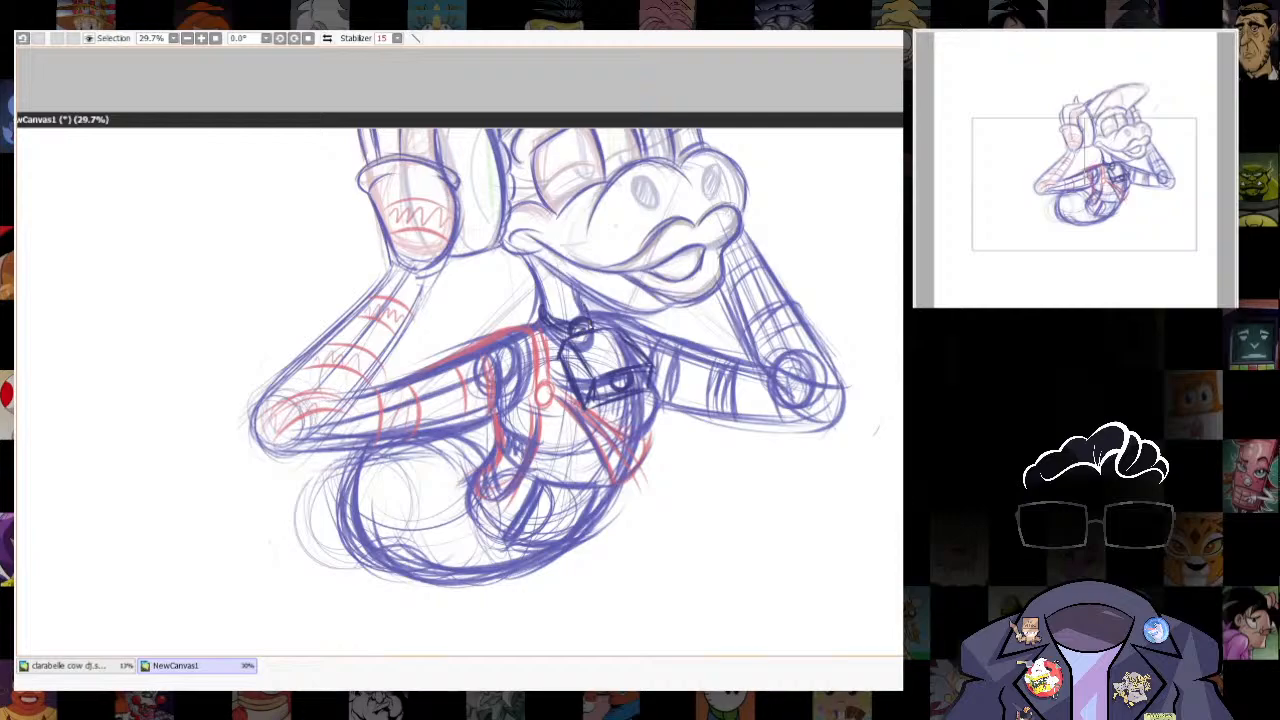
- Darken the outlines of the upper and lower lips around the mouth
scroll(578, 302, "up", 1)
scroll(600, 330, "down", 3)
scroll(764, 420, "up", 5)
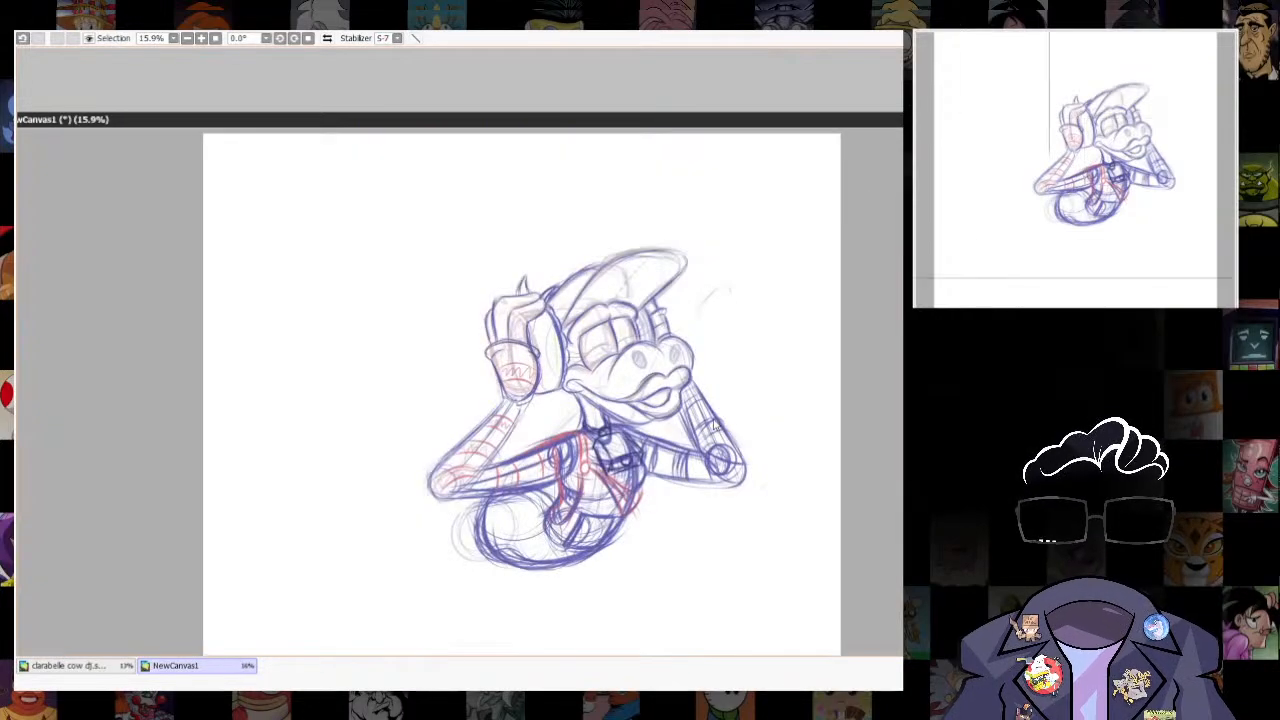
left_click_drag(764, 421, 668, 491)
left_click_drag(505, 463, 648, 535)
mouse_move(580, 500)
left_mouse_down()
mouse_move(722, 518)
mouse_move(754, 414)
left_mouse_up()
mouse_move(484, 459)
left_mouse_down()
mouse_move(612, 362)
mouse_move(682, 354)
mouse_move(688, 376)
left_mouse_up()
mouse_move(688, 376)
left_mouse_down()
mouse_move(788, 338)
mouse_move(766, 401)
mouse_move(744, 418)
left_mouse_up()
left_click_drag(754, 412, 719, 510)
- Lasso the mouth opening and inner lips, transform the selection, and clear it after a second lasso pass
key("l")
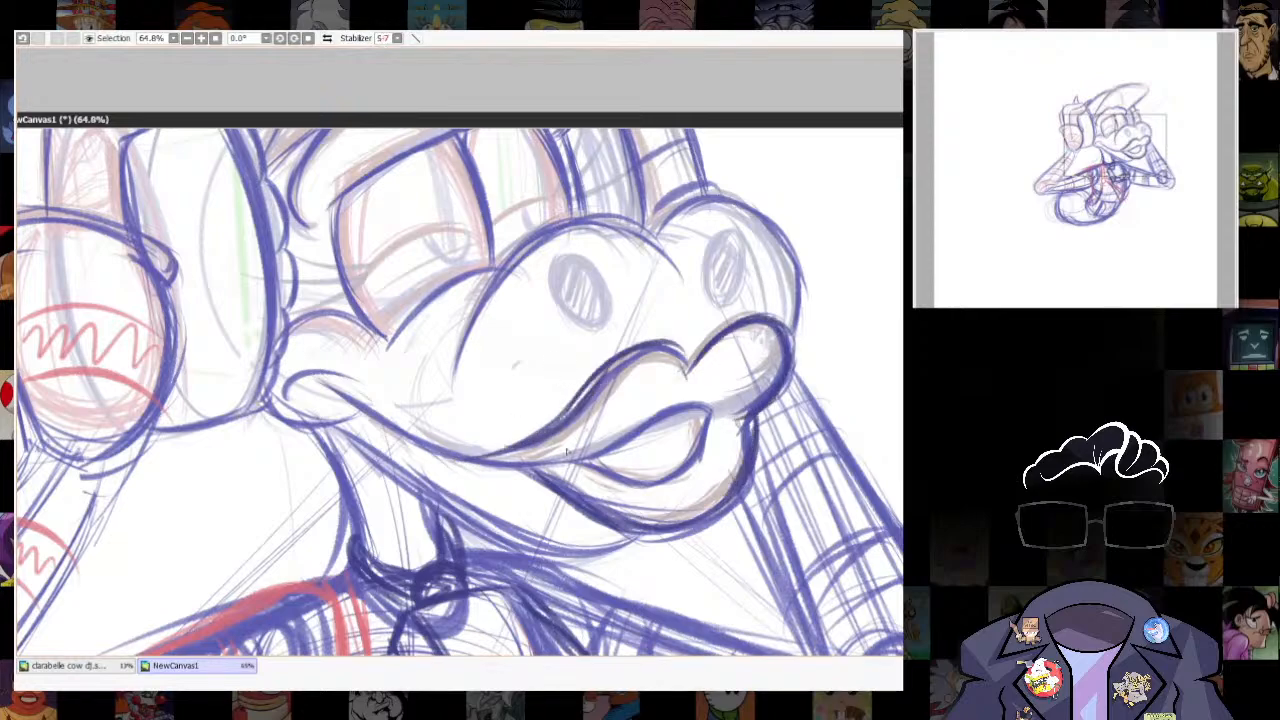
left_click_drag(571, 460, 686, 378)
key("ctrl+z")
mouse_move(570, 442)
left_mouse_down()
mouse_move(584, 484)
mouse_move(685, 378)
left_mouse_up()
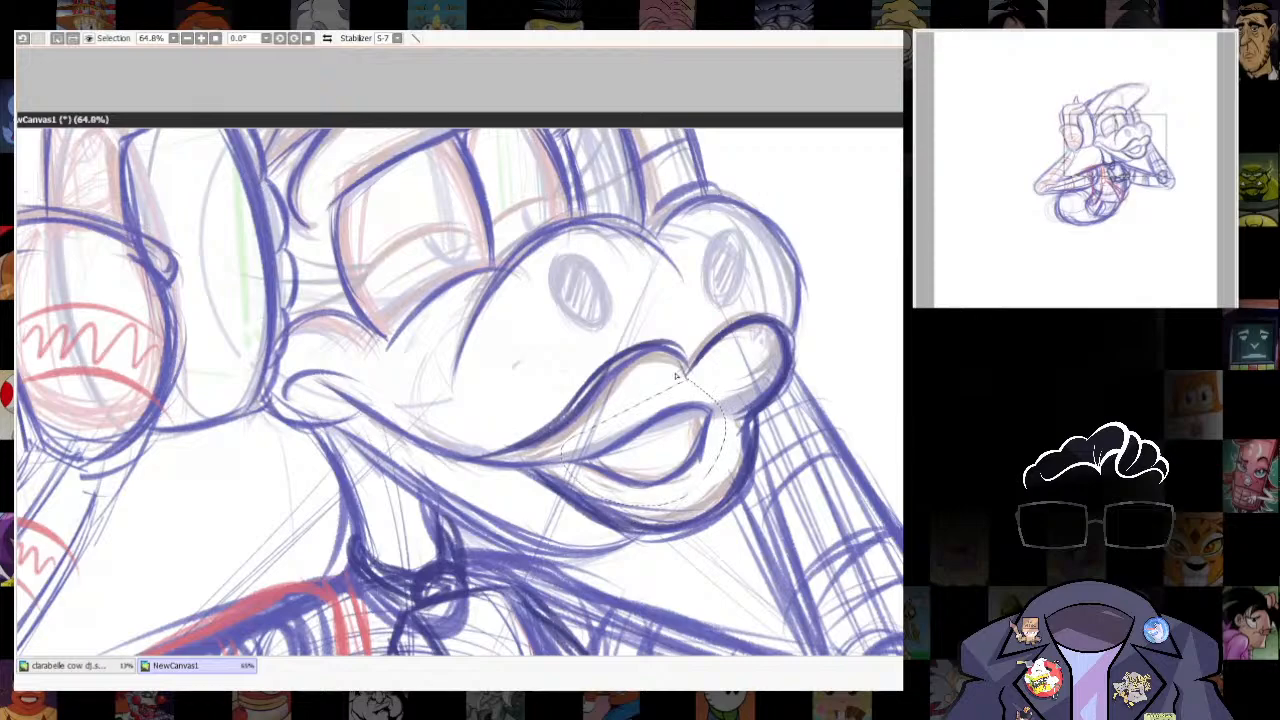
key("ctrl+t")
key("Return")
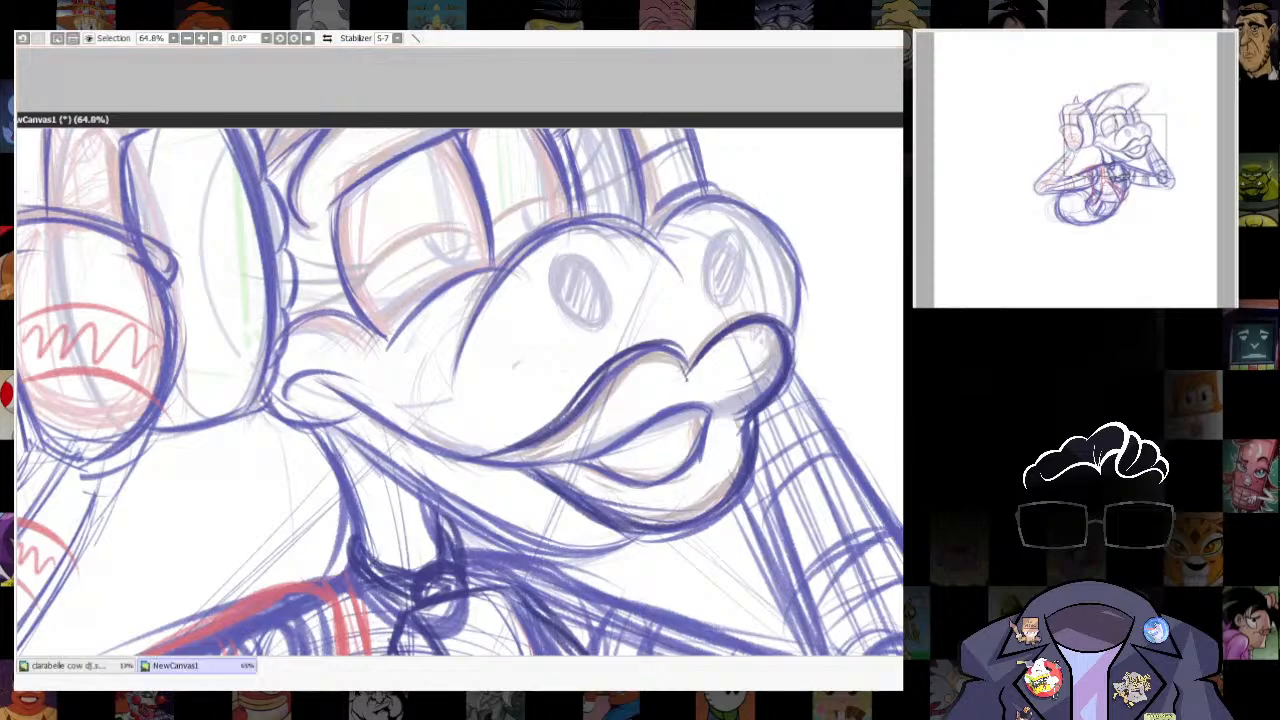
key("ctrl+d")
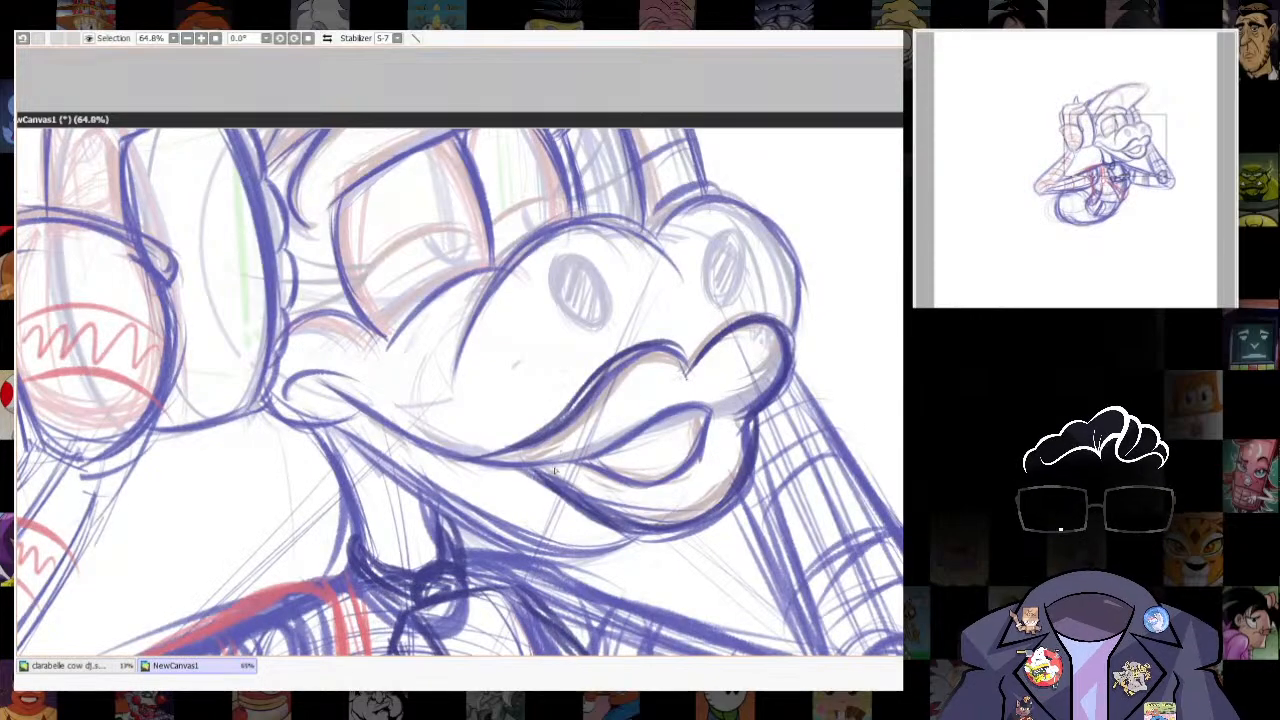
mouse_move(560, 456)
left_mouse_down()
mouse_move(708, 386)
mouse_move(685, 392)
left_mouse_up()
key("ctrl+d")
- Outline both nostrils in dark blue and fill them with diagonal hatching
scroll(715, 532, "down", 2)
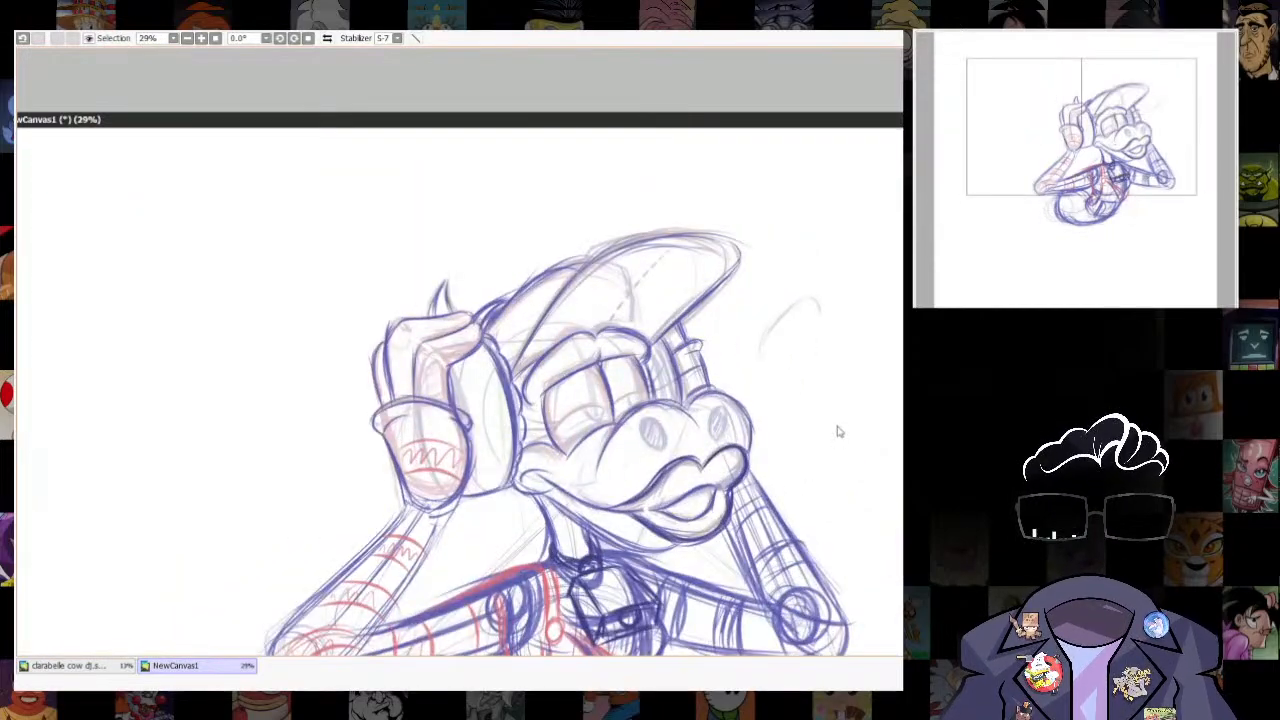
scroll(691, 420, "up", 3)
mouse_move(530, 424)
left_mouse_down()
mouse_move(526, 515)
mouse_move(566, 532)
left_mouse_up()
left_click_drag(572, 432, 560, 538)
left_click_drag(526, 440, 546, 512)
left_click_drag(562, 448, 550, 512)
left_click_drag(574, 462, 561, 524)
left_click_drag(587, 480, 574, 534)
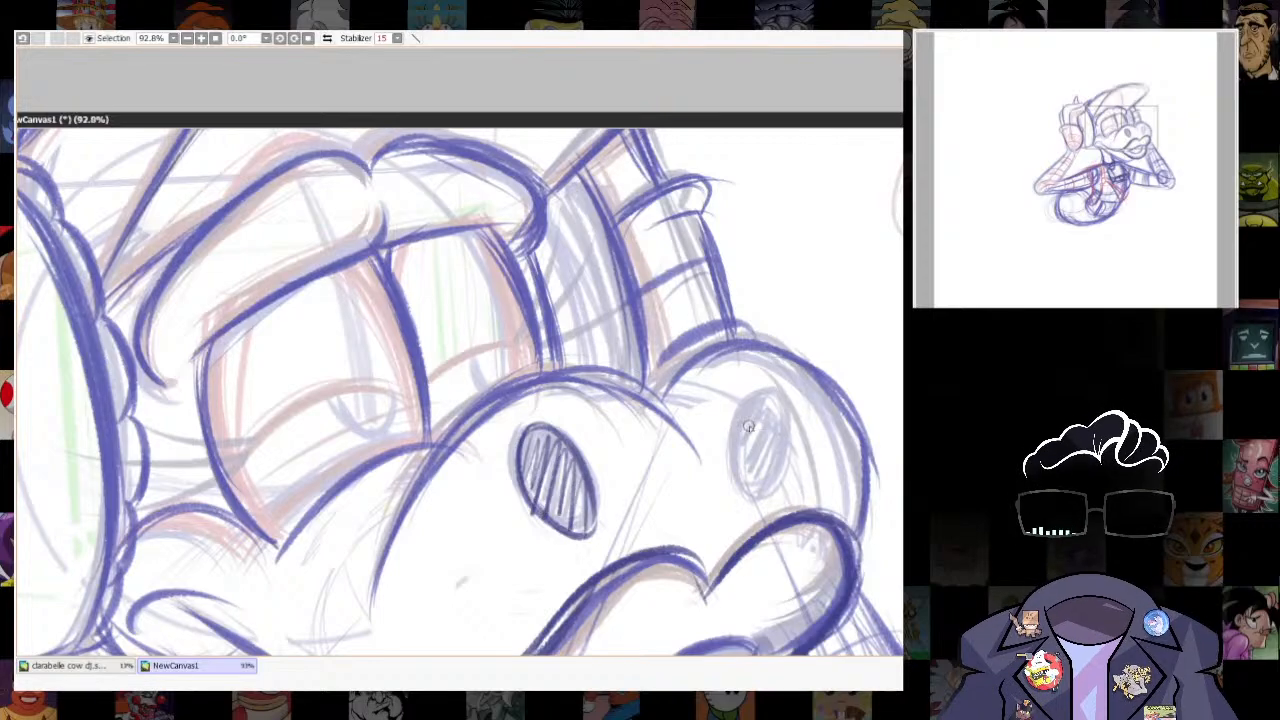
mouse_move(762, 388)
left_mouse_down()
mouse_move(736, 480)
mouse_move(760, 488)
mouse_move(744, 462)
mouse_move(768, 470)
left_mouse_up()
- Darken the near forearm's outer and inner contours and the curve around the near elbow
scroll(699, 421, "down", 4)
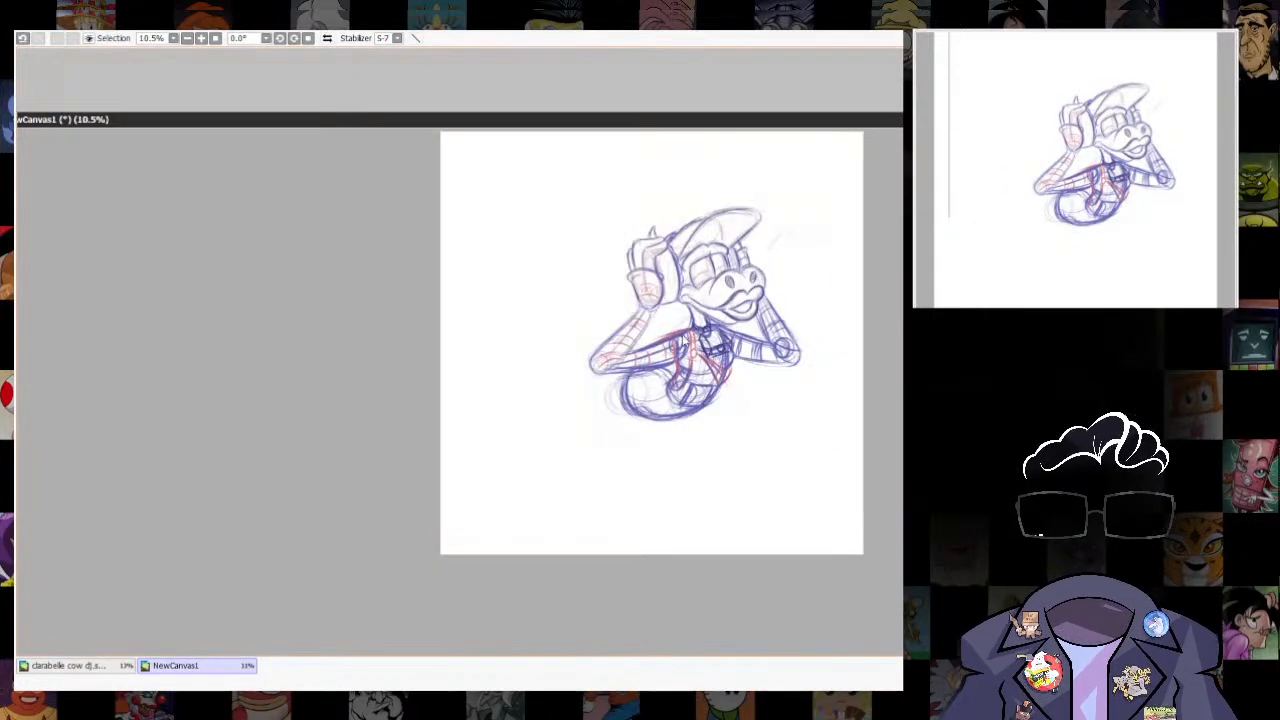
scroll(690, 265, "up", 2)
mouse_move(536, 386)
left_mouse_down()
mouse_move(430, 482)
mouse_move(440, 512)
mouse_move(634, 504)
mouse_move(682, 478)
left_mouse_up()
mouse_move(524, 456)
left_mouse_down()
mouse_move(577, 365)
mouse_move(502, 480)
left_mouse_up()
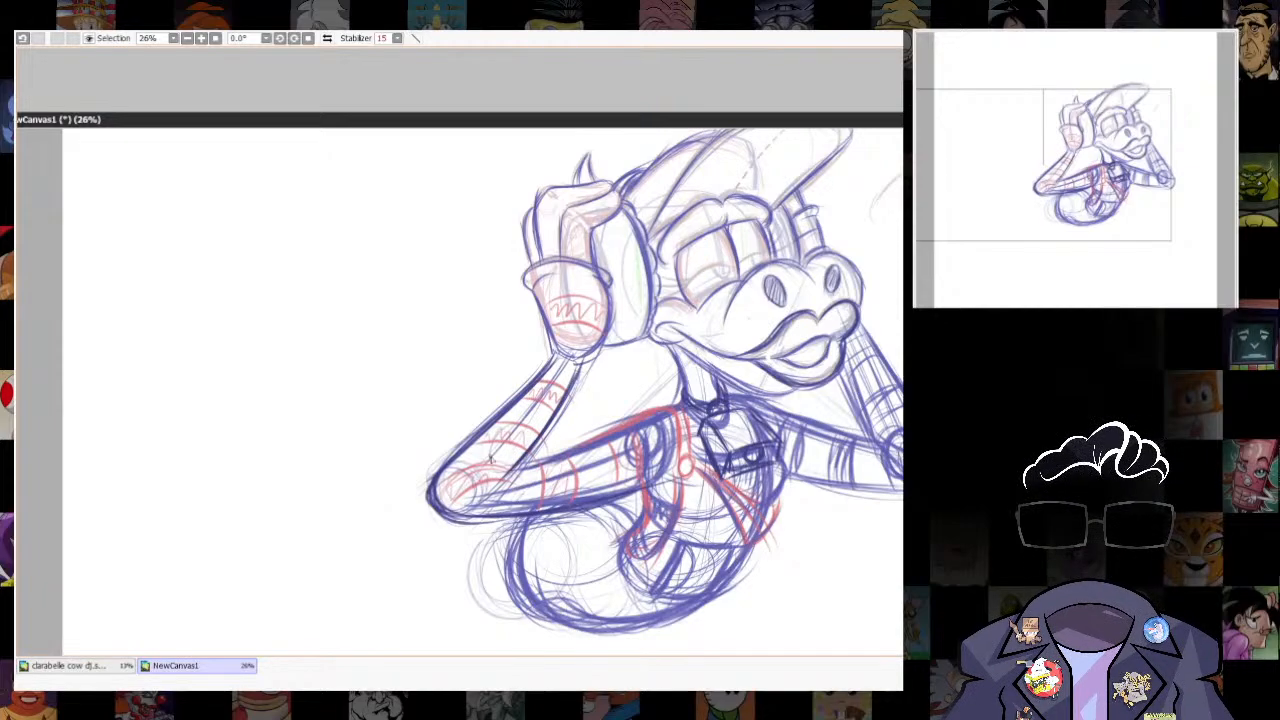
- Strengthen the contours of the far forearm around its elbow
left_click_drag(760, 511, 698, 548)
mouse_move(484, 500)
left_mouse_down()
mouse_move(611, 455)
mouse_move(578, 437)
mouse_move(590, 482)
left_mouse_up()
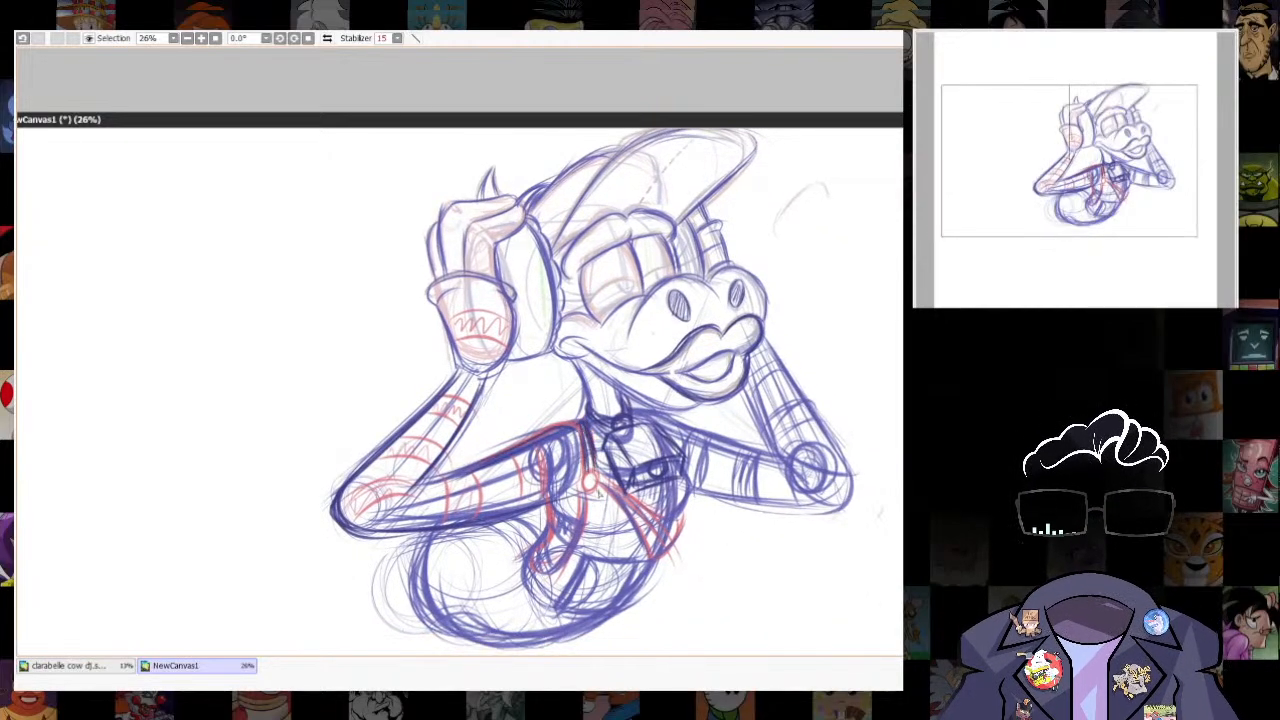
left_click_drag(718, 555, 726, 495)
left_click_drag(606, 423, 655, 503)
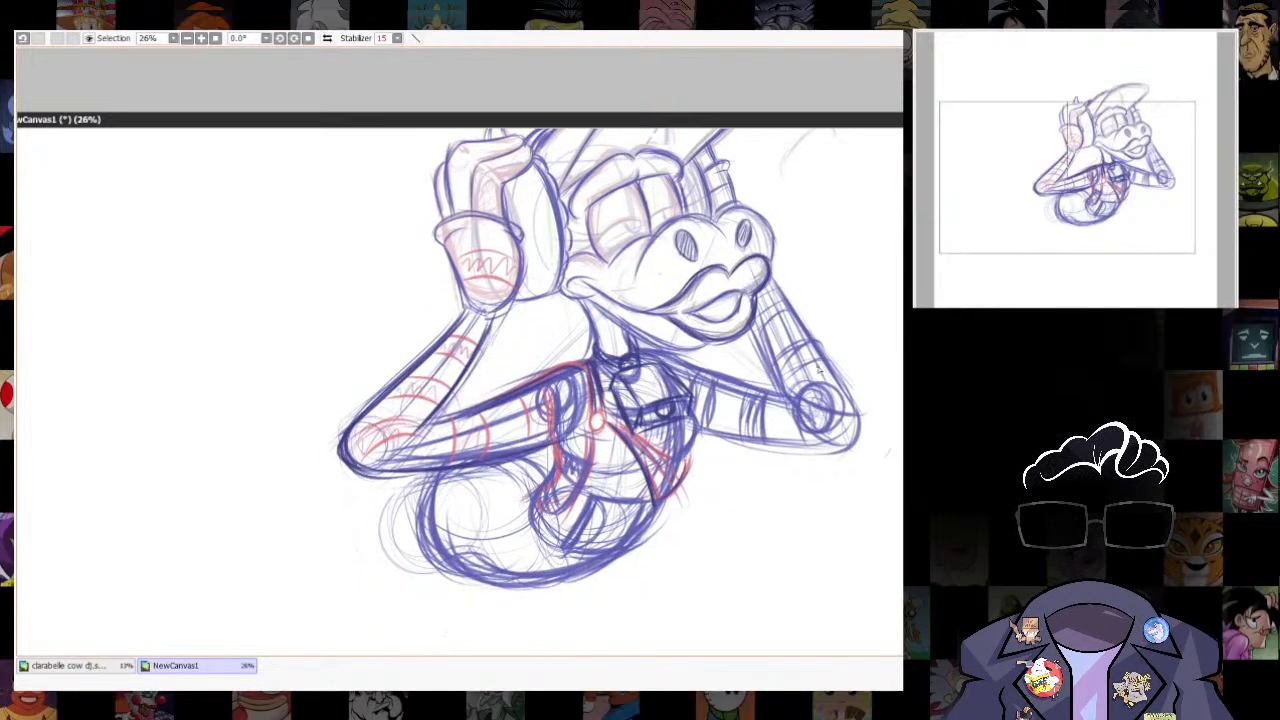
left_click_drag(818, 369, 774, 428)
left_click_drag(731, 606, 831, 400)
left_click_drag(830, 400, 783, 484)
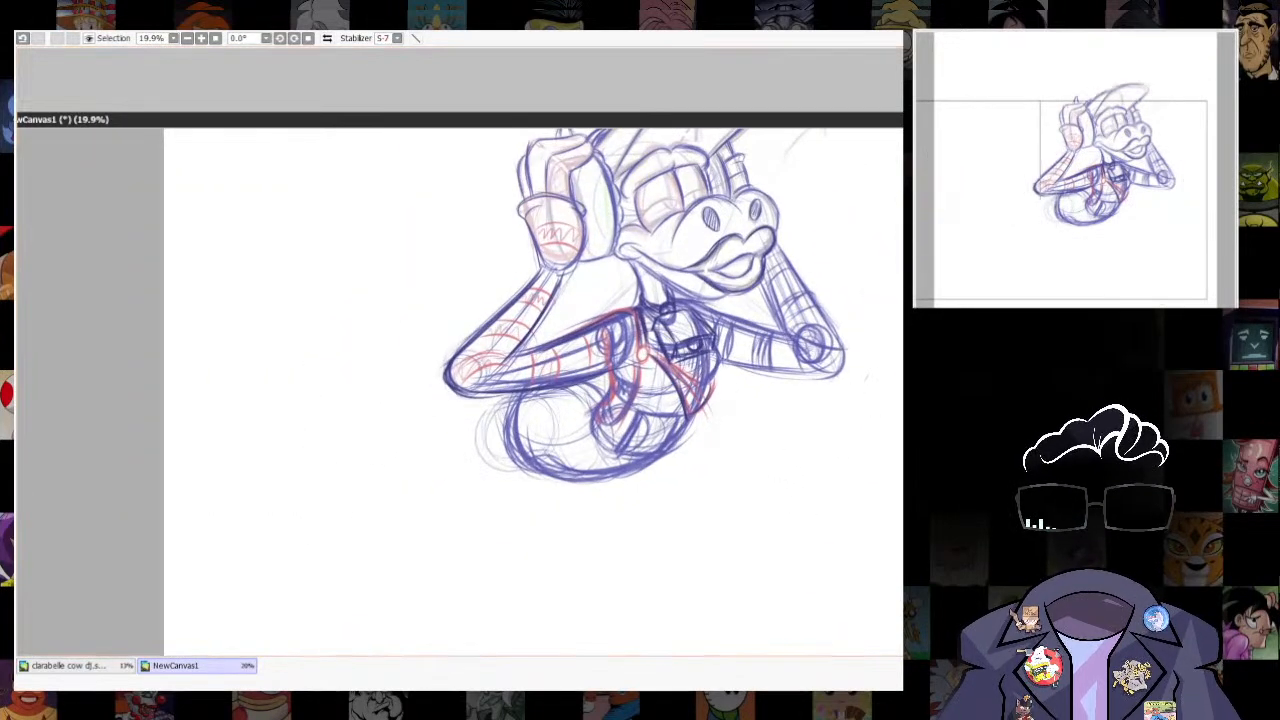
- Rough in the near leg with light curved guidelines sweeping down from the hips and darker strokes along both edges
key("e")
left_click_drag(524, 498, 587, 296)
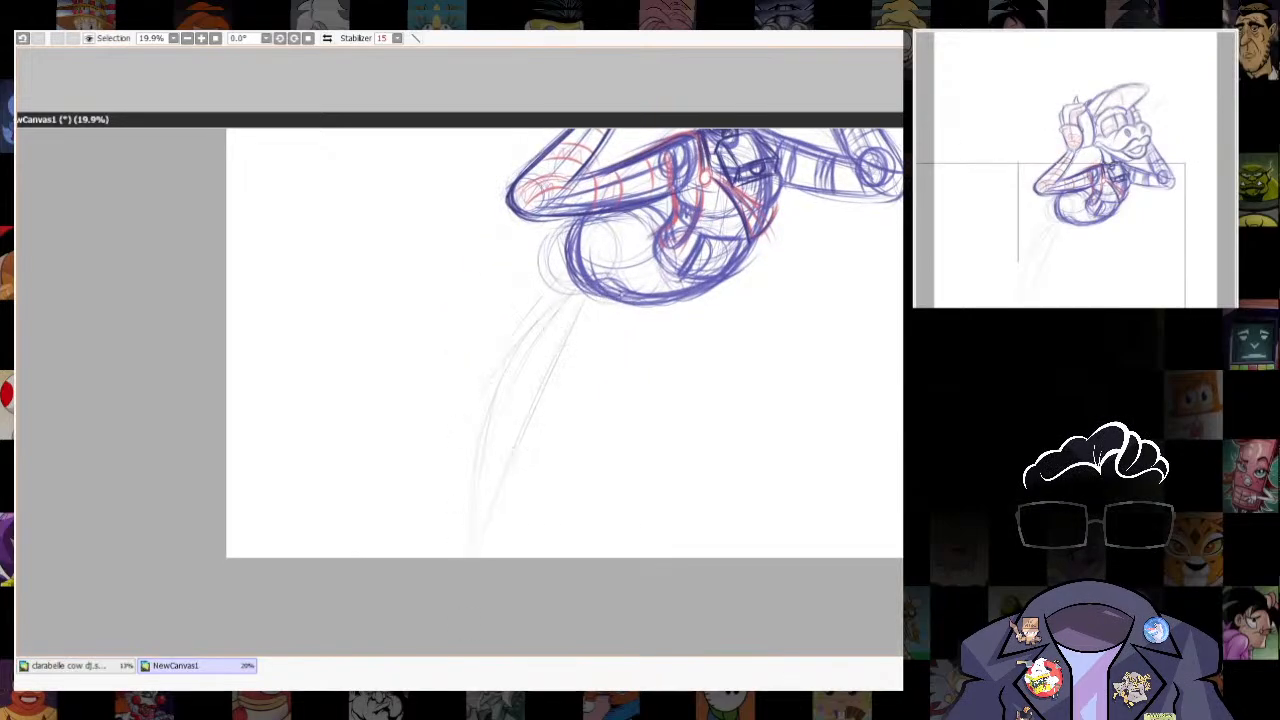
mouse_move(620, 308)
left_mouse_down()
mouse_move(491, 543)
mouse_move(498, 516)
left_mouse_up()
mouse_move(570, 275)
left_mouse_down()
mouse_move(486, 386)
mouse_move(508, 337)
mouse_move(502, 350)
left_mouse_up()
mouse_move(658, 322)
left_mouse_down()
mouse_move(634, 375)
mouse_move(514, 494)
left_mouse_up()
left_click_drag(575, 376, 499, 543)
mouse_move(596, 356)
left_mouse_down()
mouse_move(522, 488)
mouse_move(509, 549)
left_mouse_up()
- Sketch faint guidelines for the far leg and light curved ground lines beneath the figure
left_click_drag(728, 325, 649, 524)
mouse_move(594, 606)
left_mouse_down()
mouse_move(576, 526)
mouse_move(629, 383)
mouse_move(664, 427)
left_mouse_up()
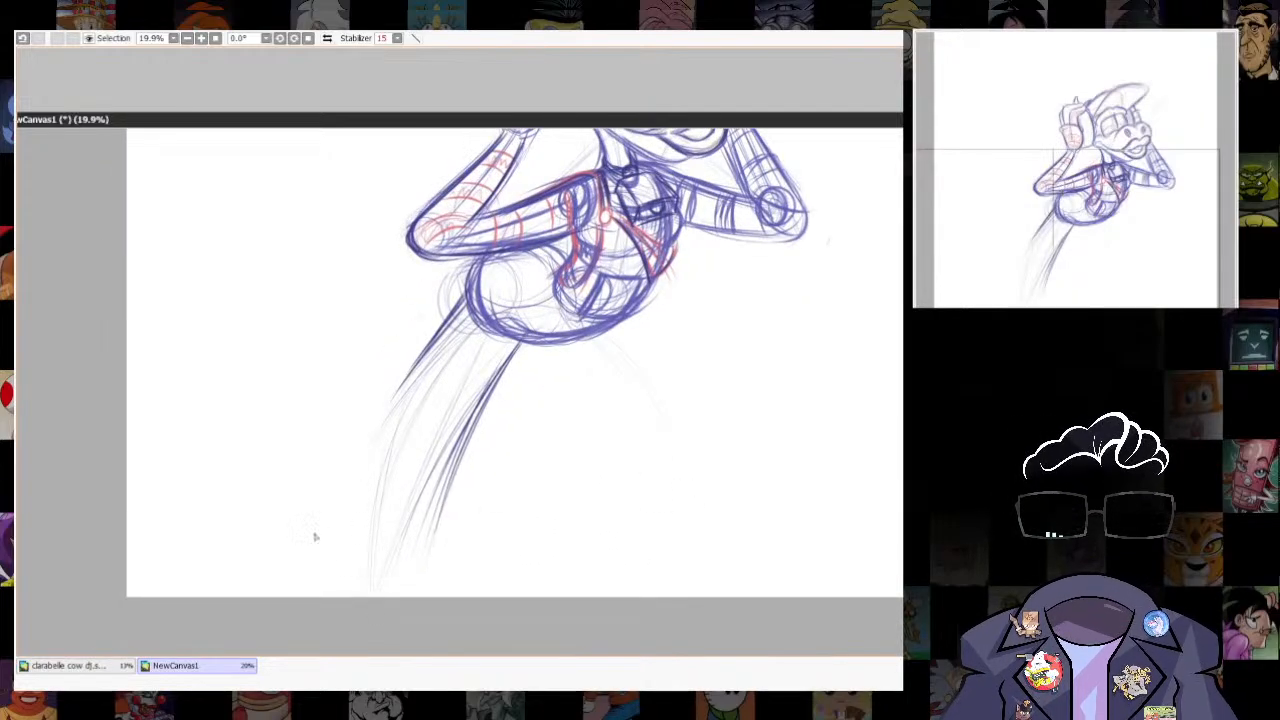
mouse_move(356, 527)
left_mouse_down()
mouse_move(407, 554)
mouse_move(757, 480)
left_mouse_up()
left_click_drag(390, 554, 800, 507)
mouse_move(602, 345)
left_mouse_down()
mouse_move(678, 466)
mouse_move(723, 655)
left_mouse_up()
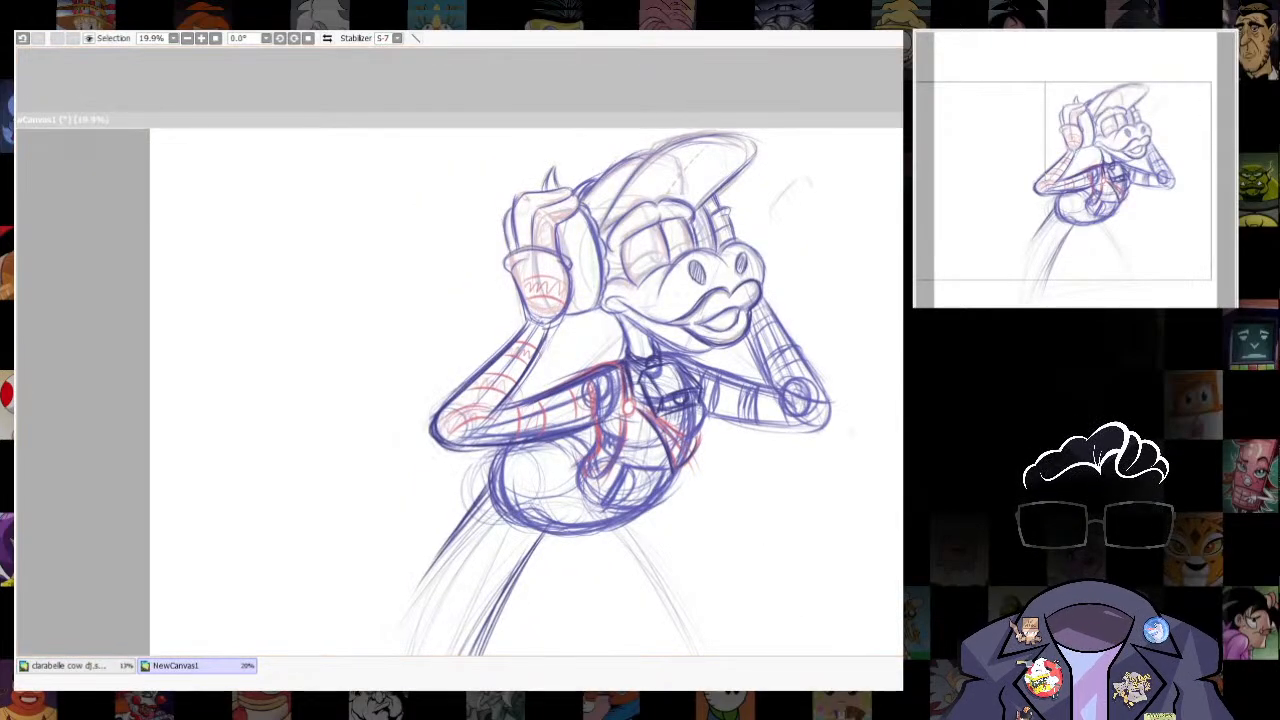
- Darken the near leg's inner contour from the crotch and its outer contour from the hip
scroll(543, 538, "up", 5)
scroll(580, 524, "down", 4)
left_click_drag(571, 394, 453, 591)
mouse_move(590, 391)
left_mouse_down()
mouse_move(532, 453)
mouse_move(460, 584)
left_mouse_up()
mouse_move(558, 362)
left_mouse_down()
mouse_move(578, 394)
mouse_move(432, 628)
left_mouse_up()
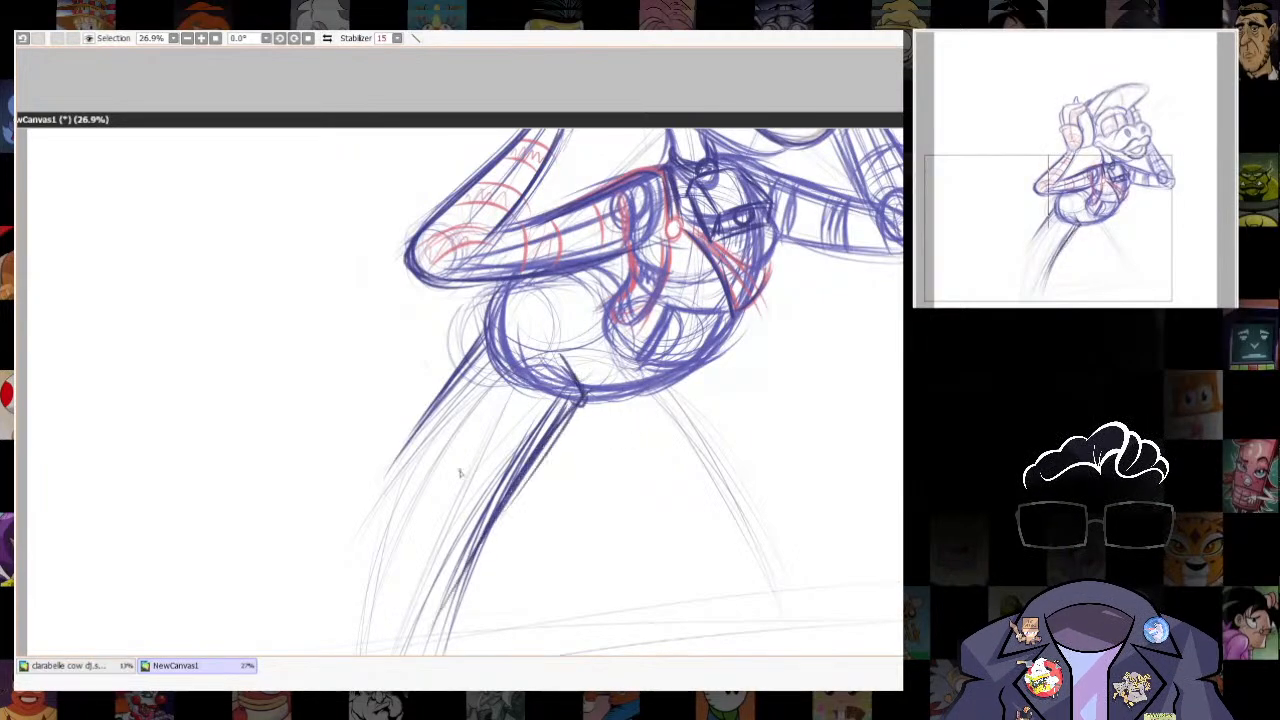
left_click_drag(486, 346, 338, 606)
left_click_drag(442, 398, 338, 614)
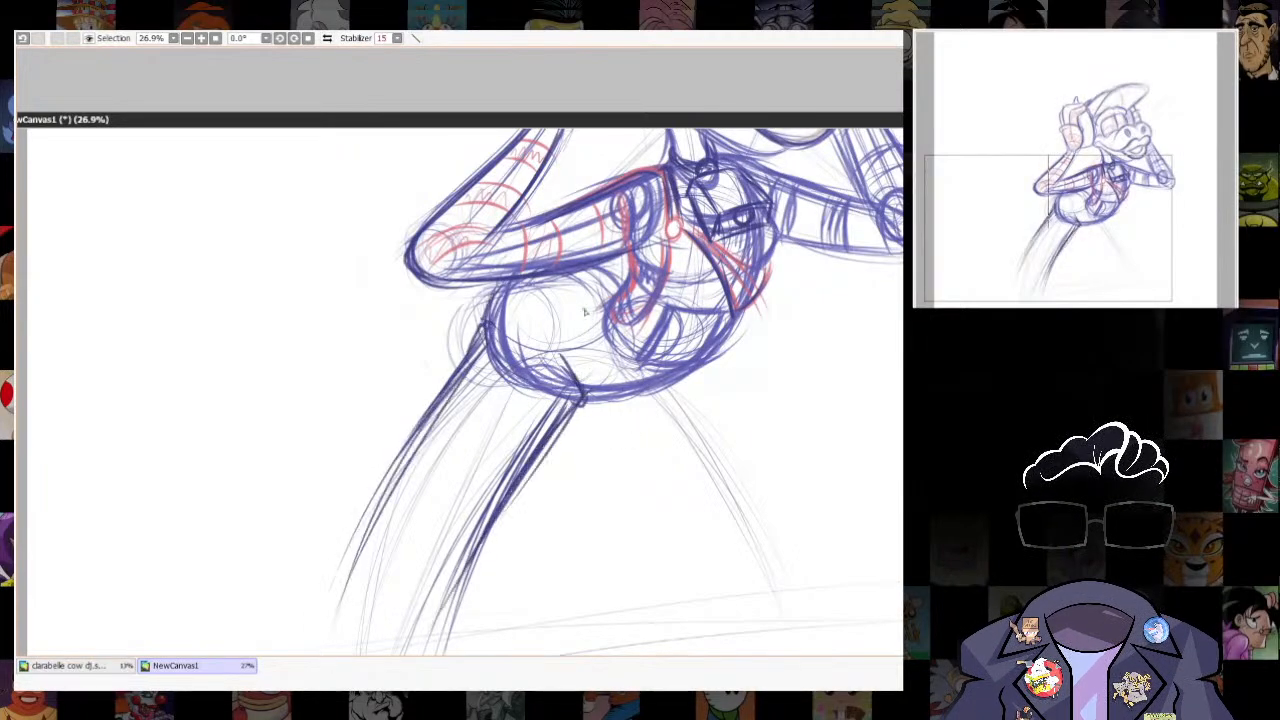
- Draw the far leg's inner contour down from the crotch and build it up with overlapping dark strokes
left_click_drag(746, 219, 746, 335)
left_click_drag(747, 577, 709, 474)
left_click_drag(554, 408, 651, 546)
mouse_move(560, 416)
left_mouse_down()
mouse_move(637, 570)
mouse_move(650, 568)
mouse_move(630, 377)
left_mouse_up()
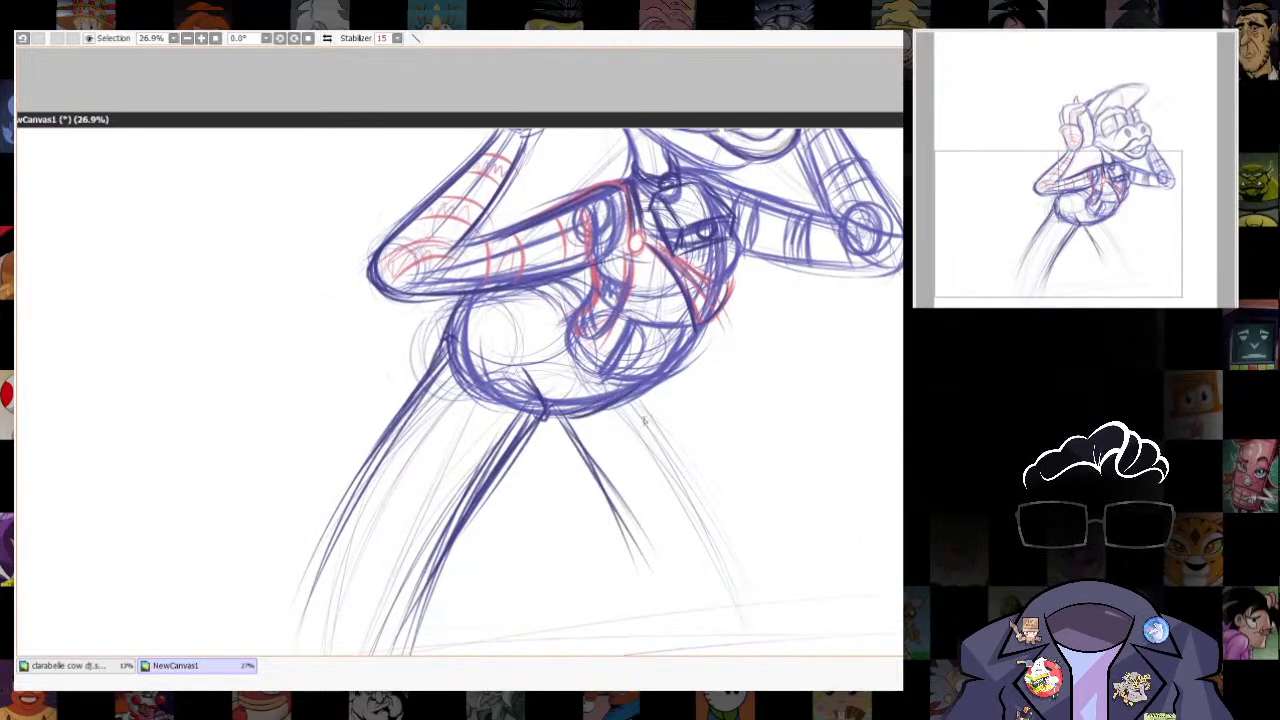
mouse_move(552, 410)
left_mouse_down()
mouse_move(636, 572)
mouse_move(638, 618)
left_mouse_up()
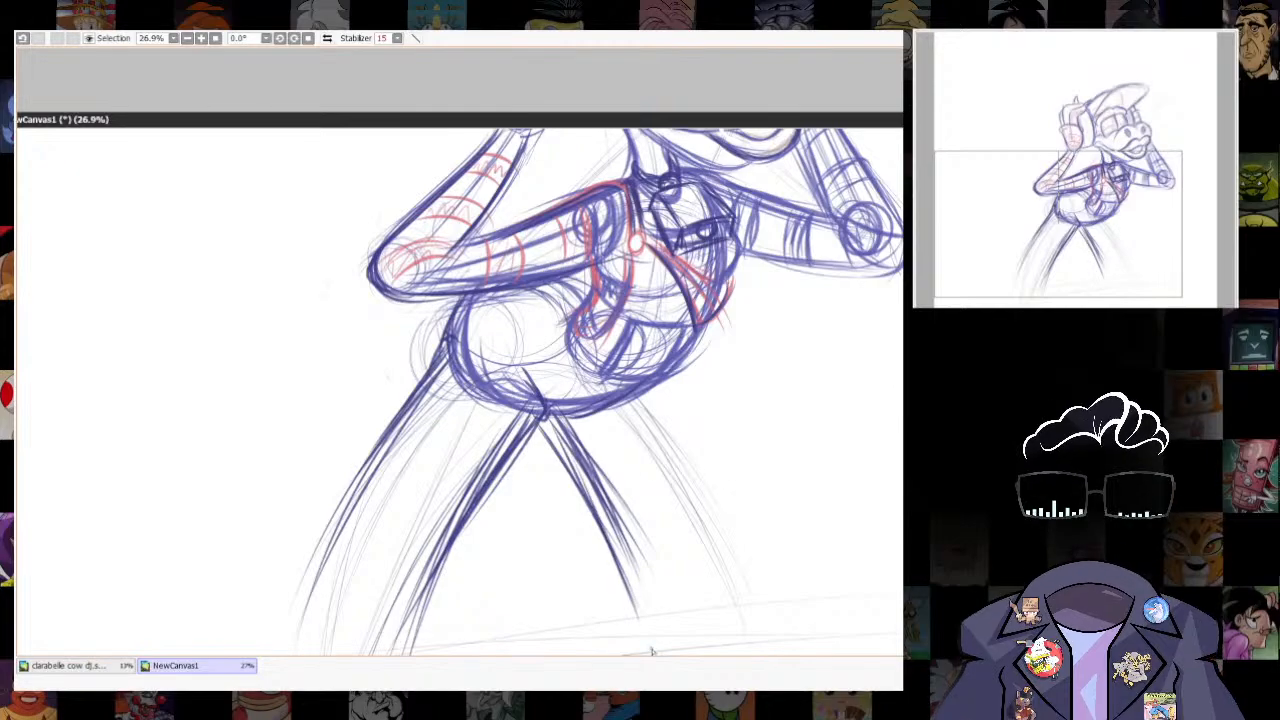
key("e")
left_click_drag(564, 422, 666, 617)
left_click_drag(640, 300, 655, 574)
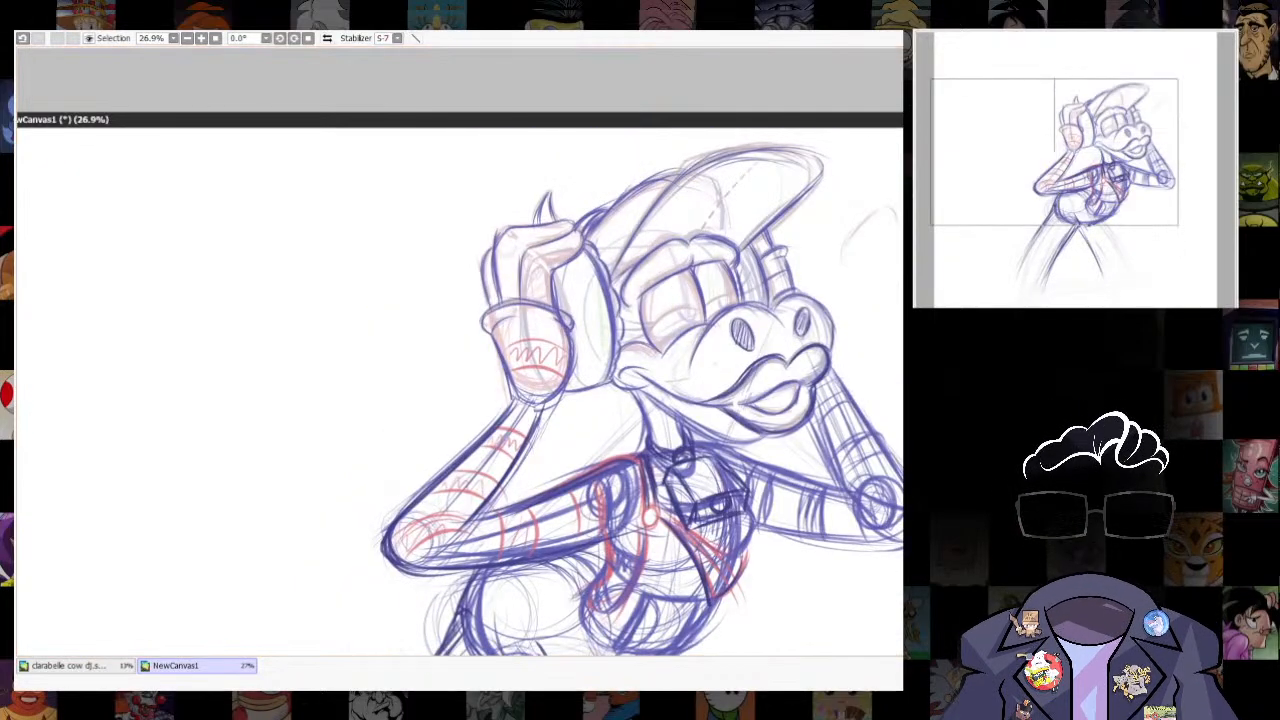
scroll(866, 262, "down", 3)
scroll(846, 521, "up", 1)
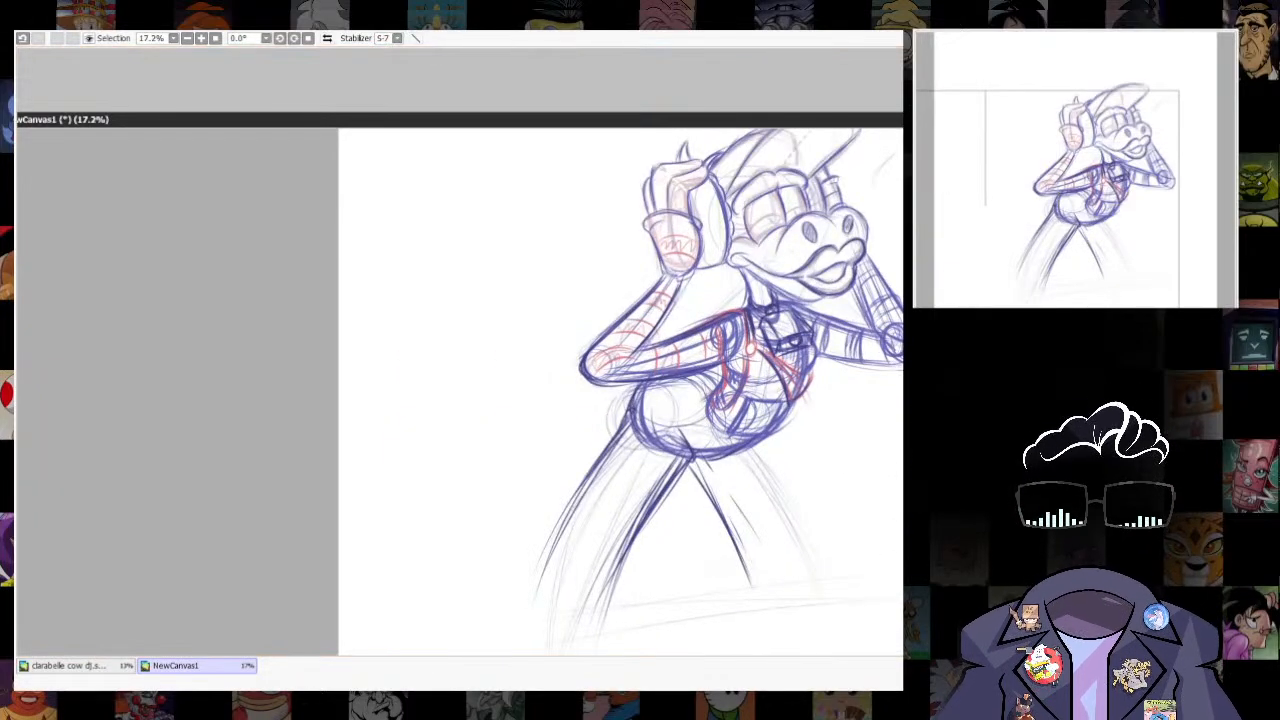
- Redraw the near leg's outer contour farther out from the hip and strengthen the inner contour
key("n")
left_click_drag(630, 420, 530, 544)
left_click_drag(602, 448, 512, 566)
left_click_drag(690, 458, 642, 540)
left_click_drag(690, 460, 630, 567)
left_click_drag(656, 516, 635, 558)
- Erase the old outer contour and stray construction lines inside the near leg
key("e")
left_click_drag(625, 438, 540, 594)
left_click_drag(638, 460, 557, 618)
left_click_drag(622, 500, 594, 568)
left_click_drag(670, 472, 588, 612)
left_click_drag(660, 500, 587, 566)
- Darken the far leg's outer contour from the hip and reinforce its inner contour
key("n")
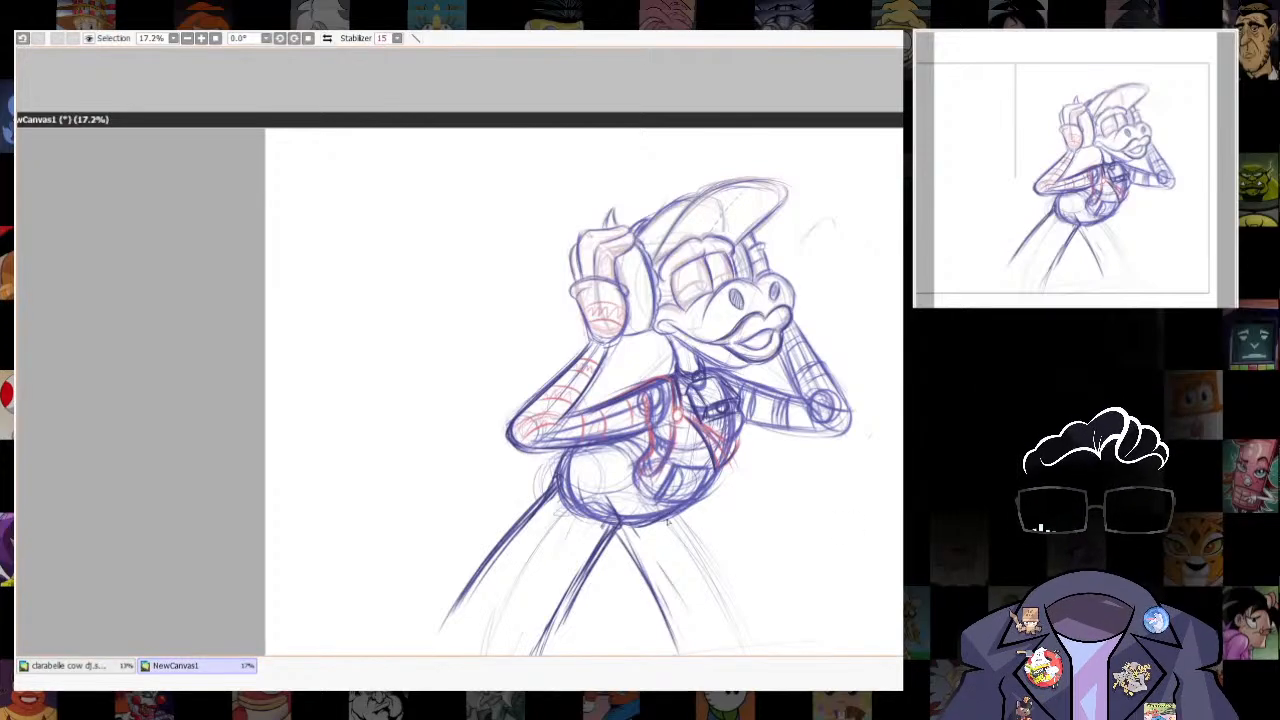
left_click_drag(680, 514, 722, 574)
left_click_drag(682, 514, 745, 608)
left_click_drag(702, 536, 740, 596)
left_click_drag(612, 524, 655, 610)
left_click_drag(688, 510, 746, 610)
left_click_drag(610, 524, 658, 622)
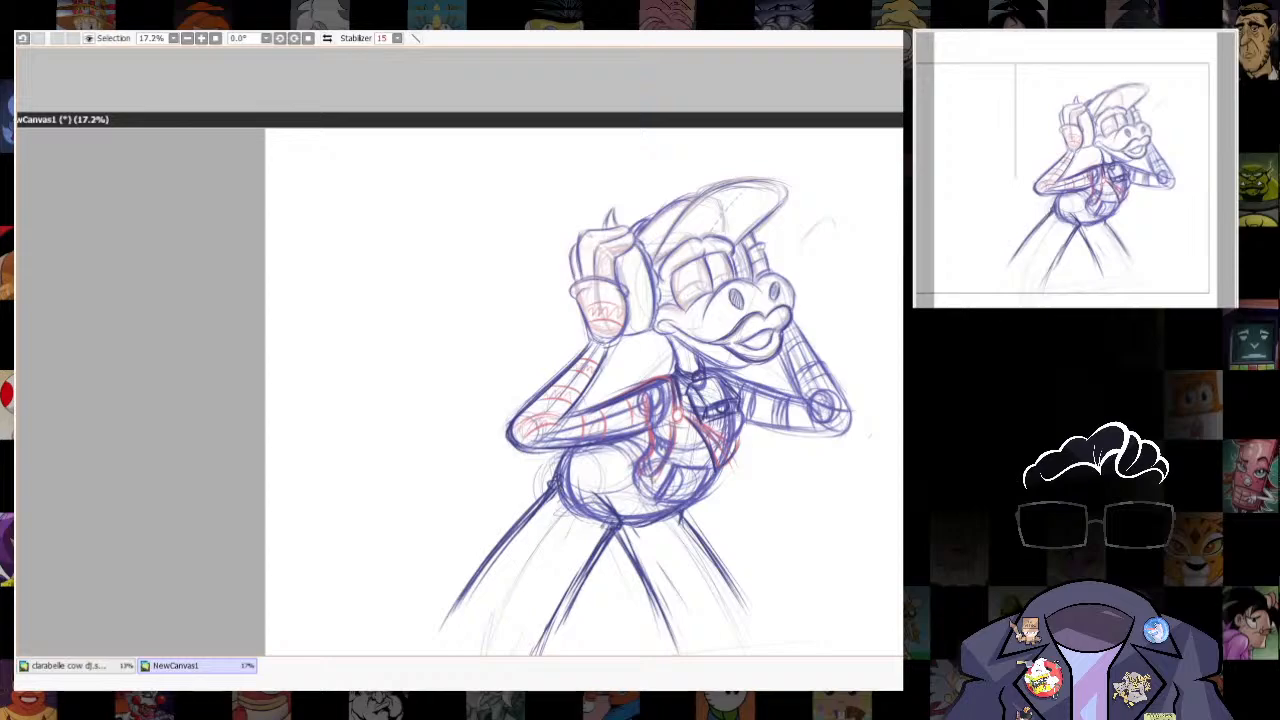
- Add eyelashes at the outer corners of both eyes and a short dark pupil curve inside each eye
scroll(686, 455, "up", 3)
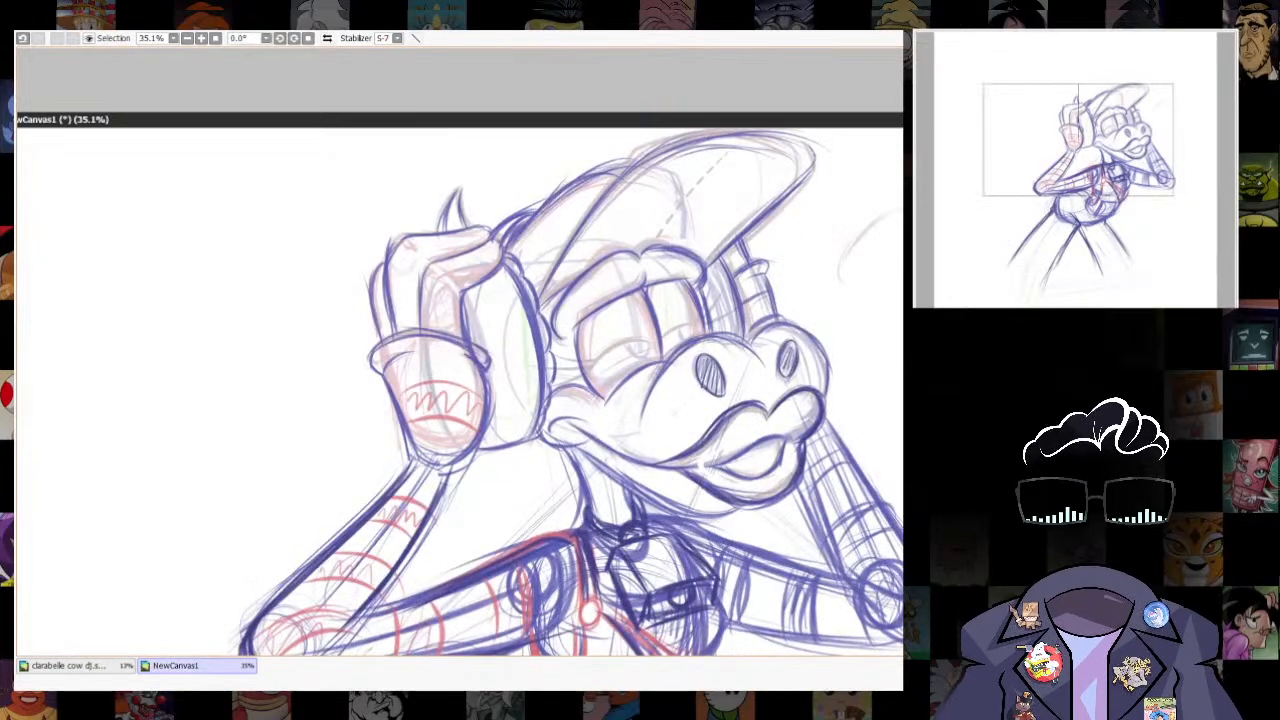
key("b")
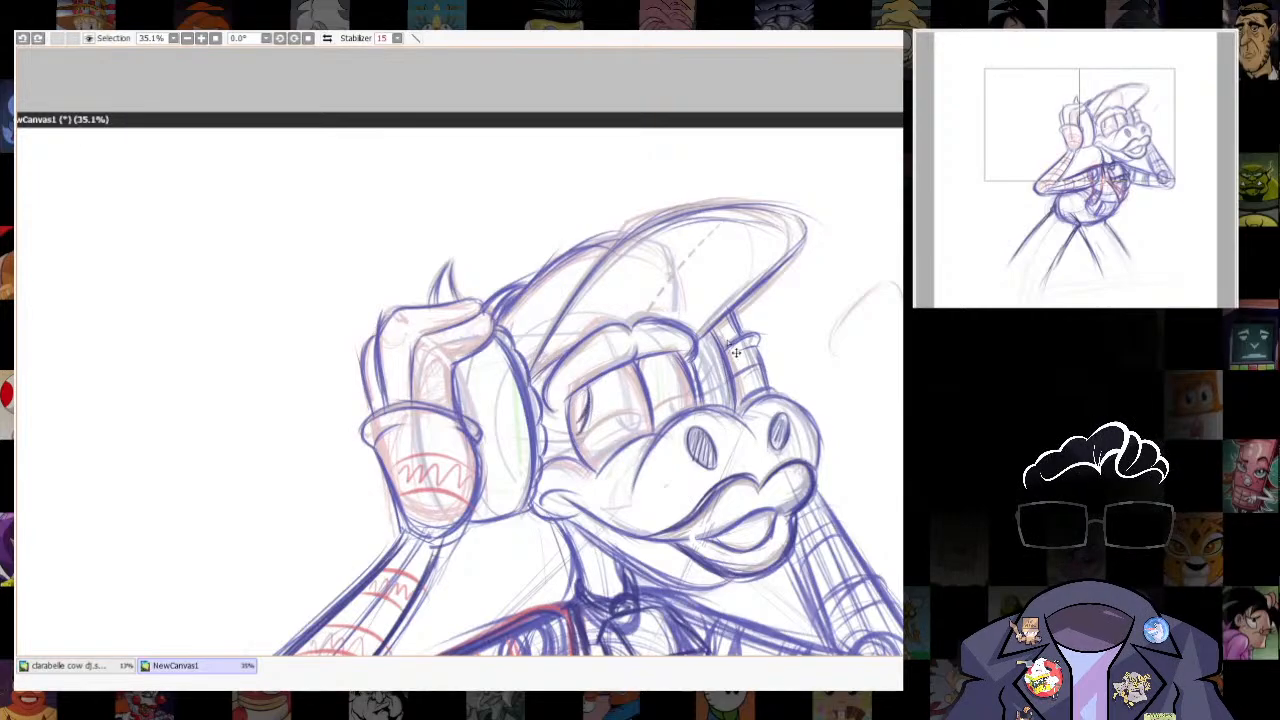
mouse_move(570, 402)
left_mouse_down()
mouse_move(524, 405)
mouse_move(575, 388)
left_mouse_up()
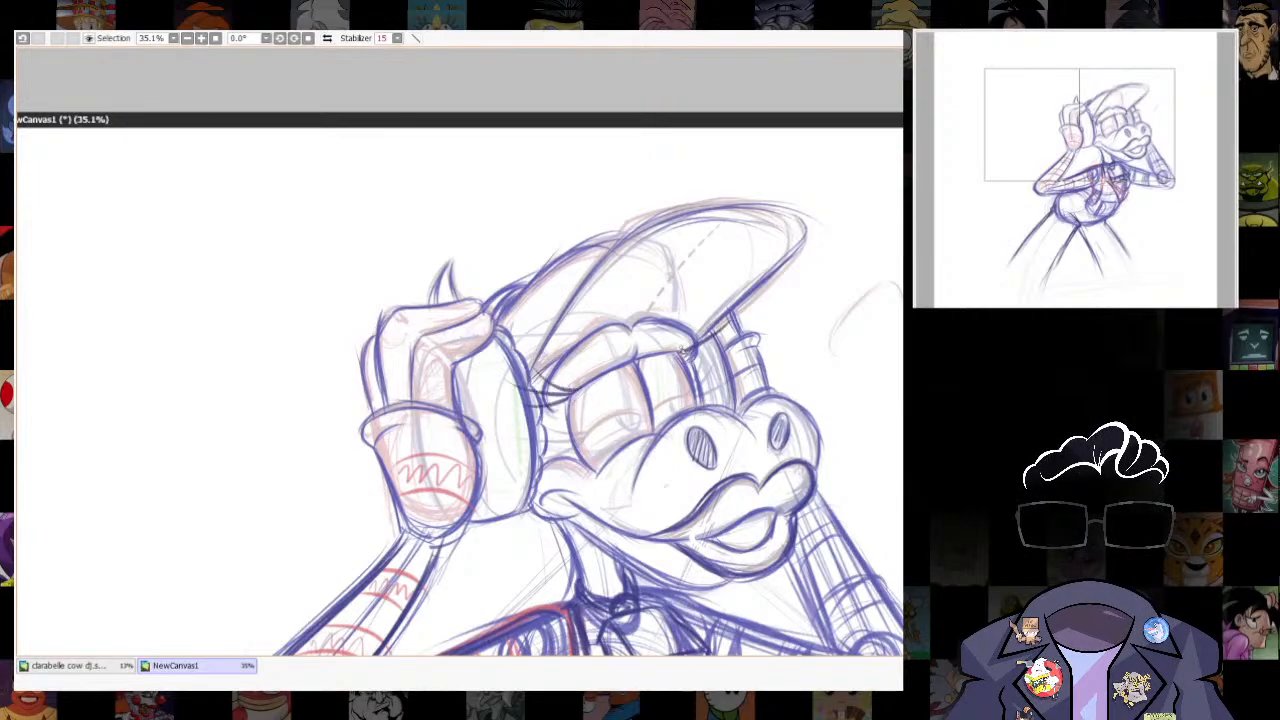
key("ctrl+z")
mouse_move(618, 397)
left_mouse_down()
mouse_move(635, 432)
mouse_move(606, 466)
mouse_move(582, 430)
left_mouse_up()
key("ctrl+z")
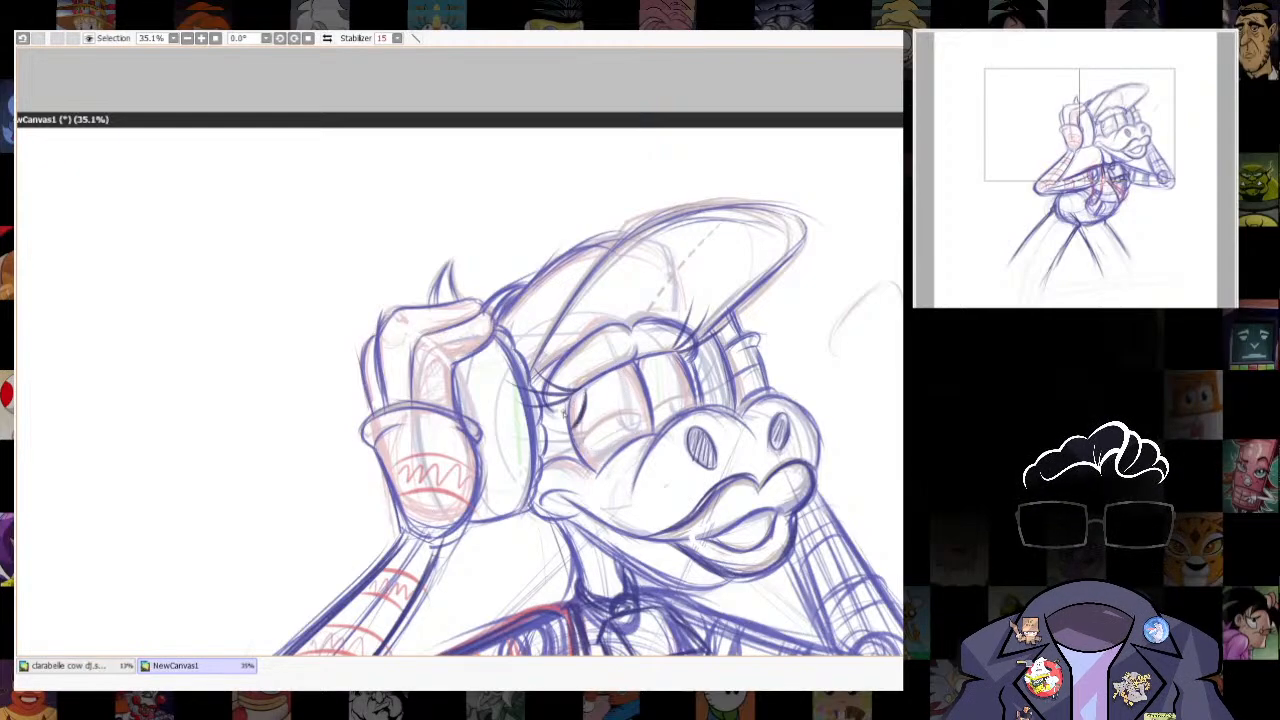
left_click_drag(653, 358, 655, 399)
key("space")
scroll(755, 340, "down", 3)
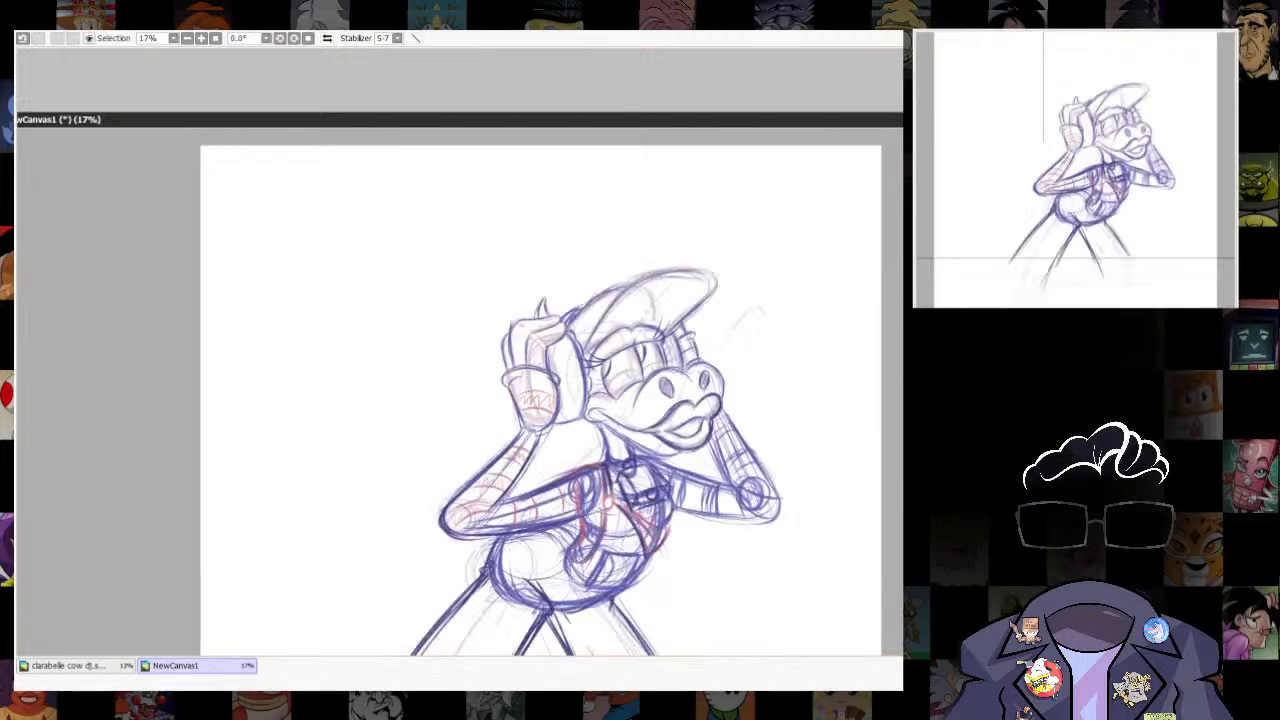
scroll(608, 380, "up", 5)
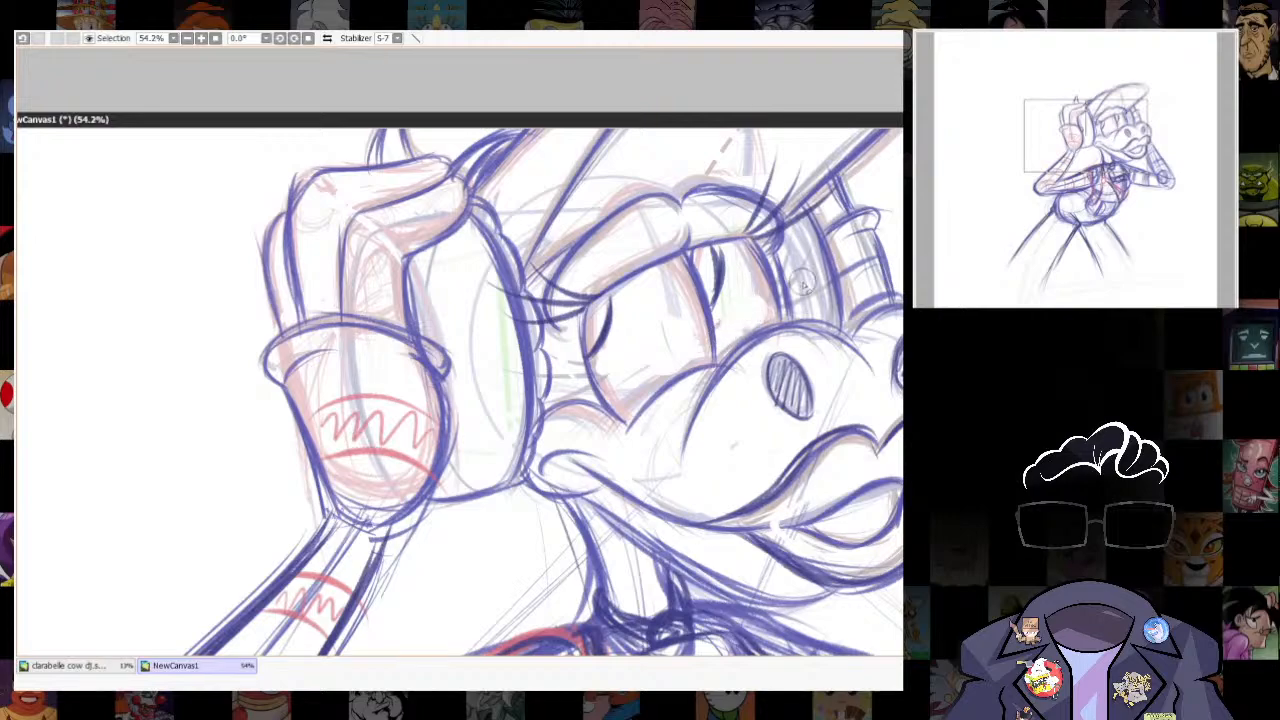
- Draw curved lower eyelid lines across the eyes
scroll(745, 394, "down", 5)
scroll(820, 398, "up", 3)
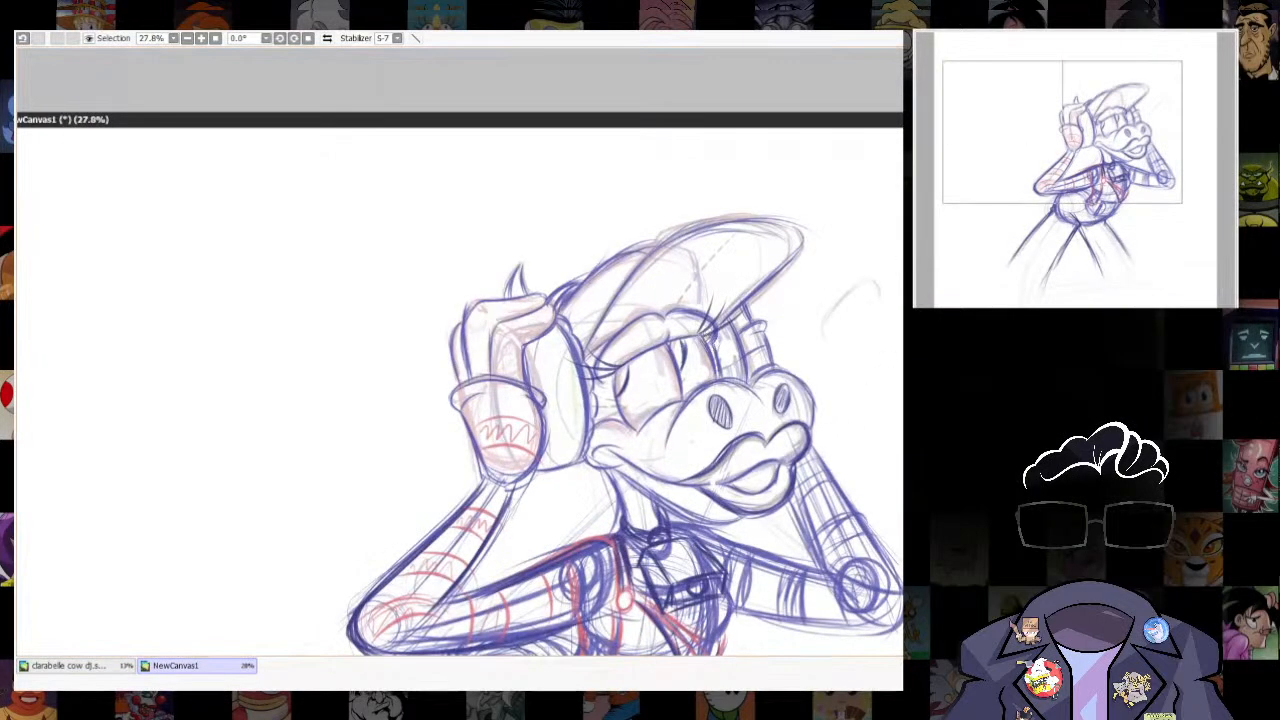
key("n")
left_click_drag(628, 418, 716, 376)
scroll(763, 312, "down", 5)
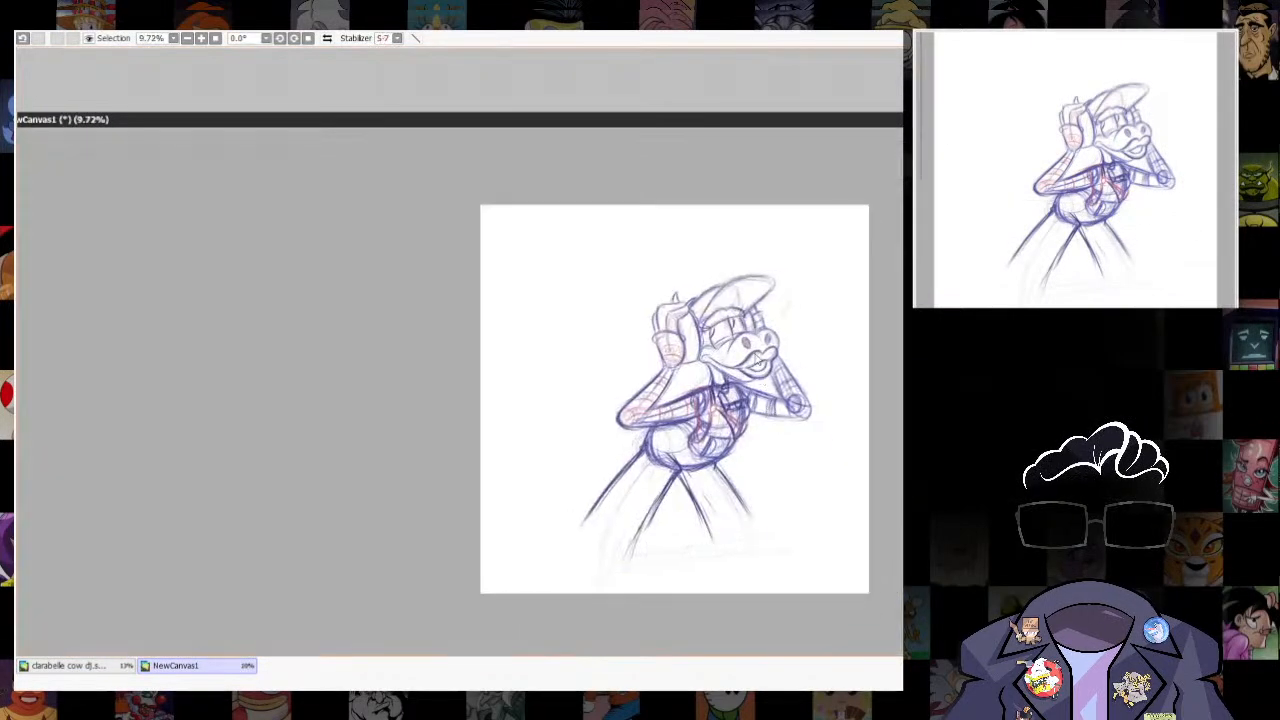
scroll(760, 328, "up", 2)
scroll(752, 350, "up", 6)
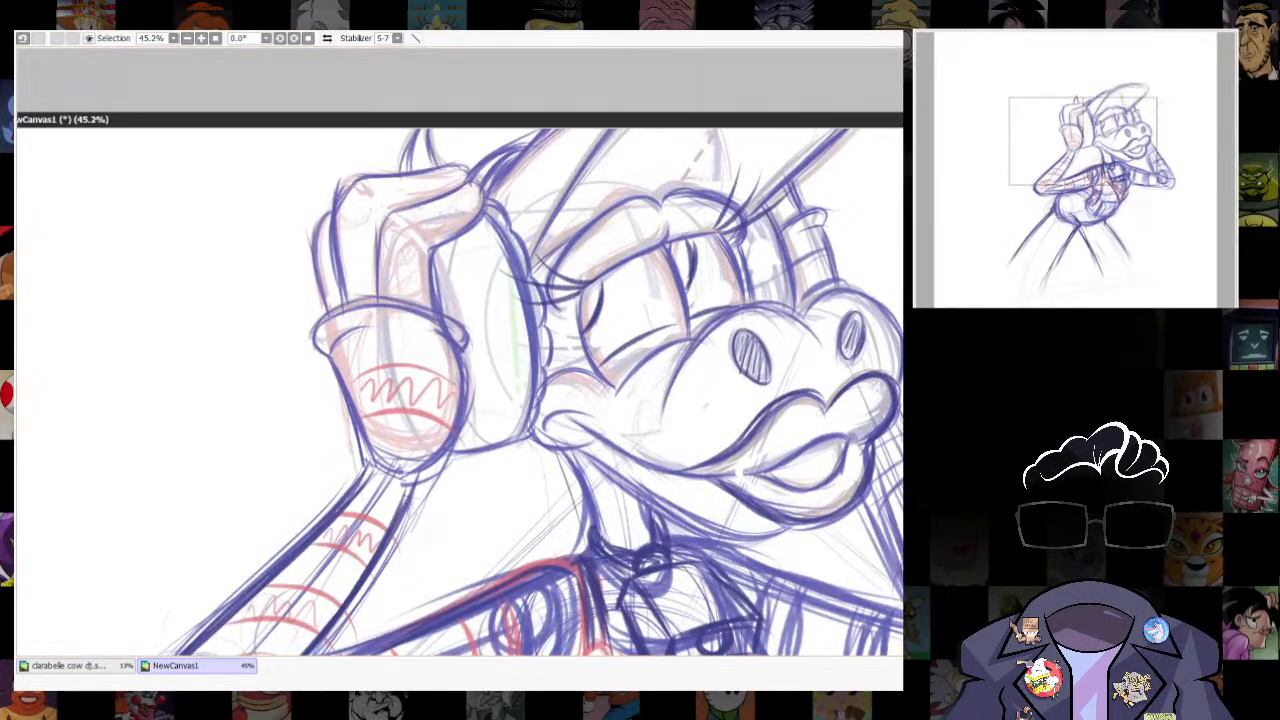
- Examine the figure's overall pose, leg placement and facial expression
key("alt+Tab")
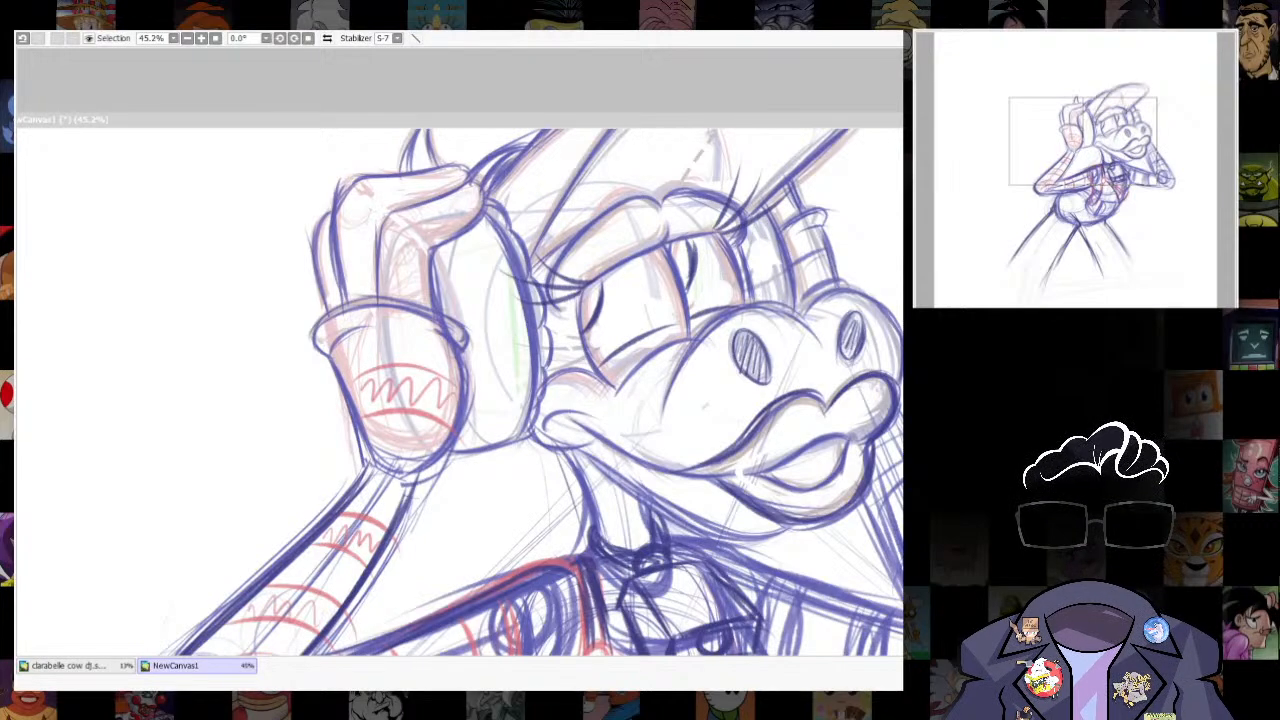
key("alt+Tab")
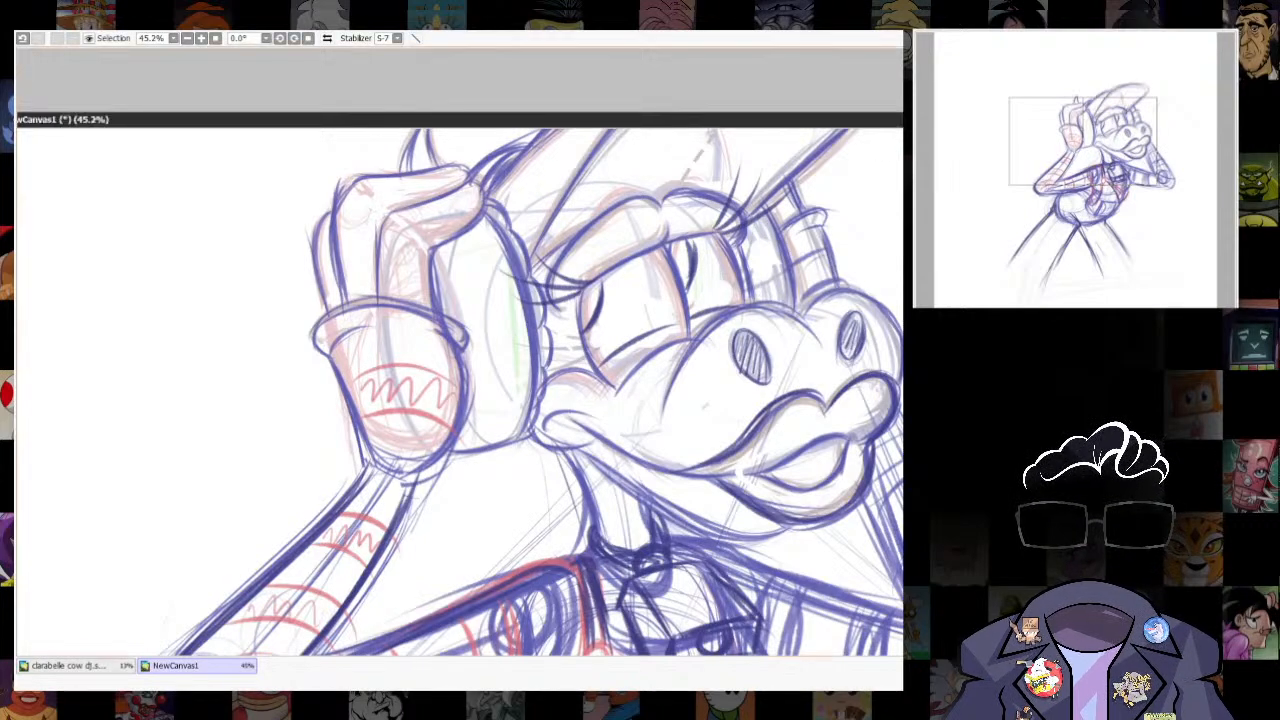
scroll(385, 455, "down", 4)
scroll(826, 423, "down", 3)
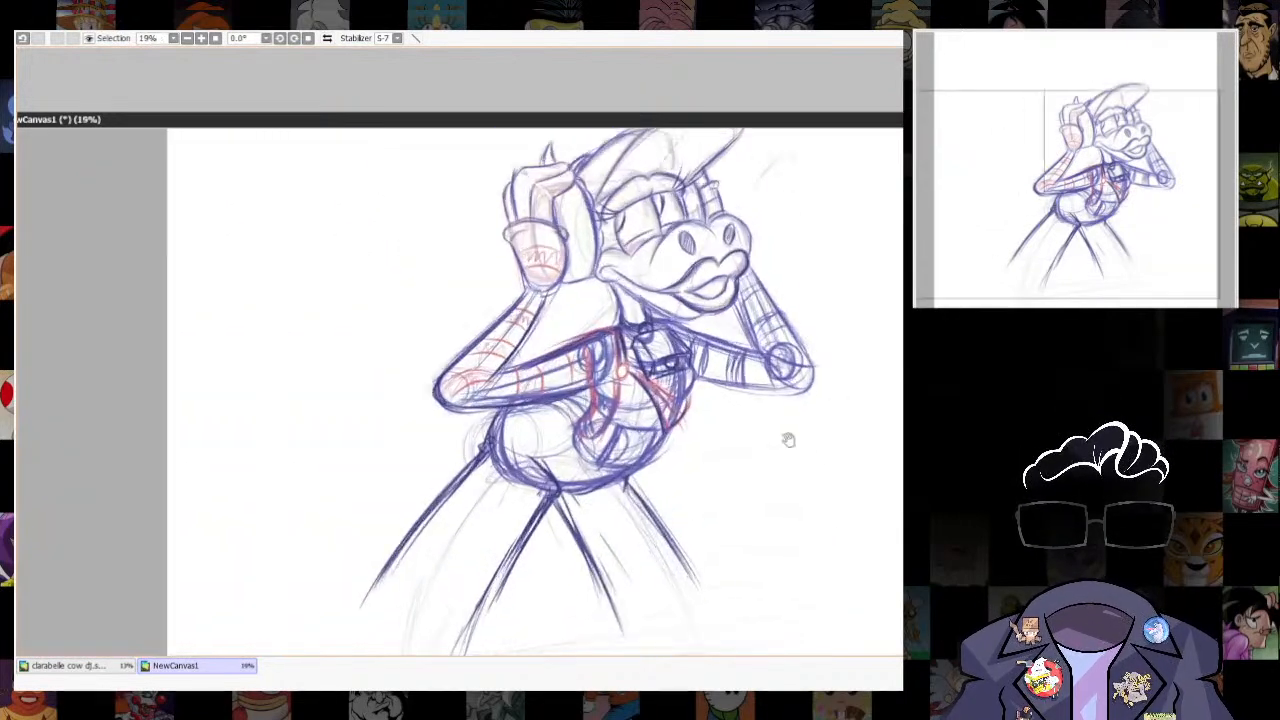
scroll(861, 442, "down", 3)
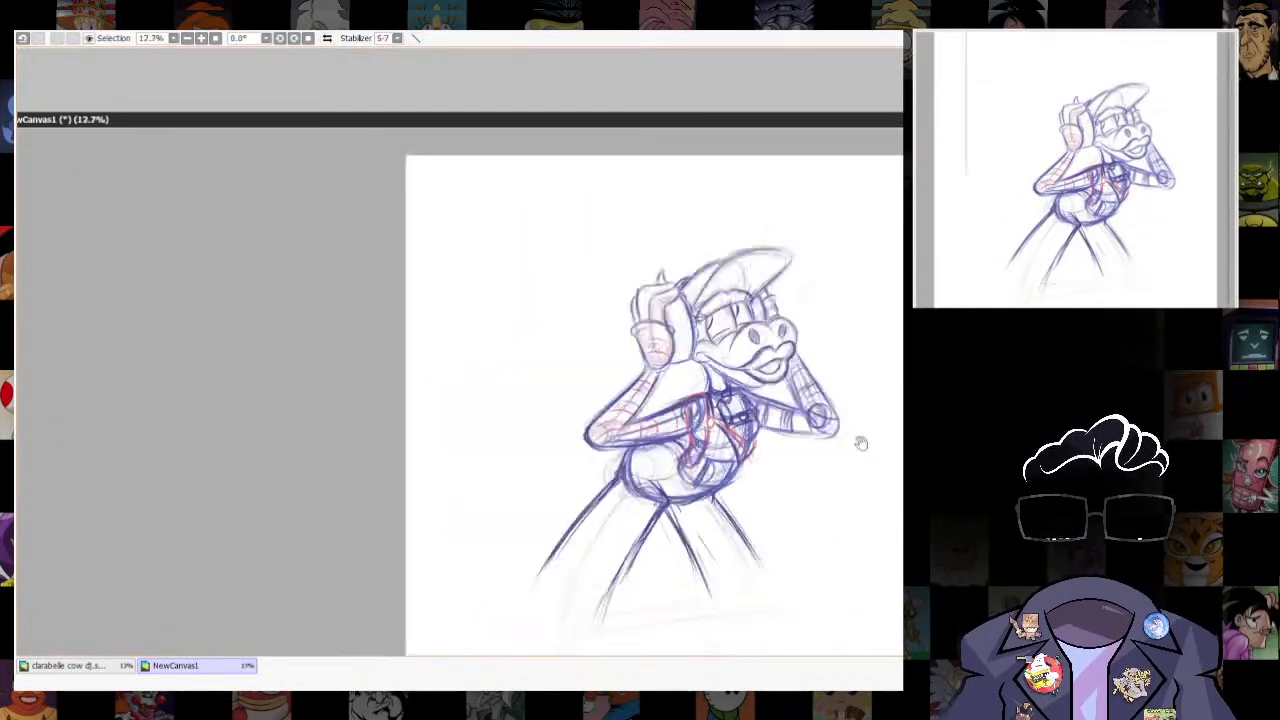
left_click_drag(861, 443, 829, 497)
scroll(829, 497, "up", 2)
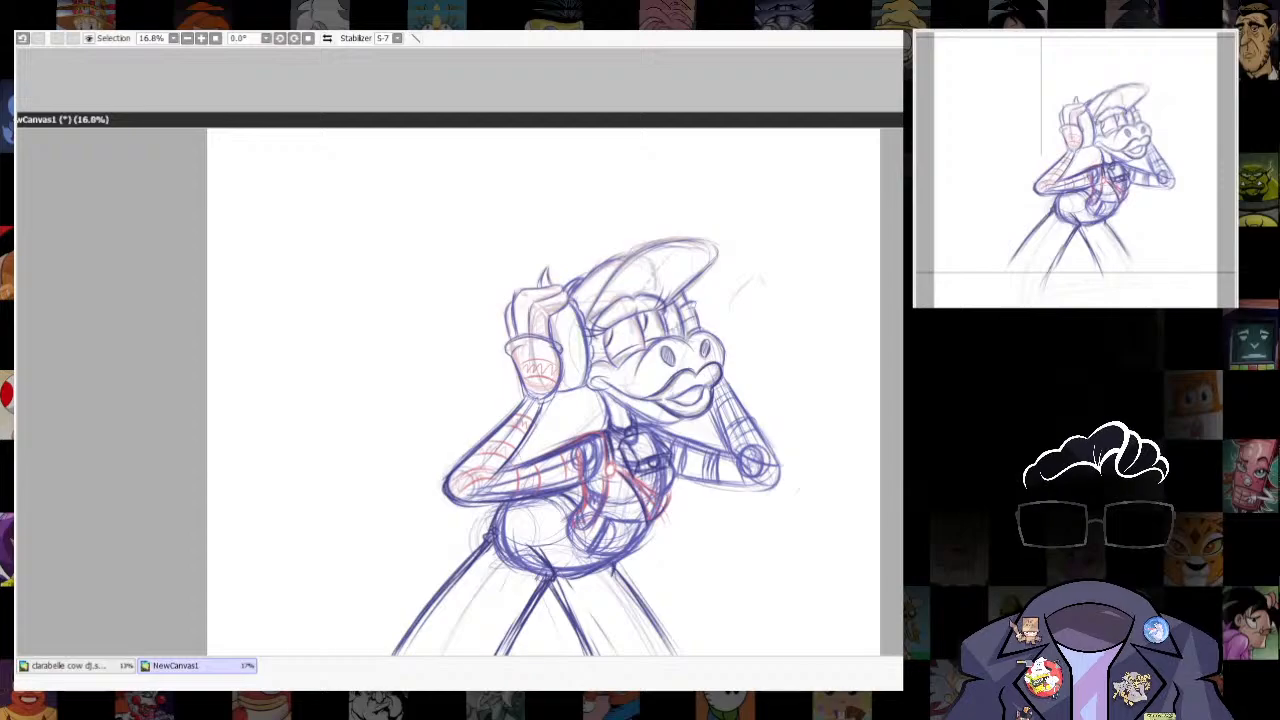
scroll(543, 420, "up", 3)
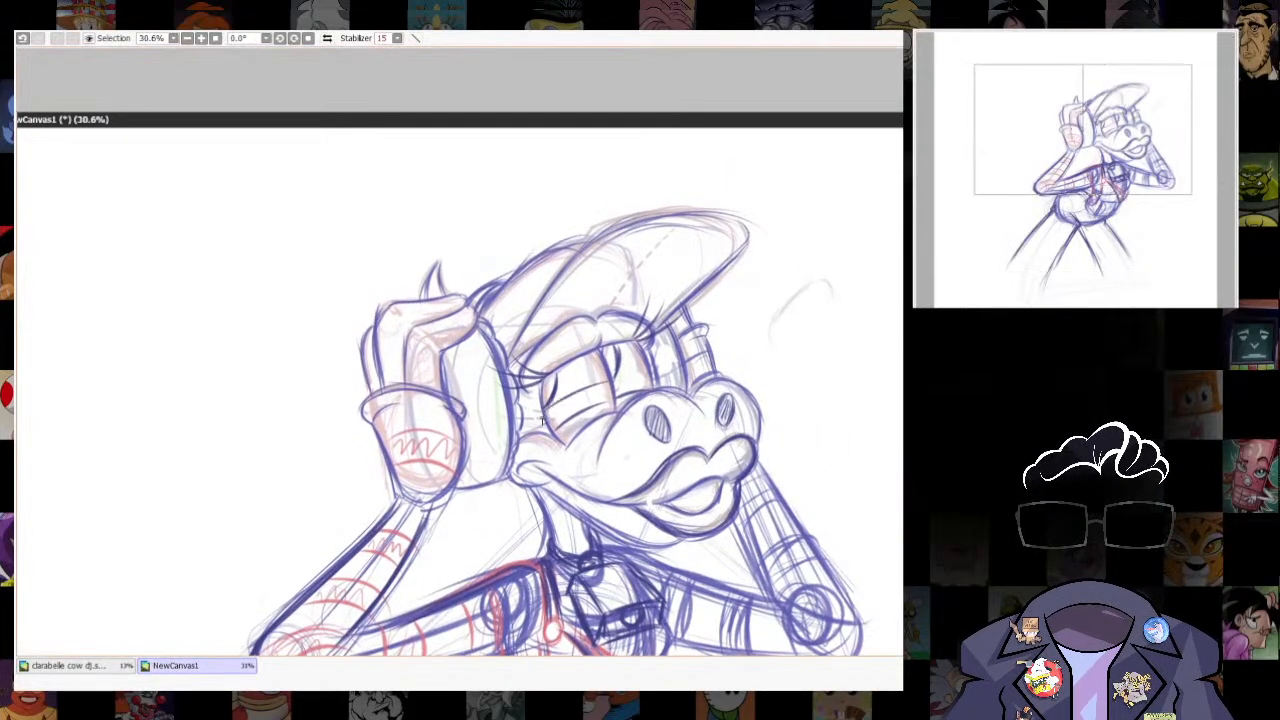
- Undo the last stroke in the near eye and erase the pupil curves and lower eyelid lines
key("ctrl+z")
key("ctrl+z")
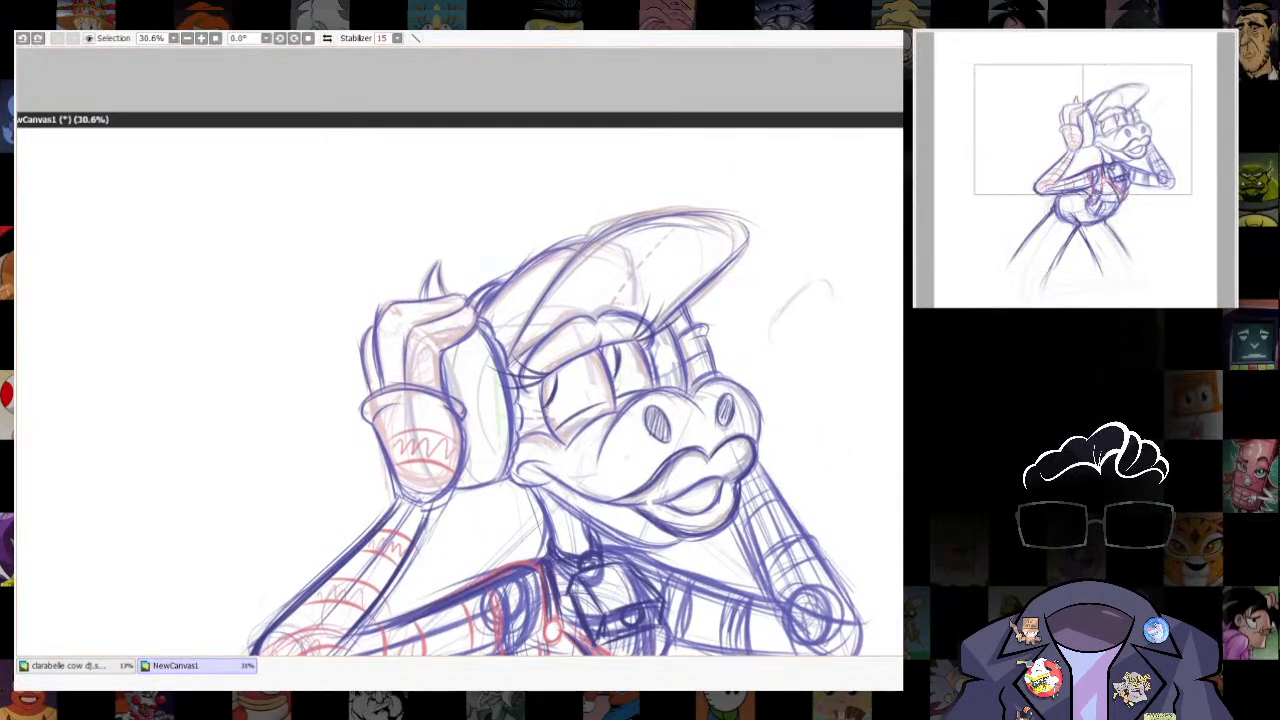
key("e")
left_click_drag(554, 388, 572, 412)
left_click_drag(615, 347, 617, 373)
left_click_drag(556, 424, 626, 392)
key("n")
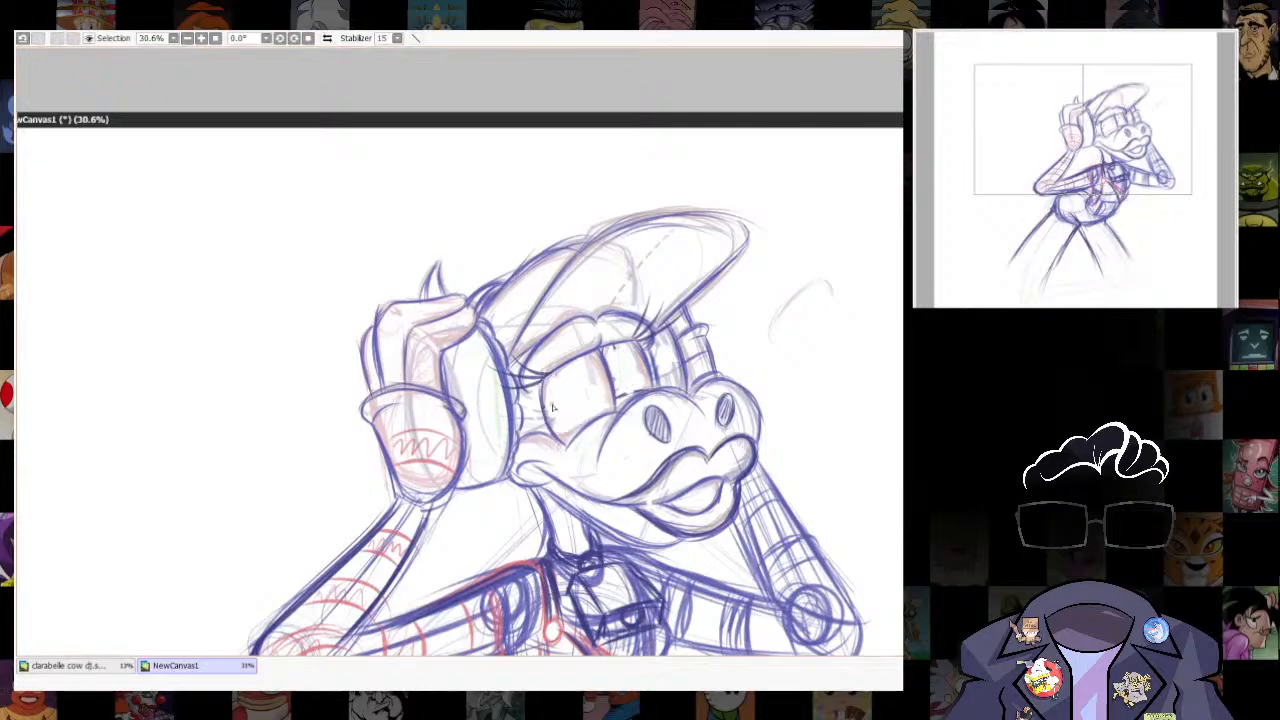
- Try a new curved lid line and pupil stroke in the near eye, and undo them along with the eye erasing
left_click_drag(550, 402, 608, 380)
left_click_drag(562, 396, 557, 424)
scroll(655, 305, "down", 4)
scroll(634, 318, "up", 3)
key("ctrl+z")
key("ctrl+z")
key("ctrl+z")
key("ctrl+z")
key("ctrl+z")
key("ctrl+z")
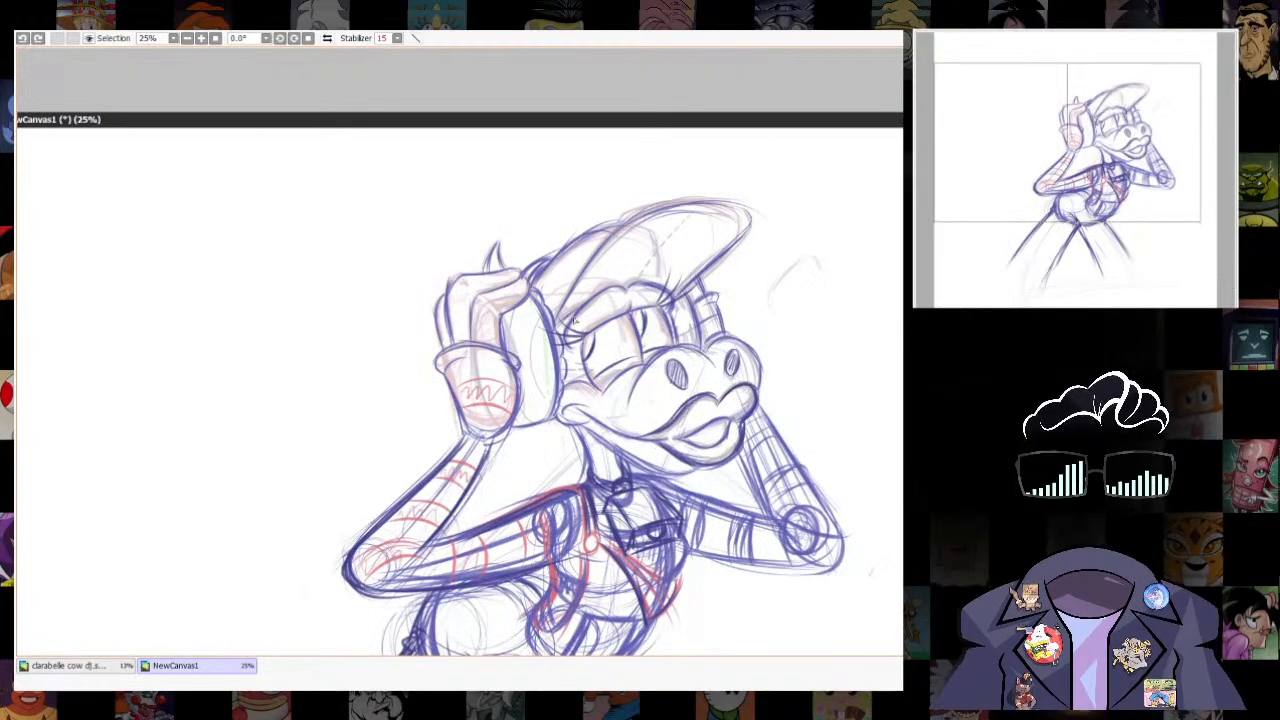
- Undo the latest eye strokes and erase the lower eyelid line inside the near eye
left_click_drag(584, 352, 640, 314)
key("ctrl+z")
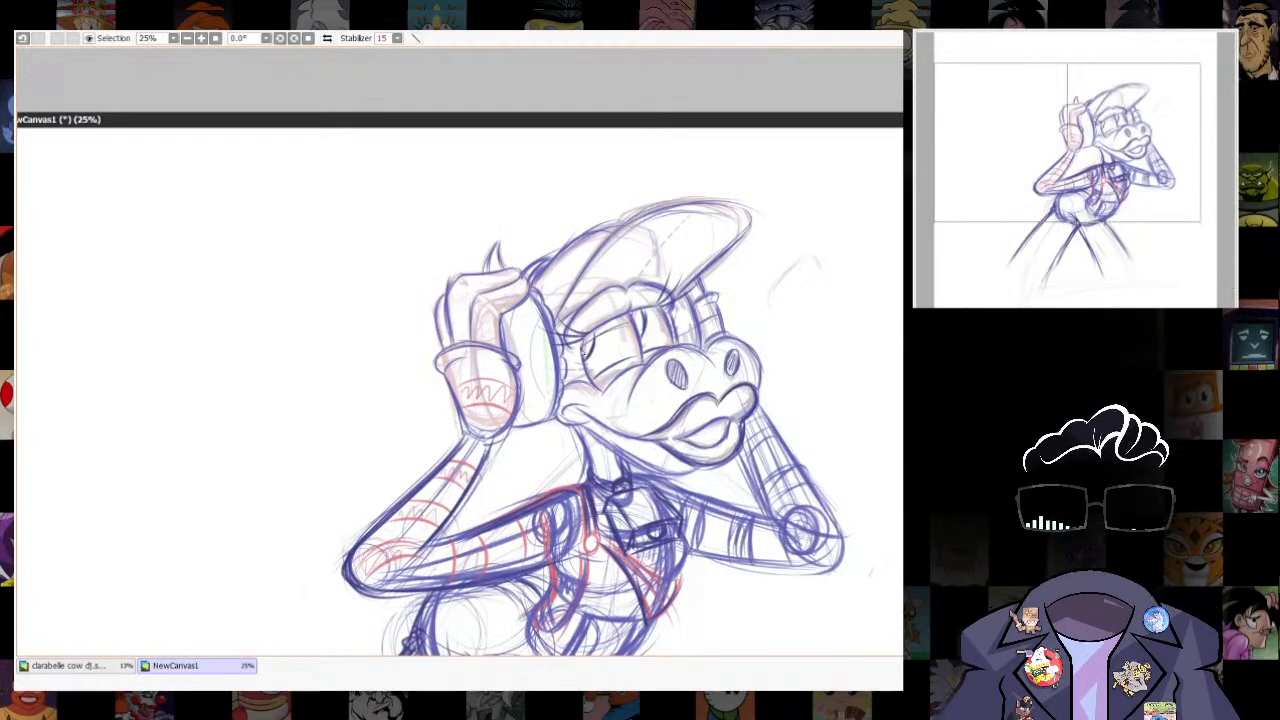
key("ctrl+z")
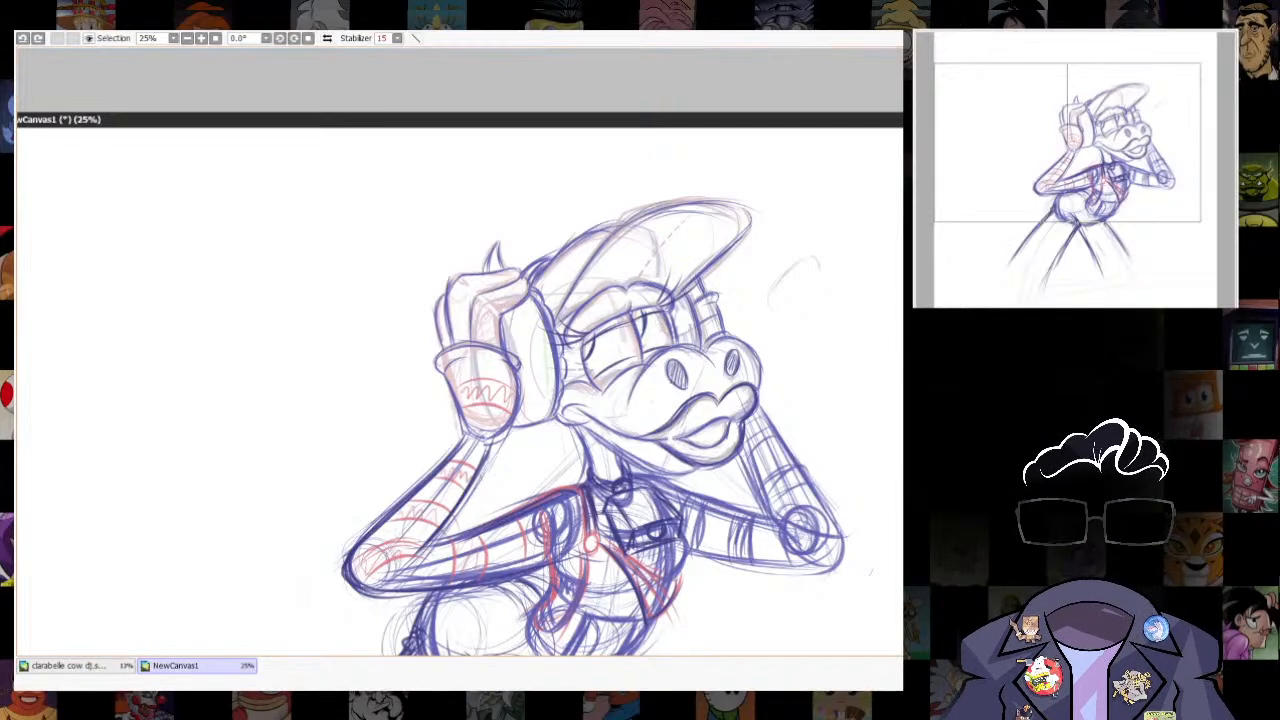
left_click_drag(616, 361, 595, 377)
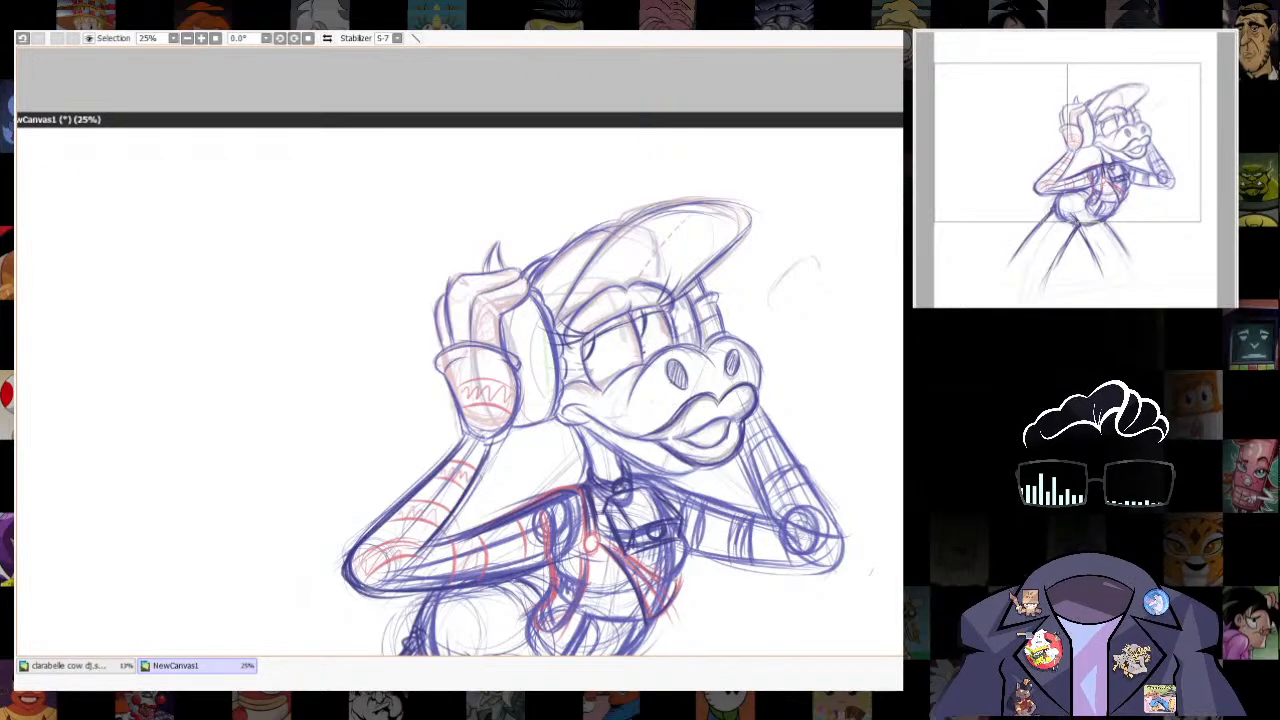
- Adjust the eyelashes at the outer corner of the near eye and at the far eye's corner
scroll(560, 276, "up", 3)
key("n")
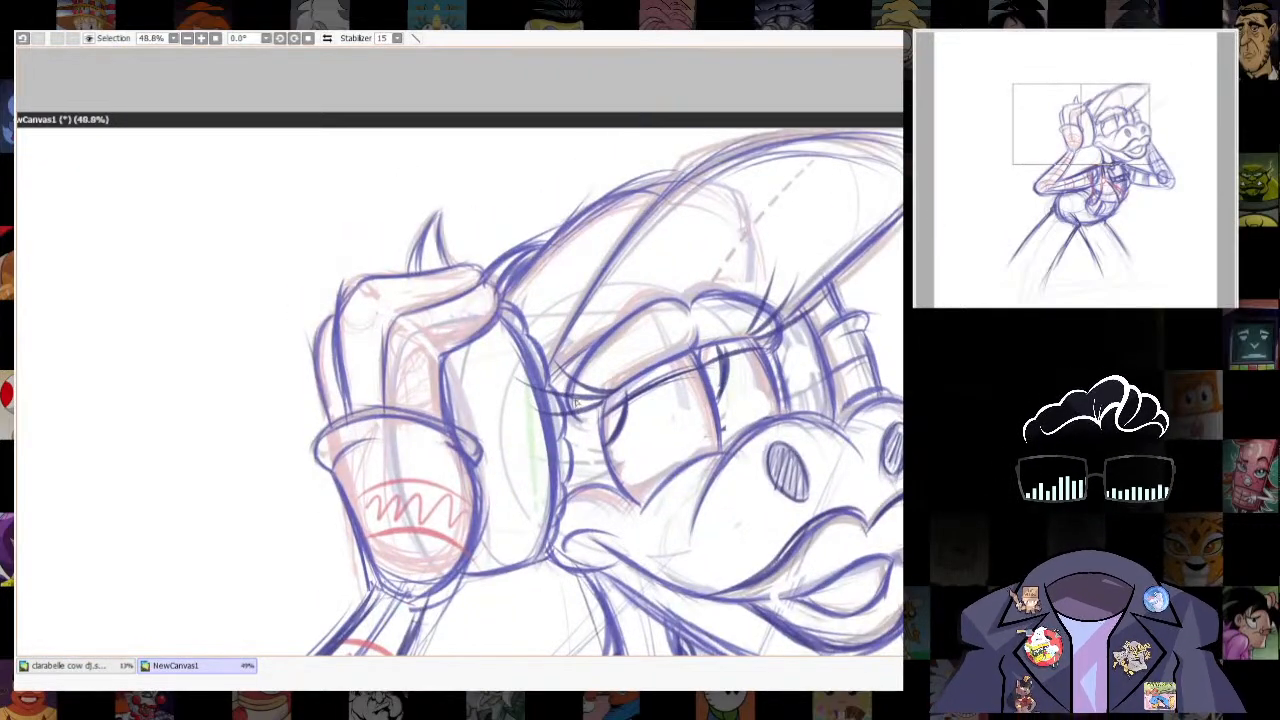
key("e")
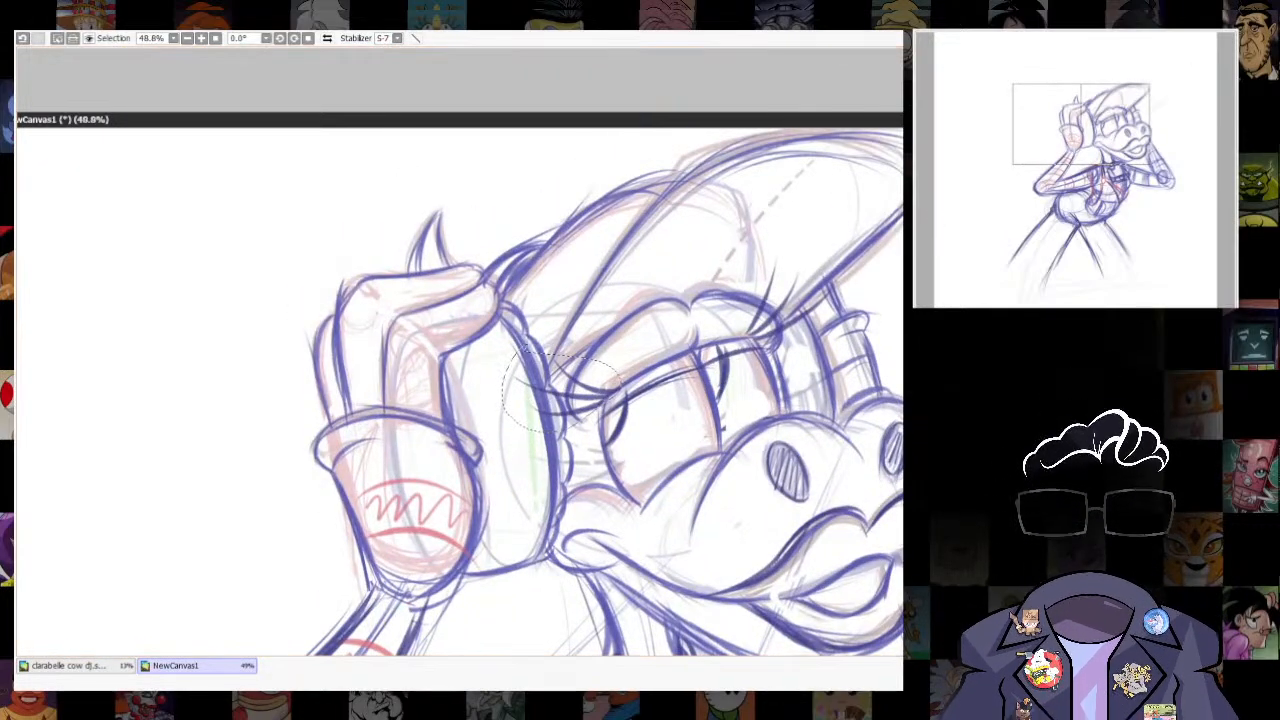
left_click_drag(547, 388, 577, 390)
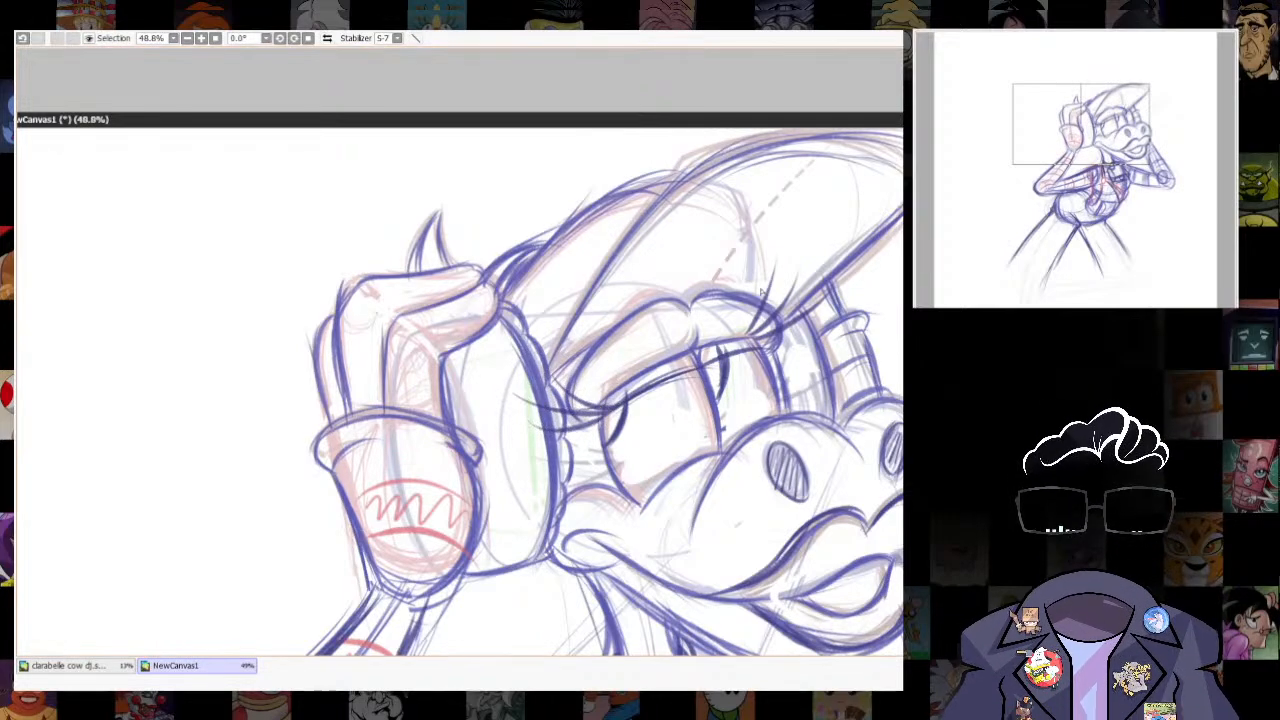
mouse_move(743, 336)
left_mouse_down()
mouse_move(815, 300)
mouse_move(790, 333)
left_mouse_up()
key("ctrl+d")
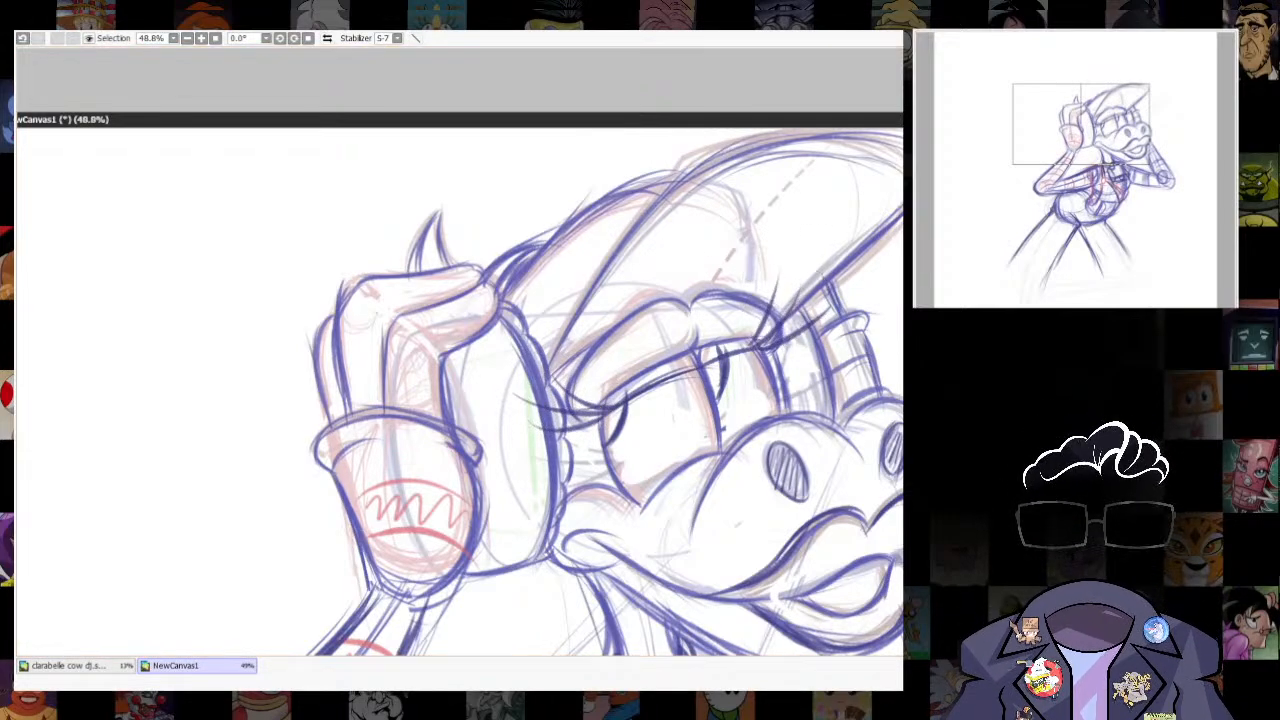
- Examine the head, torso and arms to judge the figure's proportions
scroll(806, 345, "down", 5)
scroll(708, 341, "up", 2)
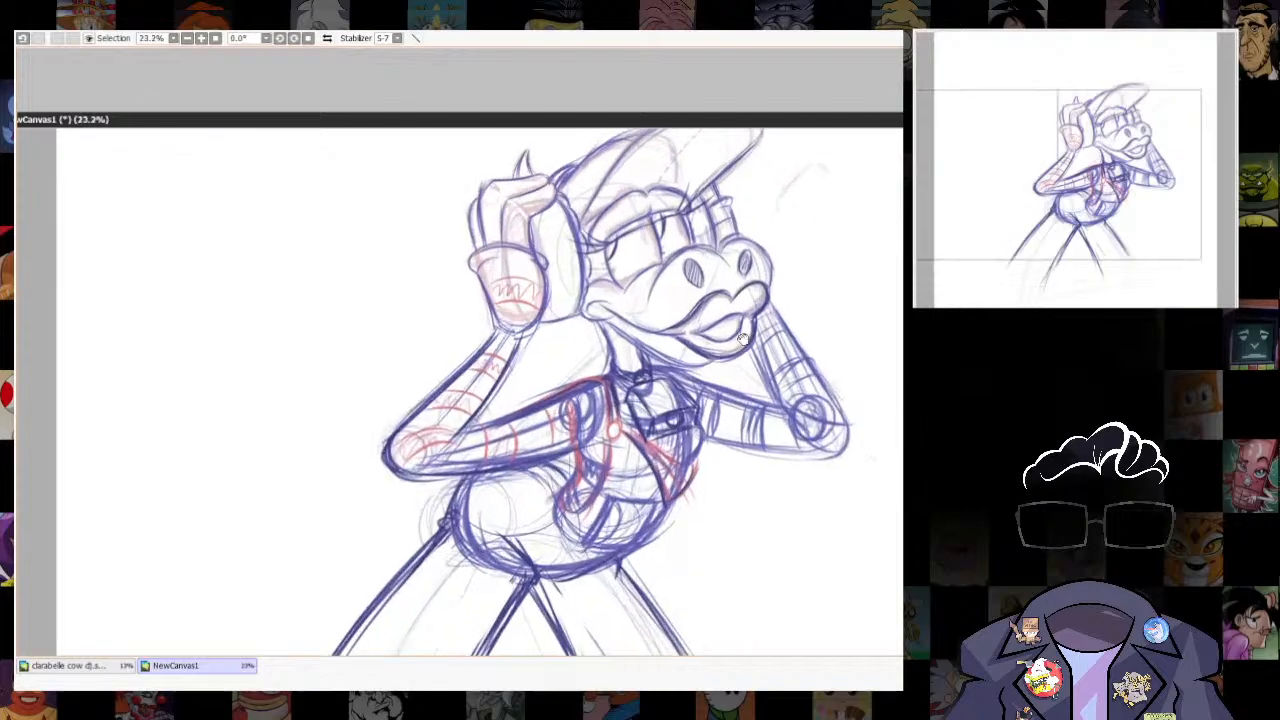
scroll(708, 341, "up", 2)
left_click_drag(725, 270, 782, 530)
scroll(786, 515, "down", 4)
scroll(795, 500, "up", 2)
left_click_drag(800, 600, 806, 505)
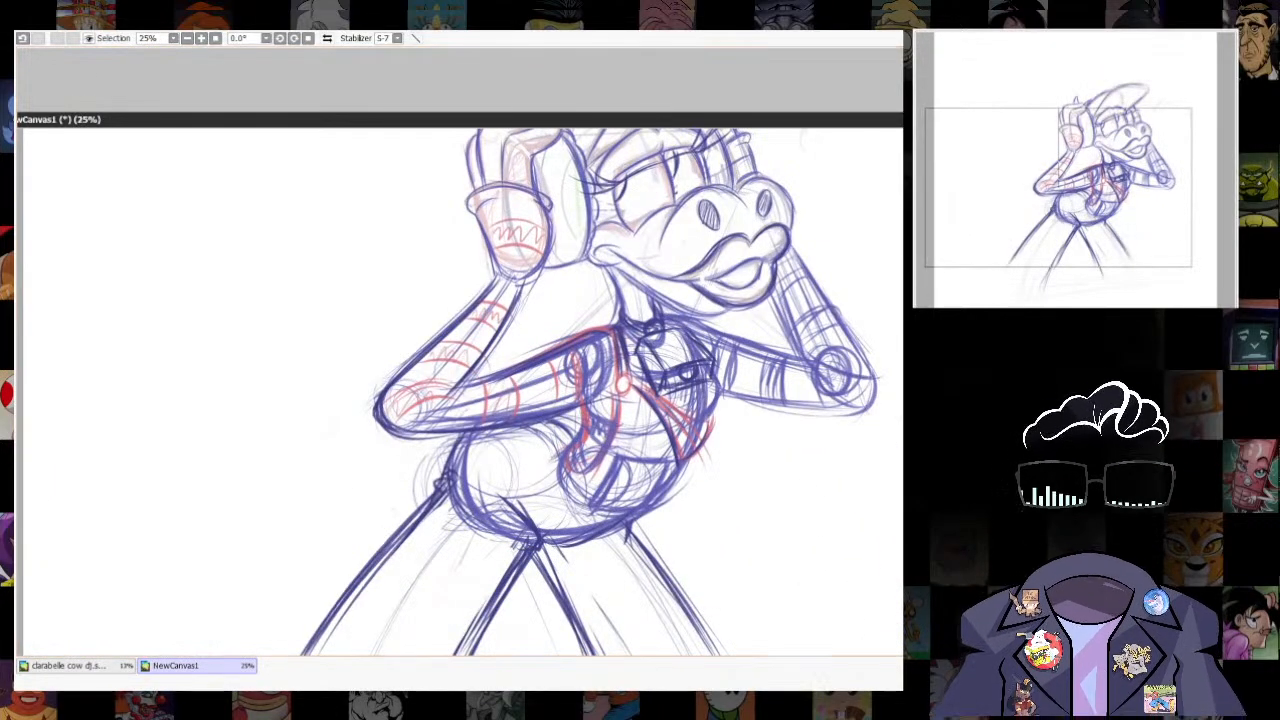
key("alt+Tab")
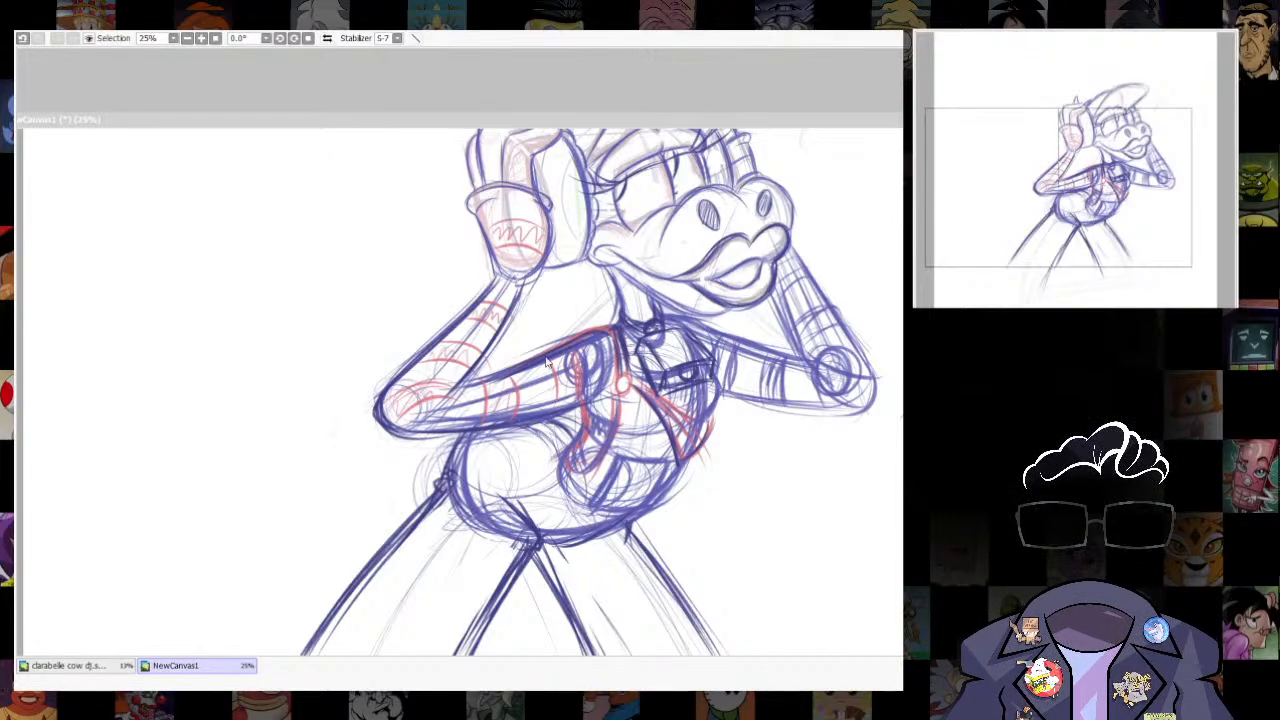
left_click(698, 452)
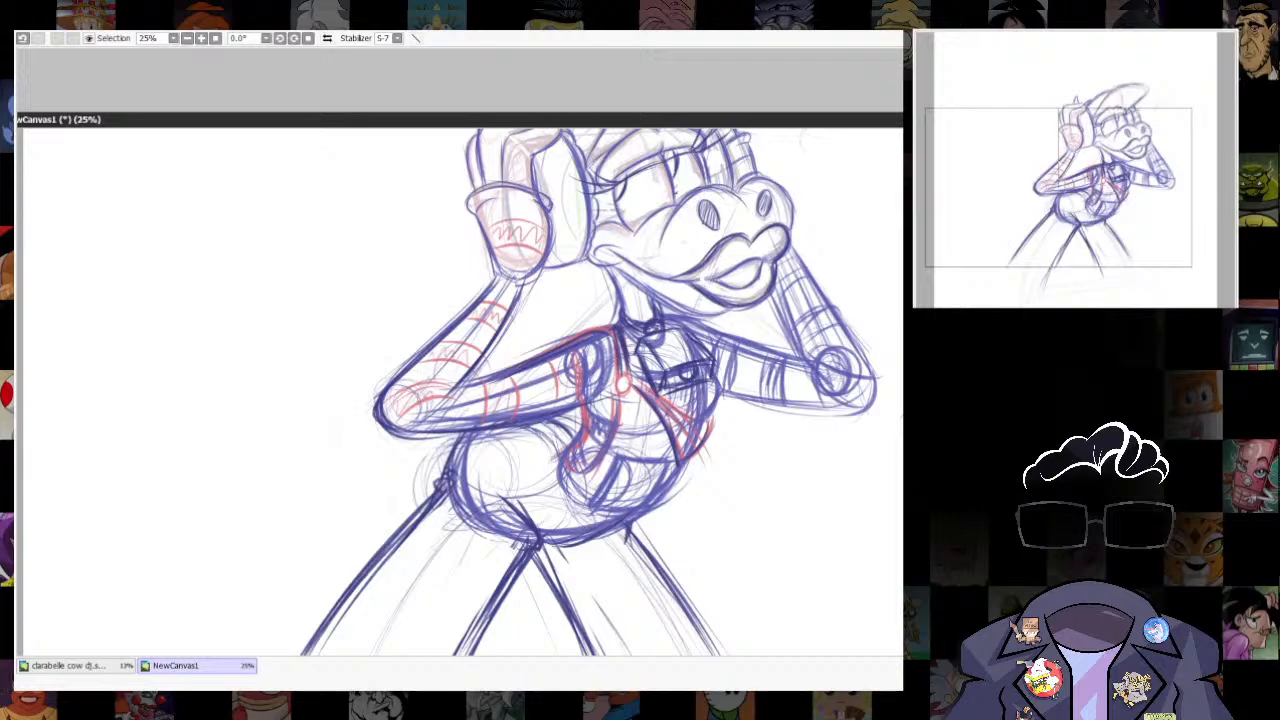
left_click_drag(1059, 188, 1077, 152)
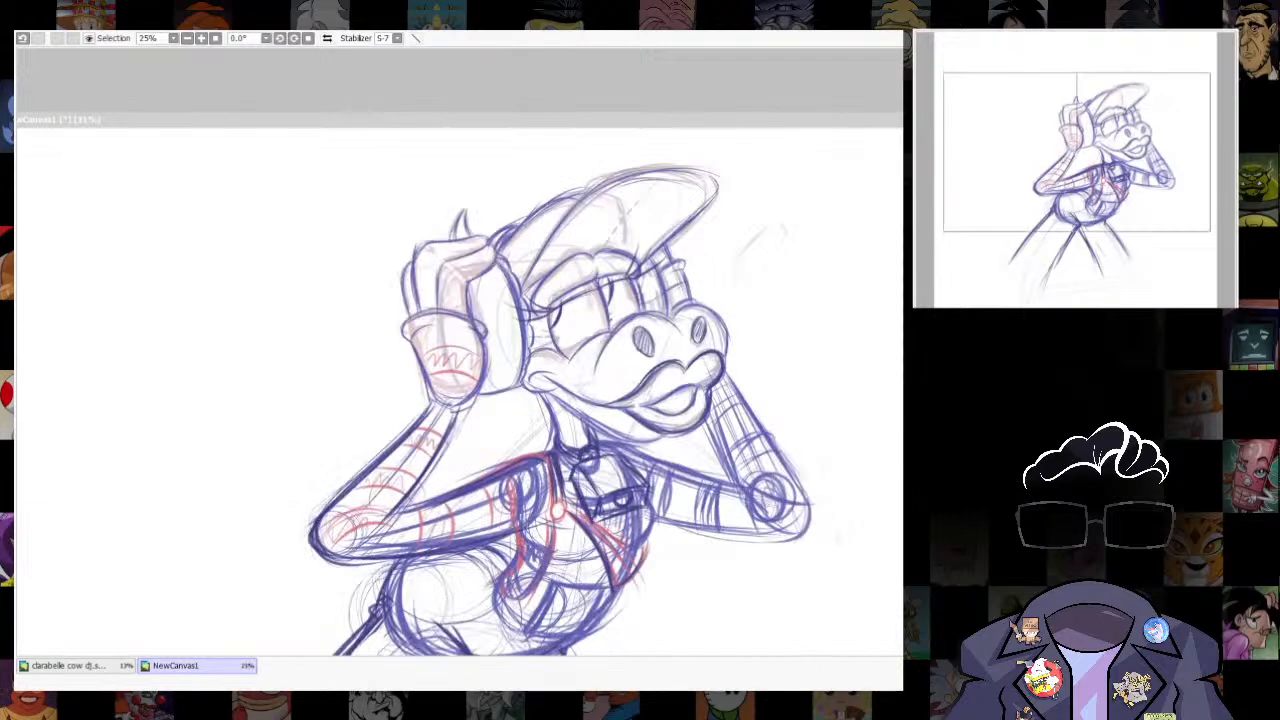
- Transform the whole sketch, stretching it slightly upward and narrowing its upper edge
scroll(802, 581, "down", 2)
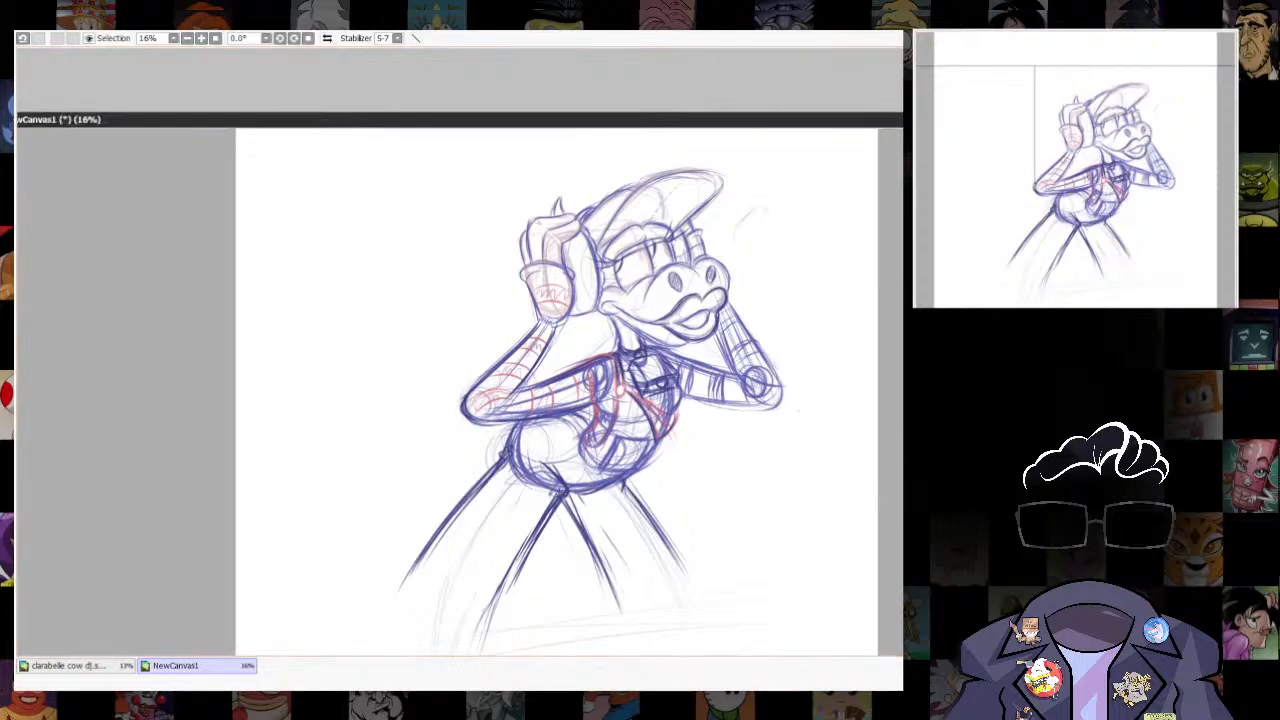
key("ctrl+t")
left_click_drag(578, 166, 578, 152)
left_click_drag(851, 153, 841, 154)
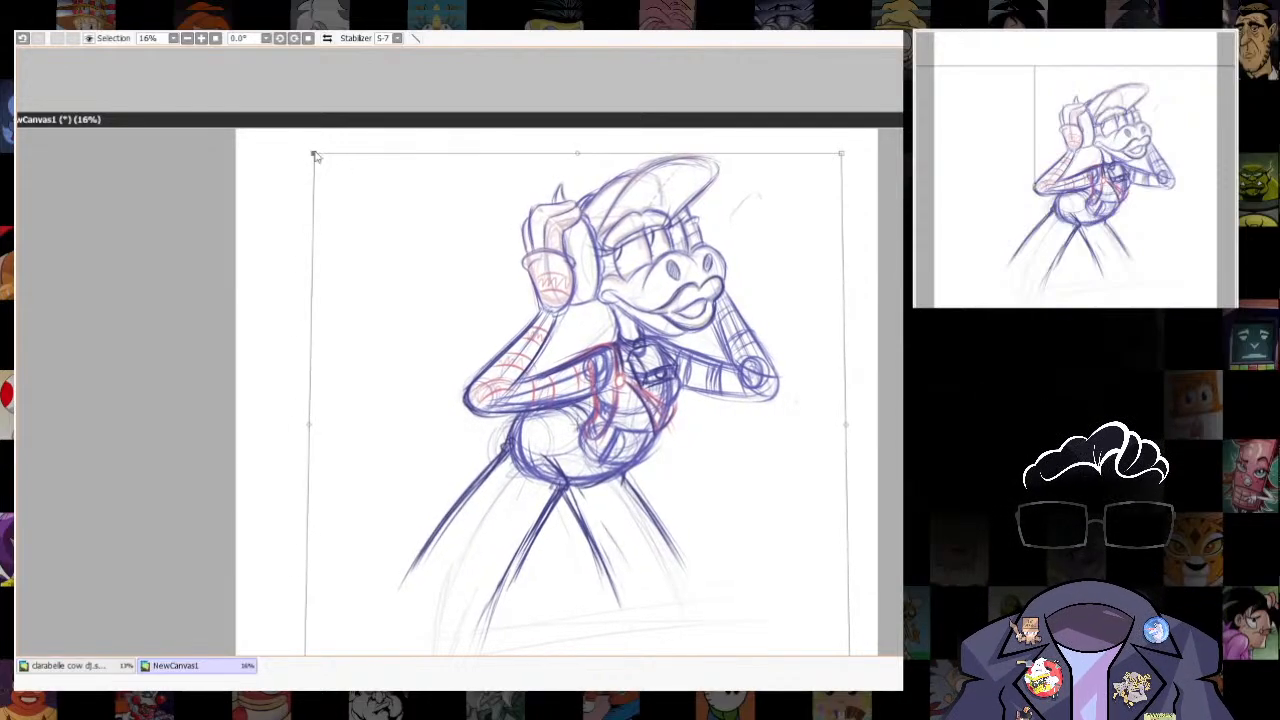
key("Return")
left_click_drag(846, 397, 831, 427)
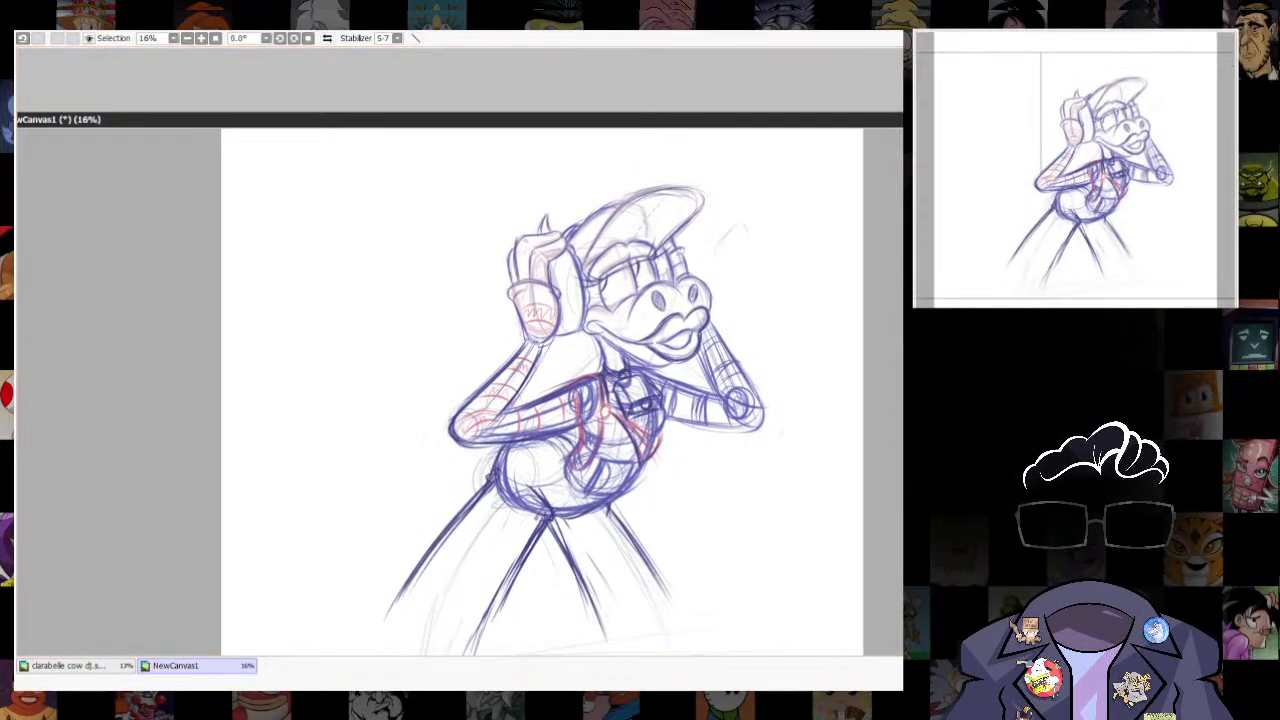
left_click(89, 691)
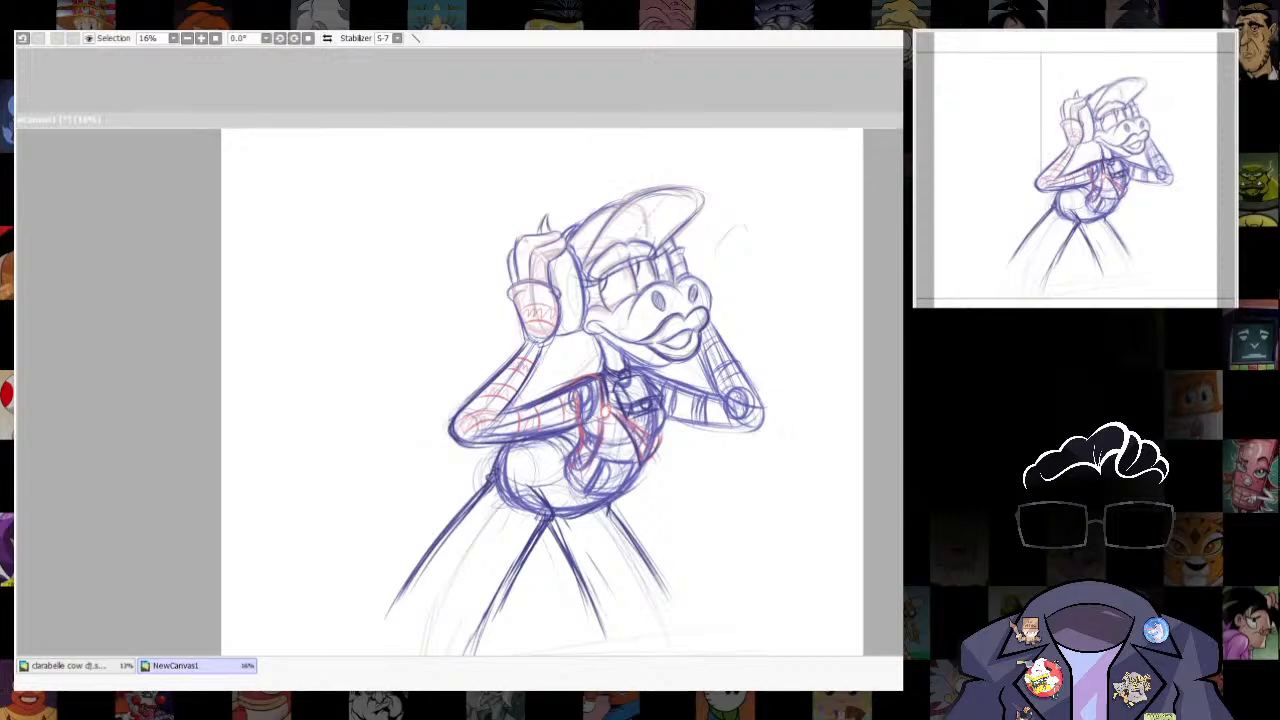
- Redraw the outer and inner contours of the near forearm from the wrist toward the elbow
scroll(387, 249, "up", 2)
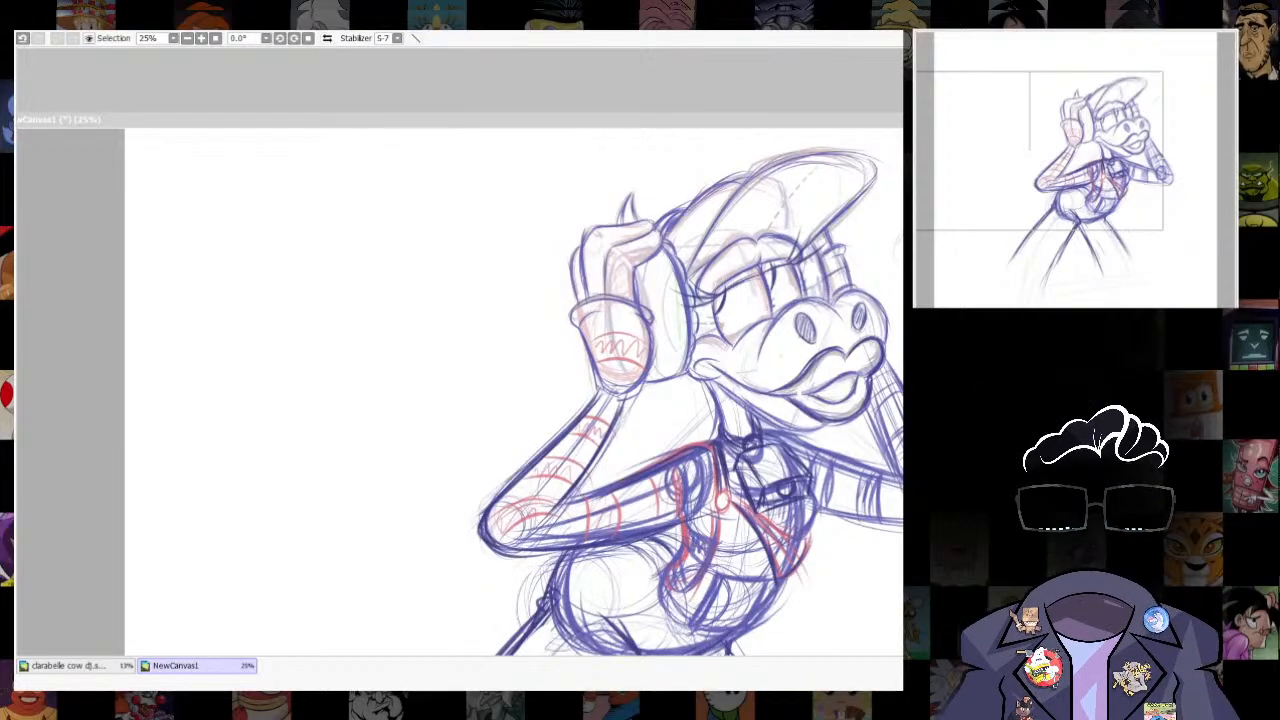
scroll(575, 288, "down", 2)
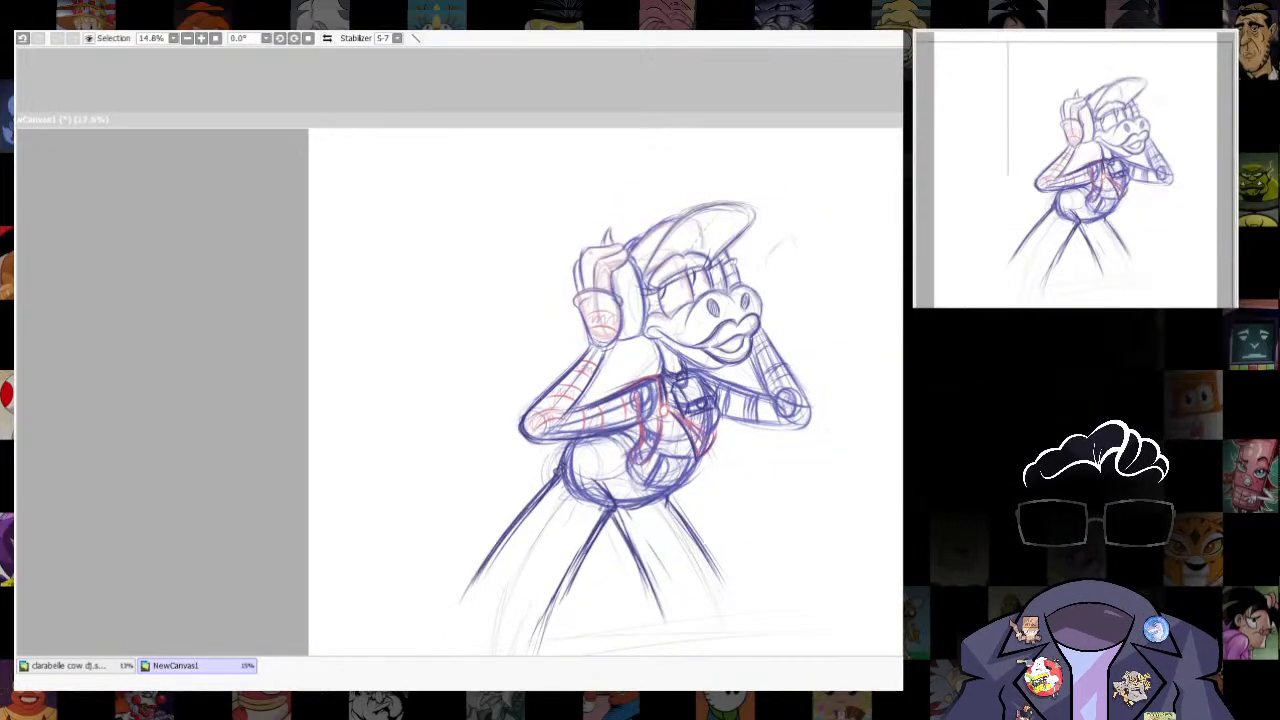
scroll(600, 300, "up", 3)
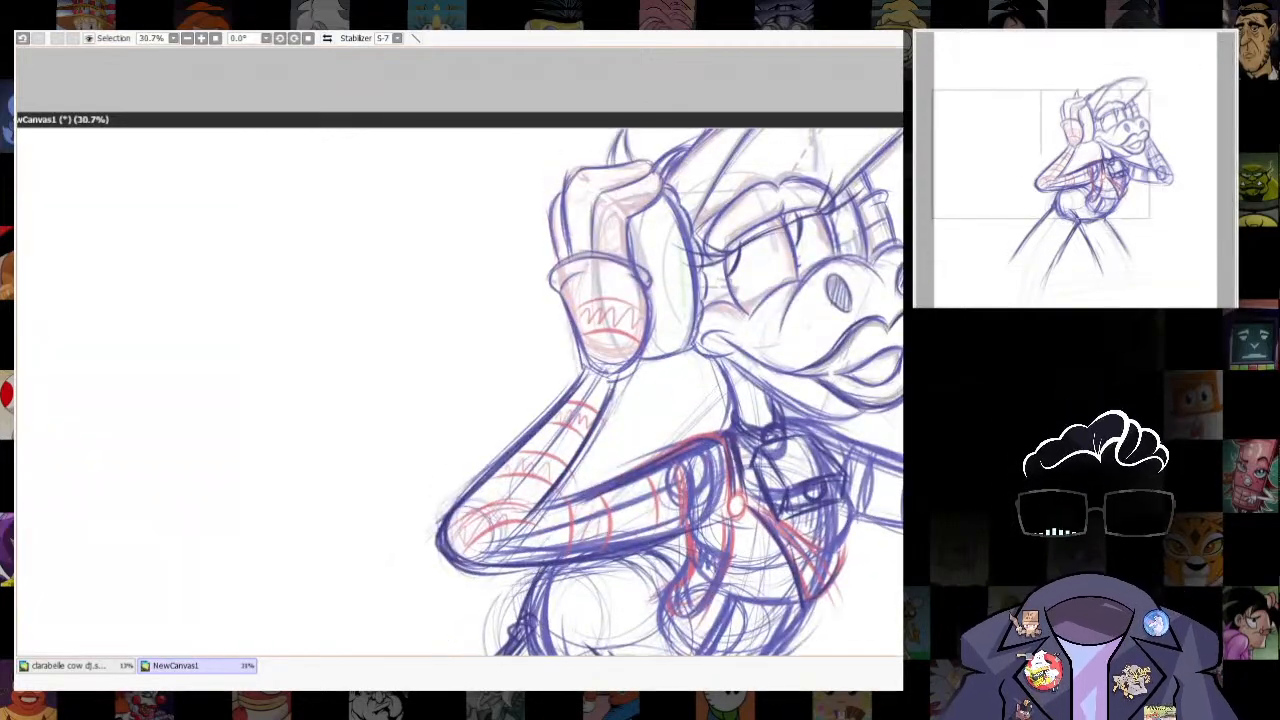
key("n")
left_click_drag(583, 357, 450, 505)
left_click_drag(640, 360, 560, 472)
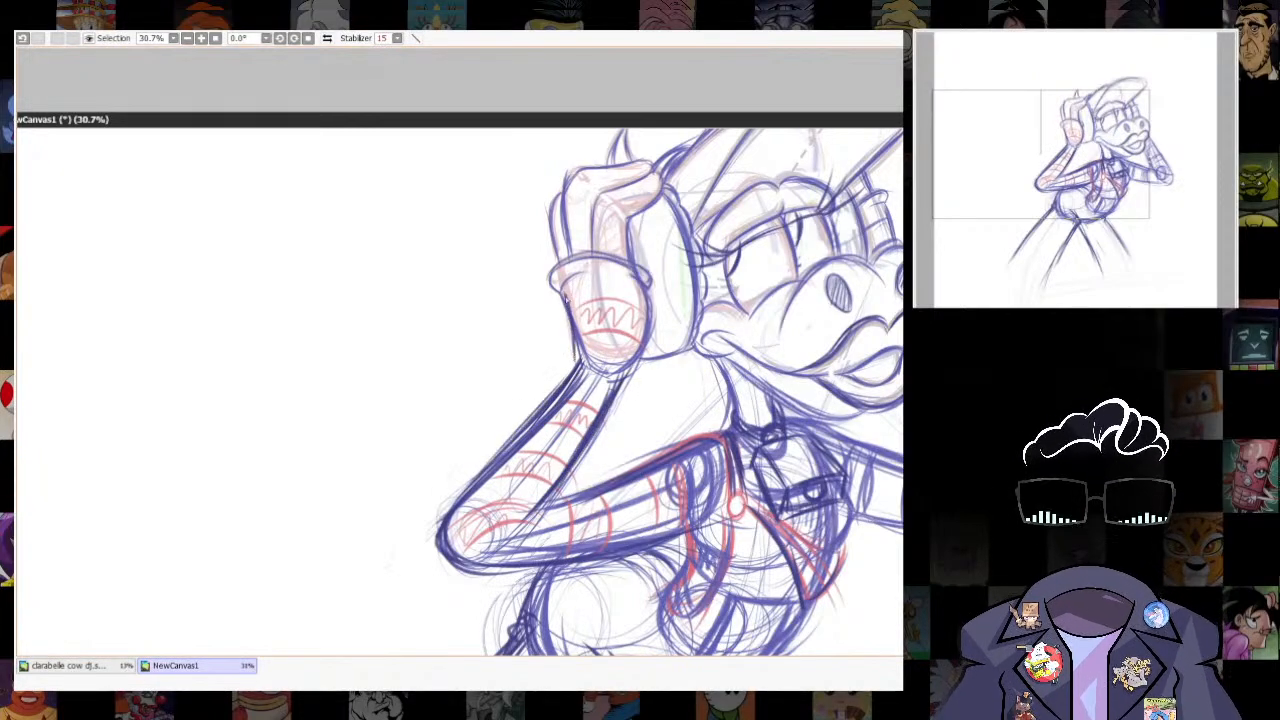
left_click_drag(632, 384, 617, 396)
- Add short contour strokes to the far forearm and to the inner bend of the near elbow
left_click_drag(873, 432, 661, 548)
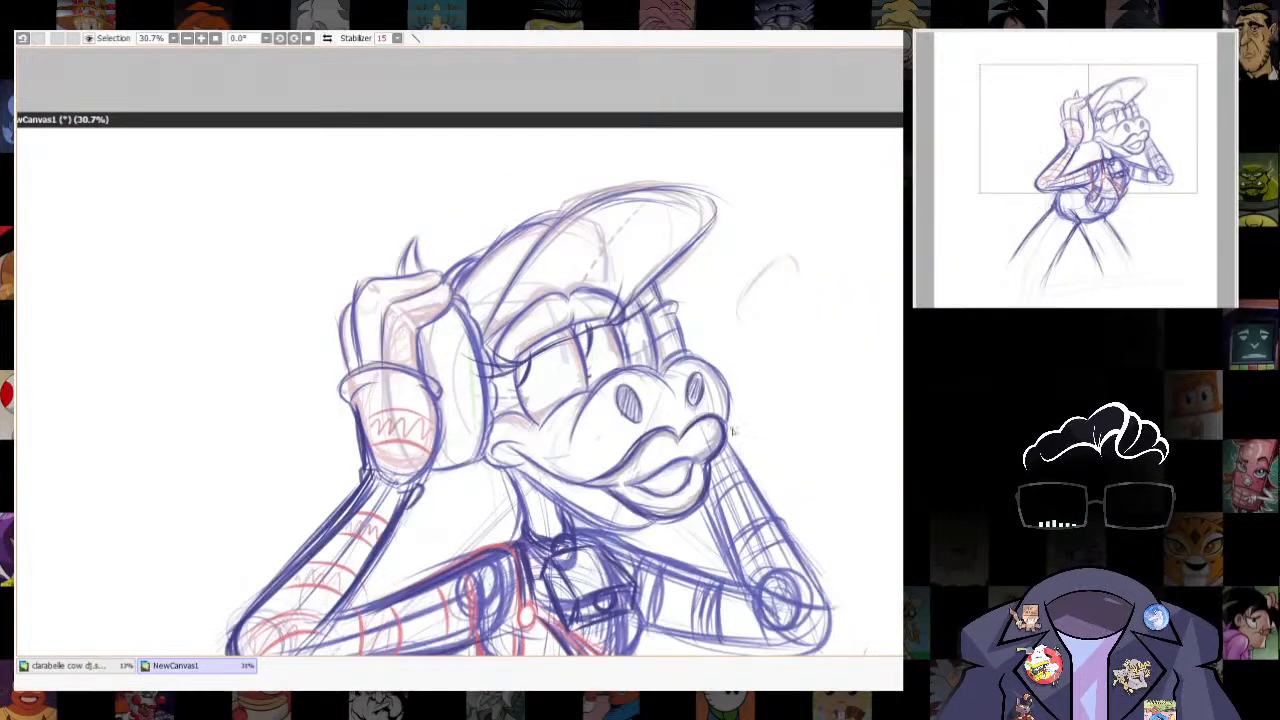
left_click_drag(732, 429, 731, 446)
mouse_move(732, 440)
left_mouse_down()
mouse_move(709, 401)
mouse_move(689, 292)
left_mouse_up()
left_click_drag(686, 424, 691, 447)
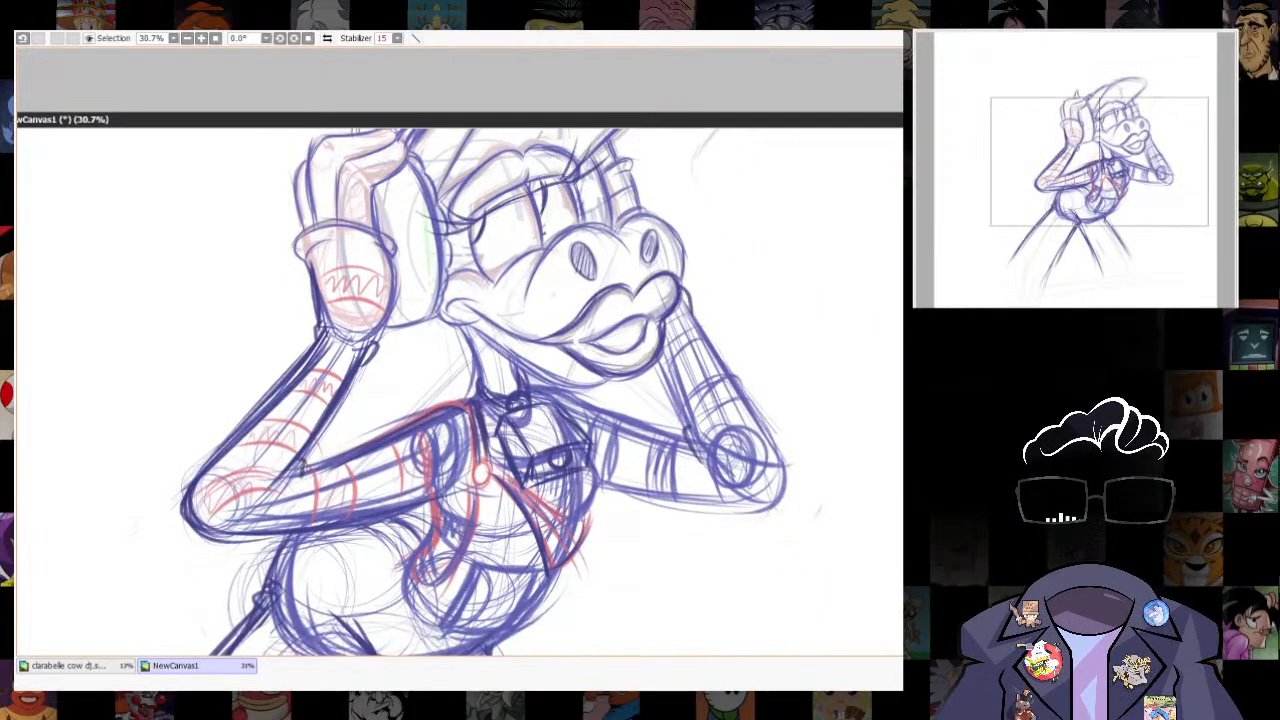
left_click_drag(288, 502, 318, 460)
left_click_drag(789, 454, 811, 585)
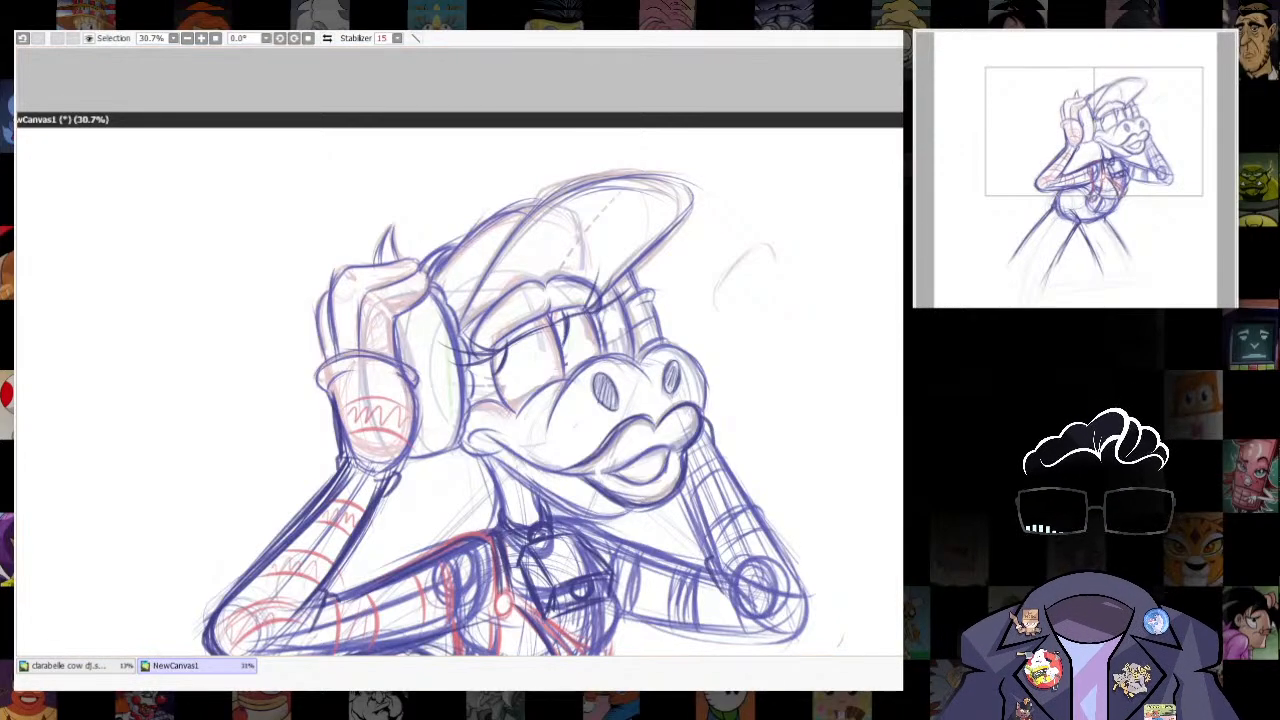
- Copy the near hand with its glove cuff and place the duplicate in the blank area beside the figure
scroll(552, 231, "down", 4)
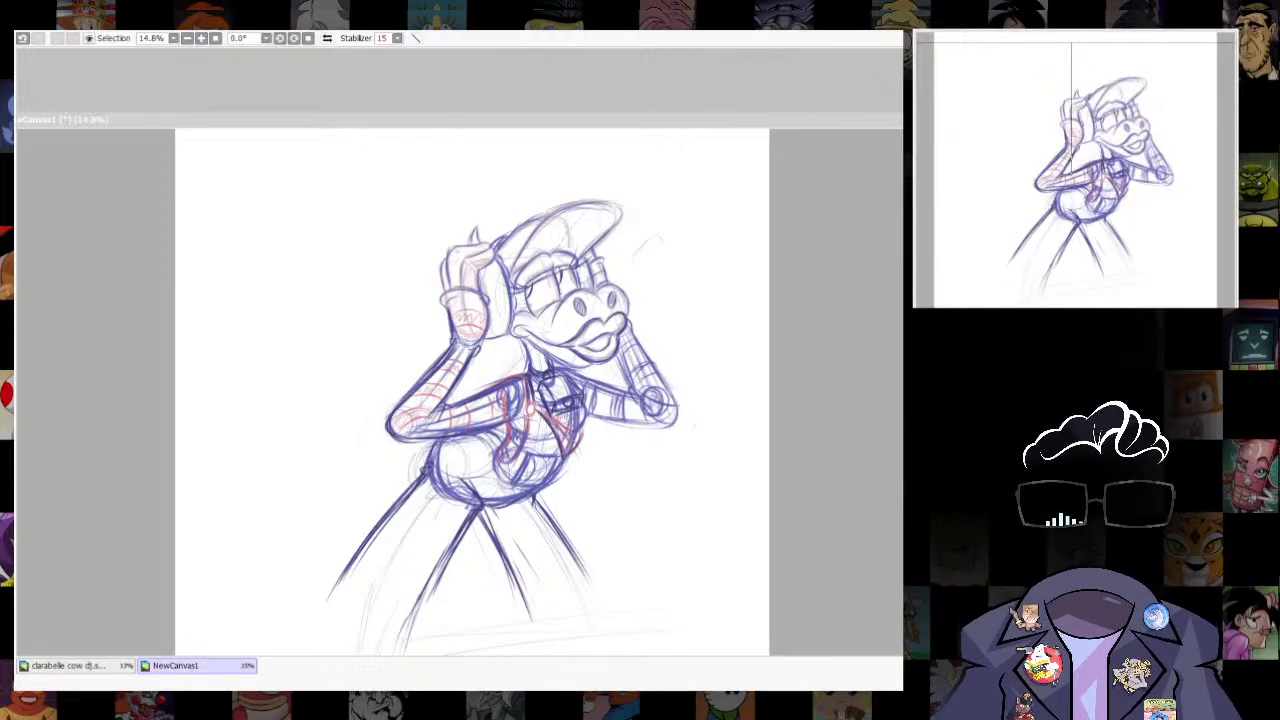
left_click_drag(480, 320, 530, 463)
scroll(518, 486, "up", 3)
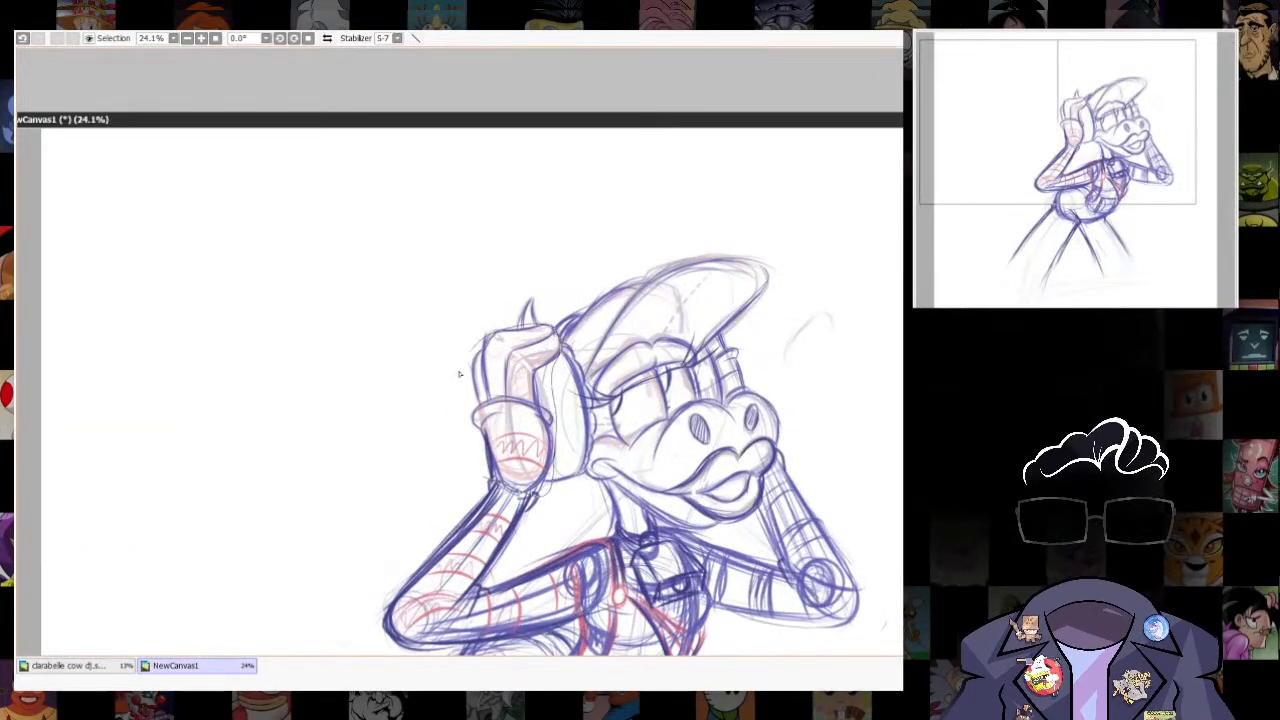
left_click_drag(460, 374, 488, 482)
key("ctrl+x")
key("ctrl+z")
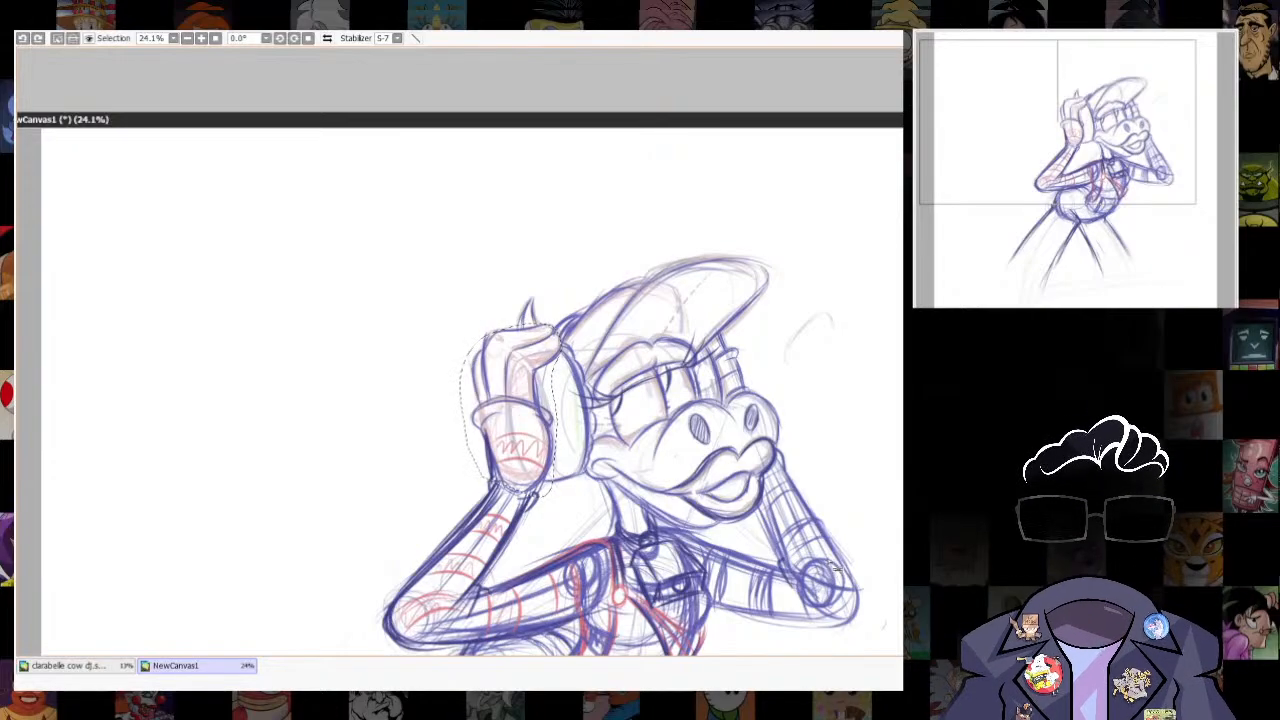
key("ctrl+v")
left_click_drag(564, 415, 266, 321)
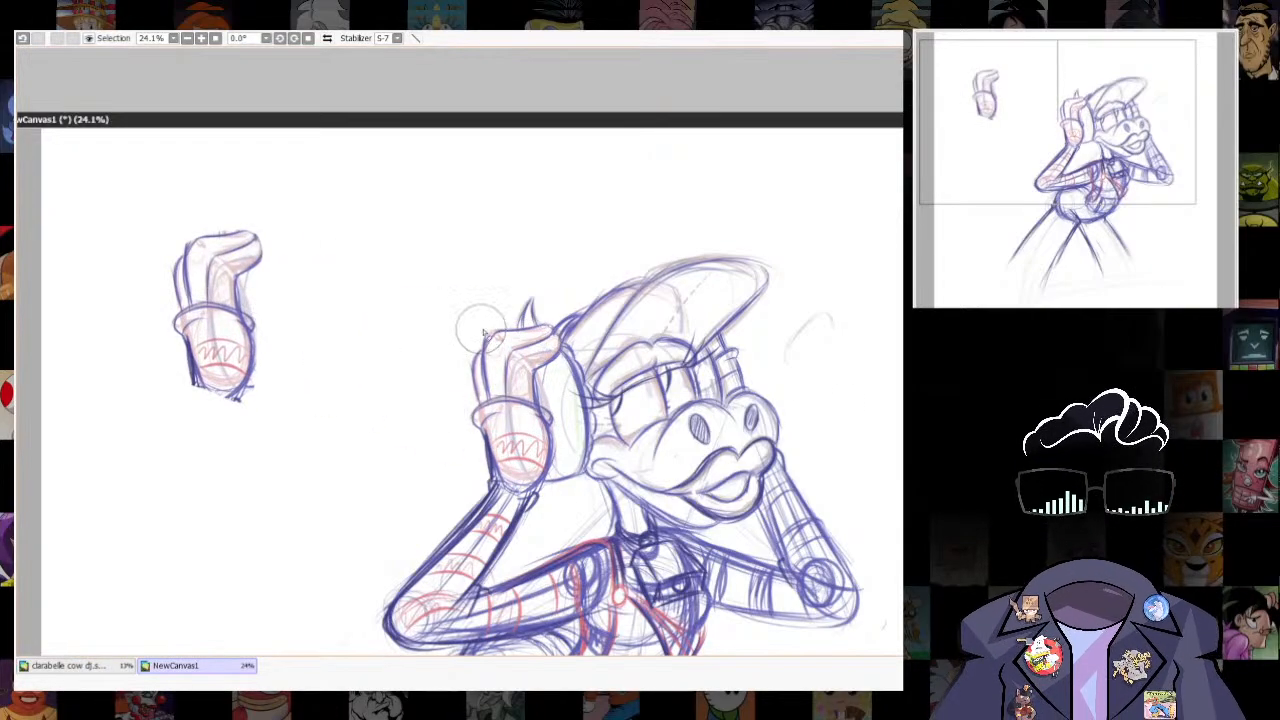
- Remove the original near hand from in front of the headphone, leaving the forearm in place
mouse_move(482, 333)
left_mouse_down()
mouse_move(510, 418)
mouse_move(498, 468)
mouse_move(516, 466)
mouse_move(505, 402)
mouse_move(520, 335)
mouse_move(540, 350)
mouse_move(535, 480)
mouse_move(541, 336)
mouse_move(608, 309)
mouse_move(603, 318)
left_mouse_up()
key("ctrl+t")
key("Return")
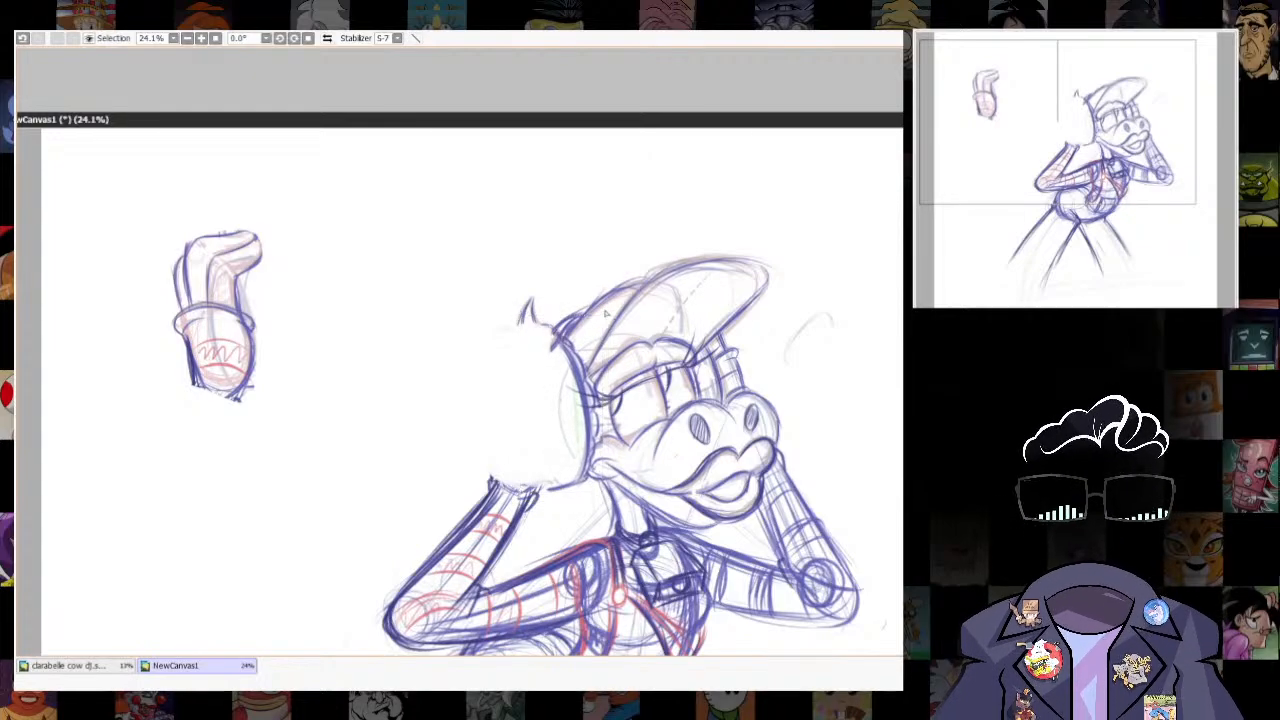
- Sketch the narrow oval outer face and upper edge of the near headphone ear cup
left_click_drag(513, 351, 545, 492)
left_click_drag(525, 372, 520, 500)
left_click_drag(512, 400, 535, 504)
left_click_drag(515, 342, 545, 506)
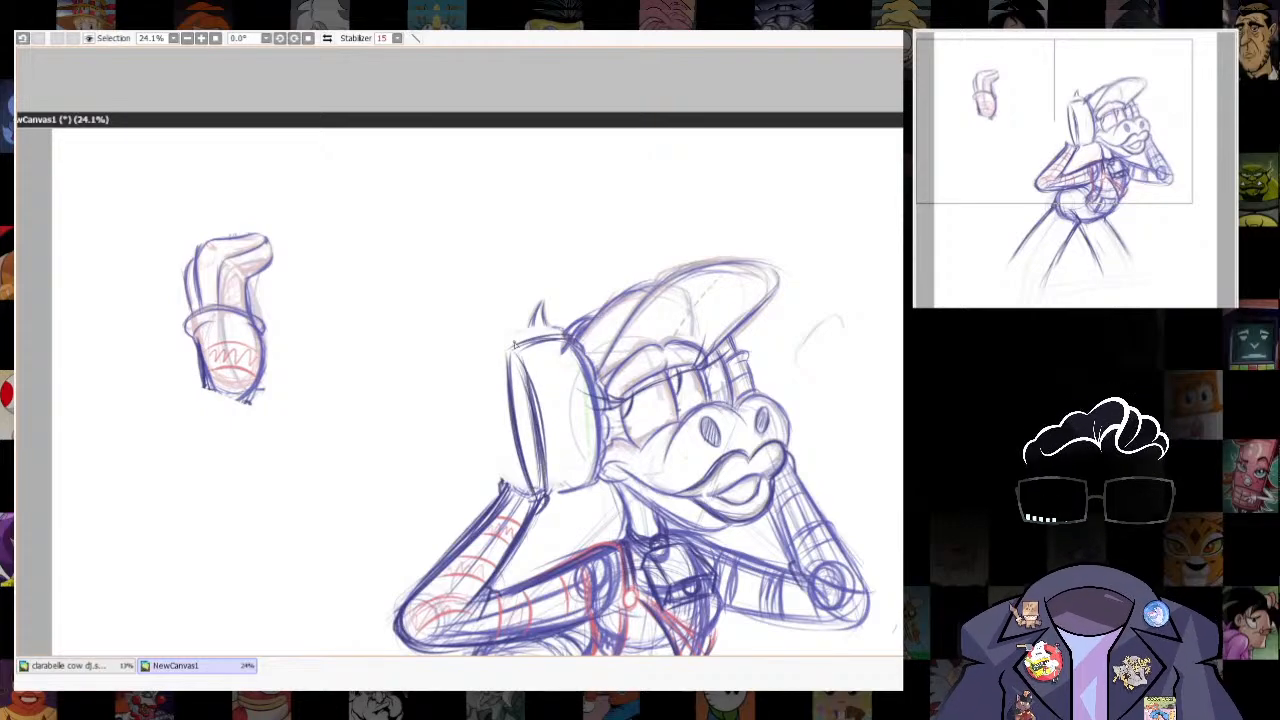
- Darken the near ear cup's rim, sides and lower edge, and strengthen the lines beside the far eye
left_click_drag(535, 402, 550, 496)
left_click_drag(548, 500, 600, 488)
mouse_move(508, 355)
left_mouse_down()
mouse_move(580, 342)
mouse_move(542, 508)
mouse_move(552, 486)
left_mouse_up()
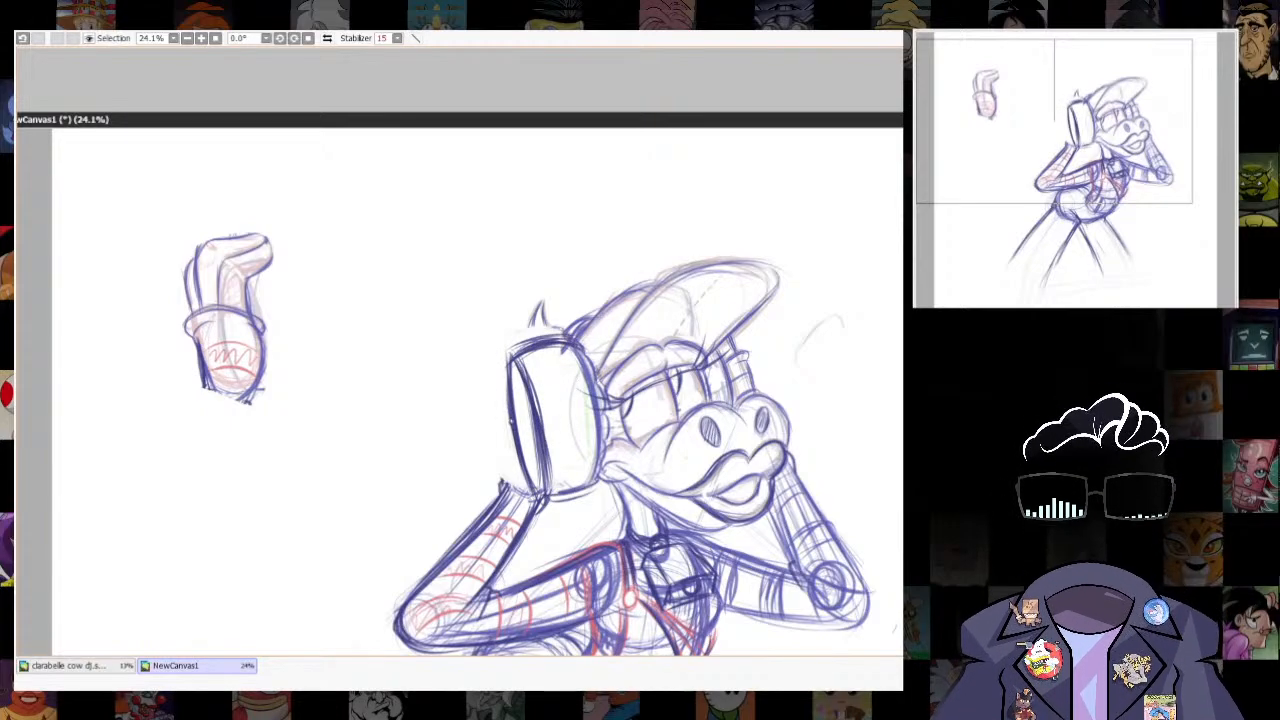
mouse_move(510, 350)
left_mouse_down()
mouse_move(598, 382)
mouse_move(606, 486)
left_mouse_up()
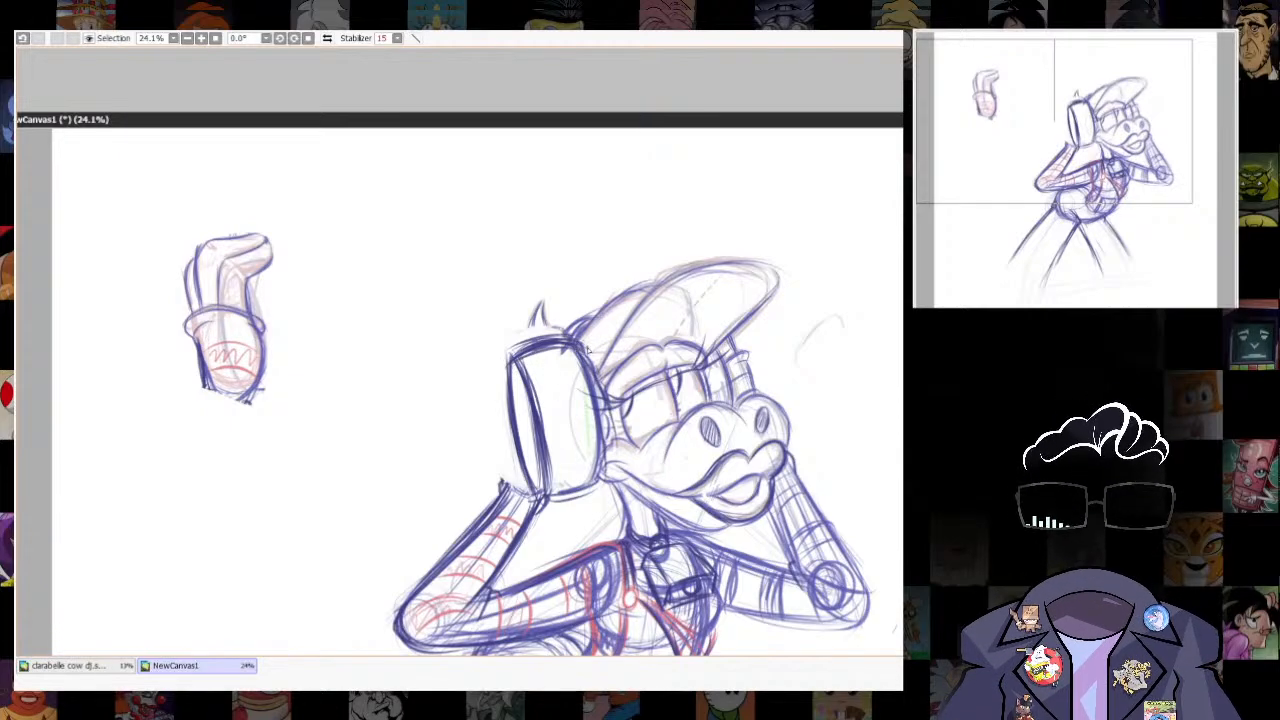
left_click_drag(582, 344, 612, 492)
left_click_drag(716, 343, 736, 411)
mouse_move(724, 342)
left_mouse_down()
mouse_move(746, 414)
mouse_move(738, 391)
left_mouse_up()
- Select and reshape the outer part of the near ear cup, and redraw its upper edge
left_click_drag(620, 400, 776, 324)
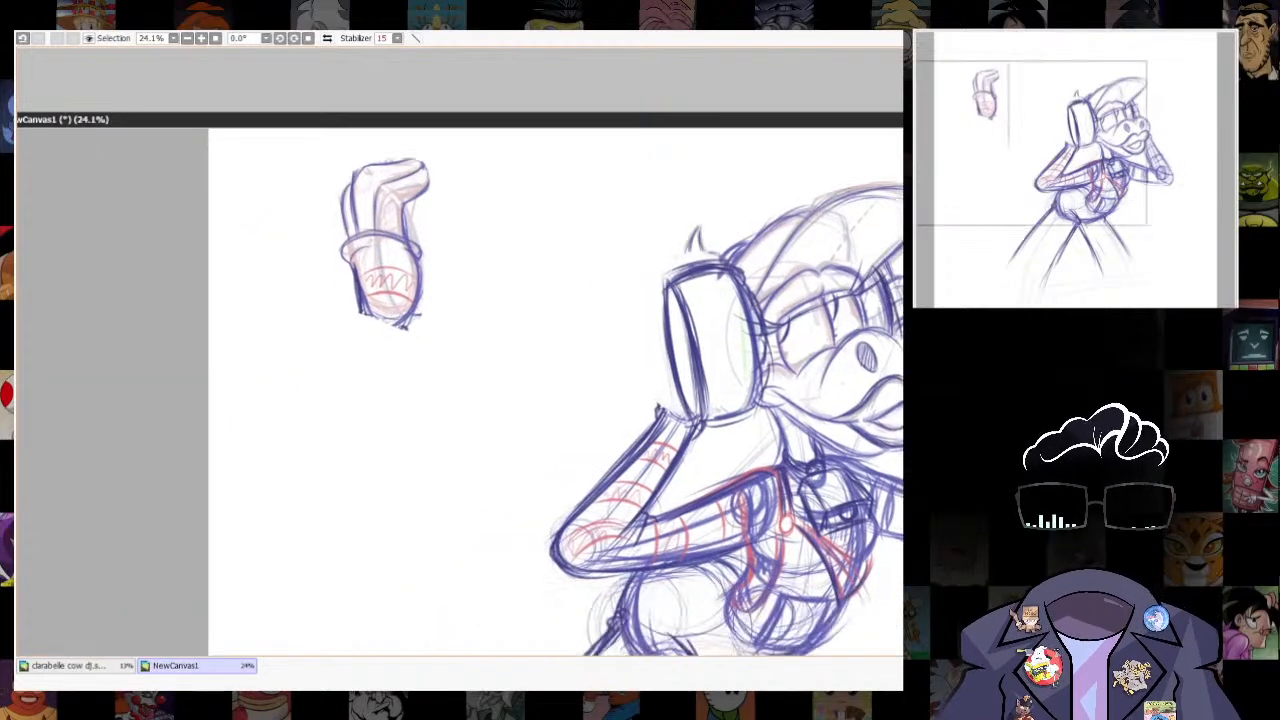
left_click_drag(690, 258, 660, 380)
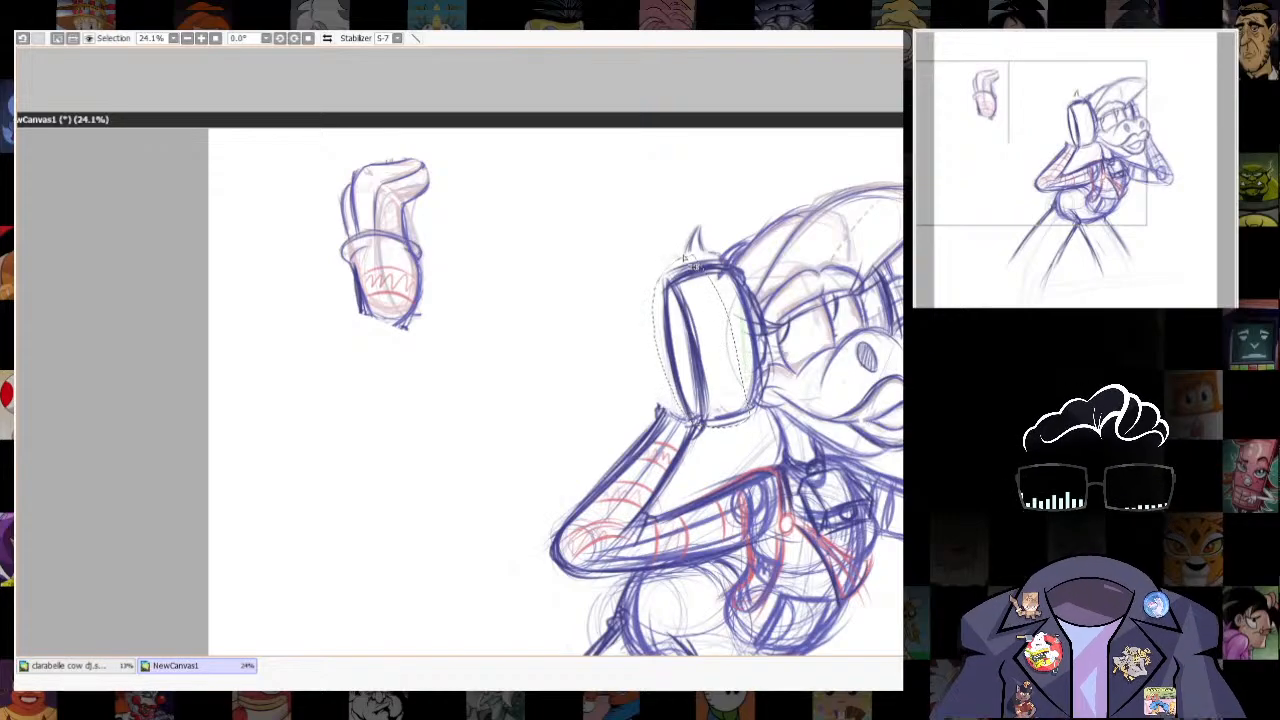
left_click_drag(660, 258, 748, 428)
key("Return")
key("ctrl+d")
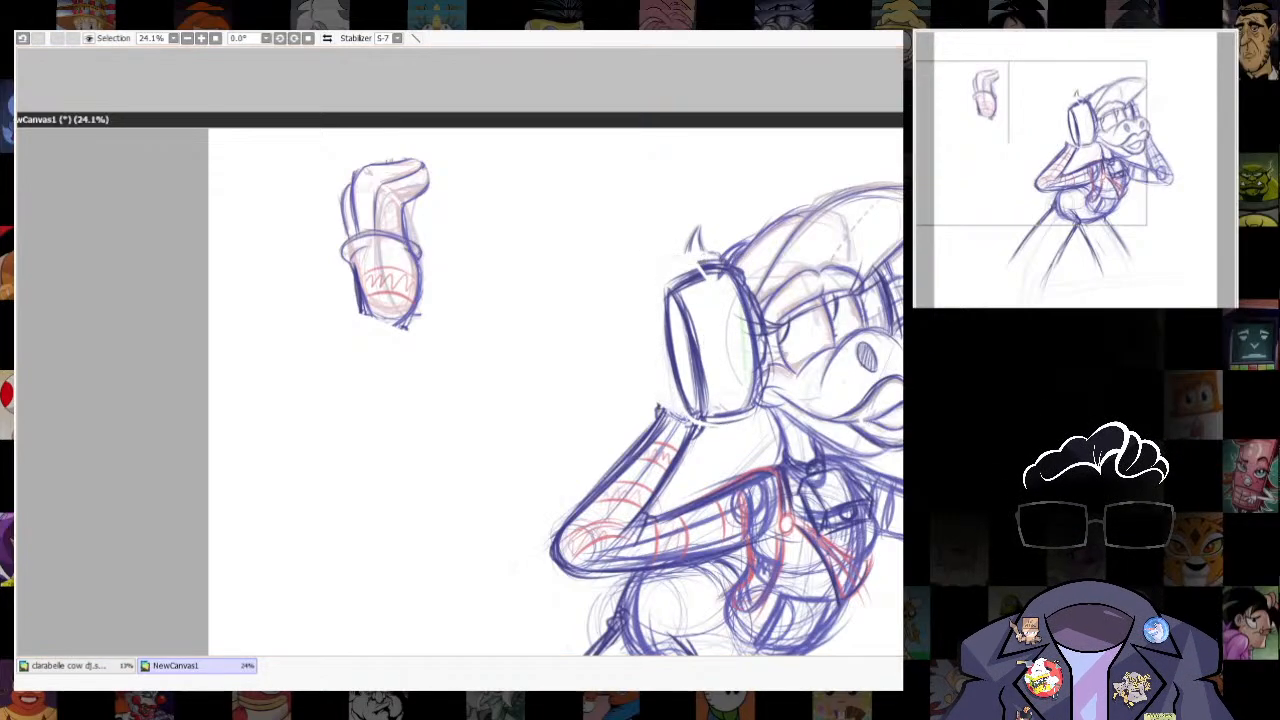
left_click_drag(668, 290, 704, 266)
- Try blocking in a new hand shape behind the near ear cup above the wrist, and undo the strokes
left_click_drag(720, 421, 680, 389)
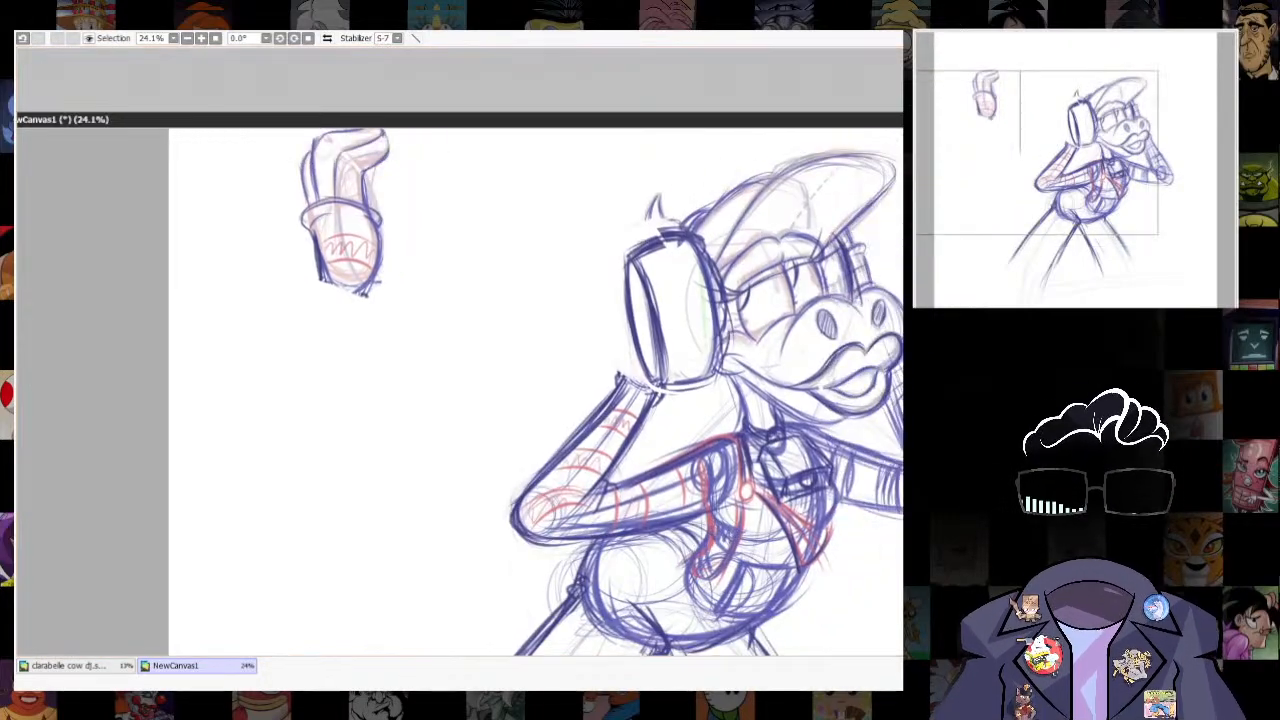
left_click_drag(600, 321, 644, 309)
left_click_drag(601, 321, 614, 390)
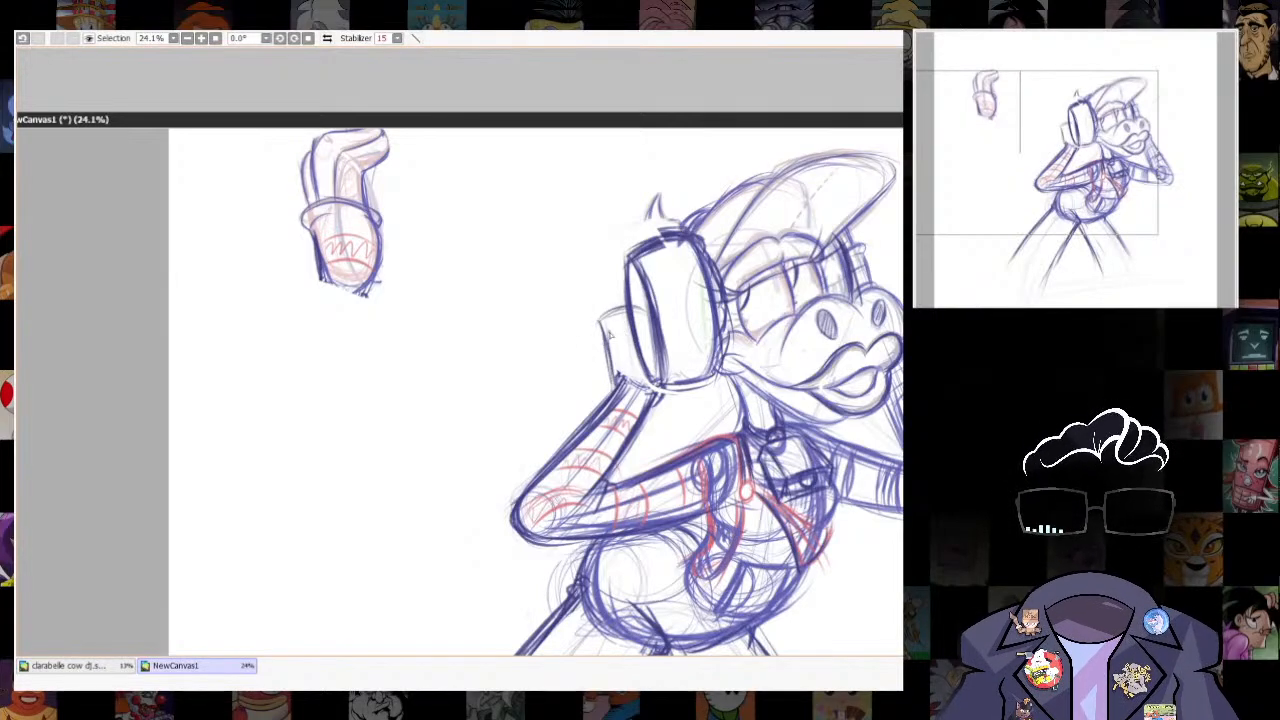
key("ctrl+z")
key("ctrl+z")
key("ctrl+z")
key("ctrl+z")
- Select the near bent arm and transform it slightly outward and down, away from the ear cup
key("l")
mouse_move(506, 465)
left_mouse_down()
mouse_move(622, 478)
mouse_move(614, 356)
mouse_move(698, 521)
mouse_move(612, 346)
left_mouse_up()
key("ctrl+d")
key("ctrl+t")
left_click_drag(511, 449, 499, 469)
left_click_drag(617, 356, 605, 355)
key("Return")
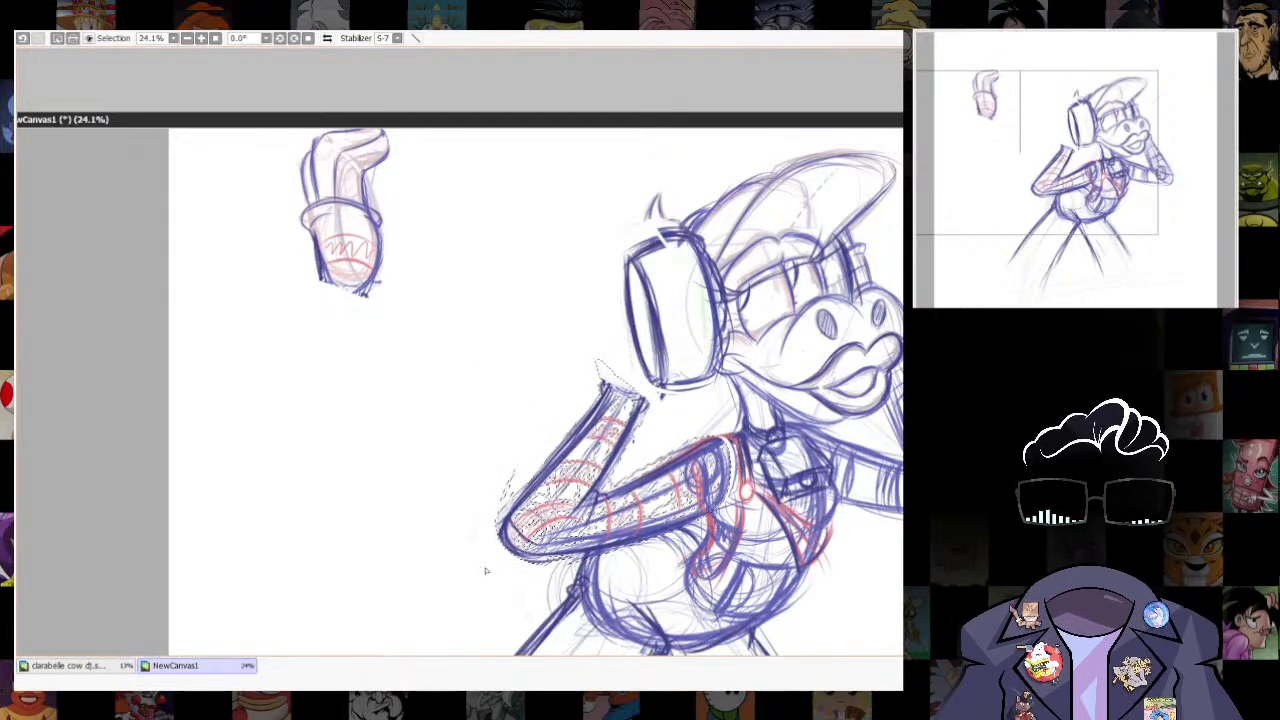
- Refine the selection to the near forearm and tilt its wrist end farther away from the headphone
mouse_move(600, 519)
left_mouse_down()
mouse_move(594, 349)
mouse_move(590, 558)
left_mouse_up()
key("ctrl+t")
left_click_drag(574, 362, 548, 359)
key("Return")
scroll(781, 418, "down", 3)
scroll(812, 390, "up", 4)
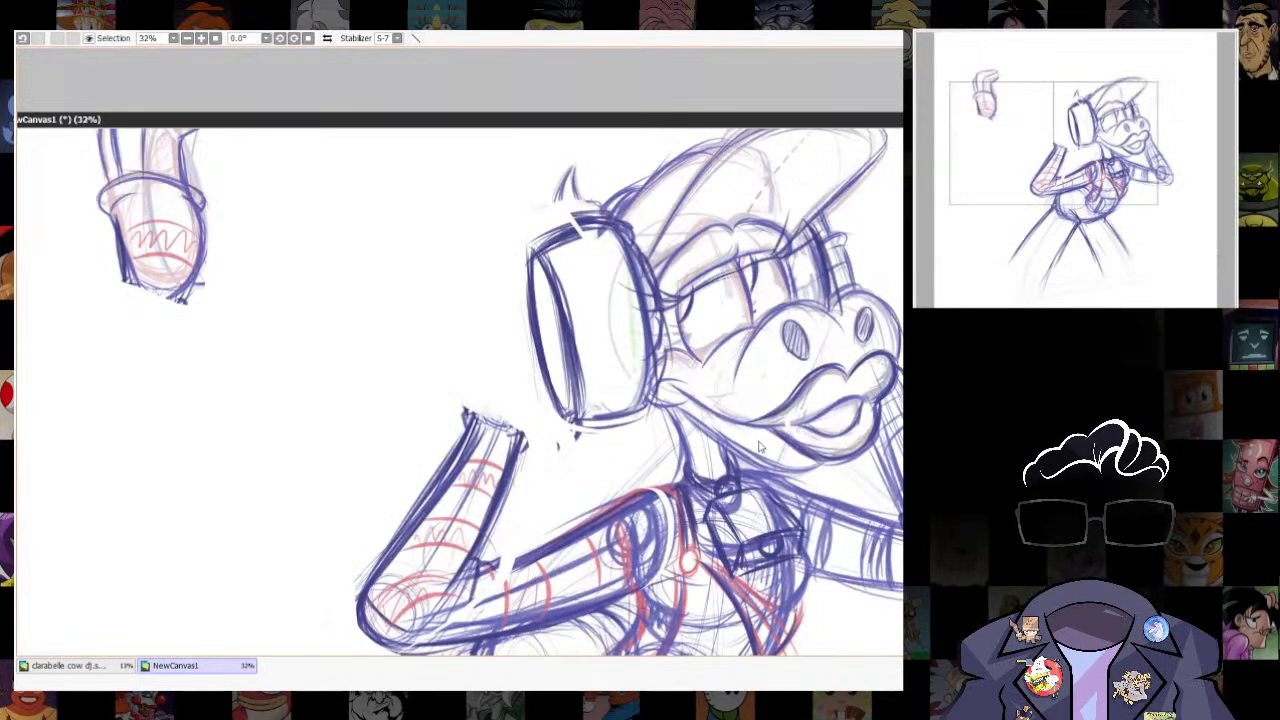
- Undo the latest forearm tilt, clear the selection and fade the existing sketch for drawing over it
left_click_drag(500, 323, 488, 427)
key("ctrl+z")
key("ctrl+z")
key("ctrl+z")
key("ctrl+z")
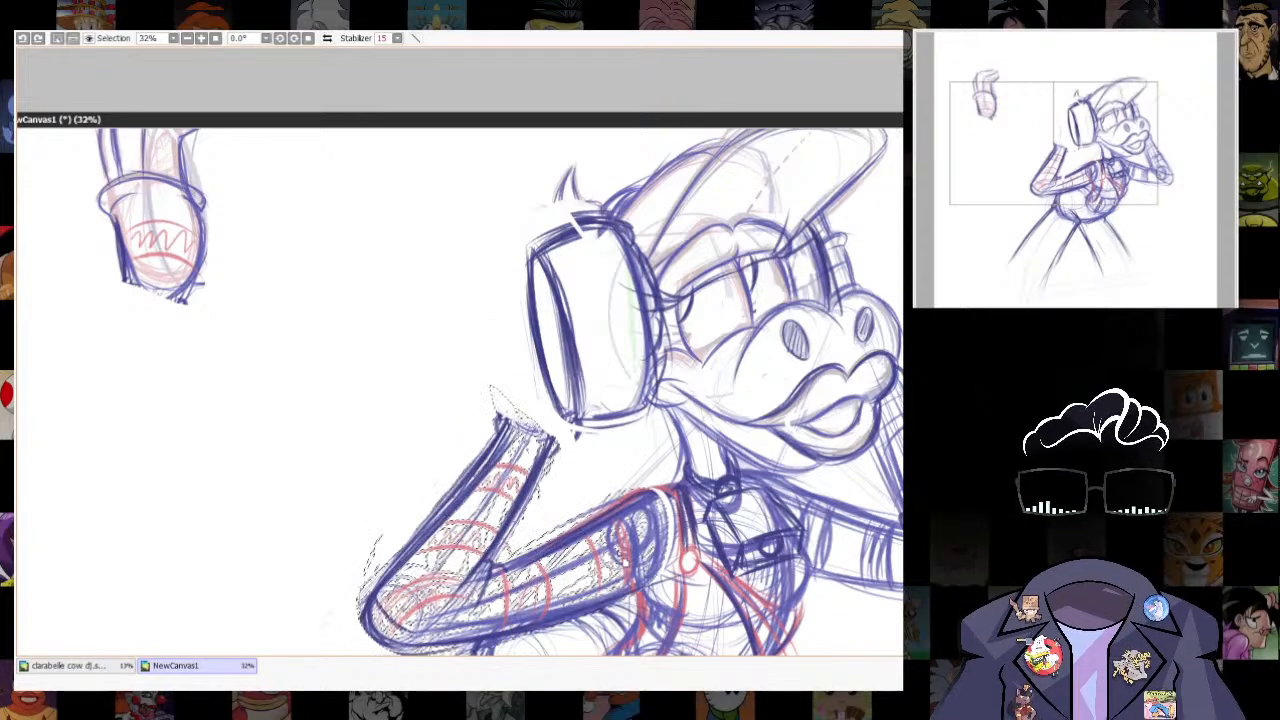
left_click(16, 350)
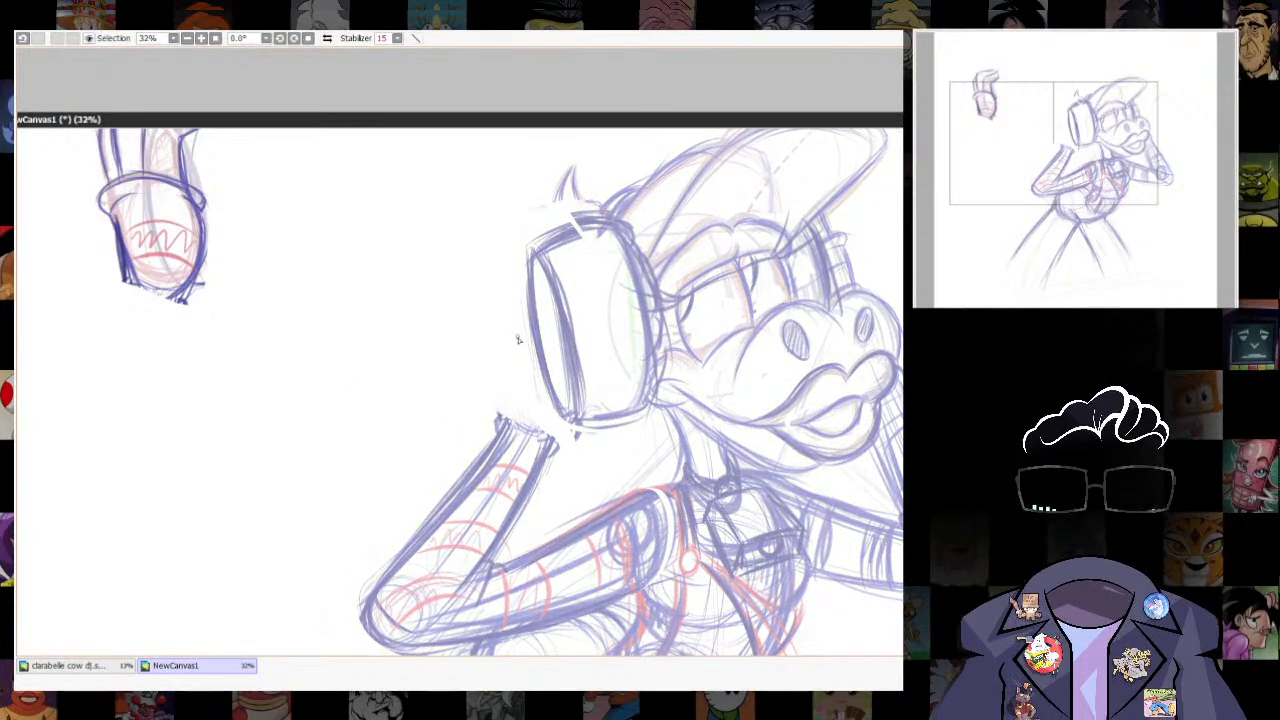
- Undo the trial strokes, and sketch a new palm and cuff line above the near wrist, overlapping the lower ear cup
key("ctrl+z")
key("ctrl+z")
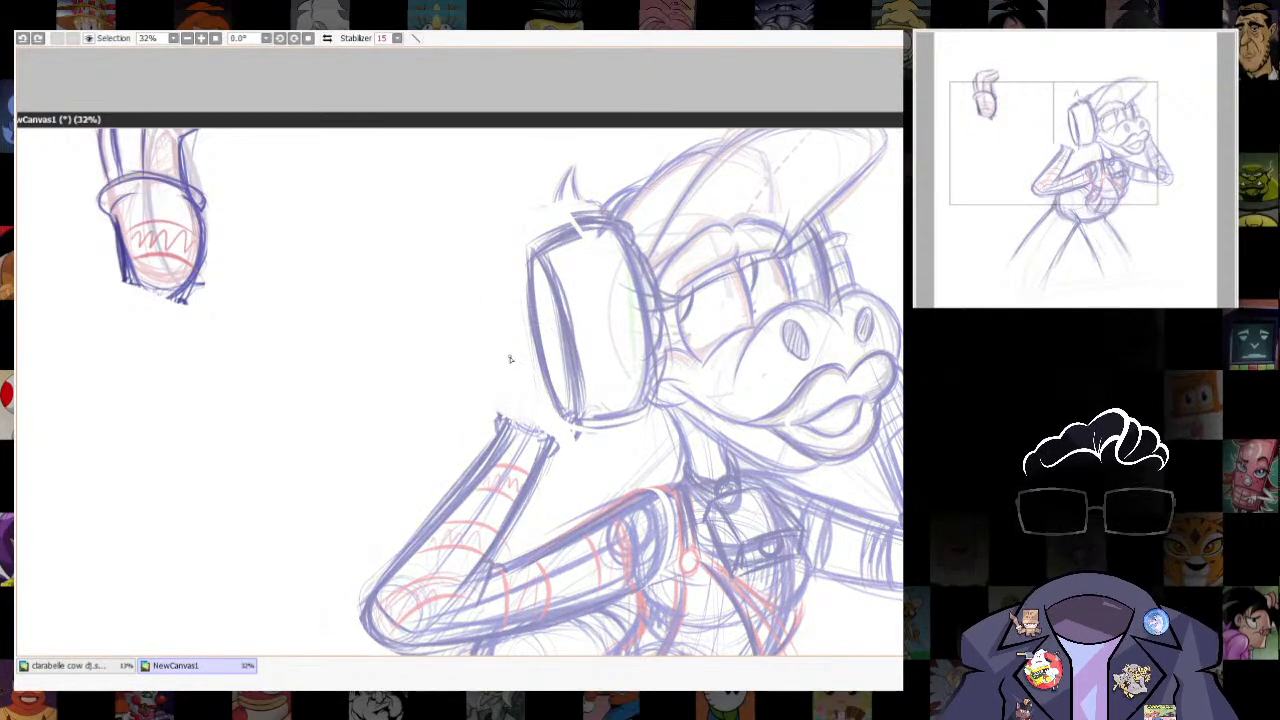
mouse_move(554, 326)
left_mouse_down()
mouse_move(500, 350)
mouse_move(506, 438)
mouse_move(552, 456)
mouse_move(582, 414)
left_mouse_up()
left_click_drag(580, 345, 566, 452)
mouse_move(508, 365)
left_mouse_down()
mouse_move(596, 390)
mouse_move(504, 352)
mouse_move(550, 300)
left_mouse_up()
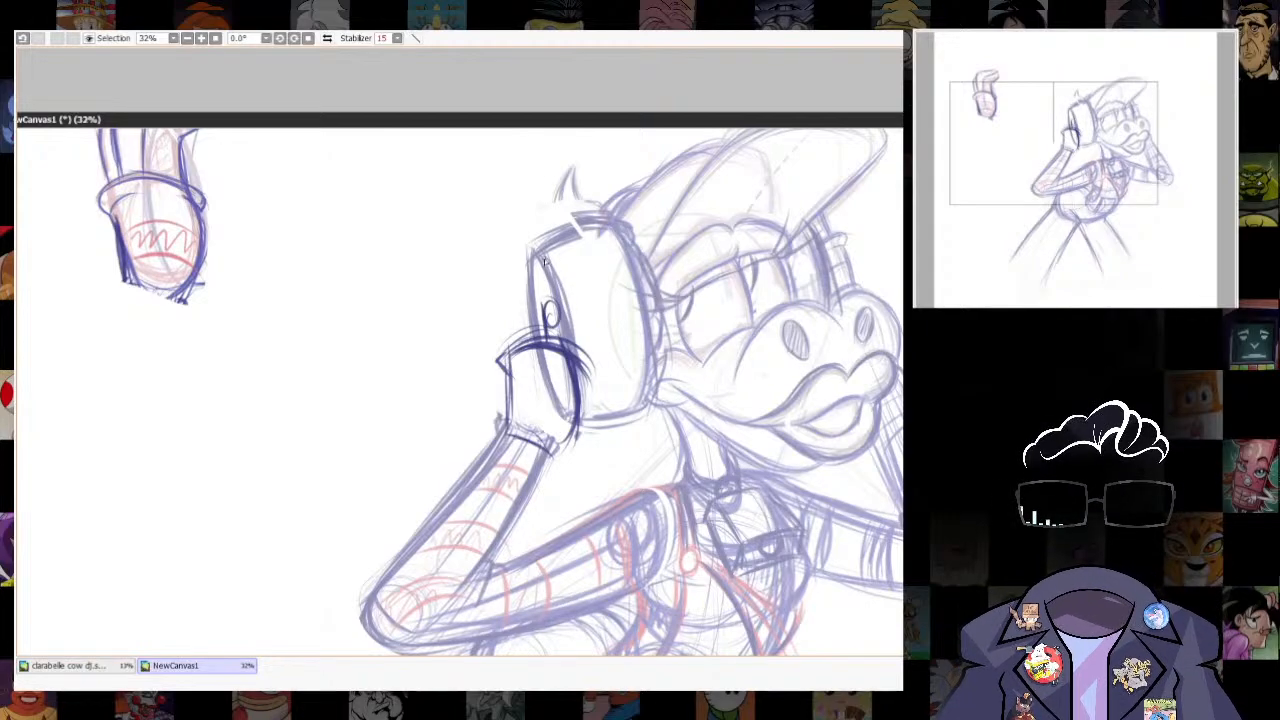
- Draw three slender upright fingers above the palm against the ear cup, and strengthen the palm's outer edge
scroll(534, 225, "down", 1)
left_click_drag(534, 225, 612, 299)
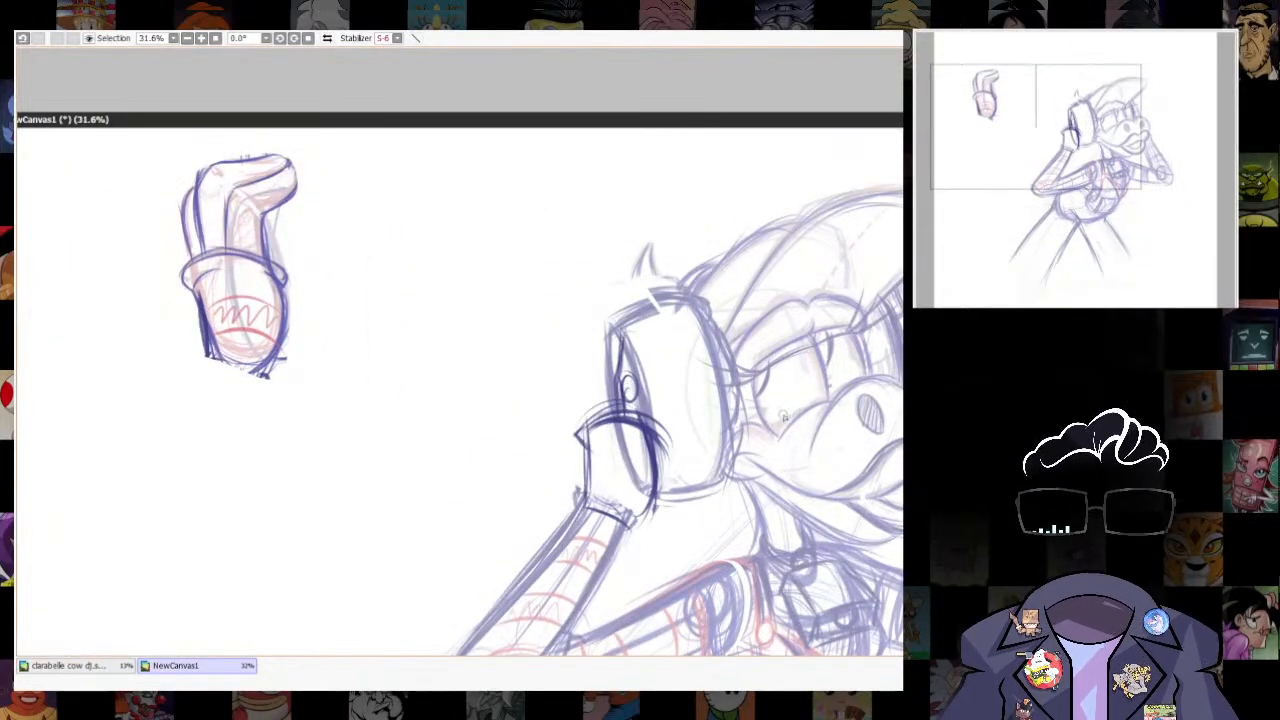
key("n")
left_click_drag(657, 350, 648, 418)
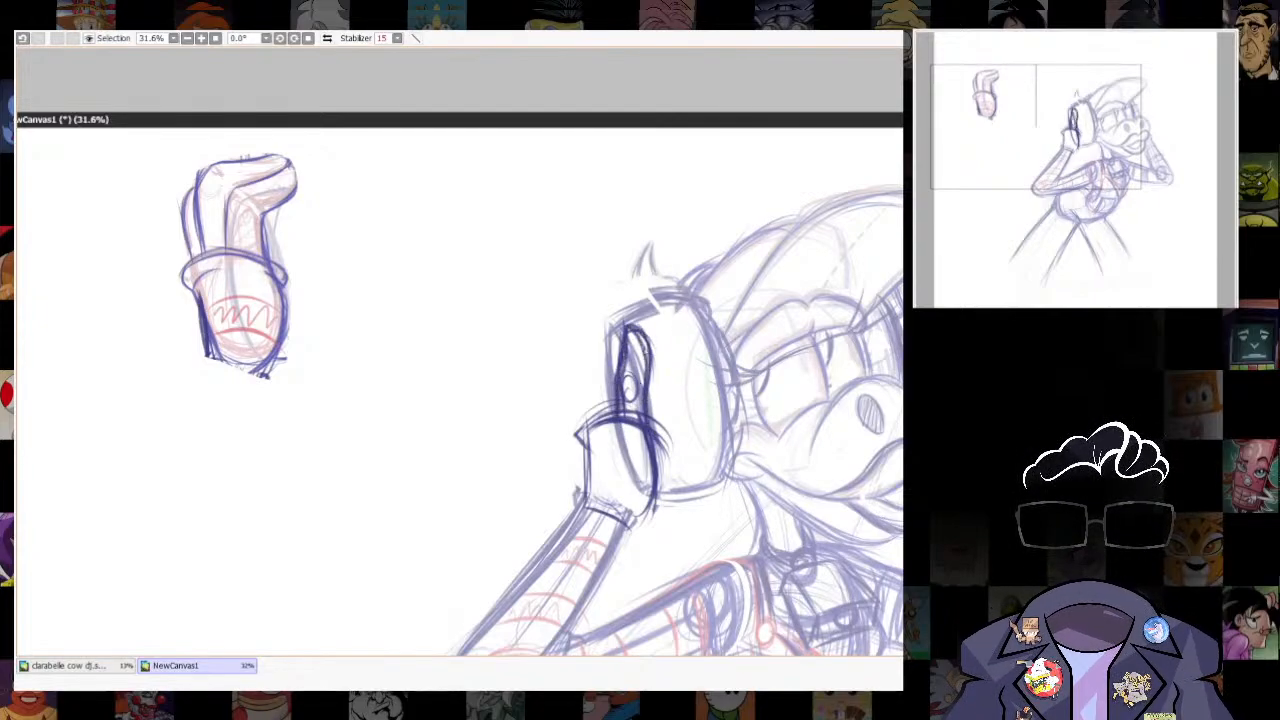
left_click_drag(641, 330, 650, 424)
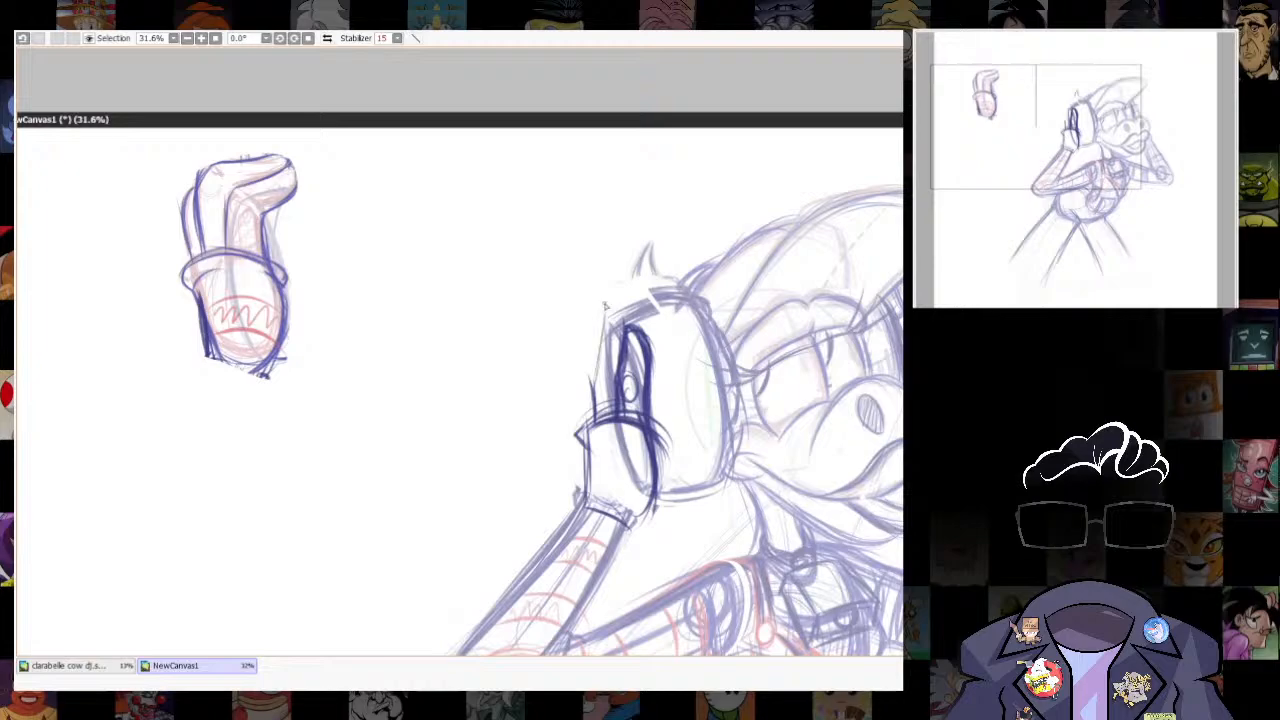
left_click_drag(591, 377, 603, 312)
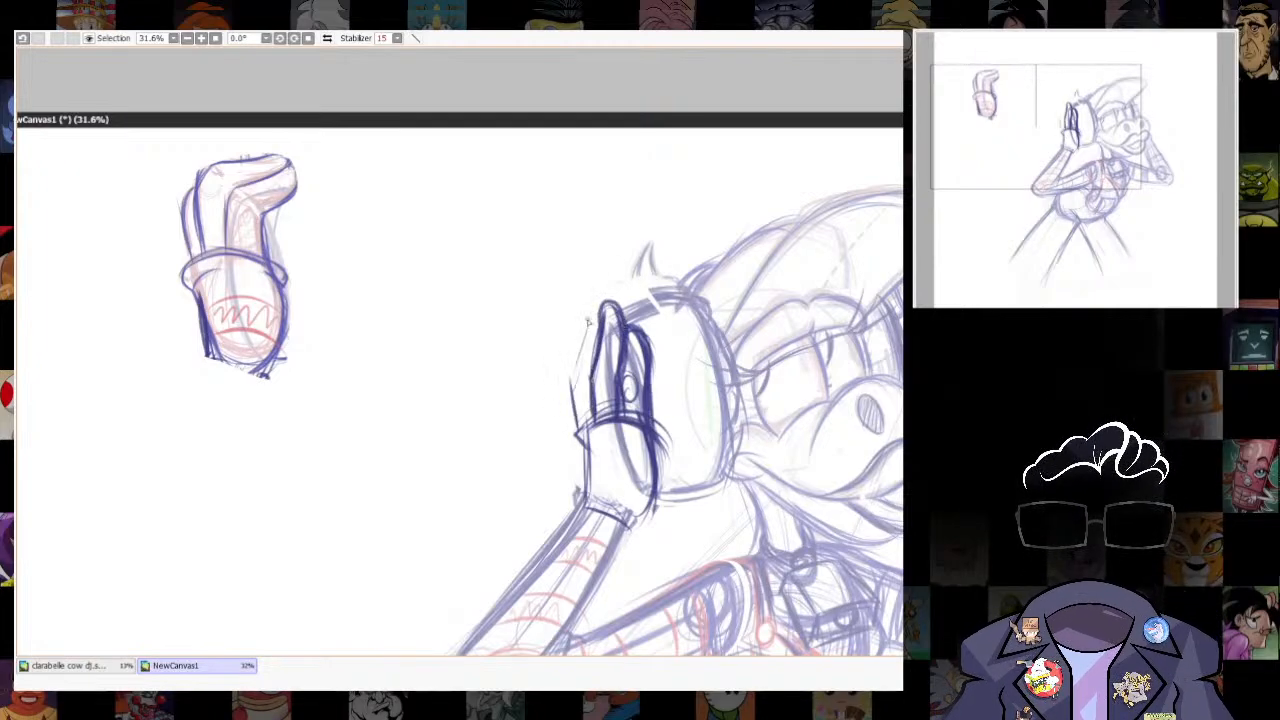
left_click_drag(588, 322, 576, 424)
left_click_drag(595, 322, 568, 382)
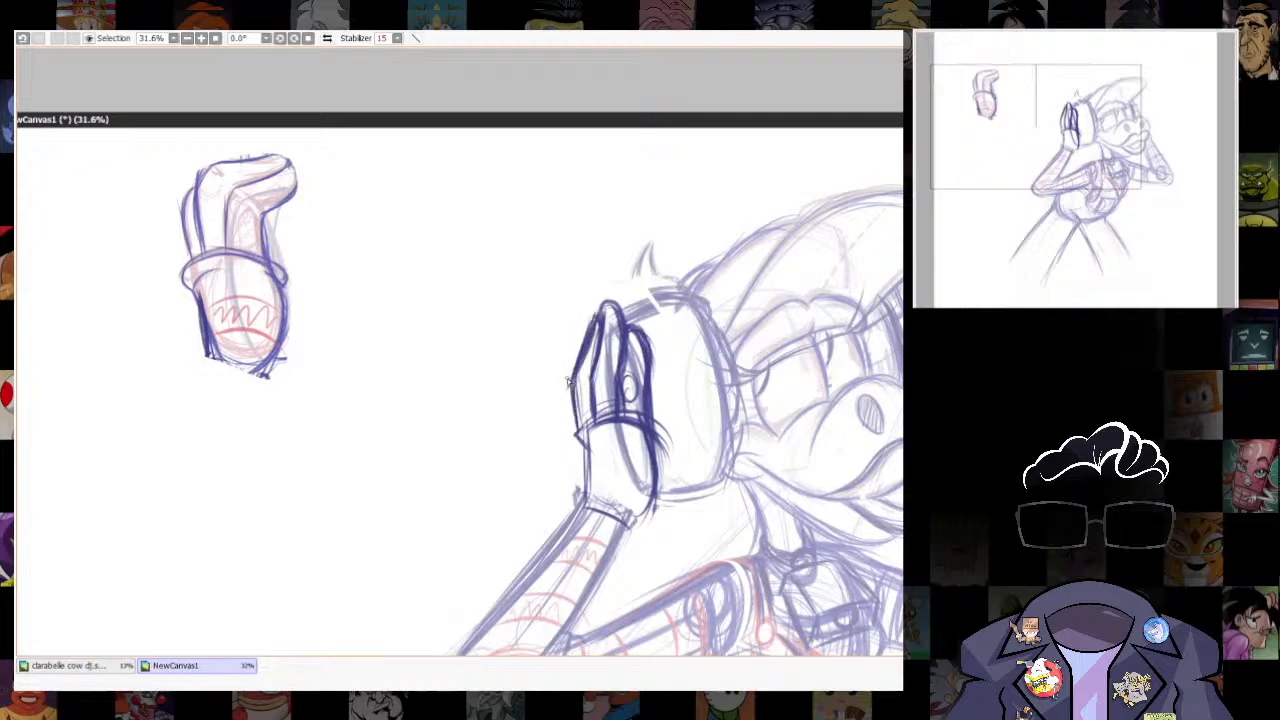
key("n")
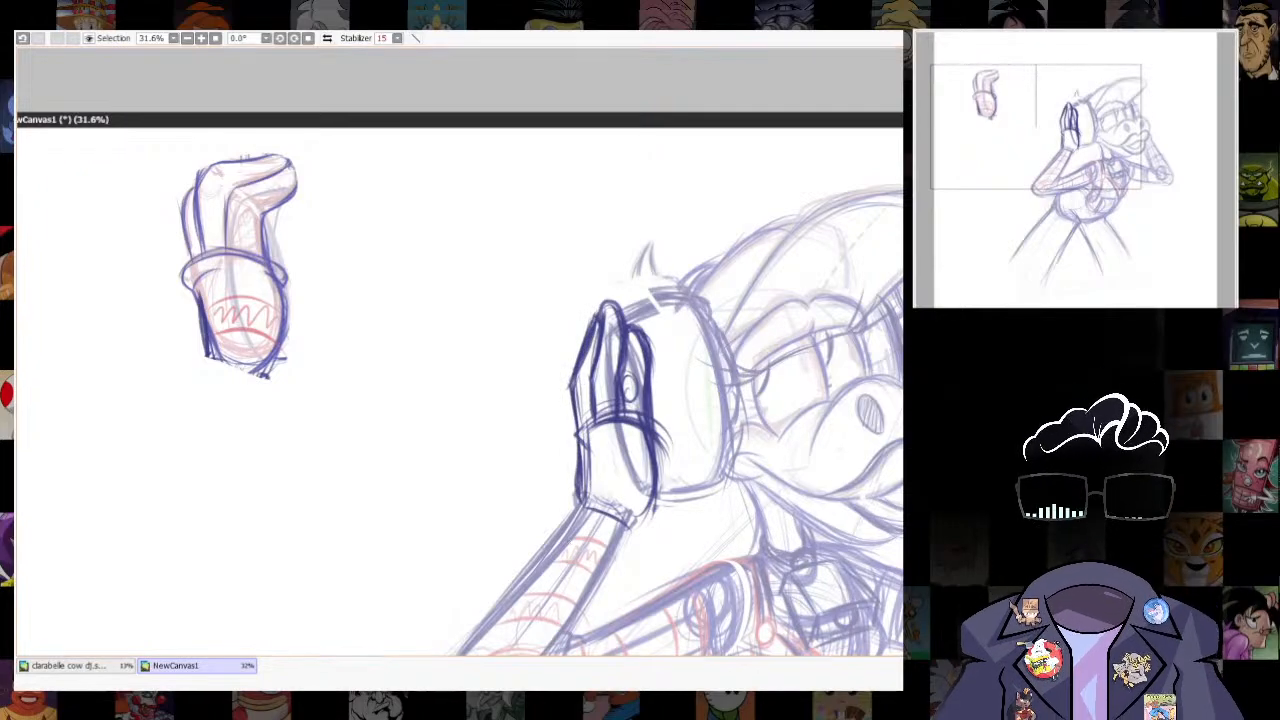
- Remove the sketched palm below the new fingers, and try a pasted copy of the whole spare hand over the ear cup
left_click_drag(590, 500, 674, 492)
key("ctrl+z")
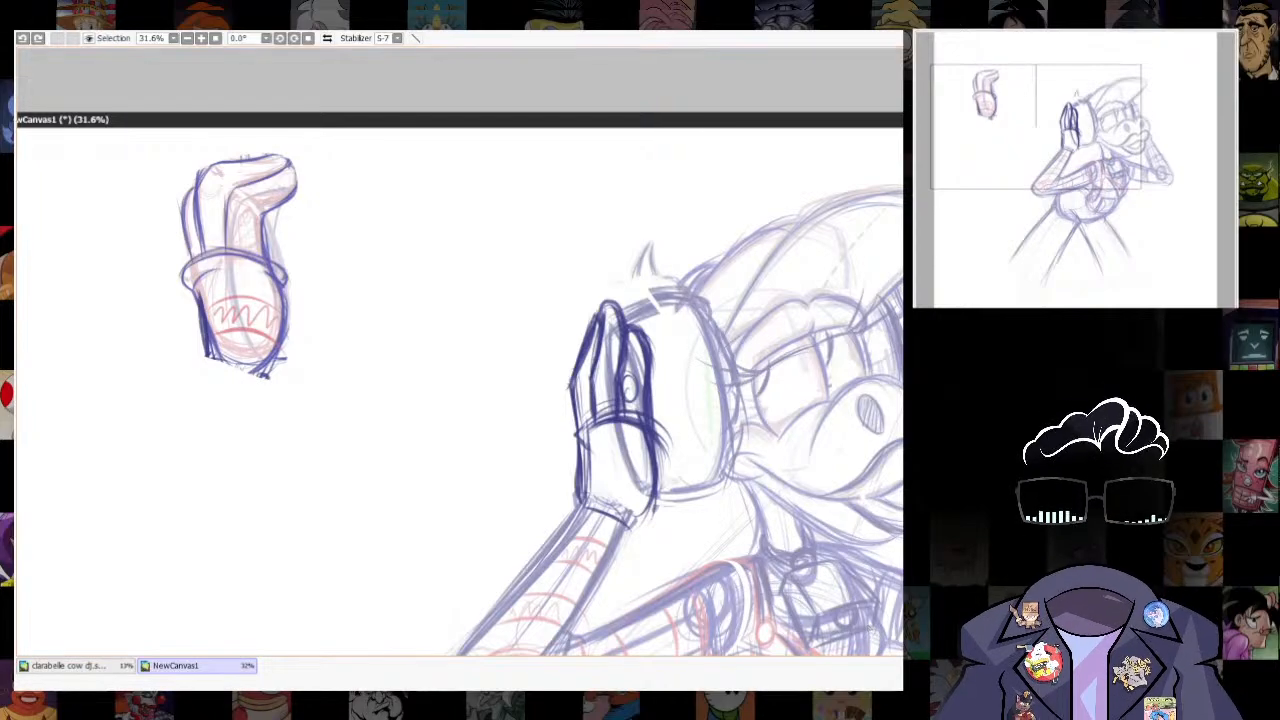
mouse_move(579, 440)
left_mouse_down()
mouse_move(655, 500)
mouse_move(584, 488)
left_mouse_up()
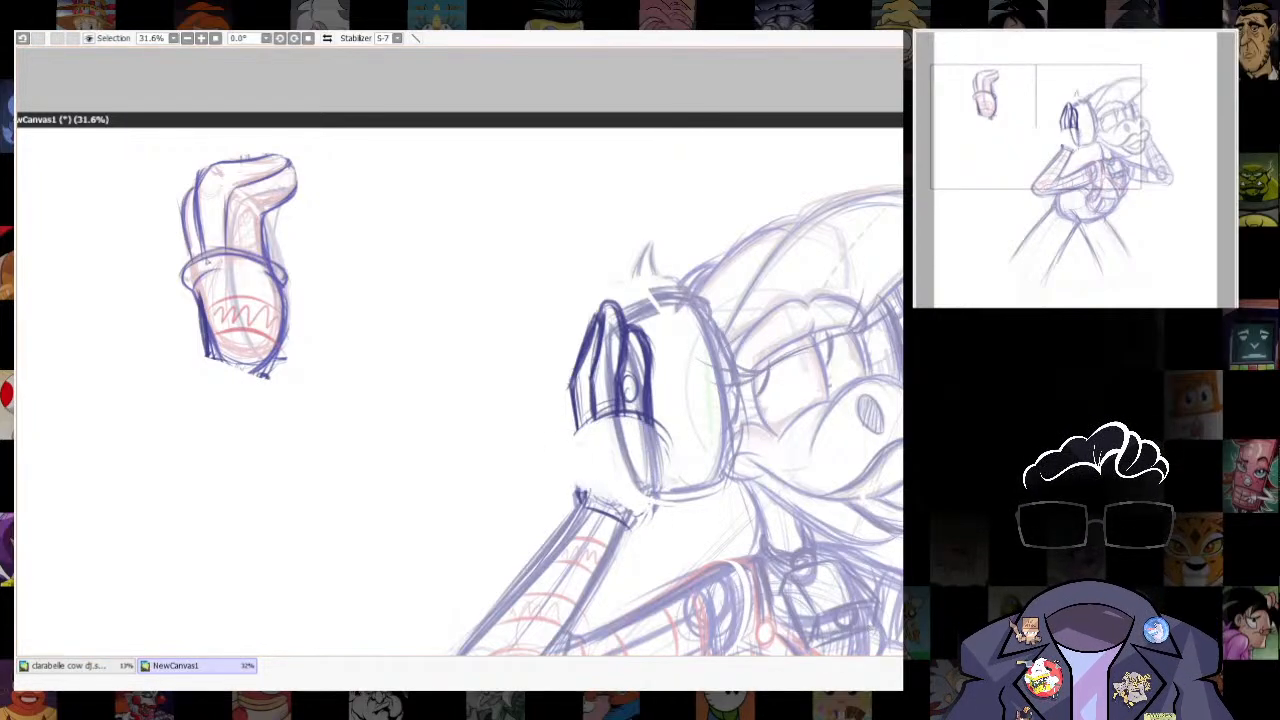
key("ctrl+v")
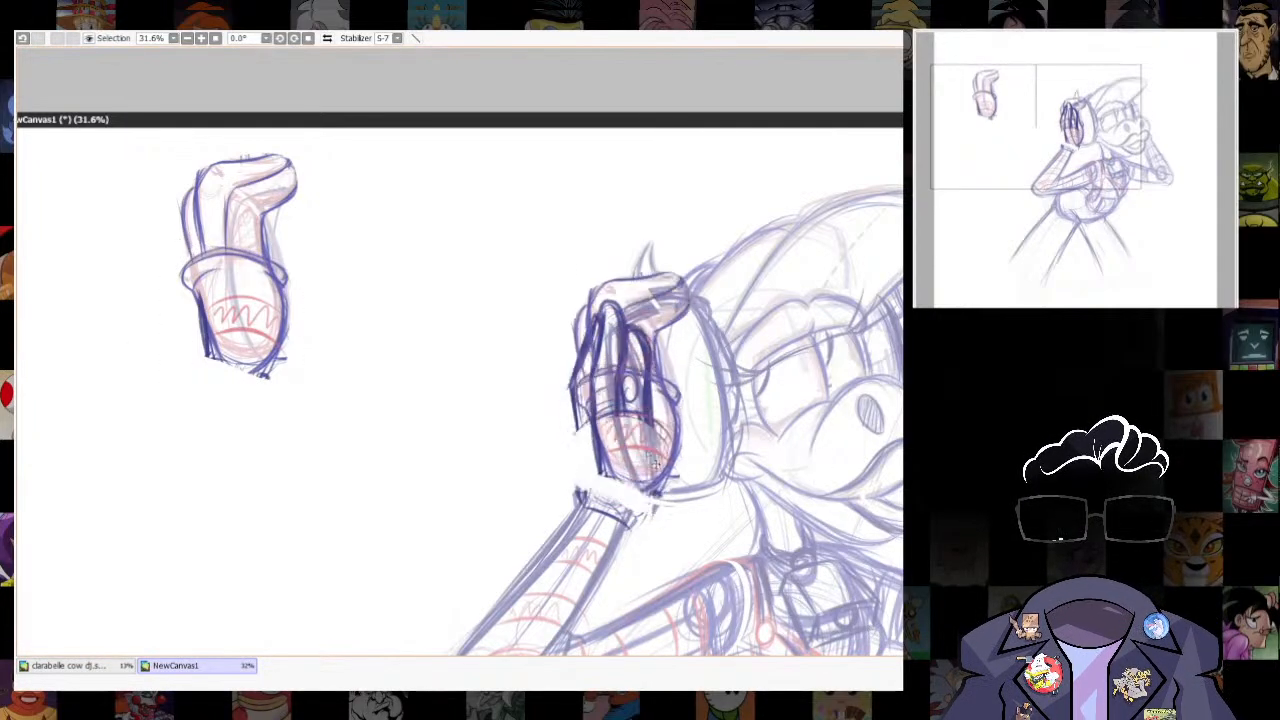
key("ctrl+z")
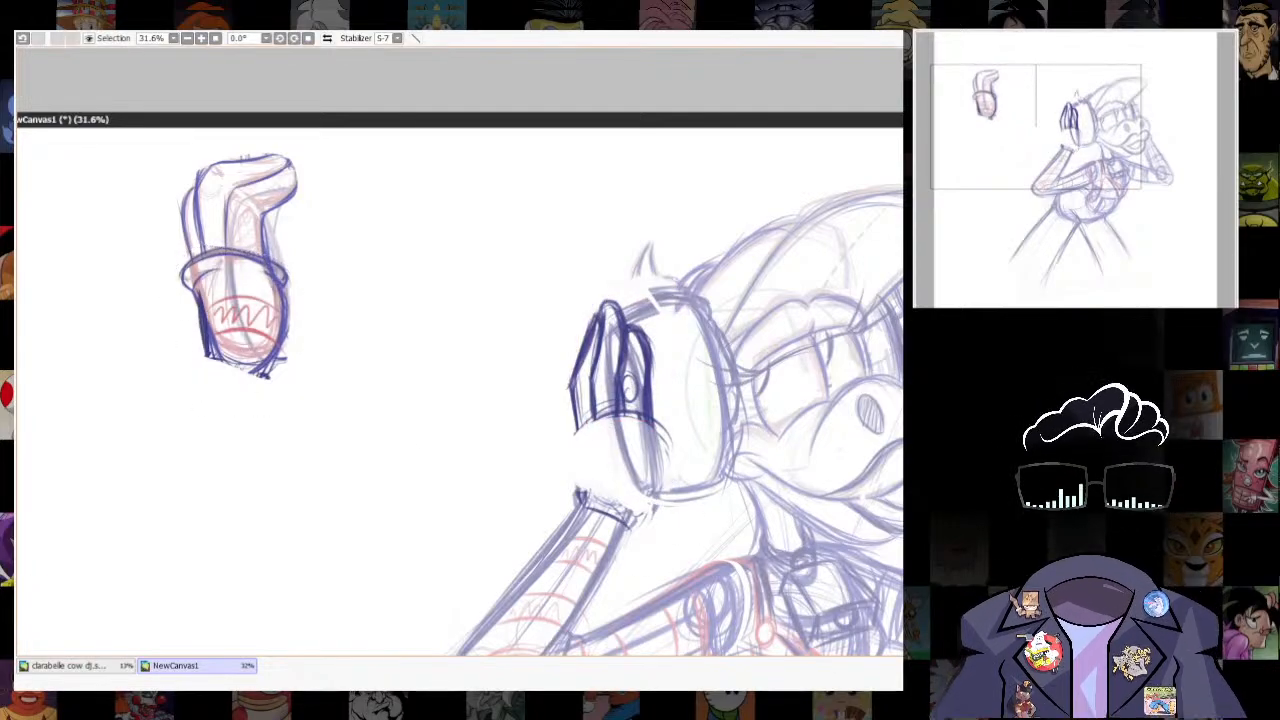
- Paste only the spare hand's cuffed lower part and fit it between the new fingers and the near wrist
key("ctrl+v")
key("ctrl+t")
left_click_drag(664, 402, 673, 412)
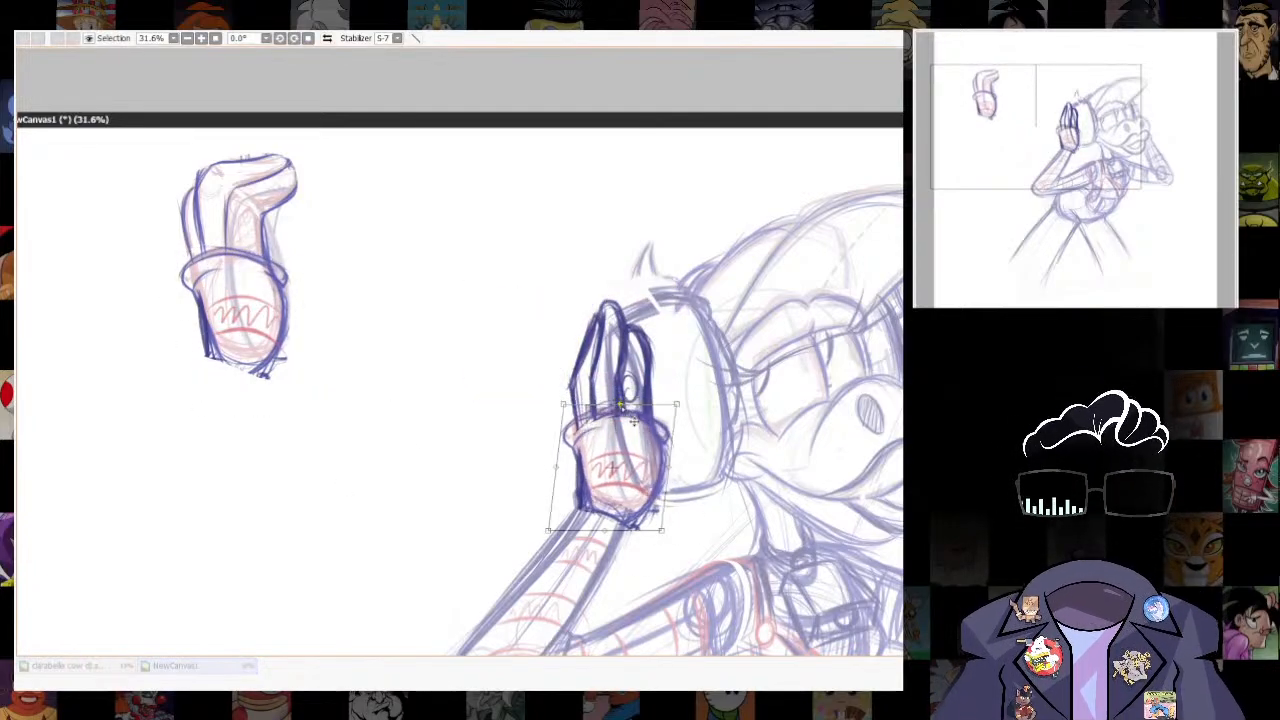
left_click_drag(622, 530, 604, 556)
key("Return")
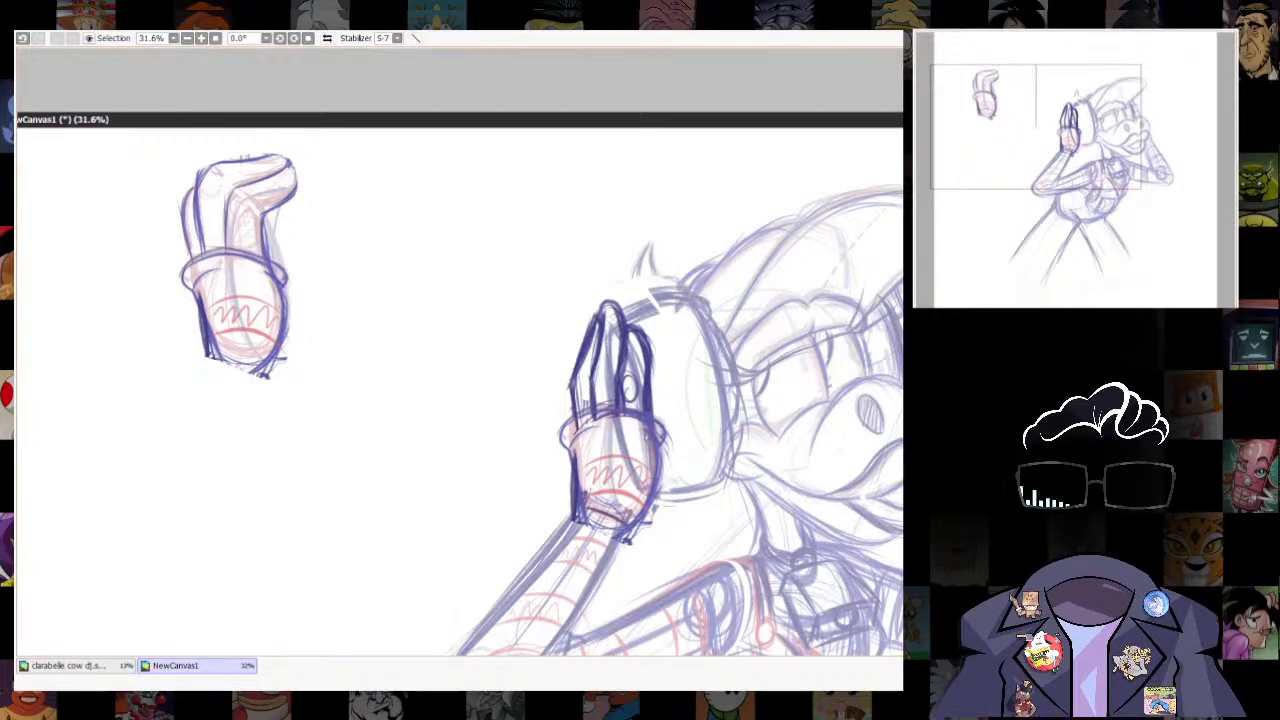
- Select the three new fingers and rotate them slightly outward from the head
left_click_drag(650, 338, 560, 340)
key("ctrl+t")
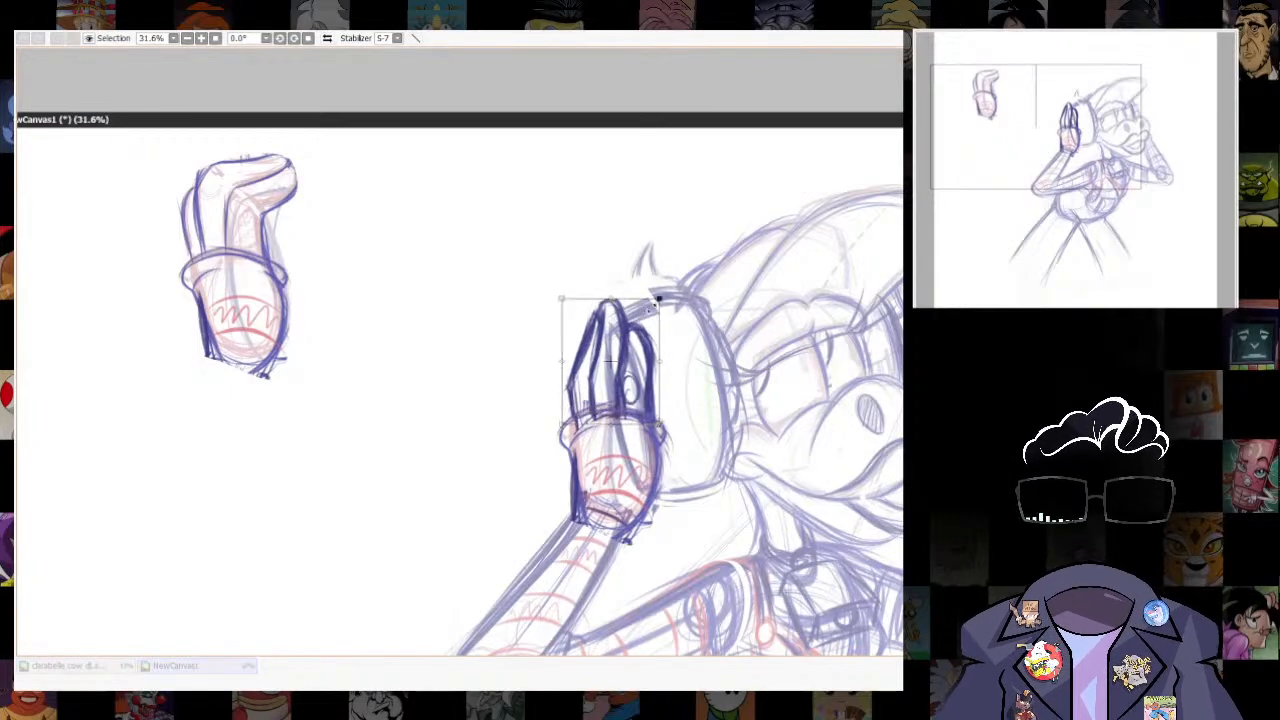
mouse_move(655, 310)
left_mouse_down()
mouse_move(633, 269)
mouse_move(626, 312)
left_mouse_up()
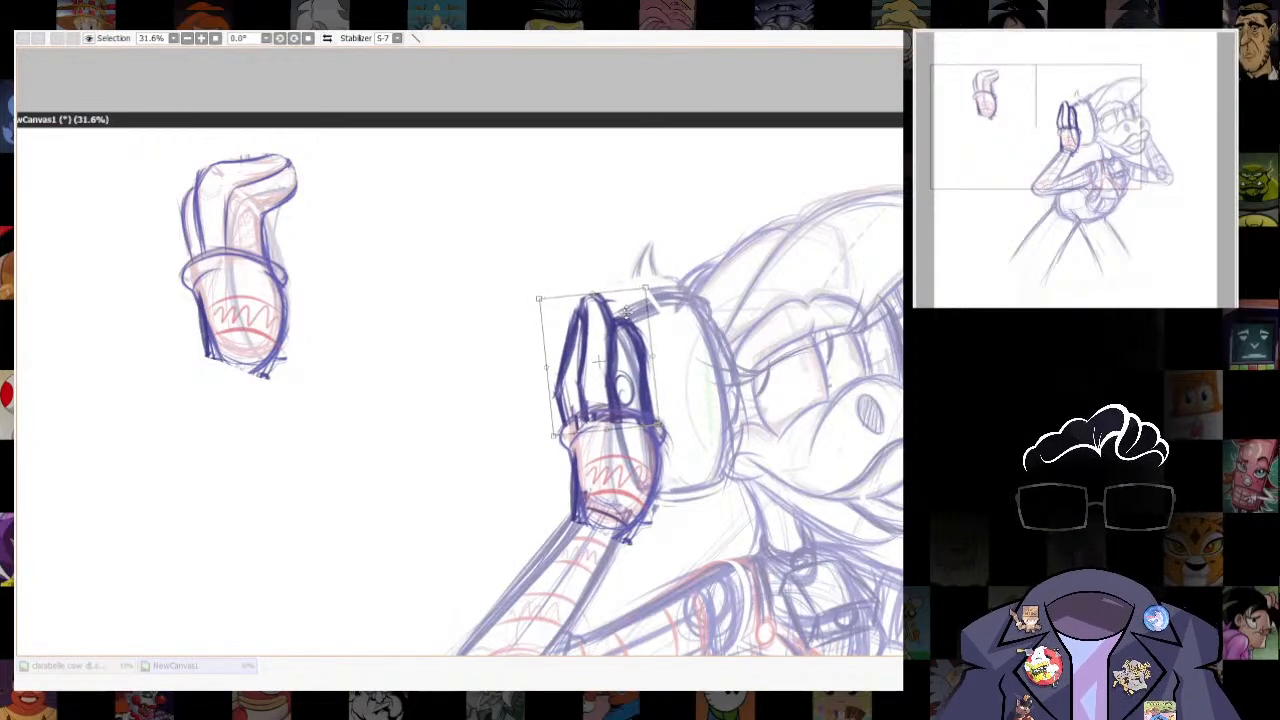
key("Return")
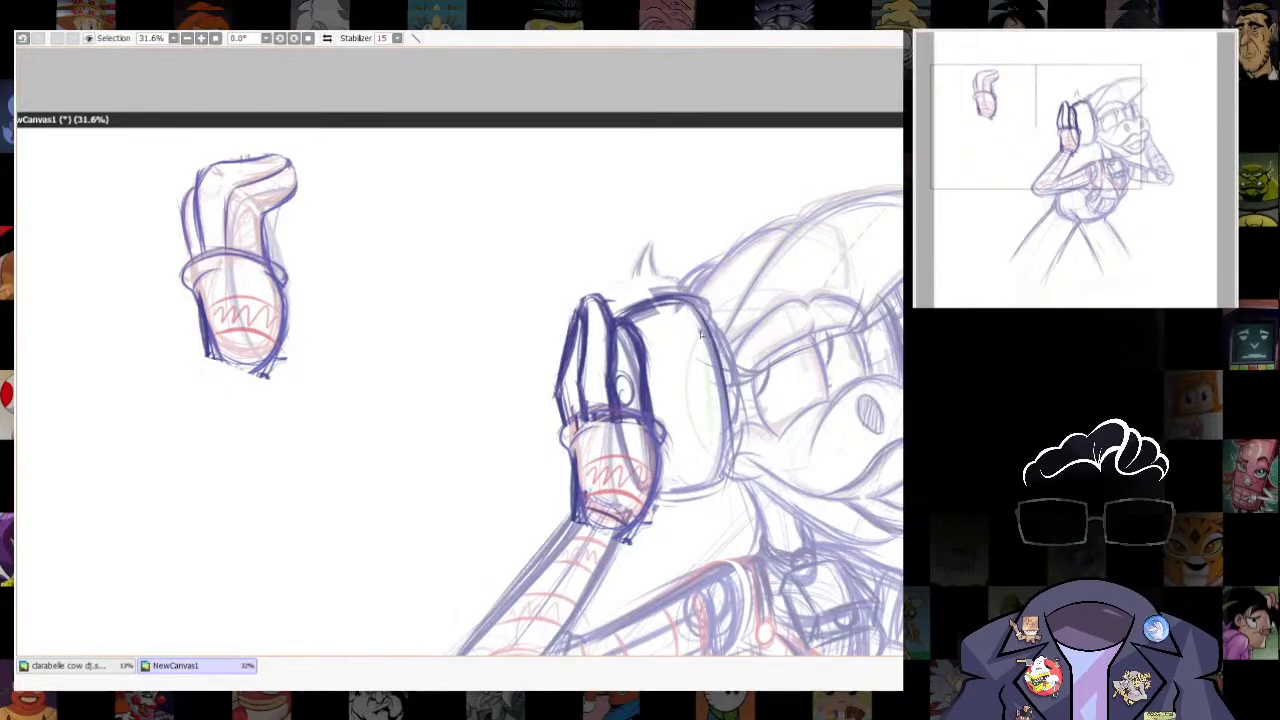
- Darken the outlines of the near ear cup and the near forearm beneath the hand
left_click_drag(681, 529, 451, 564)
scroll(860, 440, "down", 3)
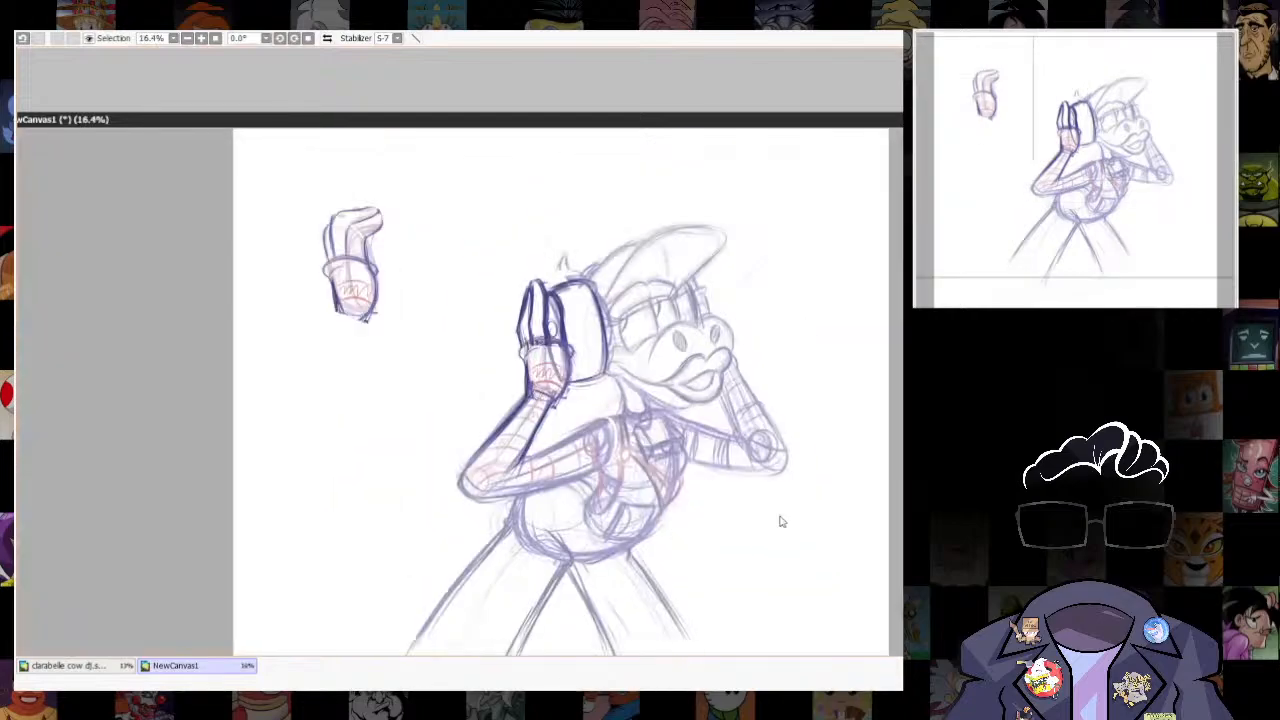
scroll(886, 556, "up", 3)
key("e")
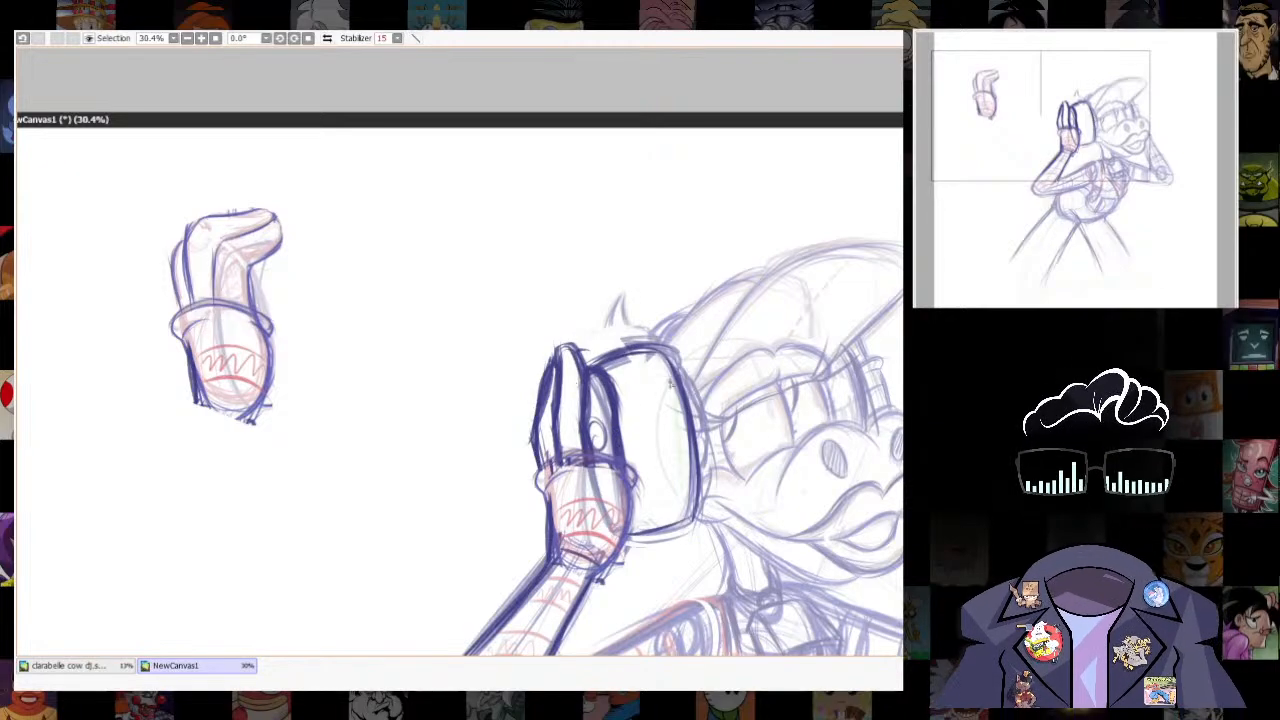
- Select the outermost finger of the near hand and shift it slightly toward the neighbouring finger
key("n")
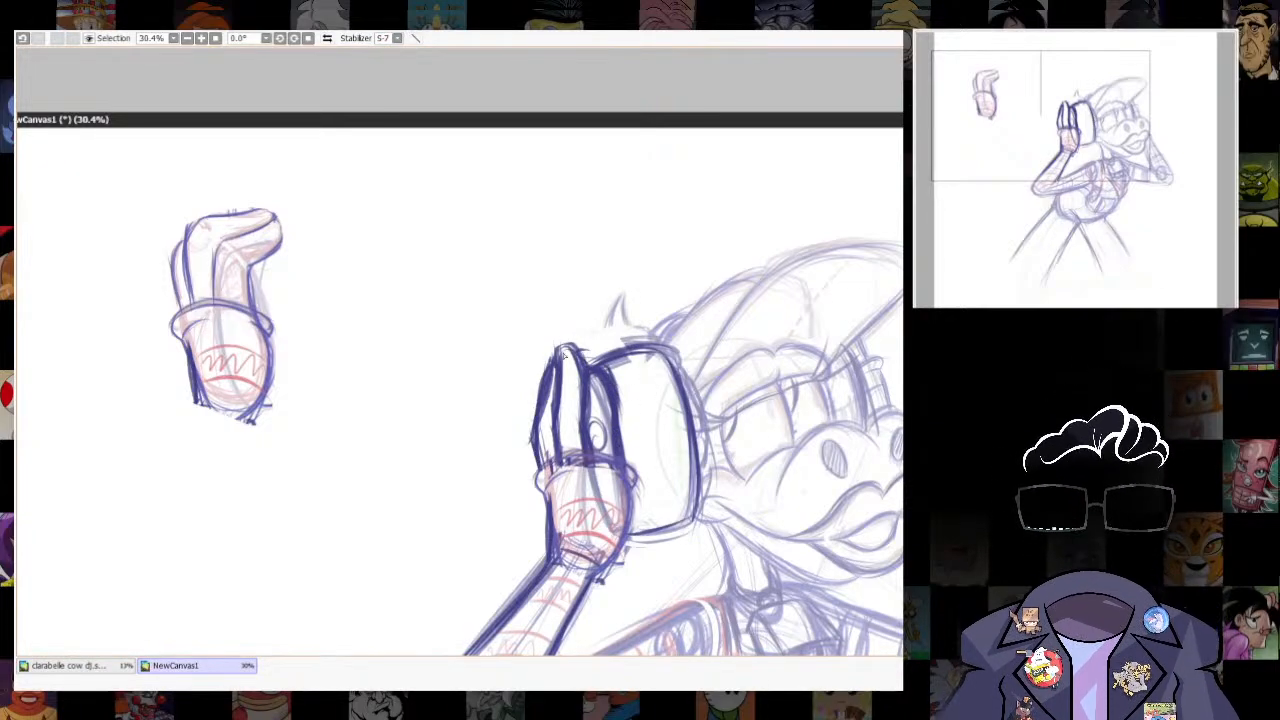
left_click_drag(536, 388, 555, 361)
key("ctrl+t")
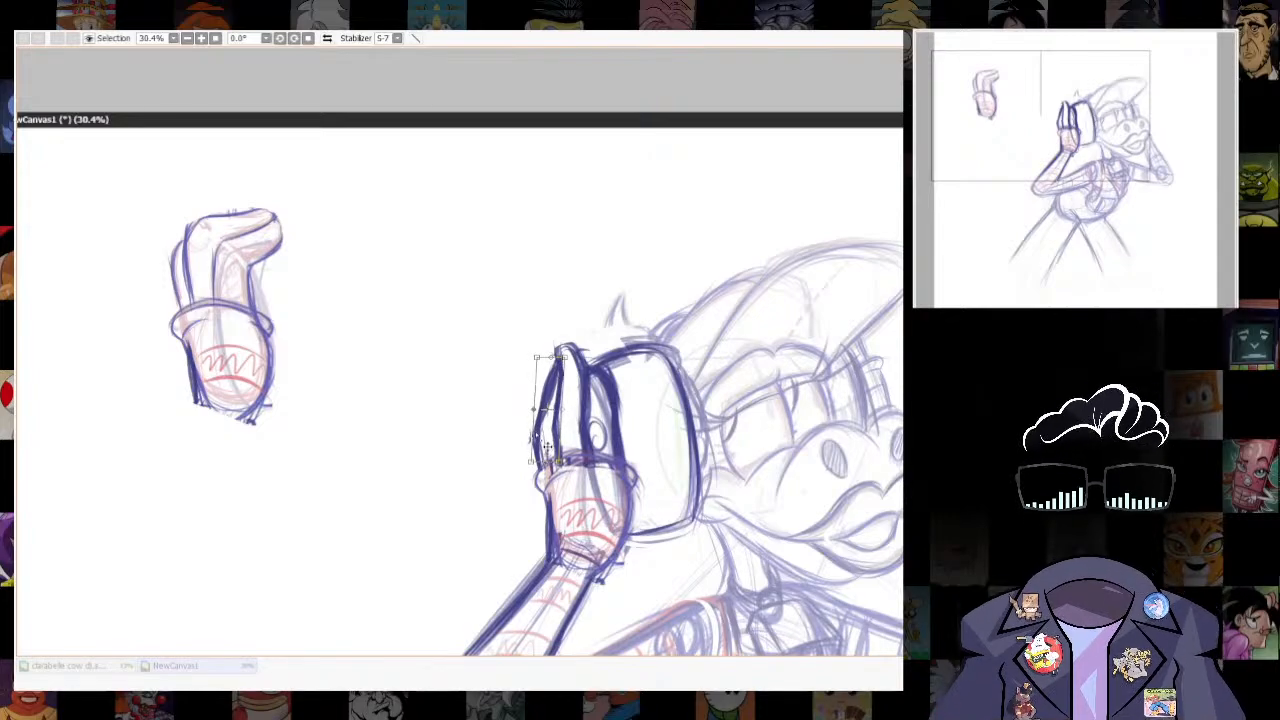
left_click_drag(549, 452, 558, 461)
key("Return")
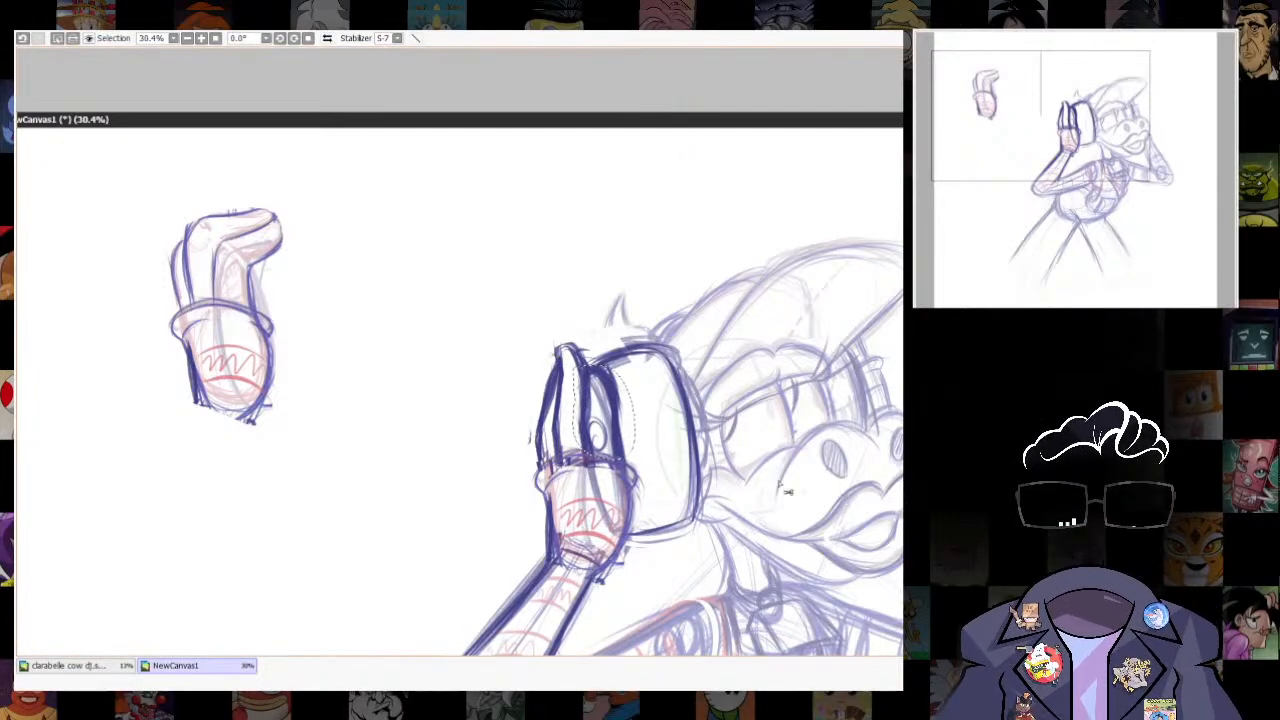
- Move the inner fingers closer to the outer one, clear the selection and redraw the middle fingertip
left_click_drag(781, 487, 767, 491)
key("ctrl+d")
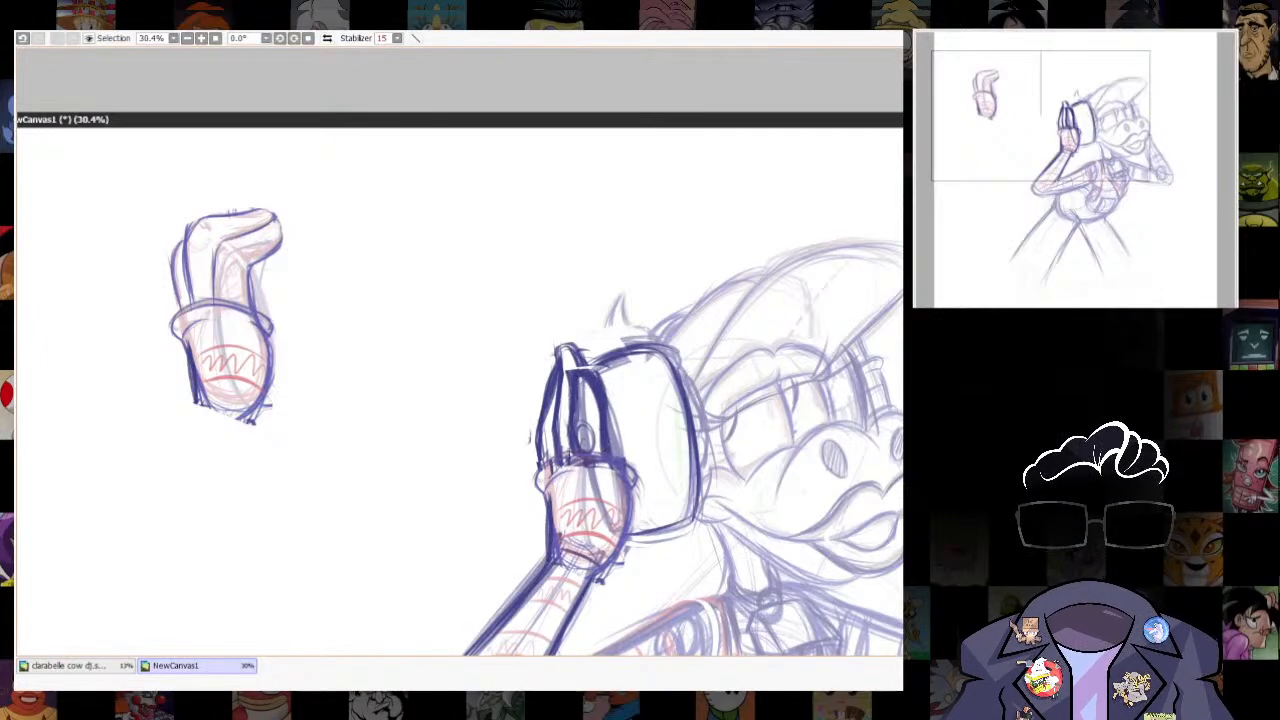
left_click_drag(582, 352, 566, 358)
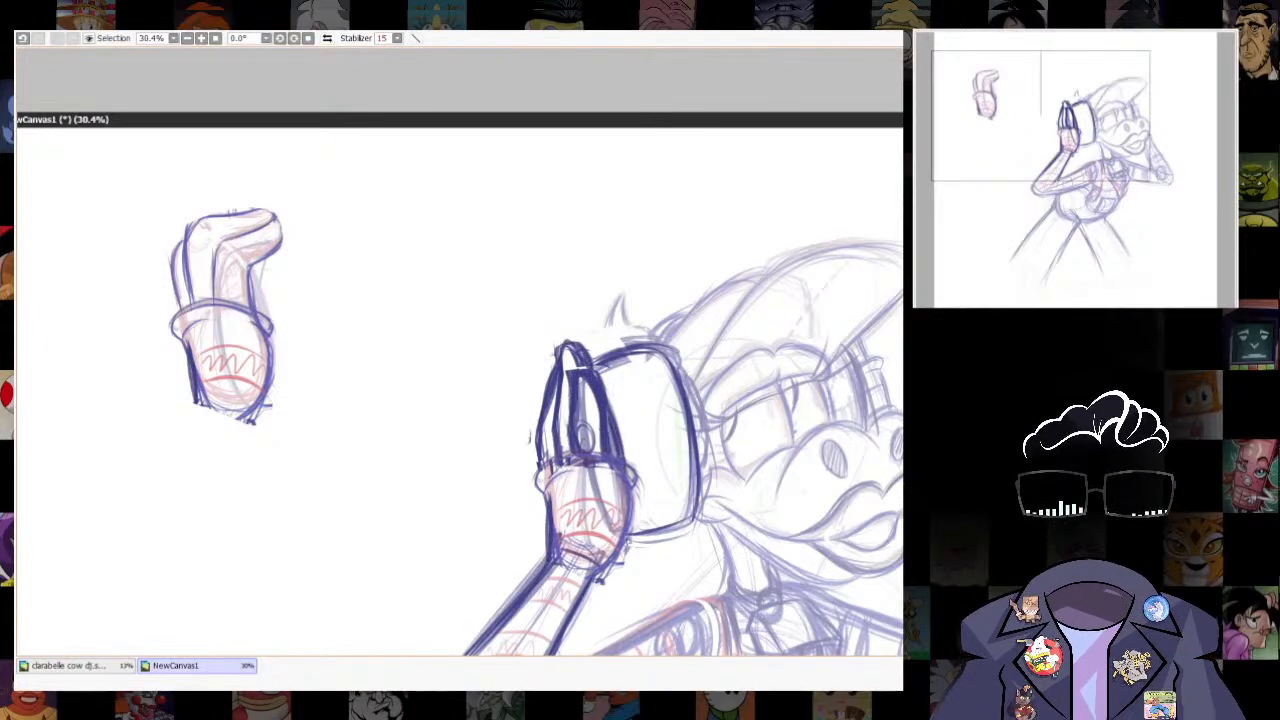
- Redraw the near hand's outer finger with a pointed bend, and reinforce the ear cup's lower edge
mouse_move(706, 500)
left_mouse_down()
mouse_move(616, 380)
mouse_move(616, 415)
left_mouse_up()
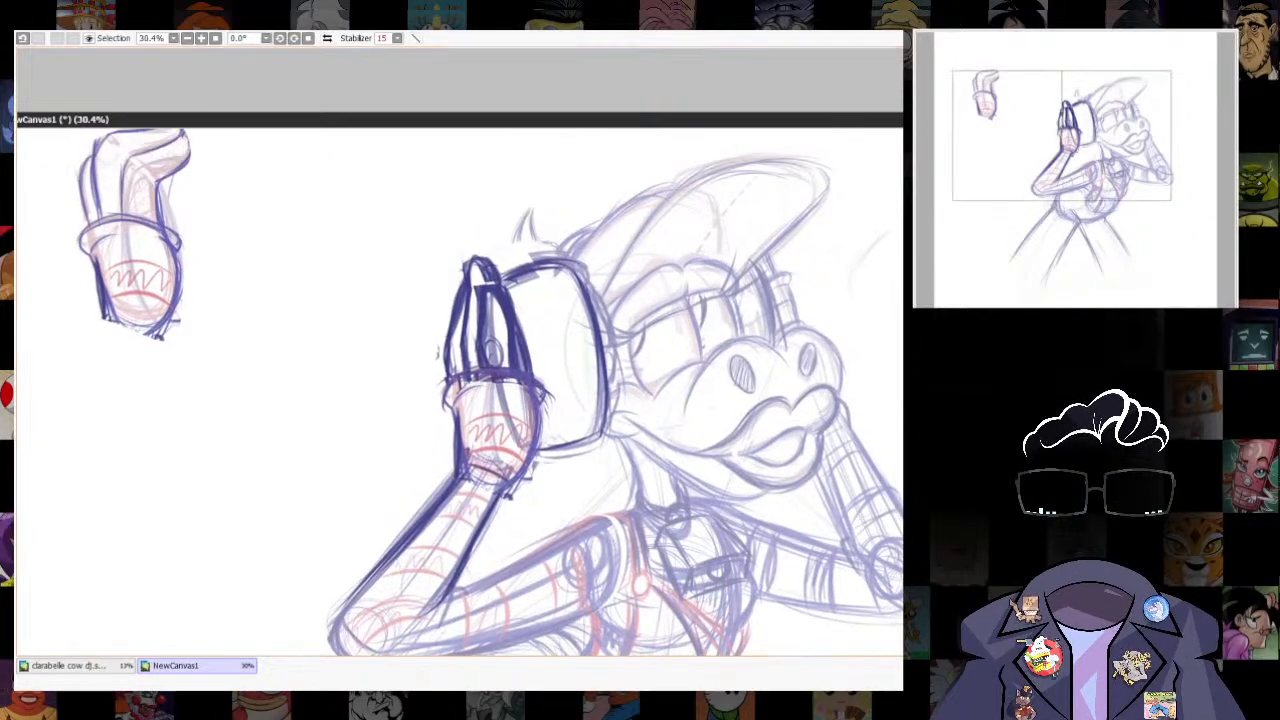
left_click_drag(444, 330, 450, 380)
mouse_move(550, 428)
left_mouse_down()
mouse_move(490, 403)
mouse_move(498, 357)
mouse_move(558, 354)
left_mouse_up()
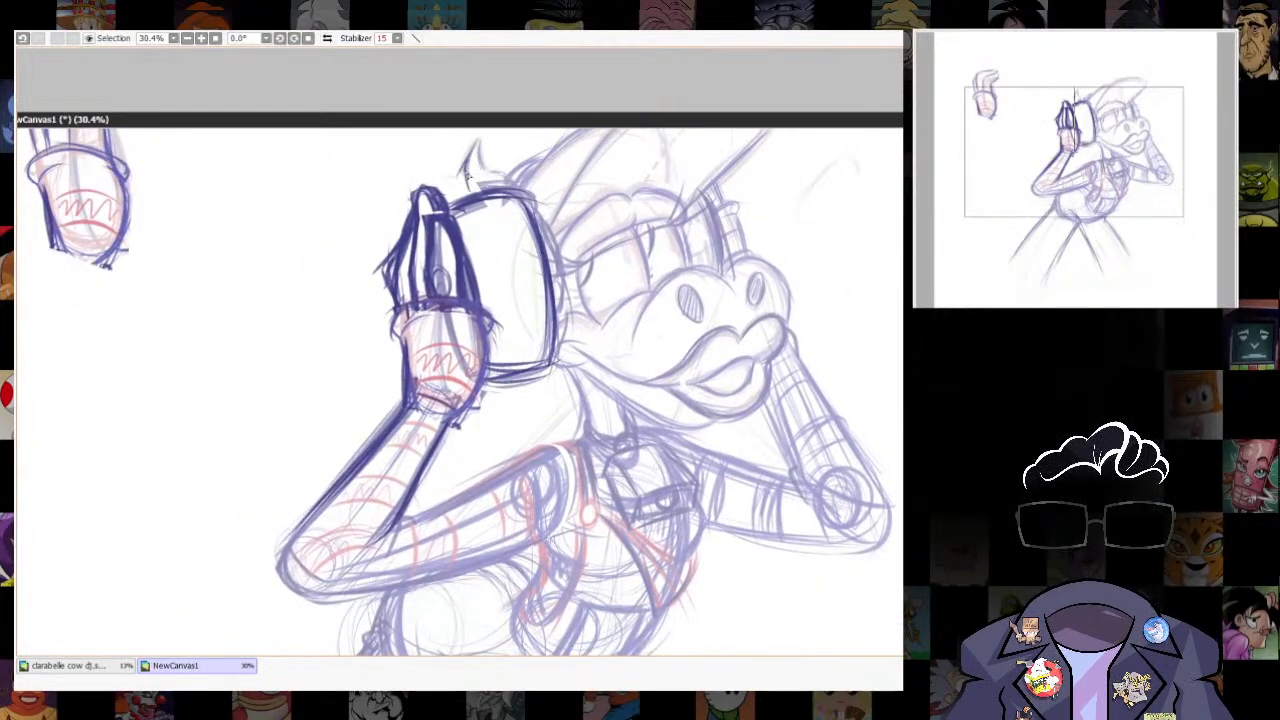
- Redraw the small horn above the near ear cup with darker lines, undoing a stray stroke
left_click_drag(467, 176, 470, 190)
mouse_move(478, 146)
left_mouse_down()
mouse_move(510, 183)
mouse_move(573, 360)
mouse_move(525, 384)
left_mouse_up()
key("ctrl+z")
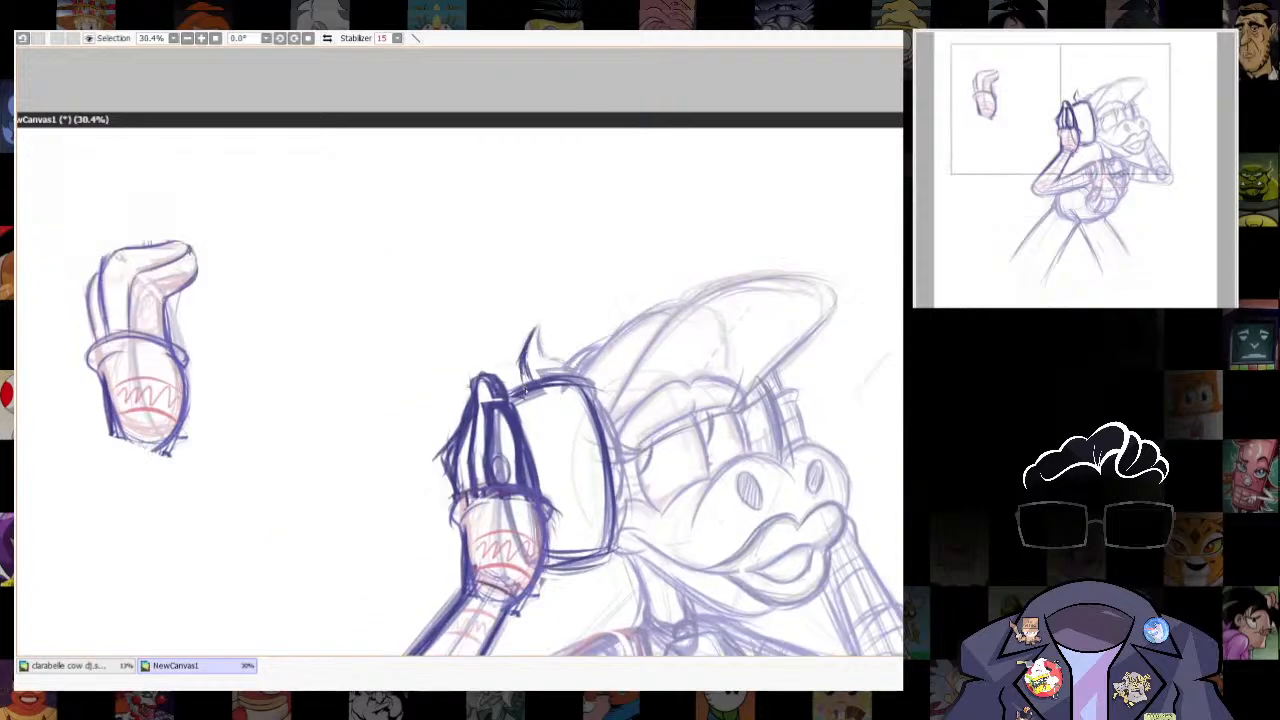
left_click_drag(801, 541, 754, 320)
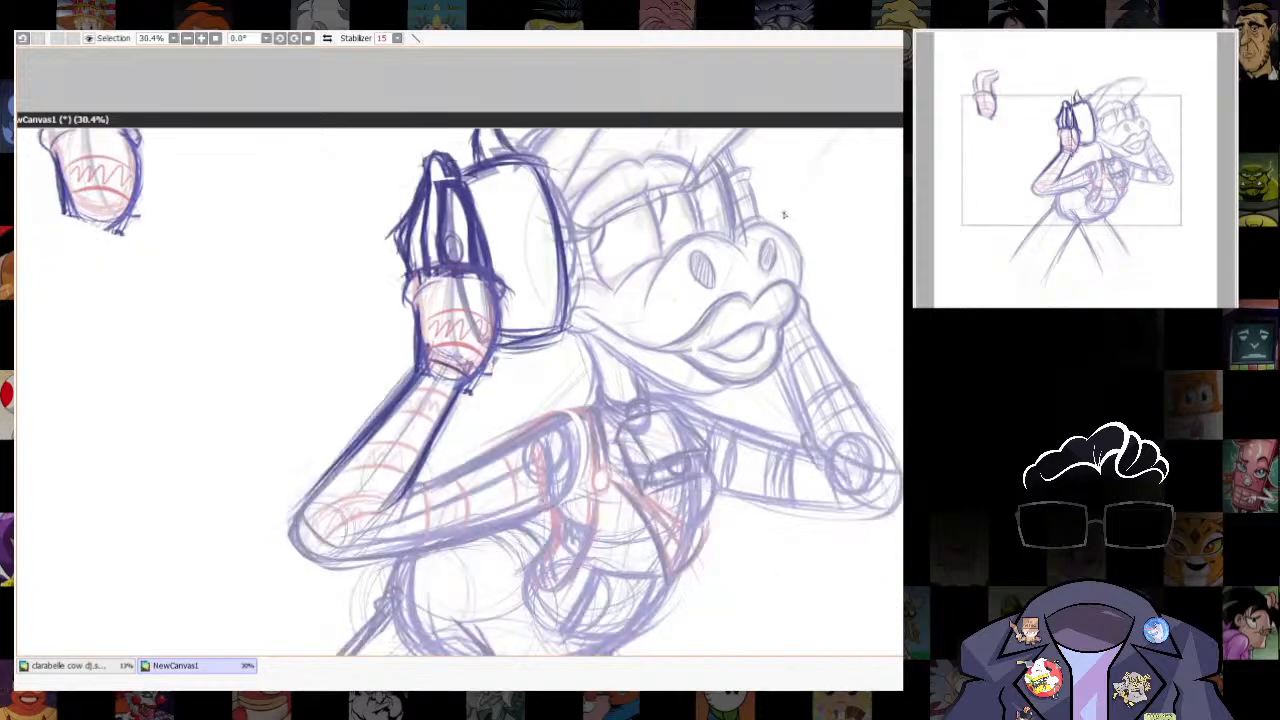
- Darken the outline of the cap's crown and brim
scroll(737, 284, "down", 4)
scroll(660, 310, "up", 2)
left_click_drag(834, 118, 772, 114)
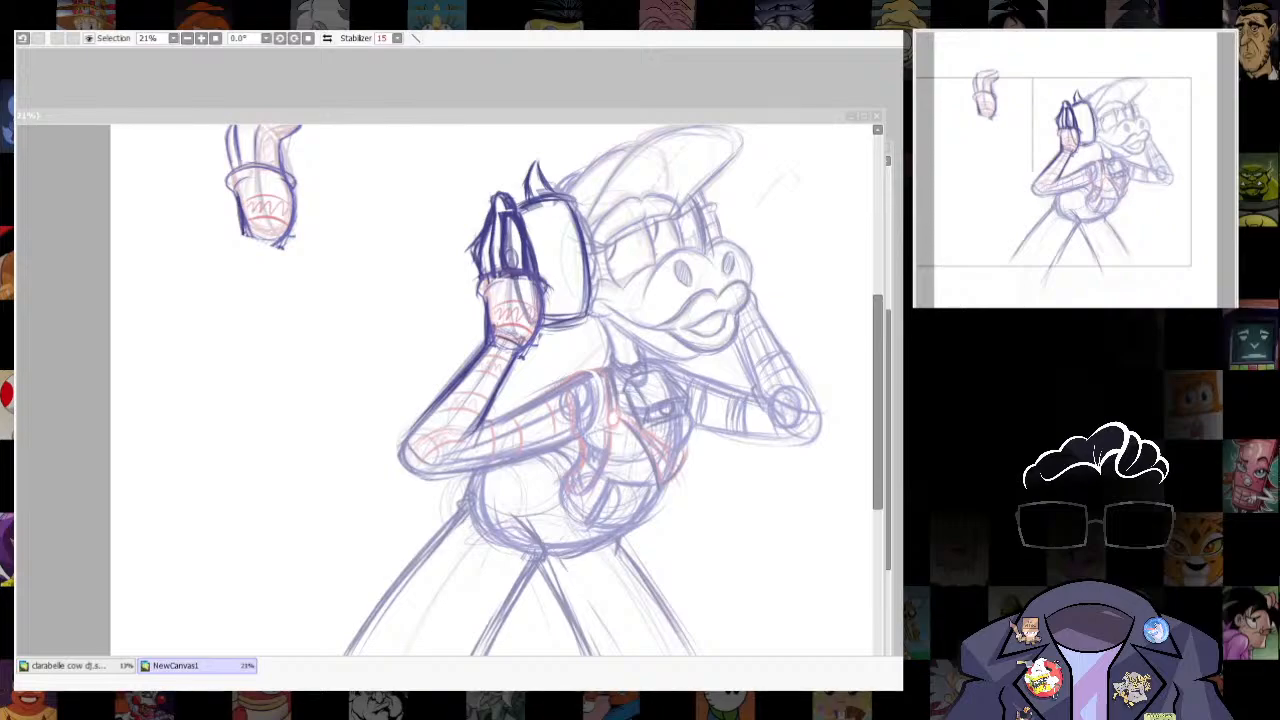
key("alt+Tab")
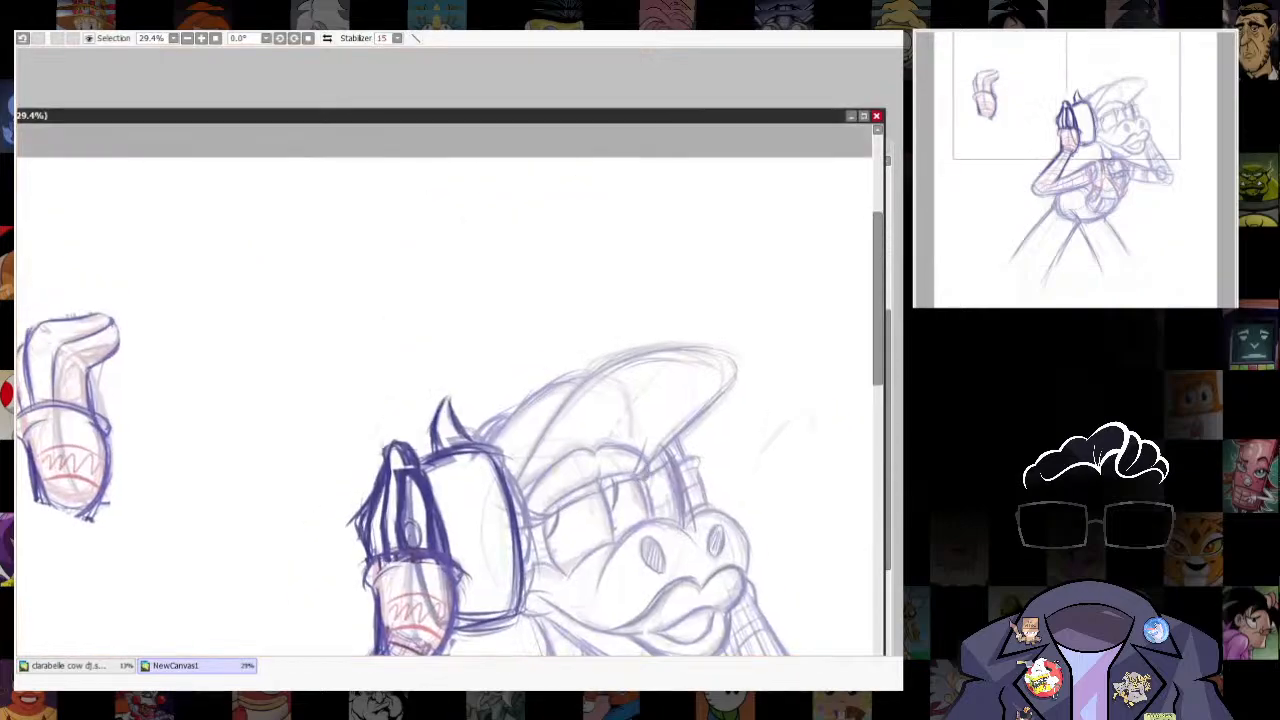
mouse_move(520, 478)
left_mouse_down()
mouse_move(612, 356)
mouse_move(738, 362)
mouse_move(658, 456)
left_mouse_up()
left_click_drag(584, 376, 480, 450)
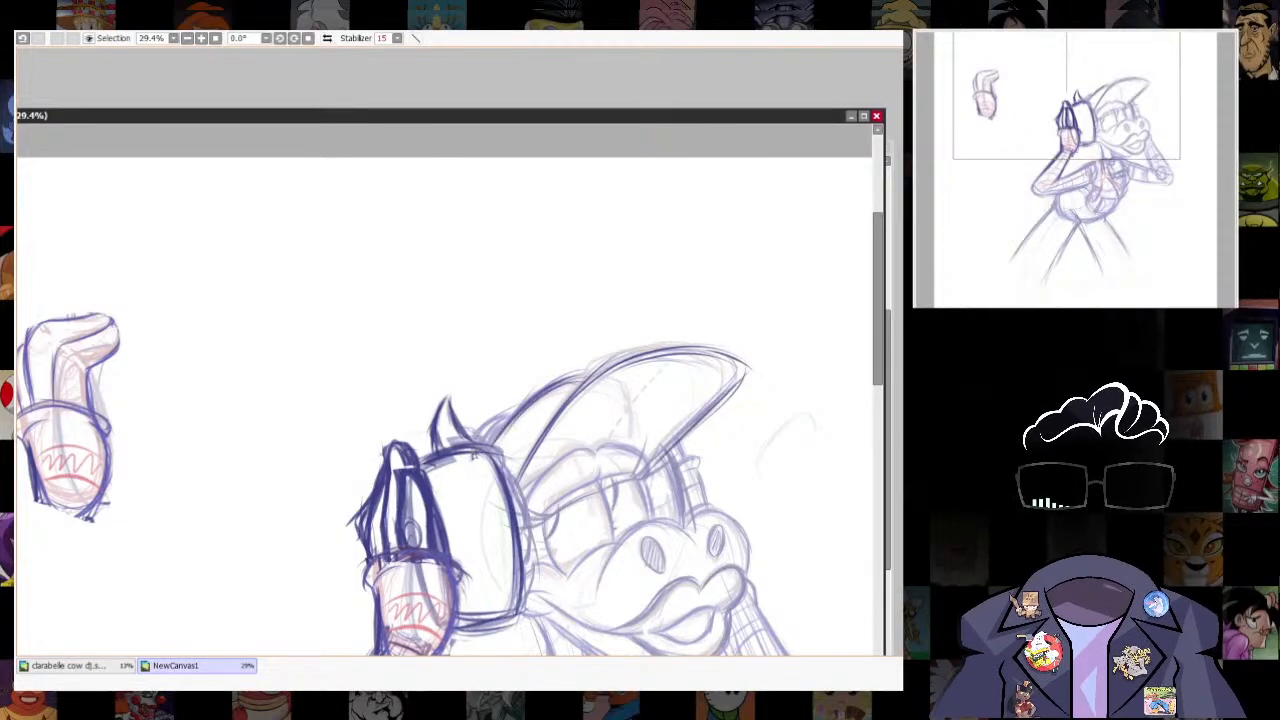
key("alt+Tab")
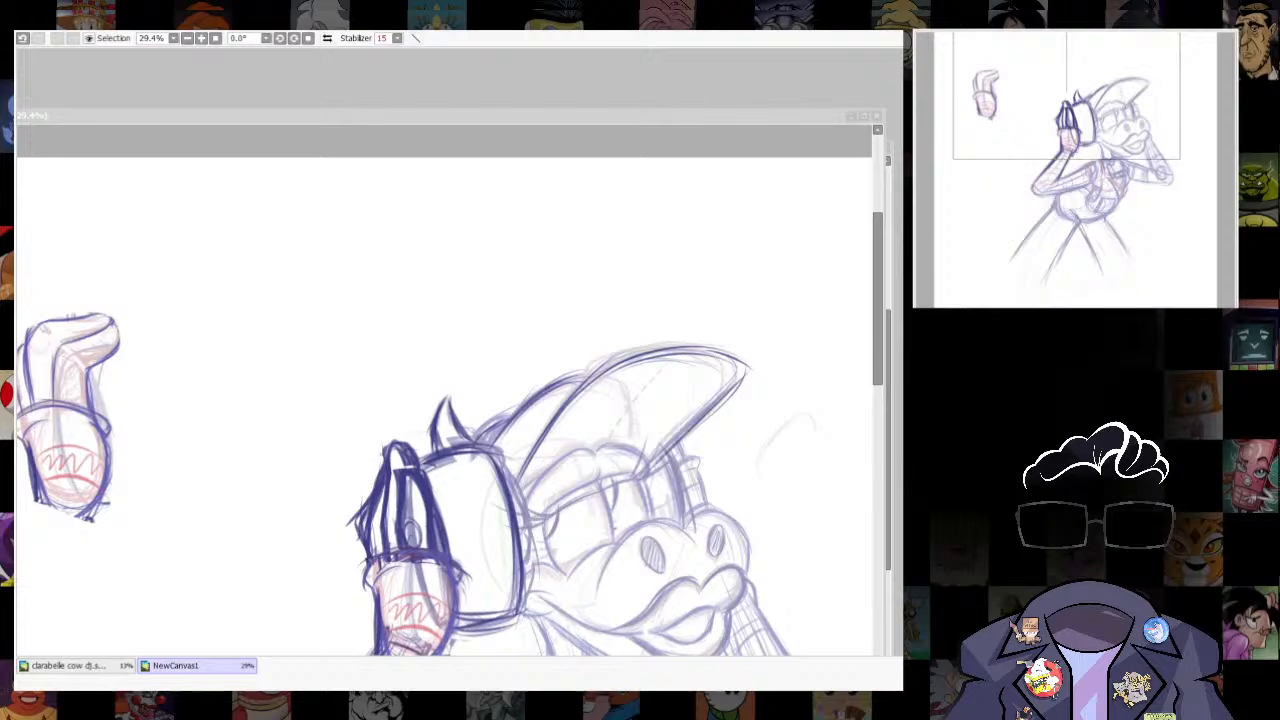
- Erase the overlapping lines inside the near hand's upright fingers to separate their shapes
key("alt+Tab")
key("e")
scroll(398, 500, "up", 4)
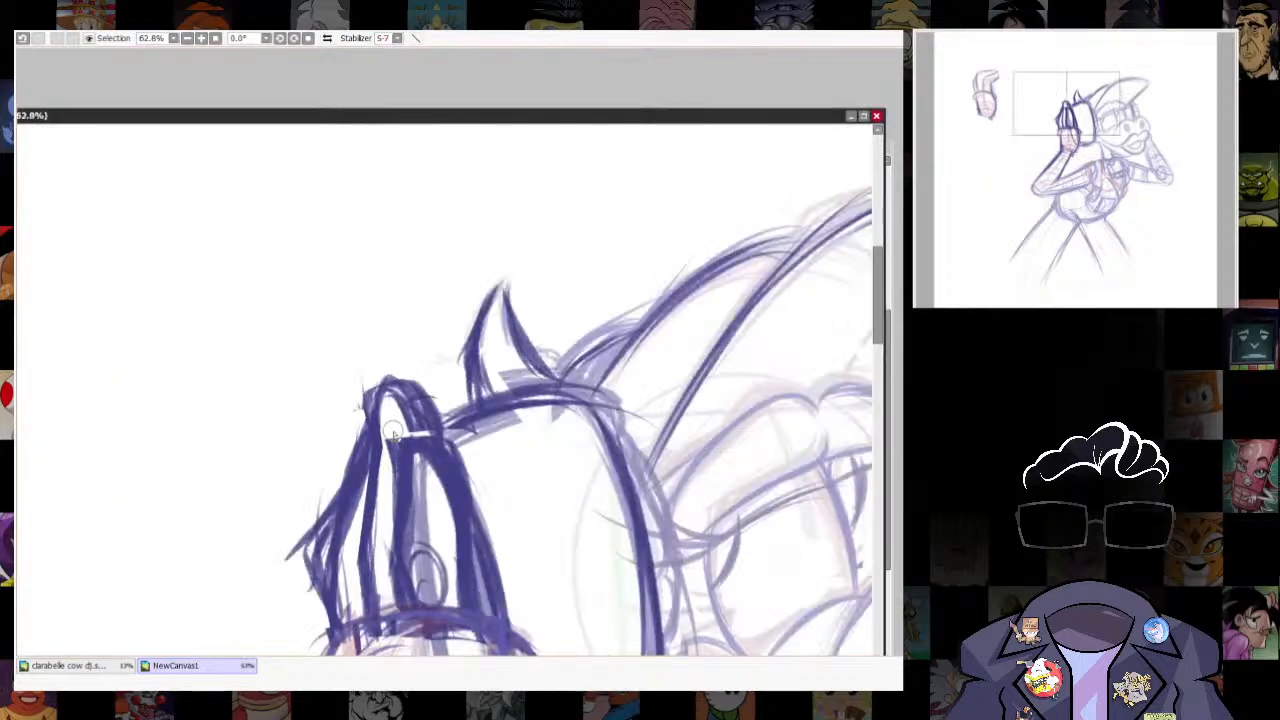
mouse_move(393, 430)
left_mouse_down()
mouse_move(388, 590)
mouse_move(457, 528)
mouse_move(430, 575)
left_mouse_up()
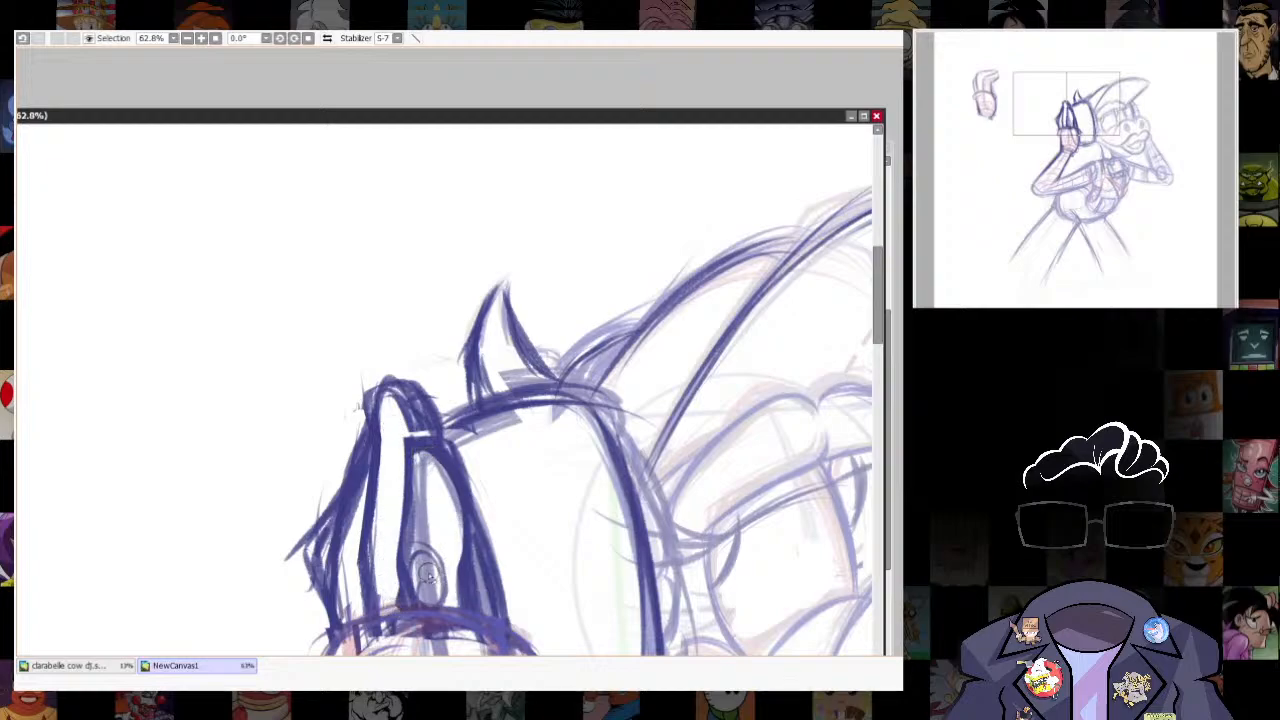
key("alt+Tab")
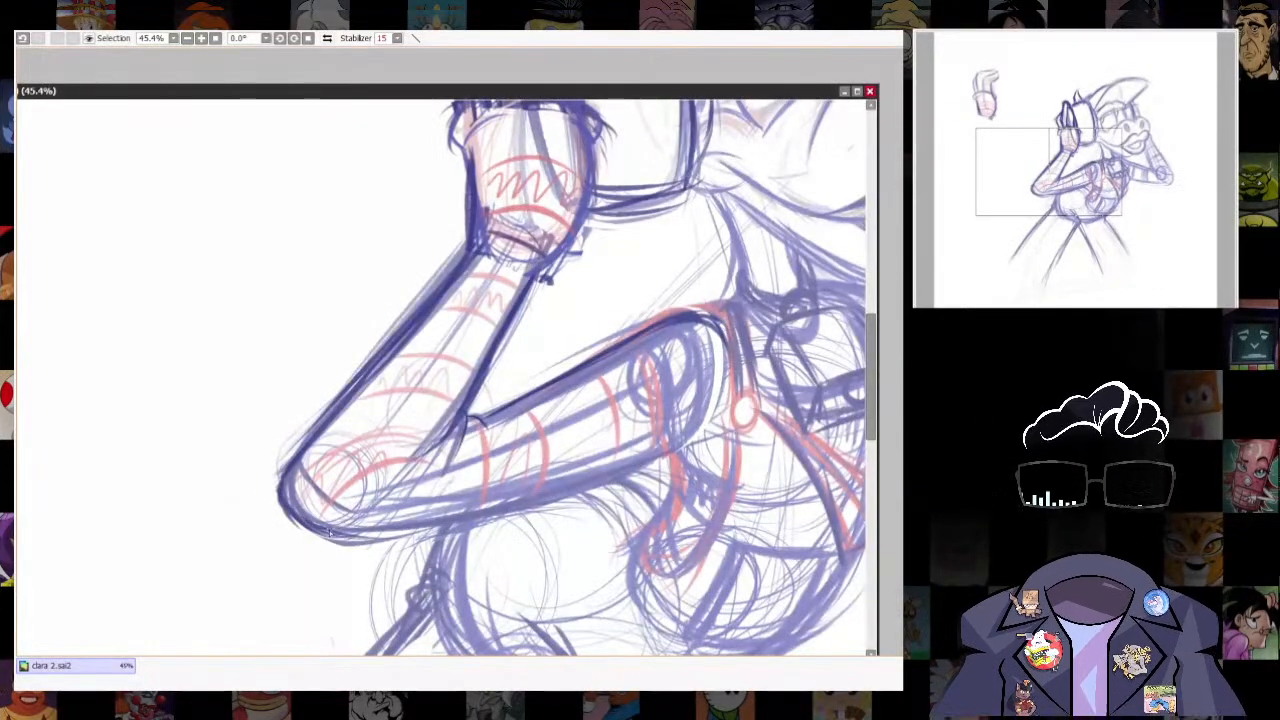
- Darken the near arm's outline around the elbow and along the underside of the upper arm, undoing stray strokes
mouse_move(330, 532)
left_mouse_down()
mouse_move(628, 472)
mouse_move(685, 446)
mouse_move(595, 402)
mouse_move(556, 439)
left_mouse_up()
left_click_drag(484, 477, 578, 433)
left_click_drag(524, 465, 590, 424)
key("ctrl+z")
key("ctrl+z")
left_click_drag(418, 496, 510, 467)
left_click_drag(556, 507, 570, 585)
left_click_drag(589, 466, 575, 585)
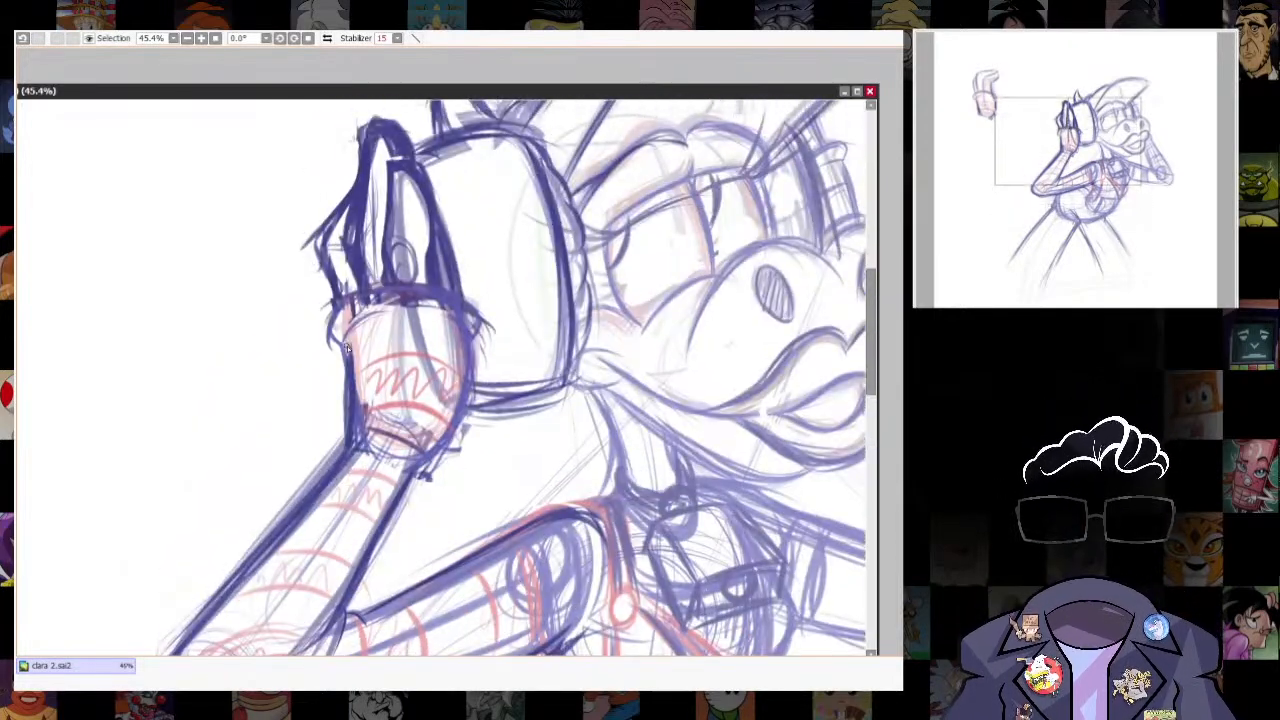
- Strengthen the outer edge of the near glove between the cuff and the wrist
left_click_drag(347, 340, 356, 448)
left_click_drag(346, 341, 347, 408)
left_click_drag(714, 407, 534, 449)
mouse_move(340, 180)
left_mouse_down()
mouse_move(411, 334)
mouse_move(447, 272)
left_mouse_up()
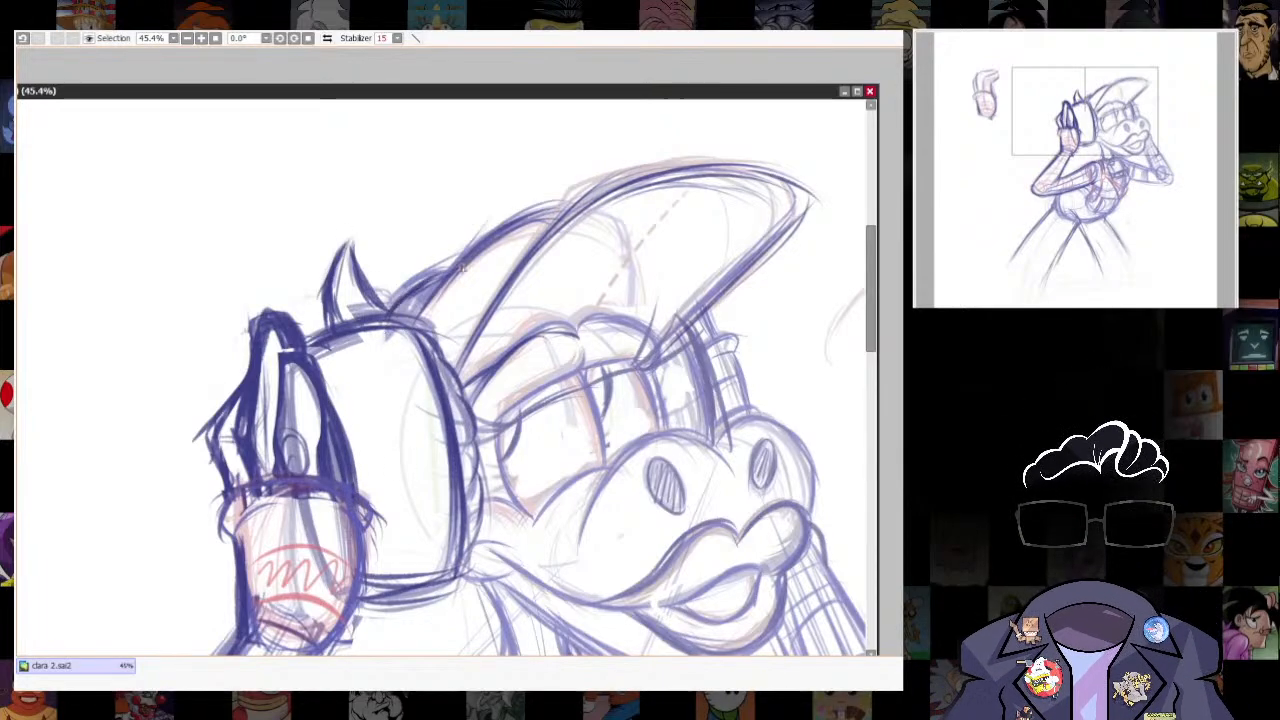
- Darken the near brow line and reinforce the inner edge of the cap's brim
mouse_move(407, 324)
left_mouse_down()
mouse_move(446, 274)
mouse_move(432, 286)
left_mouse_up()
mouse_move(545, 389)
left_mouse_down()
mouse_move(501, 313)
mouse_move(507, 406)
left_mouse_up()
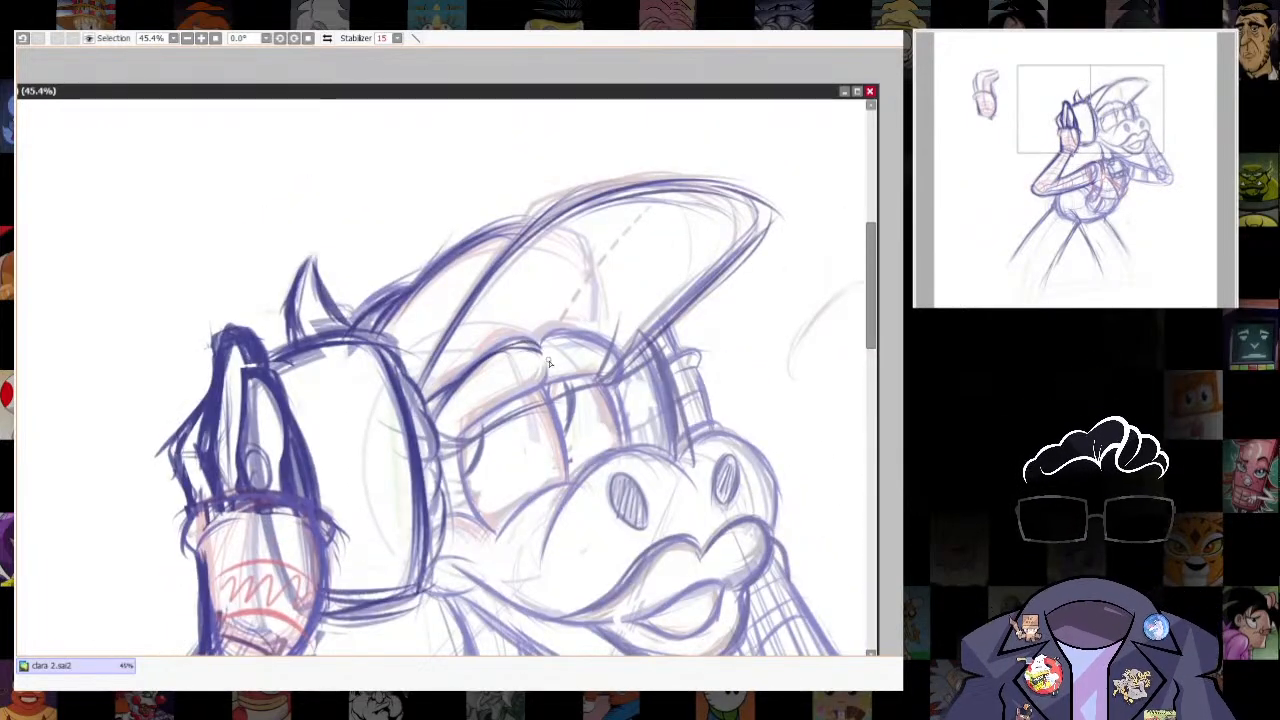
left_click_drag(498, 342, 545, 353)
left_click_drag(424, 388, 570, 220)
mouse_move(490, 284)
left_mouse_down()
mouse_move(692, 206)
mouse_move(738, 242)
left_mouse_up()
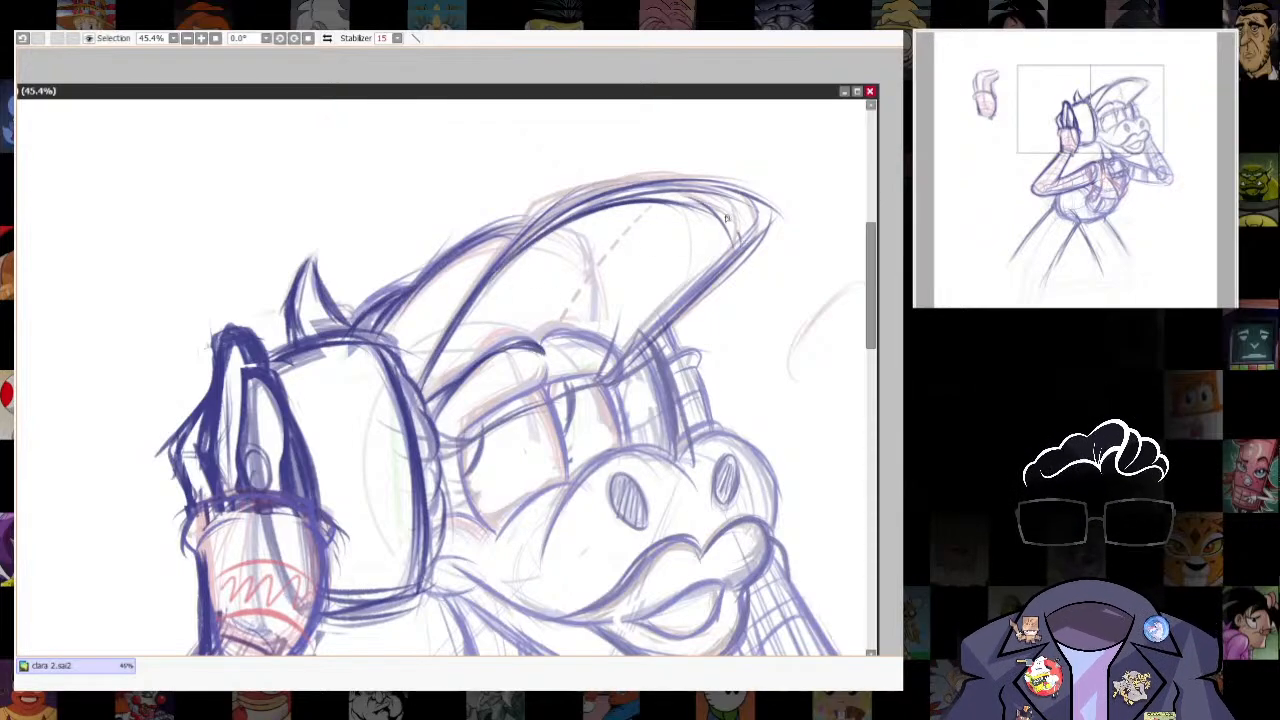
mouse_move(530, 240)
left_mouse_down()
mouse_move(738, 205)
mouse_move(628, 352)
left_mouse_up()
left_click_drag(736, 250, 612, 376)
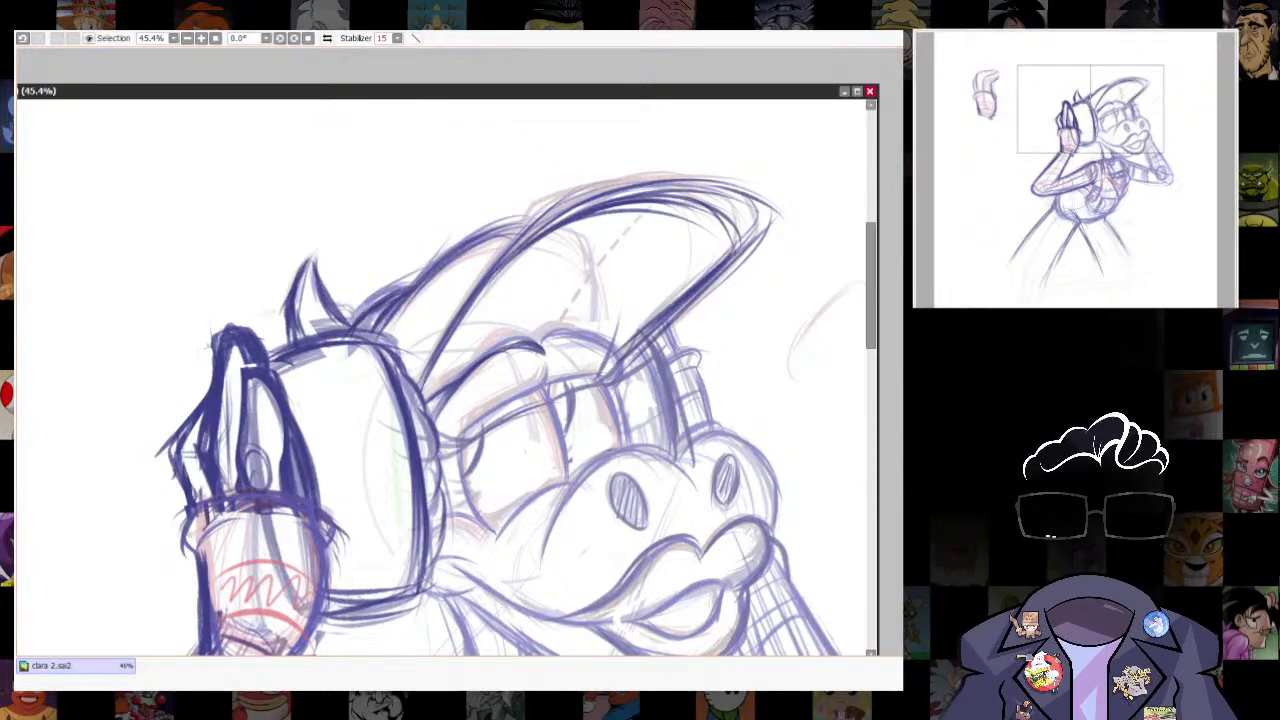
- Add dashed seam lines across the cap and erase the excess outline around the brim's tip
left_click_drag(450, 342, 667, 272)
left_click_drag(553, 321, 634, 215)
left_click_drag(718, 238, 588, 366)
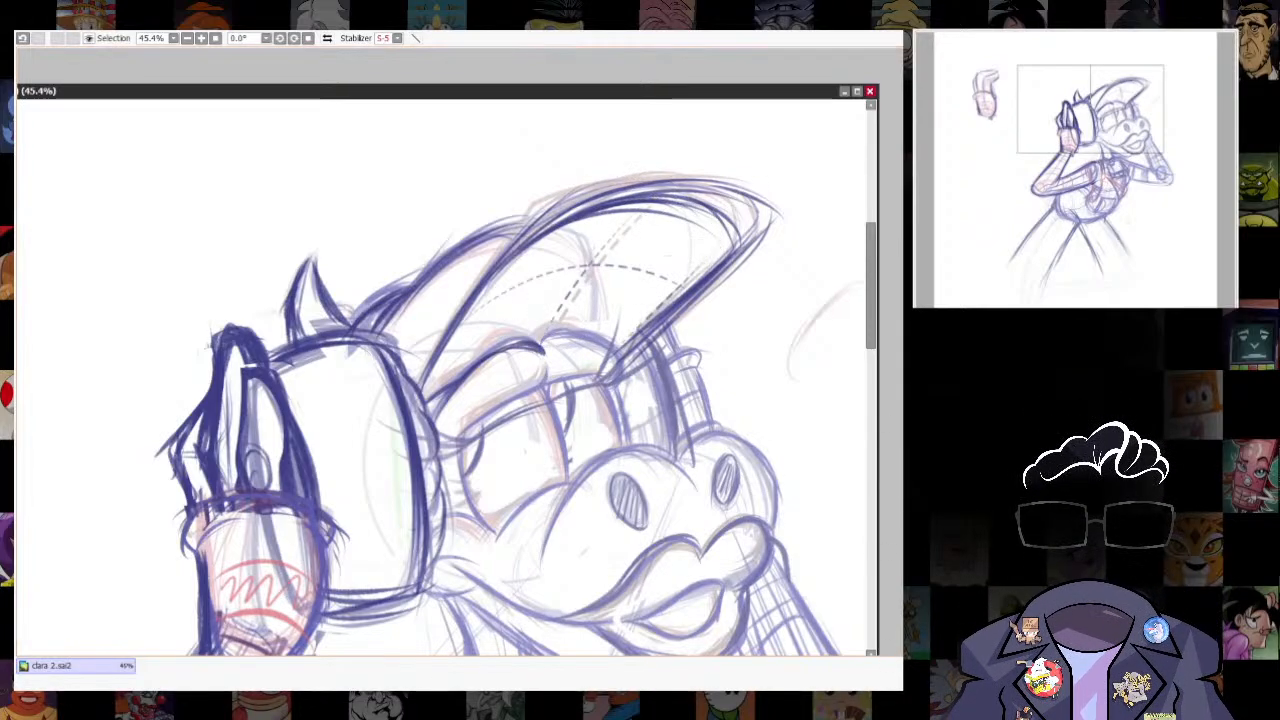
left_click_drag(610, 165, 828, 287)
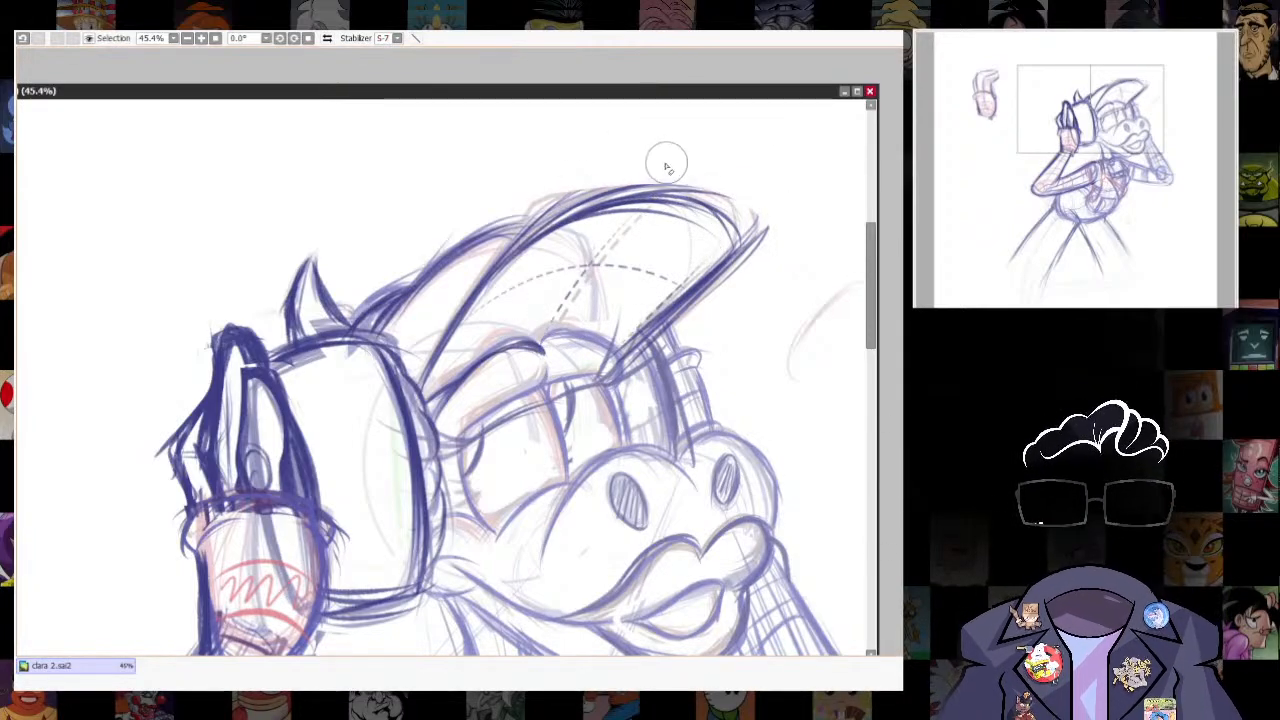
left_click_drag(667, 162, 796, 288)
- Darken the vest's hanging flap, the crotch crease, the inner thigh and the lower curve of the torso
scroll(740, 400, "down", 4)
left_click_drag(748, 560, 749, 397)
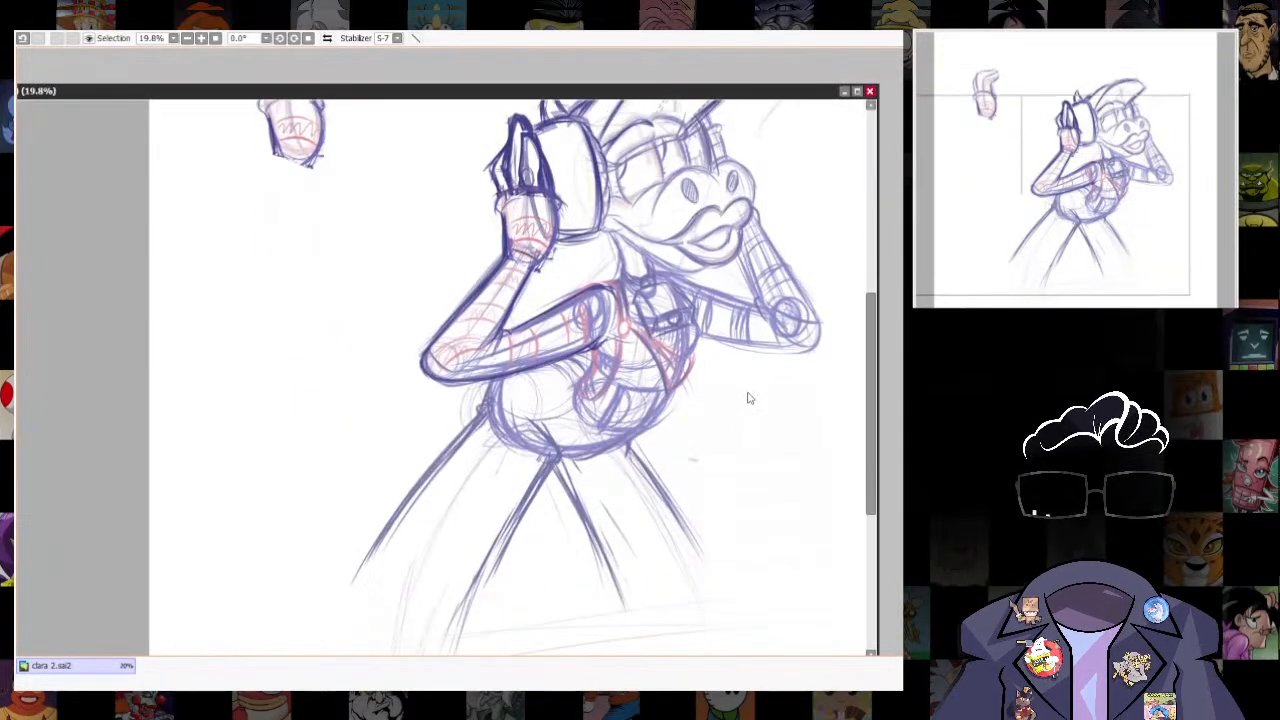
scroll(681, 372, "up", 4)
left_click_drag(681, 373, 653, 421)
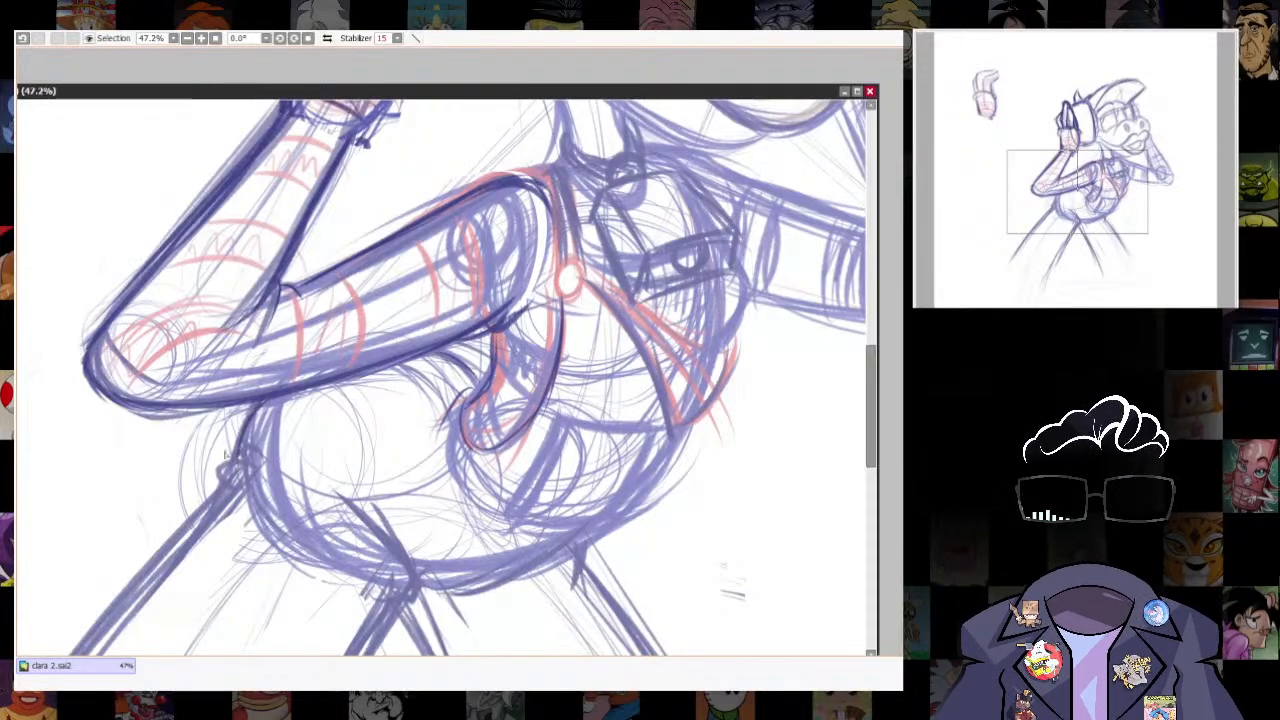
left_click_drag(429, 451, 516, 365)
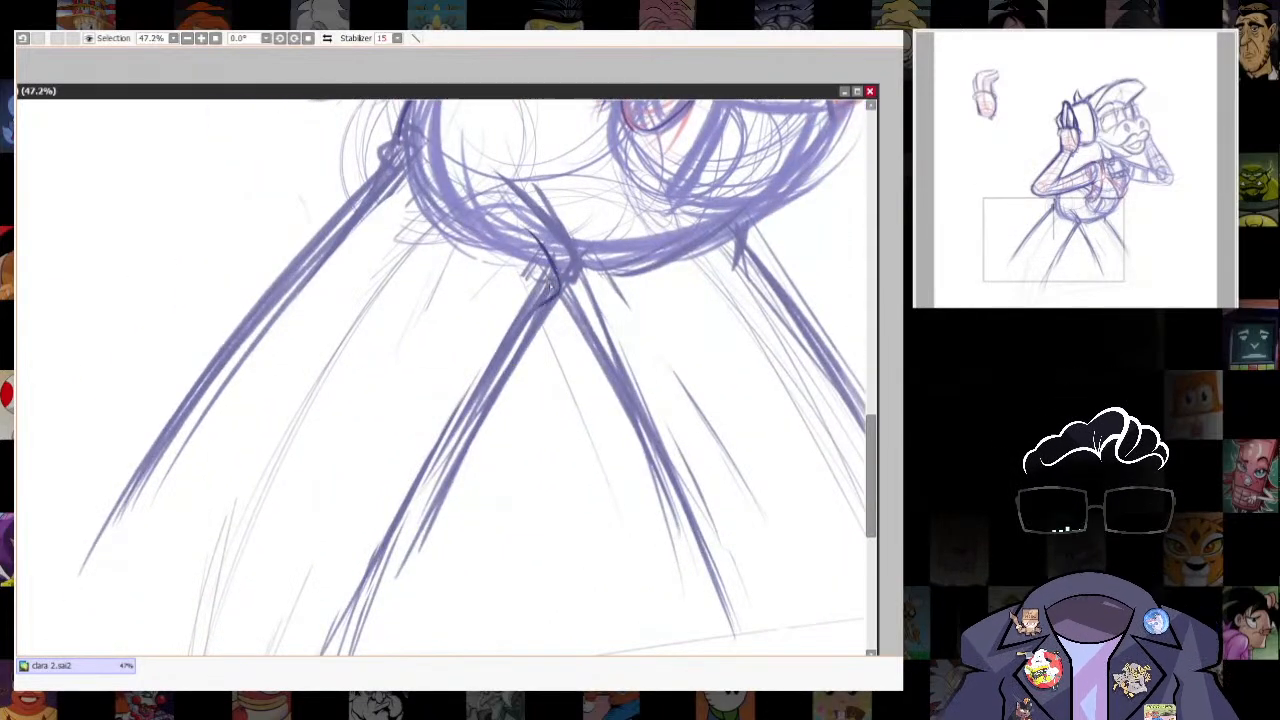
left_click_drag(420, 510, 360, 630)
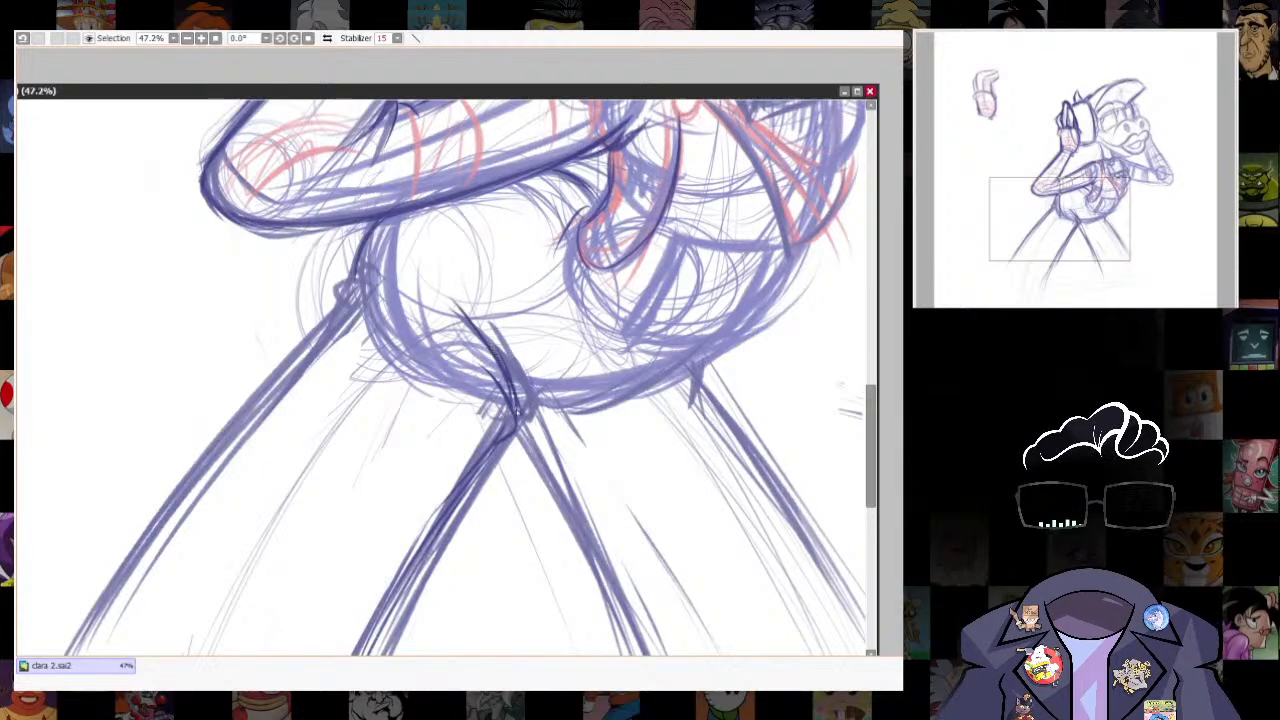
left_click_drag(740, 356, 660, 466)
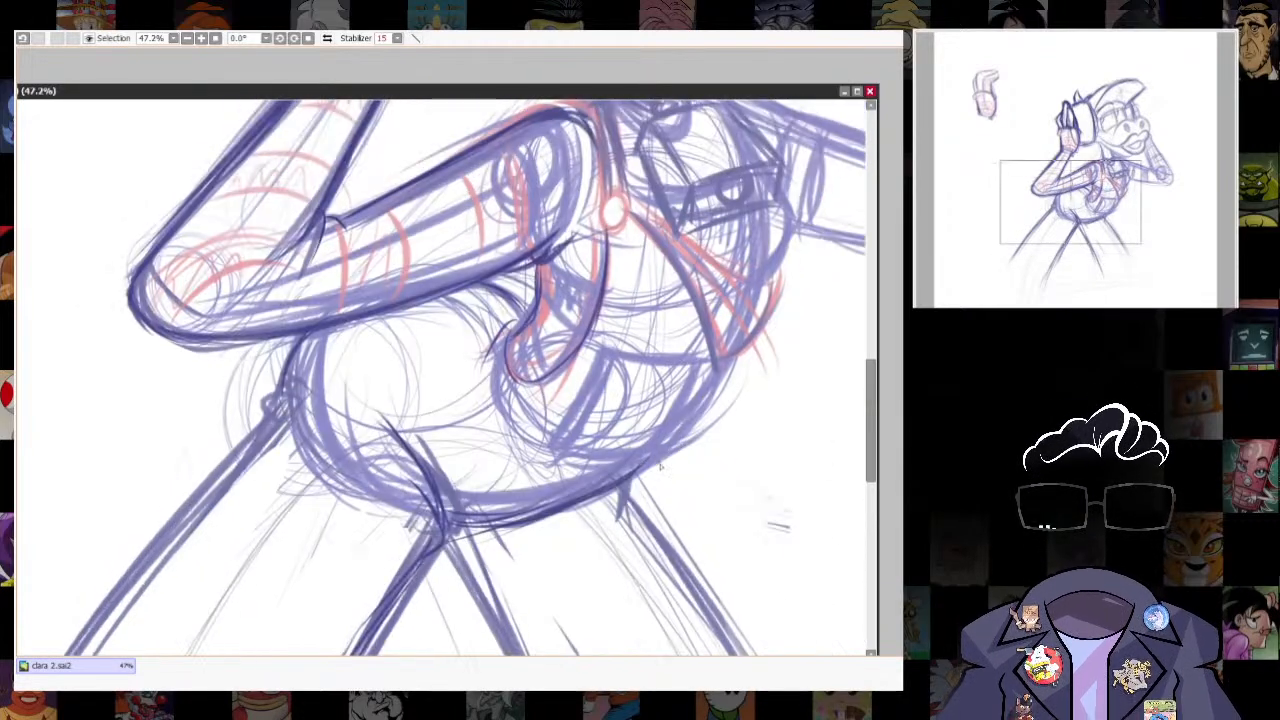
- Darken the outline of the four-sided curved panel on the lower torso beneath the vest
left_click_drag(605, 384, 555, 447)
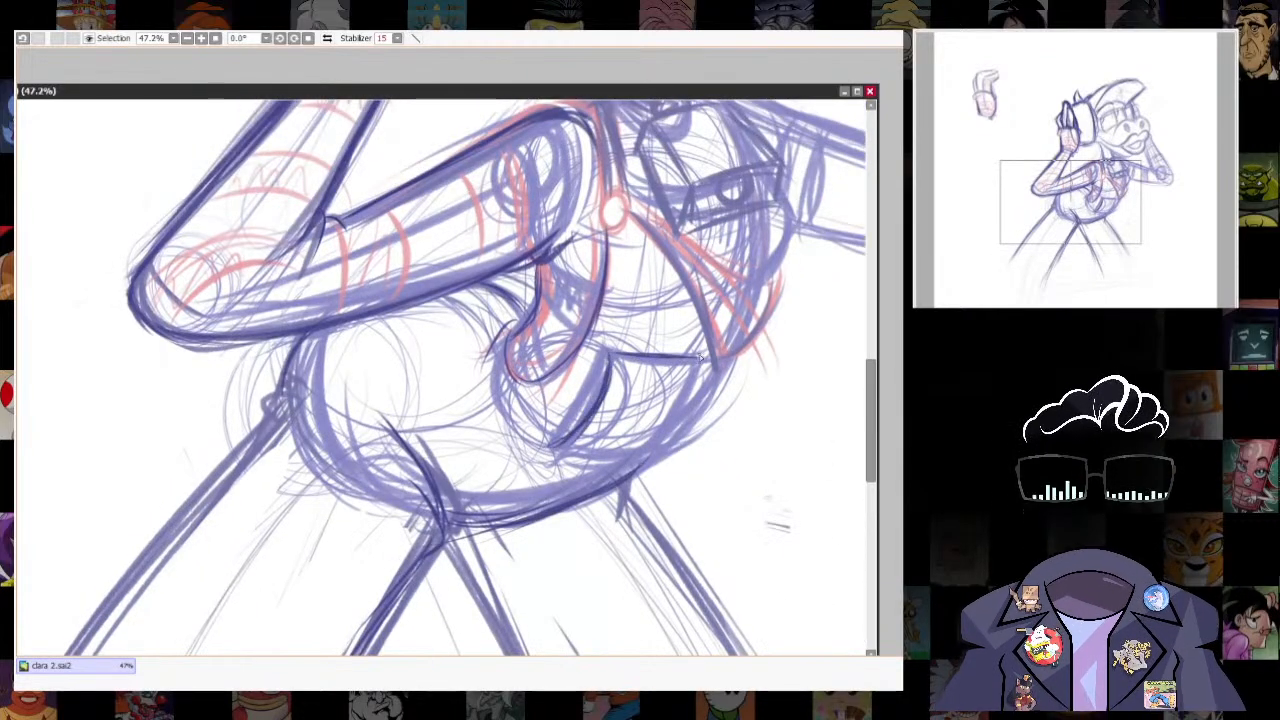
left_click_drag(700, 362, 680, 425)
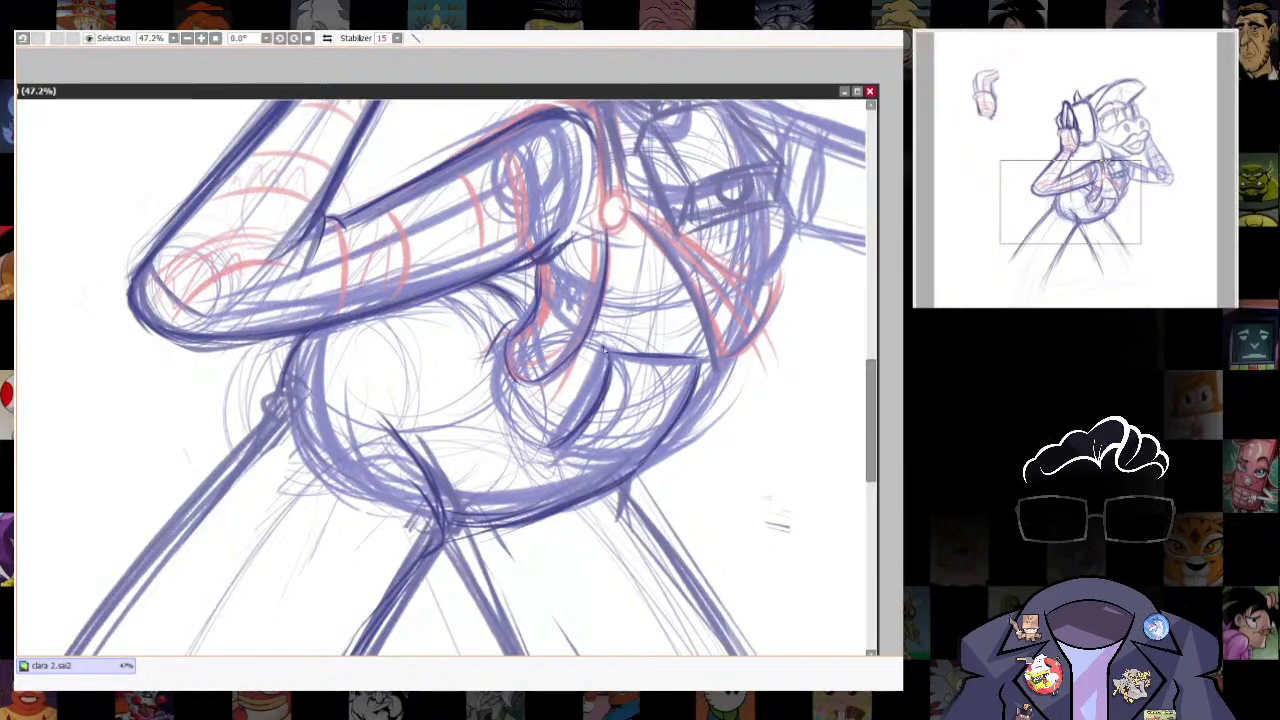
mouse_move(605, 346)
left_mouse_down()
mouse_move(554, 462)
mouse_move(680, 448)
left_mouse_up()
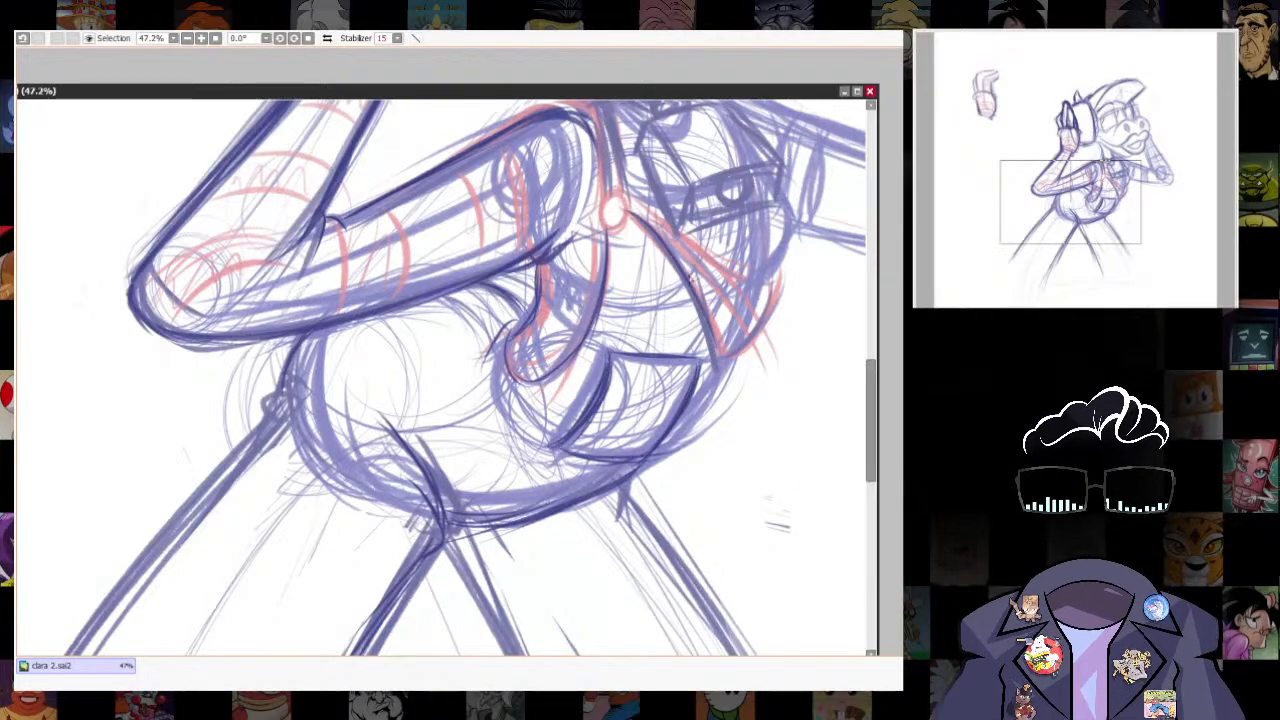
- Redraw the round vest button and darken the edges of the vest flaps over the red guide lines
scroll(640, 330, "up", 3)
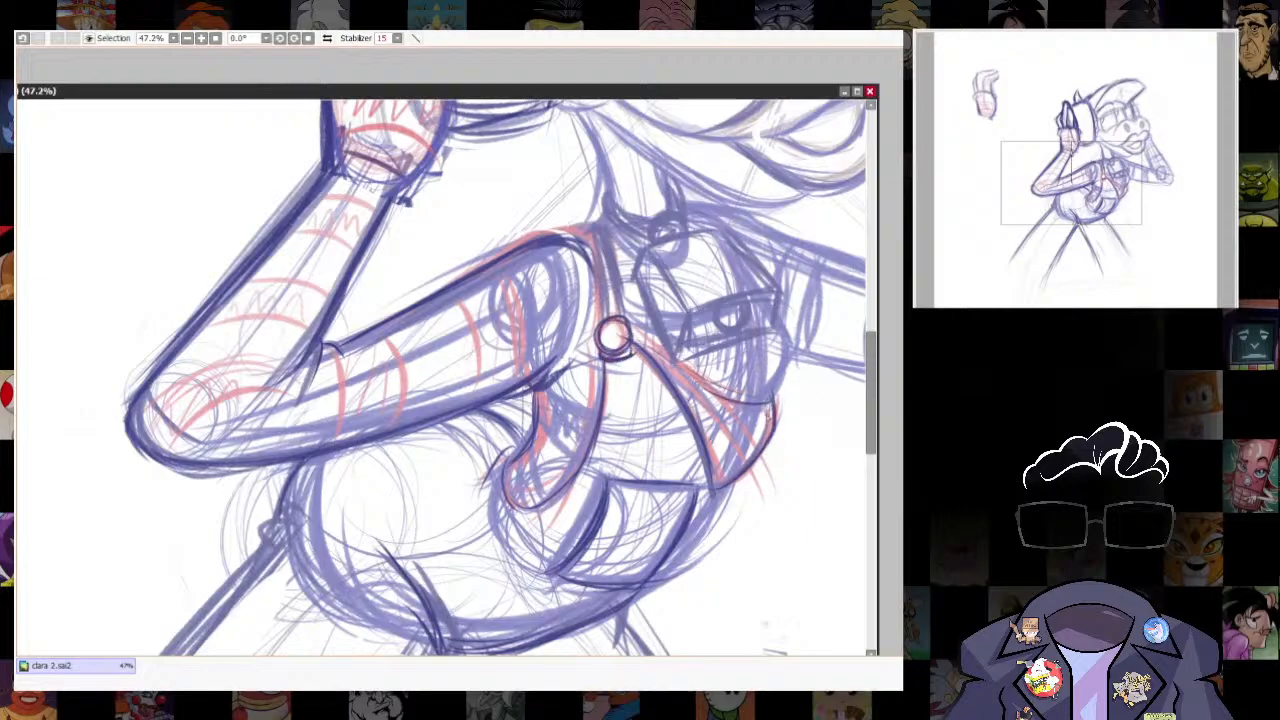
left_click_drag(770, 425, 689, 378)
scroll(490, 377, "up", 3)
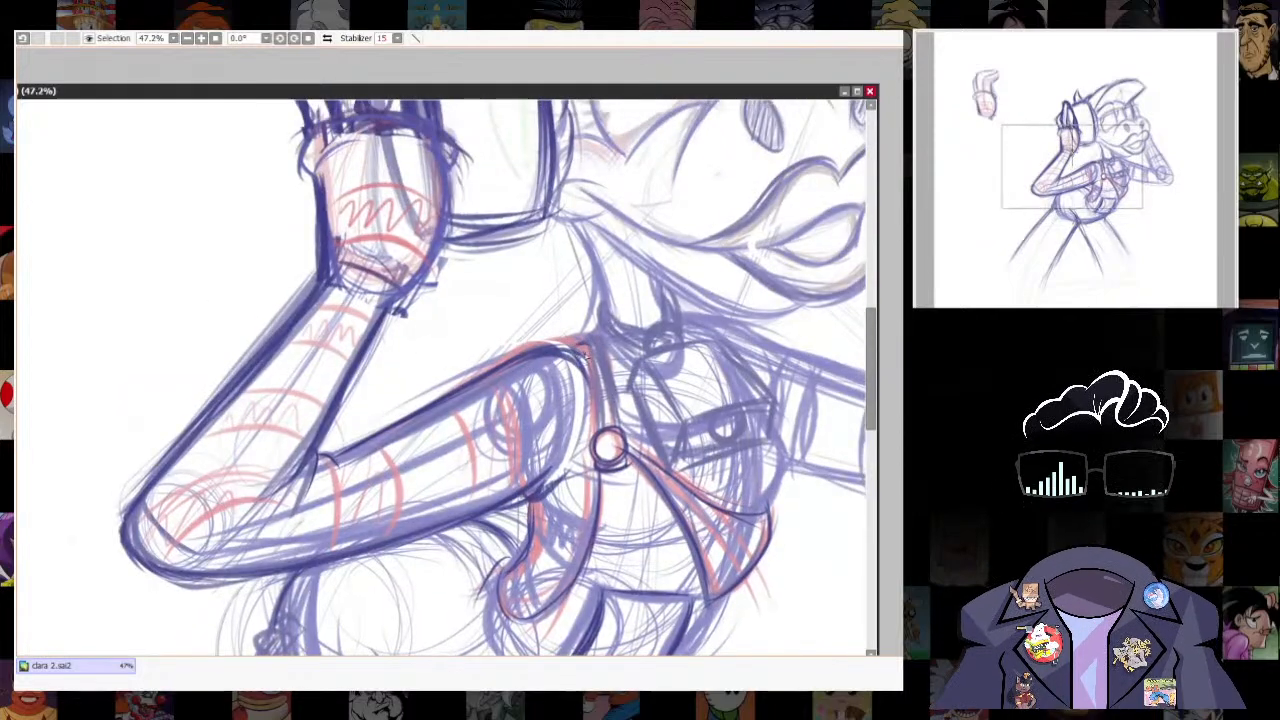
left_click_drag(786, 355, 768, 409)
left_click_drag(625, 408, 612, 440)
mouse_move(614, 438)
left_mouse_down()
mouse_move(652, 518)
mouse_move(772, 494)
left_mouse_up()
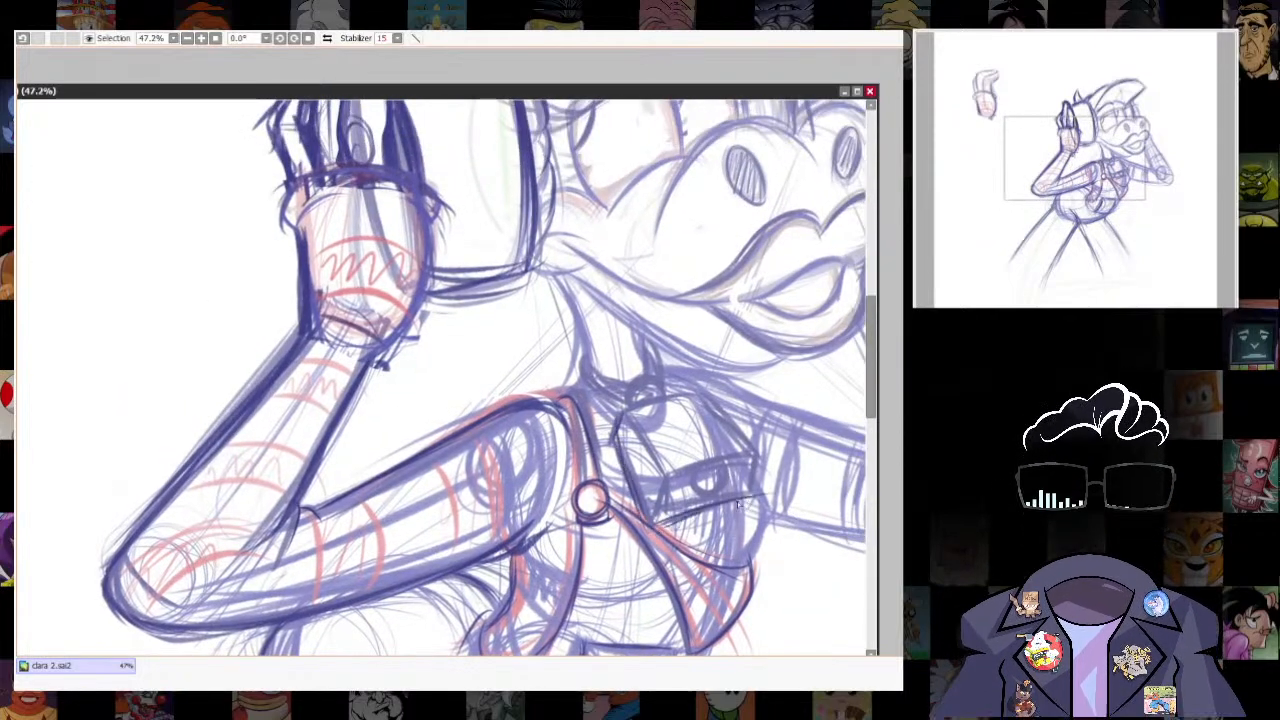
- Darken the outline of the cowbell, covering its top, sides and bottom rim
left_click_drag(656, 518, 677, 485)
left_click_drag(755, 448, 690, 388)
left_click_drag(698, 397, 631, 415)
left_click_drag(750, 479, 687, 600)
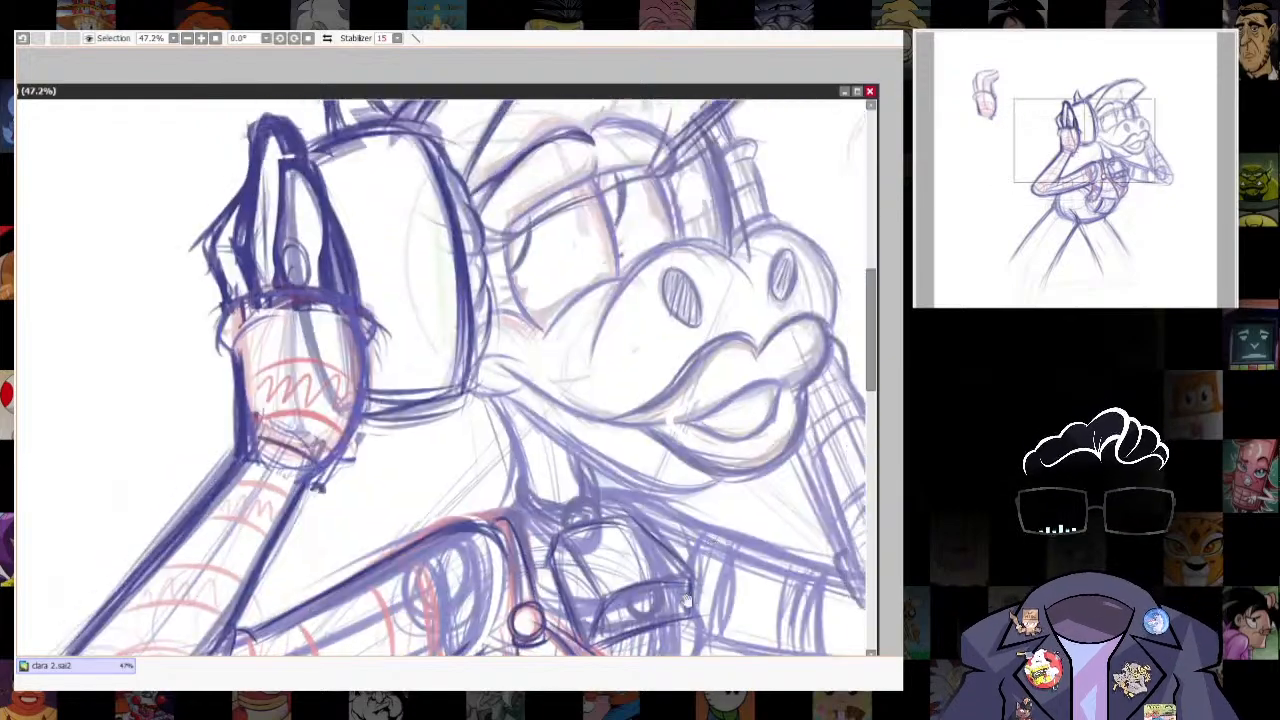
- Strengthen the jaw and neck lines below the near cheek
left_click_drag(572, 452, 700, 490)
left_click_drag(535, 410, 620, 478)
left_click_drag(500, 396, 524, 486)
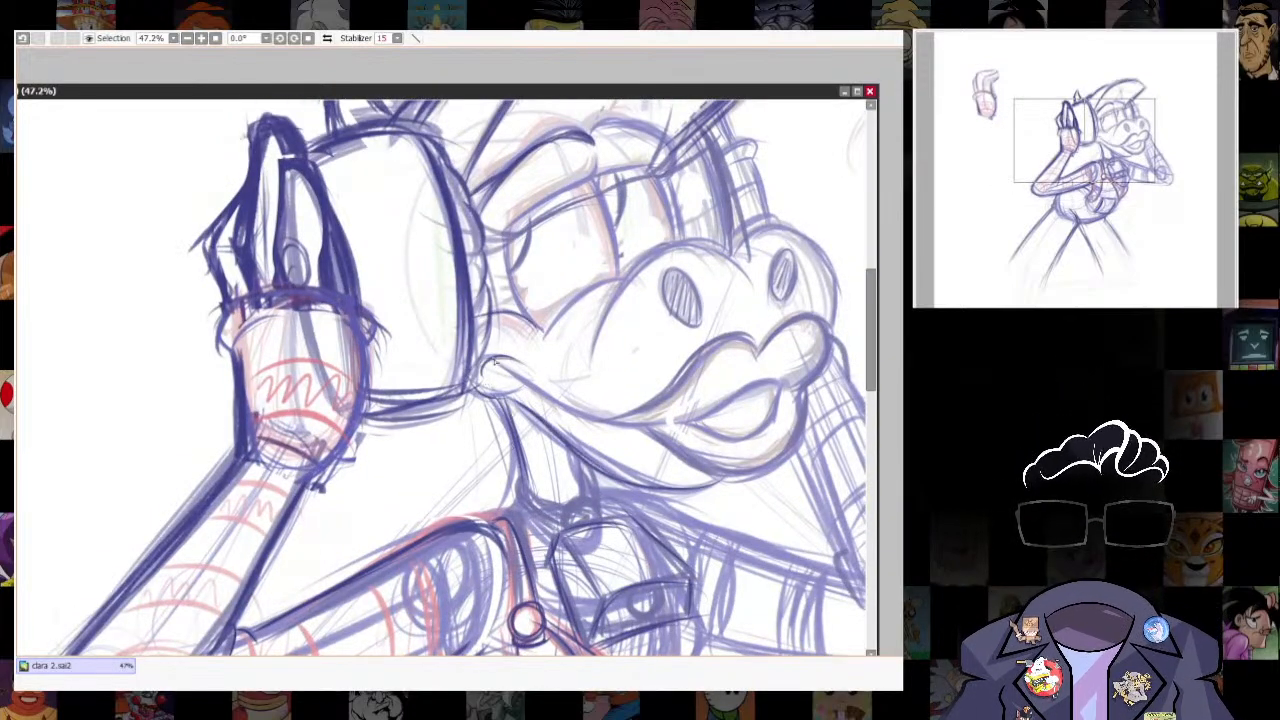
mouse_move(495, 361)
left_mouse_down()
mouse_move(648, 422)
mouse_move(716, 414)
left_mouse_up()
- Enlarge the figure sketch on the canvas and fade it to serve as an inking guide
scroll(640, 450, "down", 4)
mouse_move(606, 490)
left_mouse_down()
mouse_move(667, 393)
mouse_move(649, 353)
left_mouse_up()
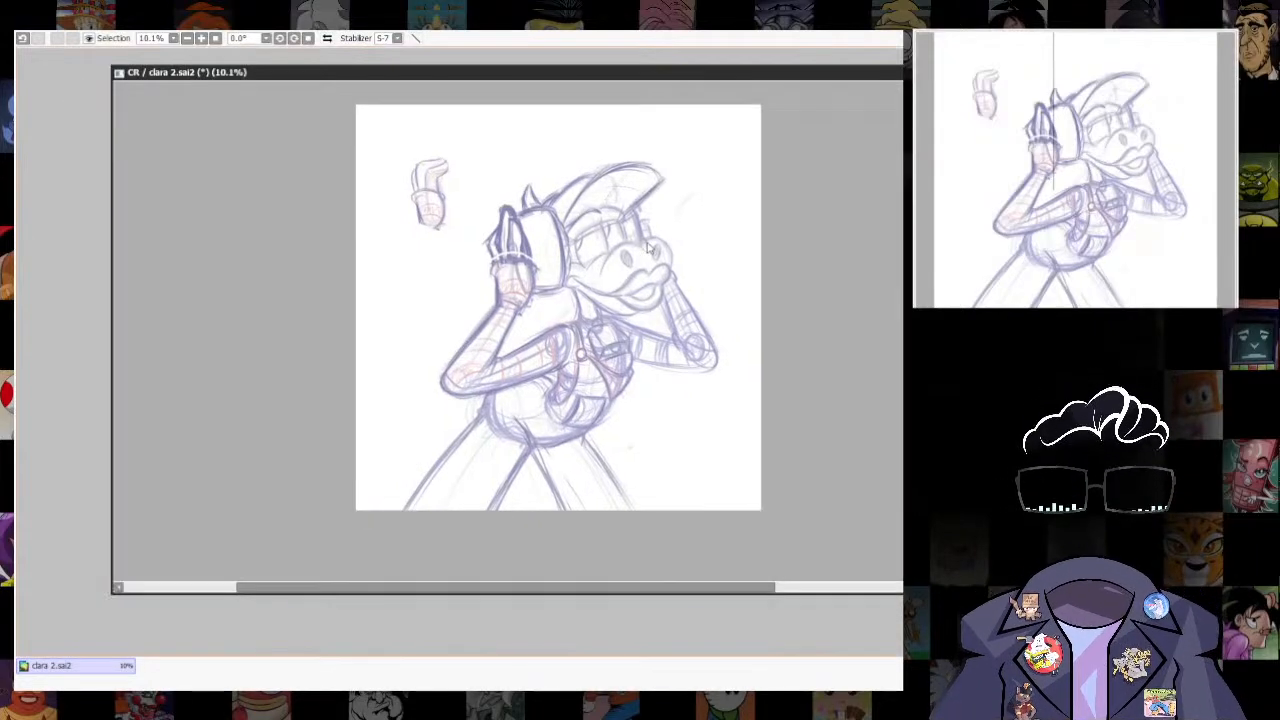
scroll(507, 330, "up", 3)
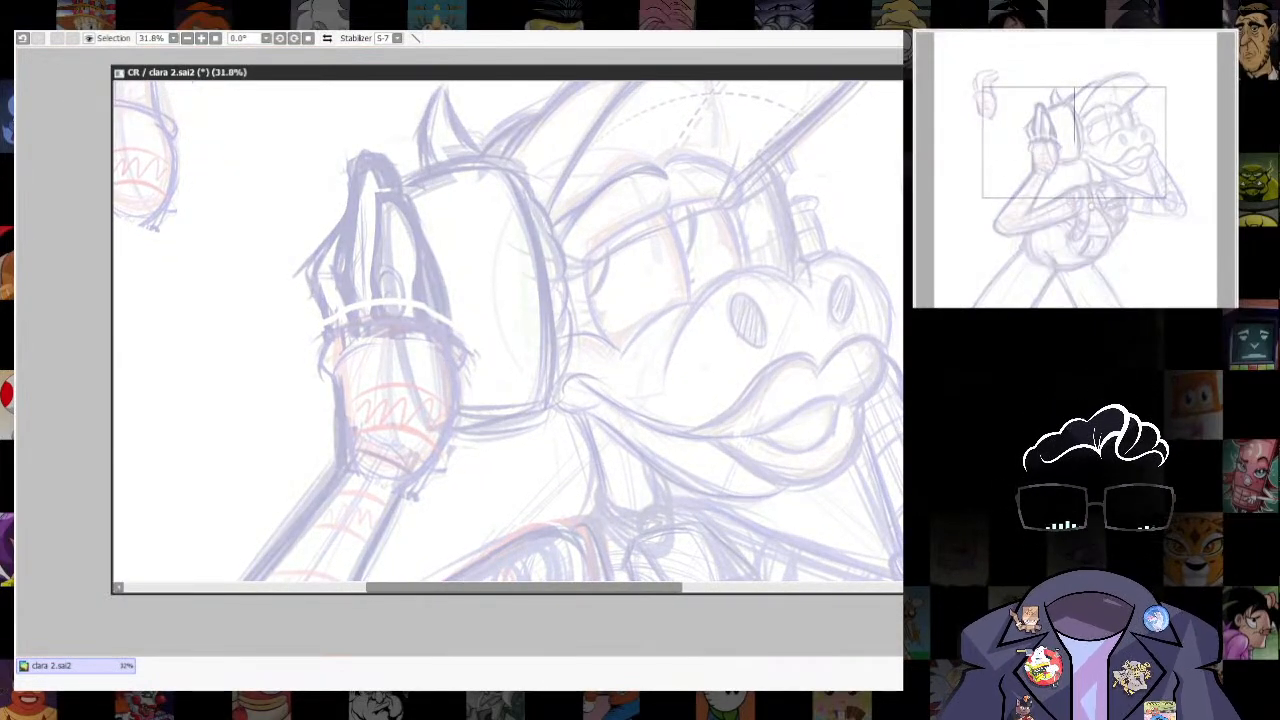
scroll(748, 428, "down", 1)
left_click_drag(748, 428, 798, 466)
scroll(448, 391, "up", 3)
key("]")
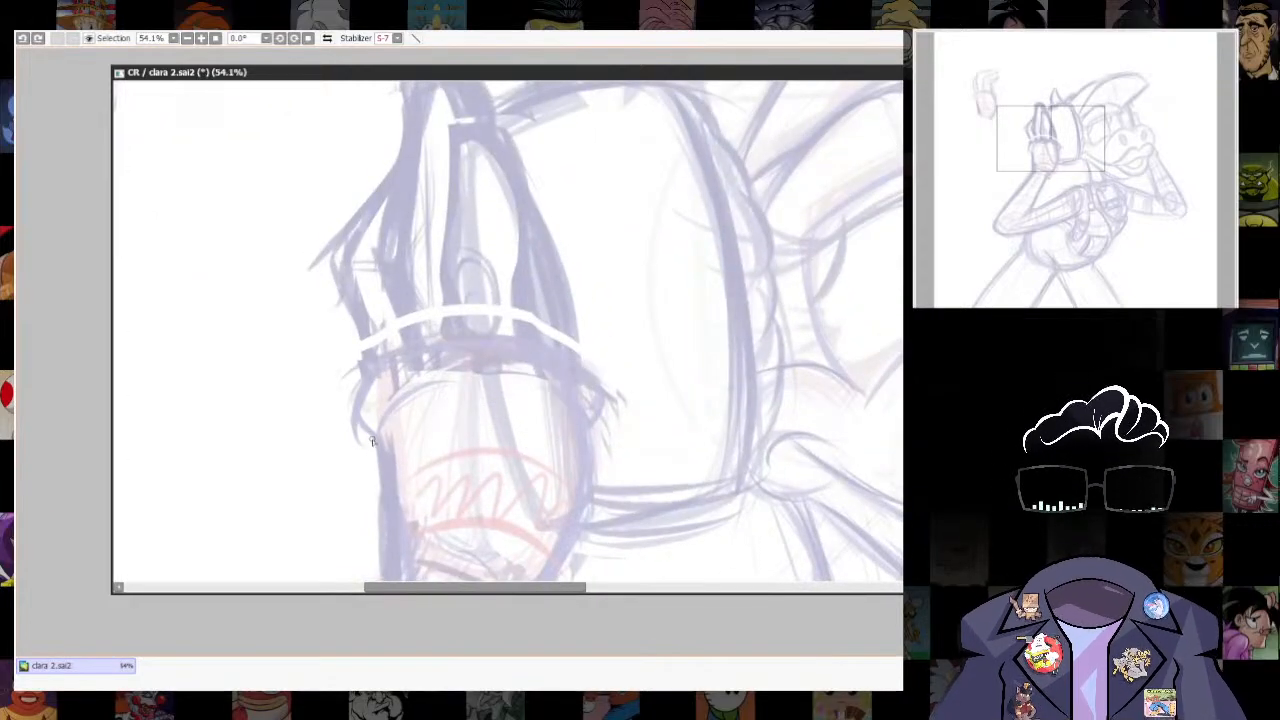
- Ink the near glove's rounded cuff and the curved crease inside its outer end in black
mouse_move(361, 381)
left_mouse_down()
mouse_move(510, 343)
mouse_move(609, 395)
mouse_move(589, 430)
left_mouse_up()
mouse_move(644, 476)
left_mouse_down()
mouse_move(674, 349)
mouse_move(704, 311)
left_mouse_up()
mouse_move(437, 276)
left_mouse_down()
mouse_move(624, 283)
mouse_move(552, 455)
left_mouse_up()
key("ctrl+z")
- Ink the glove's face-side edge from under the cuff down to the wrist, undoing and redrawing the stroke until smooth
mouse_move(652, 275)
left_mouse_down()
mouse_move(642, 338)
mouse_move(556, 468)
left_mouse_up()
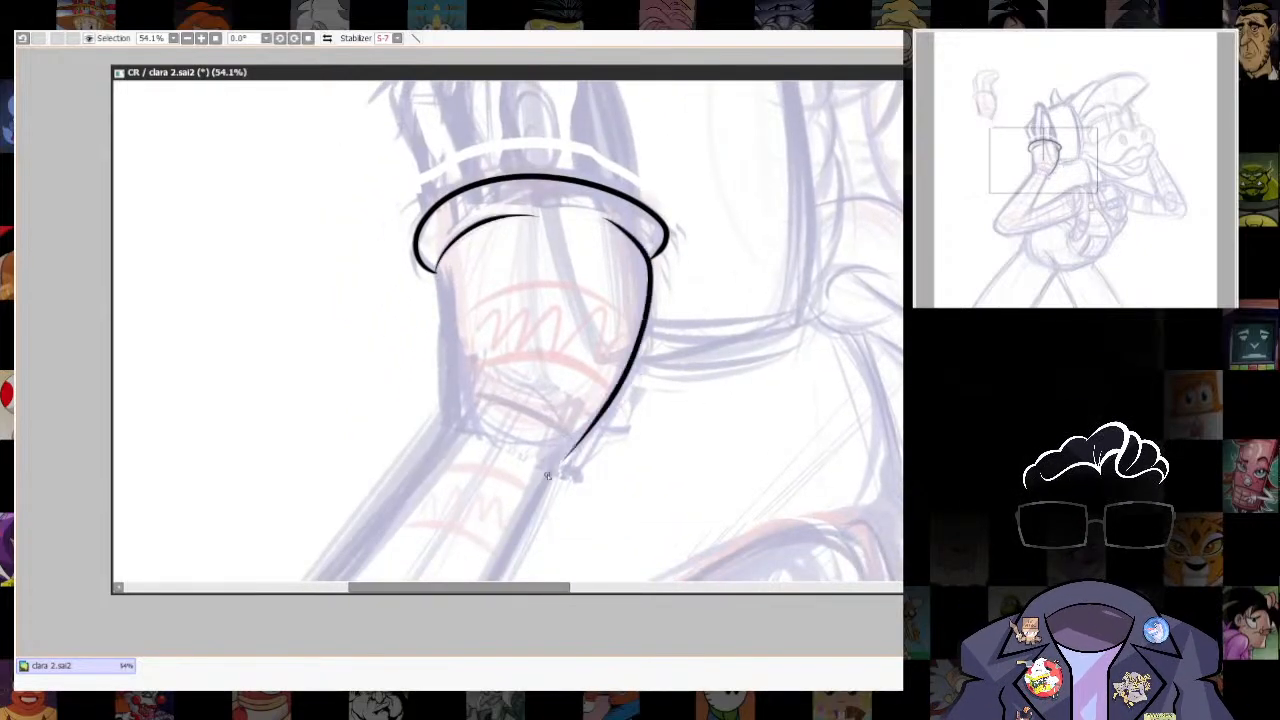
key("ctrl+z")
scroll(547, 474, "down", 4)
scroll(557, 378, "up", 3)
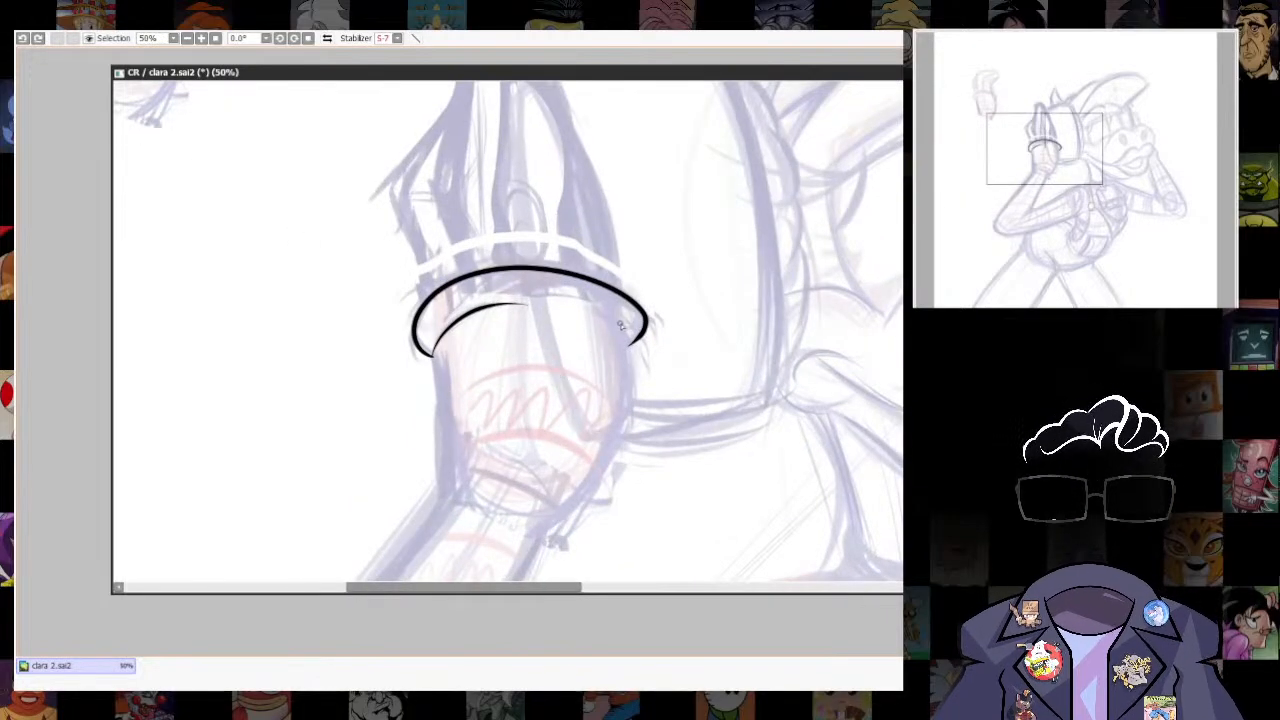
mouse_move(630, 376)
left_mouse_down()
mouse_move(540, 536)
mouse_move(637, 289)
left_mouse_up()
key("ctrl+z")
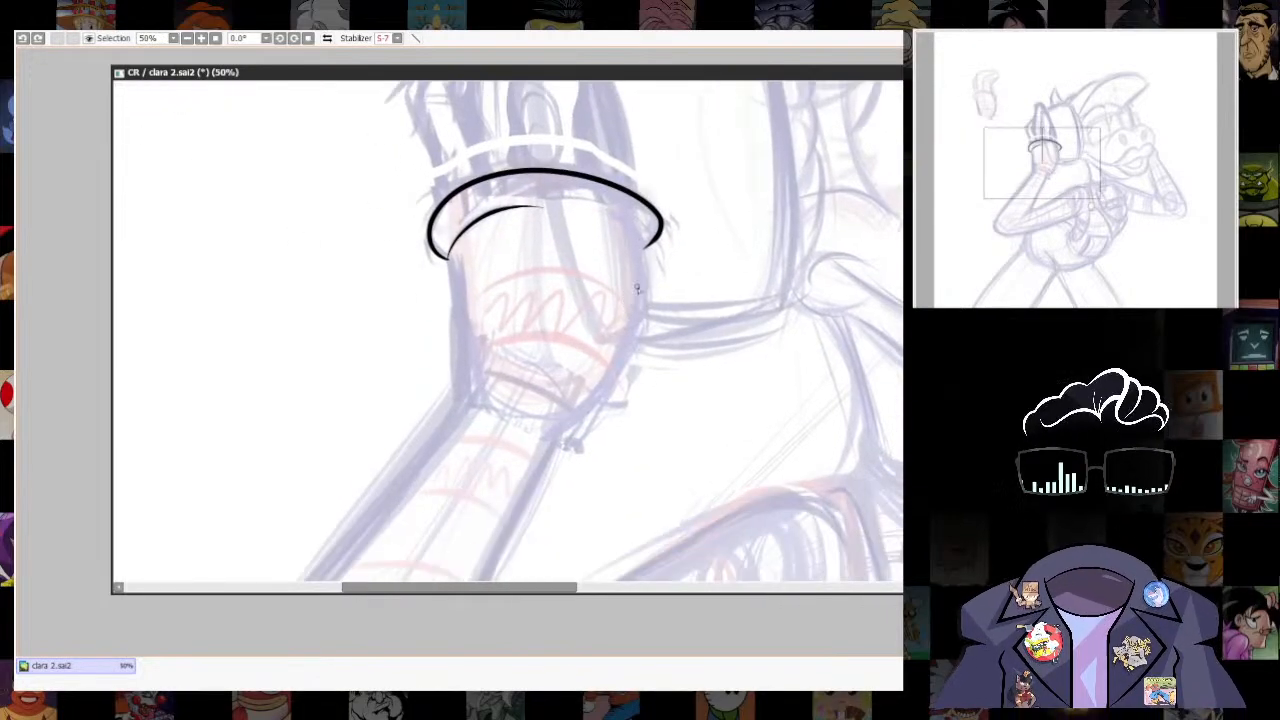
left_click_drag(634, 337, 572, 416)
key("ctrl+z")
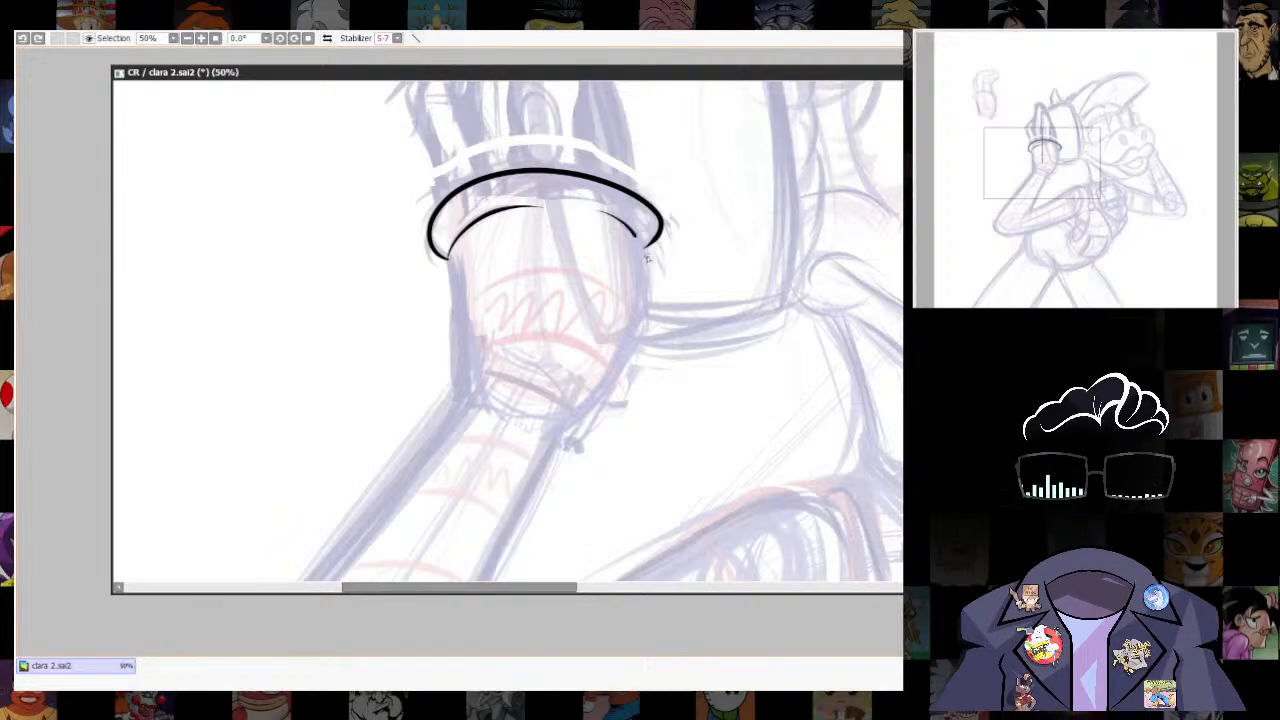
mouse_move(646, 258)
left_mouse_down()
mouse_move(622, 373)
mouse_move(588, 418)
left_mouse_up()
- Smooth the inked cuff line where its end meets the glove's face-side edge
scroll(740, 409, "up", 5)
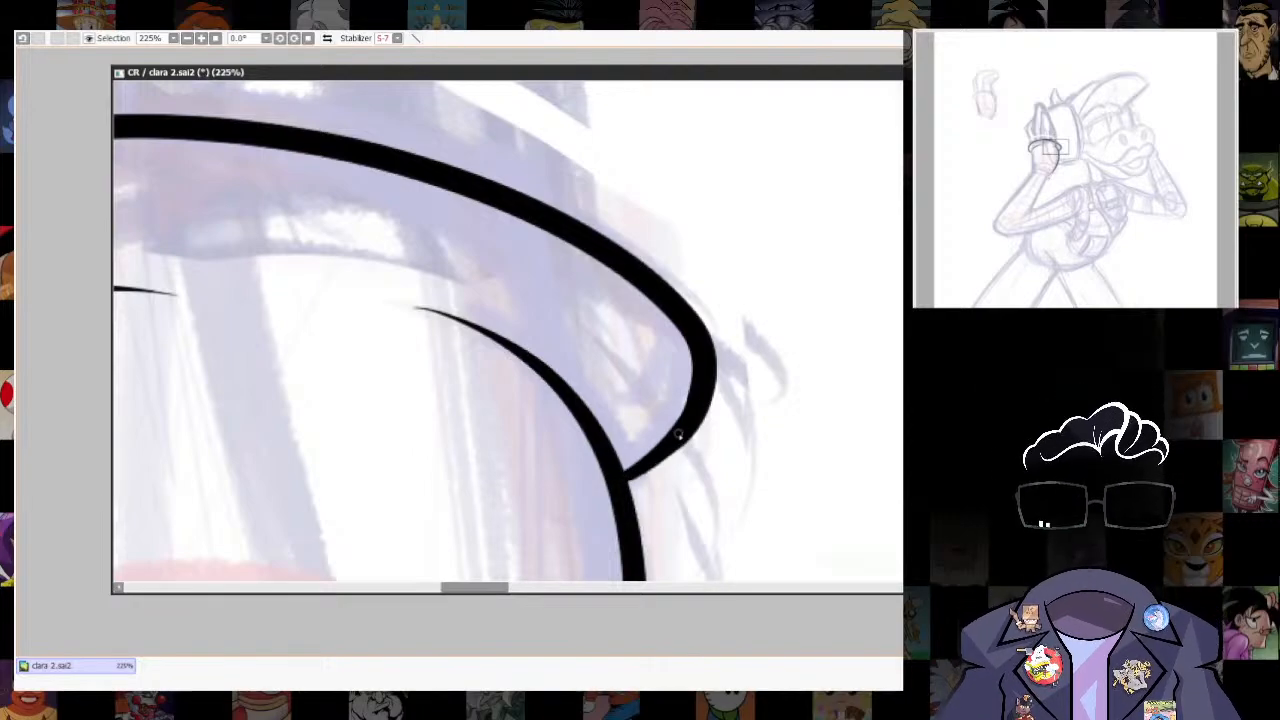
key("ctrl+z")
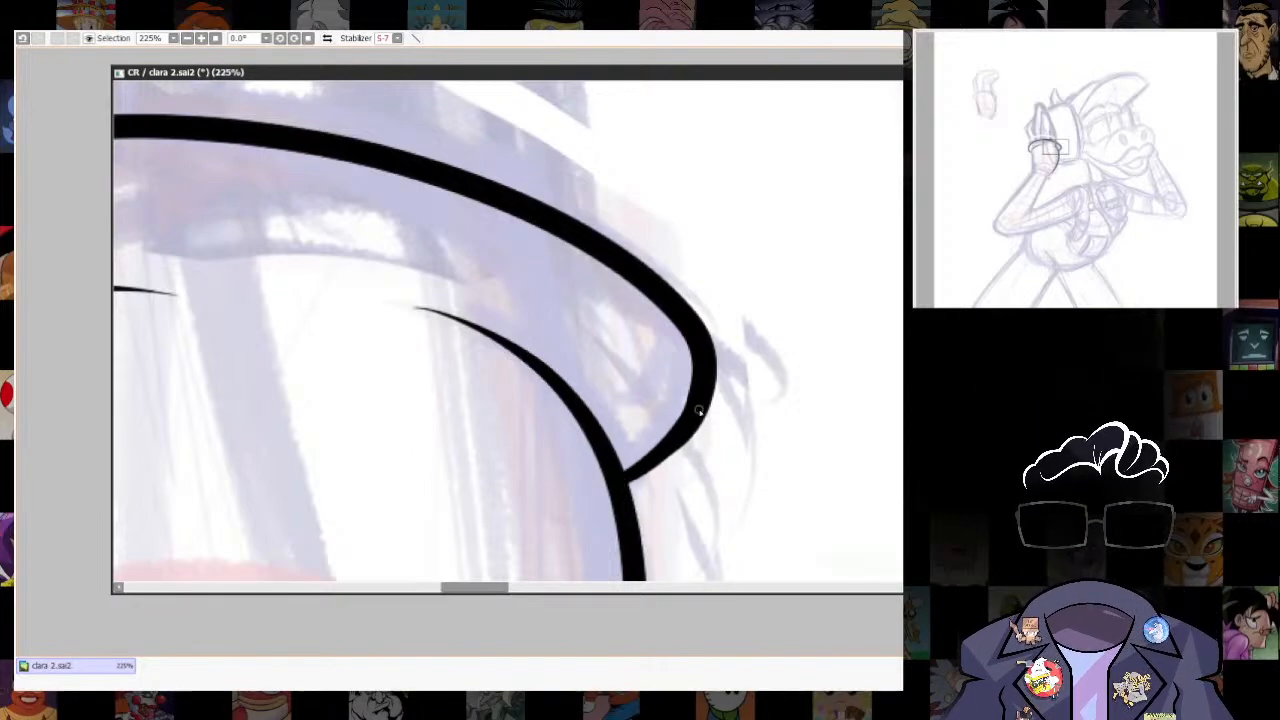
scroll(768, 421, "down", 5)
- Select the inked face-side edge of the glove below the cuff and transform it to follow the sketch more closely
left_click_drag(640, 520, 597, 180)
scroll(597, 430, "down", 4)
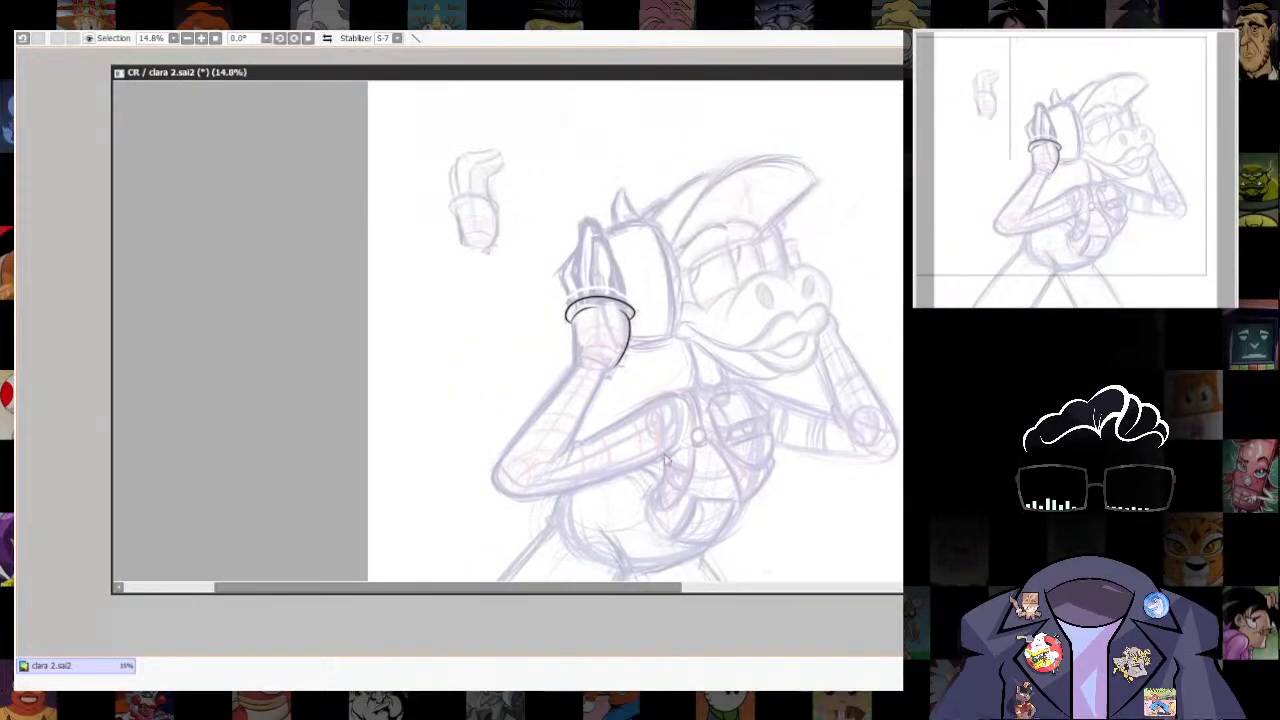
scroll(612, 437, "up", 4)
left_click_drag(808, 242, 783, 291)
left_click_drag(668, 170, 650, 328)
scroll(650, 328, "up", 1)
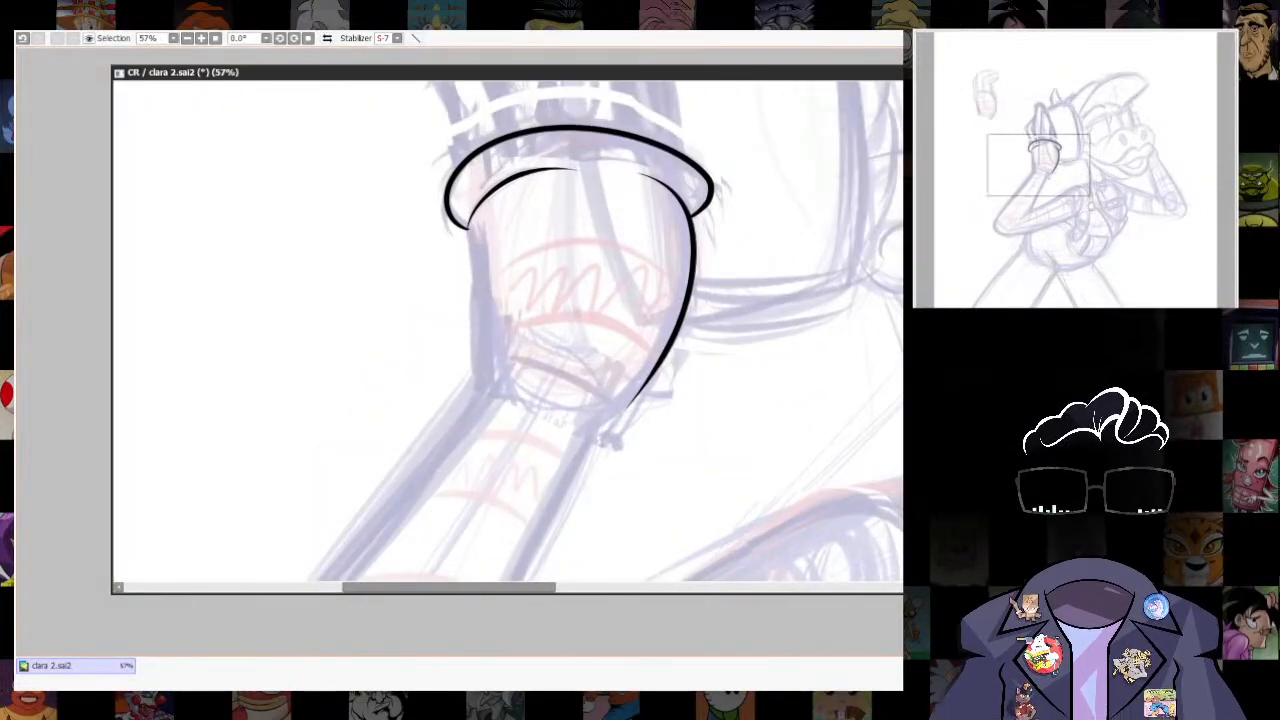
mouse_move(701, 229)
left_mouse_down()
mouse_move(751, 378)
mouse_move(715, 230)
left_mouse_up()
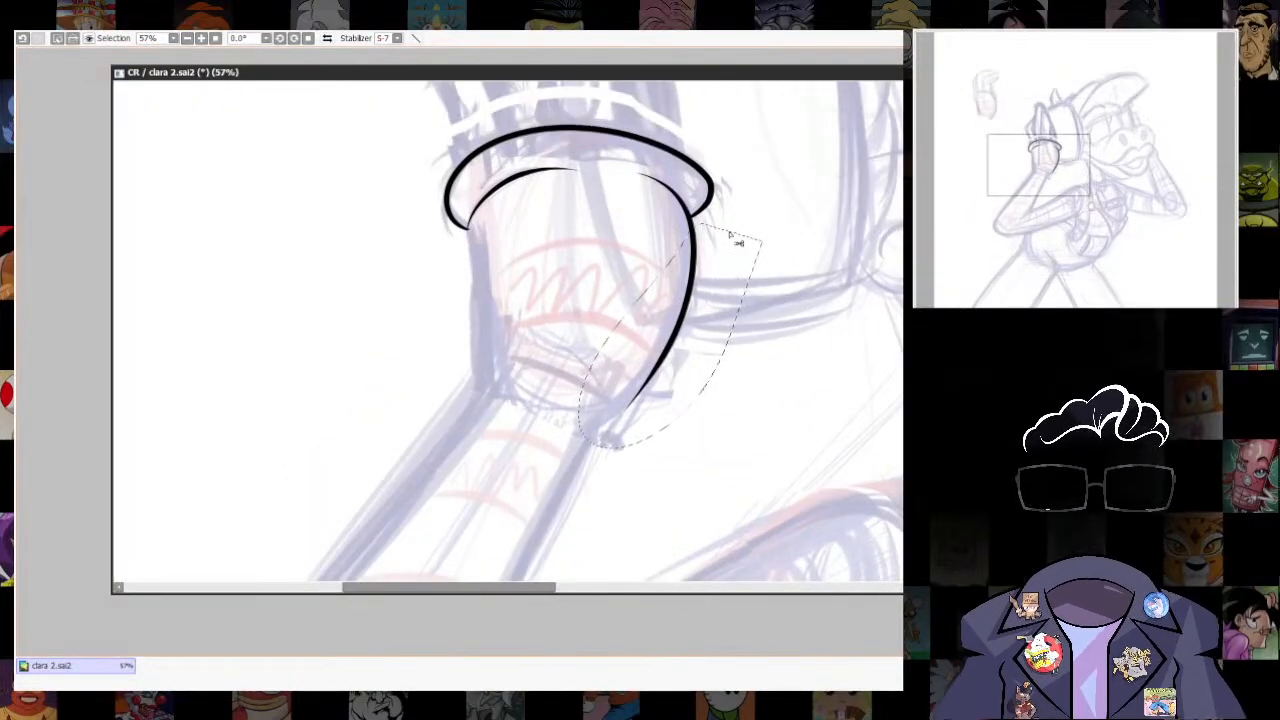
key("ctrl+t")
mouse_move(659, 413)
left_mouse_down()
mouse_move(631, 429)
mouse_move(624, 406)
left_mouse_up()
key("Return")
key("ctrl+z")
key("ctrl+t")
key("Return")
key("ctrl+d")
- Extend the glove's inked face-side edge to a tapered tip at the wrist, smoothing where the strokes join
scroll(637, 386, "up", 4)
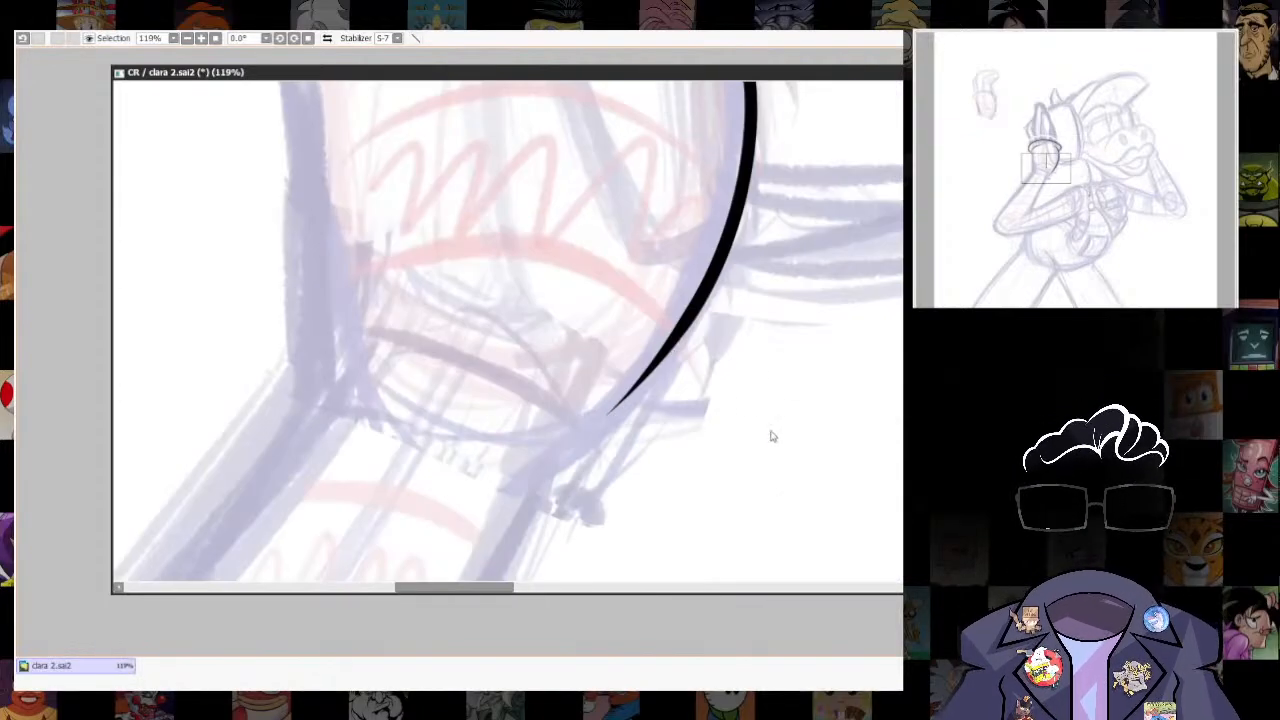
key("[")
mouse_move(505, 495)
left_mouse_down()
mouse_move(708, 312)
mouse_move(720, 278)
mouse_move(630, 398)
left_mouse_up()
key("ctrl+z")
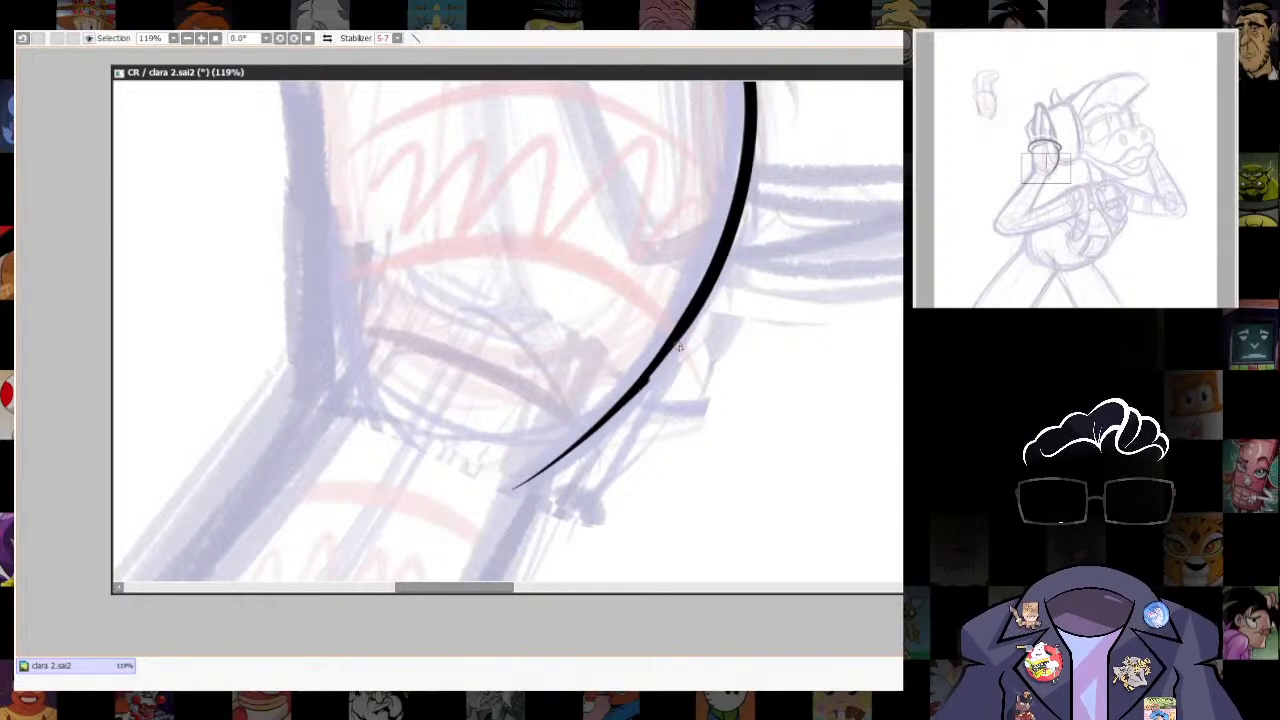
left_click_drag(678, 347, 756, 210)
key("ctrl+z")
left_click_drag(686, 334, 608, 418)
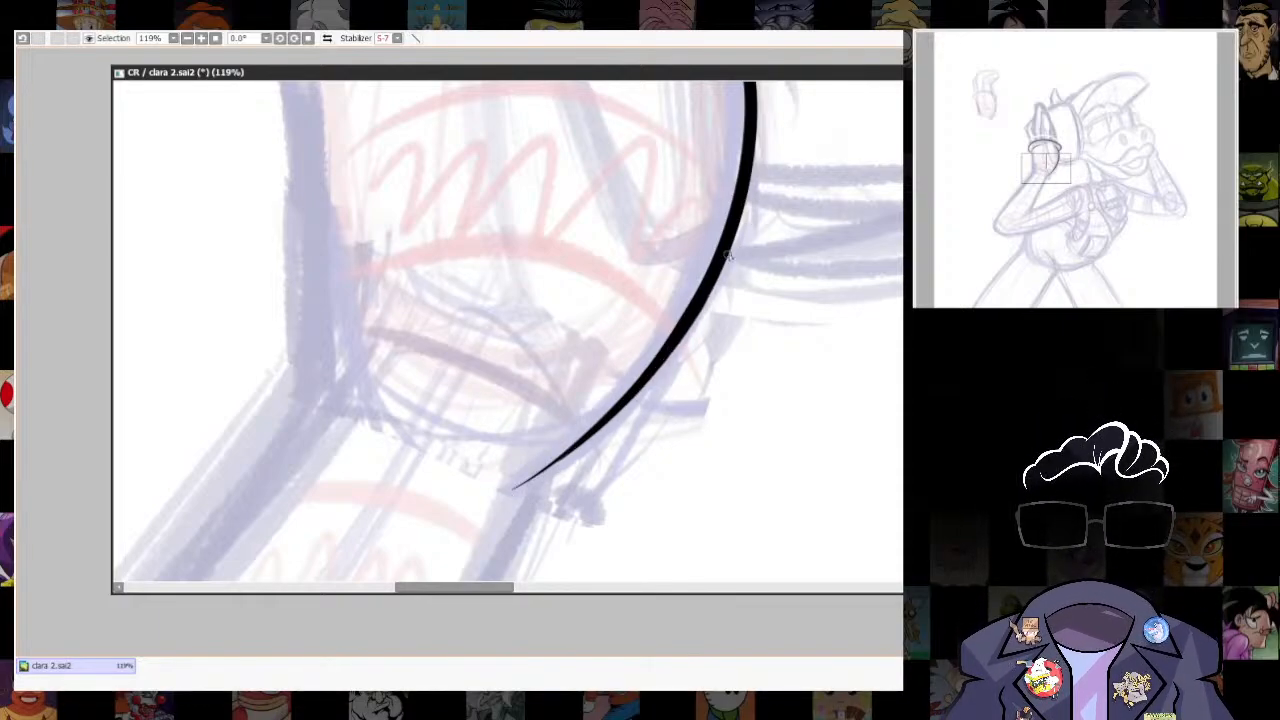
left_click_drag(508, 494, 532, 480)
- Rotate the canvas slightly and ink the forearm's inner edge from the wrist to the elbow bend, redrawing the stroke until it fits
scroll(565, 418, "down", 6)
left_click_drag(573, 415, 710, 216)
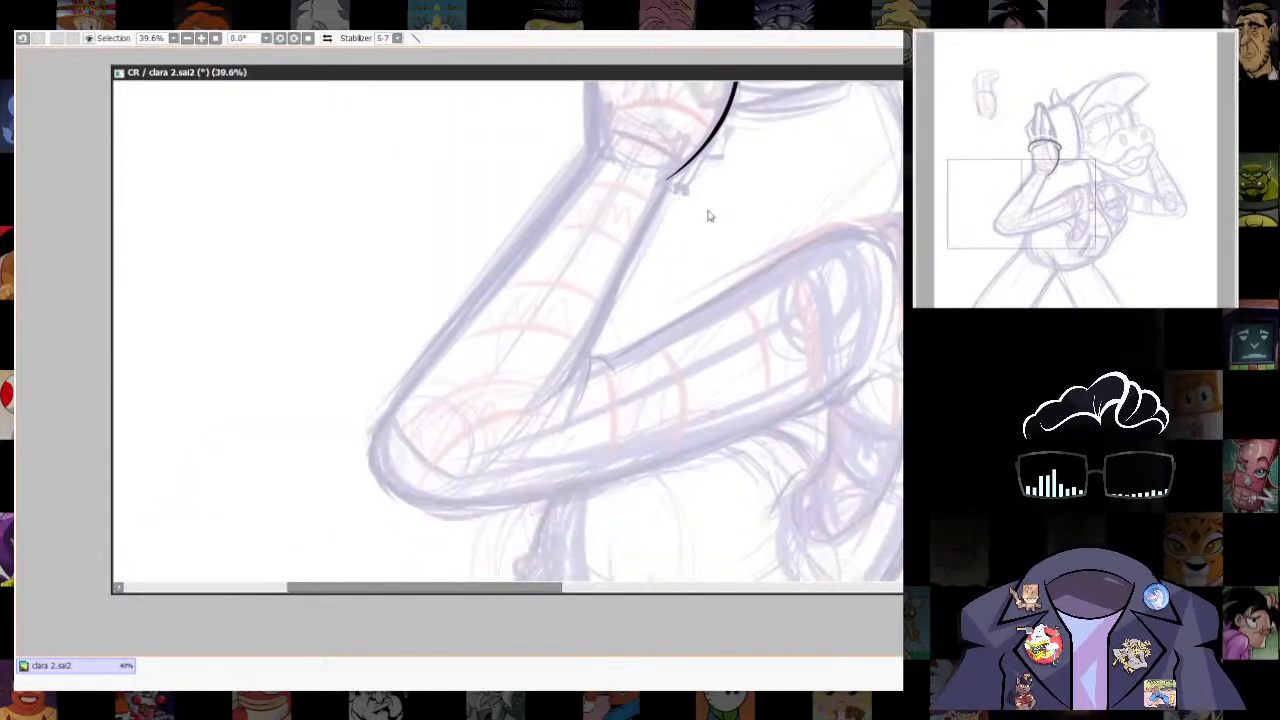
scroll(708, 216, "up", 2)
left_click_drag(472, 473, 582, 246)
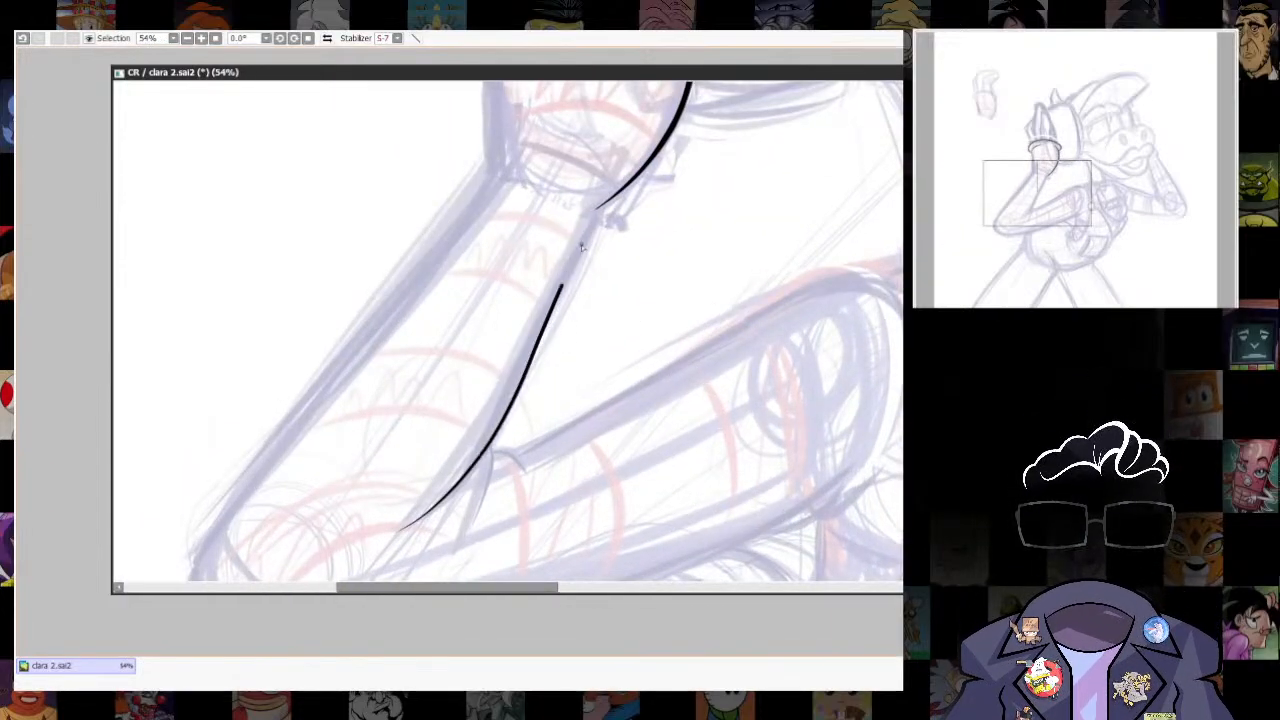
key("ctrl+z")
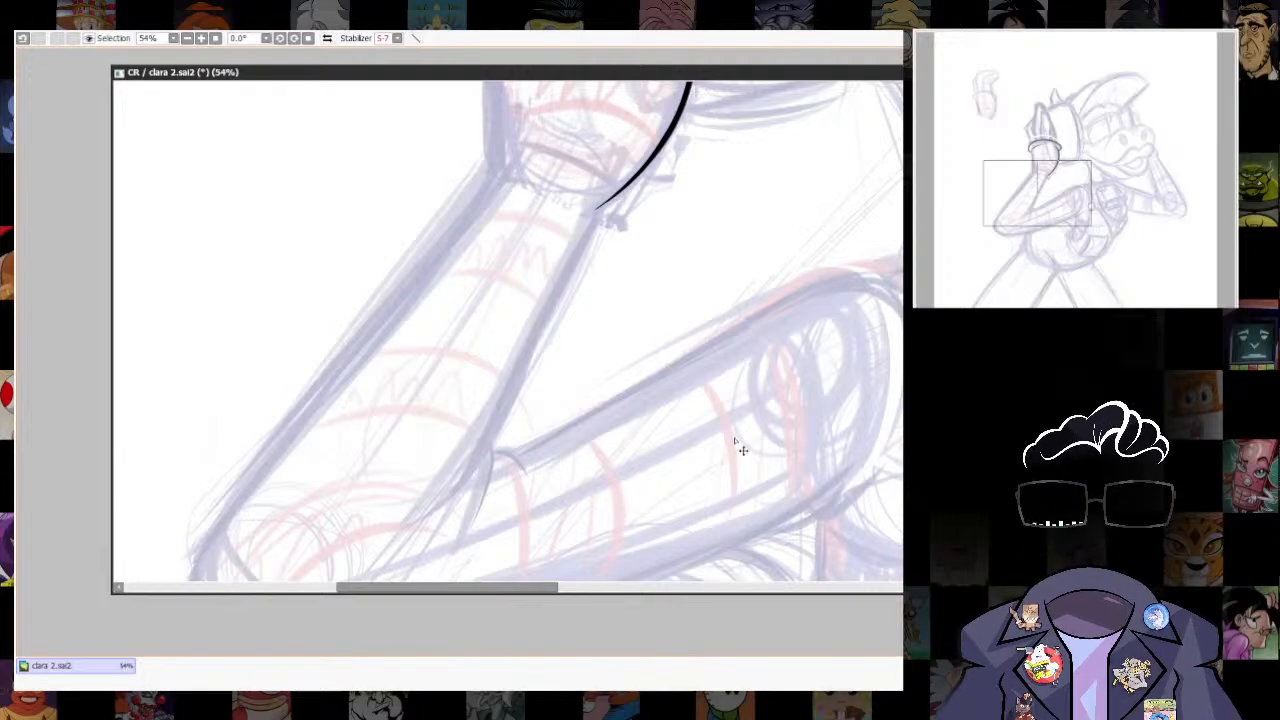
left_click_drag(823, 394, 775, 375)
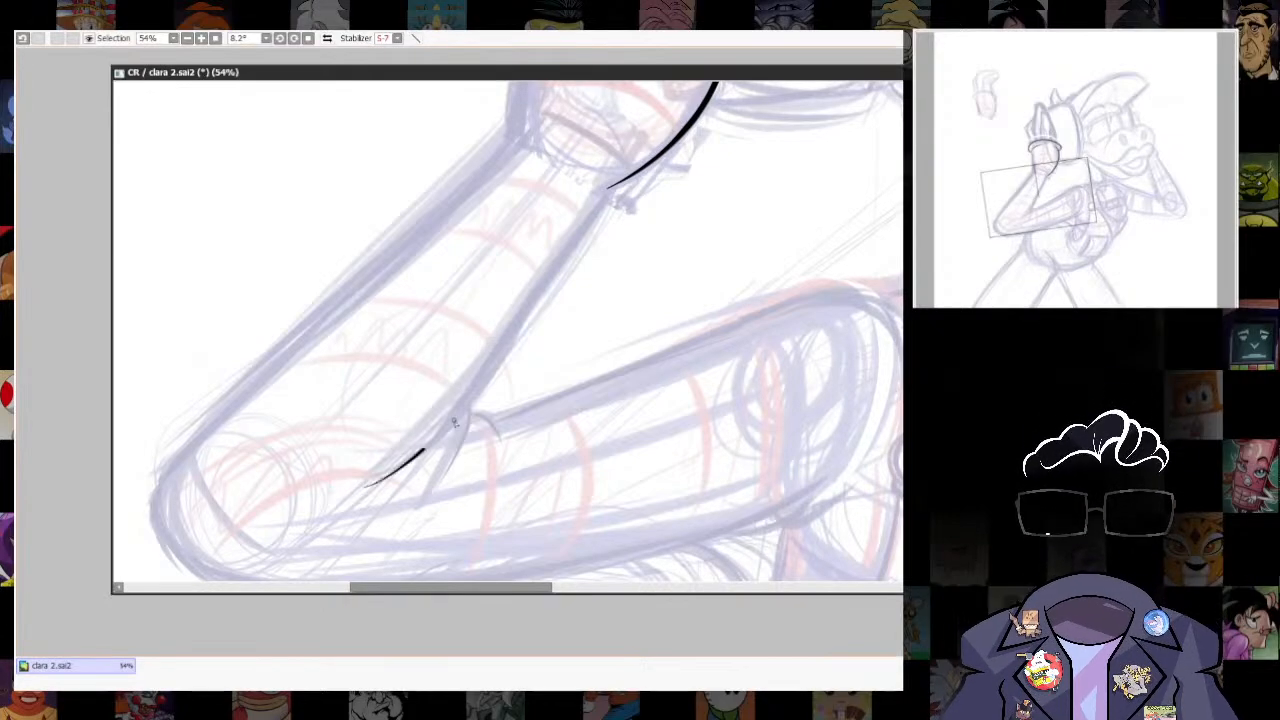
mouse_move(453, 422)
left_mouse_down()
mouse_move(589, 218)
mouse_move(641, 167)
left_mouse_up()
left_click_drag(641, 167, 629, 191)
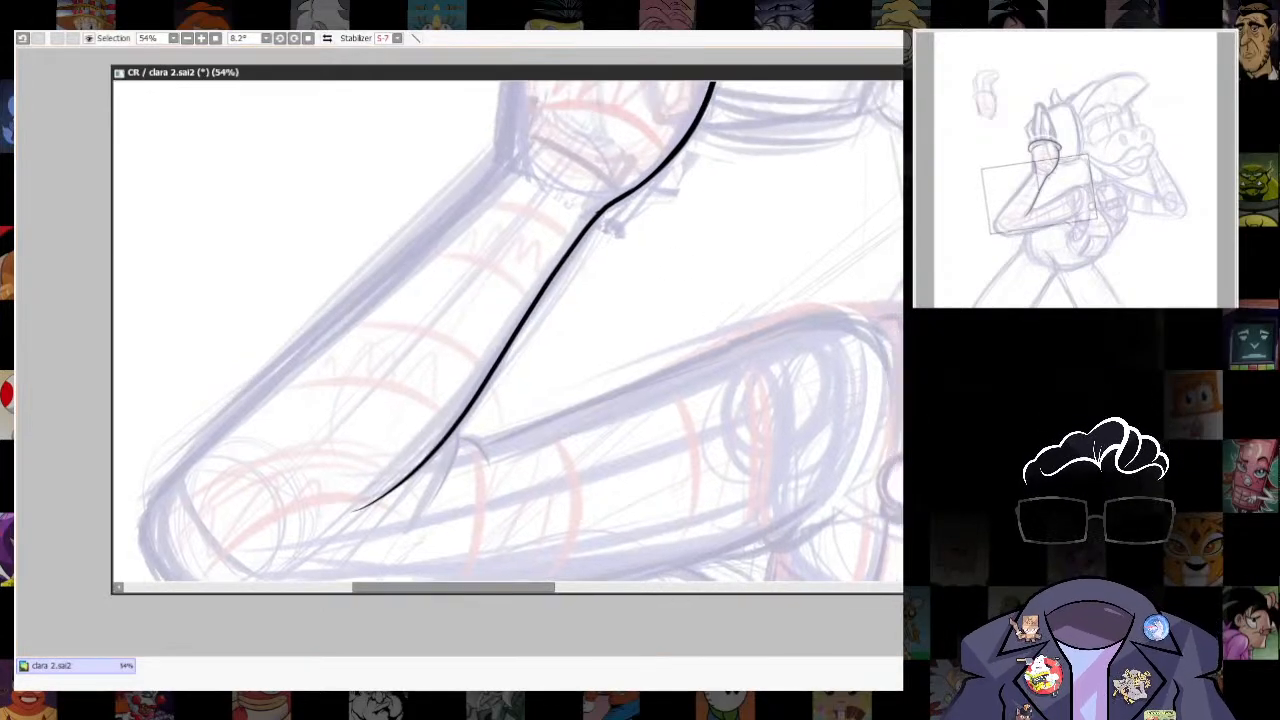
key("ctrl+z")
mouse_move(411, 472)
left_mouse_down()
mouse_move(560, 252)
mouse_move(645, 178)
left_mouse_up()
- Smooth the corner where the glove's face-side edge meets the forearm's inner line at the wrist
scroll(673, 326, "up", 1)
scroll(673, 326, "up", 5)
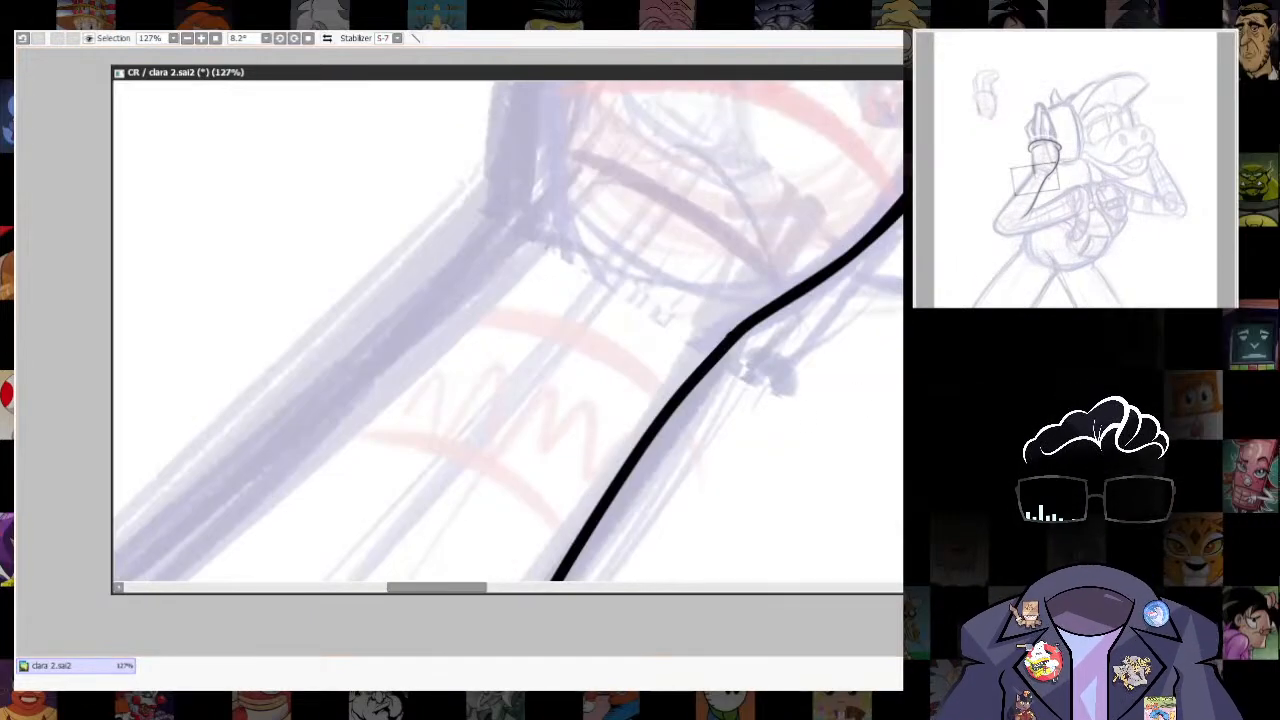
key("ctrl+z")
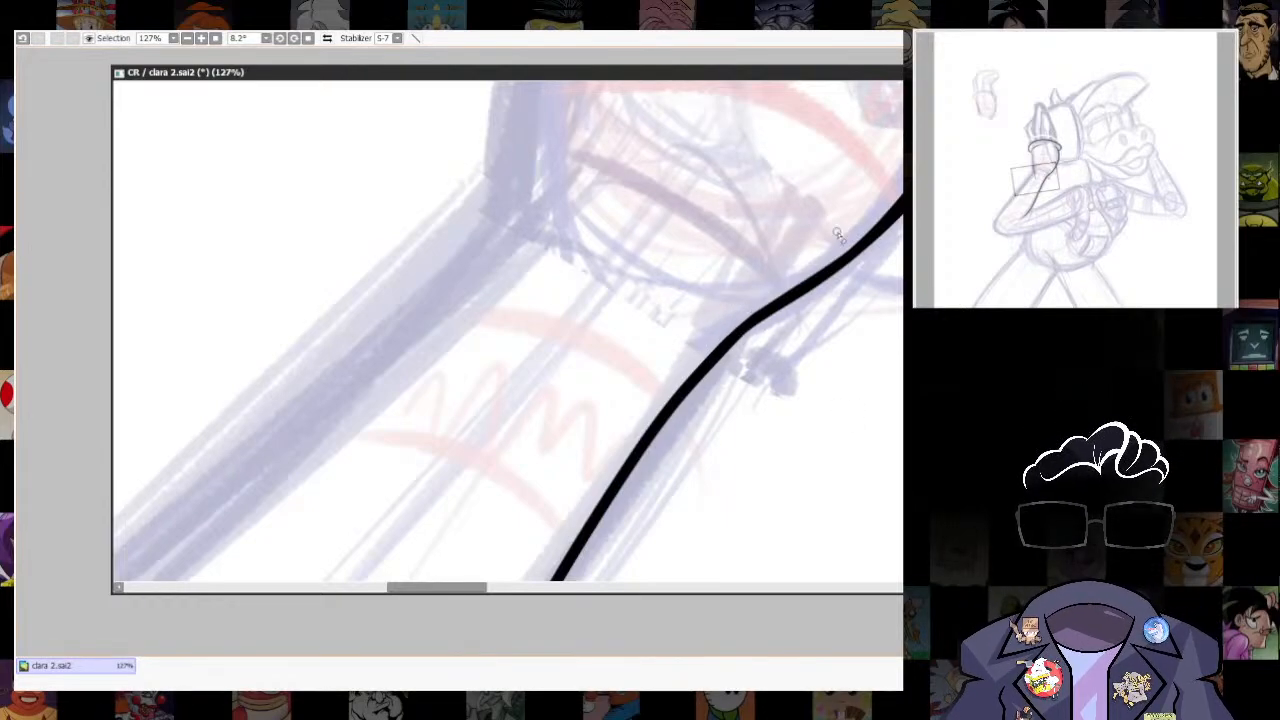
left_click_drag(838, 235, 696, 347)
scroll(604, 446, "up", 2)
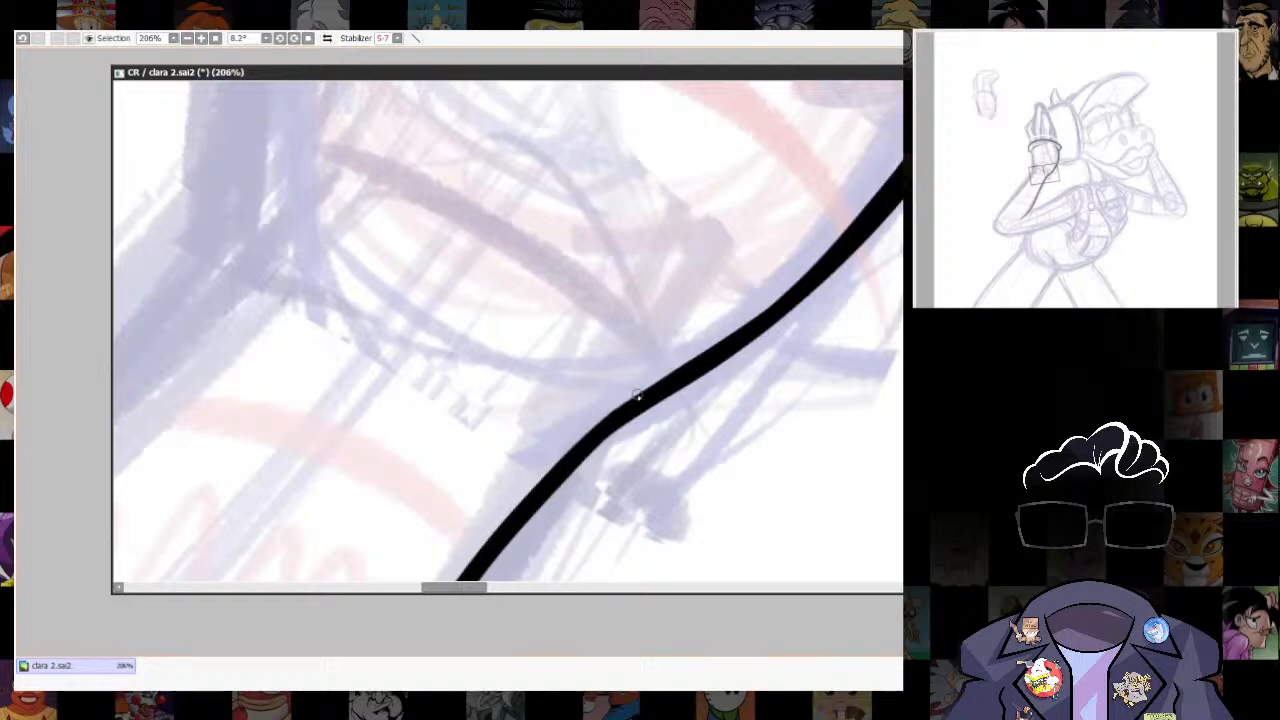
left_click_drag(618, 406, 664, 378)
left_click_drag(855, 221, 870, 153)
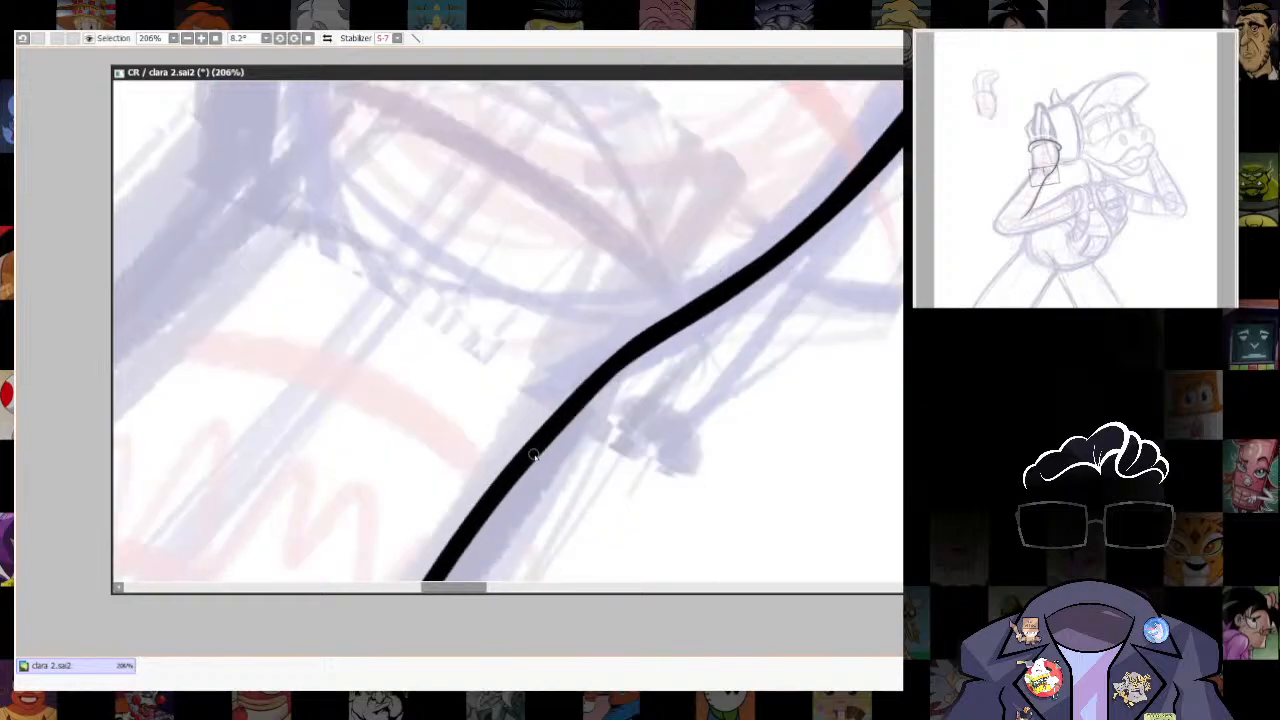
- Ink the glove's outer edge from under the cuff down to the wrist at brush size 15, redrawing until it fits
scroll(748, 410, "down", 5)
scroll(680, 270, "up", 2)
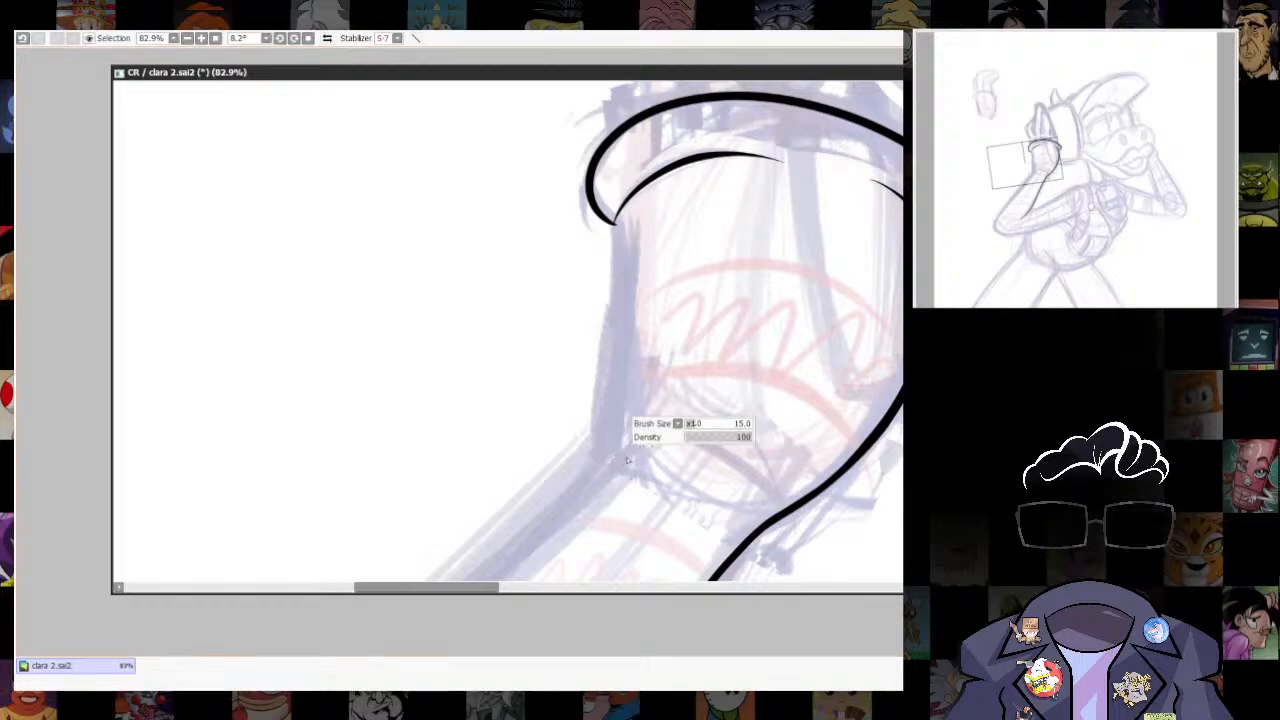
left_click_drag(748, 252, 720, 486)
key("ctrl+z")
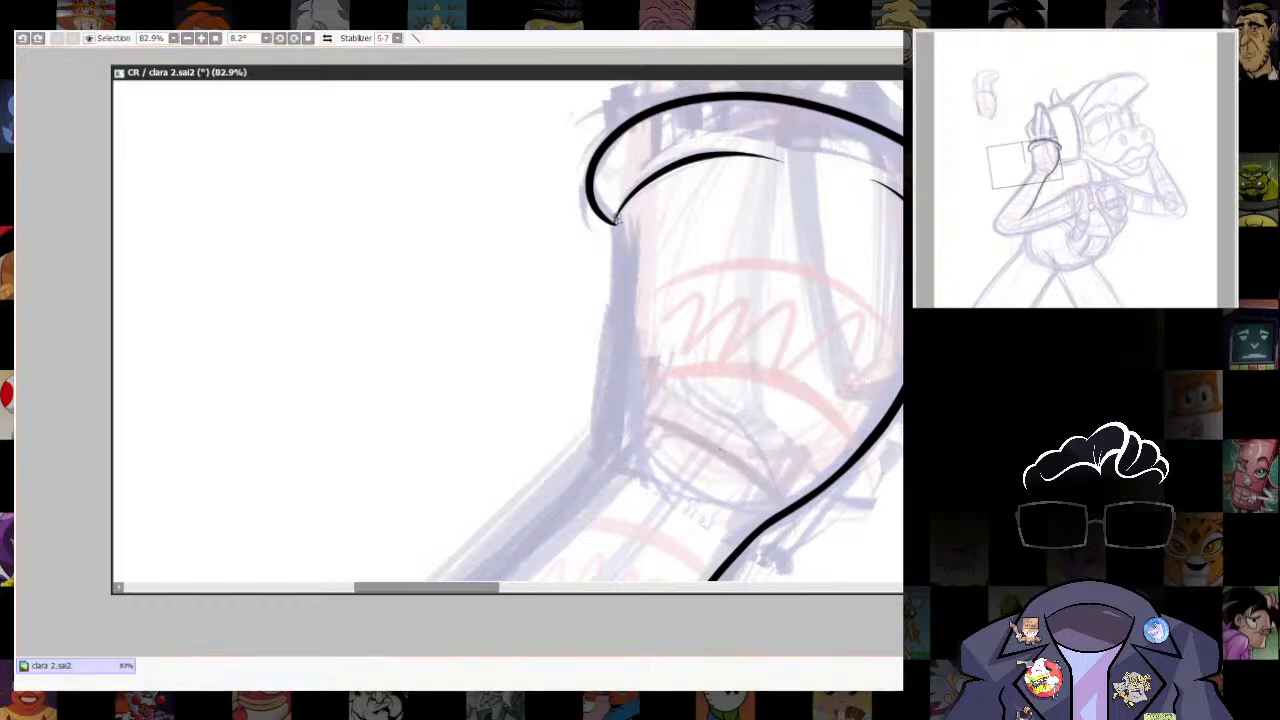
mouse_move(616, 219)
left_mouse_down()
mouse_move(606, 468)
mouse_move(615, 220)
left_mouse_up()
key("ctrl+z")
key("ctrl+z")
mouse_move(615, 477)
left_mouse_down()
mouse_move(612, 274)
mouse_move(602, 318)
mouse_move(613, 220)
left_mouse_up()
key("ctrl+z")
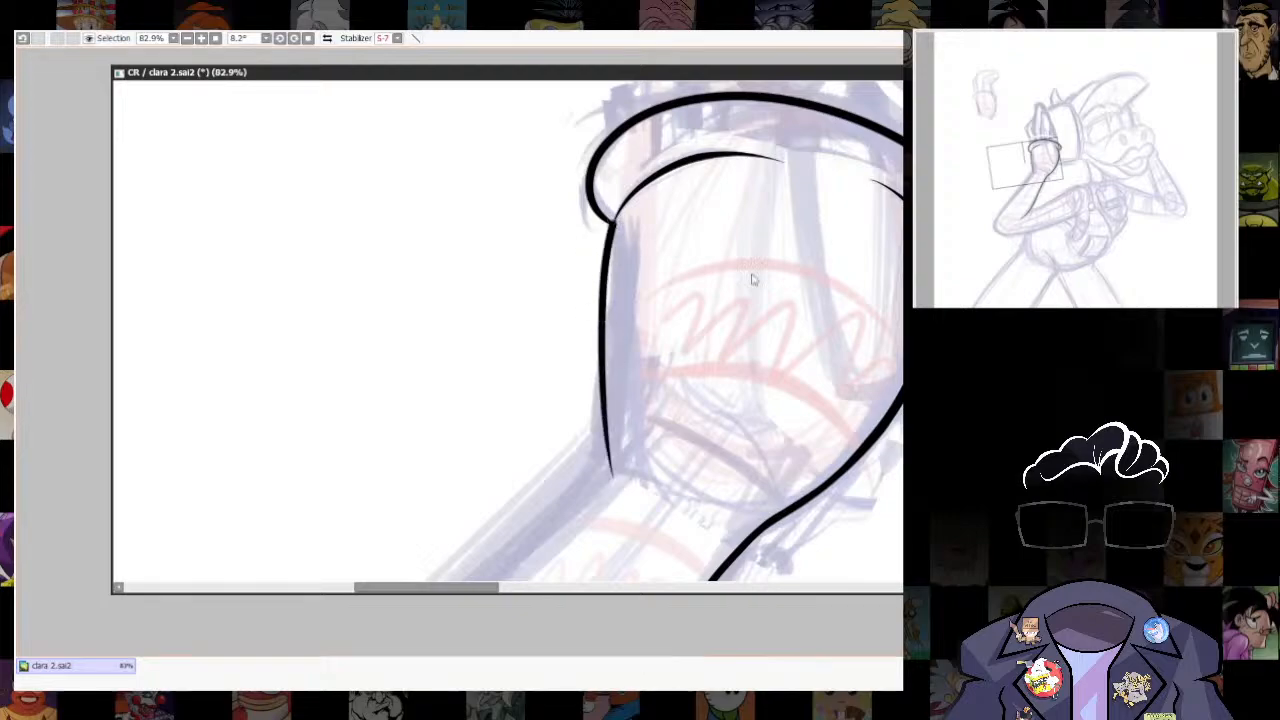
- Even out the cuff's inner crease line and clean up its junction with the glove's outer edge
scroll(752, 280, "up", 4)
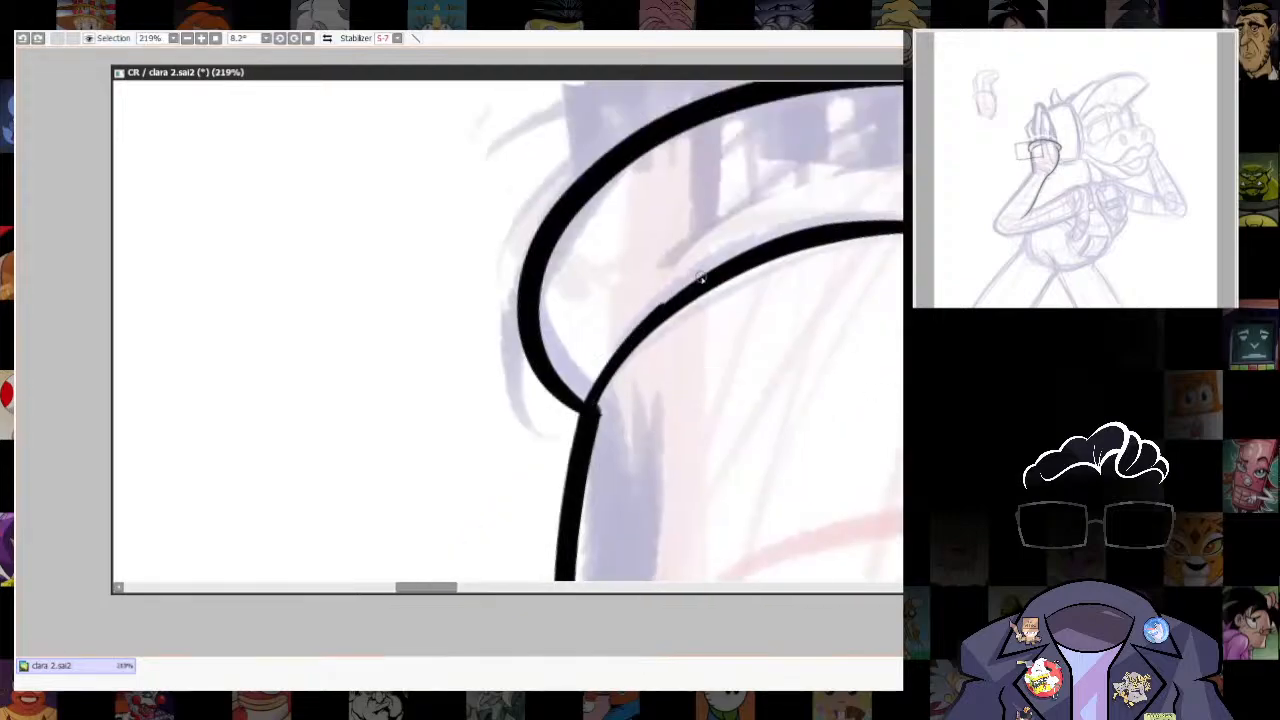
left_click_drag(701, 277, 816, 232)
mouse_move(598, 410)
left_mouse_down()
mouse_move(651, 328)
mouse_move(715, 274)
left_mouse_up()
key("ctrl+z")
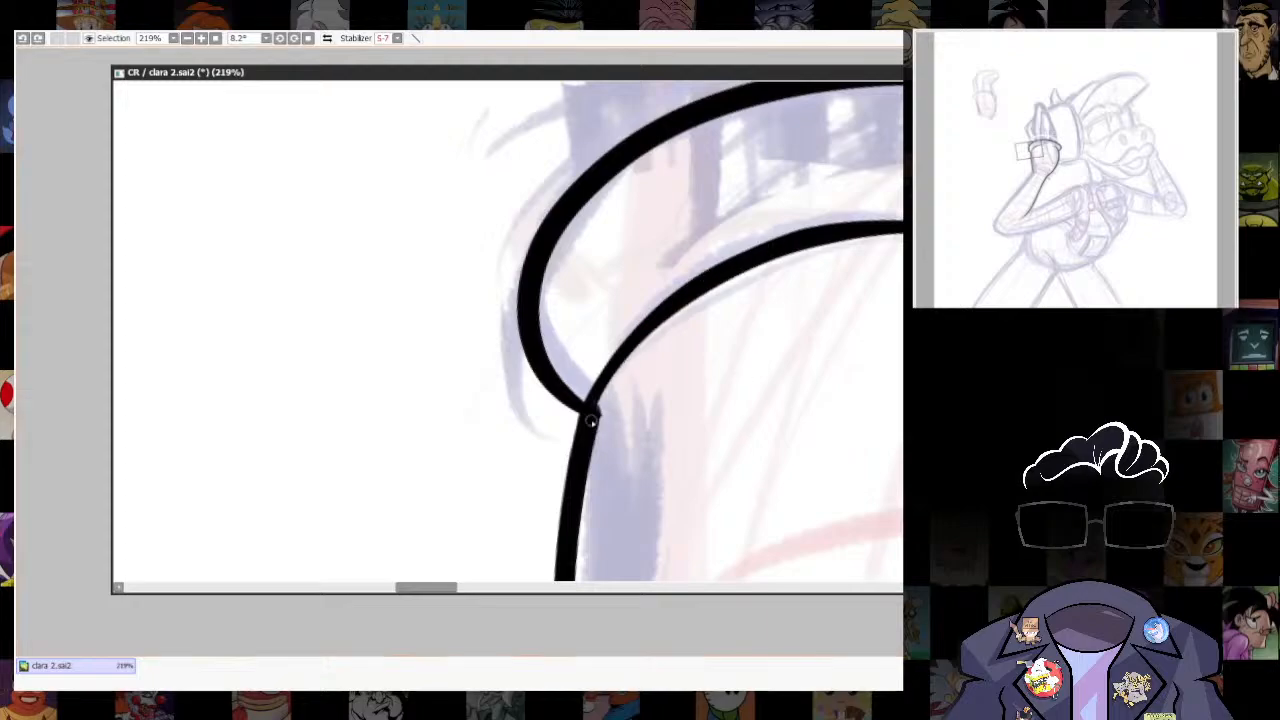
left_click_drag(594, 411, 763, 254)
mouse_move(587, 431)
left_mouse_down()
mouse_move(617, 263)
mouse_move(618, 360)
left_mouse_up()
key("ctrl+z")
left_click_drag(634, 245, 606, 382)
key("ctrl+z")
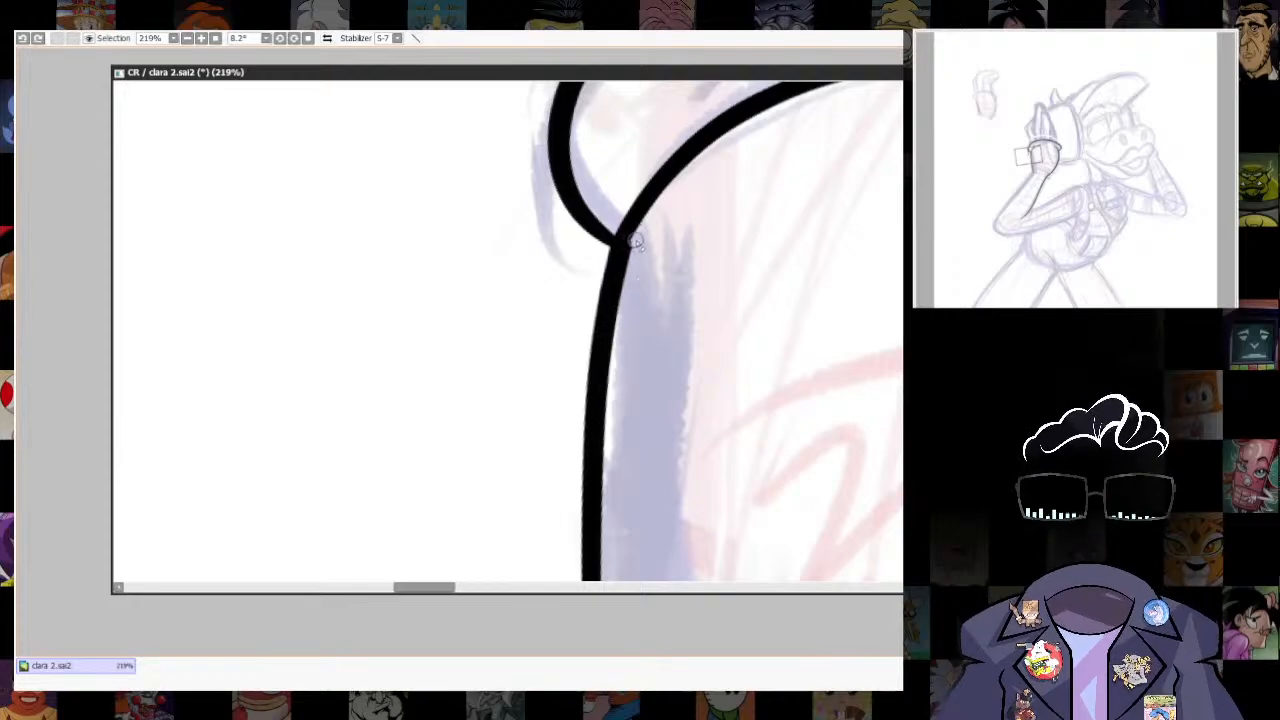
mouse_move(637, 243)
left_mouse_down()
mouse_move(609, 439)
mouse_move(623, 672)
left_mouse_up()
- Smooth the lower part of the glove's outer edge and taper its end at the wrist
mouse_move(653, 535)
left_mouse_down()
mouse_move(620, 285)
mouse_move(575, 447)
left_mouse_up()
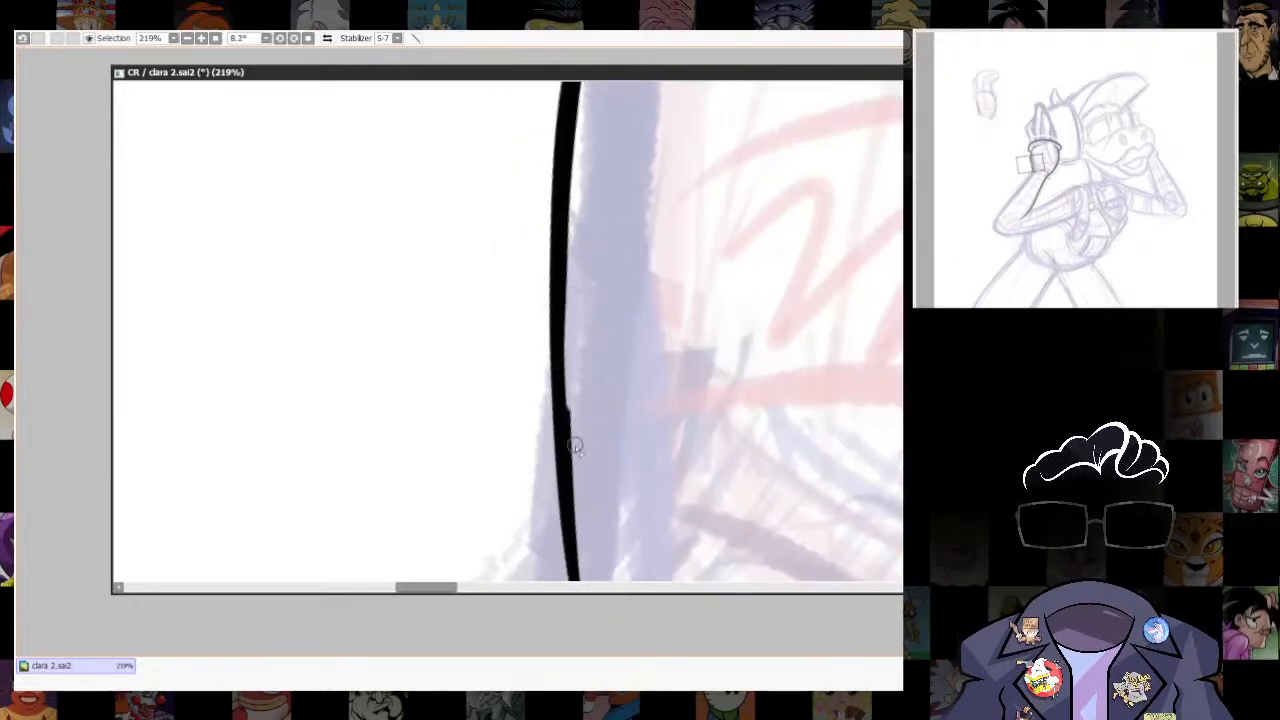
key("ctrl+z")
left_click_drag(575, 294, 585, 545)
left_click_drag(735, 372, 734, 69)
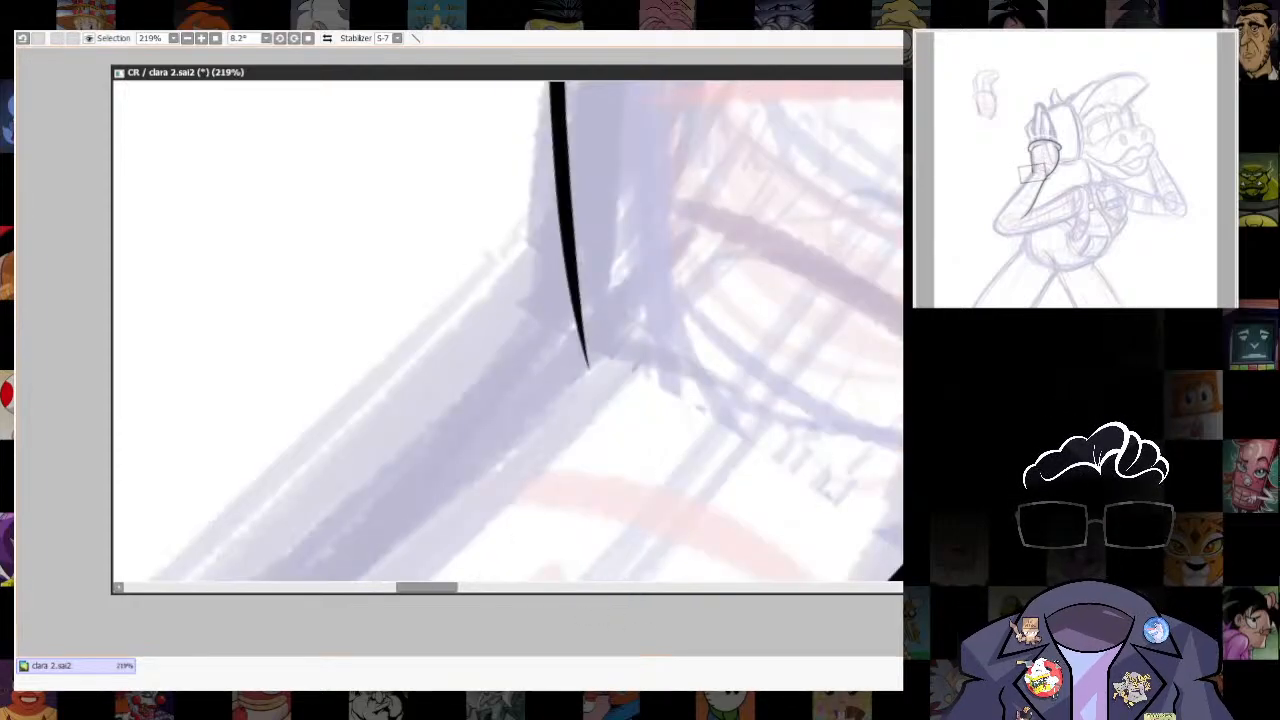
mouse_move(595, 375)
left_mouse_down()
mouse_move(667, 318)
mouse_move(655, 472)
left_mouse_up()
- Ink a short curved fold branching off the glove's outer edge at the wrist with brush size 12
scroll(667, 318, "down", 4)
key("ctrl+z")
key("]")
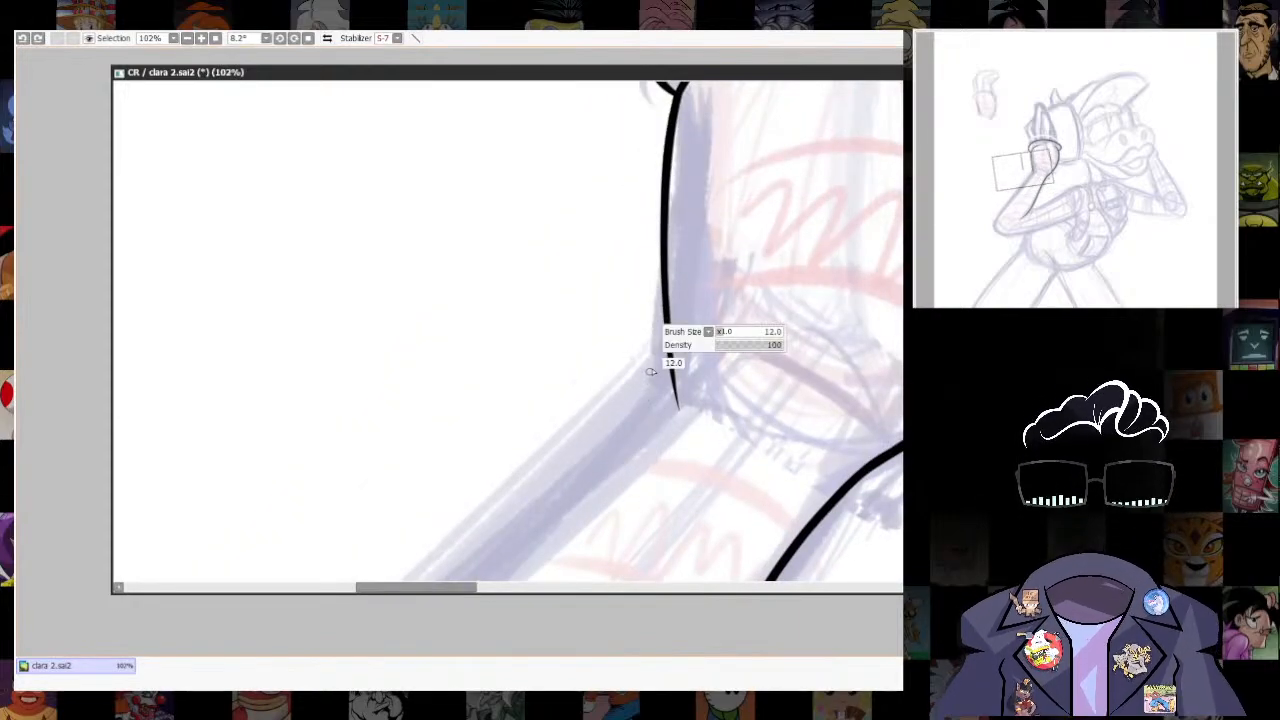
left_click_drag(665, 322, 639, 448)
scroll(800, 380, "down", 7)
scroll(800, 380, "up", 8)
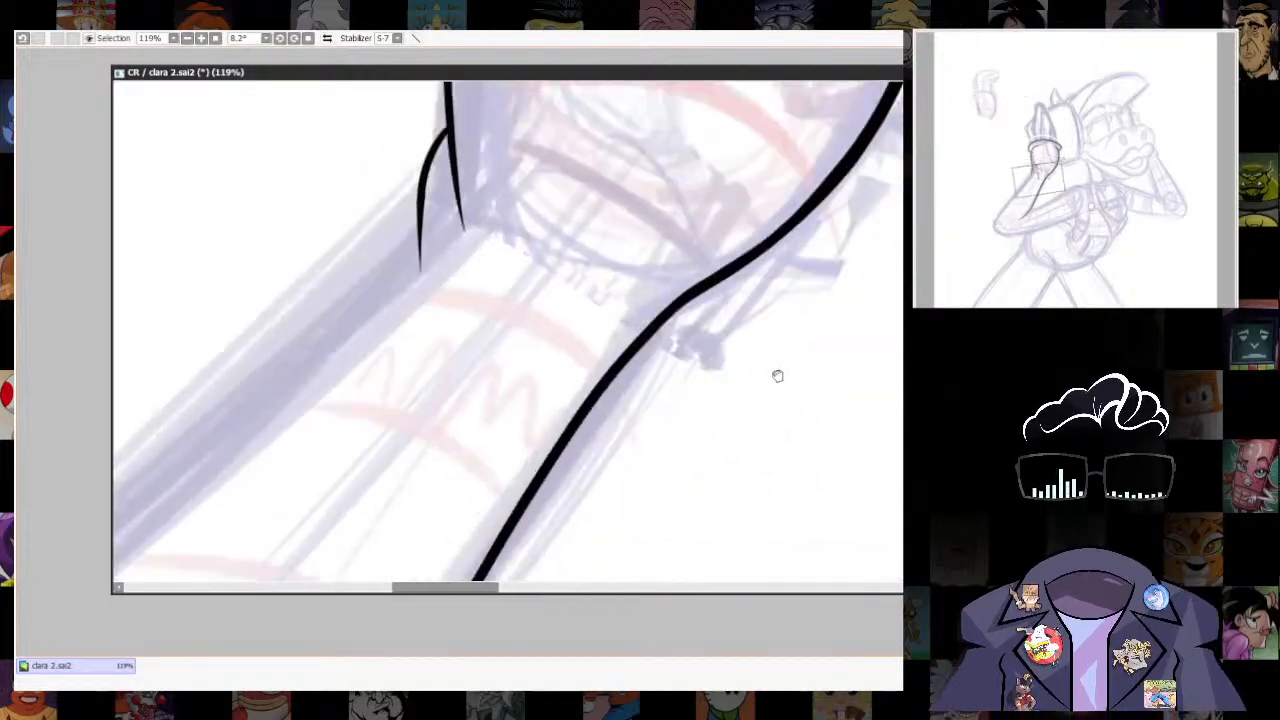
- Erase the join between the glove and the forearm's inner line, and ink a small curved fold at the inner wrist
left_click_drag(777, 375, 777, 435)
mouse_move(615, 400)
left_mouse_down()
mouse_move(820, 309)
mouse_move(745, 345)
left_mouse_up()
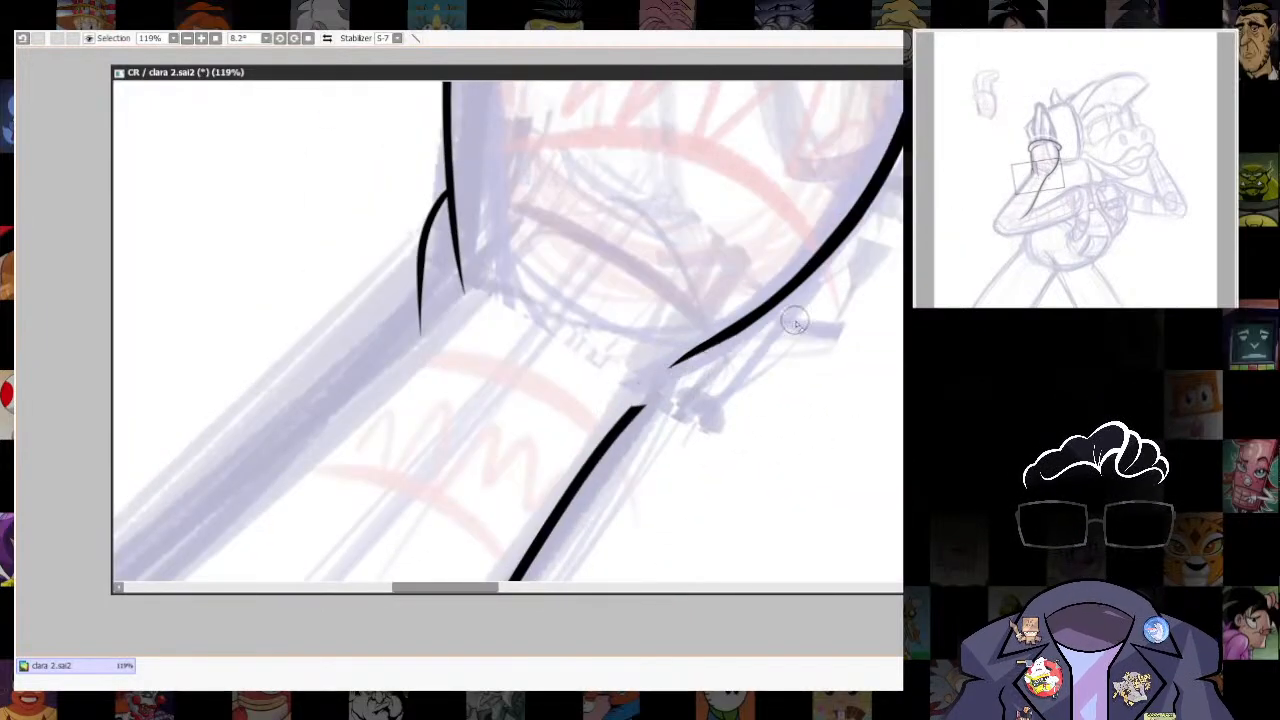
mouse_move(654, 379)
left_mouse_down()
mouse_move(749, 346)
mouse_move(820, 257)
mouse_move(724, 313)
mouse_move(620, 333)
left_mouse_up()
scroll(585, 435, "down", 10)
scroll(620, 490, "up", 5)
left_click_drag(470, 485, 605, 382)
- Ink two short curved creases at the inner elbow bend, one curving down and one toward the upper arm
scroll(614, 437, "up", 1)
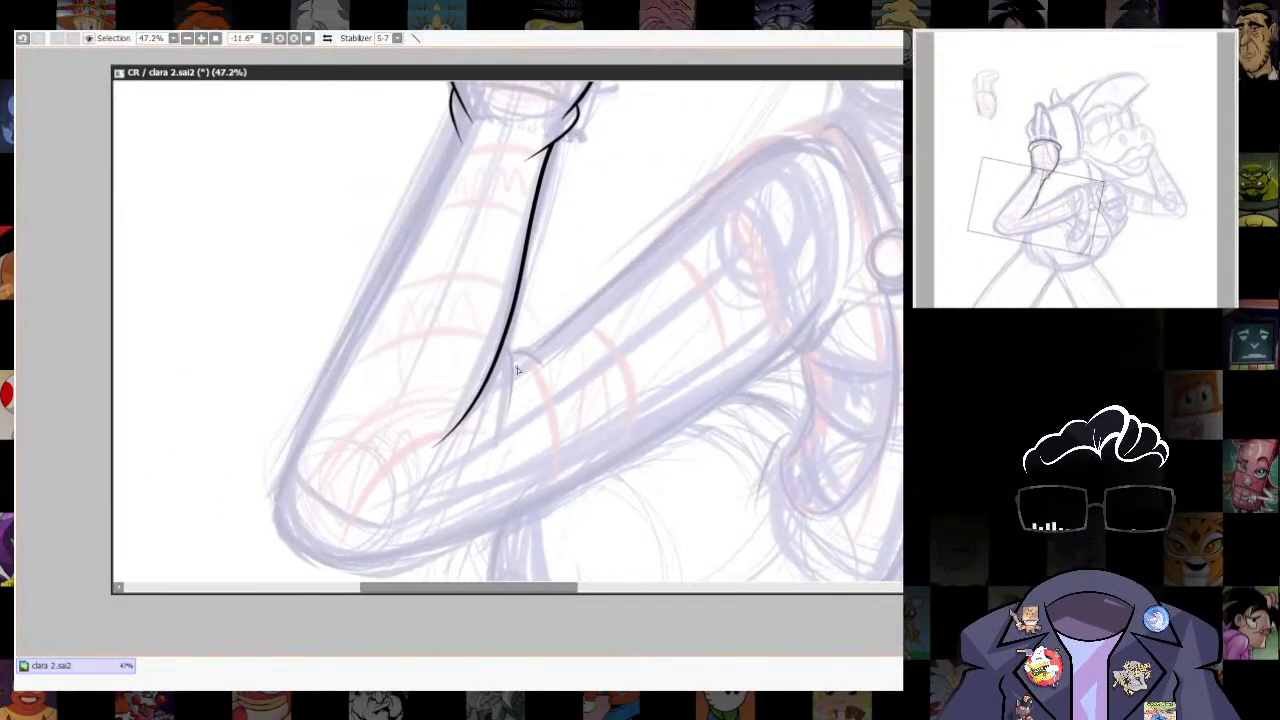
key("ctrl+z")
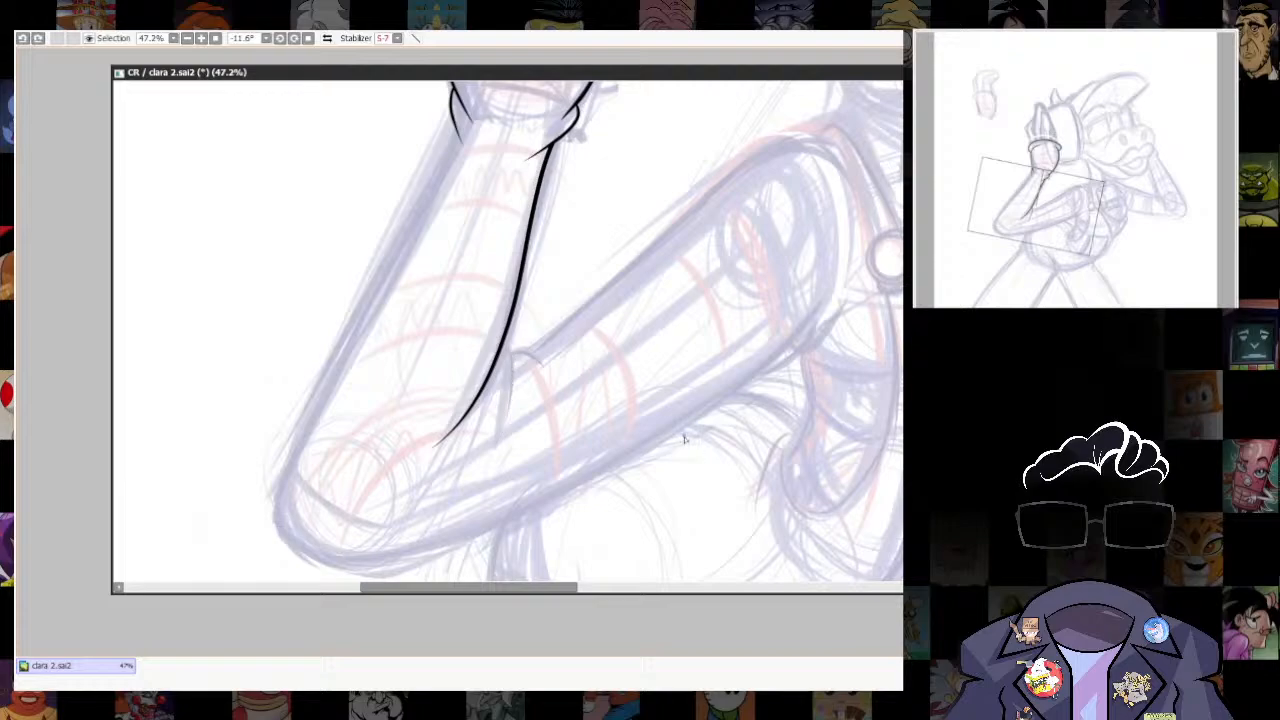
left_click_drag(504, 434, 506, 352)
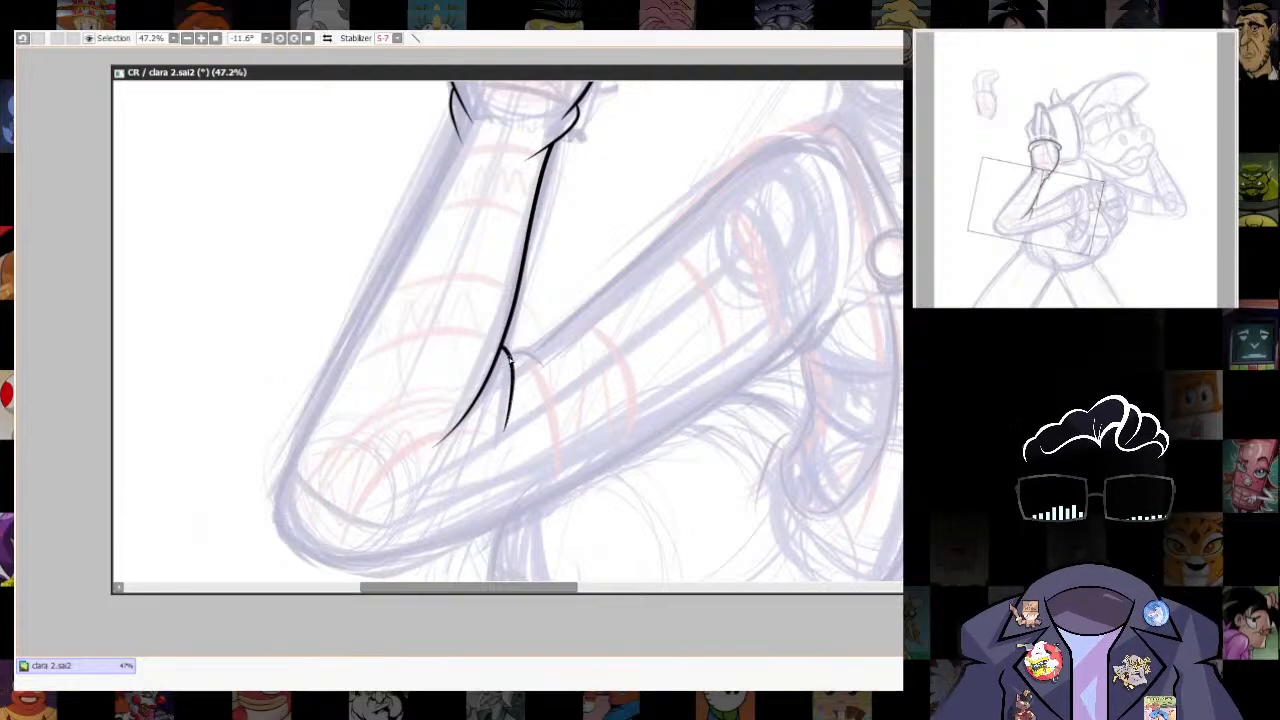
left_click_drag(590, 403, 570, 457)
key("ctrl+z")
left_click_drag(621, 411, 546, 466)
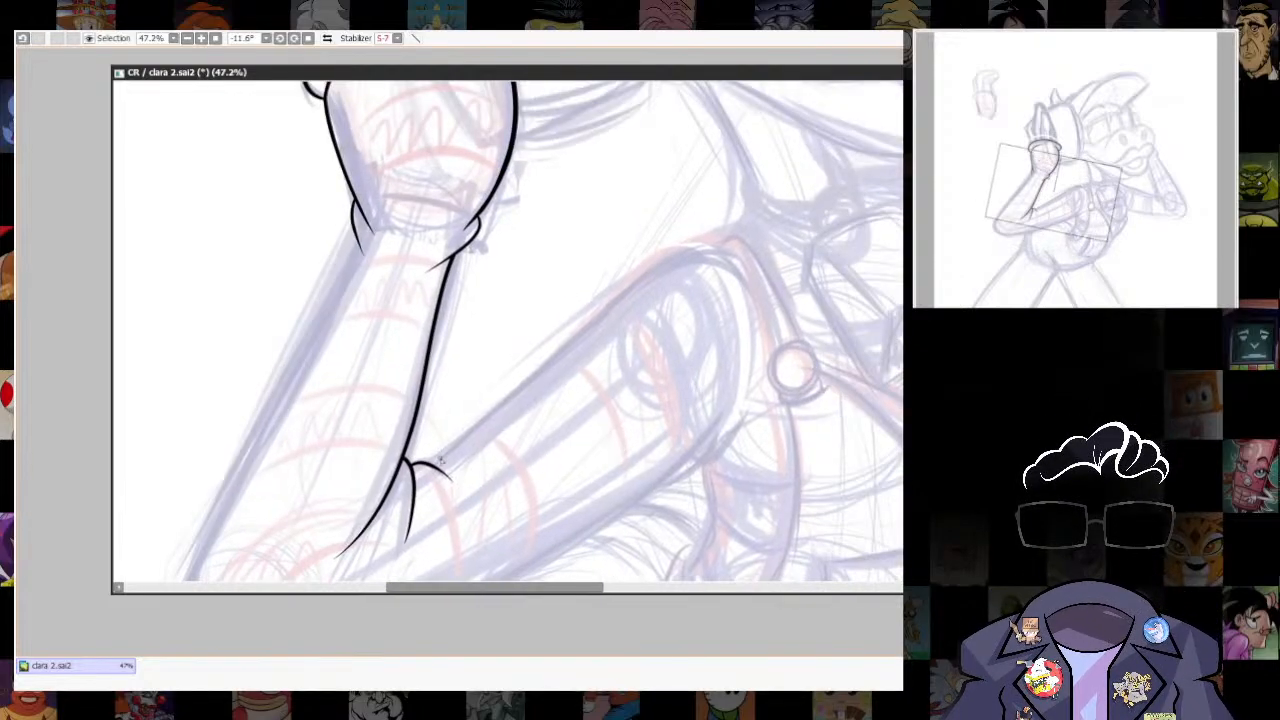
- Ink the upper arm's top edge from the elbow crease around the shoulder, trimming the excess line beyond the crease
mouse_move(437, 470)
left_mouse_down()
mouse_move(528, 380)
mouse_move(728, 251)
mouse_move(765, 330)
mouse_move(505, 398)
left_mouse_up()
key("ctrl+z")
mouse_move(547, 360)
left_mouse_down()
mouse_move(745, 275)
mouse_move(752, 376)
left_mouse_up()
left_click_drag(818, 490, 886, 343)
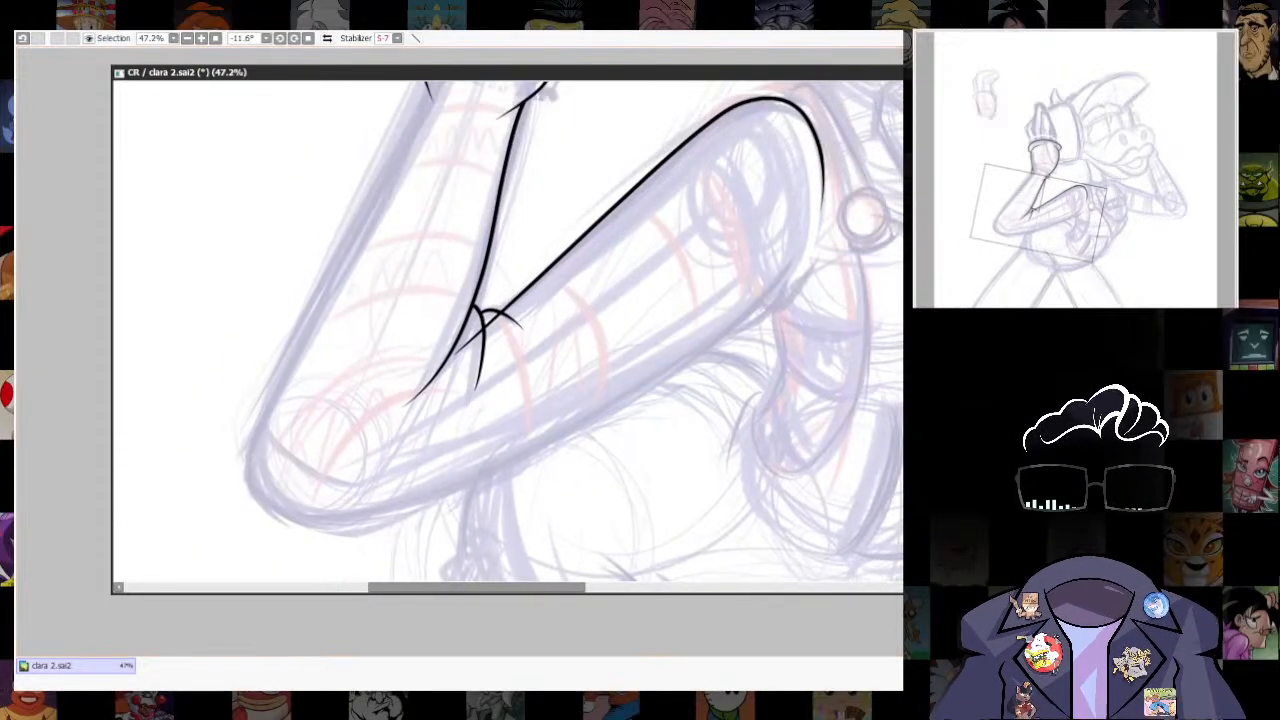
scroll(760, 441, "down", 2)
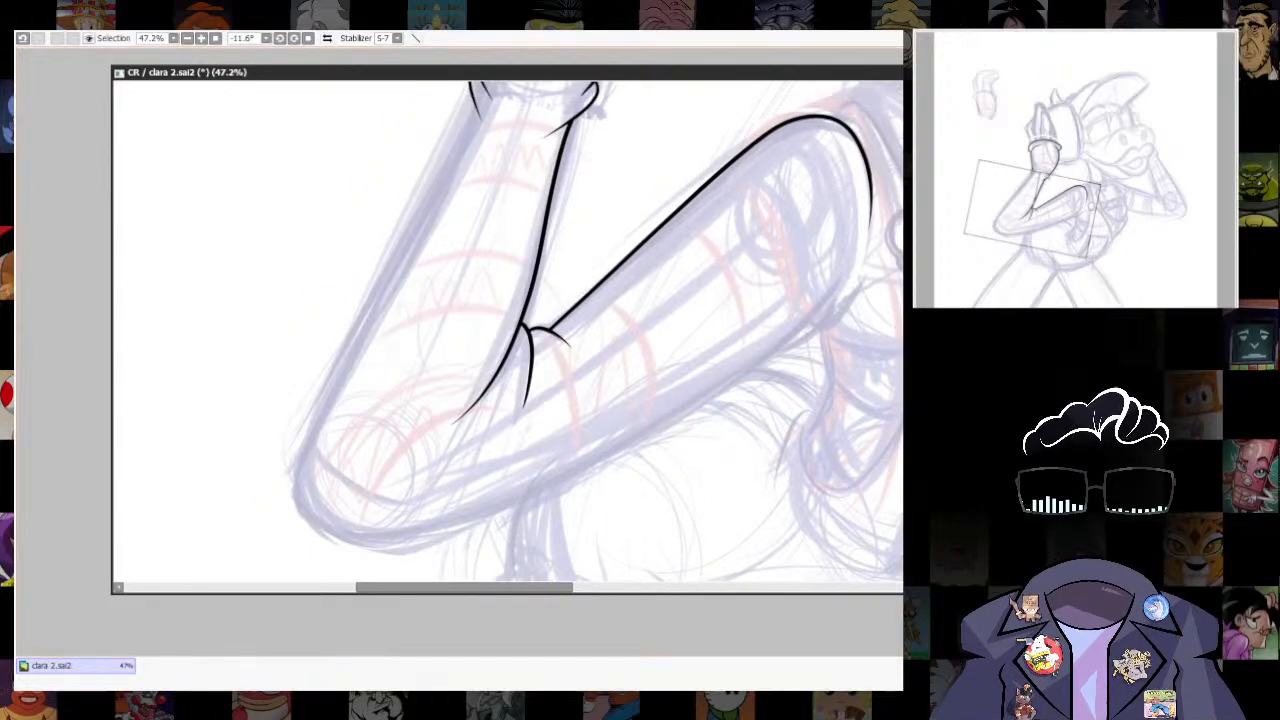
- Ink the near arm's outer contour from the glove's wrist around the elbow and along the upper arm's underside
left_click_drag(773, 452, 752, 477)
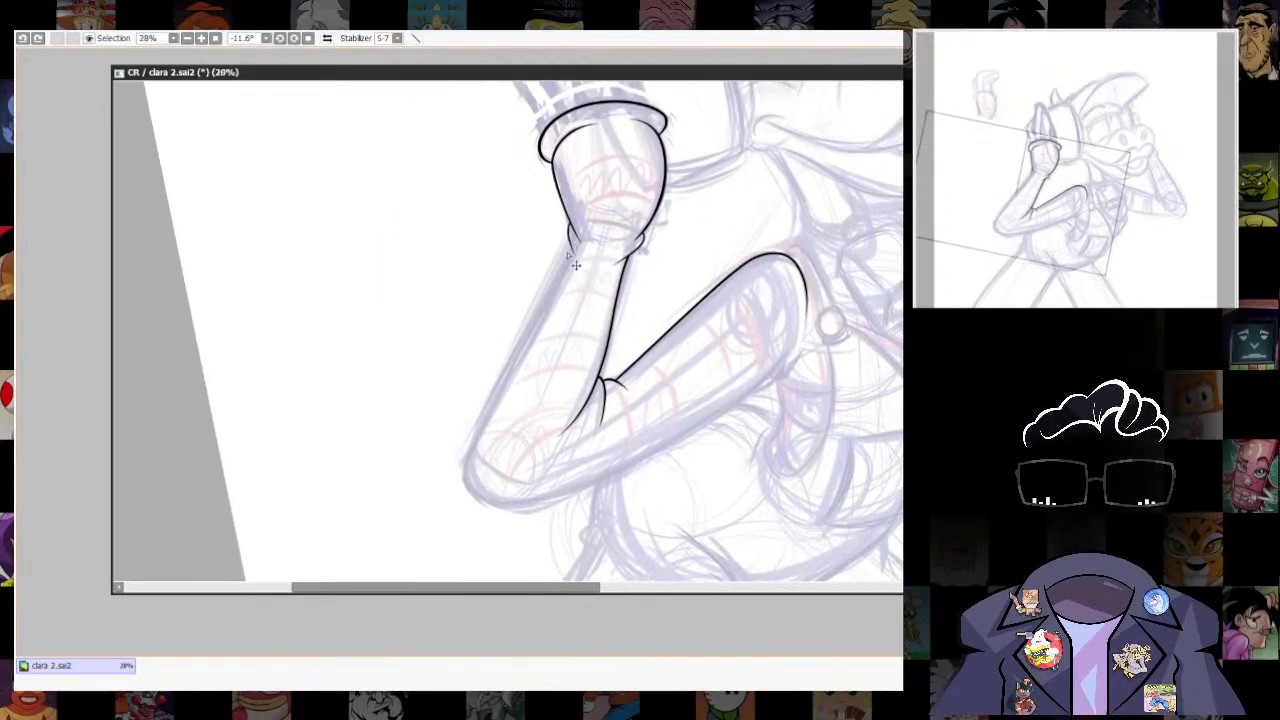
mouse_move(548, 317)
left_mouse_down()
mouse_move(466, 482)
mouse_move(676, 443)
mouse_move(800, 345)
left_mouse_up()
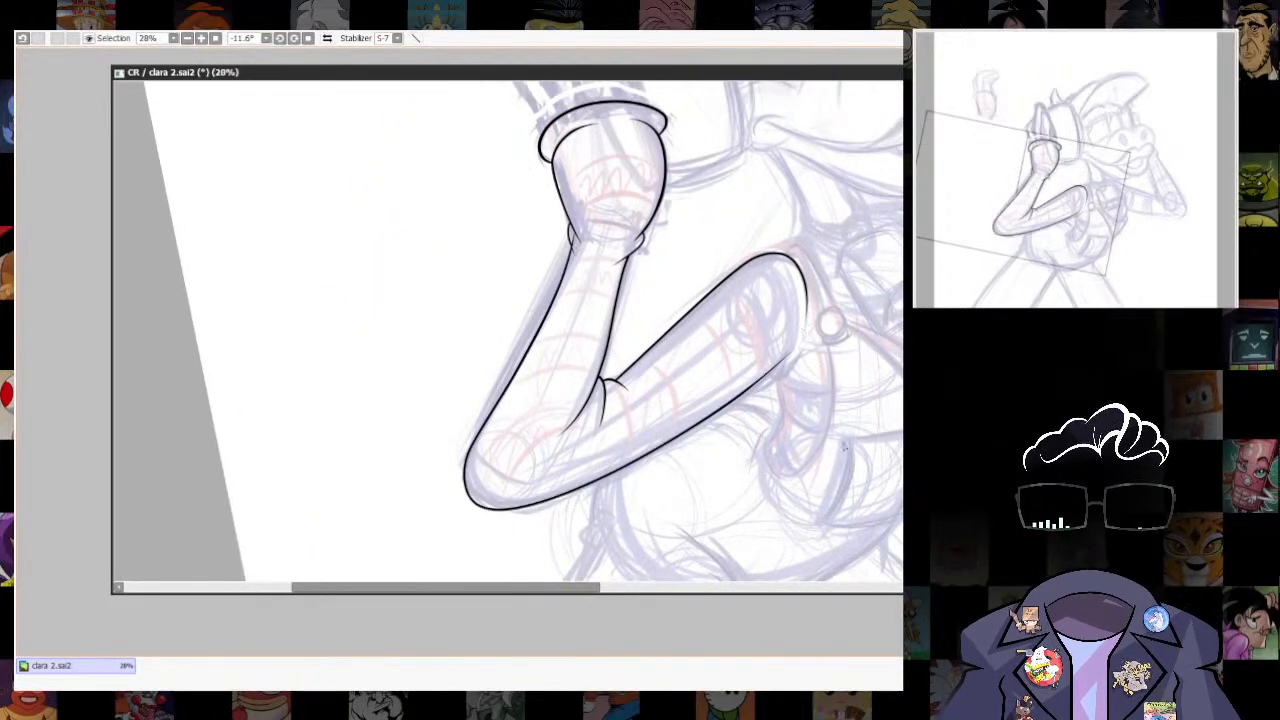
key("ctrl+z")
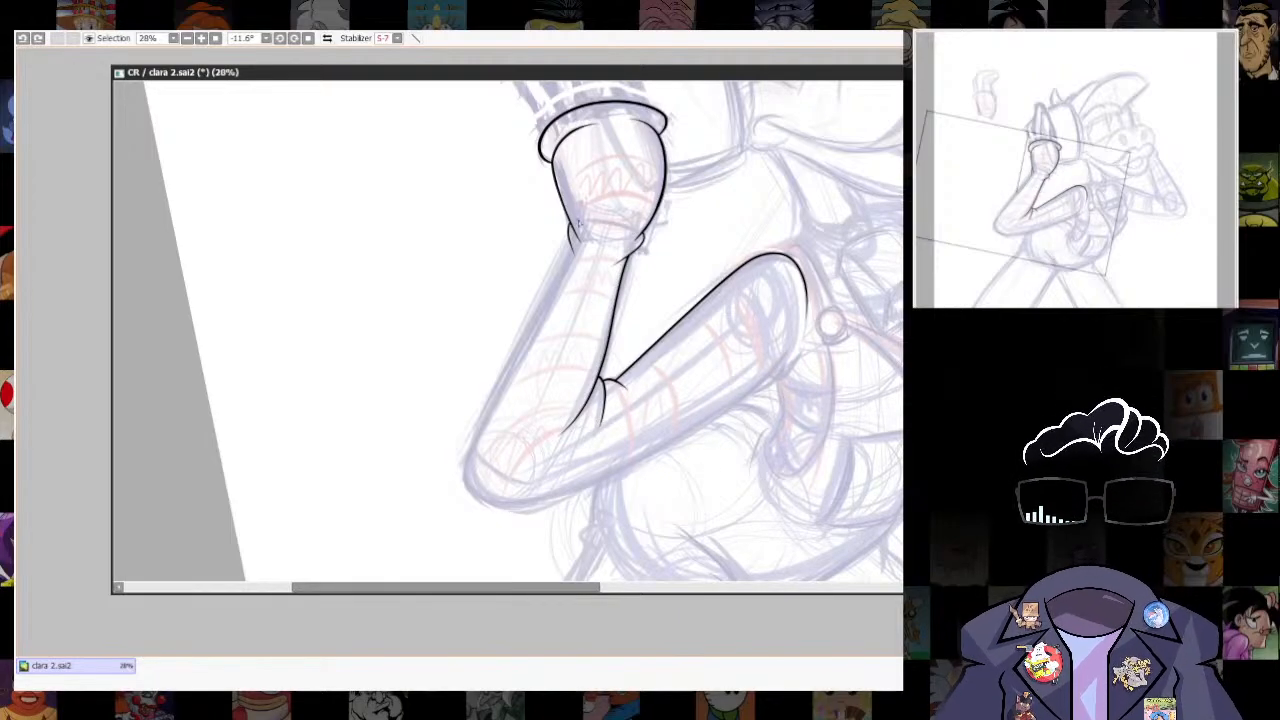
left_click_drag(567, 271, 468, 462)
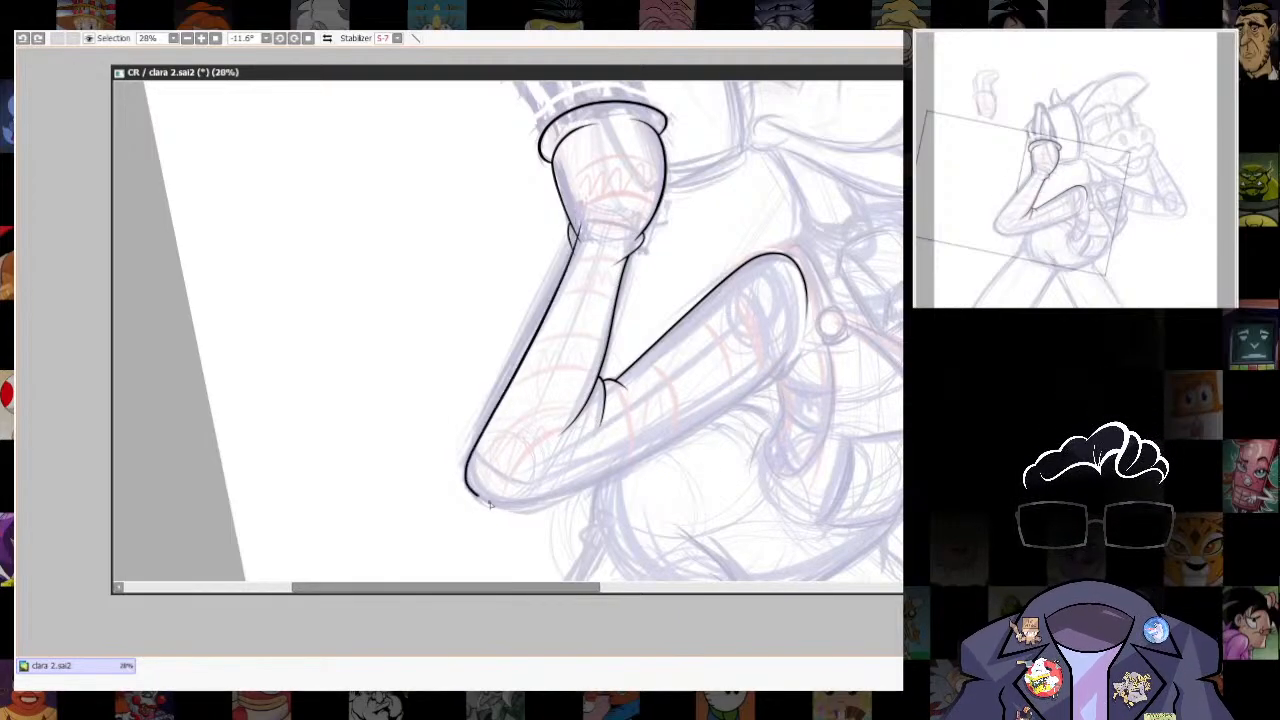
mouse_move(490, 505)
left_mouse_down()
mouse_move(655, 462)
mouse_move(779, 343)
left_mouse_up()
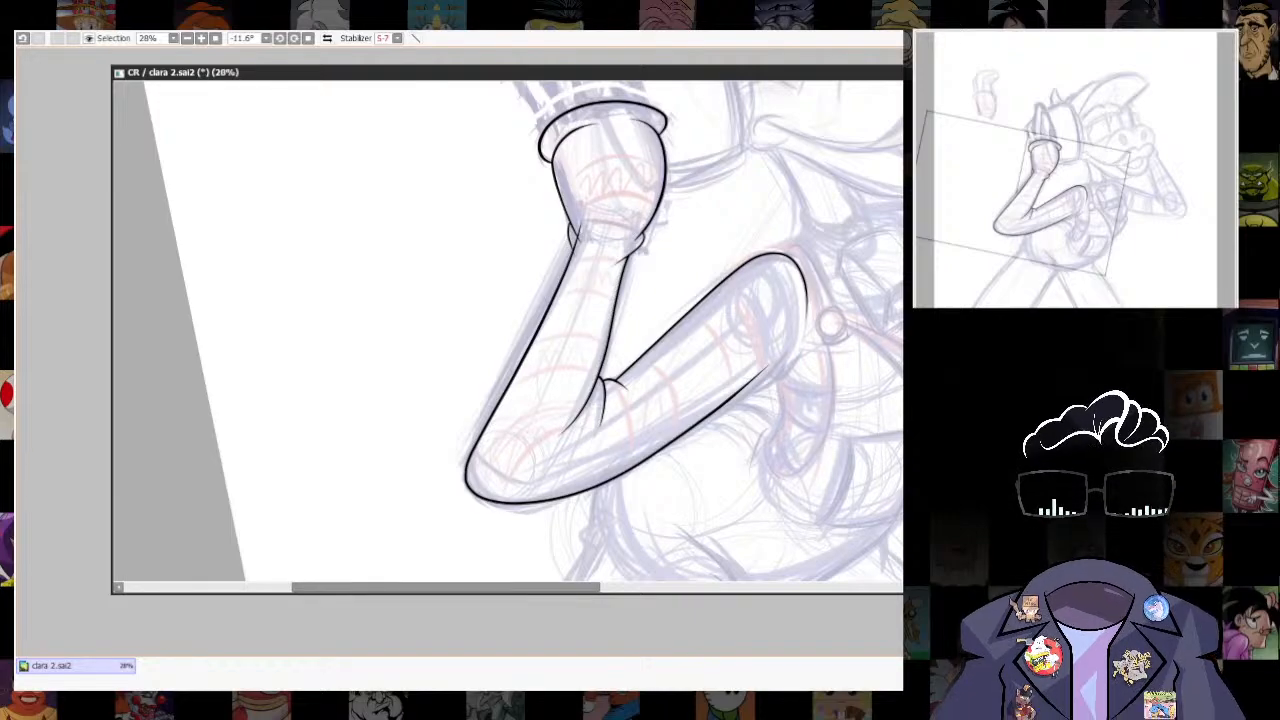
key("ctrl+t")
left_click_drag(472, 515, 477, 521)
left_click_drag(601, 217, 599, 213)
left_click_drag(419, 252, 408, 251)
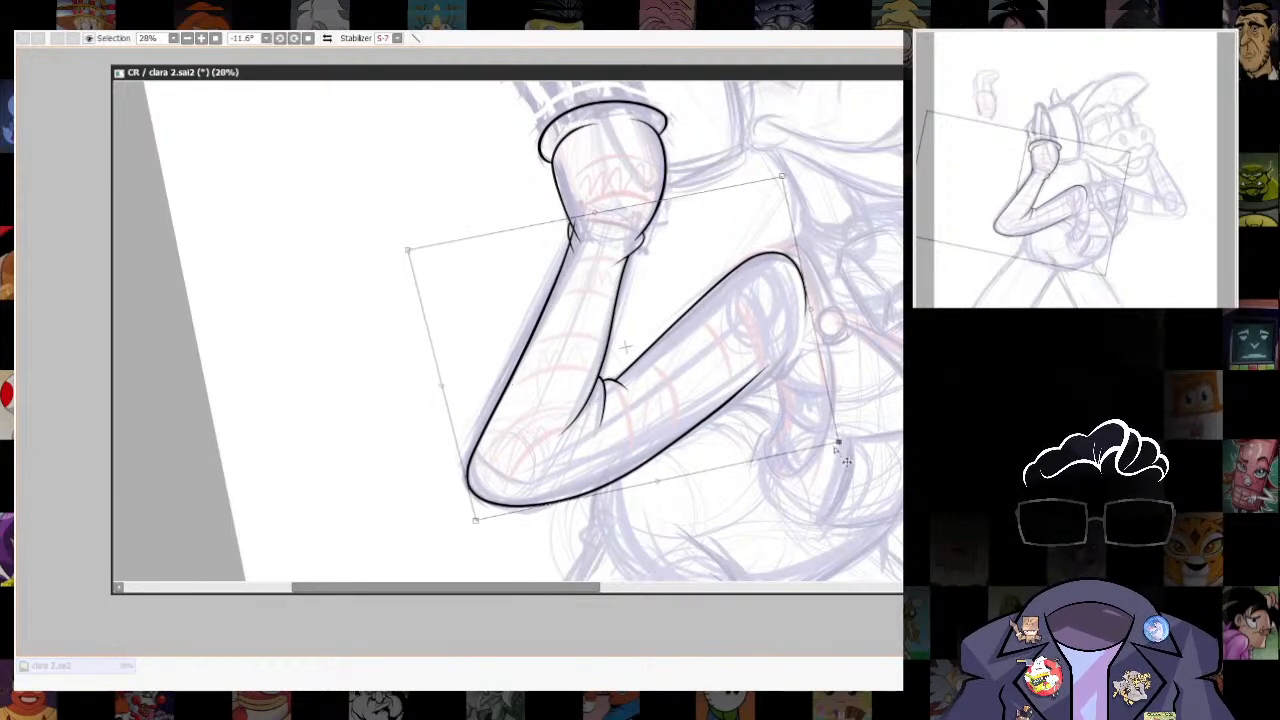
key("Return")
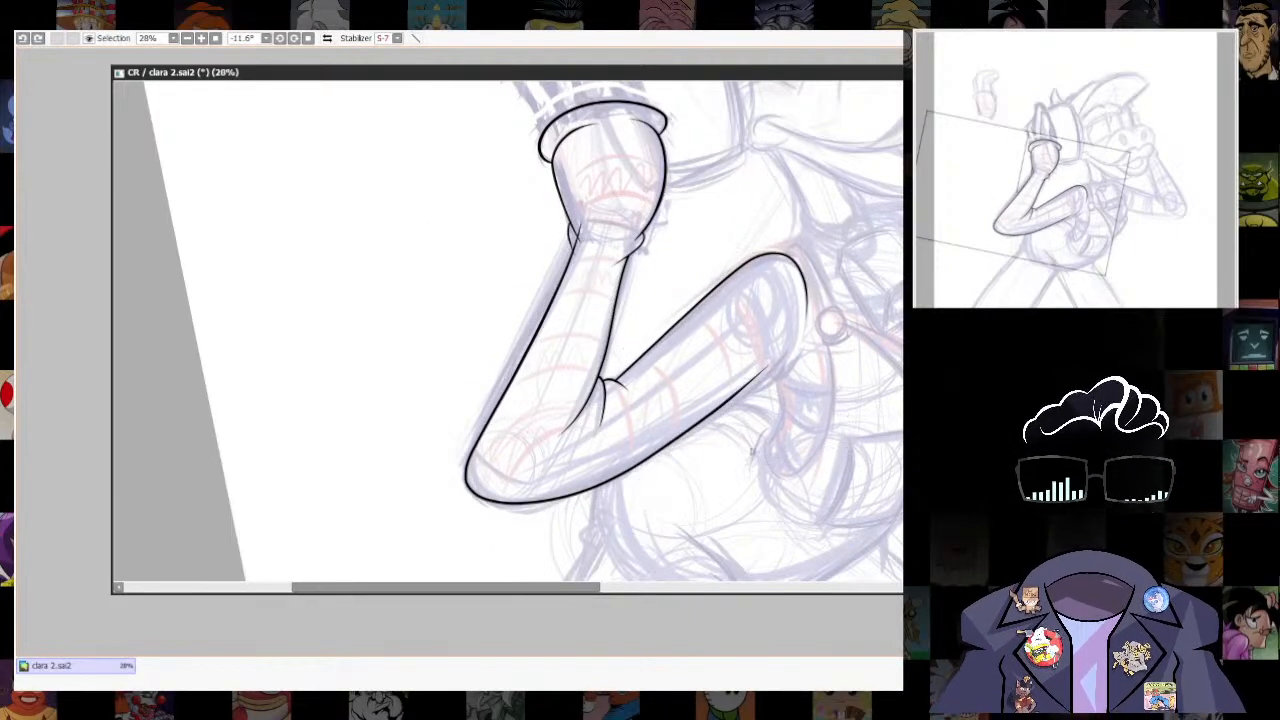
- Select the arm's outer contour alone, reshape it slightly to fit the wrist, elbow and underarm, and clear the selection
mouse_move(590, 205)
left_mouse_down()
mouse_move(448, 500)
mouse_move(776, 350)
mouse_move(568, 330)
mouse_move(587, 197)
left_mouse_up()
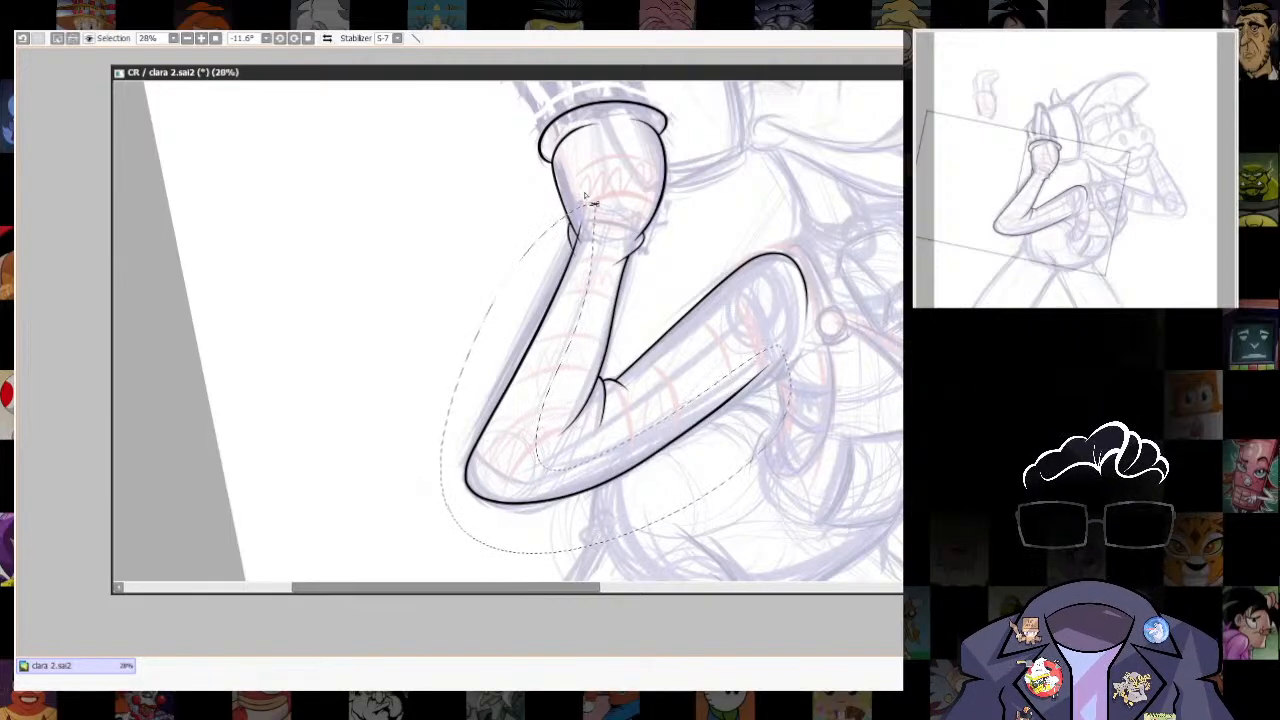
key("ctrl+t")
left_click_drag(420, 253, 404, 251)
left_click_drag(472, 518, 480, 516)
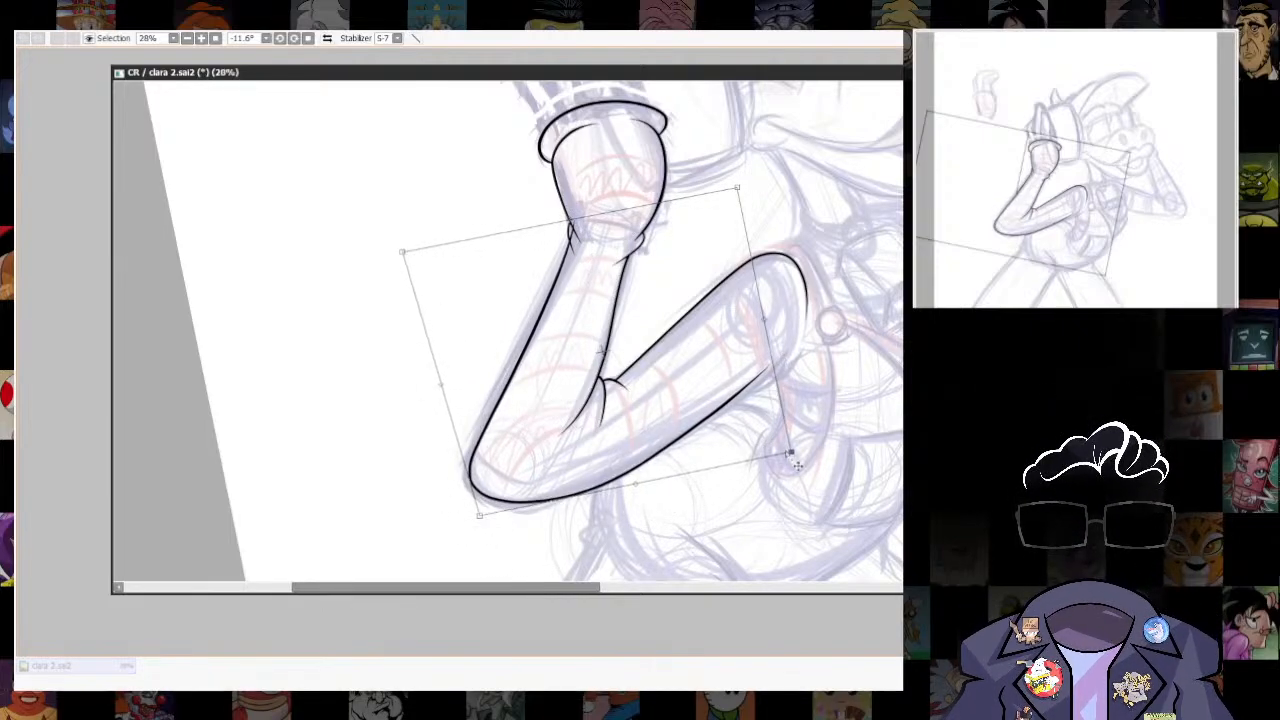
left_click_drag(790, 456, 803, 420)
key("Return")
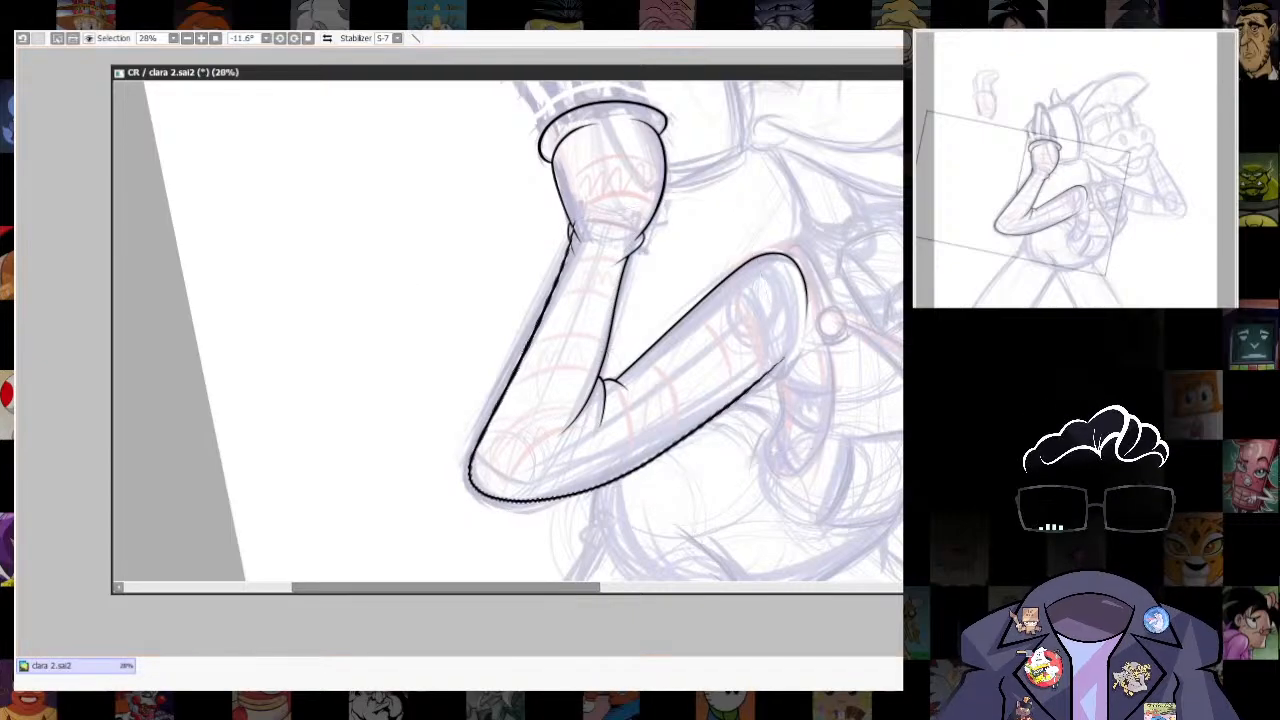
key("ctrl+d")
- Ink a short curve branching off the end of the upper arm's underside toward the armpit, replacing the first attempt
scroll(706, 403, "up", 2)
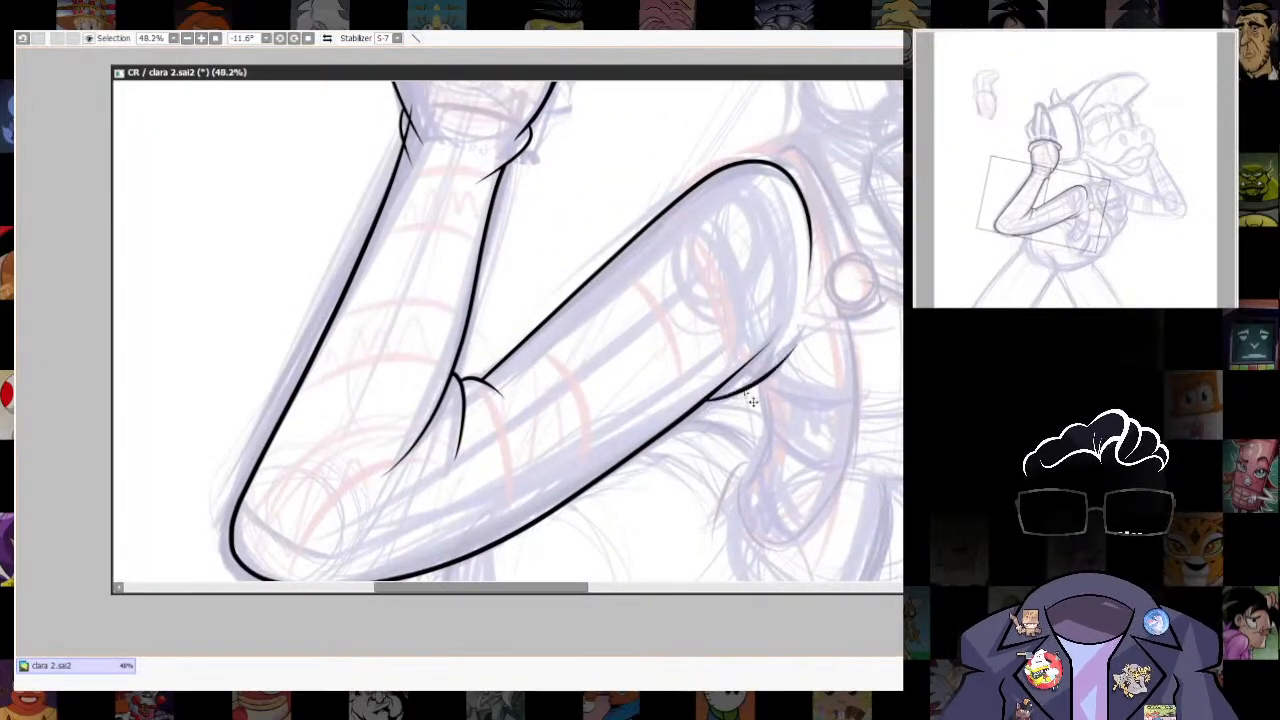
key("ctrl+z")
key("ctrl+z")
left_click_drag(726, 384, 802, 331)
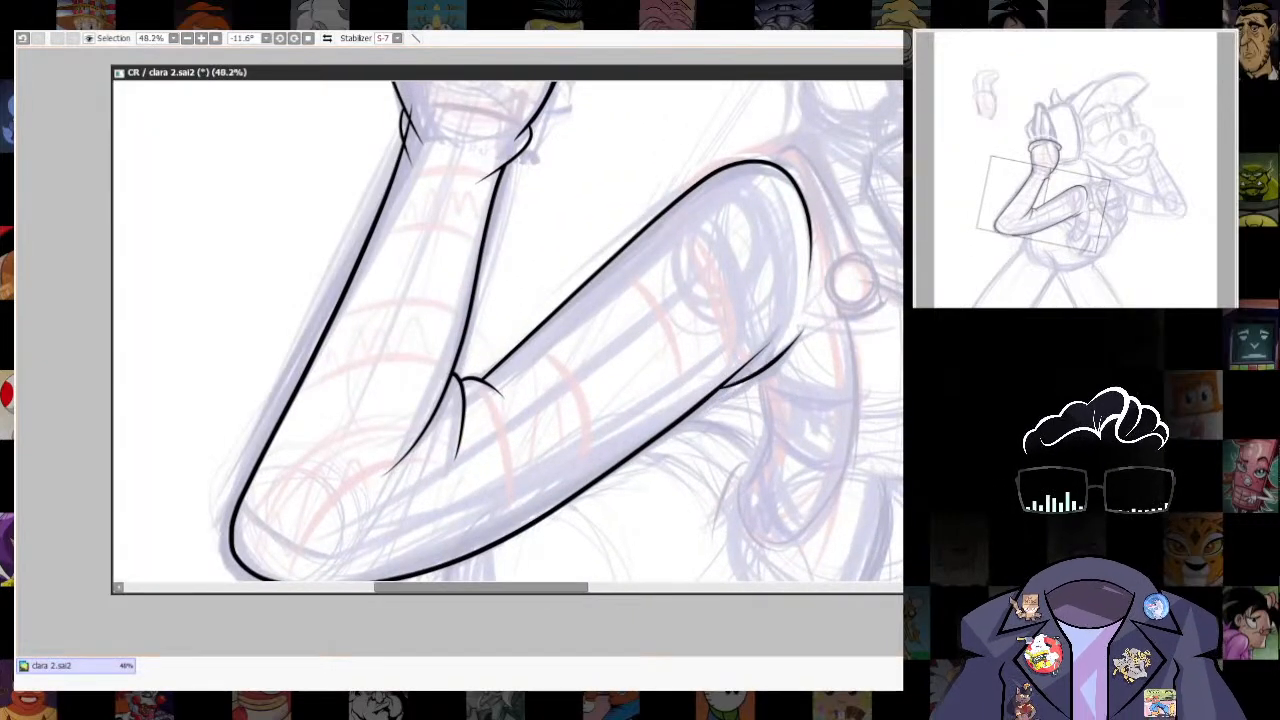
- Ink a small circle over the sketched round button on the chest beside the shoulder
scroll(680, 380, "down", 3)
scroll(512, 150, "up", 2)
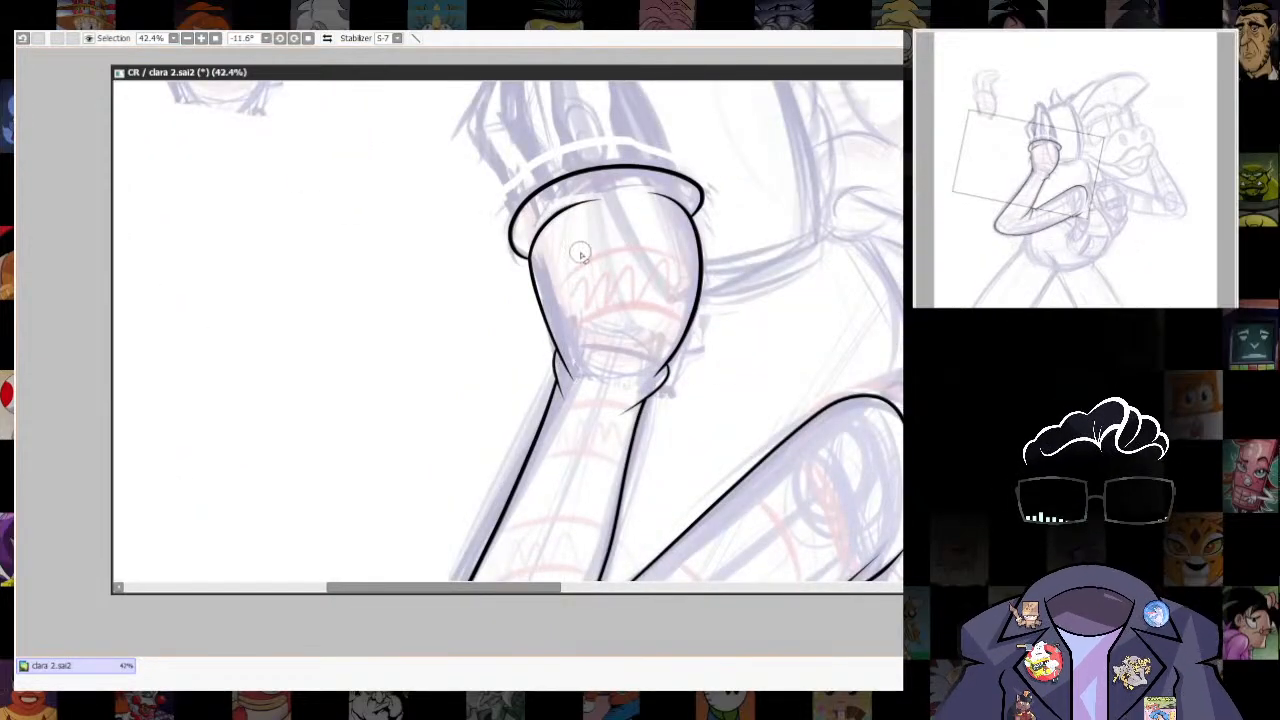
scroll(580, 254, "down", 3)
scroll(711, 431, "up", 4)
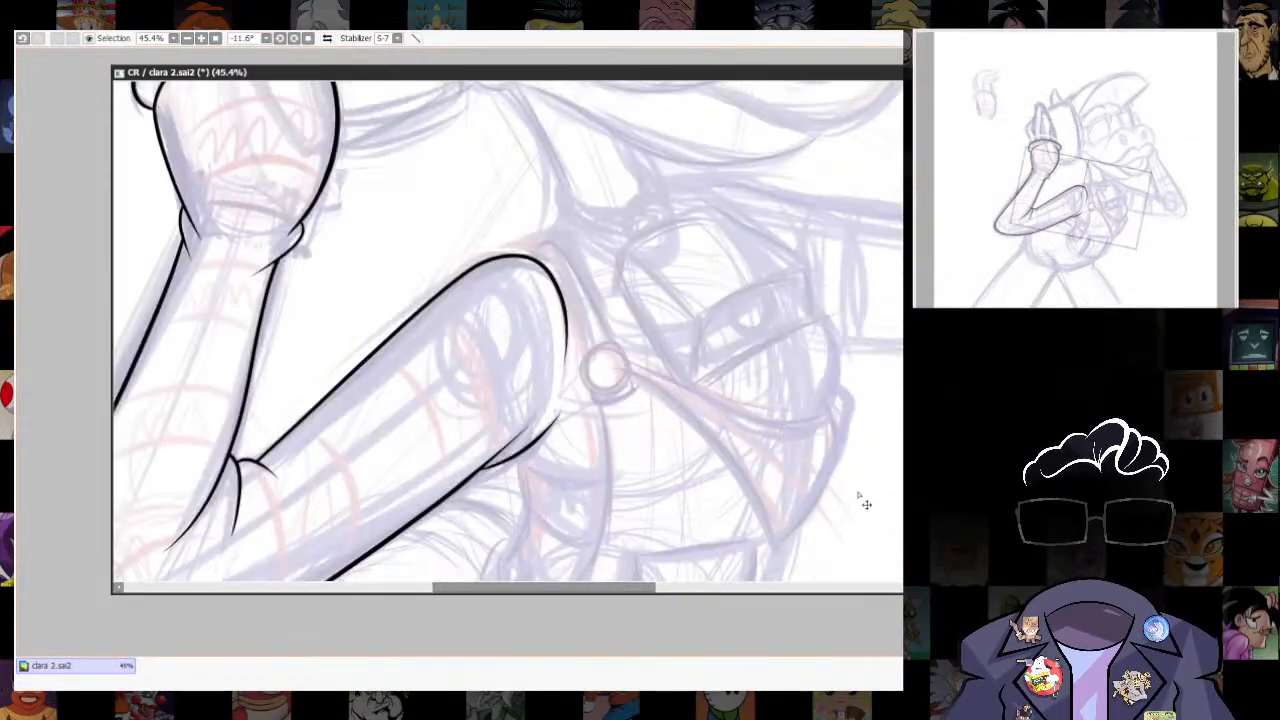
key("ctrl+r")
left_click_drag(529, 330, 605, 361)
left_click_drag(710, 212, 628, 342)
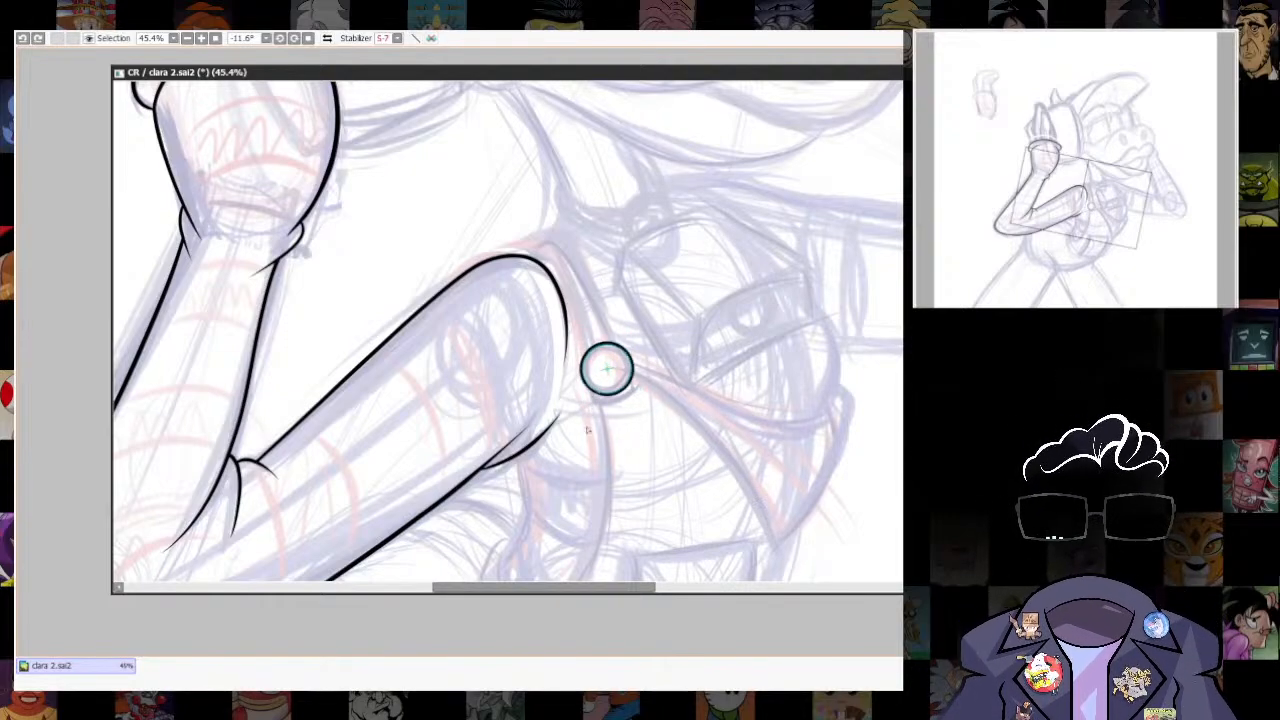
key("ctrl+t")
key("Return")
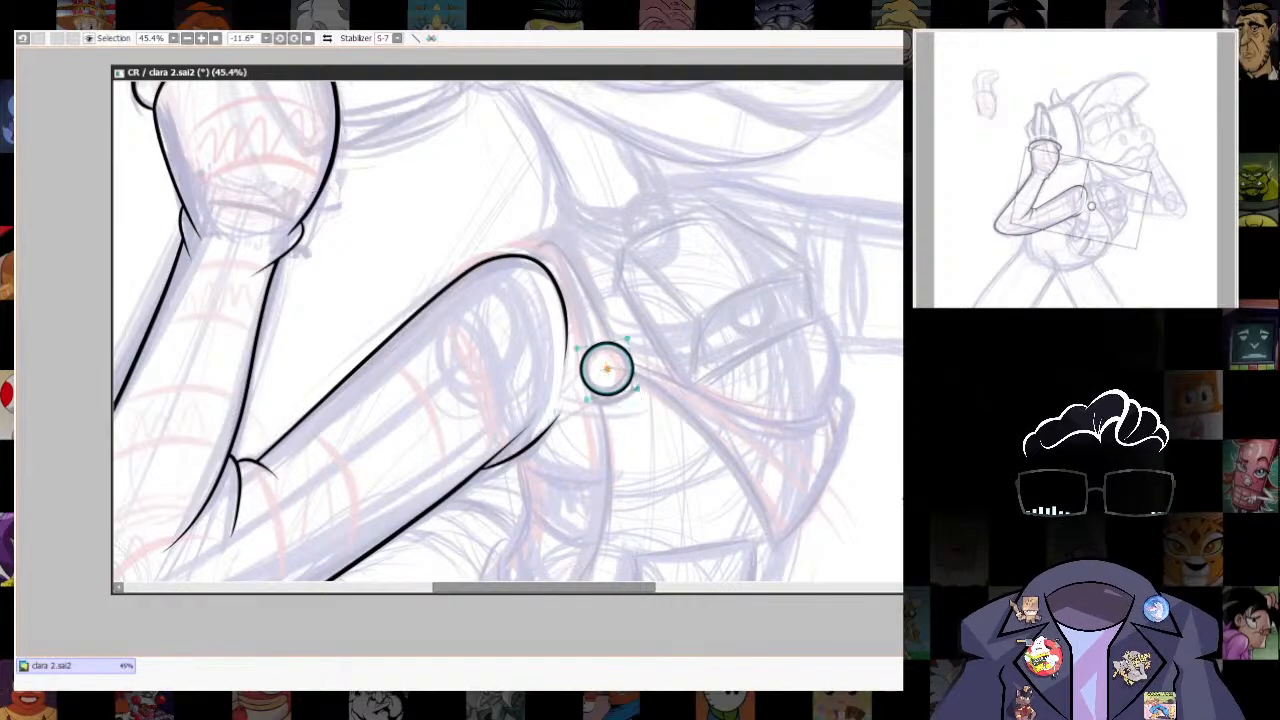
- Draw a closed, straight-sided four-cornered outline over the slanted shape sketched on the chest beside the round button
scroll(729, 444, "down", 5)
left_click_drag(826, 494, 723, 440)
scroll(587, 198, "up", 9)
left_click_drag(838, 387, 812, 497)
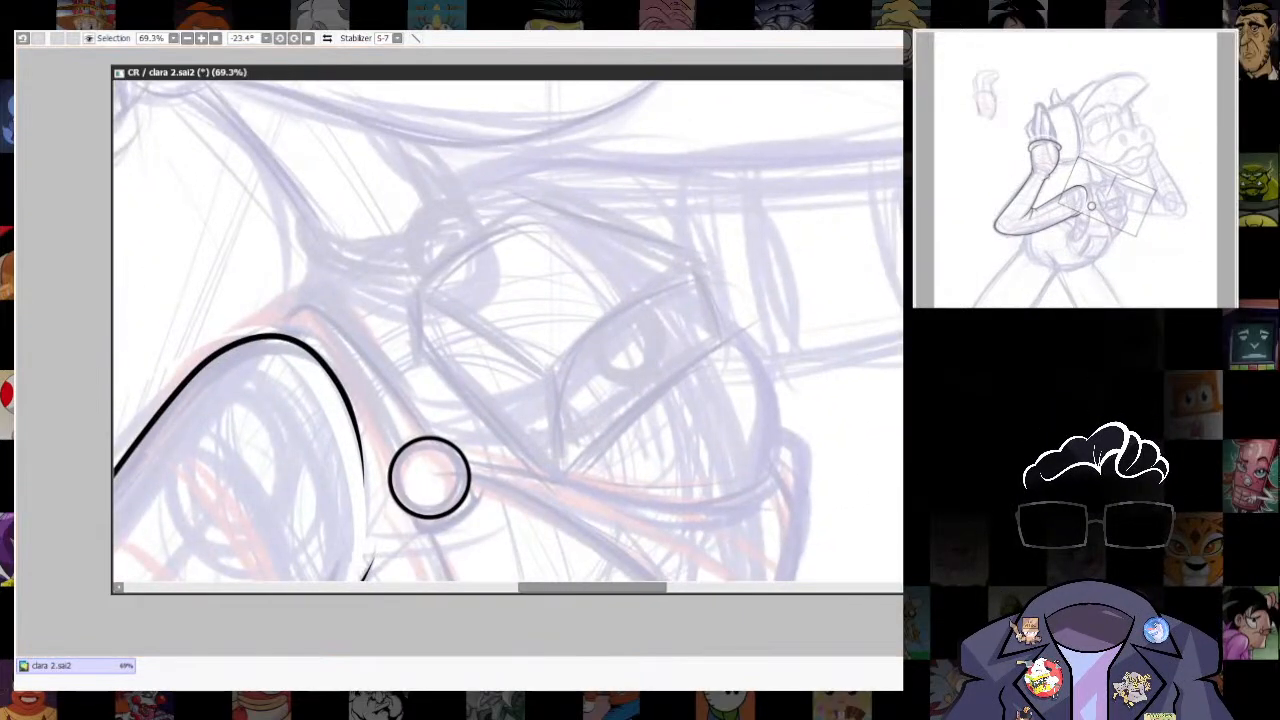
key("[")
left_click(558, 487)
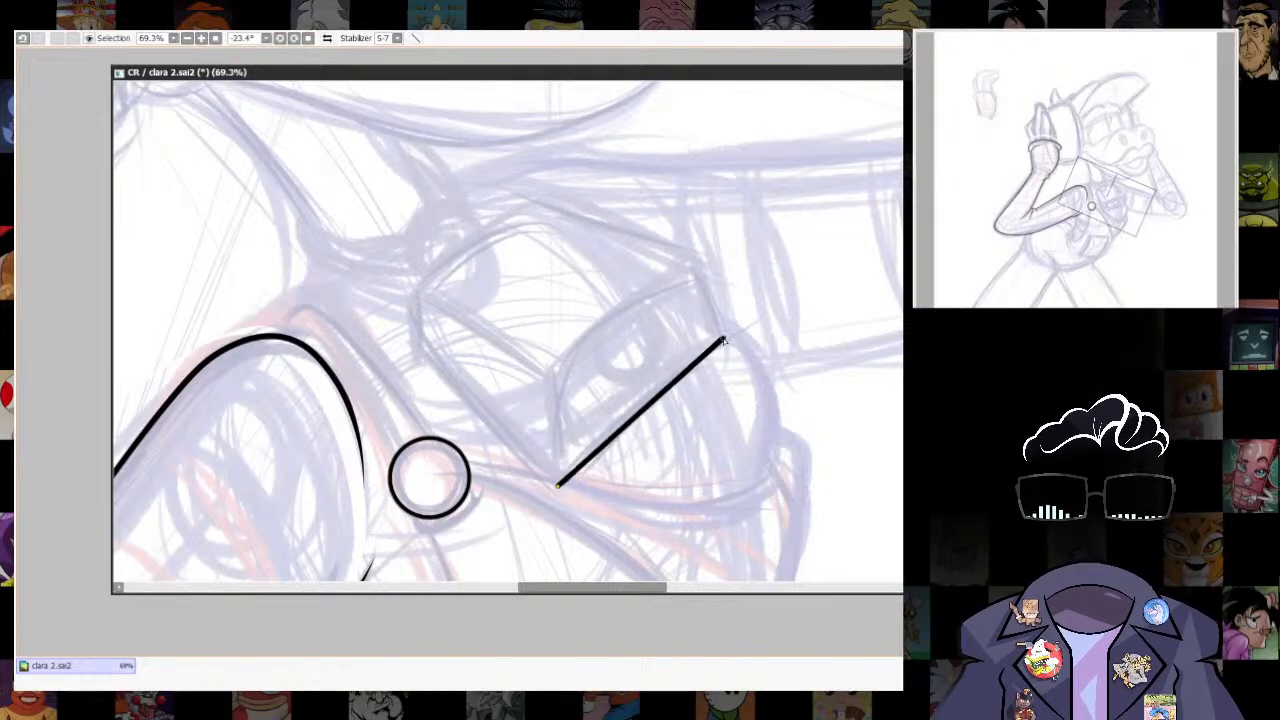
left_click(727, 340)
left_click(698, 272)
left_click(545, 375)
left_click(558, 487)
key("Return")
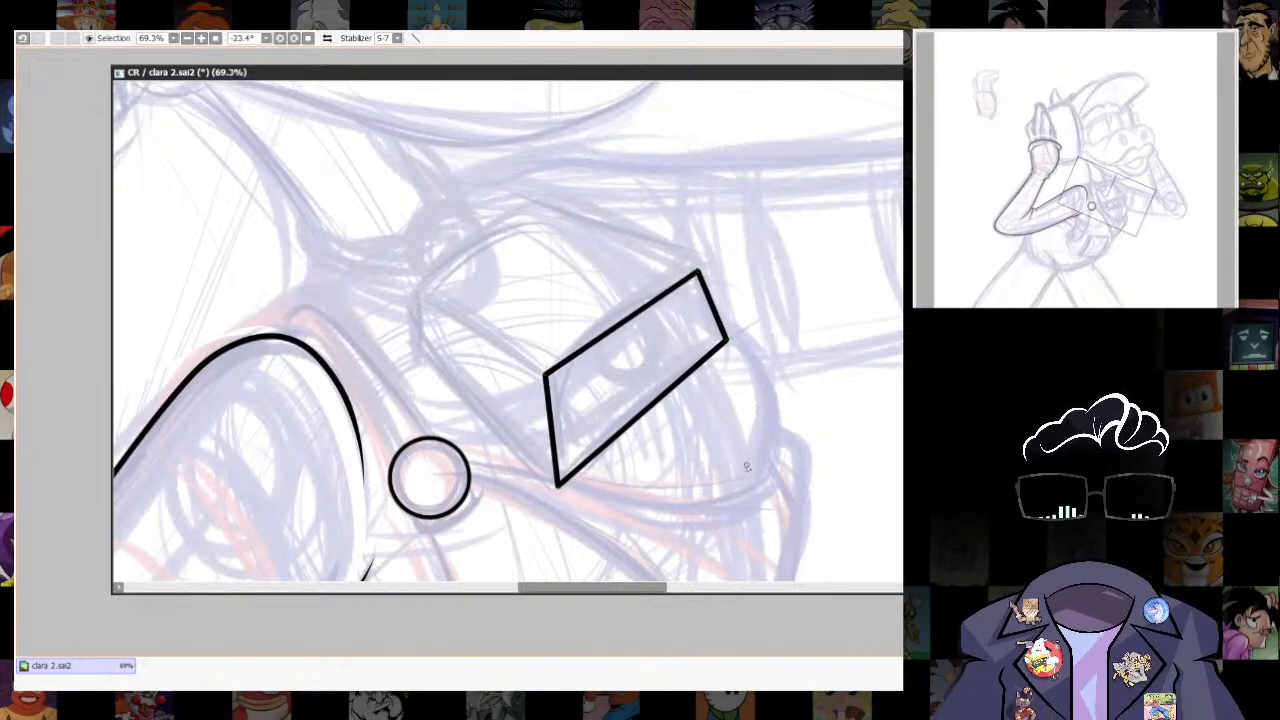
- Bow all four sides of the chest shape outward, nudge its lowest corner inward, and reset the canvas rotation
left_click_drag(618, 325, 622, 311)
left_click_drag(711, 304, 719, 302)
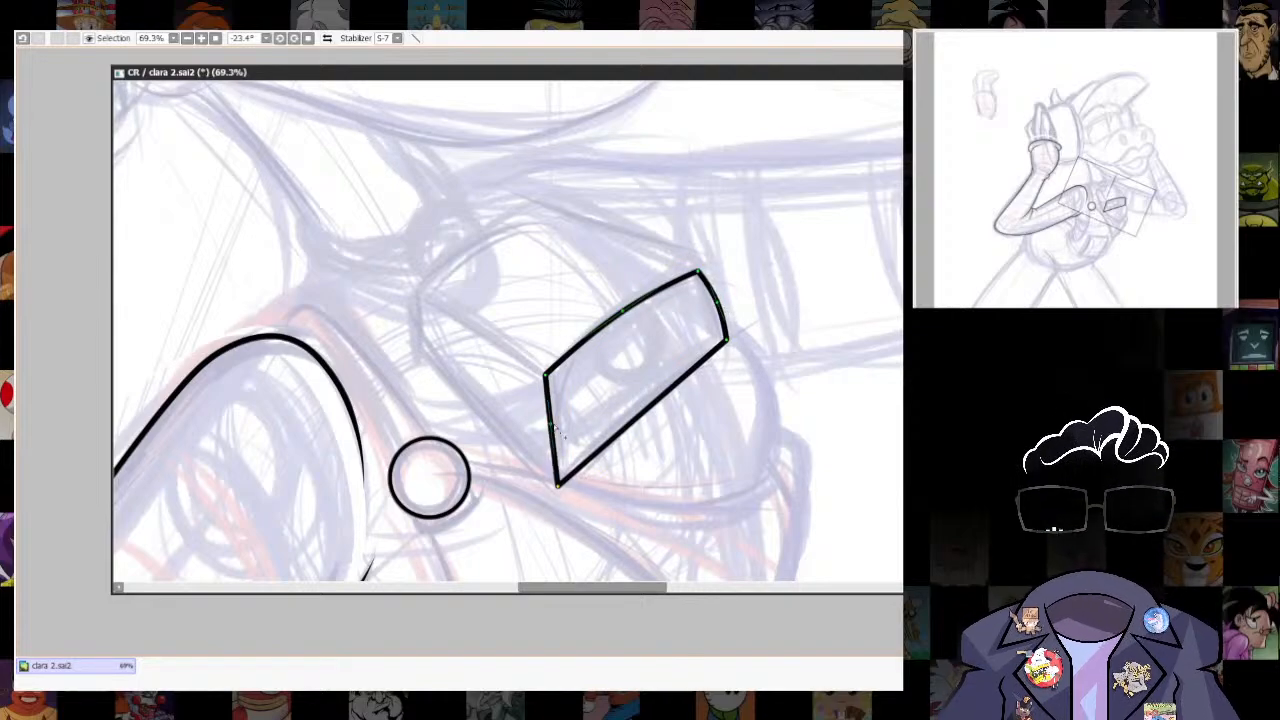
left_click_drag(553, 425, 545, 424)
left_click_drag(650, 404, 659, 411)
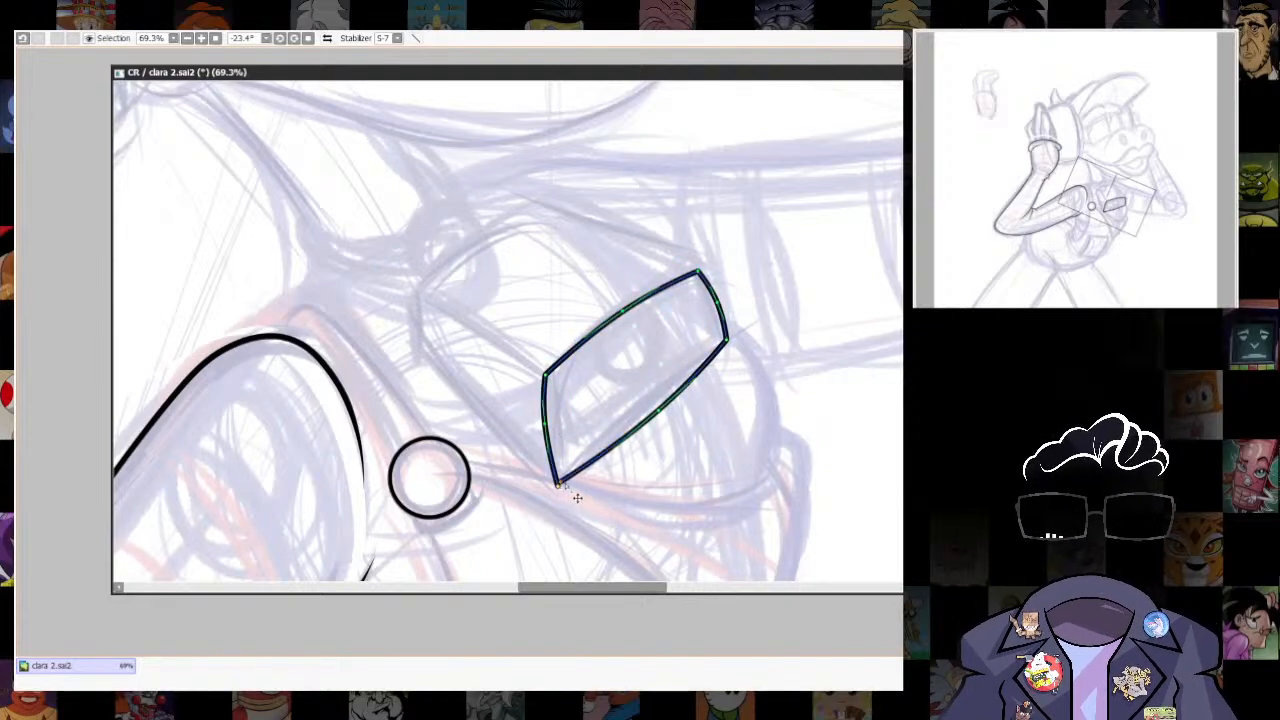
left_click_drag(558, 486, 563, 480)
left_click_drag(721, 414, 697, 442)
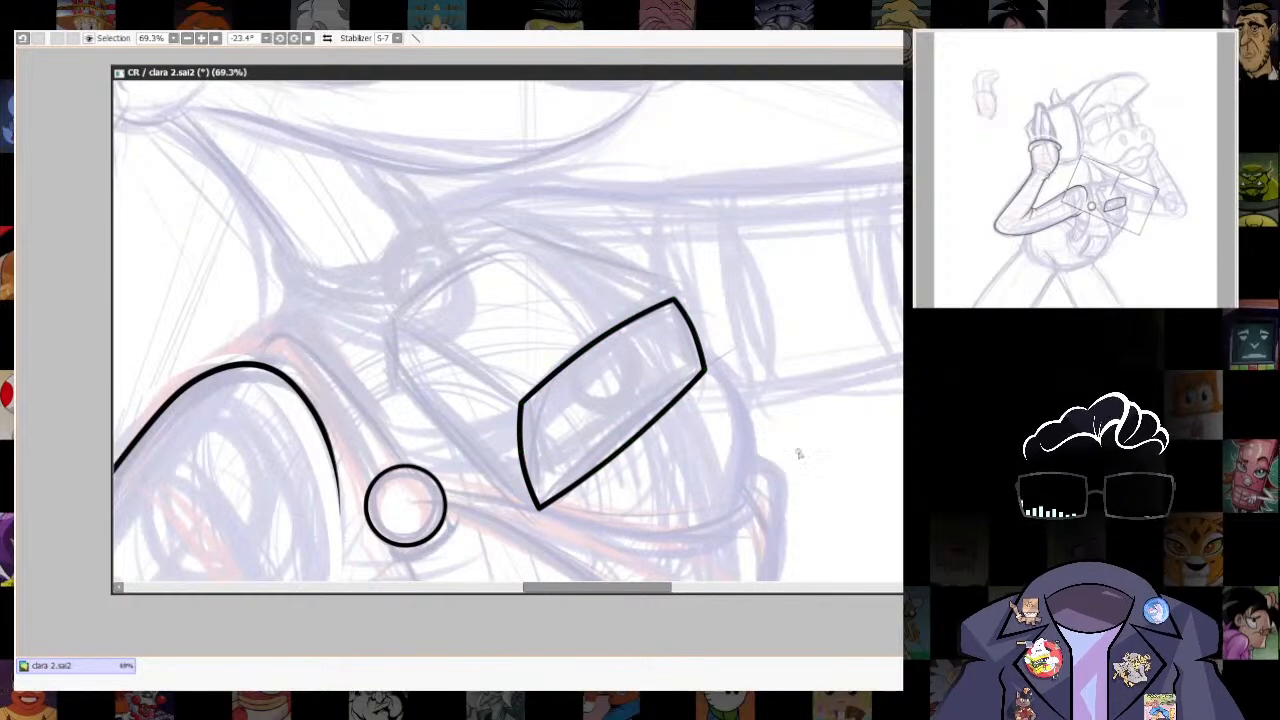
left_click(308, 38)
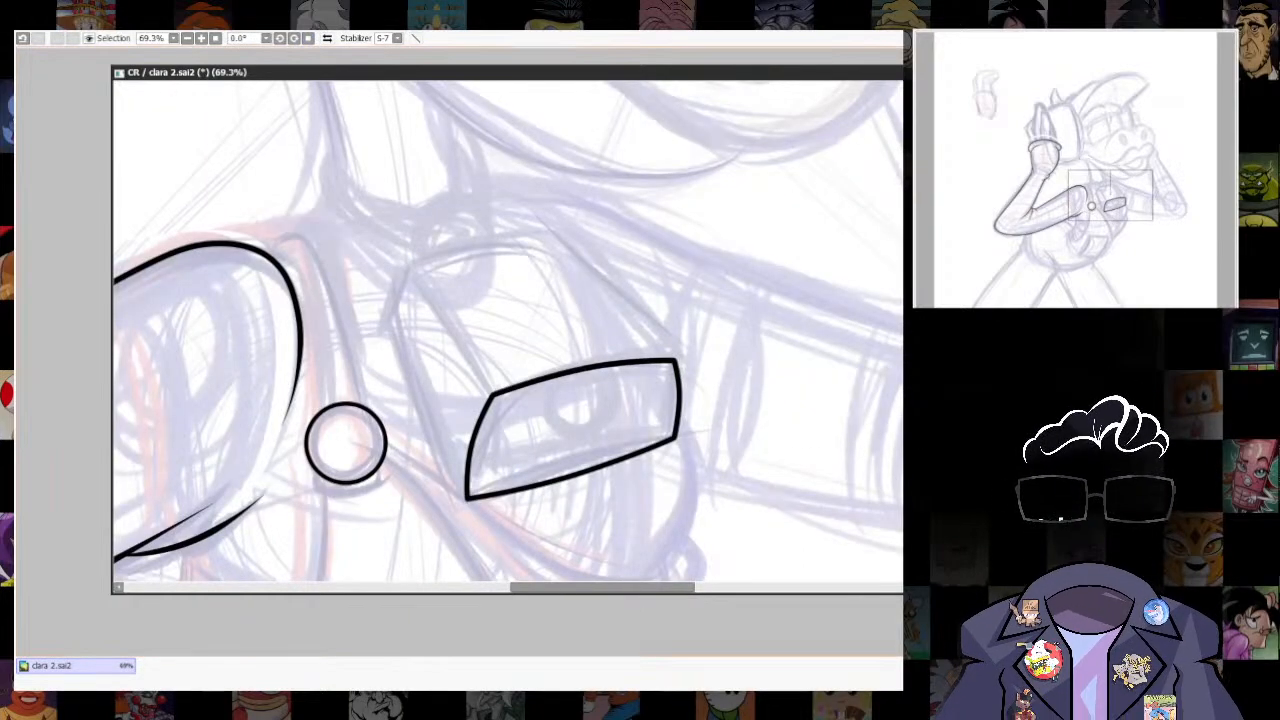
scroll(755, 318, "down", 10)
scroll(795, 332, "up", 12)
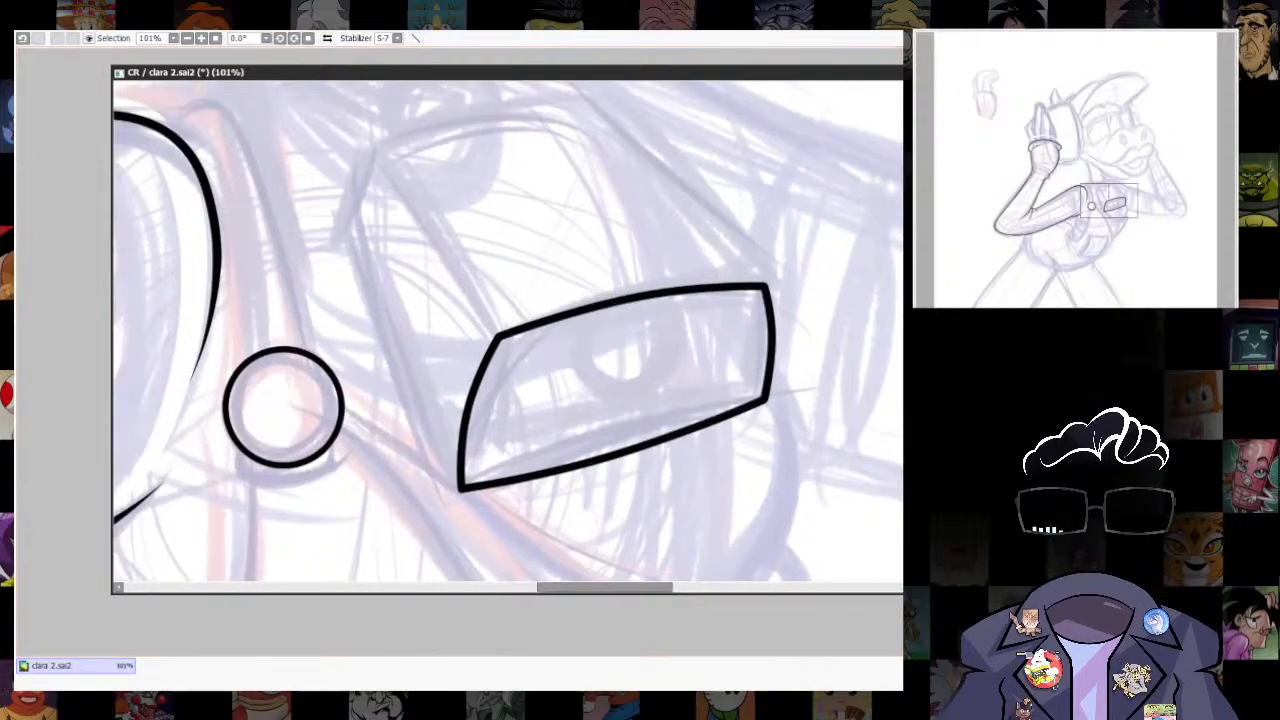
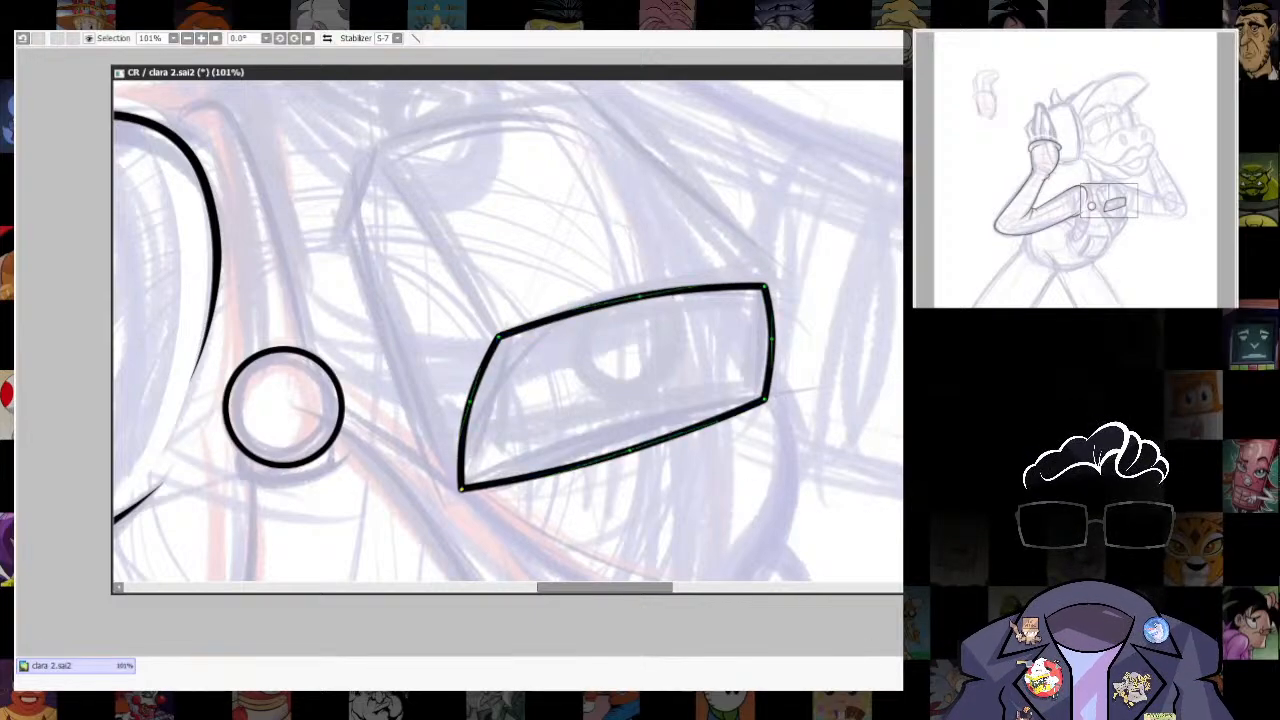
scroll(762, 454, "down", 3)
scroll(760, 460, "up", 2)
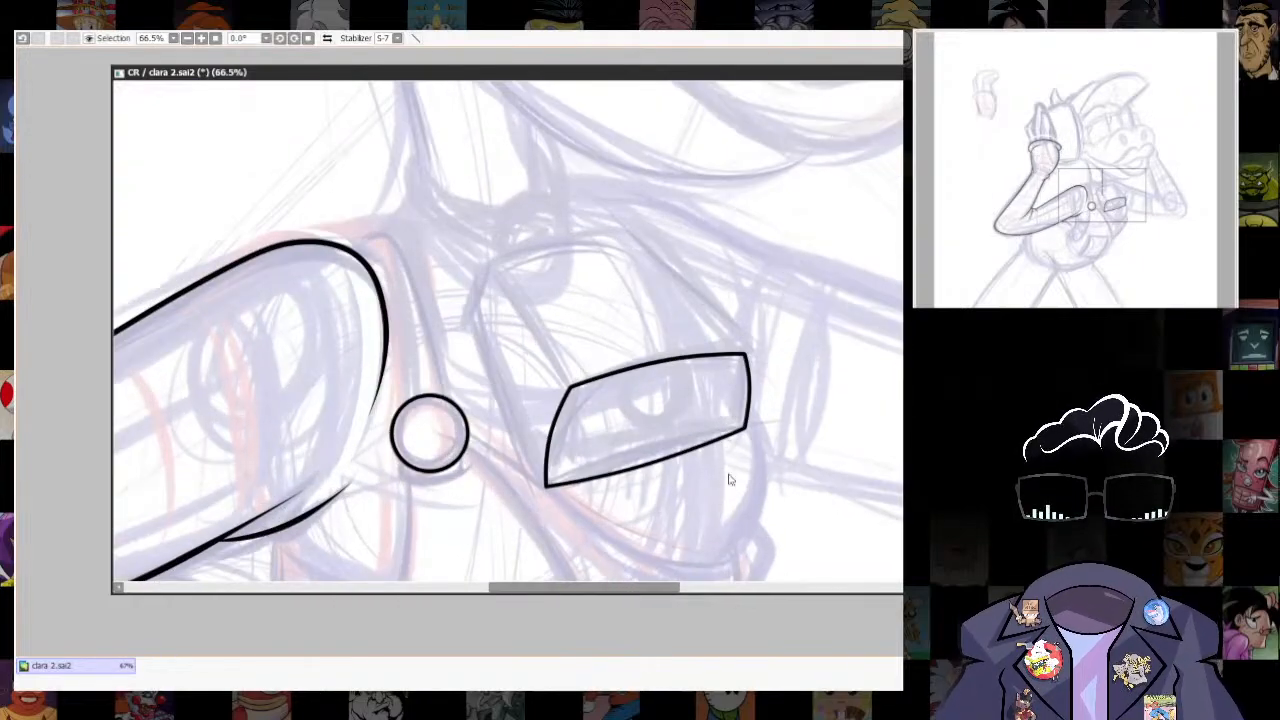
left_click(546, 487)
left_click(466, 307)
key("ctrl+z")
key("ctrl+z")
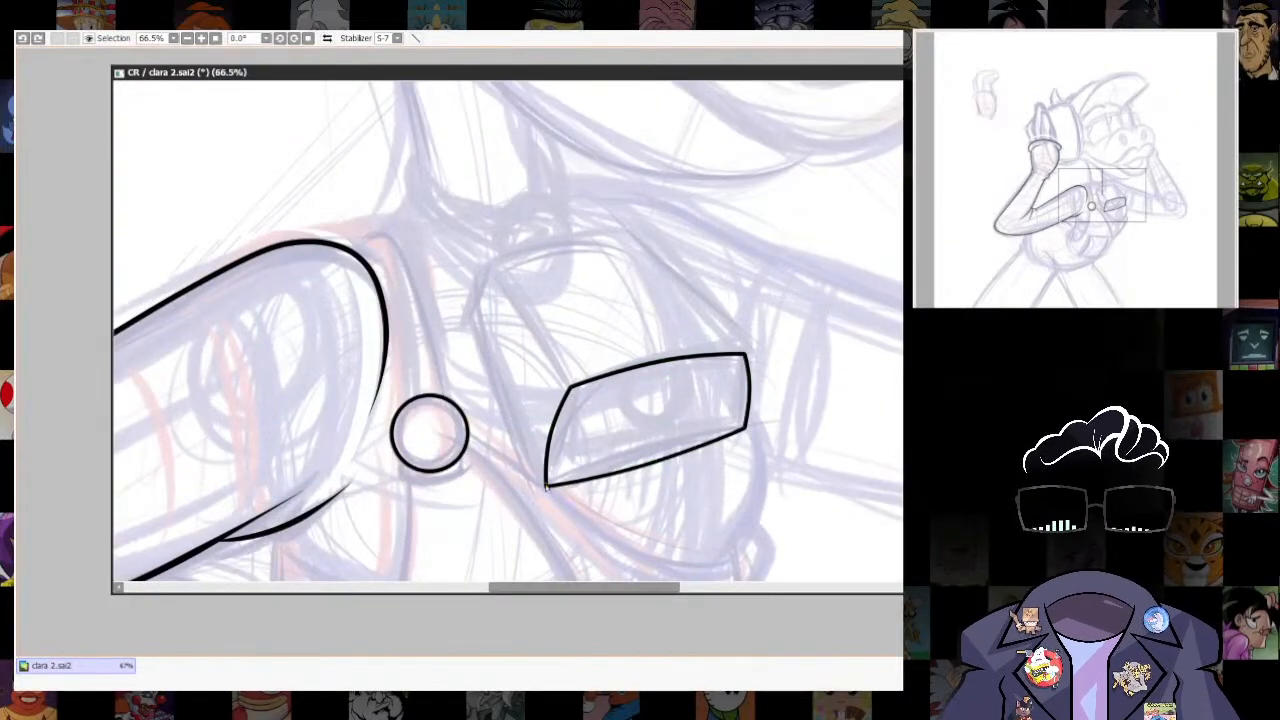
- Ink the box's outer outline from the front face's lower corner around the side and rear edges to its opposite upper corner
left_click(546, 487)
left_click(466, 318)
left_click(483, 262)
left_click(620, 236)
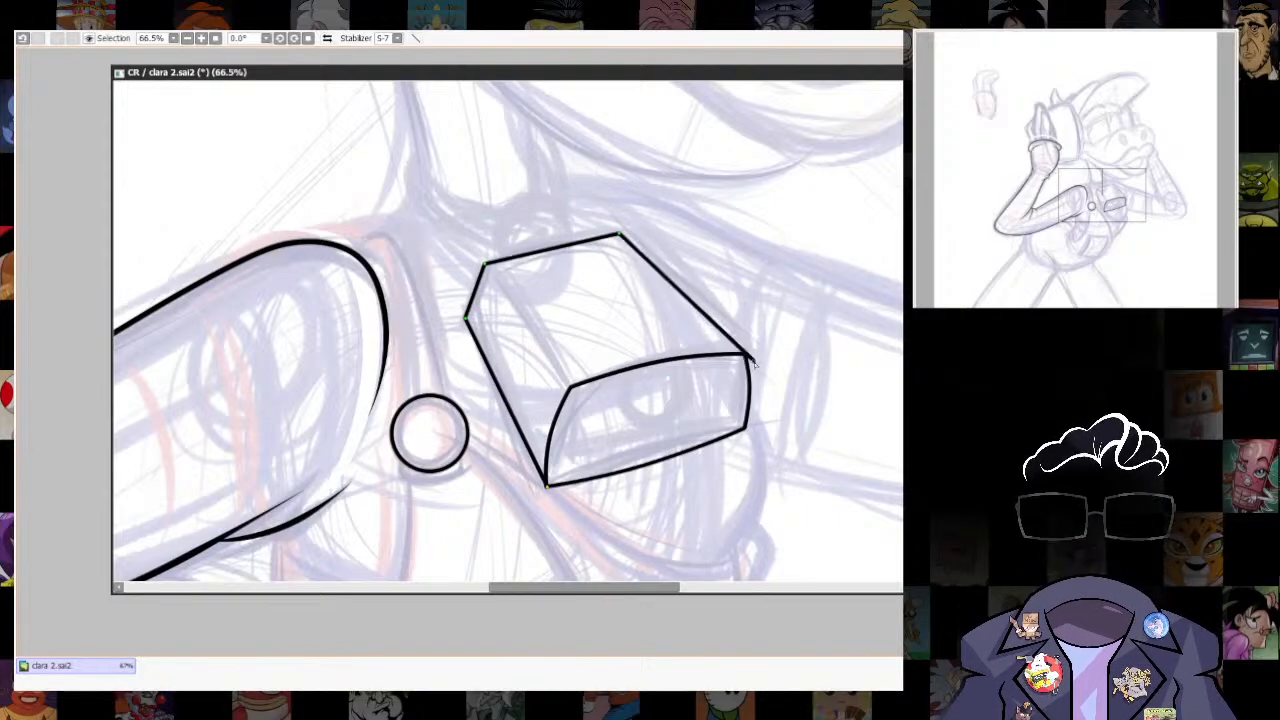
left_click(746, 354)
key("Escape")
left_click_drag(748, 357, 745, 355)
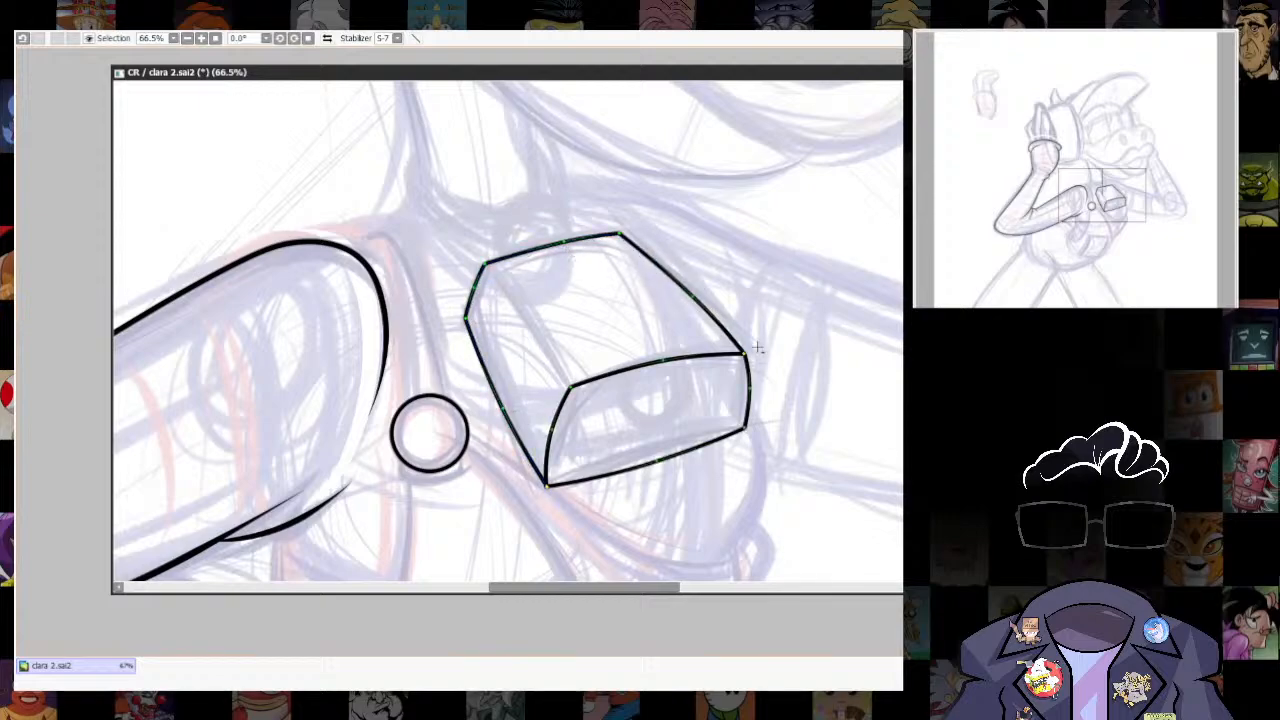
- Draw the box's inner edge as a line from its rear corner to the adjoining upper corner of the front face
scroll(645, 378, "down", 5)
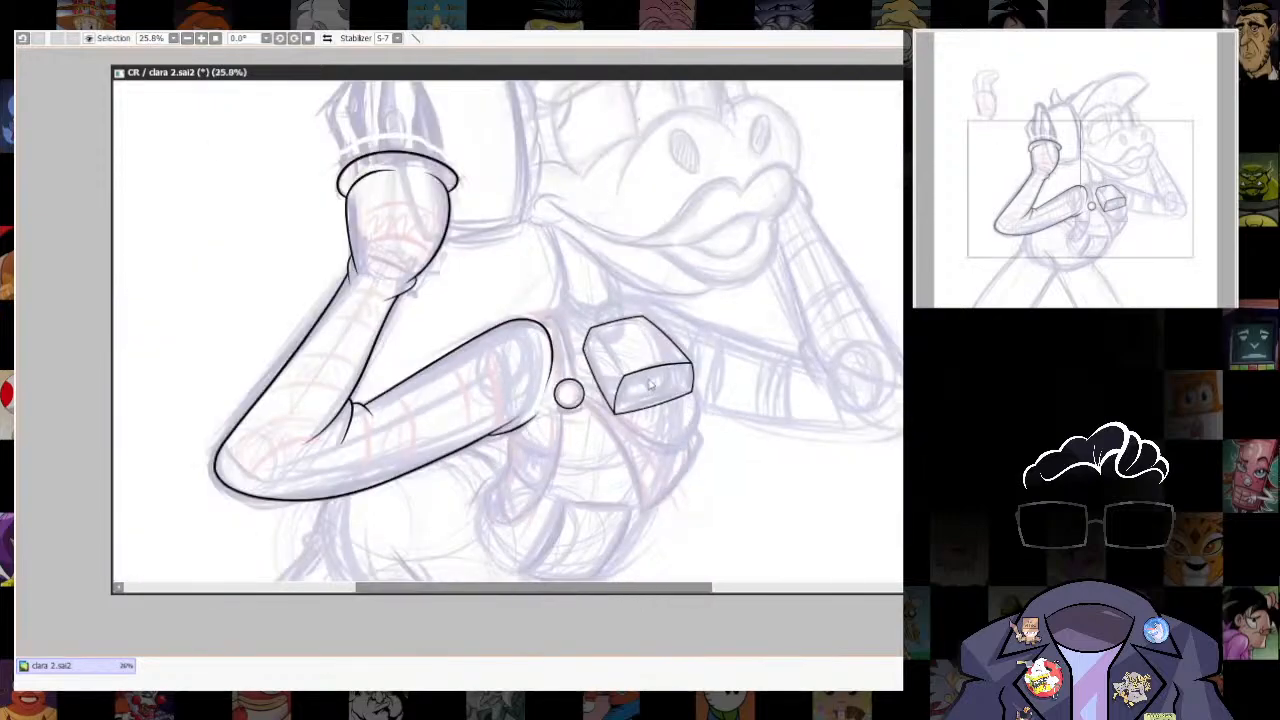
scroll(650, 380, "up", 6)
left_click(468, 238)
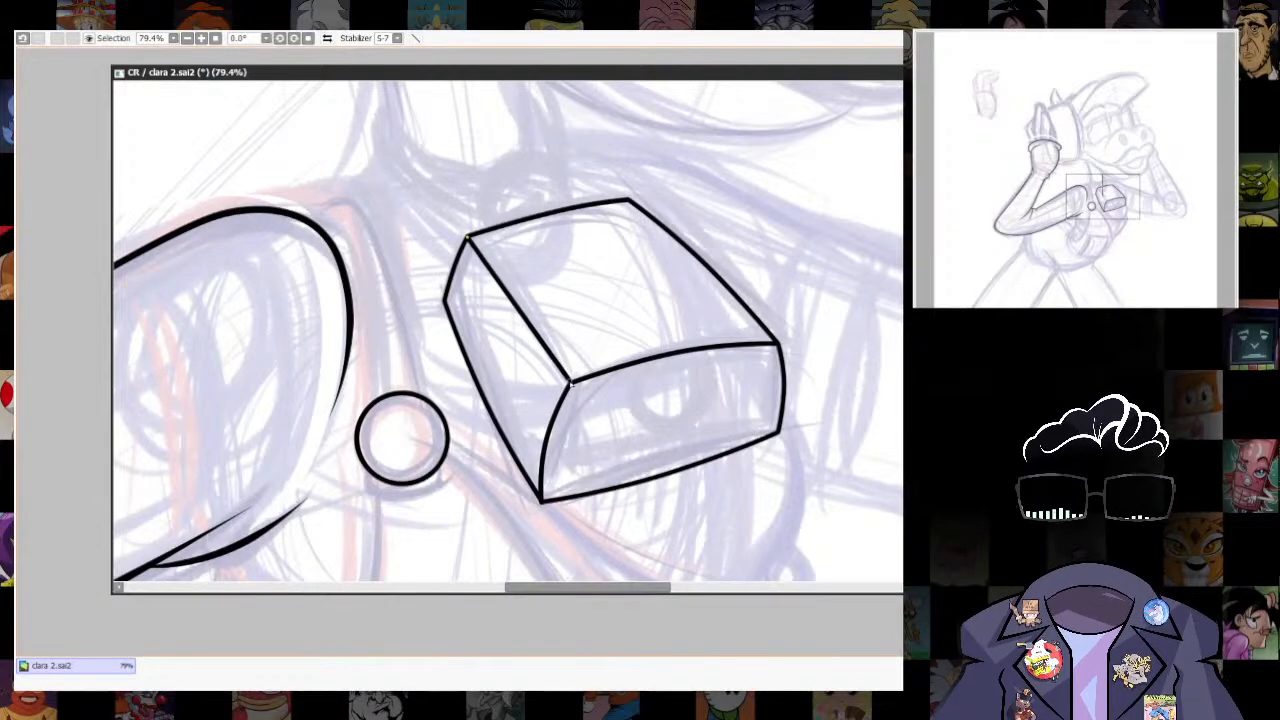
double_click(570, 383)
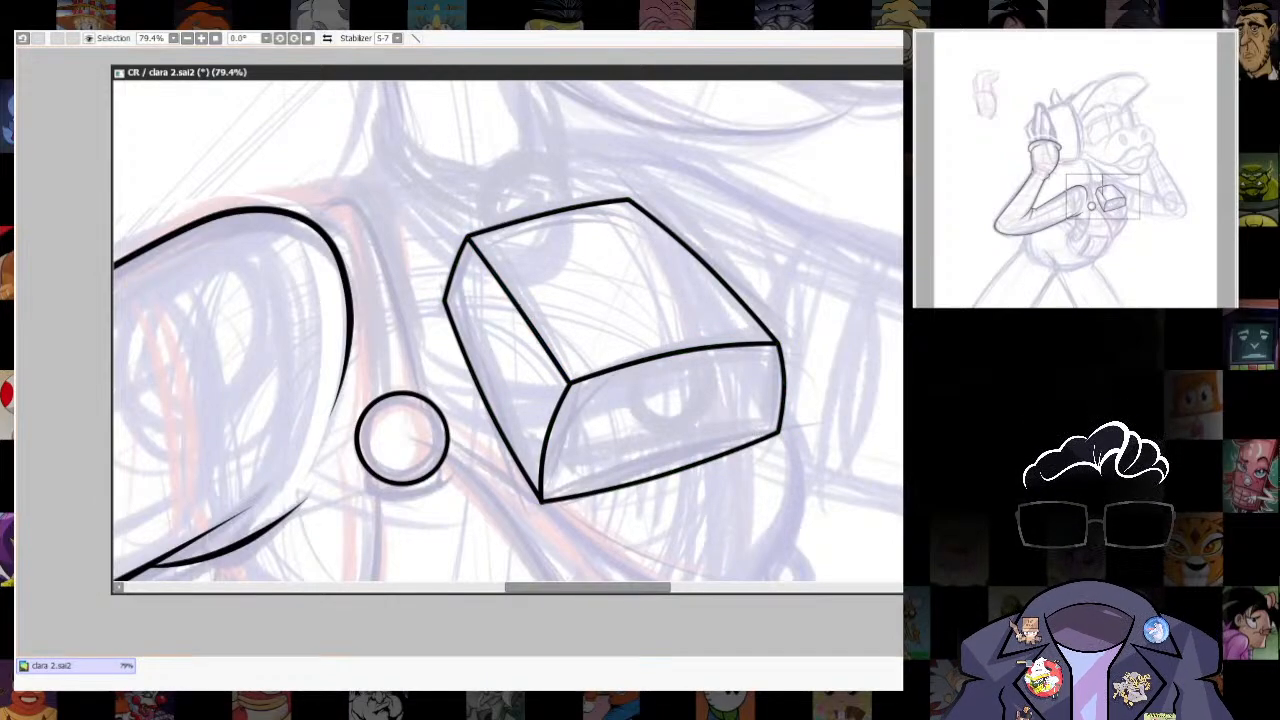
- Place a slightly smaller version of the round button on the box's front face, over the sketched circle
scroll(834, 391, "down", 4)
scroll(766, 371, "up", 4)
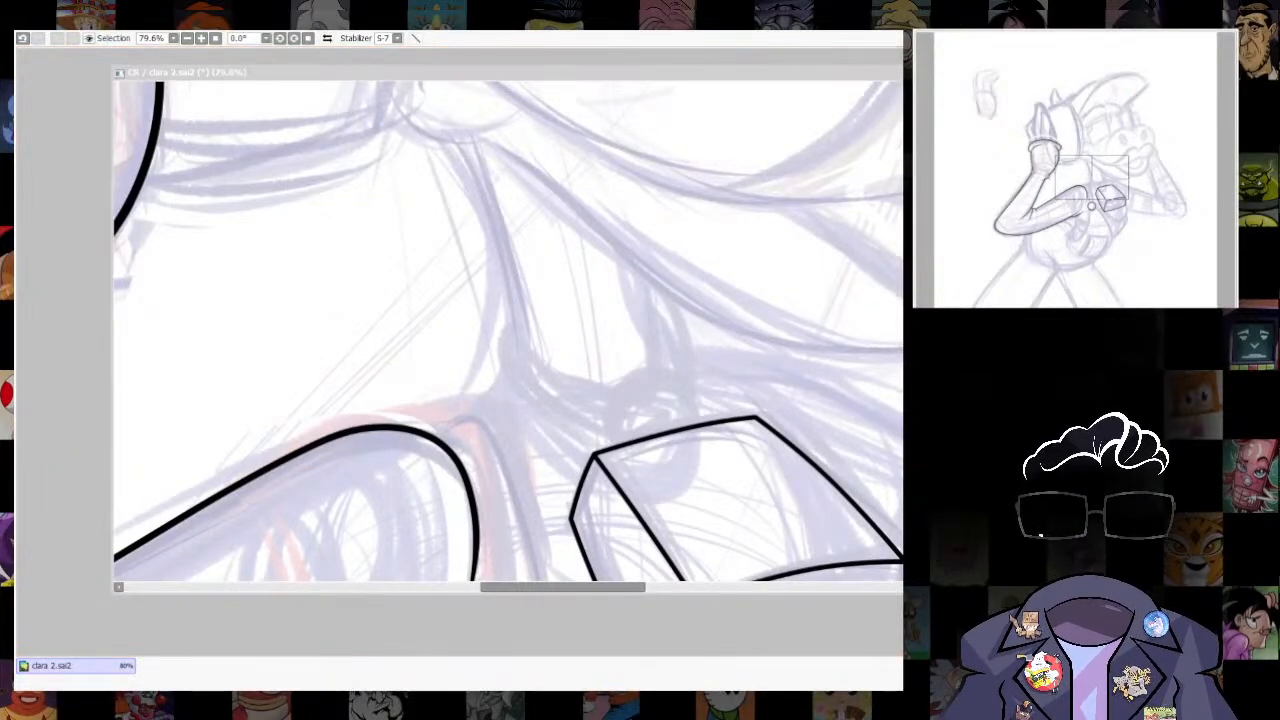
scroll(778, 355, "down", 4)
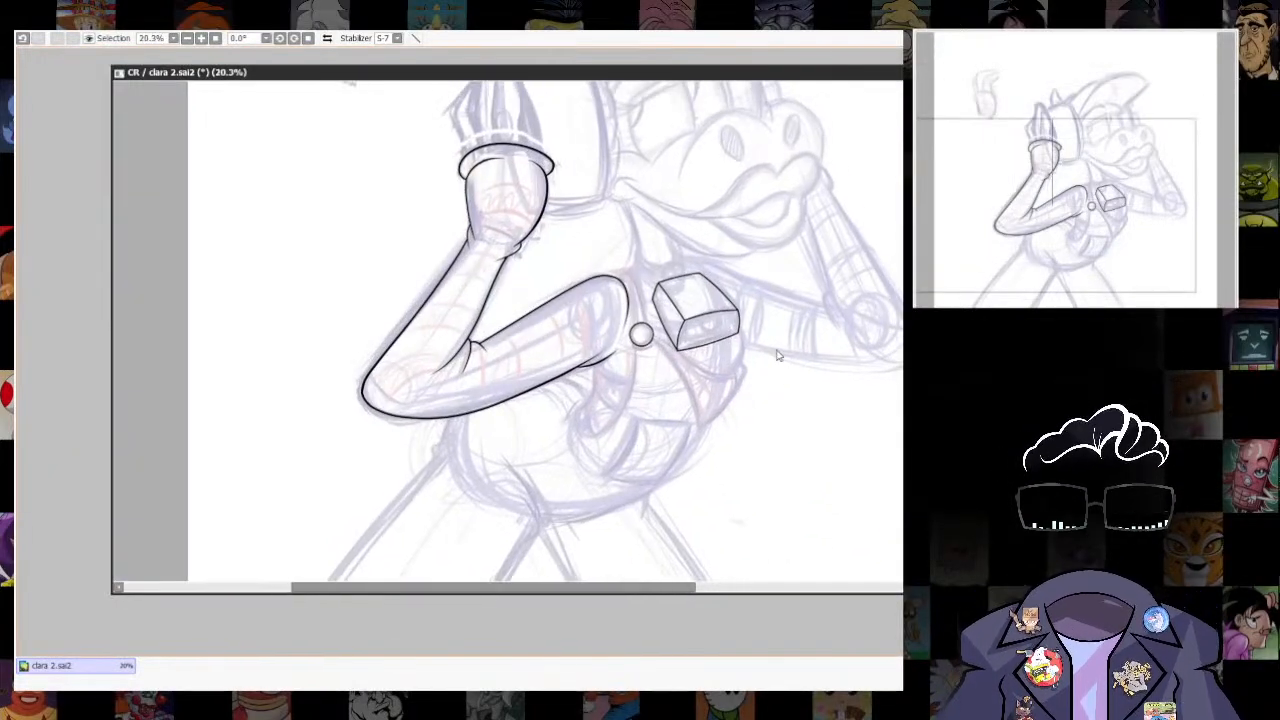
scroll(725, 407, "up", 3)
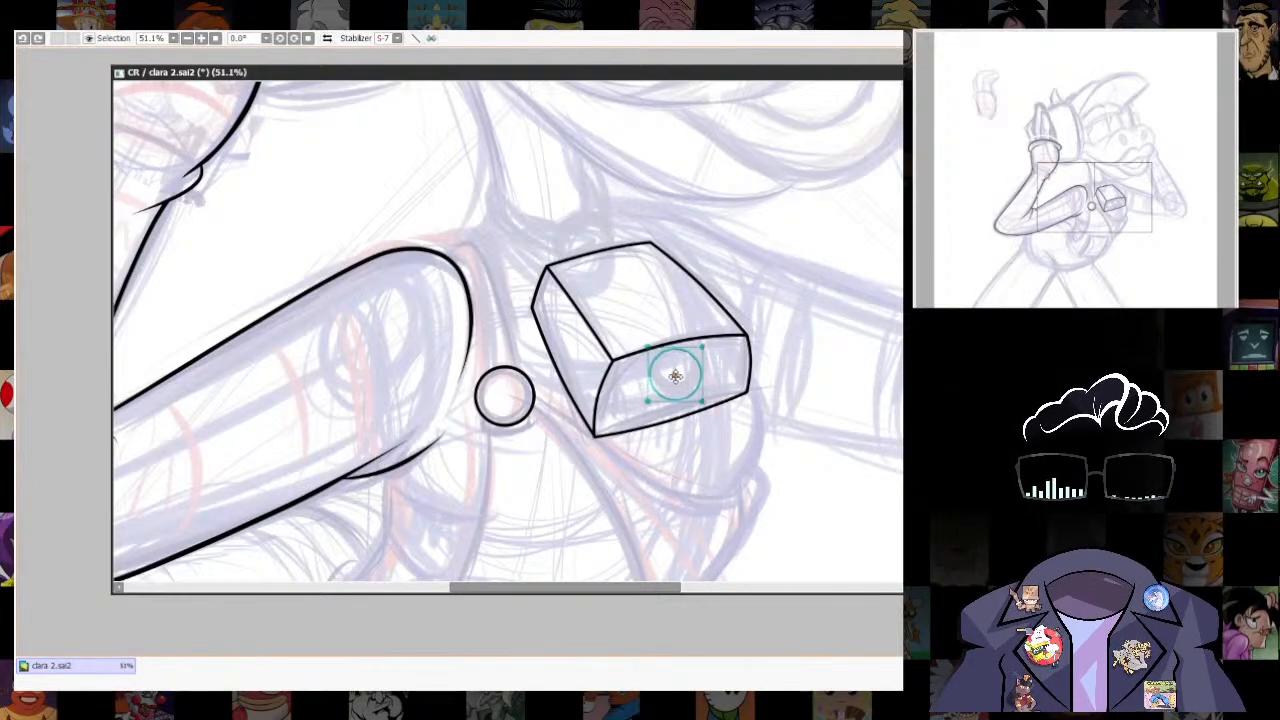
key("ctrl+r")
scroll(726, 416, "down", 1)
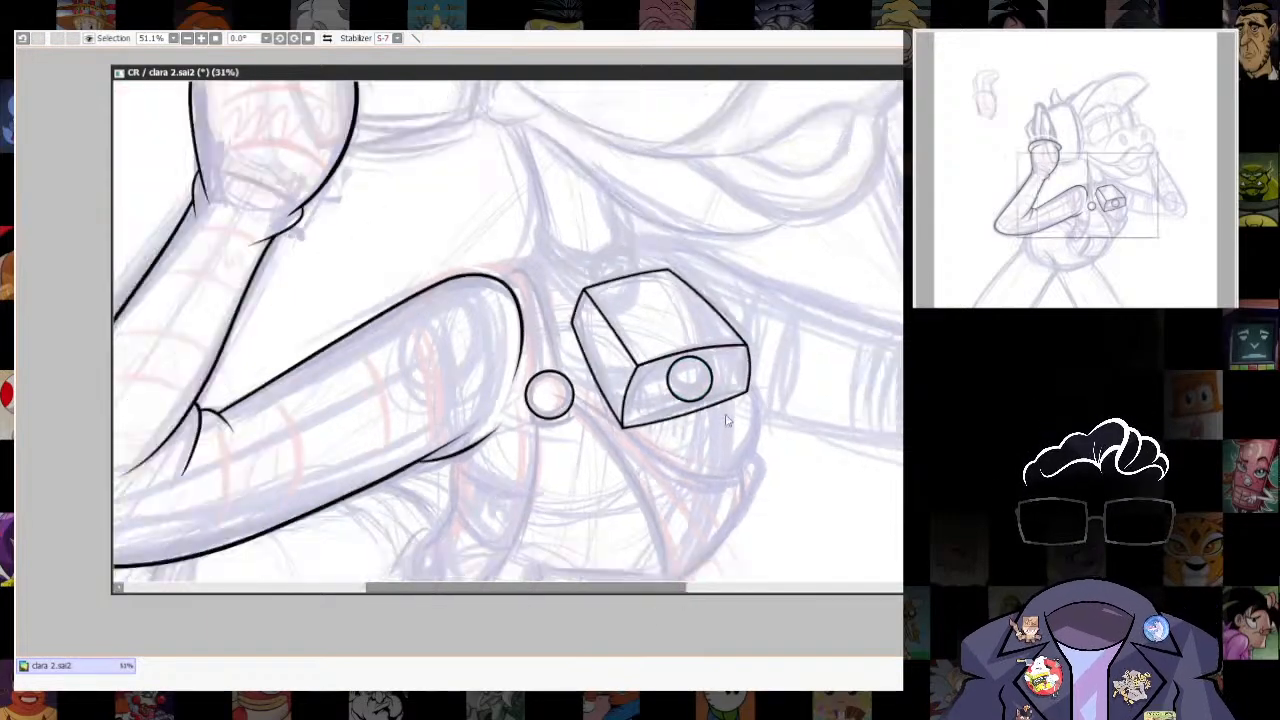
- Draw two short parallel lines connecting the button on the box to the front face's upper edge
scroll(686, 330, "up", 5)
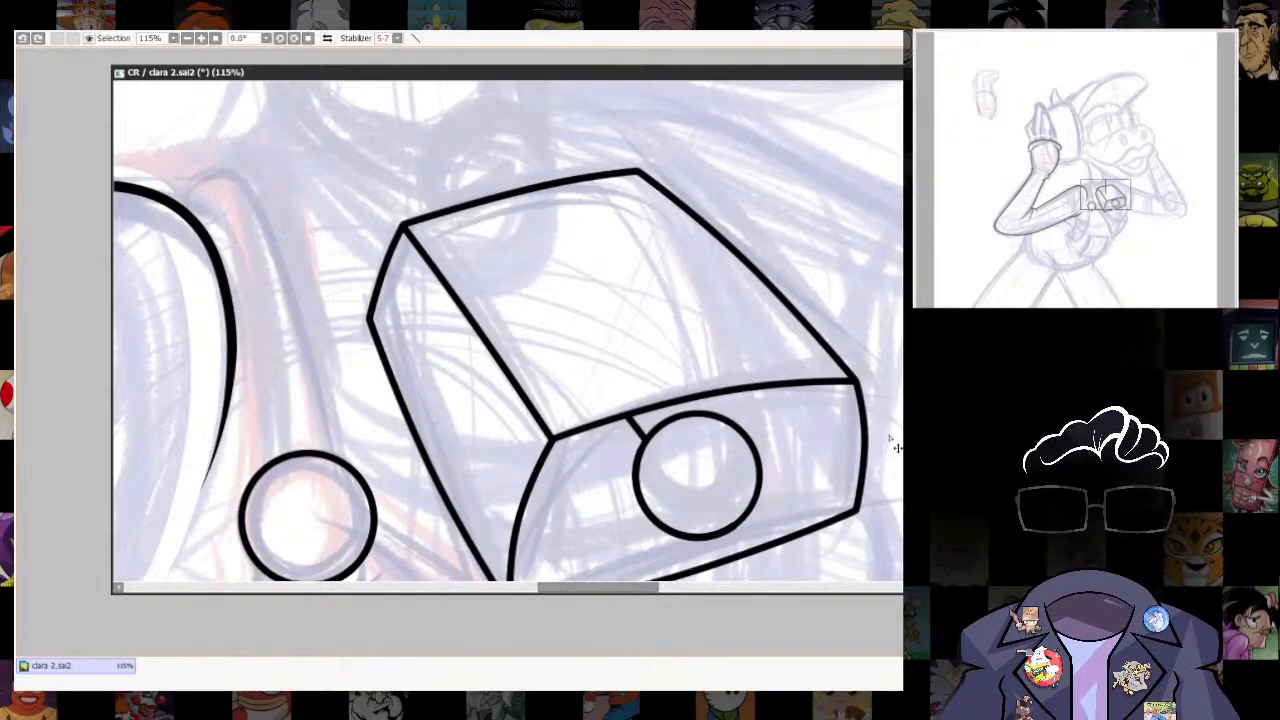
key("ctrl+a")
key("ctrl+z")
key("ctrl+z")
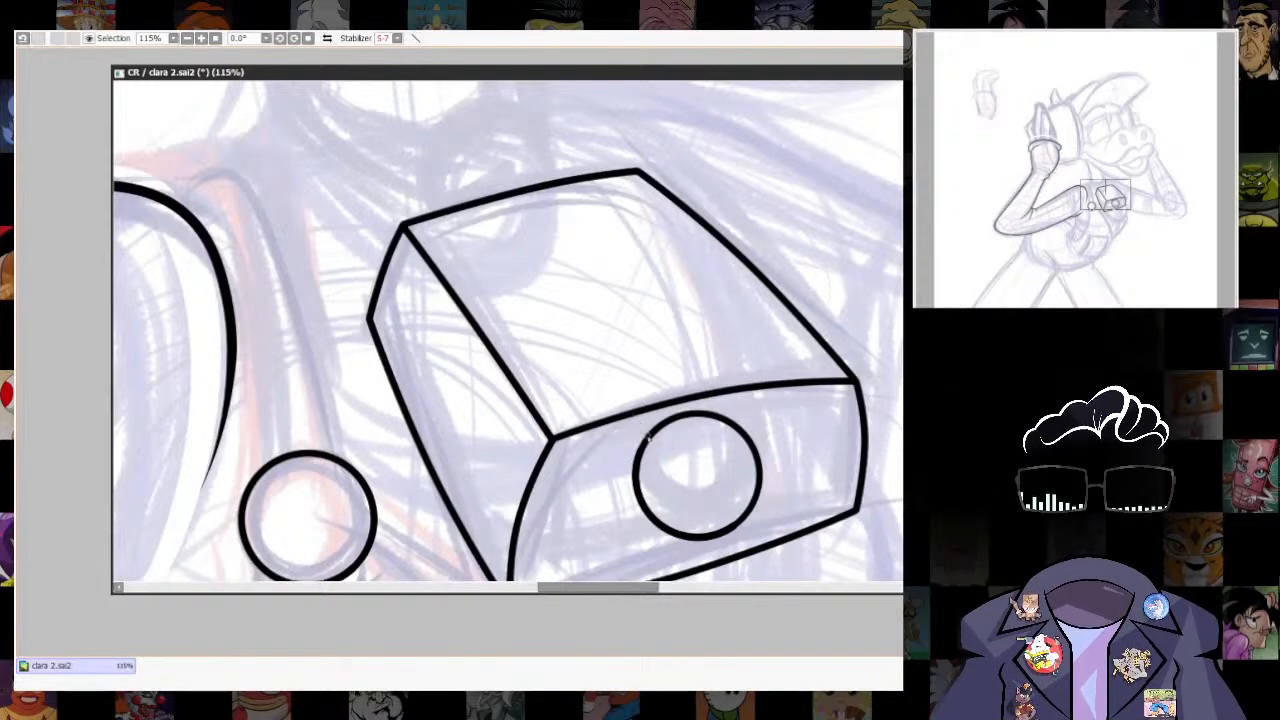
scroll(674, 416, "down", 6)
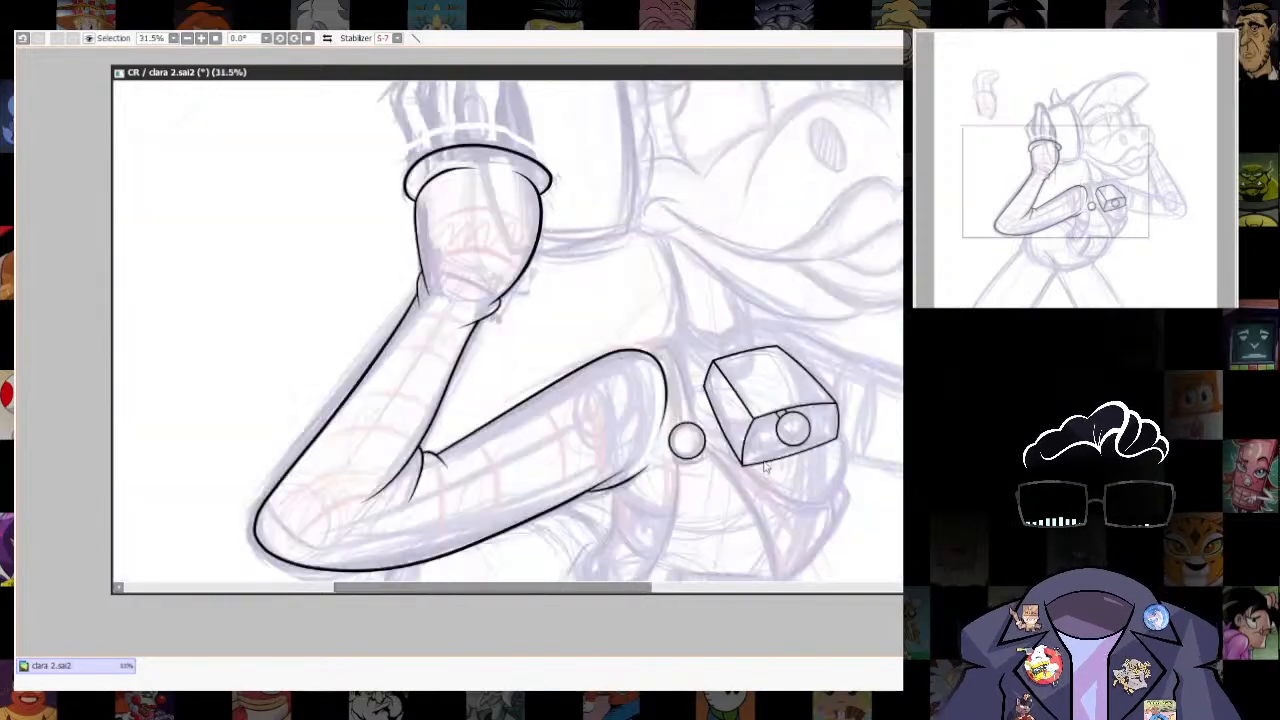
scroll(734, 531, "up", 5)
left_click_drag(747, 489, 787, 369)
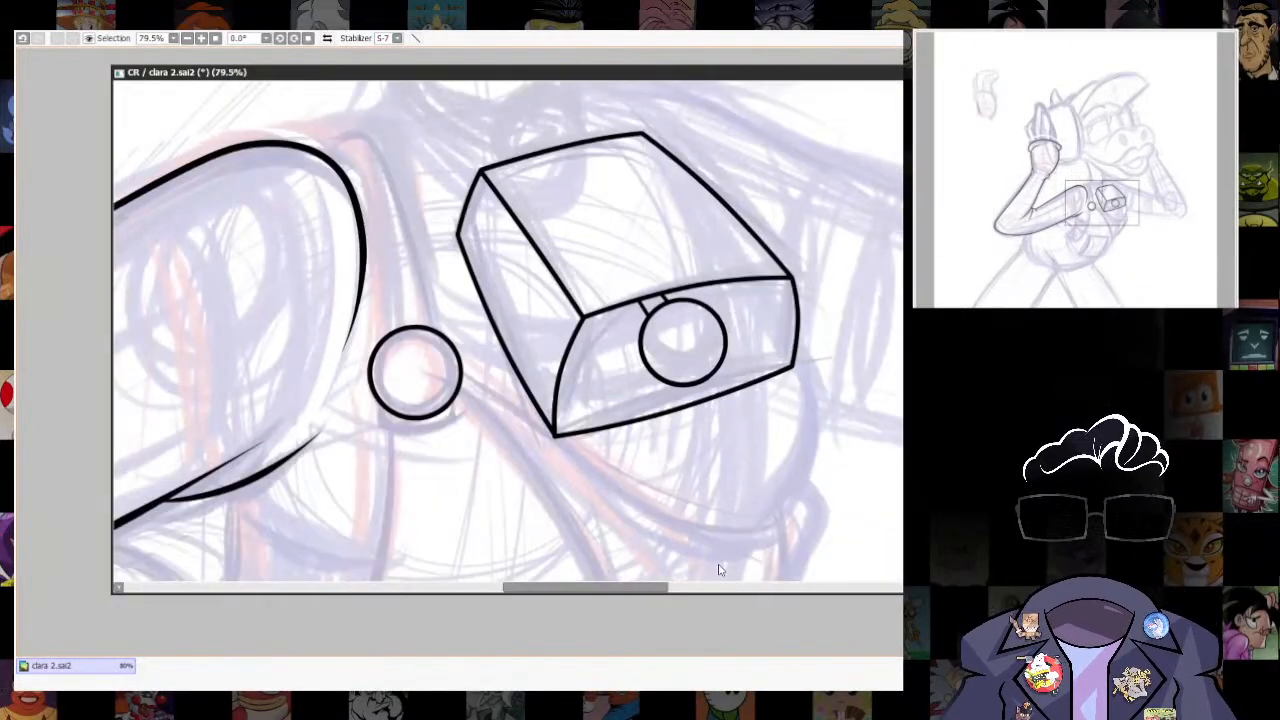
- Ink a small rounded tab beneath the round chest button and the curved top of the strap at the shoulder
scroll(601, 448, "up", 8)
scroll(723, 429, "down", 10)
left_click_drag(723, 429, 654, 532)
scroll(687, 348, "up", 4)
scroll(687, 348, "down", 5)
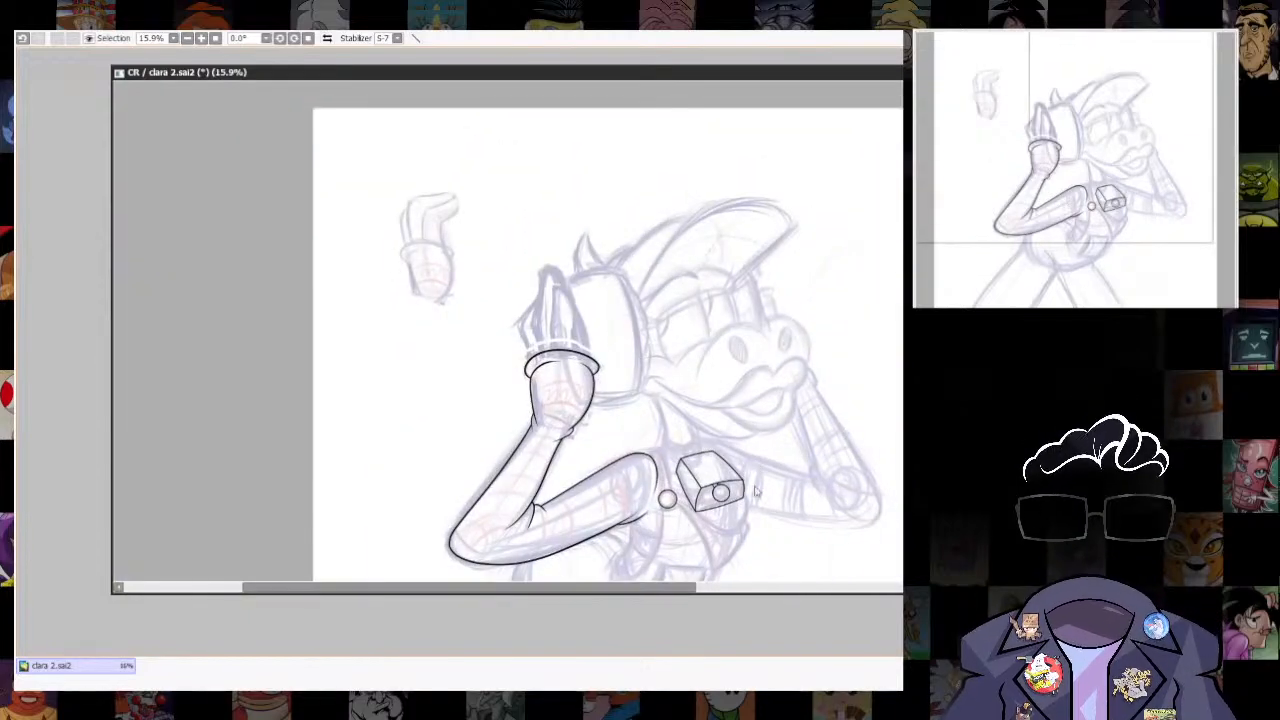
scroll(737, 400, "up", 7)
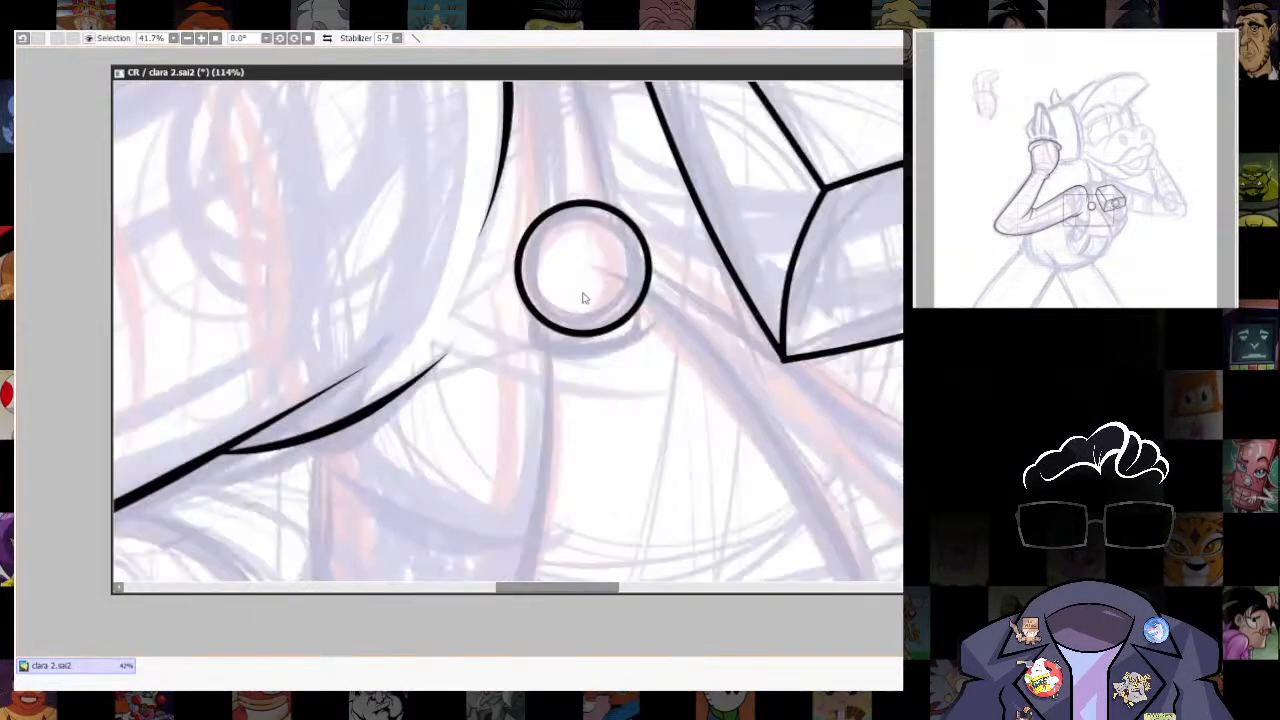
mouse_move(585, 298)
left_mouse_down()
mouse_move(591, 369)
mouse_move(541, 402)
mouse_move(652, 404)
mouse_move(723, 489)
mouse_move(733, 543)
left_mouse_up()
key("[")
key("[")
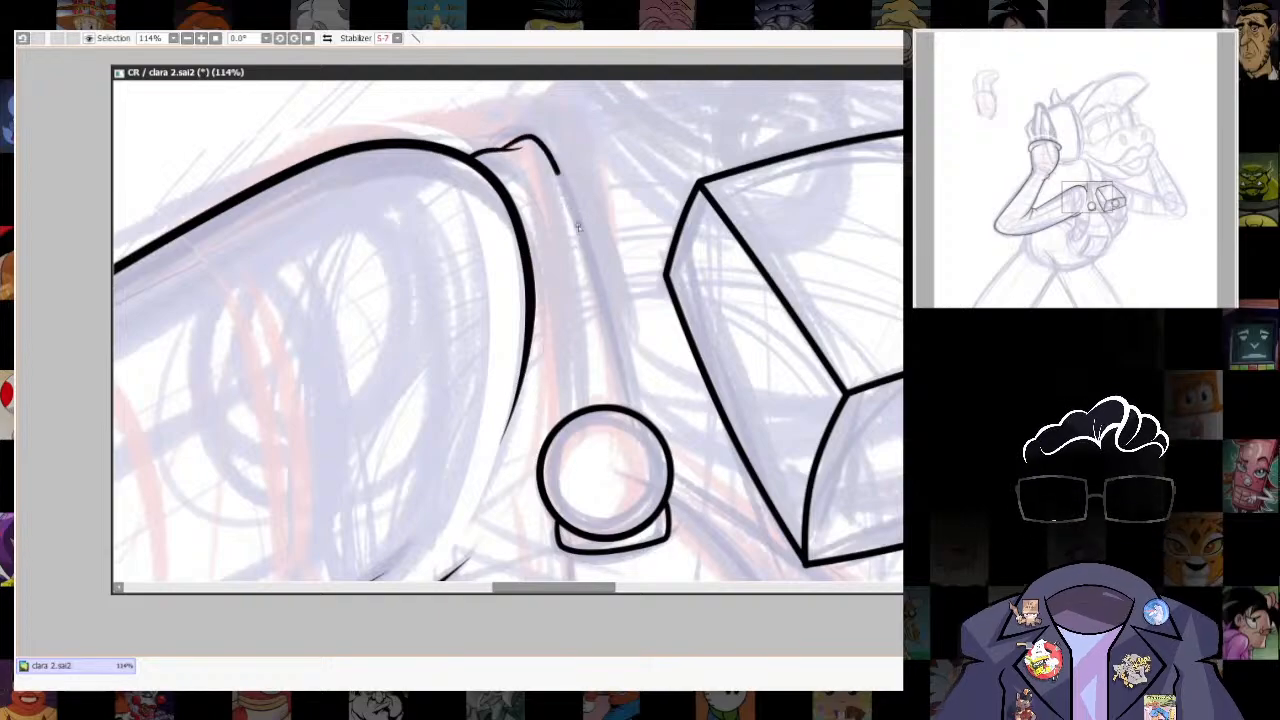
- Ink both edges of the strap running from the shoulder down to the round chest button
left_click_drag(578, 228, 618, 396)
key("ctrl+z")
mouse_move(508, 150)
left_mouse_down()
mouse_move(560, 148)
mouse_move(632, 408)
left_mouse_up()
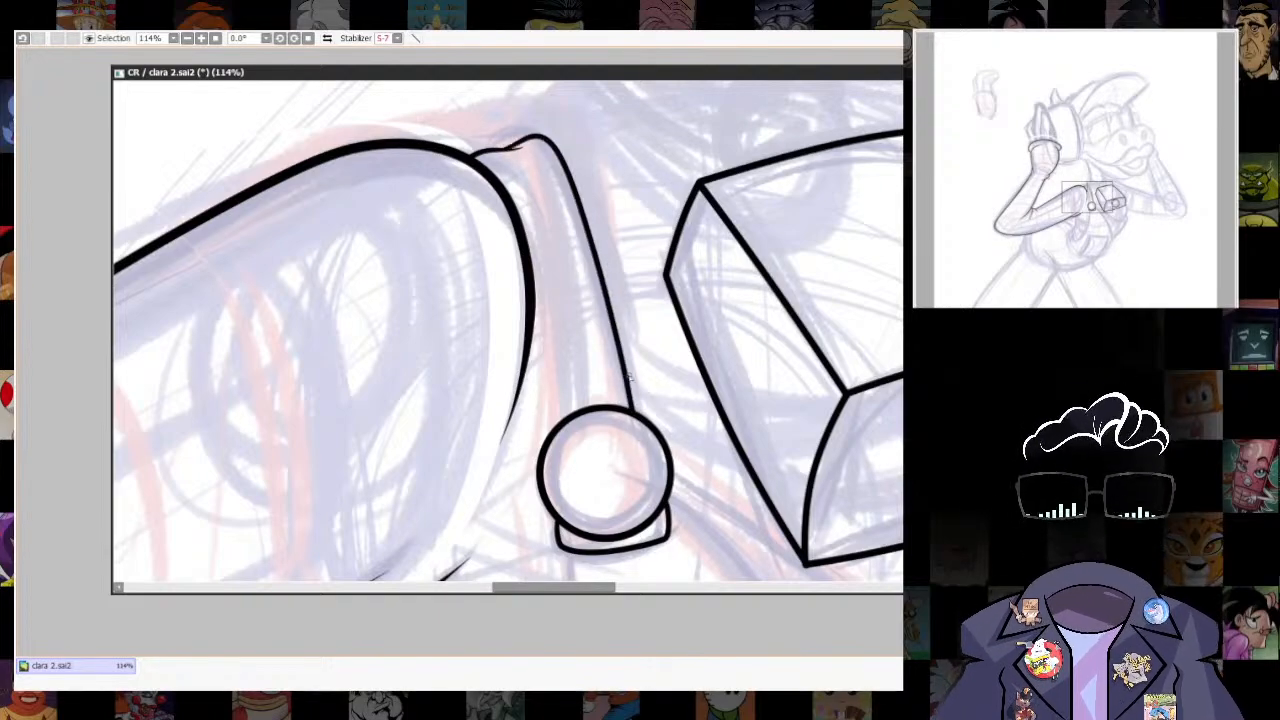
left_click_drag(533, 265, 561, 420)
scroll(749, 343, "down", 6)
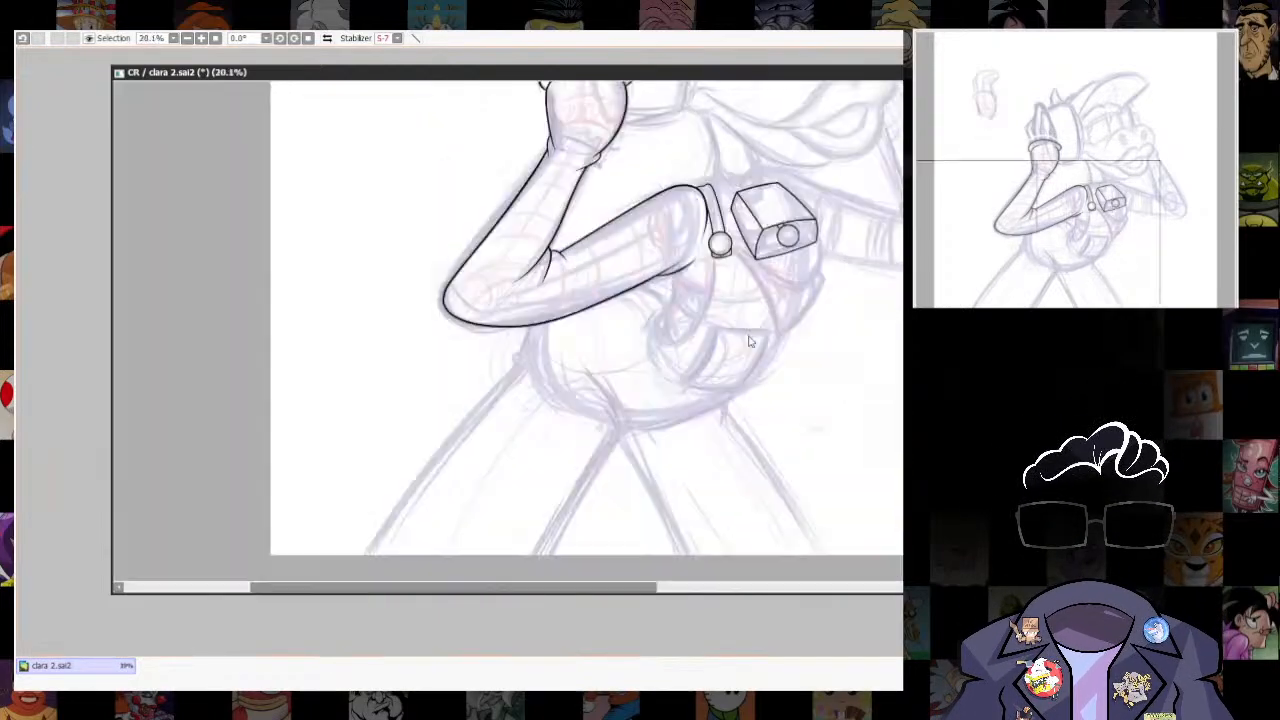
- Ink the hooked curve that runs from the tab under the chest button down and around the sketched side of the torso
scroll(815, 553, "up", 3)
left_click_drag(815, 553, 723, 329)
scroll(723, 329, "up", 2)
mouse_move(600, 253)
left_mouse_down()
mouse_move(634, 434)
mouse_move(683, 444)
left_mouse_up()
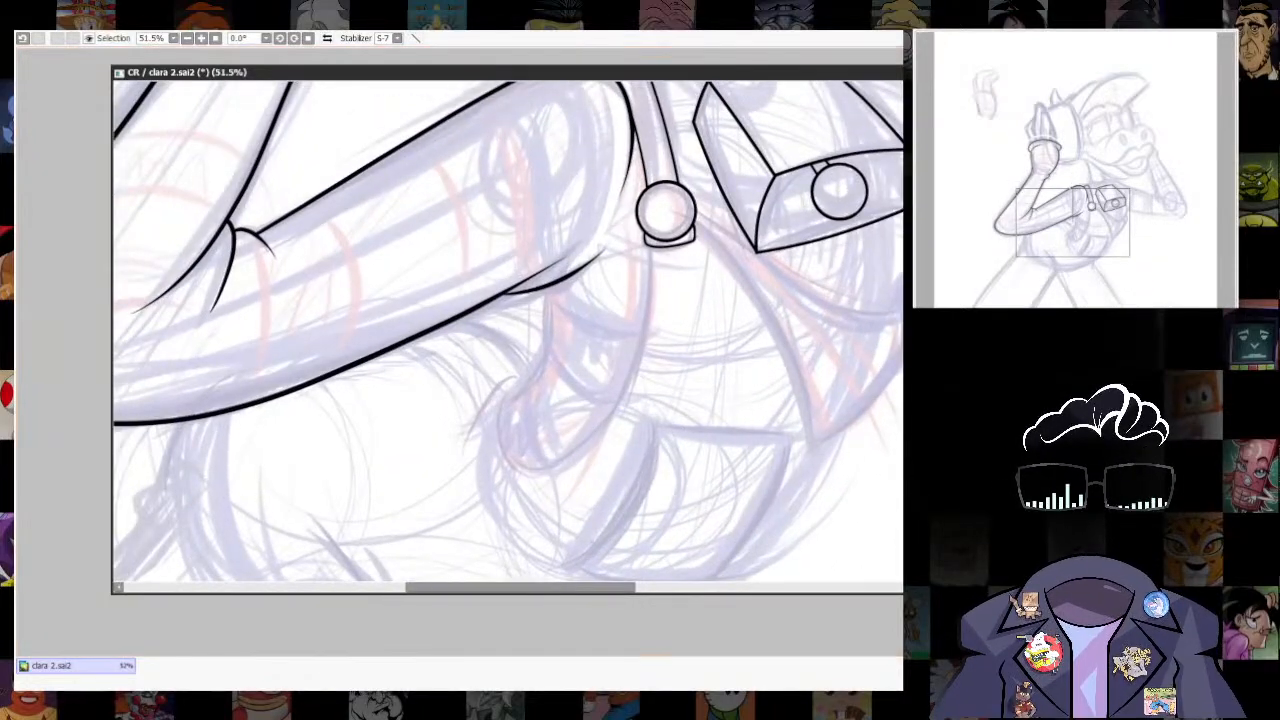
key("ctrl+z")
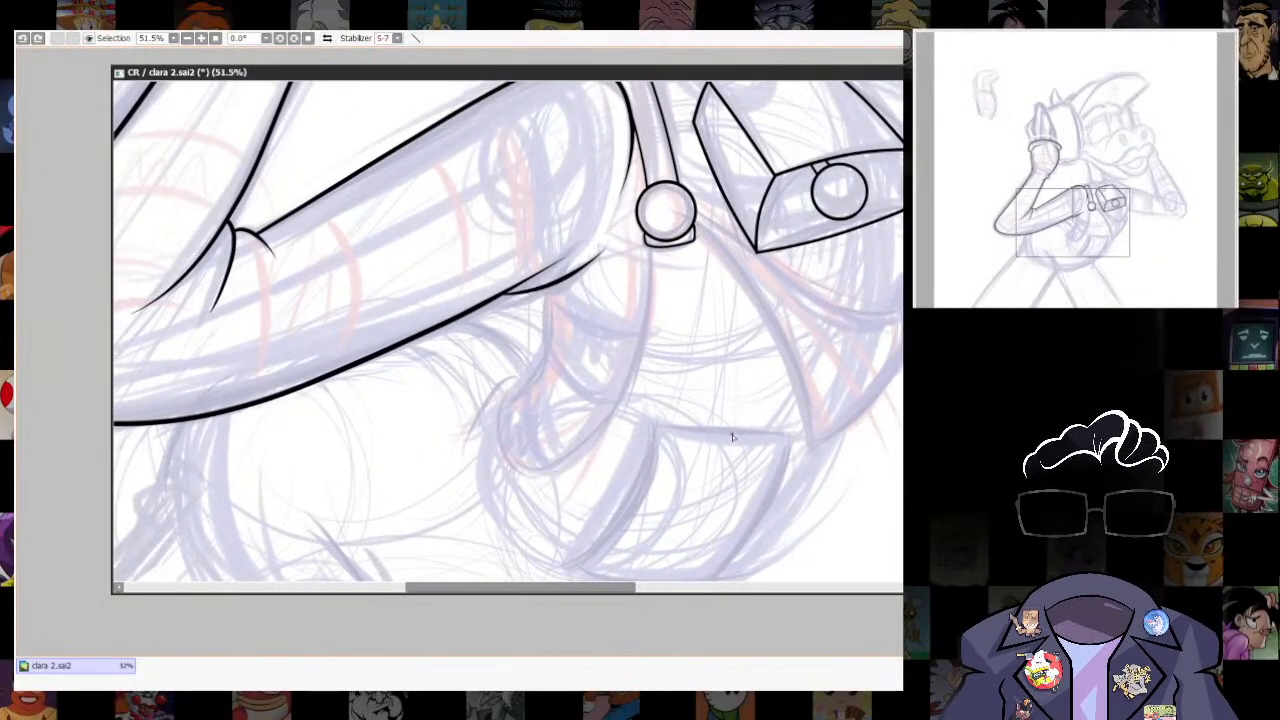
mouse_move(505, 388)
left_mouse_down()
mouse_move(652, 354)
mouse_move(660, 242)
left_mouse_up()
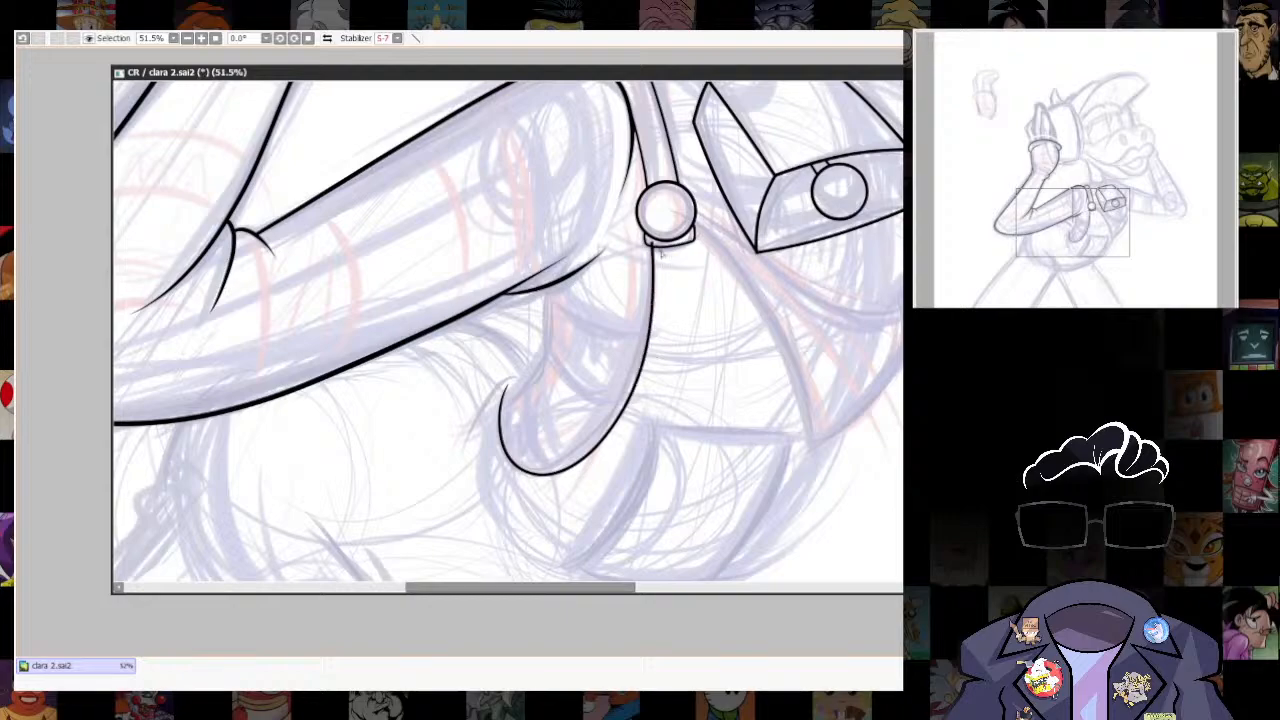
key("ctrl+z")
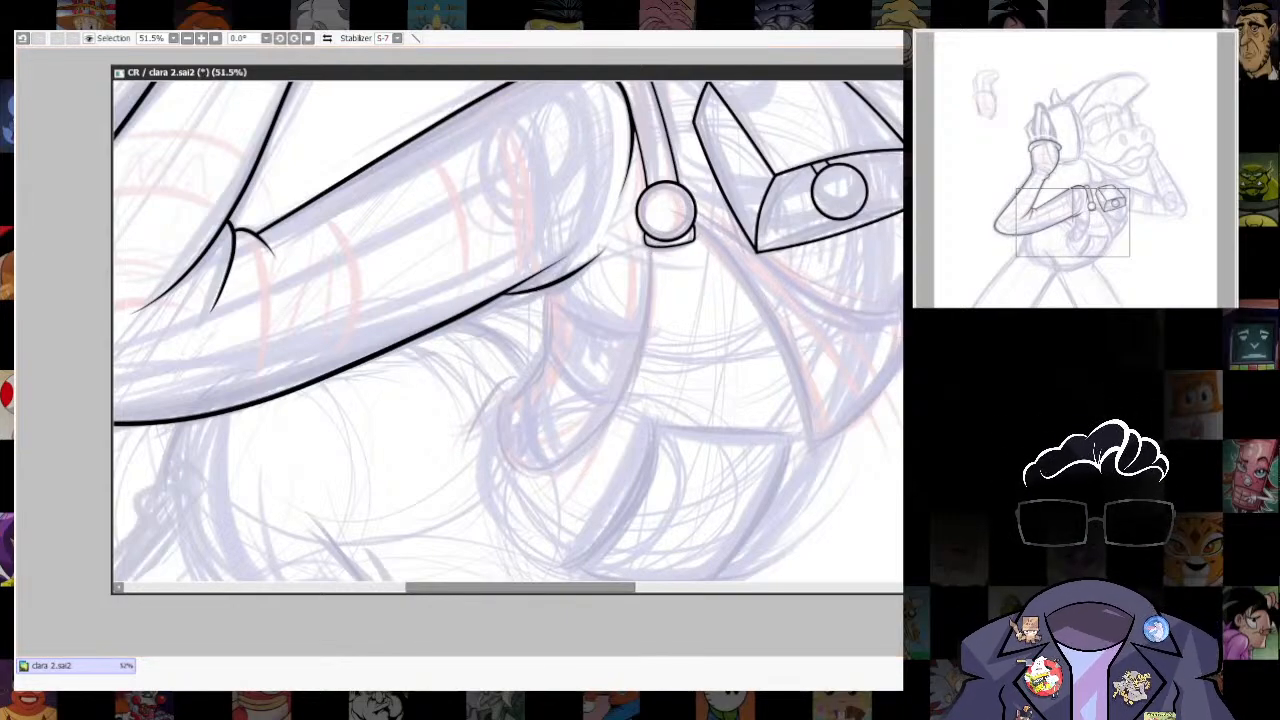
mouse_move(503, 461)
left_mouse_down()
mouse_move(570, 461)
mouse_move(648, 314)
left_mouse_up()
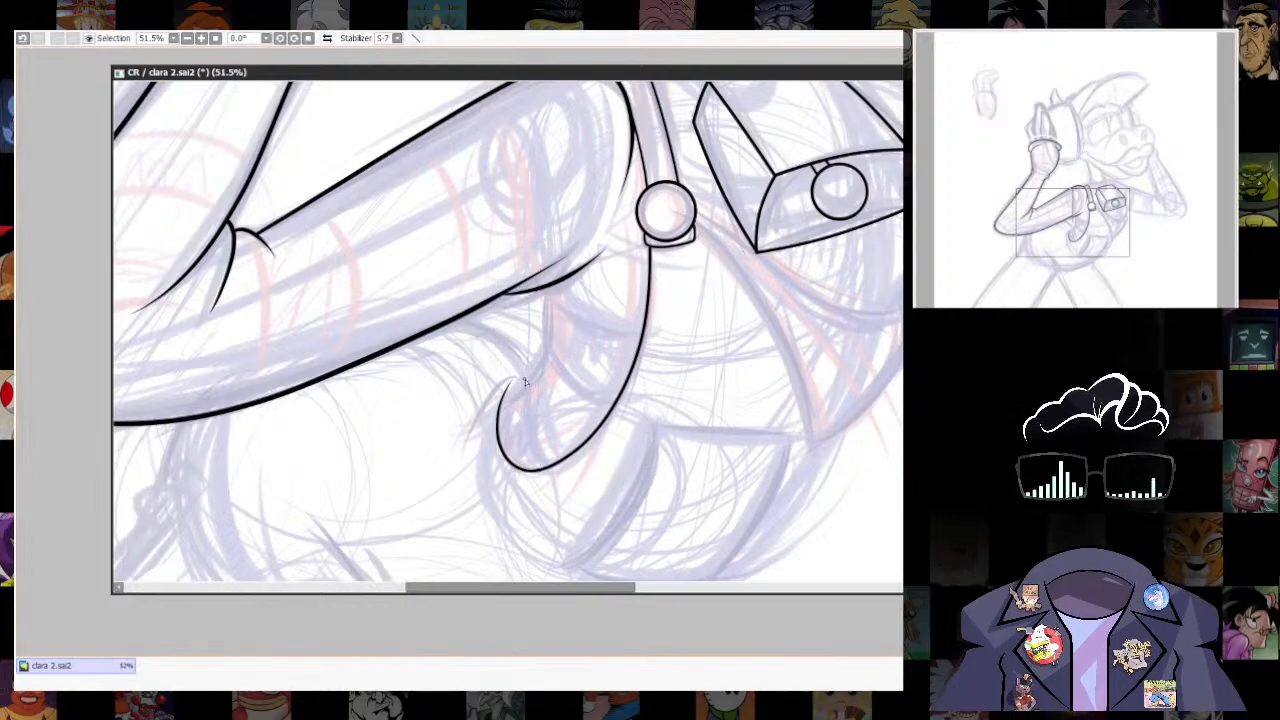
- Ink the short outer curve that arches over the hook's open end and runs down the torso's side
key("ctrl+z")
mouse_move(486, 405)
left_mouse_down()
mouse_move(471, 458)
mouse_move(510, 378)
left_mouse_up()
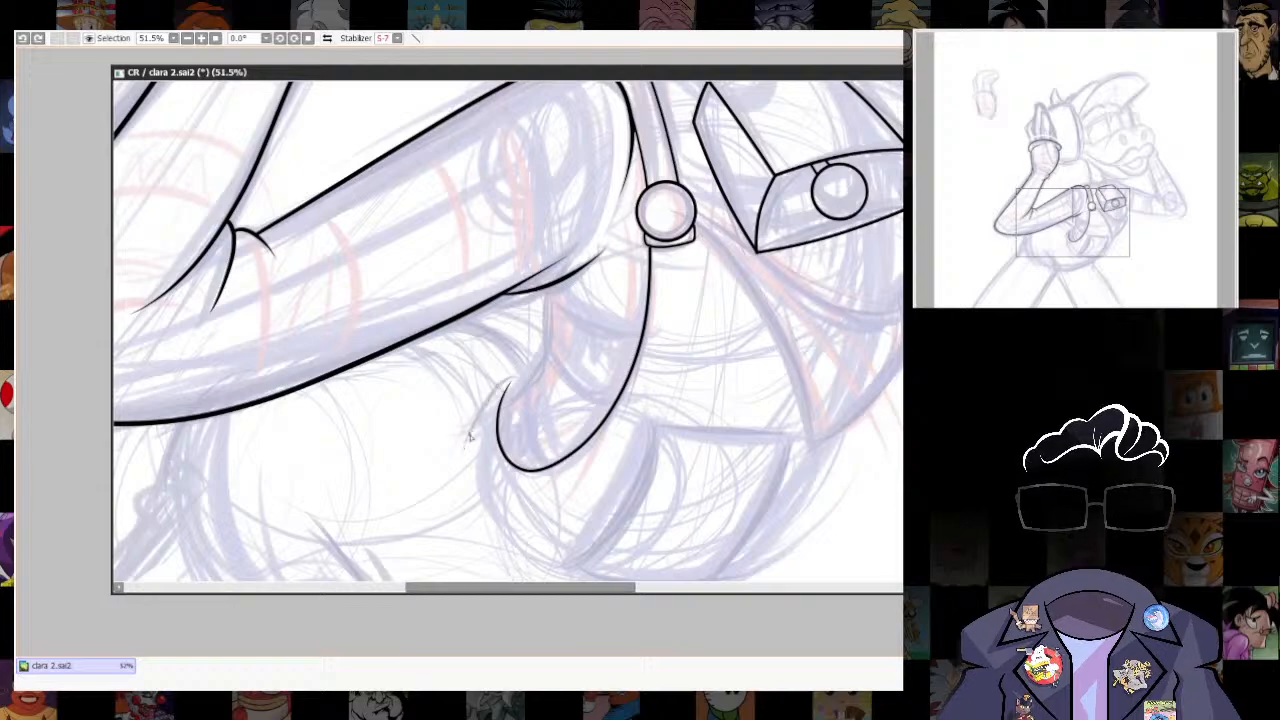
scroll(419, 524, "up", 5)
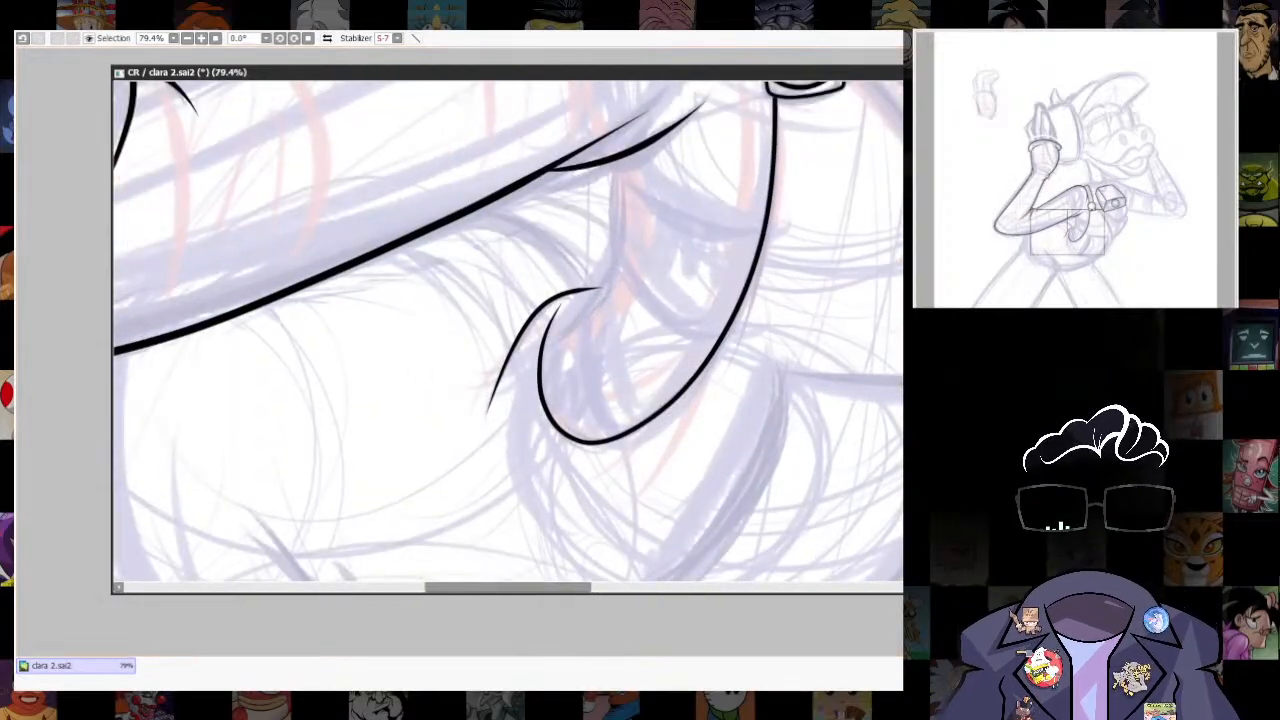
key("ctrl+z")
left_click_drag(497, 374, 476, 460)
left_click_drag(615, 347, 555, 462)
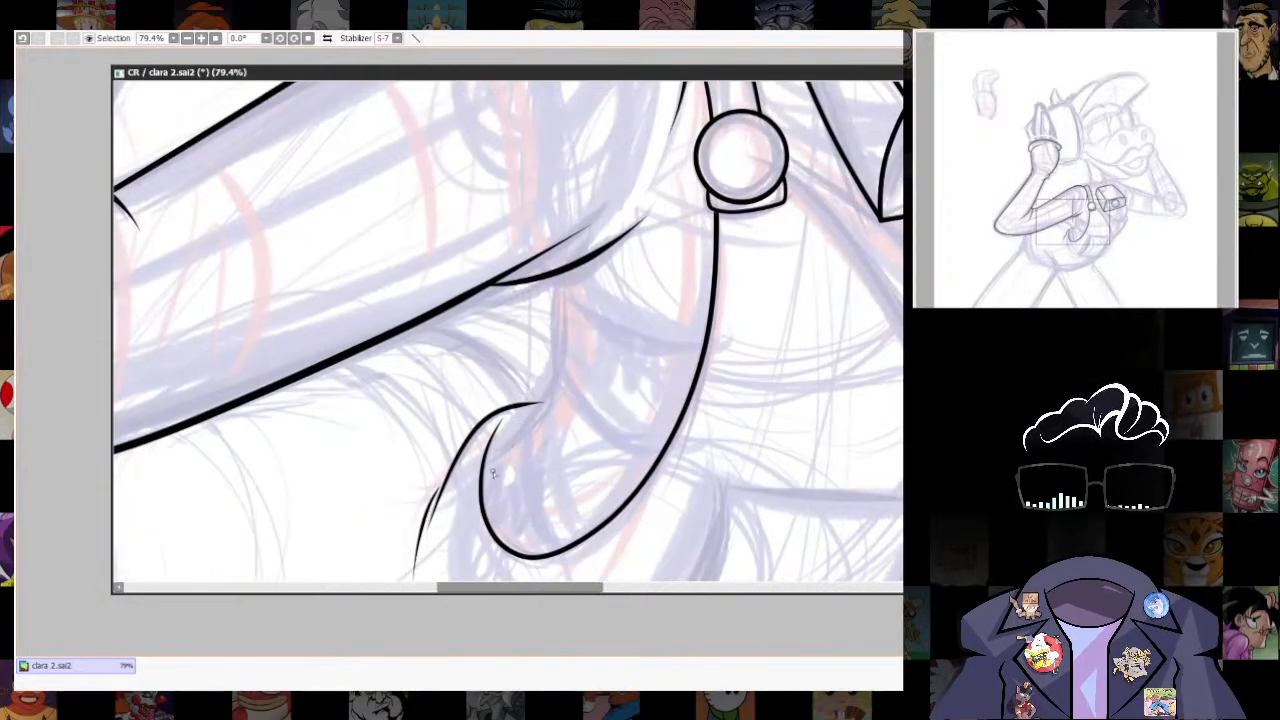
- Ink the curved line from the hook's open end up to the underside of the raised arm
left_click_drag(540, 408, 486, 460)
key("ctrl+z")
left_click_drag(558, 382, 558, 272)
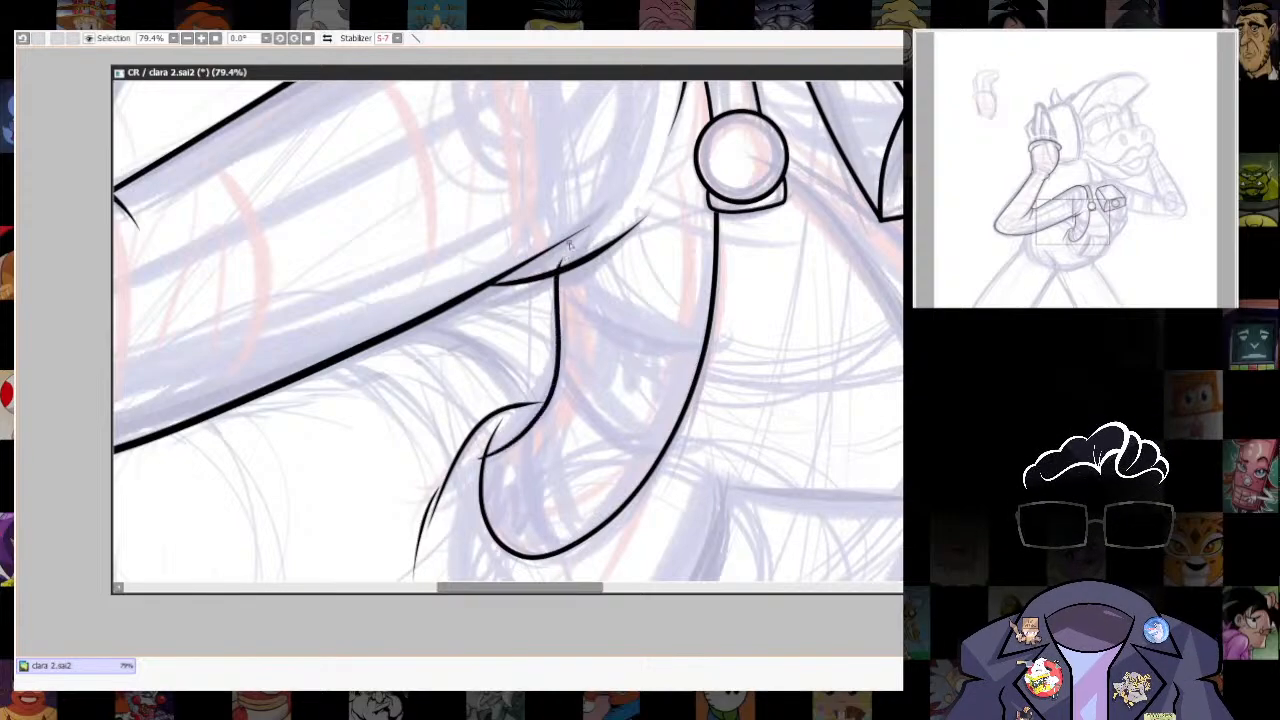
key("ctrl+z")
mouse_move(527, 435)
left_mouse_down()
mouse_move(555, 356)
mouse_move(545, 285)
left_mouse_up()
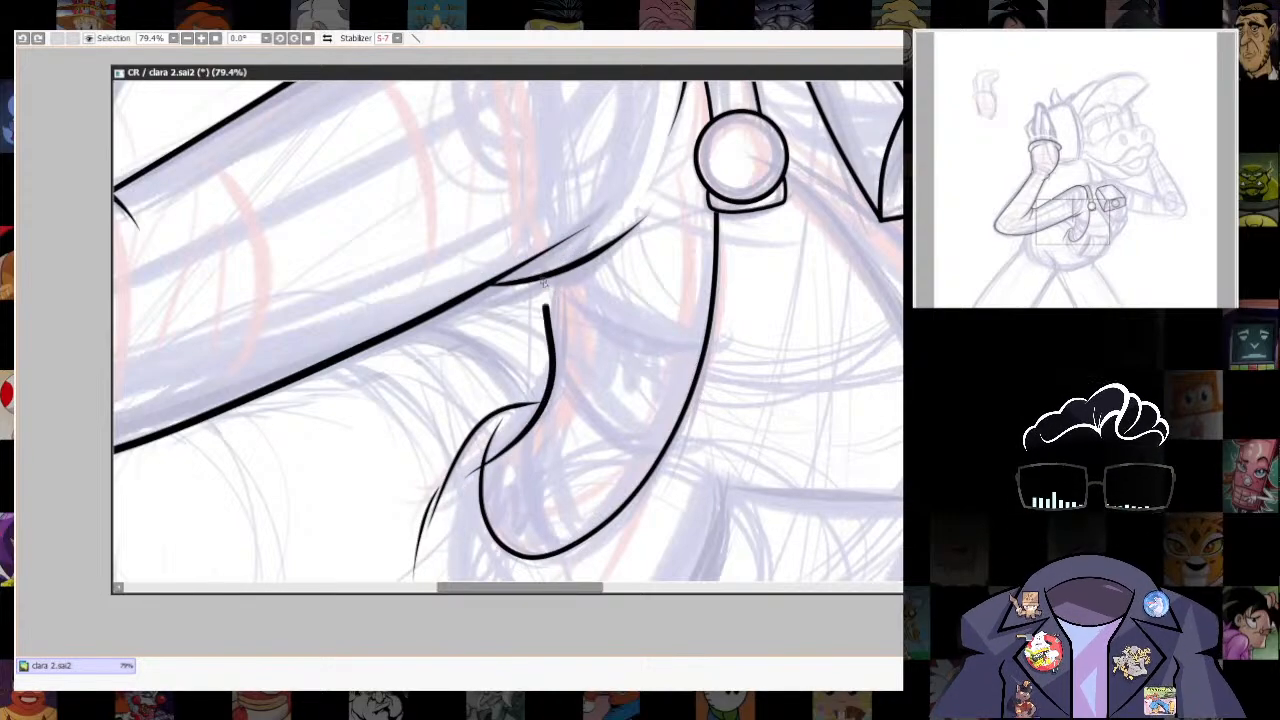
scroll(725, 450, "down", 5)
scroll(685, 475, "up", 6)
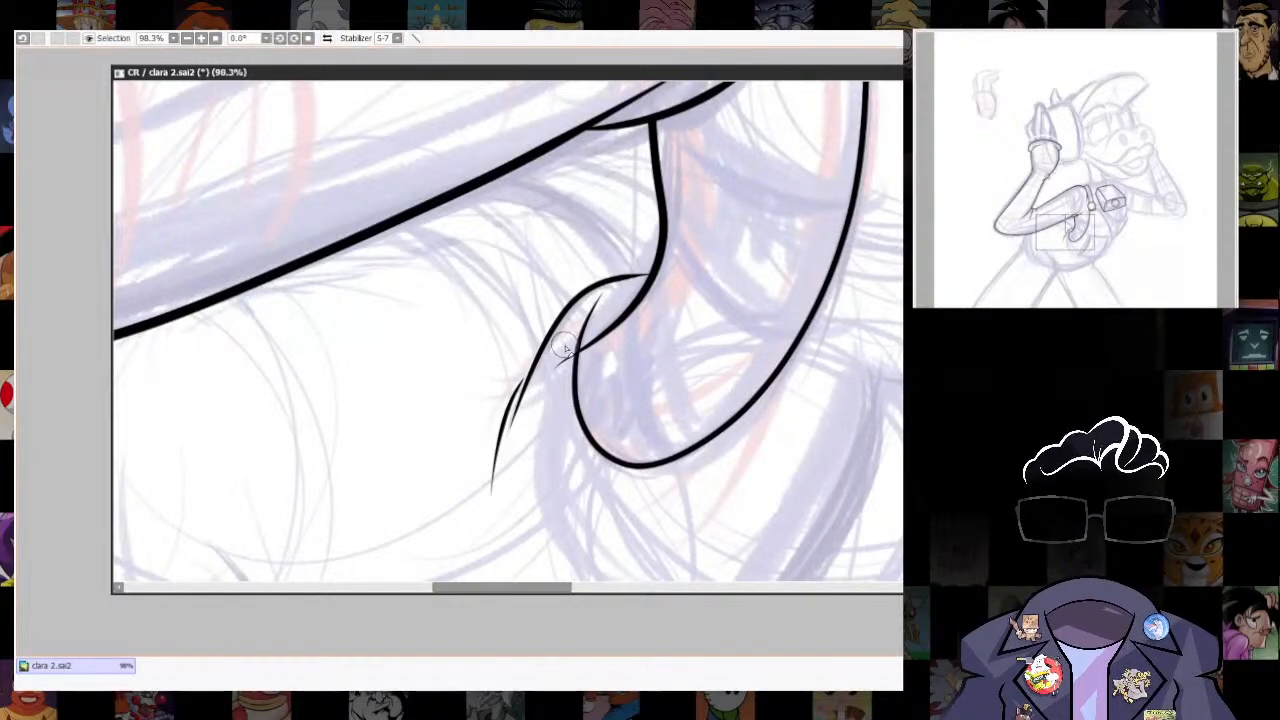
left_click_drag(566, 346, 550, 369)
key("ctrl+z")
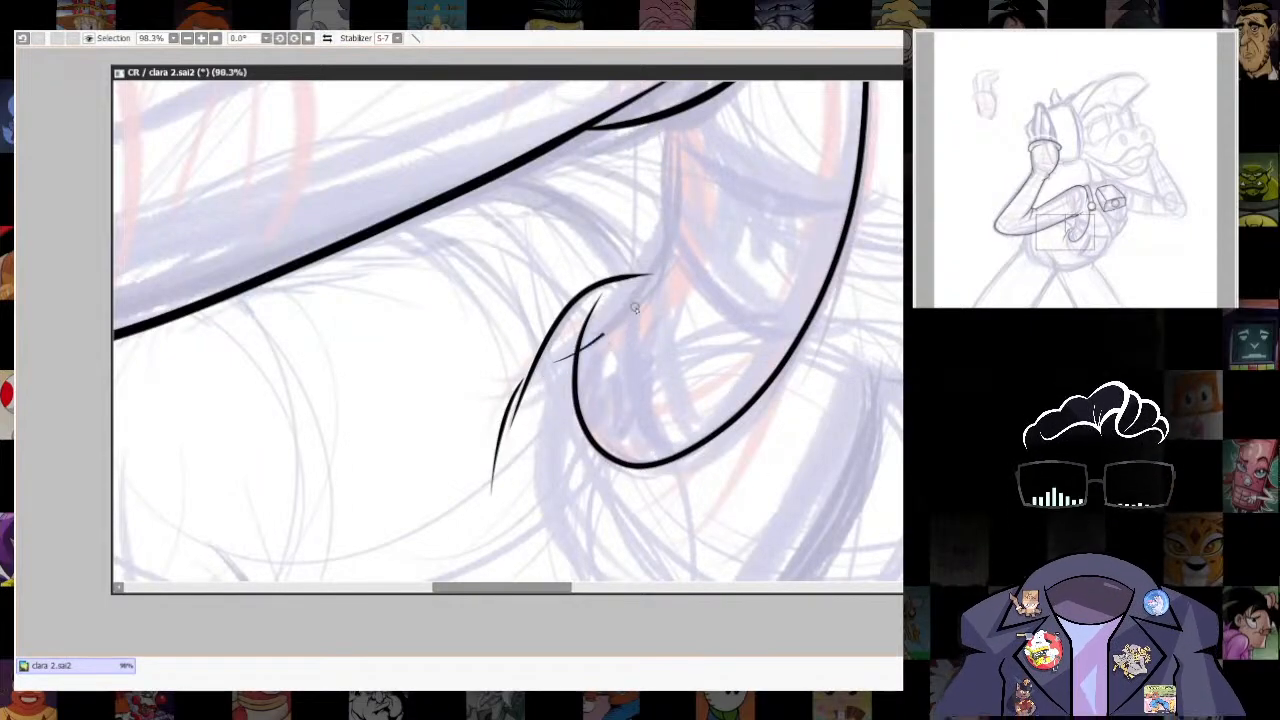
left_click_drag(600, 334, 665, 106)
- Erase the underarm line's overshoot so that it ends at the hook curve
scroll(663, 363, "up", 3)
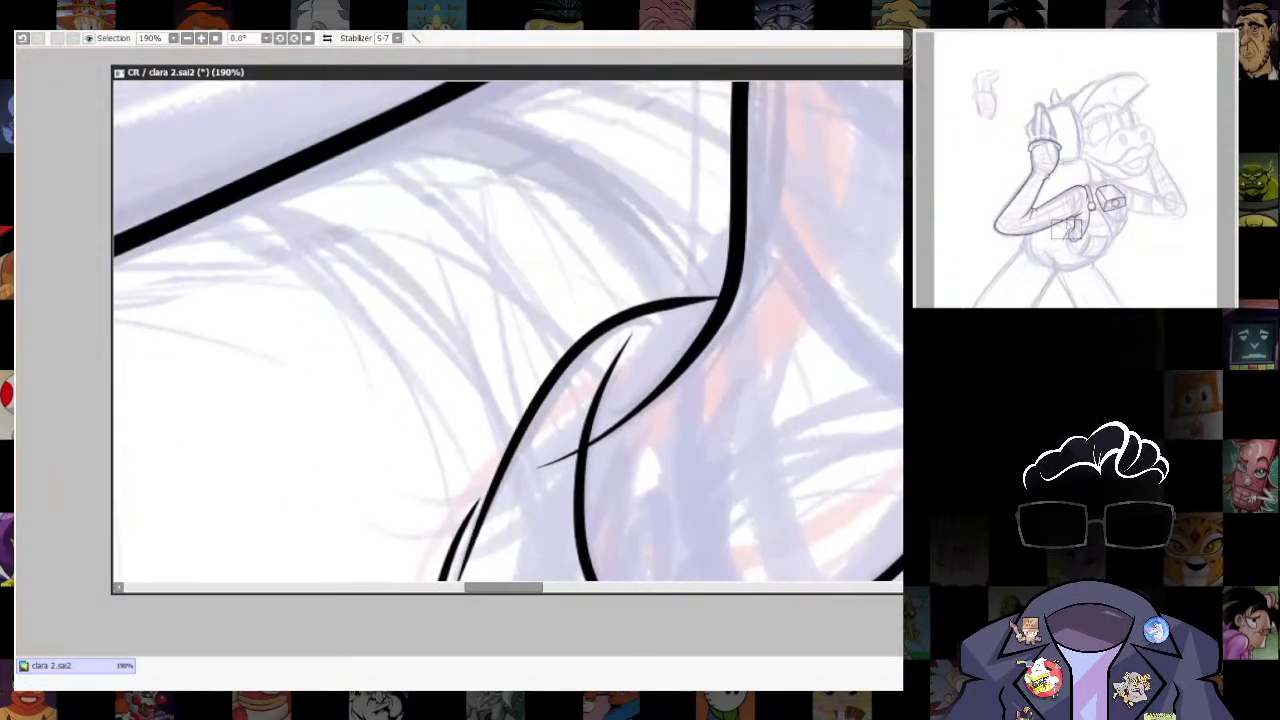
left_click_drag(542, 467, 558, 468)
mouse_move(667, 275)
left_mouse_down()
mouse_move(863, 277)
mouse_move(735, 85)
left_mouse_up()
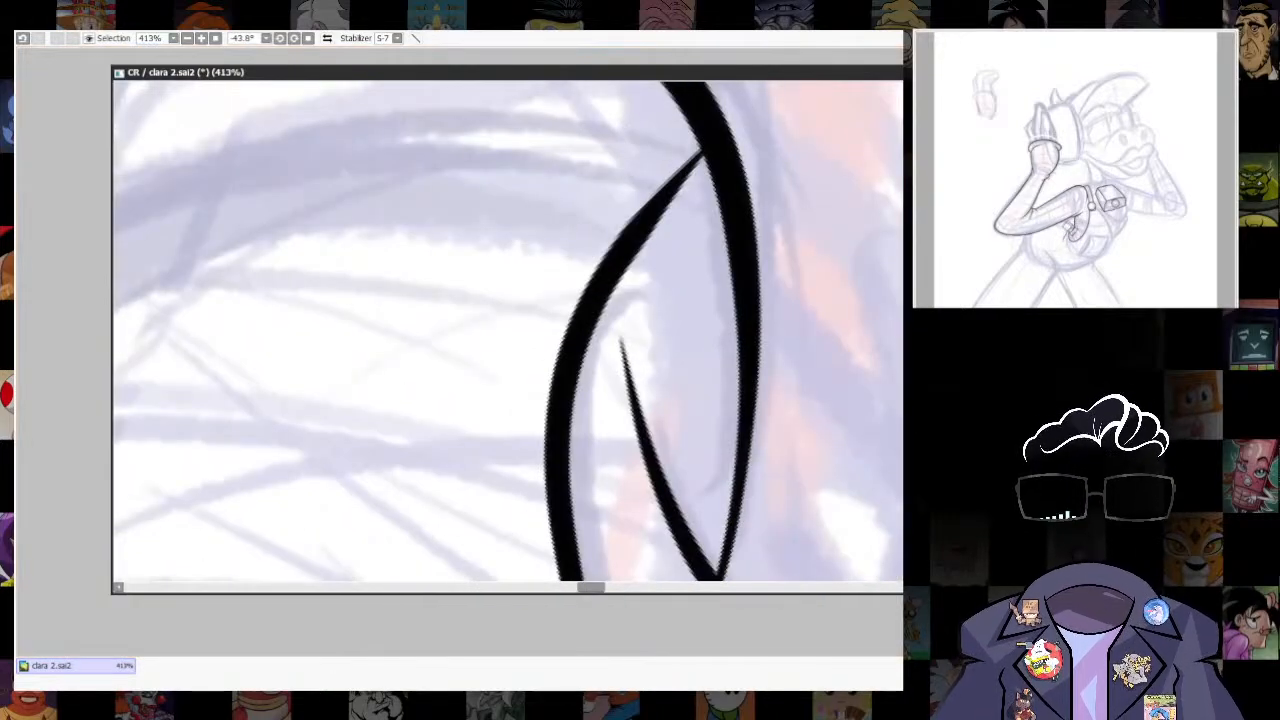
- Thicken the outer curve's tapered tip where it meets the underarm line, and reset the canvas rotation
left_click_drag(578, 338, 711, 134)
key("ctrl+z")
left_click_drag(596, 276, 714, 135)
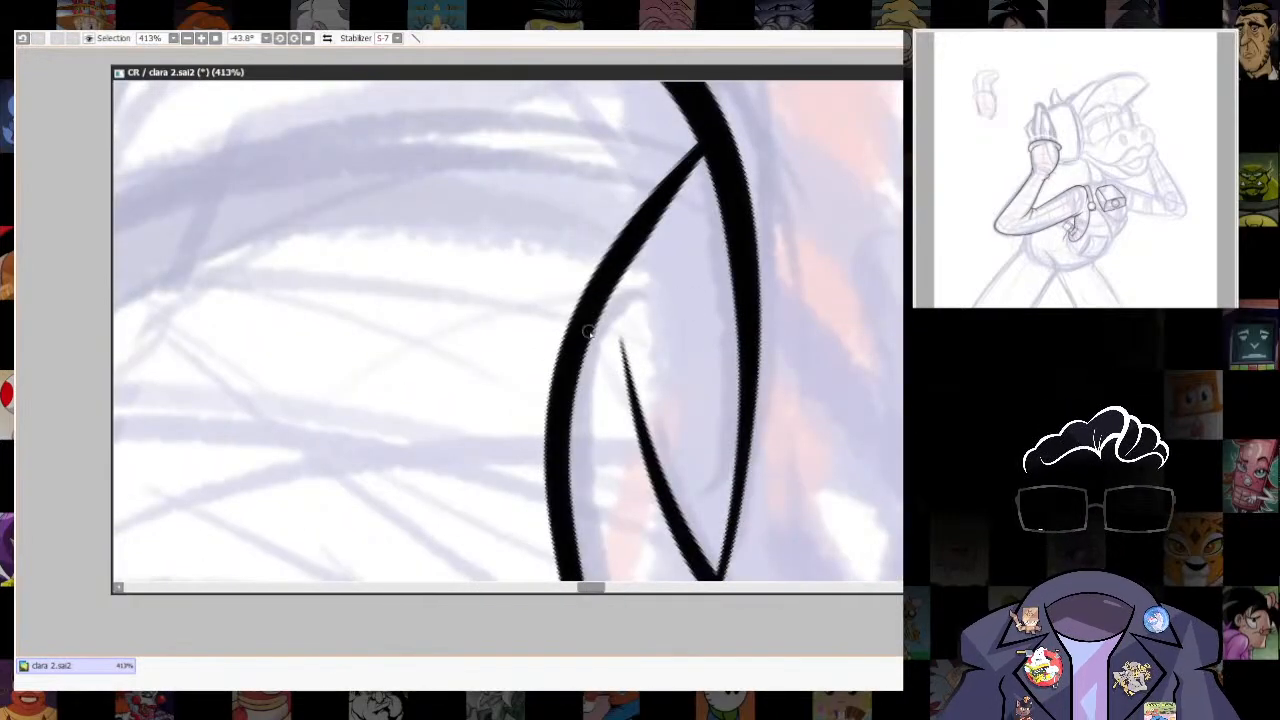
left_click_drag(588, 333, 718, 141)
key("Home")
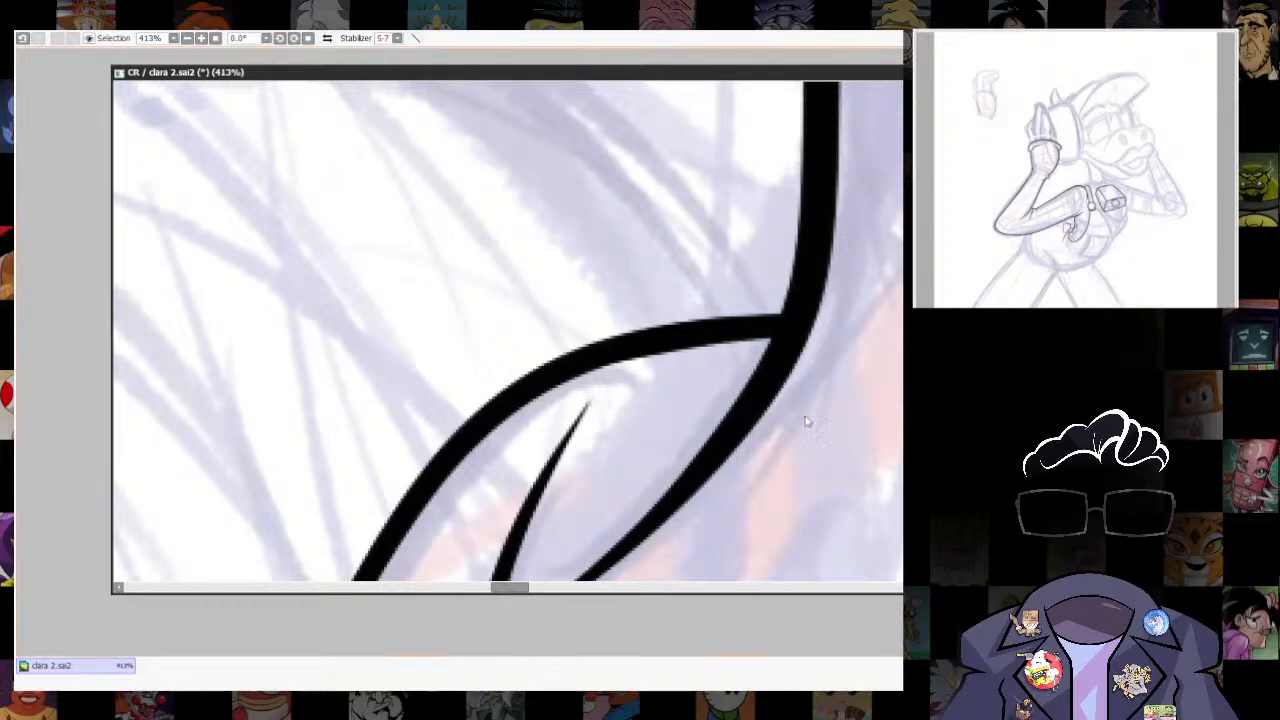
- Ink a short curved accent line just below the joint where the outer hook curve meets the underarm line
left_click_drag(807, 421, 802, 338)
left_click_drag(724, 259, 740, 253)
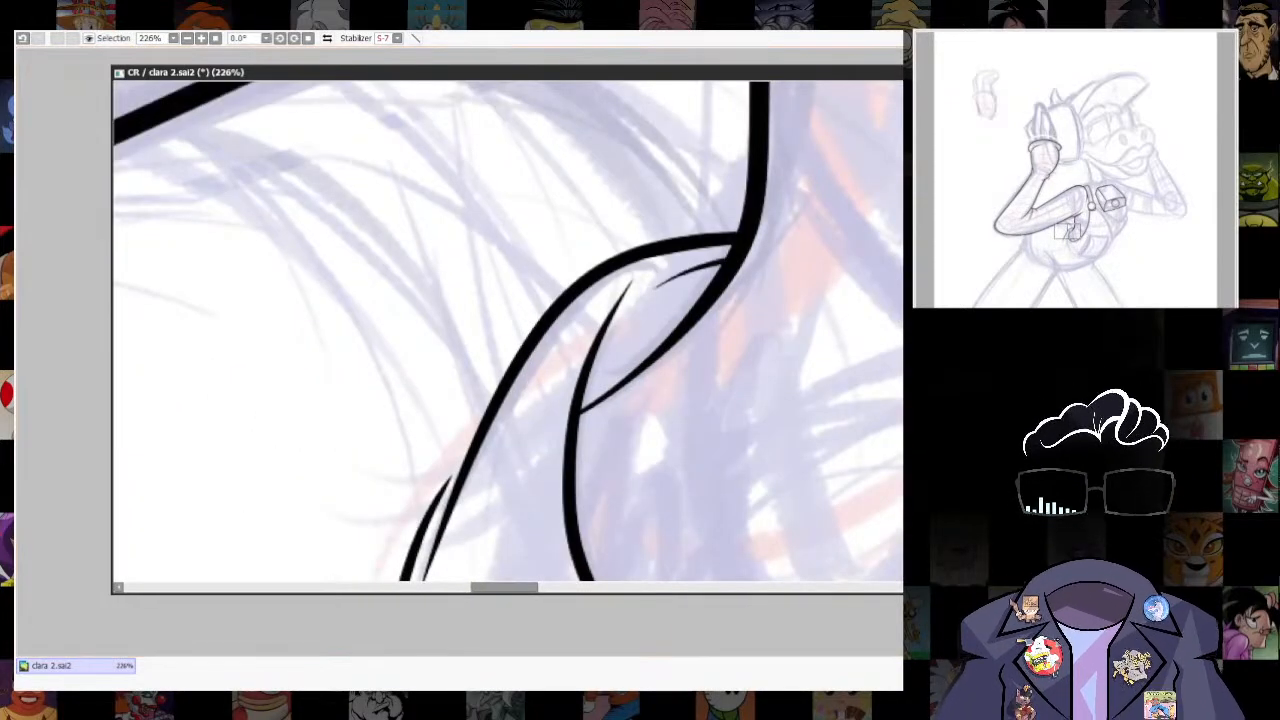
left_click_drag(765, 437, 665, 285)
mouse_move(820, 466)
left_mouse_down()
mouse_move(798, 511)
mouse_move(826, 259)
left_mouse_up()
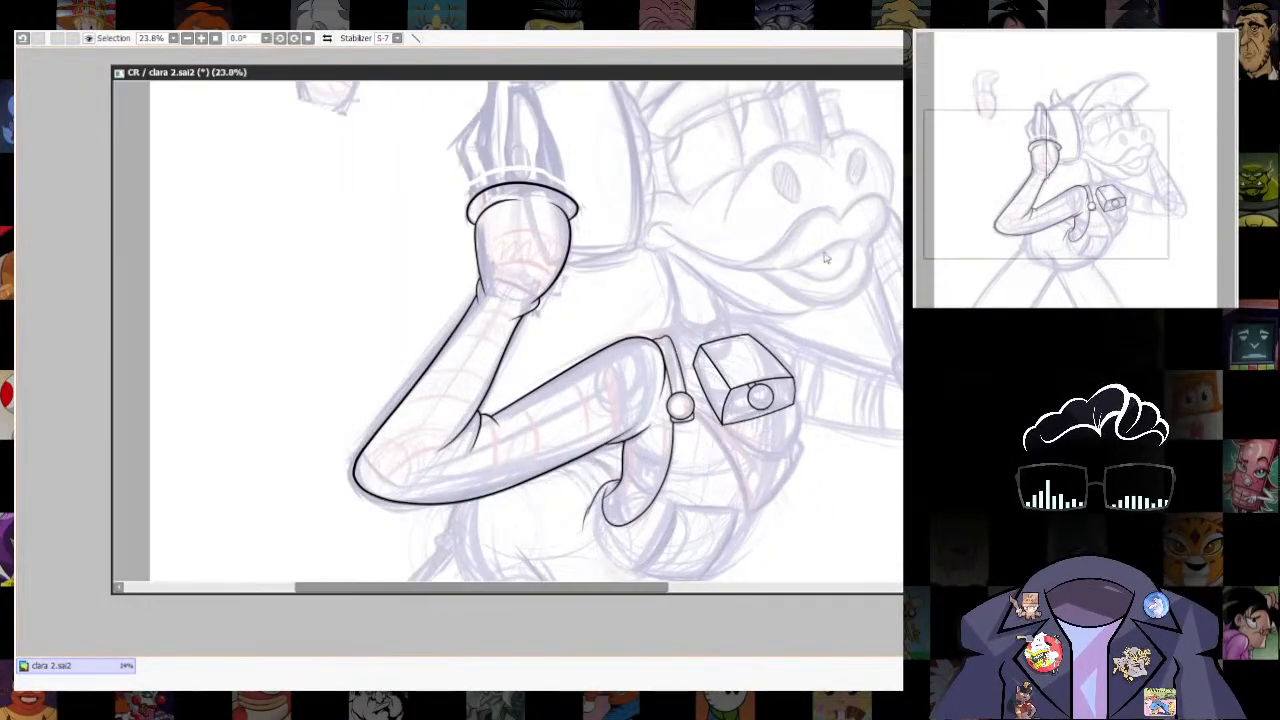
scroll(823, 506, "up", 5)
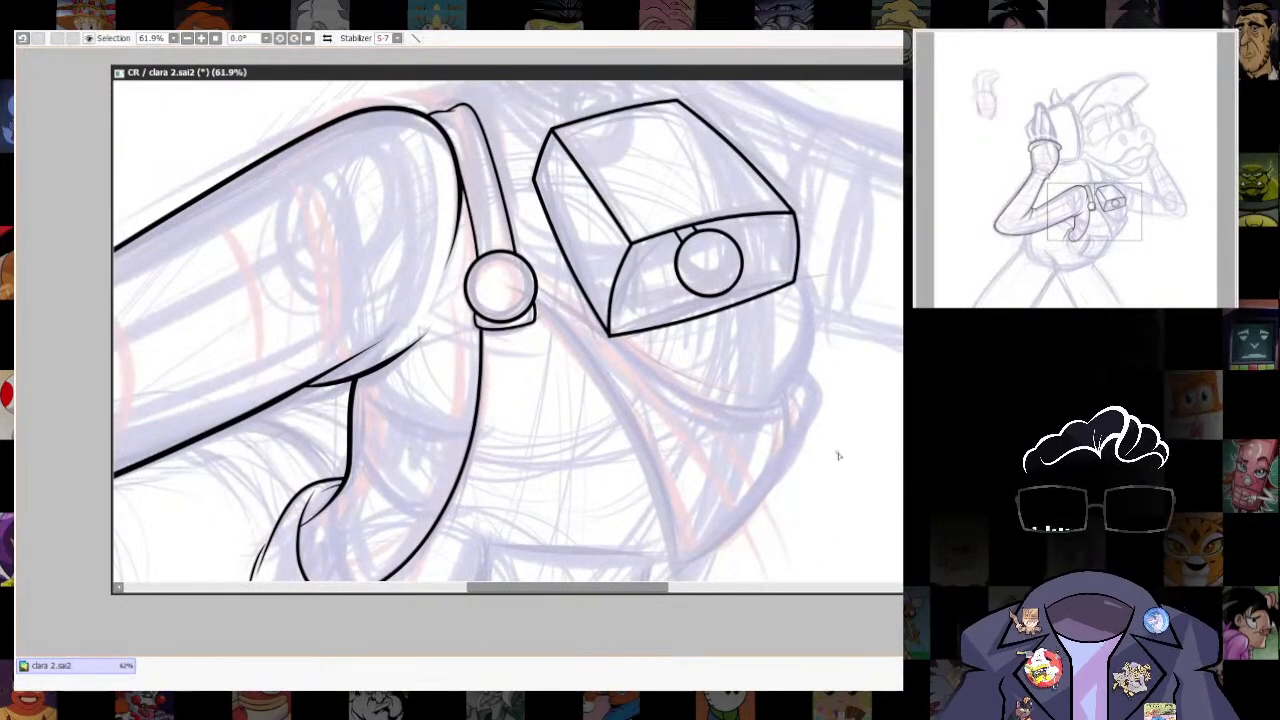
left_click_drag(656, 376, 501, 281)
key("ctrl+z")
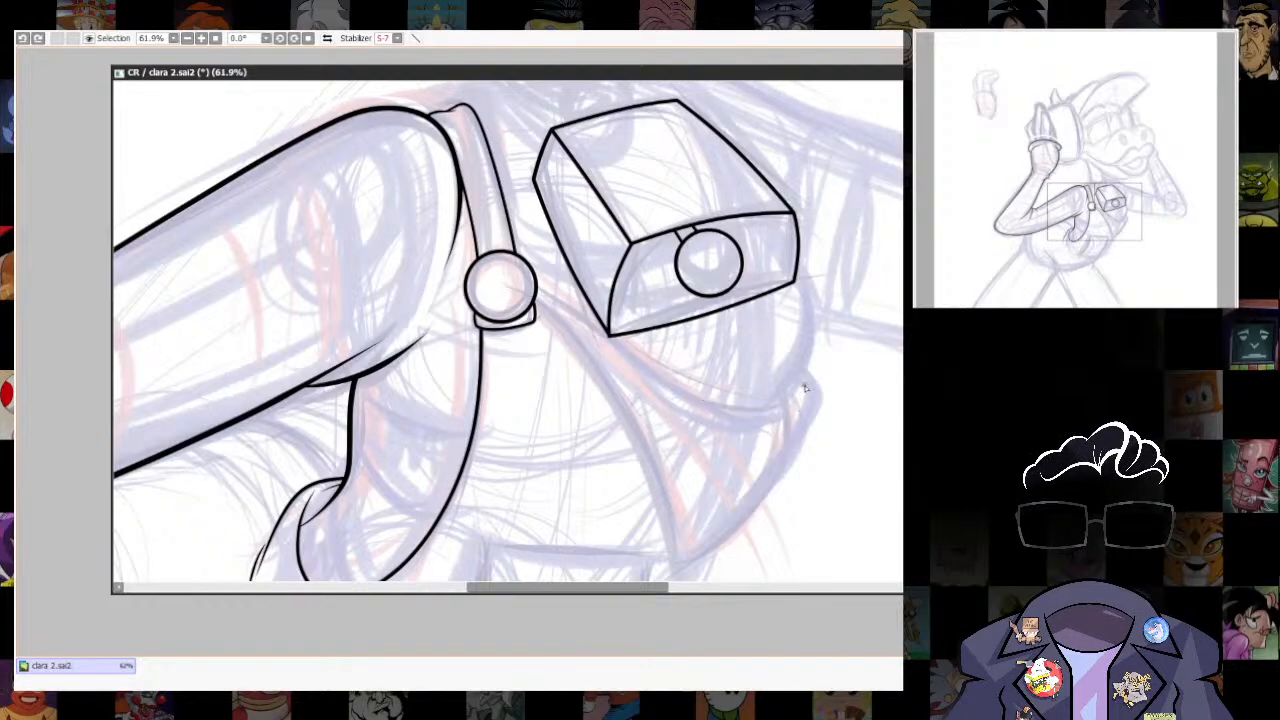
mouse_move(803, 397)
left_mouse_down()
mouse_move(747, 420)
mouse_move(501, 278)
left_mouse_up()
key("ctrl+z")
- Ink the curved line from the strap's round button past the chest box's lower corner to the chest's outer edge
left_click_drag(866, 237, 738, 222)
left_click_drag(675, 363, 562, 456)
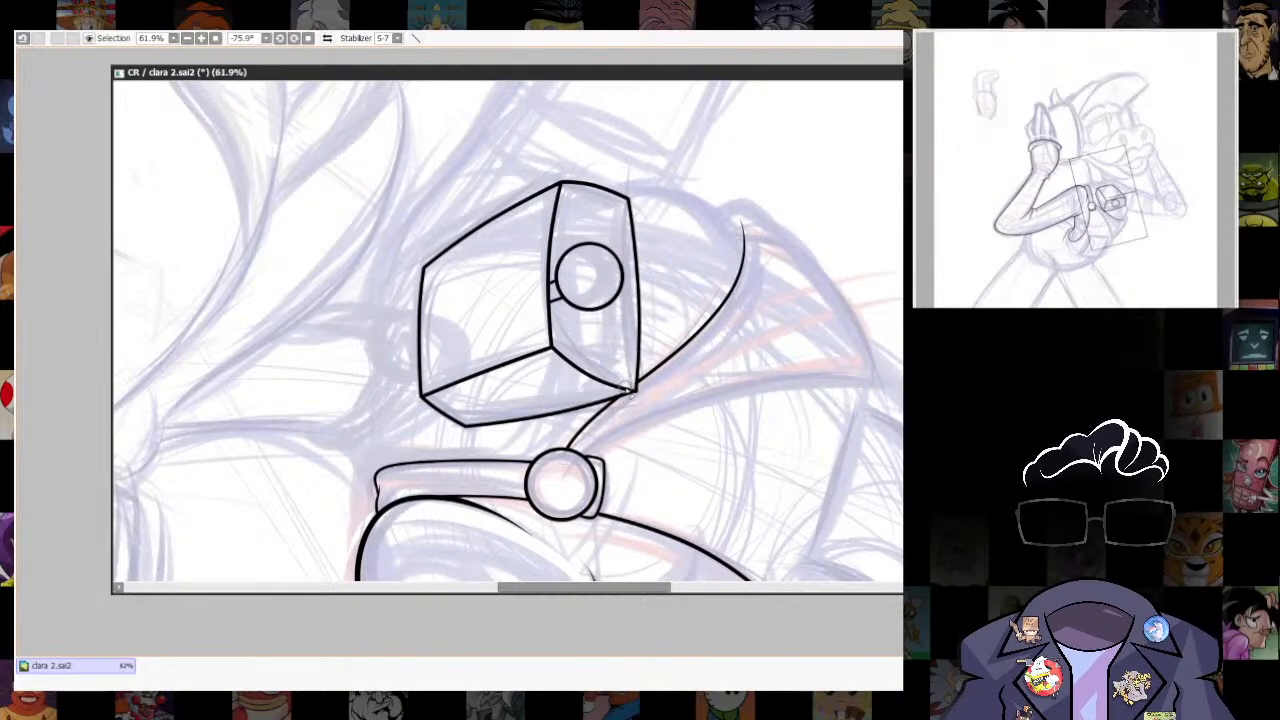
left_click_drag(590, 575, 766, 443)
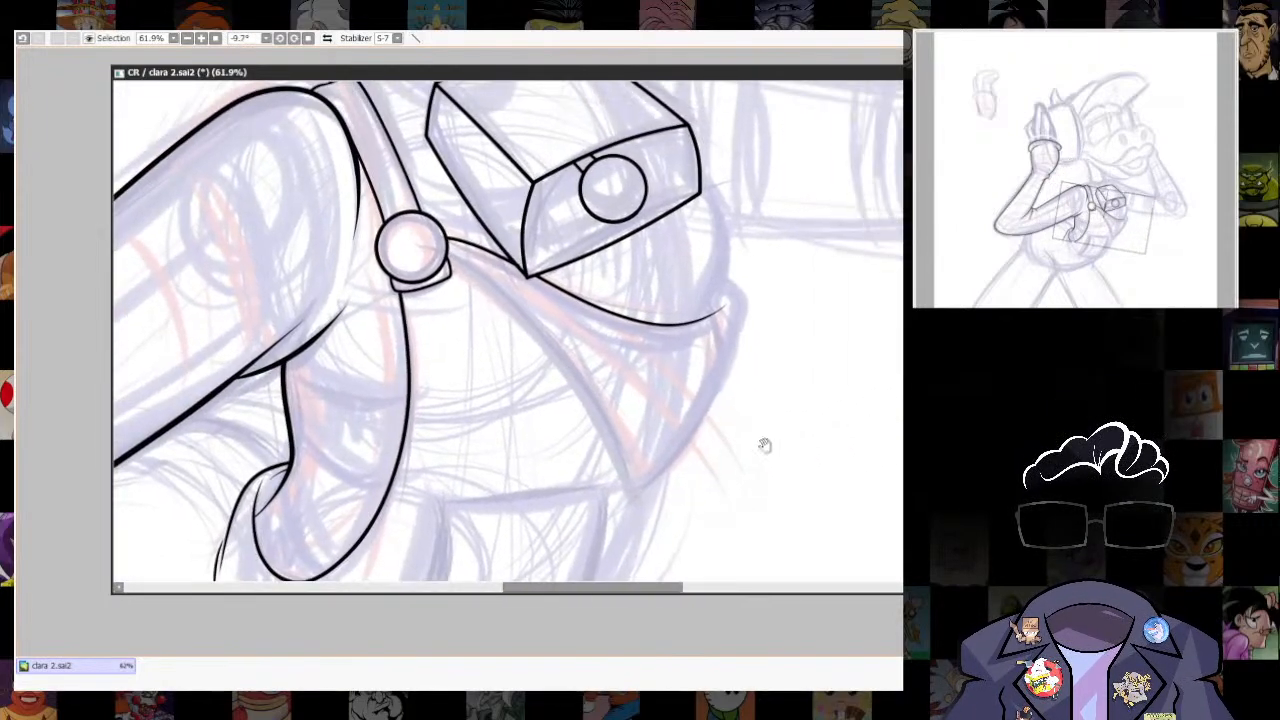
mouse_move(441, 250)
left_mouse_down()
mouse_move(534, 333)
mouse_move(610, 461)
left_mouse_up()
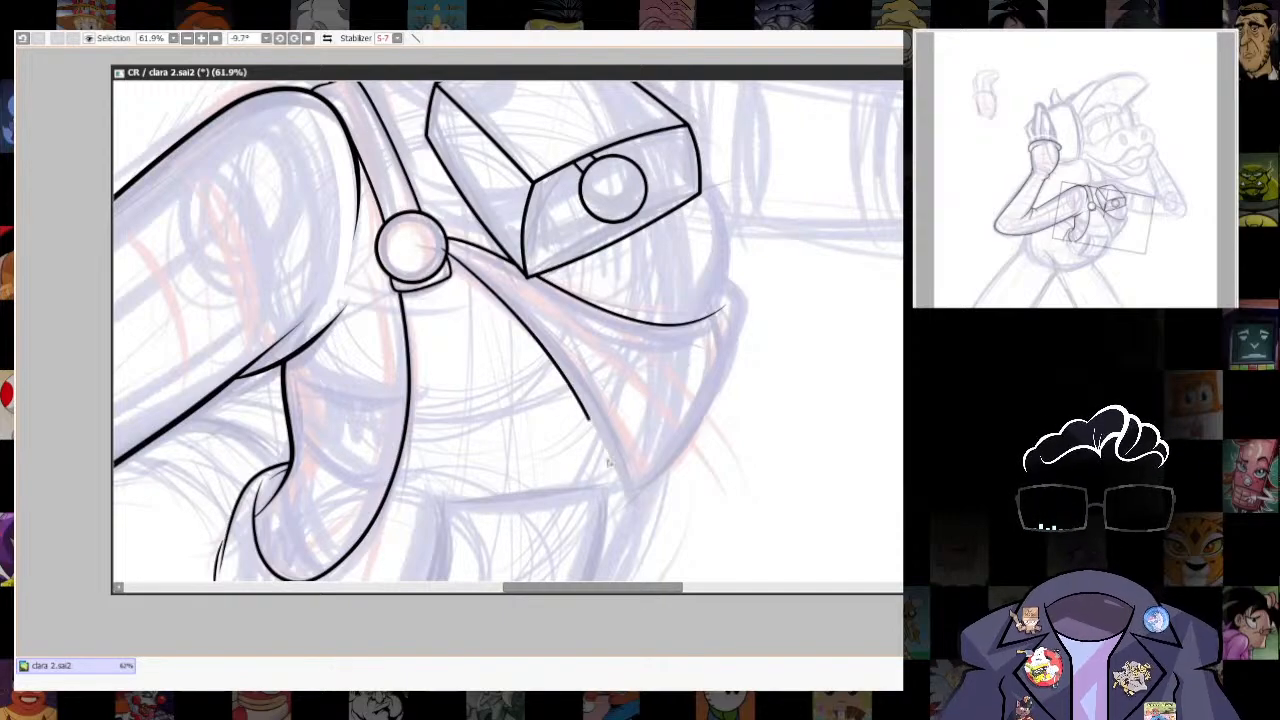
key("ctrl+z")
mouse_move(432, 248)
left_mouse_down()
mouse_move(592, 406)
mouse_move(620, 470)
mouse_move(733, 345)
left_mouse_up()
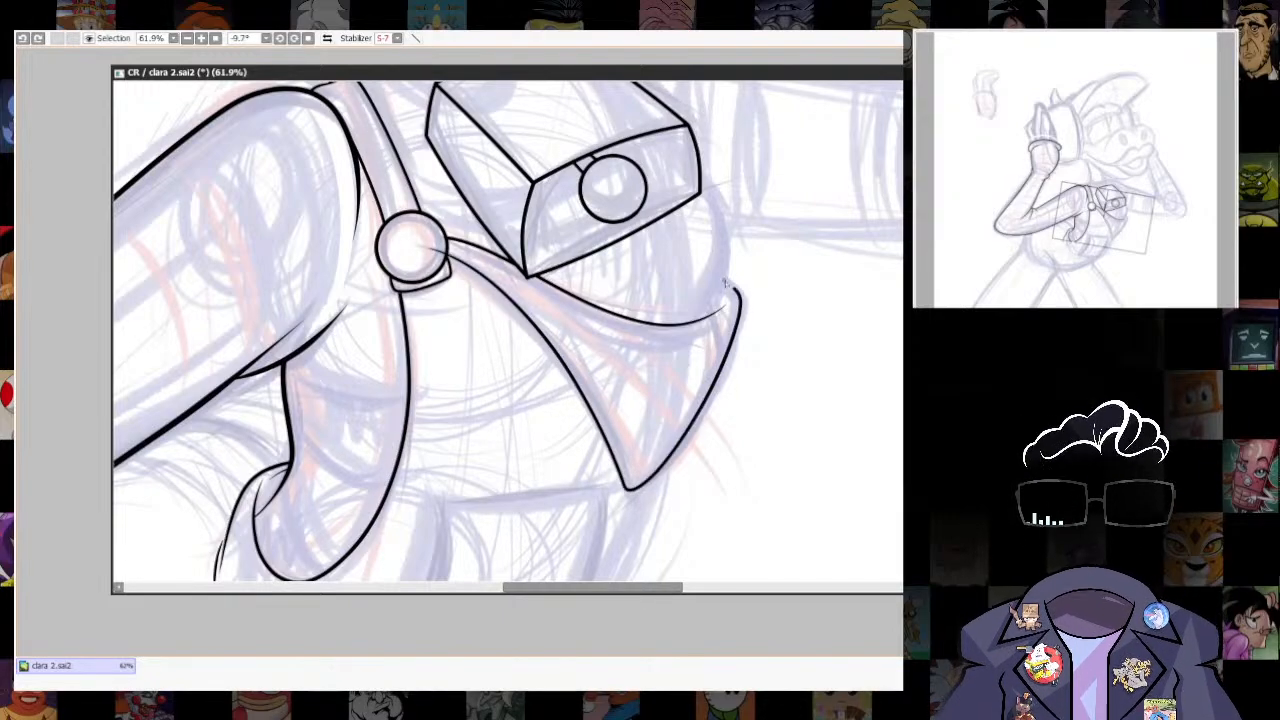
left_click_drag(727, 283, 713, 272)
key("ctrl+z")
key("ctrl+z")
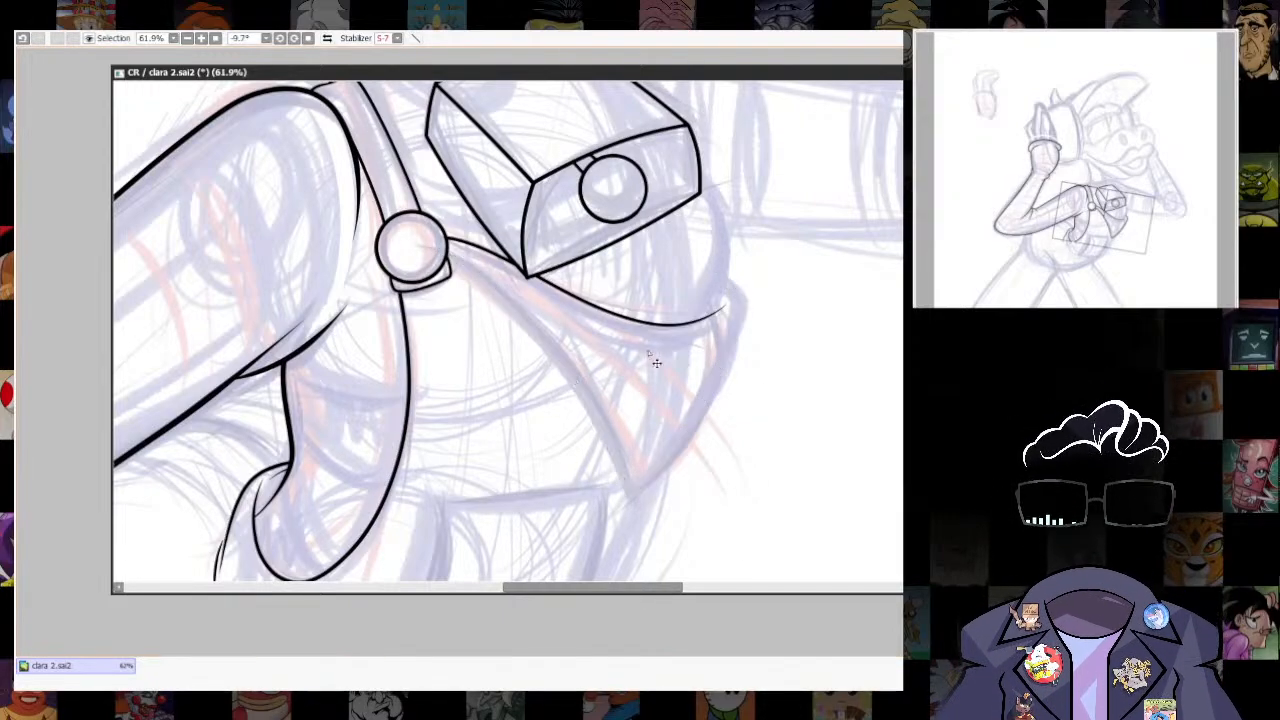
- Ink the pointed flap outline from the strap's button down to its tip and back up around the chest's outer edge
mouse_move(447, 250)
left_mouse_down()
mouse_move(617, 447)
mouse_move(742, 292)
mouse_move(713, 272)
left_mouse_up()
left_click_drag(794, 209, 766, 282)
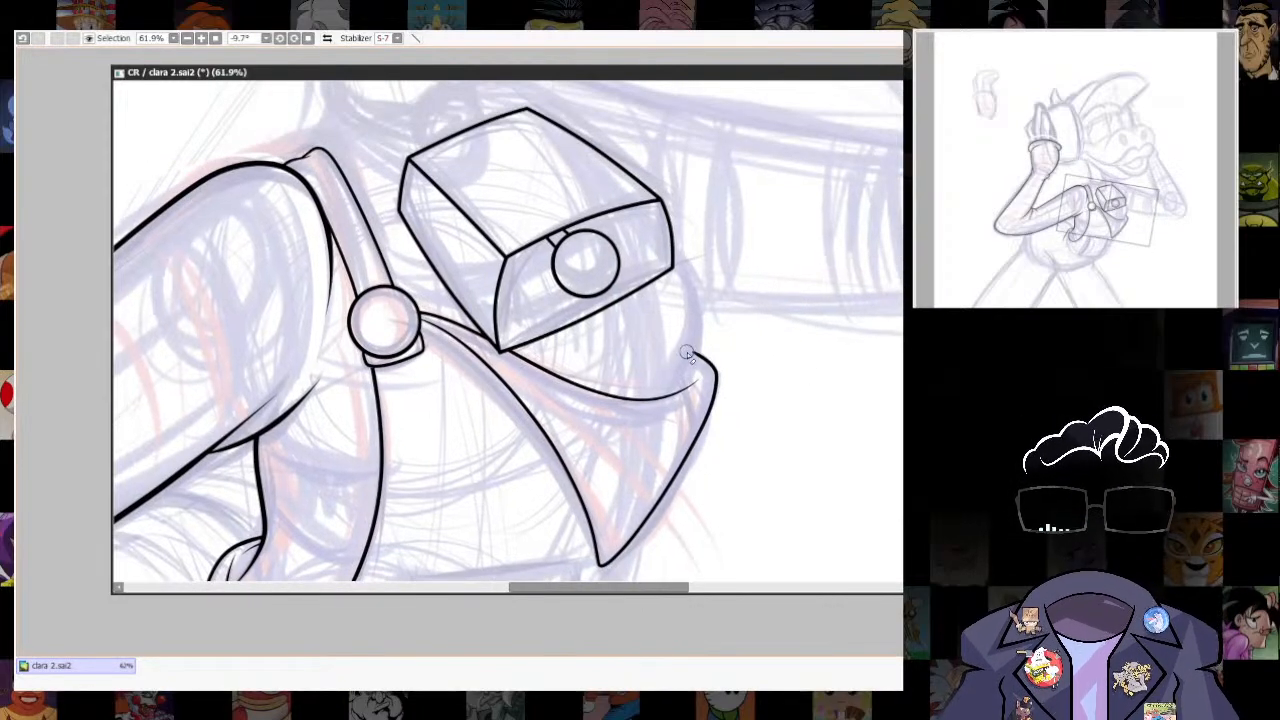
scroll(774, 315, "down", 3)
scroll(765, 300, "up", 2)
scroll(753, 427, "down", 1)
left_click_drag(730, 475, 771, 326)
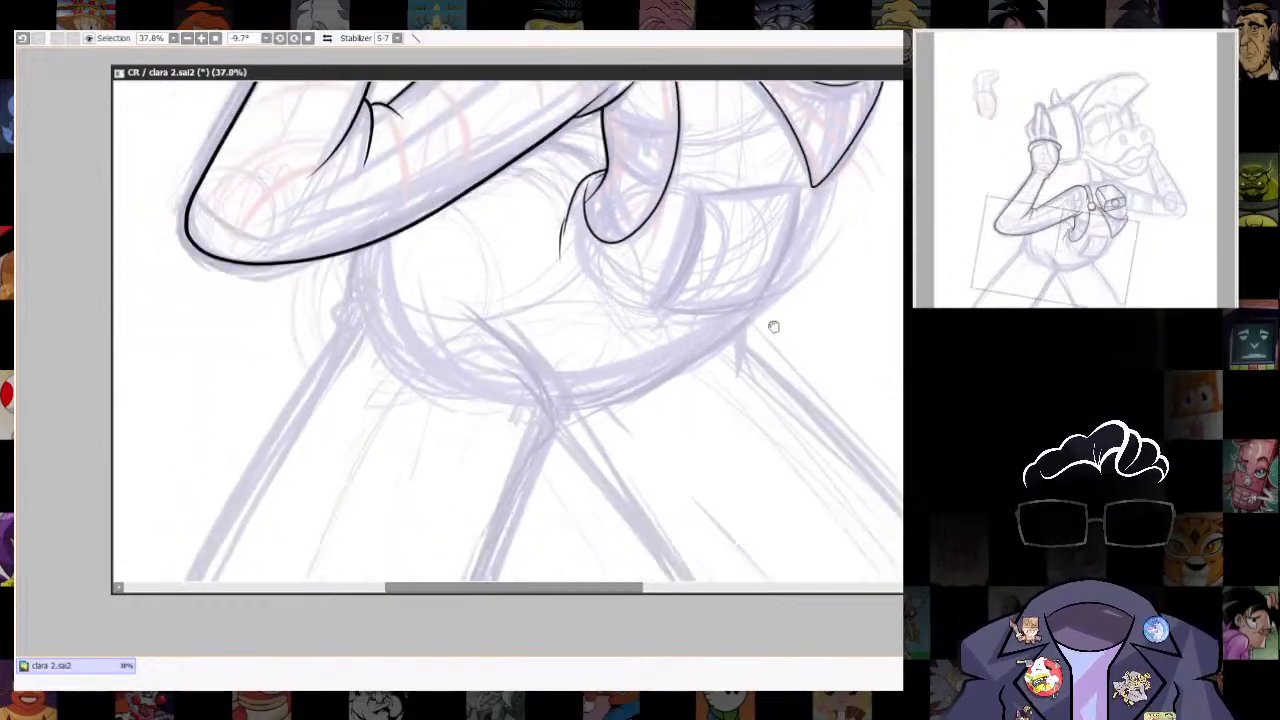
mouse_move(509, 414)
left_mouse_down()
mouse_move(623, 357)
mouse_move(622, 290)
left_mouse_up()
key("bracketright")
mouse_move(580, 180)
left_mouse_down()
mouse_move(606, 199)
mouse_move(645, 314)
left_mouse_up()
key("ctrl+z")
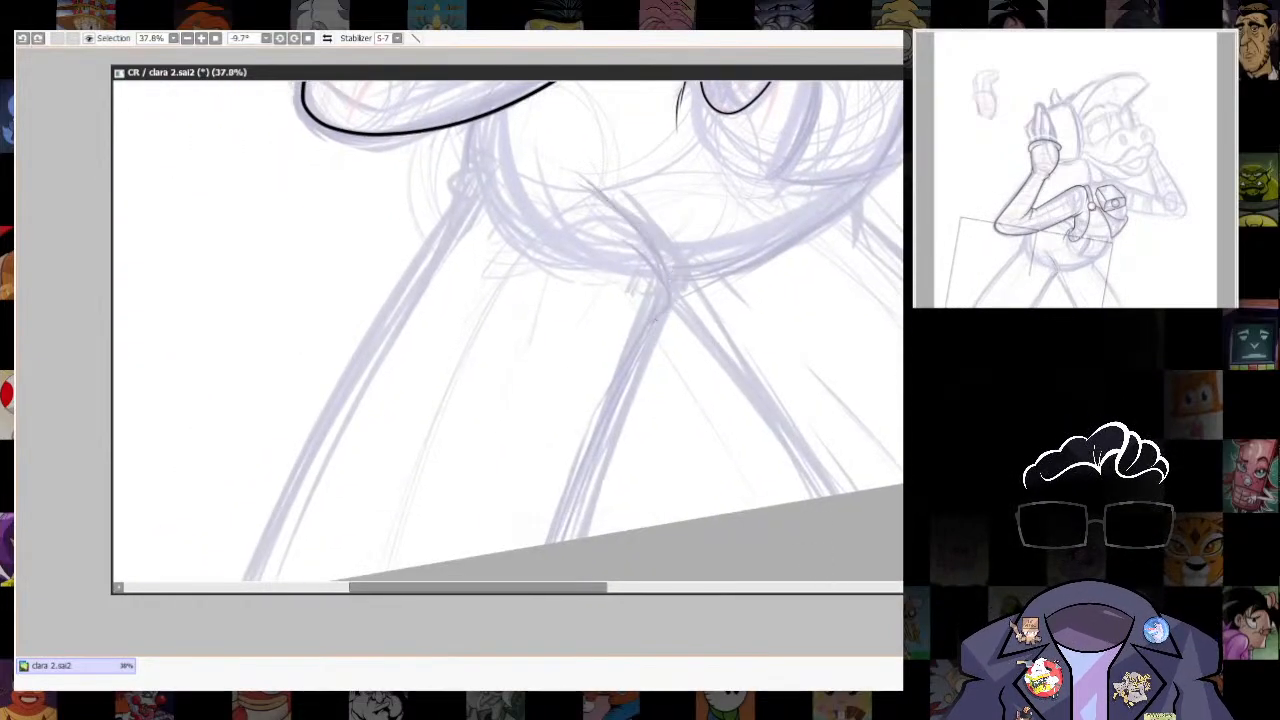
key("alt+Tab")
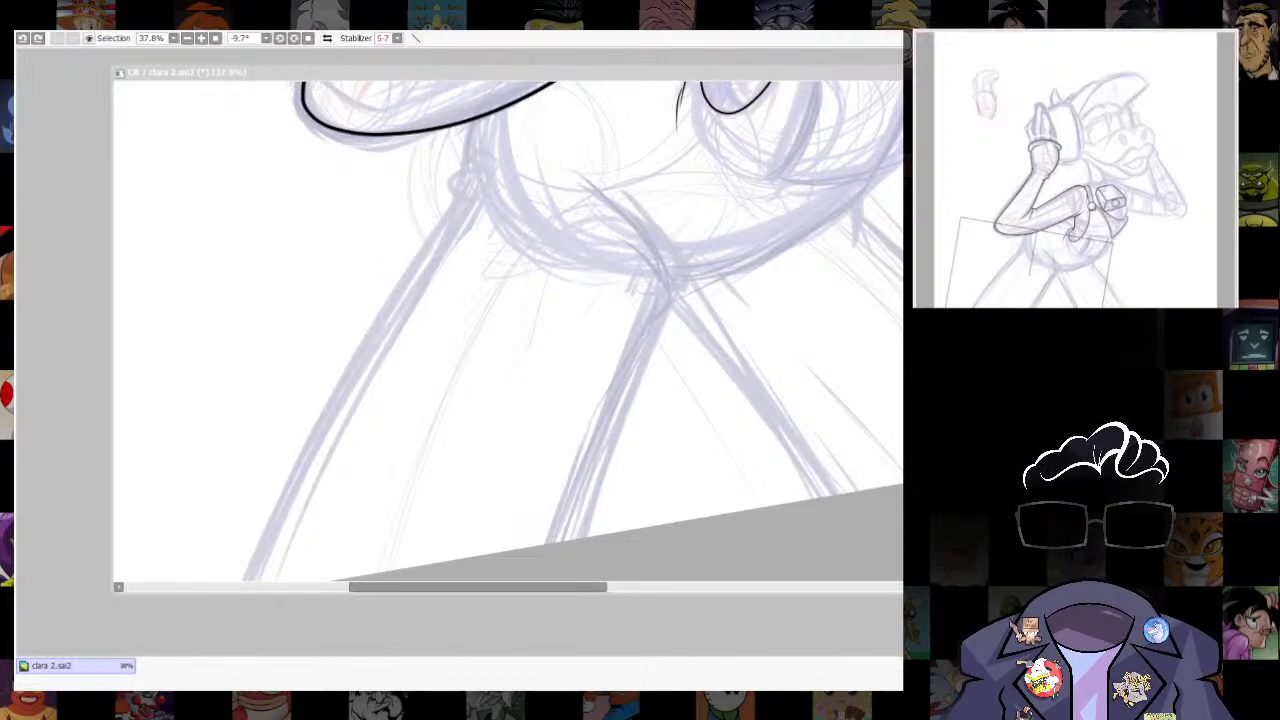
key("alt+Tab")
mouse_move(610, 232)
left_mouse_down()
mouse_move(632, 254)
mouse_move(588, 466)
left_mouse_up()
key("ctrl+z")
scroll(648, 315, "down", 1)
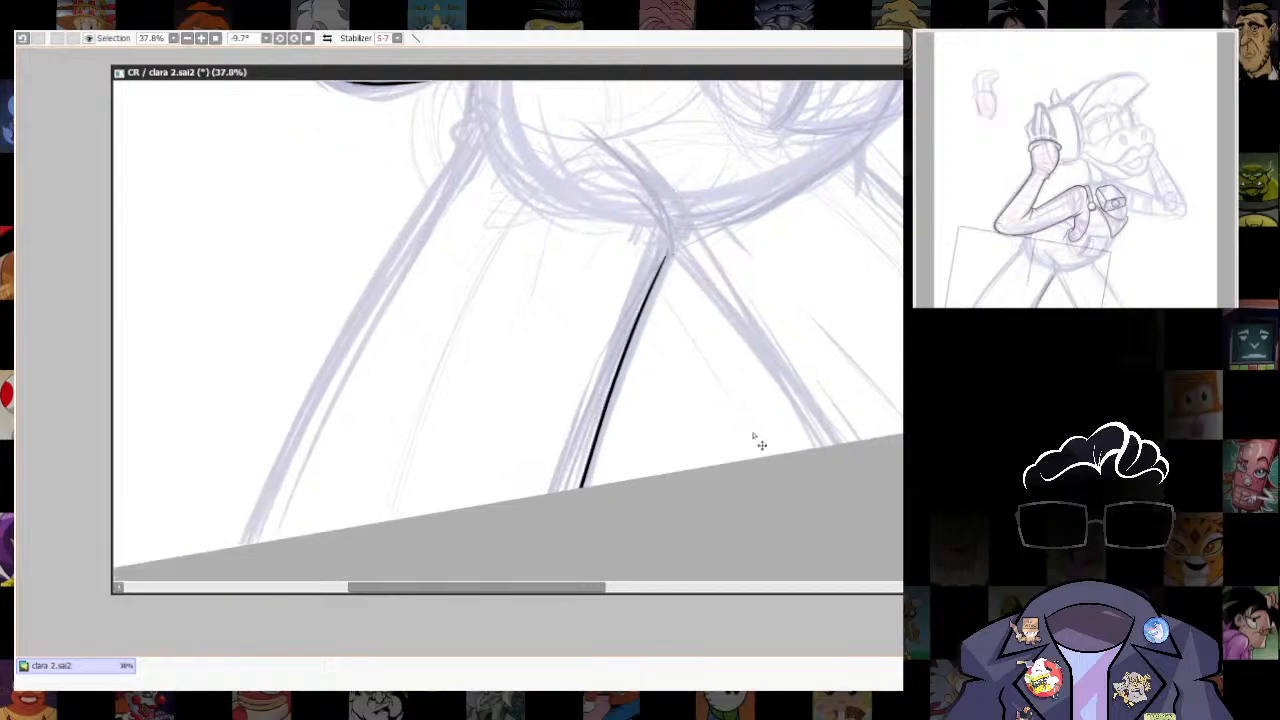
key("ctrl+z")
- Open the images clara keyboard lines.png and clara keyboard.png alongside the drawing
scroll(565, 538, "down", 5)
key("Home")
left_click_drag(648, 262, 721, 359)
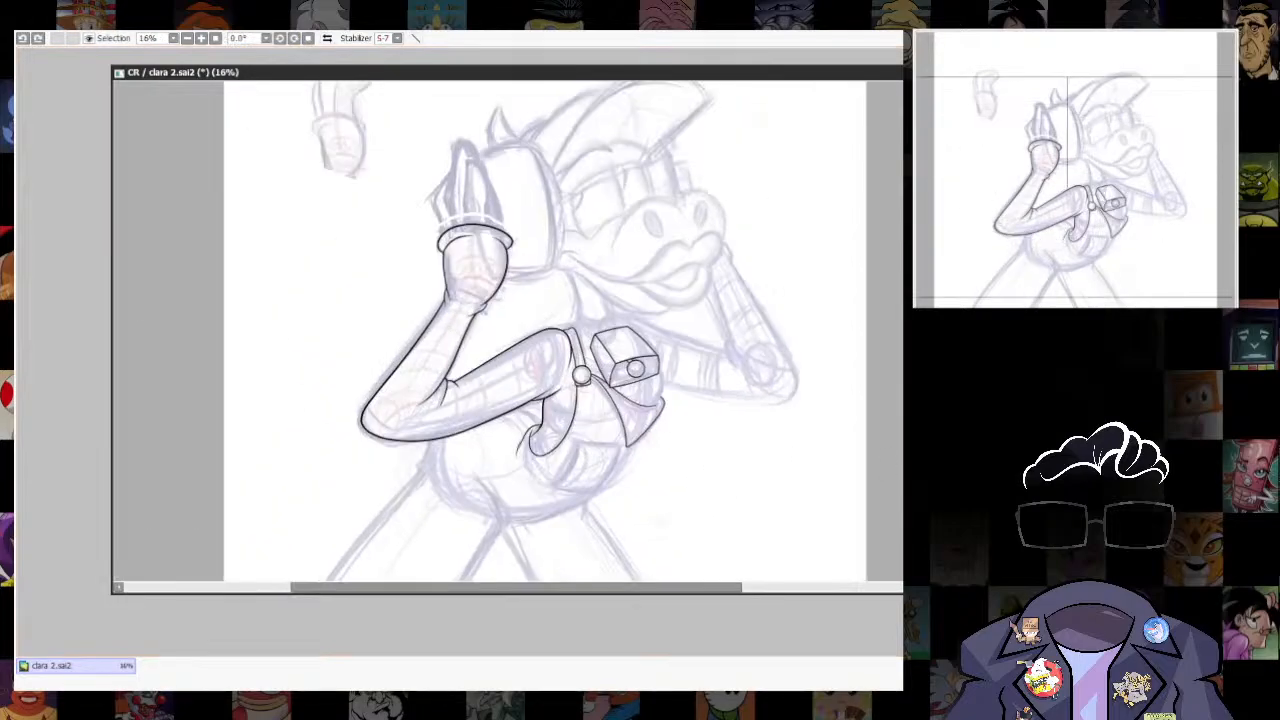
scroll(760, 430, "down", 3)
left_click_drag(793, 458, 752, 444)
left_click(34, 26)
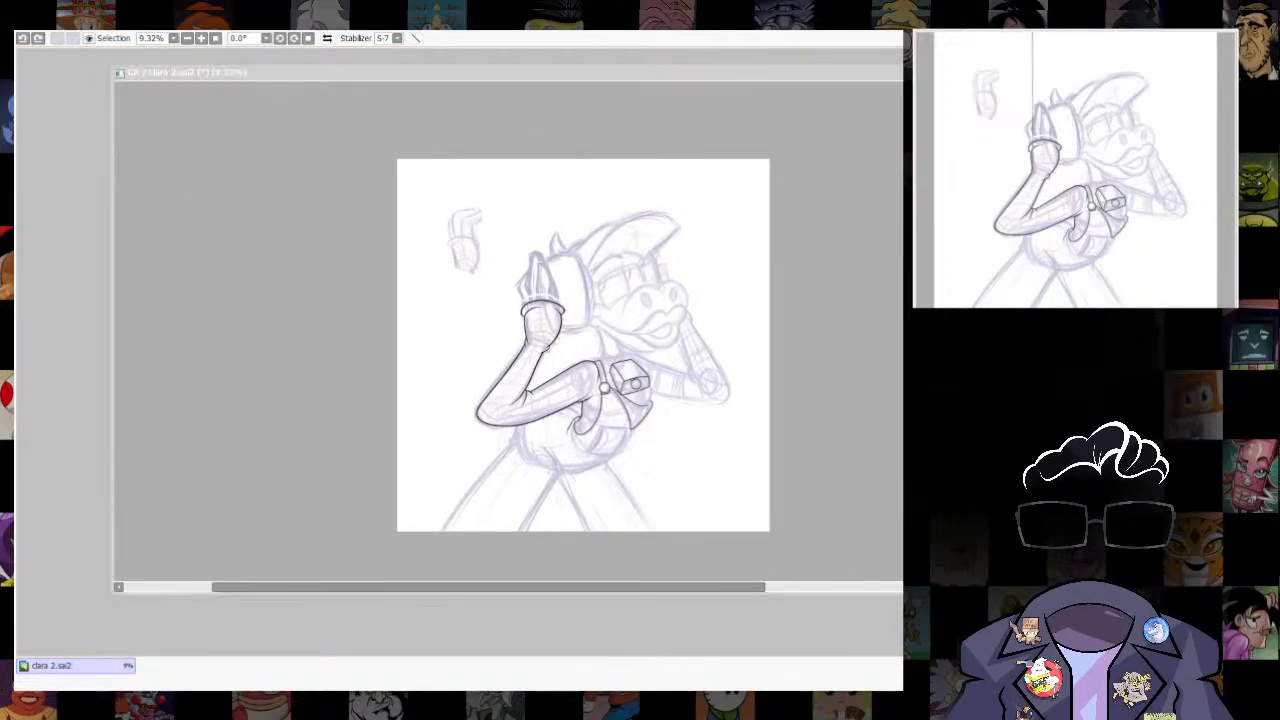
left_click(203, 150)
left_click(831, 459)
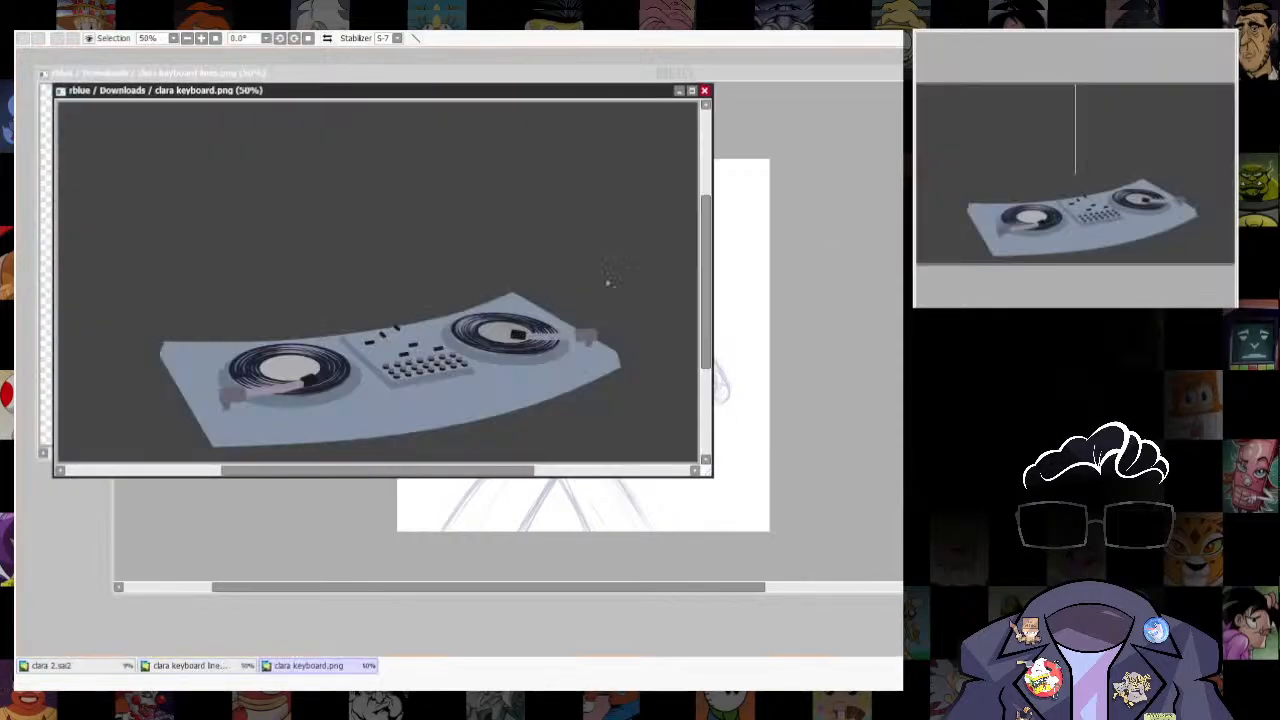
- Select the dark background of clara keyboard.png, invert the selection to the turntable deck, and paste the deck into the clara 2 drawing
left_click(607, 283)
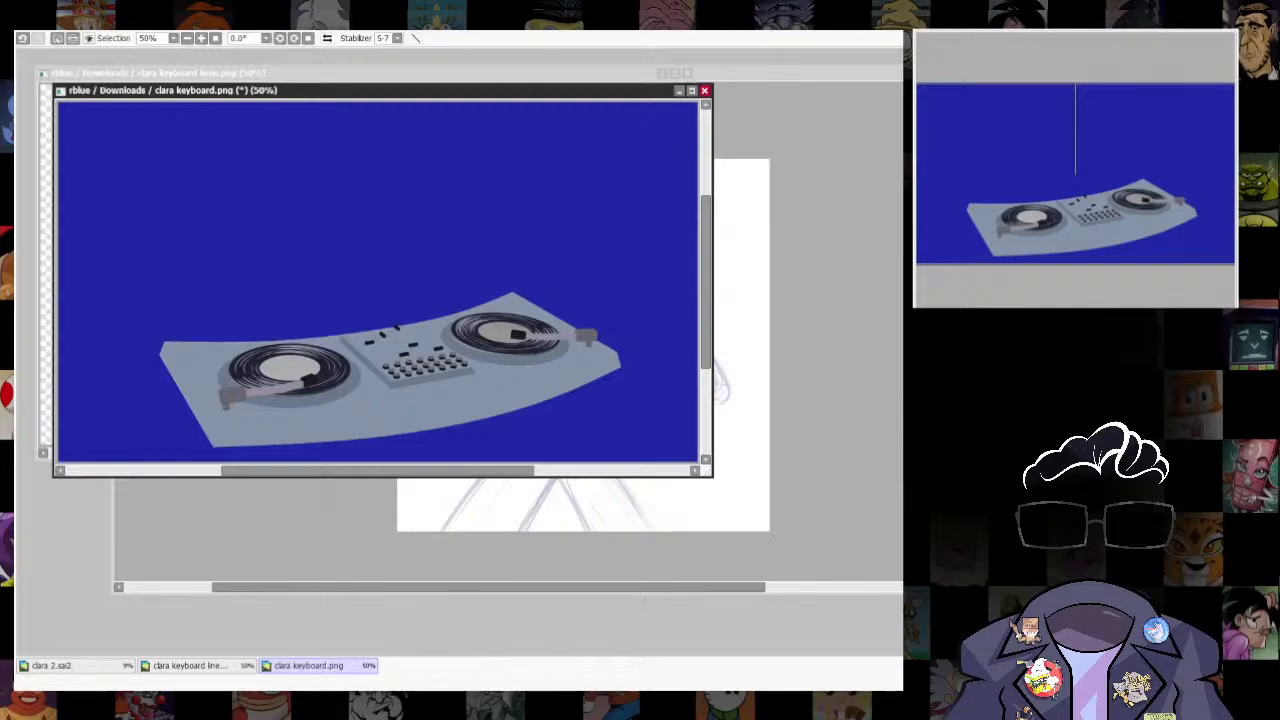
left_click(204, 60)
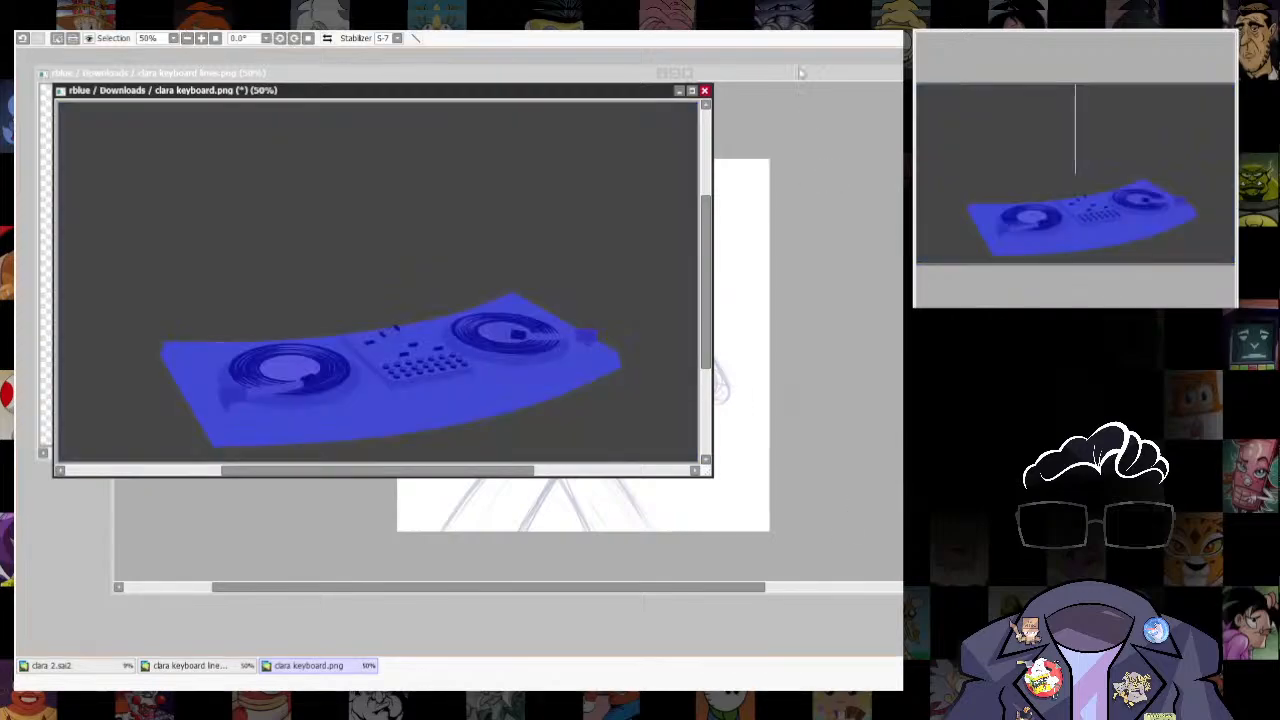
left_click(851, 437)
key("ctrl+v")
- Copy the deck's line art from clara keyboard lines.png and paste it into the clara 2 drawing
left_click(82, 74)
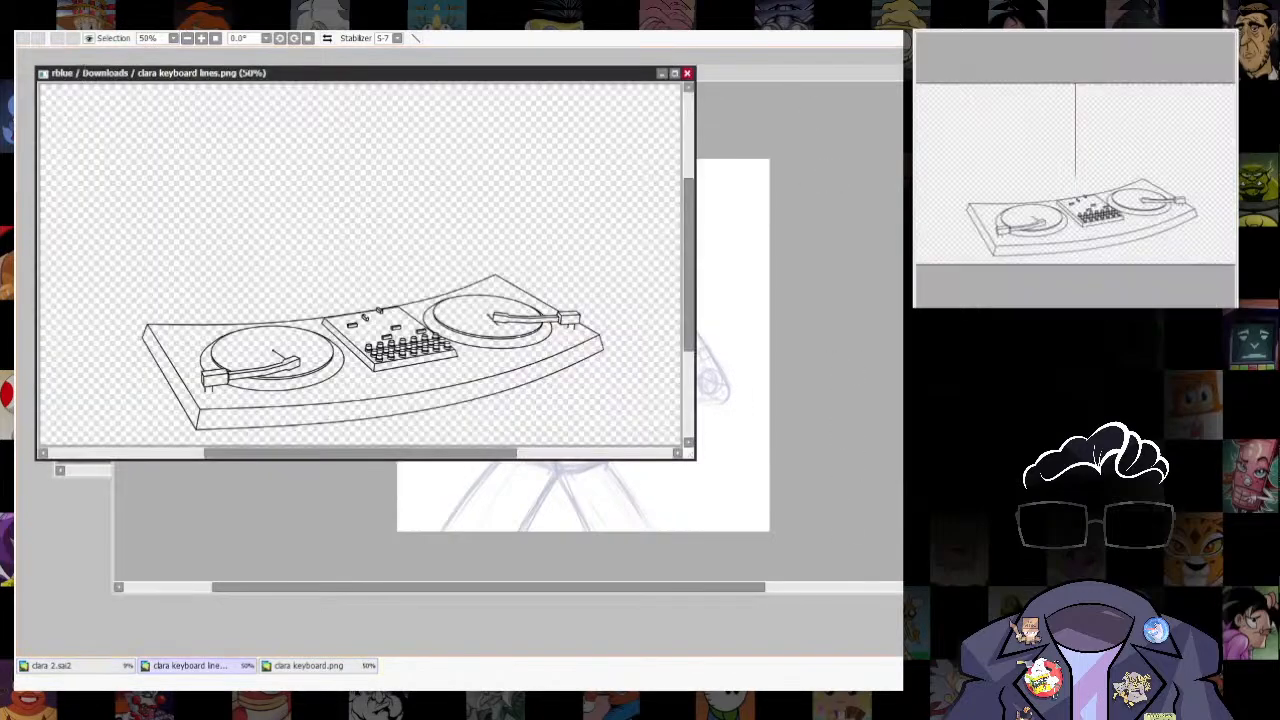
key("ctrl+c")
left_click(804, 322)
key("ctrl+v")
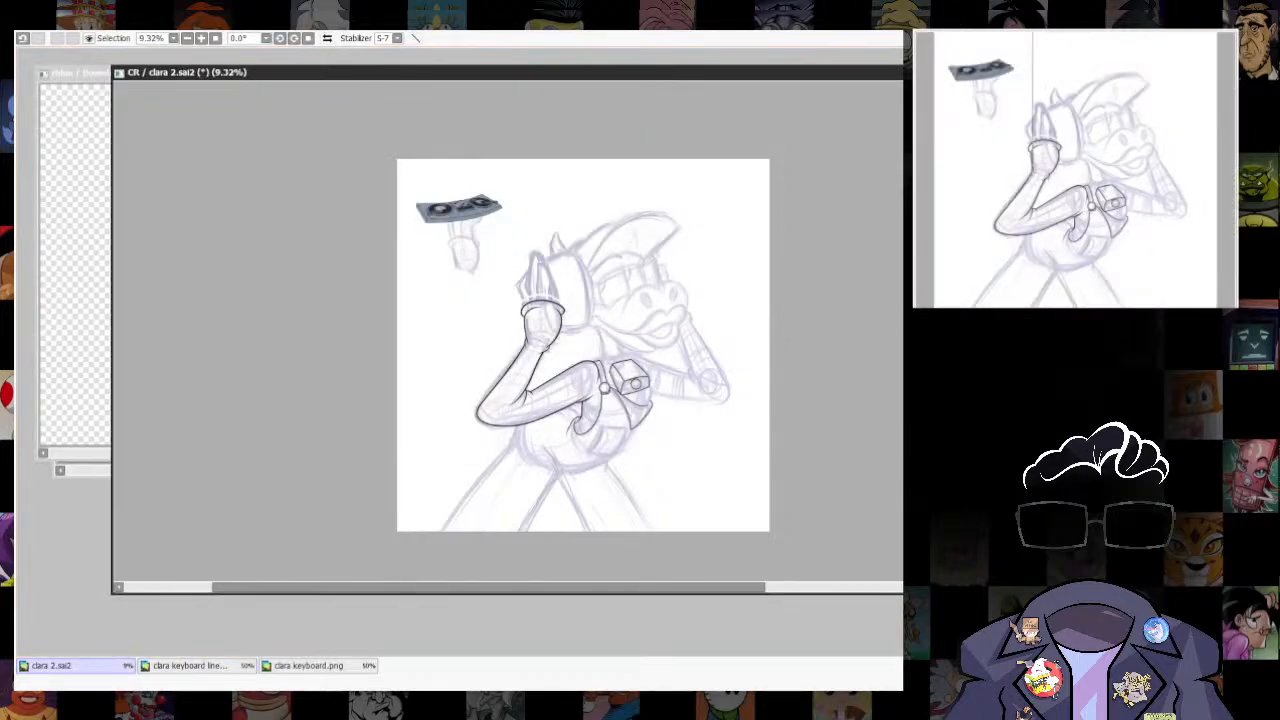
- Enlarge the pasted turntable deck to about the canvas width and place it across the canvas's lower edge in front of the legs
key("ctrl+t")
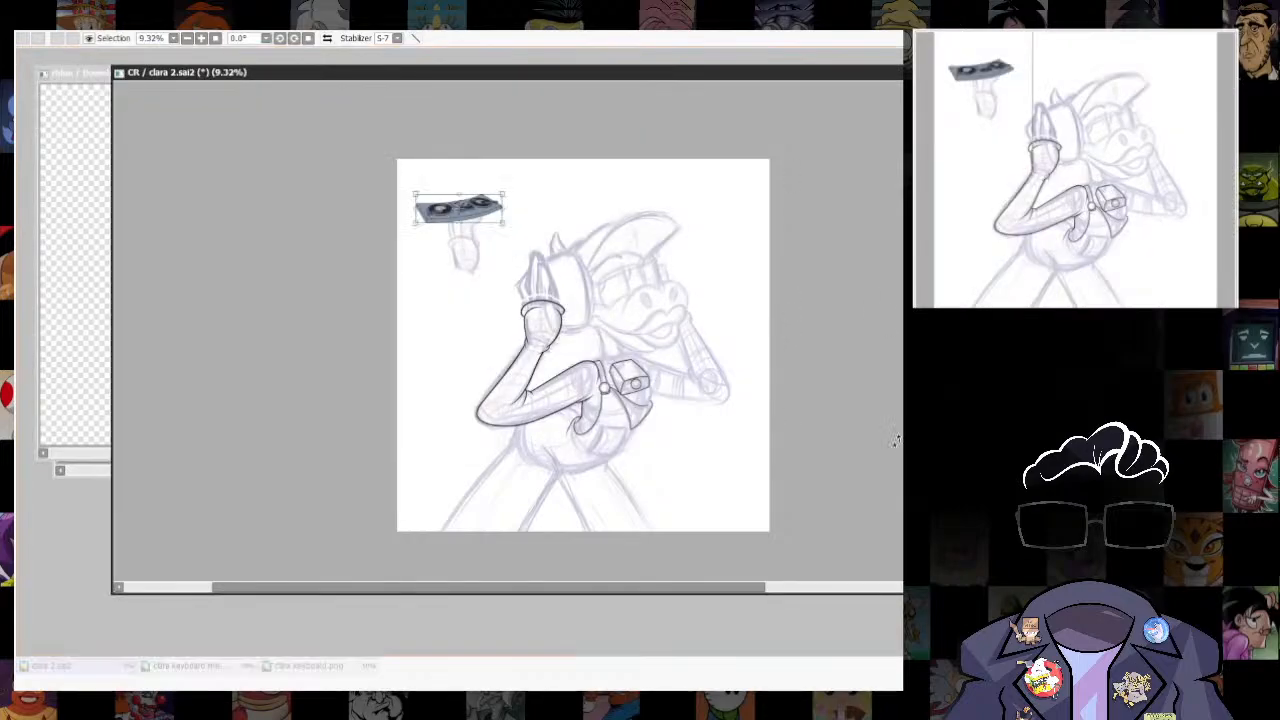
left_click_drag(502, 193, 550, 177)
left_click_drag(480, 210, 600, 492)
left_click_drag(671, 460, 757, 426)
left_click_drag(686, 484, 721, 475)
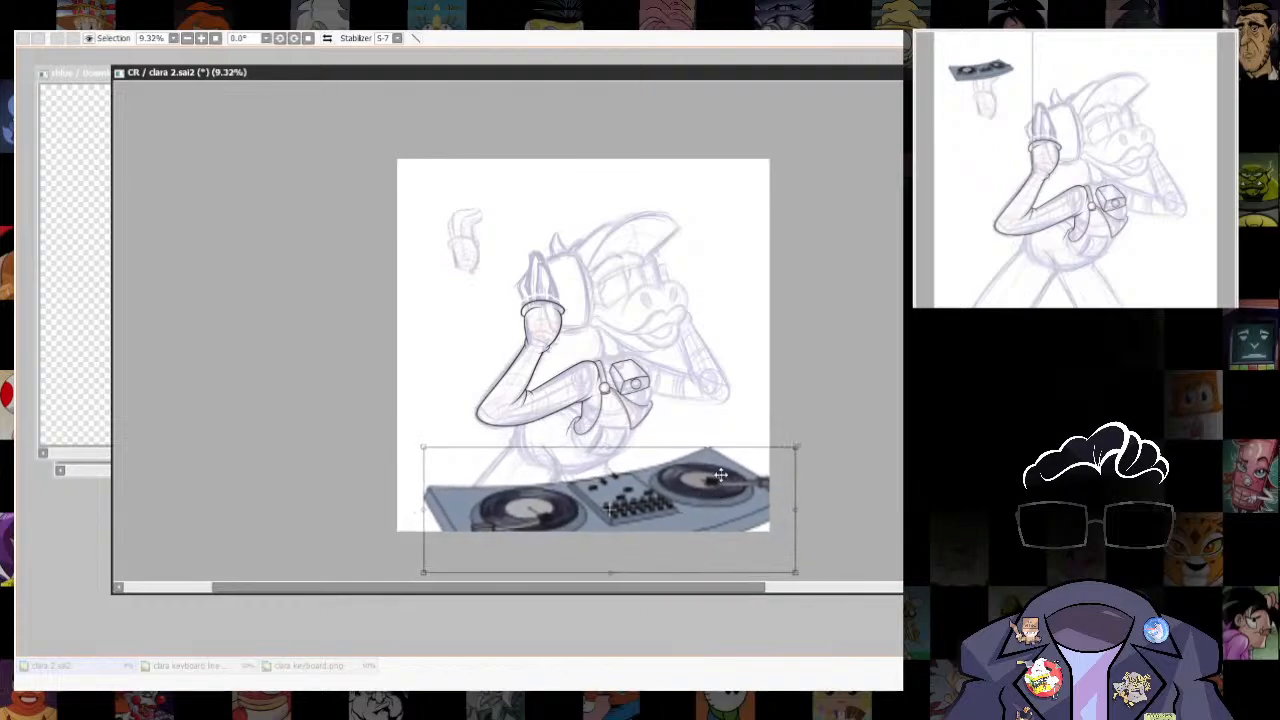
mouse_move(803, 423)
left_mouse_down()
mouse_move(762, 419)
mouse_move(795, 407)
left_mouse_up()
key("Return")
- Scale the turntable deck down slightly and reposition it at the canvas's lower right
scroll(757, 423, "up", 2)
scroll(780, 380, "down", 1)
key("ctrl+t")
mouse_move(744, 480)
left_mouse_down()
mouse_move(750, 468)
mouse_move(750, 481)
left_mouse_up()
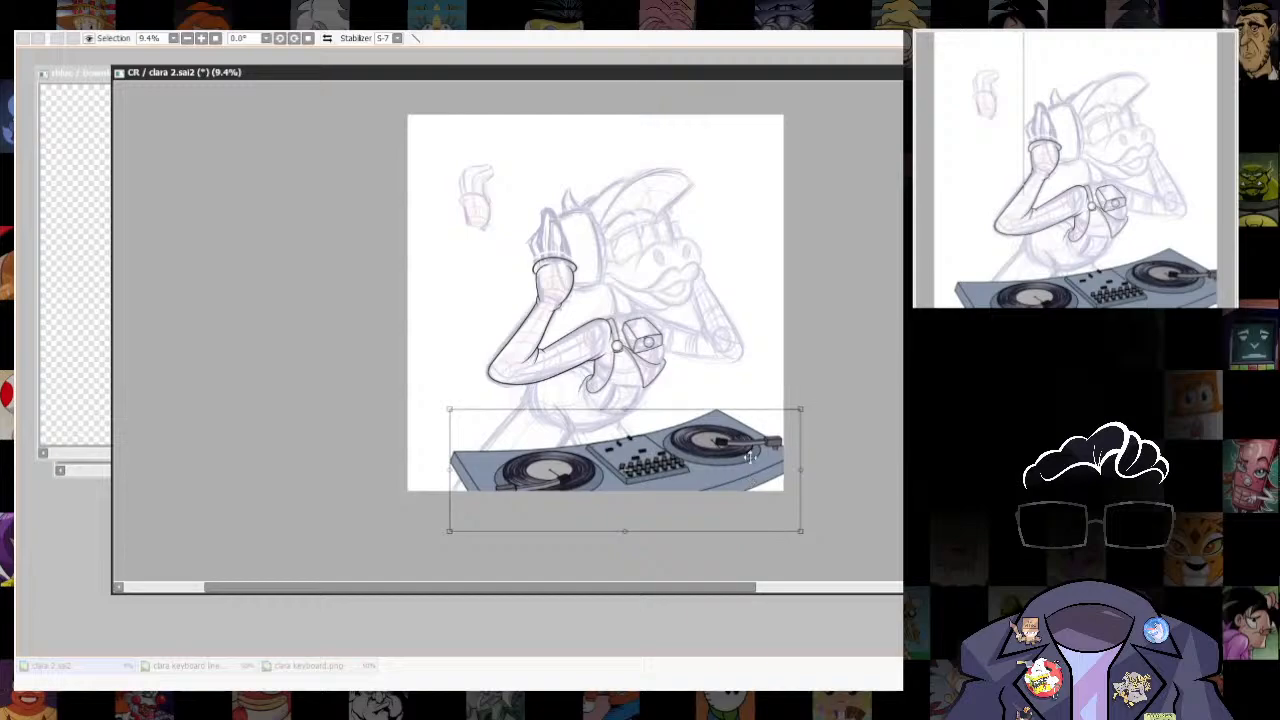
key("Return")
- Ink the curved crease line from the lower belly down to a small hooked end at the crotch
scroll(574, 490, "up", 2)
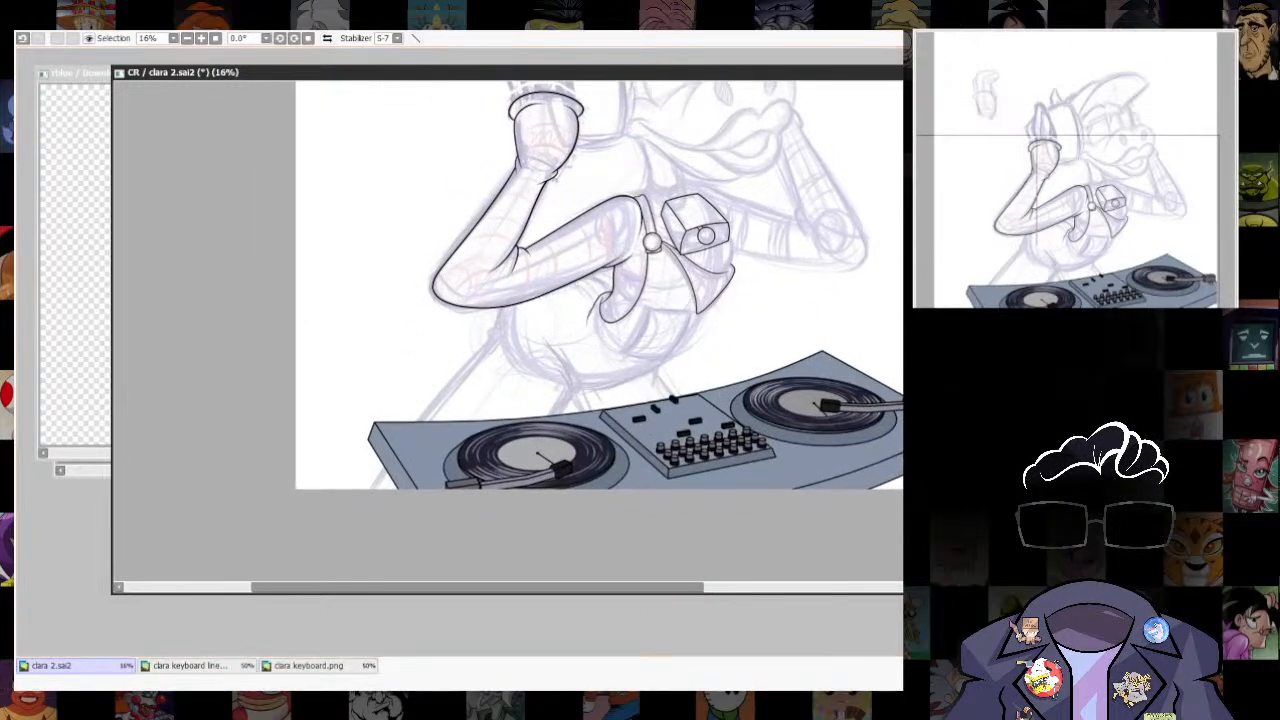
scroll(690, 525, "down", 3)
scroll(605, 466, "up", 7)
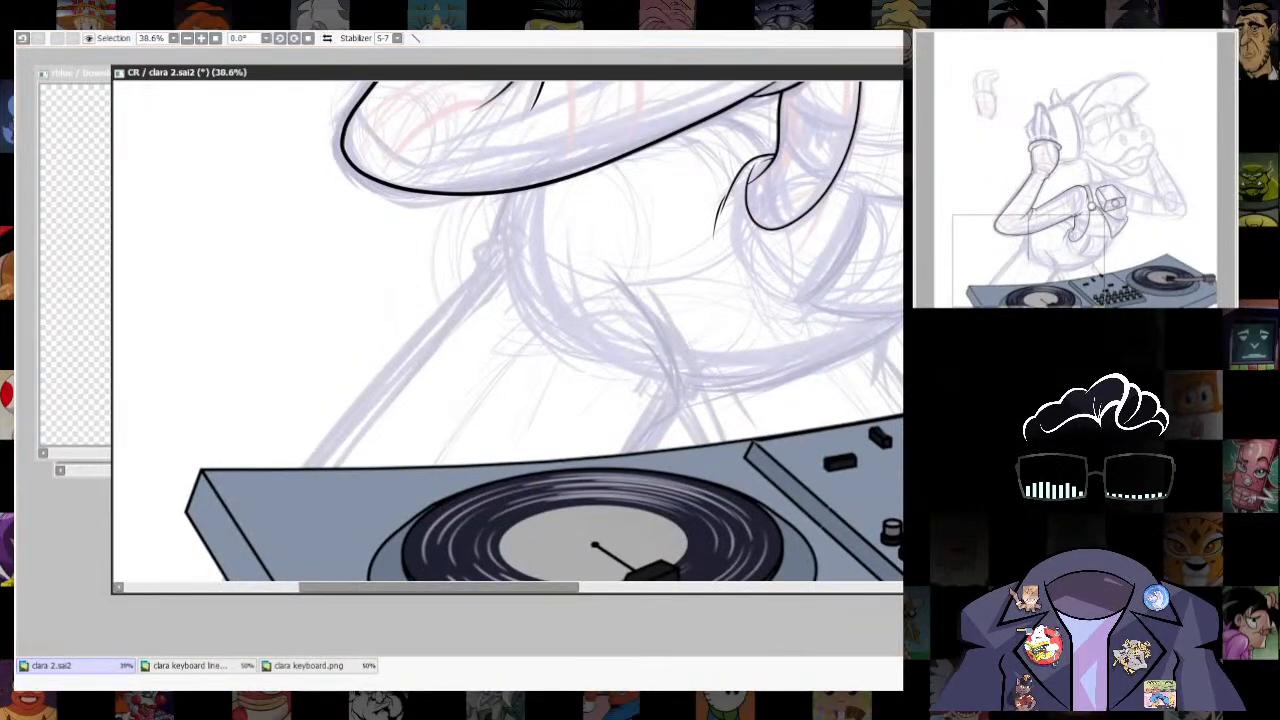
left_click_drag(618, 292, 580, 338)
key("bracketright")
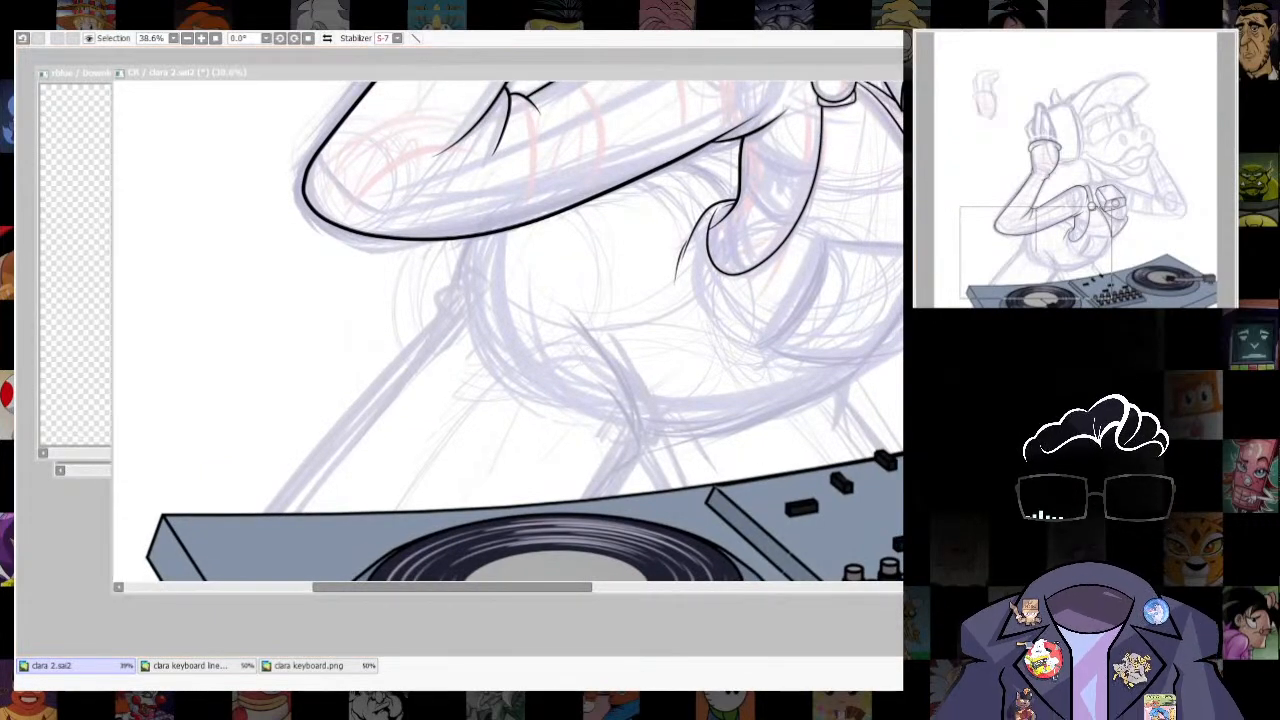
left_click(597, 351)
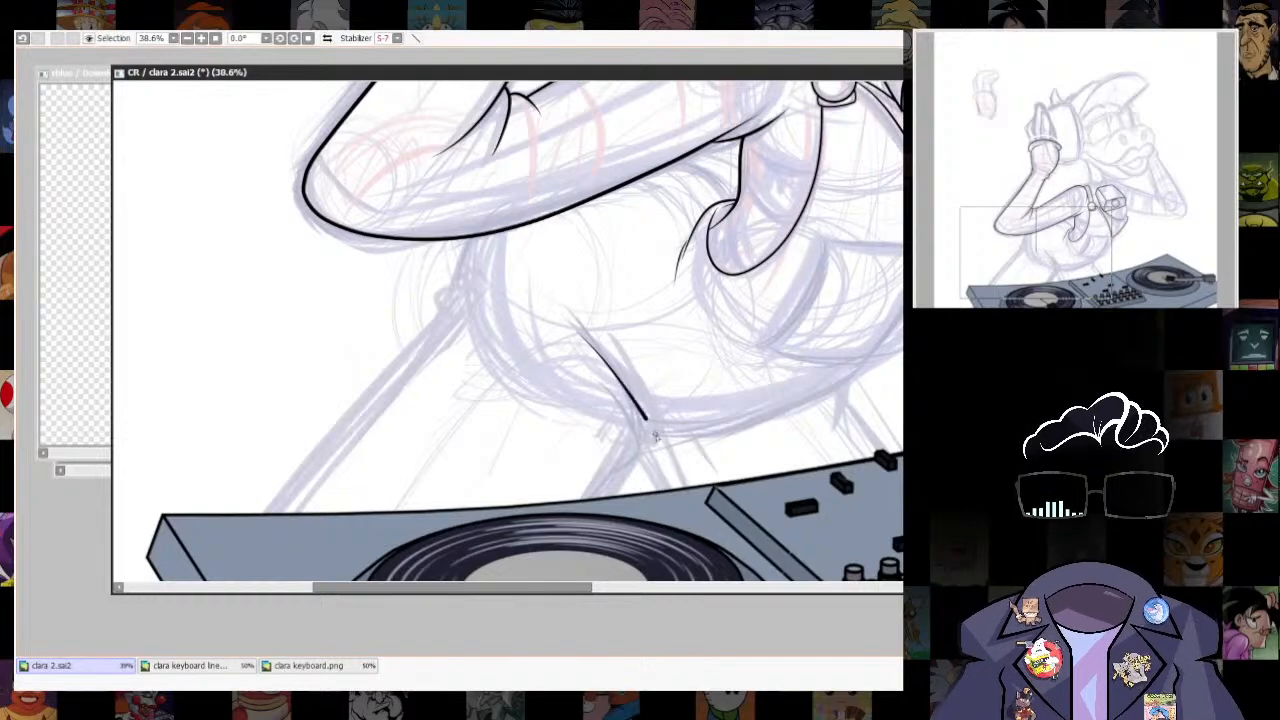
key("ctrl+z")
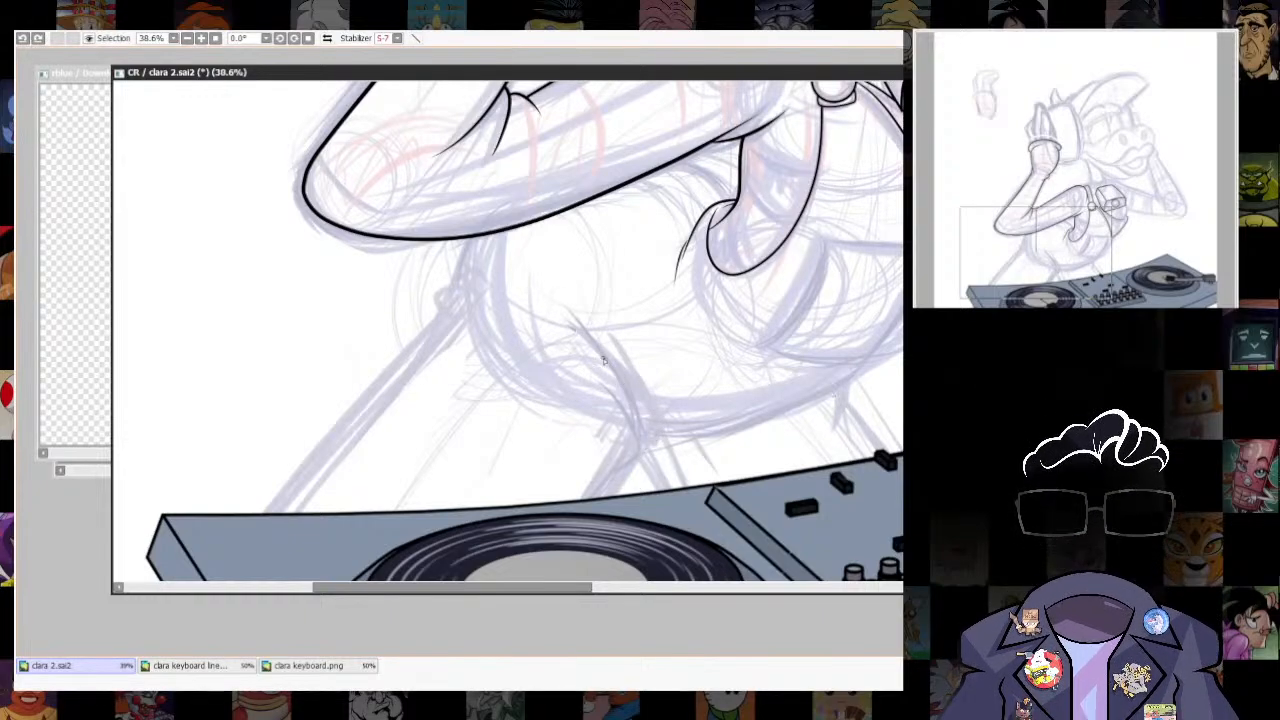
left_click_drag(648, 453, 634, 453)
mouse_move(731, 412)
left_mouse_down()
mouse_move(717, 363)
mouse_move(723, 379)
left_mouse_up()
left_click_drag(638, 377, 654, 344)
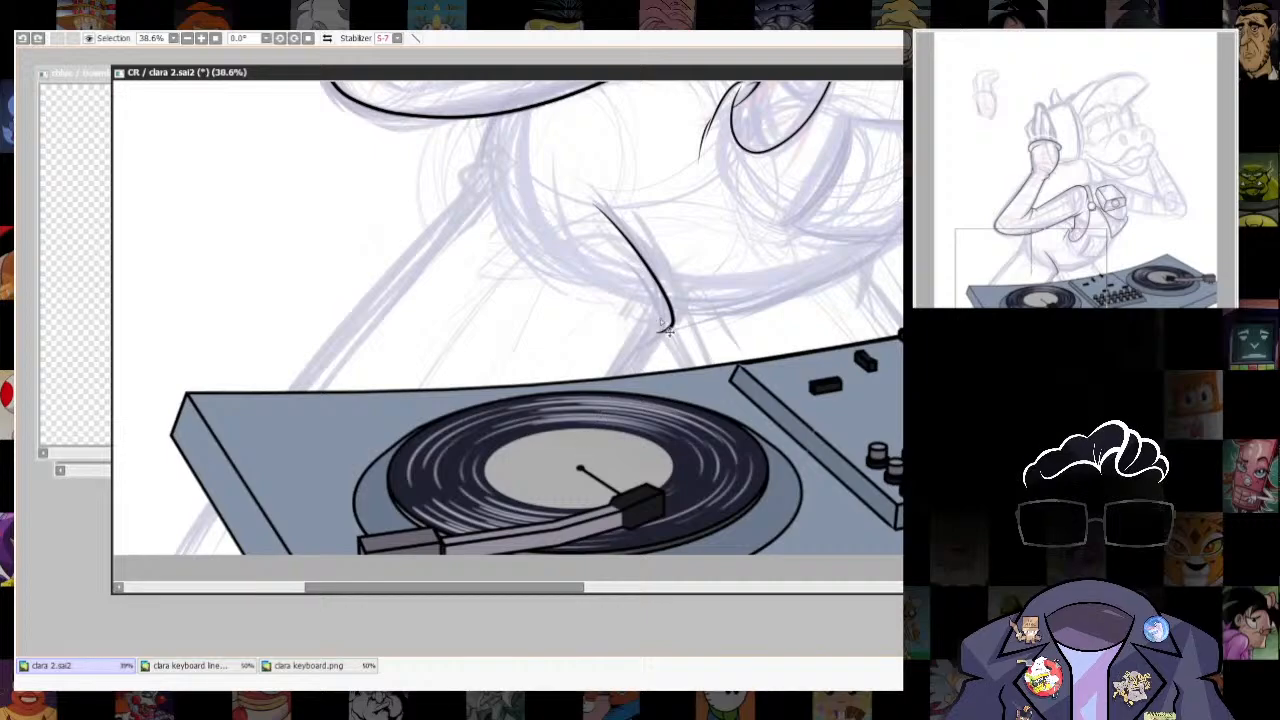
- Ink the shorter inner line beside the crotch crease and the inner leg line running from it down to the deck
left_click_drag(665, 318, 624, 258)
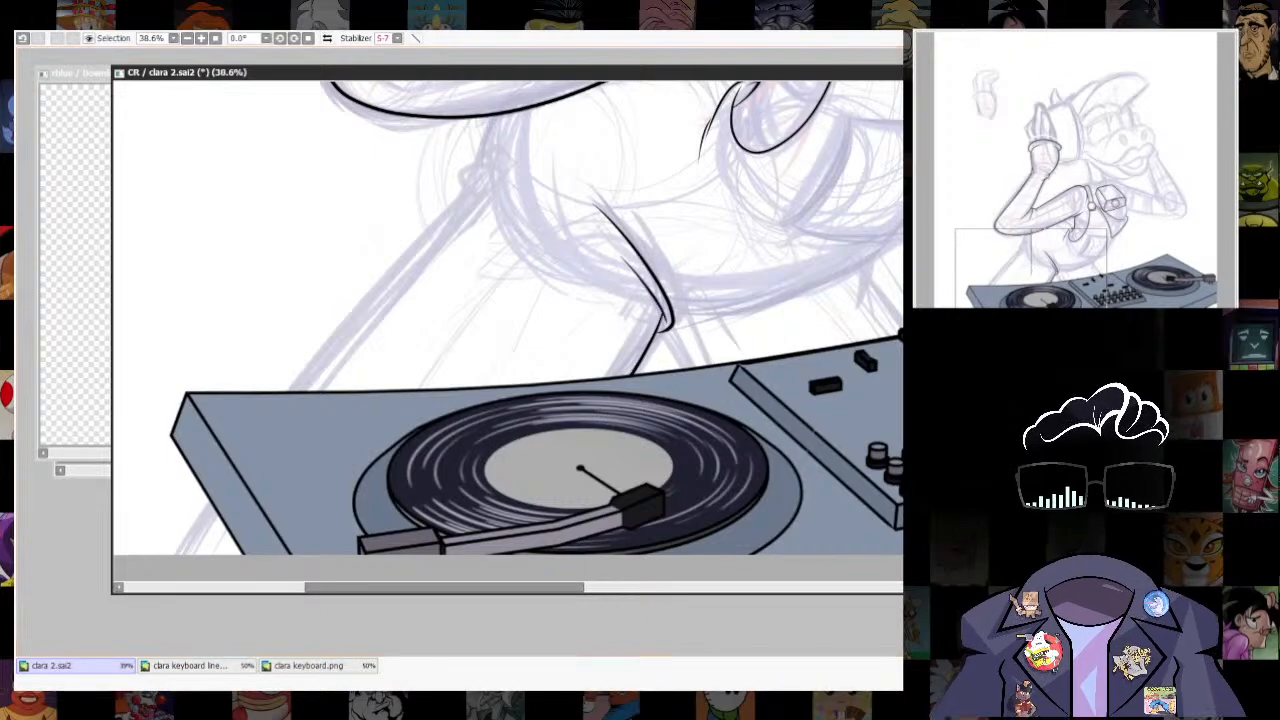
key("ctrl+z")
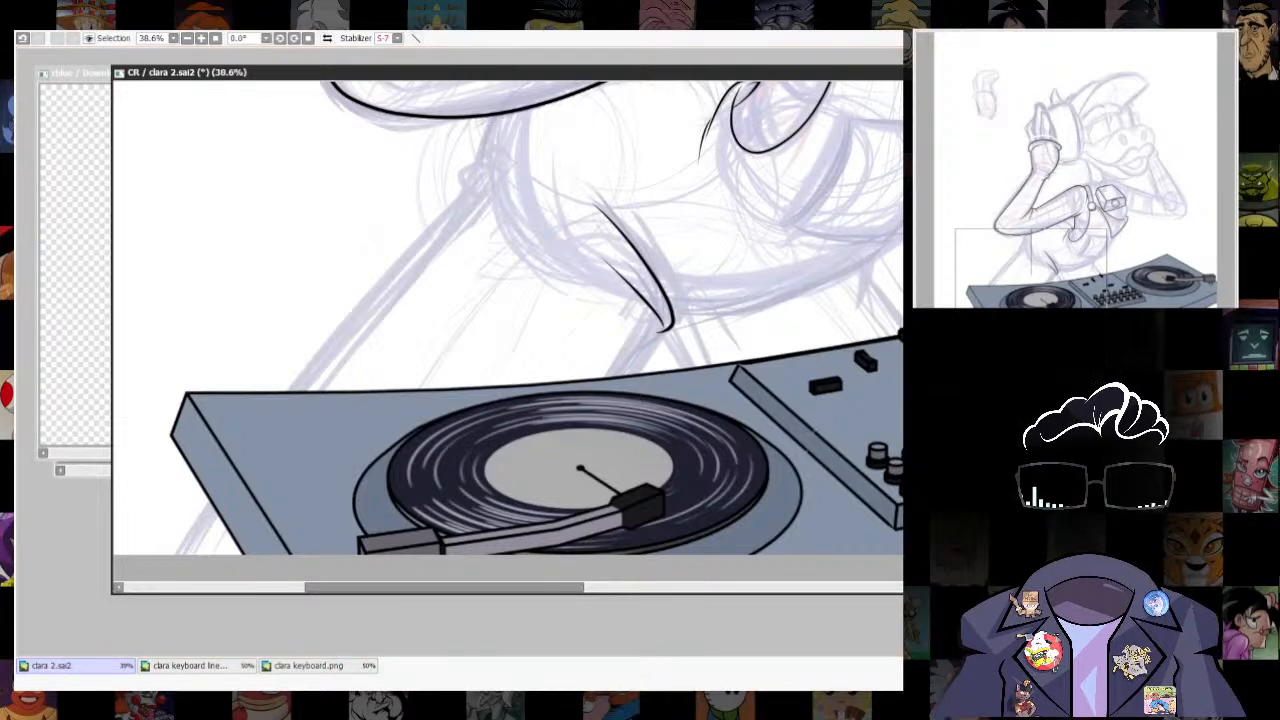
scroll(598, 256, "up", 4)
left_click_drag(716, 272, 652, 396)
left_click_drag(620, 441, 612, 453)
key("ctrl+z")
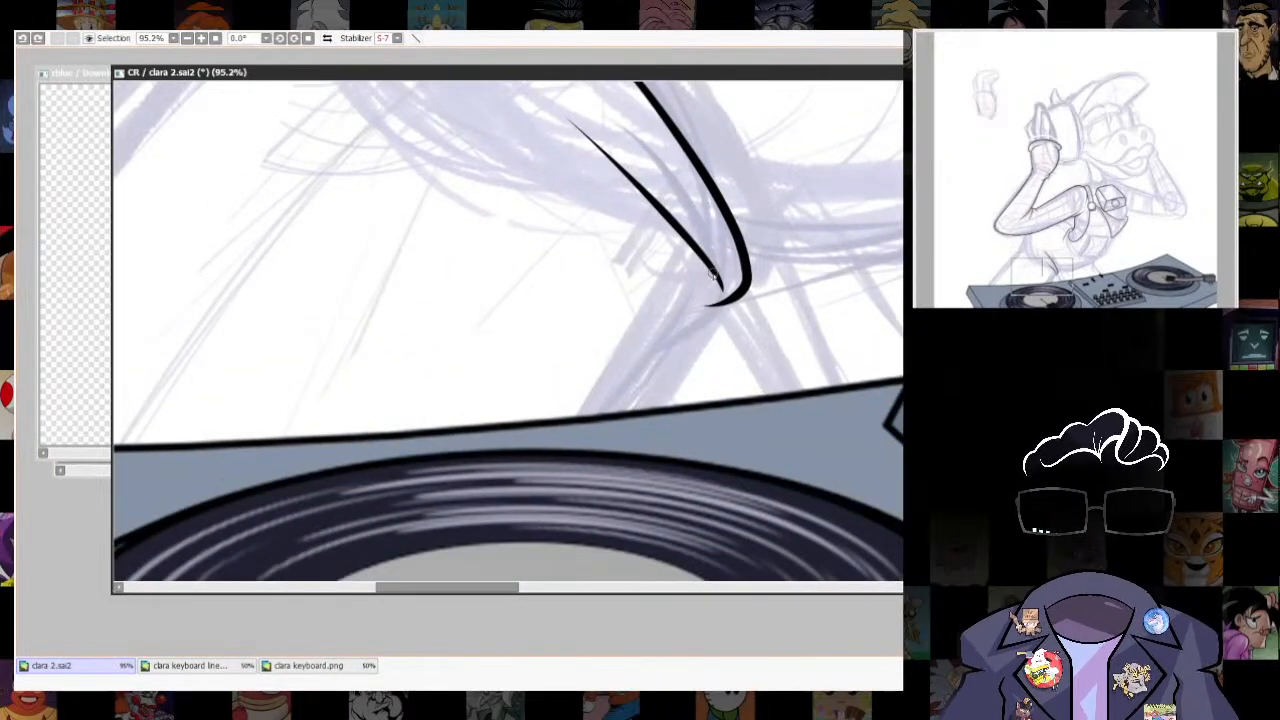
left_click_drag(716, 274, 630, 433)
- Tidy the joint where the inner leg line meets the hooked end of the crotch crease
scroll(817, 320, "up", 5)
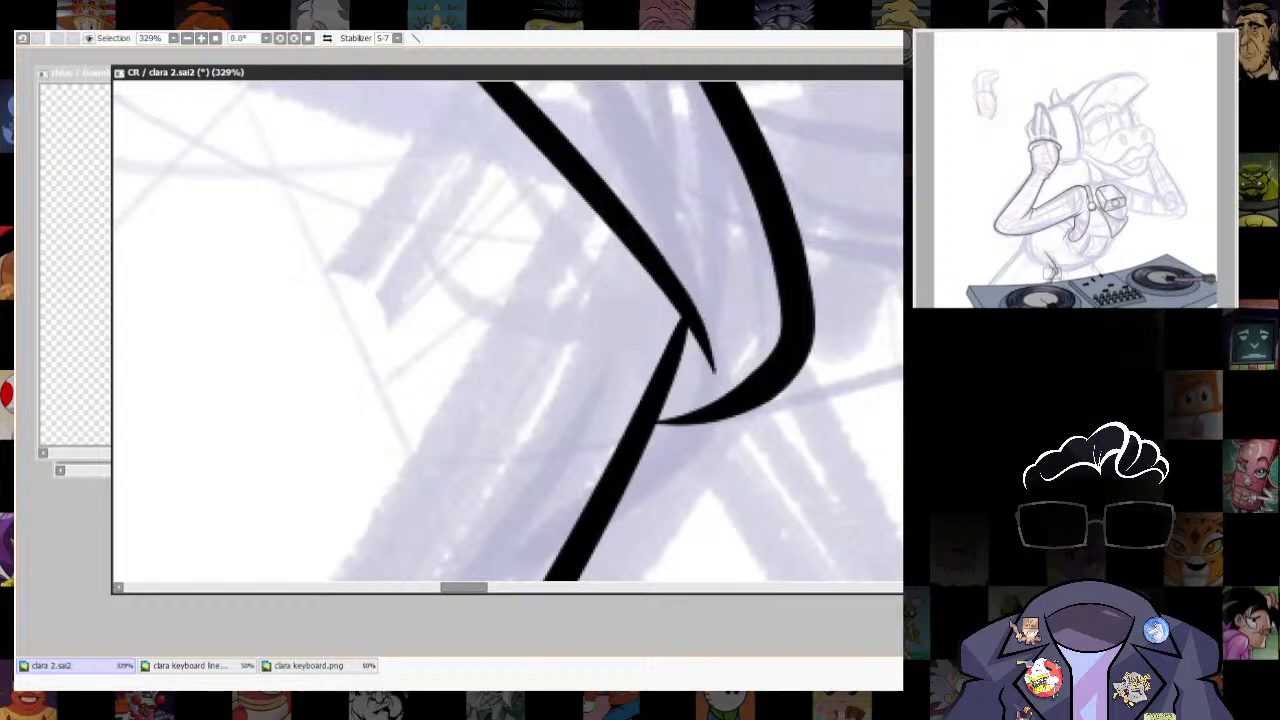
left_click_drag(688, 483, 741, 373)
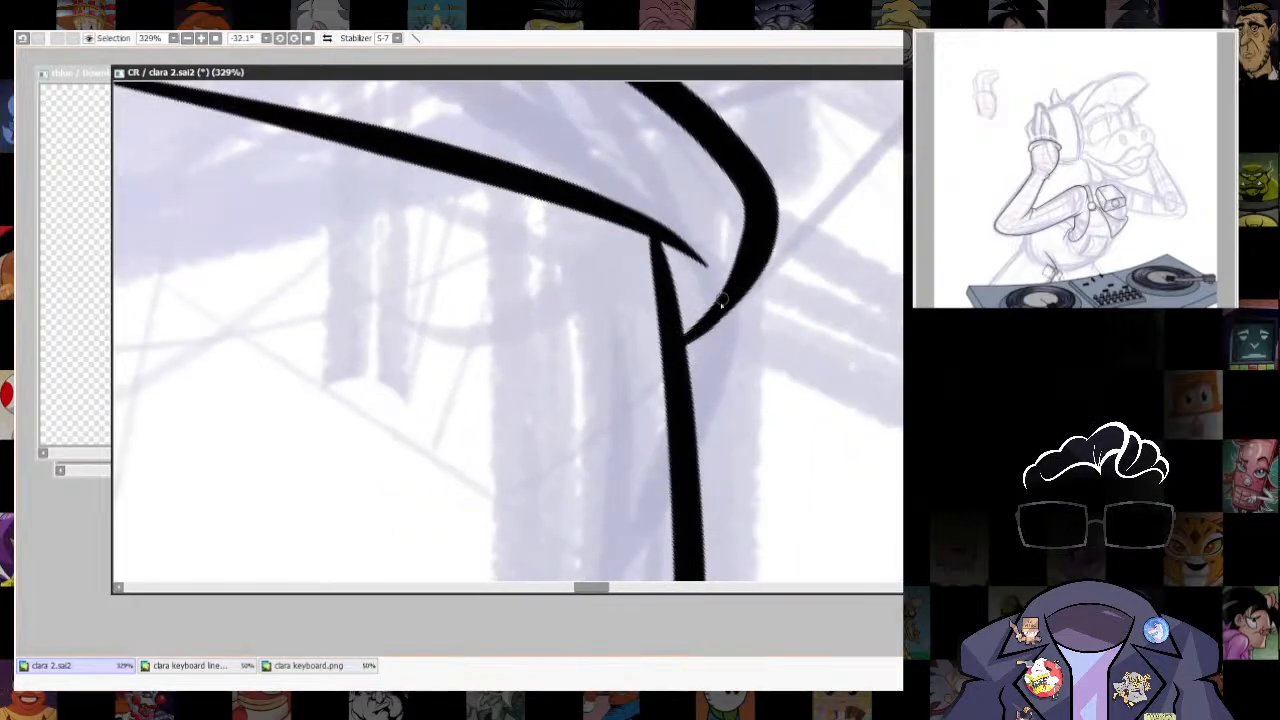
left_click(308, 38)
scroll(825, 420, "down", 8)
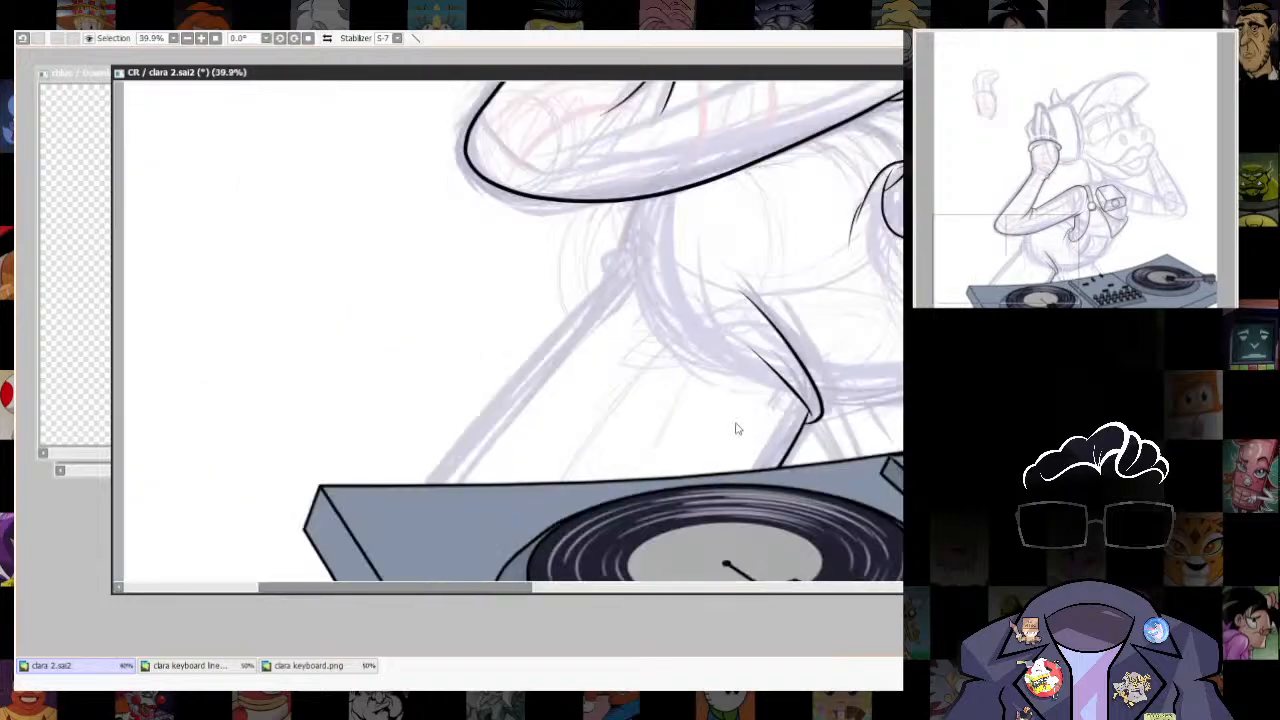
- Ink the near leg's outer thigh line from the hip down to the deck's upper edge
left_click_drag(738, 428, 723, 411)
scroll(653, 305, "up", 1)
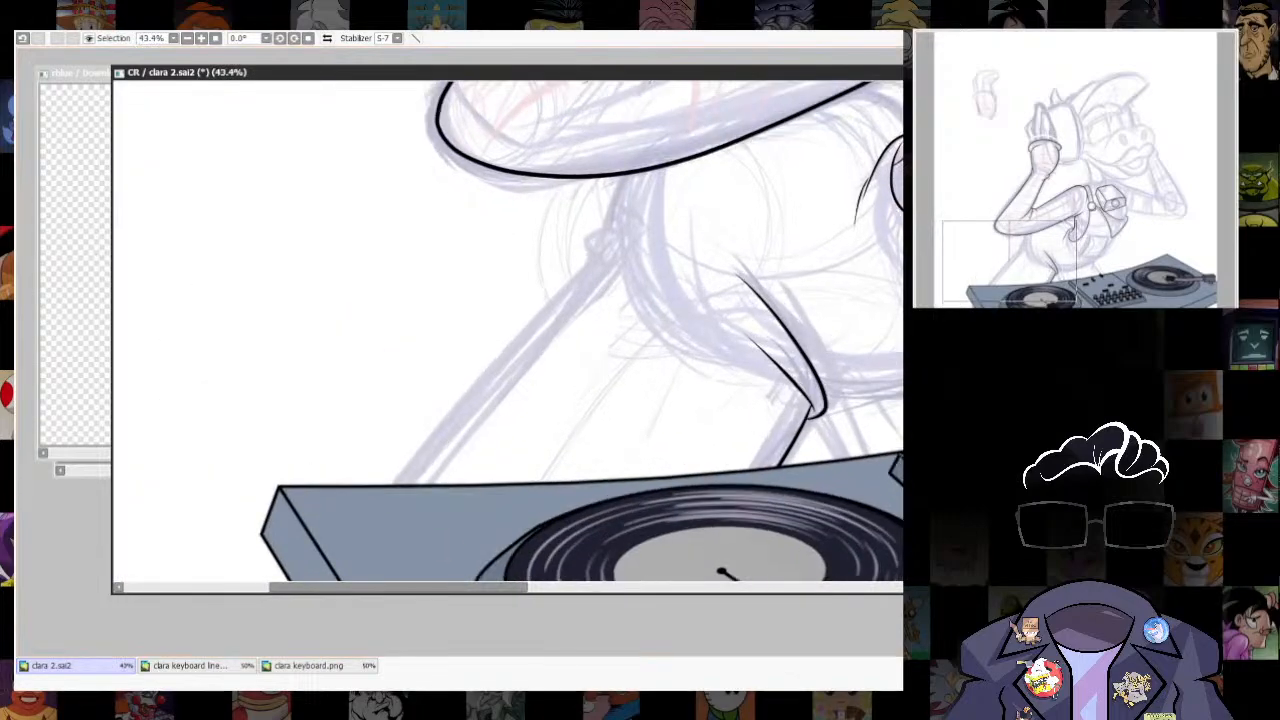
left_click_drag(598, 262, 380, 532)
left_click_drag(578, 495, 613, 425)
key("ctrl+z")
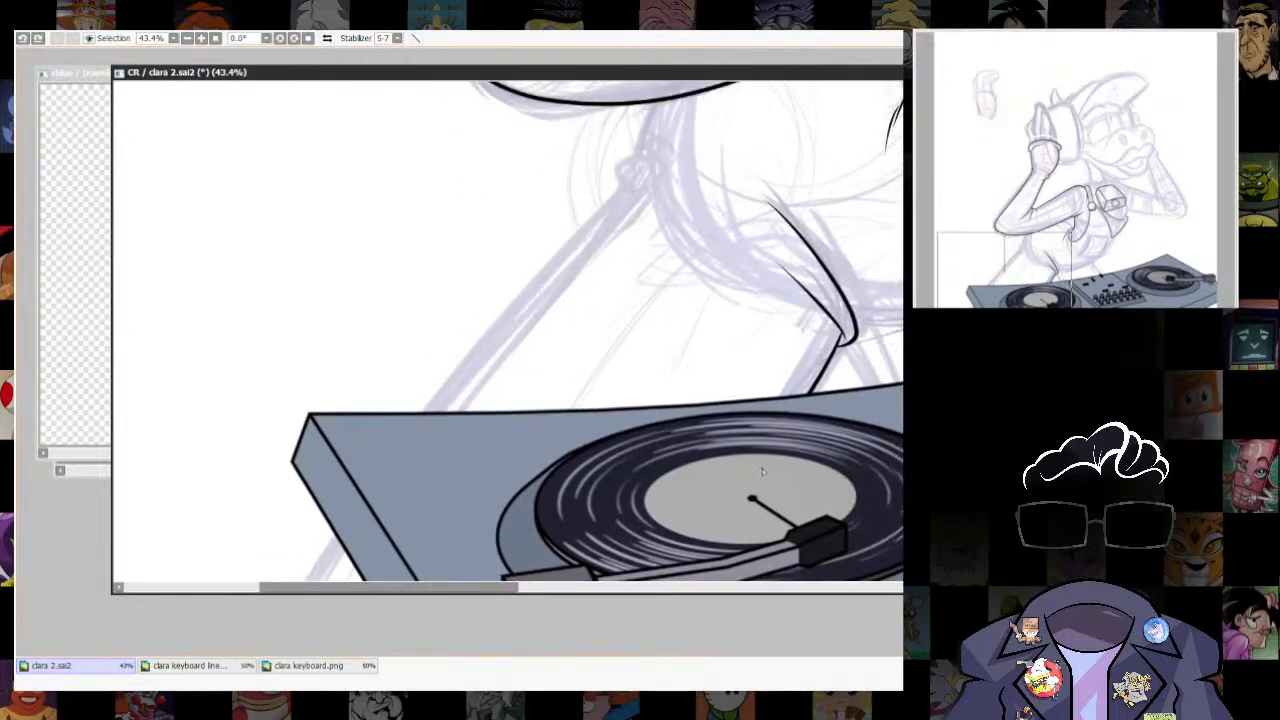
mouse_move(733, 325)
left_mouse_down()
mouse_move(646, 383)
mouse_move(743, 324)
left_mouse_up()
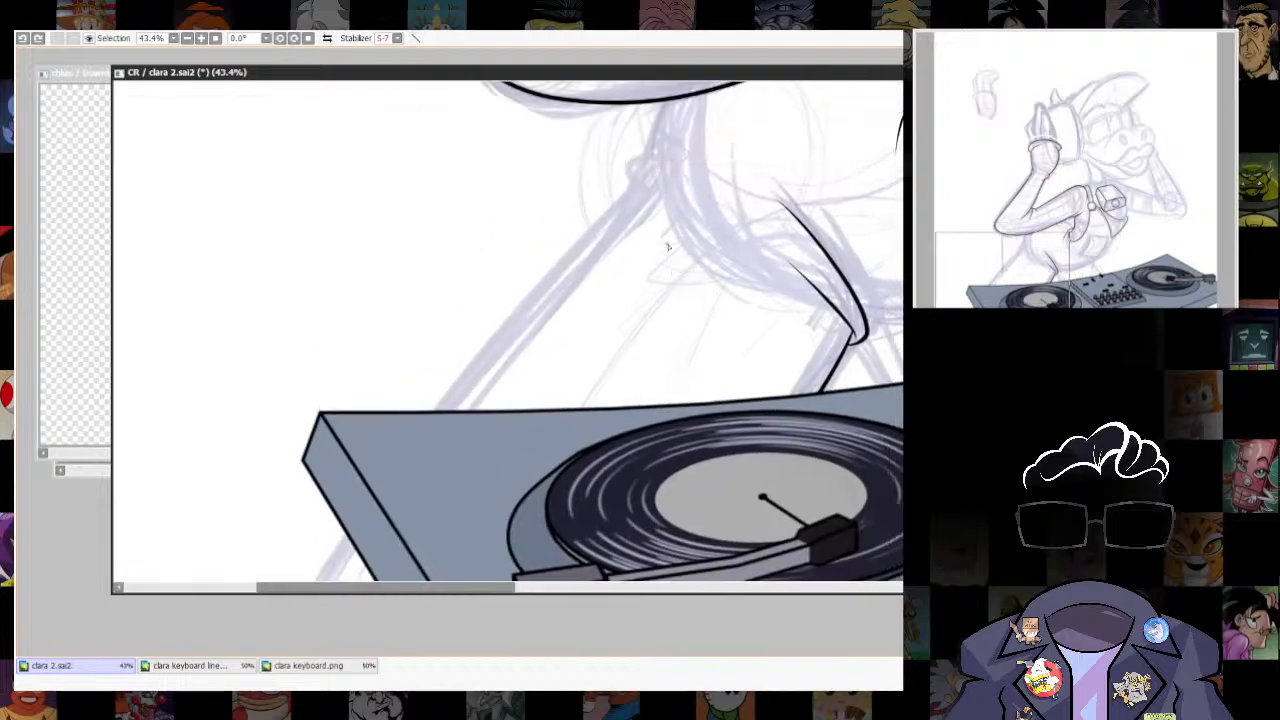
left_click_drag(514, 310, 438, 410)
key("ctrl+z")
left_click_drag(655, 177, 440, 410)
key("ctrl+z")
left_click_drag(655, 178, 435, 411)
- Ink the small hooked fold and its crease line at the hip, at the upper end of the outer thigh line
left_click_drag(829, 250, 722, 483)
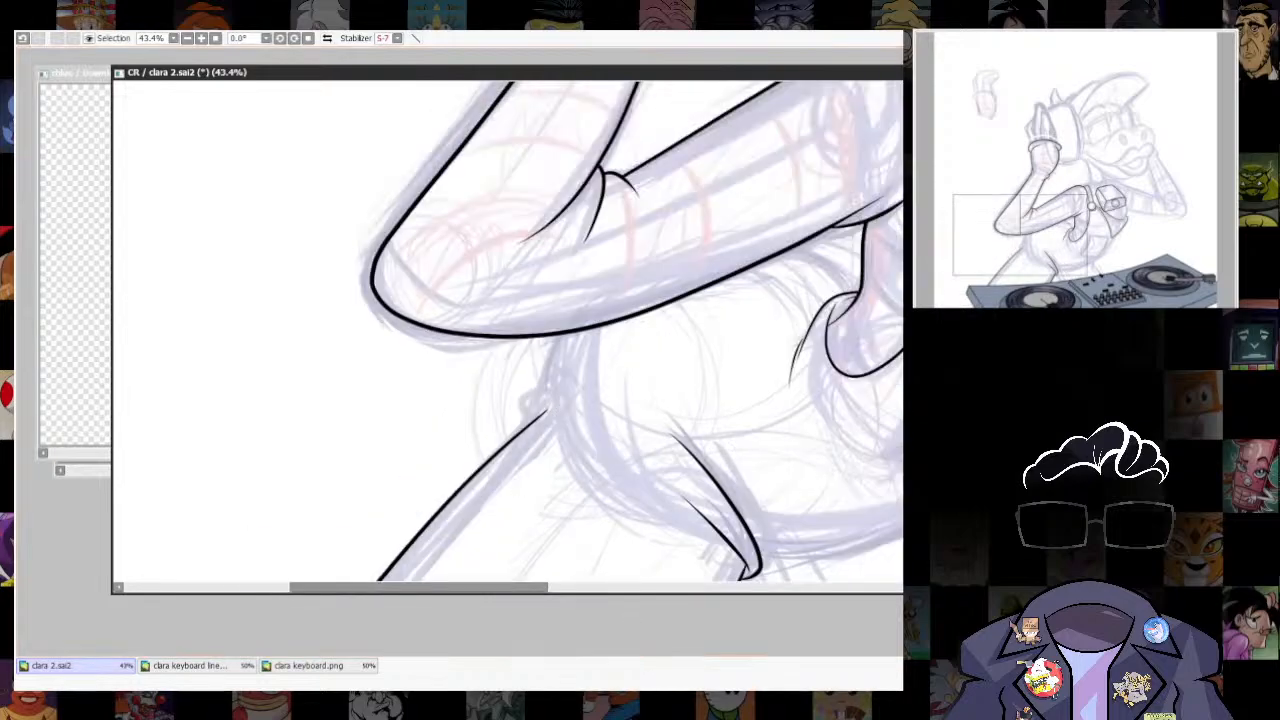
left_click_drag(633, 486, 596, 513)
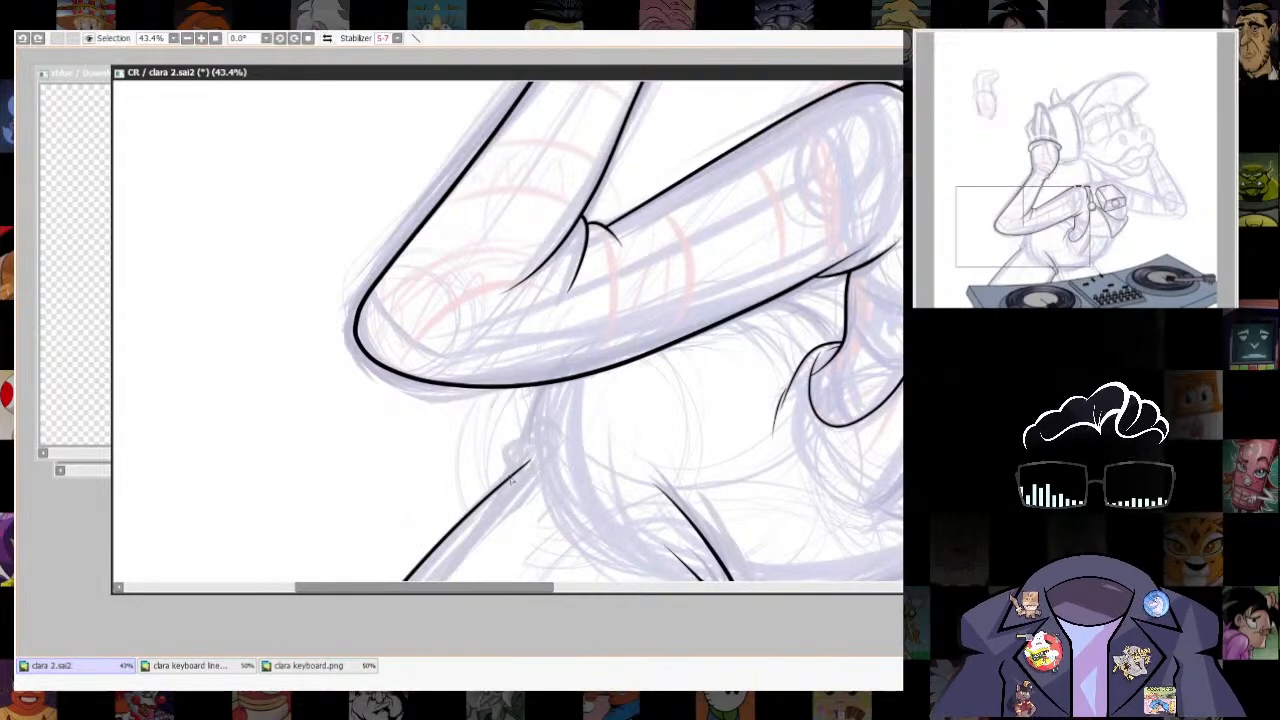
left_click_drag(512, 480, 474, 350)
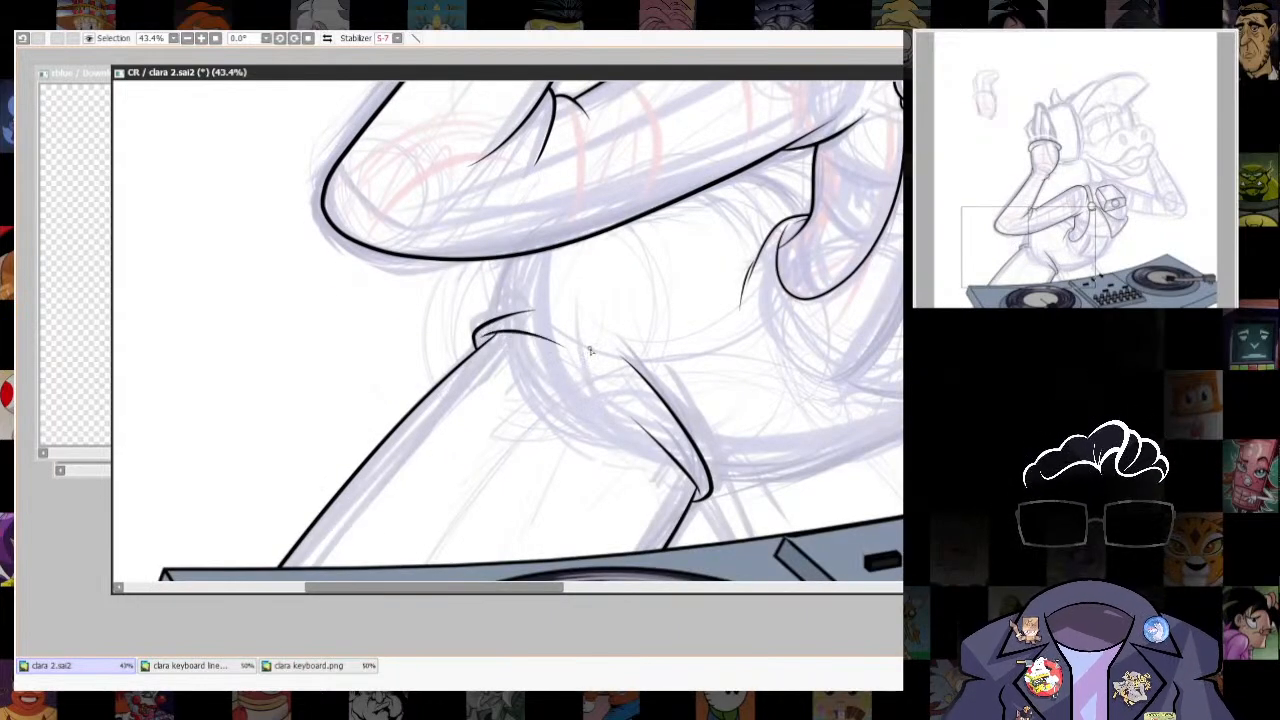
scroll(598, 430, "down", 3)
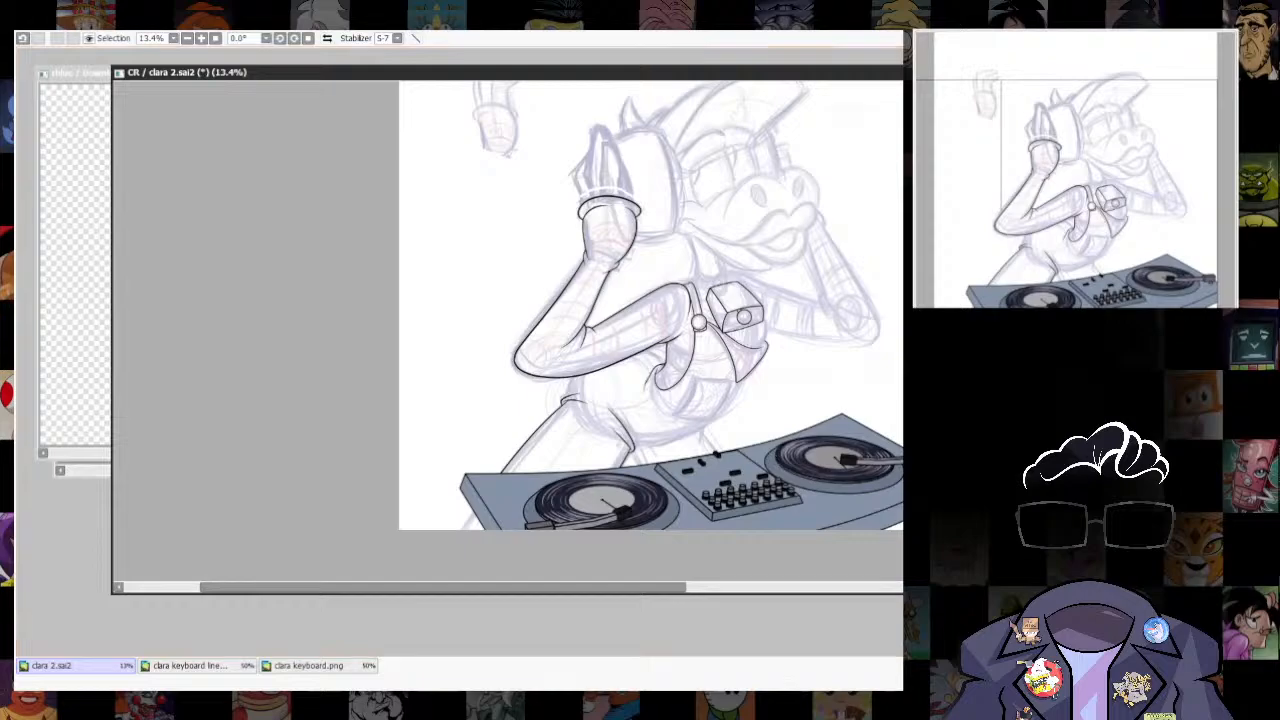
- Ink the belly's front outline as one curve from the lower belly up to the tip of the pointed vest flap
scroll(650, 455, "up", 4)
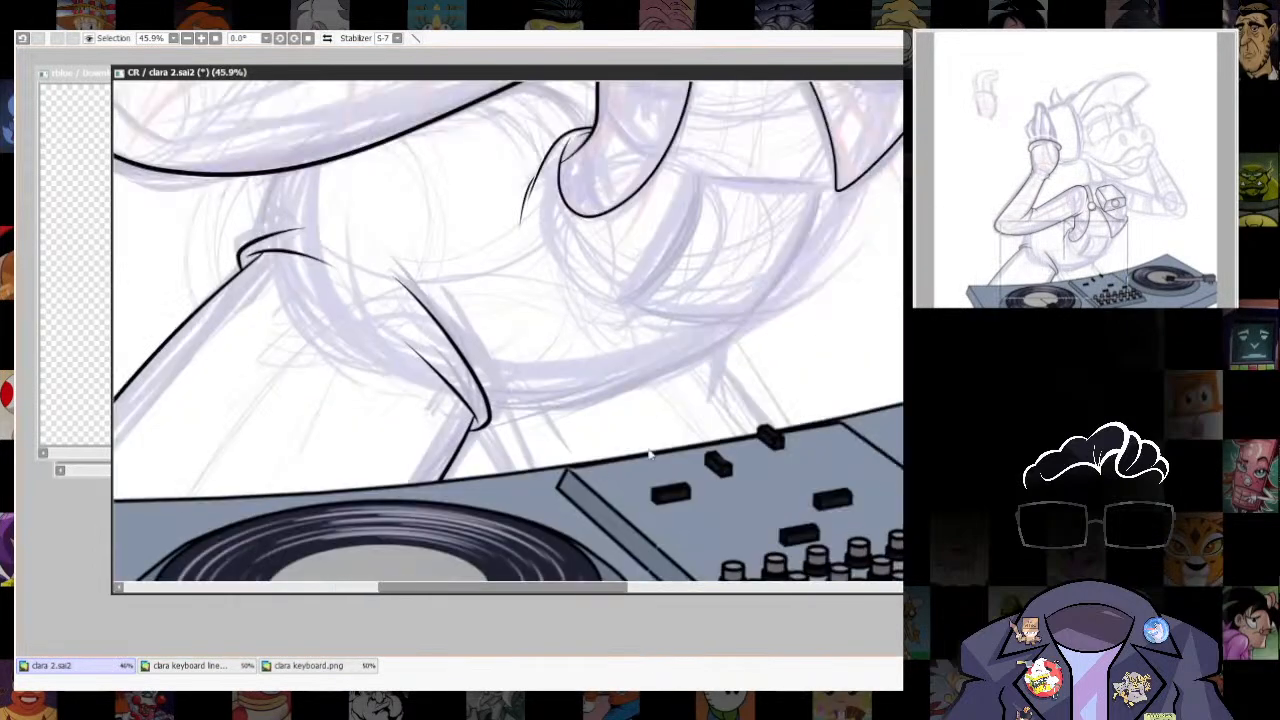
left_click_drag(880, 345, 794, 448)
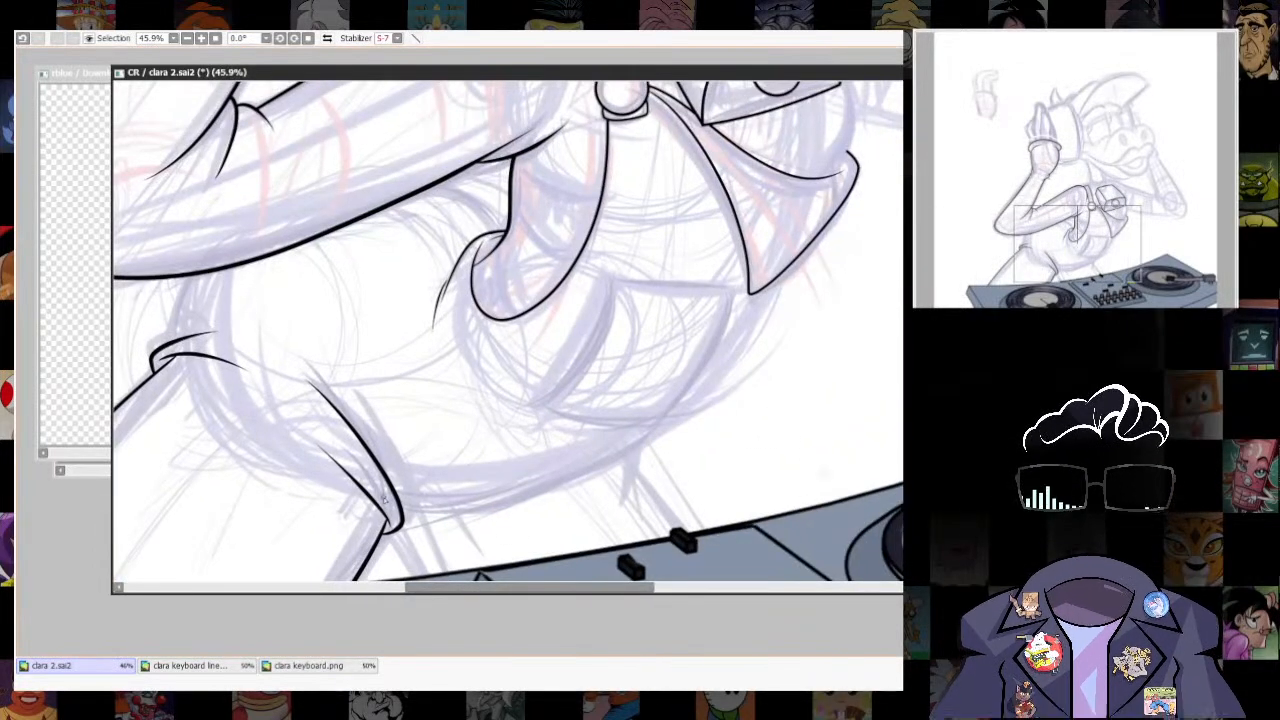
left_click_drag(697, 473, 656, 460)
left_click_drag(683, 332, 741, 226)
key("ctrl+z")
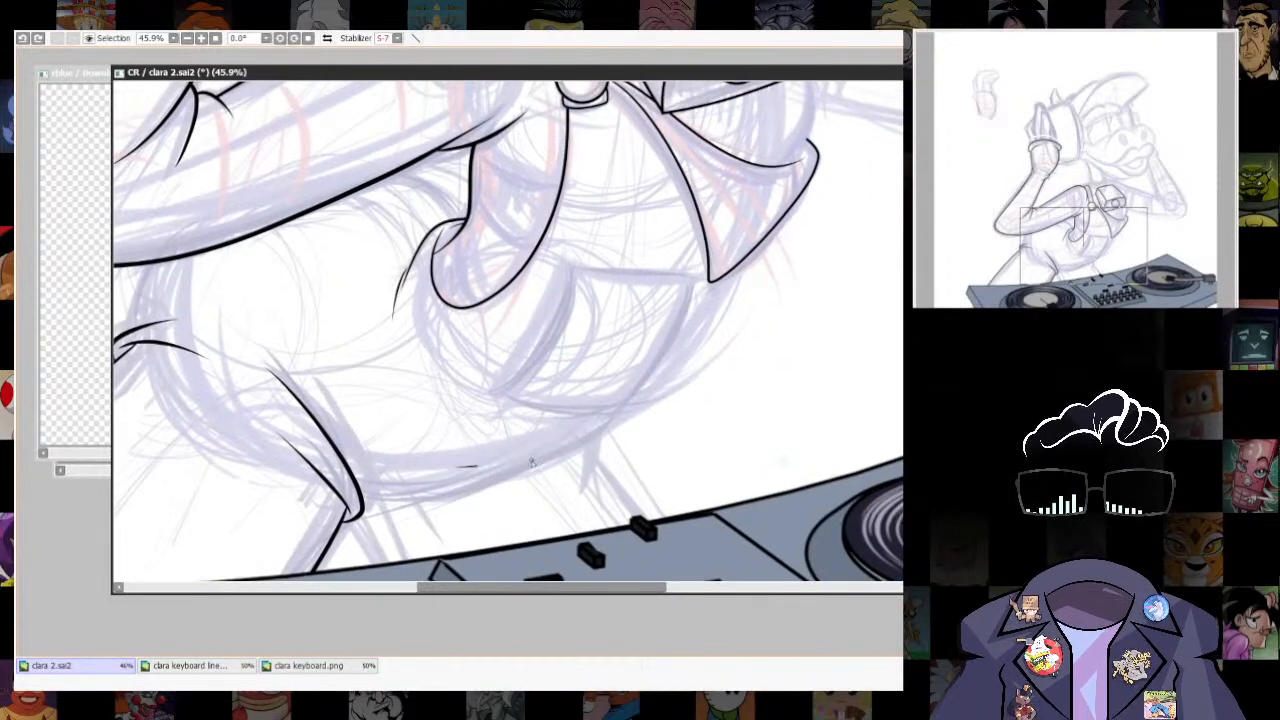
left_click_drag(460, 466, 756, 204)
scroll(703, 486, "down", 5)
scroll(705, 486, "up", 5)
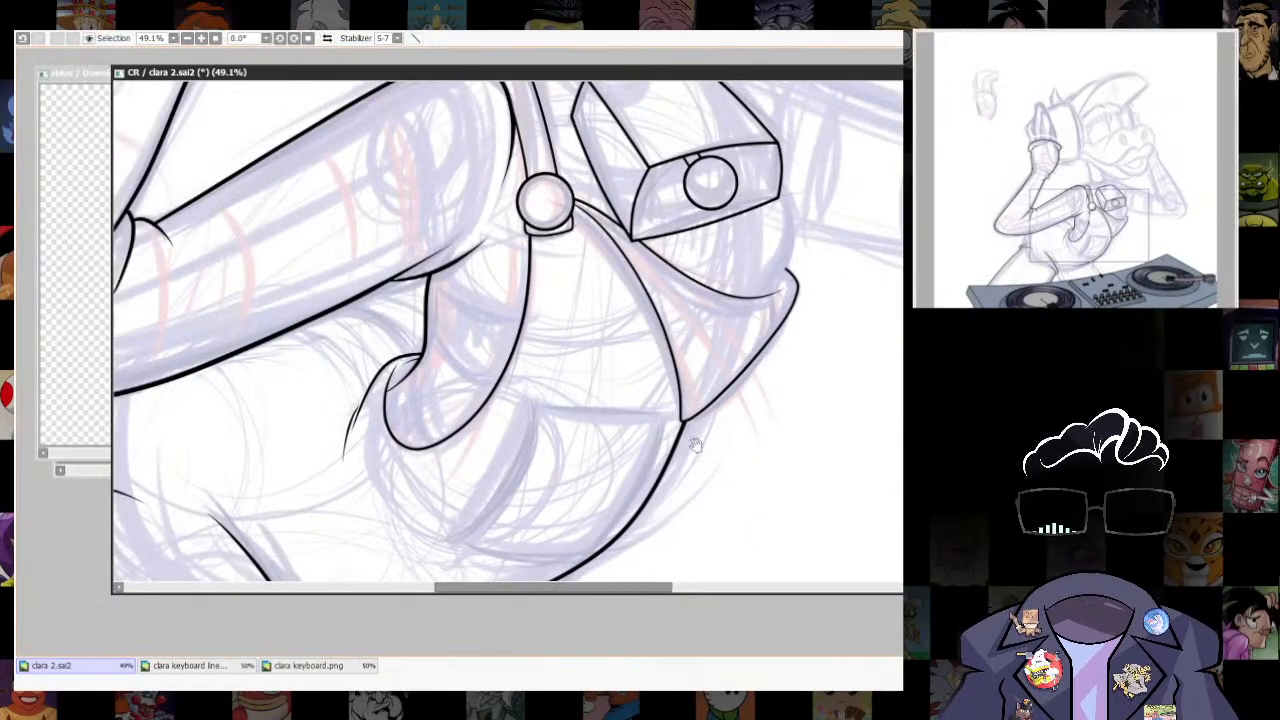
- Select the pointed vest flap below the box and nudge it so its tip meets the belly outline
left_click_drag(696, 446, 780, 283)
left_click_drag(840, 356, 786, 447)
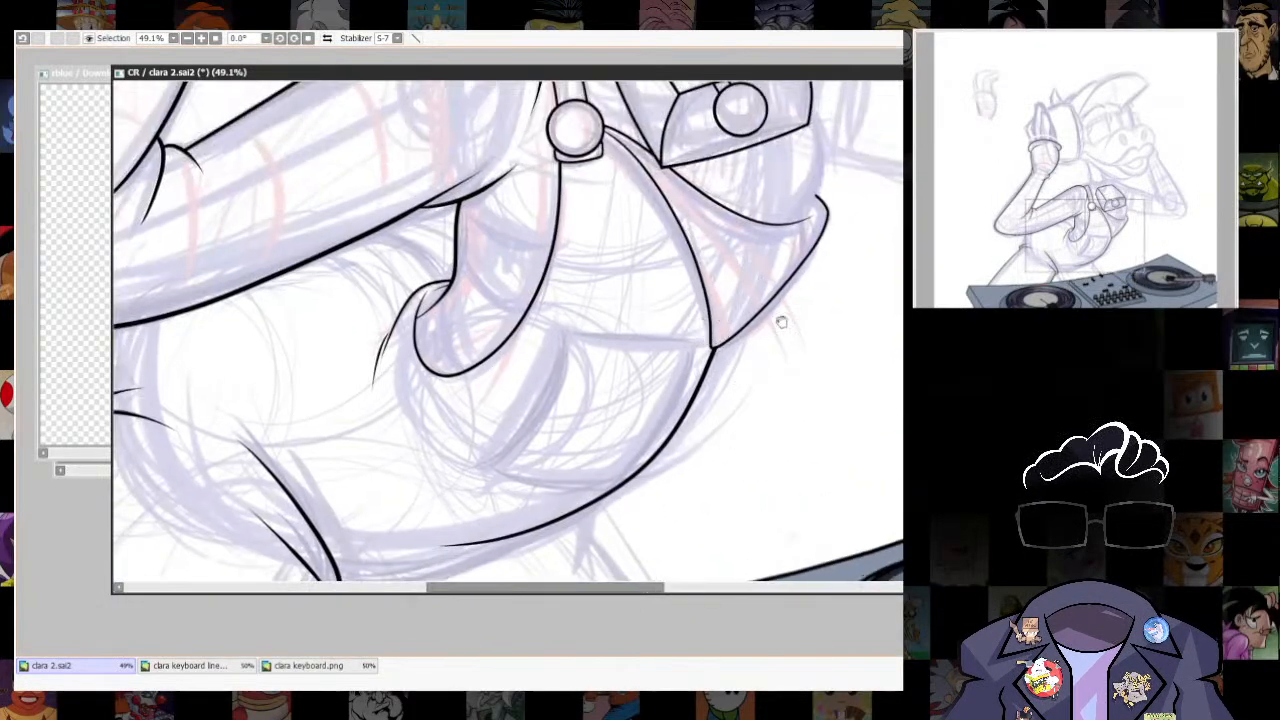
left_click_drag(782, 322, 721, 459)
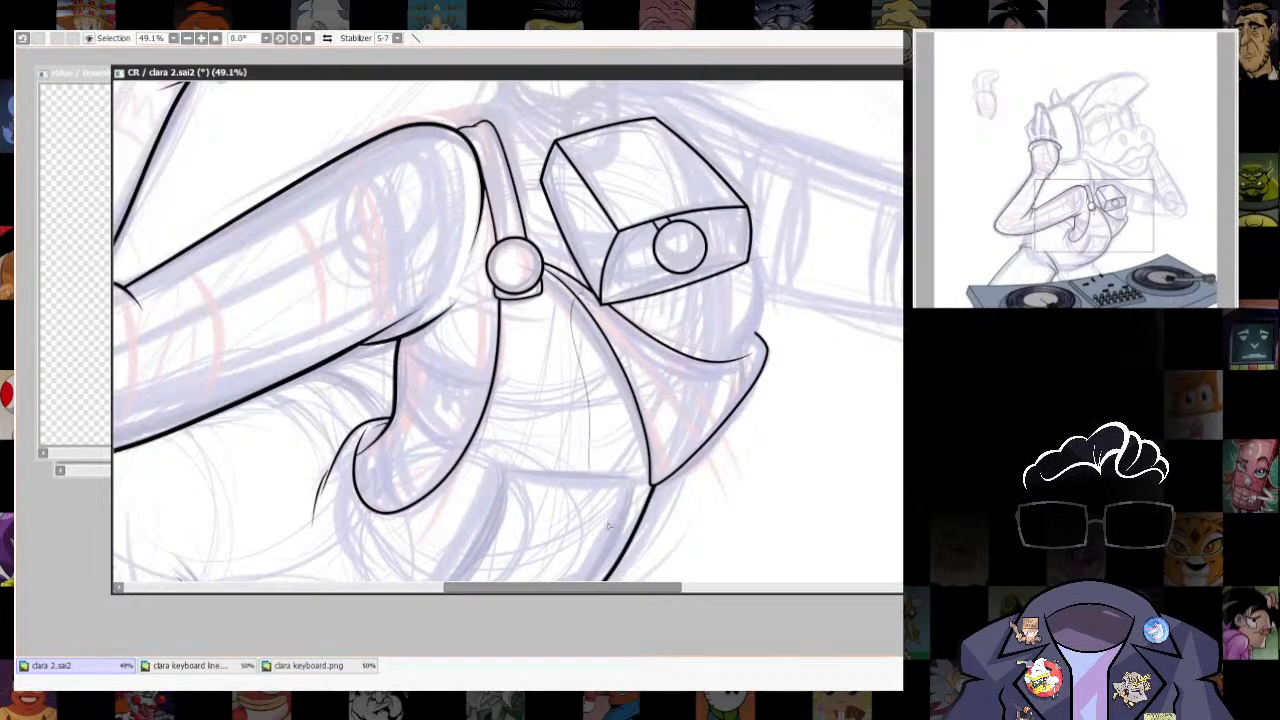
left_click_drag(608, 525, 686, 366)
key("ctrl+t")
left_click_drag(681, 508, 678, 507)
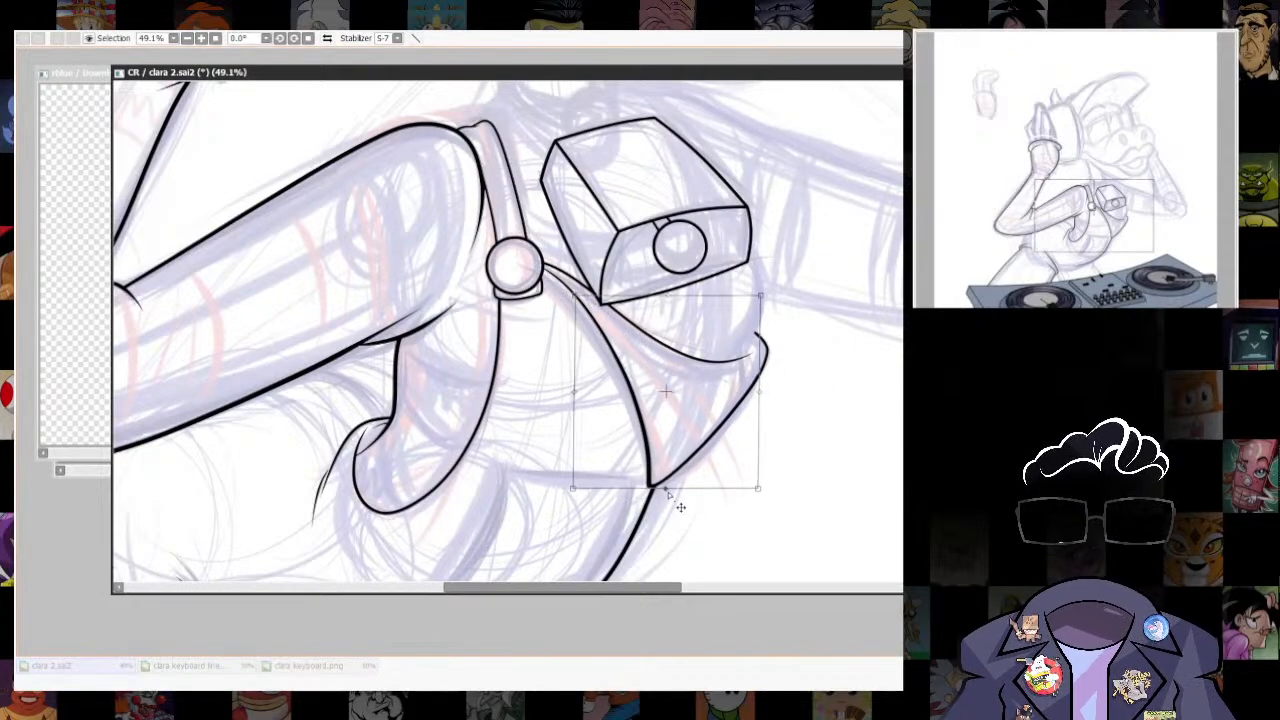
key("Return")
key("ctrl+d")
- Ink the underside curve of the belly from the crotch crease to the belly's front outline
scroll(577, 391, "up", 1)
mouse_move(400, 520)
left_mouse_down()
mouse_move(742, 235)
mouse_move(691, 130)
mouse_move(642, 168)
left_mouse_up()
mouse_move(461, 395)
left_mouse_down()
mouse_move(530, 421)
mouse_move(713, 350)
left_mouse_up()
key("ctrl+z")
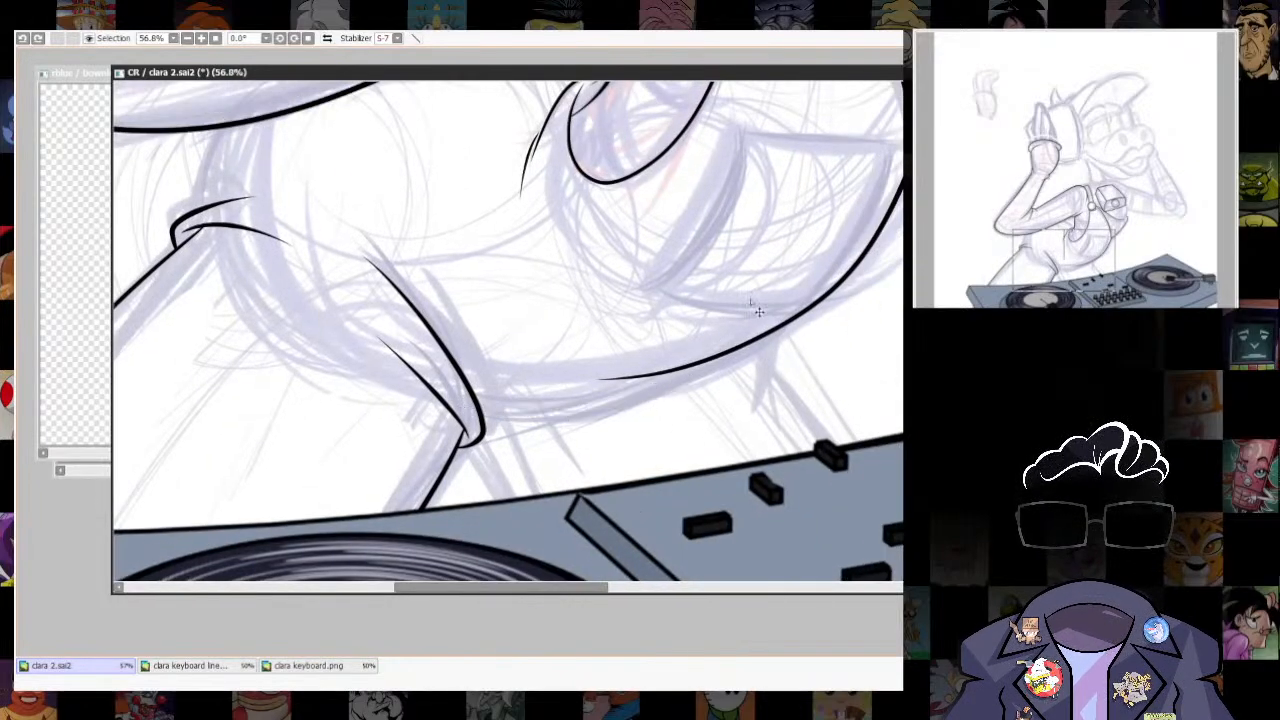
mouse_move(482, 420)
left_mouse_down()
mouse_move(775, 325)
mouse_move(702, 298)
left_mouse_up()
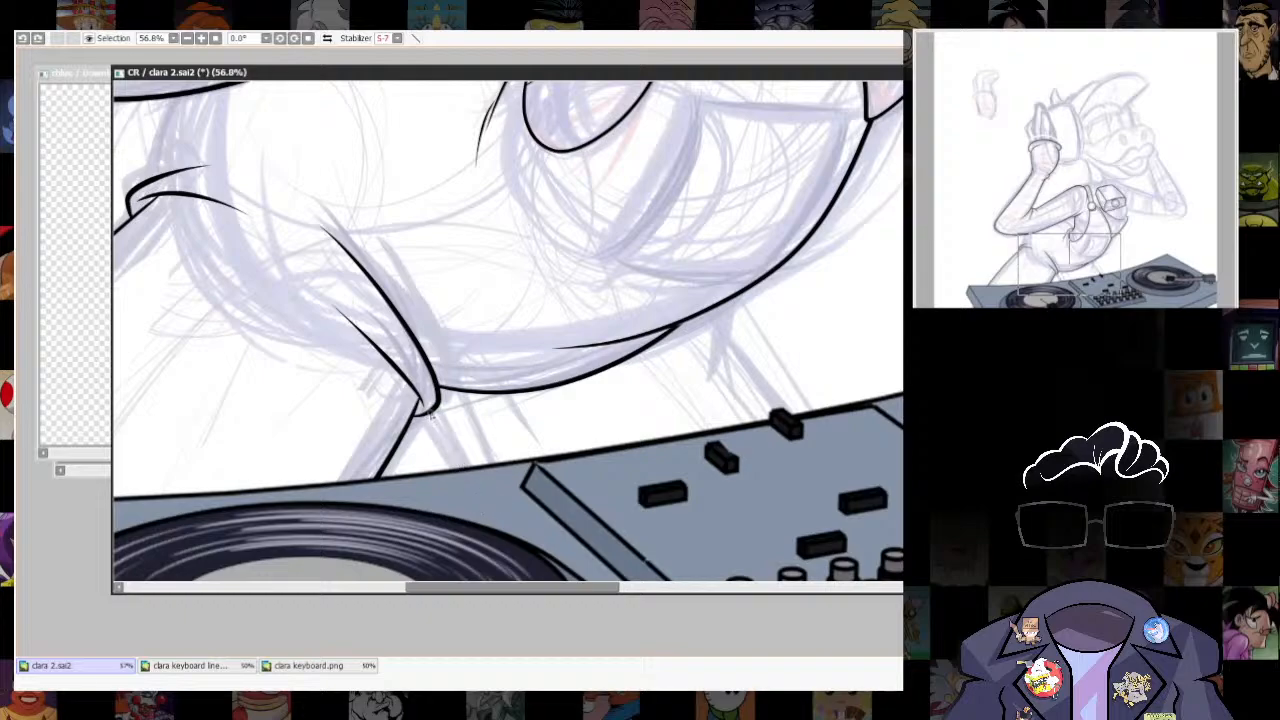
- Ink the far leg's inner and outer lines and its small fold, running from the belly's underside towards the deck
left_click_drag(655, 410, 571, 393)
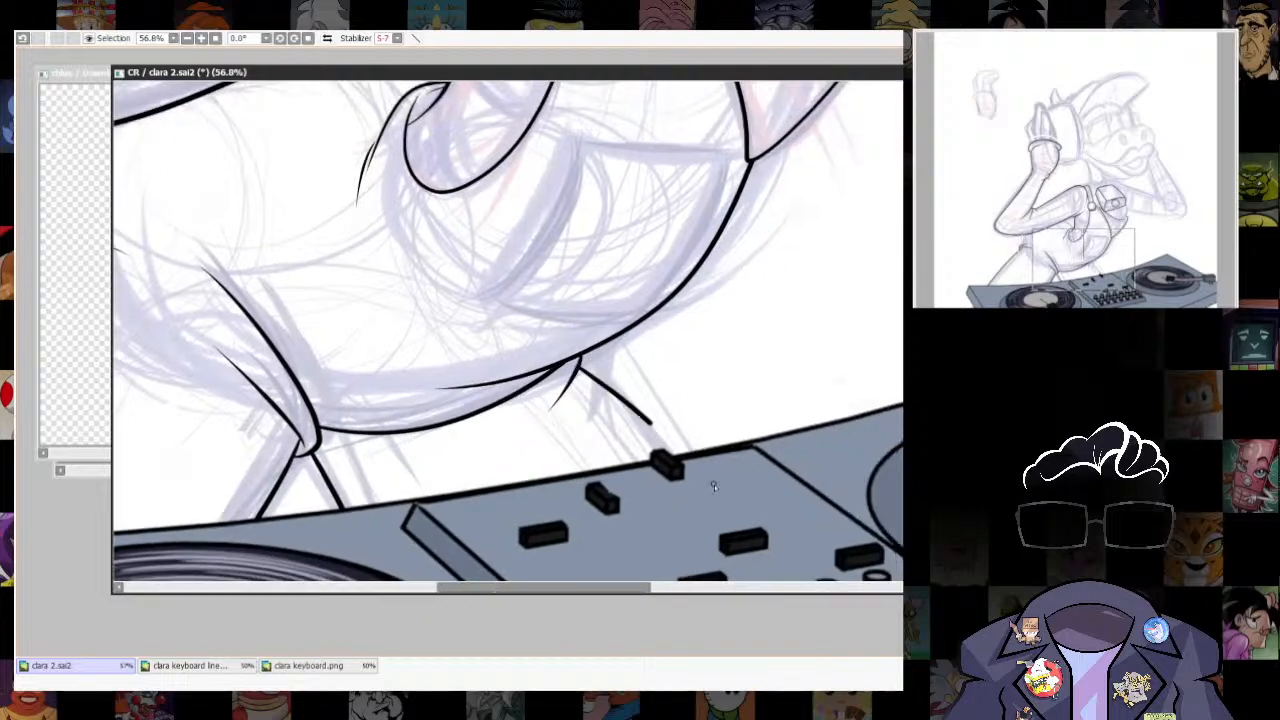
key("ctrl+z")
scroll(790, 475, "down", 4)
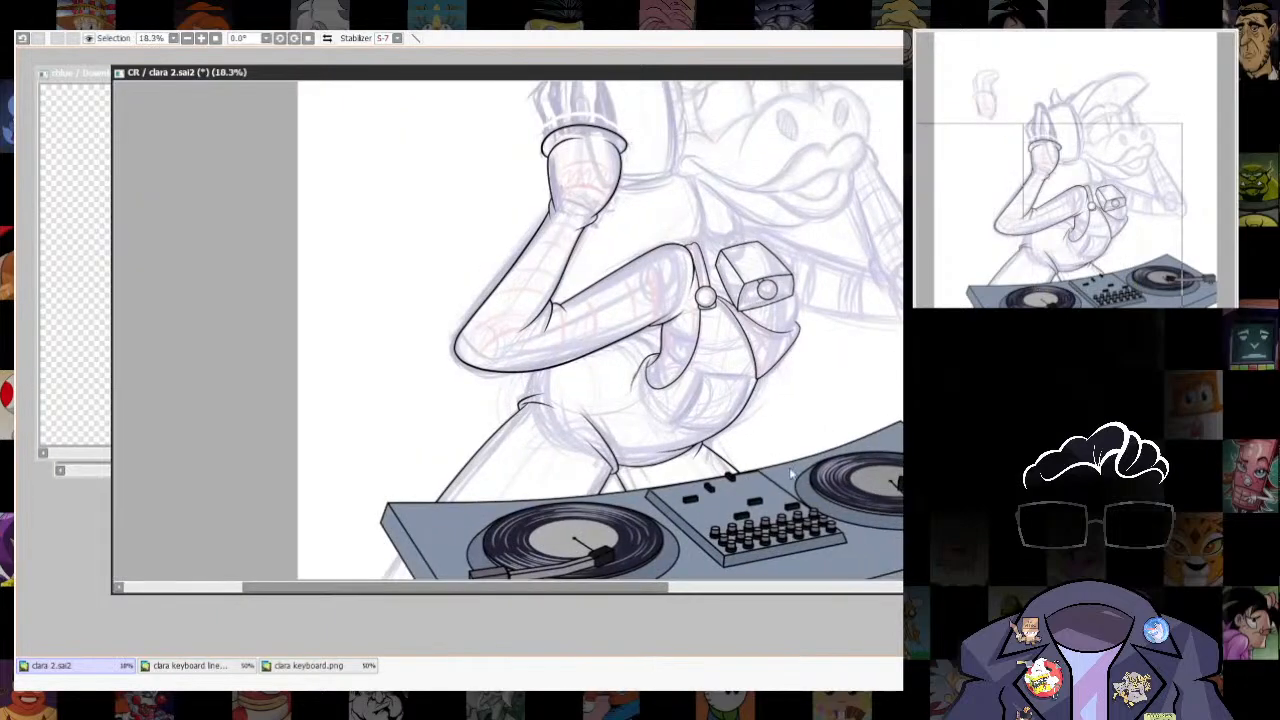
scroll(786, 462, "down", 3)
scroll(700, 448, "up", 2)
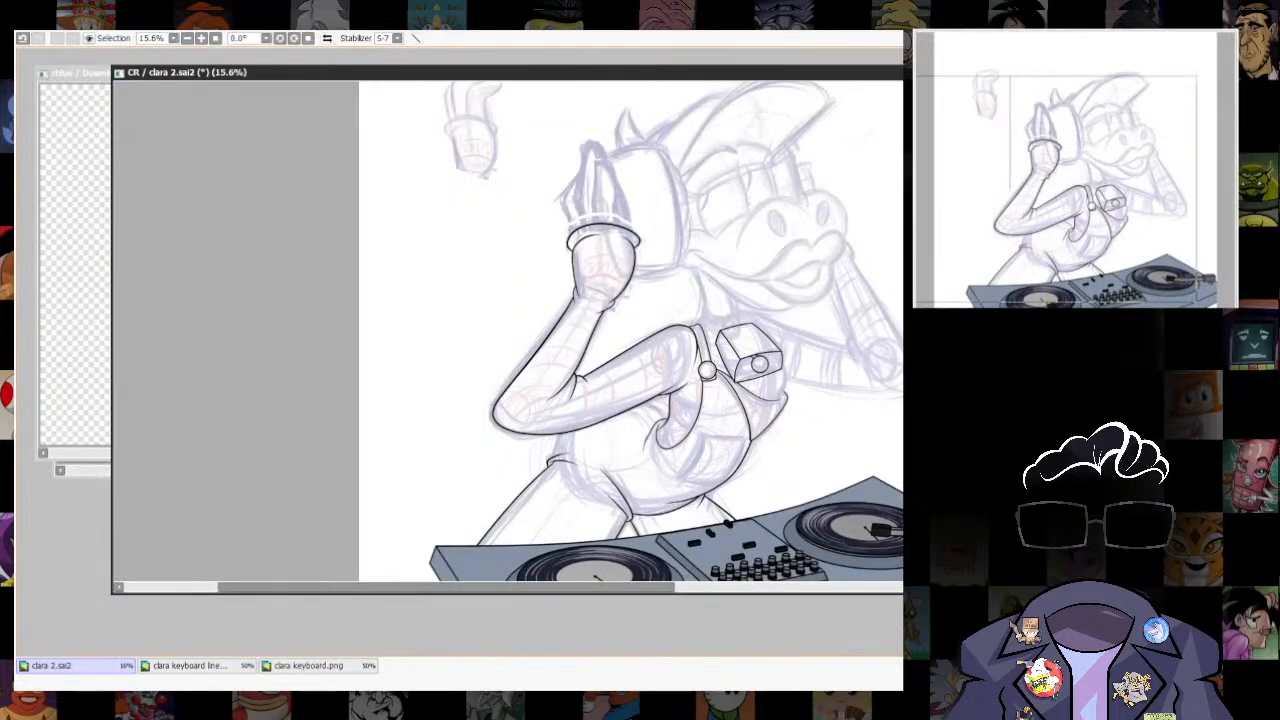
- Ink the back curve from the armhole behind the arm to the hip fold and erase the part crossing the arm
scroll(590, 442, "down", 1)
scroll(597, 445, "up", 2)
scroll(597, 445, "up", 3)
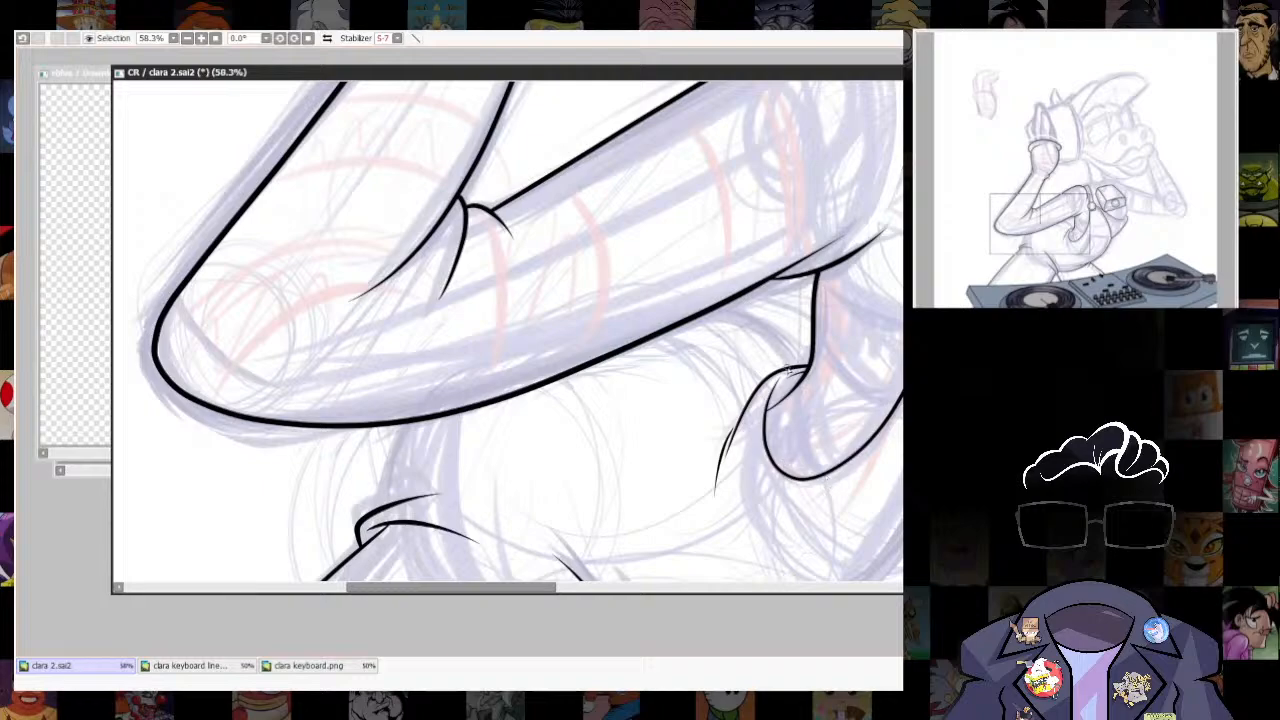
left_click_drag(715, 313, 383, 510)
key("ctrl+z")
mouse_move(803, 408)
left_mouse_down()
mouse_move(719, 306)
mouse_move(427, 371)
mouse_move(376, 505)
left_mouse_up()
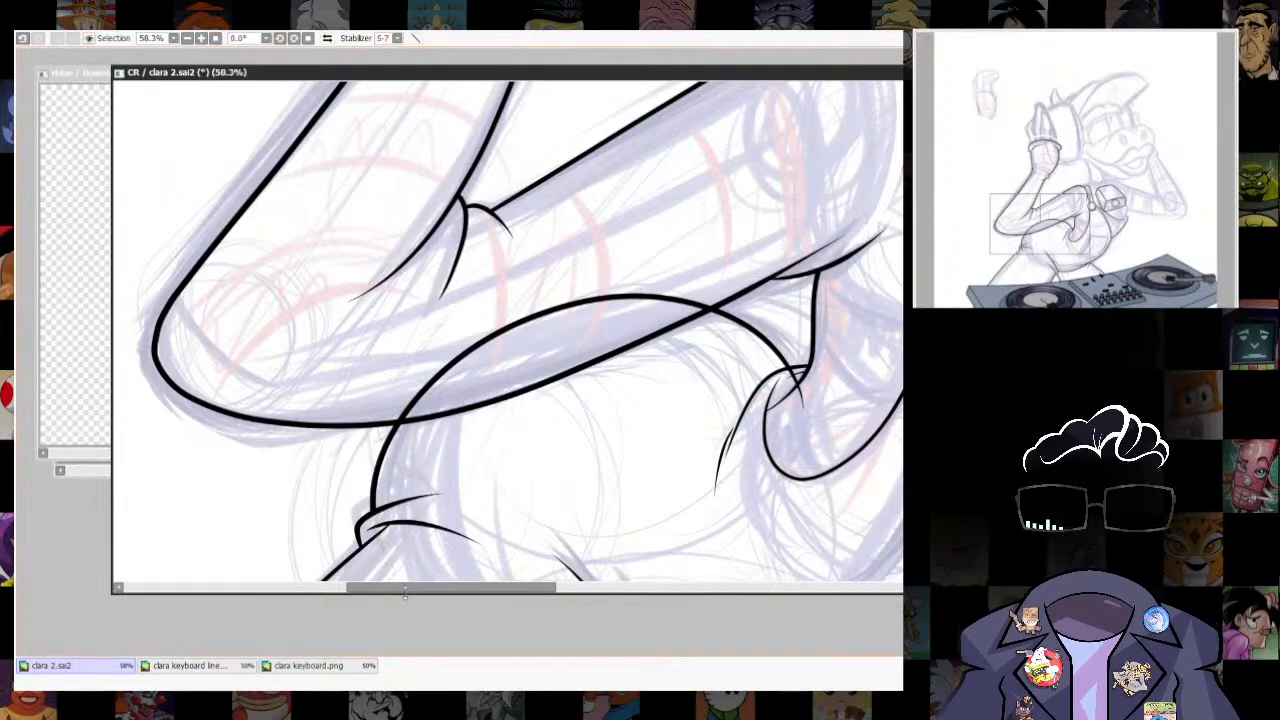
mouse_move(394, 413)
left_mouse_down()
mouse_move(565, 310)
mouse_move(695, 293)
mouse_move(502, 323)
mouse_move(732, 280)
mouse_move(676, 299)
left_mouse_up()
scroll(790, 415, "down", 10)
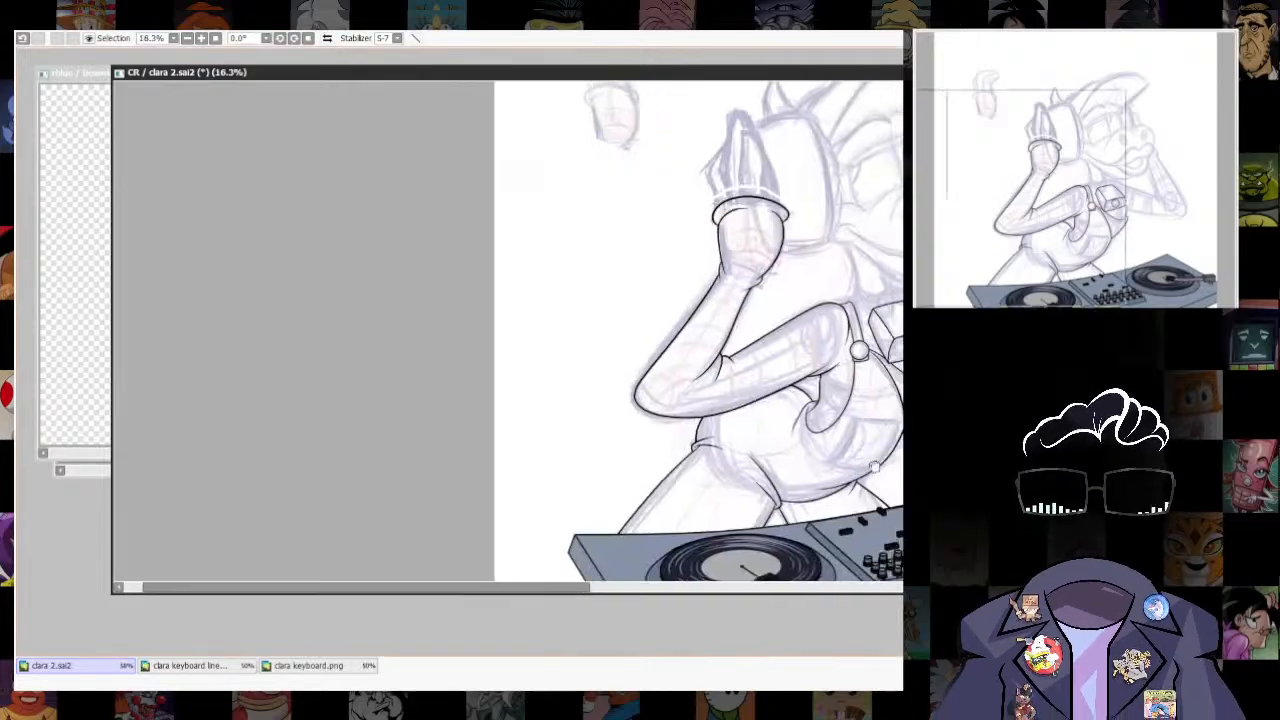
- Ink the belly pocket's three-sided outline ending on the belly's front line, and bend all three edges into curves
scroll(752, 440, "up", 4)
scroll(640, 465, "down", 2)
scroll(612, 471, "up", 5)
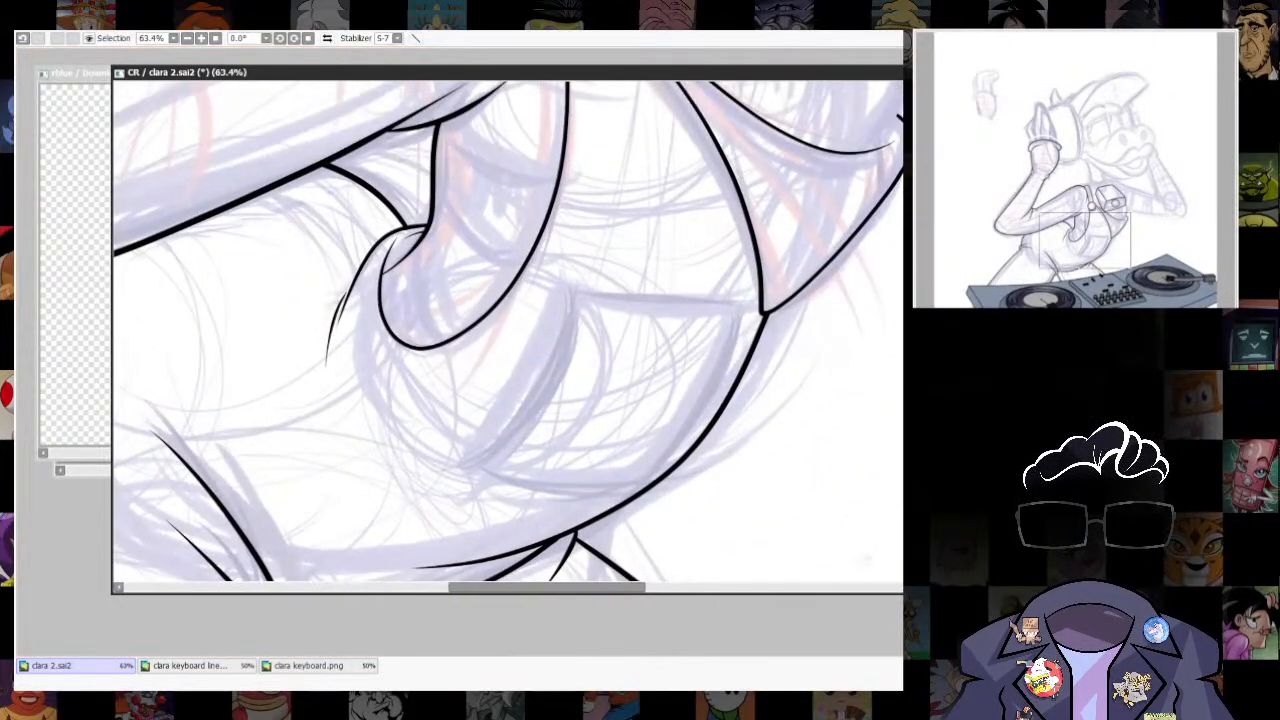
left_click(763, 323)
left_click(570, 305)
left_click(481, 466)
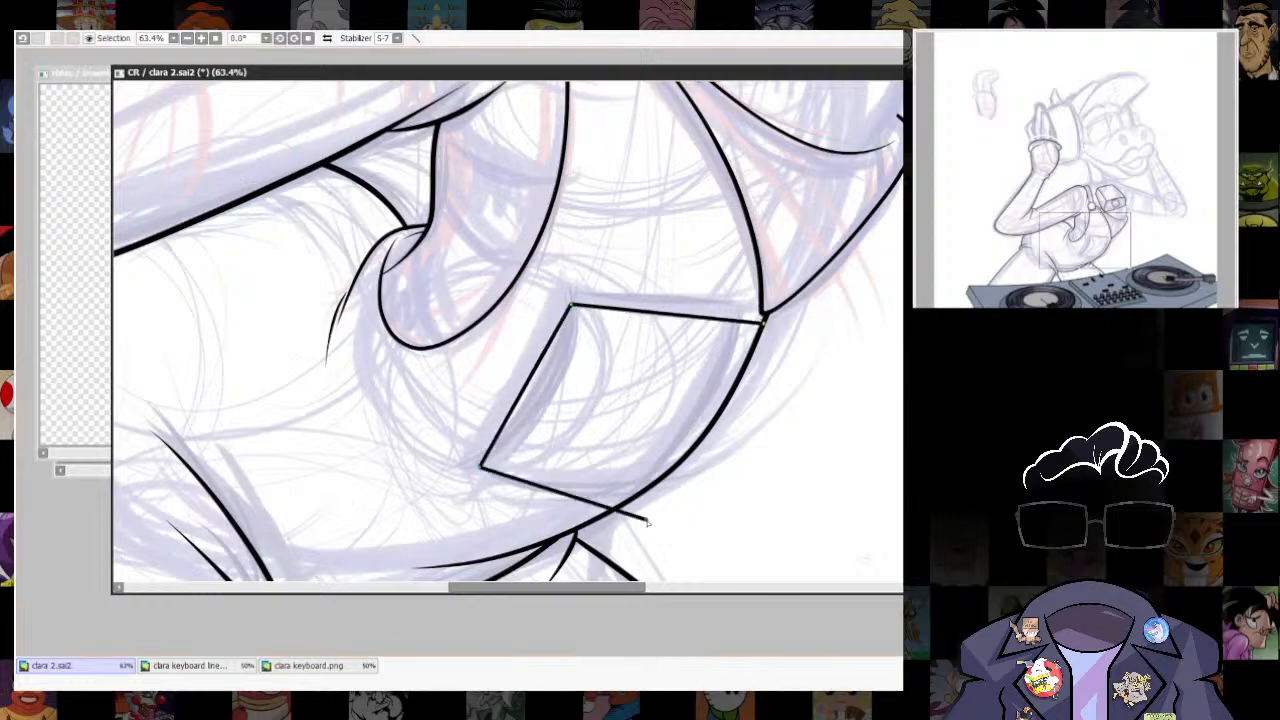
double_click(666, 475)
left_click_drag(590, 471, 590, 486)
left_click_drag(664, 314, 664, 329)
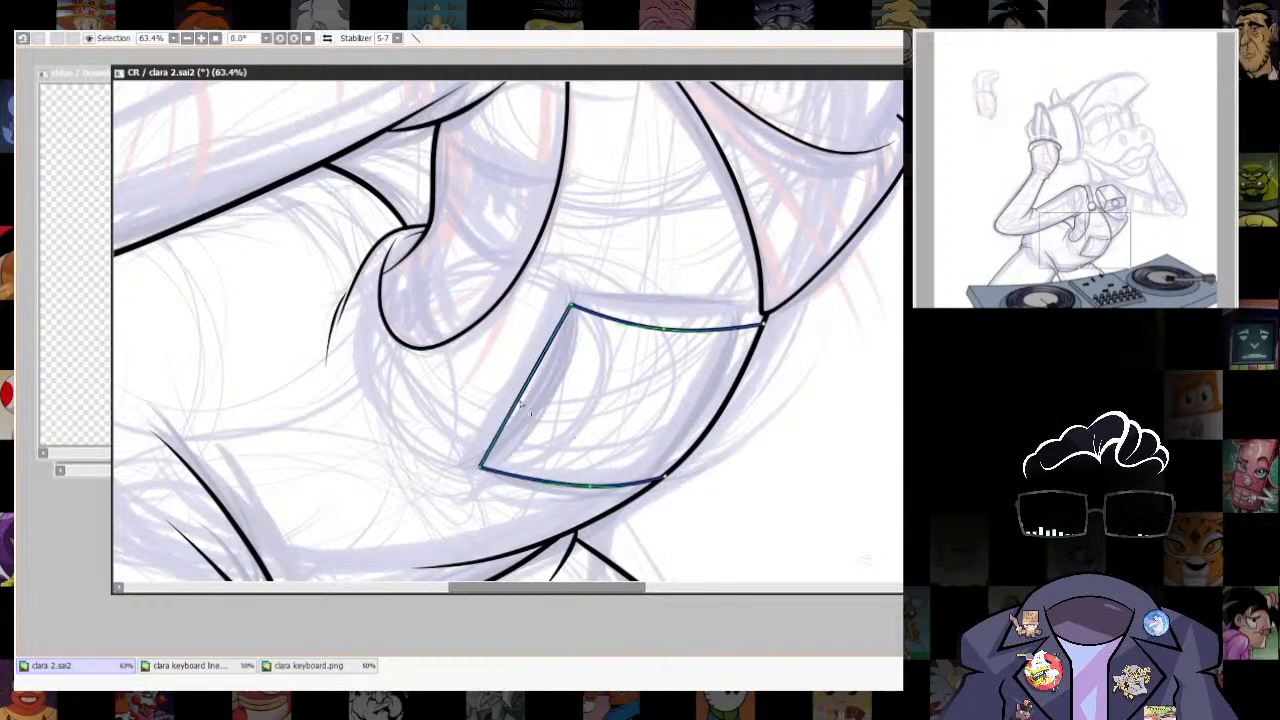
left_click_drag(521, 405, 549, 401)
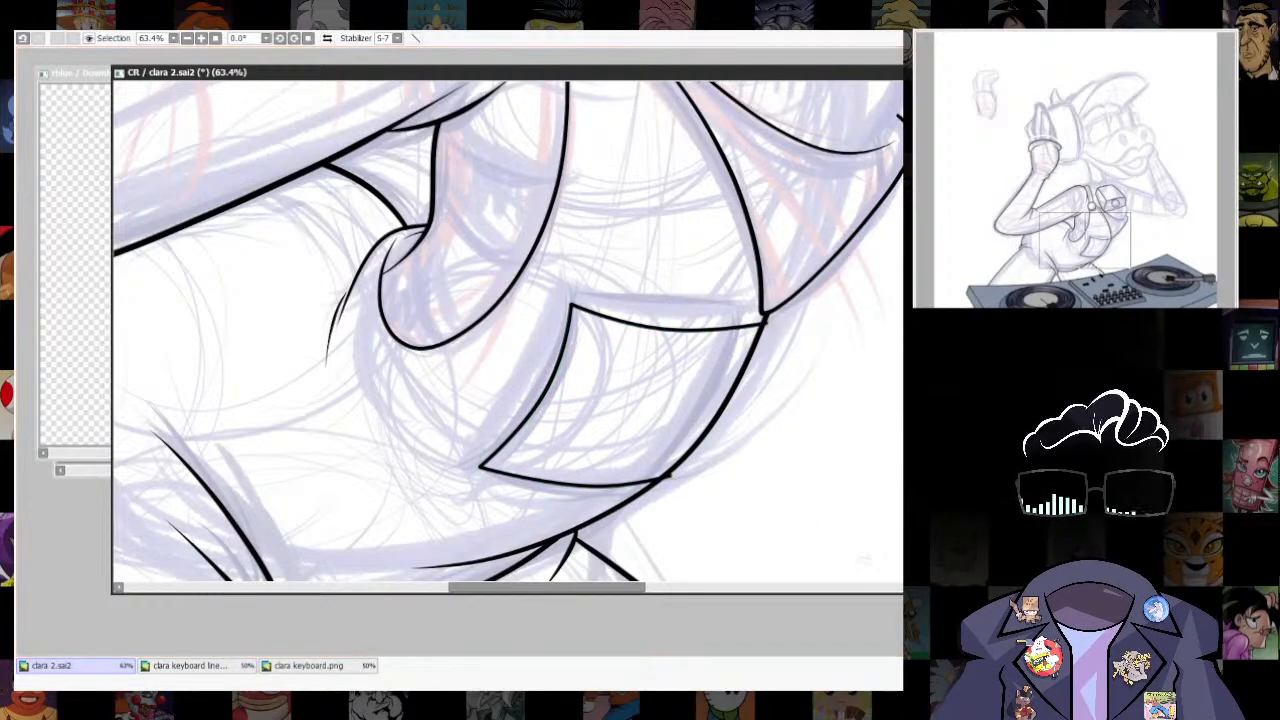
- Select the belly outline segment alongside the pocket and shift it slightly outward
scroll(757, 440, "down", 5)
scroll(757, 420, "up", 8)
scroll(765, 400, "down", 1)
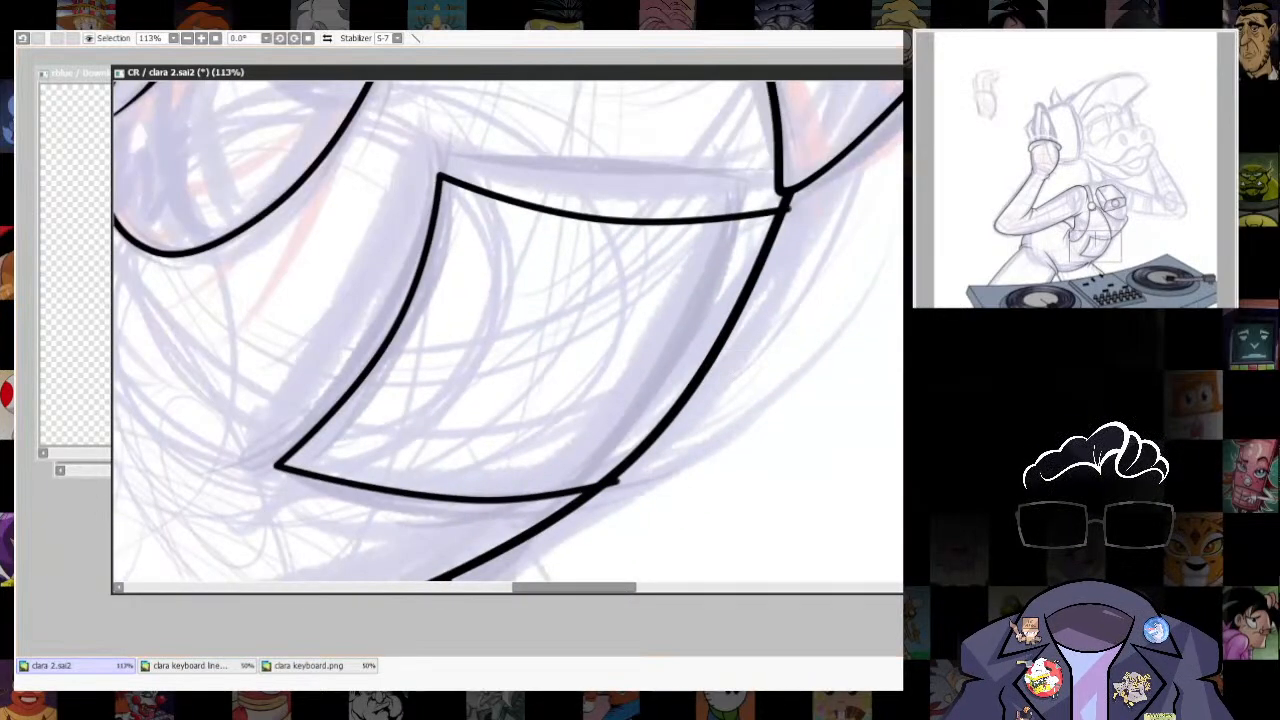
mouse_move(787, 210)
left_mouse_down()
mouse_move(702, 248)
mouse_move(592, 458)
left_mouse_up()
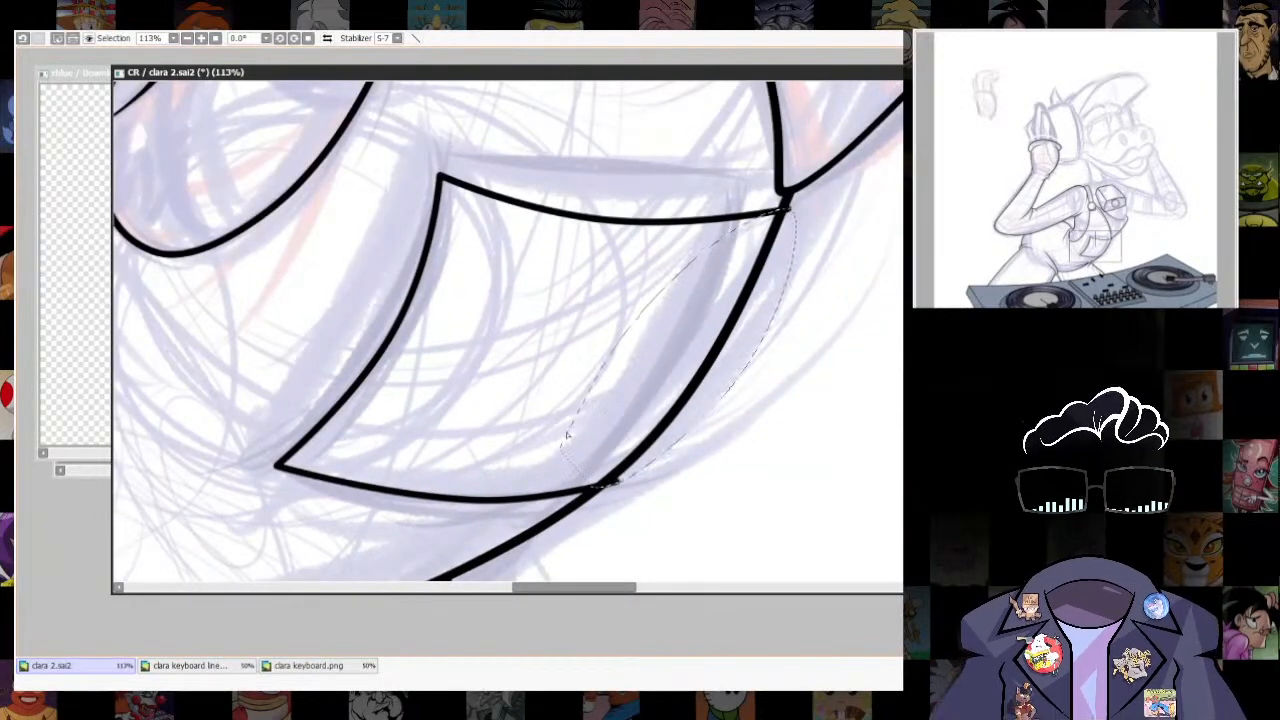
key("ctrl+t")
left_click_drag(693, 489, 697, 491)
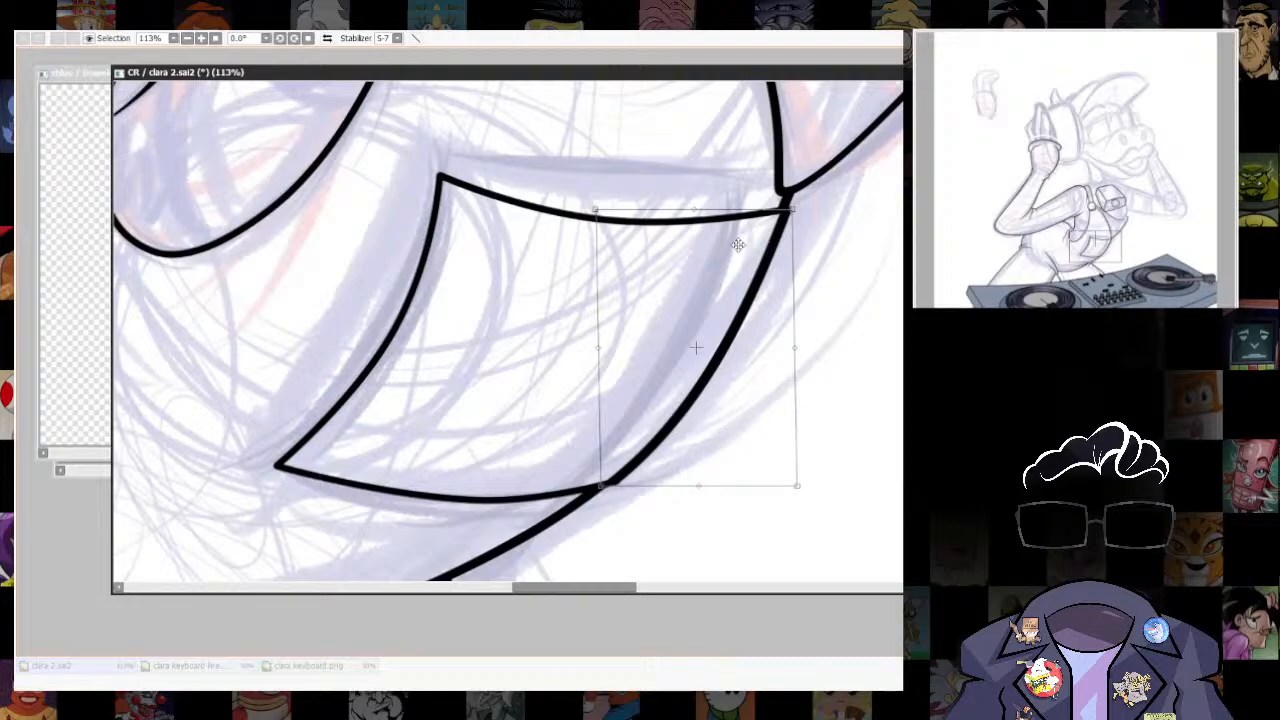
key("Return")
- Clean up the joints where the pocket's upper and lower edges meet the belly outline
scroll(757, 440, "down", 5)
scroll(772, 410, "up", 8)
left_click_drag(769, 346, 772, 263)
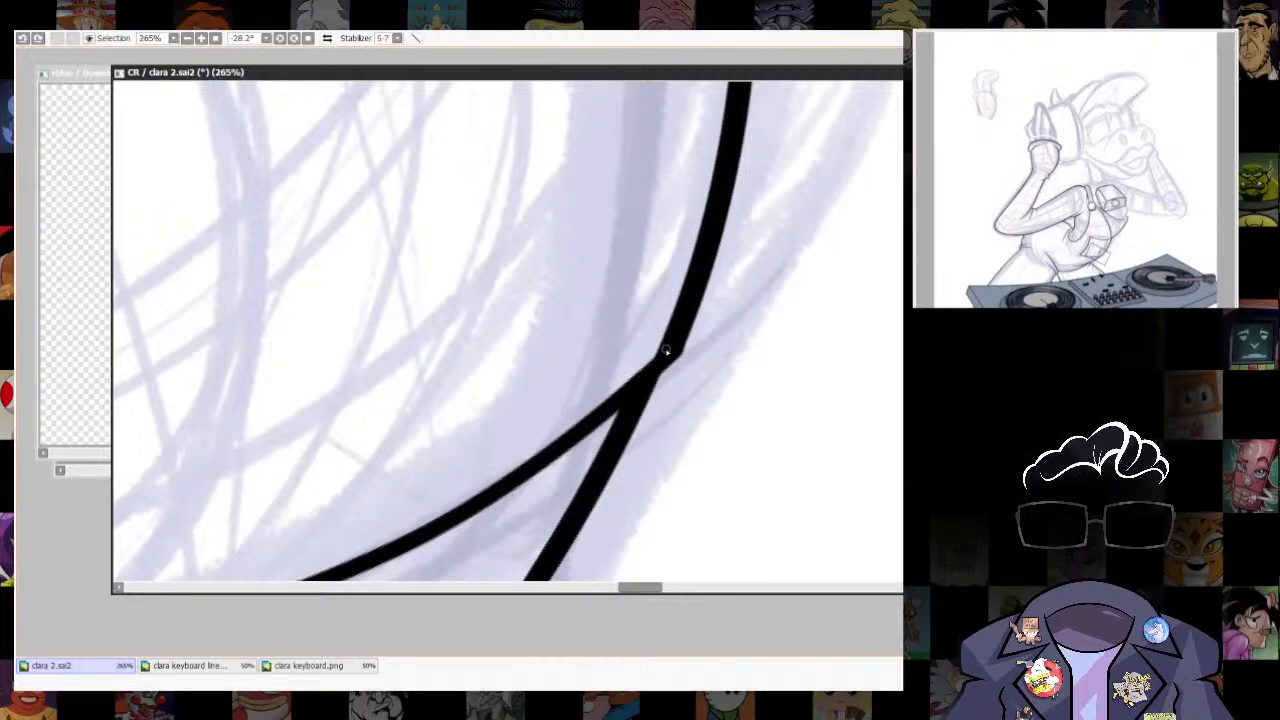
mouse_move(666, 350)
left_mouse_down()
mouse_move(650, 366)
mouse_move(747, 412)
left_mouse_up()
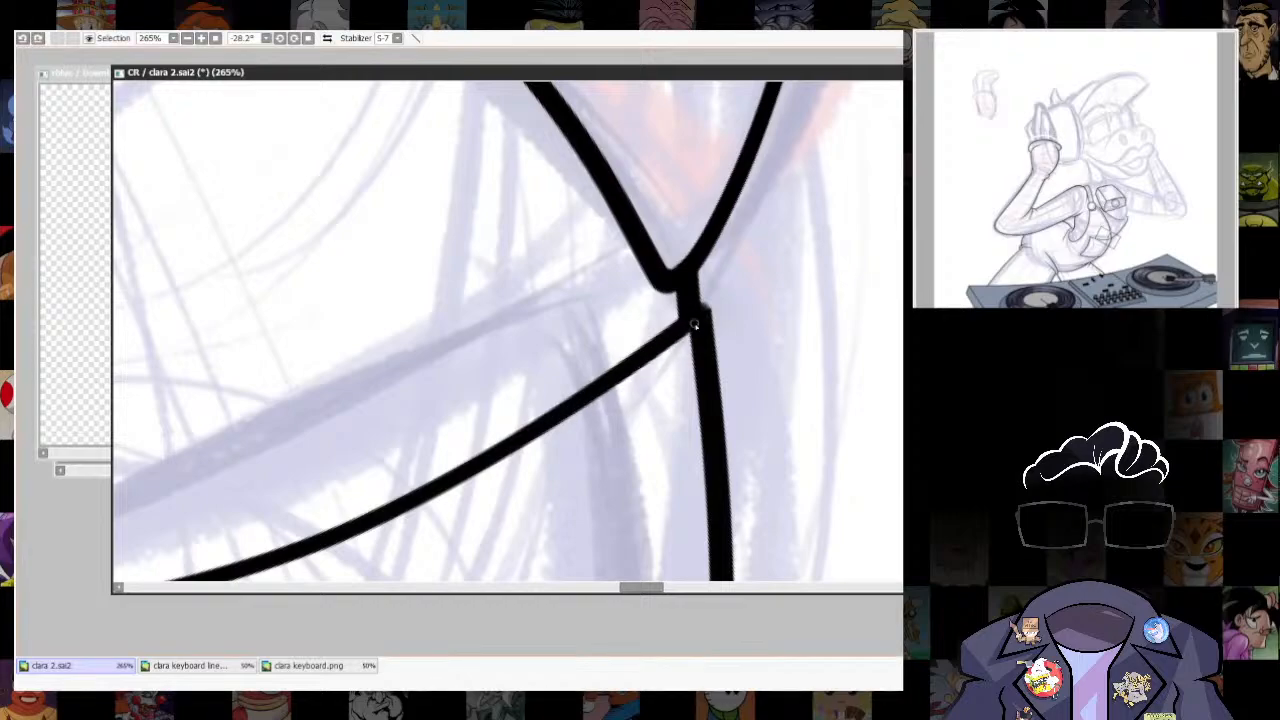
left_click_drag(708, 312, 711, 364)
scroll(735, 445, "down", 8)
key("End")
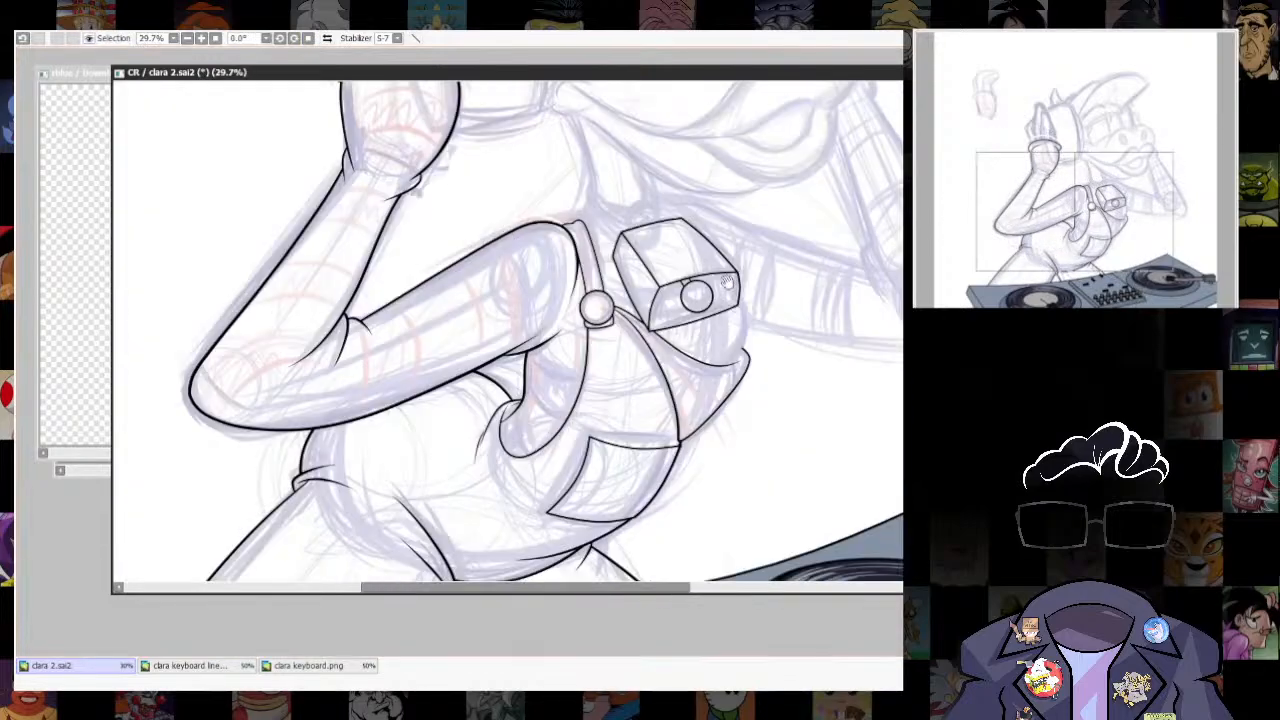
- Position an ellipse ruler over the upper edge of the box on the chest and reshape it into a small tilted oval
scroll(780, 568, "up", 3)
left_click_drag(780, 568, 800, 425)
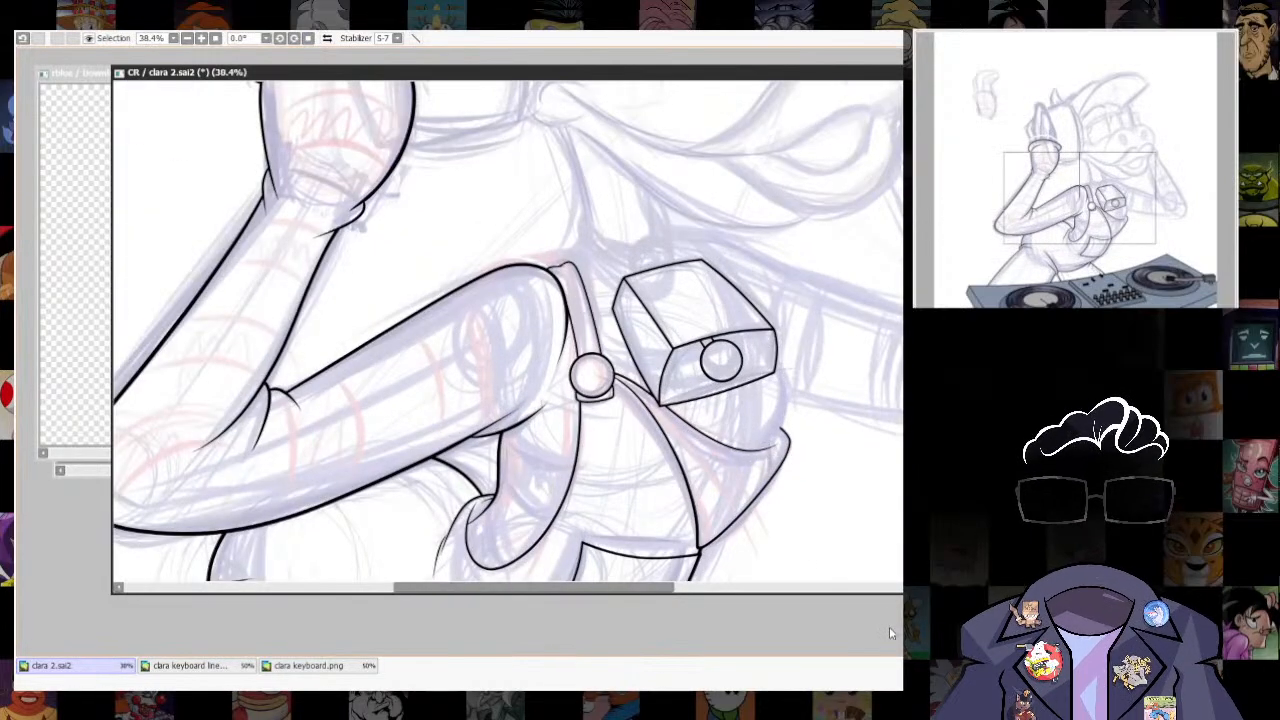
scroll(680, 262, "up", 4)
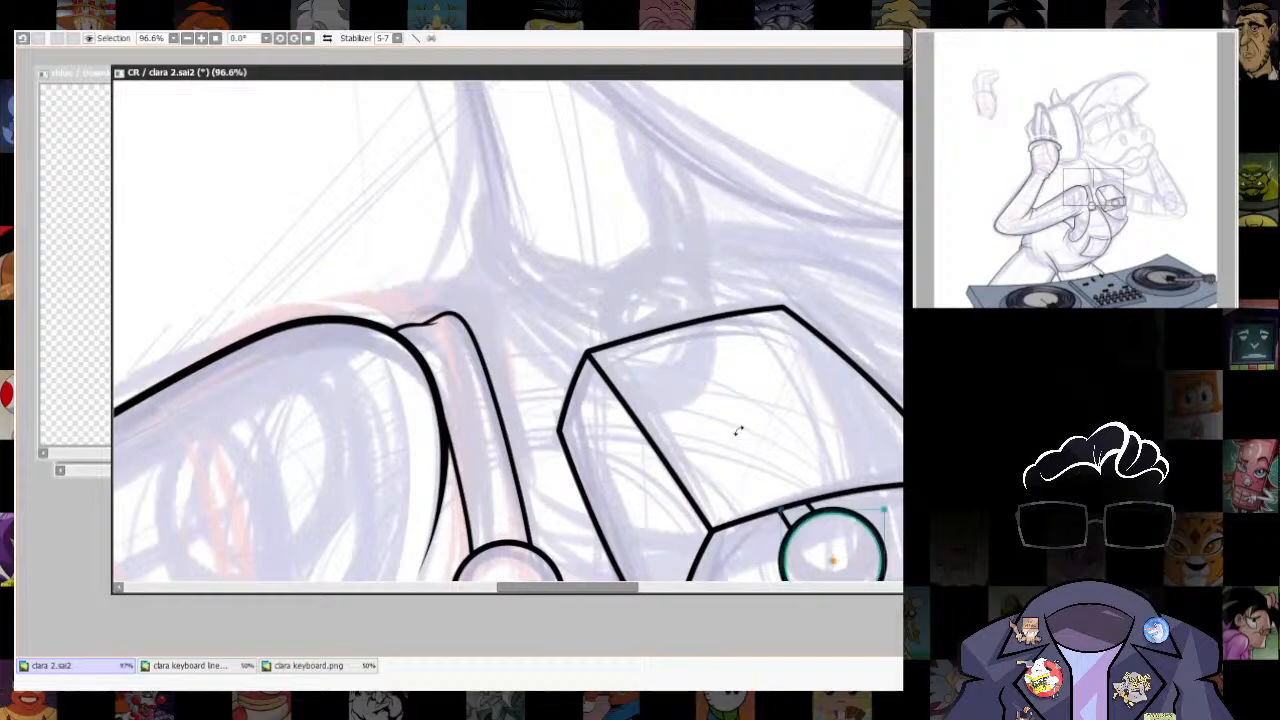
key("ctrl+v")
mouse_move(529, 331)
left_mouse_down()
mouse_move(708, 336)
mouse_move(696, 343)
left_mouse_up()
left_click_drag(829, 209, 663, 302)
left_click_drag(706, 400, 686, 370)
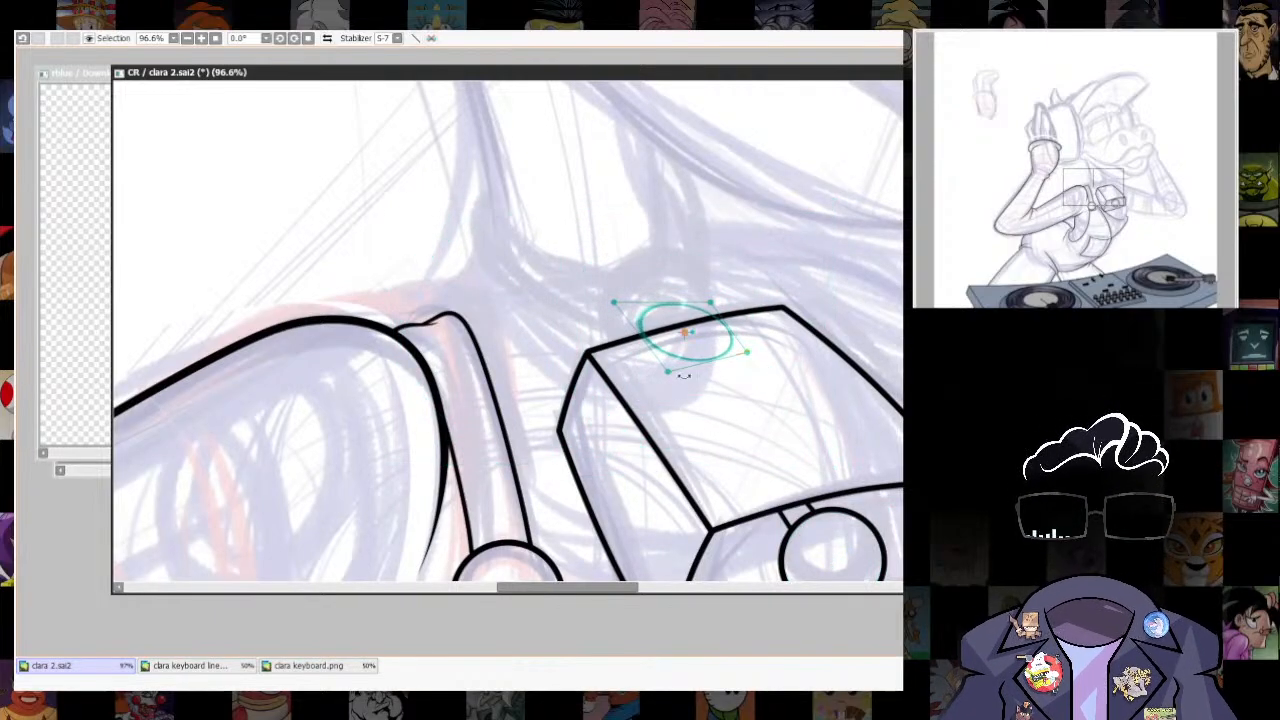
key("Return")
- Ink the loop's outer arc along the ellipse ruler, rising from the box's upper edge
left_click_drag(643, 326, 712, 314)
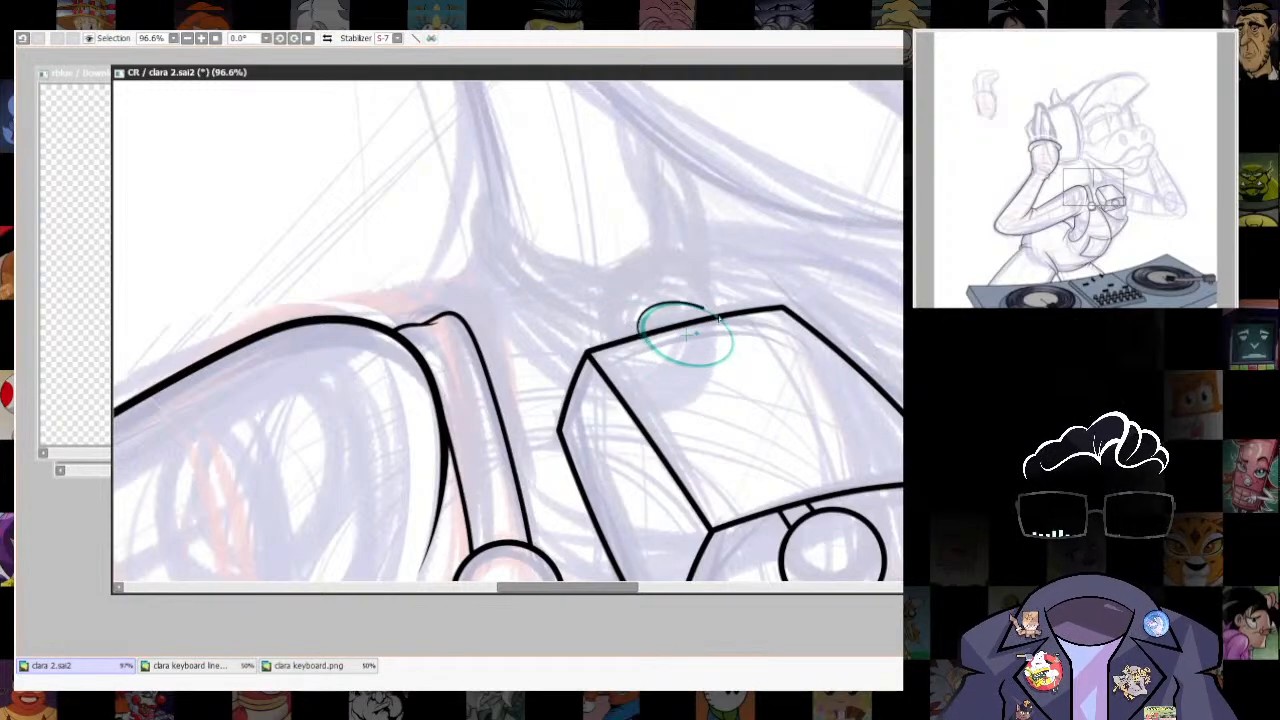
key("ctrl+z")
left_click_drag(657, 350, 716, 308)
key("ctrl+z")
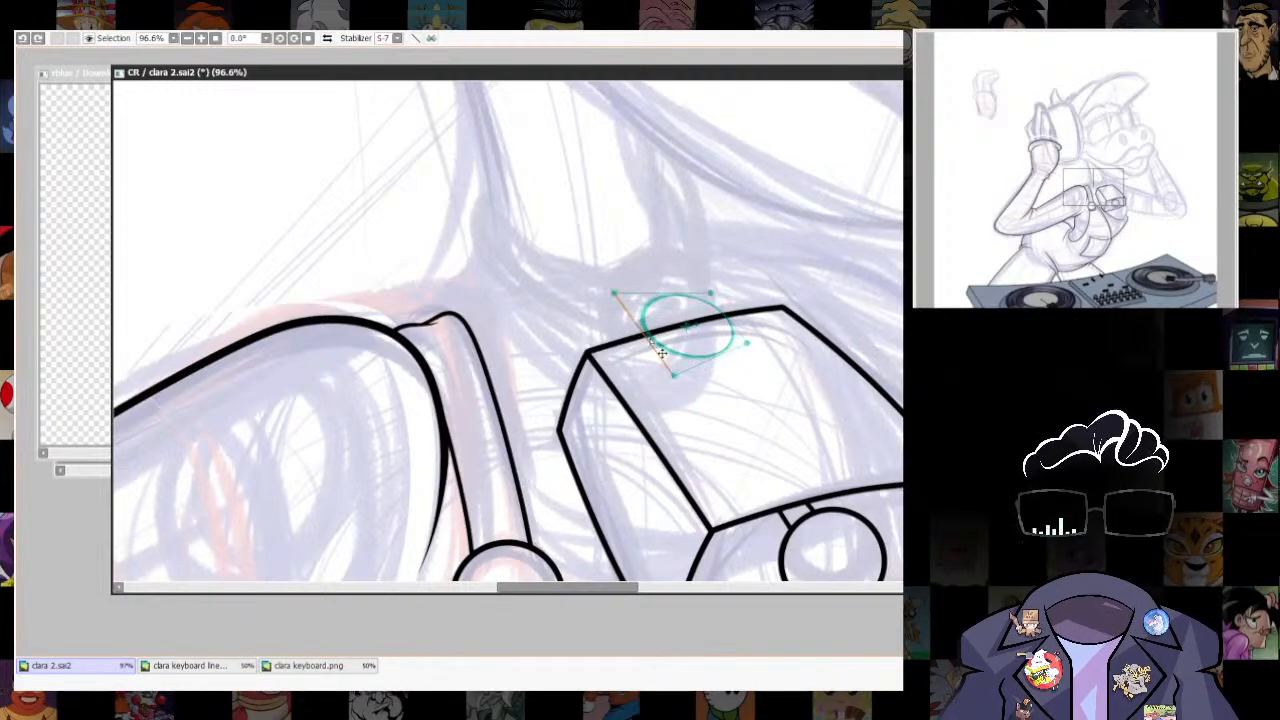
left_click_drag(657, 341, 717, 308)
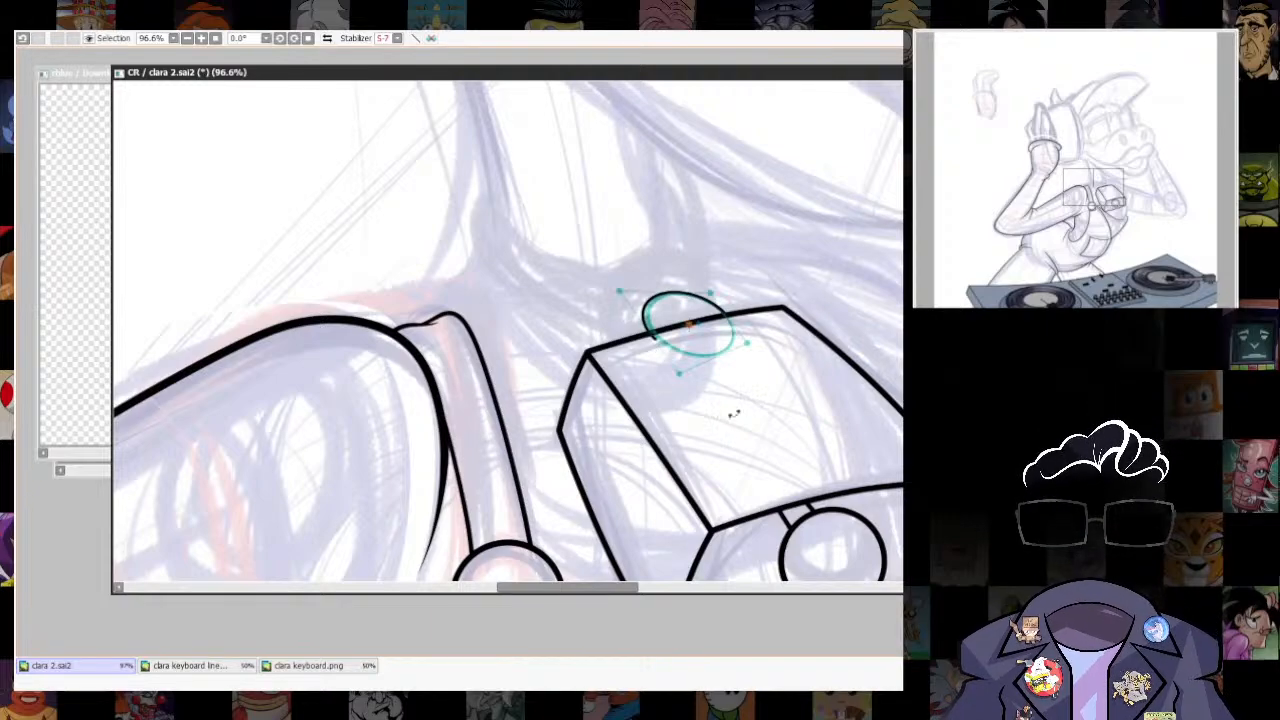
key("ctrl+z")
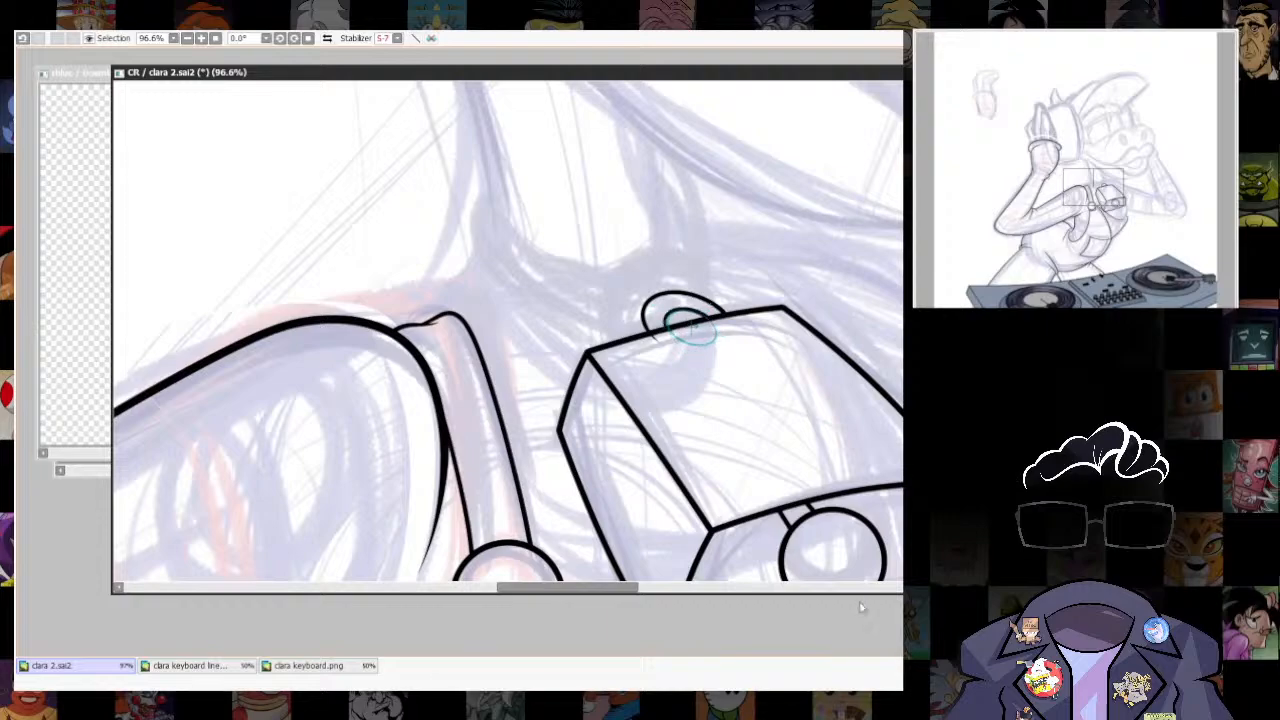
- Add a smaller inner arc to the loop, adjust both arcs against the box edge, and erase the overshooting end
key("ctrl+r")
key("ctrl+t")
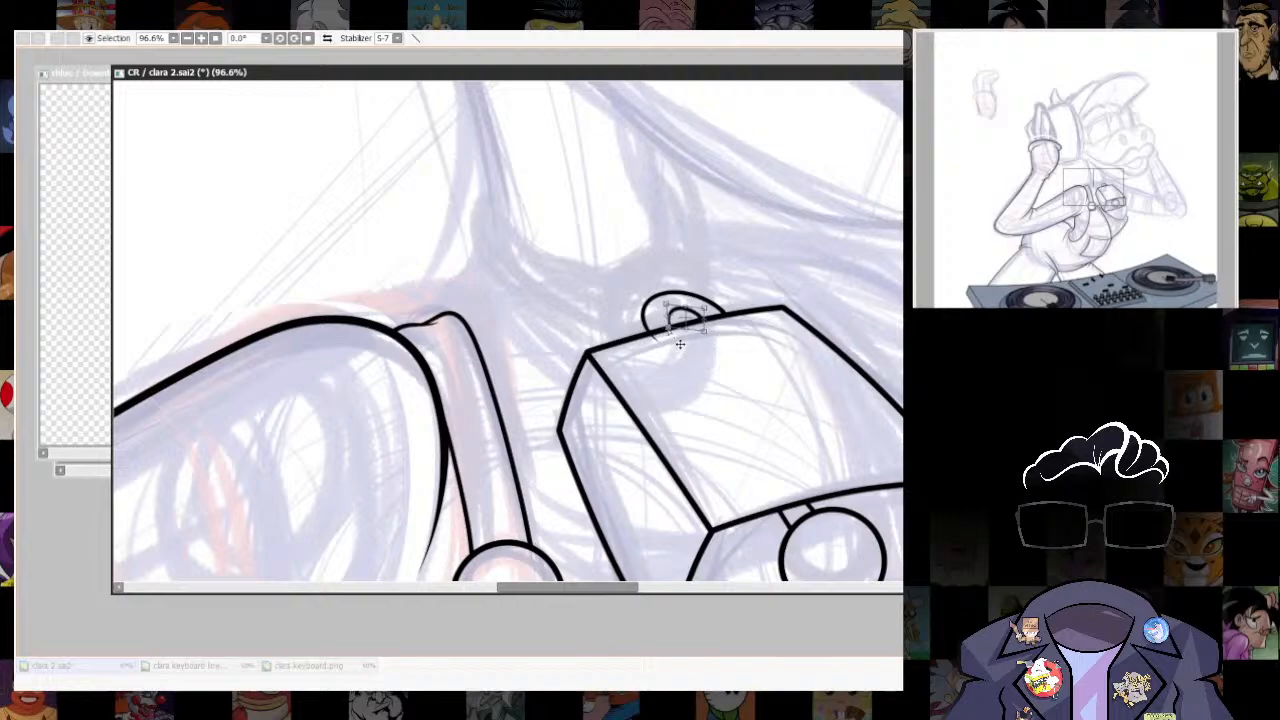
key("Return")
scroll(670, 348, "up", 3)
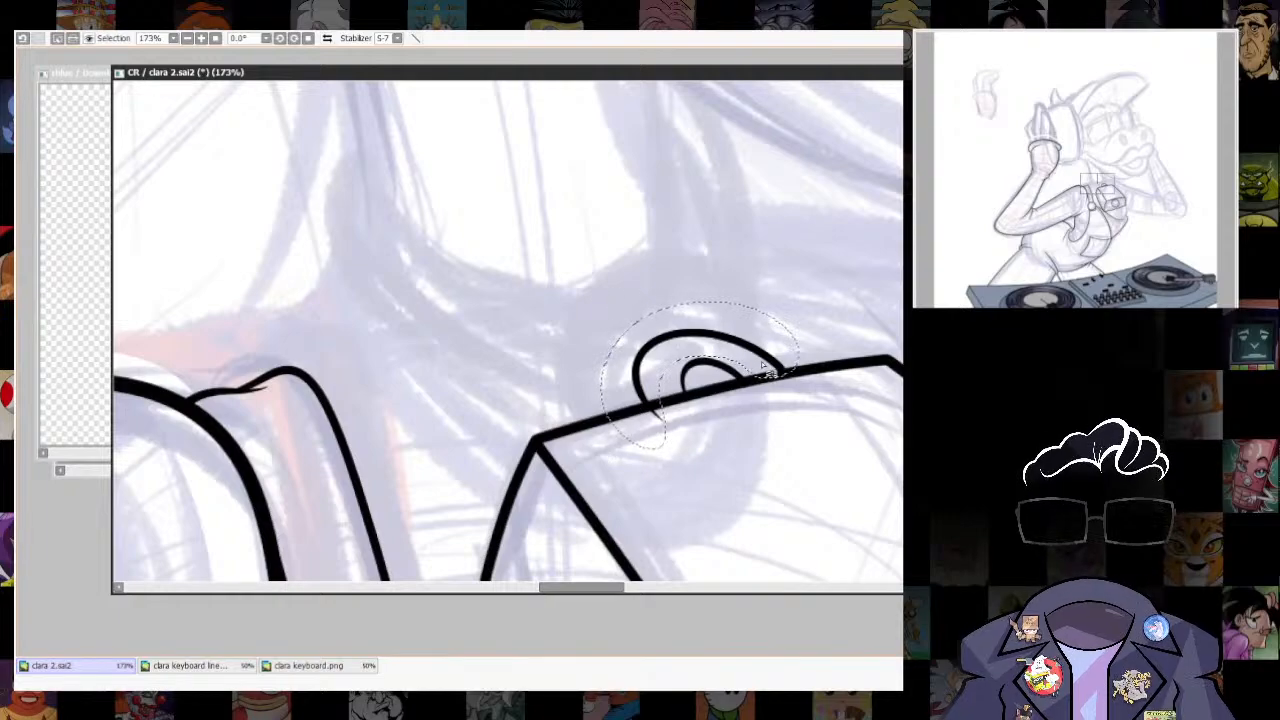
key("ctrl+t")
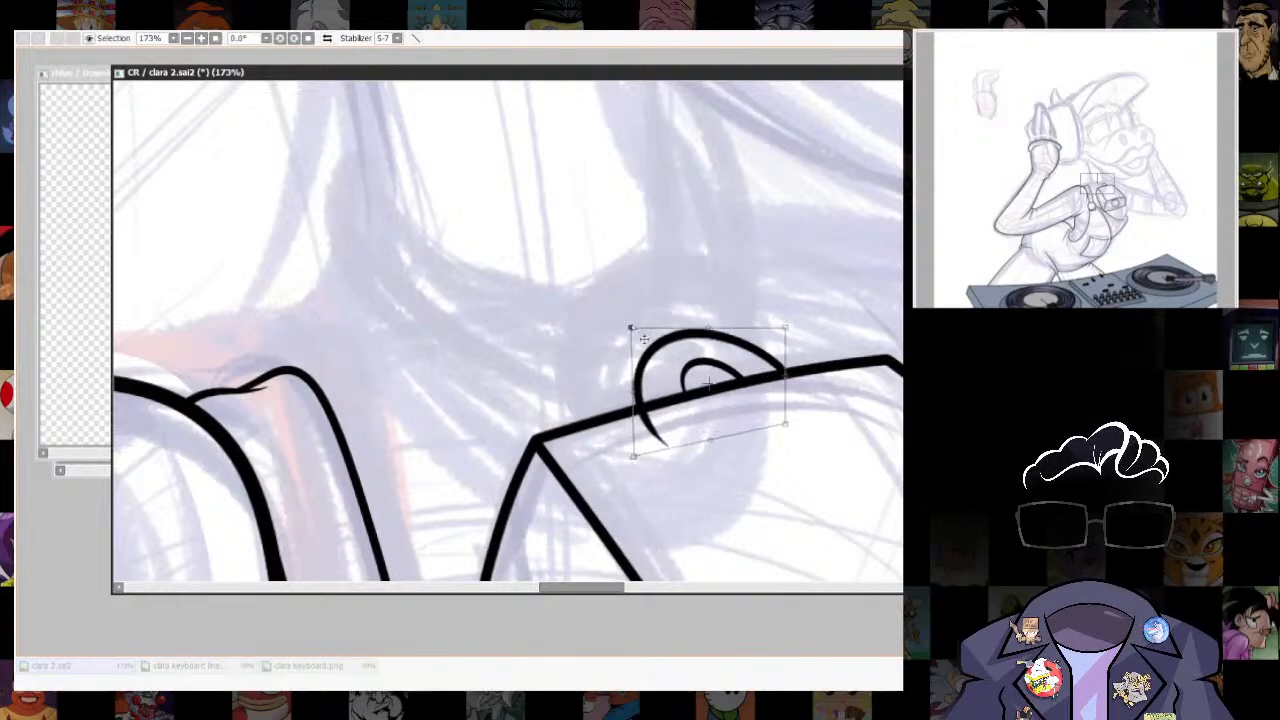
key("Return")
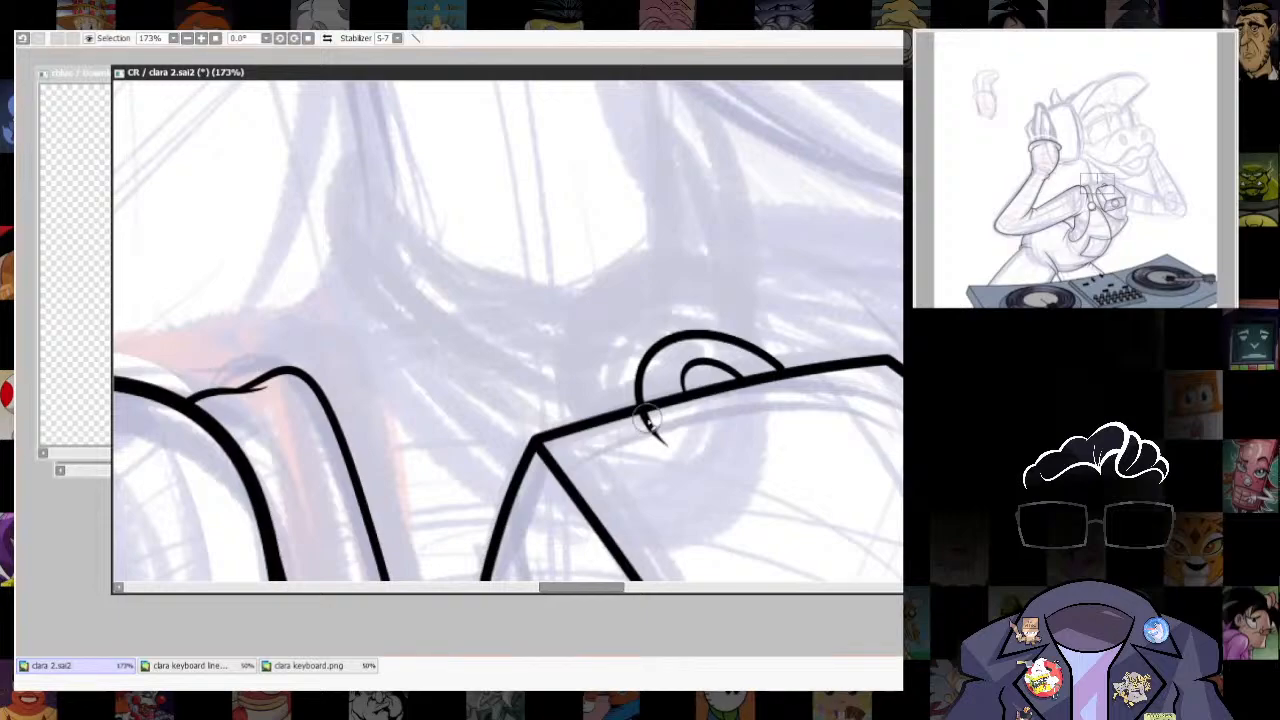
scroll(680, 365, "down", 8)
scroll(625, 397, "up", 5)
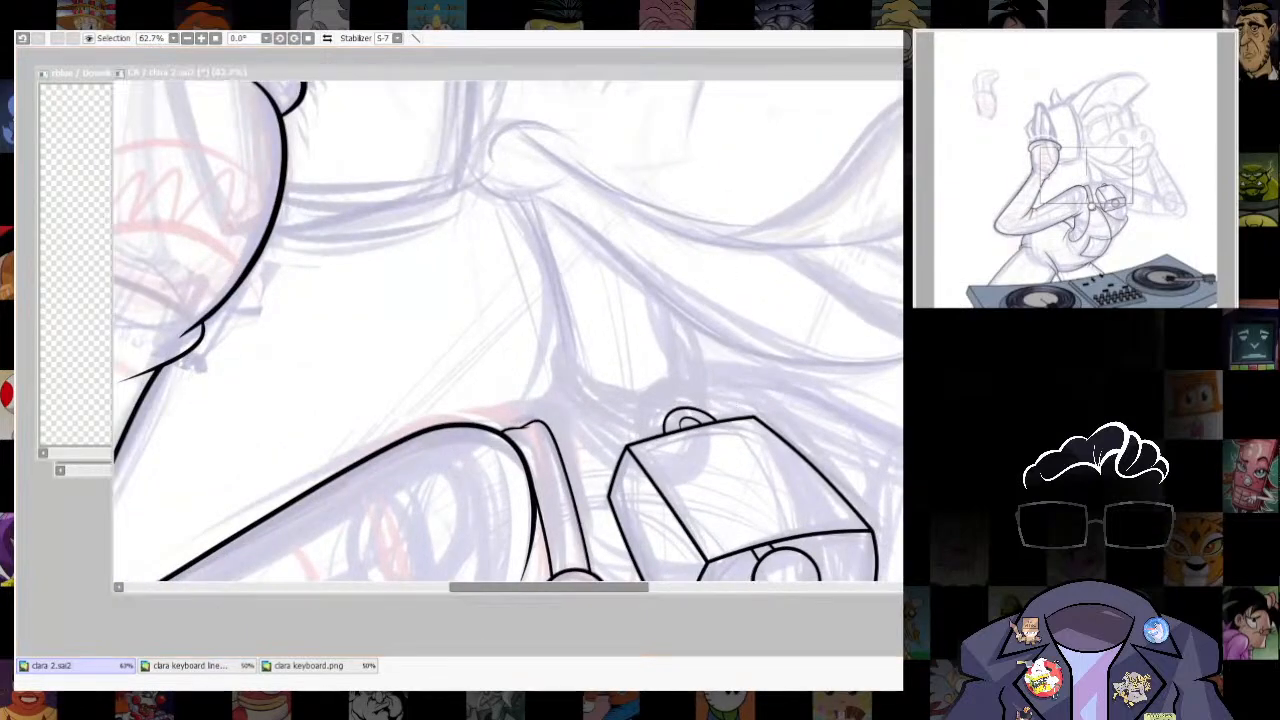
- Ink the neck line from beneath the jaw, curving down to meet the top of the shoulder strap
scroll(493, 291, "up", 2)
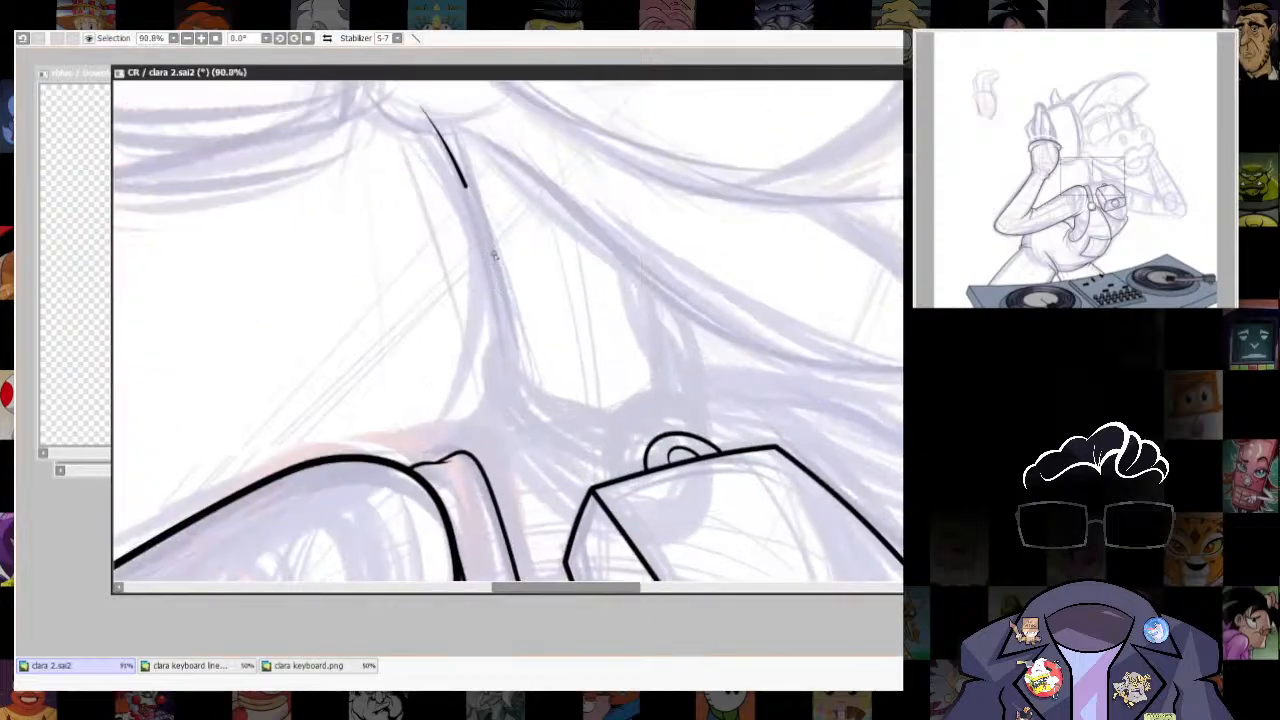
left_click_drag(493, 256, 500, 440)
key("ctrl+z")
mouse_move(425, 108)
left_mouse_down()
mouse_move(509, 277)
mouse_move(518, 409)
mouse_move(440, 470)
left_mouse_up()
key("ctrl+z")
mouse_move(425, 102)
left_mouse_down()
mouse_move(450, 157)
mouse_move(470, 462)
left_mouse_up()
scroll(588, 503, "up", 3)
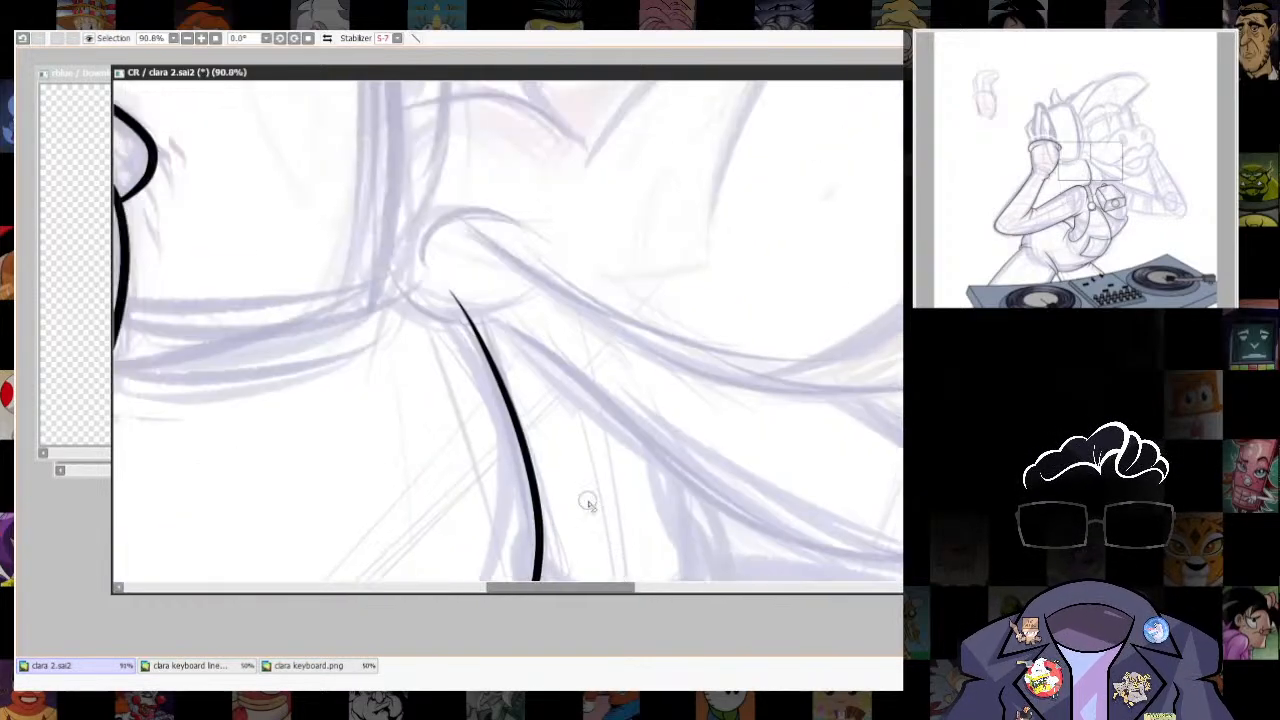
scroll(474, 318, "down", 3)
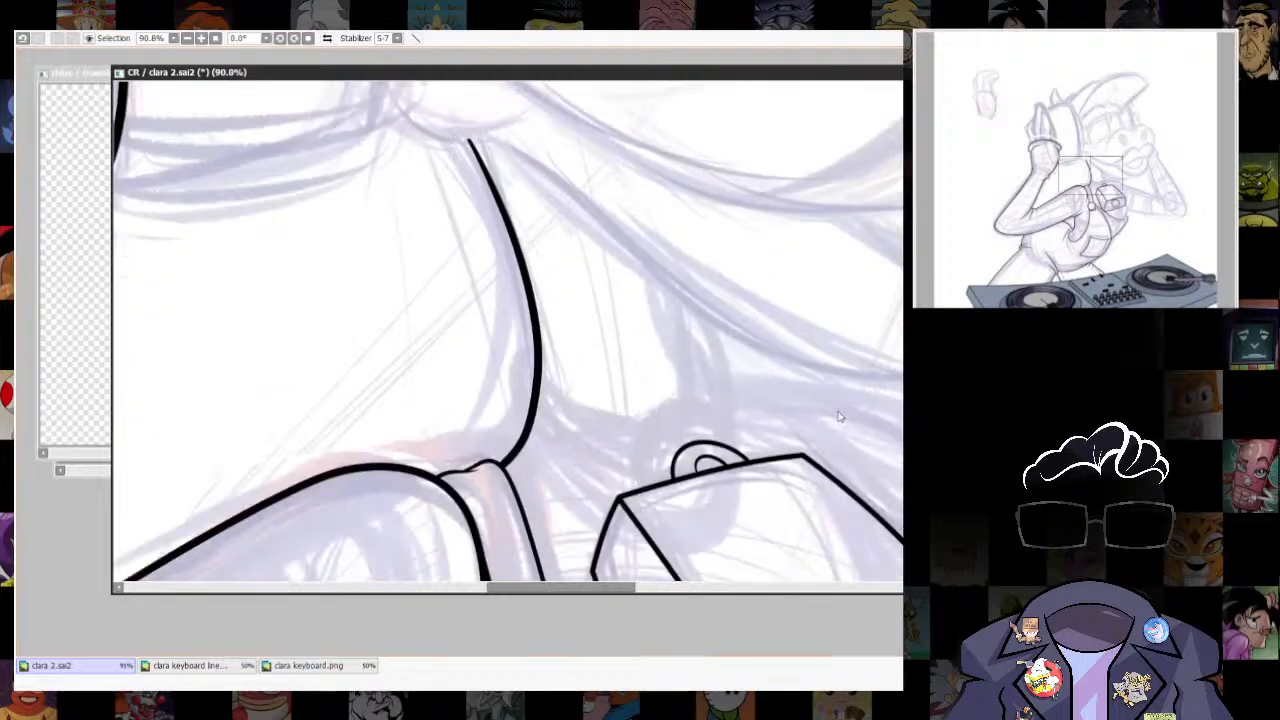
scroll(838, 418, "down", 5)
scroll(772, 463, "up", 3)
scroll(672, 447, "up", 2)
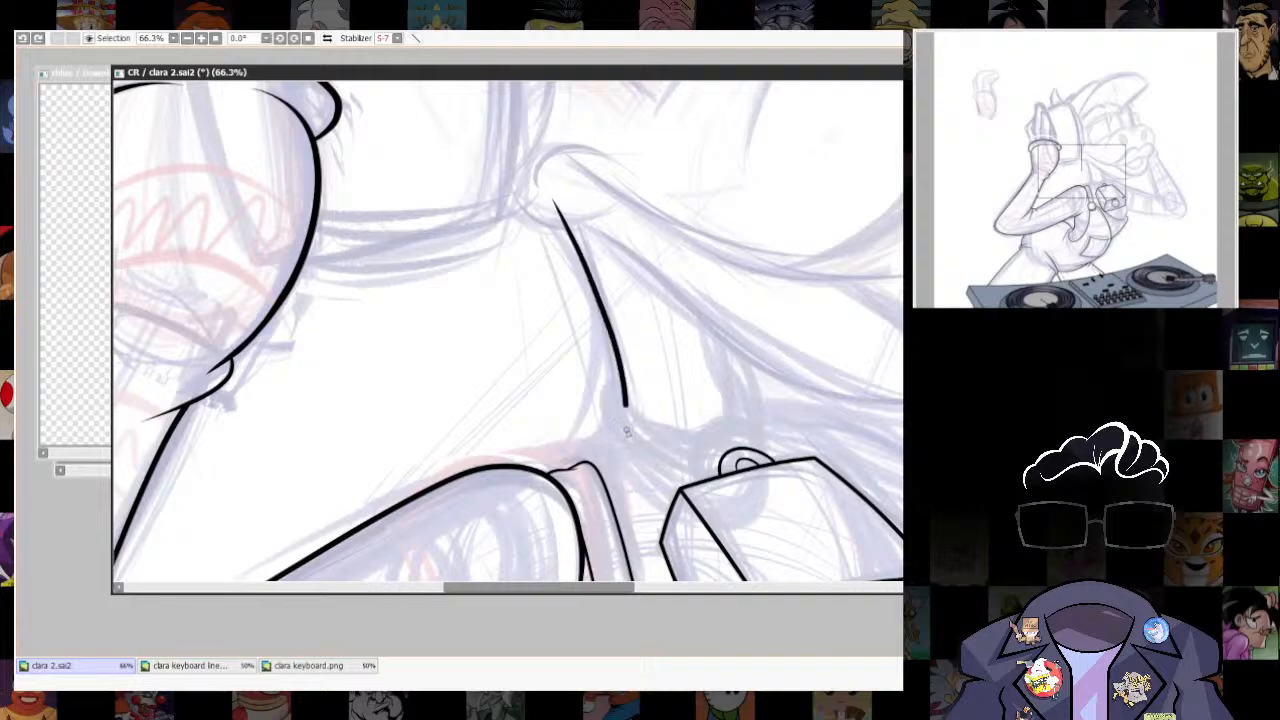
left_click_drag(625, 405, 598, 466)
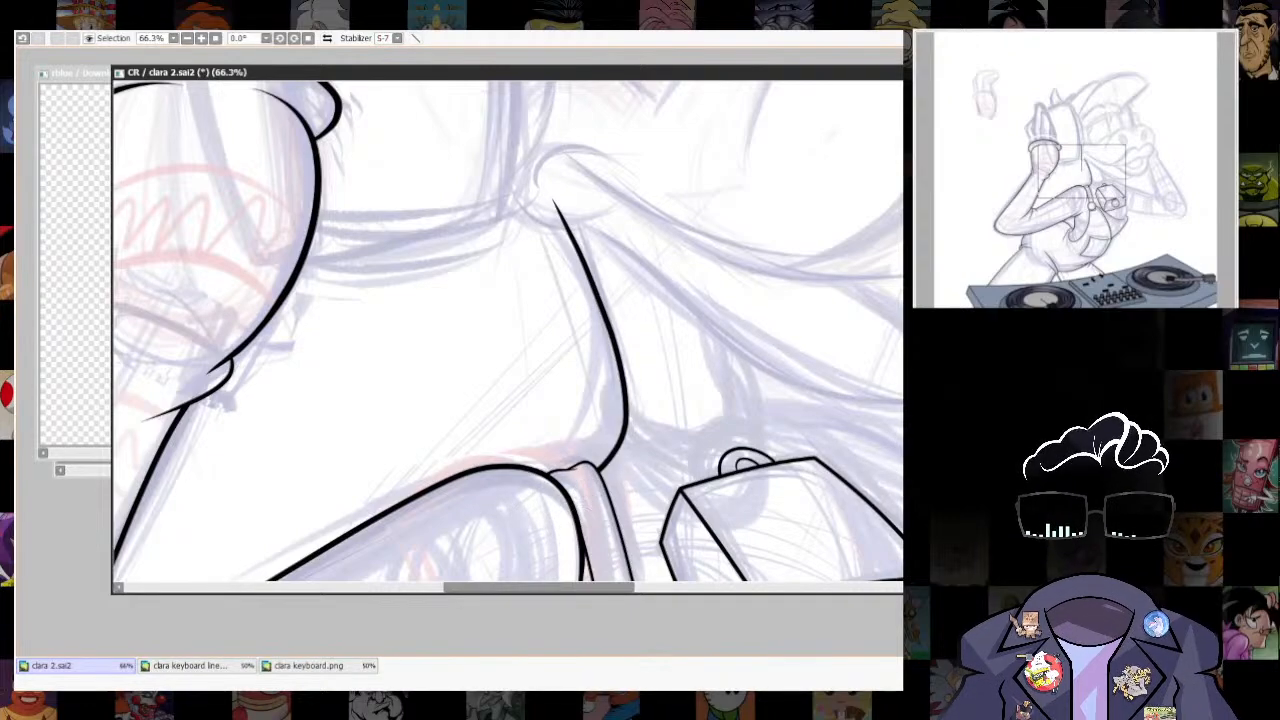
- Clean up the joint where the neck line meets the shoulder strap with a smaller brush
scroll(570, 474, "up", 4)
left_click_drag(660, 506, 694, 471)
key("bracketleft")
key("bracketleft")
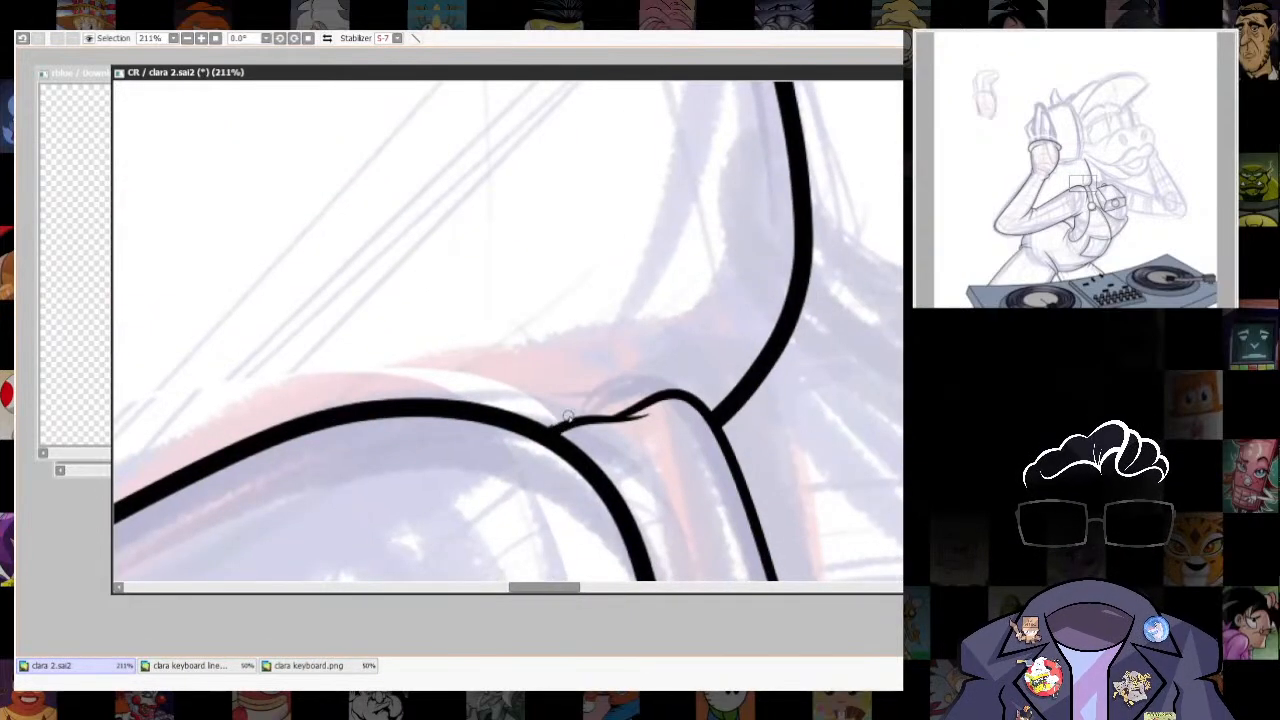
left_click_drag(697, 400, 596, 316)
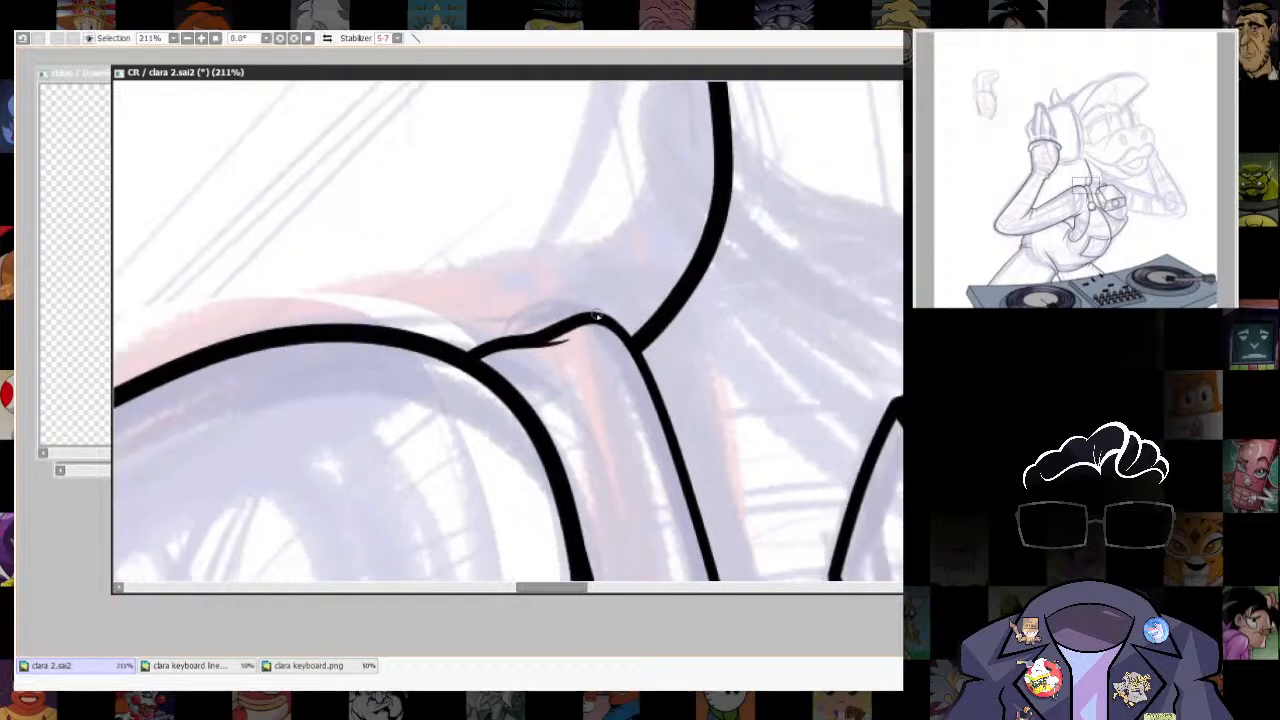
scroll(690, 497, "down", 5)
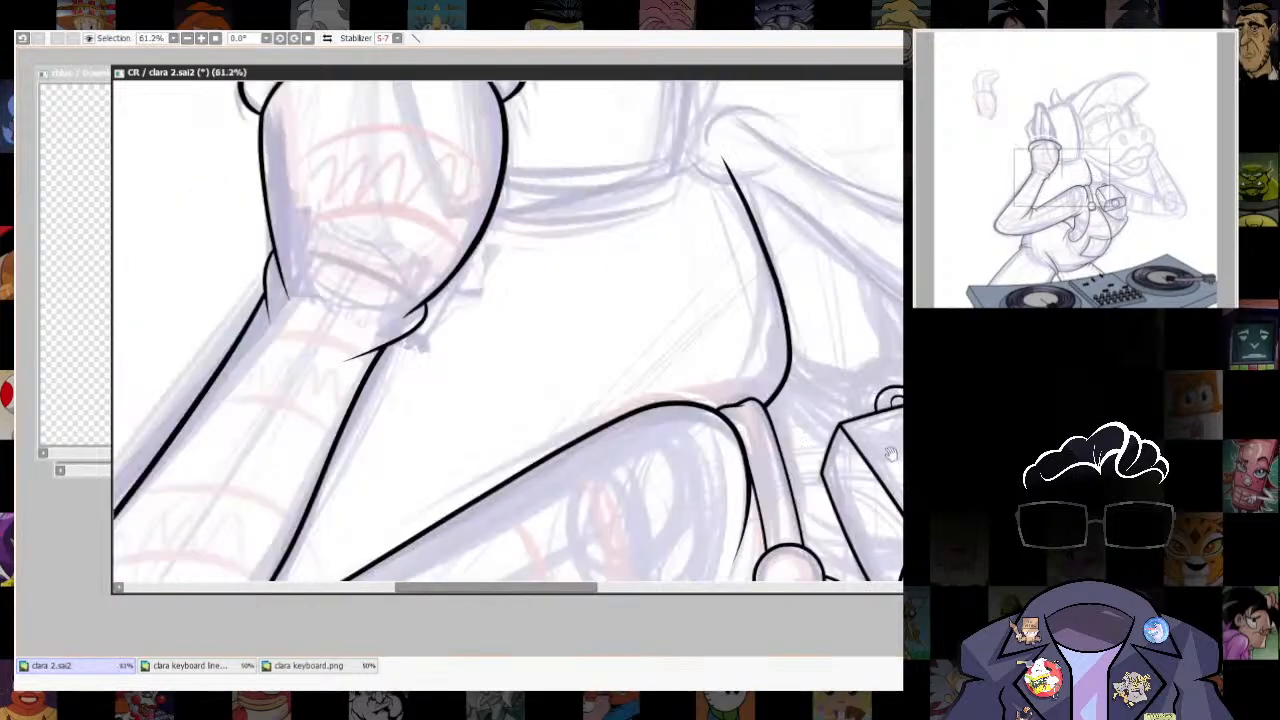
- Ink short tapered crease lines on the strap above the round button and on the bib just below its clasp
scroll(803, 532, "up", 5)
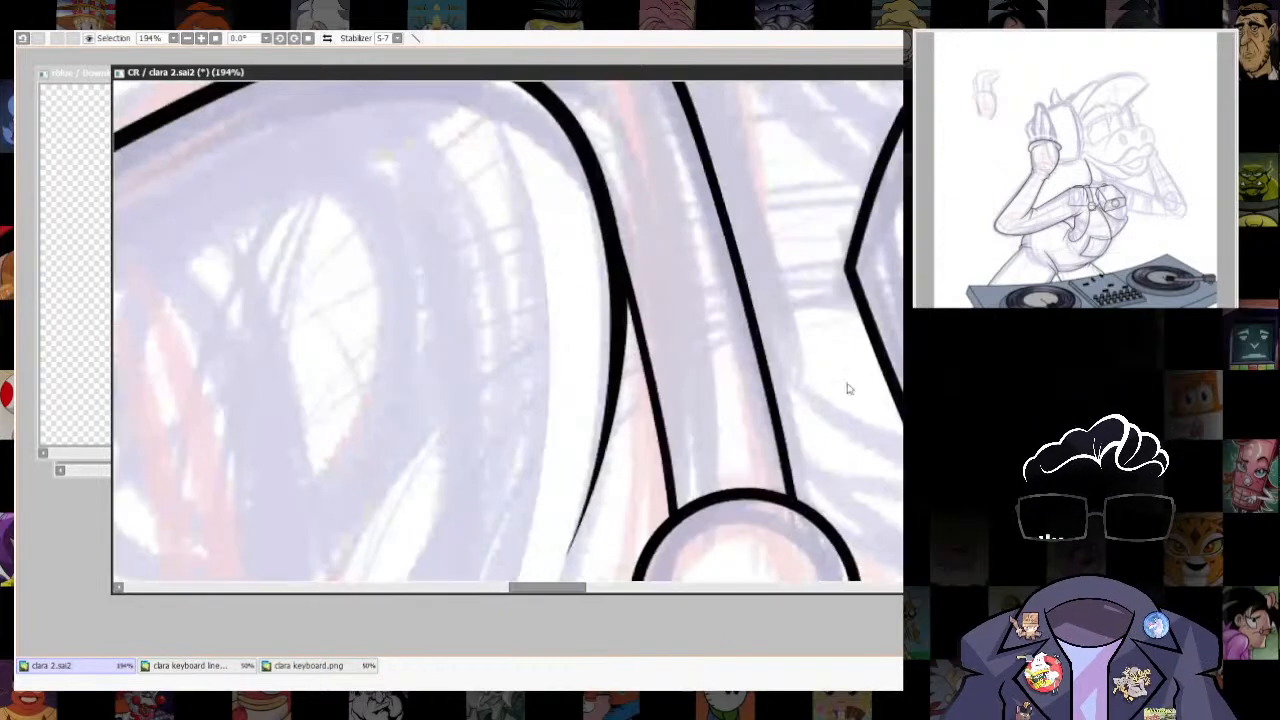
left_click_drag(678, 262, 708, 402)
left_click_drag(719, 461, 728, 492)
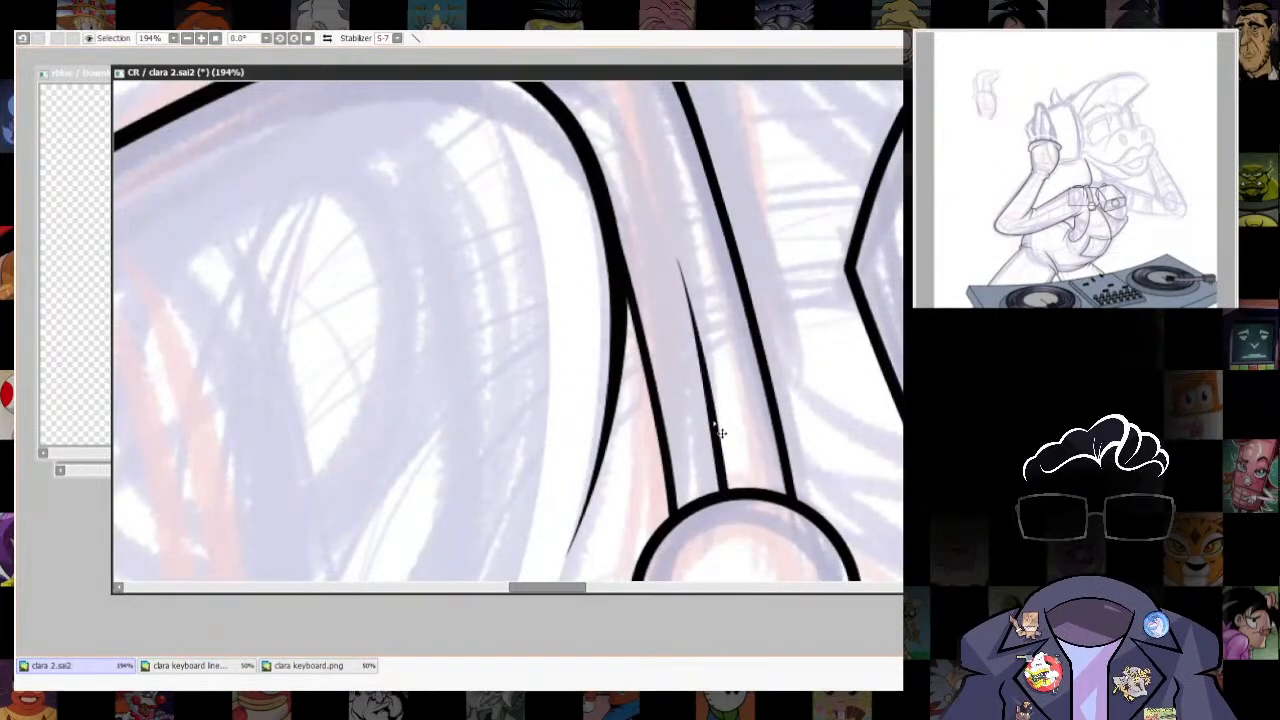
key("ctrl+z")
left_click_drag(687, 309, 728, 490)
scroll(735, 490, "down", 6)
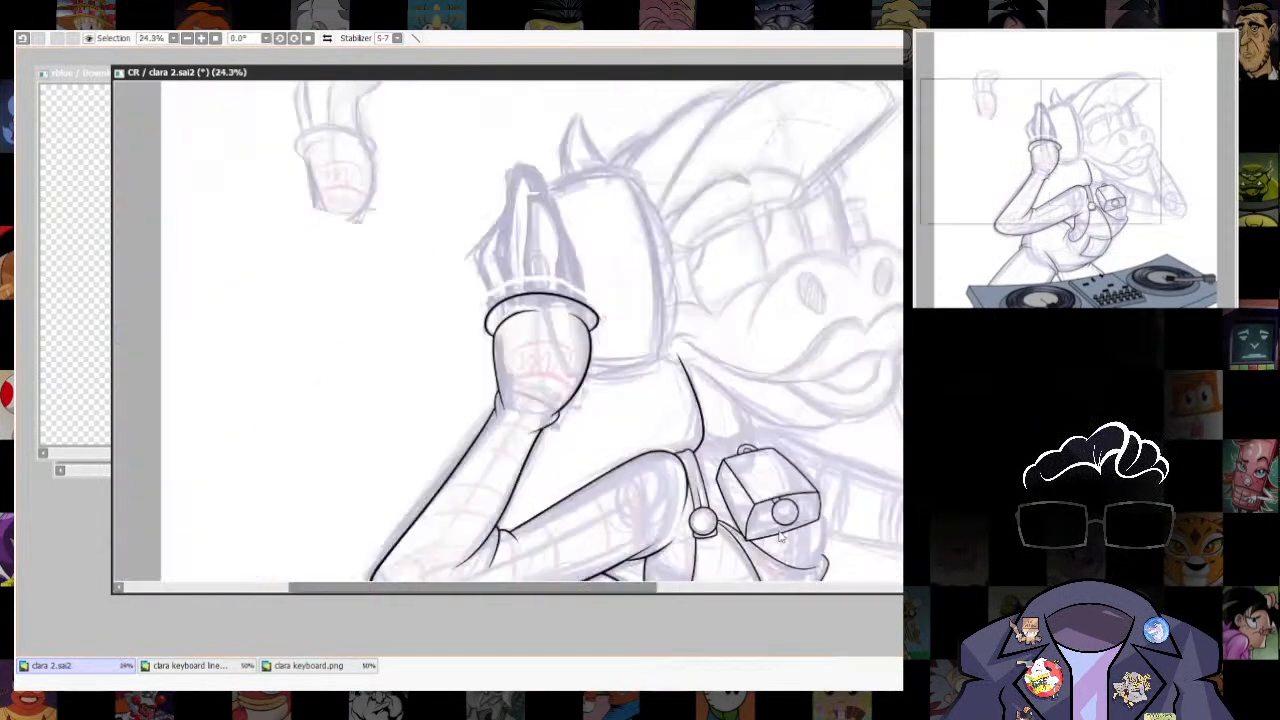
scroll(738, 489, "up", 4)
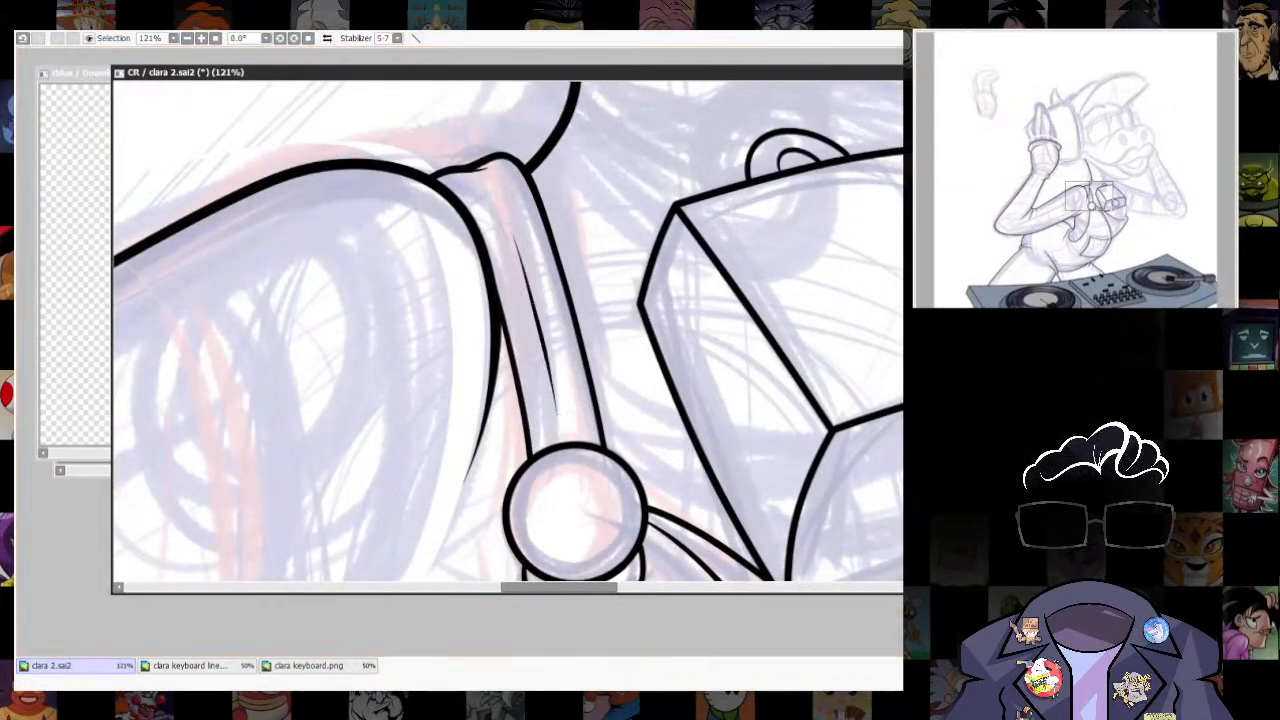
scroll(540, 306, "down", 3)
scroll(771, 420, "down", 2)
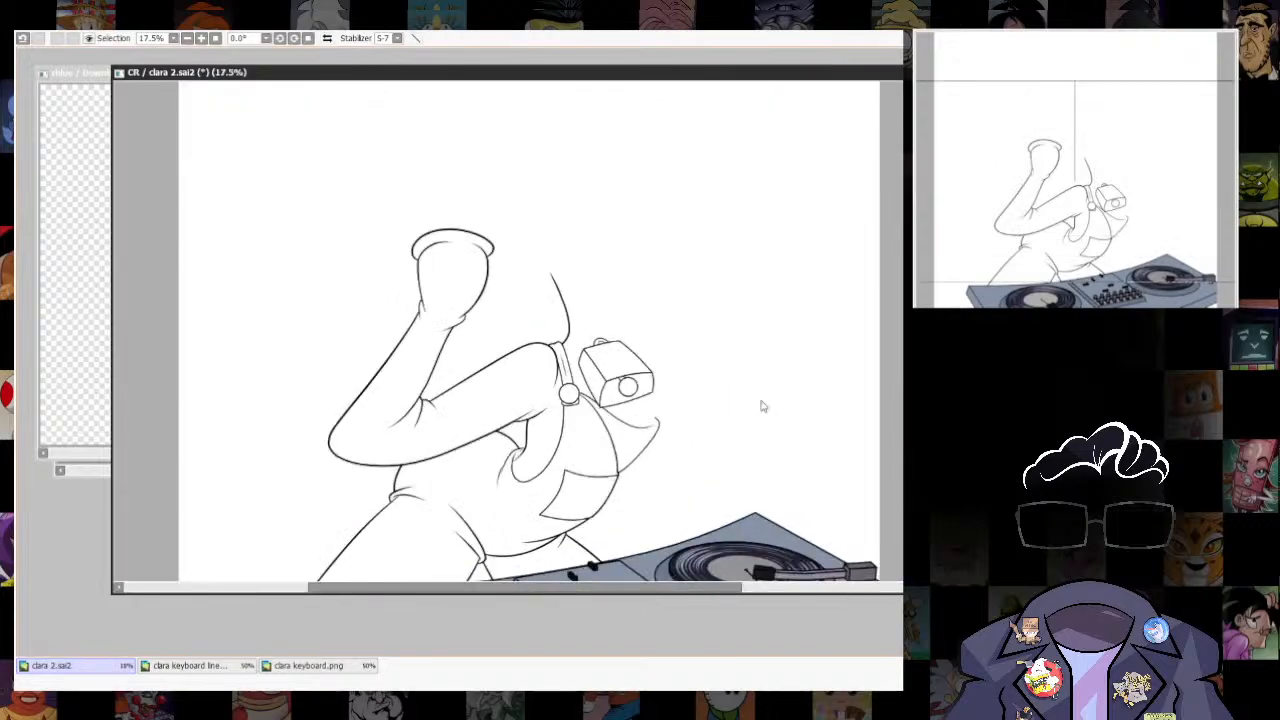
scroll(712, 463, "up", 4)
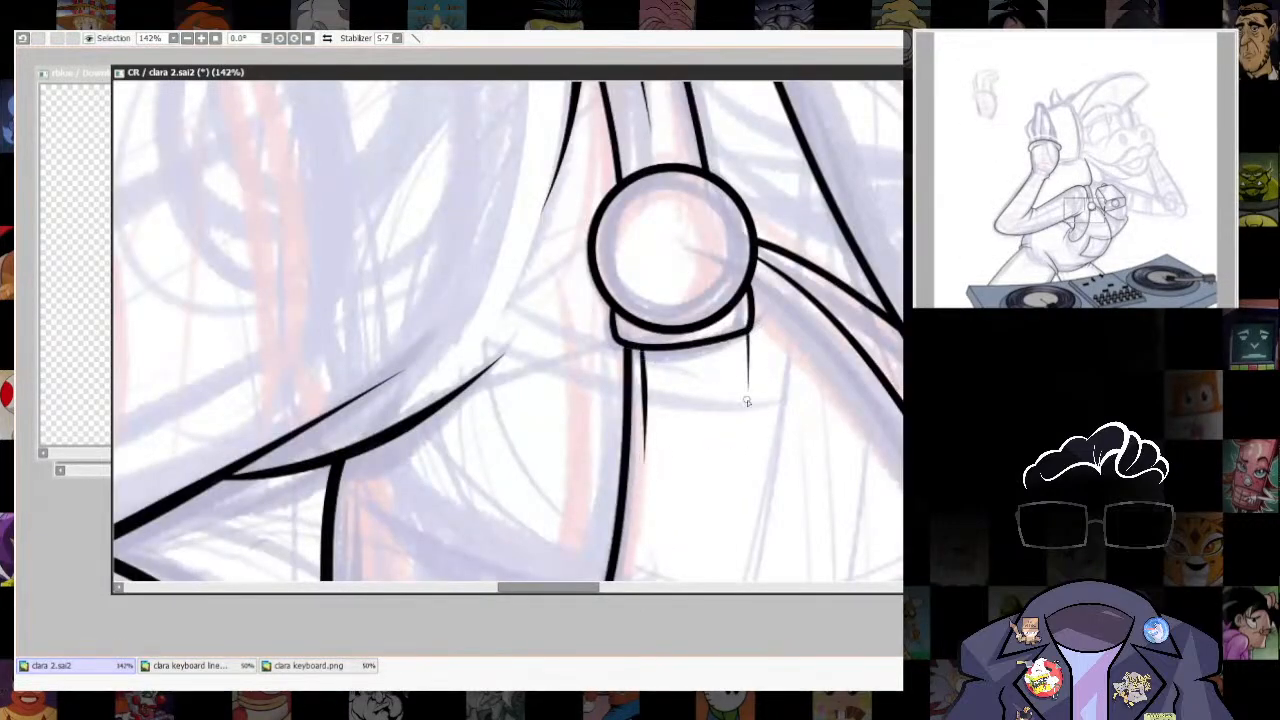
scroll(718, 486, "down", 5)
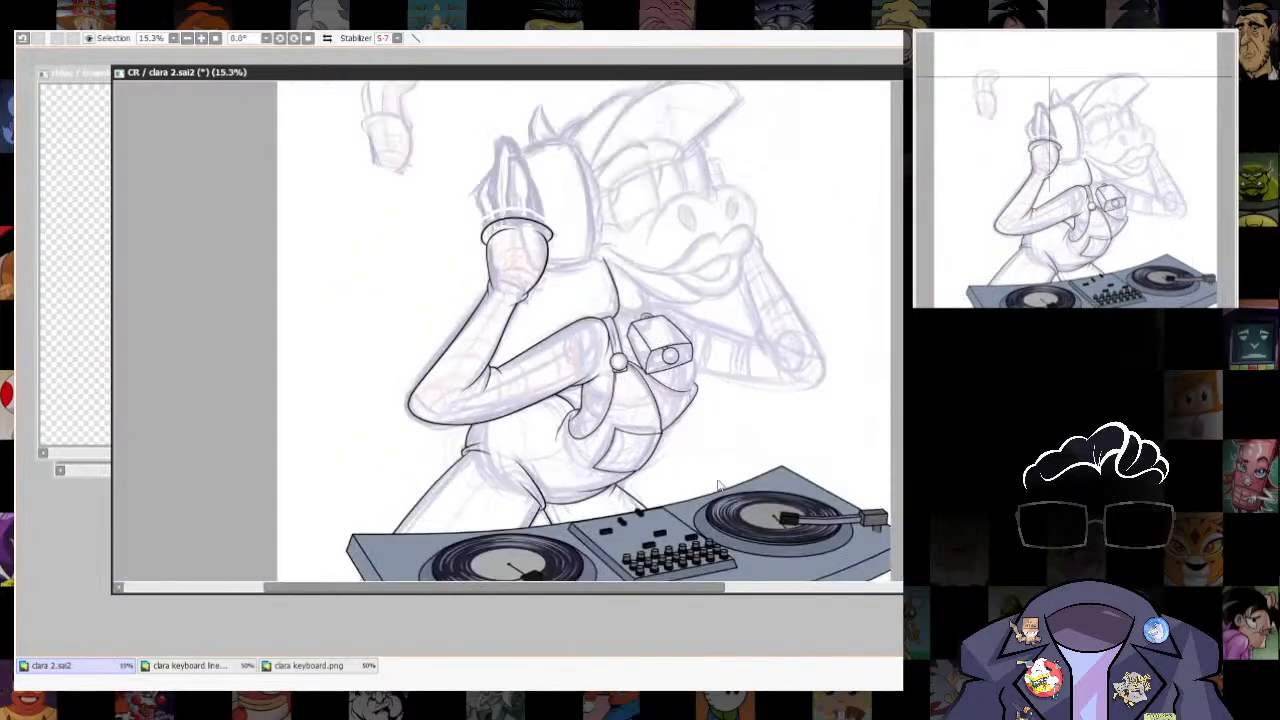
scroll(725, 450, "up", 4)
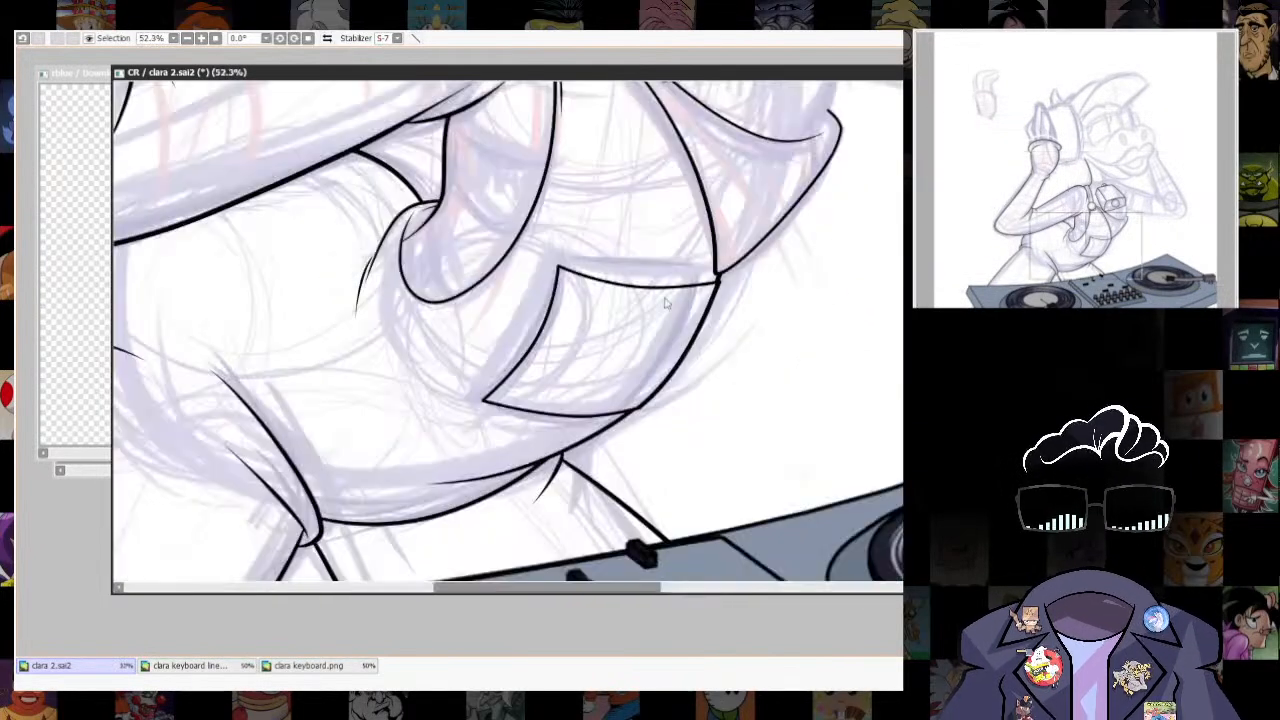
- Ink the chest curve from behind the box to the bib's corner, adjust it, and erase the parts crossing the box and bib
scroll(836, 309, "up", 2)
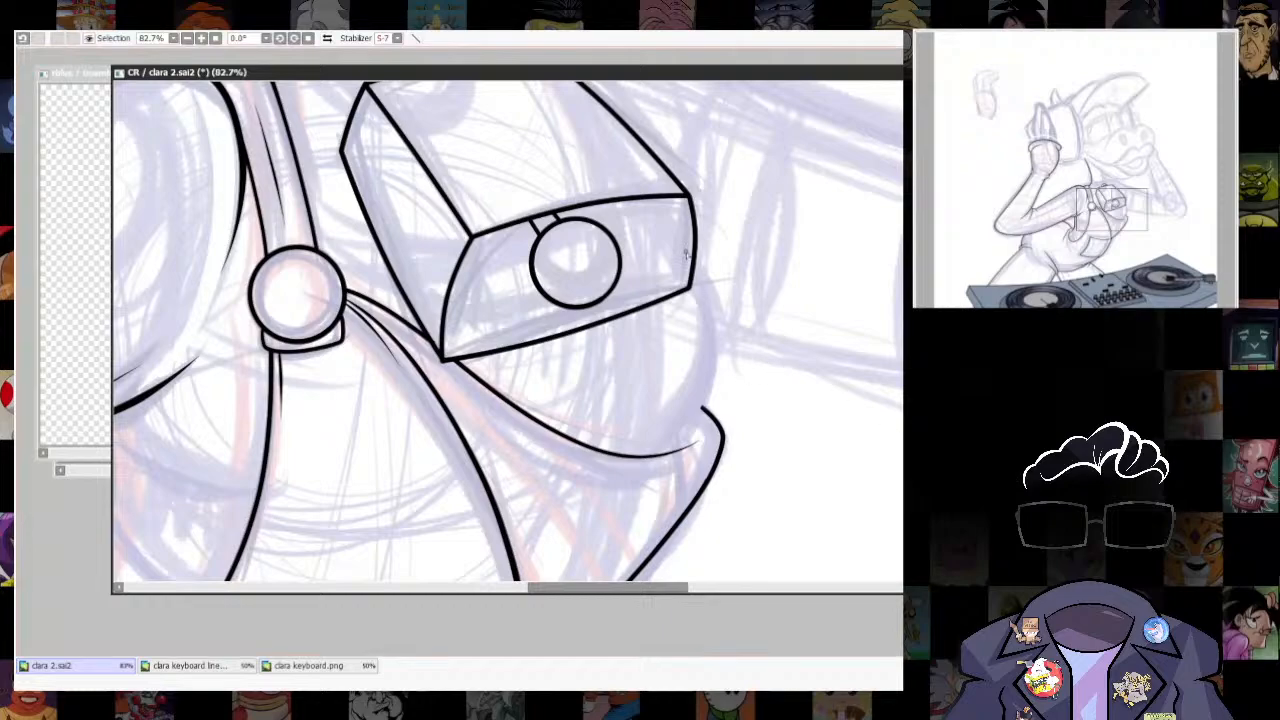
mouse_move(682, 230)
left_mouse_down()
mouse_move(717, 332)
mouse_move(702, 428)
mouse_move(716, 340)
mouse_move(641, 486)
mouse_move(671, 500)
left_mouse_up()
key("ctrl+z")
key("ctrl+t")
key("Return")
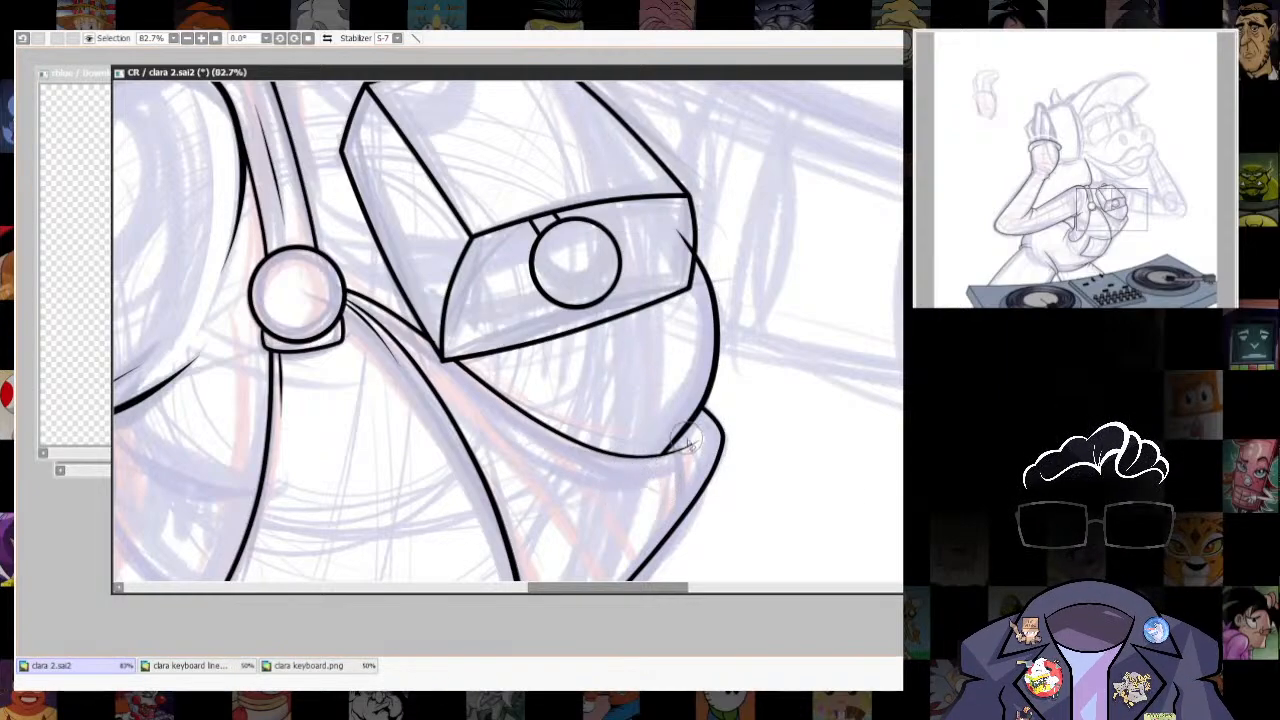
left_click_drag(684, 258, 634, 377)
left_click_drag(709, 300, 771, 477)
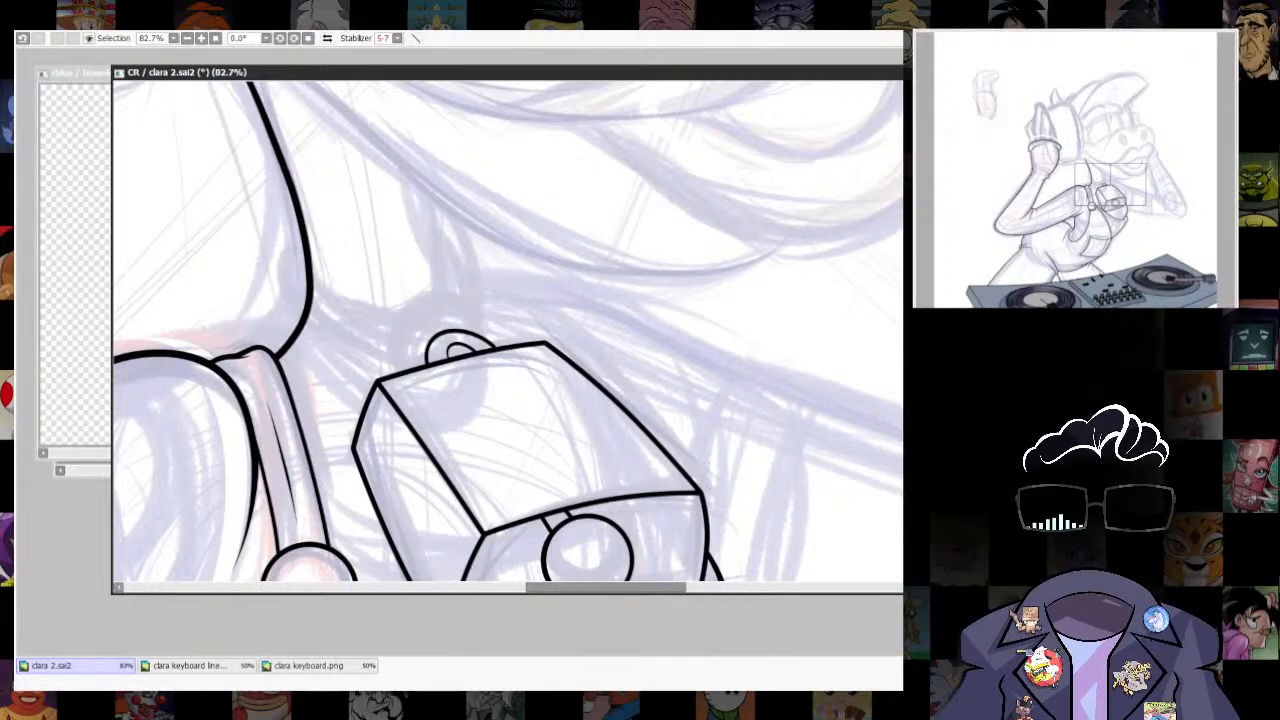
left_click_drag(522, 385, 580, 465)
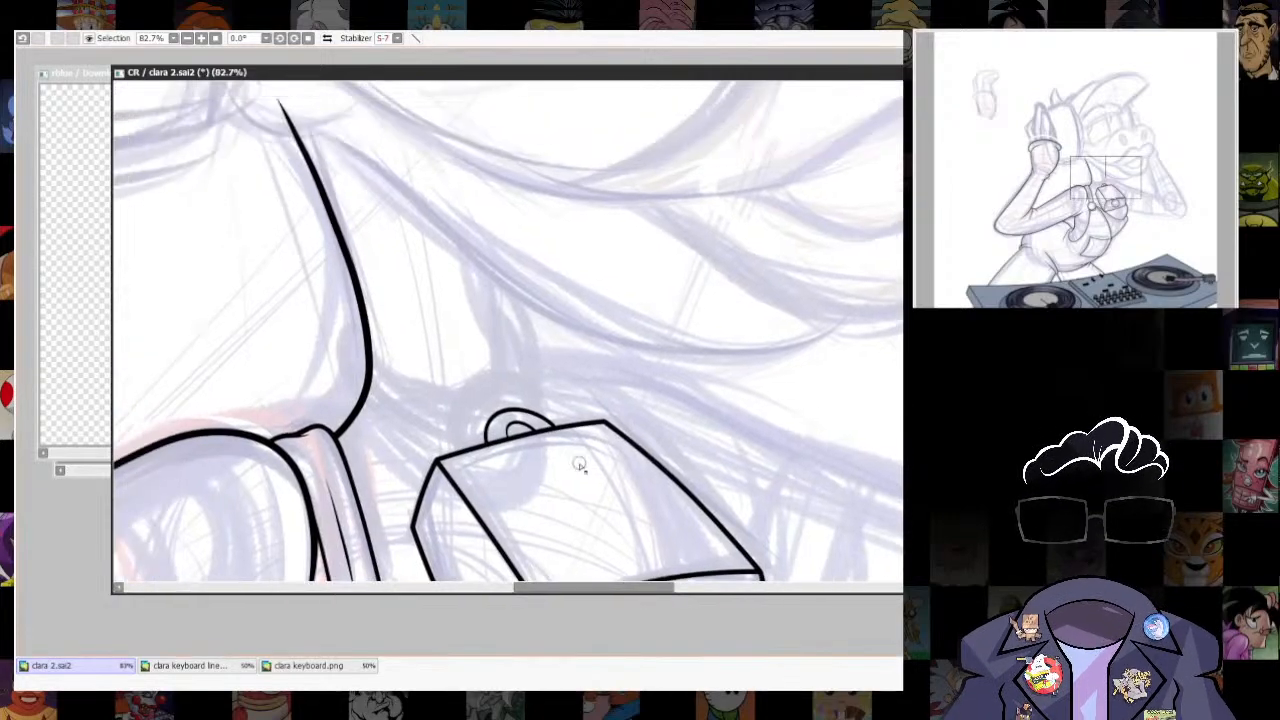
mouse_move(512, 430)
left_mouse_down()
mouse_move(380, 394)
mouse_move(362, 345)
left_mouse_up()
key("ctrl+z")
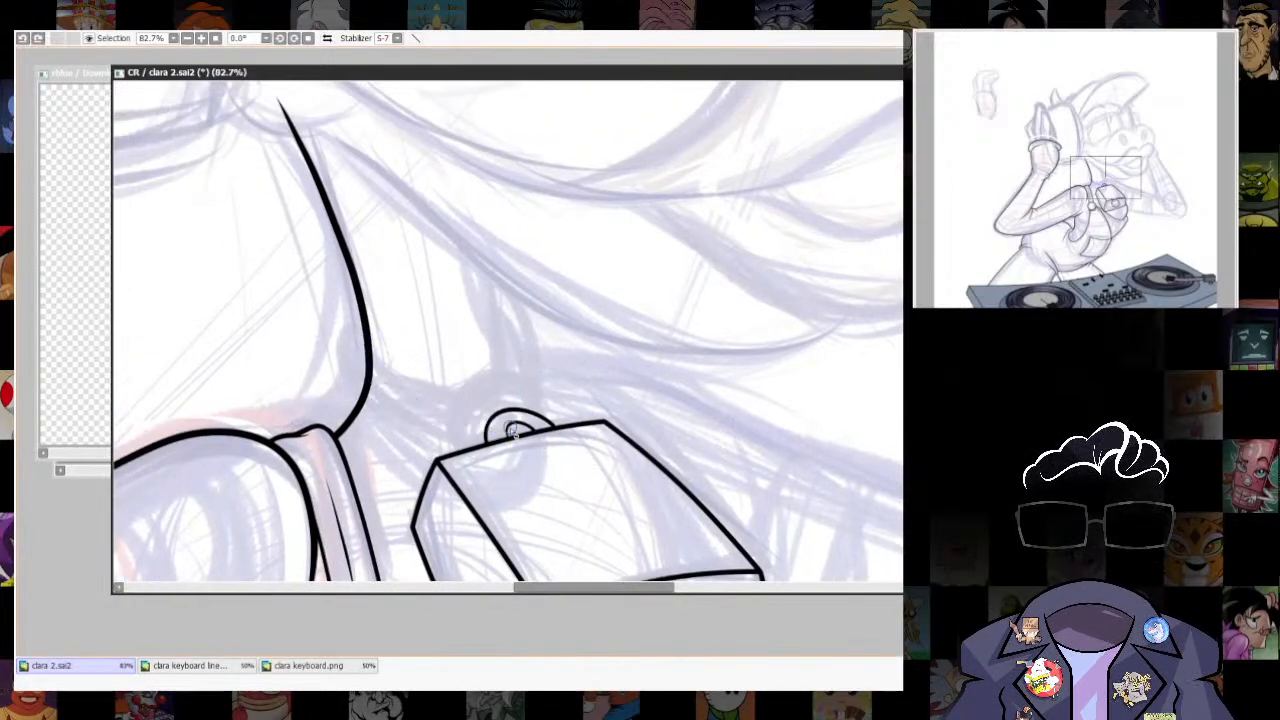
mouse_move(512, 430)
left_mouse_down()
mouse_move(363, 356)
mouse_move(371, 300)
left_mouse_up()
key("ctrl+z")
left_click_drag(512, 430, 424, 274)
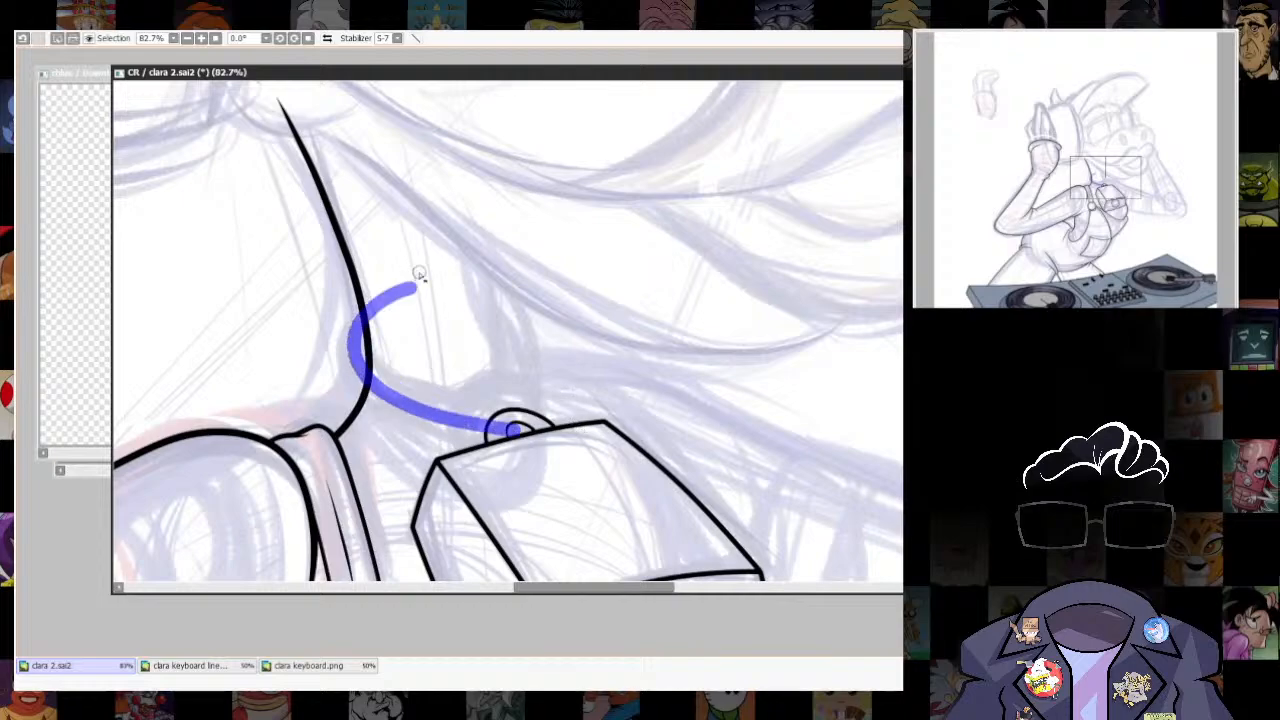
key("ctrl+z")
mouse_move(512, 430)
left_mouse_down()
mouse_move(400, 393)
mouse_move(364, 356)
left_mouse_up()
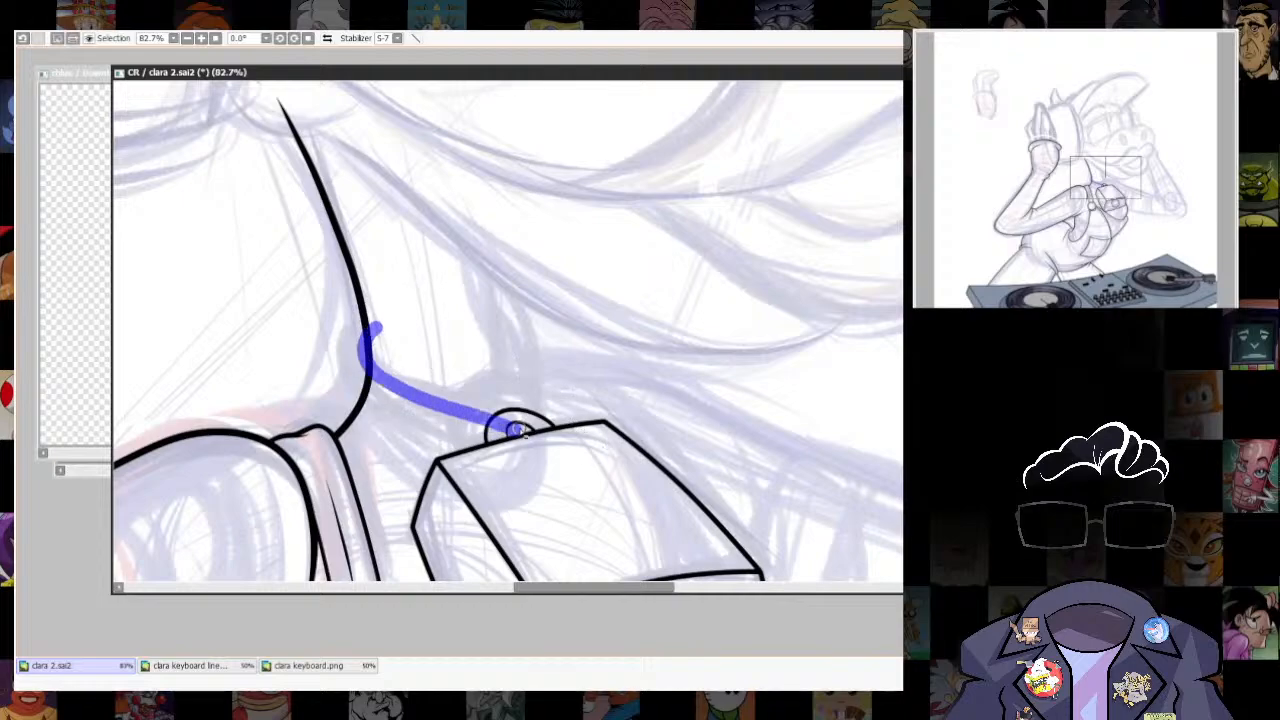
left_click_drag(521, 346, 484, 268)
key("ctrl+z")
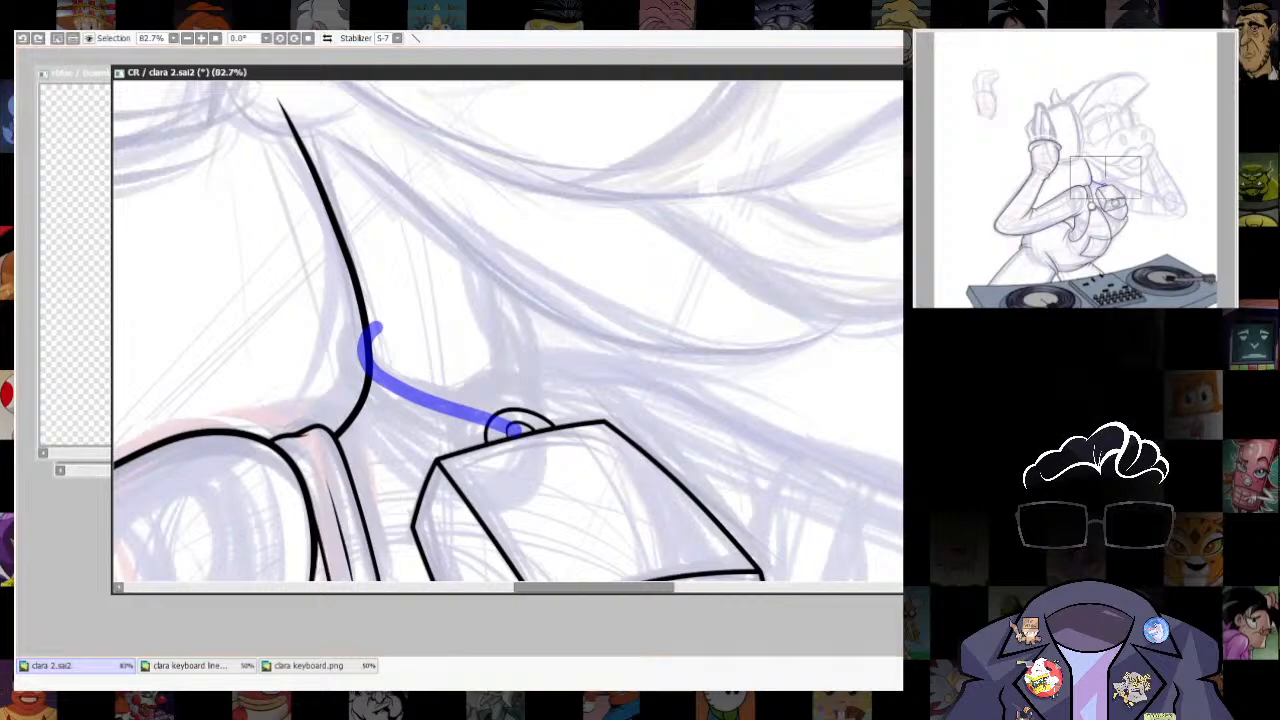
key("ctrl+z")
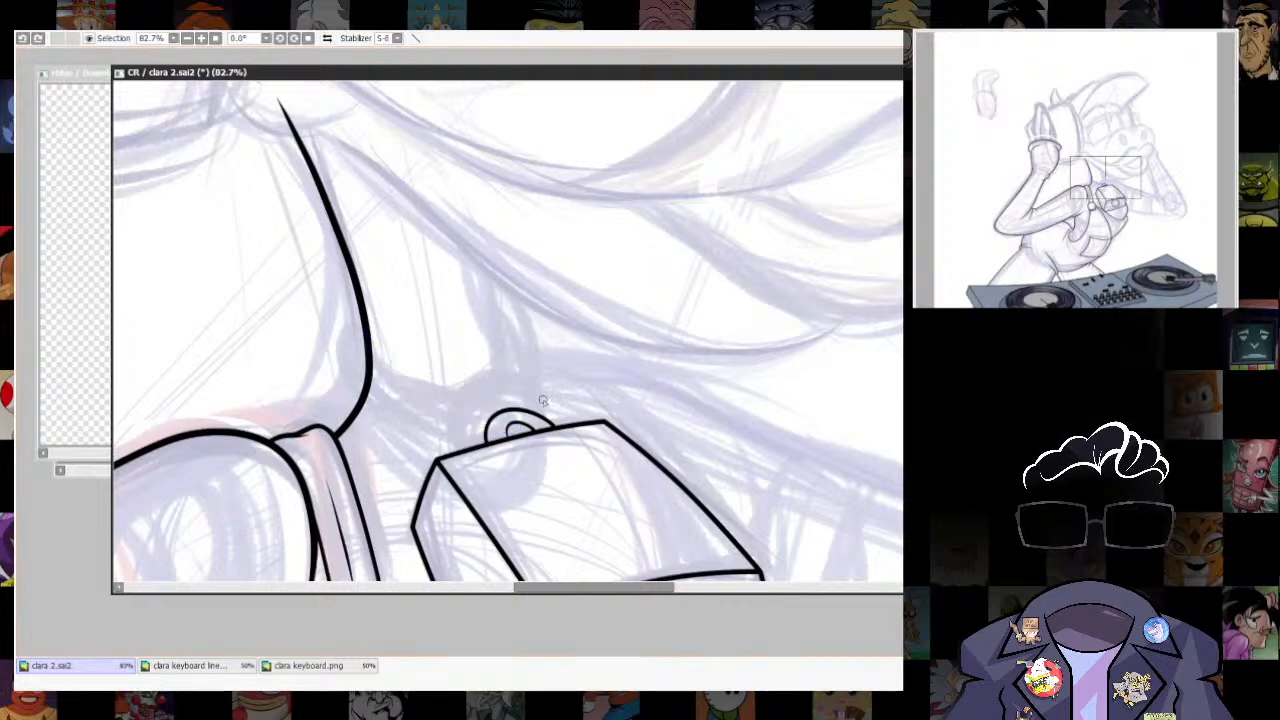
mouse_move(548, 414)
left_mouse_down()
mouse_move(513, 367)
mouse_move(470, 234)
left_mouse_up()
key("ctrl+z")
- Trim the upper tip of the neck line just below the corner of the mouth with the eraser
scroll(835, 330, "down", 5)
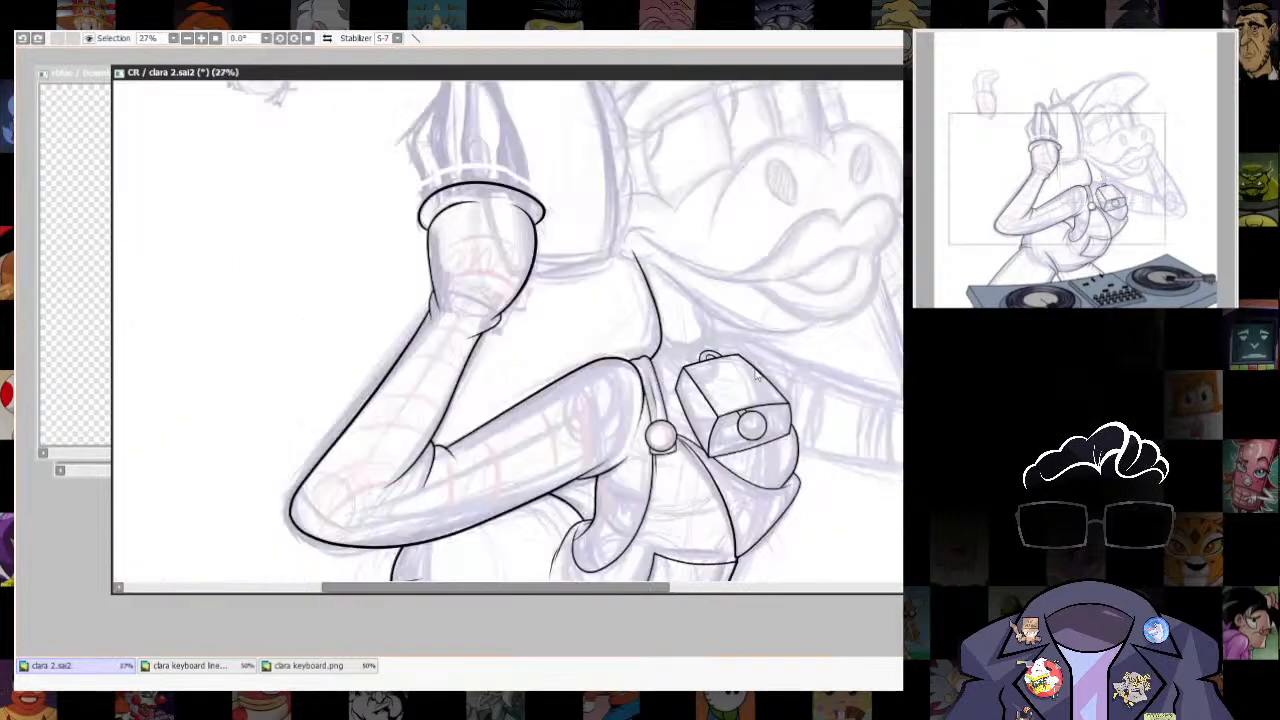
left_click_drag(845, 325, 688, 450)
scroll(688, 452, "up", 2)
scroll(688, 440, "down", 1)
scroll(479, 421, "up", 4)
left_click_drag(479, 421, 607, 426)
key("e")
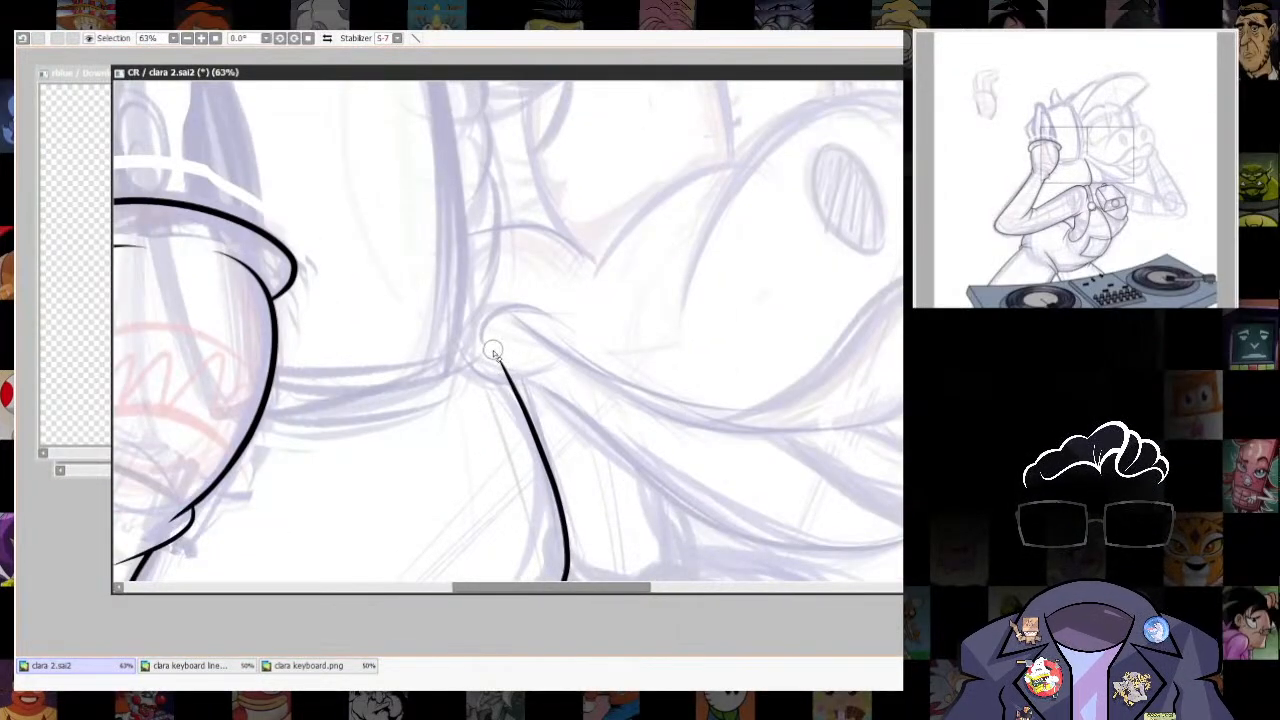
left_click_drag(493, 347, 499, 373)
- Ink the snout's two rounded bumps over the nostrils, with the near bump's line tapering between them
left_click_drag(868, 462, 650, 544)
left_click_drag(605, 457, 542, 542)
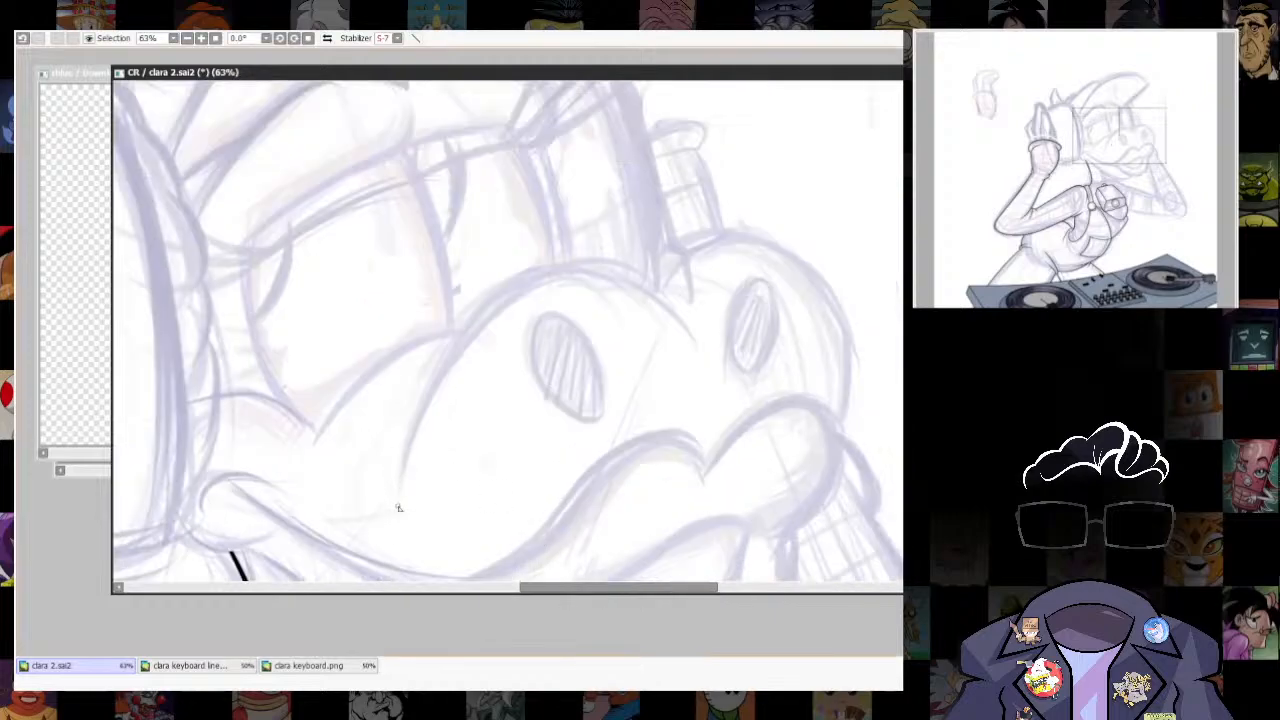
mouse_move(397, 508)
left_mouse_down()
mouse_move(415, 391)
mouse_move(561, 262)
mouse_move(683, 352)
left_mouse_up()
key("ctrl+z")
left_click_drag(811, 549, 848, 151)
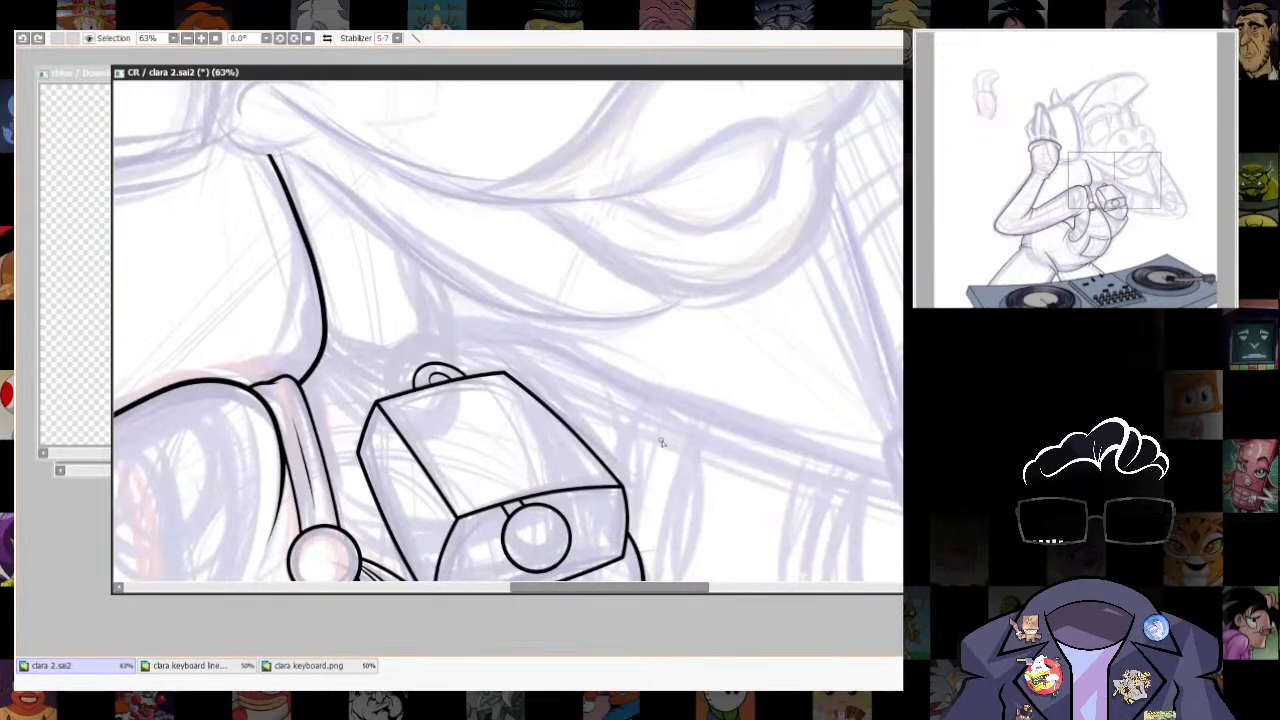
left_click_drag(718, 133, 744, 483)
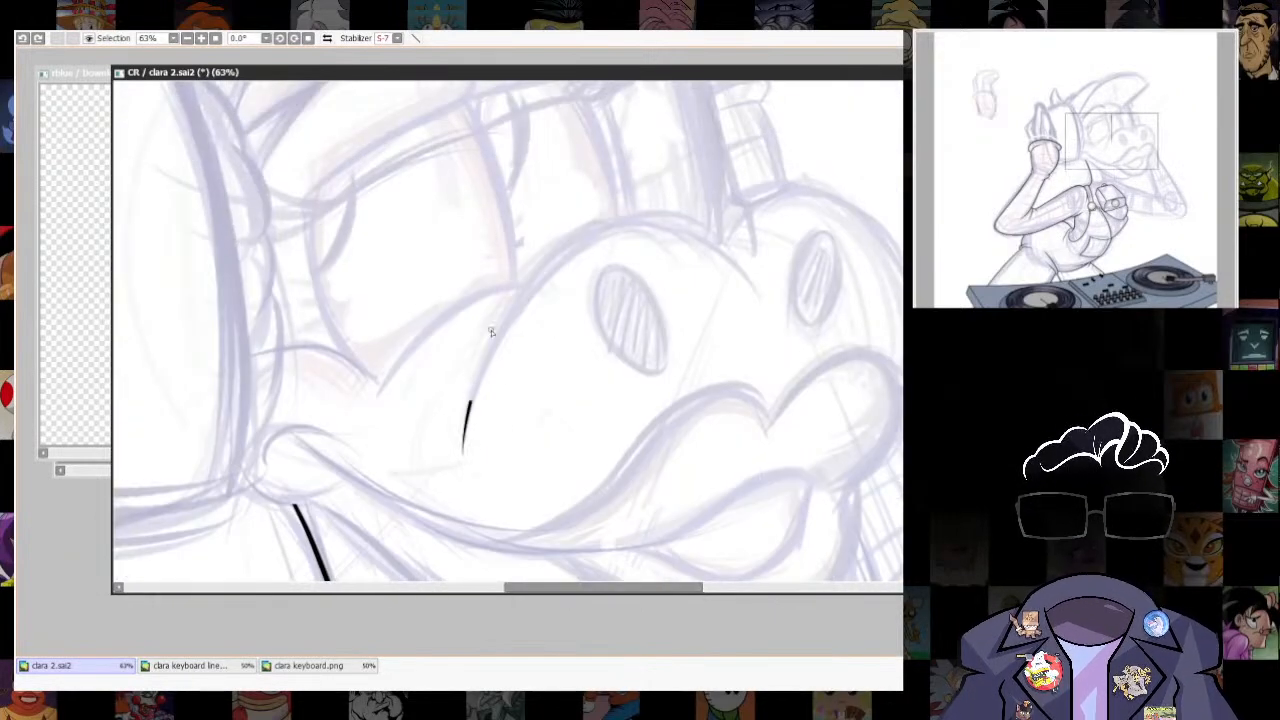
left_click_drag(490, 332, 760, 285)
key("ctrl+z")
left_click_drag(695, 353, 669, 405)
mouse_move(436, 488)
left_mouse_down()
mouse_move(563, 262)
mouse_move(740, 369)
left_mouse_up()
mouse_move(788, 370)
left_mouse_down()
mouse_move(757, 369)
mouse_move(775, 297)
left_mouse_up()
mouse_move(600, 210)
left_mouse_down()
mouse_move(701, 137)
mouse_move(796, 336)
mouse_move(745, 405)
left_mouse_up()
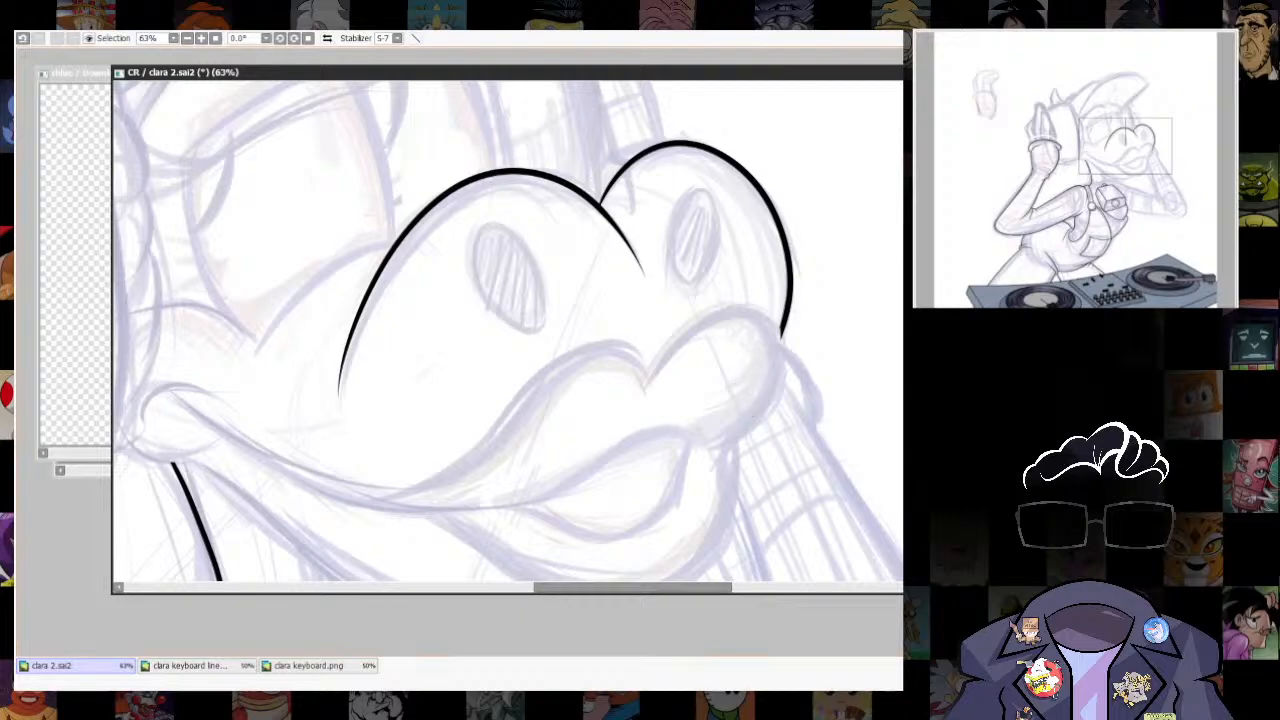
- Ink the small tapered curl of the cheek at the corner of the mouth
scroll(786, 328, "down", 5)
scroll(706, 358, "up", 5)
left_click_drag(322, 448, 498, 497)
scroll(497, 497, "up", 2)
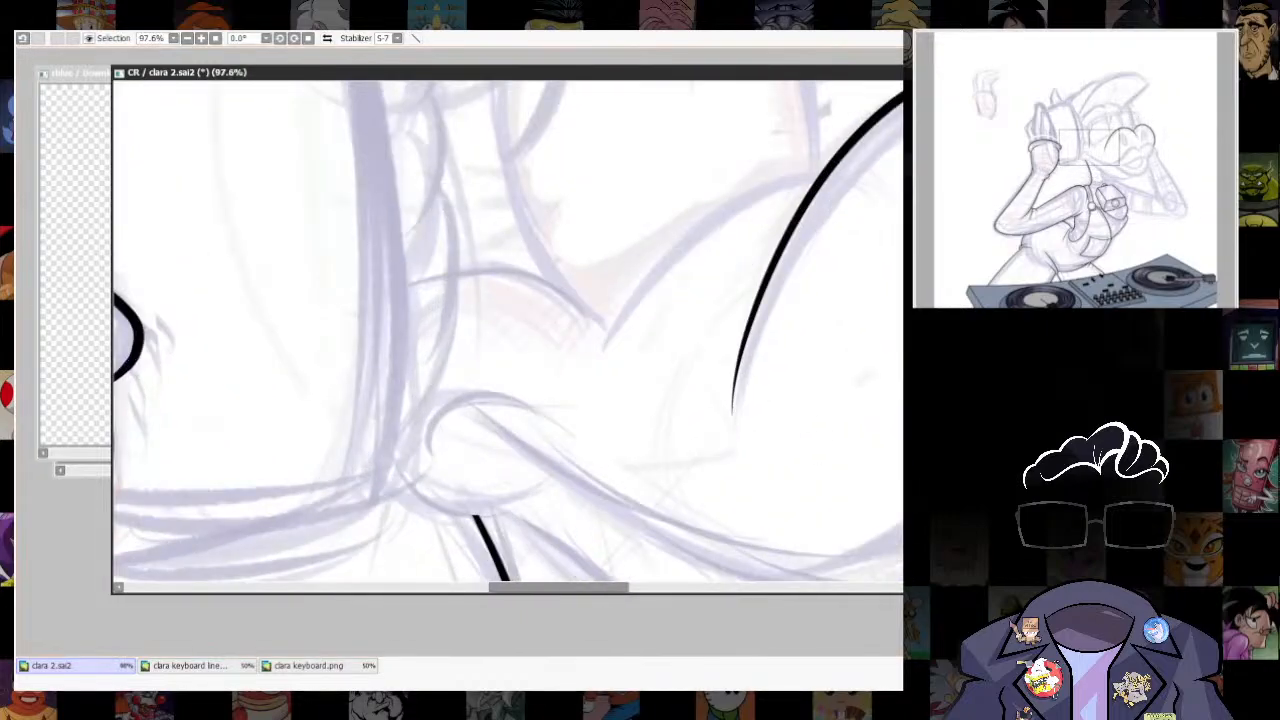
key("ctrl+z")
mouse_move(457, 395)
left_mouse_down()
mouse_move(578, 415)
mouse_move(574, 432)
left_mouse_up()
left_click_drag(870, 490, 554, 423)
left_click_drag(817, 474, 689, 451)
- Ink the long mouth line from the cheek curl, sweeping under the snout and up to the front of the lips
scroll(645, 400, "down", 3)
scroll(620, 470, "up", 2)
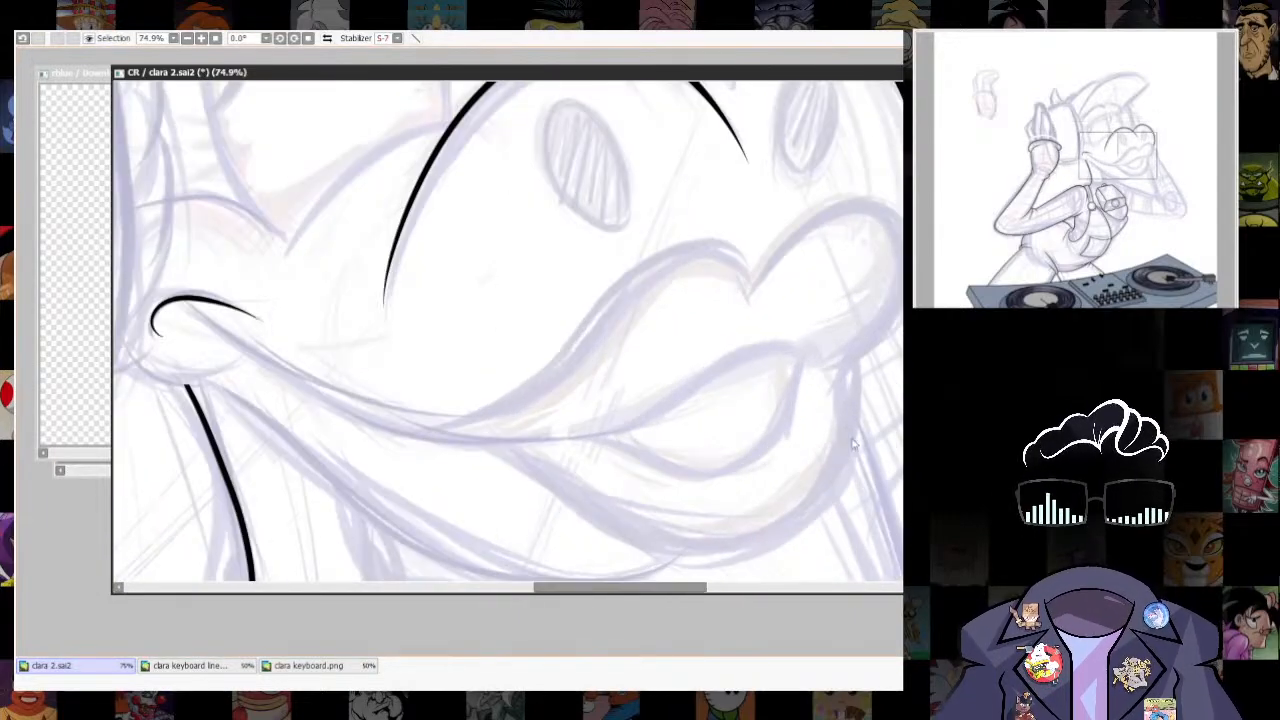
mouse_move(620, 473)
left_mouse_down()
mouse_move(674, 486)
mouse_move(590, 510)
left_mouse_up()
left_click_drag(692, 512, 786, 518)
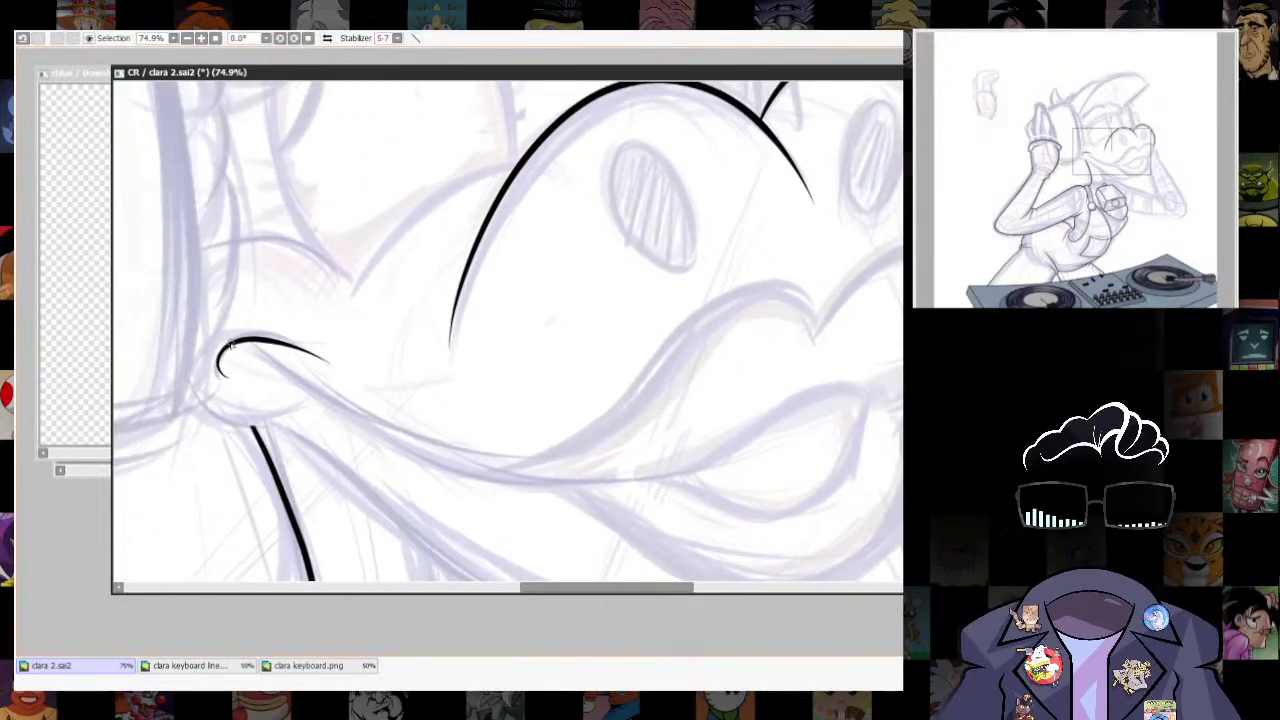
mouse_move(408, 463)
left_mouse_down()
mouse_move(636, 489)
mouse_move(788, 416)
left_mouse_up()
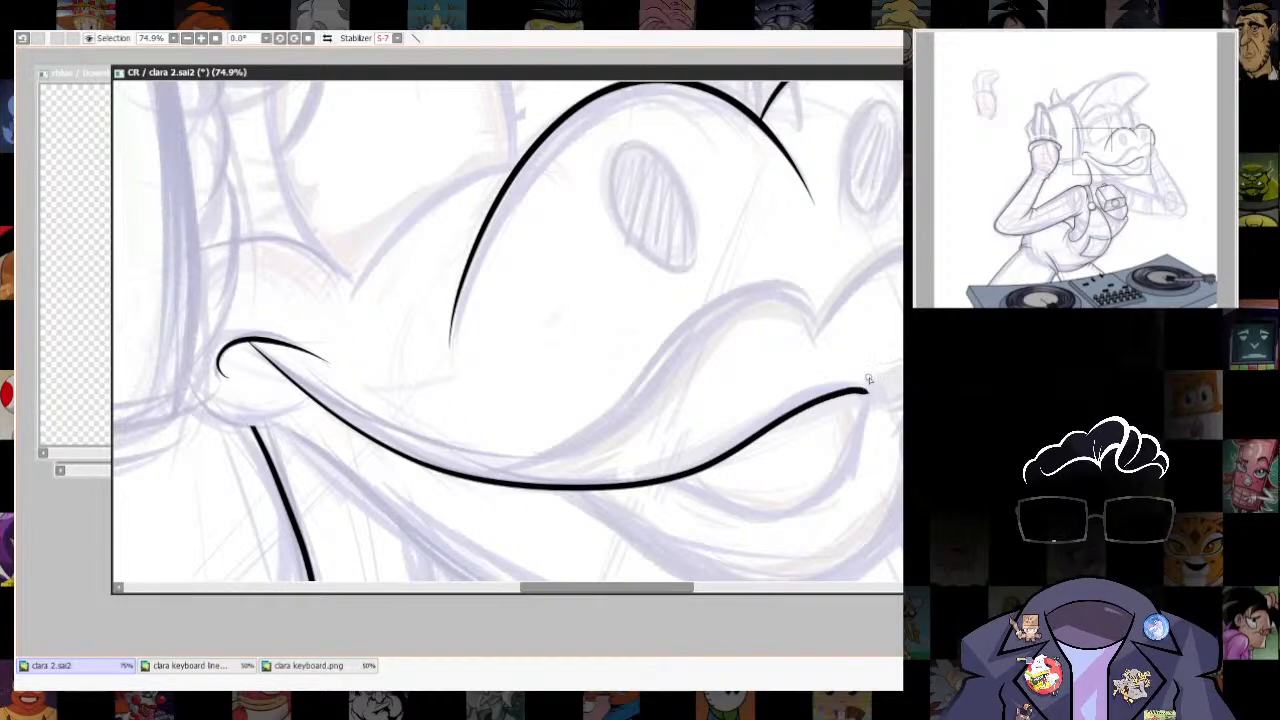
- Ink the lower edge of the parted-lips opening beneath the mouth line and smooth its front corner with a smaller brush
scroll(686, 453, "down", 4)
scroll(729, 429, "up", 5)
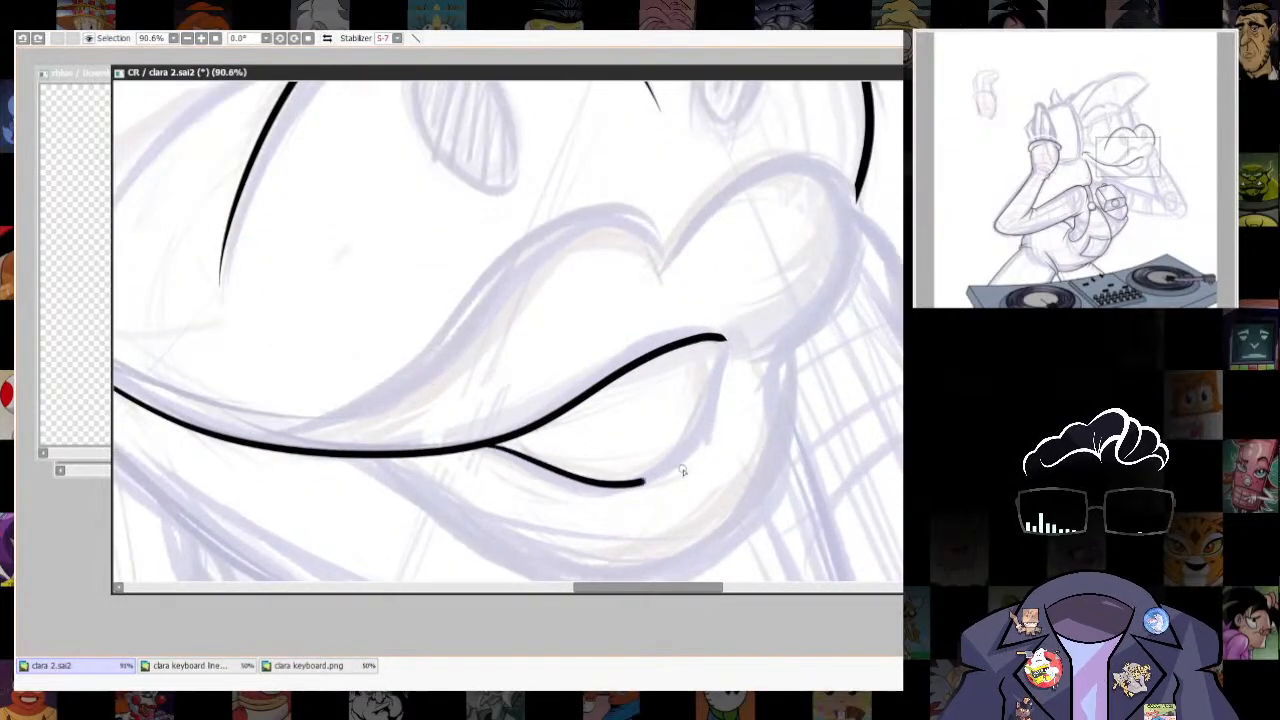
scroll(686, 394, "up", 2)
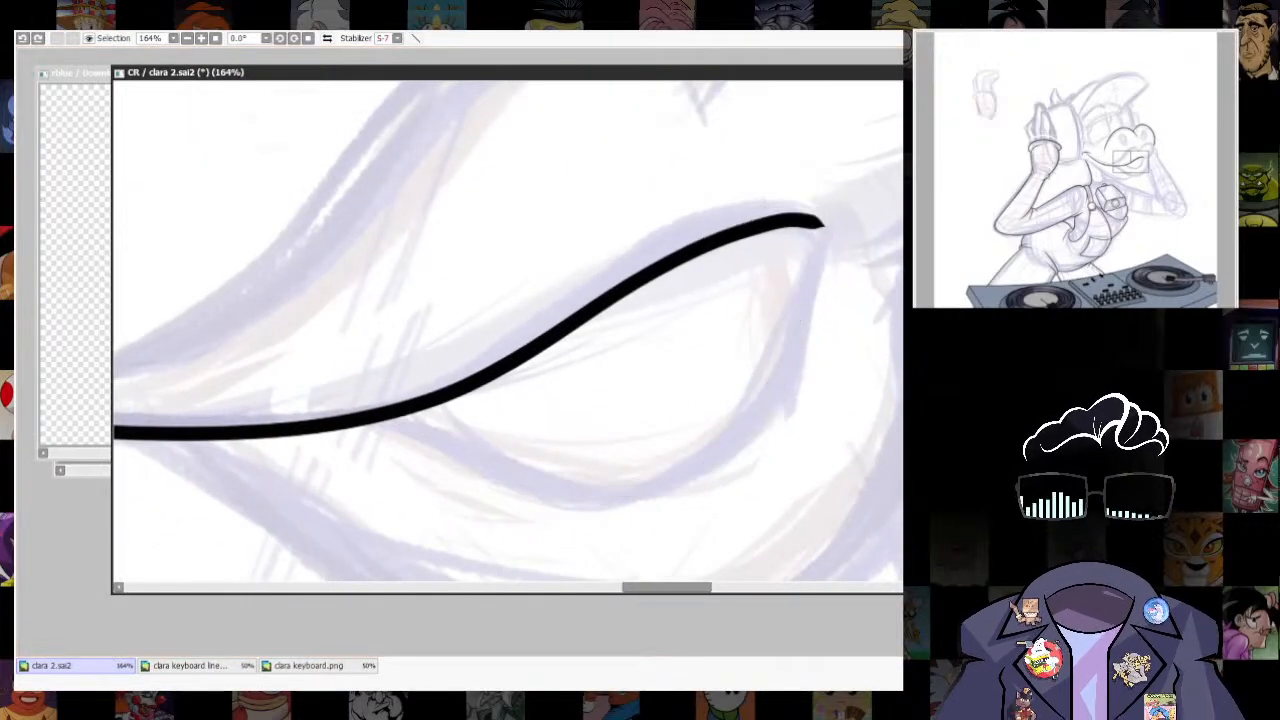
mouse_move(352, 426)
left_mouse_down()
mouse_move(649, 502)
mouse_move(810, 364)
mouse_move(822, 248)
mouse_move(788, 215)
mouse_move(603, 282)
mouse_move(490, 370)
mouse_move(375, 413)
mouse_move(504, 480)
mouse_move(686, 504)
mouse_move(772, 422)
mouse_move(788, 315)
mouse_move(830, 250)
left_mouse_up()
key("ctrl+z")
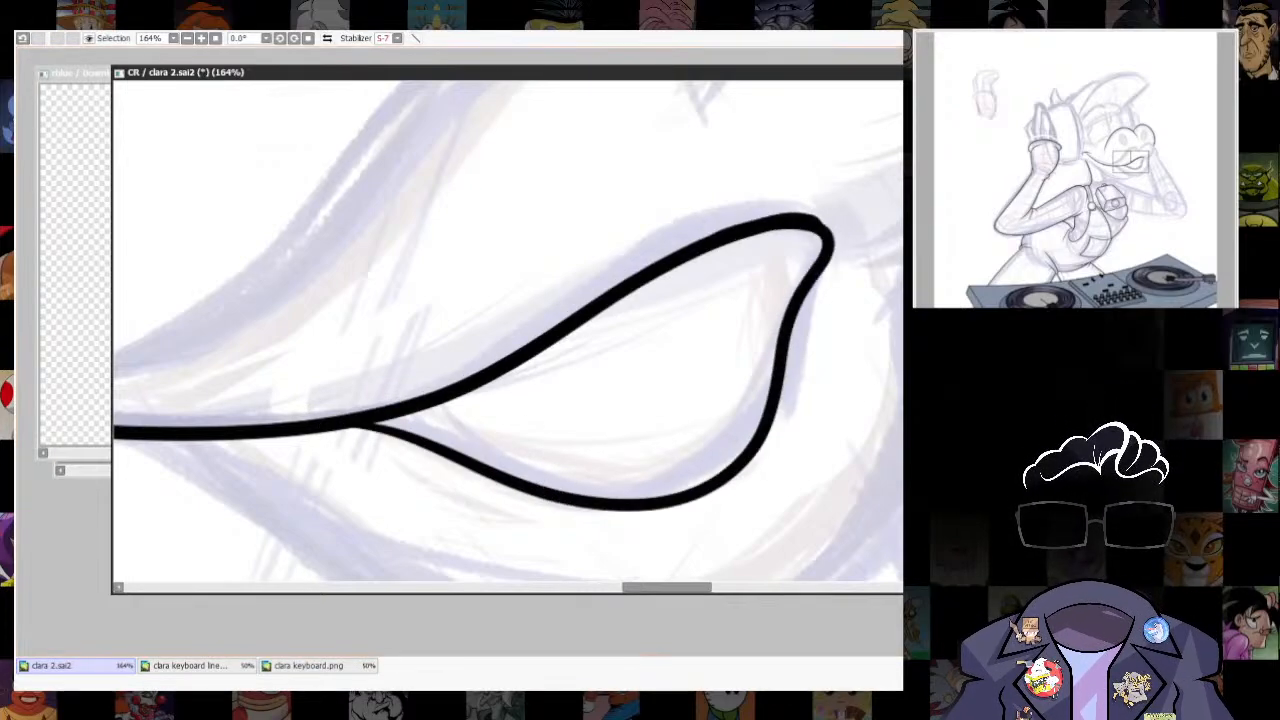
scroll(557, 362, "up", 5)
mouse_move(722, 307)
left_mouse_down()
mouse_move(826, 315)
mouse_move(863, 346)
left_mouse_up()
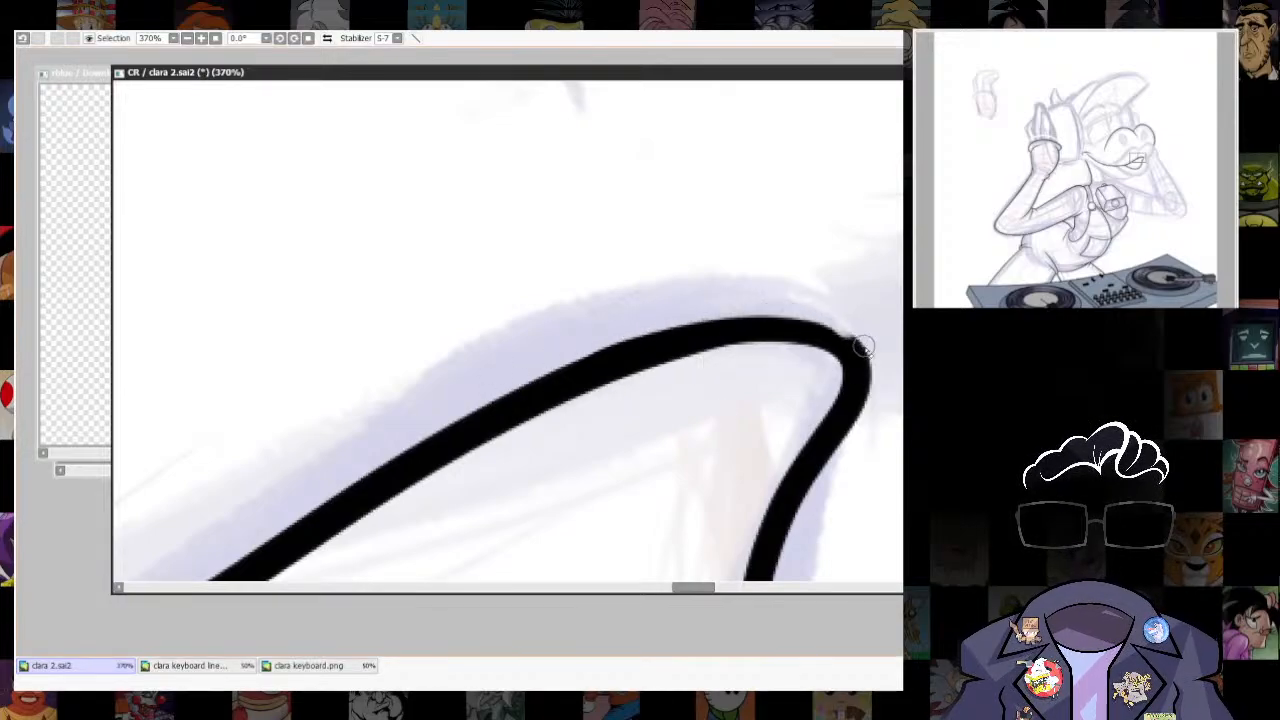
key("[")
key("[")
key("[")
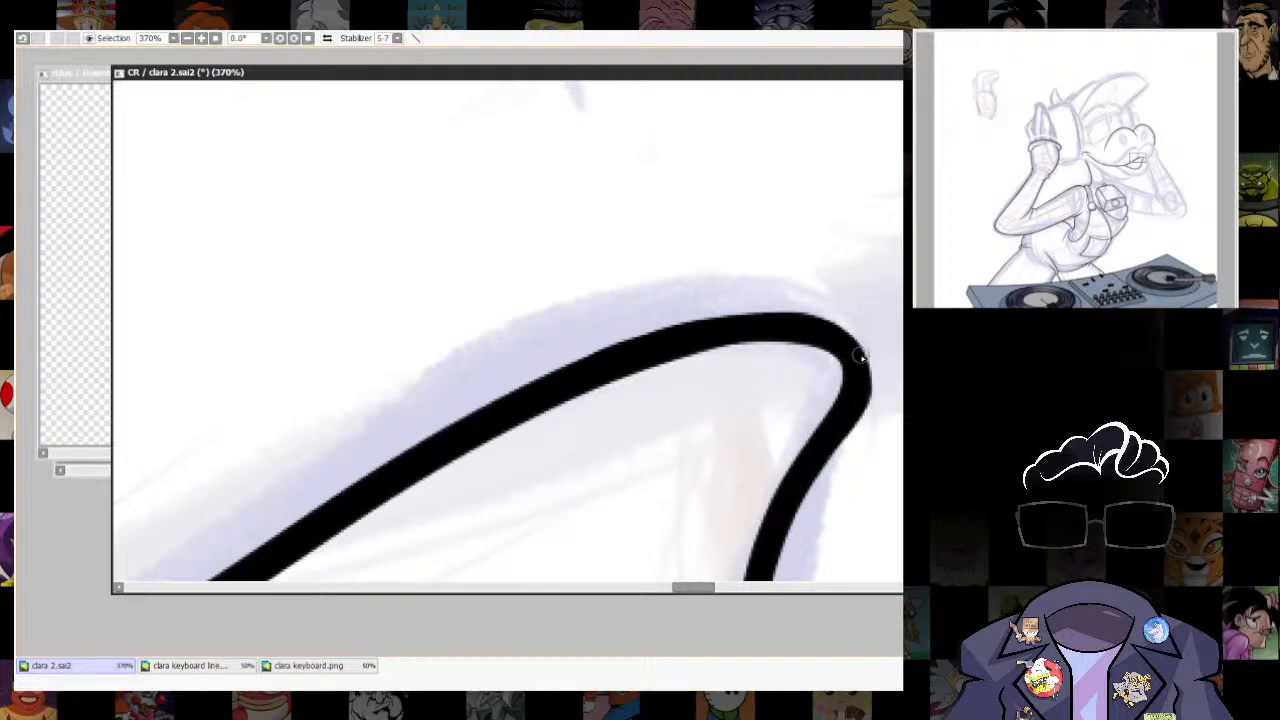
- Erase a tapered gap in the mouth line just behind the parted-lips opening, and reset the canvas rotation
scroll(771, 205, "down", 8)
left_click_drag(771, 205, 680, 448)
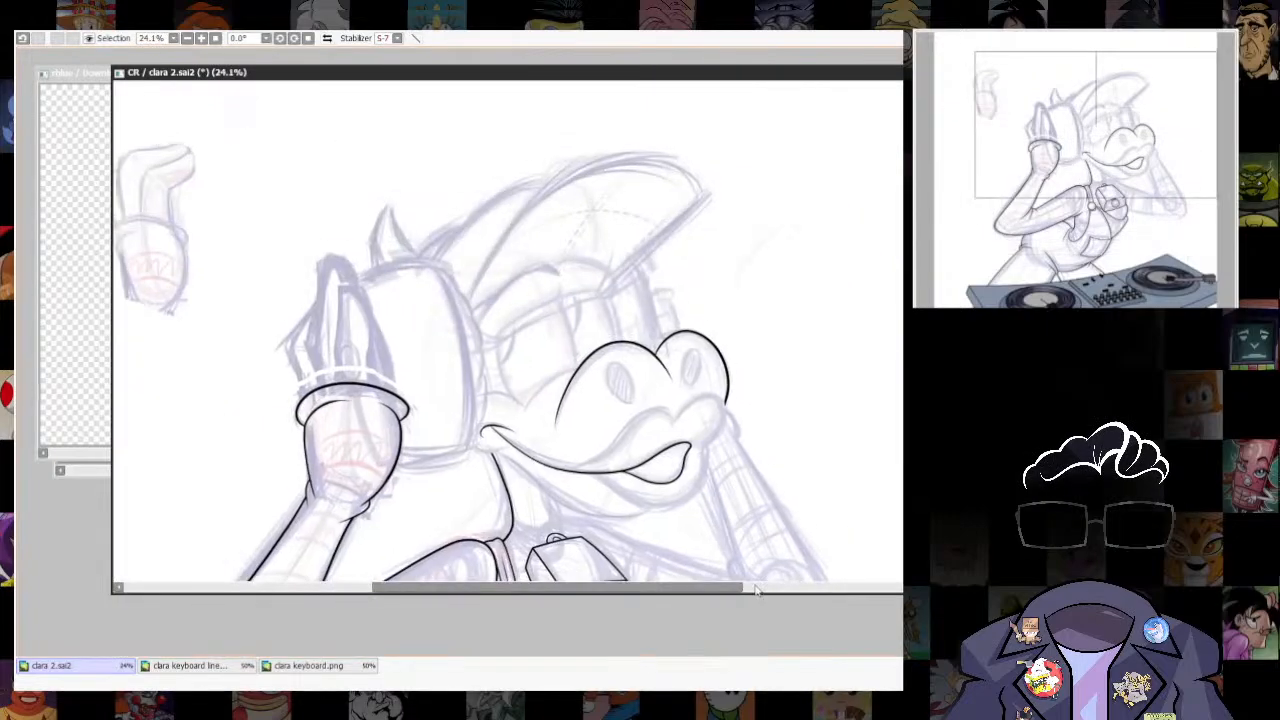
scroll(680, 476, "up", 4)
left_click_drag(719, 492, 720, 440)
left_click_drag(741, 288, 695, 415)
scroll(695, 415, "up", 3)
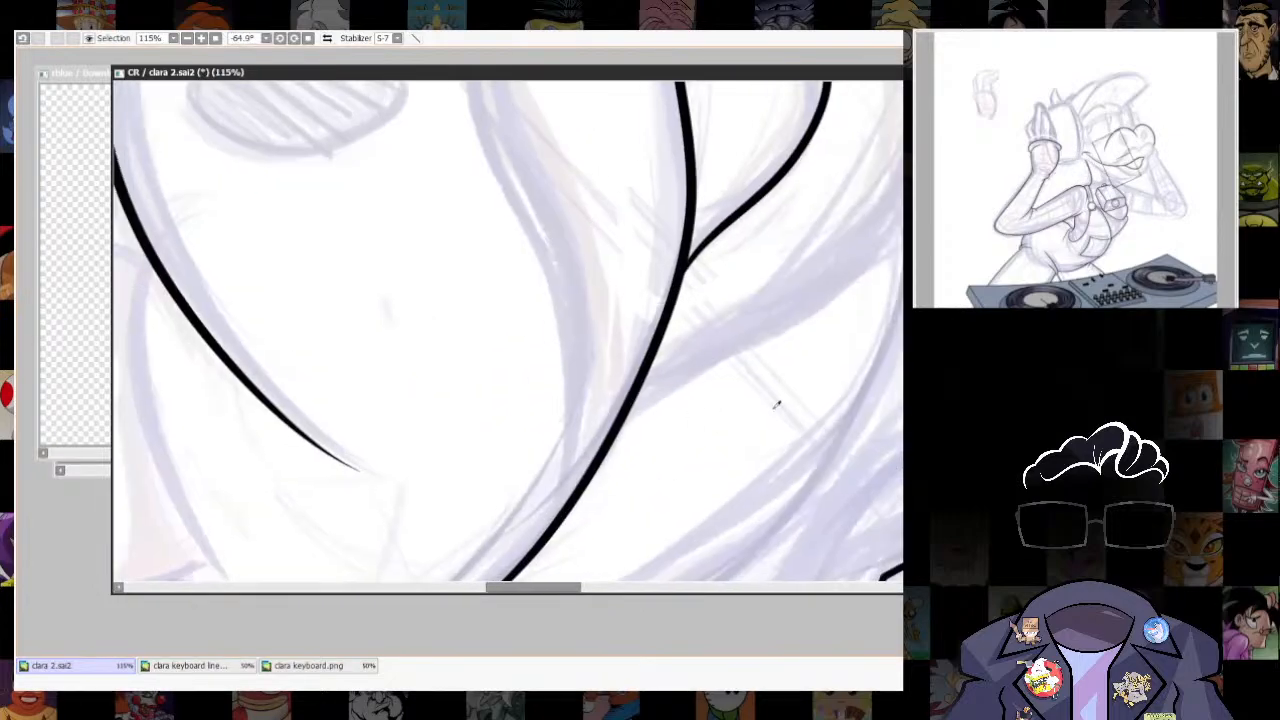
left_click_drag(655, 366, 677, 246)
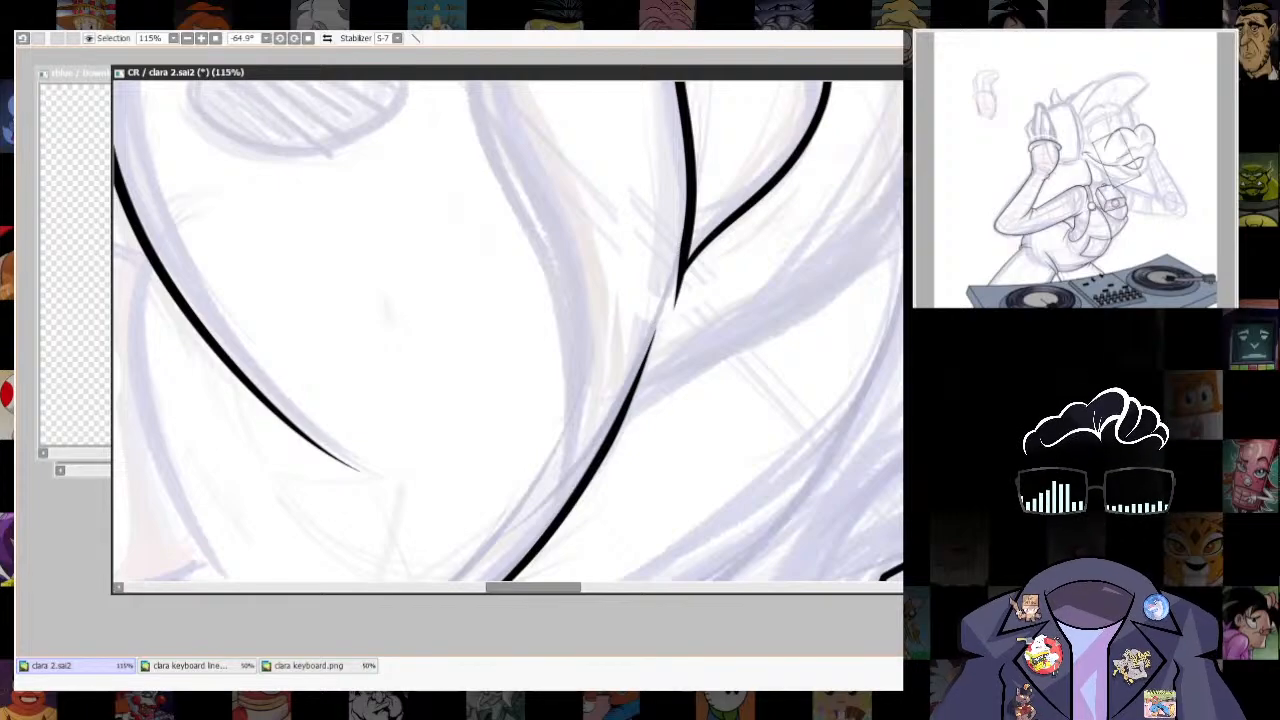
scroll(706, 410, "down", 3)
scroll(706, 410, "up", 3)
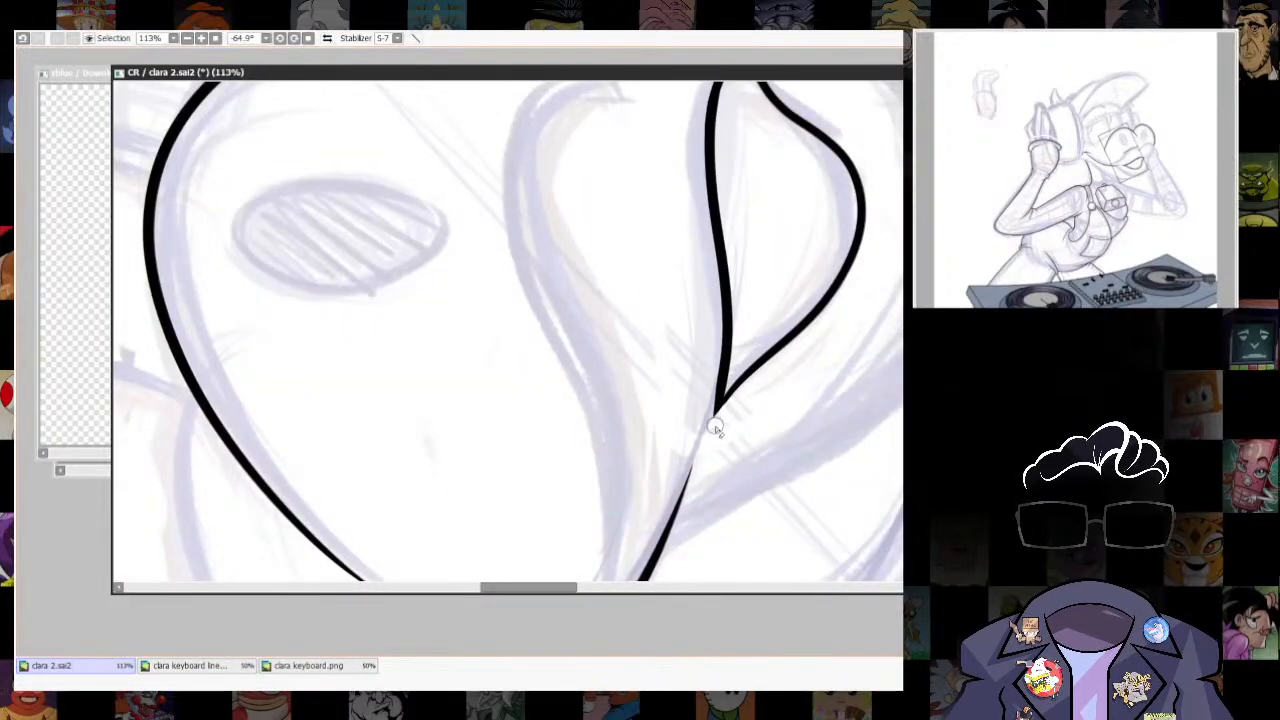
left_click(308, 38)
scroll(714, 350, "down", 6)
scroll(746, 328, "up", 5)
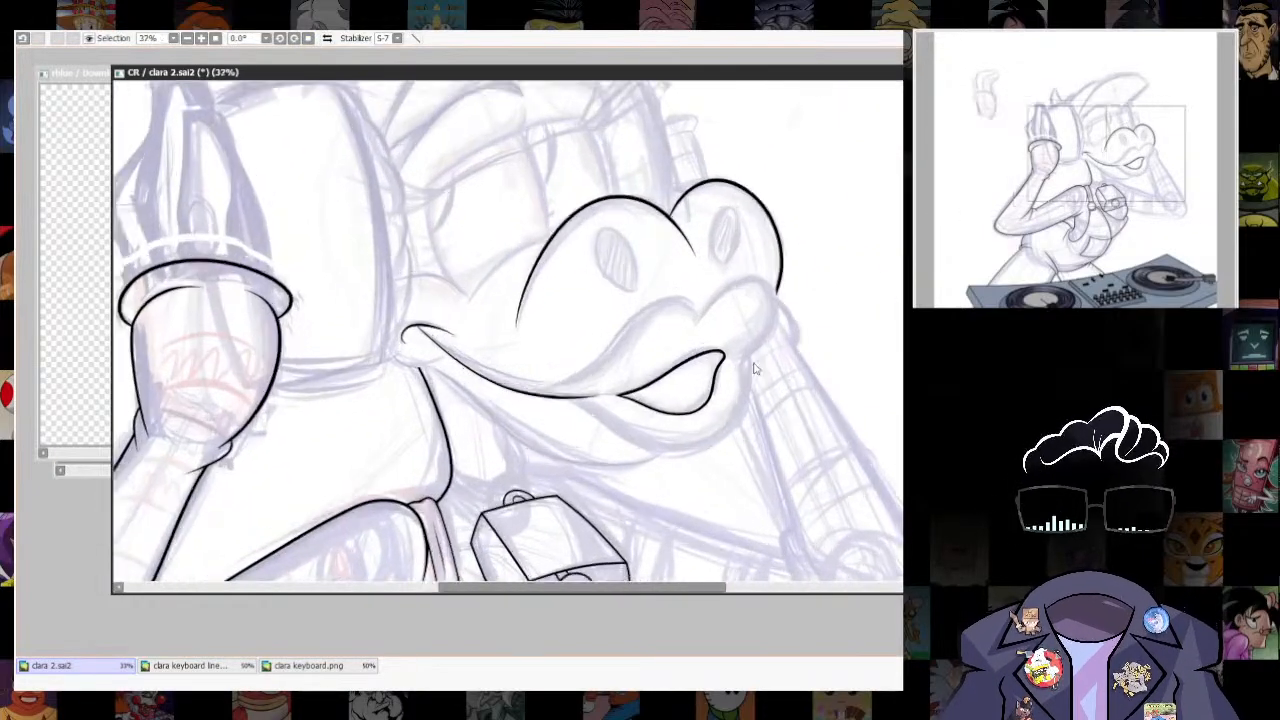
- Ink the upper lip's front lobe from the central notch around to the front of the mouth
left_click_drag(731, 402, 733, 428)
key("bracketright")
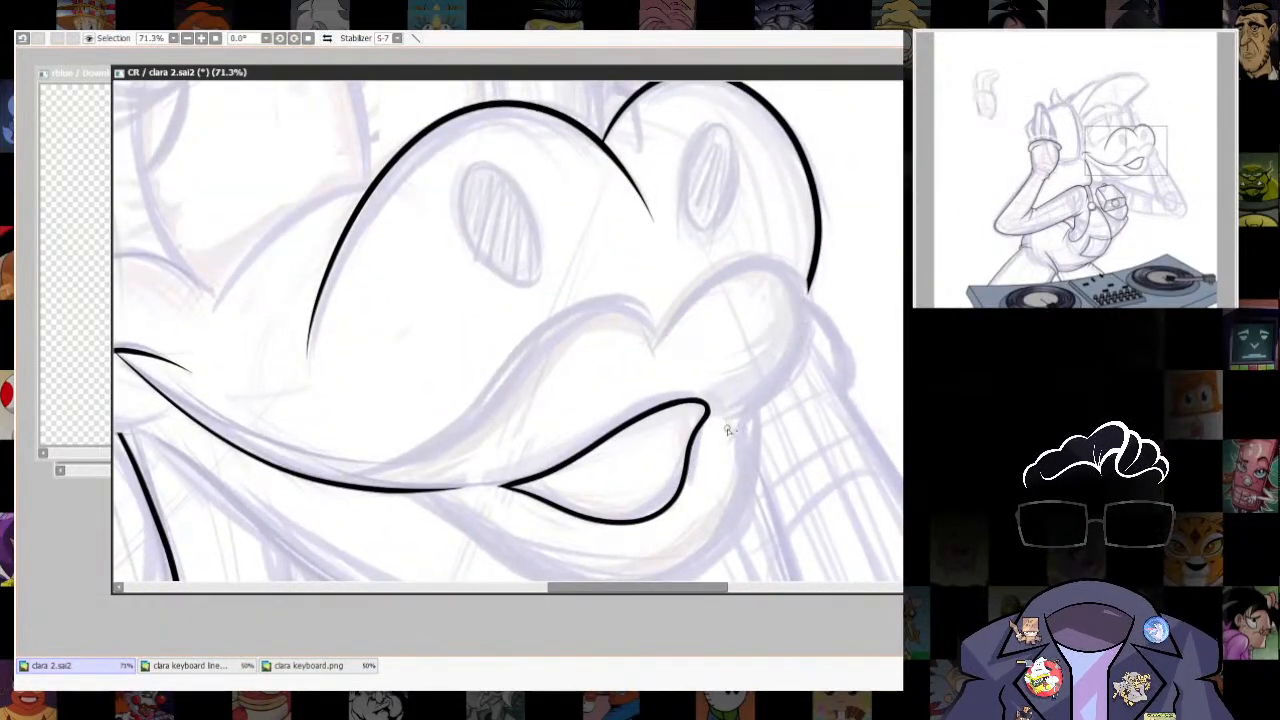
left_click_drag(697, 287, 645, 360)
scroll(785, 410, "down", 5)
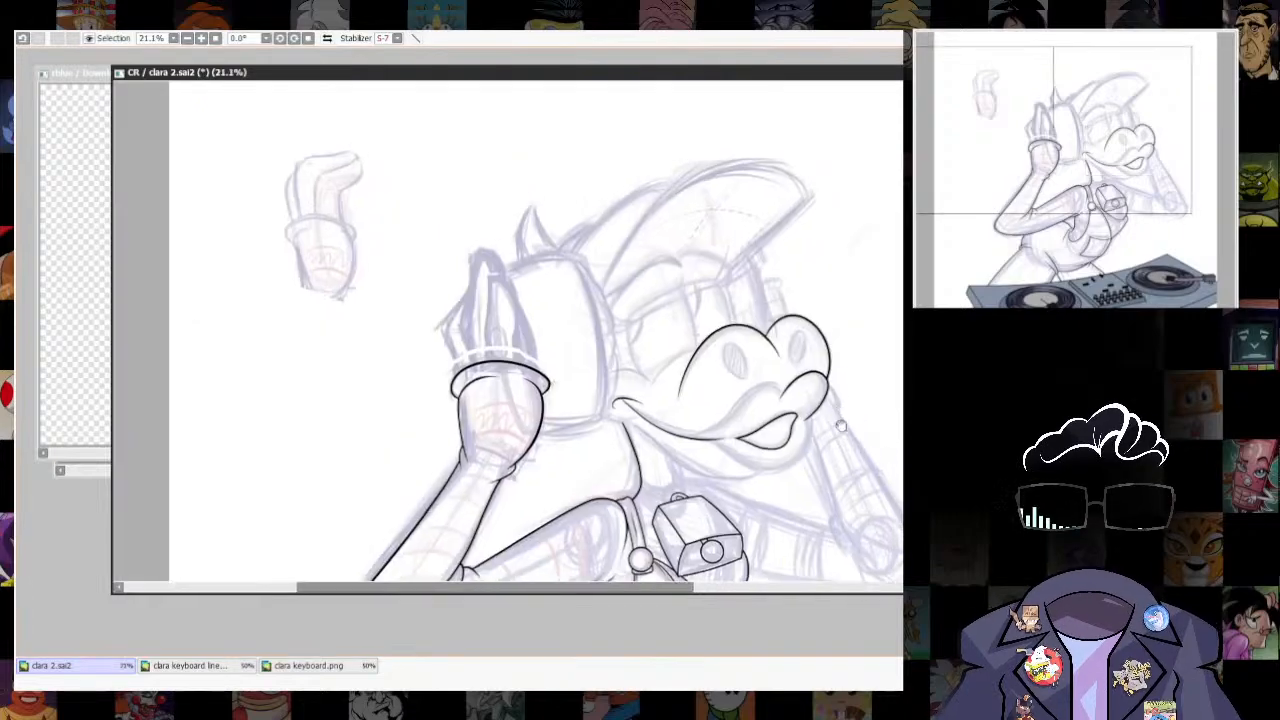
- Ink the upper lip's long rear curve from the mouth line to the central notch and clean the notch to a sharp point
scroll(780, 412, "up", 5)
mouse_move(395, 506)
left_mouse_down()
mouse_move(650, 325)
mouse_move(745, 305)
left_mouse_up()
key("ctrl+z")
mouse_move(430, 500)
left_mouse_down()
mouse_move(748, 348)
mouse_move(757, 372)
left_mouse_up()
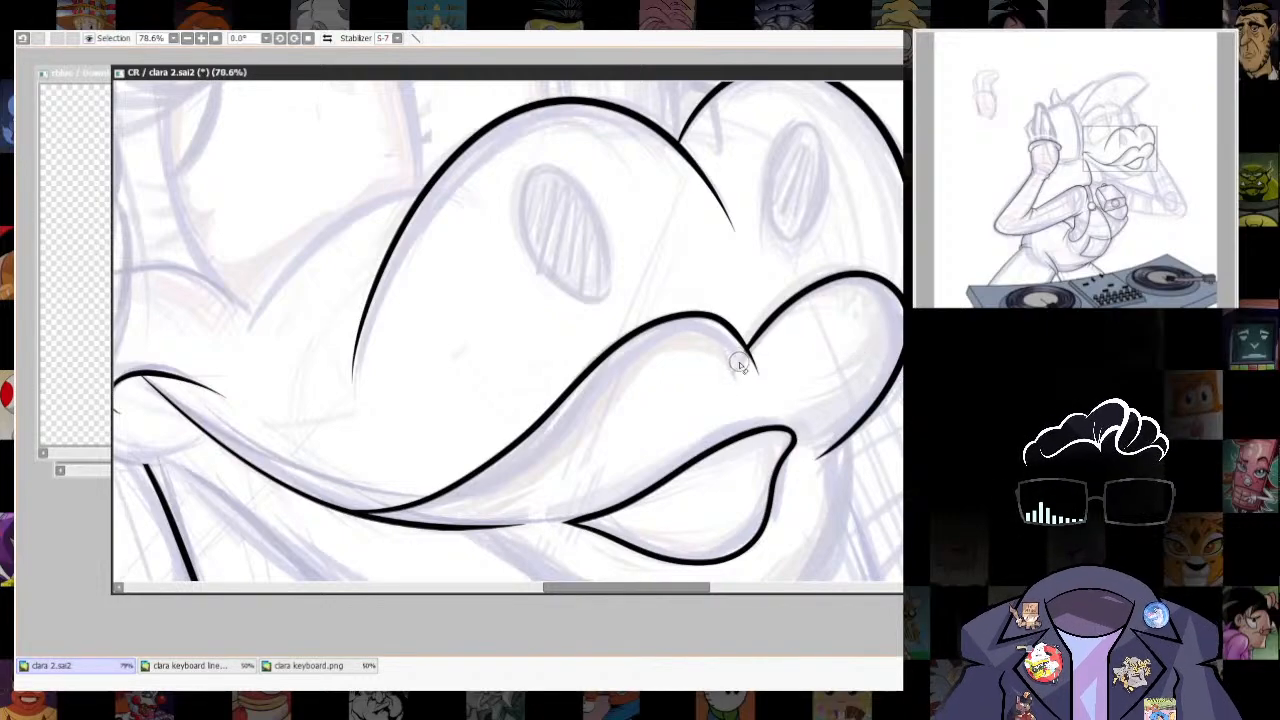
scroll(757, 355, "up", 3)
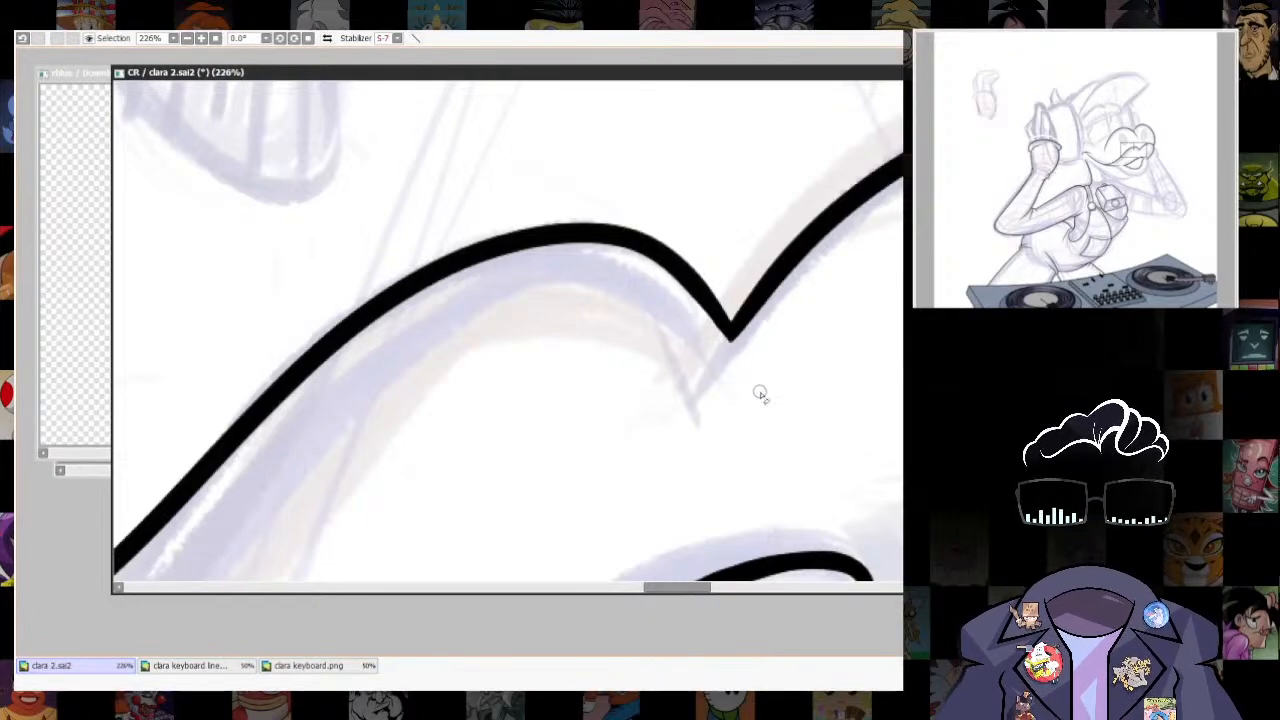
scroll(810, 140, "down", 5)
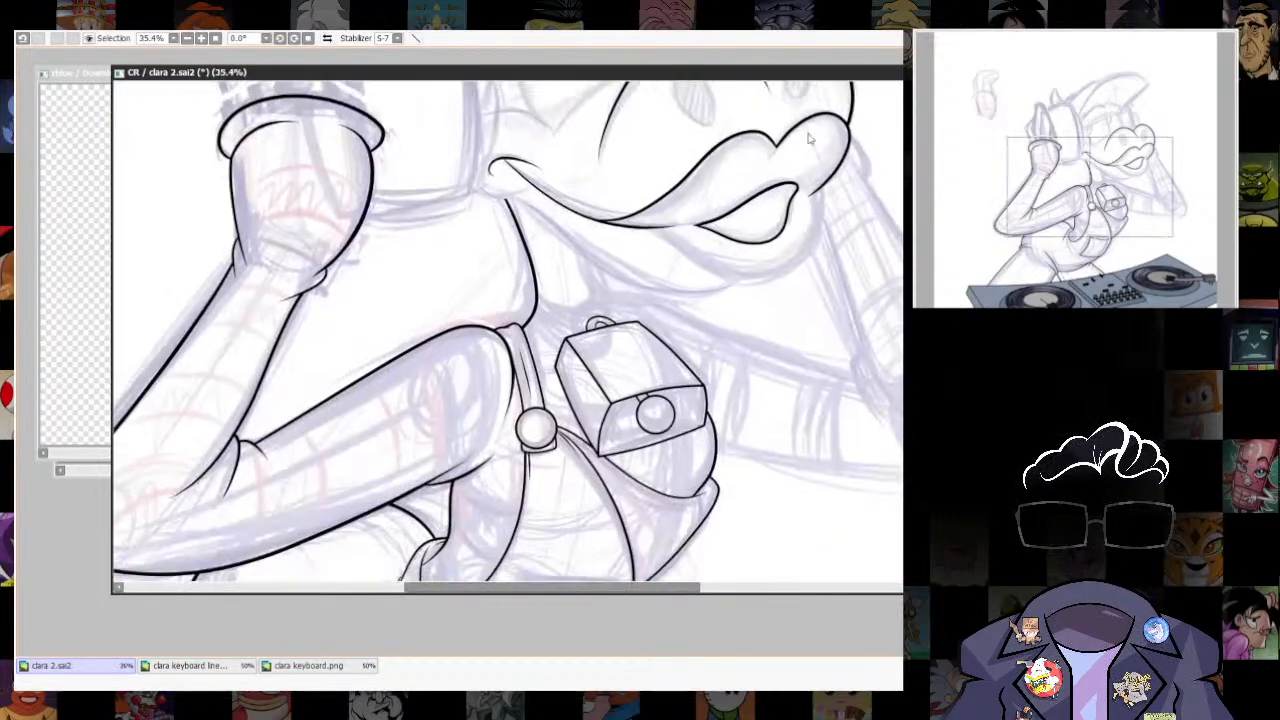
- Ink the lower lip's outline from the mouth line around to the upper lip and adjust its shape with a transform
scroll(498, 460, "up", 4)
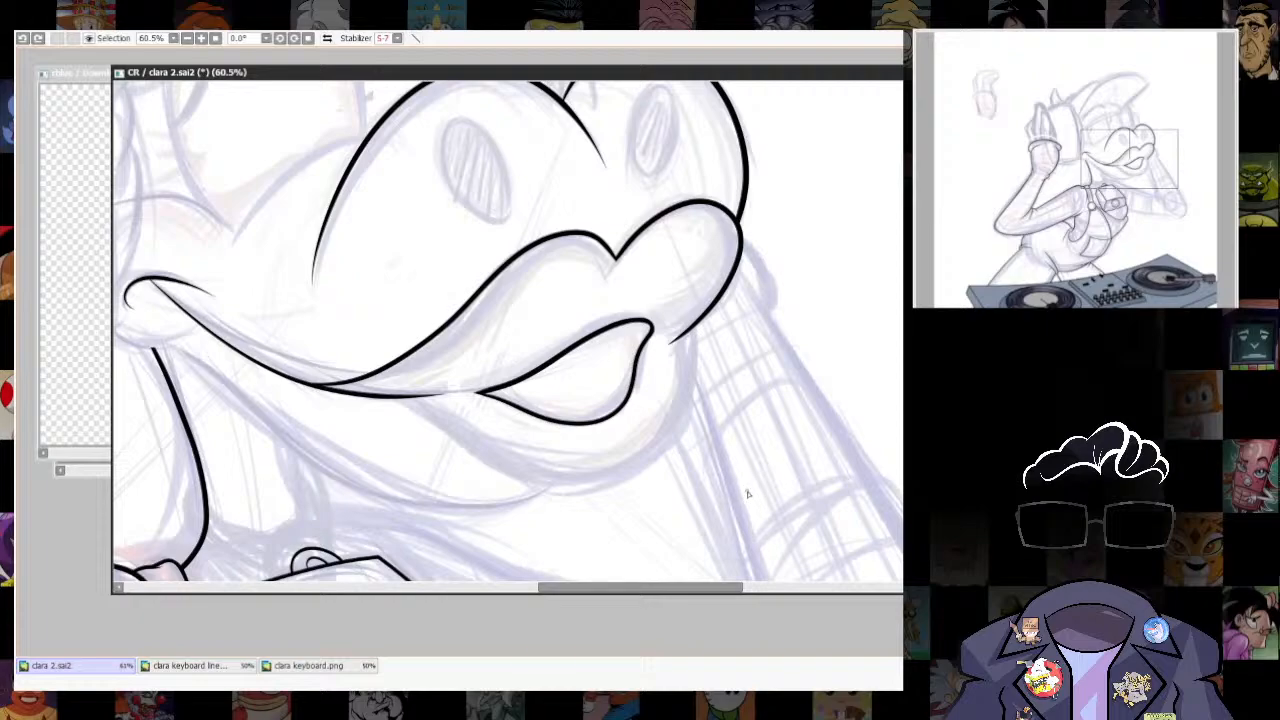
mouse_move(376, 398)
left_mouse_down()
mouse_move(573, 494)
mouse_move(690, 366)
mouse_move(696, 292)
left_mouse_up()
key("ctrl+z")
key("ctrl+z")
left_click_drag(520, 480, 700, 308)
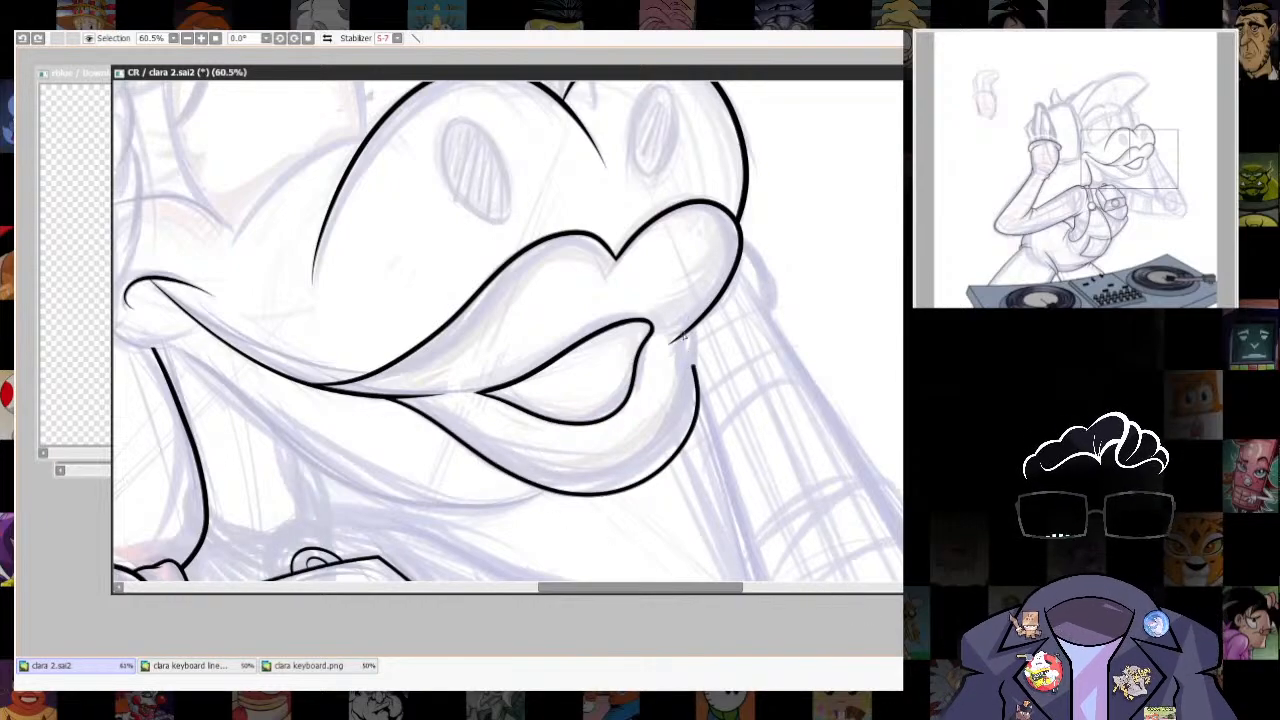
key("ctrl+t")
key("Return")
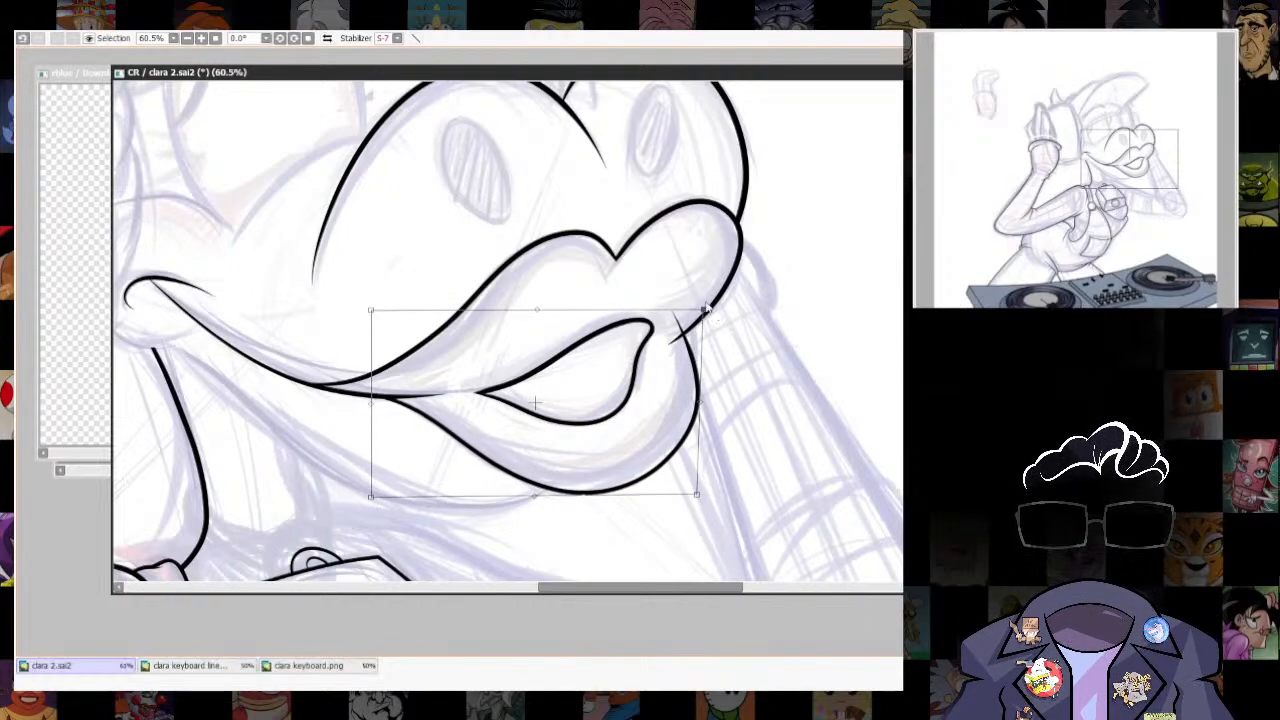
- Erase the lower lip's overlap at the upper lip and clean up the tapered gap in the mouth line
scroll(688, 371, "up", 5)
mouse_move(645, 200)
left_mouse_down()
mouse_move(672, 252)
mouse_move(583, 200)
left_mouse_up()
scroll(680, 260, "down", 5)
scroll(606, 383, "up", 3)
left_click_drag(574, 456, 540, 506)
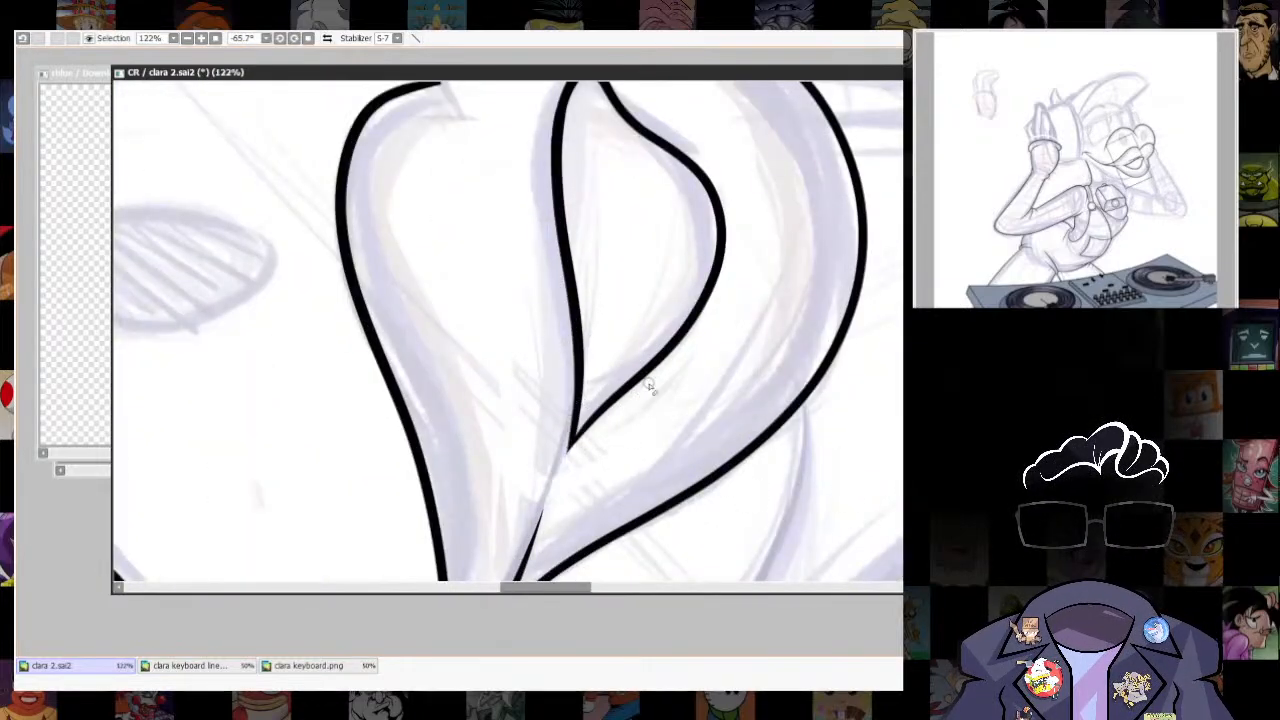
- Ink the snout's near nostril as a tilted ellipse fitted over its sketched oval
key("Delete")
scroll(700, 430, "down", 5)
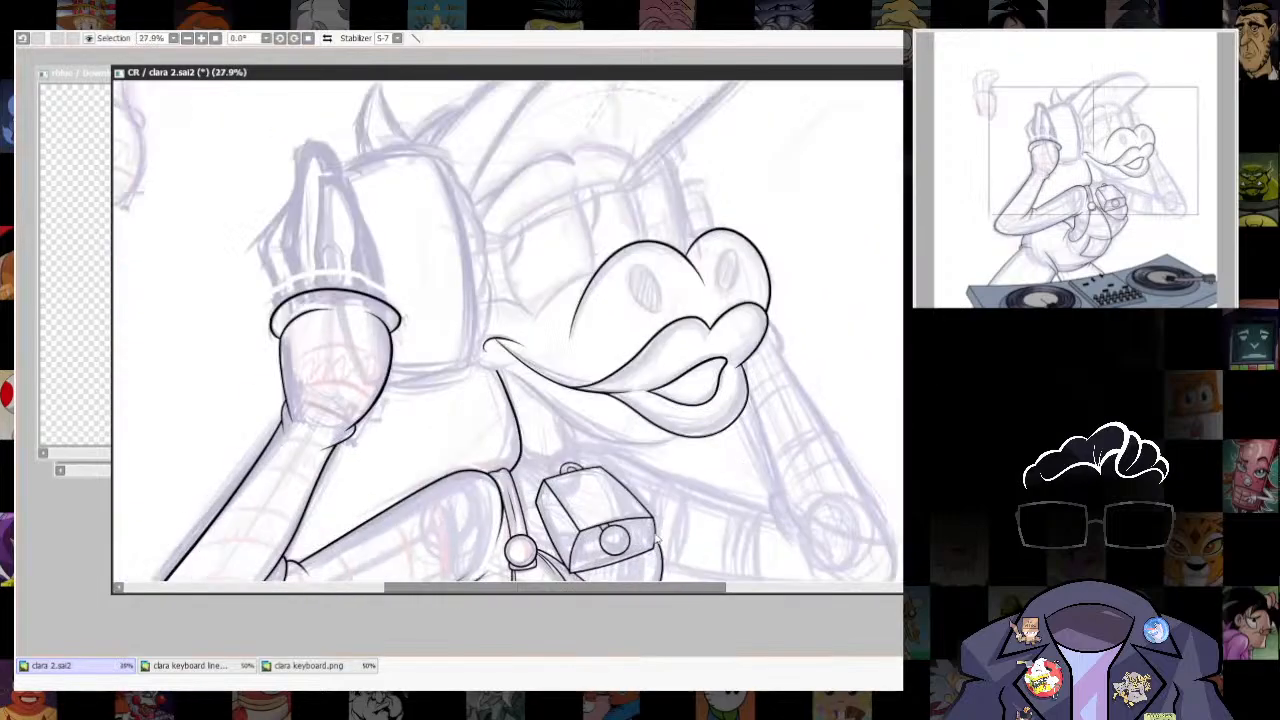
scroll(686, 428, "up", 2)
key("ctrl+r")
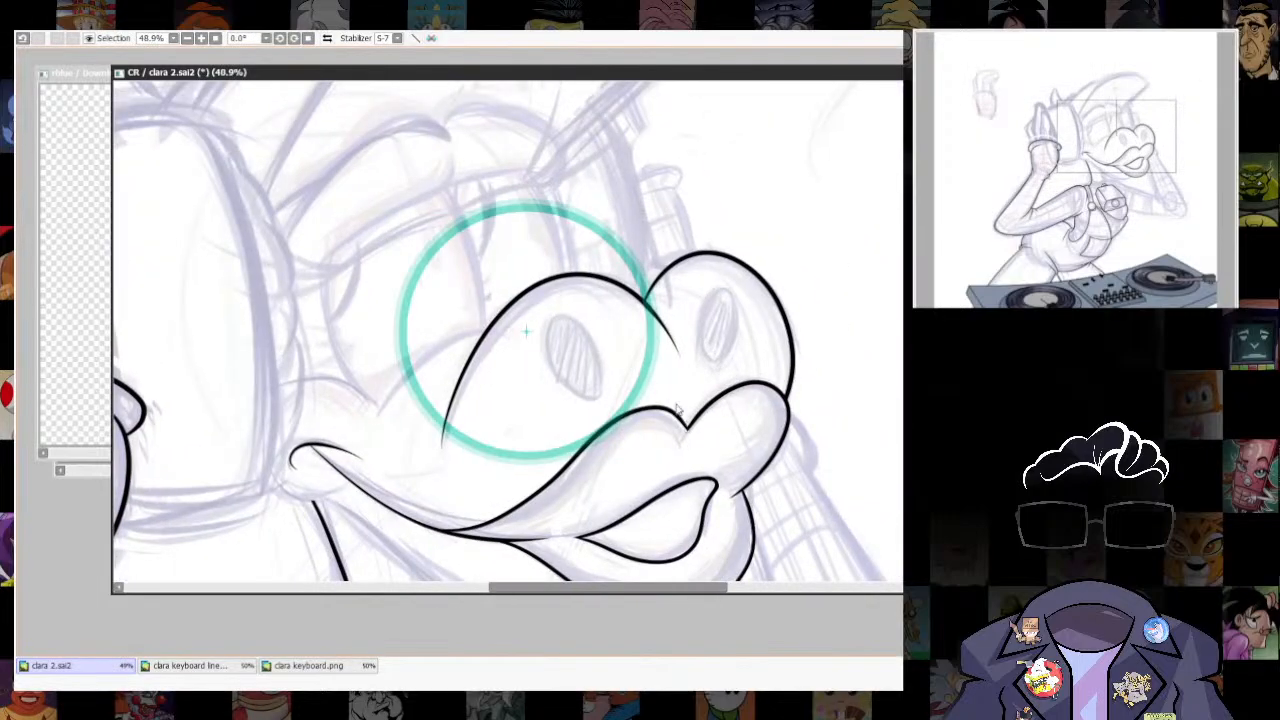
left_click_drag(527, 332, 573, 355)
left_click_drag(706, 223, 586, 427)
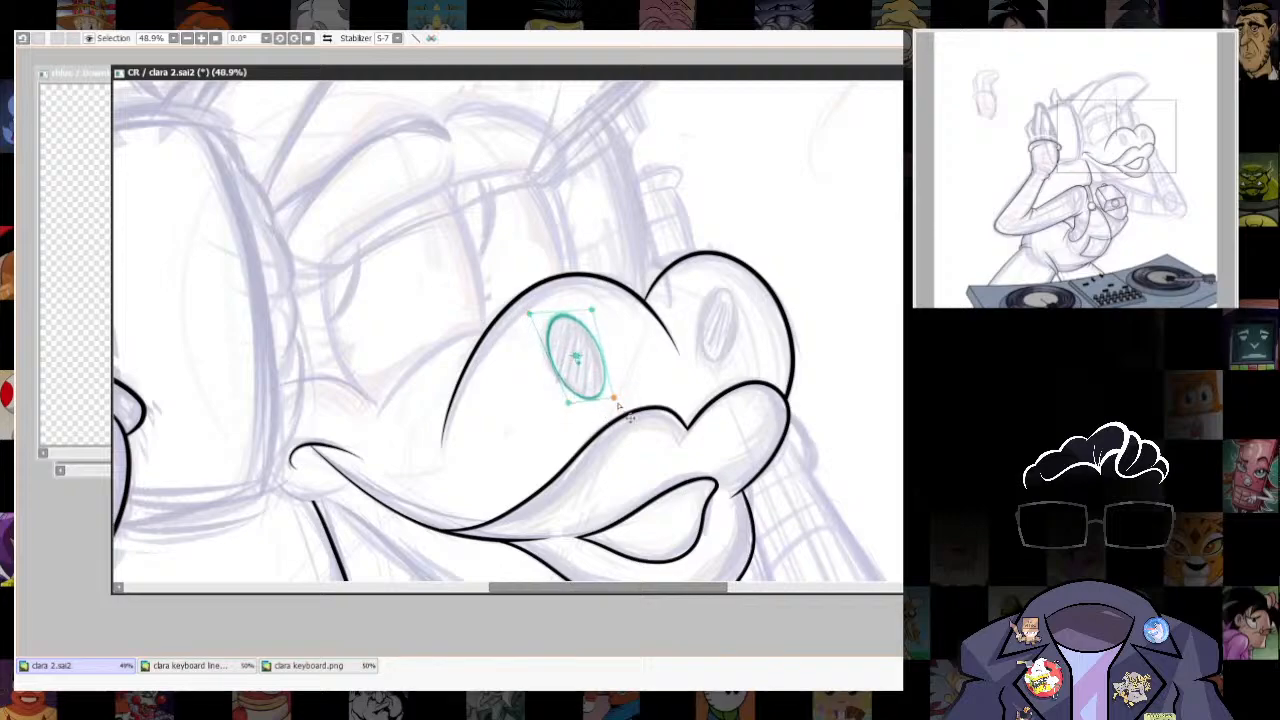
scroll(604, 377, "up", 2)
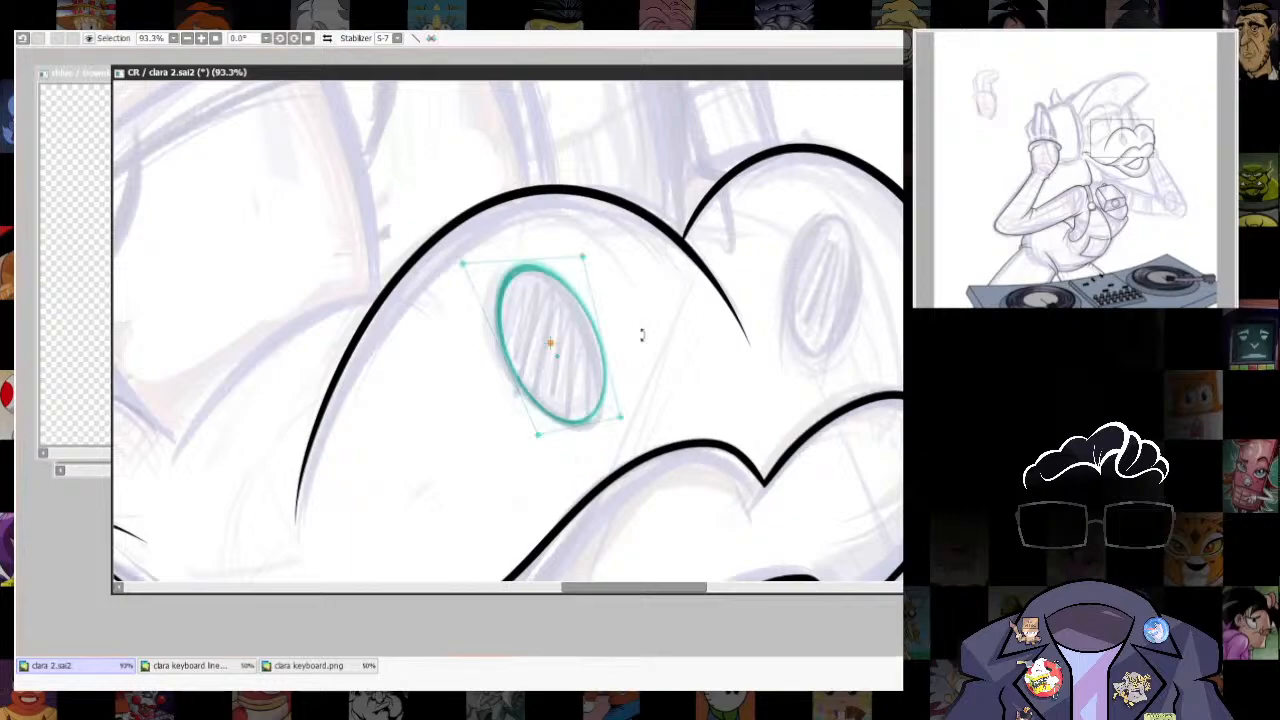
left_click_drag(620, 427, 617, 415)
left_click_drag(545, 438, 502, 300)
- Ink the far nostril as a narrower tilted ellipse fitted over its sketch on the snout's front lobe
left_click_drag(543, 358, 818, 305)
left_click_drag(808, 218, 864, 214)
left_click_drag(860, 372, 852, 368)
left_click_drag(892, 289, 885, 288)
left_click_drag(872, 357, 863, 354)
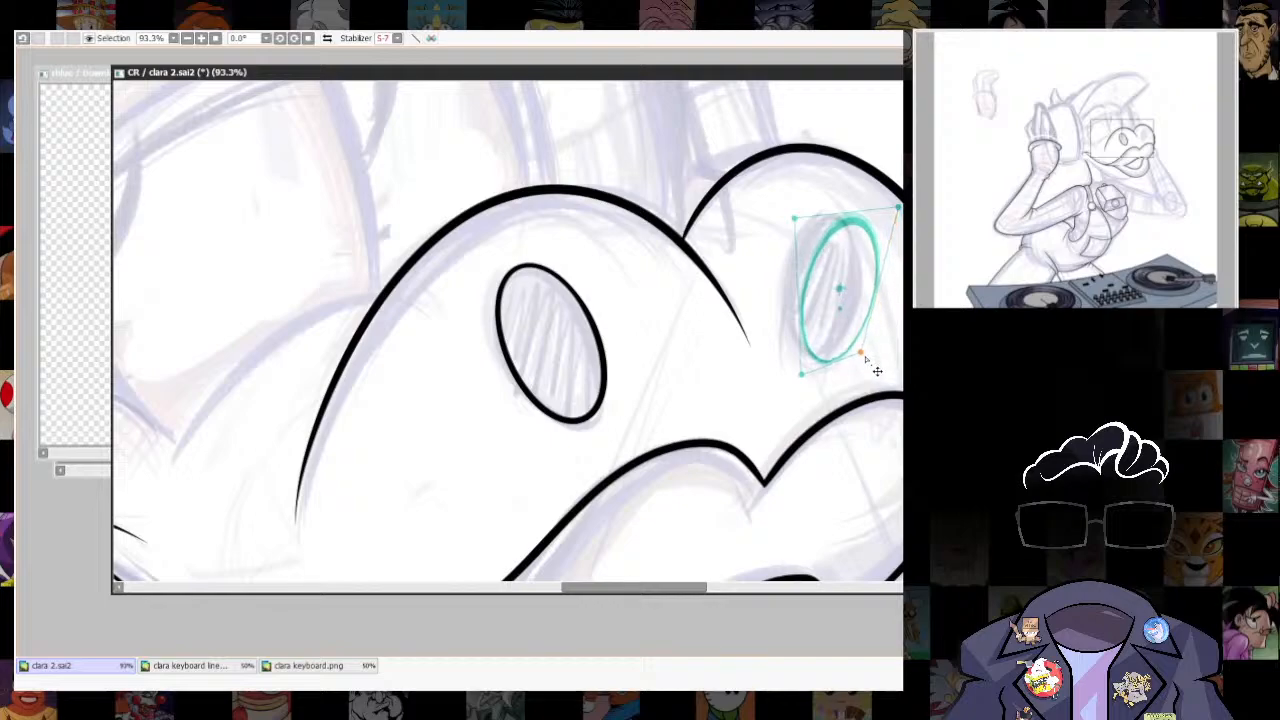
left_click_drag(847, 213, 885, 217)
left_click_drag(837, 287, 841, 284)
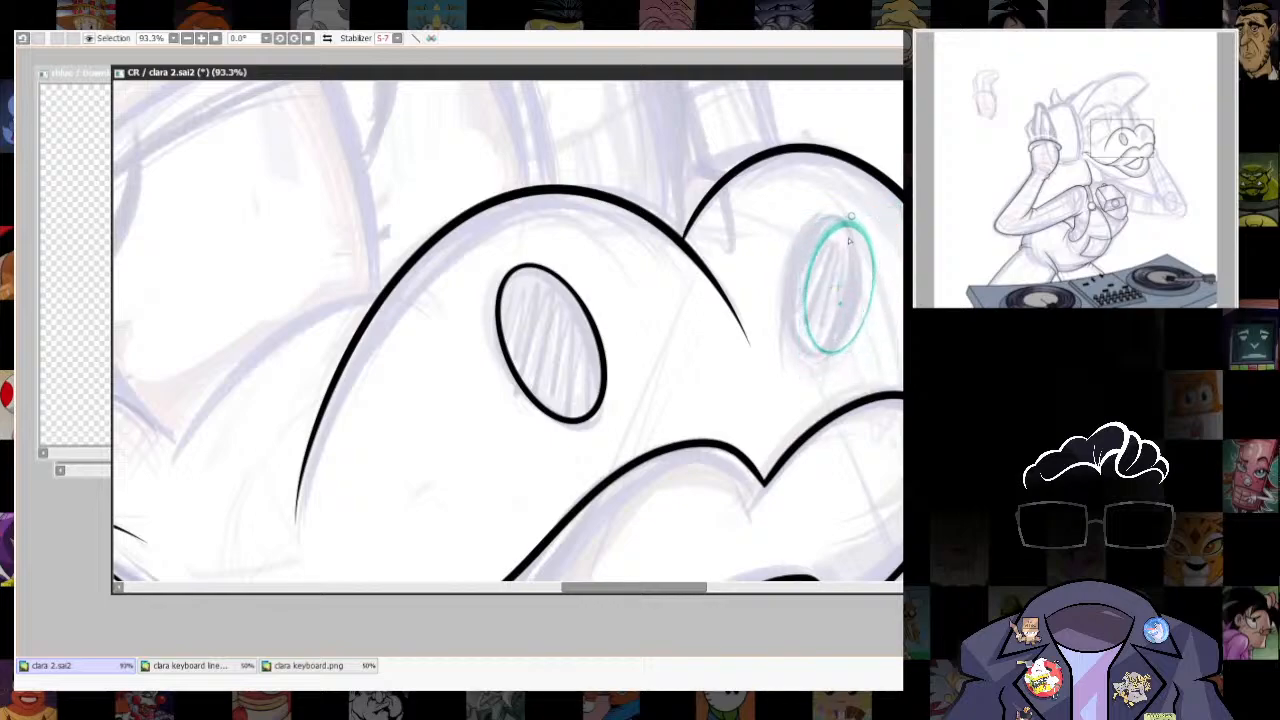
mouse_move(852, 216)
left_mouse_down()
mouse_move(875, 250)
mouse_move(846, 216)
left_mouse_up()
scroll(606, 387, "down", 7)
scroll(678, 368, "up", 1)
key("ctrl+r")
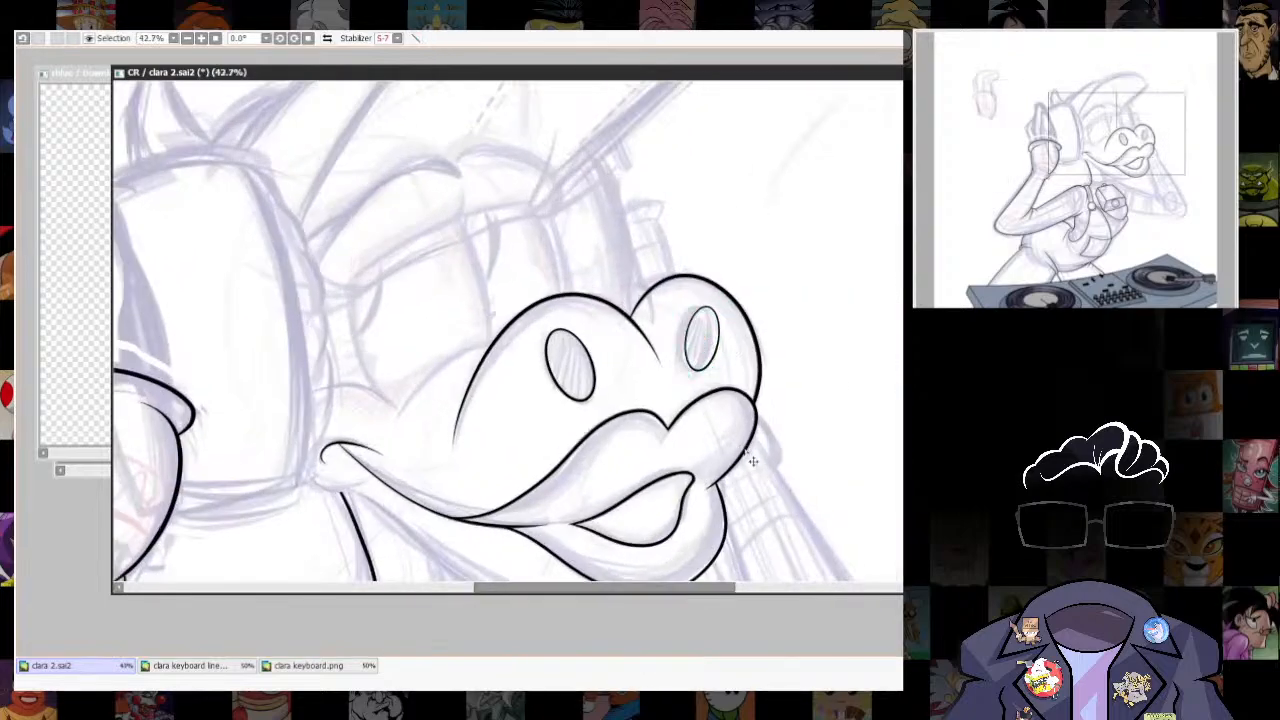
- Touch up the short fold line at the armpit, where the torso's edge meets the clothing beneath the arm
scroll(800, 172, "down", 8)
scroll(737, 449, "up", 6)
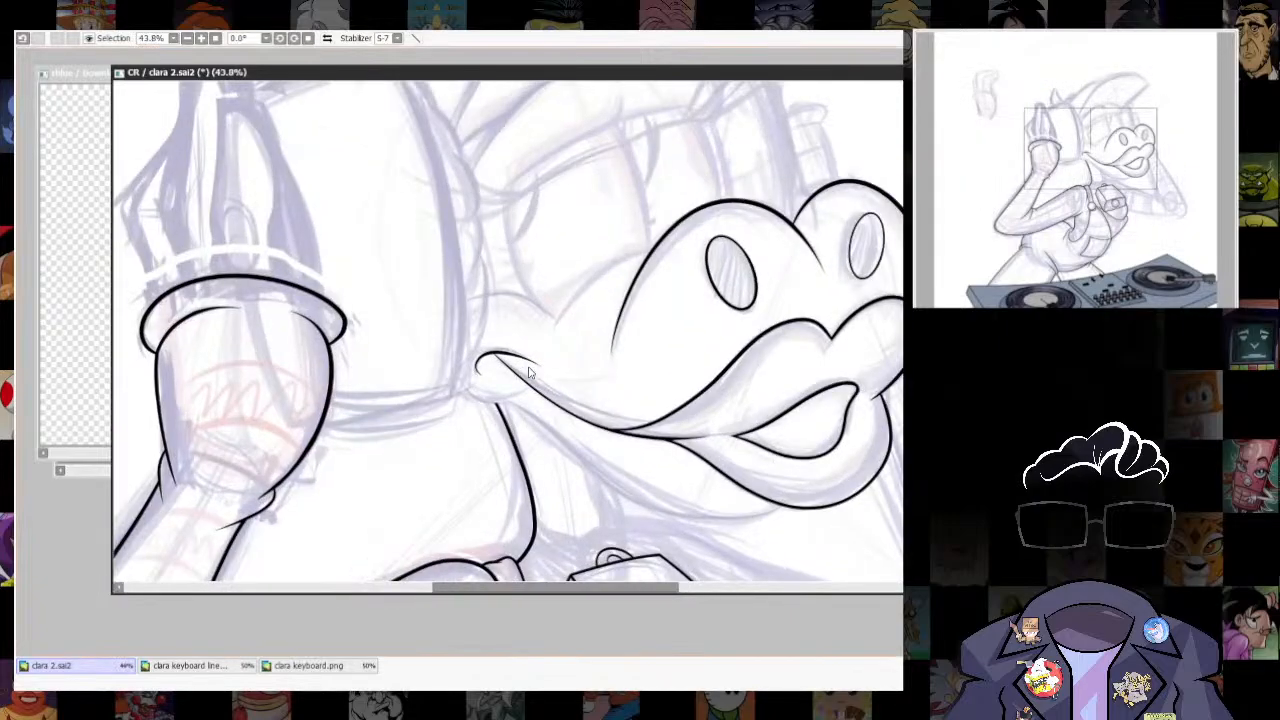
scroll(716, 465, "down", 5)
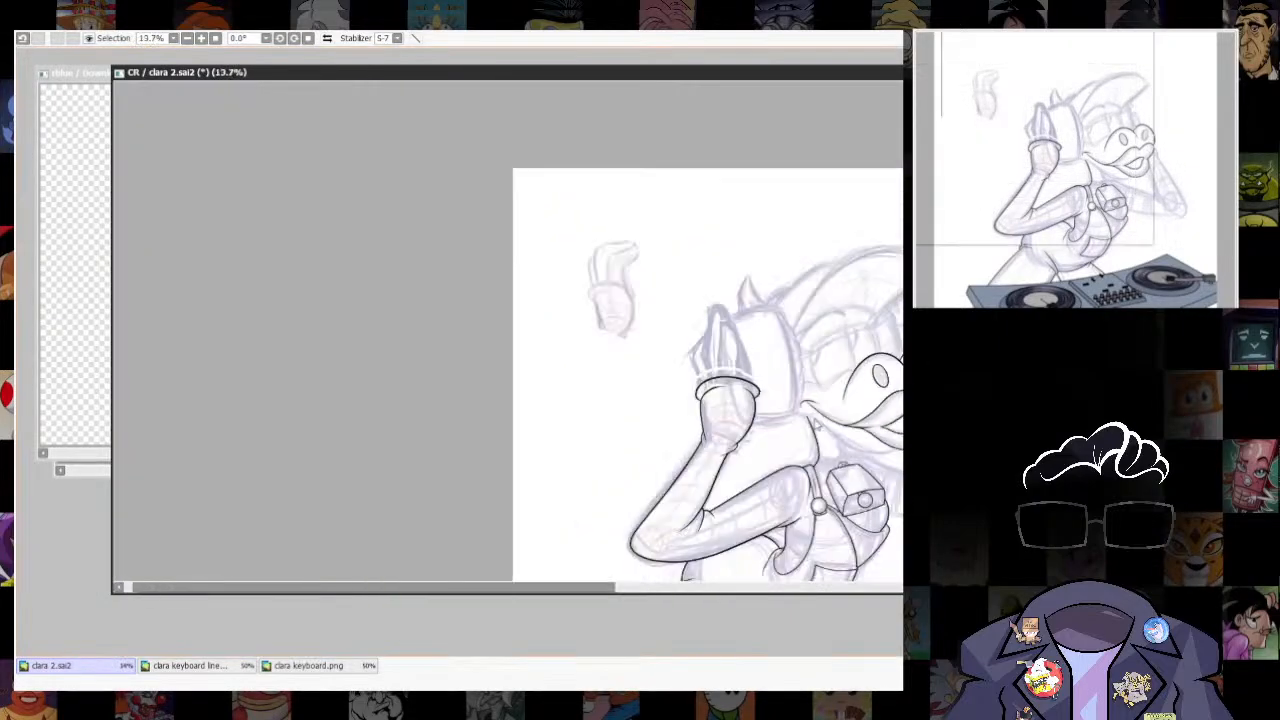
scroll(780, 500, "up", 6)
scroll(837, 538, "down", 6)
scroll(834, 525, "up", 10)
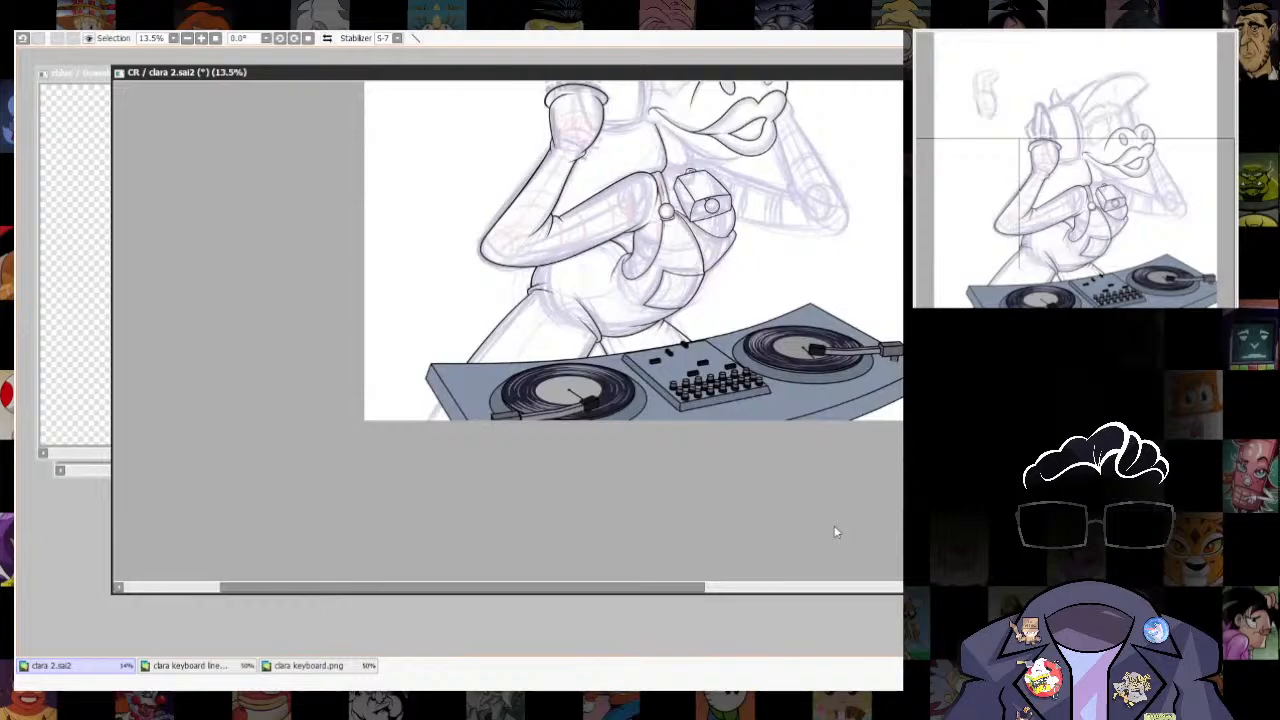
left_click_drag(596, 396, 755, 240)
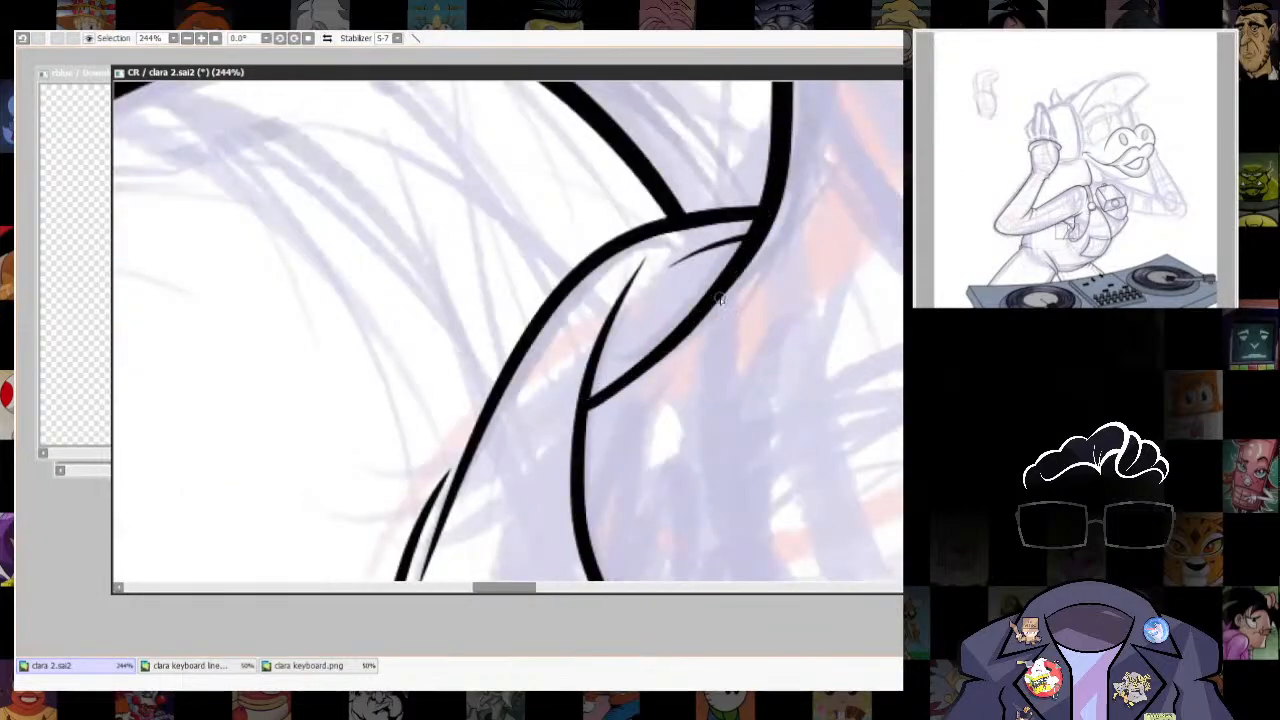
scroll(760, 320, "down", 6)
scroll(748, 390, "up", 4)
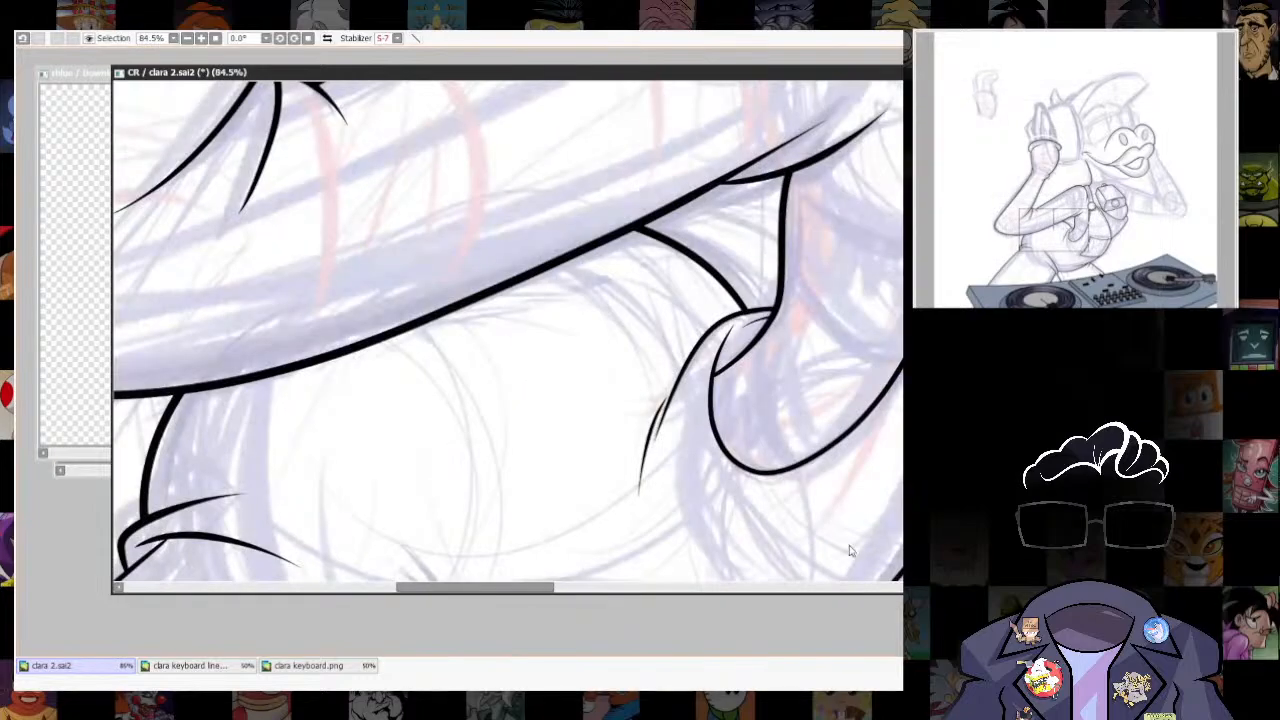
key("ctrl+z")
key("]")
left_click_drag(652, 362, 700, 342)
scroll(841, 414, "down", 3)
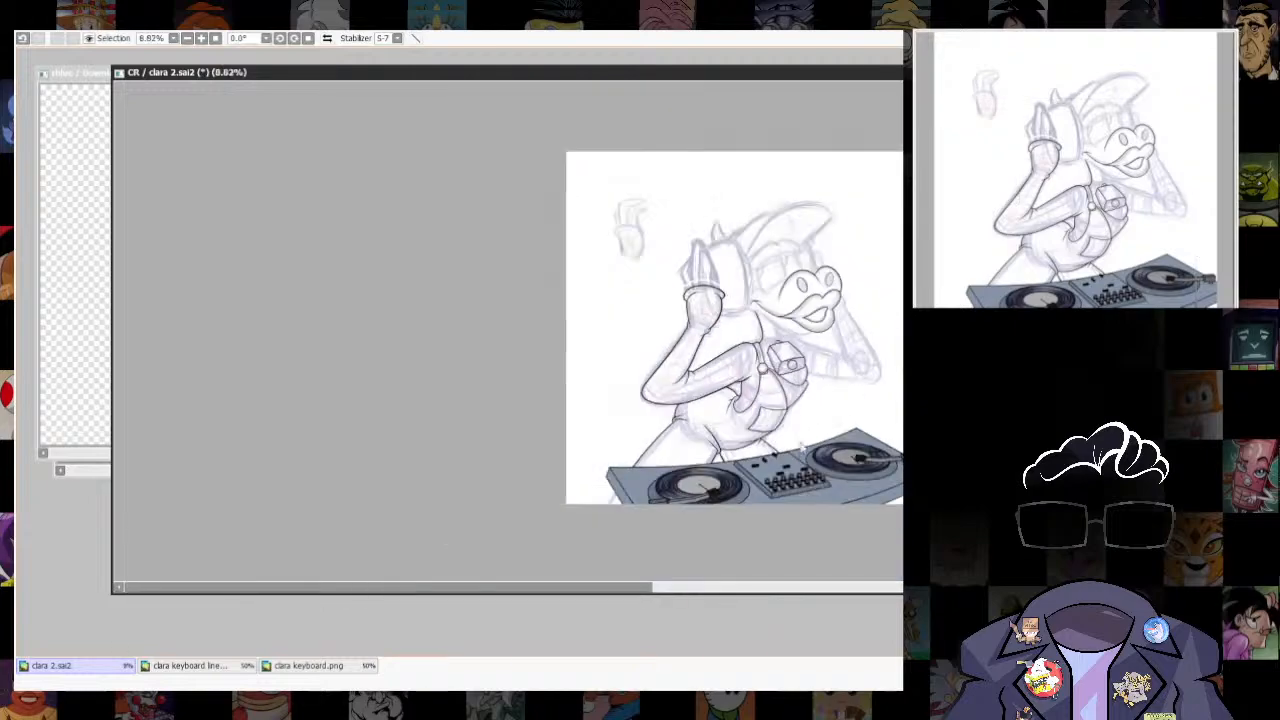
- Ink the raised hand's front finger from the cuff over the rounded tip and back, and erase its overshoot at the cuff
scroll(842, 416, "up", 4)
scroll(851, 440, "down", 2)
scroll(840, 389, "up", 1)
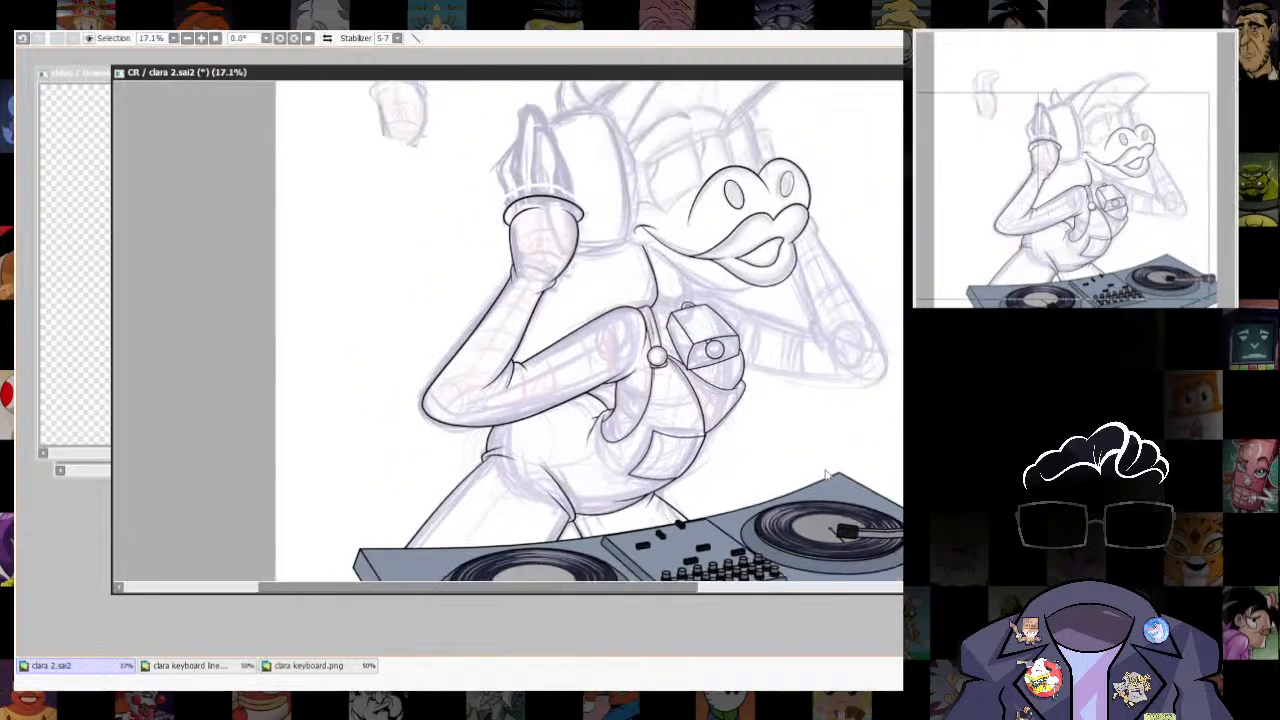
scroll(588, 436, "up", 6)
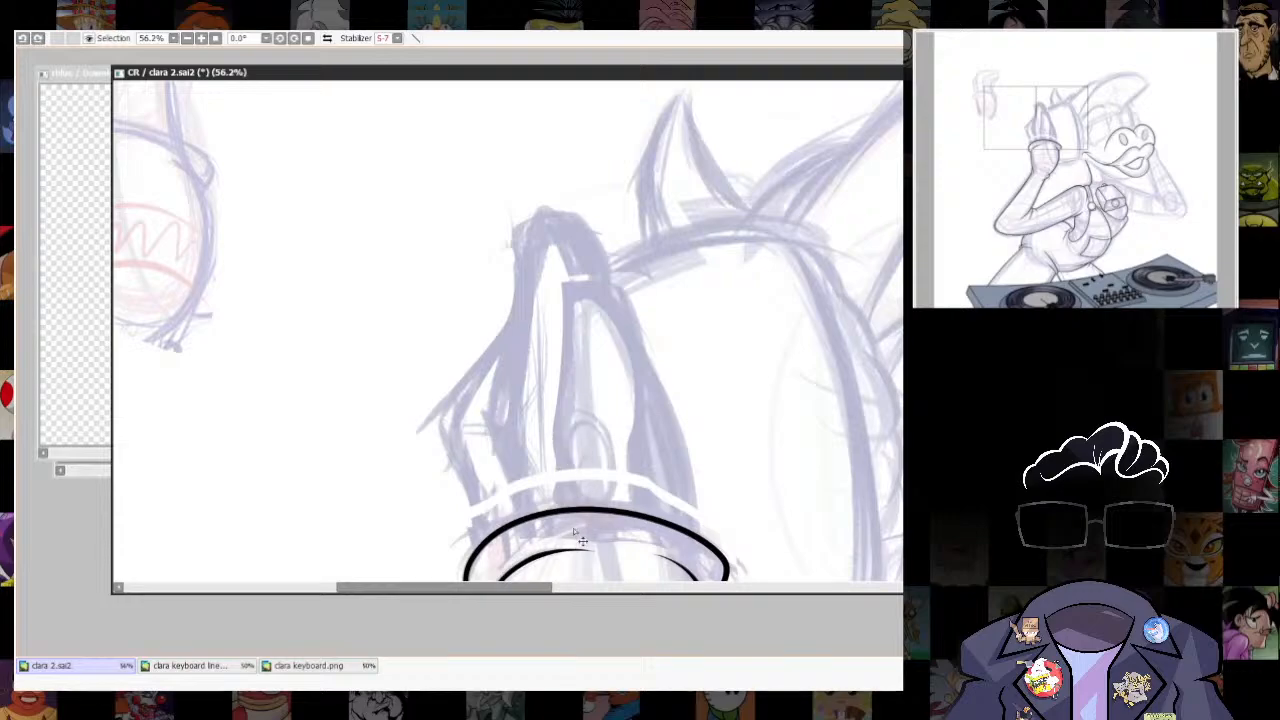
mouse_move(560, 420)
left_mouse_down()
mouse_move(570, 280)
mouse_move(606, 284)
left_mouse_up()
key("ctrl+z")
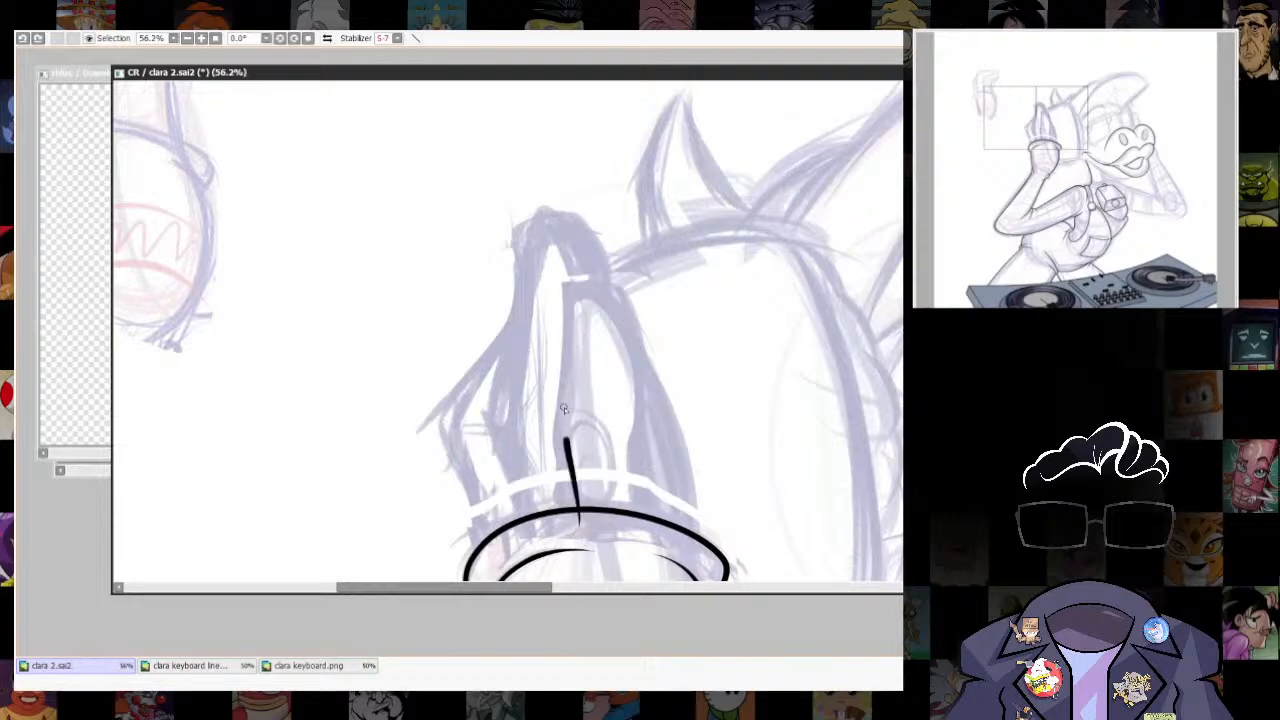
left_click_drag(640, 462, 683, 562)
mouse_move(720, 466)
left_mouse_down()
mouse_move(729, 383)
mouse_move(731, 417)
left_mouse_up()
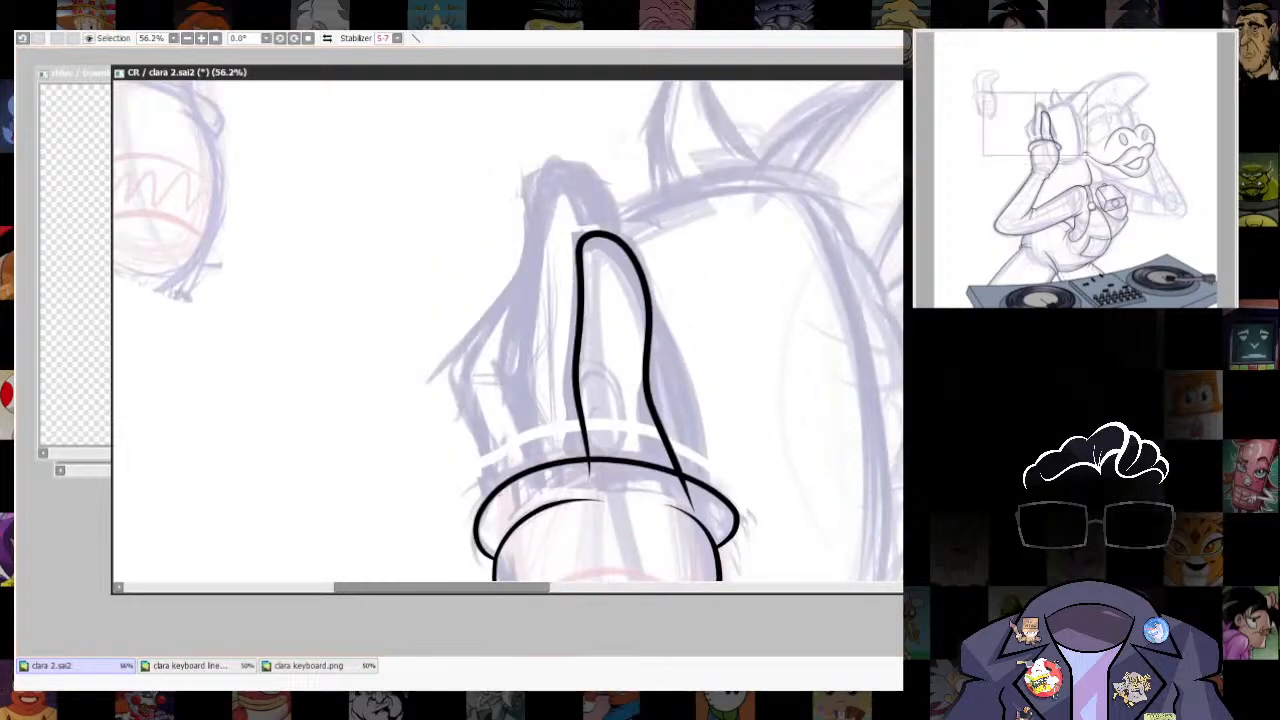
key("e")
left_click_drag(685, 481, 694, 506)
- Ink the taller finger behind the front one and fine-tune its rounded tip with a transform
left_click_drag(532, 476, 542, 524)
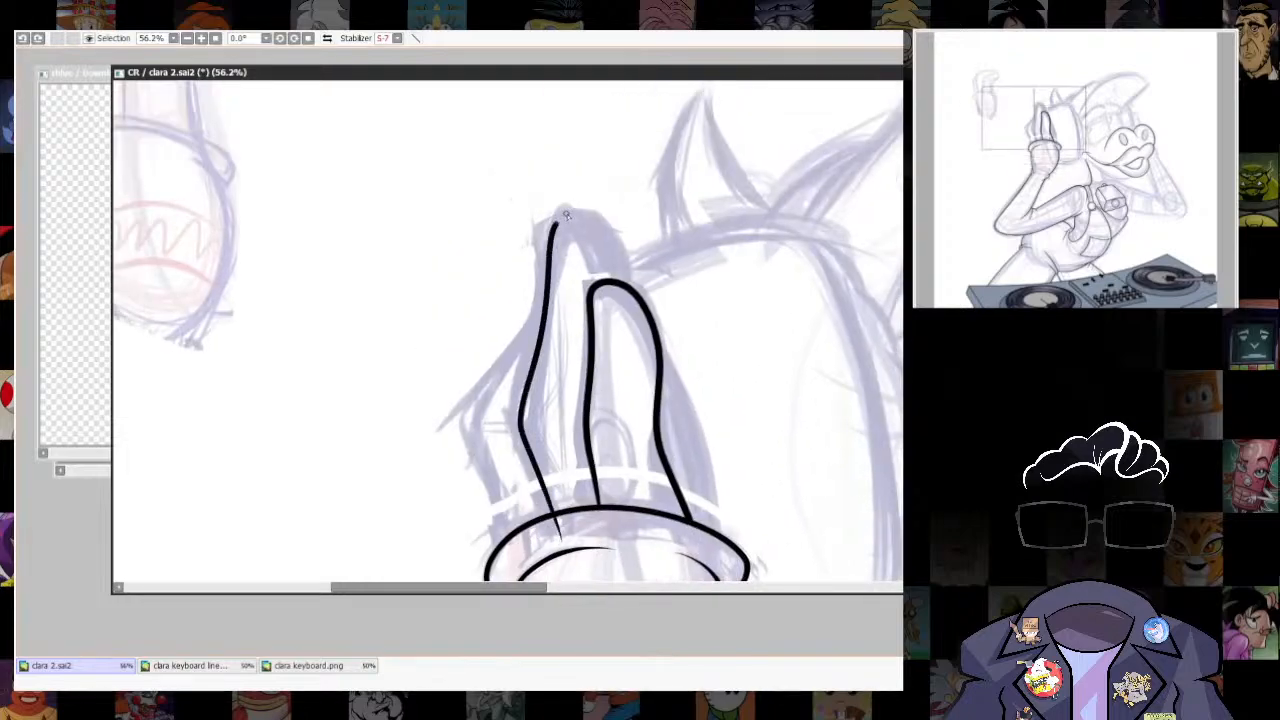
key("ctrl+z")
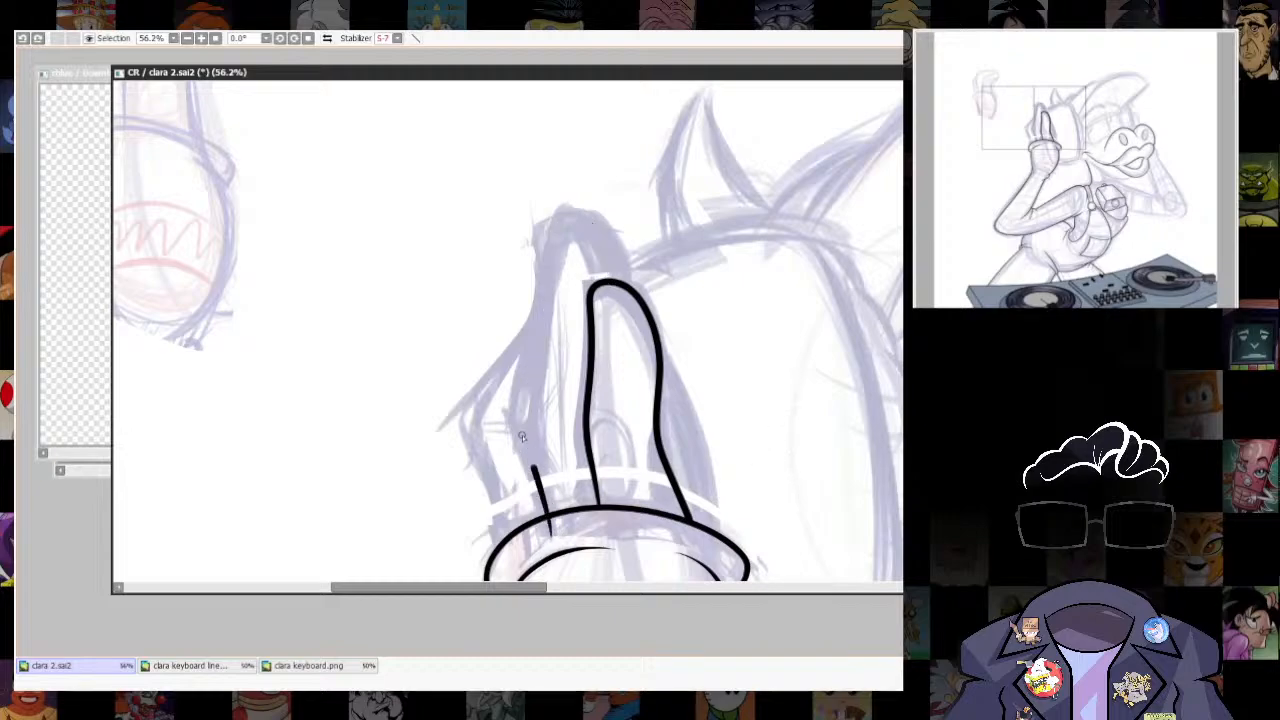
left_click_drag(521, 437, 544, 265)
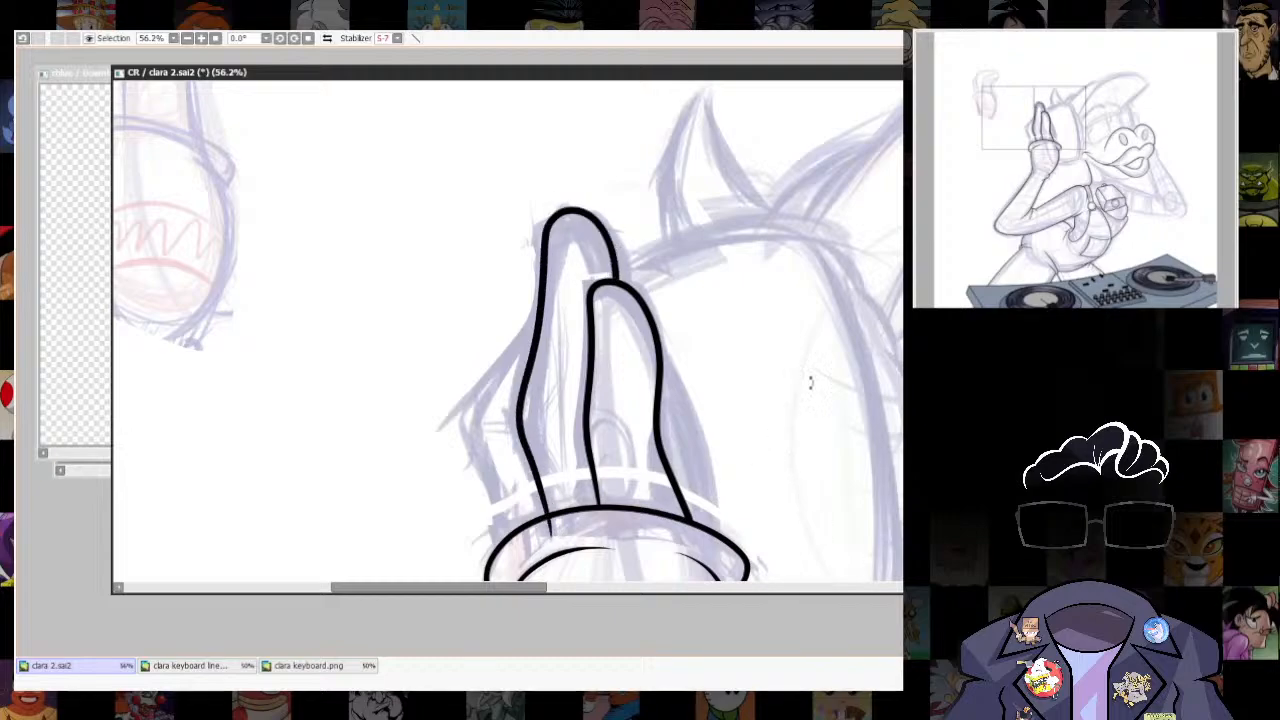
left_click_drag(811, 383, 709, 286)
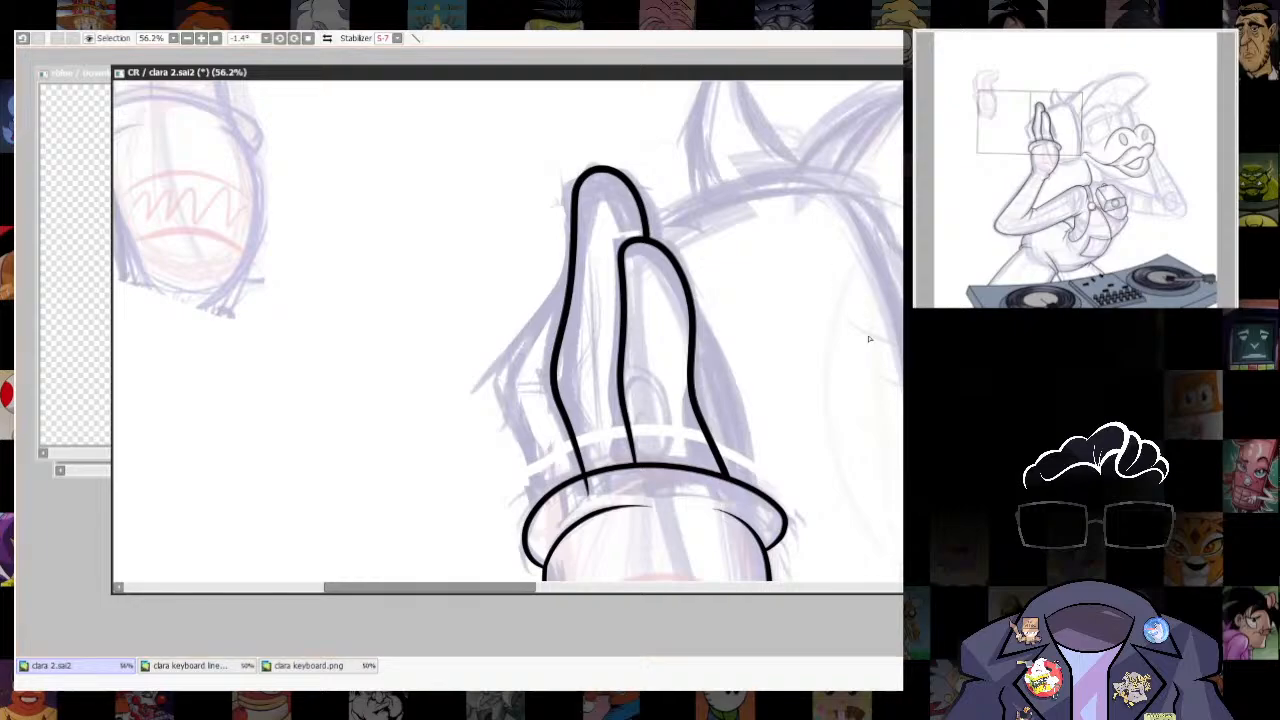
key("ctrl+t")
left_click_drag(661, 190, 650, 190)
key("Return")
key("ctrl+d")
- Clean up the taller finger's line joints at the front finger's tip and at the glove cuff
scroll(637, 217, "up", 10)
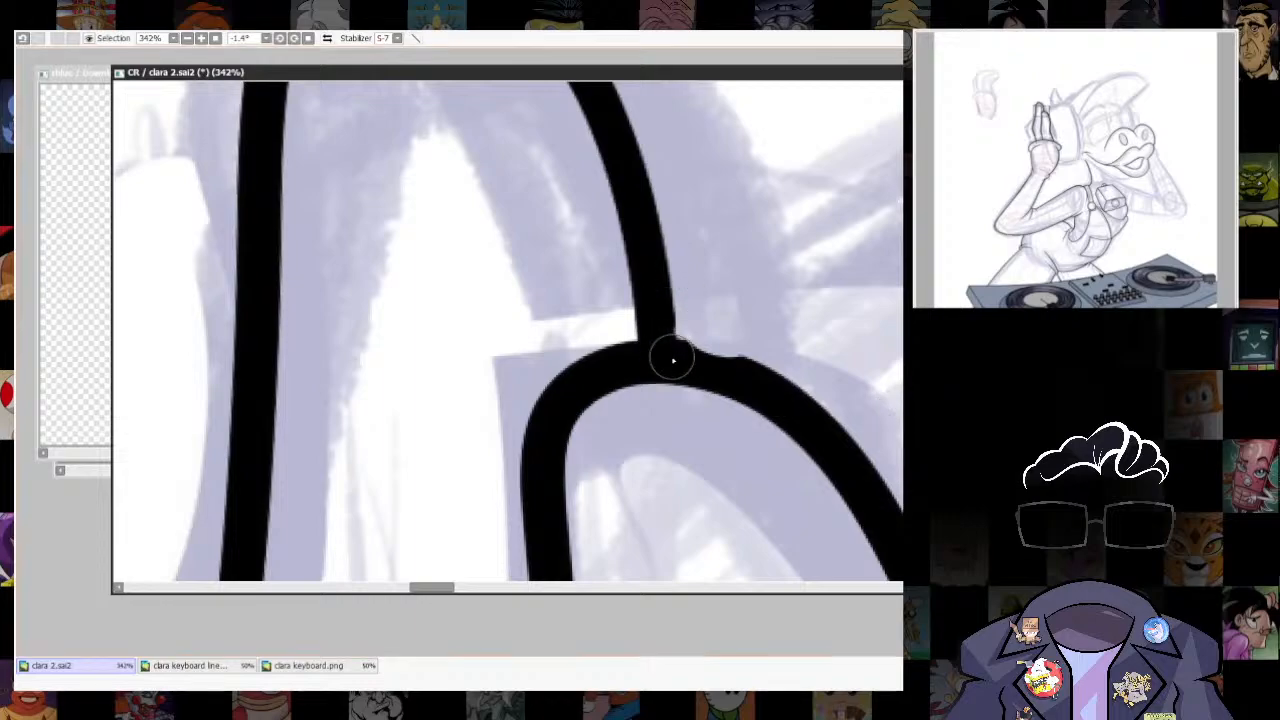
left_click_drag(674, 343, 747, 355)
key("ctrl+z")
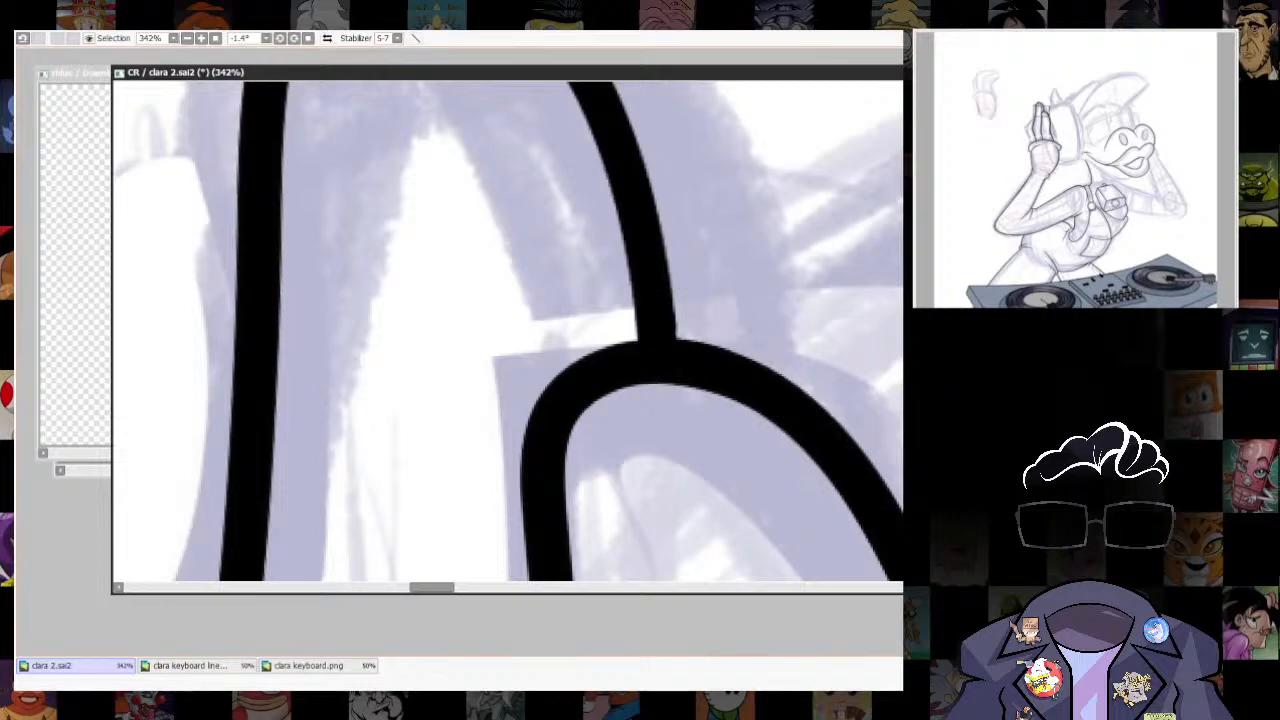
scroll(630, 350, "down", 5)
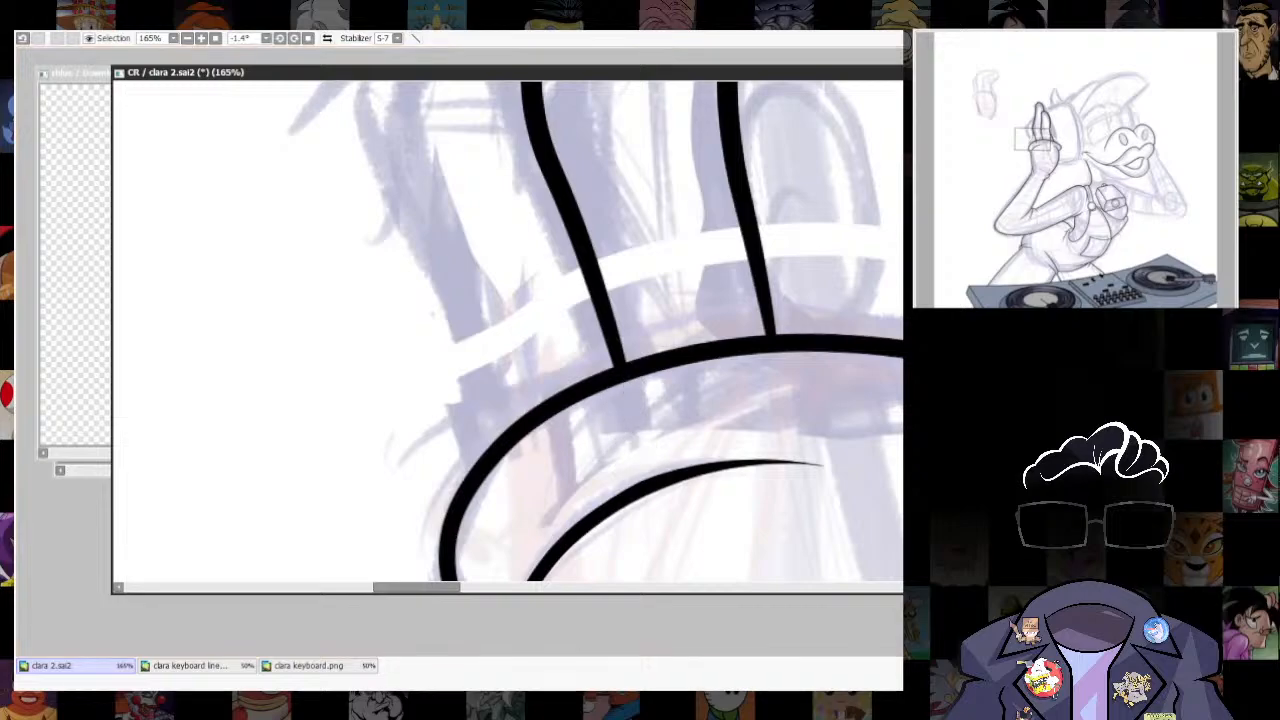
- Ink the bent rear finger from the cuff to the taller finger and refine its shape with a transform
scroll(776, 526, "down", 7)
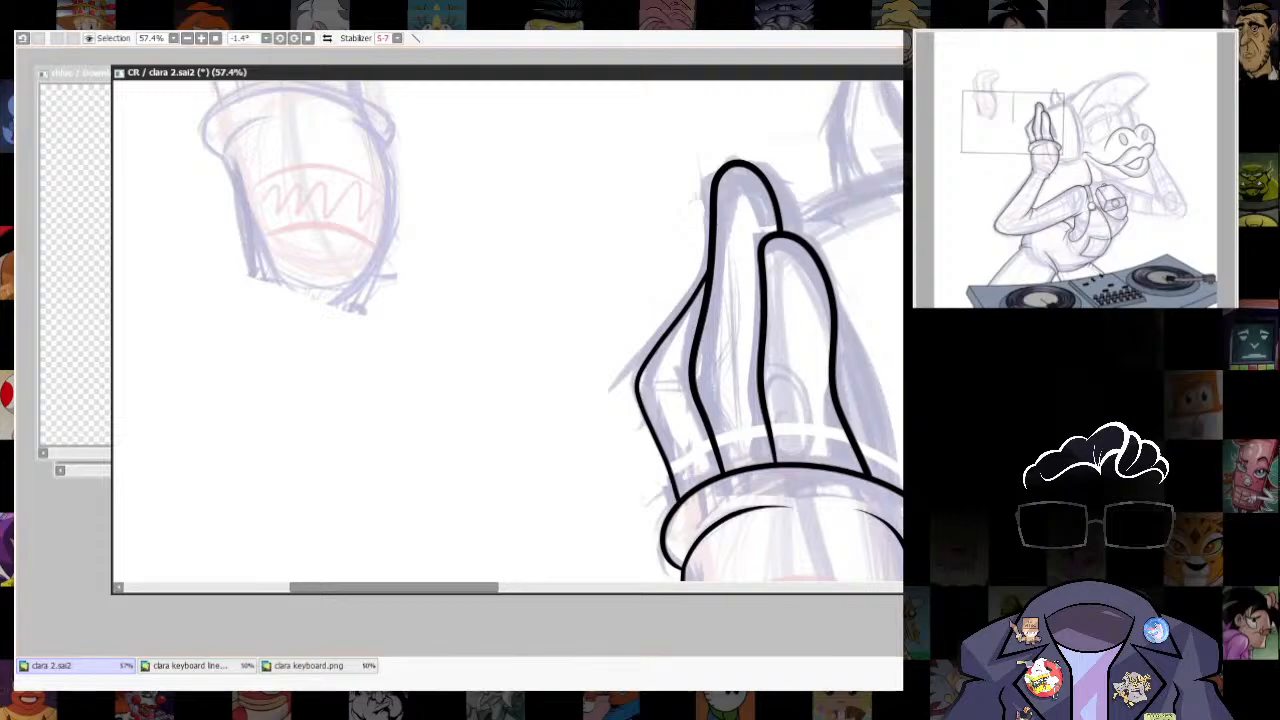
scroll(874, 418, "down", 4)
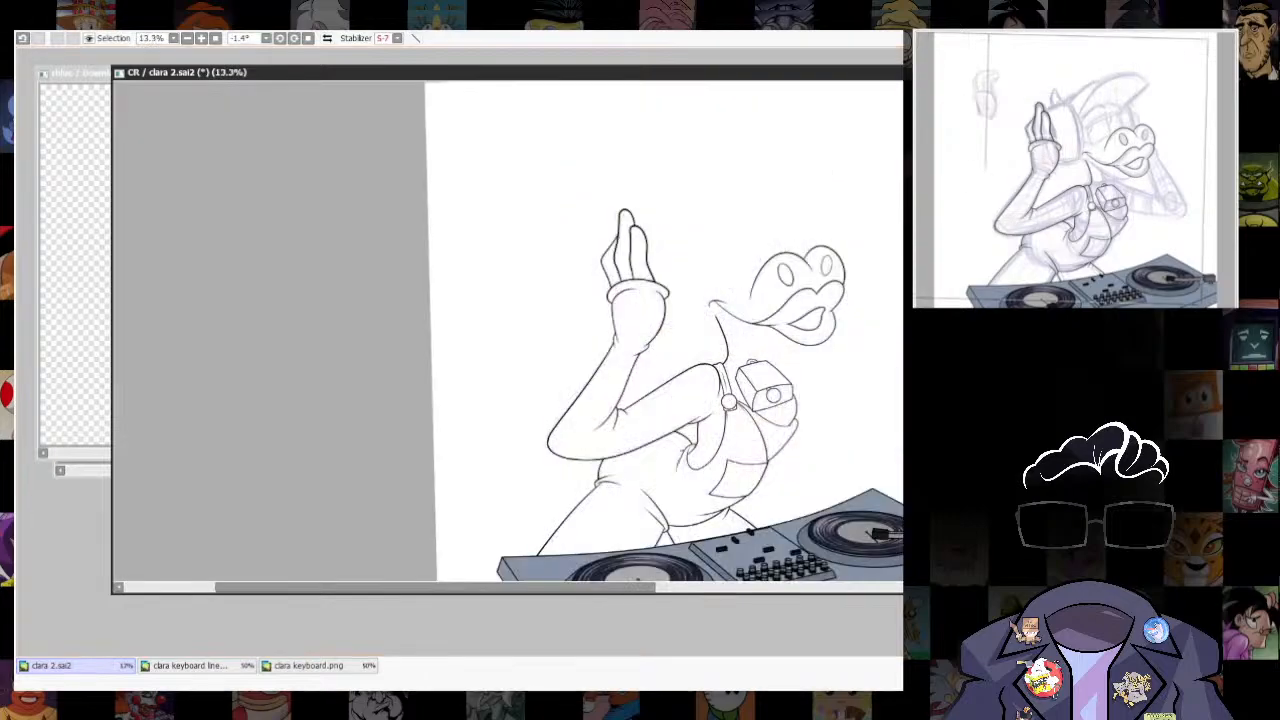
scroll(618, 262, "up", 5)
left_click_drag(828, 490, 798, 515)
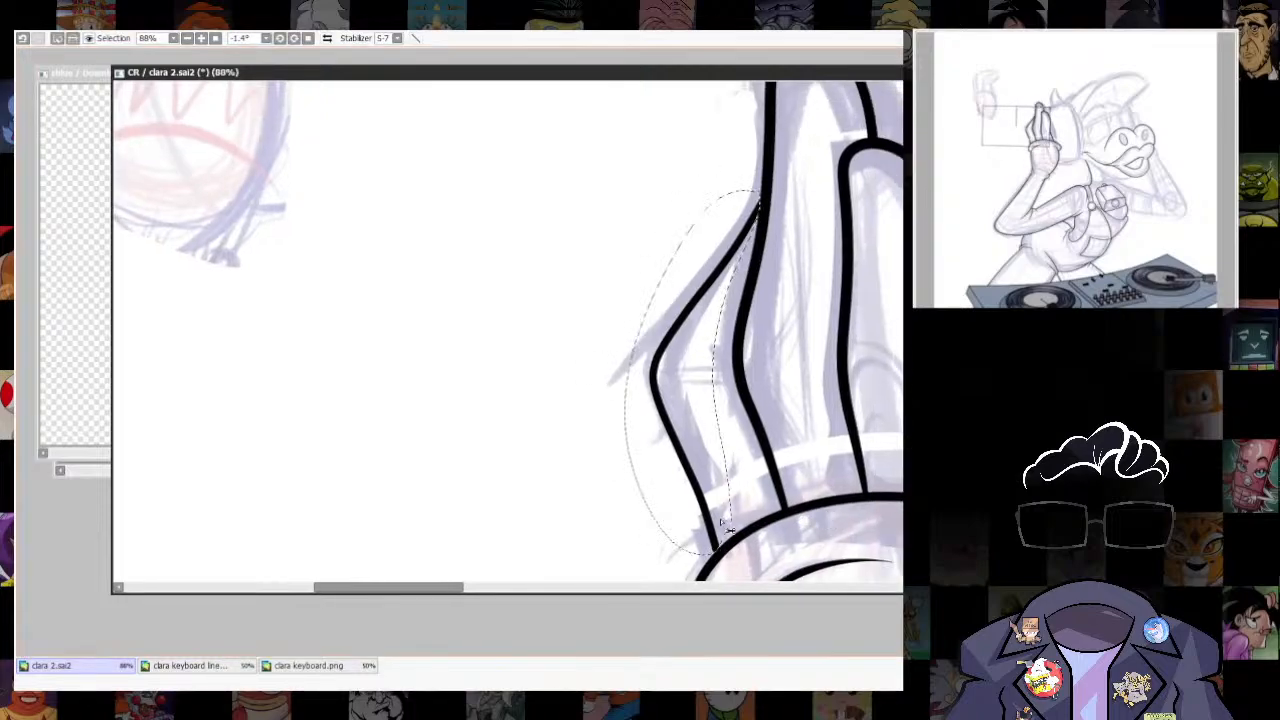
key("ctrl+t")
key("Return")
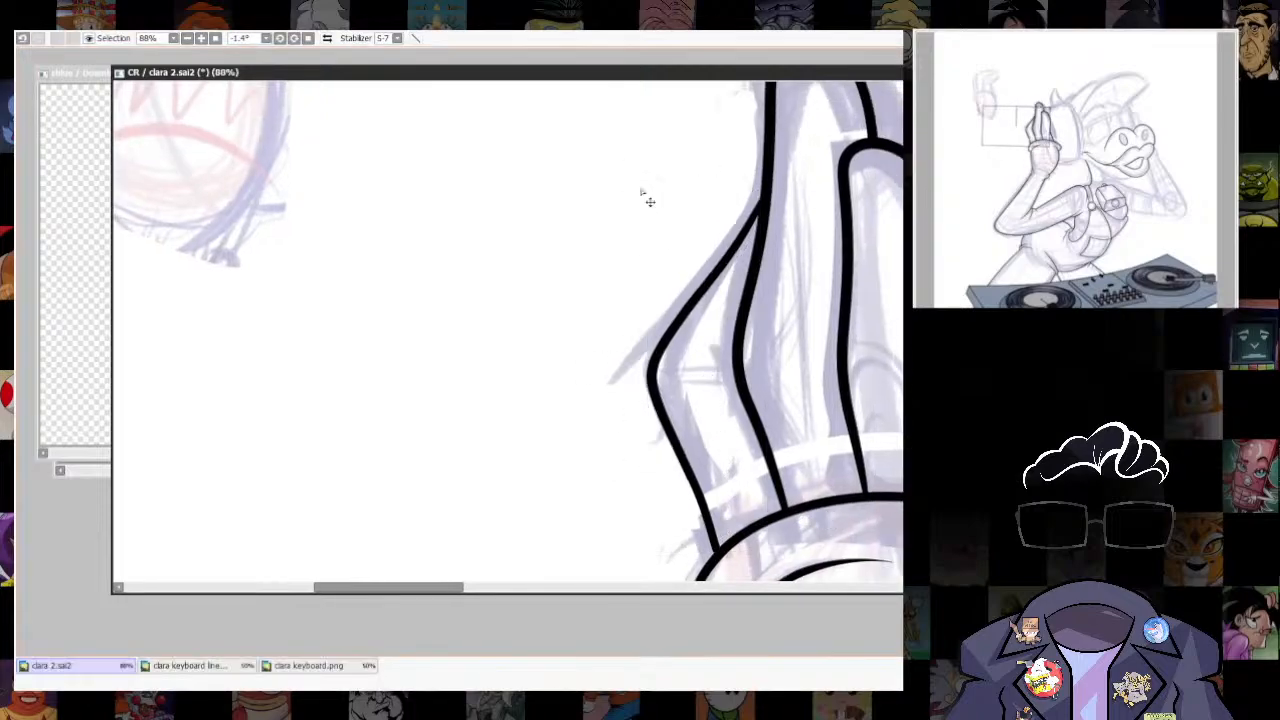
scroll(733, 463, "up", 4)
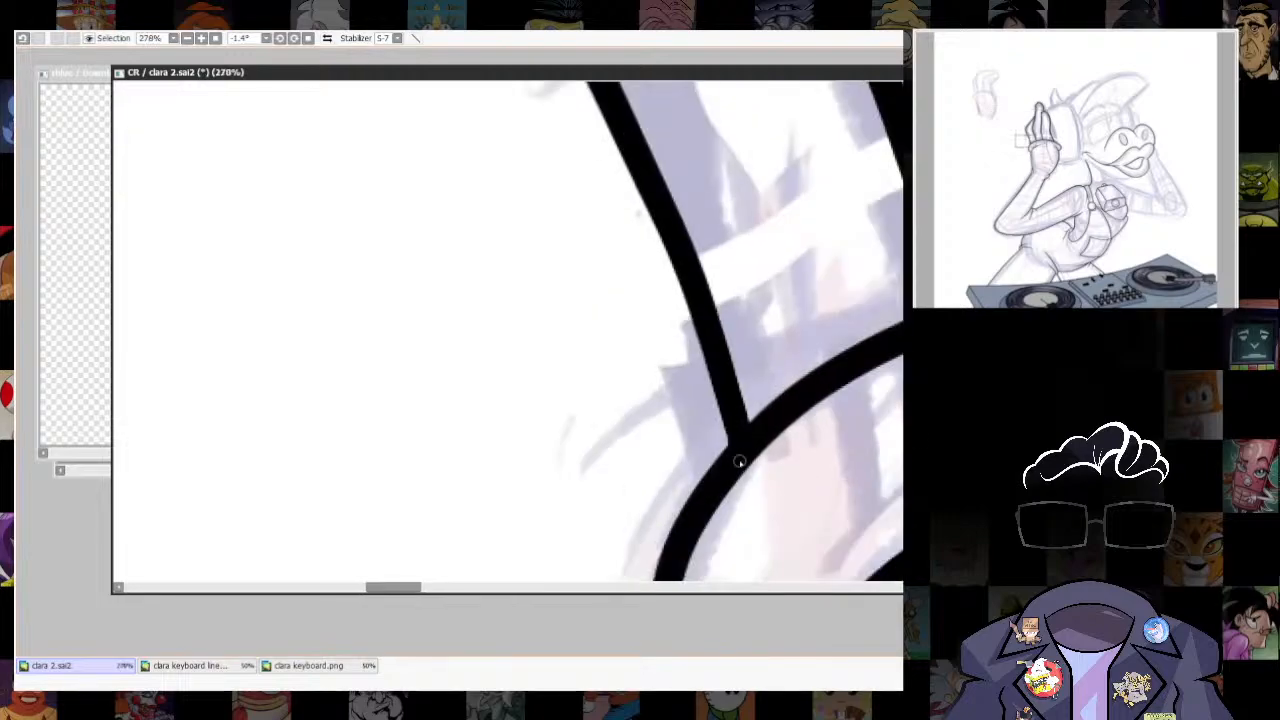
scroll(738, 462, "down", 8)
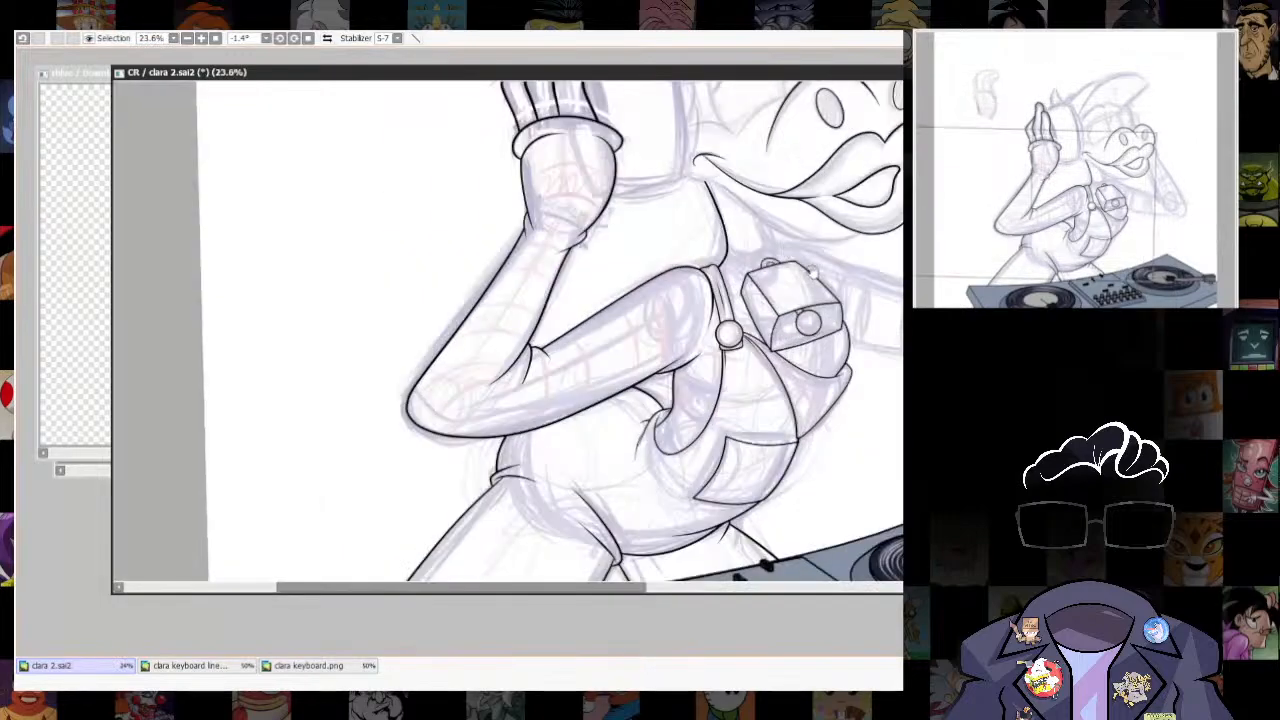
- Lay down the headphone ear cup's outline as straight segments from the fingertips around to the glove's lower edge
scroll(740, 561, "up", 1)
scroll(748, 412, "up", 1)
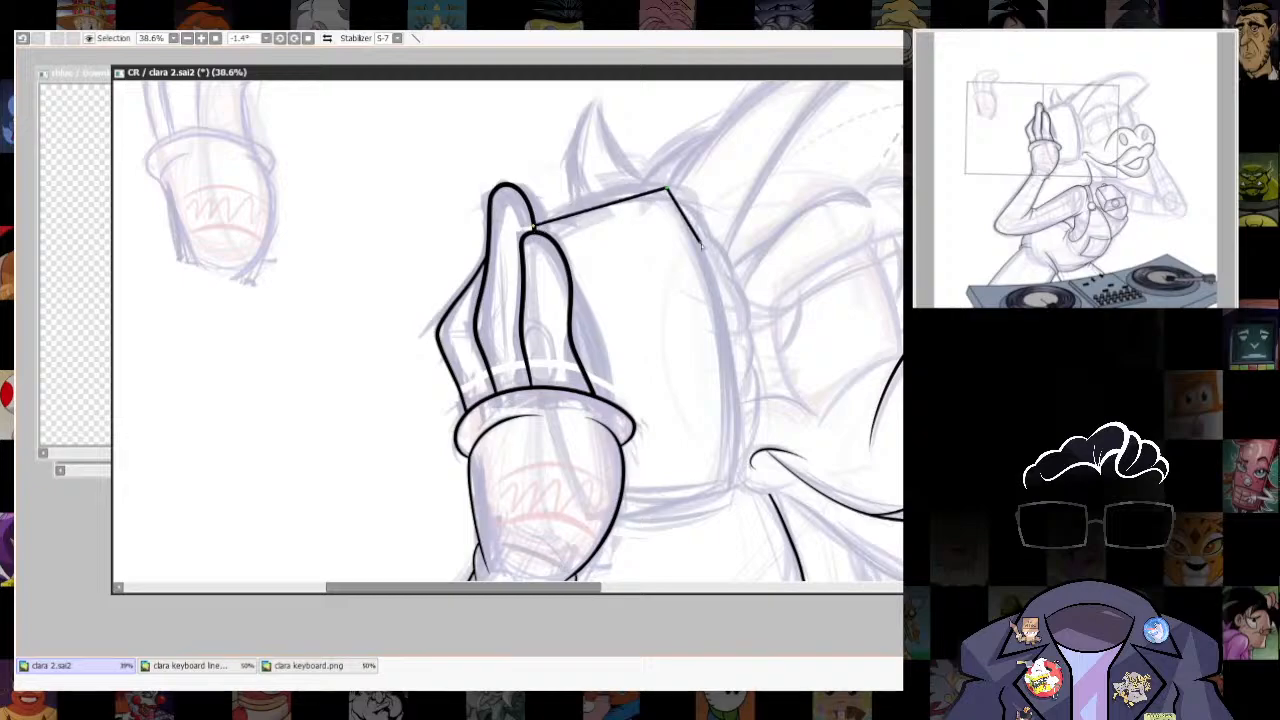
left_click(735, 485)
left_click(612, 522)
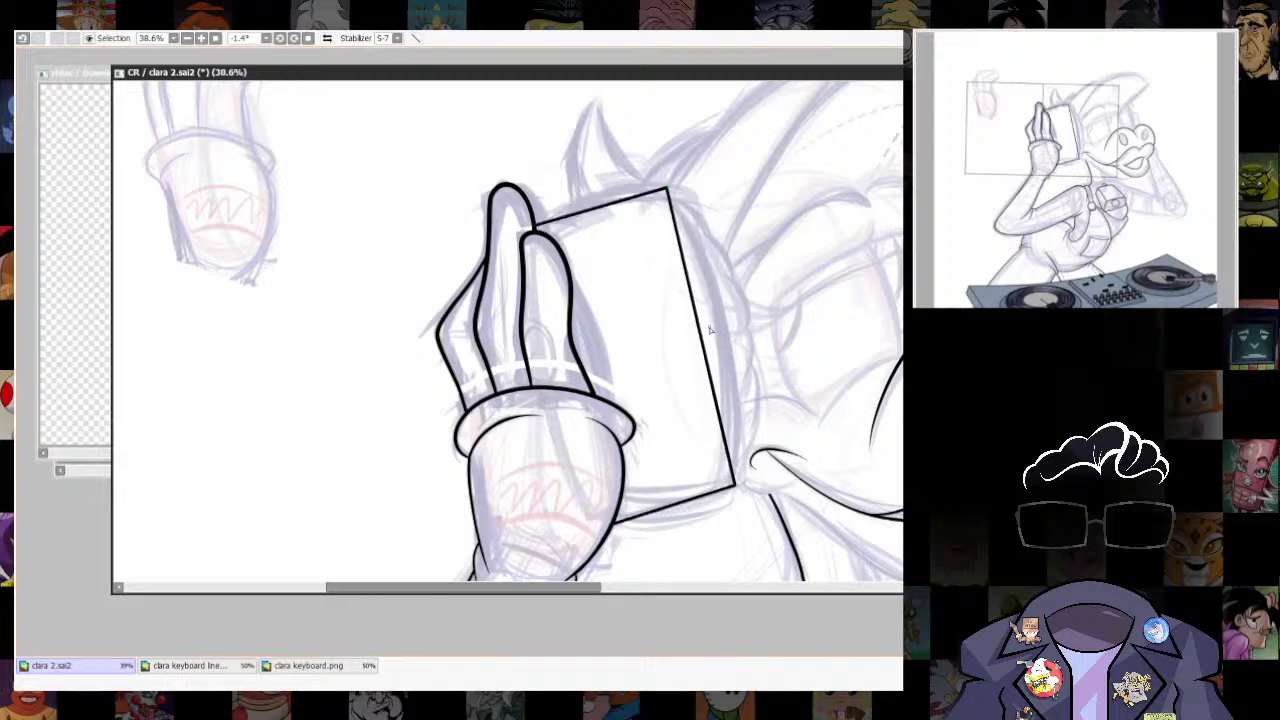
- Bend the ear cup's three sides outward and round its two corners to follow the sketch
left_click_drag(705, 326, 726, 311)
left_click_drag(599, 207, 601, 194)
left_click_drag(682, 501, 686, 512)
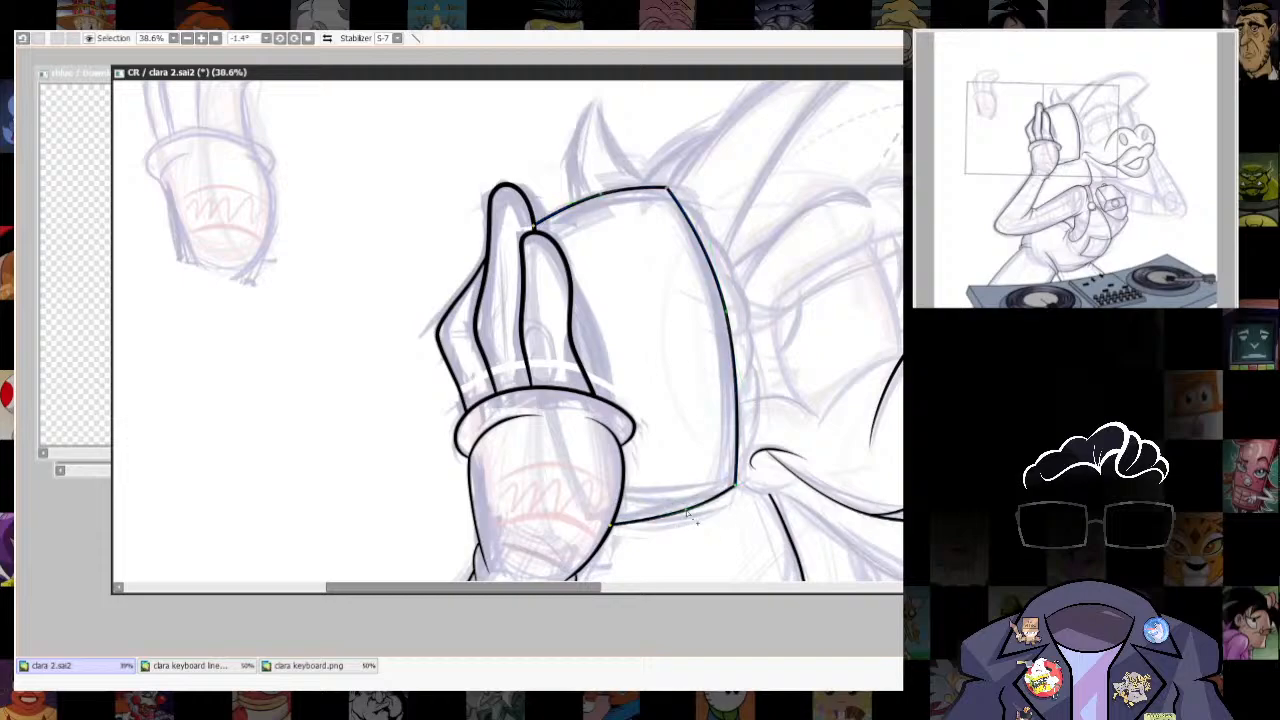
left_click_drag(667, 188, 658, 188)
key("ctrl+z")
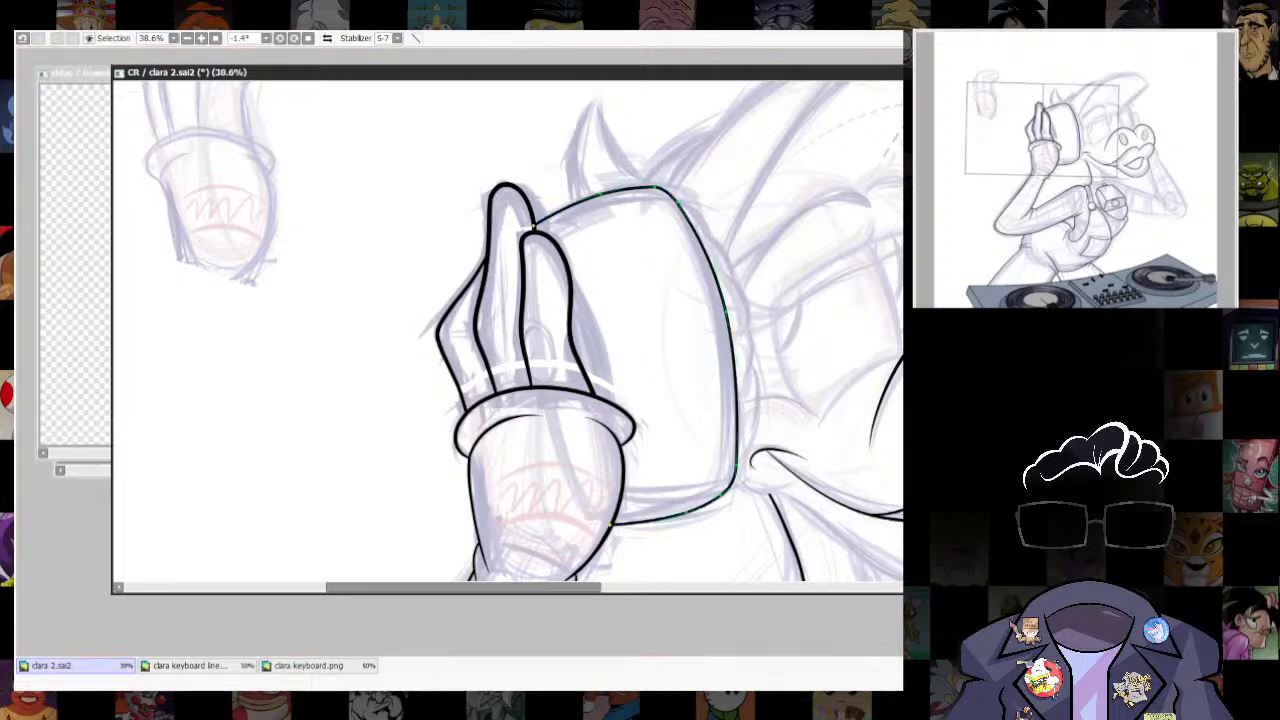
scroll(730, 315, "up", 5)
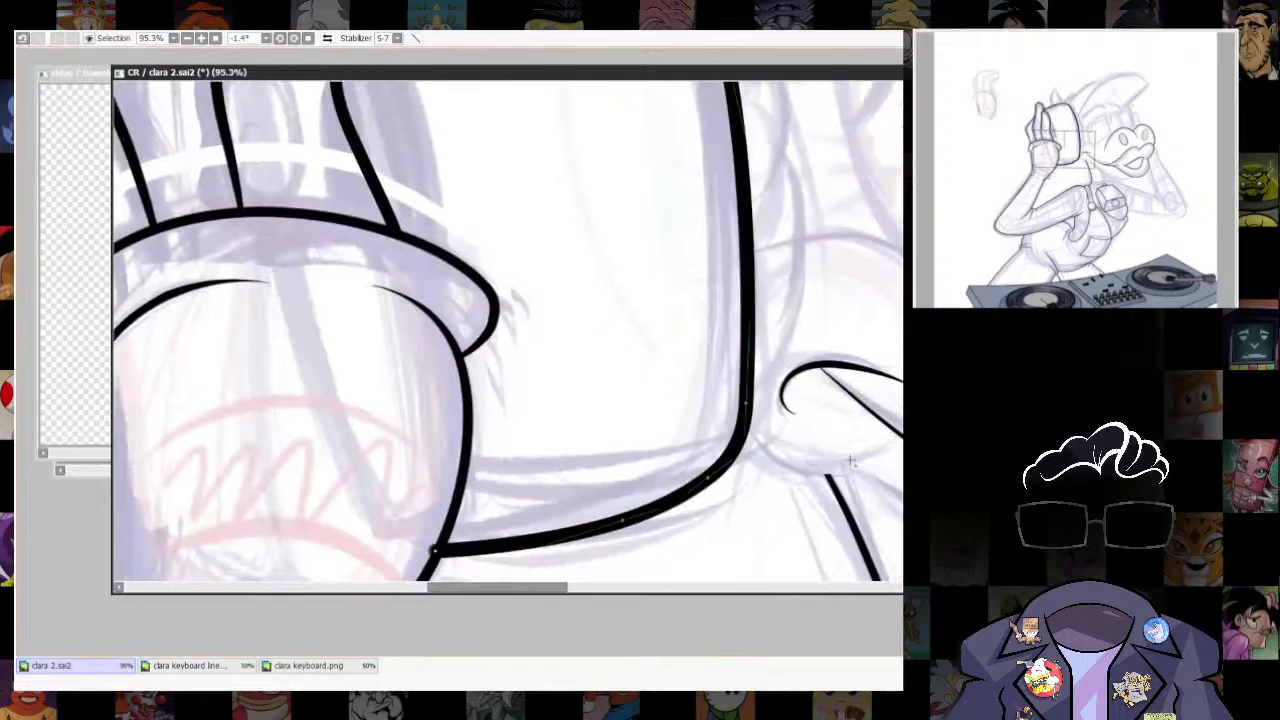
- Try to ink the hand's edge beside the front finger, running down its outer side to the glove cuff
scroll(727, 387, "up", 1)
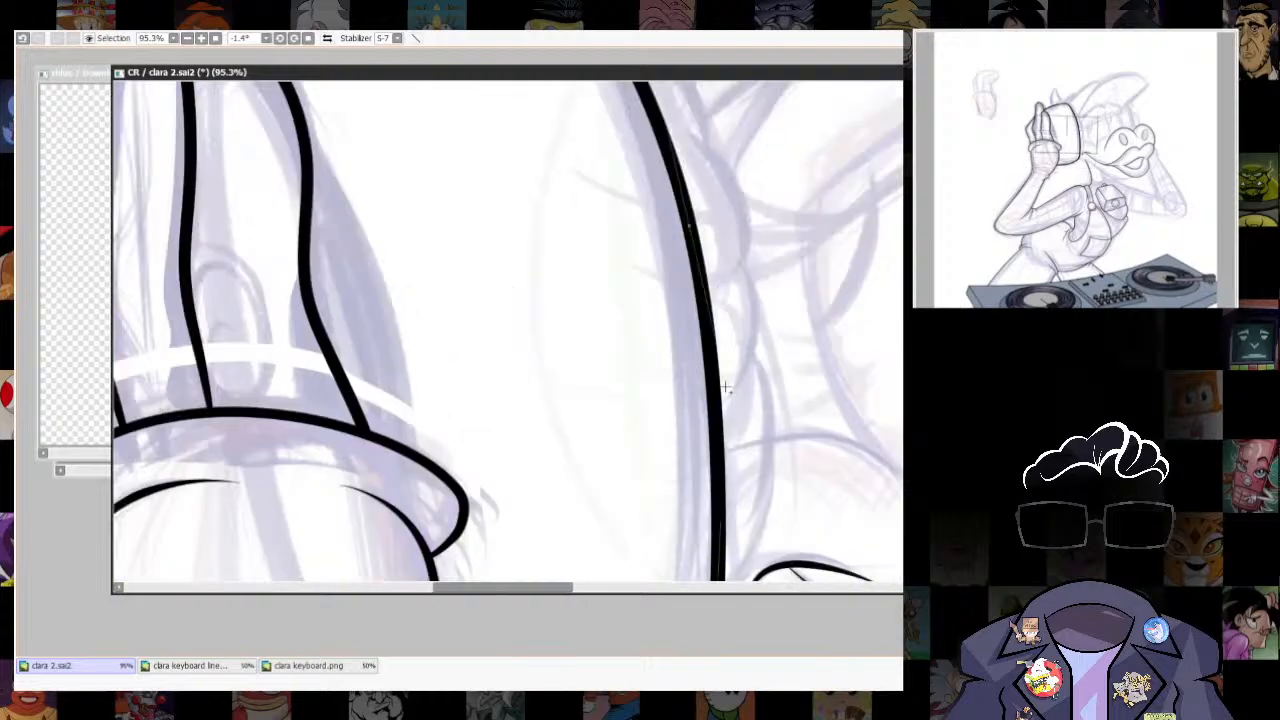
scroll(727, 519, "down", 1)
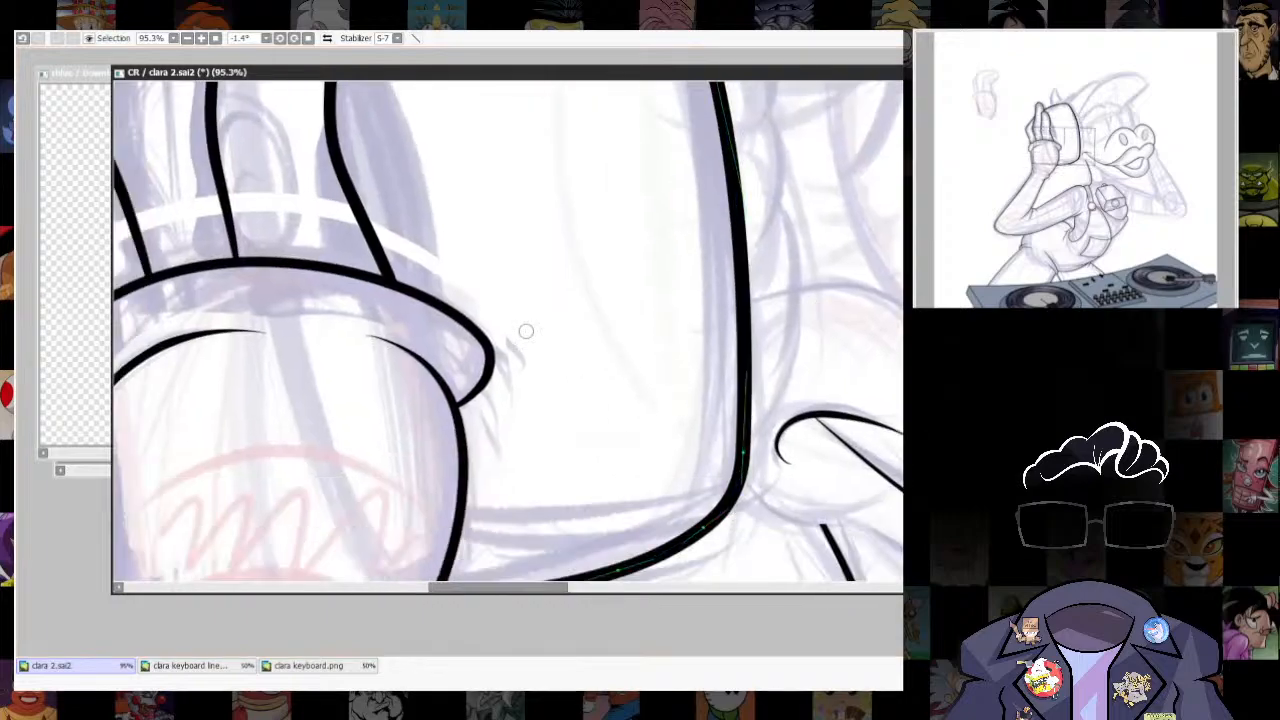
scroll(870, 305, "down", 8)
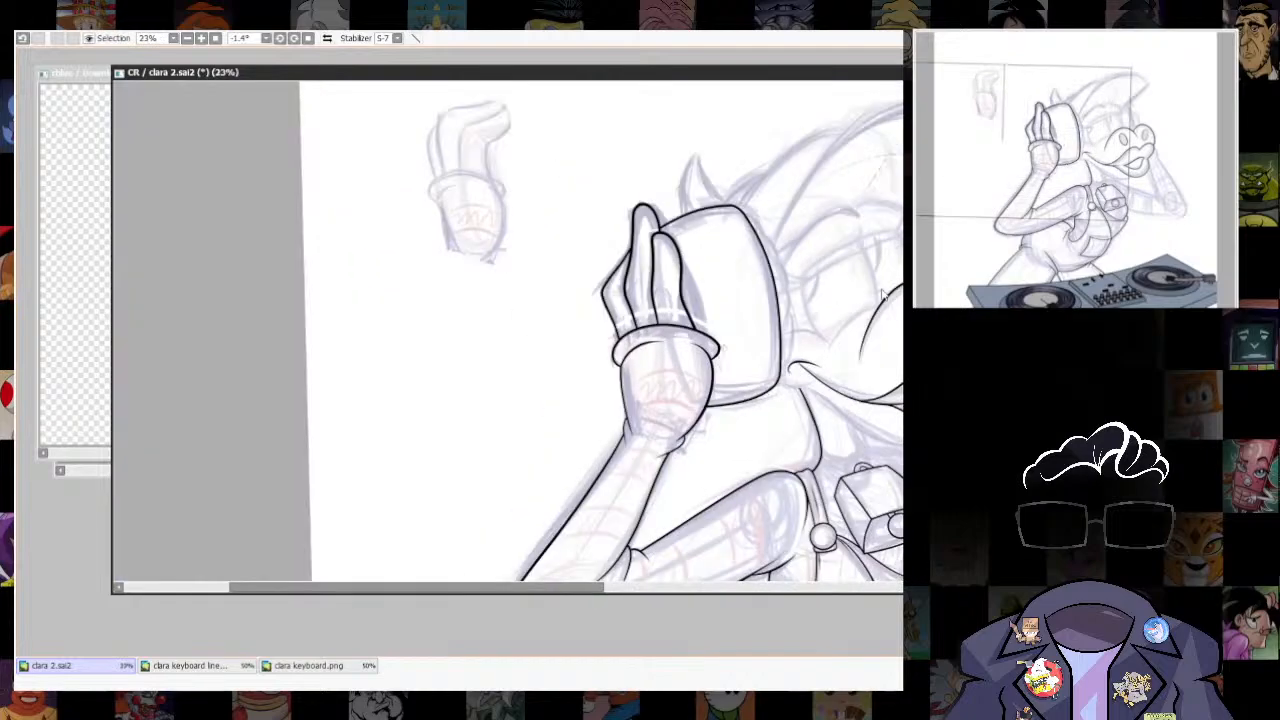
scroll(881, 293, "up", 4)
left_click_drag(643, 252, 622, 200)
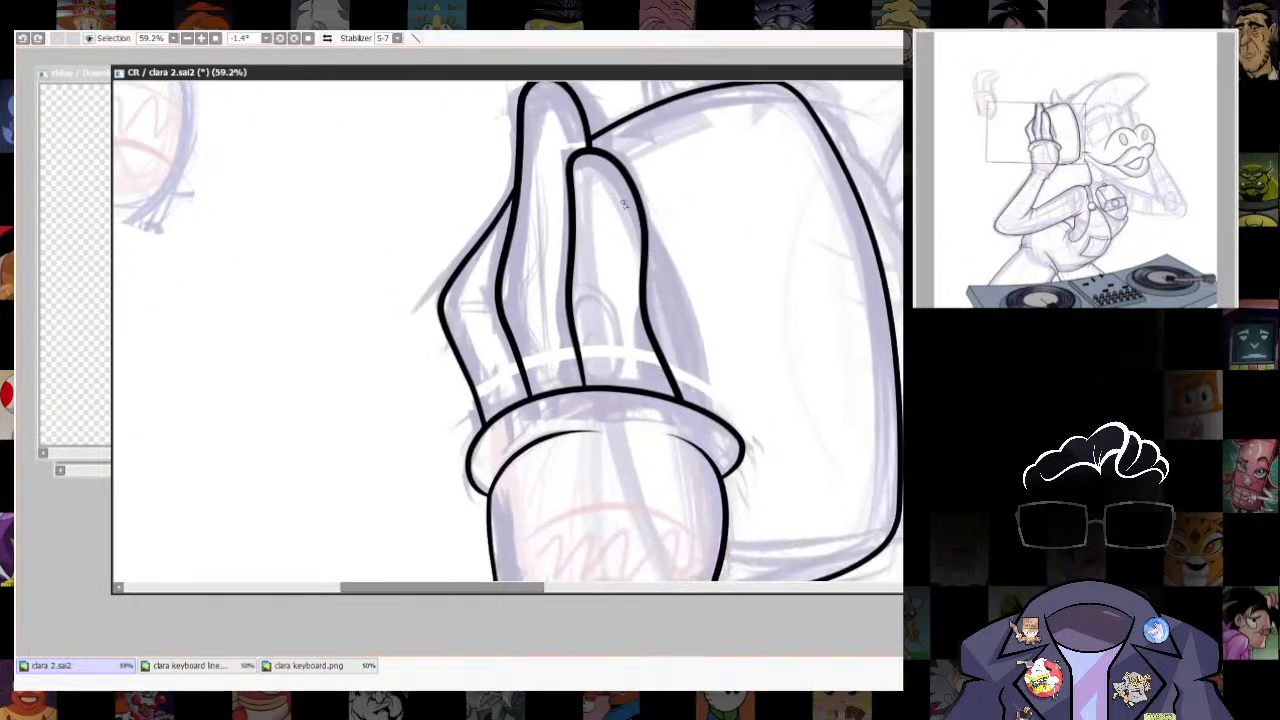
left_click_drag(690, 350, 710, 435)
key("ctrl+z")
key("ctrl+z")
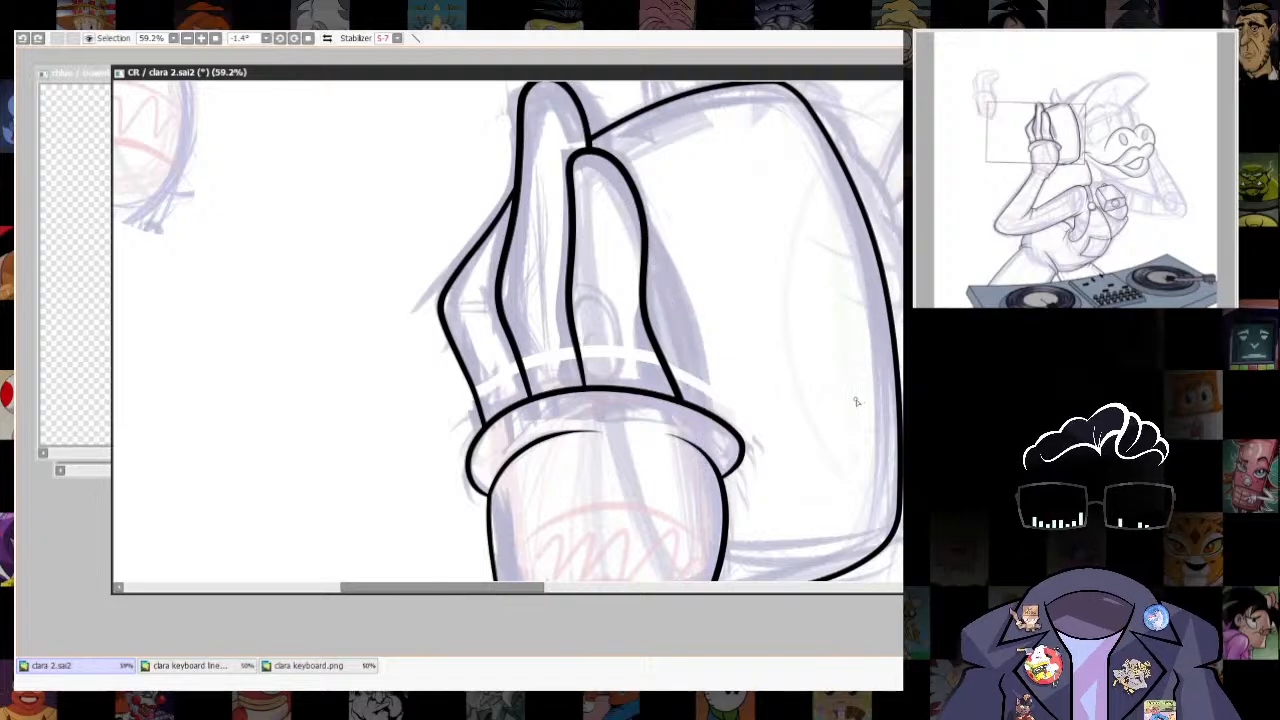
left_click_drag(629, 202, 700, 430)
key("ctrl+z")
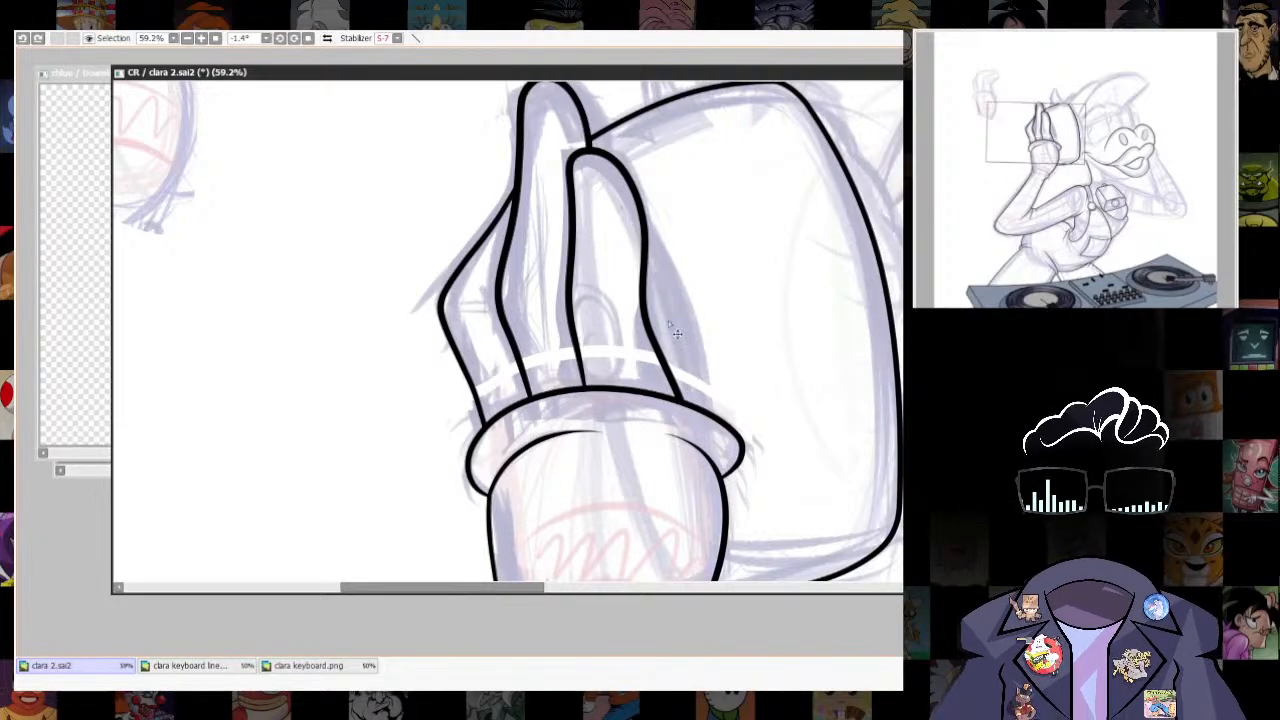
- Ink the narrow sliver of hand showing between the front finger's outer side and the headphone ear cup, down to the glove cuff
left_click_drag(624, 205, 712, 456)
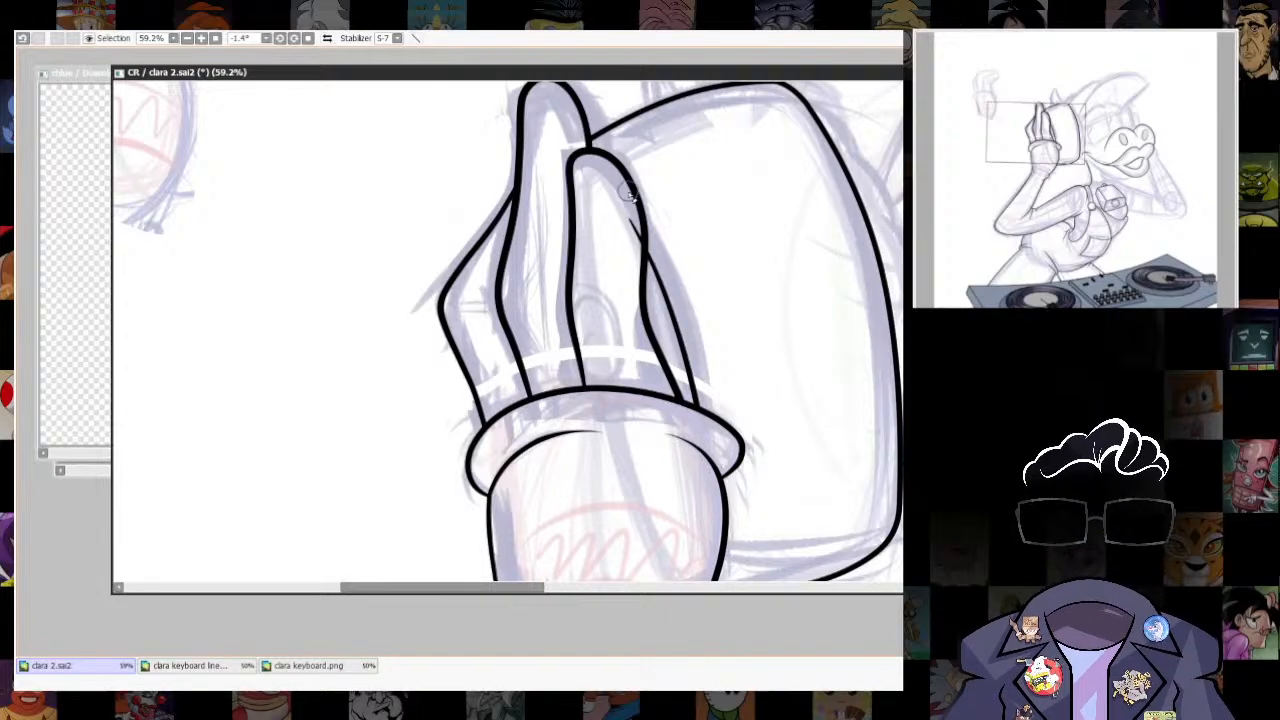
scroll(800, 403, "down", 5)
scroll(798, 403, "up", 3)
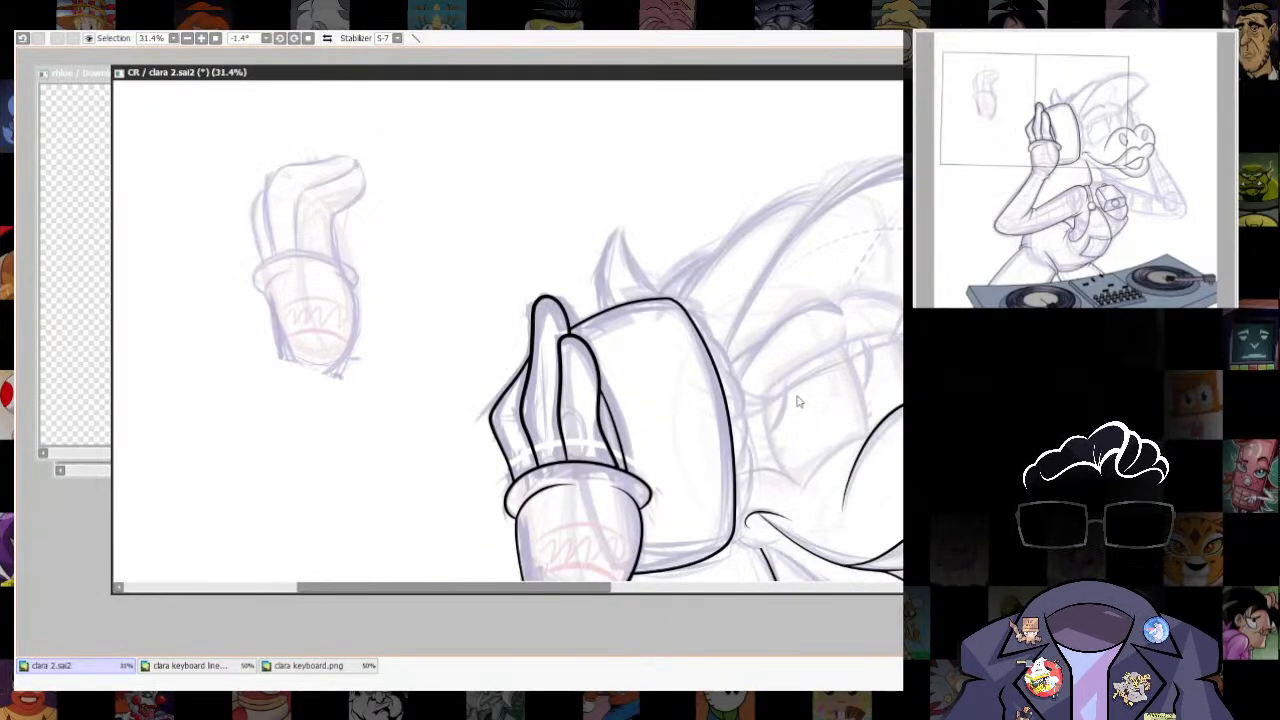
scroll(619, 453, "up", 3)
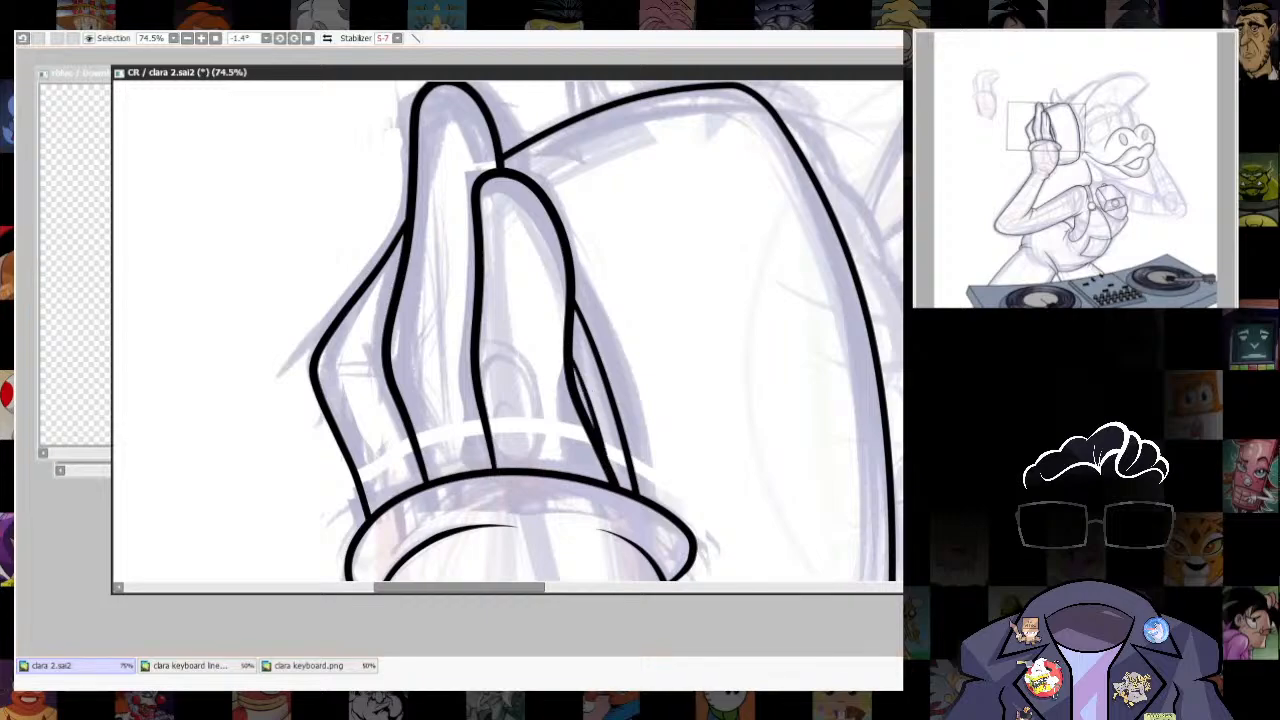
- Ink the ear cup's cushion as a chain of overlapping scalloped curves along its face side, from upper to lower corner
scroll(604, 462, "down", 3)
scroll(728, 506, "up", 2)
left_click_drag(775, 417, 783, 456)
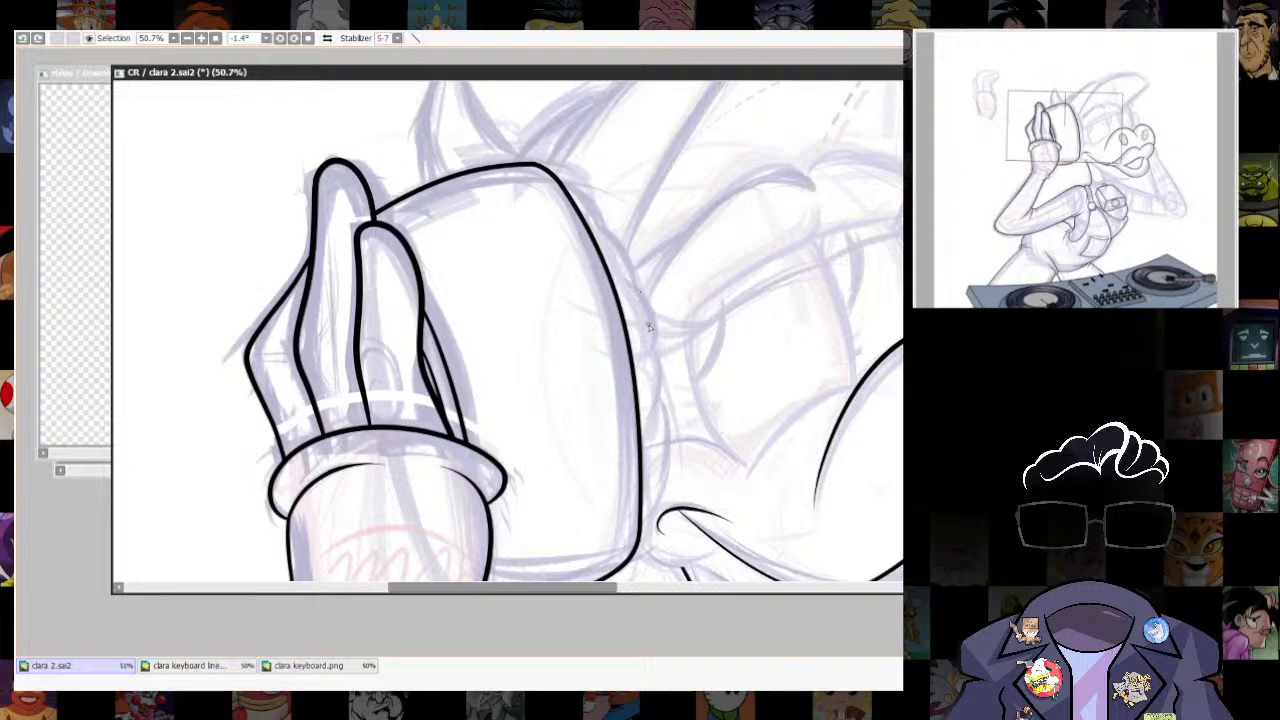
left_click_drag(657, 328, 652, 374)
left_click_drag(658, 383, 651, 337)
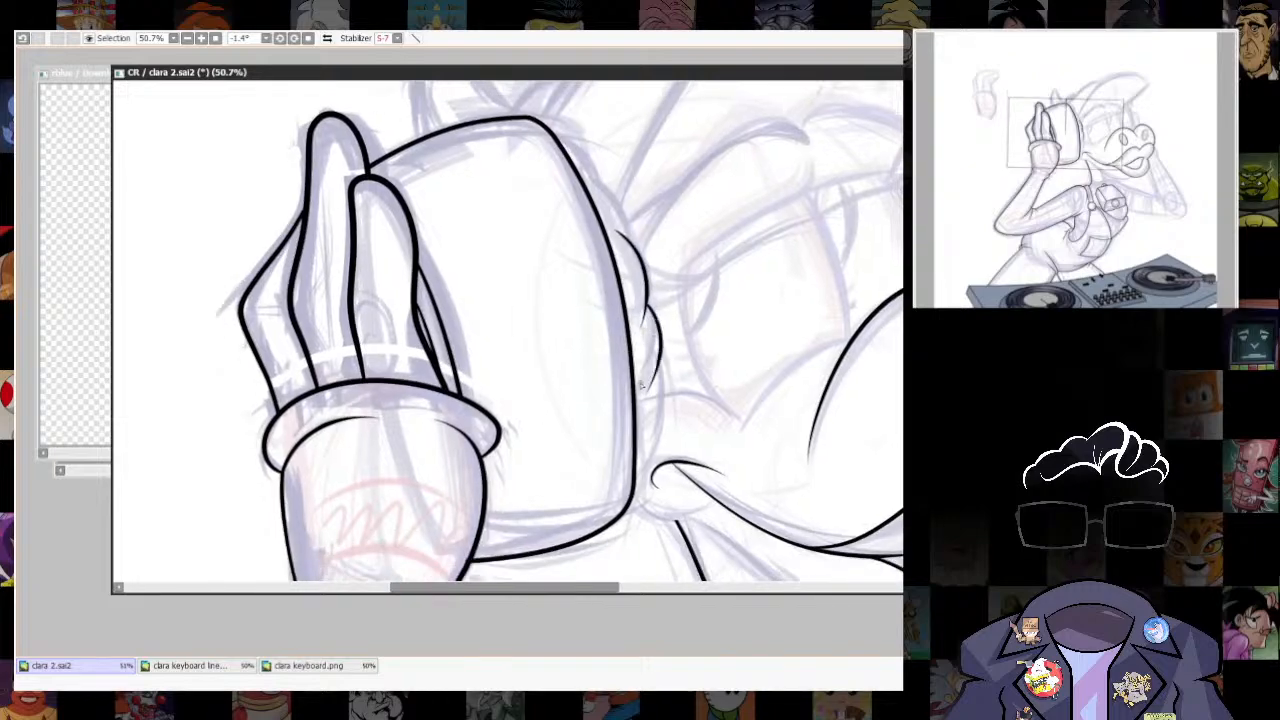
mouse_move(654, 392)
left_mouse_down()
mouse_move(660, 294)
mouse_move(655, 361)
left_mouse_up()
left_click_drag(668, 346, 677, 272)
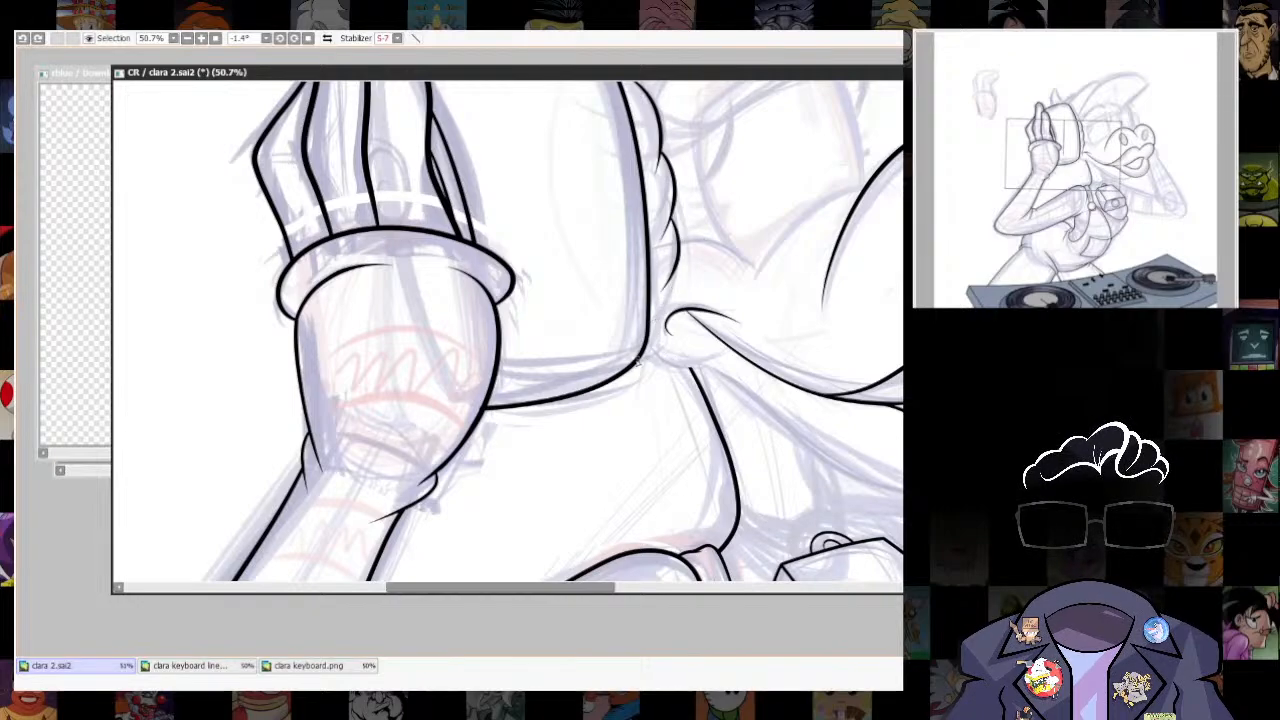
left_click_drag(667, 370, 675, 510)
left_click_drag(746, 528, 702, 294)
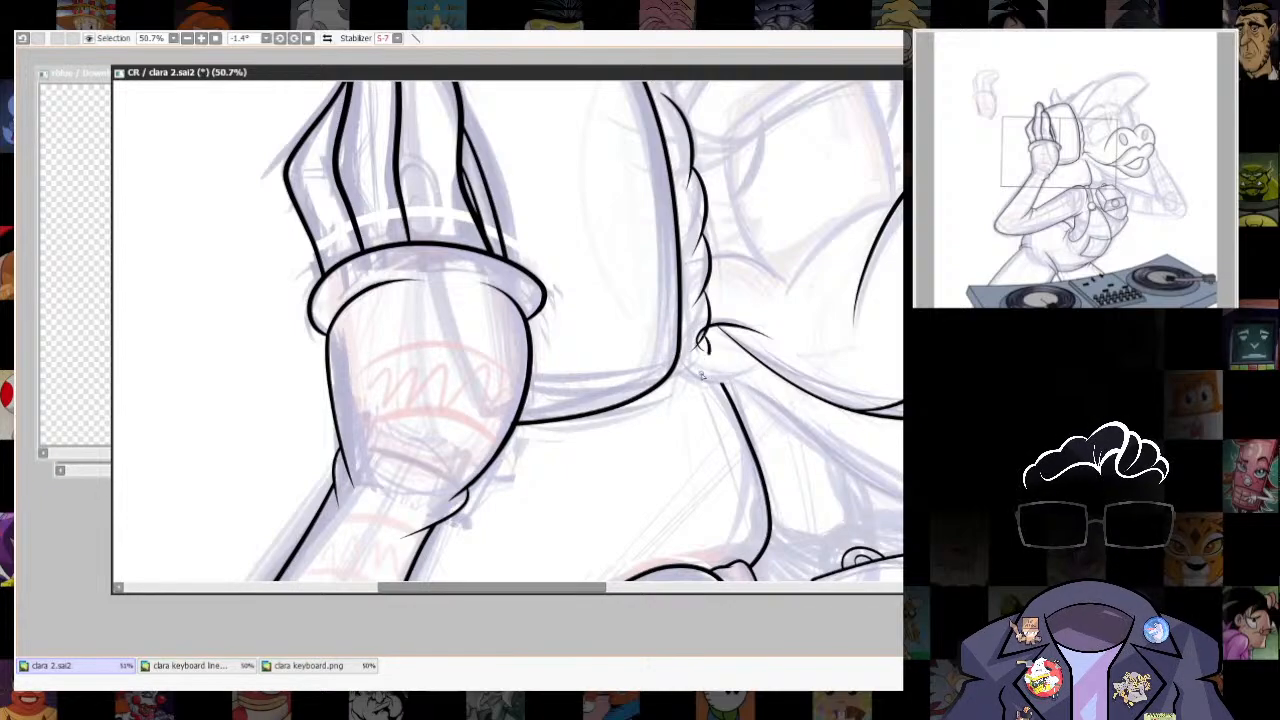
key("ctrl+z")
left_click_drag(724, 345, 735, 637)
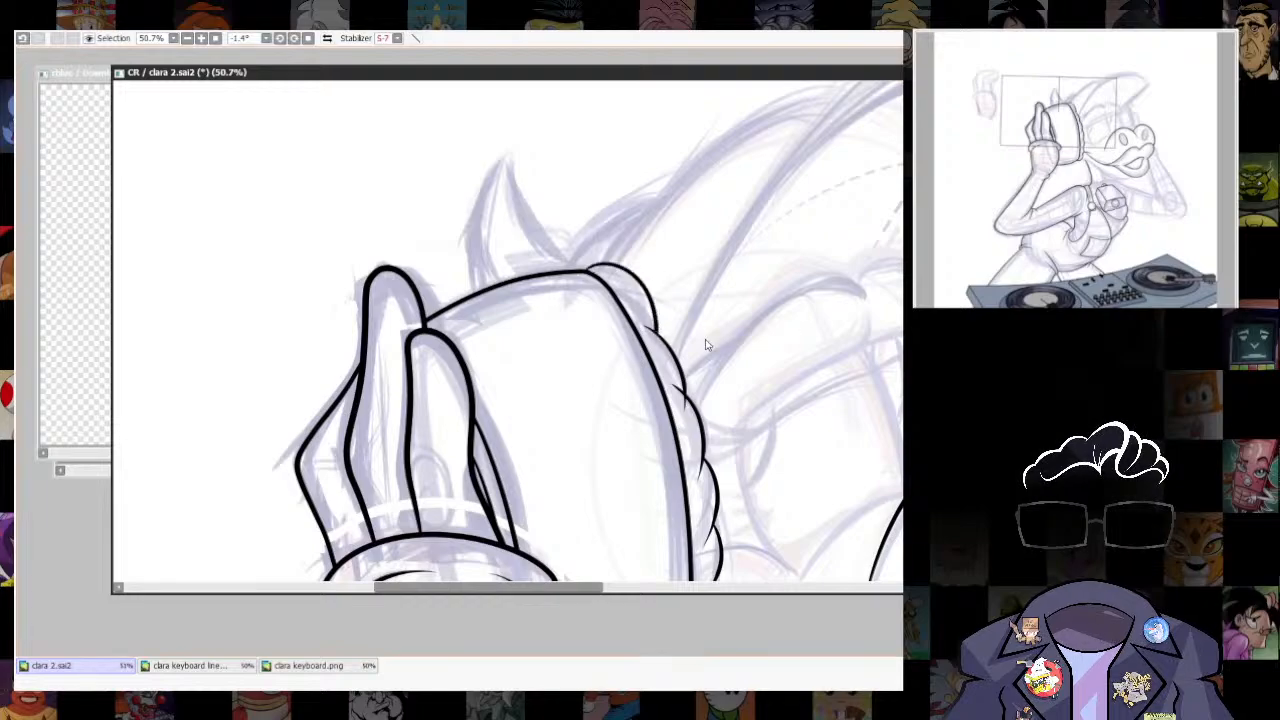
- Trim the overshooting ends where the cushion's scallops overlap each other and meet the mouth corner line
scroll(649, 323, "up", 5)
left_click_drag(690, 360, 679, 120)
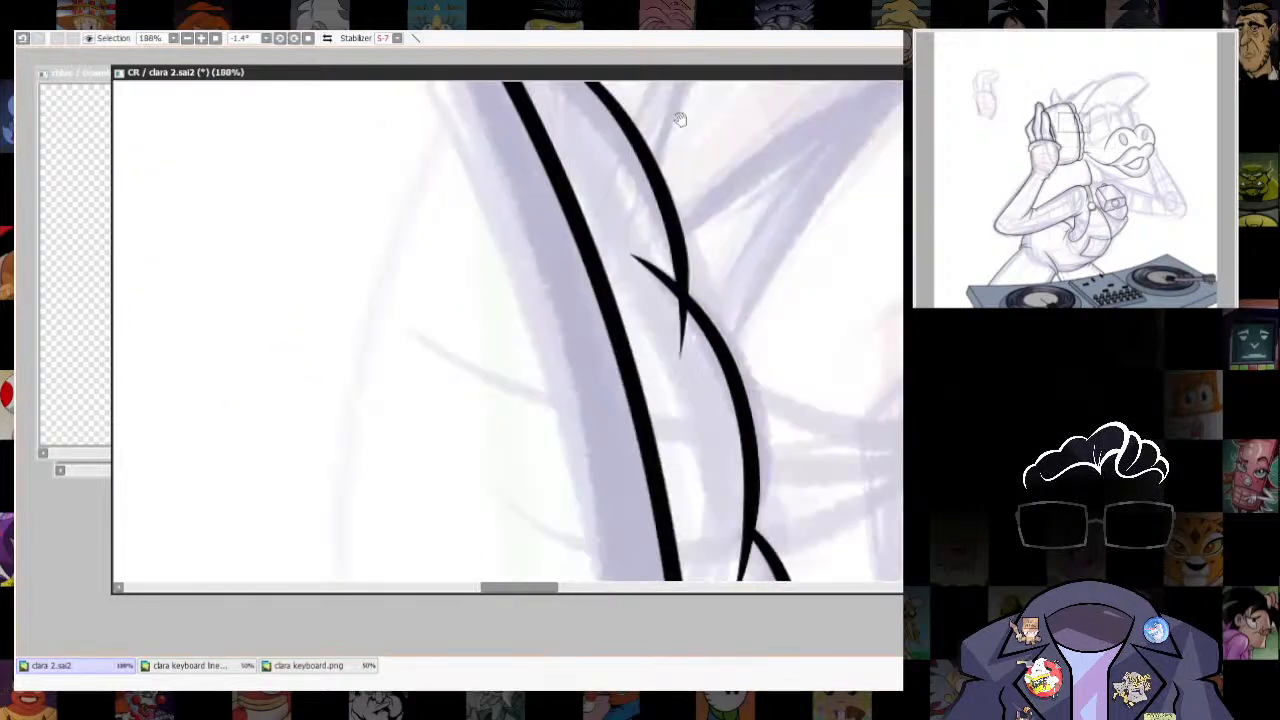
left_click_drag(692, 308, 682, 362)
scroll(692, 350, "down", 4)
left_click_drag(735, 520, 763, 300)
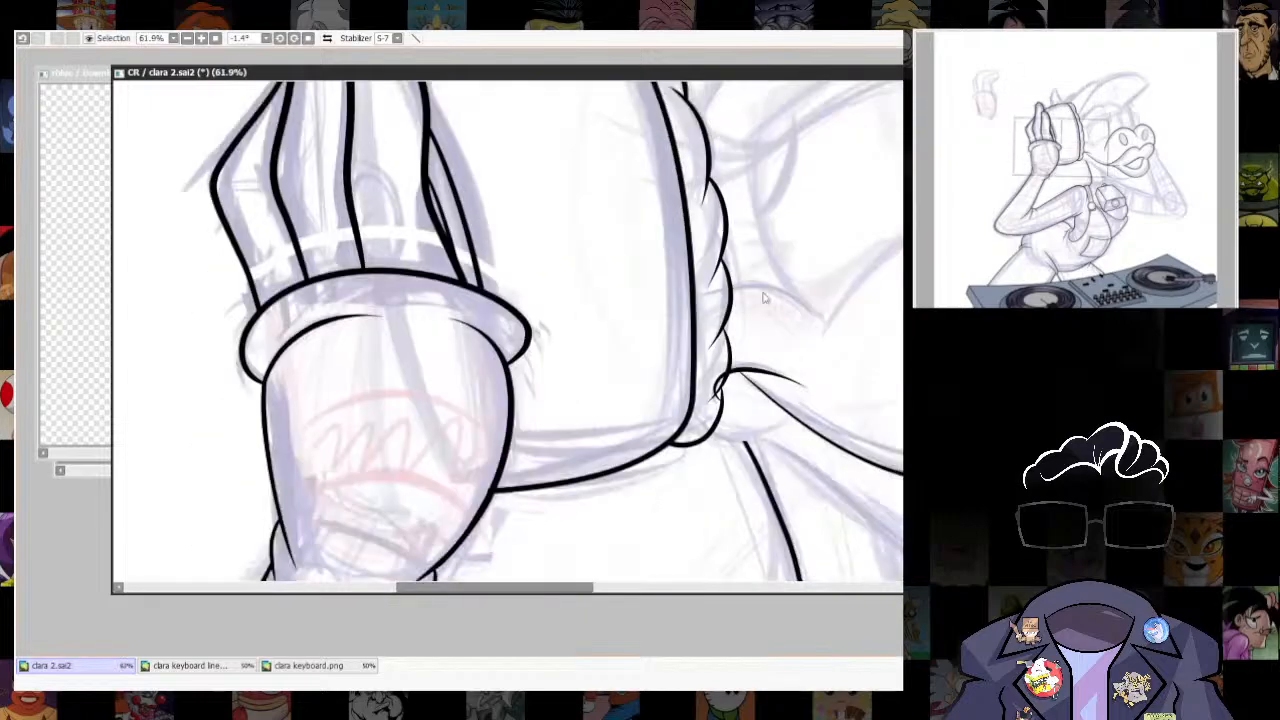
scroll(778, 322, "up", 4)
left_click_drag(686, 385, 705, 318)
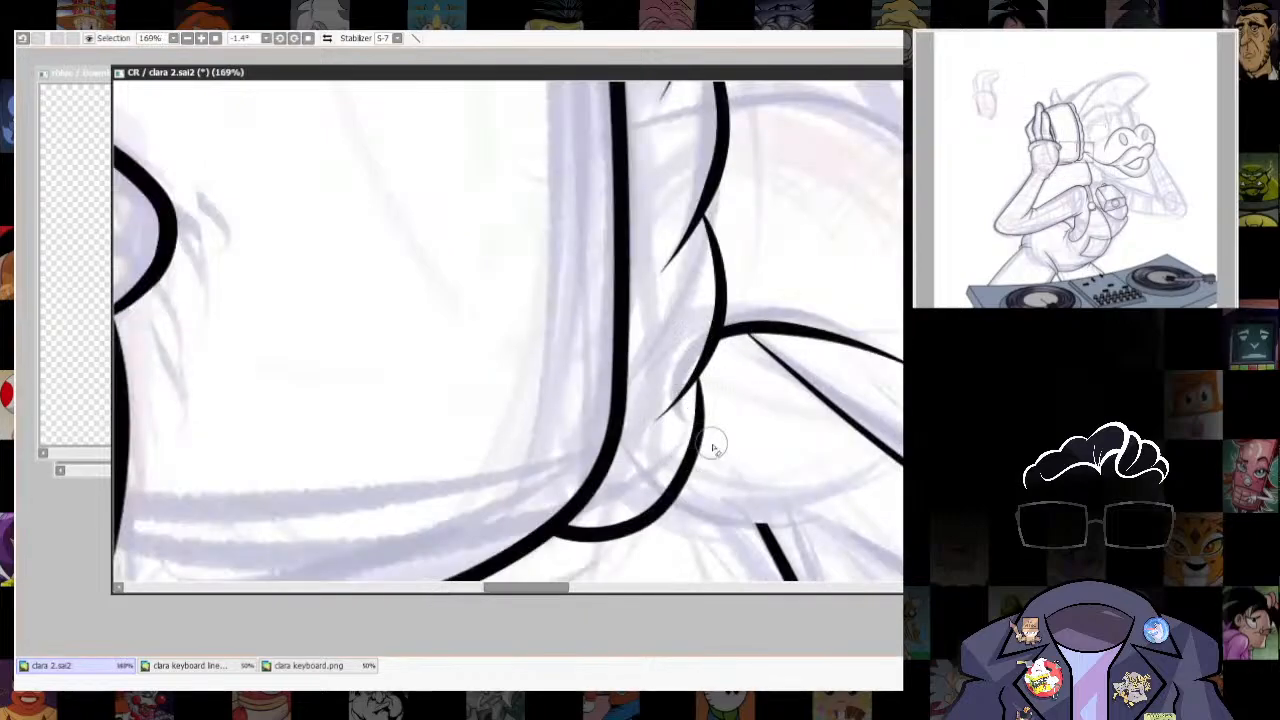
scroll(735, 455, "down", 8)
scroll(790, 436, "up", 6)
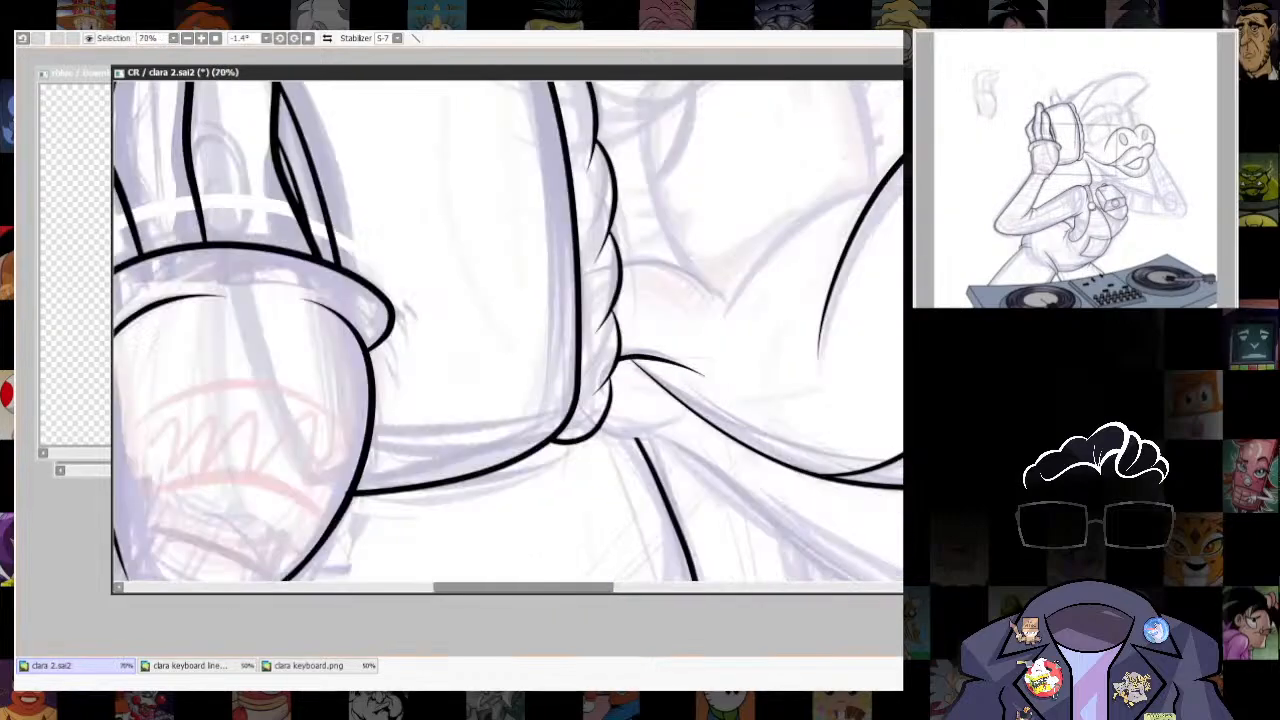
- Ink the short curve below the mouth corner, from the cushion's lowest scallop toward the jaw, and clean up its start
left_click_drag(750, 300, 655, 175)
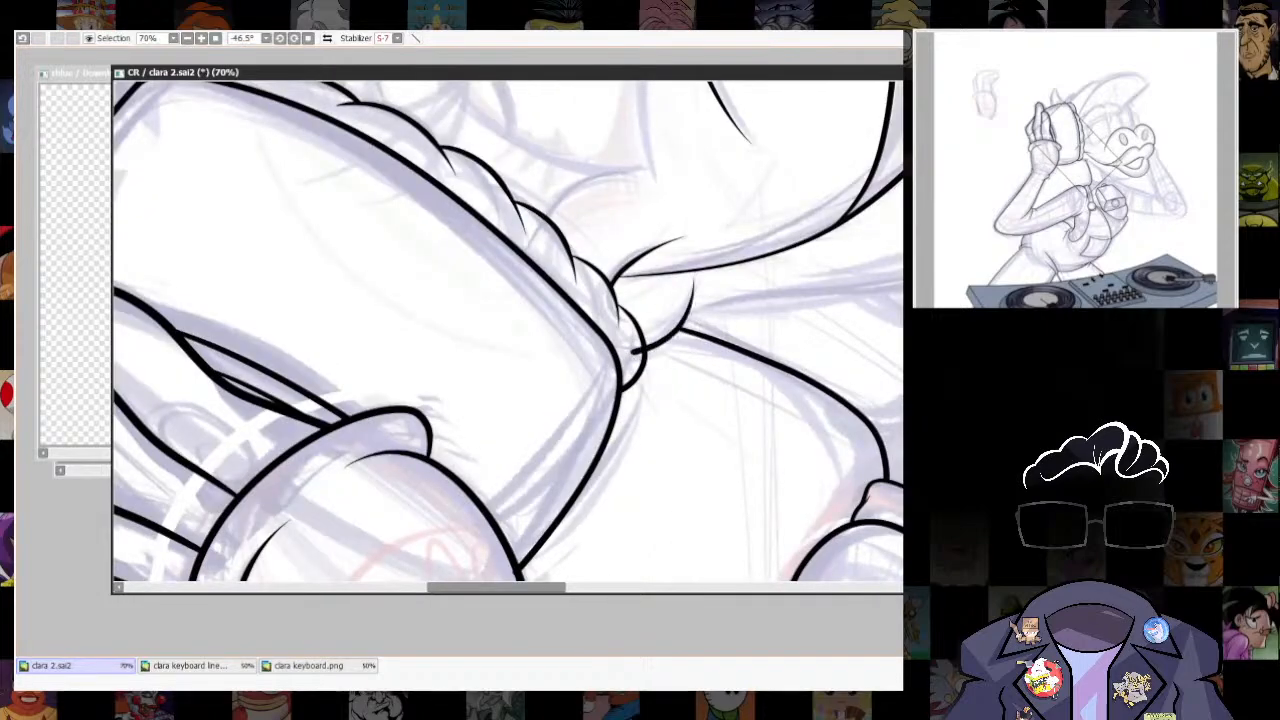
mouse_move(740, 278)
left_mouse_down()
mouse_move(649, 463)
mouse_move(808, 290)
mouse_move(855, 291)
mouse_move(811, 326)
left_mouse_up()
key("ctrl+z")
key("e")
key("ctrl+z")
key("ctrl+z")
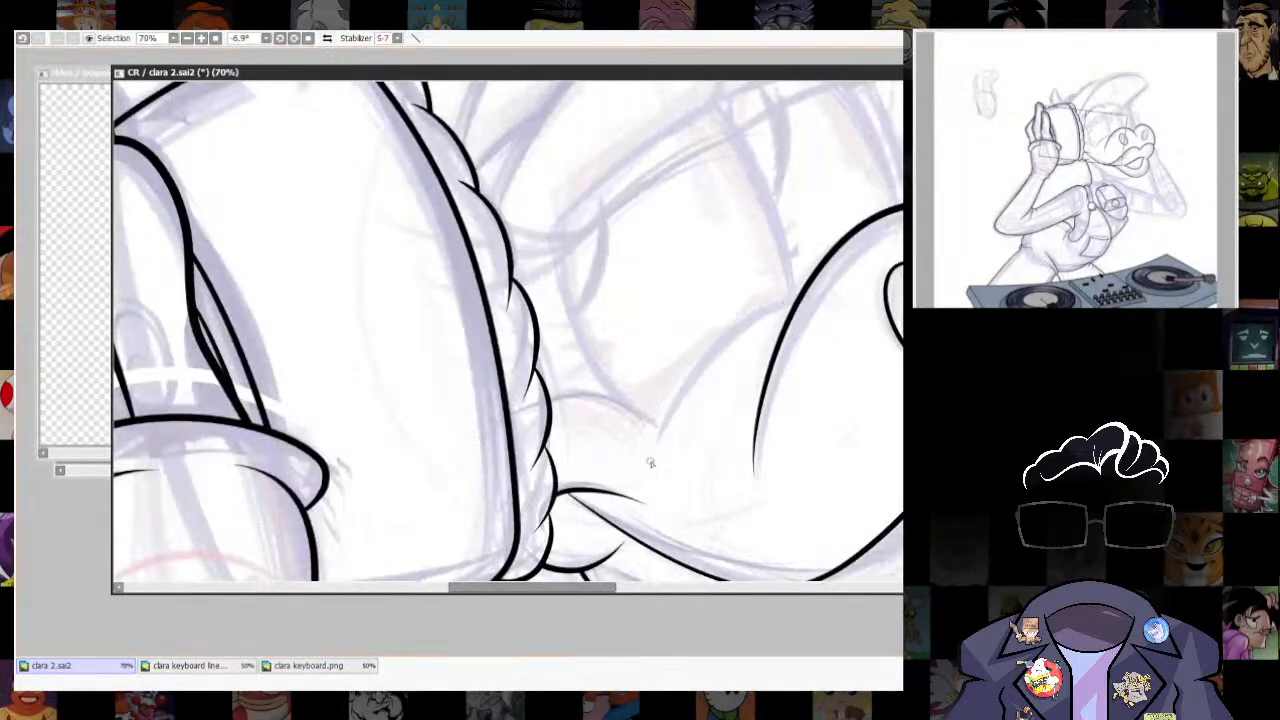
- Ink the cheek line curving down from the muzzle below the eye and the small cheek curve that meets the cushion
left_click_drag(653, 463, 871, 294)
key("bracketleft")
mouse_move(800, 322)
left_mouse_down()
mouse_move(782, 230)
mouse_move(698, 169)
mouse_move(658, 180)
mouse_move(567, 313)
mouse_move(551, 306)
left_mouse_up()
key("ctrl+z")
key("ctrl+z")
mouse_move(659, 180)
left_mouse_down()
mouse_move(598, 204)
mouse_move(552, 263)
mouse_move(837, 449)
left_mouse_up()
mouse_move(643, 275)
left_mouse_down()
mouse_move(471, 223)
mouse_move(542, 394)
left_mouse_up()
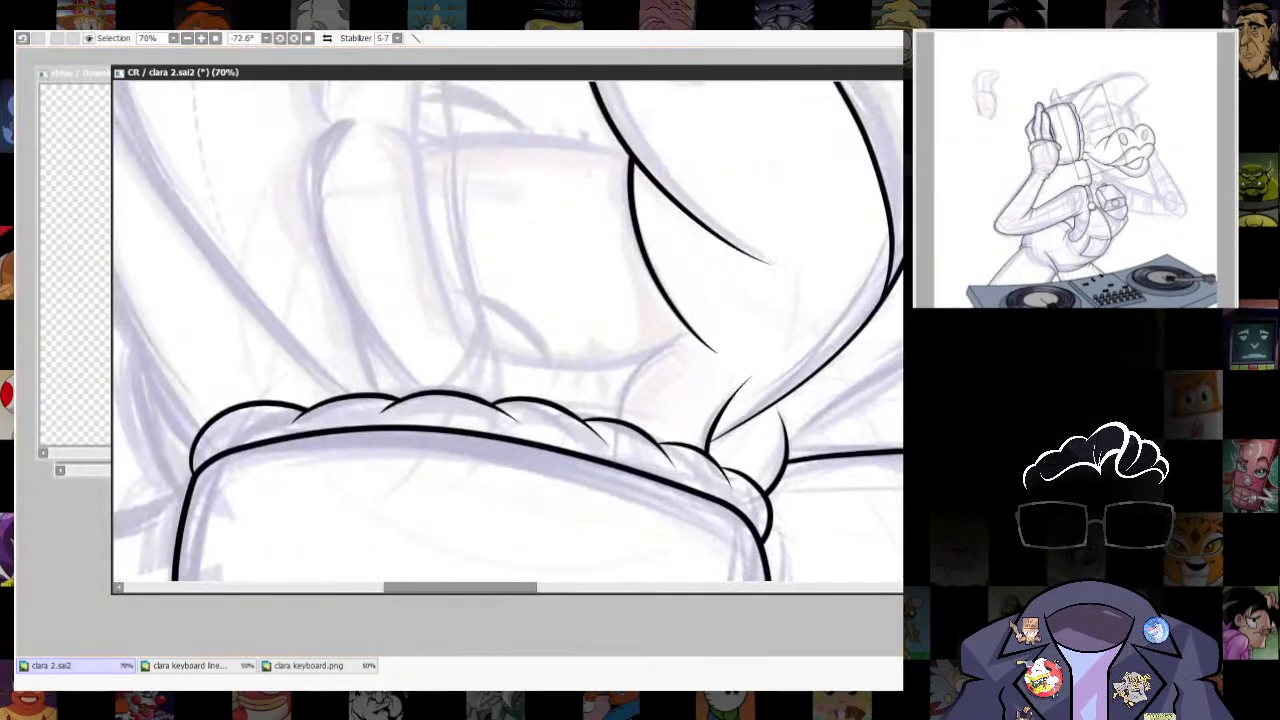
mouse_move(716, 323)
left_mouse_down()
mouse_move(647, 352)
mouse_move(623, 428)
left_mouse_up()
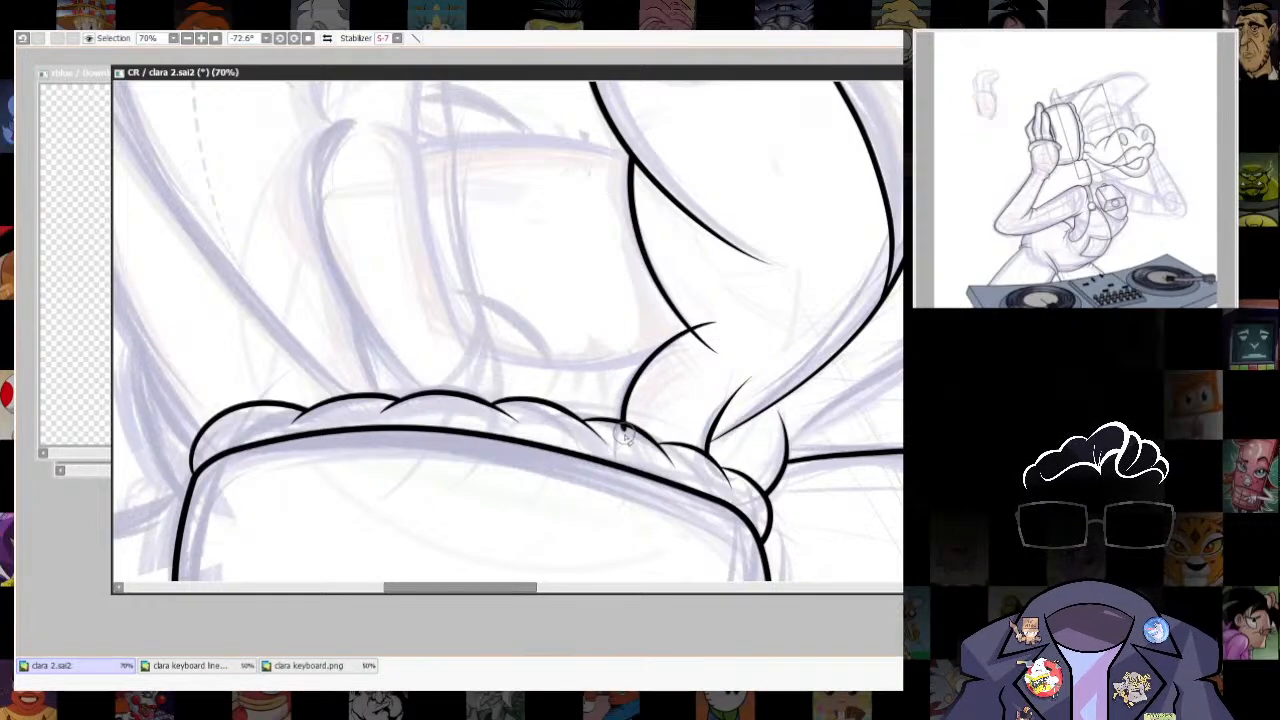
left_click_drag(736, 316, 647, 497)
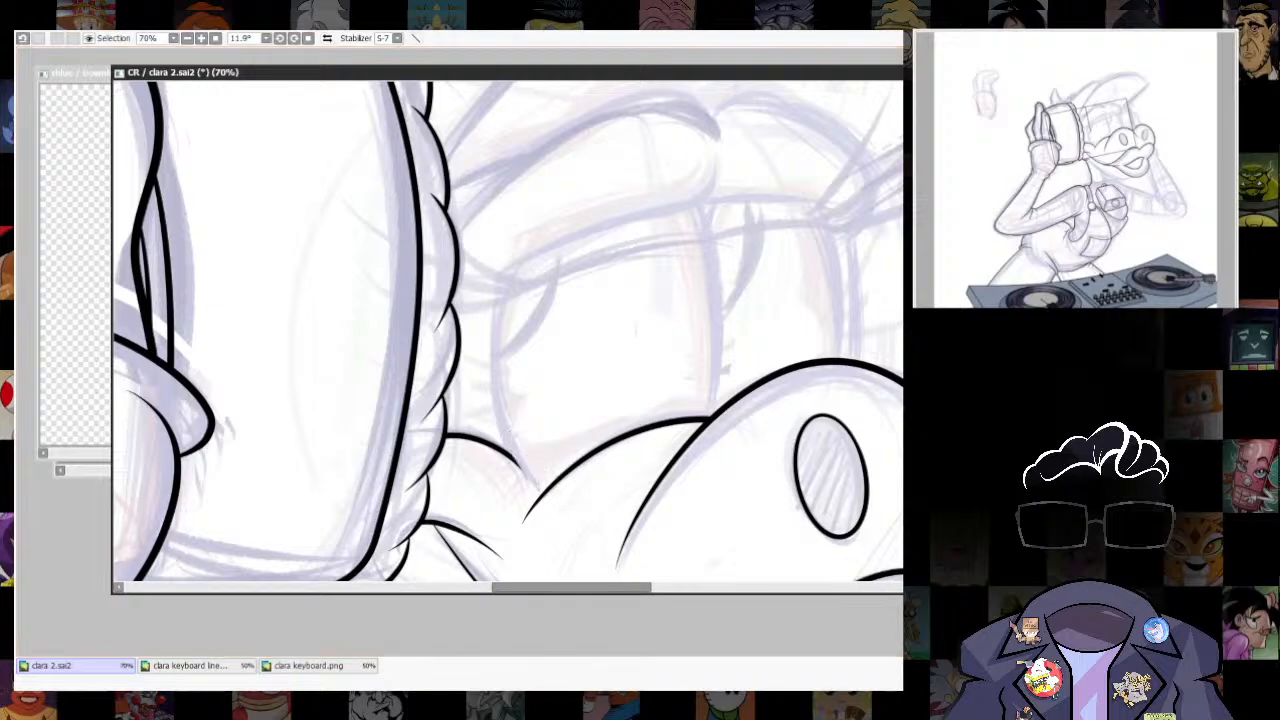
- Ink the near eyebrow's outline with its rounded inner end, following the sketch toward the ear cup cushion
left_click_drag(735, 441, 789, 430)
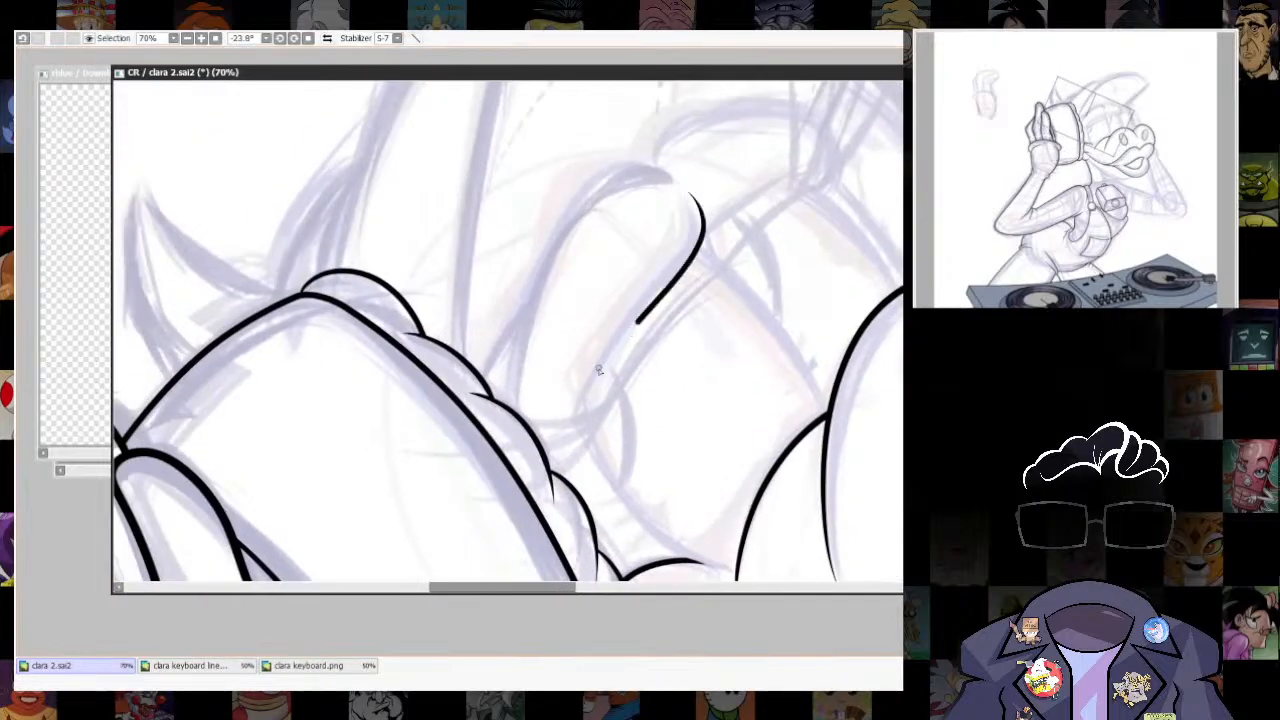
left_click_drag(598, 370, 568, 458)
left_click_drag(896, 342, 761, 430)
mouse_move(732, 268)
left_mouse_down()
mouse_move(626, 231)
mouse_move(600, 246)
mouse_move(418, 501)
mouse_move(438, 302)
left_mouse_up()
key("ctrl+z")
left_click_drag(870, 440, 120, 463)
left_click_drag(608, 463, 660, 270)
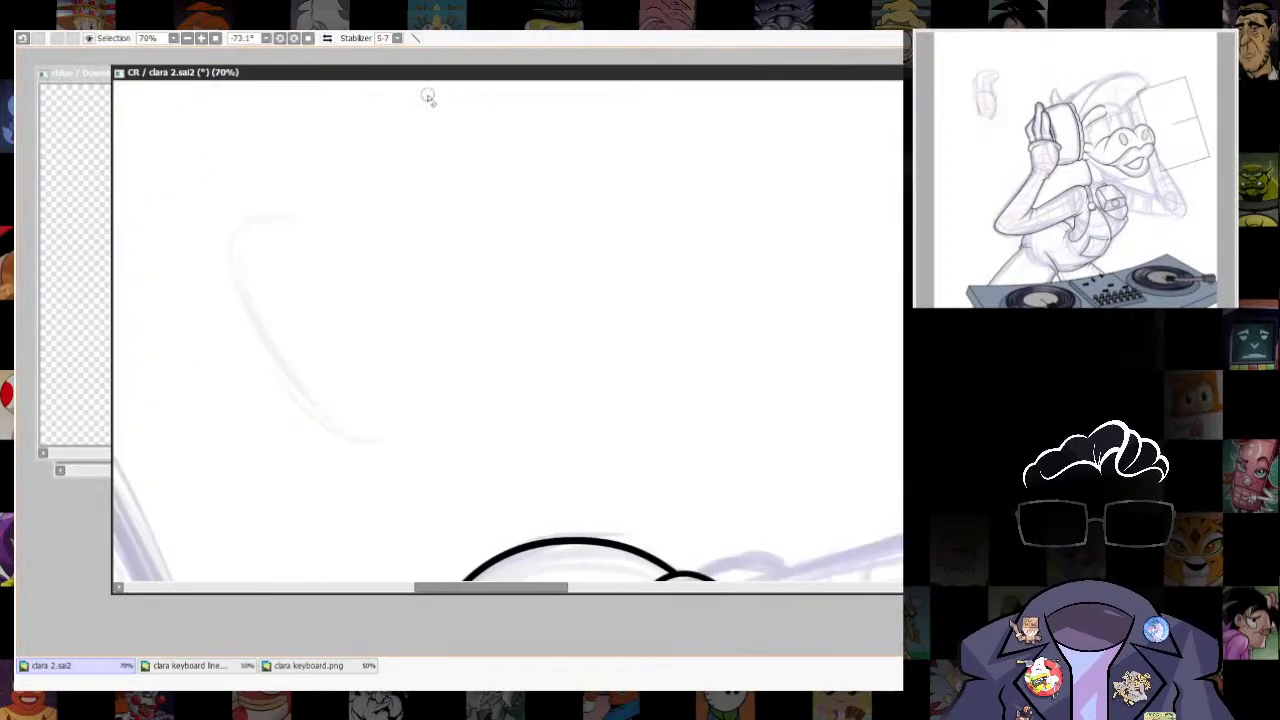
- Try to ink the jawline in one sweep from below the cushion to the underside of the lower lip
key("Home")
scroll(670, 382, "down", 5)
scroll(600, 440, "up", 5)
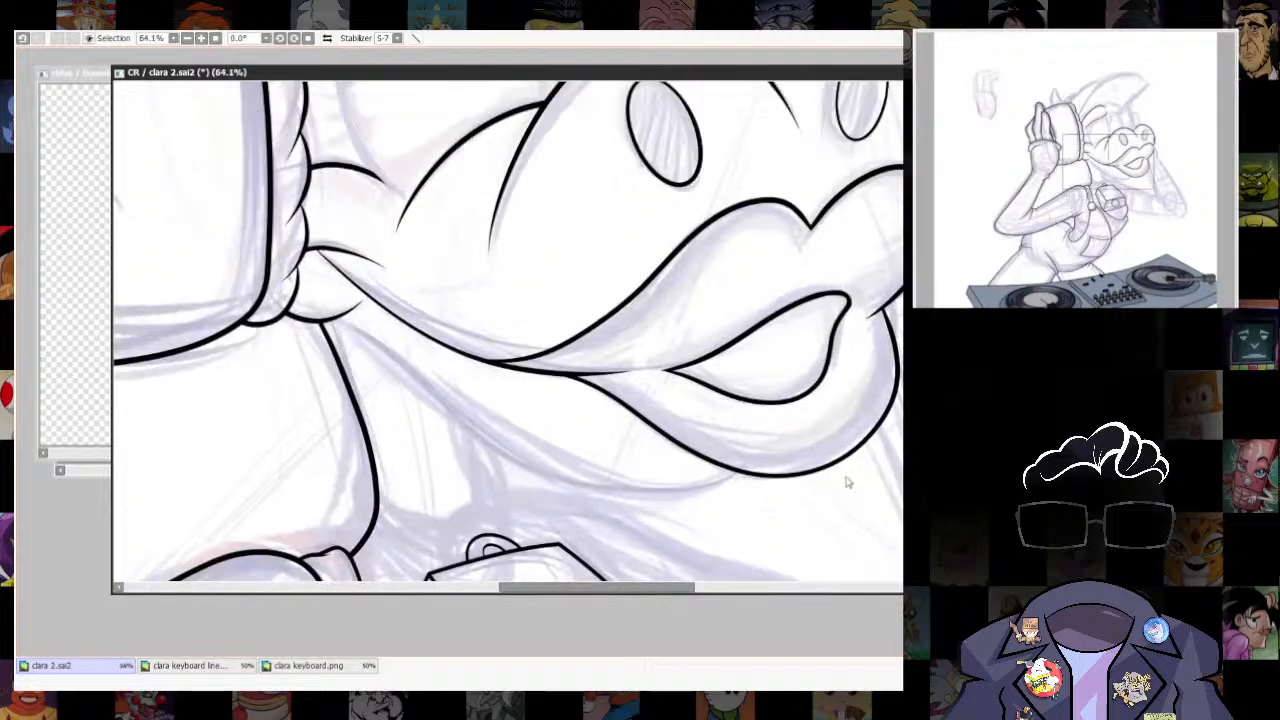
left_click_drag(322, 306, 612, 490)
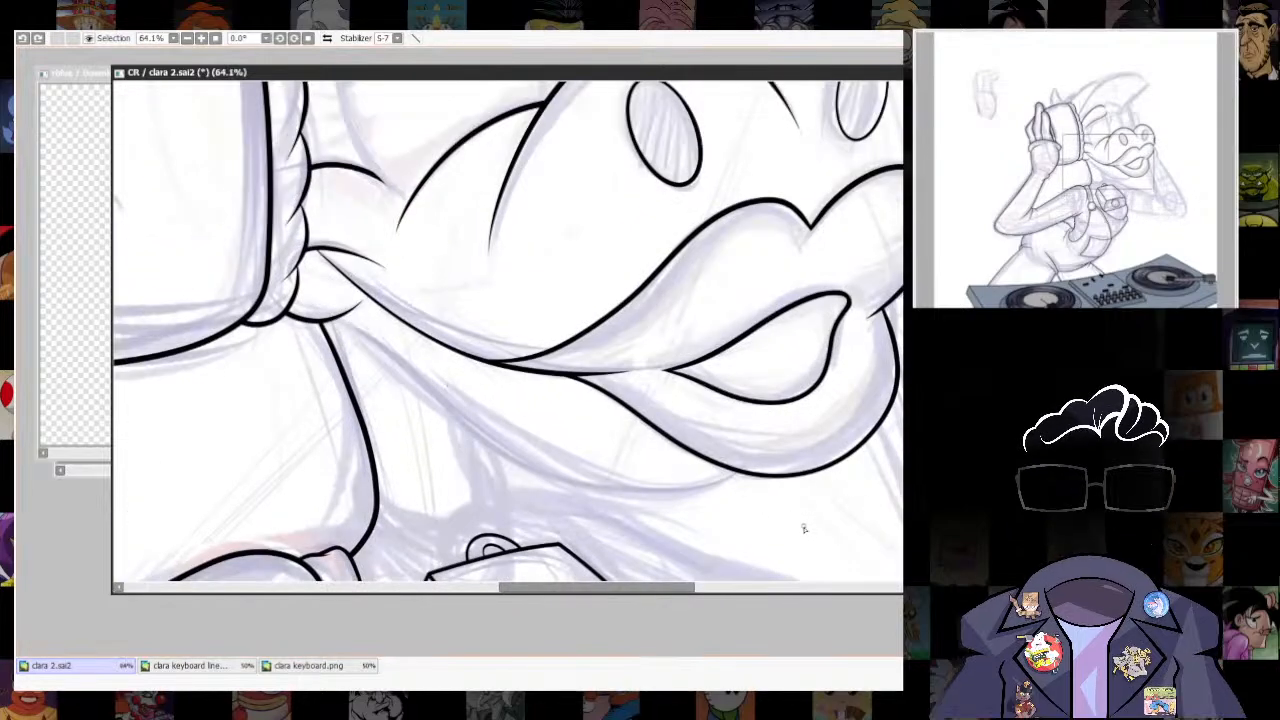
key("ctrl+z")
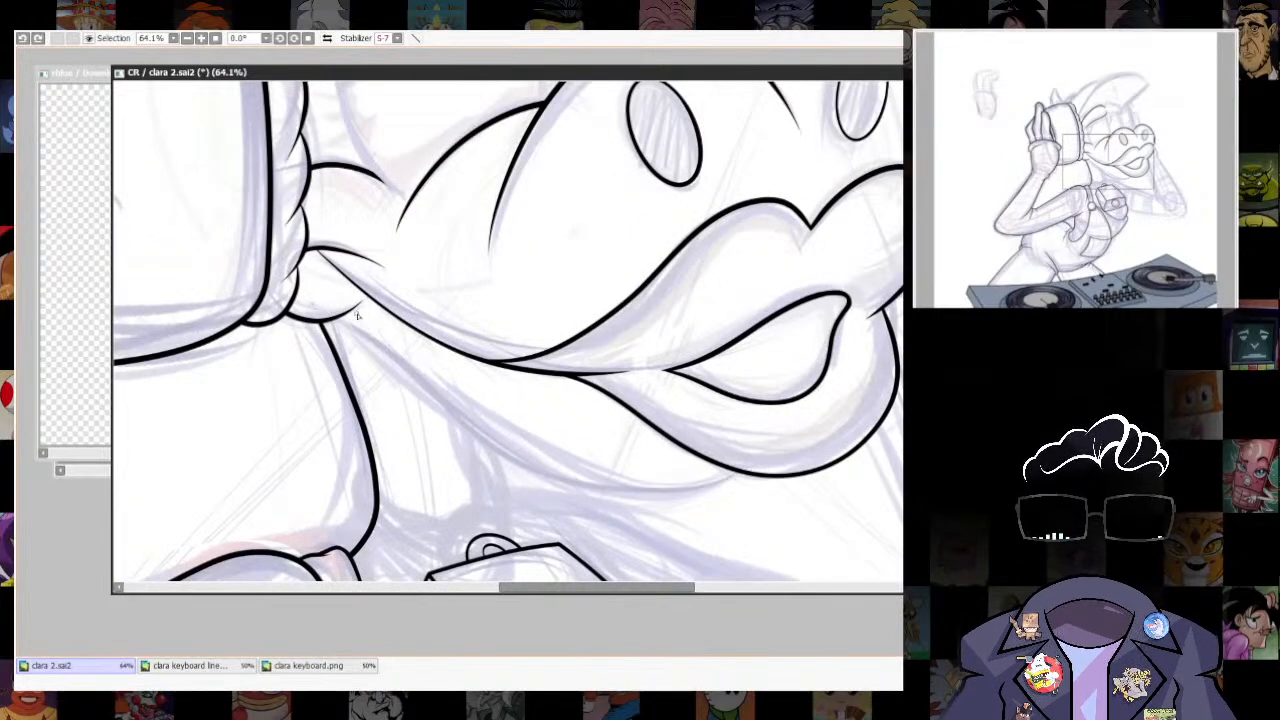
left_click_drag(322, 306, 432, 388)
left_click_drag(732, 490, 778, 428)
key("ctrl+z")
mouse_move(307, 304)
left_mouse_down()
mouse_move(523, 463)
mouse_move(808, 418)
left_mouse_up()
key("ctrl+z")
mouse_move(505, 437)
left_mouse_down()
mouse_move(780, 428)
mouse_move(803, 498)
left_mouse_up()
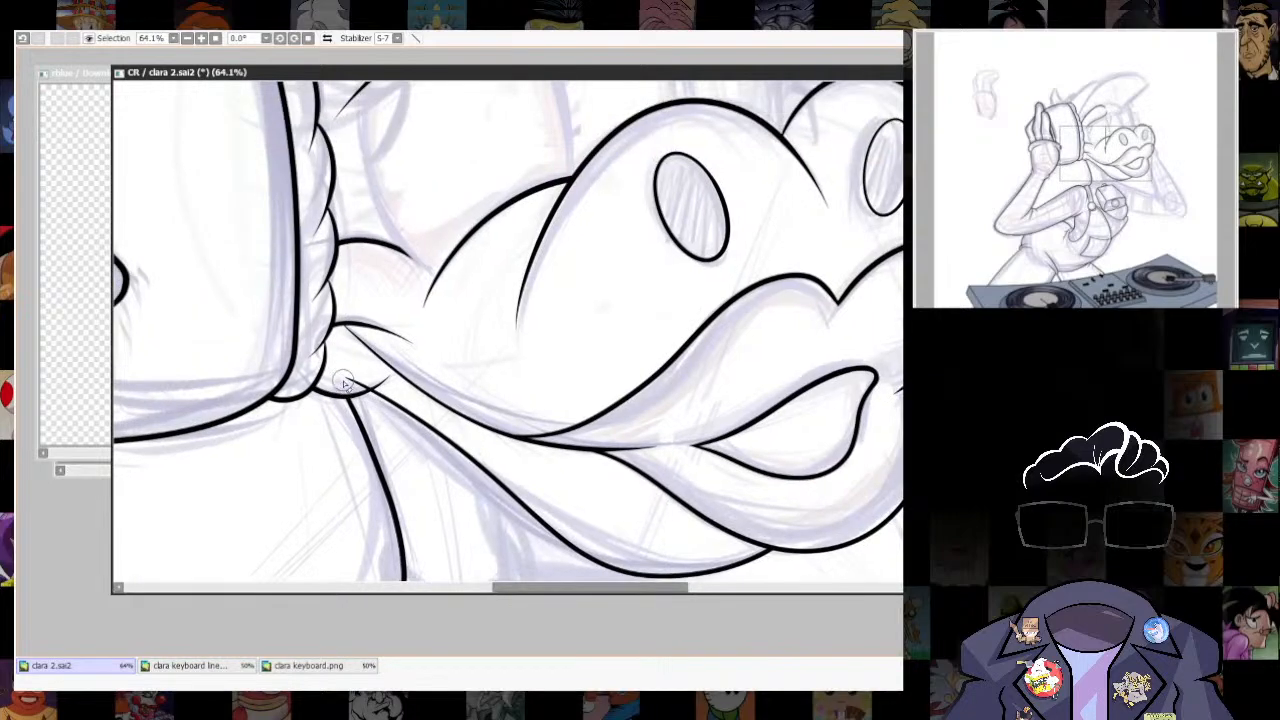
scroll(845, 430, "down", 5)
scroll(820, 480, "up", 3)
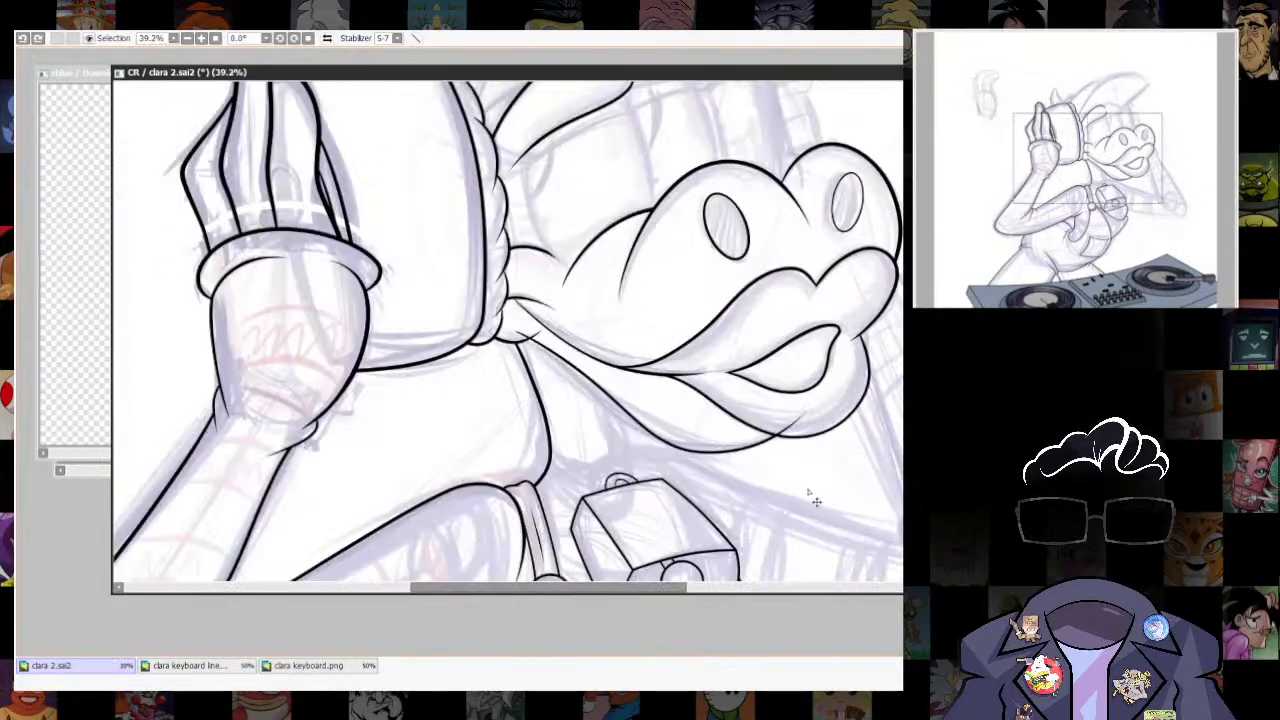
key("ctrl+z")
- Ink the jawline from below the cushion to the lower lip, trim its end at the lip, and shrink it slightly with a transform
scroll(783, 457, "up", 3)
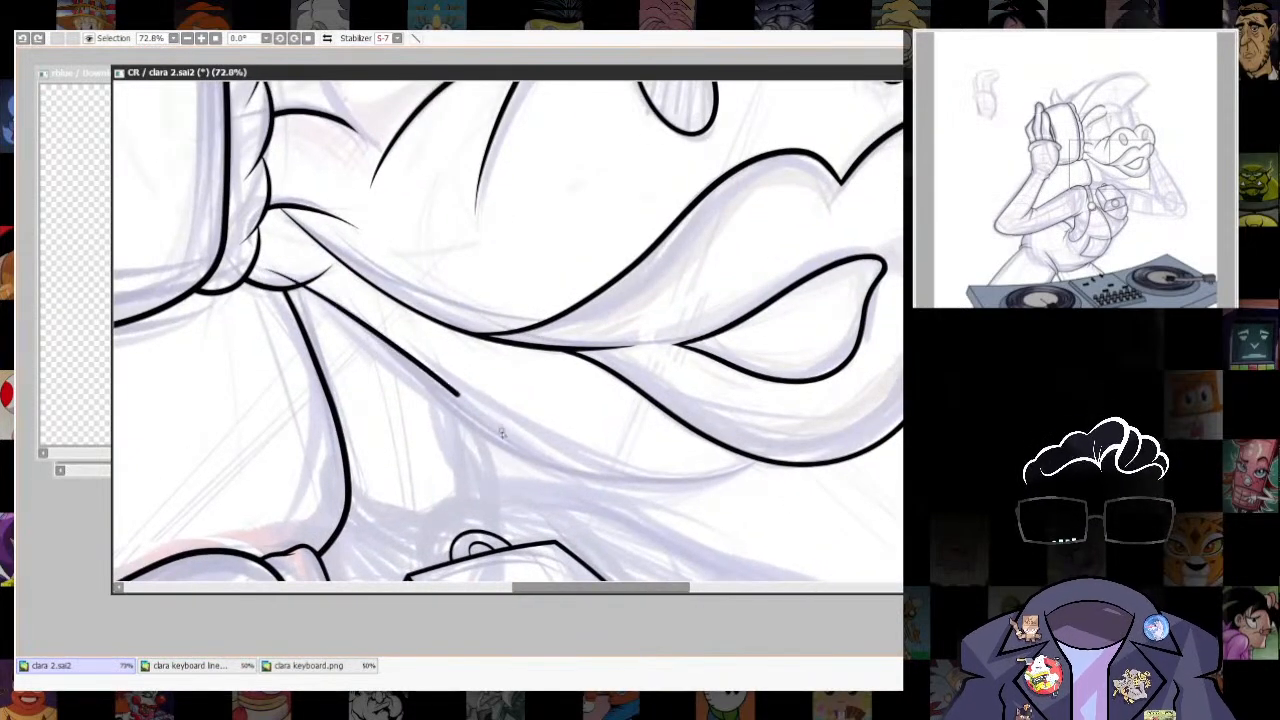
left_click_drag(413, 362, 500, 426)
key("ctrl+z")
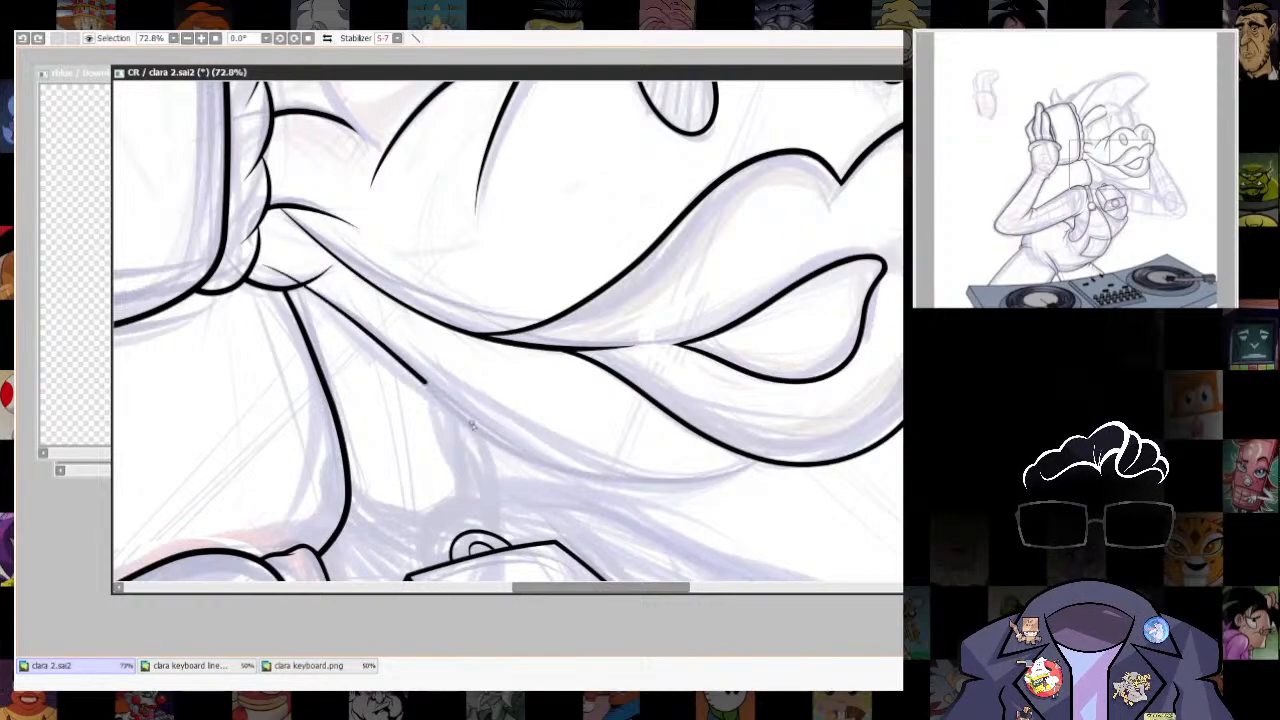
left_click_drag(427, 382, 812, 404)
key("ctrl+t")
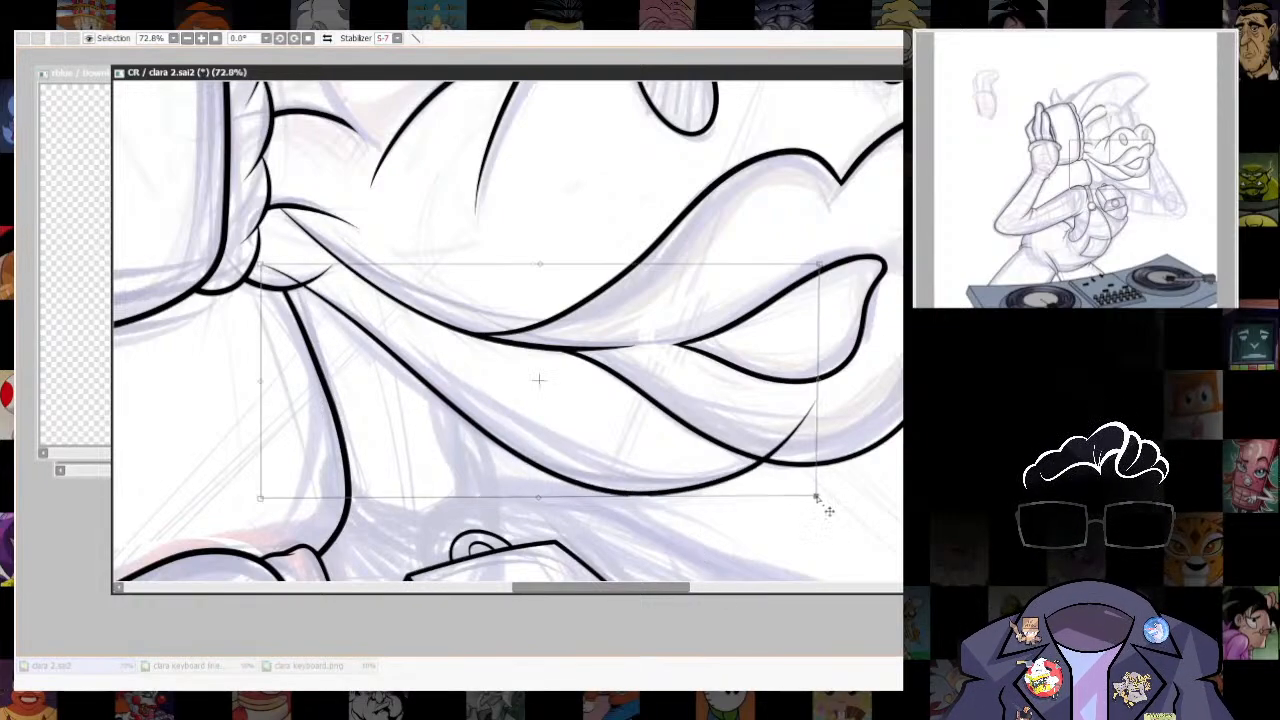
left_click_drag(816, 497, 808, 486)
key("Return")
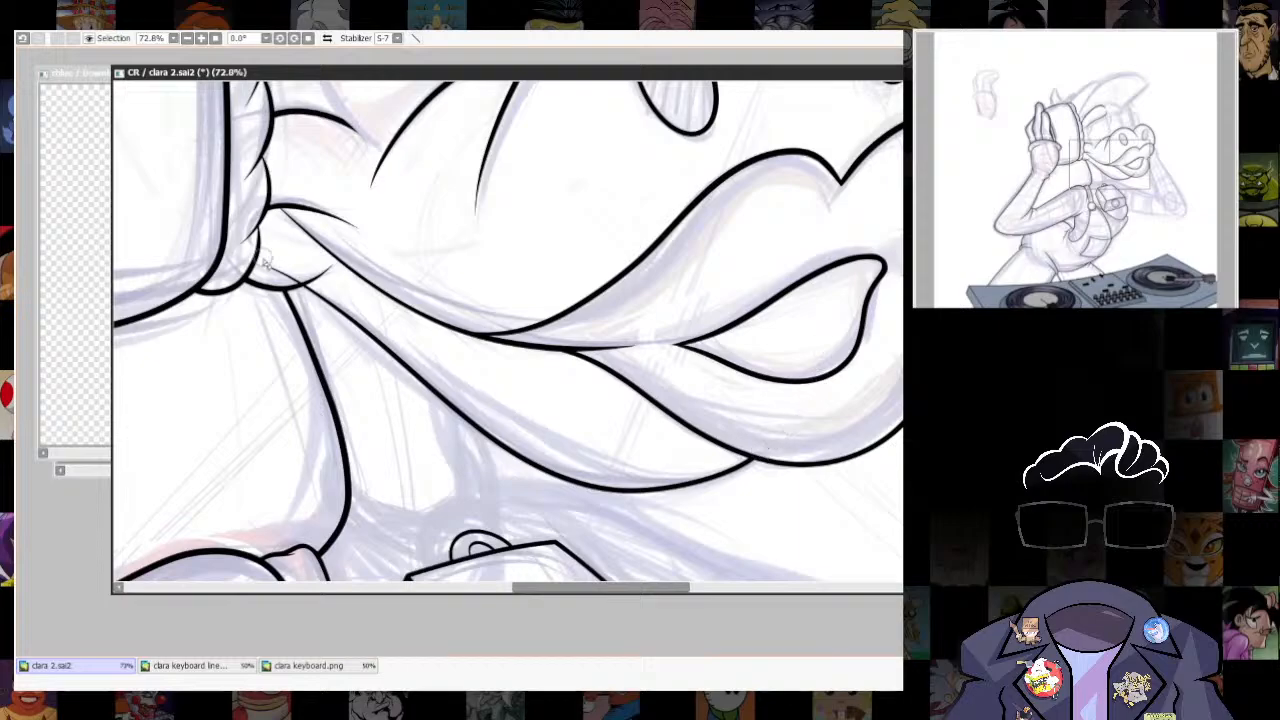
scroll(663, 486, "down", 4)
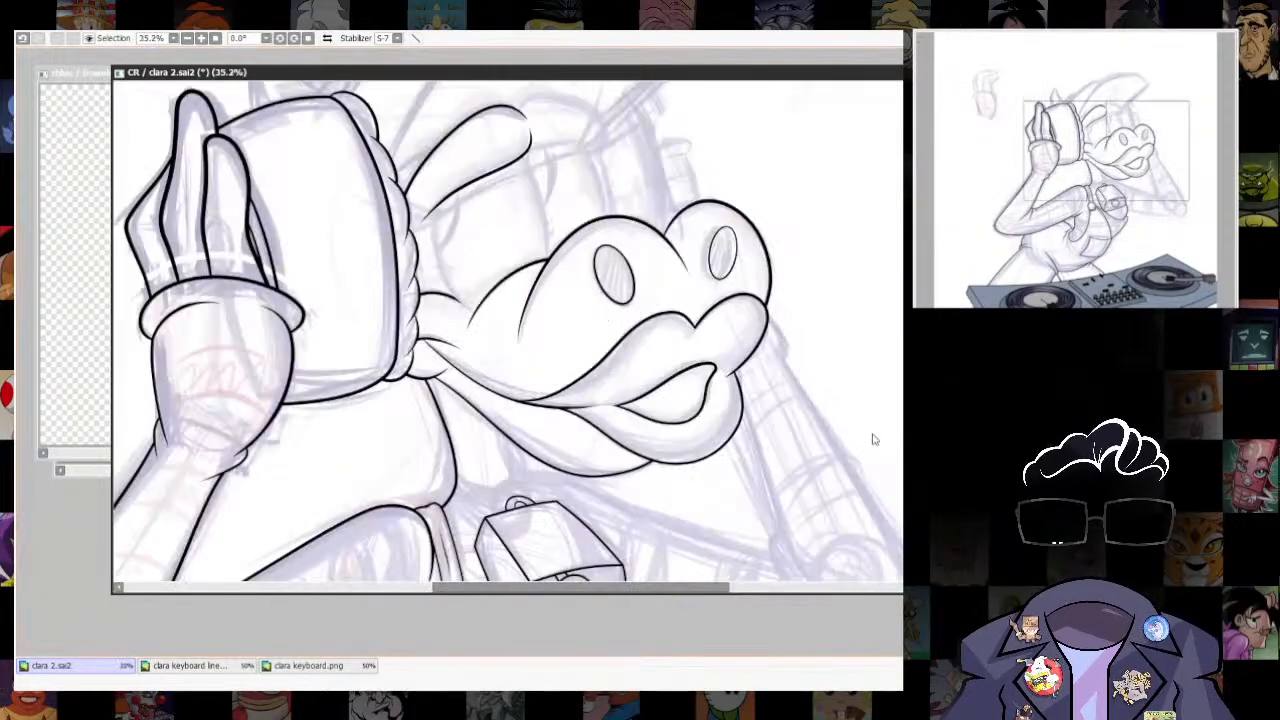
- Try to ink the far eye's top line freehand, starting from the near eyebrow's rounded inner end
scroll(763, 505, "down", 5)
scroll(680, 362, "up", 9)
left_click_drag(724, 517, 791, 391)
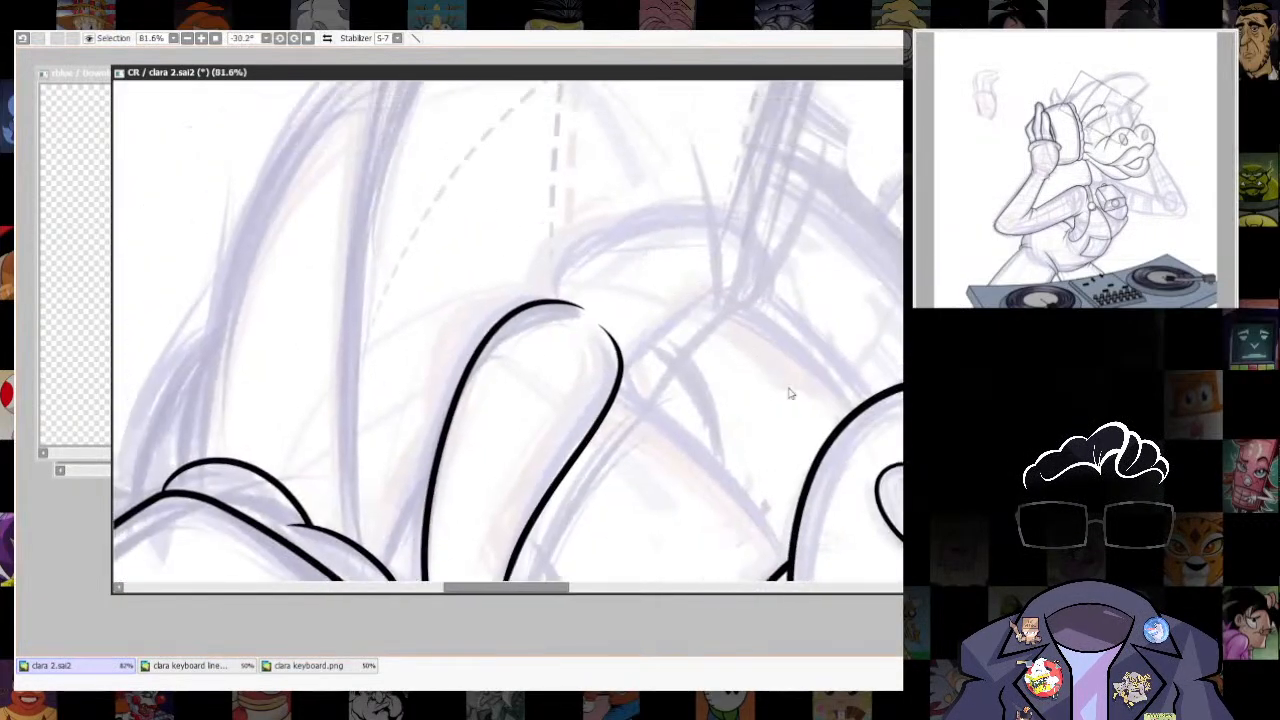
left_click_drag(666, 322, 620, 382)
key("ctrl+z")
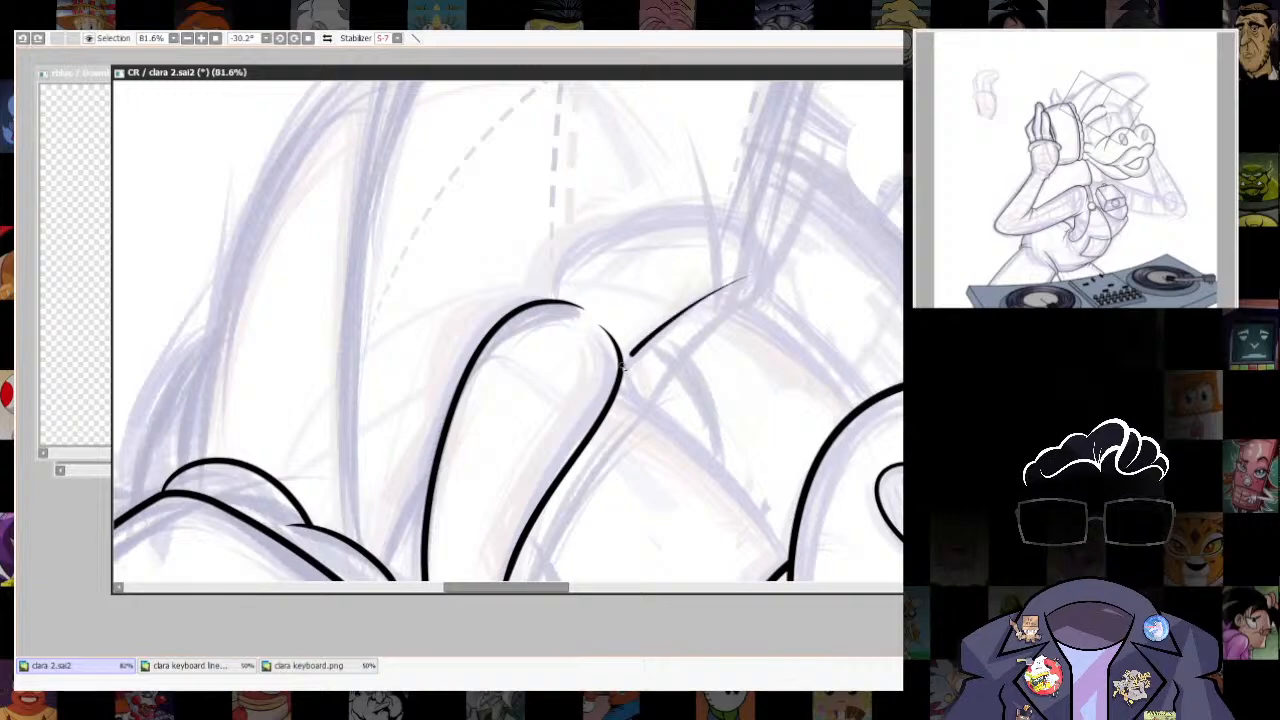
left_click_drag(877, 390, 733, 215)
scroll(784, 560, "down", 4)
scroll(768, 385, "down", 3)
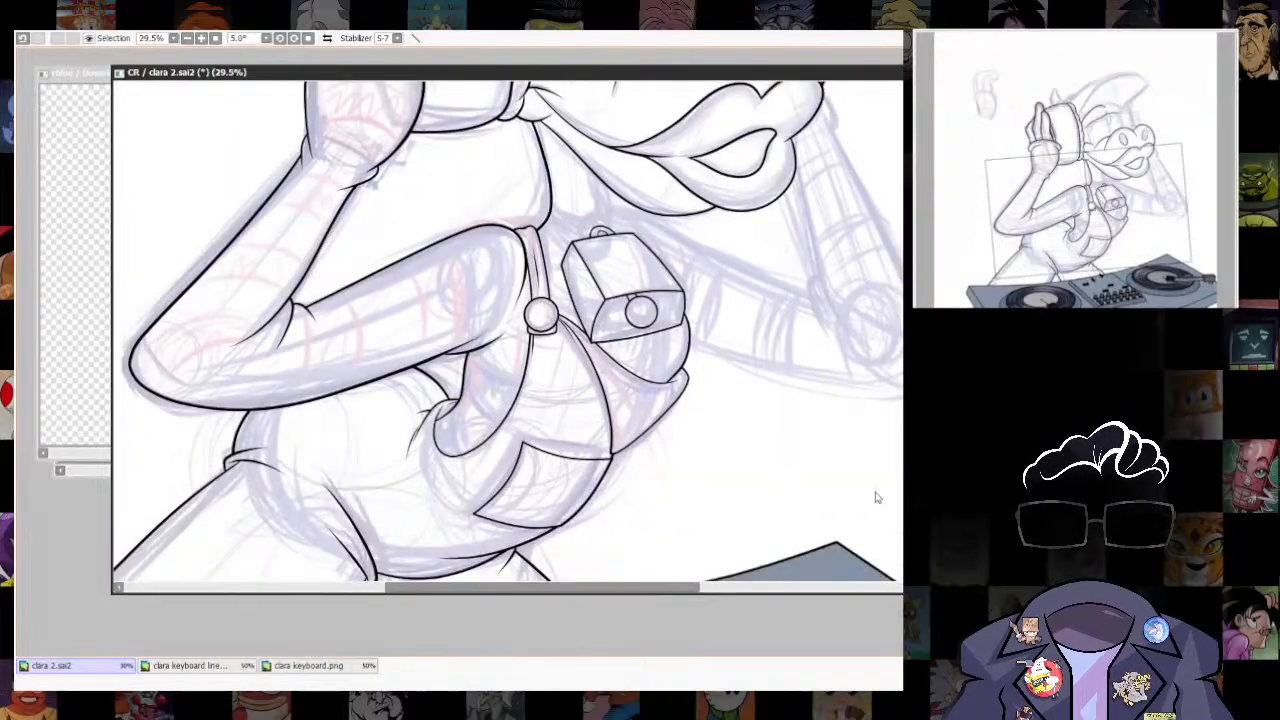
left_click_drag(877, 494, 802, 620)
scroll(655, 148, "up", 2)
left_click_drag(655, 148, 772, 451)
scroll(712, 415, "up", 3)
mouse_move(737, 410)
left_mouse_down()
mouse_move(762, 350)
mouse_move(715, 294)
left_mouse_up()
key("ctrl+z")
left_click_drag(715, 294, 783, 360)
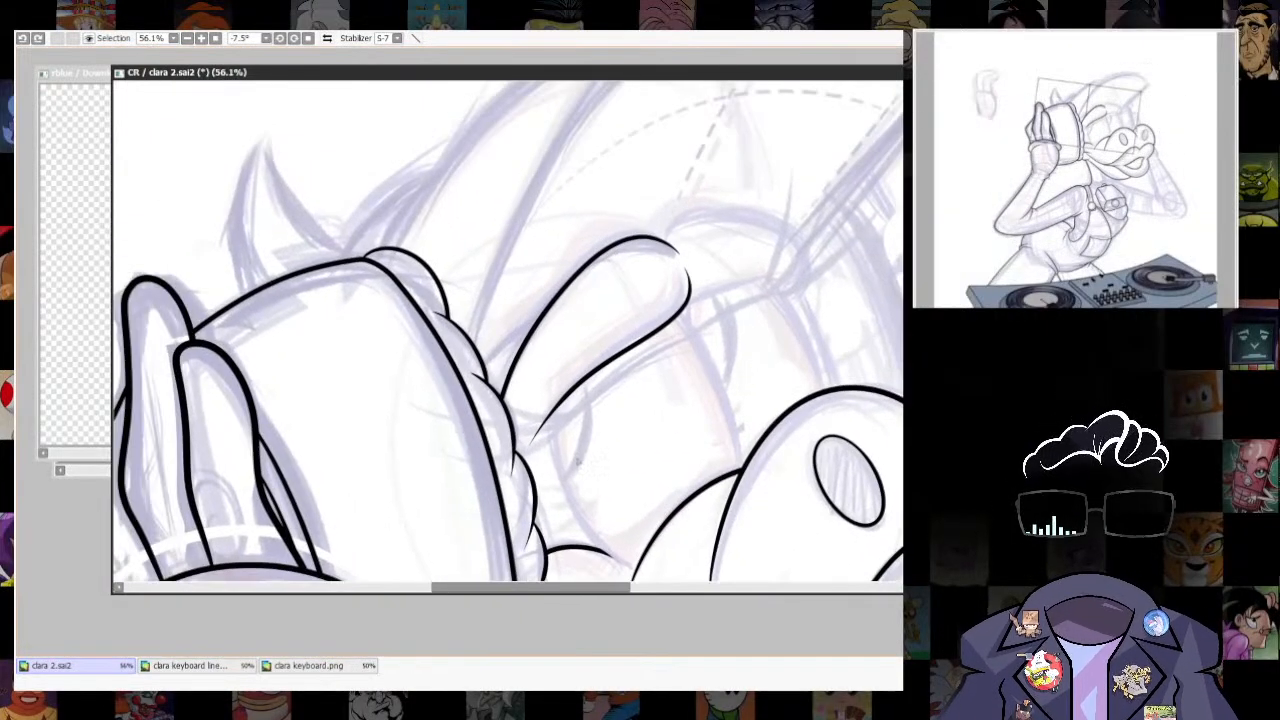
key("ctrl+z")
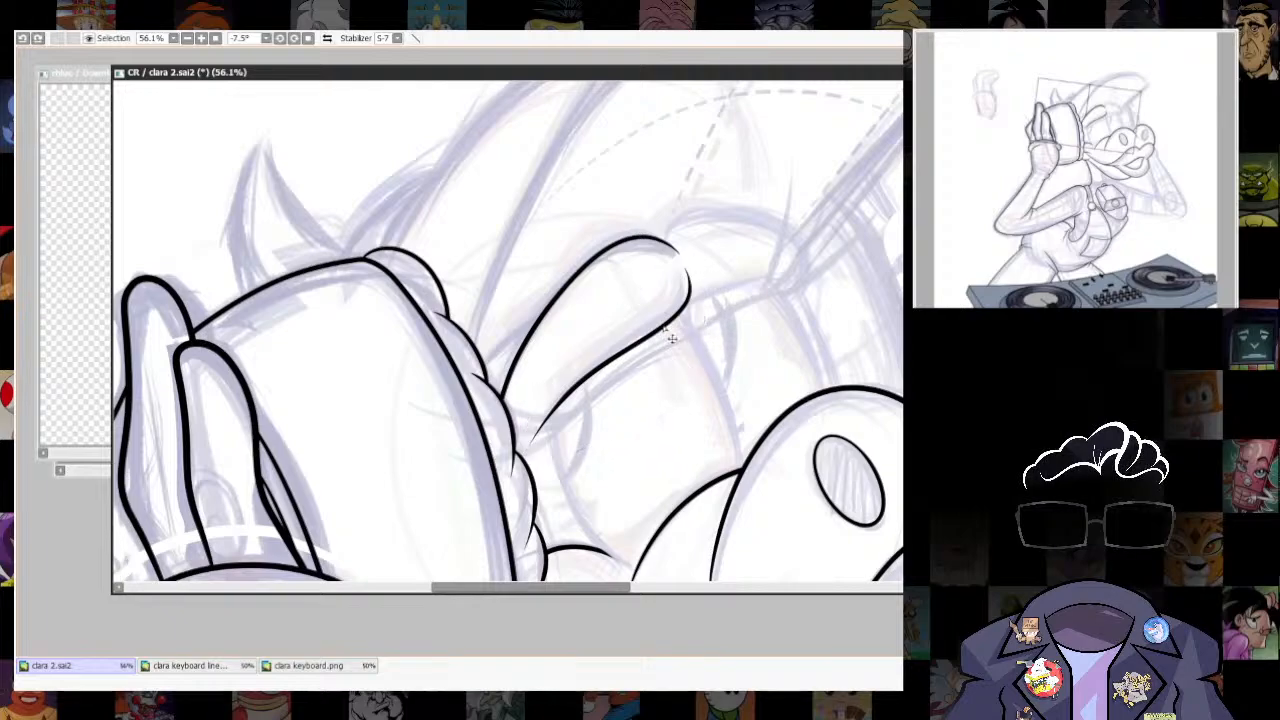
- Duplicate the near eyebrow's lower line, flip it, and transform the copy into place as the far eye's top line
key("ctrl+c")
key("ctrl+v")
key("h")
key("ctrl+t")
left_click_drag(702, 266, 621, 245)
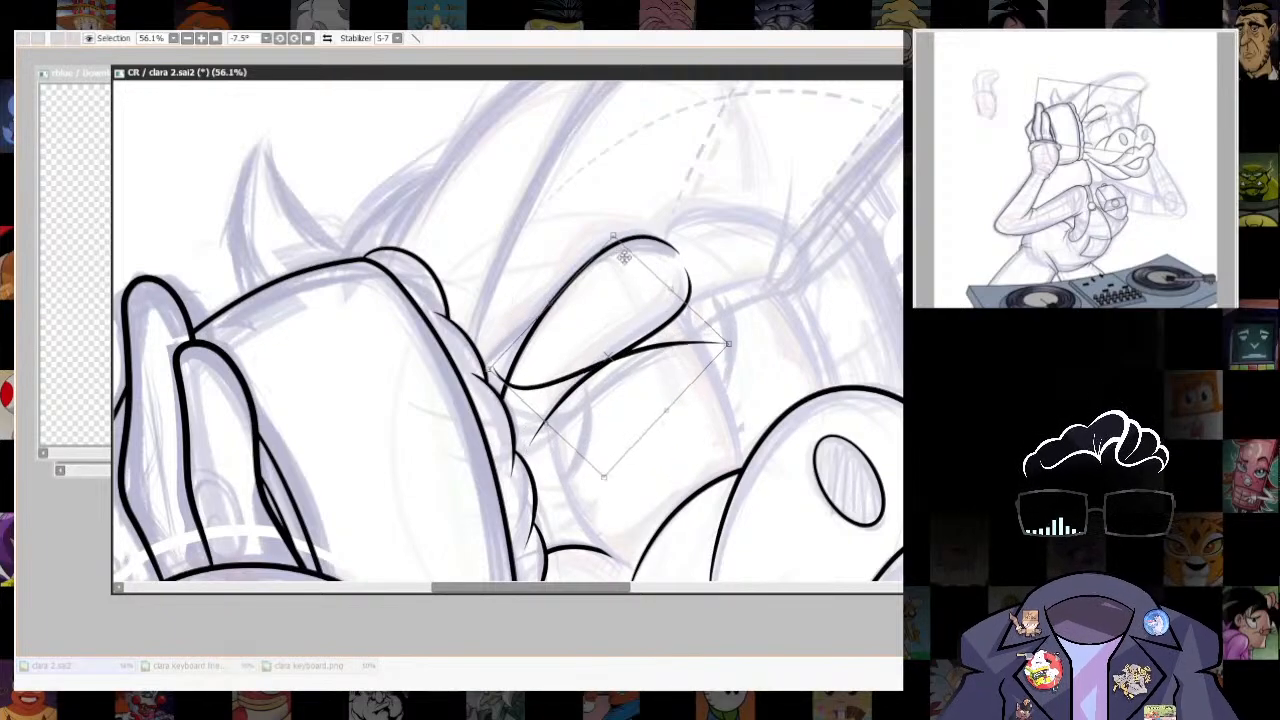
left_click_drag(670, 343, 749, 280)
left_click_drag(828, 268, 824, 257)
mouse_move(818, 291)
left_mouse_down()
mouse_move(809, 277)
mouse_move(816, 288)
left_mouse_up()
key("Return")
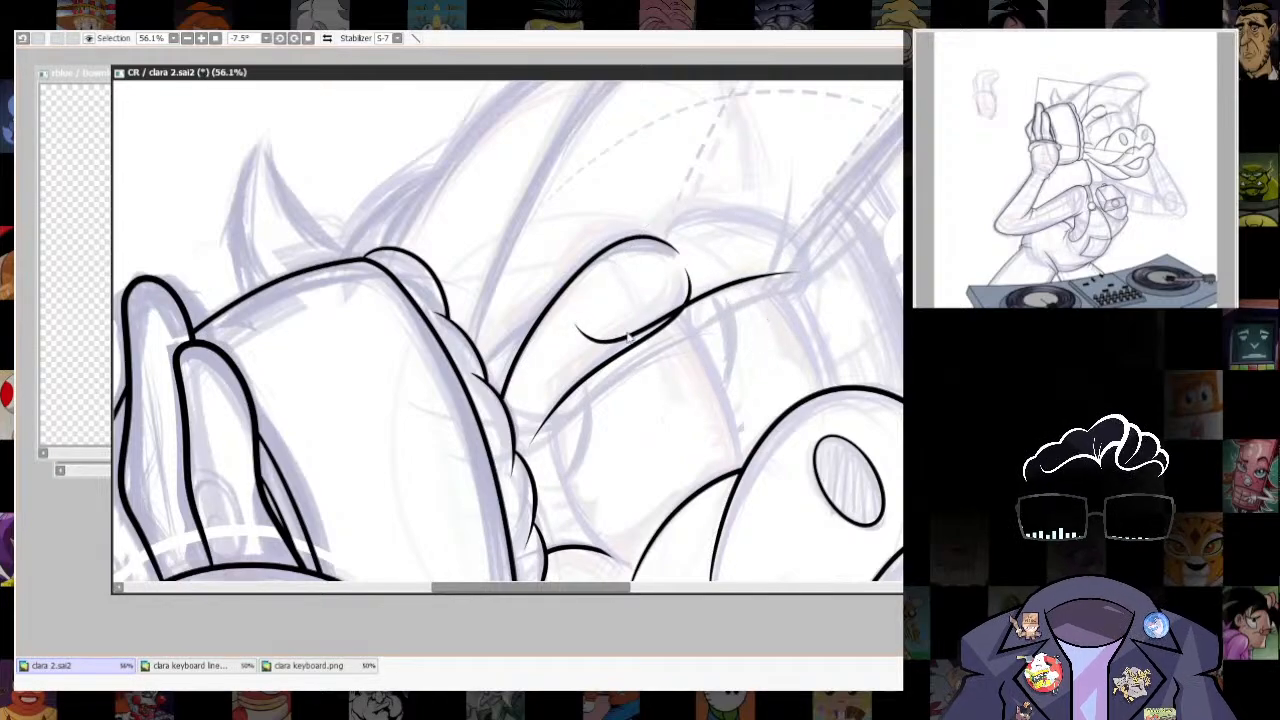
- Erase the copied line's excess inside the near eyebrow and fine-tune its placement with a transform
scroll(630, 323, "up", 3)
key("e")
mouse_move(524, 322)
left_mouse_down()
mouse_move(679, 306)
mouse_move(718, 276)
left_mouse_up()
left_click(308, 38)
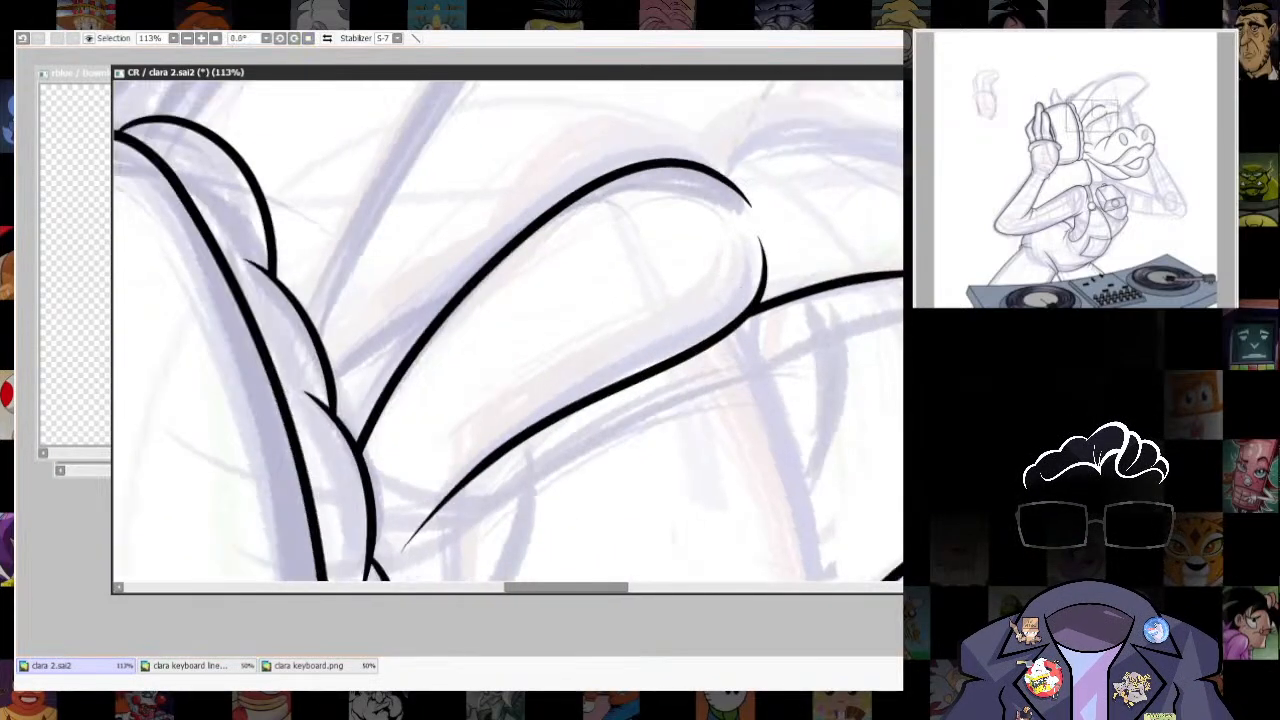
scroll(403, 371, "down", 5)
scroll(720, 217, "up", 3)
mouse_move(720, 217)
left_mouse_down()
mouse_move(706, 362)
mouse_move(756, 340)
mouse_move(707, 329)
left_mouse_up()
key("ctrl+t")
key("Return")
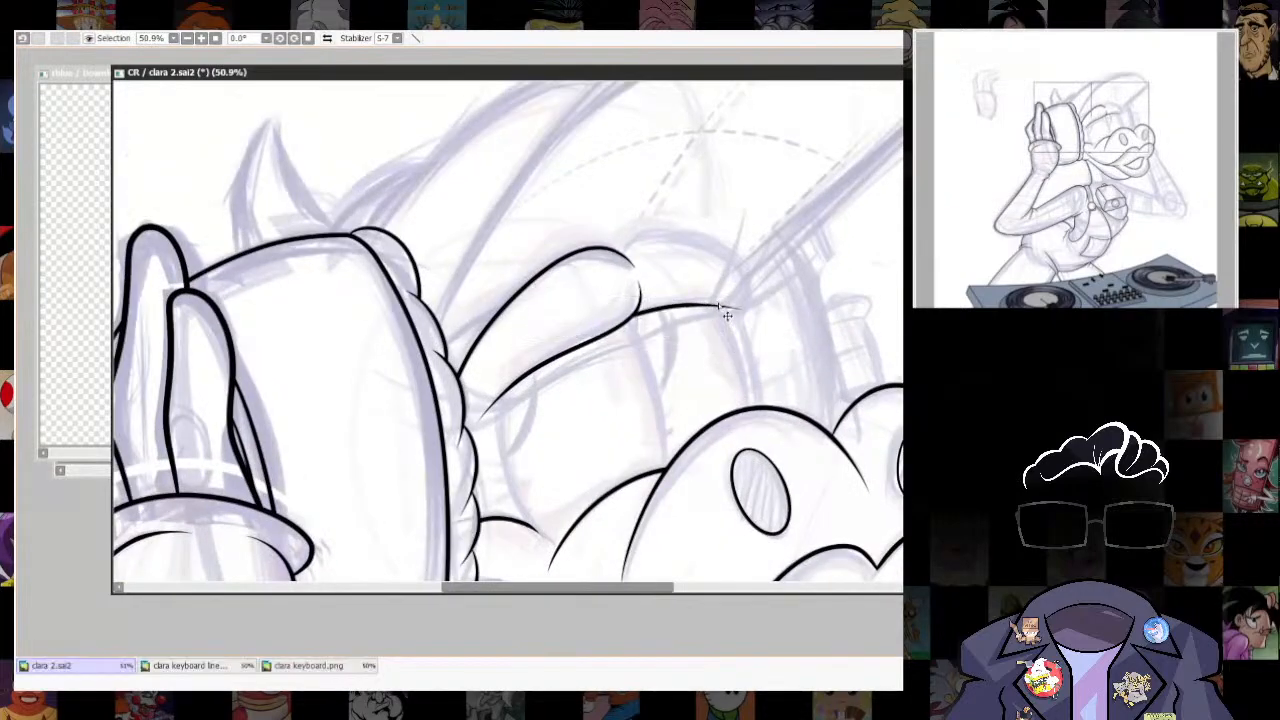
- Ink the near eye's outer edge from the cheek line up to the eyebrow and trim both overshooting ends
scroll(640, 500, "up", 4)
mouse_move(640, 500)
left_mouse_down()
mouse_move(786, 386)
mouse_move(662, 510)
left_mouse_up()
scroll(662, 510, "down", 1)
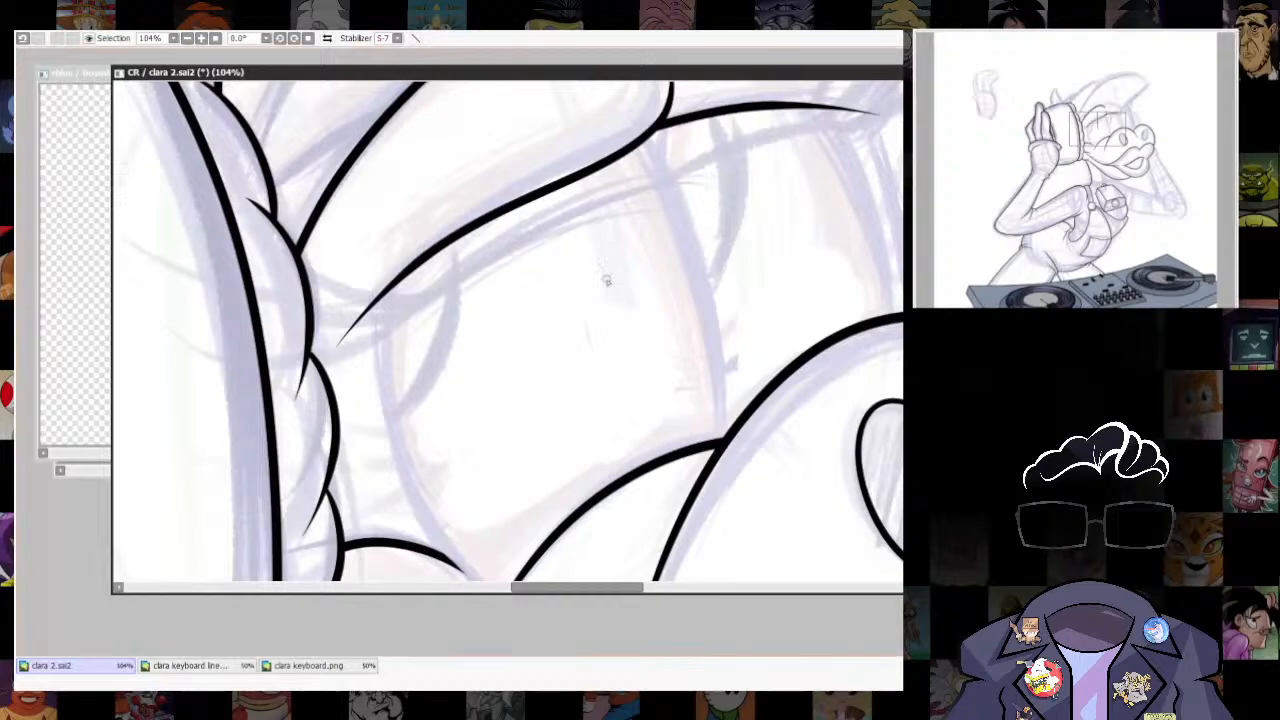
left_click_drag(574, 457, 591, 361)
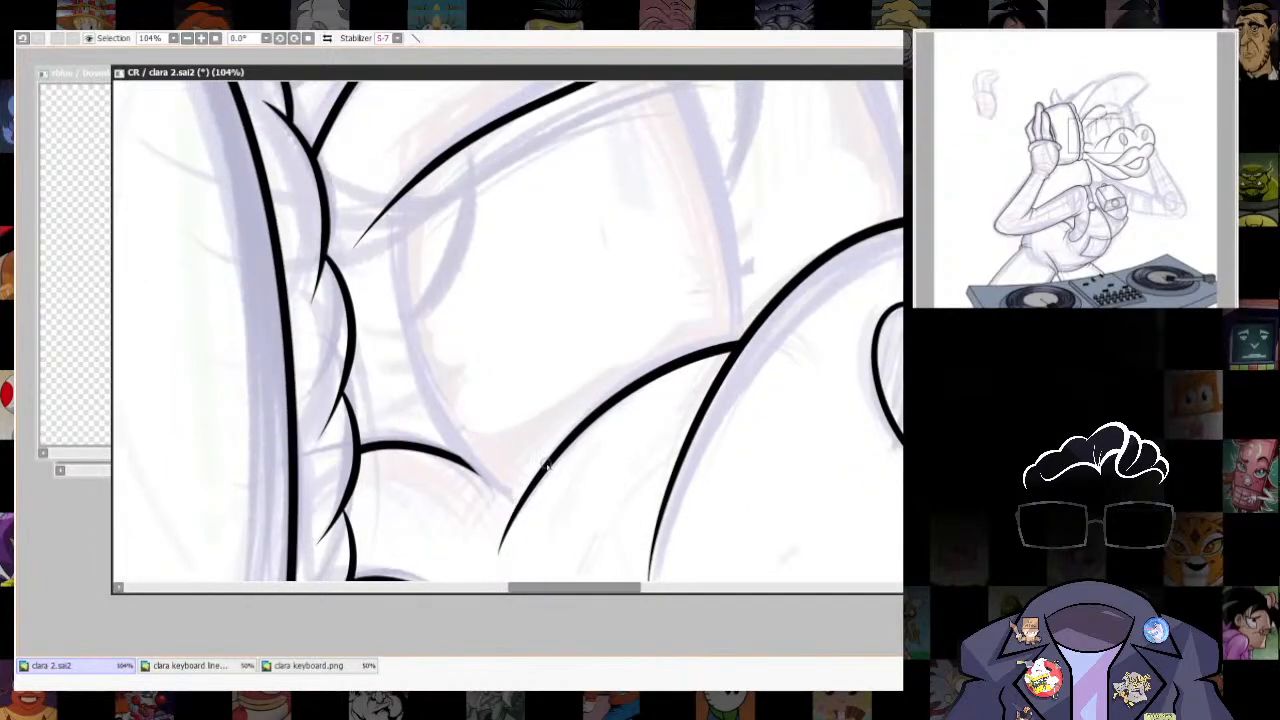
left_click_drag(546, 465, 385, 390)
mouse_move(347, 444)
left_mouse_down()
mouse_move(524, 175)
mouse_move(682, 132)
left_mouse_up()
key("ctrl+z")
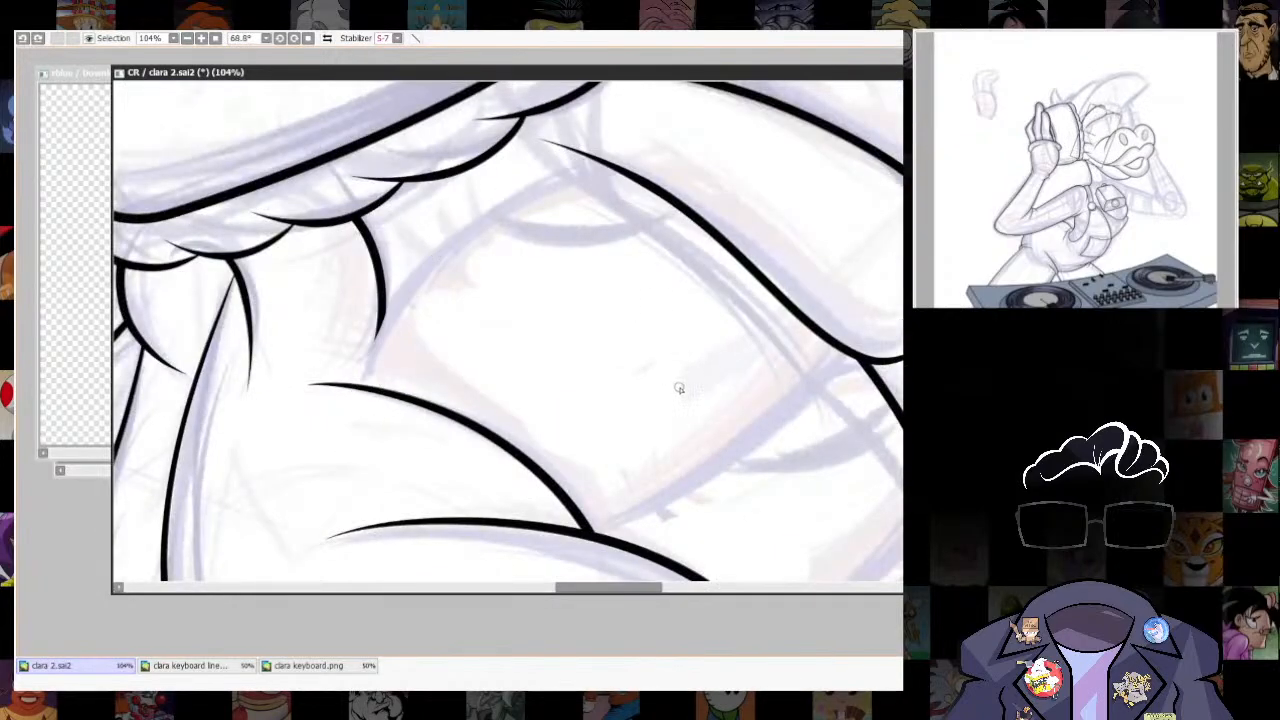
left_click_drag(355, 378, 695, 138)
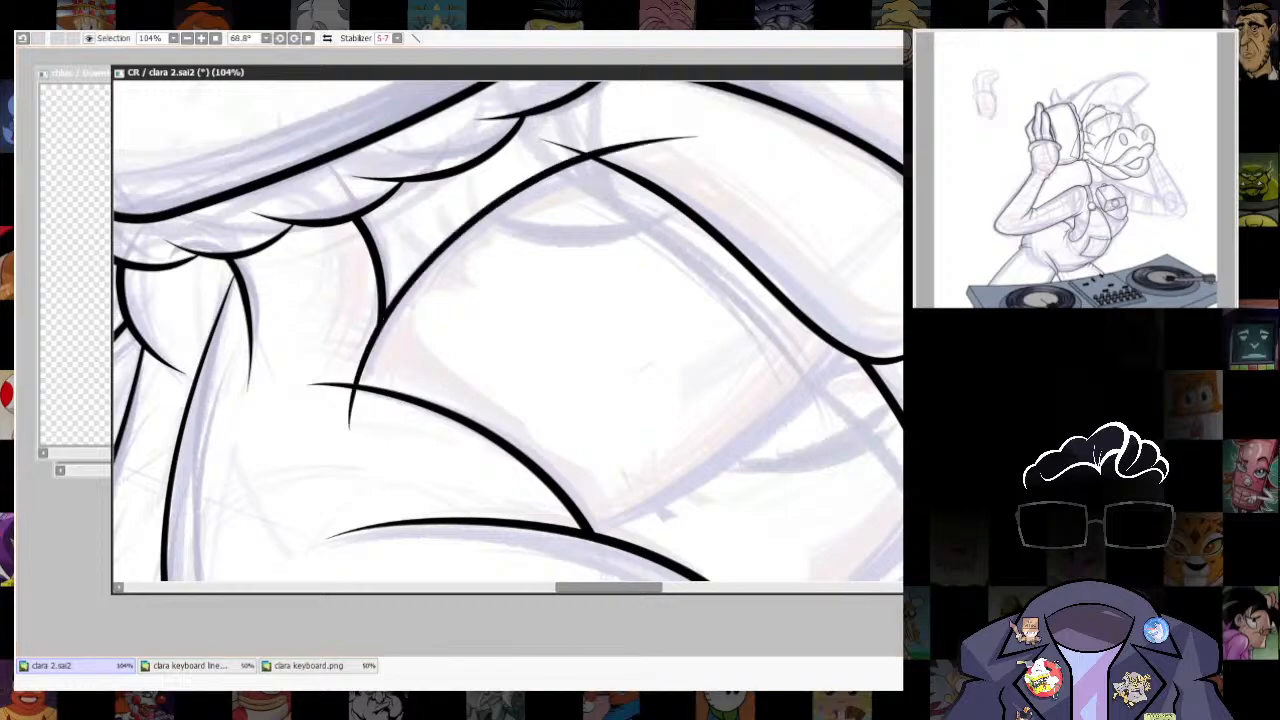
left_click_drag(550, 308, 604, 303)
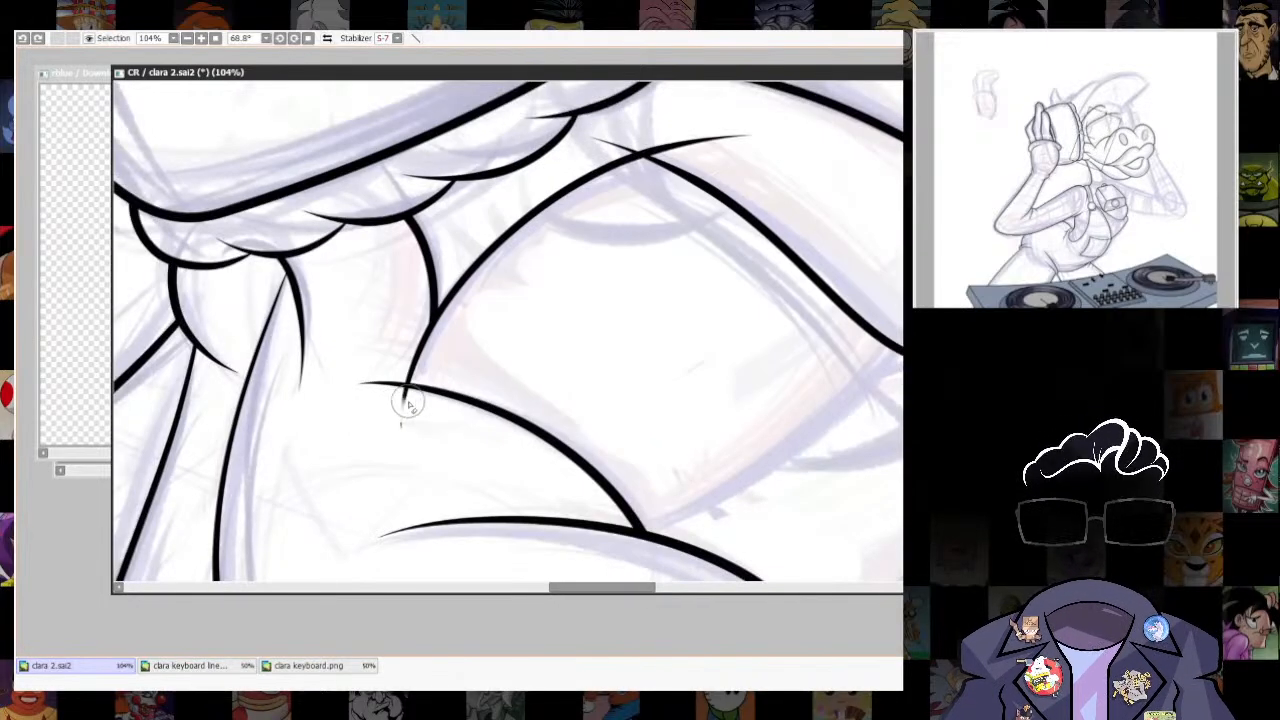
left_click_drag(645, 348, 561, 502)
left_click_drag(570, 300, 666, 294)
- Ink the near eye's inner edge curving from the top of the muzzle to the eyebrow's inner end
left_click_drag(800, 357, 850, 185)
mouse_move(895, 150)
left_mouse_down()
mouse_move(677, 94)
mouse_move(708, 8)
left_mouse_up()
mouse_move(528, 542)
left_mouse_down()
mouse_move(614, 342)
mouse_move(630, 186)
mouse_move(650, 181)
mouse_move(584, 449)
mouse_move(635, 272)
mouse_move(617, 171)
left_mouse_up()
key("ctrl+z")
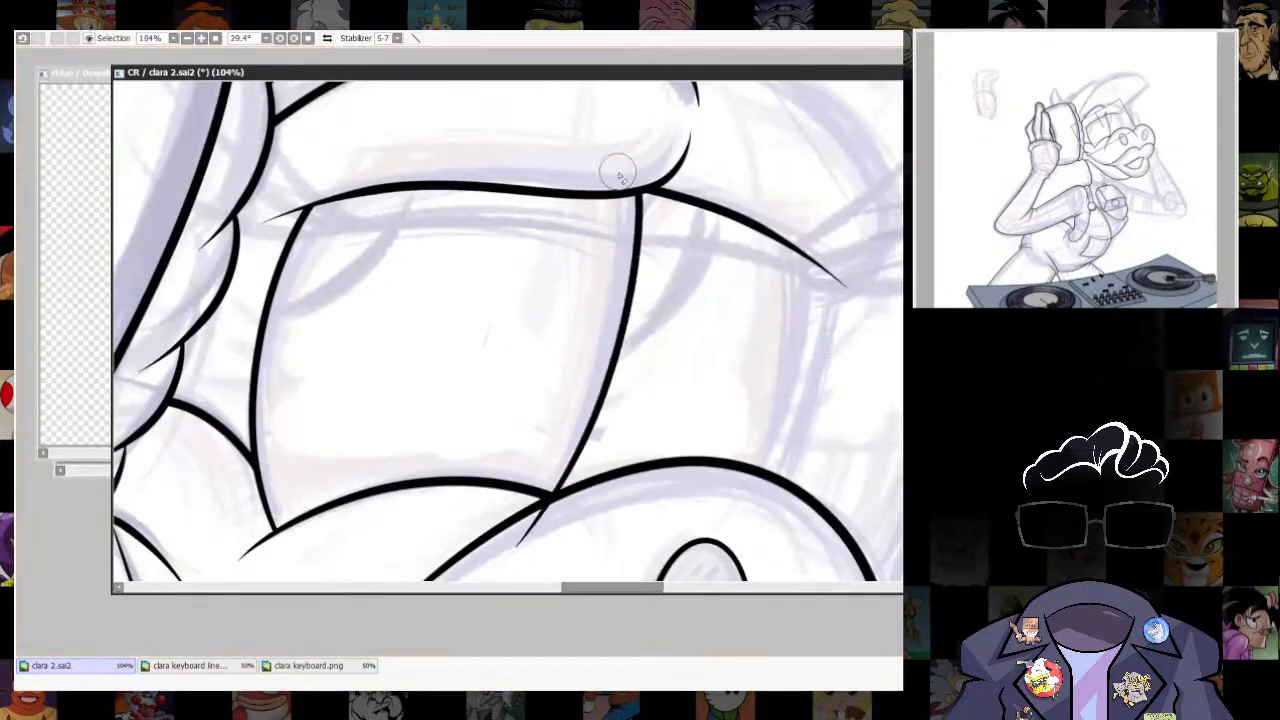
- Ink the far eye's outer edge between the muzzle and its top line, trimming the overshoots of both eyes' edges
left_click_drag(765, 468, 705, 457)
mouse_move(660, 505)
left_mouse_down()
mouse_move(744, 341)
mouse_move(745, 245)
left_mouse_up()
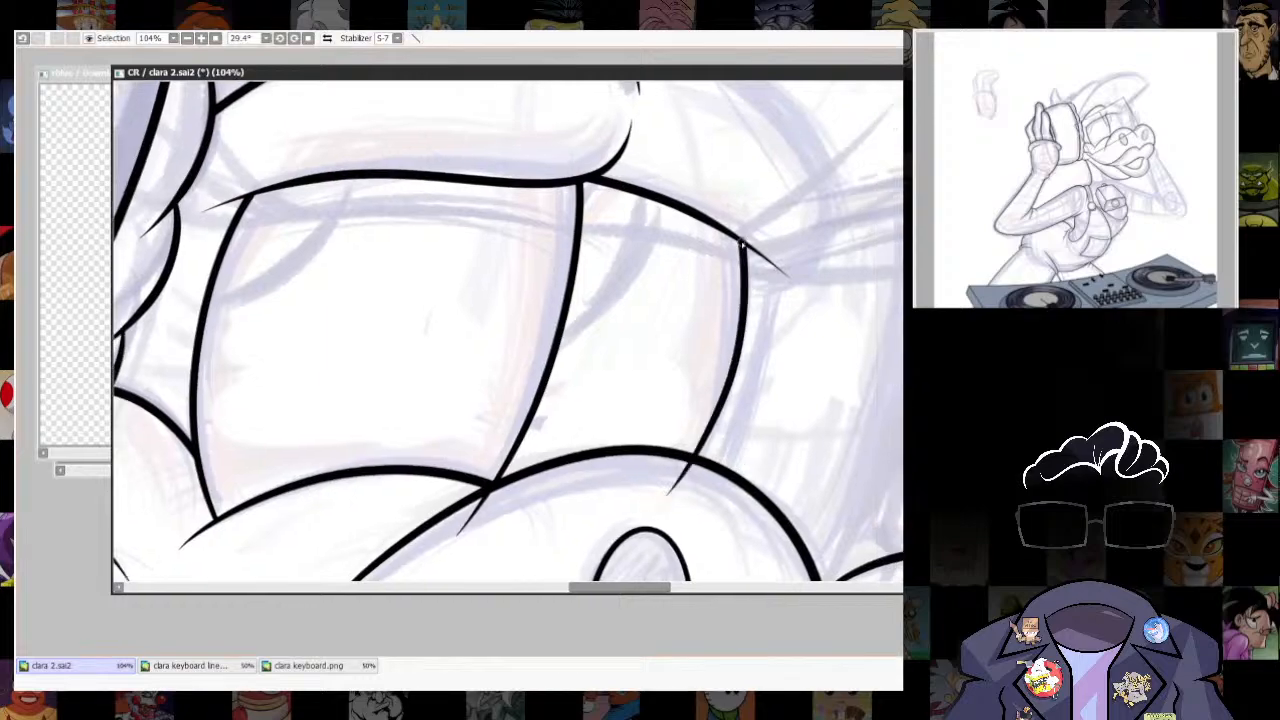
key("ctrl+z")
mouse_move(658, 525)
left_mouse_down()
mouse_move(752, 293)
mouse_move(738, 190)
left_mouse_up()
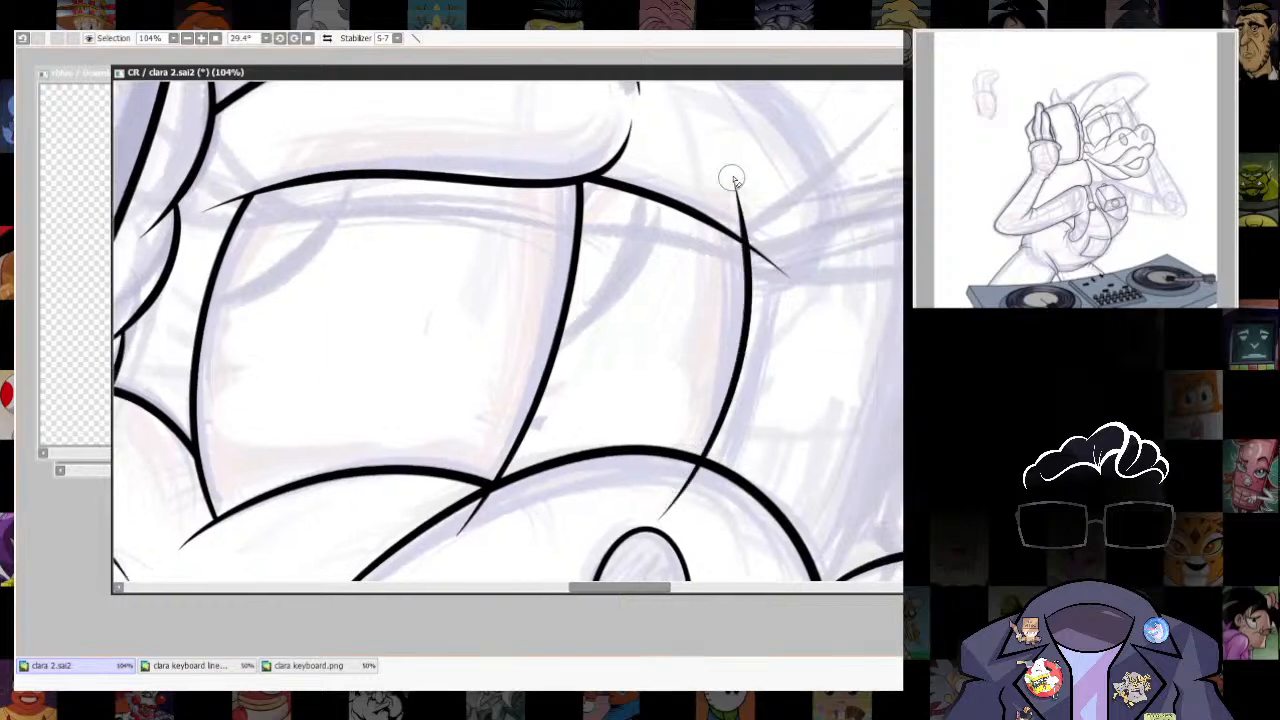
left_click_drag(634, 547, 675, 500)
left_click_drag(494, 508, 587, 437)
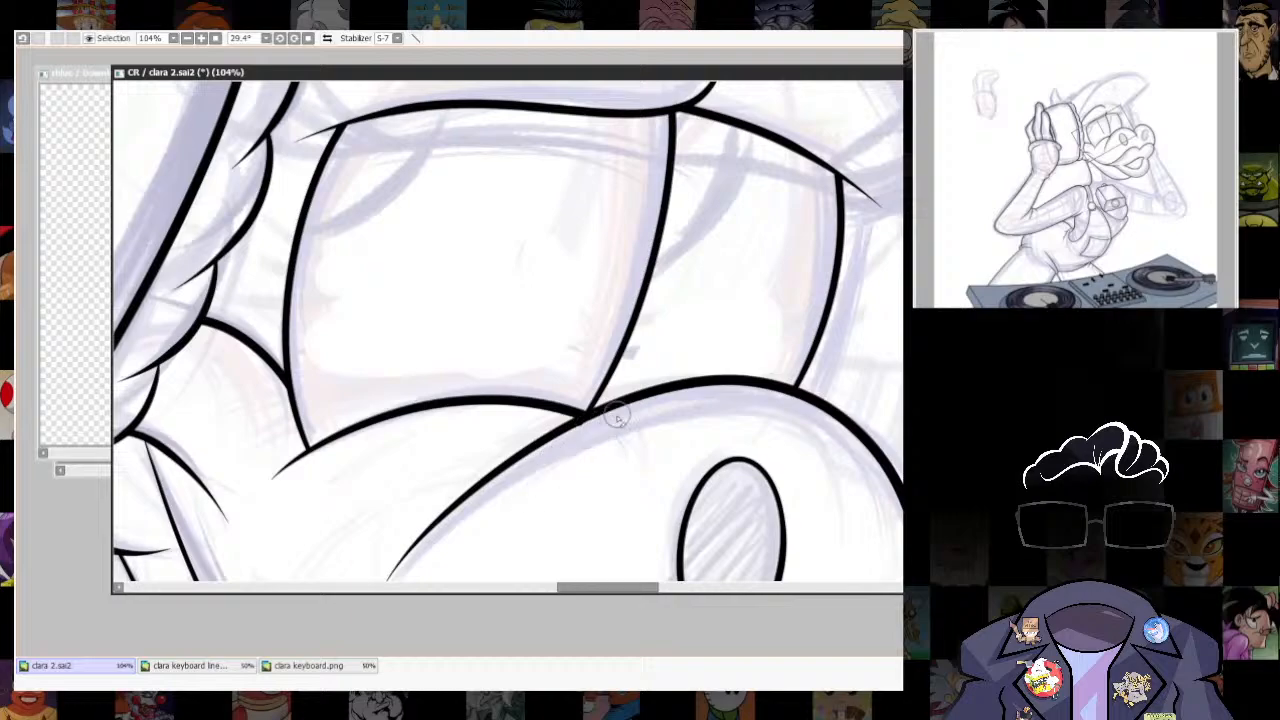
- Rotate the far eye's top line slightly downward to fit the outer edge, and check the whole line art
key("Home")
scroll(752, 450, "down", 5)
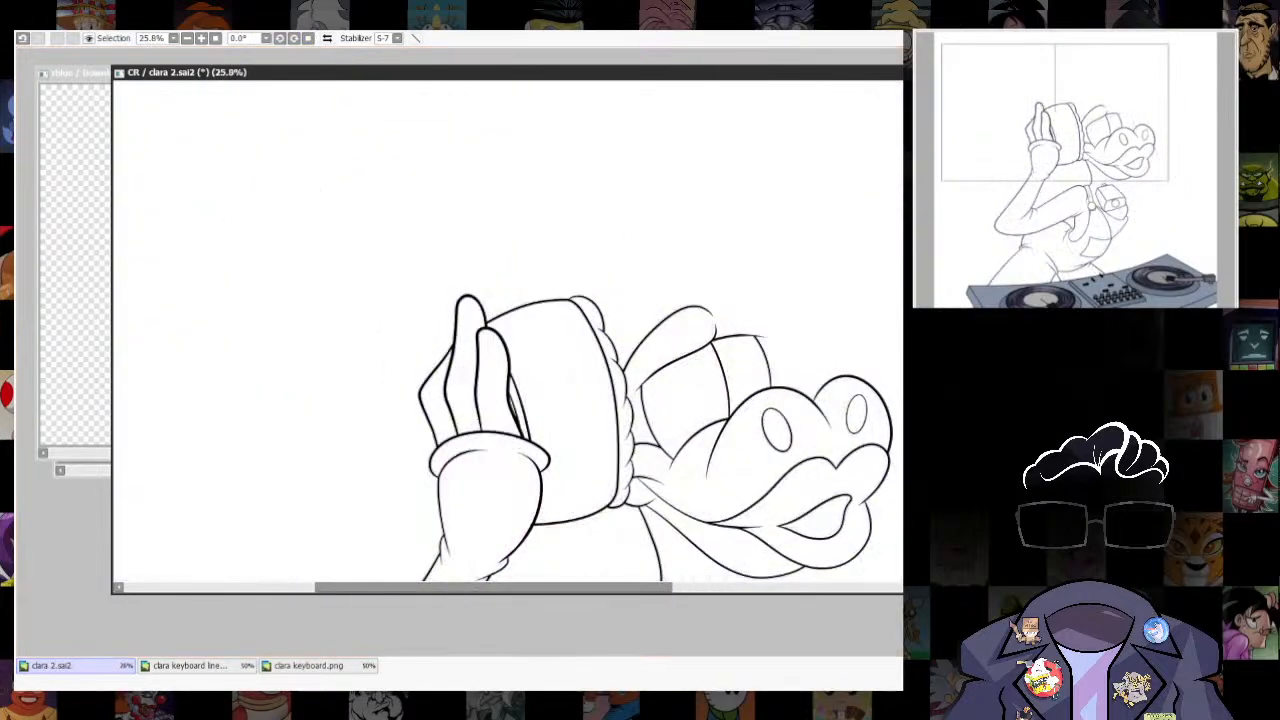
scroll(620, 278, "up", 5)
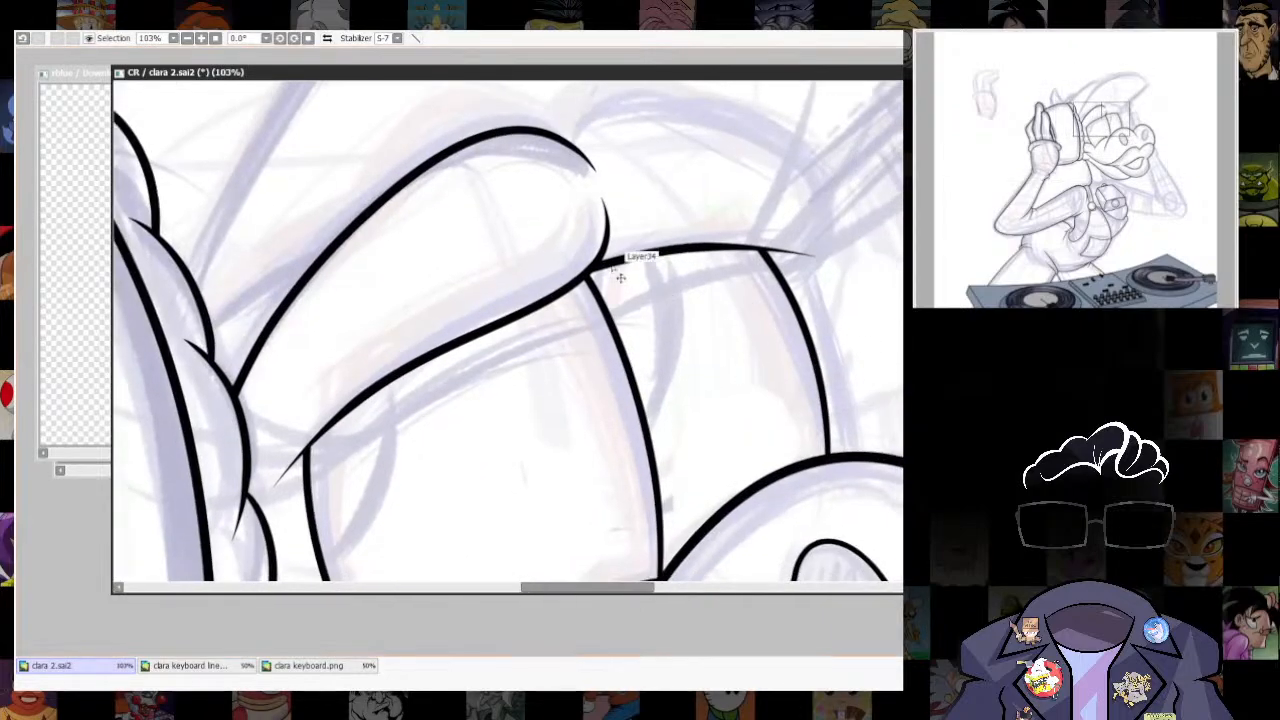
left_click_drag(592, 281, 606, 243)
key("ctrl+t")
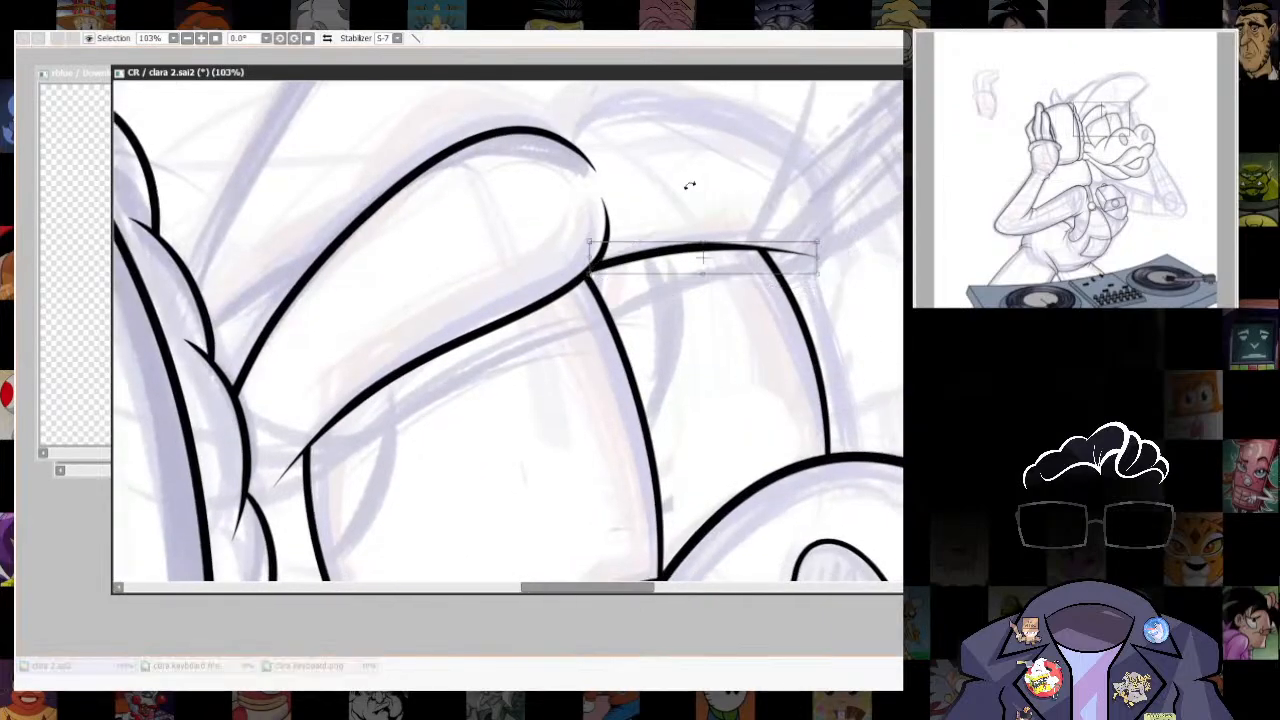
left_click_drag(822, 226, 759, 257)
key("Return")
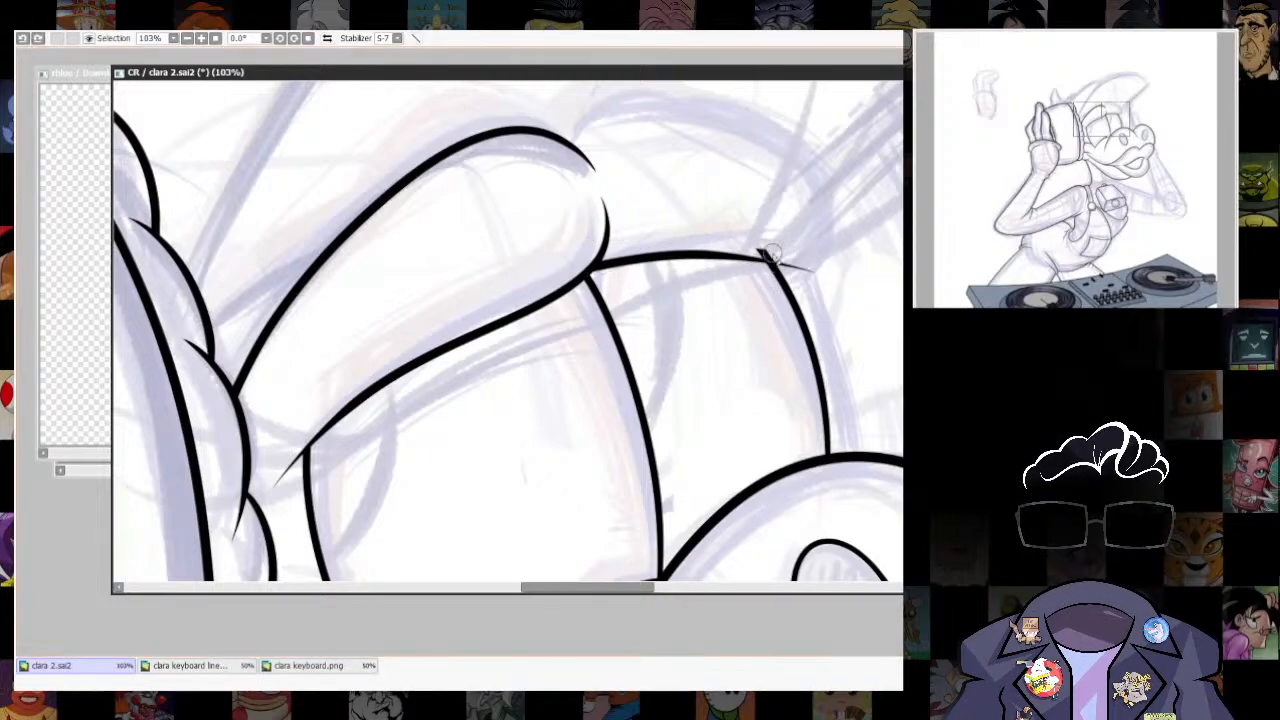
scroll(770, 255, "down", 5)
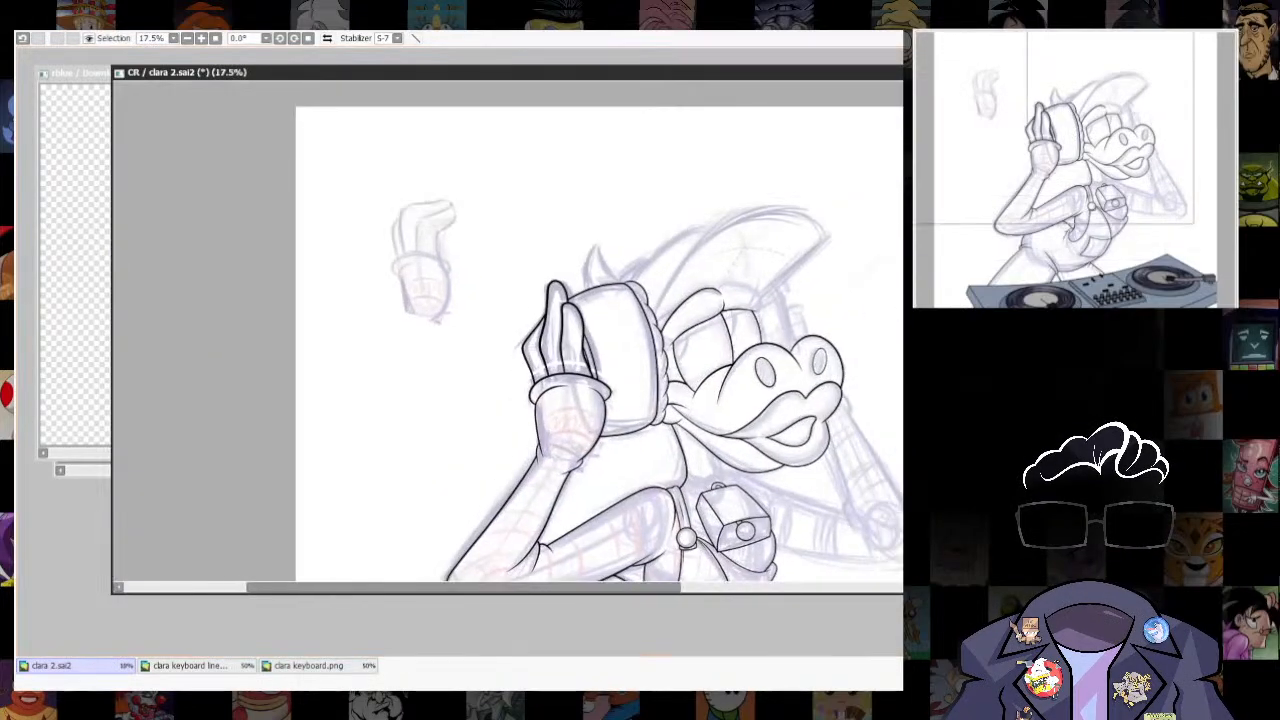
scroll(783, 420, "down", 2)
mouse_move(783, 420)
left_mouse_down()
mouse_move(783, 289)
mouse_move(804, 390)
left_mouse_up()
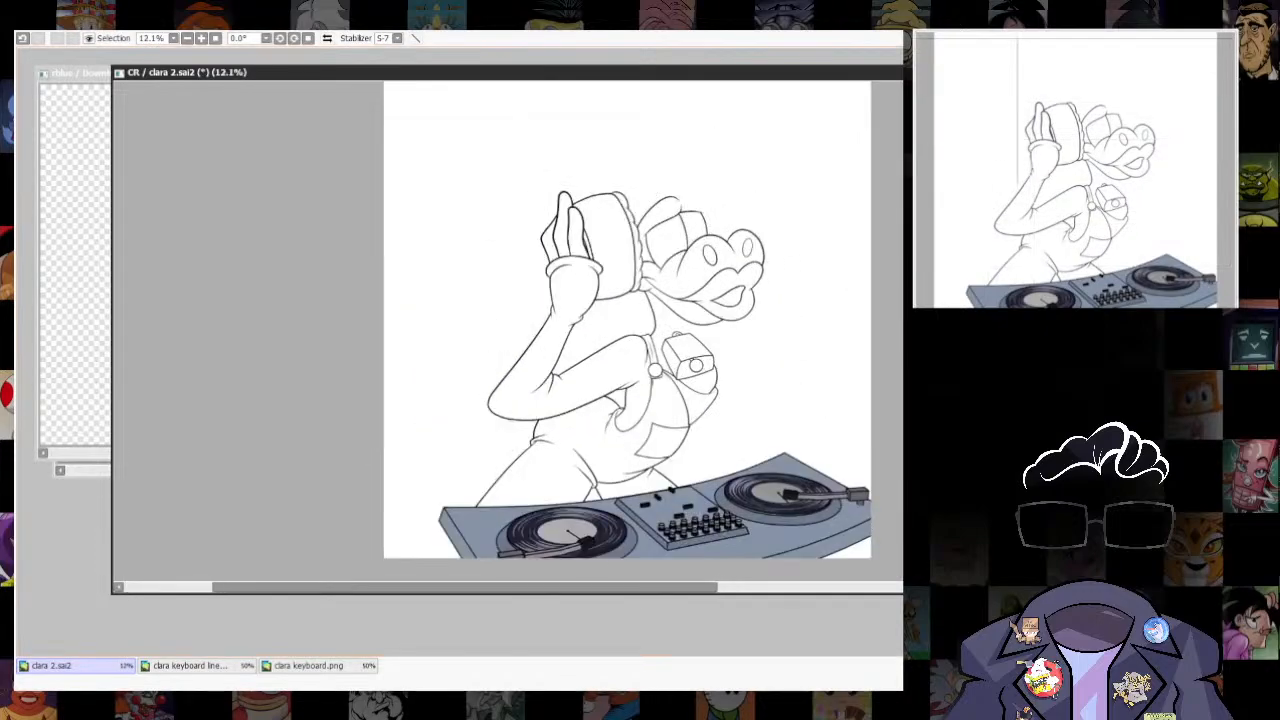
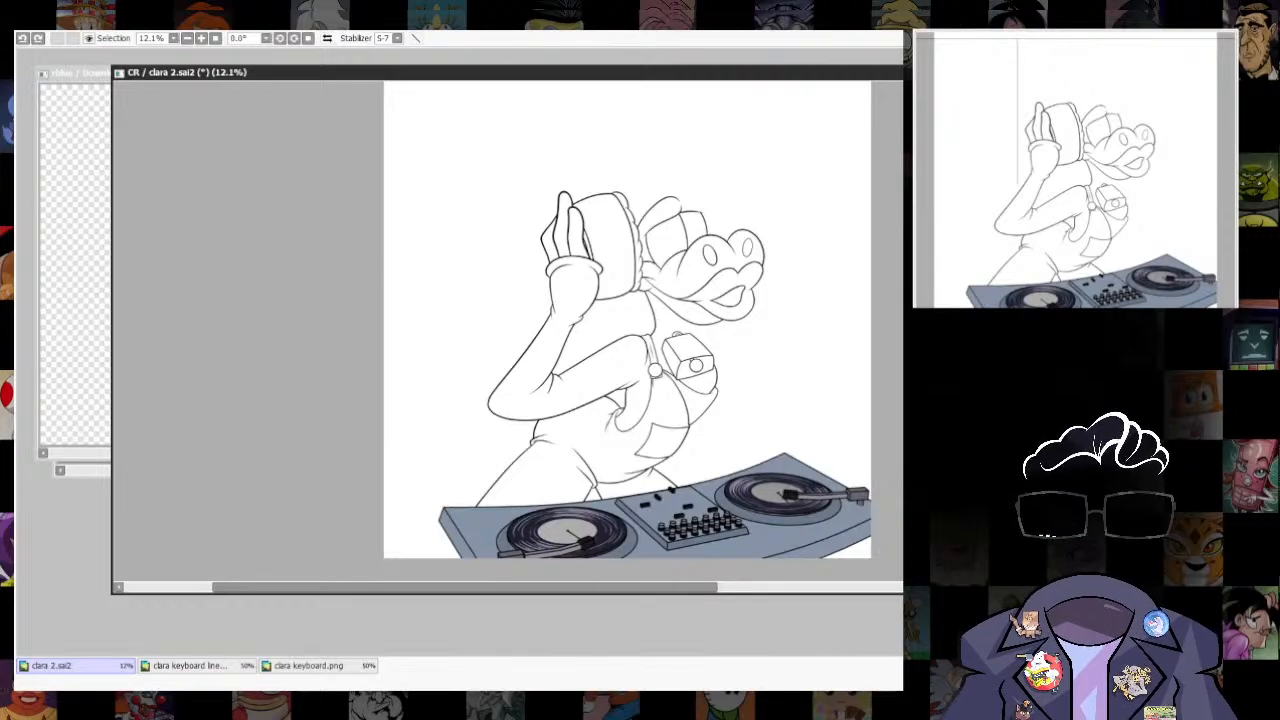
- Select the raised hand's finger outlines and thin them to match the surrounding line weight
scroll(566, 206, "up", 5)
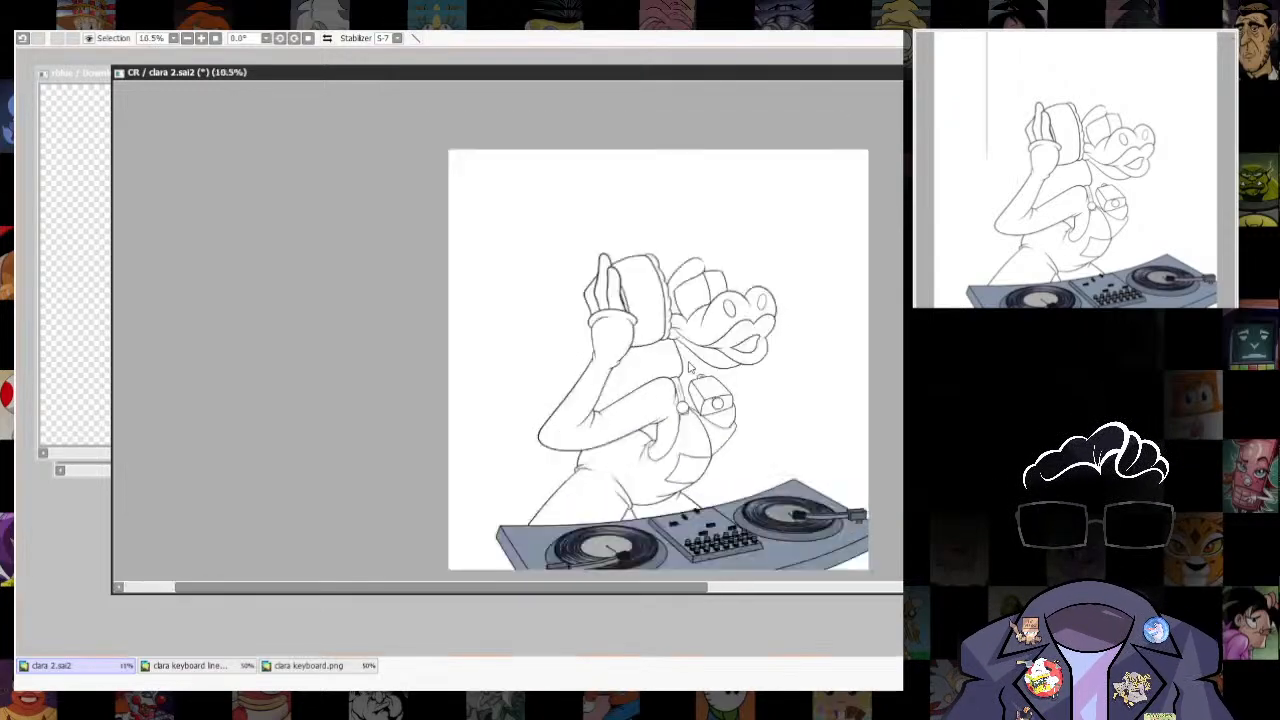
scroll(566, 206, "down", 4)
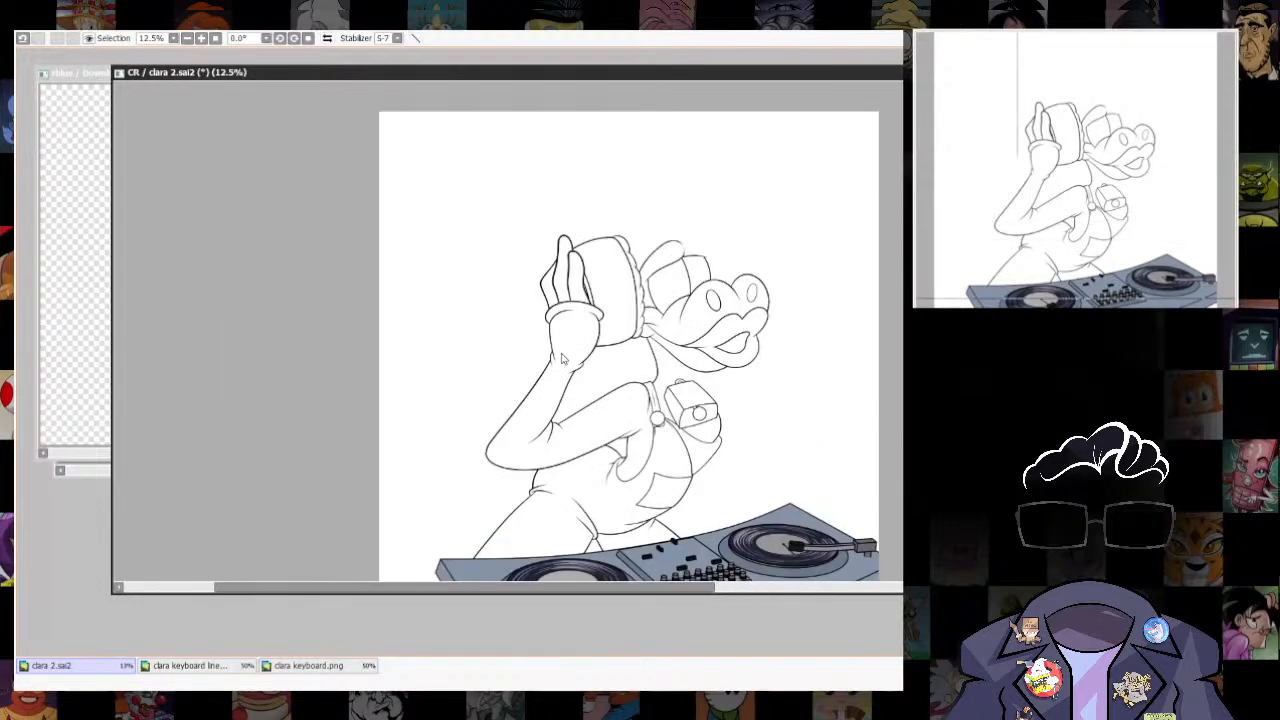
scroll(572, 265, "up", 7)
scroll(546, 213, "up", 2)
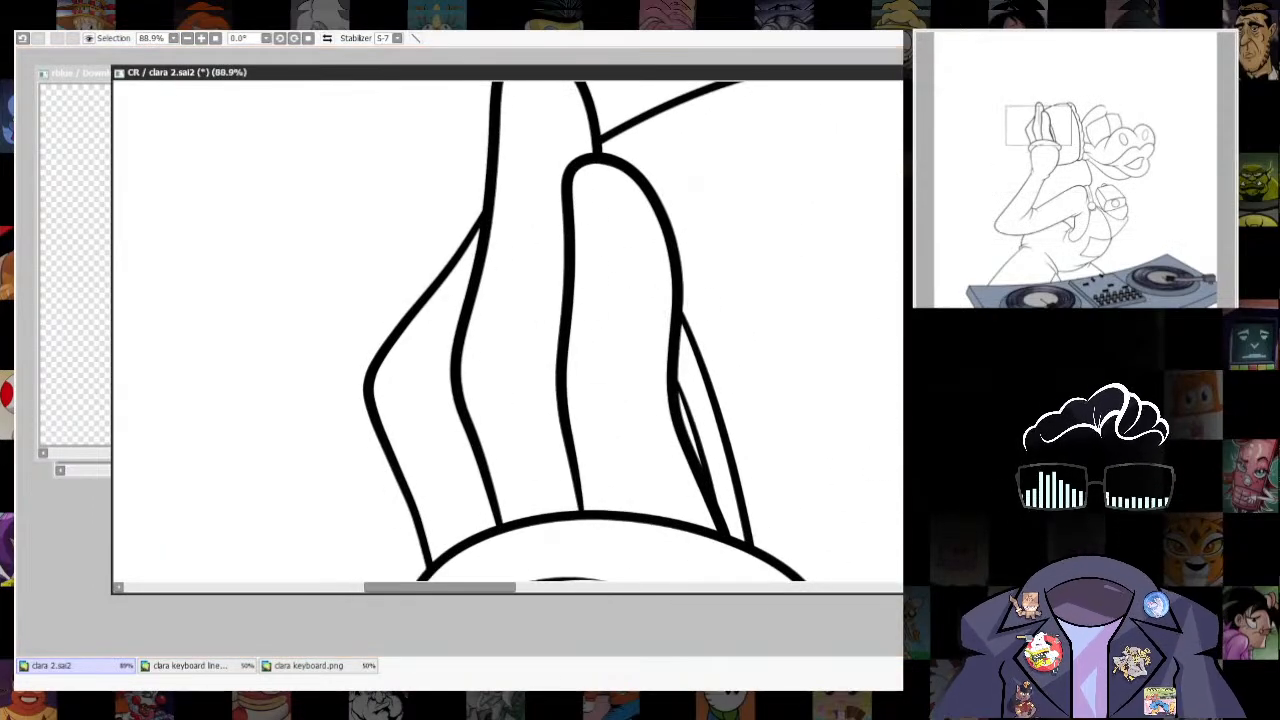
scroll(674, 377, "down", 5)
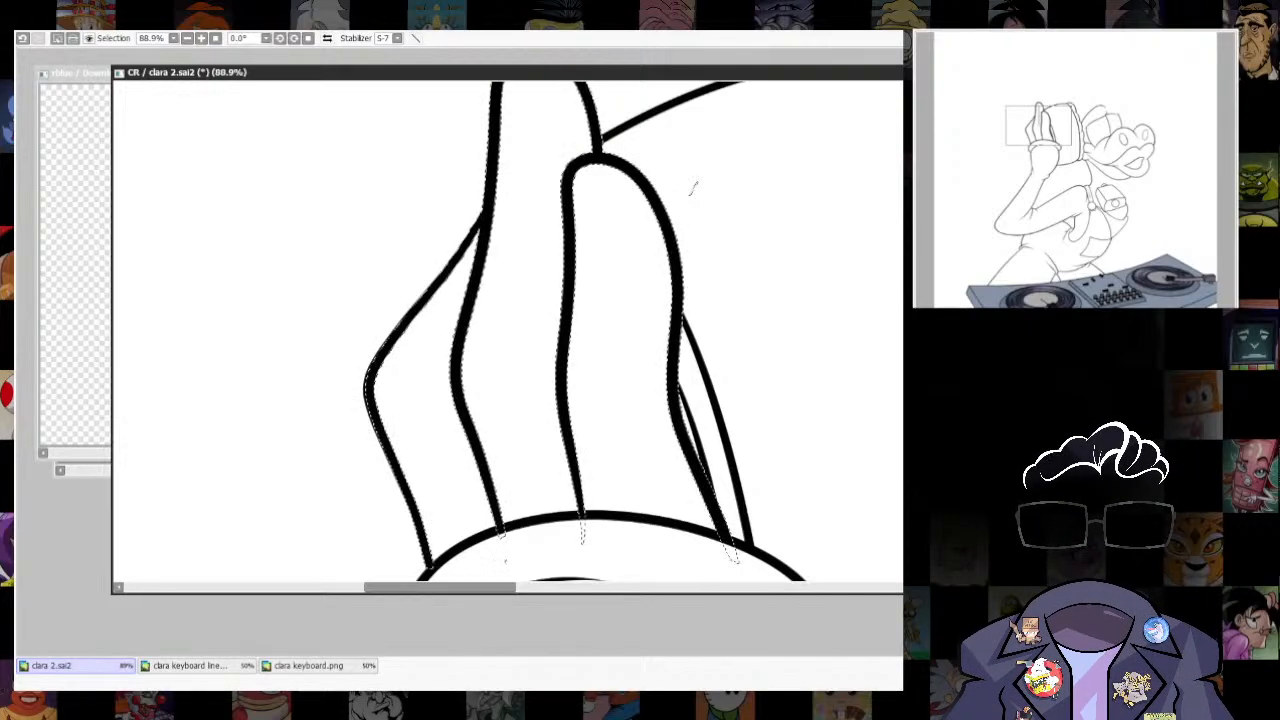
scroll(674, 377, "up", 2)
scroll(674, 377, "up", 6)
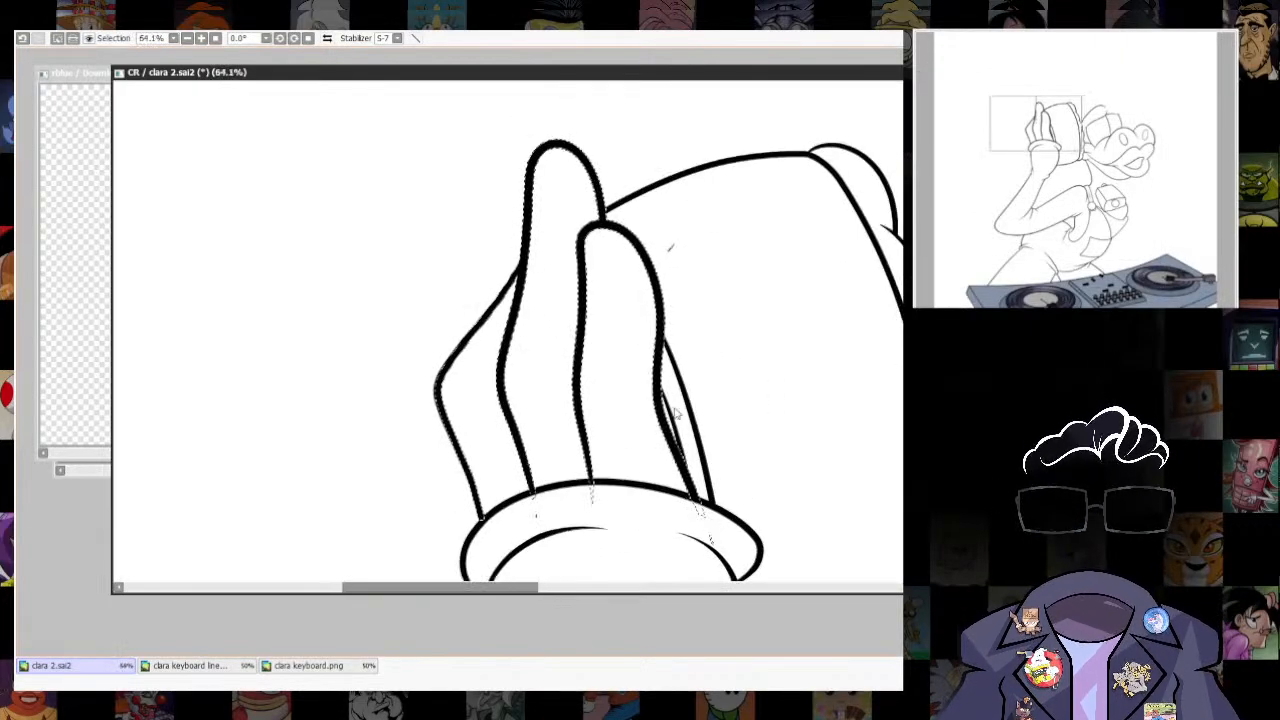
key("ctrl+a")
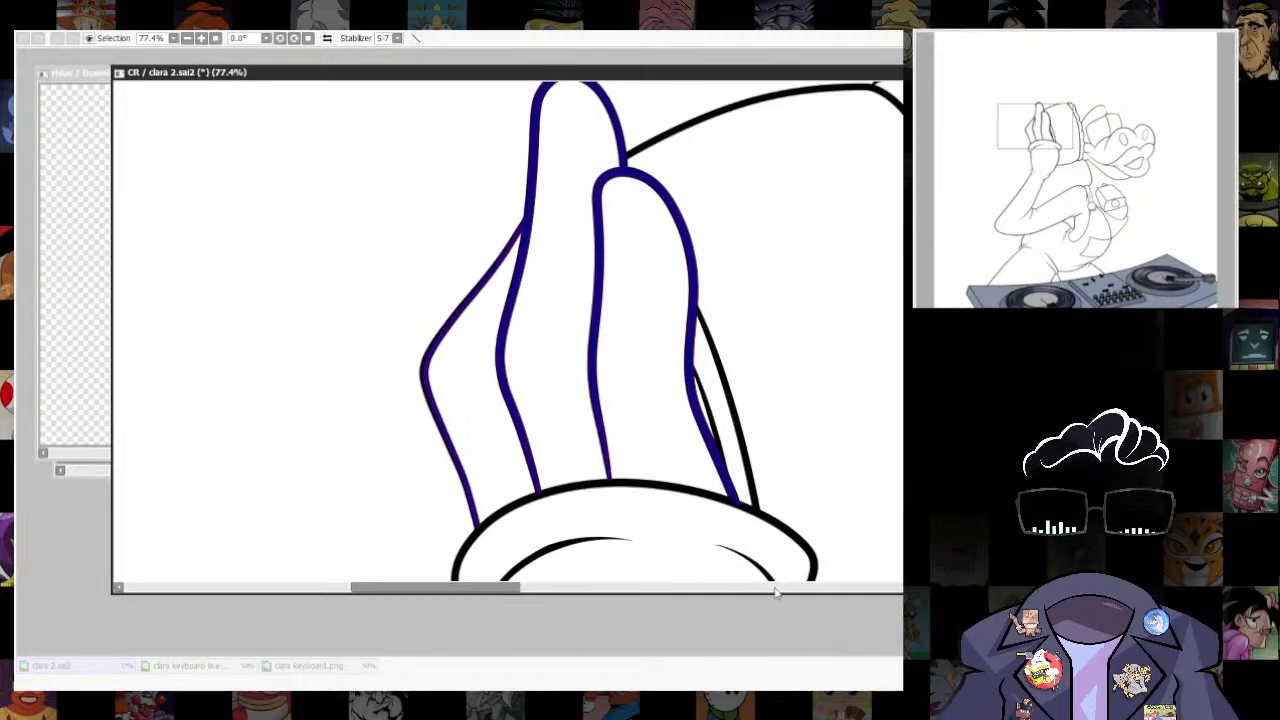
left_click(870, 637)
key("ctrl+d")
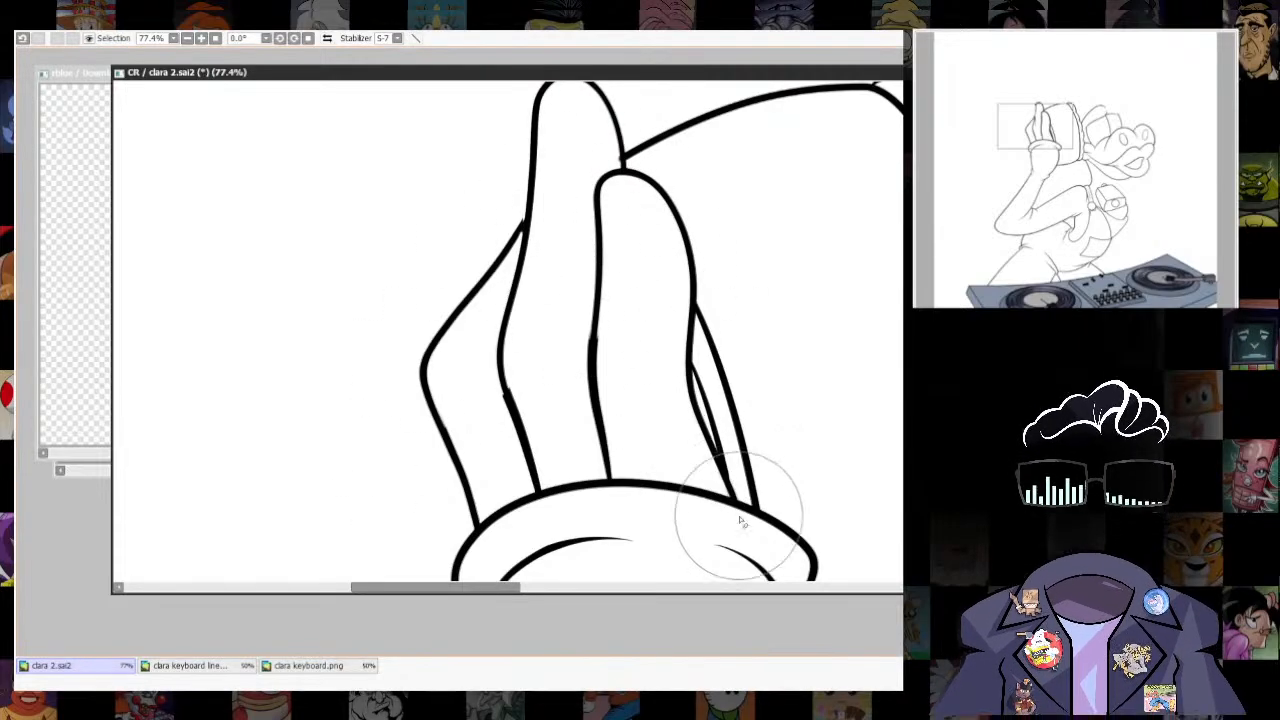
- Even out the thickness along the raised hand's finger outlines and clean up where the two outermost fingers meet
left_click_drag(672, 134, 672, 273)
left_click_drag(801, 400, 800, 234)
left_click_drag(605, 150, 690, 252)
left_click_drag(440, 405, 690, 262)
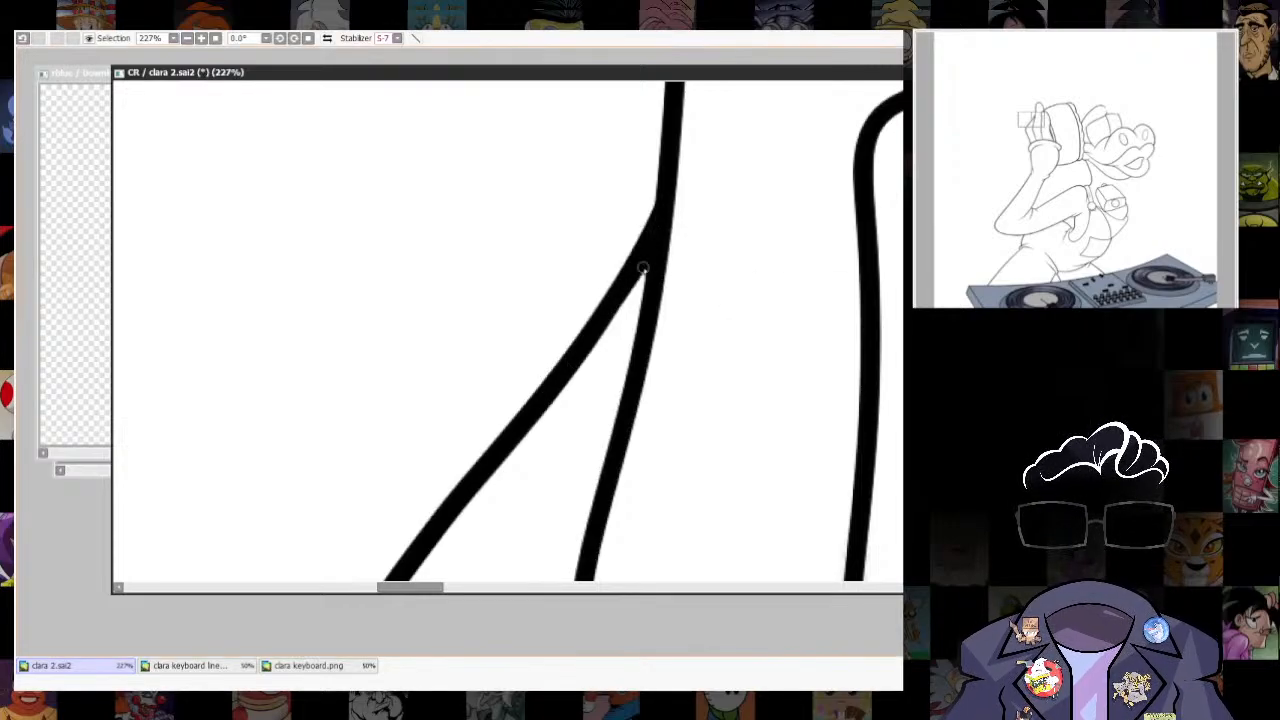
left_click_drag(735, 480, 768, 428)
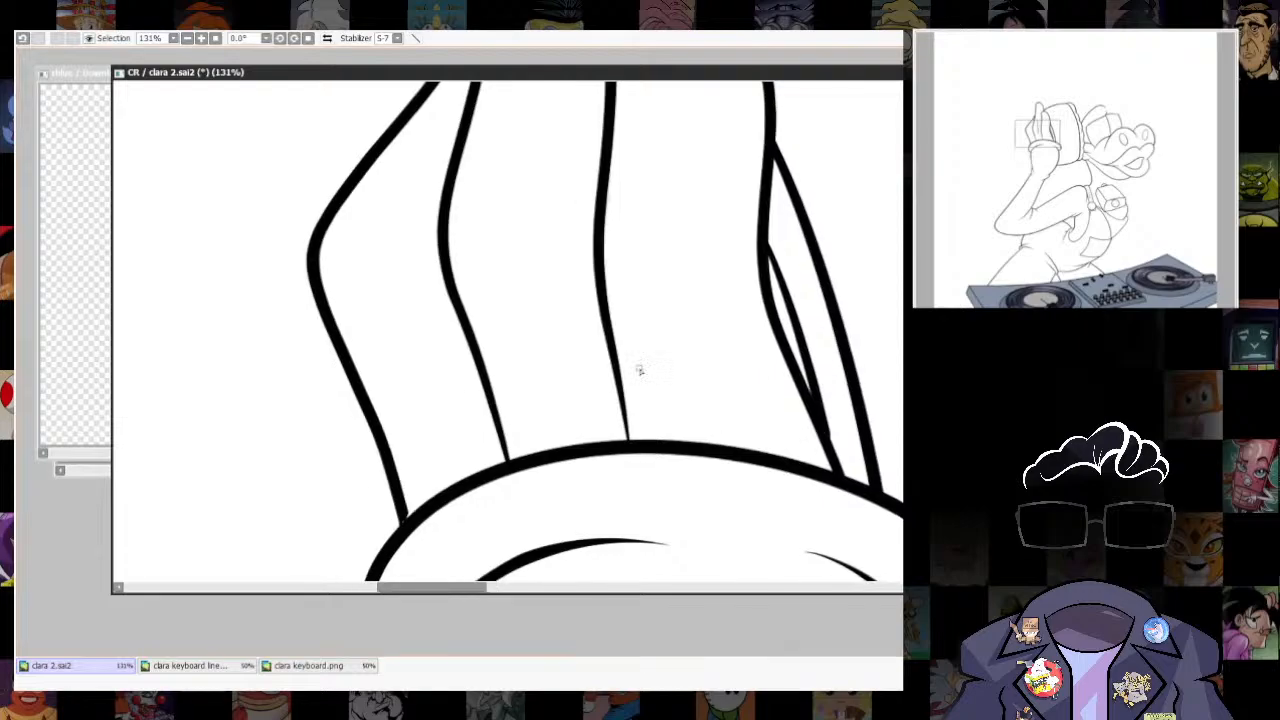
- Undo the last stroke and thicken the tapered lower ends of the finger lines where they meet the glove cuff
key("ctrl+z")
left_click_drag(599, 264, 634, 446)
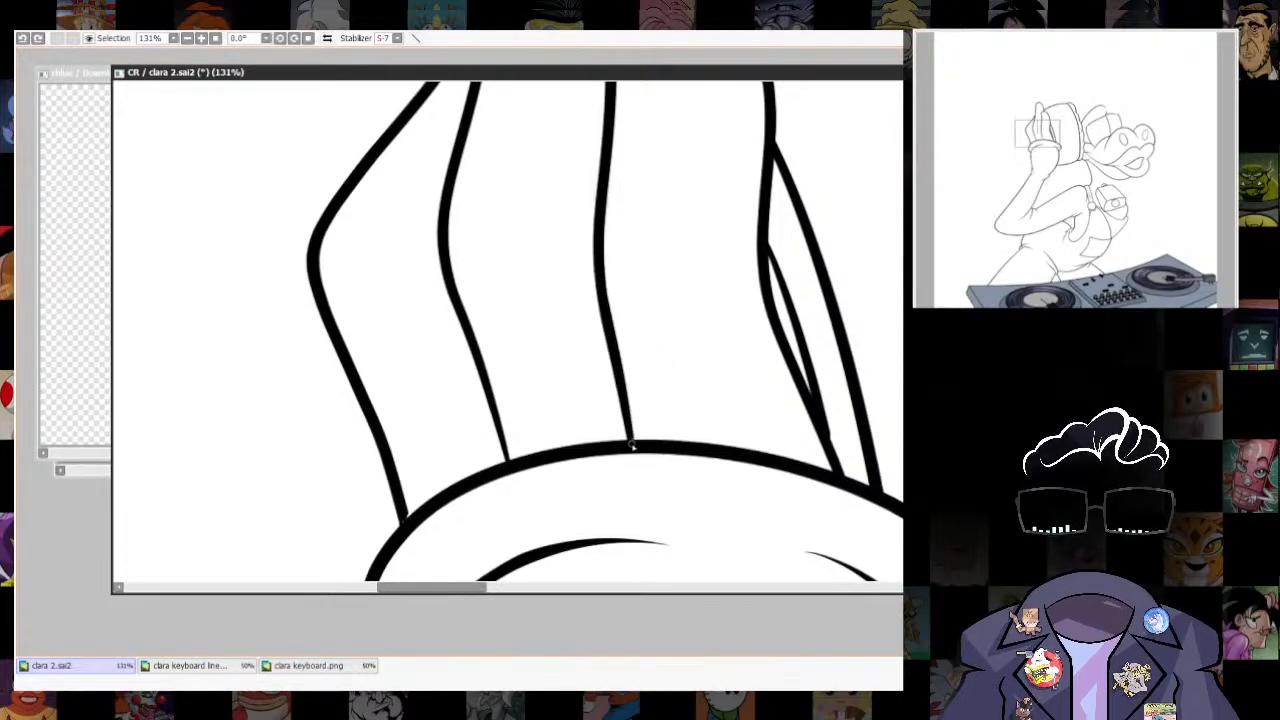
left_click_drag(454, 297, 509, 460)
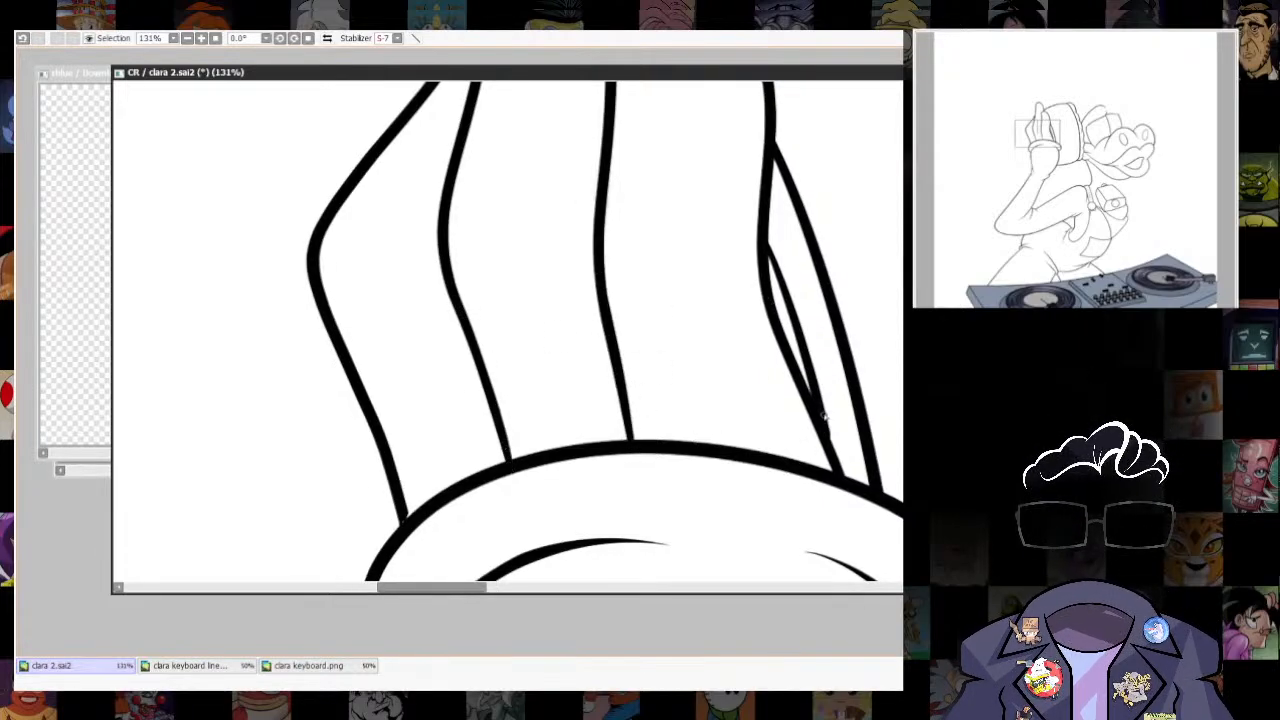
left_click_drag(824, 417, 838, 470)
mouse_move(625, 390)
left_mouse_down()
mouse_move(640, 206)
mouse_move(814, 247)
left_mouse_up()
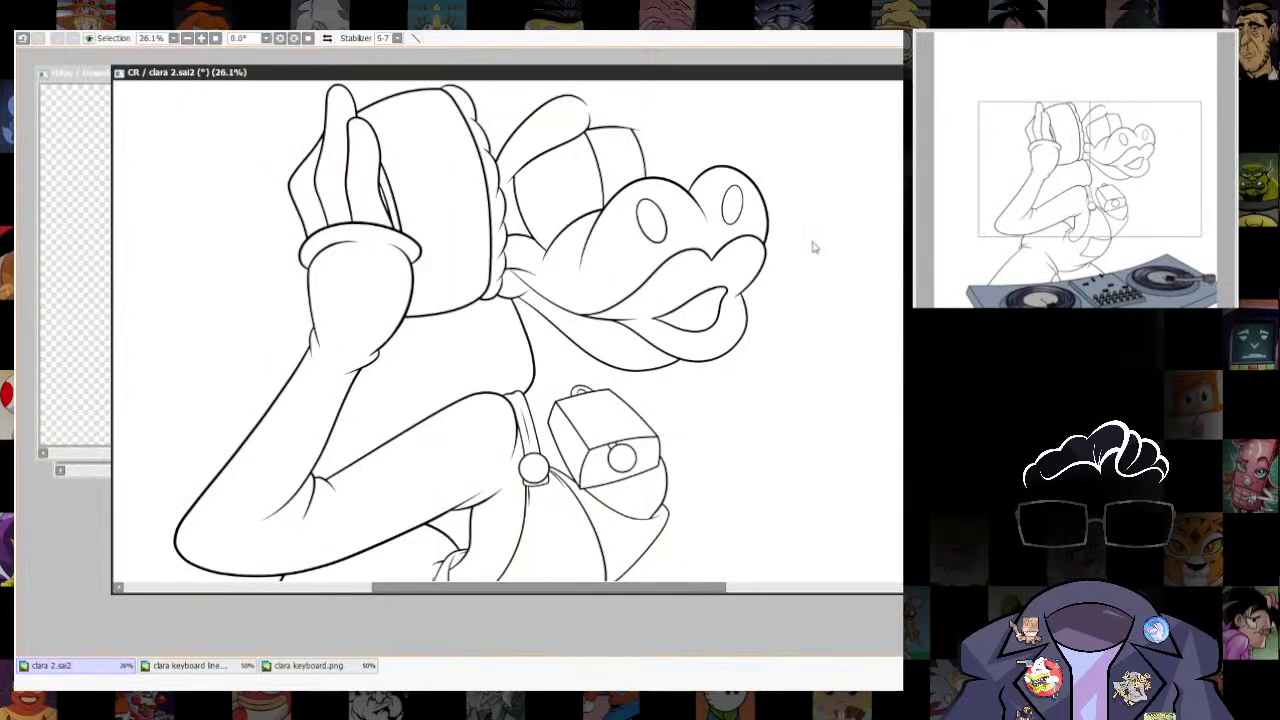
- Compare the line art with the sketch and ink the neck's front line from the jaw toward the bell's loop
scroll(809, 470, "down", 1)
left_click_drag(809, 468, 733, 379)
scroll(697, 443, "down", 3)
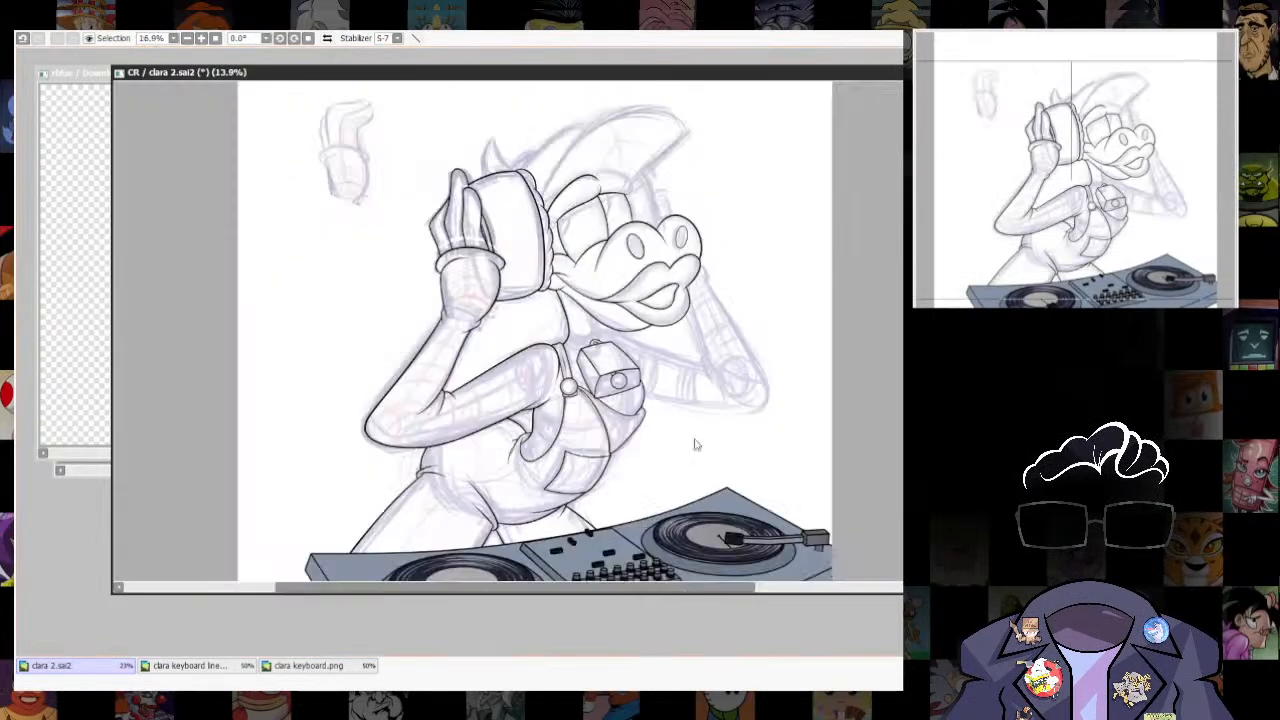
scroll(692, 410, "up", 3)
left_click_drag(687, 310, 706, 380)
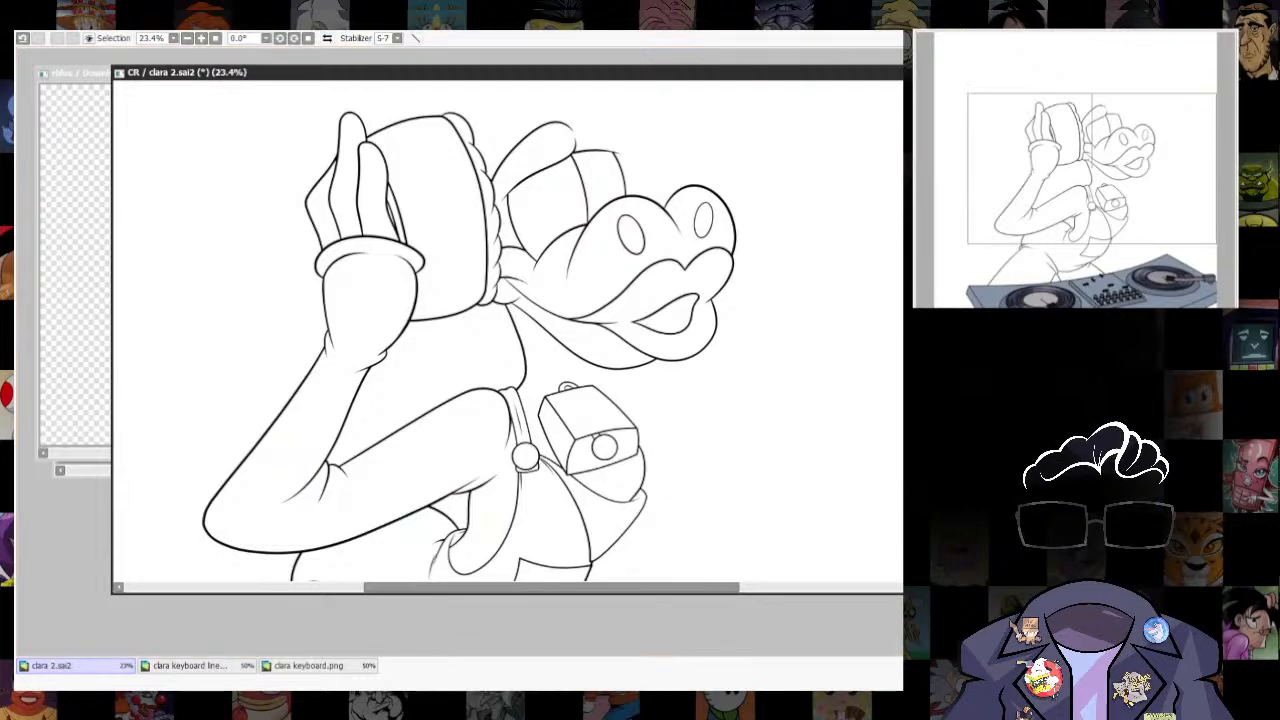
scroll(625, 403, "up", 6)
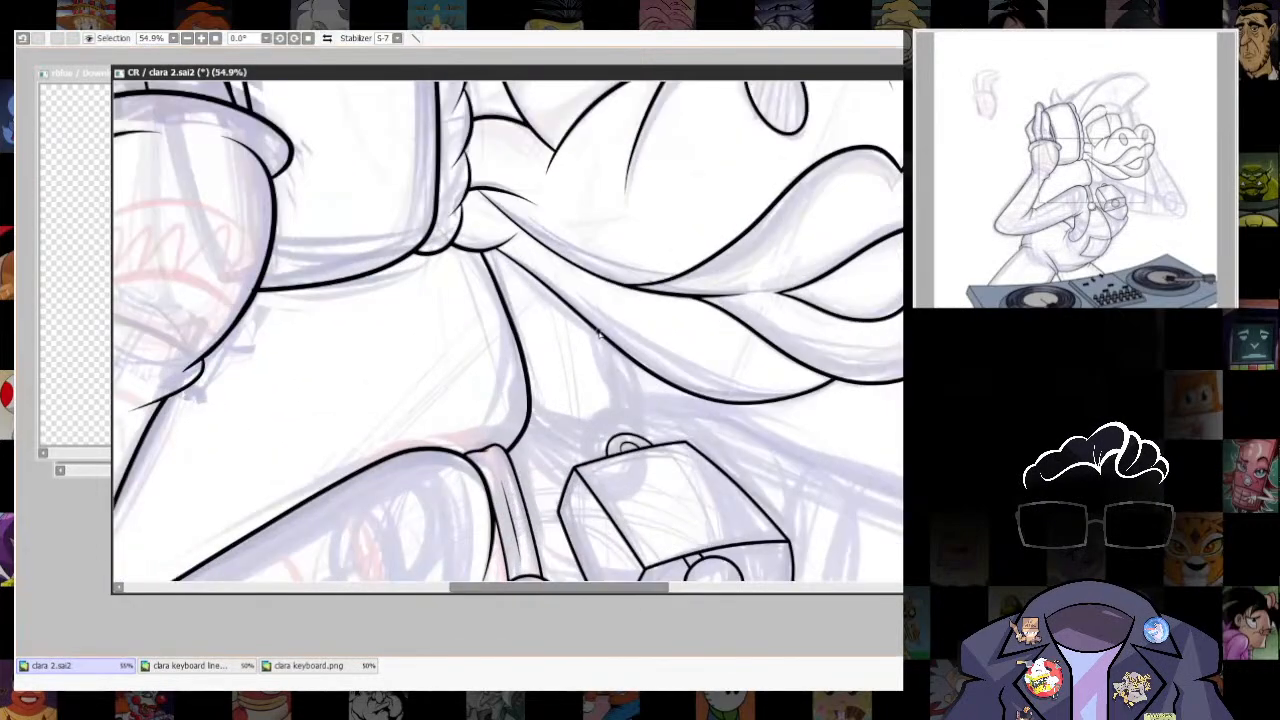
left_click_drag(597, 308, 666, 468)
key("ctrl+z")
mouse_move(591, 305)
left_mouse_down()
mouse_move(628, 442)
mouse_move(620, 395)
left_mouse_up()
key("ctrl+z")
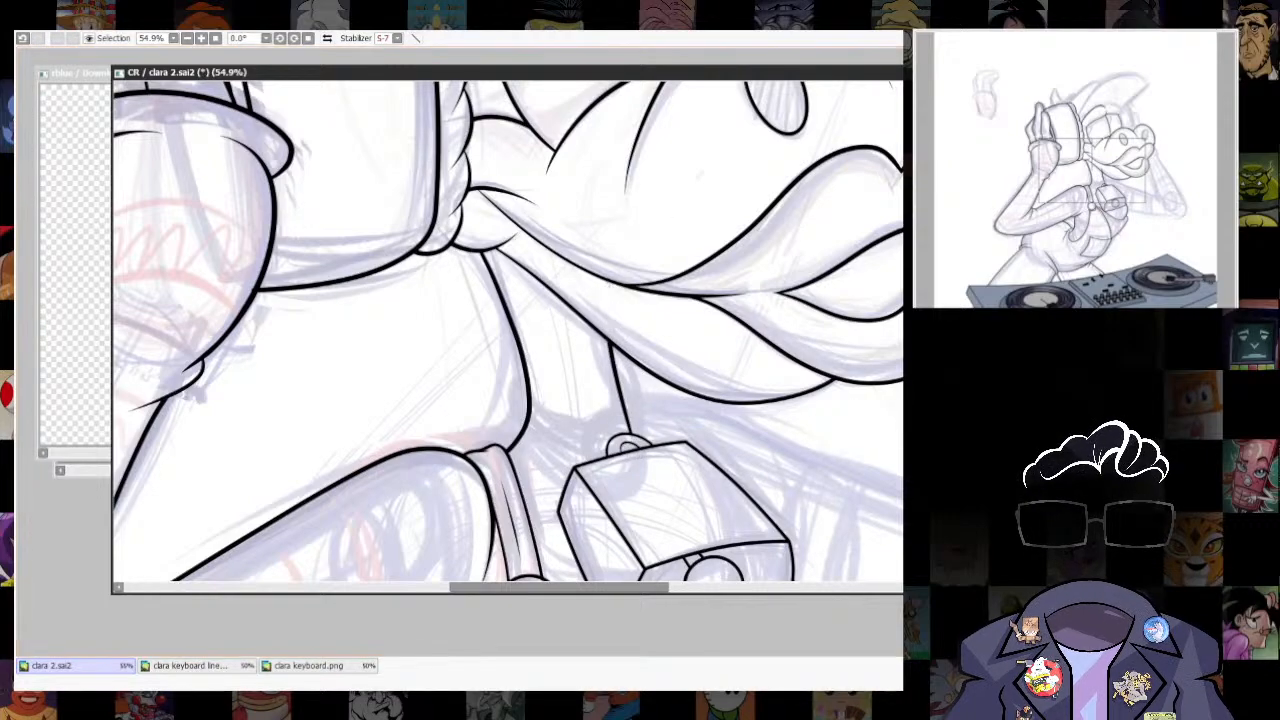
- Taper the neck front line's lower end just above the bell's loop and check it against the whole figure
scroll(740, 460, "down", 6)
scroll(740, 467, "up", 2)
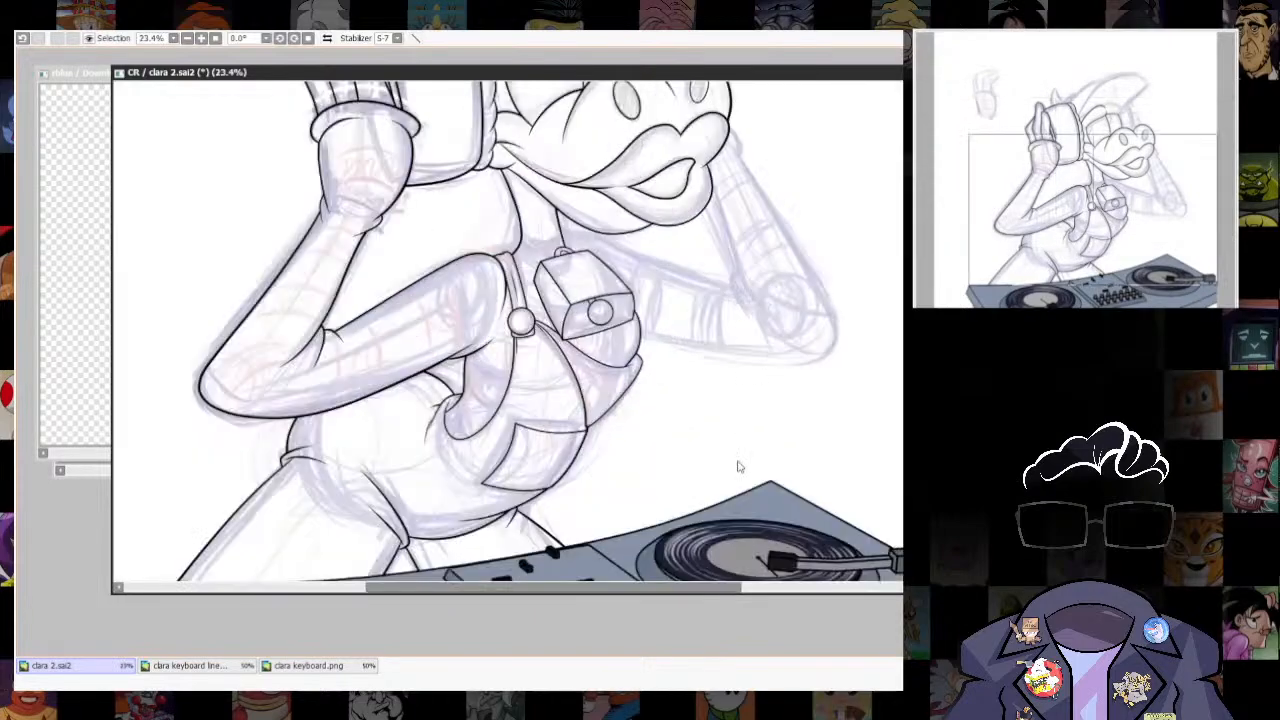
scroll(727, 440, "up", 5)
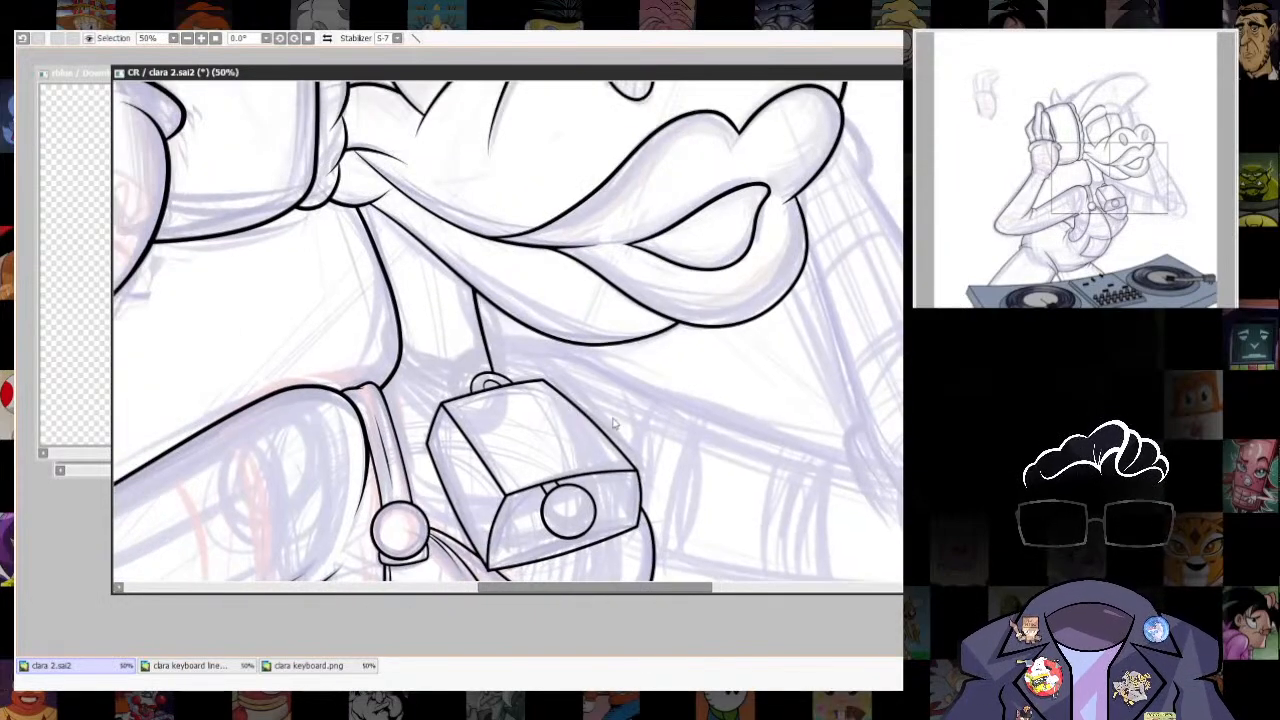
key("[")
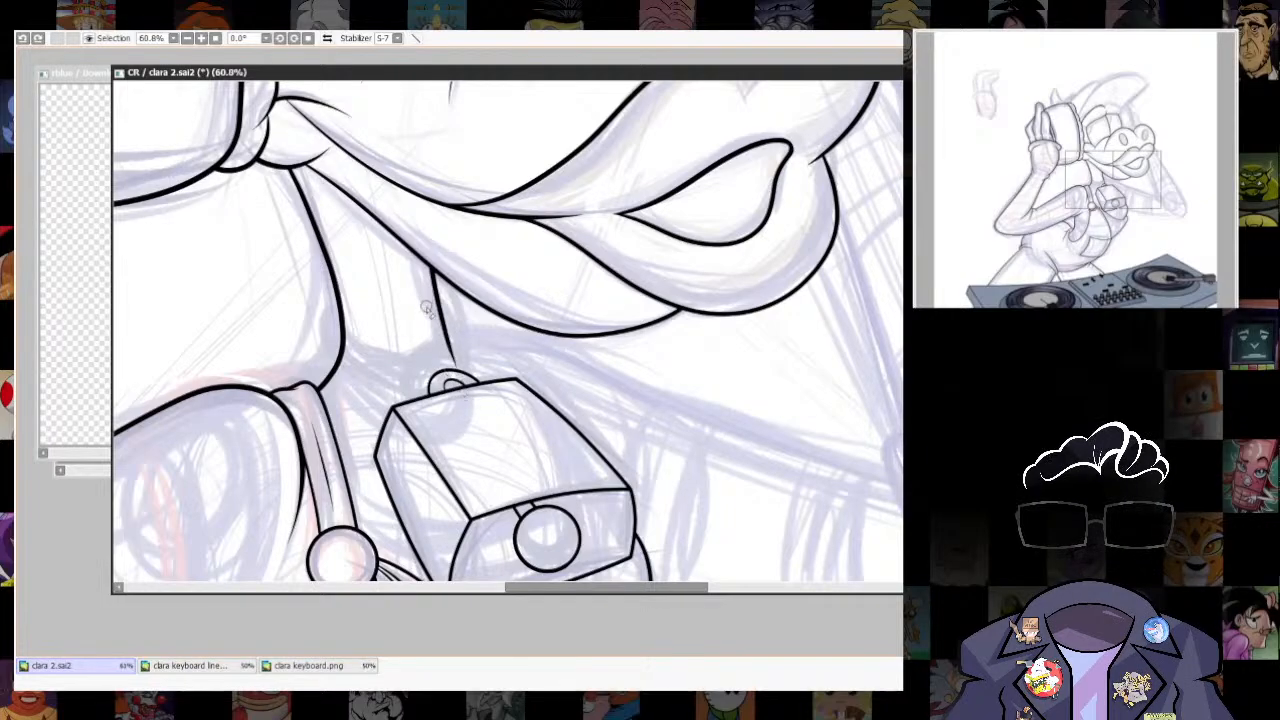
scroll(427, 308, "down", 5)
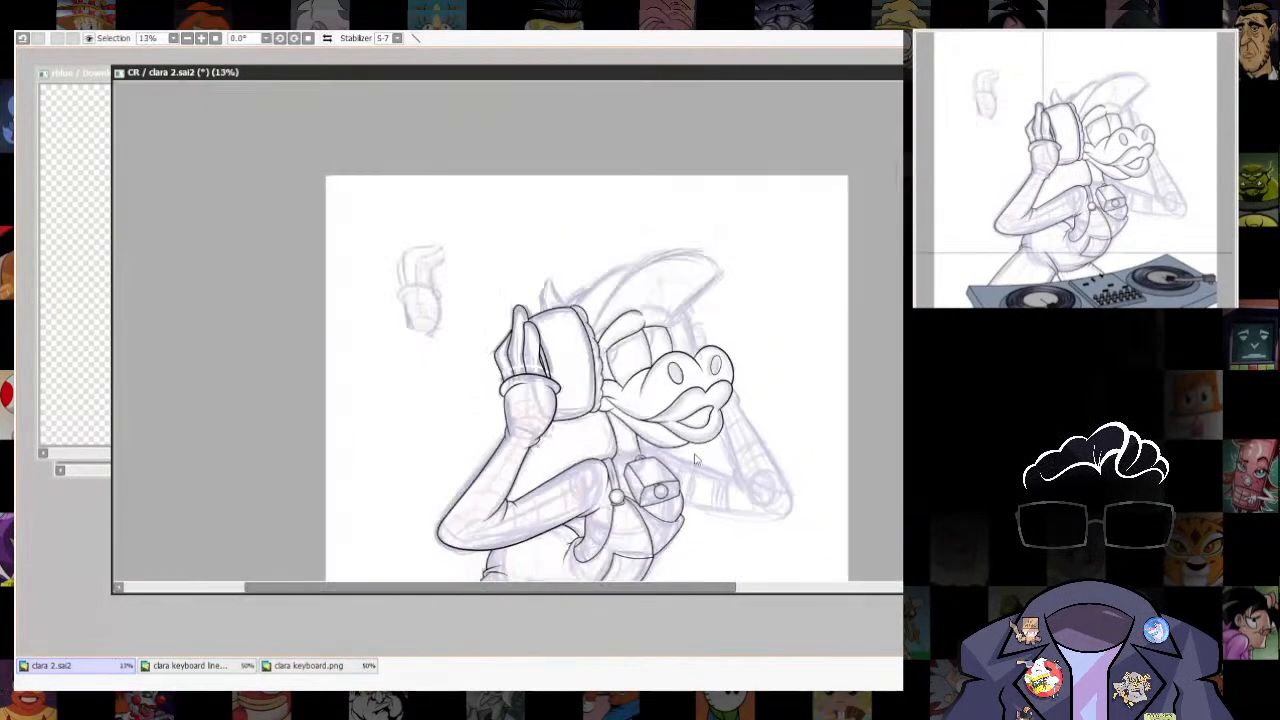
- Draw the collar strap curving from the neck's back line to the bell's loop and turn it into a black outline
scroll(711, 494, "up", 6)
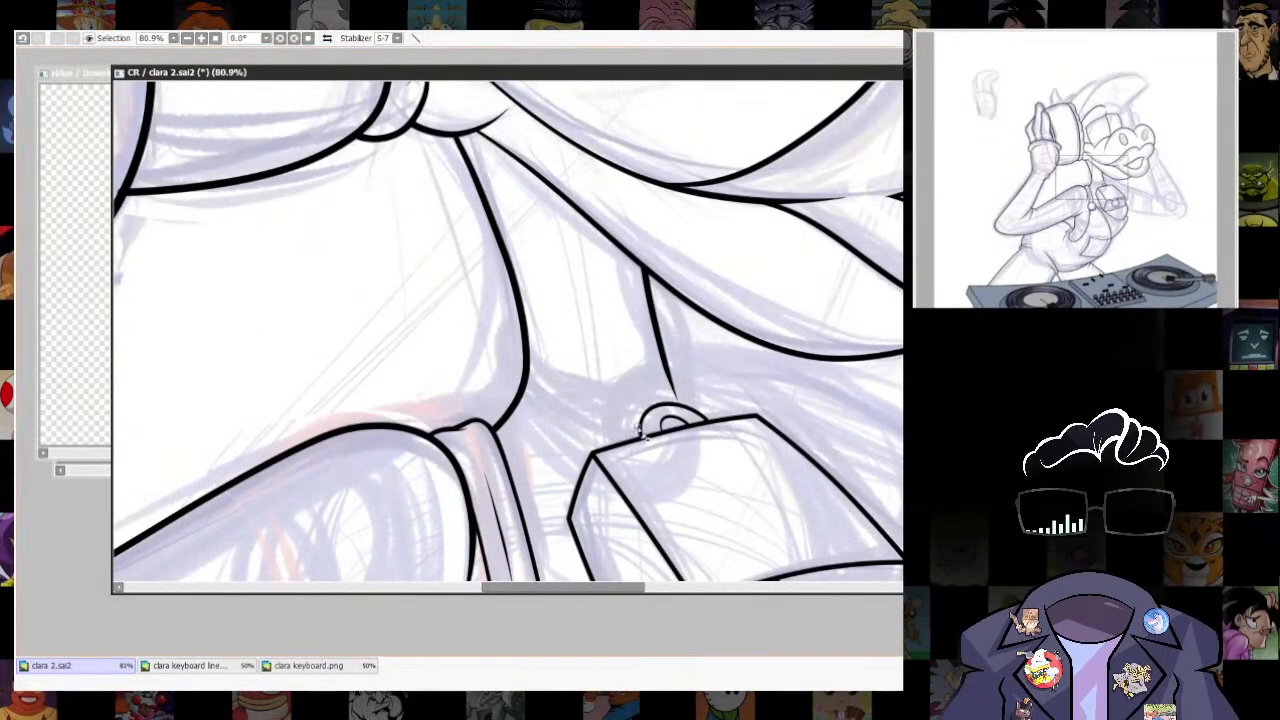
left_click_drag(665, 425, 511, 372)
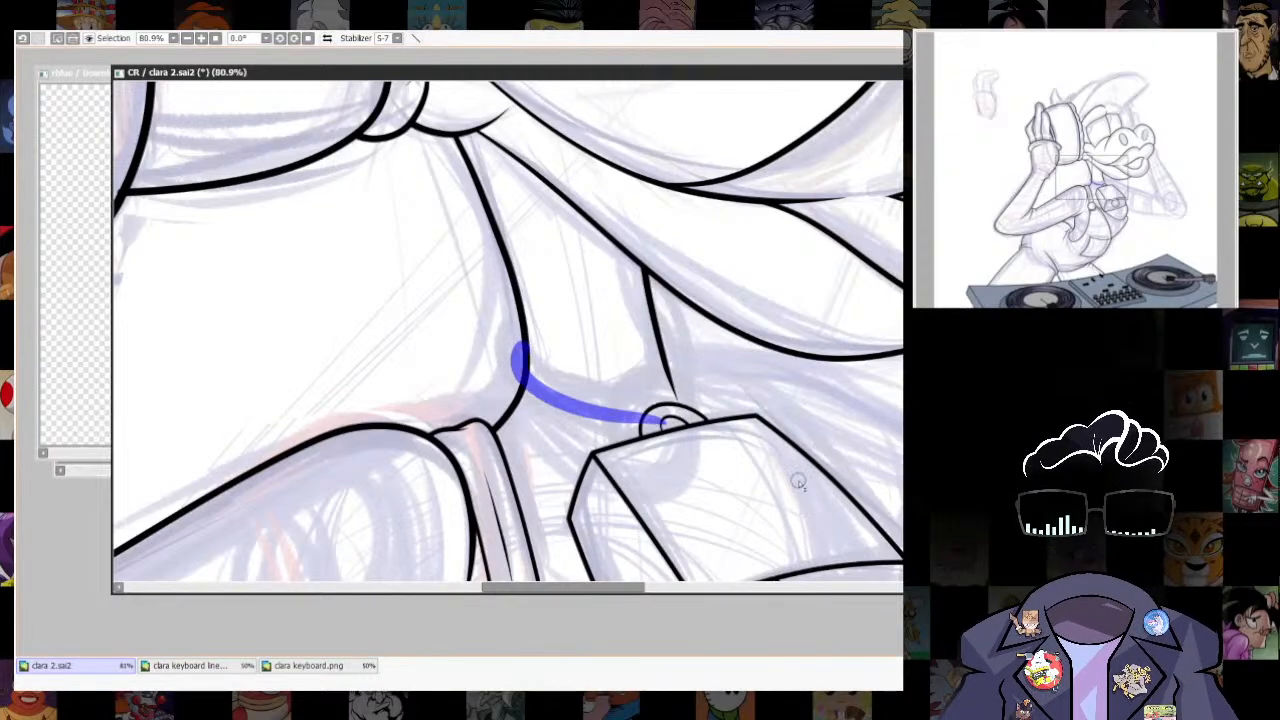
scroll(684, 413, "up", 5)
left_click_drag(482, 412, 600, 440)
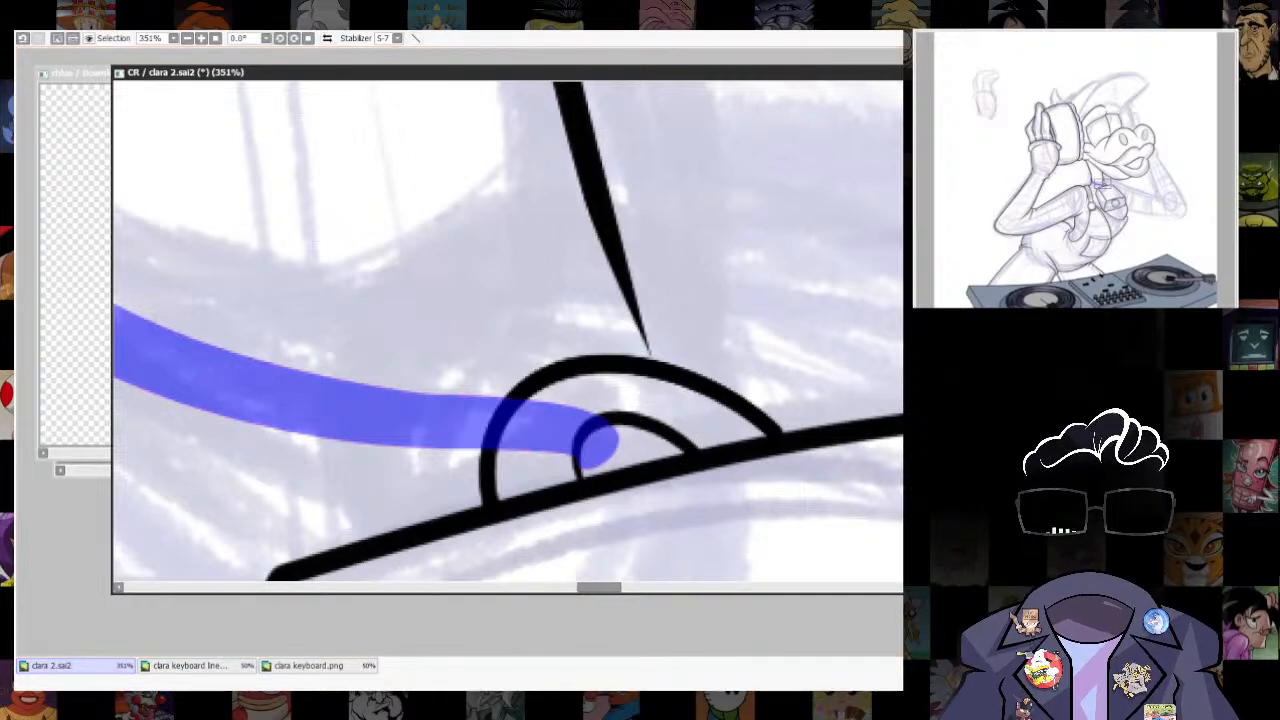
left_click_drag(830, 200, 808, 200)
left_click(884, 260)
key("ctrl+d")
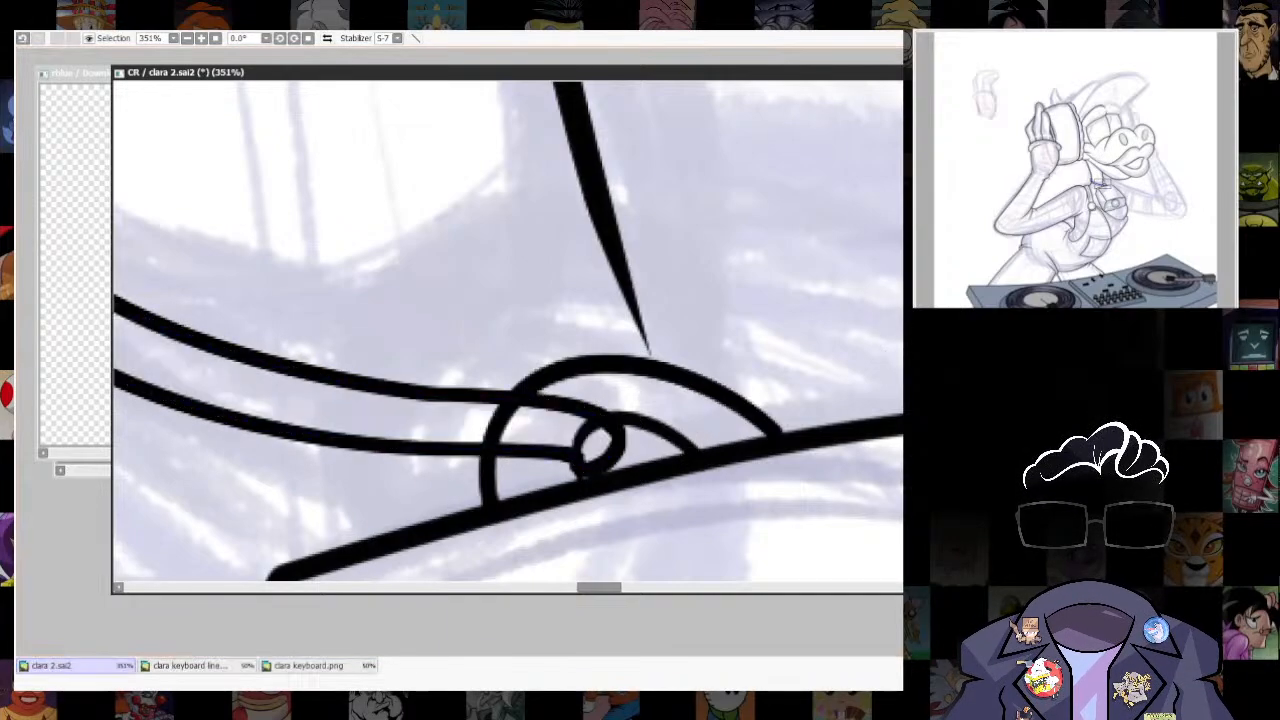
- Erase the strap's overshooting end beyond the neck's back line and the part of that line crossing the strap
scroll(714, 374, "down", 6)
scroll(620, 320, "up", 4)
key("[")
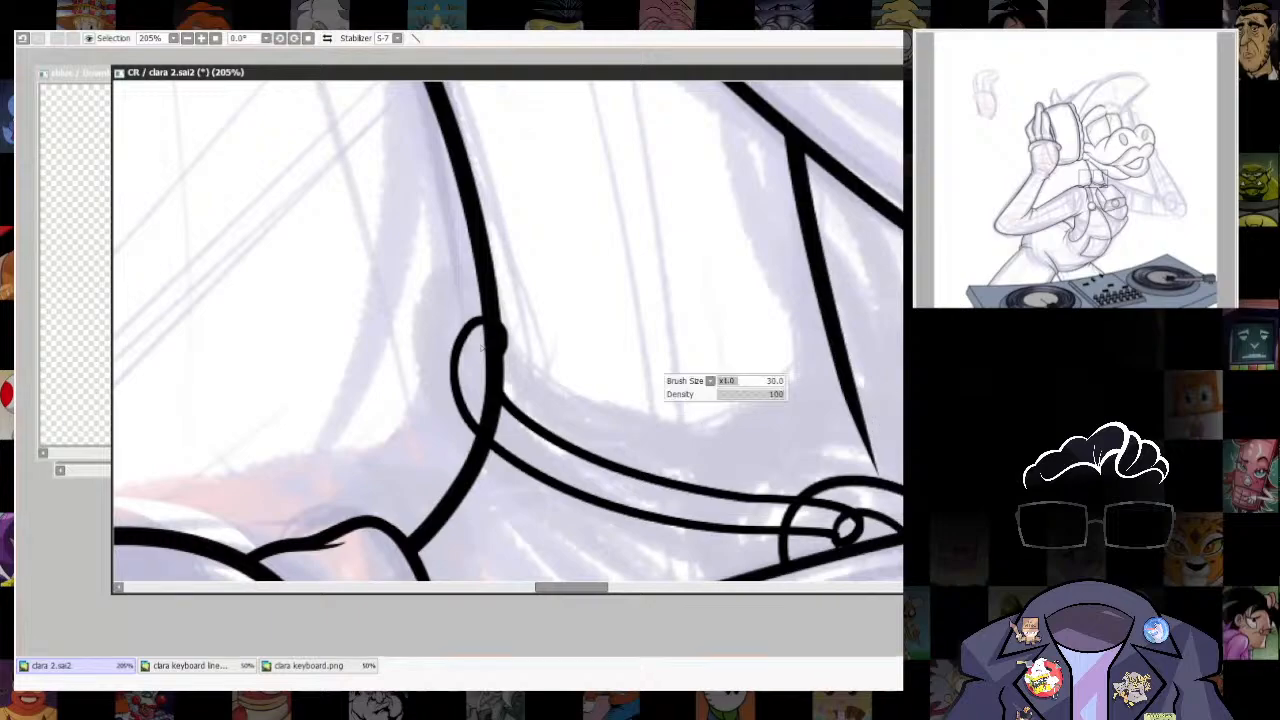
left_click(497, 348, "ctrl+shift")
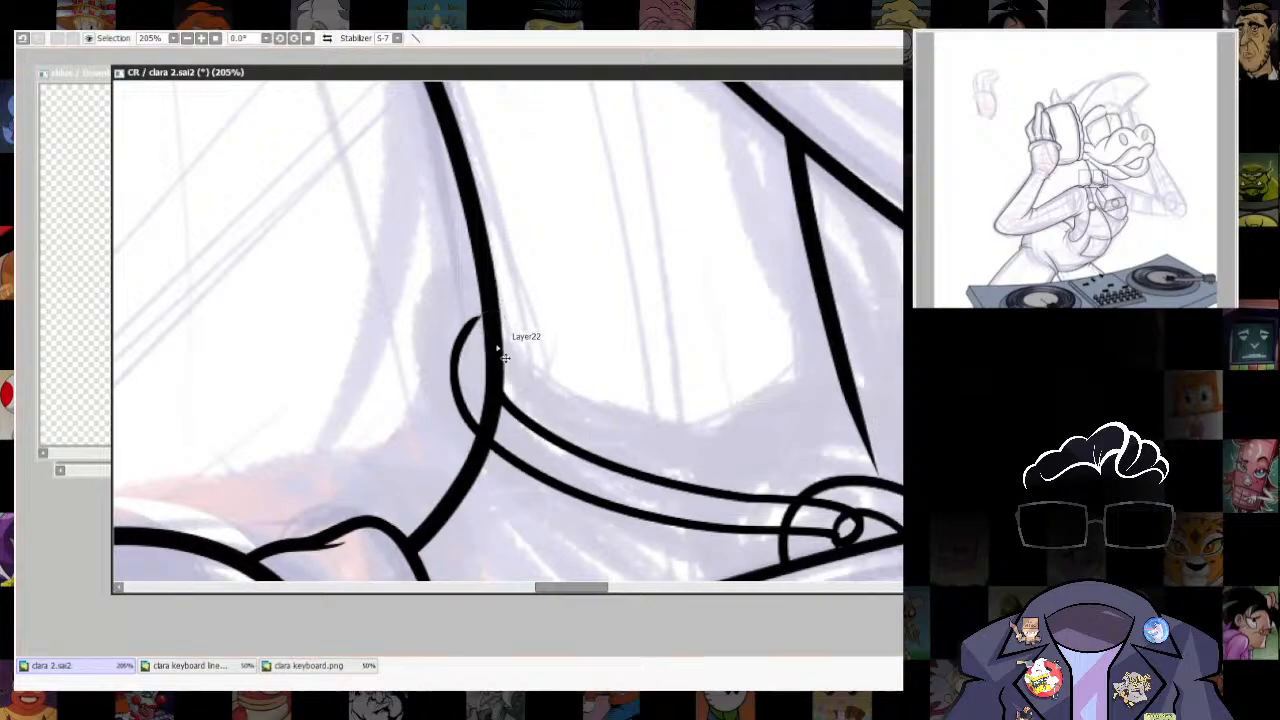
left_click_drag(479, 411, 507, 438)
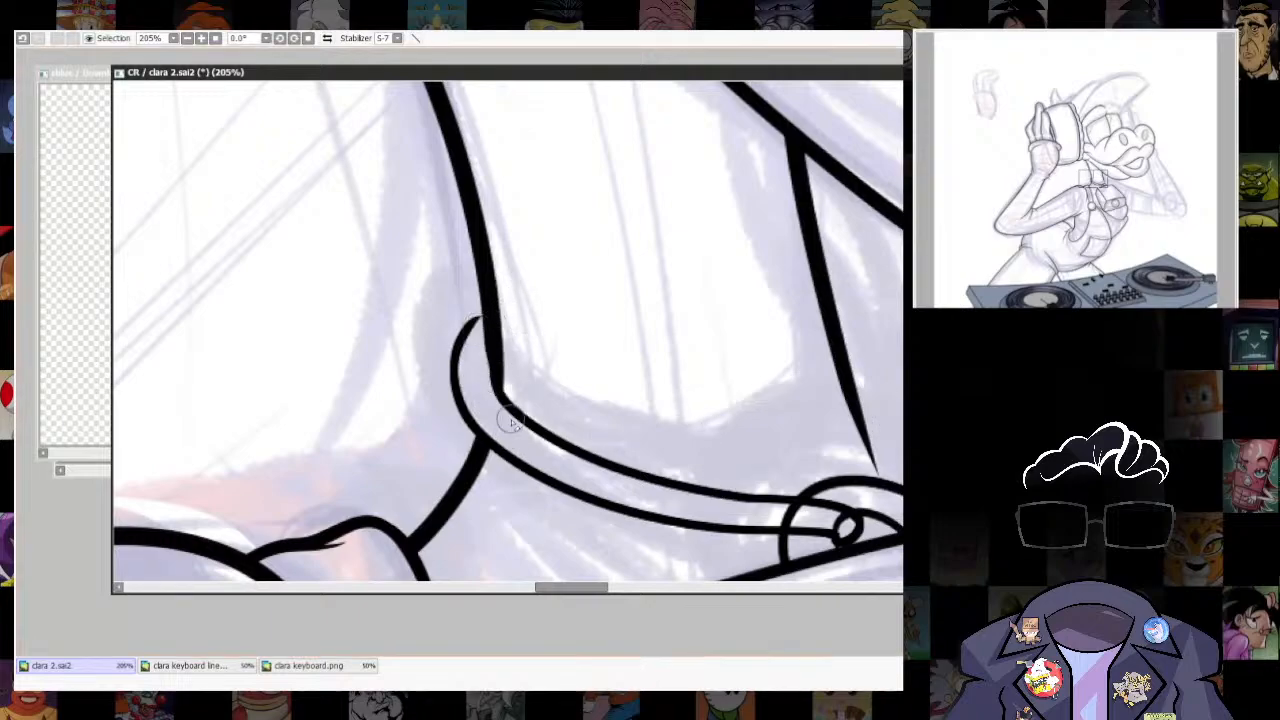
- Refine the junction where the strap's upper edge meets the neck's back line
scroll(471, 359, "up", 5)
left_click_drag(518, 335, 538, 442)
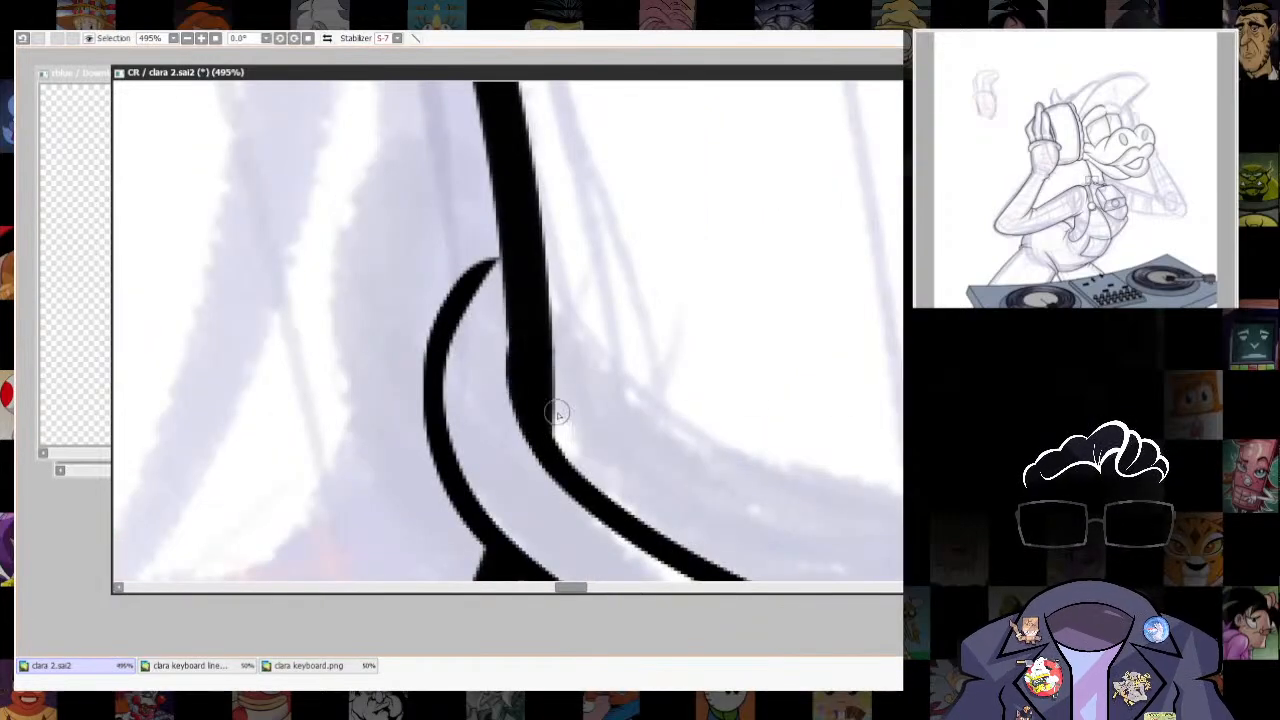
key("ctrl+z")
mouse_move(517, 340)
left_mouse_down()
mouse_move(541, 450)
mouse_move(514, 372)
mouse_move(545, 384)
left_mouse_up()
- Thicken the strap's curved rear edge where it tapers into the neck's back line and continue along the lower edge
mouse_move(538, 300)
left_mouse_down()
mouse_move(492, 331)
mouse_move(460, 421)
left_mouse_up()
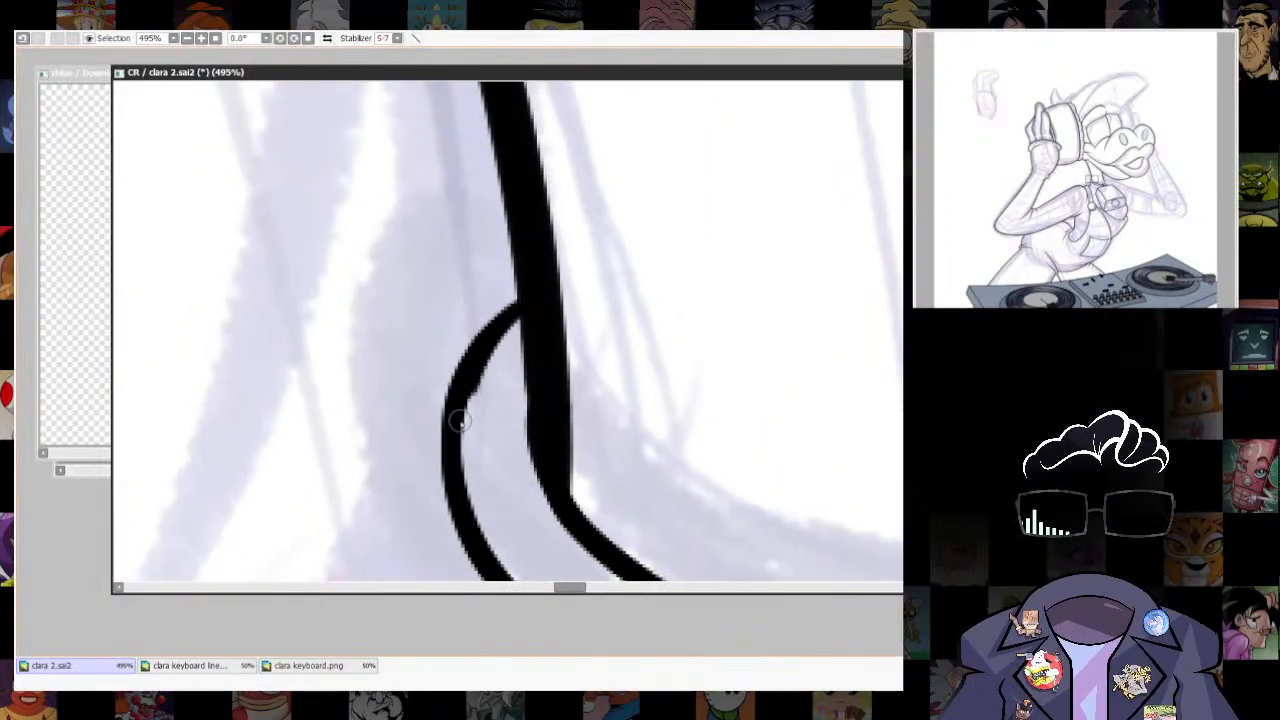
key("ctrl+z")
mouse_move(528, 301)
left_mouse_down()
mouse_move(453, 390)
mouse_move(452, 448)
left_mouse_up()
key("ctrl+z")
left_click_drag(468, 370, 538, 300)
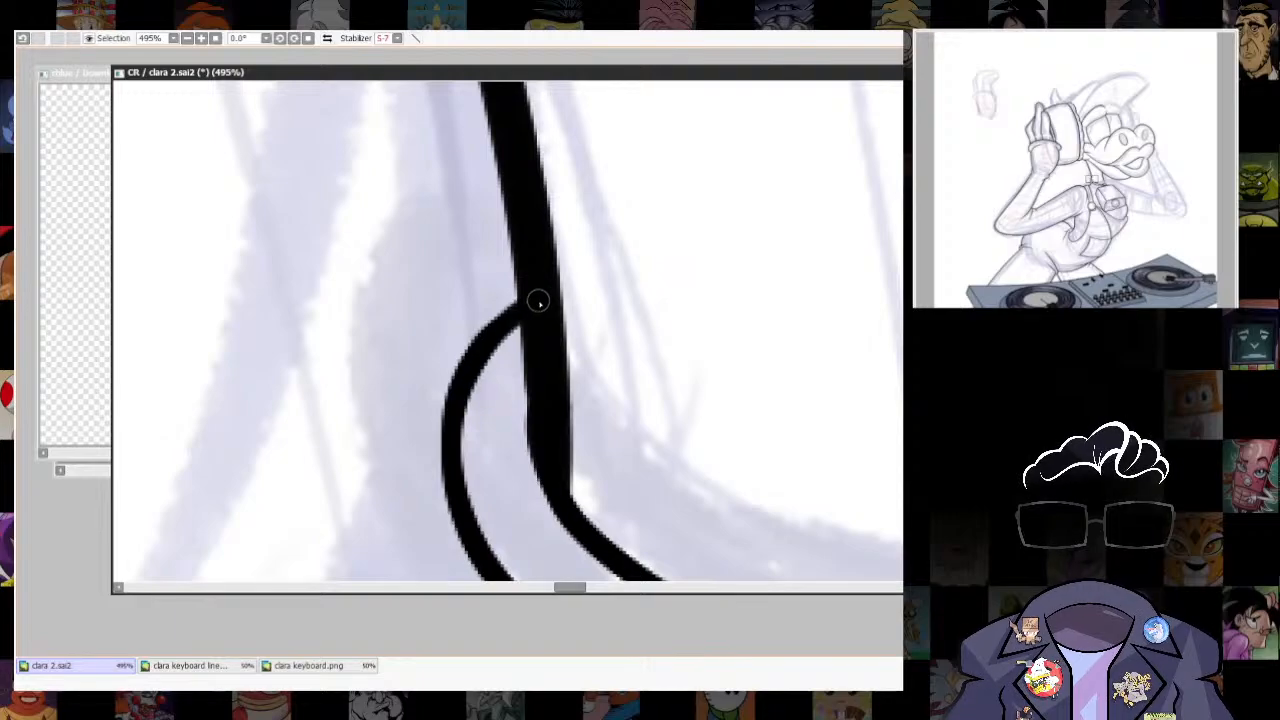
left_click_drag(454, 415, 463, 441)
mouse_move(459, 431)
left_mouse_down()
mouse_move(400, 220)
mouse_move(423, 341)
mouse_move(570, 476)
left_mouse_up()
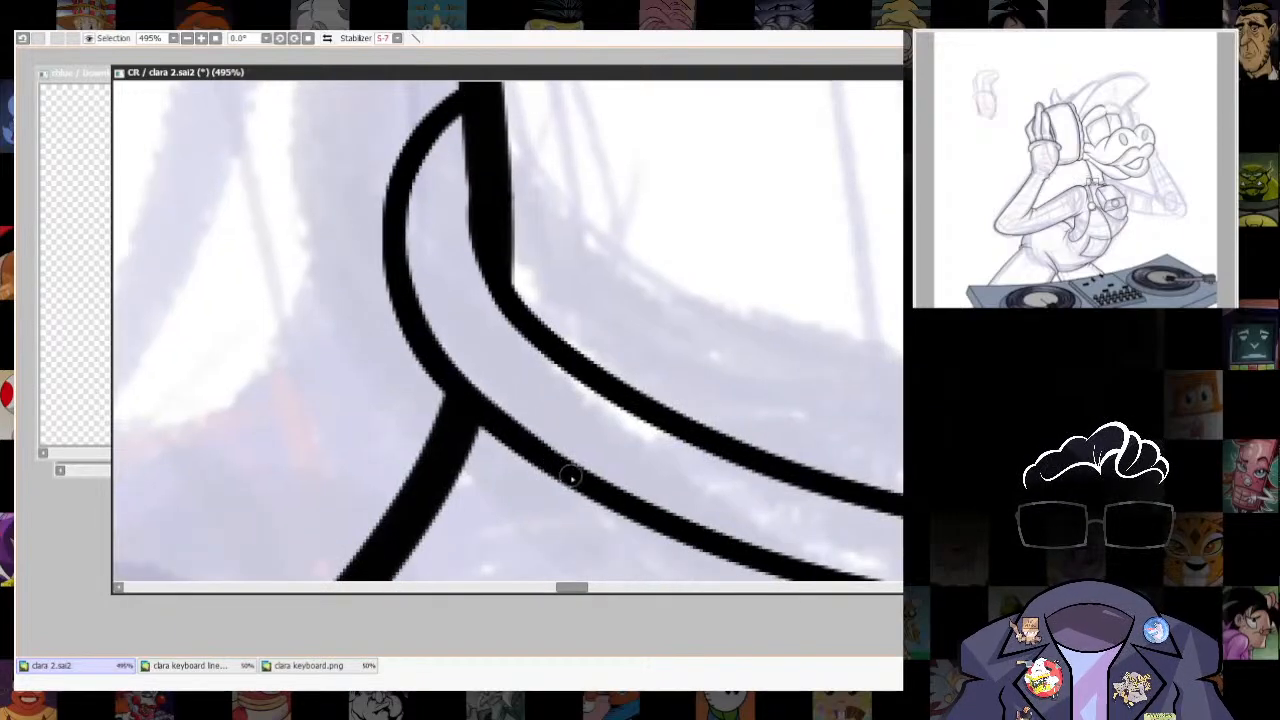
- Erase the bell loop's lines crossing inside the strap and open up the strap's small rounded end
left_click_drag(680, 435, 345, 420)
scroll(665, 416, "down", 7)
scroll(742, 450, "up", 8)
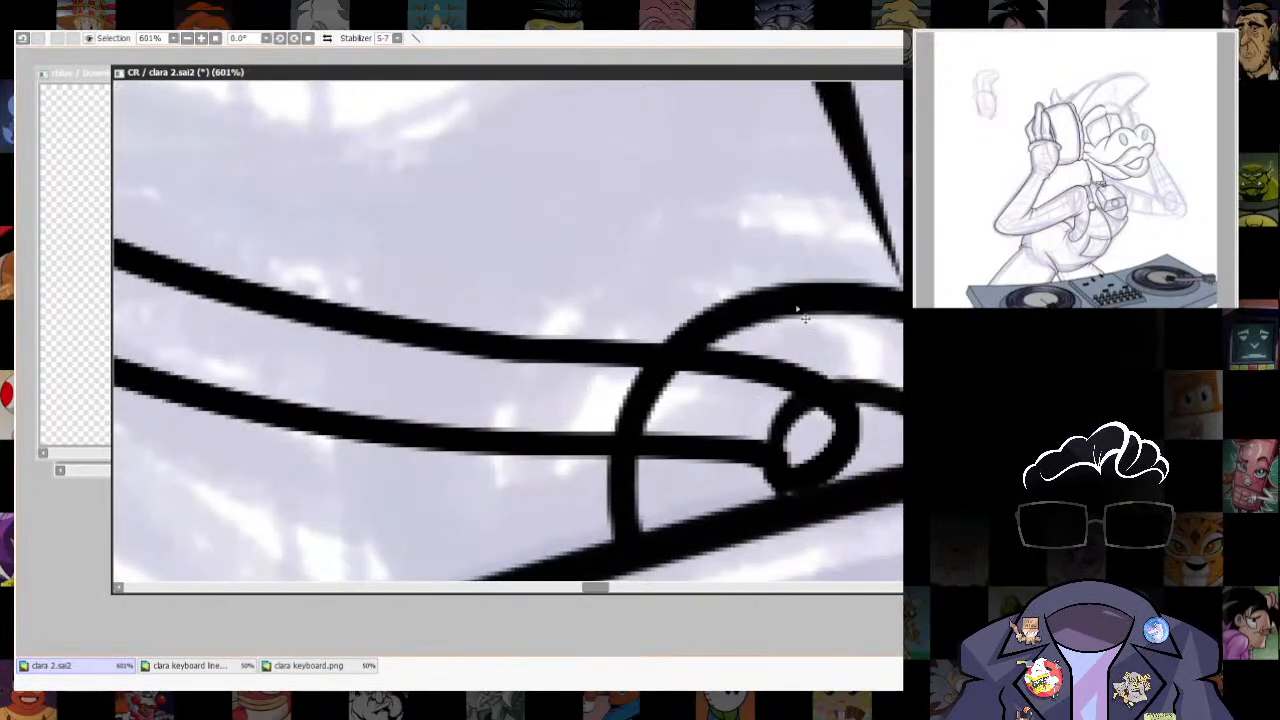
left_click_drag(657, 384, 628, 384)
left_click_drag(590, 428, 648, 418)
mouse_move(822, 408)
left_mouse_down()
mouse_move(701, 430)
mouse_move(677, 414)
mouse_move(664, 466)
left_mouse_up()
key("bracketright")
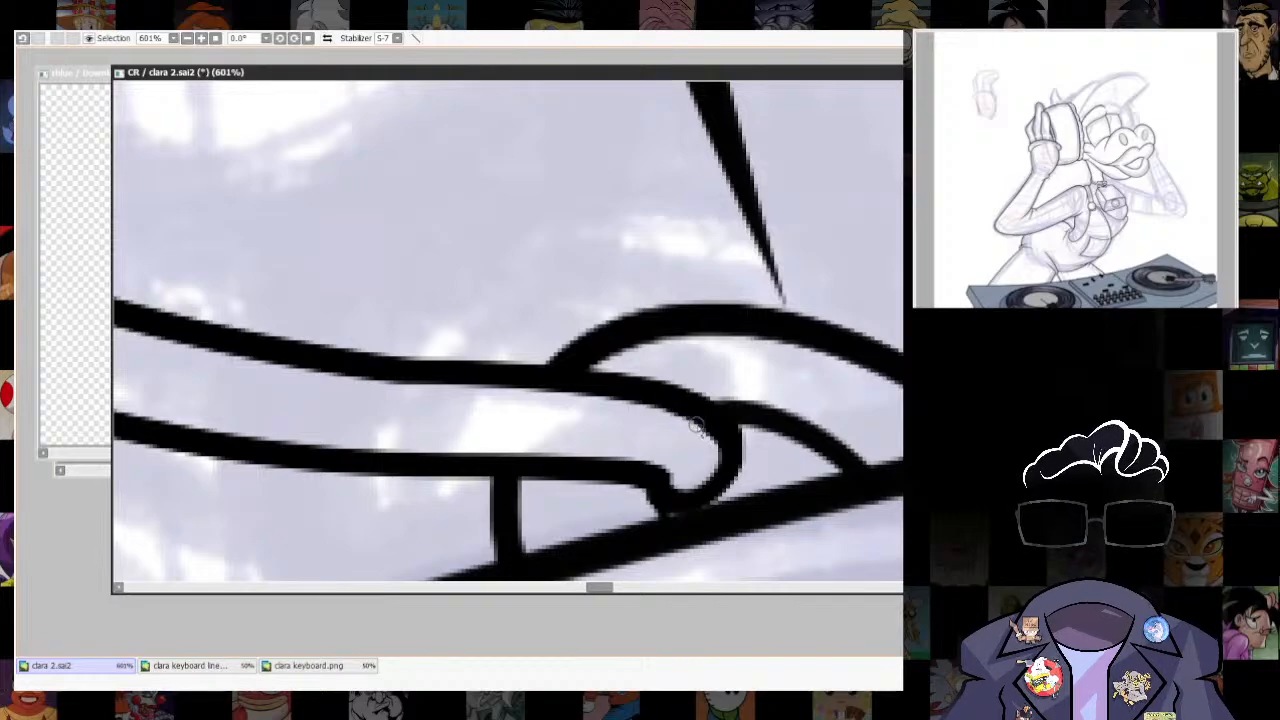
- Redraw and smooth the collar strap's upper edge on the stretch leading up to the bell's loop
scroll(830, 400, "down", 7)
scroll(835, 360, "up", 6)
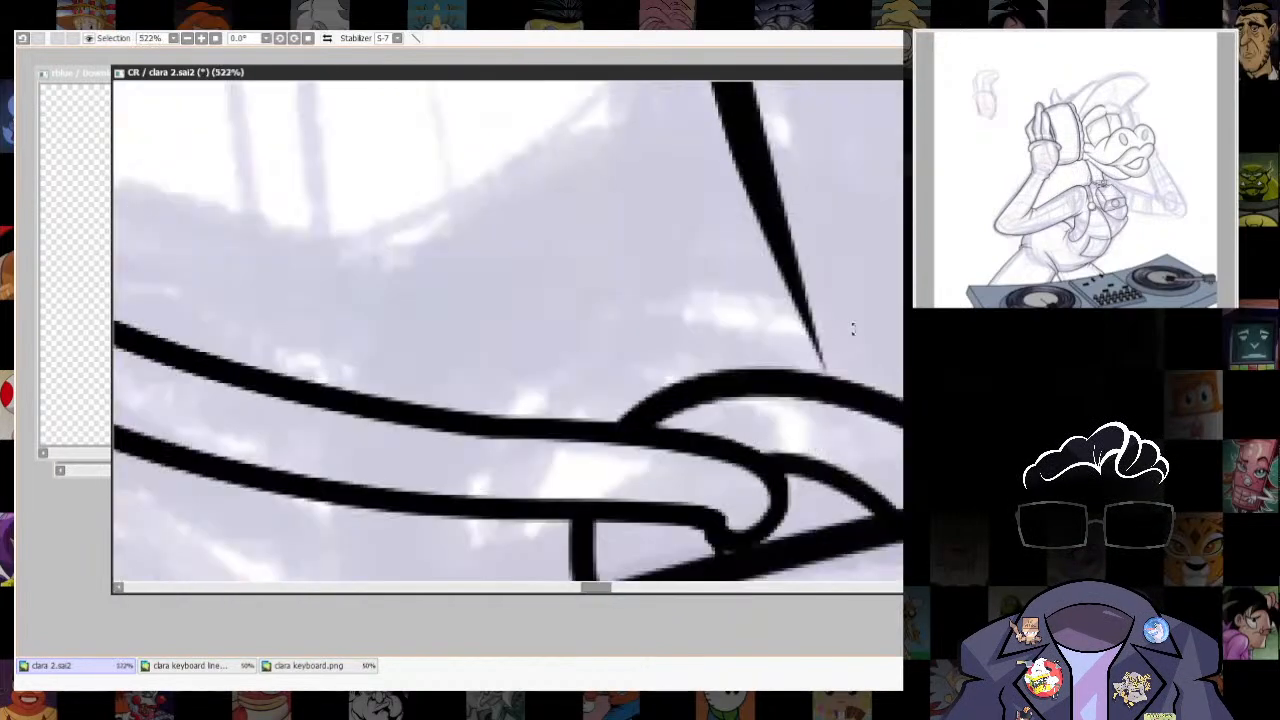
left_click_drag(851, 329, 812, 176)
left_click_drag(568, 404, 648, 370)
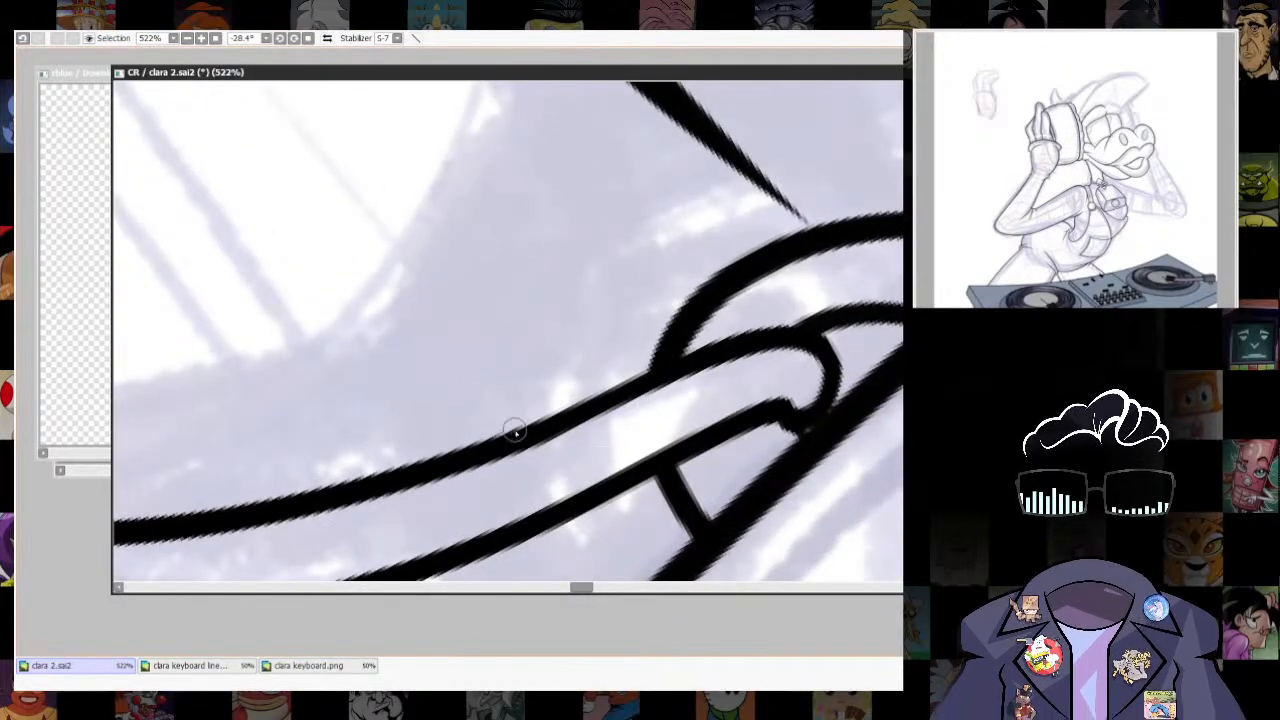
key("ctrl+z")
left_click_drag(517, 431, 648, 372)
key("Home")
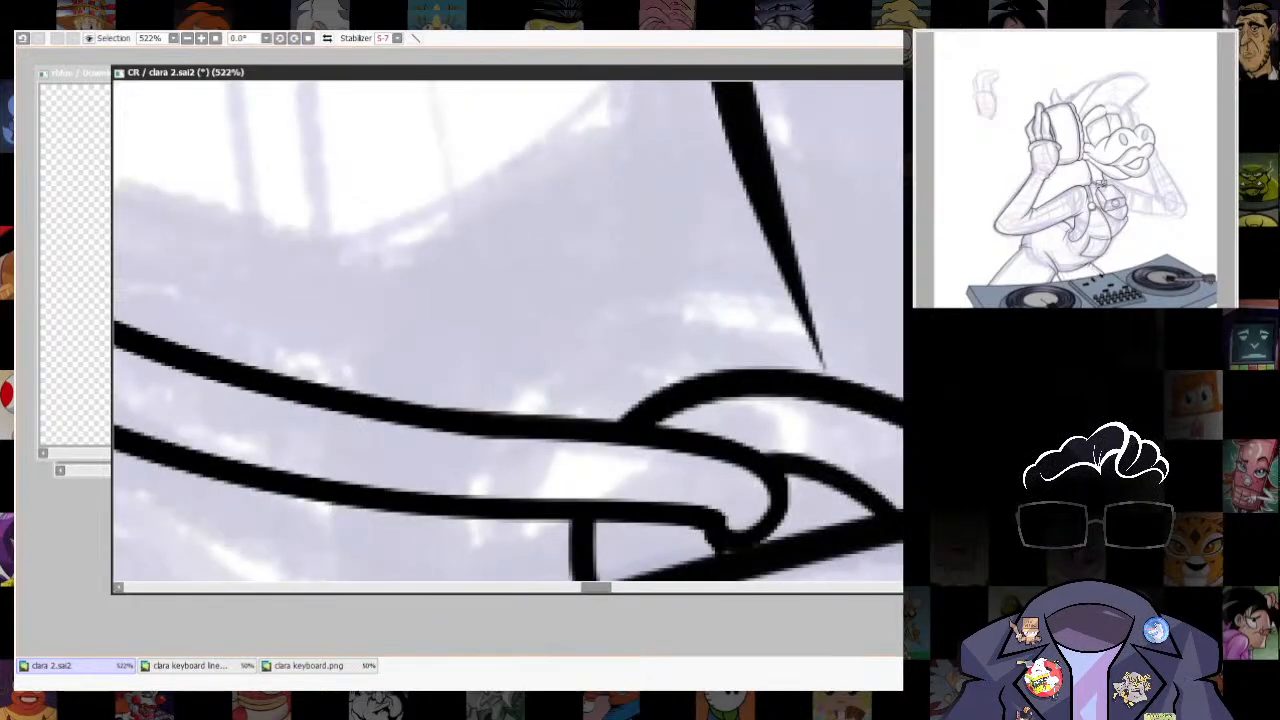
scroll(600, 490, "down", 9)
scroll(640, 430, "up", 7)
left_click_drag(720, 470, 742, 228)
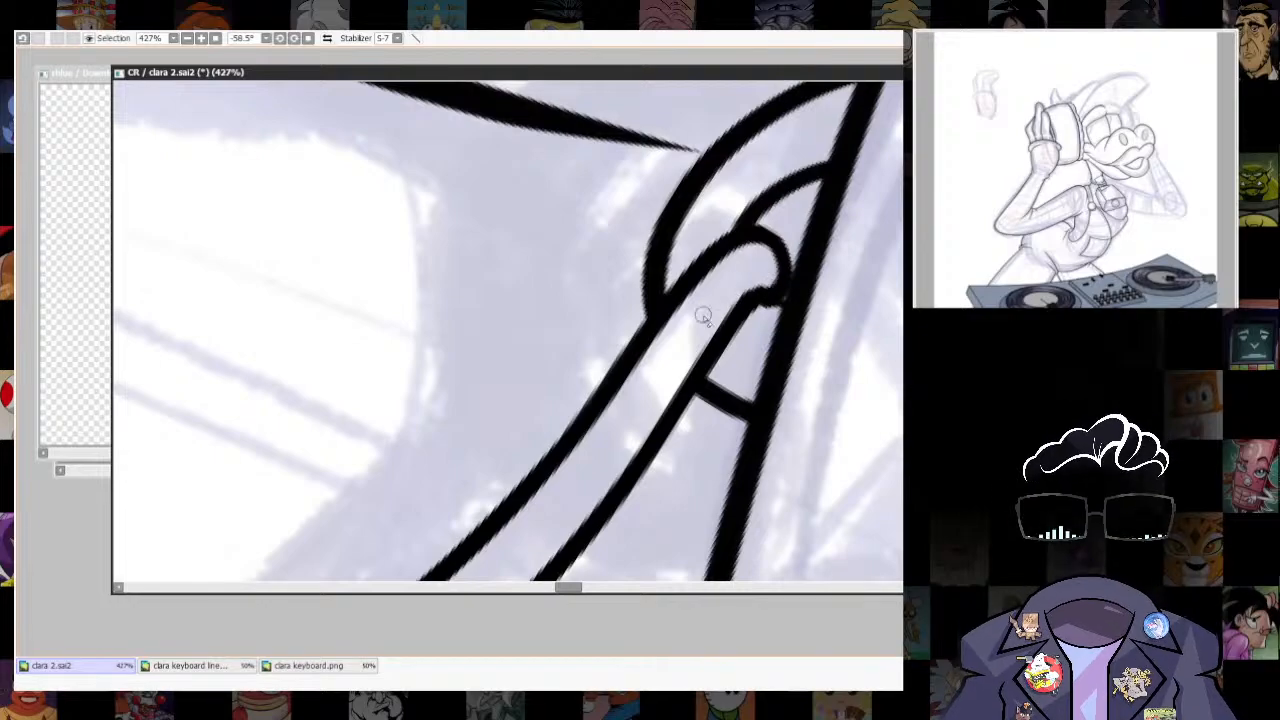
left_click_drag(891, 311, 700, 570)
left_click_drag(812, 342, 808, 477)
scroll(806, 474, "down", 5)
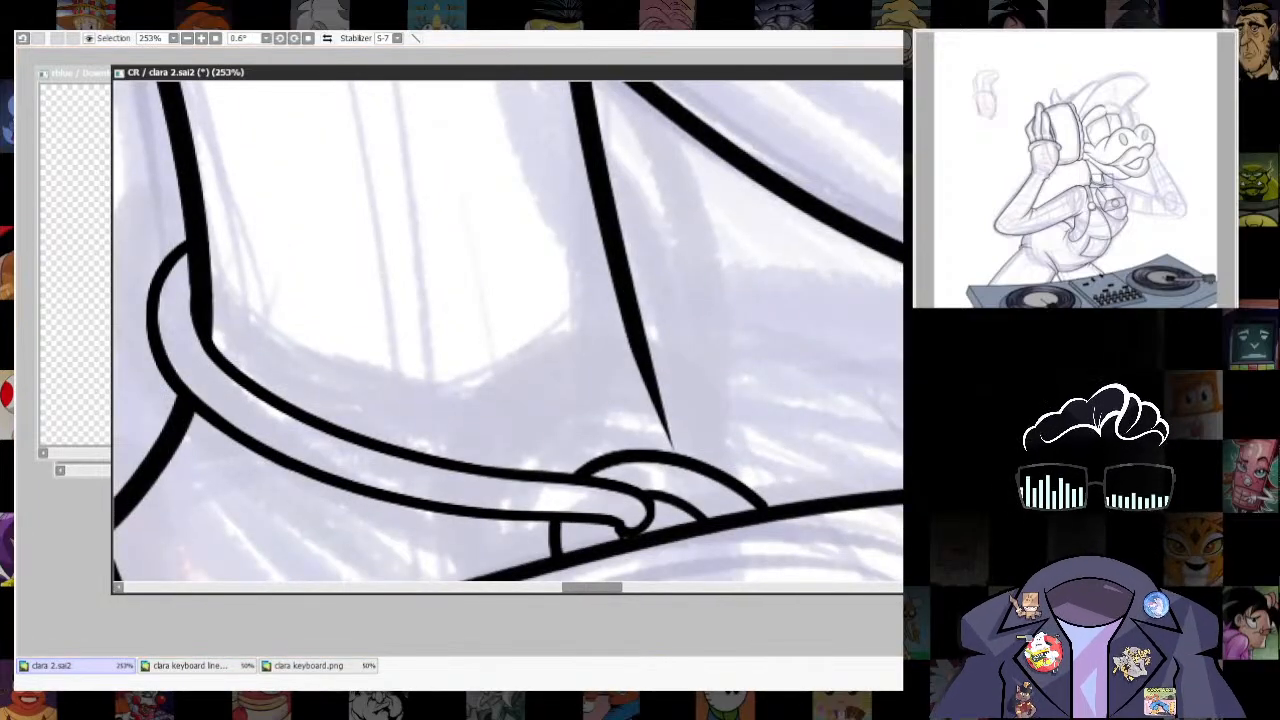
- Paint a narrow curved selection for the front part of the collar strap, from the neck's front line down to the bell's loop
left_click_drag(670, 500, 621, 270)
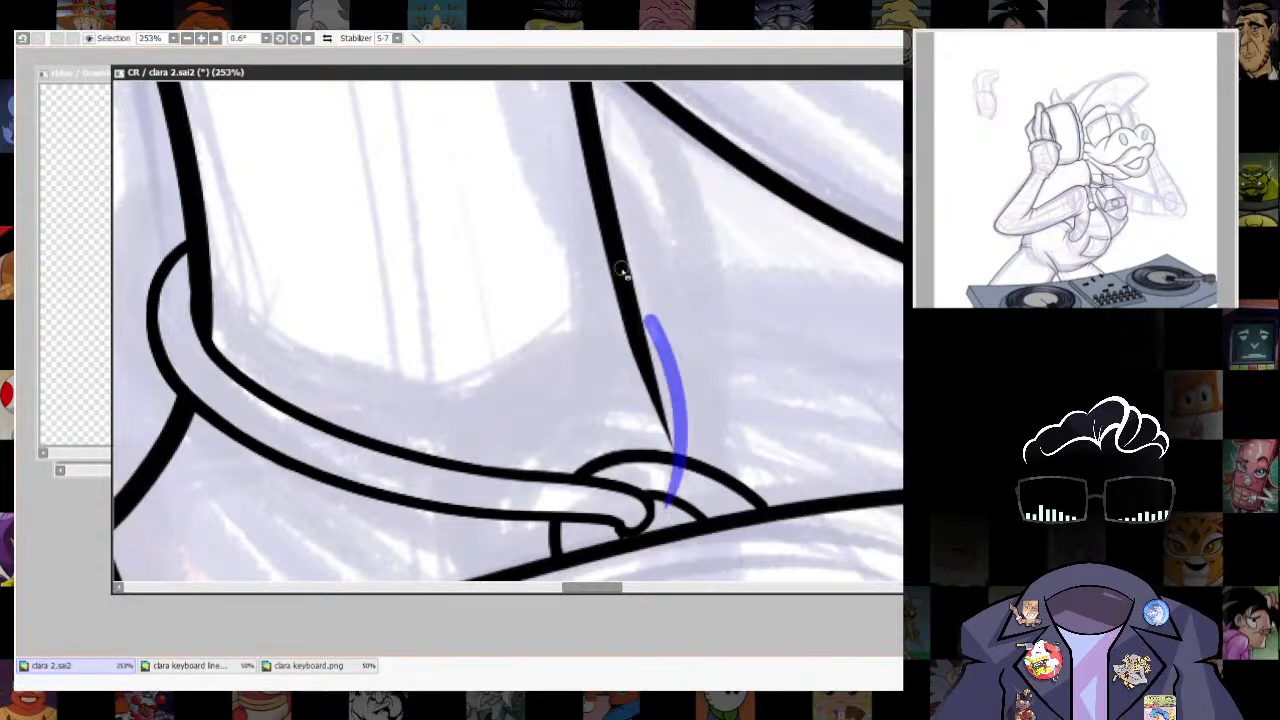
key("ctrl+z")
mouse_move(675, 512)
left_mouse_down()
mouse_move(671, 351)
mouse_move(600, 215)
left_mouse_up()
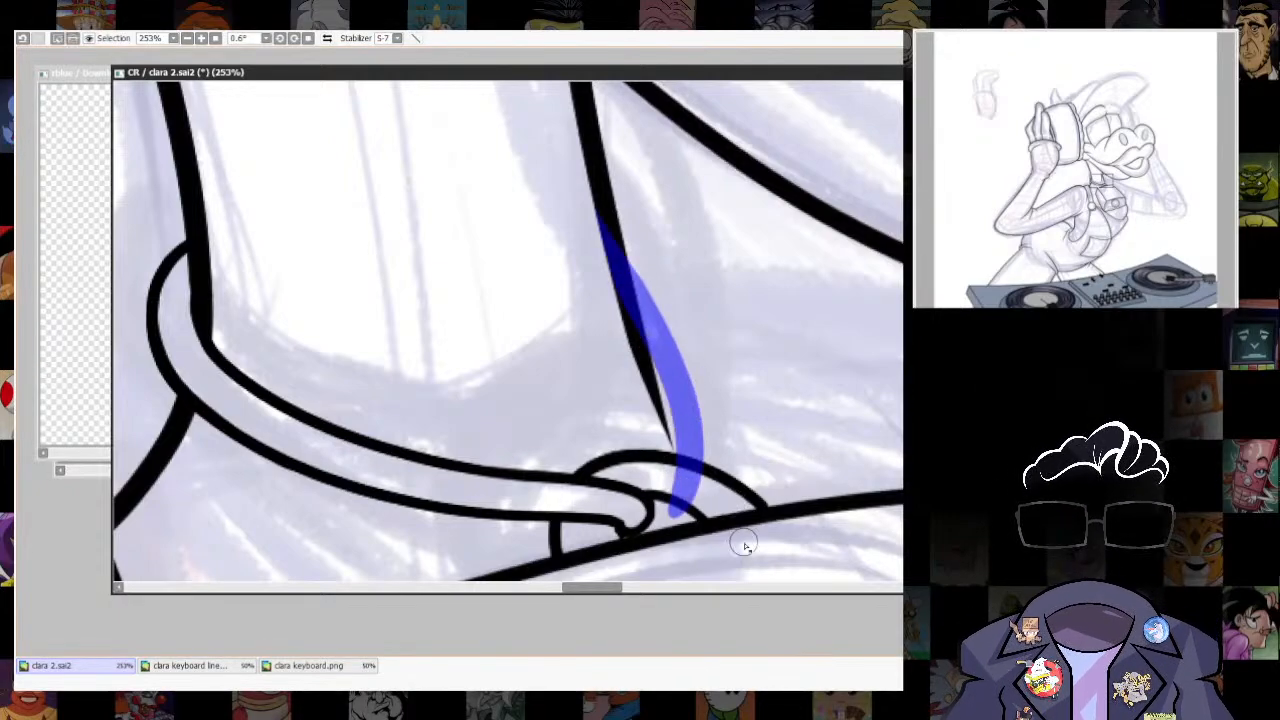
key("ctrl+z")
mouse_move(670, 497)
left_mouse_down()
mouse_move(606, 206)
mouse_move(686, 432)
left_mouse_up()
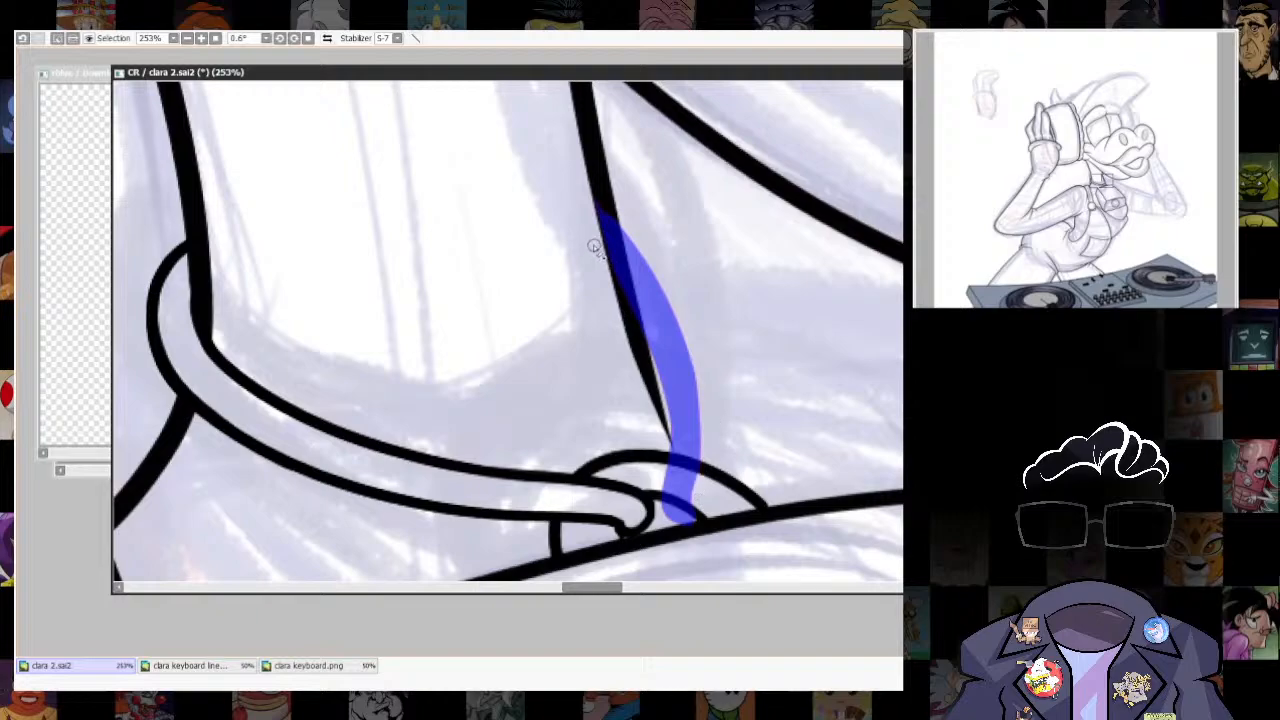
- Outline the painted strap selection with a black line and clear the selection
key("alt+s")
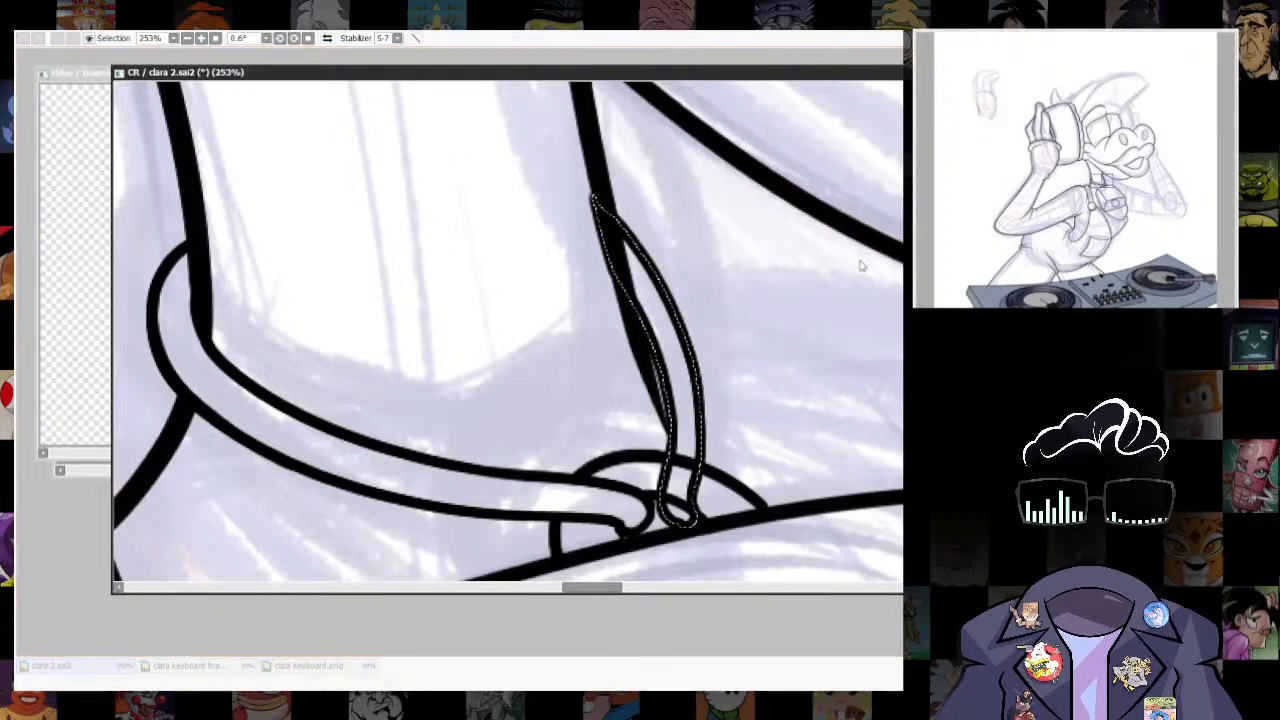
key("Return")
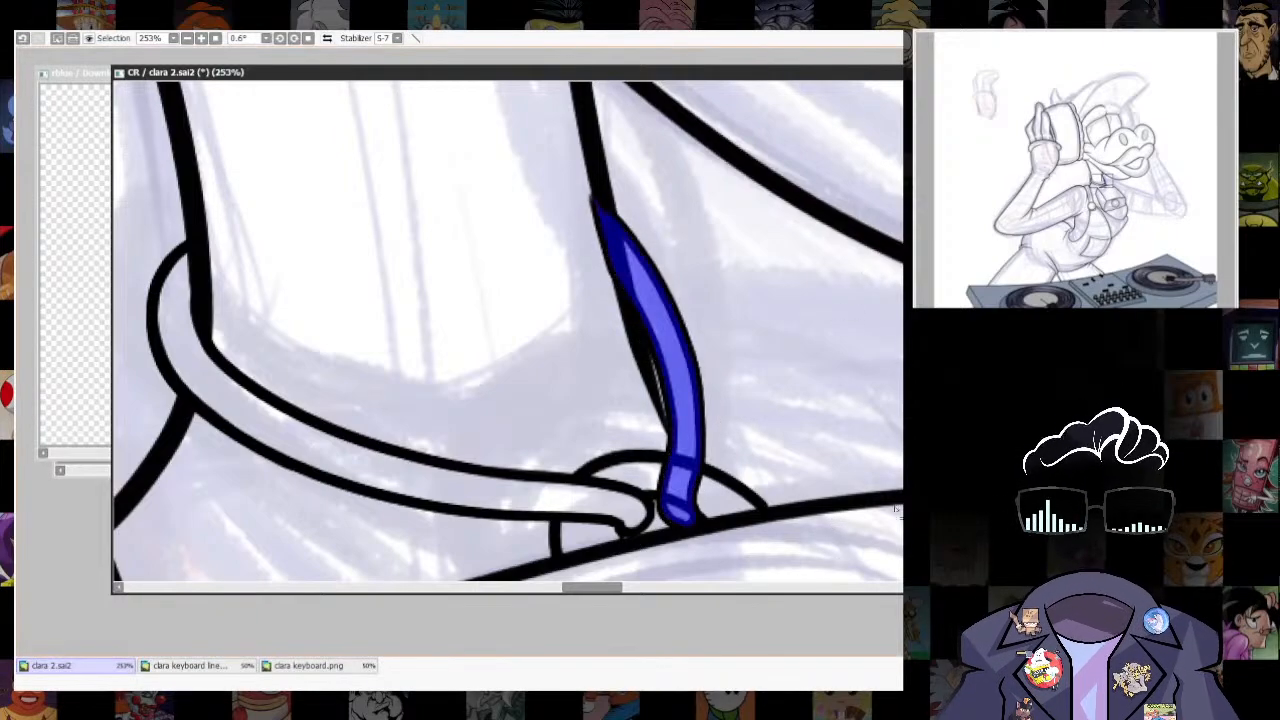
key("ctrl+d")
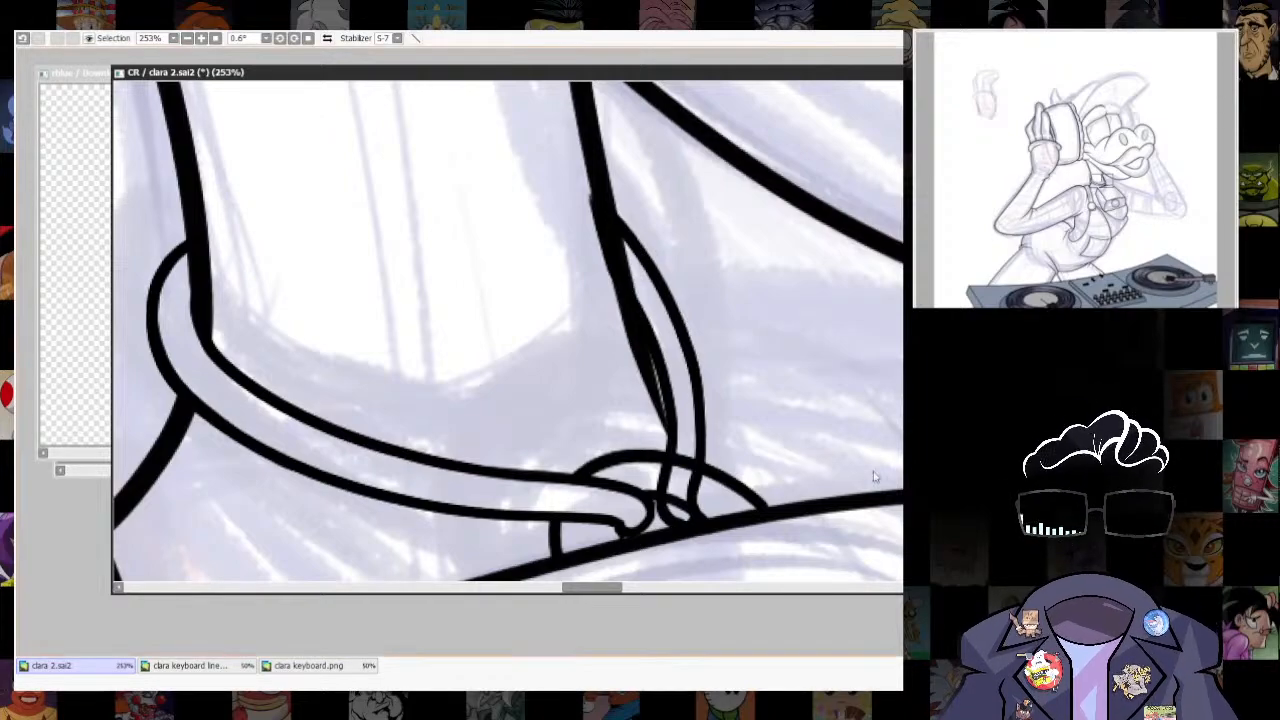
- Erase the bell loop's lines crossing inside the front strap and open its rounded lower end
scroll(676, 405, "up", 1)
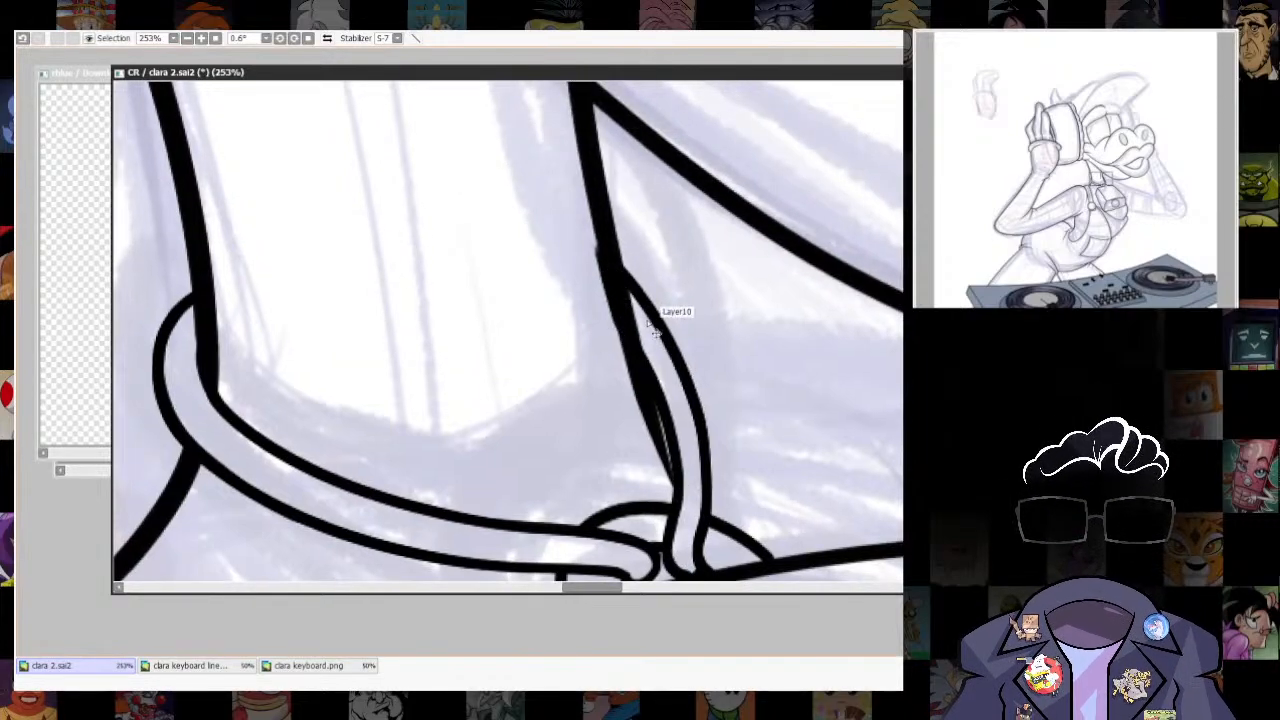
left_click_drag(700, 504, 688, 385)
scroll(809, 414, "down", 10)
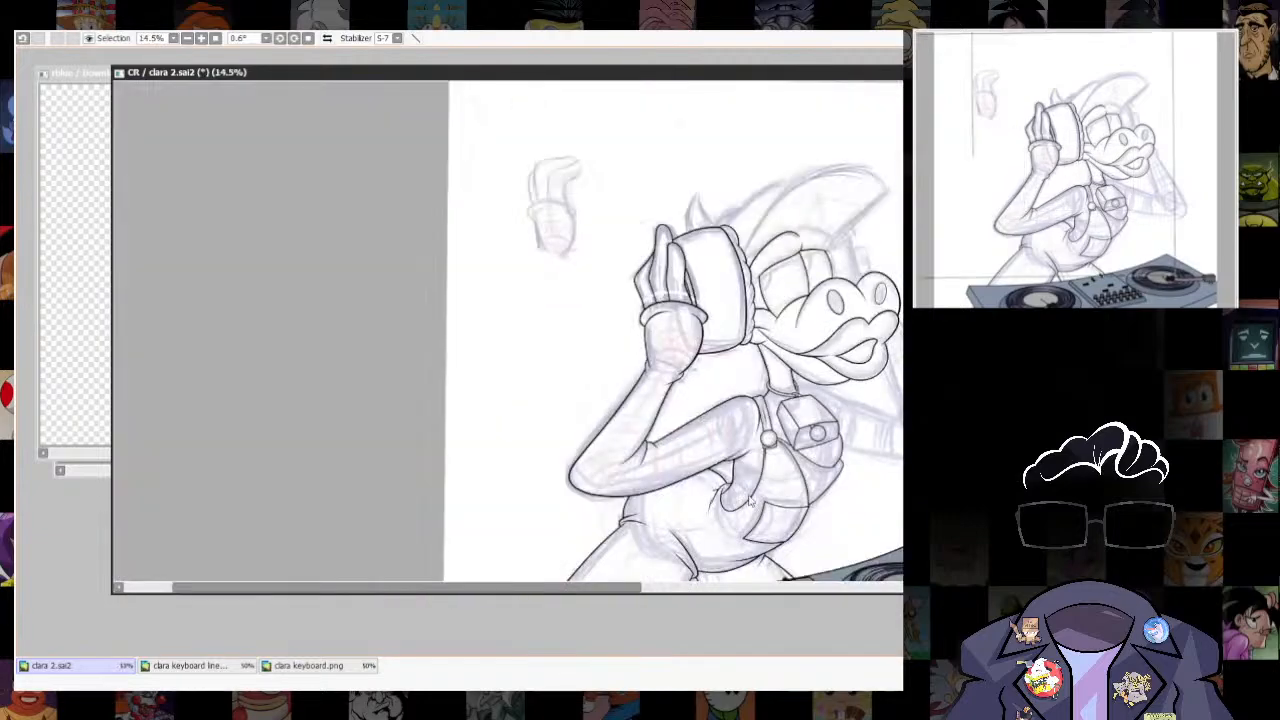
scroll(808, 426, "up", 6)
scroll(866, 396, "up", 4)
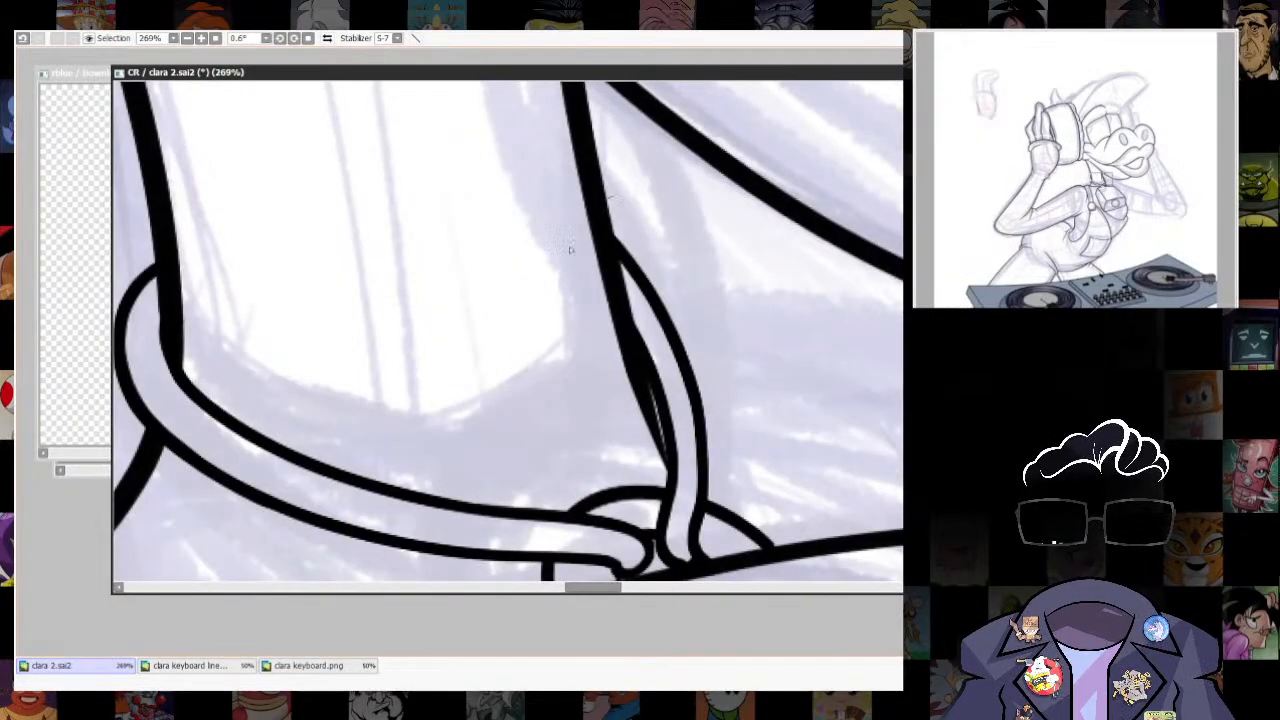
- Transform the front strap so its upper part shifts slightly away from the neck's front line
key("ctrl+t")
left_click_drag(671, 243, 704, 262)
left_click_drag(709, 495, 706, 497)
key("Return")
key("ctrl+d")
- Extend the front strap's inner and outer edges into the neck's front line and smooth both junctions
scroll(715, 380, "up", 4)
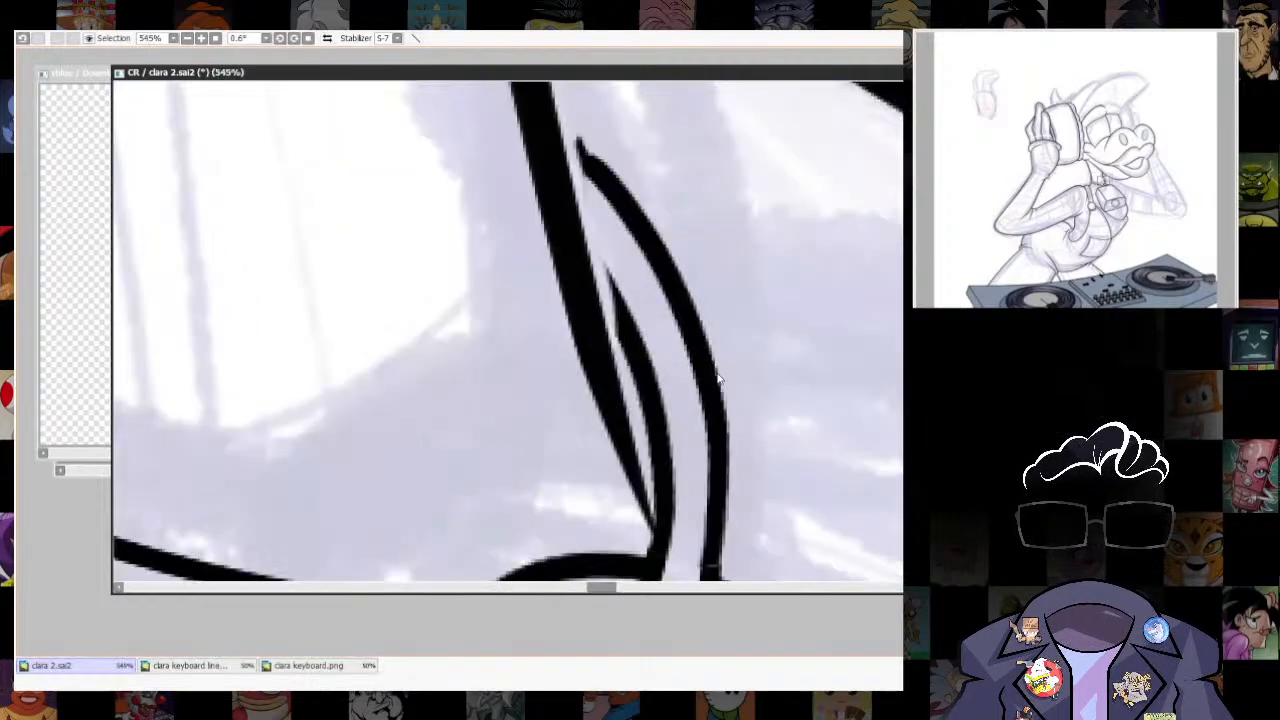
left_click_drag(717, 380, 740, 168)
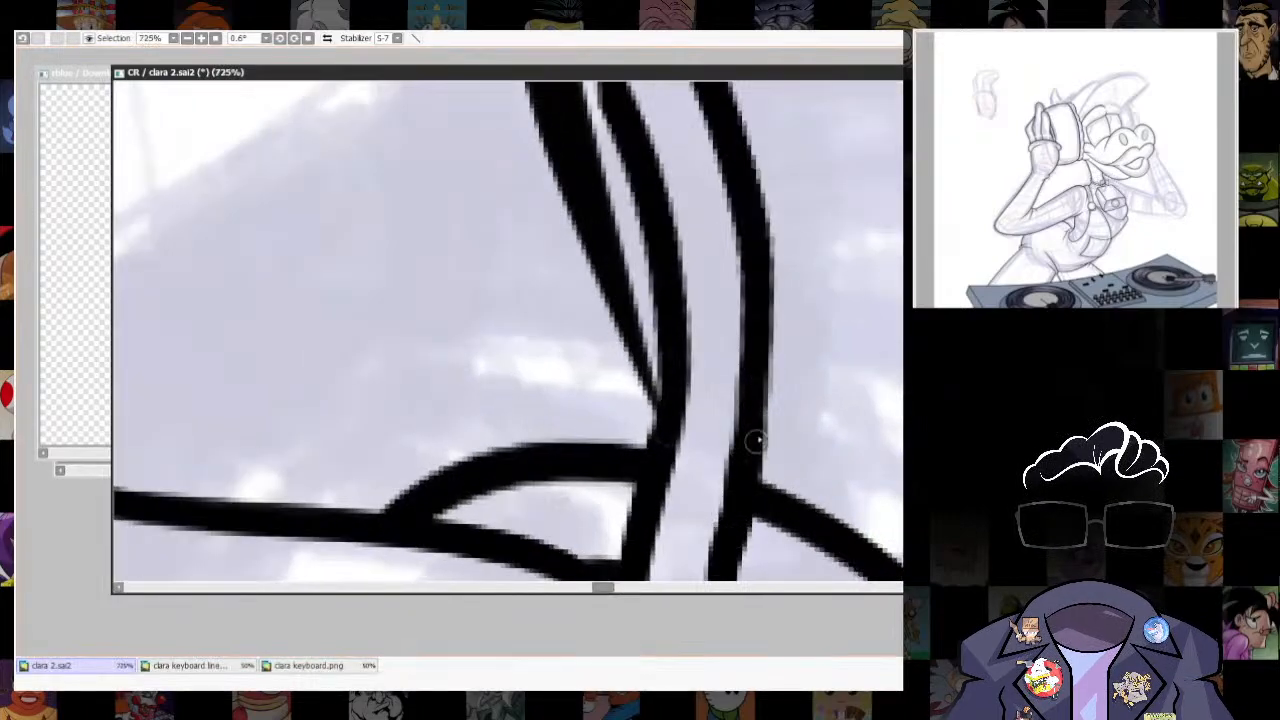
left_click_drag(740, 282, 825, 612)
left_click_drag(640, 290, 695, 385)
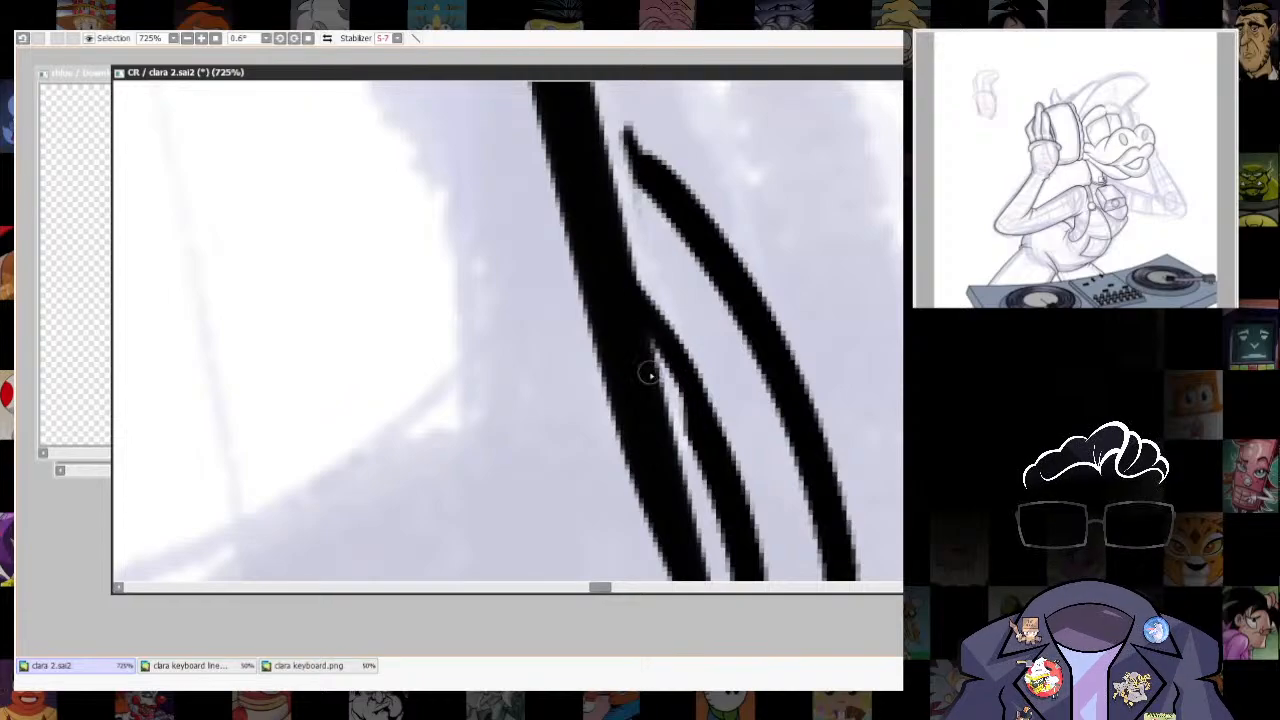
left_click_drag(650, 342, 733, 523)
left_click_drag(655, 273, 669, 453)
left_click_drag(571, 243, 729, 428)
left_click_drag(606, 297, 716, 413)
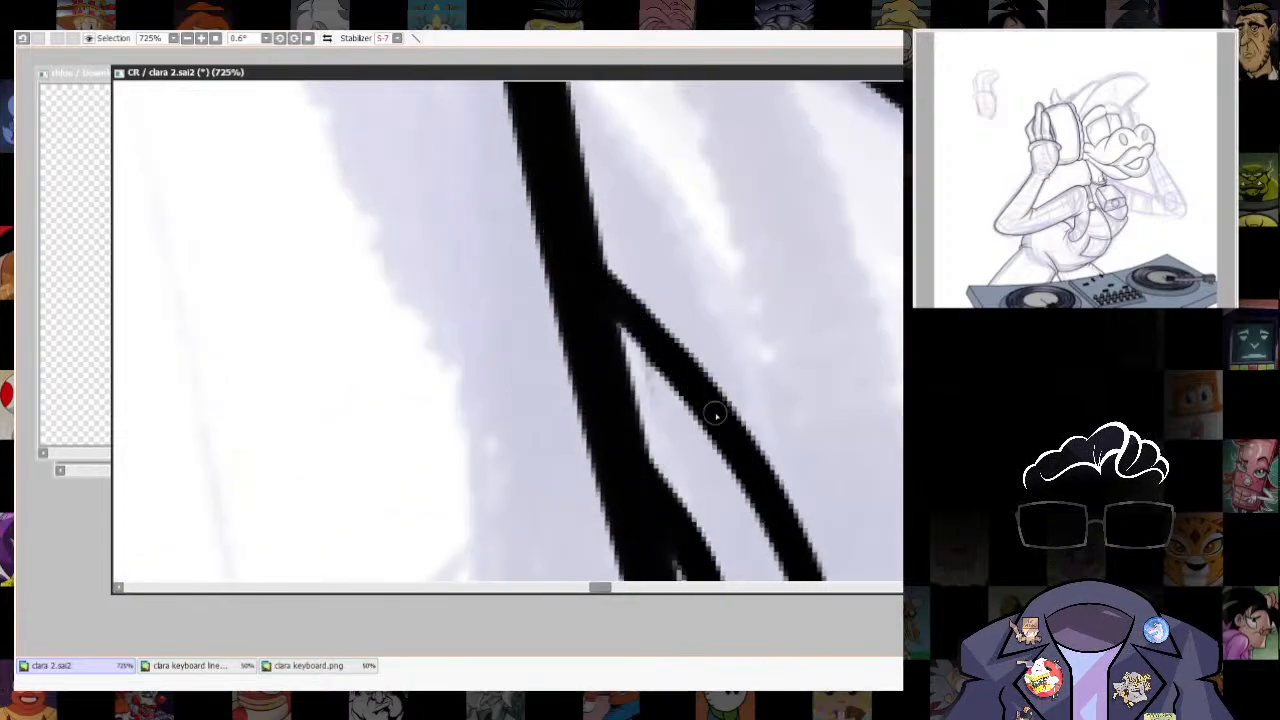
left_click_drag(622, 326, 778, 521)
- Touch up the front strap's inner edge where it runs alongside the neck's front line
scroll(778, 521, "down", 15)
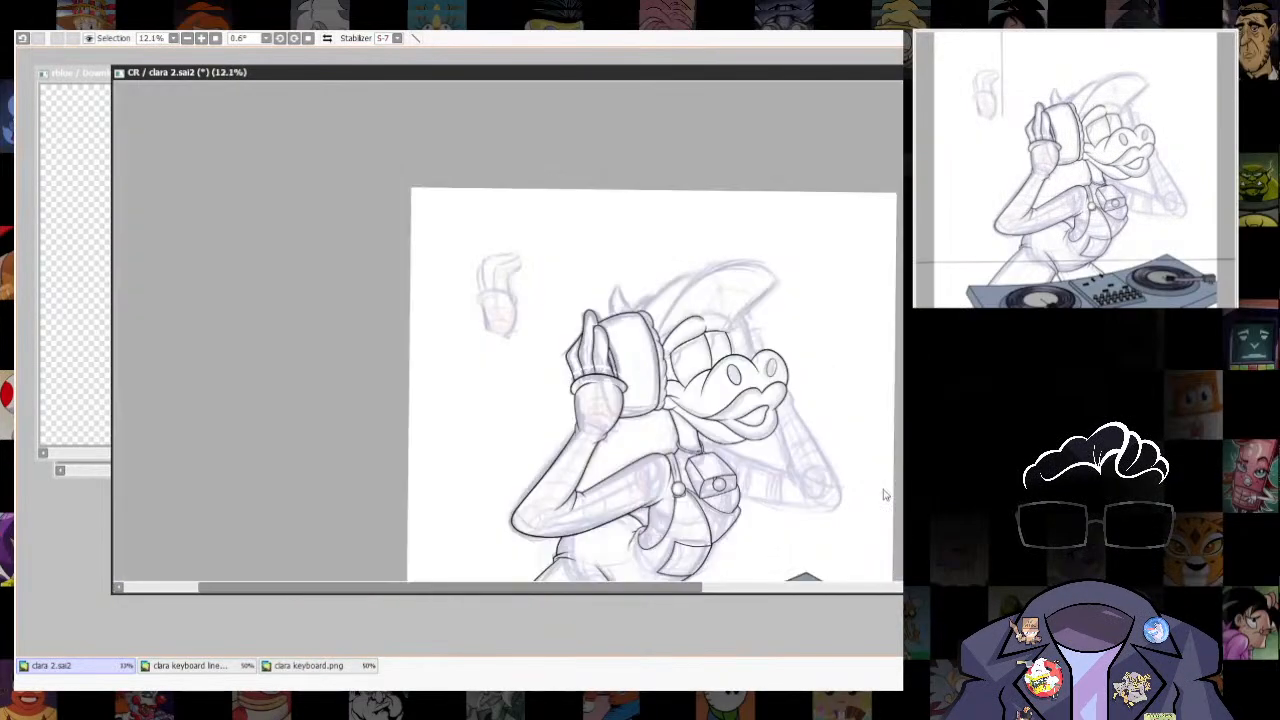
scroll(780, 543, "up", 4)
scroll(745, 469, "down", 1)
scroll(580, 340, "up", 8)
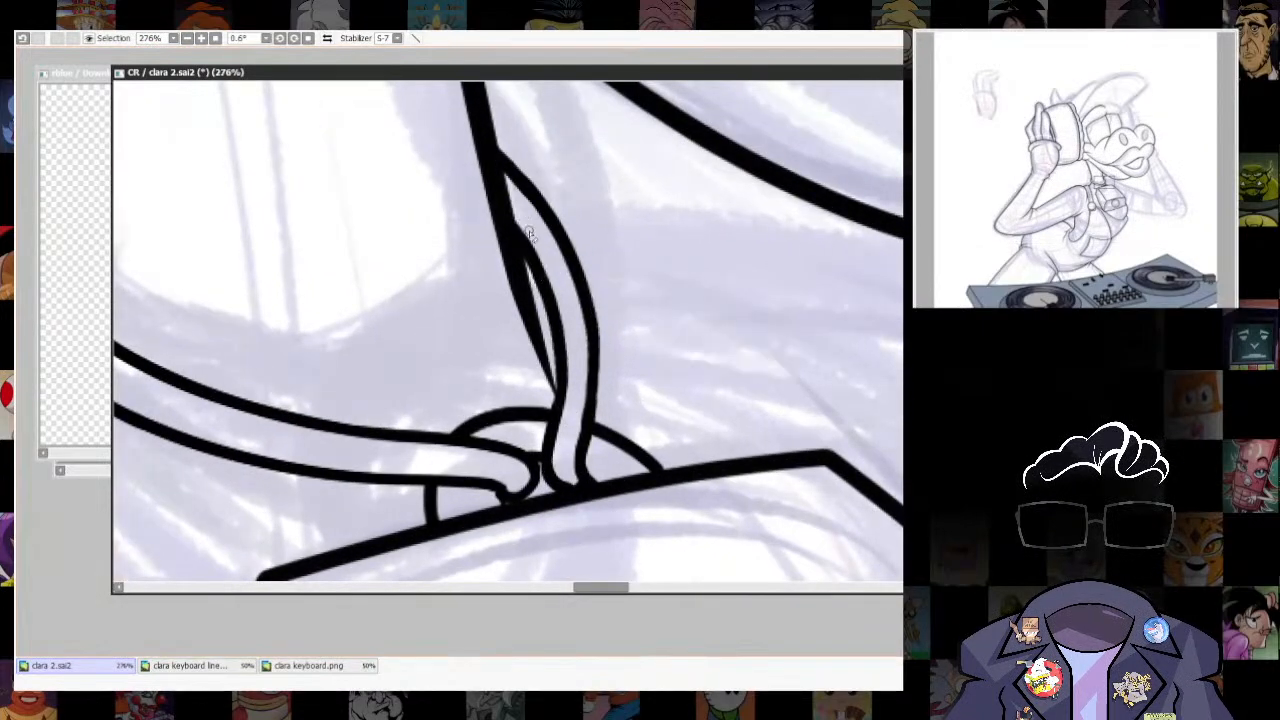
left_click_drag(558, 418, 551, 417)
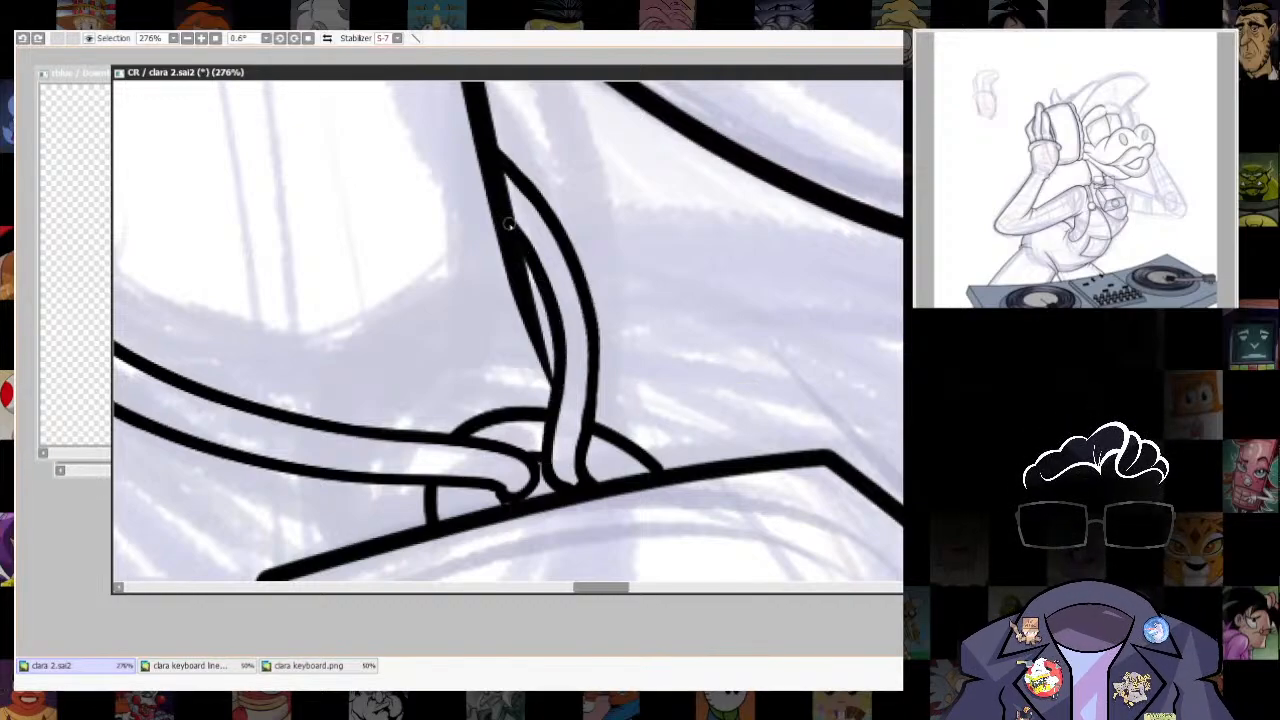
- Rework the pointed tip of the strap's upper edge where it overlaps the neck's back line
scroll(690, 430, "down", 8)
scroll(655, 363, "up", 8)
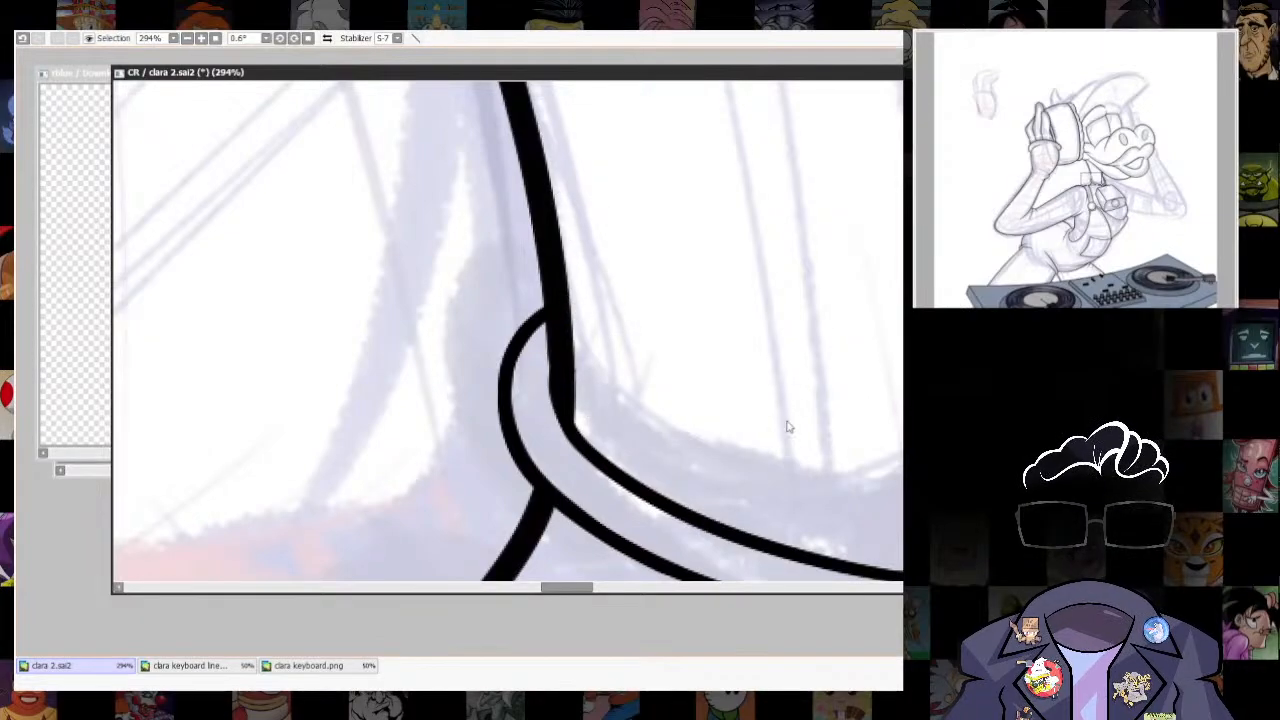
key("ctrl+z")
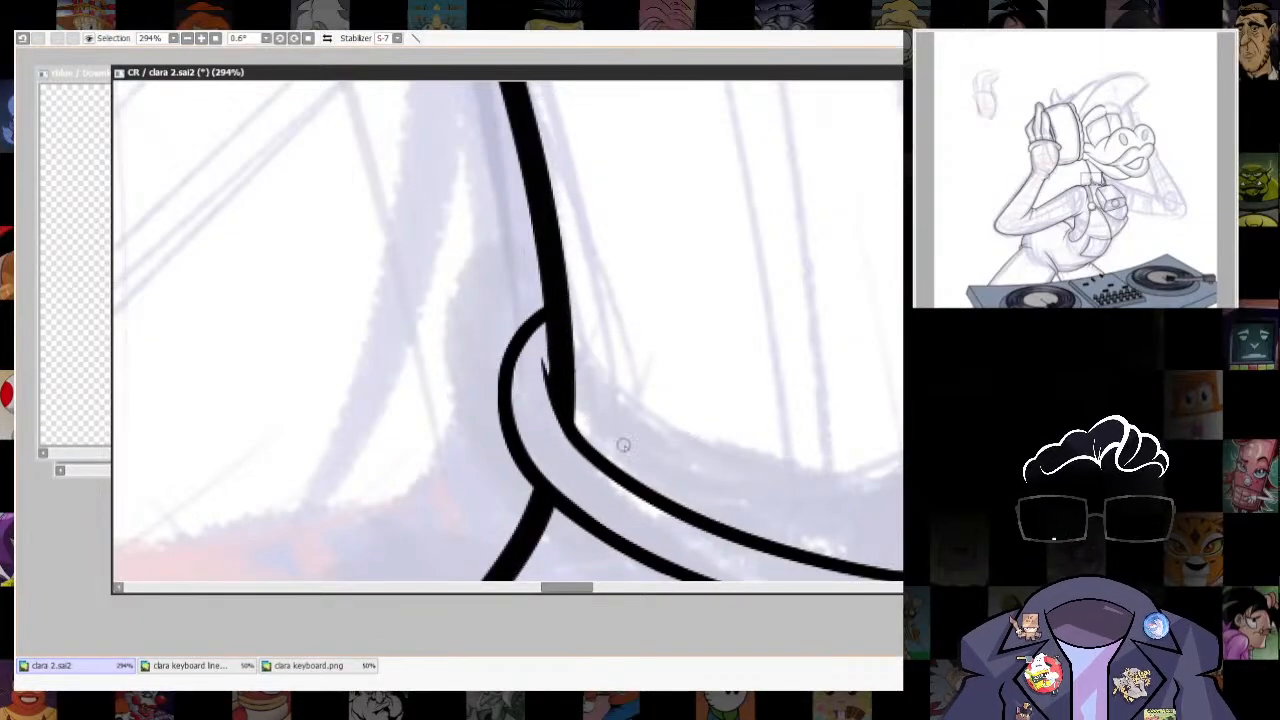
scroll(623, 445, "down", 12)
- Ink the far eyebrow as an arched curve from the near eyebrow around to the far eye's outer line, trimming the overlapping start
scroll(640, 415, "up", 6)
scroll(700, 425, "down", 1)
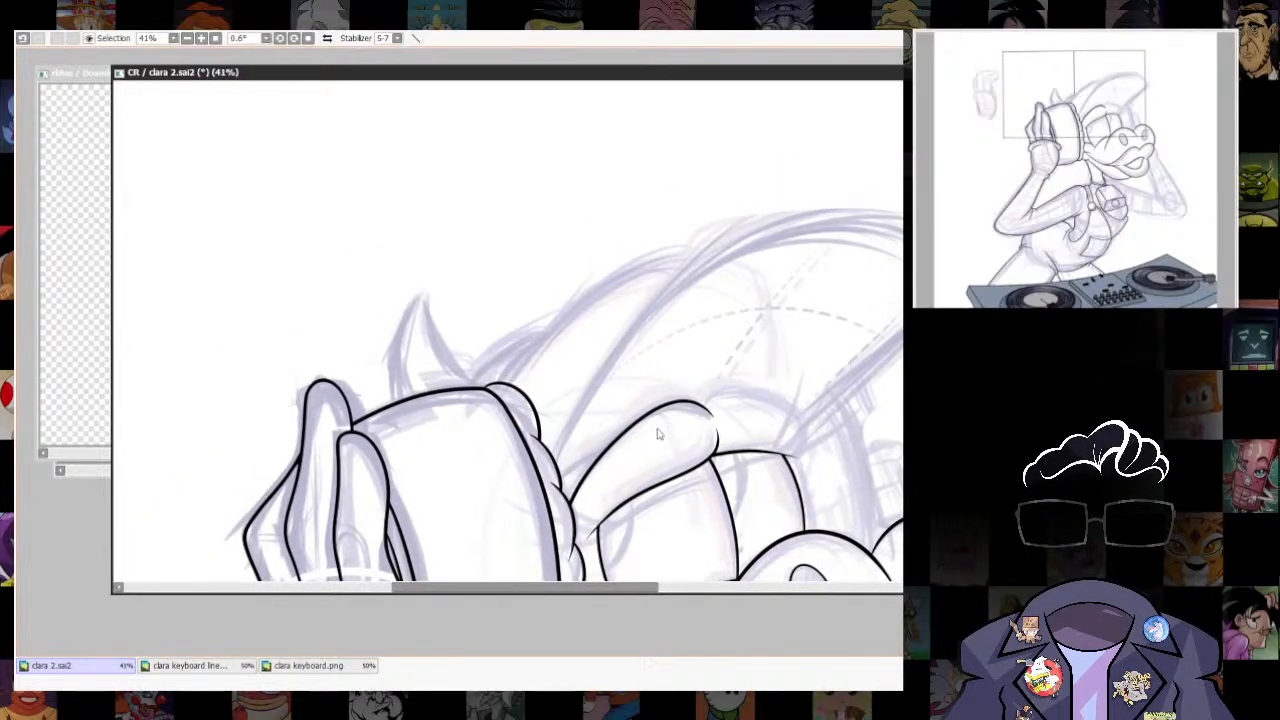
scroll(658, 434, "up", 5)
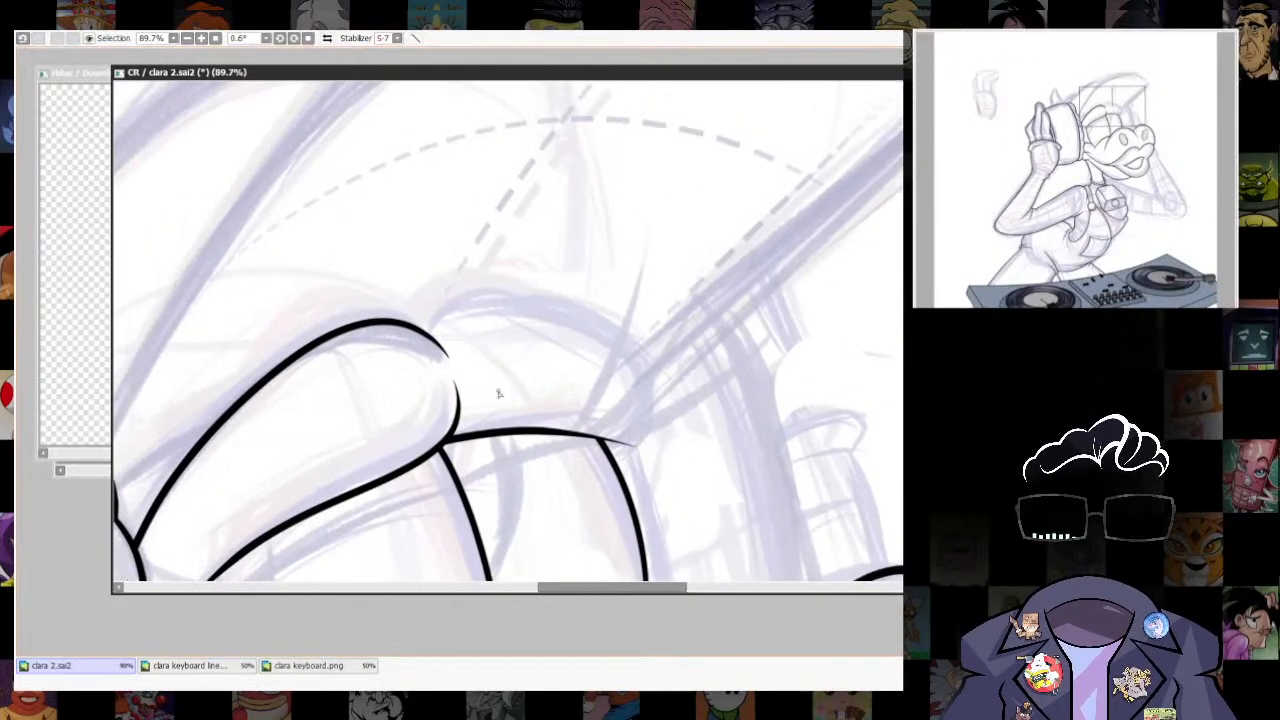
key("ctrl+z")
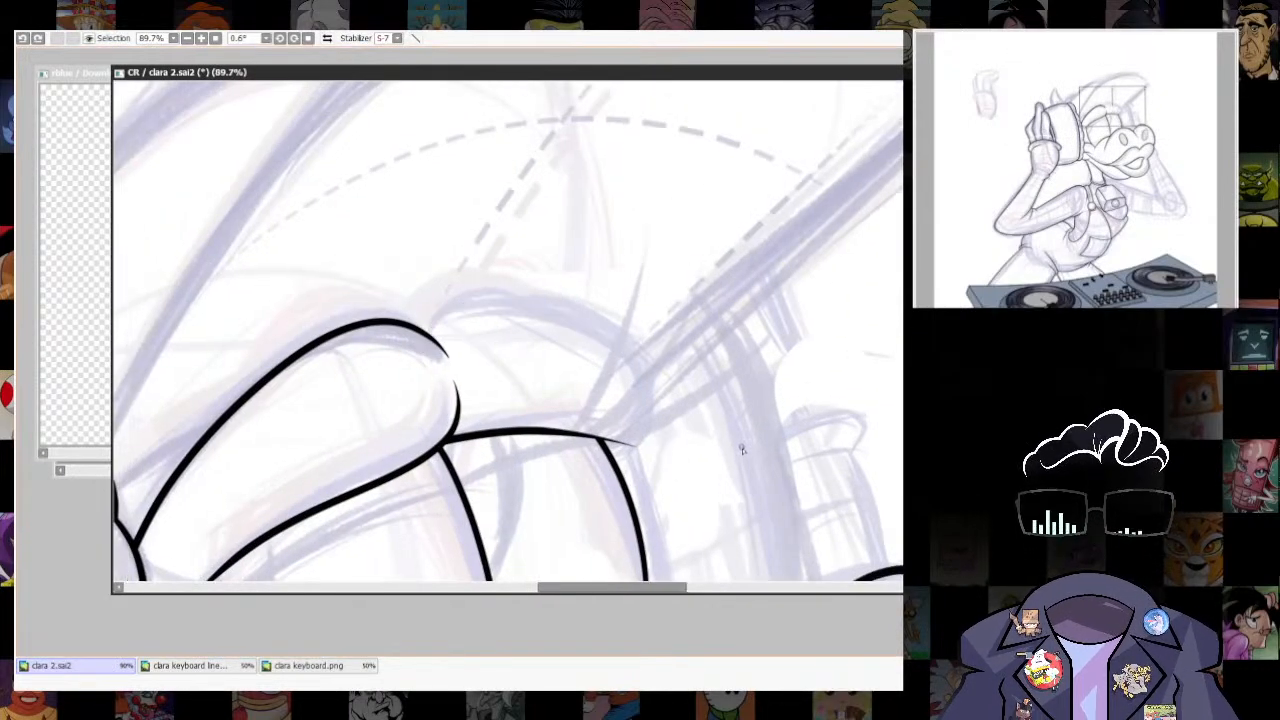
mouse_move(442, 315)
left_mouse_down()
mouse_move(580, 320)
mouse_move(667, 398)
left_mouse_up()
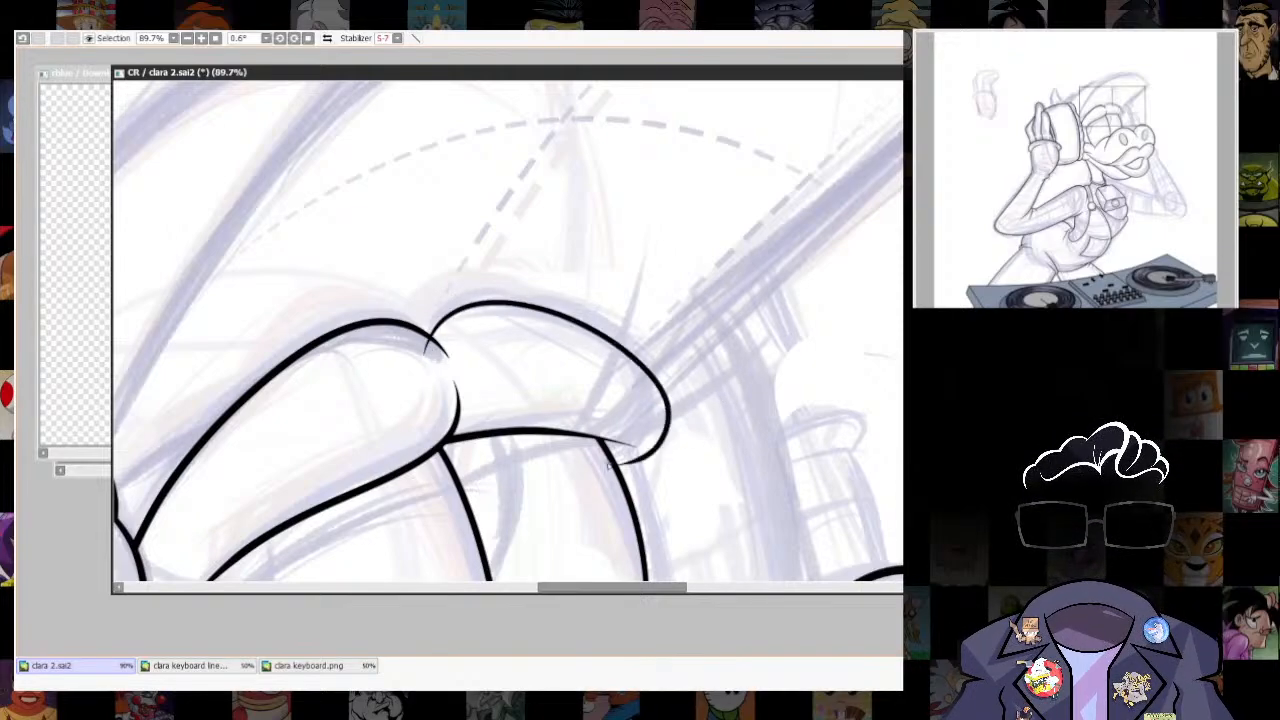
key("ctrl+z")
mouse_move(431, 321)
left_mouse_down()
mouse_move(539, 301)
mouse_move(663, 386)
left_mouse_up()
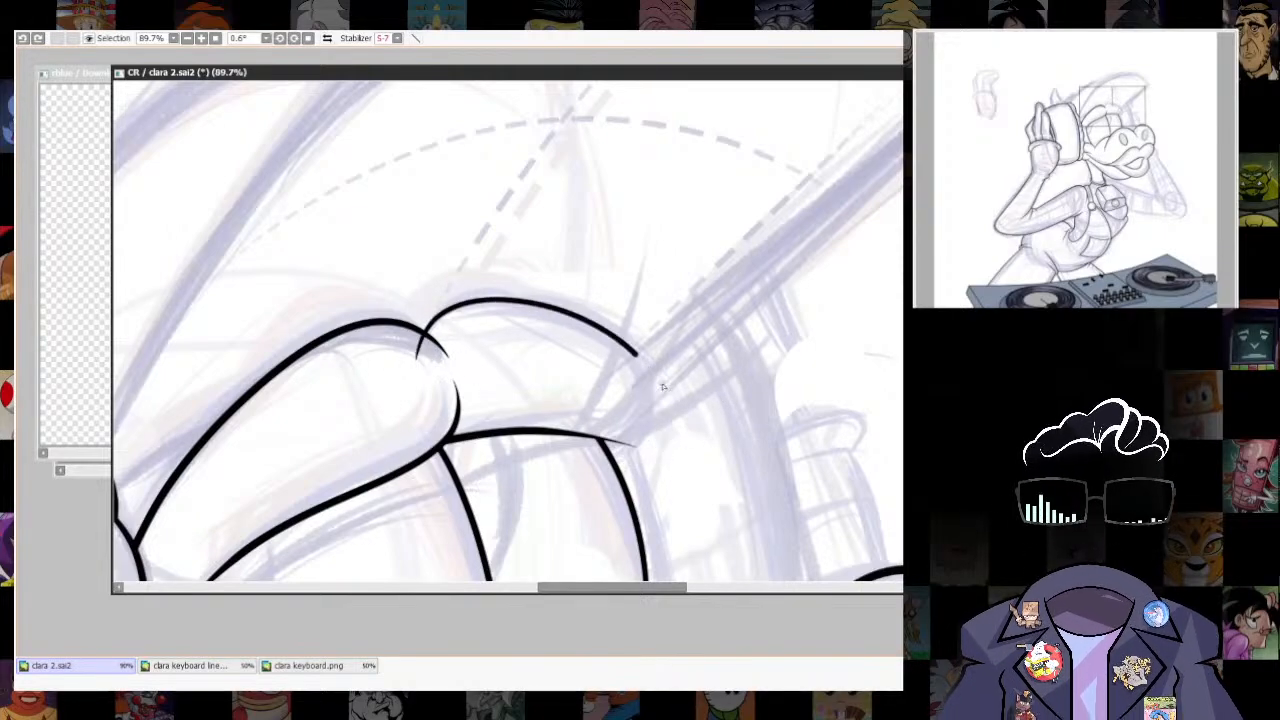
key("ctrl+z")
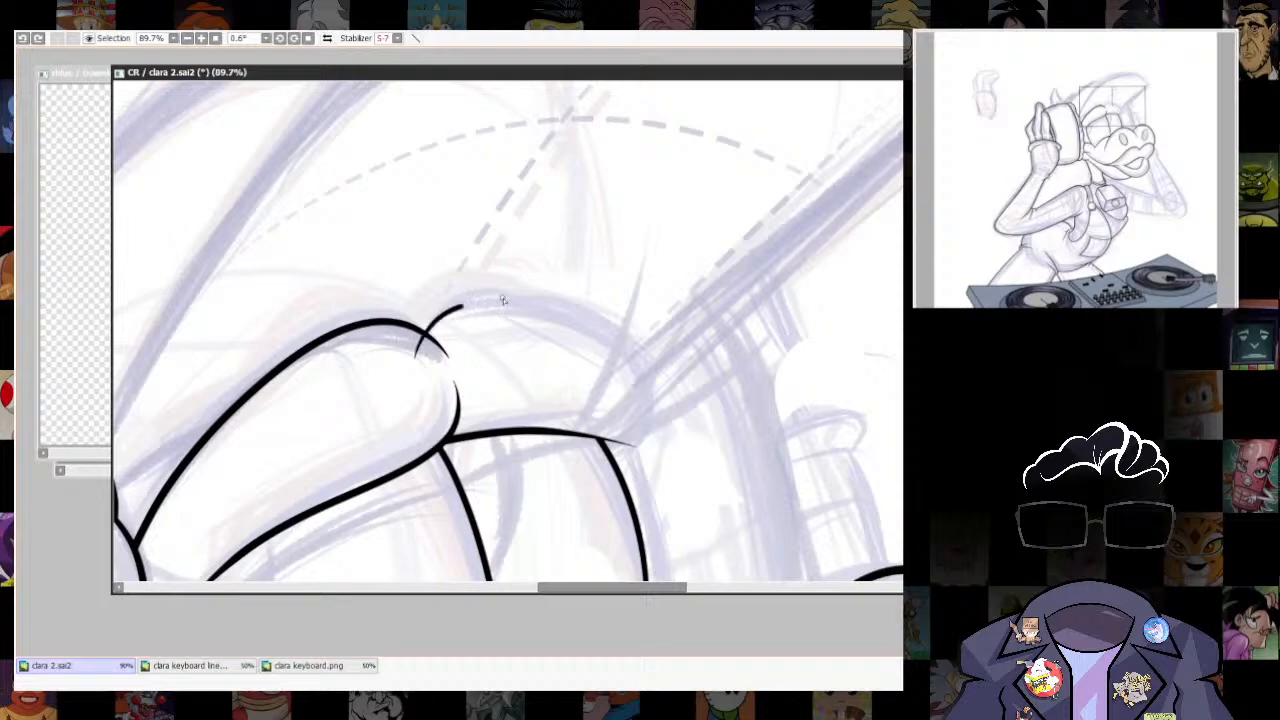
mouse_move(503, 300)
left_mouse_down()
mouse_move(637, 368)
mouse_move(665, 441)
left_mouse_up()
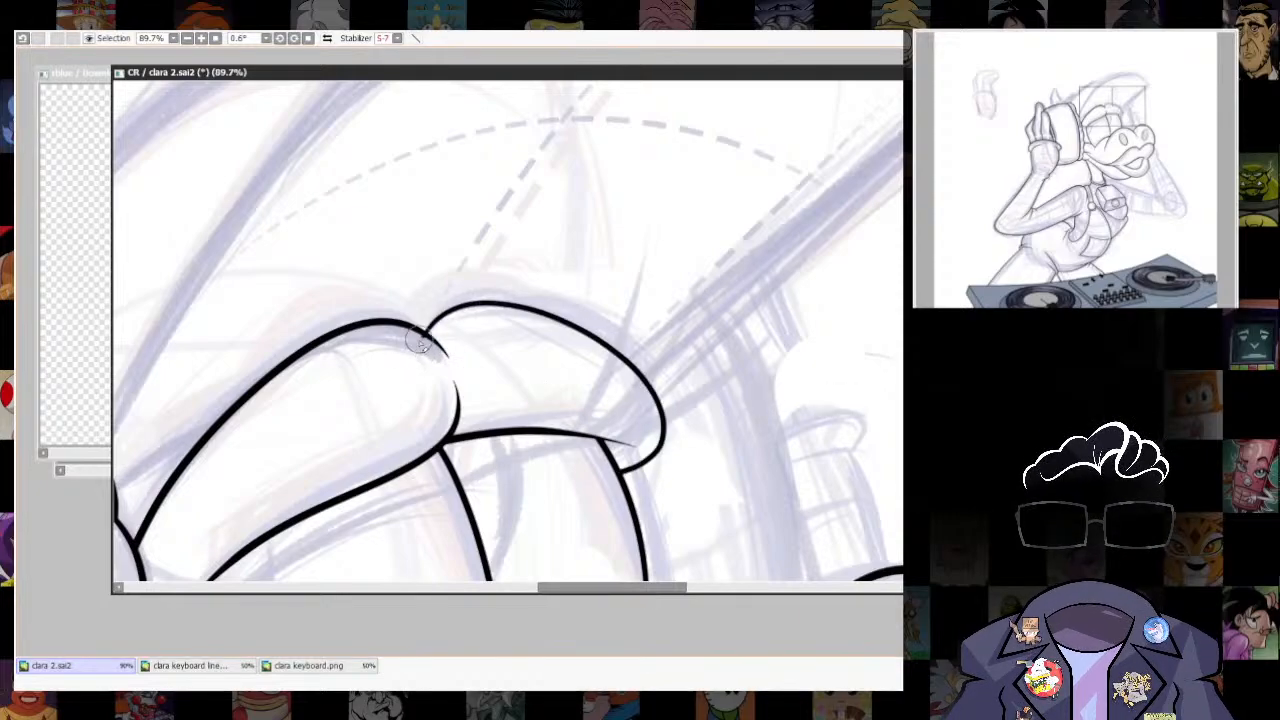
- Ink the outline of the cap's brim from the headphone's edge over the curved top and back down to the far eyebrow
scroll(790, 330, "down", 5)
scroll(811, 380, "up", 4)
scroll(800, 303, "up", 2)
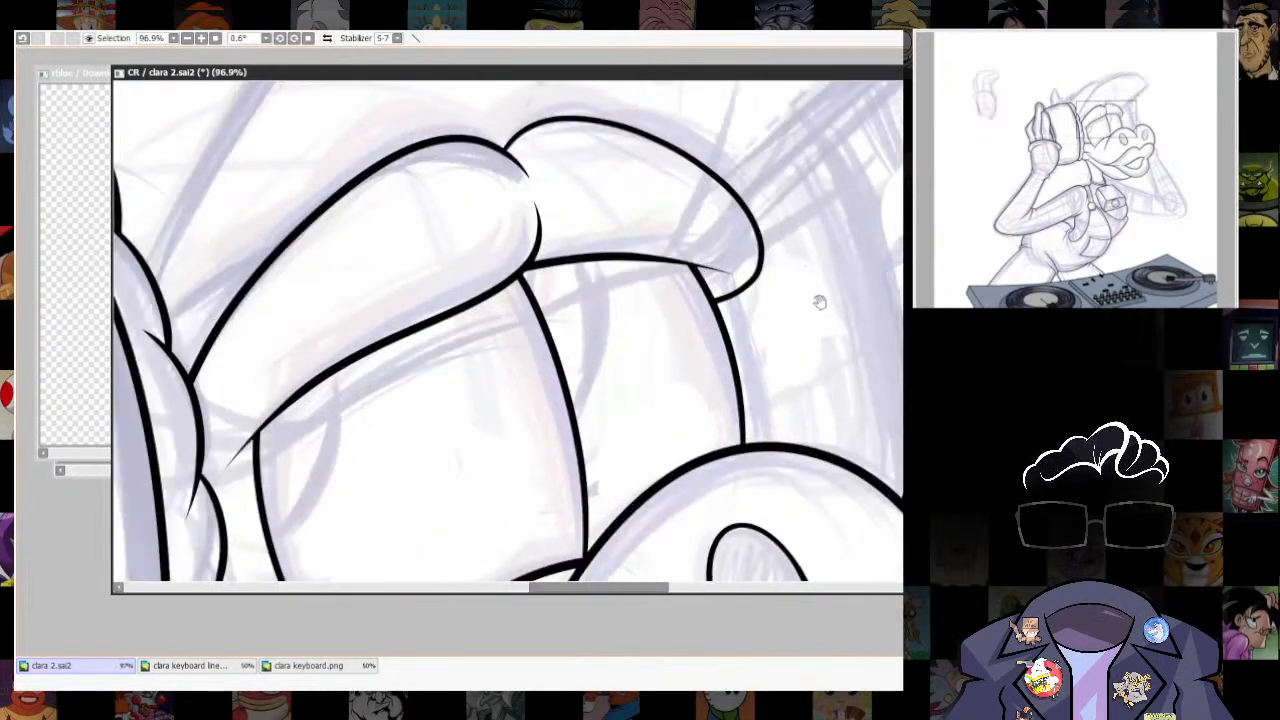
scroll(810, 370, "down", 5)
scroll(802, 401, "up", 2)
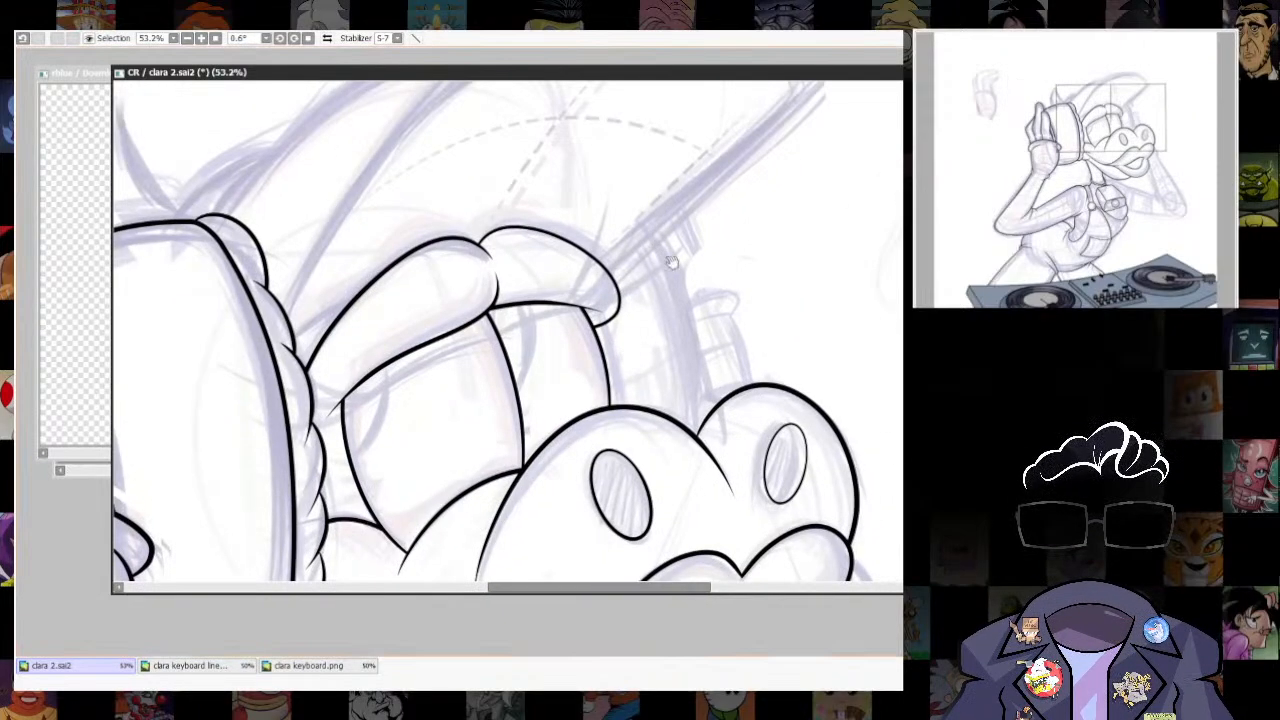
scroll(420, 485, "down", 1)
mouse_move(350, 517)
left_mouse_down()
mouse_move(460, 306)
mouse_move(676, 186)
left_mouse_up()
key("ctrl+z")
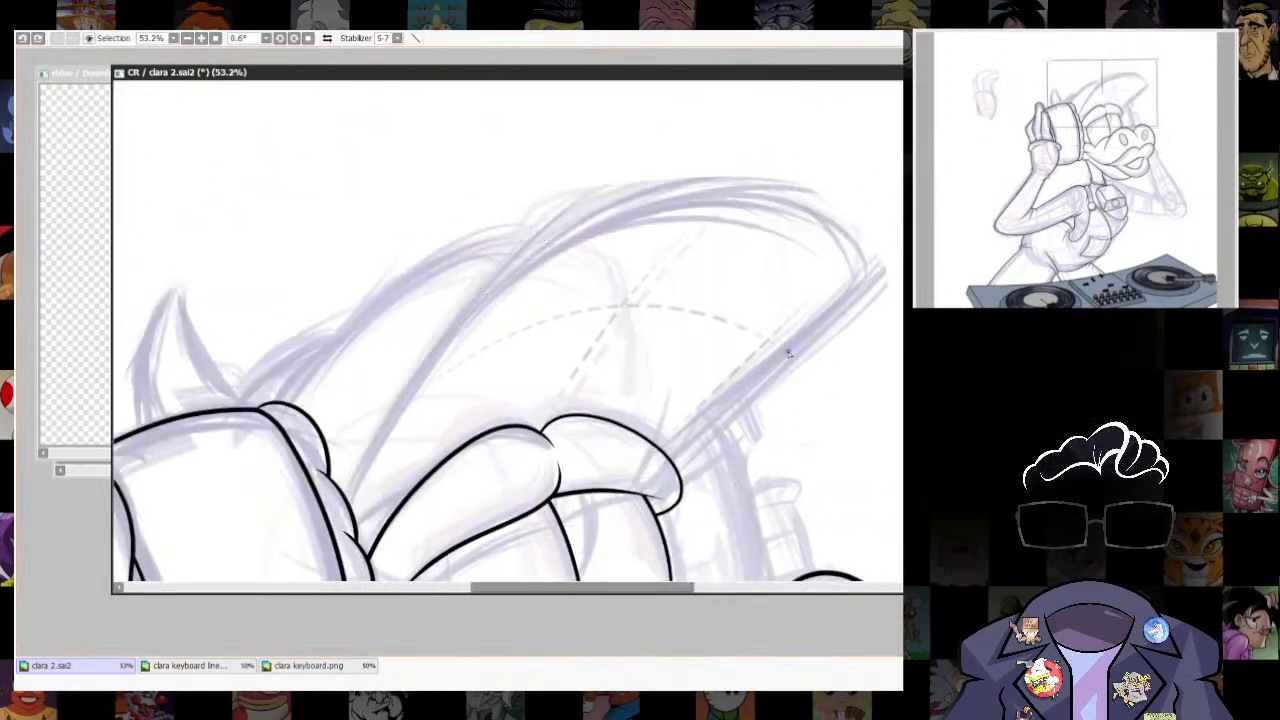
mouse_move(338, 518)
left_mouse_down()
mouse_move(363, 453)
mouse_move(504, 244)
mouse_move(769, 177)
mouse_move(880, 237)
left_mouse_up()
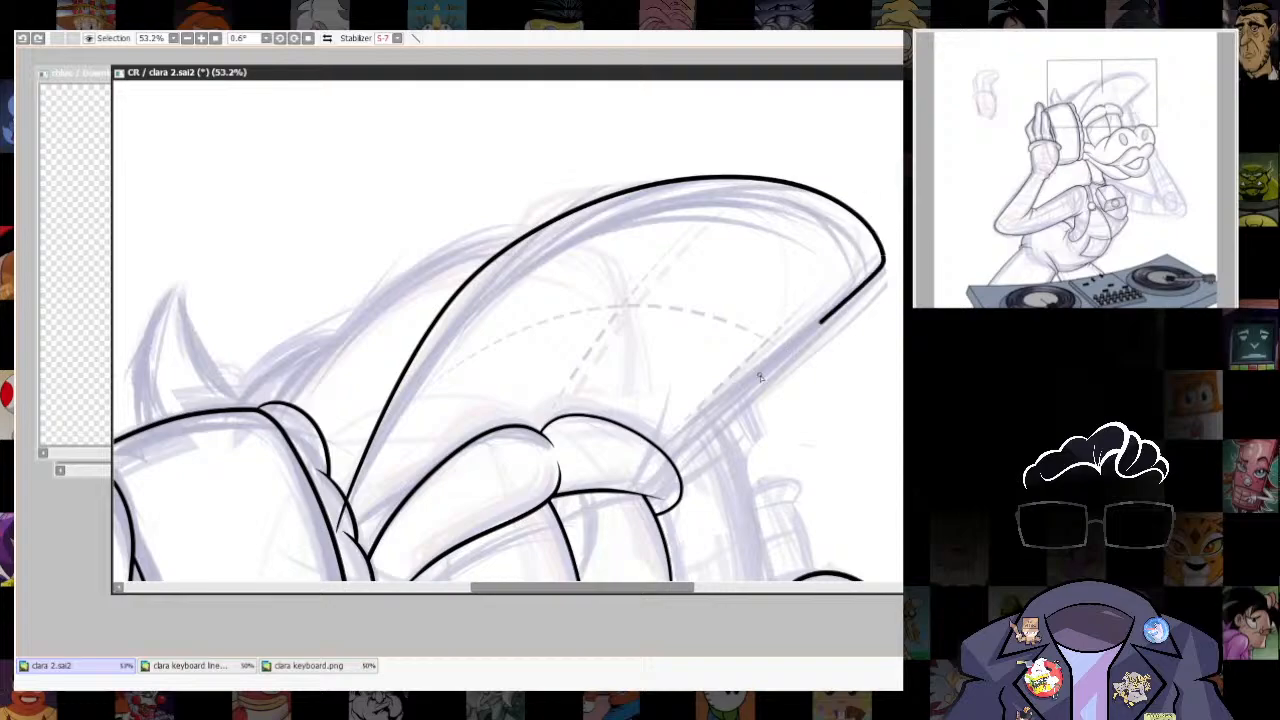
left_click_drag(760, 377, 670, 465)
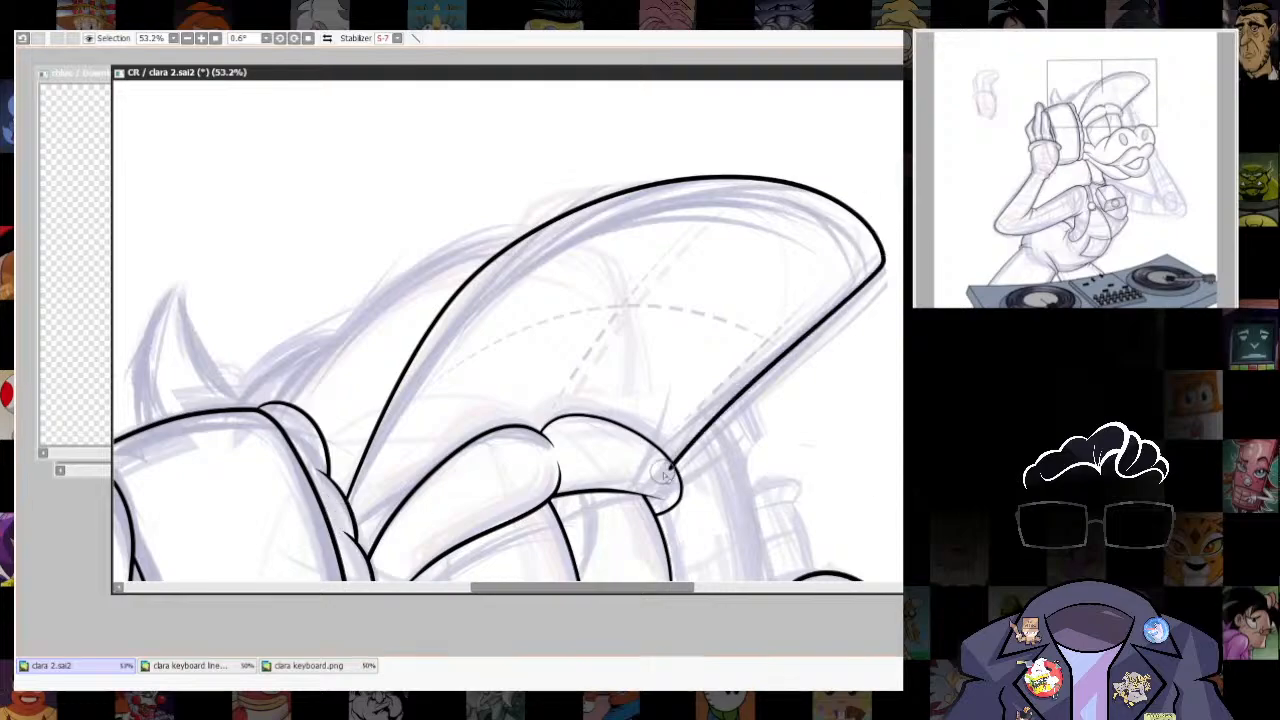
- Ink the cap's crown as a curve rising from the headphone's top to the brim's upper edge, trimming the overshooting ends
scroll(640, 470, "up", 5)
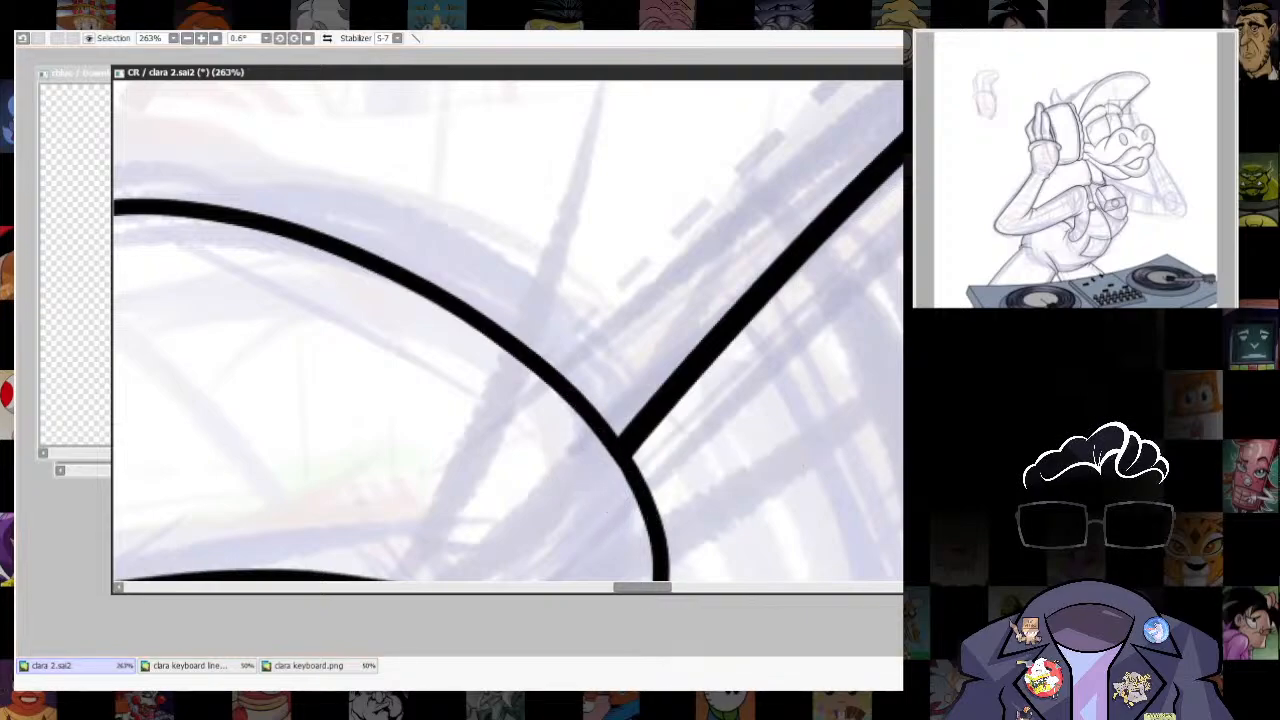
scroll(652, 521, "up", 2)
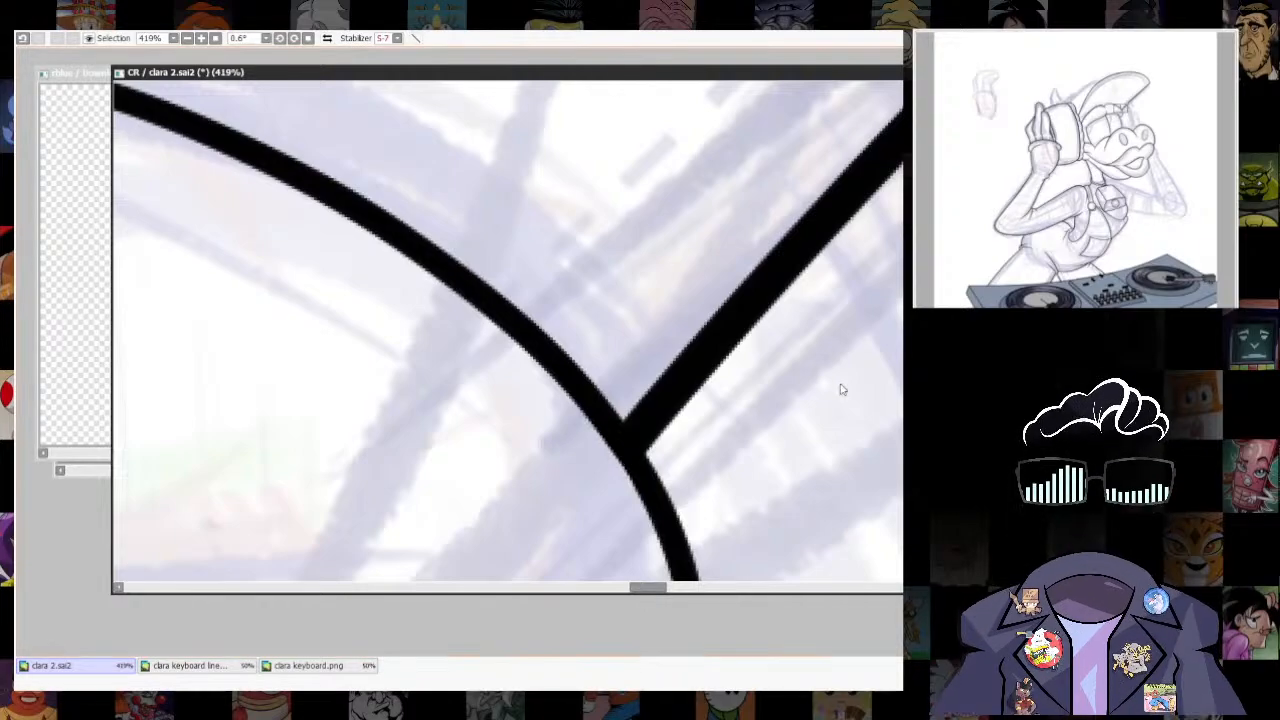
scroll(860, 370, "down", 10)
scroll(563, 417, "up", 2)
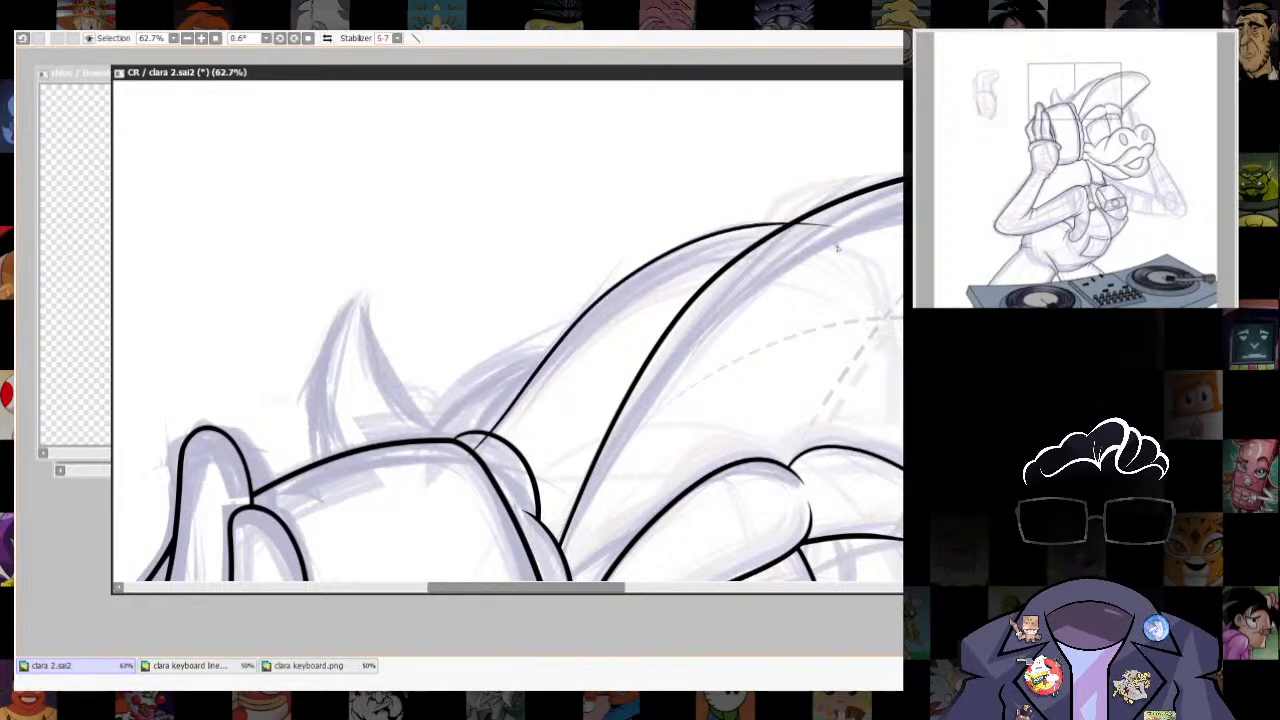
left_click_drag(450, 470, 855, 238)
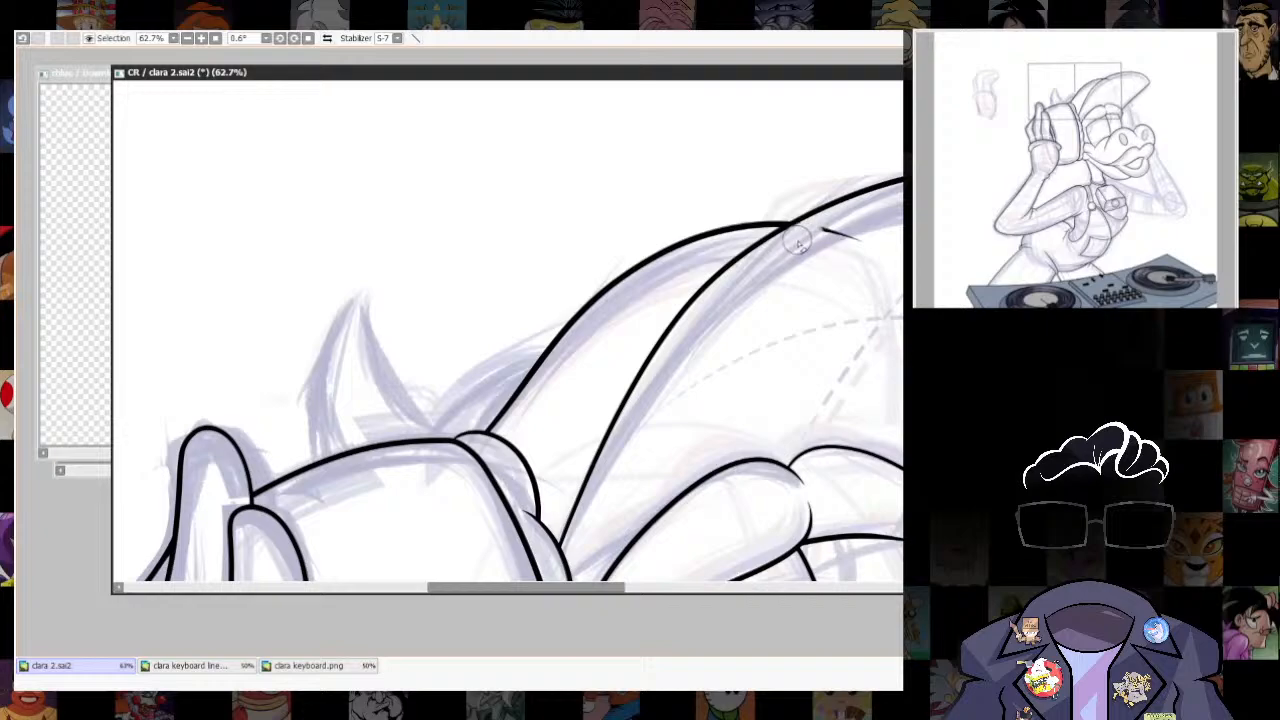
- Ink the short curve behind the cap from the headphone's top edge up to the crown line, trimming both ends
left_click_drag(803, 334, 886, 315)
key("[")
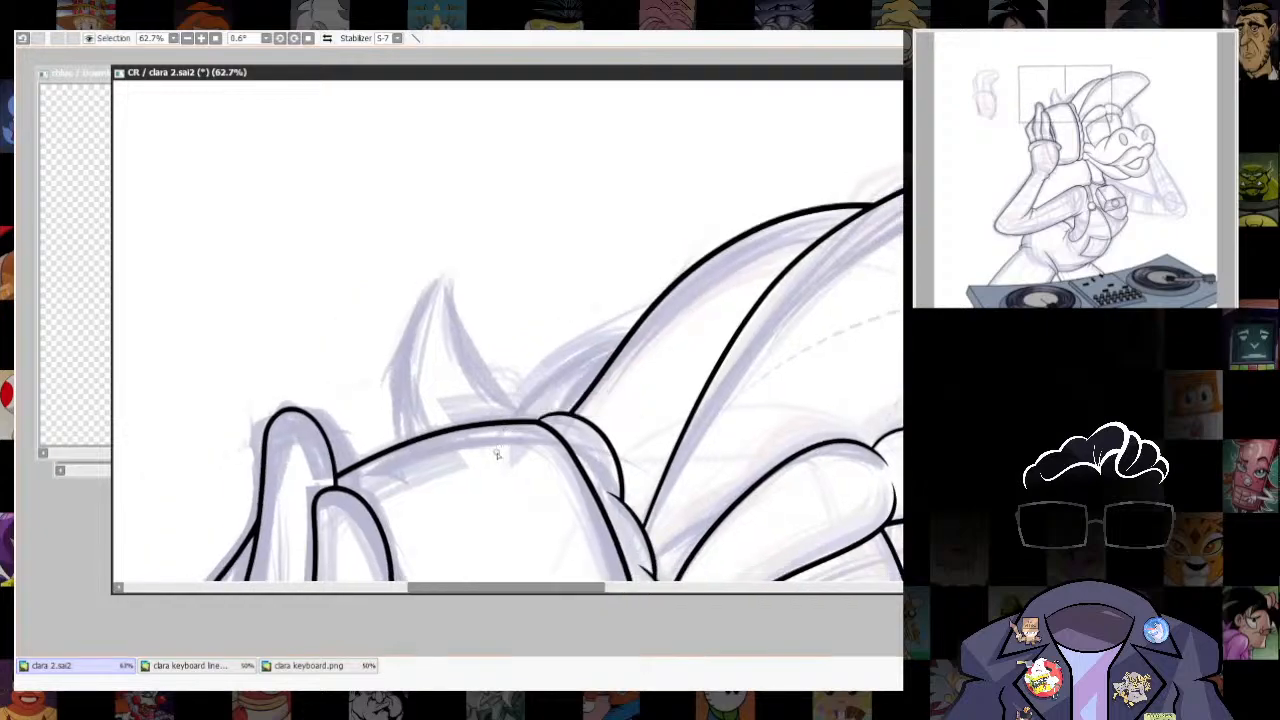
key("ctrl+z")
mouse_move(490, 440)
left_mouse_down()
mouse_move(545, 374)
mouse_move(706, 313)
left_mouse_up()
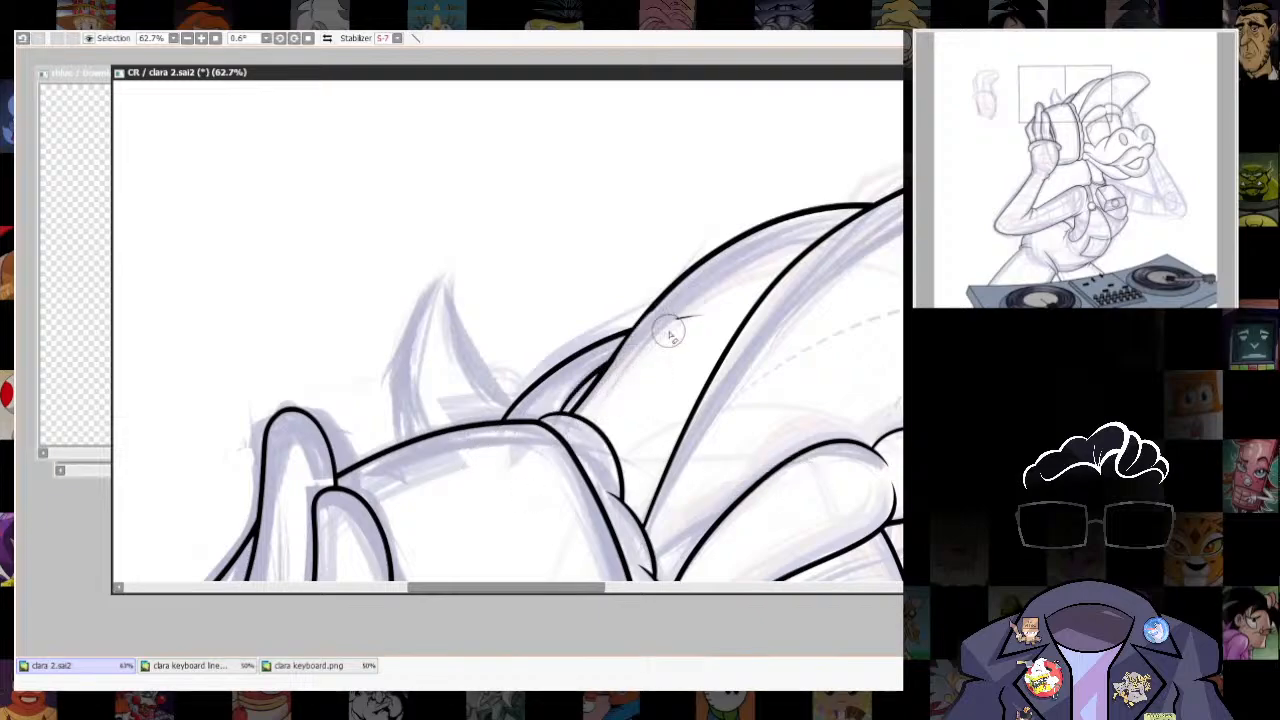
key("ctrl+z")
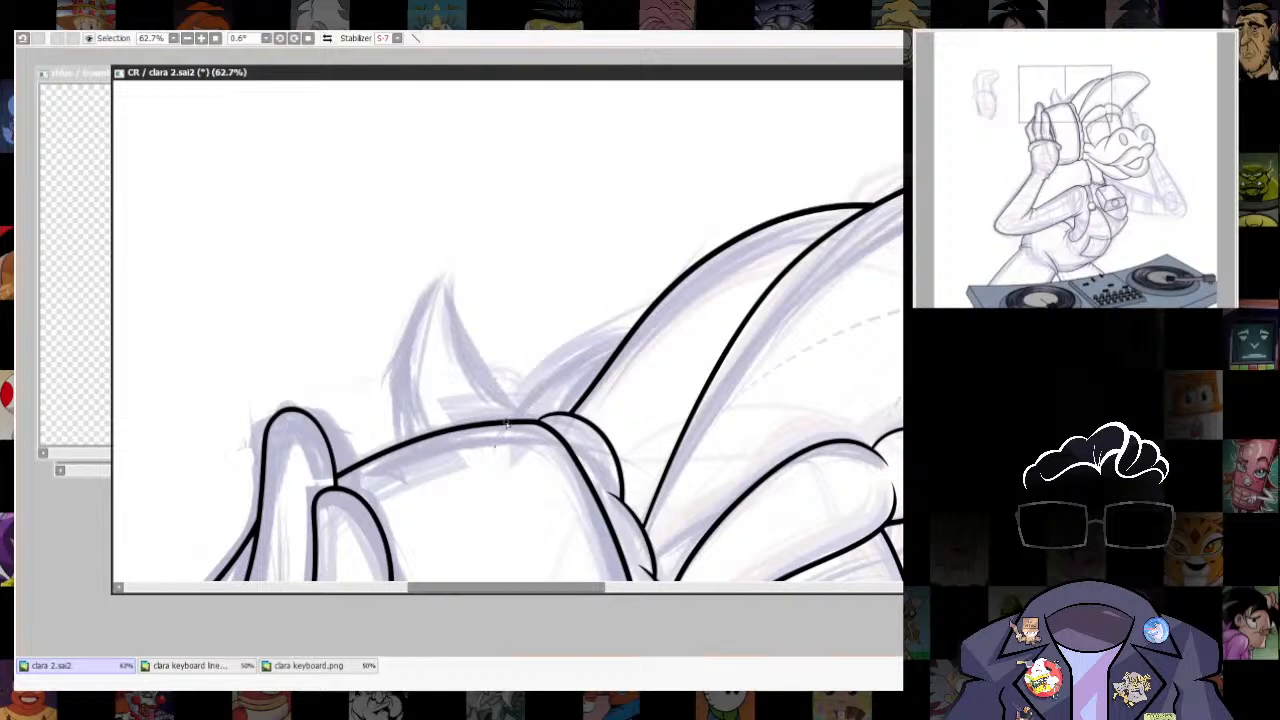
left_click_drag(497, 444, 680, 325)
left_click_drag(499, 443, 482, 456)
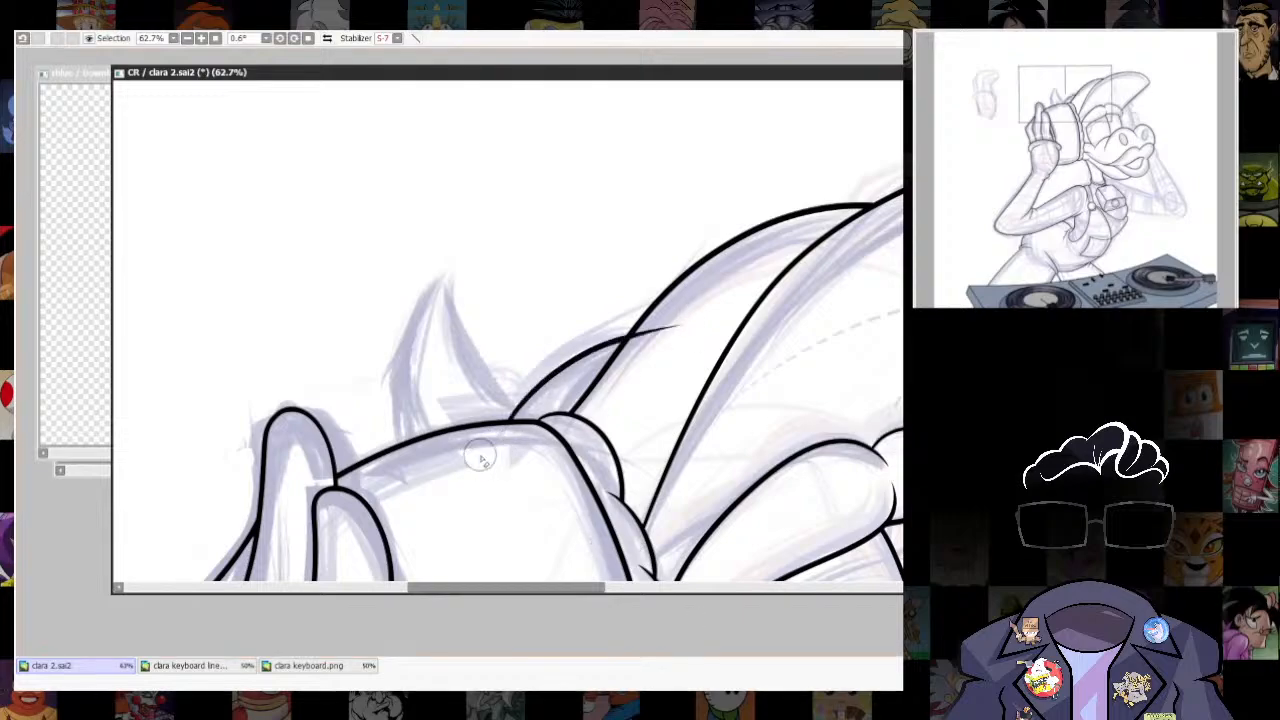
left_click_drag(680, 338, 661, 332)
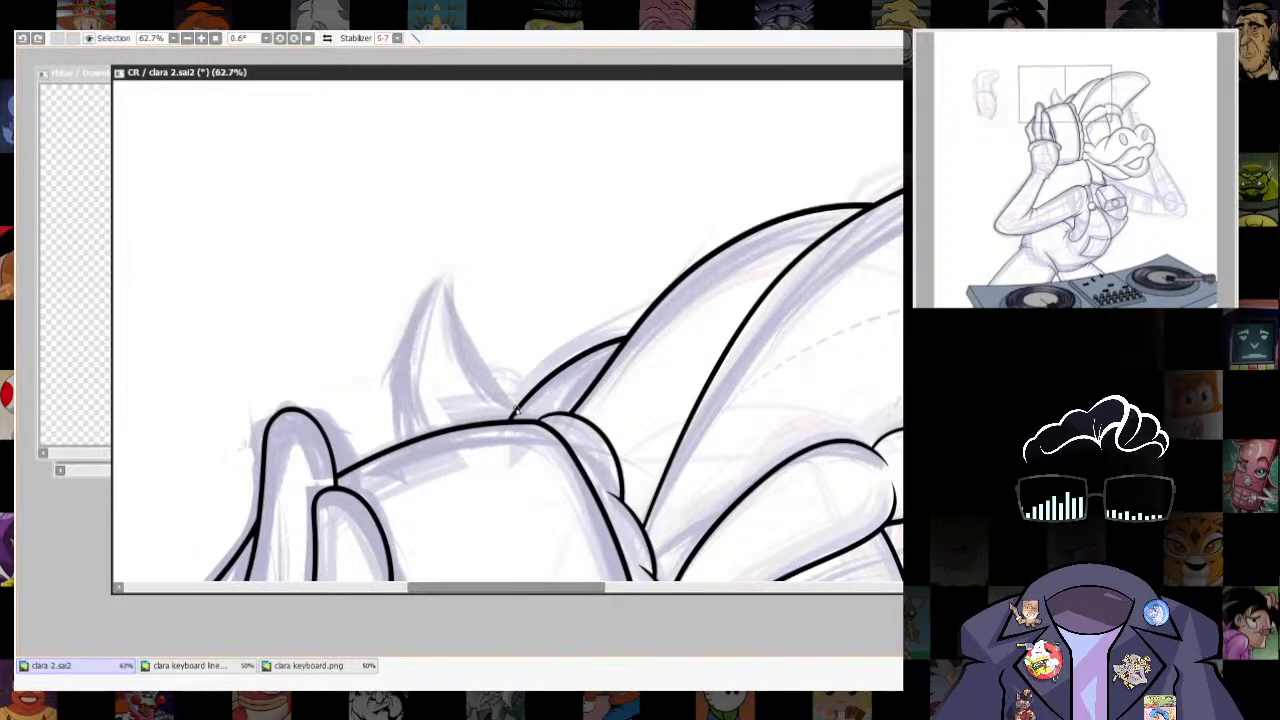
- Ink the pointed horn above the headphone and refine its side where it tapers into the curve behind the cap
mouse_move(520, 410)
left_mouse_down()
mouse_move(482, 375)
mouse_move(397, 424)
mouse_move(401, 458)
left_mouse_up()
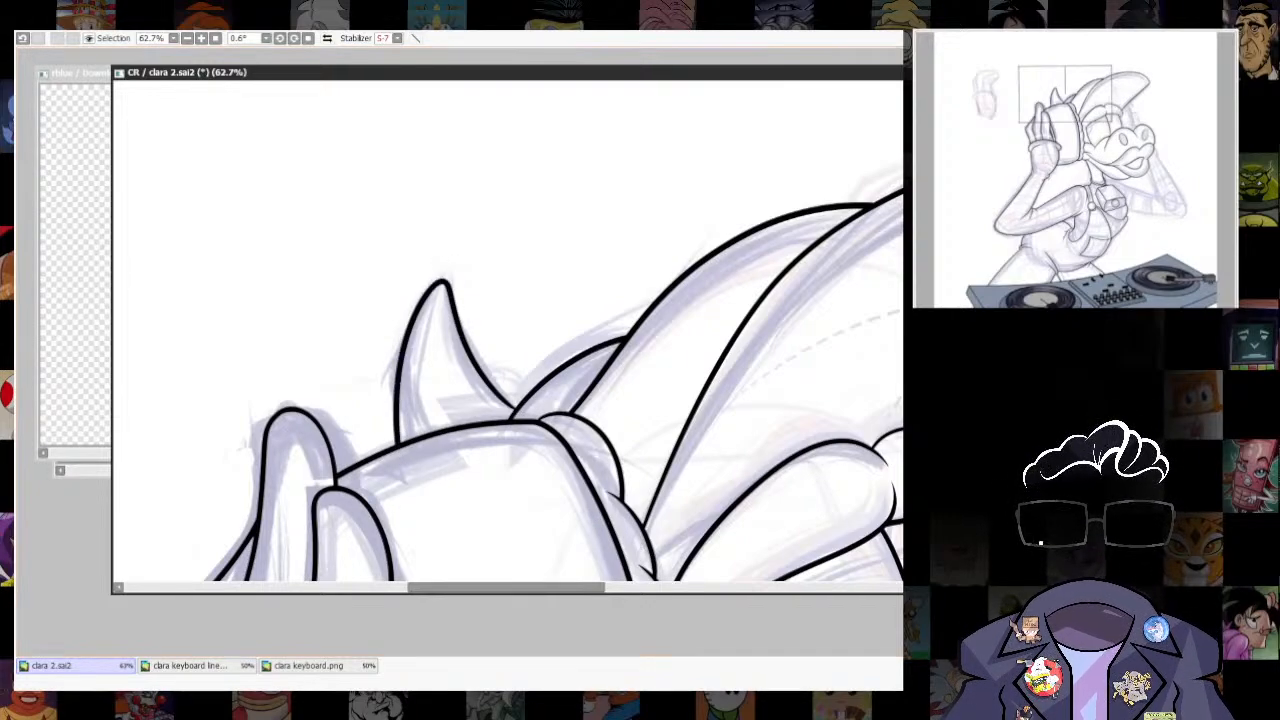
scroll(622, 370, "down", 4)
scroll(600, 366, "up", 7)
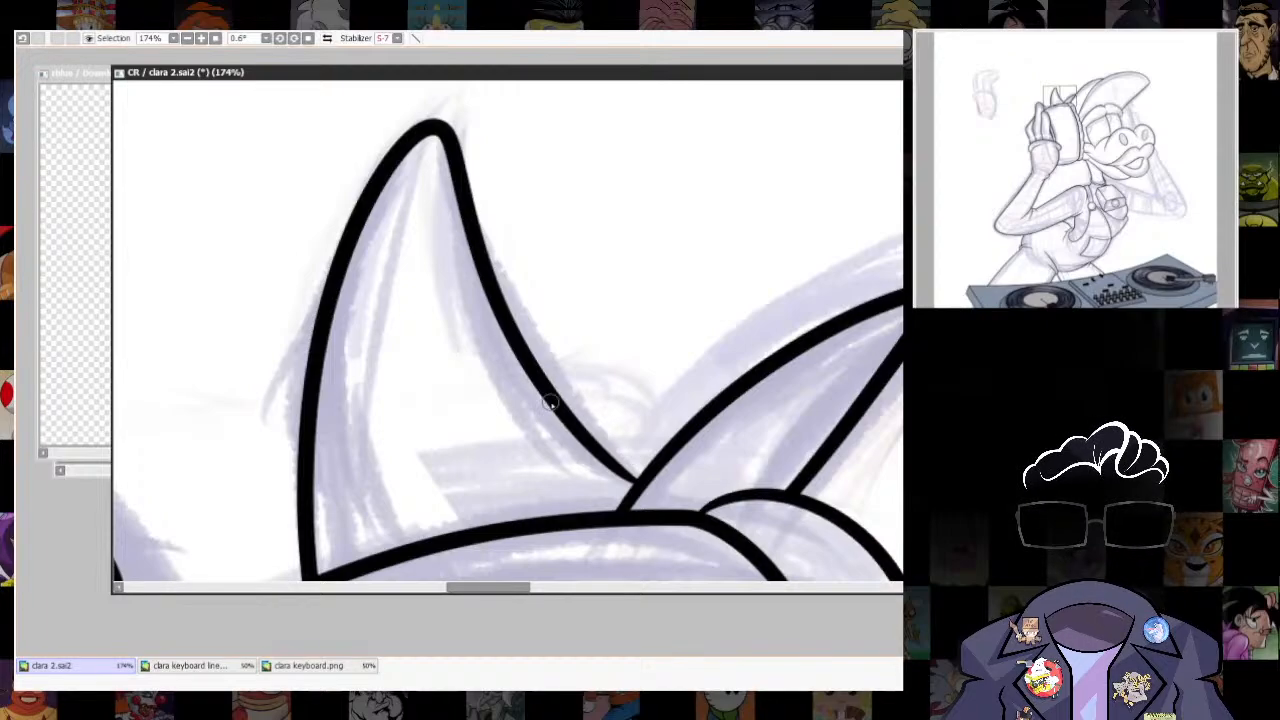
left_click_drag(549, 402, 632, 480)
- Review the whole drawing with the cap and horn line art in place
scroll(857, 400, "down", 5)
scroll(766, 391, "up", 2)
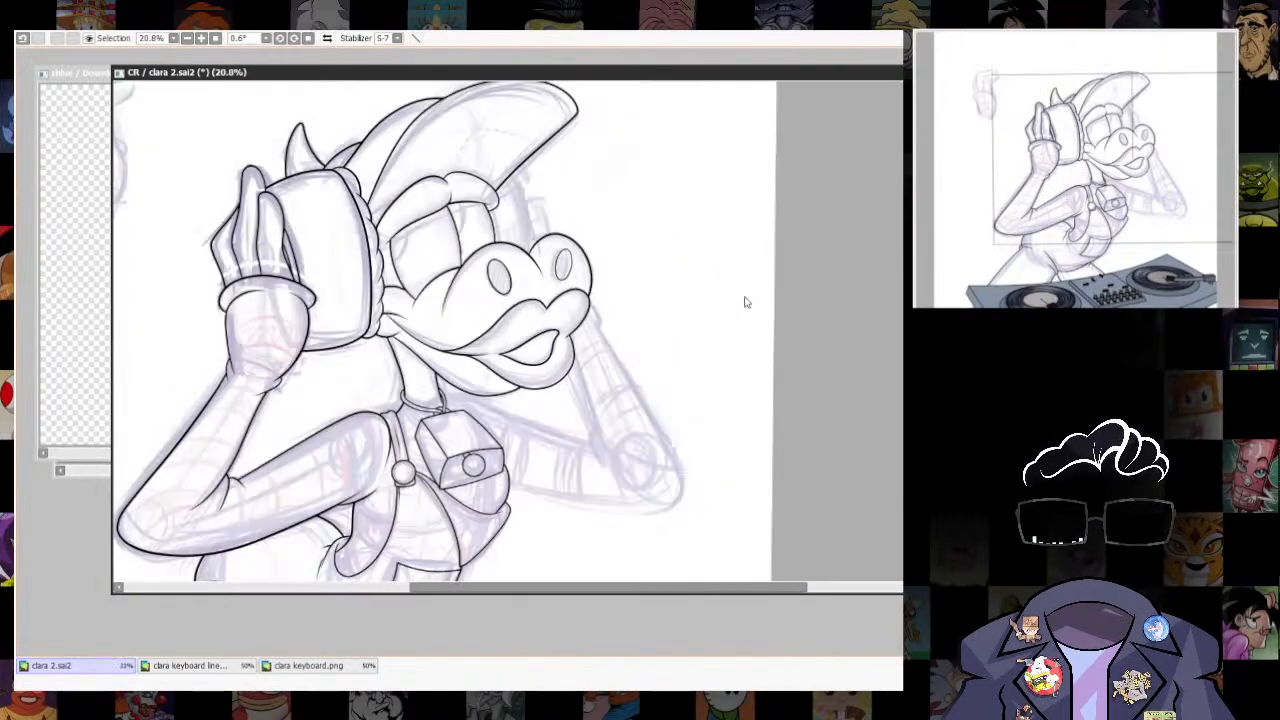
scroll(521, 230, "down", 5)
scroll(482, 229, "up", 4)
scroll(472, 228, "down", 4)
scroll(472, 228, "up", 1)
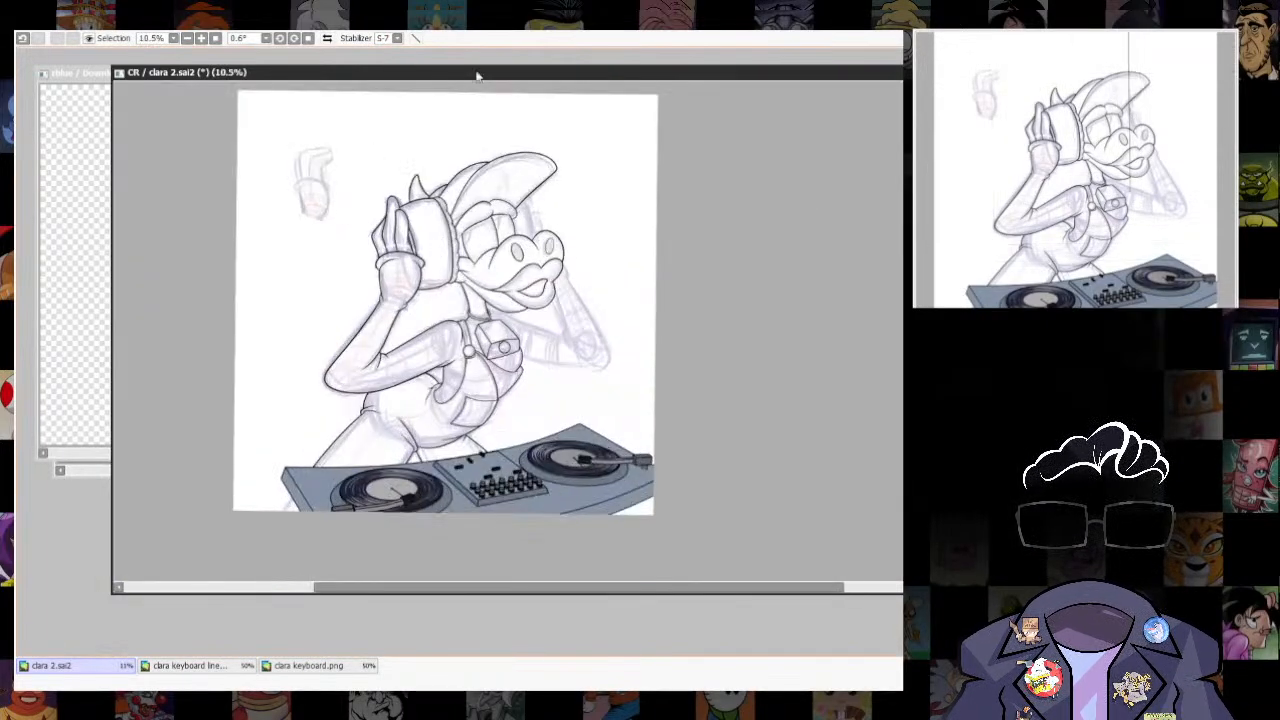
left_click_drag(478, 74, 480, 77)
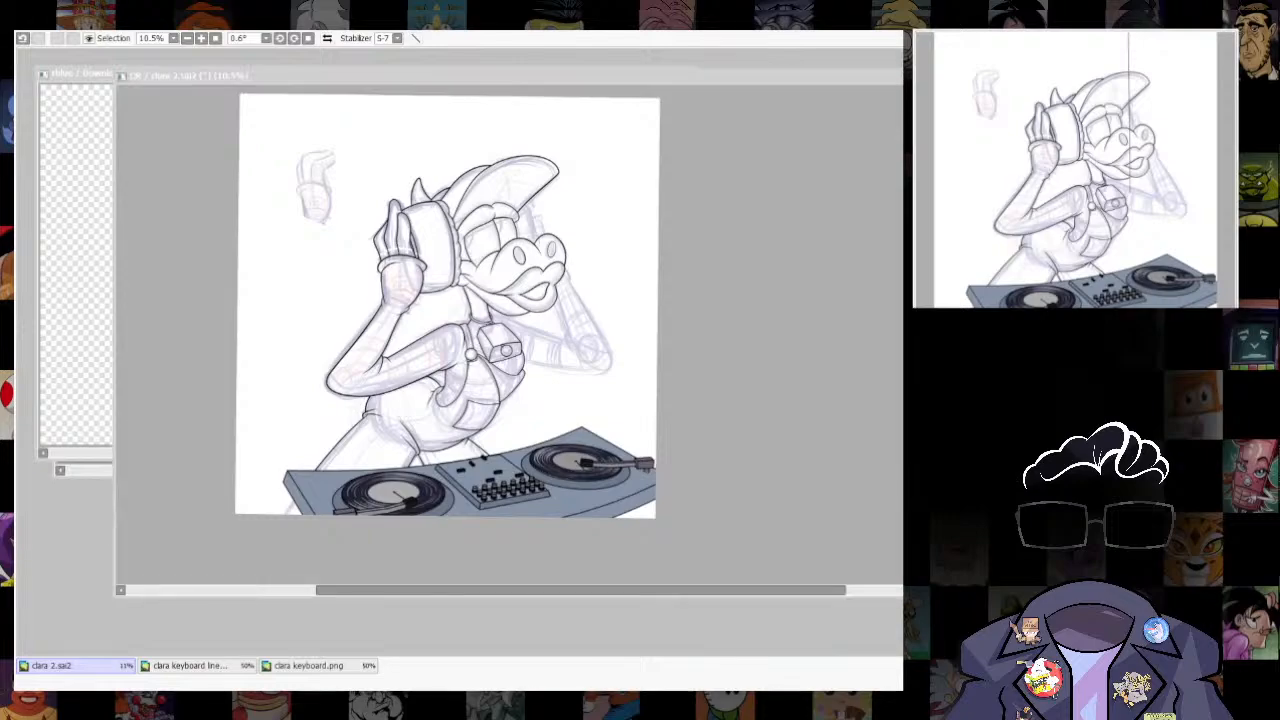
left_click(643, 377)
- Ink the far headphone's outer edge as a curve from the brim down to the snout, adjusting its placement and trimming its ends
scroll(512, 191, "up", 6)
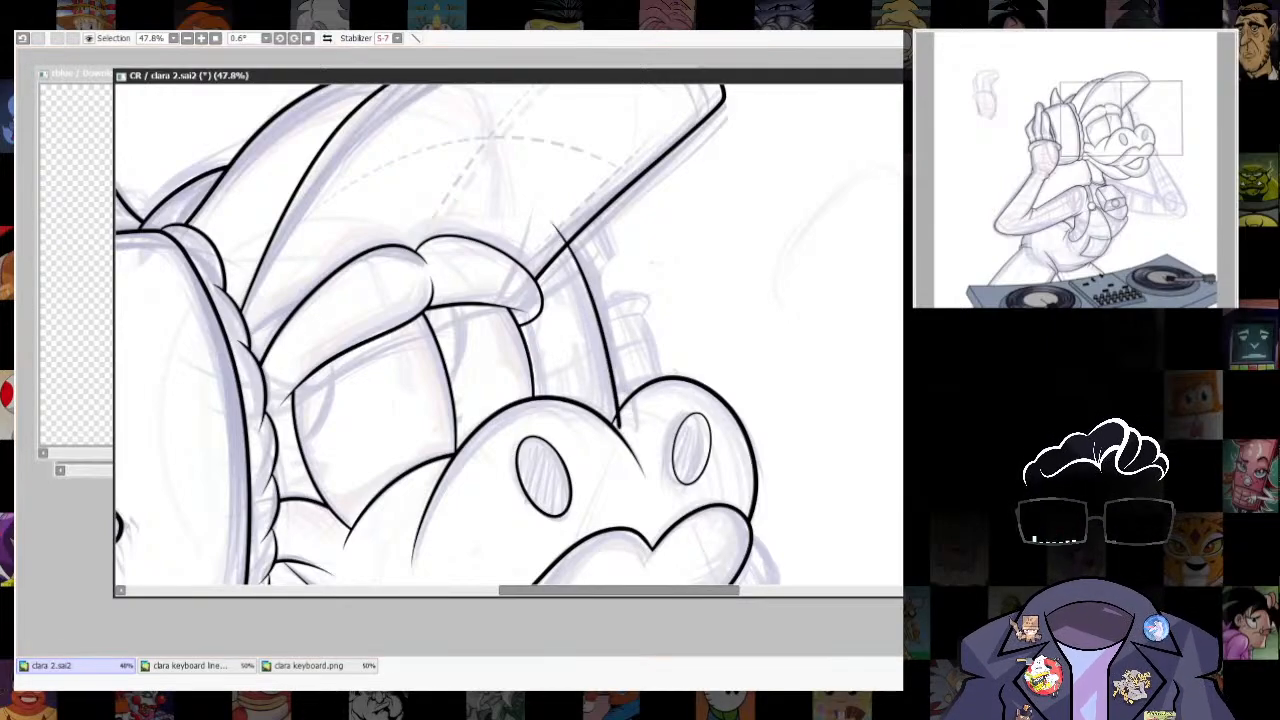
scroll(694, 338, "down", 2)
scroll(694, 338, "up", 2)
mouse_move(686, 168)
left_mouse_down()
mouse_move(752, 400)
mouse_move(687, 181)
left_mouse_up()
key("ctrl+t")
left_click_drag(762, 168, 776, 189)
left_click_drag(750, 398, 745, 392)
left_click_drag(776, 189, 778, 192)
key("Return")
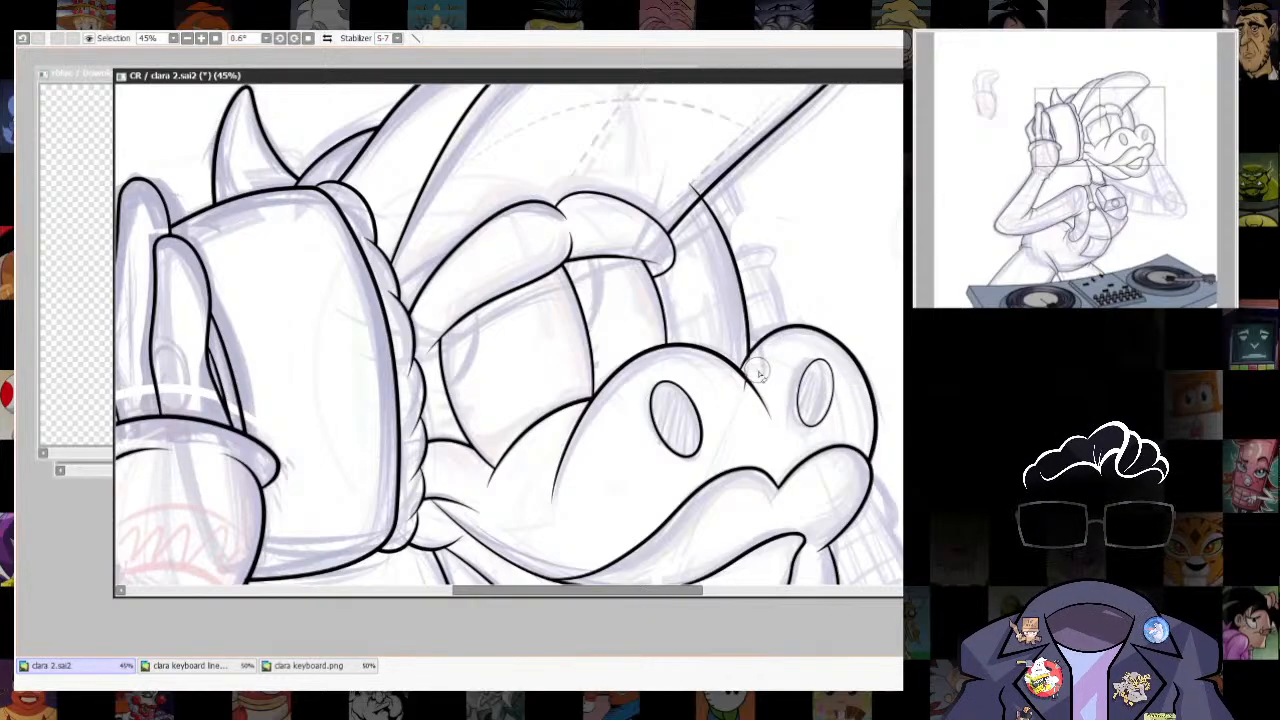
scroll(828, 441, "down", 7)
left_click_drag(828, 441, 797, 238)
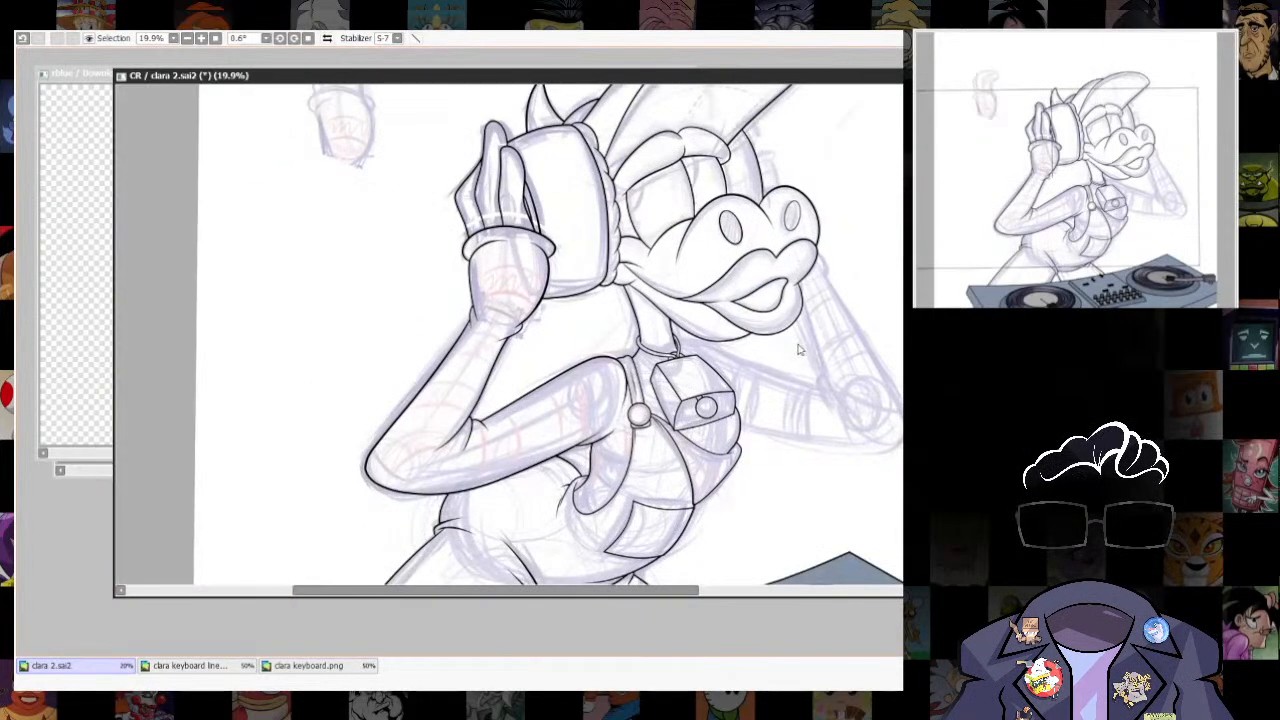
- Ink a second curve just outside the far eye's outer line, from the eyebrow to the snout, without overshoot
scroll(826, 190, "up", 6)
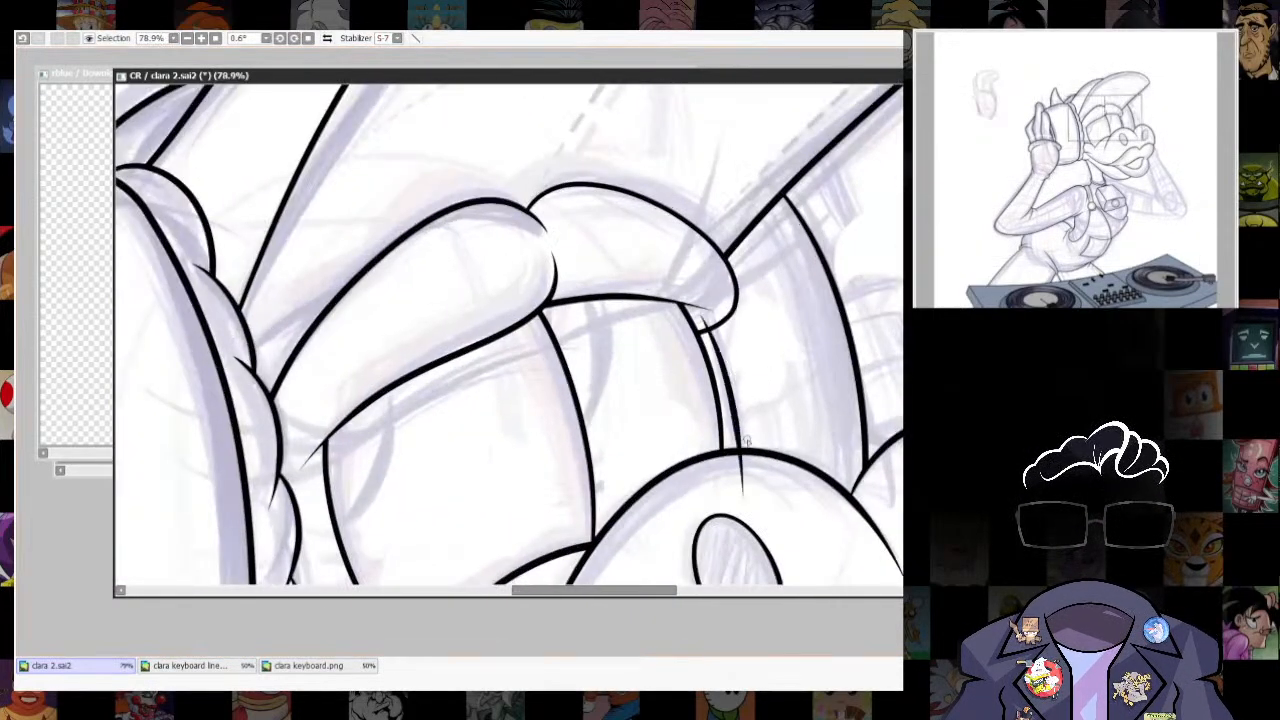
mouse_move(703, 308)
left_mouse_down()
mouse_move(743, 479)
mouse_move(748, 443)
mouse_move(737, 512)
left_mouse_up()
key("ctrl+z")
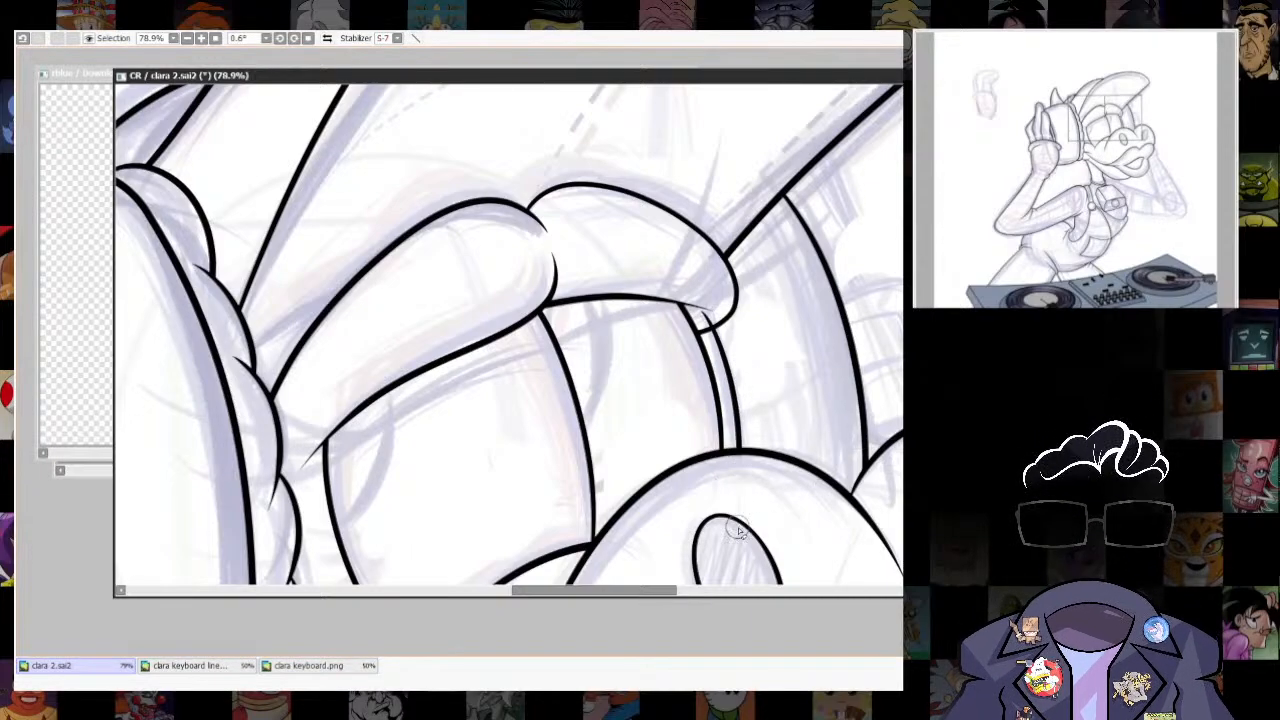
- Ink the rounded cuff beside the far headphone and the line running down from it to the snout, trimming their overlap
scroll(723, 285, "down", 8)
left_click_drag(828, 420, 806, 206)
scroll(806, 206, "up", 3)
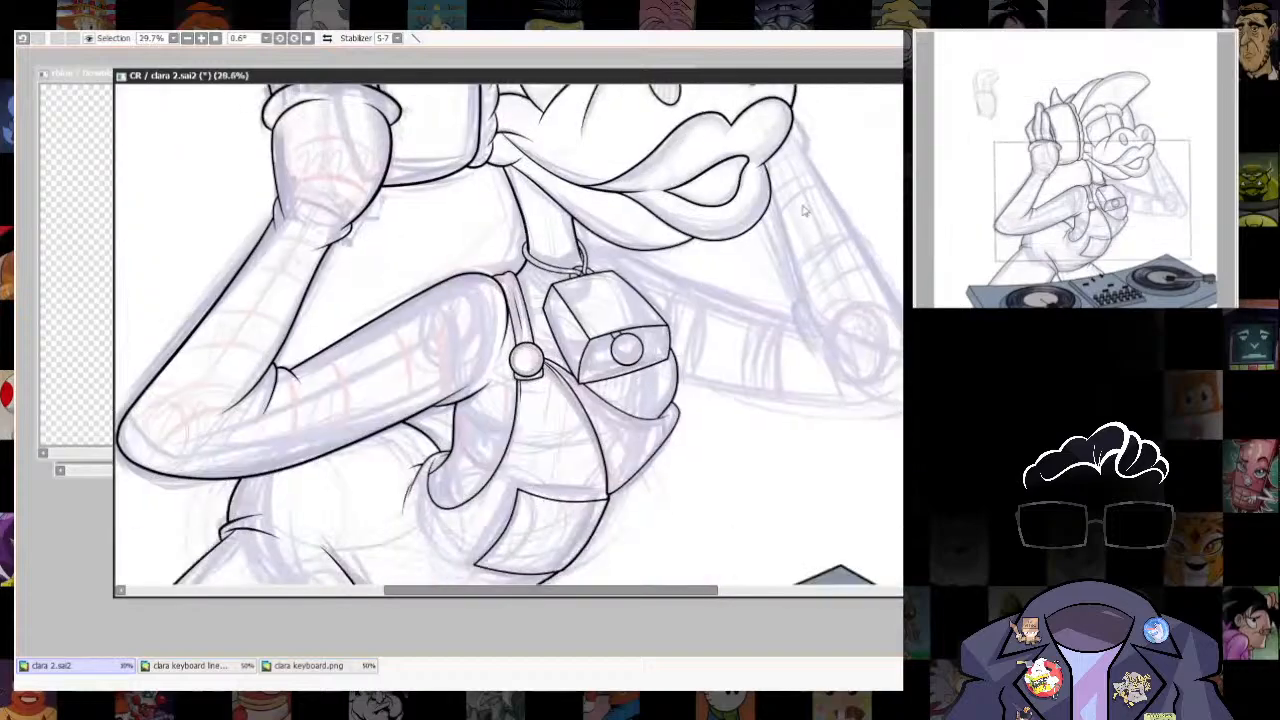
scroll(808, 200, "down", 2)
scroll(848, 260, "up", 7)
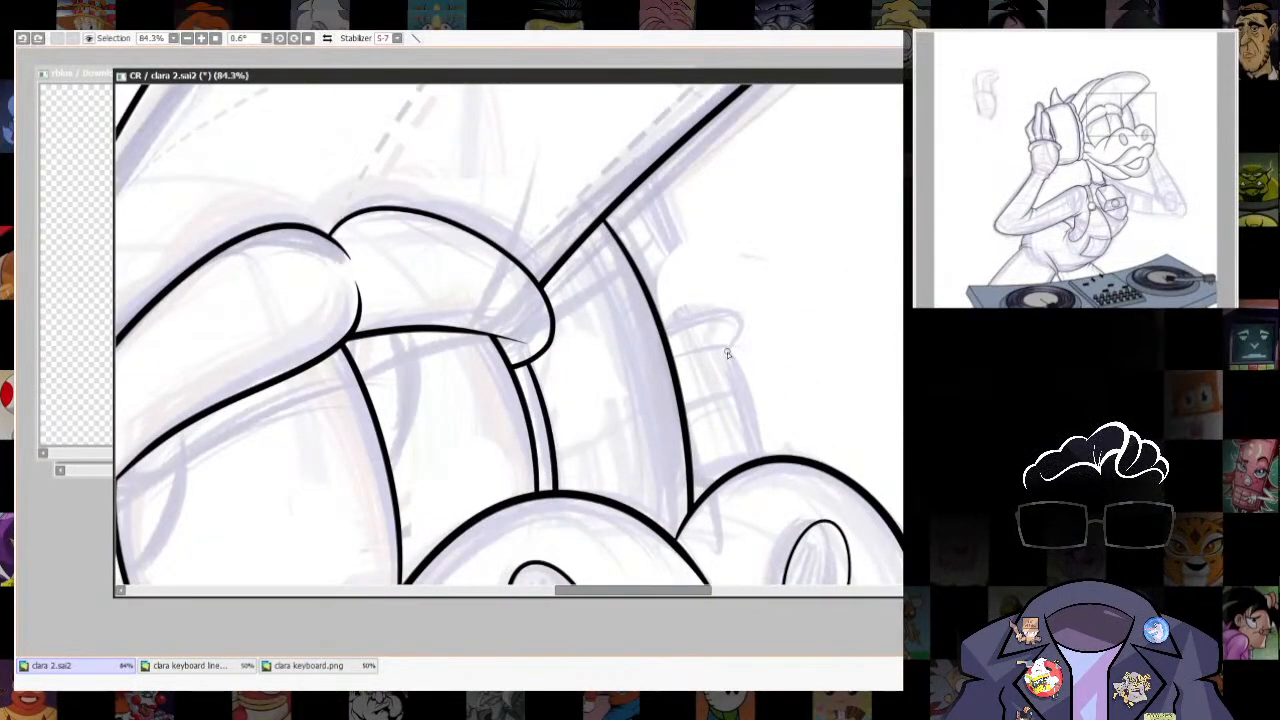
left_click_drag(759, 395, 731, 310)
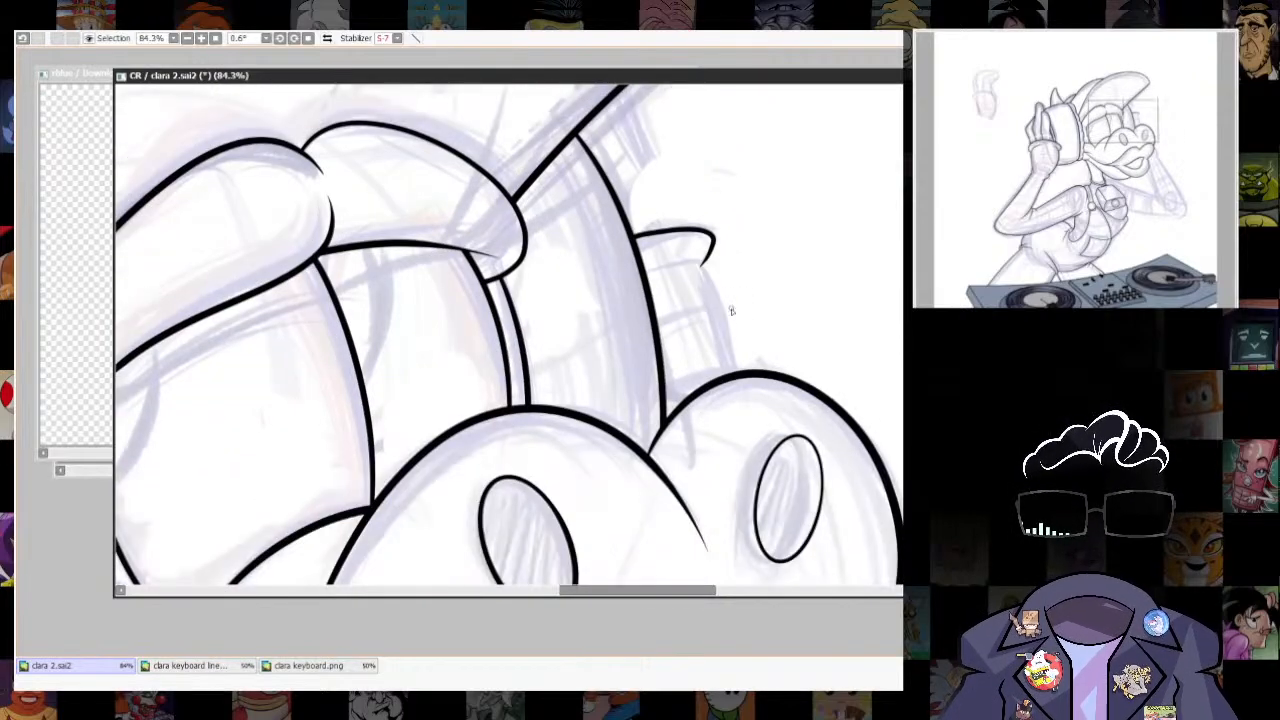
scroll(735, 376, "up", 6)
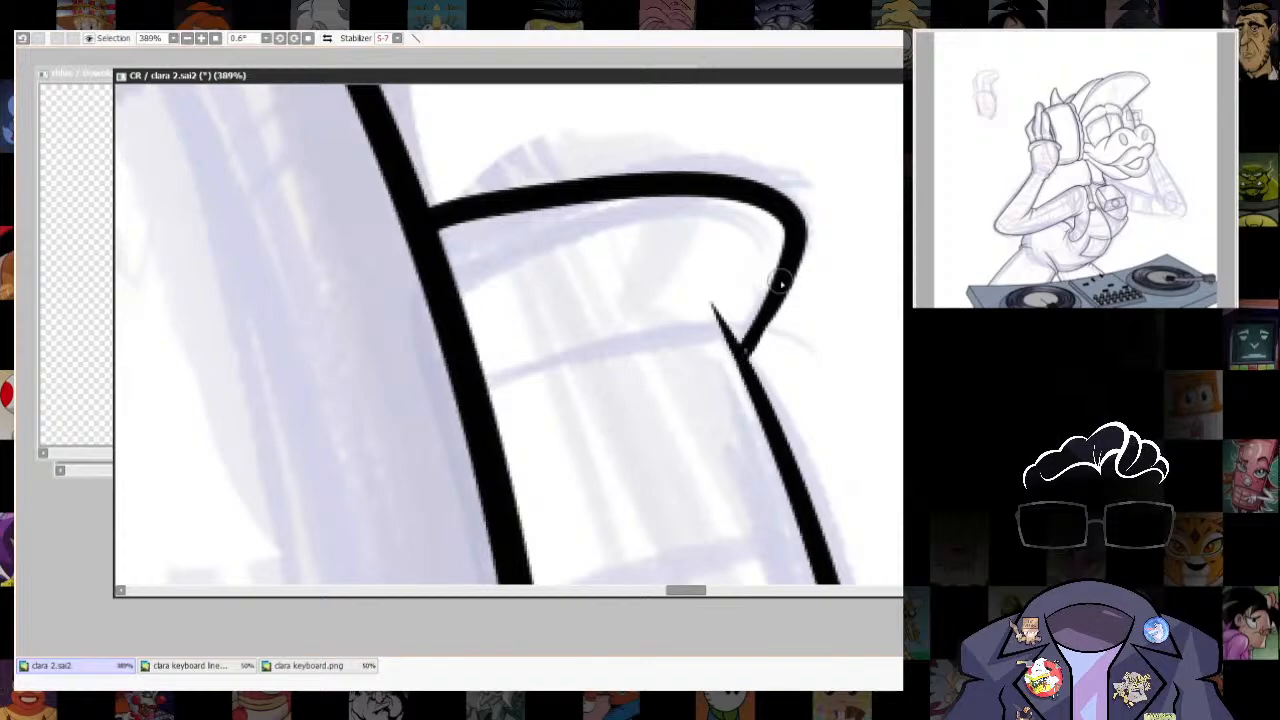
left_click_drag(726, 308, 714, 302)
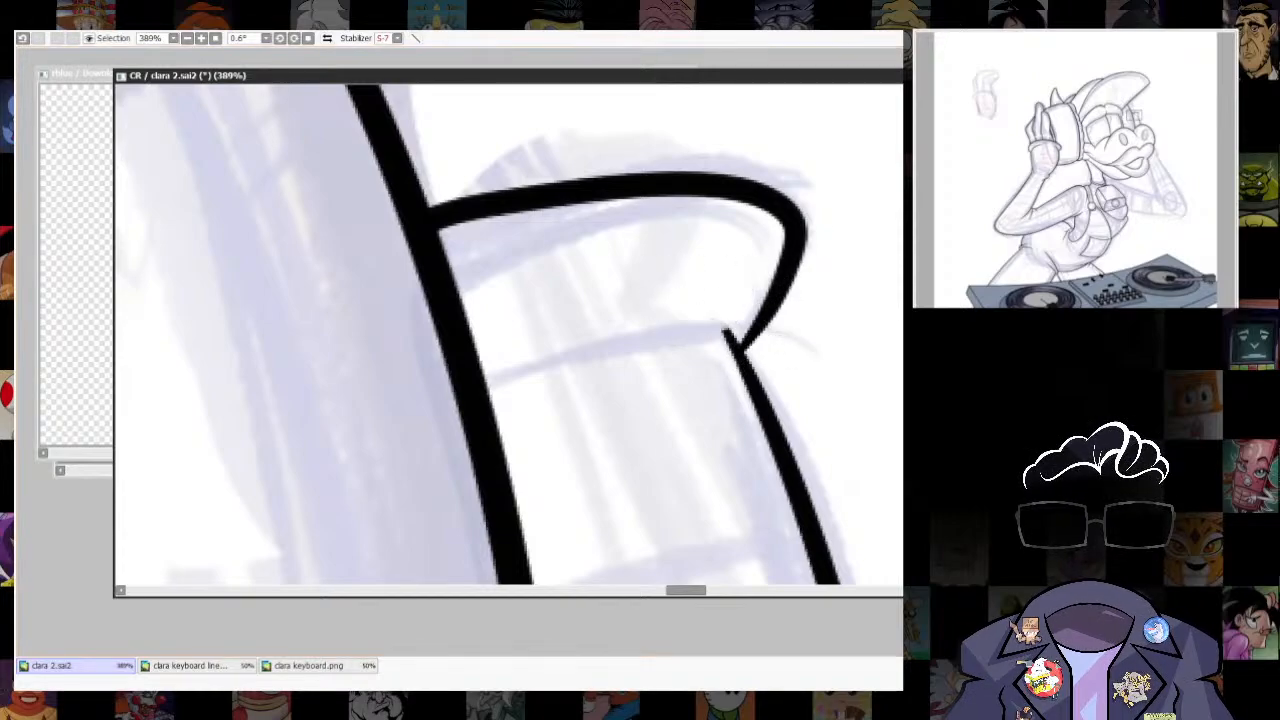
- Ink the far cuff's lower edge as a tapering curve inward from its outer corner, working on a rotated canvas and resetting the rotation
left_click_drag(682, 213, 548, 142)
mouse_move(675, 196)
left_mouse_down()
mouse_move(549, 370)
mouse_move(673, 198)
left_mouse_up()
key("ctrl+z")
mouse_move(544, 371)
left_mouse_down()
mouse_move(609, 246)
mouse_move(685, 180)
left_mouse_up()
key("ctrl+z")
scroll(649, 319, "up", 3)
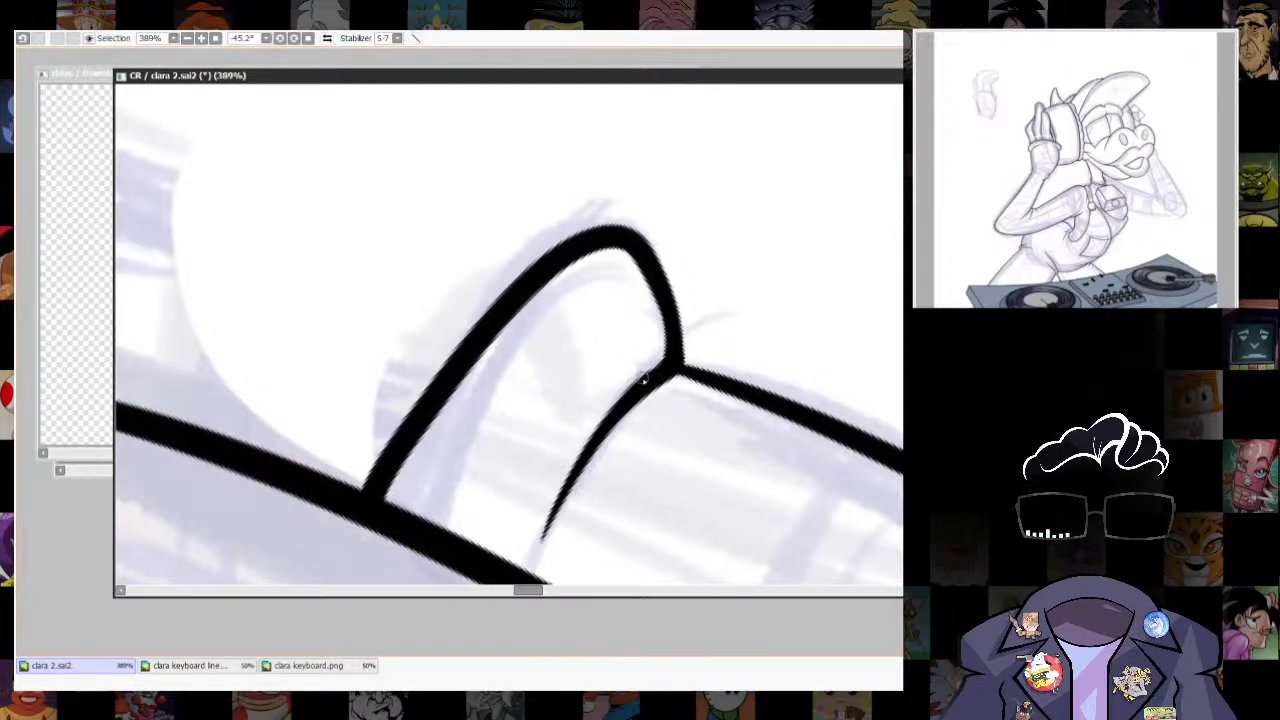
key("Home")
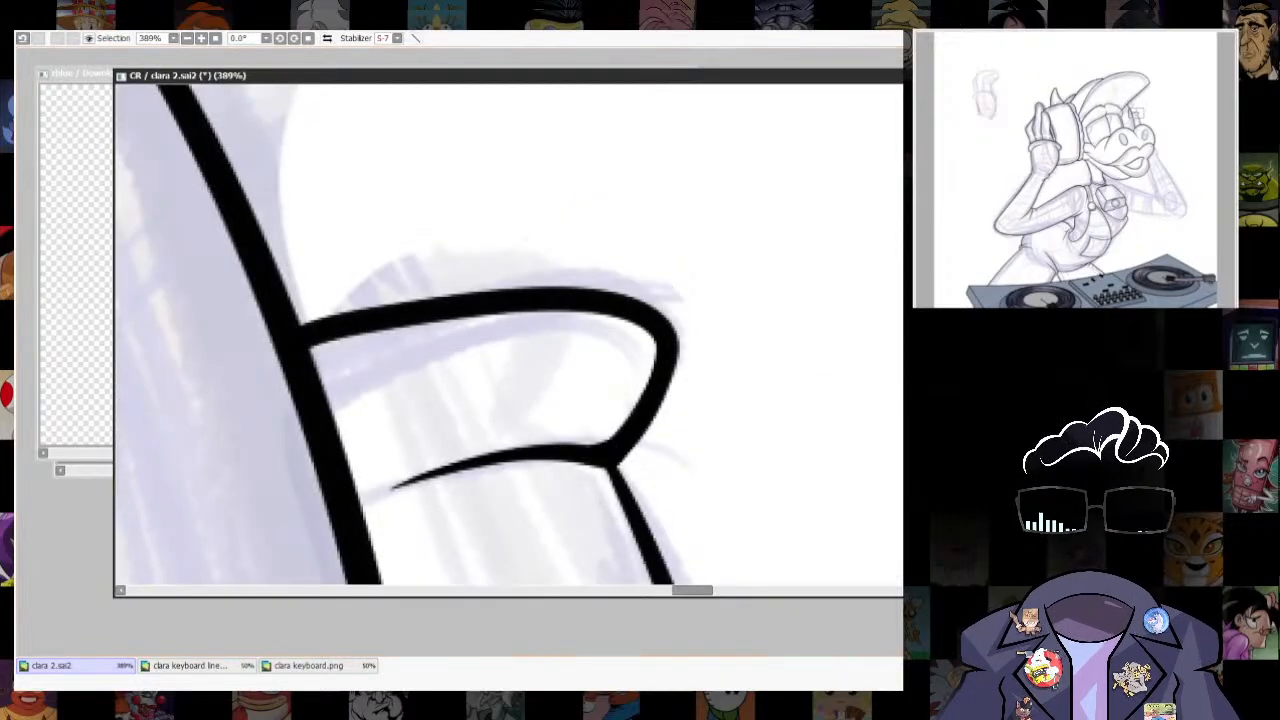
- Try to ink the far forearm's inner line from the lips down to the elbow, with the crease at the elbow's bend
scroll(780, 268, "down", 10)
scroll(751, 260, "up", 4)
mouse_move(700, 407)
left_mouse_down()
mouse_move(700, 245)
mouse_move(750, 329)
left_mouse_up()
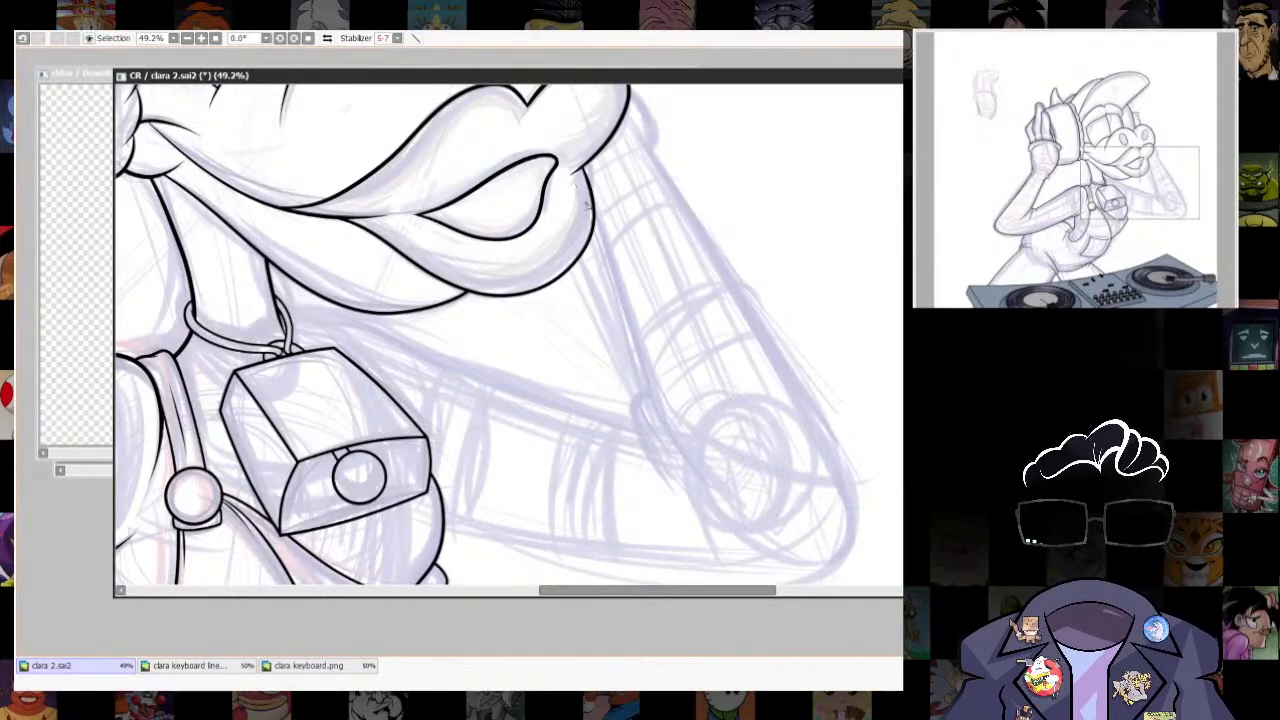
left_click_drag(587, 206, 639, 387)
key("ctrl+z")
left_click_drag(662, 440, 738, 492)
key("ctrl+z")
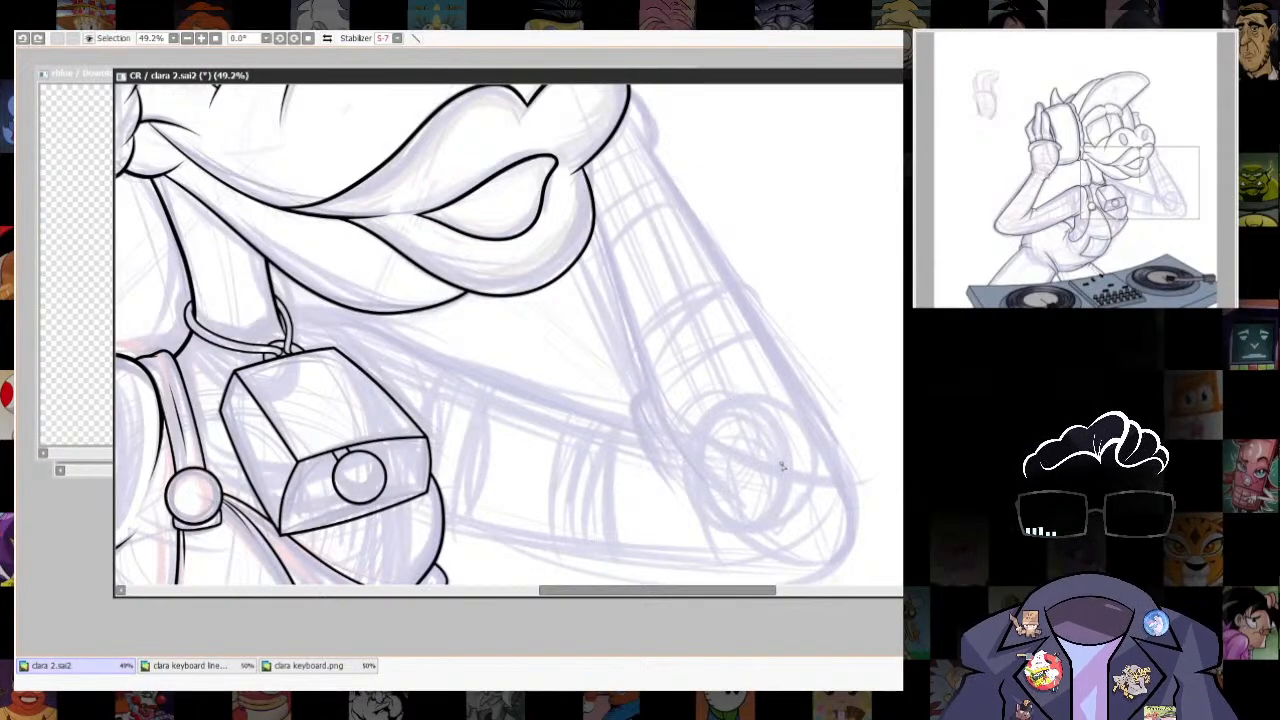
left_click_drag(667, 452, 732, 492)
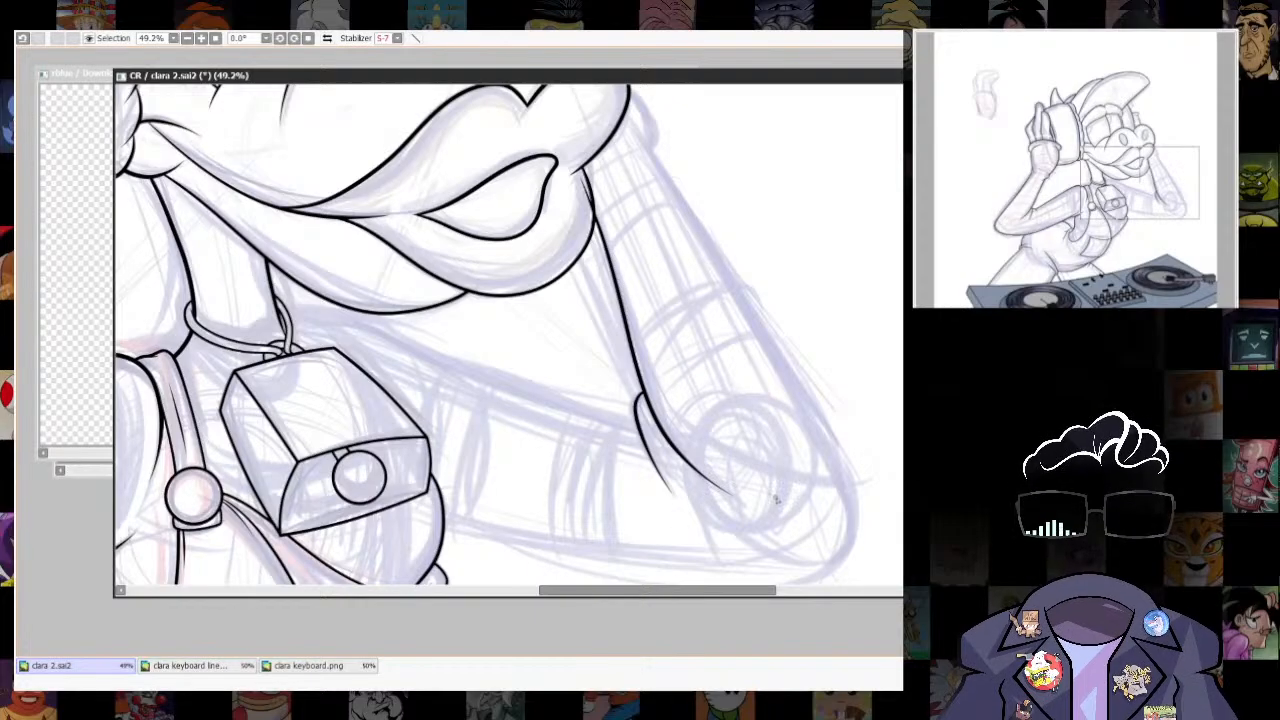
left_click_drag(692, 192, 668, 237)
key("ctrl+z")
left_click_drag(885, 476, 865, 383)
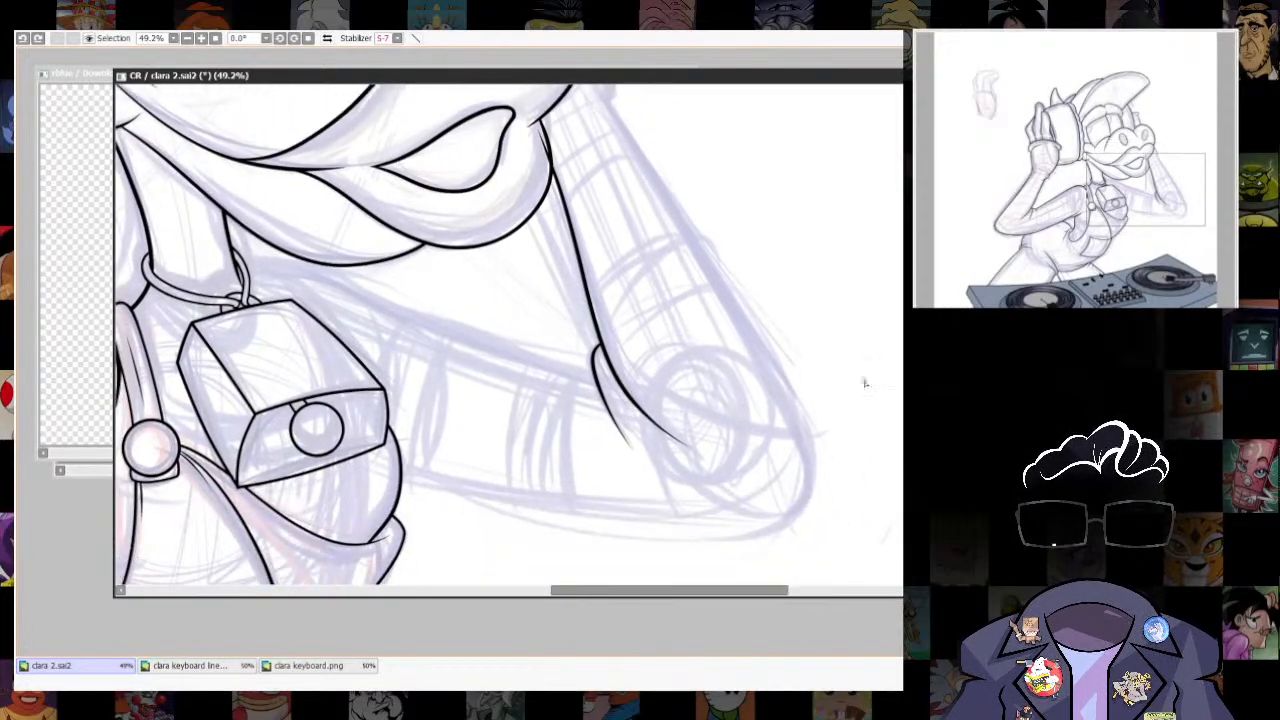
- Try to ink the far upper arm's top line from the elbow crease to the bell on a rotated canvas, redrawing it once
left_click_drag(792, 287, 490, 130)
mouse_move(558, 408)
left_mouse_down()
mouse_move(643, 220)
mouse_move(628, 287)
left_mouse_up()
left_click_drag(646, 131, 556, 376)
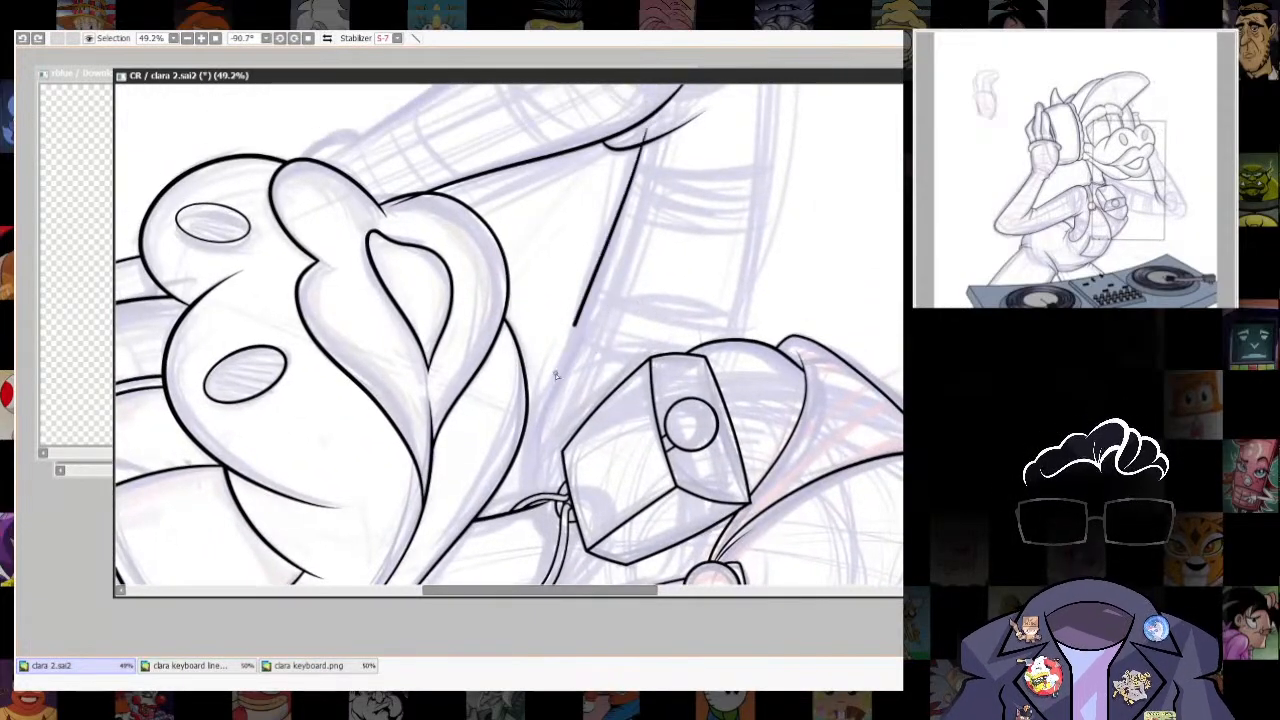
left_click_drag(833, 438, 430, 560)
left_click_drag(706, 471, 785, 400)
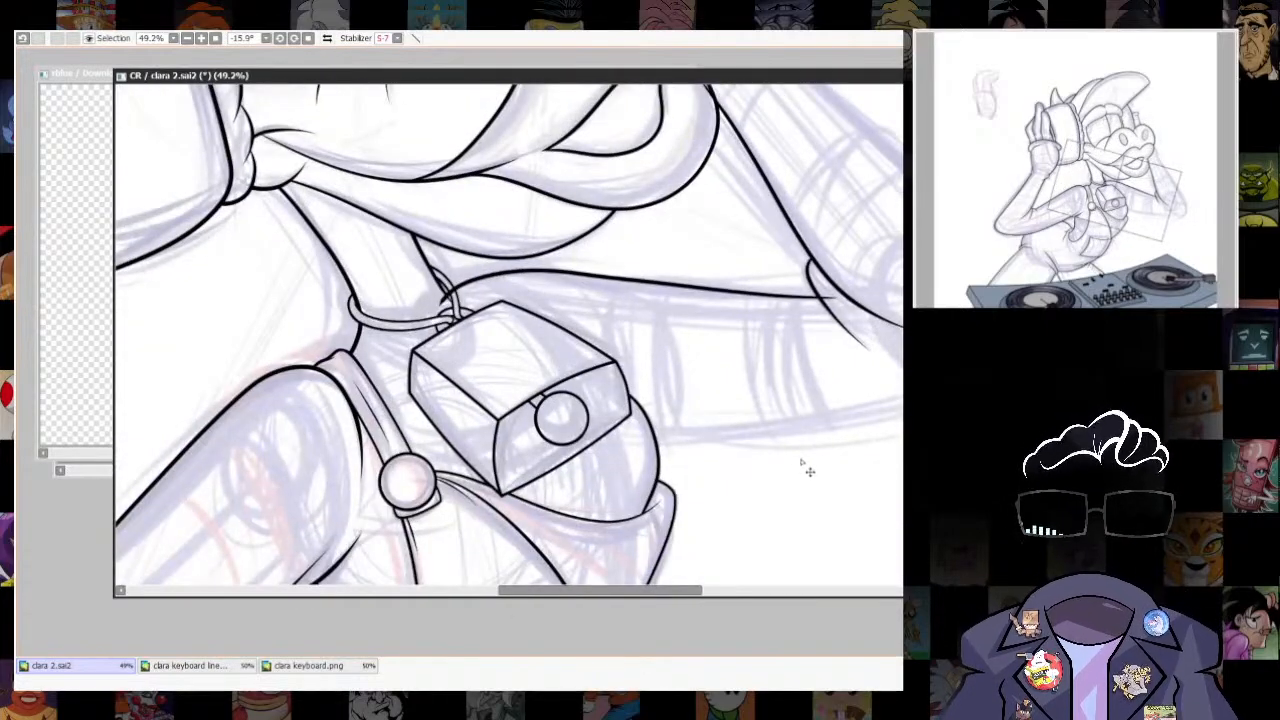
key("ctrl+z")
left_click_drag(806, 469, 669, 173)
mouse_move(669, 173)
left_mouse_down()
mouse_move(646, 256)
mouse_move(443, 451)
left_mouse_up()
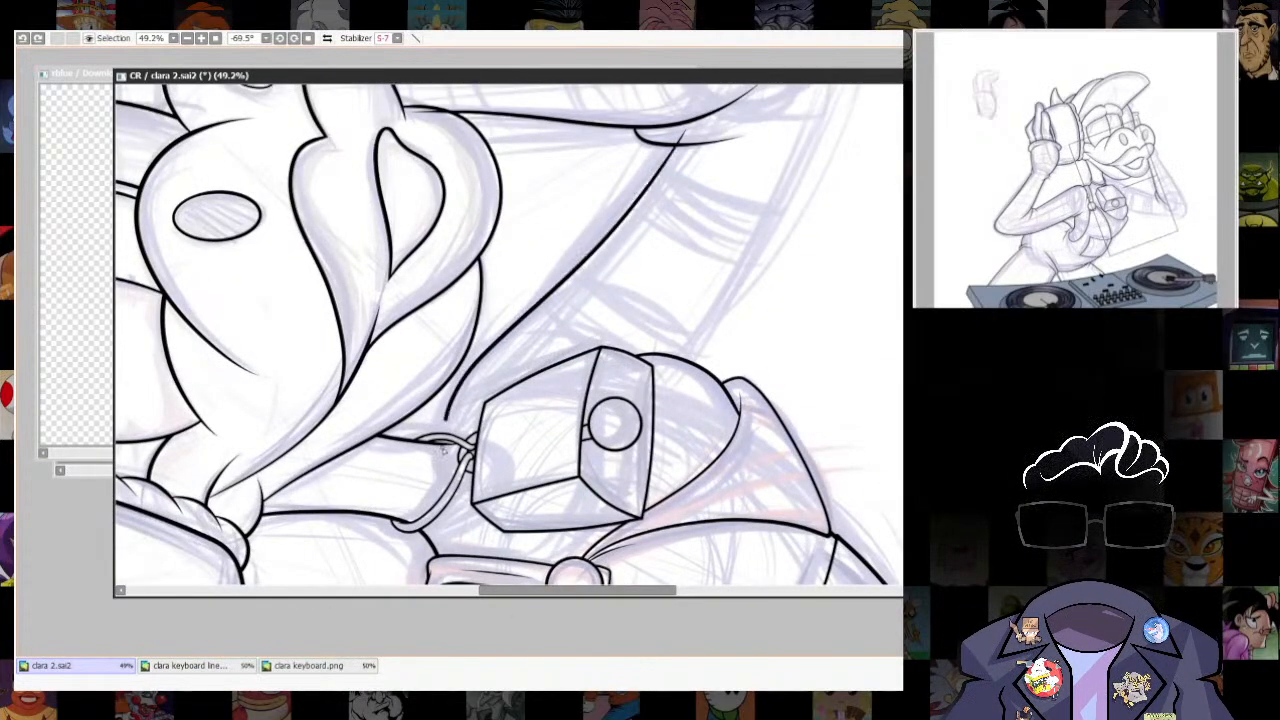
left_click_drag(843, 395, 576, 520)
left_click_drag(576, 520, 733, 467)
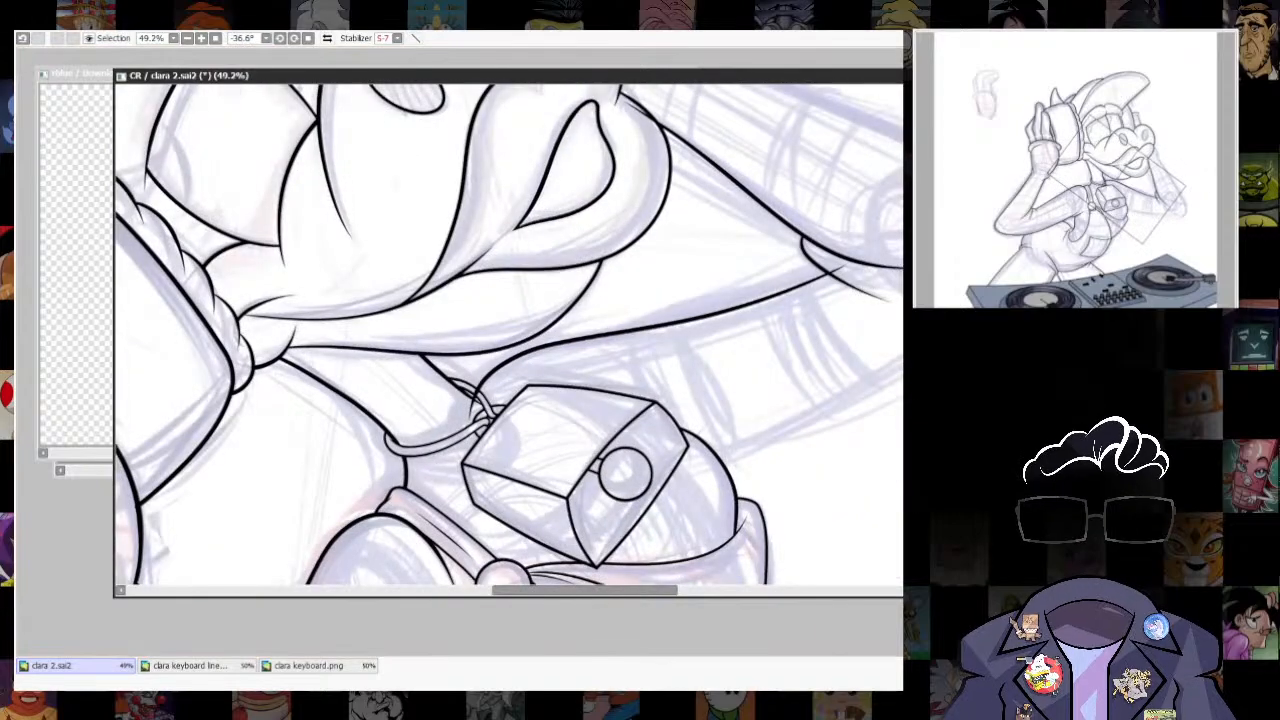
- Clear the inked lines of the far forearm, elbow crease and upper arm
key("ctrl+t")
key("Escape")
key("d")
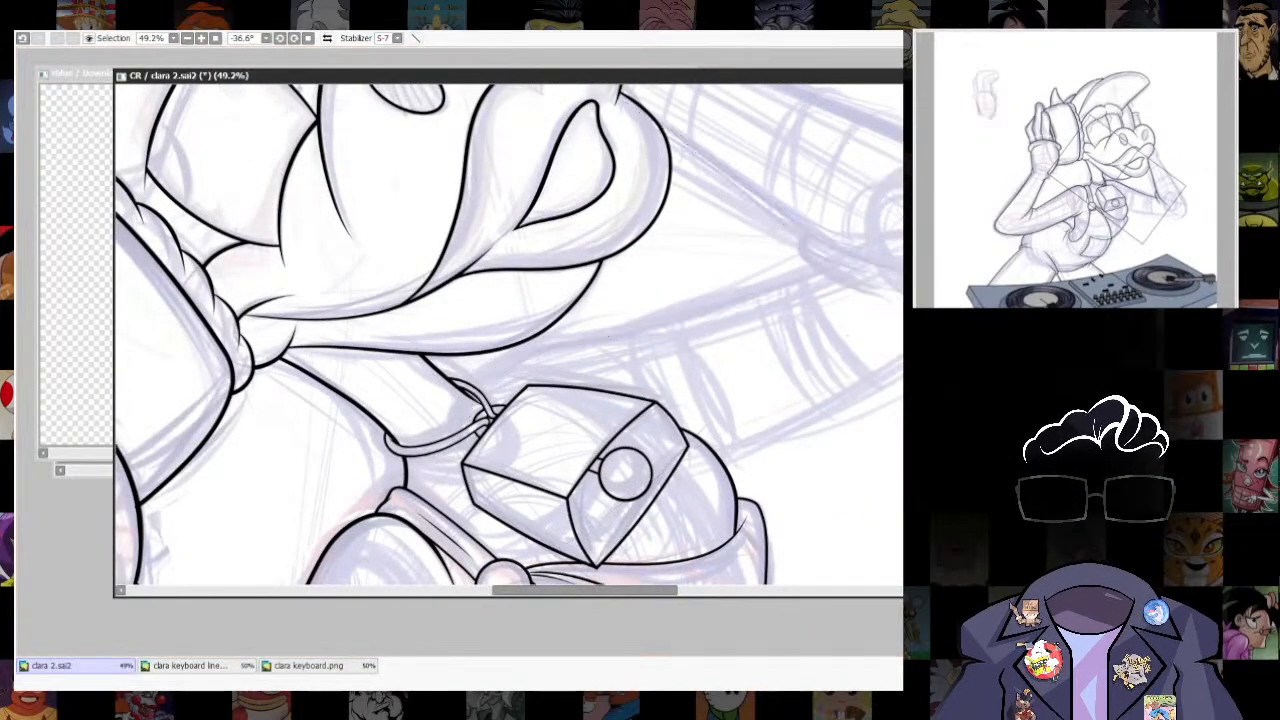
- Ink the far forearm's inner line and elbow crease, and the upper arm's top line from the elbow to the bell, refining its curve
key("ctrl+z")
key("ctrl+z")
left_click_drag(852, 265, 568, 341)
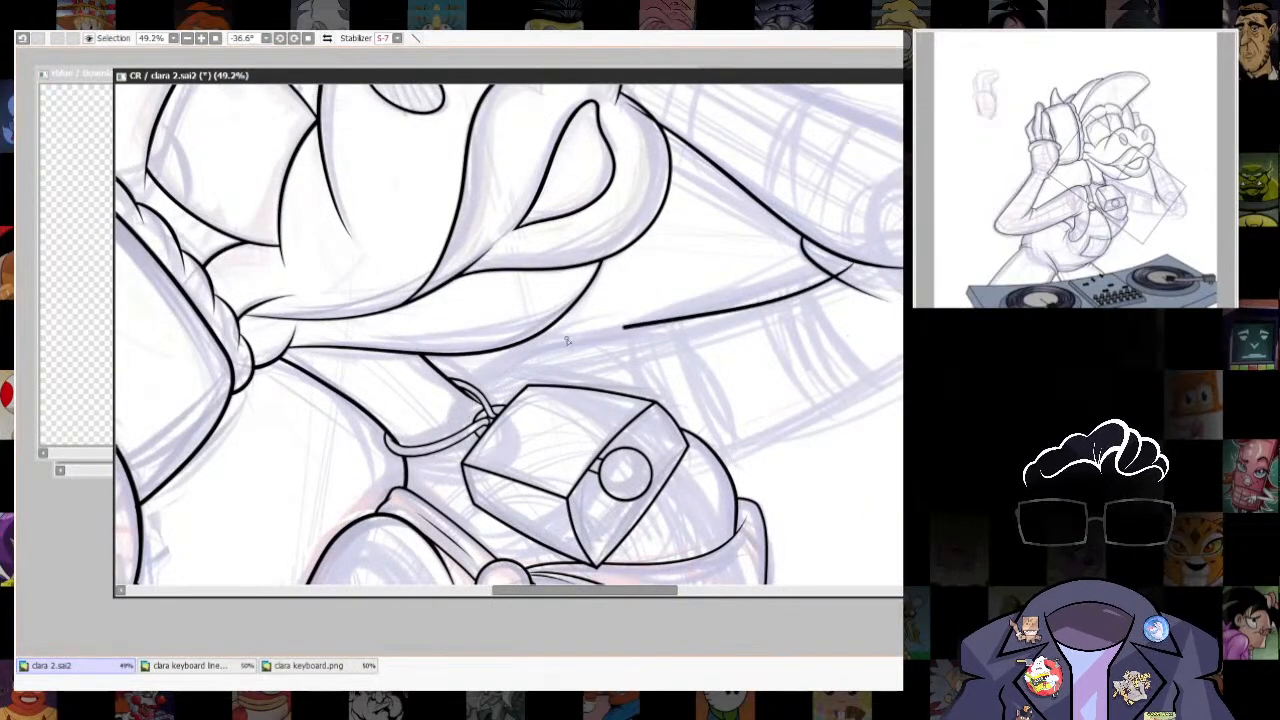
key("ctrl+z")
left_click_drag(674, 332, 455, 430)
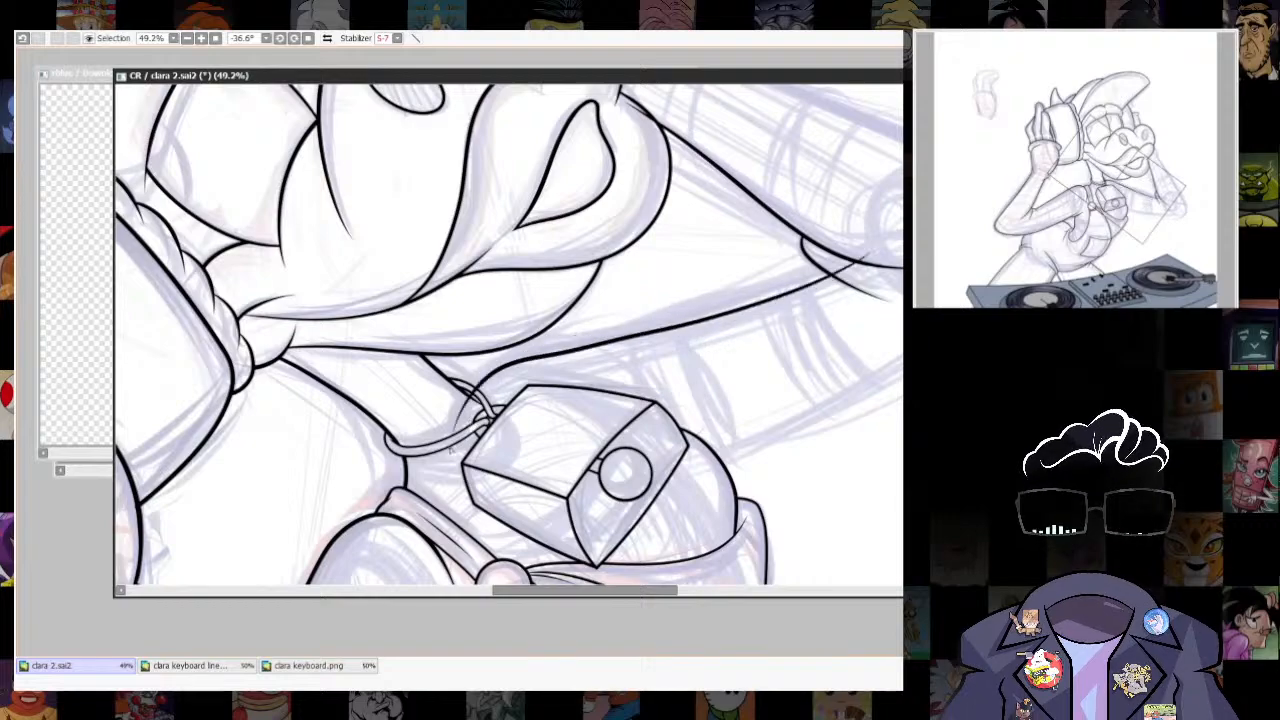
key("ctrl+z")
mouse_move(875, 244)
left_mouse_down()
mouse_move(505, 358)
mouse_move(458, 422)
left_mouse_up()
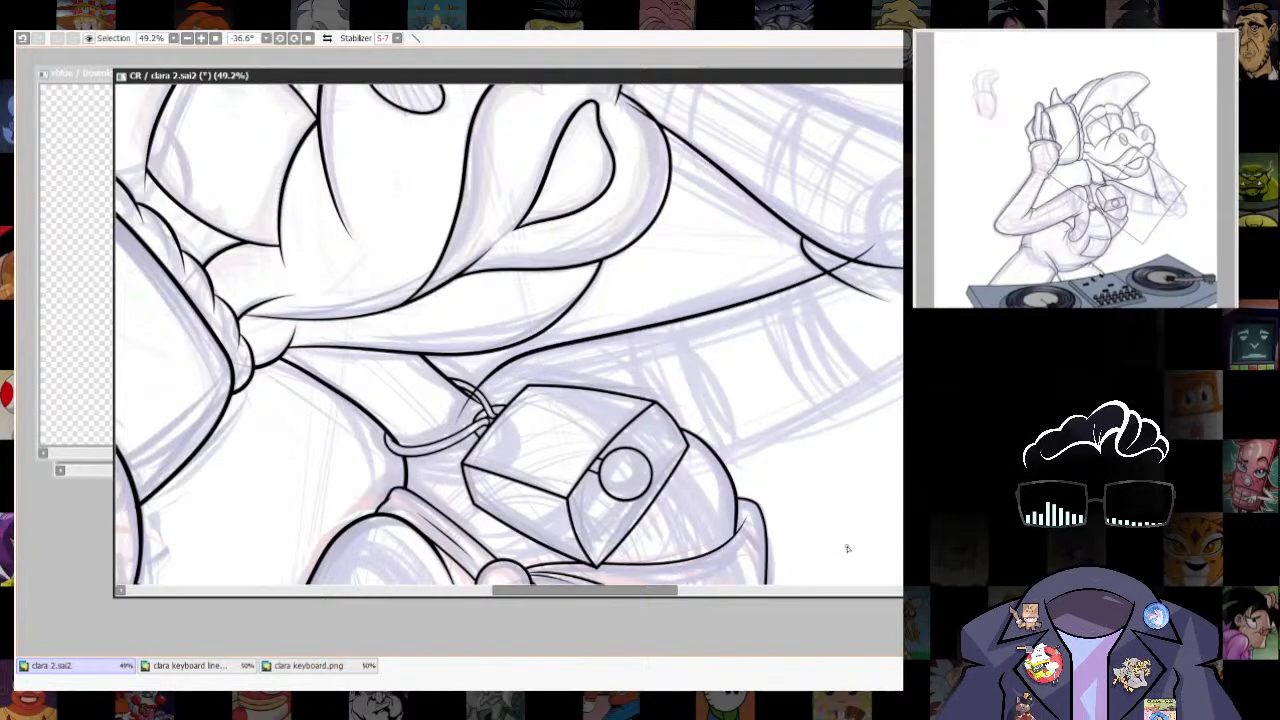
- Reset the canvas rotation and transform the far upper arm's top line slightly to fit the elbow crease
key("Home")
left_click_drag(731, 290, 713, 204)
key("ctrl+t")
left_click_drag(618, 258, 609, 266)
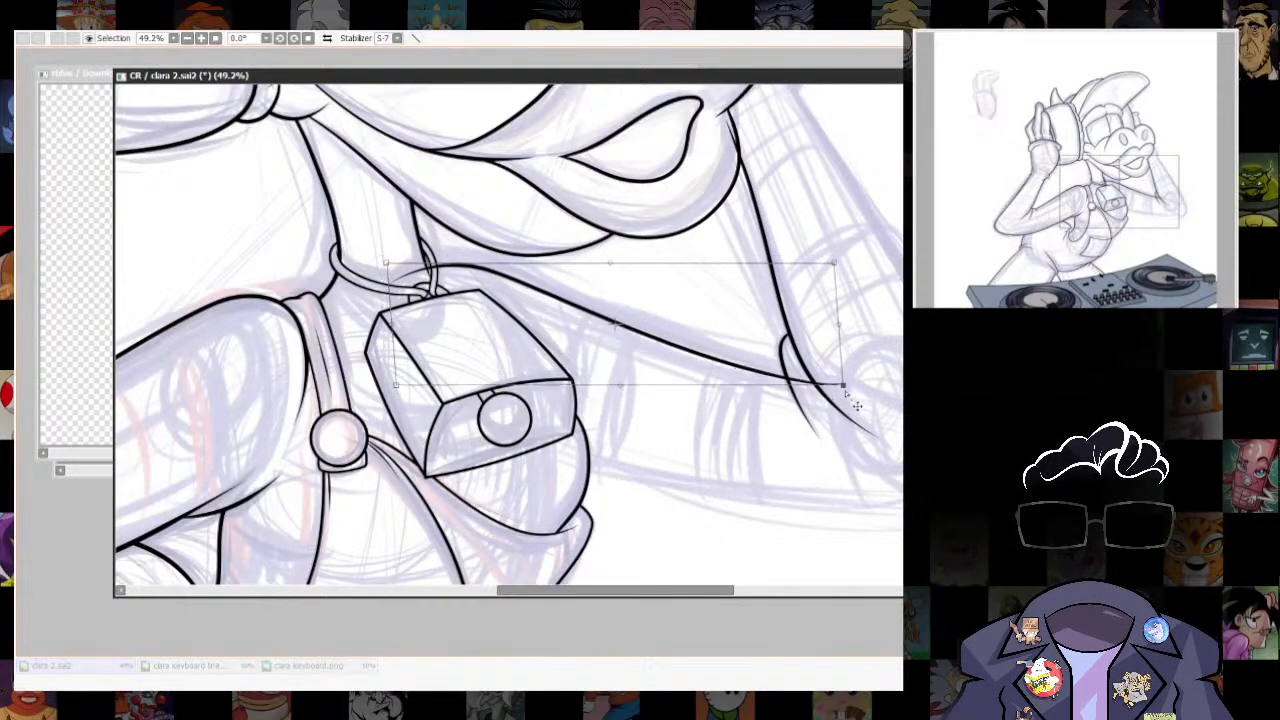
left_click_drag(844, 387, 844, 381)
key("Return")
- Erase the end of the far upper arm's top line that overshoots the elbow crease
scroll(850, 400, "down", 5)
scroll(855, 480, "up", 7)
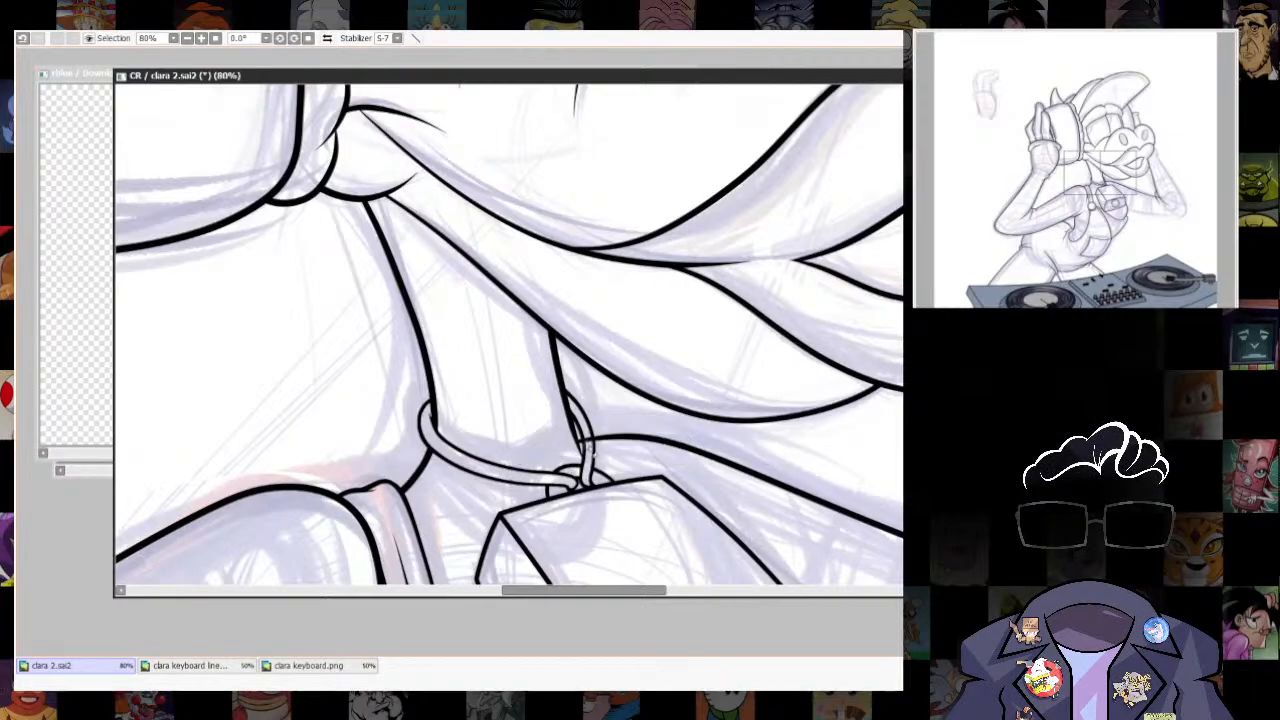
scroll(840, 475, "down", 5)
left_click_drag(851, 486, 555, 430)
scroll(555, 422, "up", 7)
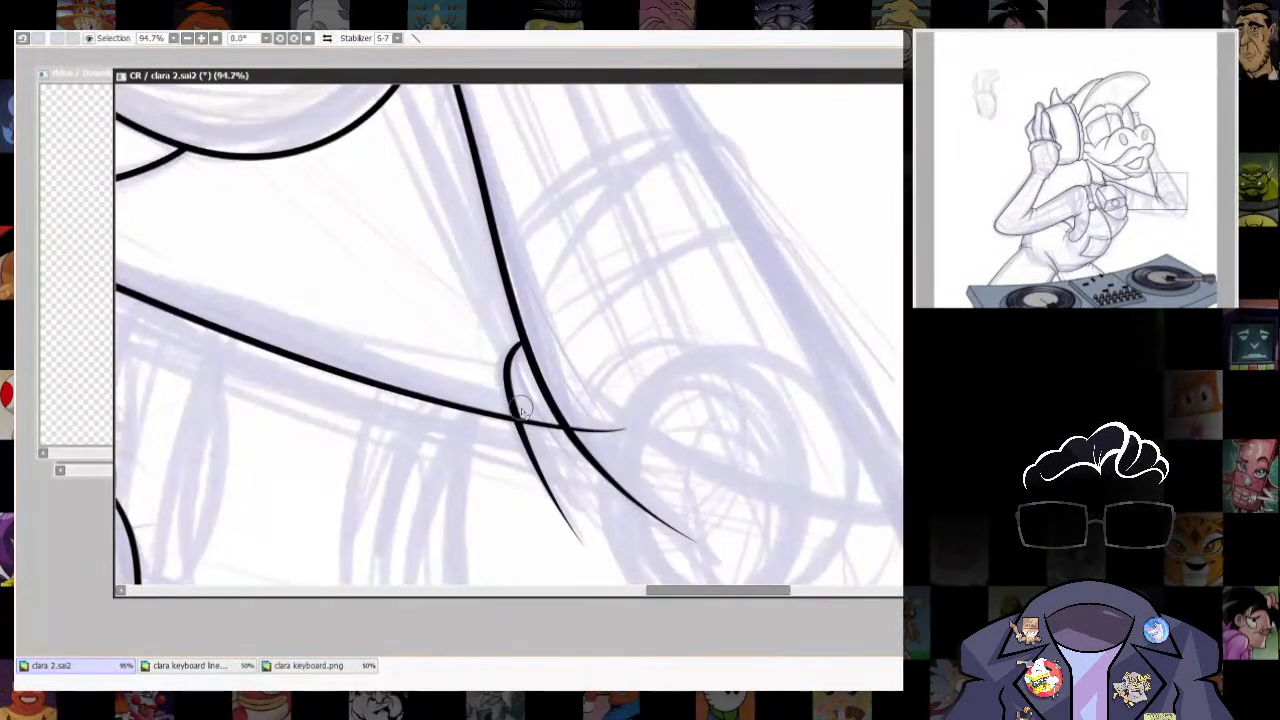
scroll(659, 432, "down", 3)
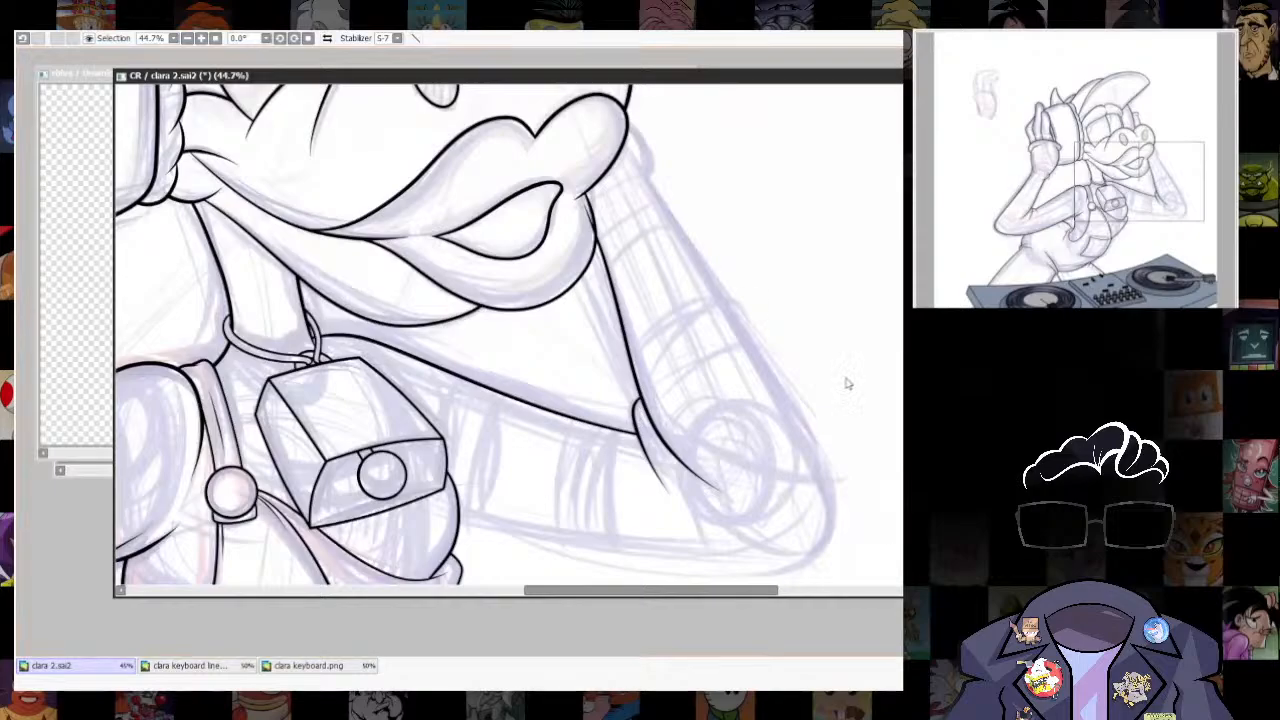
scroll(686, 420, "up", 3)
scroll(752, 378, "down", 6)
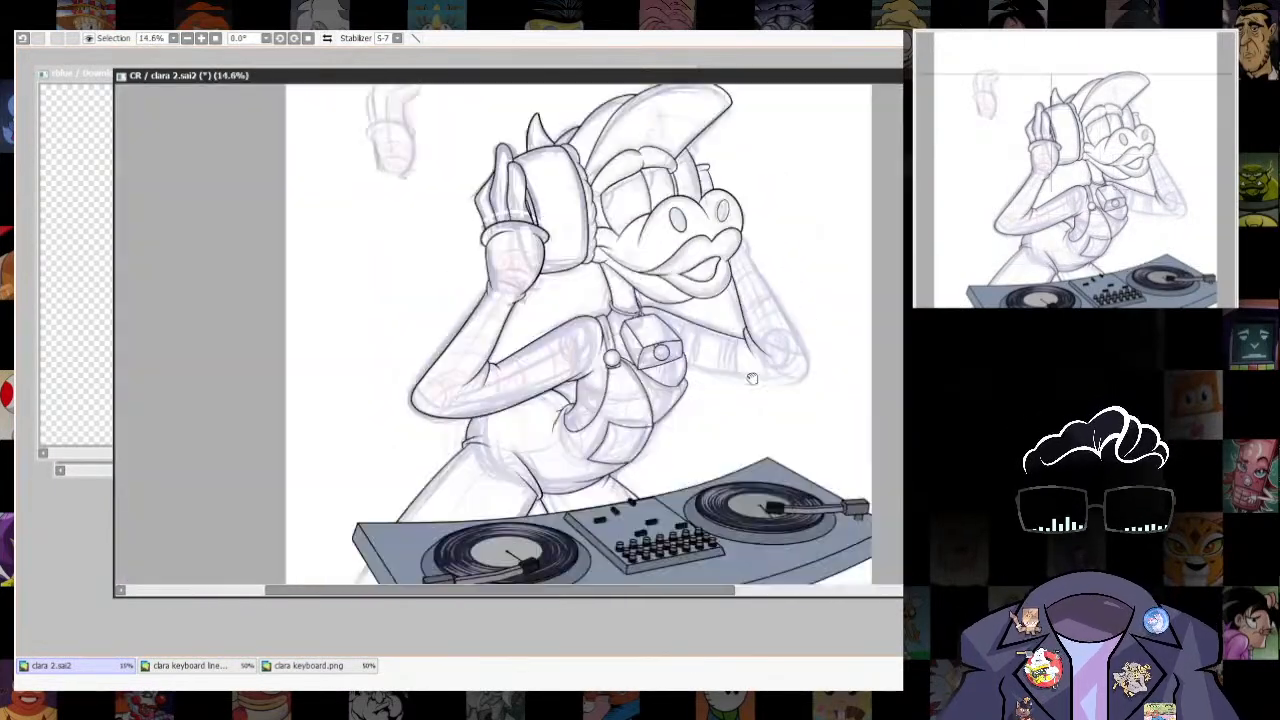
- Ink the far arm's outer contour from the lips around the elbow and along the underside to the bell, and fit it with a transform
scroll(752, 378, "up", 4)
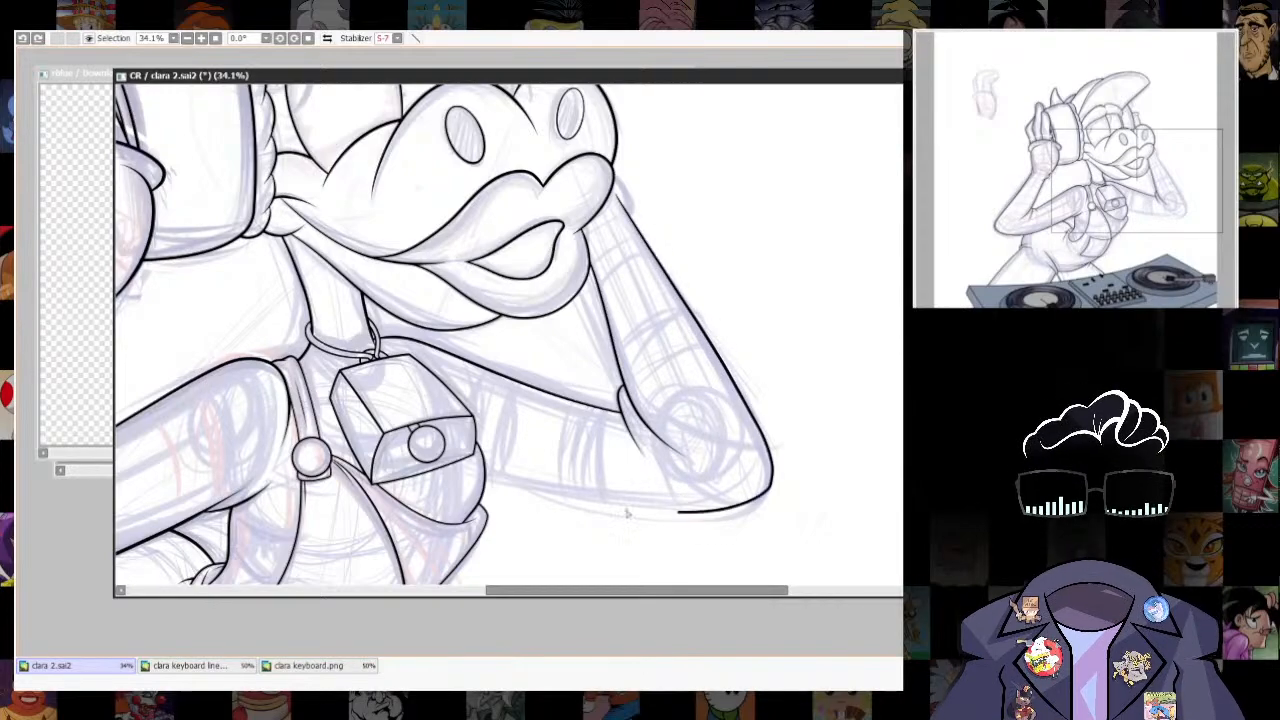
left_click_drag(628, 513, 432, 452)
key("ctrl+z")
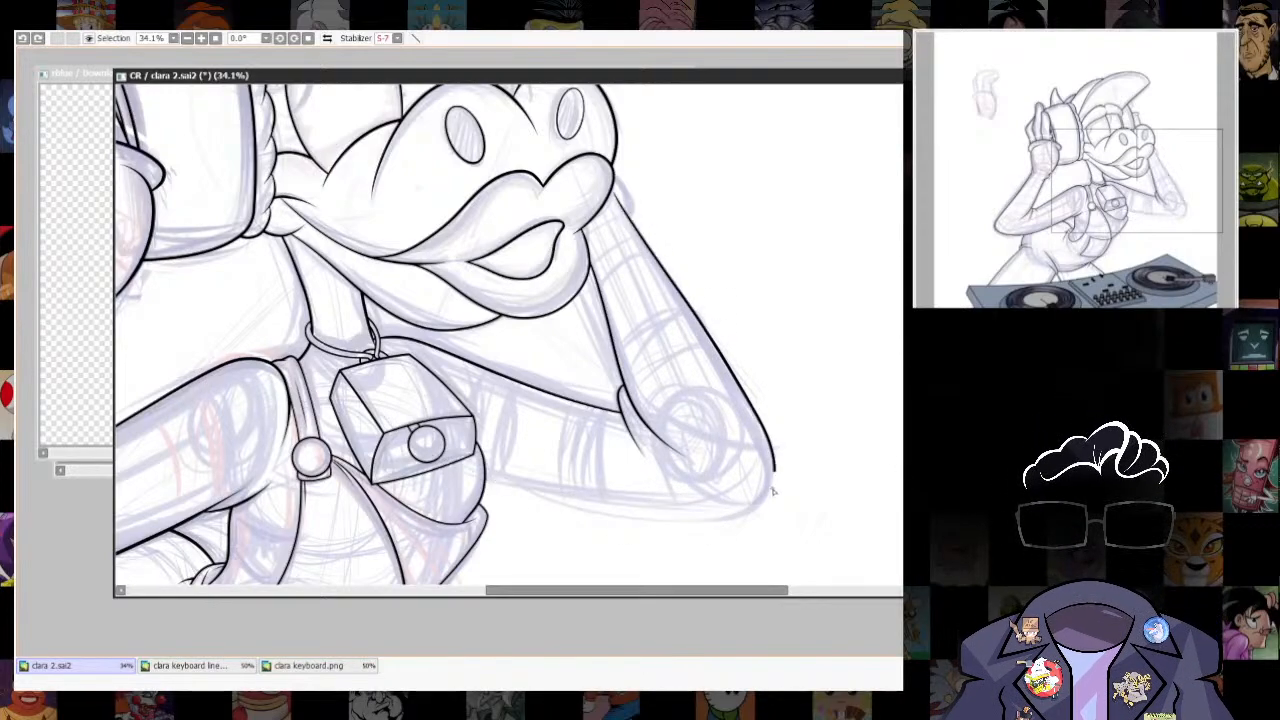
mouse_move(772, 490)
left_mouse_down()
mouse_move(542, 493)
mouse_move(452, 465)
left_mouse_up()
key("ctrl+t")
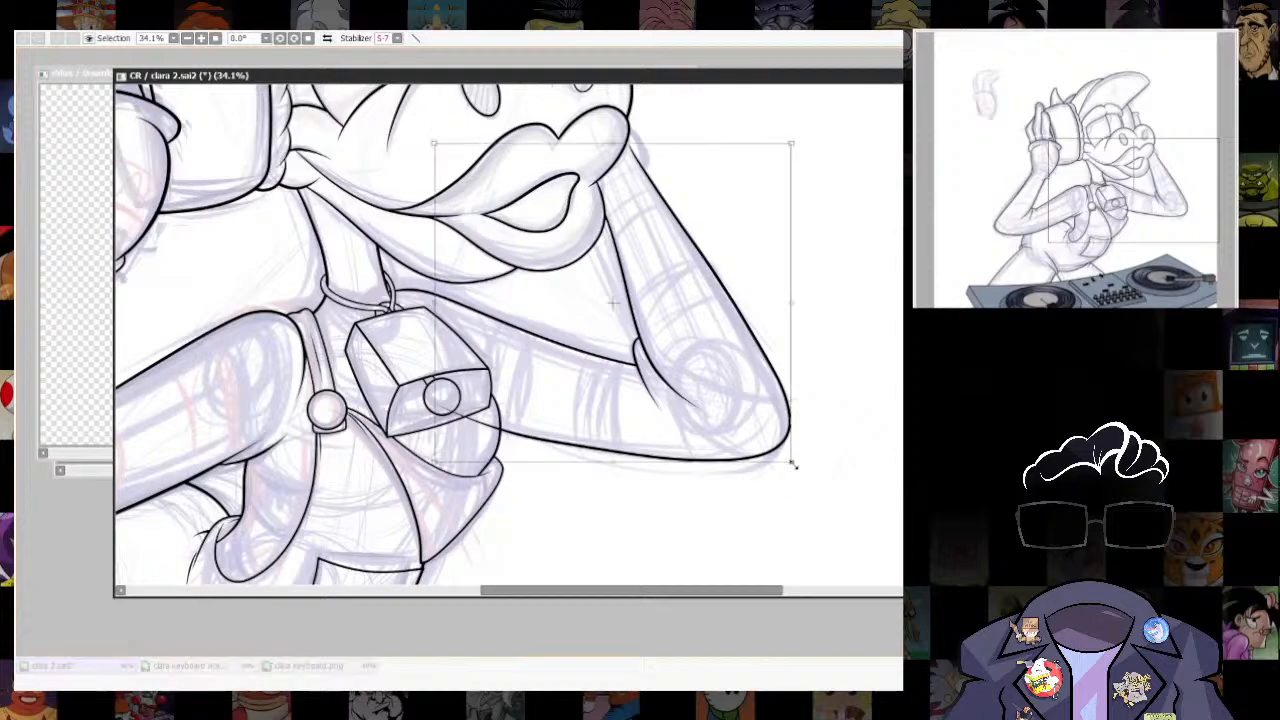
key("Return")
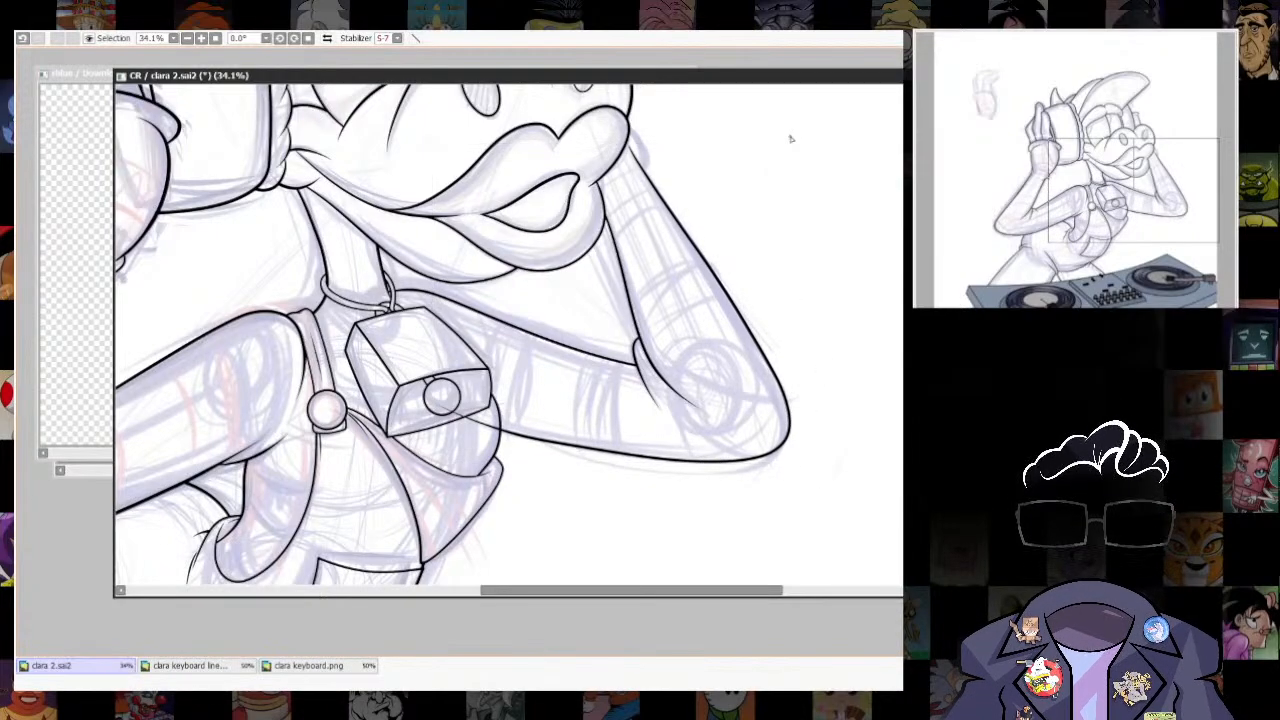
- Erase the part of the far arm's underside line that crosses the bell and chest
left_click_drag(472, 427, 857, 534)
key("e")
mouse_move(402, 388)
left_mouse_down()
mouse_move(522, 436)
mouse_move(508, 474)
left_mouse_up()
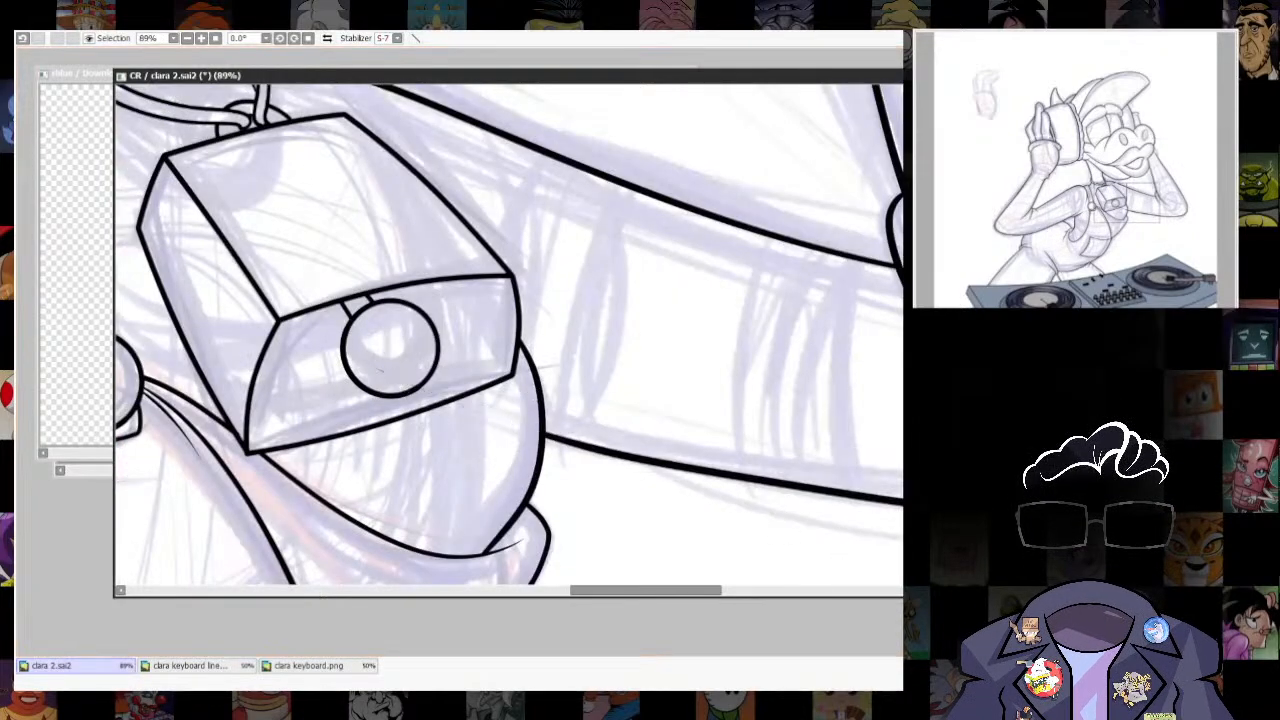
scroll(600, 520, "down", 8)
scroll(638, 474, "up", 10)
- Ink the rounded bump beside the lips down to the far forearm's outer line, redrawing it until the curve is clean
left_click_drag(603, 314, 684, 412)
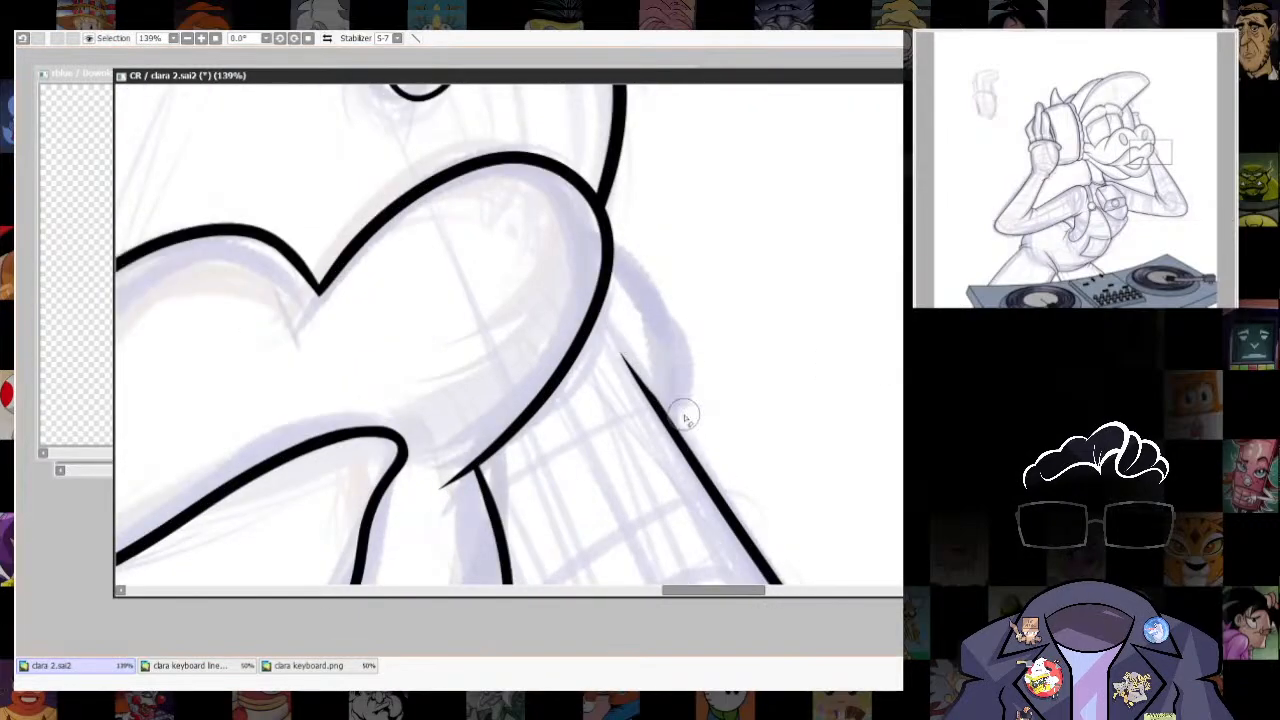
key("ctrl+z")
mouse_move(604, 228)
left_mouse_down()
mouse_move(663, 329)
mouse_move(661, 416)
mouse_move(711, 488)
mouse_move(682, 457)
mouse_move(717, 493)
left_mouse_up()
scroll(772, 395, "up", 1)
key("ctrl+z")
key("ctrl+z")
left_click_drag(822, 573, 806, 403)
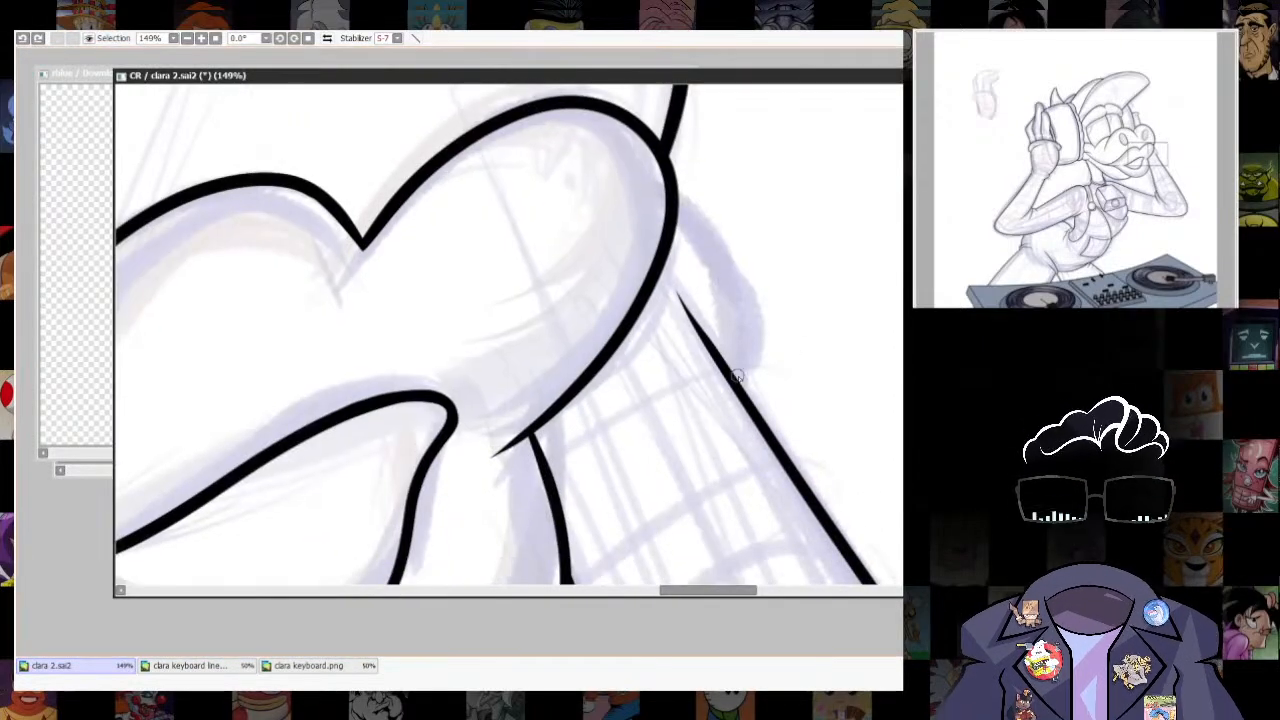
mouse_move(725, 366)
left_mouse_down()
mouse_move(717, 262)
mouse_move(671, 212)
left_mouse_up()
key("ctrl+z")
mouse_move(728, 374)
left_mouse_down()
mouse_move(711, 255)
mouse_move(671, 208)
left_mouse_up()
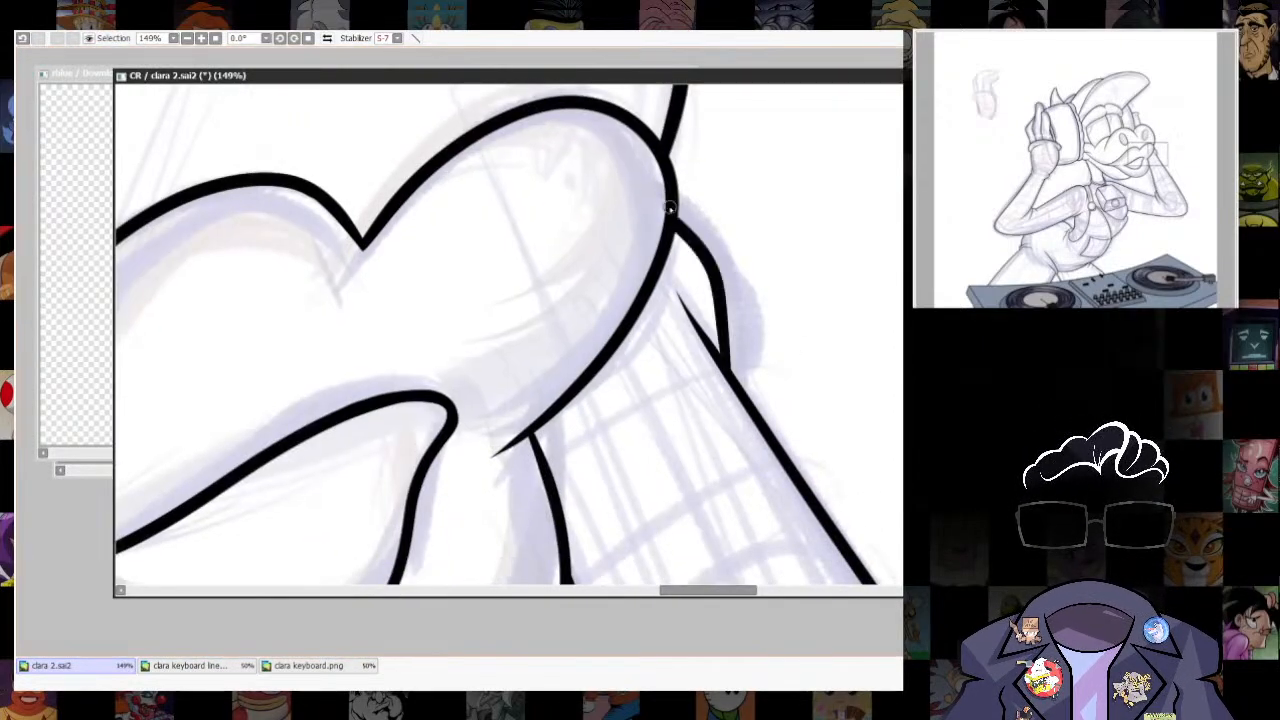
- Rework the upper tip of the far forearm's outer line to curve inward below the bump on a rotated canvas, and reset the rotation
left_click(694, 309, "ctrl+shift")
left_click_drag(673, 299, 690, 303)
left_click_drag(880, 284, 614, 213)
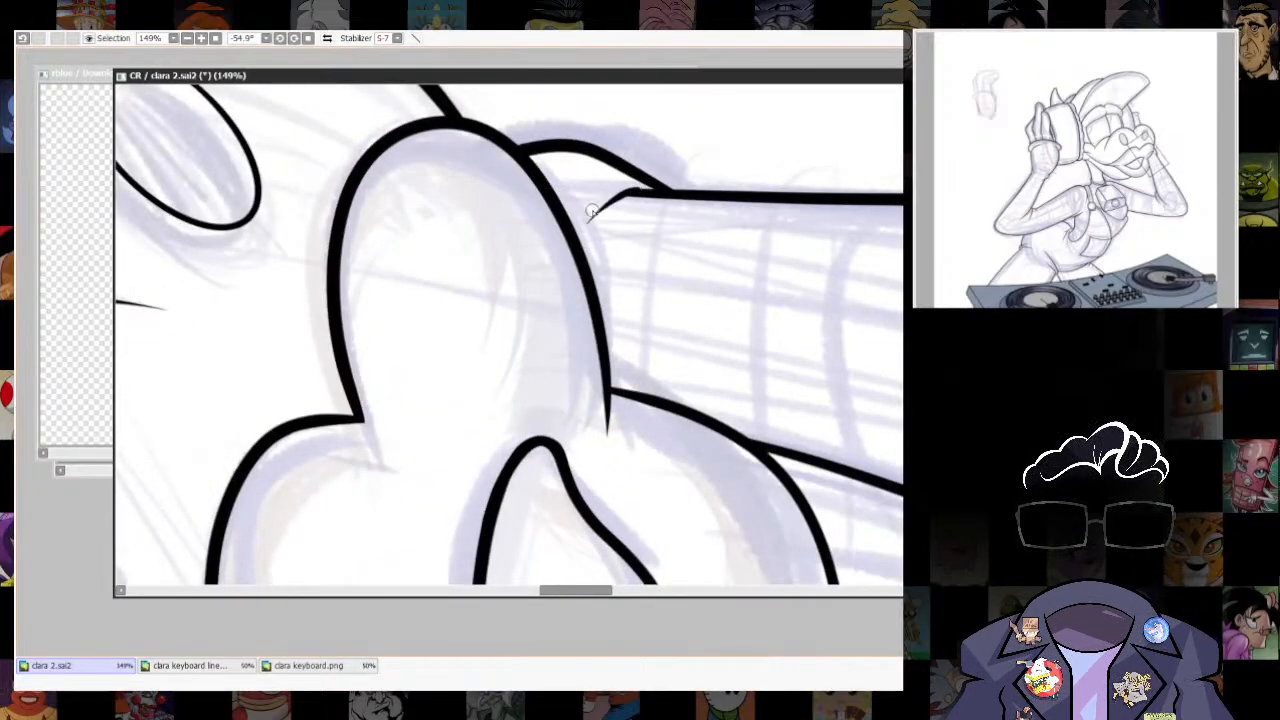
left_click(310, 38)
scroll(846, 414, "down", 10)
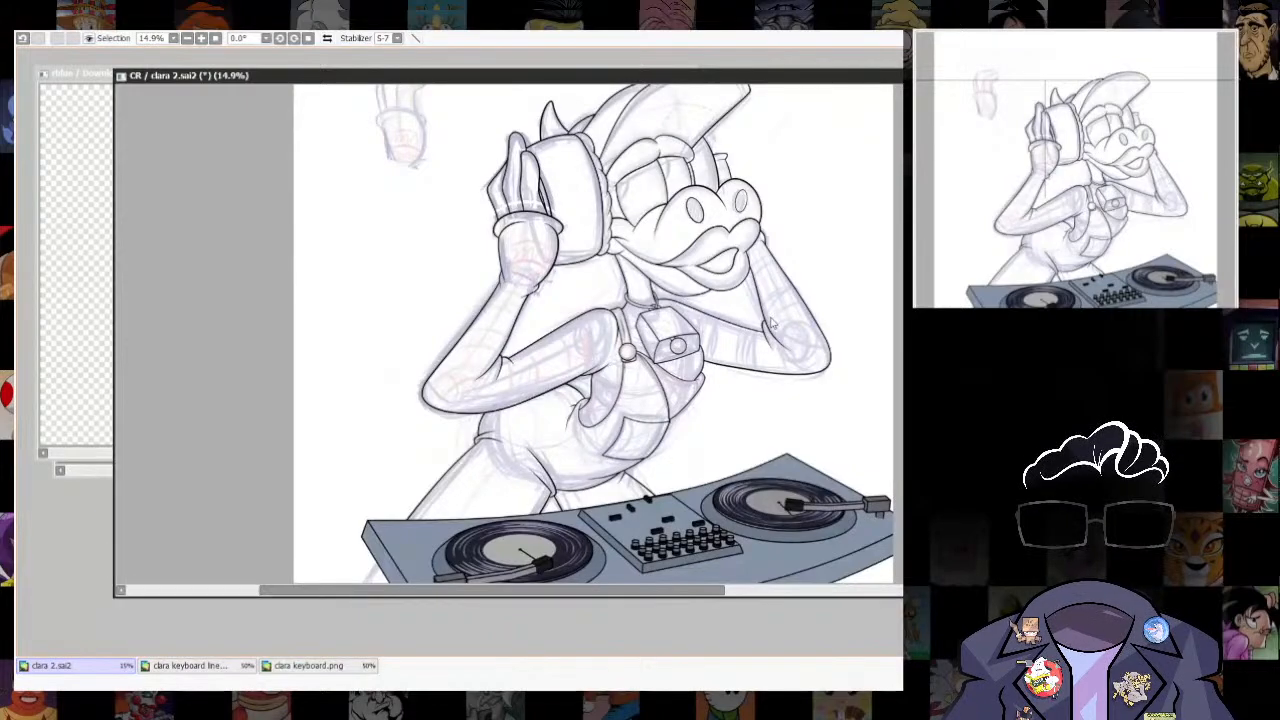
- Ink the far hand's outer edge from the cap brim down to the cuff, redrawing the line on a slightly rotated canvas
scroll(770, 322, "up", 5)
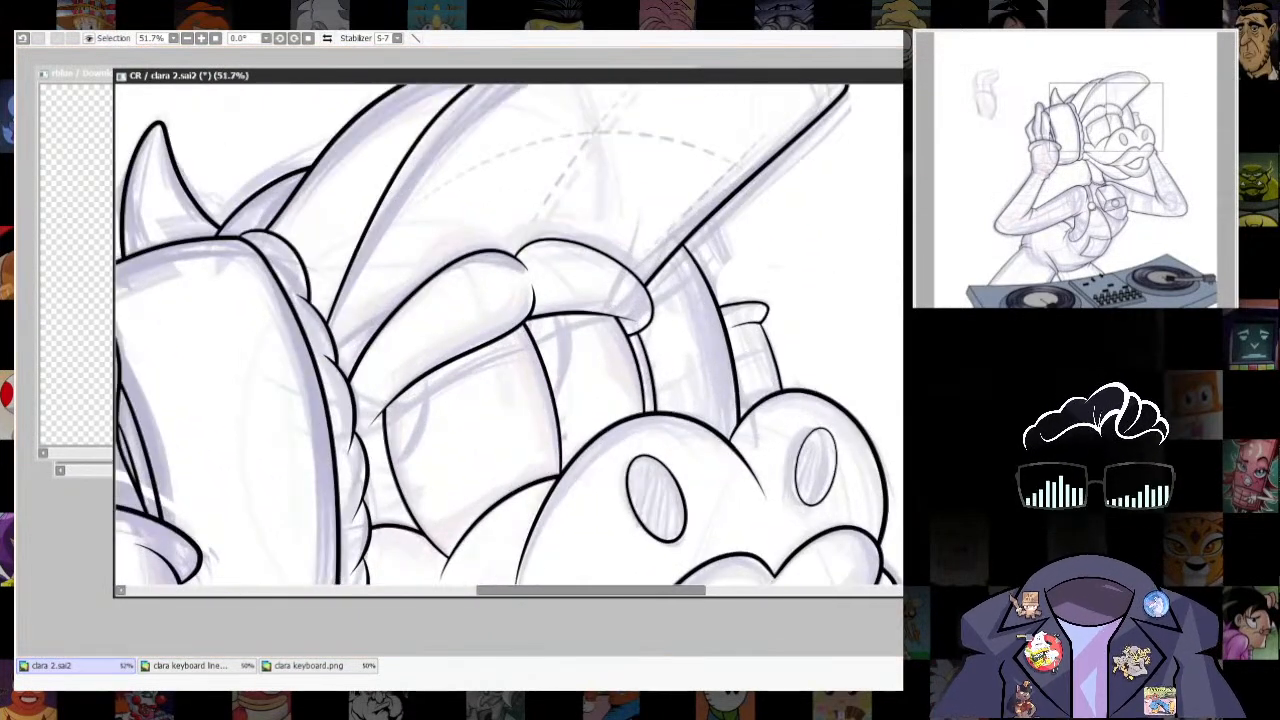
mouse_move(704, 227)
left_mouse_down()
mouse_move(752, 184)
mouse_move(806, 167)
mouse_move(790, 142)
mouse_move(826, 197)
left_mouse_up()
key("ctrl+z")
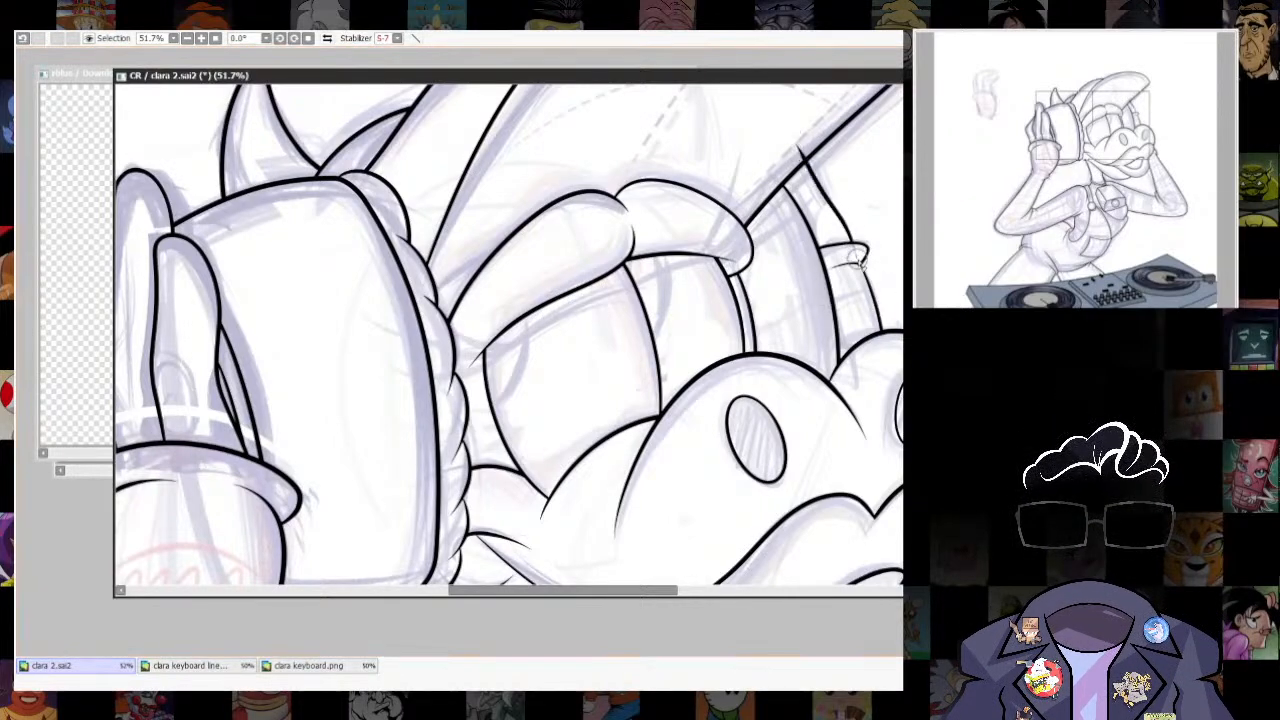
left_click_drag(788, 532, 797, 583)
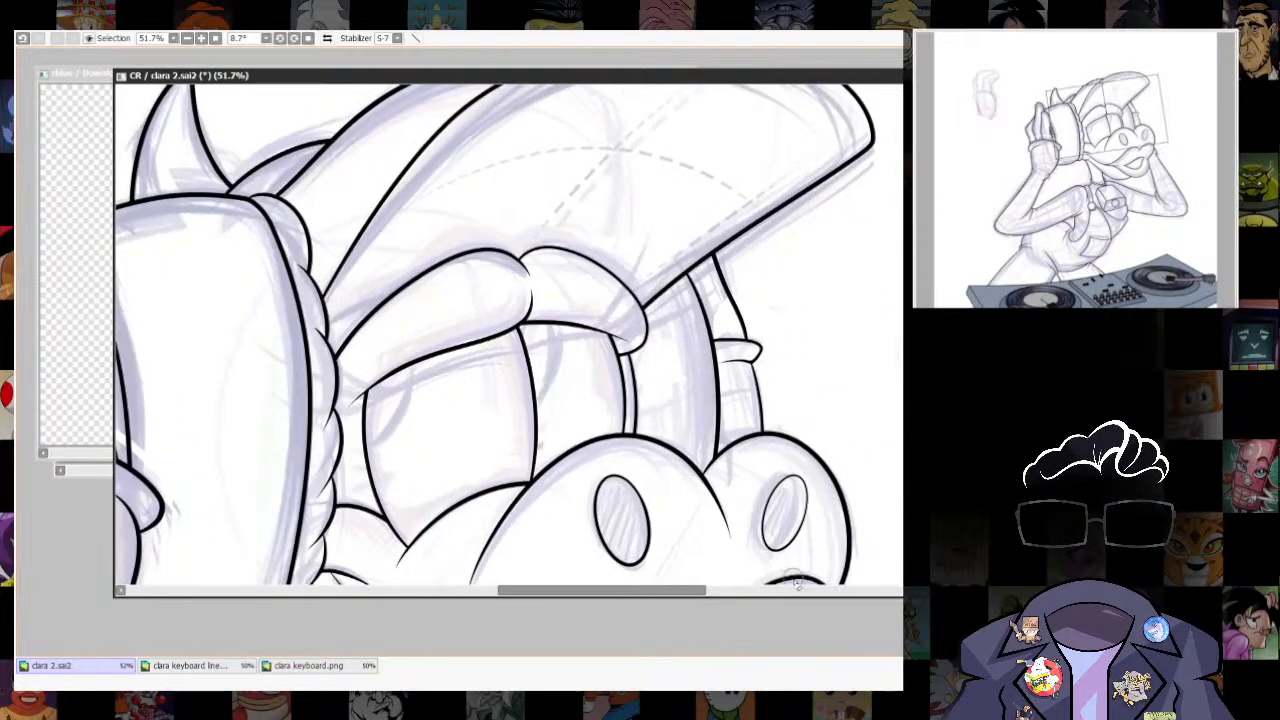
key("ctrl+z")
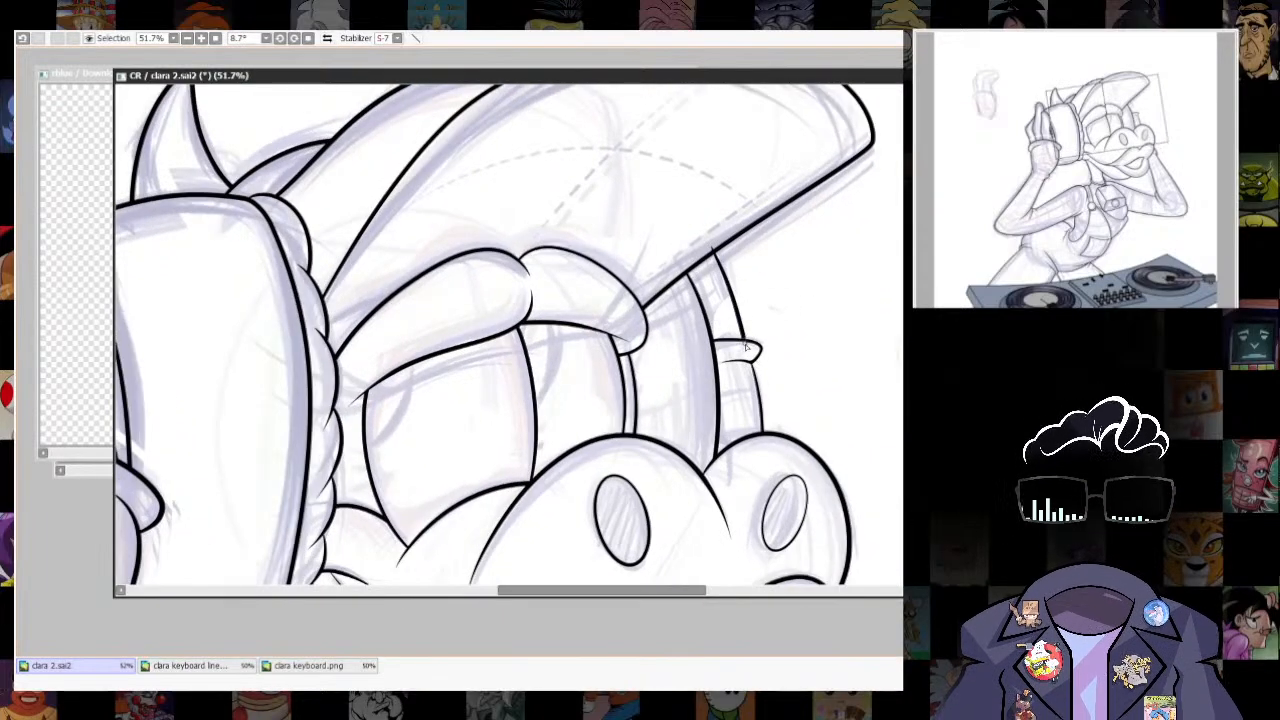
scroll(826, 405, "down", 9)
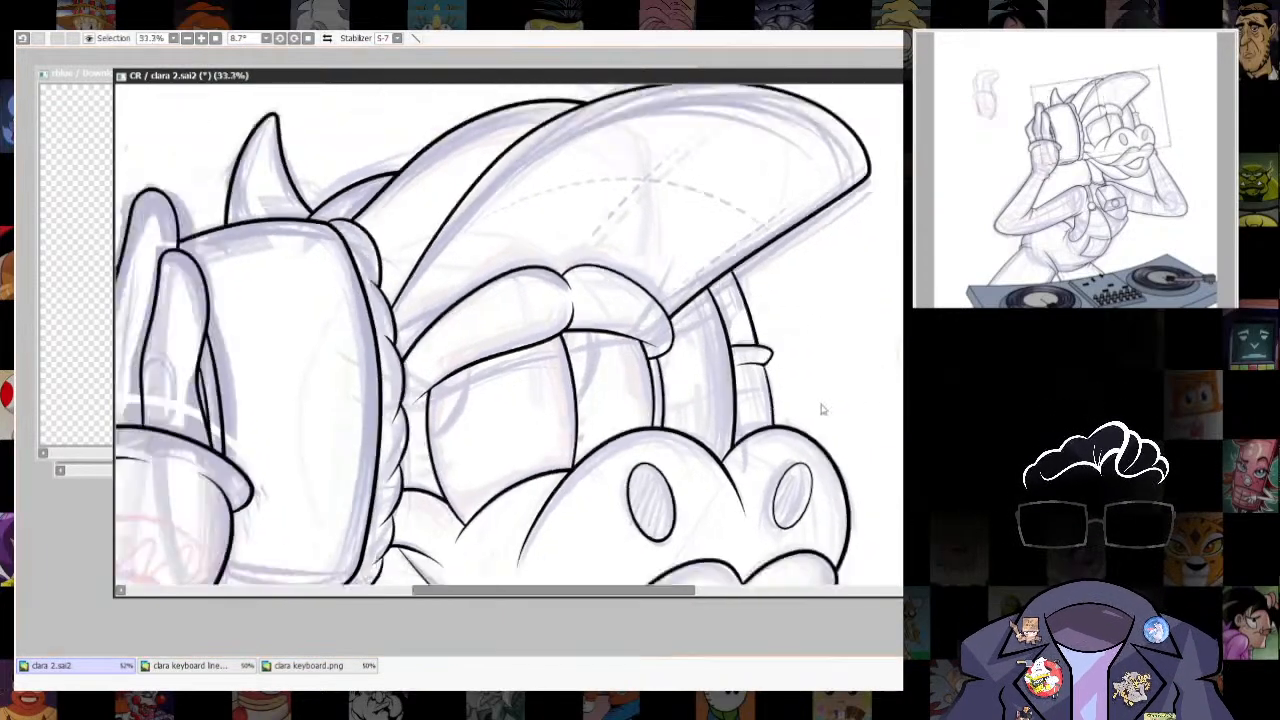
- Transform the far hand's new edge line to fit between the cap brim and the cuff
scroll(836, 292, "up", 11)
key("ctrl+t")
left_click_drag(790, 268, 727, 119)
key("Return")
- Straighten the canvas, hide the rough sketch and examine the whole figure's line art for missing lines
scroll(788, 245, "down", 8)
left_click_drag(804, 366, 805, 415)
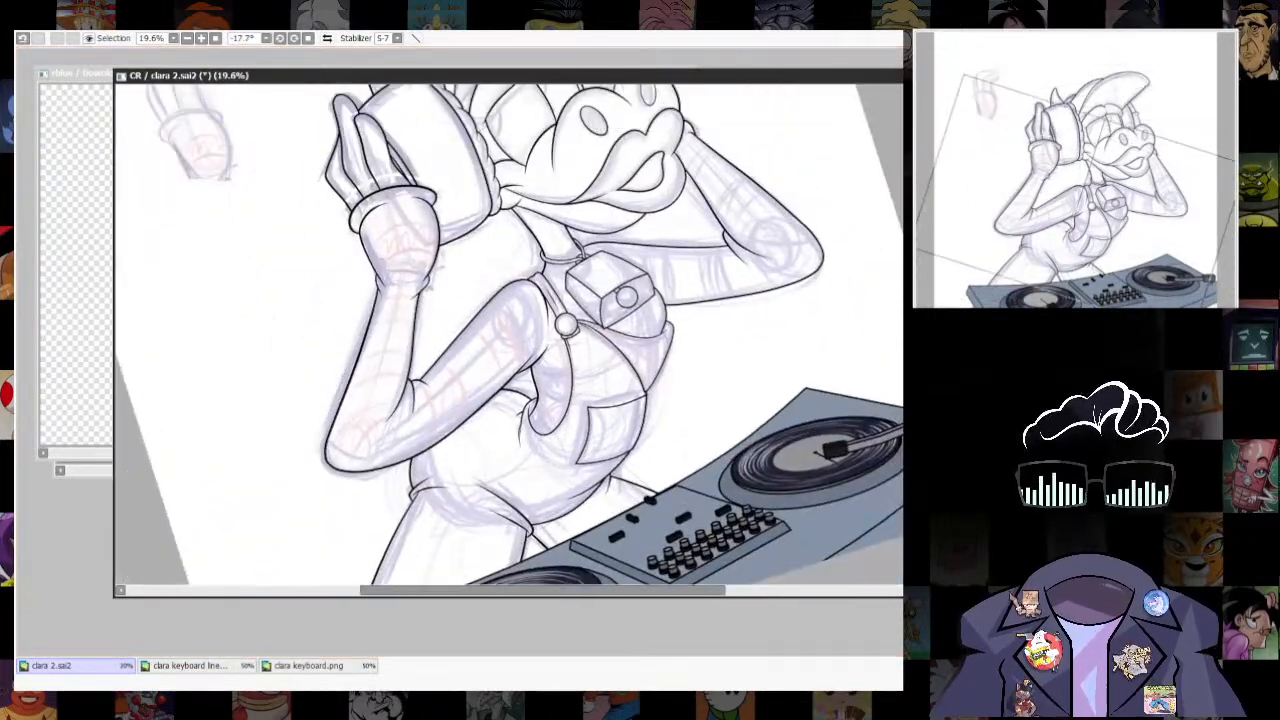
left_click_drag(848, 341, 826, 471)
left_click_drag(822, 172, 797, 151)
left_click_drag(815, 215, 822, 378)
scroll(826, 380, "down", 1)
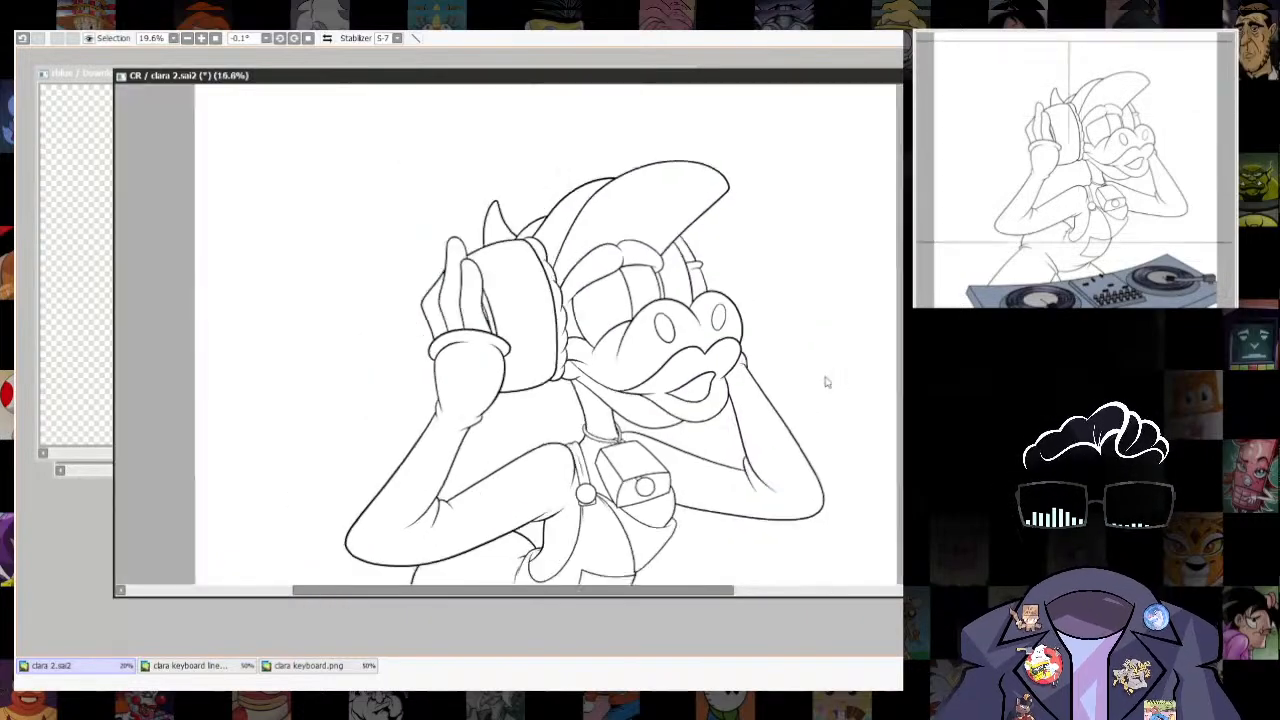
left_click_drag(812, 440, 800, 280)
scroll(800, 280, "down", 1)
scroll(840, 451, "up", 2)
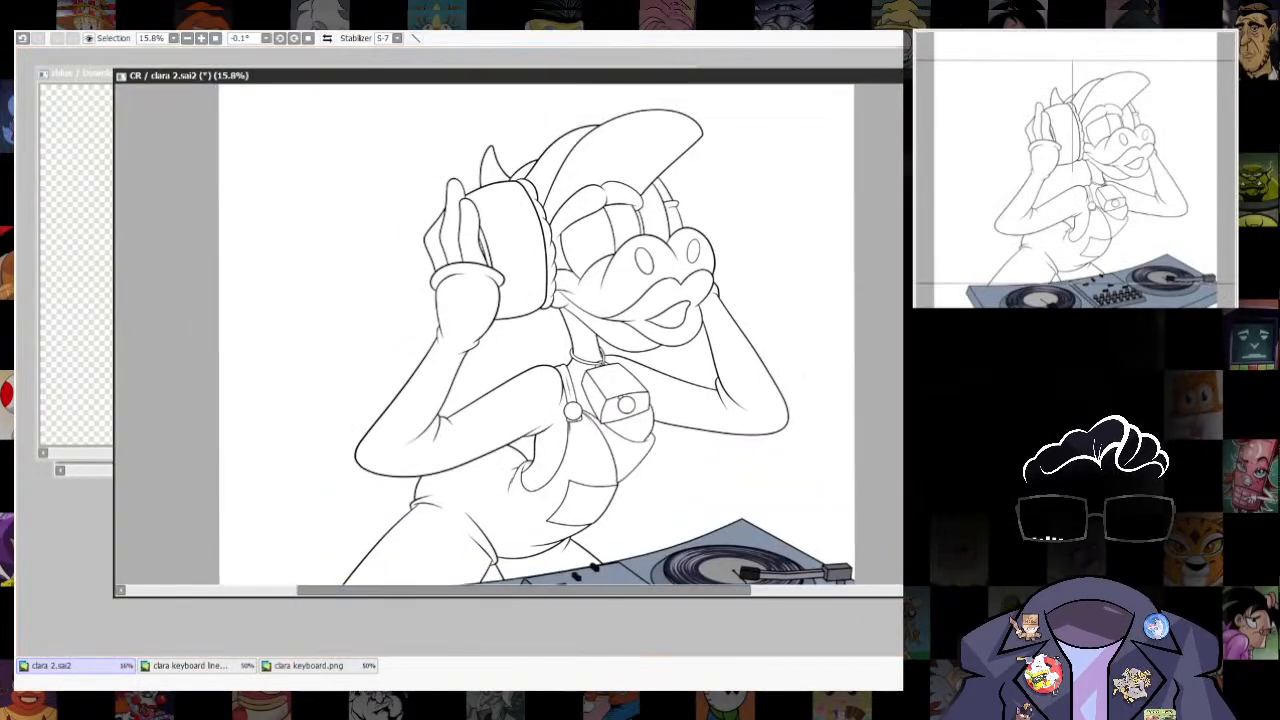
- Show the sketch again and ink a short curve from the near headphone's cushion to the brow
scroll(628, 193, "up", 4)
scroll(628, 193, "up", 2)
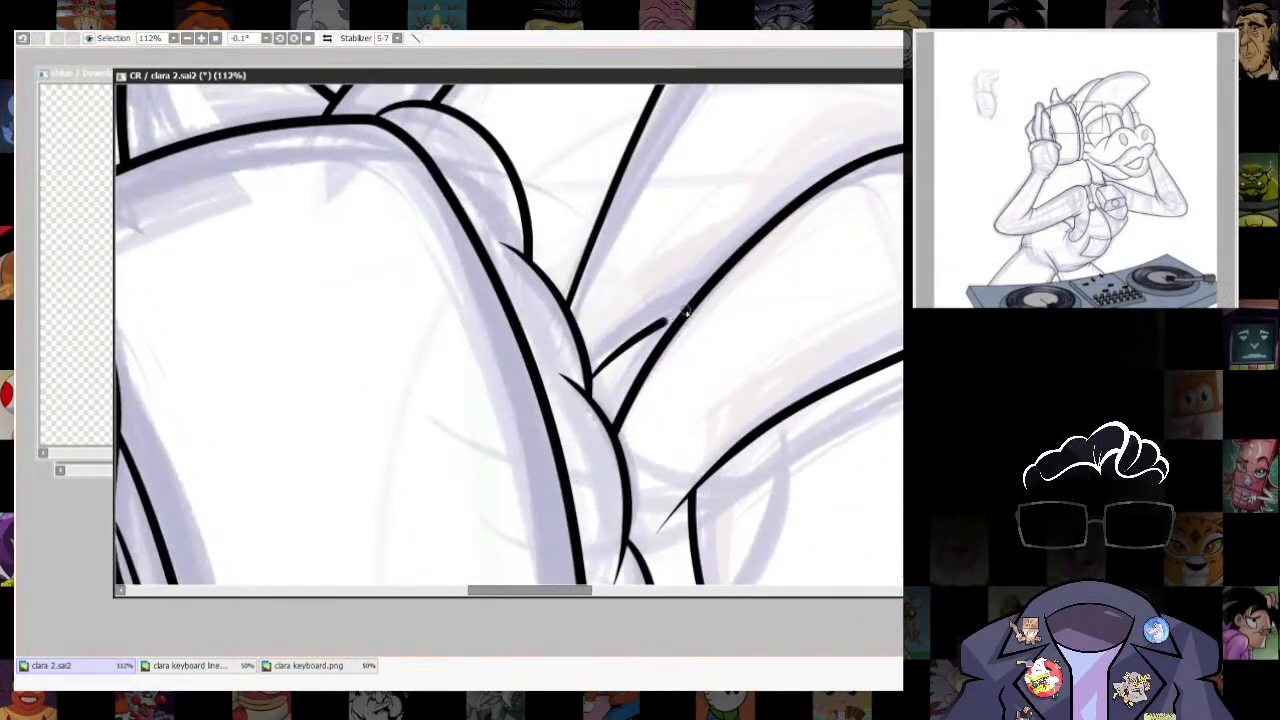
scroll(585, 368, "down", 8)
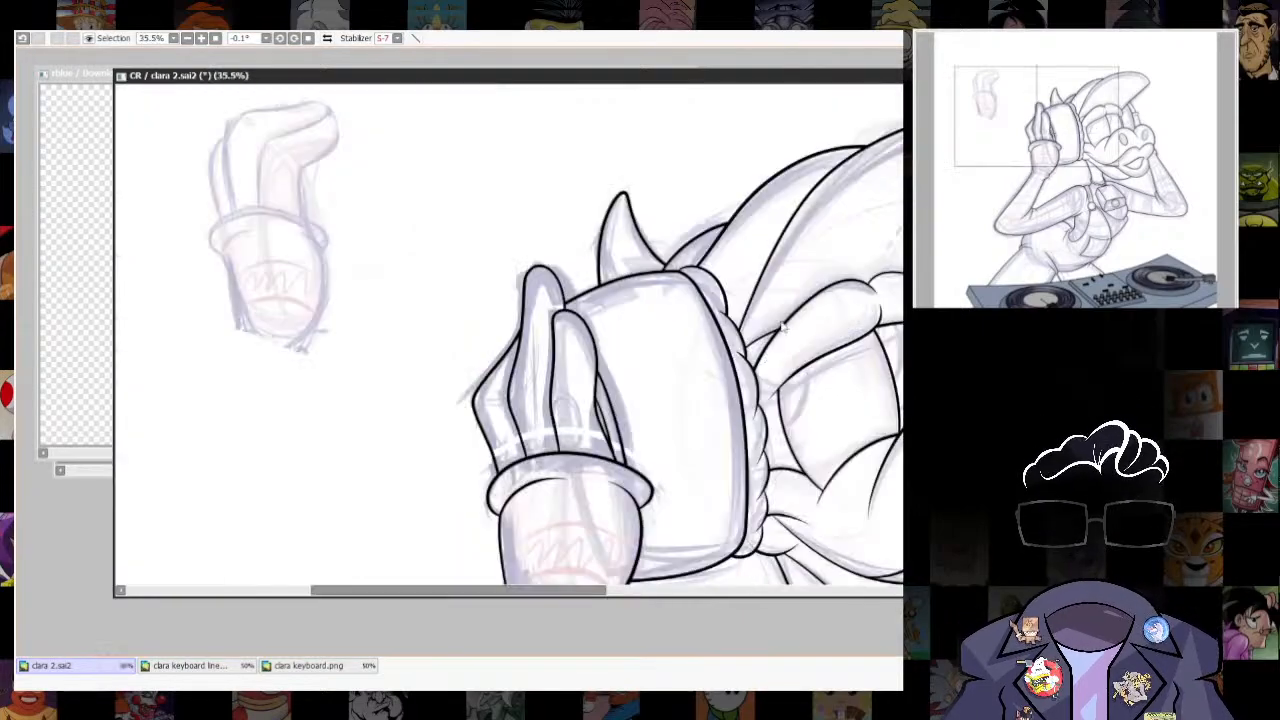
scroll(612, 284, "up", 1)
- Hide the sketch and ink dashed stitch lines along the near trouser leg and over the hip, redrawing the hip stitching
scroll(612, 284, "up", 2)
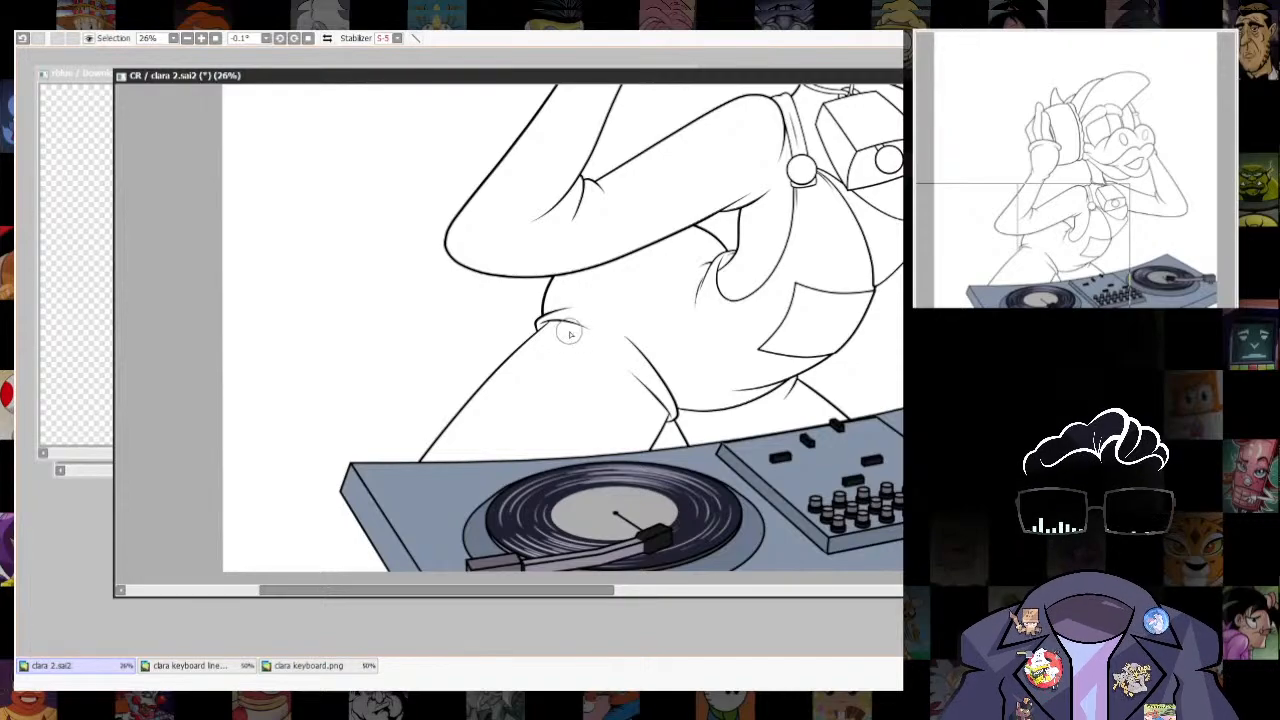
left_click_drag(853, 232, 790, 280)
left_click_drag(673, 404, 675, 432)
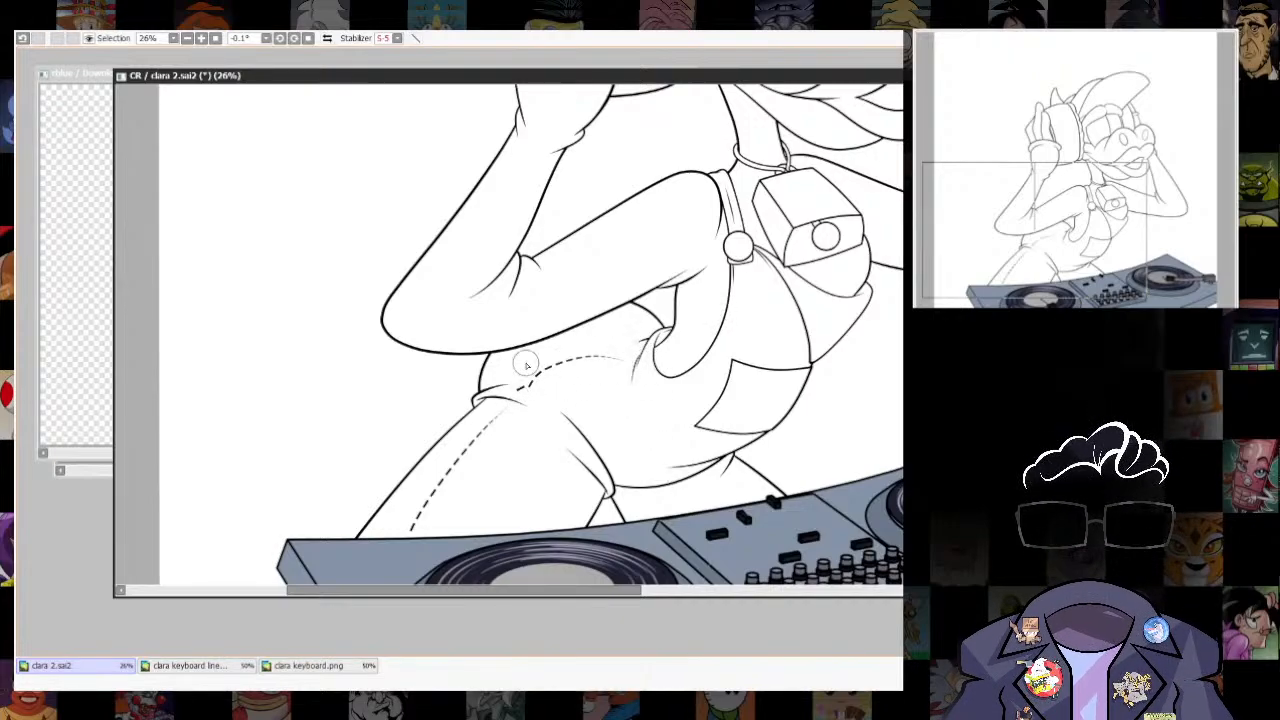
key("ctrl+z")
mouse_move(630, 362)
left_mouse_down()
mouse_move(560, 360)
mouse_move(514, 388)
left_mouse_up()
scroll(845, 380, "down", 5)
- Ink a short dashed stitch line down the far trouser leg above the turntable deck
scroll(838, 372, "up", 5)
left_click_drag(860, 483, 902, 325)
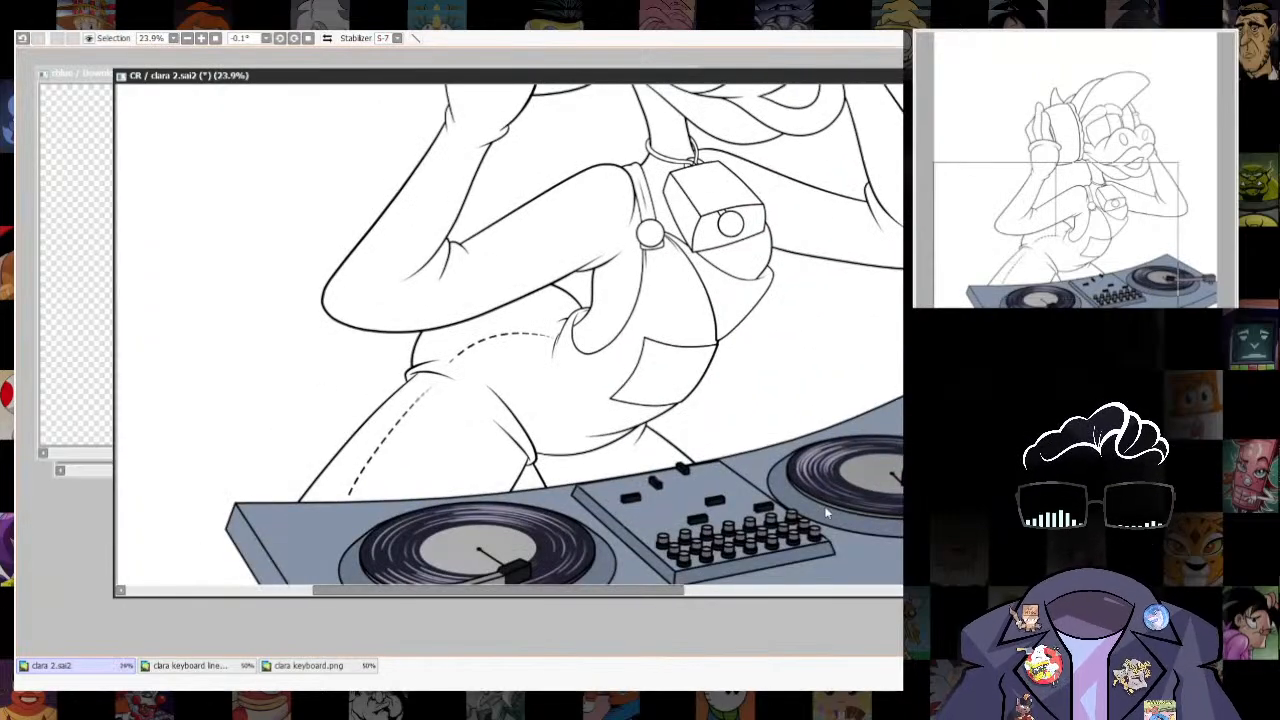
left_click_drag(577, 493, 680, 422)
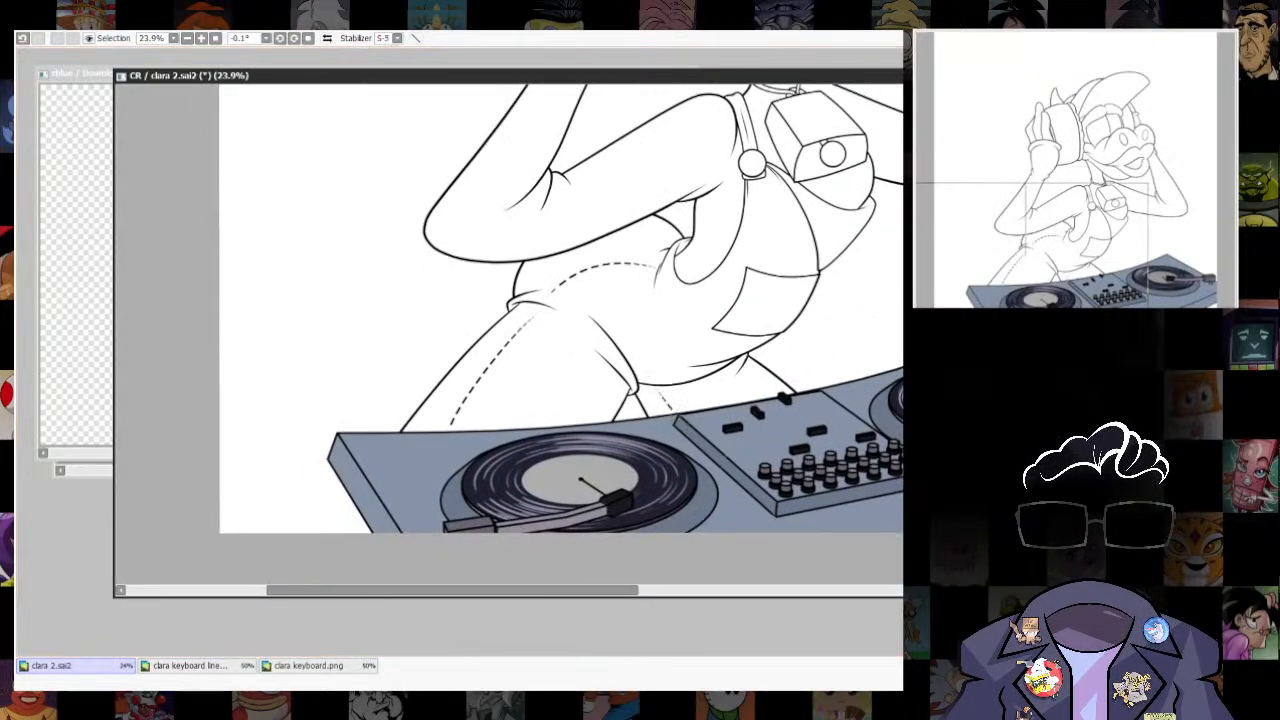
scroll(682, 418, "down", 6)
- Ink the short line between the near shoulder strap and the bell, below the collar
scroll(783, 429, "up", 5)
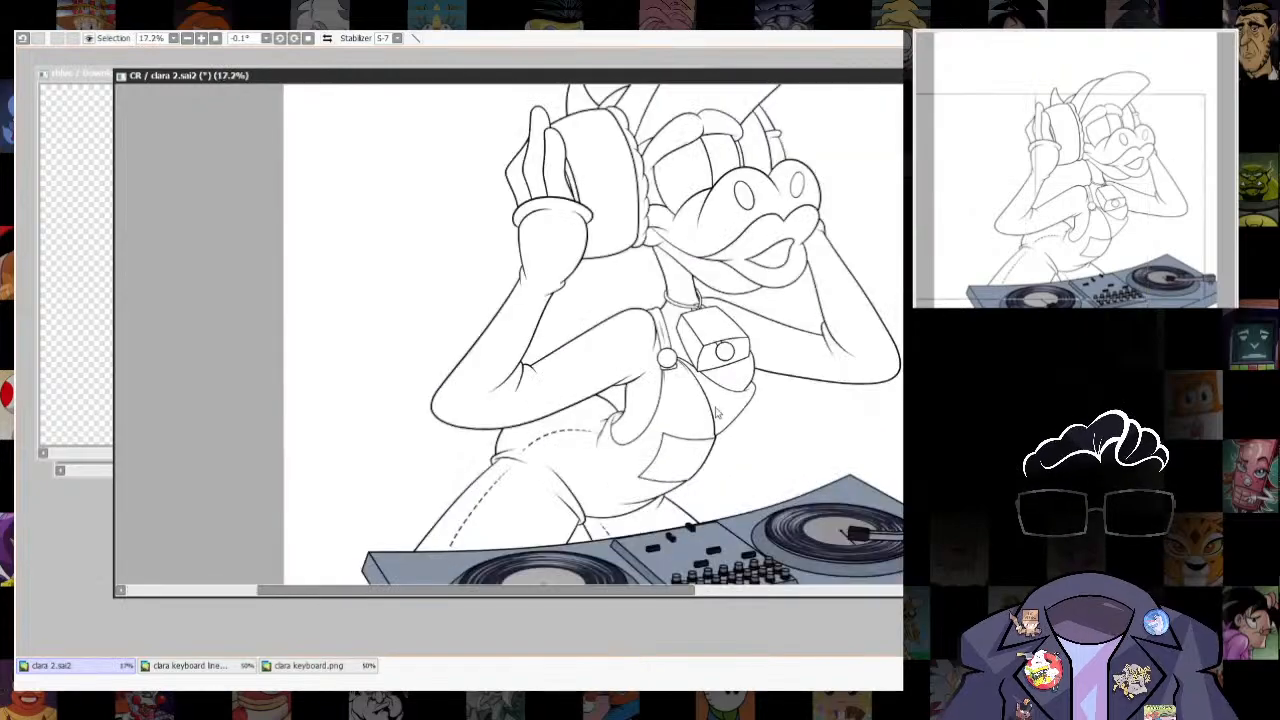
scroll(715, 413, "up", 5)
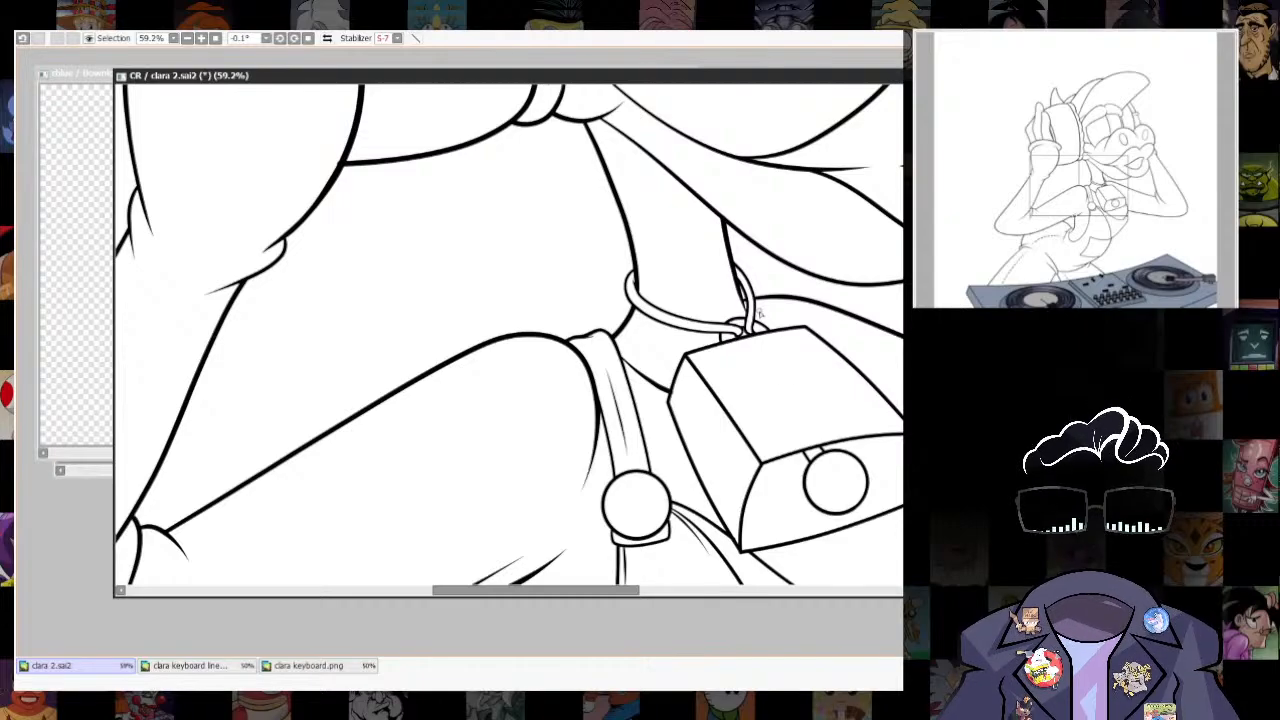
scroll(760, 315, "down", 5)
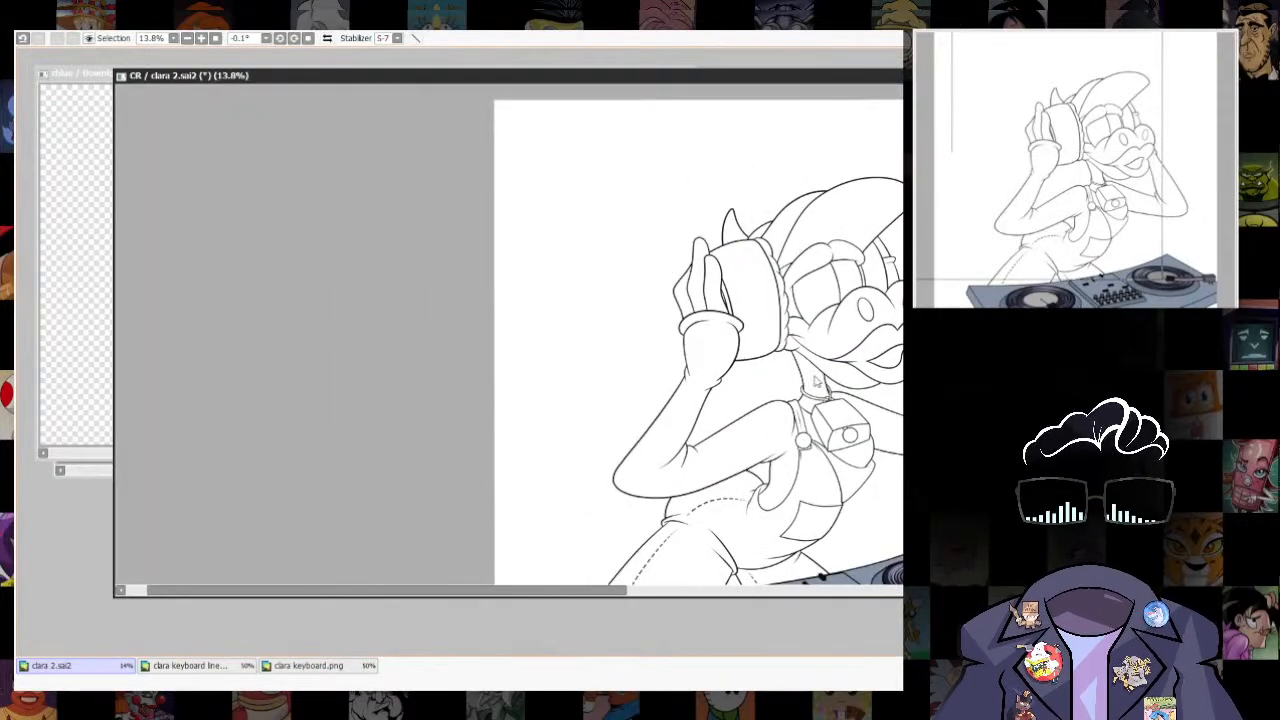
- Try a thin dashed stitch line along the overalls pocket's upper edge
scroll(815, 380, "up", 5)
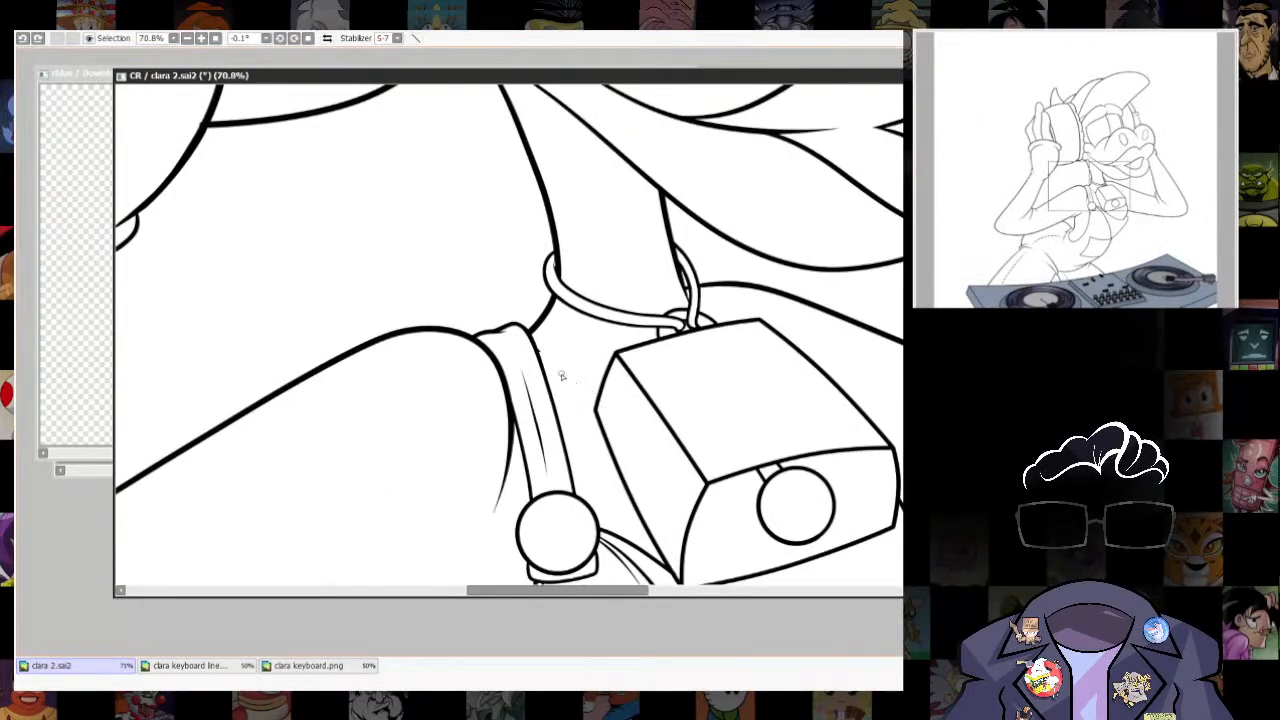
scroll(545, 360, "down", 5)
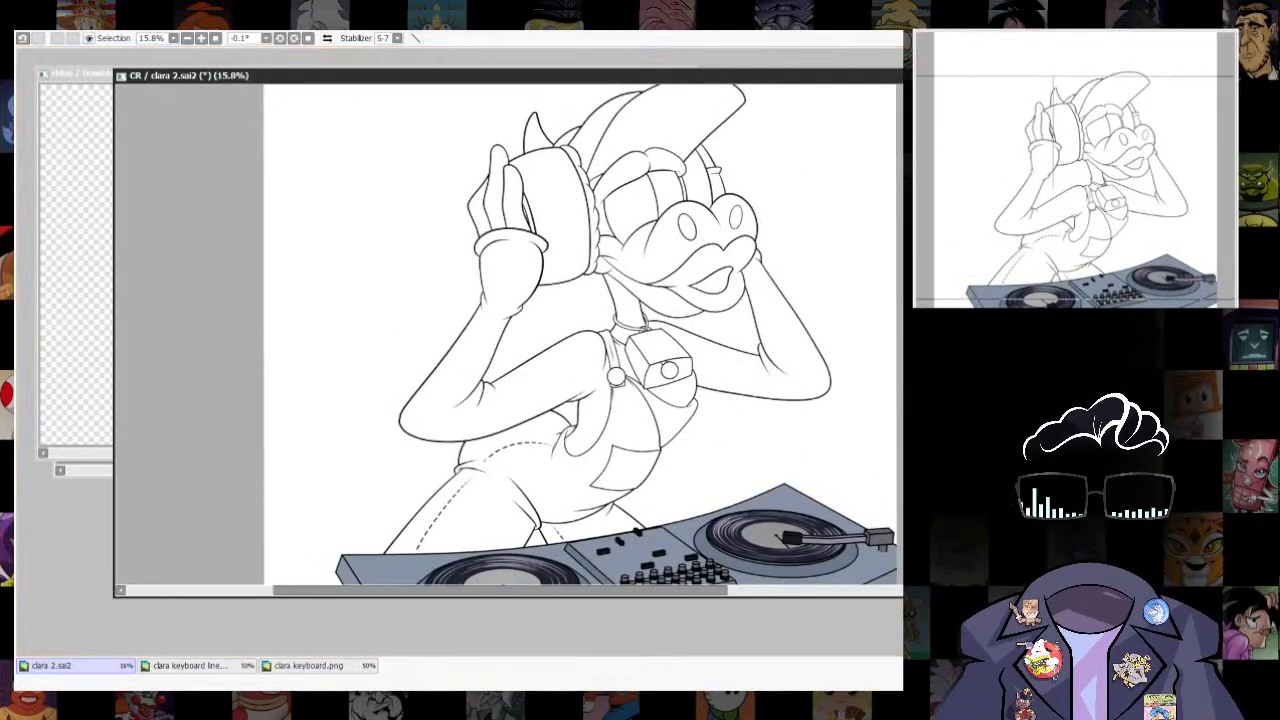
left_click_drag(545, 350, 550, 410)
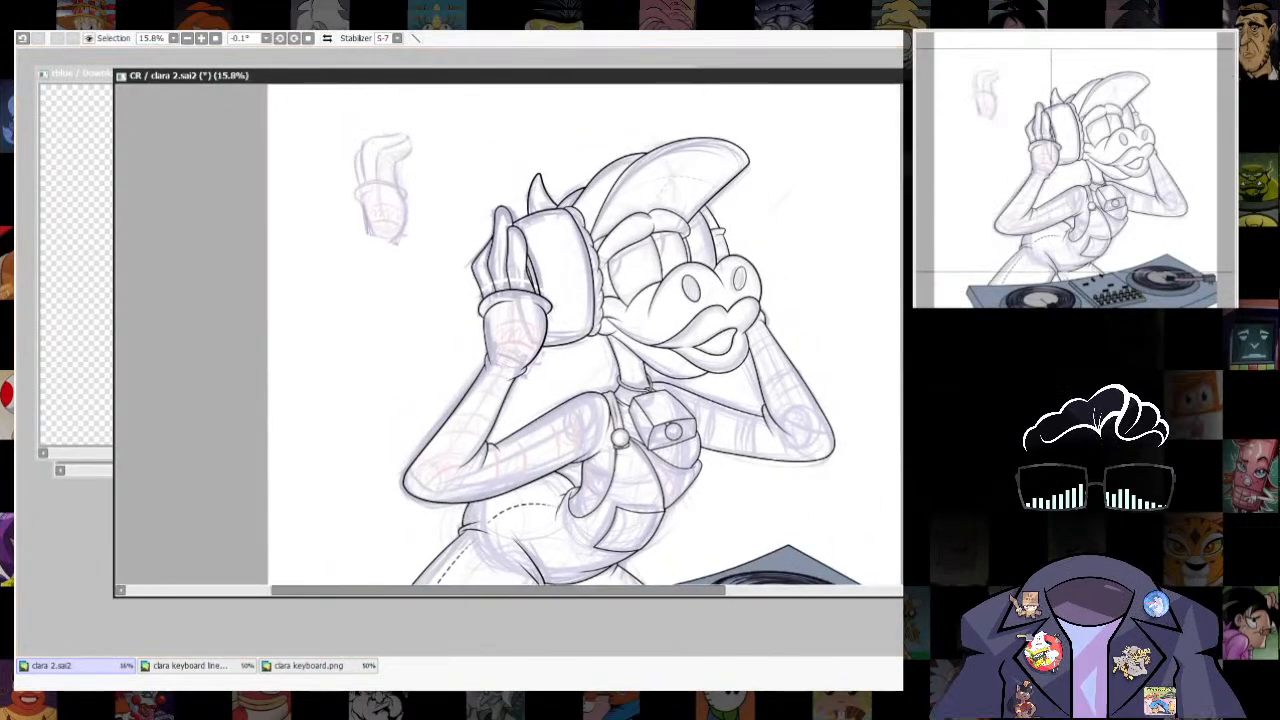
left_click_drag(805, 458, 822, 285)
scroll(794, 320, "up", 5)
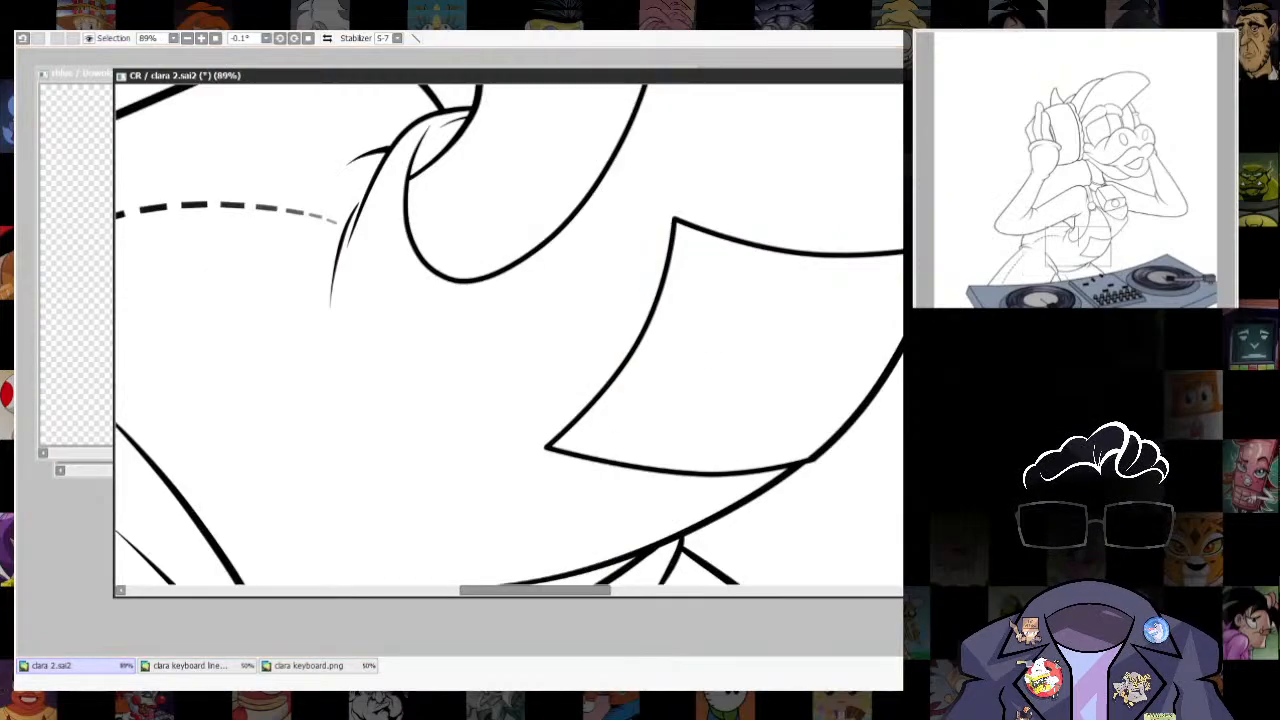
key("n")
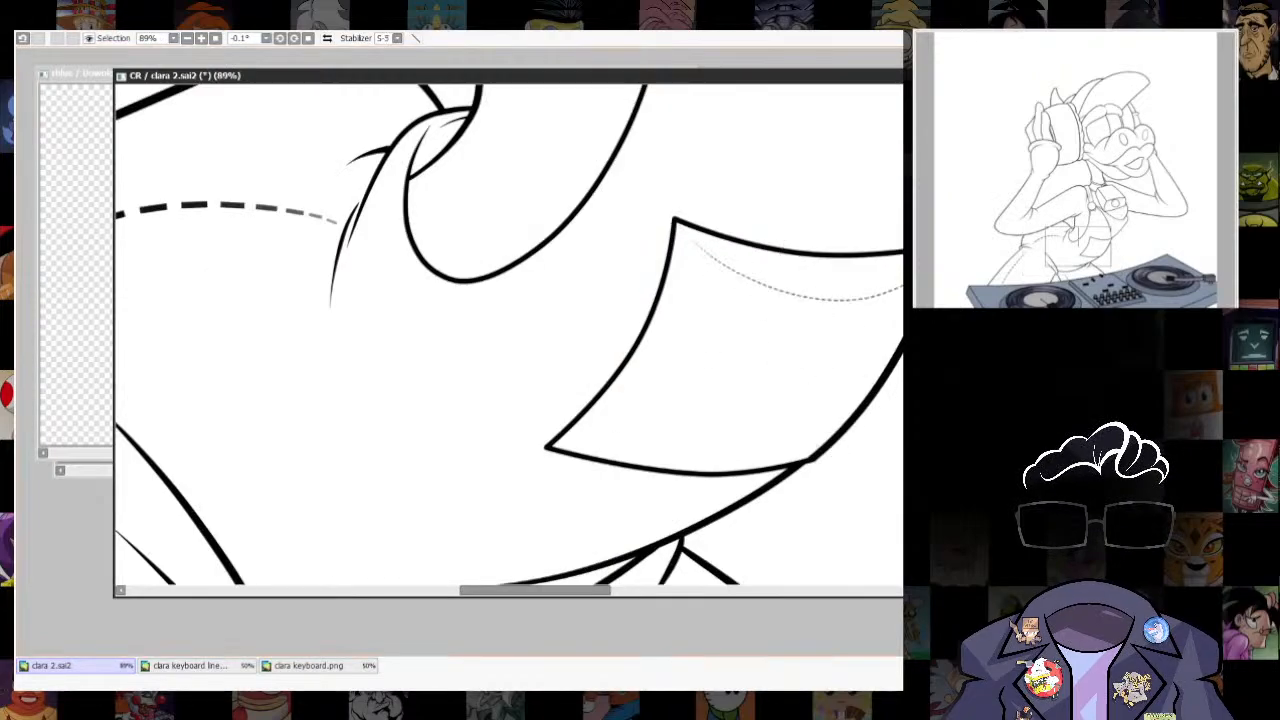
key("ctrl+z")
left_click_drag(684, 312, 697, 314)
mouse_move(686, 240)
left_mouse_down()
mouse_move(826, 296)
mouse_move(870, 294)
left_mouse_up()
key("ctrl+z")
- Try a second, thinner row of dashed stitching just below the existing hip stitching
left_click_drag(430, 310, 833, 334)
left_click_drag(440, 333, 457, 333)
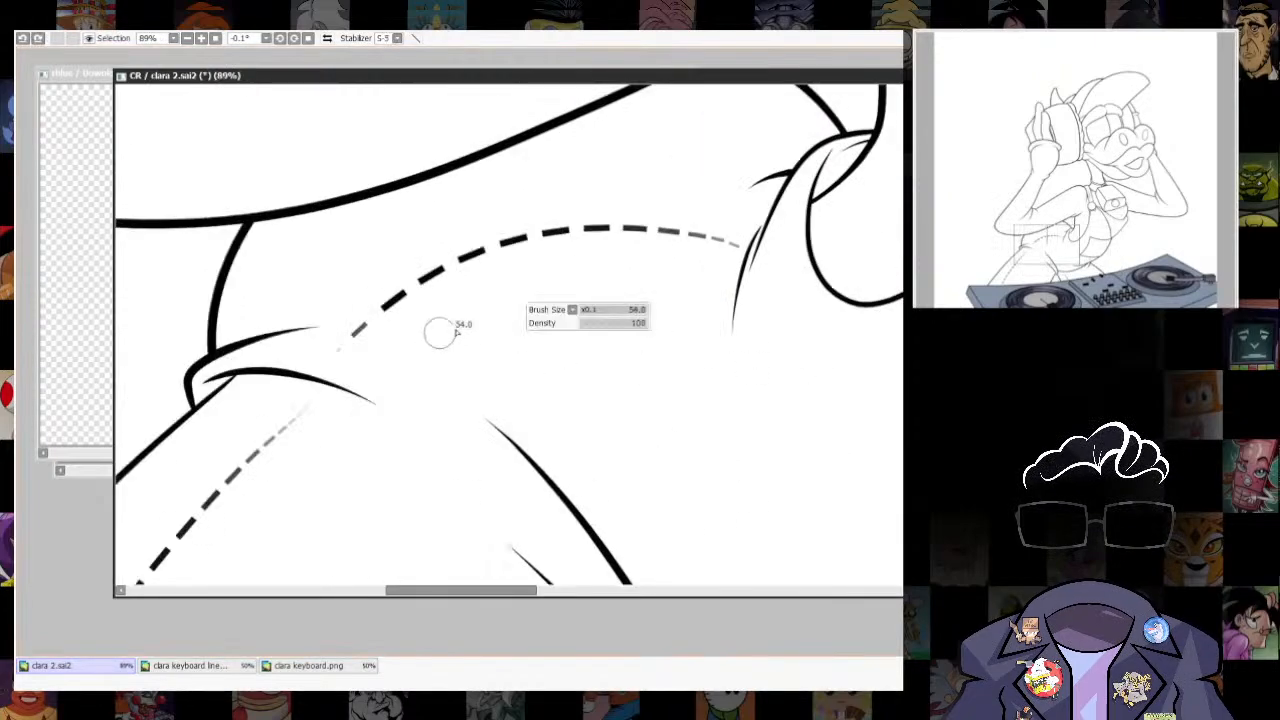
mouse_move(359, 366)
left_mouse_down()
mouse_move(619, 263)
mouse_move(714, 337)
left_mouse_up()
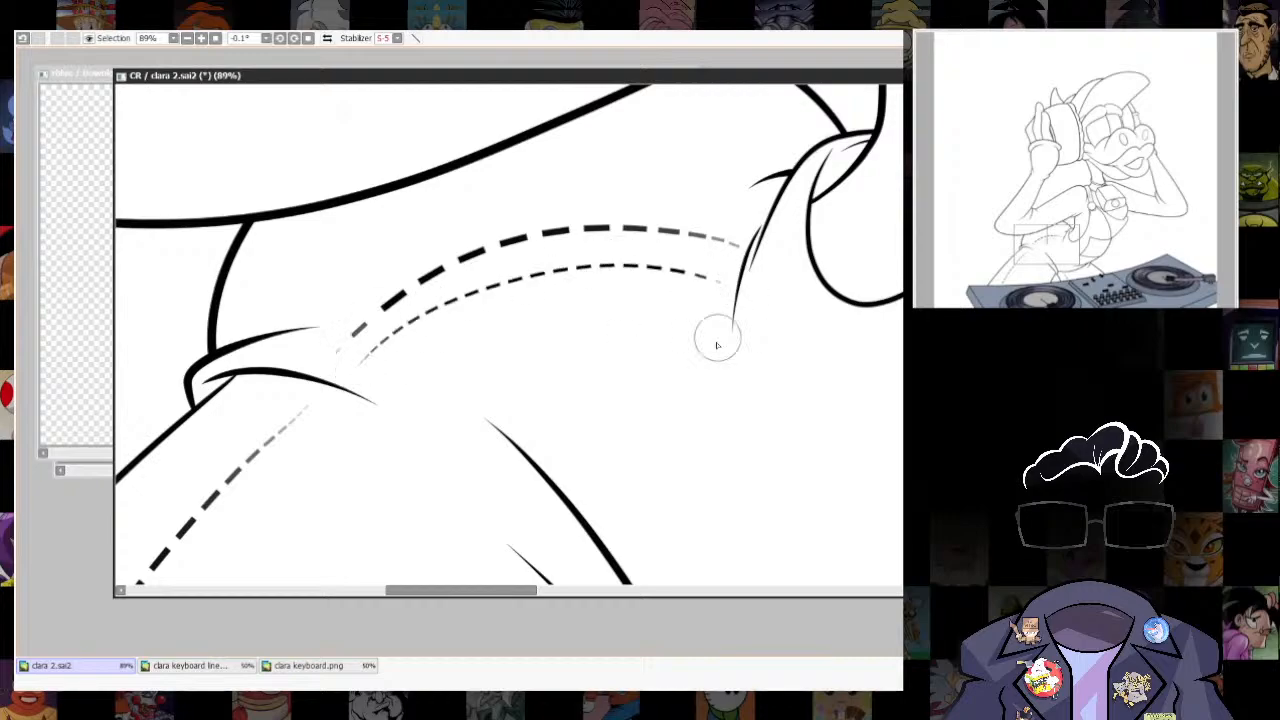
key("ctrl+z")
left_click_drag(365, 384, 737, 263)
key("ctrl+z")
mouse_move(355, 383)
left_mouse_down()
mouse_move(714, 277)
mouse_move(735, 284)
left_mouse_up()
- Try dashed stitching just inside the overalls pocket's upper and lower edges
left_click_drag(820, 335, 207, 340)
mouse_move(470, 268)
left_mouse_down()
mouse_move(594, 323)
mouse_move(718, 275)
left_mouse_up()
key("ctrl+z")
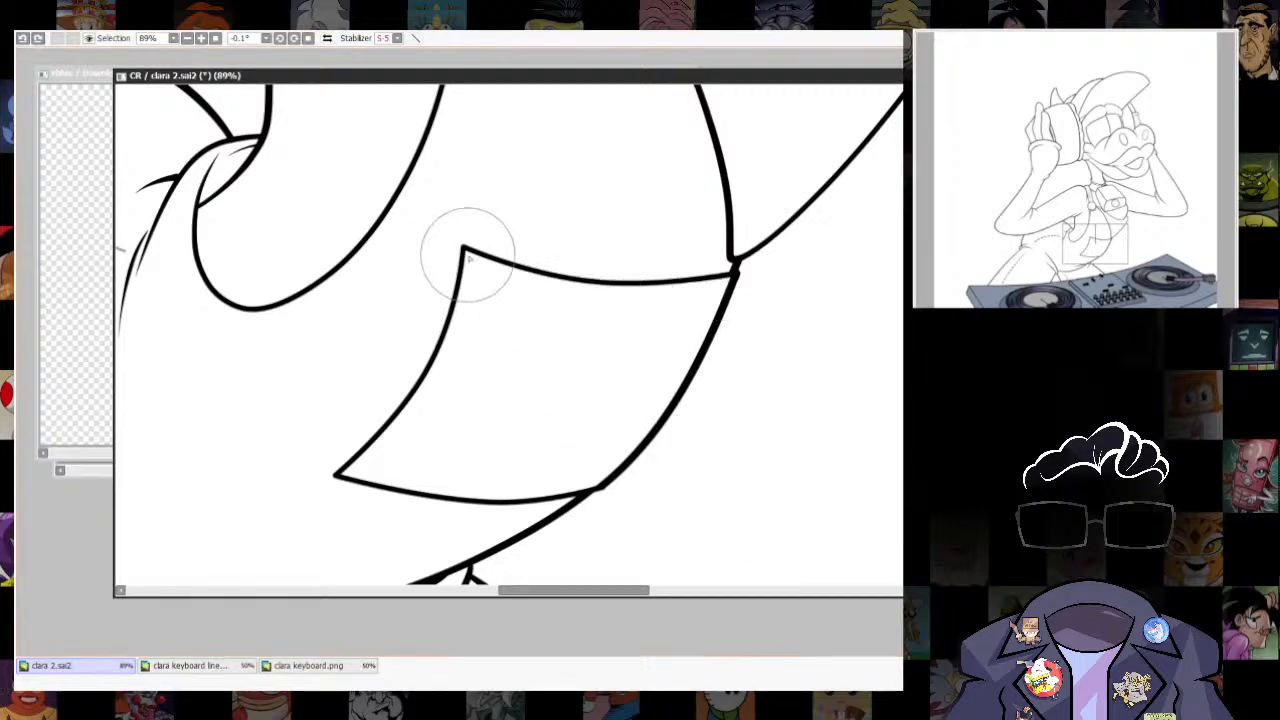
mouse_move(471, 262)
left_mouse_down()
mouse_move(561, 318)
mouse_move(700, 294)
left_mouse_up()
key("ctrl+z")
mouse_move(471, 262)
left_mouse_down()
mouse_move(626, 322)
mouse_move(623, 352)
left_mouse_up()
mouse_move(354, 467)
left_mouse_down()
mouse_move(494, 437)
mouse_move(608, 476)
left_mouse_up()
left_click_drag(577, 318, 555, 415)
- Compare the line art with the rough sketch, examining the overalls, near glove and both arms for missing details
scroll(741, 470, "down", 7)
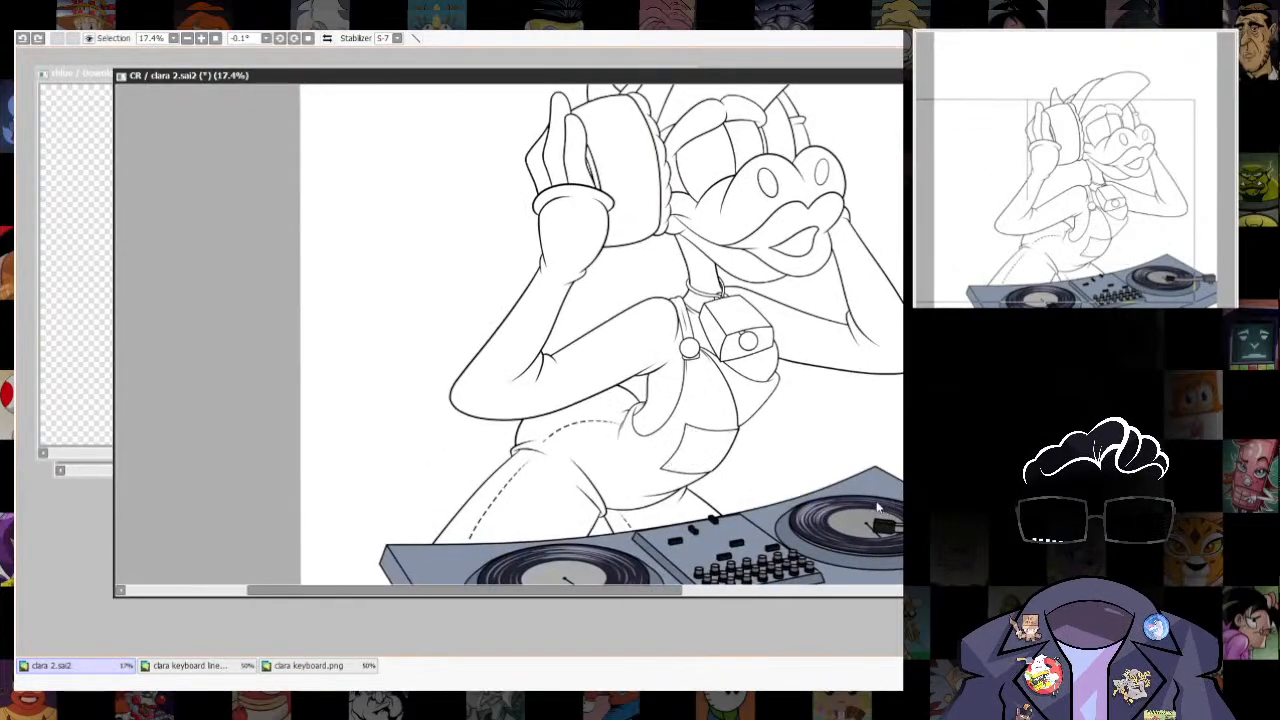
scroll(841, 446, "down", 1)
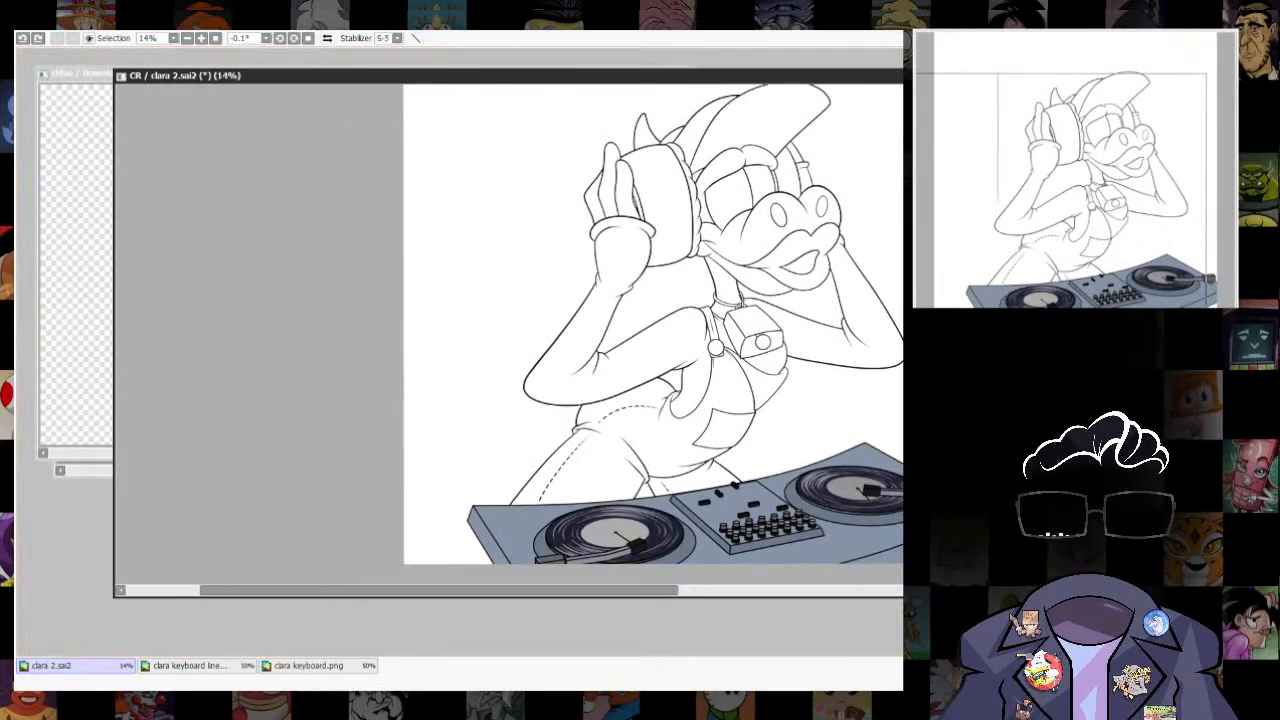
scroll(840, 440, "up", 3)
scroll(840, 440, "up", 6)
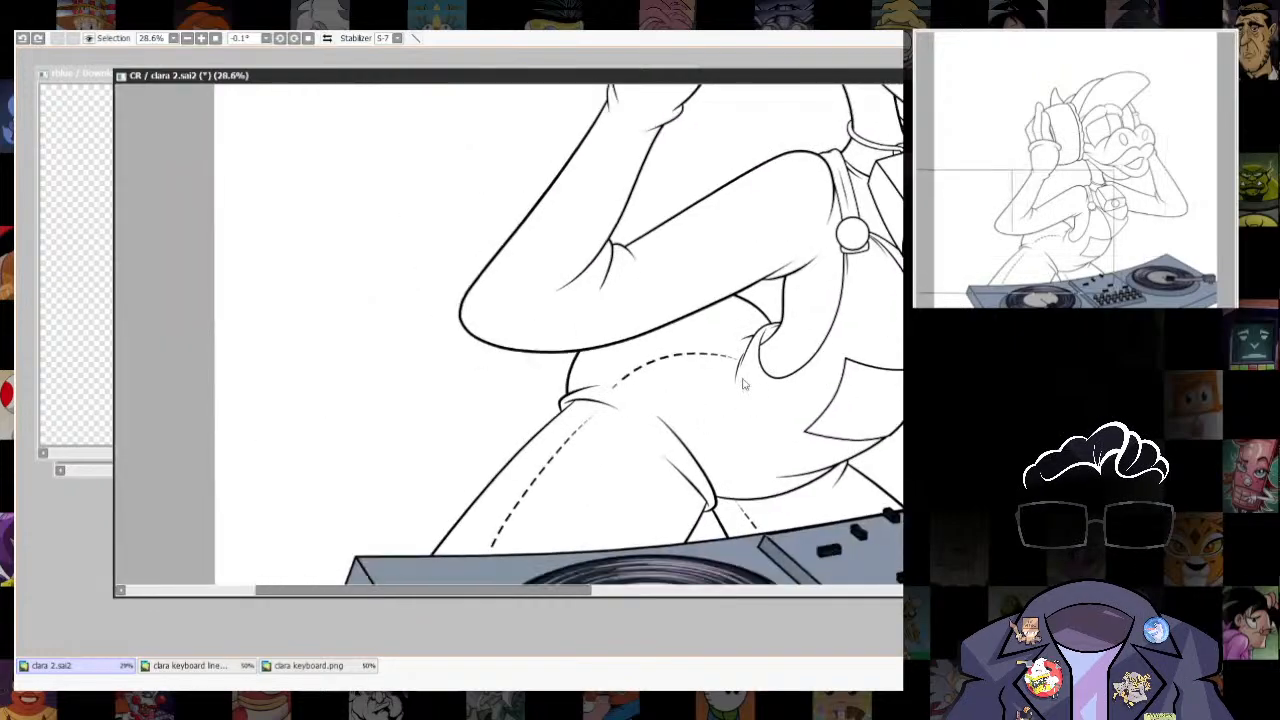
scroll(662, 457, "down", 7)
scroll(662, 457, "up", 1)
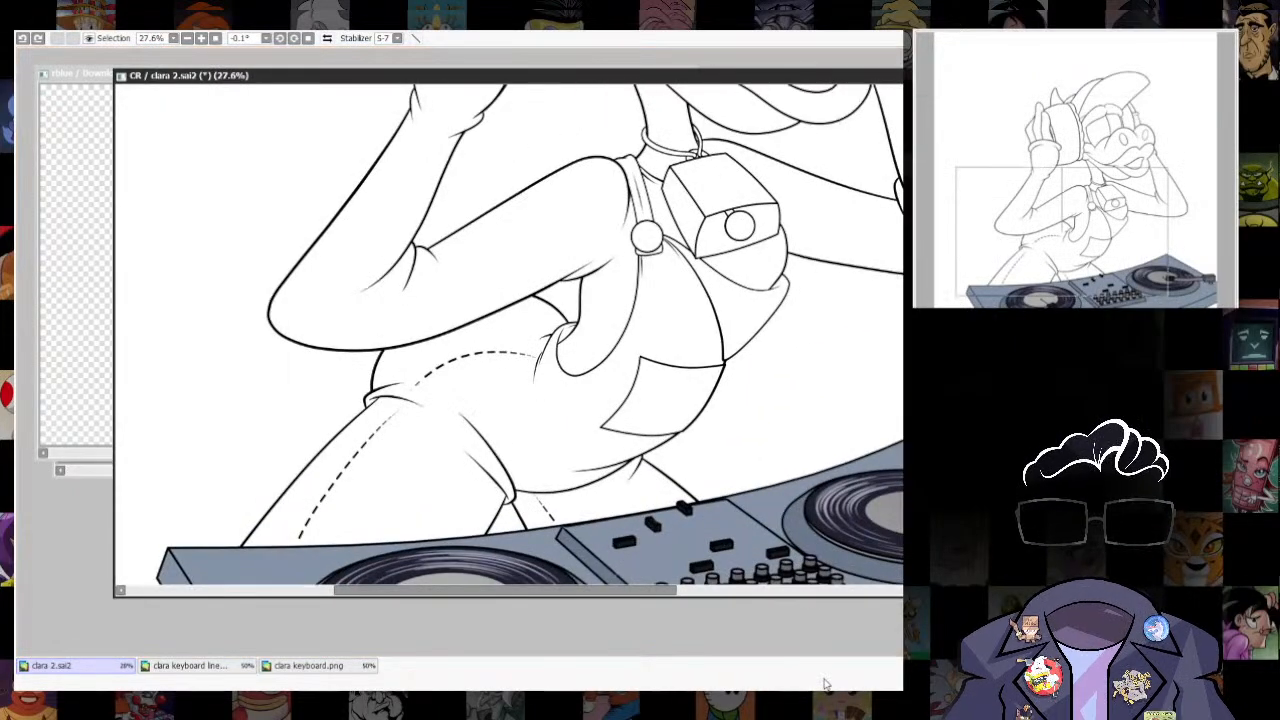
scroll(777, 320, "down", 3)
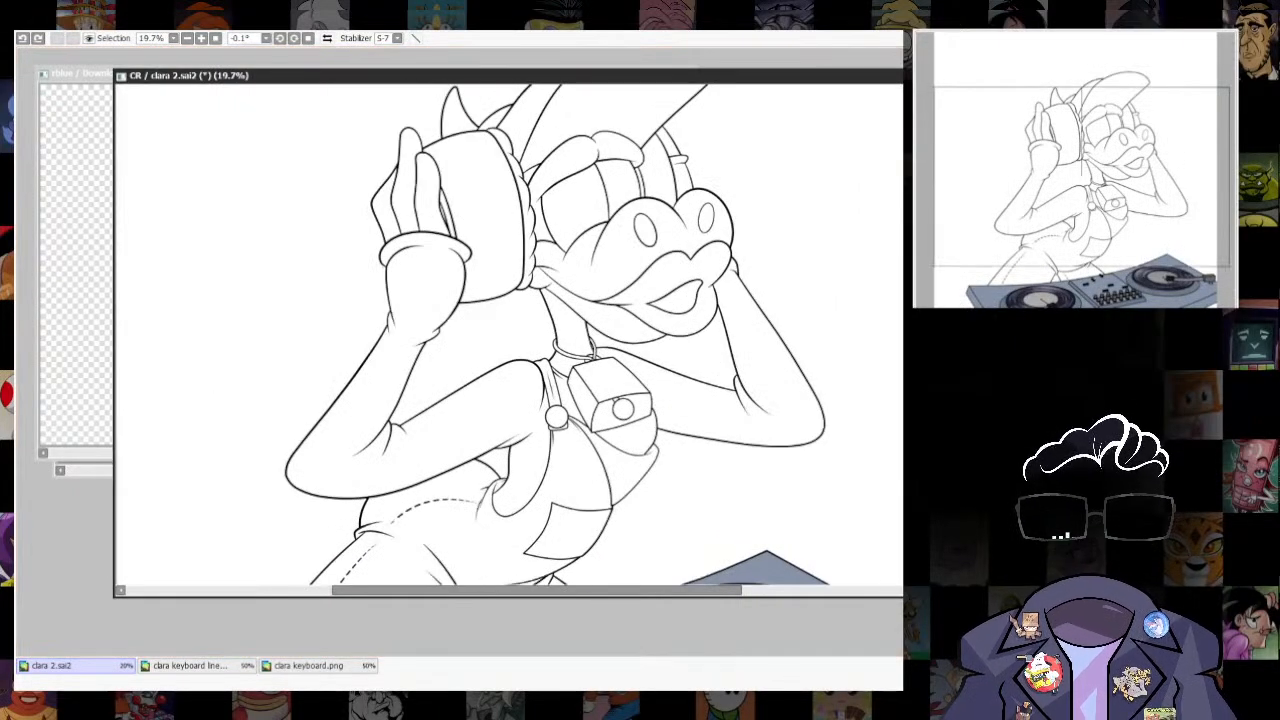
scroll(786, 543, "up", 5)
mouse_move(786, 543)
left_mouse_down()
mouse_move(737, 366)
mouse_move(592, 346)
left_mouse_up()
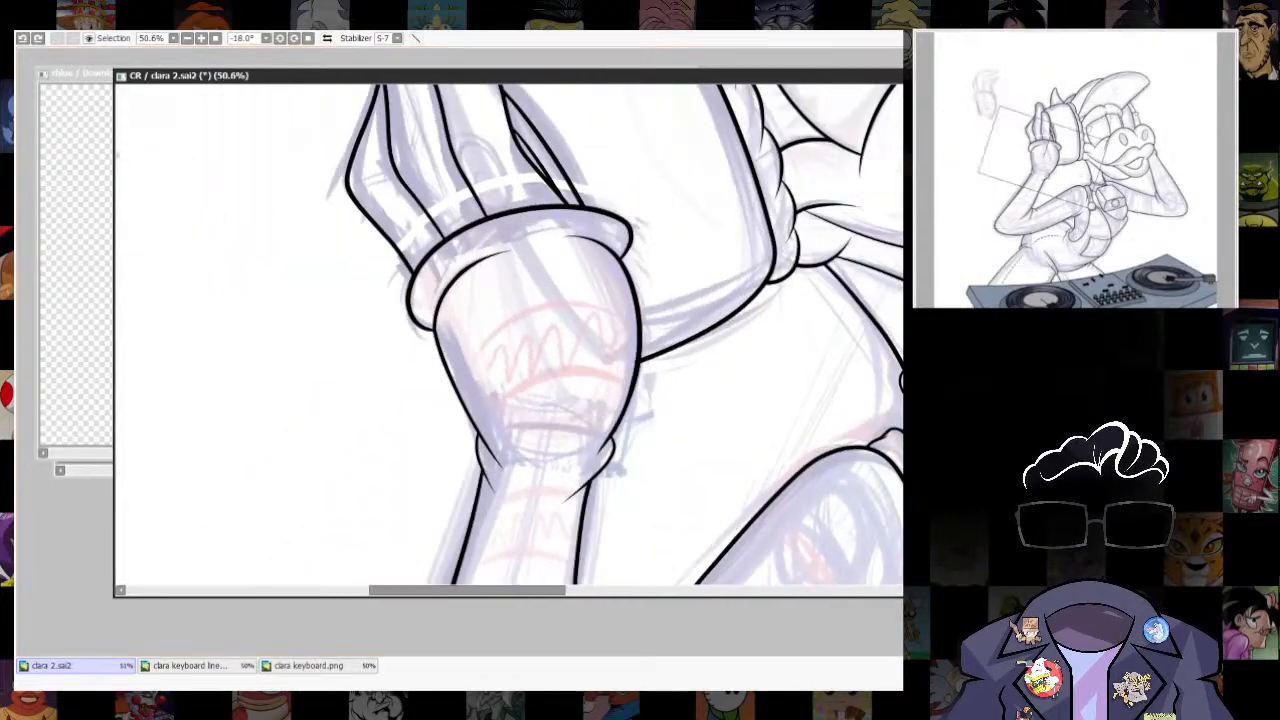
scroll(797, 377, "down", 6)
left_click_drag(797, 377, 795, 350)
scroll(795, 350, "up", 2)
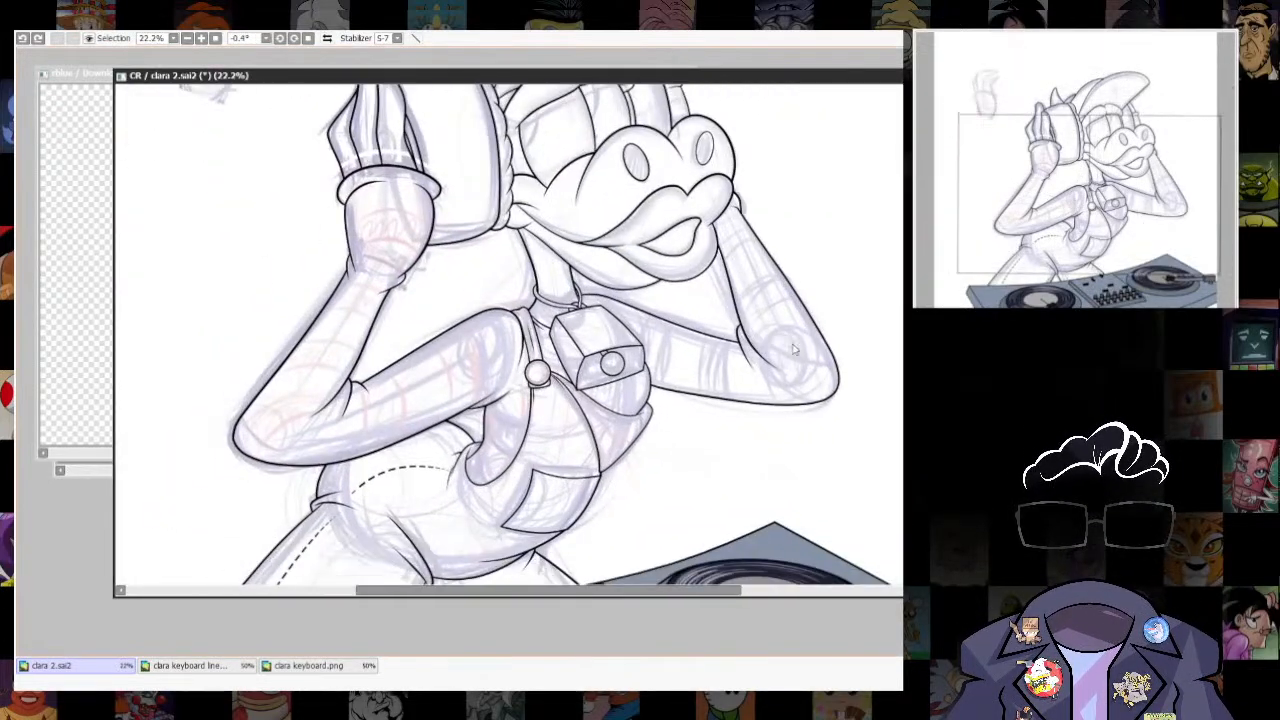
- Ink the near eye's upper eyelid edge, curl its inner end into a short fold and erase the overlapping eye outline
scroll(813, 348, "up", 4)
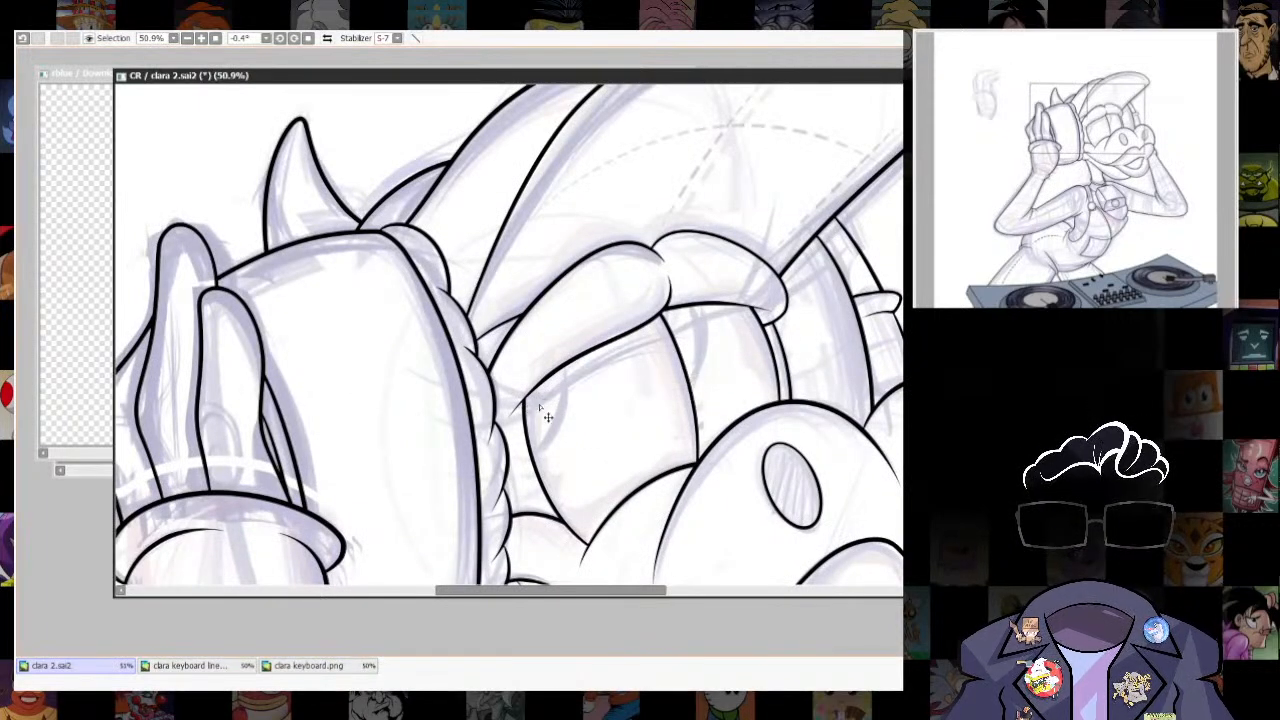
key("ctrl+z")
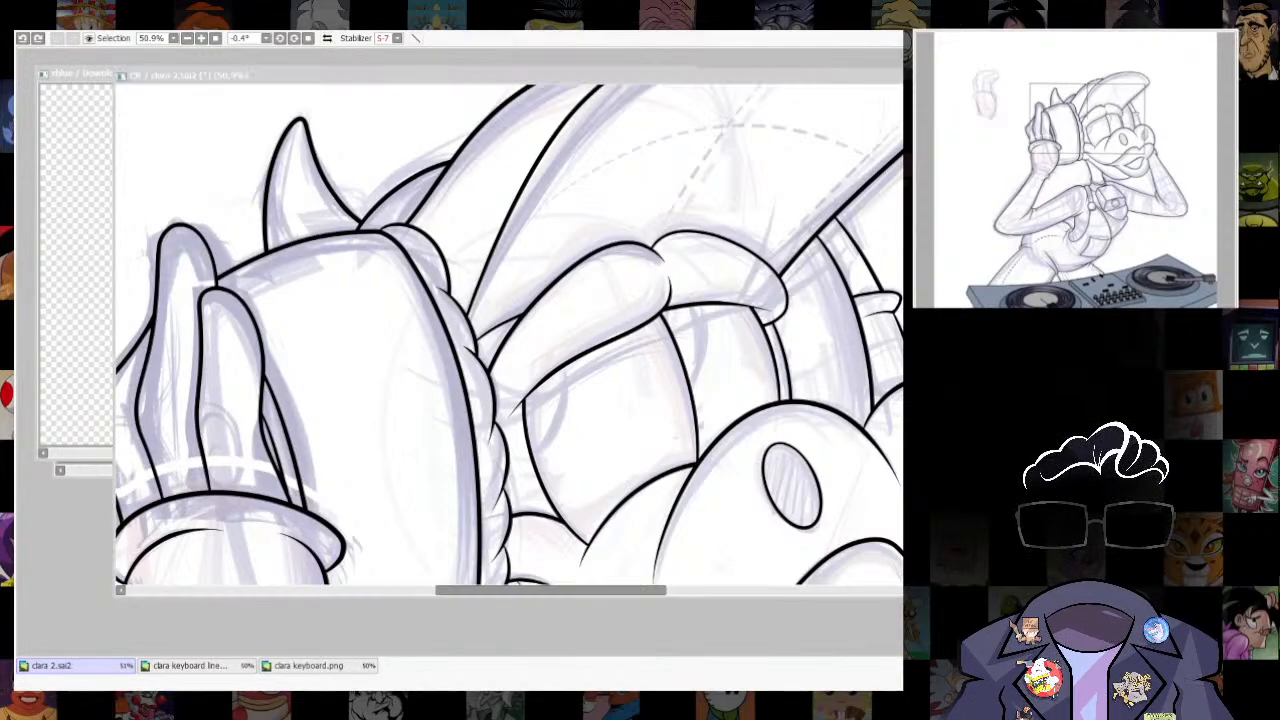
left_click(530, 423)
key("ctrl+z")
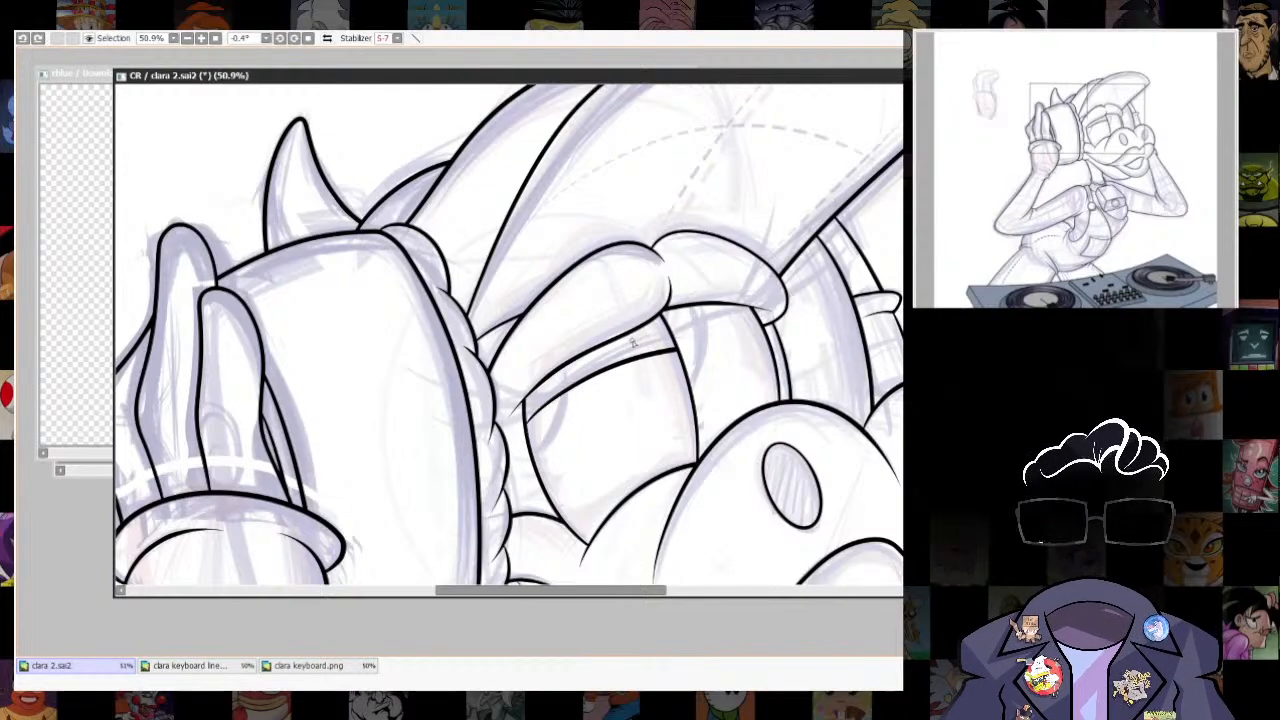
scroll(676, 345, "up", 5)
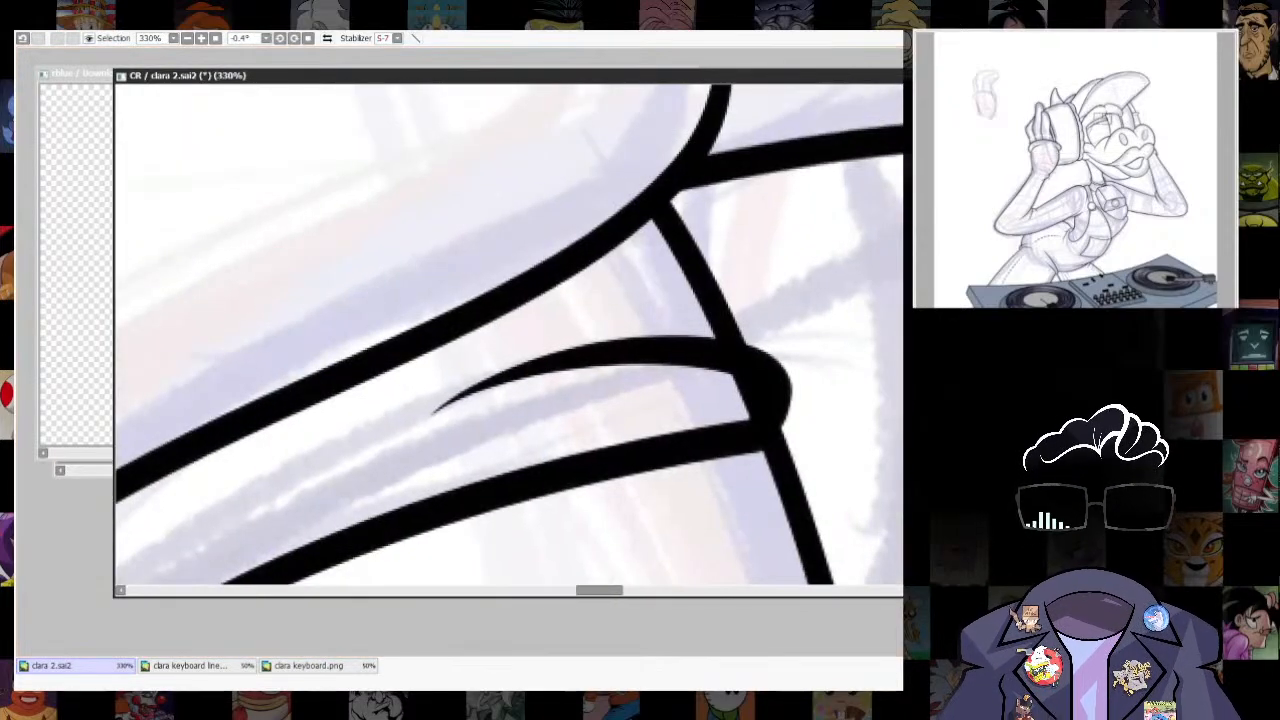
mouse_move(755, 404)
left_mouse_down()
mouse_move(747, 415)
mouse_move(760, 402)
left_mouse_up()
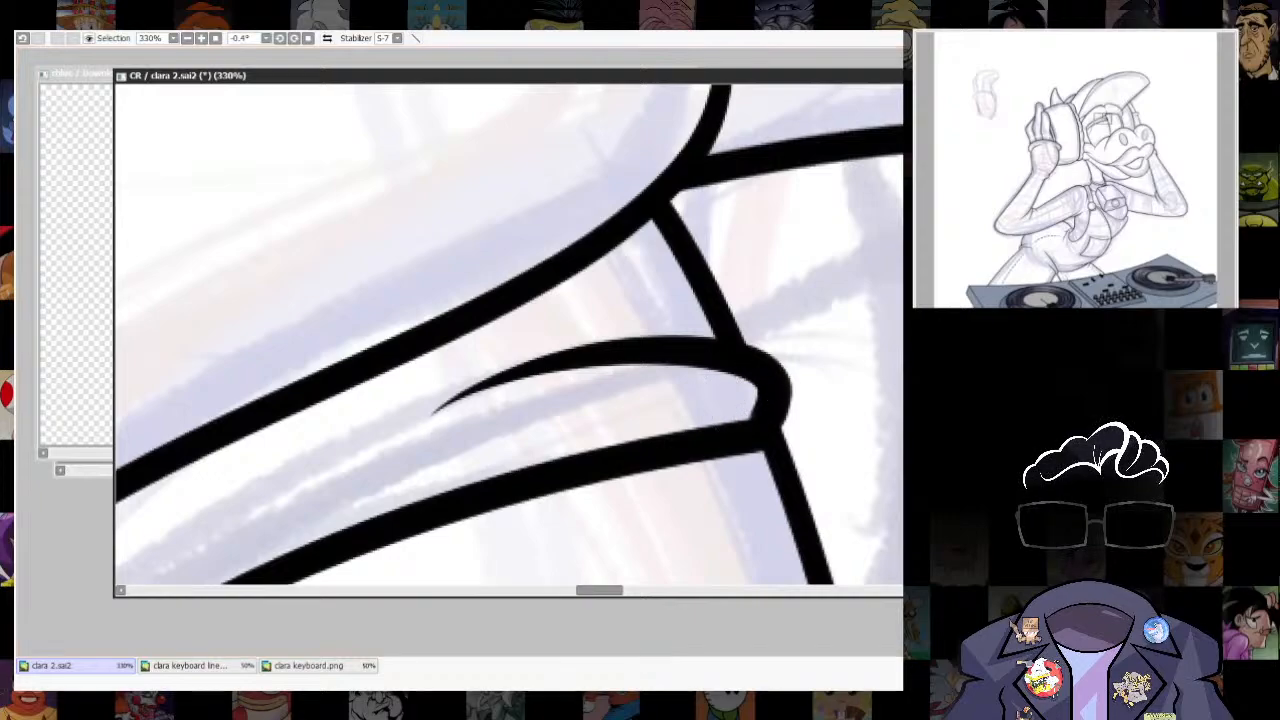
left_click(781, 382, "ctrl+shift")
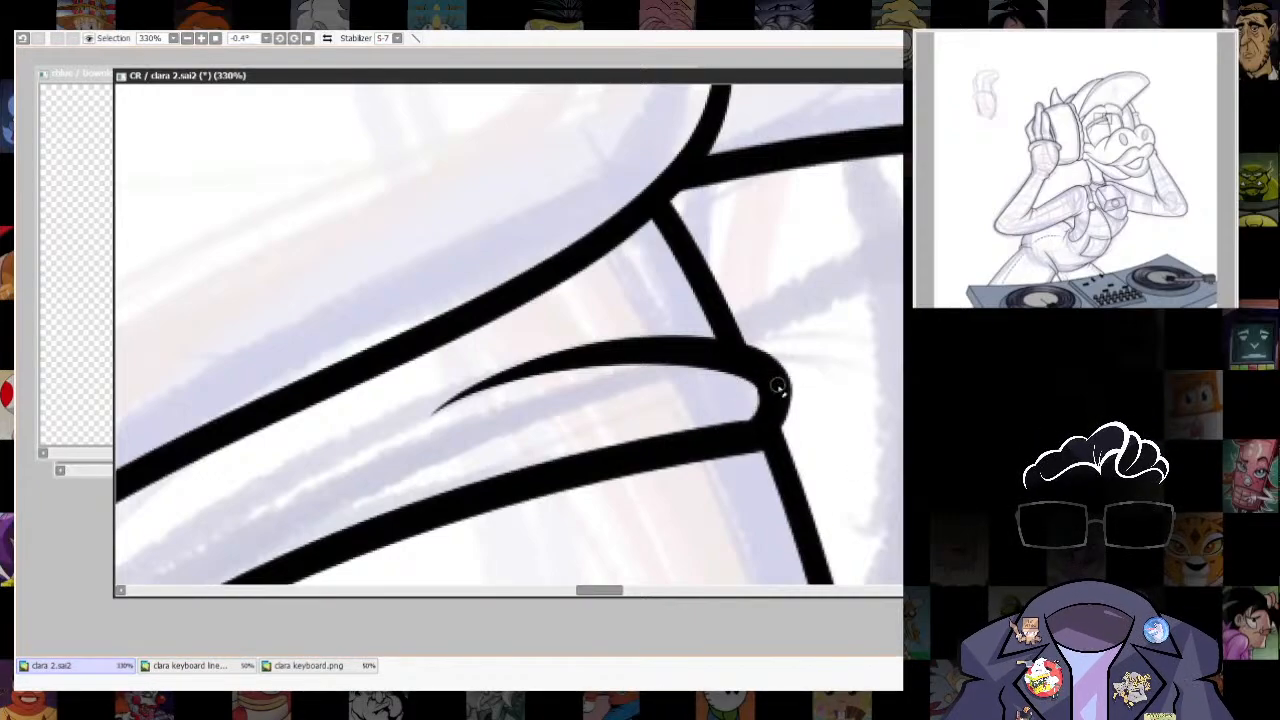
- Ink the far eye's upper eyelid edge as a curve from the near eyelid's inner corner to the far brow
scroll(757, 275, "down", 7)
scroll(775, 262, "up", 3)
mouse_move(748, 385)
left_mouse_down()
mouse_move(730, 287)
mouse_move(709, 355)
left_mouse_up()
mouse_move(634, 411)
left_mouse_down()
mouse_move(681, 358)
mouse_move(728, 336)
mouse_move(681, 355)
mouse_move(657, 338)
mouse_move(699, 315)
left_mouse_up()
key("ctrl+z")
key("ctrl+z")
key("ctrl+z")
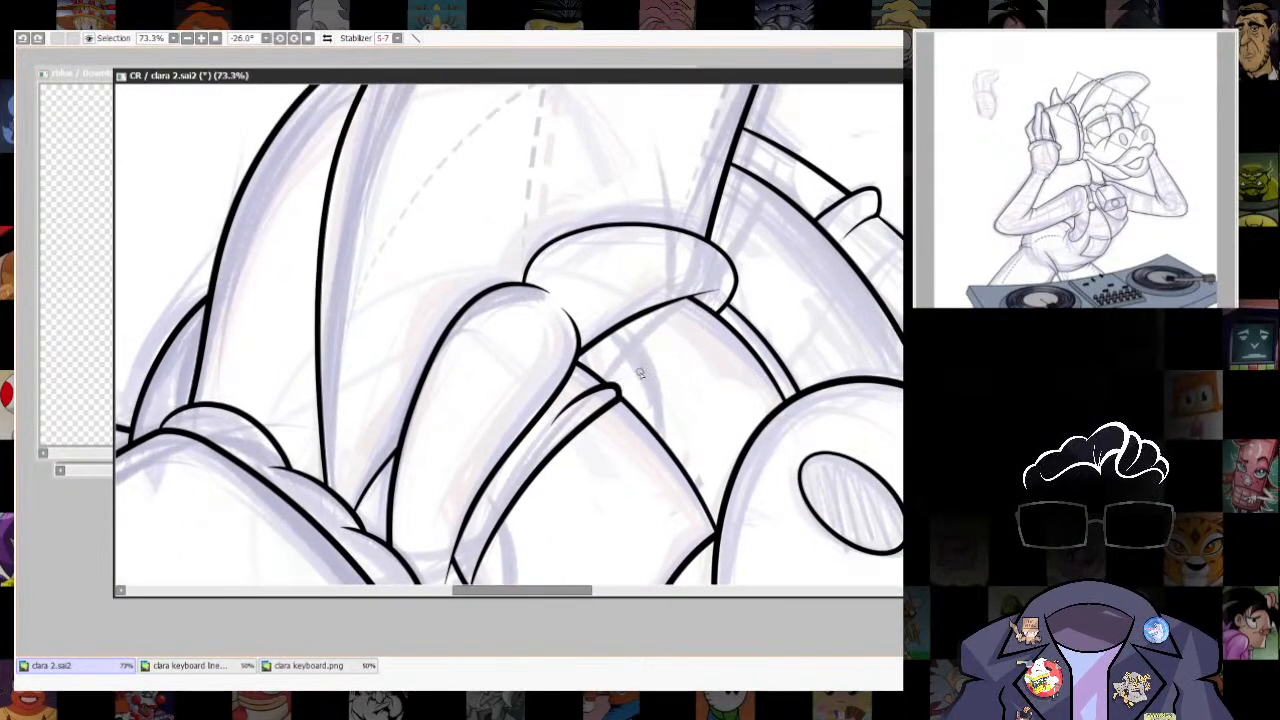
left_click_drag(620, 396, 709, 311)
key("ctrl+z")
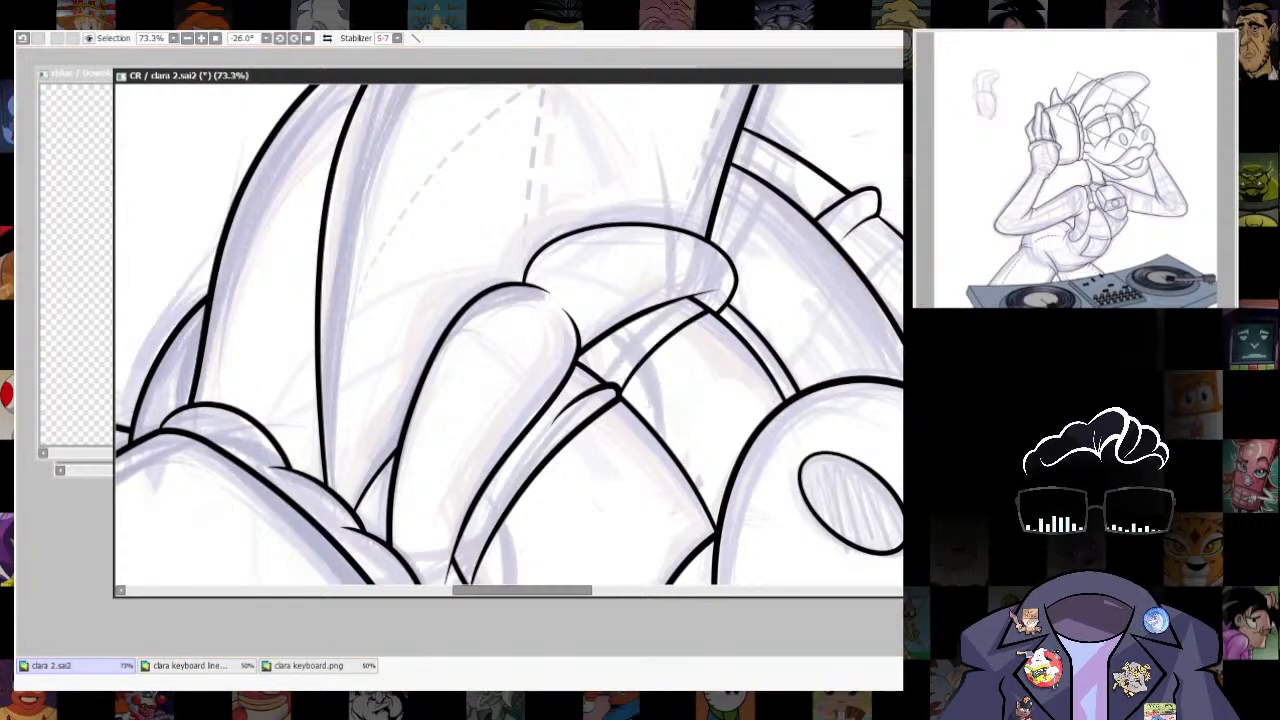
- Curl the outer end of the far eyelid edge into a short fold, clean up the overlap and reset the canvas rotation
scroll(701, 262, "up", 6)
mouse_move(672, 383)
left_mouse_down()
mouse_move(733, 428)
mouse_move(657, 405)
mouse_move(714, 410)
mouse_move(688, 429)
mouse_move(721, 415)
mouse_move(604, 426)
mouse_move(706, 386)
left_mouse_up()
key("e")
key("bracketright")
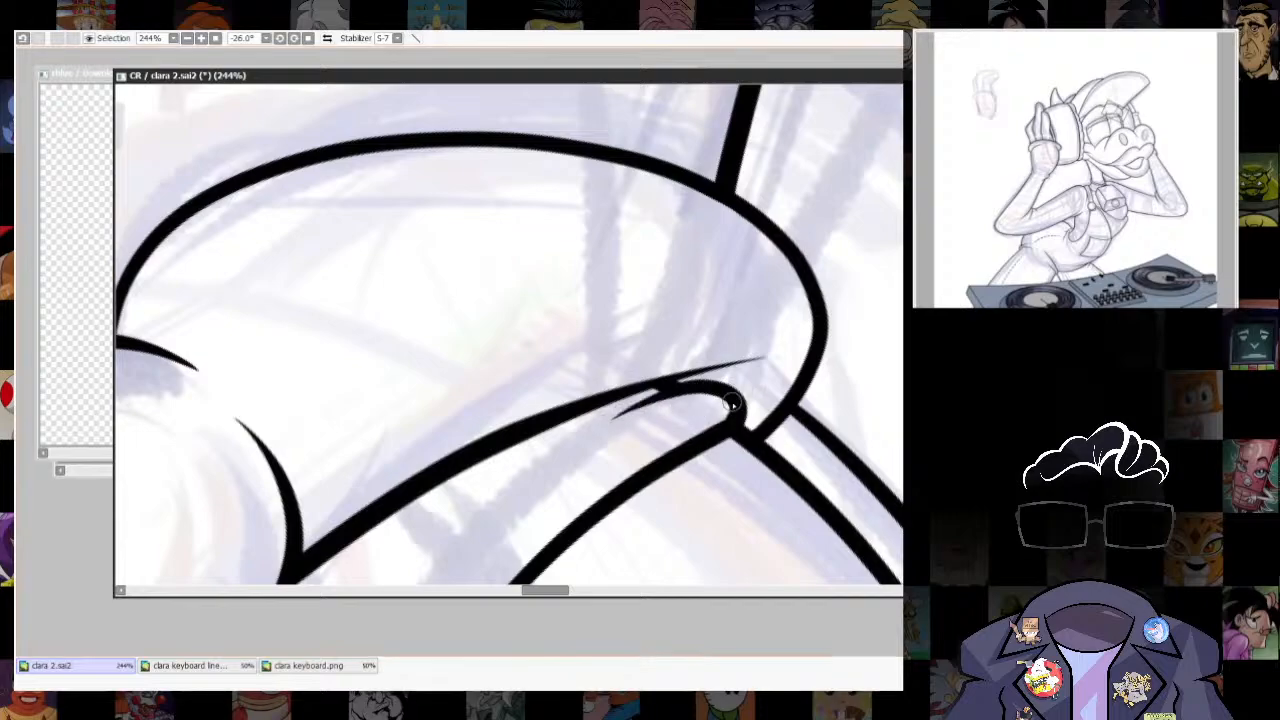
left_click(309, 38)
- Hide the sketch and finish the outer end of the near eyelid edge with a small rounded fold
scroll(755, 246, "down", 10)
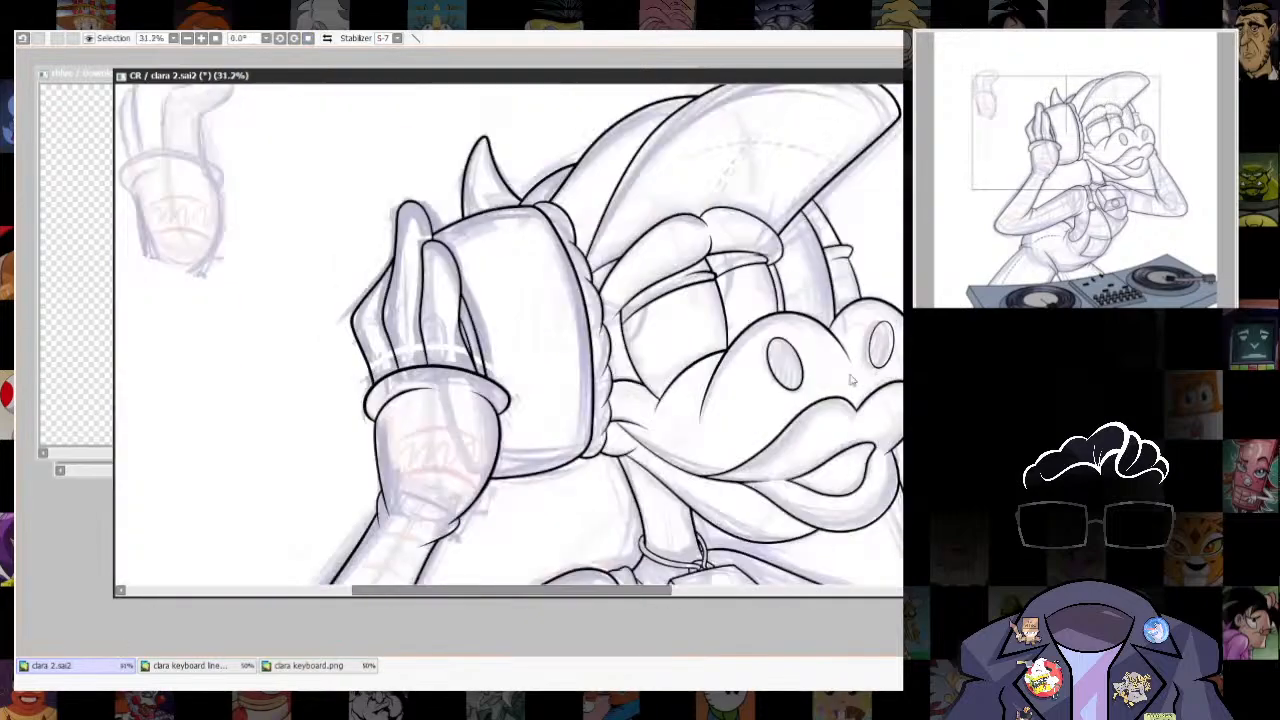
scroll(748, 368, "down", 3)
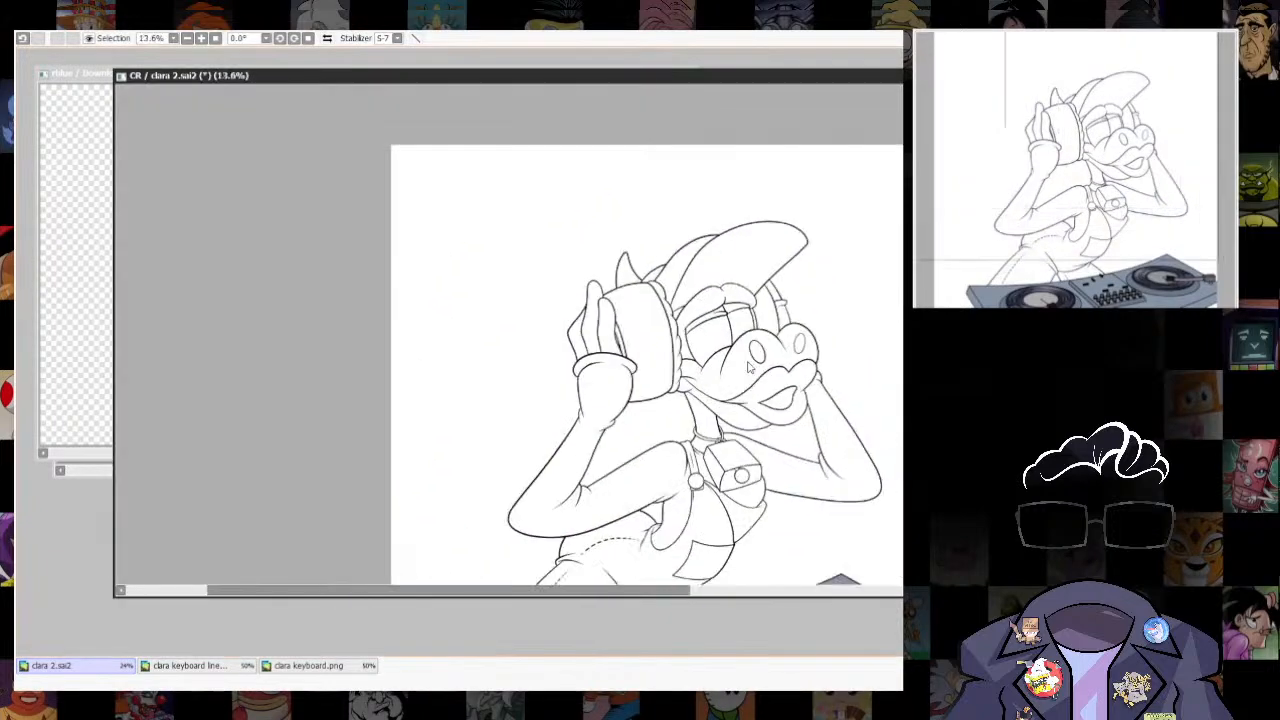
key("alt+Tab")
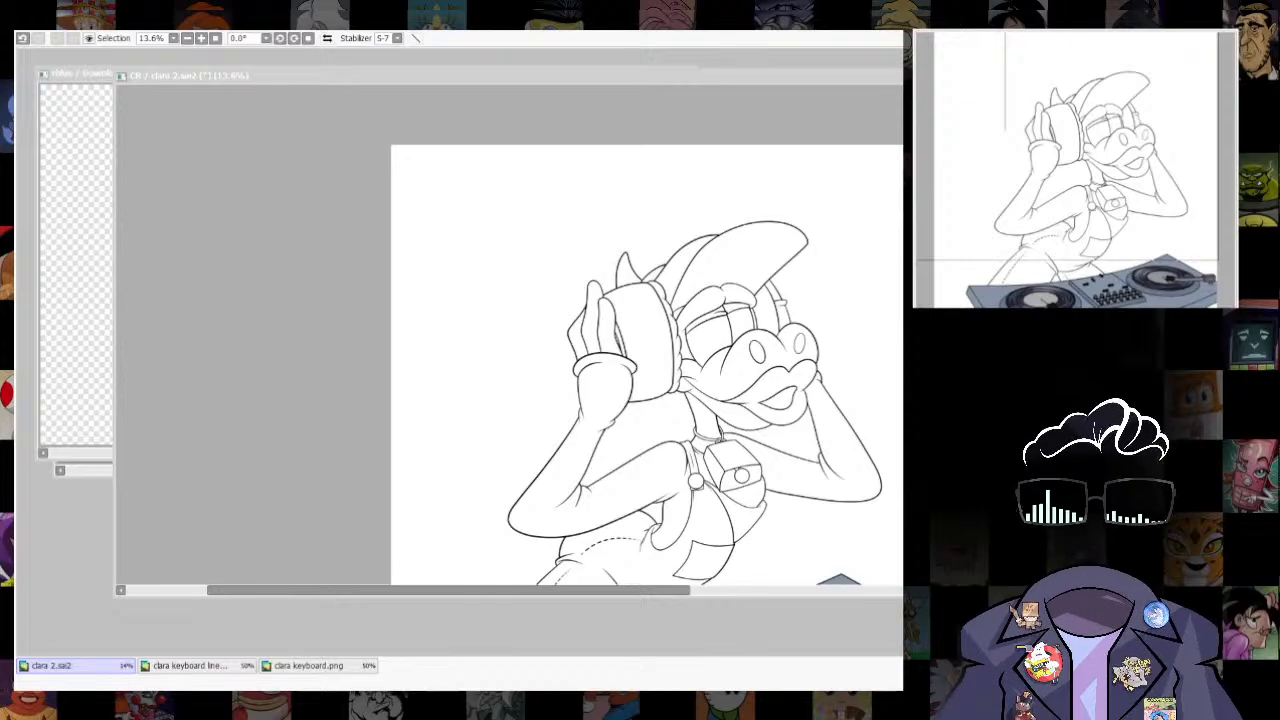
key("alt+Tab")
scroll(698, 324, "up", 10)
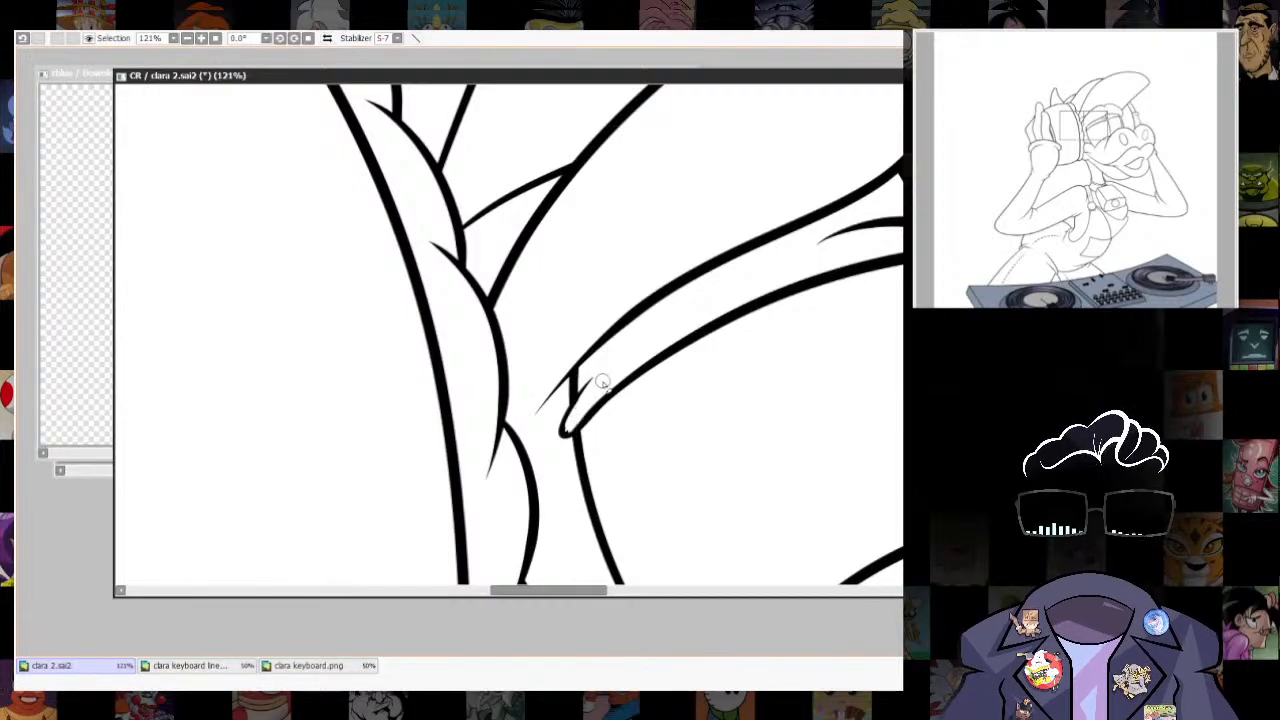
scroll(568, 438, "up", 3)
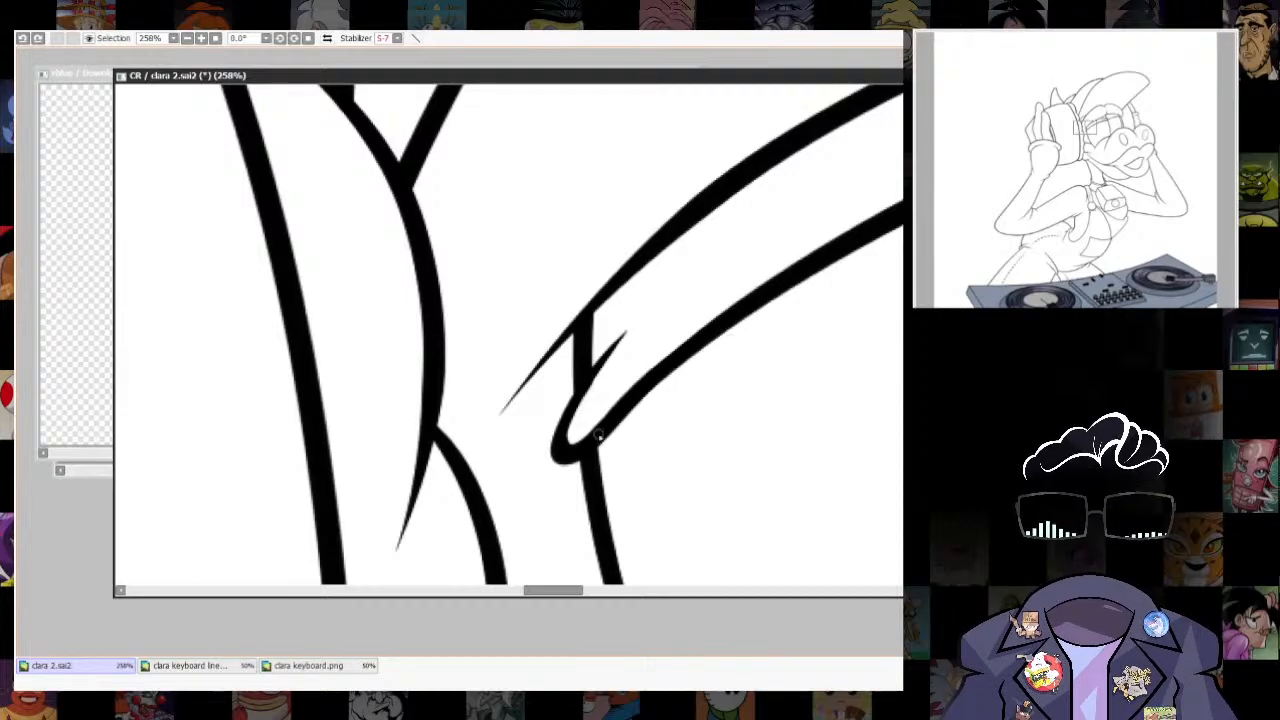
- Ink a short crease at the inner end of the far eyelid, beside the near eyelid's fold
scroll(432, 476, "down", 5)
scroll(582, 422, "up", 6)
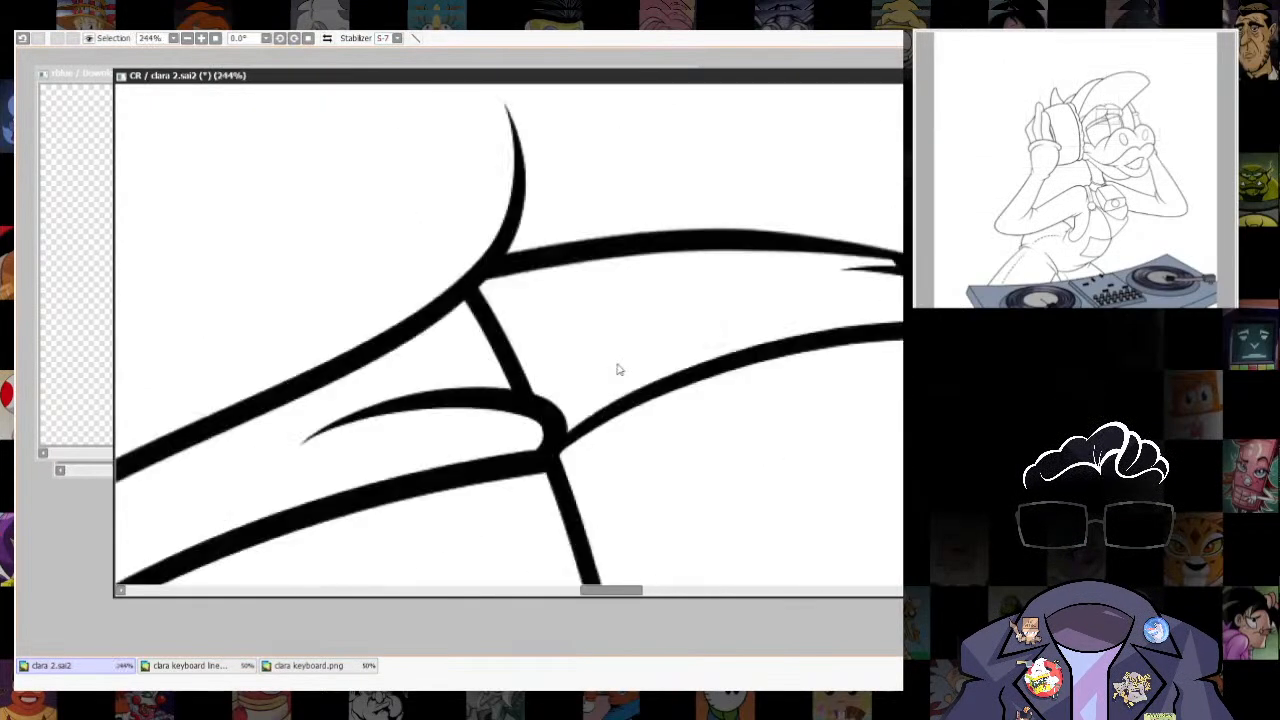
left_click_drag(547, 408, 679, 327)
key("ctrl+z")
left_click_drag(547, 408, 621, 342)
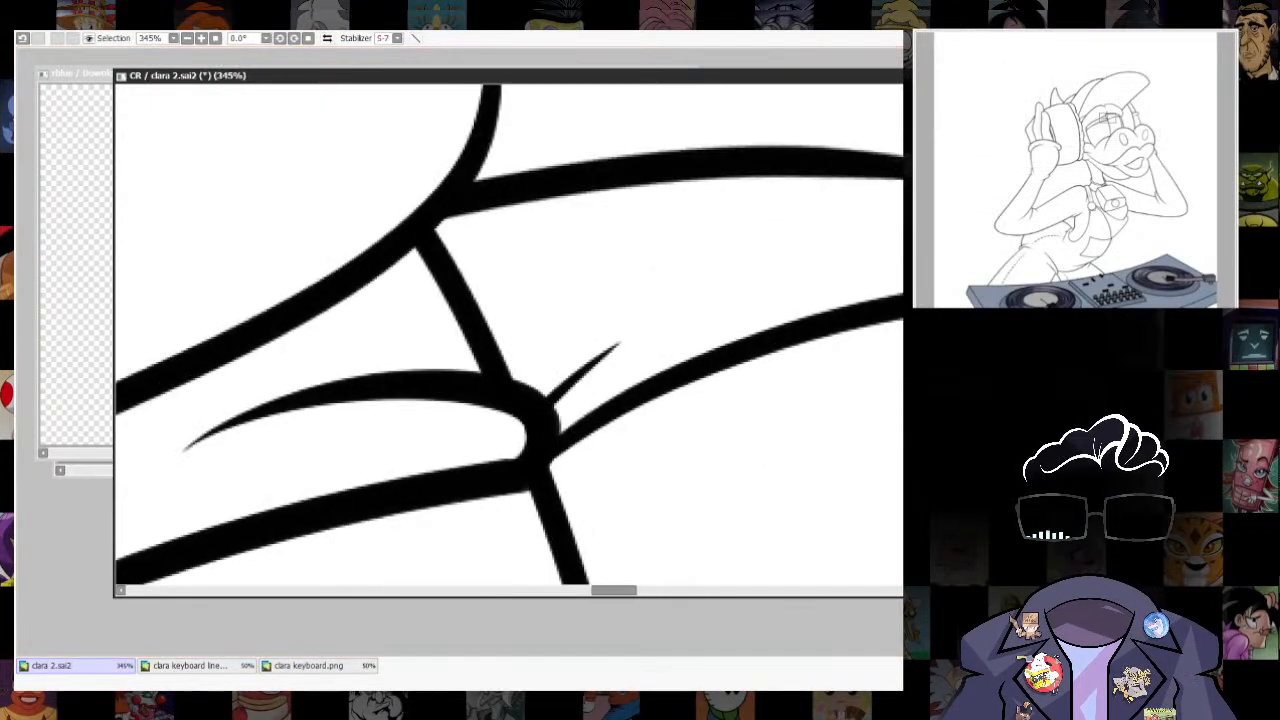
scroll(760, 330, "down", 10)
scroll(747, 320, "up", 5)
scroll(842, 335, "down", 4)
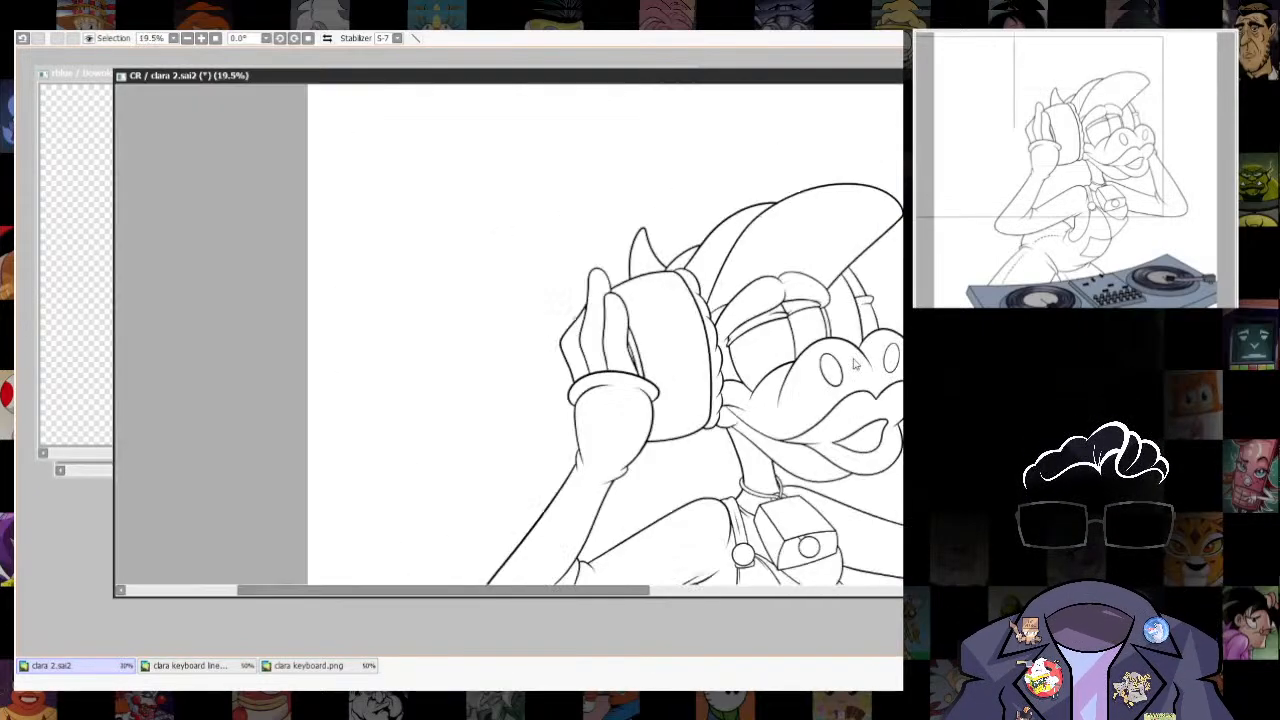
- Lasso the far eyelid's lower edge with its outer fold and transform it to sit slightly lower against the outer end of the brow
left_click_drag(842, 335, 675, 382)
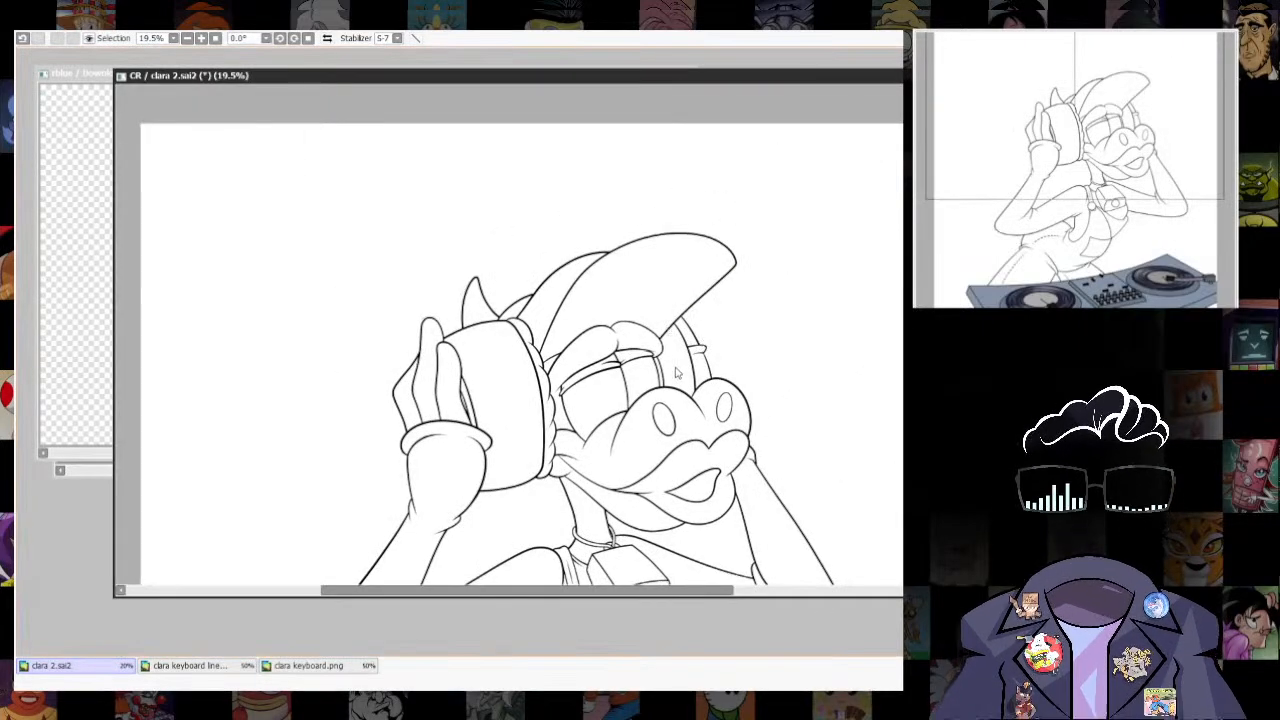
scroll(676, 372, "up", 10)
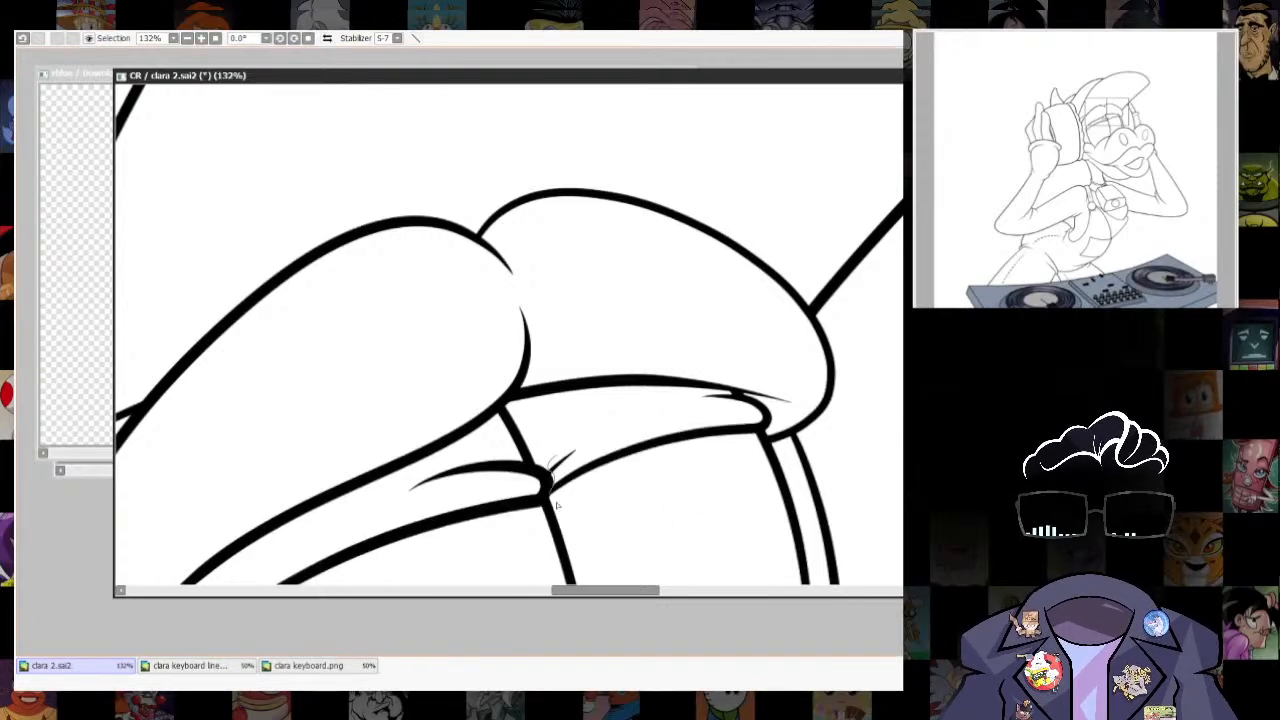
left_click_drag(686, 401, 552, 468)
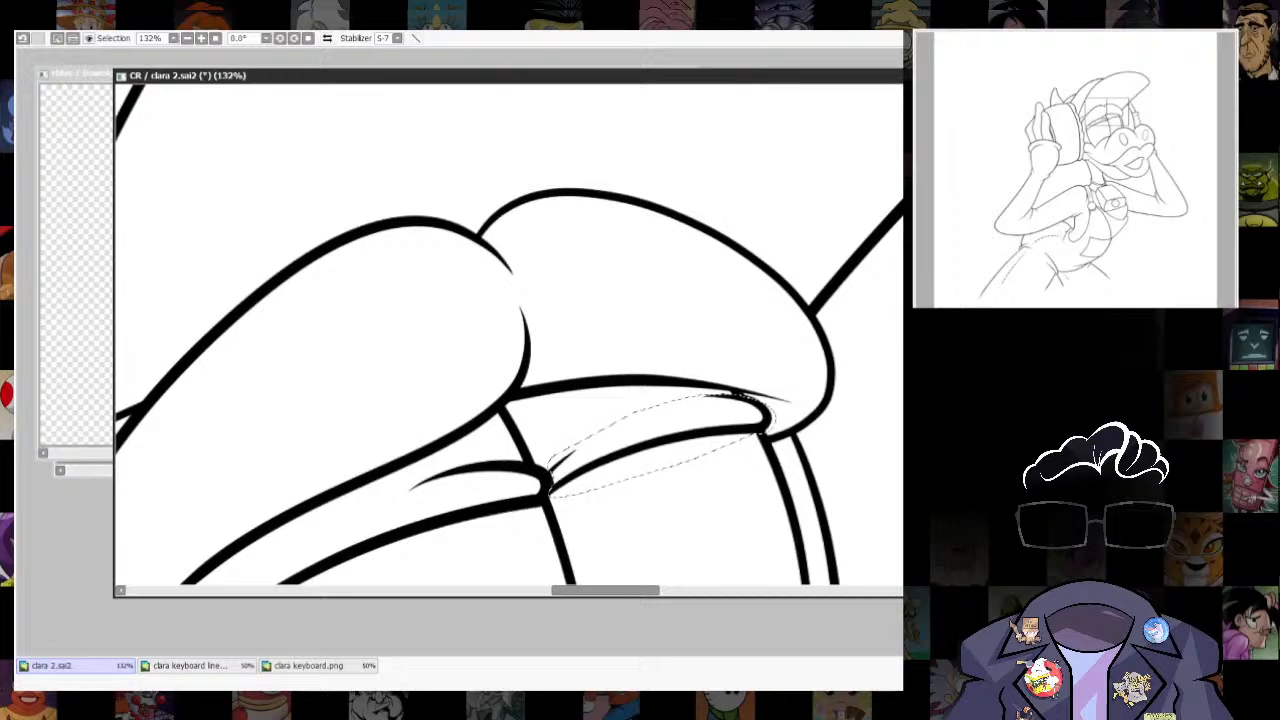
key("ctrl+t")
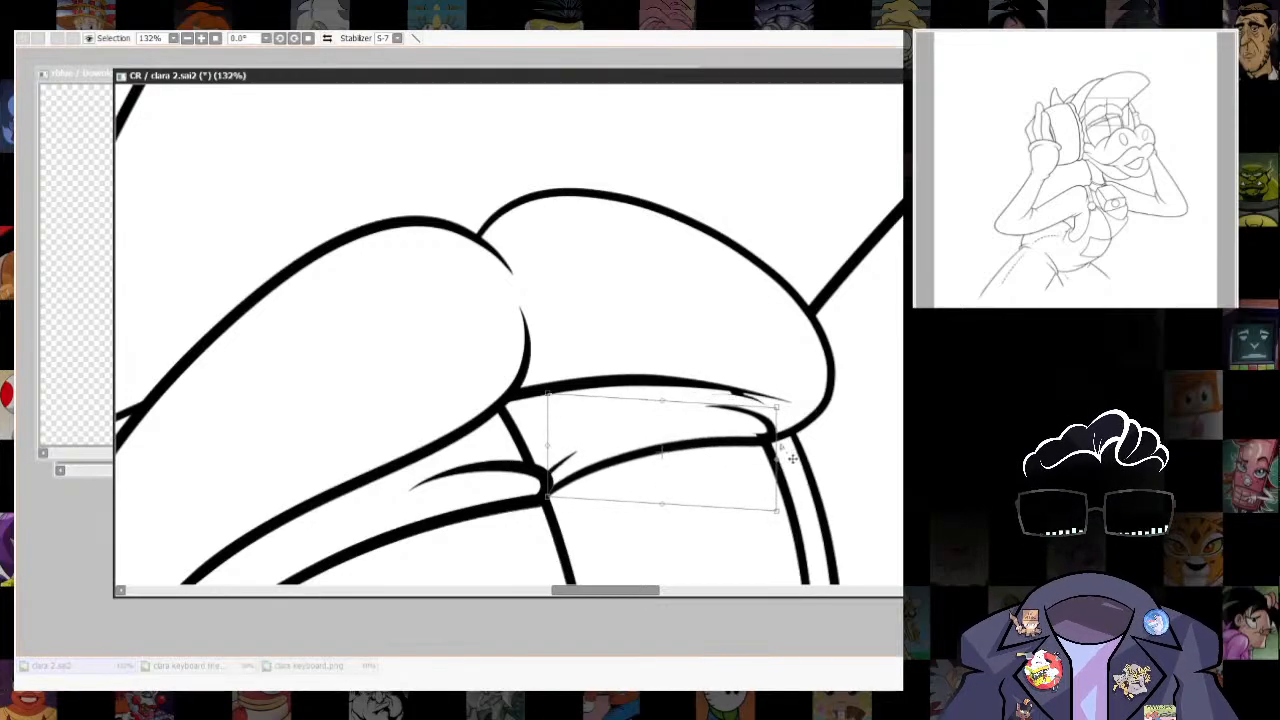
key("Return")
- Ink a short line joining the far eyelid's upper edge to its outer fold
scroll(695, 418, "up", 3)
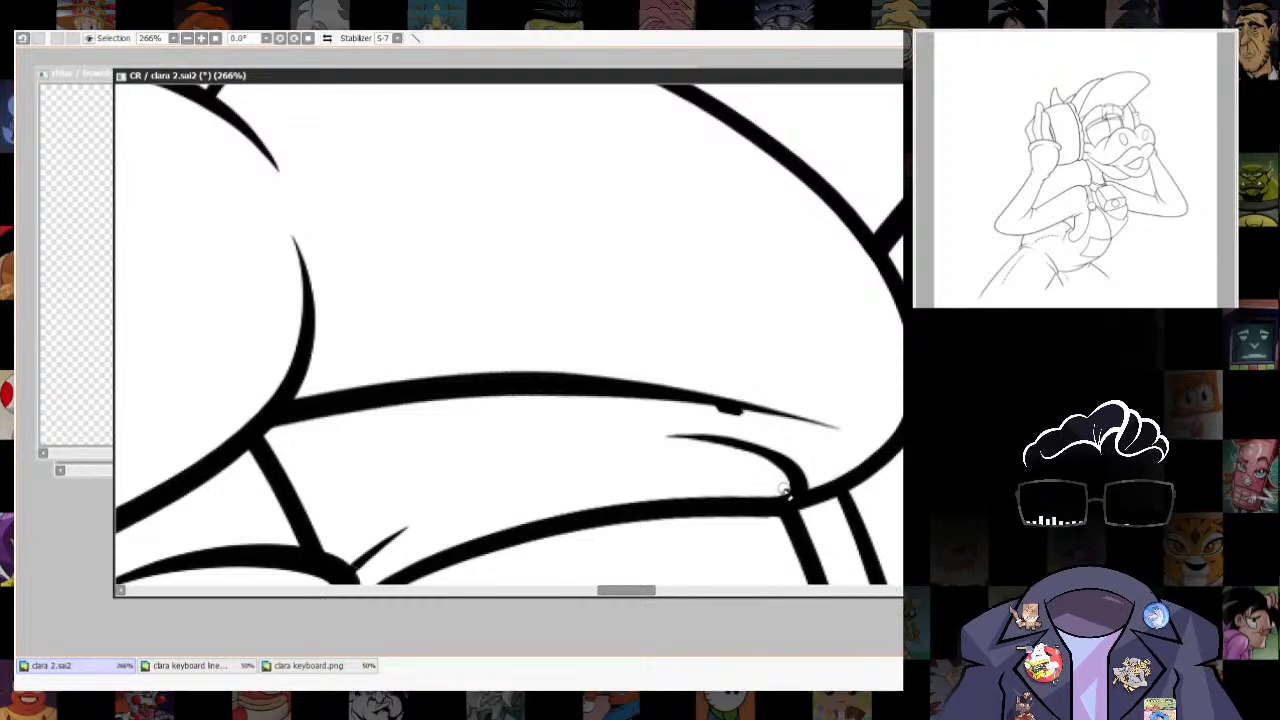
mouse_move(887, 522)
left_mouse_down()
mouse_move(846, 486)
mouse_move(833, 504)
left_mouse_up()
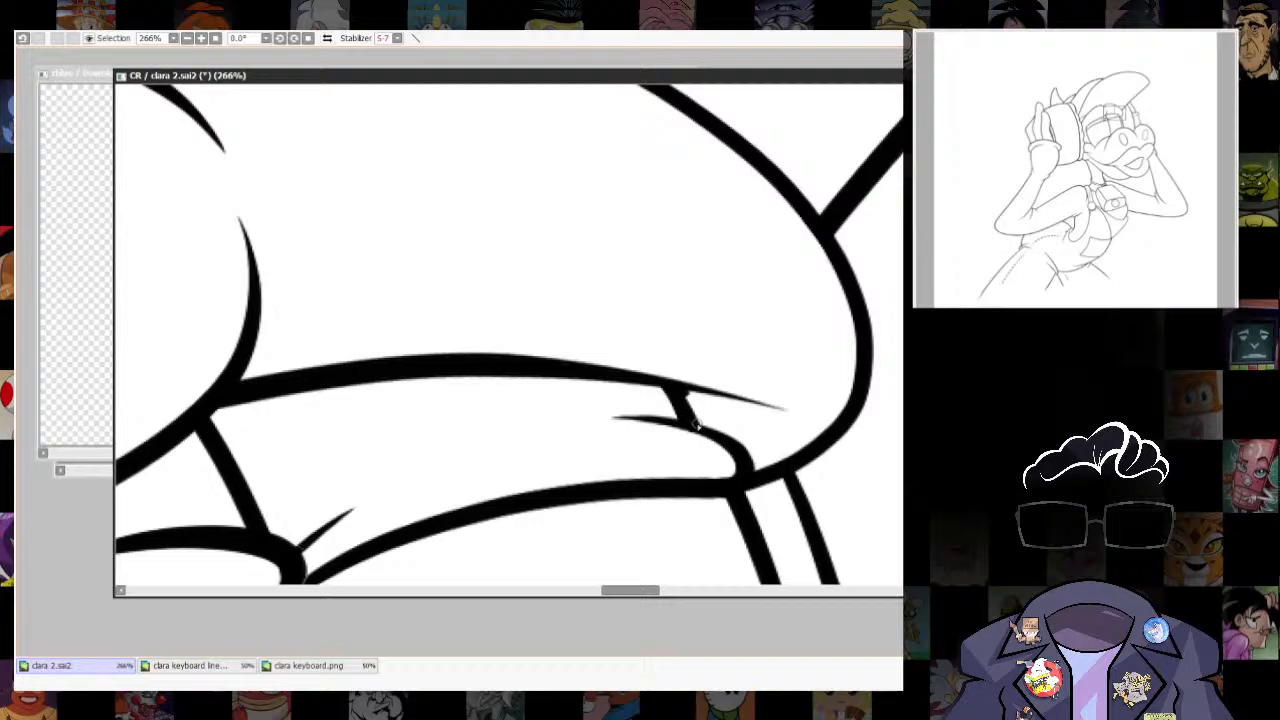
scroll(687, 391, "down", 10)
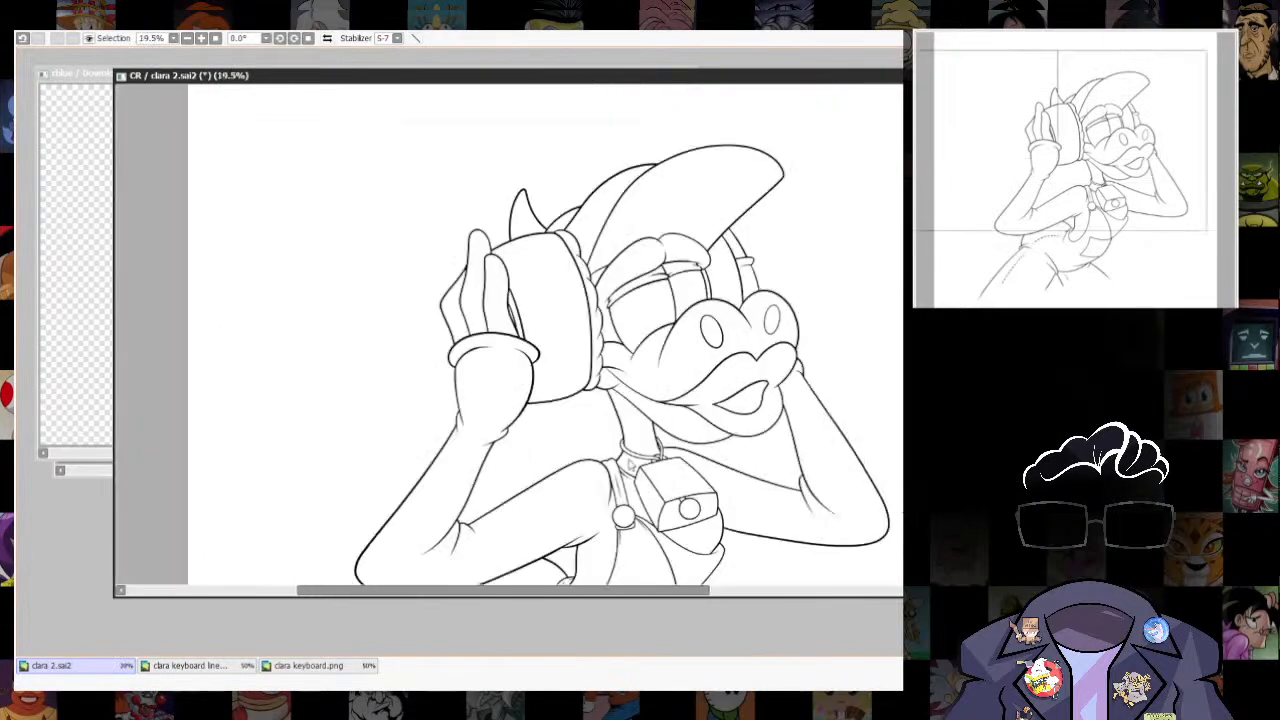
- Show the sketch and ink the curved iris edges beneath both eyelids, then hide the sketch again
scroll(622, 305, "up", 4)
left_click_drag(726, 323, 726, 422)
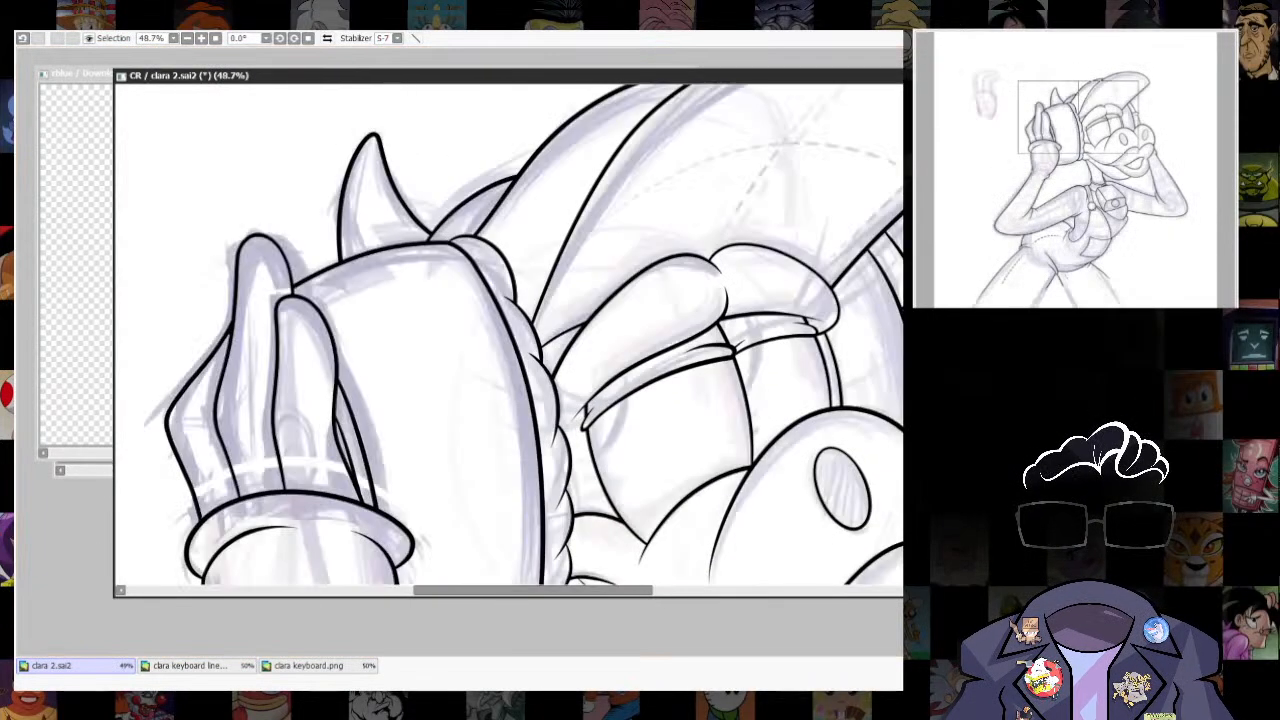
scroll(603, 415, "up", 4)
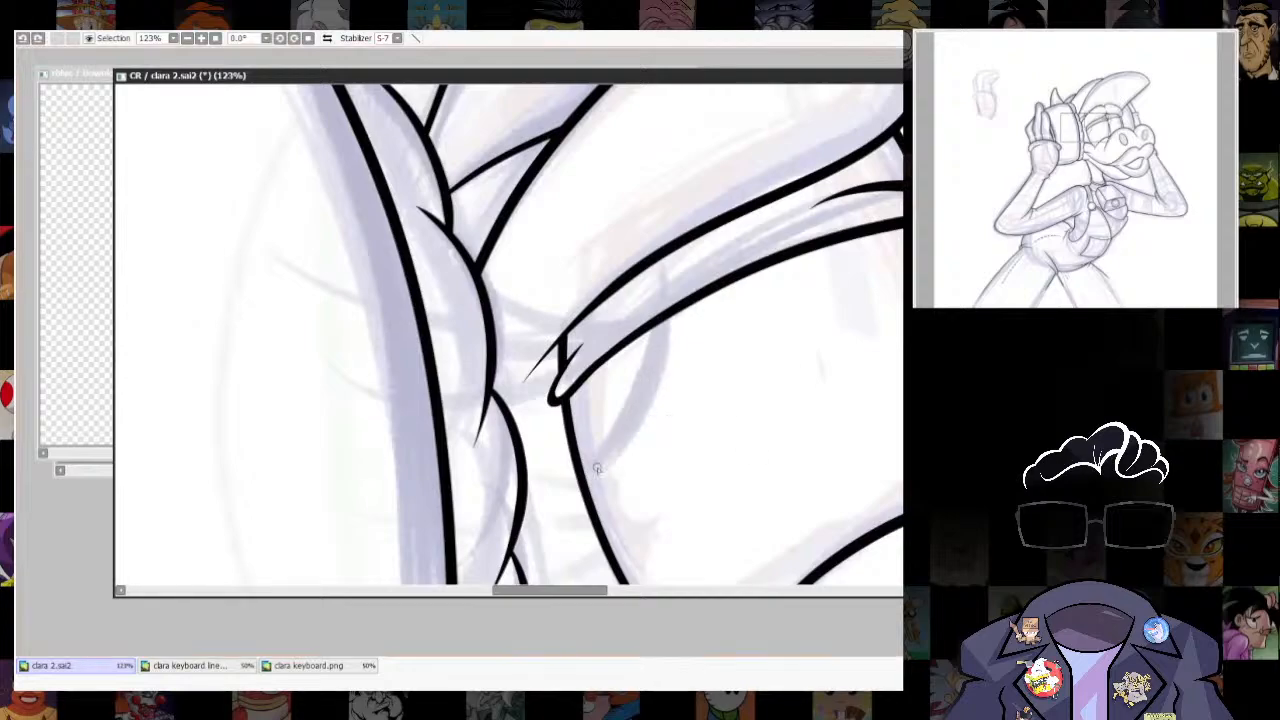
mouse_move(781, 420)
left_mouse_down()
mouse_move(532, 480)
mouse_move(519, 502)
left_mouse_up()
key("ctrl+z")
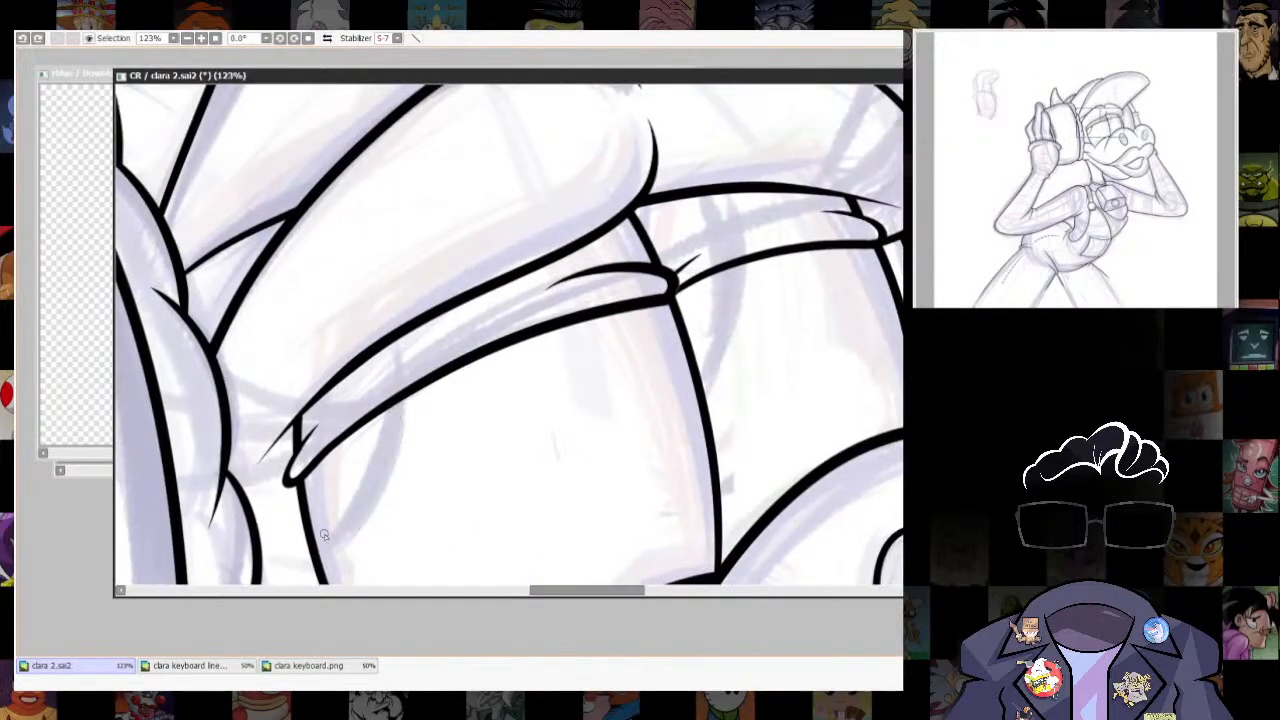
scroll(738, 293, "down", 10)
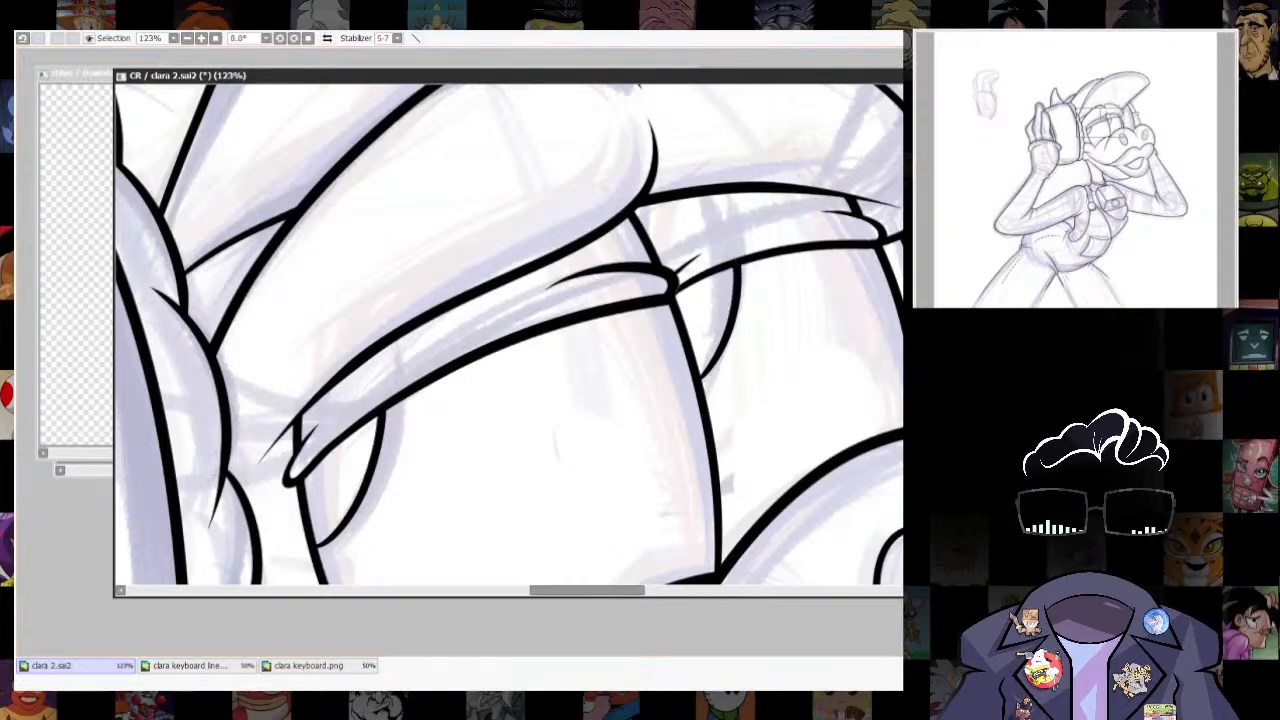
scroll(727, 208, "up", 9)
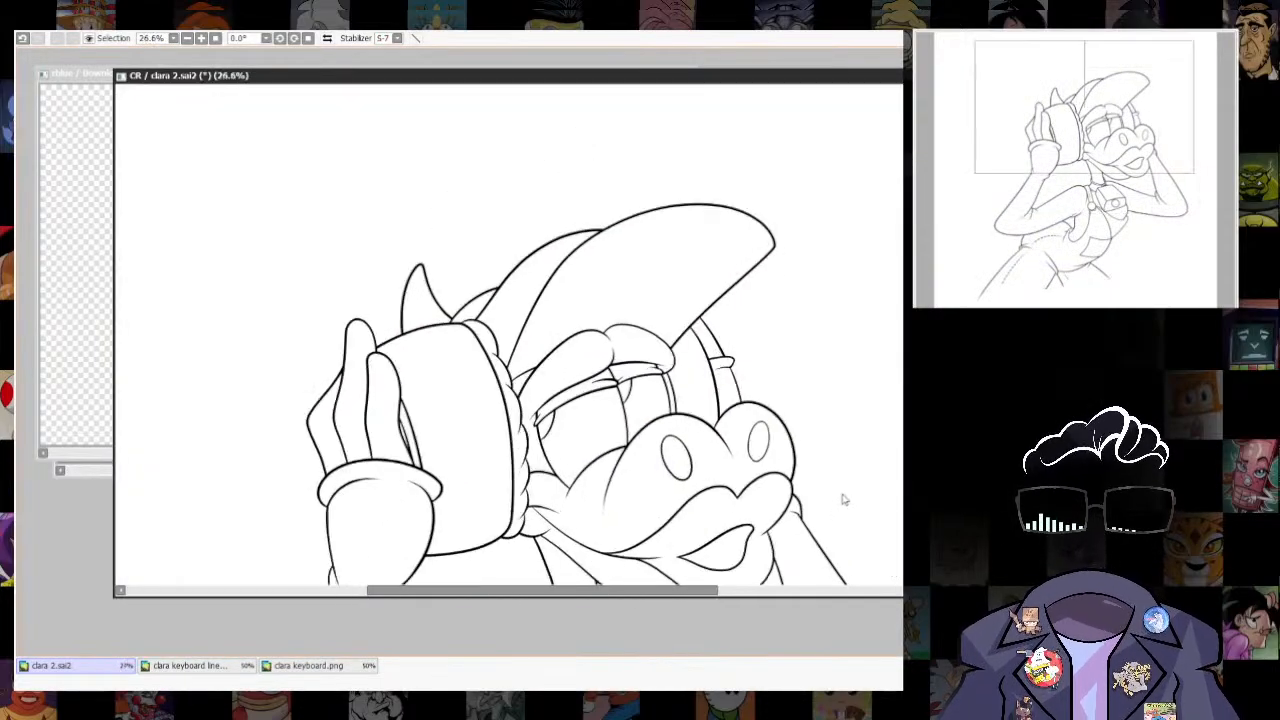
- Ink three long tapered dark-blue eyelashes from the near eyelid's outer corner on a rotated canvas, then reset the rotation
scroll(622, 472, "down", 3)
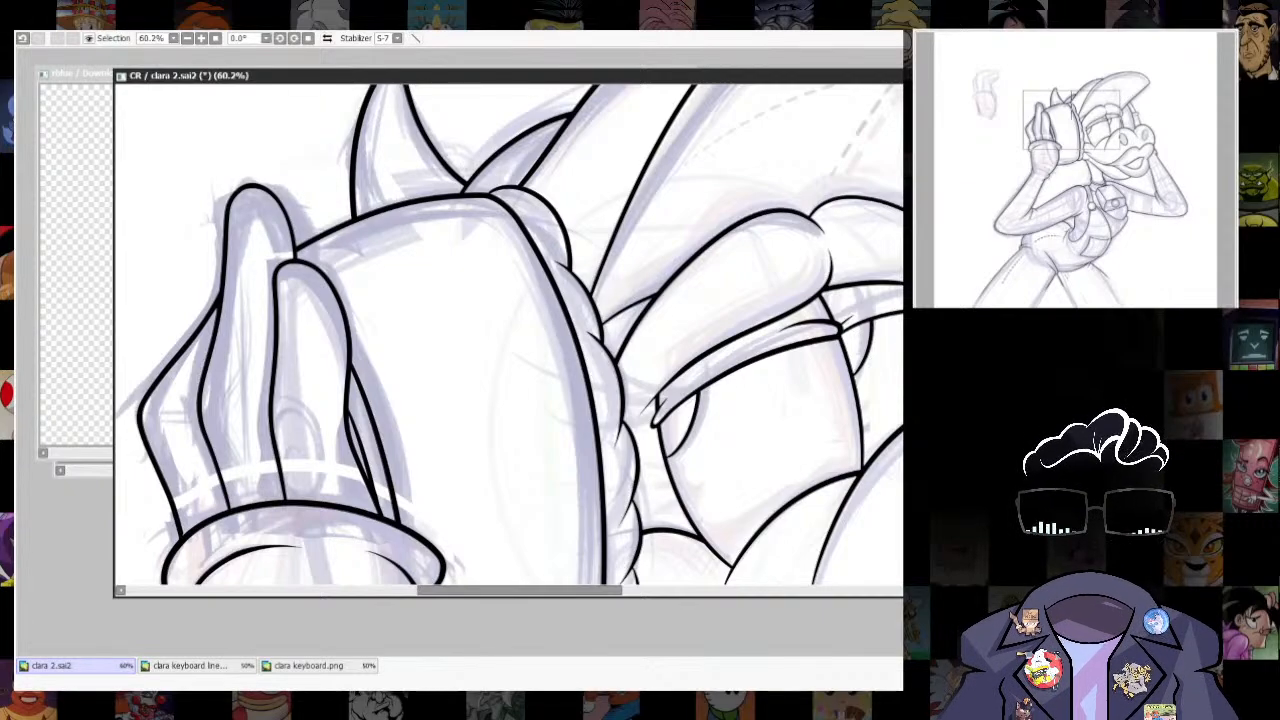
left_click_drag(734, 372, 730, 260)
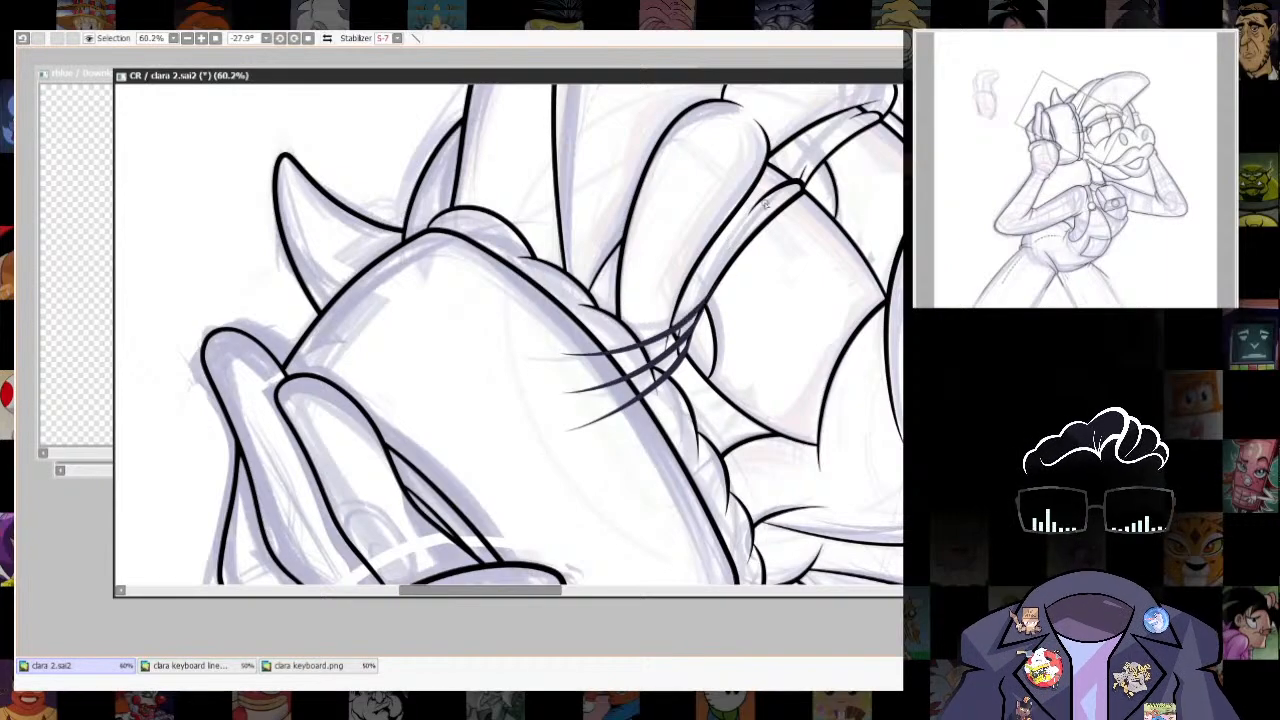
scroll(765, 205, "up", 5)
key("bracketleft")
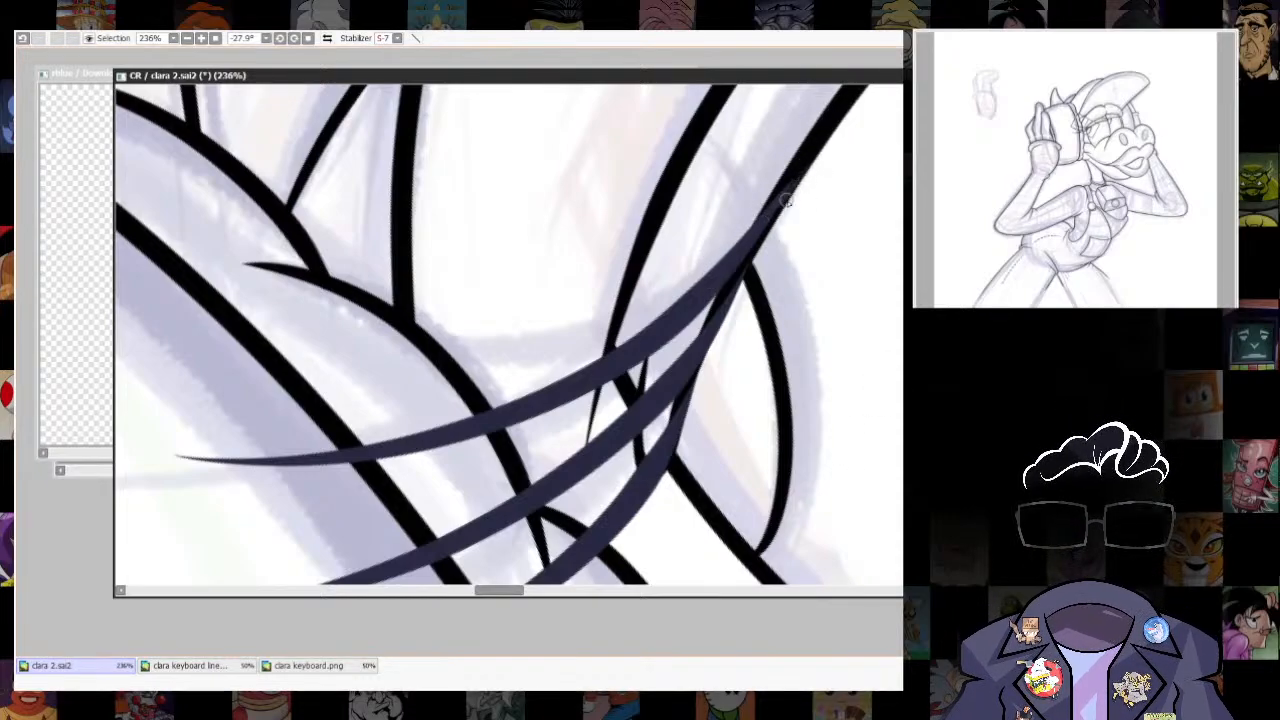
left_click(309, 38)
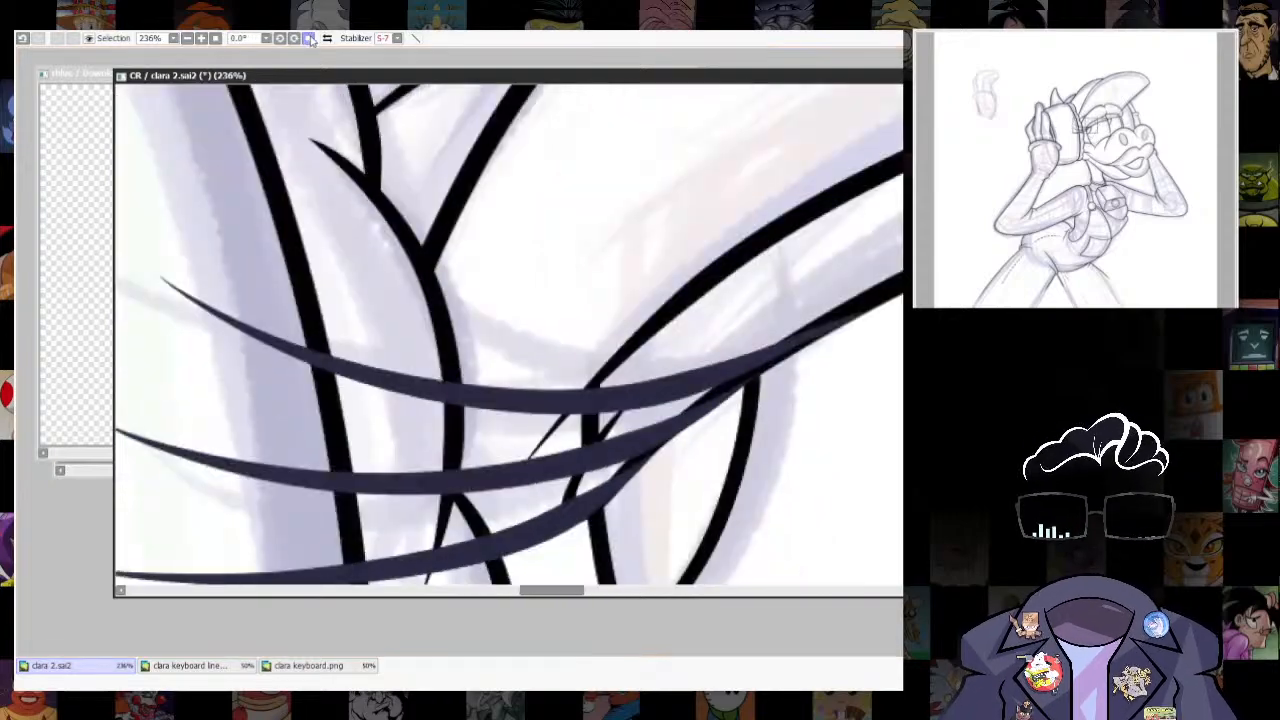
- Lasso the near eye's lashes, copy and paste them, and move the copy toward the far eye
scroll(600, 425, "down", 9)
scroll(620, 435, "up", 5)
left_click_drag(528, 232, 510, 277)
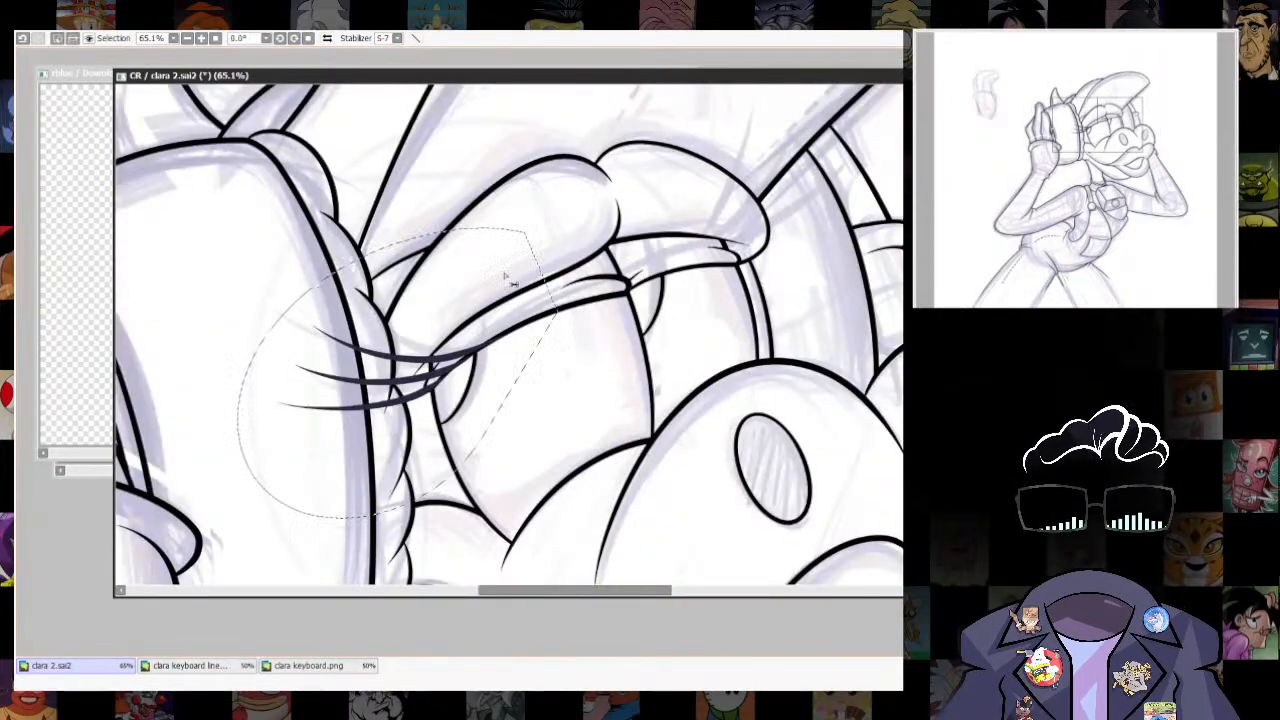
key("ctrl+c")
key("ctrl+v")
mouse_move(430, 382)
left_mouse_down()
mouse_move(832, 297)
mouse_move(893, 228)
left_mouse_up()
- Rotate and fit the copied lashes so they fan outward from the far eyelid's outer corner
key("ctrl+t")
left_click_drag(811, 276, 783, 223)
left_click_drag(872, 186, 875, 151)
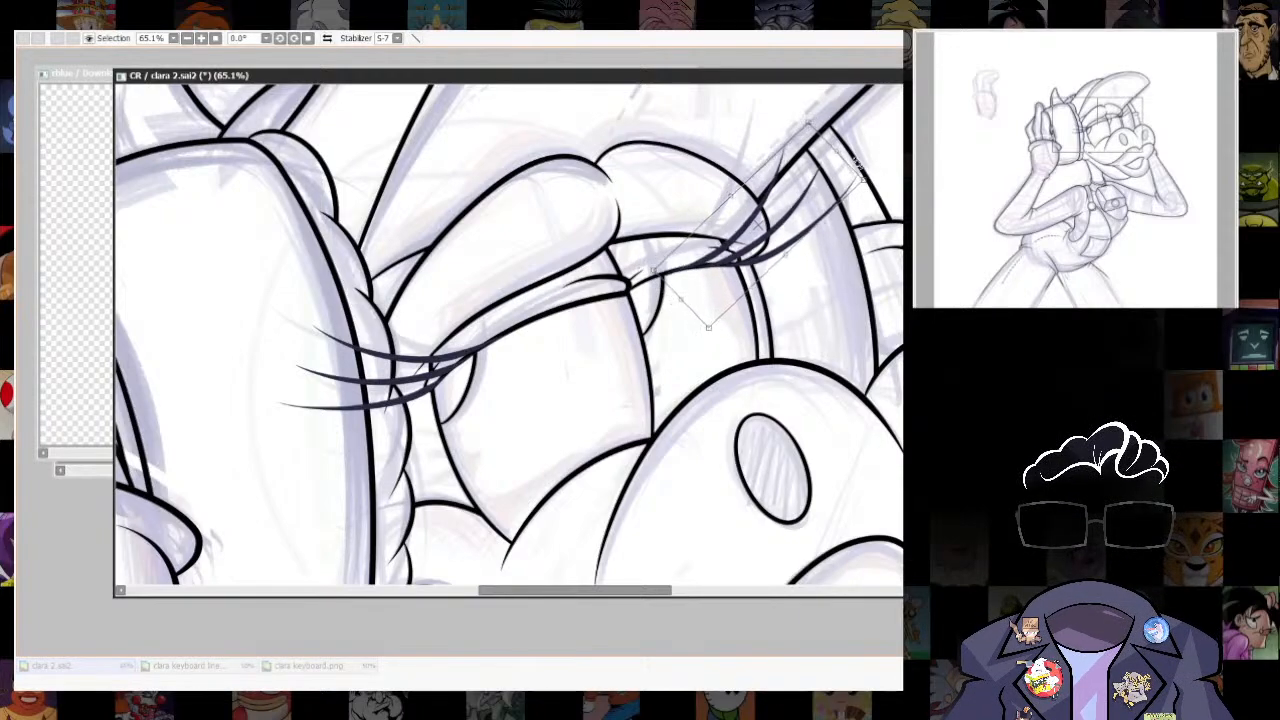
left_click_drag(794, 228, 791, 228)
left_click_drag(881, 161, 880, 158)
key("Return")
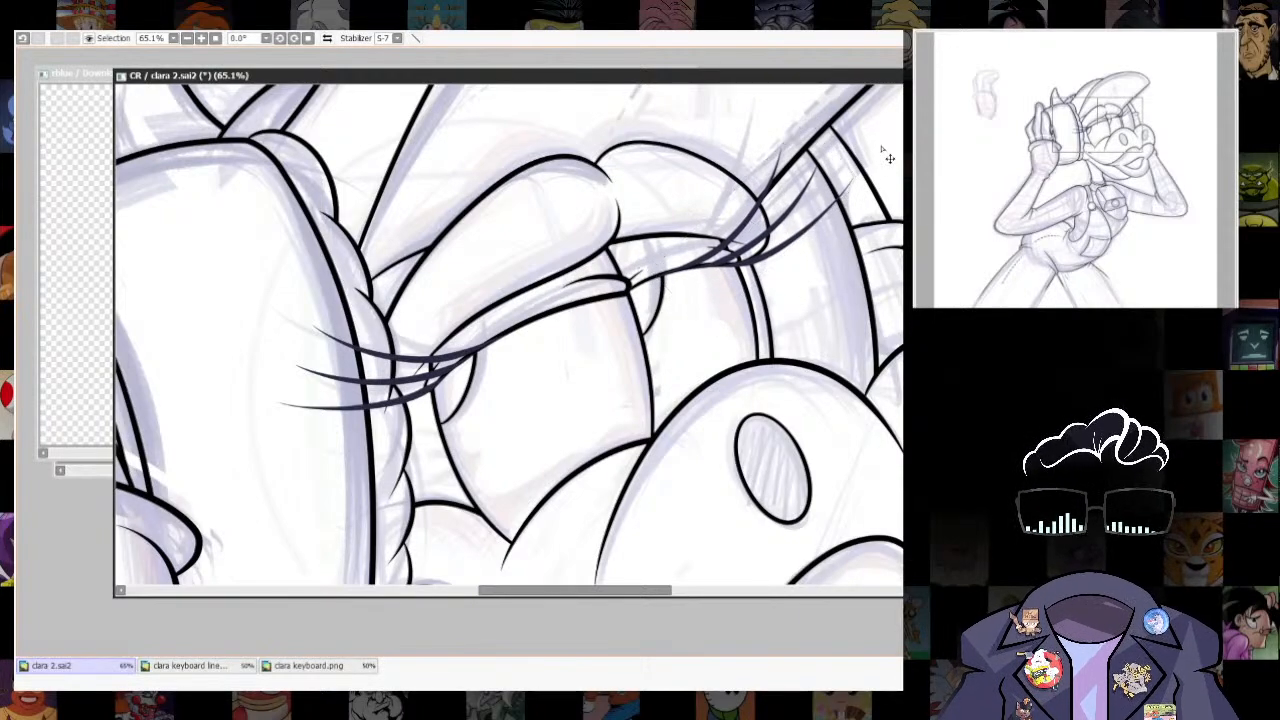
- Hide the sketch, review the whole figure's line art and show the coloured DJ turntable in front of it
scroll(886, 157, "down", 10)
scroll(752, 354, "up", 3)
scroll(751, 357, "up", 2)
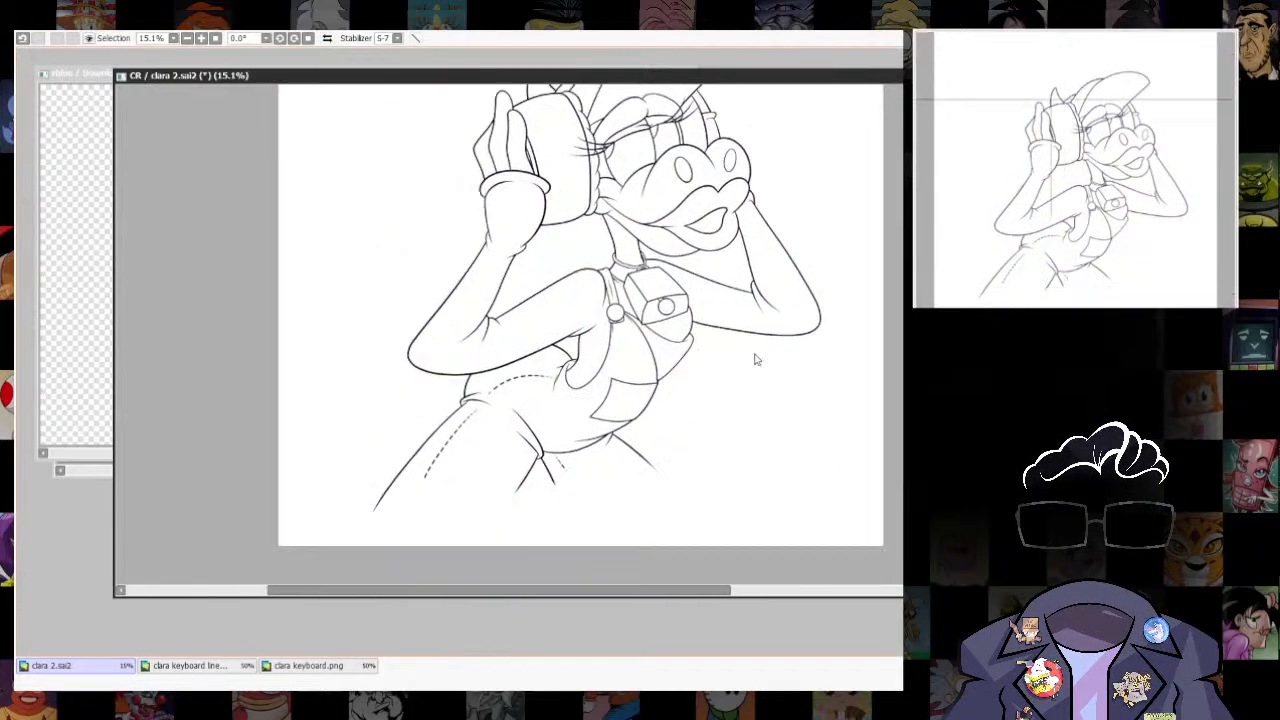
scroll(737, 386, "down", 3)
scroll(807, 487, "up", 2)
scroll(807, 487, "up", 1)
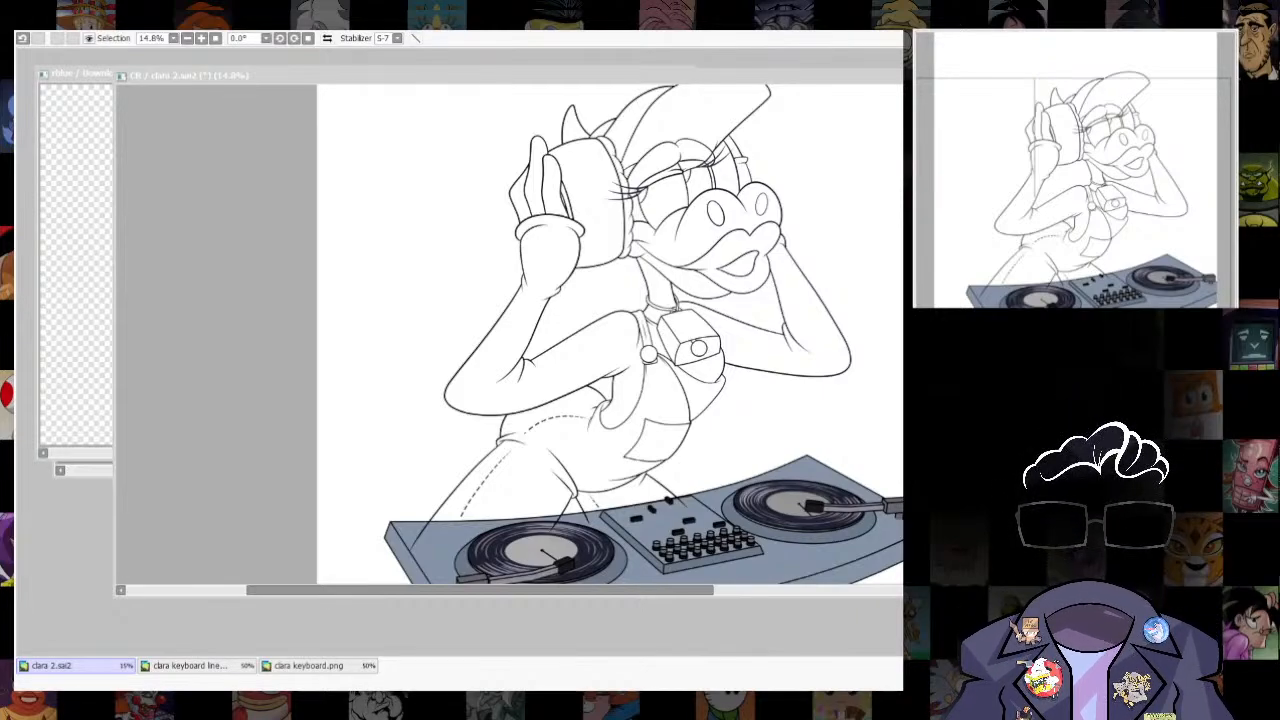
- Open the collage of cow character references in a new canvas and enlarge the full-body costume pictures
left_click(44, 35)
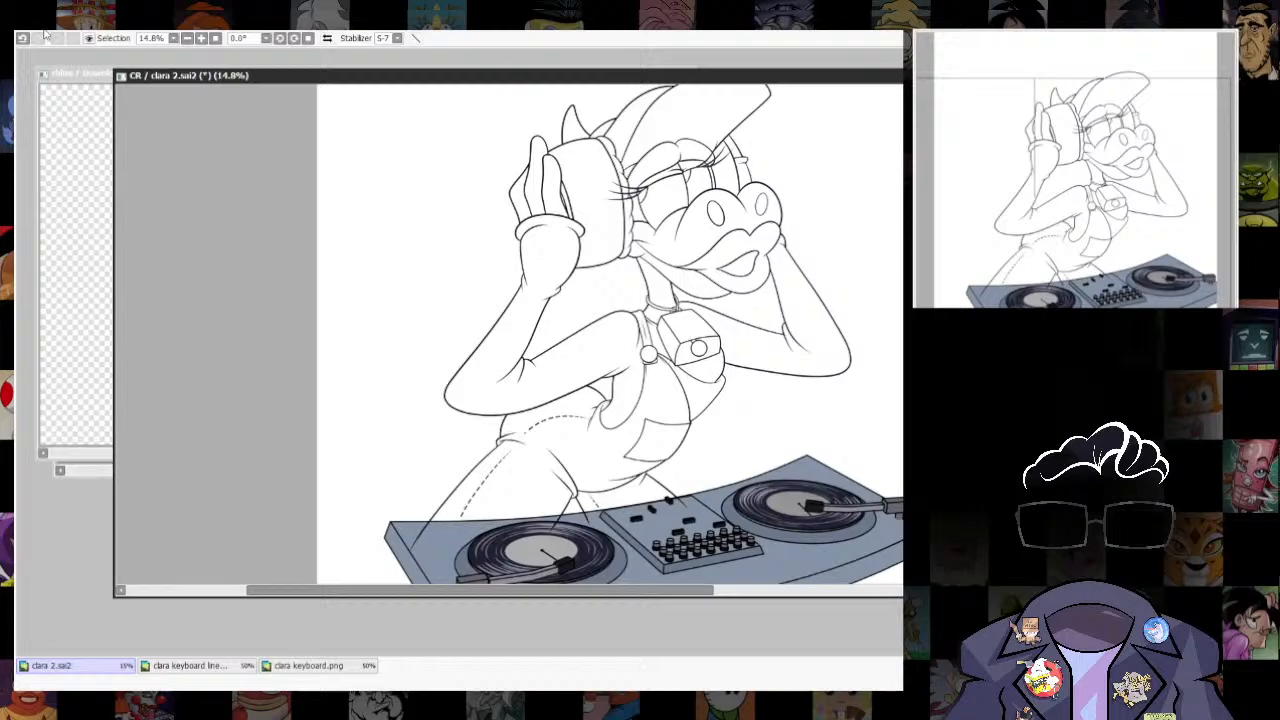
left_click(70, 76)
scroll(240, 235, "up", 4)
left_click_drag(240, 235, 526, 363)
left_click_drag(338, 308, 388, 266)
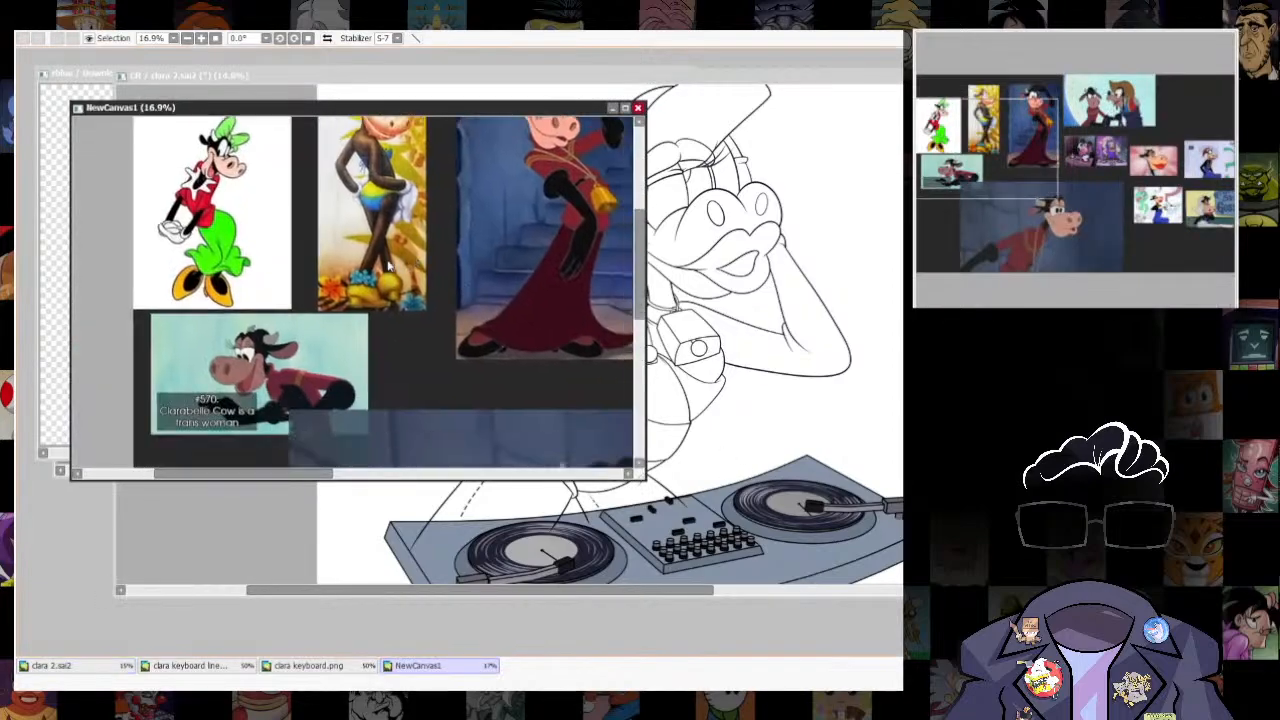
scroll(389, 267, "up", 1)
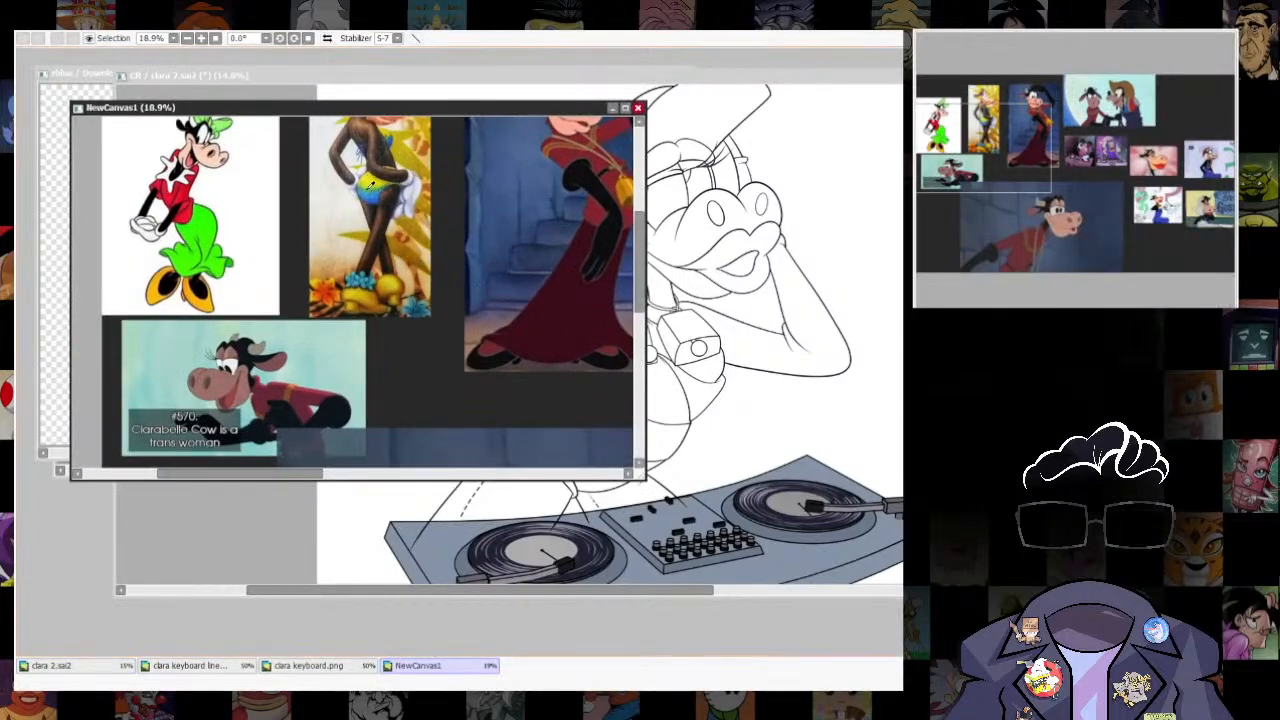
- Reposition the clara 2.sai2 window so the reference collage stays visible above the drawing
left_click(230, 98)
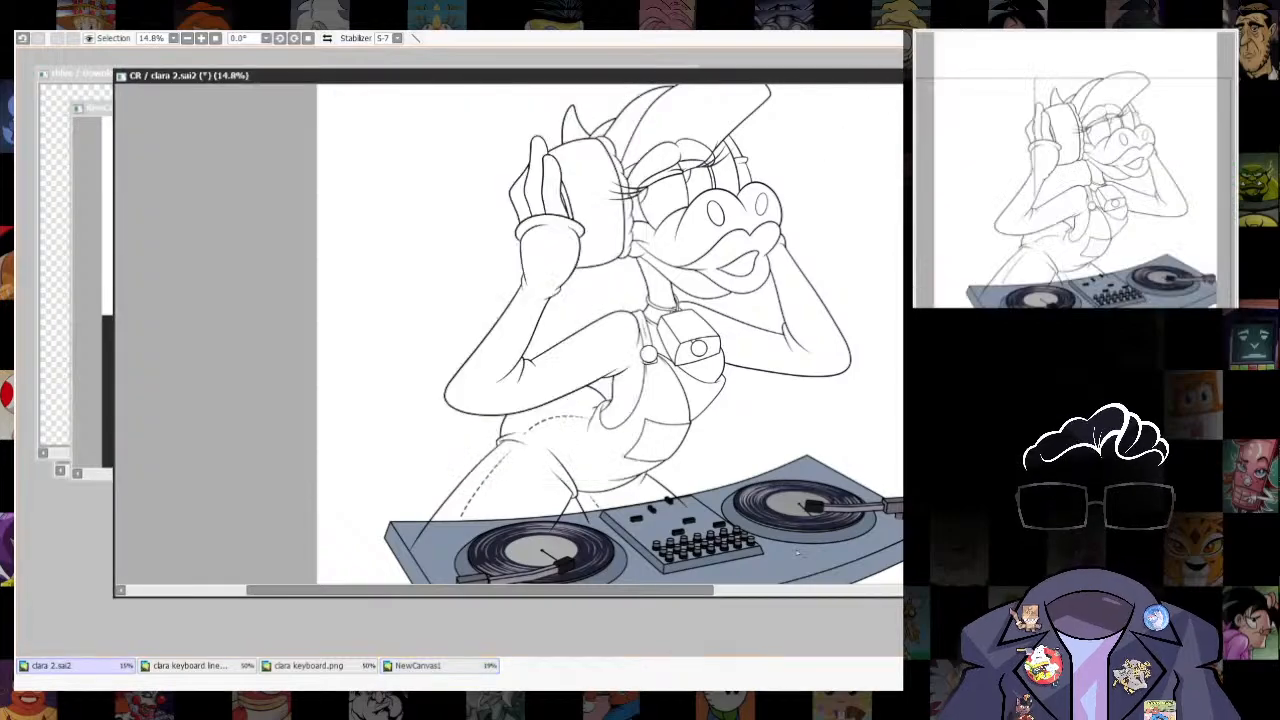
left_click_drag(300, 77, 325, 287)
left_click(430, 235)
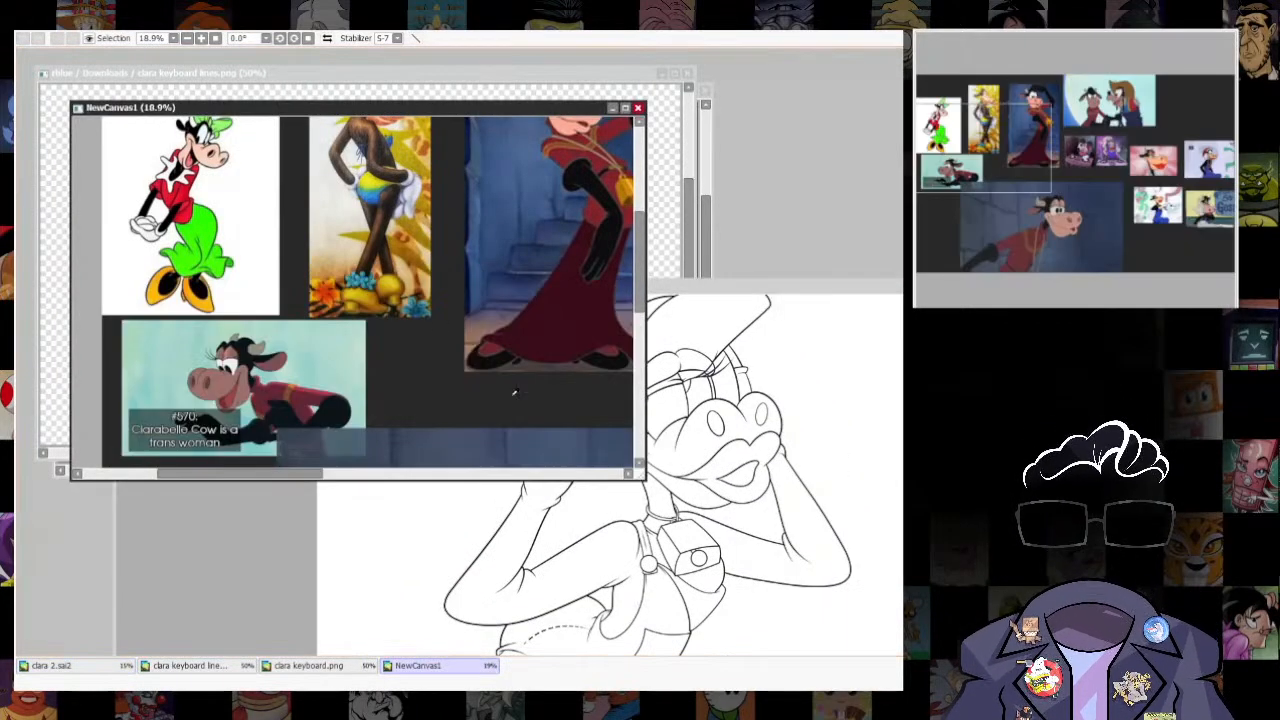
- Select the shirt areas inside the line art: both sleeves, the glove-like cuff, the chest sections and the far wrist
left_click(785, 288)
left_click(545, 570)
left_click(656, 542)
left_click(708, 582)
mouse_move(748, 562)
left_mouse_down()
mouse_move(735, 427)
mouse_move(735, 529)
left_mouse_up()
left_click(735, 427)
left_click(729, 351)
mouse_move(844, 511)
left_mouse_down()
mouse_move(829, 397)
mouse_move(838, 495)
left_mouse_up()
key("ctrl+z")
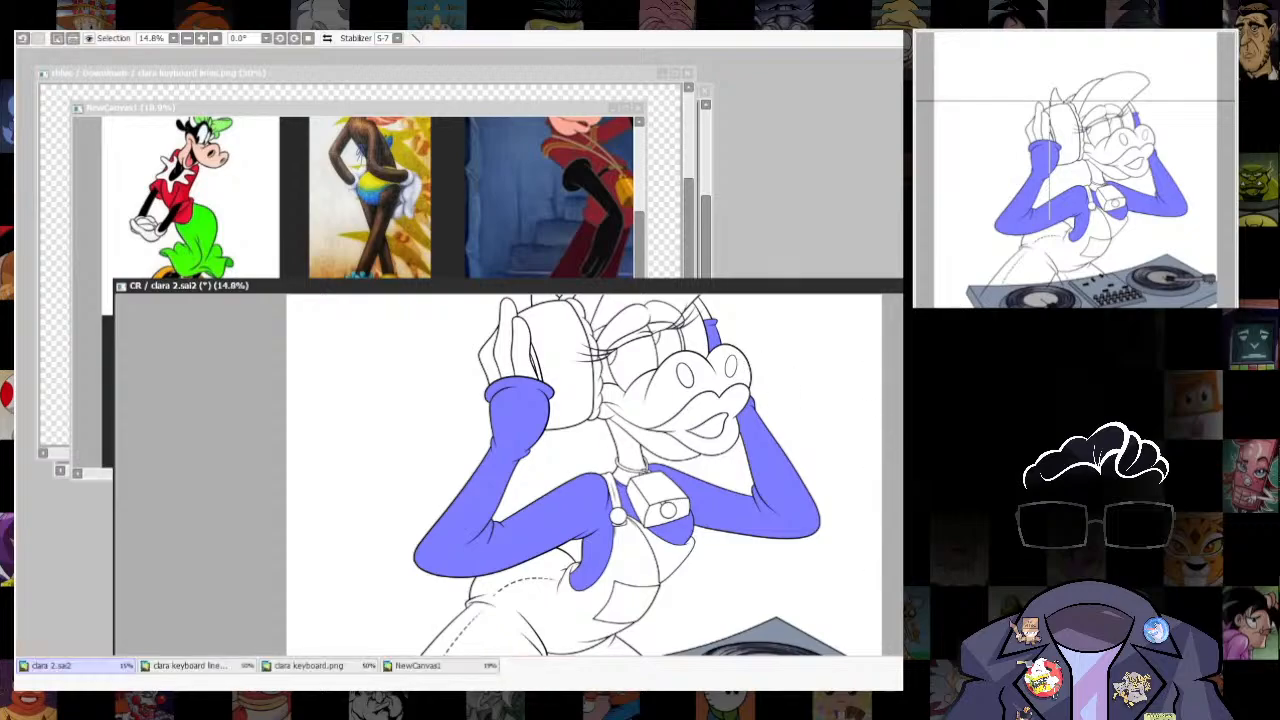
- Try filling the selected shirt areas with yellow
left_click_drag(861, 404, 859, 374)
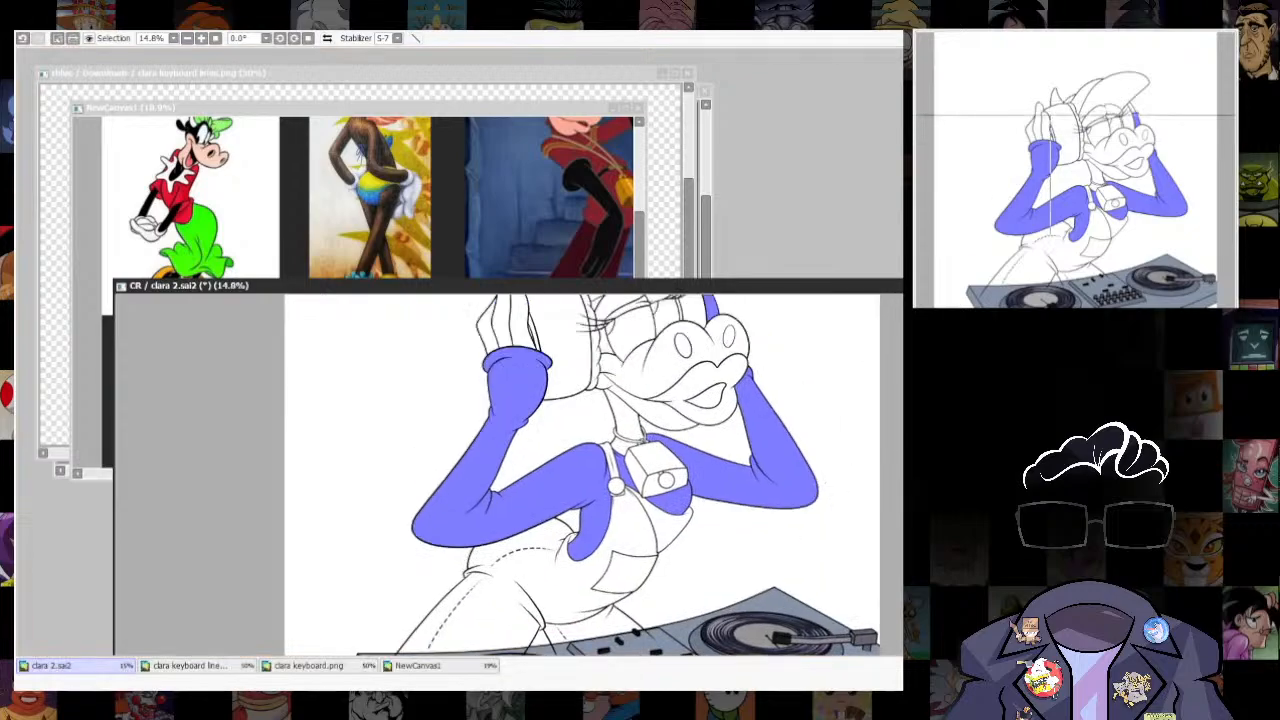
key("ctrl+d")
scroll(575, 585, "up", 3)
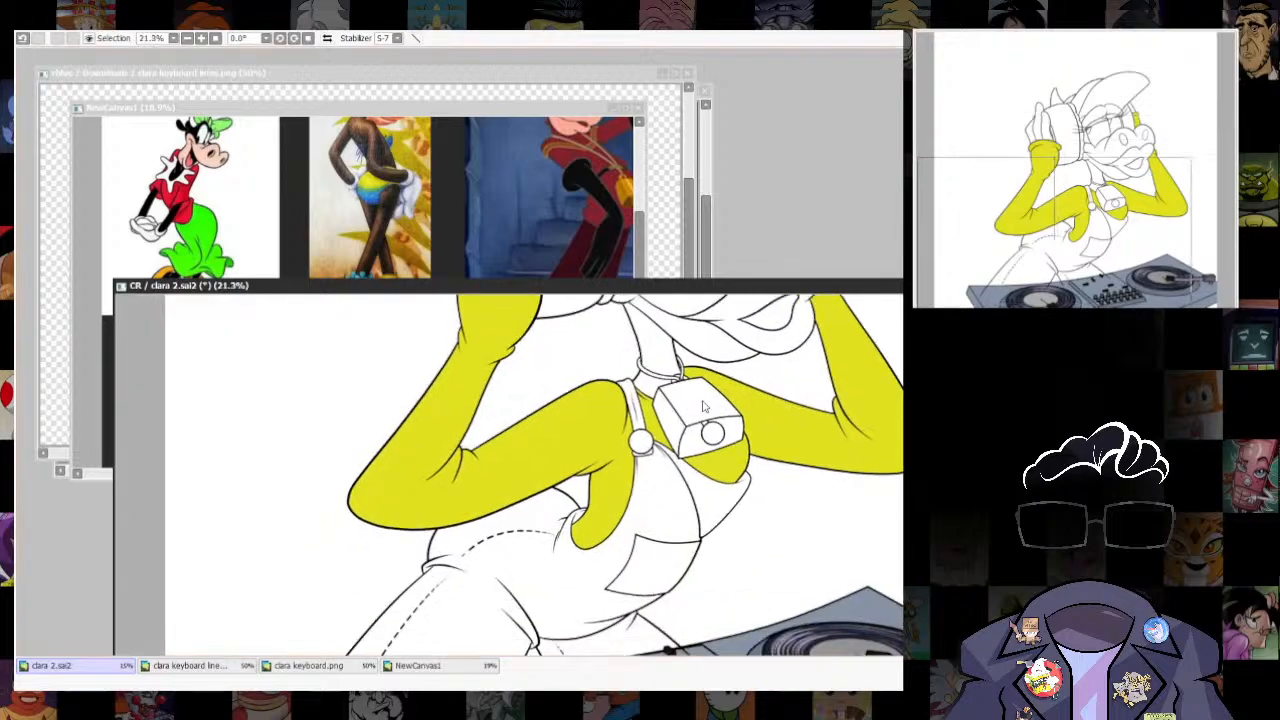
scroll(580, 635, "down", 3)
scroll(650, 520, "up", 2)
key("ctrl+z")
- Refill the shirt's sleeves and chest with a medium green, checking the colours against the reference collage
left_click(420, 666)
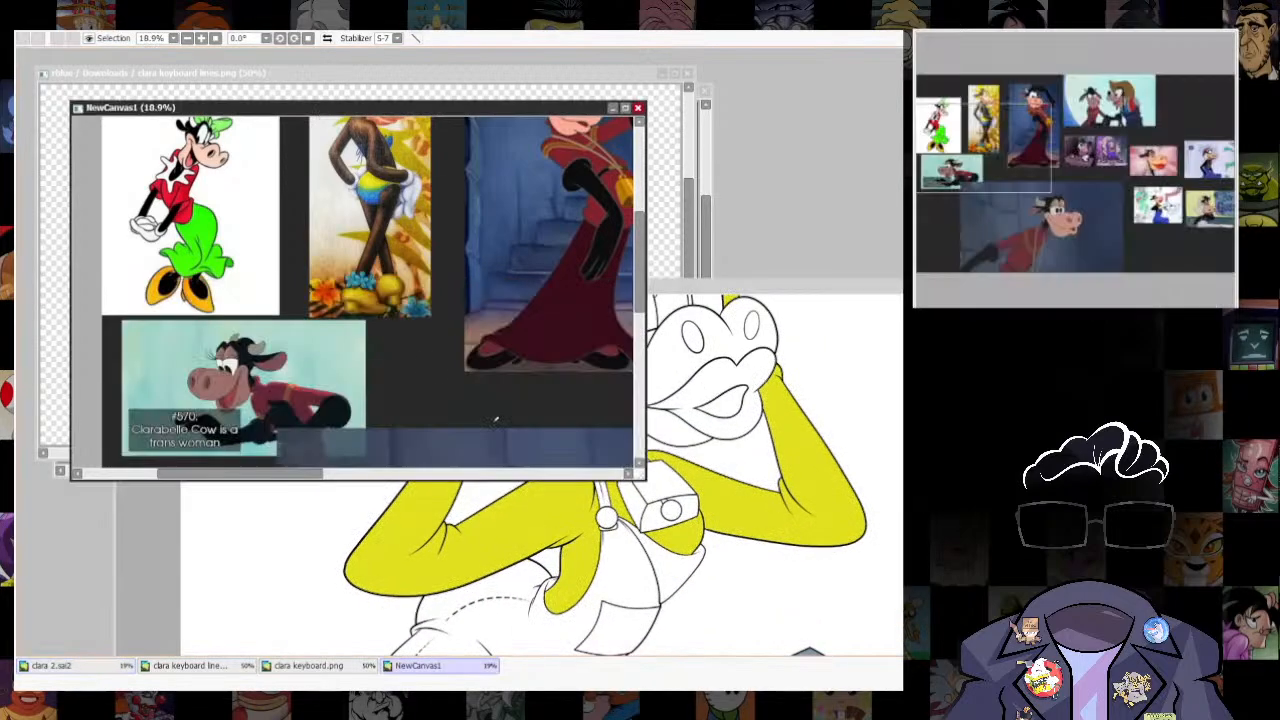
left_click(850, 288)
key("ctrl+f")
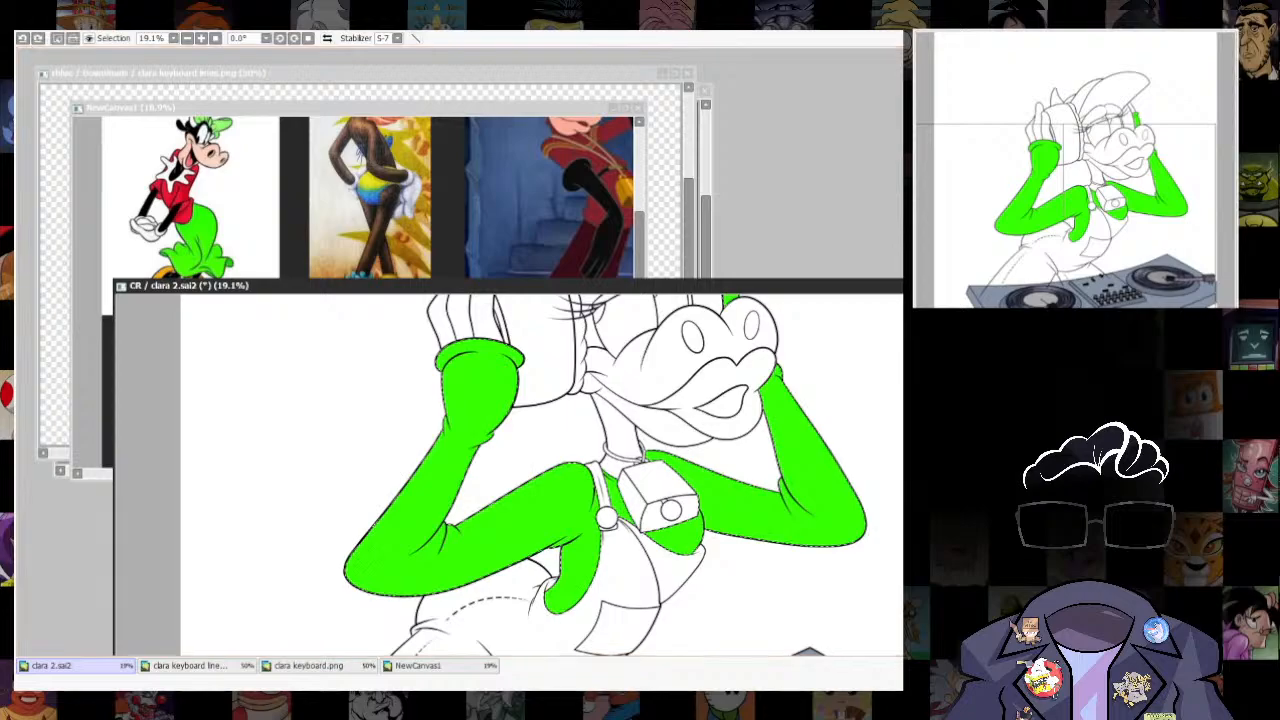
key("ctrl+f")
left_click(504, 107)
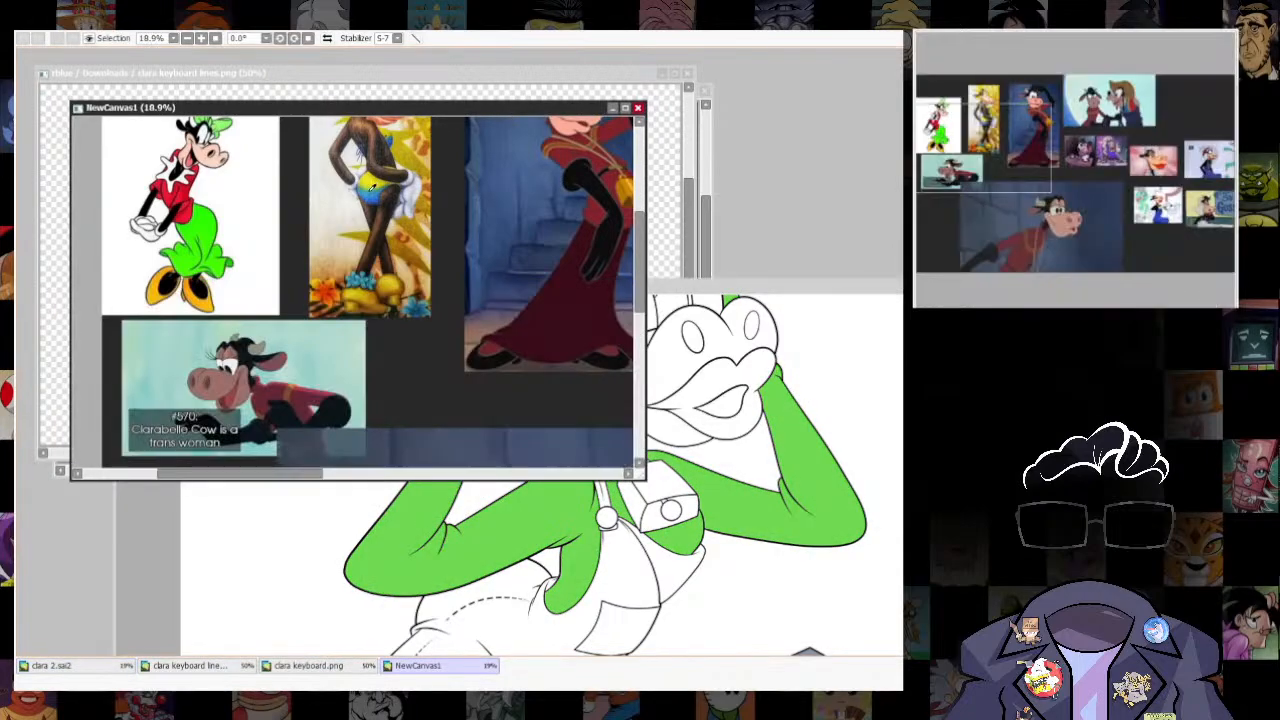
left_click(832, 288)
- Show the sketch over the colours and paint a curved selection band across the near sleeve below the cuff for the sketched stripe
left_click_drag(768, 287, 768, 128)
scroll(486, 386, "up", 2)
left_click_drag(584, 356, 658, 483)
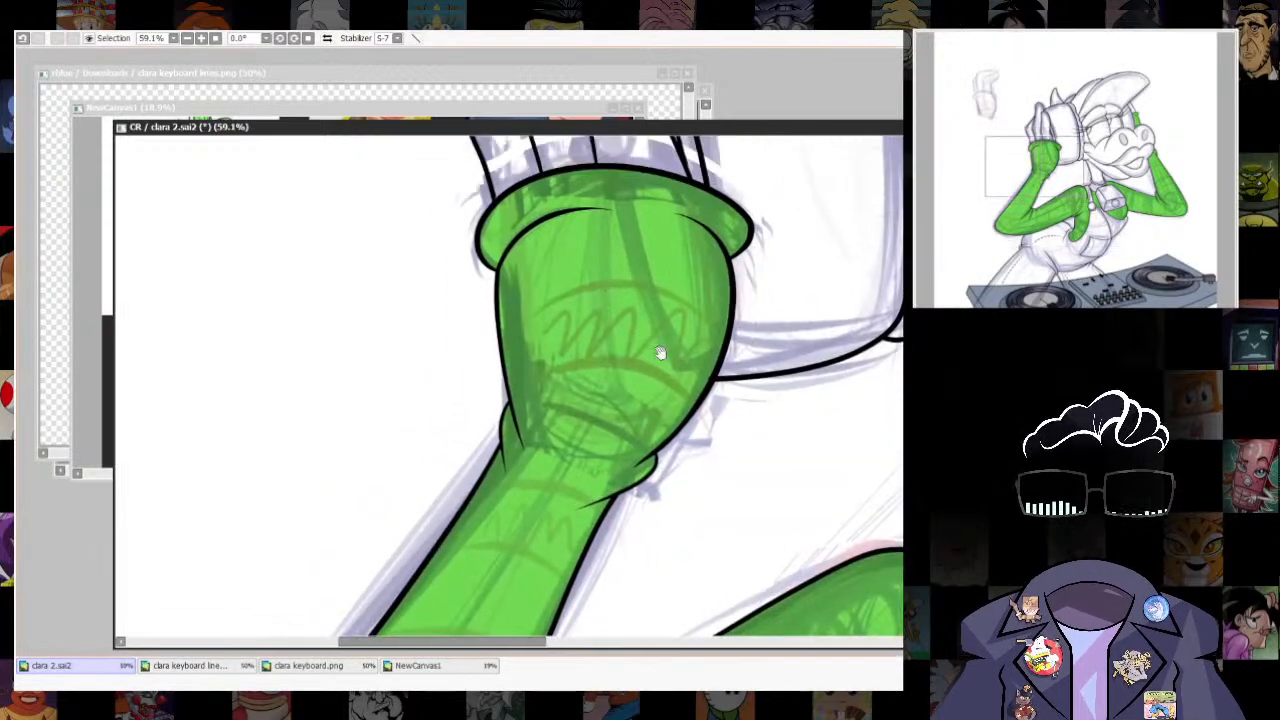
scroll(485, 228, "up", 2)
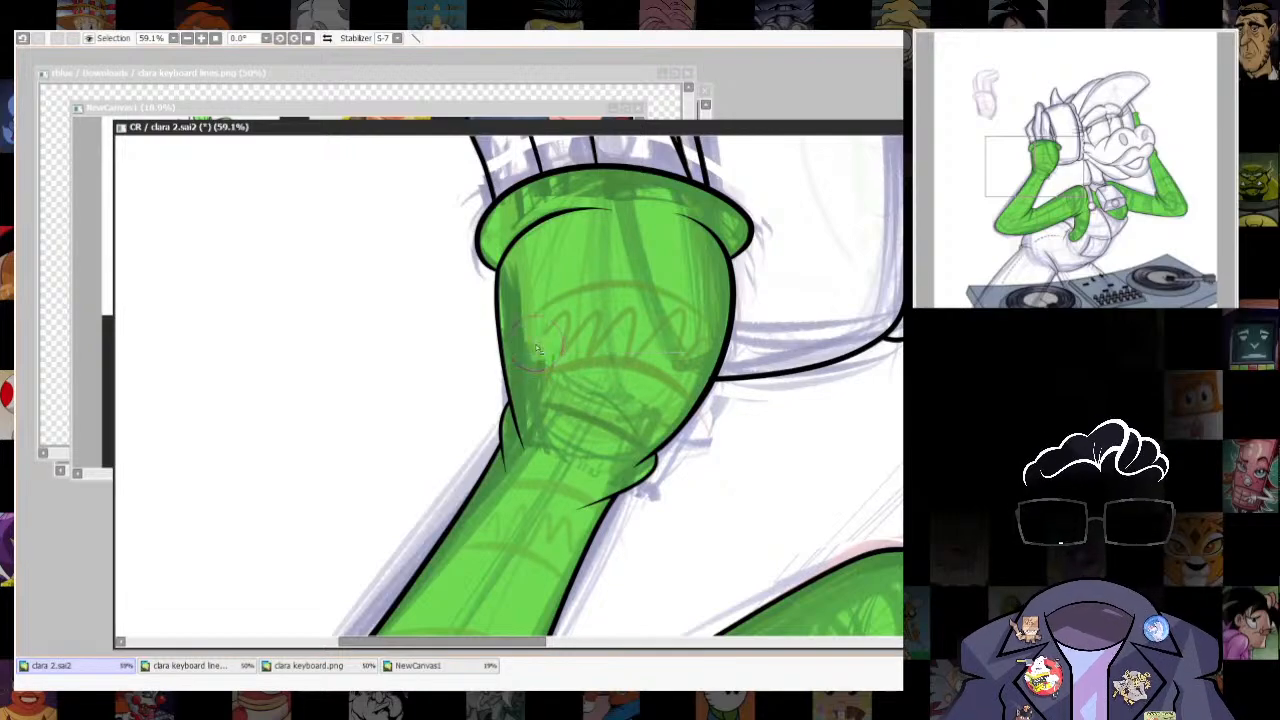
mouse_move(453, 396)
left_mouse_down()
mouse_move(622, 307)
mouse_move(752, 396)
left_mouse_up()
key("ctrl+z")
mouse_move(465, 388)
left_mouse_down()
mouse_move(595, 314)
mouse_move(794, 461)
left_mouse_up()
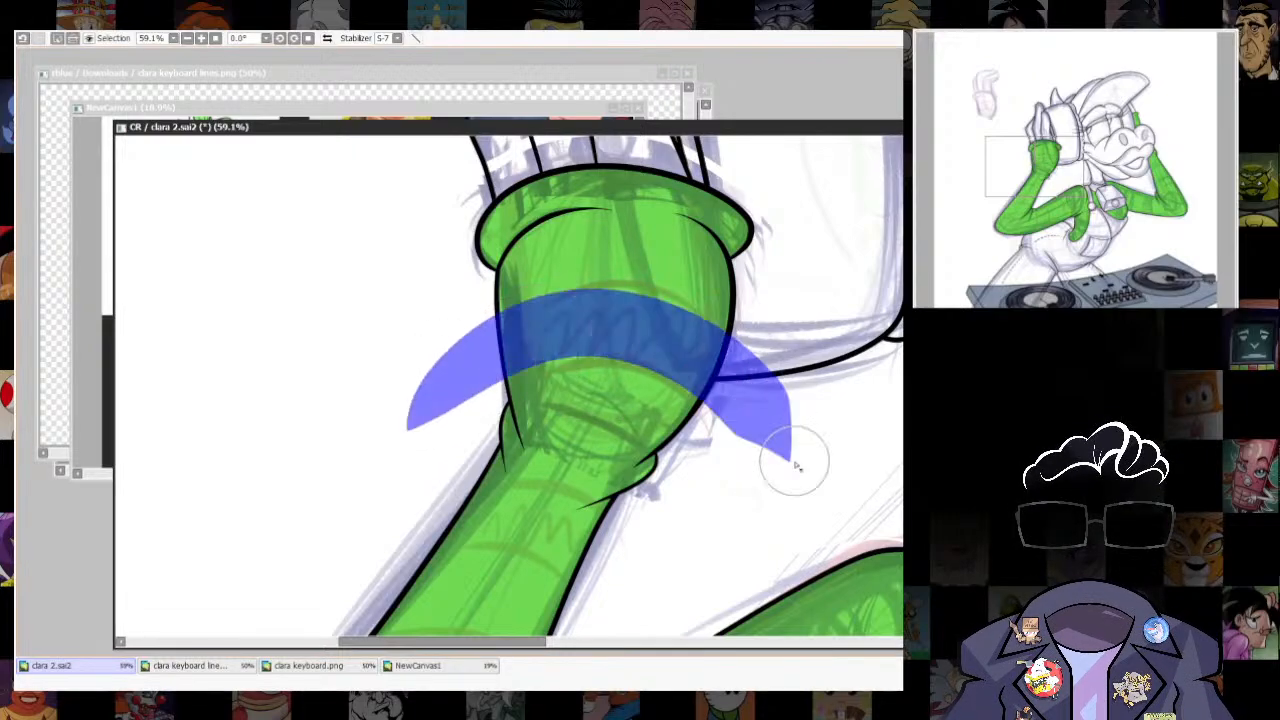
- Rework the ends of the curved selection band across the sleeve below the cuff so they taper beyond the sleeve
mouse_move(728, 529)
left_mouse_down()
mouse_move(751, 323)
mouse_move(742, 441)
left_mouse_up()
key("ctrl+z")
mouse_move(446, 323)
left_mouse_down()
mouse_move(741, 257)
mouse_move(789, 451)
left_mouse_up()
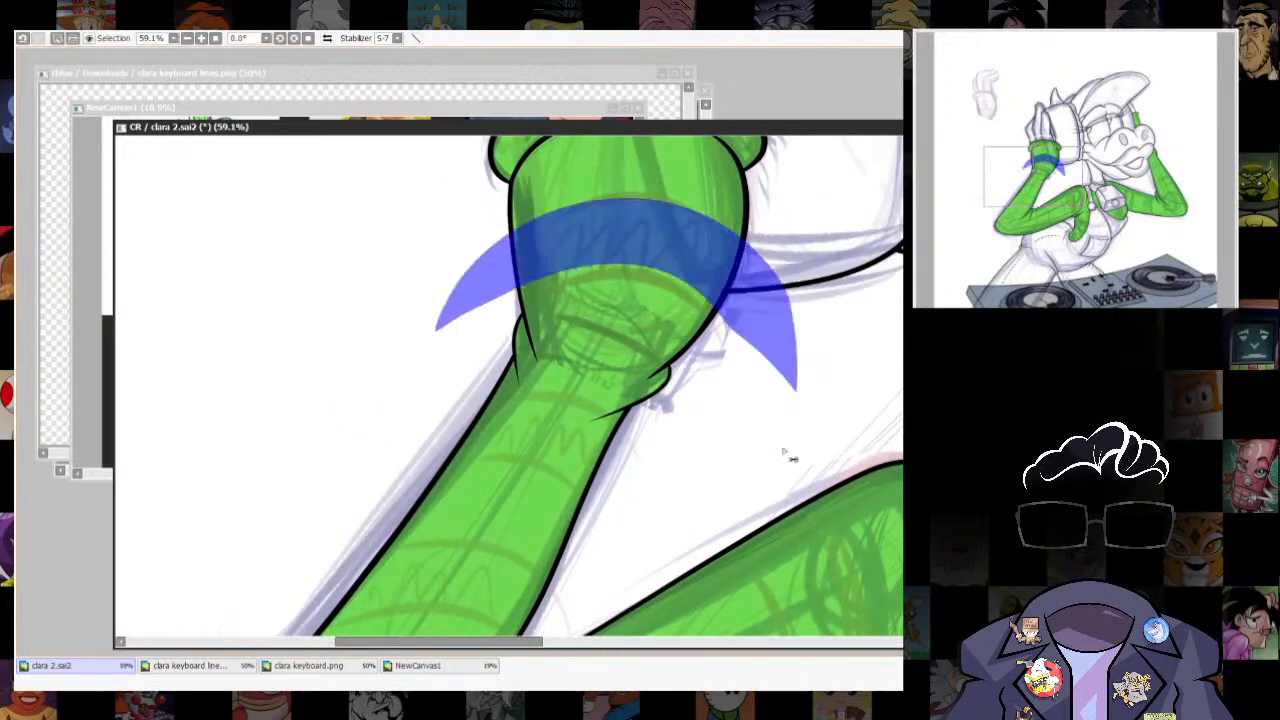
key("ctrl+z")
mouse_move(422, 321)
left_mouse_down()
mouse_move(692, 245)
mouse_move(797, 350)
left_mouse_up()
- Paint two more curved selection bands across the near forearm between the wrist and elbow, following the sketched stripes
left_click_drag(469, 508, 550, 358)
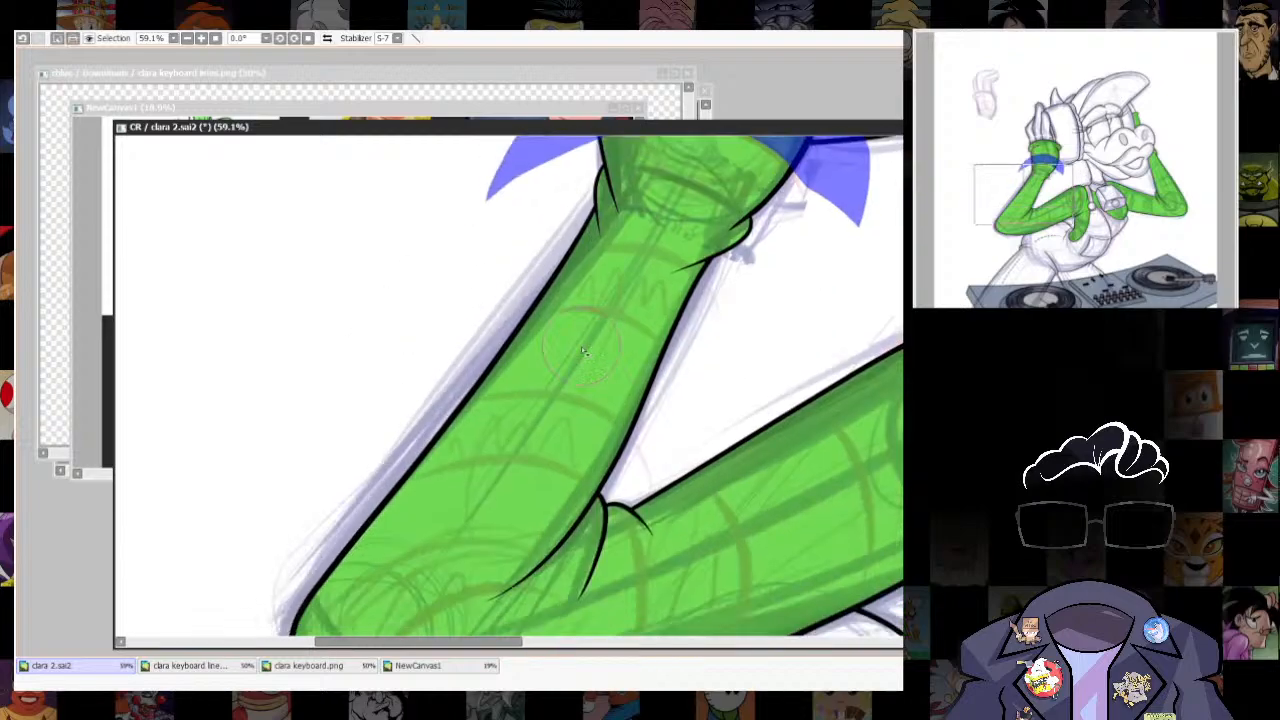
left_click_drag(471, 331, 702, 356)
key("ctrl+z")
left_click_drag(437, 352, 698, 358)
left_click_drag(689, 398, 719, 283)
mouse_move(387, 371)
left_mouse_down()
mouse_move(497, 311)
mouse_move(667, 340)
left_mouse_up()
left_click_drag(717, 456, 717, 388)
left_click_drag(626, 314, 688, 328)
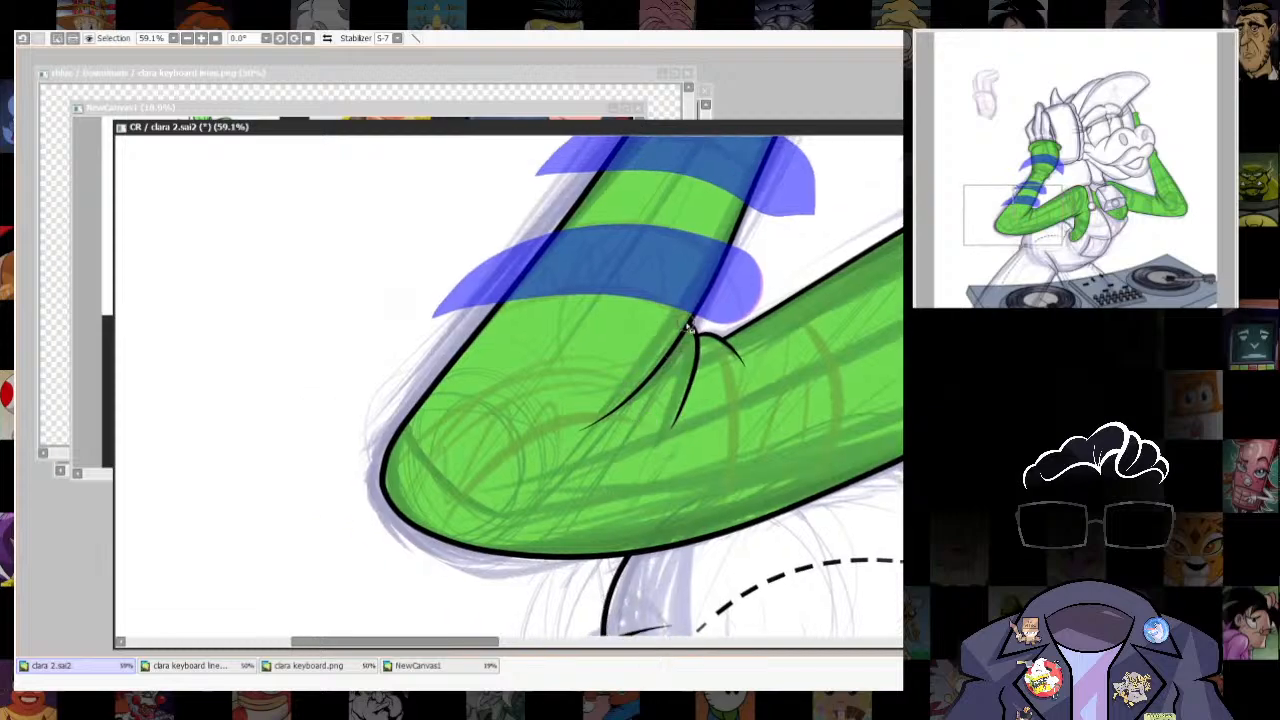
- Outline both edges of the elbow stripe with thin selection curves that fan out from the elbow crease
left_click_drag(591, 374, 457, 415)
key("ctrl+z")
mouse_move(672, 345)
left_mouse_down()
mouse_move(352, 472)
mouse_move(294, 572)
mouse_move(299, 624)
left_mouse_up()
key("ctrl+z")
left_click_drag(549, 434, 402, 617)
key("ctrl+z")
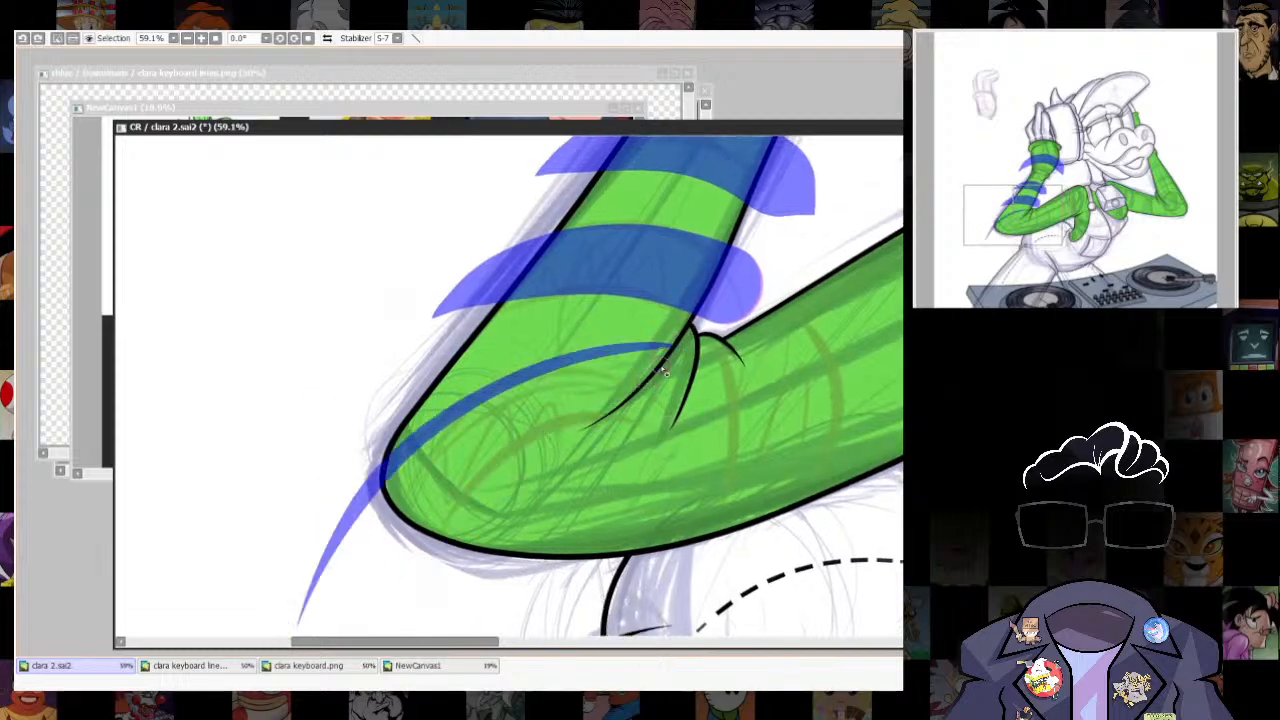
left_click_drag(578, 450, 469, 638)
left_click_drag(874, 494, 657, 514)
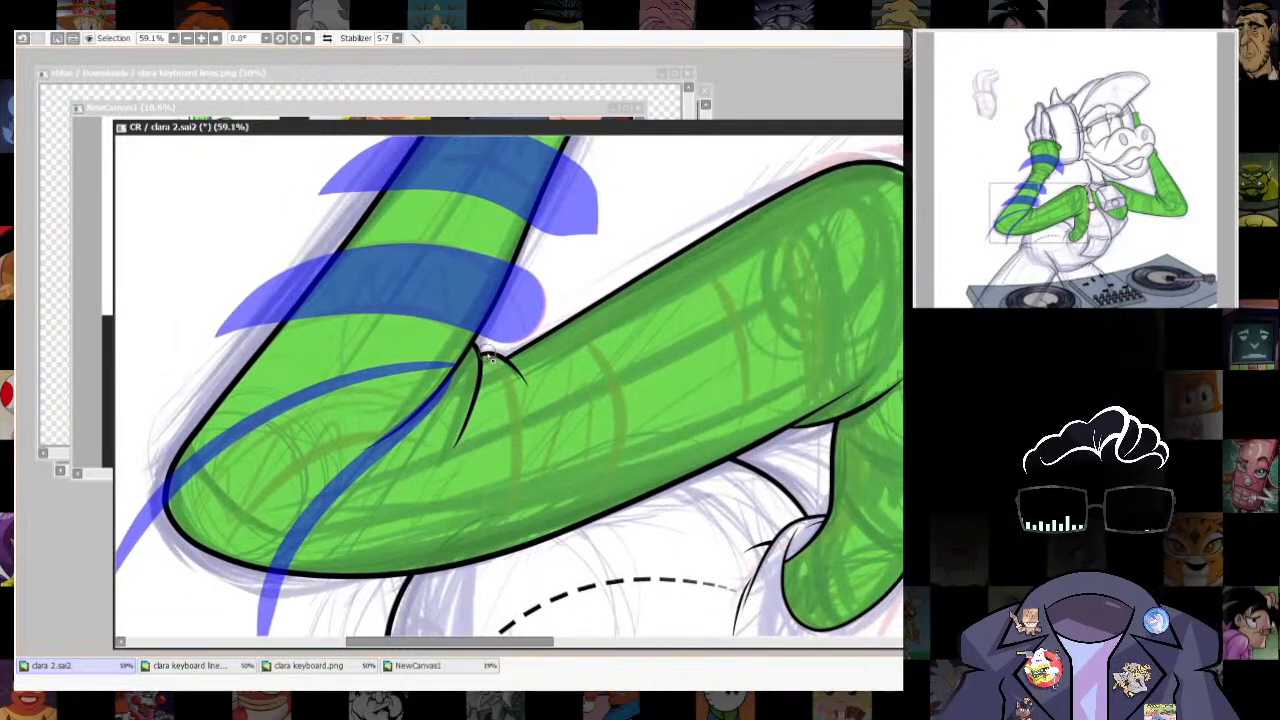
- Outline a curved stripe across the upper arm beside the elbow crease, and fill it and the elbow stripe with selection
mouse_move(488, 356)
left_mouse_down()
mouse_move(534, 461)
mouse_move(503, 605)
left_mouse_up()
mouse_move(548, 337)
left_mouse_down()
mouse_move(586, 386)
mouse_move(585, 581)
left_mouse_up()
mouse_move(665, 540)
left_mouse_down()
mouse_move(594, 620)
mouse_move(650, 537)
left_mouse_up()
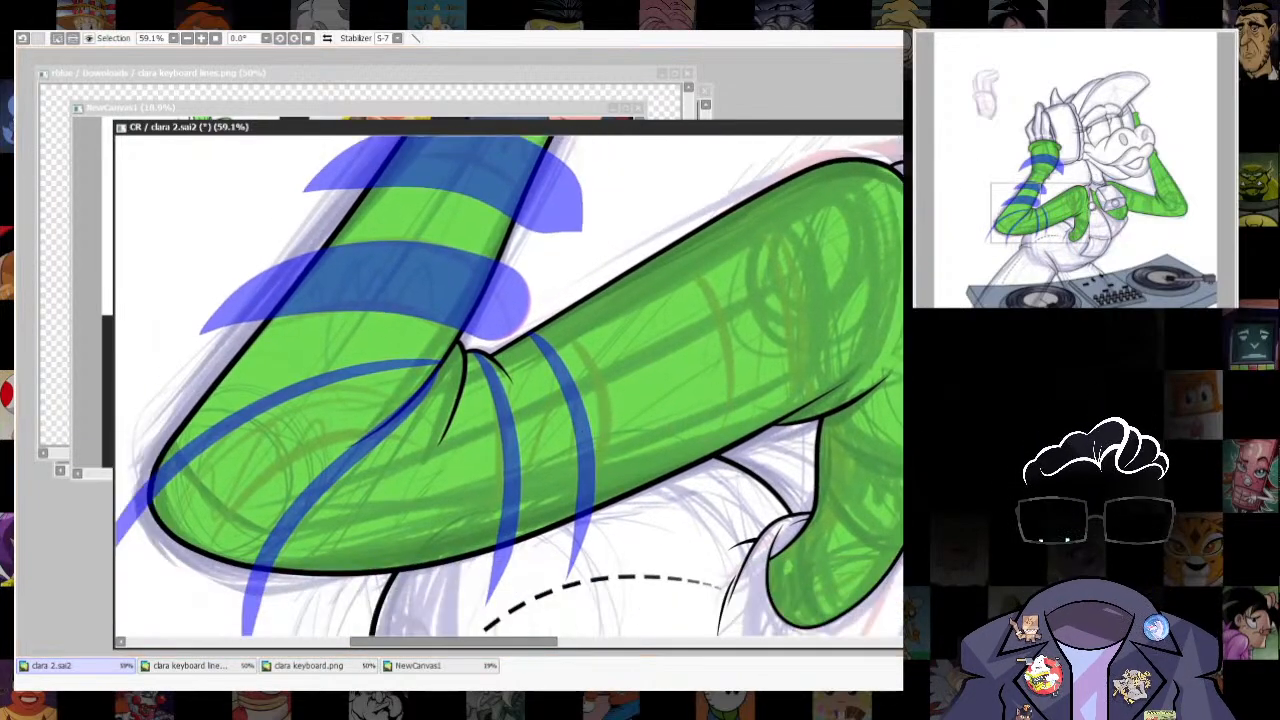
left_click_drag(368, 432, 232, 512)
key("ctrl+z")
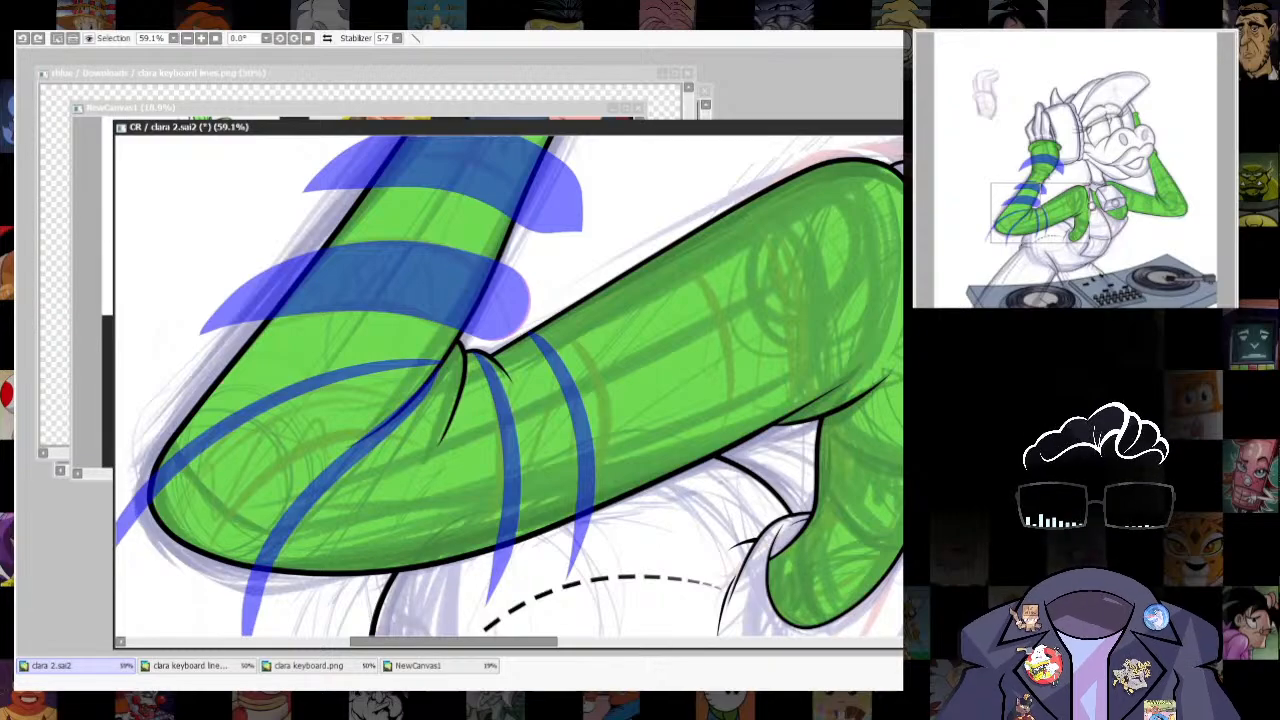
left_click(275, 450)
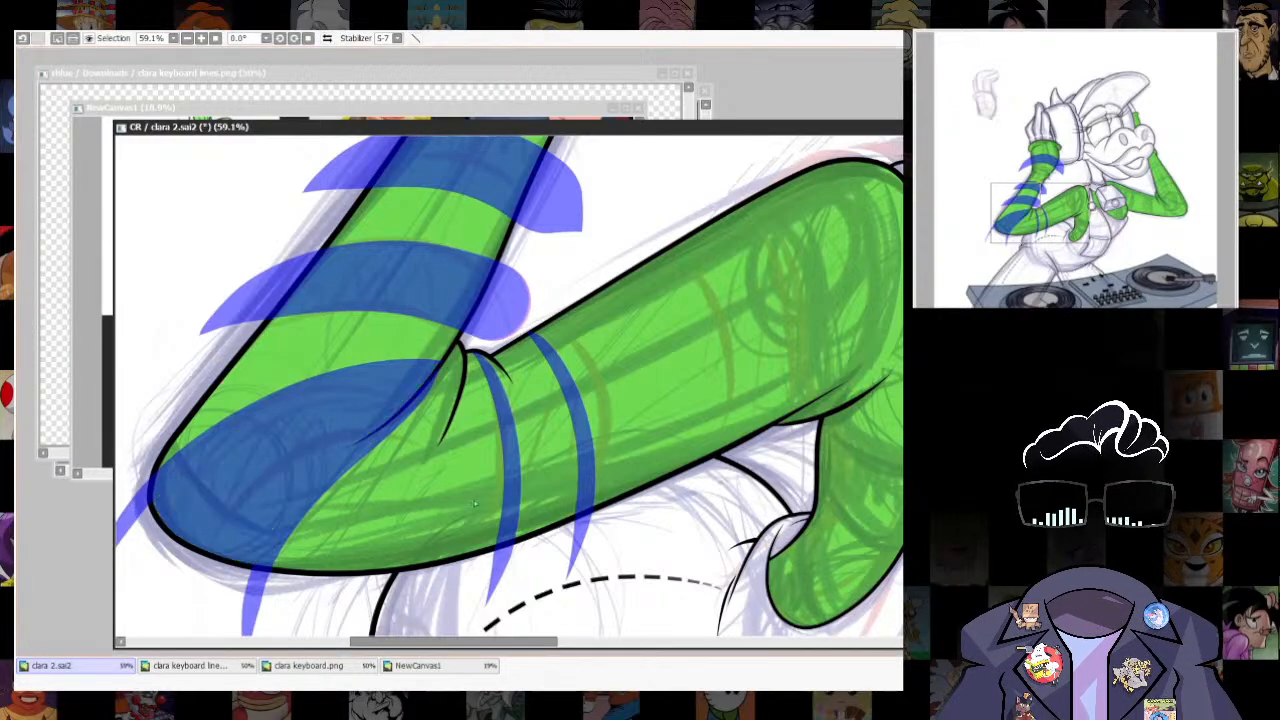
left_click(545, 450)
- Outline a curved stripe near the shoulder of the near sleeve and fill it with selection
left_click_drag(760, 508, 768, 540)
key("n")
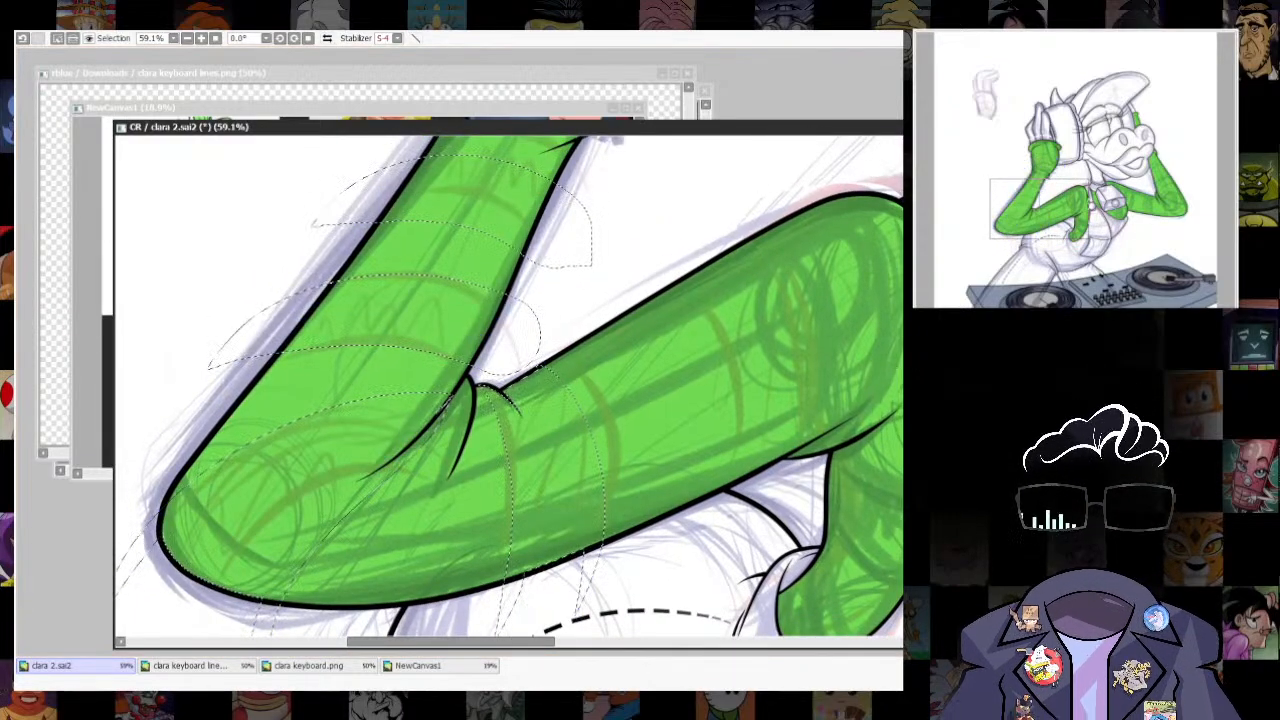
key("s")
left_click_drag(851, 509, 801, 505)
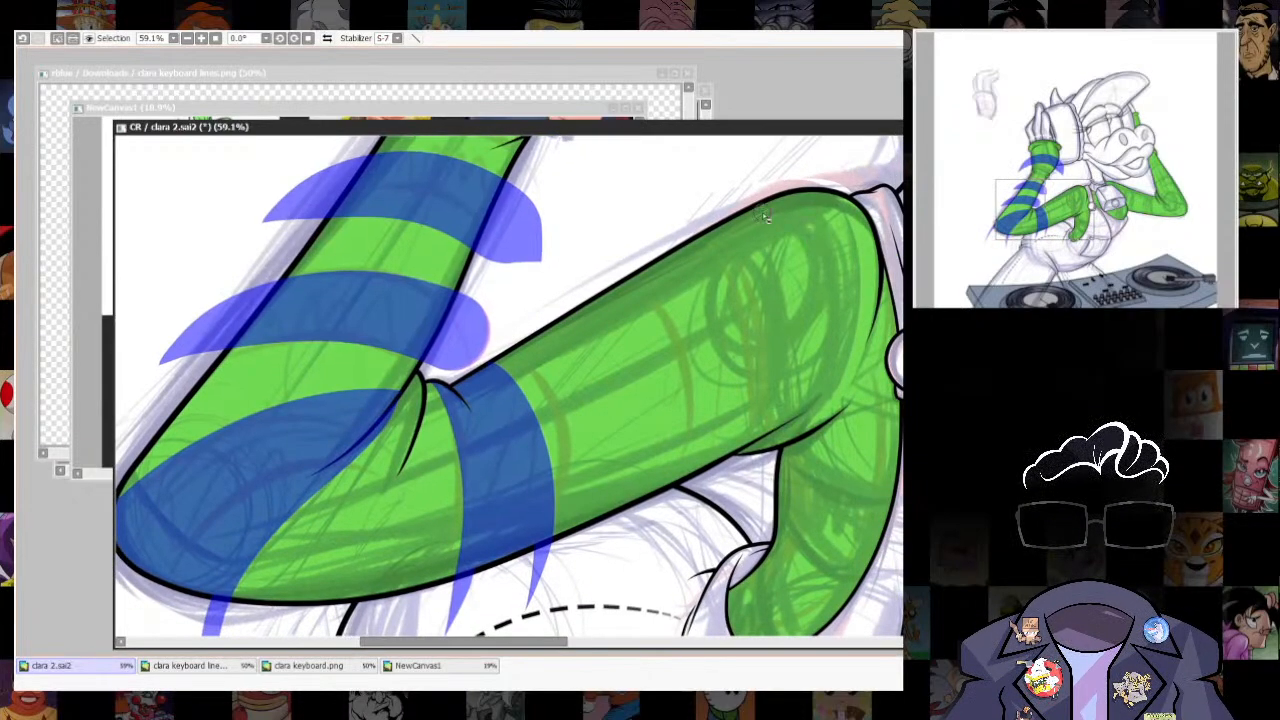
left_click_drag(720, 210, 762, 440)
left_click_drag(790, 205, 800, 462)
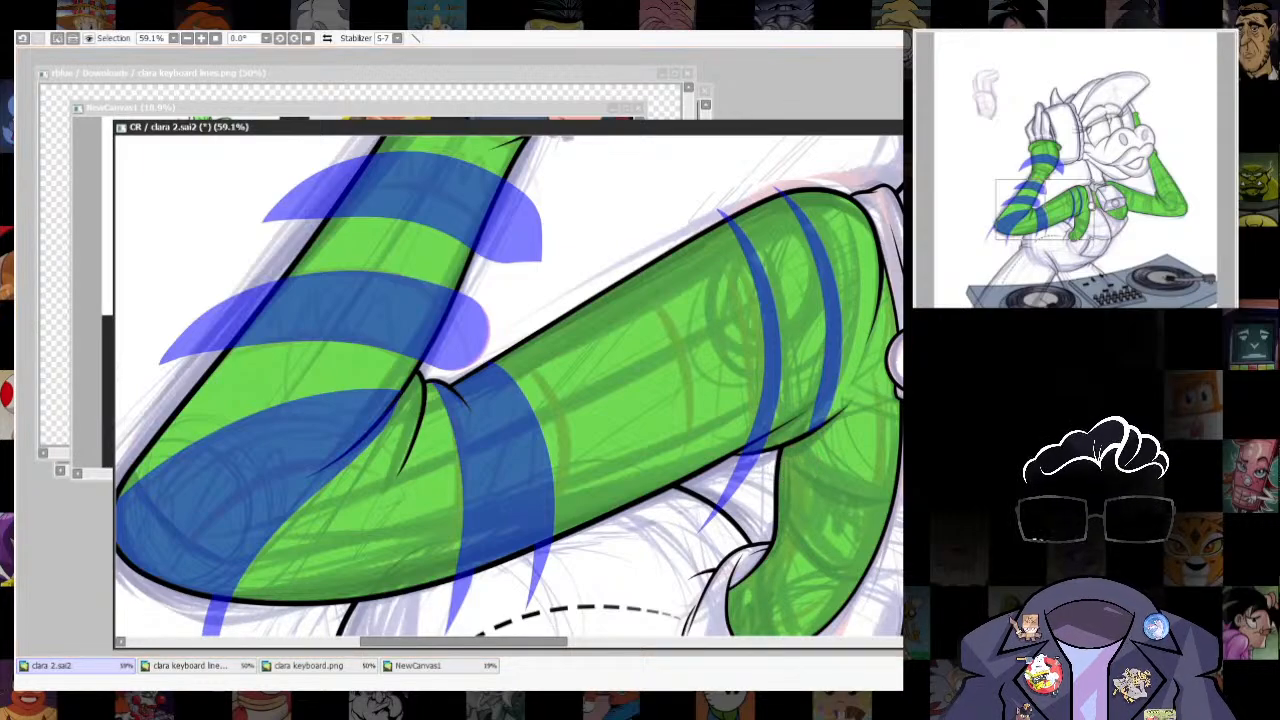
left_click(798, 330)
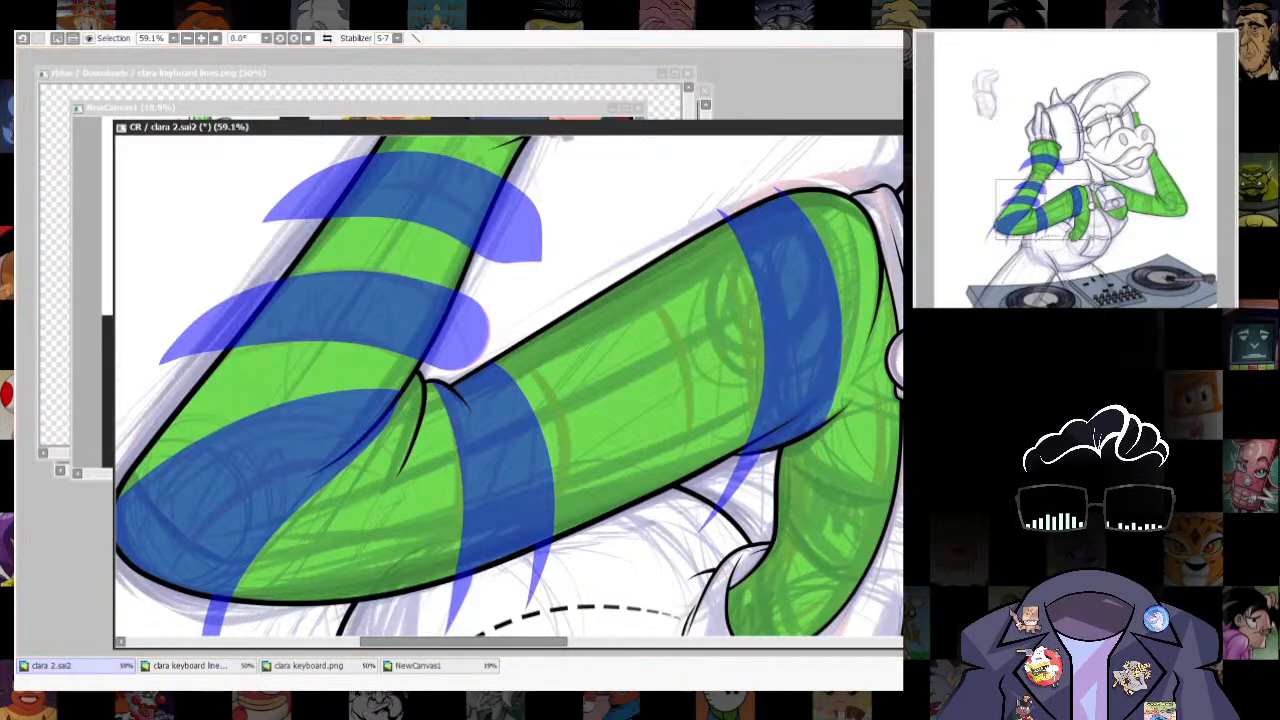
- Outline a curved stripe midway along the near upper arm and fill it with selection
mouse_move(572, 270)
left_mouse_down()
mouse_move(632, 506)
mouse_move(594, 630)
left_mouse_up()
key("ctrl+z")
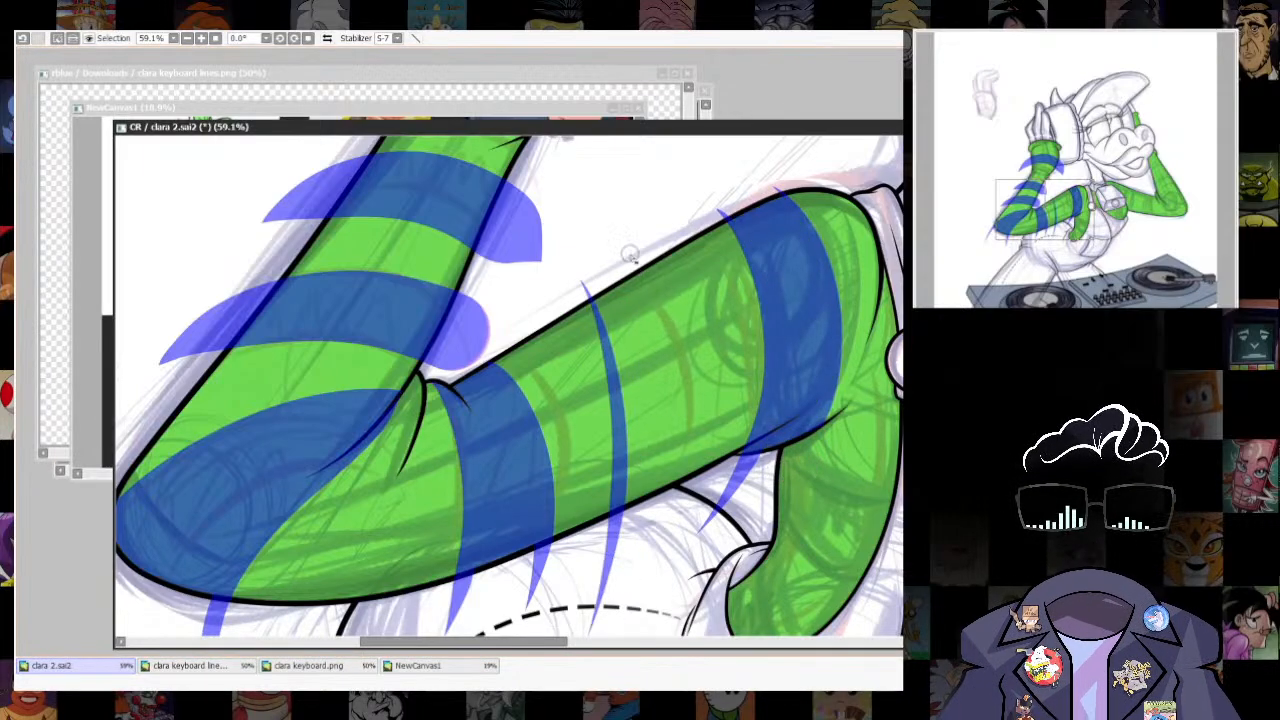
mouse_move(636, 243)
left_mouse_down()
mouse_move(695, 408)
mouse_move(674, 567)
left_mouse_up()
key("ctrl+z")
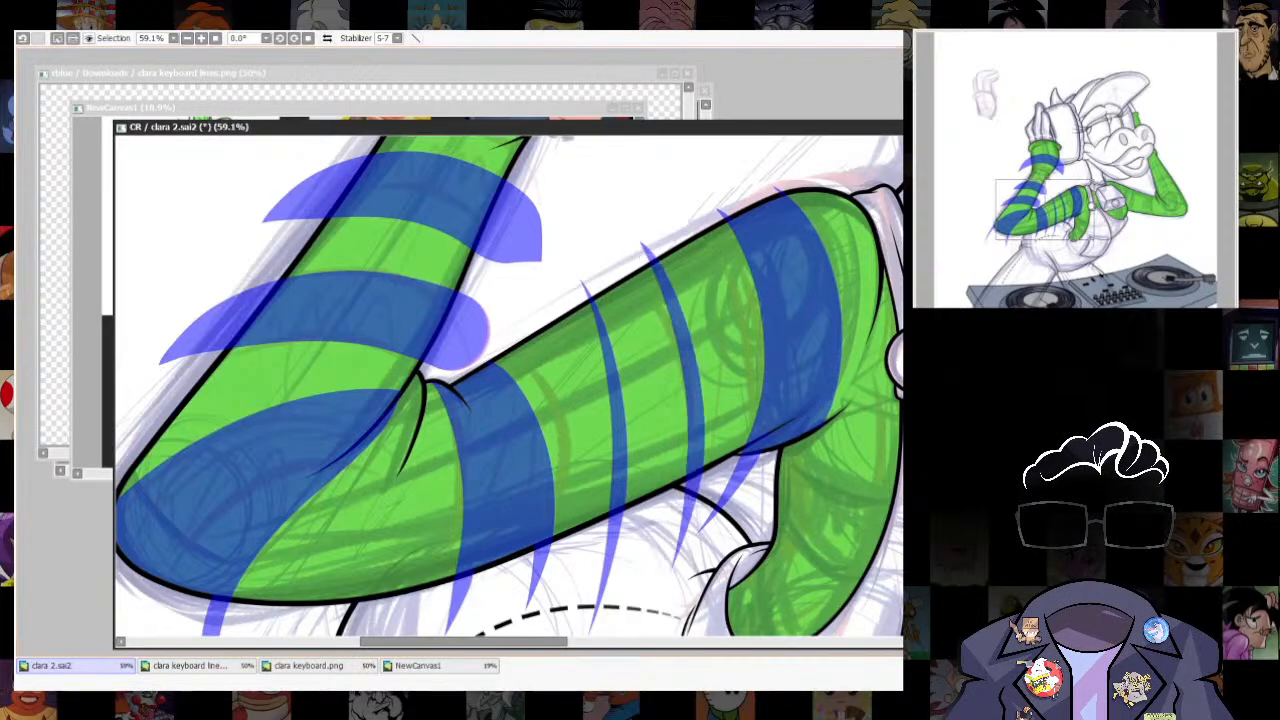
left_click(651, 385)
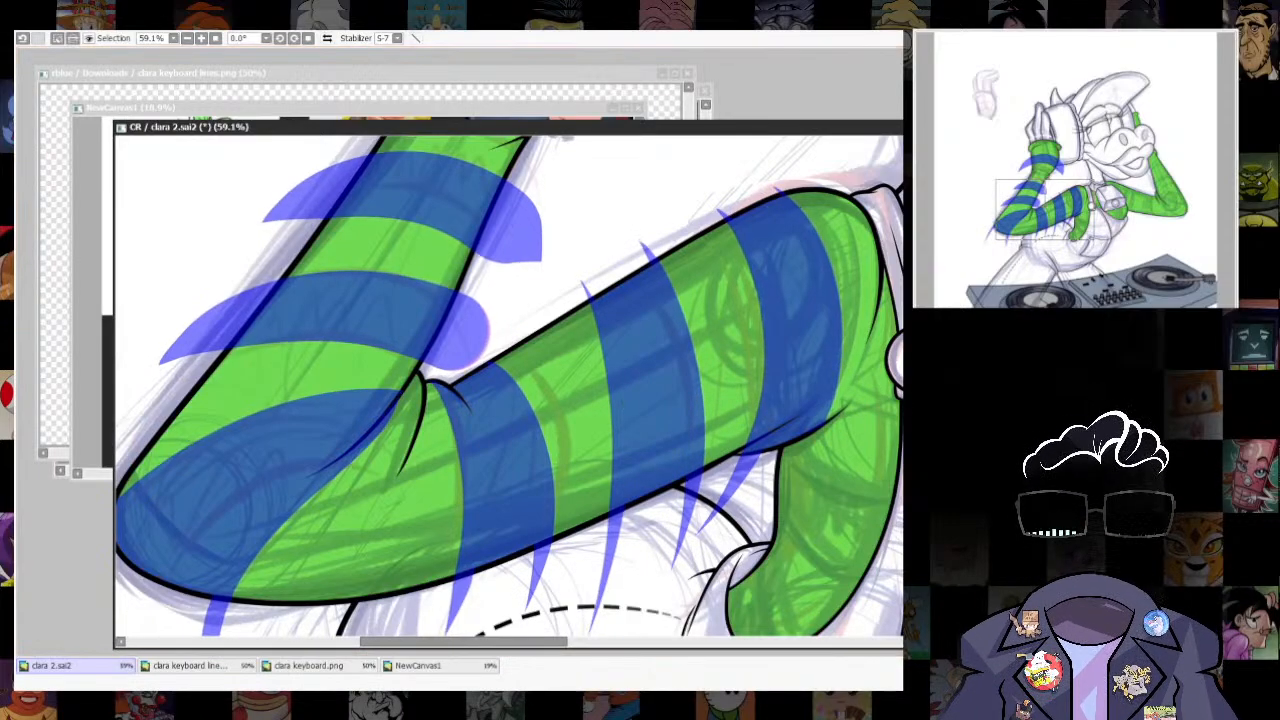
key("b")
scroll(726, 457, "down", 5)
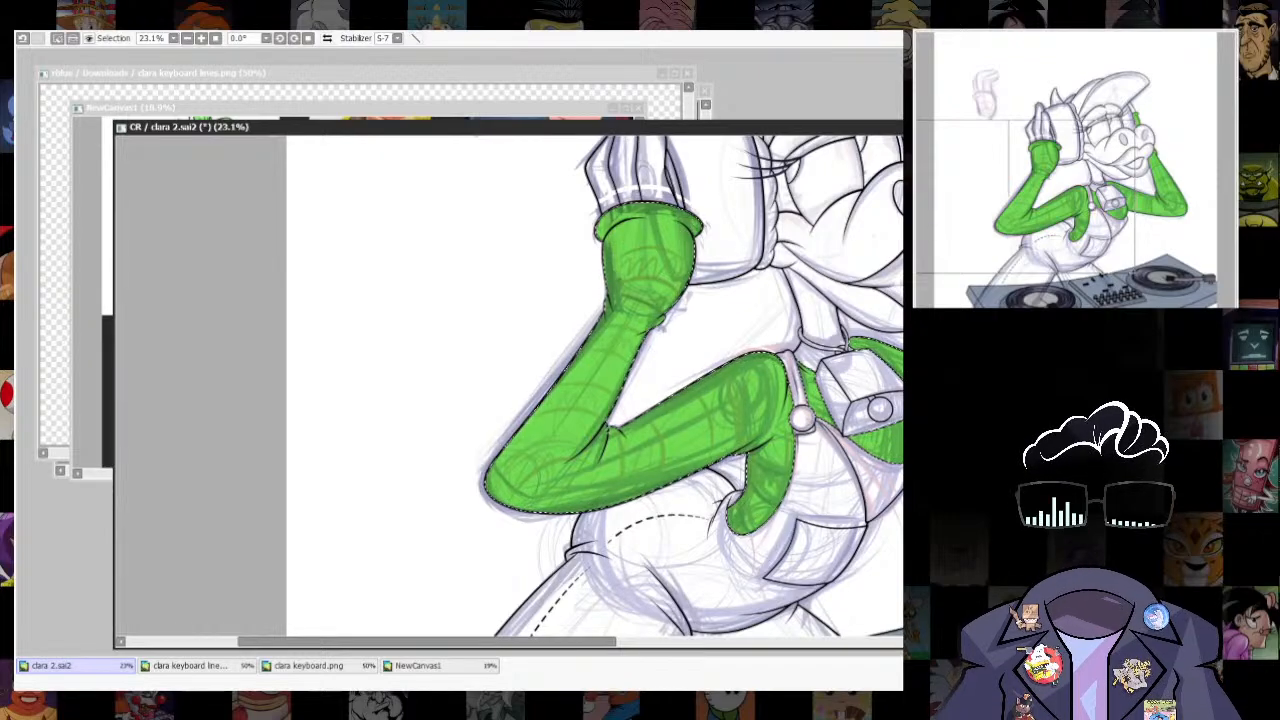
key("ctrl+d")
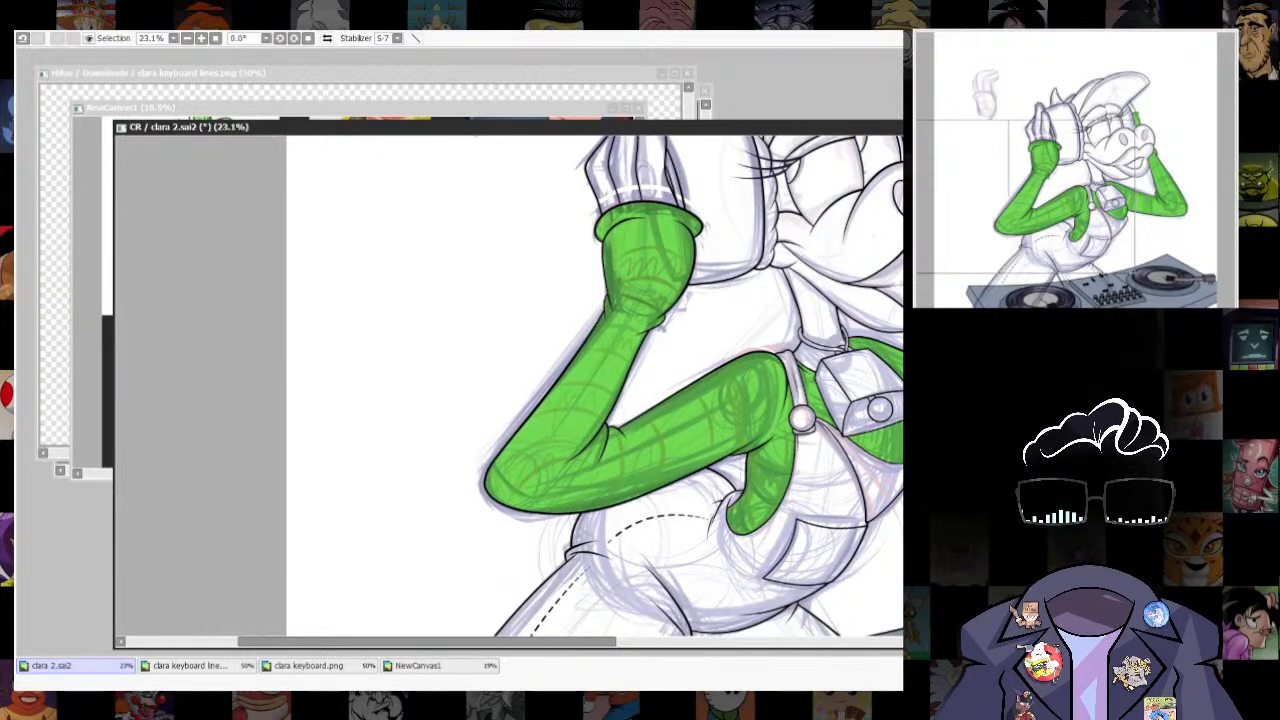
key("ctrl+f")
key("ctrl+z")
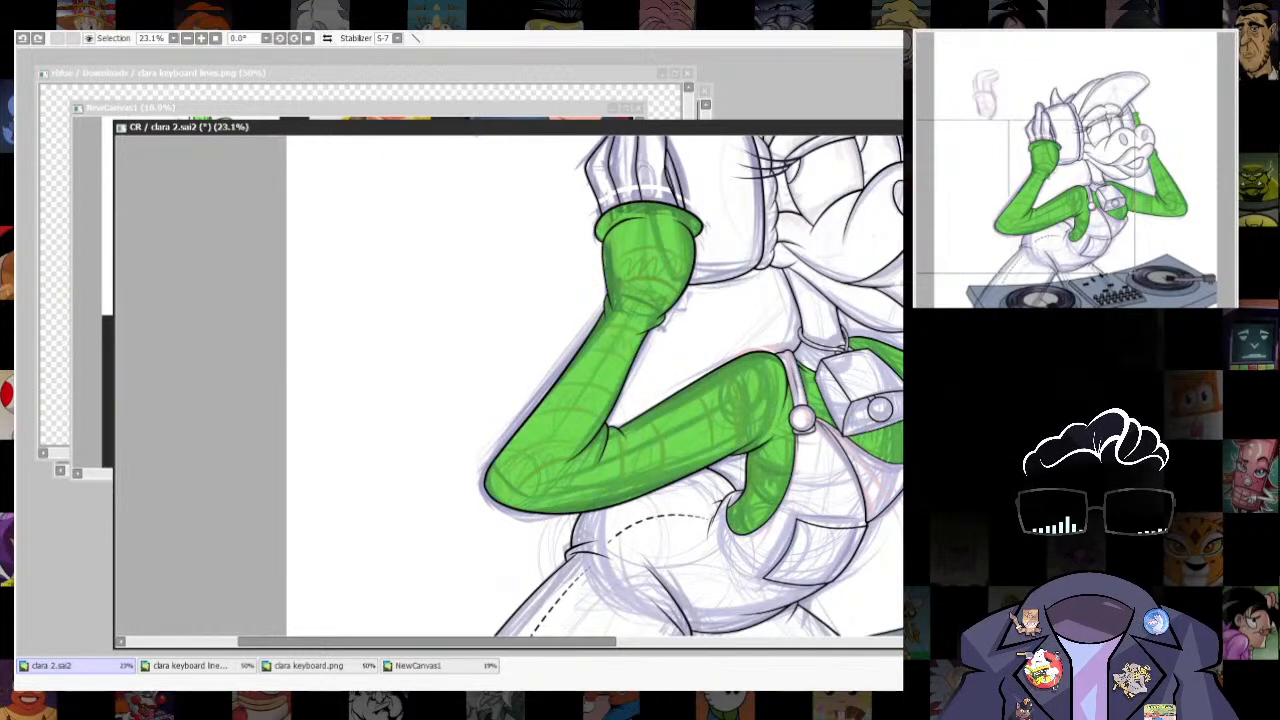
key("ctrl+z")
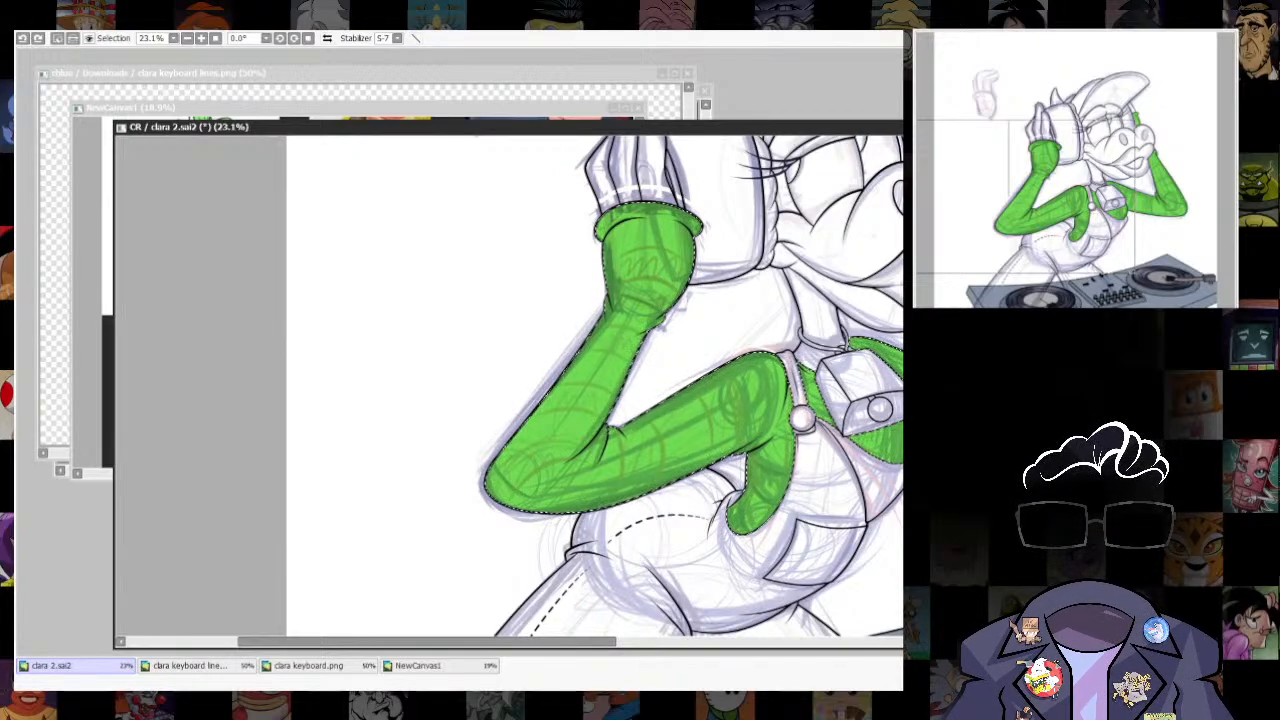
key("ctrl+z")
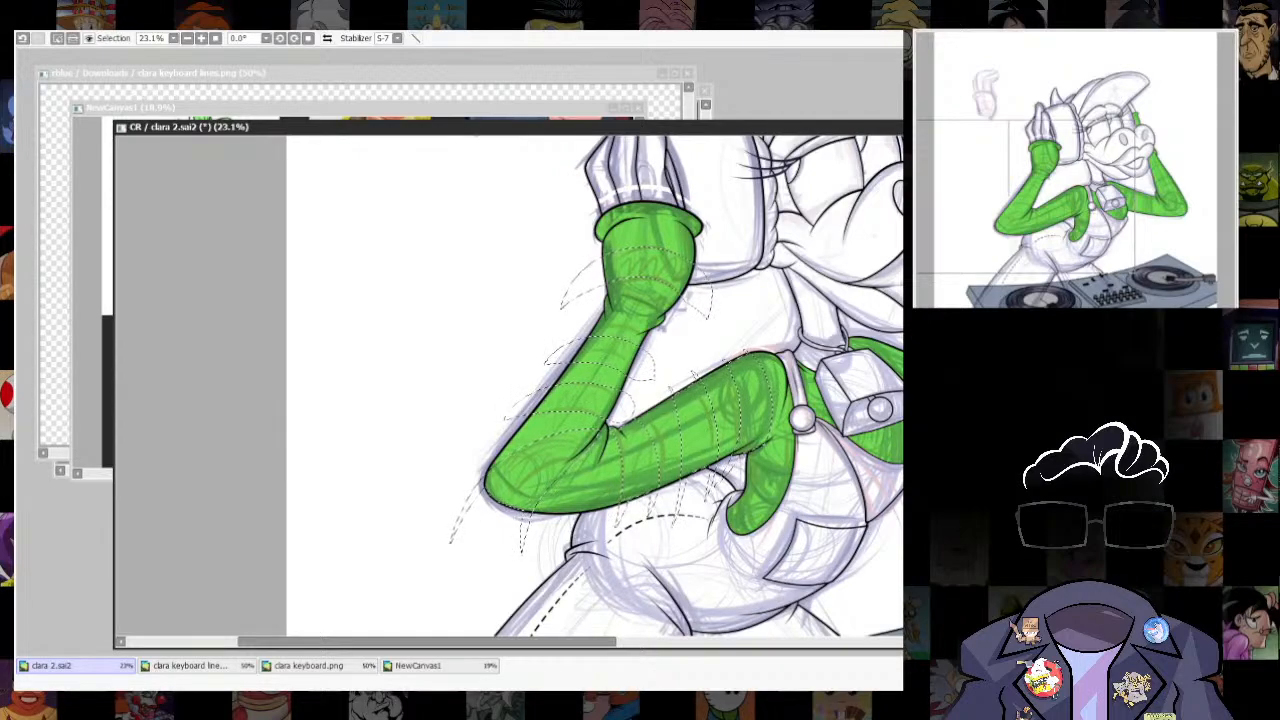
- Fill the selected sleeve stripes with blue, deselect, and clip the stripes to the green shirt
key("ctrl+f")
key("ctrl+d")
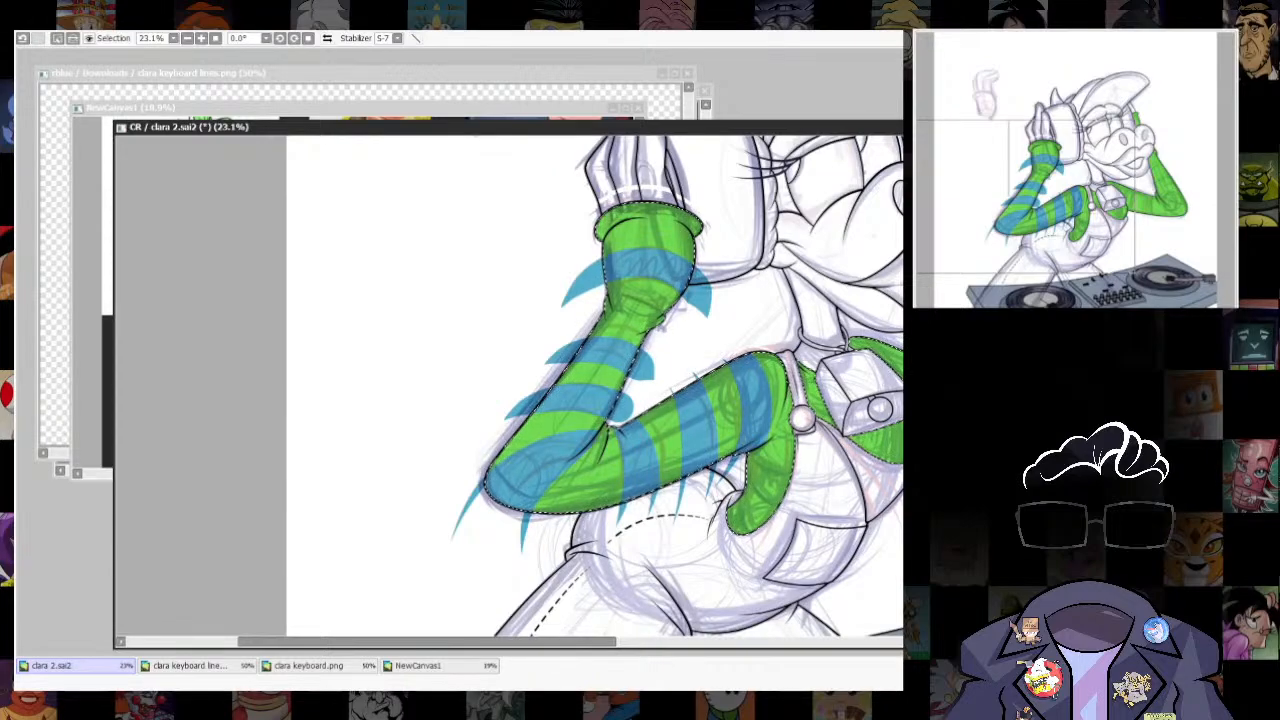
key("ctrl+d")
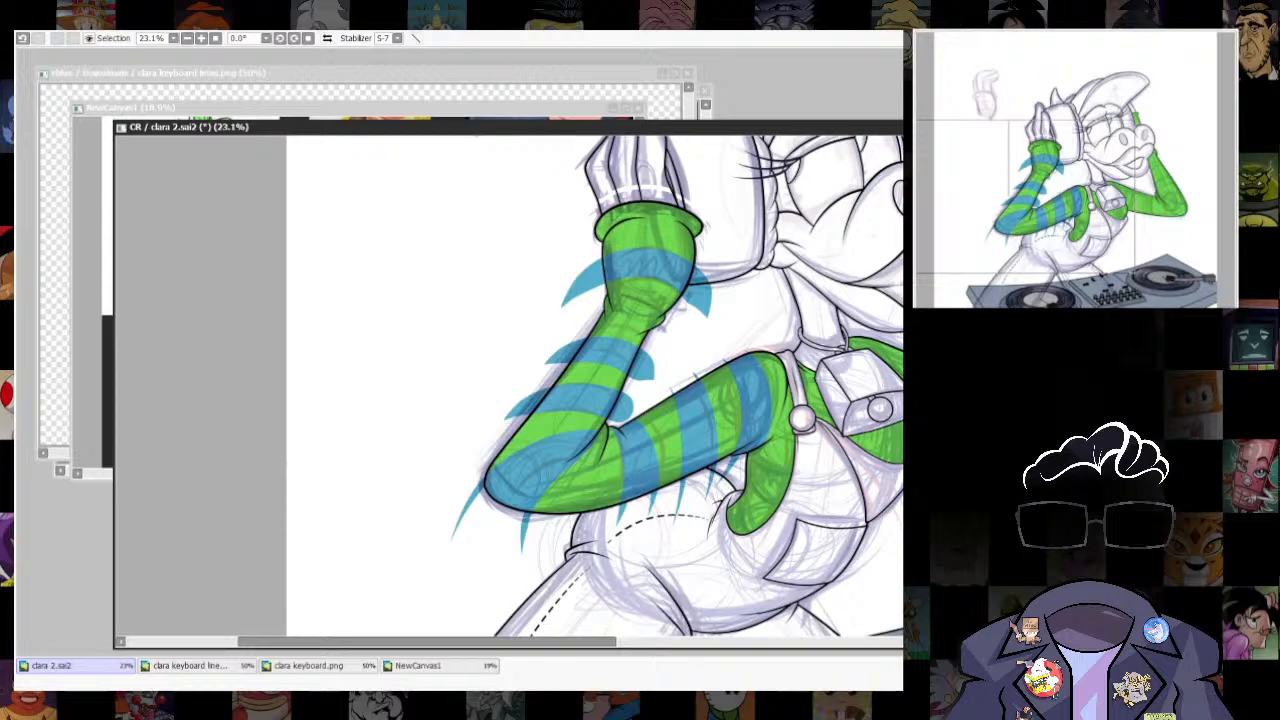
key("ctrl+g")
scroll(791, 391, "down", 3)
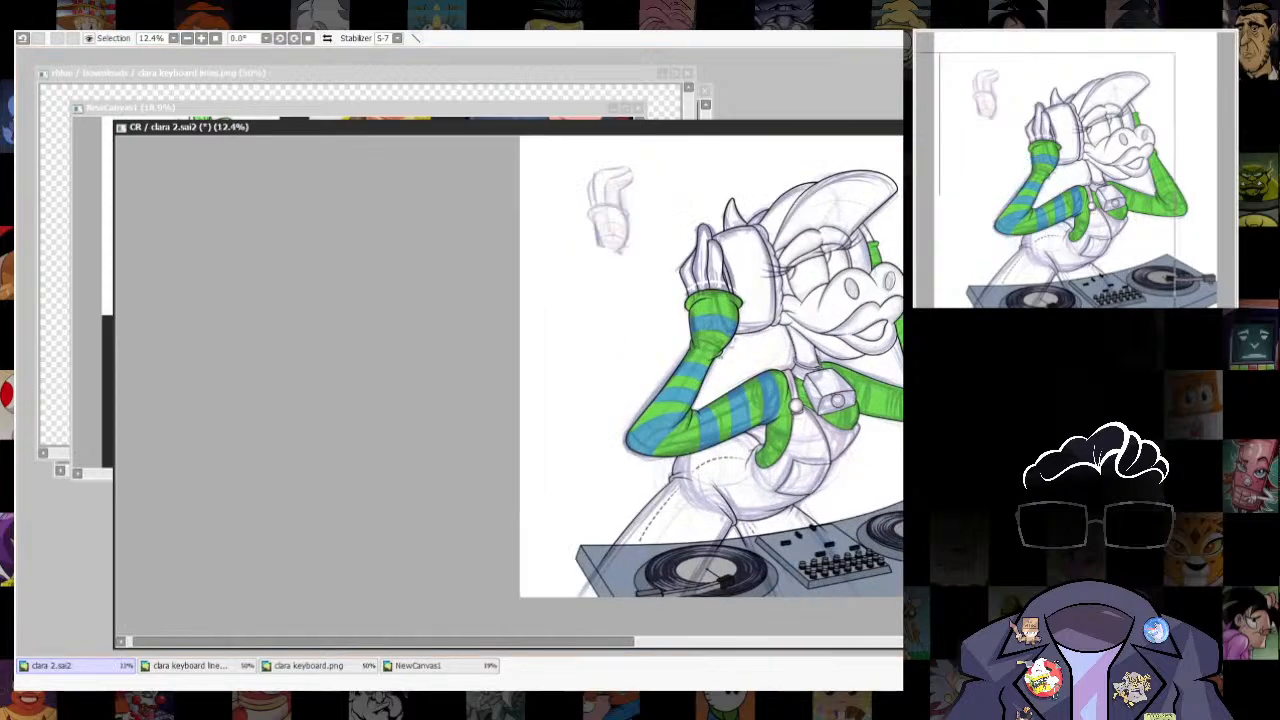
- Hide the sketch and darken the blue sleeve stripes to a deeper teal blue
scroll(756, 590, "up", 3)
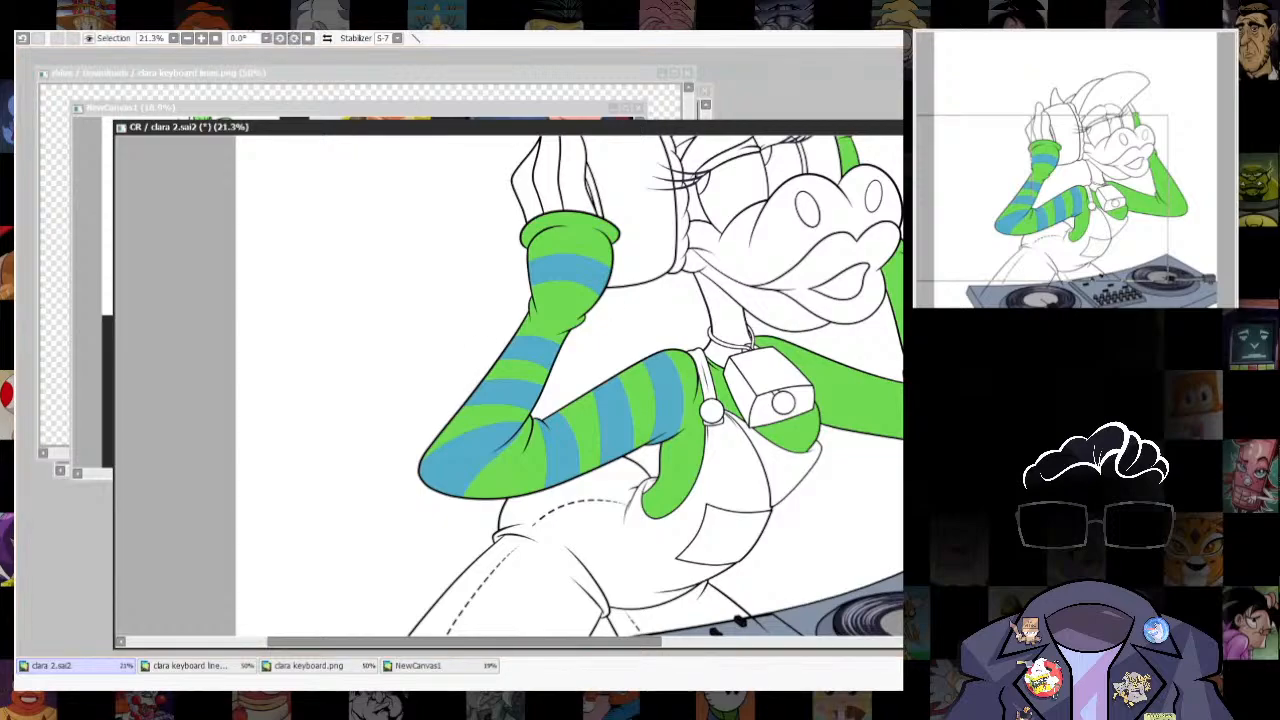
left_click(401, 48)
mouse_move(922, 361)
left_mouse_down()
mouse_move(887, 362)
mouse_move(899, 363)
left_mouse_up()
key("Return")
scroll(710, 515, "down", 6)
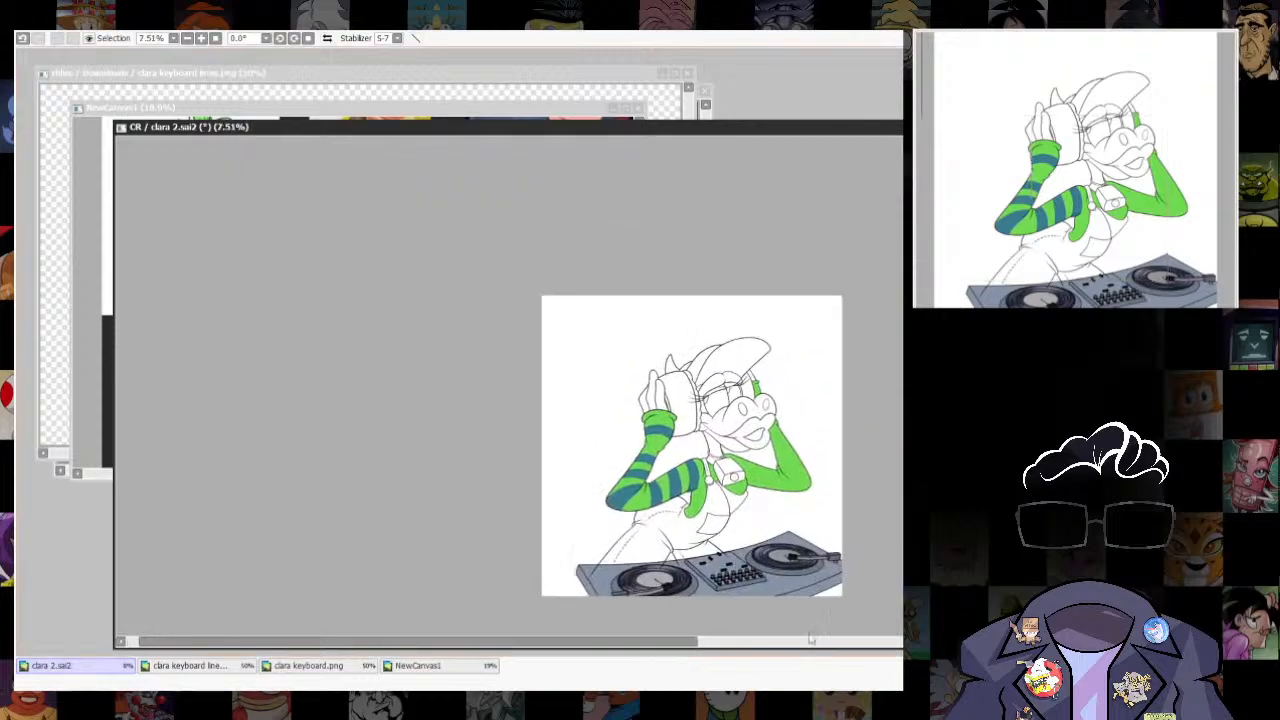
- Select the upper-arm stripe beside the elbow crease and skew it so its lower end slants toward the elbow
scroll(645, 515, "up", 10)
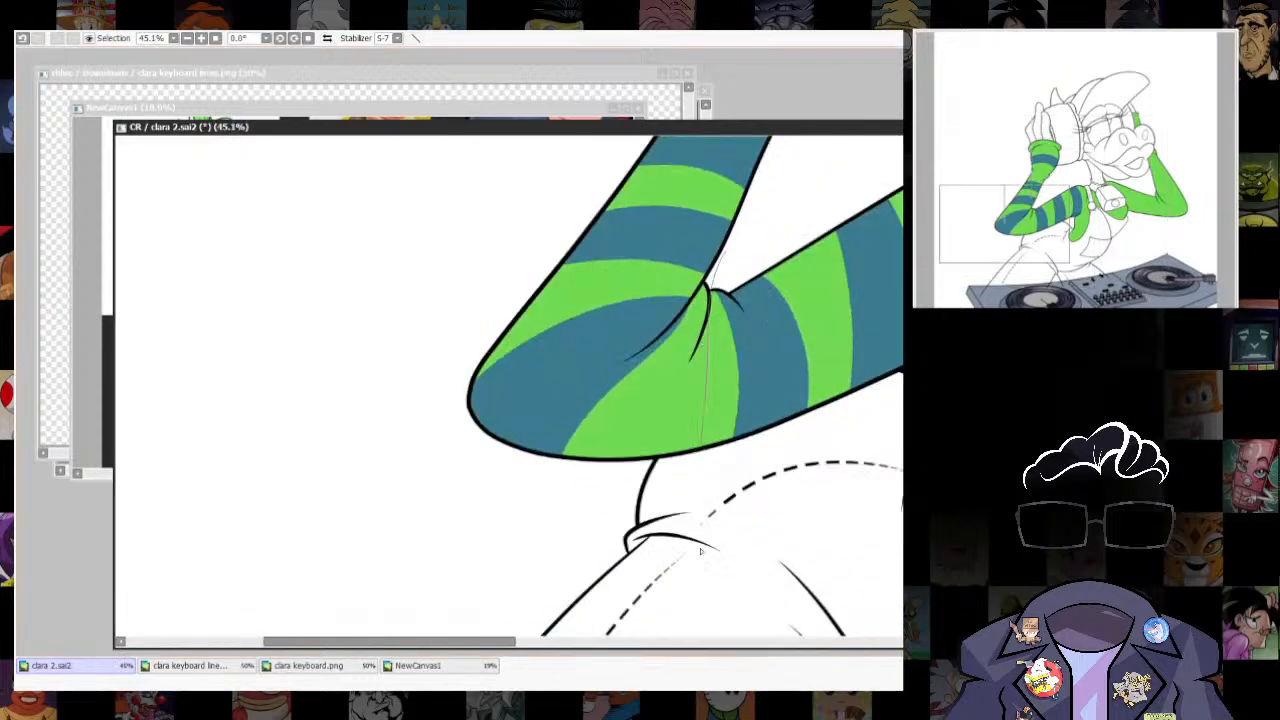
key("ctrl+t")
left_click_drag(757, 491, 723, 503)
left_click_drag(757, 252, 766, 246)
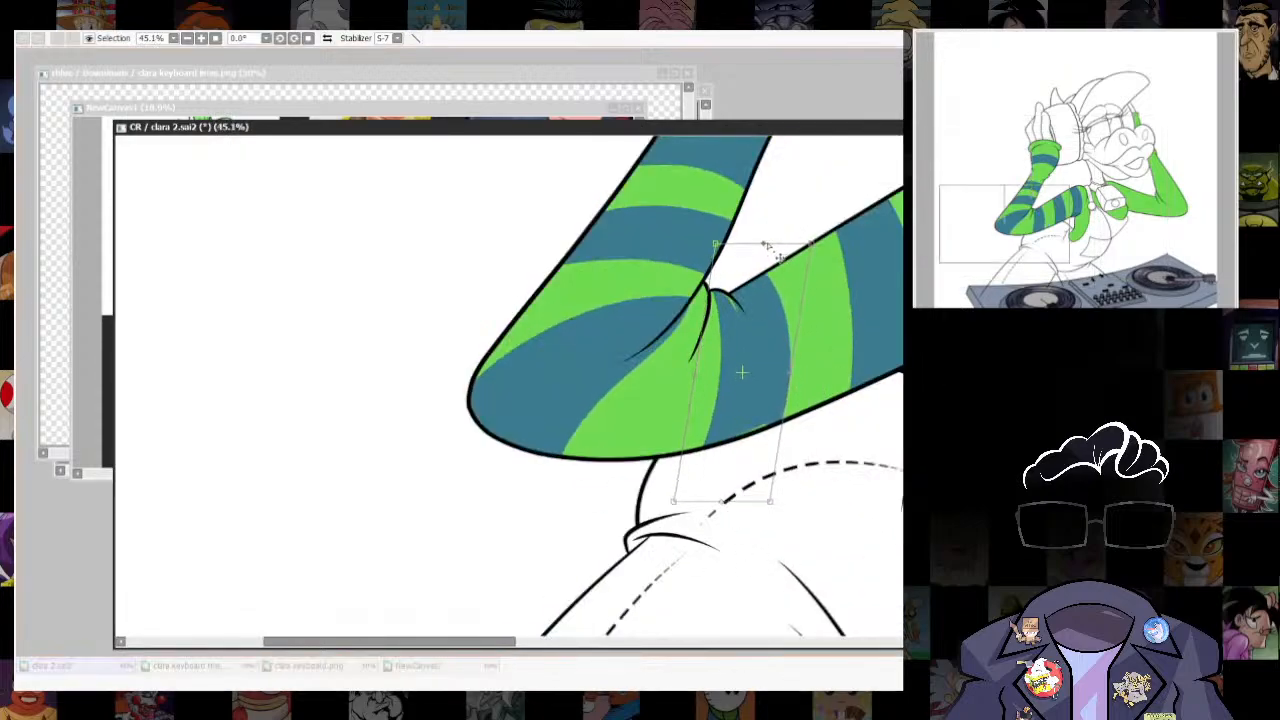
left_click_drag(721, 506, 778, 506)
key("Return")
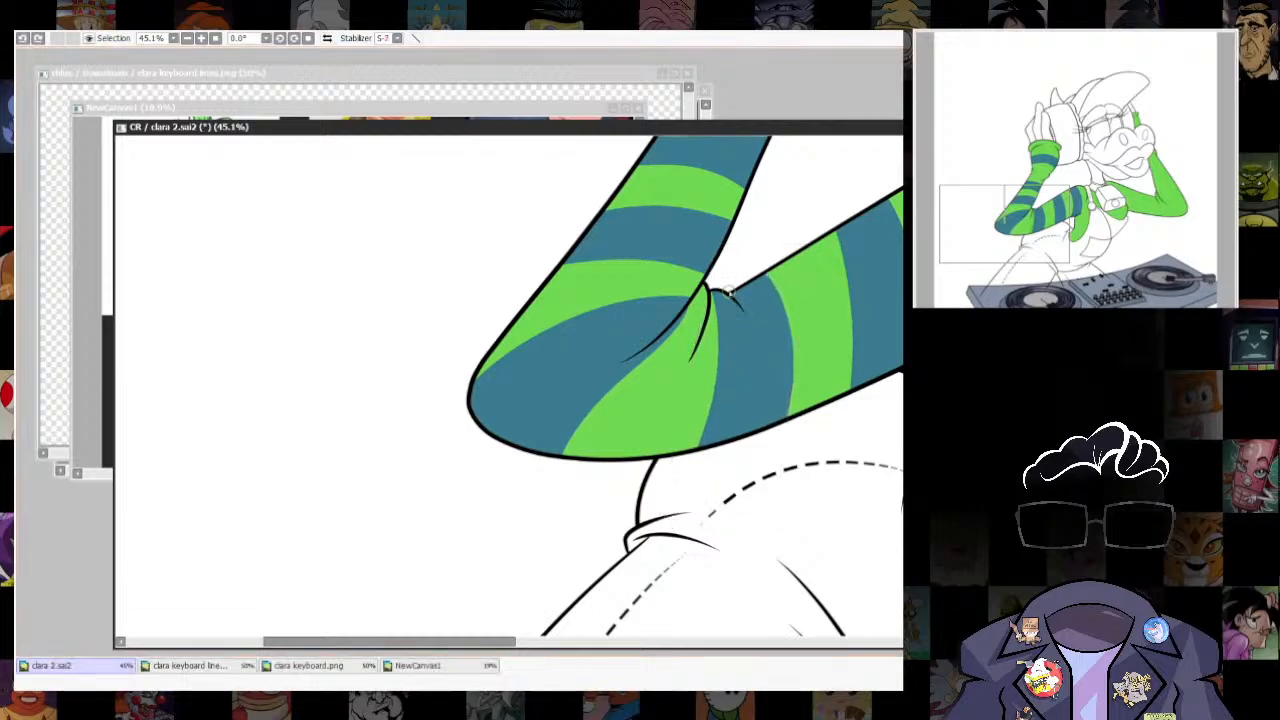
- Touch up the stripe edges around the elbow crease and reshape the elbow stripe's two borders into smooth curves
left_click_drag(730, 290, 820, 312)
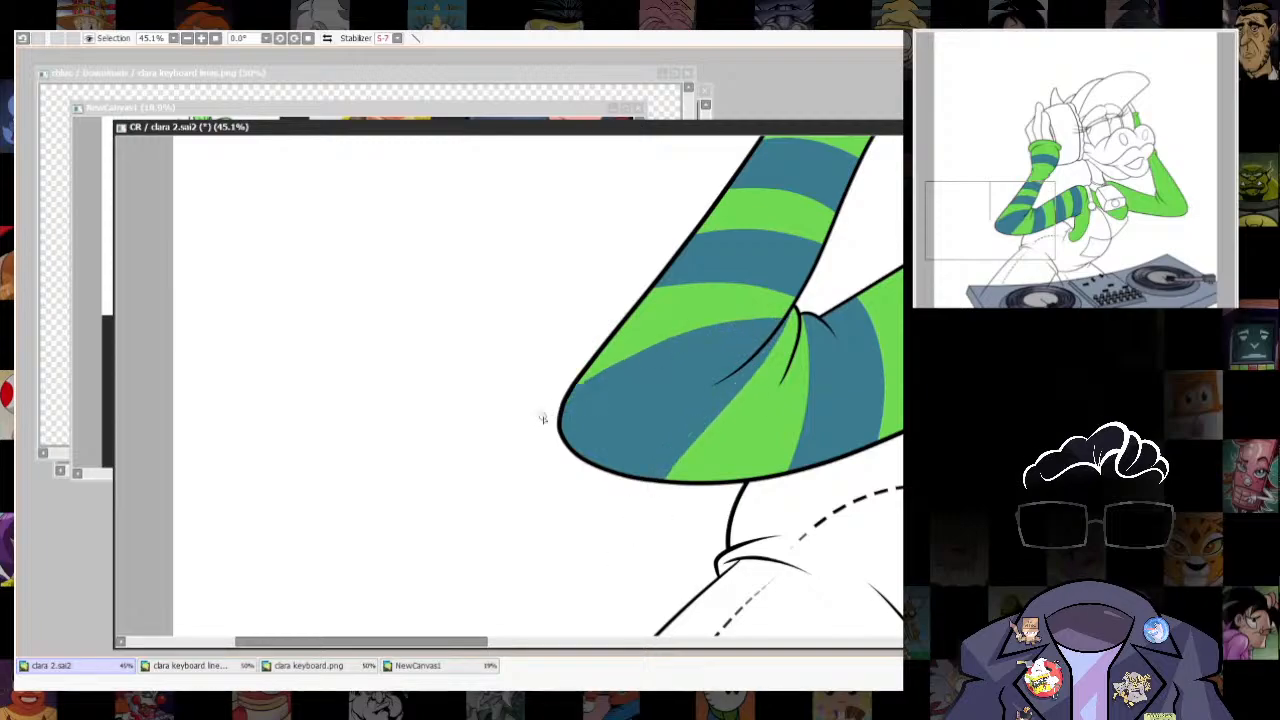
scroll(542, 418, "down", 2)
scroll(836, 470, "down", 3)
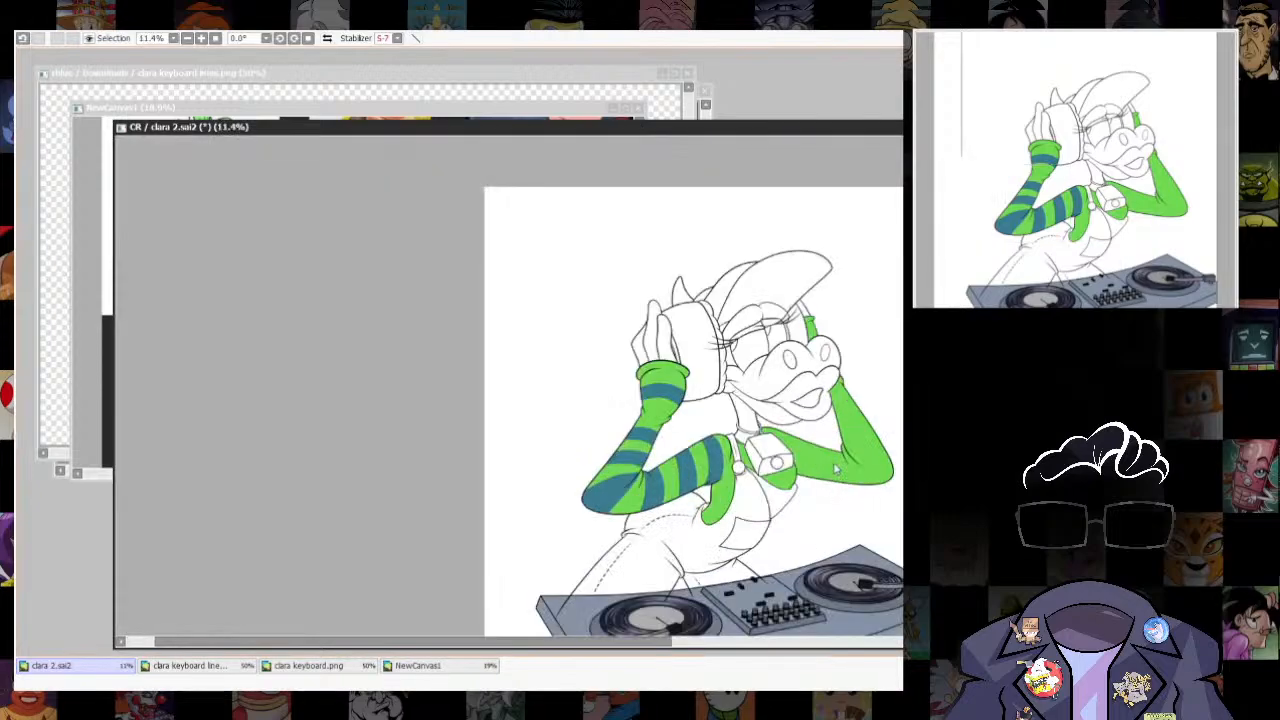
scroll(836, 470, "up", 6)
mouse_move(830, 266)
left_mouse_down()
mouse_move(483, 388)
mouse_move(344, 491)
left_mouse_up()
left_click_drag(645, 313, 700, 297)
left_click_drag(811, 369, 769, 317)
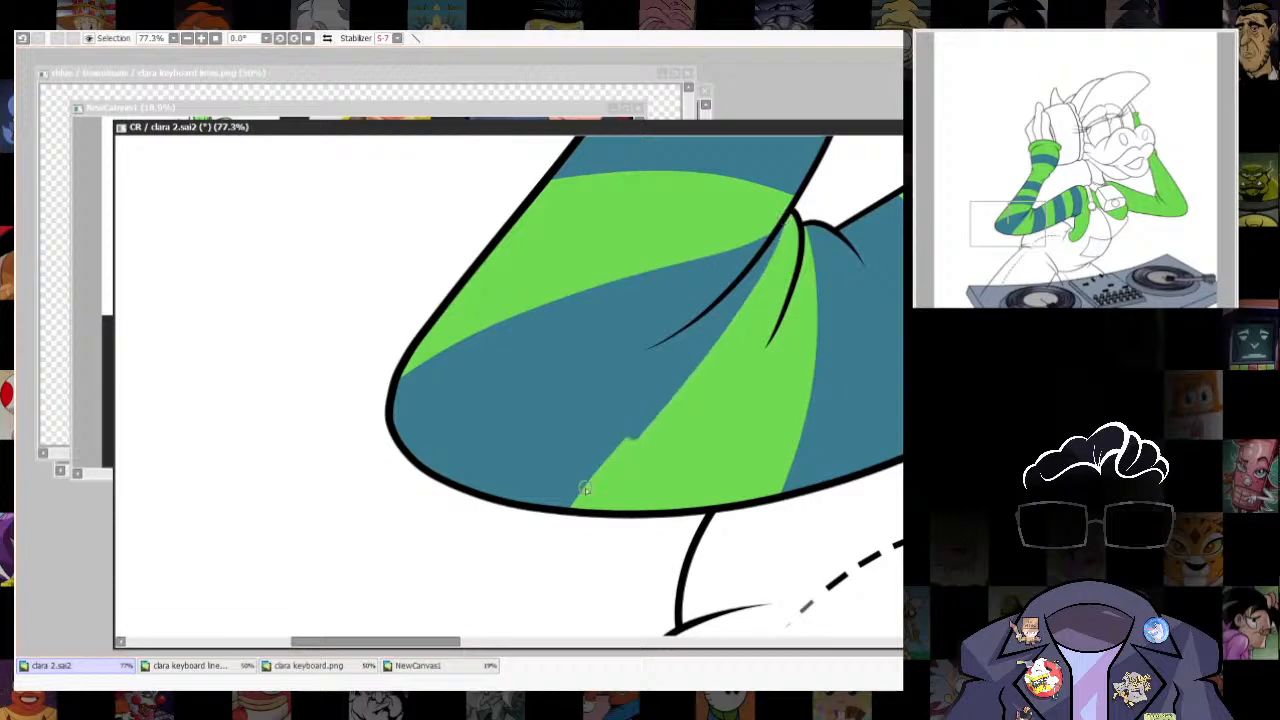
left_click_drag(511, 320, 302, 464)
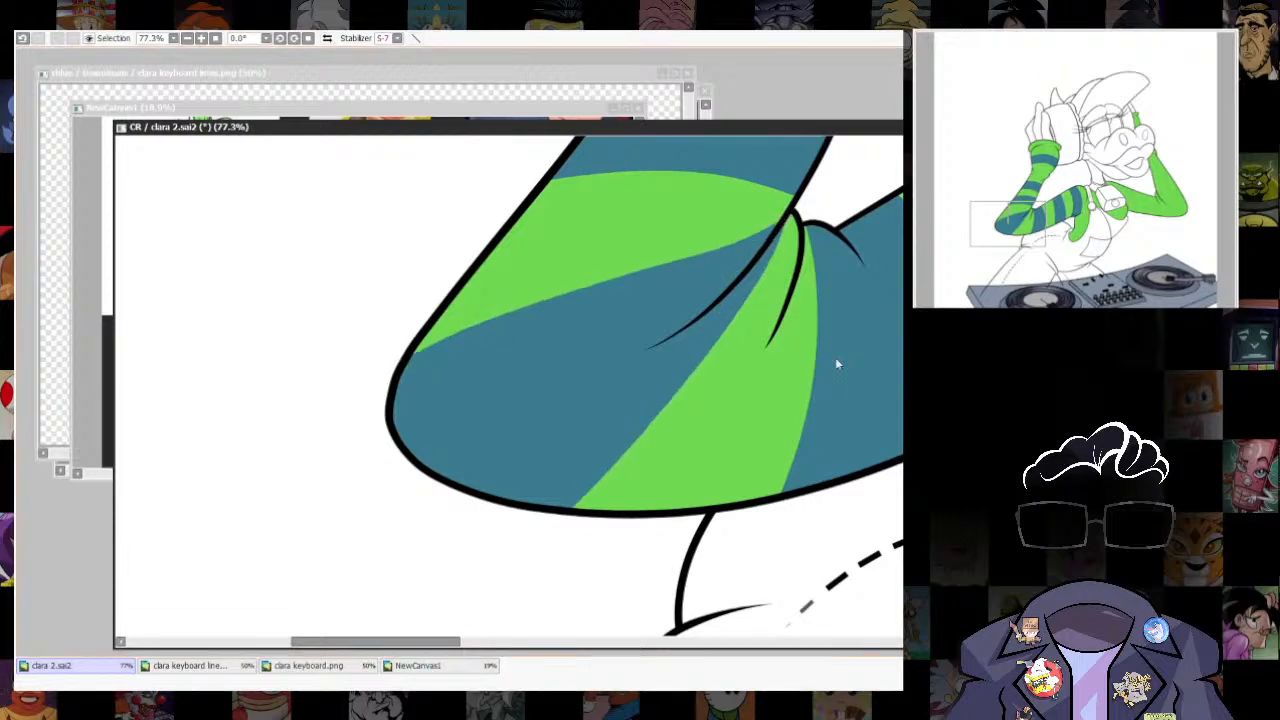
- Select the stripe below the cuff and move it up closer to the cuff's rim
scroll(837, 365, "down", 6)
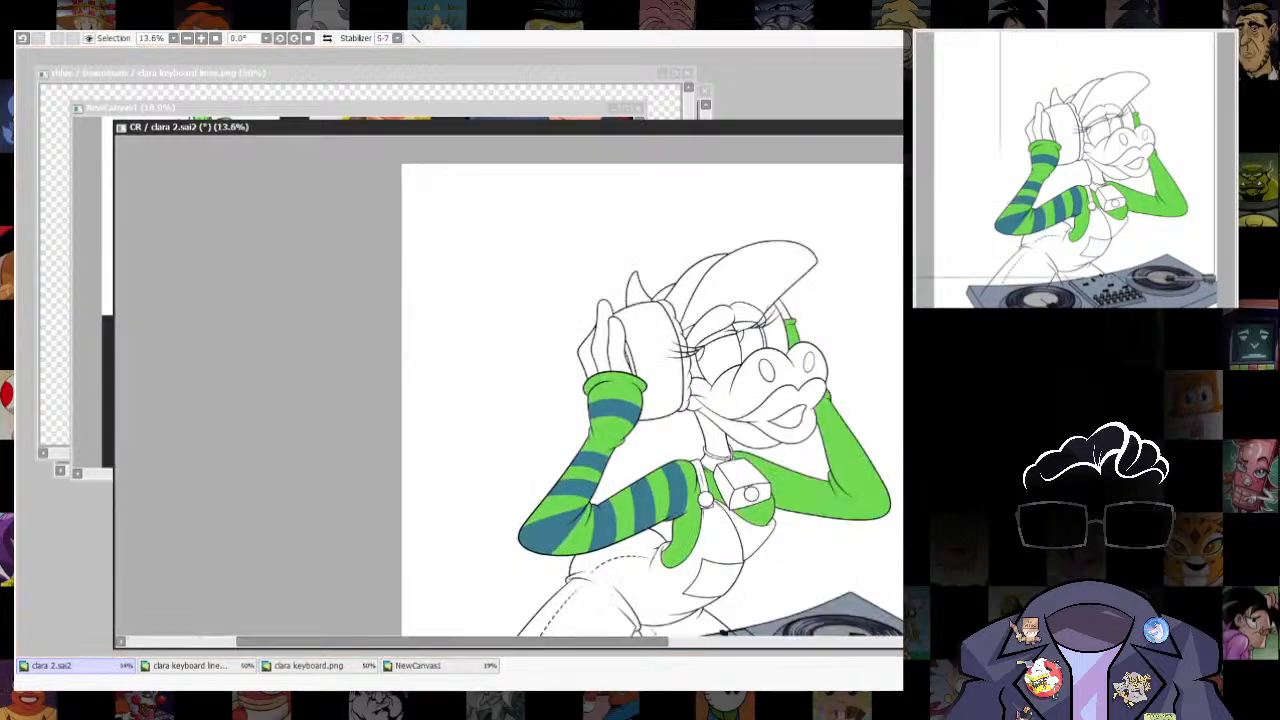
scroll(575, 434, "up", 3)
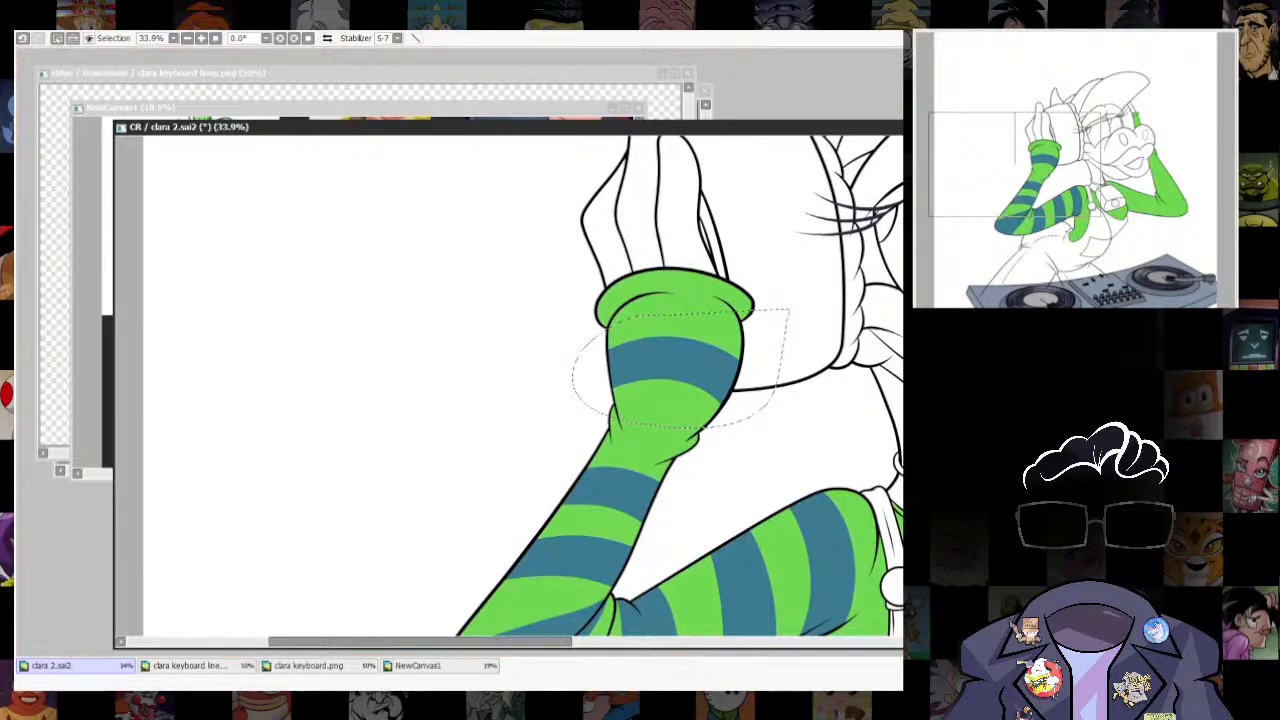
mouse_move(710, 350)
left_mouse_down()
mouse_move(700, 409)
mouse_move(716, 336)
left_mouse_up()
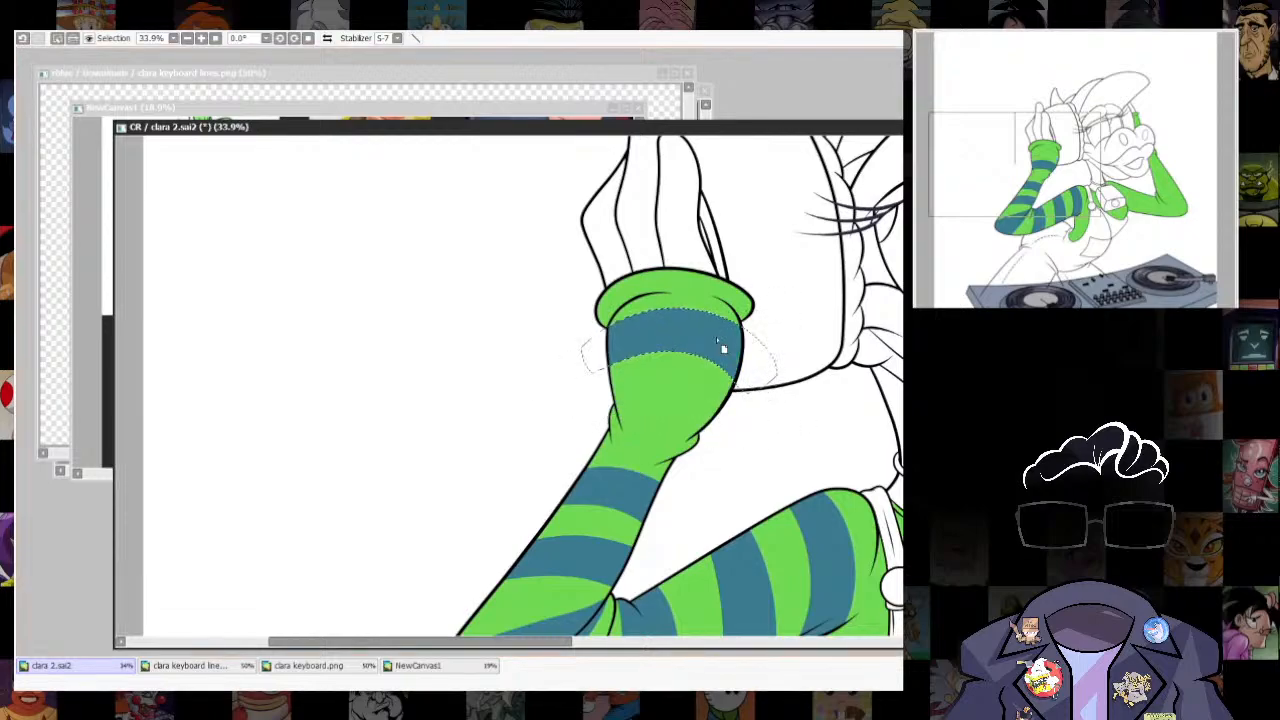
- Clear the selection around the moved stripe below the cuff
key("ctrl+d")
mouse_move(608, 411)
left_mouse_down()
mouse_move(653, 426)
mouse_move(708, 429)
left_mouse_up()
key("ctrl+z")
left_click_drag(610, 386, 726, 402)
key("ctrl+z")
key("ctrl+z")
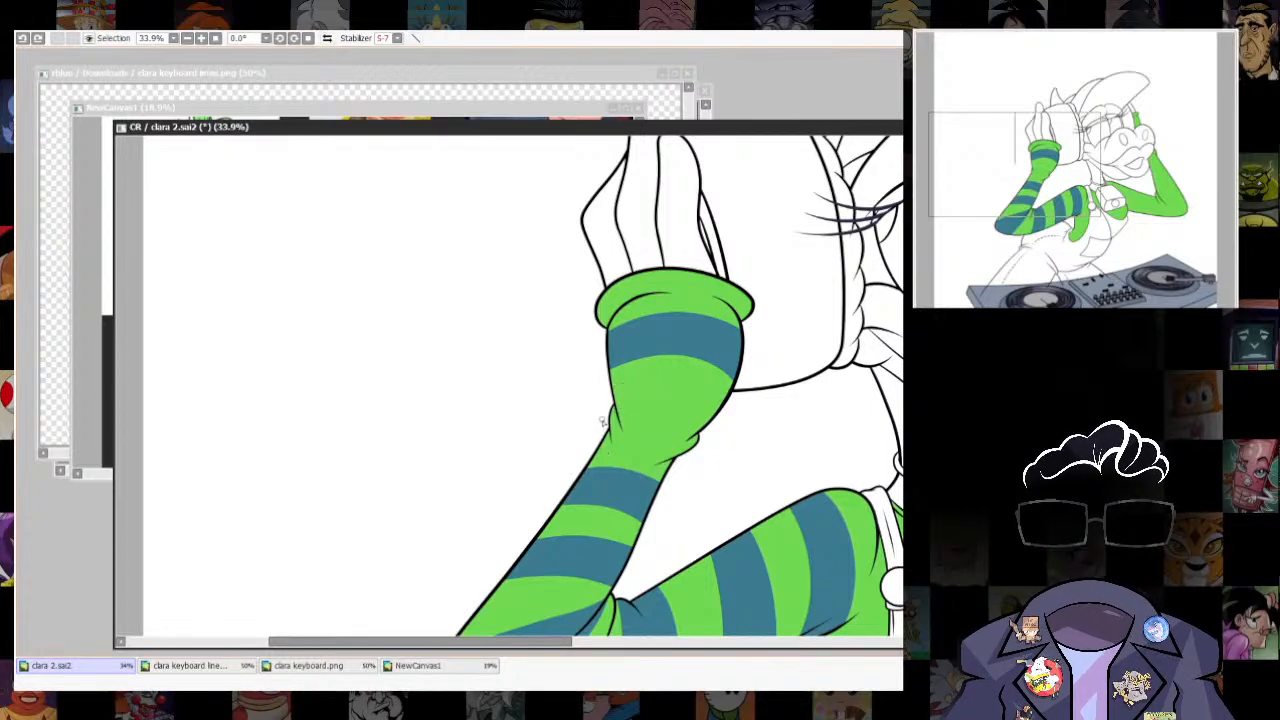
- Outline a second curved stripe across the base of the raised sleeve's wide cuff section and fill it with the teal blue
left_click_drag(608, 430, 700, 445)
left_click_drag(608, 385, 718, 409)
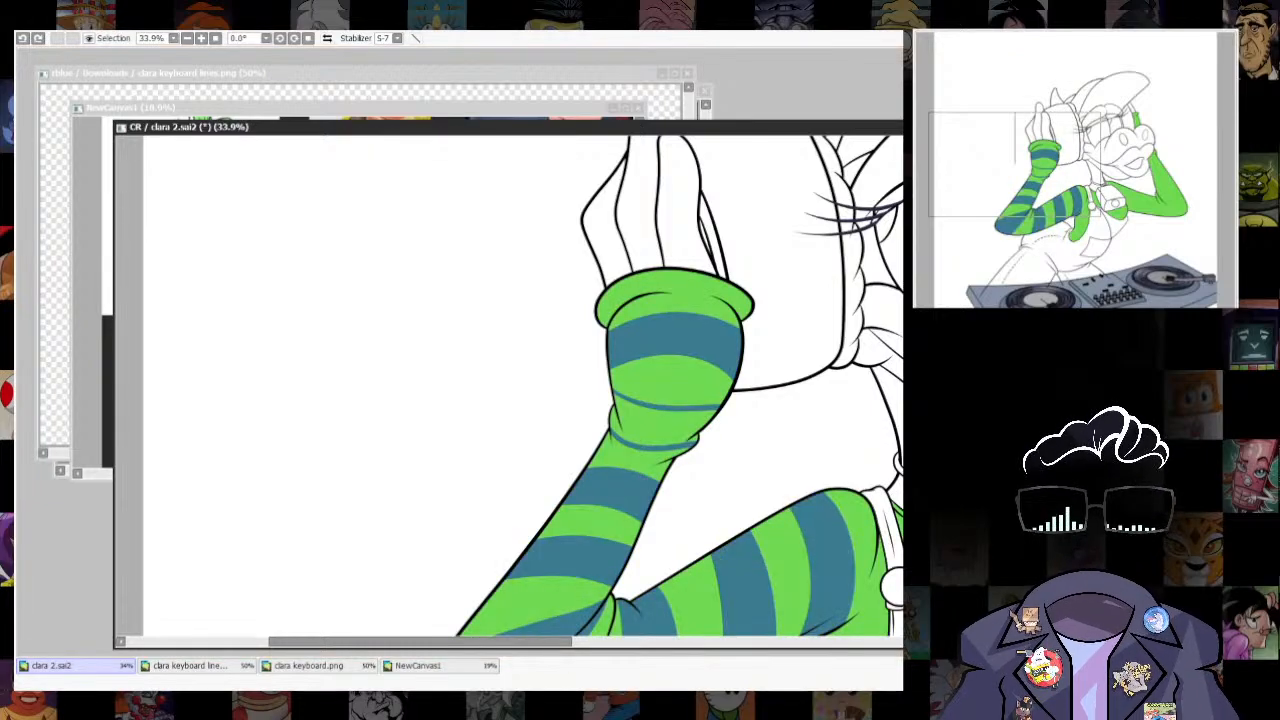
left_click(660, 425)
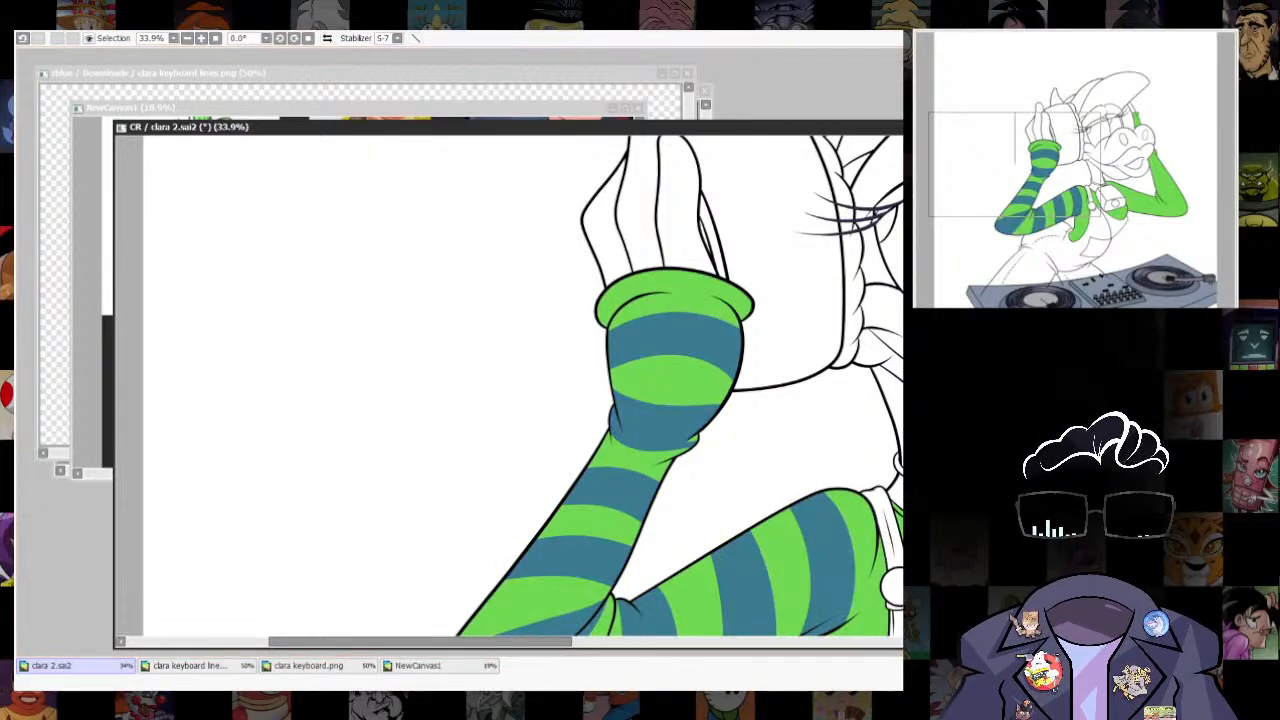
- Using the sketch as a guide, outline two stripes on the green shirt side below the striped sleeve's armpit and fill them teal blue
scroll(690, 430, "down", 4)
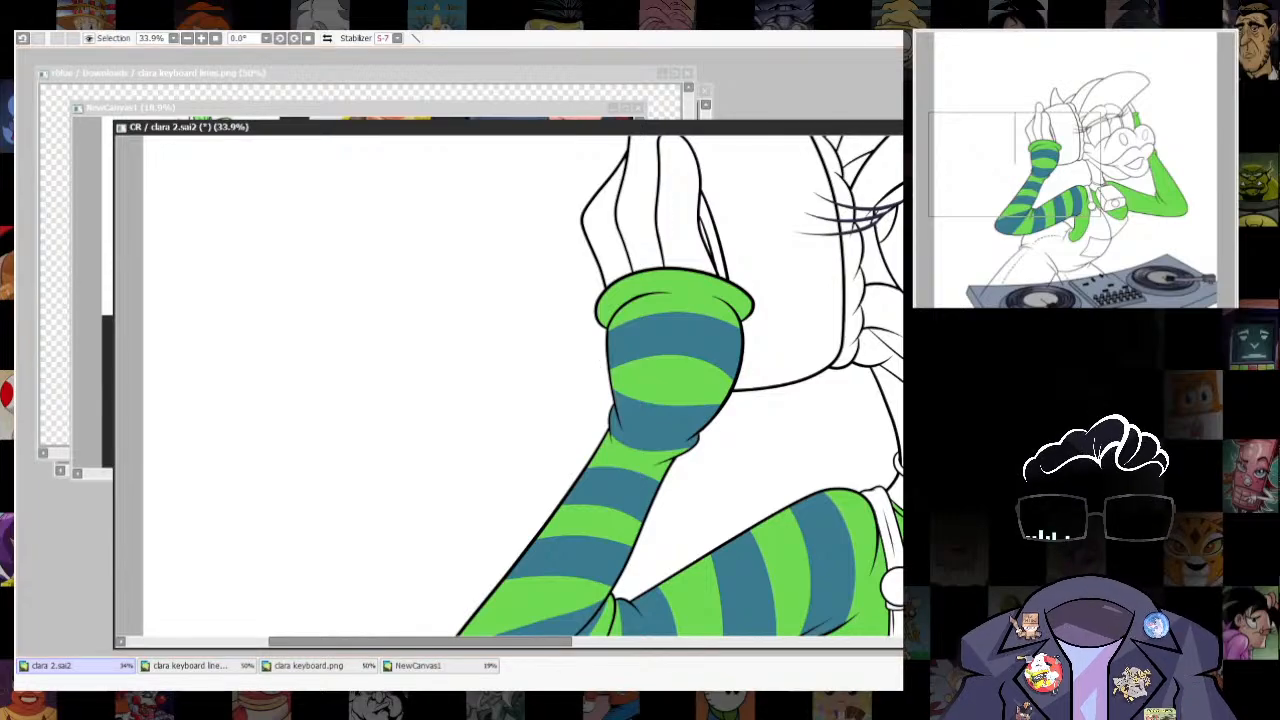
scroll(812, 521, "up", 1)
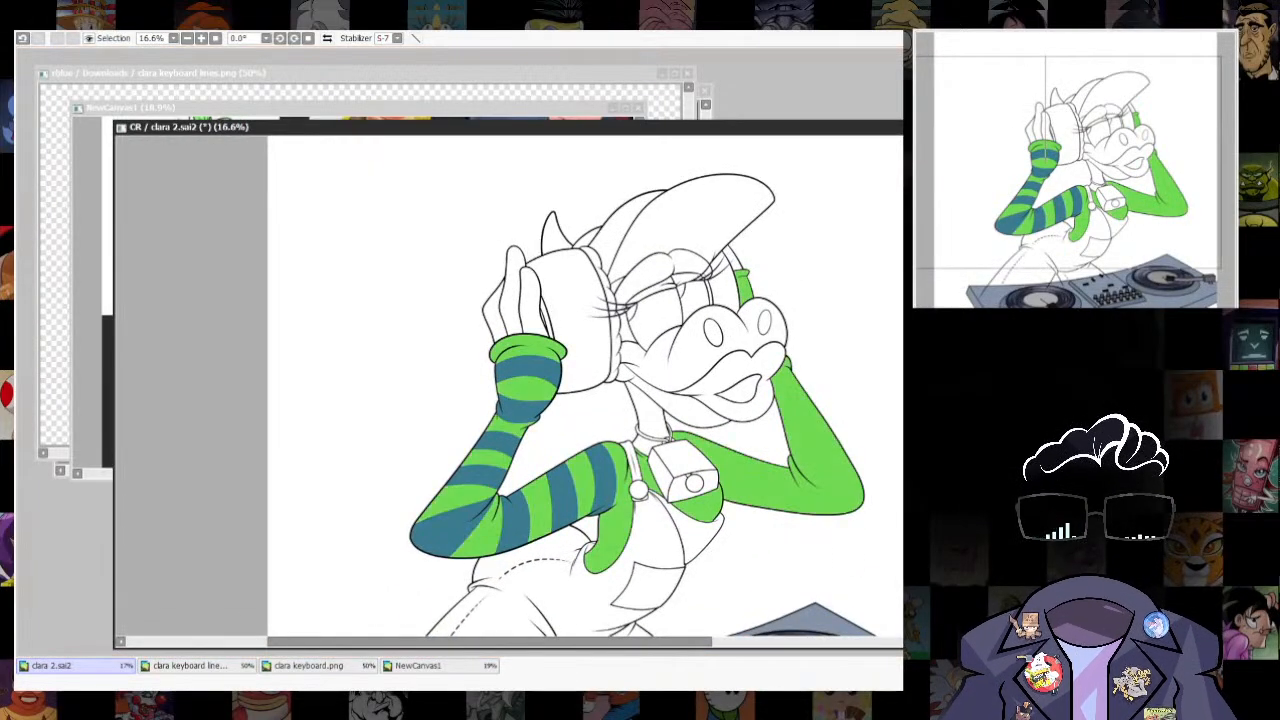
scroll(600, 600, "up", 2)
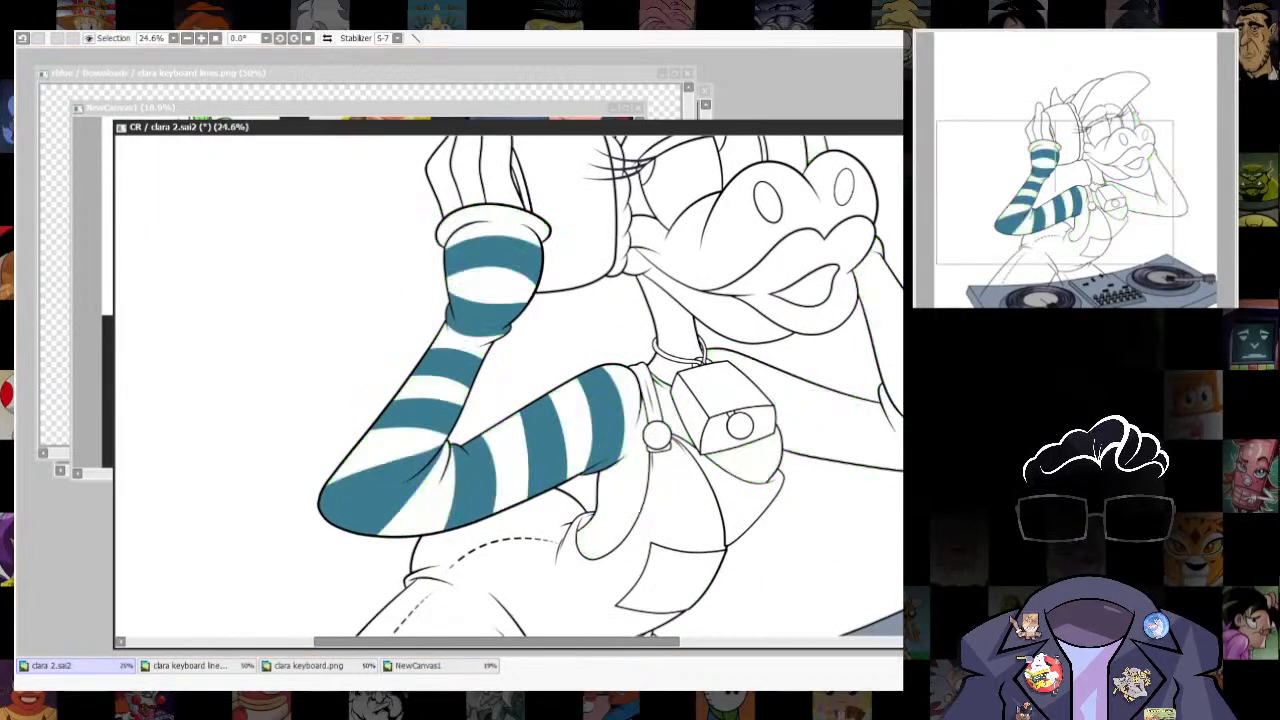
scroll(620, 504, "up", 2)
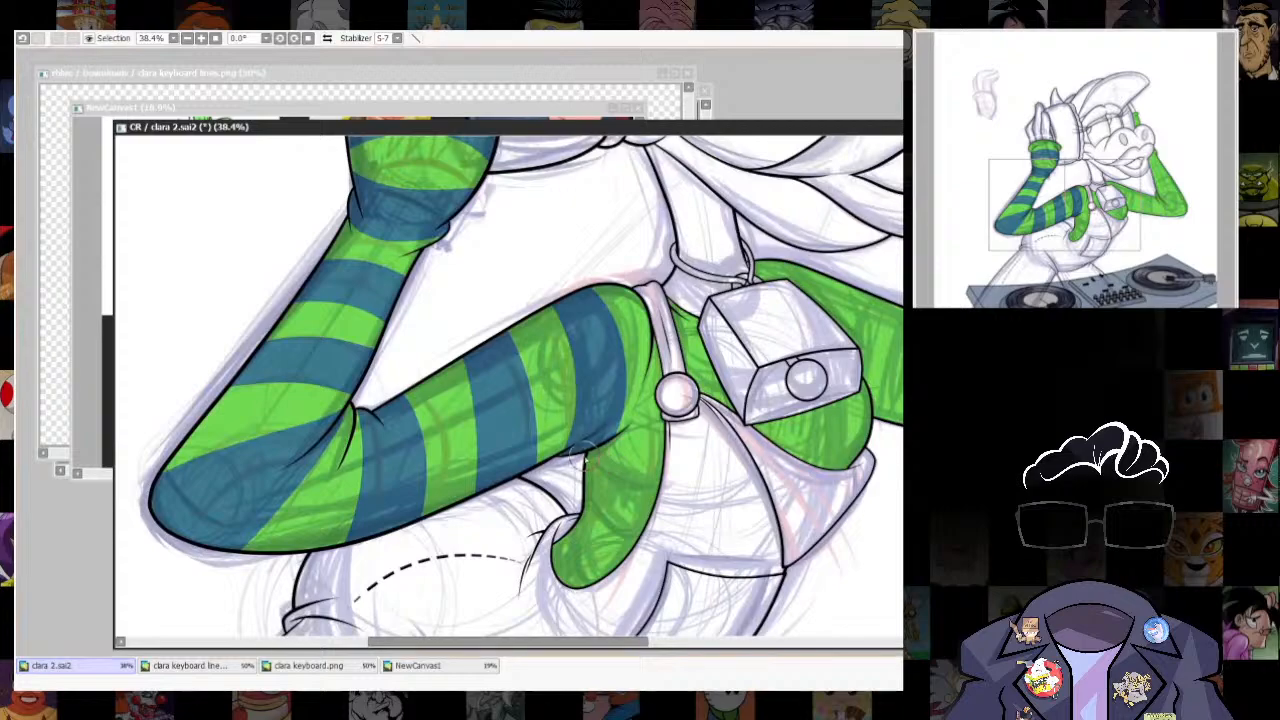
mouse_move(591, 505)
left_mouse_down()
mouse_move(638, 538)
mouse_move(592, 584)
left_mouse_up()
left_click(622, 504)
key("ctrl+z")
left_click(620, 504)
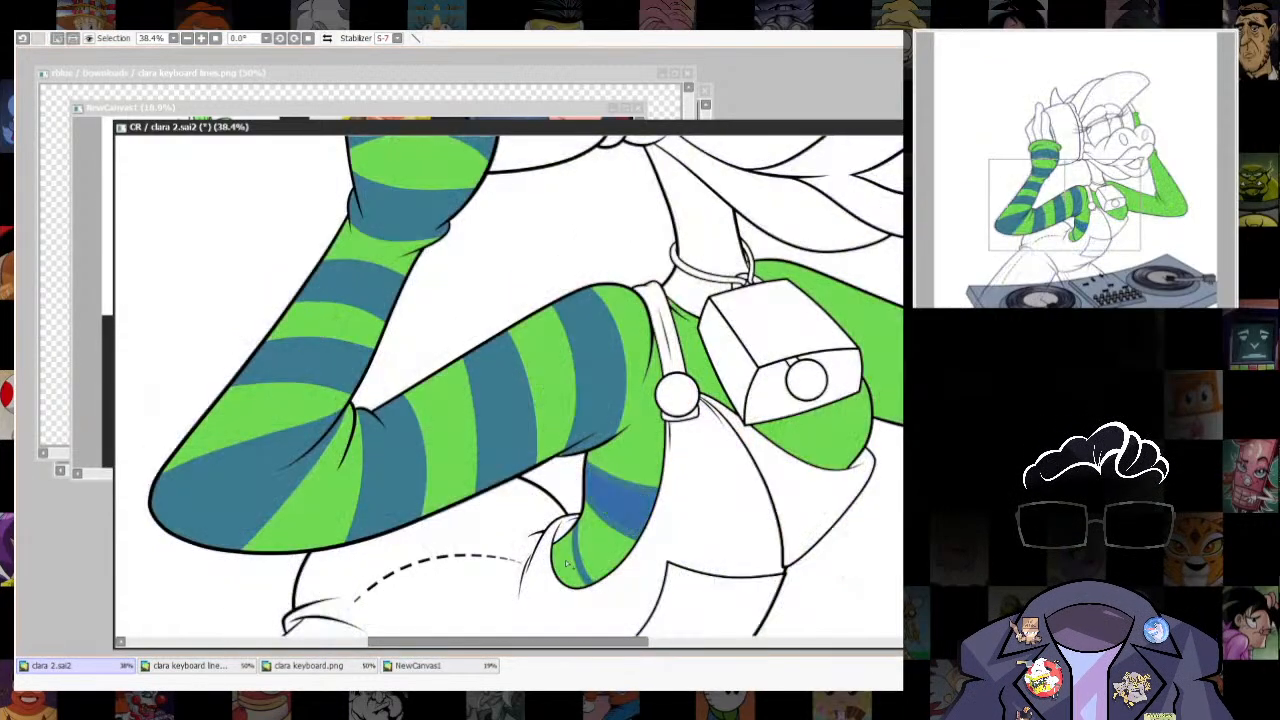
left_click(567, 565)
key("ctrl+f")
key("ctrl+d")
scroll(558, 615, "down", 3)
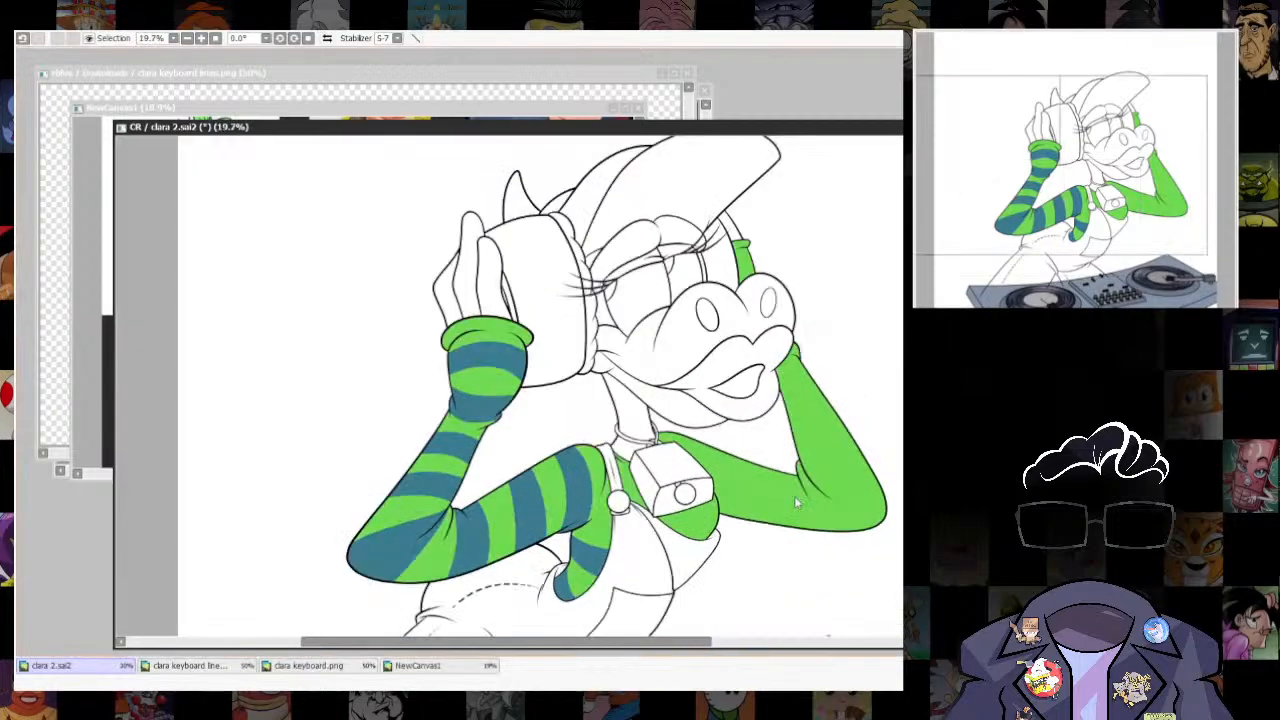
- Start a blue stripe border on the shirt's chest between the overall strap and the cowbell
scroll(860, 503, "down", 2)
scroll(828, 465, "up", 2)
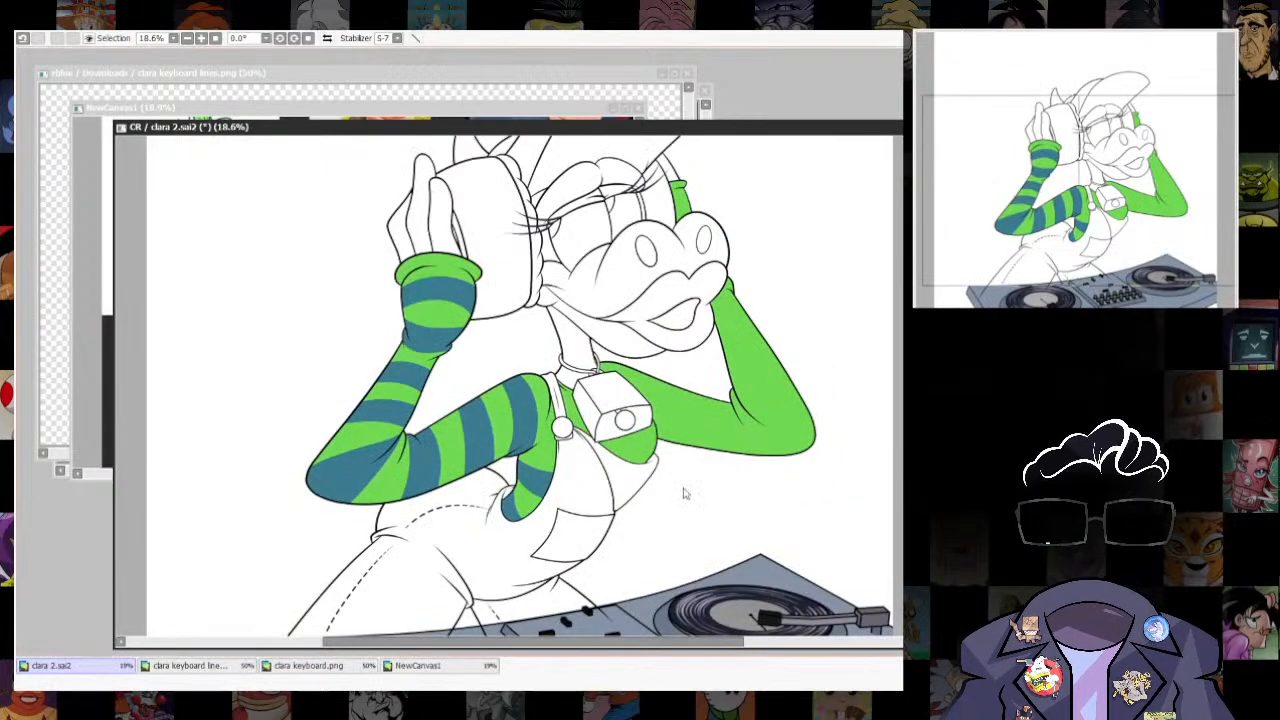
scroll(686, 491, "up", 2)
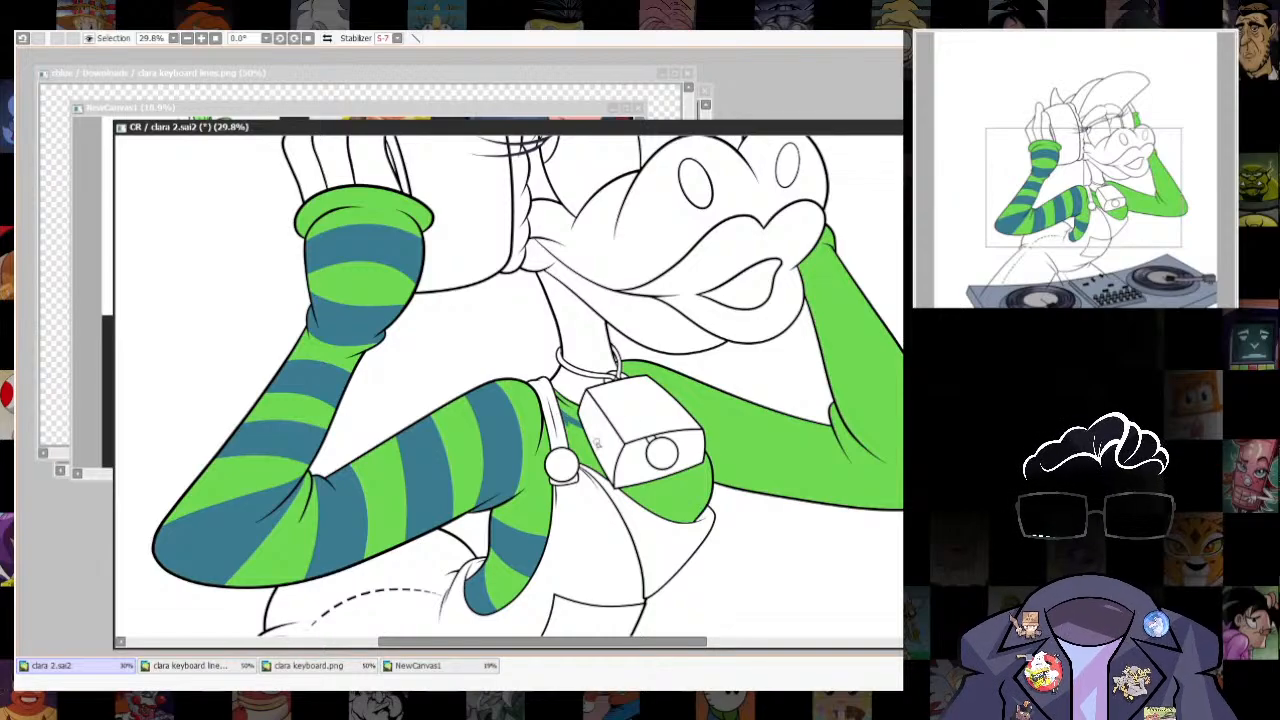
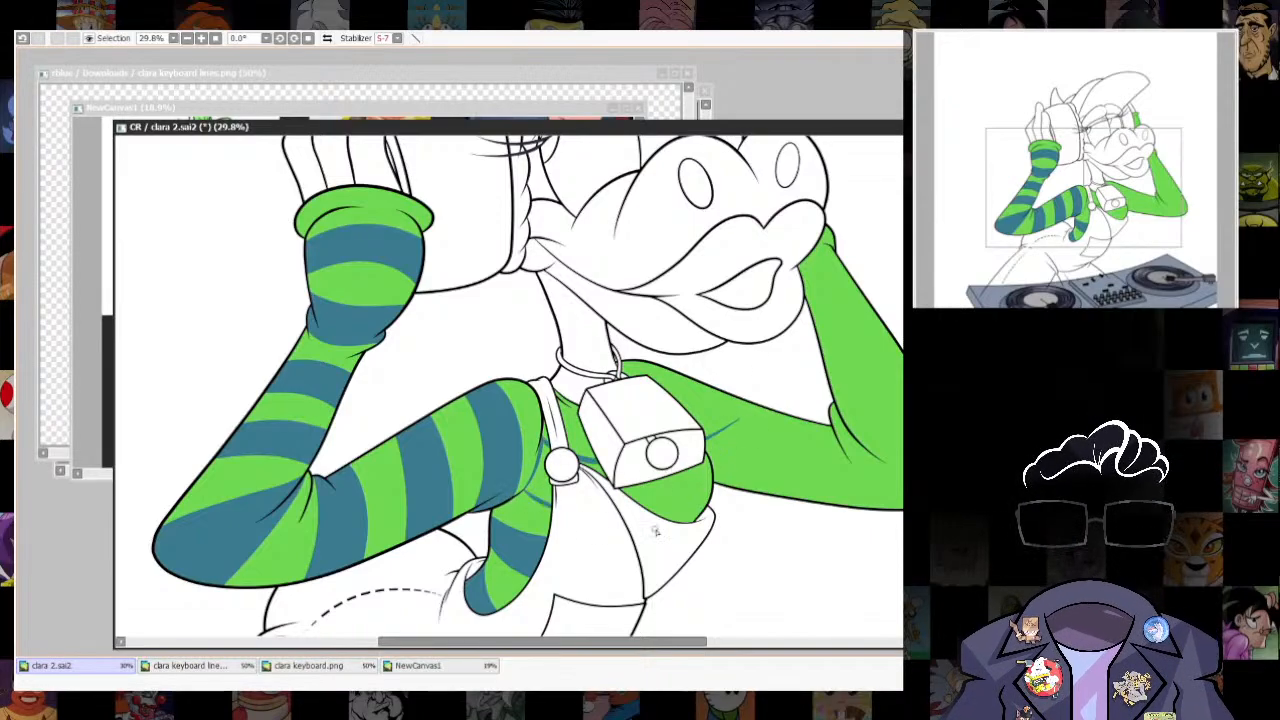
- Outline a curved stripe across the shirt's chest behind the strap and below the cowbell, and fill it teal blue
key("ctrl+z")
key("ctrl+z")
left_click_drag(652, 516, 742, 477)
key("ctrl+y")
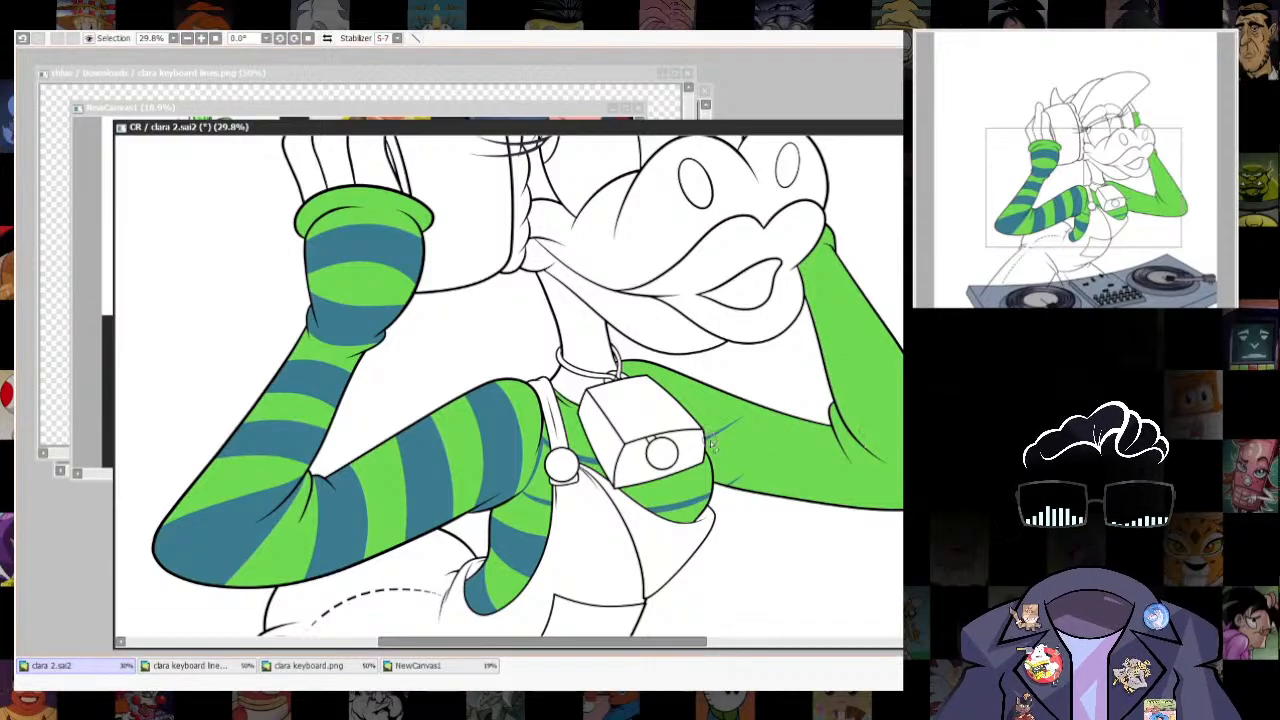
left_click(666, 487)
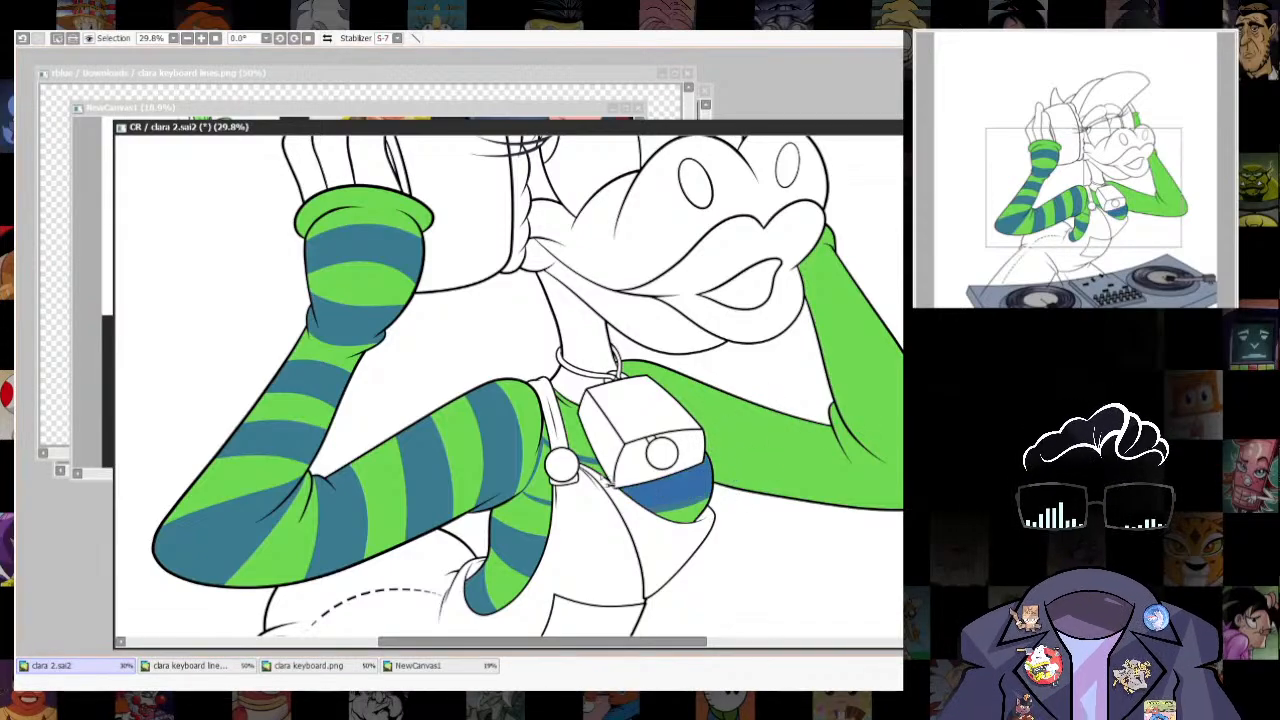
left_click(590, 464)
left_click(541, 481)
key("ctrl+u")
left_click(836, 407)
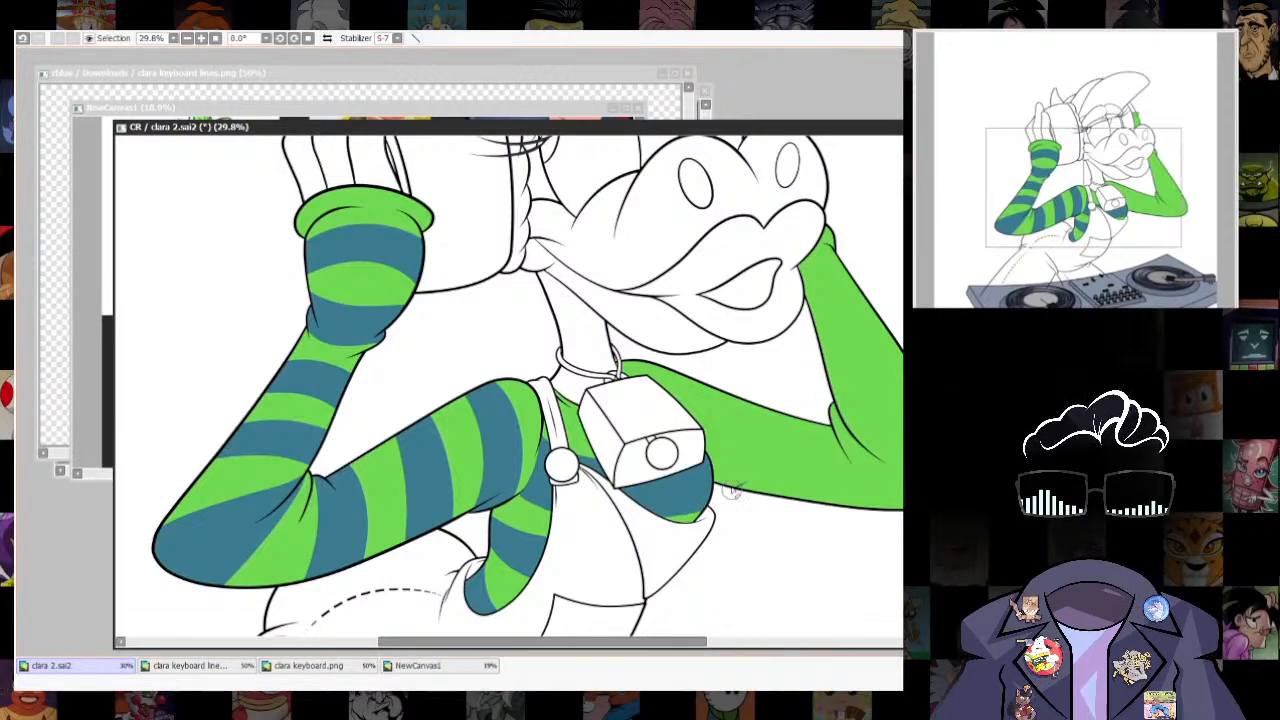
- Add a narrow teal blue stripe across the far shoulder of the green shirt, just behind the cowbell
left_click_drag(551, 463, 556, 512)
left_click_drag(745, 473, 746, 502)
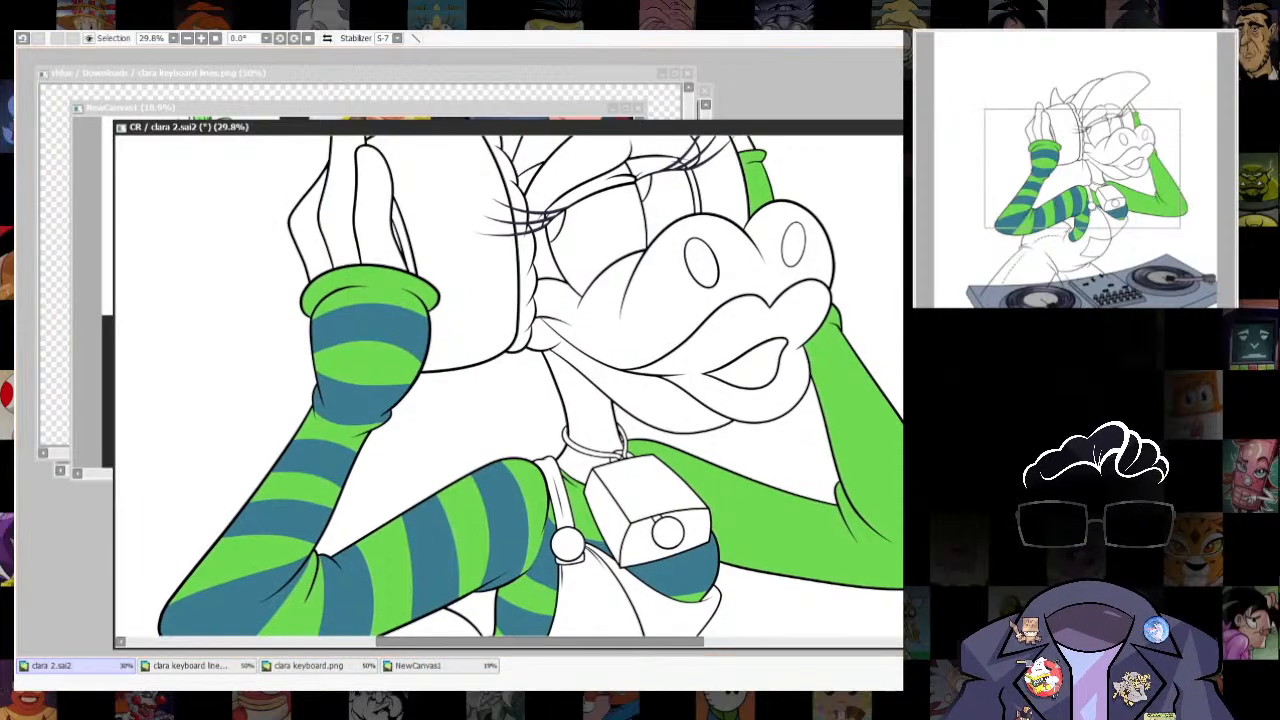
scroll(781, 458, "down", 3)
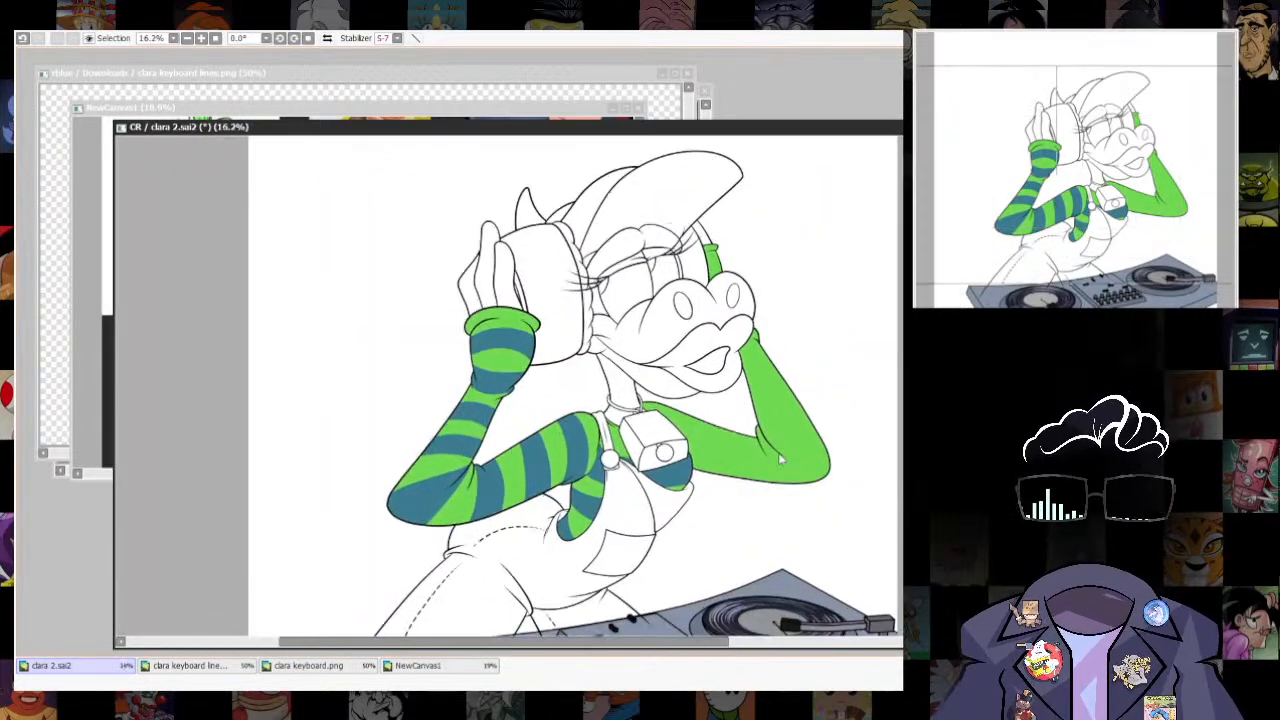
scroll(644, 432, "up", 6)
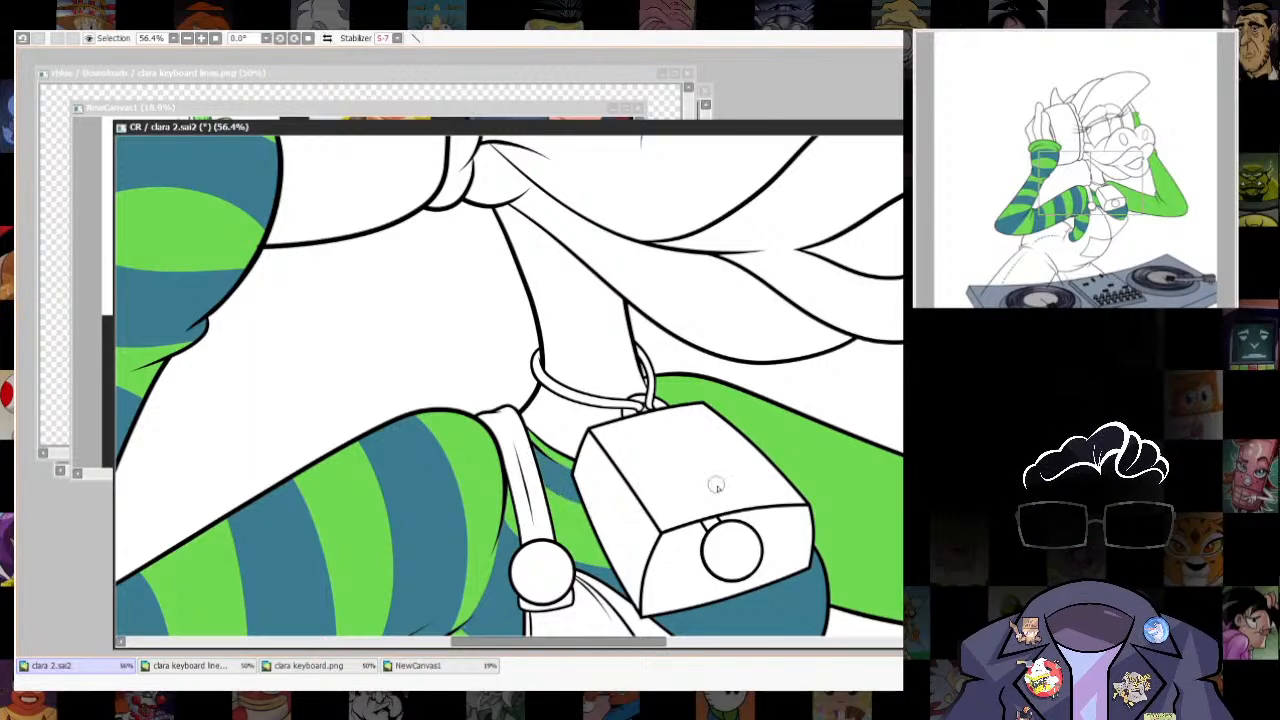
left_click_drag(769, 511, 739, 486)
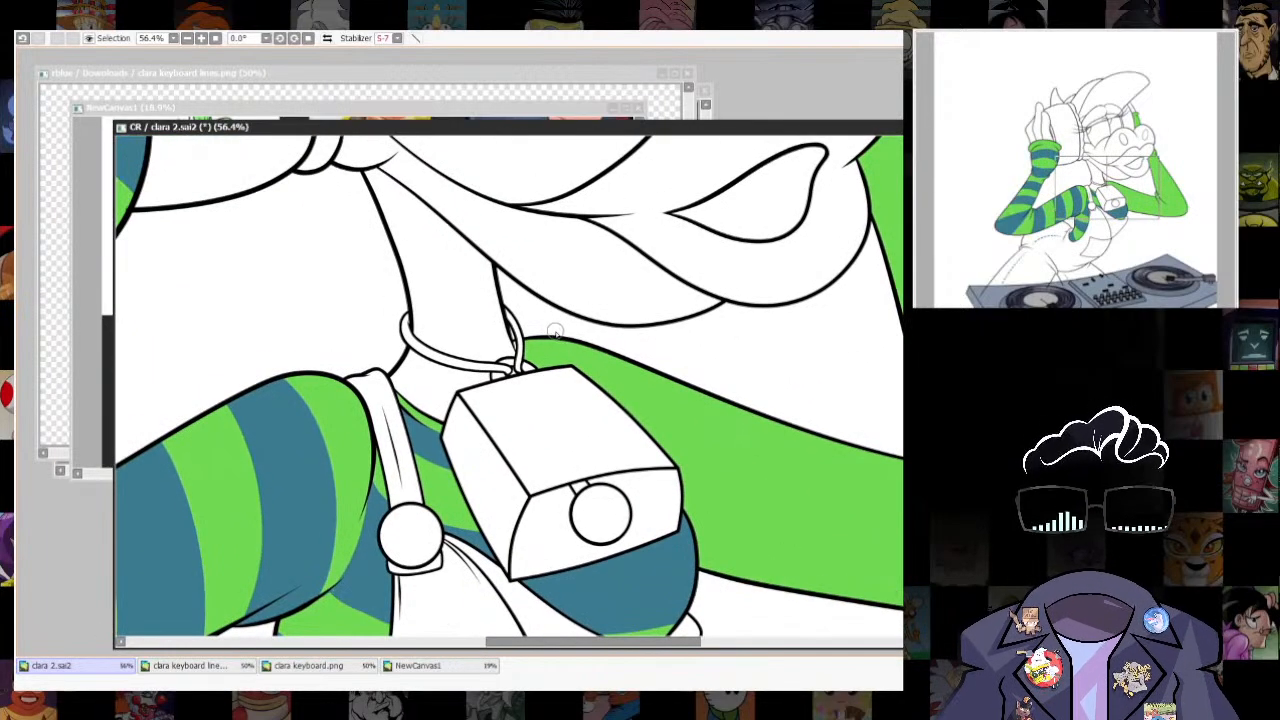
mouse_move(555, 331)
left_mouse_down()
mouse_move(581, 348)
mouse_move(567, 360)
mouse_move(585, 333)
mouse_move(588, 449)
left_mouse_up()
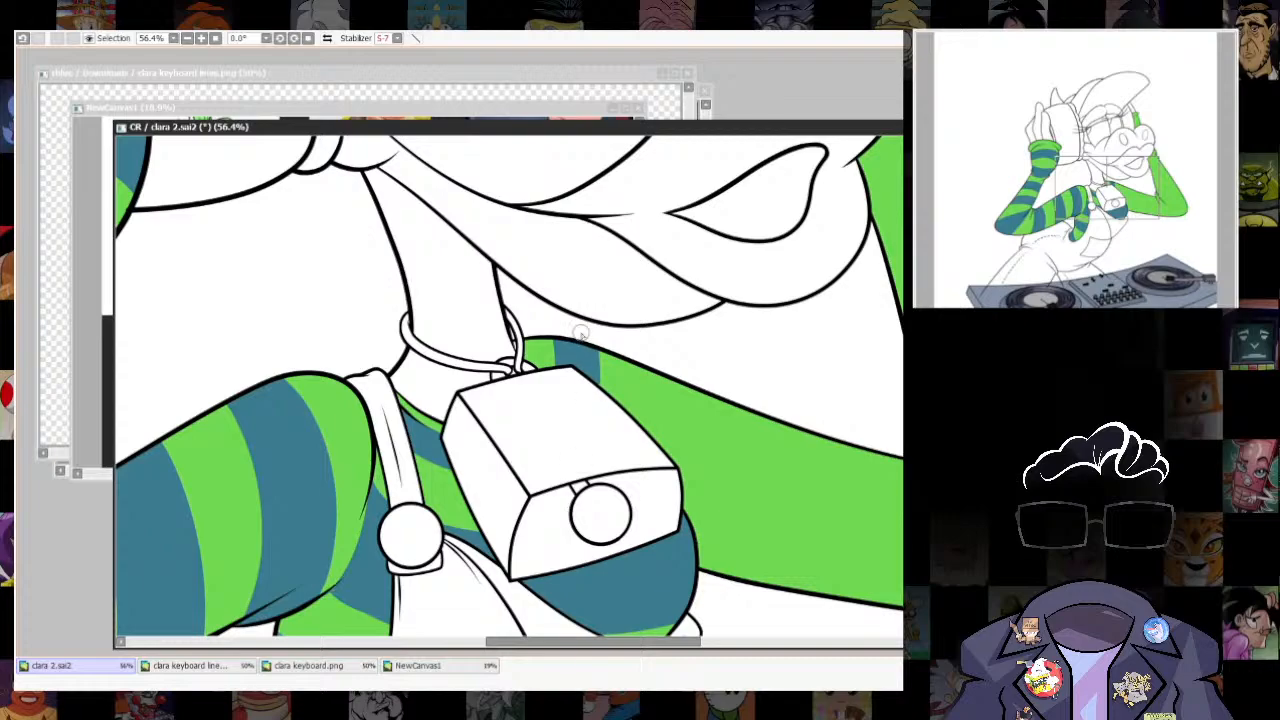
- Using the sketch as a guide, draw the blue stripe borders around the far elbow and across the sleeve just beside it
left_click_drag(826, 547, 737, 420)
left_click_drag(867, 431, 769, 456)
left_click_drag(696, 340, 702, 524)
key("ctrl+z")
left_click_drag(802, 423, 612, 458)
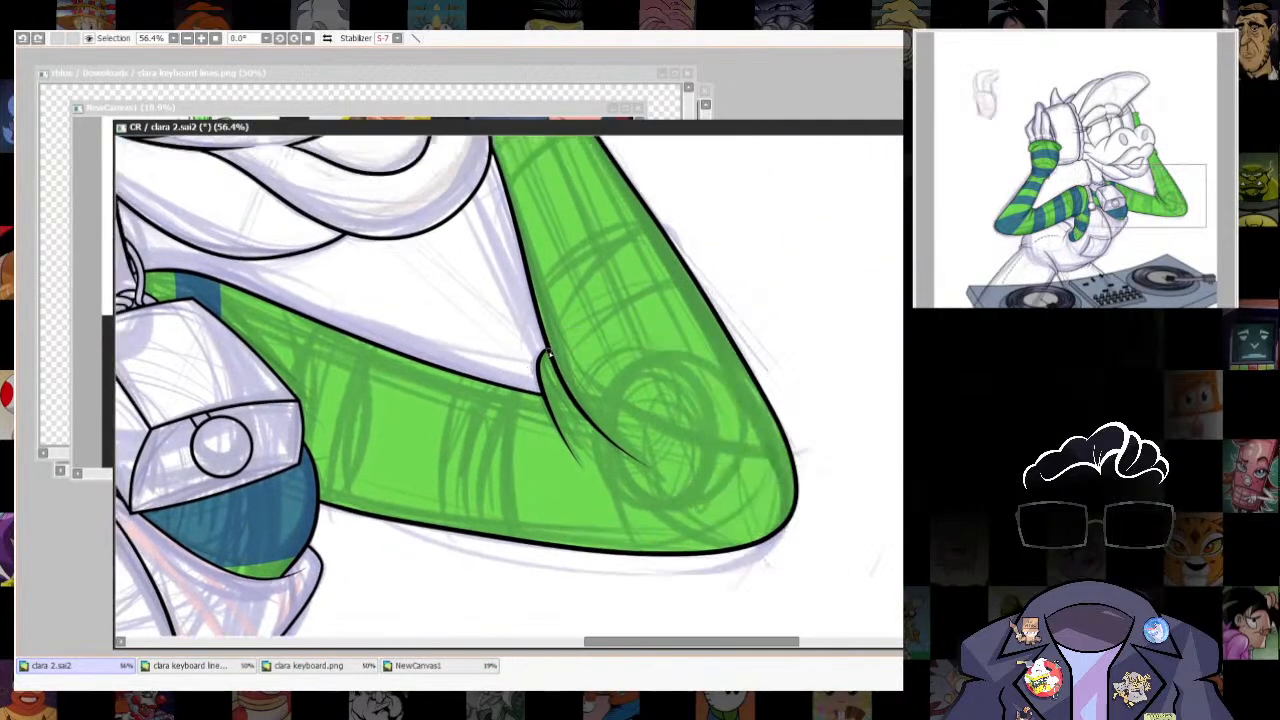
left_click_drag(549, 353, 570, 436)
key("ctrl+z")
left_click_drag(557, 370, 686, 551)
mouse_move(548, 336)
left_mouse_down()
mouse_move(733, 452)
mouse_move(876, 397)
mouse_move(840, 447)
left_mouse_up()
key("ctrl+z")
left_click_drag(541, 391, 541, 574)
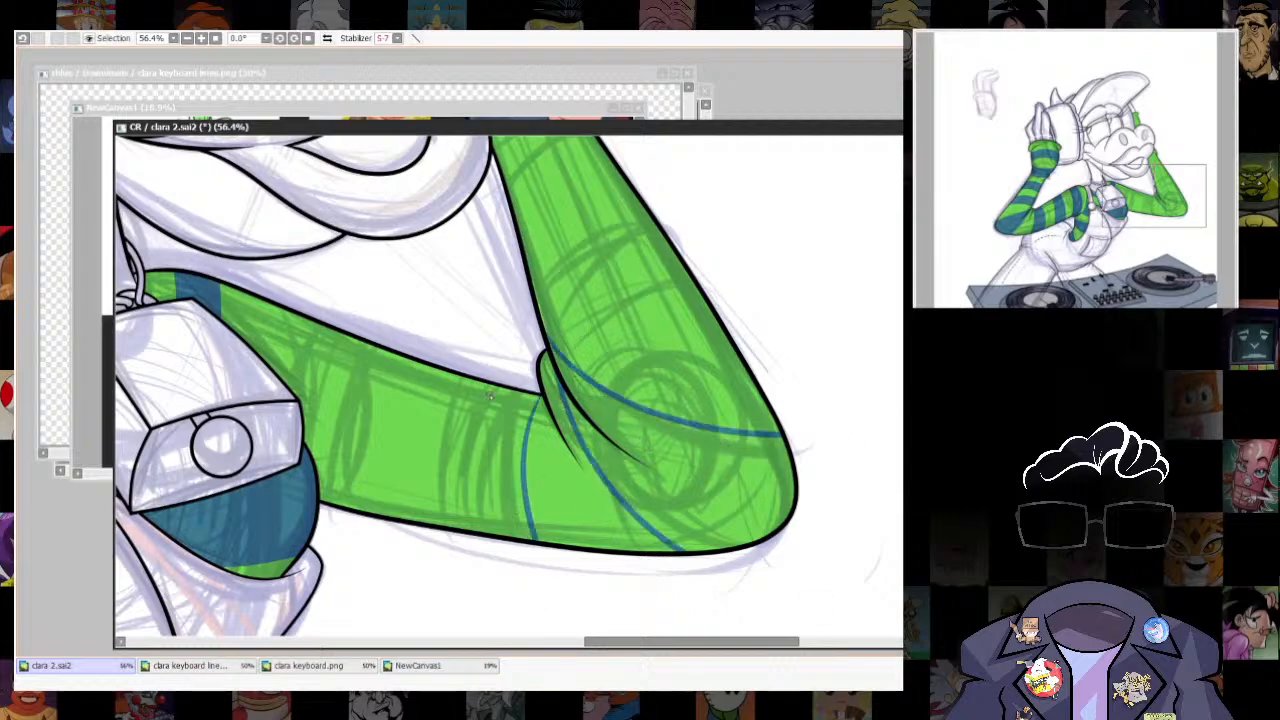
- Draw the remaining curved stripe borders across the far upper sleeve, between the elbow and the cowbell
left_click_drag(488, 377, 434, 560)
mouse_move(391, 401)
left_mouse_down()
mouse_move(529, 471)
mouse_move(984, 240)
mouse_move(424, 365)
mouse_move(474, 375)
left_mouse_up()
left_click_drag(480, 328, 457, 490)
left_click_drag(393, 302, 368, 359)
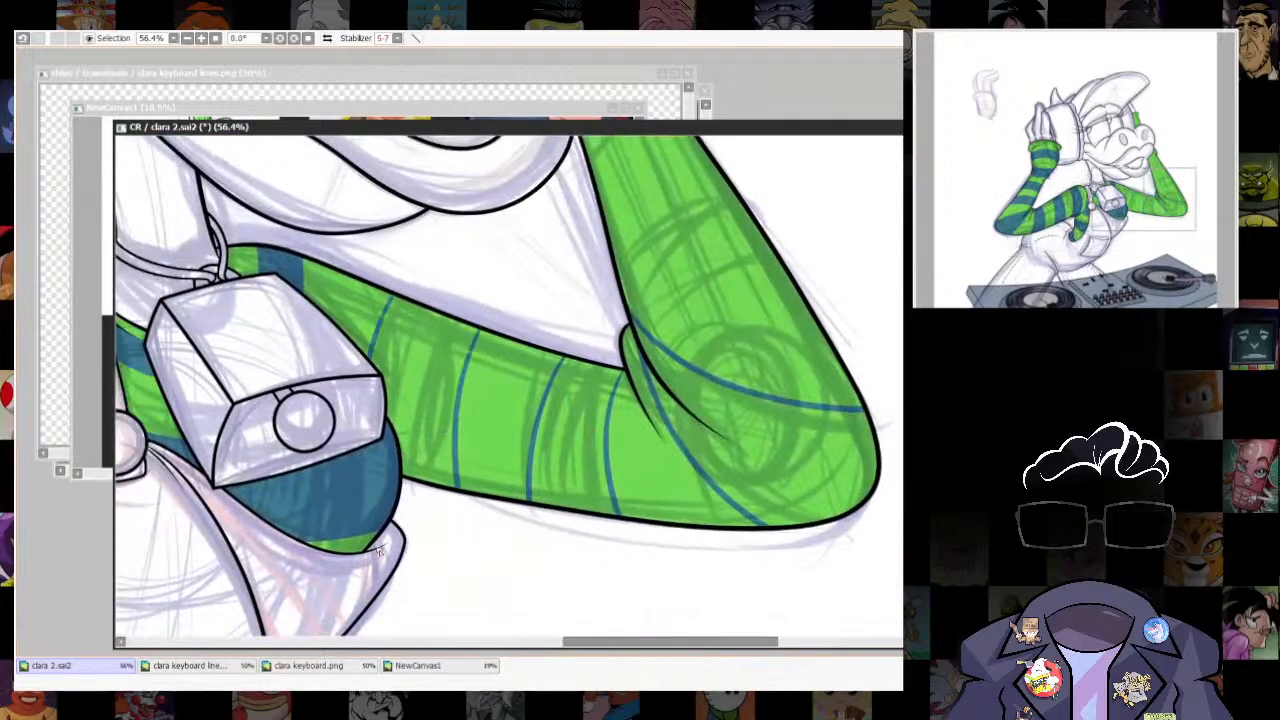
- Fill the far elbow and the two outlined stripes on the far upper sleeve with teal blue
left_click(757, 464)
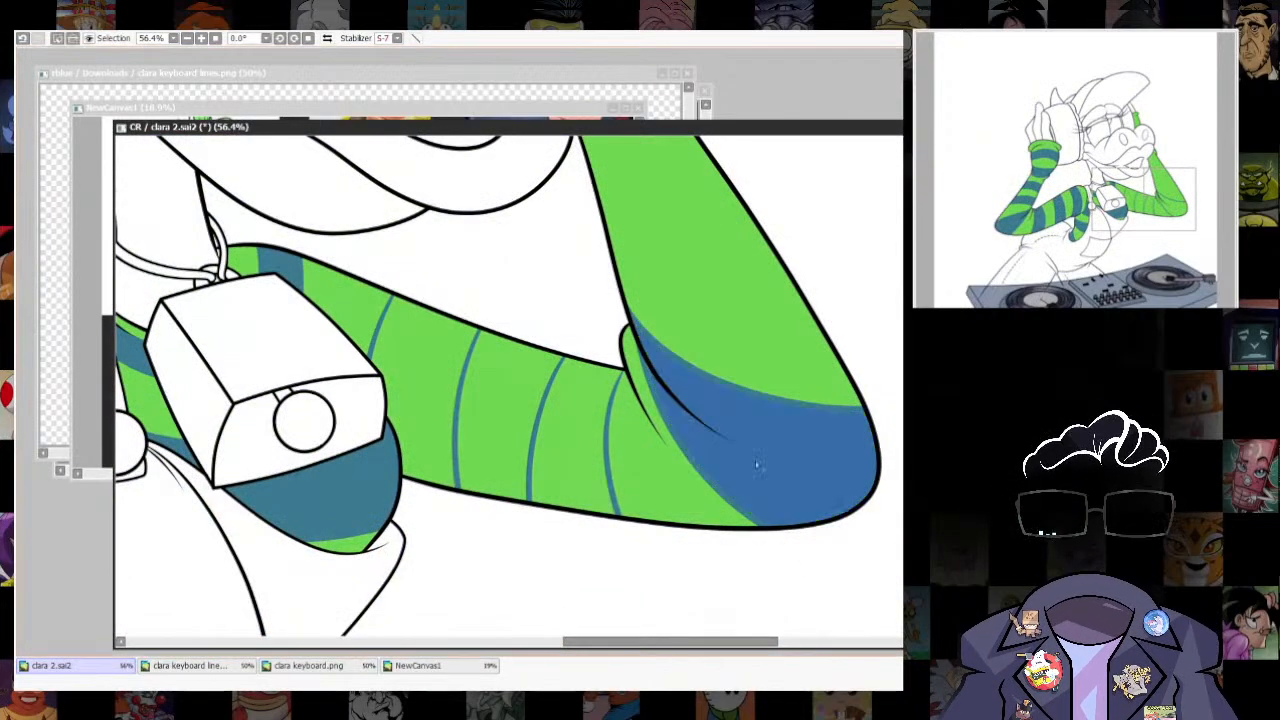
left_click(574, 428)
left_click(429, 364)
key("ctrl+d")
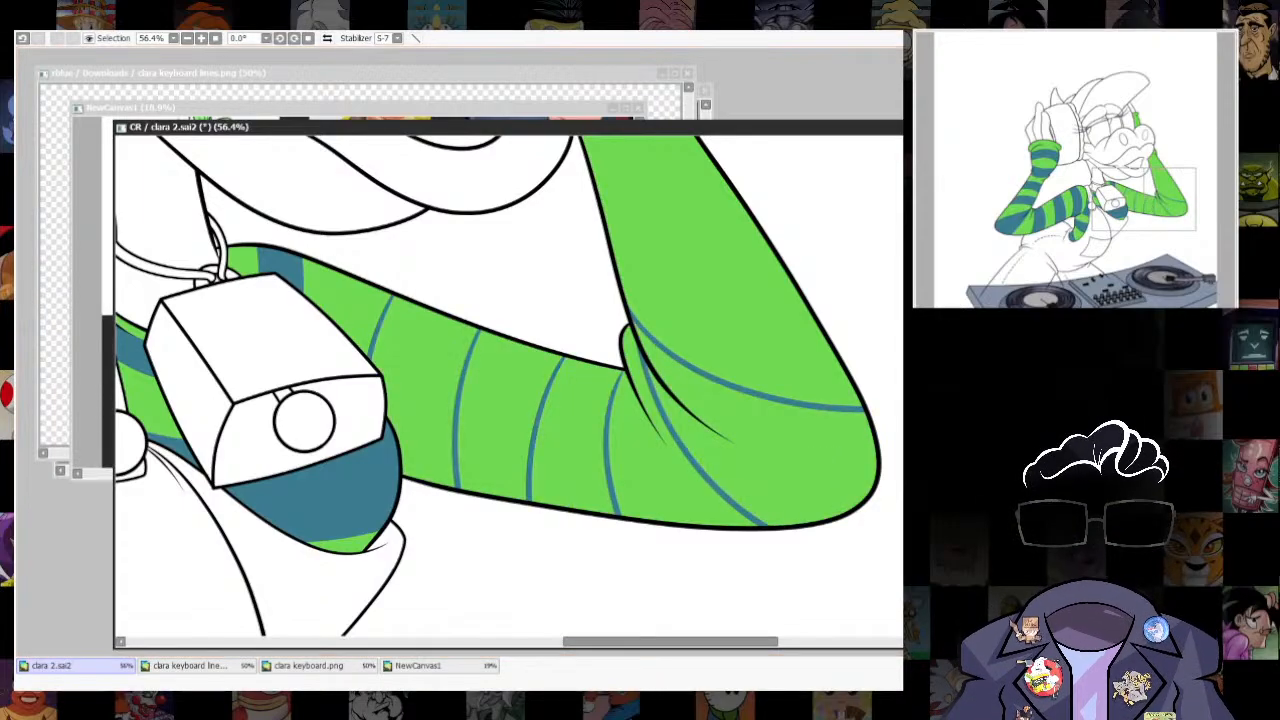
key("ctrl+z")
key("ctrl+f")
key("ctrl+d")
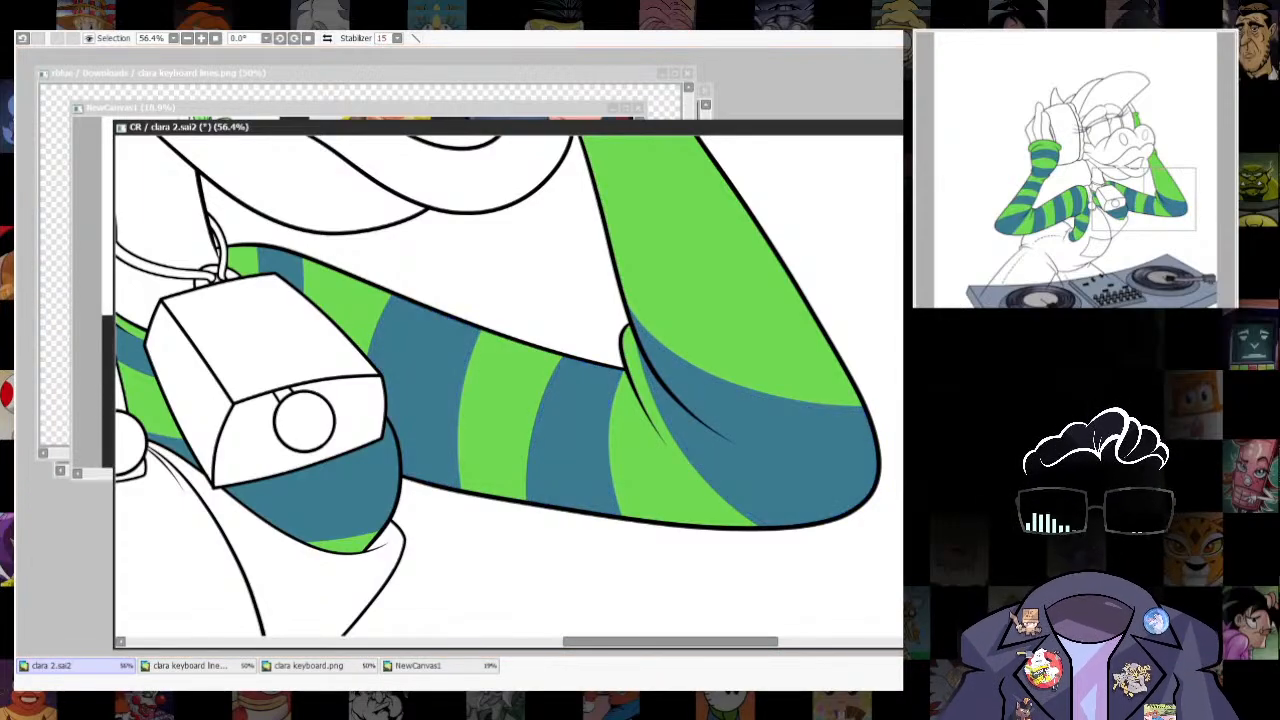
scroll(820, 402, "down", 1)
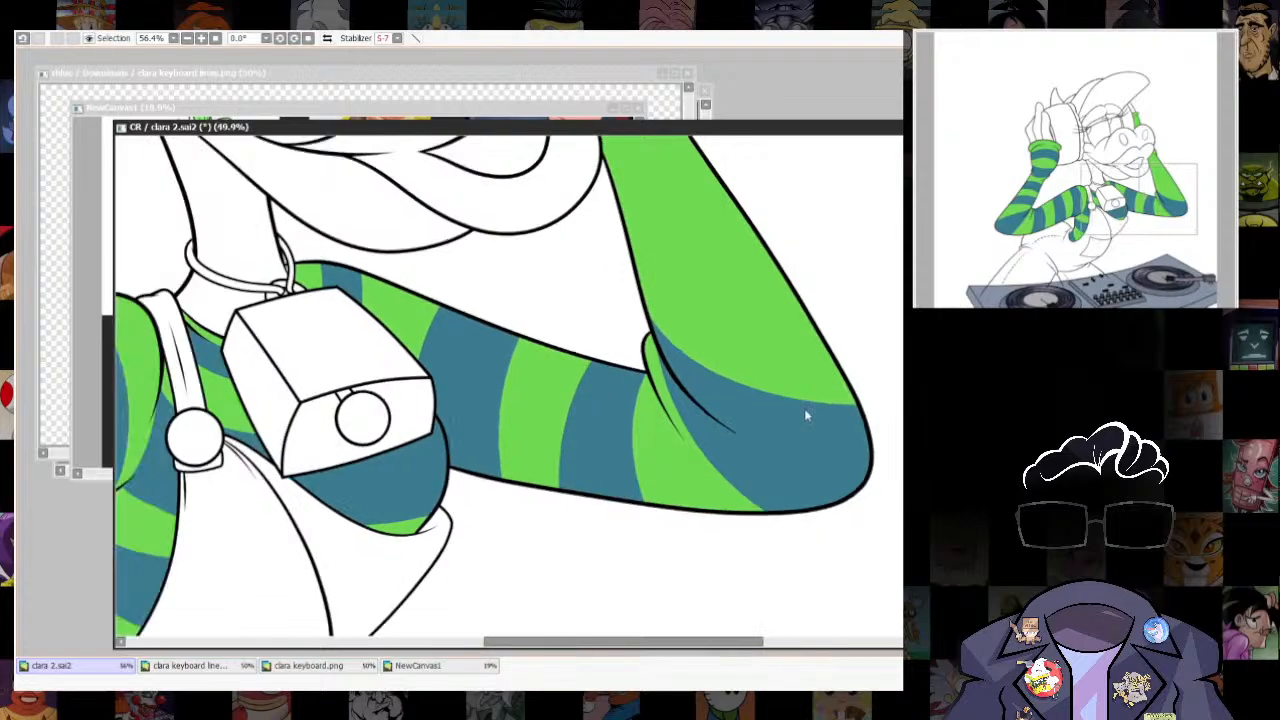
scroll(804, 408, "down", 3)
scroll(775, 459, "up", 3)
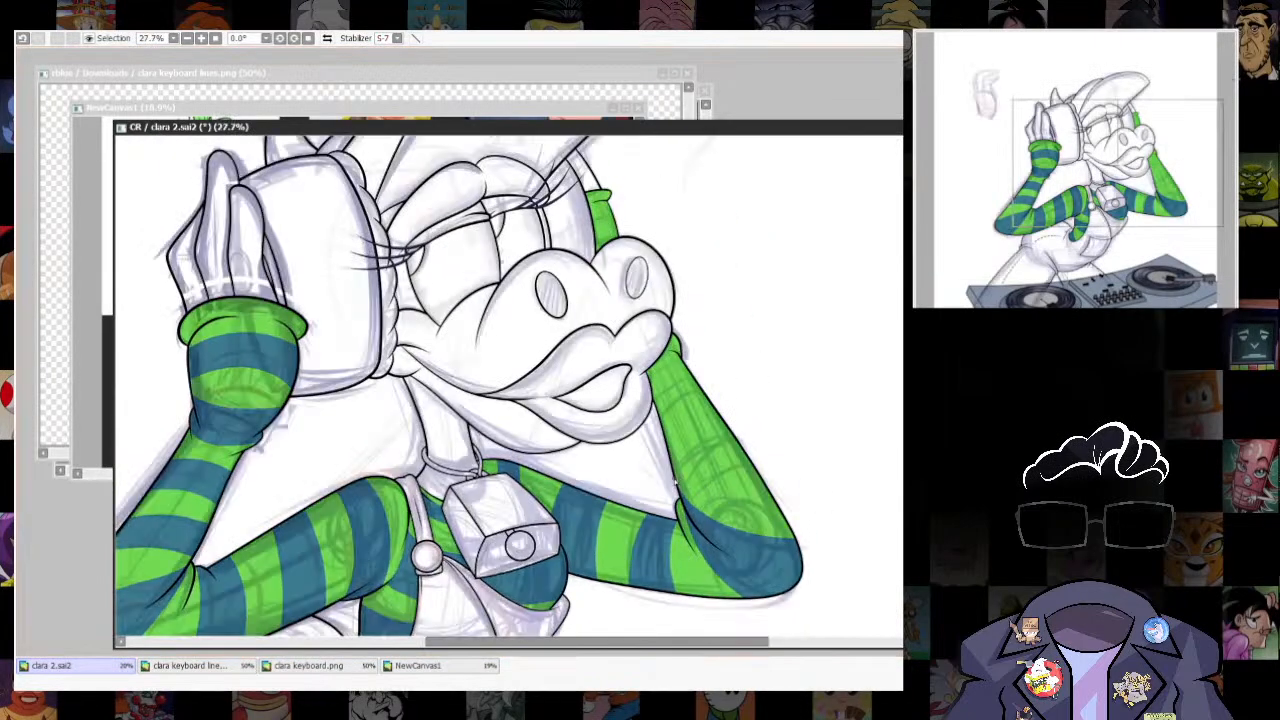
left_click_drag(688, 485, 768, 491)
left_click_drag(679, 461, 737, 443)
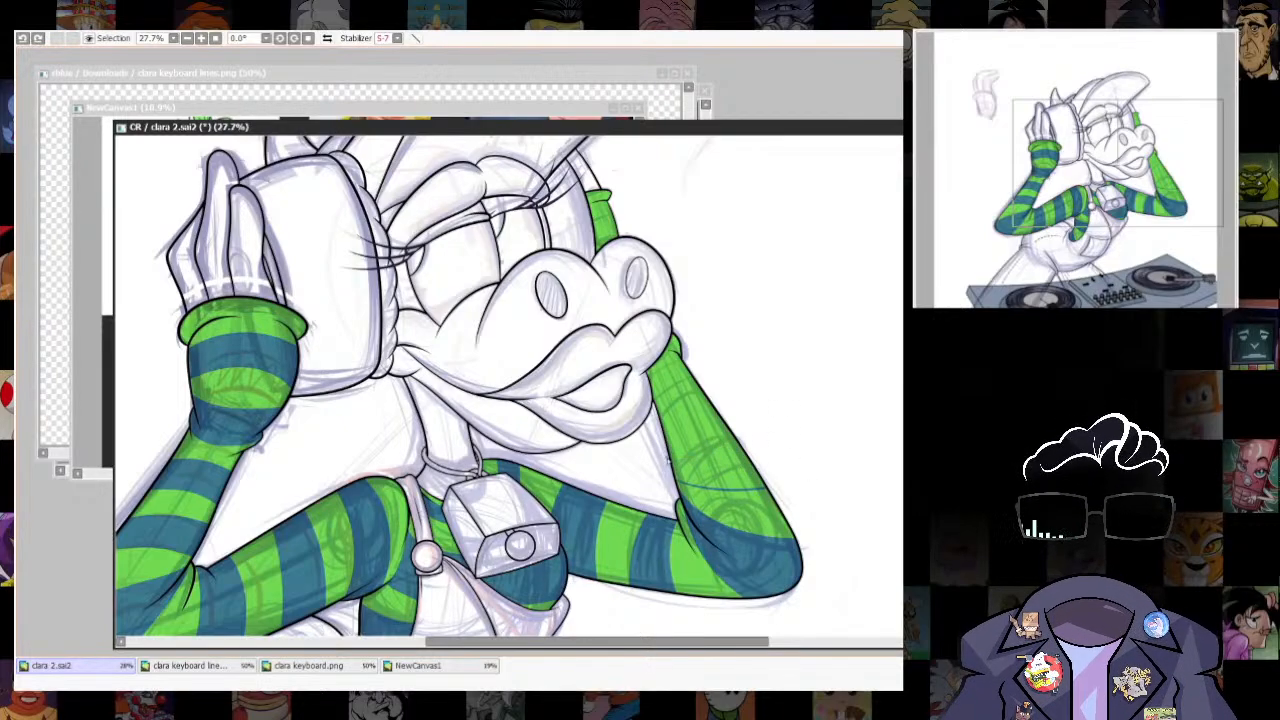
left_click_drag(709, 402, 667, 418)
left_click_drag(691, 376, 658, 390)
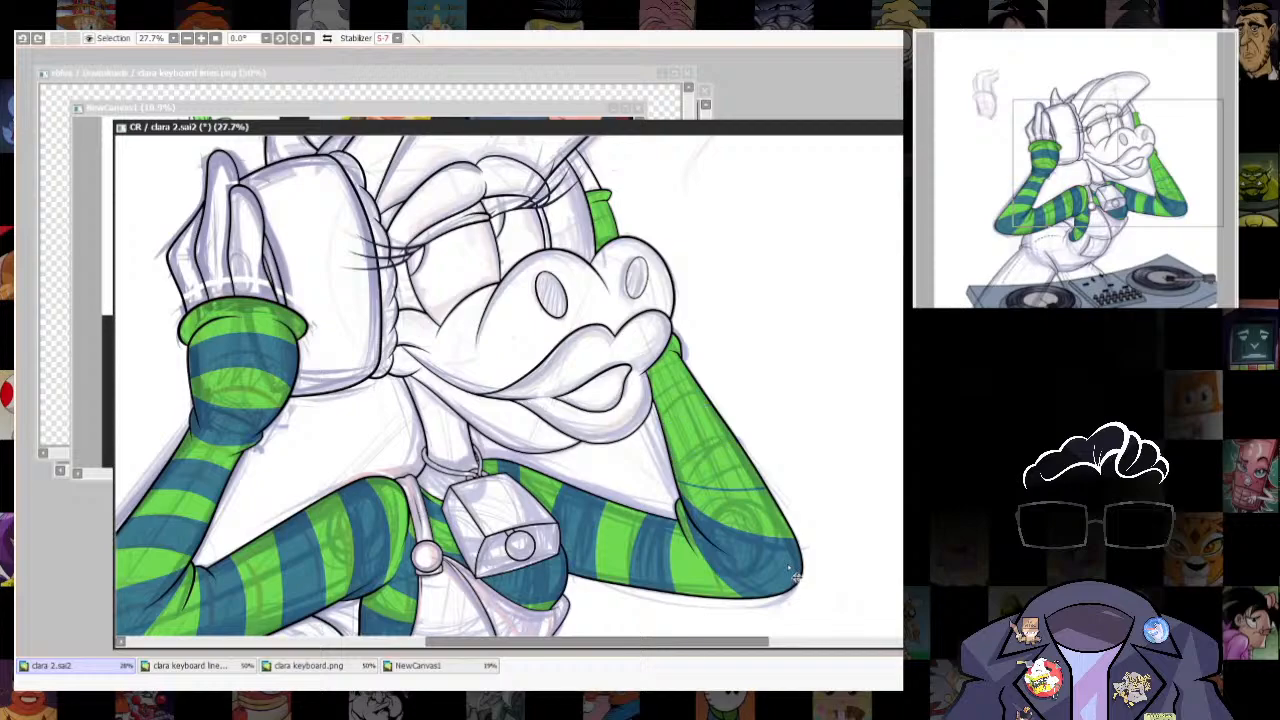
left_click_drag(789, 568, 840, 513)
key("ctrl+z")
left_click_drag(811, 421, 735, 416)
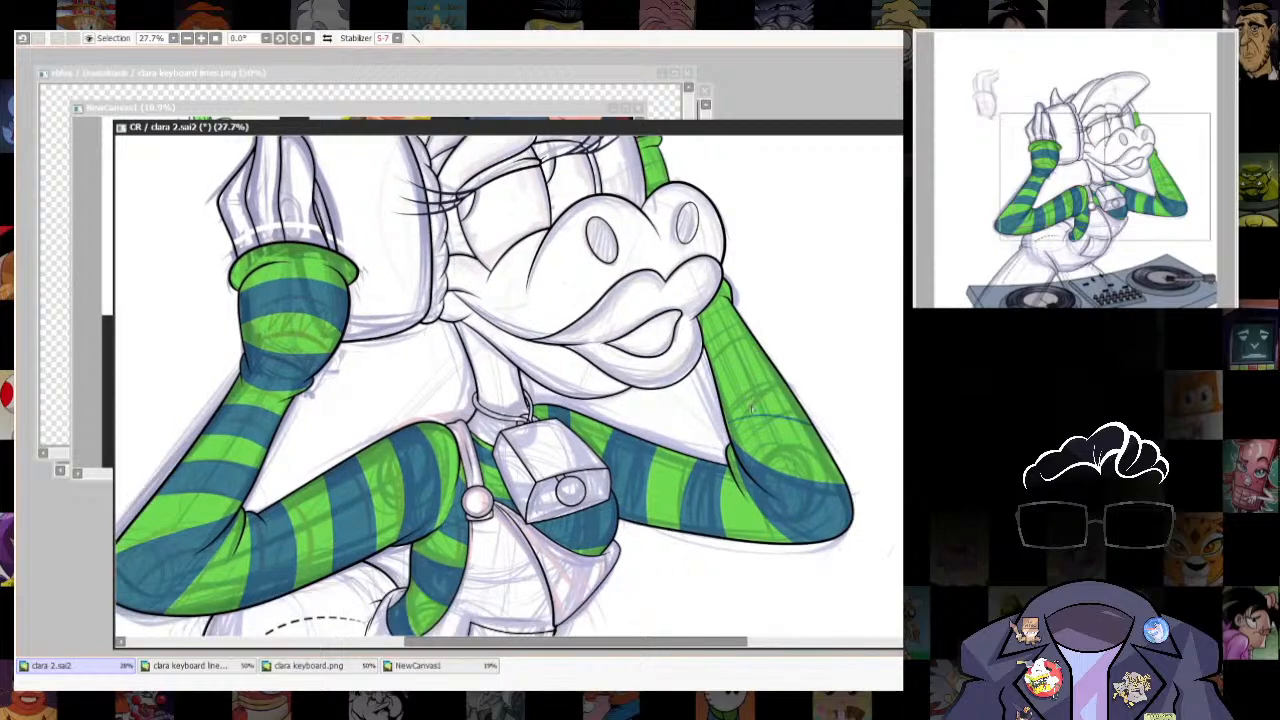
key("ctrl+z")
left_click_drag(815, 380, 835, 380)
left_click_drag(705, 421, 817, 402)
key("ctrl+z")
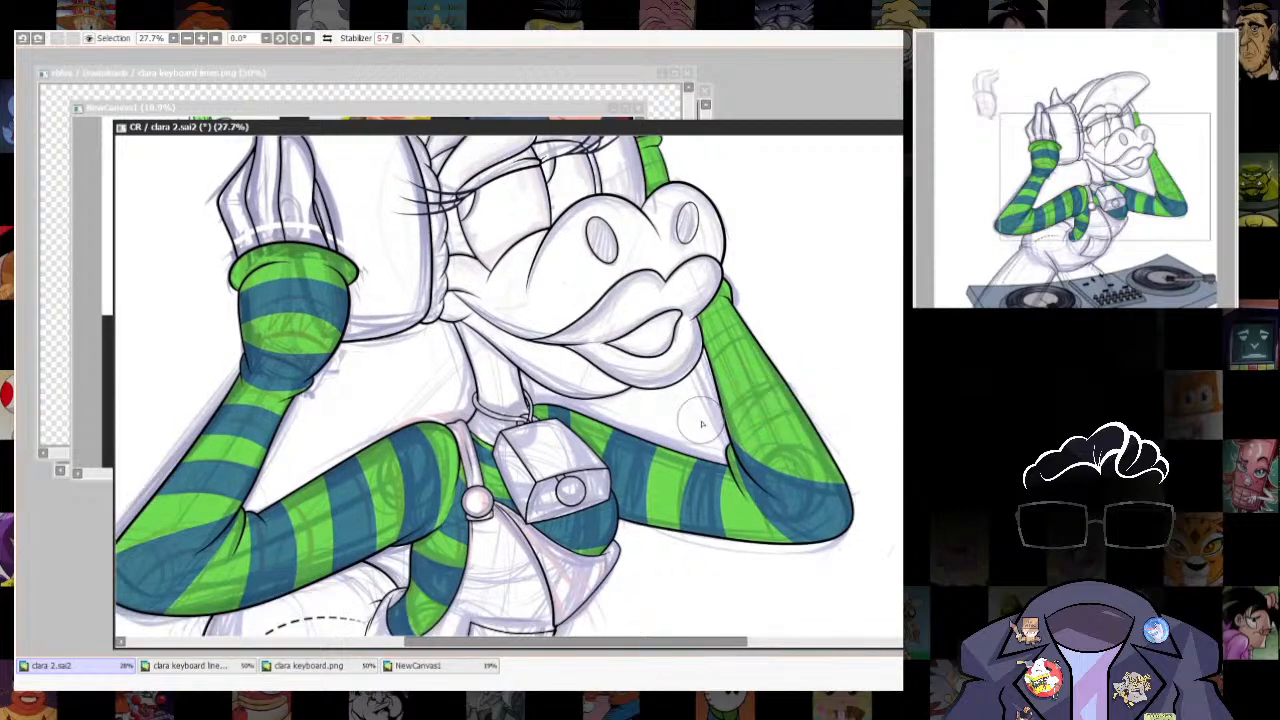
left_click_drag(702, 420, 832, 394)
key("ctrl+z")
key("ctrl+z")
left_click_drag(724, 432, 830, 382)
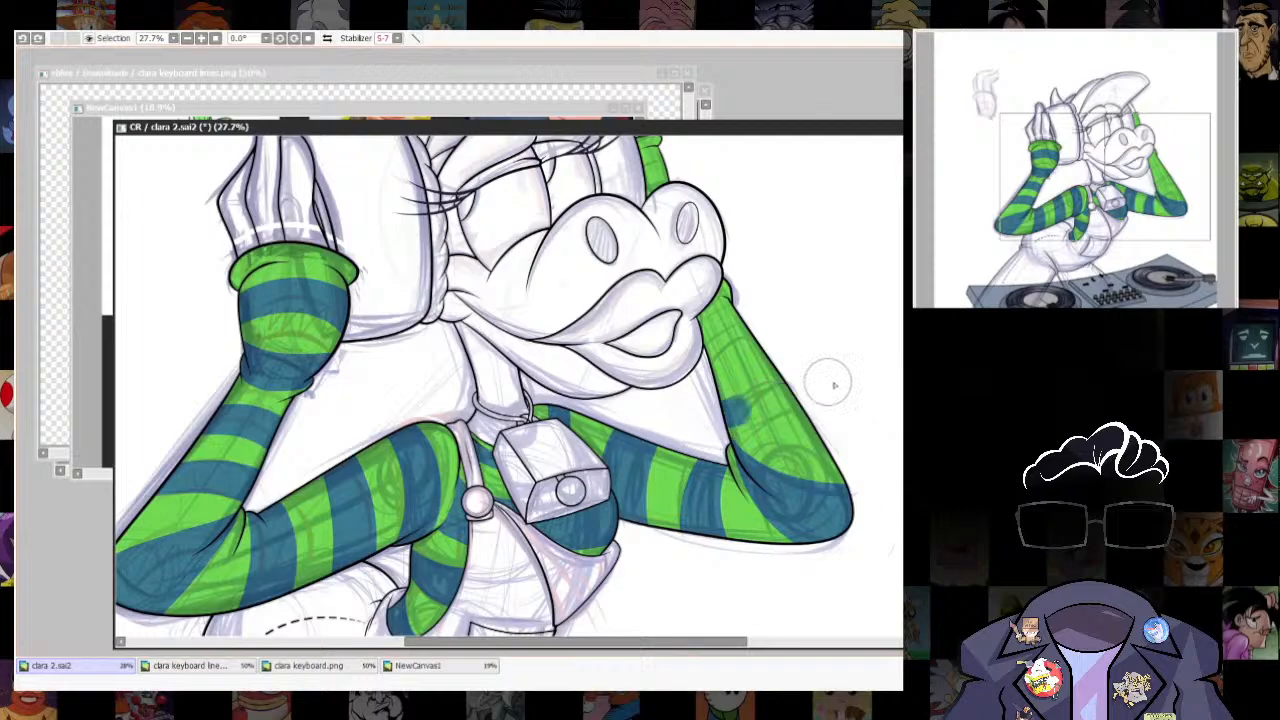
key("ctrl+z")
- Paint teal blue stripes across the far forearm from above the elbow to the muzzle, plus the sleeve section below the far cuff
left_click_drag(710, 437, 805, 385)
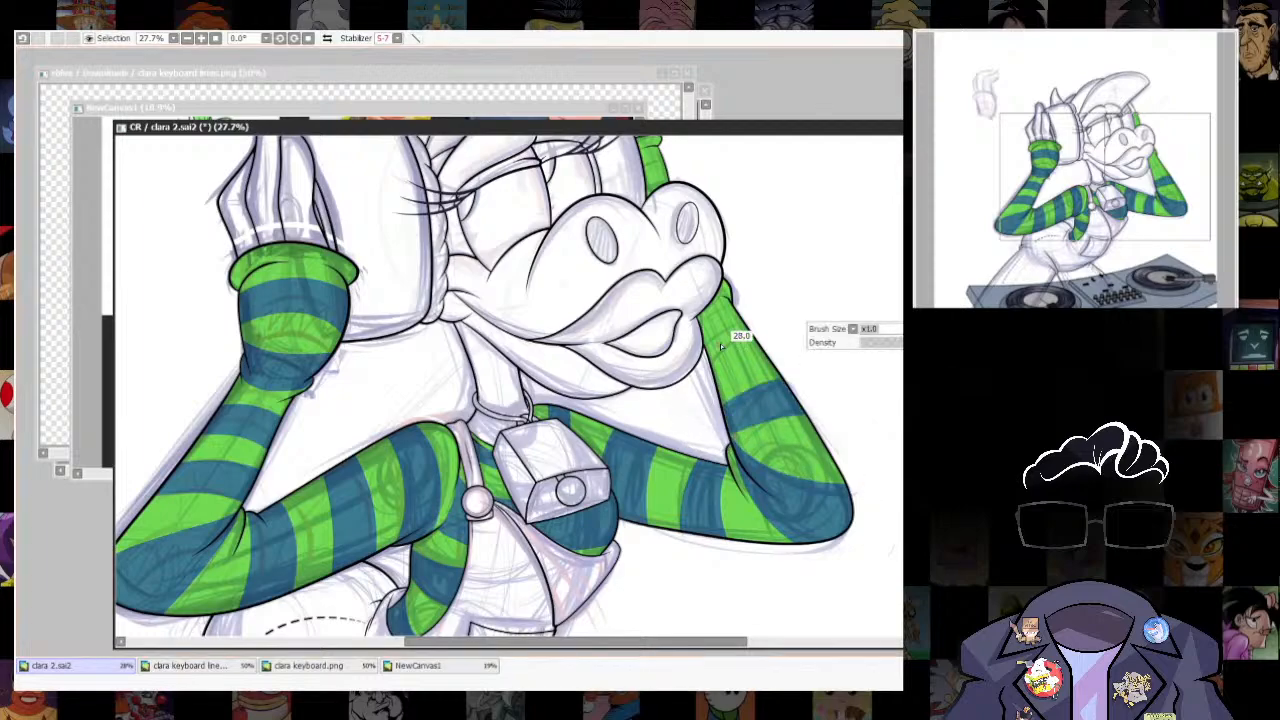
key("ctrl+z")
mouse_move(711, 361)
left_mouse_down()
mouse_move(766, 338)
mouse_move(700, 356)
mouse_move(786, 329)
mouse_move(705, 353)
mouse_move(755, 326)
mouse_move(721, 309)
mouse_move(693, 325)
mouse_move(774, 309)
mouse_move(733, 306)
left_mouse_up()
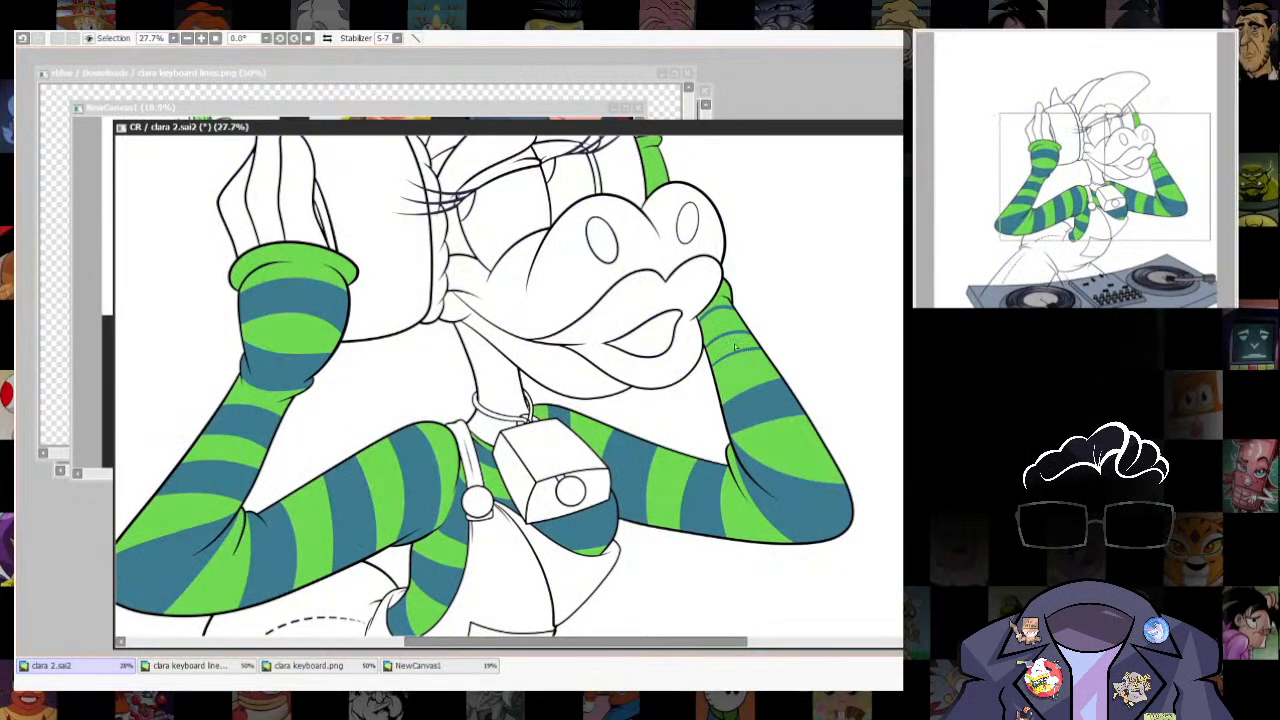
left_click(718, 298)
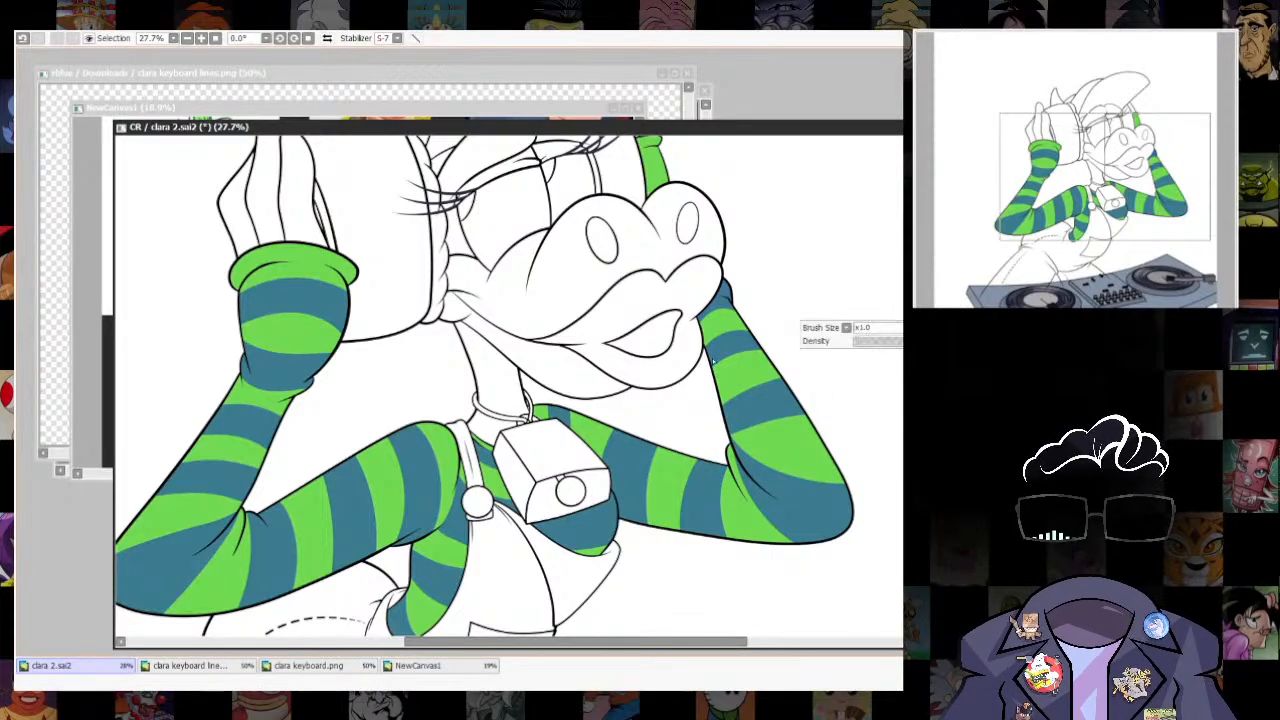
left_click_drag(793, 343, 812, 481)
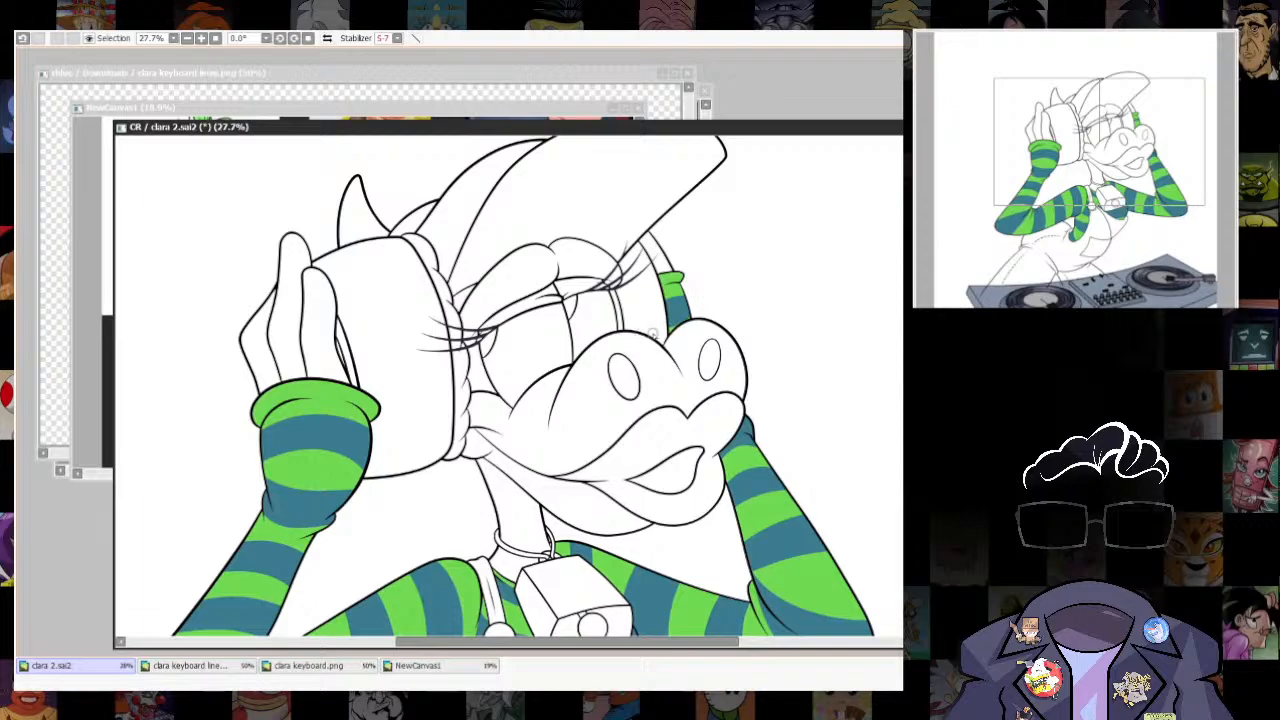
left_click(675, 318)
- Examine the striped shirt across the whole drawing for even stripe placement
scroll(775, 290, "down", 5)
scroll(818, 310, "up", 3)
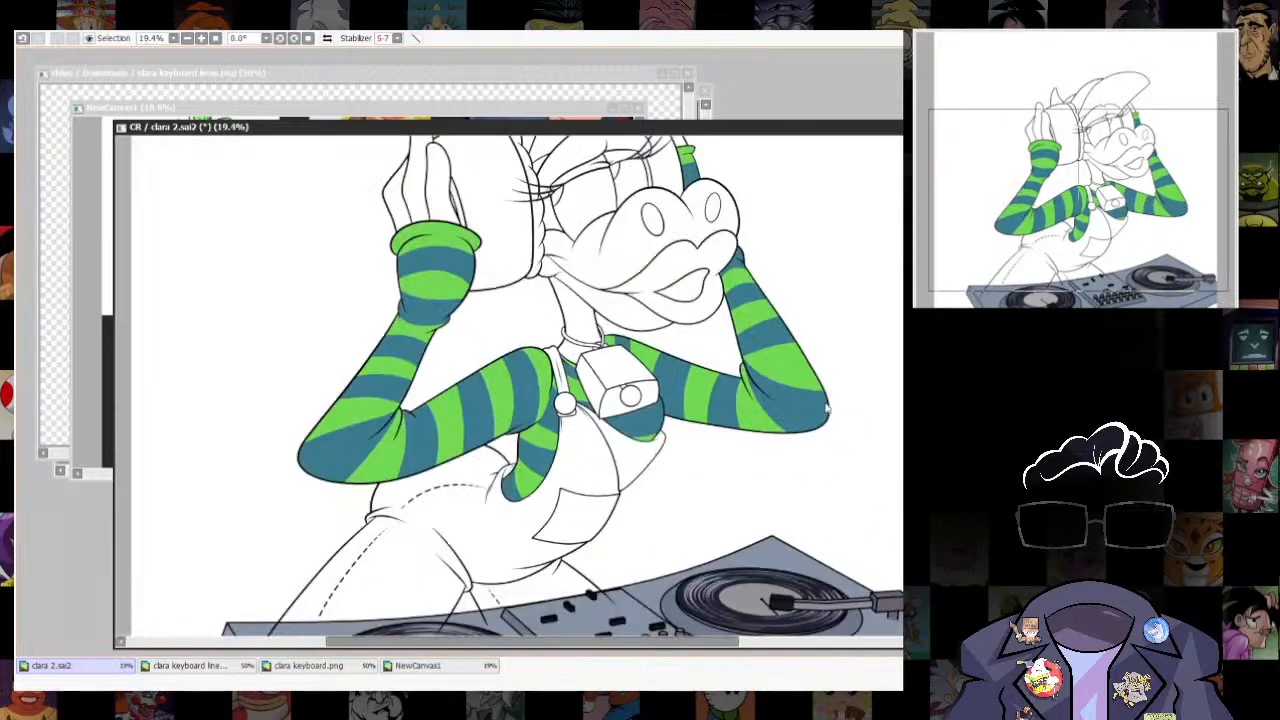
scroll(826, 408, "up", 2)
scroll(826, 408, "down", 4)
scroll(826, 408, "up", 2)
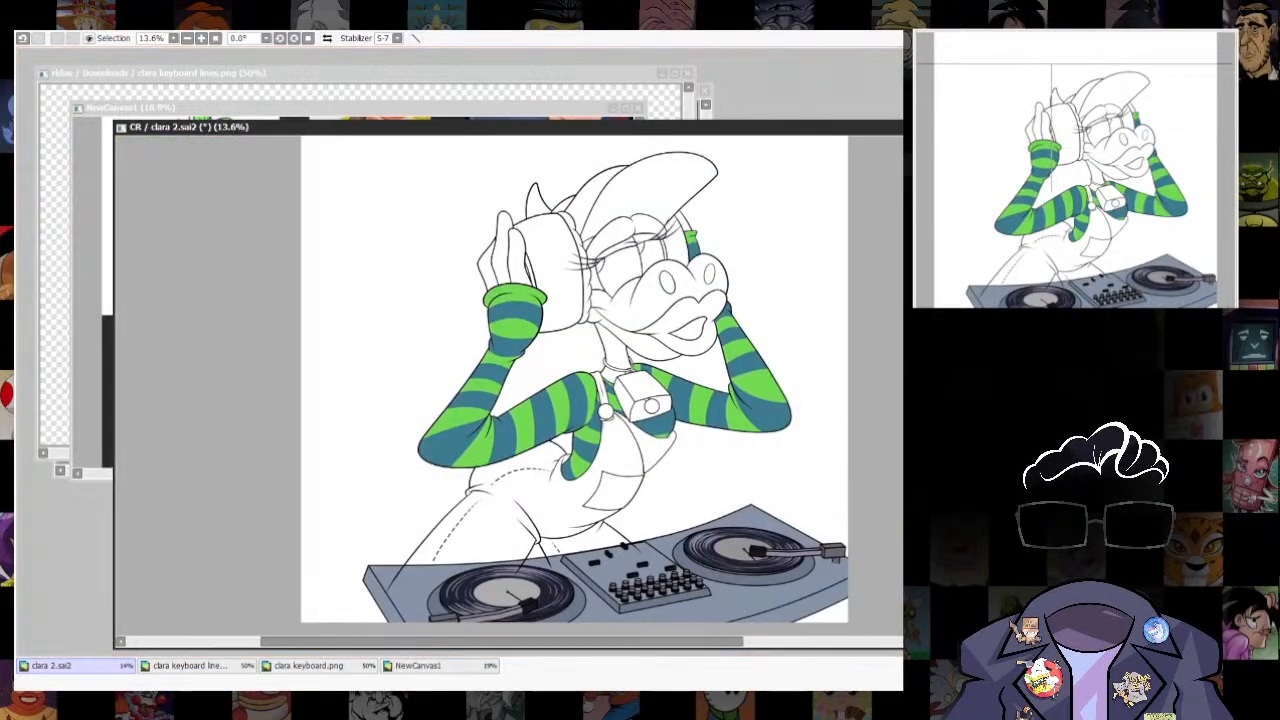
scroll(736, 417, "up", 1)
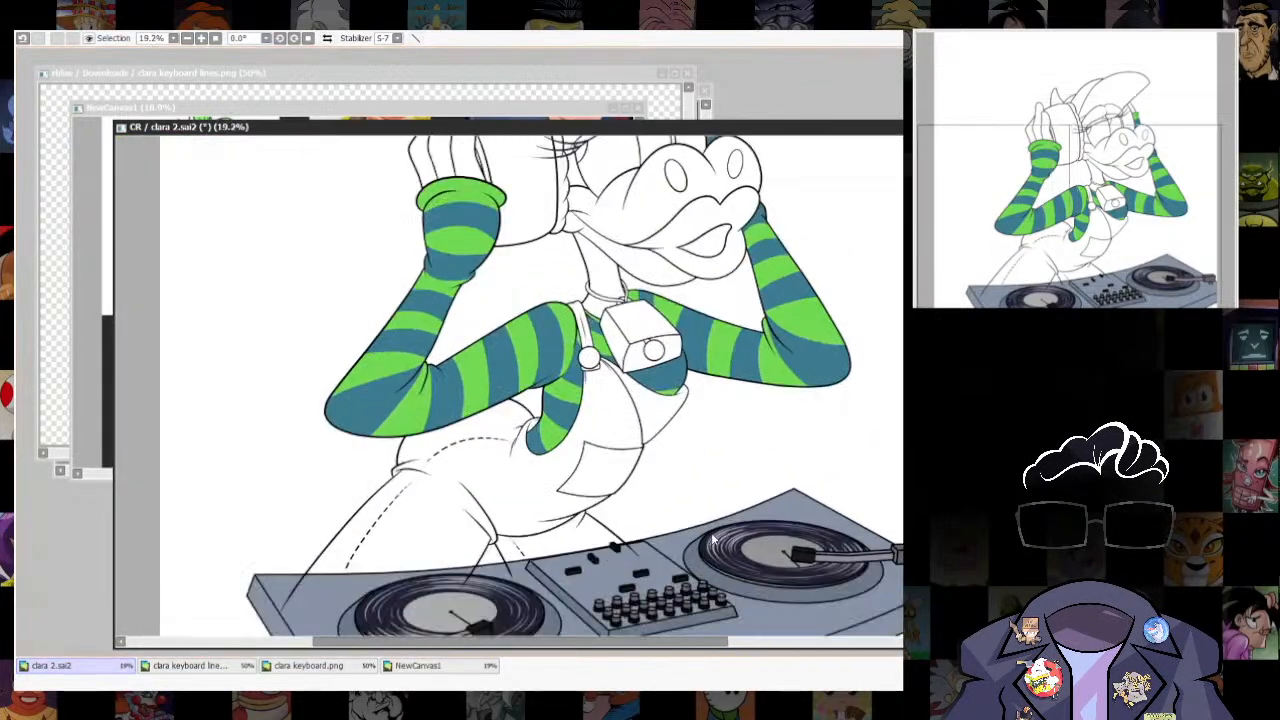
left_click_drag(712, 540, 779, 410)
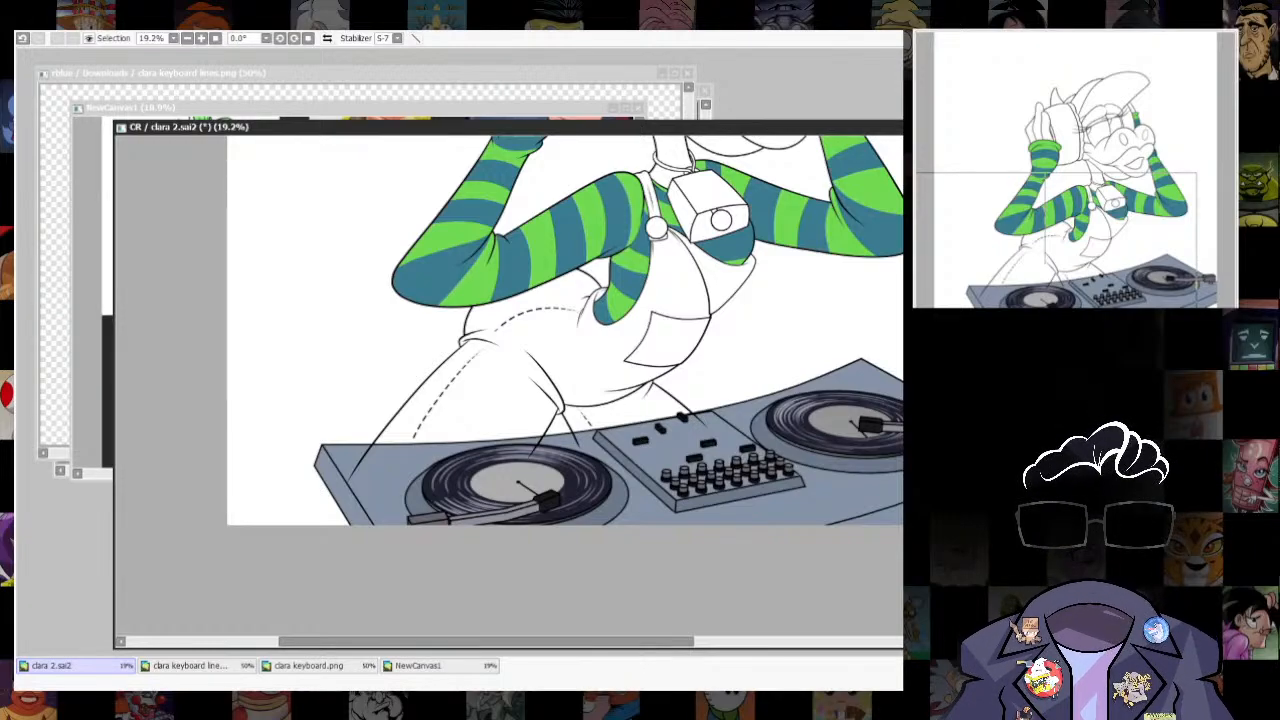
scroll(814, 245, "down", 6)
scroll(846, 160, "up", 5)
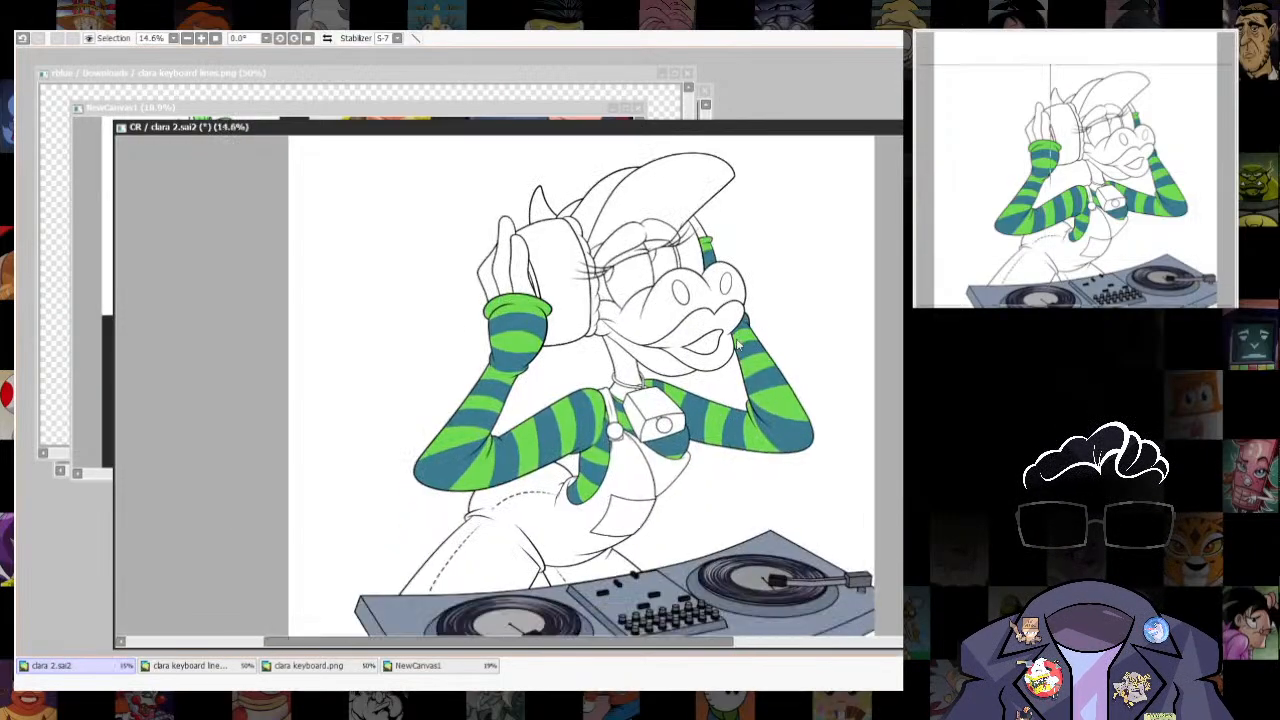
- Consult the cow character references in NewCanvas1 and fill the cow's muzzle and lower jaw with a peach colour
left_click(568, 109)
scroll(406, 266, "down", 3)
scroll(406, 266, "up", 3)
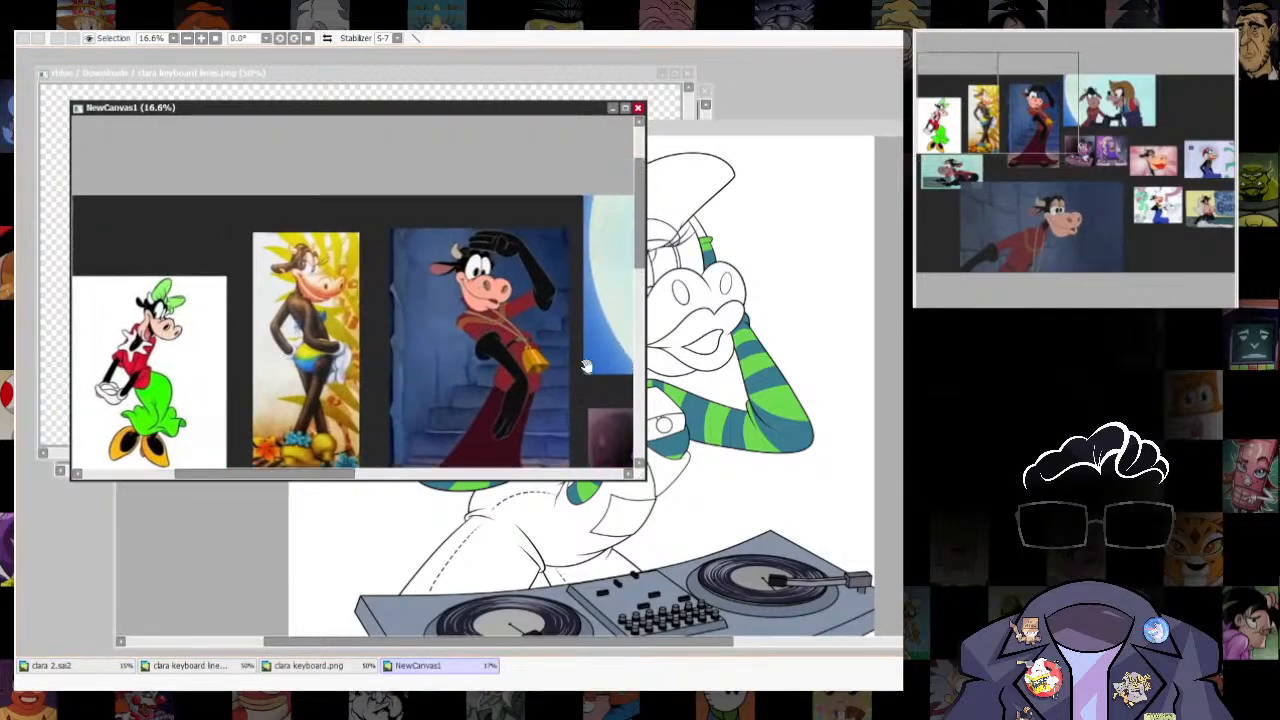
left_click_drag(585, 366, 564, 287)
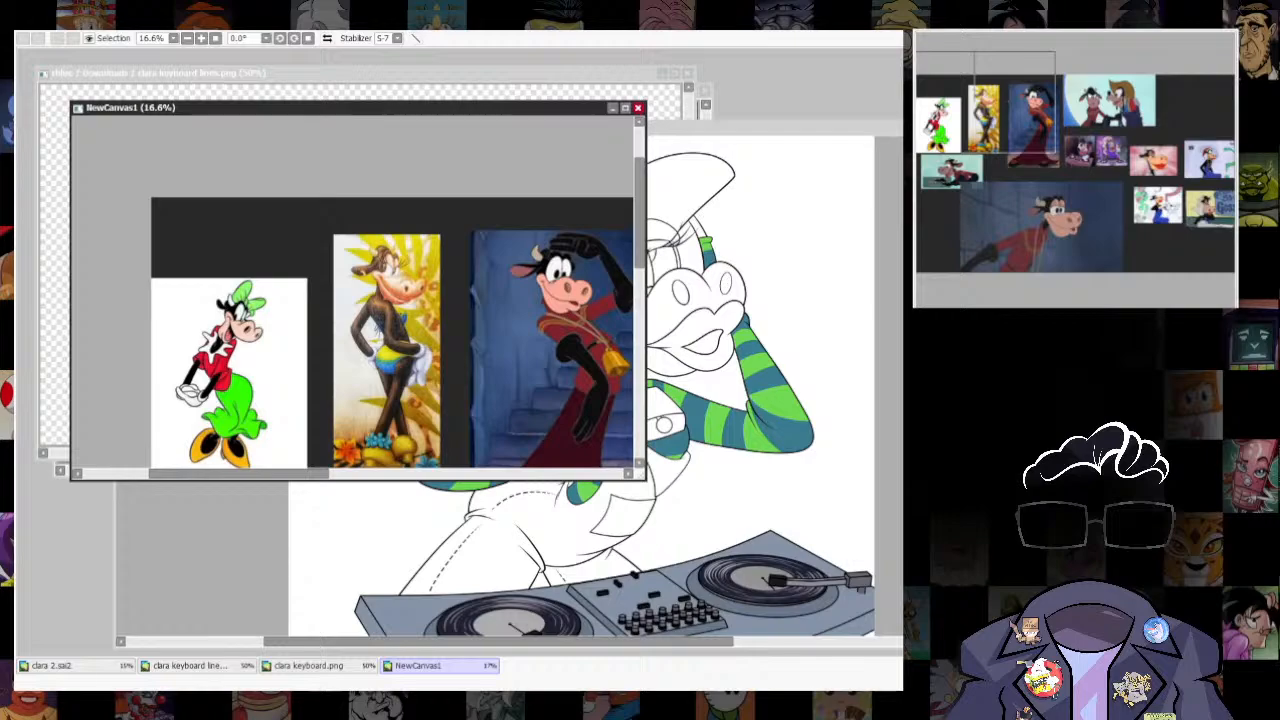
left_click(660, 355)
left_click(660, 355)
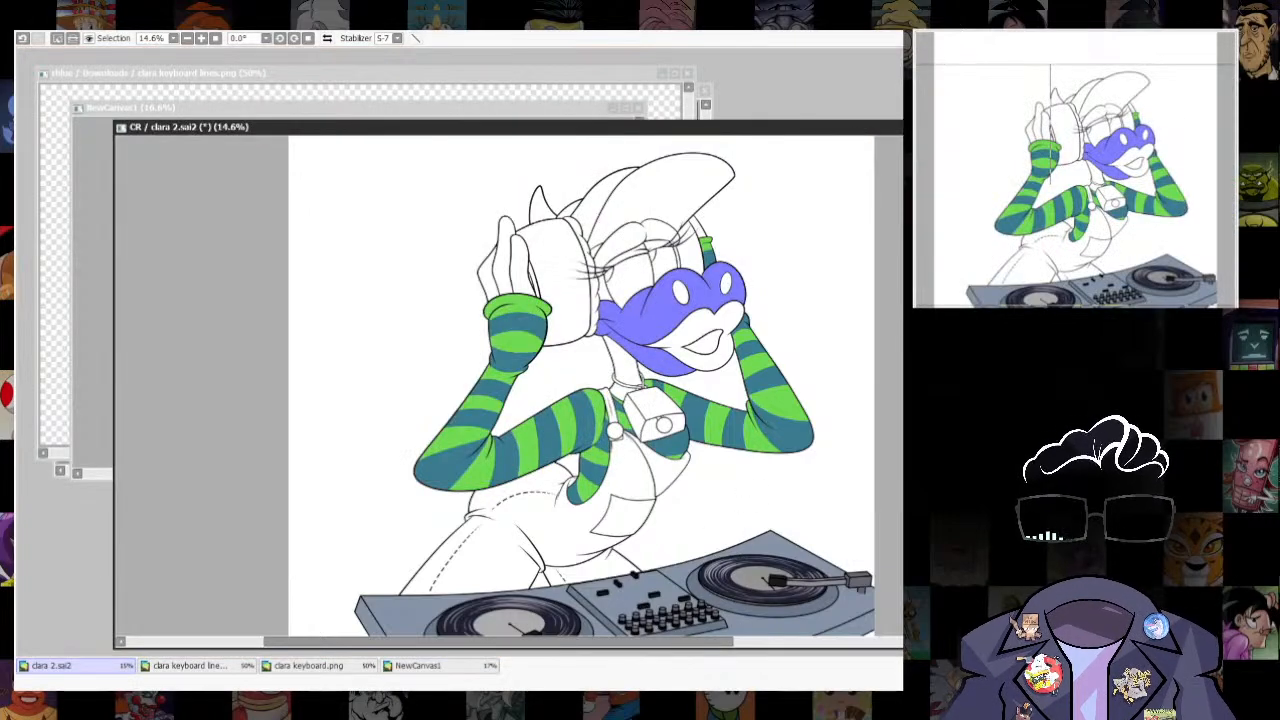
key("ctrl+f")
key("ctrl+d")
- Check the lip colour in the NewCanvas1 references and fill the cow's lips with bright red
left_click(418, 666)
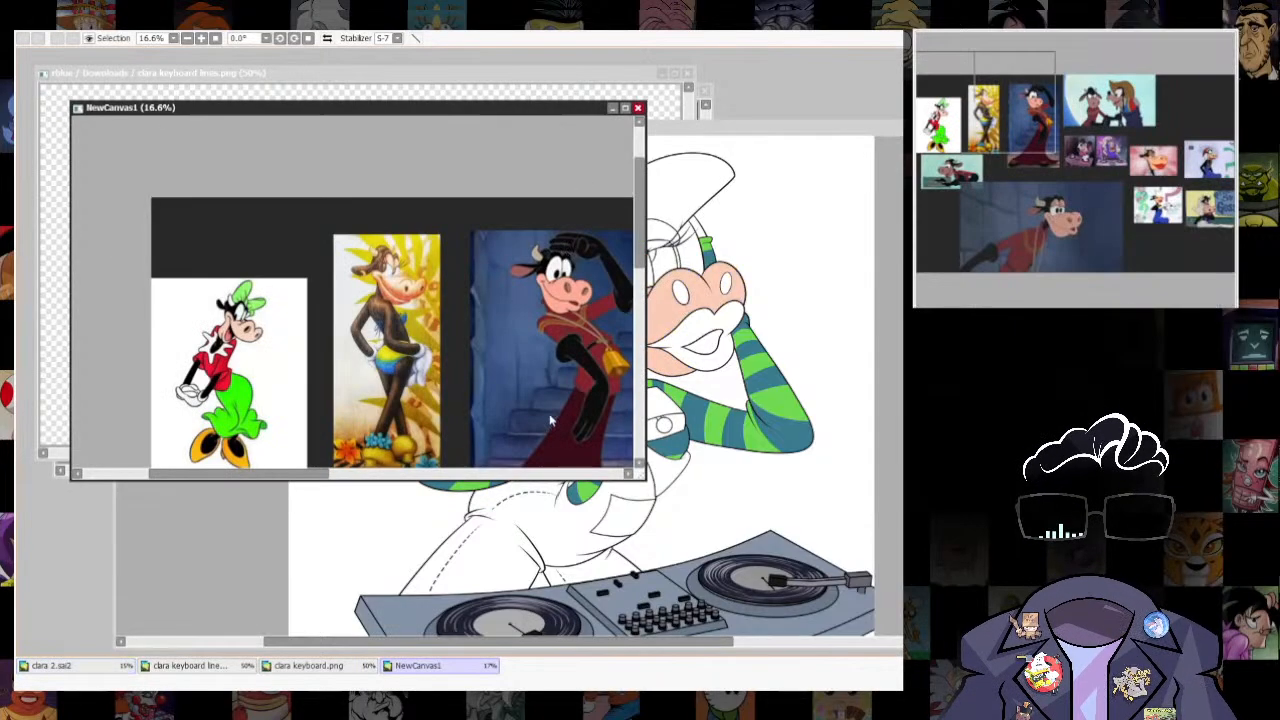
left_click_drag(551, 420, 161, 177)
scroll(447, 362, "up", 7)
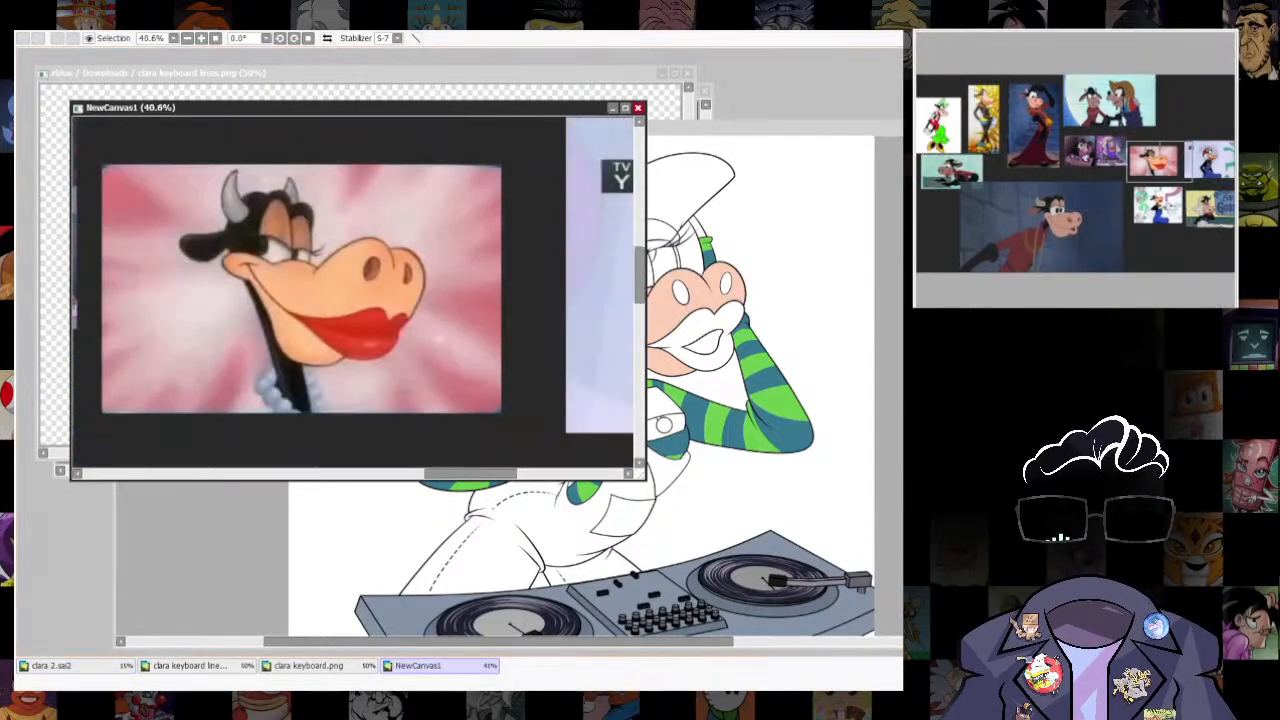
left_click(849, 123)
left_click(714, 321)
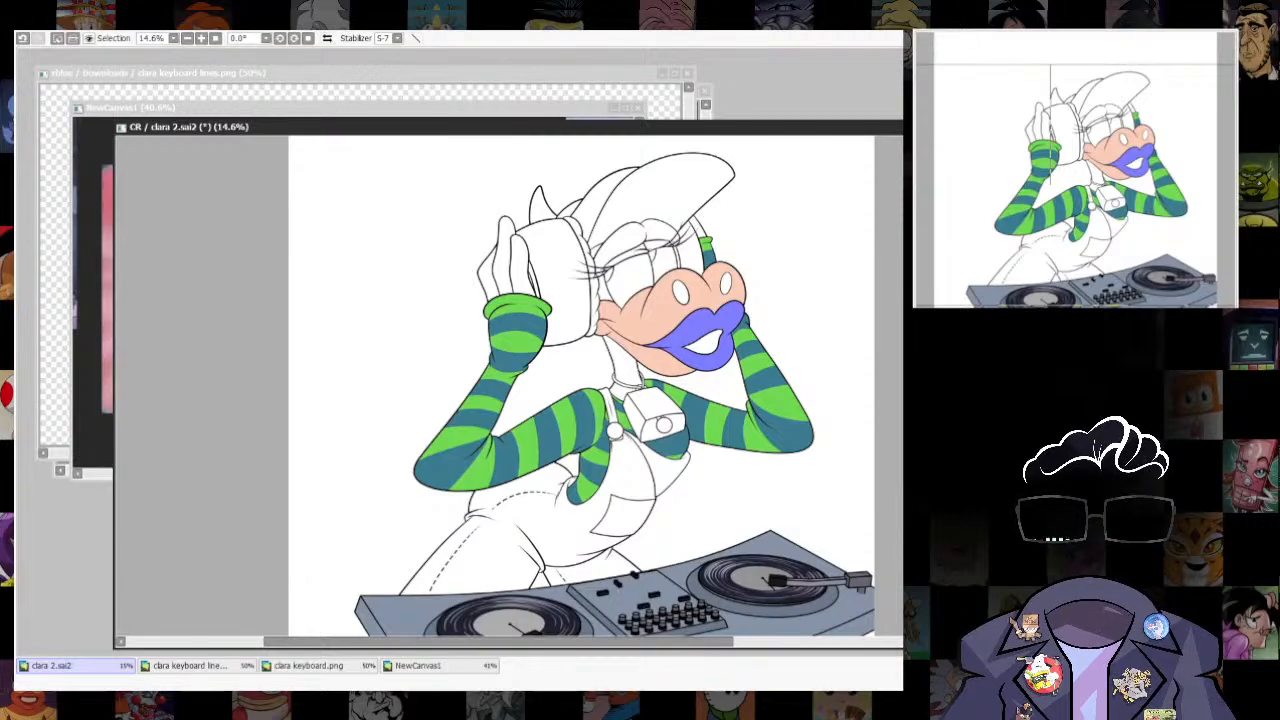
key("ctrl+f")
key("ctrl+d")
- Compare the lips with the cow references and recolour them to a softer red
left_click(418, 666)
scroll(501, 360, "down", 5)
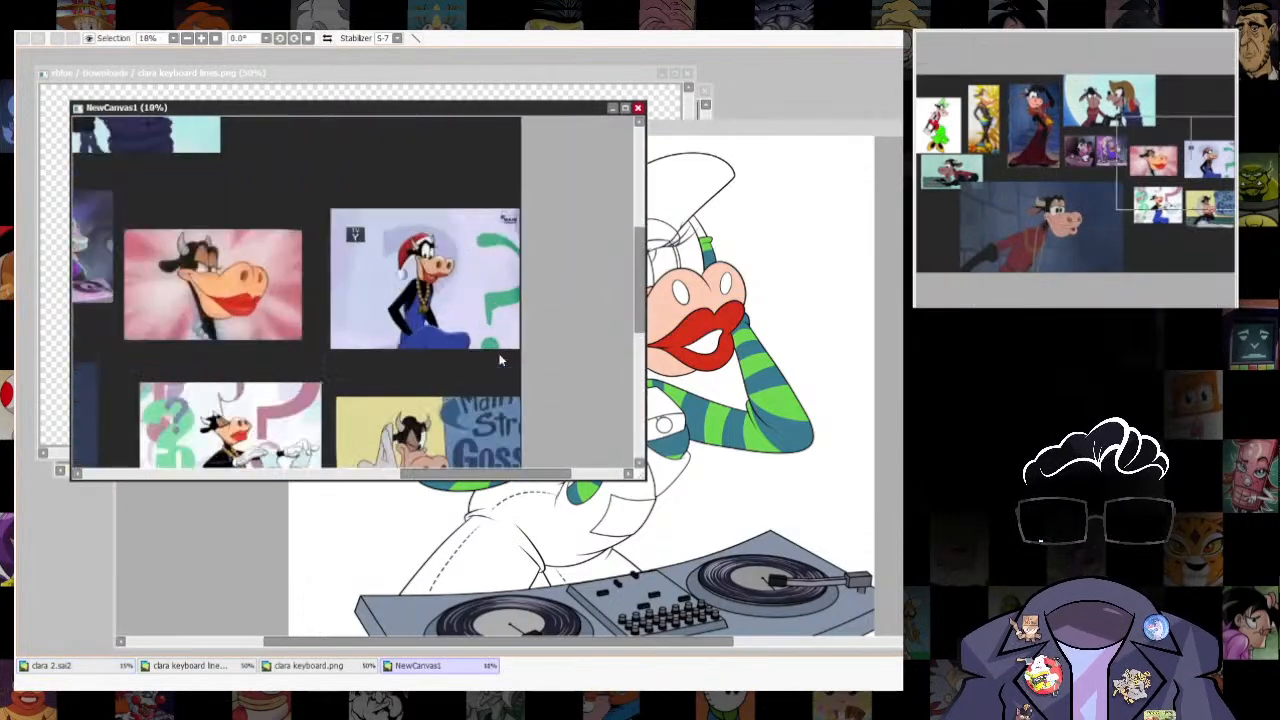
scroll(501, 360, "up", 8)
left_click(811, 131)
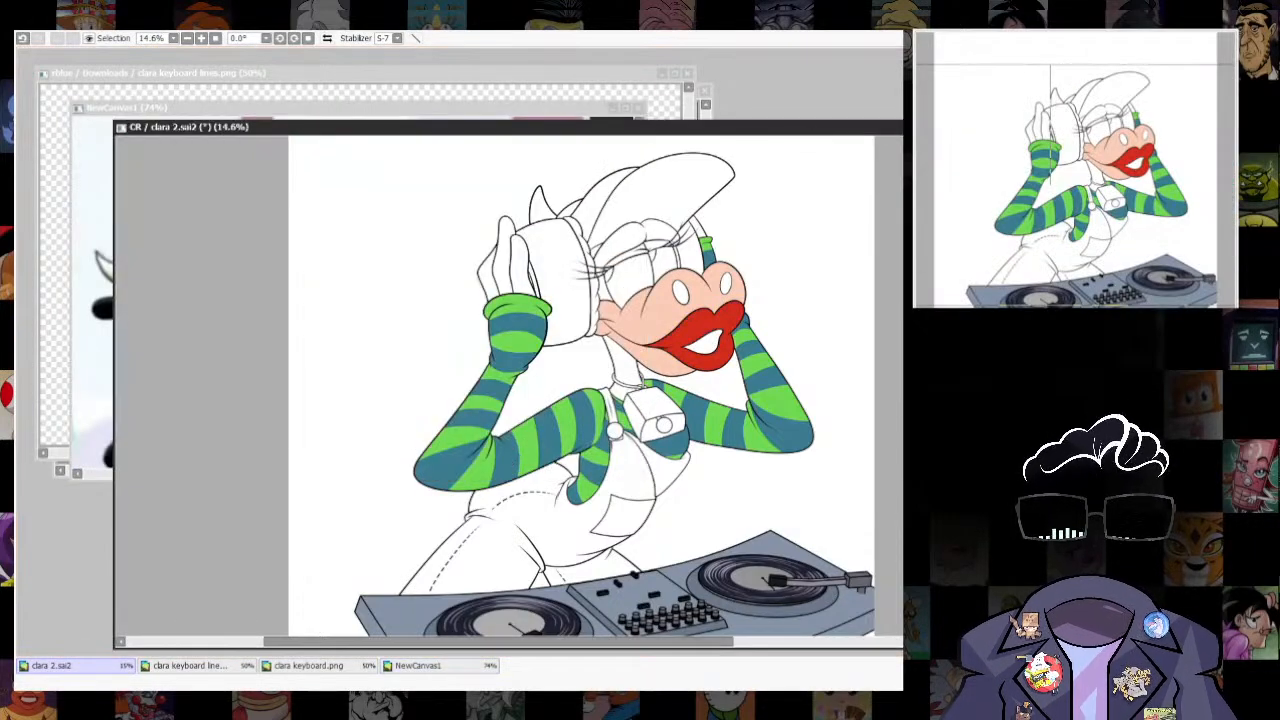
scroll(849, 410, "up", 3)
scroll(849, 410, "down", 2)
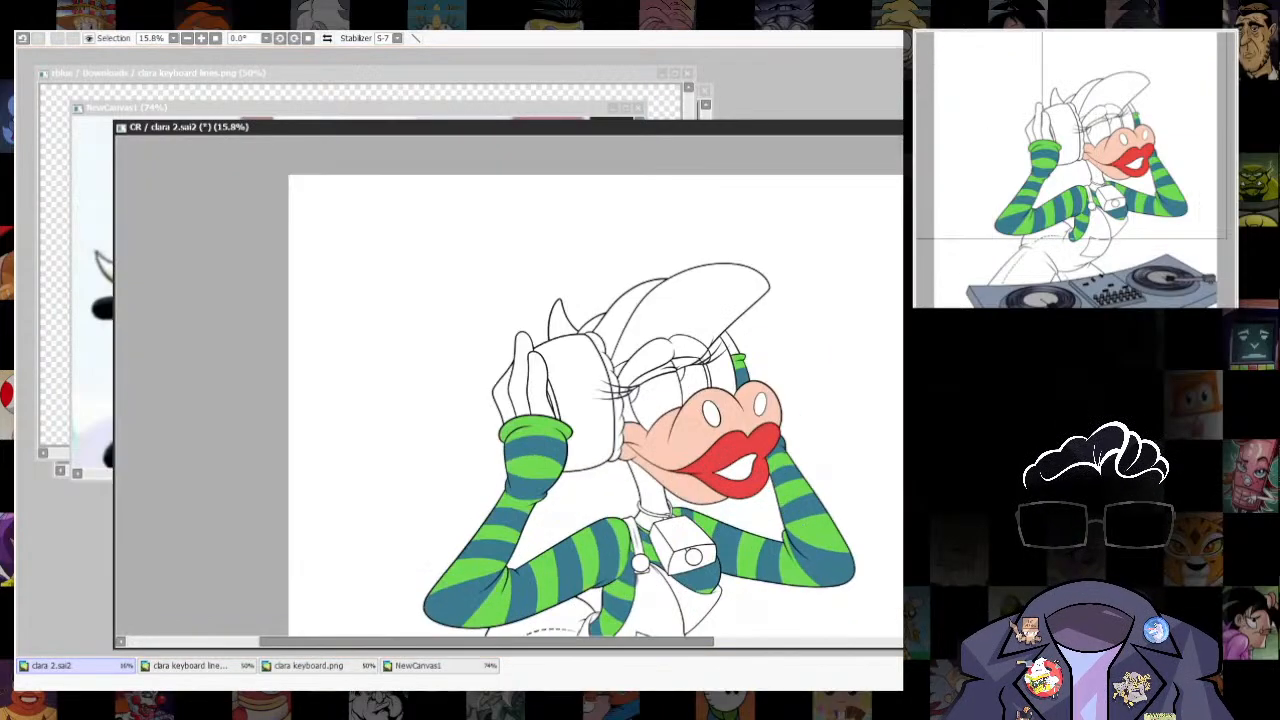
- Compare the lip colour before and after the change and against the red-lipped cow reference in NewCanvas1
key("ctrl+z")
key("ctrl+z")
key("ctrl+z")
key("ctrl+z")
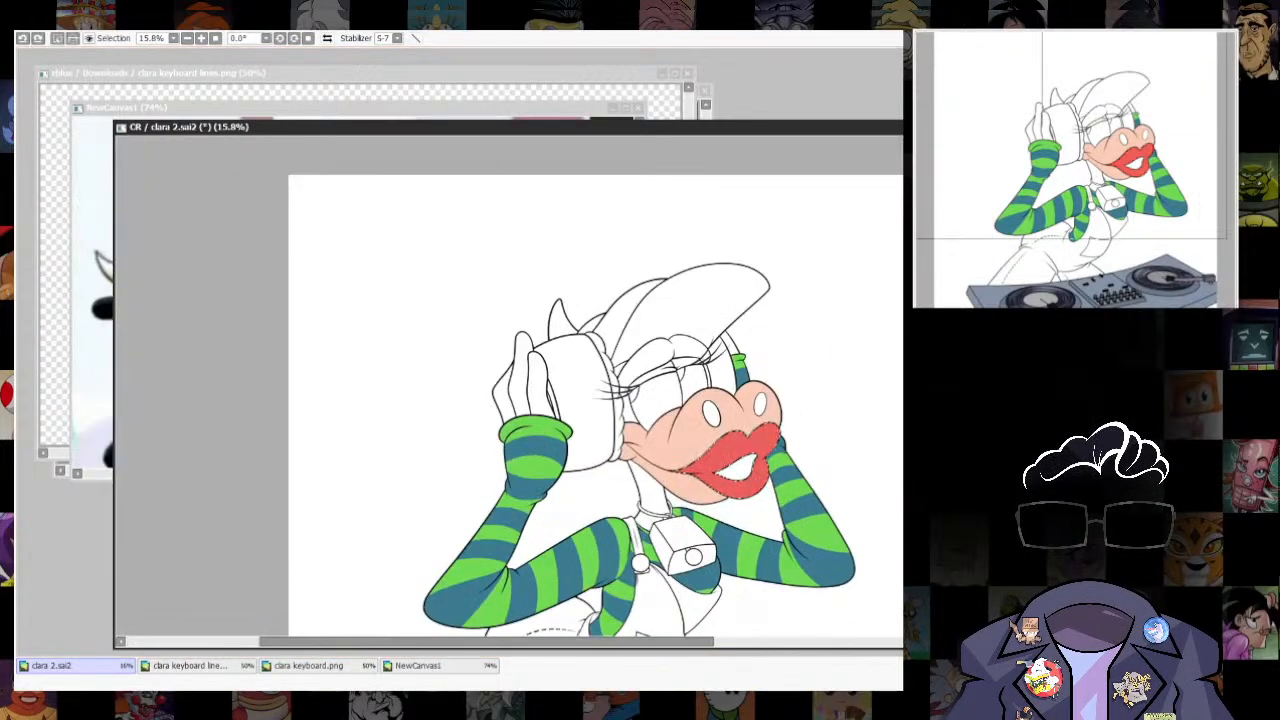
key("ctrl+y")
key("ctrl+y")
scroll(815, 413, "down", 2)
left_click_drag(815, 413, 759, 371)
key("ctrl+Tab")
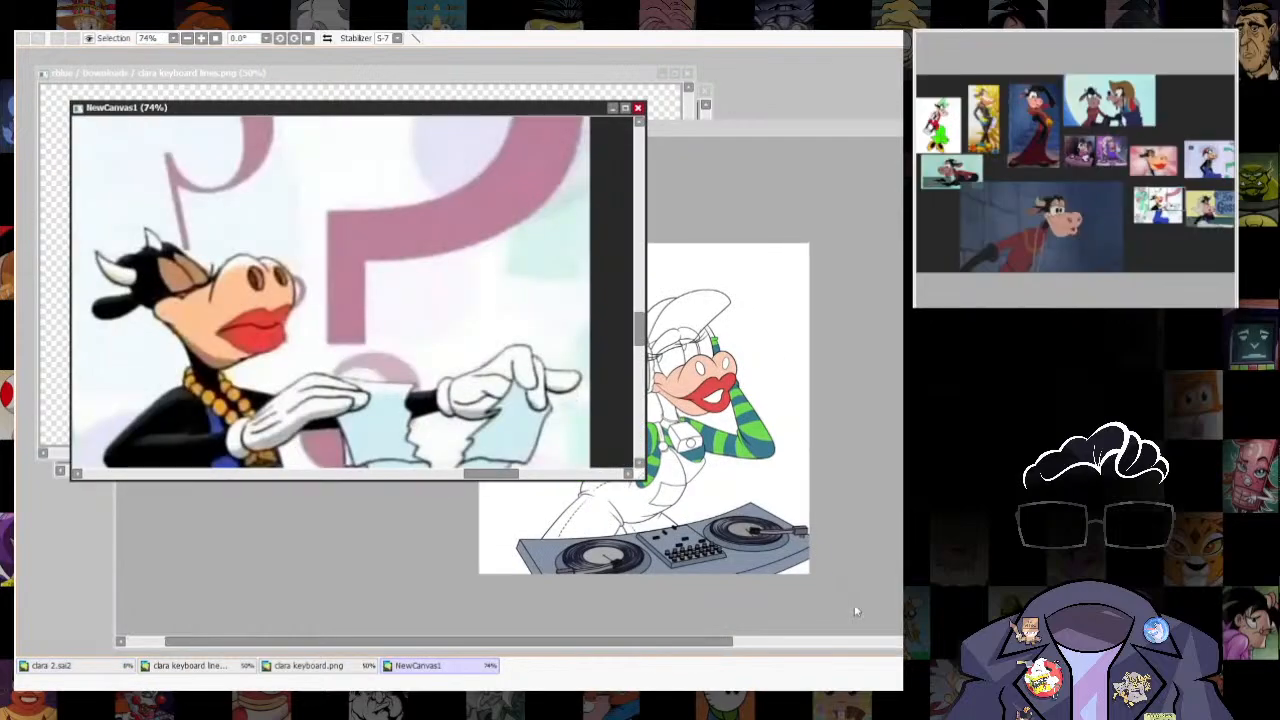
left_click(832, 134)
scroll(655, 386, "up", 2)
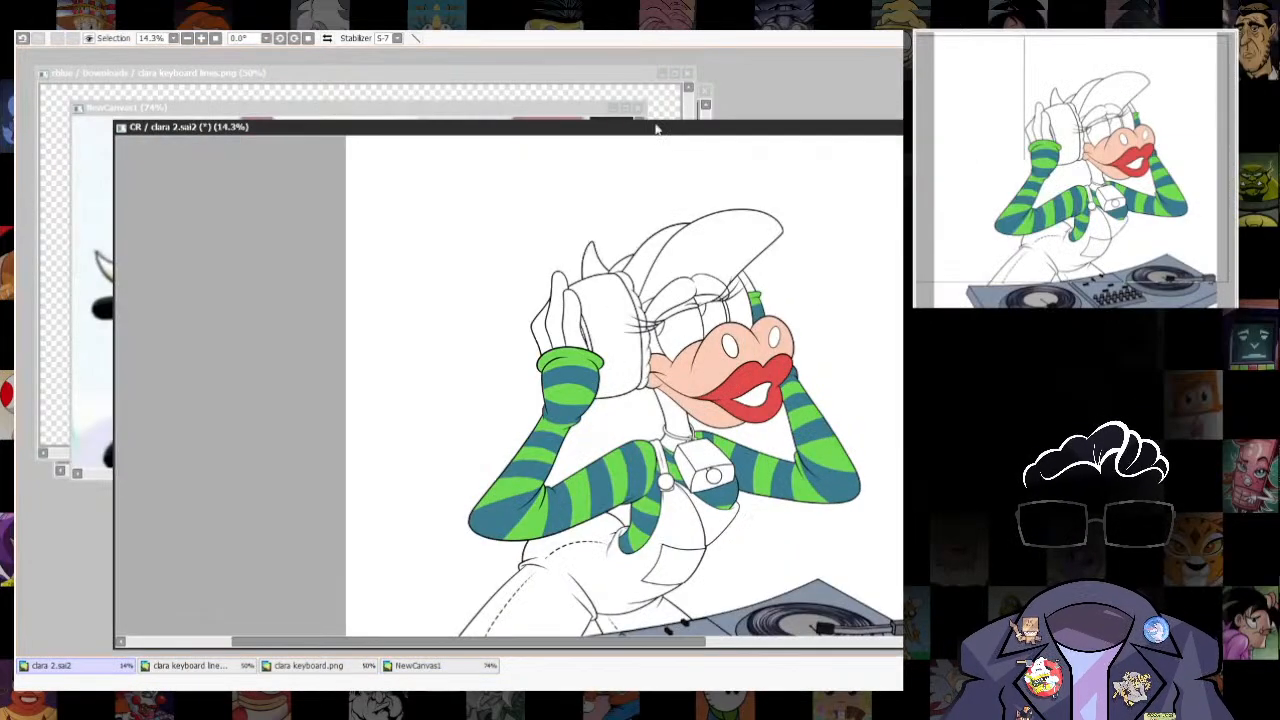
- Select the cow's neck, the brow shapes above both eyes and the strip of face beside the near eye
left_click_drag(657, 128, 655, 171)
left_click_drag(771, 580, 806, 487)
left_click(705, 358)
left_click_drag(705, 360, 699, 509)
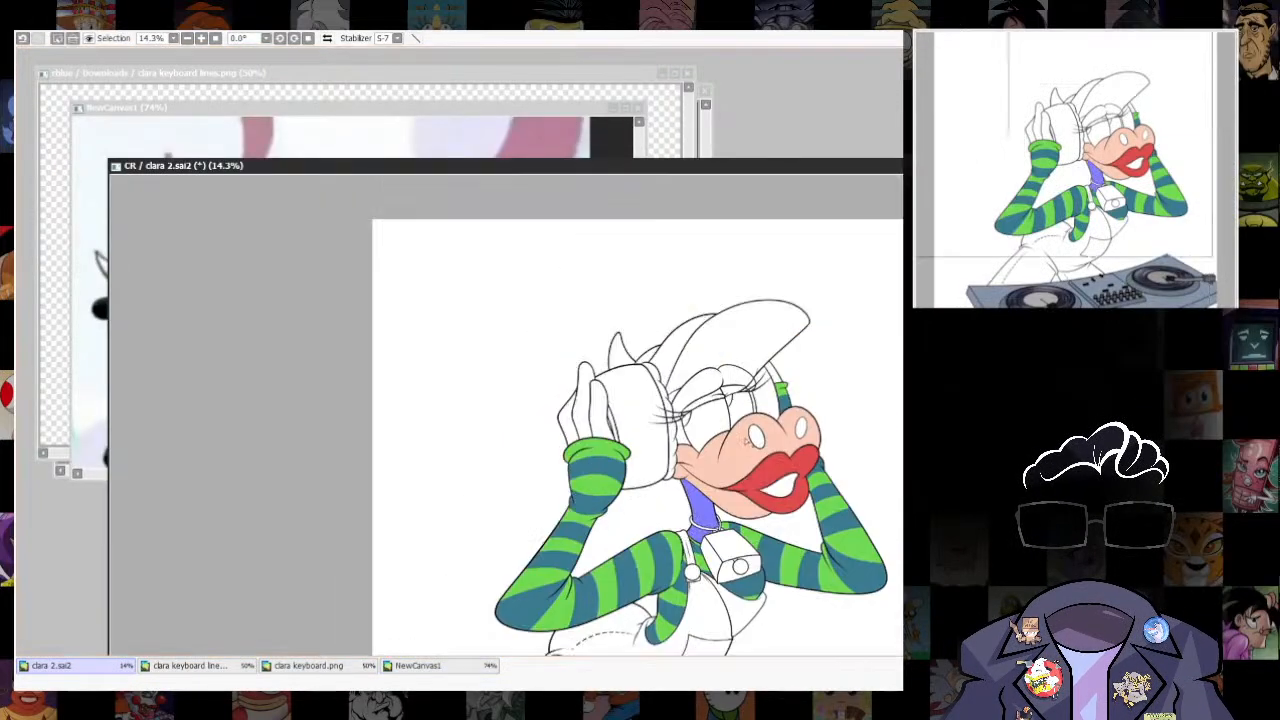
left_click(680, 400)
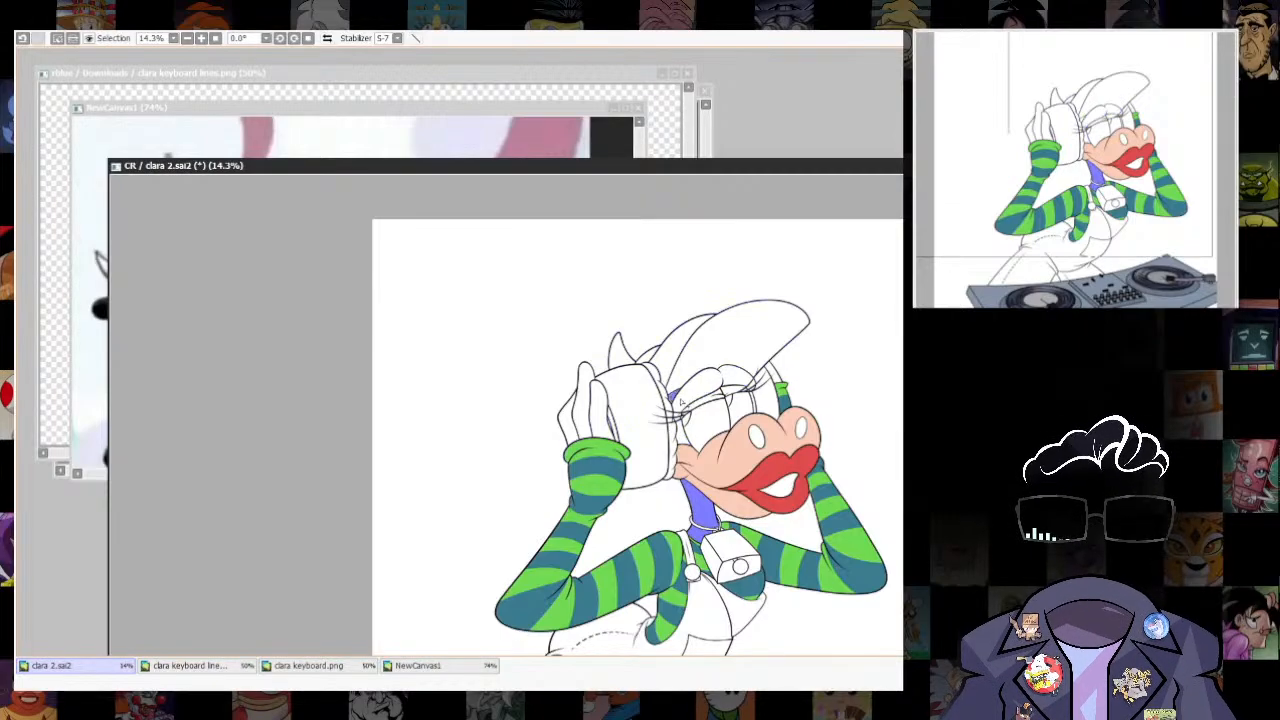
mouse_move(731, 171)
left_mouse_down()
mouse_move(737, 501)
mouse_move(737, 153)
left_mouse_up()
scroll(678, 437, "up", 4)
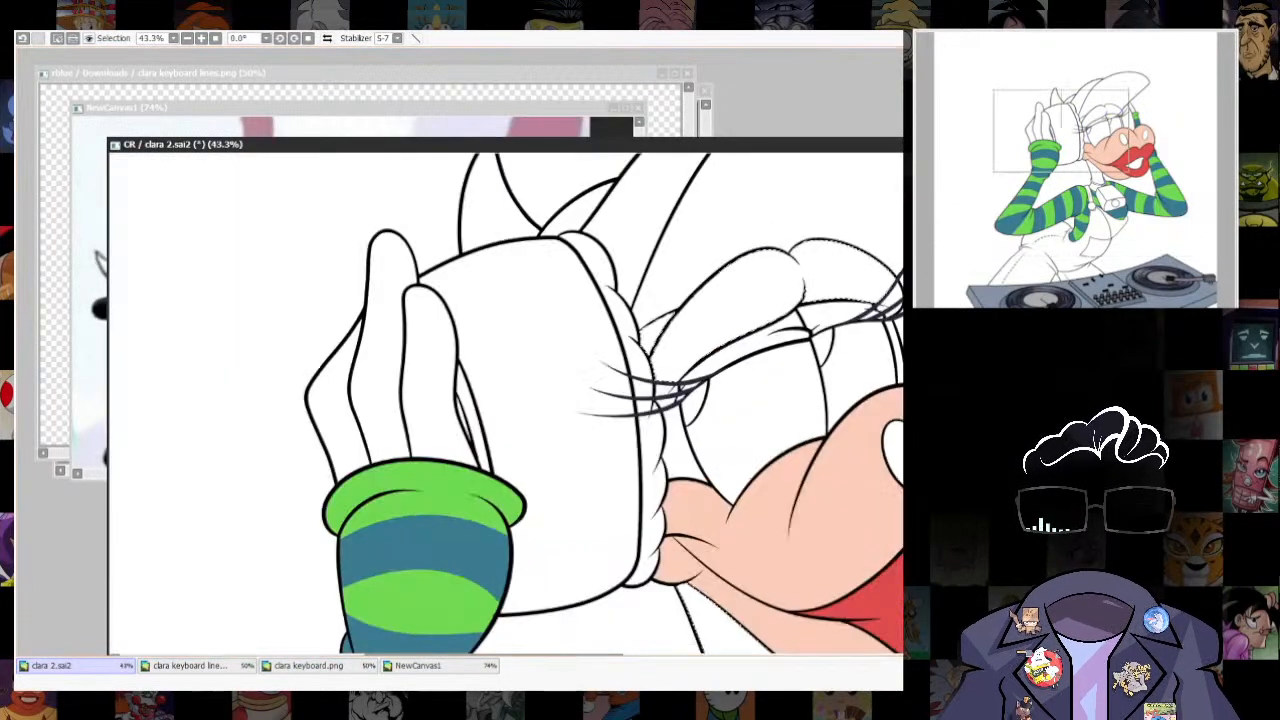
left_click_drag(679, 391, 532, 486)
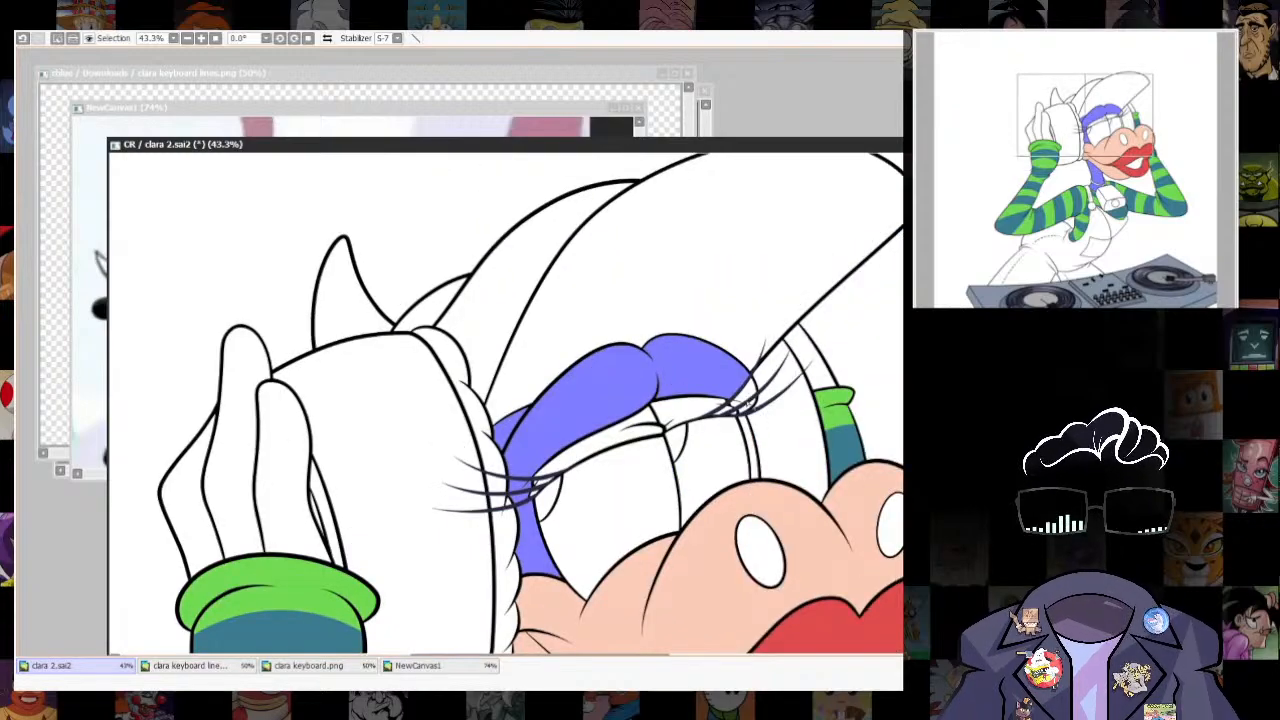
key("ctrl+z")
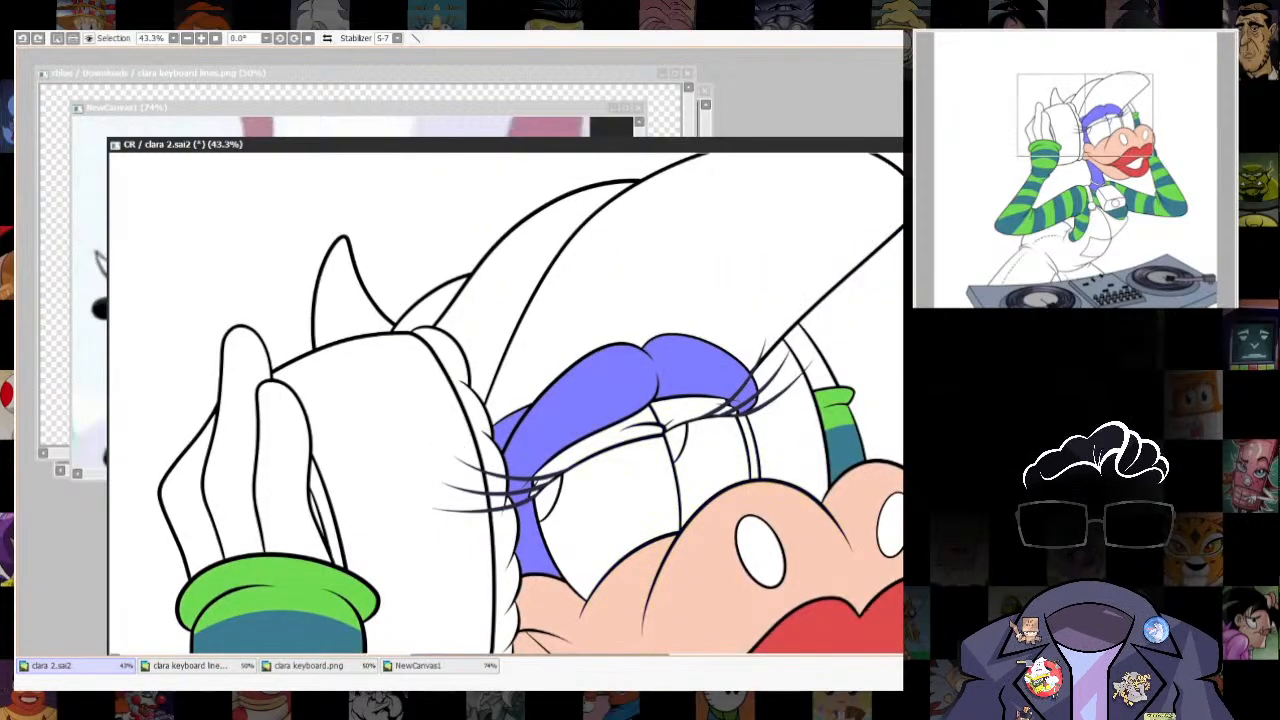
key("ctrl+d")
left_click_drag(803, 457, 821, 379)
- Add the raised hand's fingers and the visible part of the far hand to the selection, and fill everything selected with black
left_click(608, 312)
left_click(718, 287)
left_click(258, 352)
left_click(303, 372)
left_click(208, 402)
left_click_drag(835, 288, 765, 338)
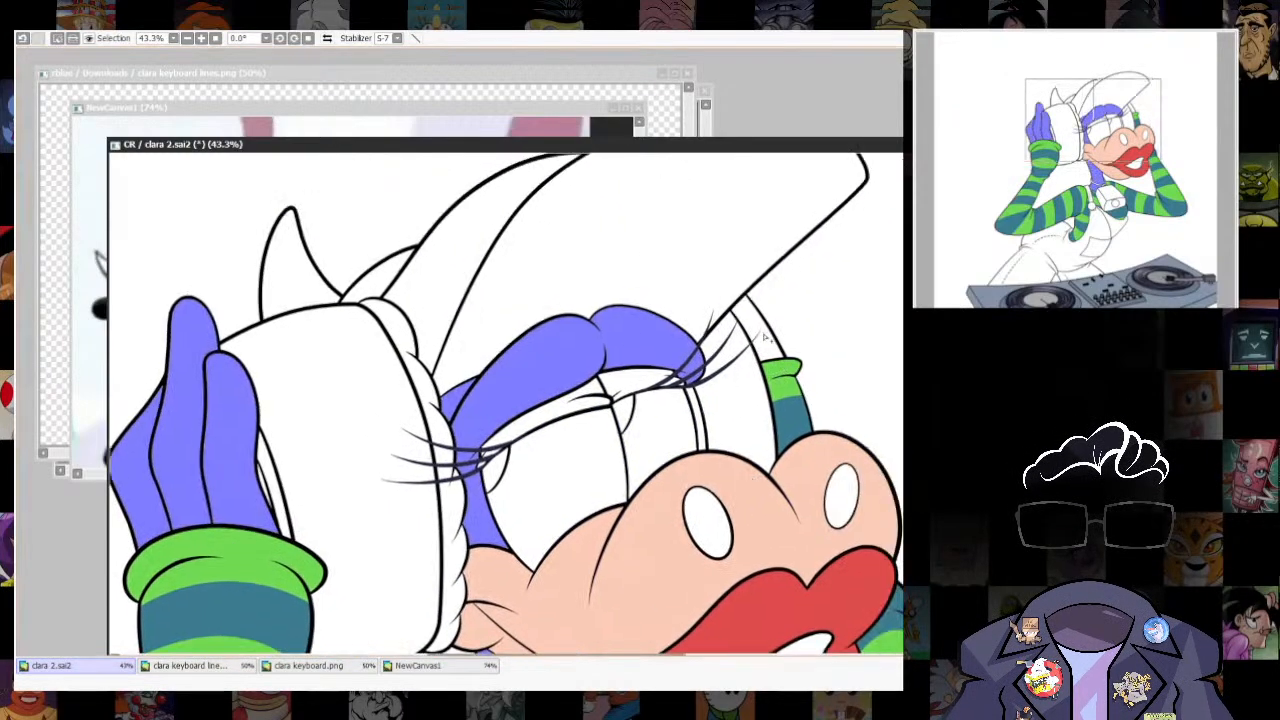
left_click(765, 338)
key("ctrl+f")
key("ctrl+d")
- Examine in the NewCanvas1 references how finger lines are drawn on the cow's black gloved hand
left_click_drag(809, 551, 918, 427)
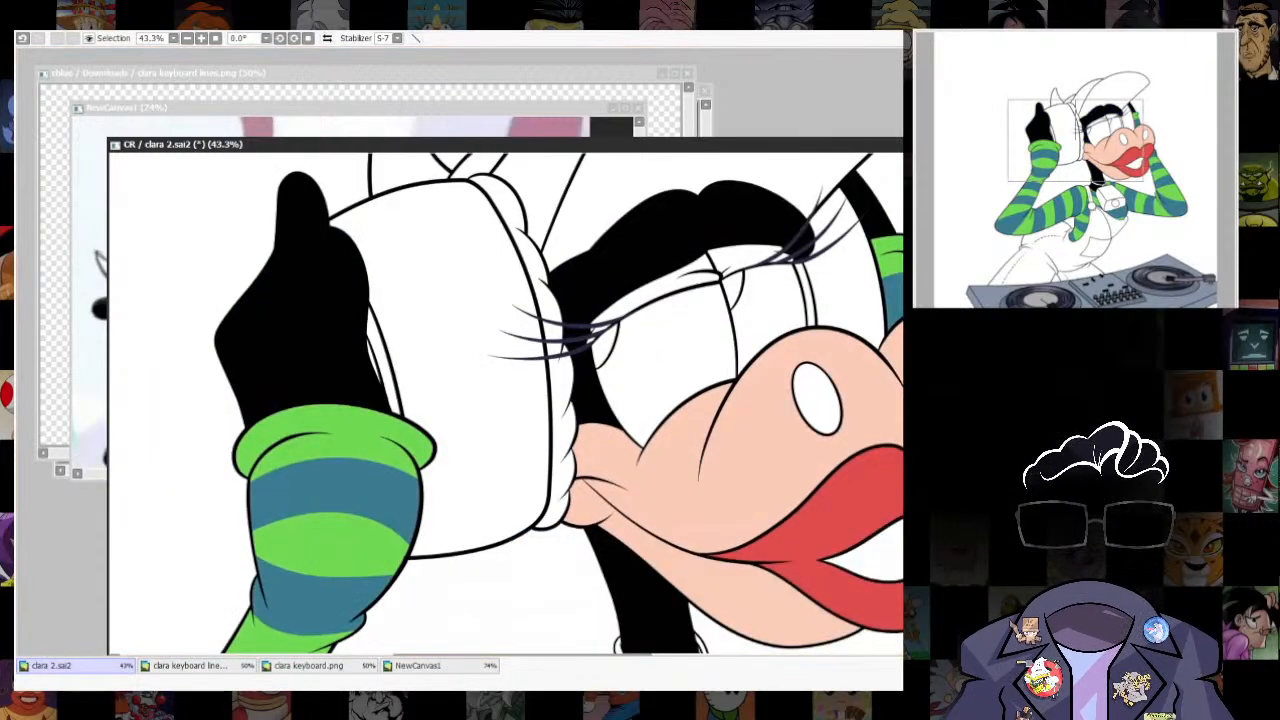
scroll(687, 324, "down", 4)
left_click(418, 666)
scroll(435, 250, "down", 8)
left_click_drag(175, 356, 478, 456)
scroll(384, 305, "down", 5)
scroll(378, 242, "up", 10)
left_click(52, 666)
scroll(502, 250, "up", 4)
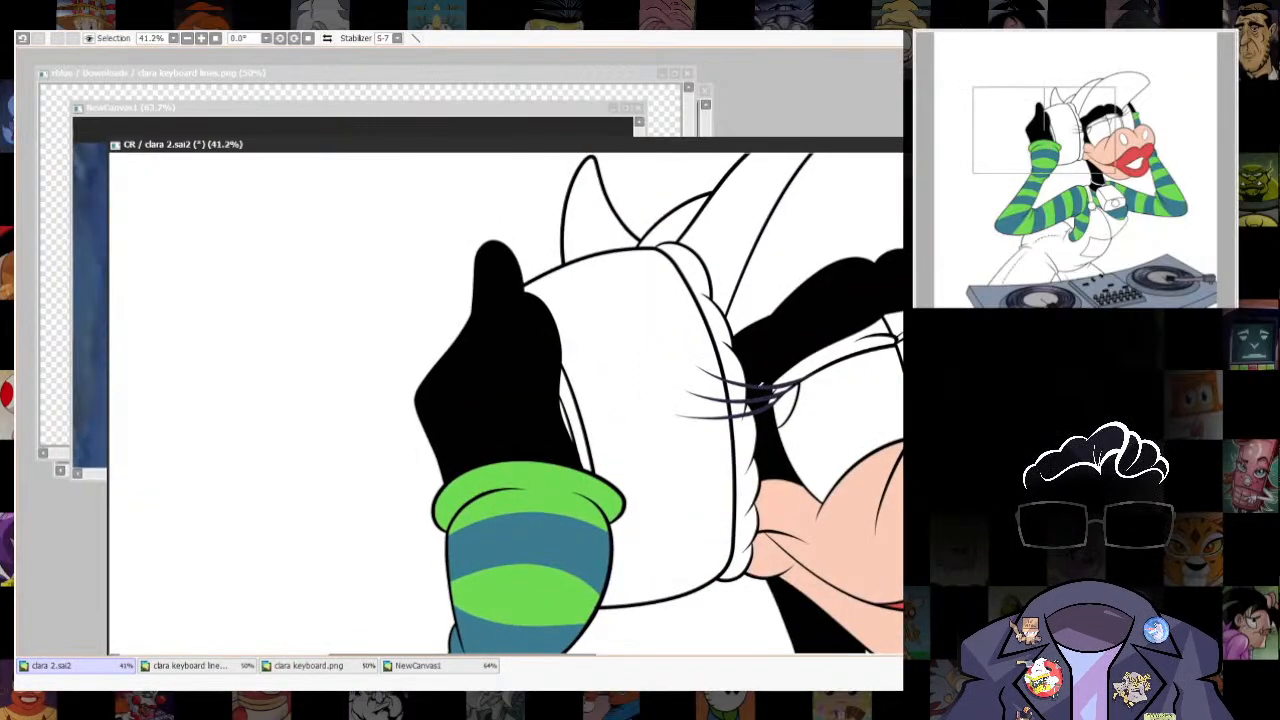
left_click(418, 666)
scroll(628, 340, "up", 5)
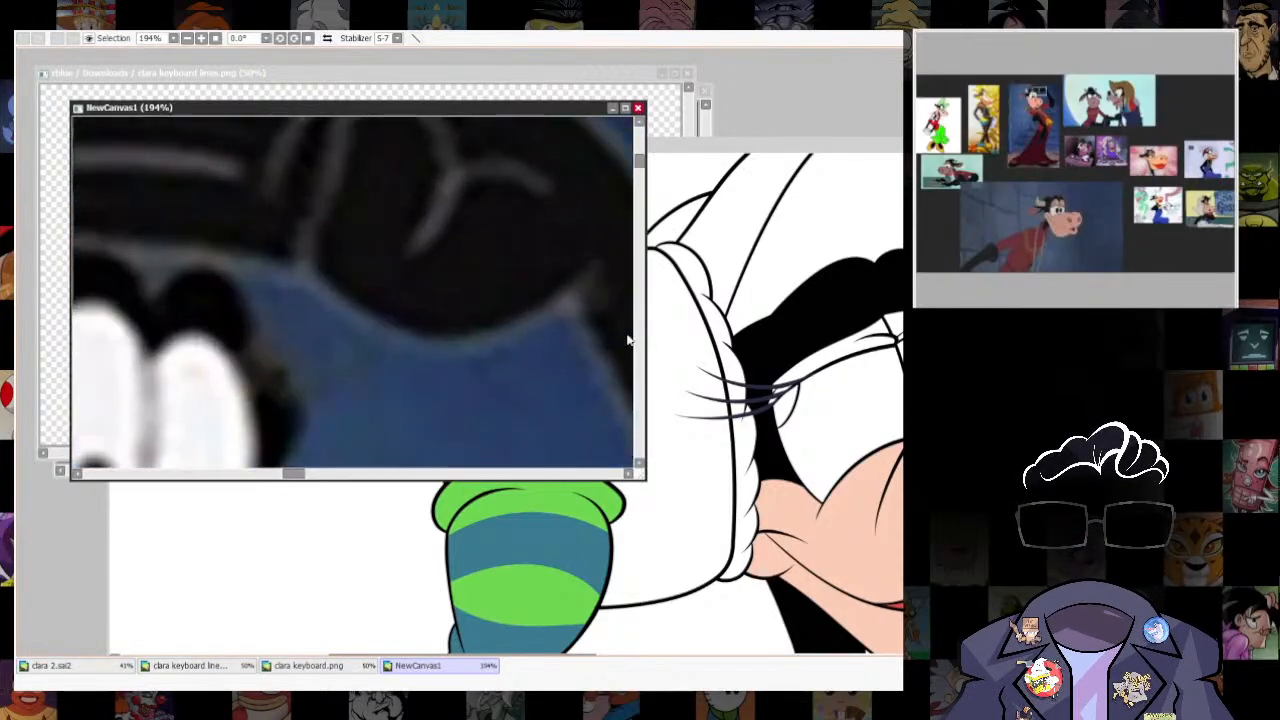
left_click_drag(628, 340, 620, 421)
left_click(808, 147)
- Recolour the line between the raised hand's outer fingers grey, from the fingertip's base to the green cuff
left_click_drag(500, 350, 546, 267)
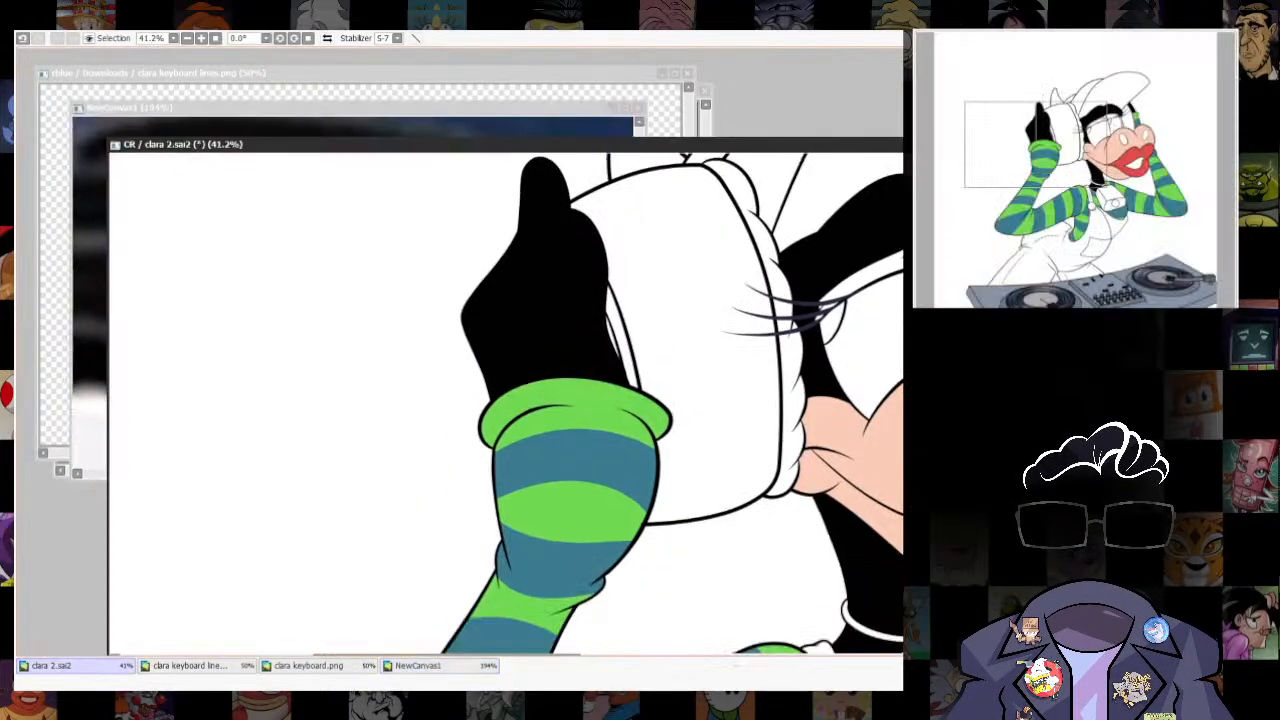
left_click_drag(529, 190, 555, 275)
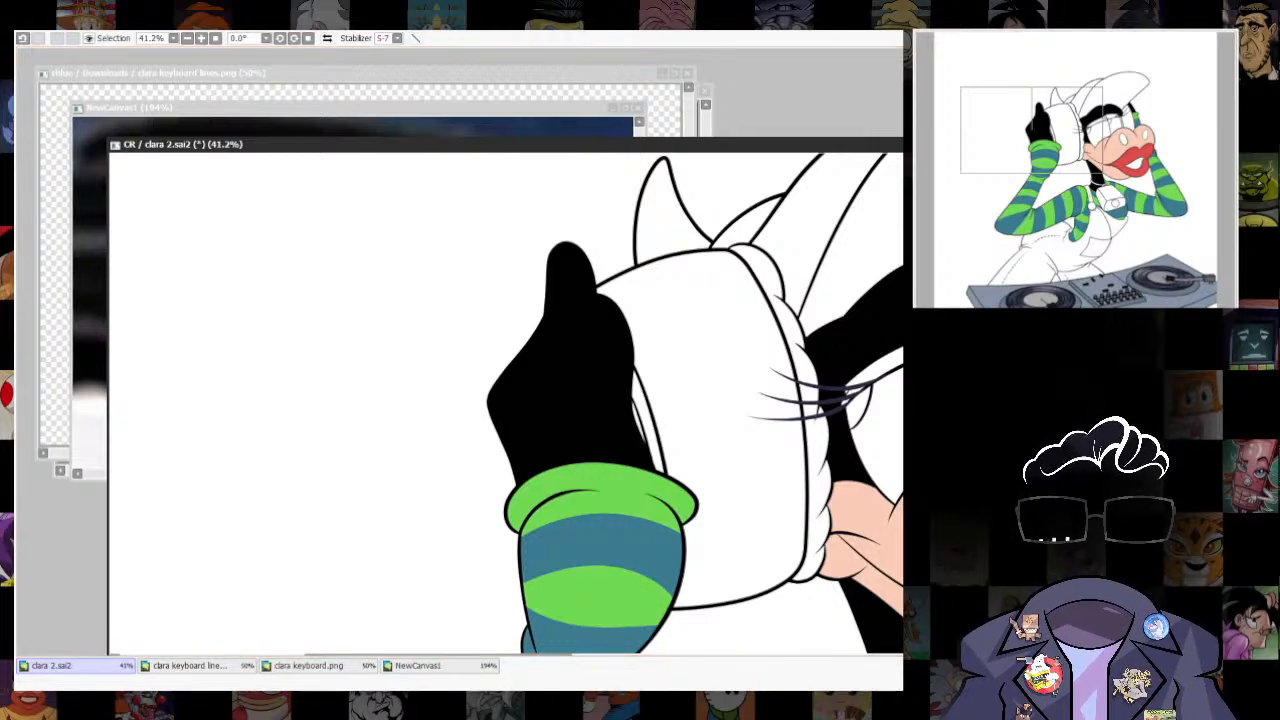
left_click_drag(551, 304, 532, 389)
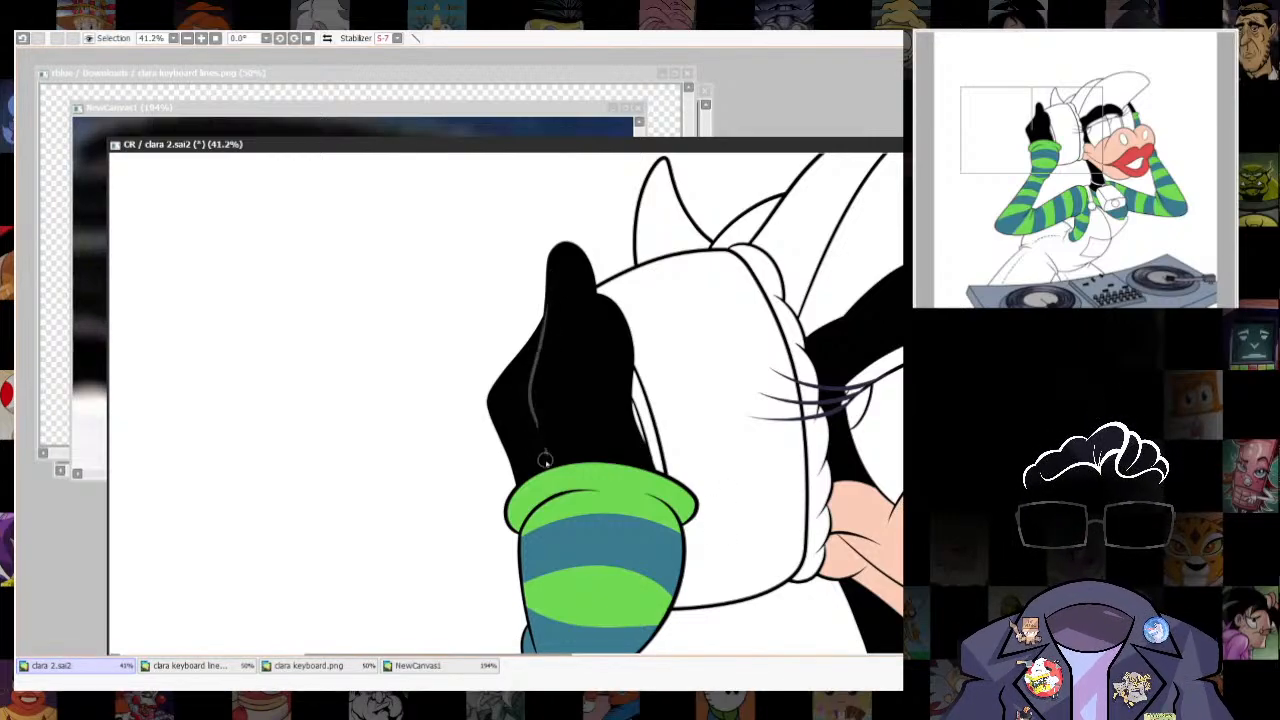
left_click_drag(545, 460, 536, 422)
key("ctrl+z")
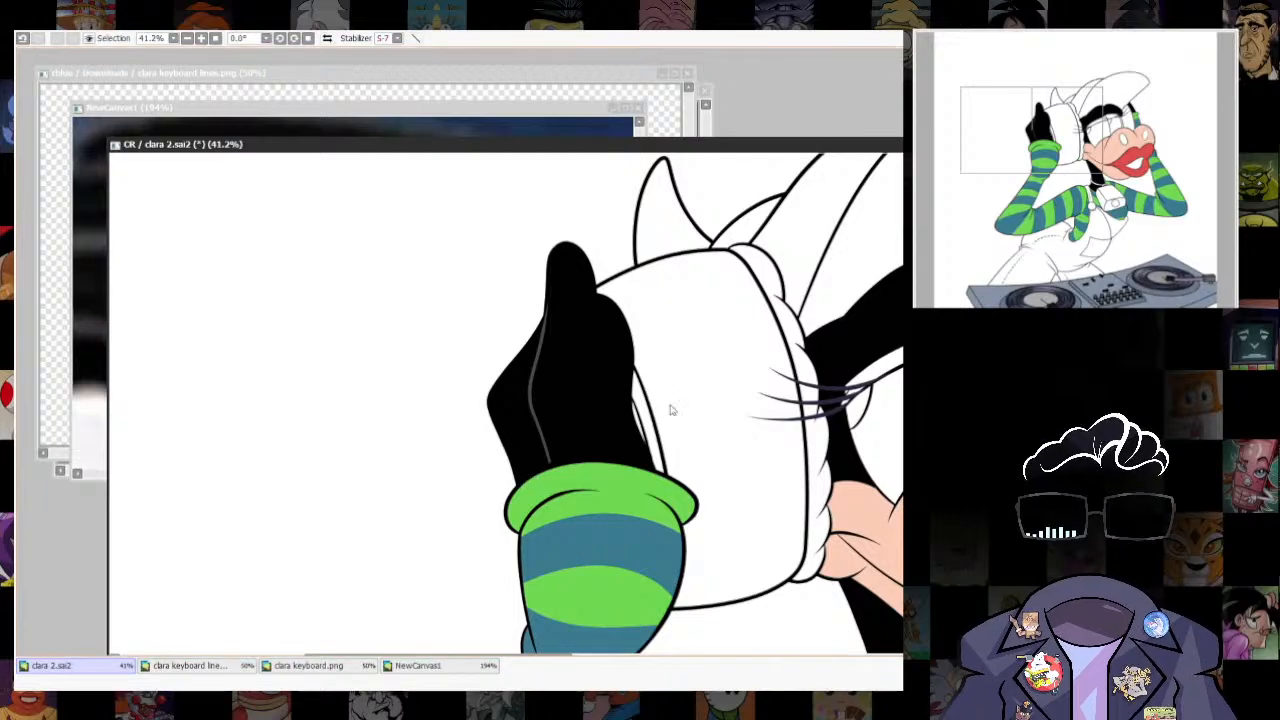
- Move the keyboard line art window aside and examine how the NewCanvas1 references colour black fur and gloves
scroll(671, 409, "down", 4)
scroll(657, 380, "up", 6)
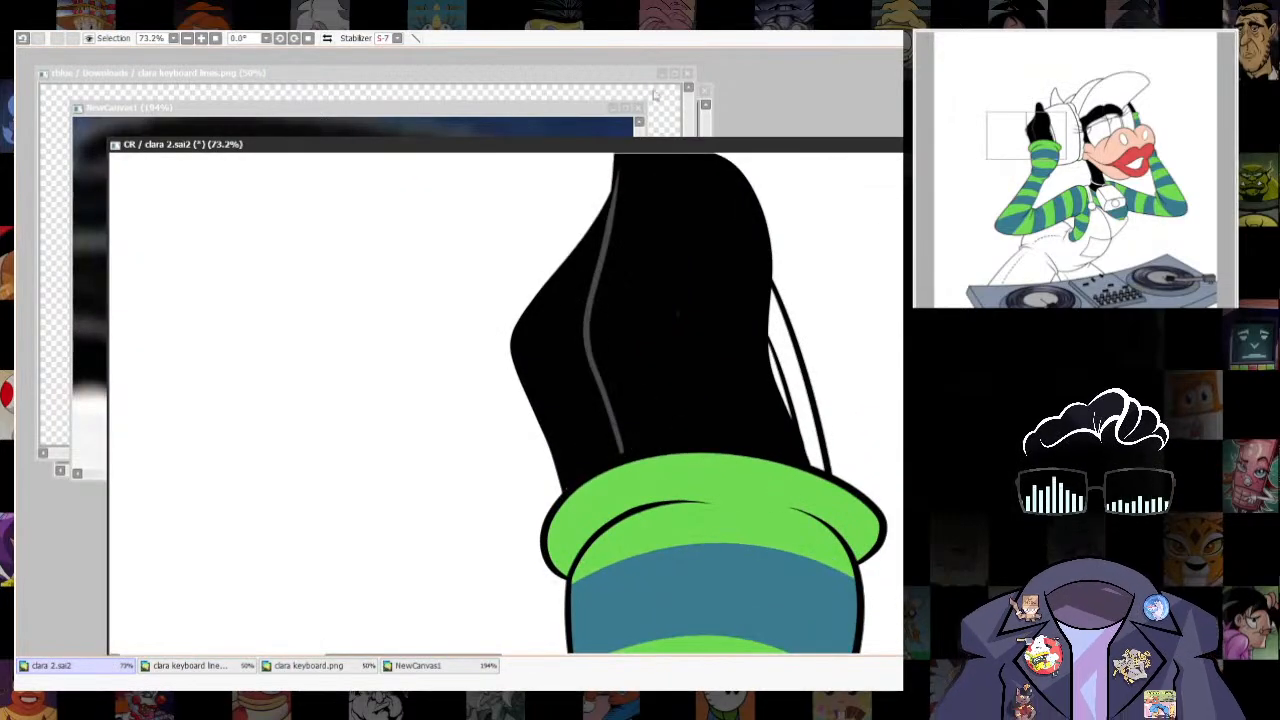
left_click(655, 94)
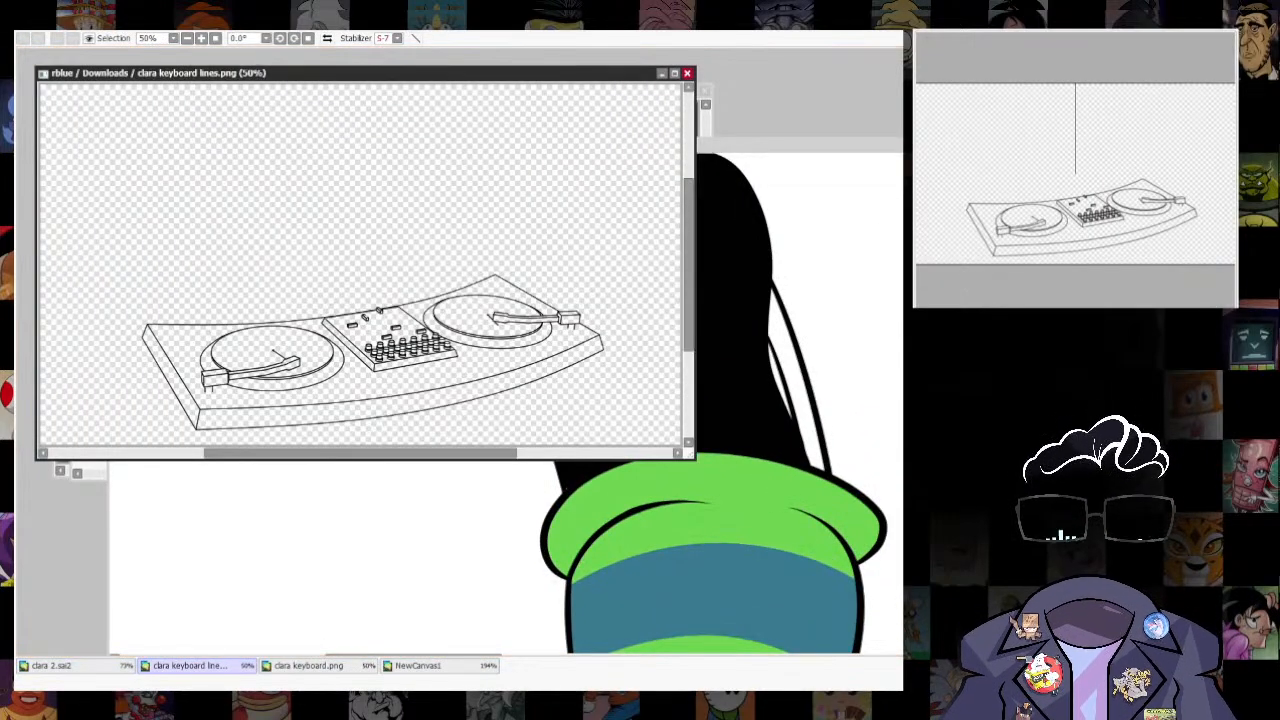
left_click_drag(596, 75, 596, 279)
left_click(591, 93)
scroll(454, 194, "down", 3)
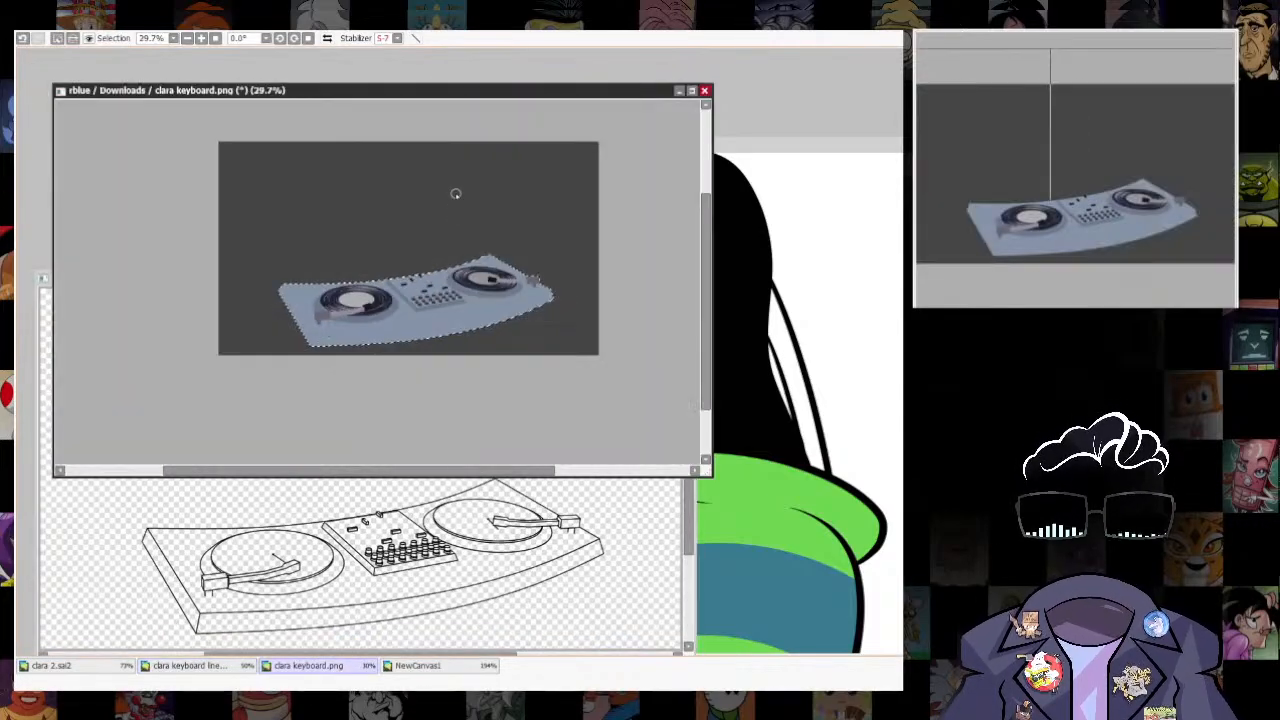
scroll(454, 194, "up", 3)
left_click(200, 665)
left_click(415, 665)
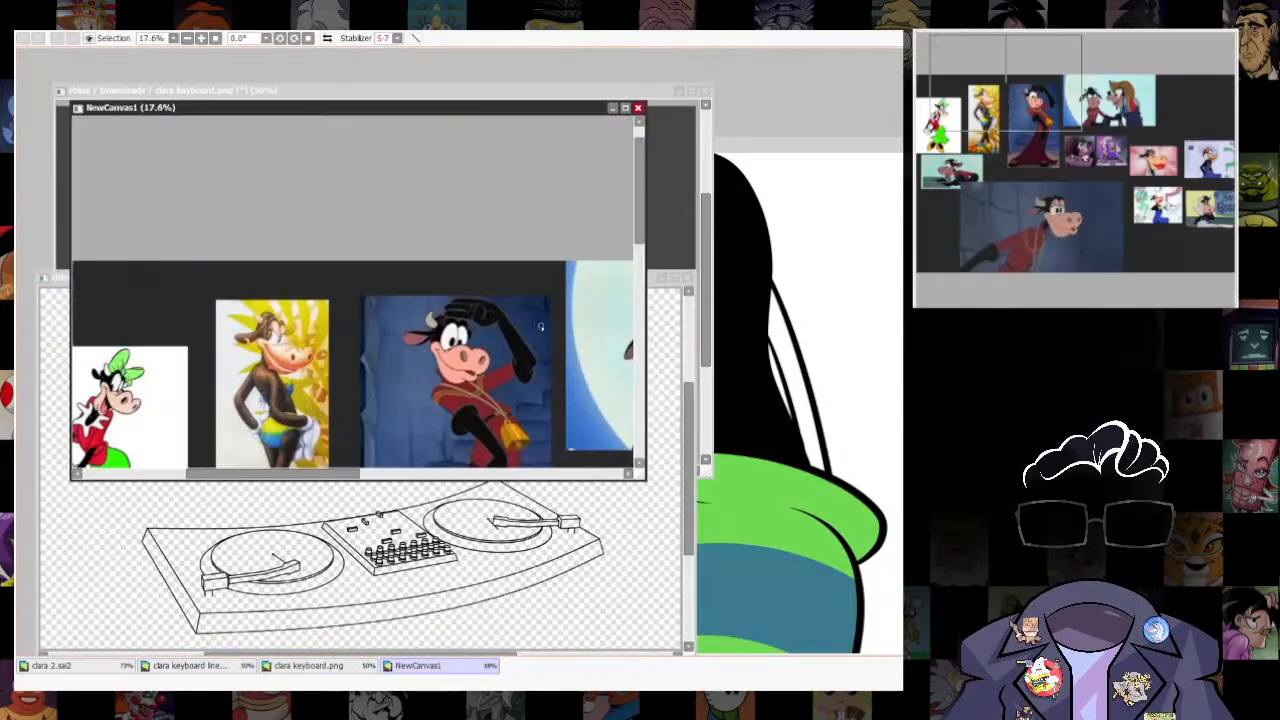
scroll(600, 349, "up", 10)
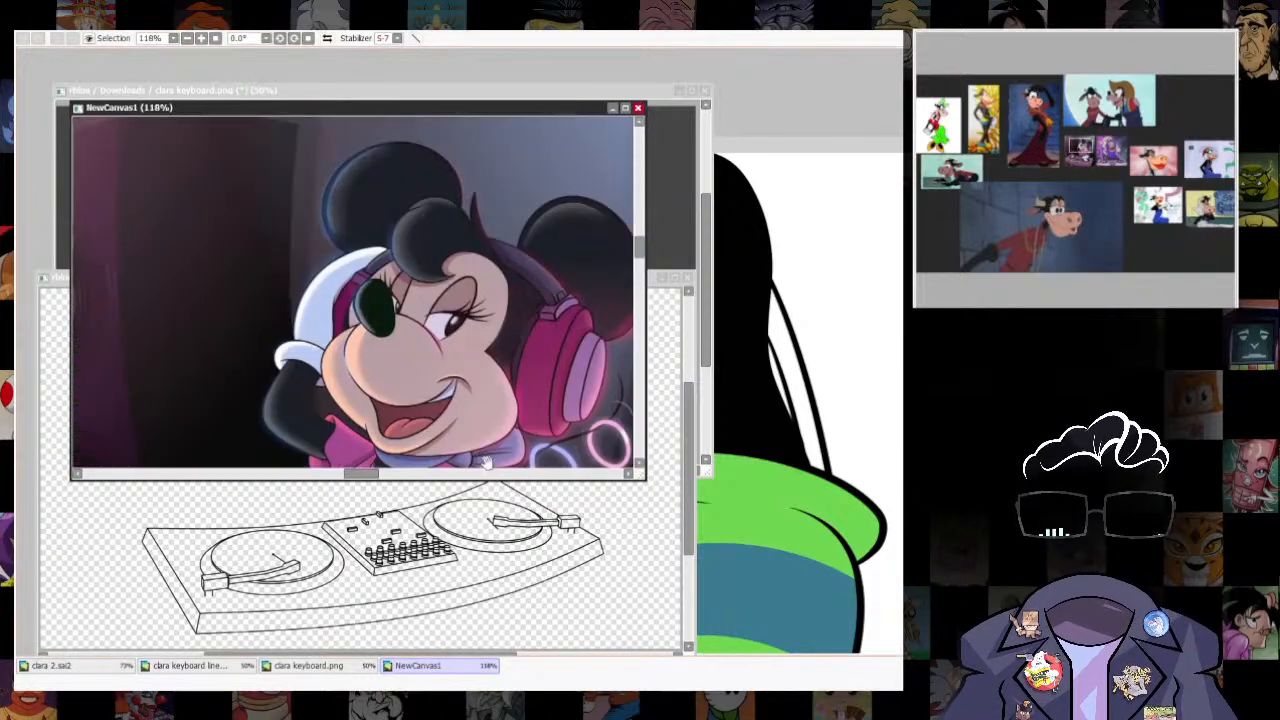
left_click(843, 146)
- Select the black fill on the hands, brow and neck with the line art hidden, and recolour it to very dark navy
scroll(894, 437, "down", 3)
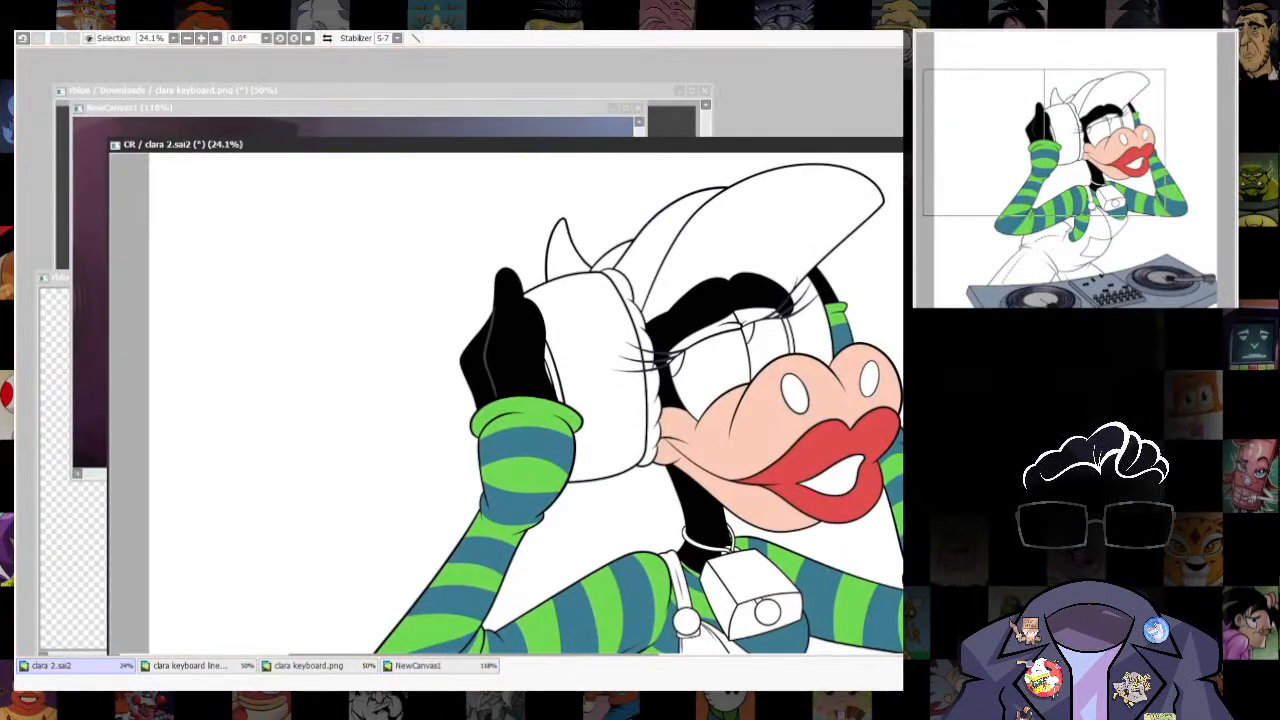
left_click(535, 364)
key("ctrl+z")
left_click(537, 366)
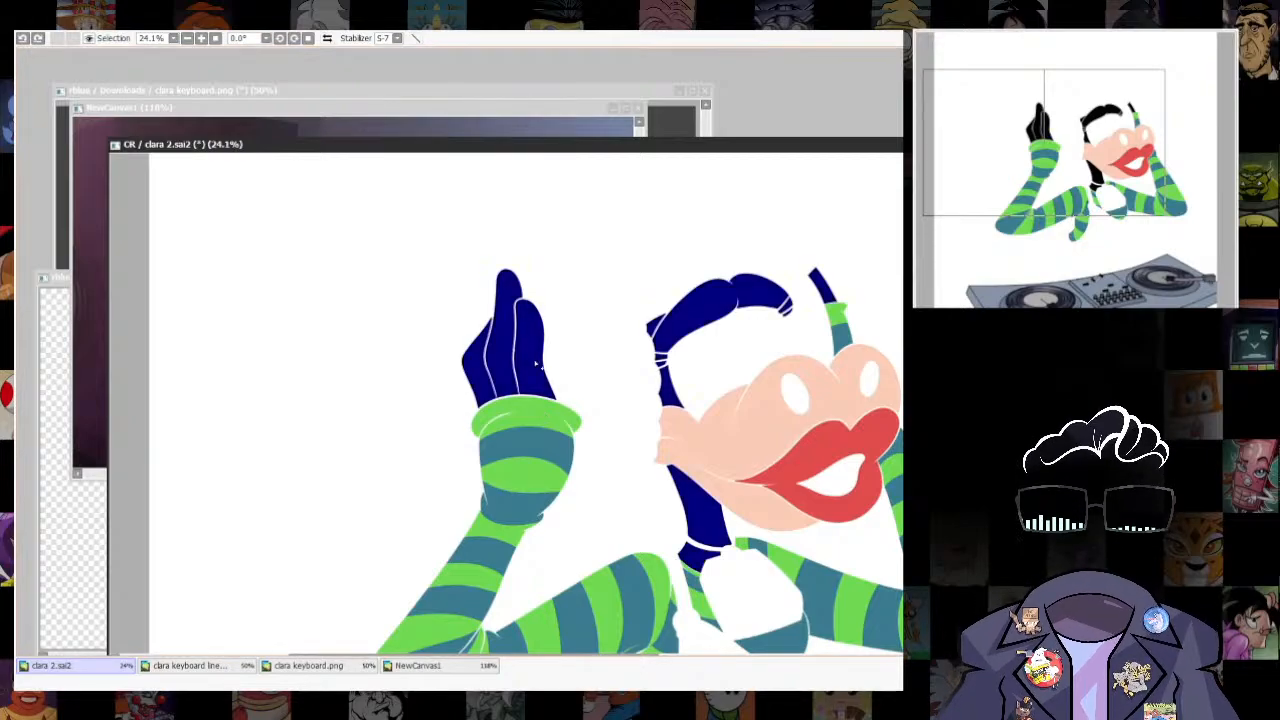
key("ctrl+d")
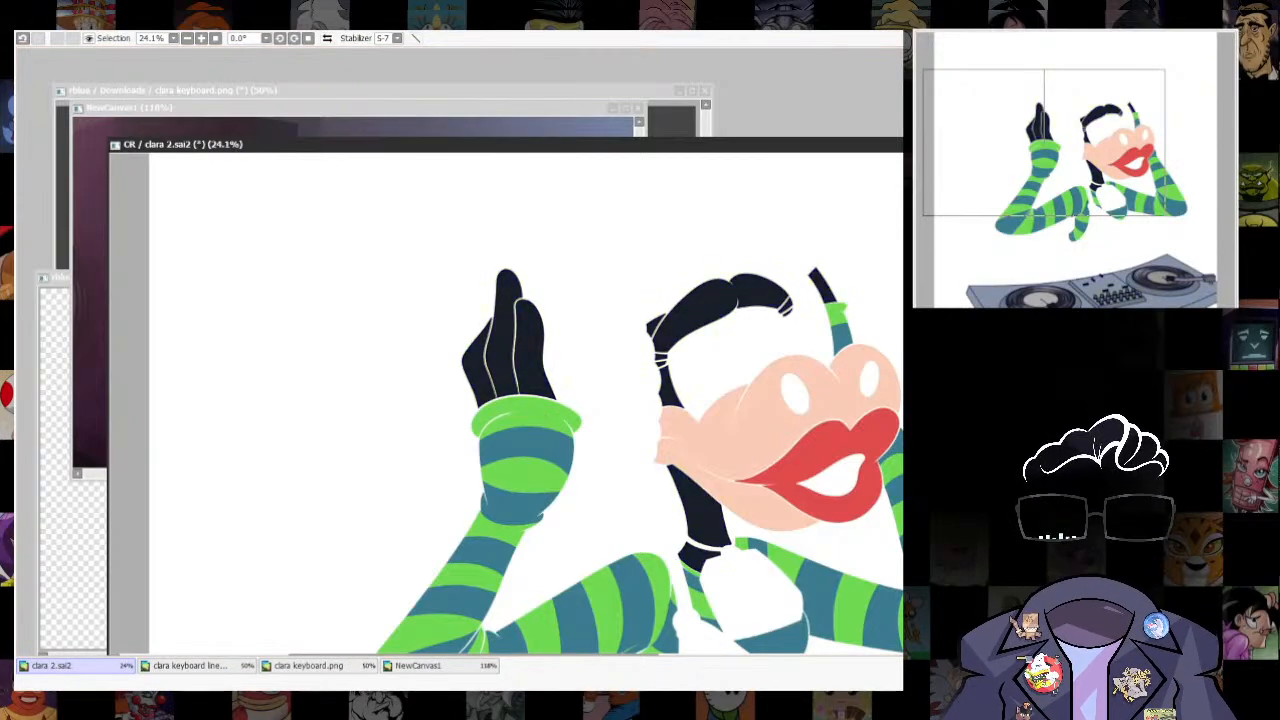
- Recolour the raised hand's second finger line grey, from the green cuff up around the front fingertip
scroll(548, 420, "up", 5)
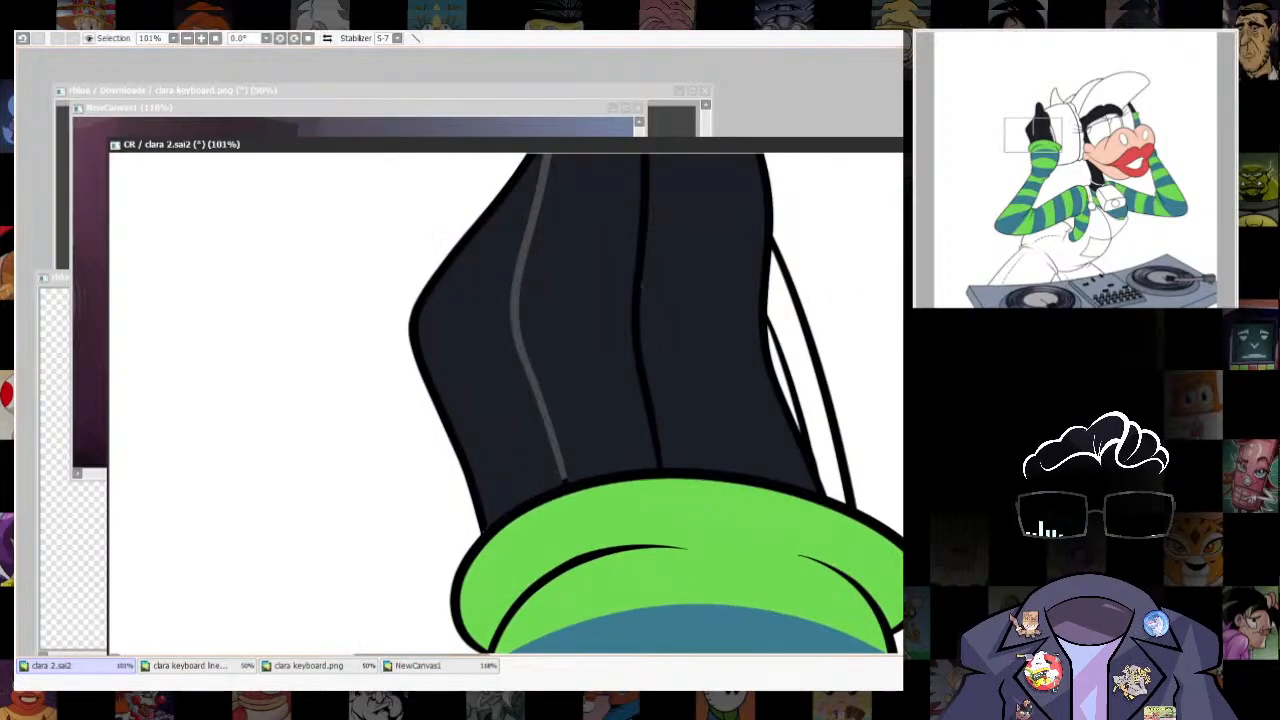
scroll(610, 376, "up", 3)
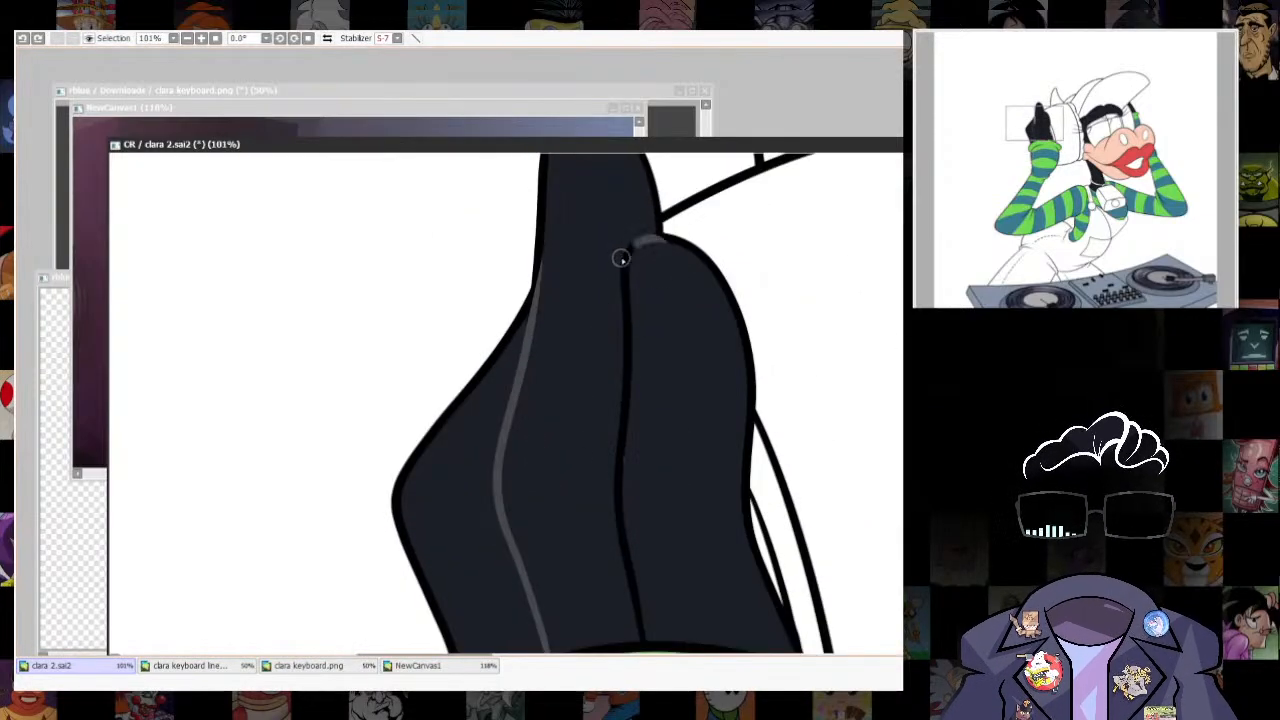
key("ctrl+z")
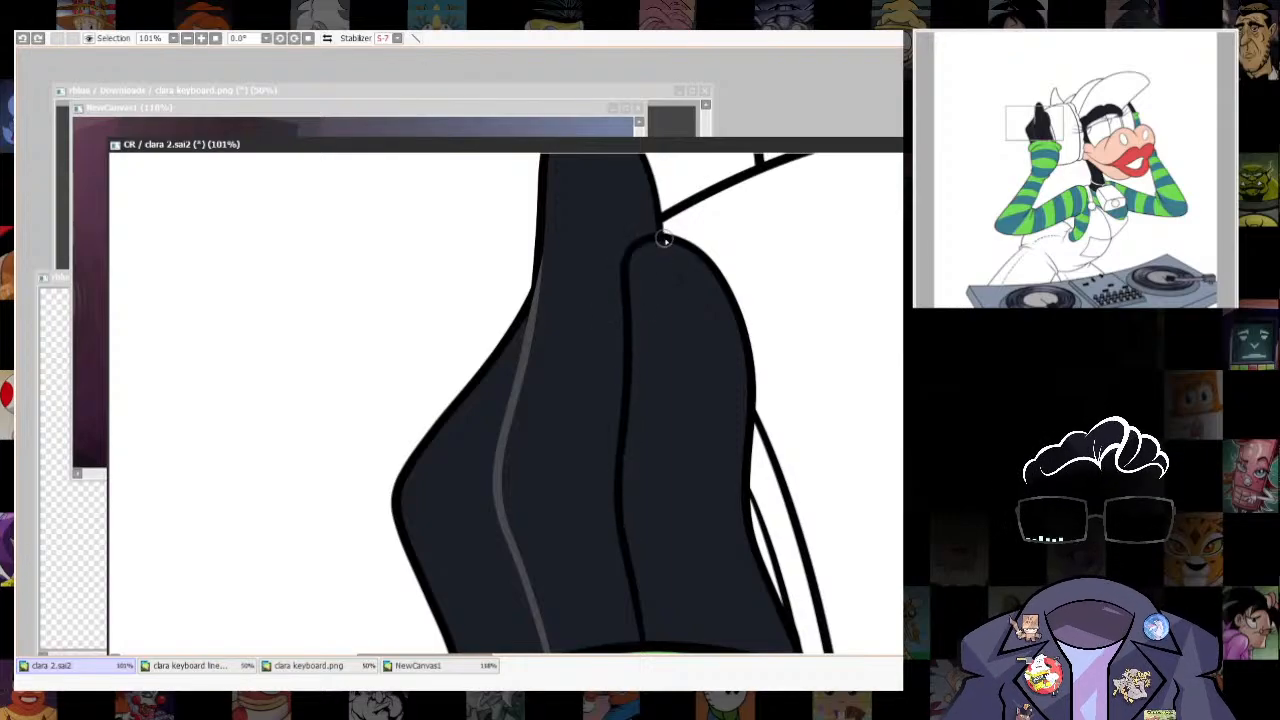
scroll(641, 494, "down", 3)
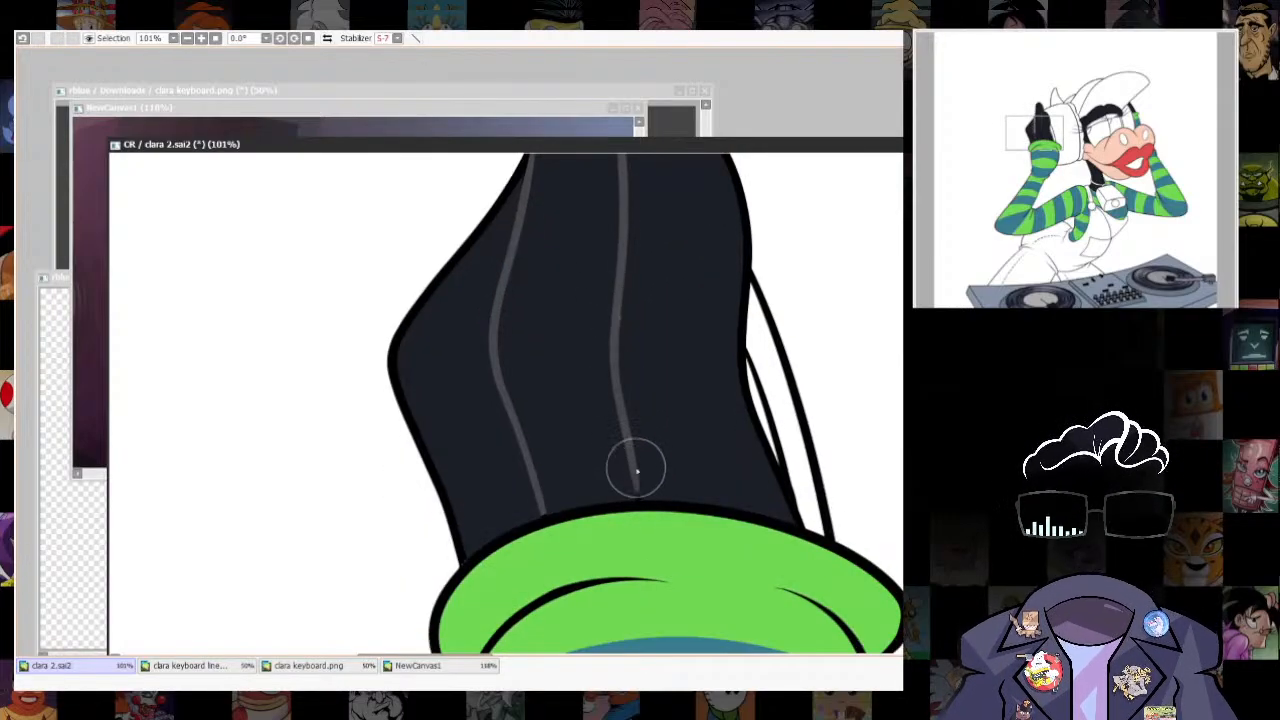
scroll(654, 374, "up", 3)
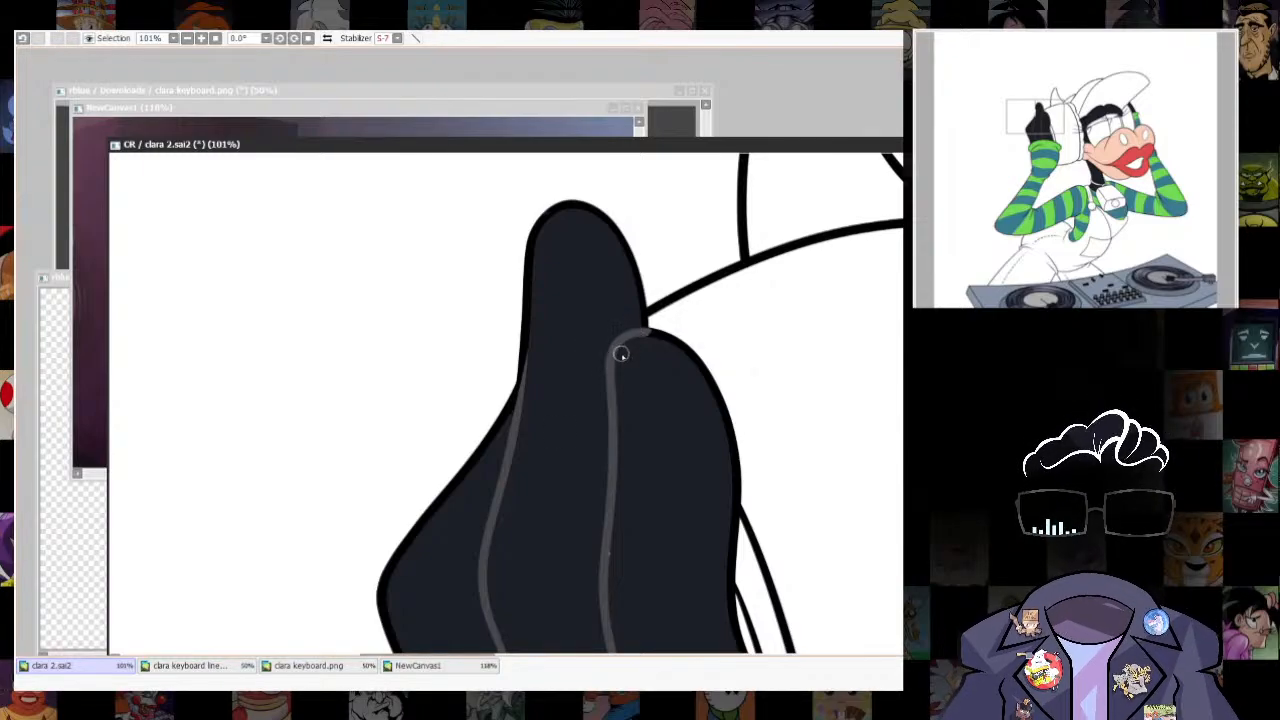
- Recolour the fold lines between the two halves of the black brow grey
scroll(609, 553, "down", 5)
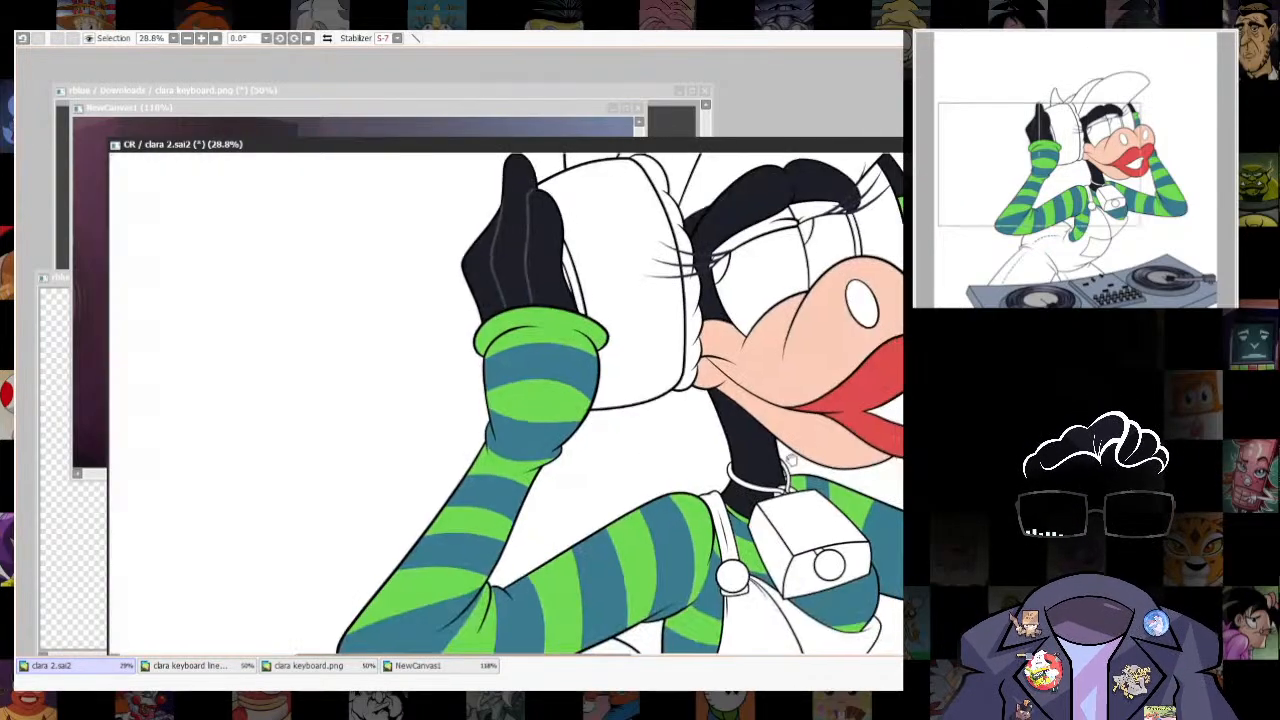
scroll(660, 243, "up", 5)
left_click_drag(660, 243, 728, 338)
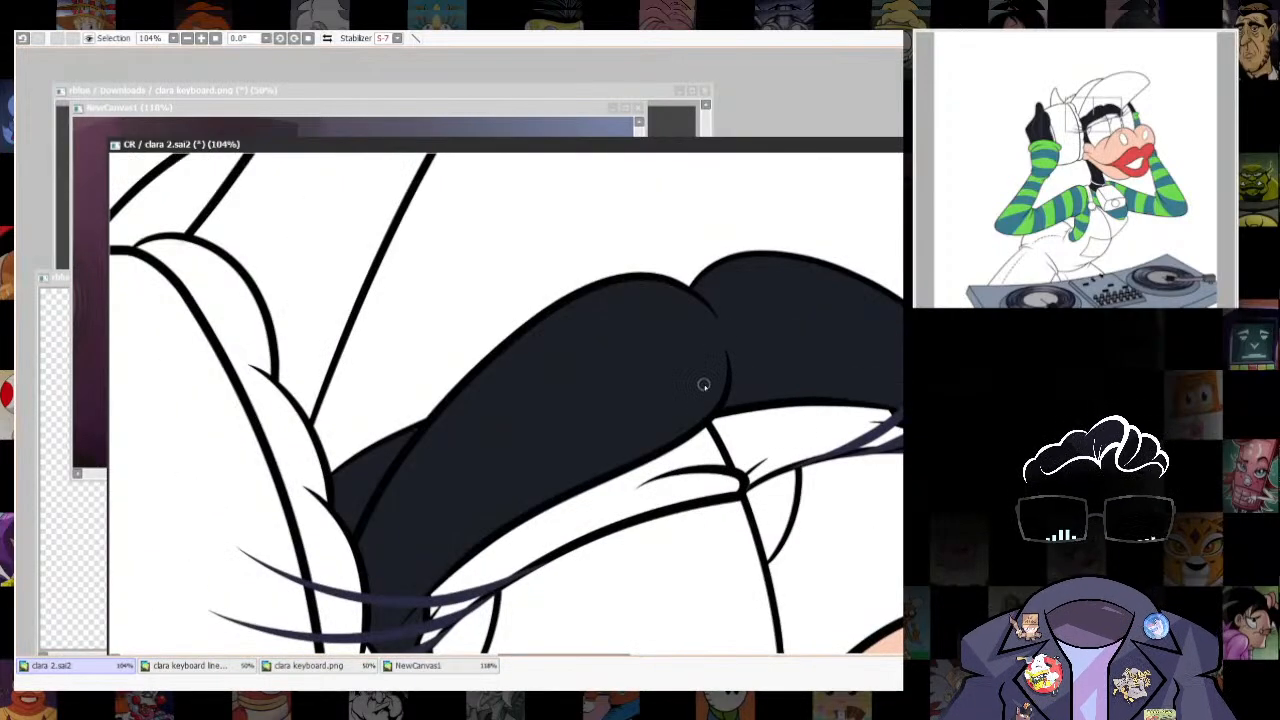
left_click_drag(215, 384, 840, 395)
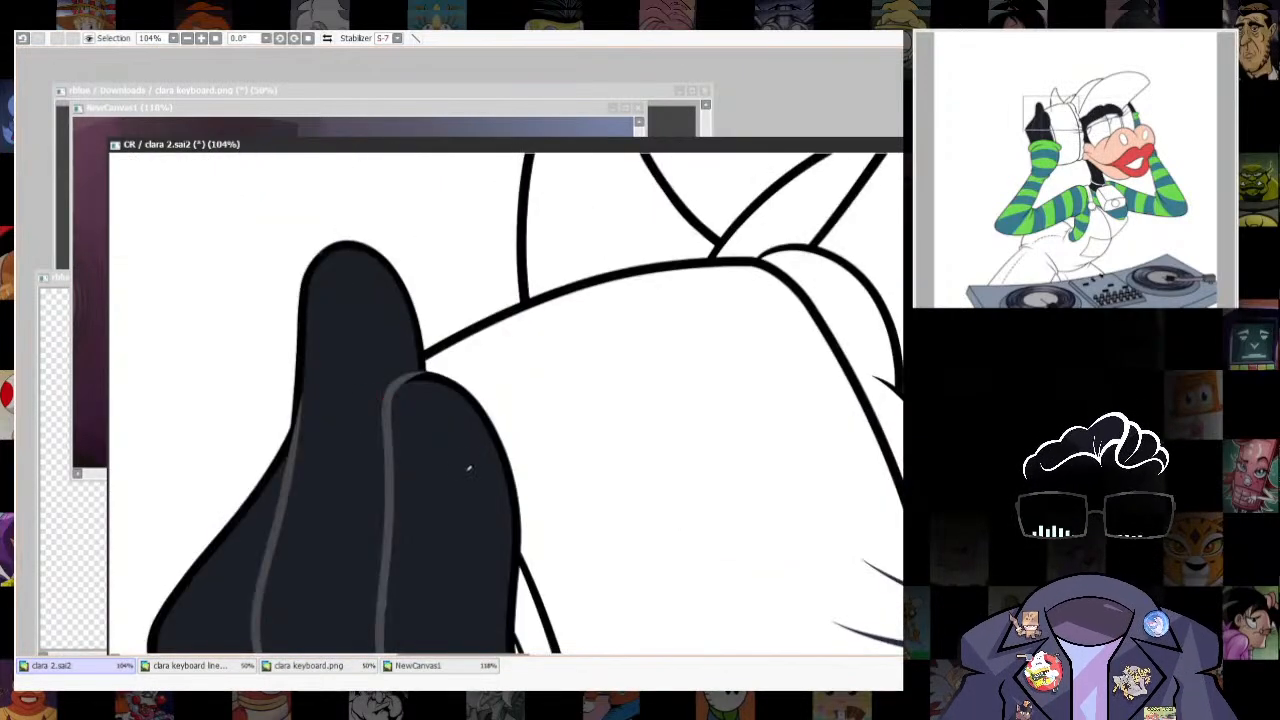
left_click_drag(802, 609, 97, 537)
left_click_drag(628, 283, 626, 363)
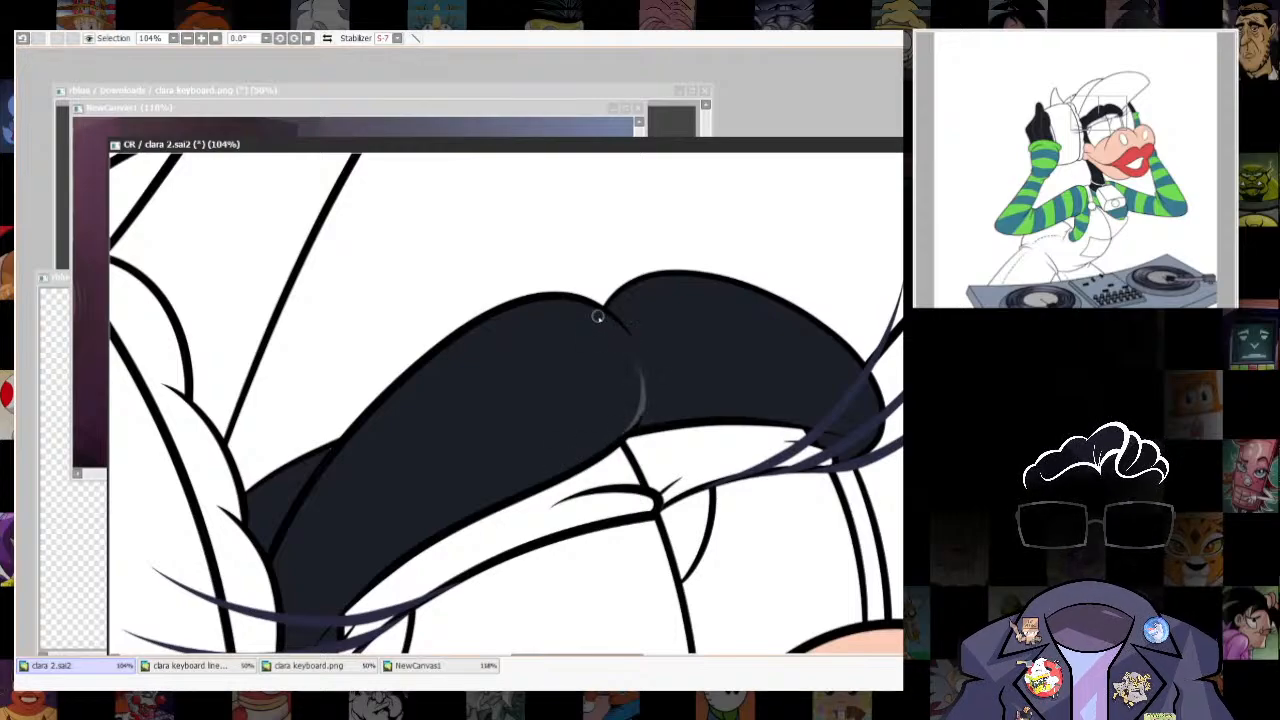
left_click_drag(598, 312, 765, 212)
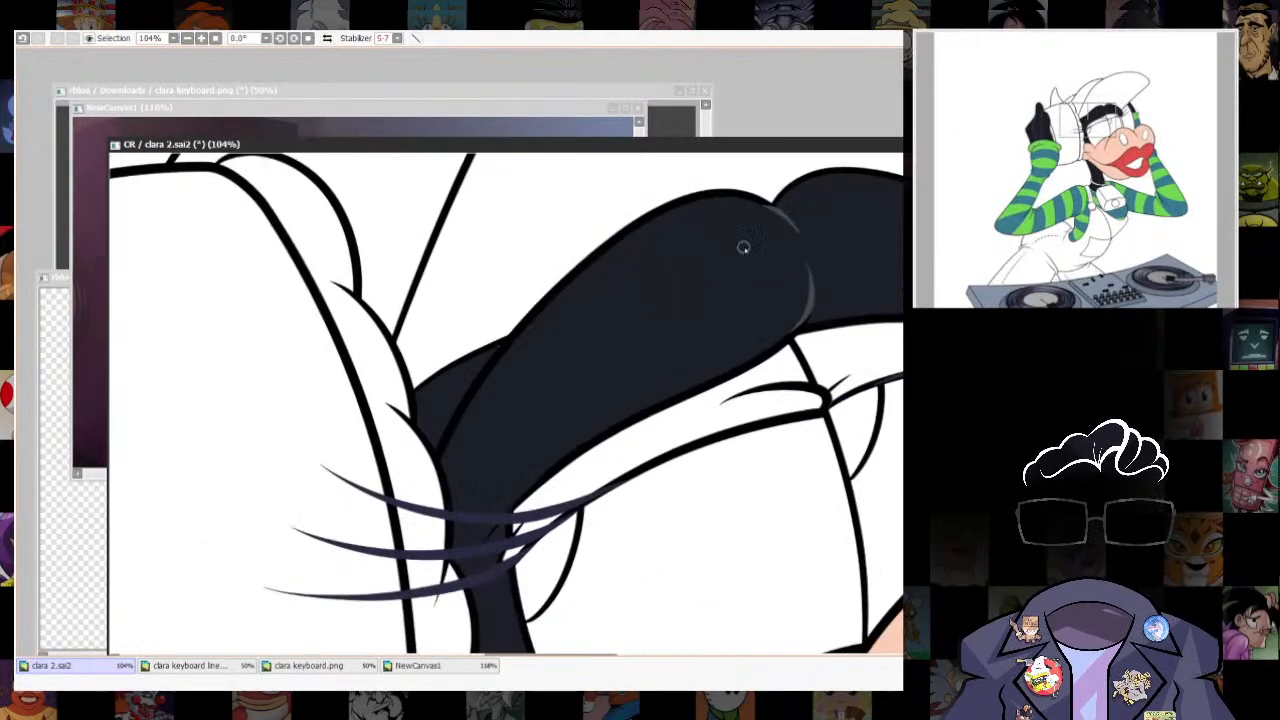
- Recolour the line inside the brow's outer end, beside the headphone, grey
left_click_drag(440, 445, 543, 320)
mouse_move(846, 505)
left_mouse_down()
mouse_move(737, 303)
mouse_move(755, 405)
left_mouse_up()
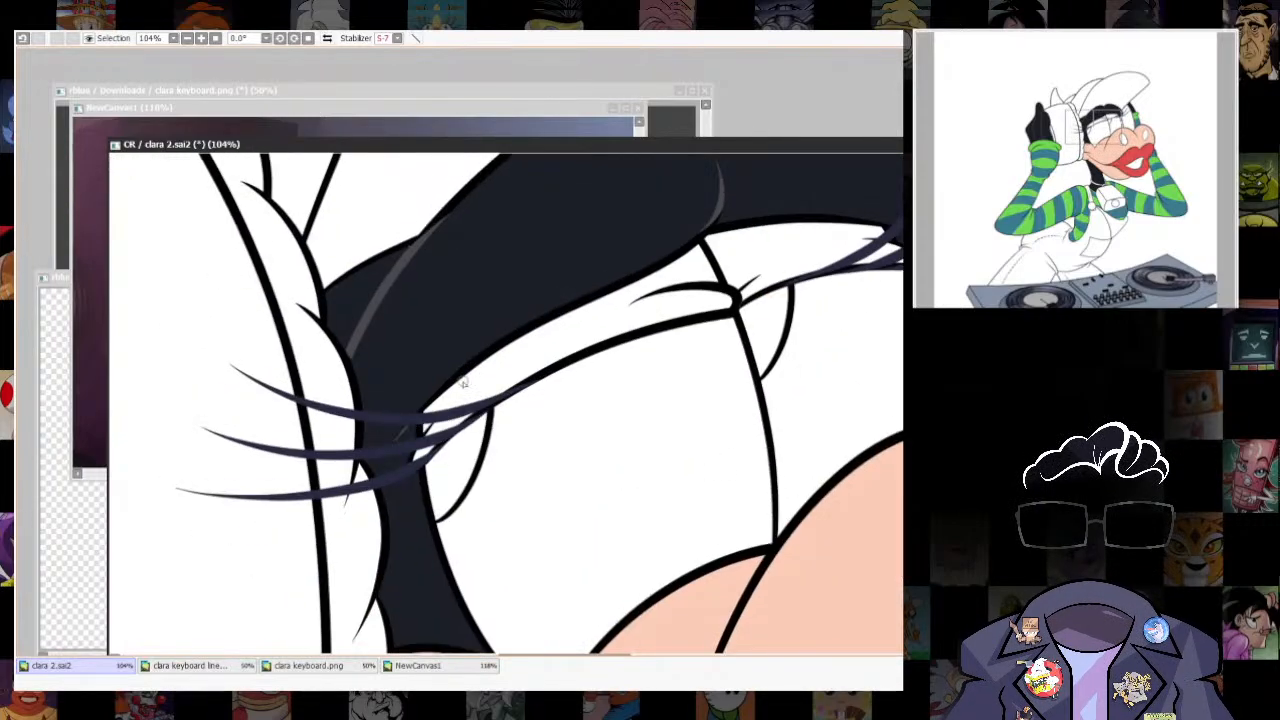
left_click_drag(551, 480, 591, 472)
left_click_drag(895, 463, 731, 528)
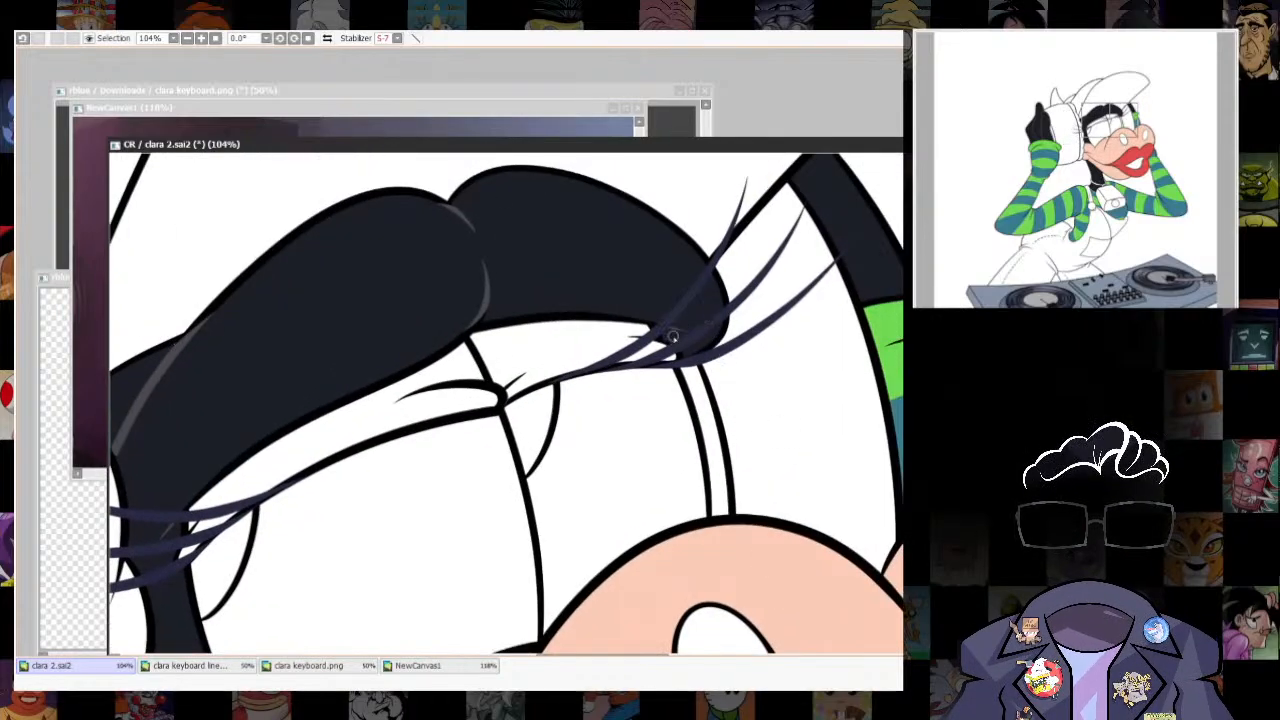
- Fill the small leftover gap of neck beside the collar cord with the dark navy
scroll(855, 427, "down", 5)
left_click_drag(855, 427, 777, 204)
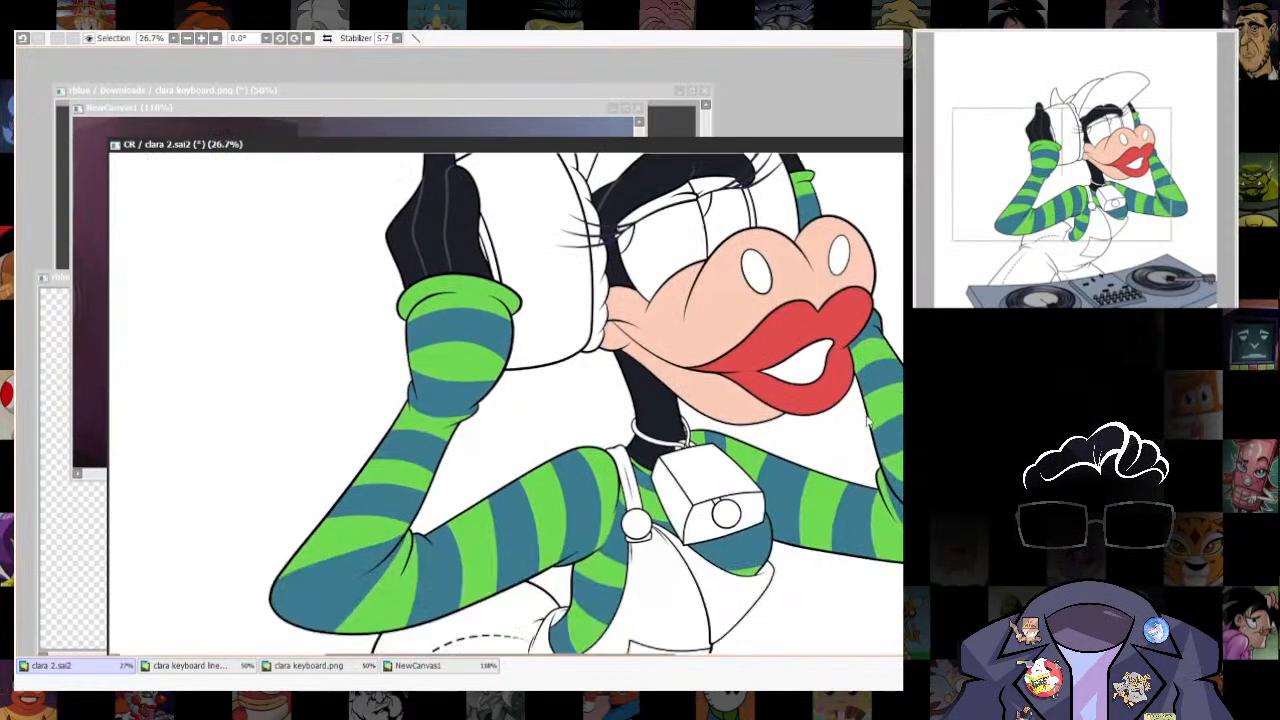
scroll(701, 357, "up", 8)
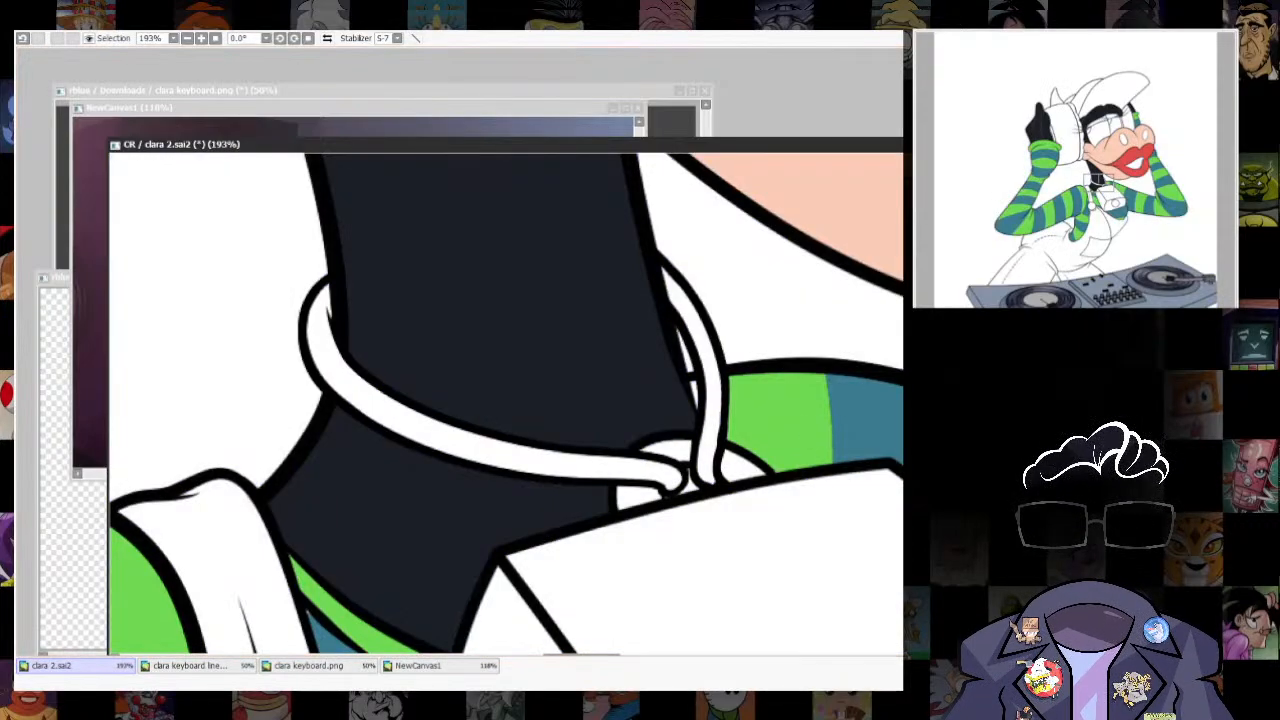
left_click(699, 398)
scroll(600, 400, "down", 8)
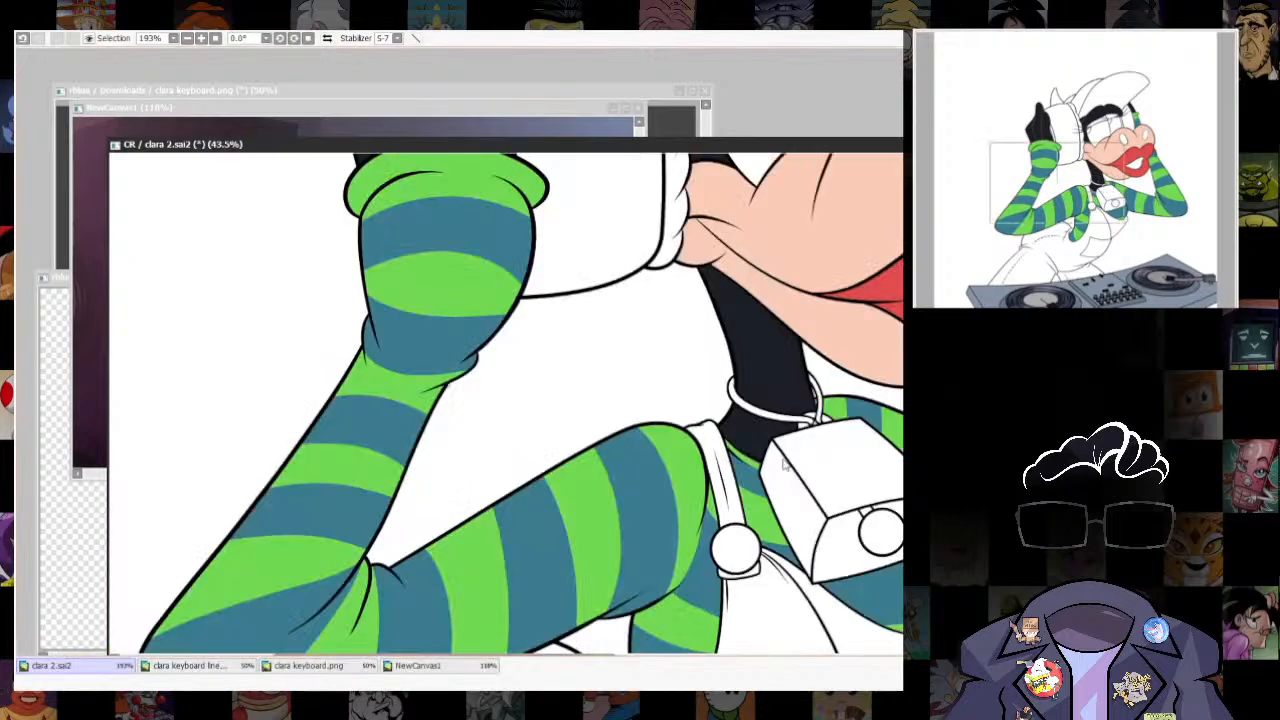
scroll(690, 500, "up", 1)
- Examine the cow close-ups on the NewCanvas1 reference sheet for the muzzle and nostril colouring
left_click(517, 110)
scroll(338, 393, "down", 5)
scroll(338, 393, "down", 5)
scroll(403, 400, "up", 7)
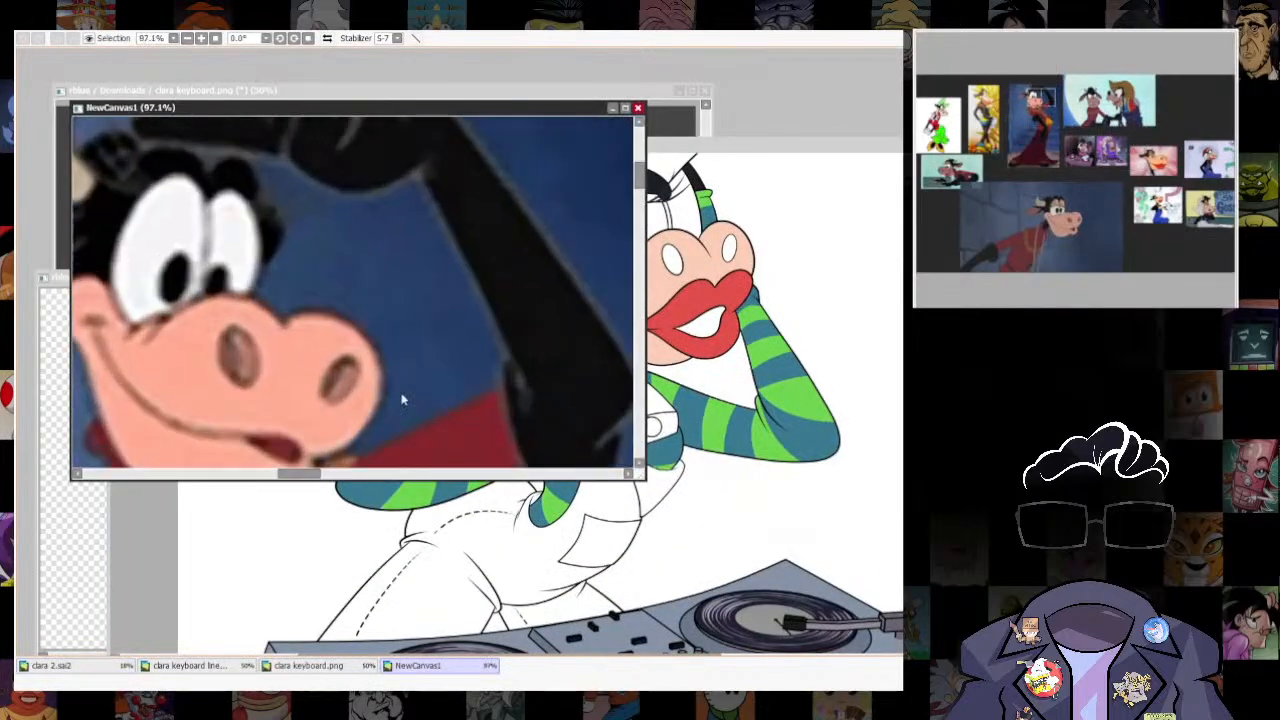
scroll(403, 400, "down", 7)
scroll(240, 328, "up", 5)
scroll(563, 254, "down", 5)
scroll(432, 337, "up", 5)
scroll(453, 334, "up", 3)
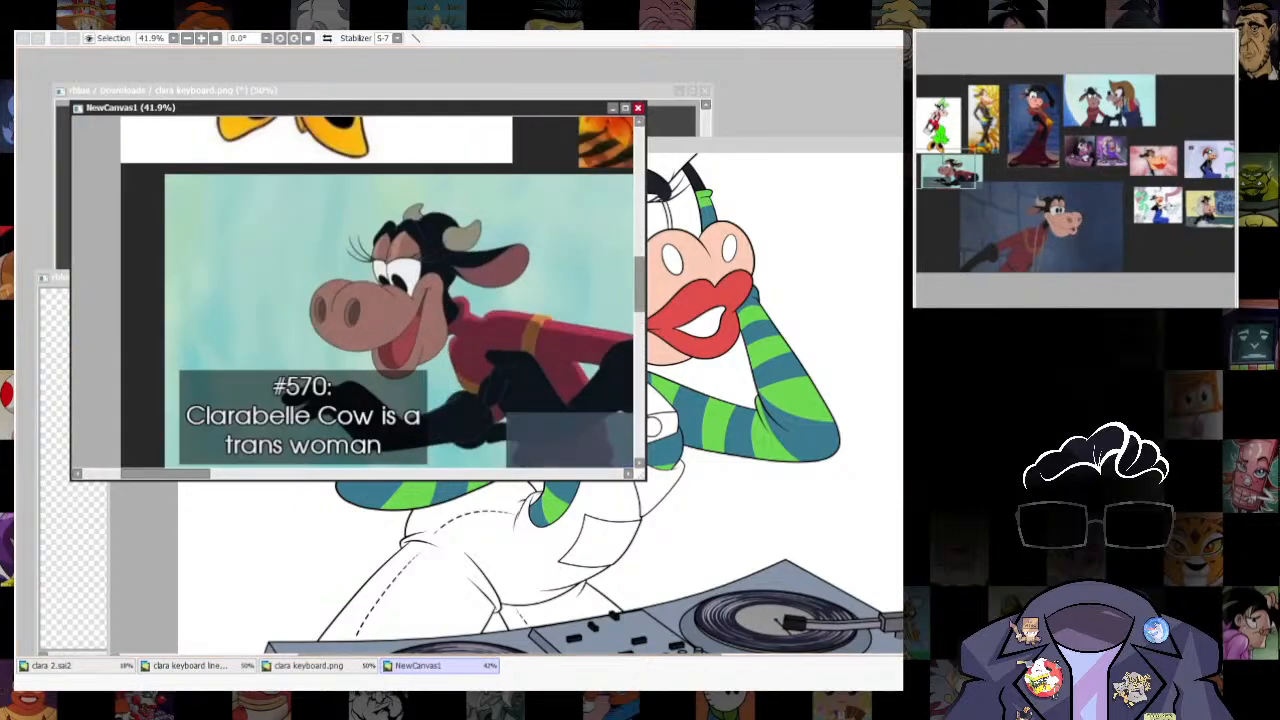
left_click_drag(540, 231, 326, 320)
left_click_drag(620, 270, 429, 366)
left_click_drag(300, 430, 492, 204)
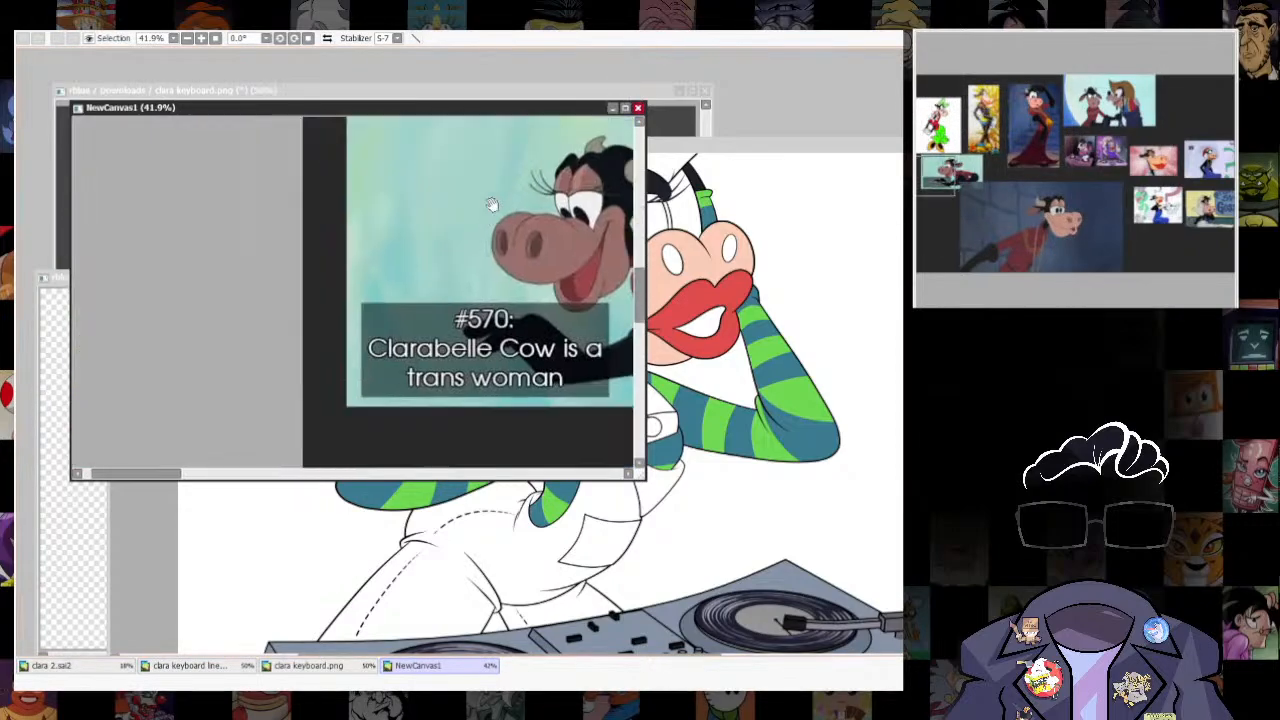
- Select both nostrils on the muzzle, fill them with reddish brown and clear the selection
left_click(851, 153)
left_click(728, 253)
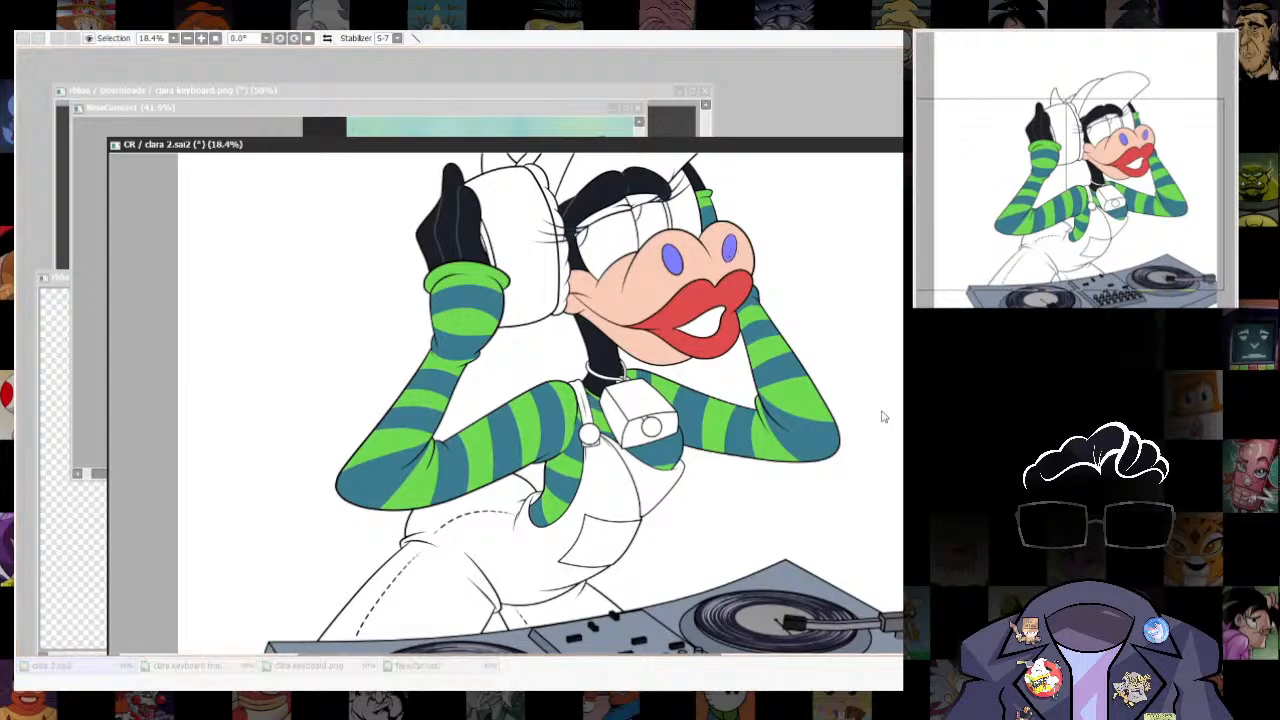
key("ctrl+f")
key("ctrl+d")
key("ctrl+f")
key("ctrl+z")
scroll(860, 350, "up", 1)
left_click_drag(860, 348, 862, 558)
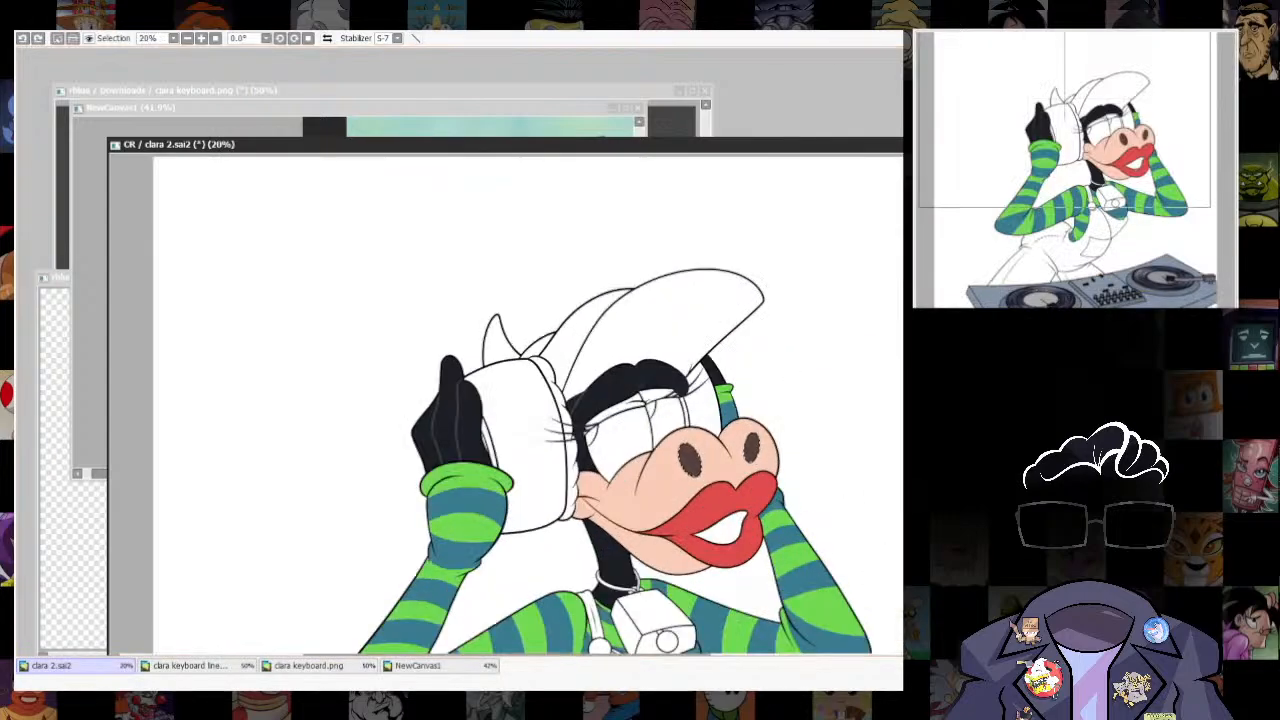
key("ctrl+z")
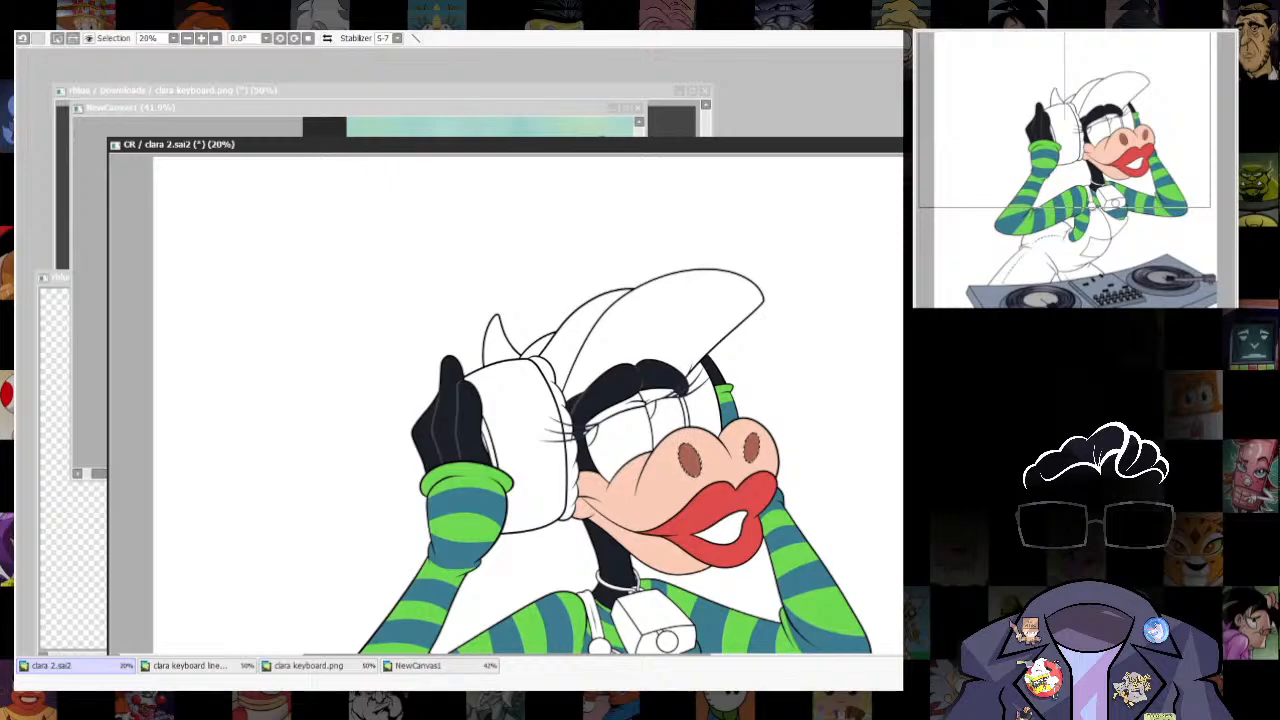
key("ctrl+d")
- Examine the overalls area and the cow outfits on the NewCanvas1 reference sheet for clothing colours
scroll(808, 467, "down", 8)
left_click_drag(832, 482, 788, 280)
scroll(788, 280, "up", 4)
scroll(668, 362, "up", 6)
scroll(698, 390, "down", 1)
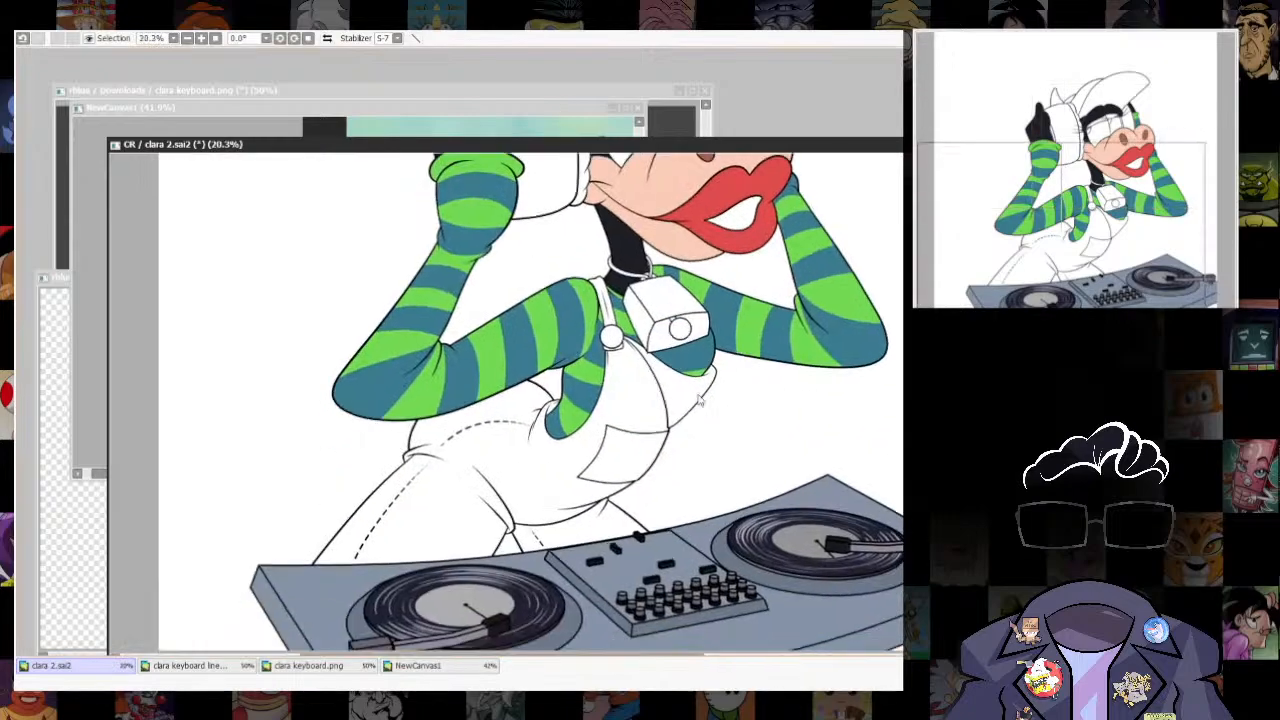
scroll(699, 400, "up", 1)
left_click(418, 666)
scroll(518, 320, "down", 8)
scroll(360, 360, "down", 5)
left_click_drag(514, 320, 214, 370)
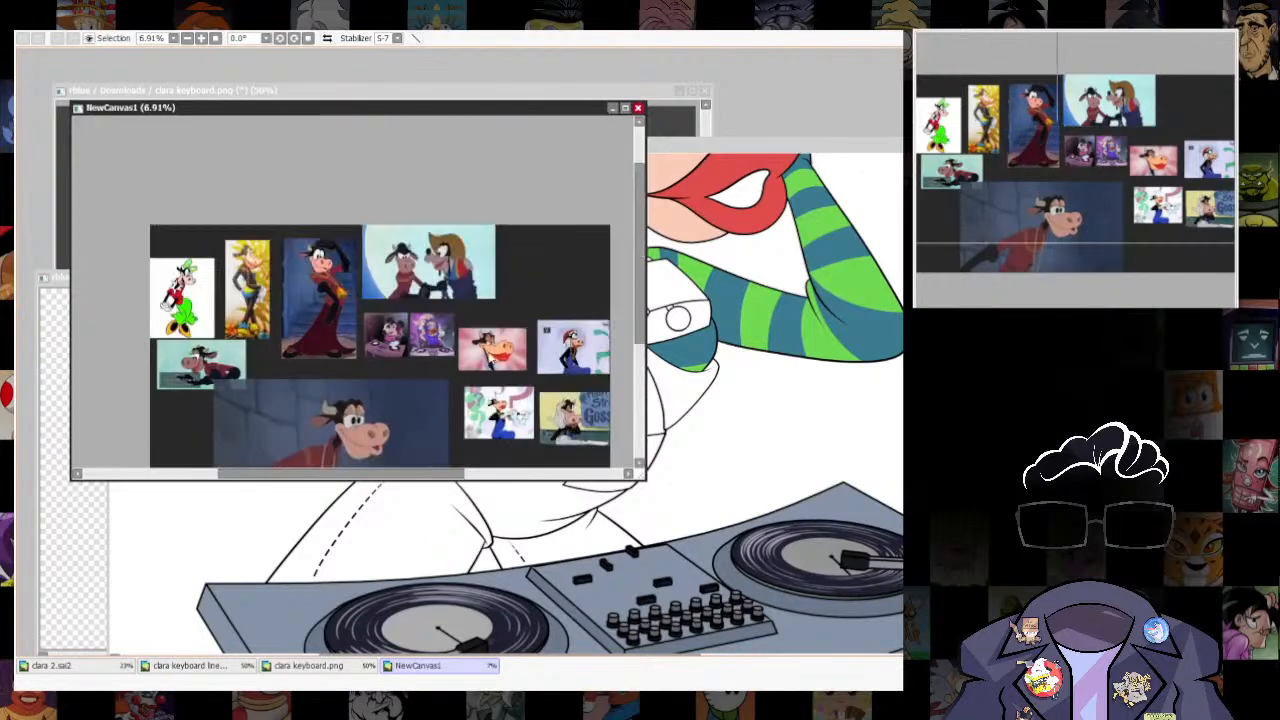
left_click_drag(569, 424, 540, 342)
scroll(540, 342, "up", 9)
- Fill the overalls' bib, strap and trousers with light blue and change that fill to a muted teal green
left_click(797, 143)
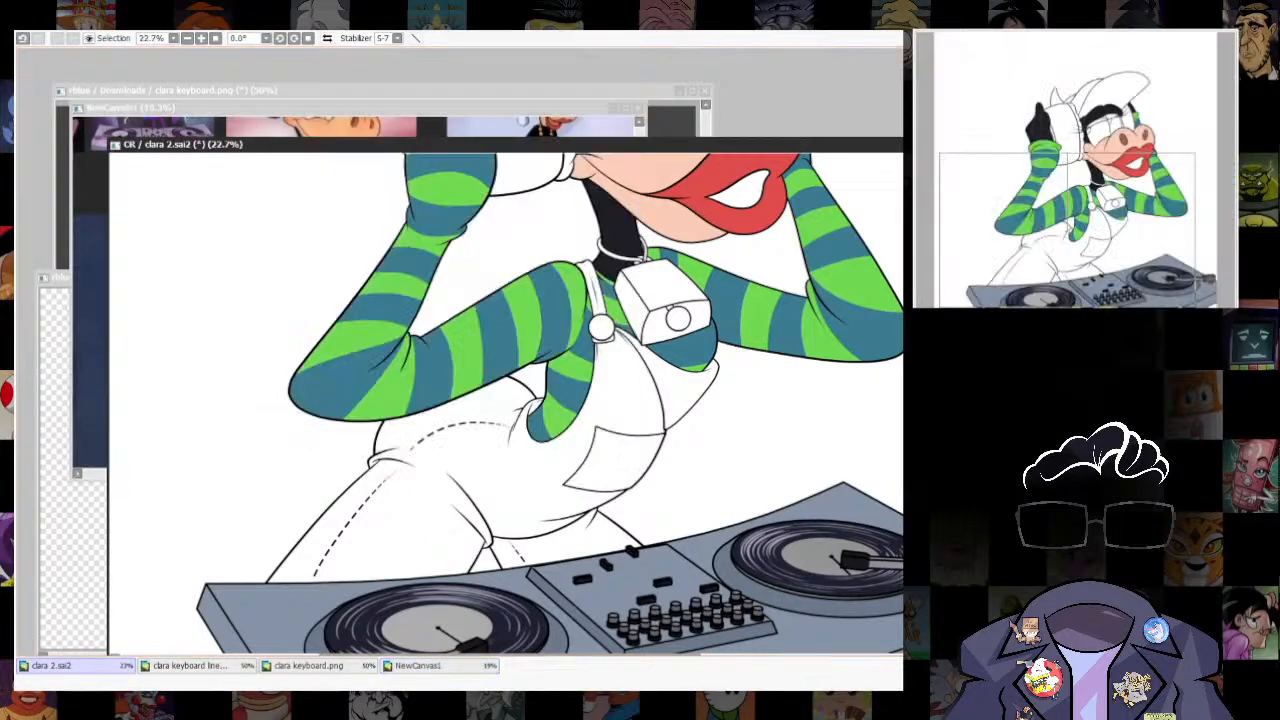
left_click(646, 389)
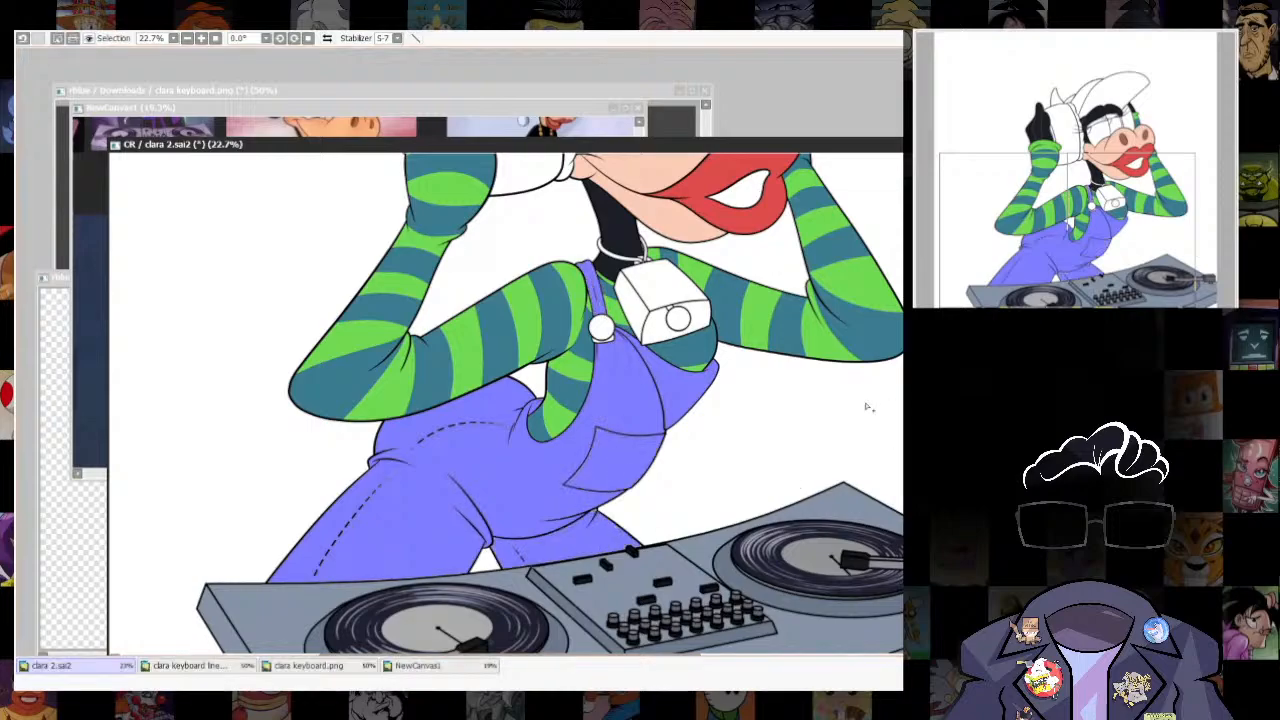
key("ctrl+f")
key("ctrl+d")
scroll(830, 410, "down", 7)
left_click_drag(830, 410, 800, 499)
scroll(800, 499, "up", 3)
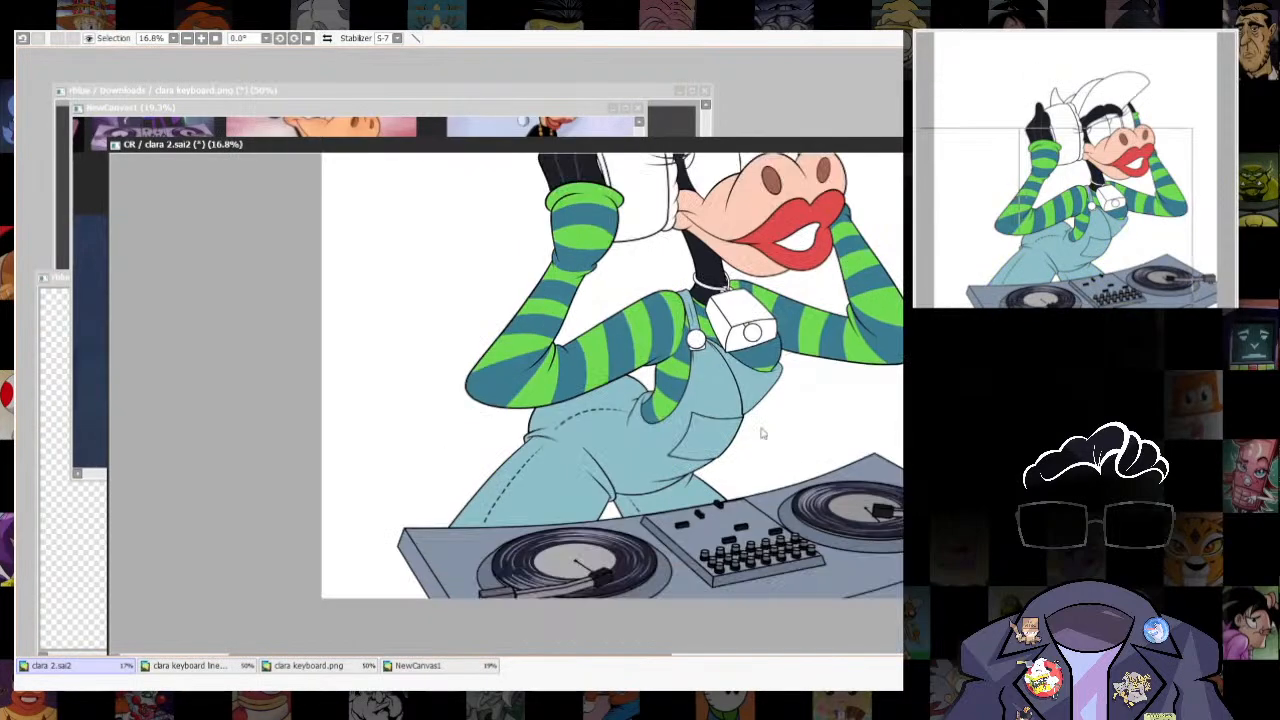
key("ctrl+f")
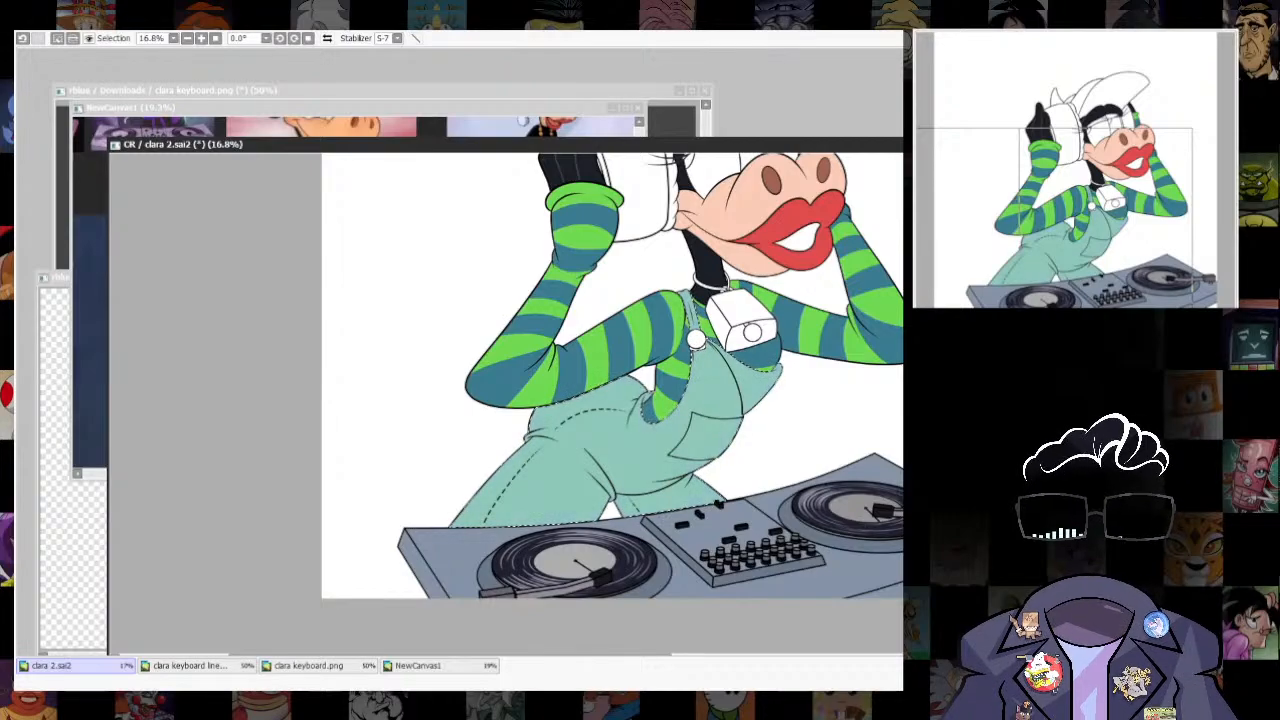
key("ctrl+d")
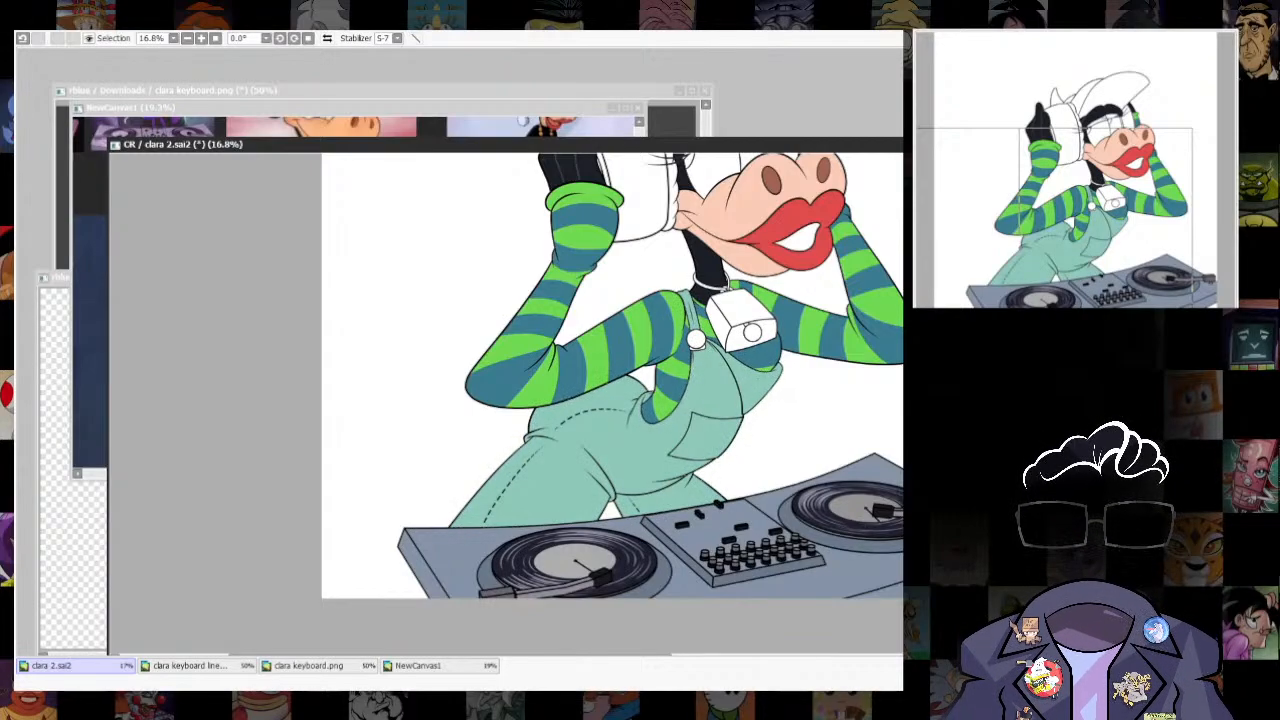
- Select the cap's narrow side panel behind the brim and fill it with the sleeves' bright green
left_click_drag(787, 394, 791, 589)
scroll(791, 589, "up", 2)
scroll(767, 510, "down", 5)
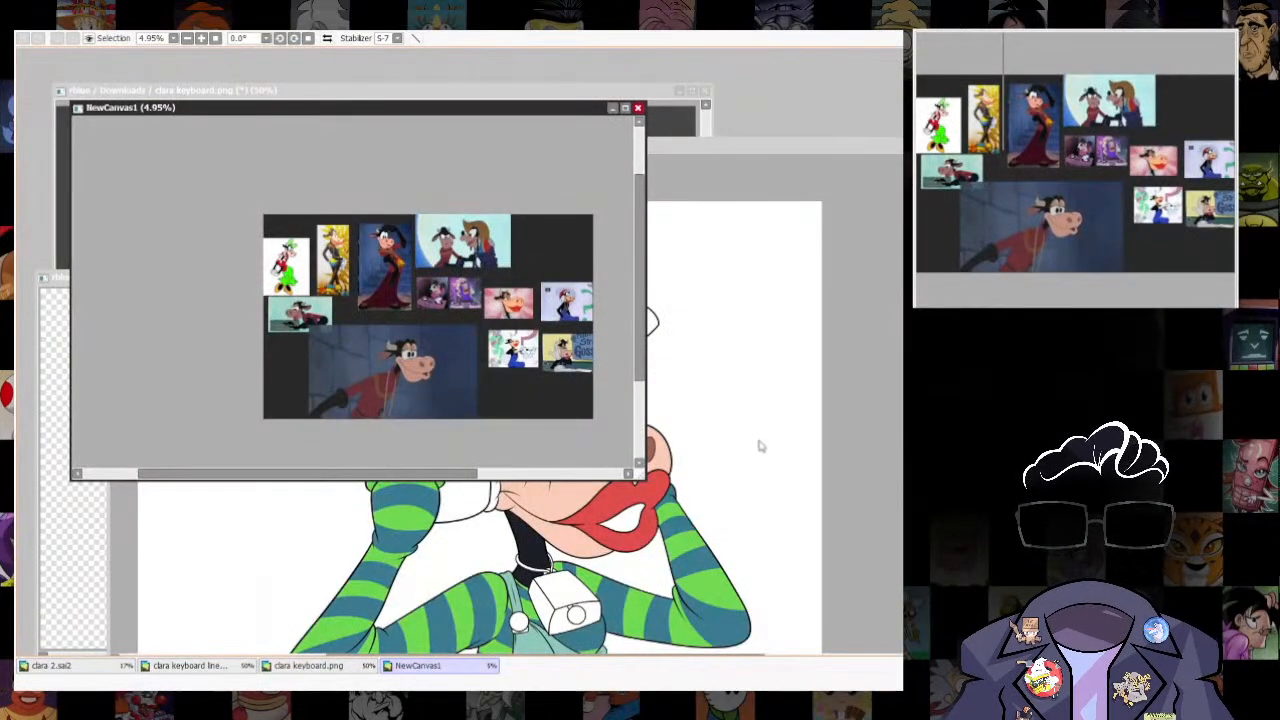
left_click(760, 447)
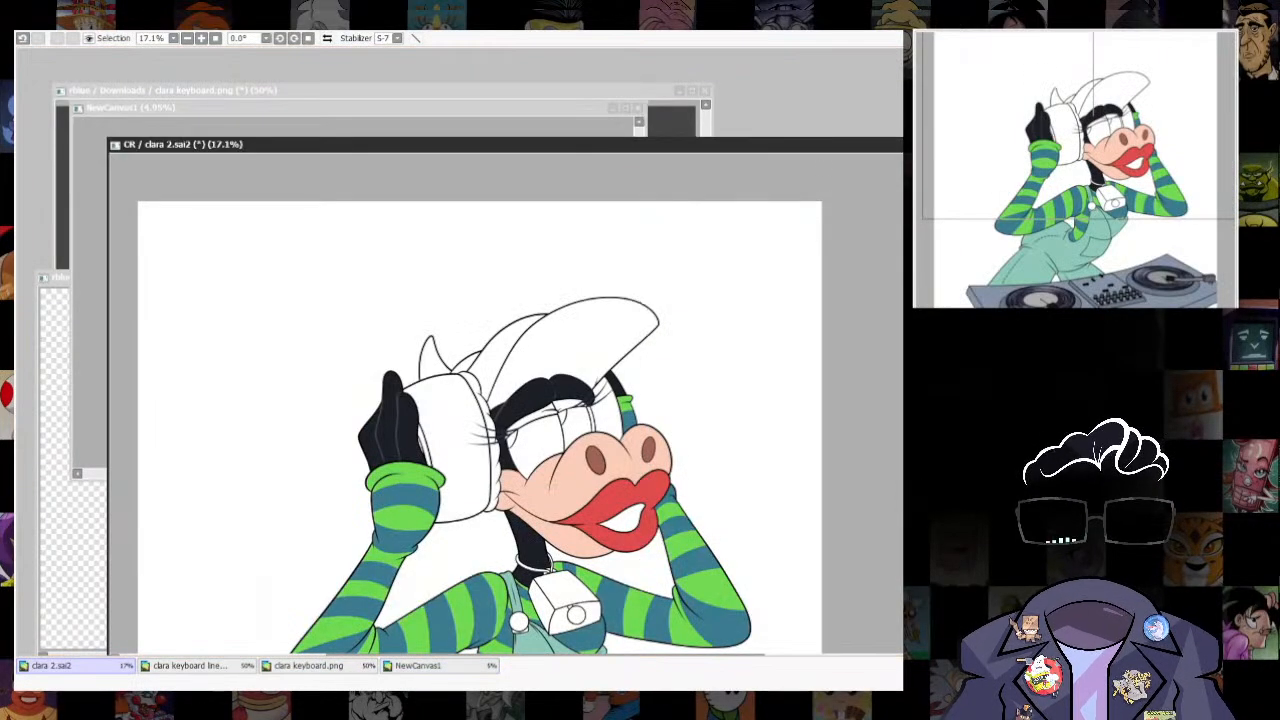
left_click_drag(731, 549, 757, 424)
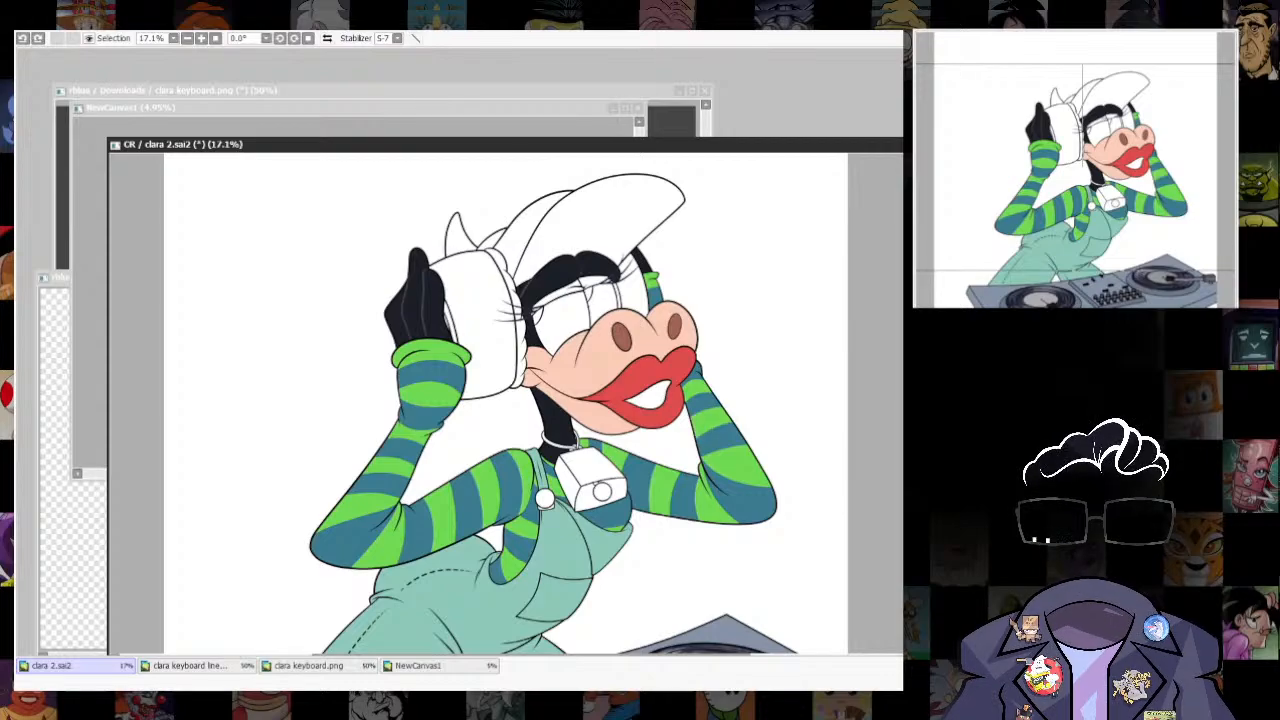
left_click_drag(532, 234, 538, 310)
left_click(538, 305)
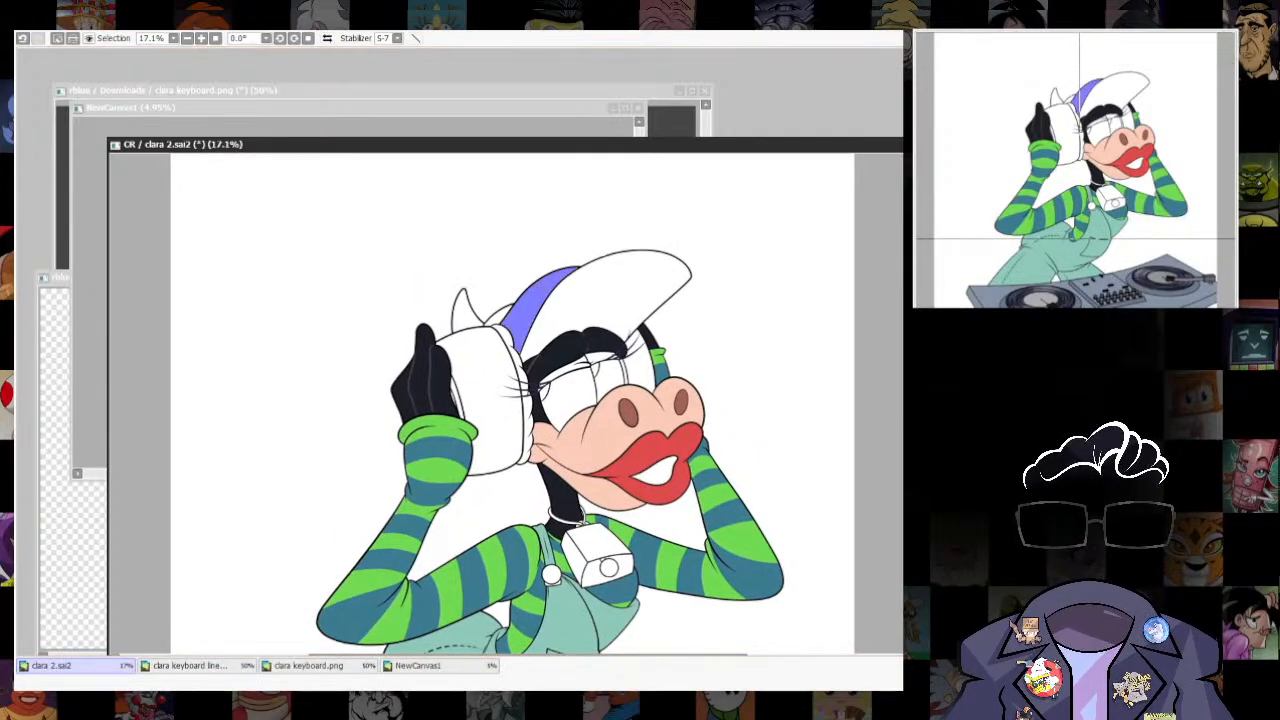
key("ctrl+z")
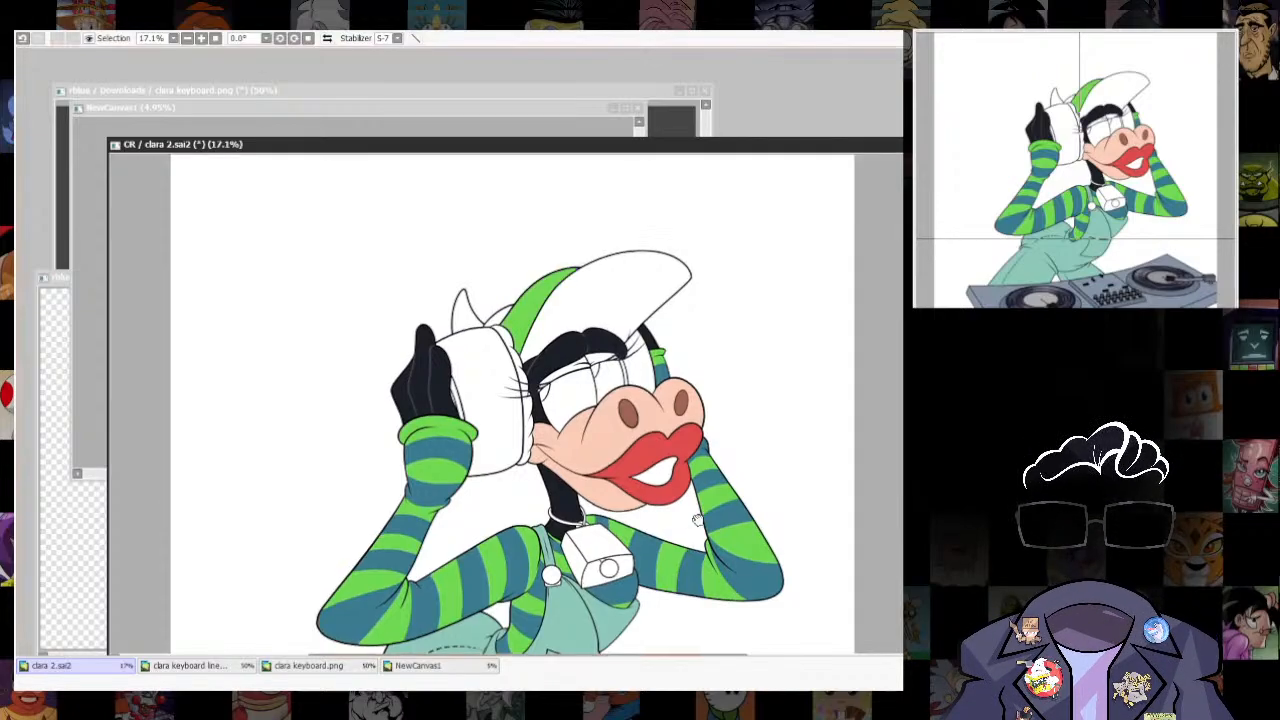
- Check the DJ headphones on the NewCanvas1 references and fill both headphone ear cups with olive green
left_click_drag(698, 520, 744, 503)
left_click_drag(697, 149, 700, 219)
left_click(565, 112)
left_click_drag(521, 279, 501, 293)
scroll(501, 296, "up", 5)
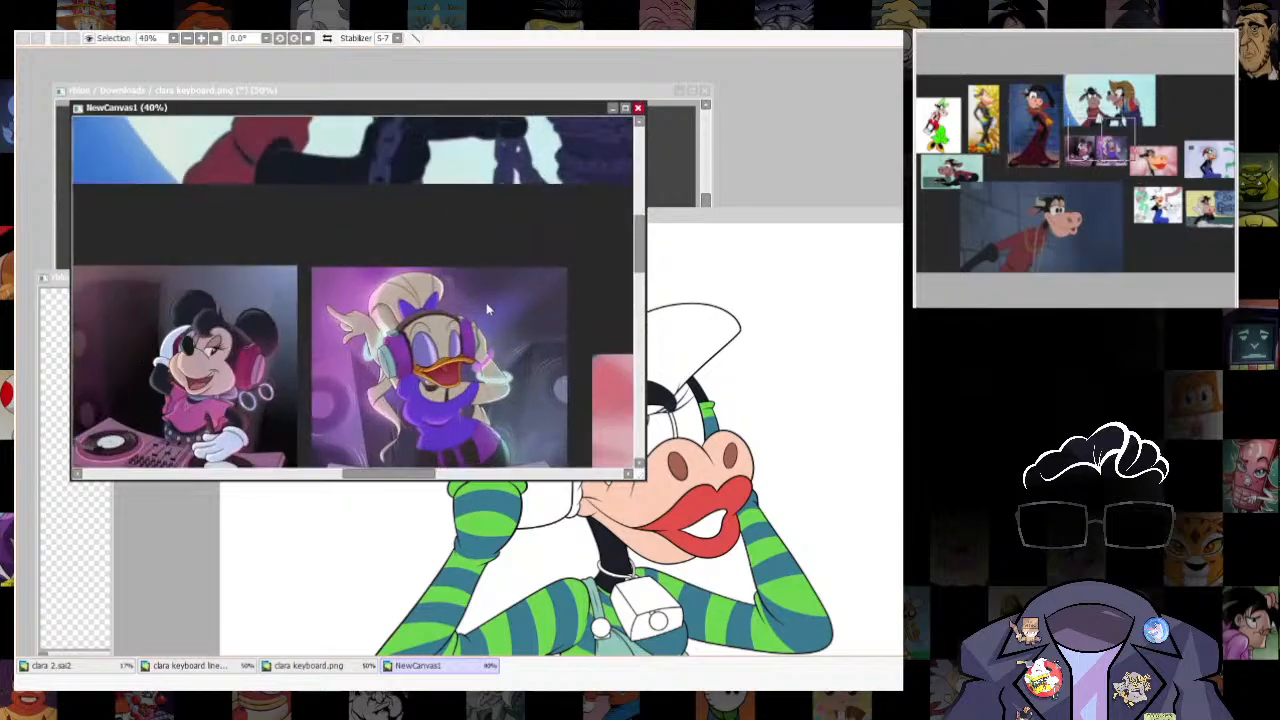
left_click(771, 249)
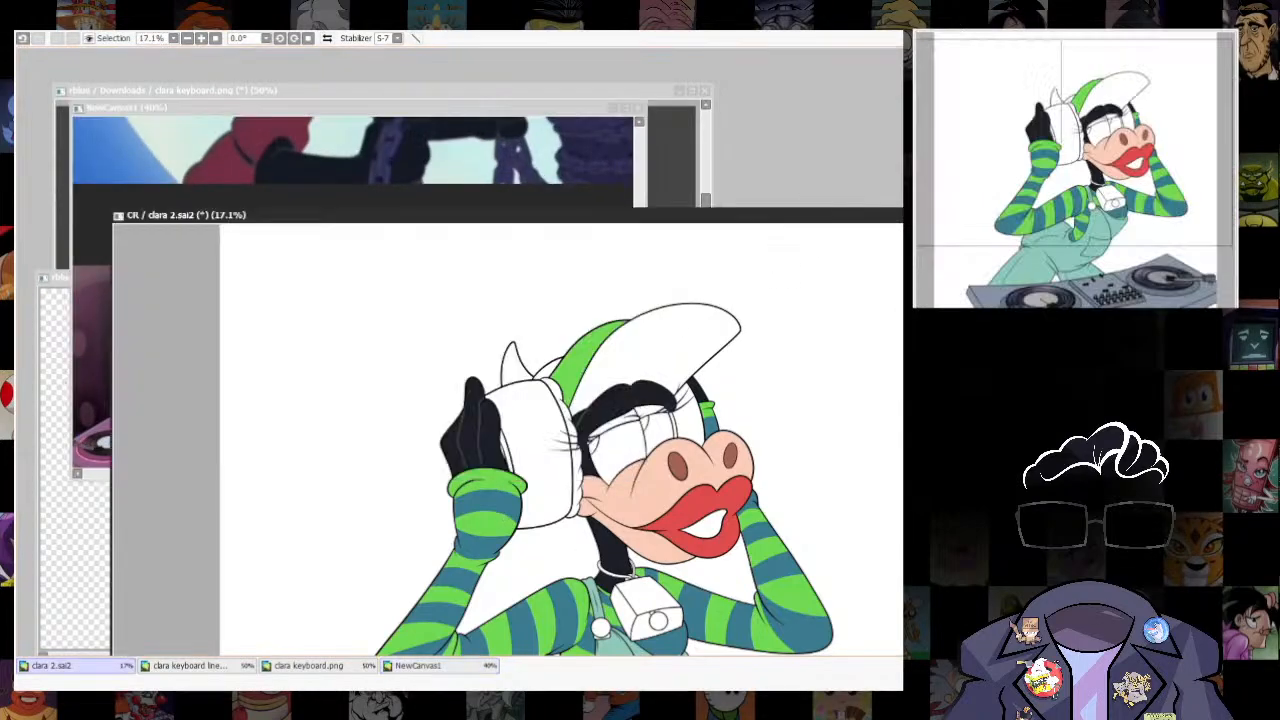
left_click(559, 475)
left_click(699, 420)
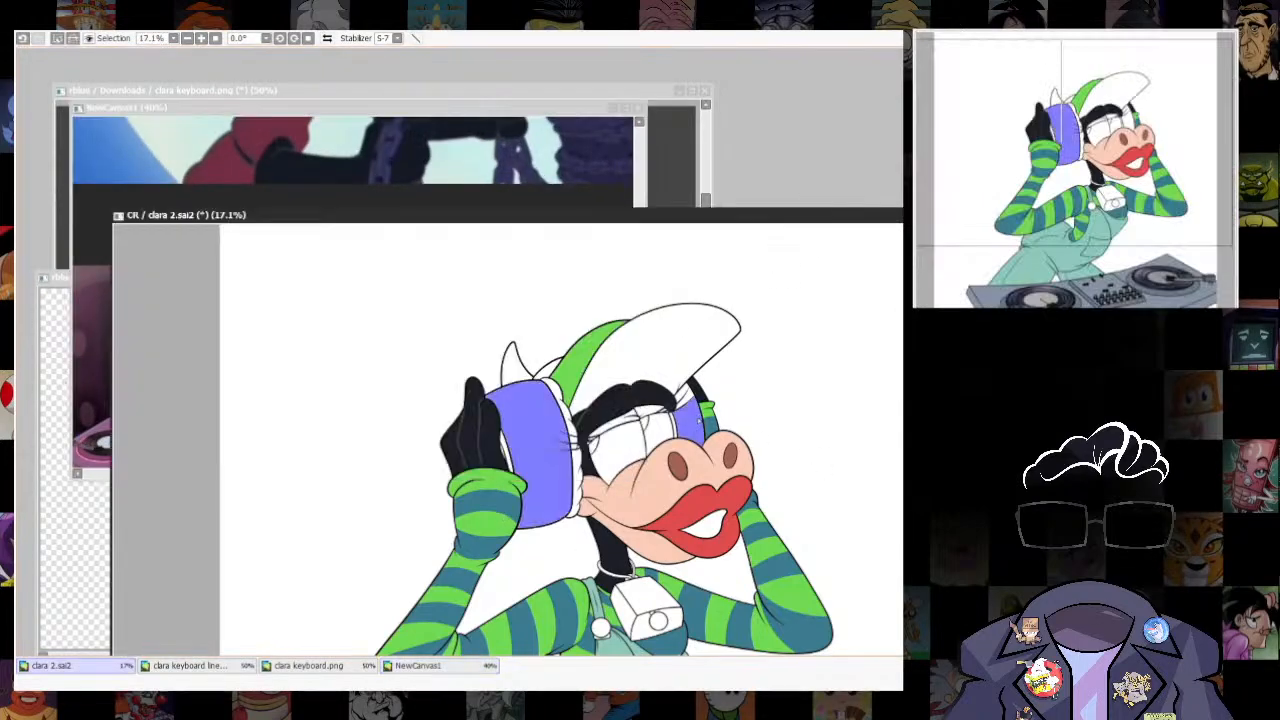
key("ctrl+f")
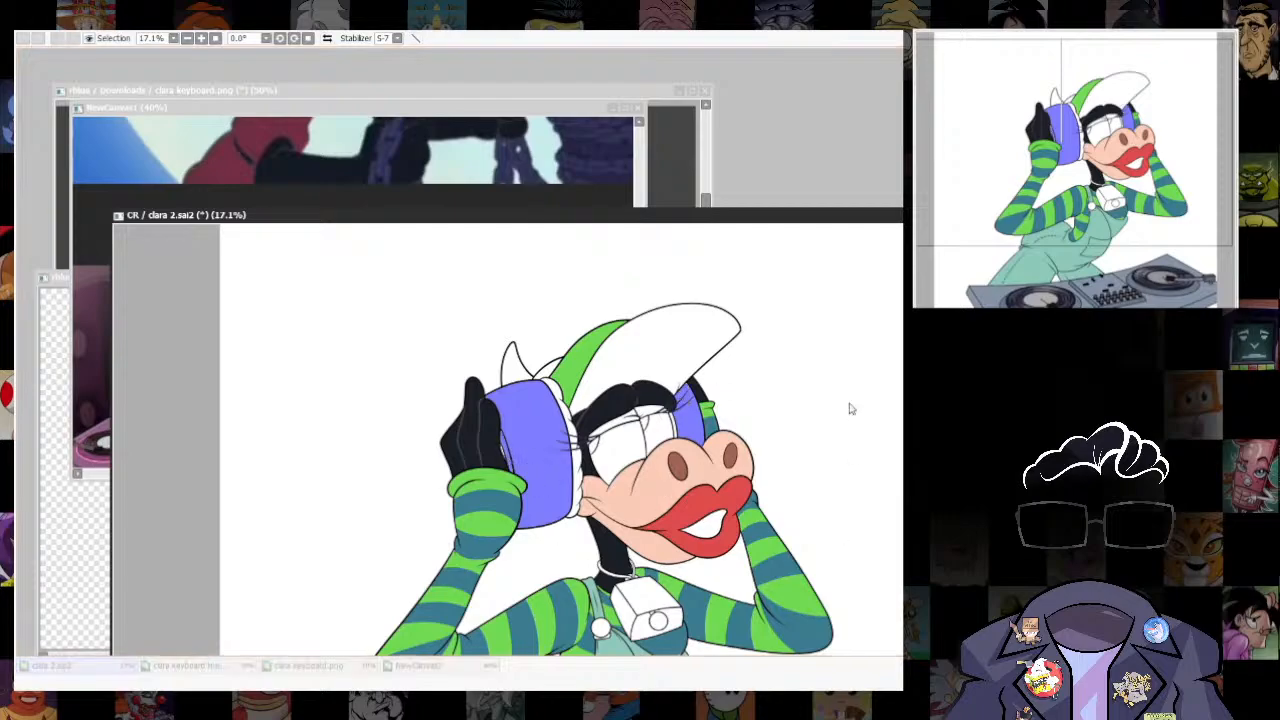
key("ctrl+d")
- Restore the ear cup selection and shift its hue to a cooler medium green
key("ctrl+z")
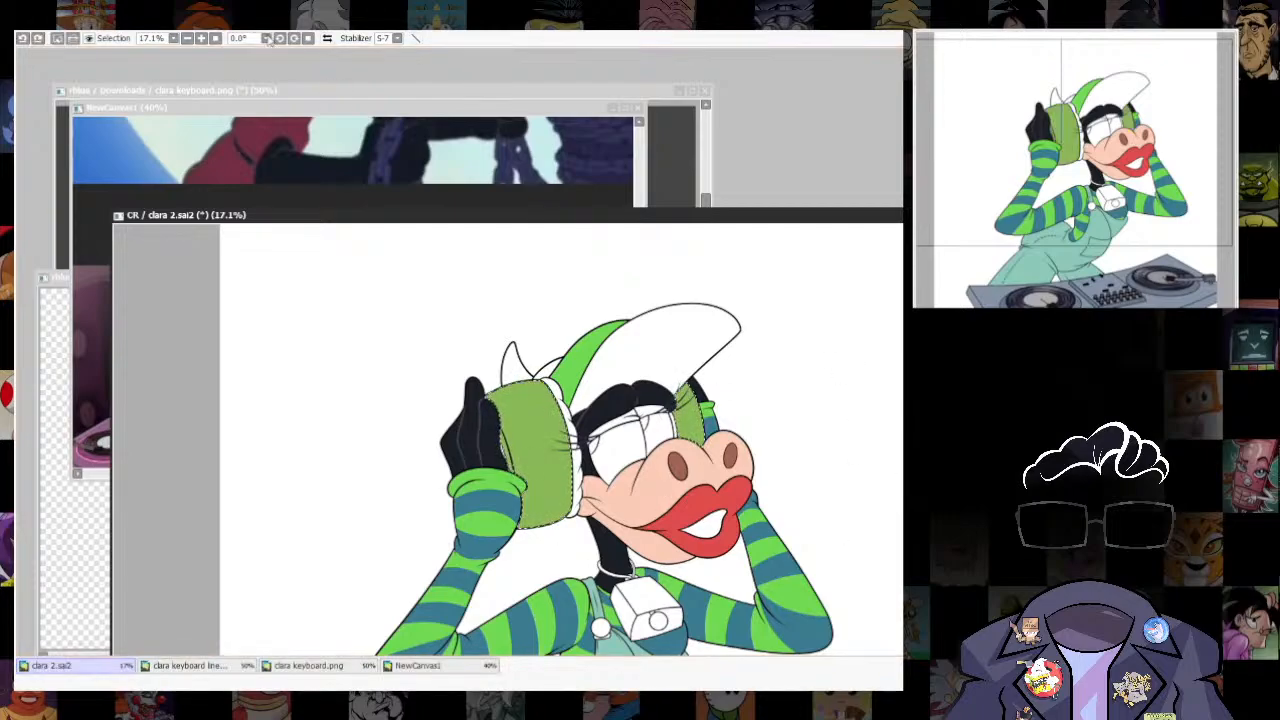
key("ctrl+u")
left_click_drag(901, 318, 910, 318)
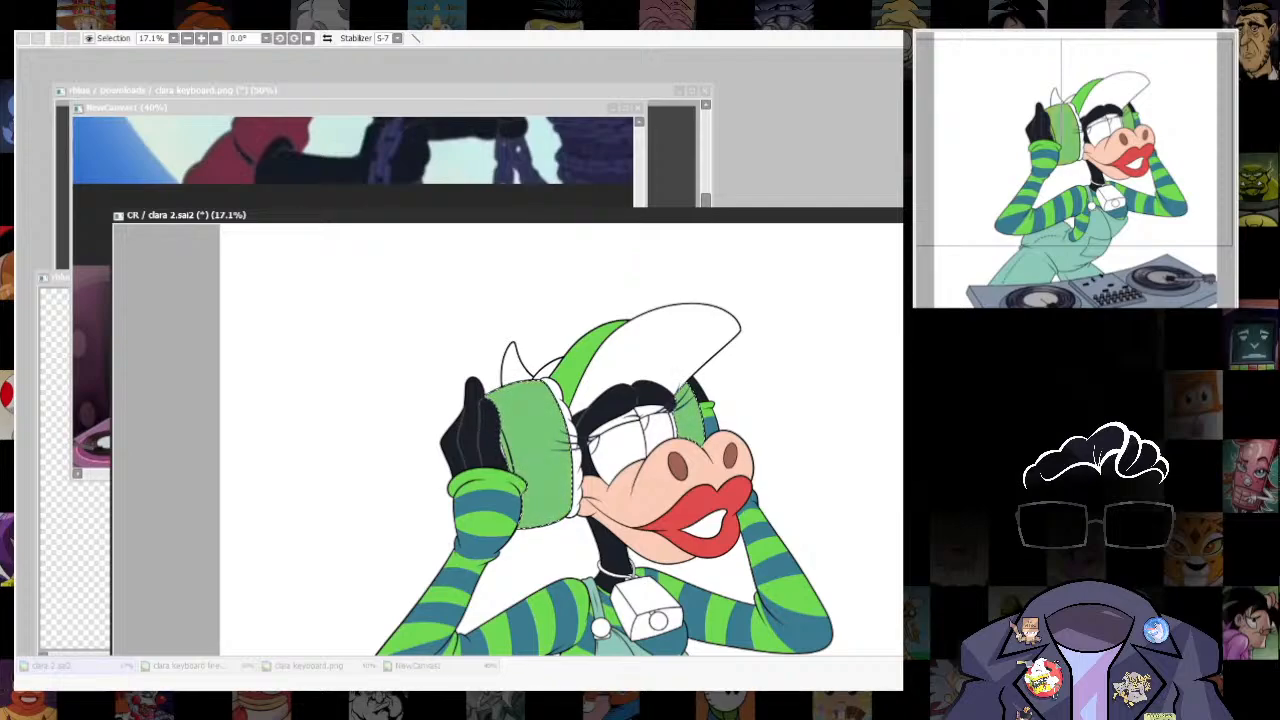
key("Return")
key("ctrl+d")
scroll(763, 451, "up", 2)
left_click_drag(763, 451, 885, 412)
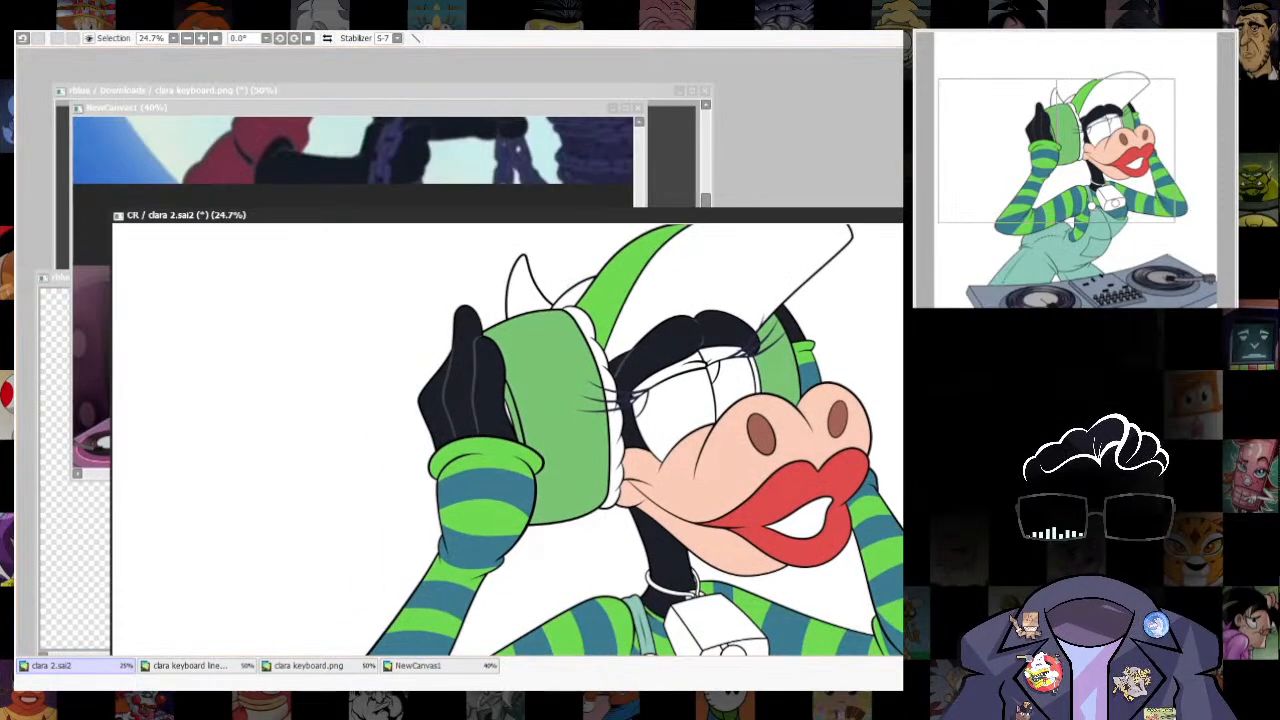
- Check the golden bell on the NewCanvas1 references for the cowbell's colour
left_click(540, 165)
scroll(540, 235, "down", 4)
scroll(345, 185, "up", 6)
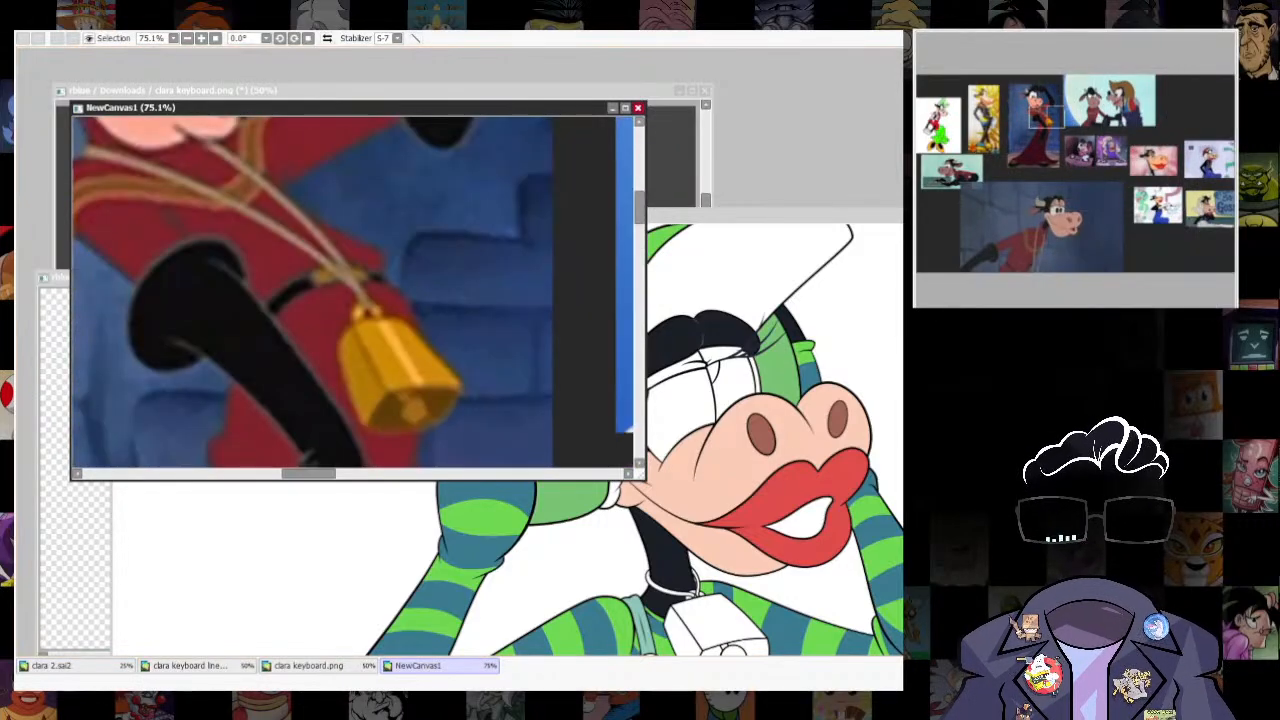
left_click(640, 570)
left_click_drag(640, 570, 598, 440)
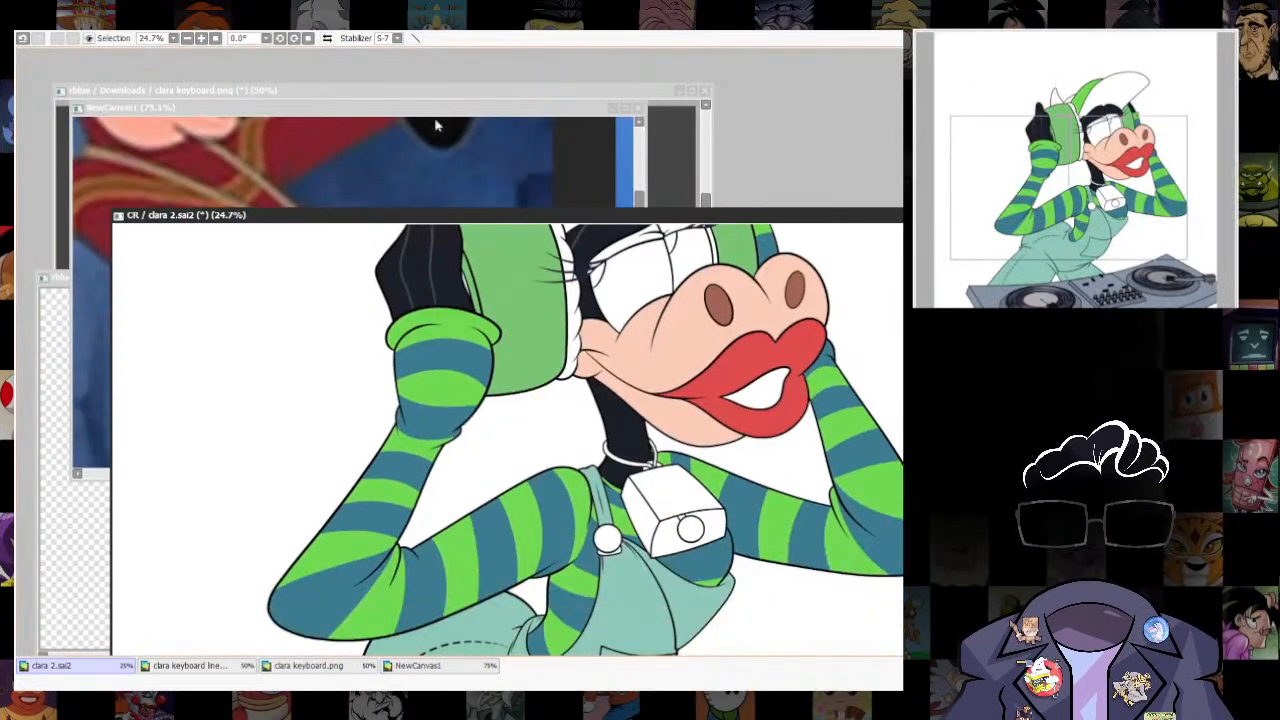
left_click(436, 126)
left_click(865, 210)
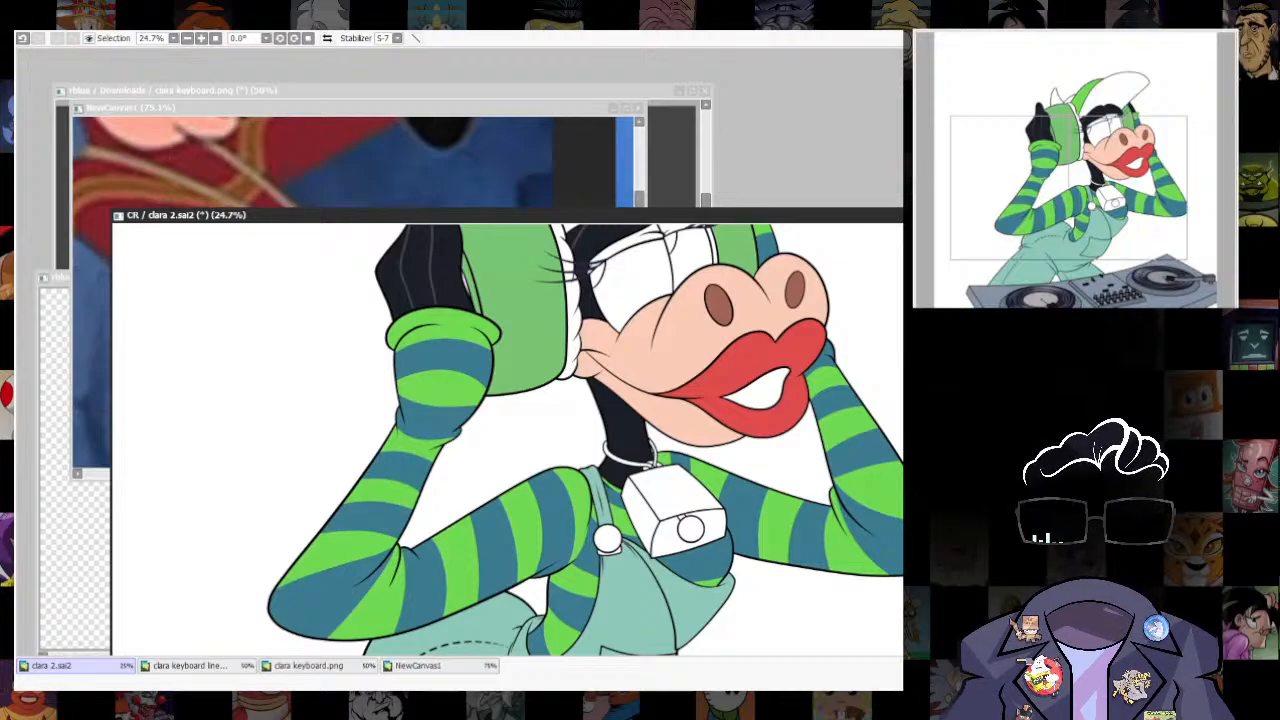
- Select the faces of the neck bell and the overalls' strap button and fill them with golden orange
left_click(643, 510)
left_click(675, 492)
left_click(672, 534)
left_click(685, 522)
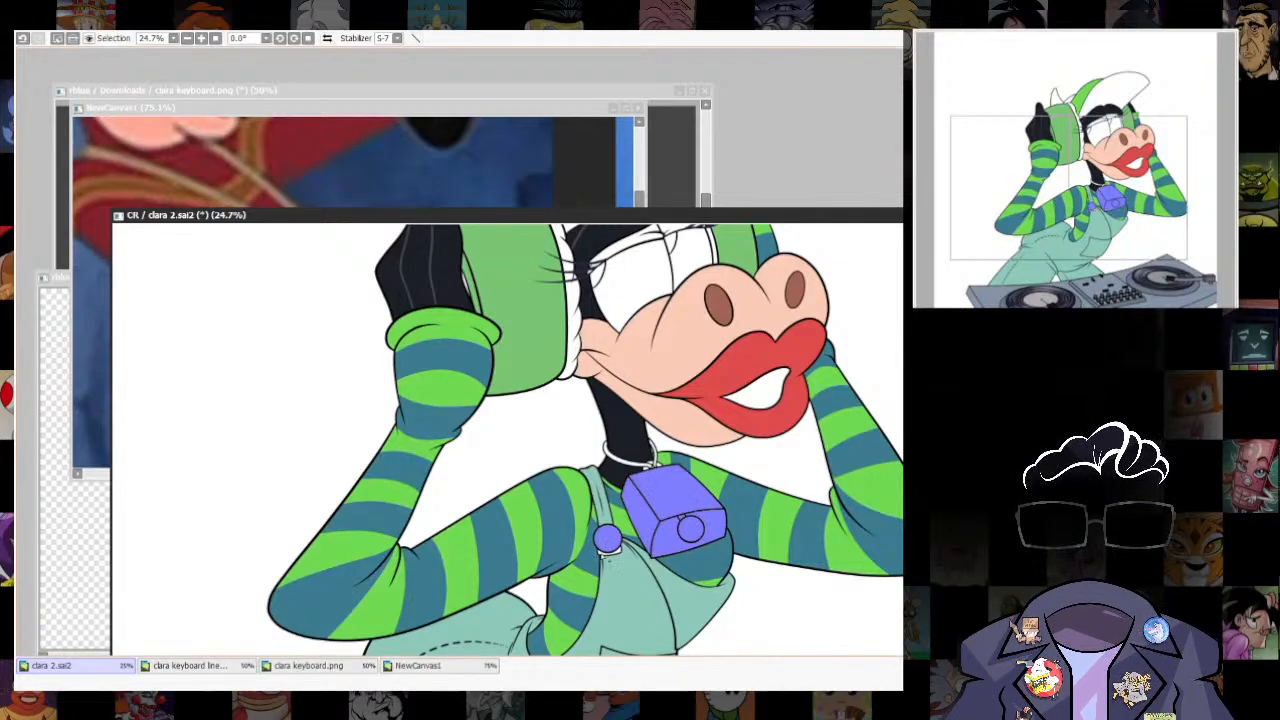
left_click(608, 551)
key("ctrl+f")
left_click_drag(782, 490, 798, 560)
left_click(376, 48)
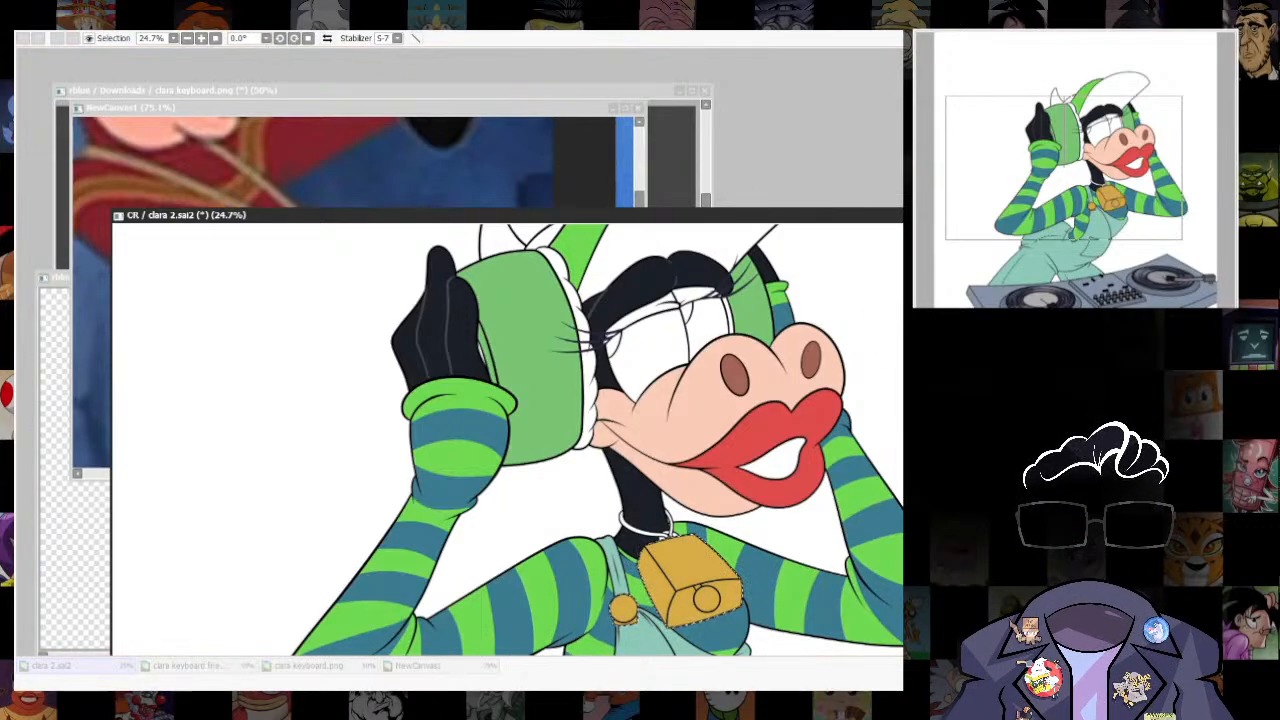
key("Return")
key("ctrl+d")
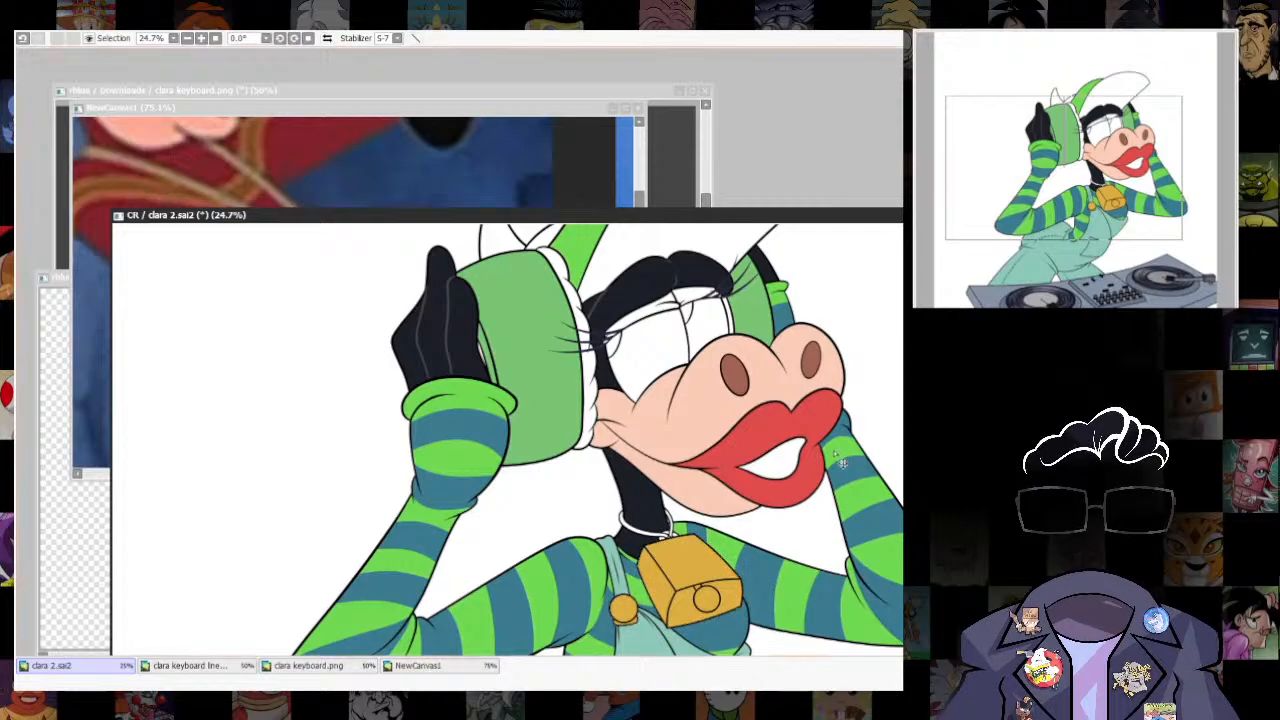
- Select the cap's large brim and fill it with a pale sandy yellow
left_click_drag(790, 233, 763, 417)
left_click(708, 385)
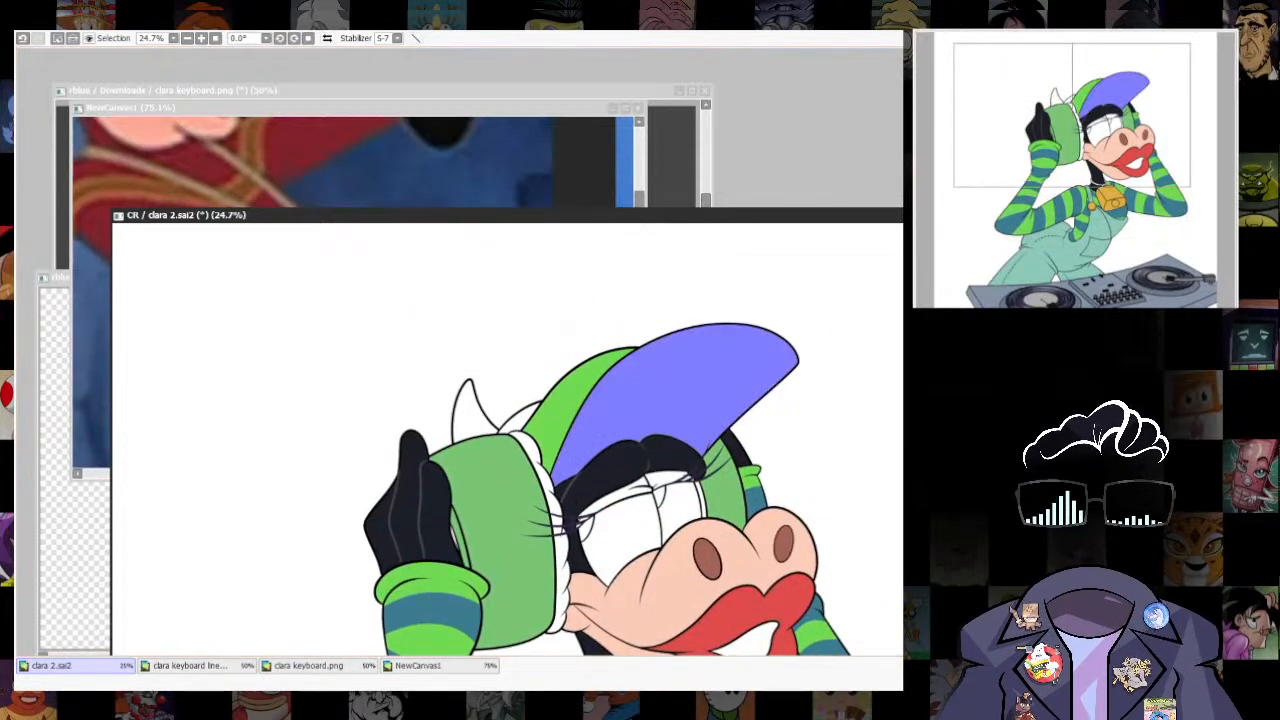
key("ctrl+f")
key("ctrl+d")
scroll(815, 490, "down", 3)
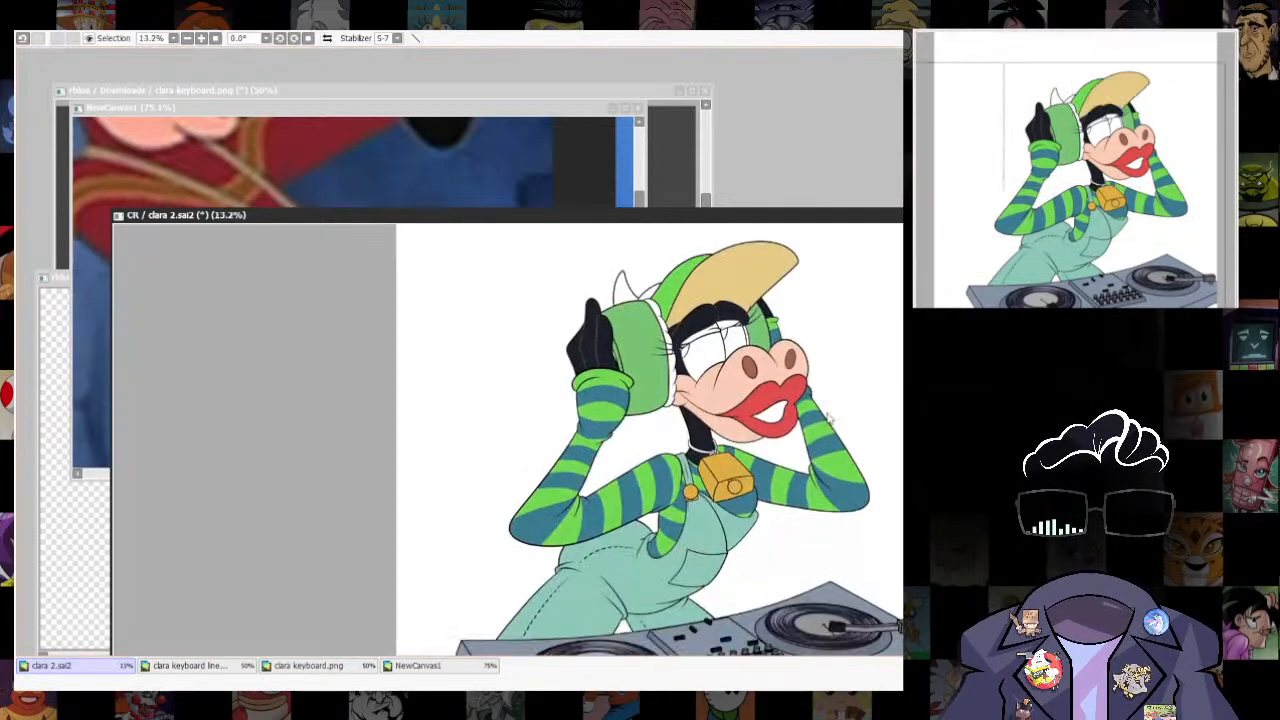
scroll(815, 585, "up", 3)
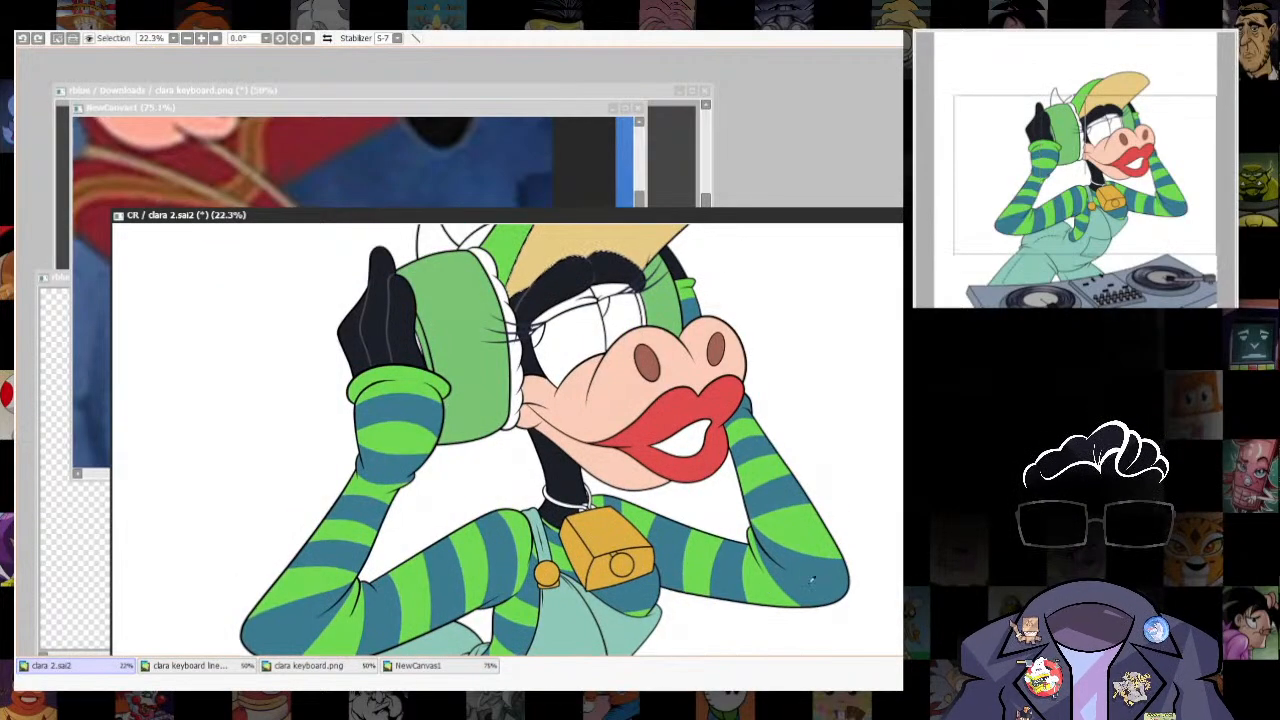
- Undo the pale brim fill and refill the brim with the bell's golden yellow
key("ctrl+z")
key("ctrl+f")
key("ctrl+d")
left_click_drag(808, 533, 811, 493)
key("ctrl+z")
key("ctrl+z")
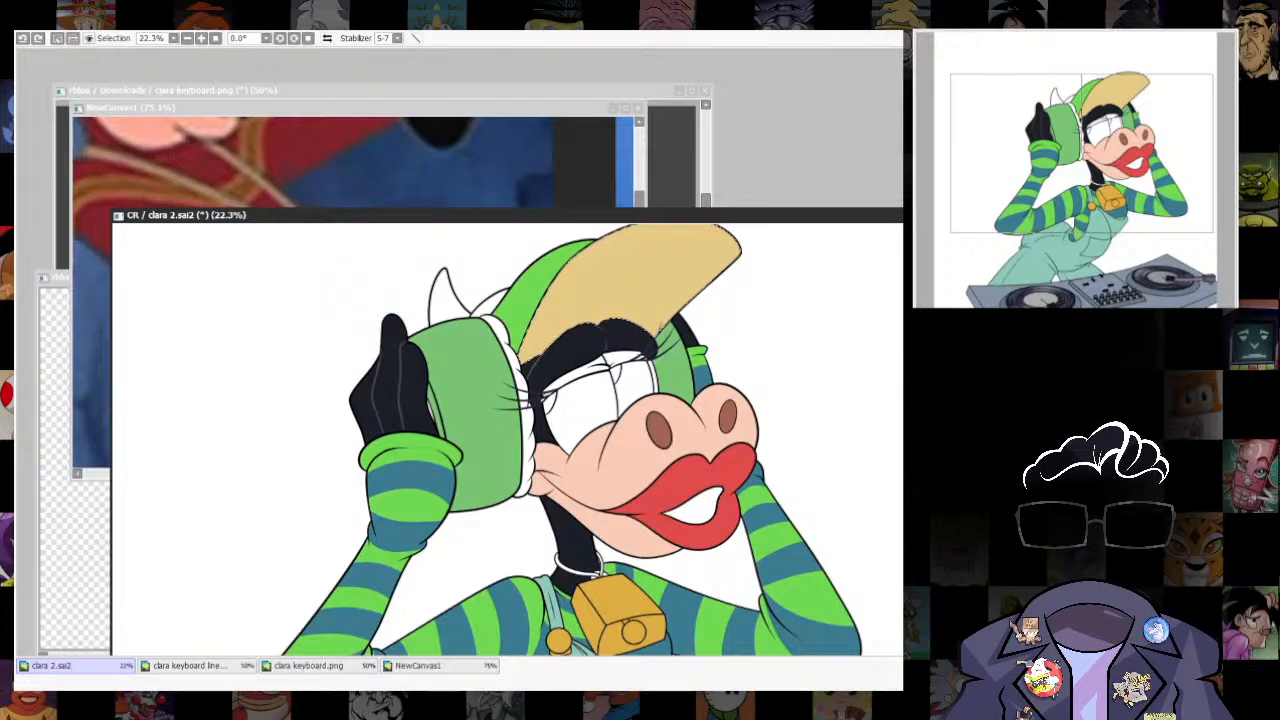
key("ctrl+f")
key("ctrl+f")
key("ctrl+d")
scroll(830, 447, "down", 2)
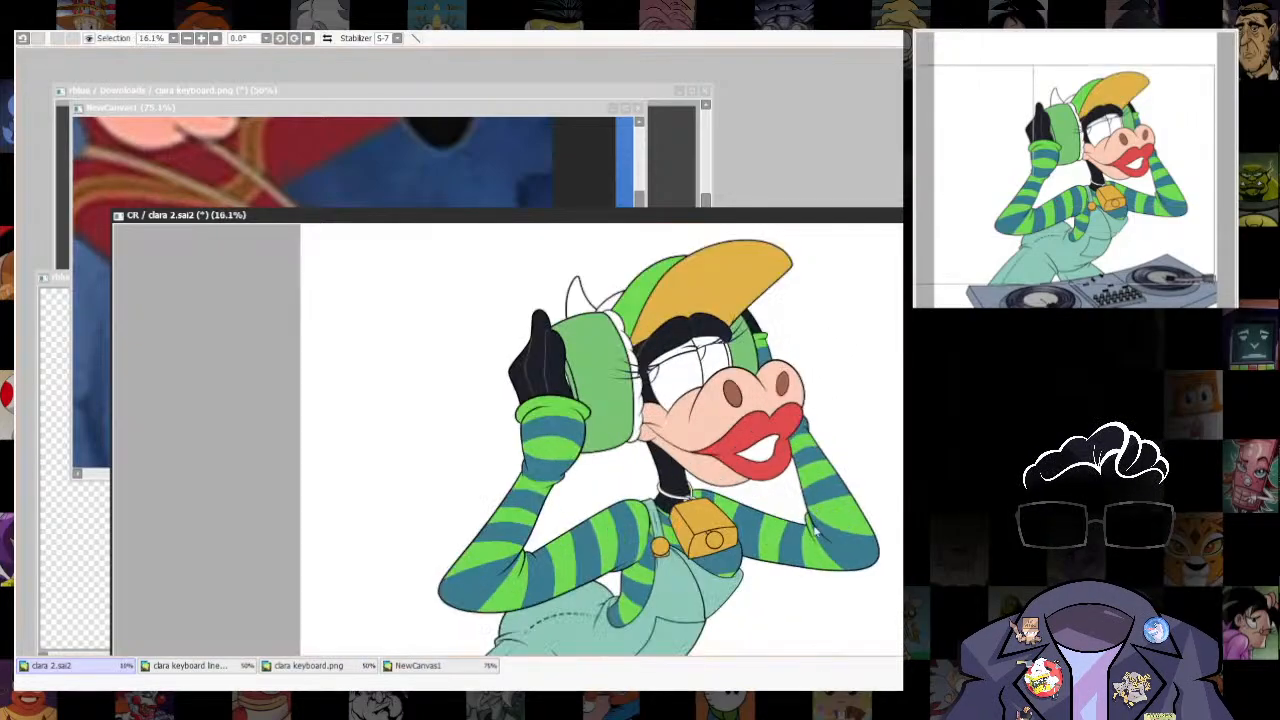
- Recolour the cap's crown behind the brim from green to a light golden tan
left_click_drag(720, 286, 732, 436)
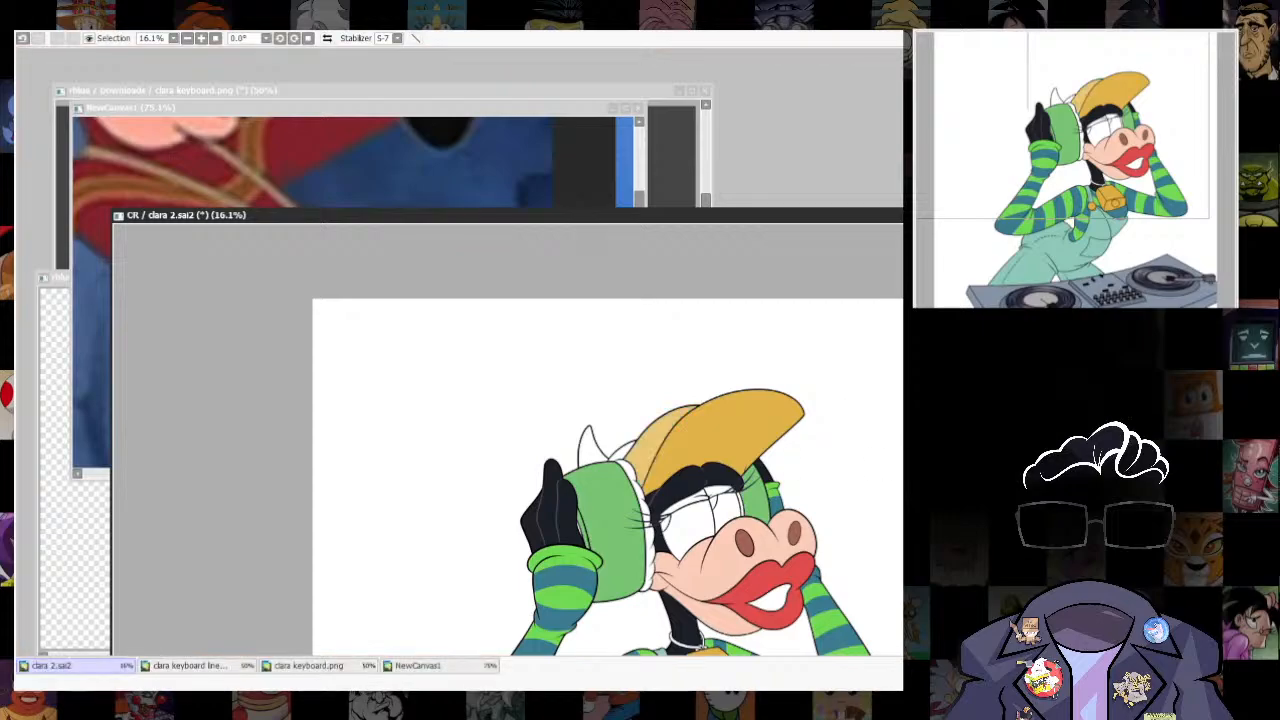
scroll(829, 459, "down", 1)
scroll(800, 568, "up", 2)
scroll(600, 298, "up", 1)
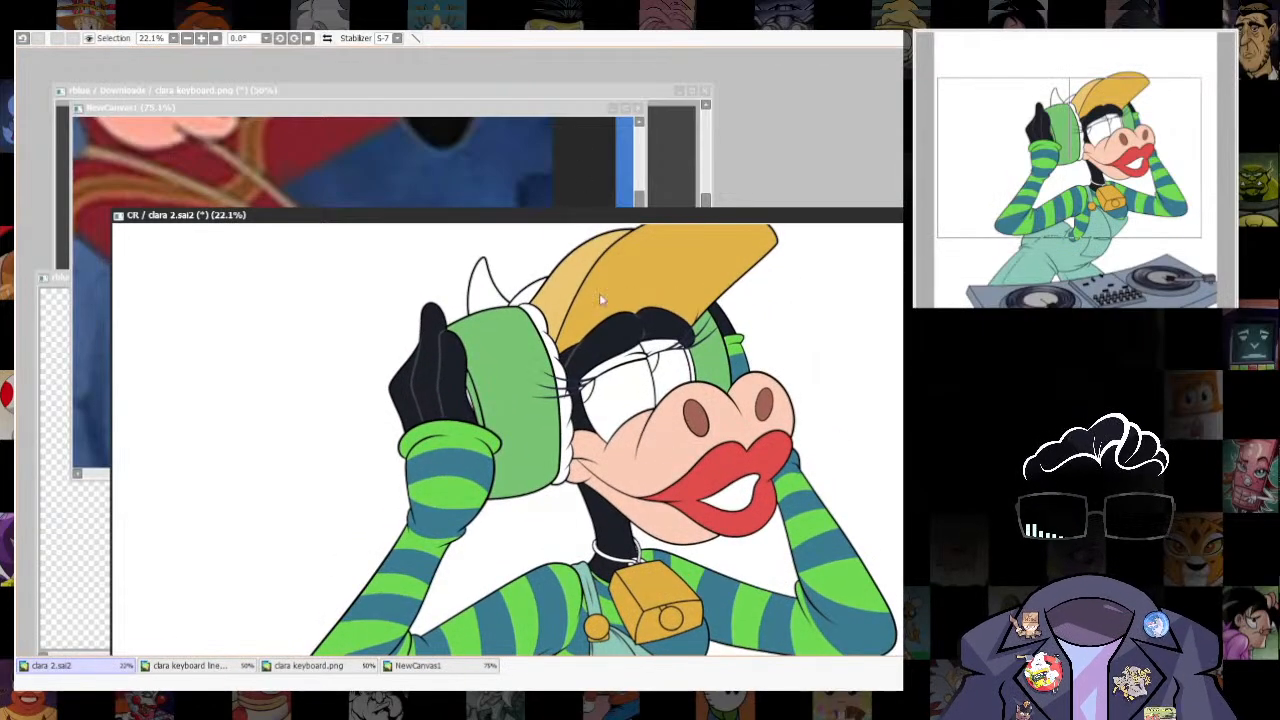
- Examine the colouring of the cap, headphones, face and gloves up close and as a whole
scroll(529, 436, "up", 1)
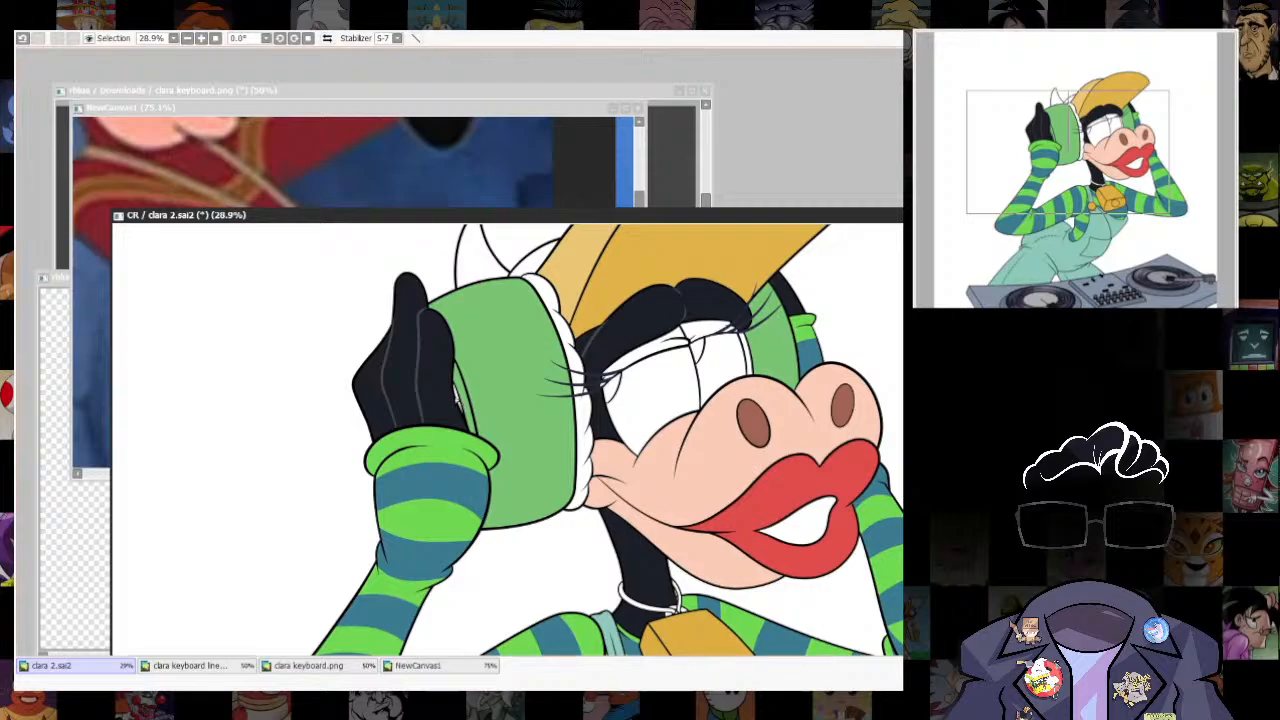
scroll(820, 445, "down", 5)
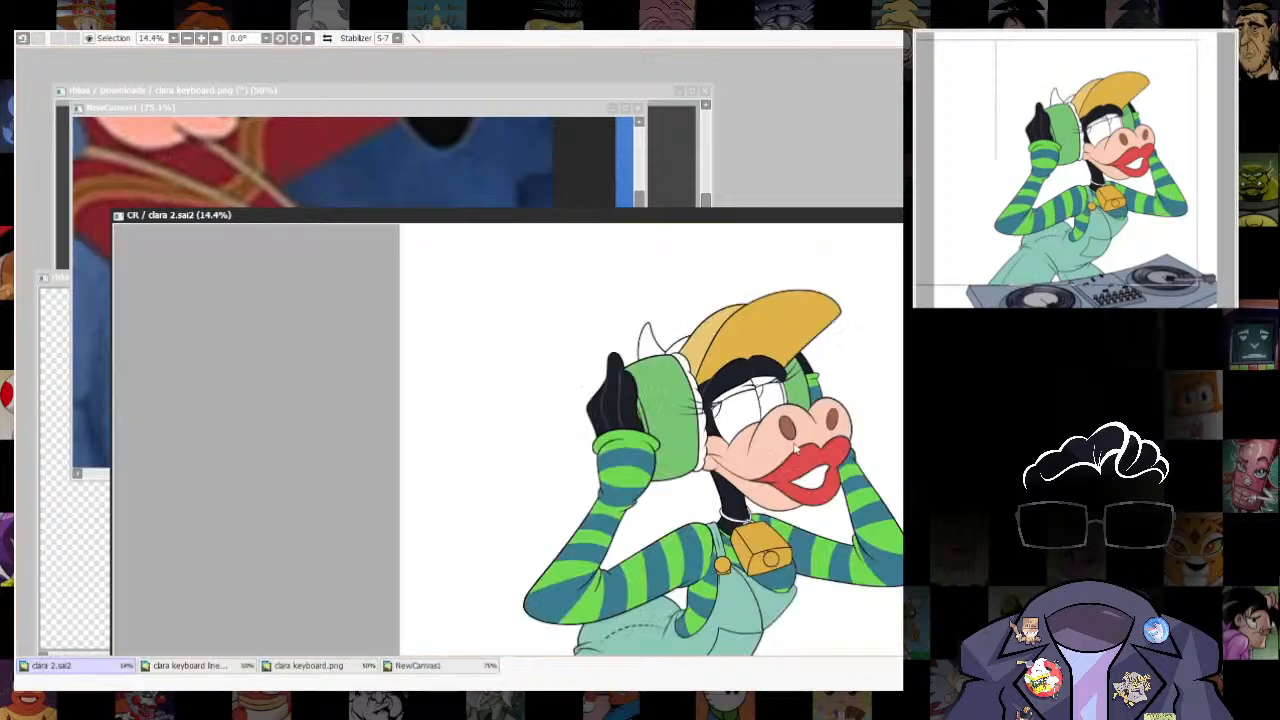
scroll(776, 600, "up", 4)
scroll(700, 516, "down", 4)
scroll(800, 500, "up", 1)
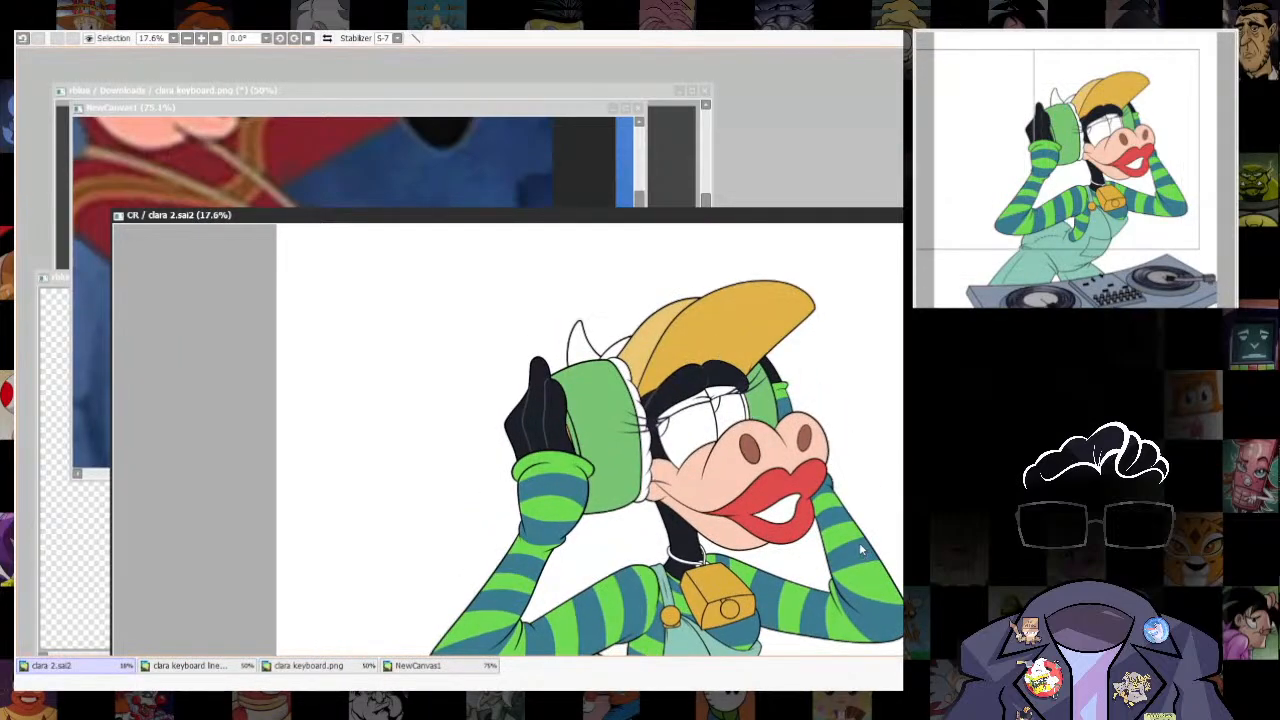
left_click_drag(862, 531, 845, 542)
scroll(845, 550, "down", 1)
scroll(707, 550, "up", 2)
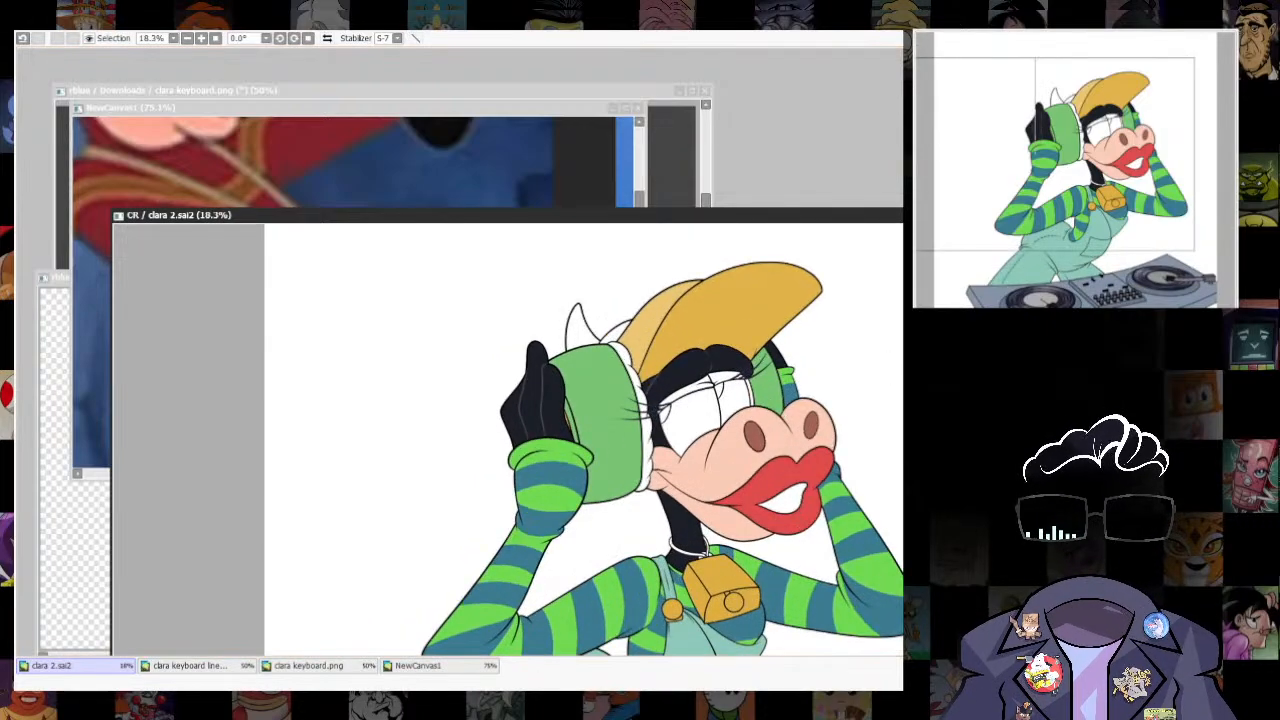
- Close the clara keyboard.png document
left_click(548, 195)
left_click(606, 92)
left_click(705, 91)
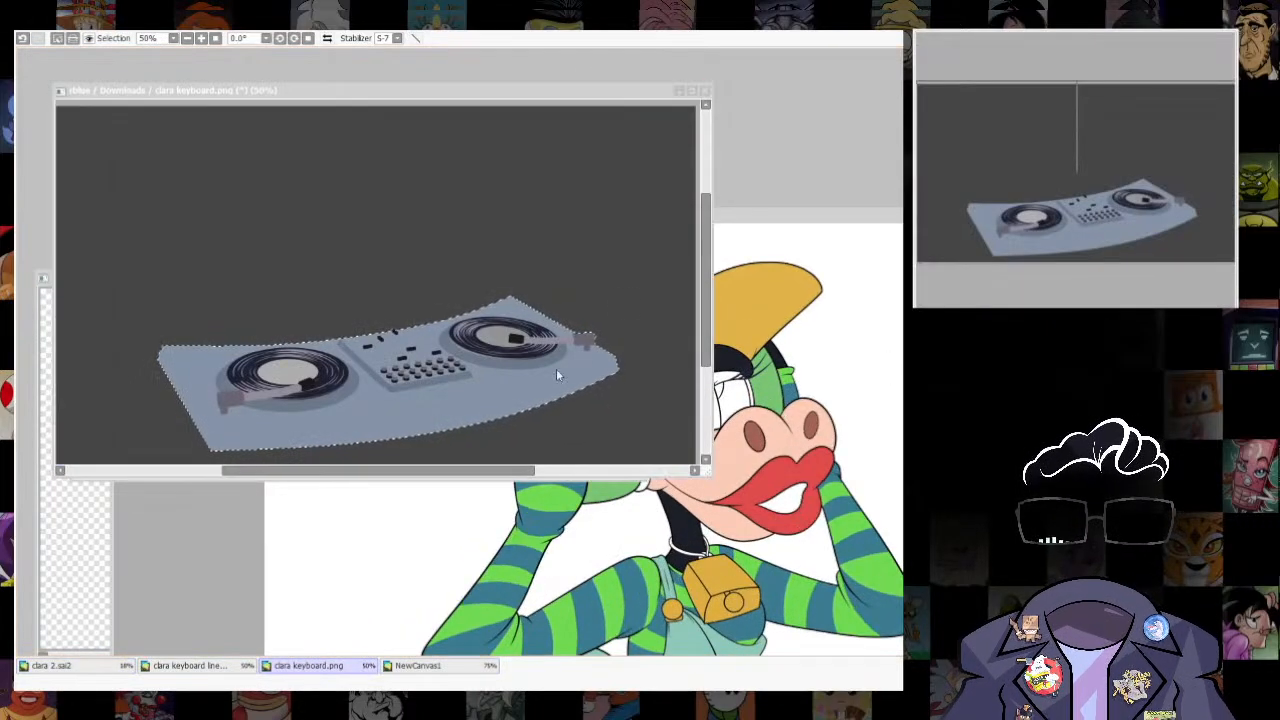
left_click(557, 375)
- Check the headphone band on the purple NewCanvas1 reference and fill the band behind the horn with dark grey
scroll(499, 381, "down", 4)
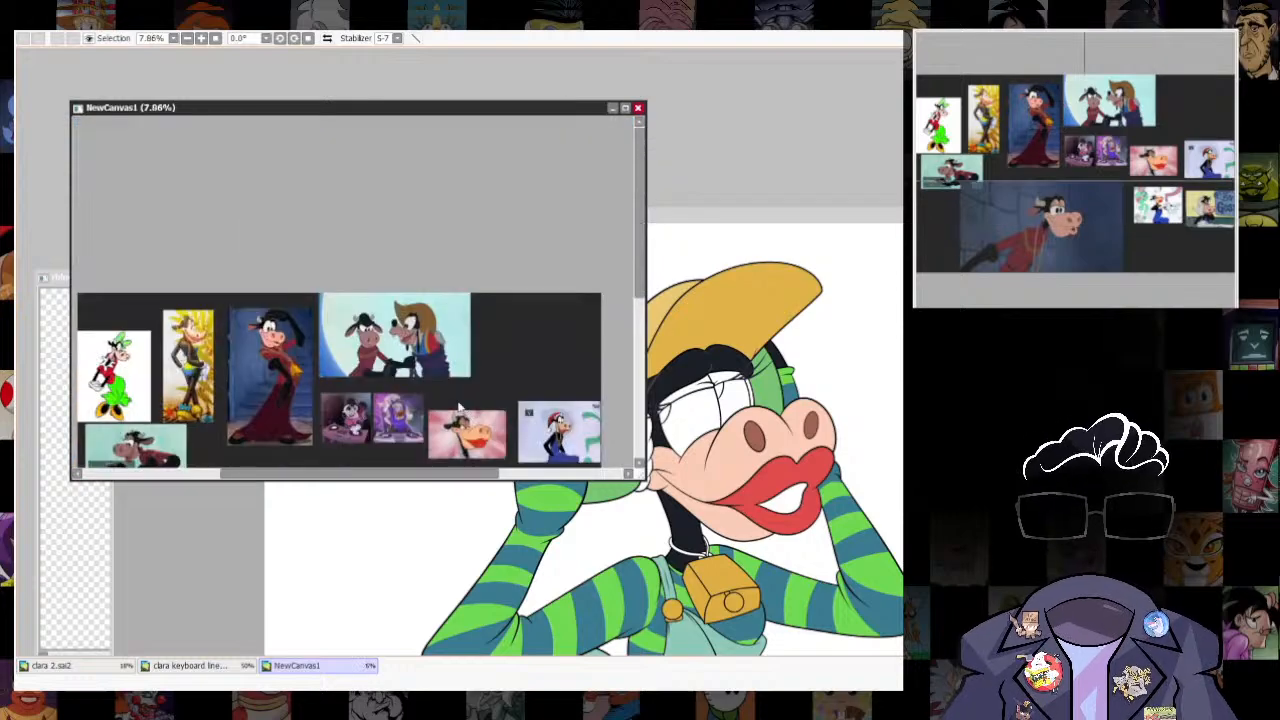
scroll(450, 181, "up", 6)
scroll(450, 181, "down", 4)
scroll(567, 330, "up", 4)
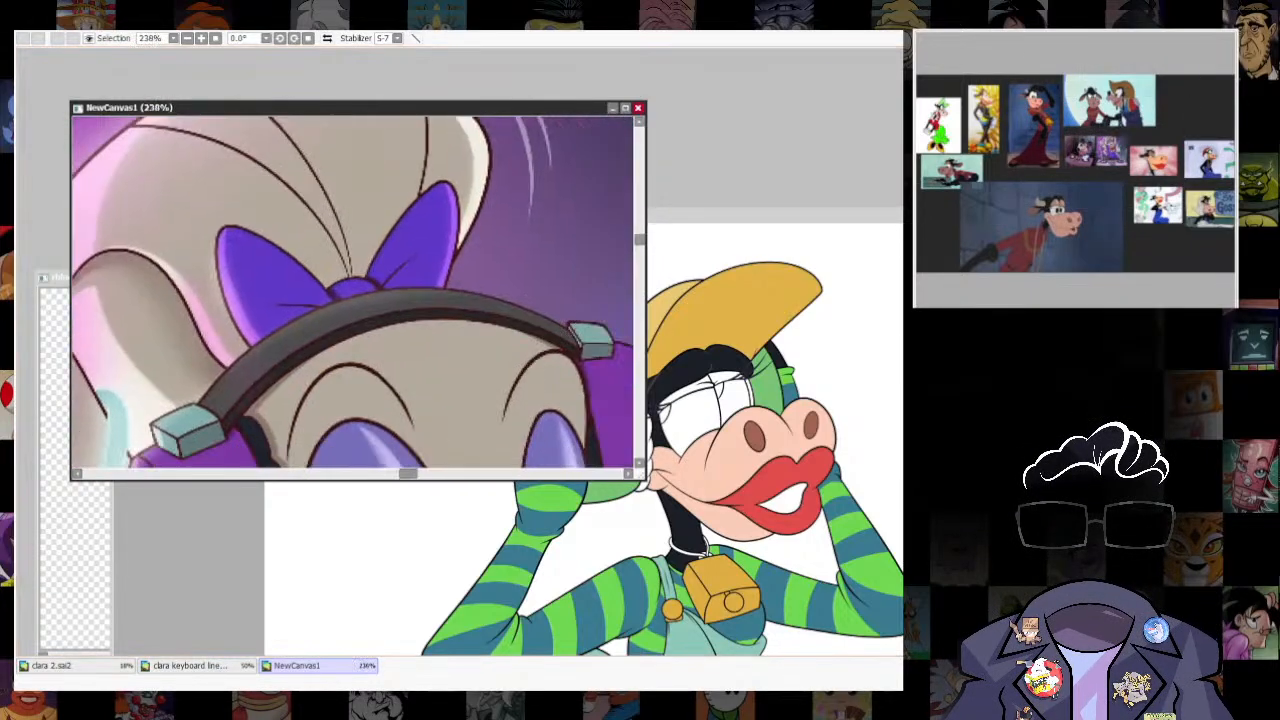
left_click(887, 437)
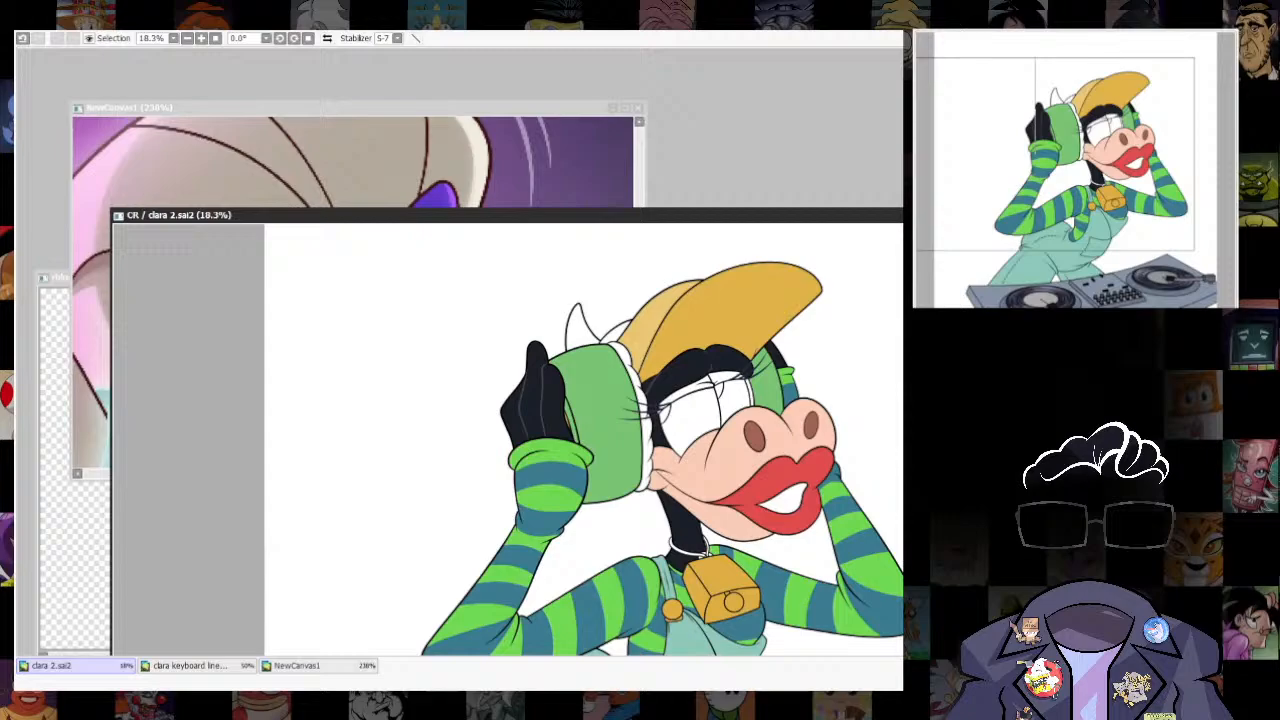
- Select the scalloped cushion along the near ear cup and fill it with dark charcoal navy
left_click(577, 151)
left_click_drag(603, 457, 630, 326)
left_click(808, 216)
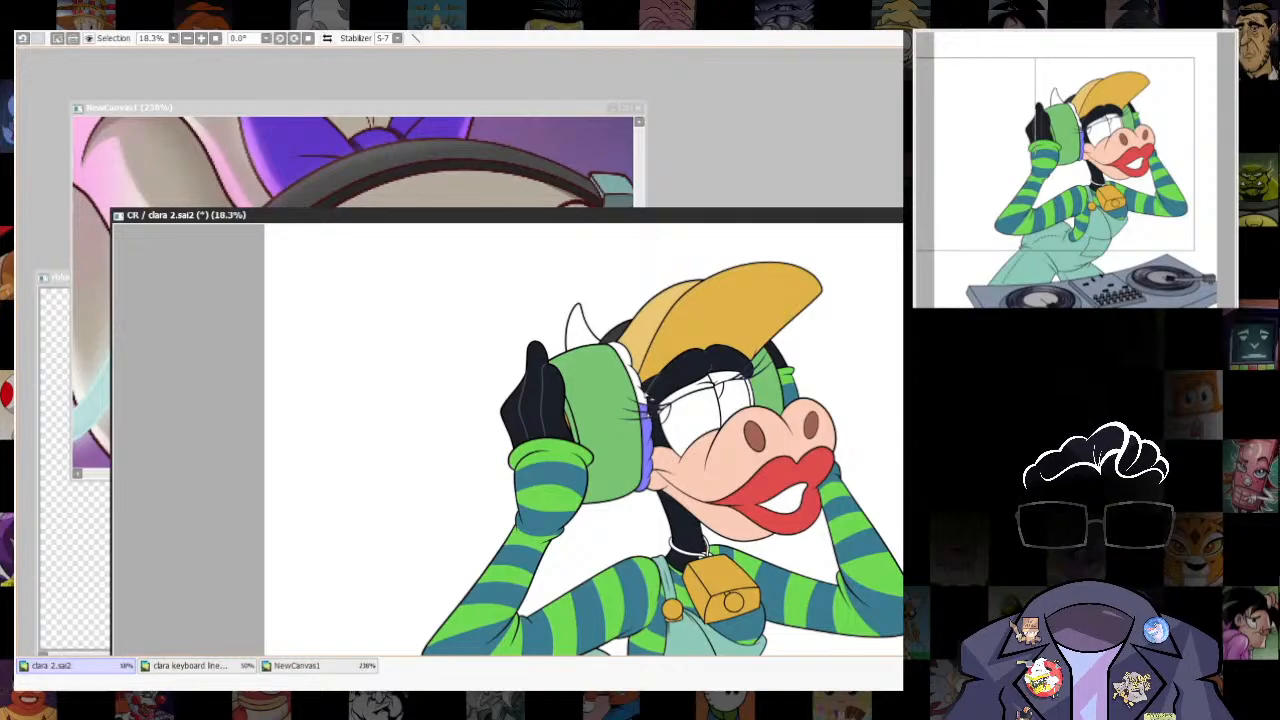
key("ctrl+z")
scroll(643, 418, "up", 6)
left_click(668, 460)
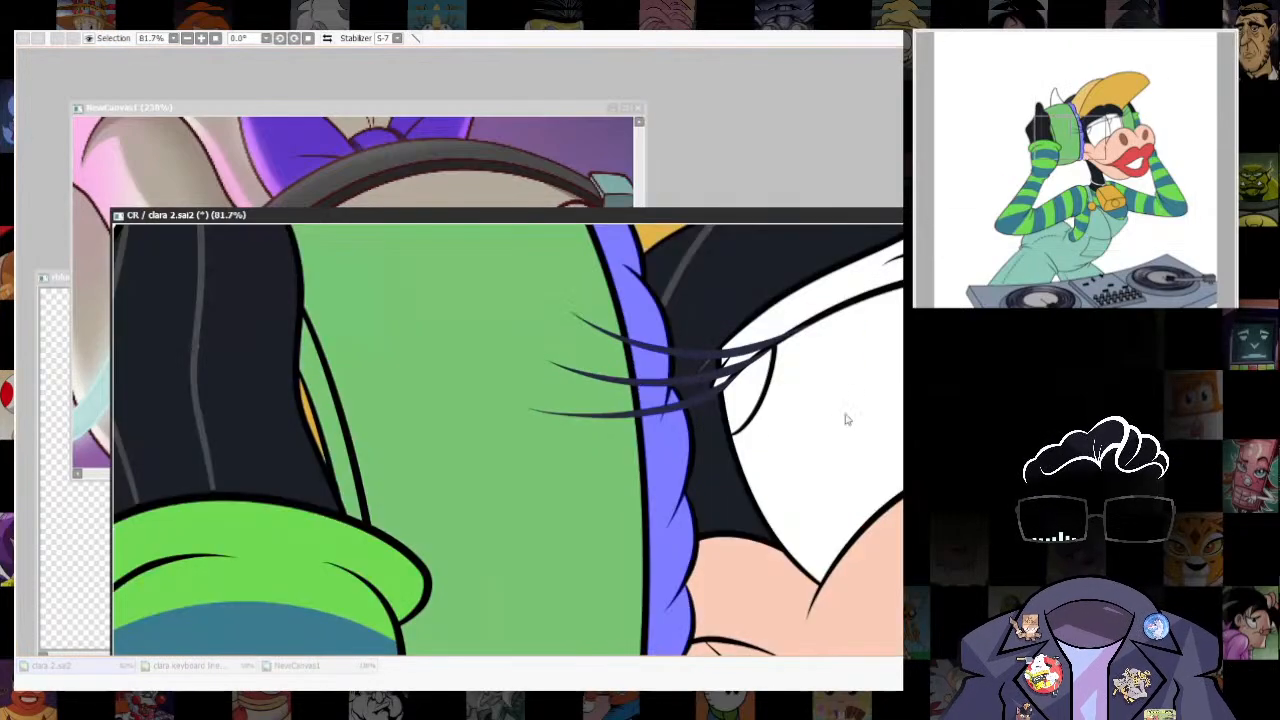
key("ctrl+z")
key("ctrl+z")
scroll(699, 456, "down", 3)
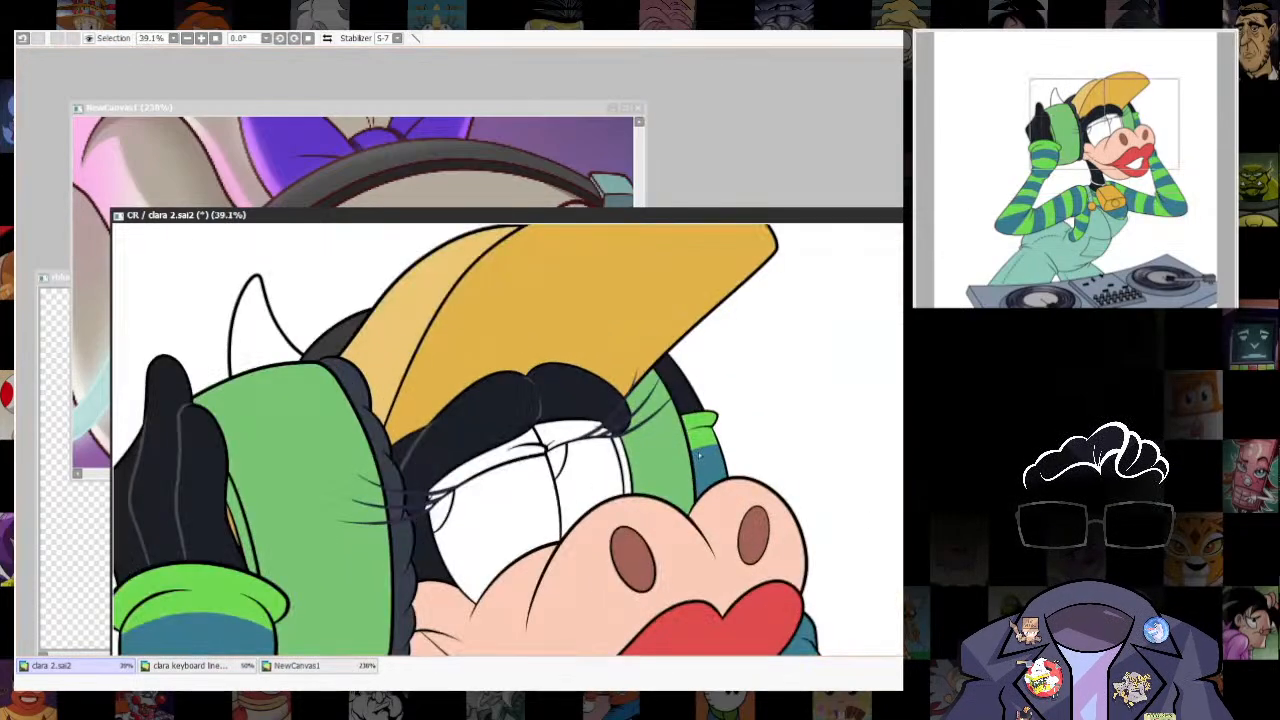
scroll(735, 444, "down", 4)
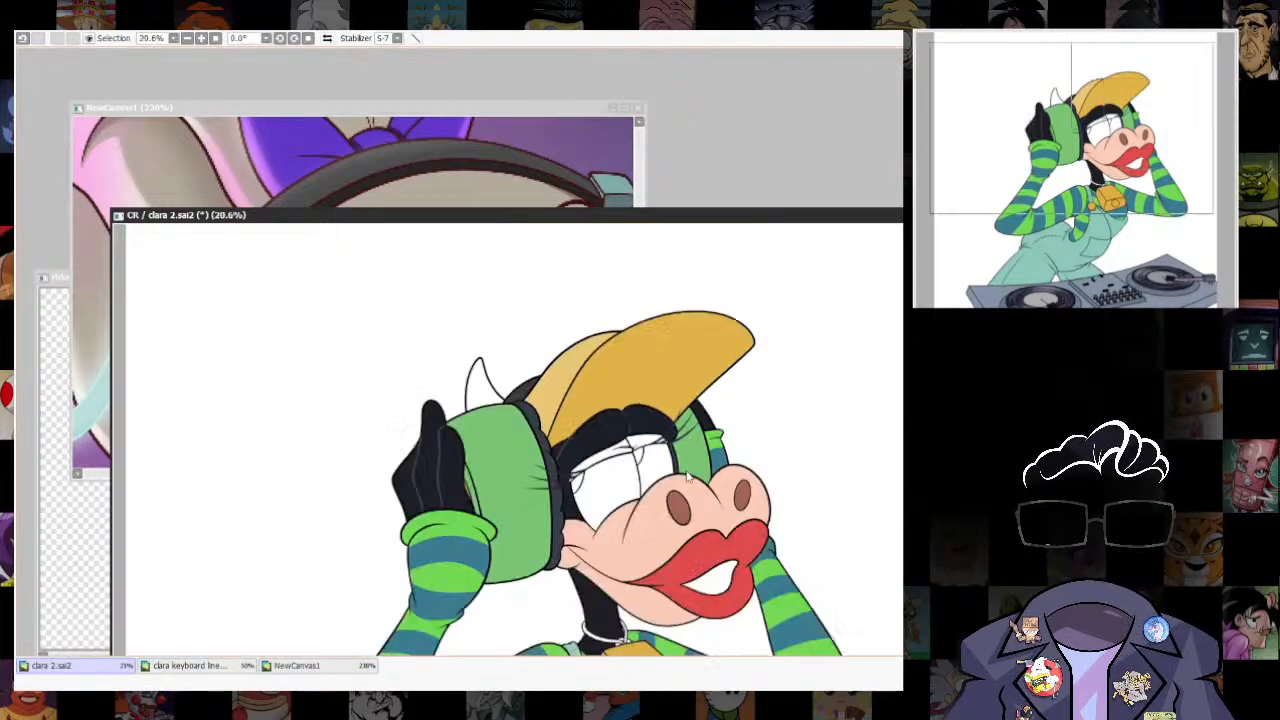
- Check the character's face on the NewCanvas1 references and fill the open mouth with dark maroon
scroll(735, 444, "up", 2)
left_click(560, 180)
scroll(560, 190, "down", 7)
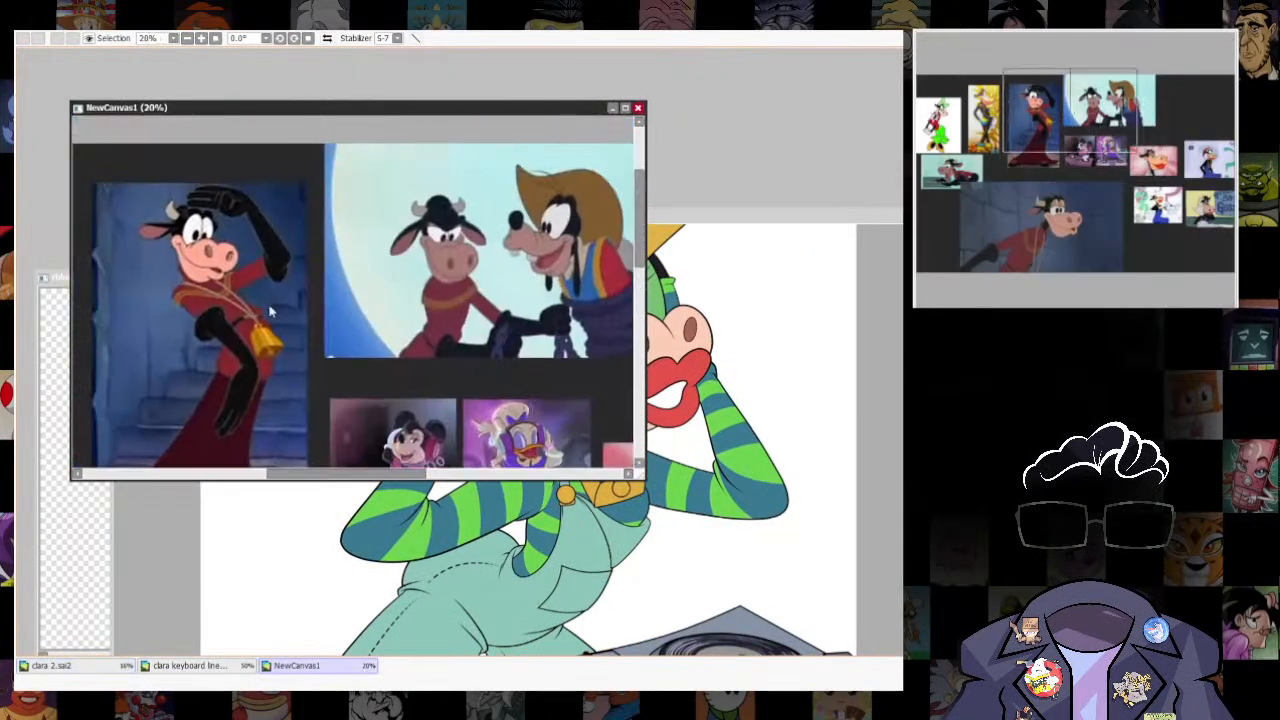
scroll(271, 309, "up", 5)
left_click(866, 392)
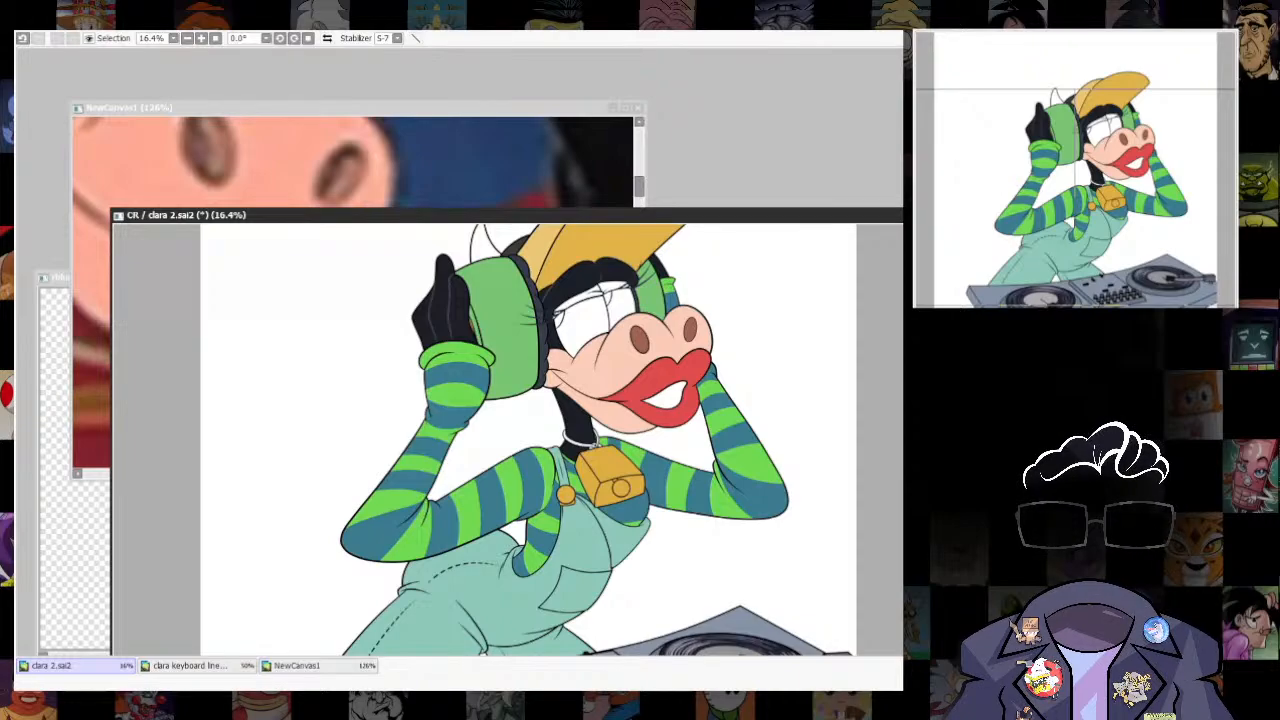
scroll(748, 450, "down", 4)
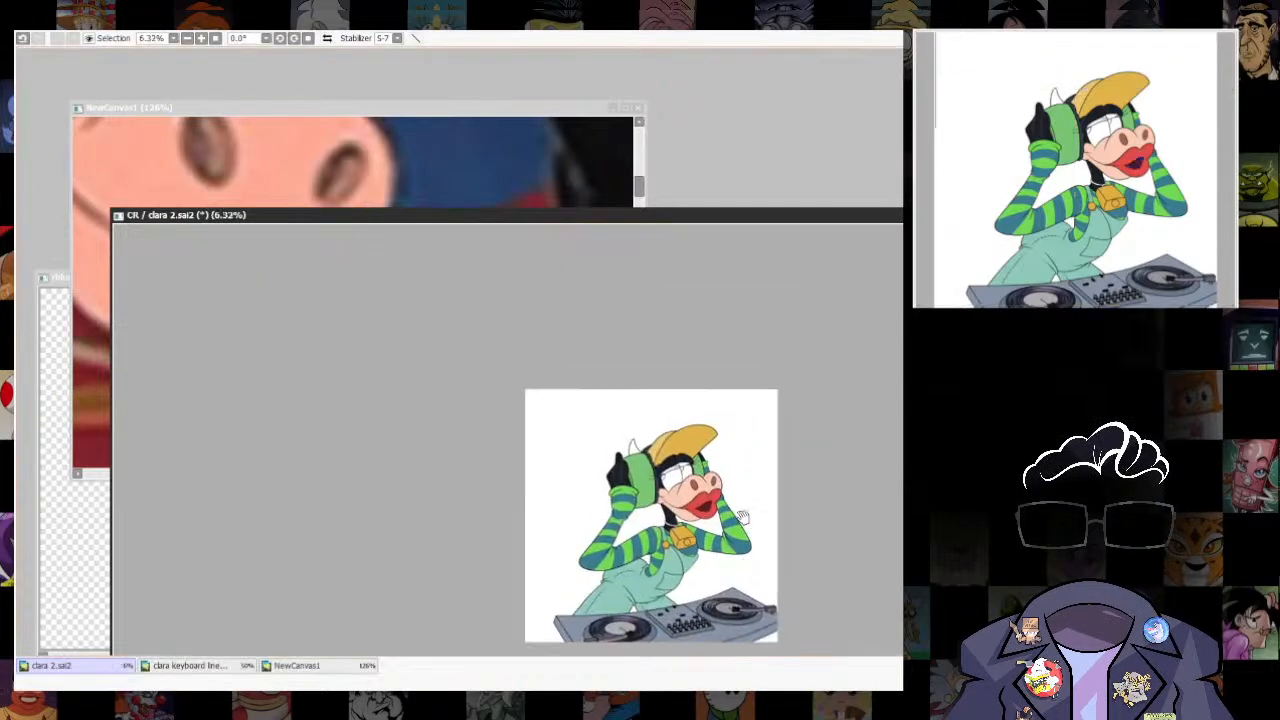
scroll(685, 525, "up", 8)
- Examine the eyes and eyelids on the NewCanvas1 reference images
left_click_drag(369, 142, 480, 349)
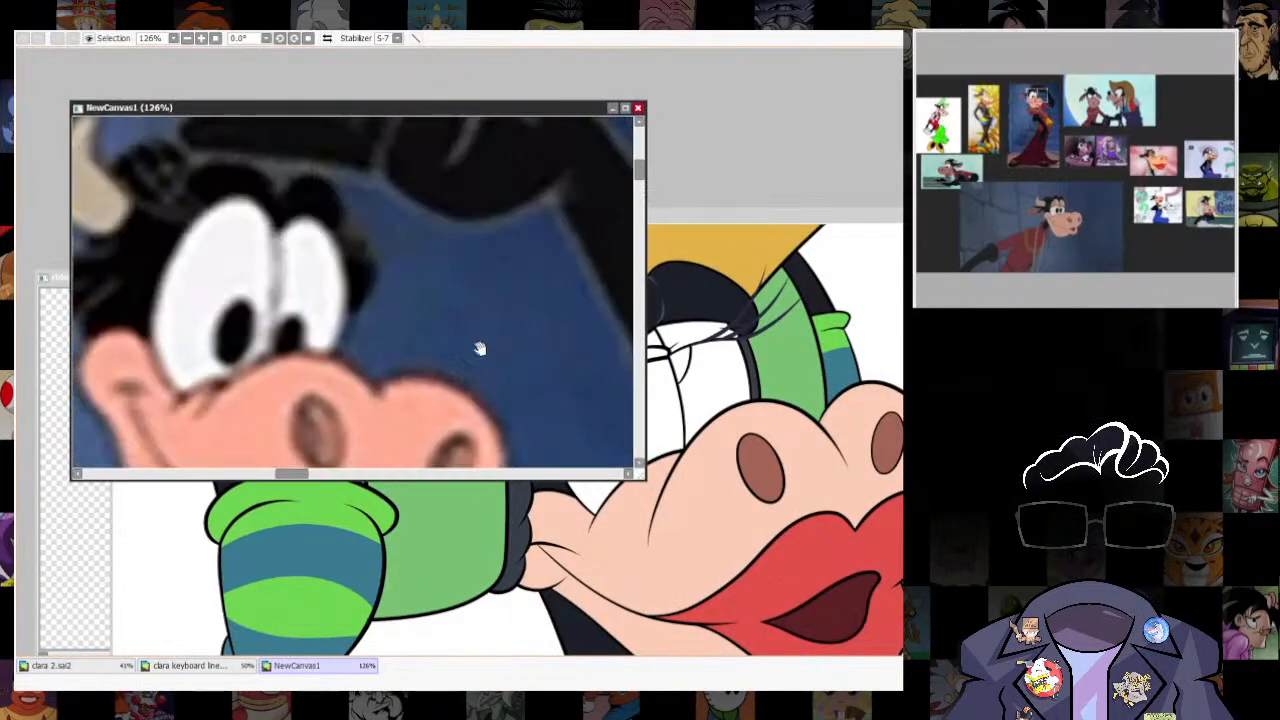
scroll(430, 340, "down", 10)
scroll(430, 340, "up", 6)
scroll(430, 340, "down", 4)
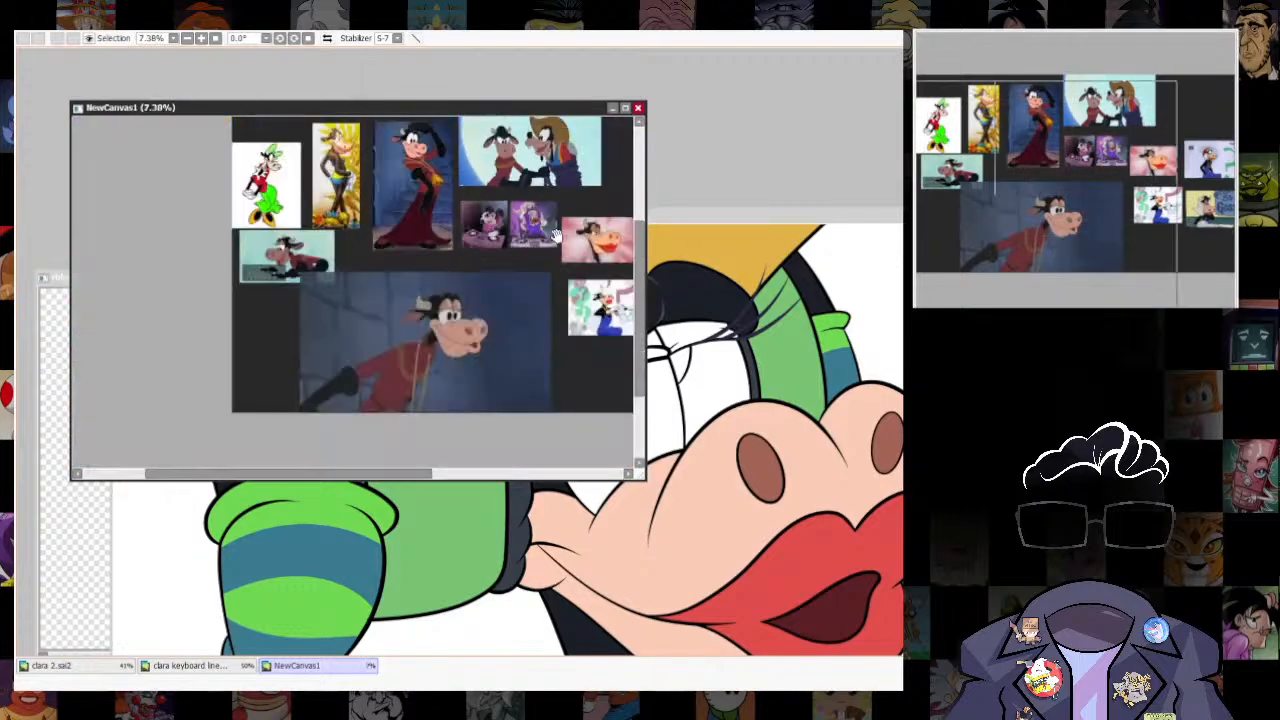
scroll(430, 340, "up", 7)
- Select both upper eyelids, fill them with brown and recolour them to salmon pink
left_click(690, 385)
left_click(629, 357)
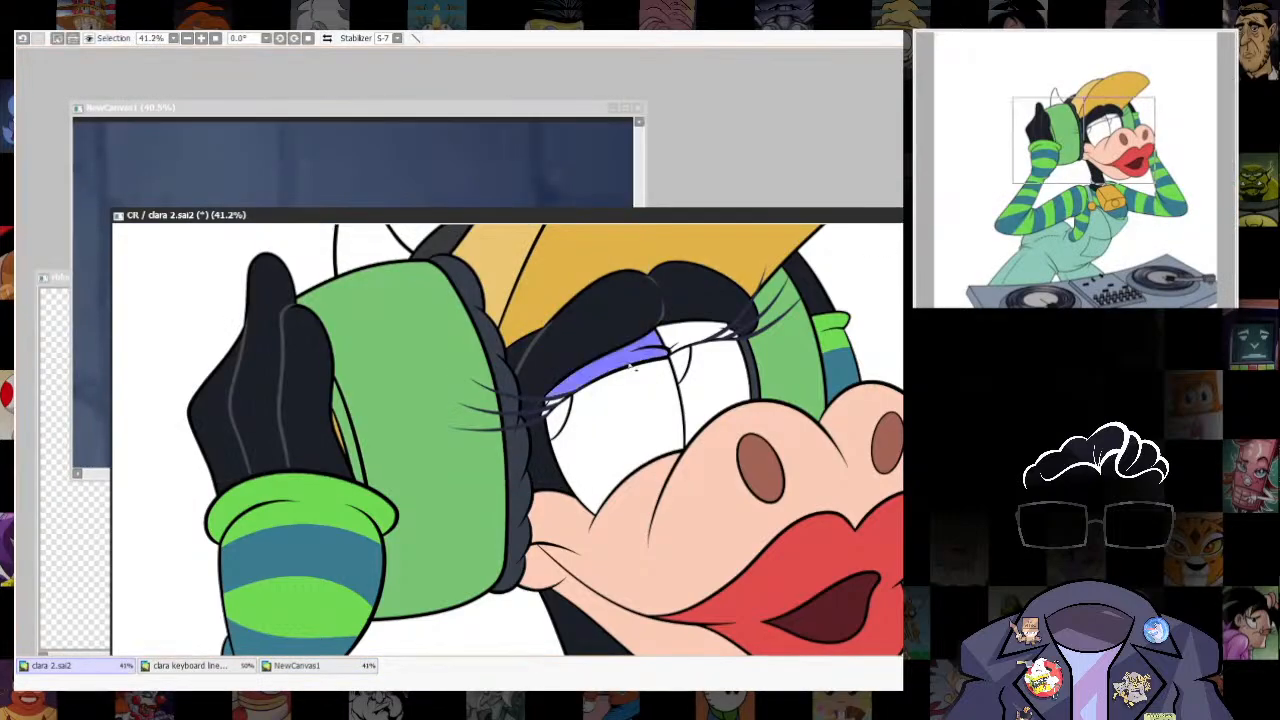
key("ctrl+u")
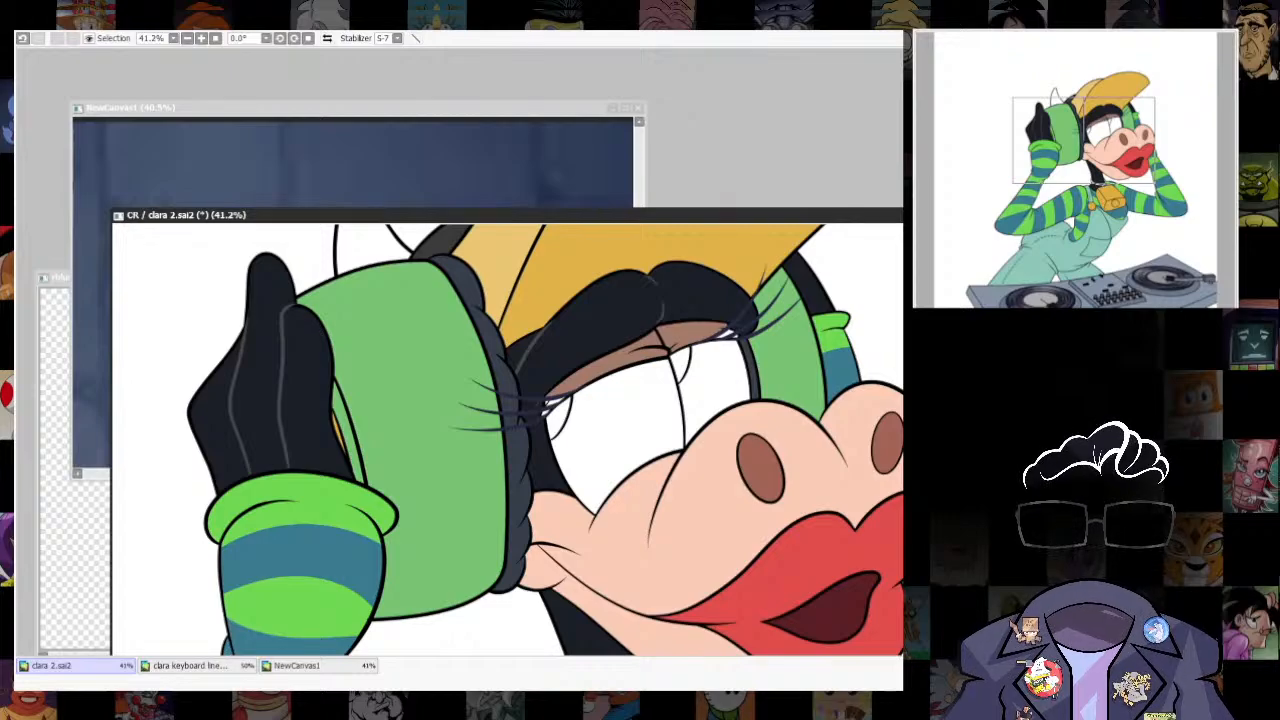
left_click(618, 366)
key("ctrl+f")
key("ctrl+d")
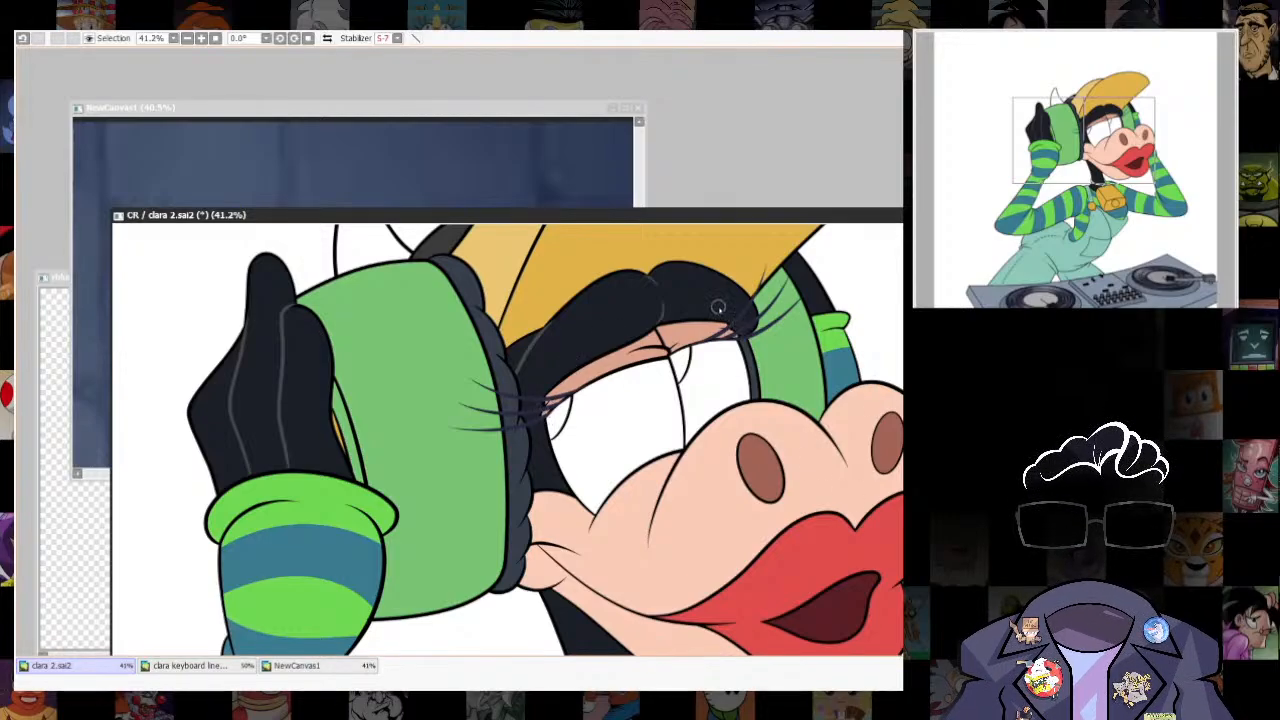
- Select the pupils of both eyes and fill them with black
scroll(640, 385, "down", 10)
scroll(694, 414, "up", 1)
scroll(610, 345, "up", 9)
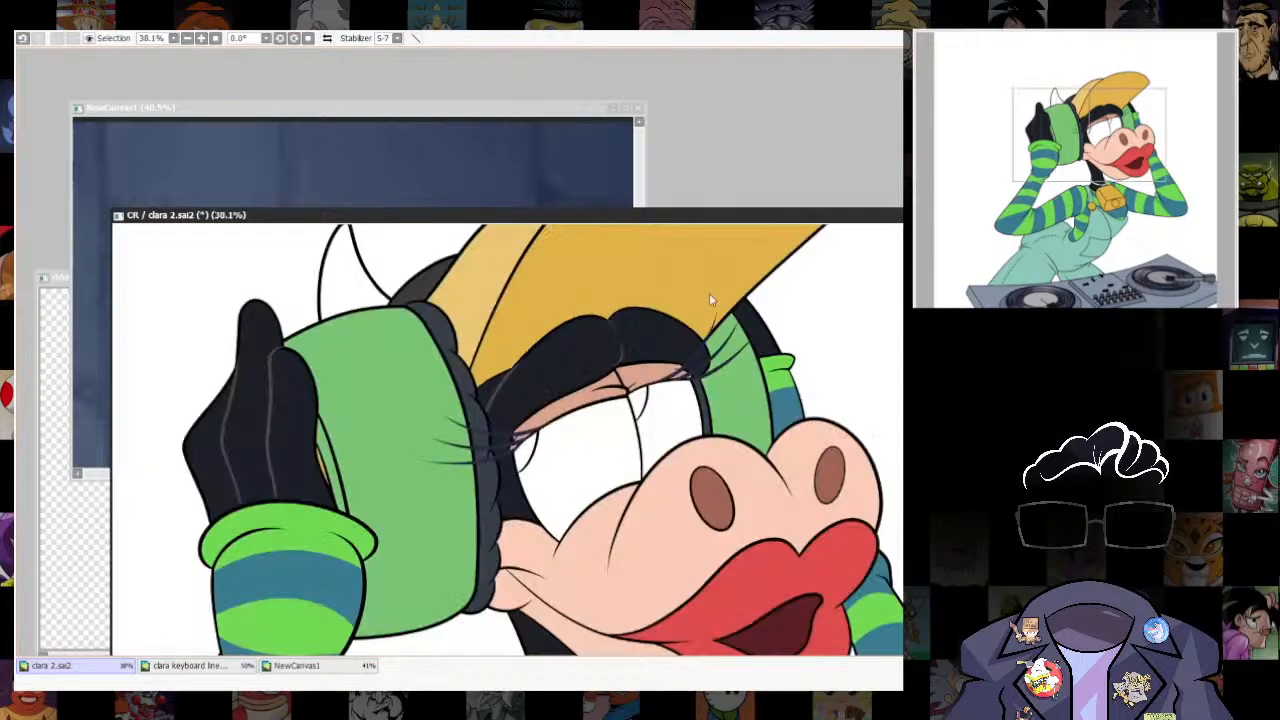
left_click(527, 452)
left_click(638, 403)
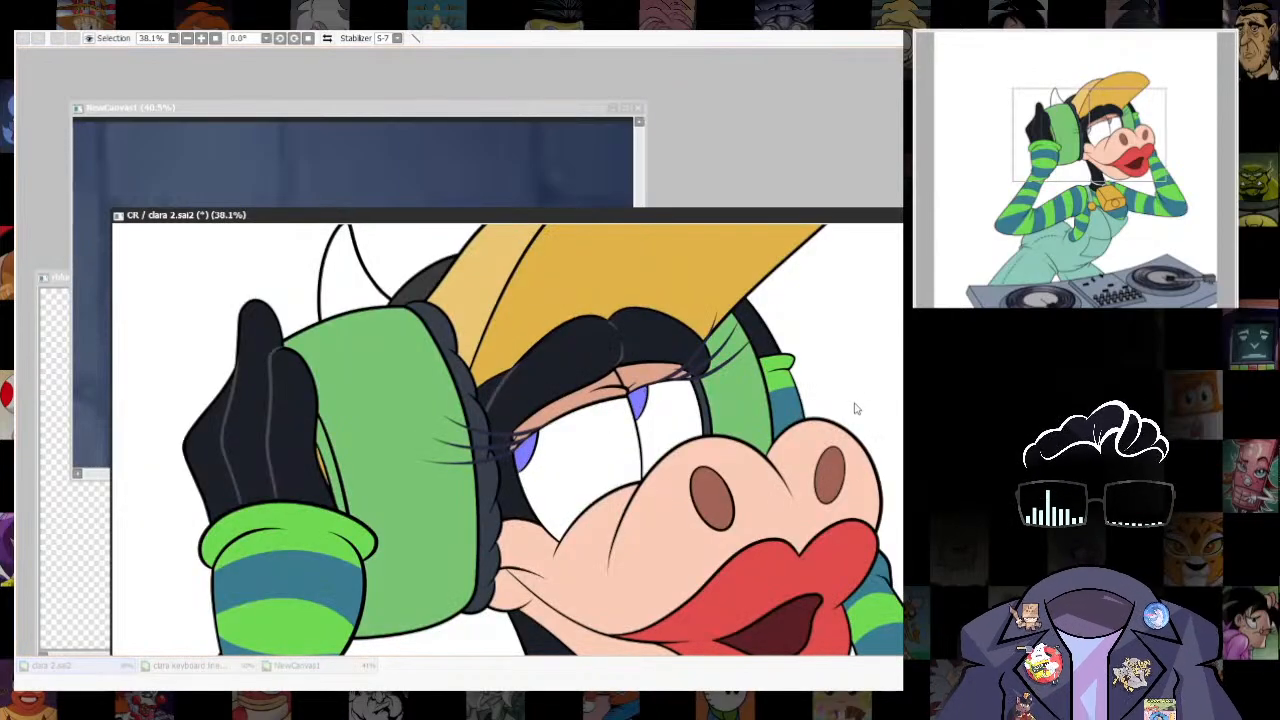
left_click(527, 452)
left_click(638, 403)
scroll(539, 453, "up", 10)
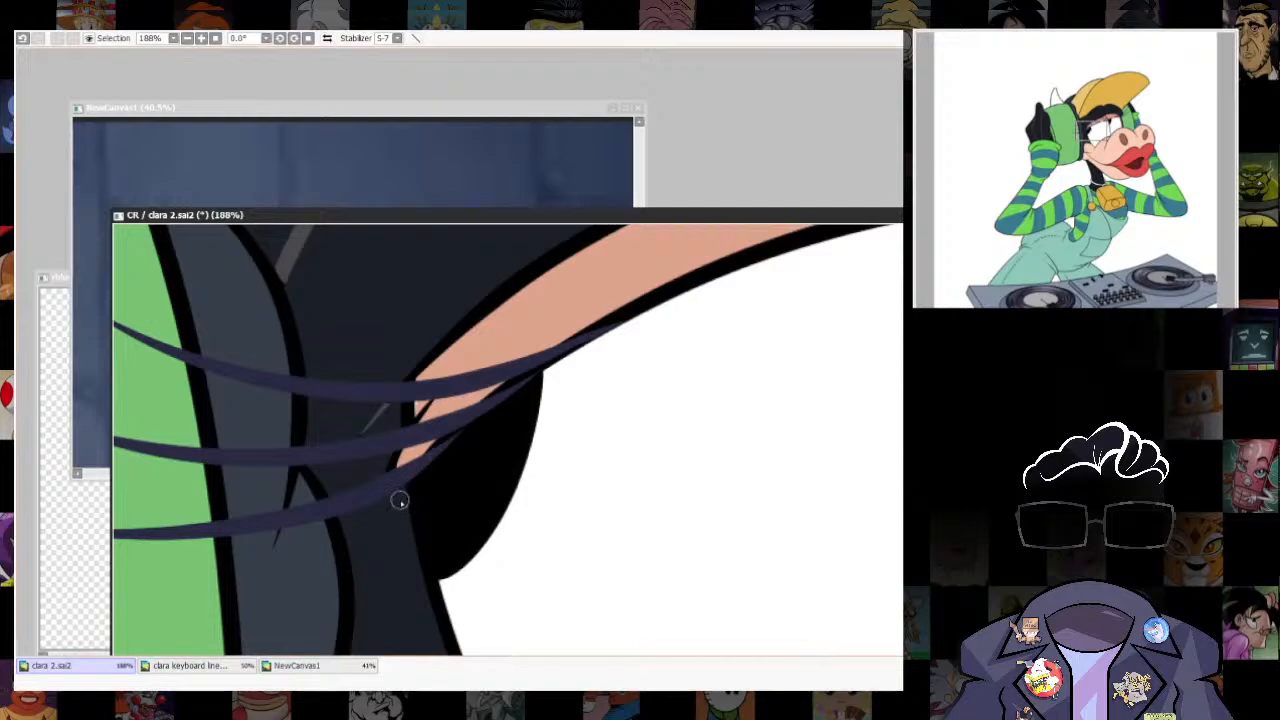
scroll(740, 405, "down", 9)
scroll(665, 410, "up", 8)
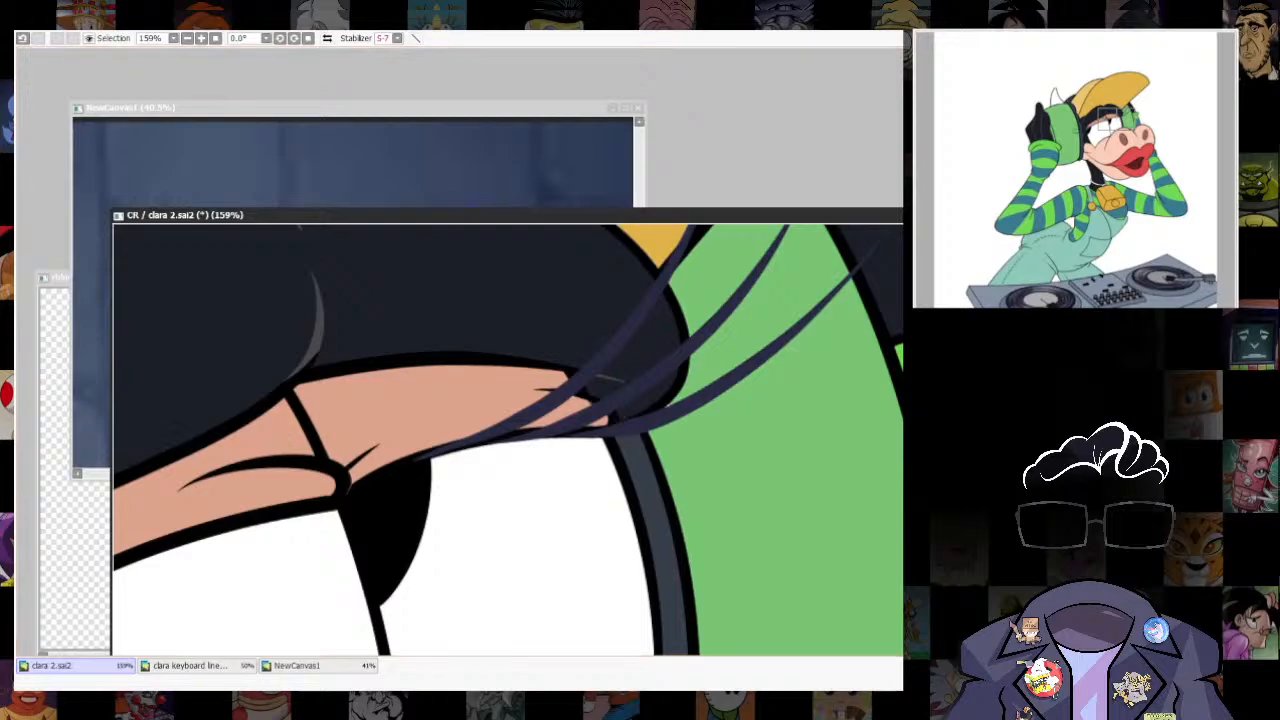
- Fill the loop on top of the cowbell with golden yellow and the collar cord around the neck with navy blue
scroll(600, 440, "down", 6)
scroll(680, 465, "up", 5)
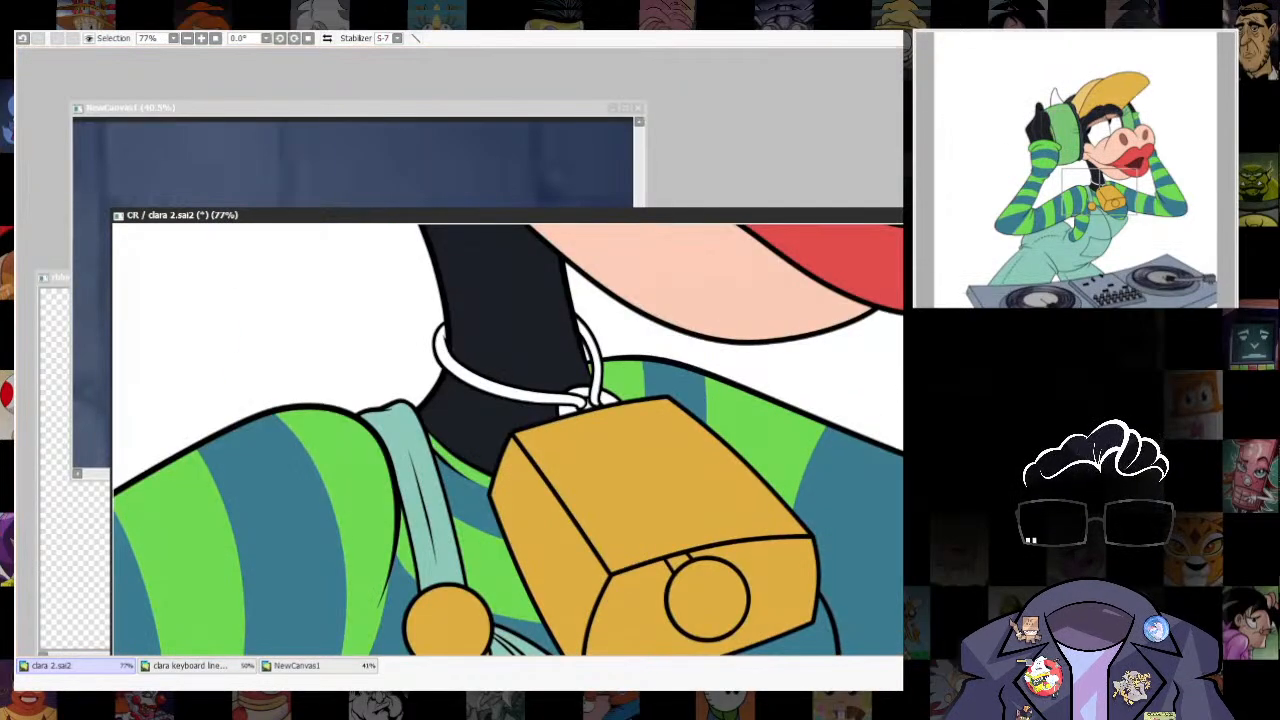
left_click(567, 410)
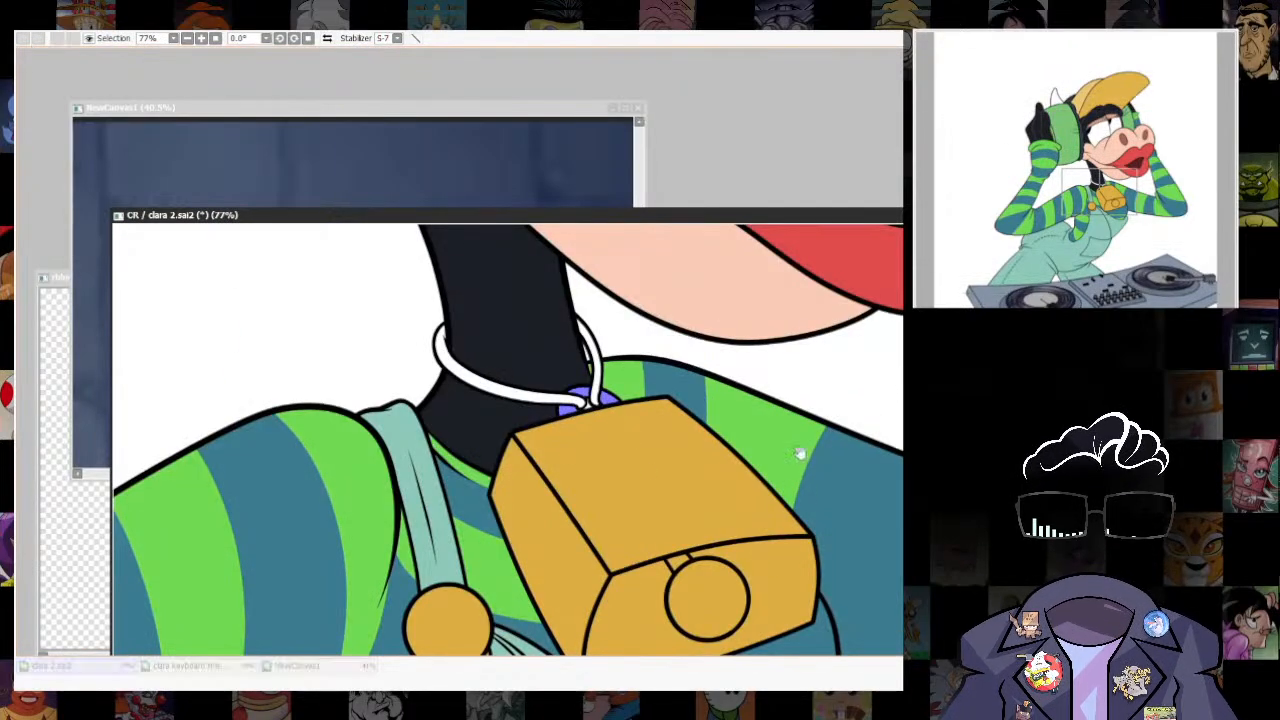
key("ctrl+f")
key("ctrl+d")
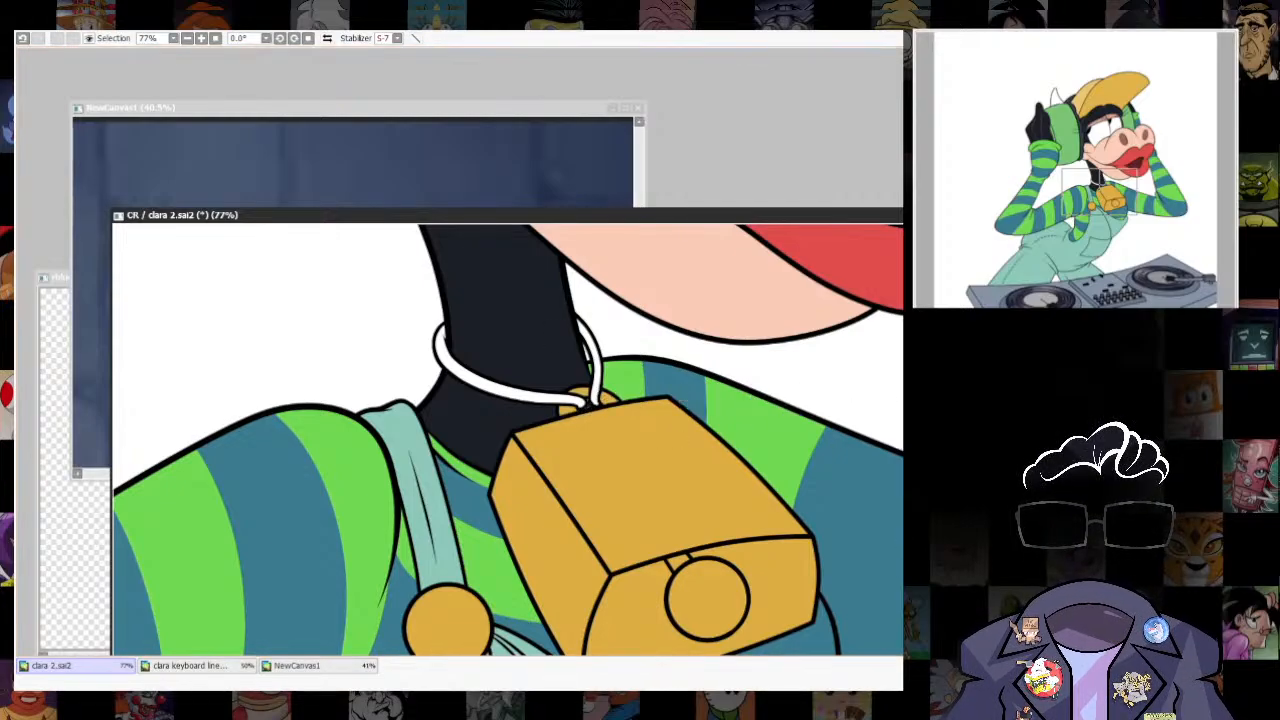
key("ctrl+f")
key("ctrl+d")
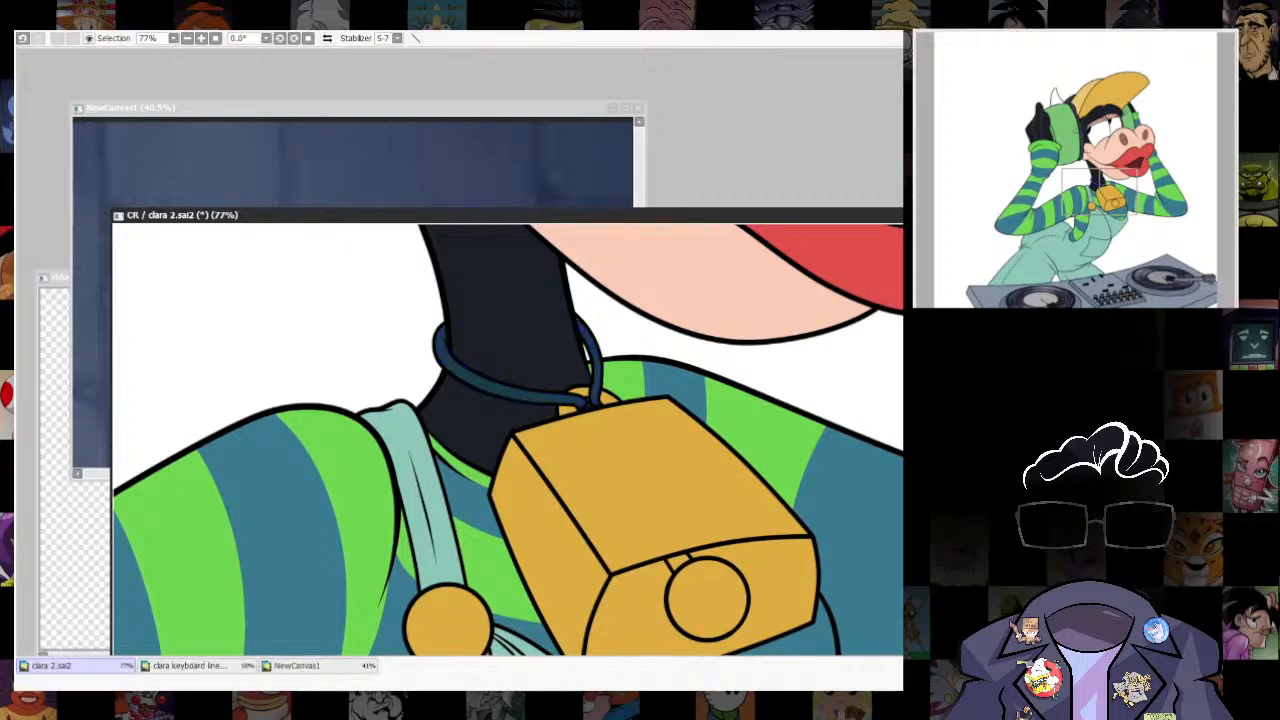
- Review the flat colours across the whole character and turntable at different magnifications, repositioning the clara 2.sai2 canvas
scroll(778, 448, "down", 8)
scroll(756, 506, "up", 2)
scroll(756, 506, "down", 5)
scroll(809, 474, "up", 4)
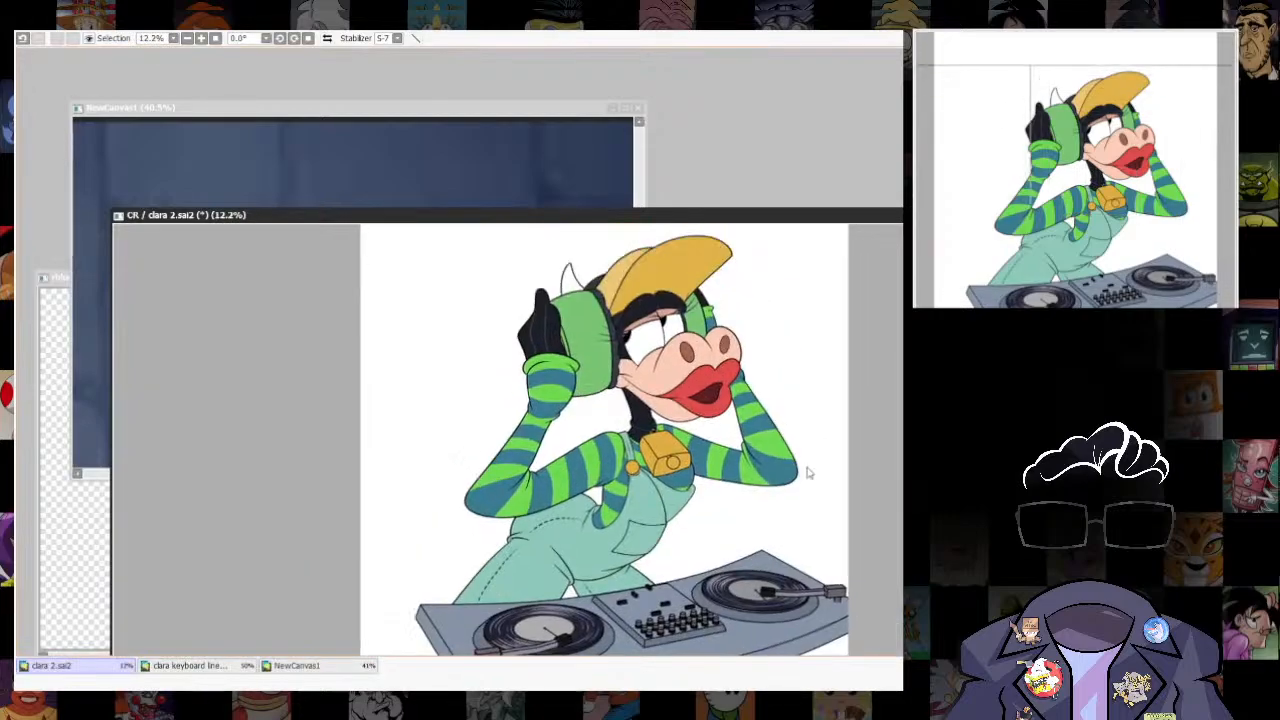
left_click_drag(826, 217, 838, 159)
scroll(842, 419, "down", 1)
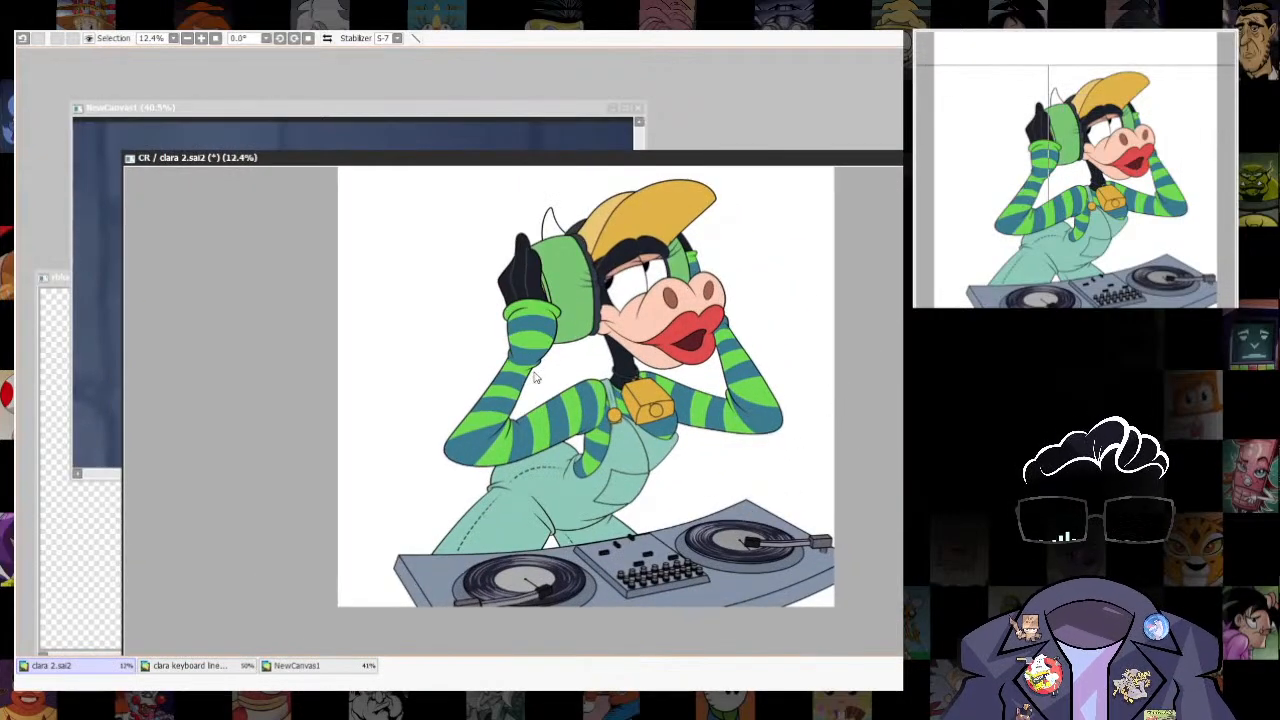
scroll(505, 361, "up", 1)
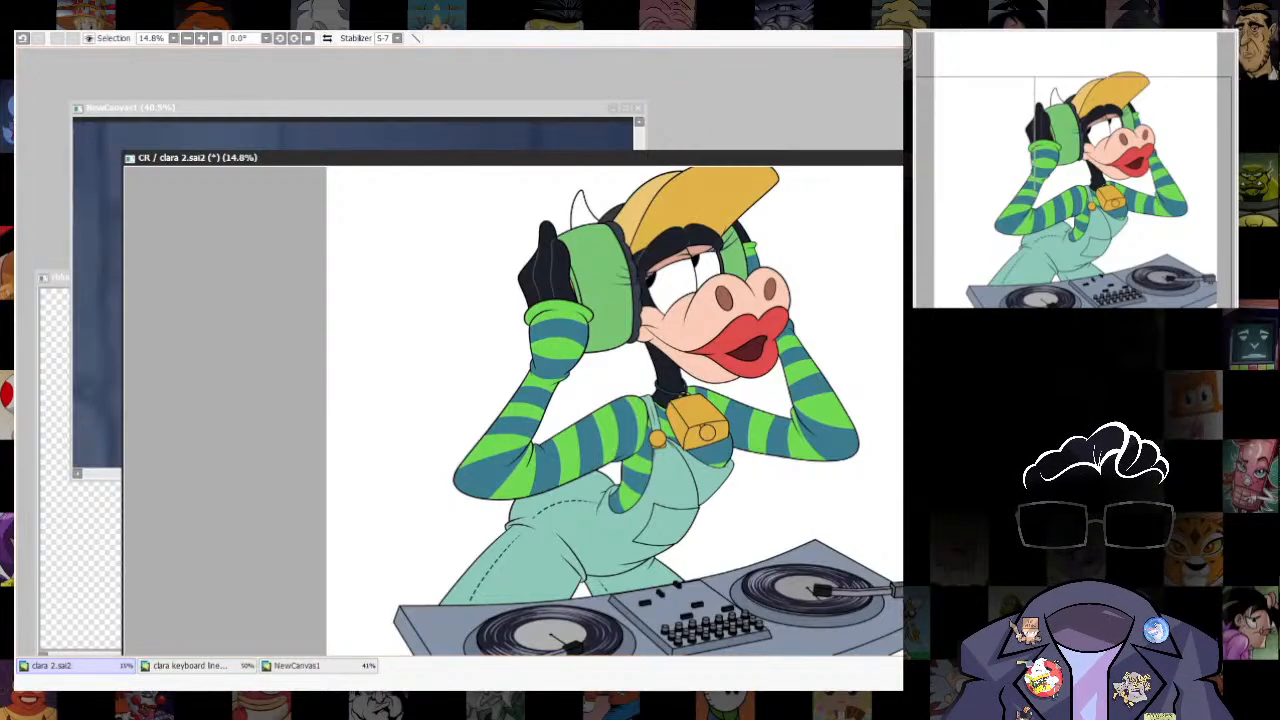
scroll(764, 357, "down", 6)
scroll(752, 318, "up", 5)
left_click_drag(771, 162, 676, 51)
scroll(598, 242, "down", 6)
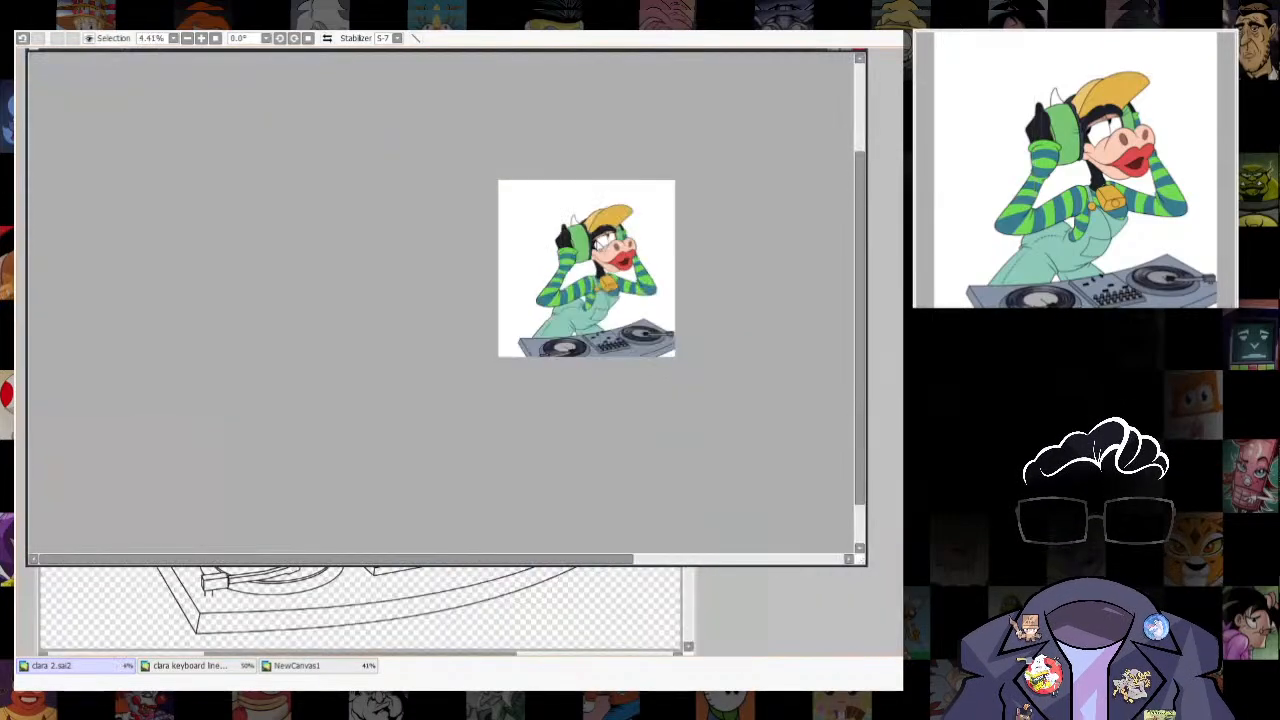
scroll(598, 242, "up", 7)
scroll(704, 378, "down", 4)
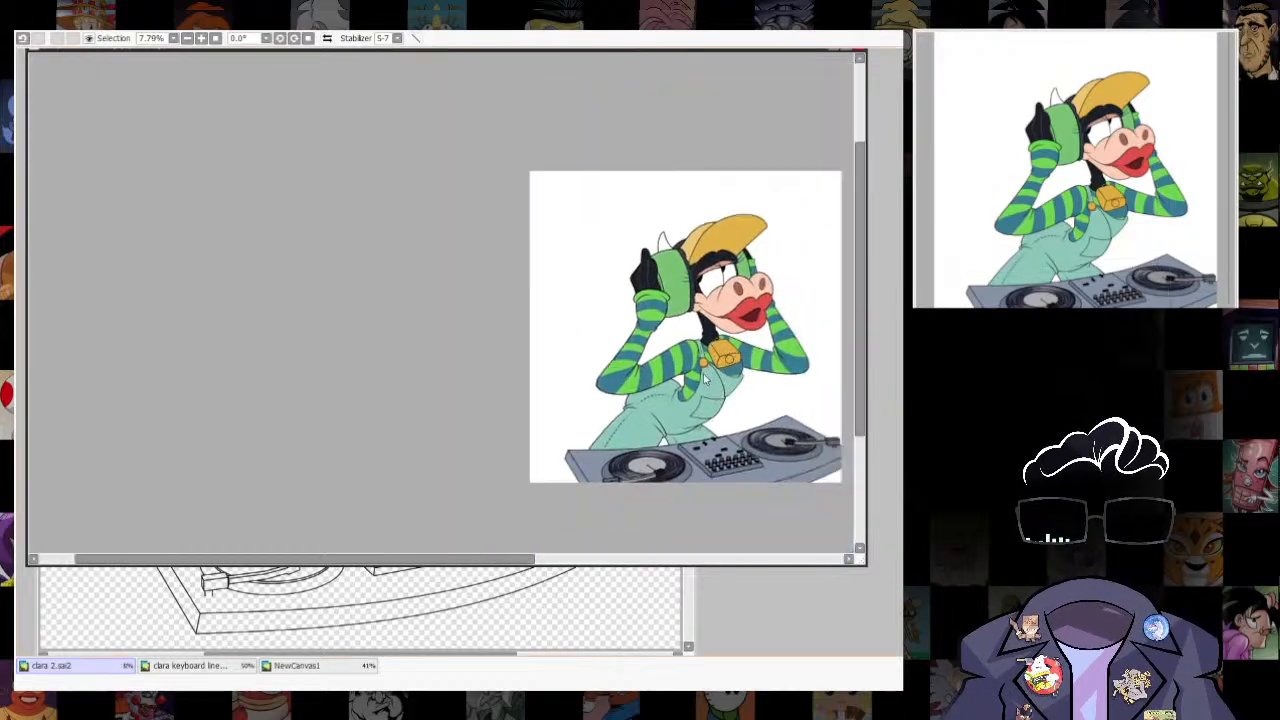
scroll(704, 378, "up", 5)
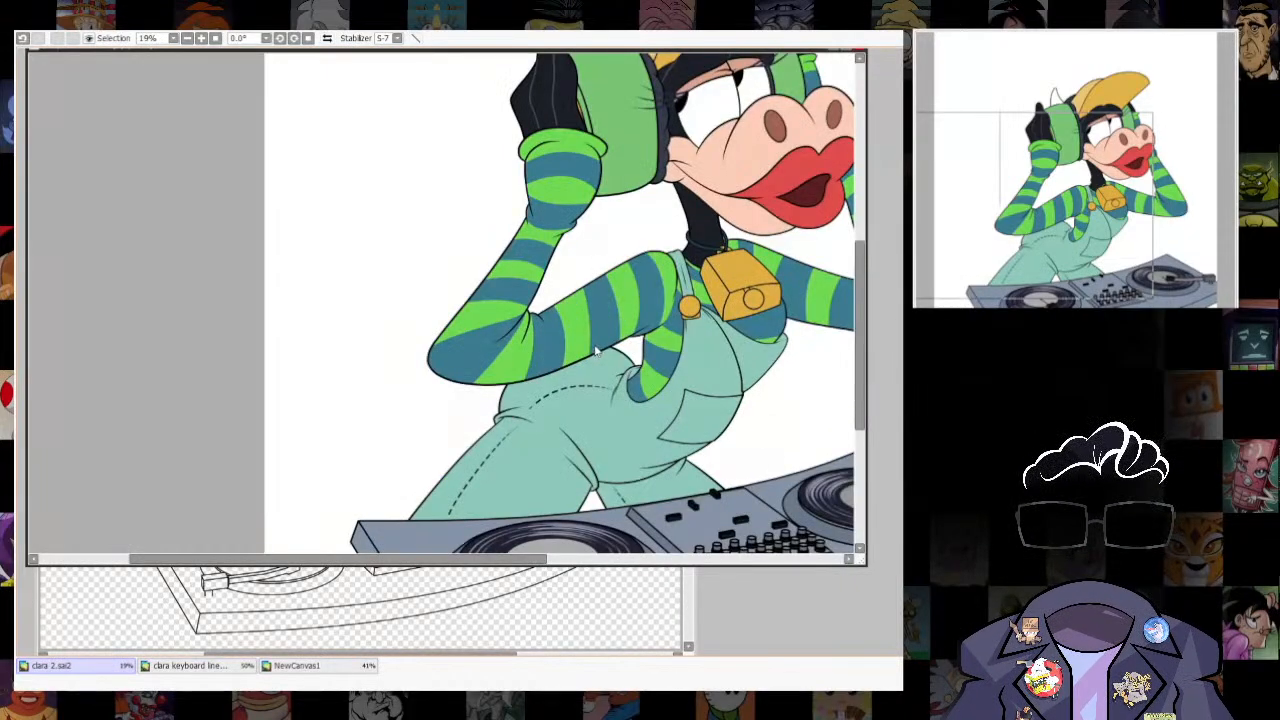
scroll(458, 377, "down", 3)
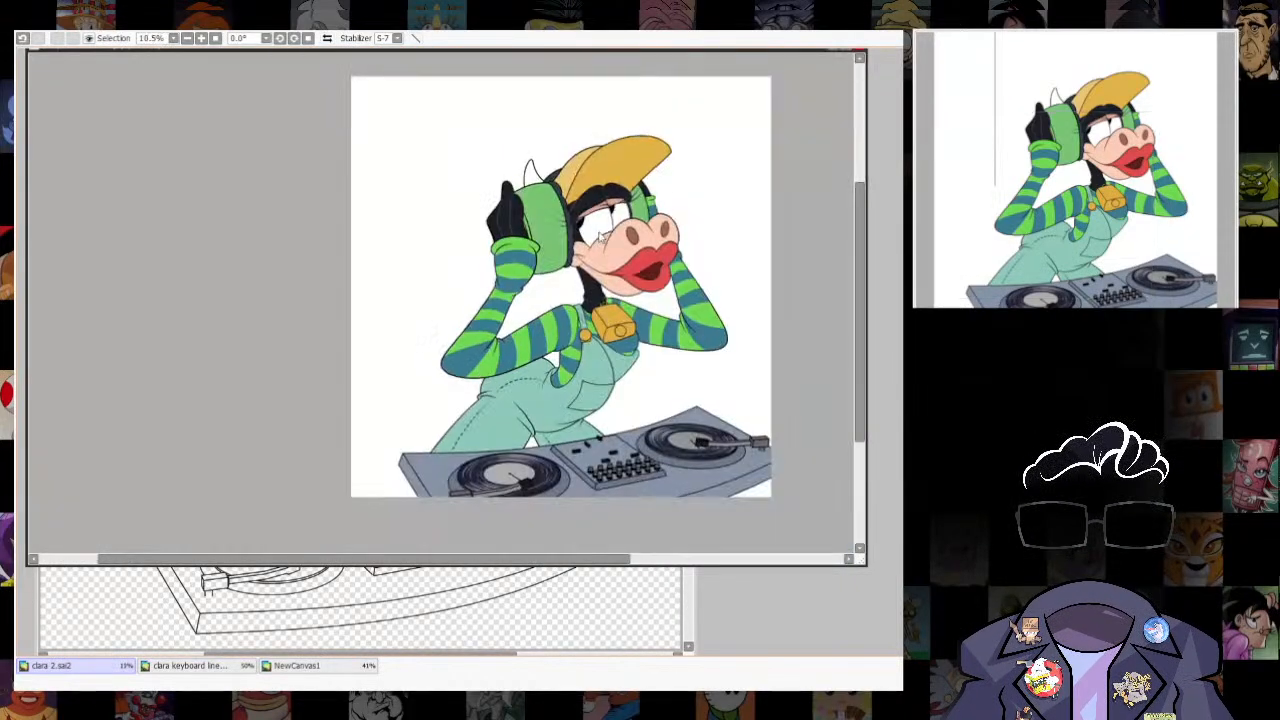
left_click_drag(454, 57, 587, 145)
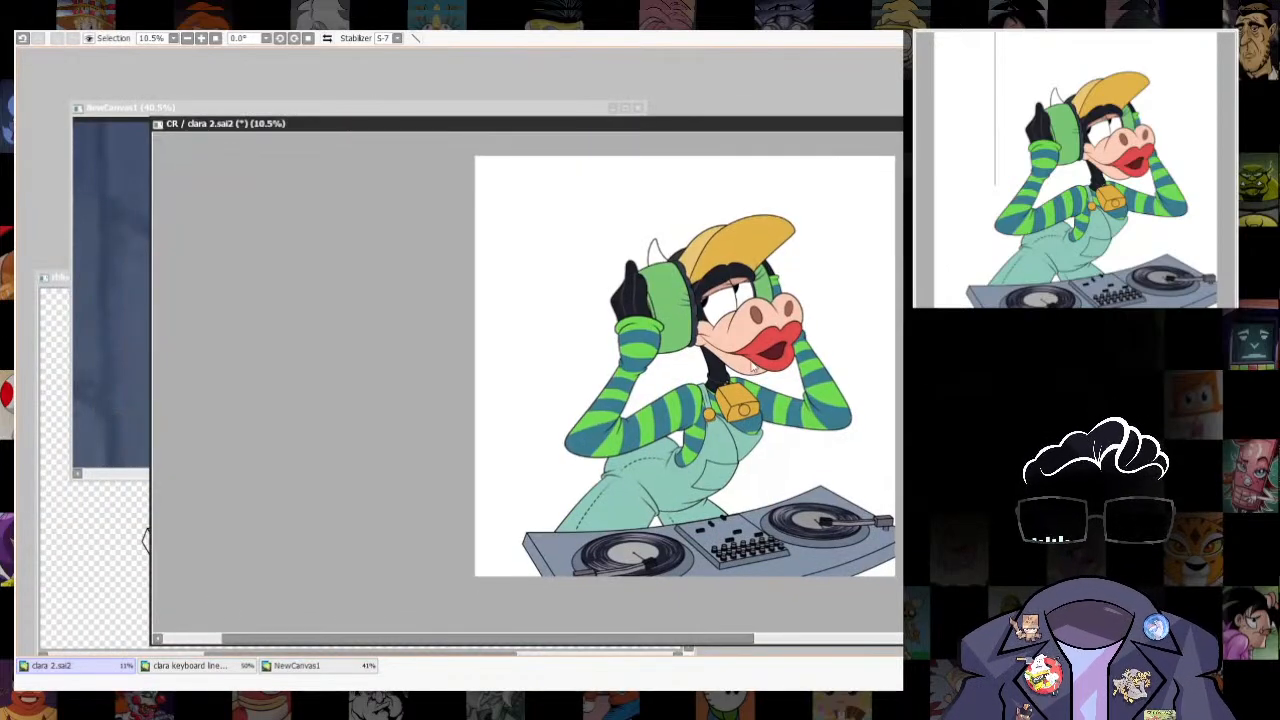
key("alt+Tab")
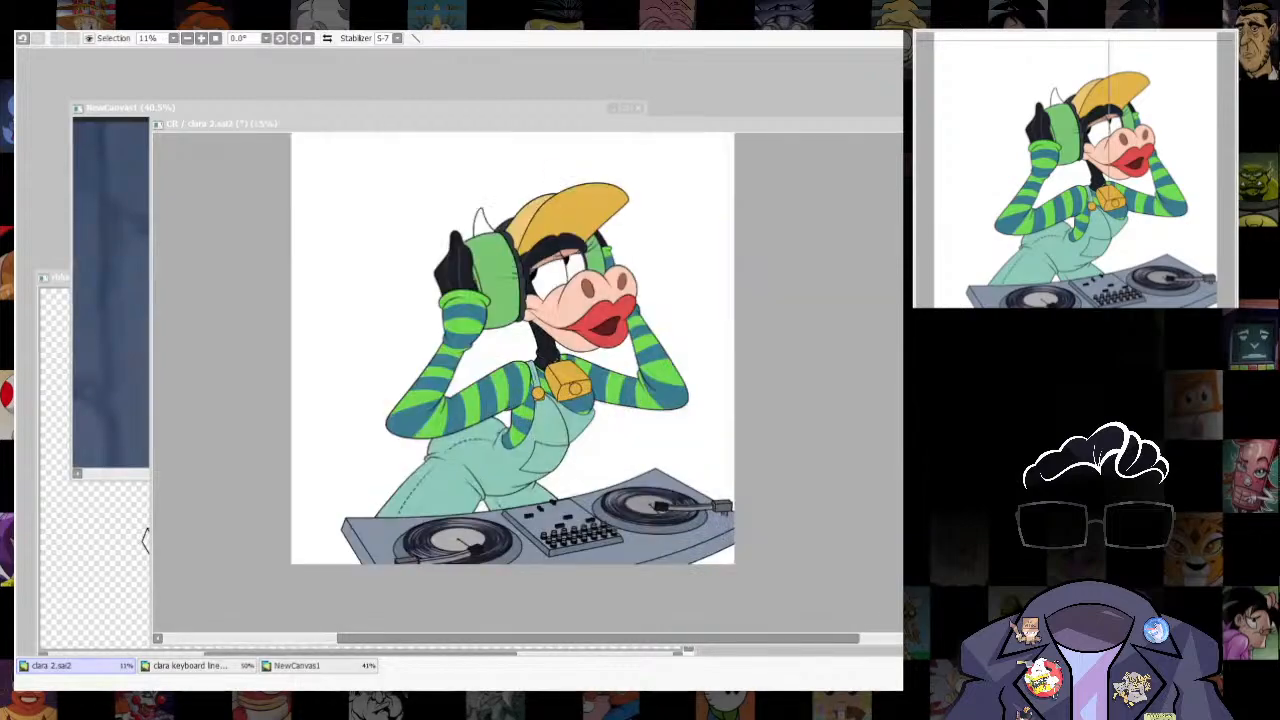
scroll(668, 380, "up", 1)
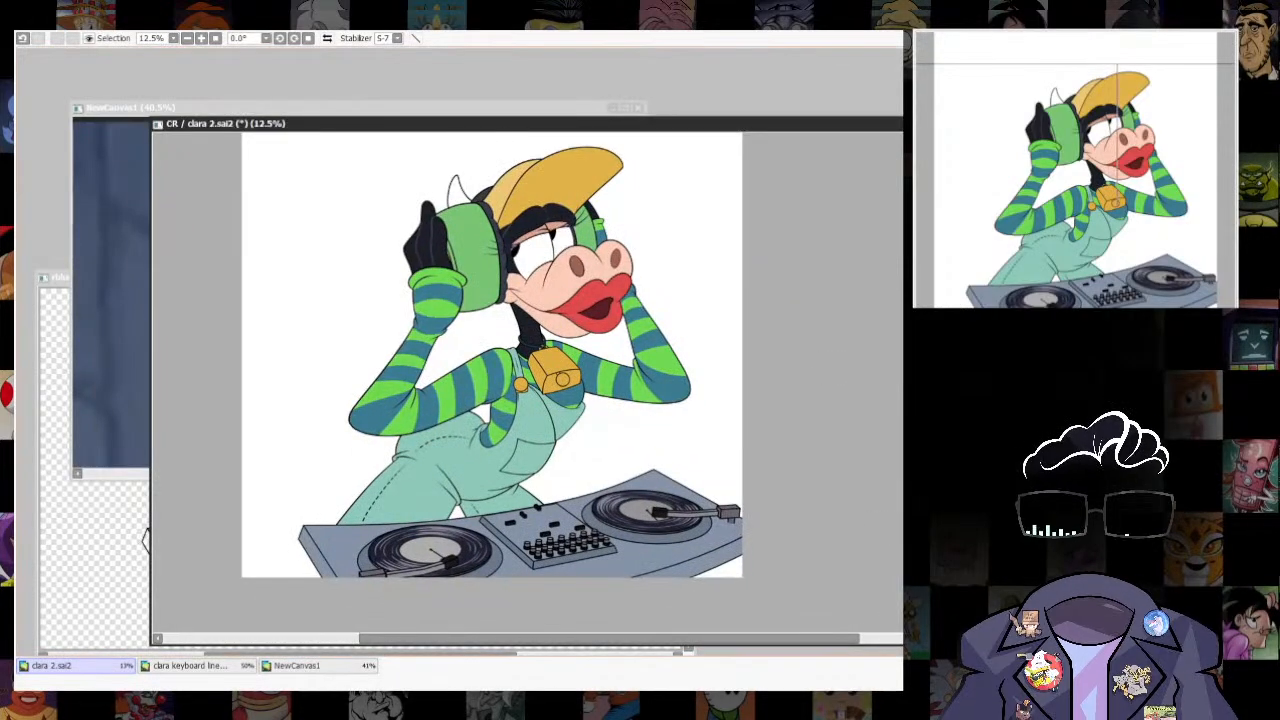
- Adjust the hue and brightness of the character's flat colours to a darker, slightly green tone
key("ctrl+u")
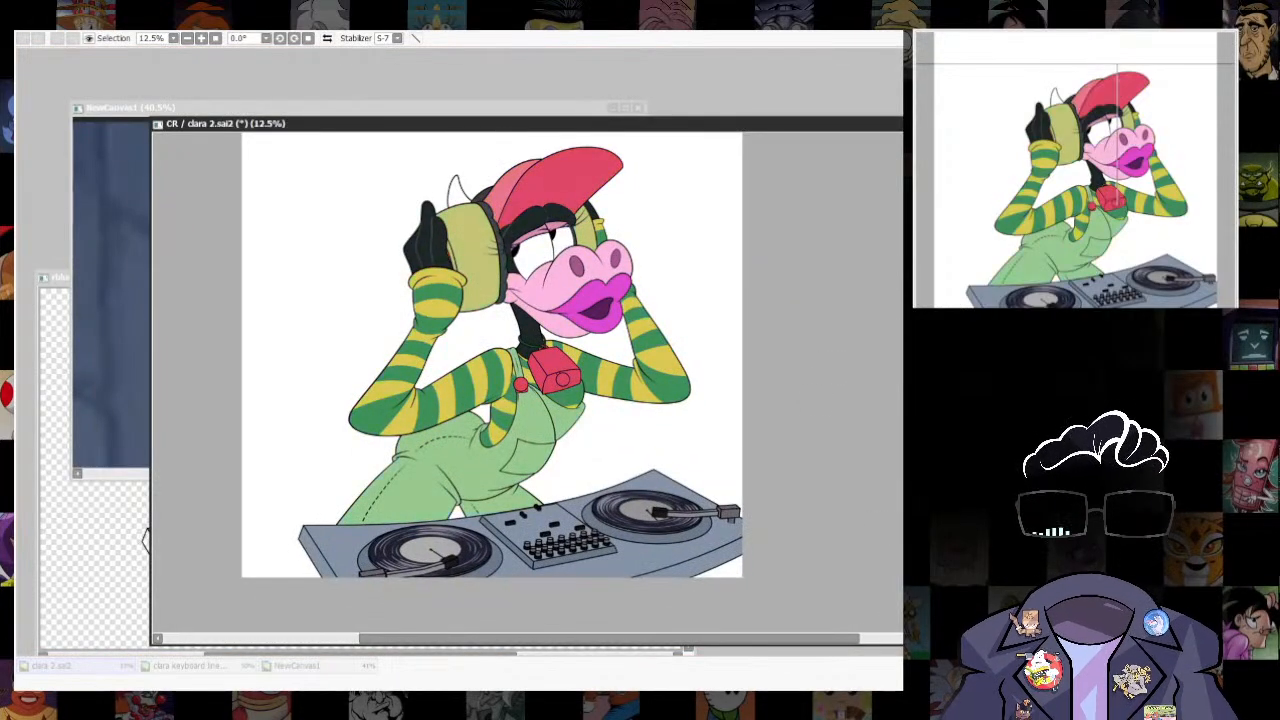
left_click_drag(902, 352, 881, 351)
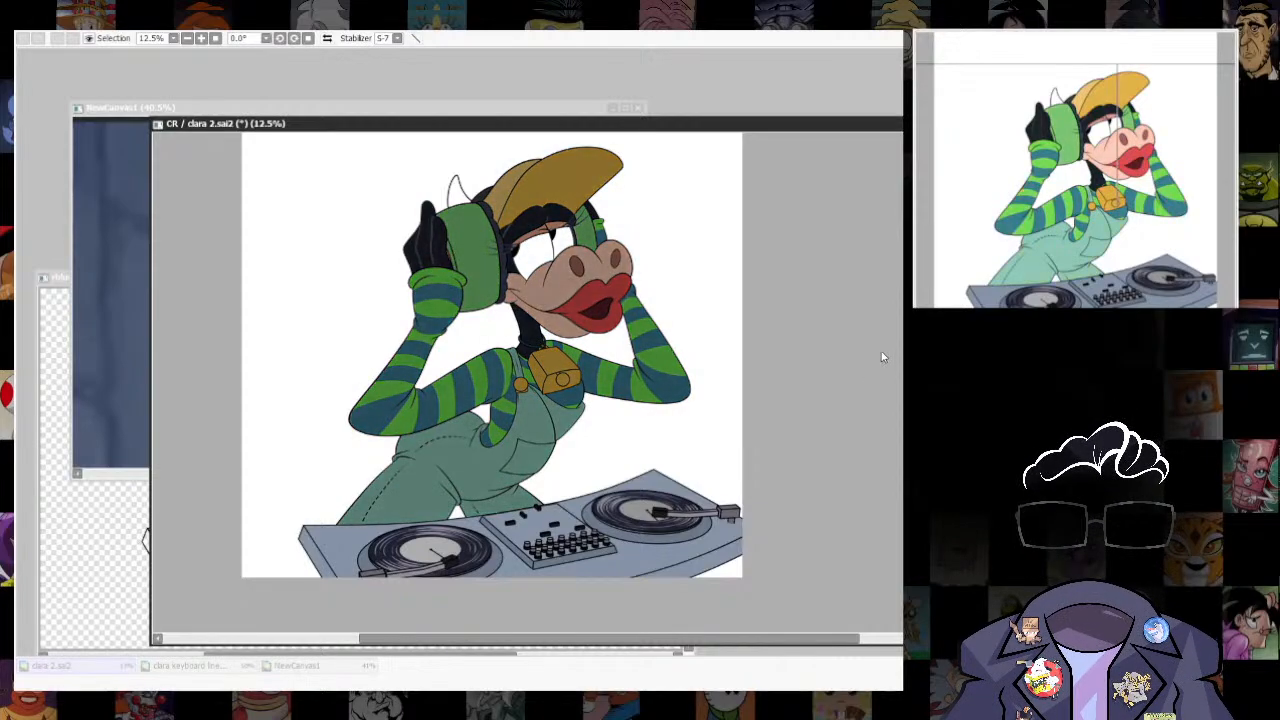
key("Return")
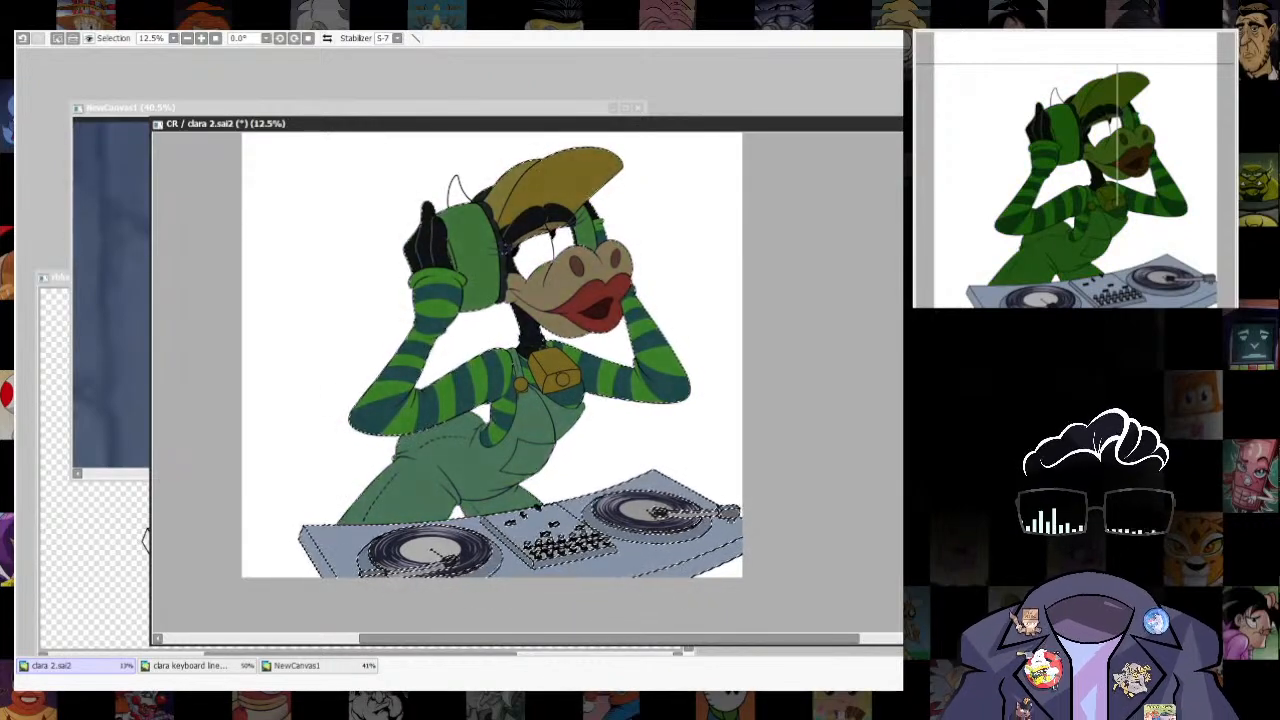
key("ctrl+d")
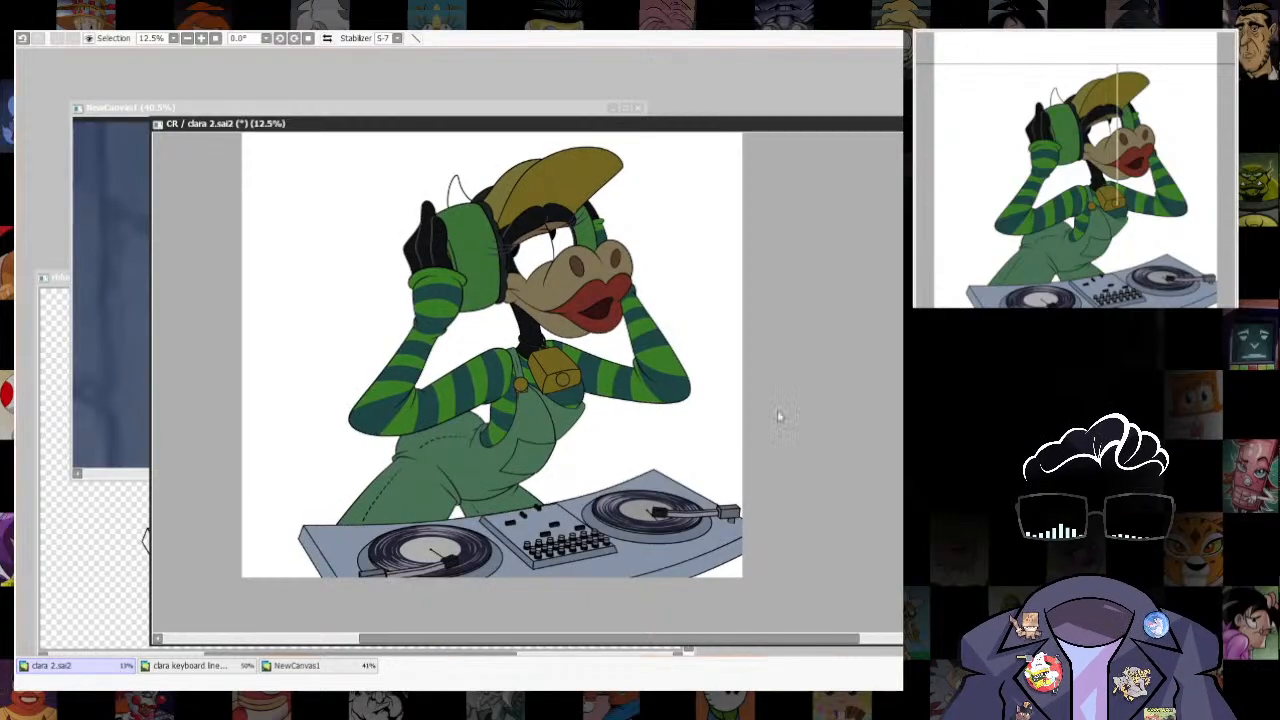
- Check the mouse and duck DJ illustrations on NewCanvas1 and fill the drawing's background with dark purple
scroll(780, 415, "up", 2)
left_click_drag(575, 123, 616, 155)
scroll(800, 396, "down", 3)
left_click_drag(839, 396, 698, 375)
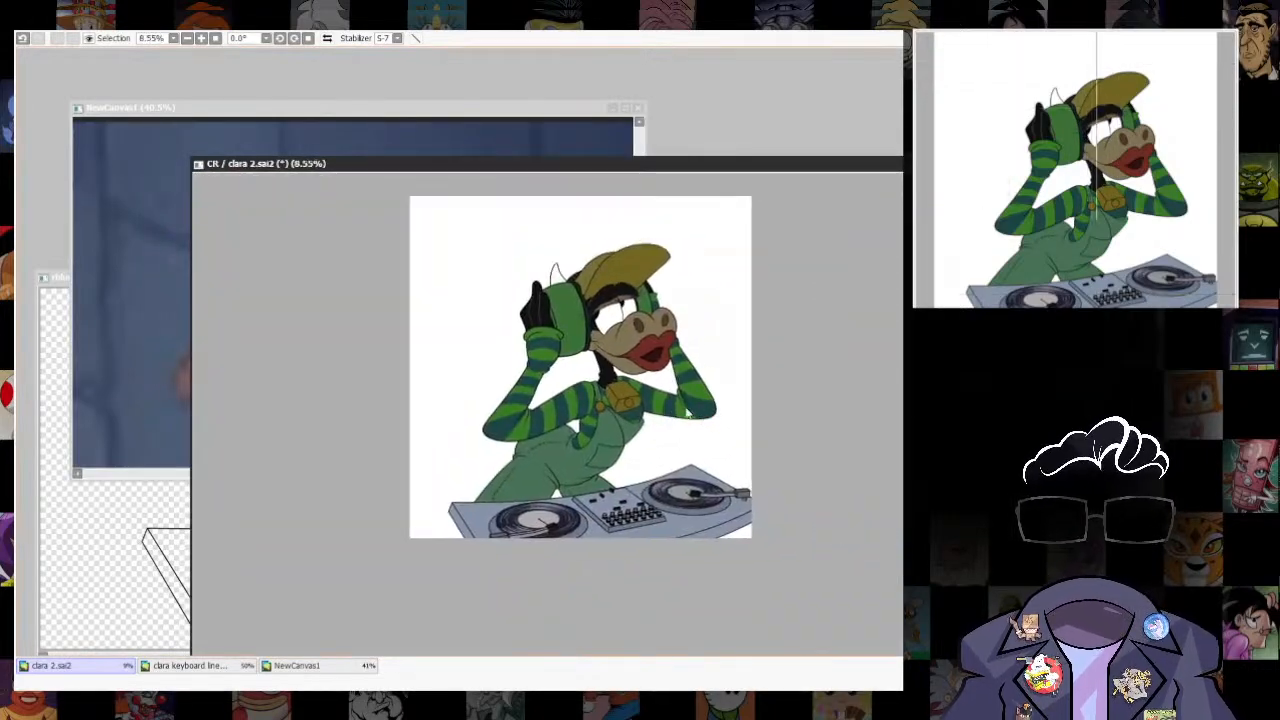
scroll(700, 380, "up", 1)
left_click(543, 112)
scroll(580, 322, "down", 6)
scroll(233, 228, "up", 6)
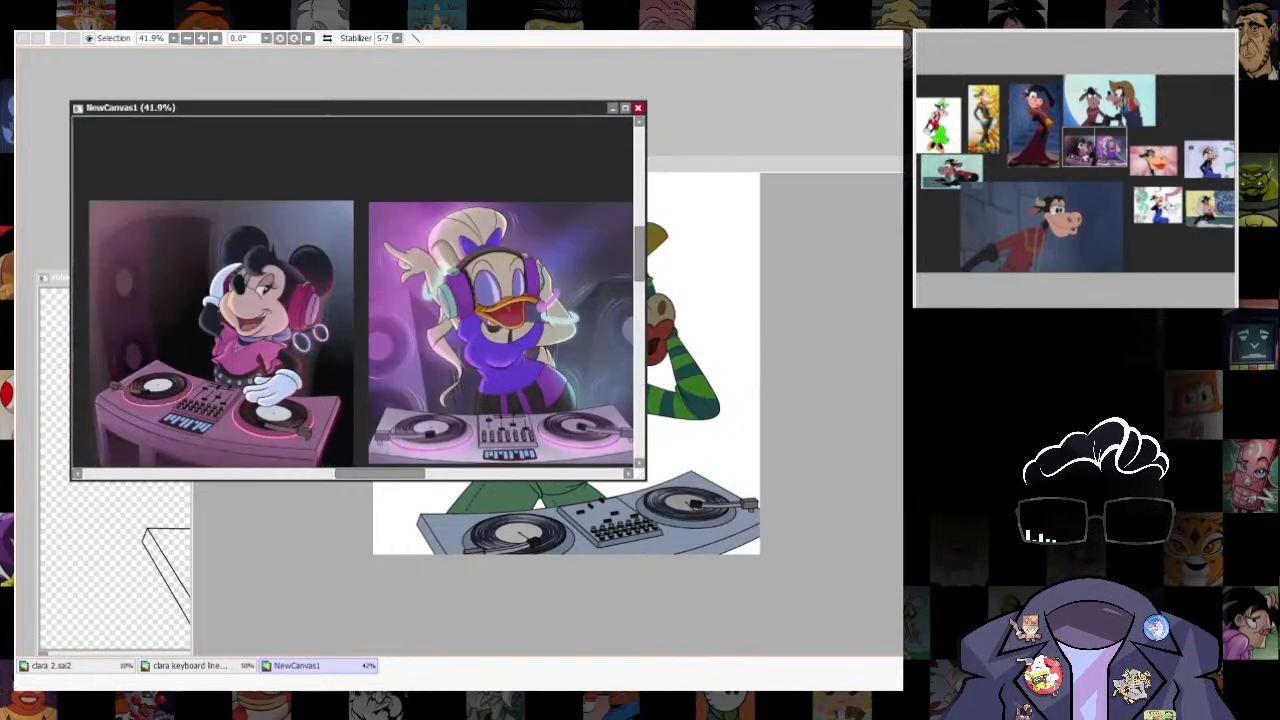
left_click(762, 165)
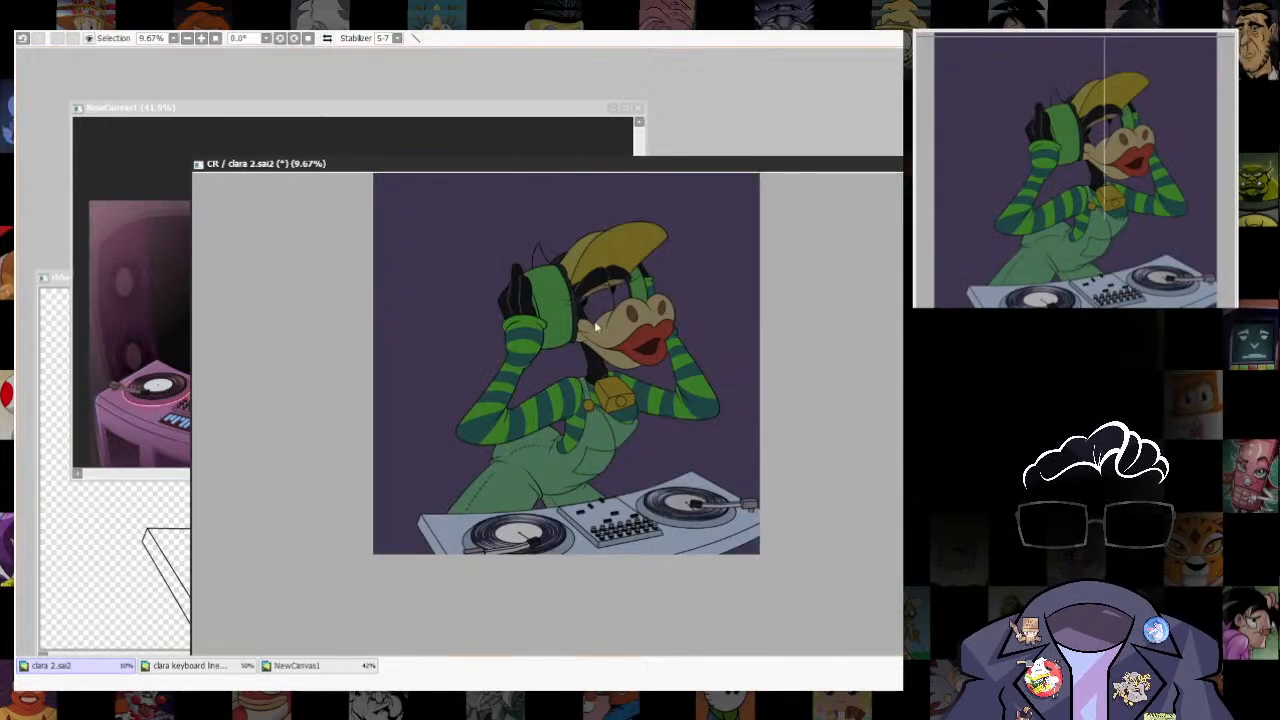
- Fill the eye whites and the horn with white, toning them down to light grey
scroll(596, 326, "up", 2)
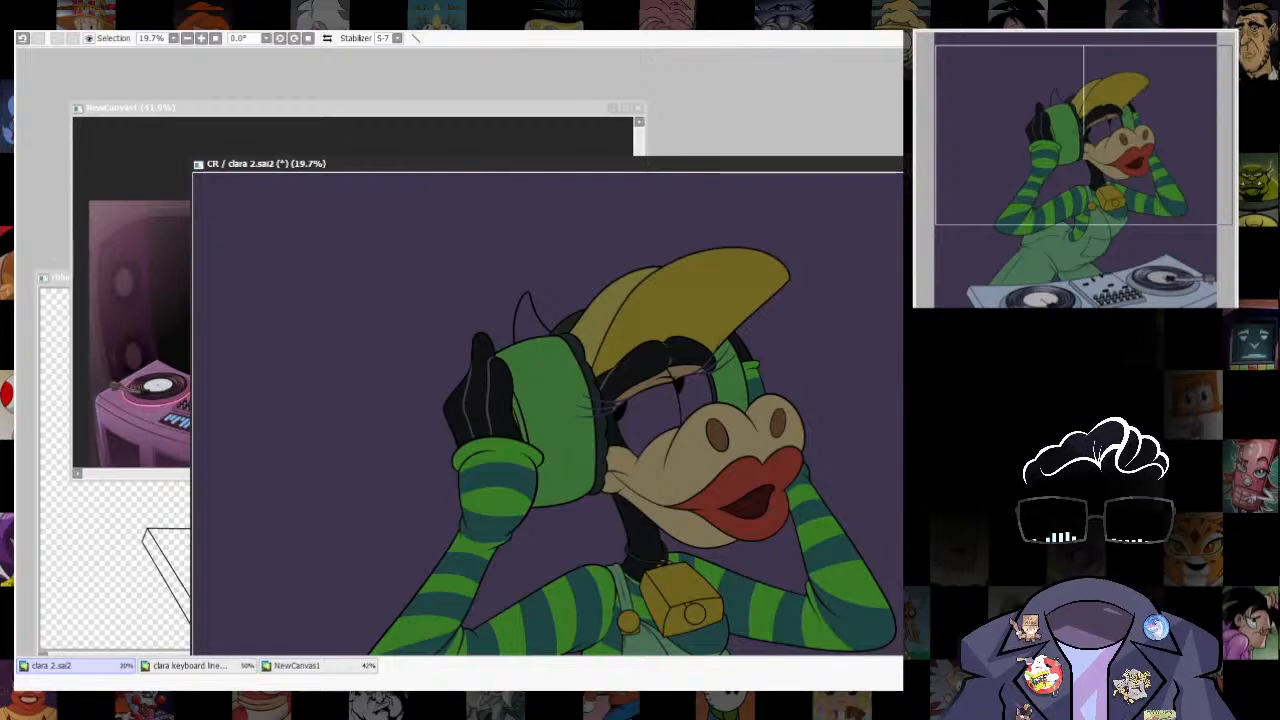
left_click(632, 405)
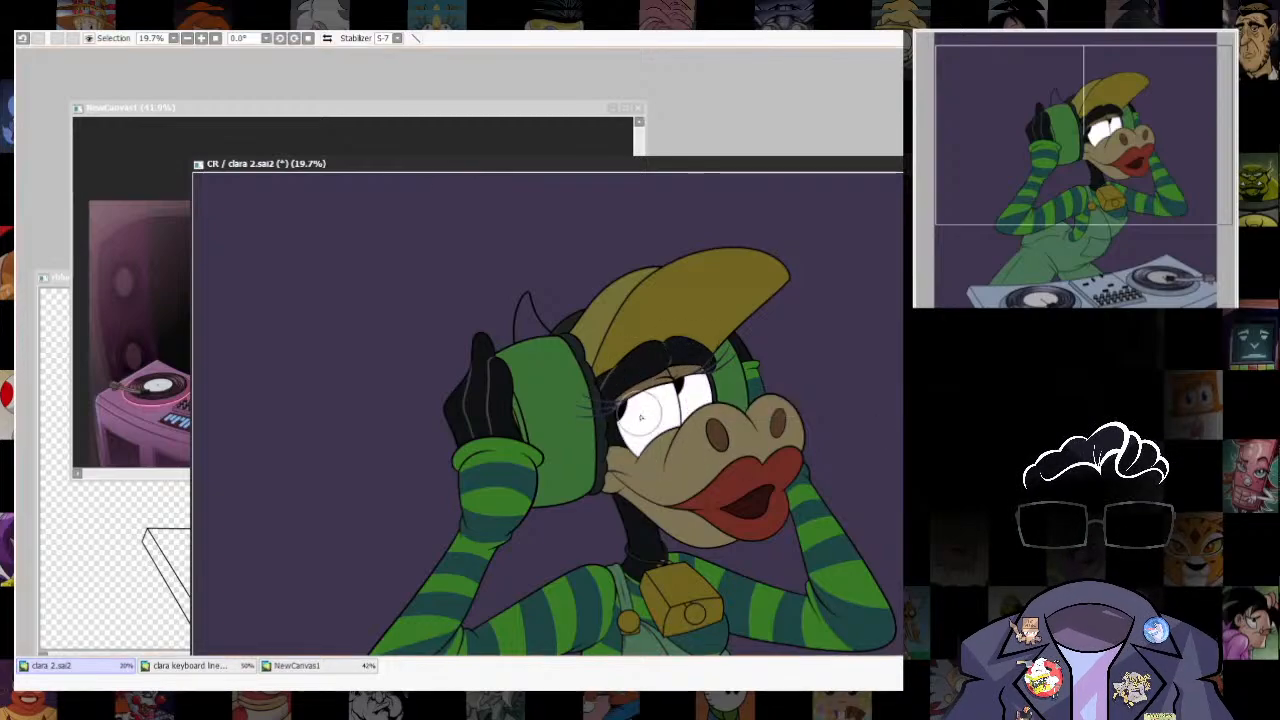
left_click_drag(627, 172, 660, 203)
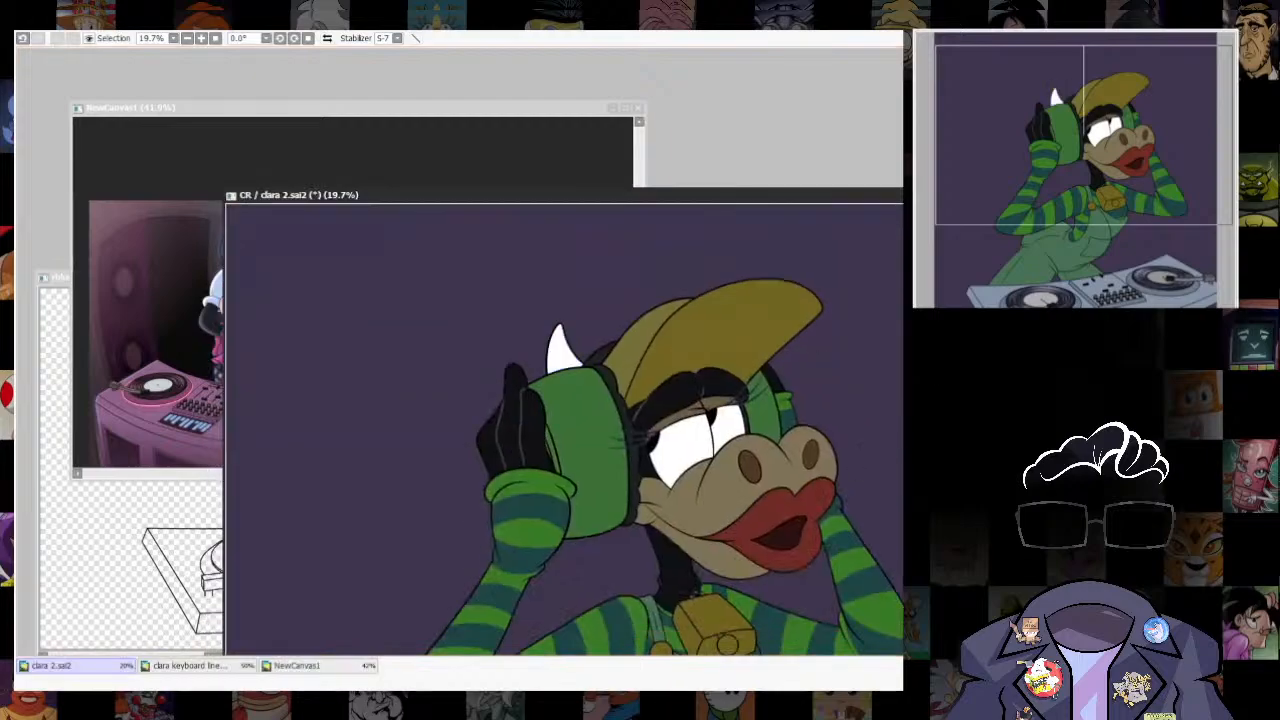
left_click_drag(697, 592, 656, 607)
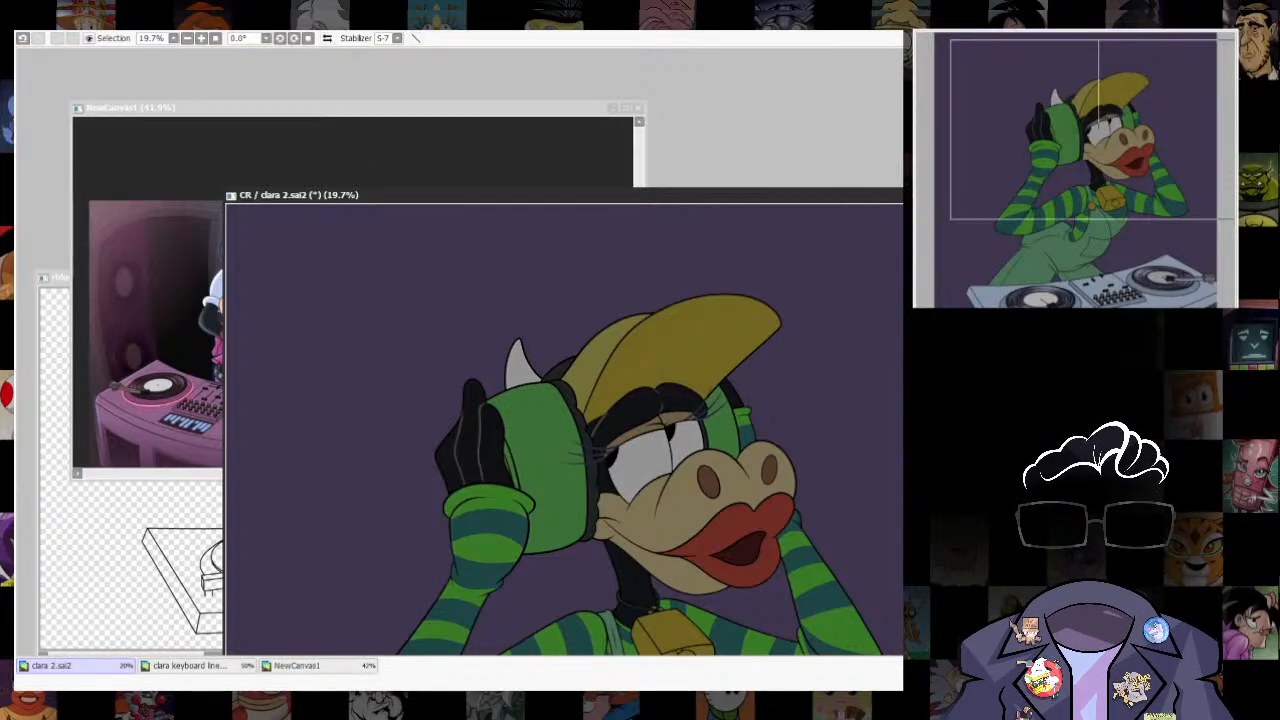
- Compare the drawing before and after the latest colour change by repeatedly undoing and redoing it
key("ctrl+z")
key("ctrl+y")
key("ctrl+z")
key("ctrl+y")
key("ctrl+z")
key("ctrl+y")
key("ctrl+z")
key("ctrl+y")
- Select the whole striped sleeve and cuff of the arm holding the near ear cup
left_click_drag(723, 197, 682, 146)
scroll(471, 511, "up", 3)
left_click_drag(471, 511, 698, 504)
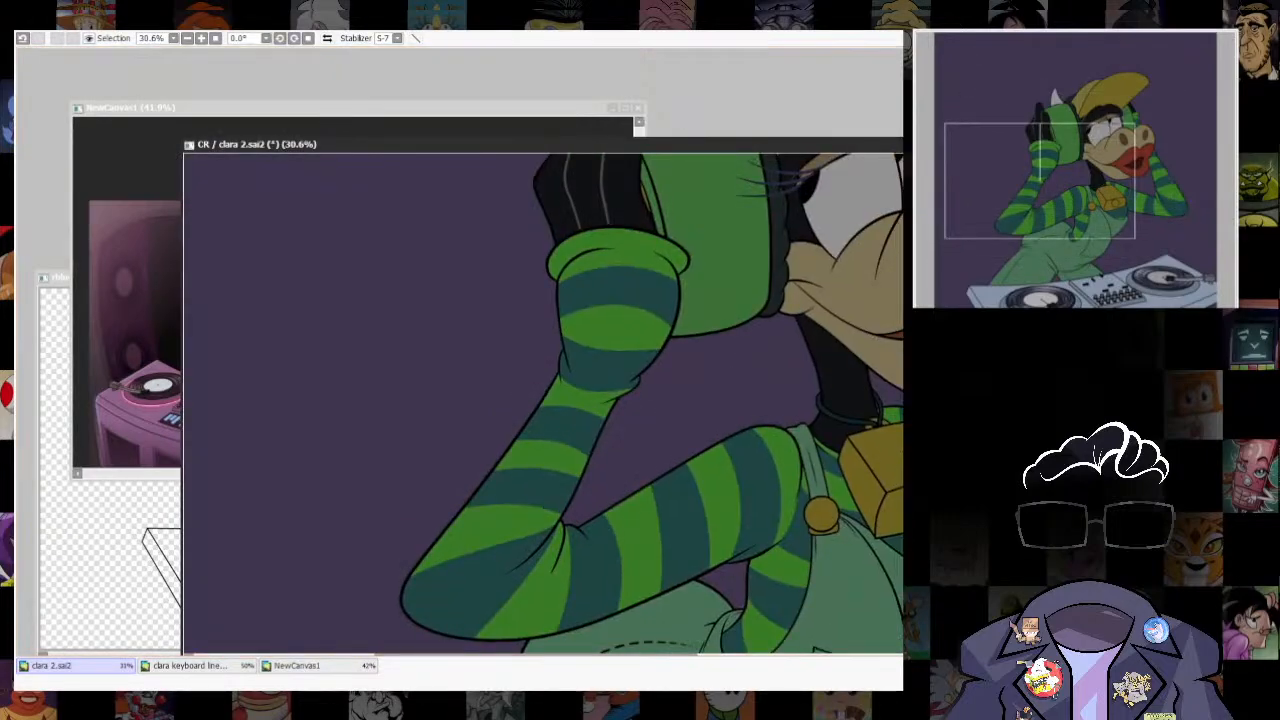
left_click(590, 307)
key("ctrl+z")
left_click(759, 608)
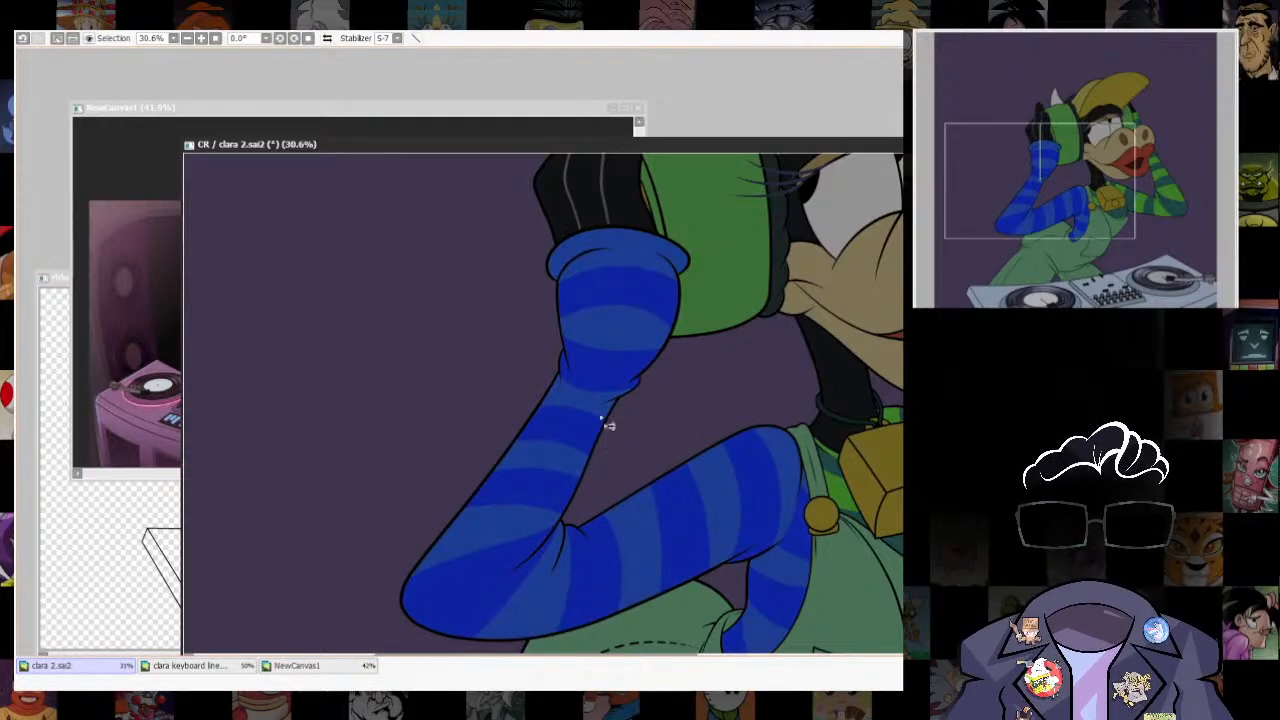
- Shrink the sleeve selection inward so a thin rim along the outlines and folds is left out
left_click_drag(579, 428, 591, 427)
key("ctrl+d")
key("ctrl+u")
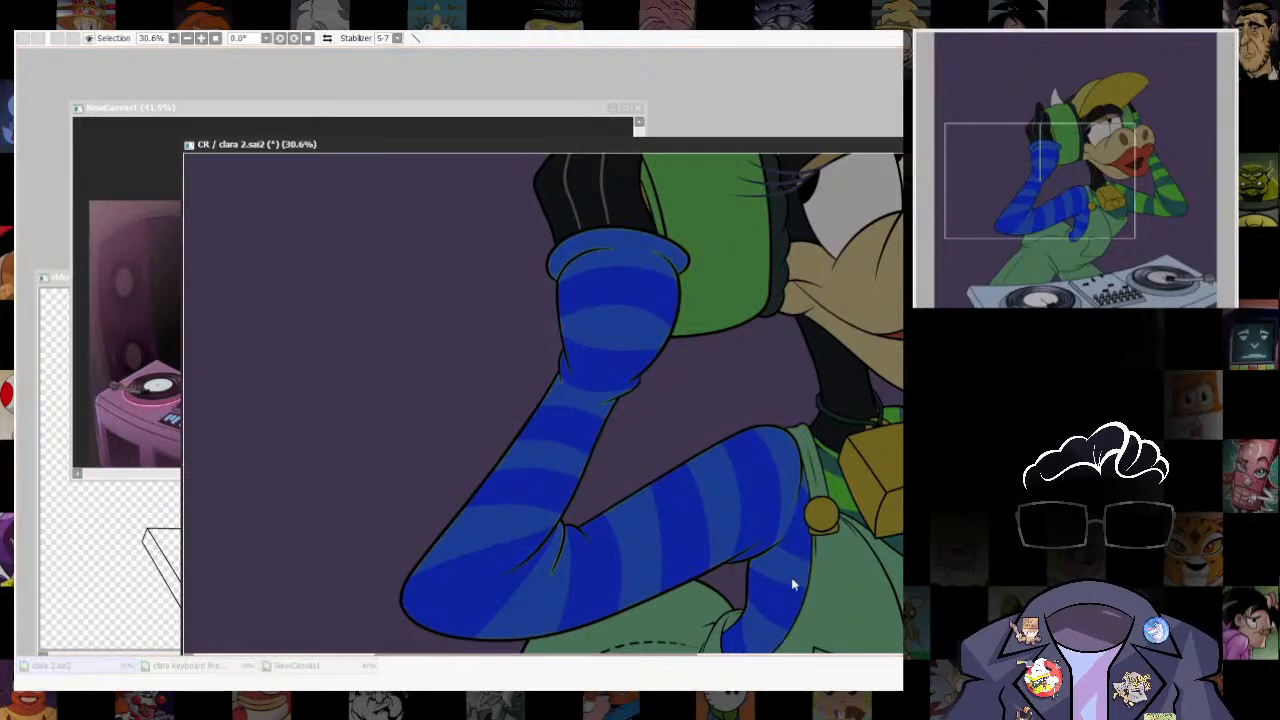
left_click_drag(791, 577, 910, 577)
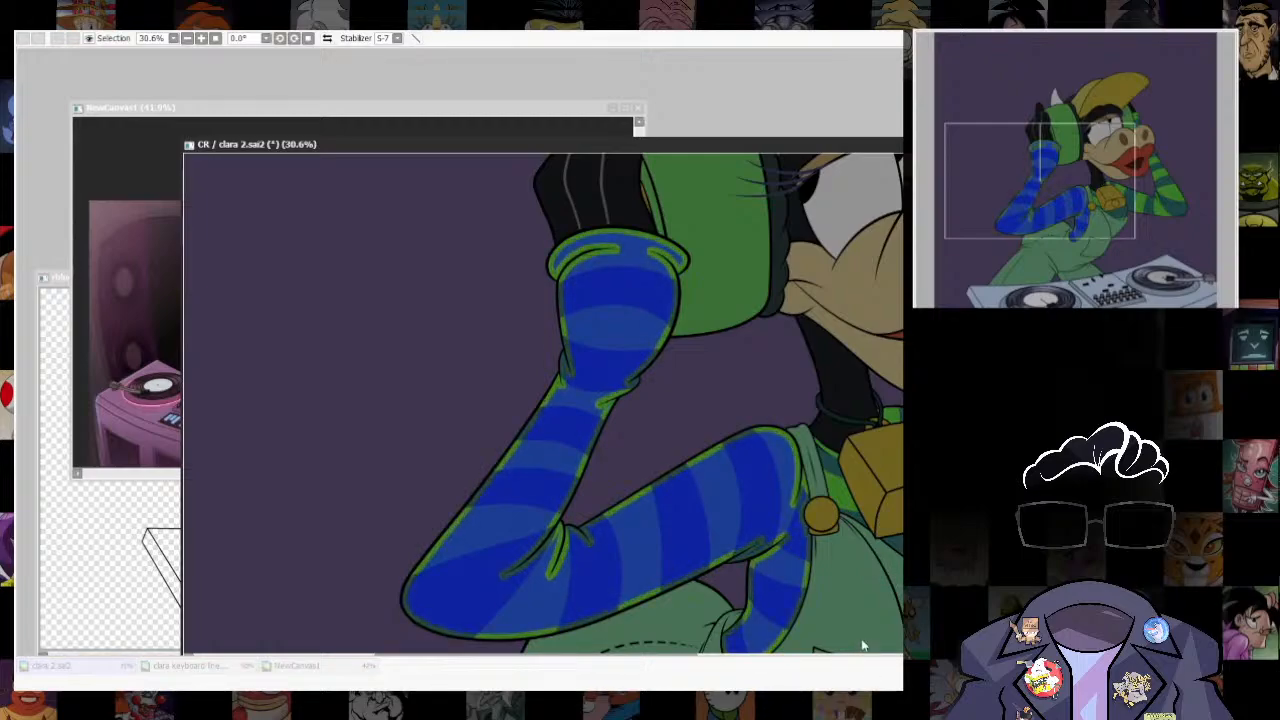
left_click(869, 627)
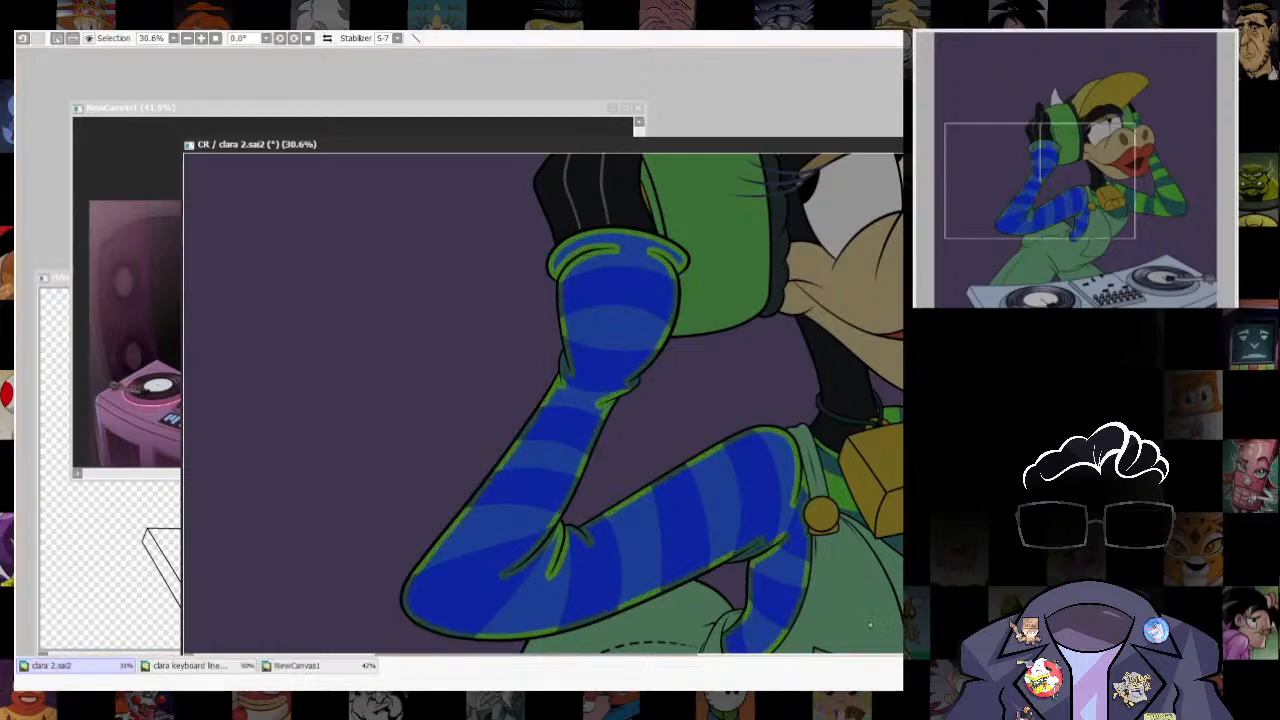
left_click(194, 22)
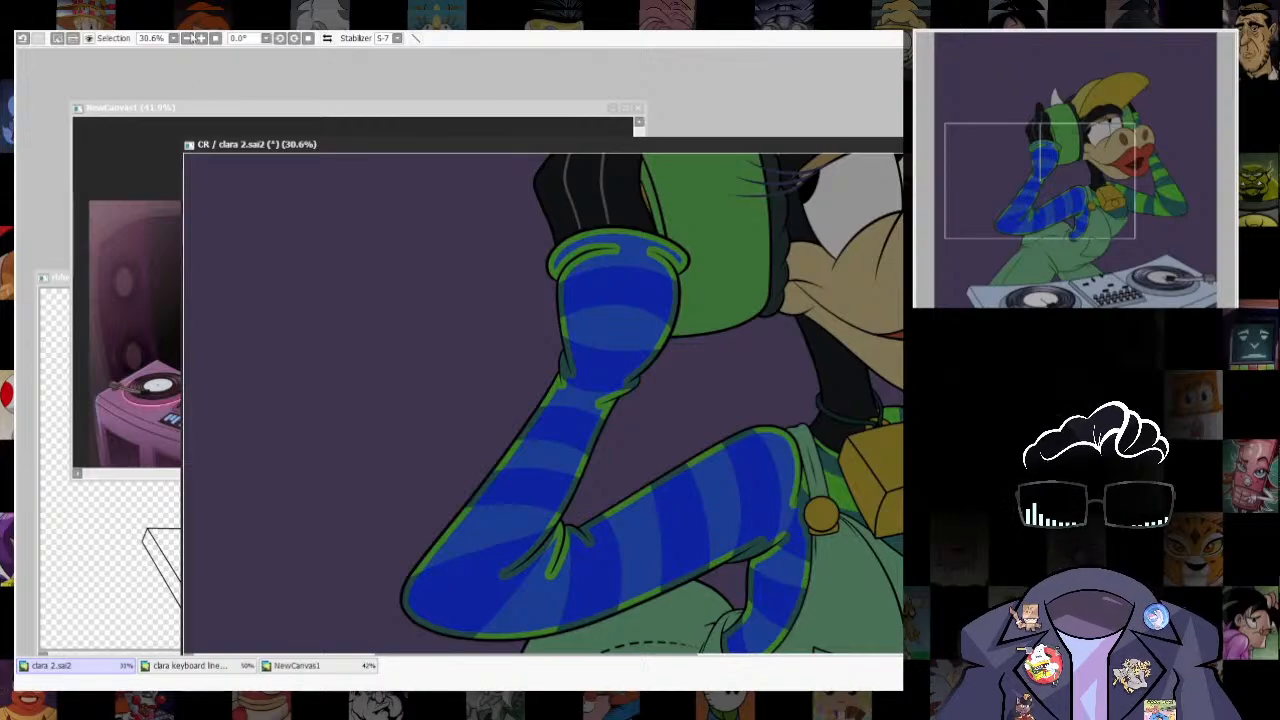
- Invert the shrunken sleeve selection so painting is limited to the rim and everything outside it
left_click(199, 52)
left_click_drag(868, 488, 875, 431)
key("b")
scroll(785, 410, "down", 1)
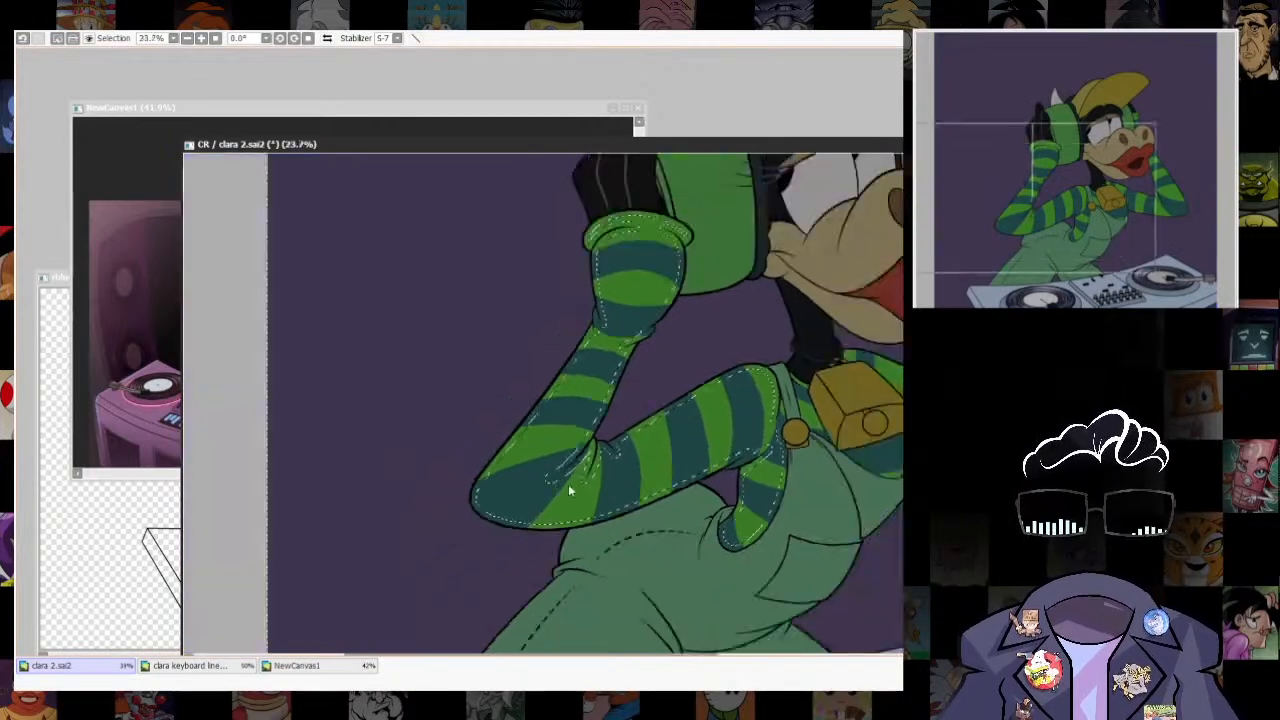
- Try to airbrush a white rim light along the outer edge of the striped forearm
scroll(569, 486, "up", 2)
mouse_move(614, 257)
left_mouse_down()
mouse_move(531, 404)
mouse_move(420, 537)
left_mouse_up()
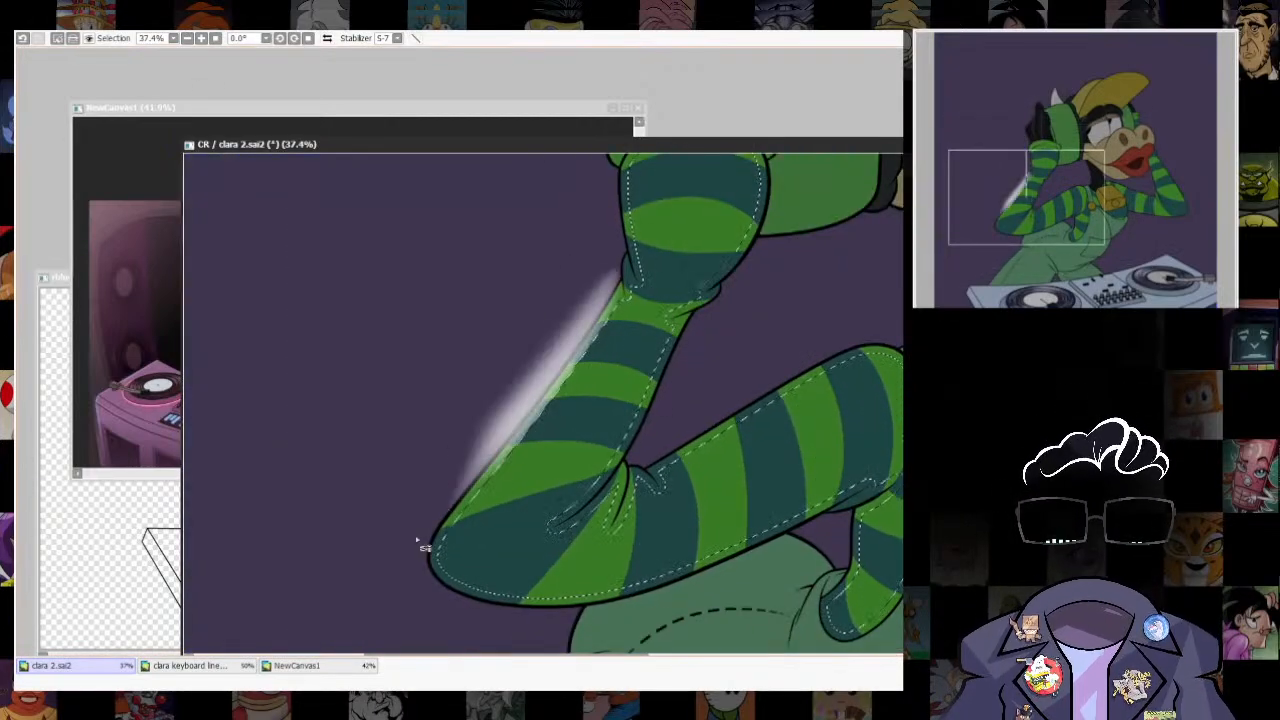
left_click_drag(609, 274, 380, 606)
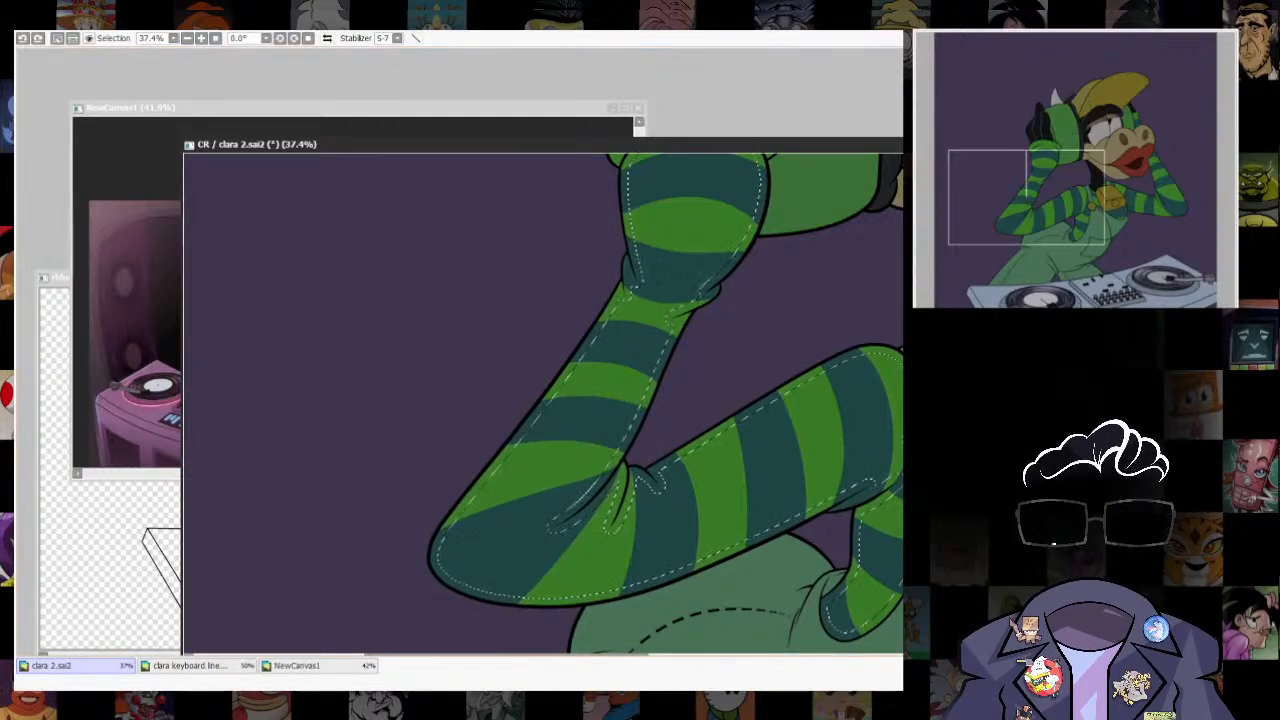
left_click_drag(766, 408, 644, 488)
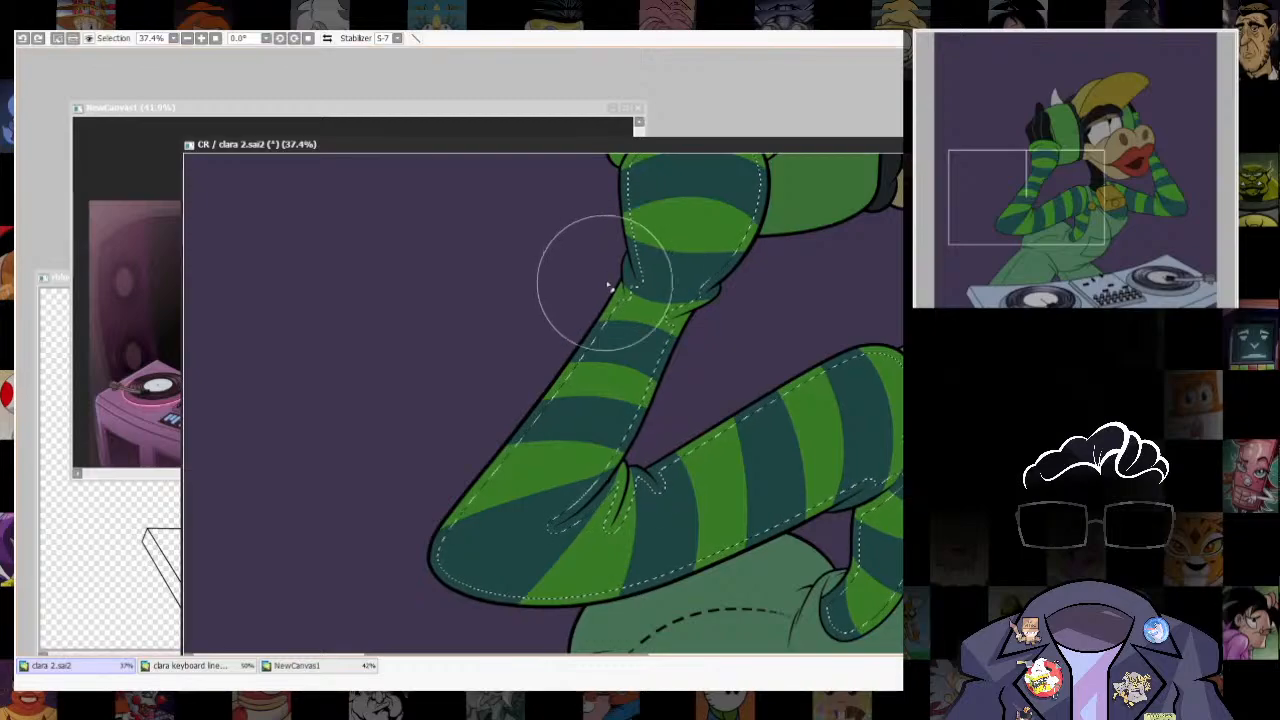
- Brush a light rim along the outer forearm and around the elbow inside the inverted selection
left_click_drag(609, 286, 414, 594)
scroll(561, 333, "down", 2)
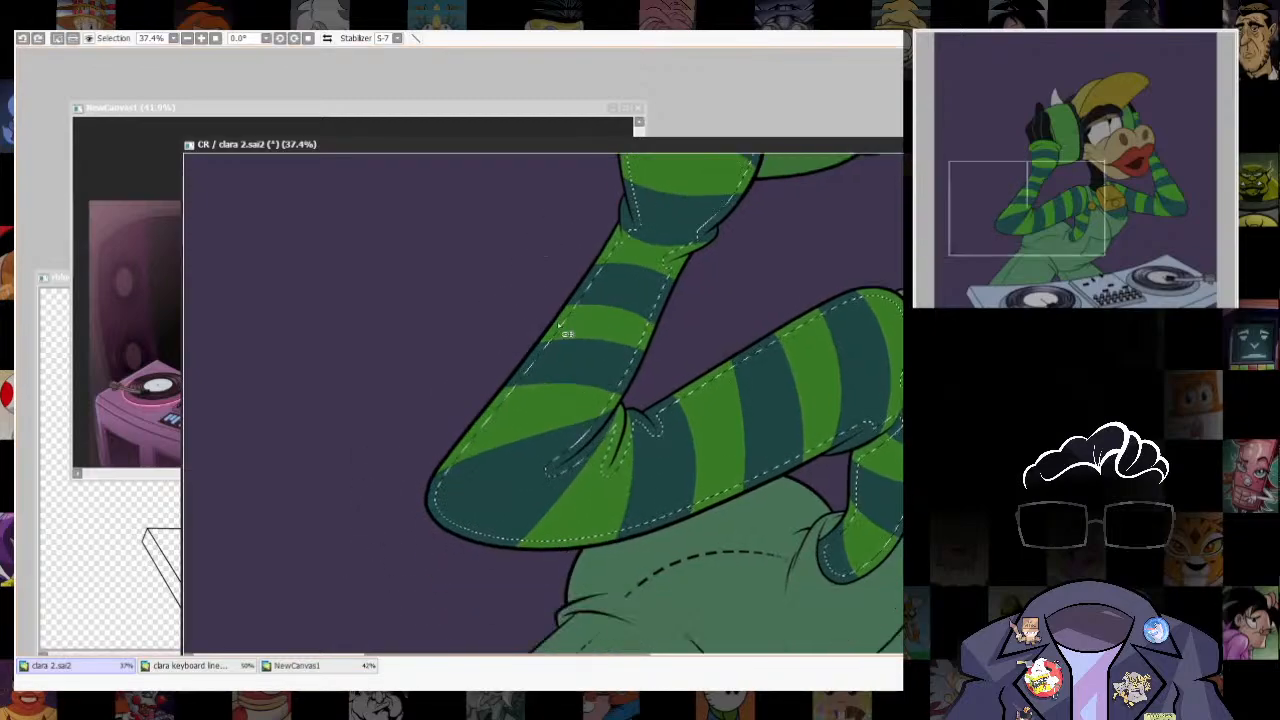
left_click_drag(440, 464, 437, 495)
left_click_drag(683, 580, 780, 587)
key("ctrl+z")
scroll(700, 490, "down", 2)
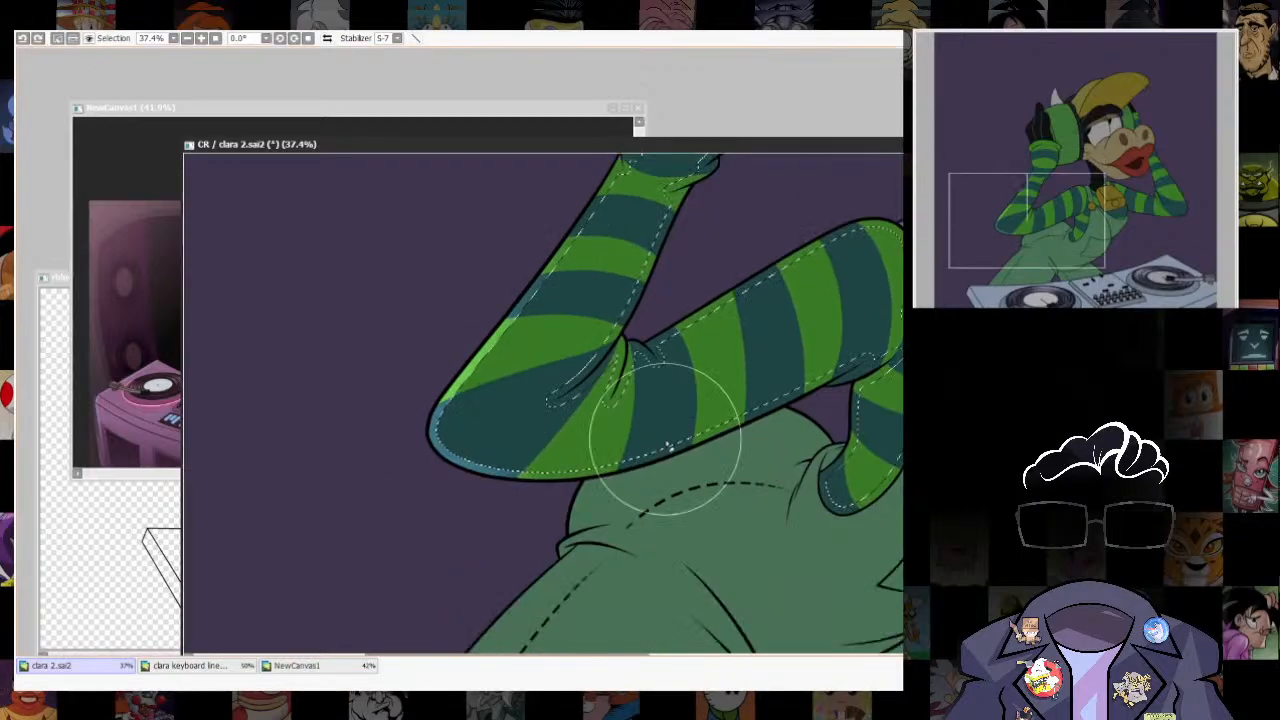
- Remove the purple background, the gap enclosed by the arm and the overalls from the active selection
scroll(706, 486, "down", 4)
scroll(698, 470, "up", 3)
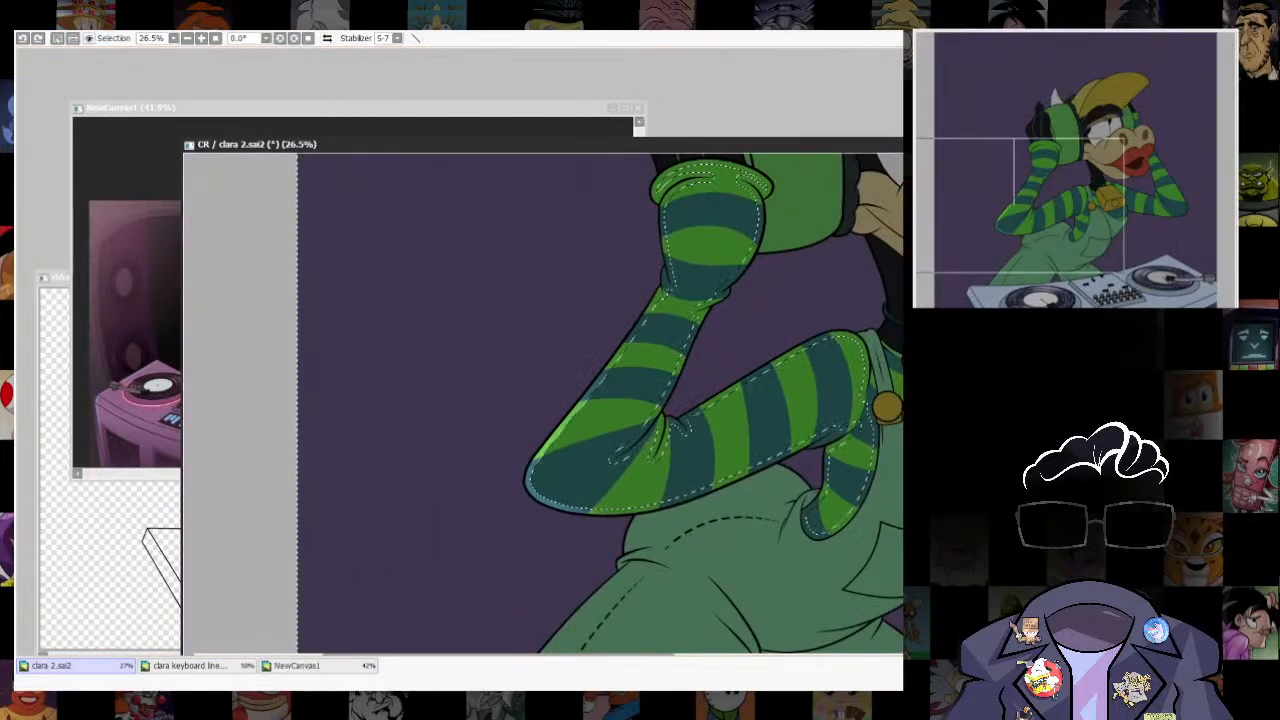
key("w")
key("b")
scroll(820, 508, "down", 3)
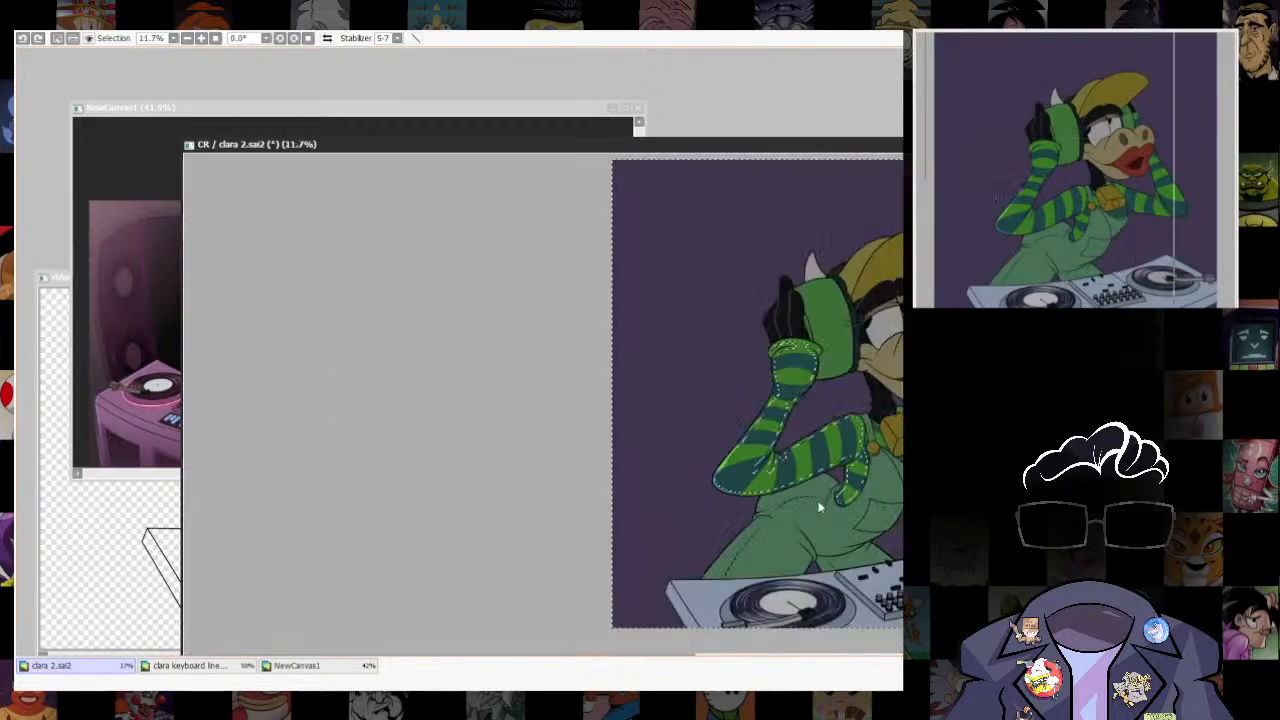
scroll(808, 540, "up", 3)
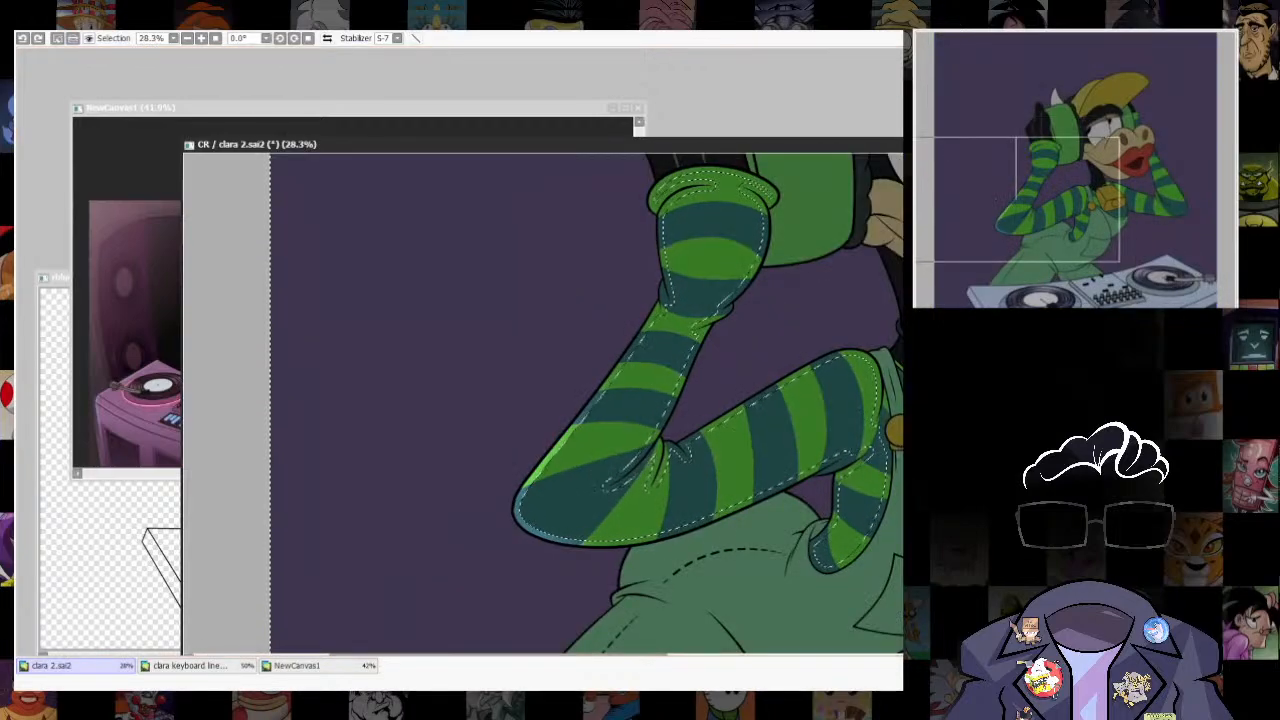
scroll(794, 466, "down", 2)
scroll(725, 488, "up", 1)
key("w")
left_click(660, 483)
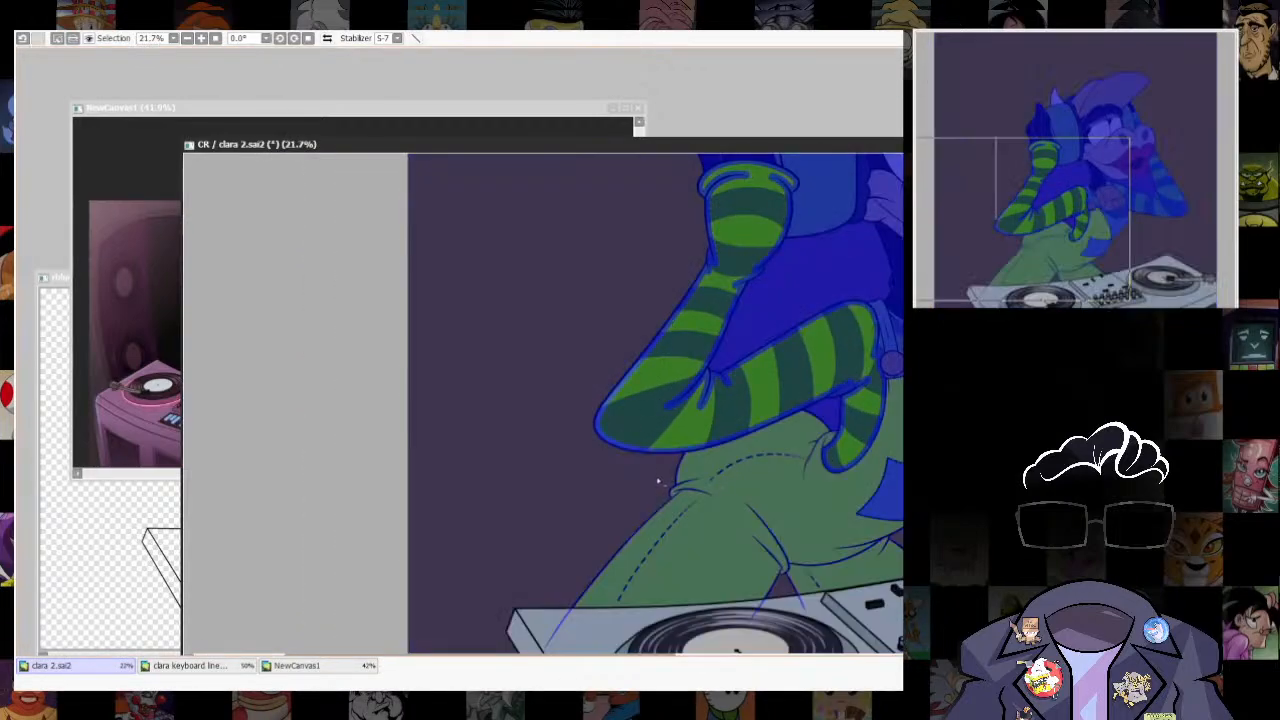
left_click_drag(885, 476, 754, 543)
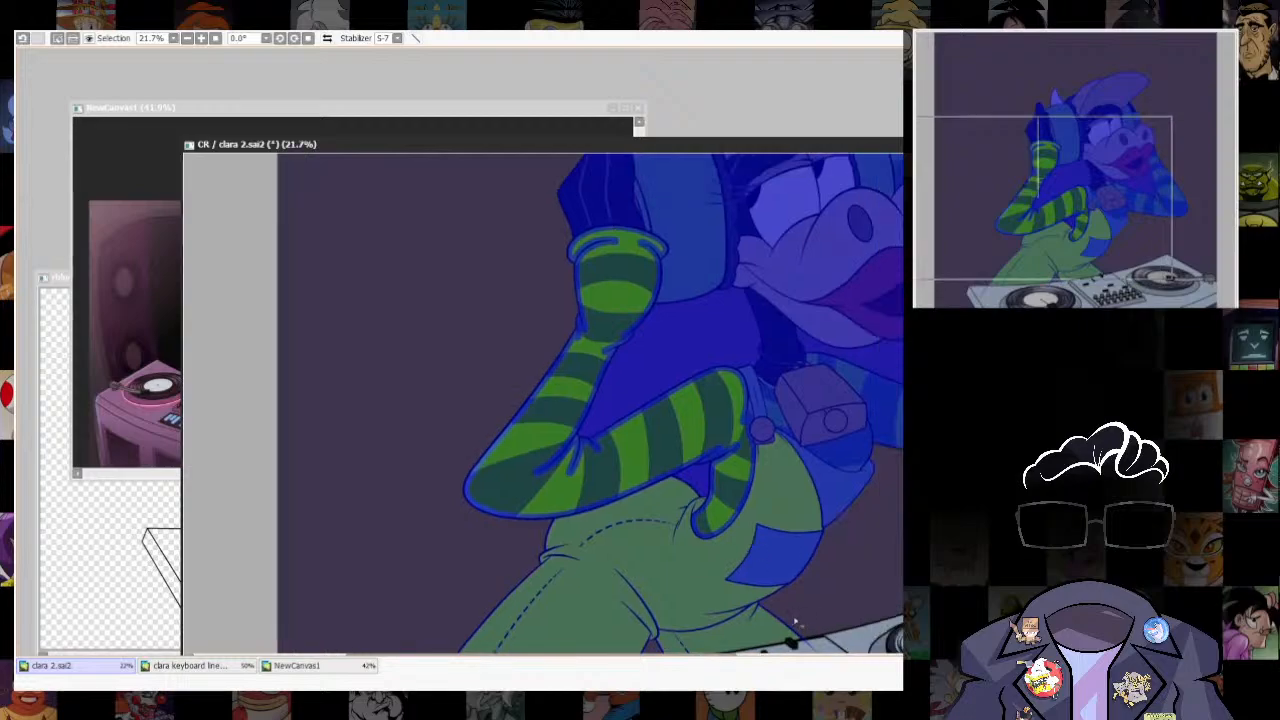
left_click_drag(796, 622, 872, 504)
left_click_drag(736, 241, 683, 426)
left_click(683, 426)
left_click(718, 546)
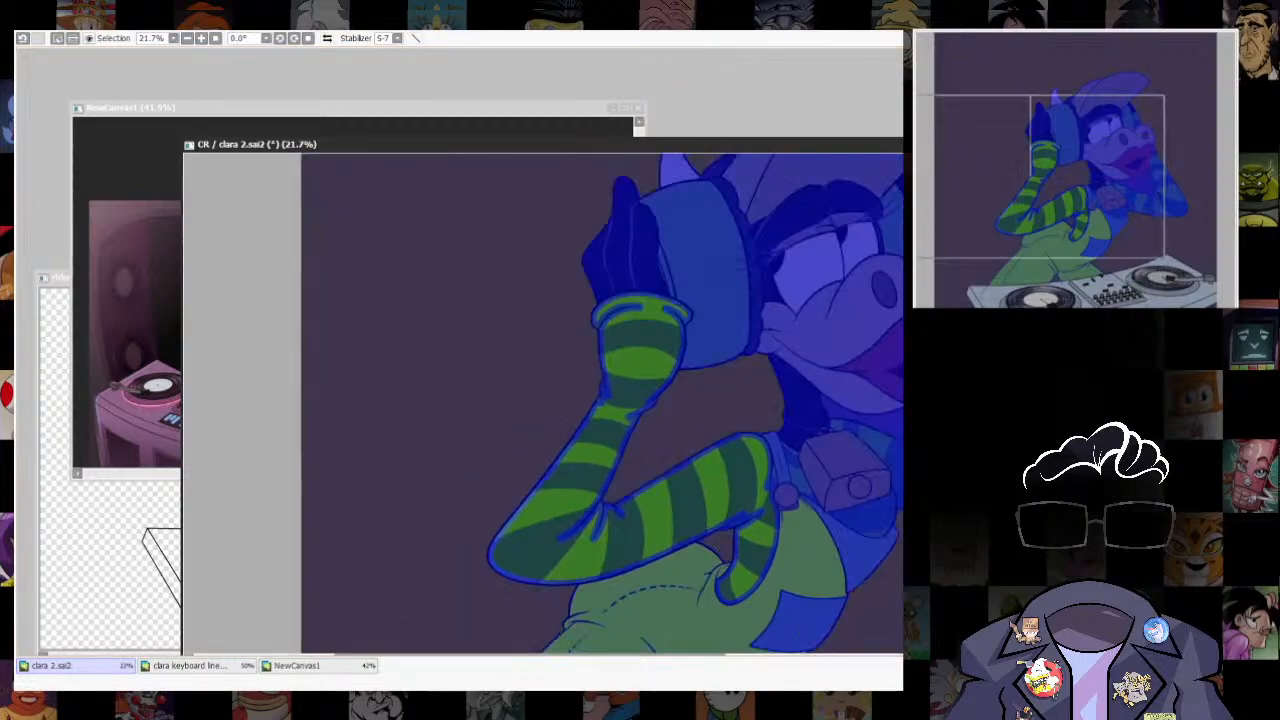
- Brush the rim light along the outer forearm, around the elbow and along the underside of the upper arm
key("b")
left_click_drag(593, 632, 691, 547)
scroll(691, 547, "up", 5)
left_click_drag(600, 352, 570, 543)
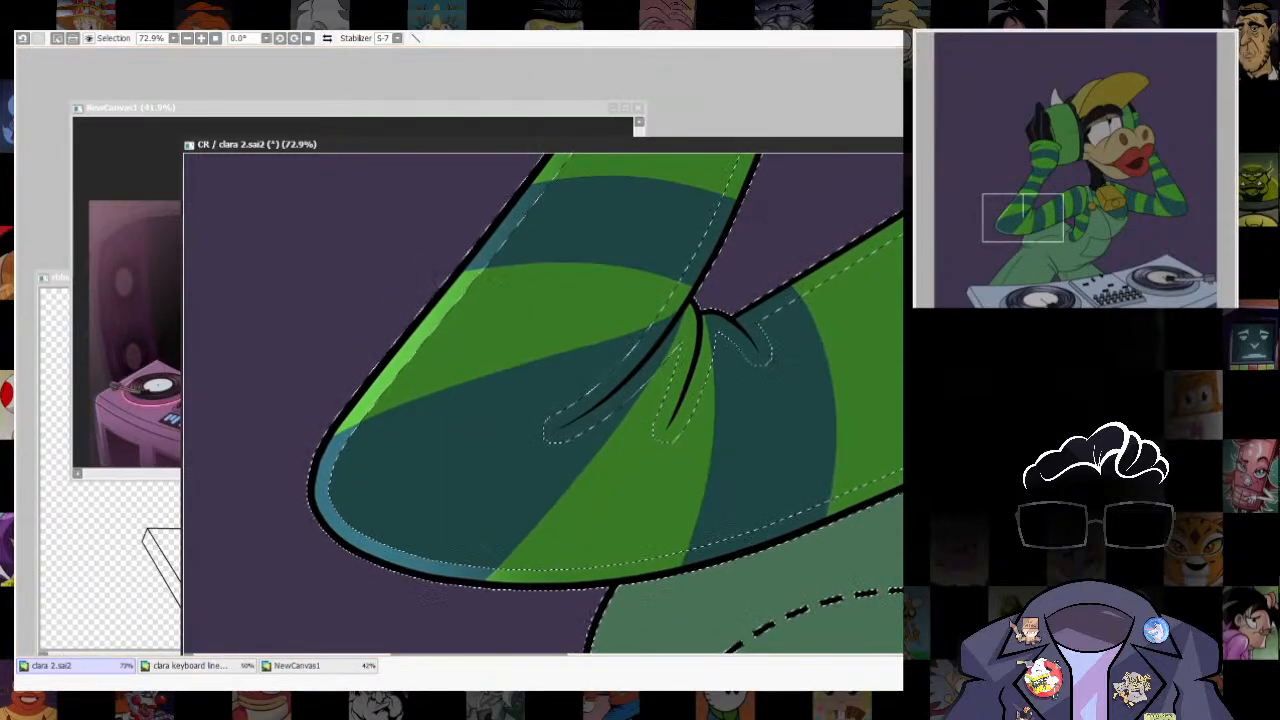
mouse_move(545, 180)
left_mouse_down()
mouse_move(555, 486)
mouse_move(337, 688)
left_mouse_up()
key("ctrl+z")
mouse_move(491, 556)
left_mouse_down()
mouse_move(523, 408)
mouse_move(477, 177)
left_mouse_up()
left_click_drag(460, 543, 805, 408)
mouse_move(766, 449)
left_mouse_down()
mouse_move(726, 443)
mouse_move(630, 465)
left_mouse_up()
mouse_move(371, 541)
left_mouse_down()
mouse_move(862, 345)
mouse_move(581, 444)
left_mouse_up()
left_click_drag(746, 429, 378, 618)
left_click_drag(529, 485, 786, 350)
left_click_drag(446, 257, 487, 495)
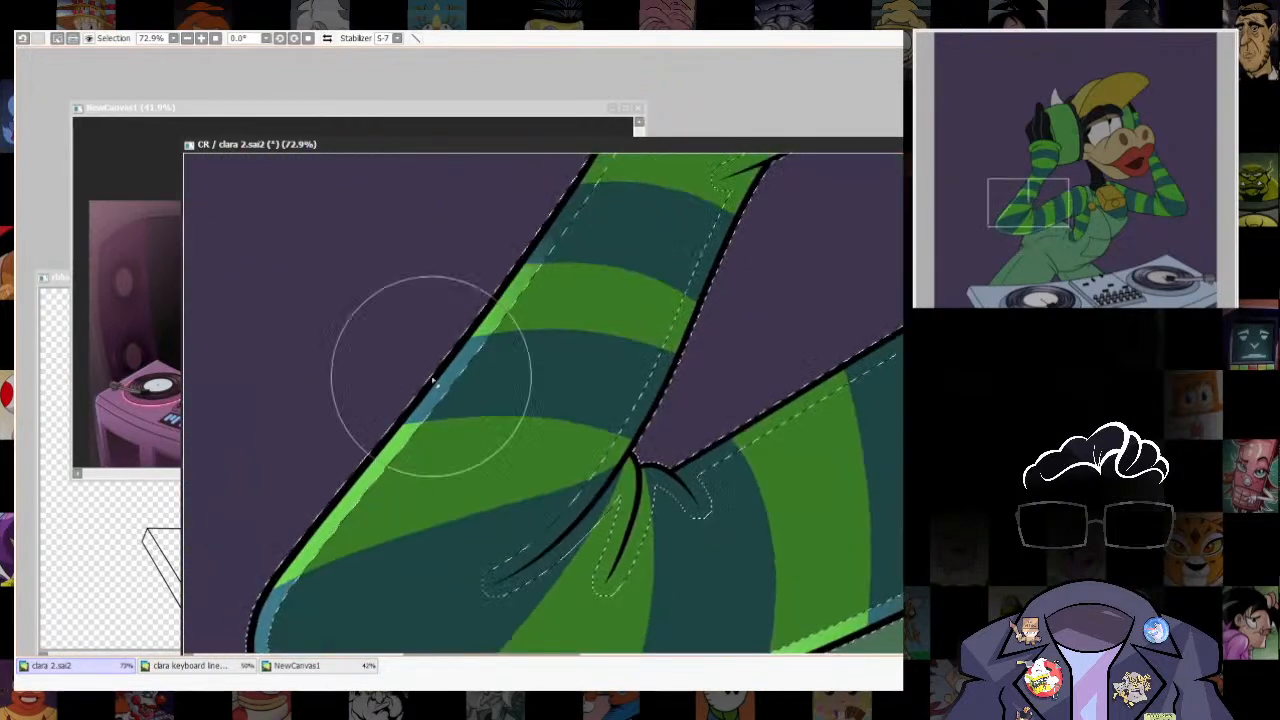
- Add a rim light along the inner edge of the striped forearm below the wrist fold
mouse_move(777, 285)
left_mouse_down()
mouse_move(686, 460)
mouse_move(672, 380)
left_mouse_up()
left_click_drag(563, 489, 631, 446)
key("ctrl+z")
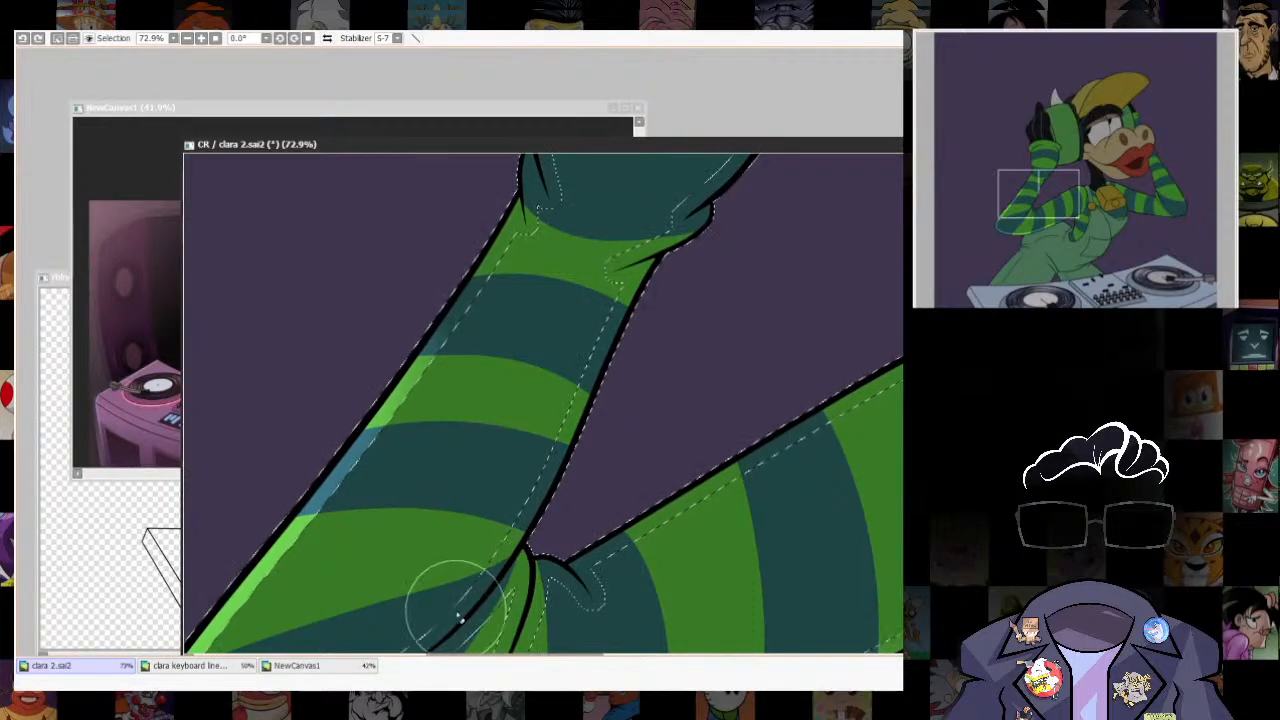
left_click_drag(676, 357, 600, 443)
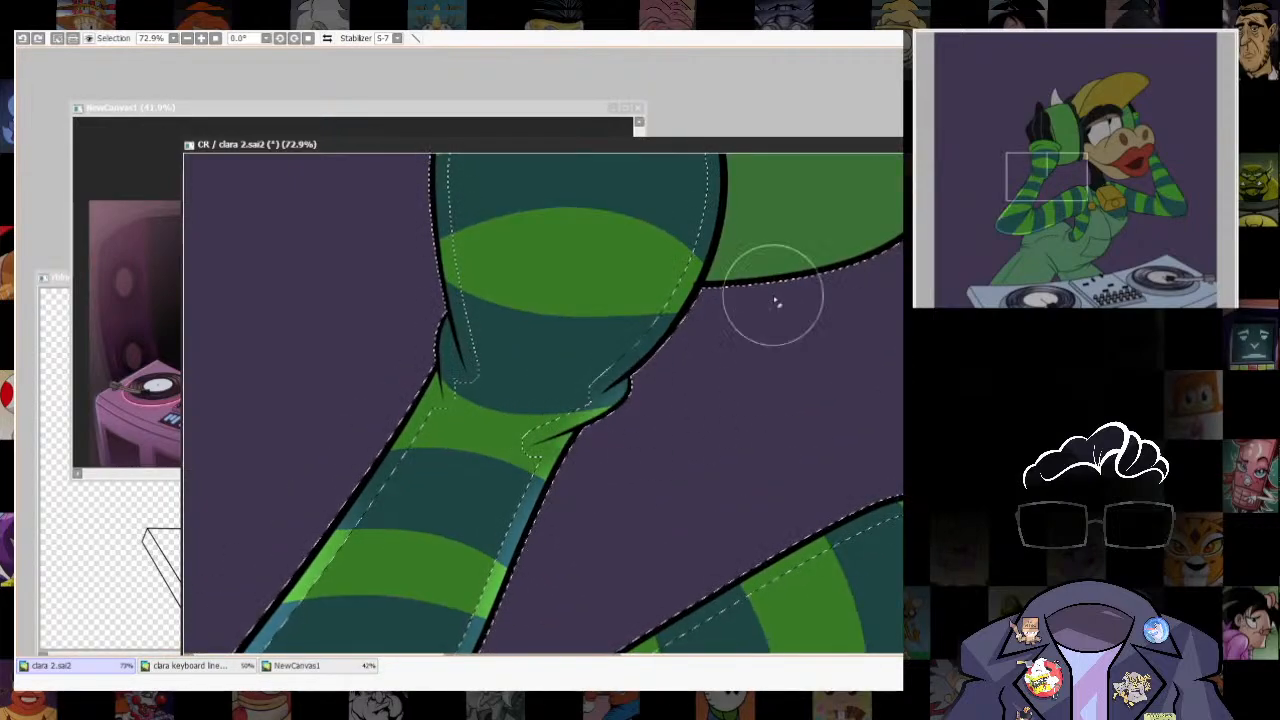
left_click_drag(731, 348, 675, 500)
left_click_drag(677, 560, 636, 648)
- Remove the green headphone ear cup from the selection so it is protected from the sleeve's rim light strokes
key("a")
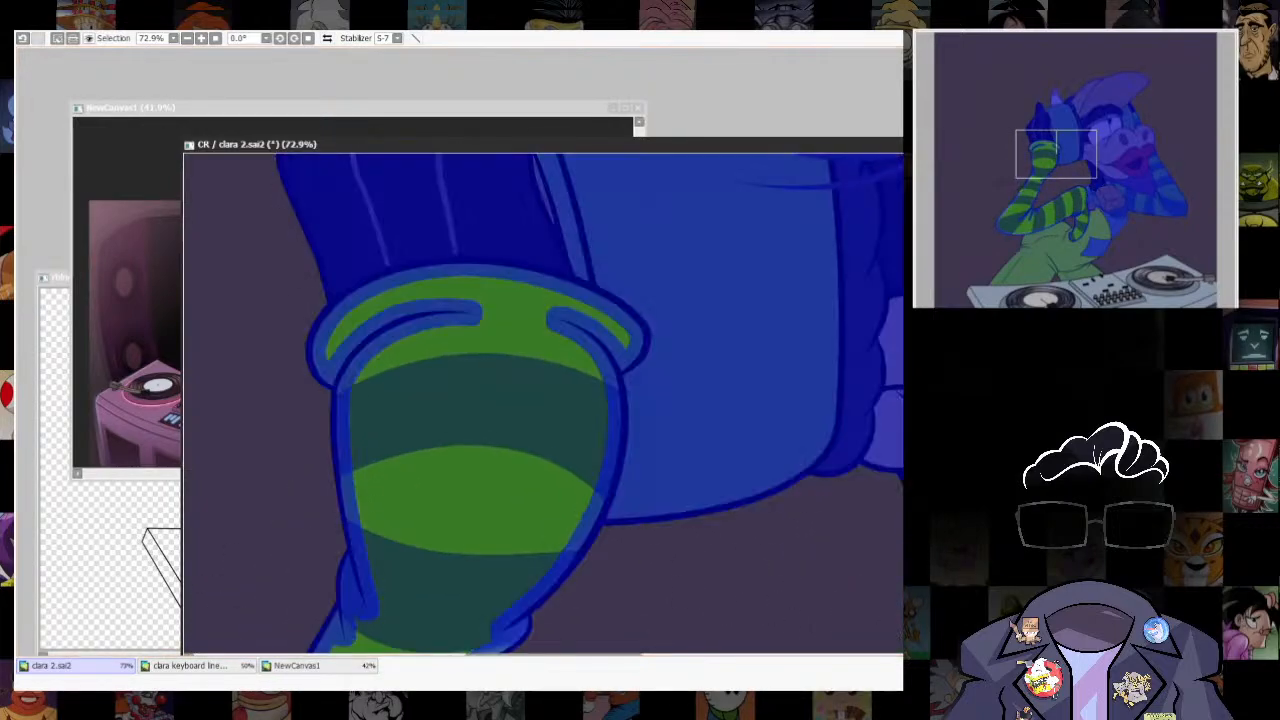
left_click(763, 441)
left_click_drag(763, 441, 818, 329)
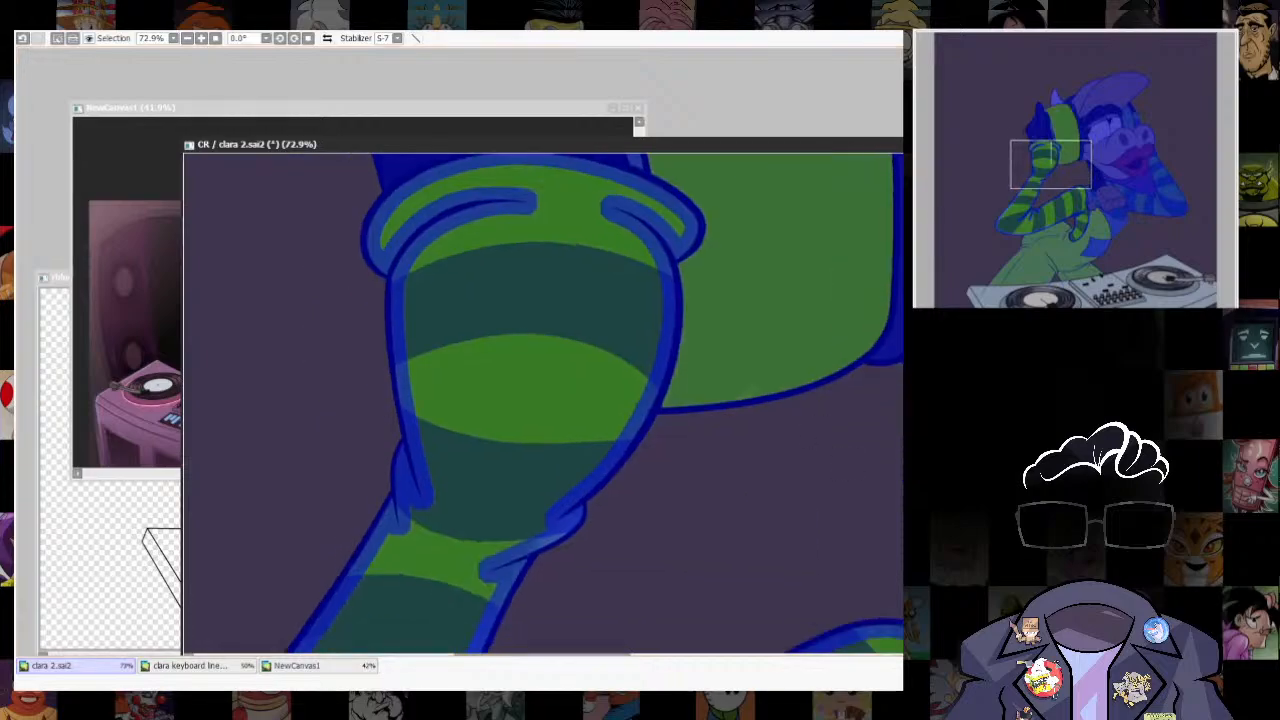
key("n")
scroll(721, 332, "down", 8)
scroll(741, 426, "up", 2)
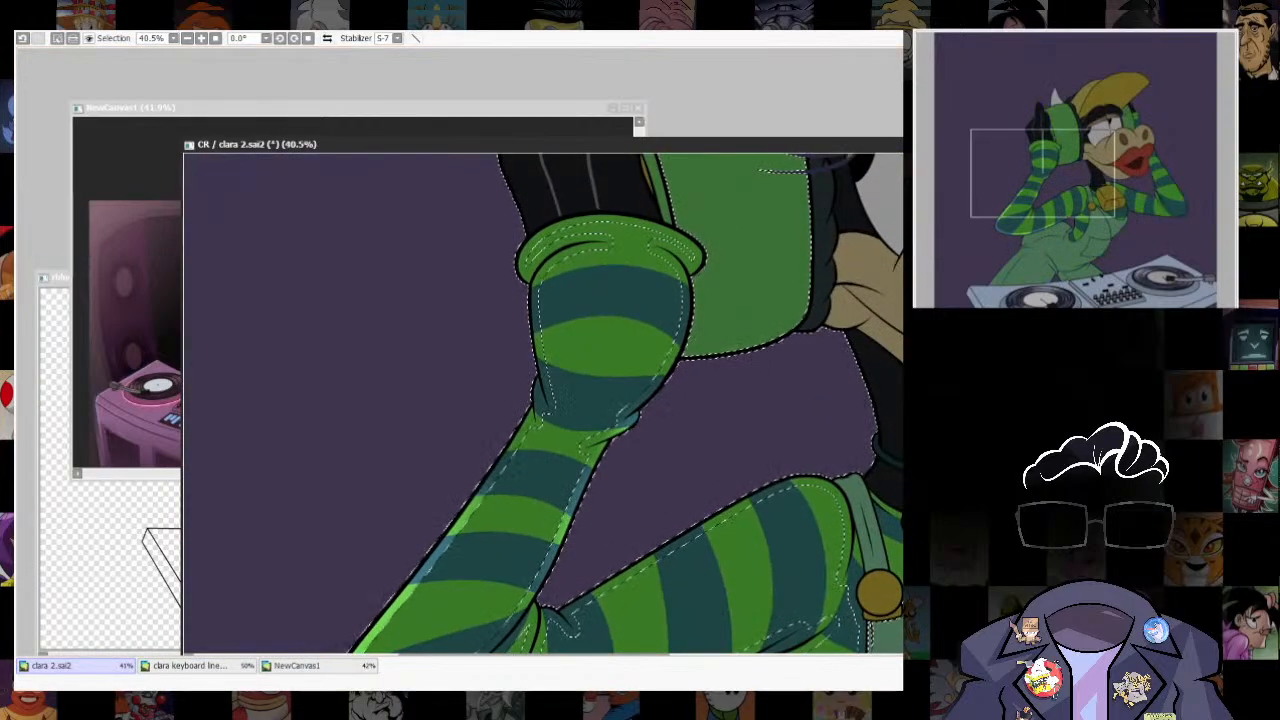
- Try rim light strokes down the sleeve's edge beside the ear cup, below the cuff
left_click_drag(705, 265, 634, 430)
key("ctrl+z")
left_click_drag(708, 290, 654, 427)
key("ctrl+z")
- Reduce the brush size to 110 and paint rim light along the sleeve's outer edge below the cuff and on the wrist fold
key("bracketleft")
key("bracketleft")
key("bracketleft")
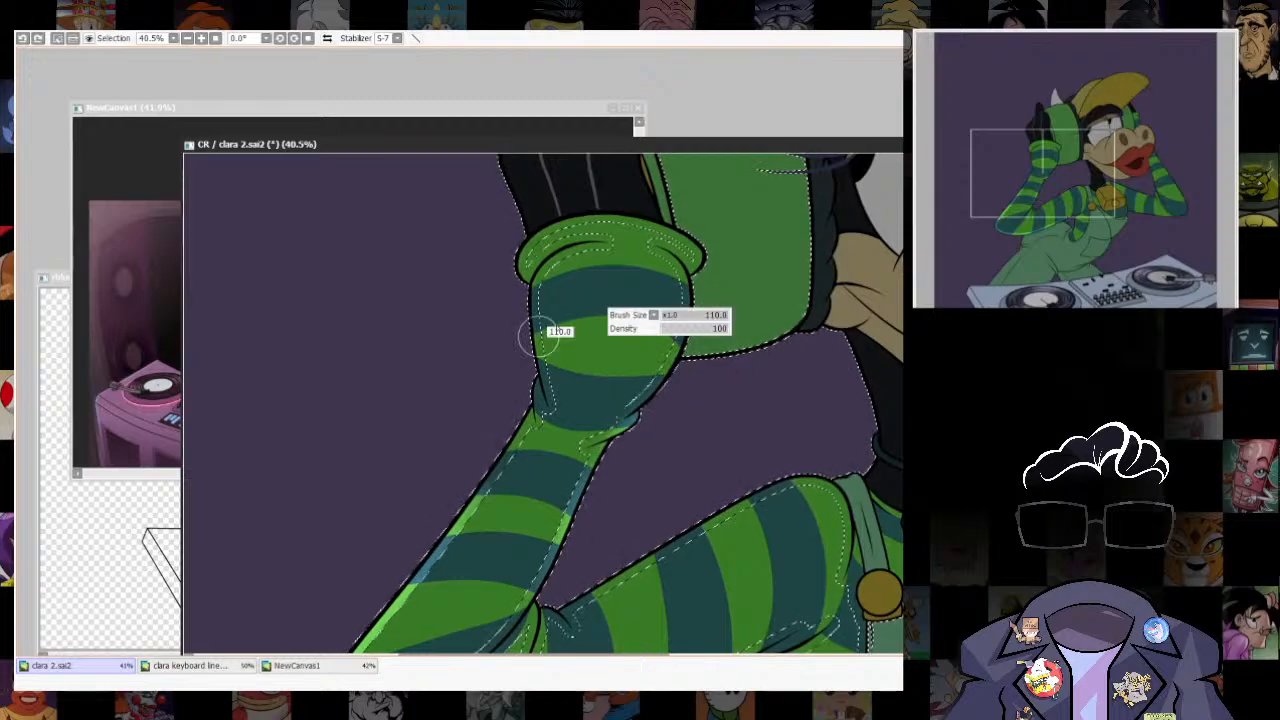
left_click_drag(557, 331, 587, 334)
left_click_drag(530, 285, 534, 377)
left_click_drag(586, 423, 643, 336)
mouse_move(587, 208)
left_mouse_down()
mouse_move(590, 322)
mouse_move(585, 307)
mouse_move(537, 378)
mouse_move(583, 338)
left_mouse_up()
key("ctrl+z")
key("bracketleft")
key("bracketleft")
key("bracketleft")
key("bracketleft")
key("bracketleft")
key("bracketleft")
key("e")
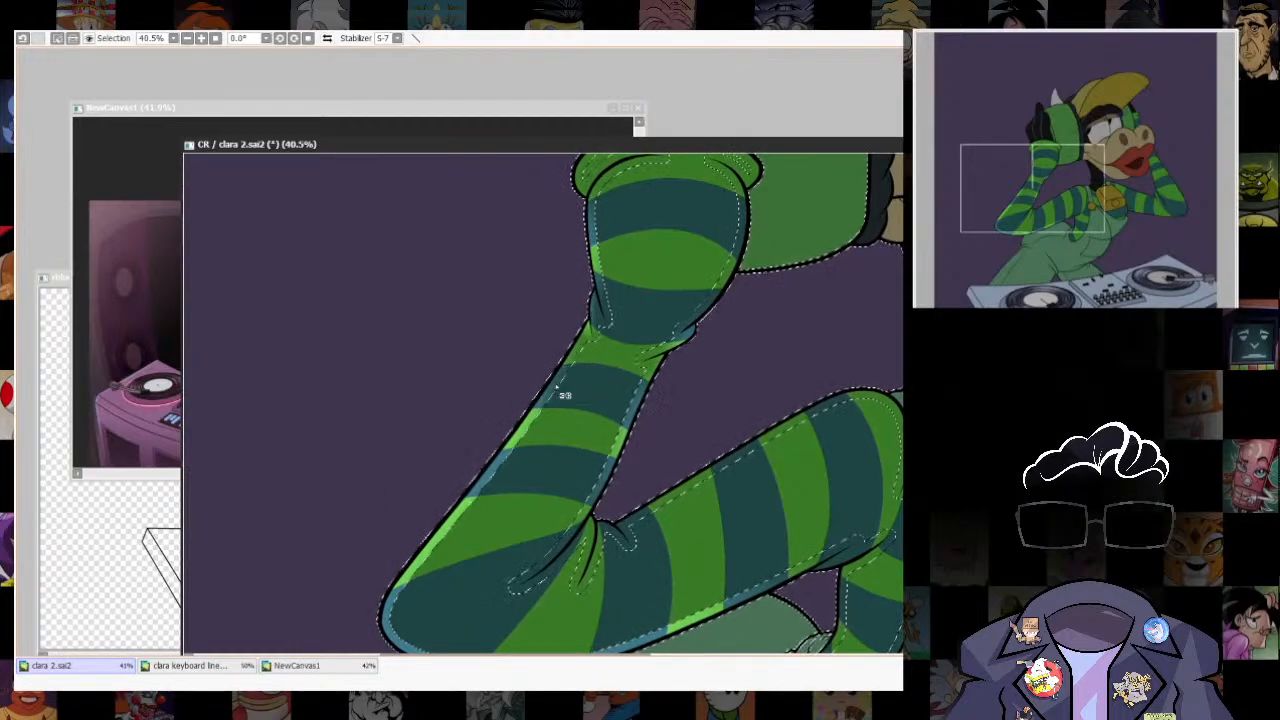
- Clear the selection and reposition the canvas window higher in the workspace
scroll(552, 343, "up", 3)
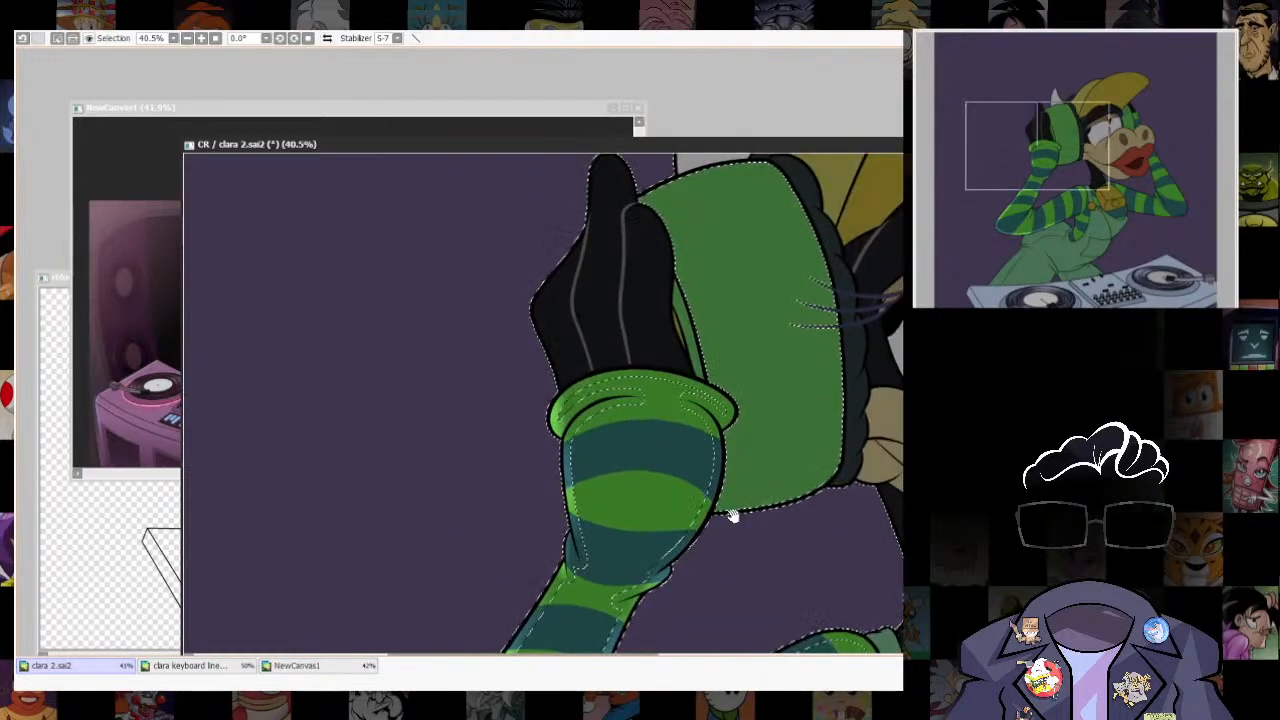
scroll(731, 515, "down", 3)
key("ctrl+d")
scroll(808, 306, "down", 5)
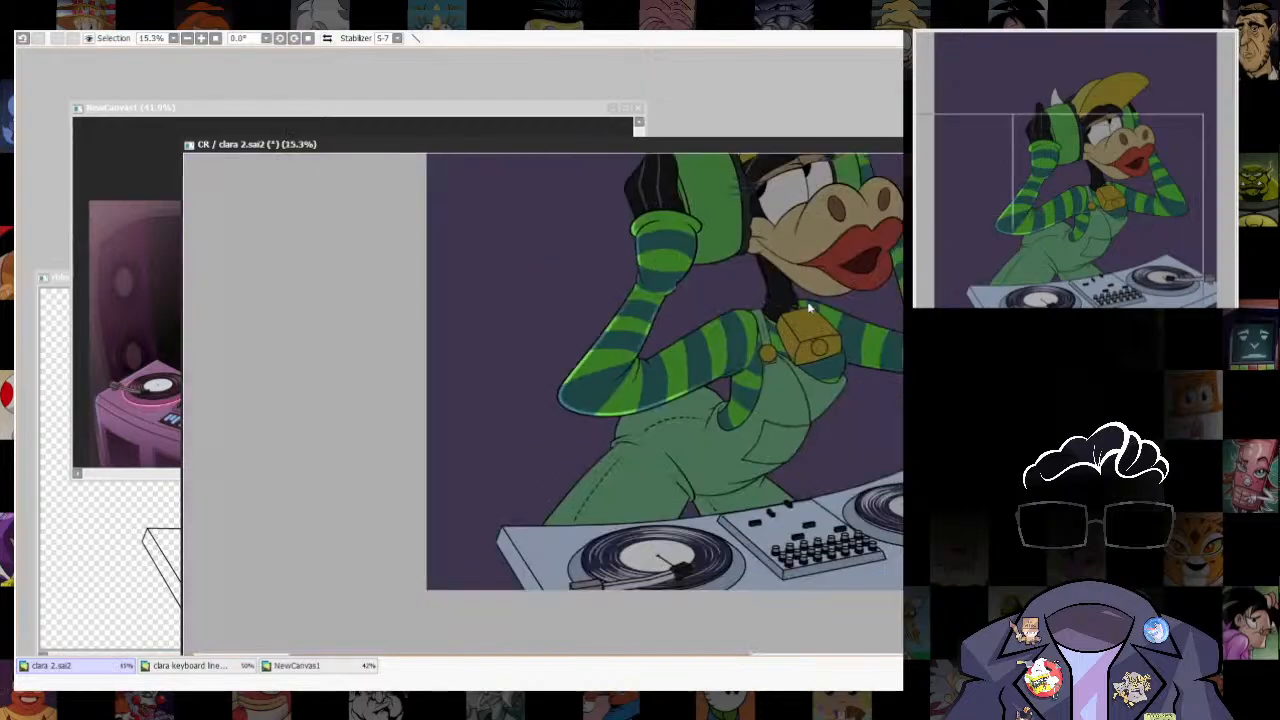
scroll(808, 306, "up", 3)
left_click_drag(827, 149, 798, 99)
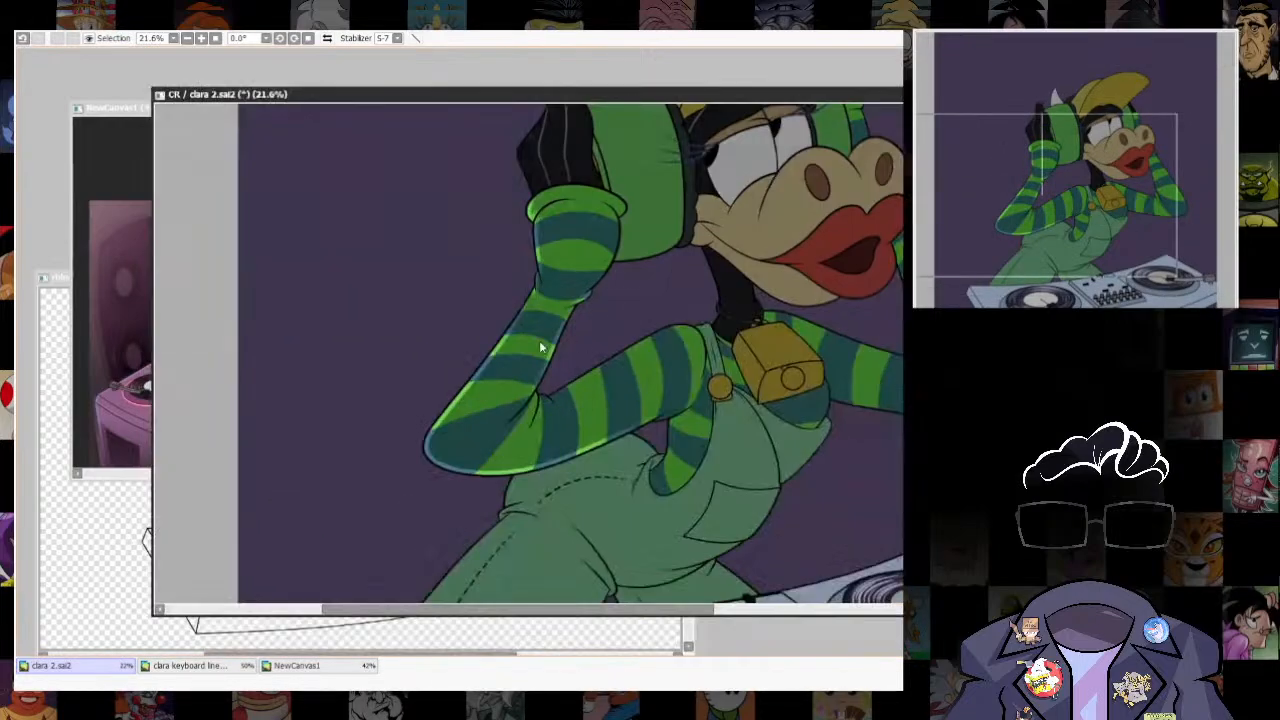
- Soften the rim light's inner edges along the forearm, elbow and cuff using a smaller brush
scroll(543, 346, "up", 3)
left_click_drag(501, 447, 583, 329)
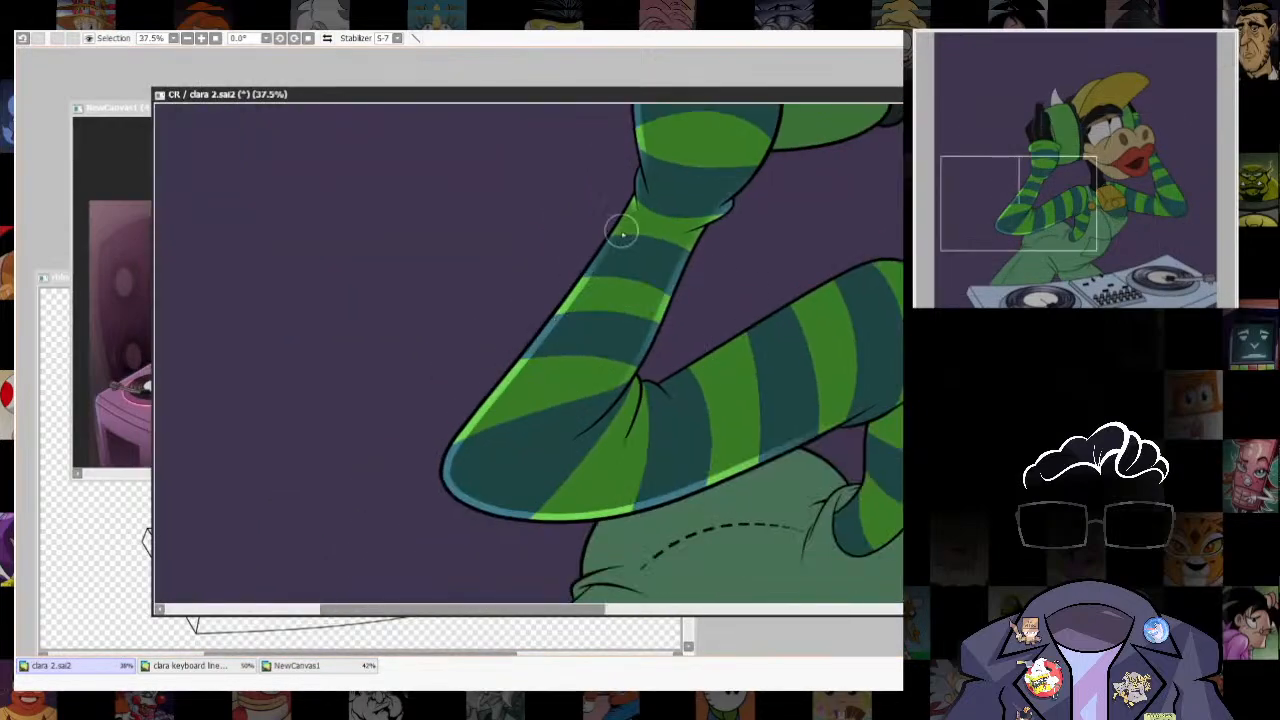
key("ctrl+z")
key("bracketleft")
key("bracketleft")
key("bracketleft")
key("bracketleft")
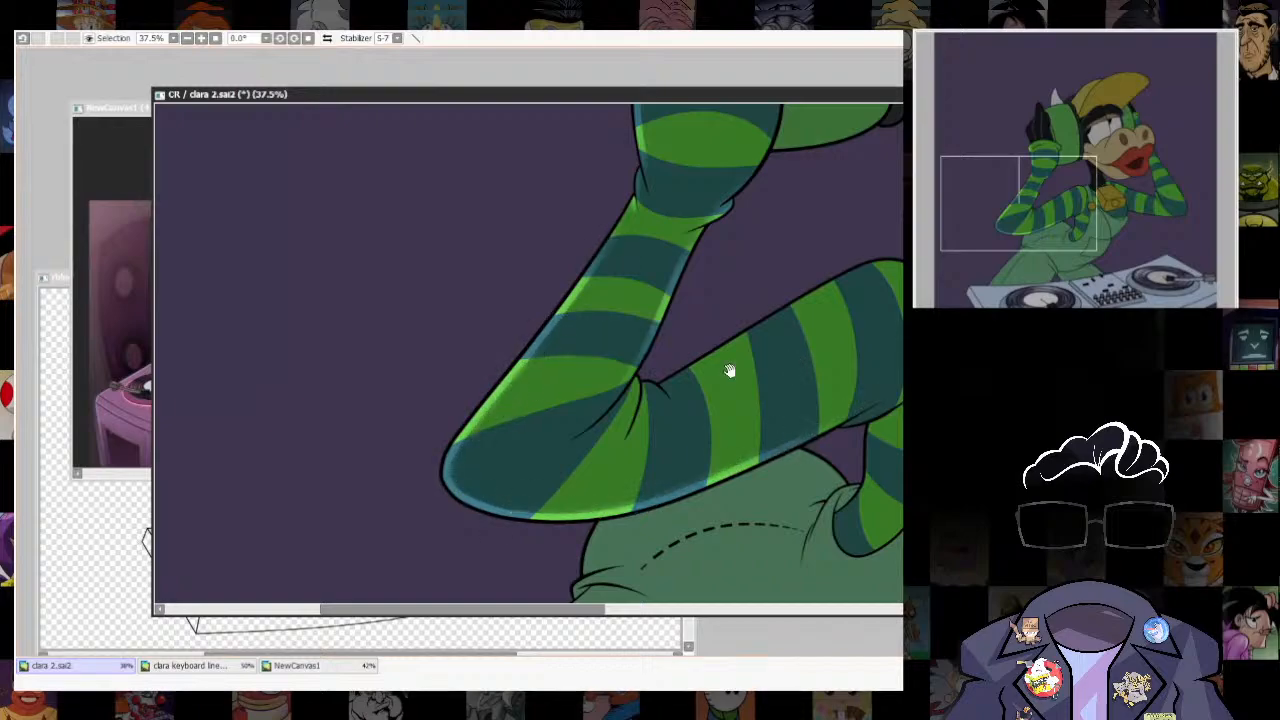
left_click_drag(730, 370, 711, 456)
left_click_drag(668, 360, 643, 483)
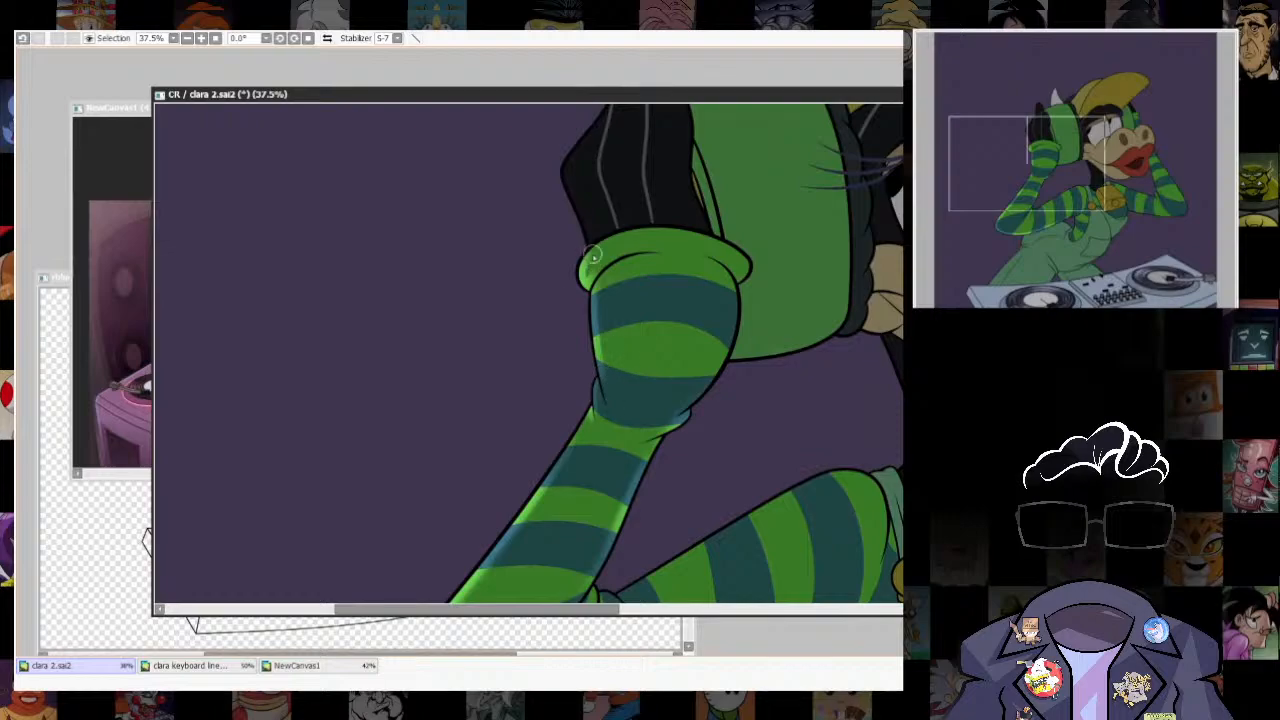
- Select the overalls with the selection shrunk inward from the outlines and seams, and invert it for rim lighting
scroll(740, 500, "down", 3)
left_click_drag(805, 540, 800, 290)
scroll(700, 380, "up", 1)
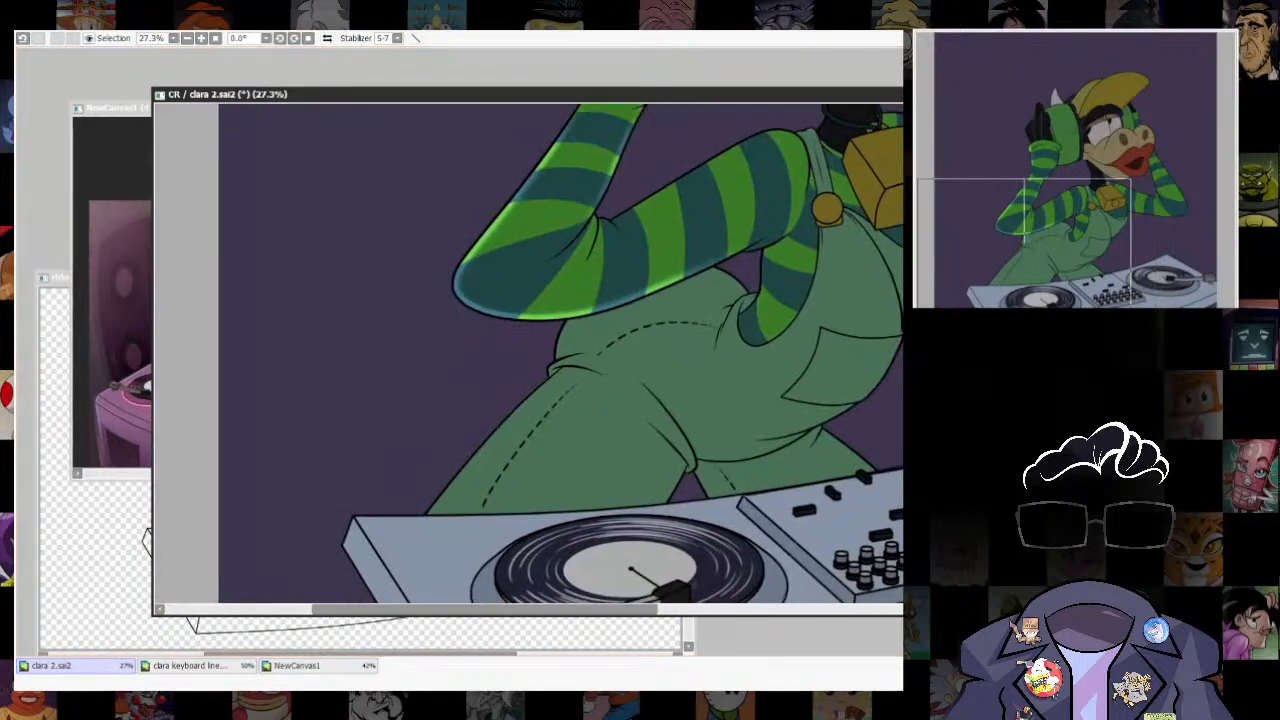
left_click(627, 333)
key("ctrl+z")
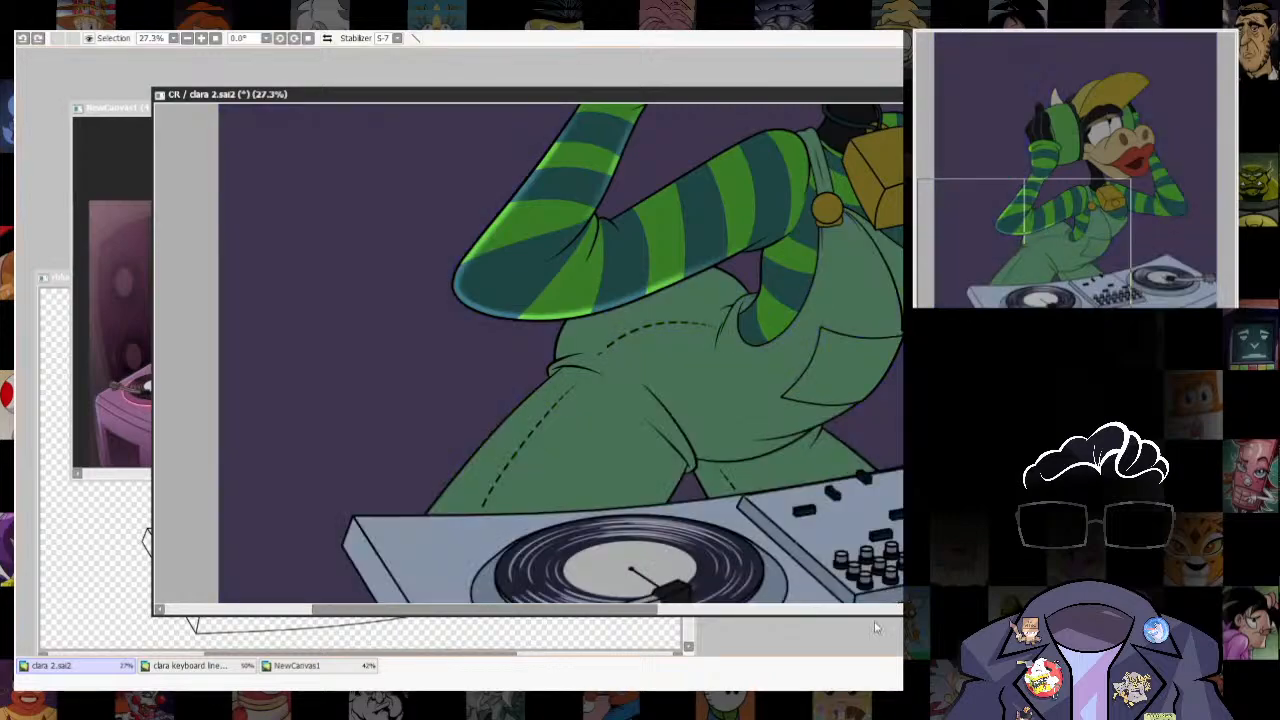
key("ctrl+y")
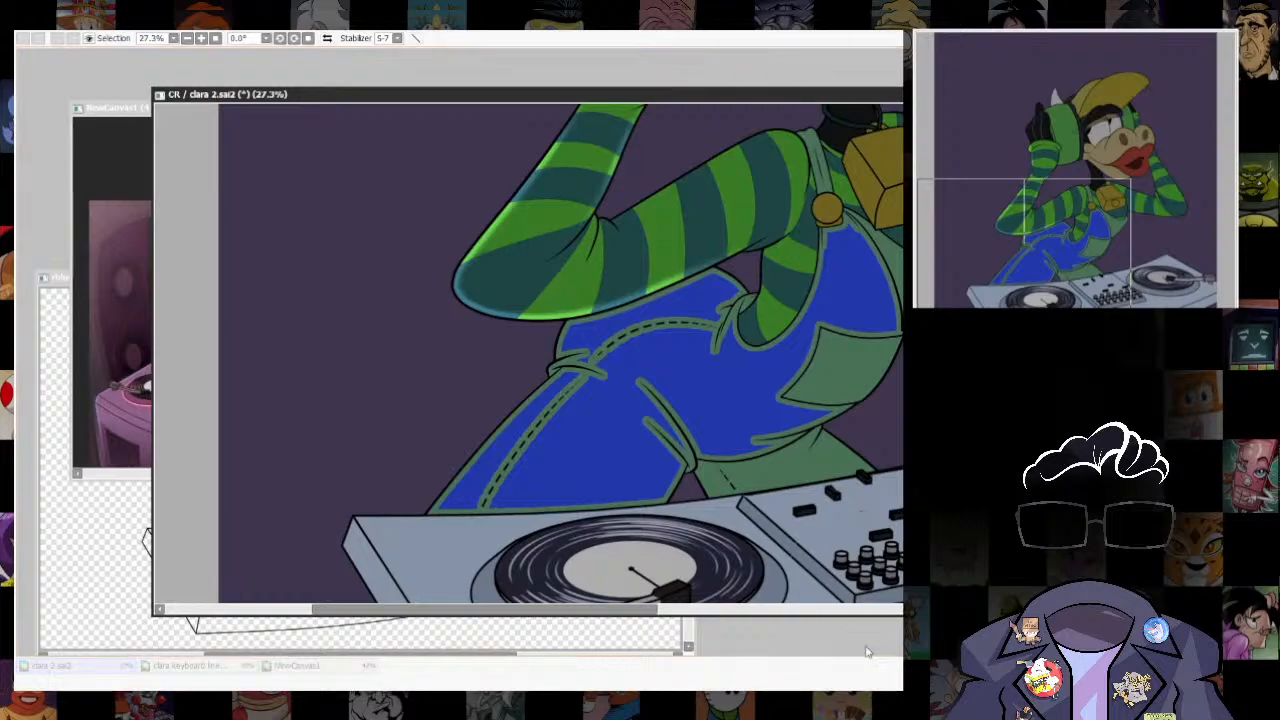
left_click(875, 635)
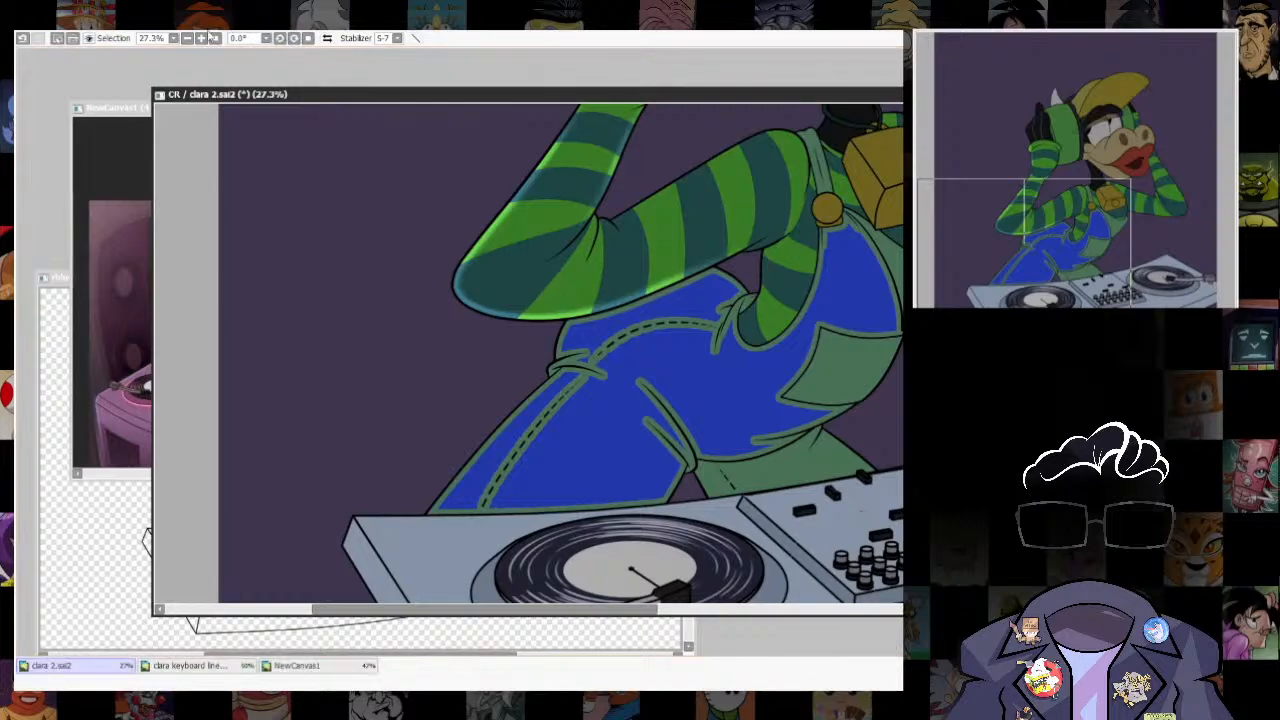
left_click(212, 59)
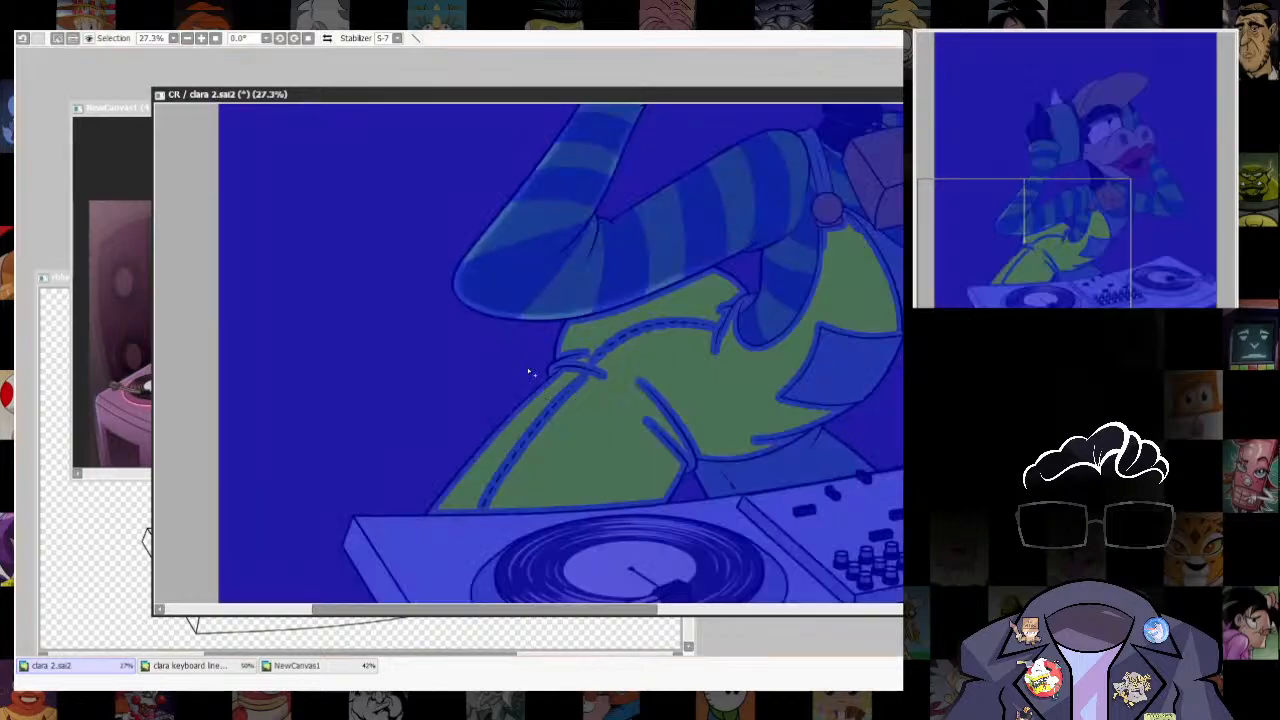
key("b")
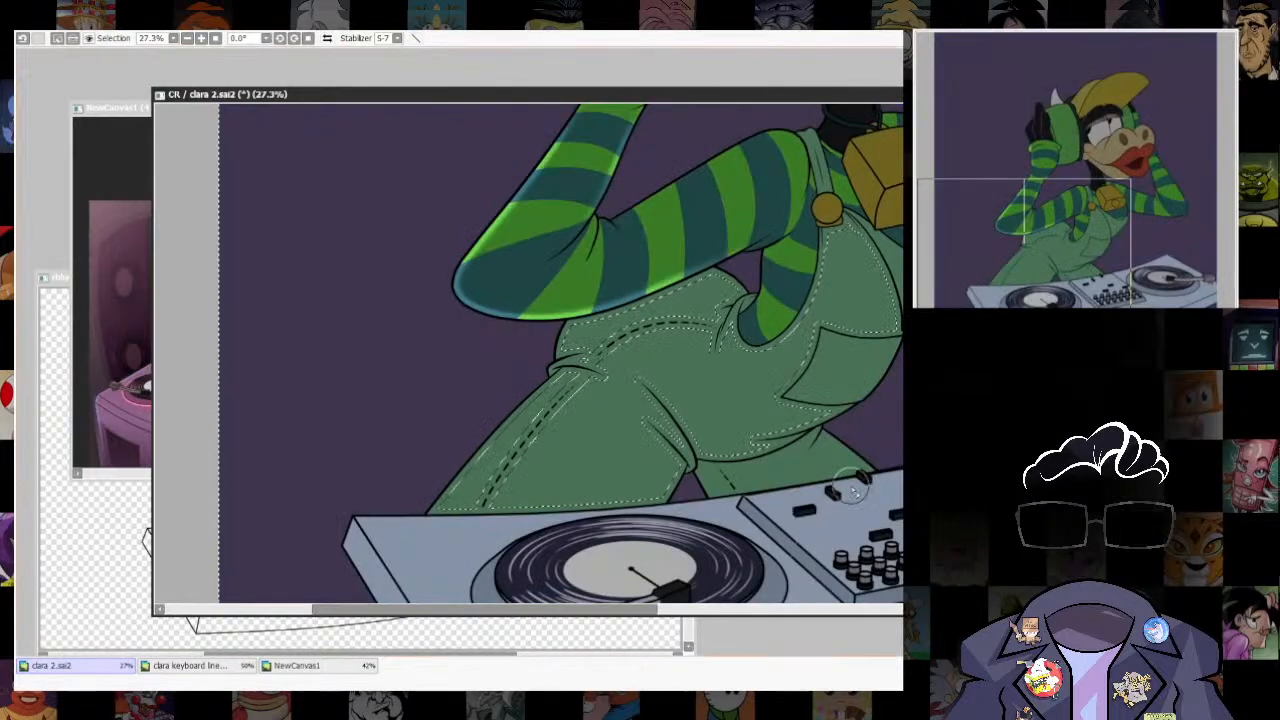
- Paint rim light along the outer thigh edge and hip of the overalls inside the thin inverted selection
left_click_drag(579, 357, 450, 468)
key("ctrl+z")
key("s")
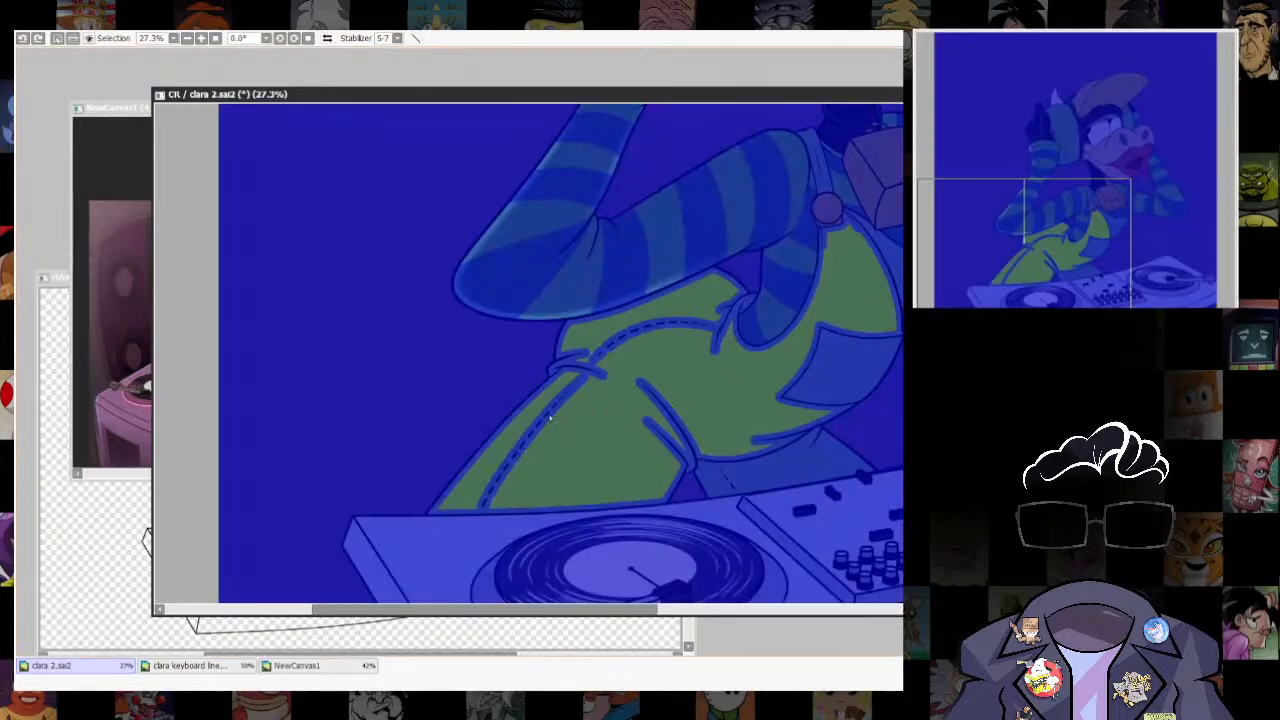
key("b")
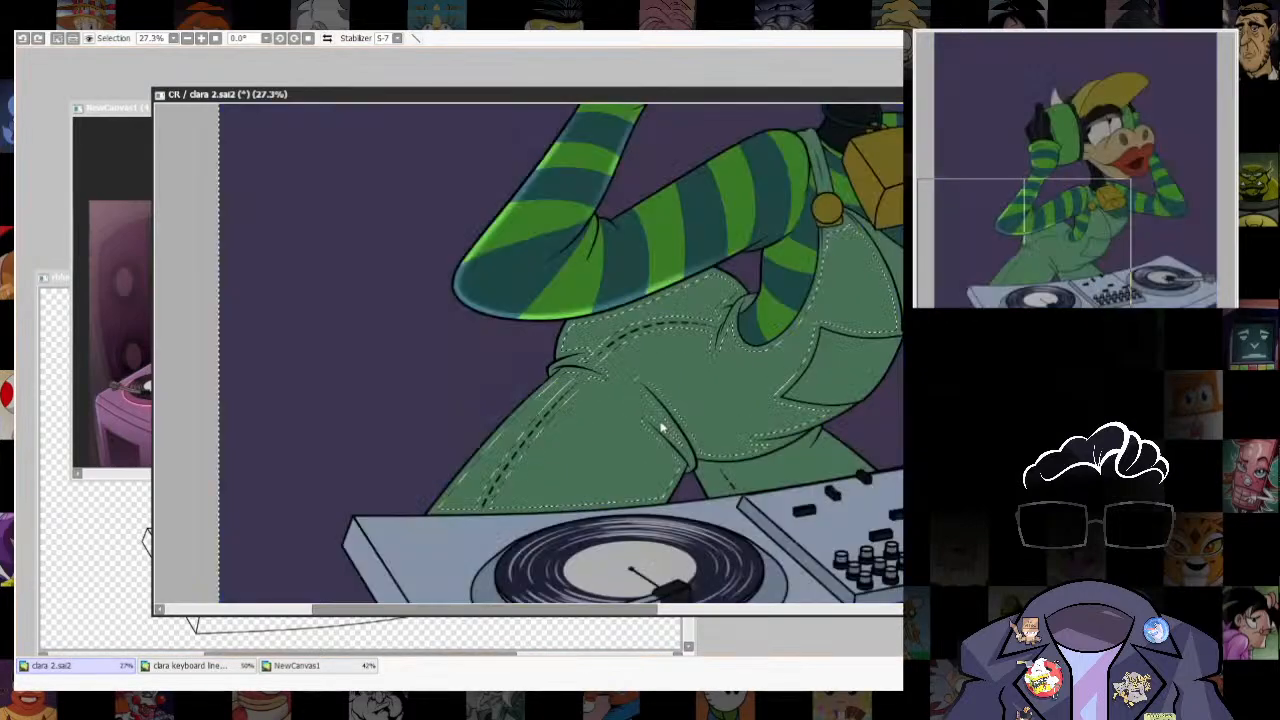
scroll(424, 465, "up", 4)
left_click_drag(627, 355, 620, 337)
left_click_drag(664, 262, 447, 497)
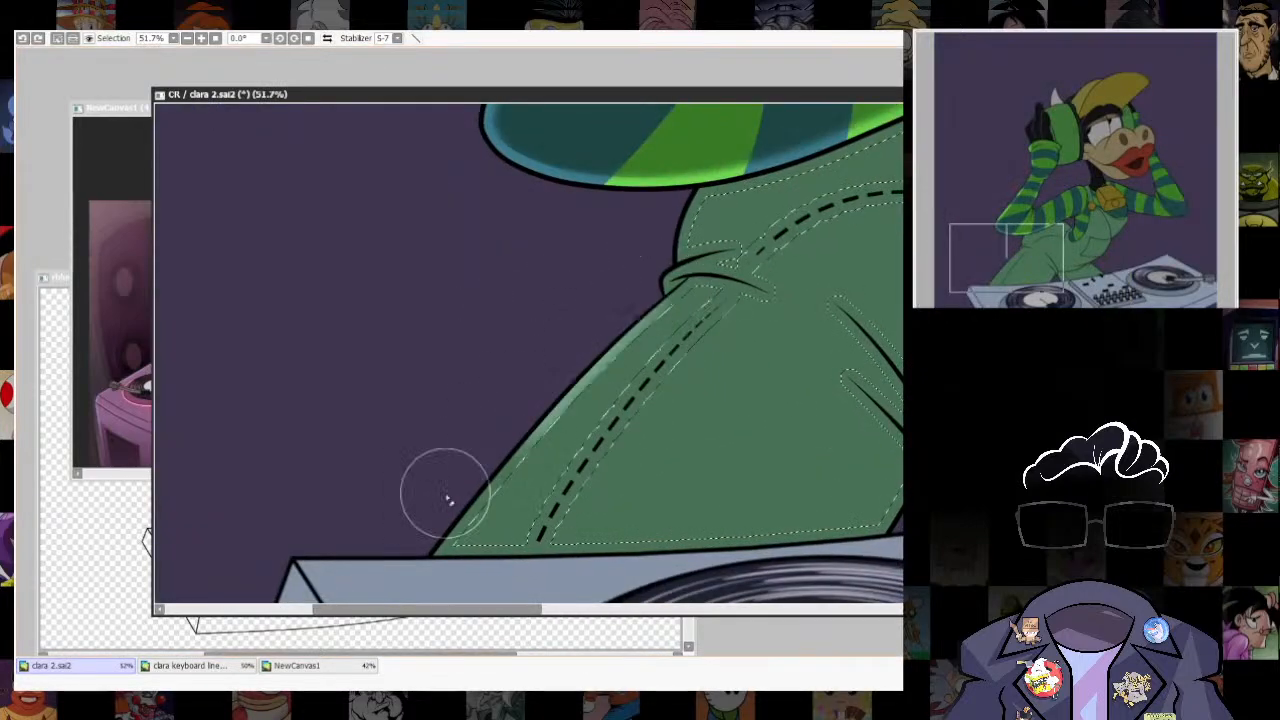
left_click_drag(648, 345, 412, 563)
left_click_drag(683, 319, 606, 463)
mouse_move(503, 543)
left_mouse_down()
mouse_move(625, 404)
mouse_move(606, 420)
mouse_move(650, 400)
mouse_move(493, 507)
left_mouse_up()
mouse_move(617, 374)
left_mouse_down()
mouse_move(574, 374)
mouse_move(632, 348)
mouse_move(617, 369)
mouse_move(705, 270)
left_mouse_up()
key("ctrl+z")
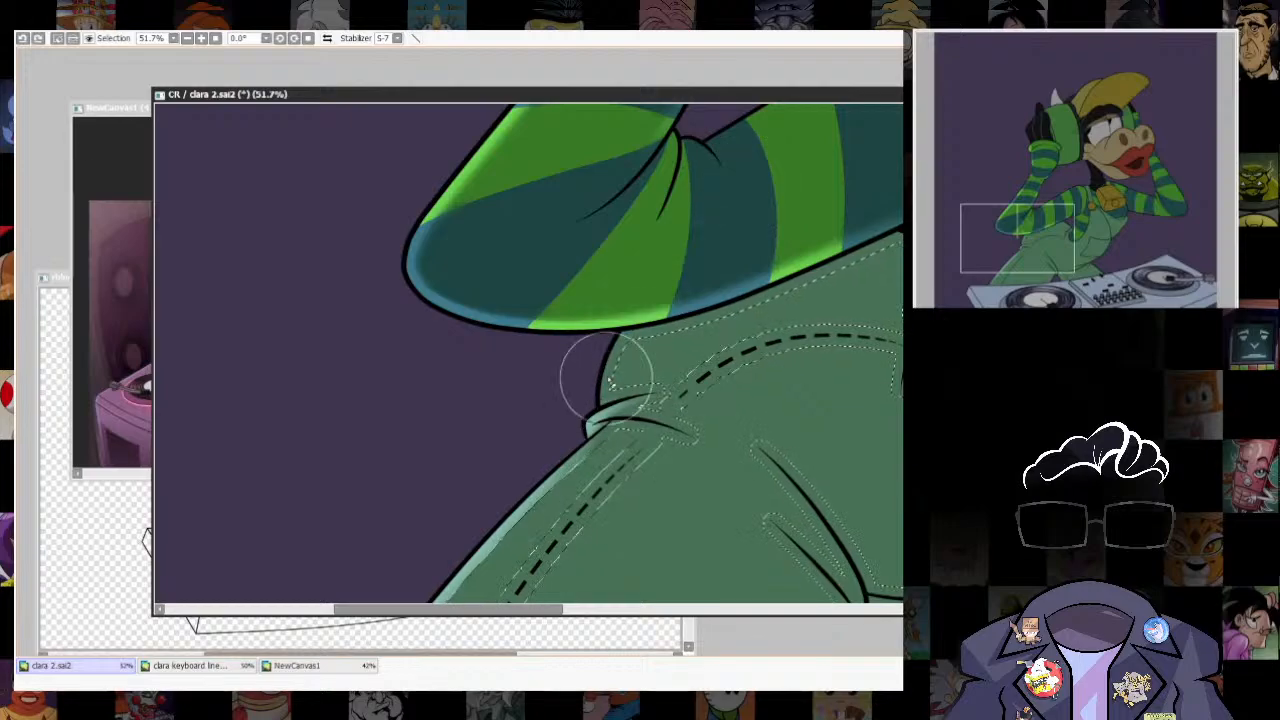
mouse_move(608, 382)
left_mouse_down()
mouse_move(598, 397)
mouse_move(618, 382)
left_mouse_up()
scroll(618, 382, "down", 5)
scroll(715, 398, "up", 3)
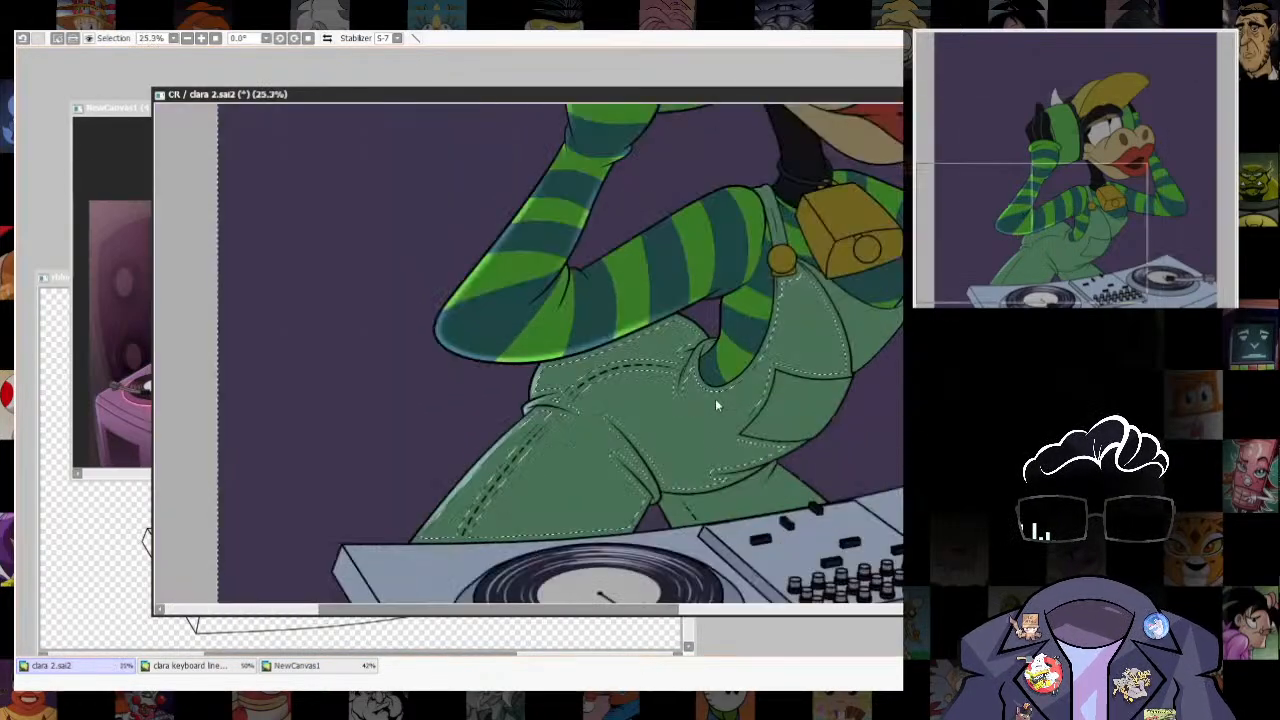
- Clear the selection and move the canvas window higher in the workspace
key("ctrl+d")
scroll(715, 398, "down", 4)
scroll(775, 385, "up", 3)
left_click_drag(832, 504, 835, 432)
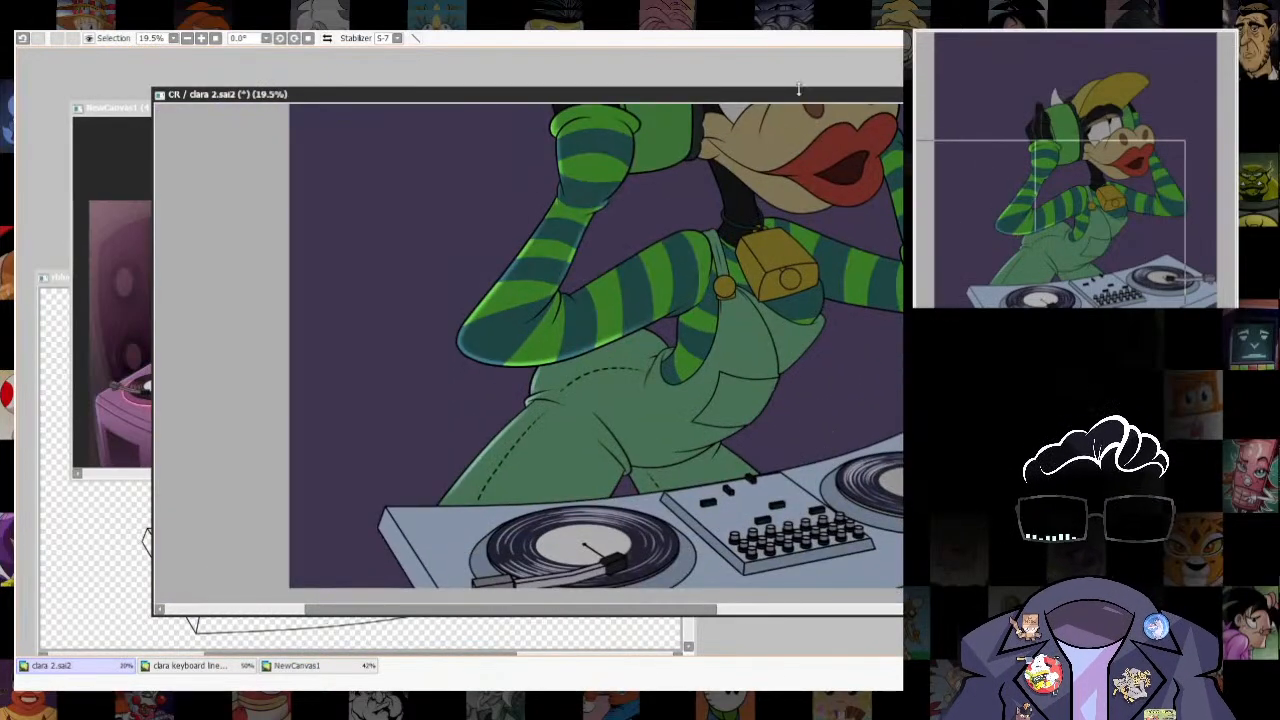
left_click_drag(799, 92, 778, 33)
- Lasso the rim light on the outer thigh and try transforming it
left_click_drag(651, 337, 652, 368)
scroll(651, 368, "up", 2)
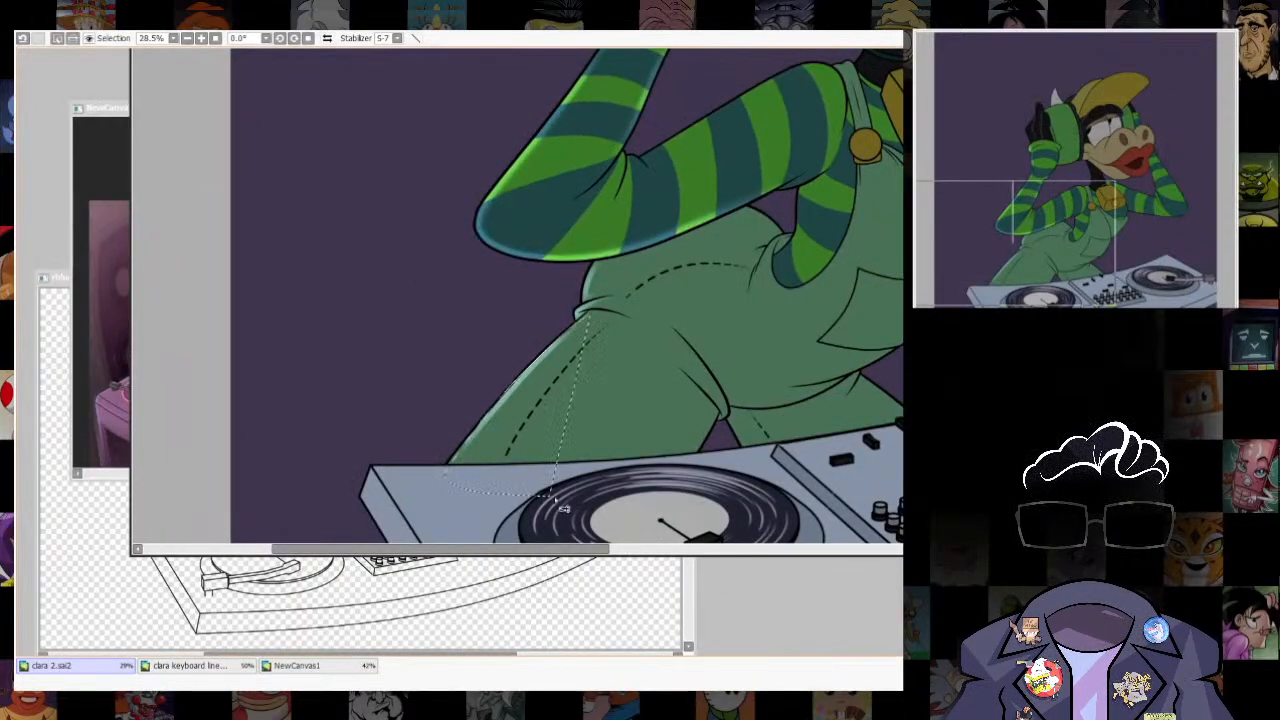
left_click_drag(563, 508, 455, 470)
key("ctrl+t")
key("Return")
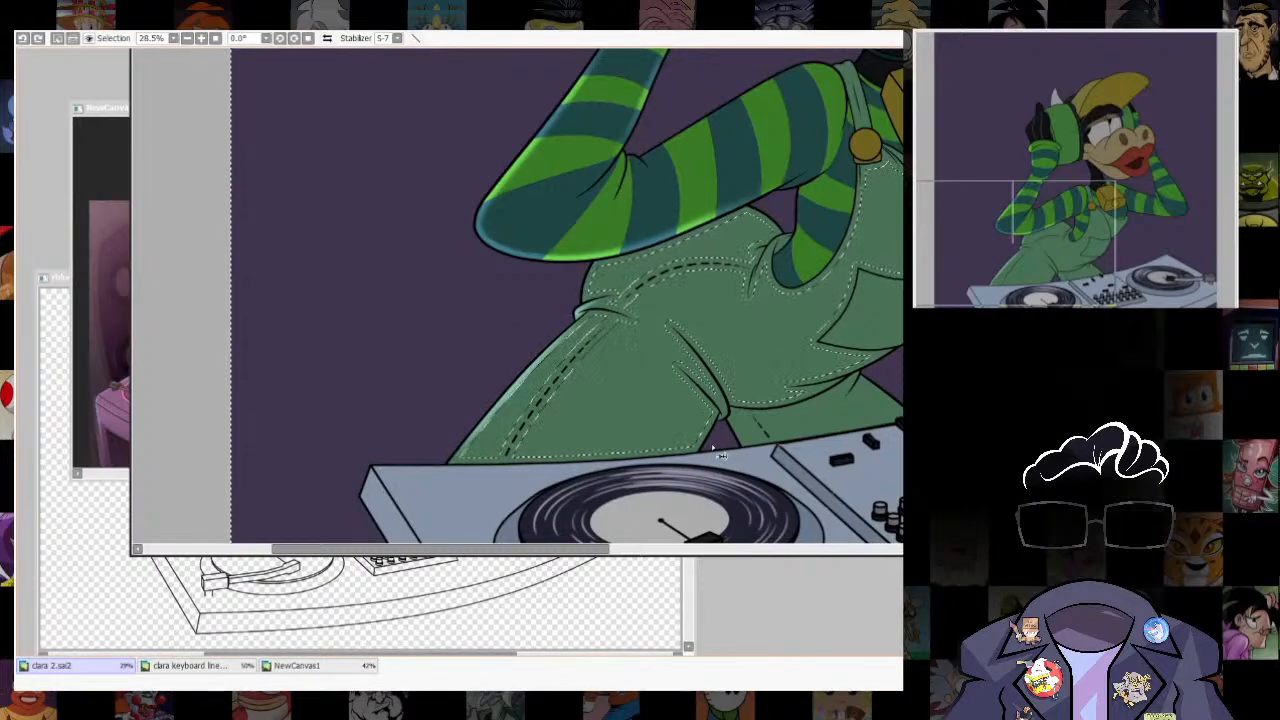
- Restore the original overalls selection, shrink it further inward from the outlines and seams, and invert it
key("alt+s")
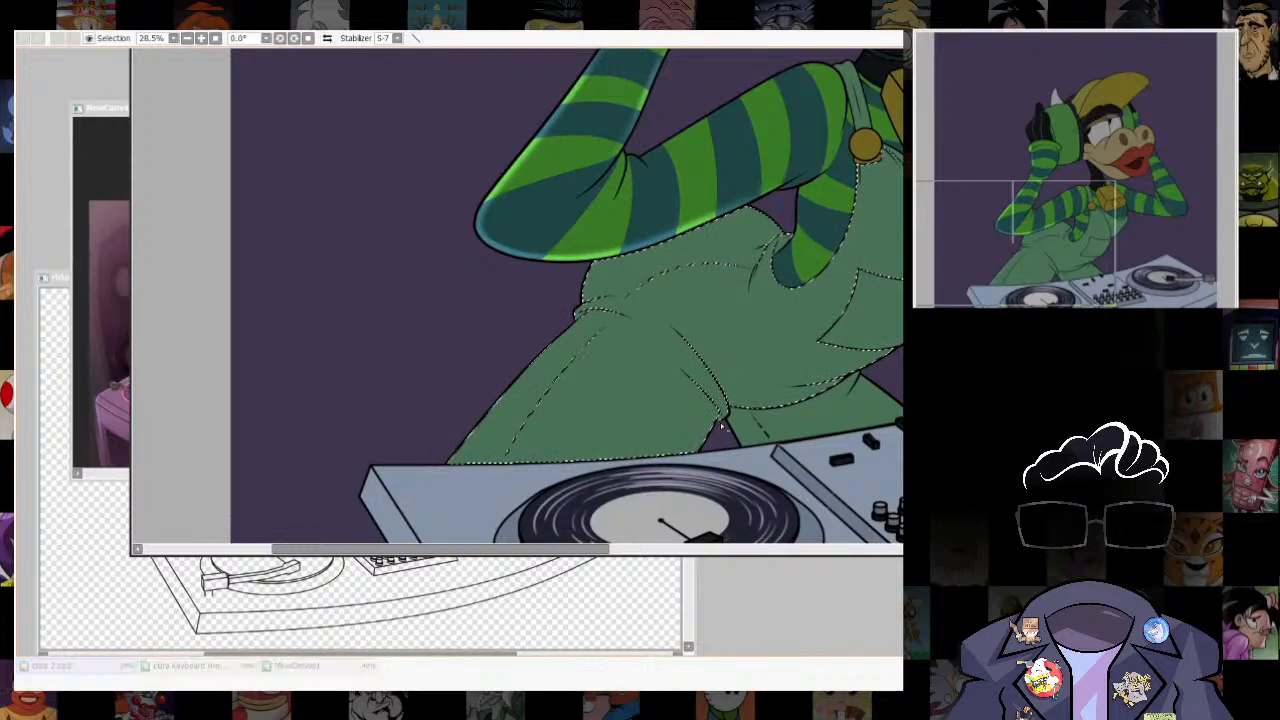
left_click_drag(797, 586, 803, 586)
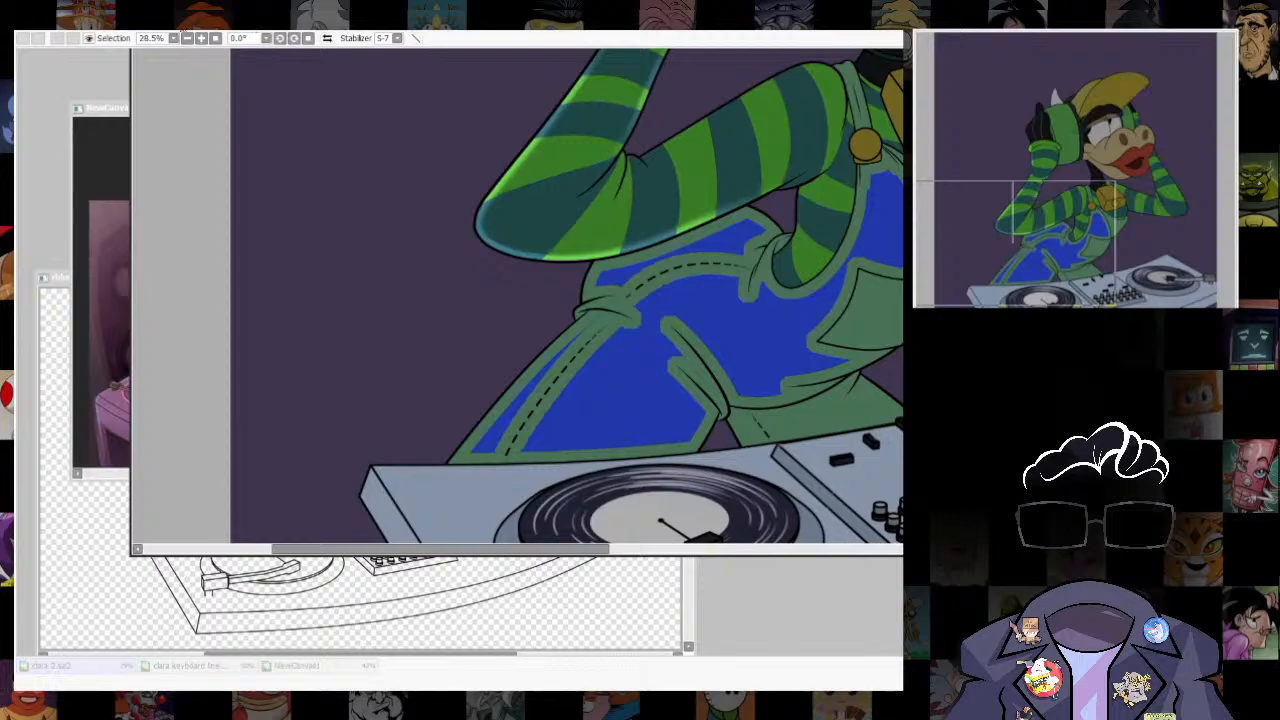
left_click(874, 632)
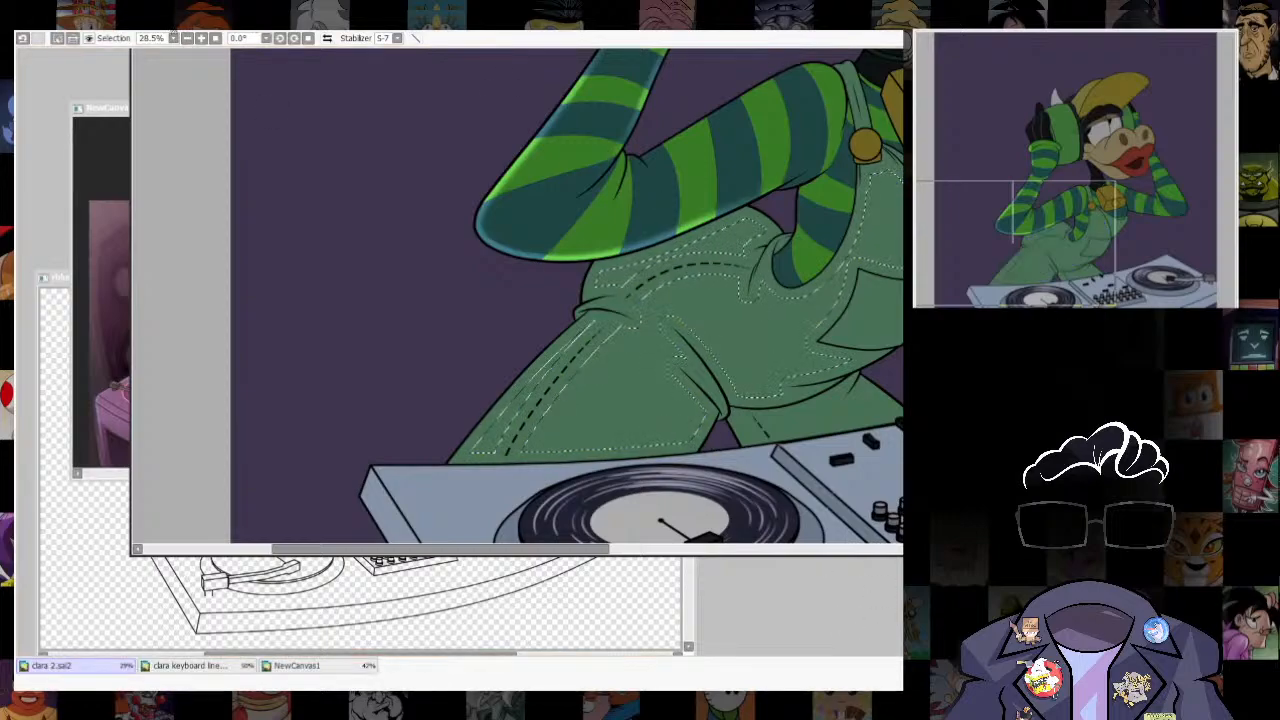
- Try broad rim light strokes along the outer thigh edge, and undo them together with the overalls selection
scroll(524, 401, "up", 2)
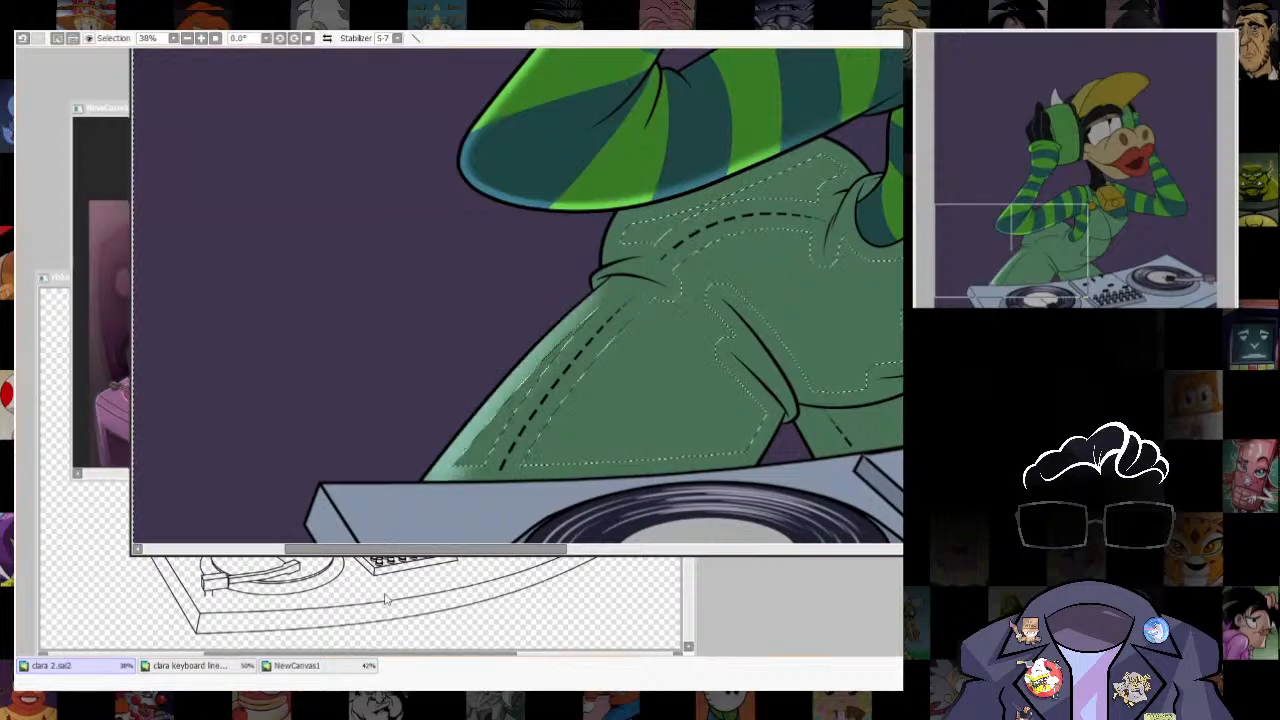
key("ctrl+z")
left_click_drag(586, 313, 337, 630)
key("ctrl+z")
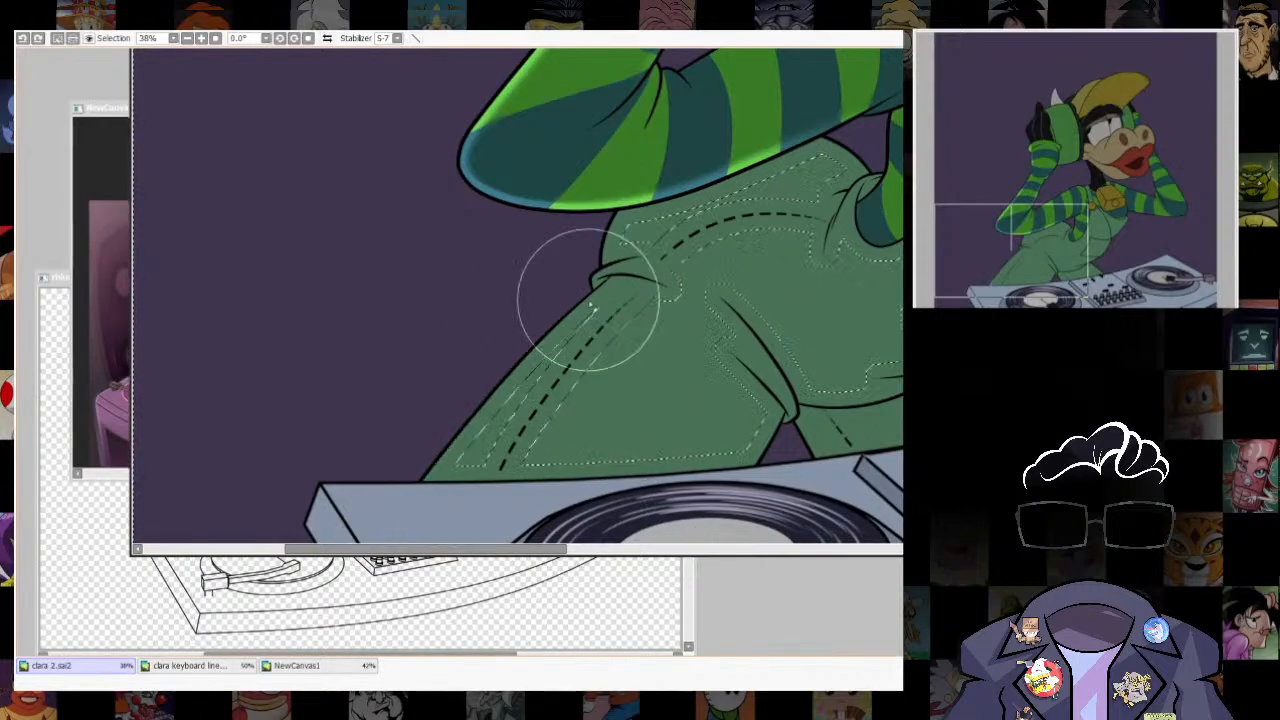
left_click_drag(589, 301, 400, 515)
key("ctrl+z")
left_click_drag(571, 303, 400, 515)
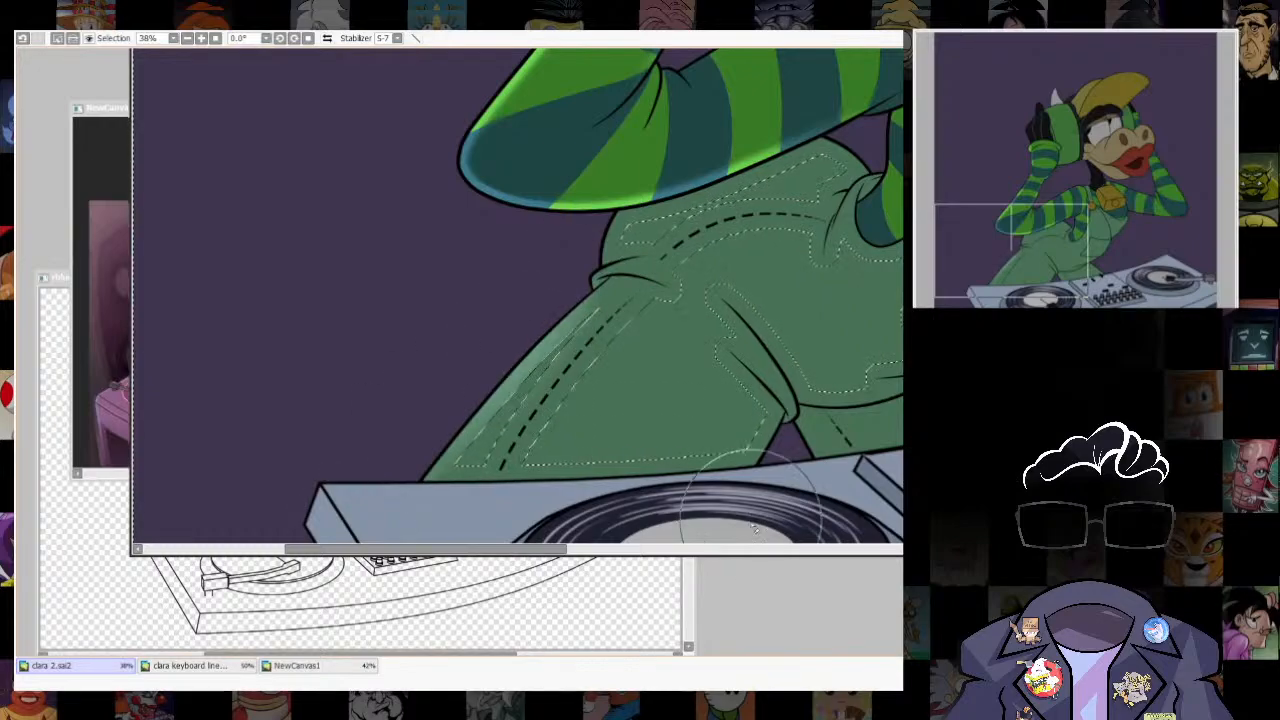
left_click_drag(835, 447, 803, 490)
key("ctrl+z")
key("ctrl+z")
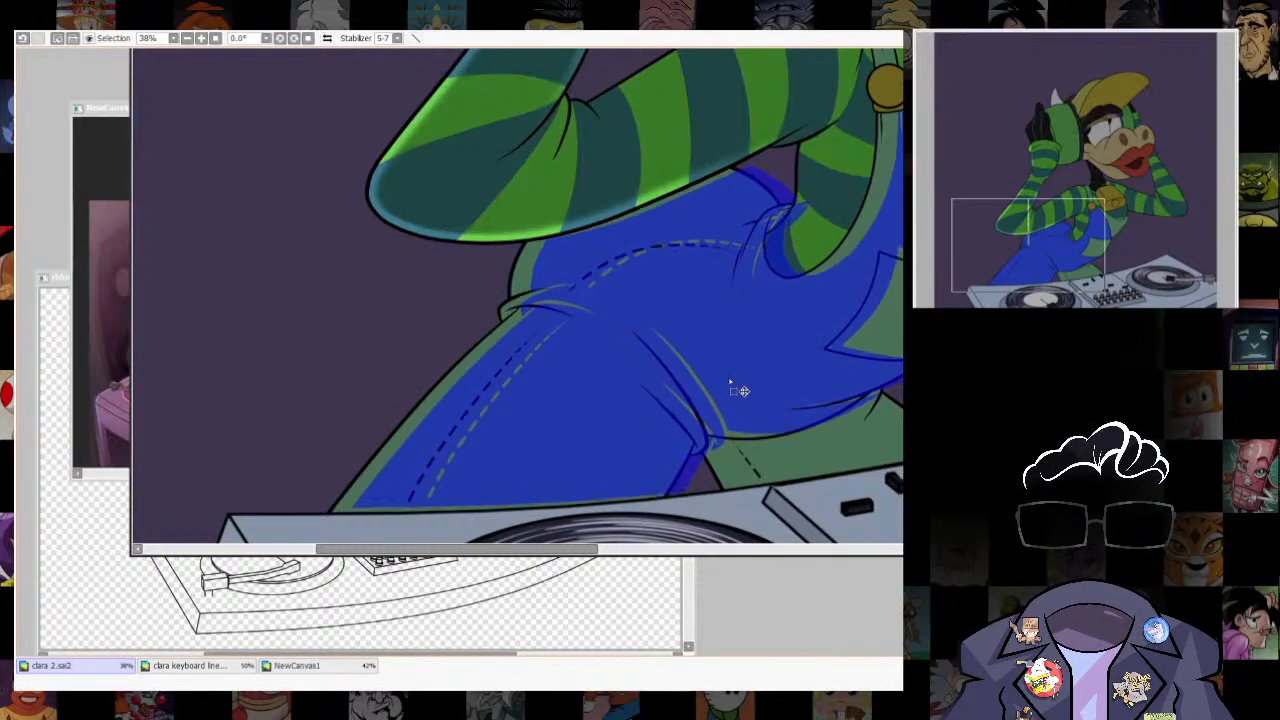
- Select the overalls, shift the selection inward from the outer thigh edge, expand it to close the seam gaps, and invert it
left_click_drag(730, 381, 741, 384)
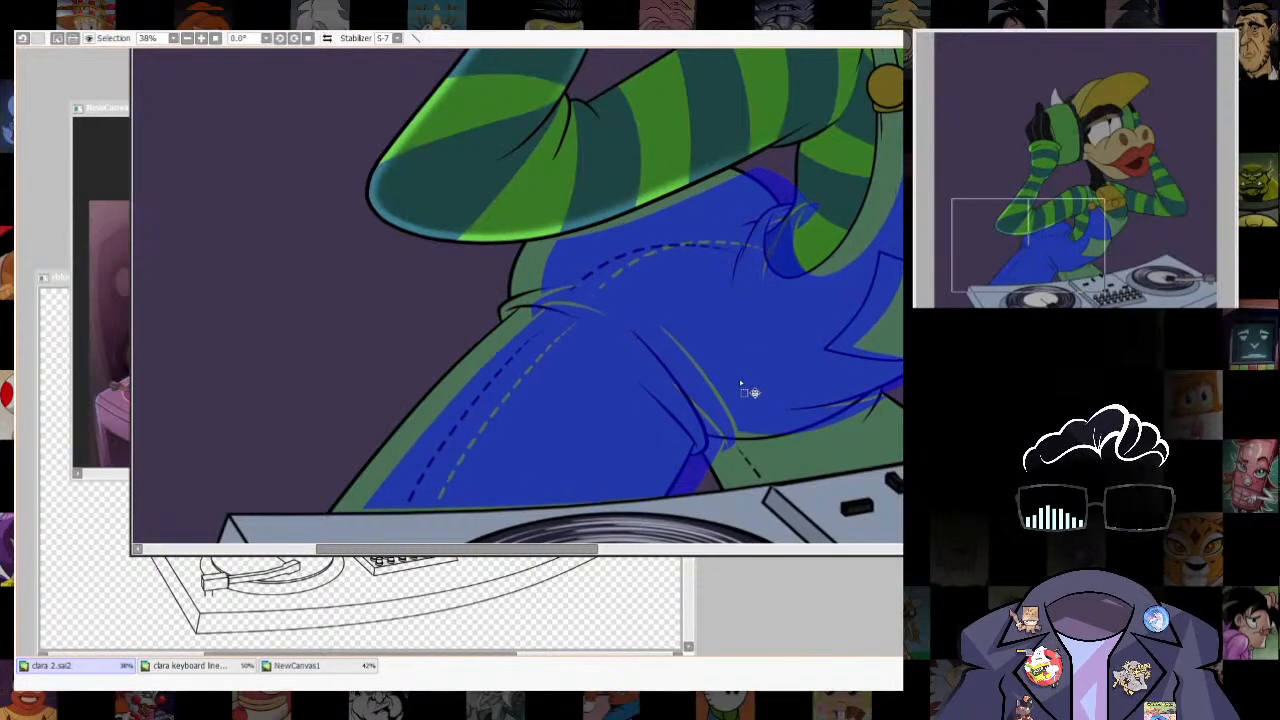
key("ctrl+s")
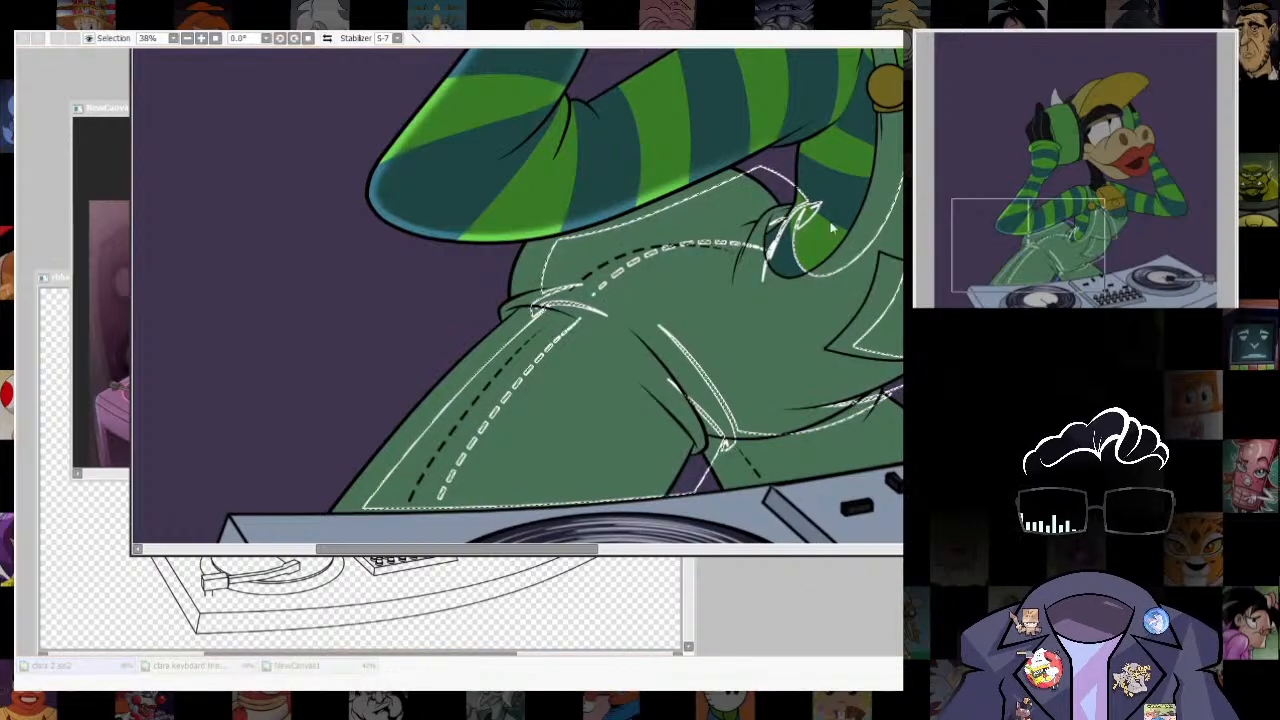
key("ctrl+s")
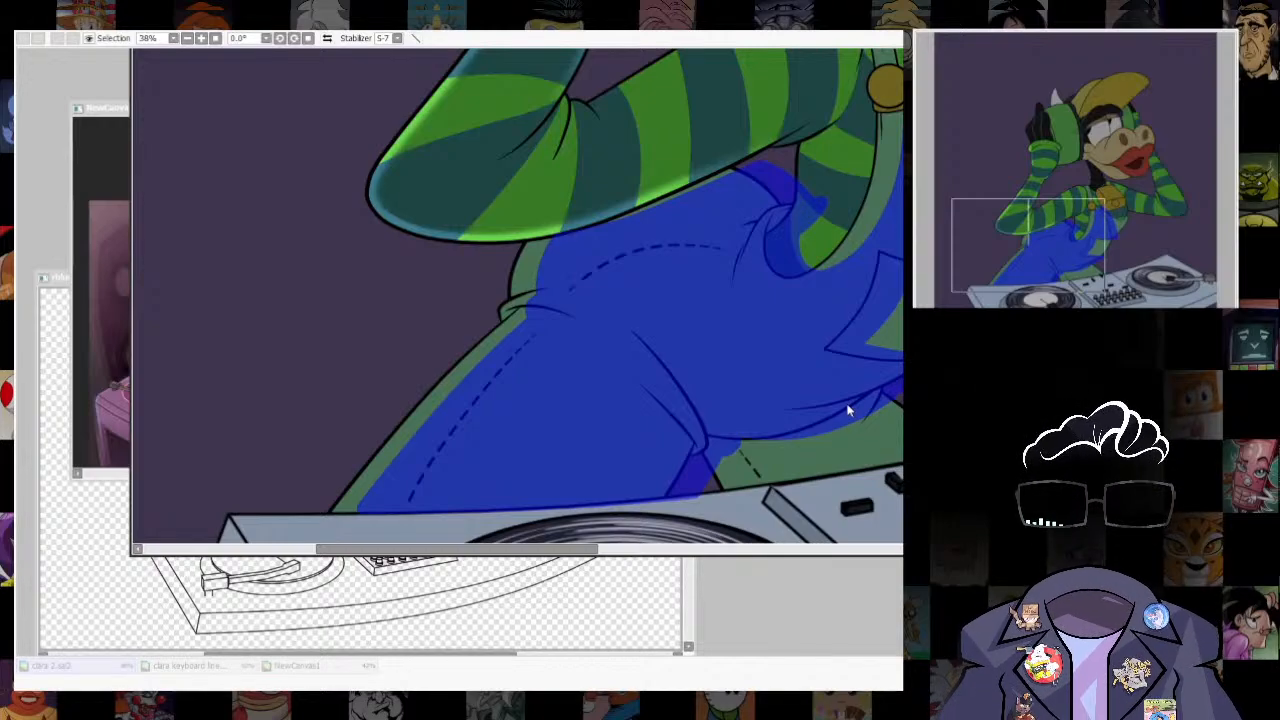
left_click_drag(850, 410, 877, 444)
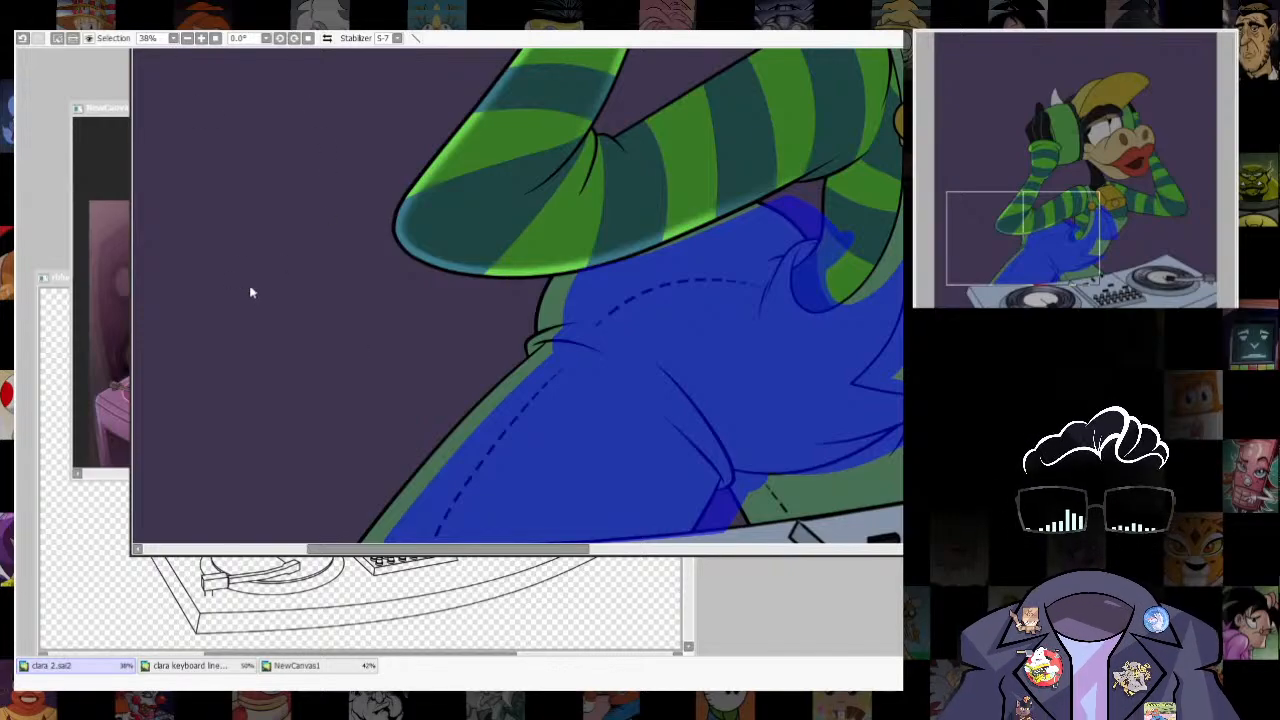
left_click(217, 59)
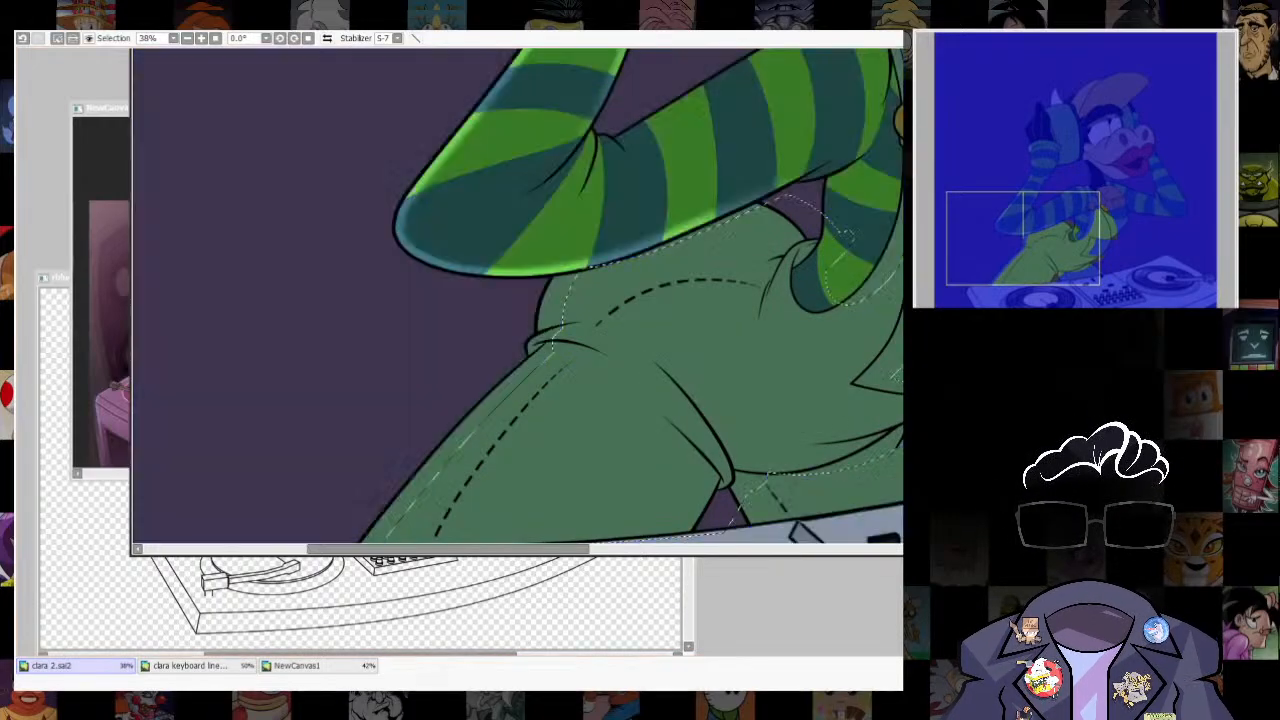
- Remove the elbow stripe and the sleeve's lower edge from the inverted selection to protect them from the overalls' rim light
left_click_drag(560, 264, 609, 226)
left_click(613, 208)
left_click(620, 227)
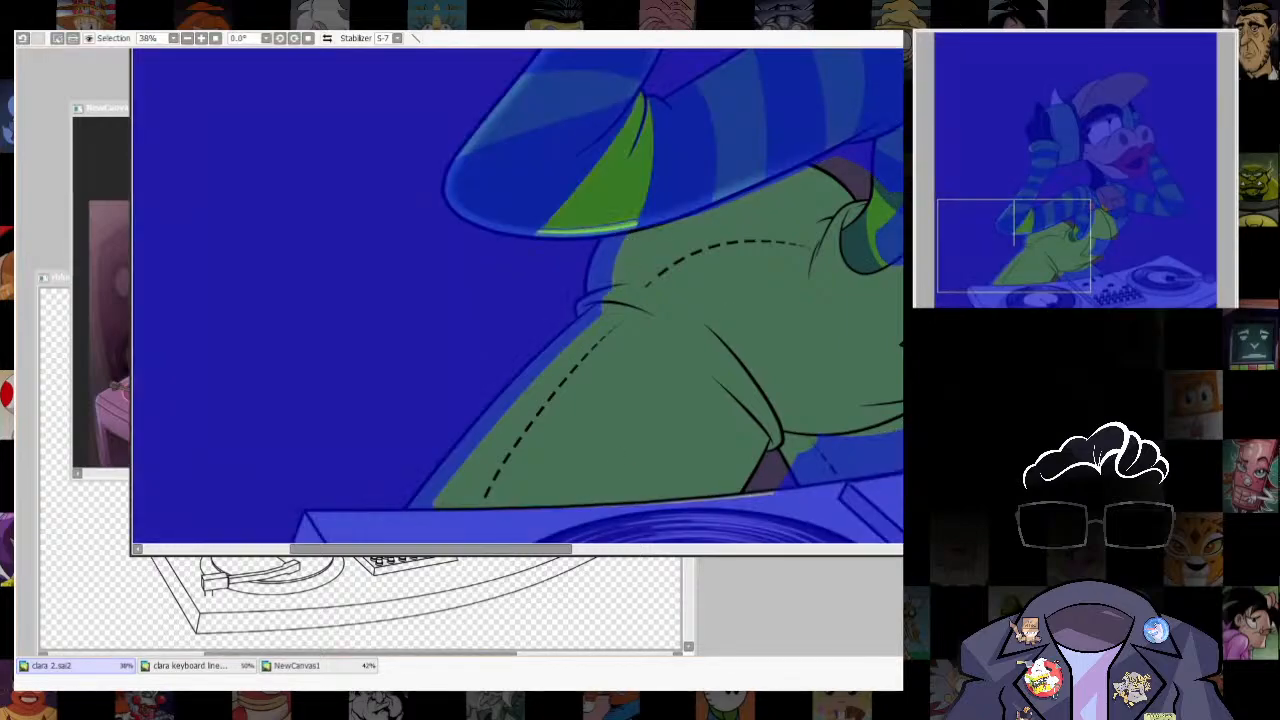
mouse_move(483, 200)
left_mouse_down()
mouse_move(523, 237)
mouse_move(801, 152)
mouse_move(848, 122)
left_mouse_up()
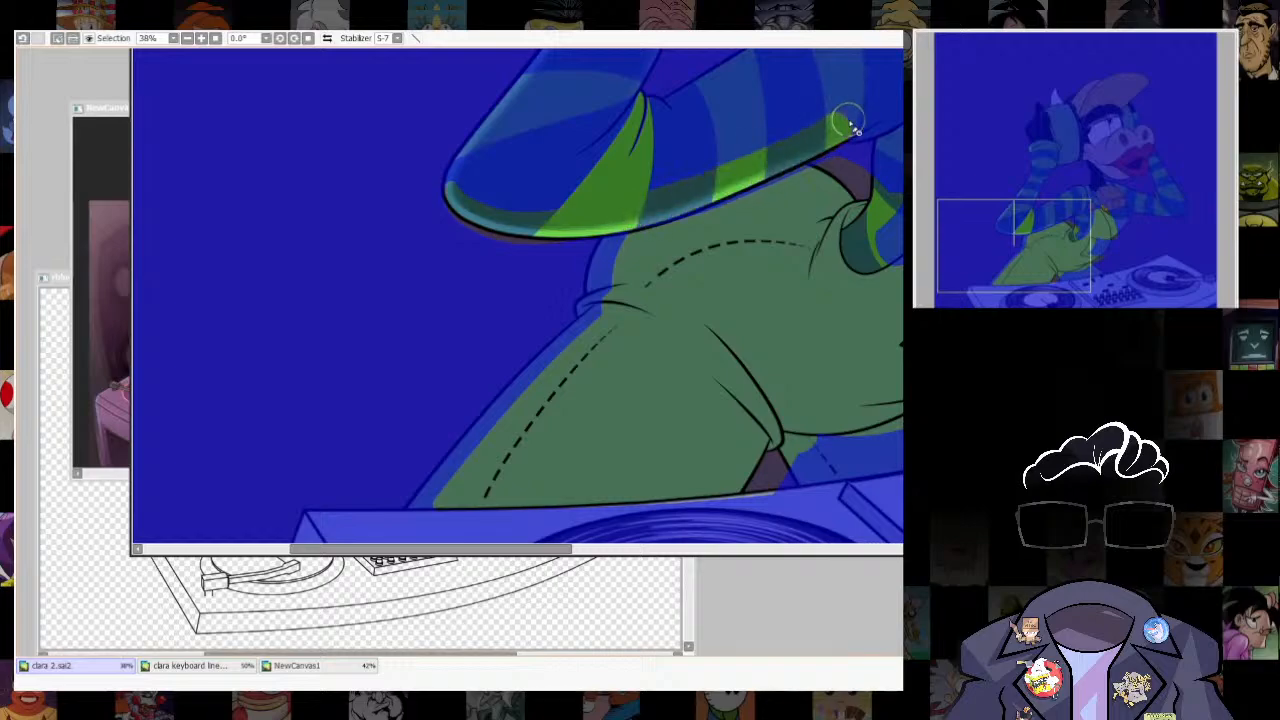
left_click_drag(794, 255, 777, 226)
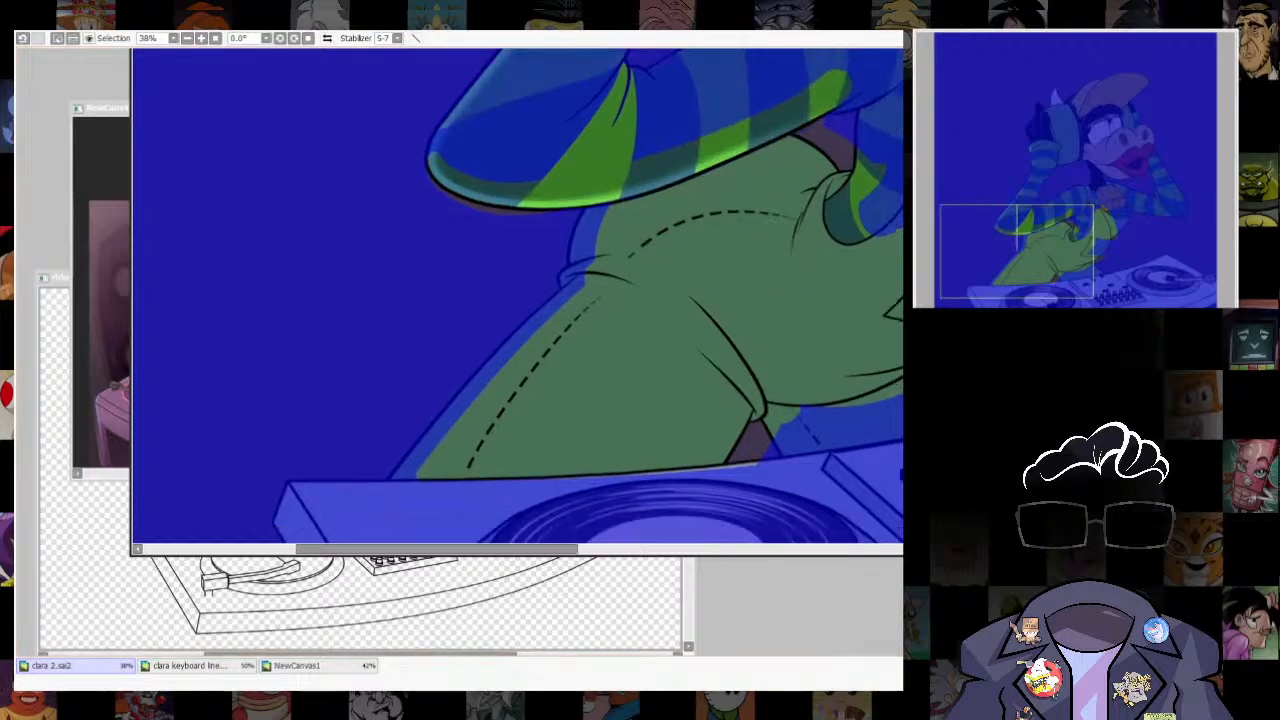
- Paint rim light along the overalls' outer thigh edge and the hip below the elbow, and clear the selection
key("b")
left_click_drag(508, 346, 530, 346)
left_click_drag(592, 262, 367, 565)
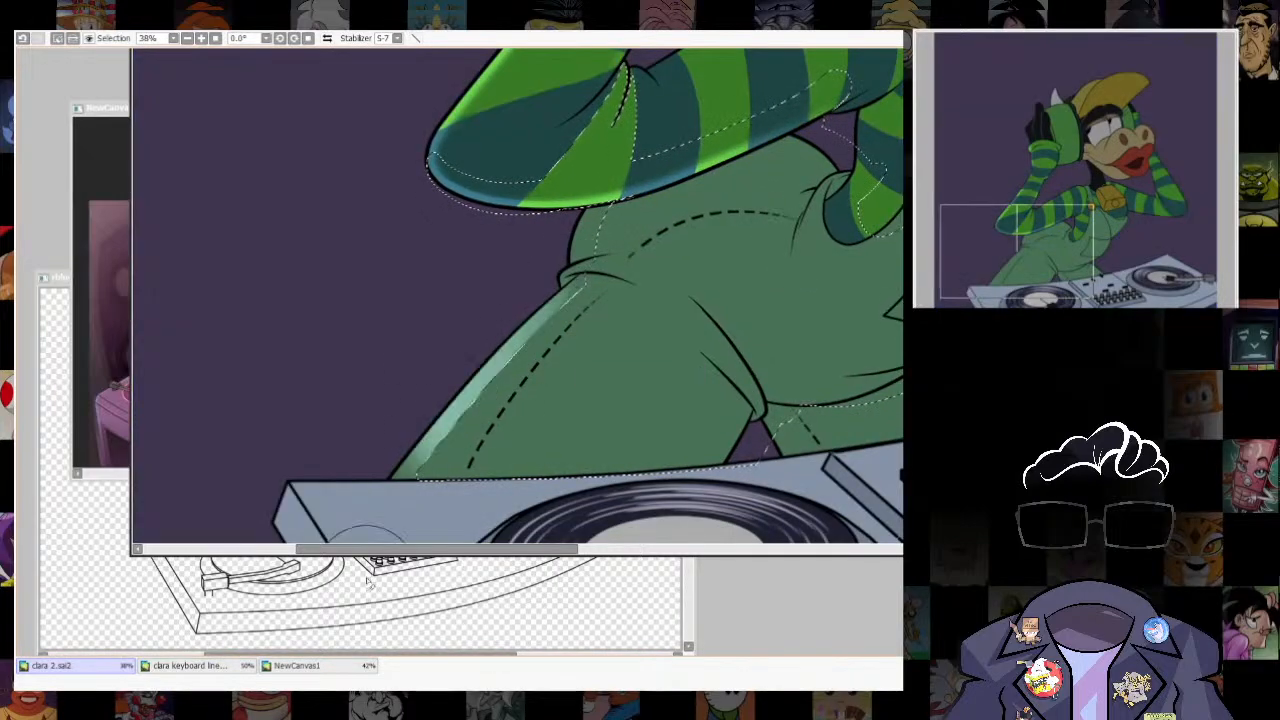
key("ctrl+z")
mouse_move(508, 350)
left_mouse_down()
mouse_move(563, 369)
mouse_move(486, 363)
left_mouse_up()
mouse_move(606, 248)
left_mouse_down()
mouse_move(584, 248)
mouse_move(601, 216)
left_mouse_up()
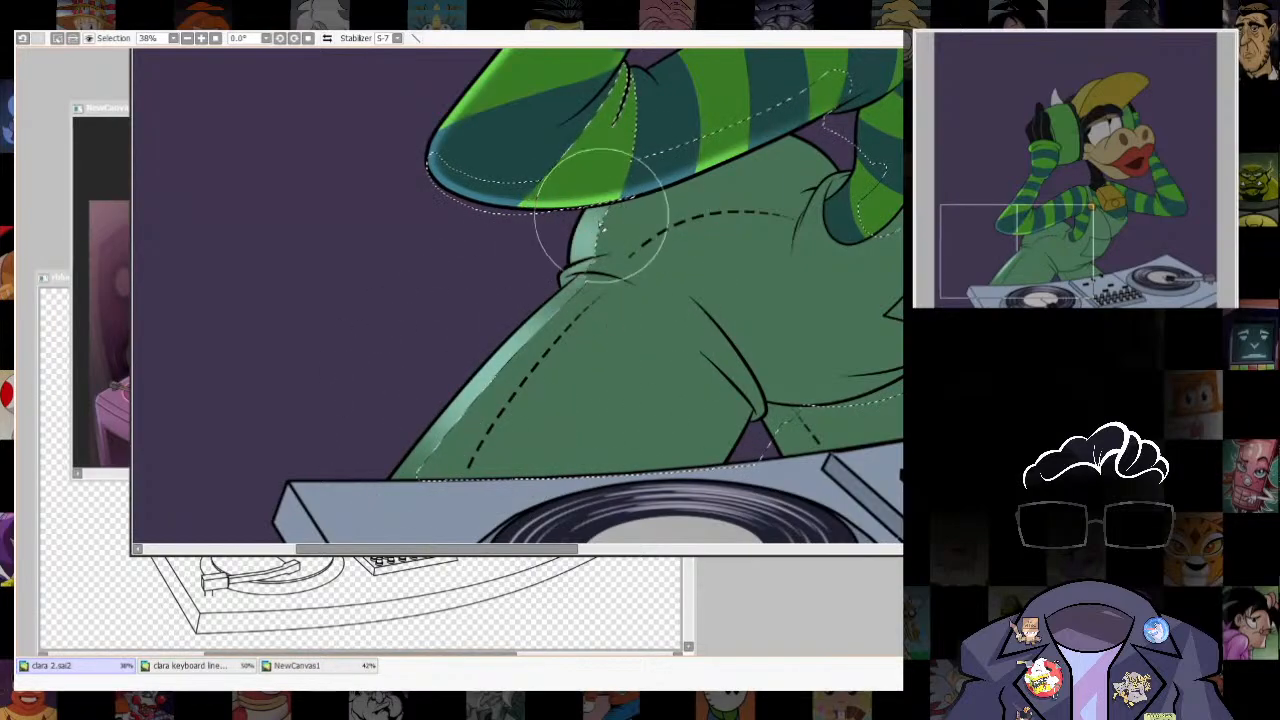
key("ctrl+d")
- Examine the rim lighting on the sleeves and overalls against the whole figure and up close
scroll(685, 450, "down", 6)
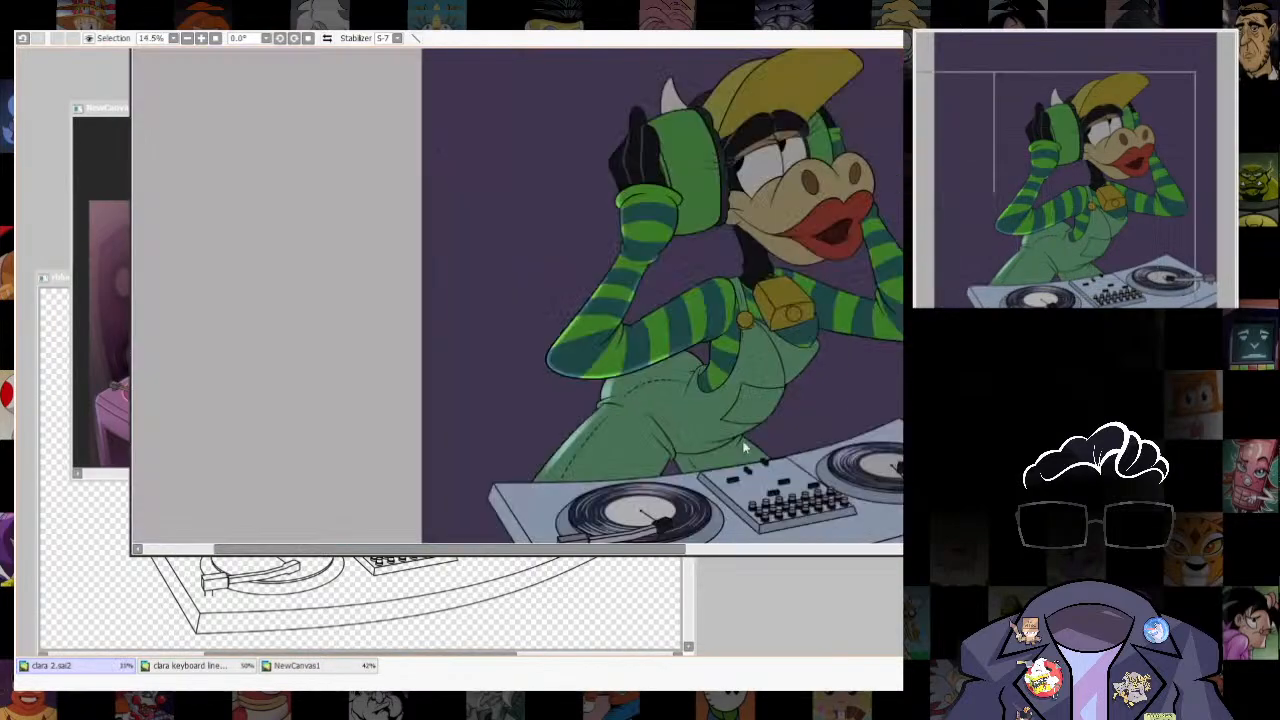
scroll(801, 388, "down", 2)
scroll(756, 436, "up", 3)
scroll(772, 542, "down", 3)
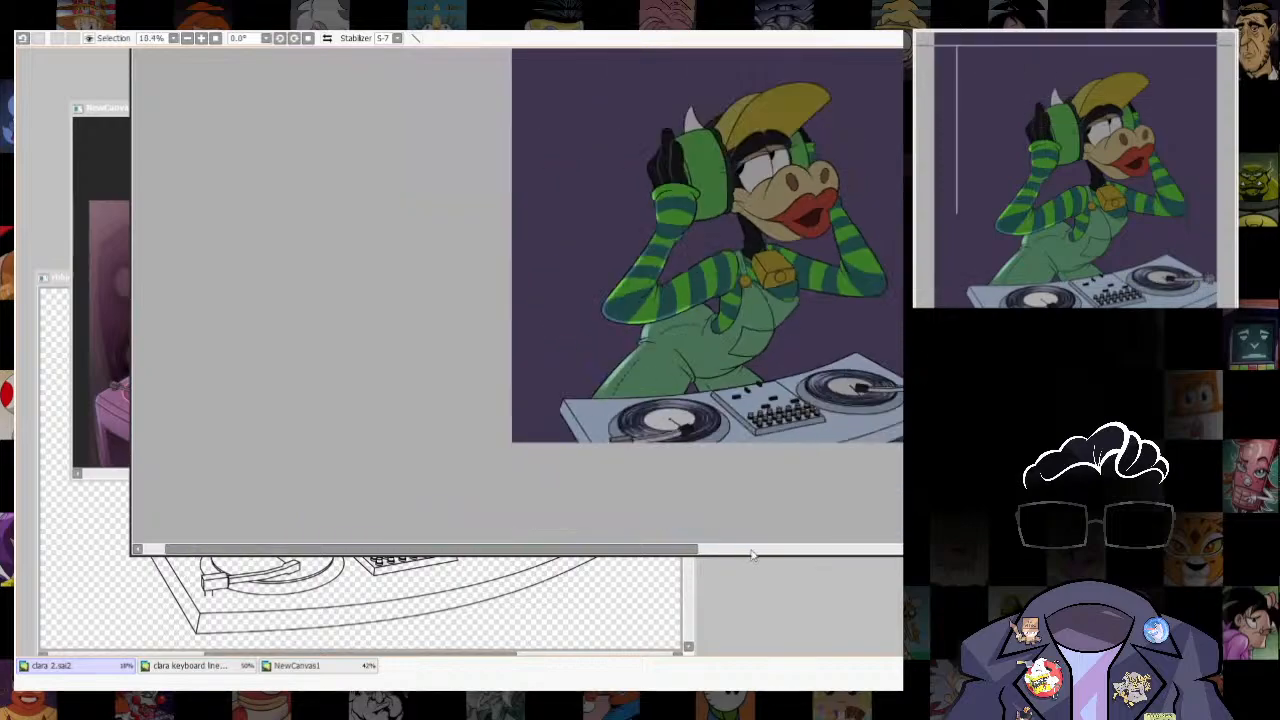
scroll(744, 290, "up", 5)
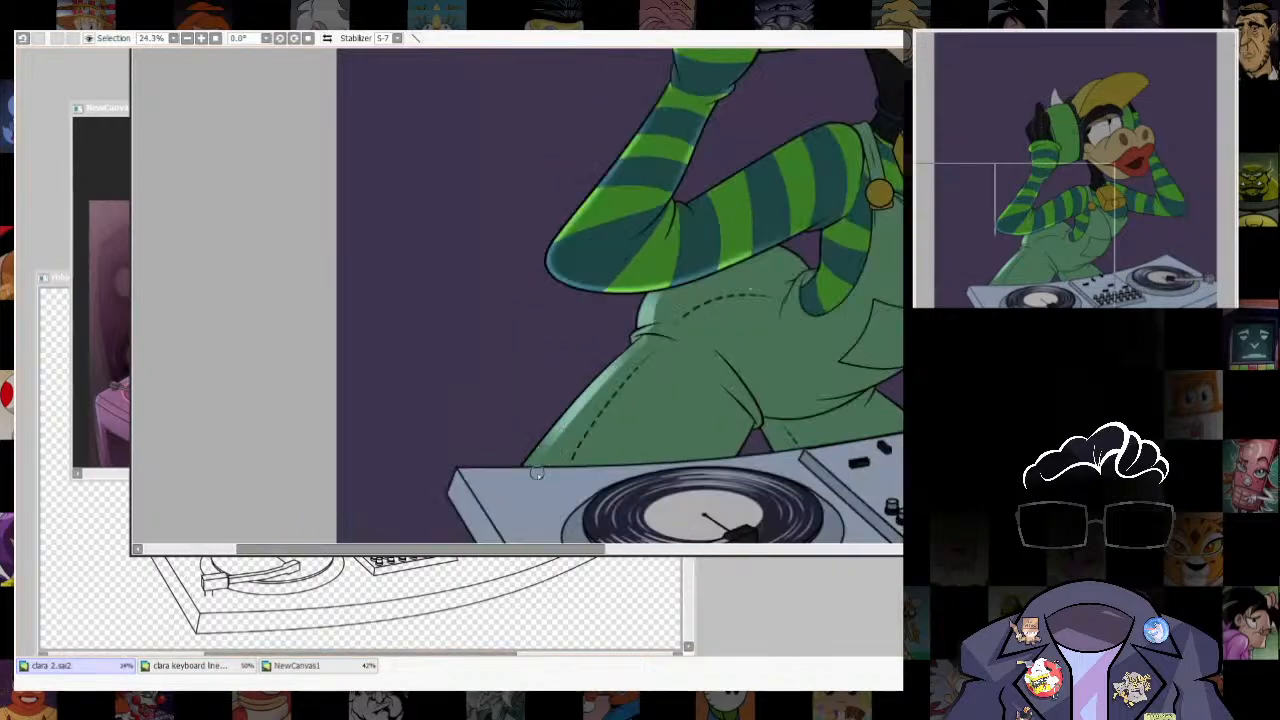
scroll(760, 440, "up", 1)
scroll(766, 446, "down", 3)
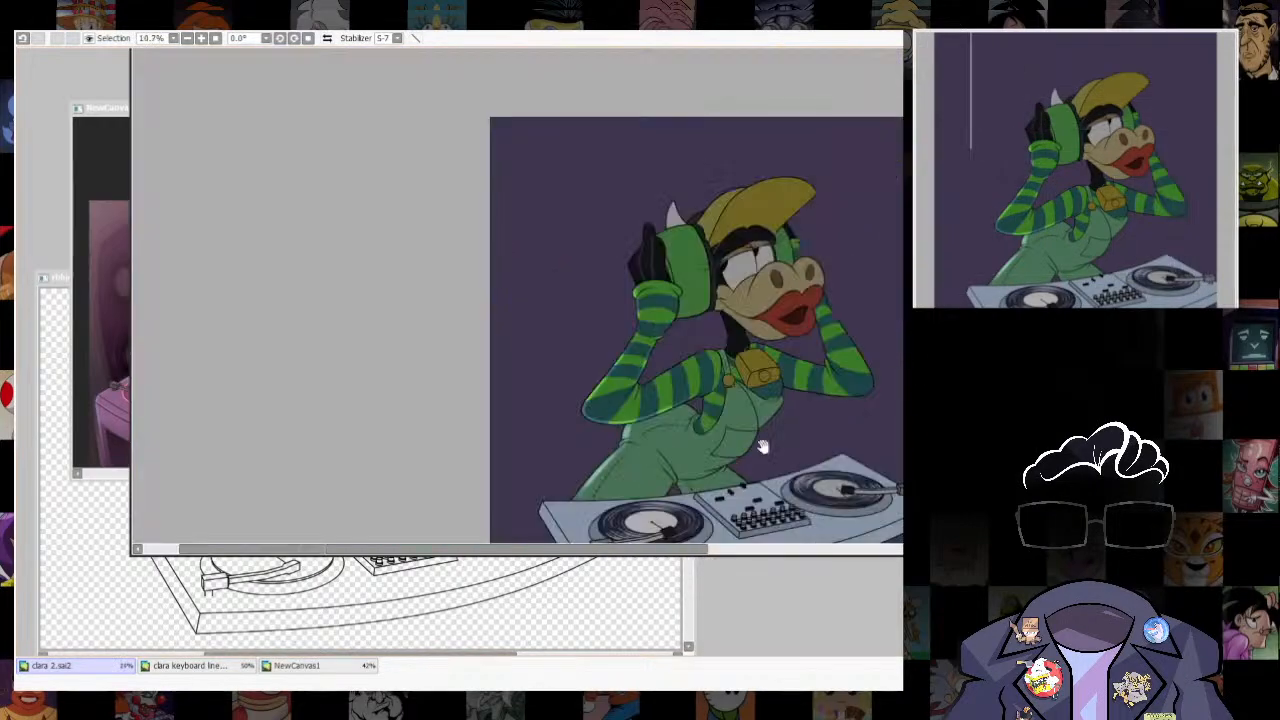
scroll(758, 440, "up", 2)
scroll(758, 437, "up", 2)
- Select the overalls, shift the selection inward from the chest and belly edge, and expand it to close the seam gaps
left_click(730, 447)
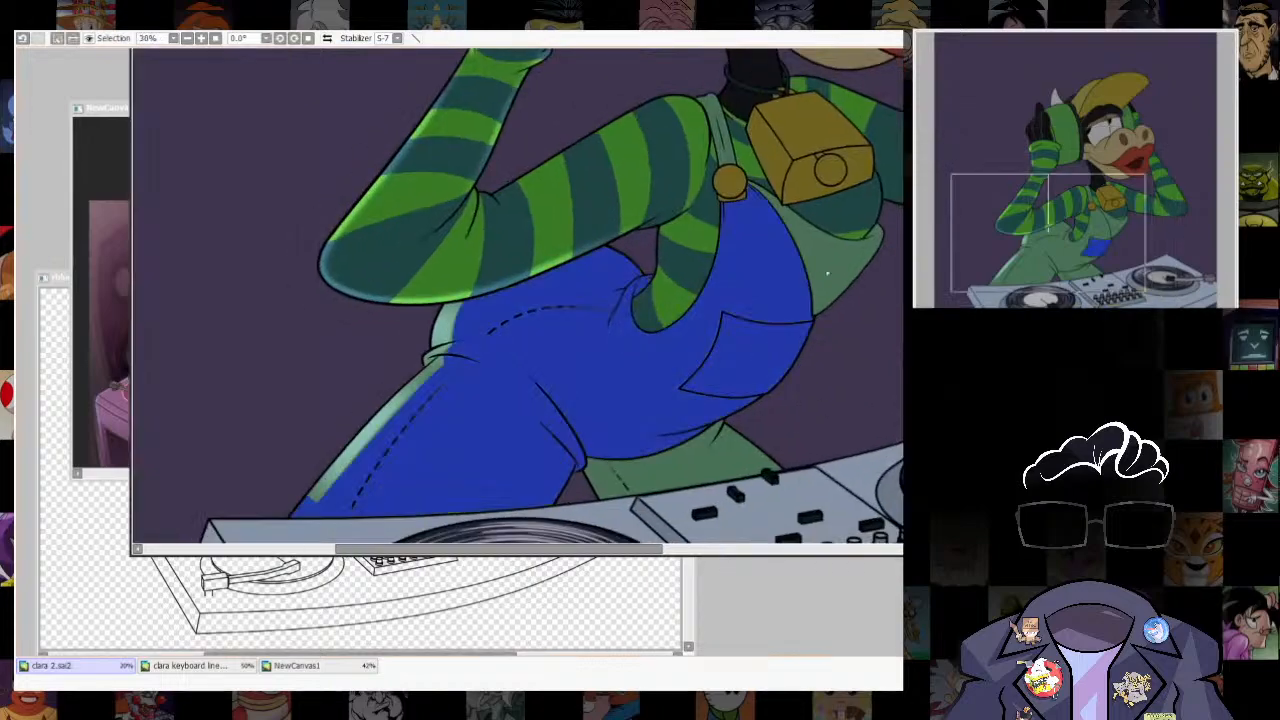
left_click_drag(775, 364, 745, 343)
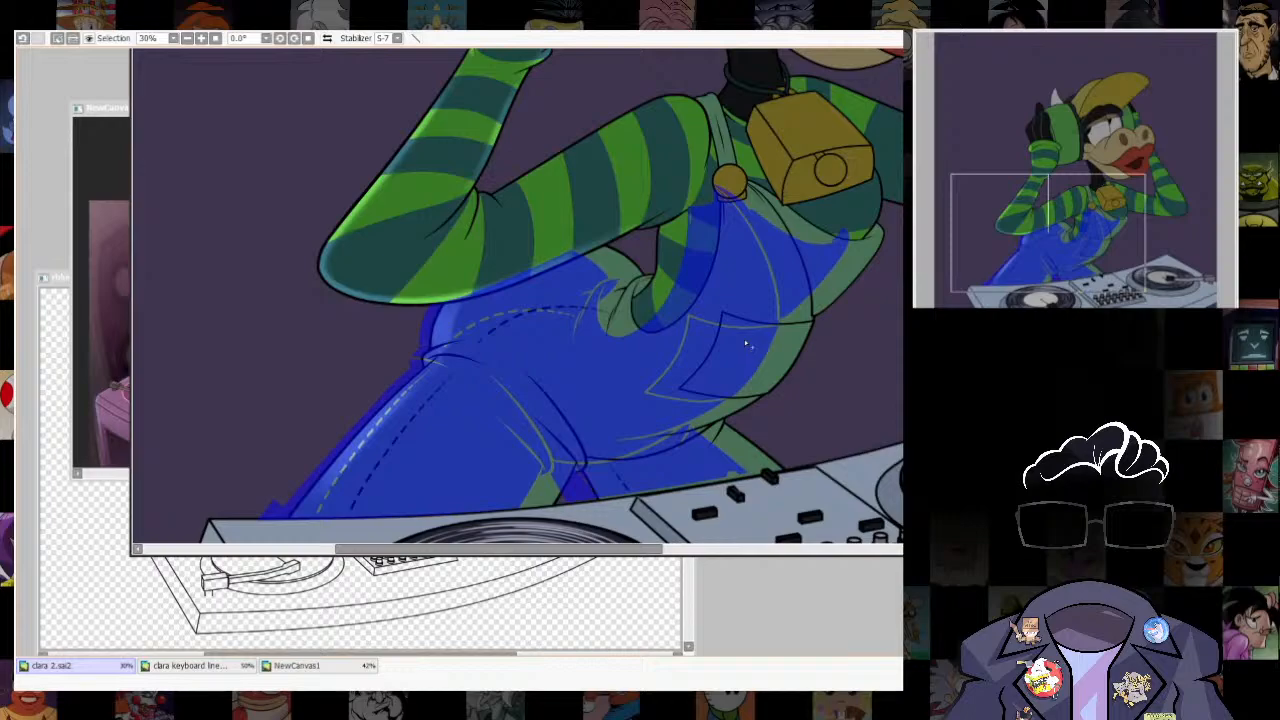
key("ctrl+g")
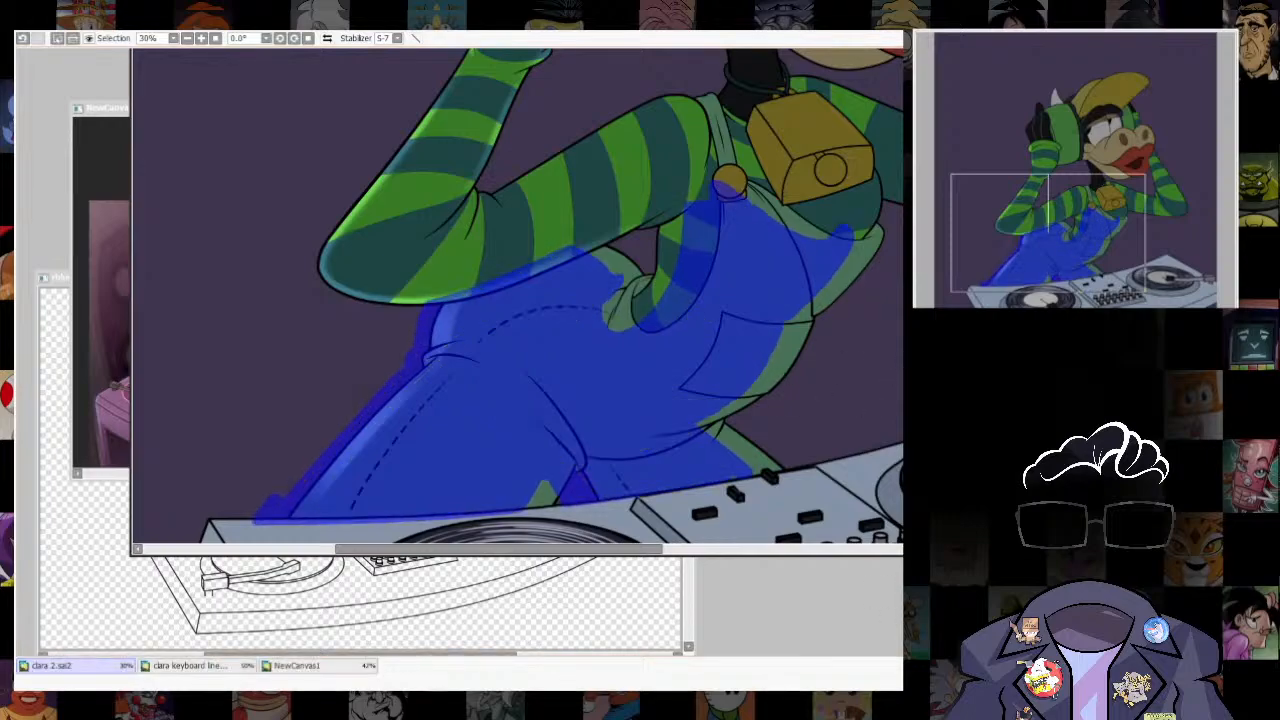
left_click_drag(899, 484, 812, 470)
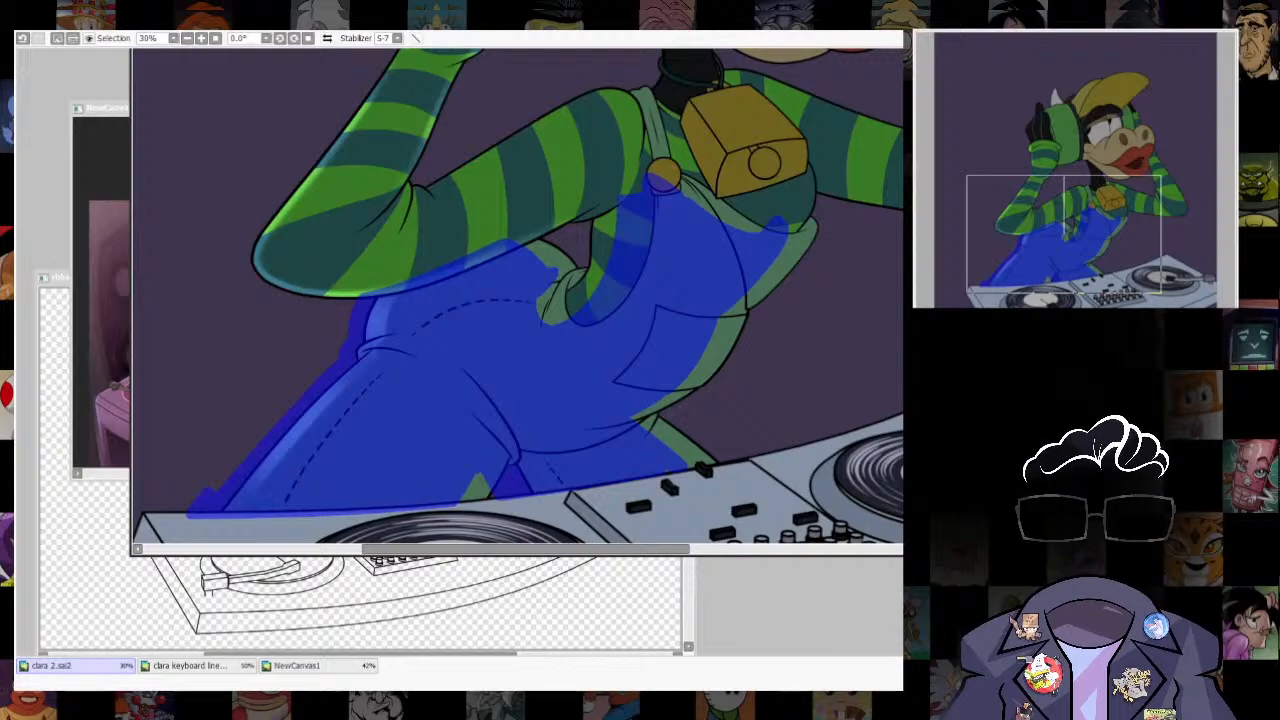
left_click(858, 131)
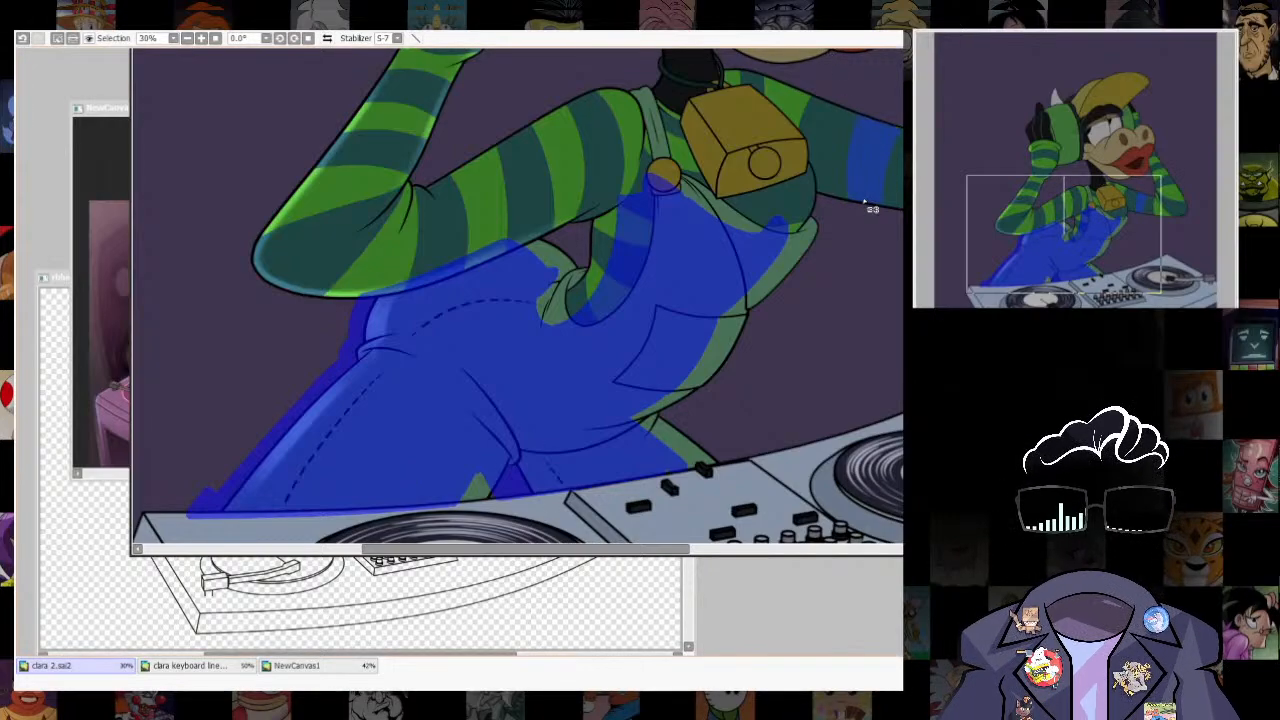
key("ctrl+z")
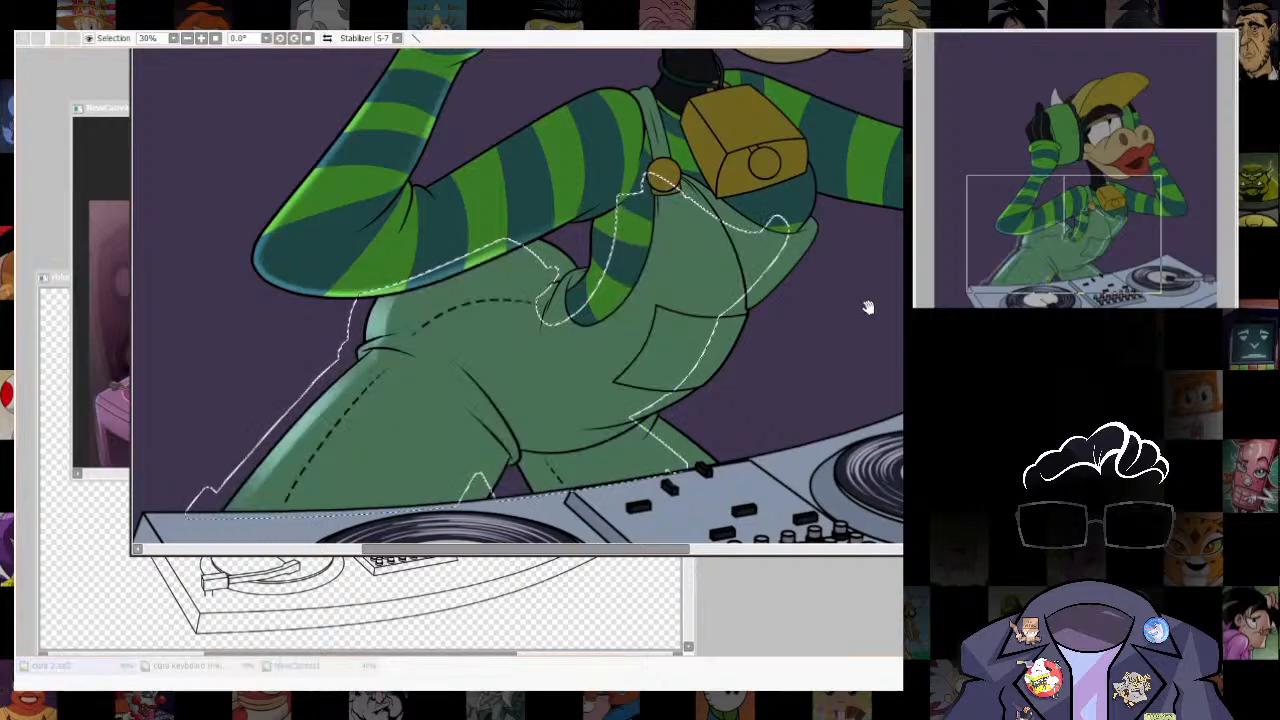
- Select the strips left uncovered along the overalls' chest, belly and far leg, and drop the rest of the selection
left_click(773, 284)
mouse_move(773, 284)
left_mouse_down()
mouse_move(728, 350)
mouse_move(645, 425)
left_mouse_up()
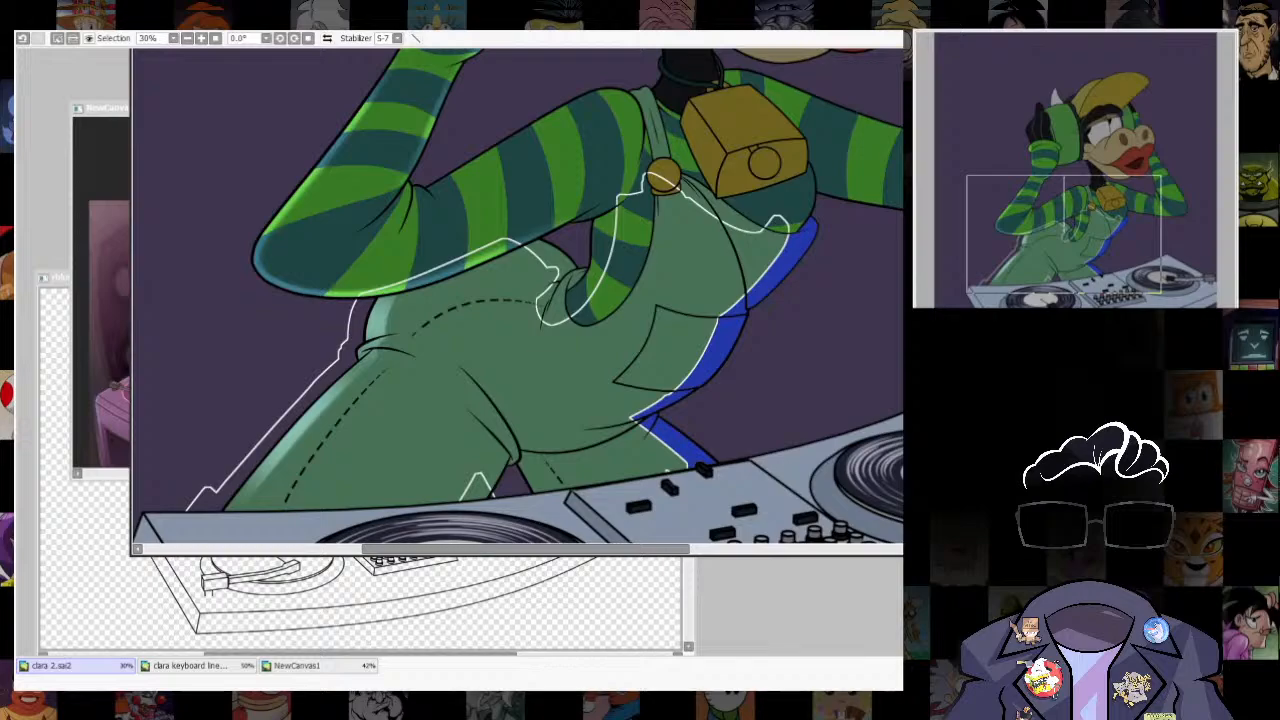
key("ctrl+d")
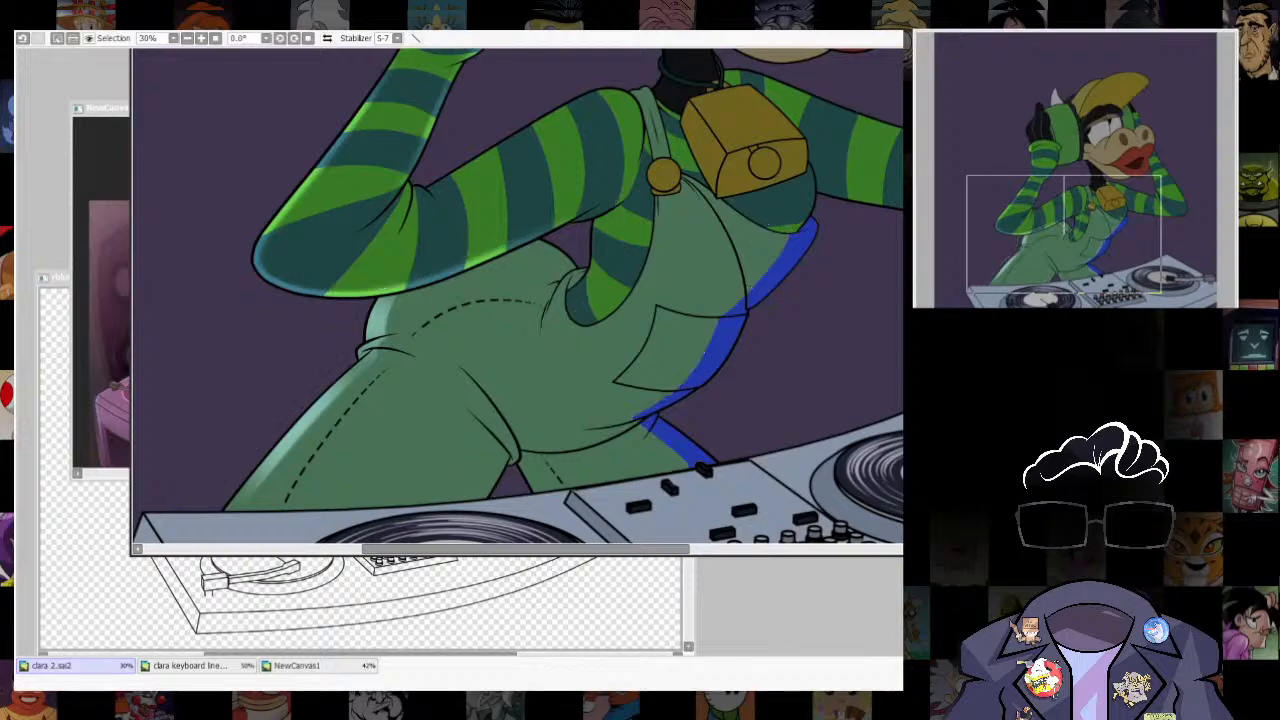
- Try painting rim light inside the selected strips along the overalls' chest, belly and far leg
key("b")
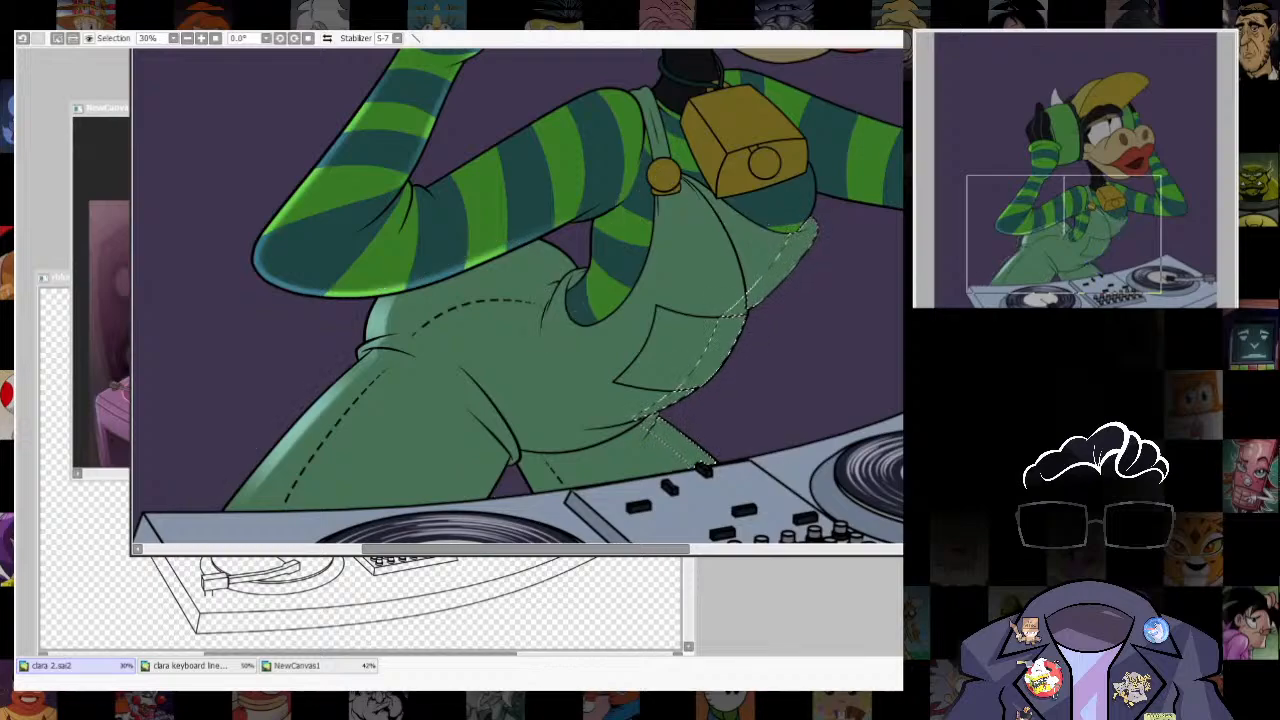
mouse_move(791, 300)
left_mouse_down()
mouse_move(724, 439)
mouse_move(654, 409)
mouse_move(757, 473)
mouse_move(648, 412)
mouse_move(746, 357)
left_mouse_up()
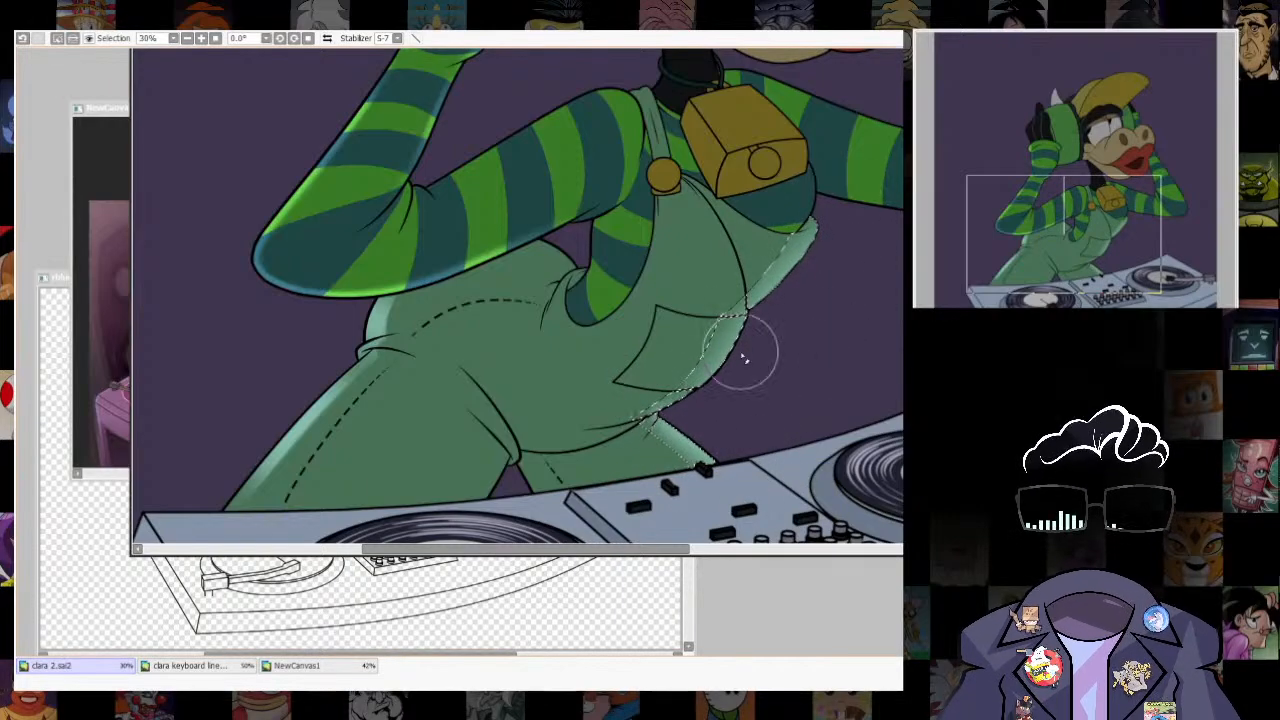
key("ctrl+z")
left_click_drag(803, 306, 689, 420)
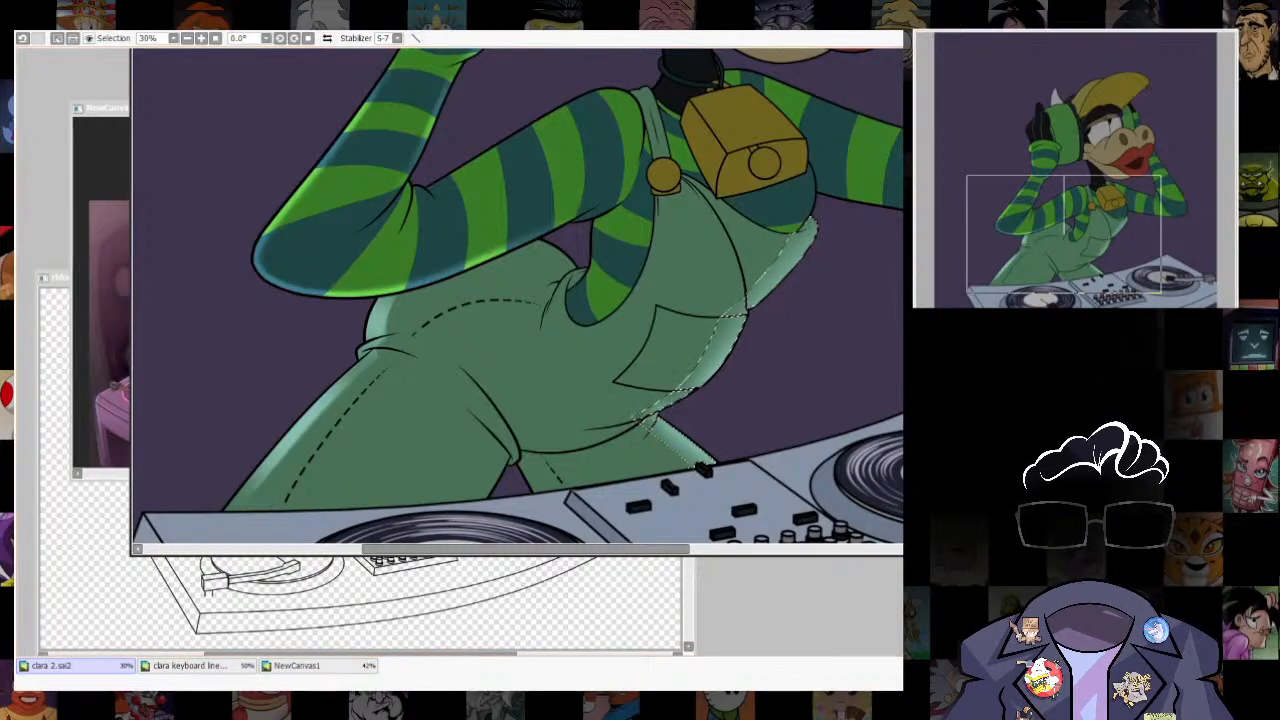
- Reshape the selected strip on the overalls' front with a small pointed fold where the bib line meets the pocket's outer corner
scroll(754, 358, "up", 4)
left_click_drag(777, 370, 817, 330)
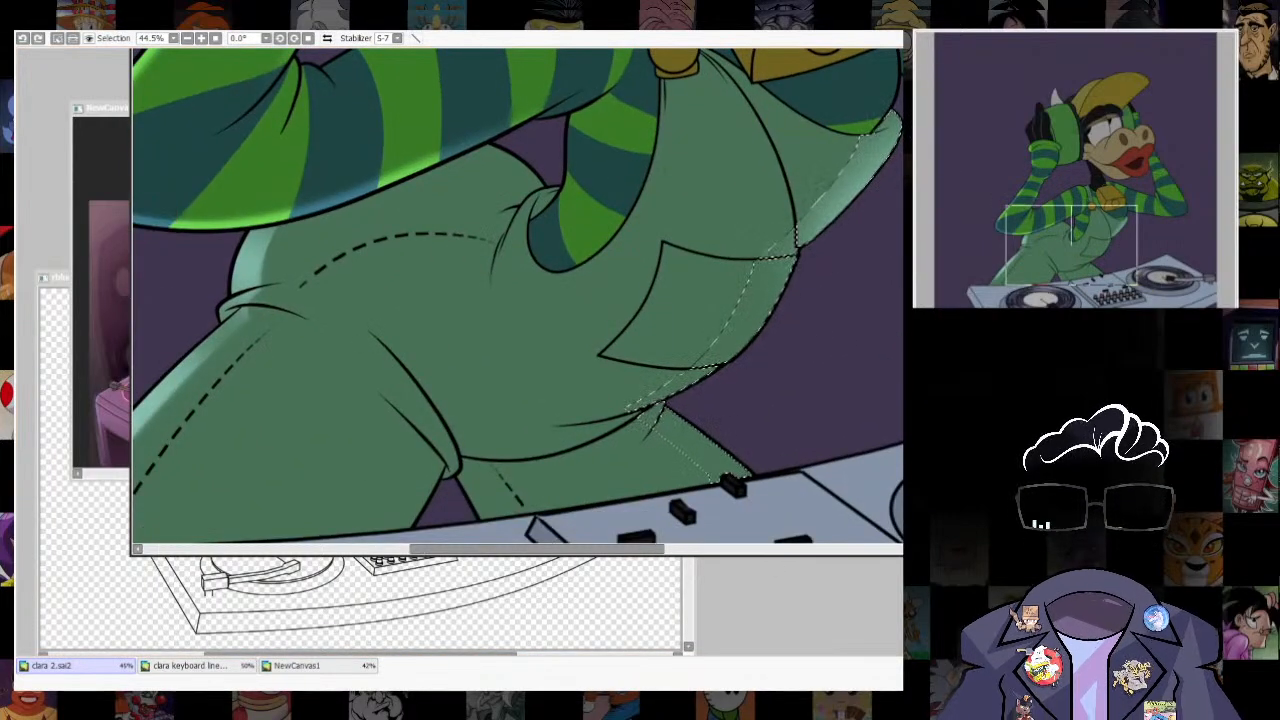
key("a")
key("bracketright")
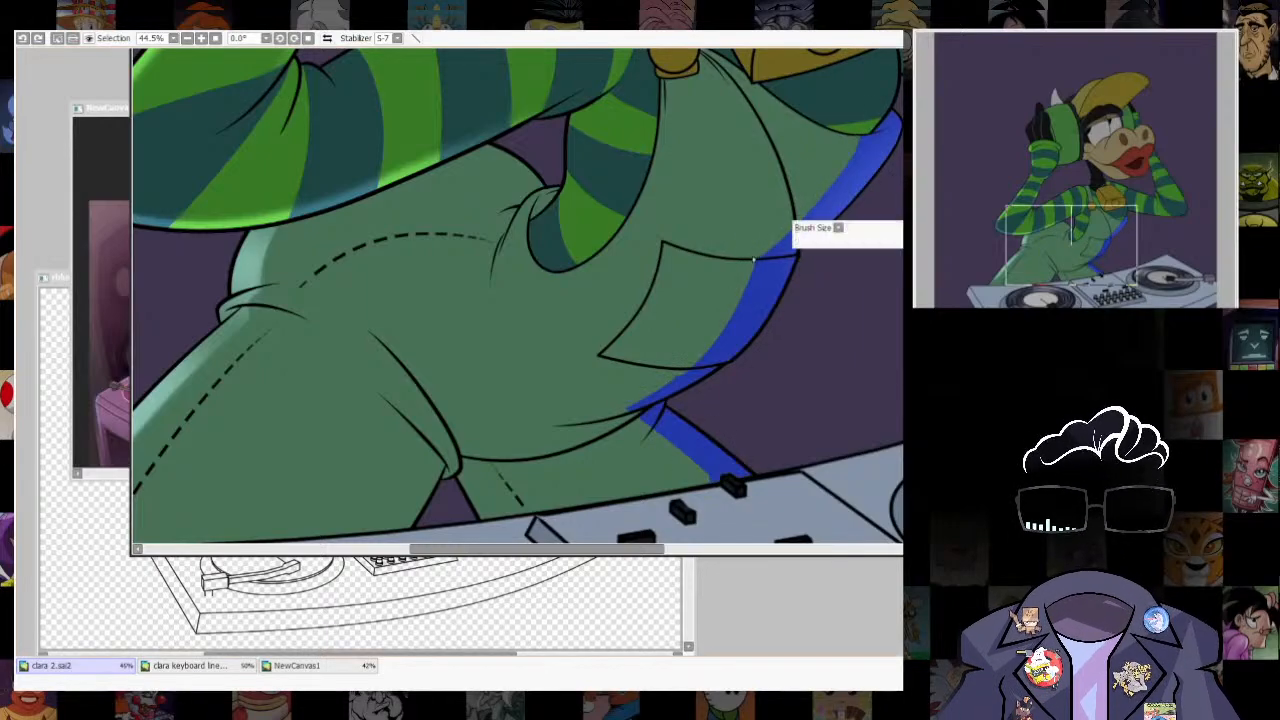
mouse_move(768, 297)
left_mouse_down()
mouse_move(745, 200)
mouse_move(722, 330)
left_mouse_up()
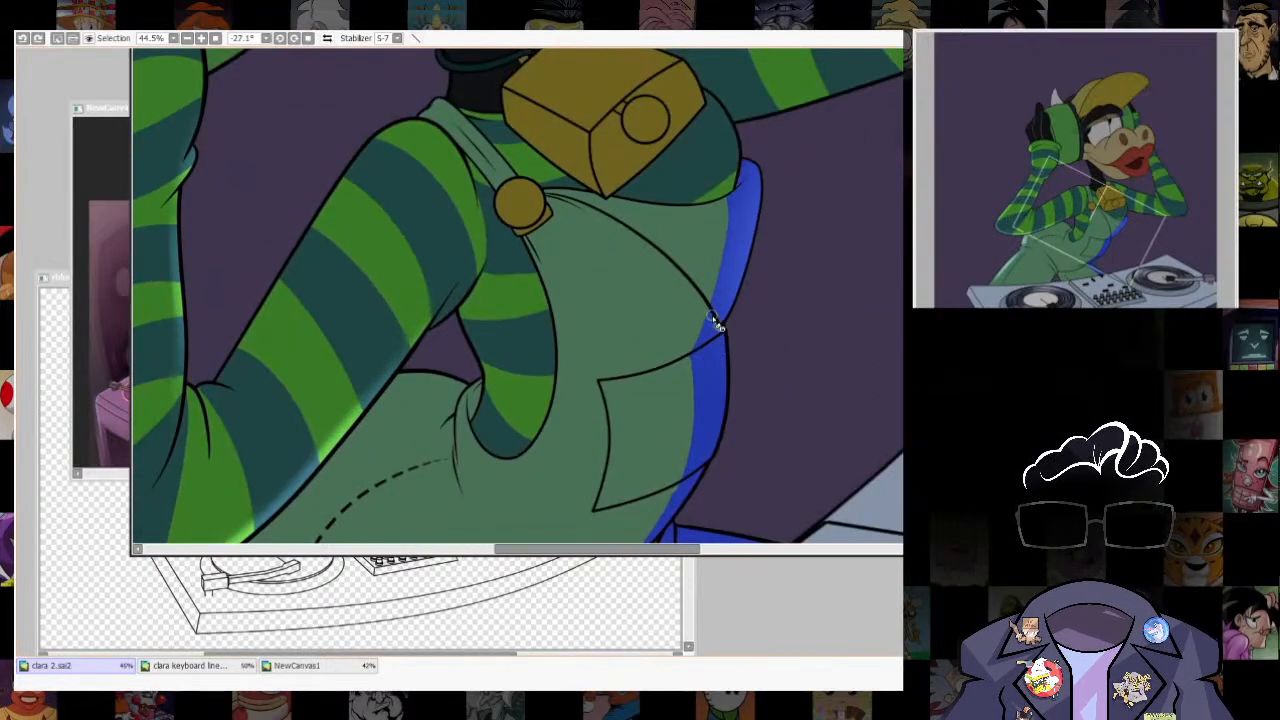
key("ctrl+z")
scroll(754, 330, "up", 2)
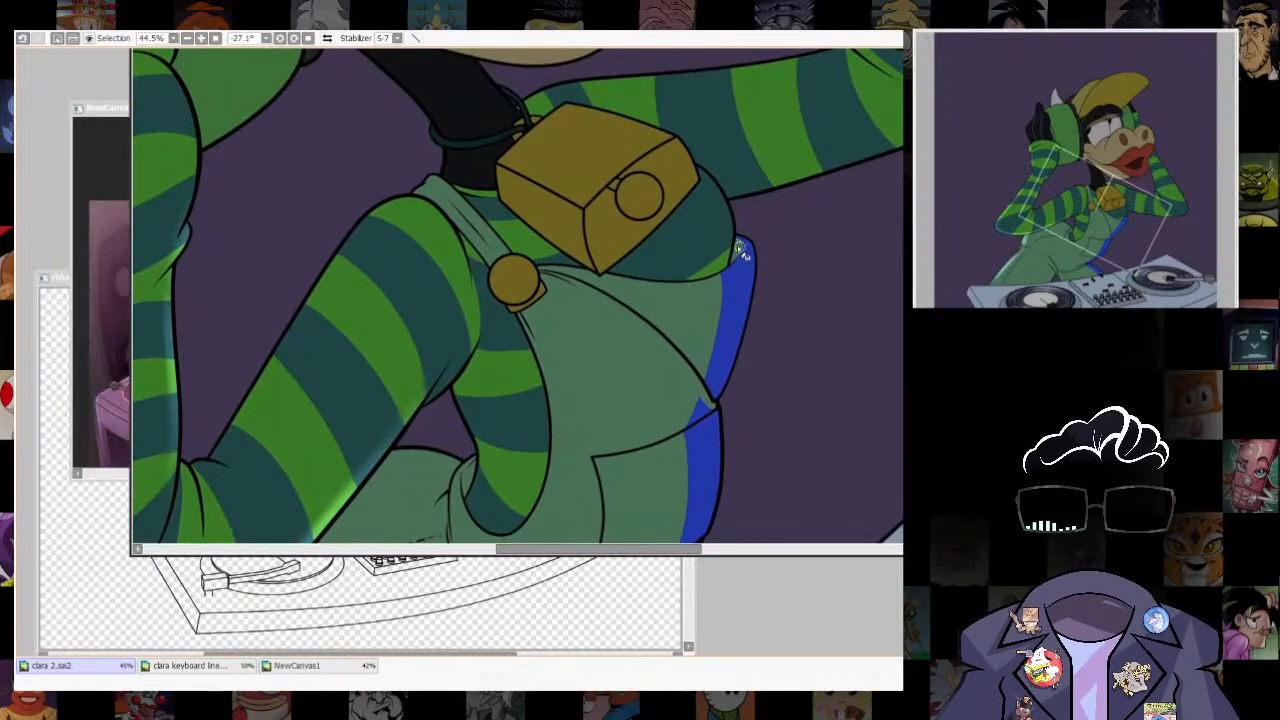
scroll(788, 373, "down", 3)
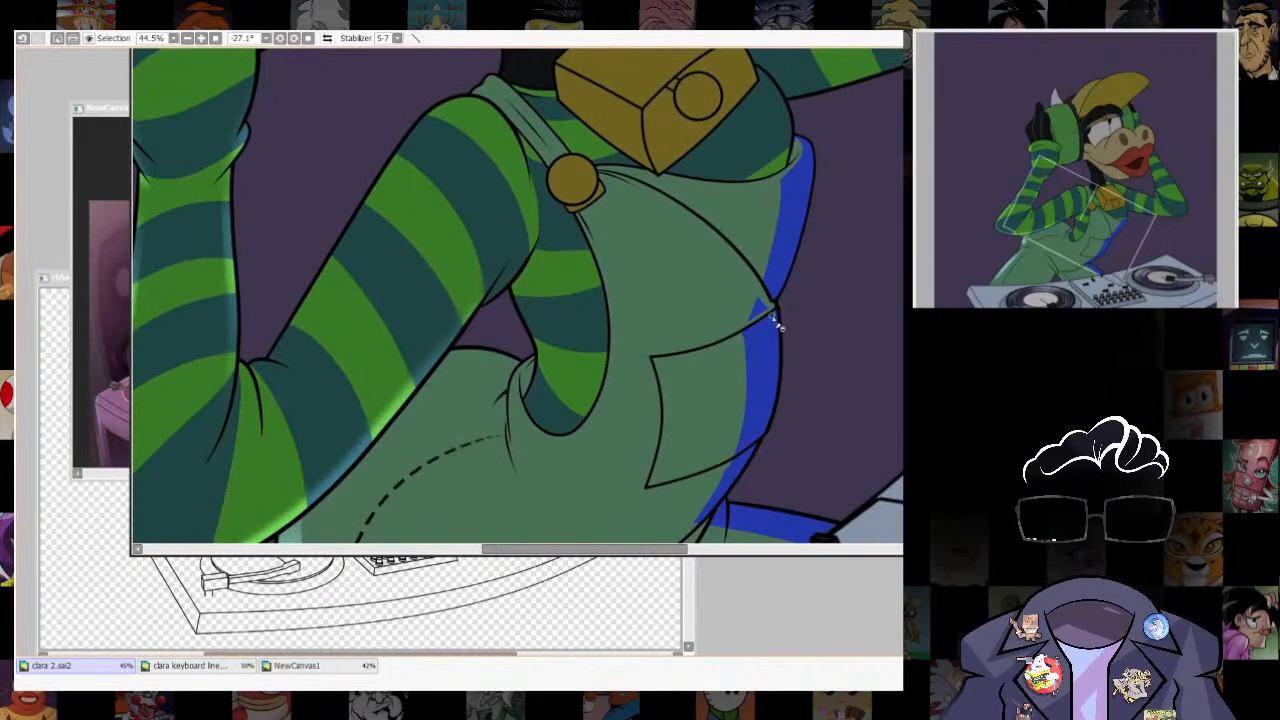
- Extend the selection into a narrow pointed crease at the top of the overalls' far leg
scroll(768, 357, "down", 2)
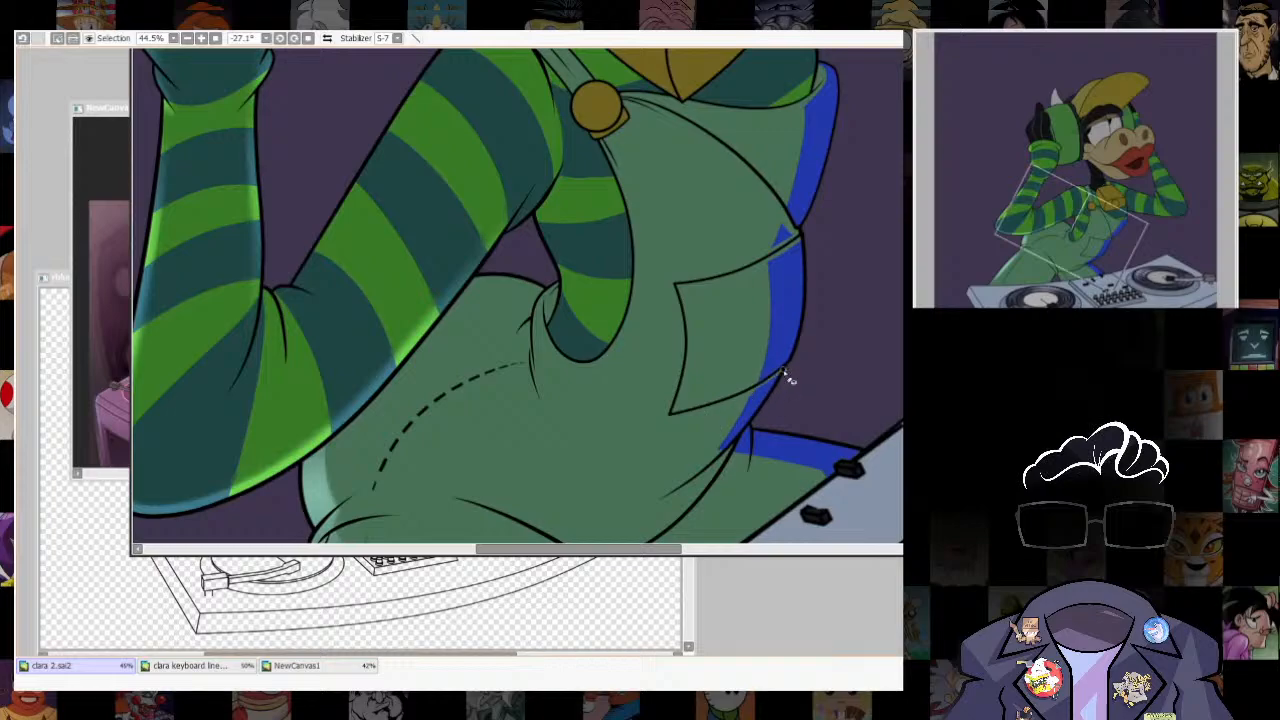
scroll(788, 378, "down", 2)
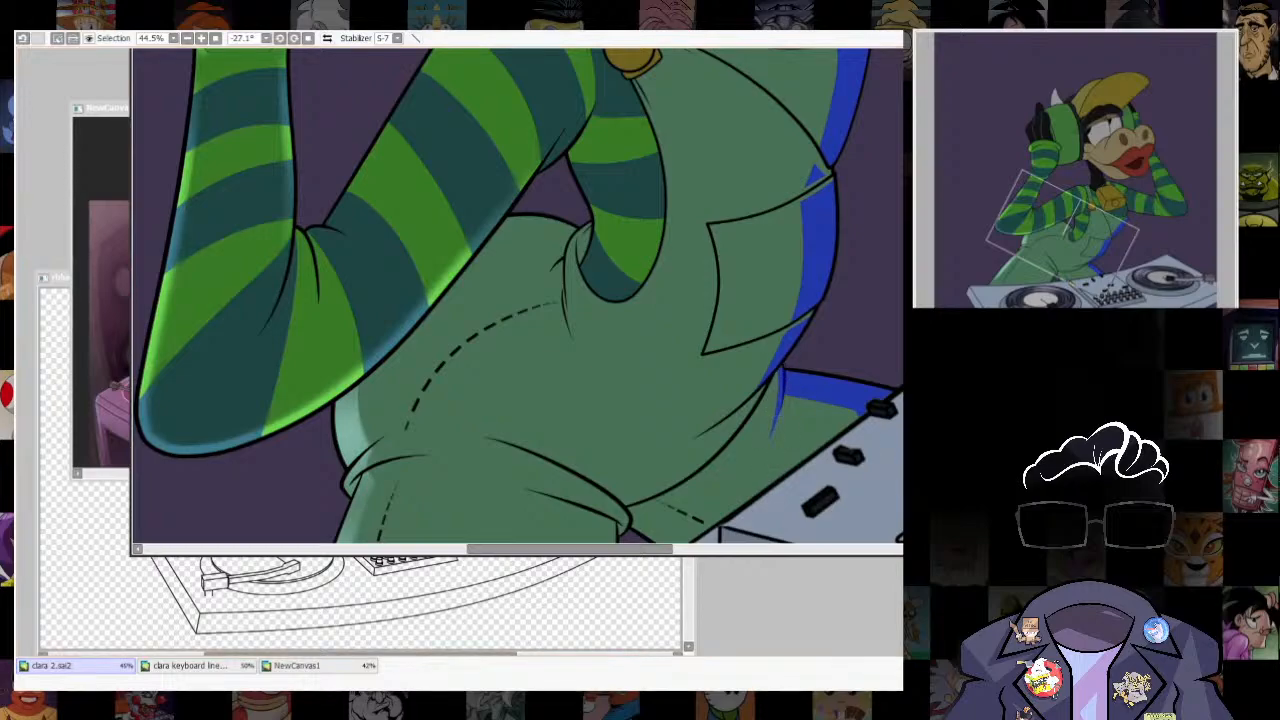
scroll(812, 400, "down", 5)
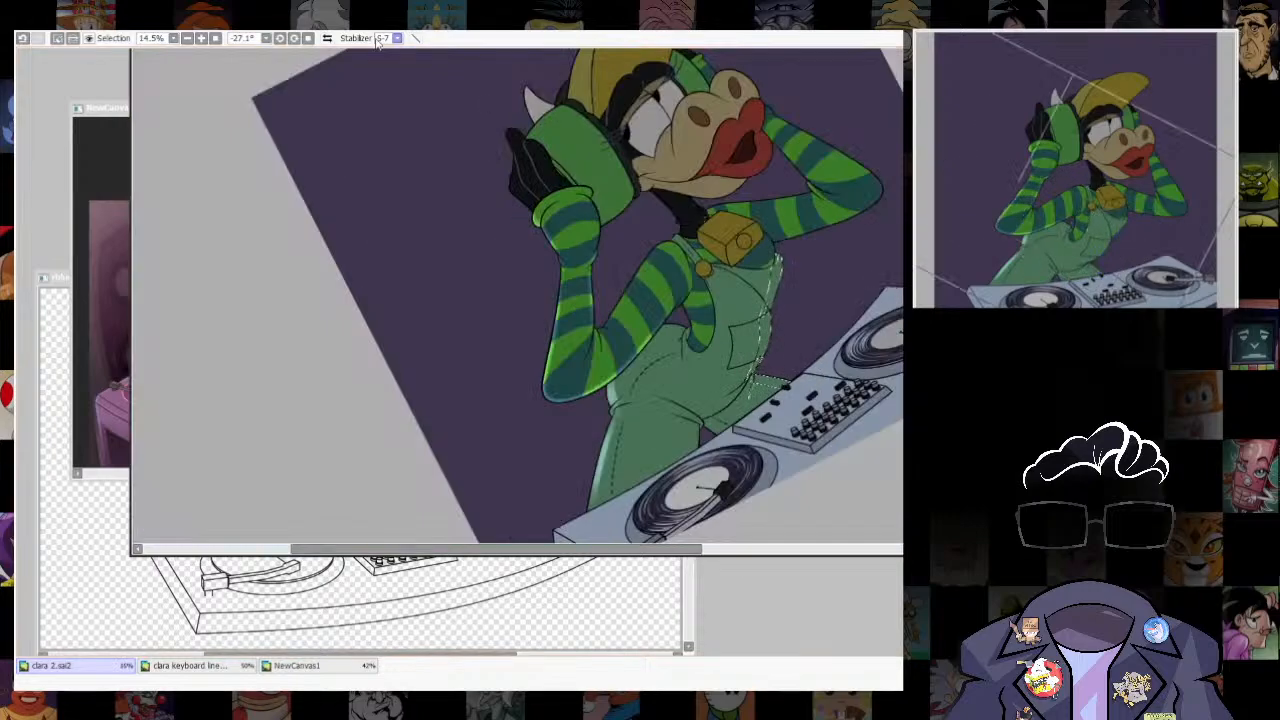
- Reset the canvas rotation, paint rim light along the overalls' chest, belly and far leg, and clear the selection
left_click(308, 38)
scroll(777, 394, "up", 3)
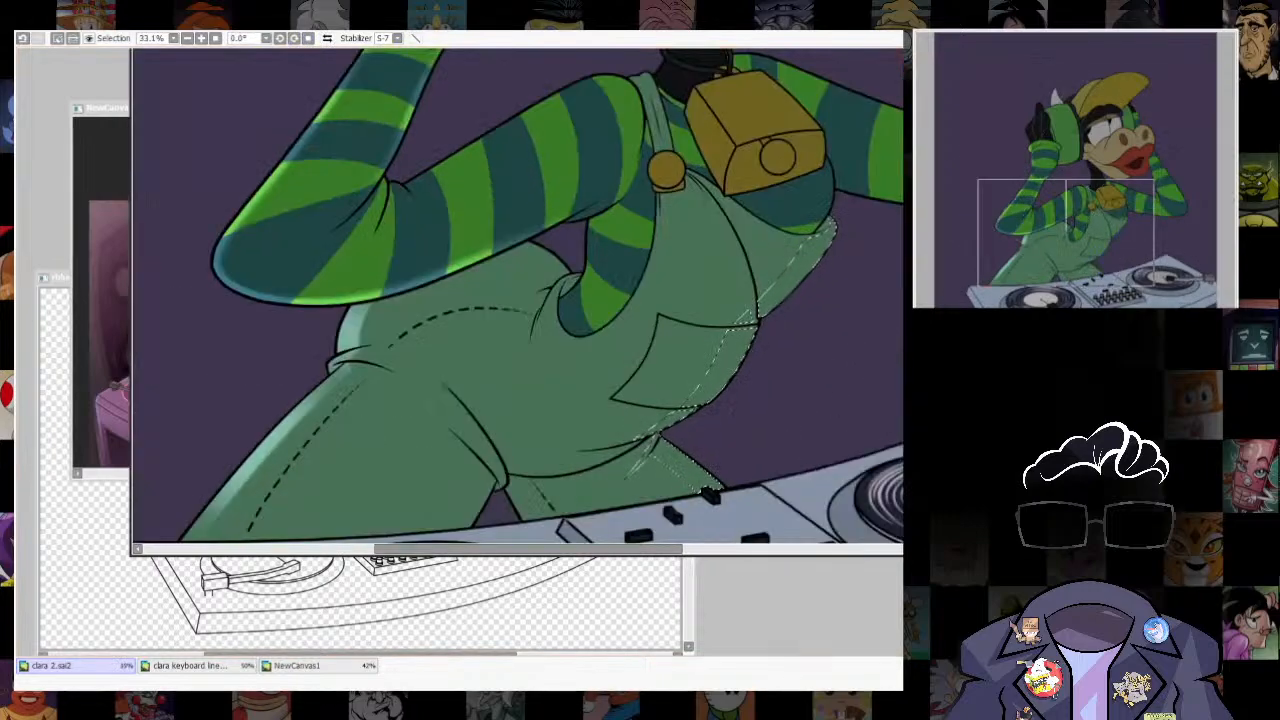
mouse_move(870, 270)
left_mouse_down()
mouse_move(835, 292)
mouse_move(839, 304)
mouse_move(817, 278)
left_mouse_up()
left_click_drag(760, 389, 800, 325)
mouse_move(737, 285)
left_mouse_down()
mouse_move(795, 364)
mouse_move(938, 424)
mouse_move(728, 289)
mouse_move(766, 270)
left_mouse_up()
left_click_drag(876, 245, 822, 363)
key("ctrl+d")
scroll(870, 343, "down", 2)
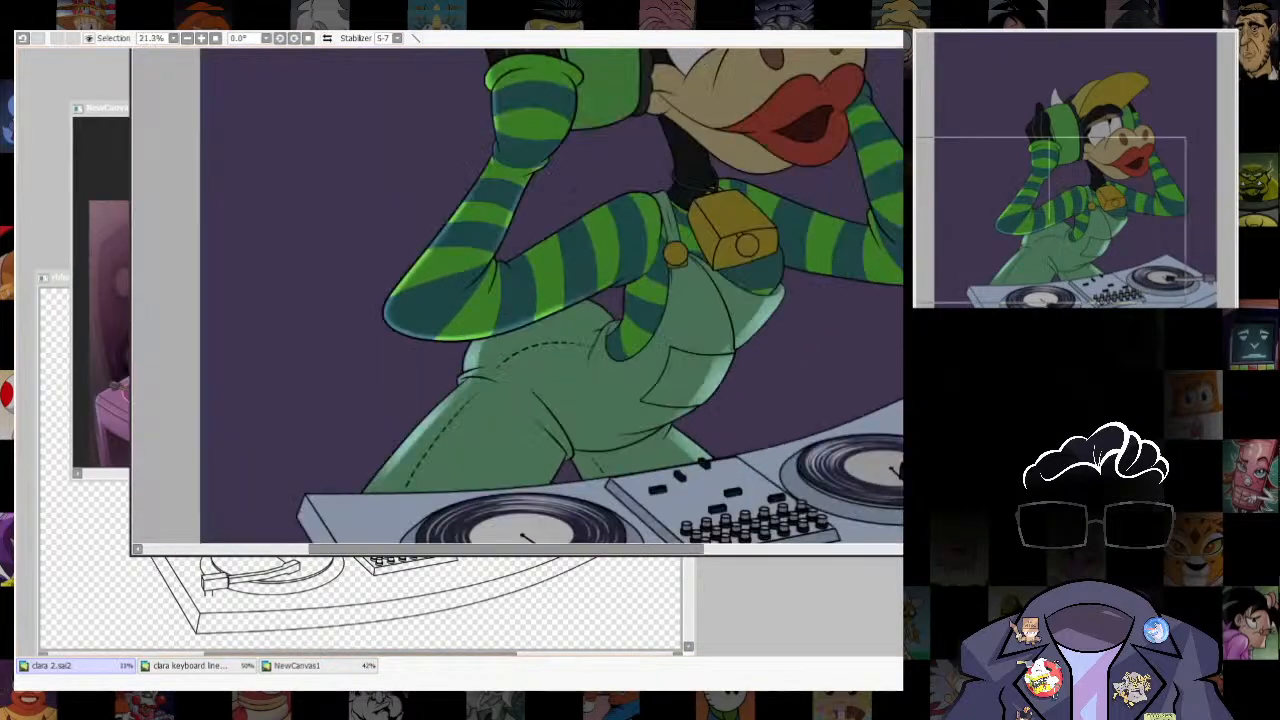
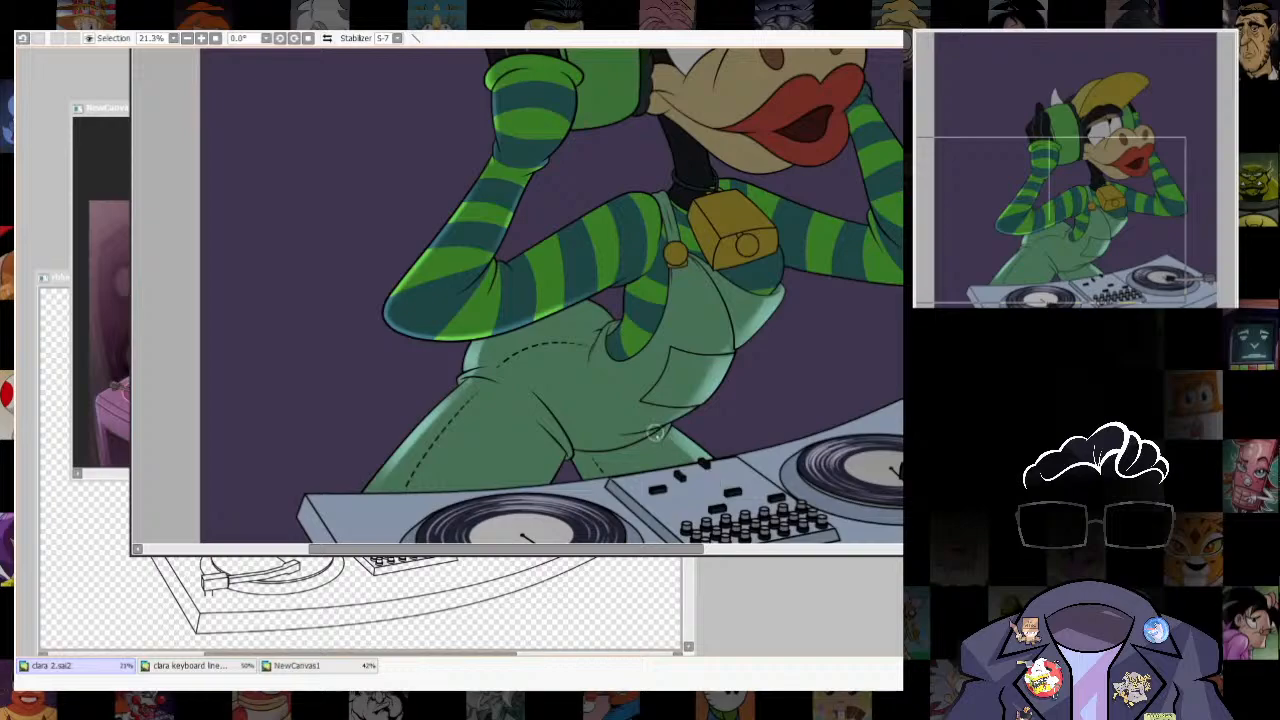
- Examine the rim lighting on the sleeves and overalls, both close up and against the whole character
scroll(722, 340, "down", 2)
mouse_move(724, 338)
left_mouse_down()
mouse_move(727, 459)
mouse_move(713, 337)
left_mouse_up()
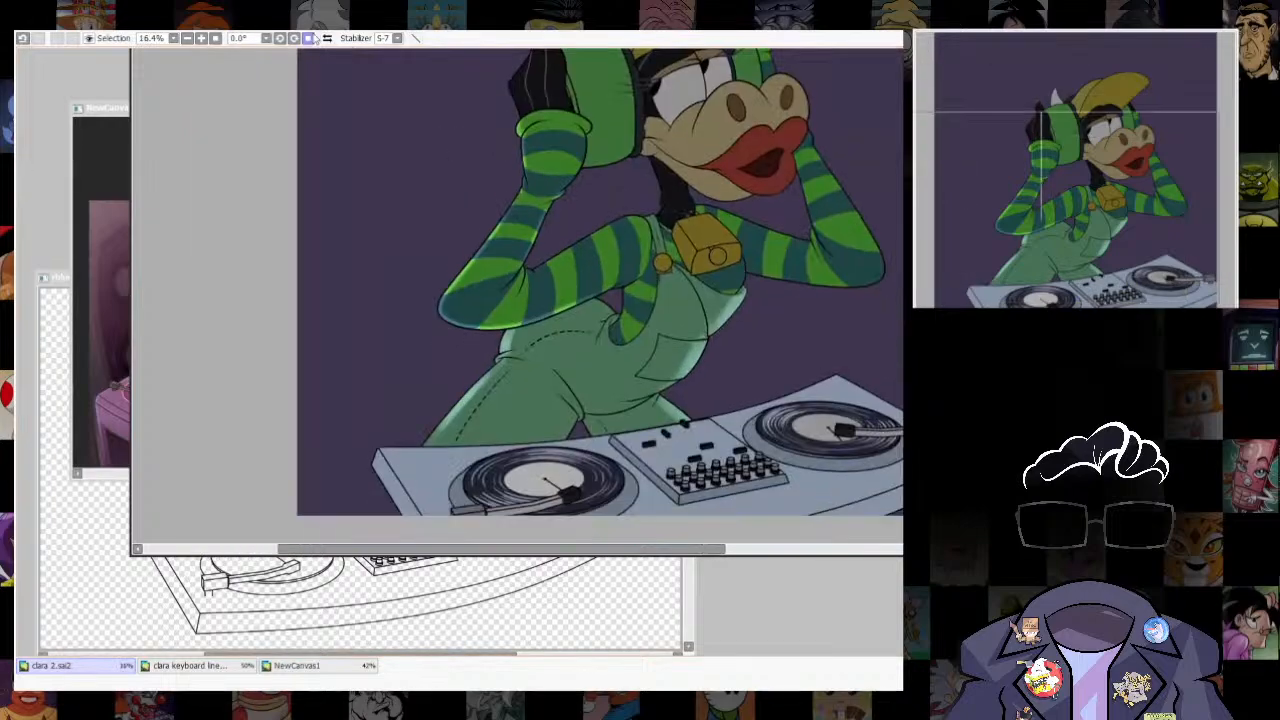
left_click_drag(797, 370, 784, 382)
scroll(784, 382, "down", 6)
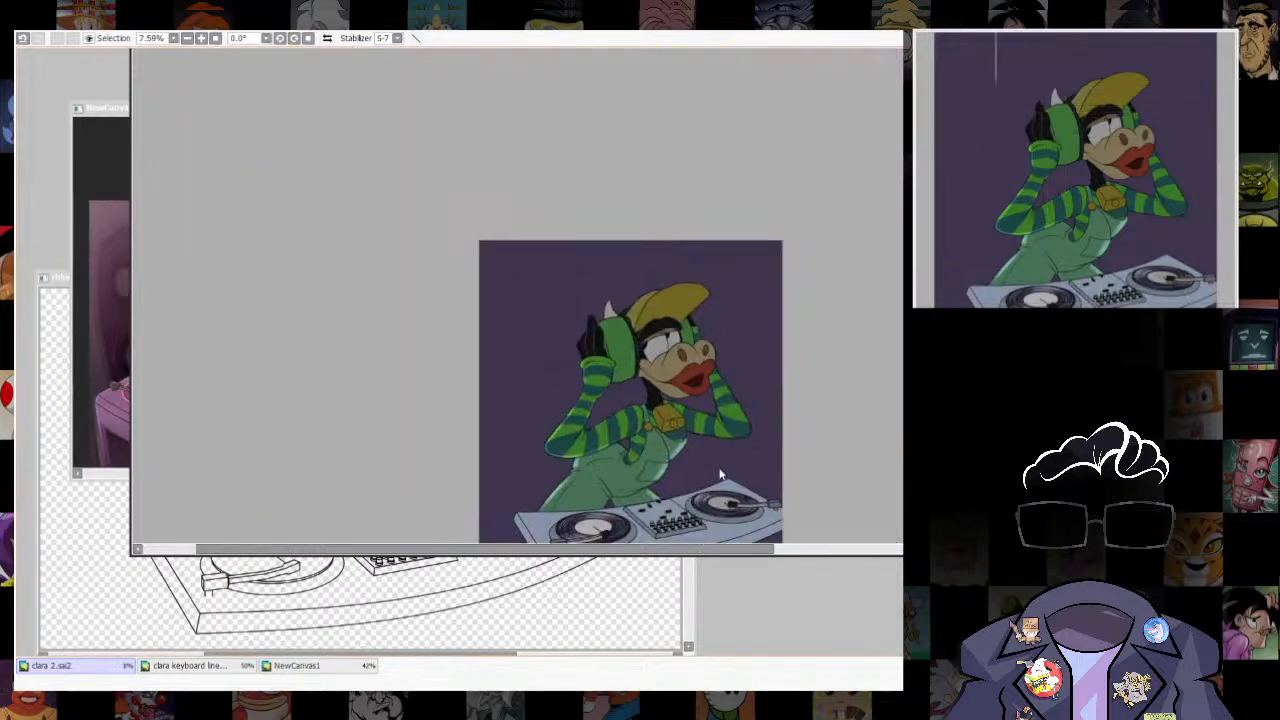
scroll(720, 475, "up", 6)
scroll(751, 400, "down", 3)
scroll(580, 306, "up", 3)
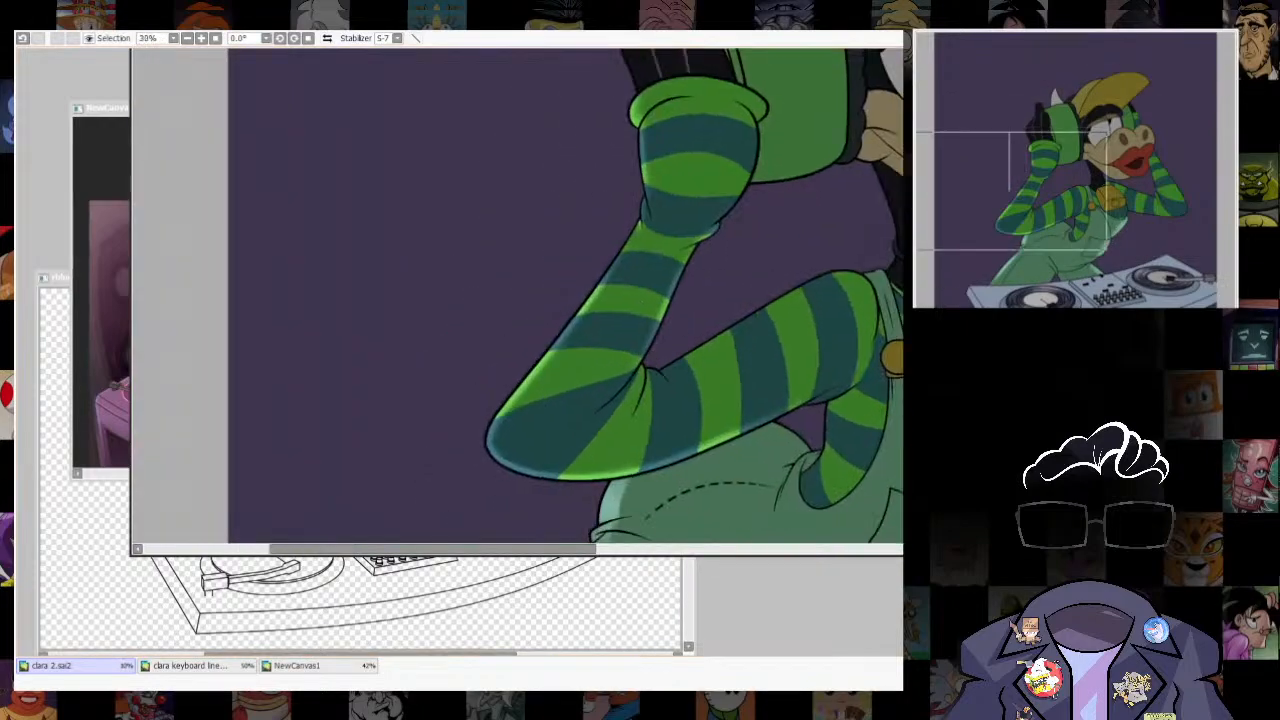
scroll(754, 361, "down", 2)
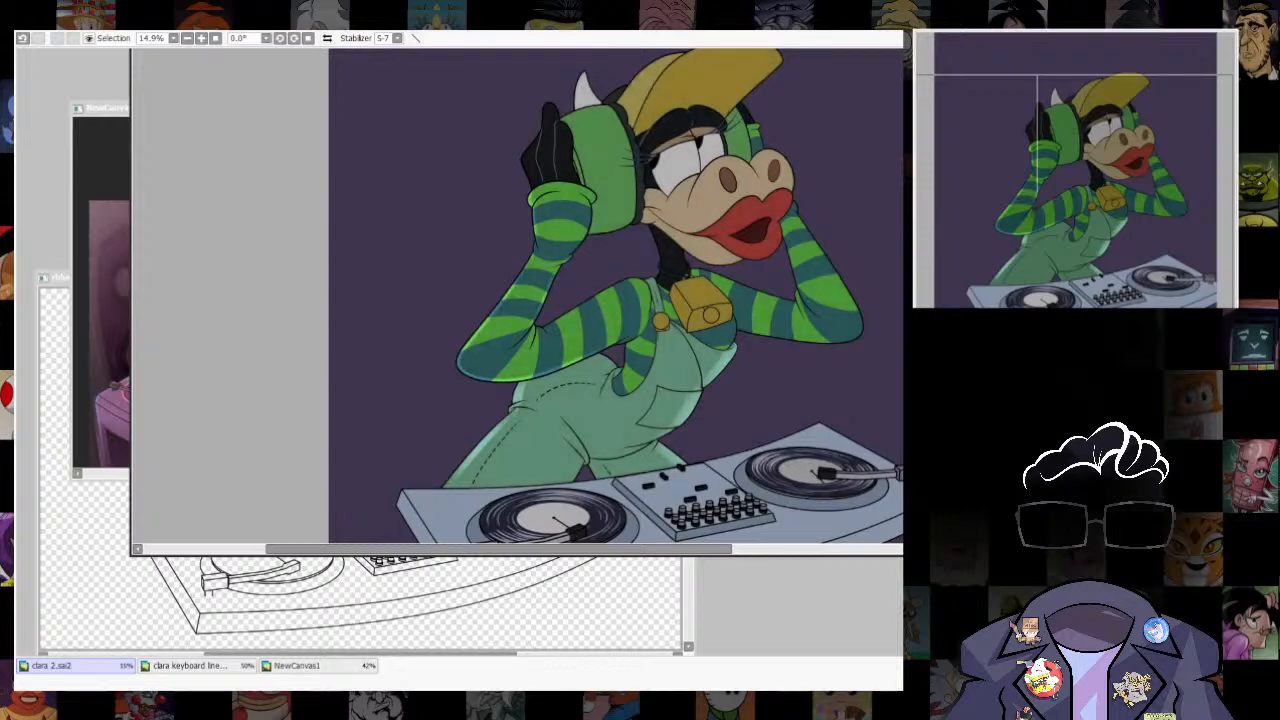
scroll(466, 274, "down", 2)
scroll(548, 260, "up", 3)
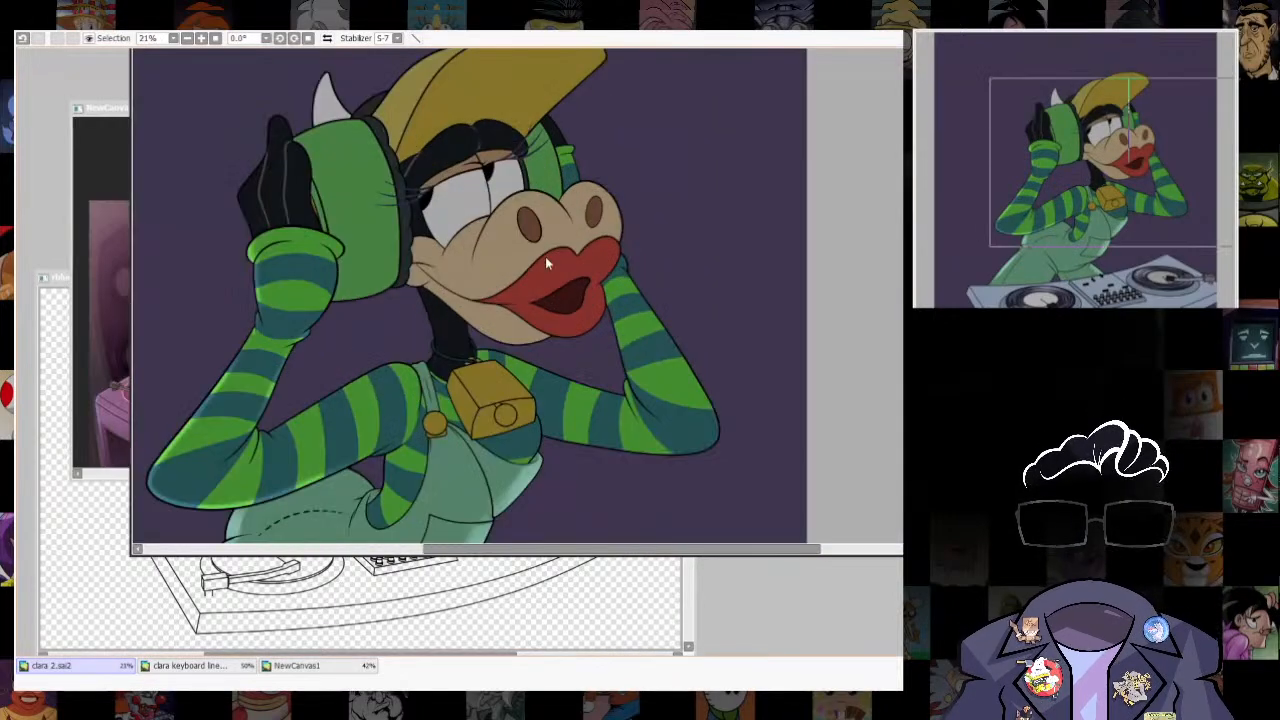
scroll(546, 257, "down", 2)
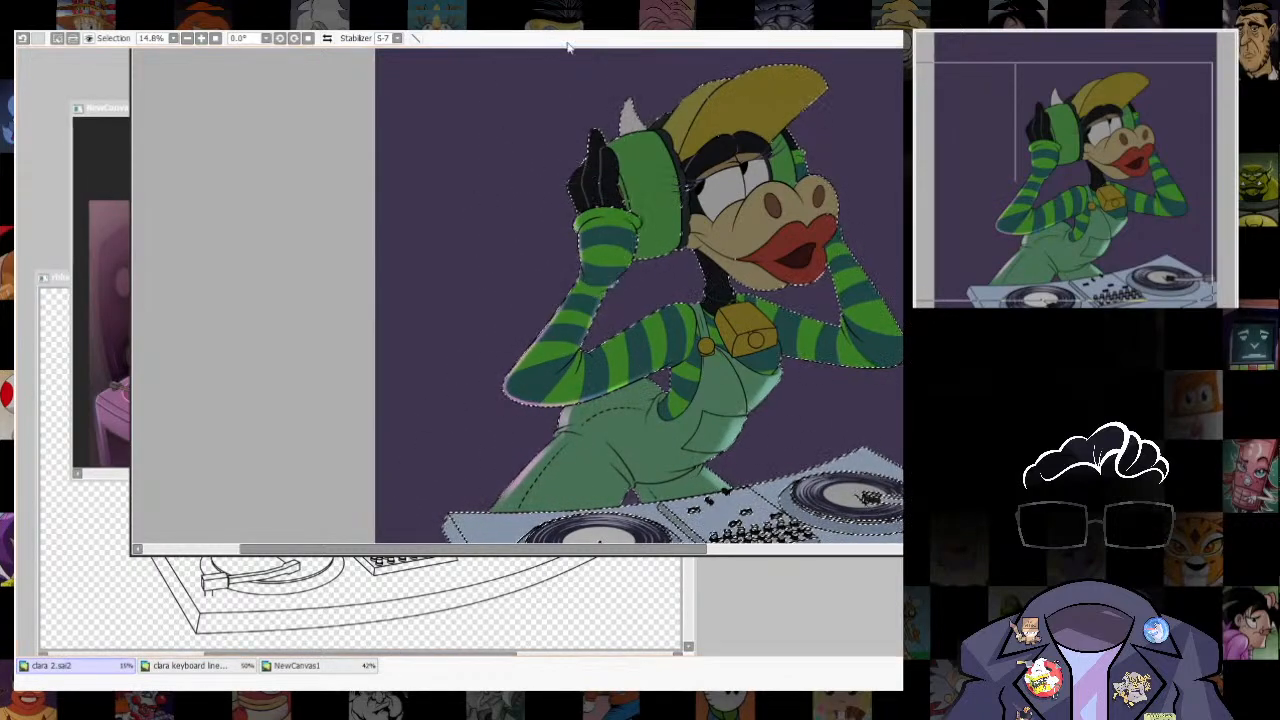
- Clear the selection around the whole figure and try out a pinkish rim light on the sleeves and overalls
key("ctrl+d")
scroll(793, 397, "down", 3)
scroll(793, 397, "up", 4)
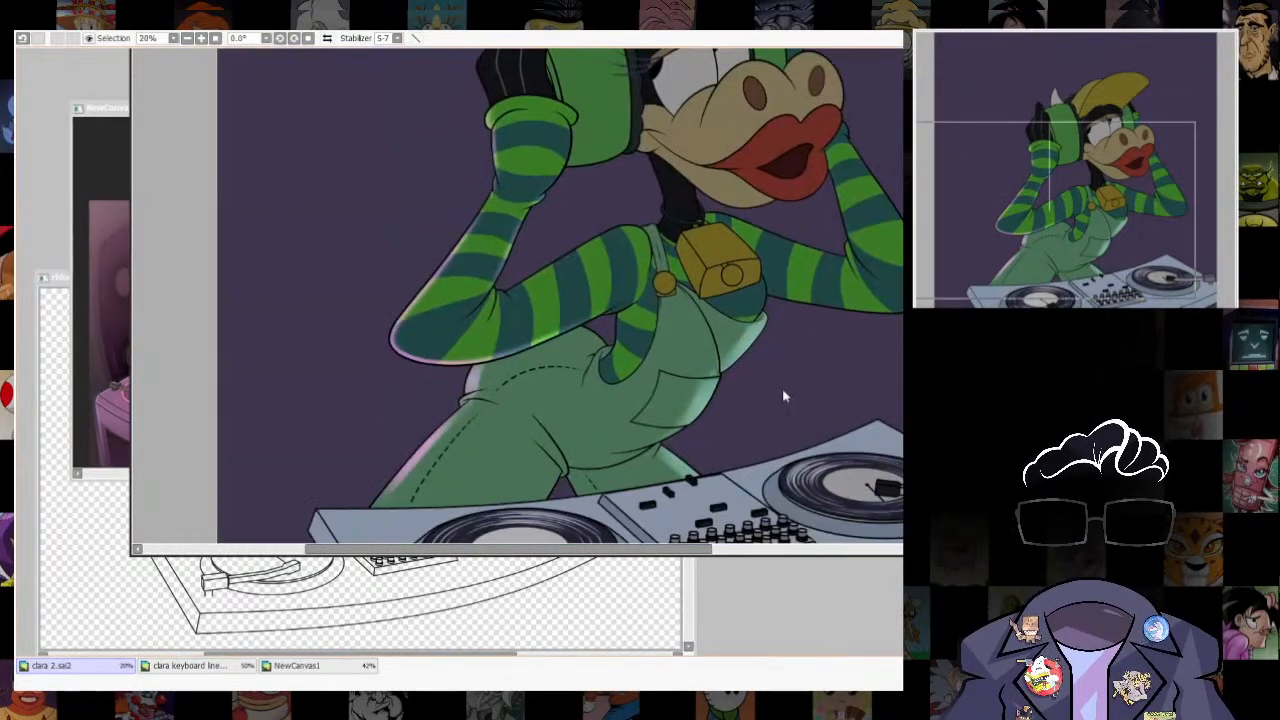
scroll(791, 348, "down", 1)
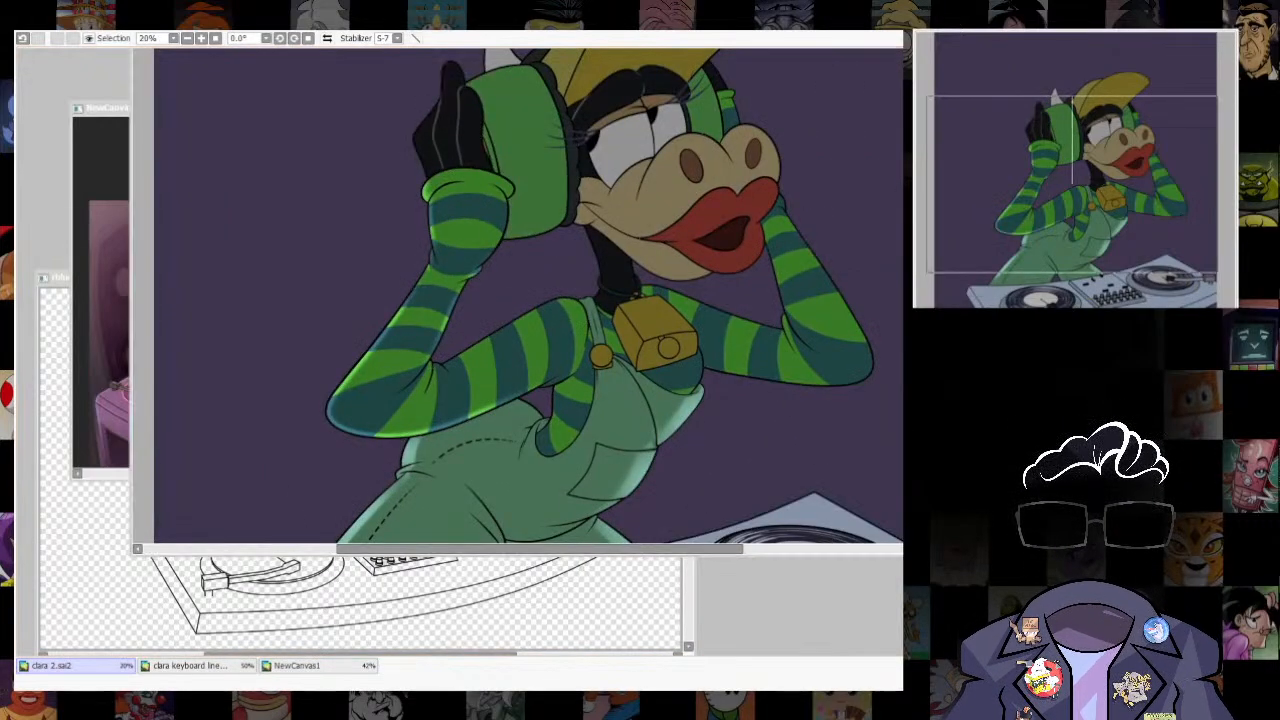
- Try offsetting a selection of the red lips towards the muzzle to isolate a strip along their outer edge
scroll(710, 100, "up", 3)
key("ctrl+y")
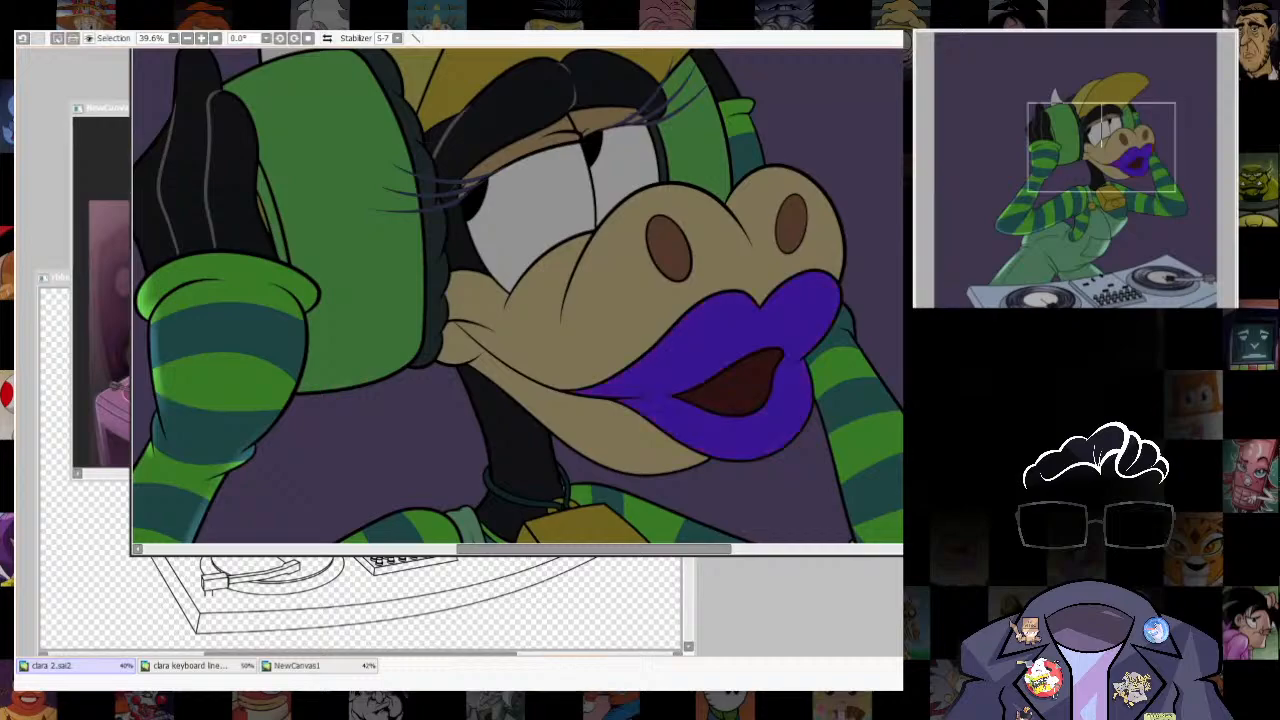
key("ctrl+z")
key("ctrl+y")
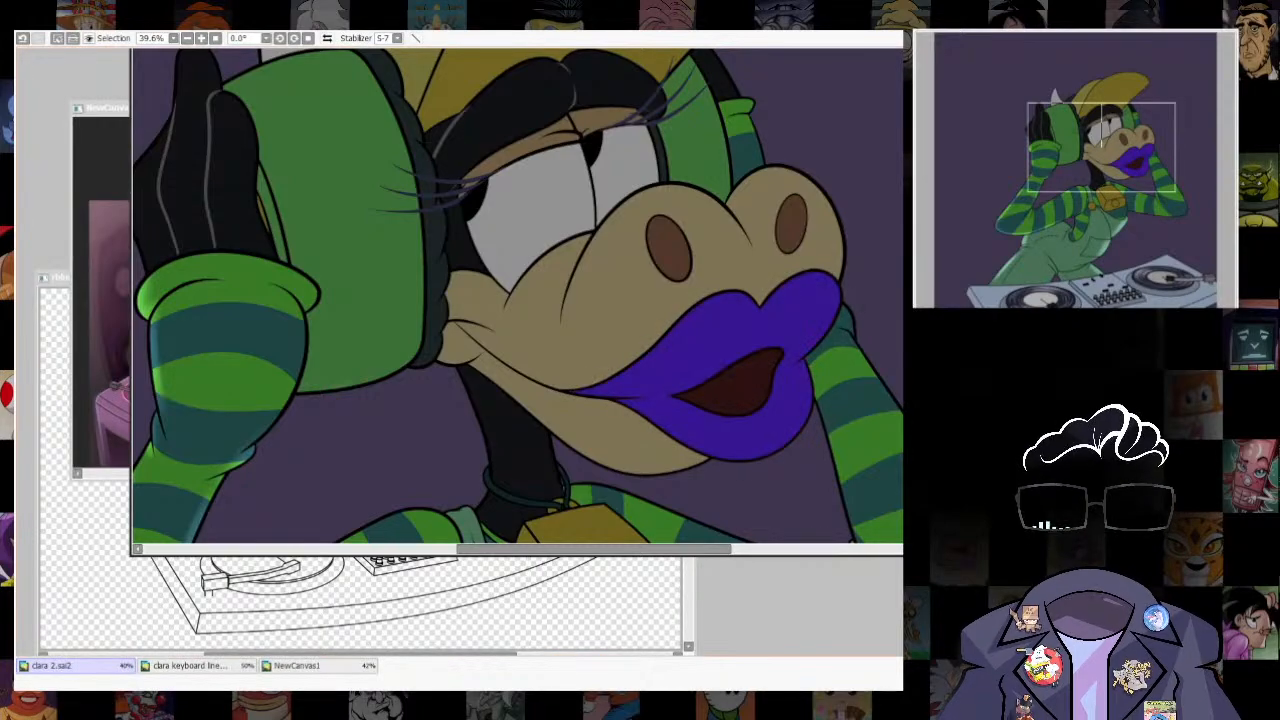
left_click_drag(740, 345, 722, 347)
key("ctrl+z")
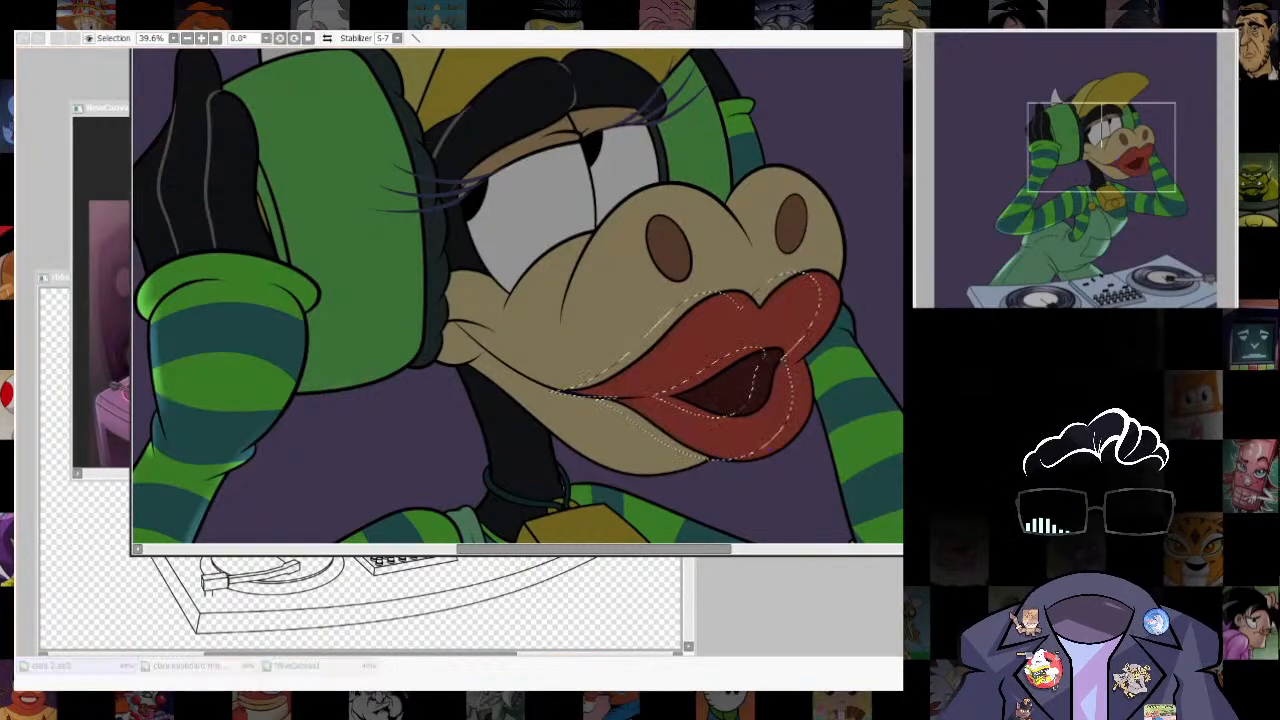
key("ctrl+y")
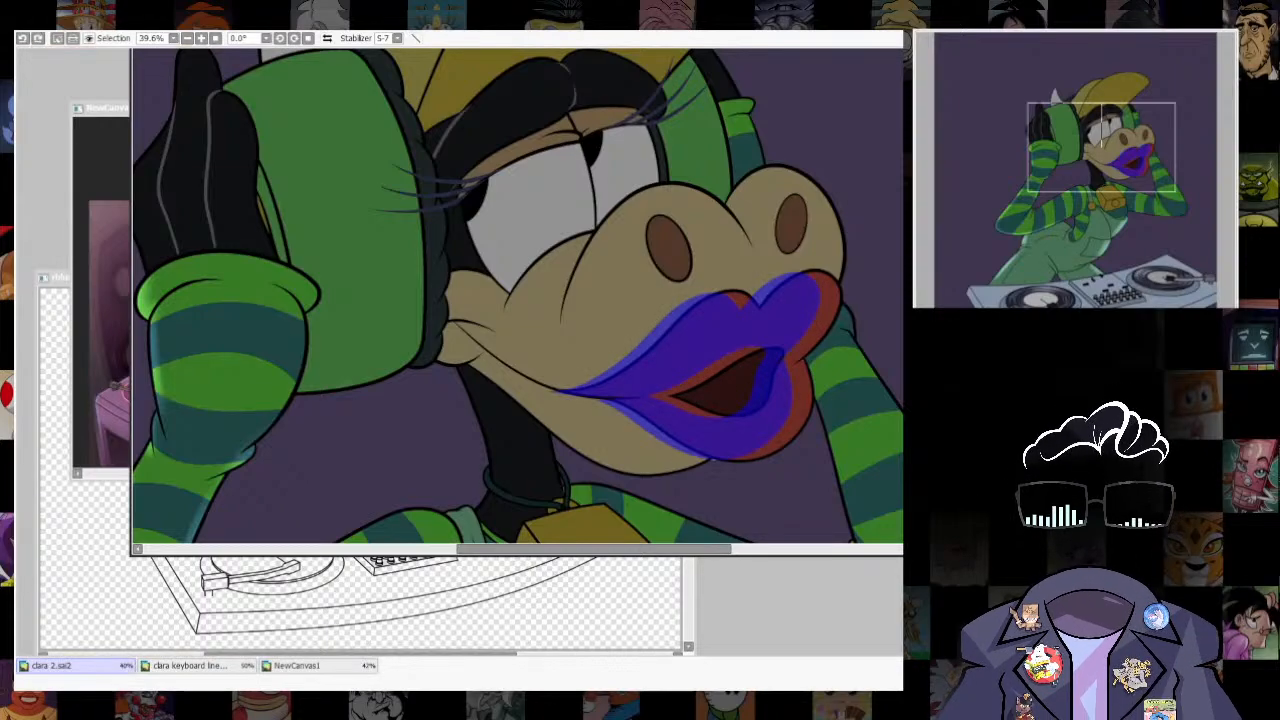
key("ctrl+z")
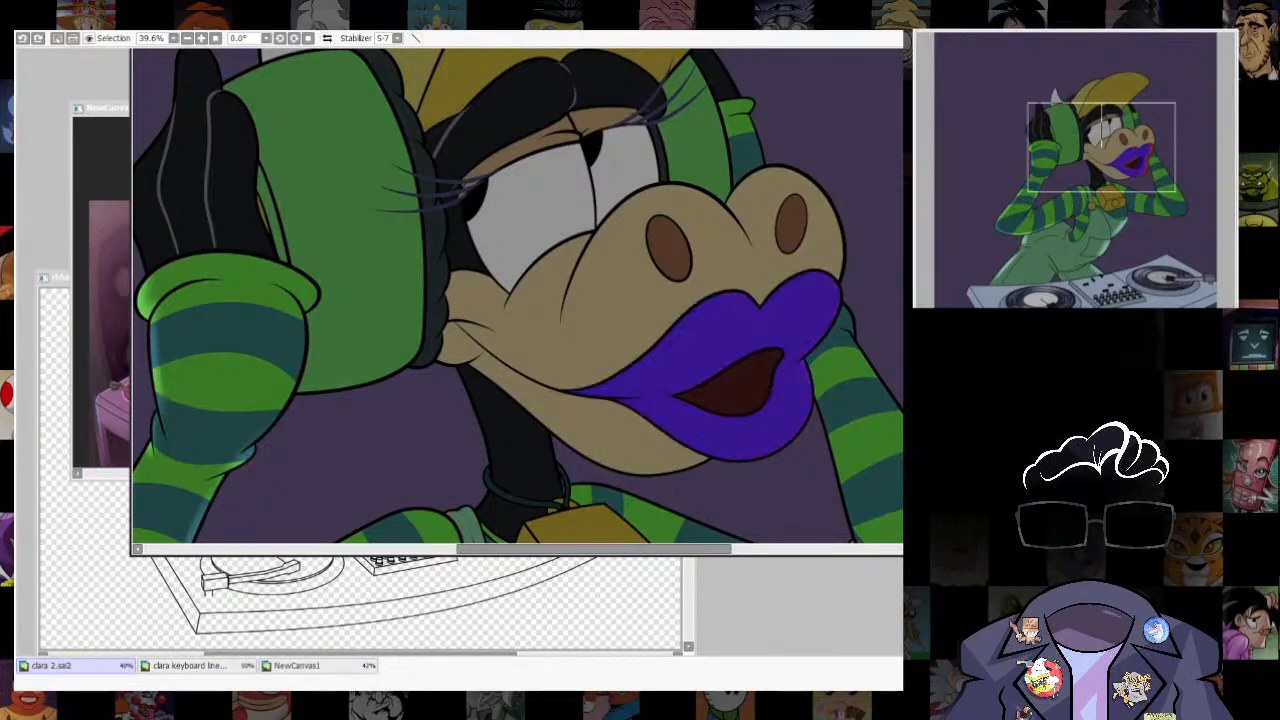
key("ctrl+z")
key("ctrl+z")
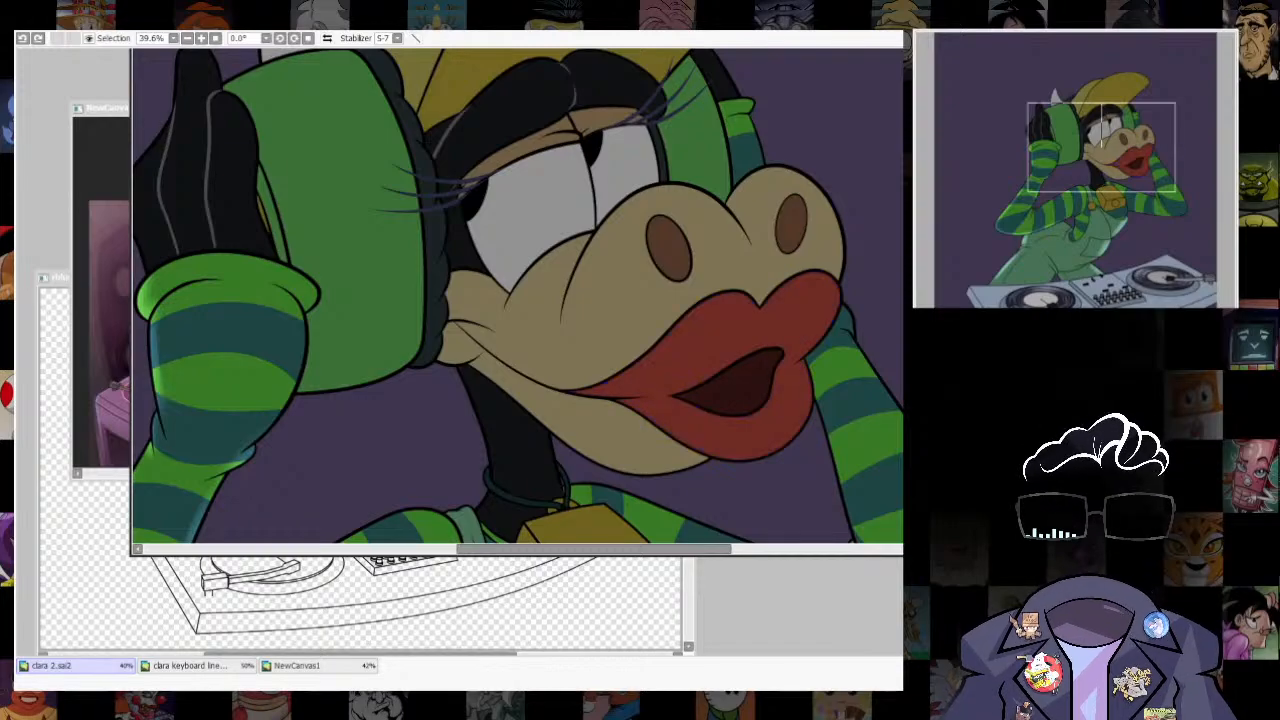
key("ctrl+d")
scroll(785, 360, "down", 5)
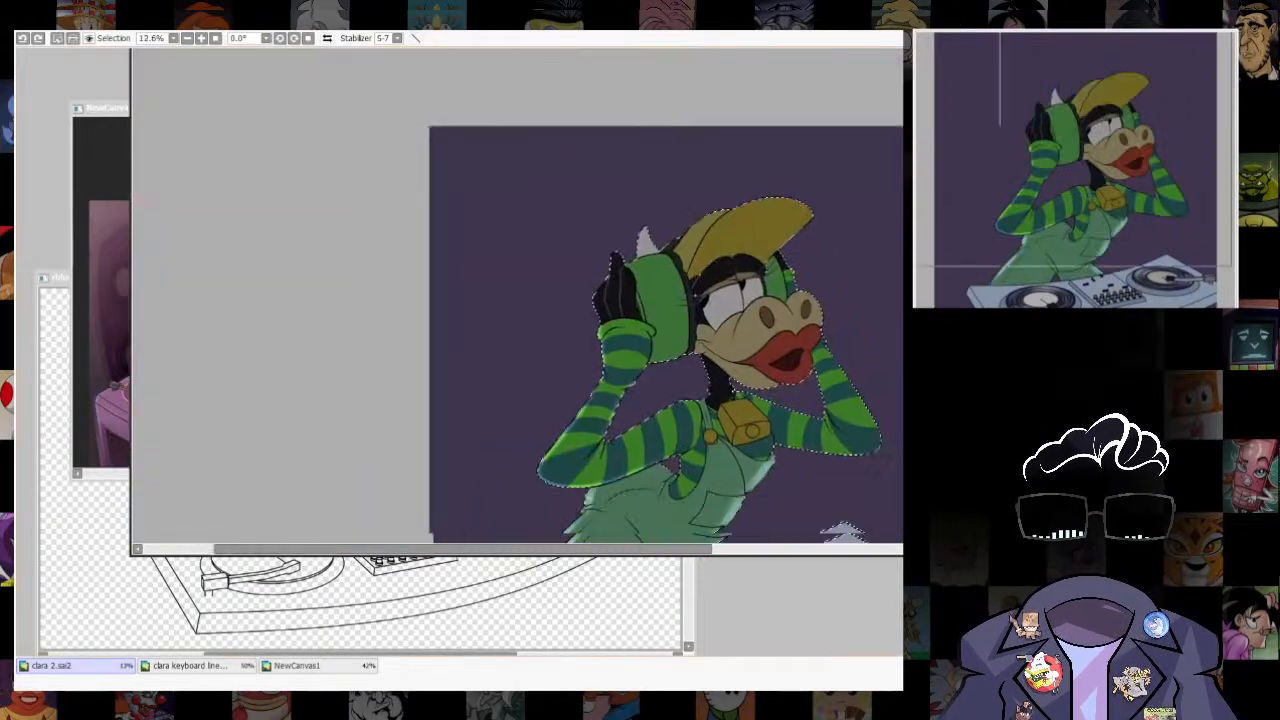
scroll(785, 360, "up", 4)
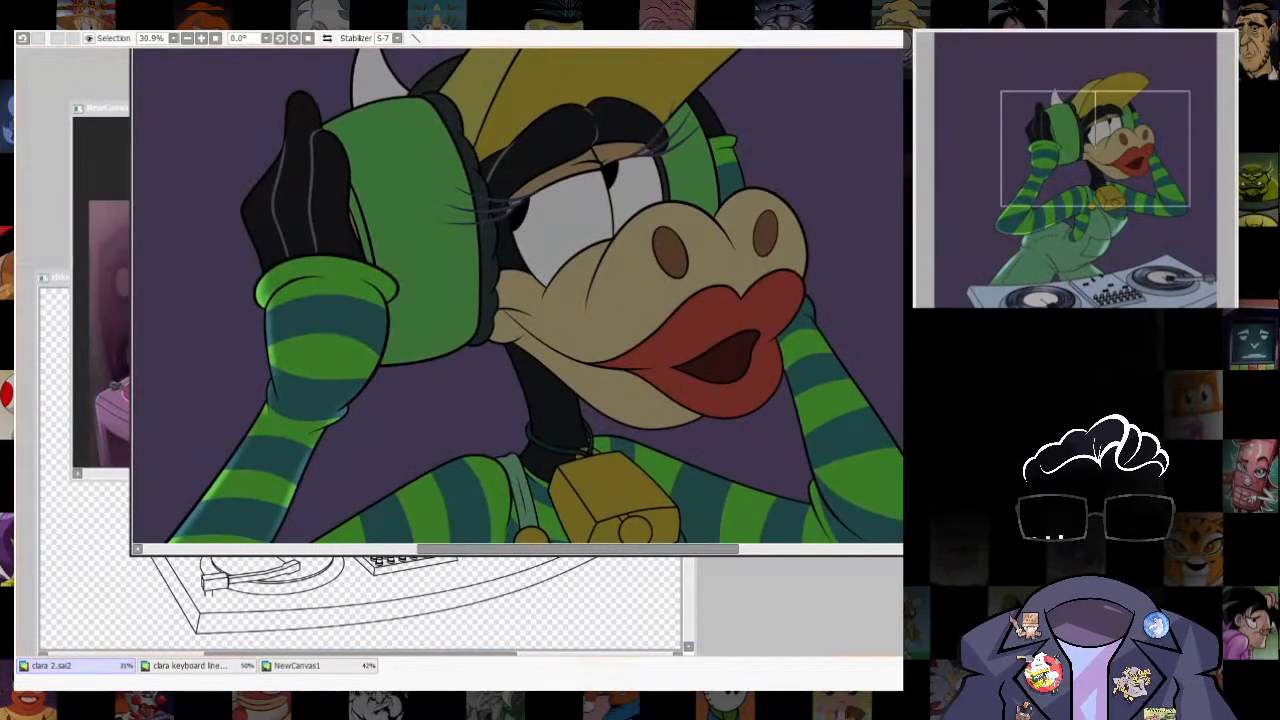
- Reselect the red lips and trace their shape with a thin white guide outline
left_click(690, 325)
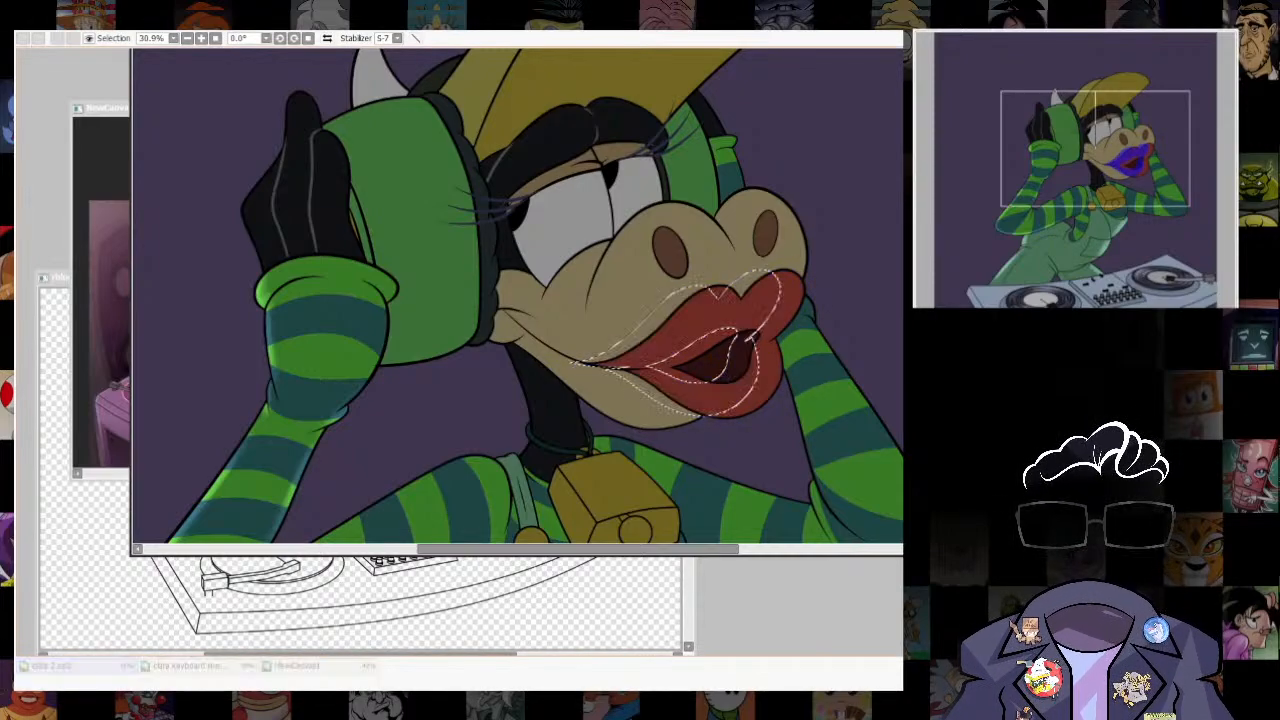
left_click_drag(668, 328, 668, 328)
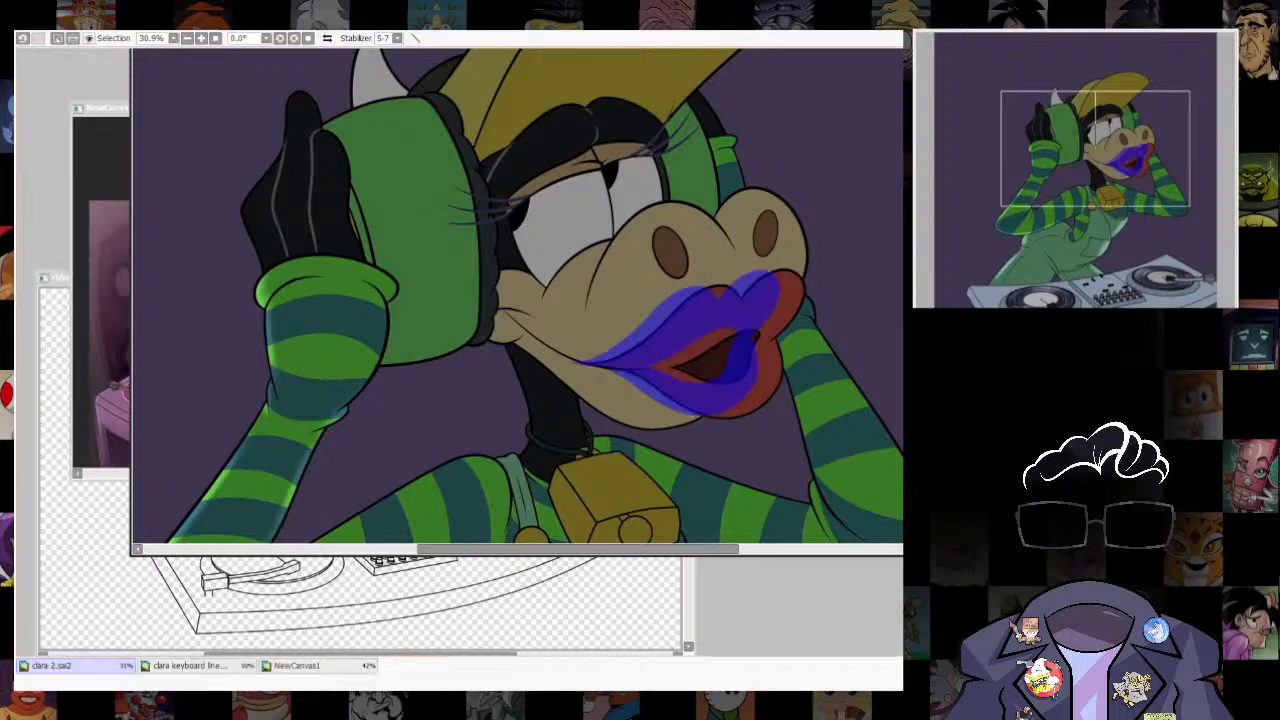
key("ctrl+z")
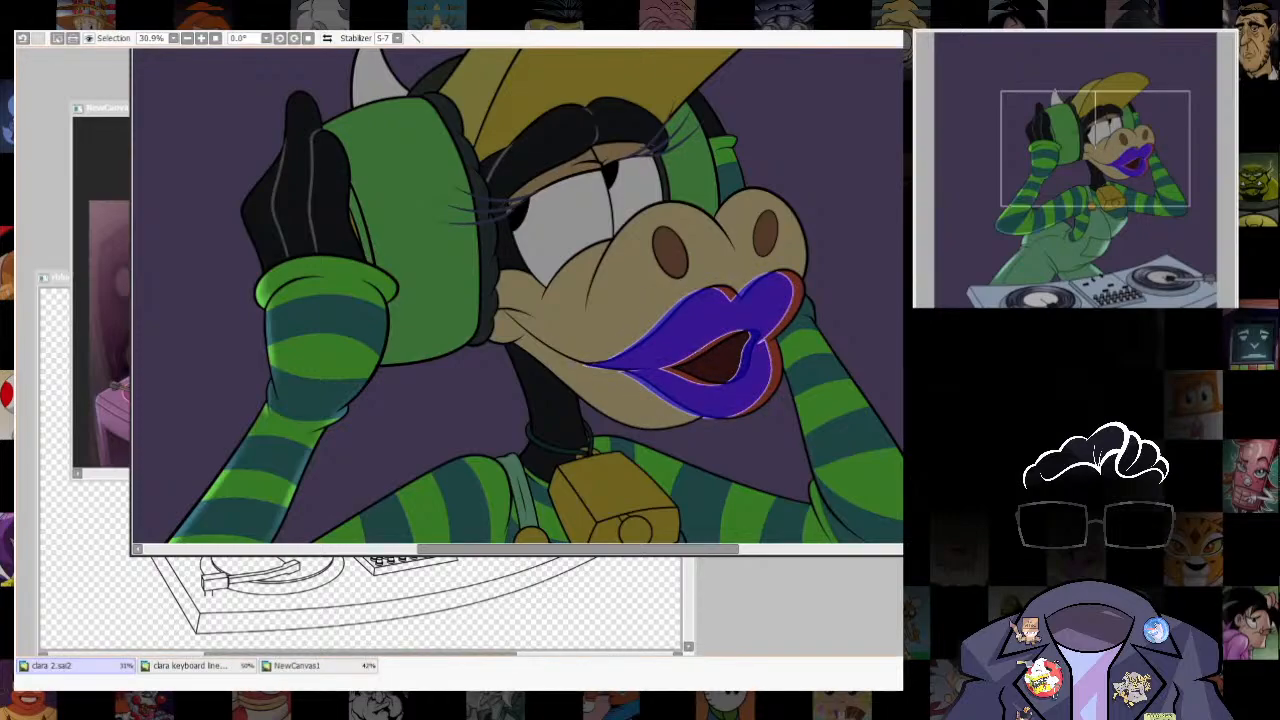
key("ctrl+d")
left_click(793, 303)
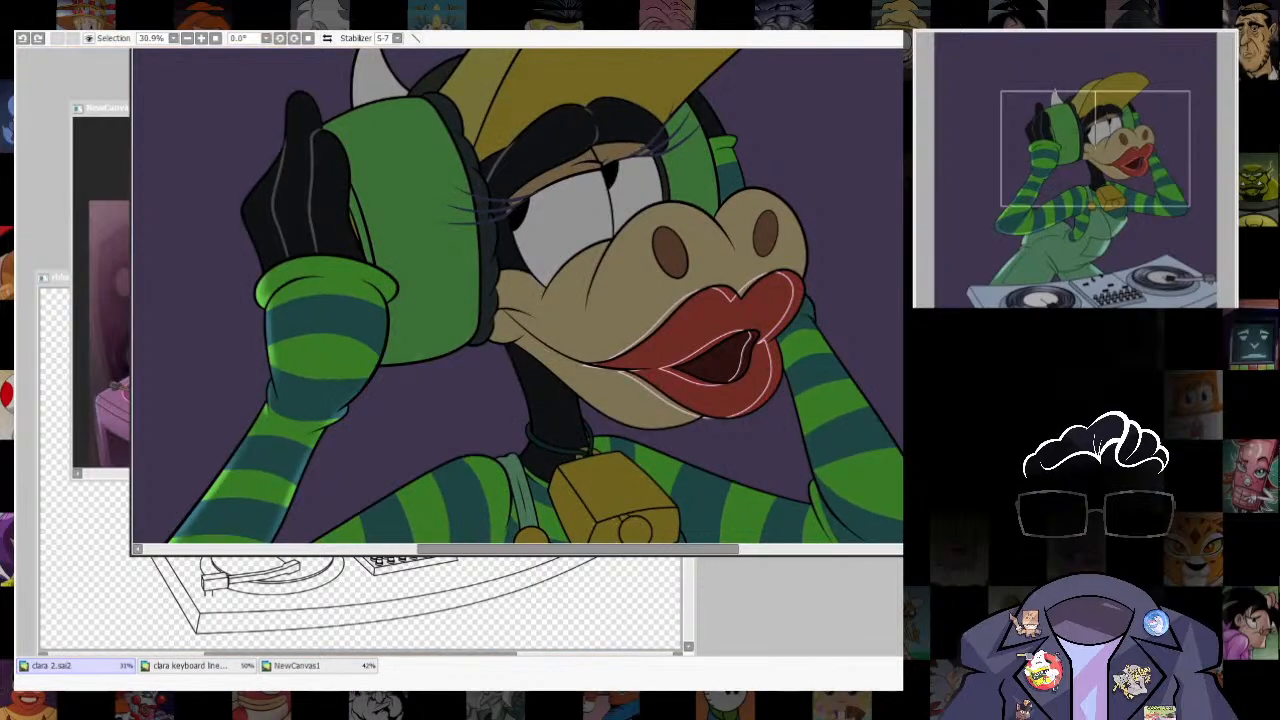
- Shift and transform the white lip outline towards the muzzle, then select the strip left uncovered along the lips' outer edge
left_click_drag(731, 299, 723, 295)
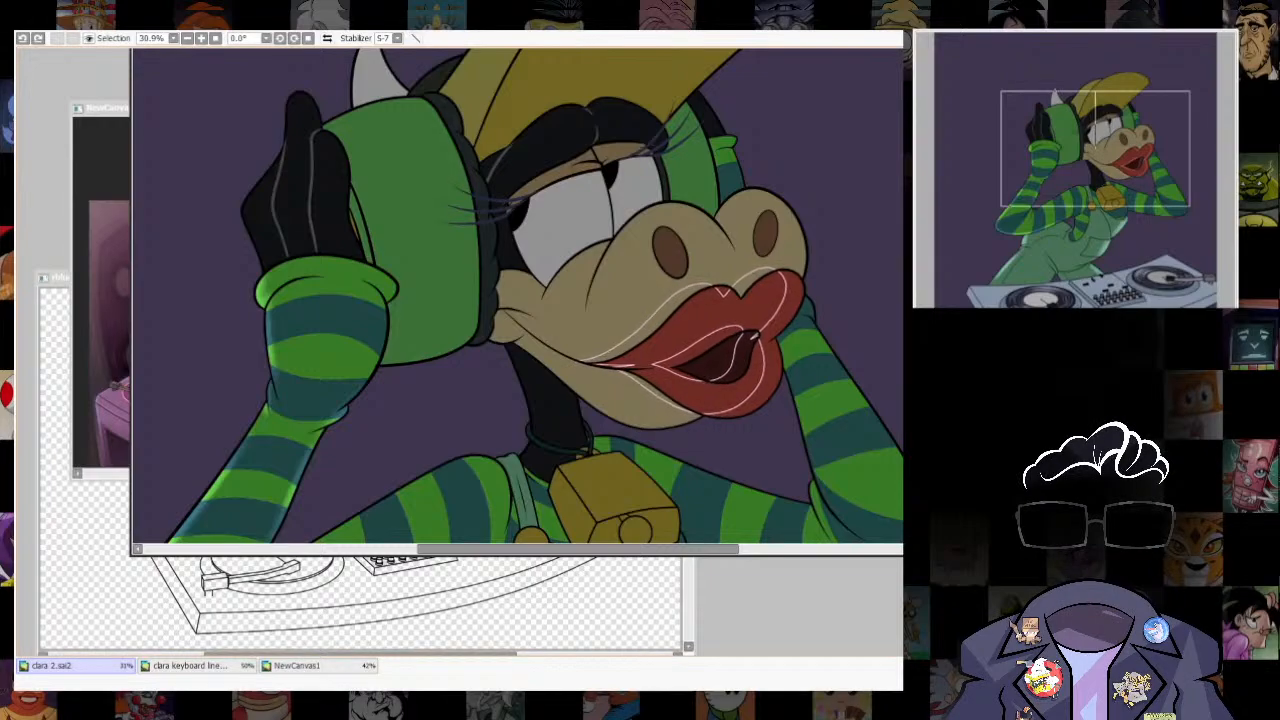
key("ctrl+t")
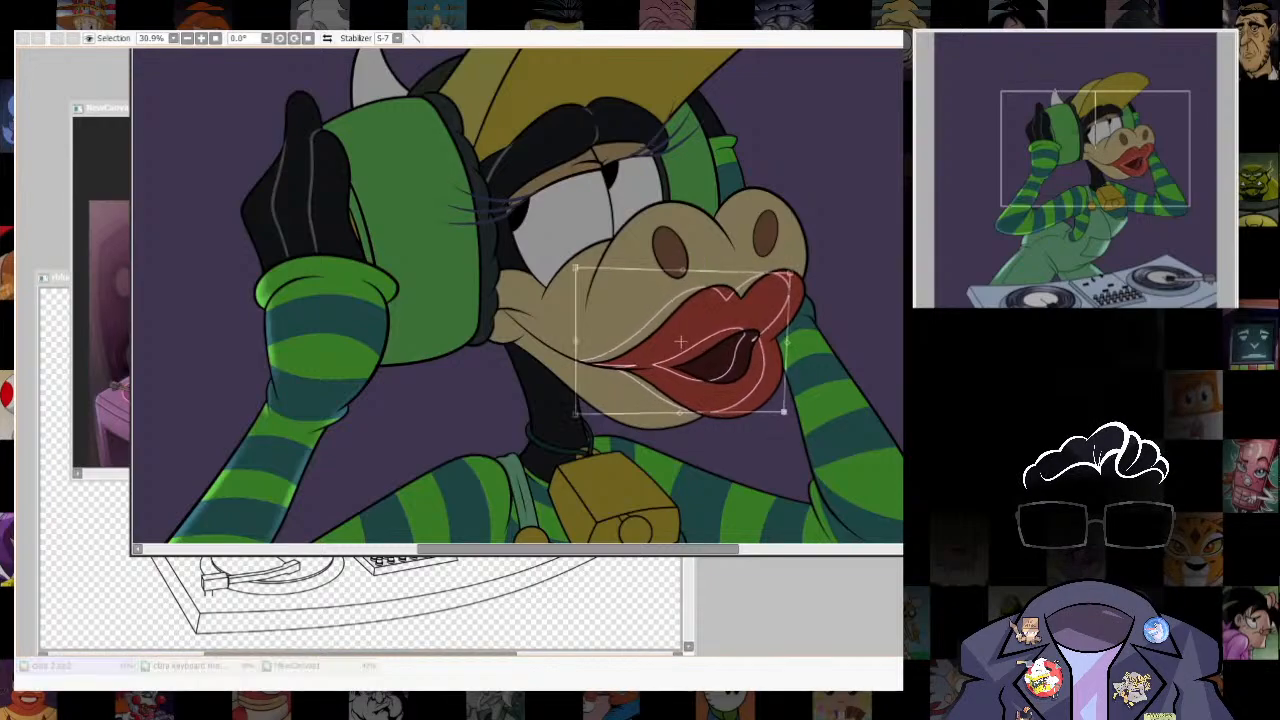
key("Return")
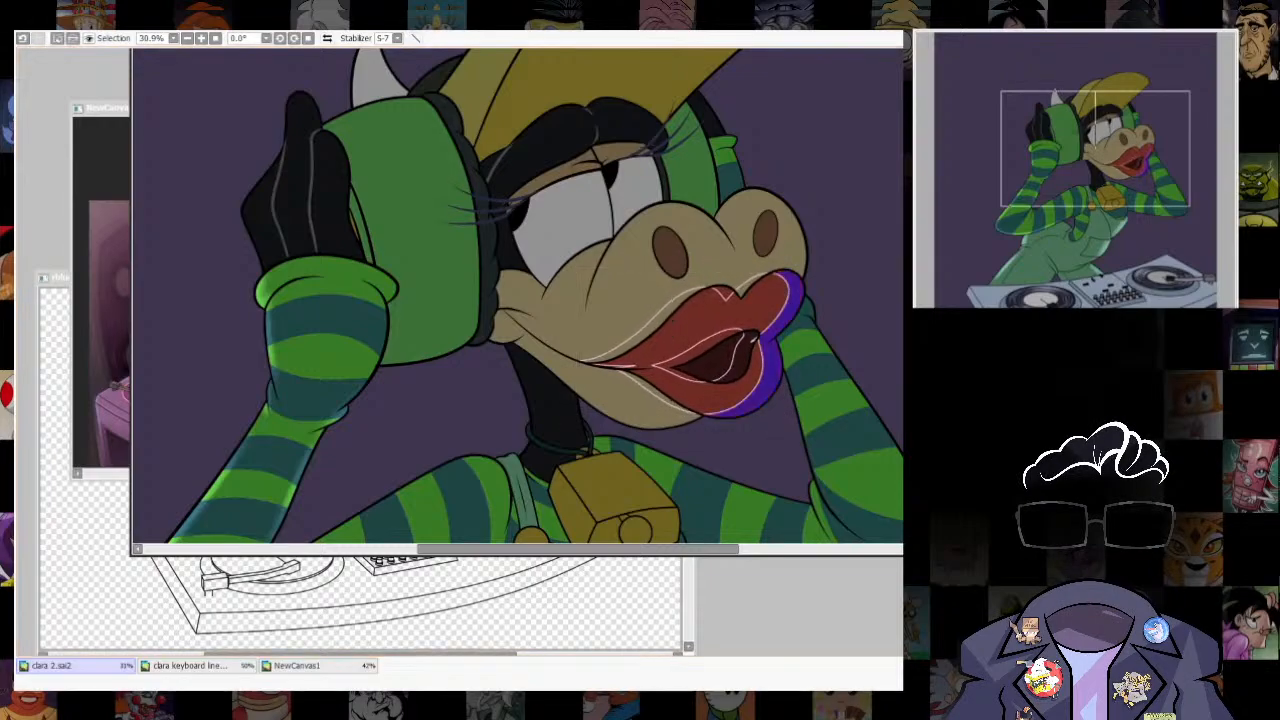
- Paint bright red rim light inside the selected outer strip of both lips with an enlarged brush, and clear the selection
key("b")
scroll(802, 328, "up", 3)
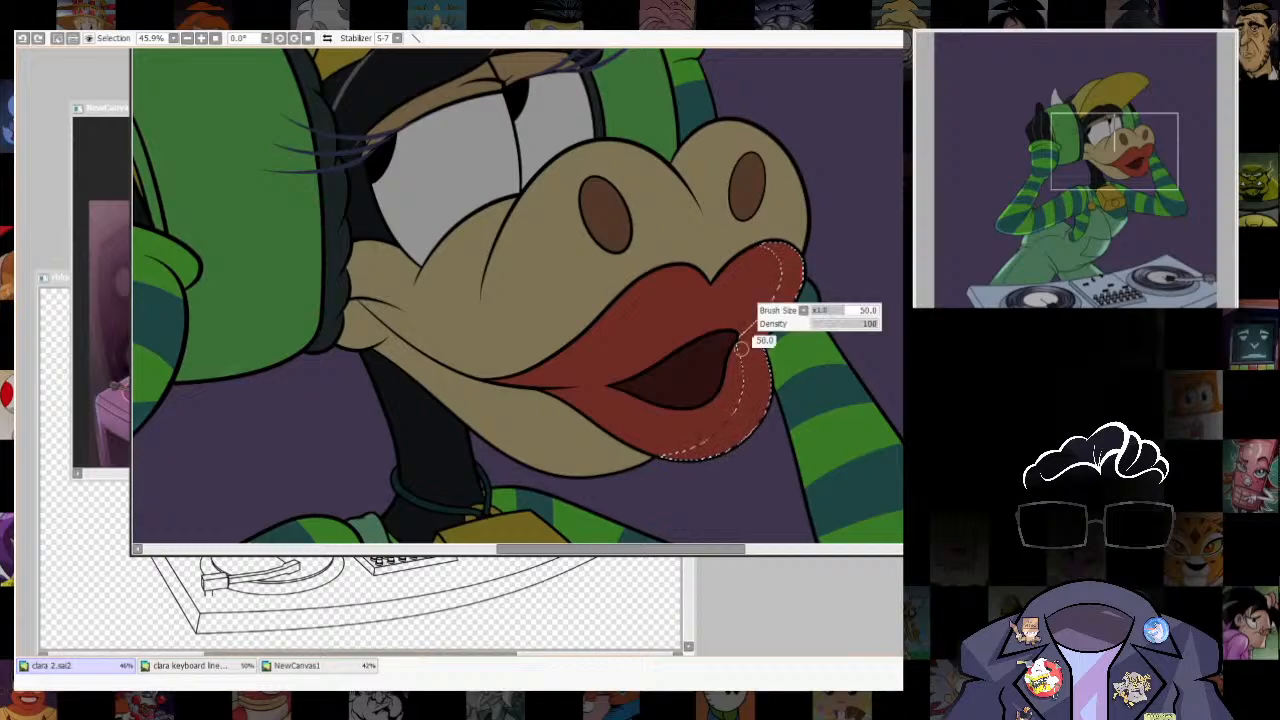
key("bracketright")
key("bracketright")
mouse_move(829, 313)
left_mouse_down()
mouse_move(743, 477)
mouse_move(726, 446)
left_mouse_up()
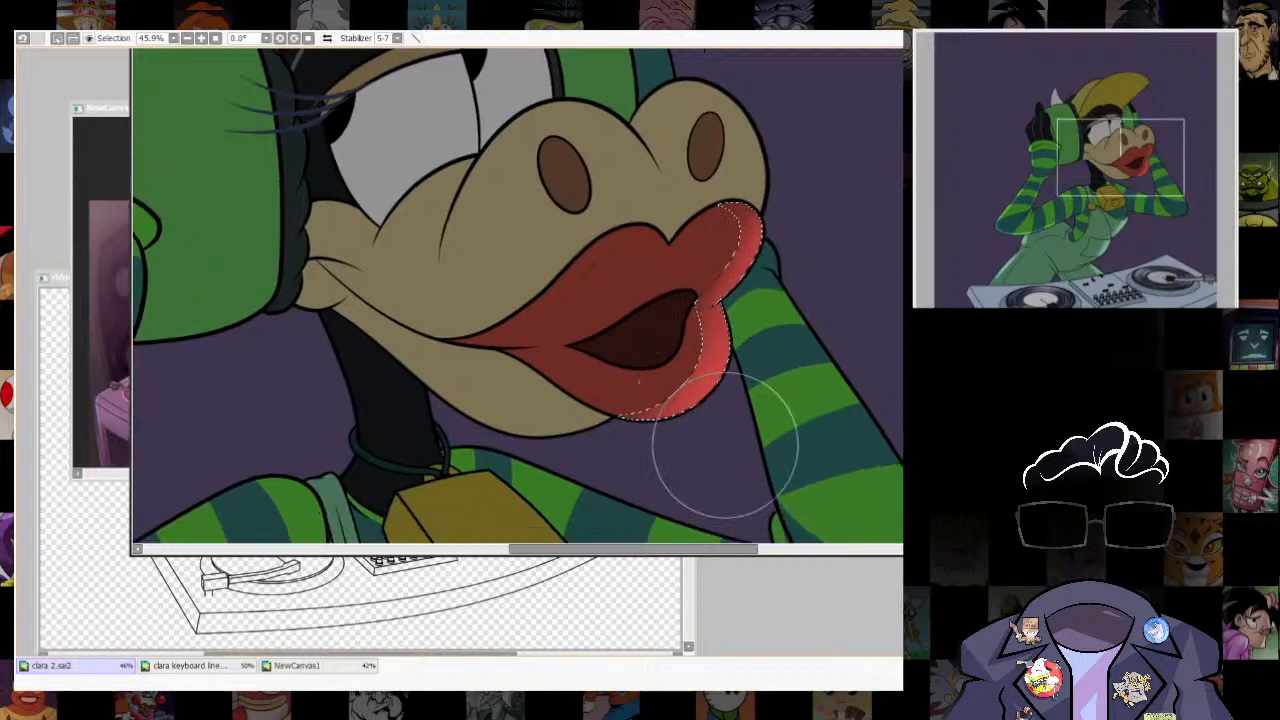
mouse_move(623, 439)
left_mouse_down()
mouse_move(809, 249)
mouse_move(807, 266)
left_mouse_up()
mouse_move(739, 407)
left_mouse_down()
mouse_move(754, 326)
mouse_move(734, 293)
left_mouse_up()
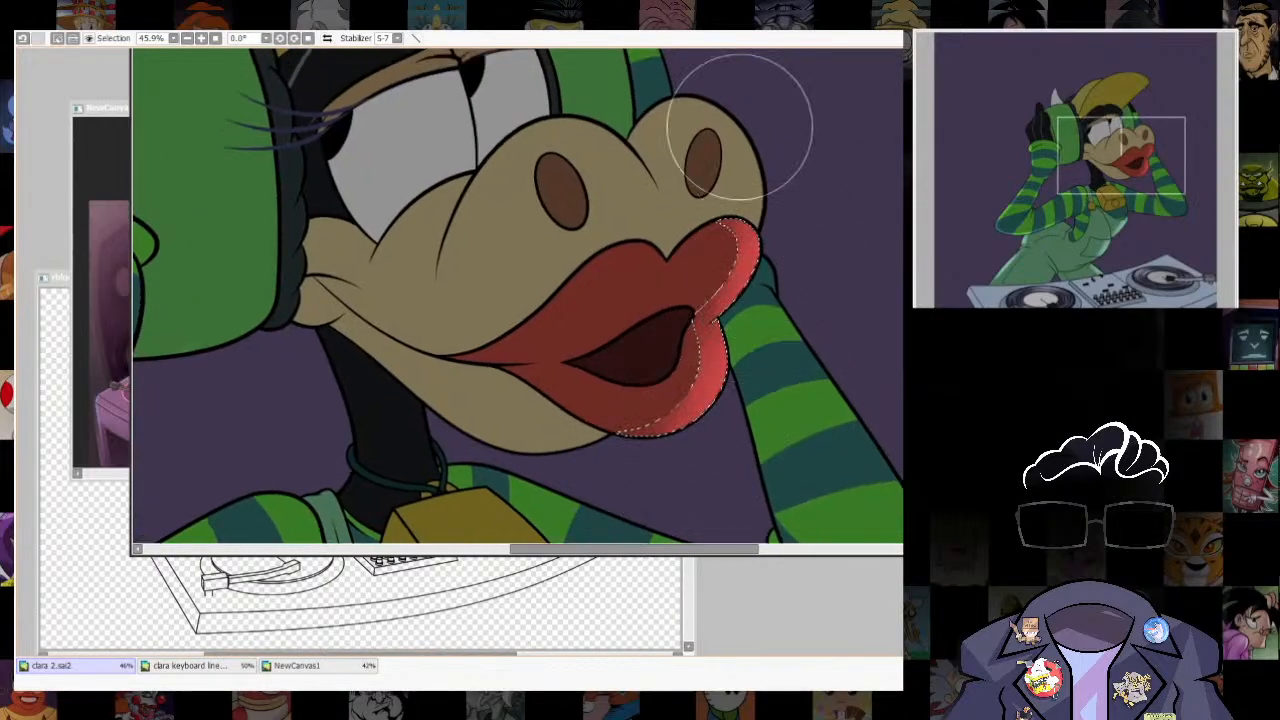
key("ctrl+d")
- Soften the inner edge of the rim light on the upper and lower lips with a size 34 brush
scroll(731, 455, "down", 5)
scroll(742, 410, "up", 6)
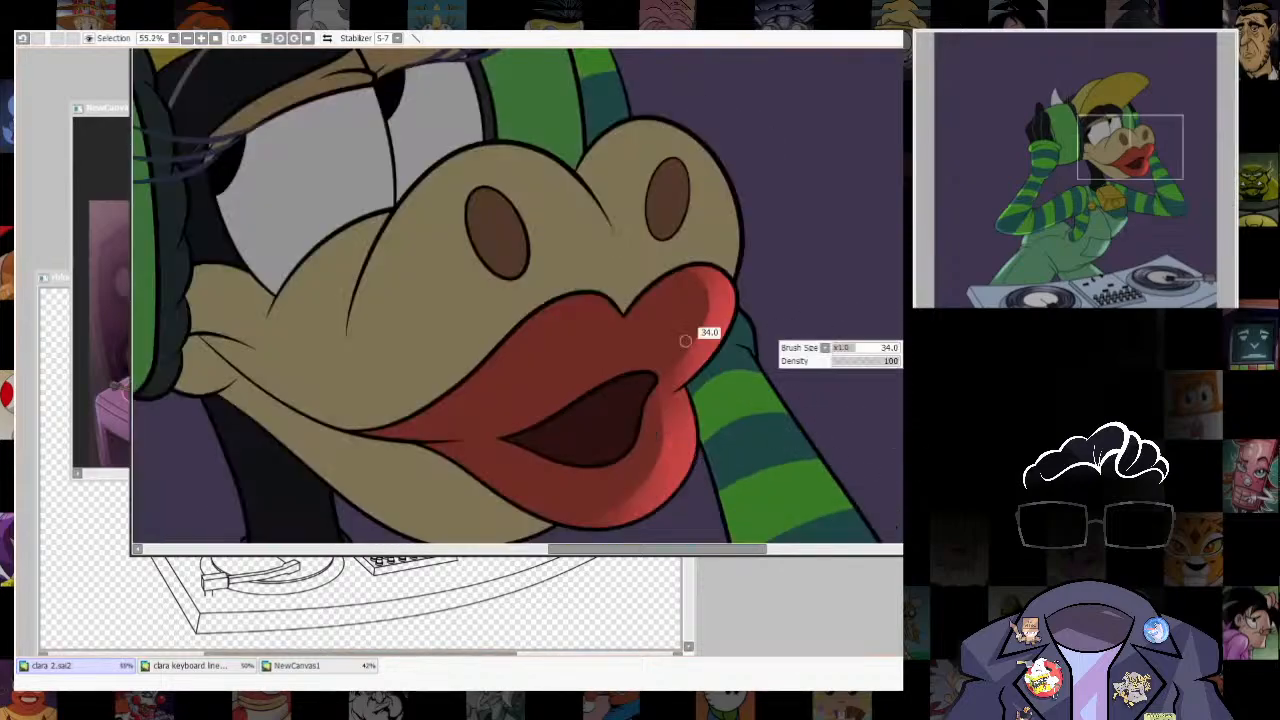
left_click_drag(626, 382, 653, 293)
key("e")
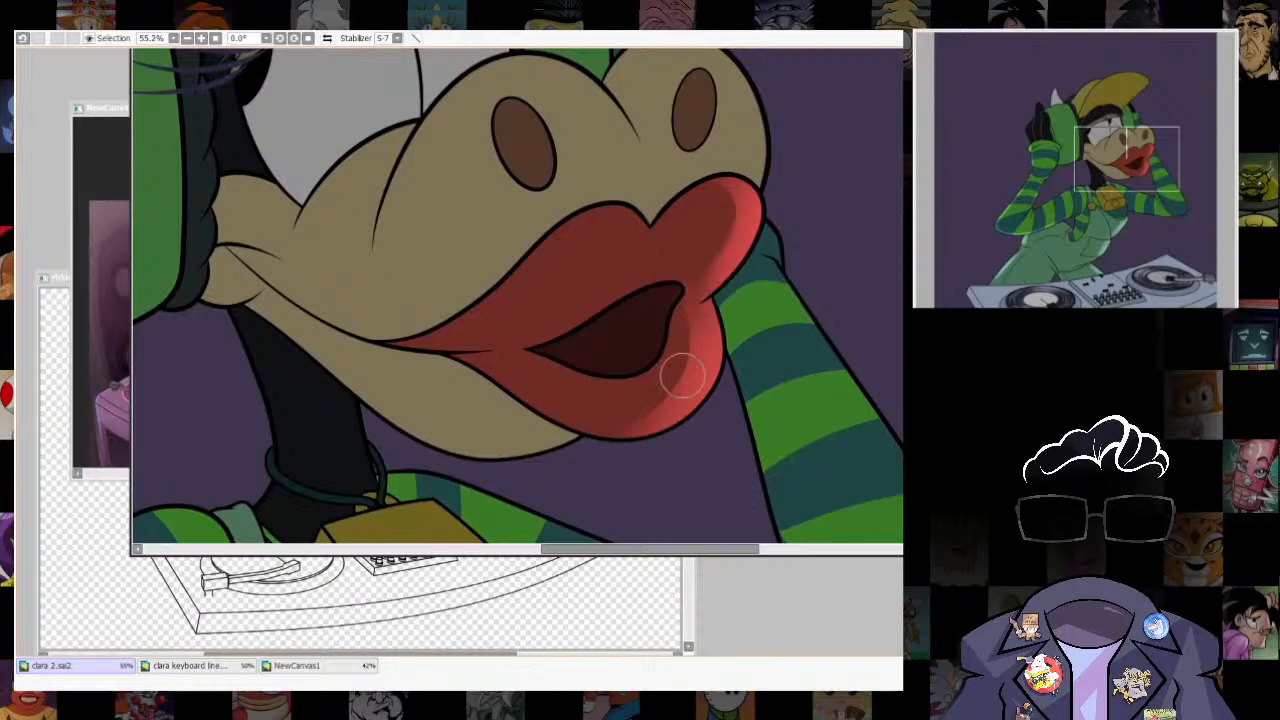
scroll(517, 296, "down", 3)
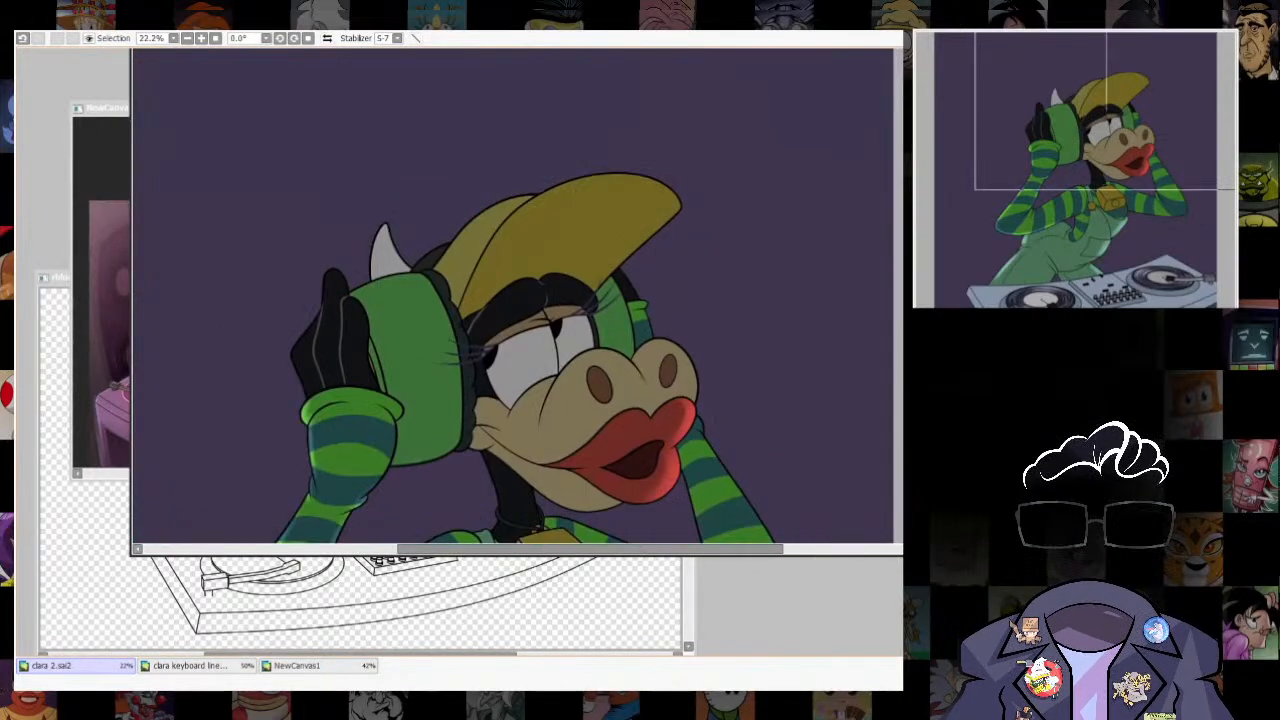
scroll(517, 296, "up", 3)
left_click_drag(517, 410, 565, 181)
scroll(517, 296, "down", 2)
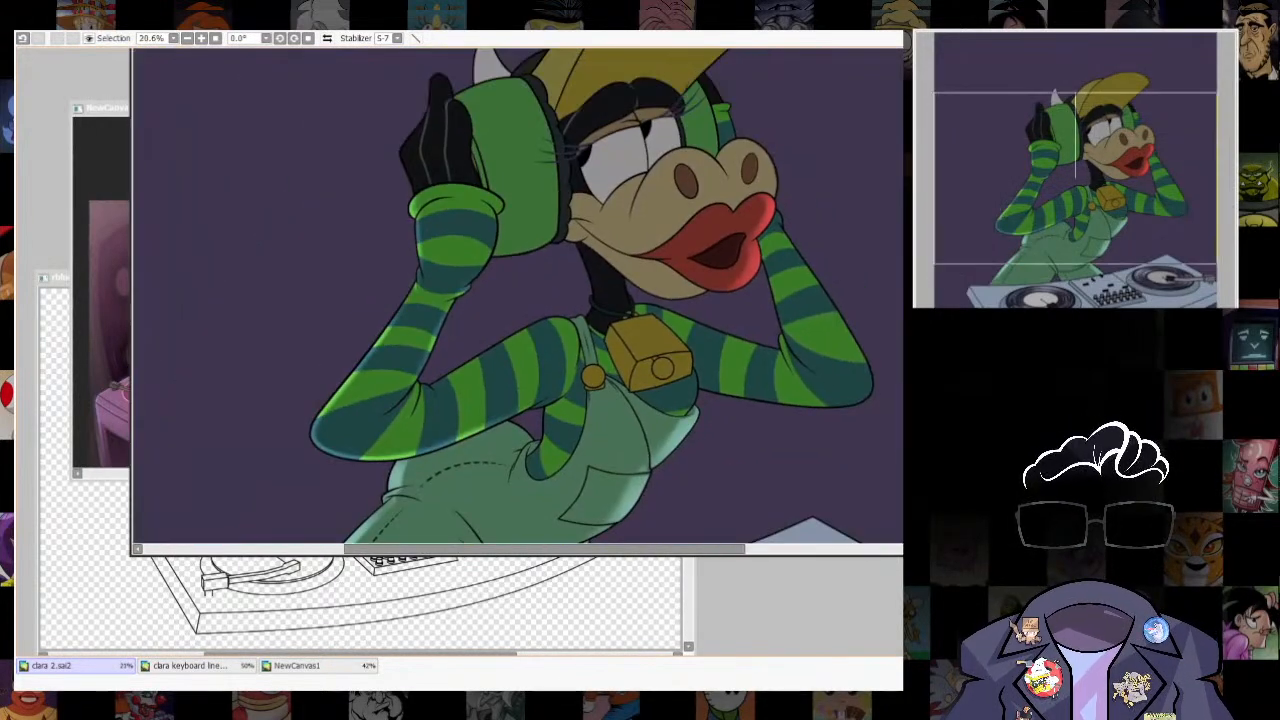
- Select a narrow pointed strip along the fold where the overalls' near leg meets the crotch
left_click_drag(517, 400, 586, 229)
scroll(517, 296, "up", 4)
scroll(517, 296, "up", 1)
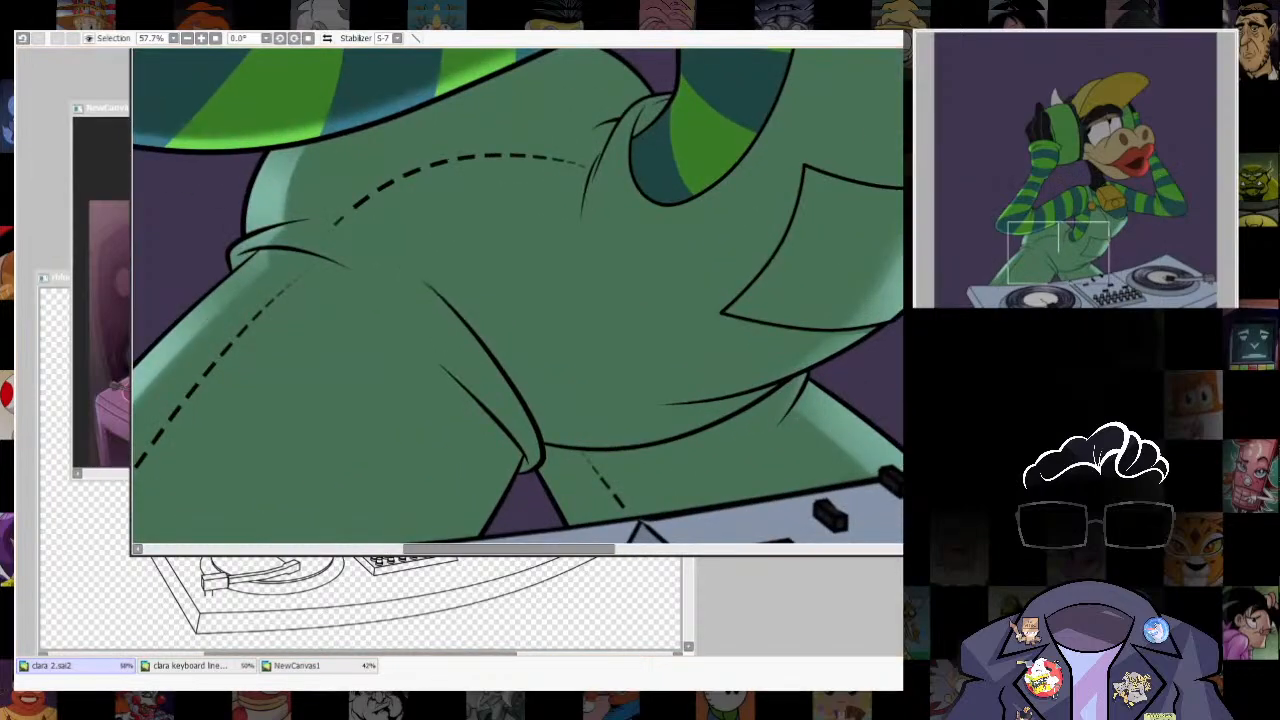
key("[")
mouse_move(422, 281)
left_mouse_down()
mouse_move(522, 412)
mouse_move(481, 355)
mouse_move(533, 465)
mouse_move(540, 427)
left_mouse_up()
key("ctrl+z")
key("[")
key("b")
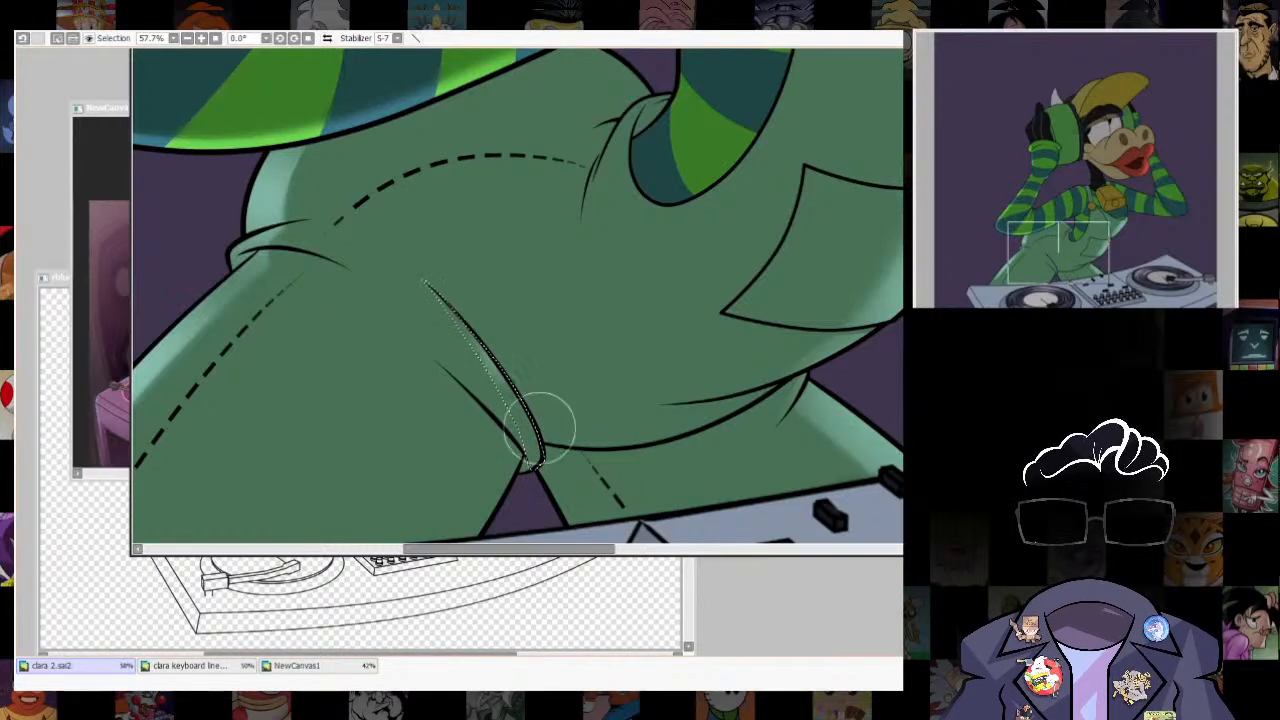
- Paint pale green rim light inside the selected crotch fold and clear the selection
key("ctrl+z")
mouse_move(477, 363)
left_mouse_down("ctrl+alt")
mouse_move(488, 312)
mouse_move(580, 250)
left_mouse_up("ctrl+alt")
key("ctrl+d")
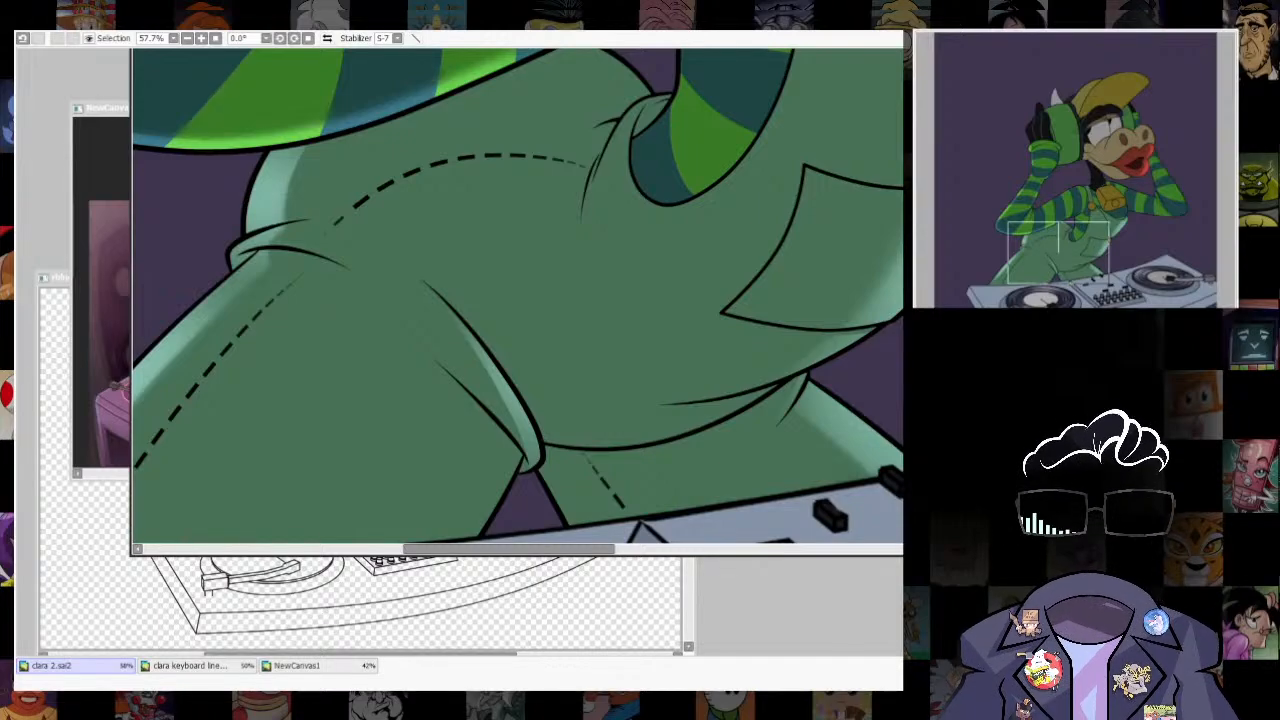
- Soften the upper end of the pale green rim light along the overalls' crotch fold
left_click_drag(594, 352, 460, 320, "ctrl+alt")
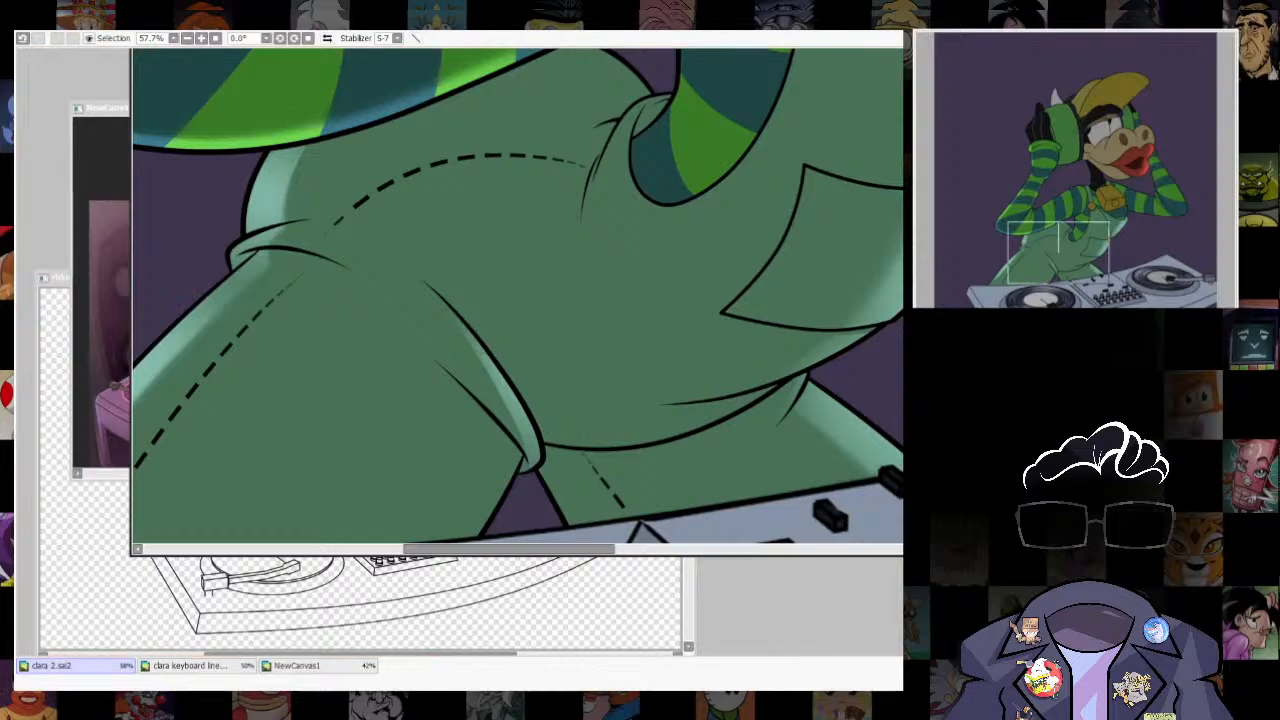
scroll(483, 349, "down", 2)
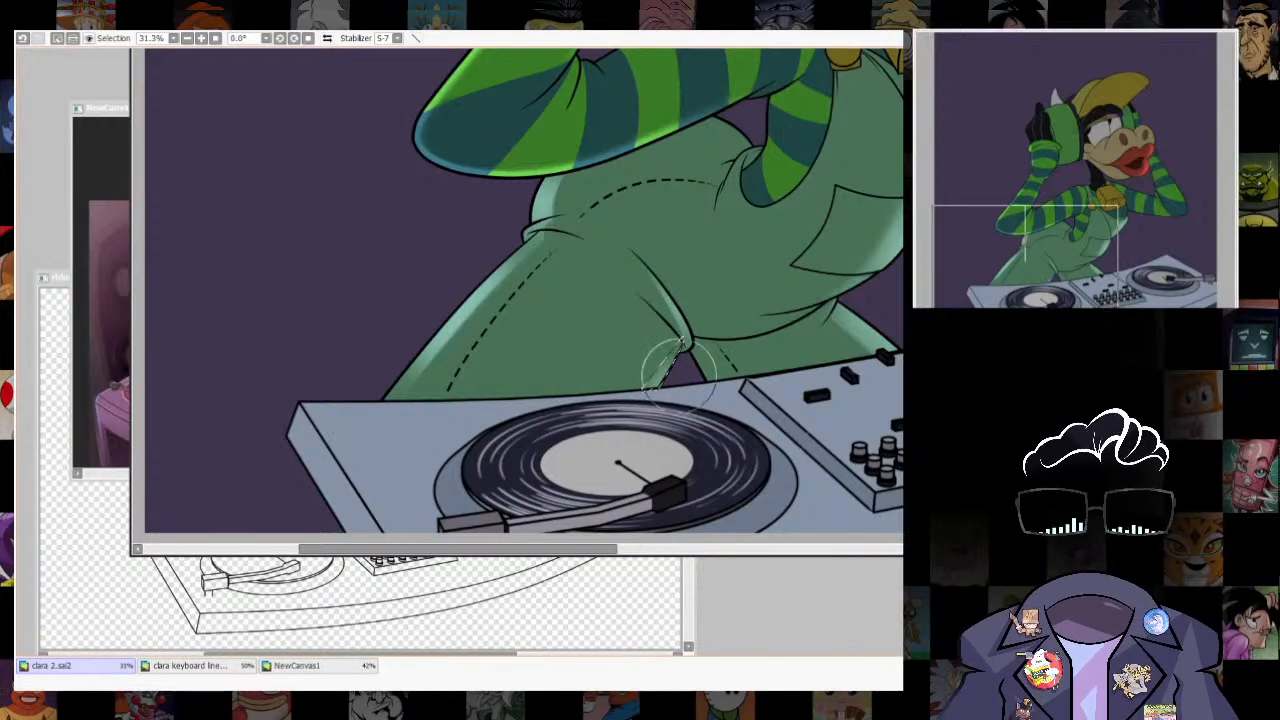
scroll(638, 520, "down", 5)
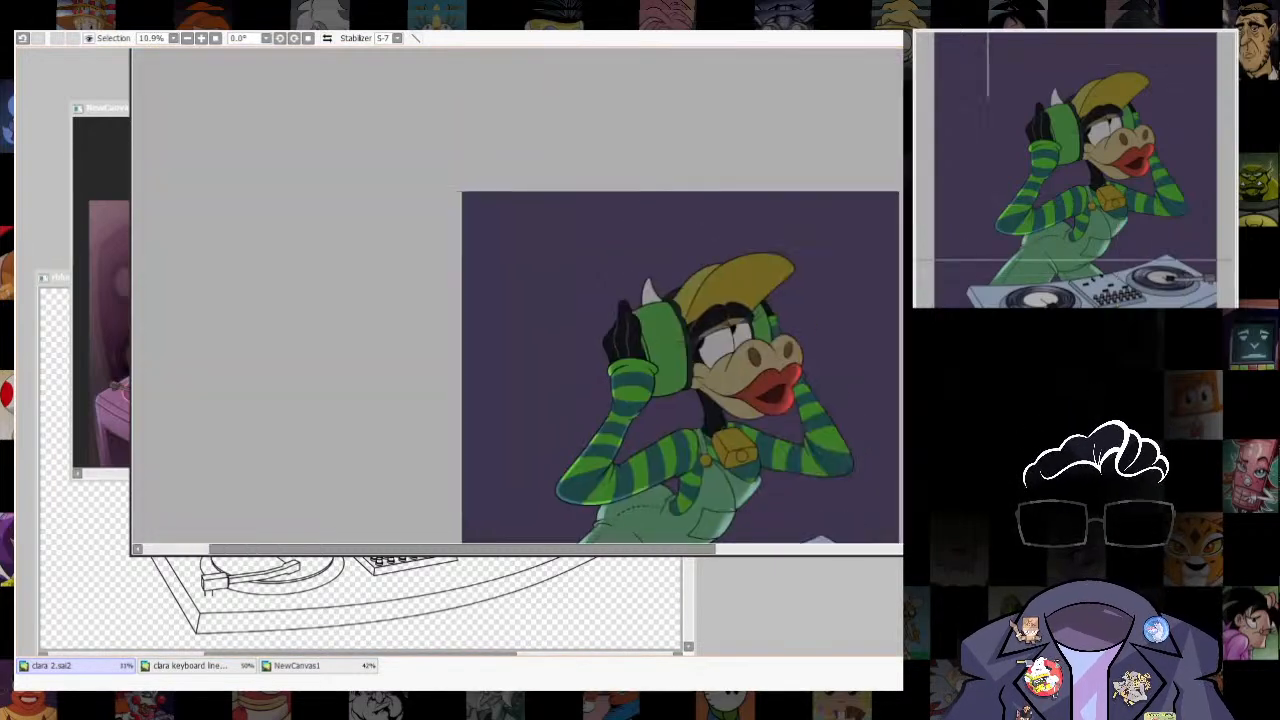
- Select a narrow strip along the overalls' back edge, in the gap beneath the near forearm, and enlarge the brush
scroll(636, 480, "up", 9)
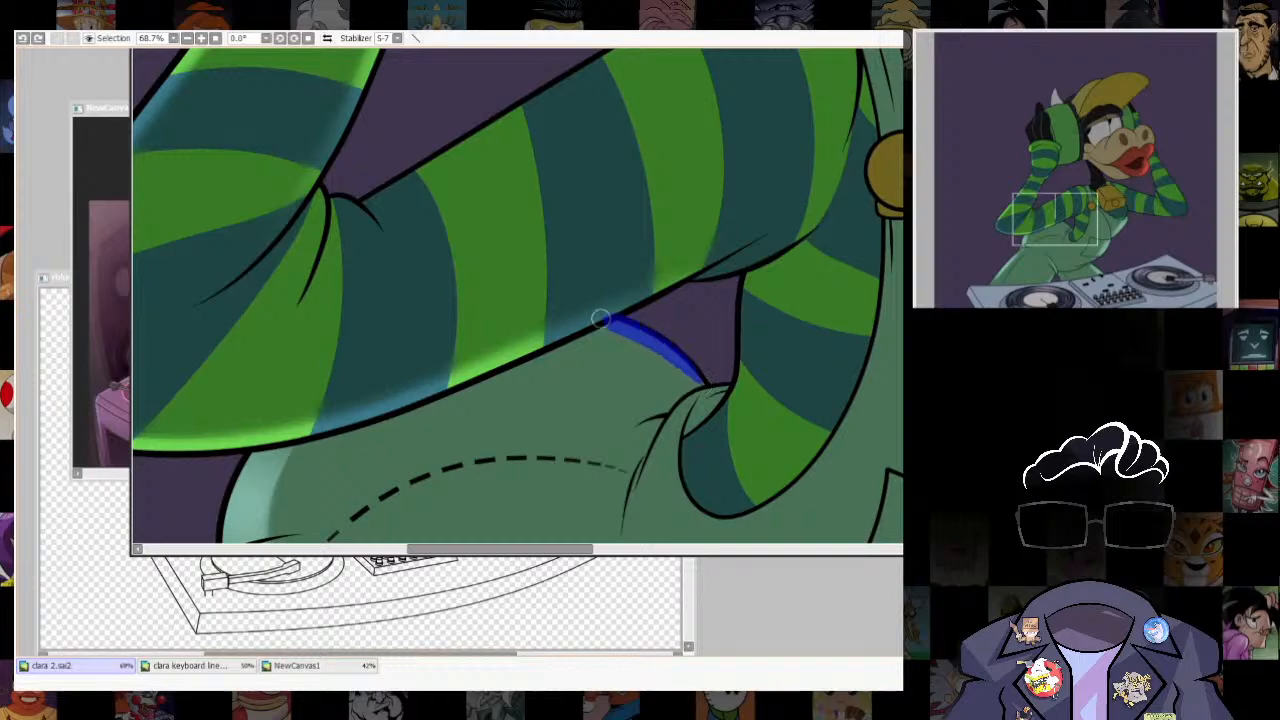
key("ctrl+z")
left_click_drag(610, 326, 601, 320)
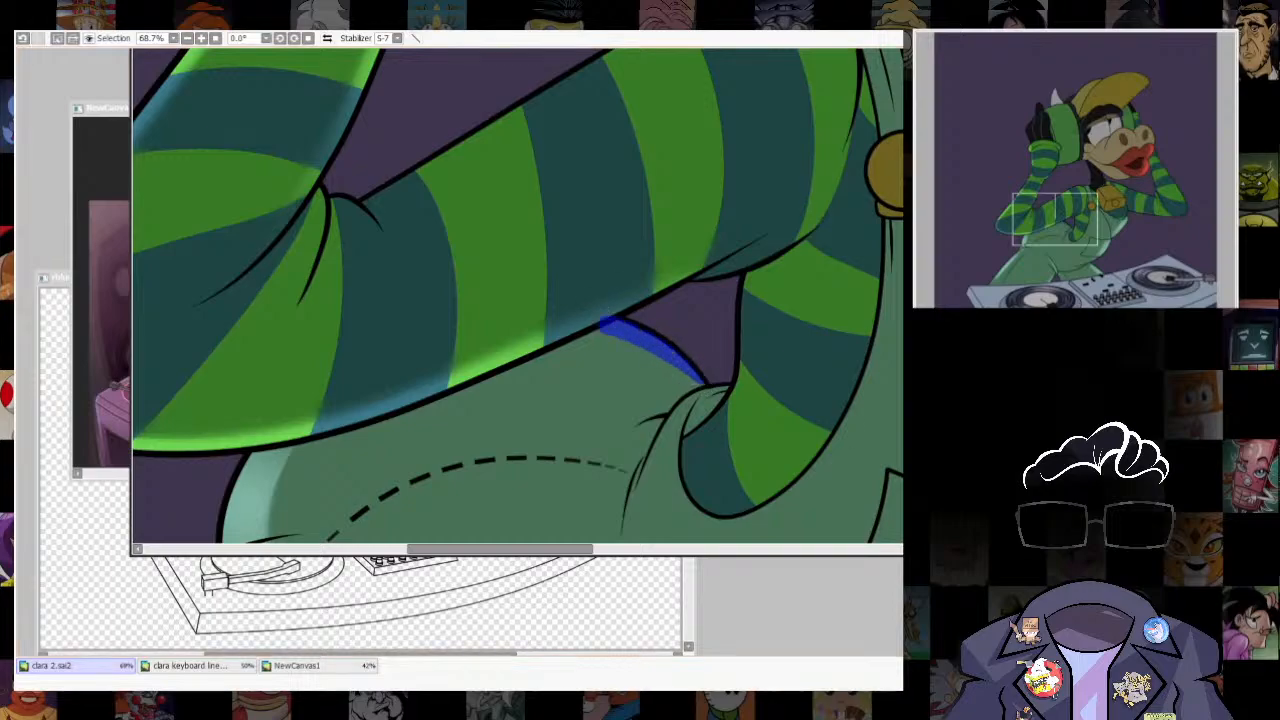
key("b")
key("]")
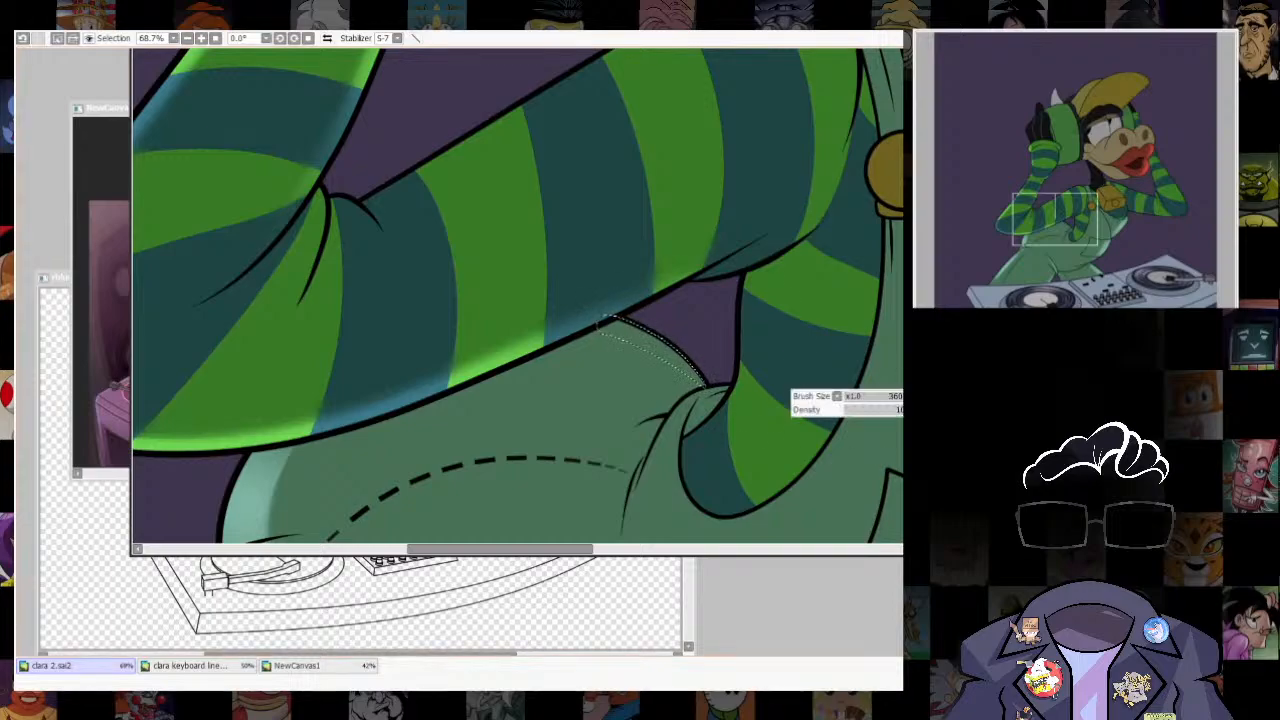
- Paint pale green rim light inside the selected strip of the overalls' back edge, and clear the selection
left_click_drag(699, 375, 654, 352)
key("ctrl+z")
key("ctrl+z")
mouse_move(740, 323)
left_mouse_down()
mouse_move(620, 266)
mouse_move(766, 444)
left_mouse_up()
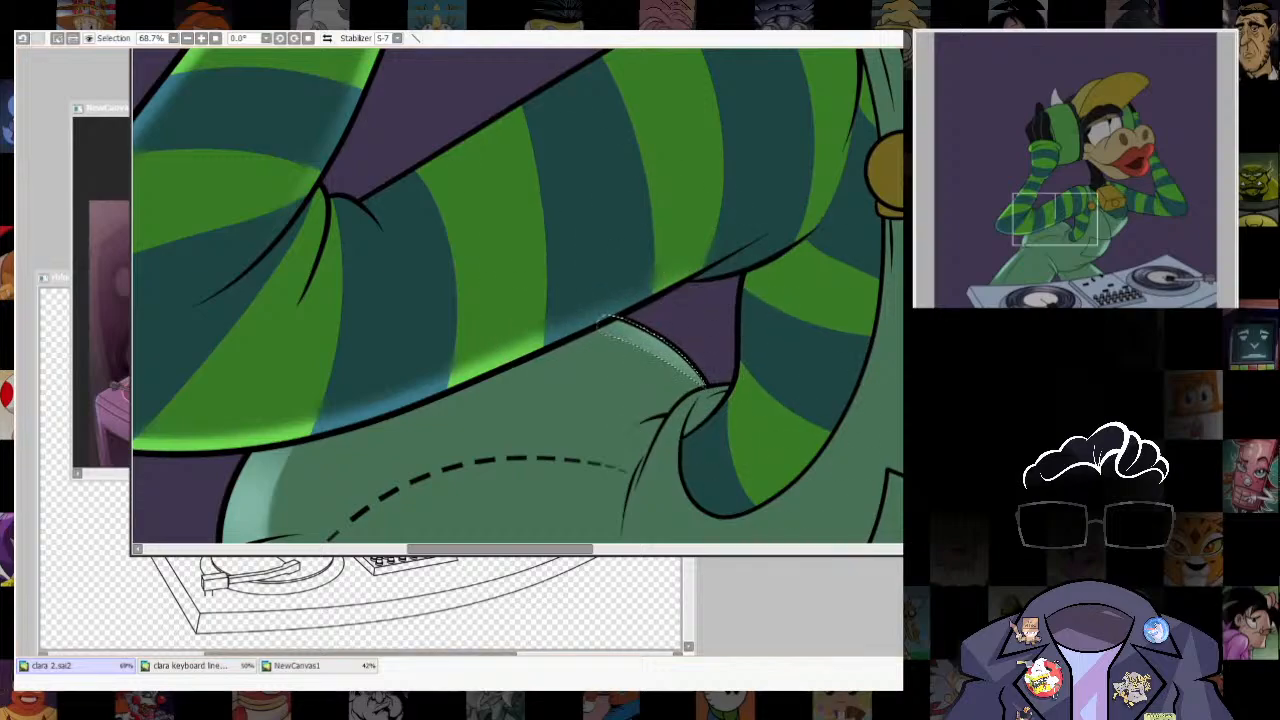
scroll(740, 365, "down", 3)
key("ctrl+d")
scroll(688, 472, "down", 4)
left_click_drag(705, 367, 668, 292)
scroll(665, 290, "up", 5)
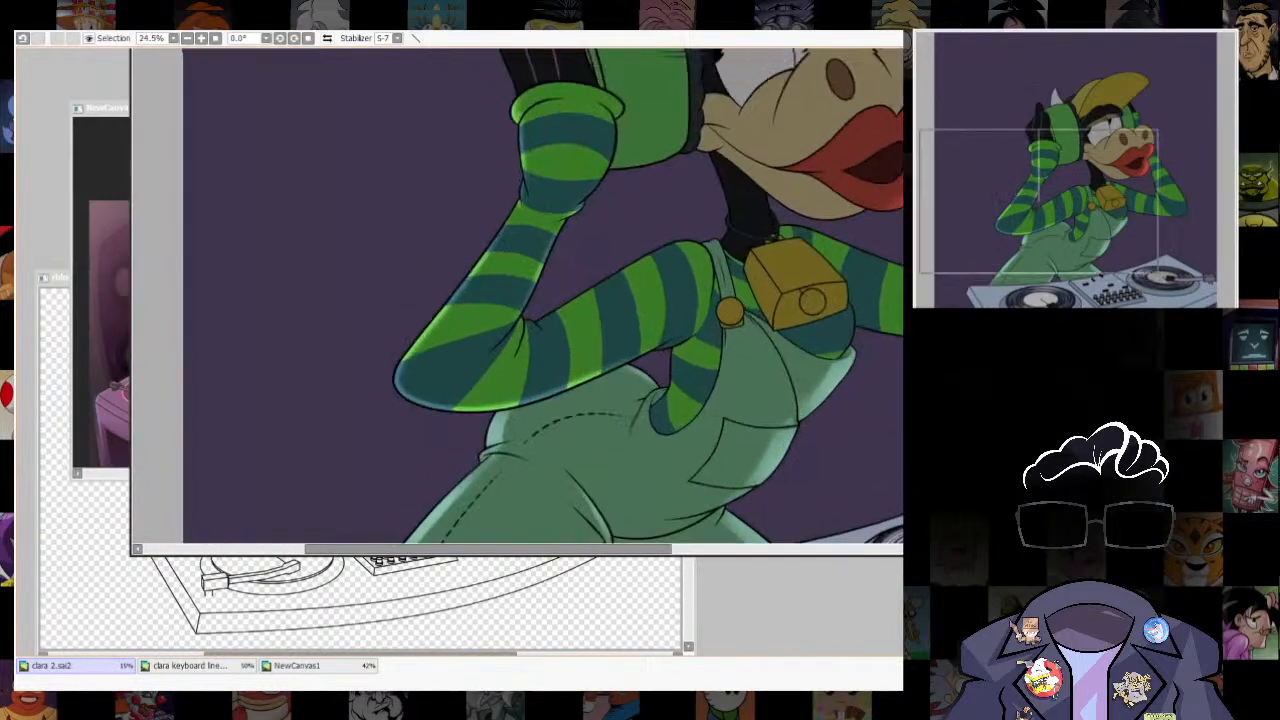
- Select all the green and teal sleeve stripes of the near upper arm, from the elbow crease to the shoulder
left_click(645, 385)
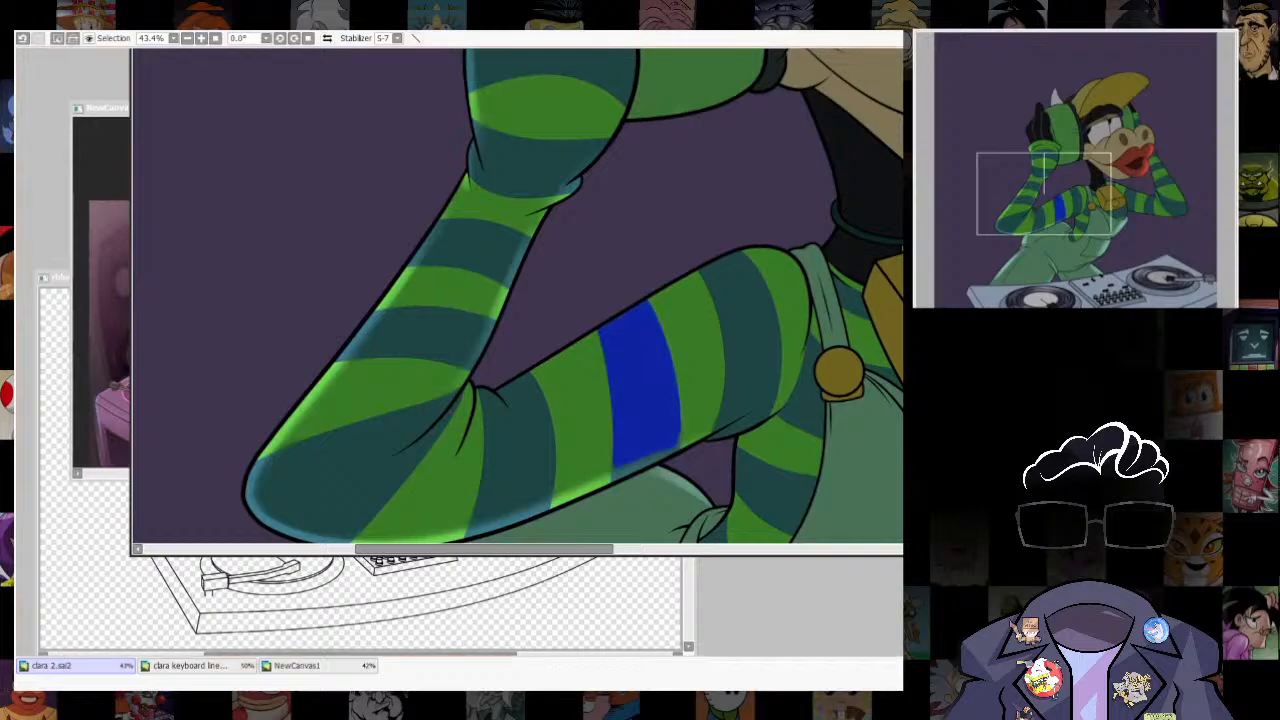
key("ctrl+d")
left_click(517, 445)
left_click(578, 410)
left_click(640, 385)
left_click(692, 355)
left_click(745, 335)
left_click(790, 315)
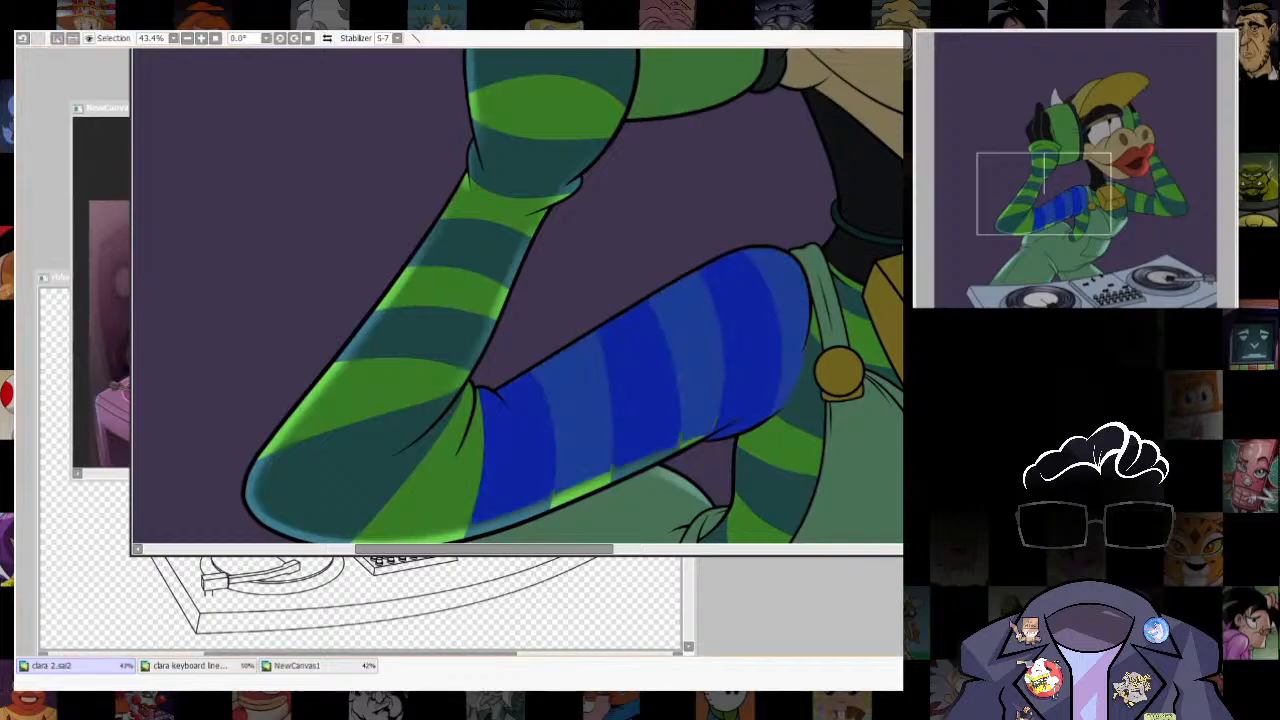
- Shift and skew the sleeve-shaped selection outline, then select only the thin strip it leaves along the arm's upper edge
left_click_drag(645, 375, 647, 385)
key("ctrl+t")
left_click_drag(817, 253, 829, 252)
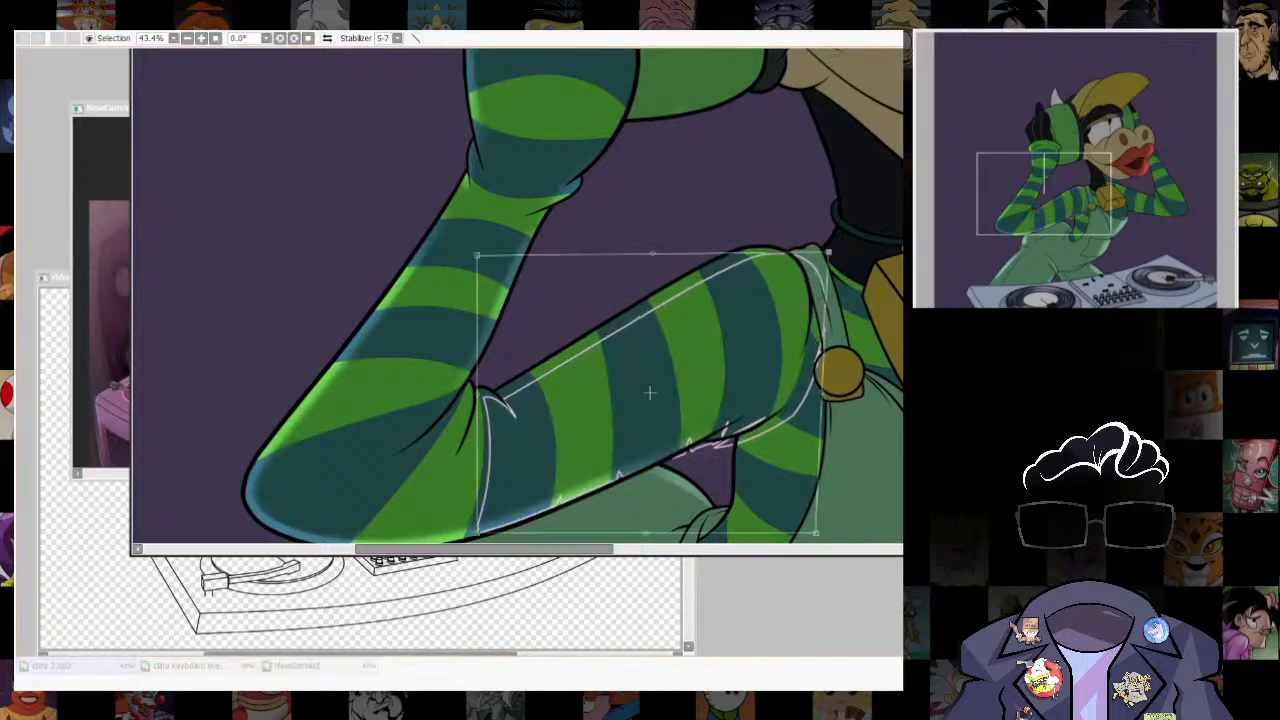
key("Return")
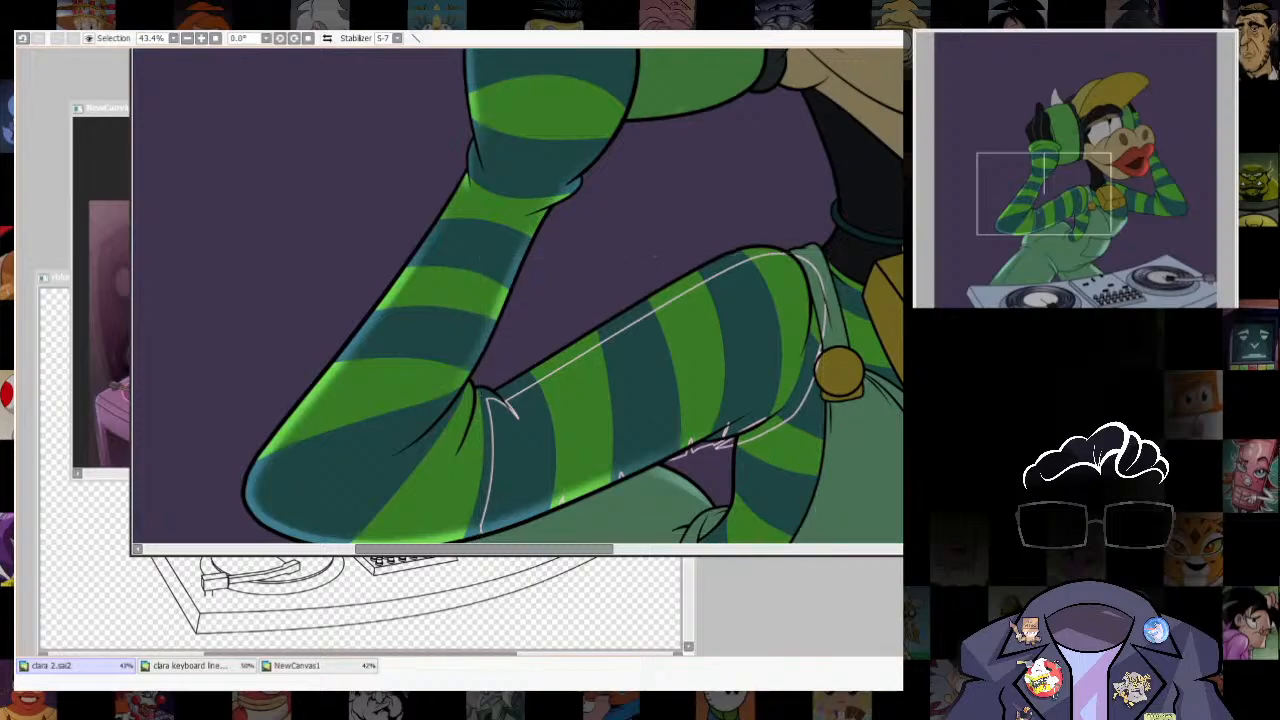
left_click_drag(650, 308, 785, 252)
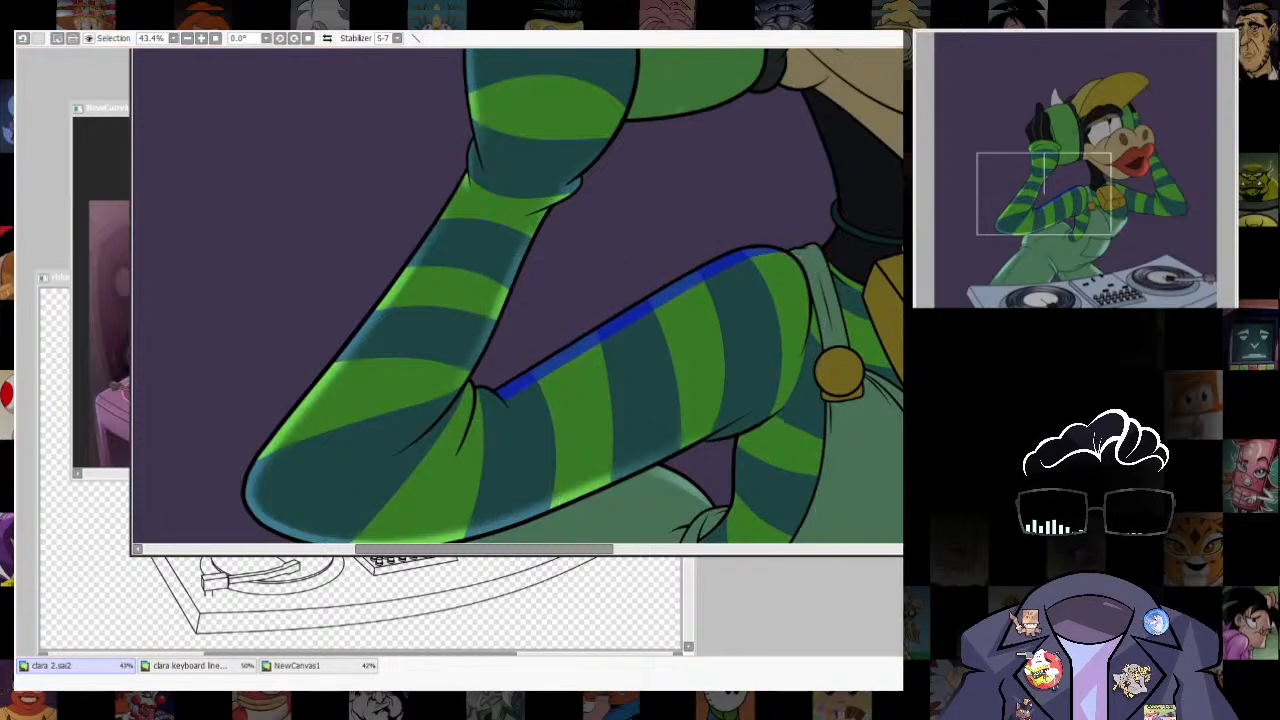
- Paint lighter rim light inside the selected strip along the near arm's upper edge, and clear the selection
key("b")
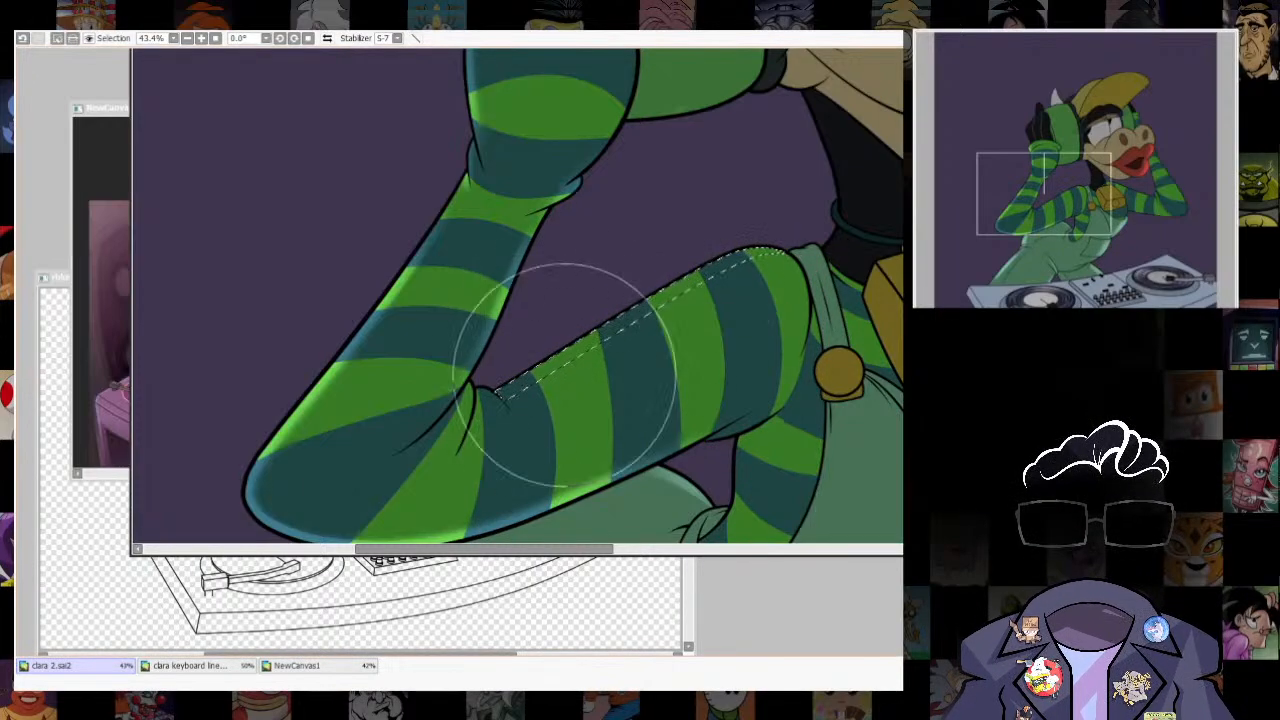
left_click_drag(565, 367, 823, 190)
key("ctrl+d")
scroll(745, 290, "down", 9)
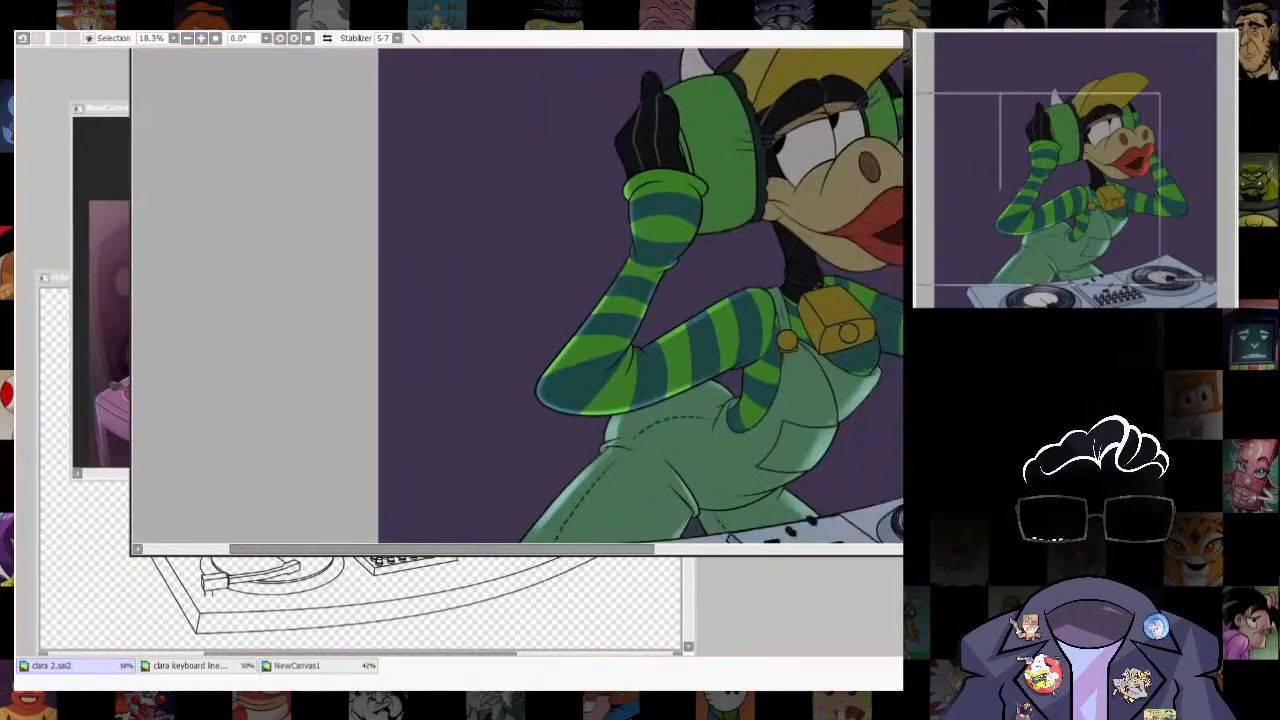
scroll(787, 291, "up", 4)
scroll(850, 340, "down", 2)
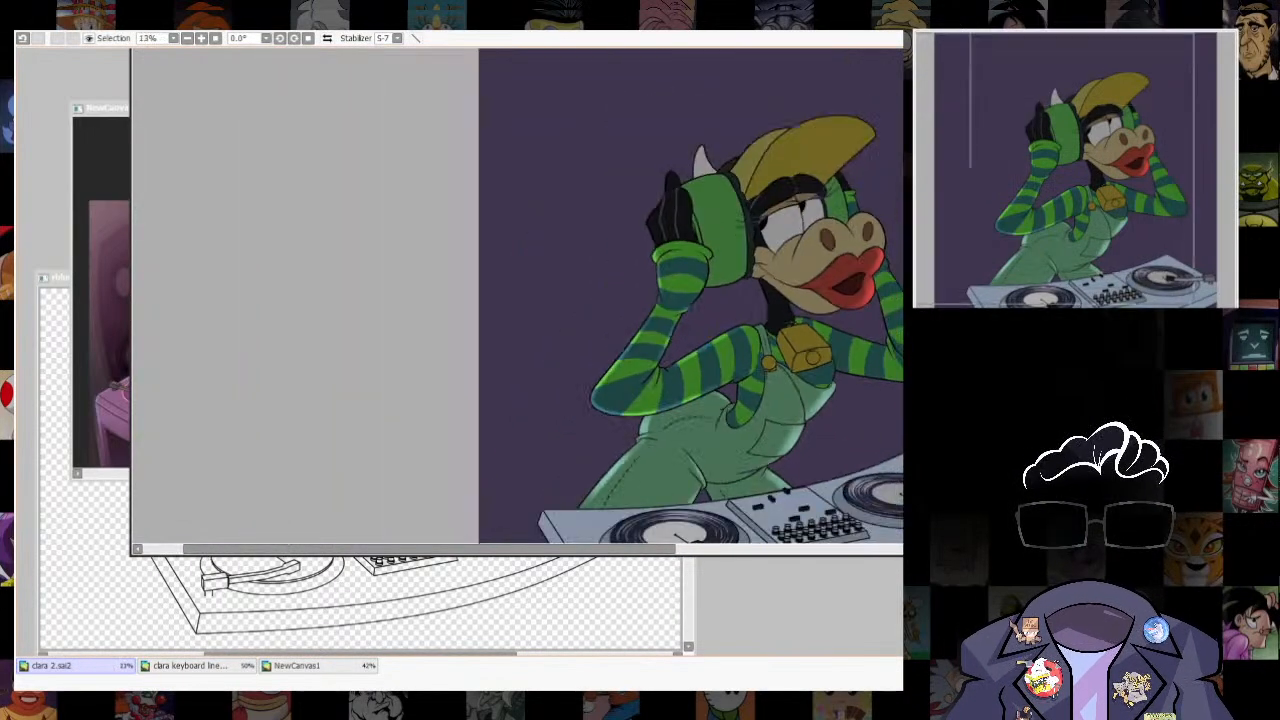
- Select the striped shirt area below the near armpit, between the arm and the overalls
scroll(768, 410, "up", 2)
scroll(768, 410, "up", 2)
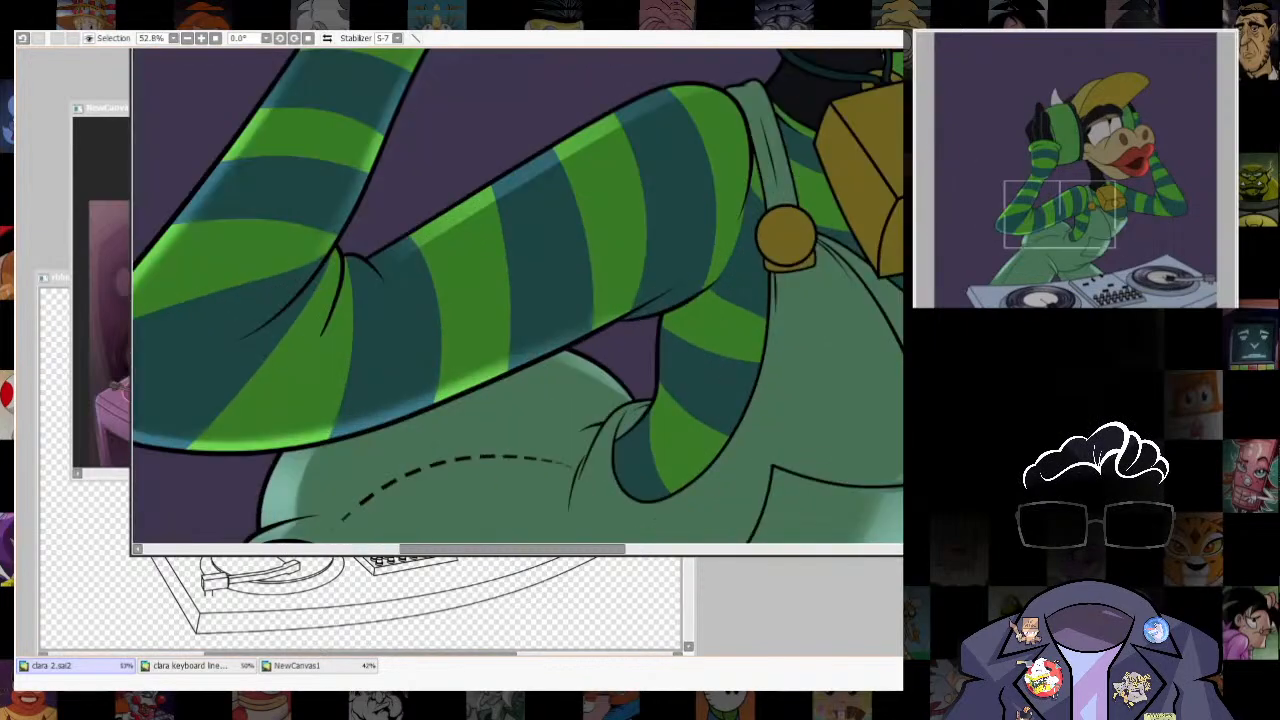
mouse_move(640, 465)
left_mouse_down()
mouse_move(708, 385)
mouse_move(735, 303)
left_mouse_up()
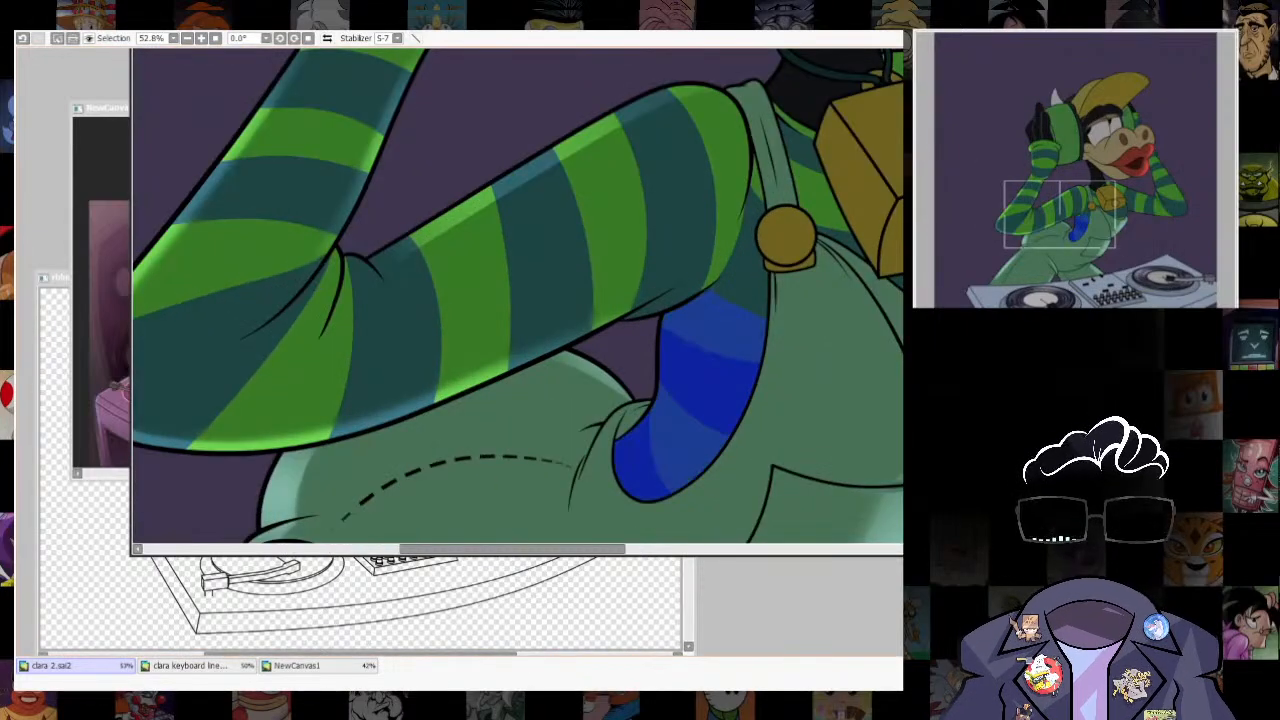
- Offset and skew the shirt-shaped selection outline, then select the thin strip it leaves along the shirt's back edge
left_click_drag(700, 400, 716, 403)
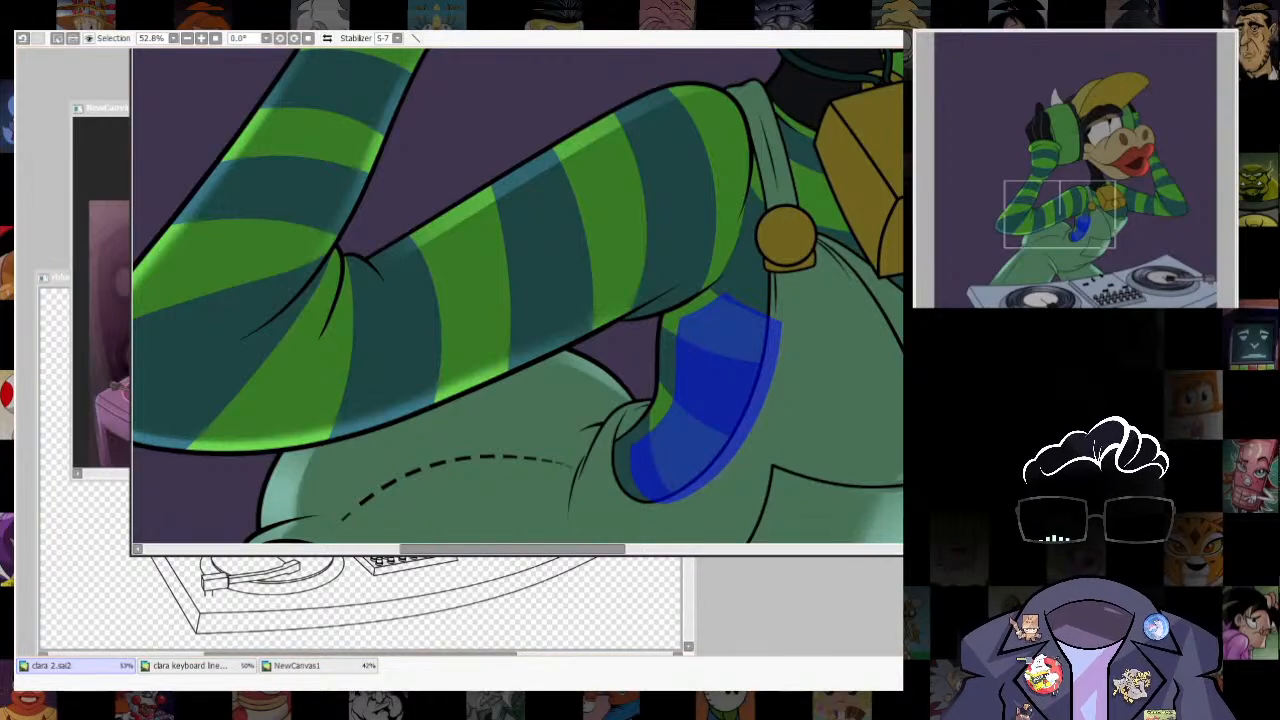
key("ctrl+t")
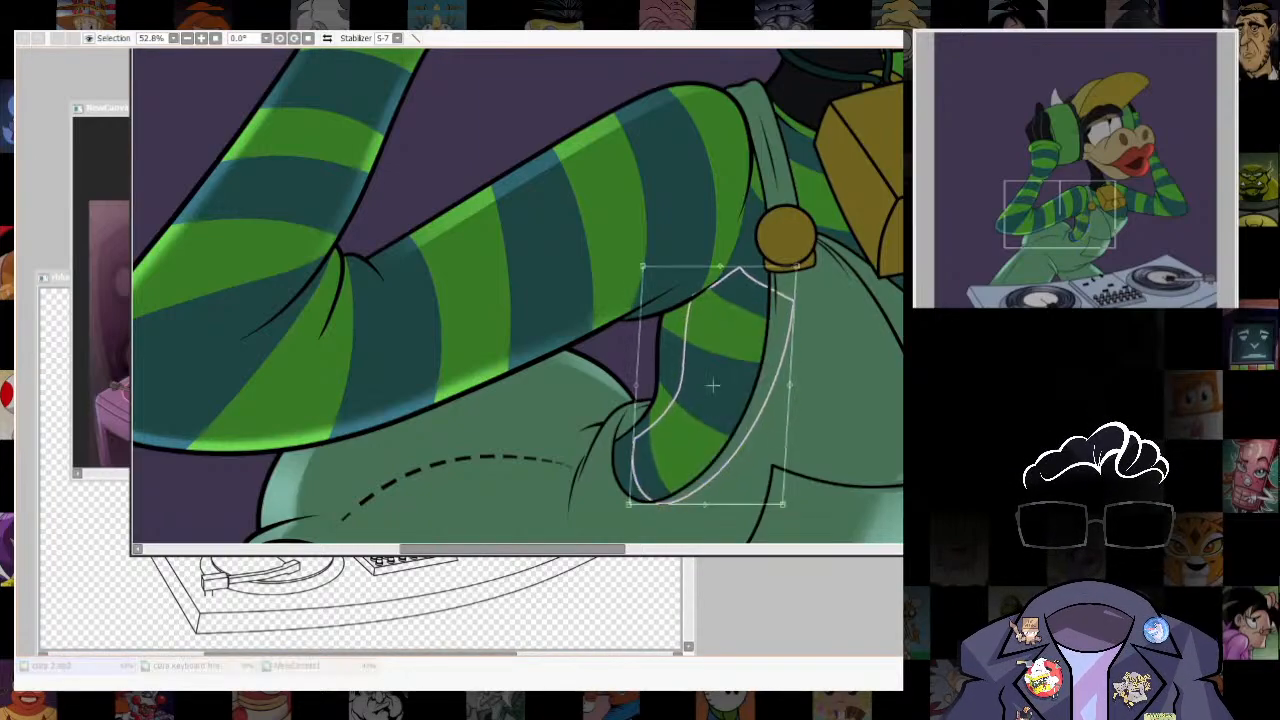
mouse_move(629, 505)
left_mouse_down()
mouse_move(606, 528)
mouse_move(608, 509)
left_mouse_up()
left_click_drag(720, 266, 712, 277)
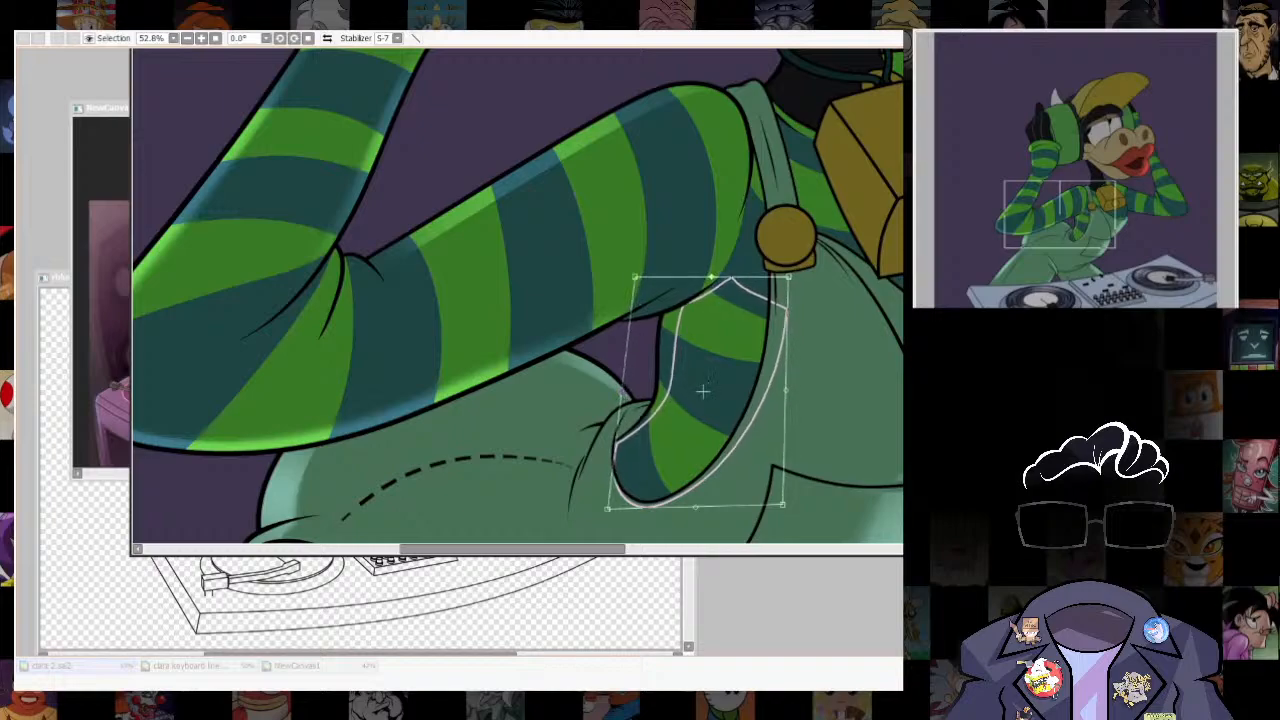
key("Return")
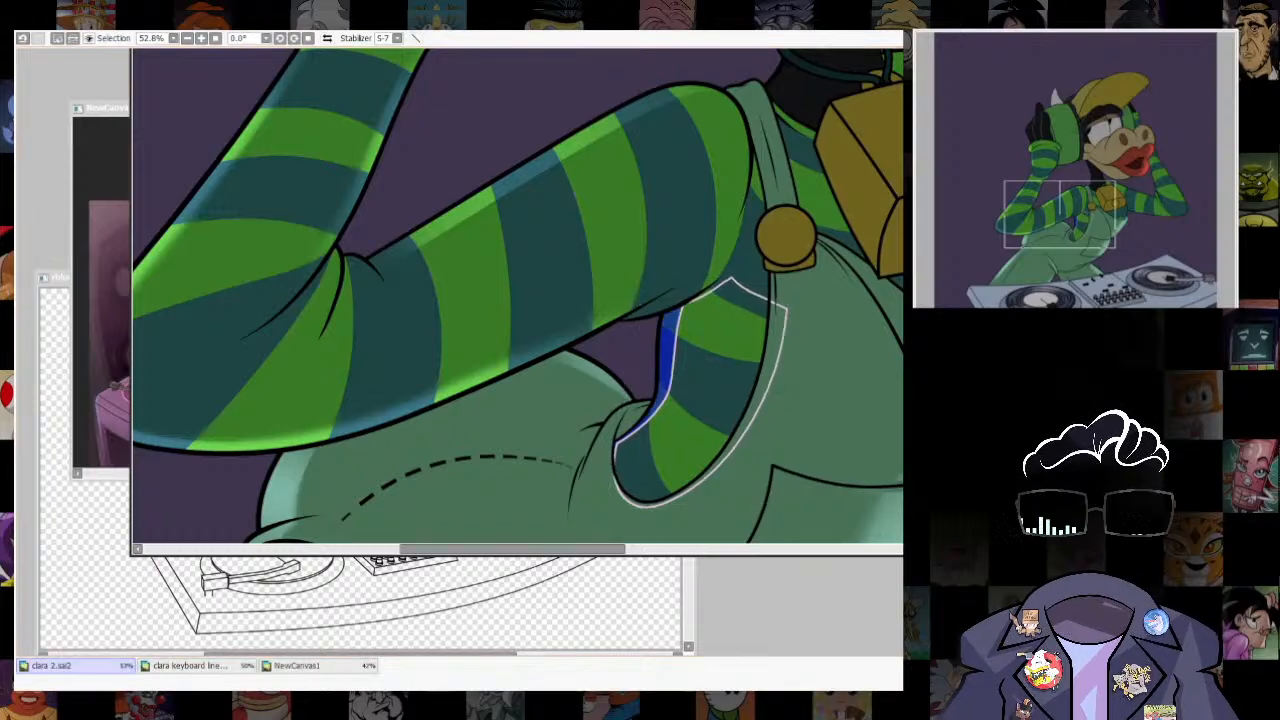
key("ctrl+d")
- Try to paint lighter rim light inside the selected strip of the shirt below the armpit
key("b")
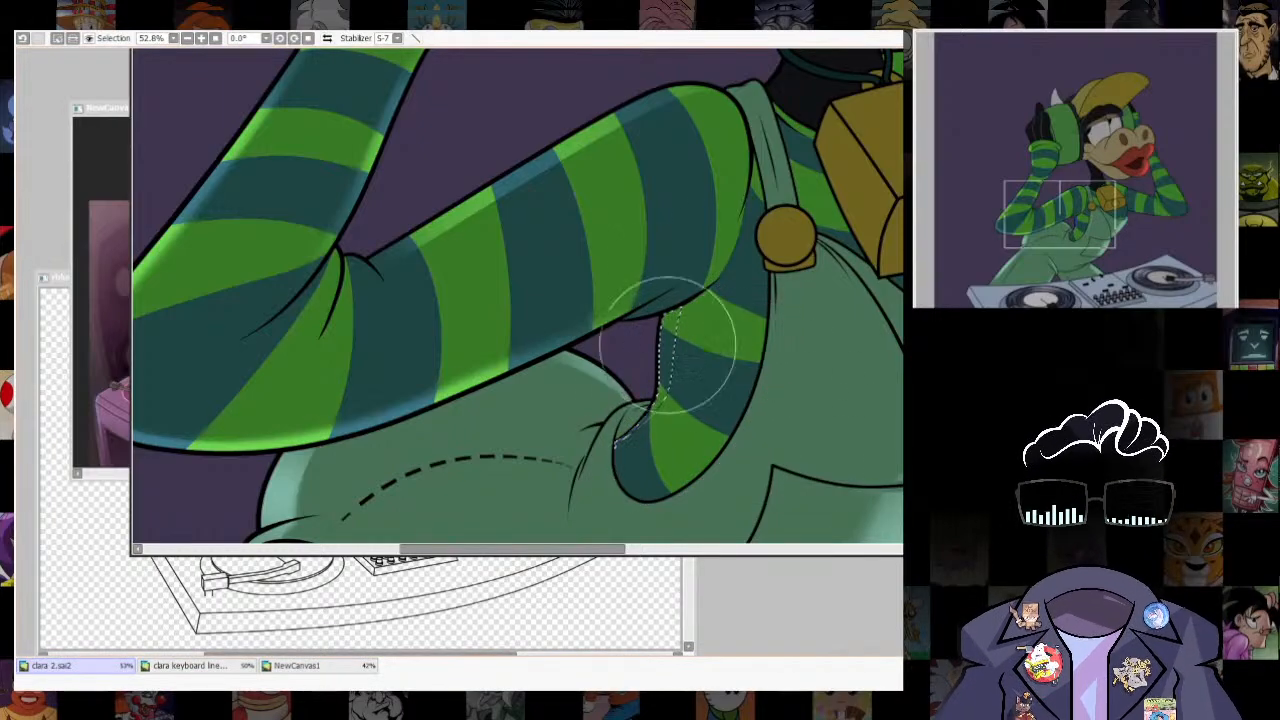
left_click_drag(673, 347, 673, 301)
key("ctrl+z")
left_click_drag(659, 388, 741, 309)
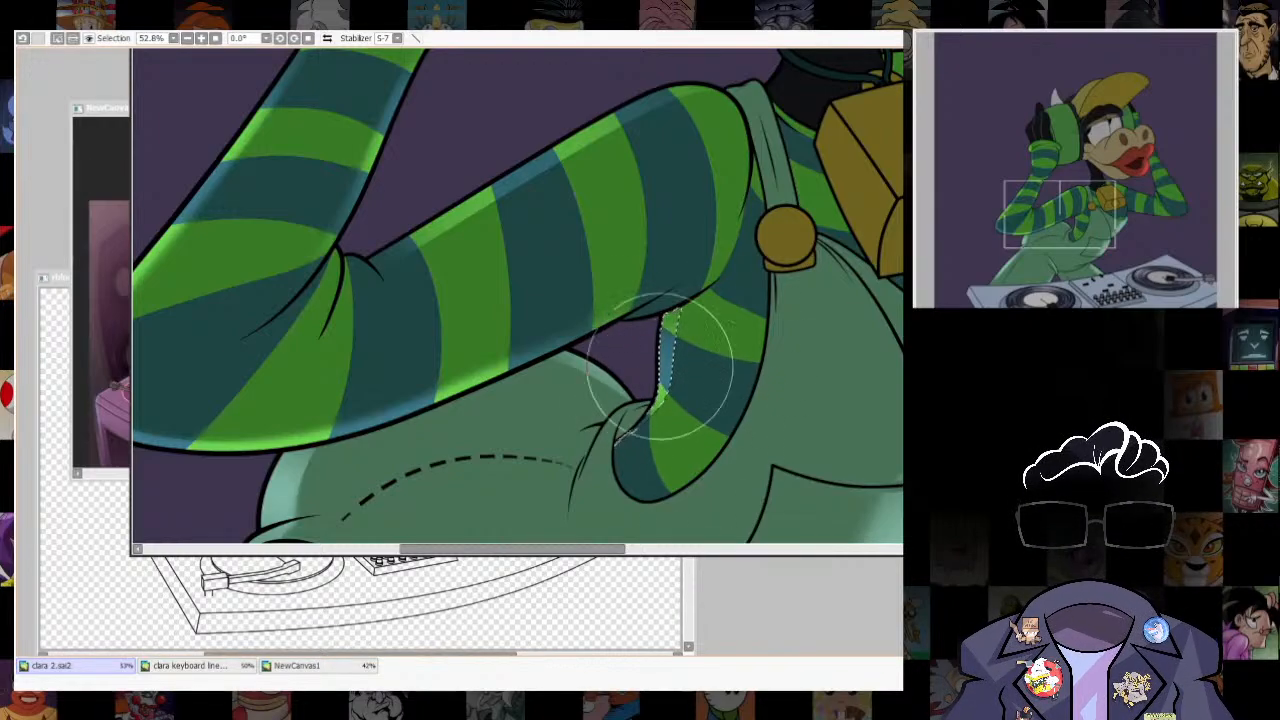
key("ctrl+d")
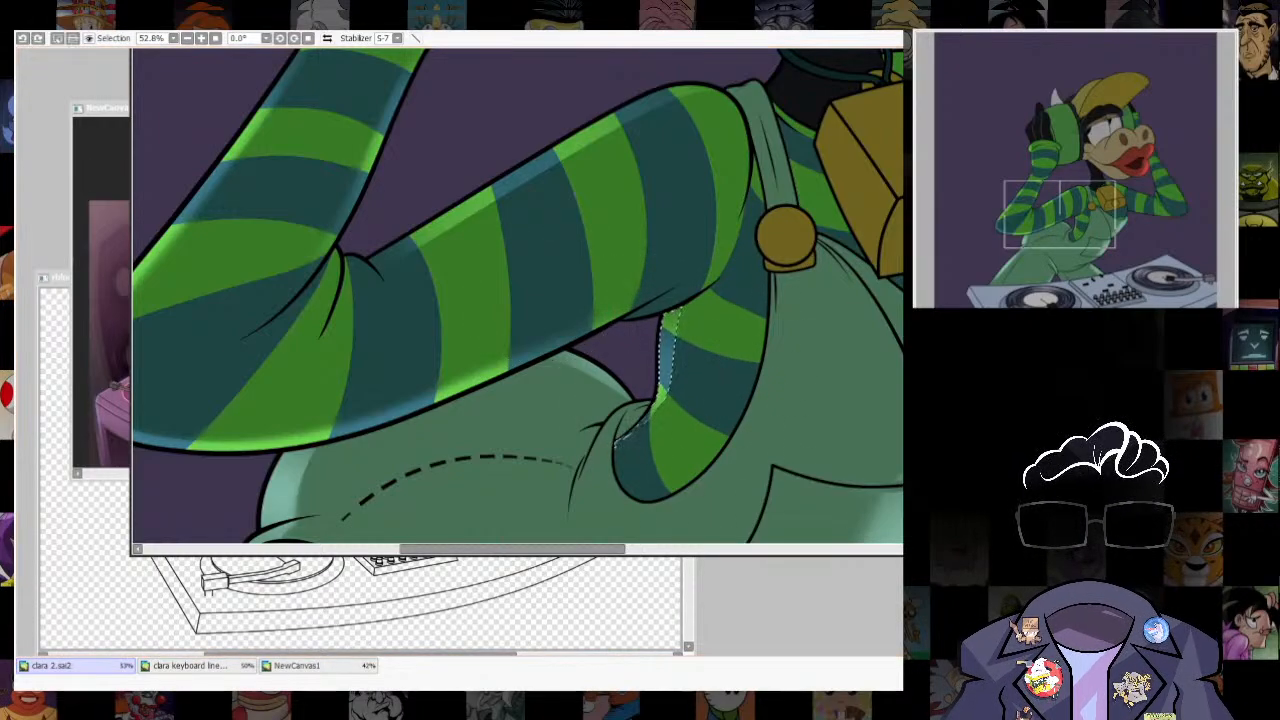
- Trim the upper end of the shirt strip selection, paint lighter rim light inside it, and clear the selection
key("a")
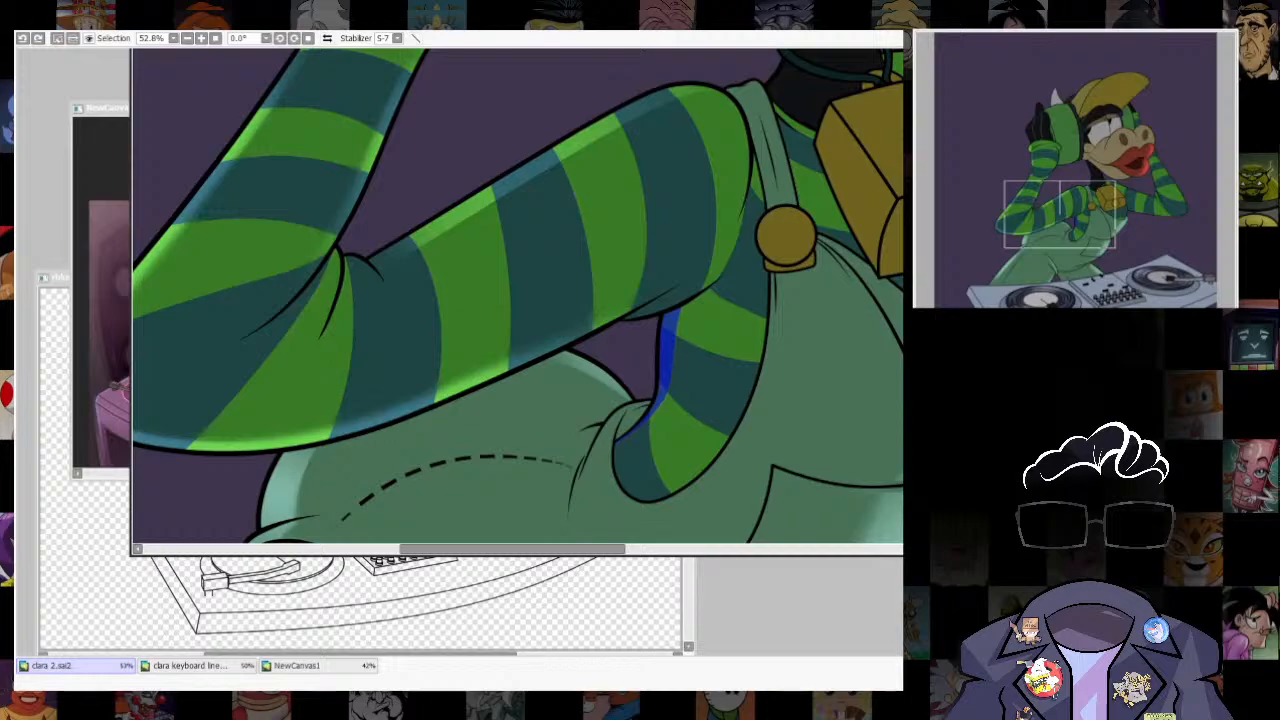
left_click_drag(662, 308, 684, 303)
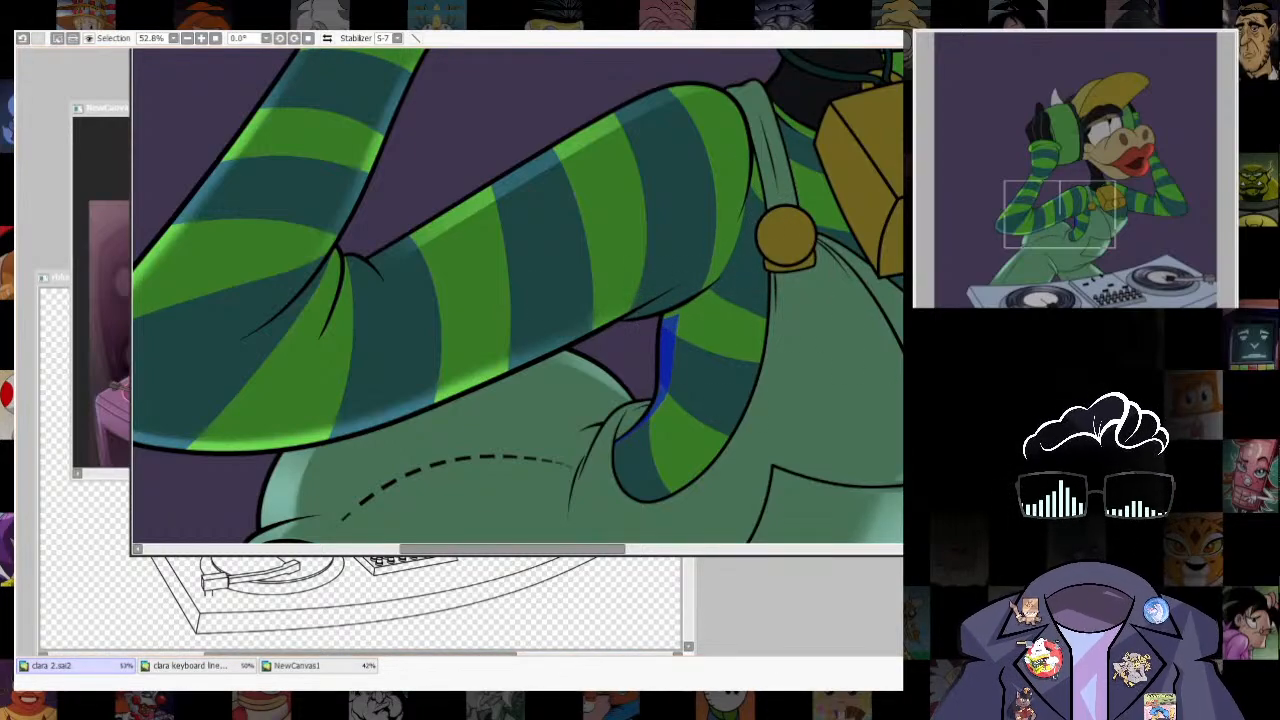
key("b")
left_click_drag(730, 342, 660, 460)
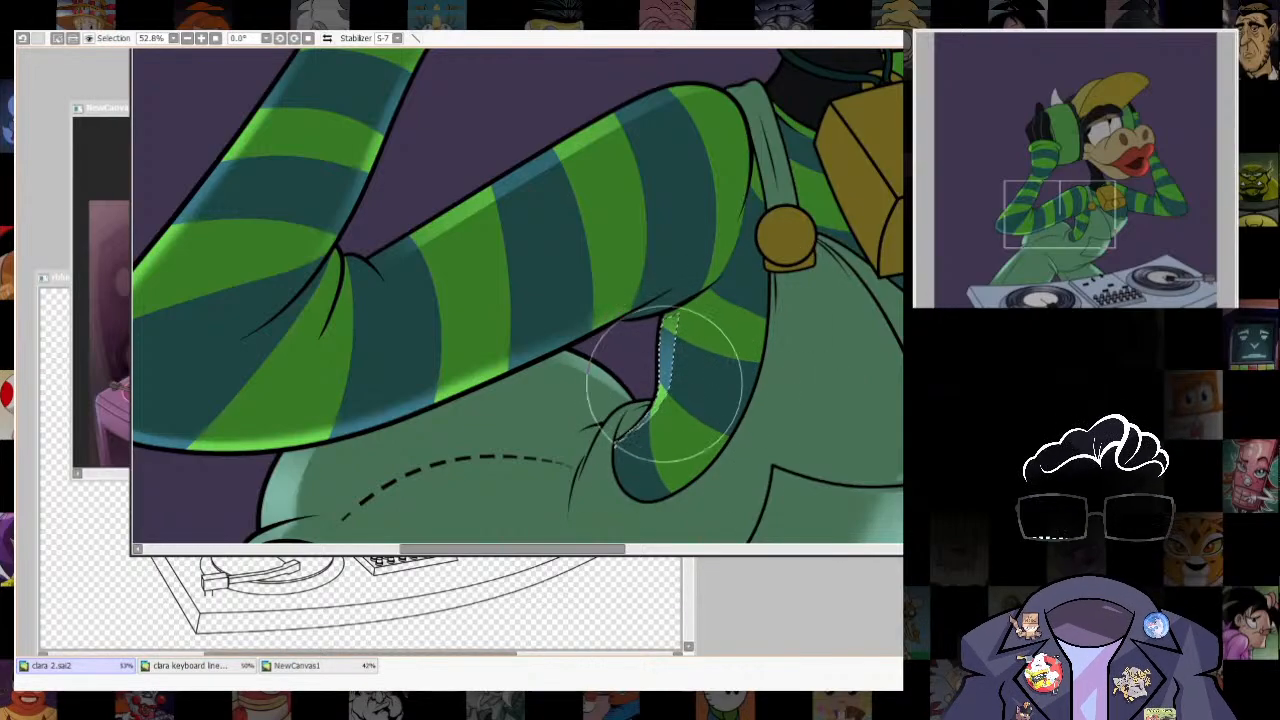
key("ctrl+d")
scroll(650, 415, "down", 5)
scroll(653, 465, "down", 3)
- Select a tapering strip along the shirt's outer chest edge, from below the bell to the overalls, with a smaller brush
scroll(730, 425, "up", 10)
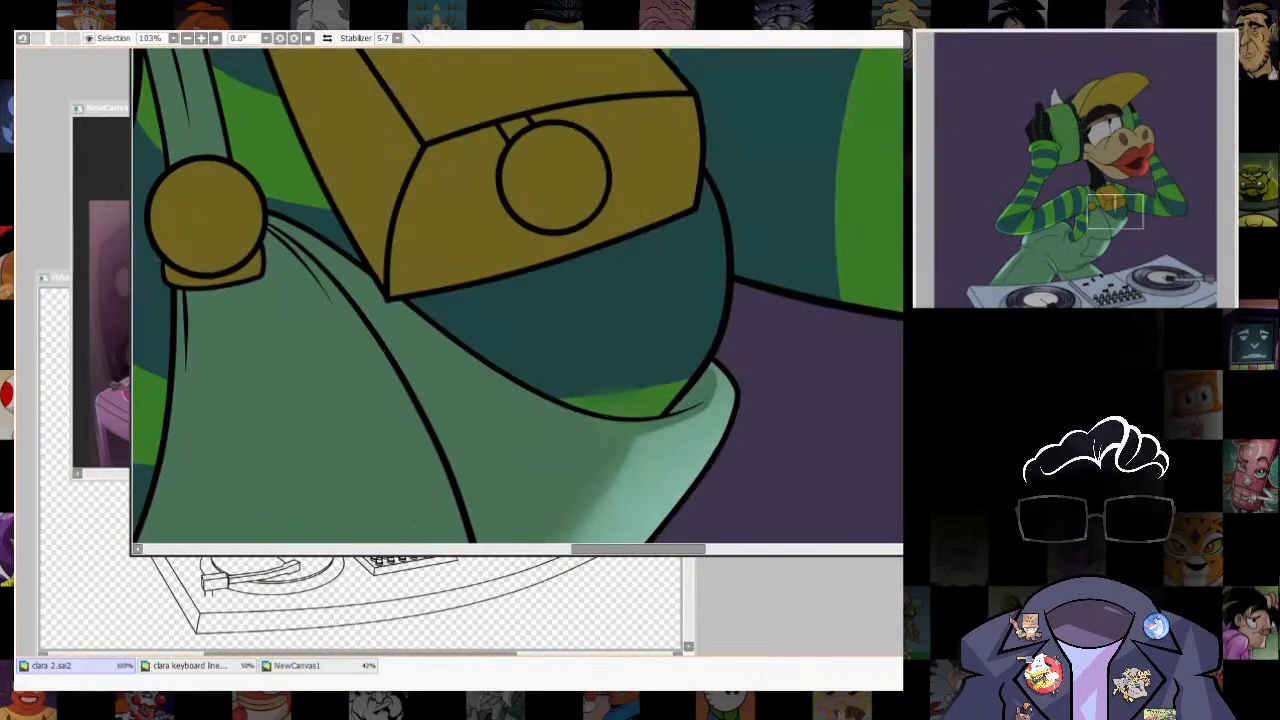
mouse_move(702, 182)
left_mouse_down()
mouse_move(717, 223)
mouse_move(687, 373)
left_mouse_up()
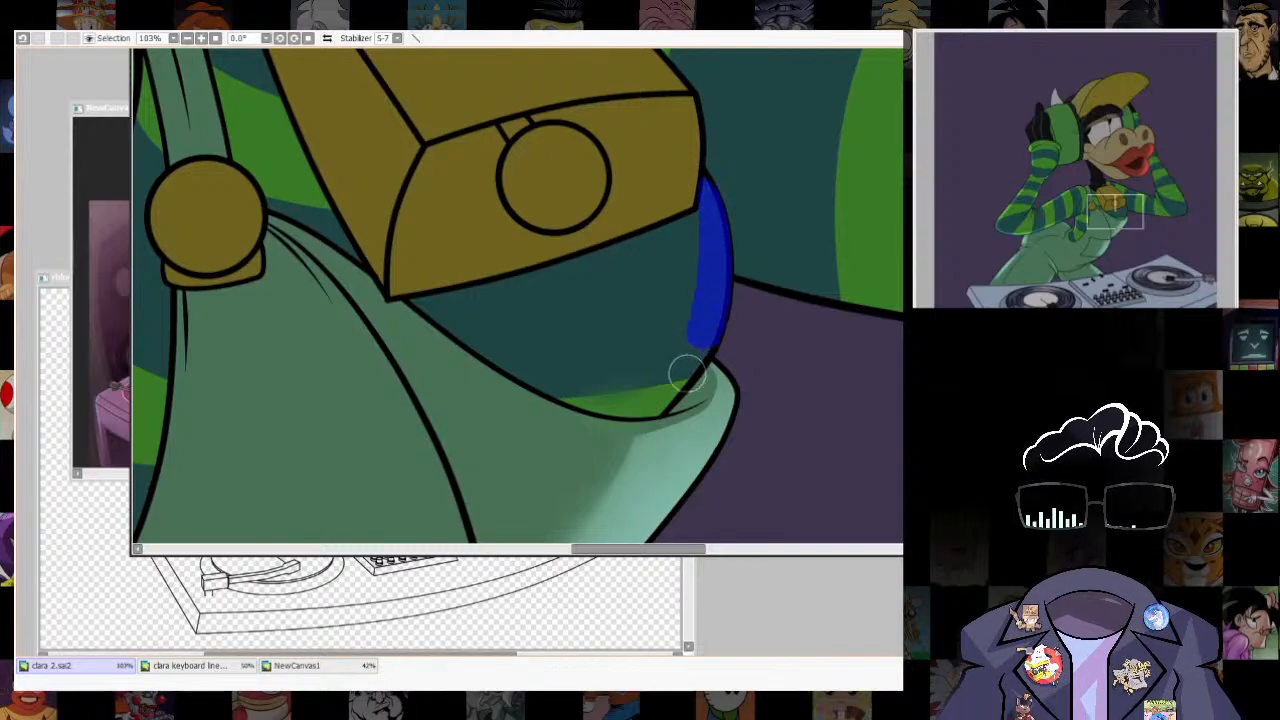
key("ctrl+z")
key("bracketleft")
key("bracketleft")
key("bracketleft")
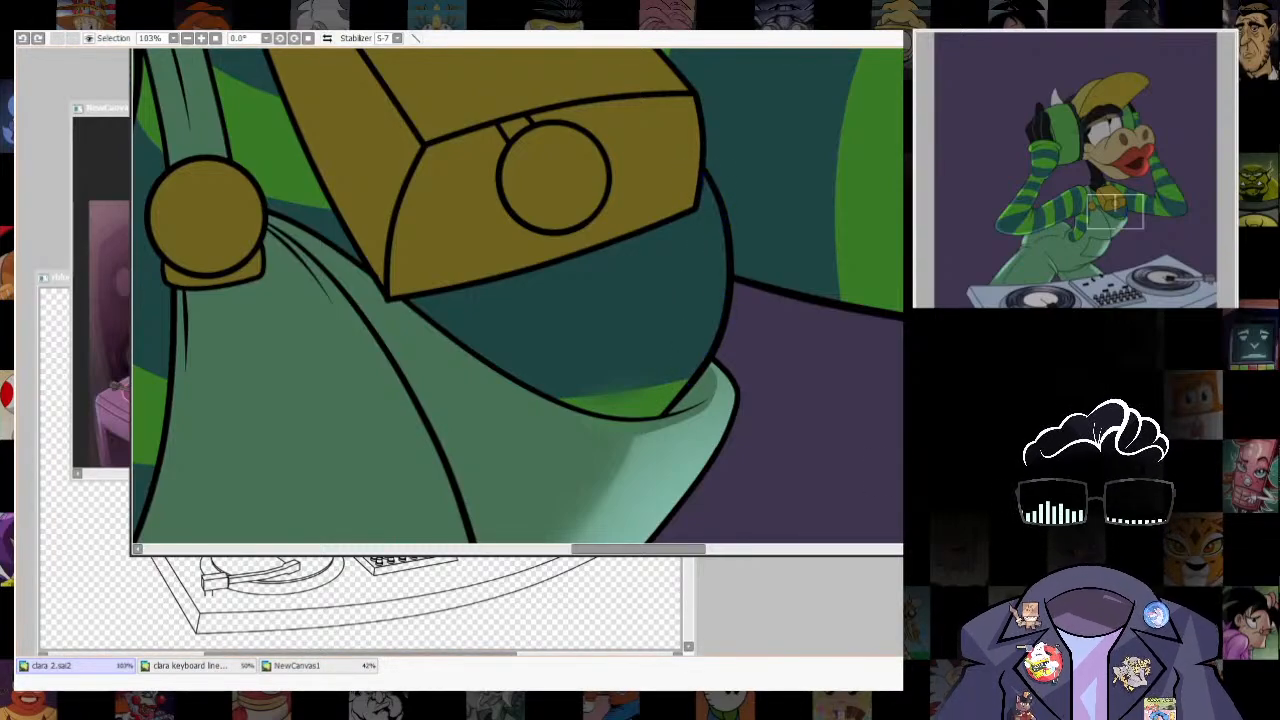
mouse_move(702, 182)
left_mouse_down()
mouse_move(700, 352)
mouse_move(648, 410)
left_mouse_up()
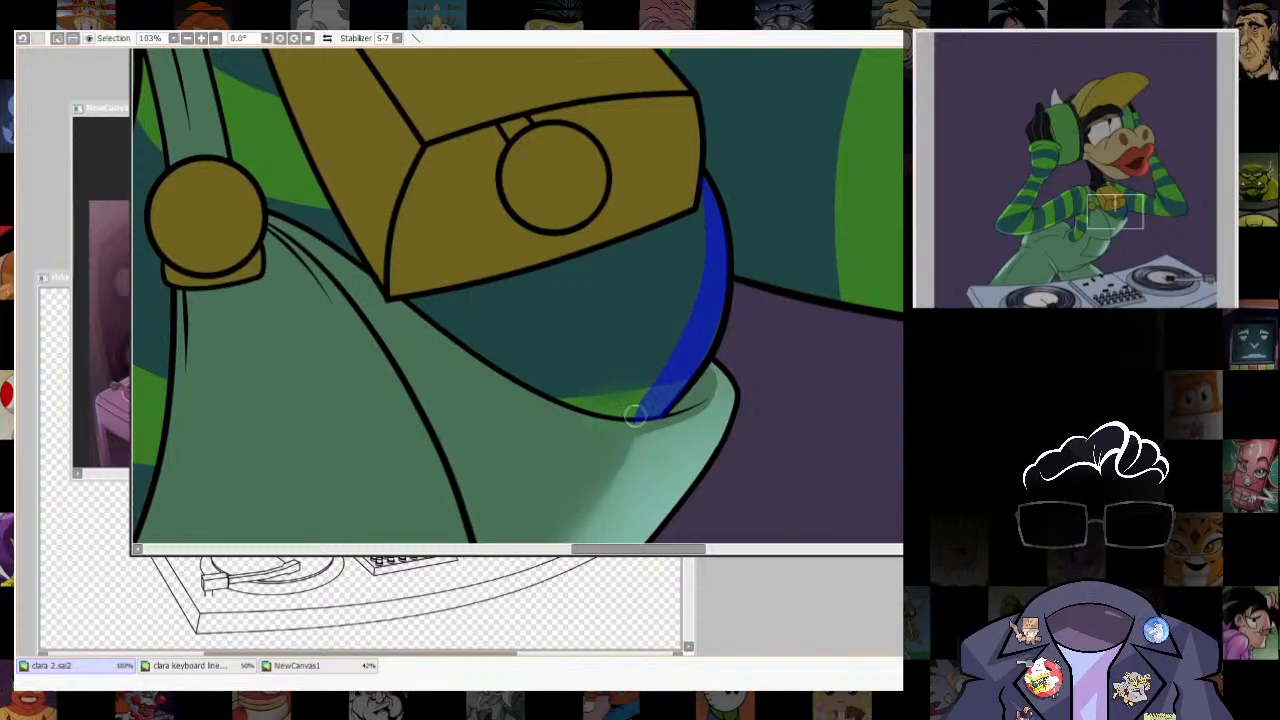
mouse_move(618, 434)
left_mouse_down()
mouse_move(705, 414)
mouse_move(700, 486)
mouse_move(698, 300)
mouse_move(641, 500)
left_mouse_up()
key("ctrl+z")
key("b")
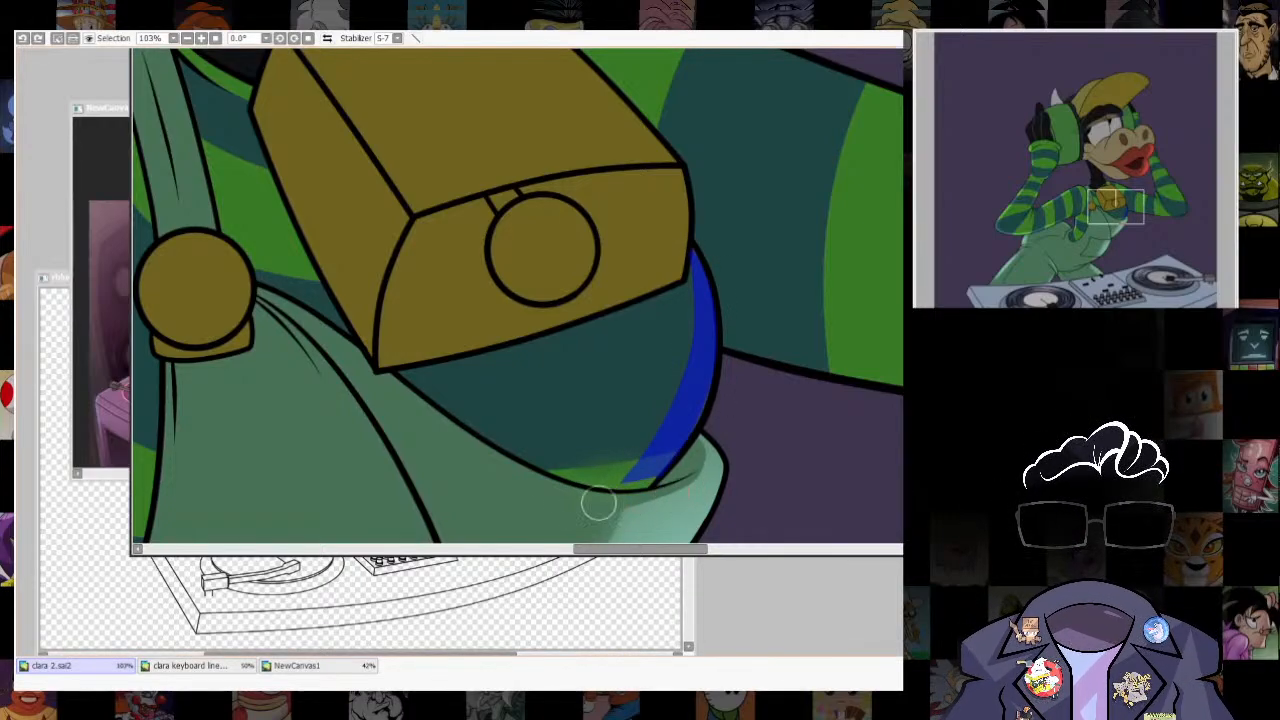
- Paint lighter rim light inside the selected chest strip beneath the bell, and clear the selection
key("b")
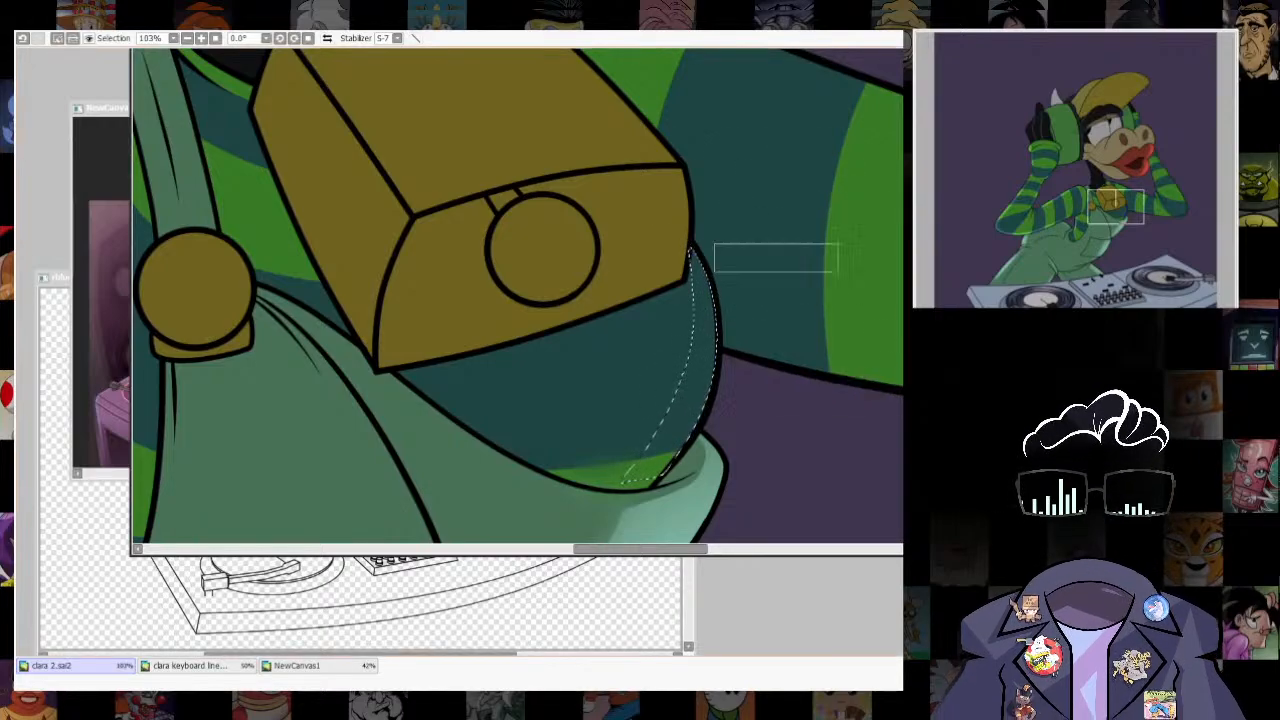
left_click_drag(777, 294, 798, 368)
key("ctrl+d")
scroll(690, 450, "down", 7)
scroll(695, 440, "up", 2)
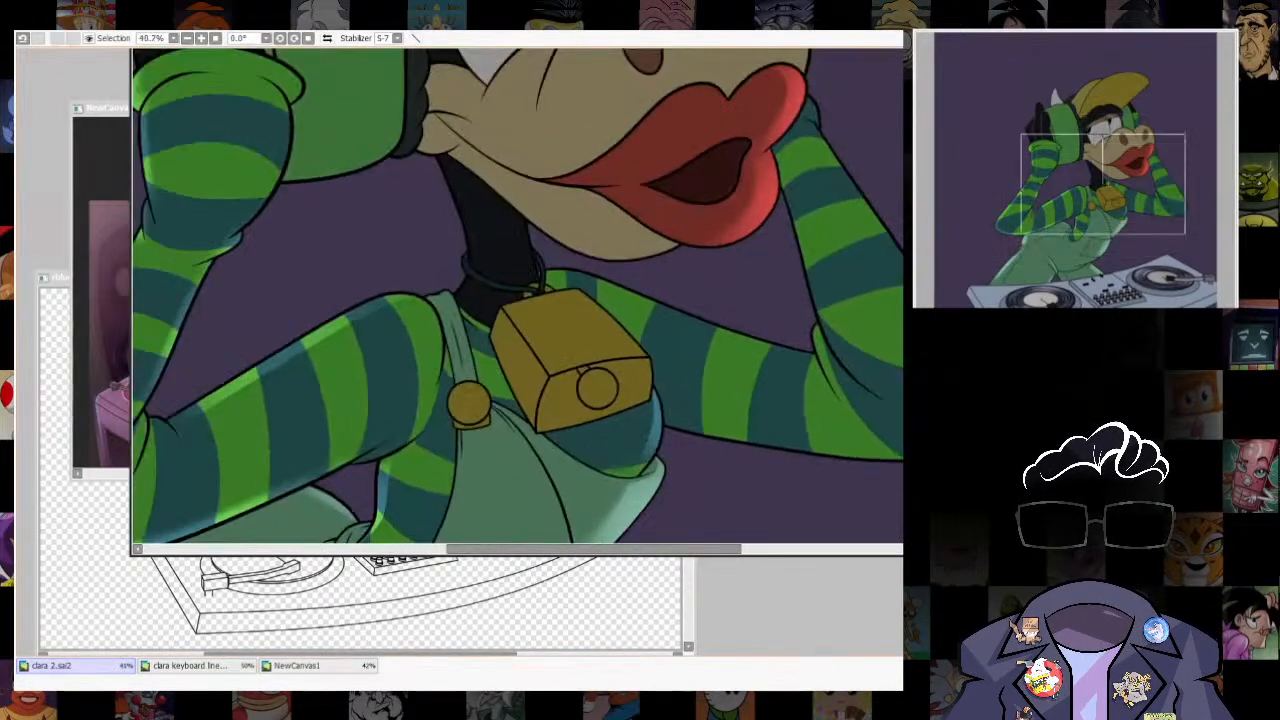
- Select a thin strip along the overalls fold beneath the armpit, paint lighter rim light inside it, and clear the selection
scroll(700, 430, "down", 6)
scroll(643, 378, "up", 3)
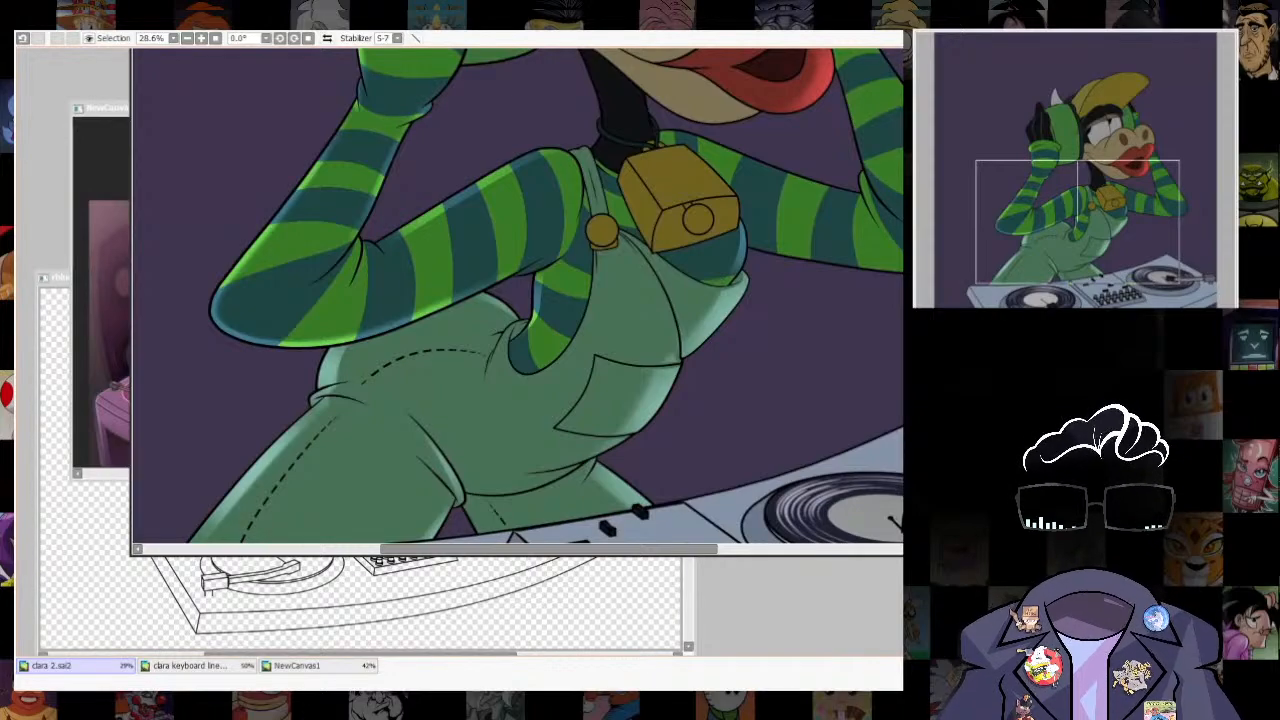
scroll(643, 378, "down", 3)
scroll(623, 389, "up", 8)
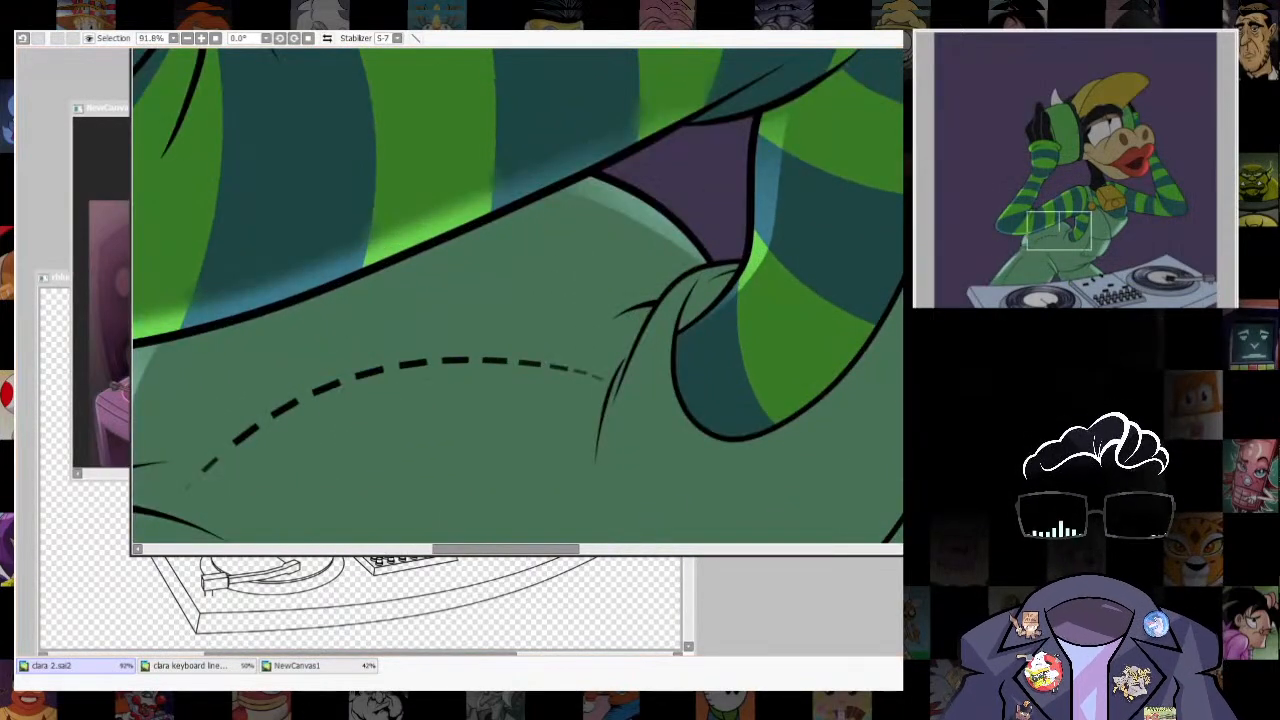
key("ctrl+z")
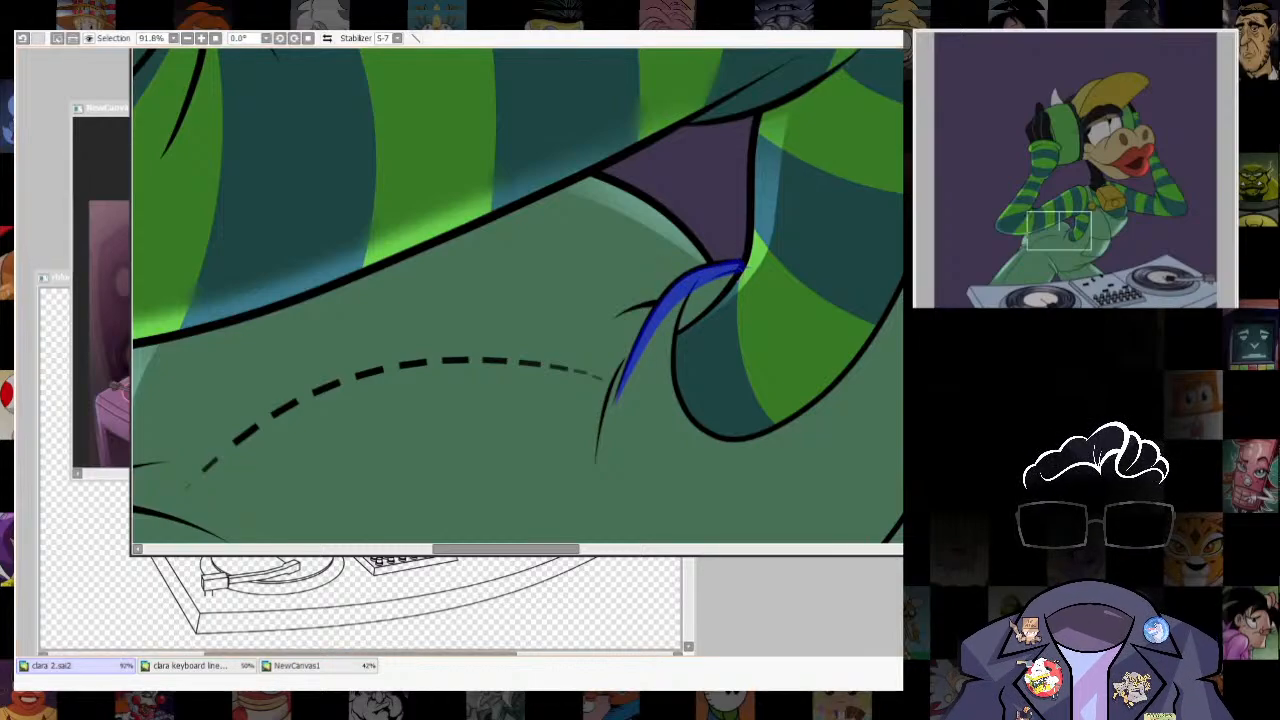
key("b")
key("ctrl+z")
mouse_move(680, 249)
left_mouse_down()
mouse_move(683, 309)
mouse_move(783, 200)
left_mouse_up()
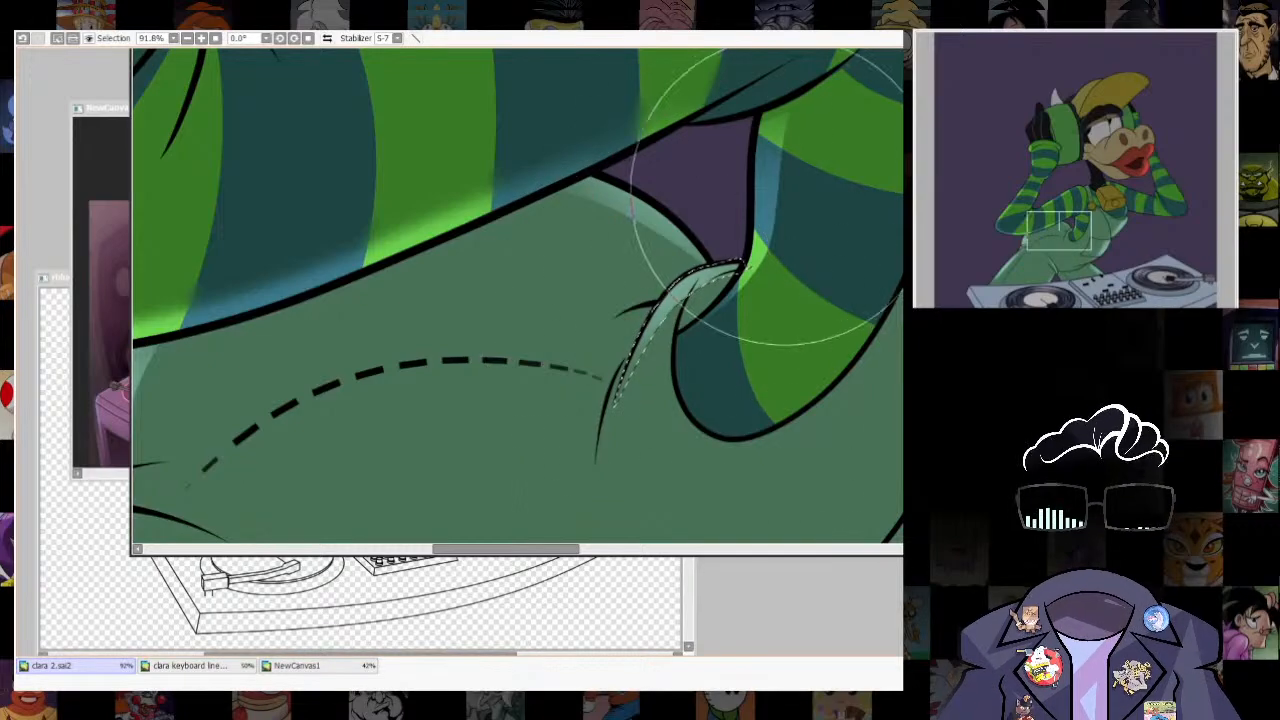
key("ctrl+d")
scroll(690, 392, "down", 11)
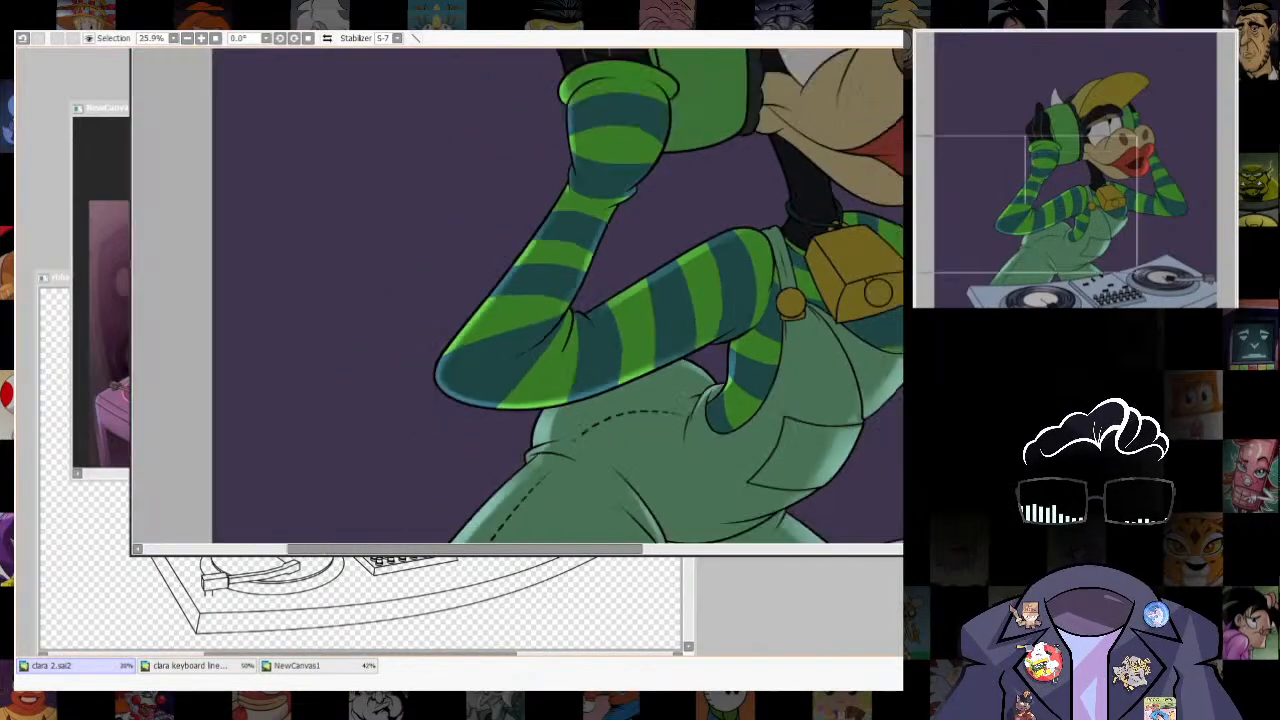
scroll(793, 388, "up", 3)
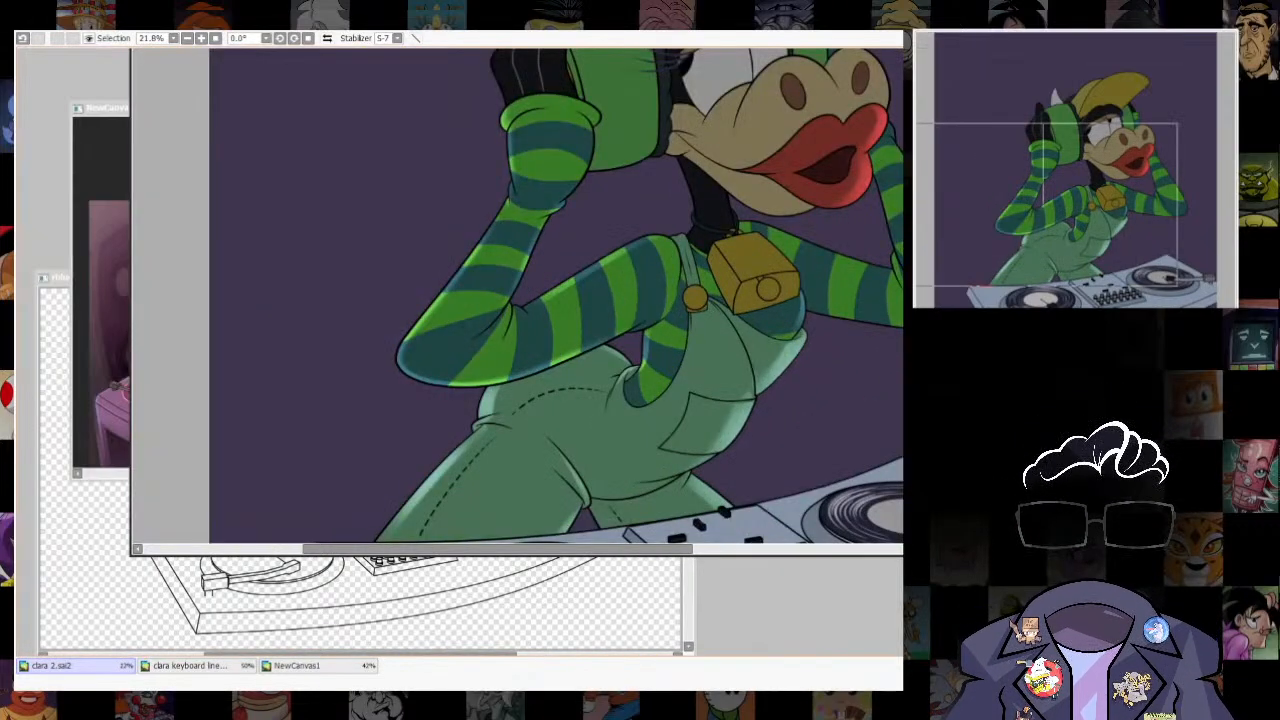
scroll(605, 300, "down", 2)
scroll(576, 526, "up", 11)
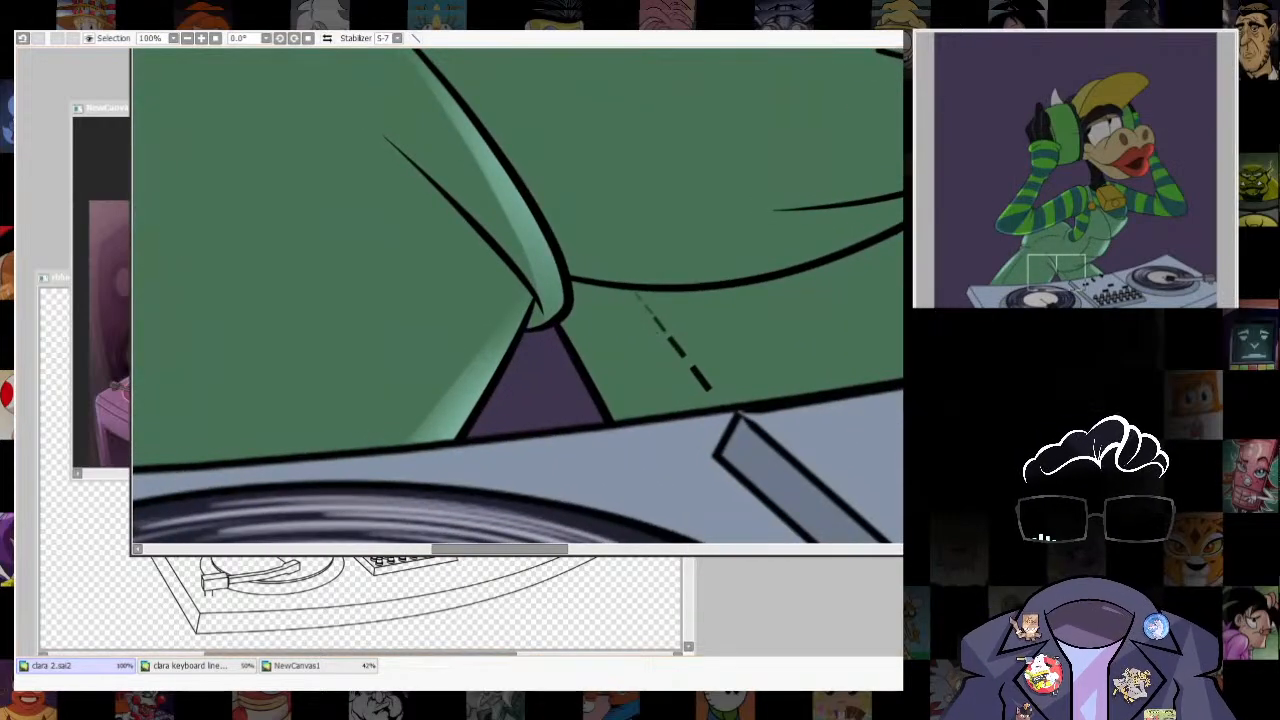
left_click(690, 345)
left_click_drag(690, 345, 721, 342)
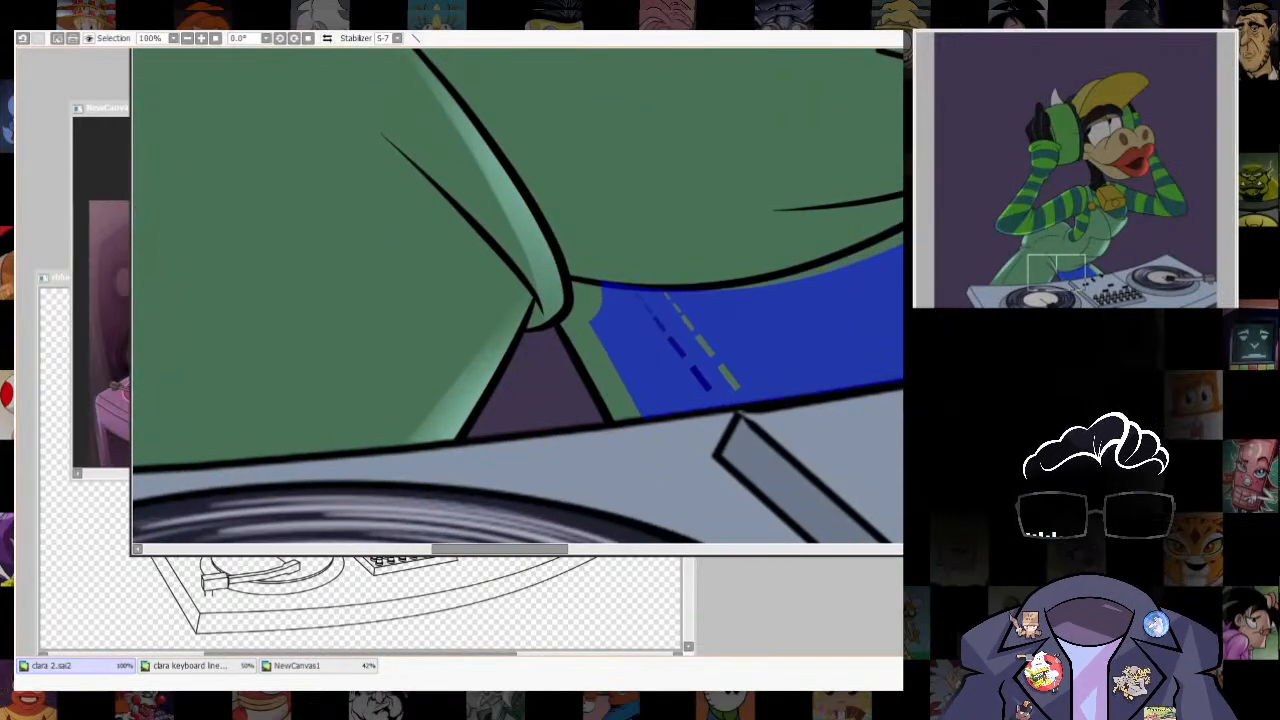
key("ctrl+d")
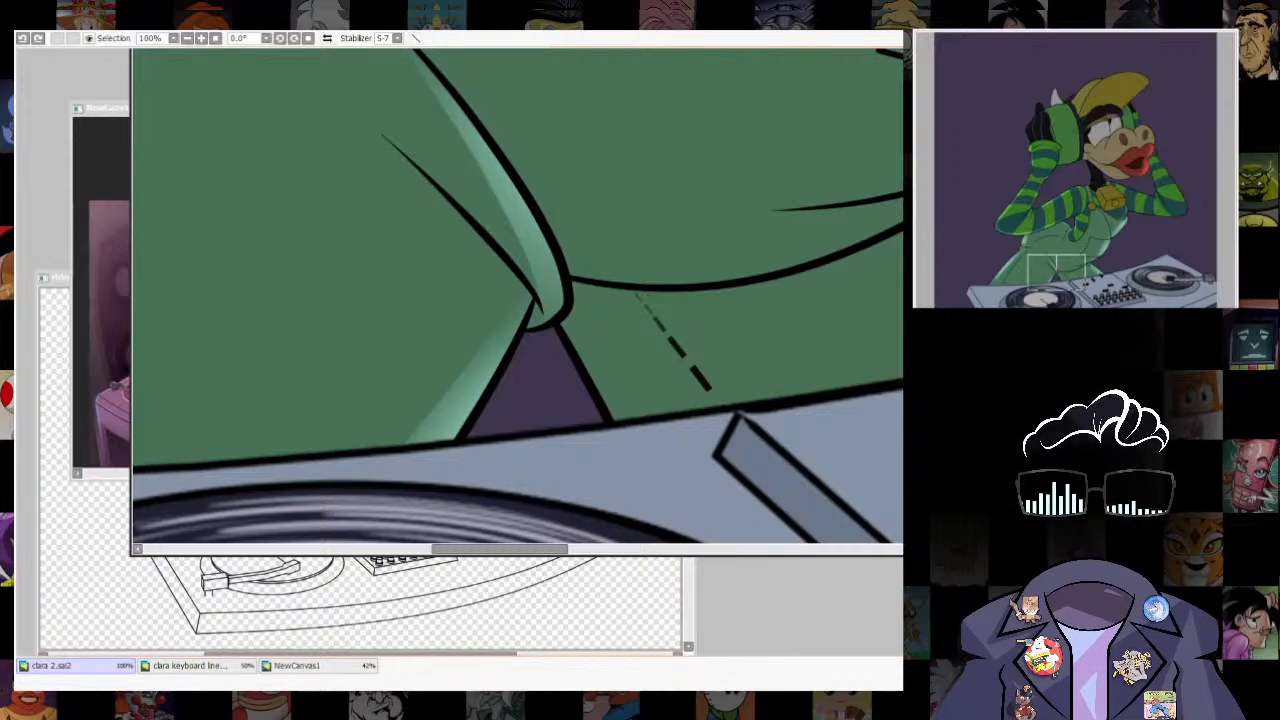
- Select a strip along the inner edge of the far overalls leg, paint lighter rim light inside it, and clear the selection
left_click_drag(575, 305, 655, 421)
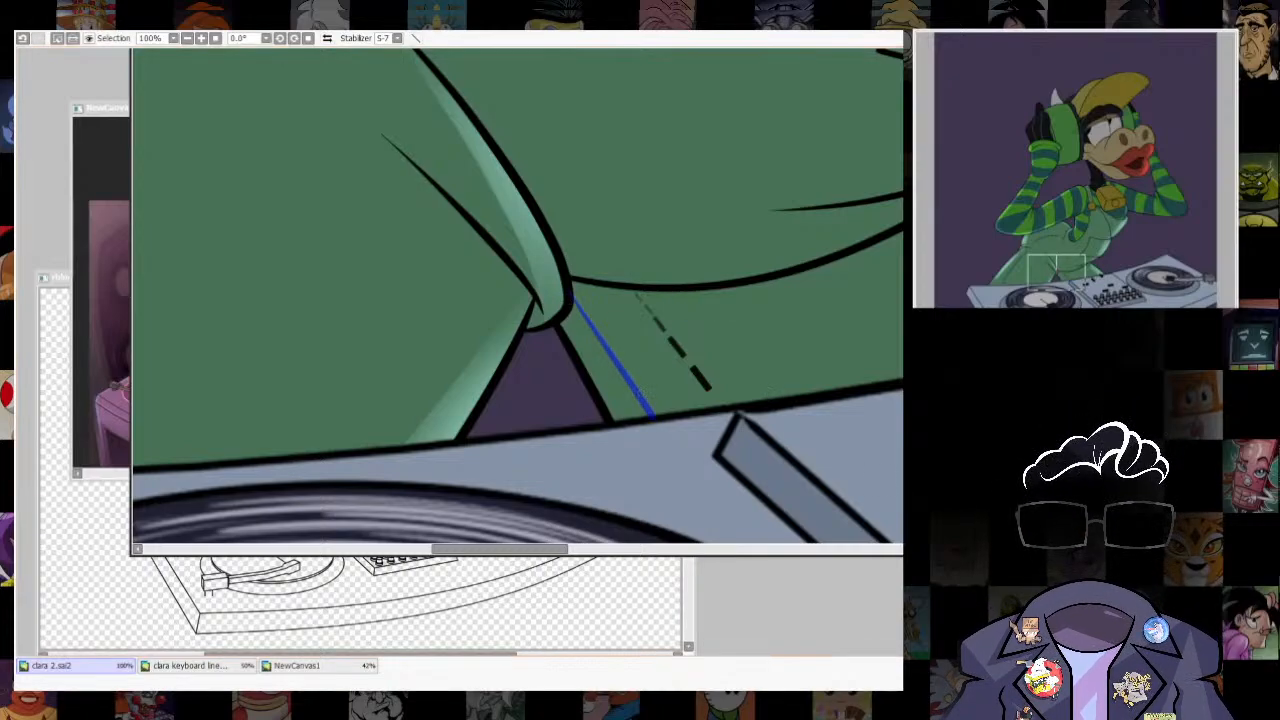
left_click(615, 375)
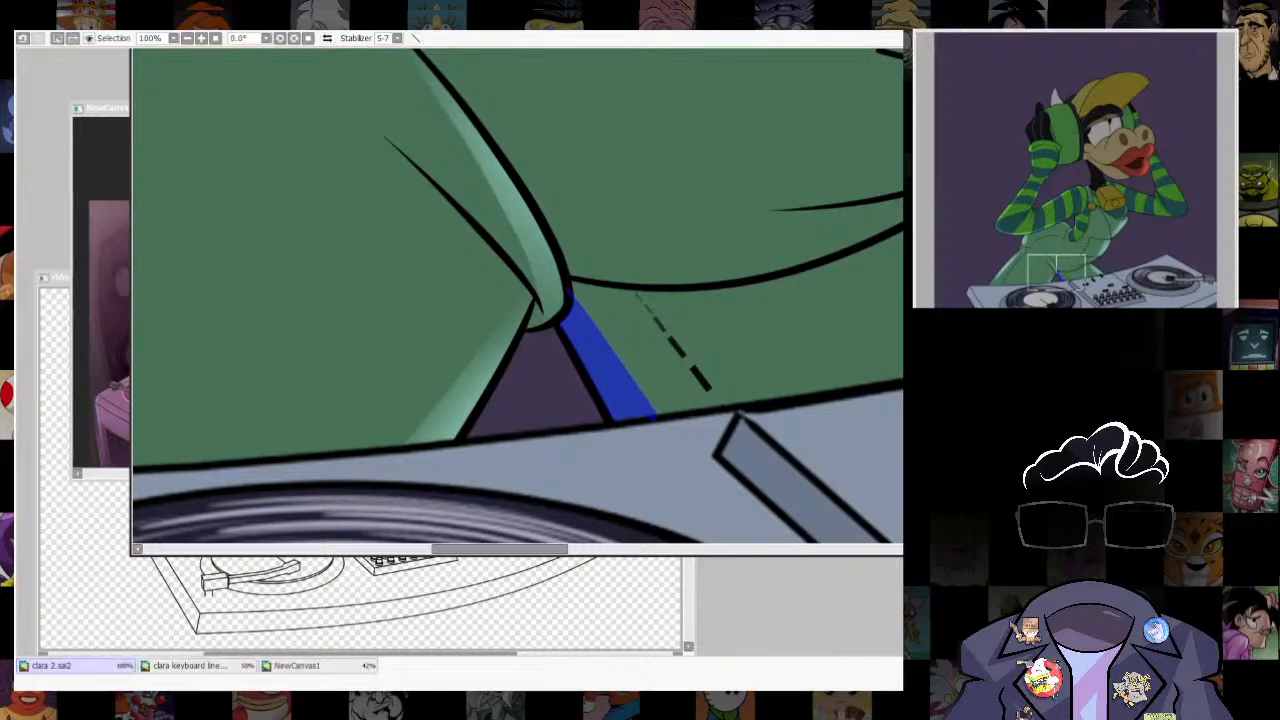
key("b")
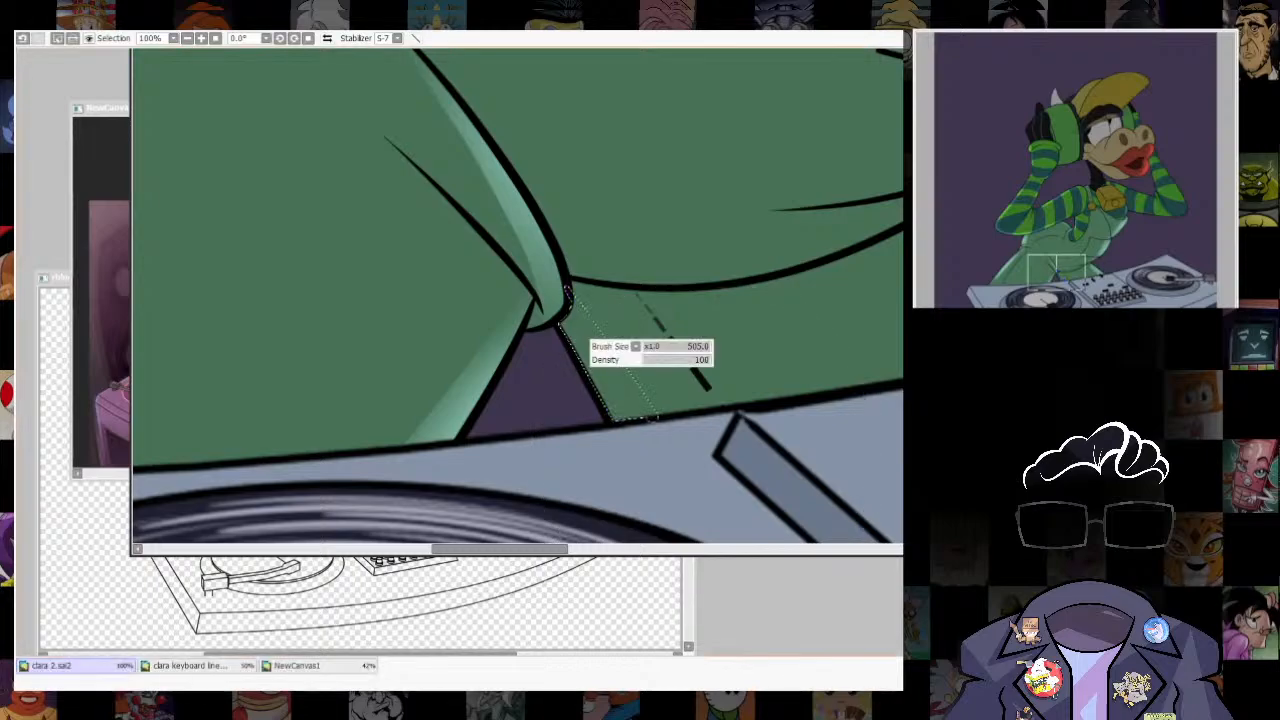
mouse_move(548, 308)
left_mouse_down()
mouse_move(545, 290)
mouse_move(616, 400)
left_mouse_up()
key("ctrl+z")
key("ctrl+d")
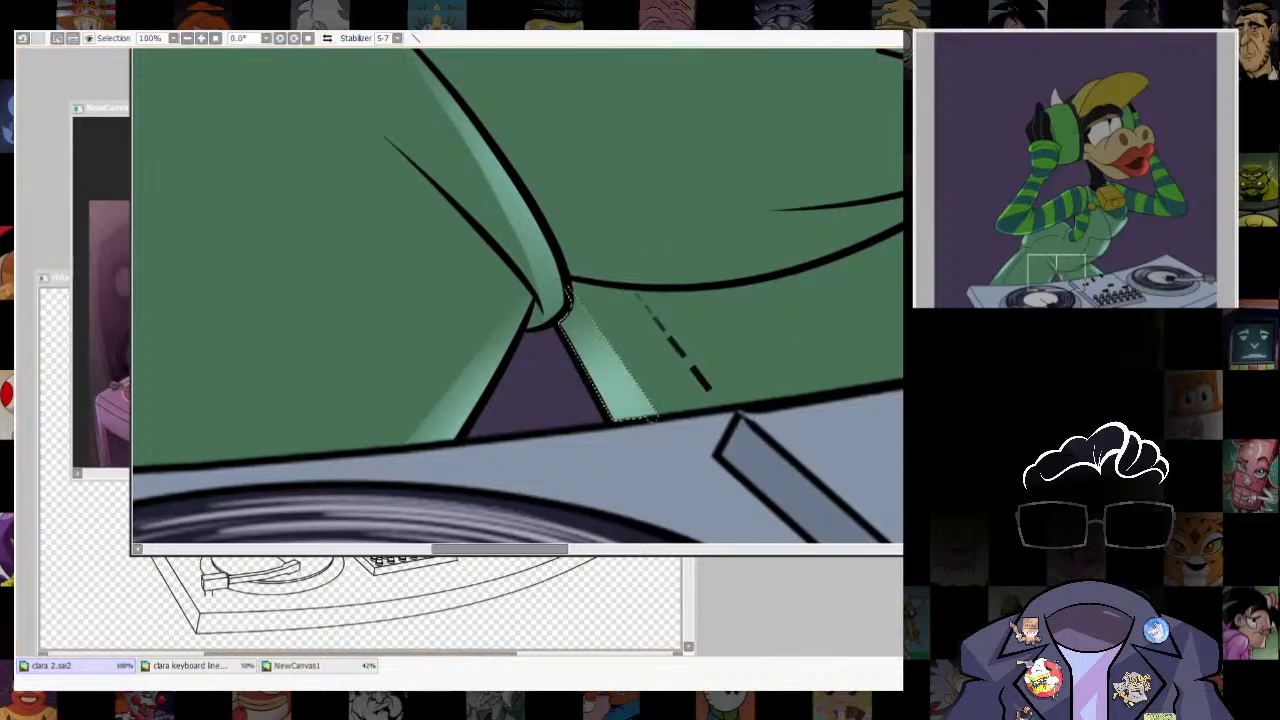
- Select the top edge of the overalls' shoulder strap, paint lighter rim light inside it, and clear the selection
scroll(890, 371, "down", 6)
scroll(722, 286, "down", 1)
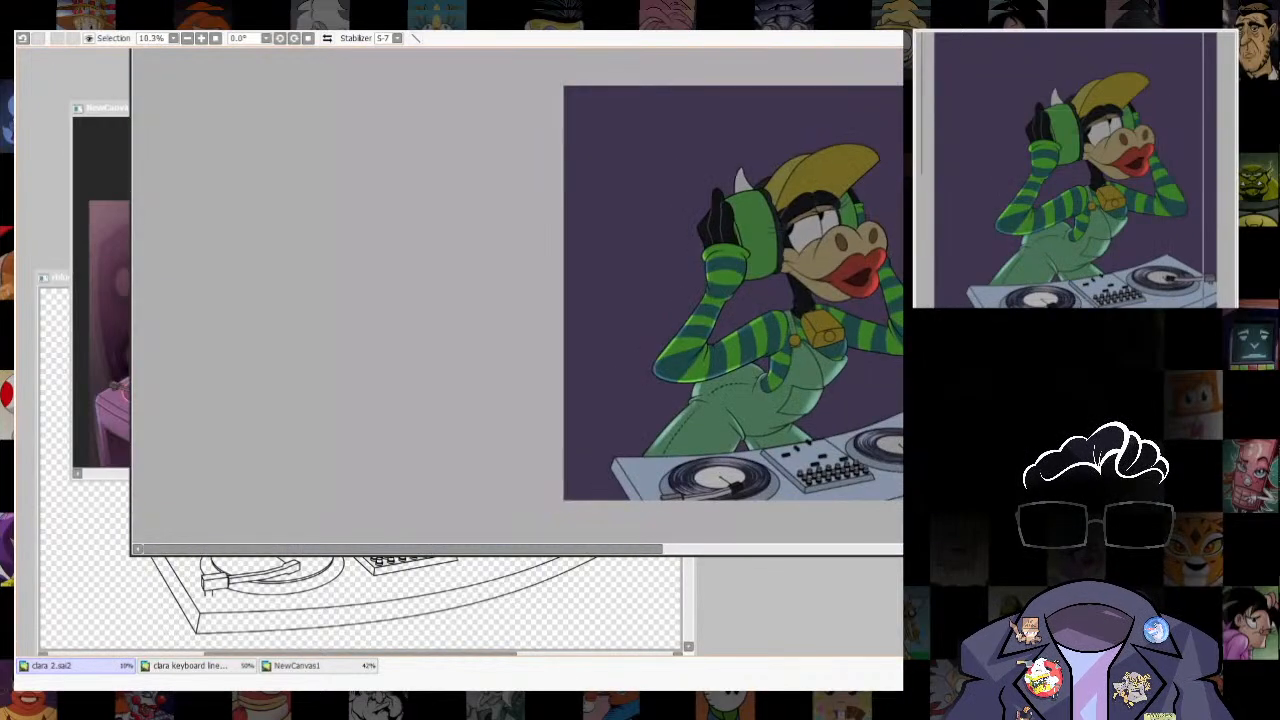
scroll(791, 316, "up", 9)
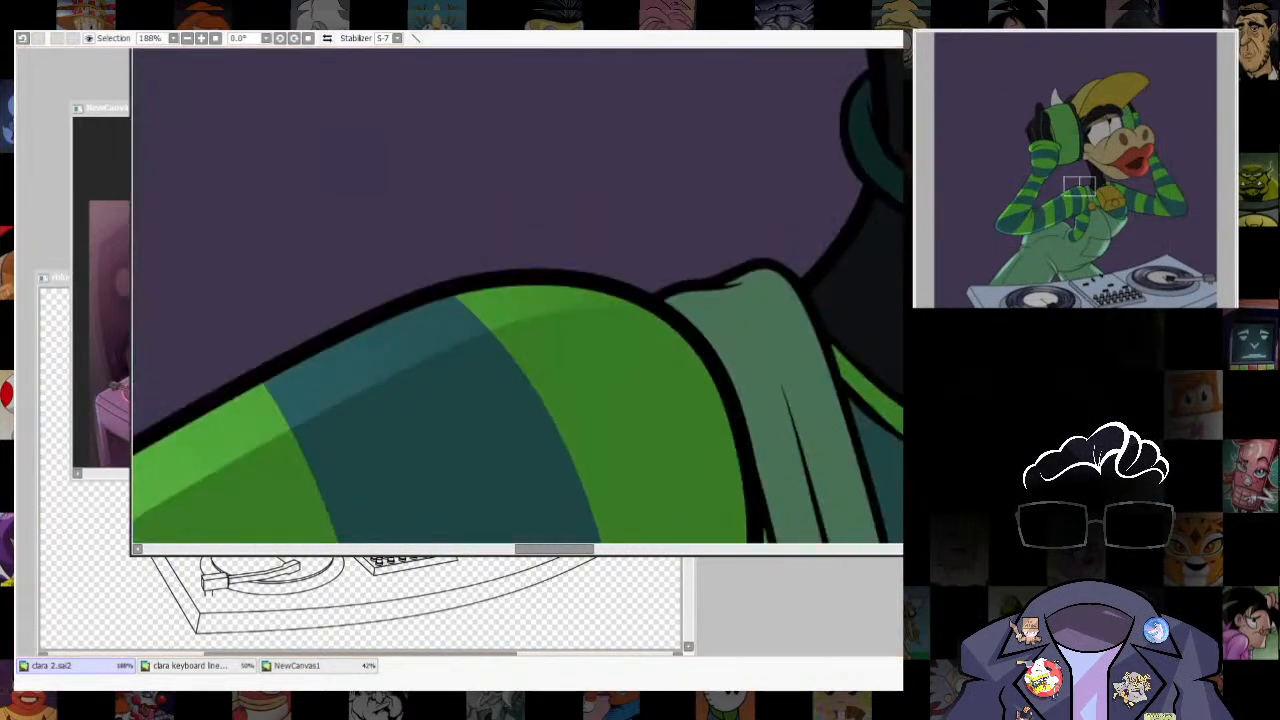
mouse_move(656, 302)
left_mouse_down()
mouse_move(788, 282)
mouse_move(699, 289)
mouse_move(773, 273)
mouse_move(809, 298)
mouse_move(797, 251)
left_mouse_up()
key("b")
key("ctrl+d")
- Select the outer section of the black glove, shift it inward and stretch it upward as an outline bounding a strip along the outer edge
scroll(850, 372, "down", 5)
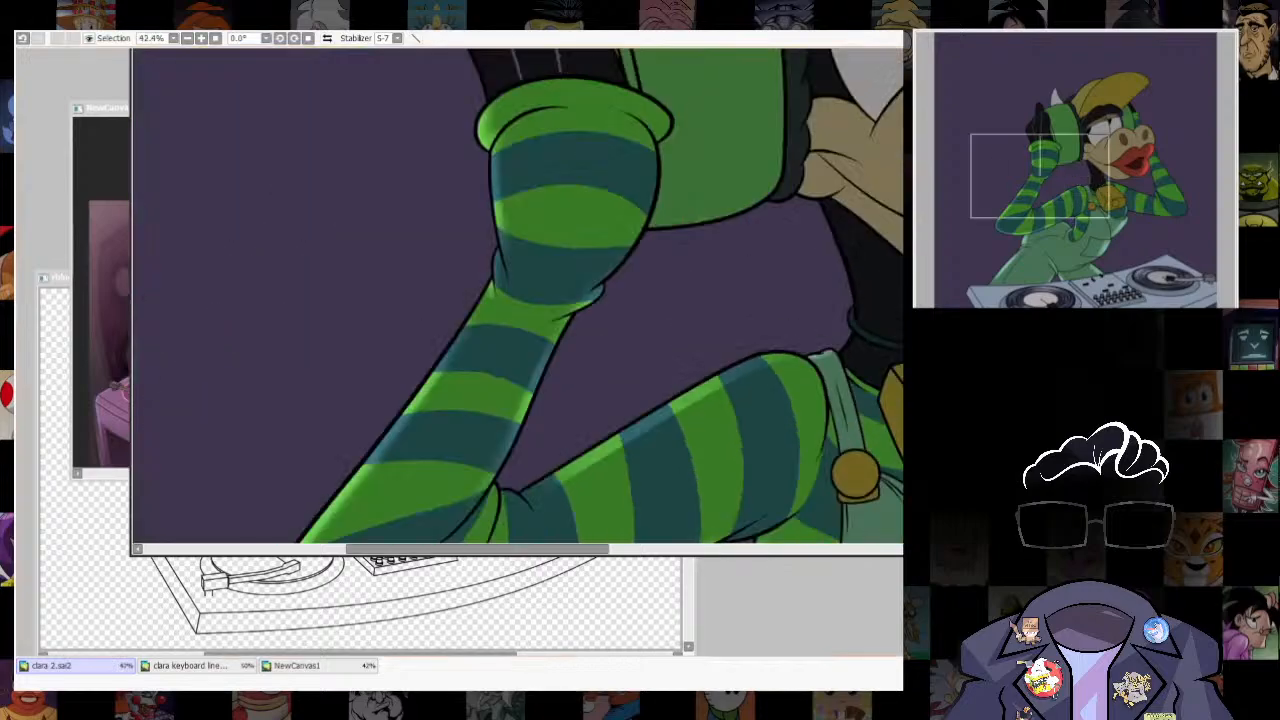
scroll(588, 102, "down", 5)
left_click_drag(620, 230, 559, 328)
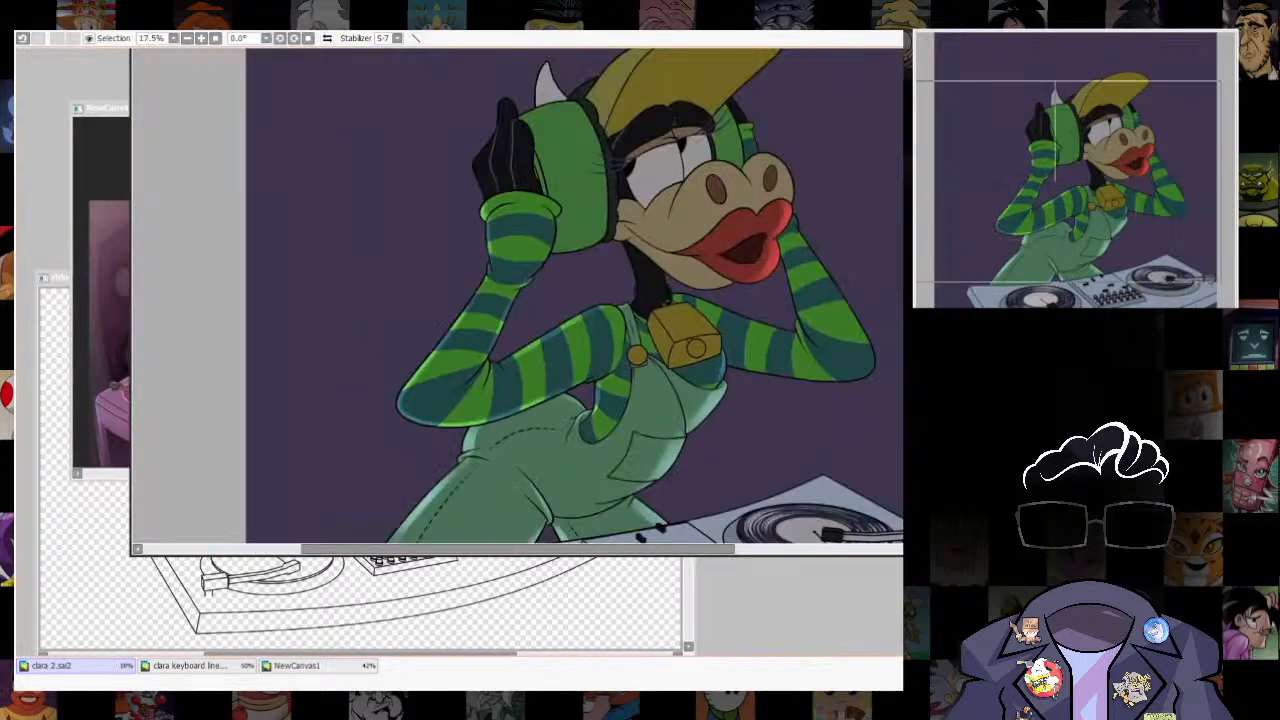
scroll(420, 105, "up", 5)
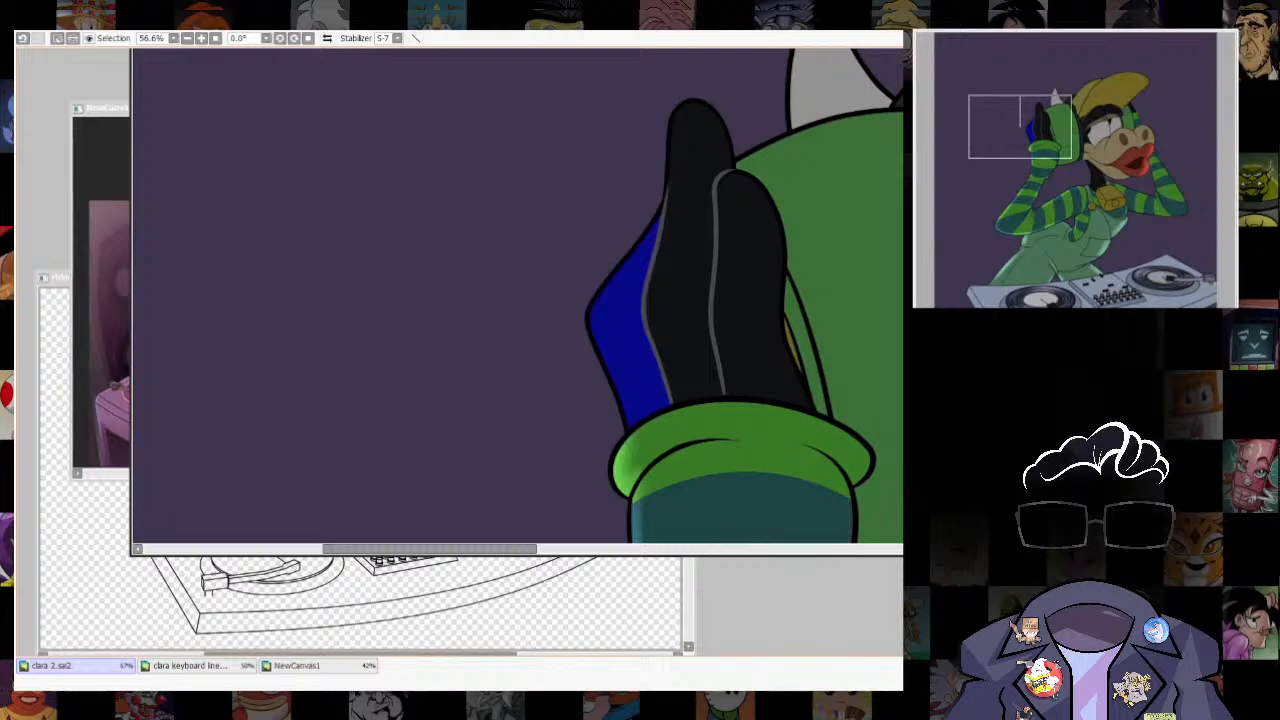
left_click_drag(626, 322, 649, 314)
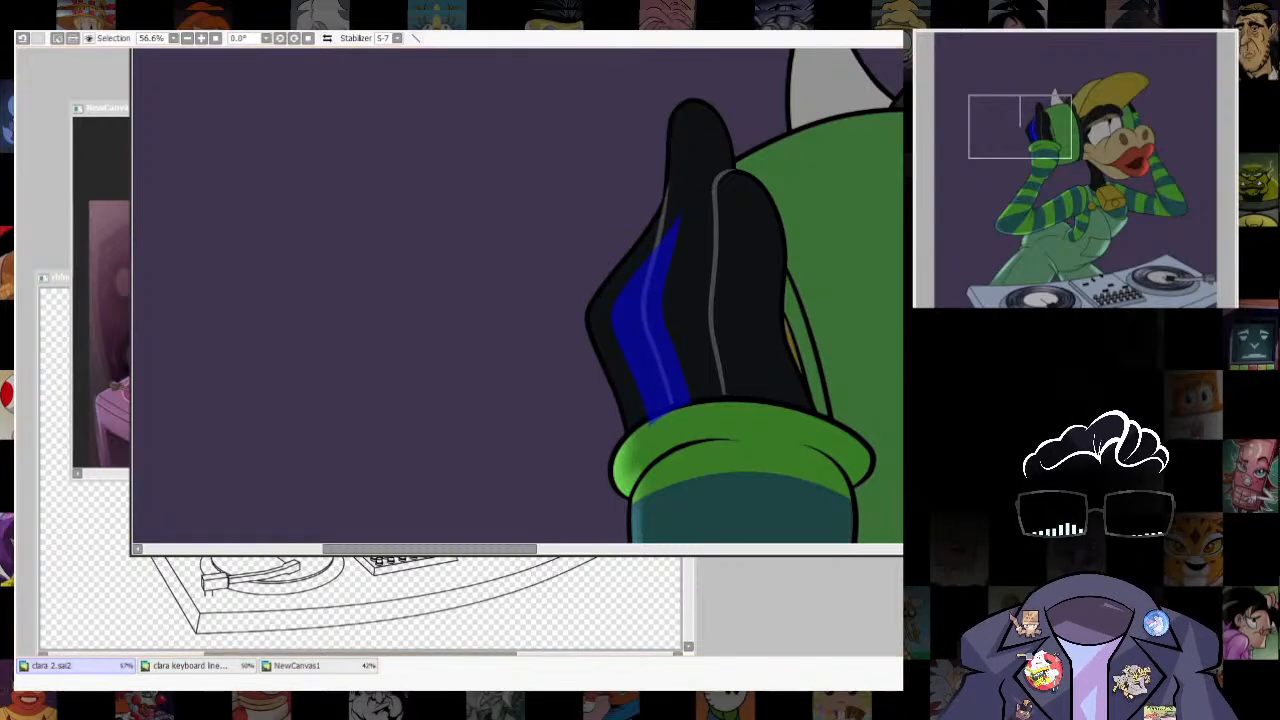
key("ctrl+u")
key("Escape")
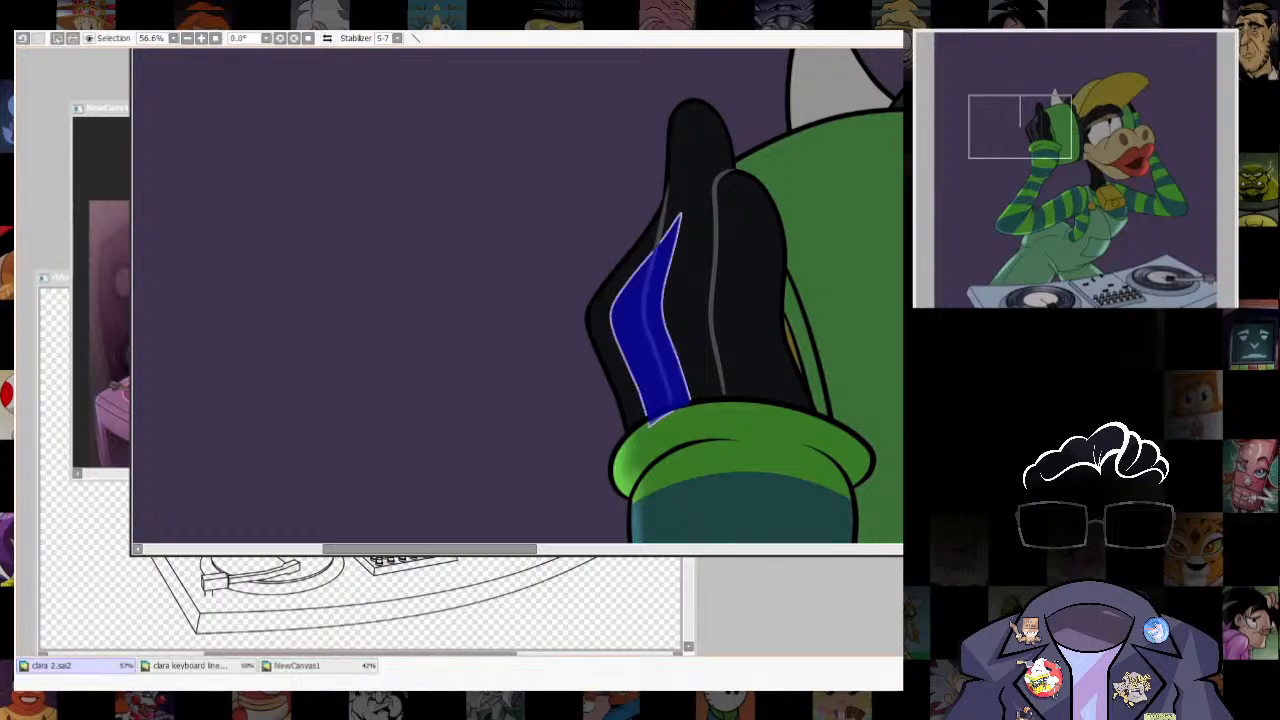
key("ctrl+u")
key("ctrl+t")
left_click_drag(691, 213, 692, 190)
key("Return")
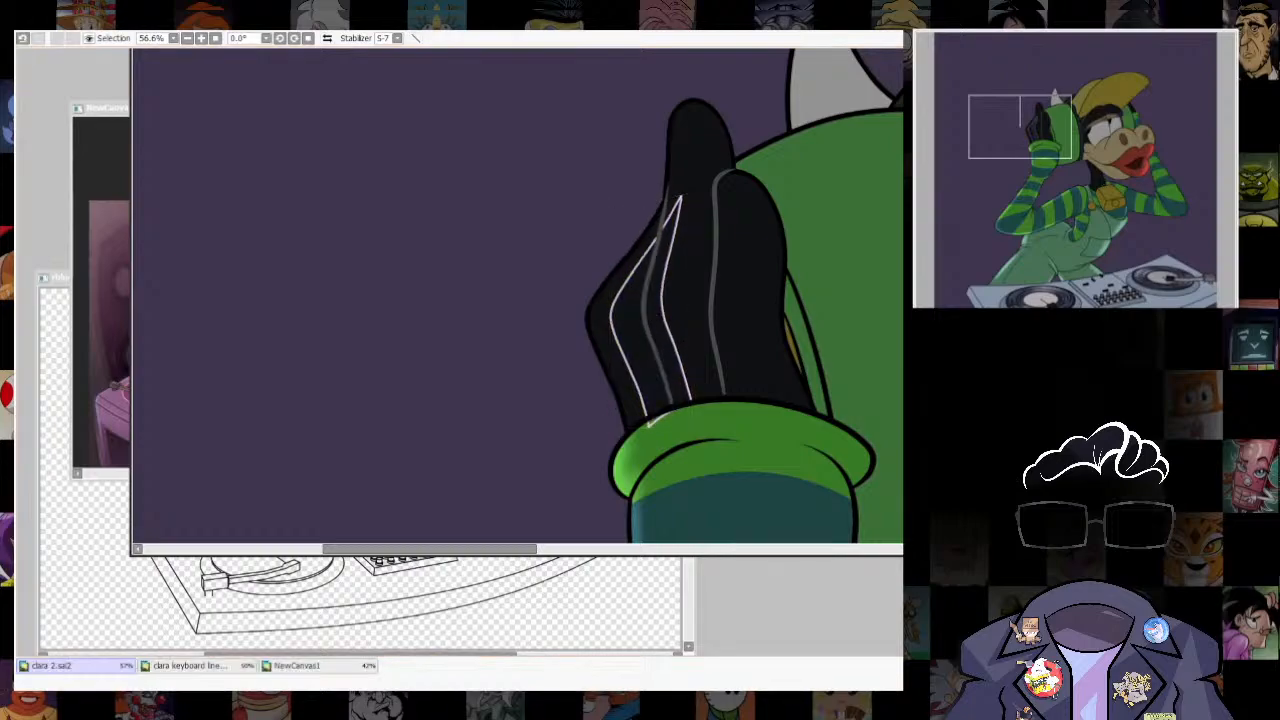
- Select the bounded strip on the glove's outer edge, paint faint lighter shading inside it, and clear the selection
left_click(601, 318)
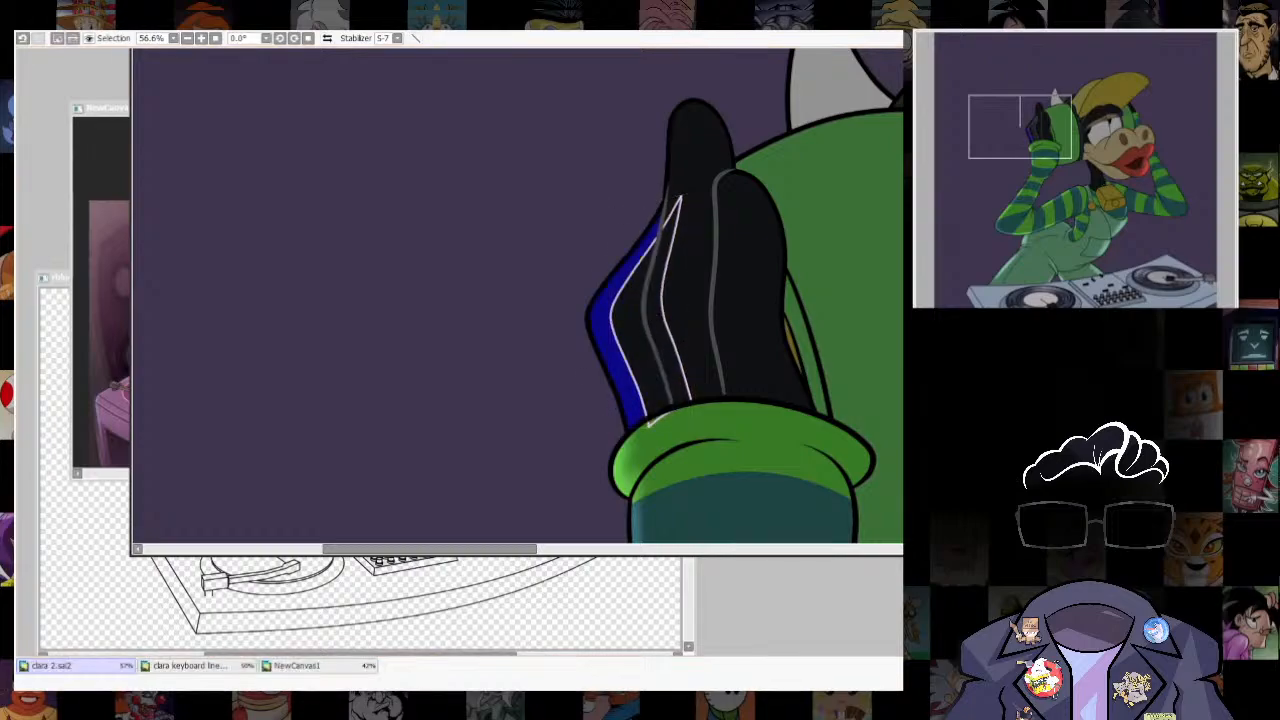
key("b")
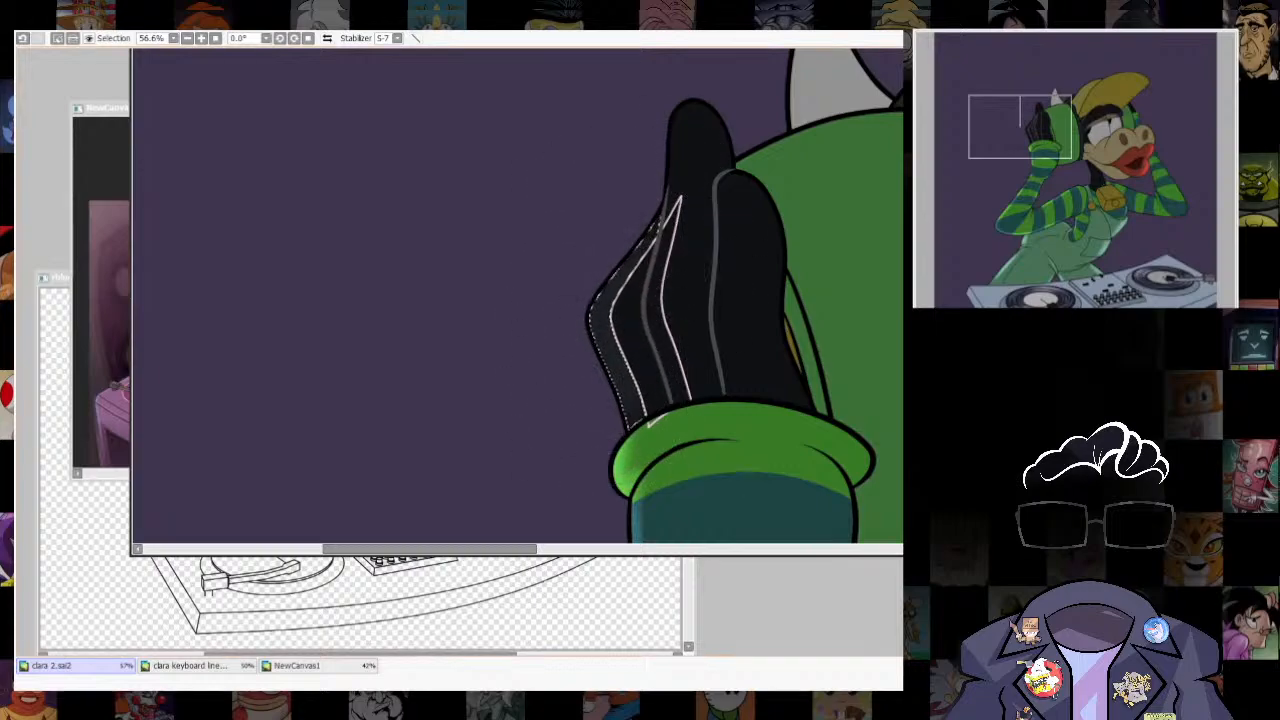
key("ctrl+d")
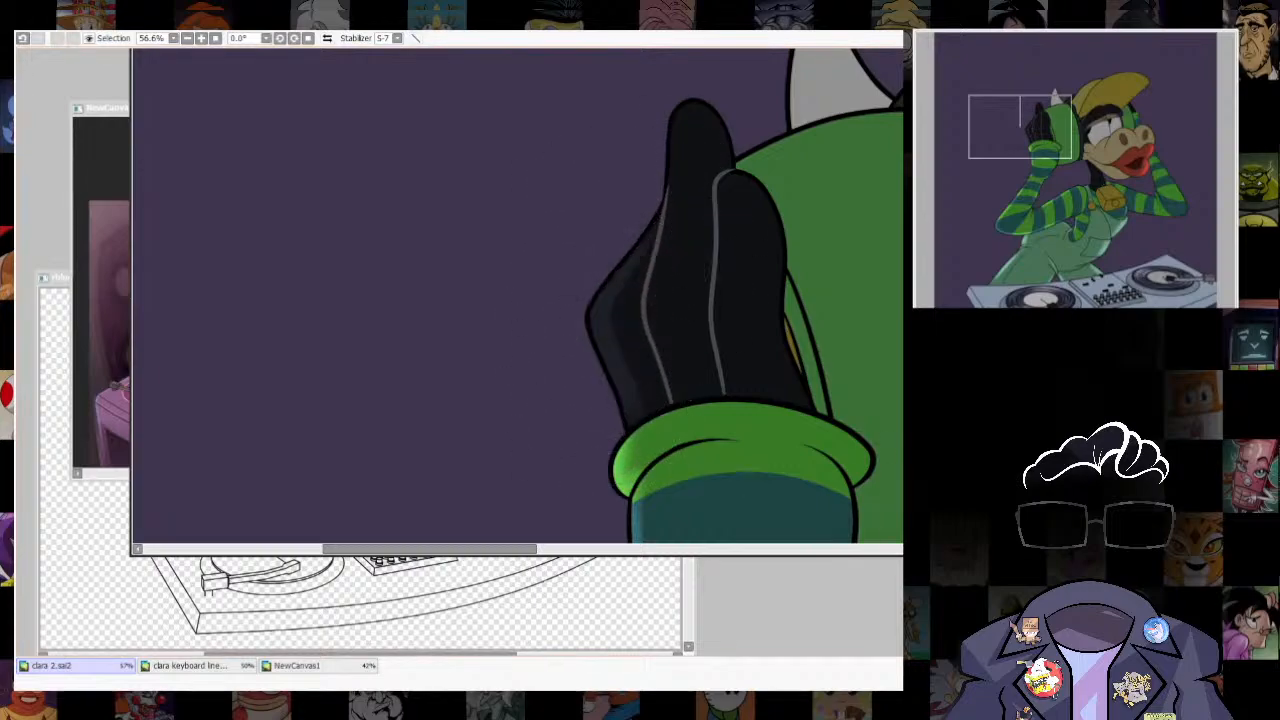
- Reselect the narrow strip along the glove's outer edge by offsetting the outer section inward, and activate the brush
scroll(640, 300, "down", 2)
left_click_drag(620, 257, 666, 380)
left_click(667, 382)
key("b")
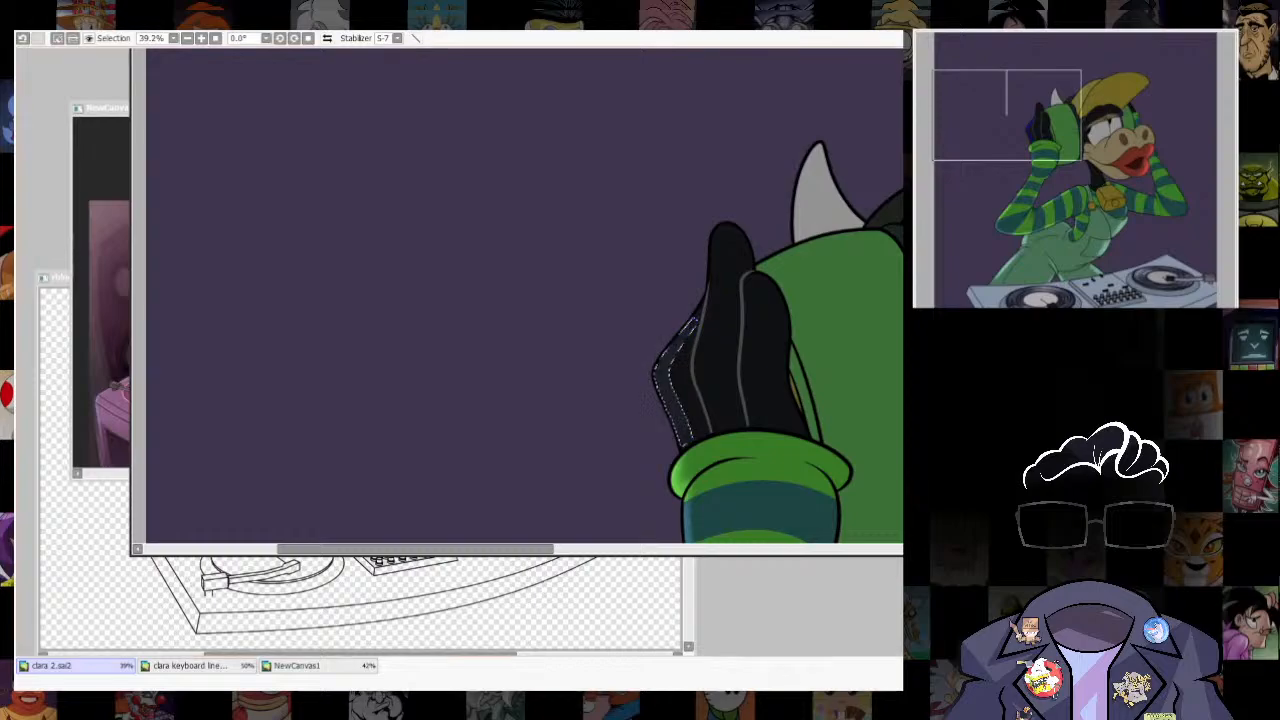
- Check the shading in the NewCanvas1 reference picture, paint grey rim light inside the glove's outer strip, and clear the selection
key("ctrl+Tab")
scroll(420, 260, "up", 3)
left_click_drag(420, 260, 418, 284)
key("ctrl+Tab")
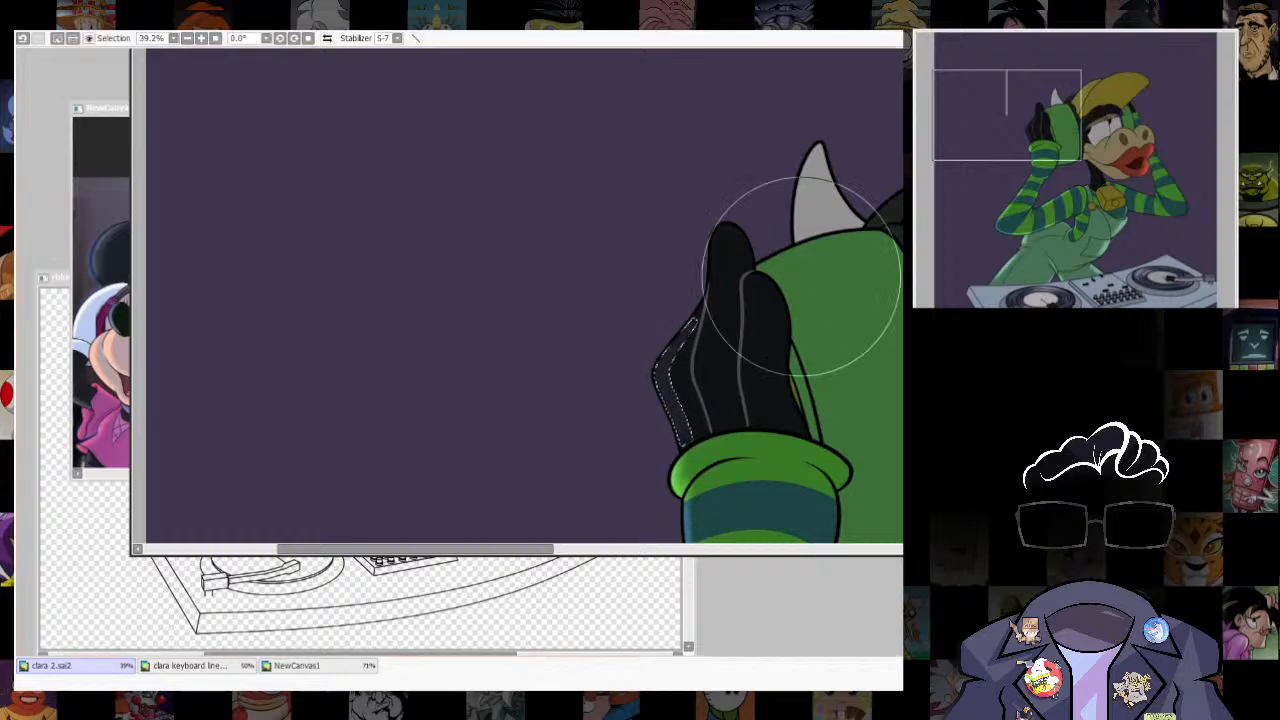
key("ctrl+z")
left_click_drag(687, 331, 710, 321)
left_click_drag(631, 437, 648, 330)
key("ctrl+z")
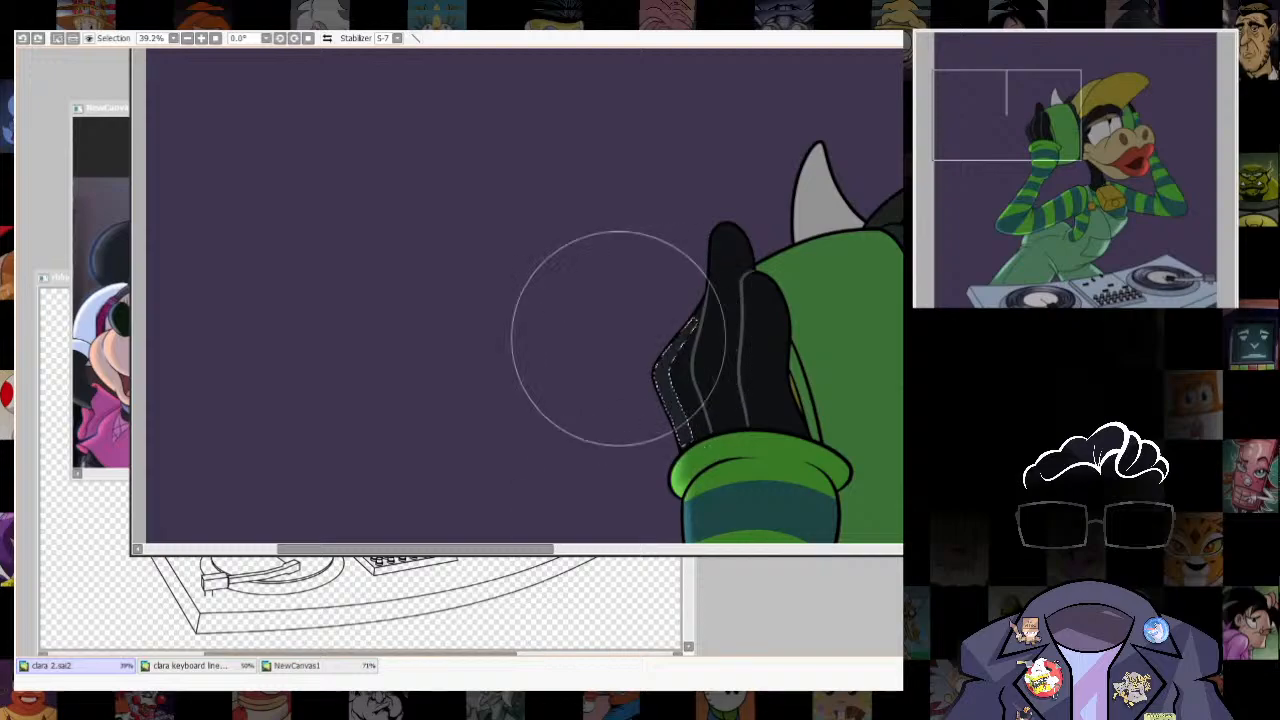
key("ctrl+d")
- Select thin strips along the edges of the glove's two inner fingers, paint grey rim light inside them, and clear the selection
scroll(782, 420, "down", 5)
left_click_drag(782, 420, 609, 280)
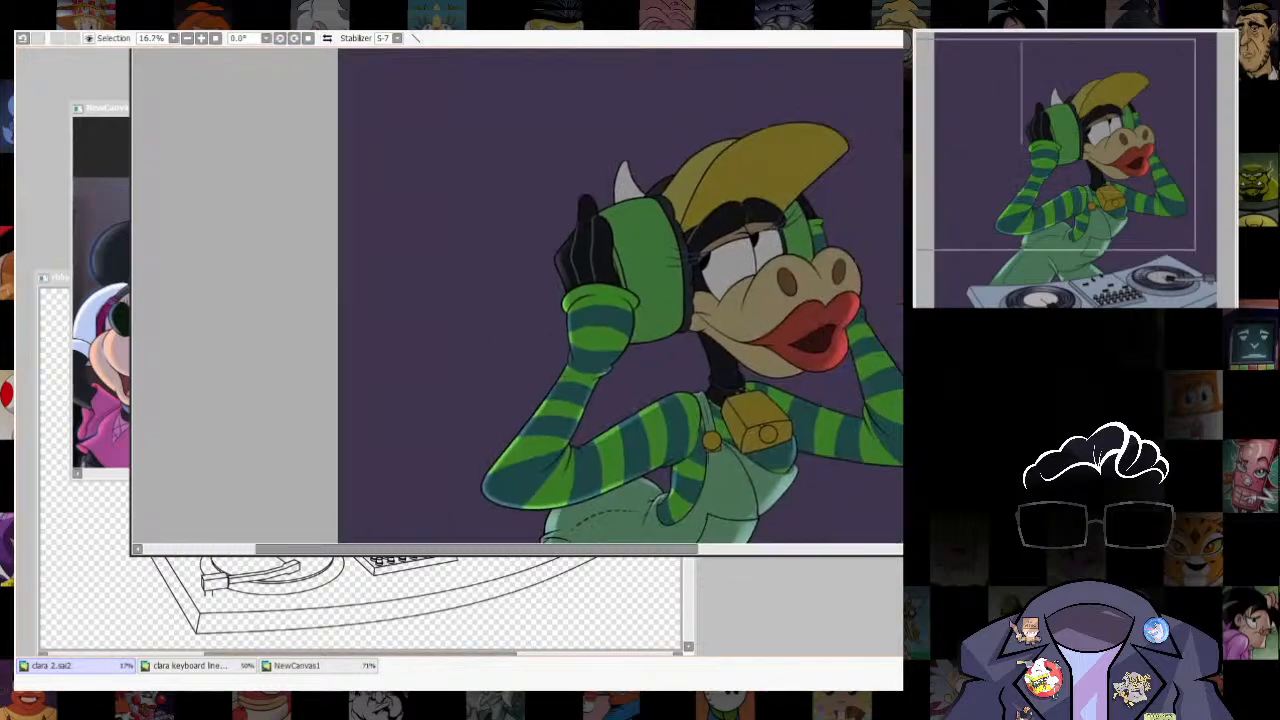
scroll(535, 225, "up", 6)
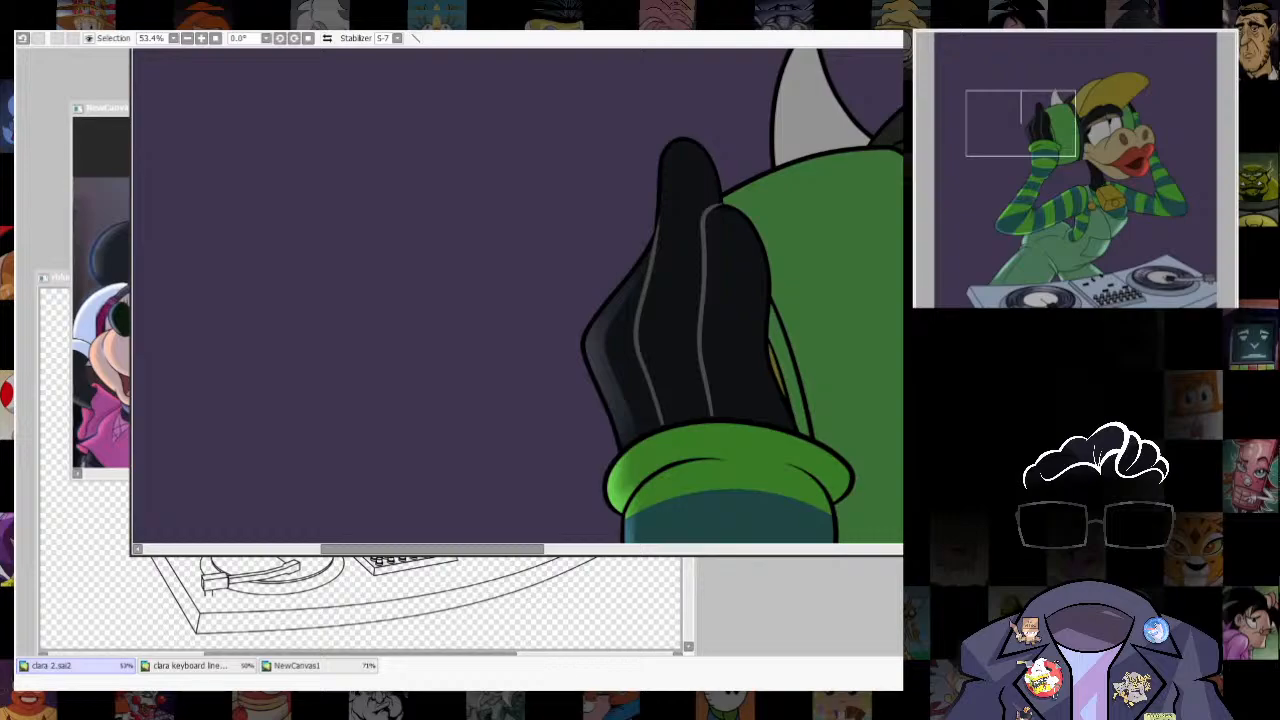
left_click_drag(664, 162, 659, 222)
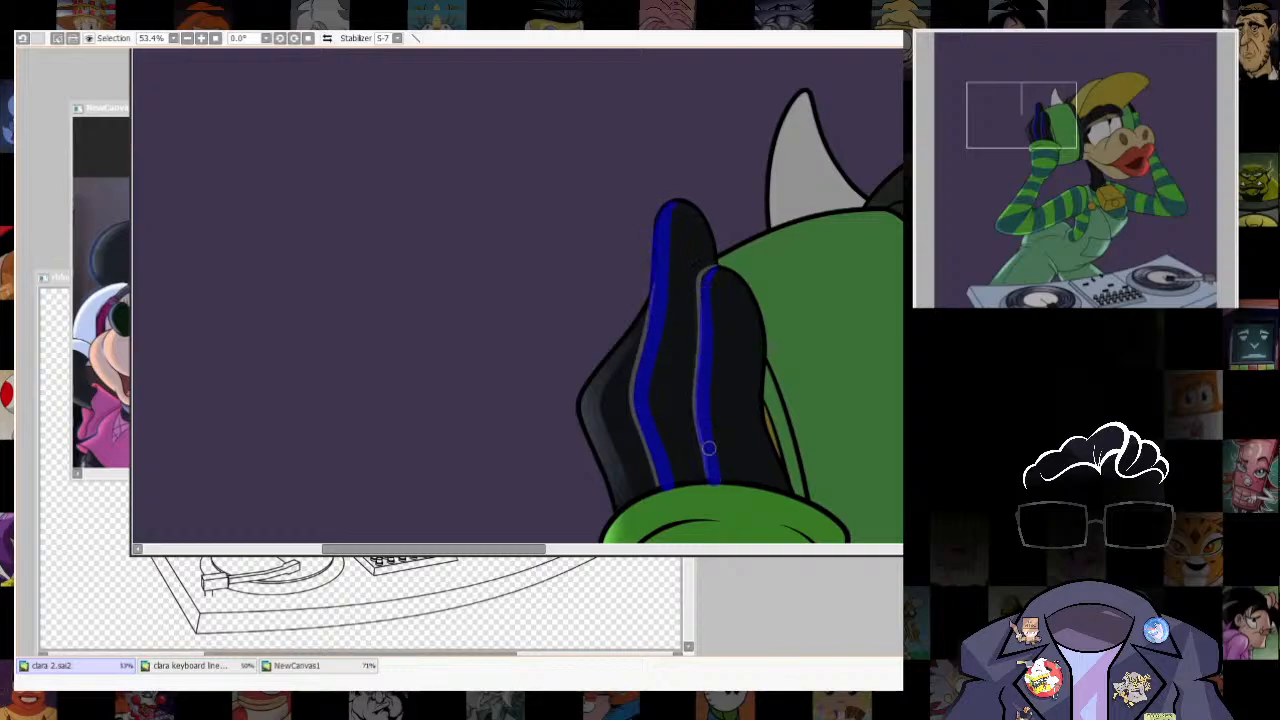
key("b")
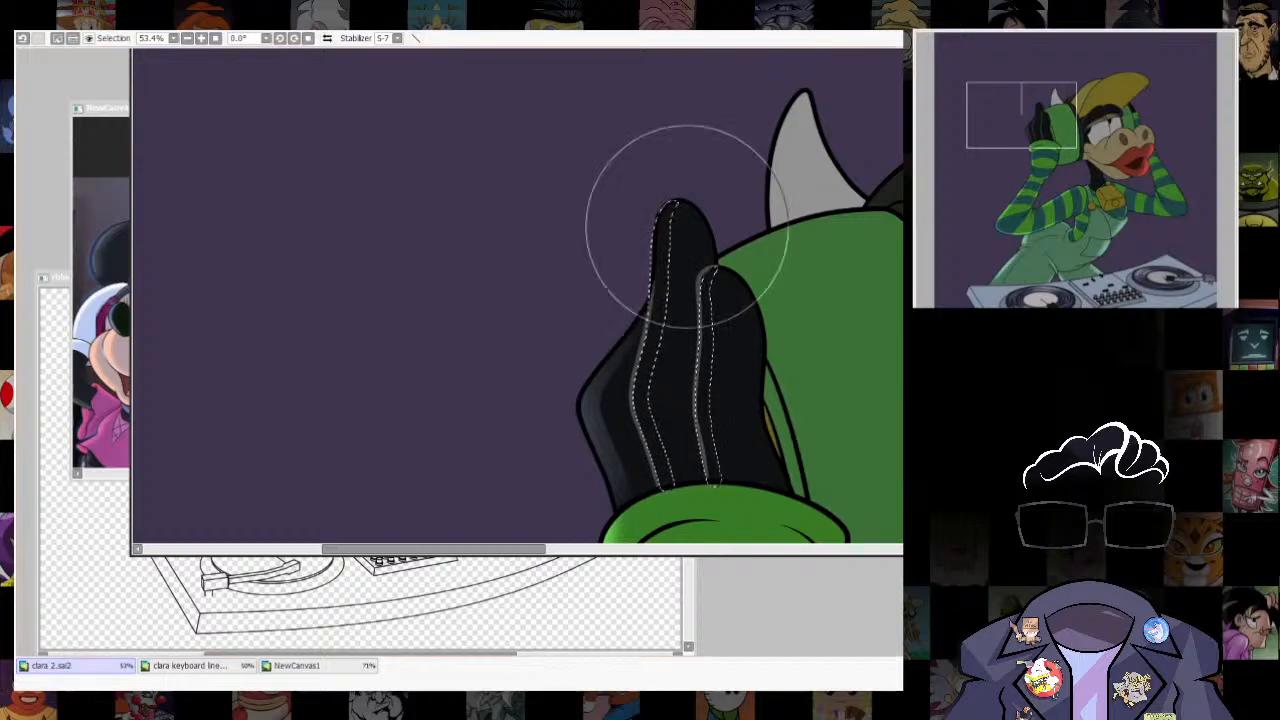
left_click_drag(686, 226, 651, 518)
left_click_drag(700, 275, 714, 480)
key("ctrl+d")
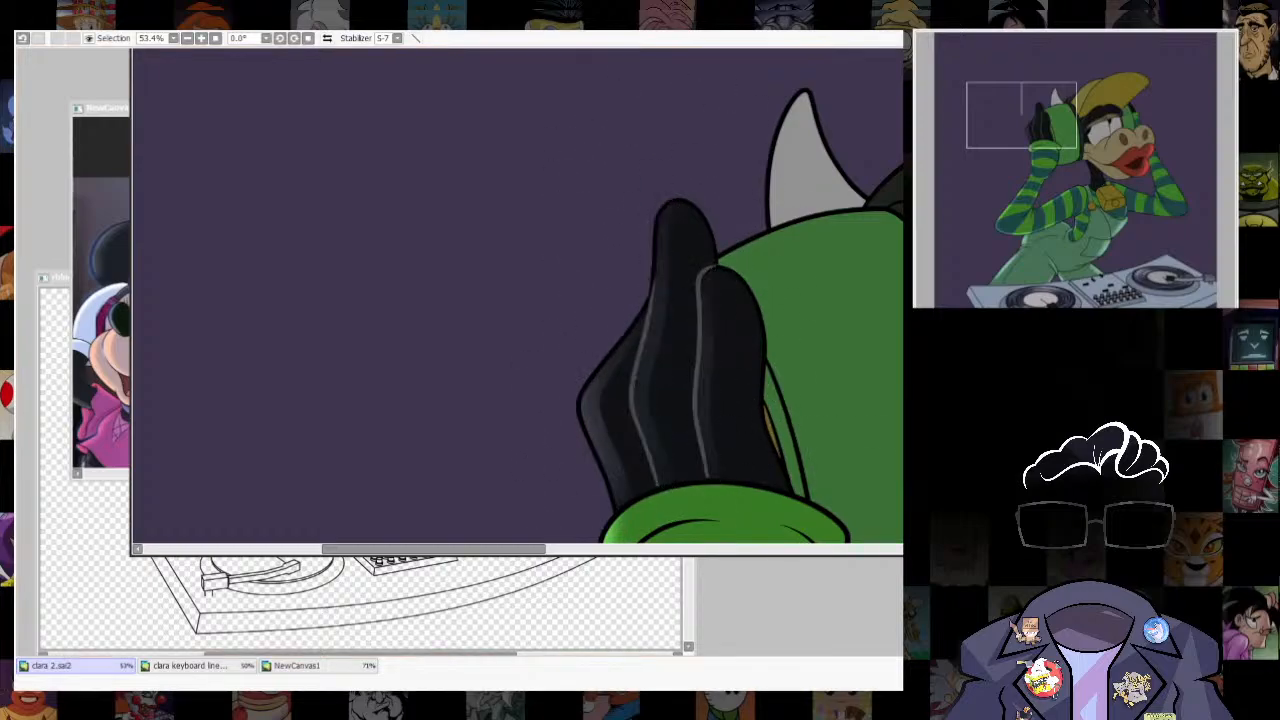
- Select the cow's dark neck area and offset its outline inward from the outer edge to bound a rim strip
scroll(577, 157, "down", 3)
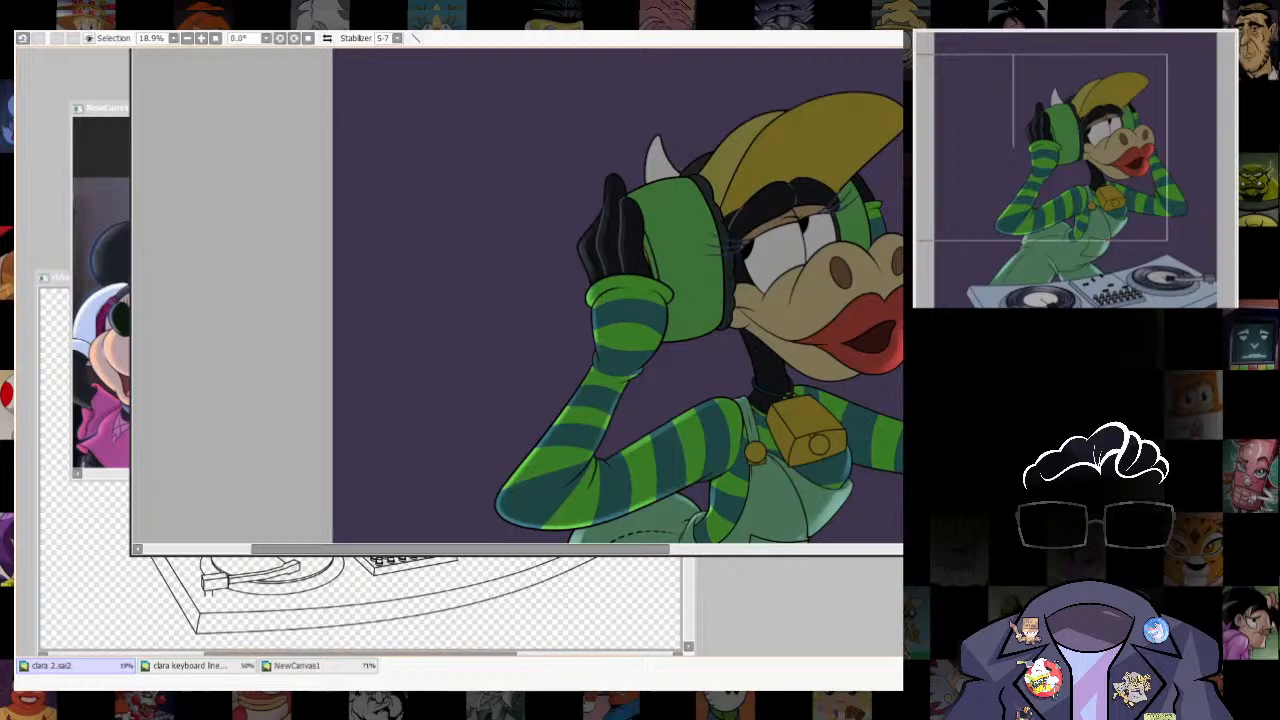
scroll(575, 166, "up", 3)
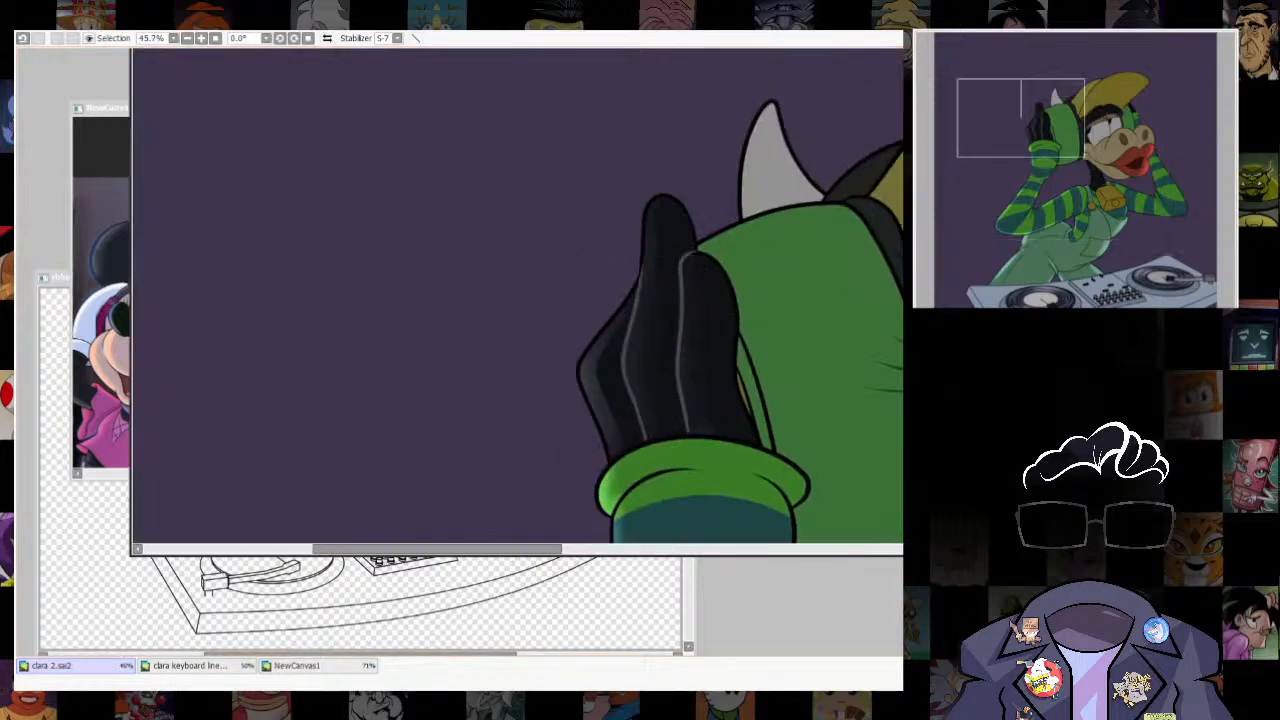
scroll(450, 200, "down", 3)
left_click_drag(600, 340, 525, 278)
scroll(590, 320, "up", 5)
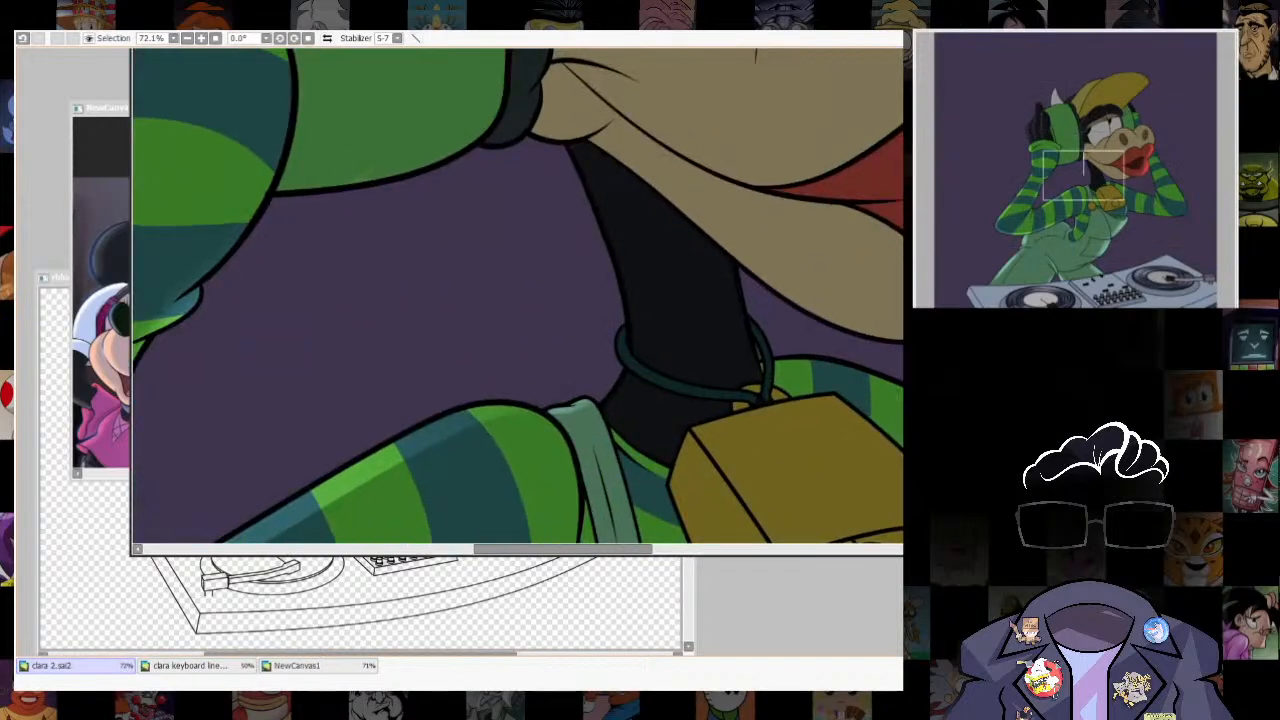
left_click_drag(672, 270, 705, 307)
left_click(684, 300)
key("ctrl+u")
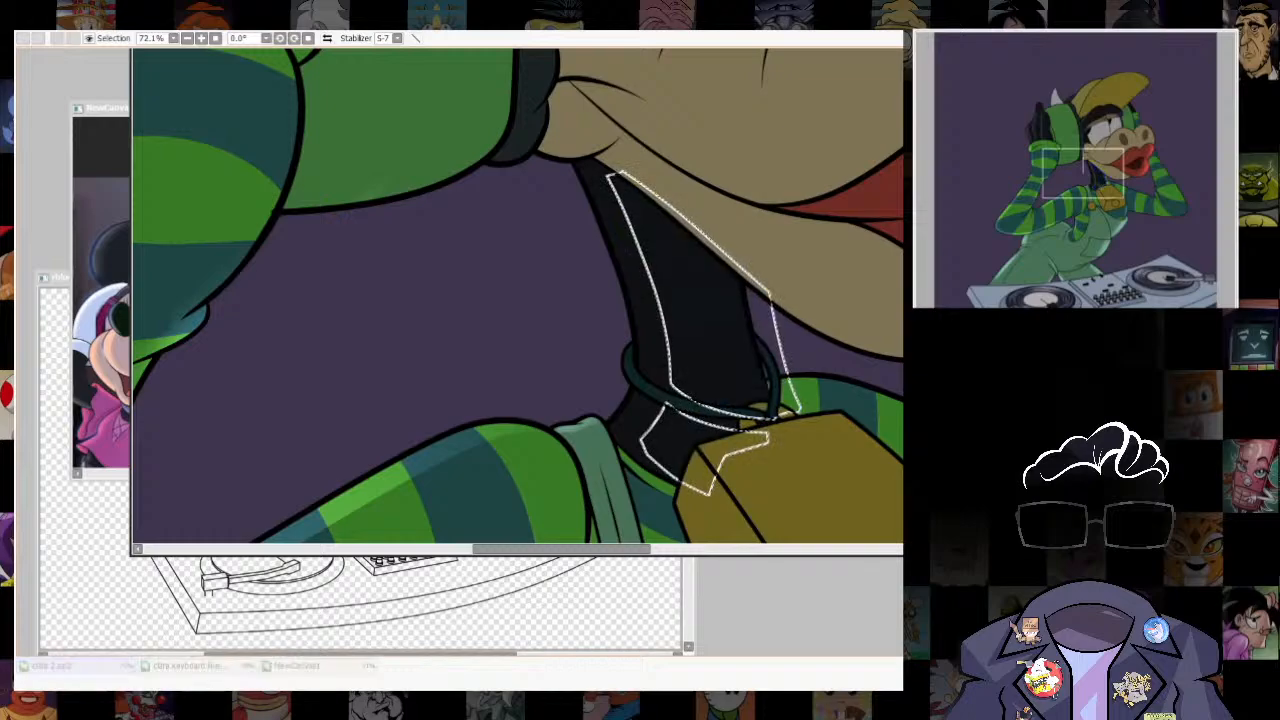
key("ctrl+z")
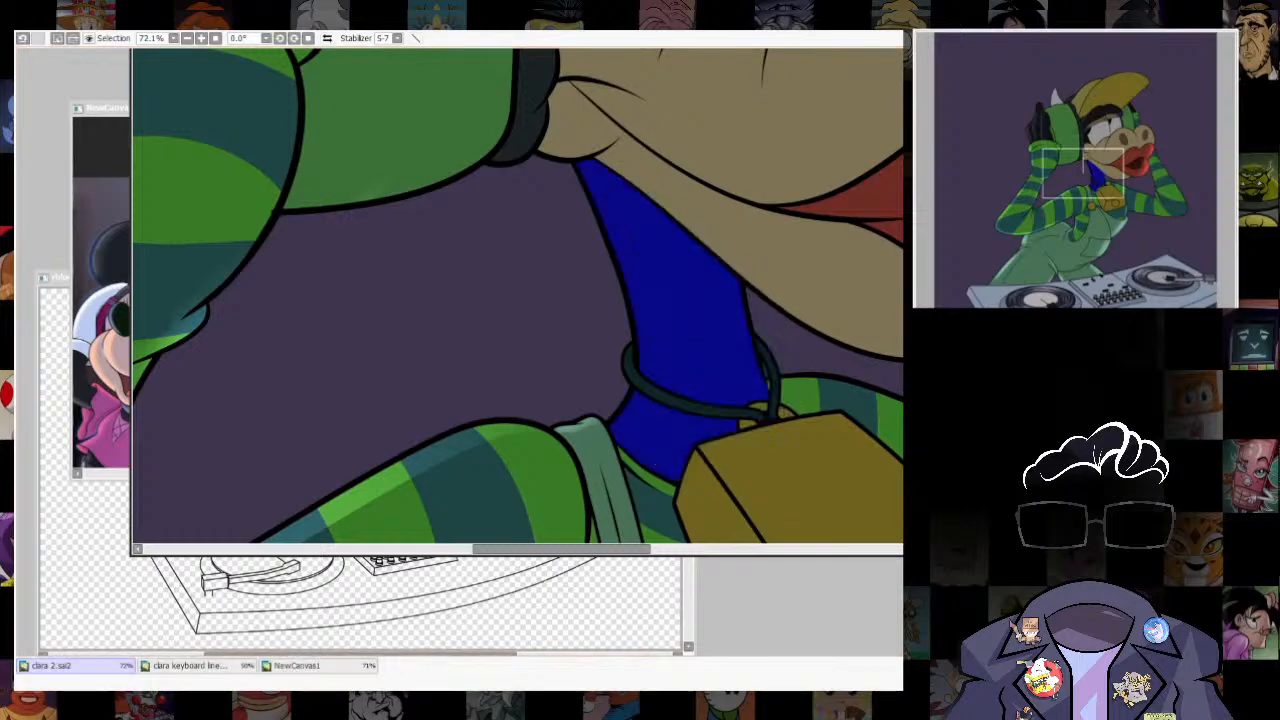
left_click_drag(684, 300, 721, 317)
key("ctrl+u")
key("Return")
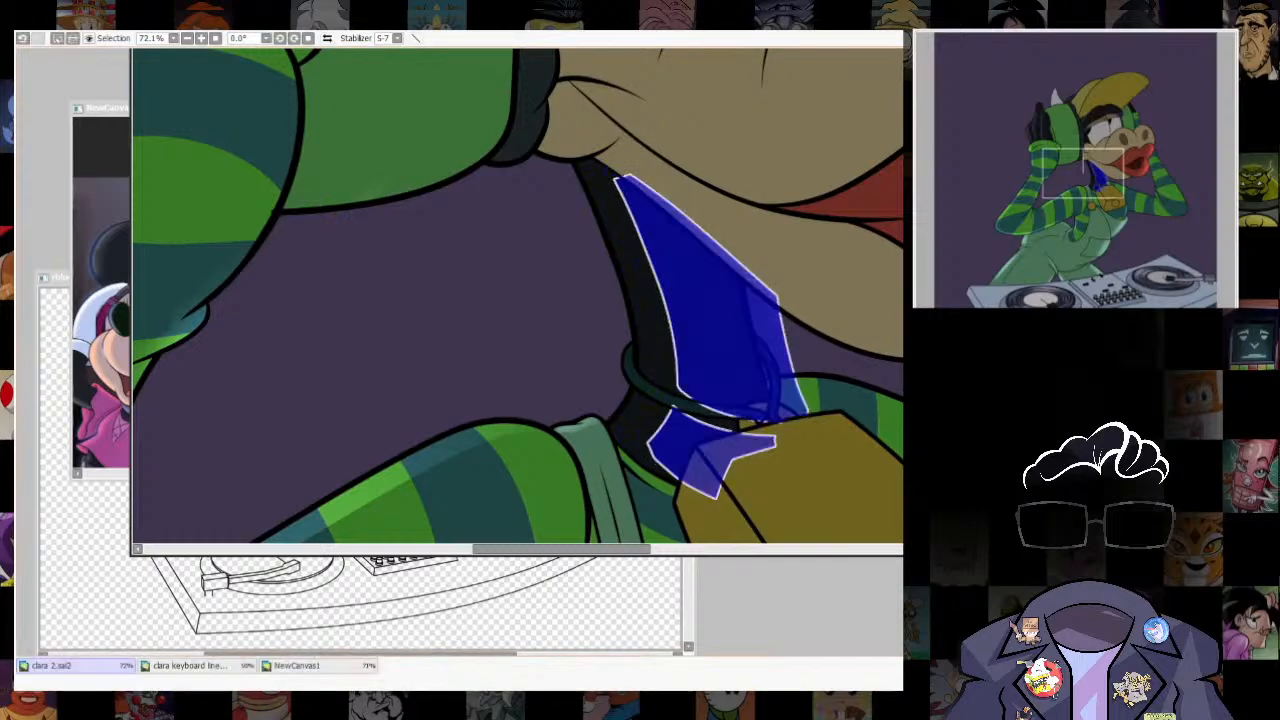
- Reshape the upper and lower pieces of the offset neck outline so they taper into the neck's outer edge
key("ctrl+t")
left_click_drag(613, 499, 596, 521, "ctrl")
key("Return")
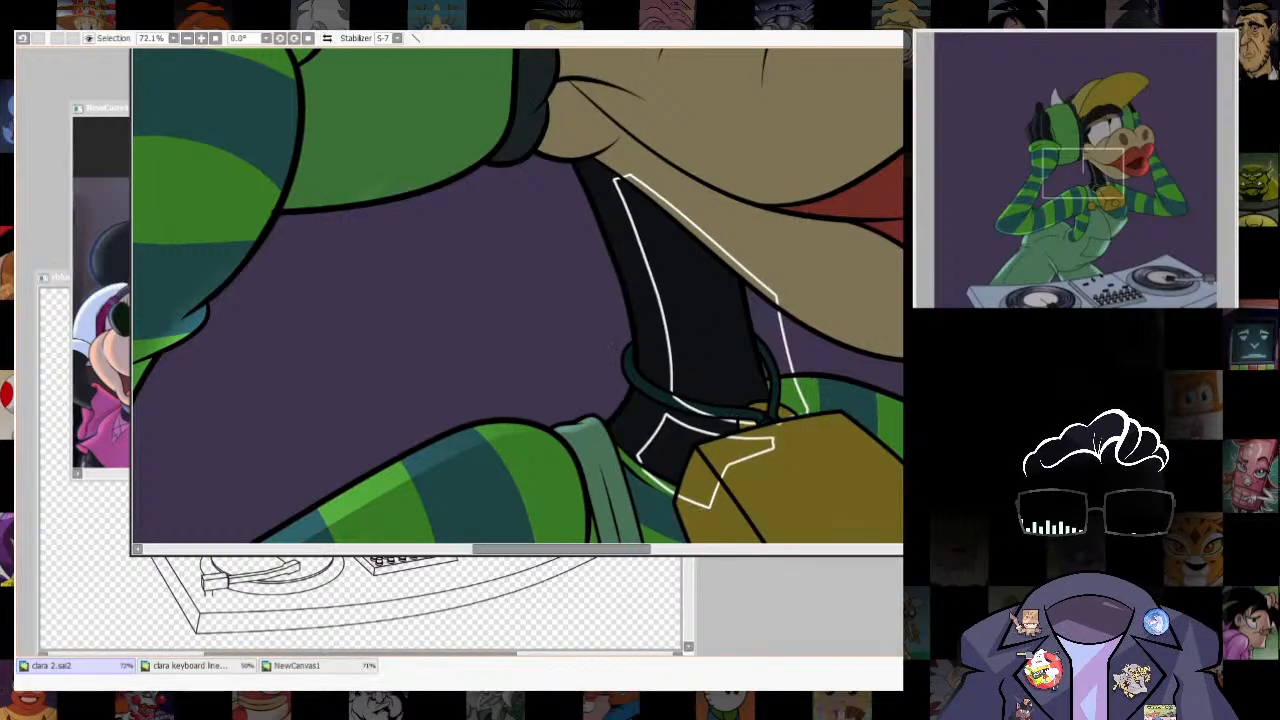
key("ctrl+t")
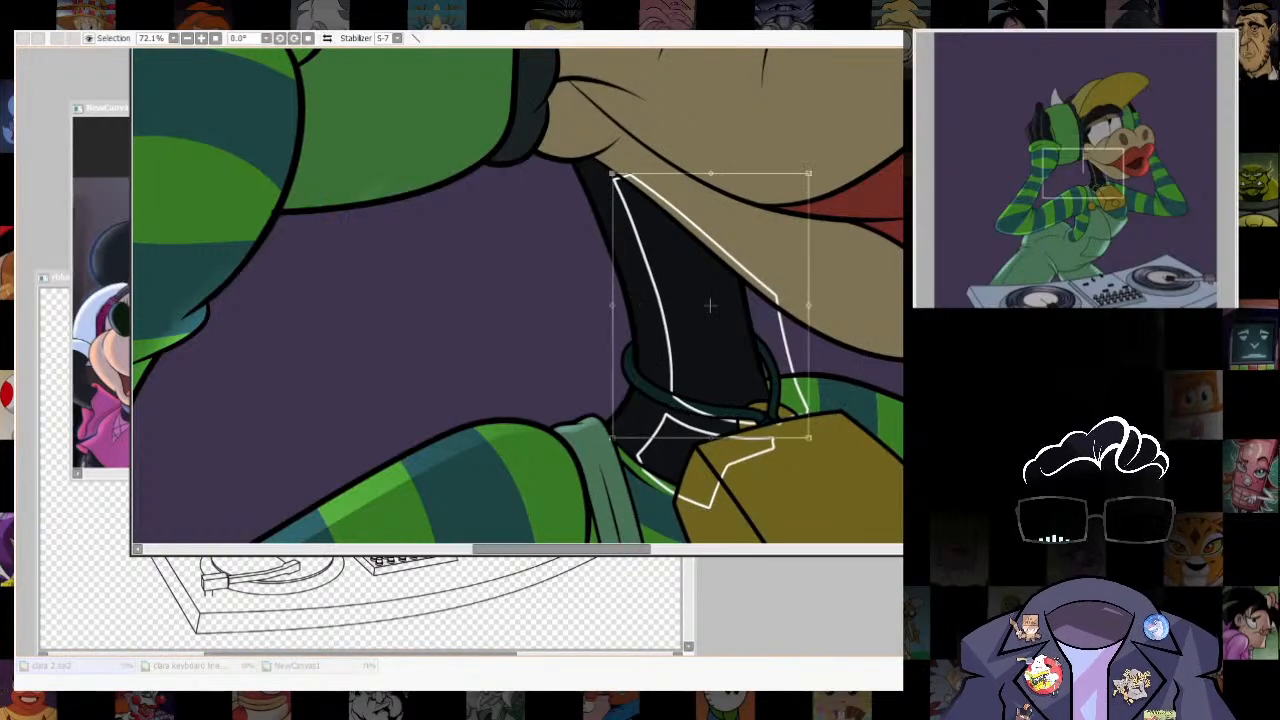
left_click_drag(613, 175, 581, 155, "ctrl")
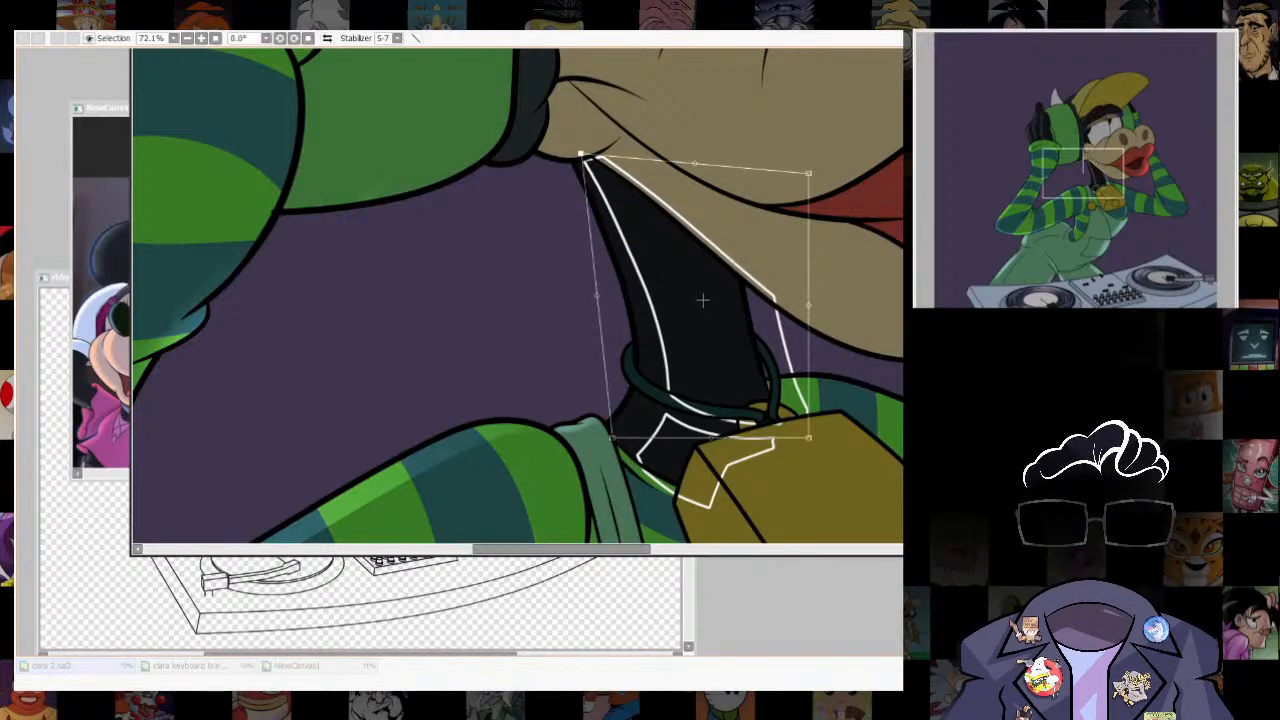
key("Return")
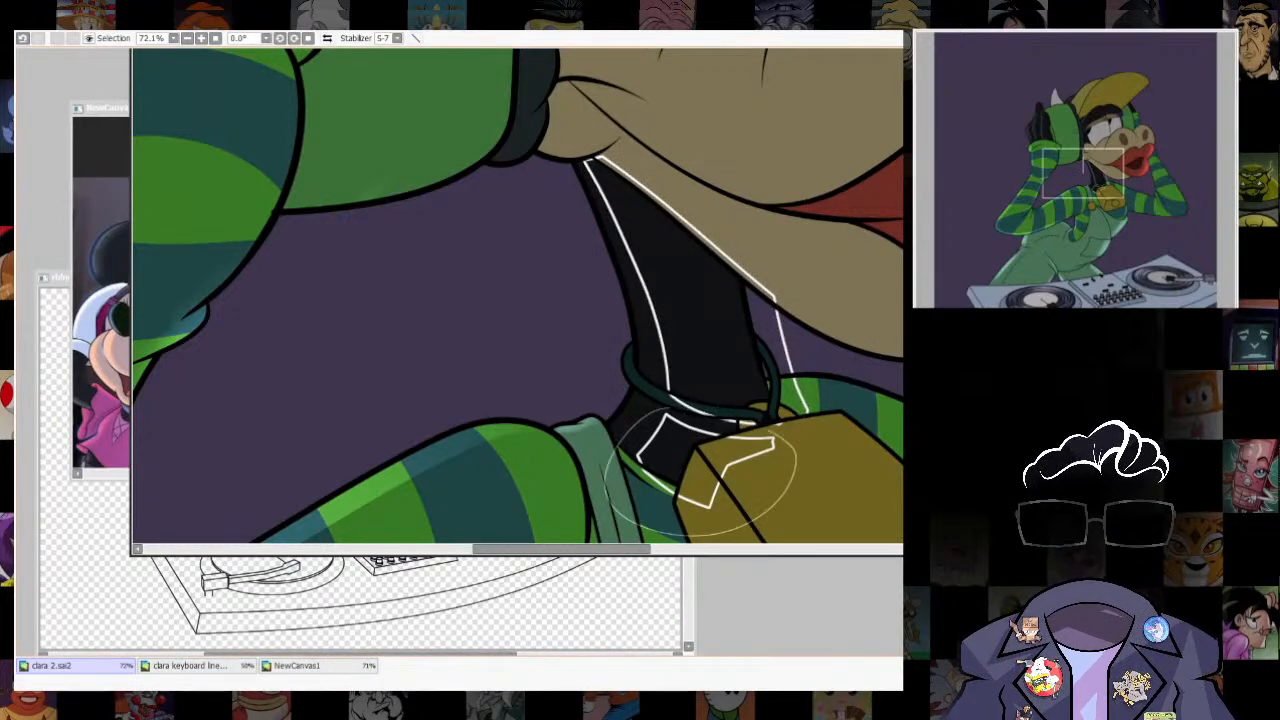
key("ctrl+t")
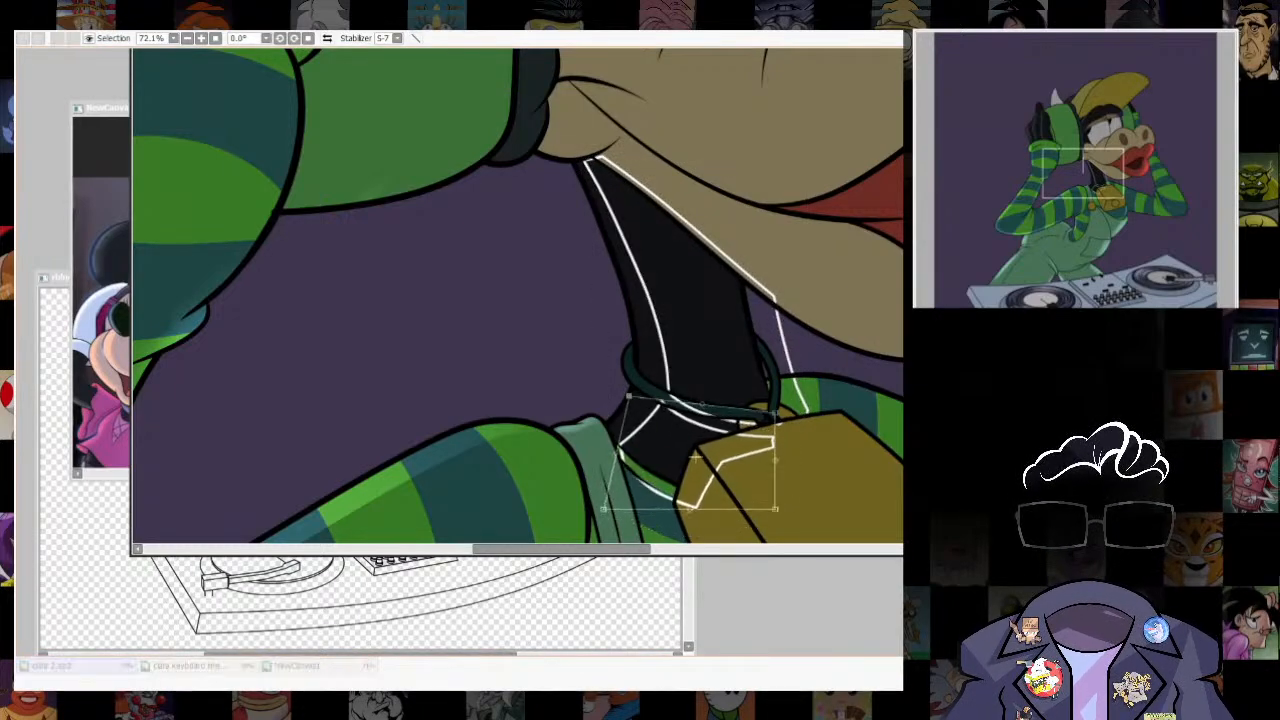
key("Return")
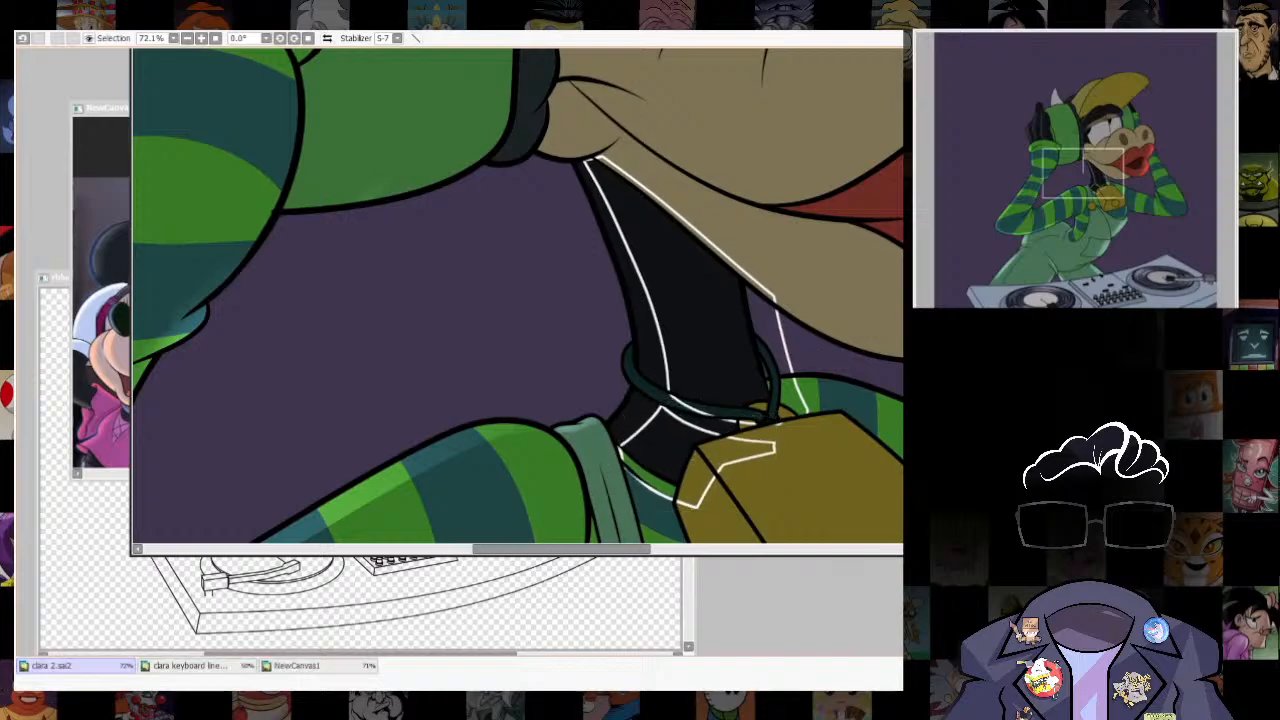
key("ctrl+t")
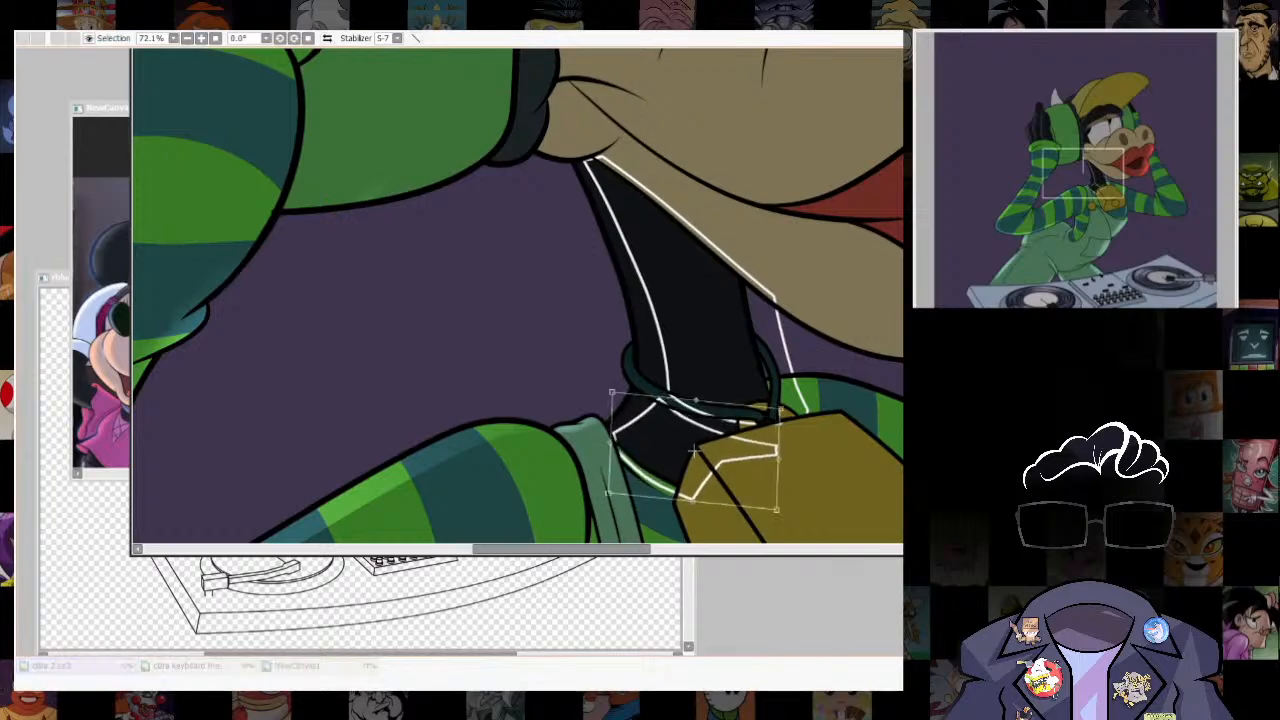
left_click_drag(608, 492, 597, 474)
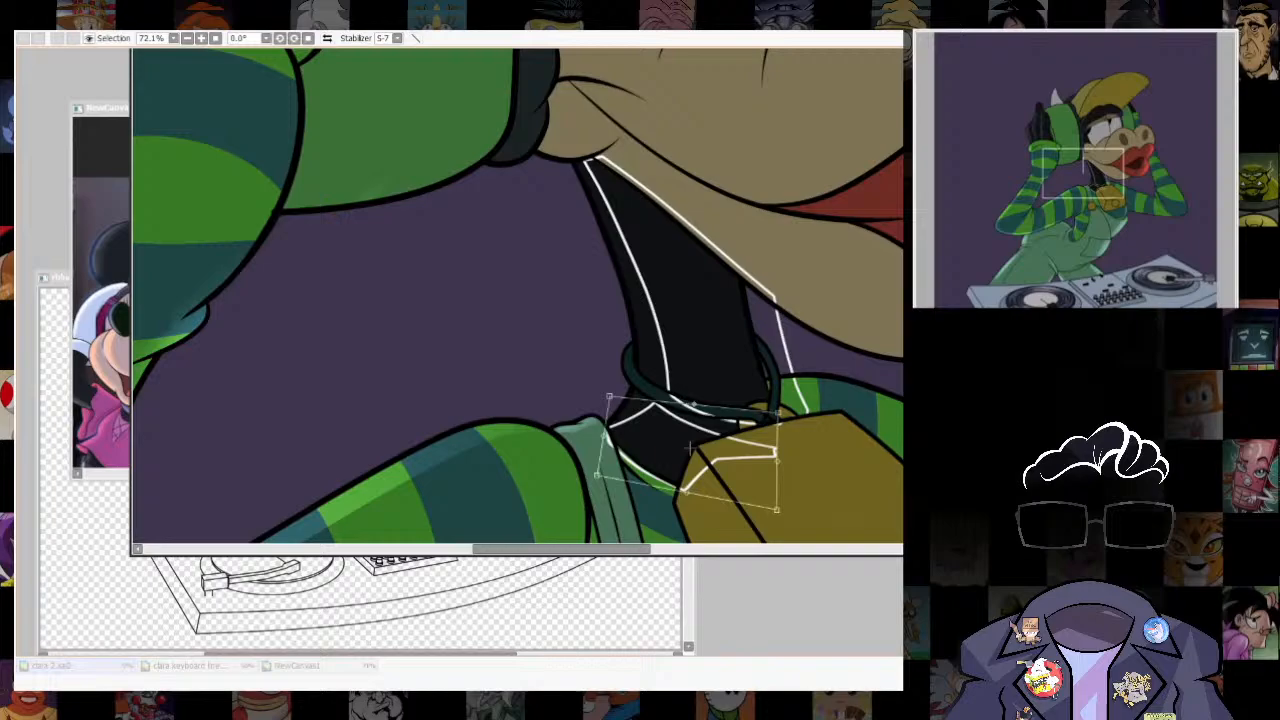
key("Return")
- Select the strip between the neck's outer edge and the guide outline, including the cord's edge, and remove the guide lines
mouse_move(736, 390)
left_mouse_down()
mouse_move(637, 381)
mouse_move(666, 402)
mouse_move(643, 377)
left_mouse_up()
key("ctrl+z")
key("e")
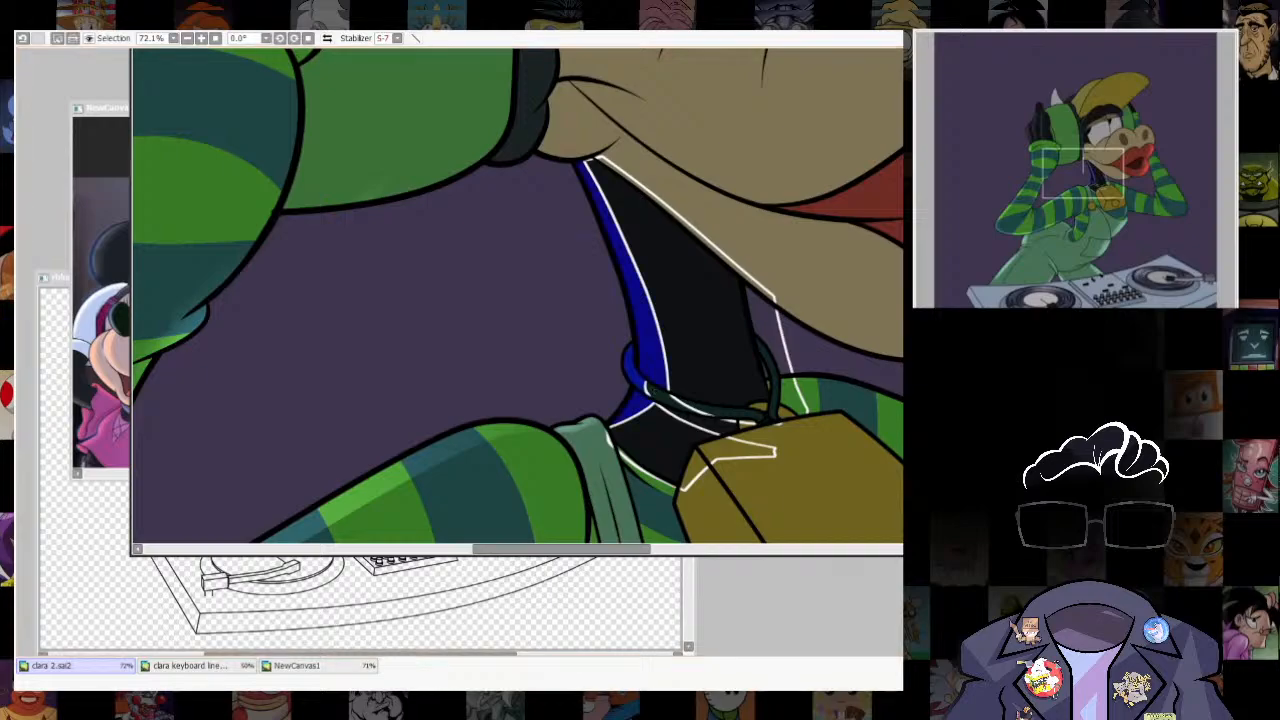
key("ctrl+d")
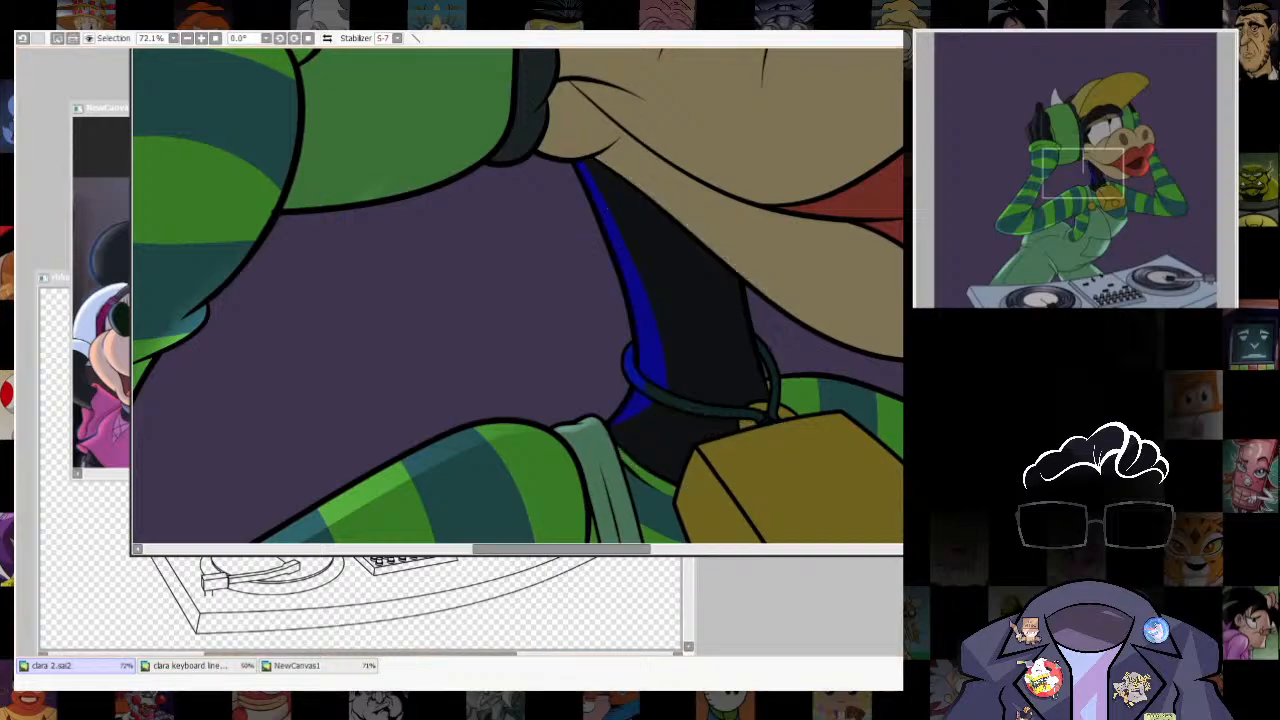
- Paint faint grey rim light inside the neck's selected strip with a large soft brush and clear the selection
key("b")
key("]")
mouse_move(598, 216)
left_mouse_down()
mouse_move(631, 357)
mouse_move(676, 434)
left_mouse_up()
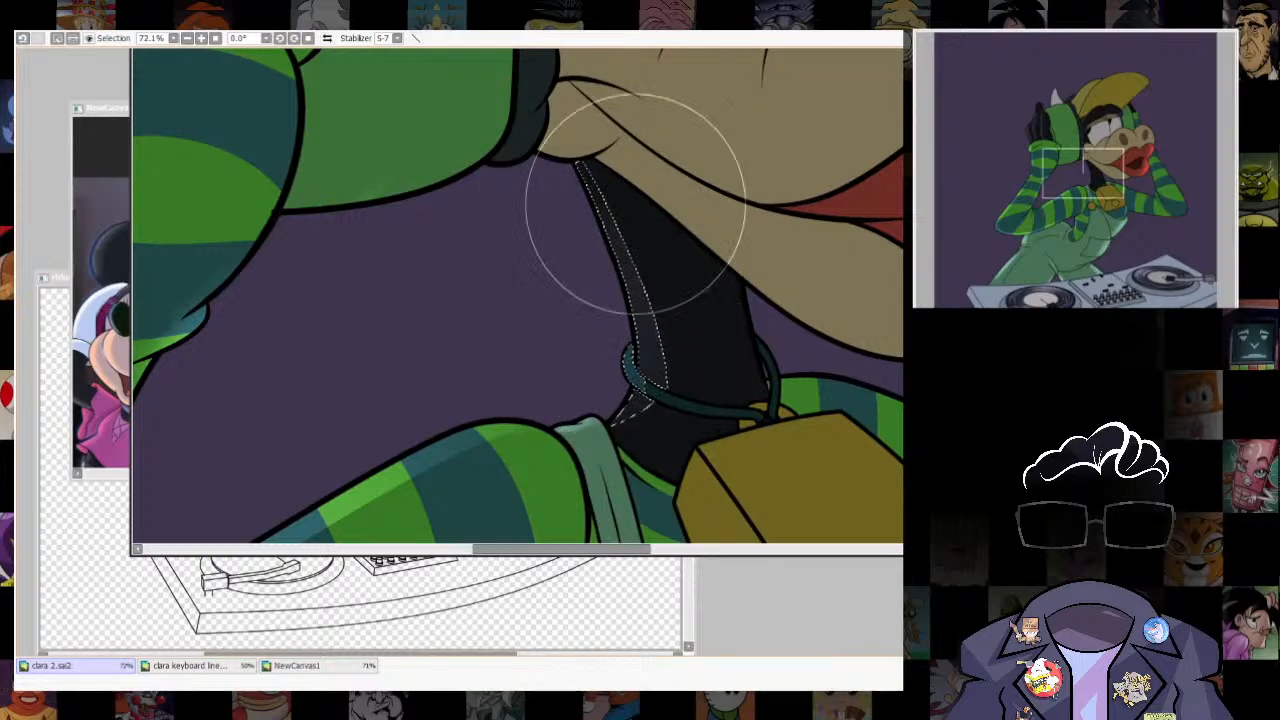
key("ctrl+z")
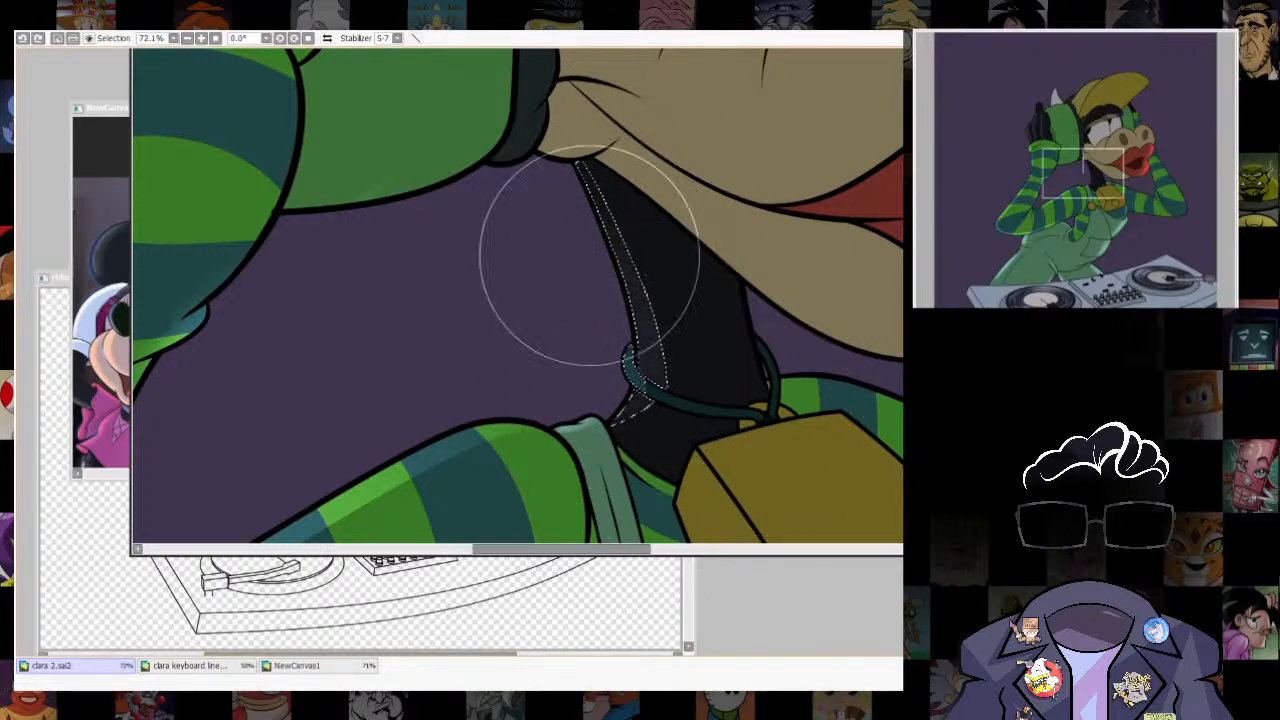
left_click_drag(590, 255, 650, 400)
key("ctrl+d")
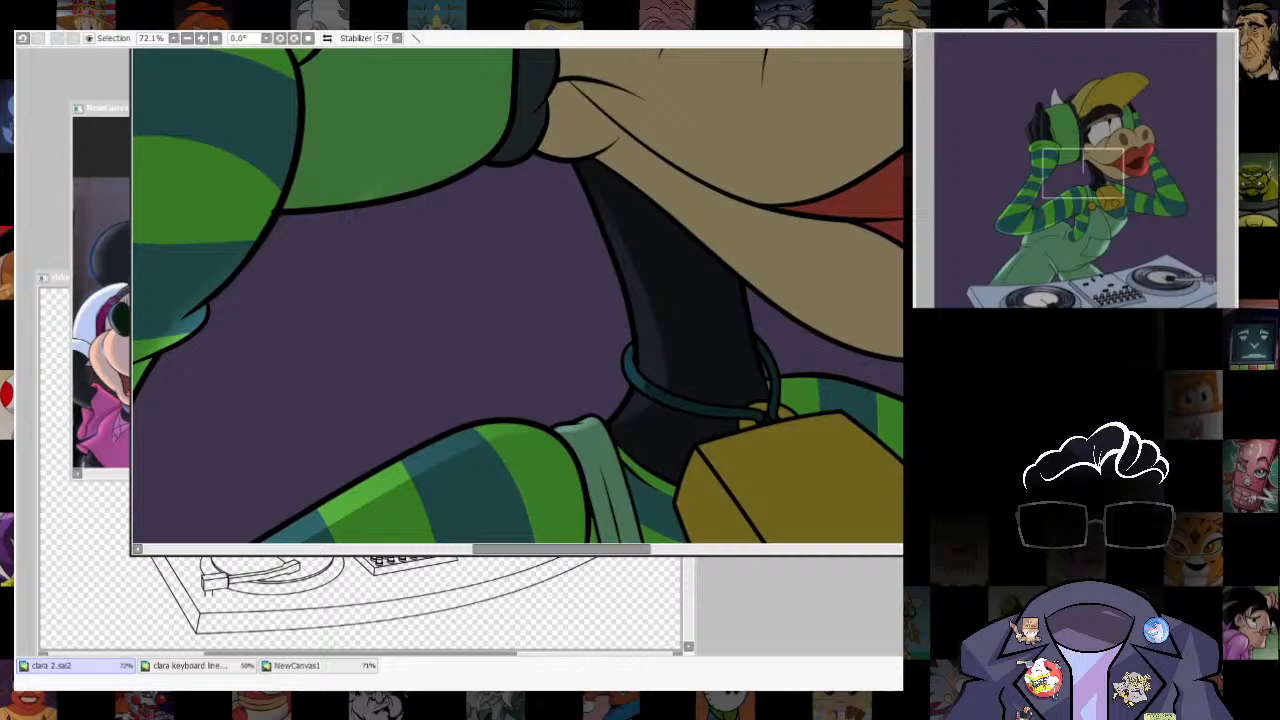
key("[")
key("ctrl+z")
- Select the upper muzzle, offset the selection inward from its outer edge, and turn it into a guide outline
scroll(742, 340, "down", 8)
scroll(745, 390, "up", 2)
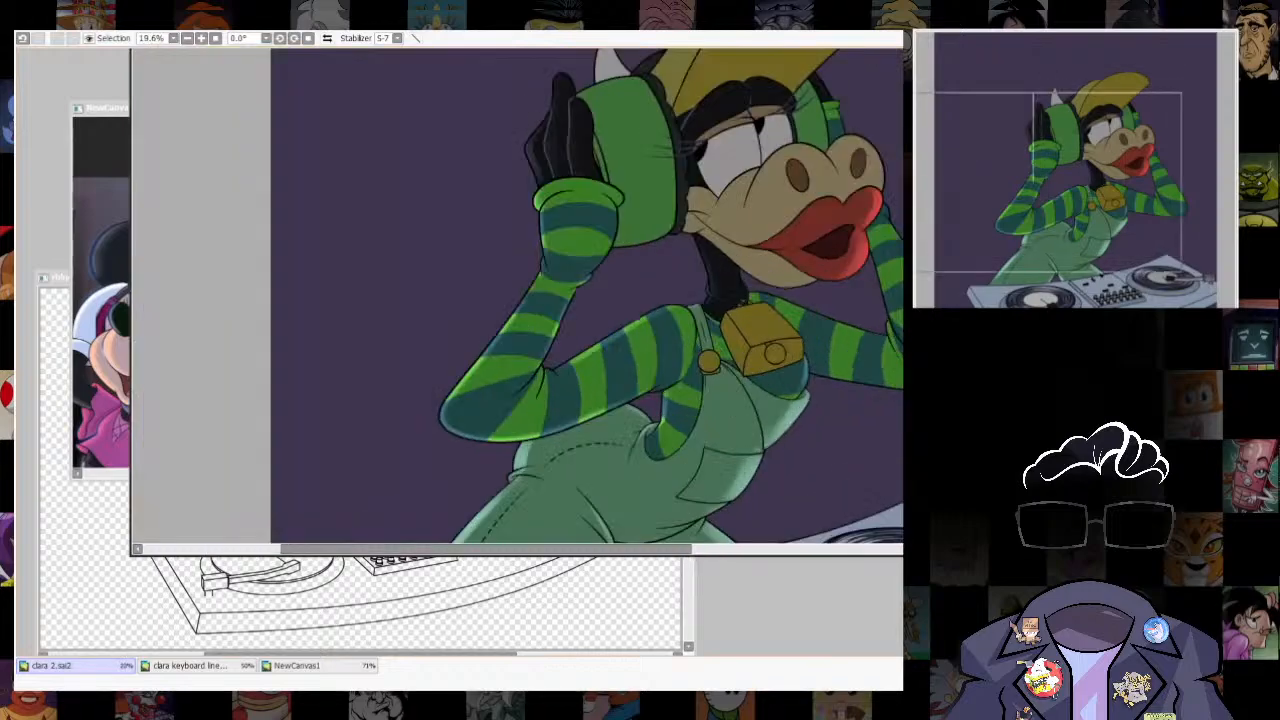
scroll(517, 303, "down", 2)
scroll(517, 303, "up", 5)
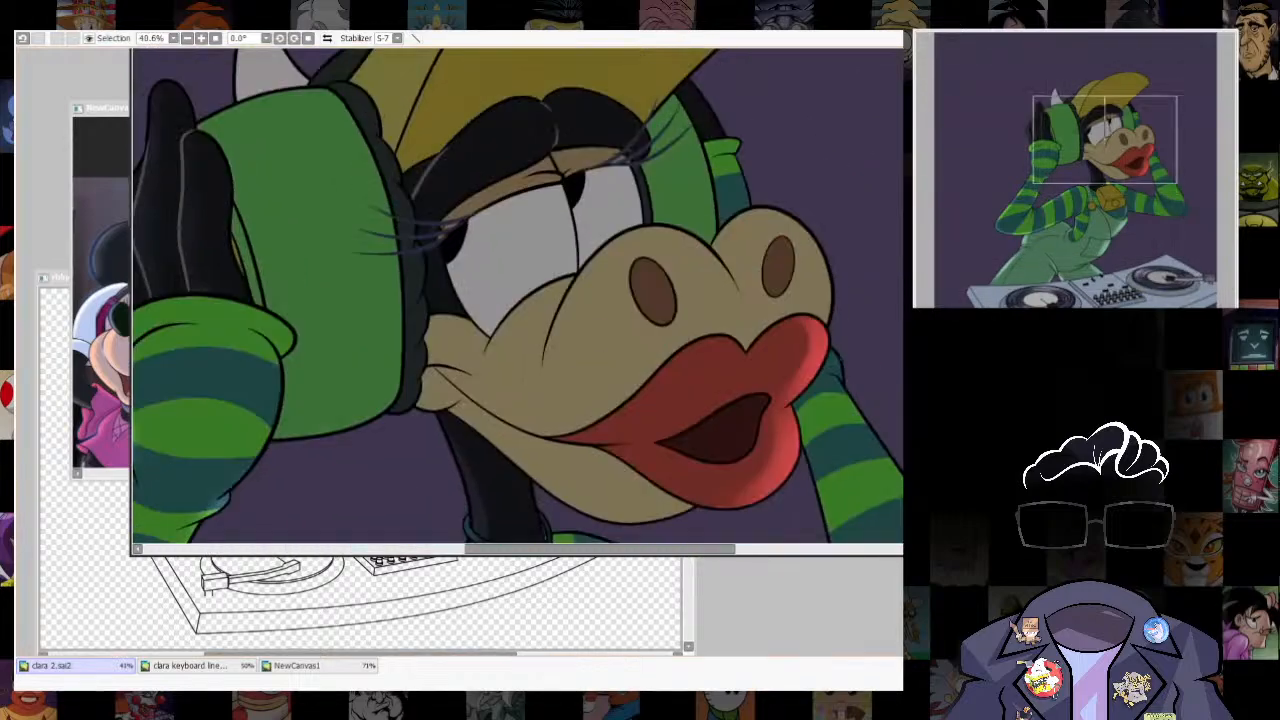
left_click(590, 340)
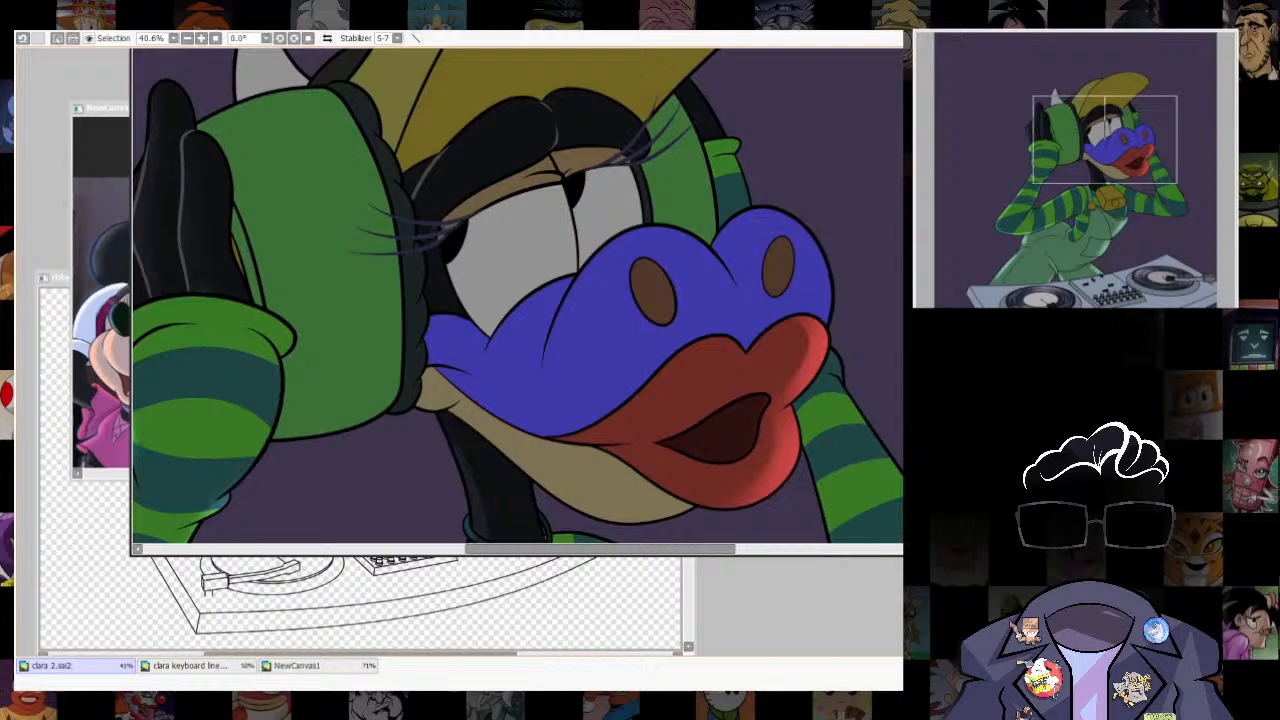
mouse_move(590, 340)
left_mouse_down()
mouse_move(597, 348)
mouse_move(578, 342)
left_mouse_up()
key("ctrl+z")
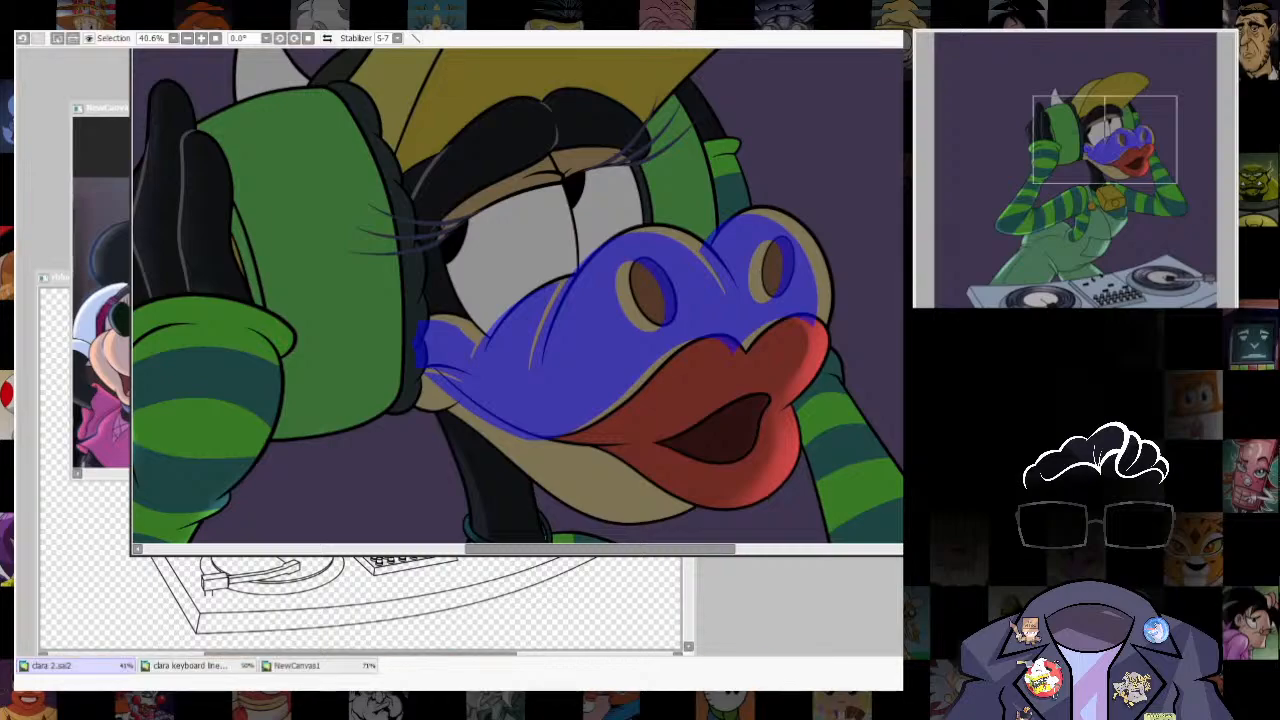
left_click(820, 140)
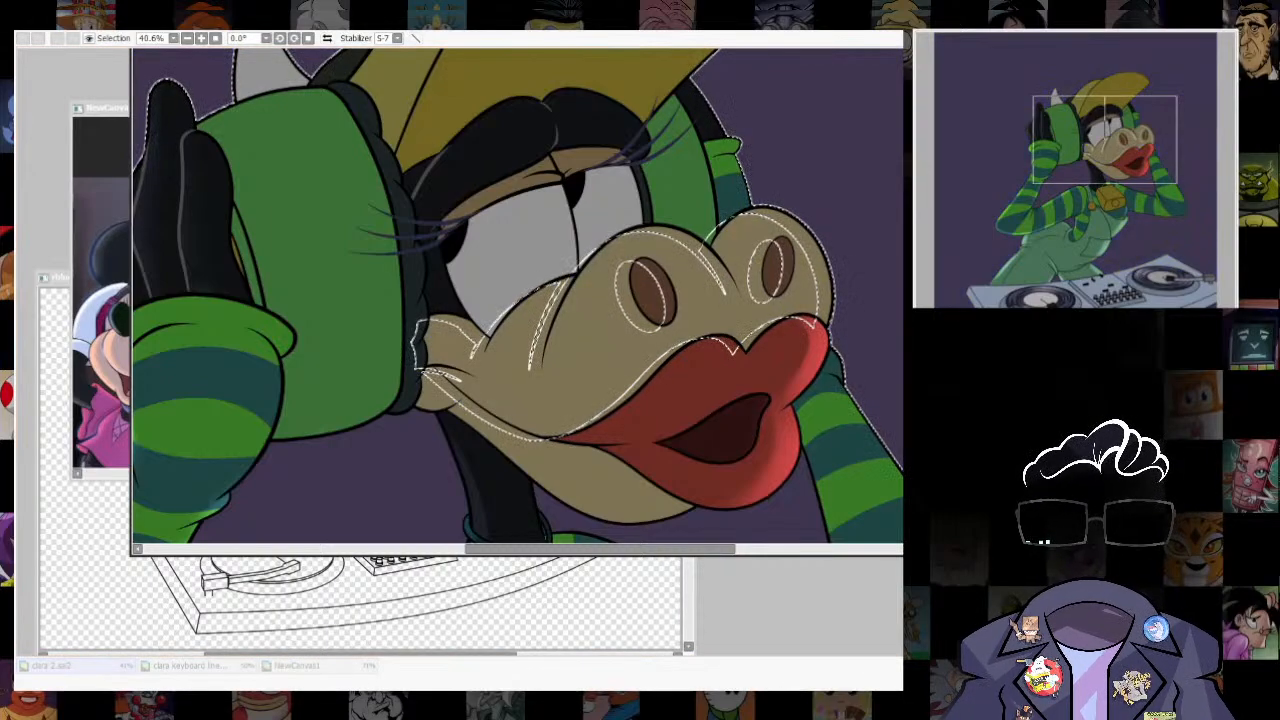
key("ctrl+d")
- Lasso the guide outline over the nearer nostril bulge and distort it to follow the muzzle's upper contour
scroll(742, 302, "up", 2)
left_click_drag(742, 302, 731, 371)
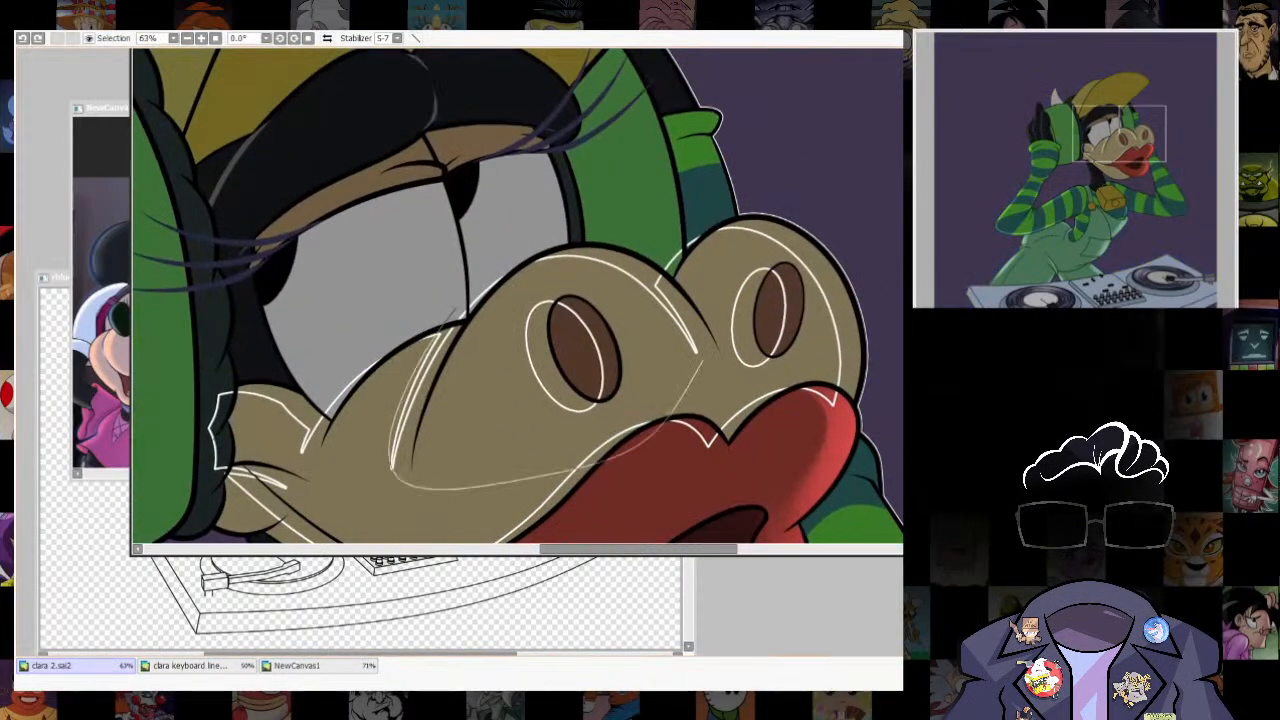
left_click_drag(709, 357, 724, 362)
key("ctrl+t")
left_click_drag(390, 255, 378, 297)
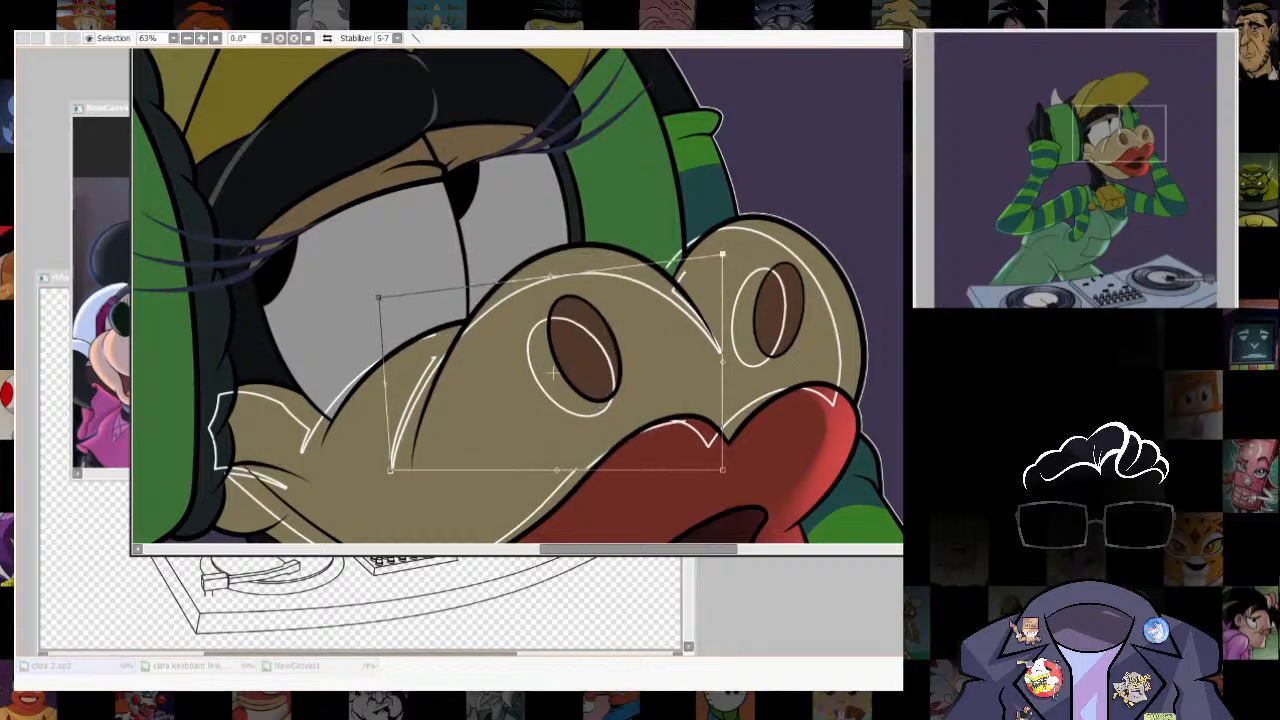
left_click_drag(723, 254, 733, 251)
left_click_drag(723, 470, 707, 470)
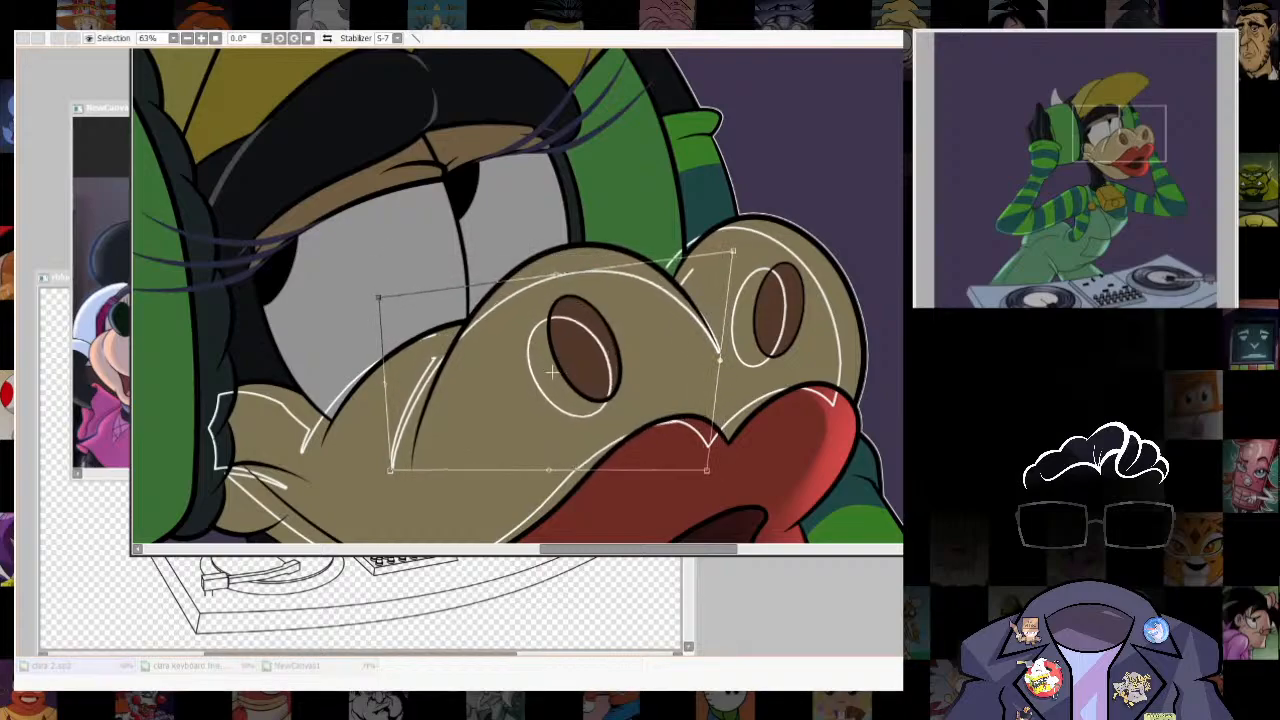
key("Return")
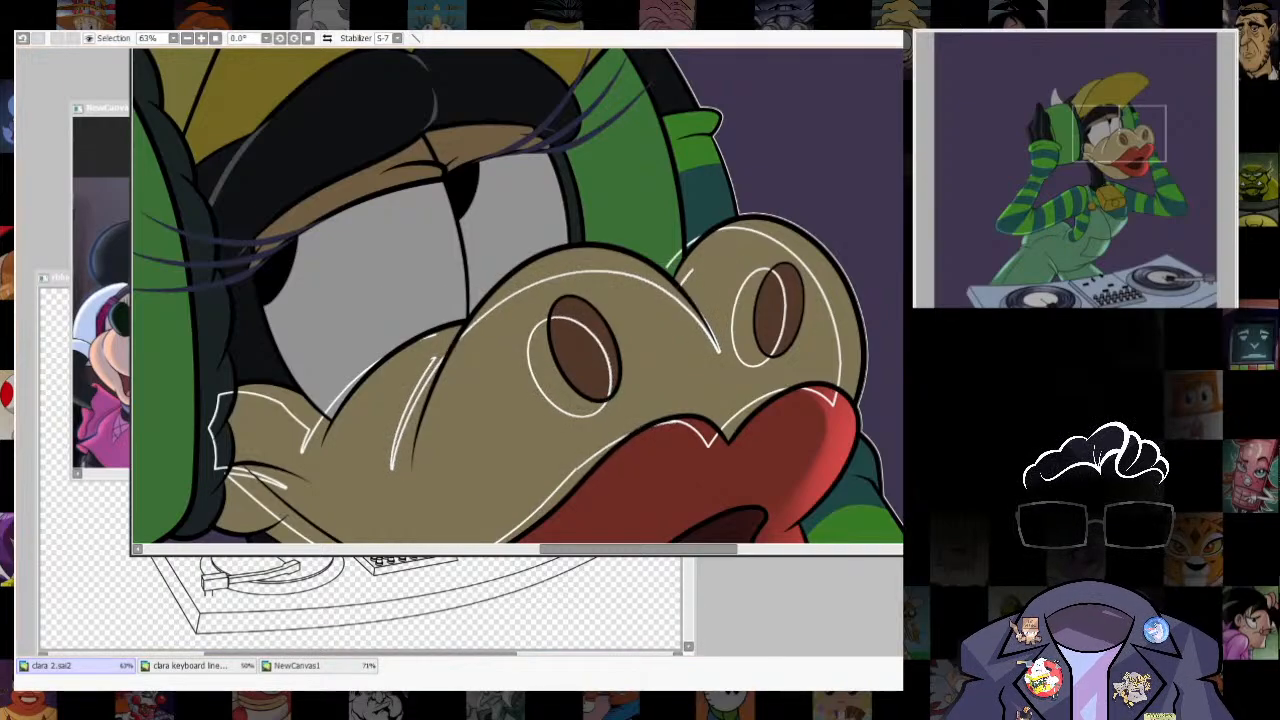
- Select the strips along the upper edges of both nostril bulges, remove the guide outline, and activate the brush
left_click(592, 260)
left_click(824, 268)
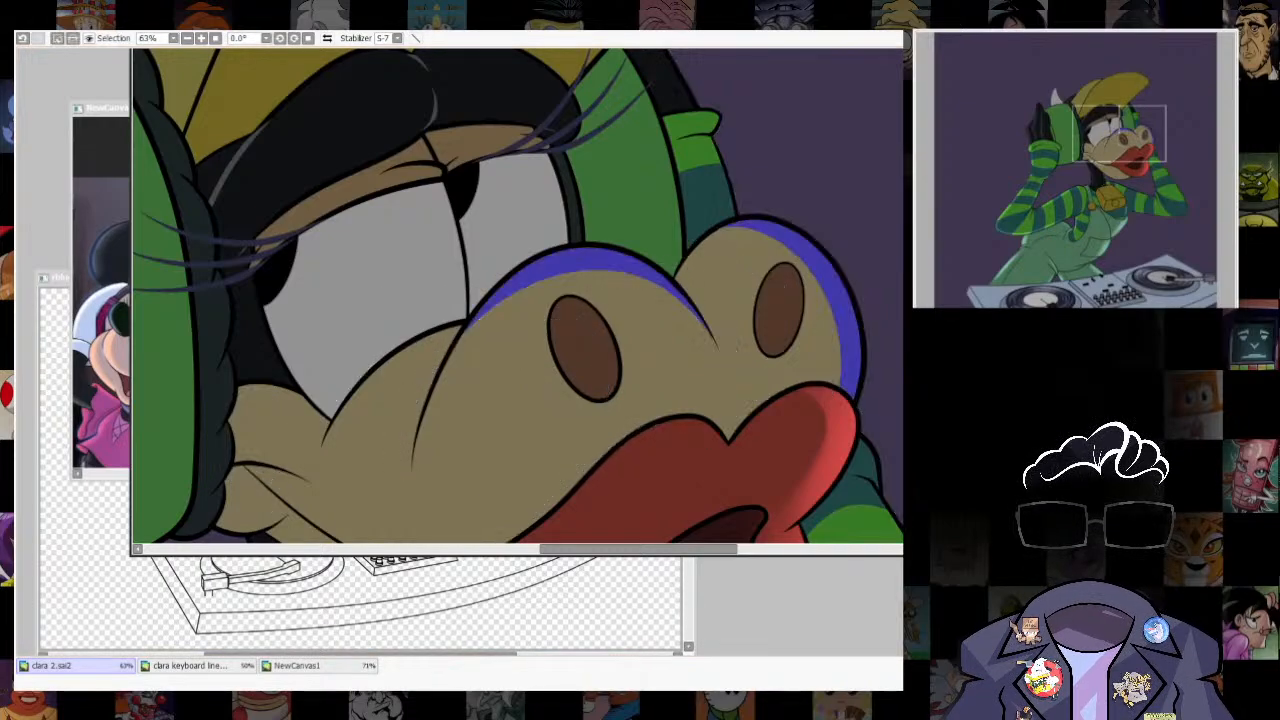
key("b")
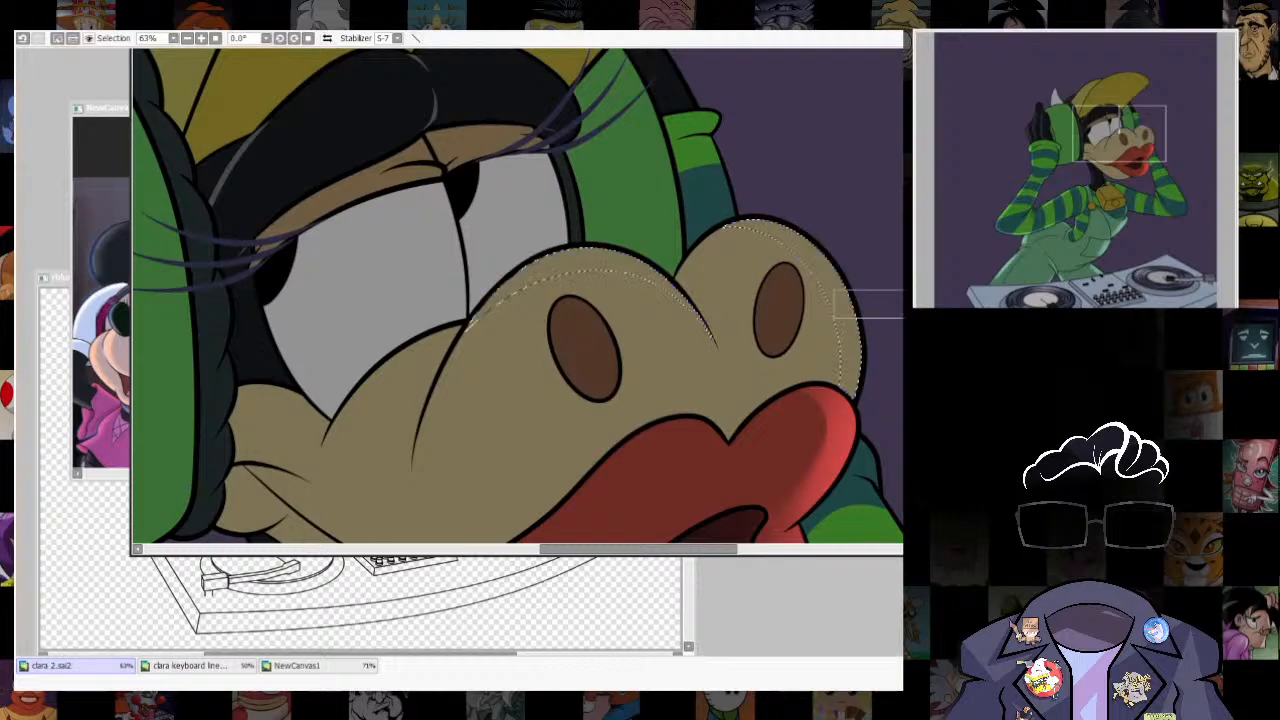
- Paint pale rim light inside both muzzle strips, using brush size 265 on the nearer bulge, and clear the selection
mouse_move(835, 208)
left_mouse_down()
mouse_move(907, 435)
mouse_move(807, 205)
mouse_move(960, 425)
left_mouse_up()
left_click_drag(796, 197, 870, 357)
left_click_drag(602, 317, 590, 317)
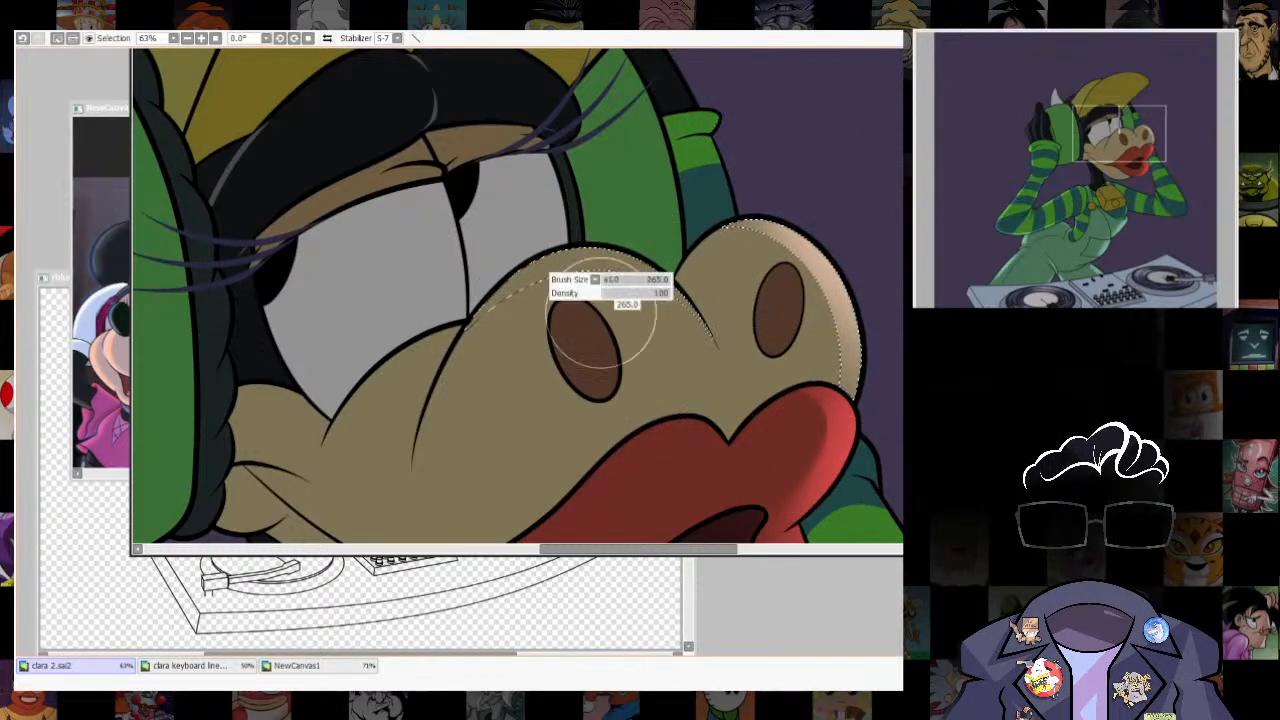
mouse_move(539, 227)
left_mouse_down()
mouse_move(642, 295)
mouse_move(717, 422)
left_mouse_up()
scroll(798, 234, "down", 5)
key("ctrl+d")
scroll(785, 356, "down", 6)
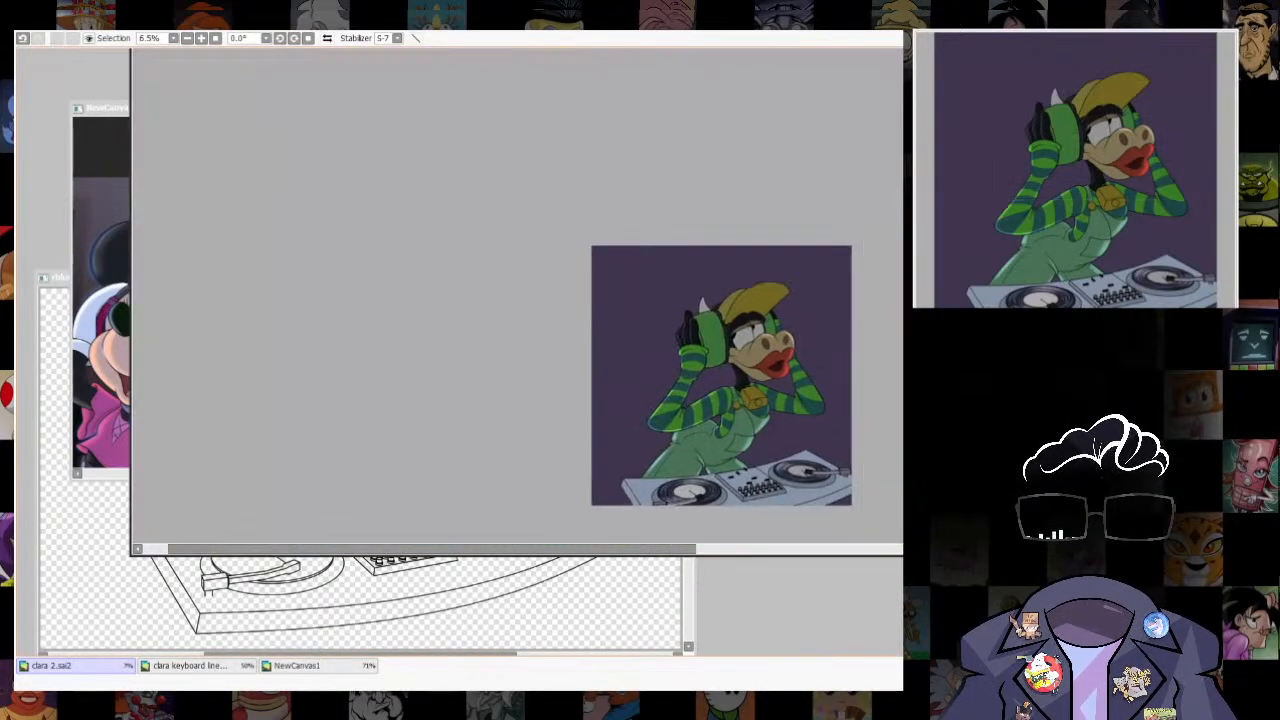
scroll(787, 355, "up", 9)
scroll(790, 355, "down", 4)
scroll(795, 340, "up", 2)
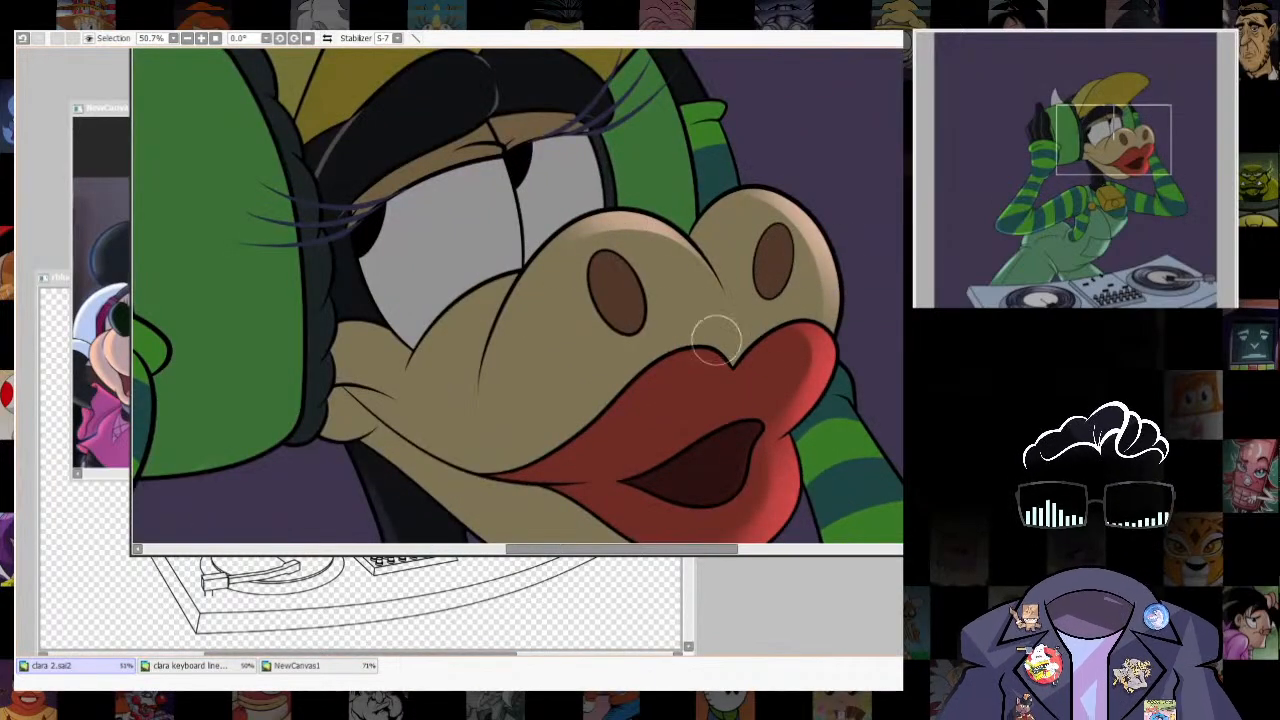
scroll(735, 207, "down", 5)
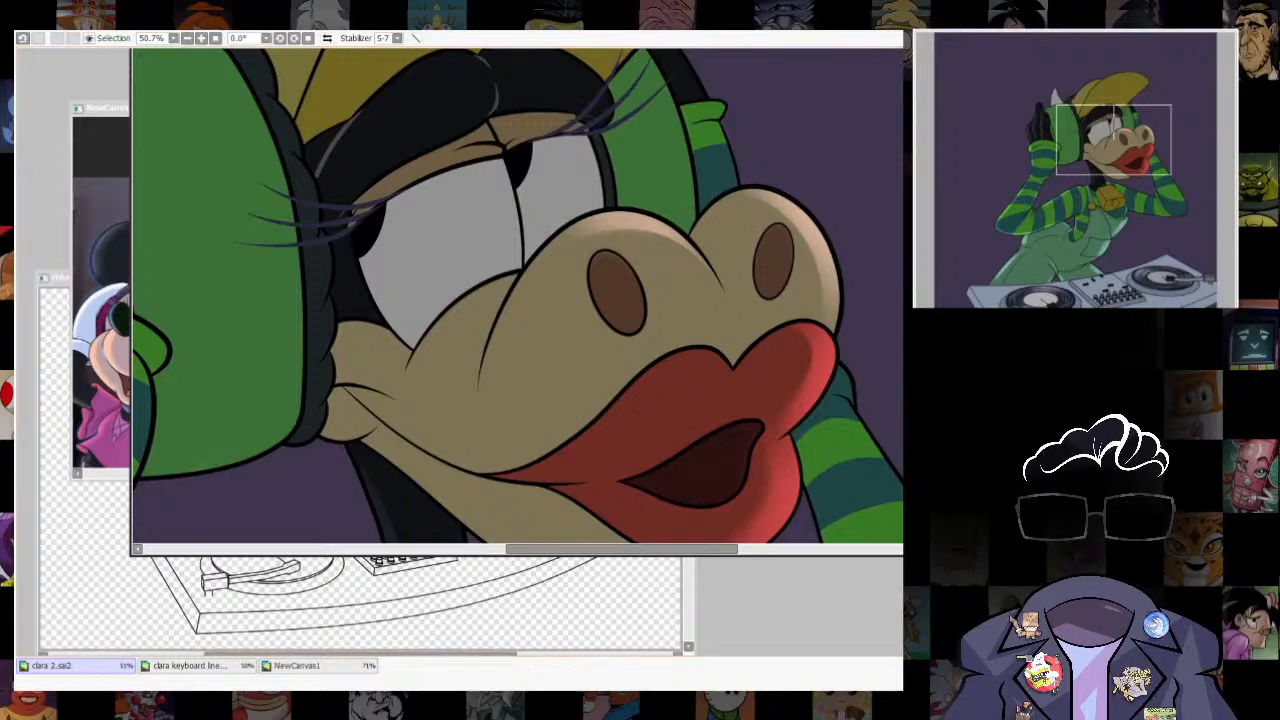
scroll(703, 425, "up", 5)
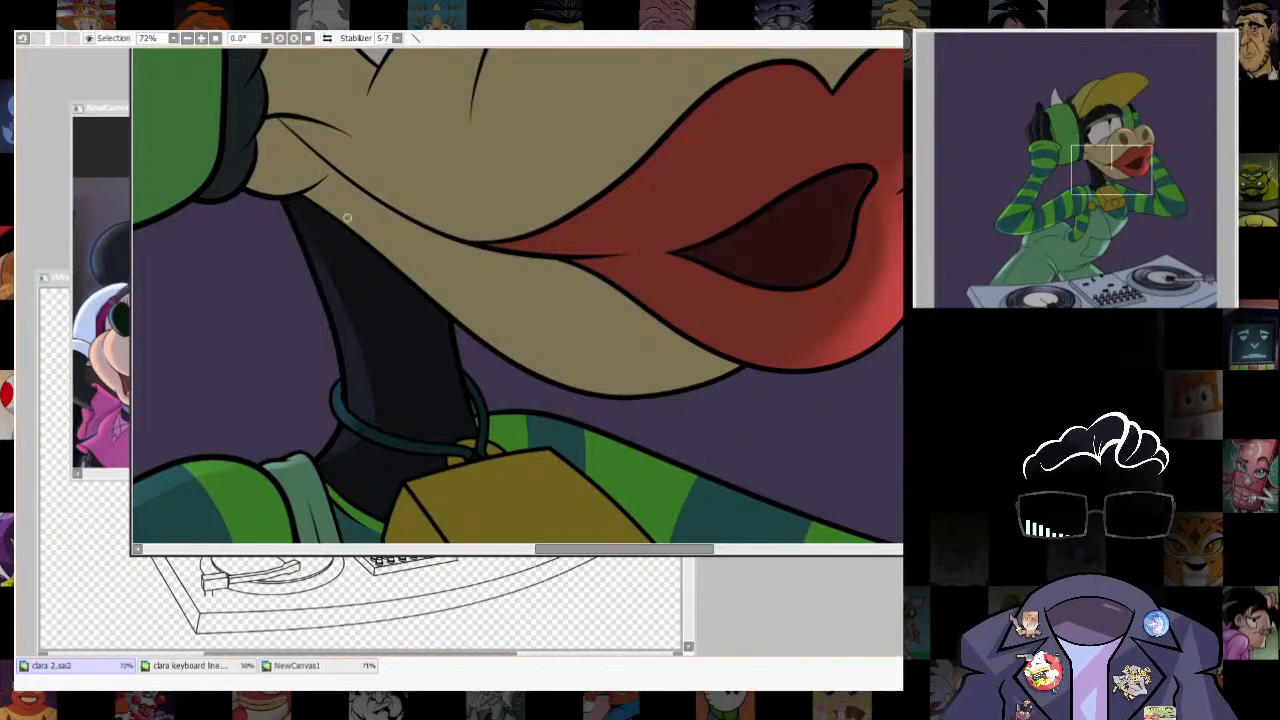
- Try to mark off a curved strip along the underside of the lower jaw with a freehand line and select it
mouse_move(317, 204)
left_mouse_down()
mouse_move(499, 331)
mouse_move(652, 388)
mouse_move(729, 374)
left_mouse_up()
key("ctrl+z")
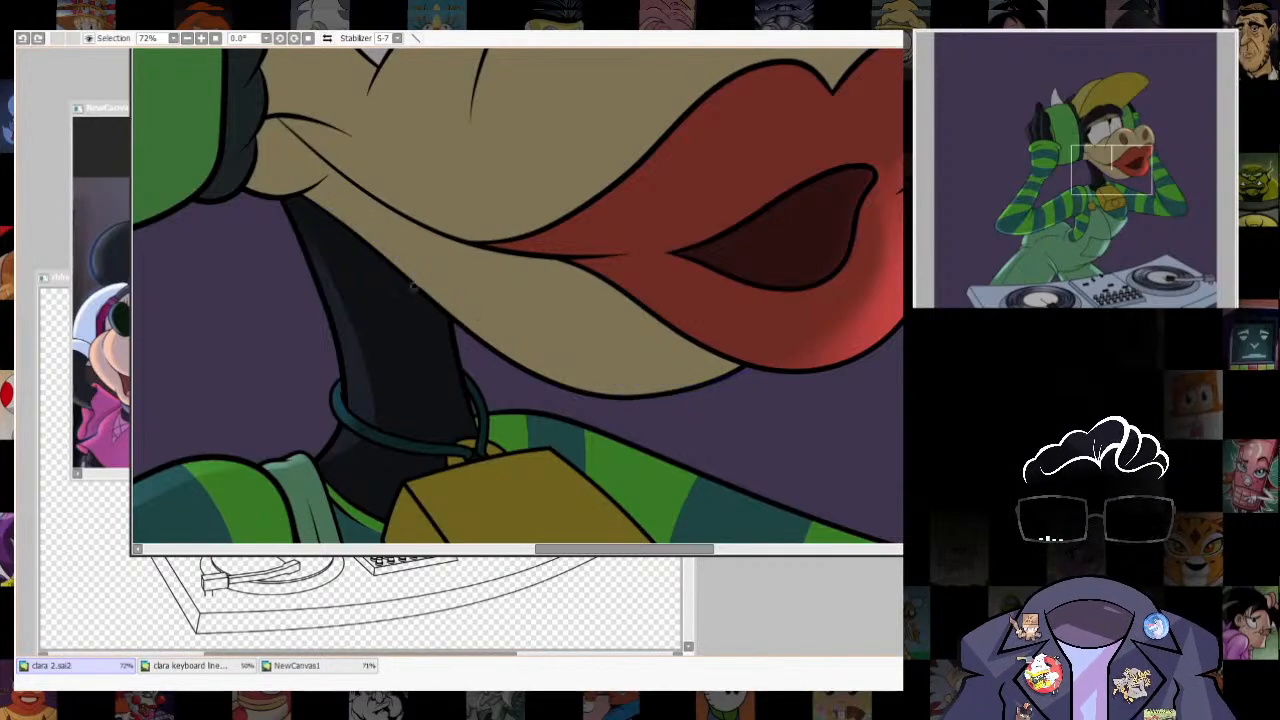
left_click(625, 386)
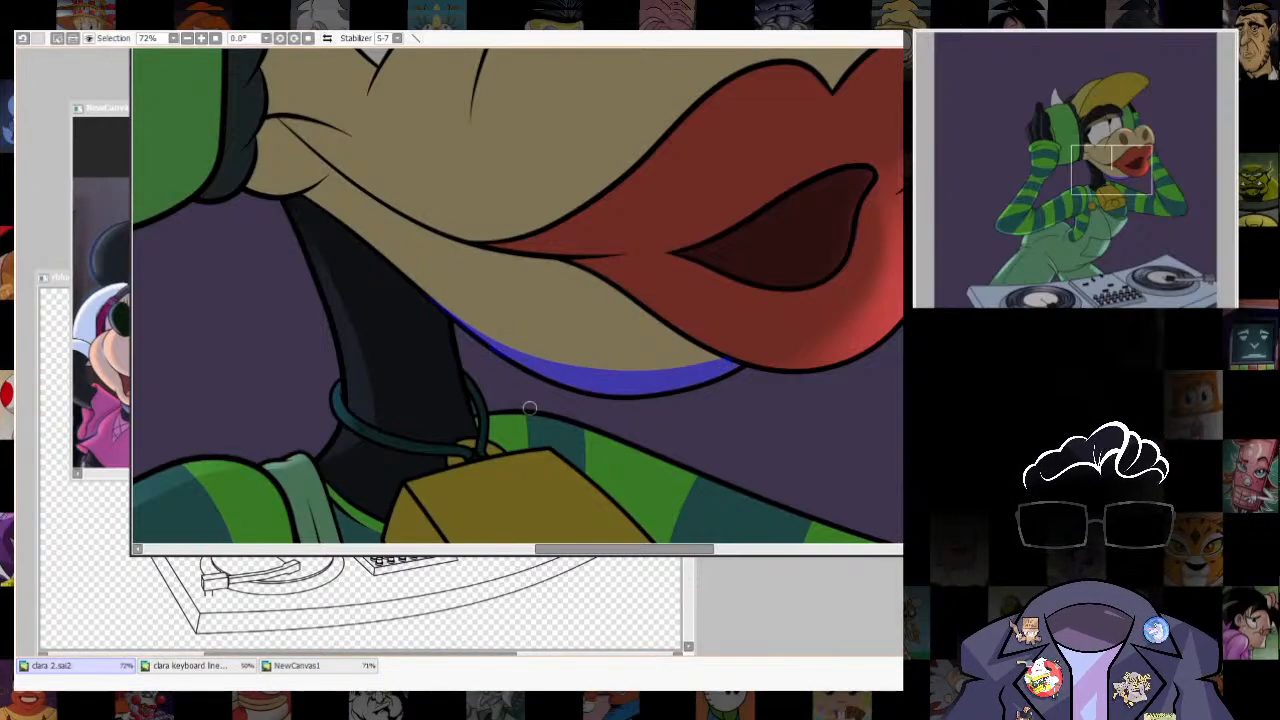
key("ctrl+z")
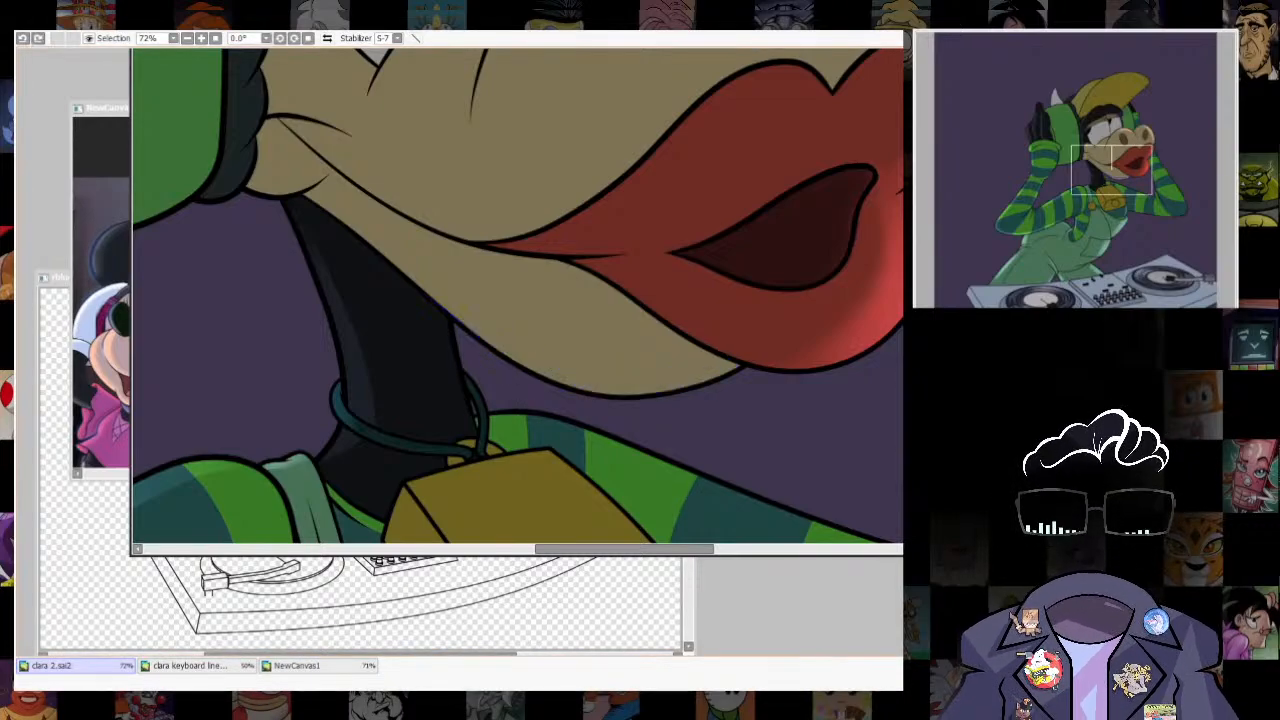
- Select the lower jaw and cheek corner, offset the selection inward from the edges, and turn it into a guide outline
key("ctrl+y")
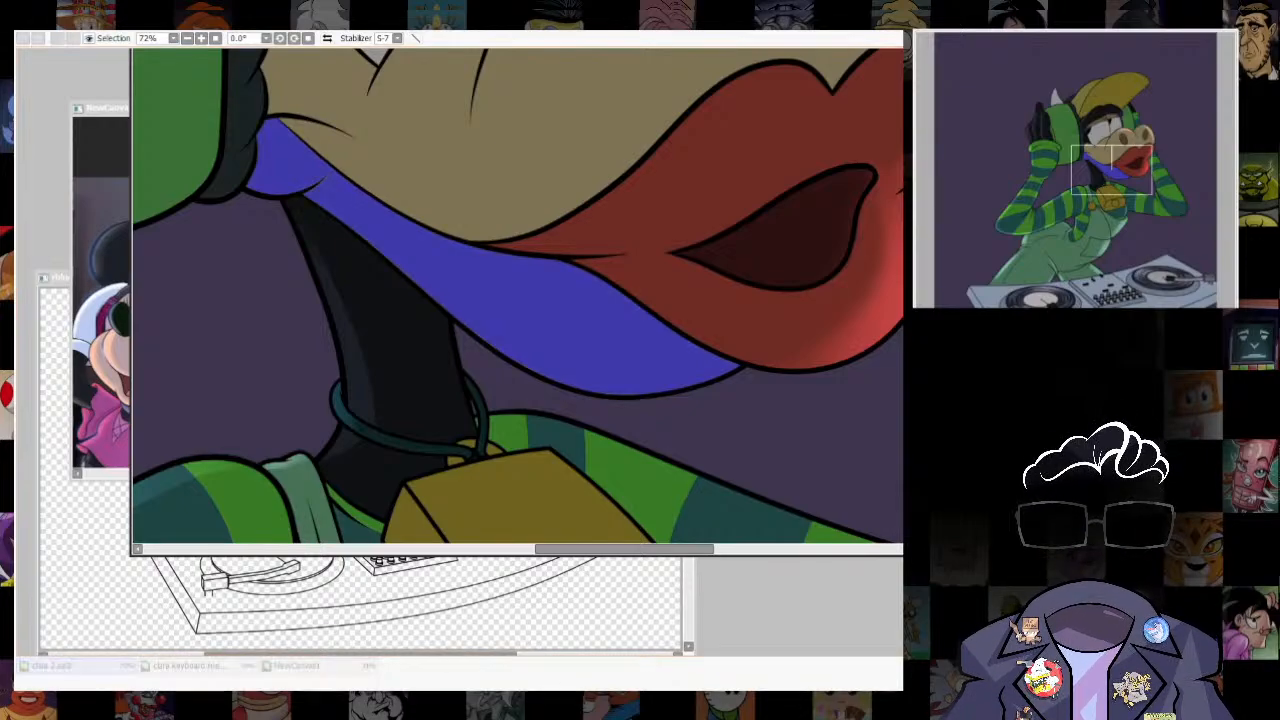
key("Return")
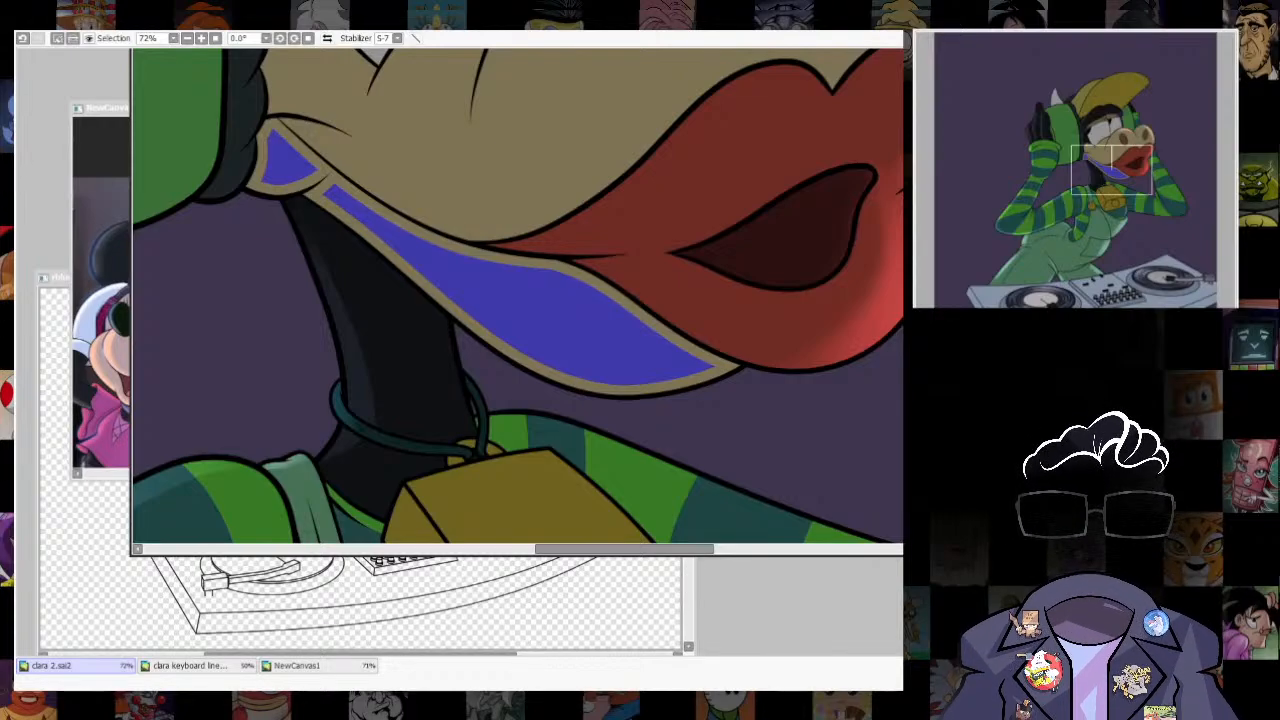
left_click(650, 220)
key("ctrl+z")
key("ctrl+u")
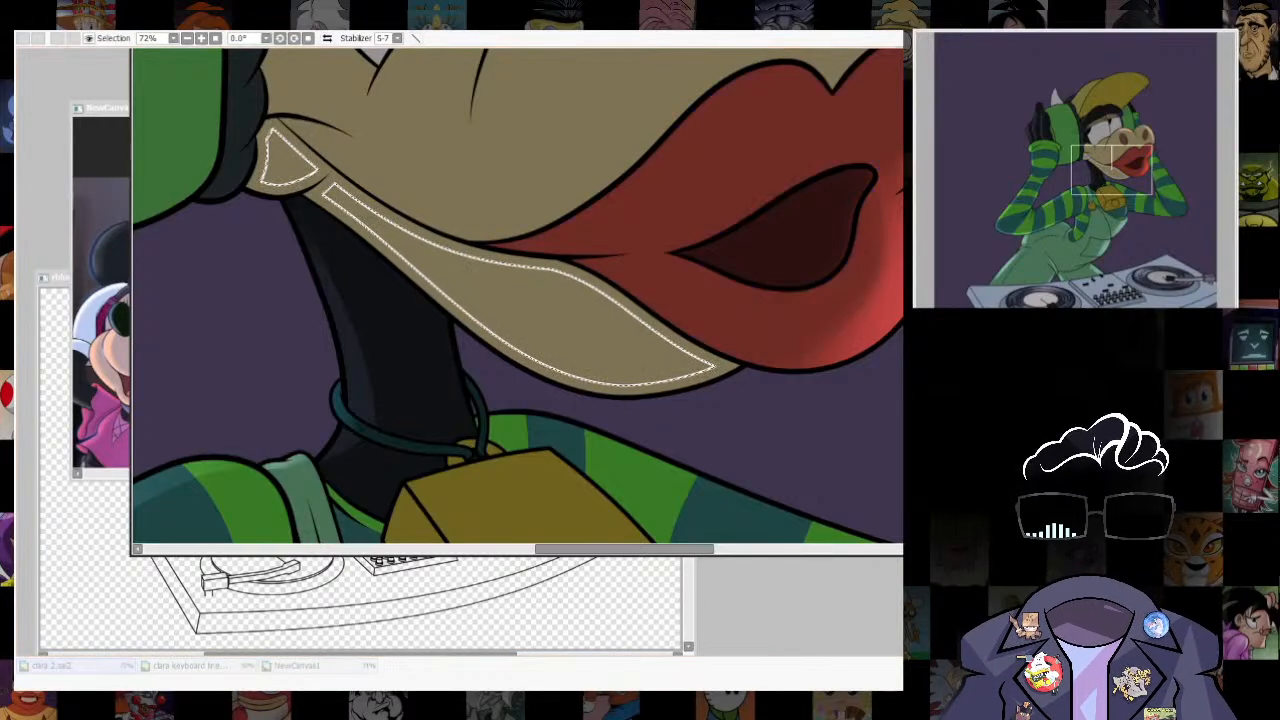
key("Return")
key("ctrl+d")
- Lasso the lower jaw's guide outline and distort it to leave a tapering strip along the jaw's underside
mouse_move(330, 178)
left_mouse_down()
mouse_move(645, 418)
mouse_move(655, 202)
left_mouse_up()
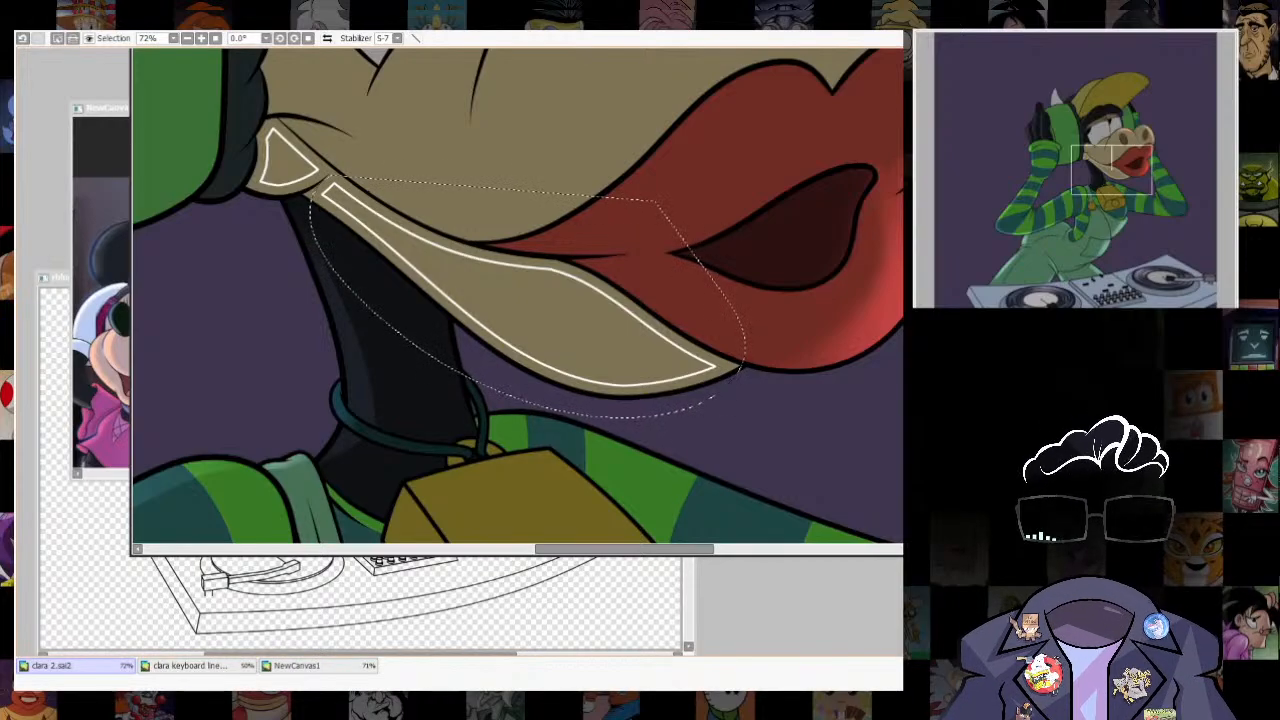
key("ctrl+t")
left_click_drag(718, 386, 720, 376)
left_click_drag(718, 182, 720, 171)
left_click_drag(321, 183, 301, 182)
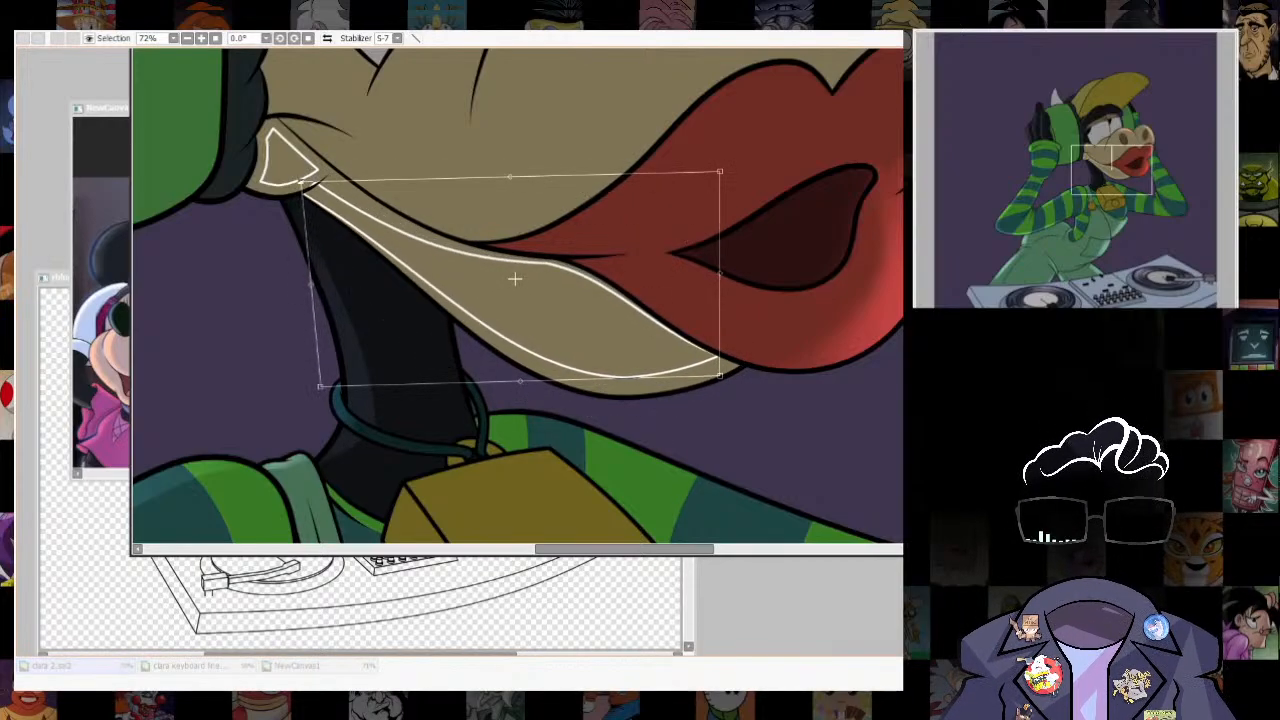
key("Return")
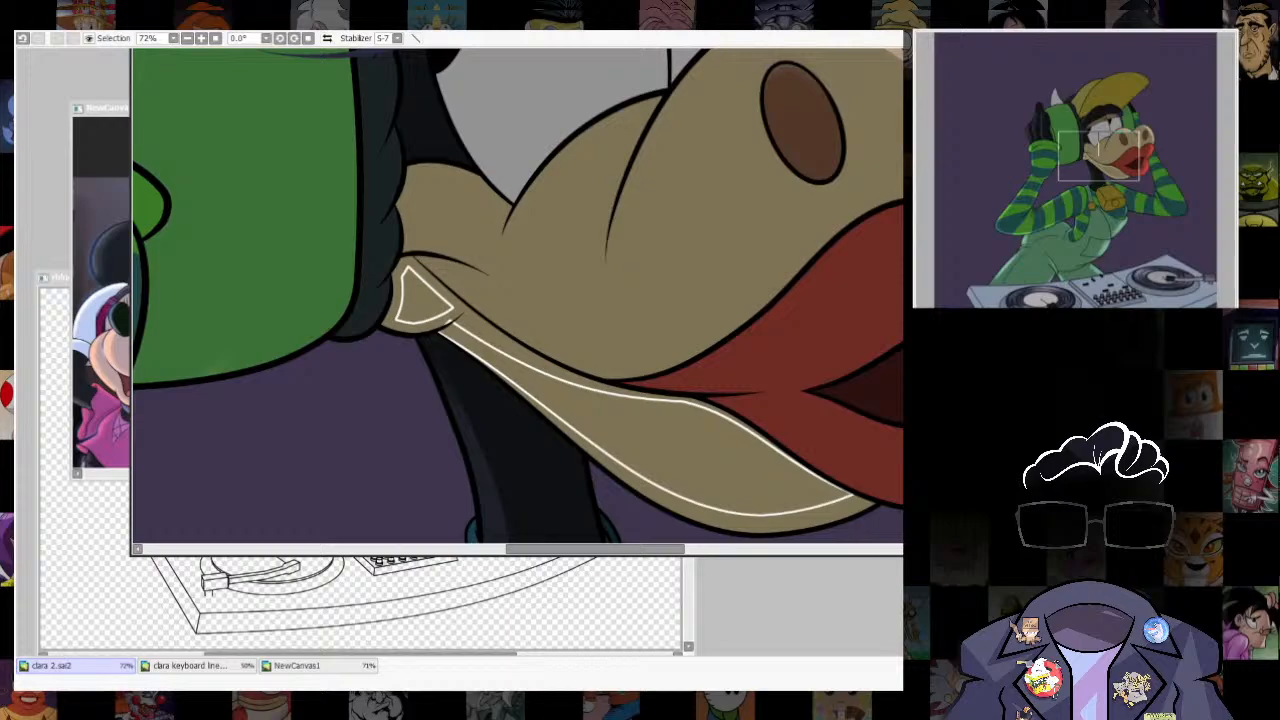
- Erase the cheek corner's guide, select the strip beneath the lower jaw, remove the remaining guide outline, and activate the brush
key("e")
mouse_move(412, 280)
left_mouse_down()
mouse_move(397, 319)
mouse_move(396, 302)
left_mouse_up()
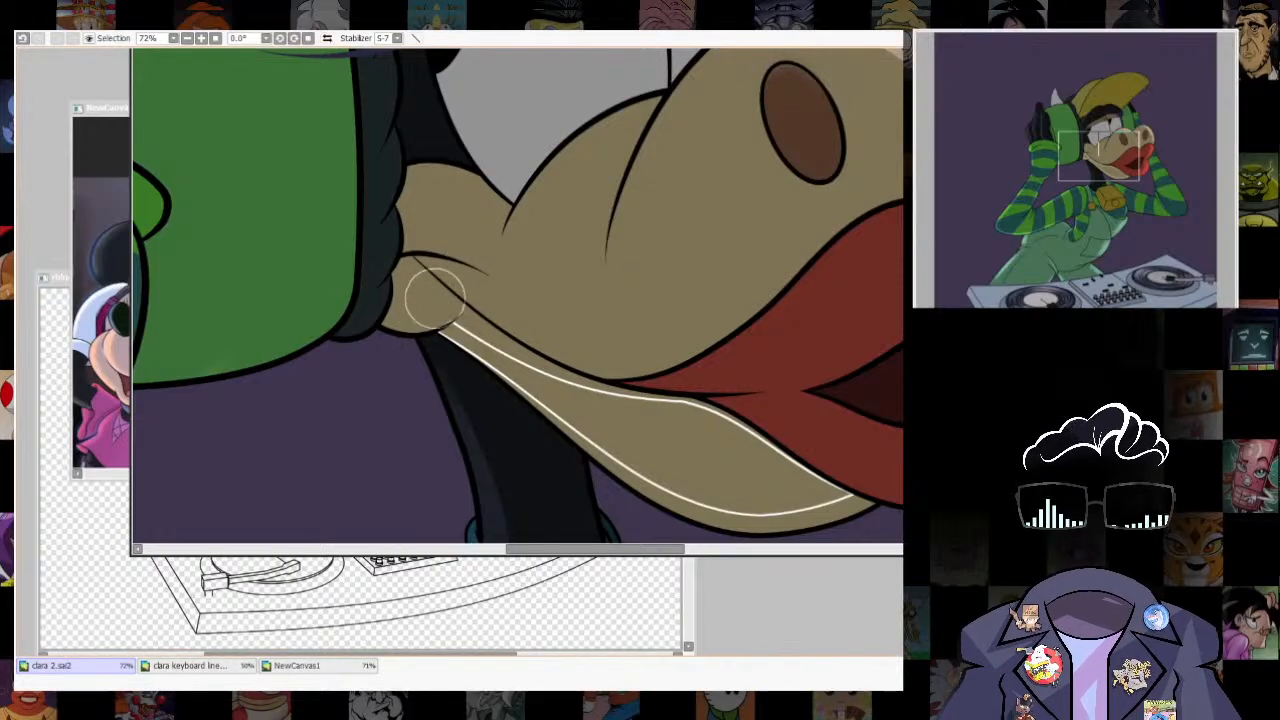
left_click_drag(900, 412, 834, 379)
key("w")
left_click(692, 490)
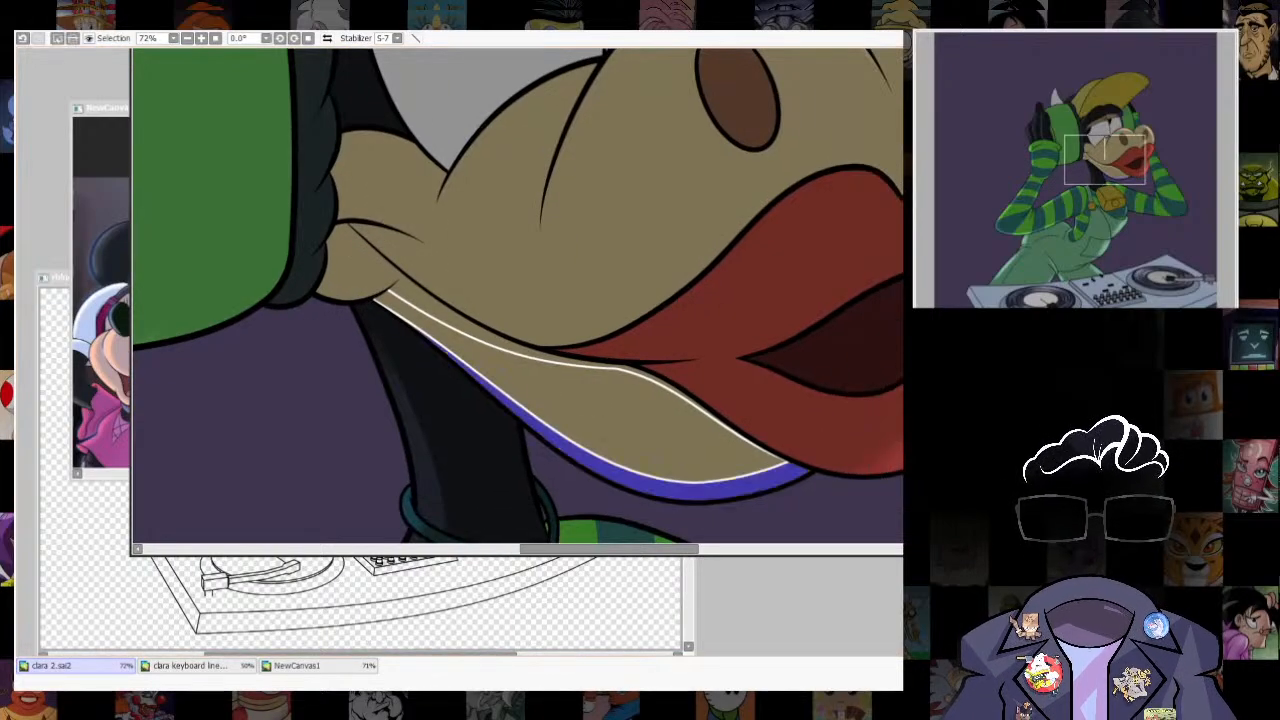
key("b")
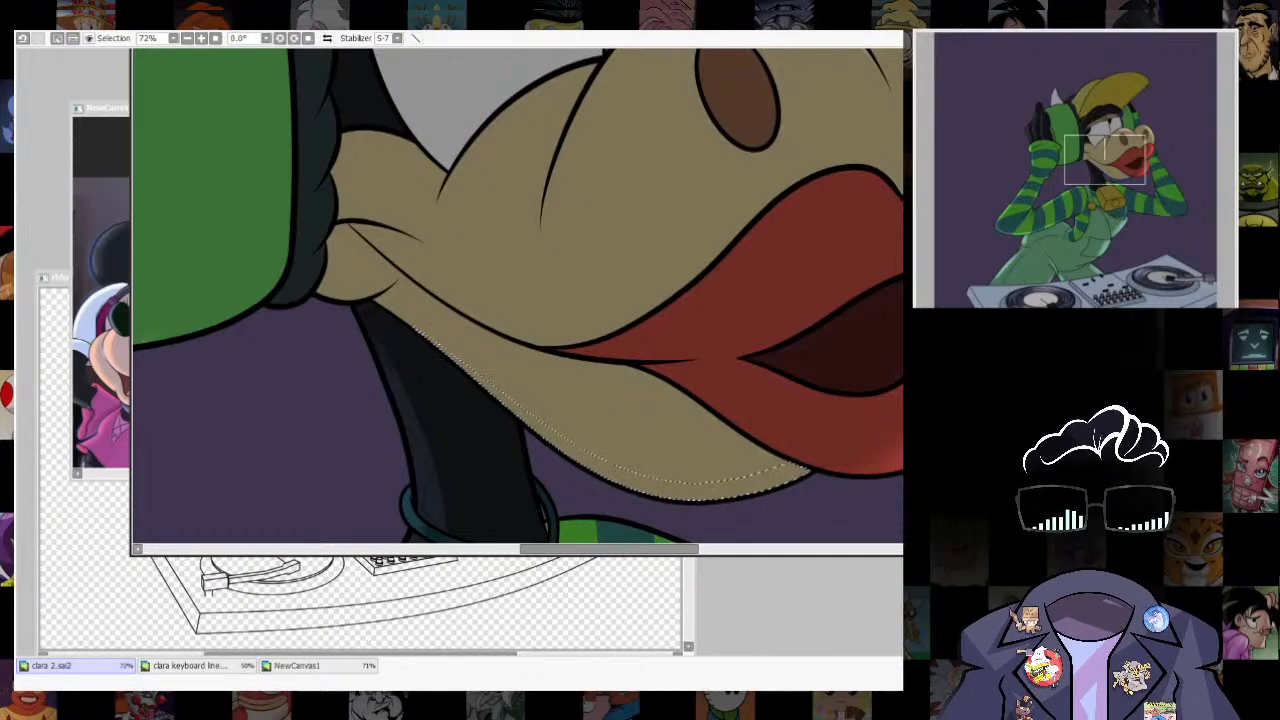
- Paint pale rim light inside the lower jaw strip, redoing the strokes for a soft fade, and clear the selection
left_click_drag(608, 475, 592, 378)
left_click_drag(490, 330, 797, 430)
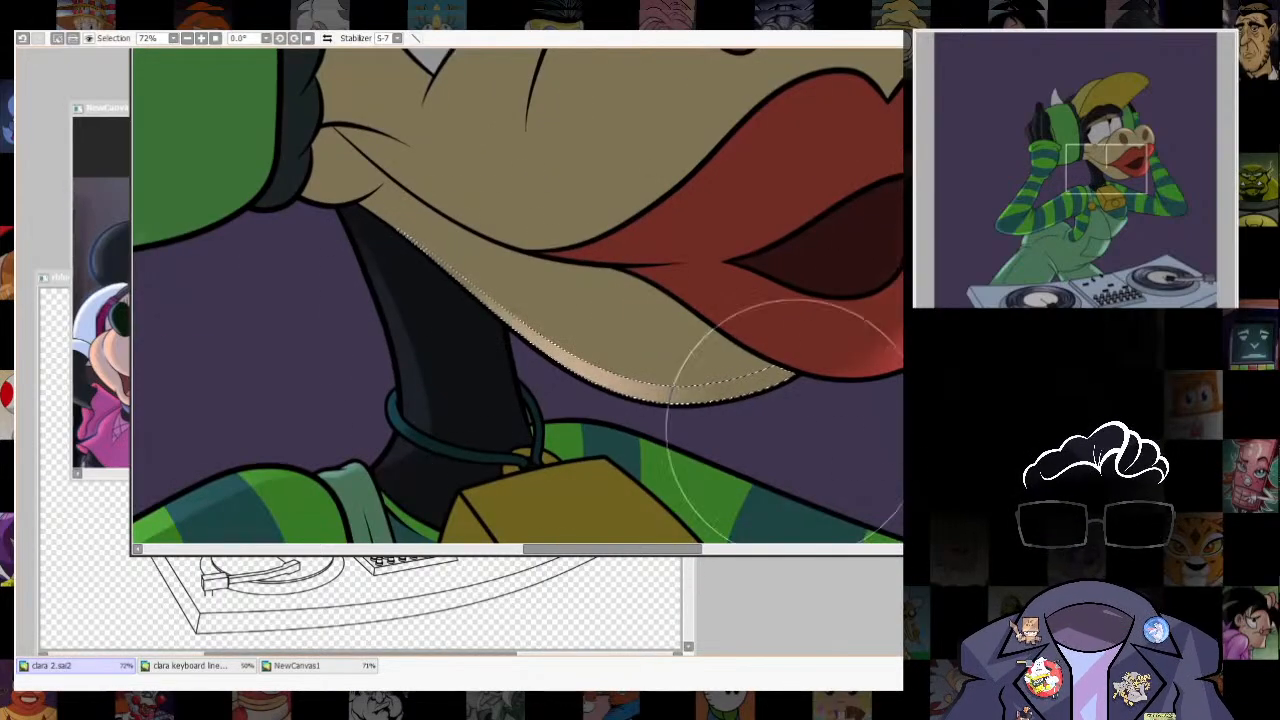
key("ctrl+z")
left_click_drag(583, 414, 800, 440)
key("ctrl+z")
left_click_drag(560, 405, 845, 471)
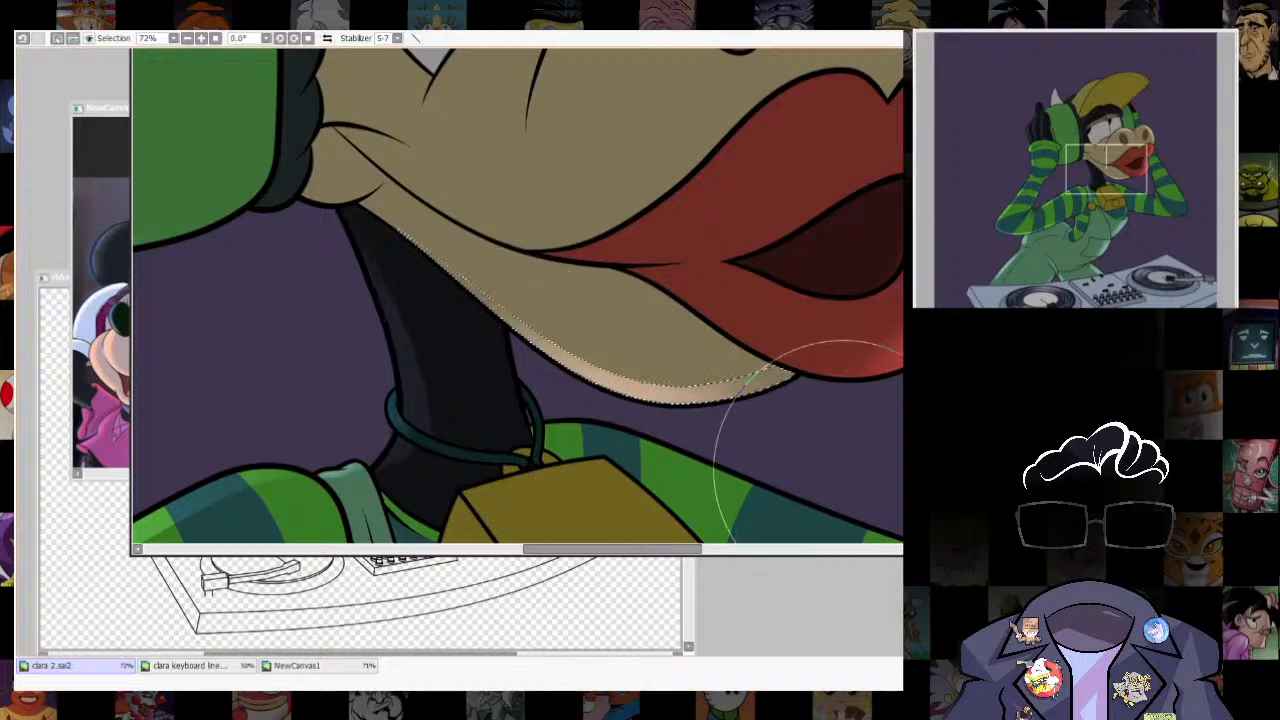
left_click_drag(667, 433, 888, 516)
scroll(835, 395, "down", 5)
key("ctrl+d")
- Examine the rim lighting on the muzzle, sleeves and overalls close up and across the whole illustration
left_click_drag(792, 515, 765, 365)
scroll(765, 365, "up", 2)
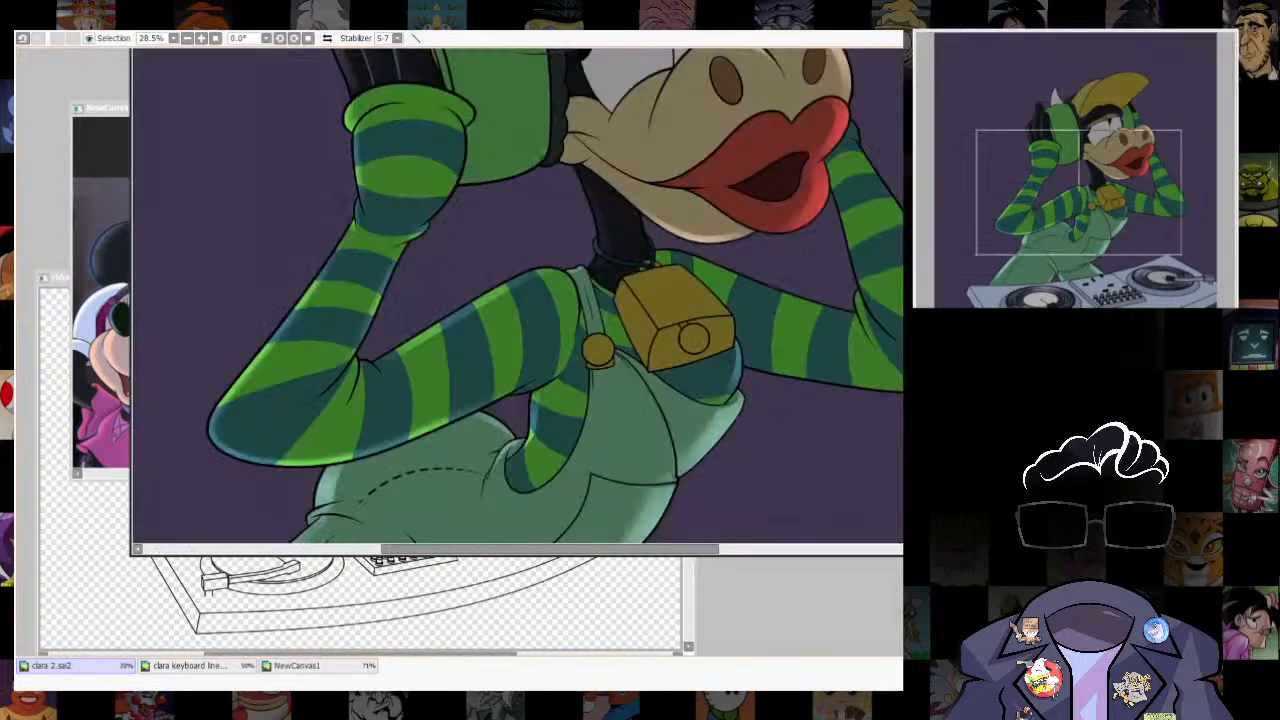
left_click_drag(805, 212, 861, 403)
scroll(861, 403, "down", 3)
scroll(517, 300, "up", 3)
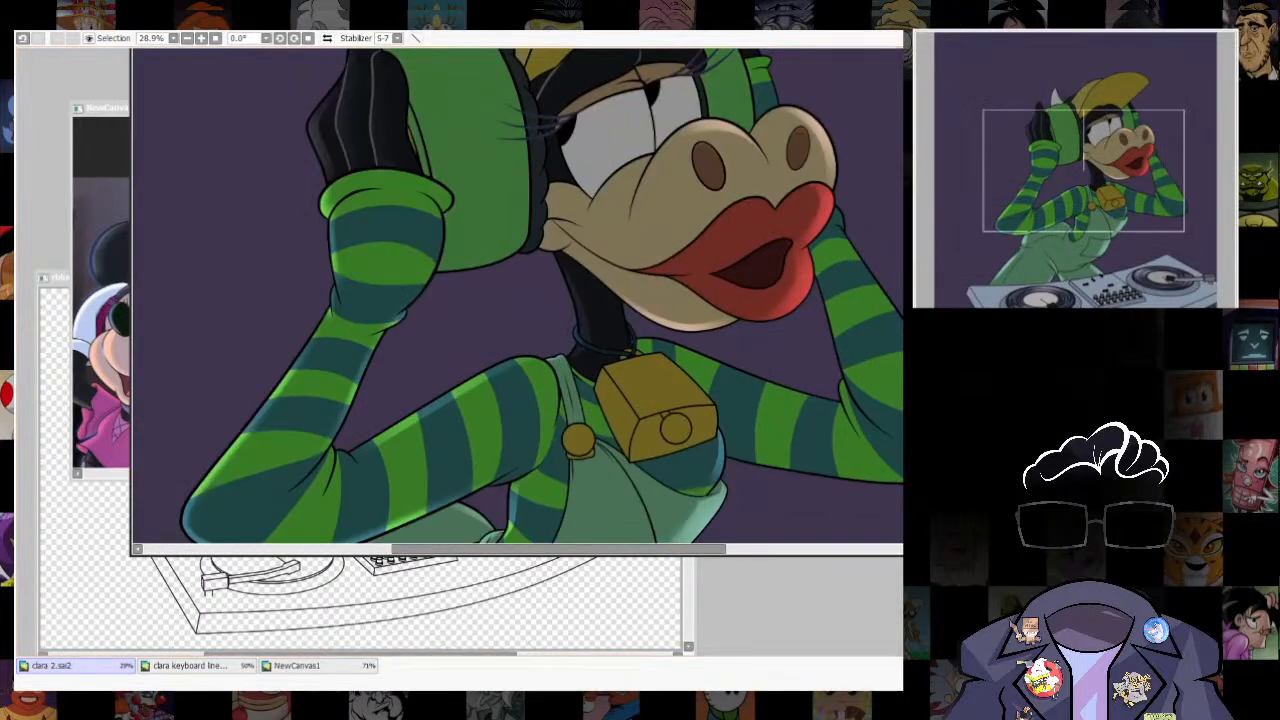
scroll(740, 260, "down", 2)
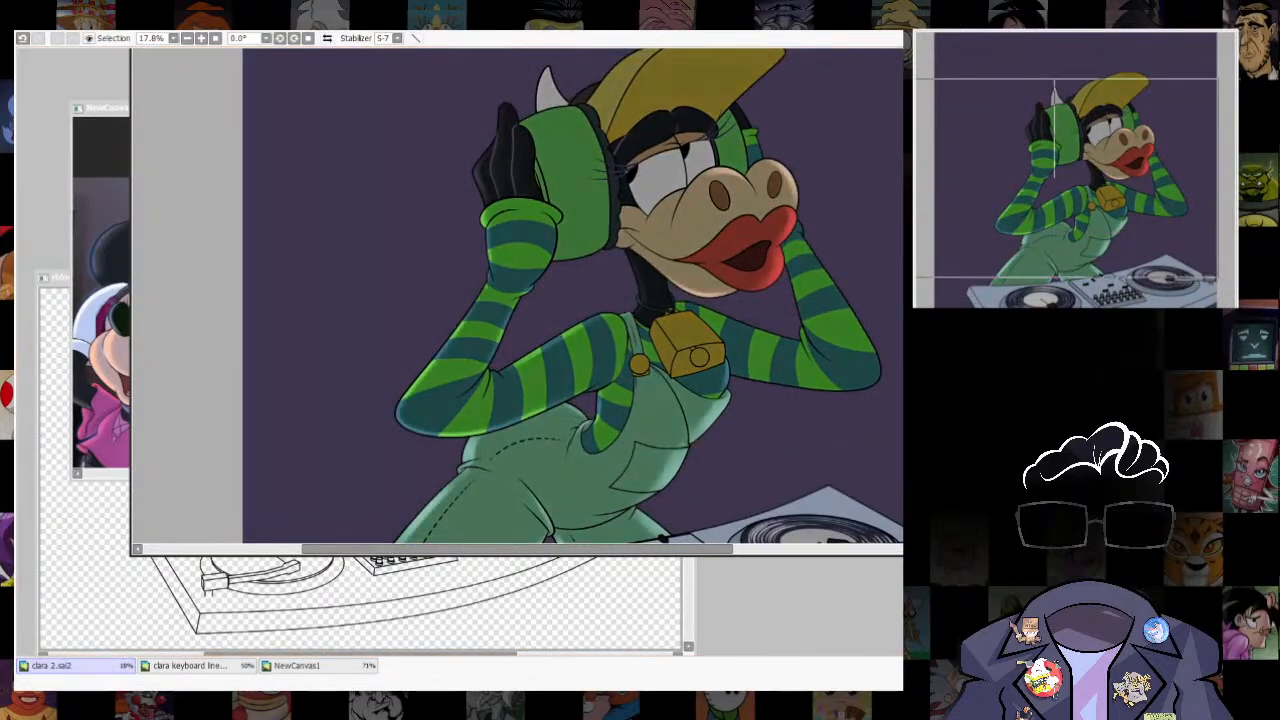
scroll(517, 300, "down", 3)
scroll(666, 302, "up", 2)
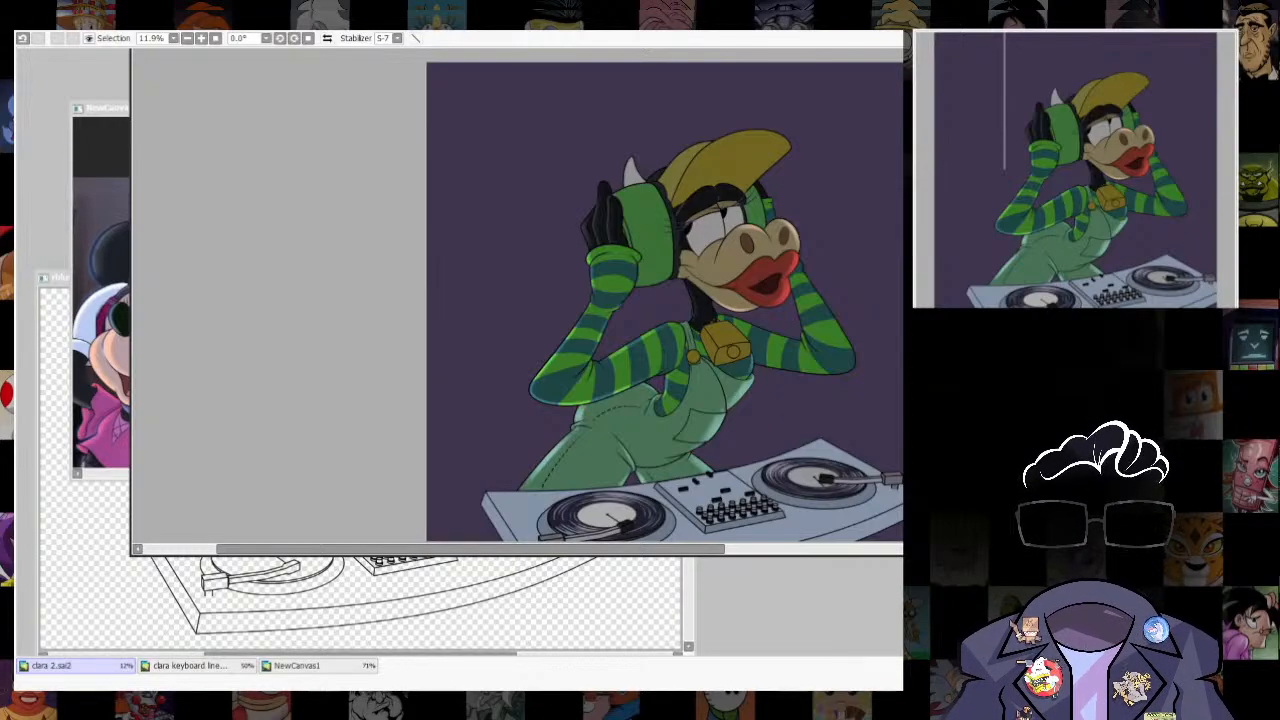
- Try enlarged brush dabs beside the farther arm and around the nearer elbow, undoing the trial marks
key("bracketright")
left_click(870, 300)
key("ctrl+z")
left_click(898, 345)
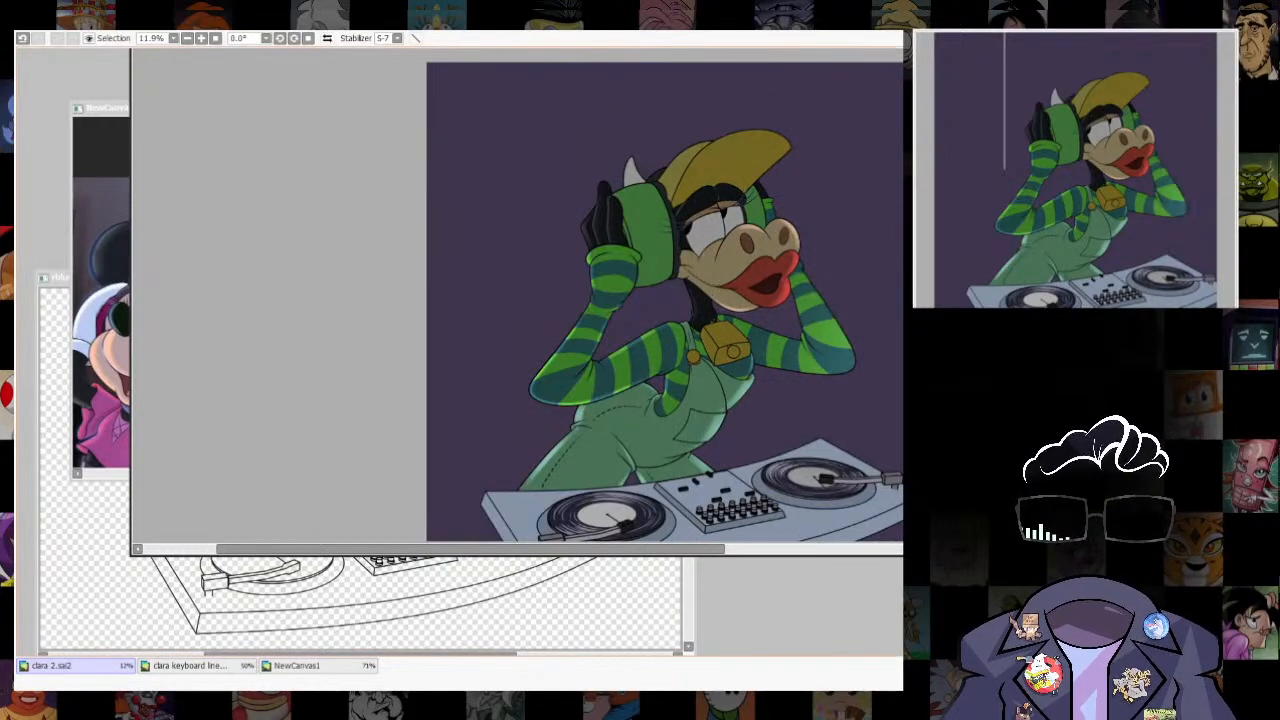
key("ctrl+z")
left_click_drag(571, 391, 625, 370)
left_click(436, 368)
key("ctrl+z")
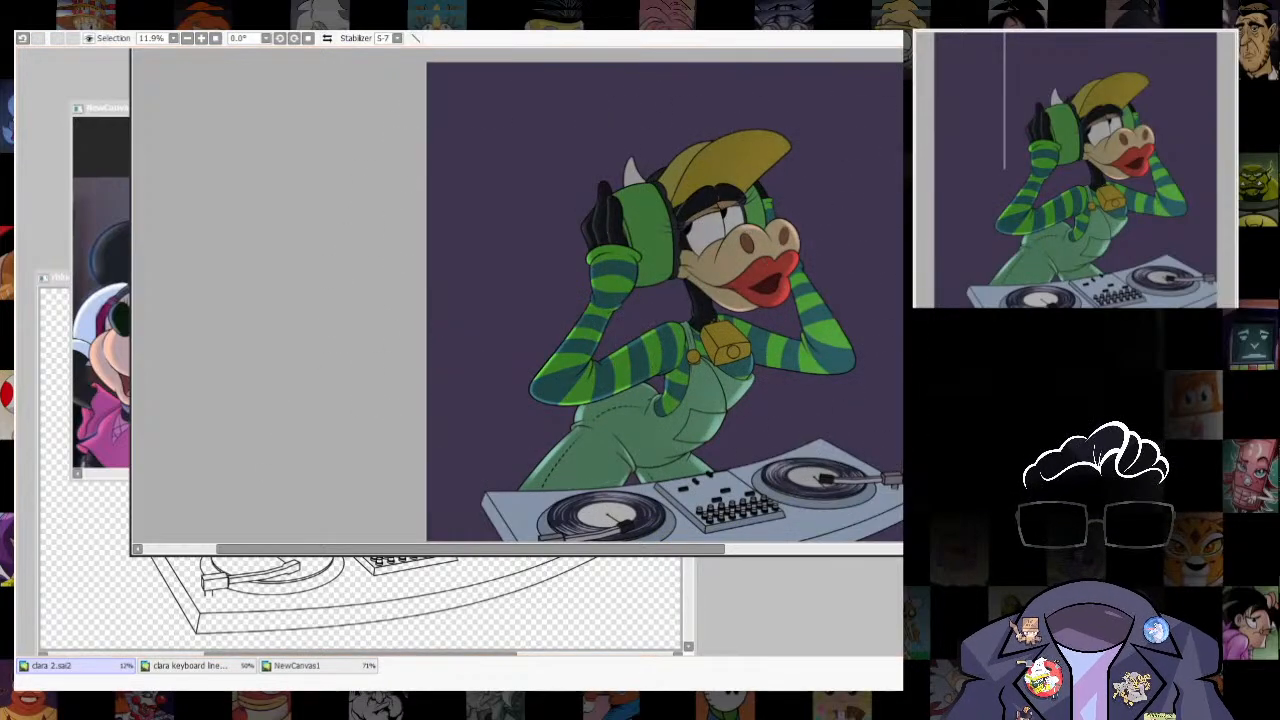
- Compare the artwork with and without the last edit at several zoom levels
scroll(827, 392, "down", 3)
scroll(867, 342, "up", 5)
scroll(832, 405, "down", 4)
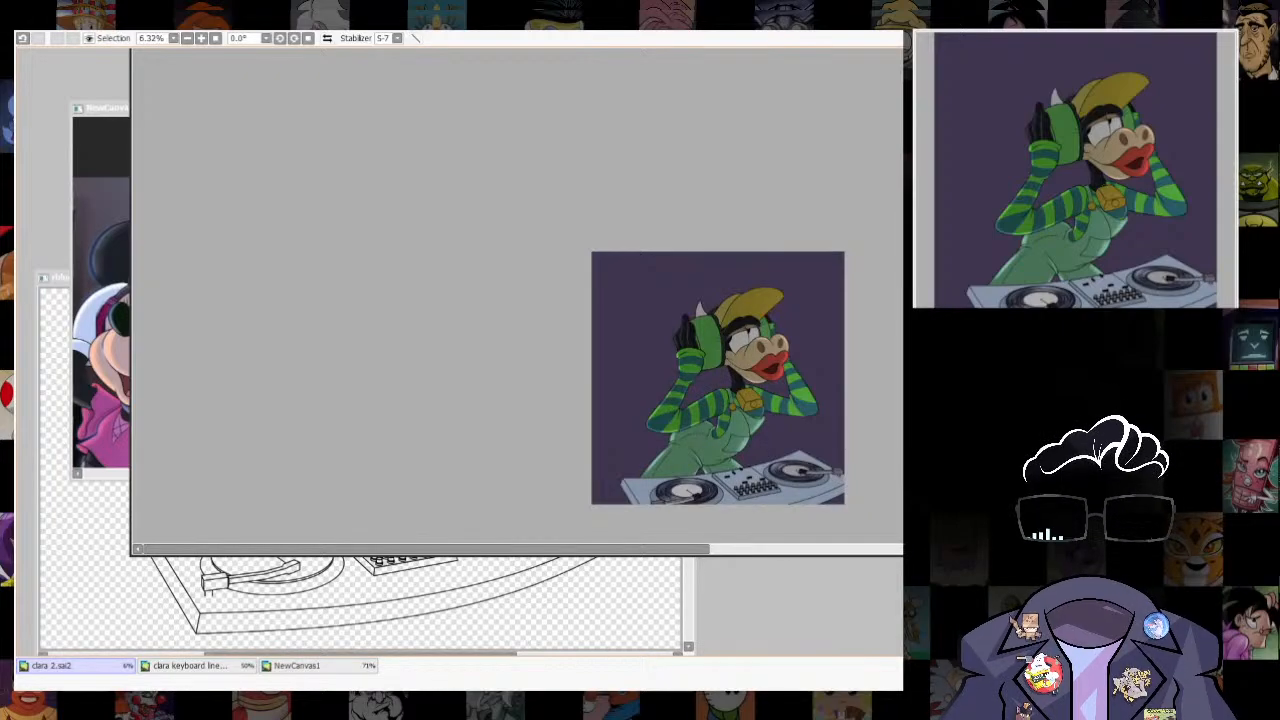
scroll(757, 411, "up", 4)
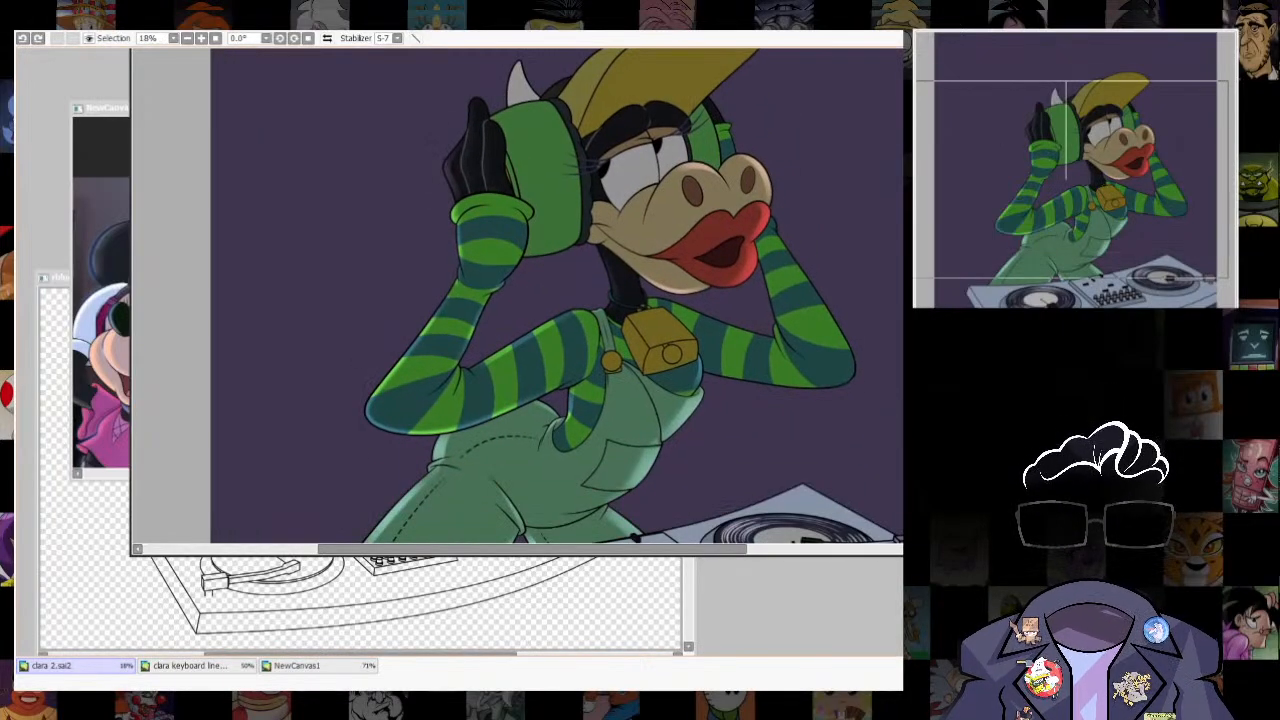
key("ctrl+z")
key("ctrl+y")
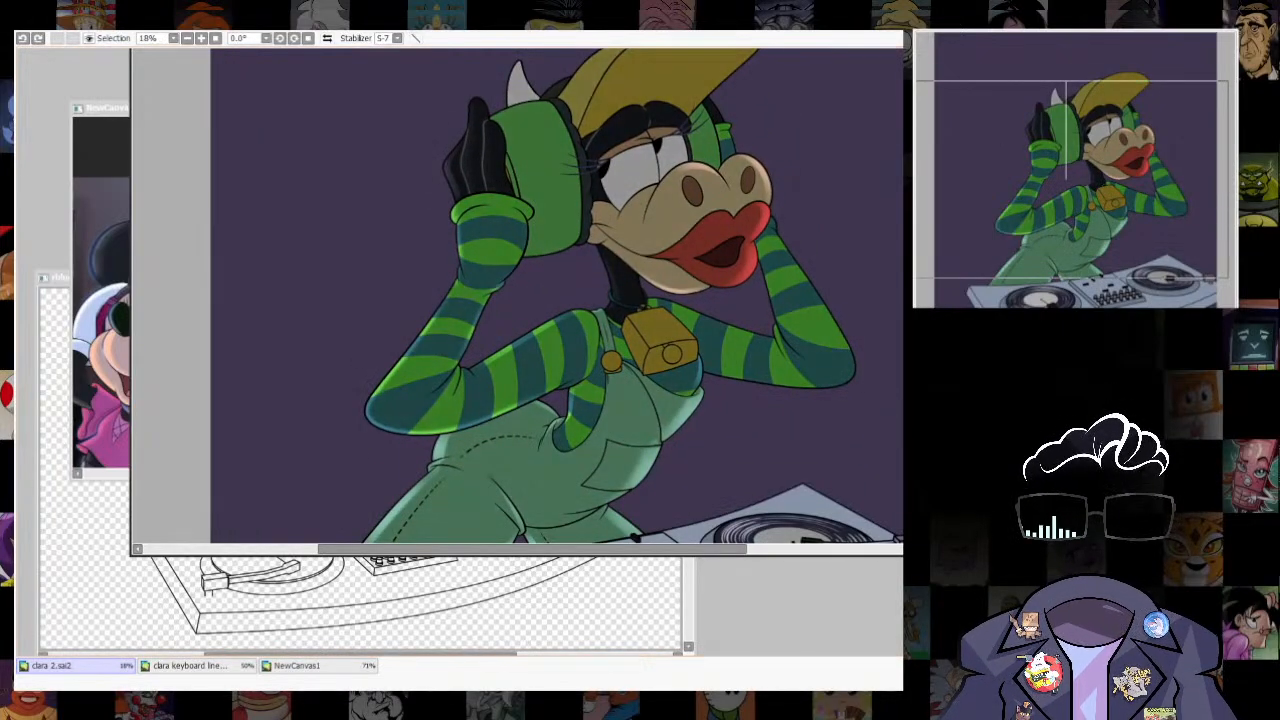
scroll(745, 340, "down", 3)
scroll(802, 368, "up", 4)
scroll(514, 300, "up", 1)
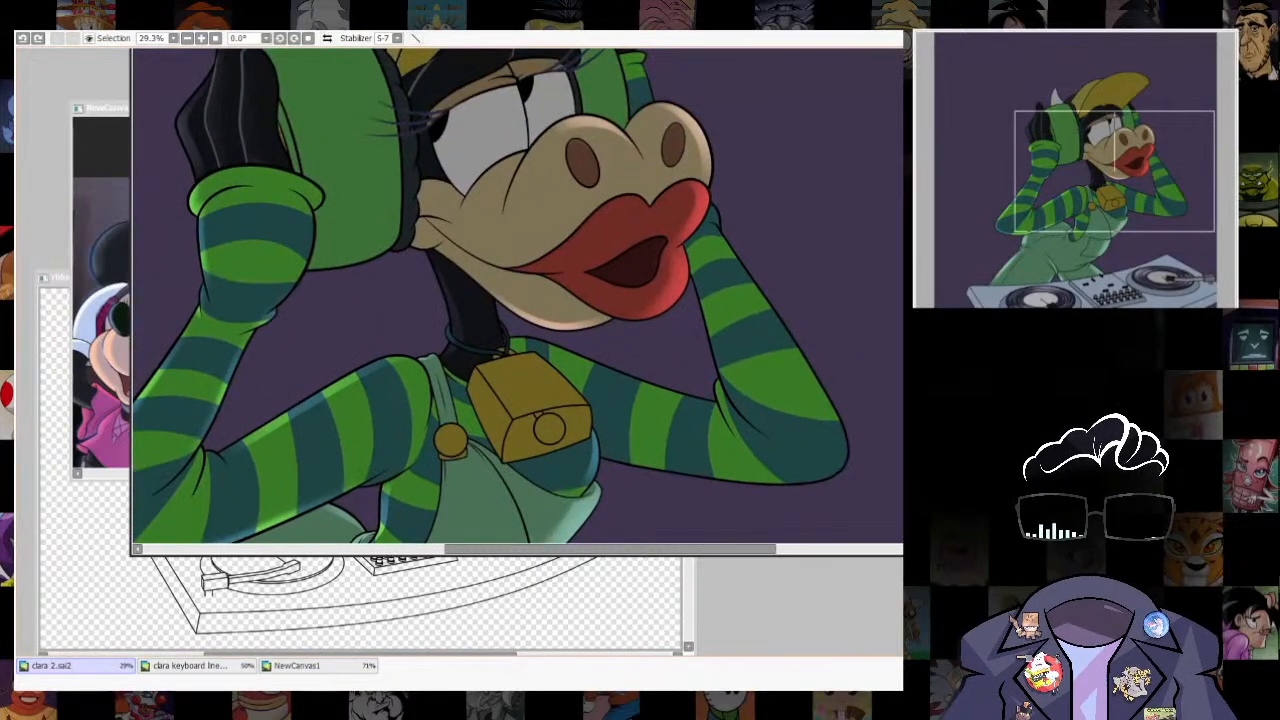
- Select all stripes of the farther forearm sleeve and shift the selection inward from its outer edge
left_click(709, 221)
left_click(709, 250)
left_click(722, 278)
left_click(736, 307)
left_click(753, 340)
left_click(780, 386)
left_click(802, 438)
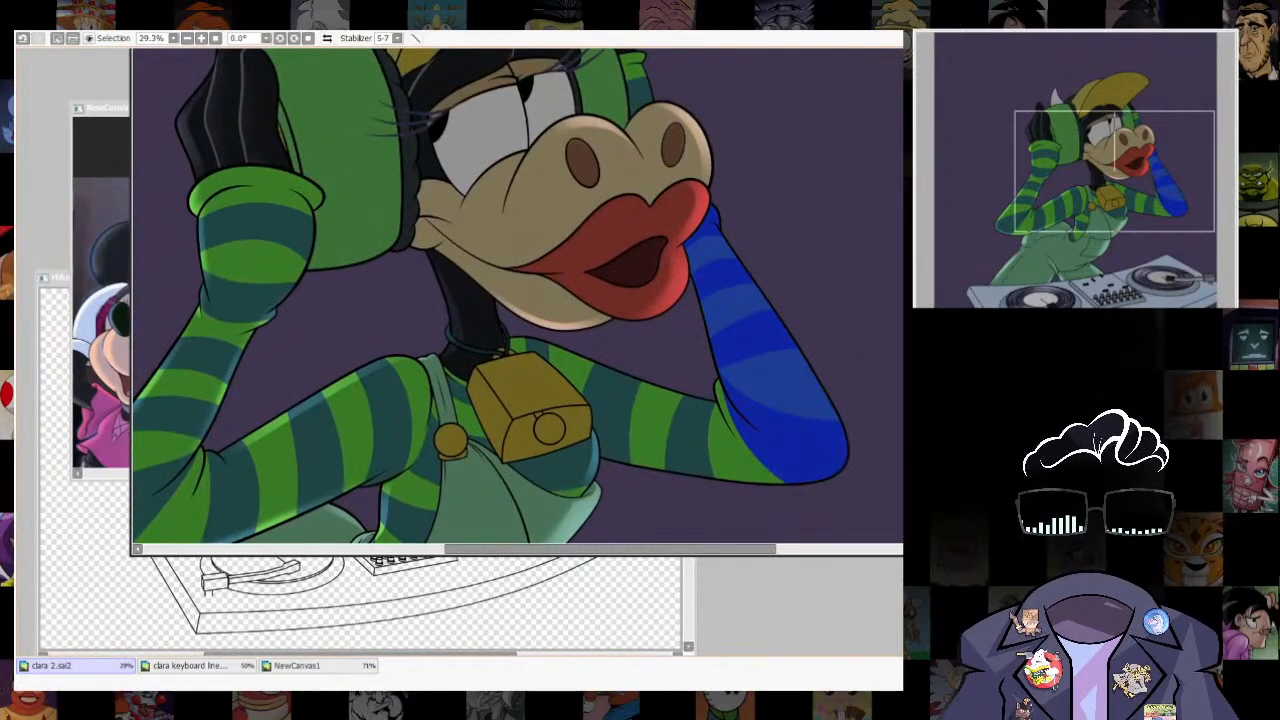
left_click_drag(790, 400, 771, 404)
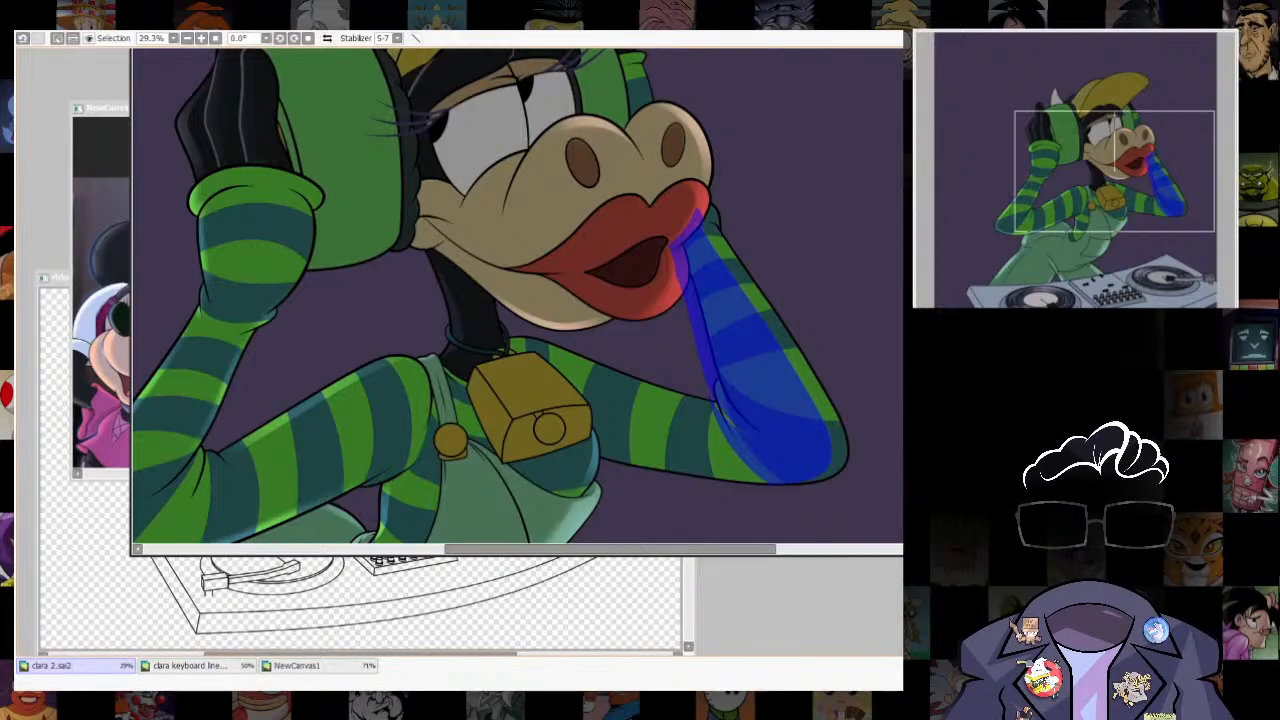
- Turn the shifted forearm selection into a guide outline and transform it to follow the sleeve's outer edge
key("ctrl+u")
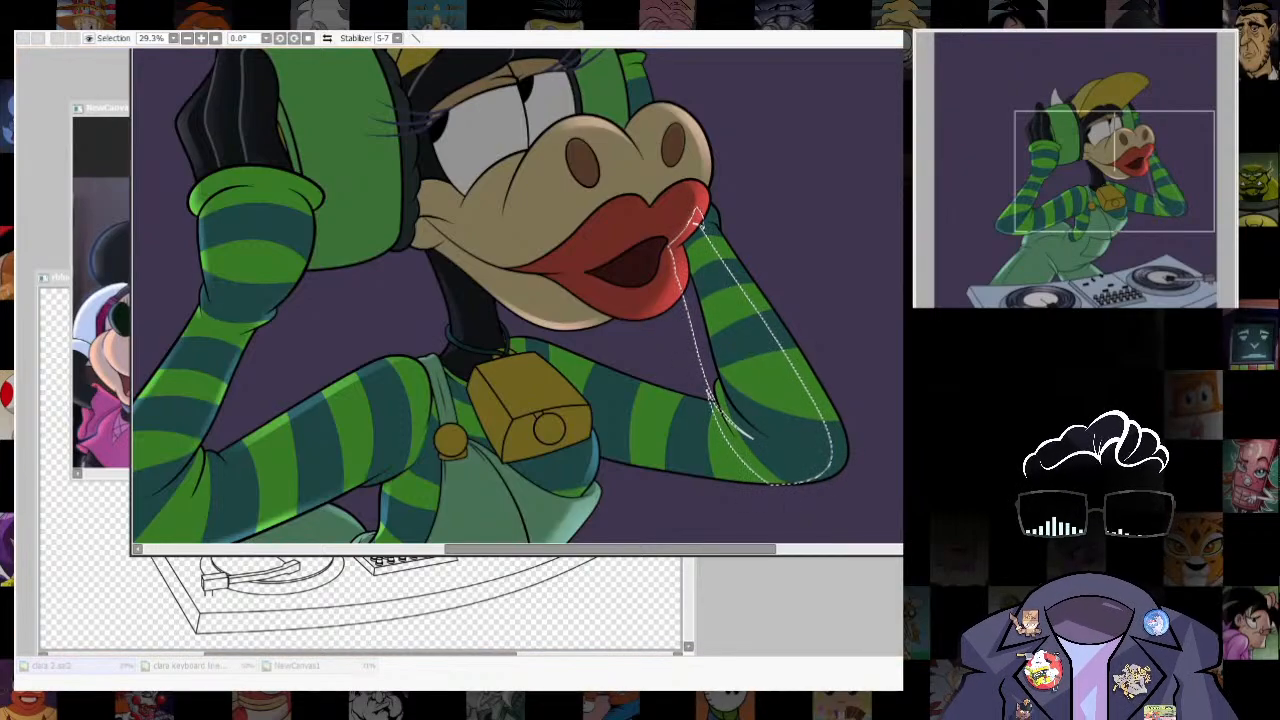
key("Escape")
key("ctrl+u")
key("Escape")
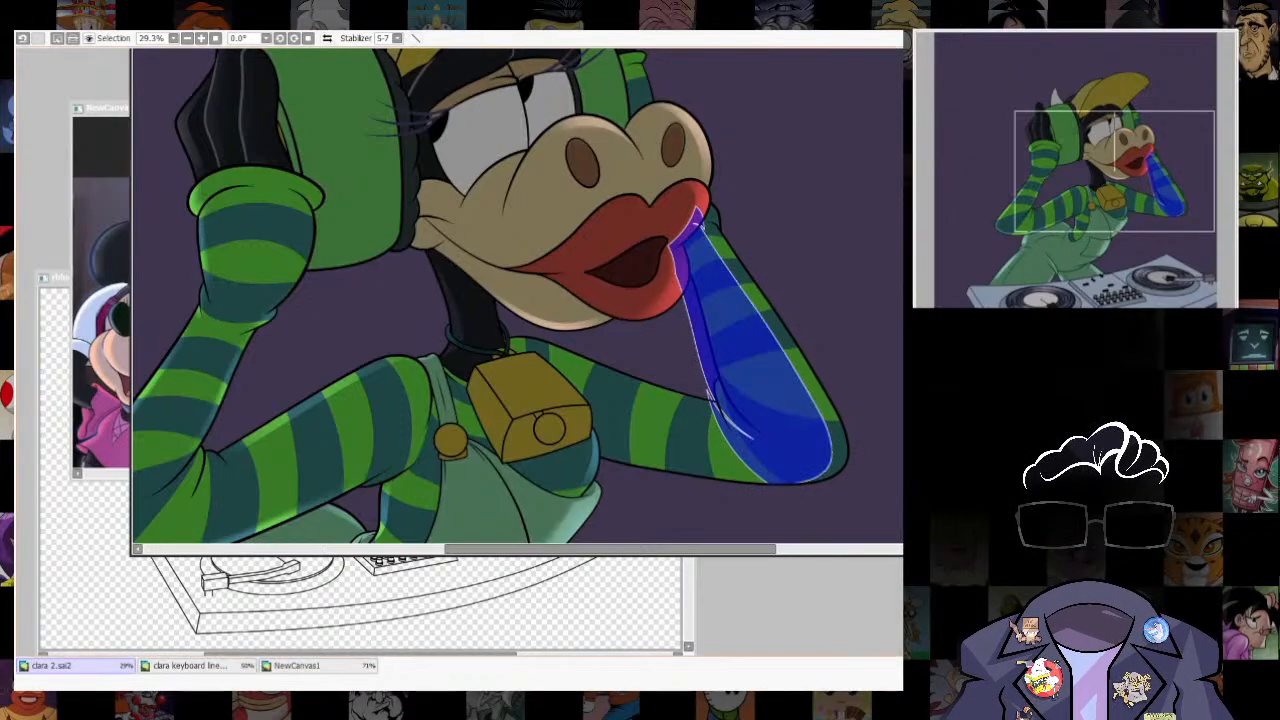
key("ctrl+t")
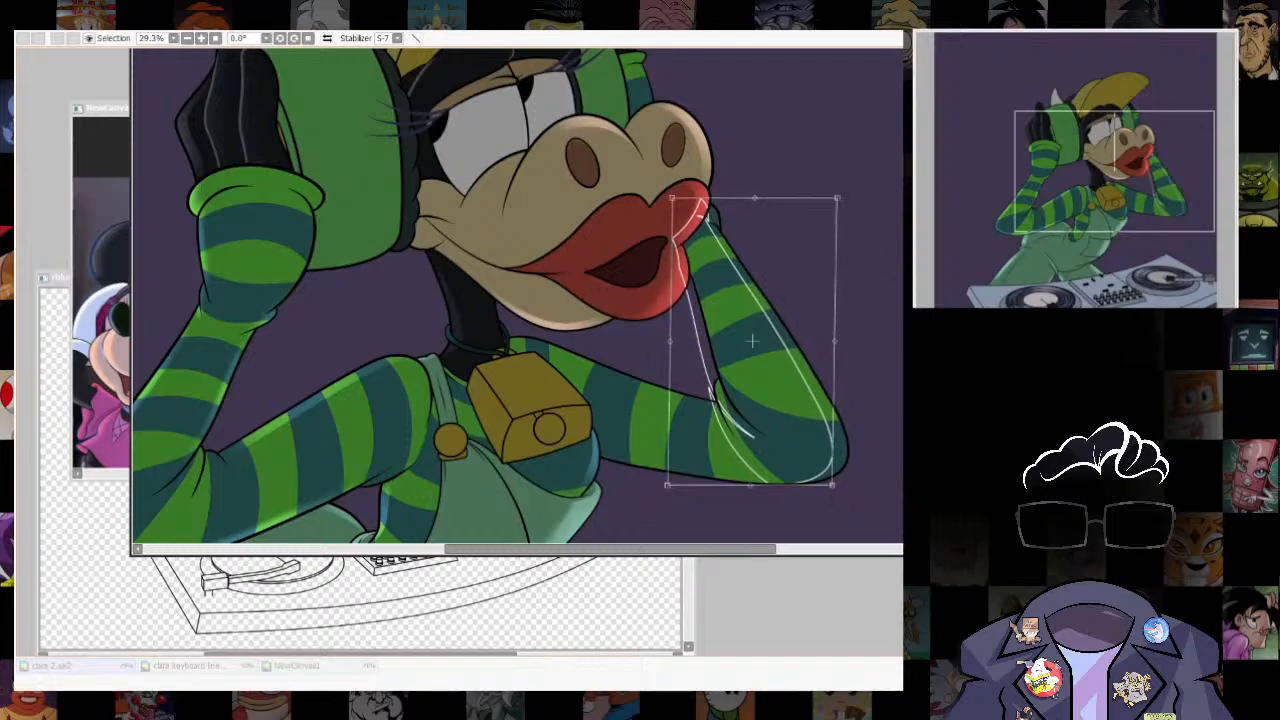
key("Return")
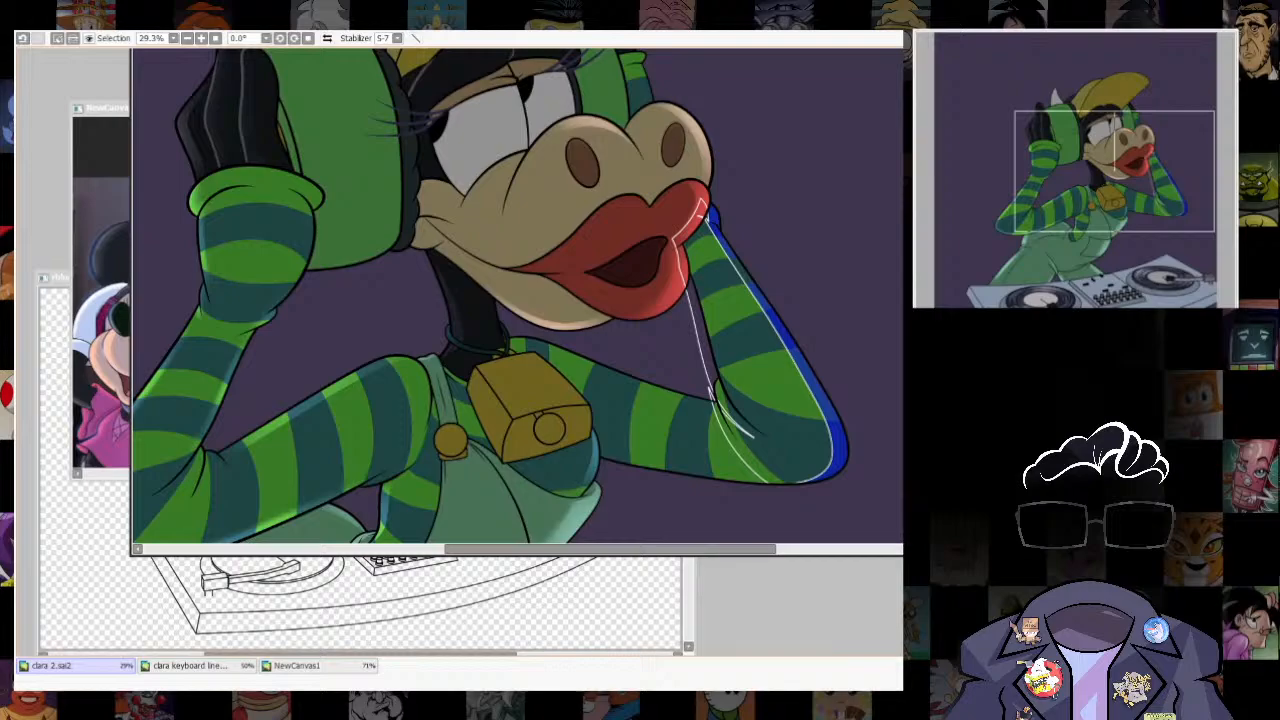
- Remove the guide outline around the selected outer forearm strip, then activate the brush and enlarge it
key("d")
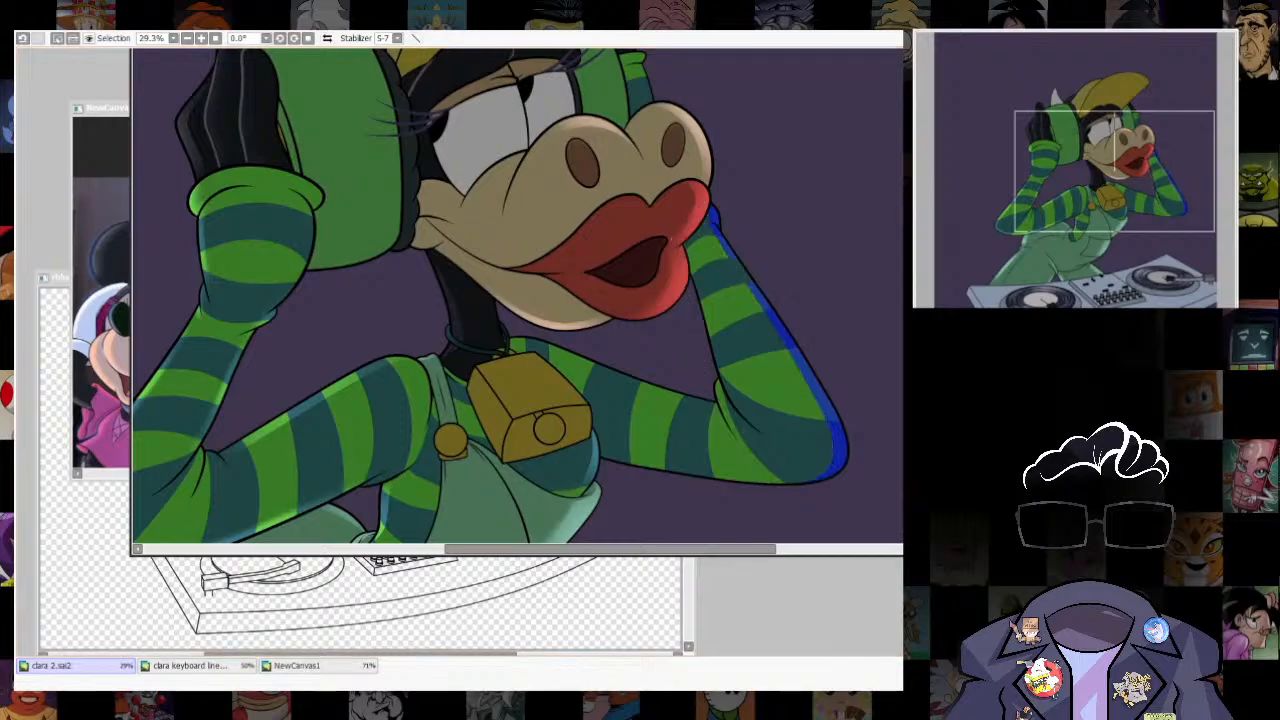
key("ctrl+z")
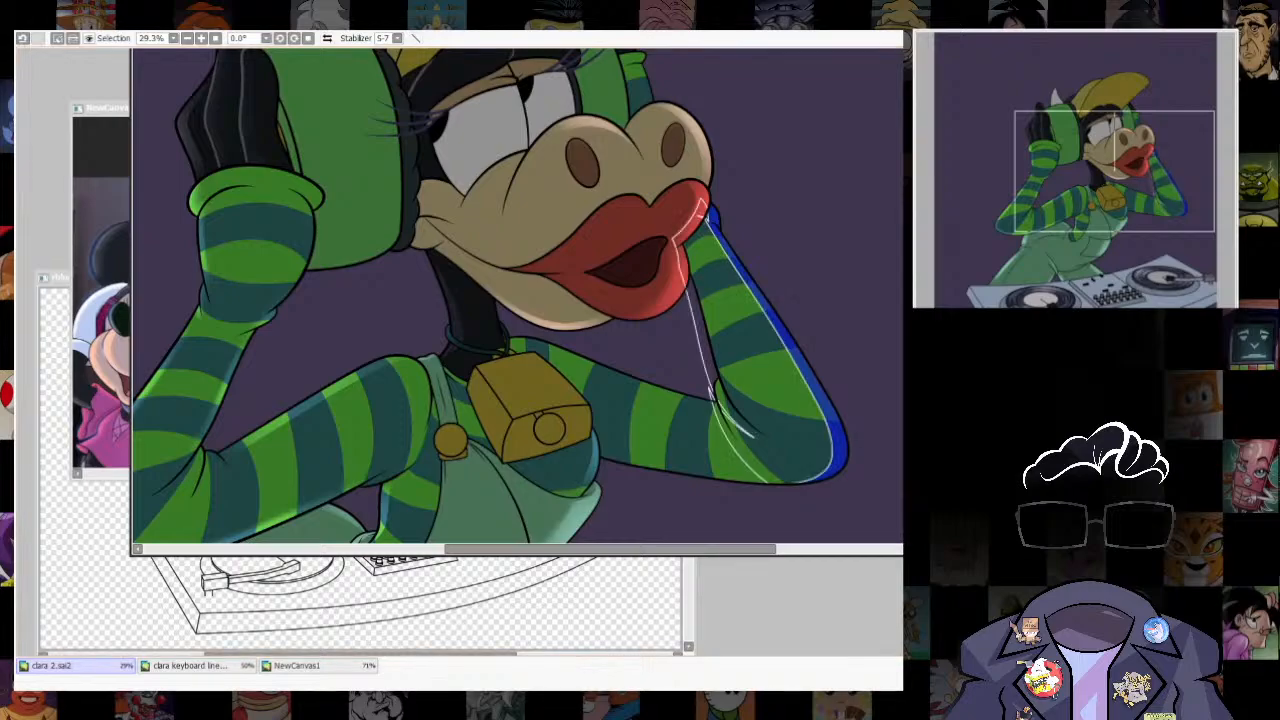
key("d")
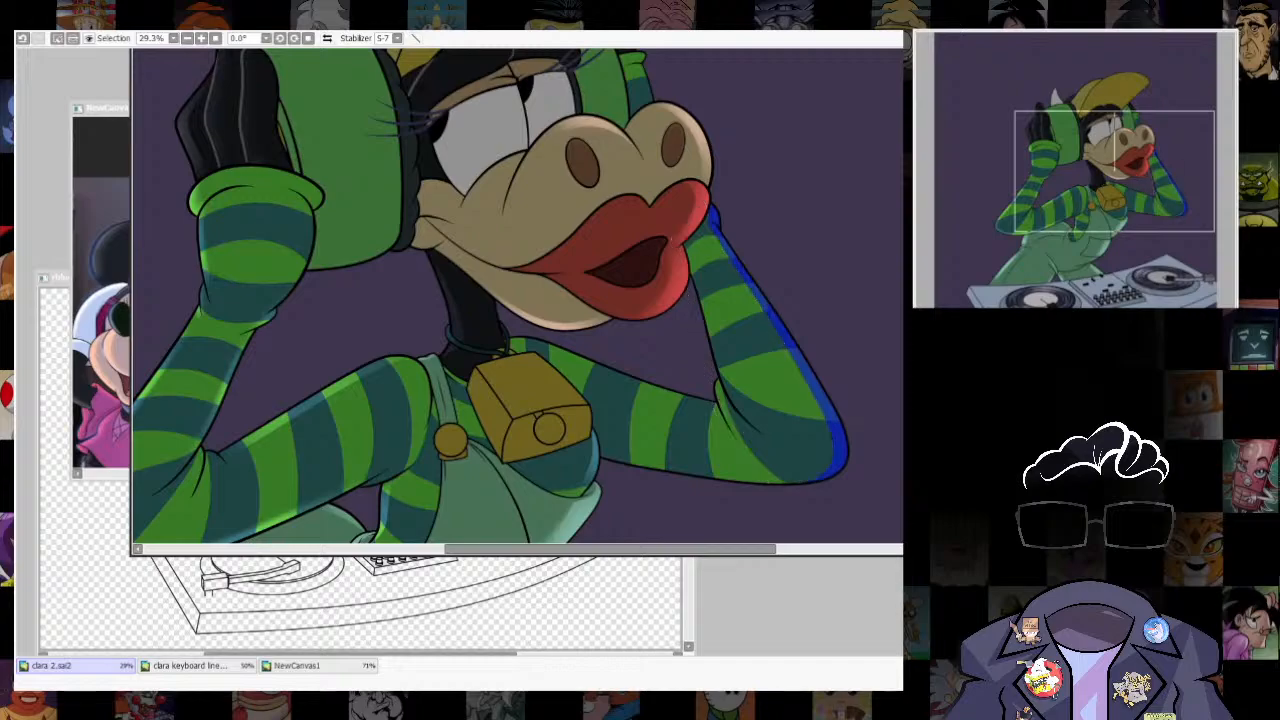
key("b")
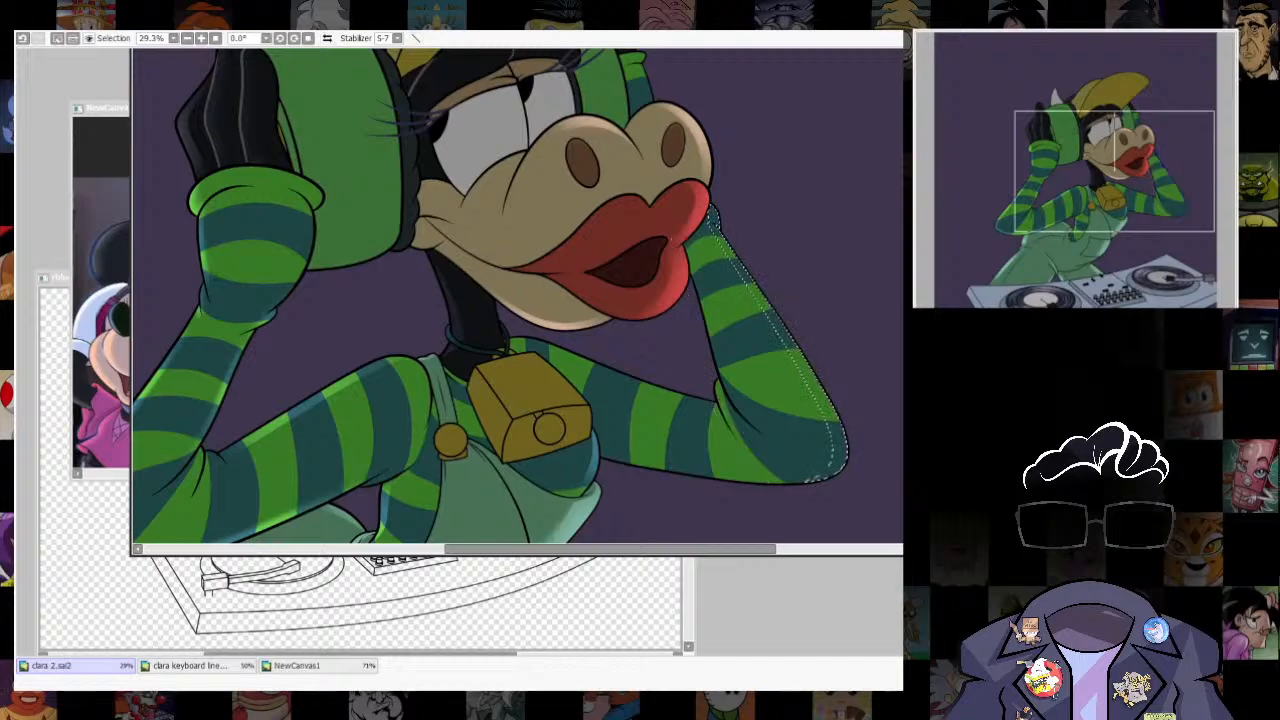
key("]")
key("]")
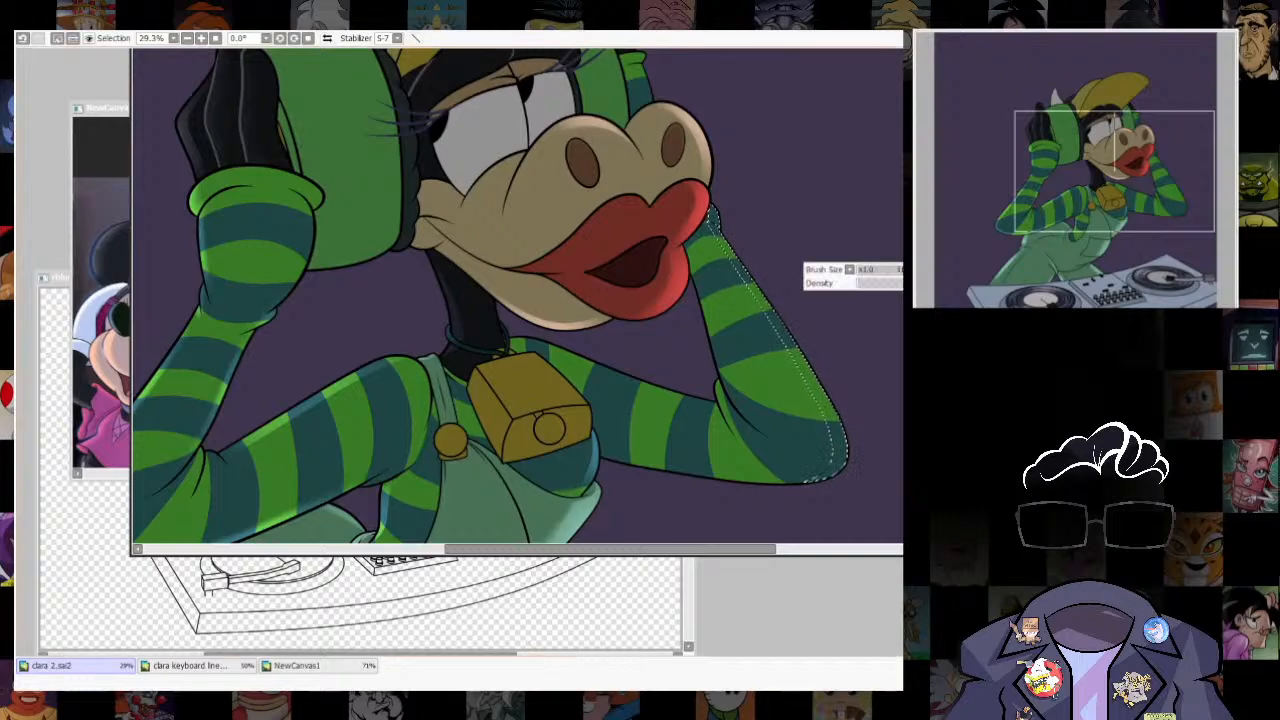
- Paint a soft rim highlight along the selected outer strip of the farther forearm sleeve and clear the selection
left_click_drag(842, 452, 748, 175)
left_click_drag(738, 245, 710, 204)
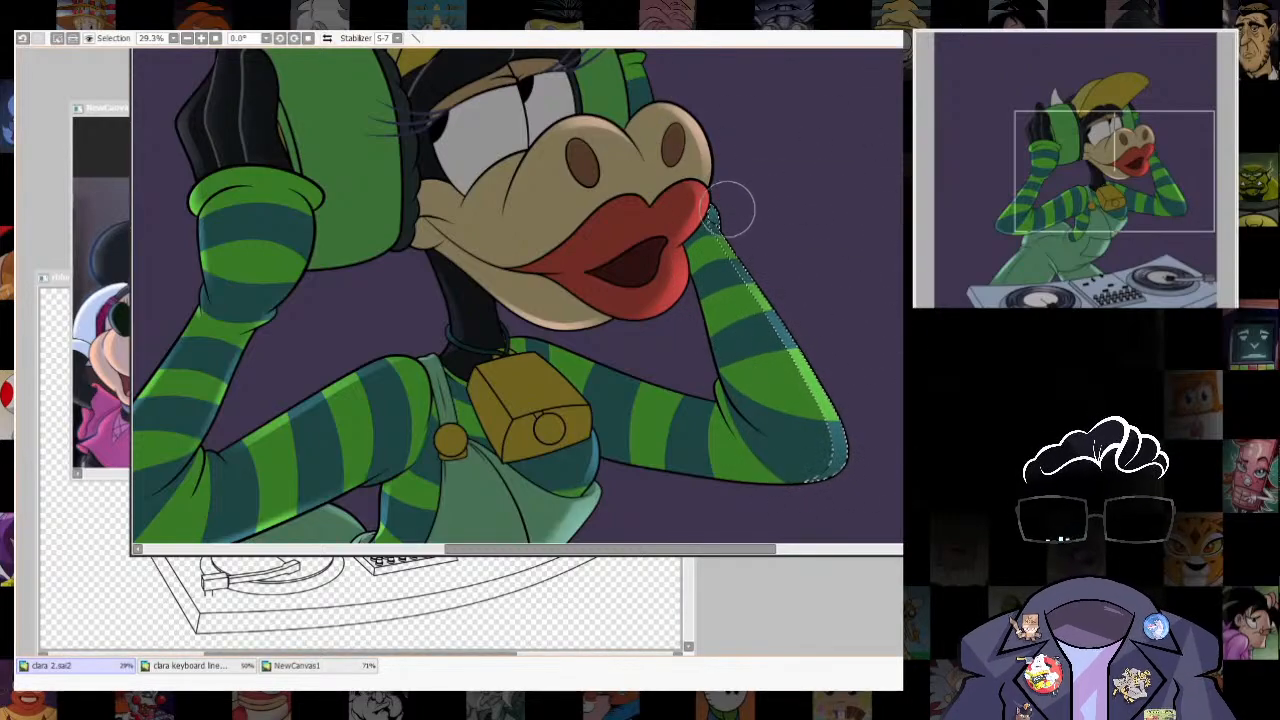
key("]")
scroll(858, 419, "down", 5)
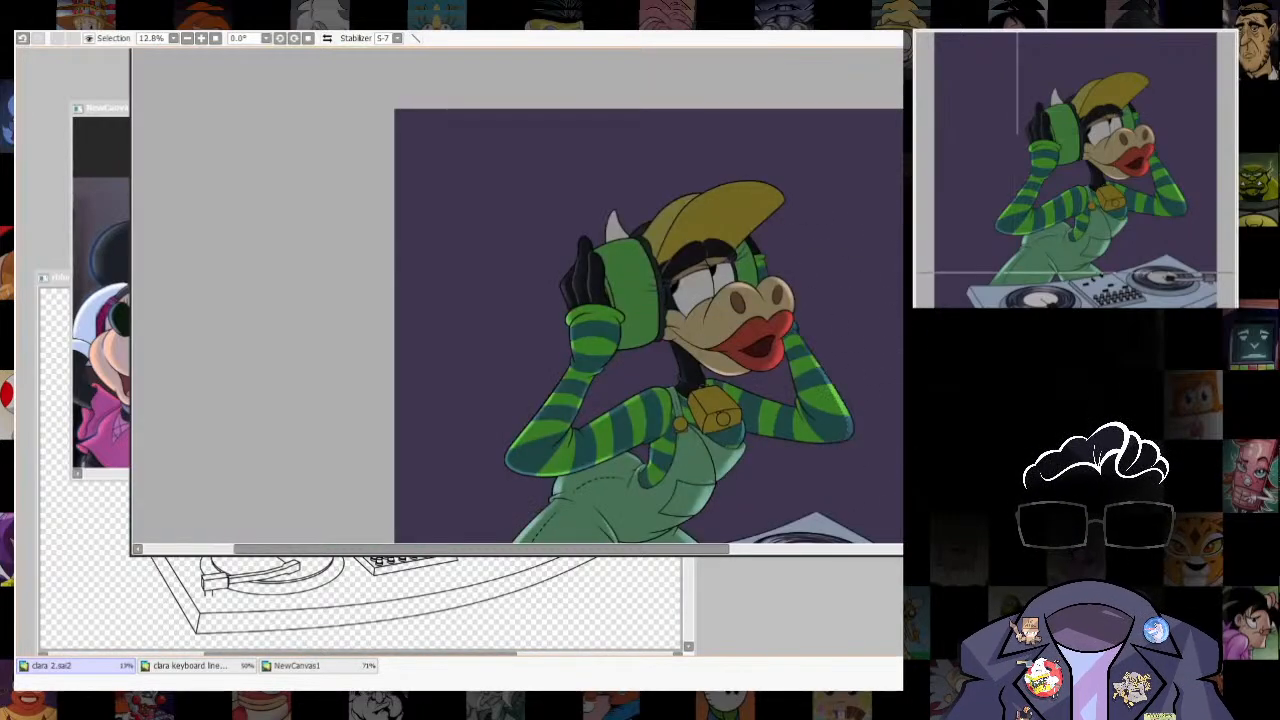
- Select a thin strip along the underside of the farther upper sleeve, paint a soft rim highlight on it and deselect
scroll(858, 430, "up", 6)
left_click_drag(523, 438, 627, 412)
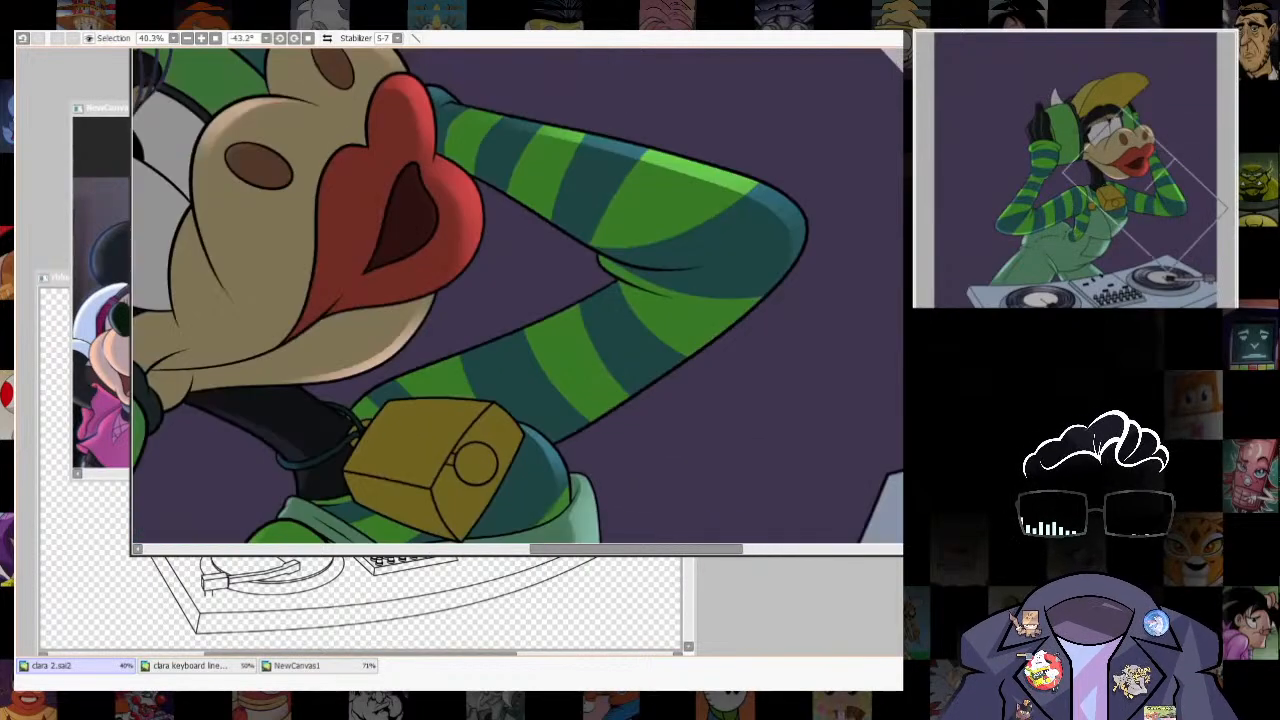
scroll(627, 412, "up", 2)
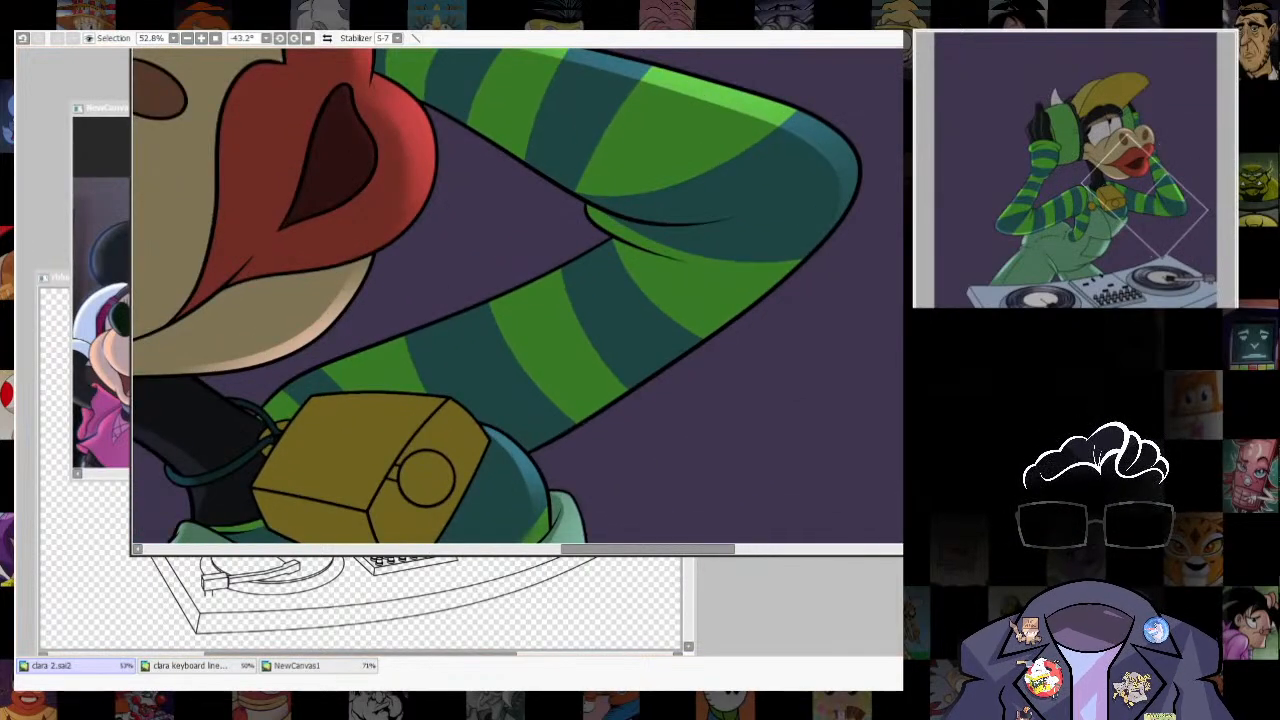
left_click_drag(772, 279, 648, 366)
key("ctrl+z")
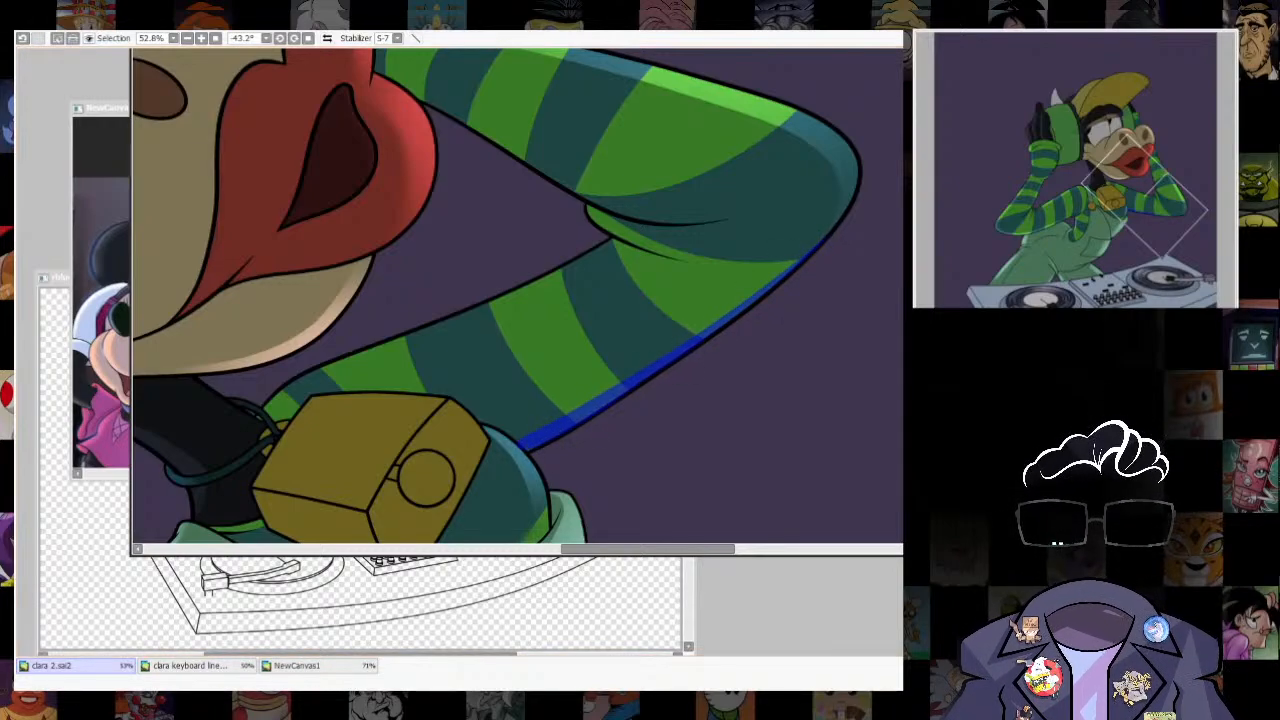
key("b")
mouse_move(697, 394)
left_mouse_down()
mouse_move(667, 402)
mouse_move(651, 440)
left_mouse_up()
key("ctrl+d")
key("Home")
scroll(823, 247, "down", 6)
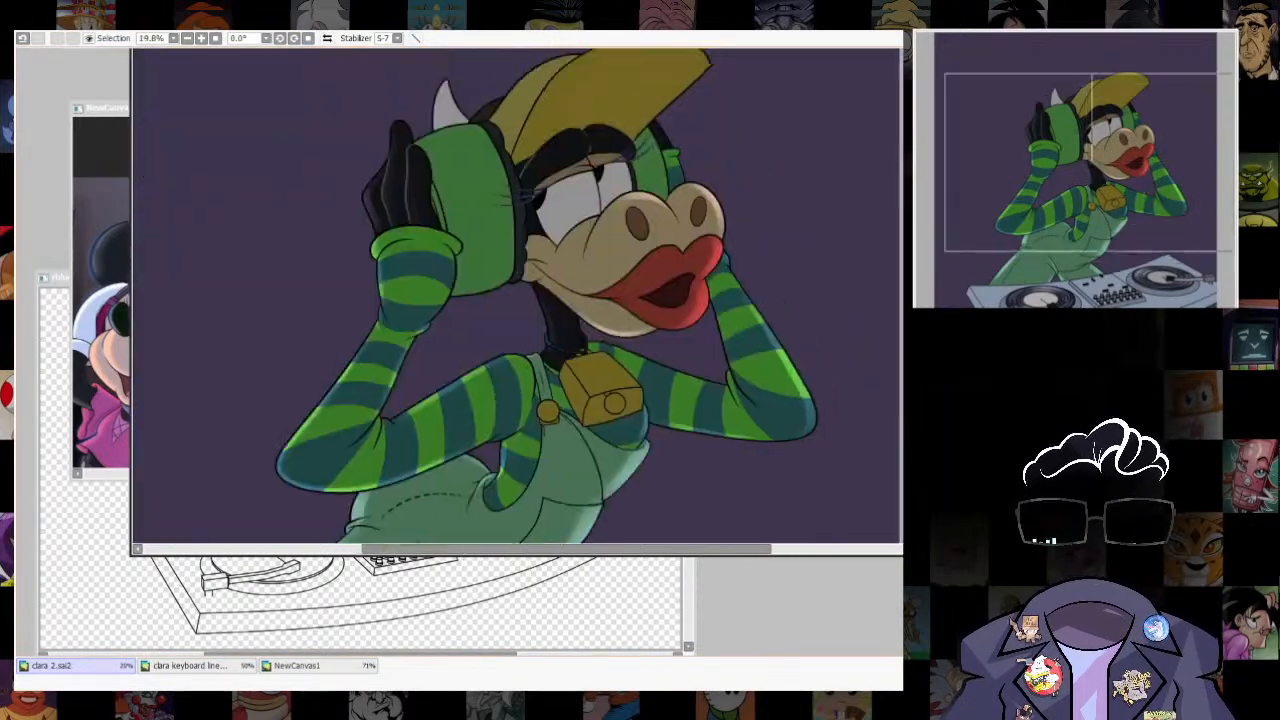
- Select a thin strip along the upper edge of the farther upper sleeve, brush a soft highlight onto it and deselect
scroll(708, 311, "up", 6)
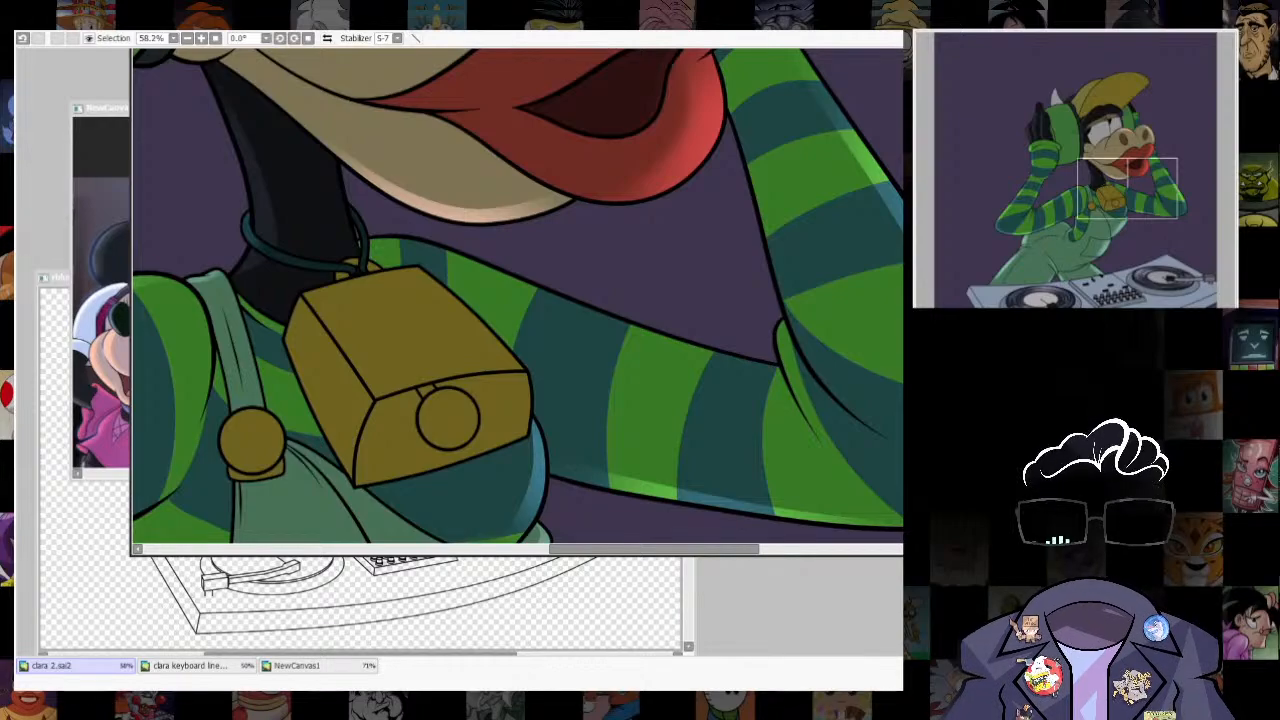
mouse_move(690, 352)
left_mouse_down()
mouse_move(584, 160)
mouse_move(598, 163)
left_mouse_up()
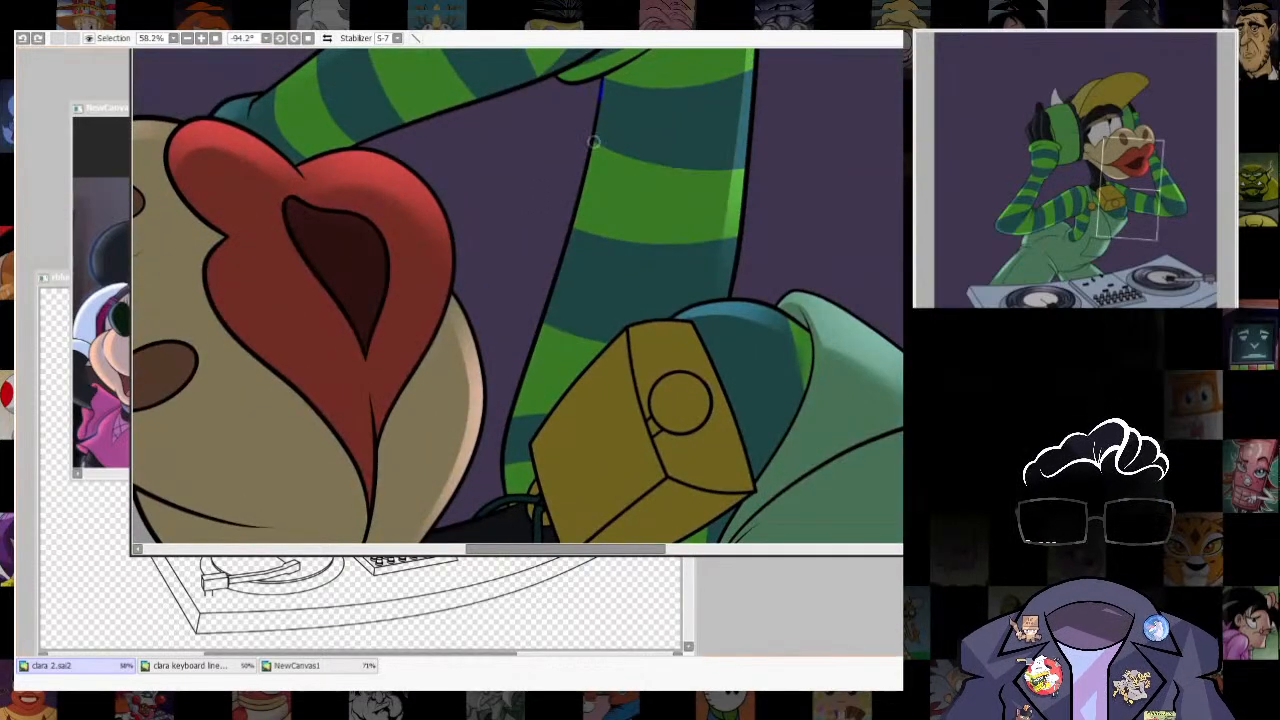
left_click_drag(600, 85, 540, 338)
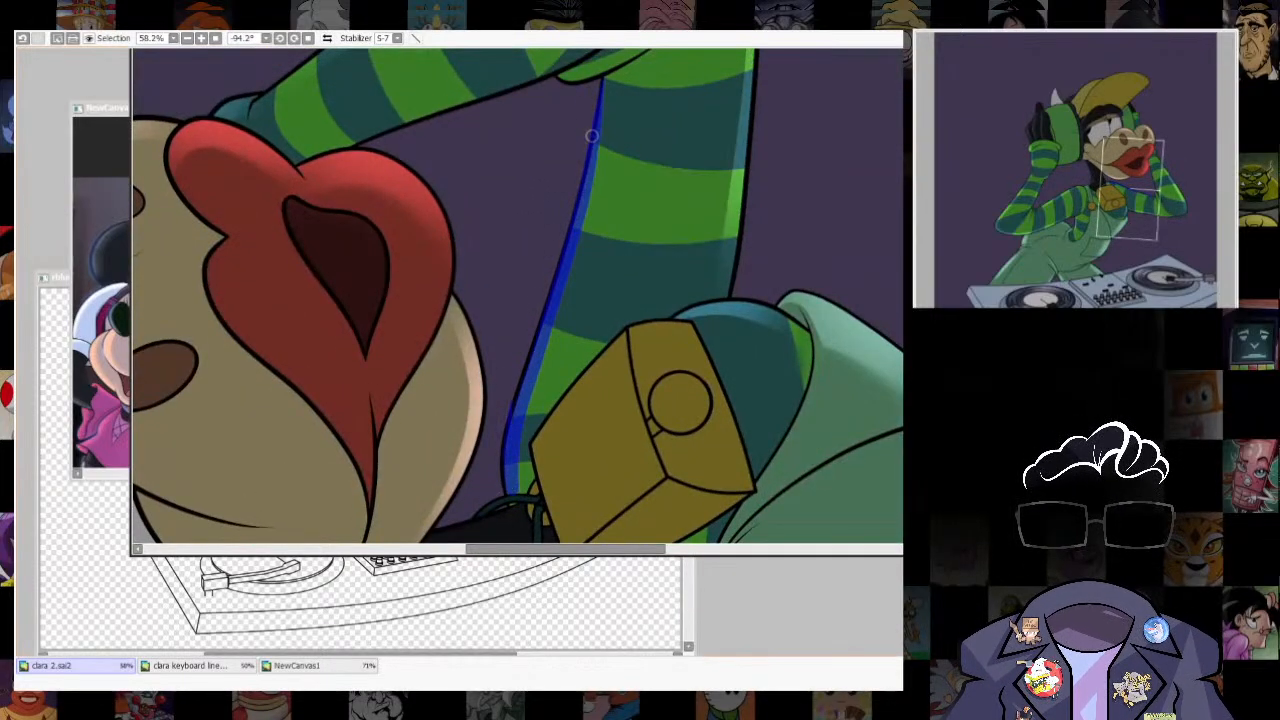
key("b")
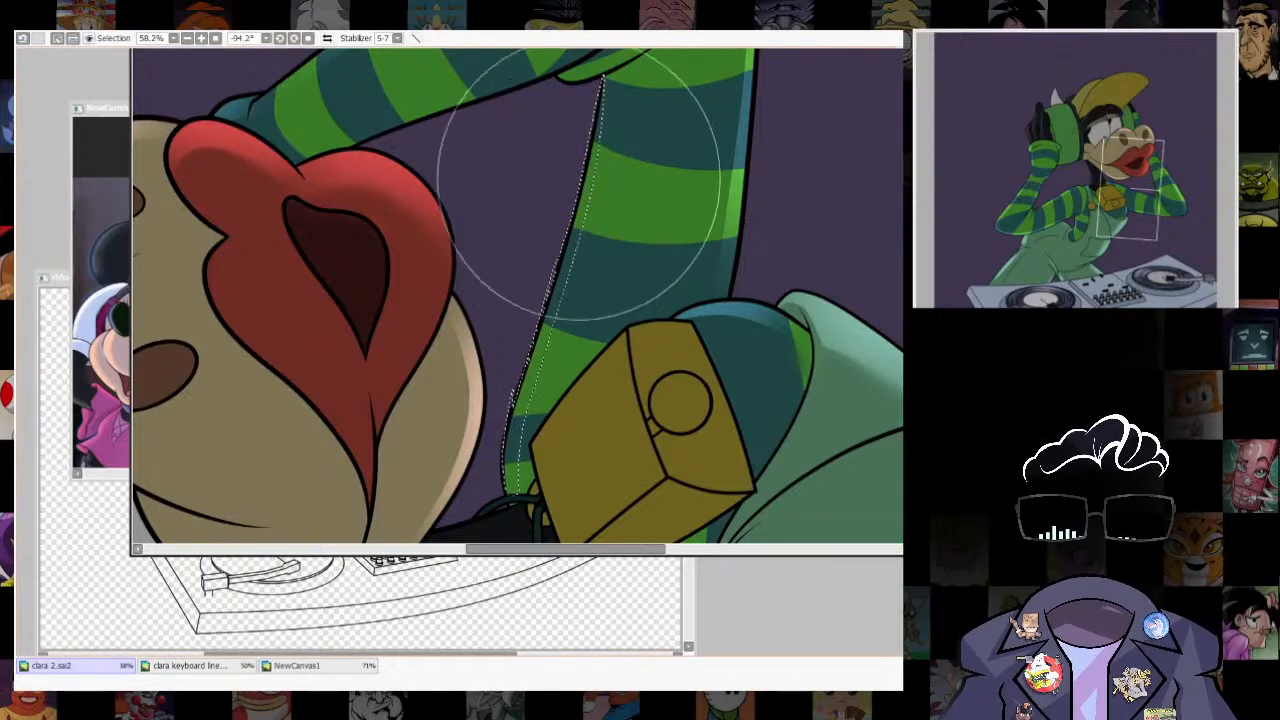
mouse_move(578, 192)
left_mouse_down()
mouse_move(593, 279)
mouse_move(514, 460)
left_mouse_up()
key("ctrl+d")
key("Home")
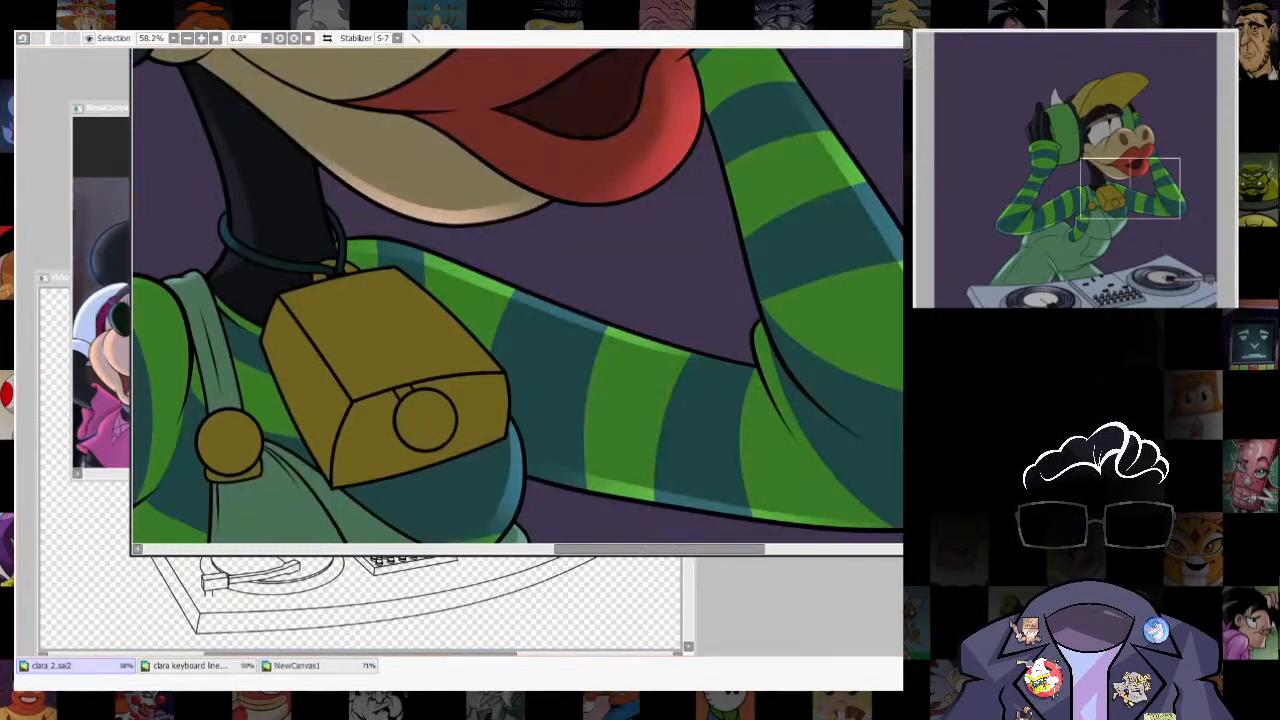
- Examine the sleeve rim lighting at several zoom levels and compare it with the reference images of the headphone-wearing characters
scroll(760, 243, "down", 8)
scroll(760, 200, "up", 4)
scroll(567, 300, "down", 3)
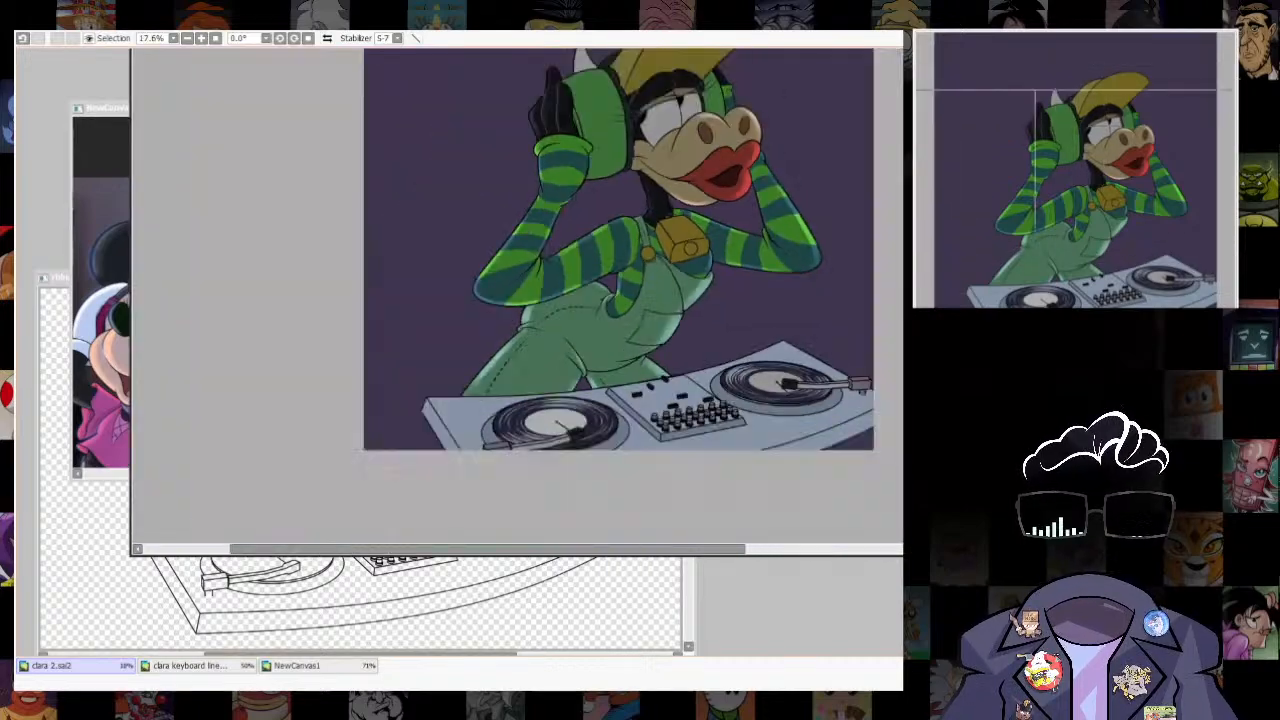
scroll(715, 110, "up", 4)
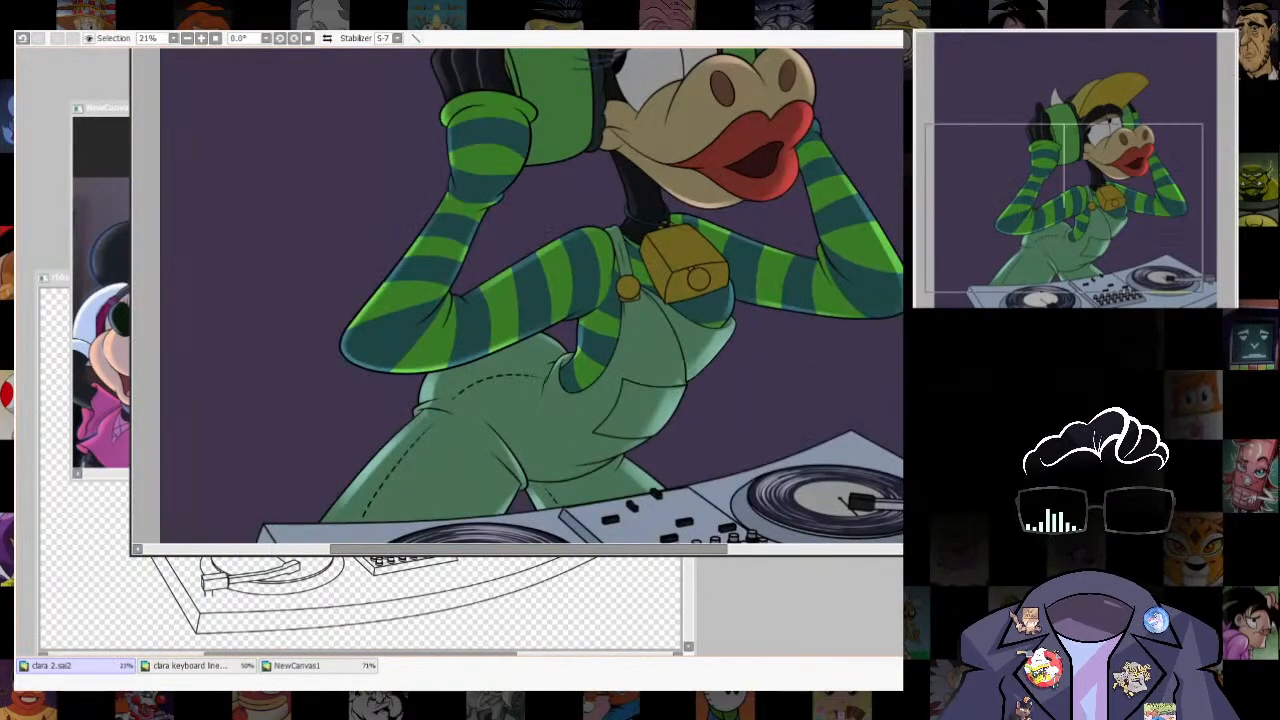
left_click(318, 666)
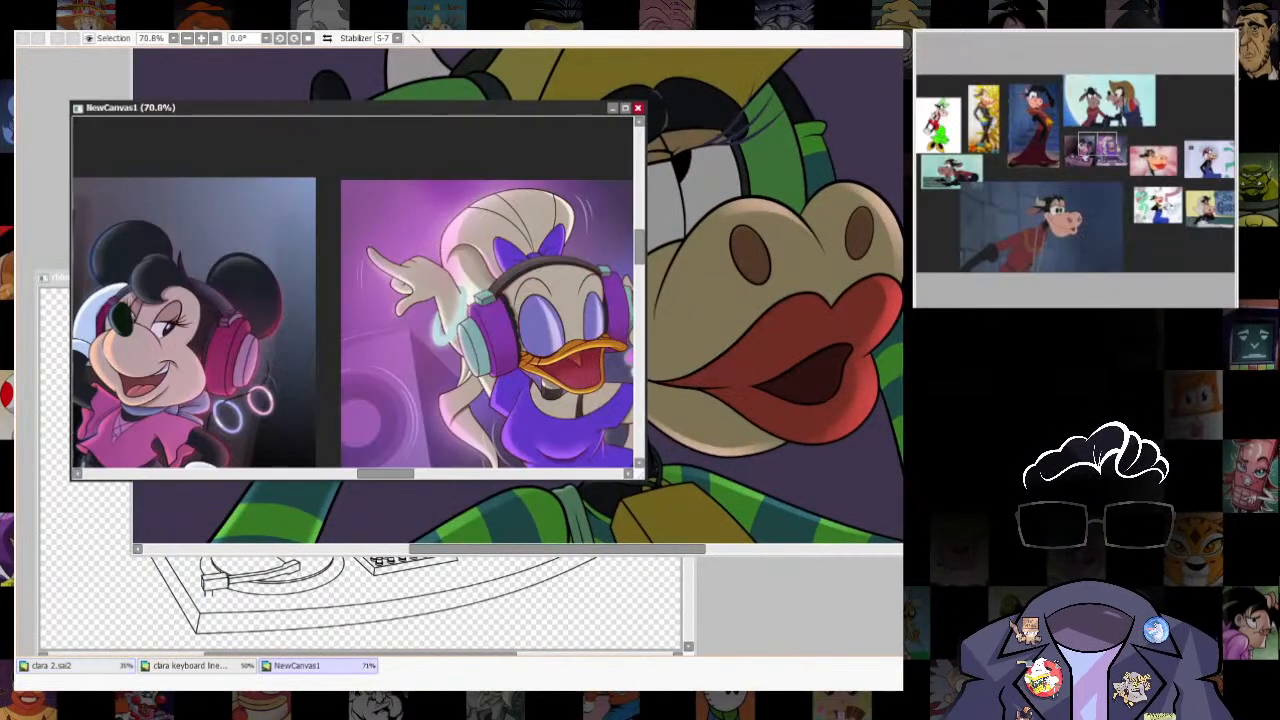
left_click(52, 666)
scroll(739, 220, "down", 4)
scroll(762, 250, "up", 2)
scroll(630, 150, "down", 1)
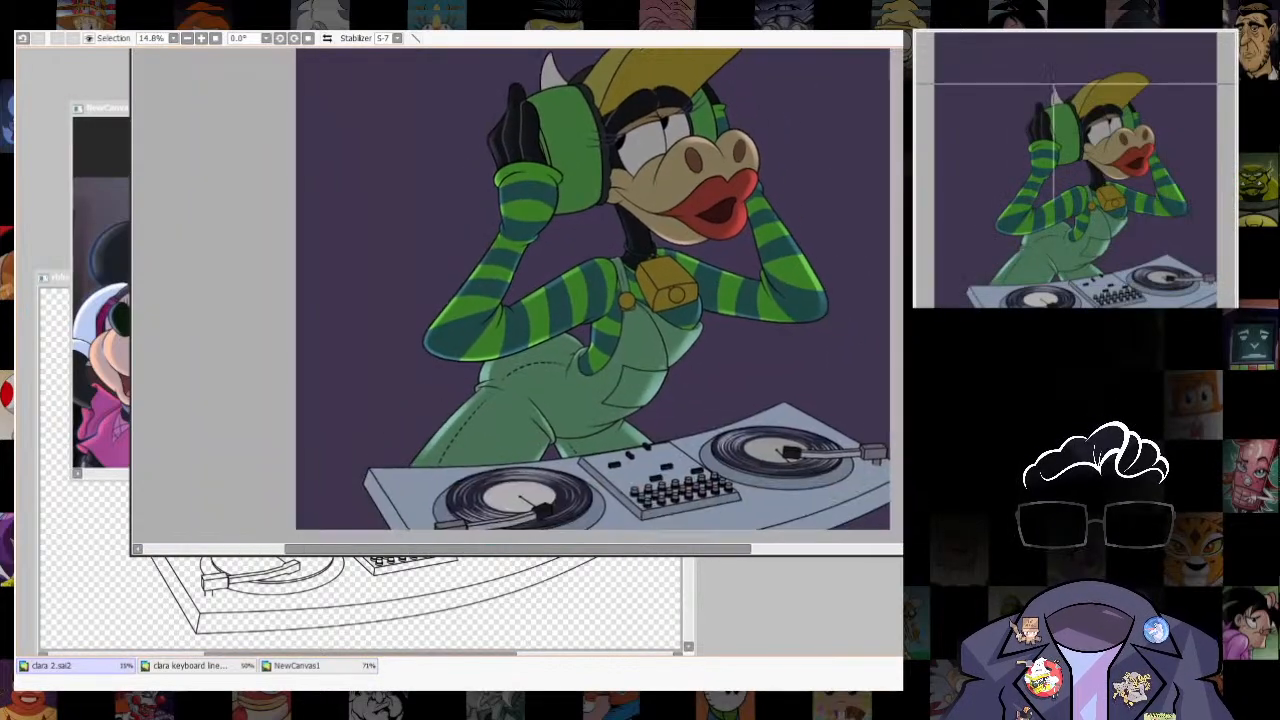
scroll(654, 258, "up", 2)
scroll(680, 253, "up", 2)
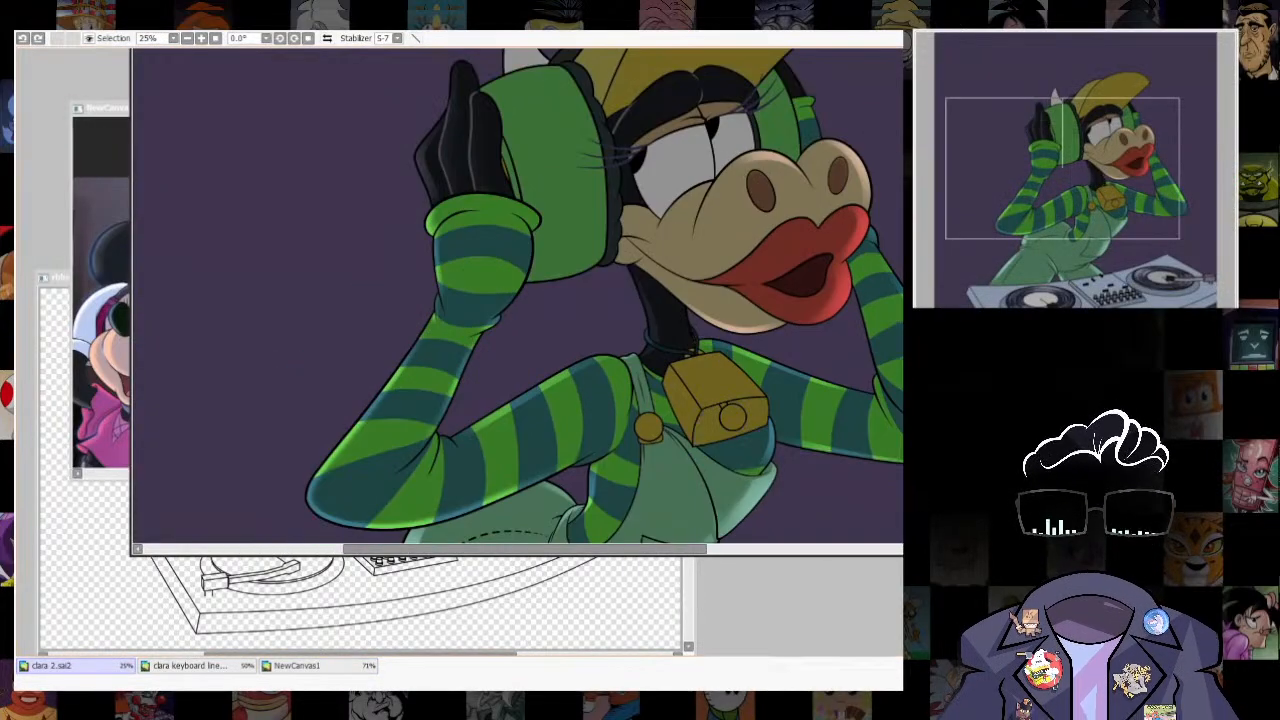
- Select the cowbell's top face, shift the selection inward from its outer edge and turn it into a transformed guide outline
scroll(680, 253, "up", 2)
left_click(680, 335)
mouse_move(680, 335)
left_mouse_down()
mouse_move(771, 313)
mouse_move(664, 338)
left_mouse_up()
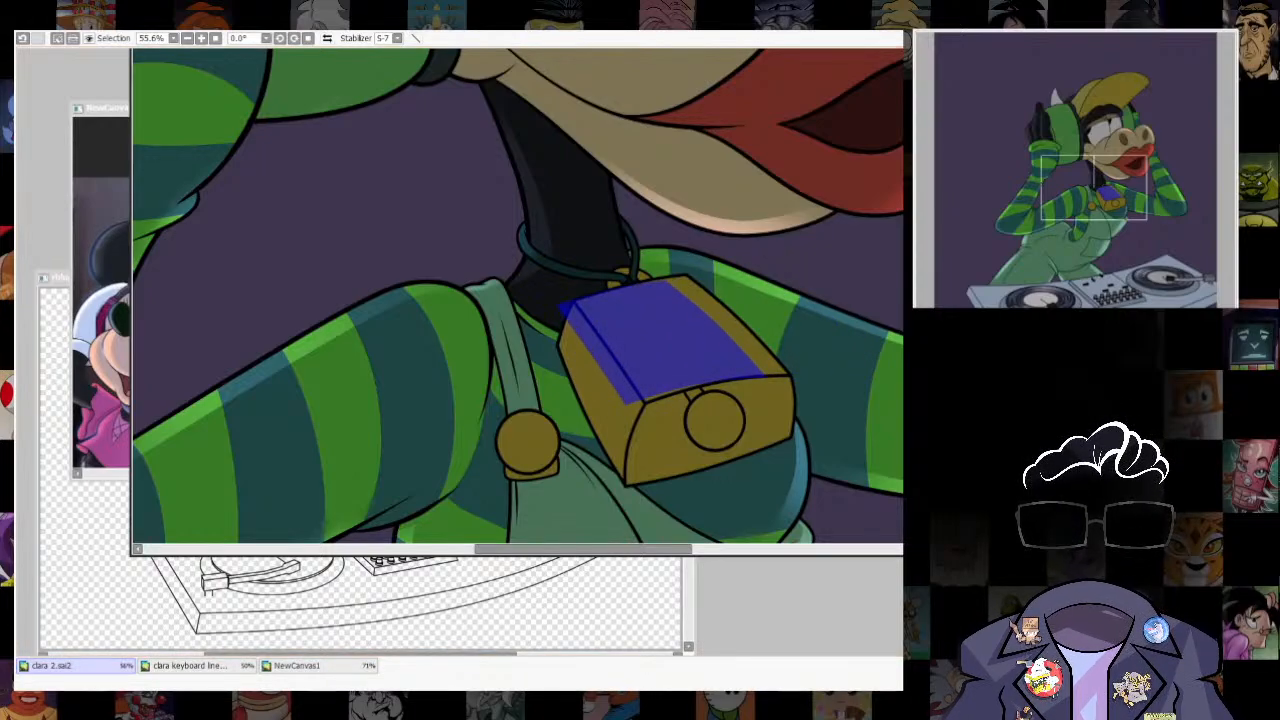
key("Return")
key("ctrl+d")
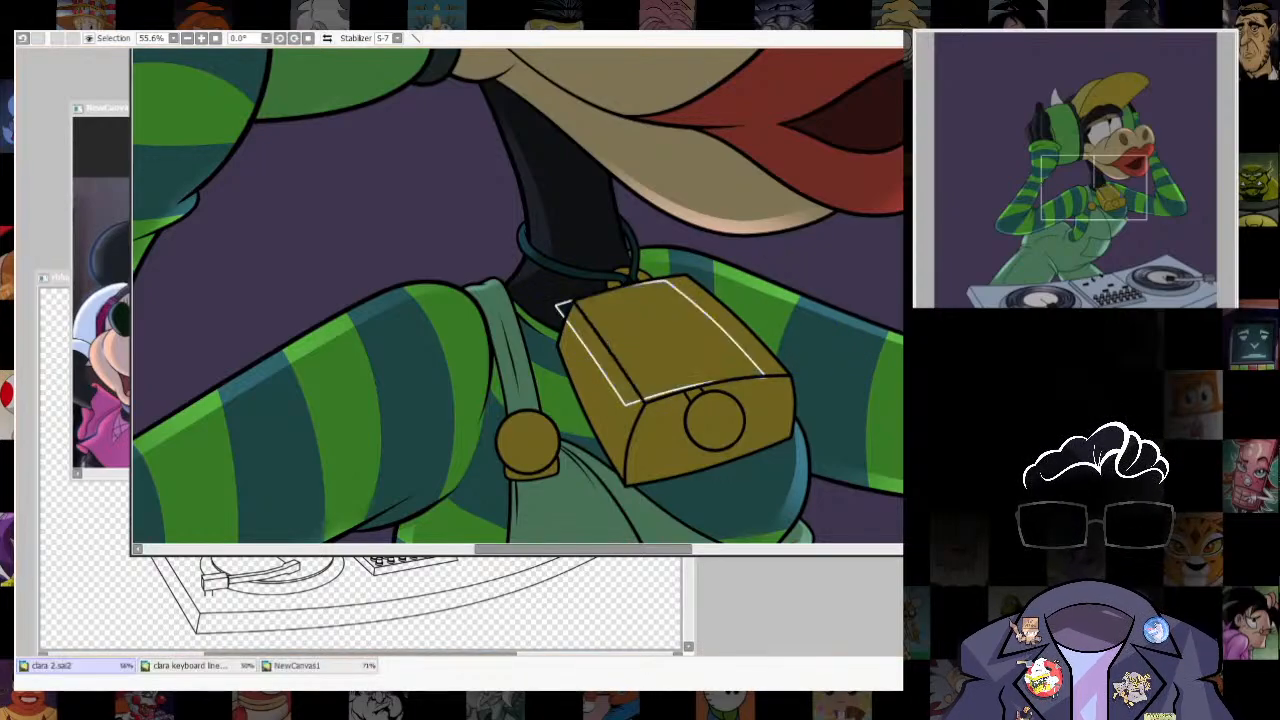
key("ctrl+t")
left_click_drag(556, 280, 549, 273)
key("Return")
- Select the strip along the outer edge of the cowbell's top face, remove the guide outline and paint a soft highlight there
left_click(727, 322)
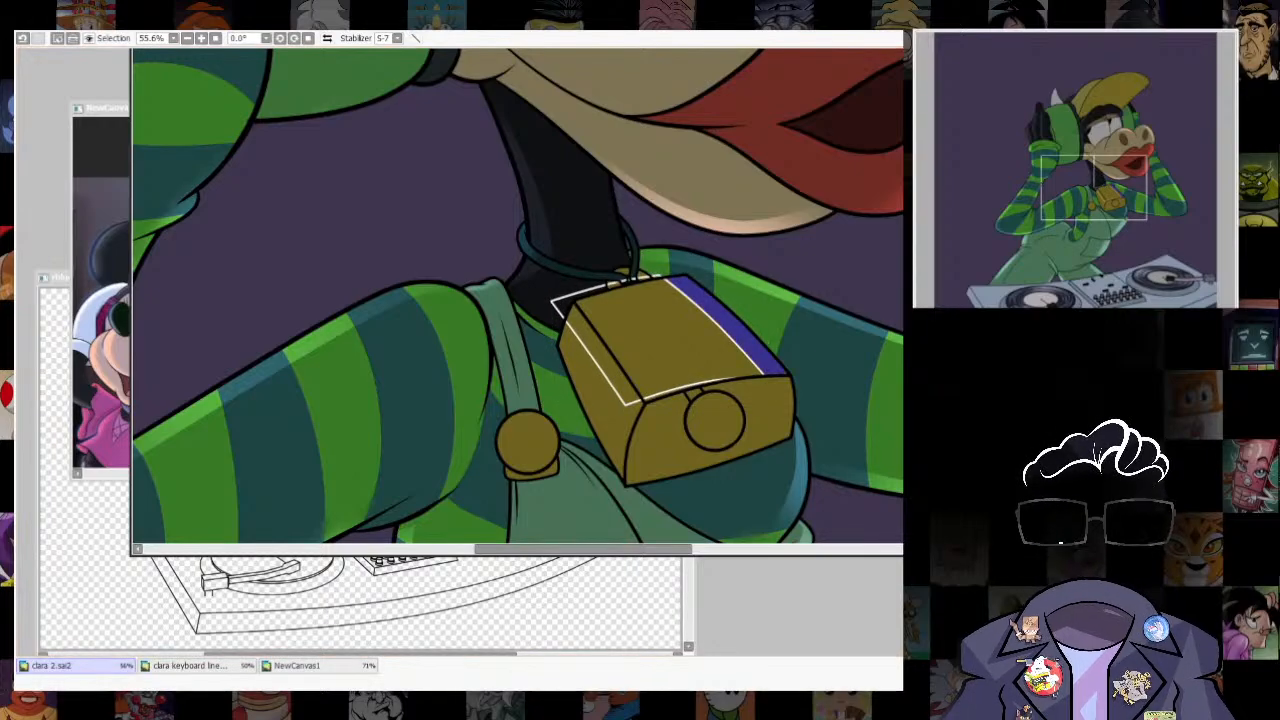
key("Delete")
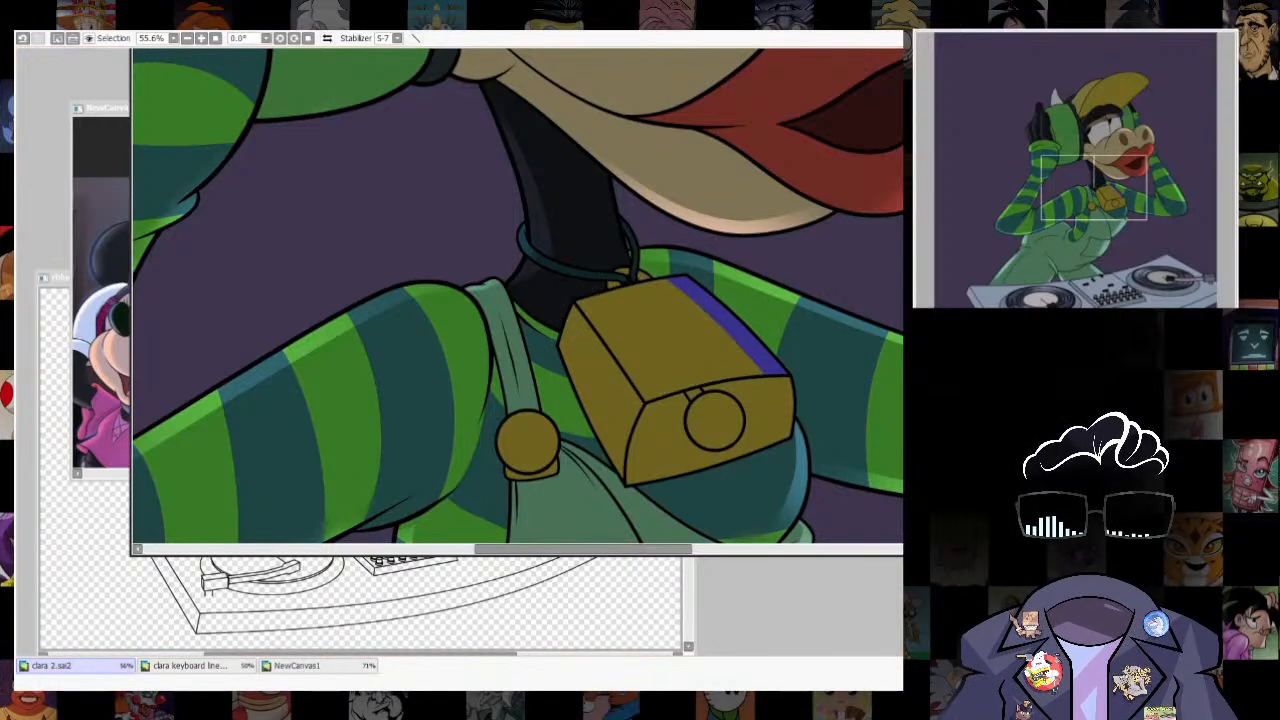
key("b")
mouse_move(702, 273)
left_mouse_down()
mouse_move(939, 525)
mouse_move(756, 295)
mouse_move(721, 273)
left_mouse_up()
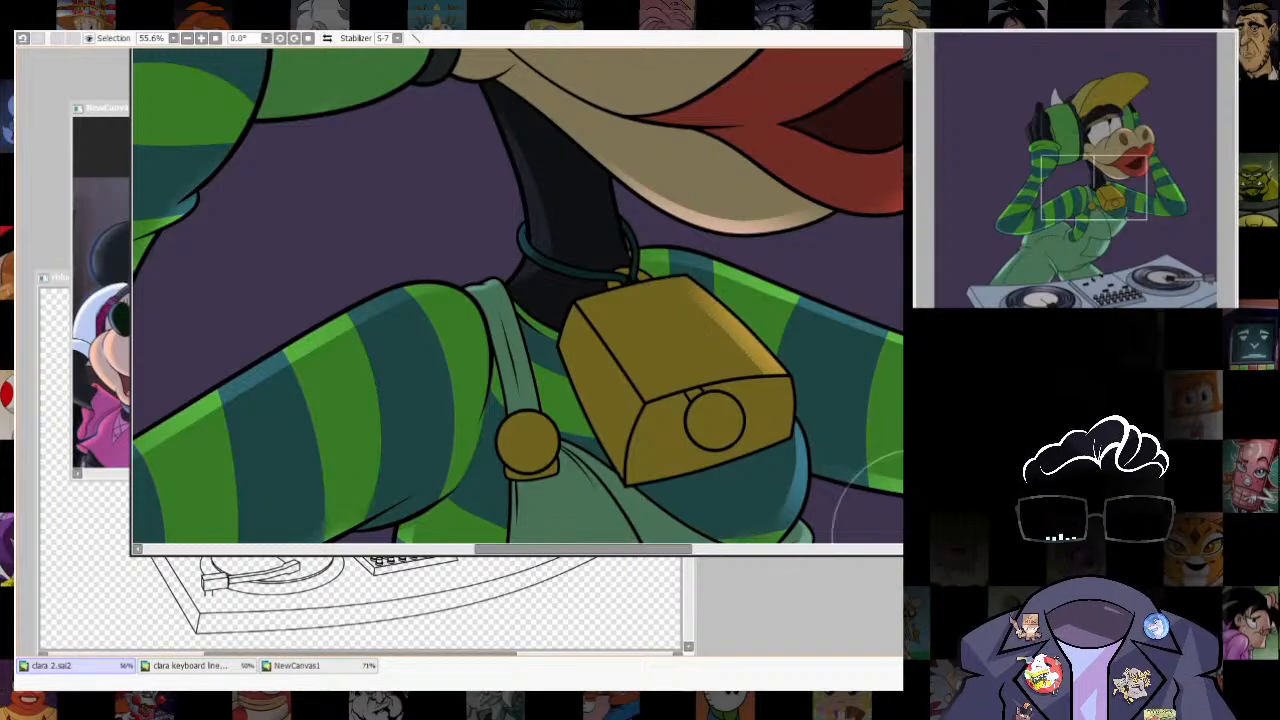
left_click_drag(900, 520, 885, 484)
scroll(518, 300, "up", 2)
left_click_drag(518, 330, 555, 304)
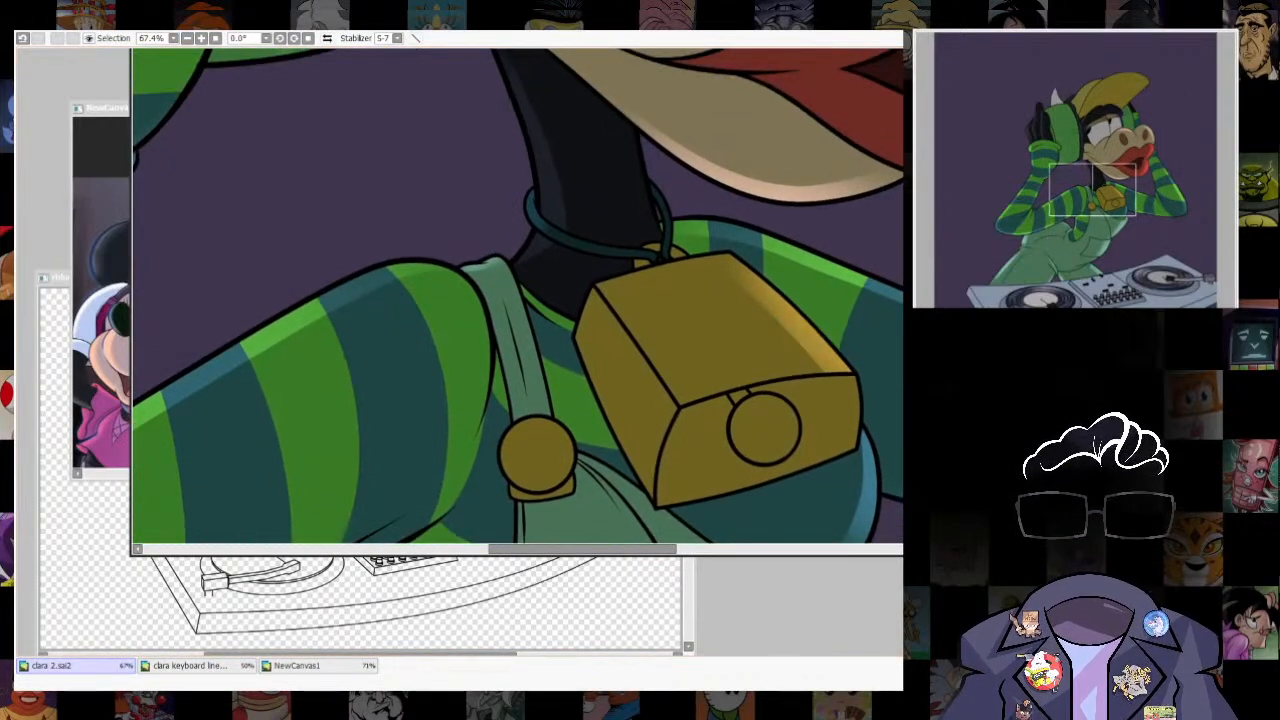
left_click(784, 314)
key("ctrl+d")
- Select the cowbell's narrow side face, shift the selection inward, outline it and distort the outline to follow the face's outer edge
left_click(624, 390)
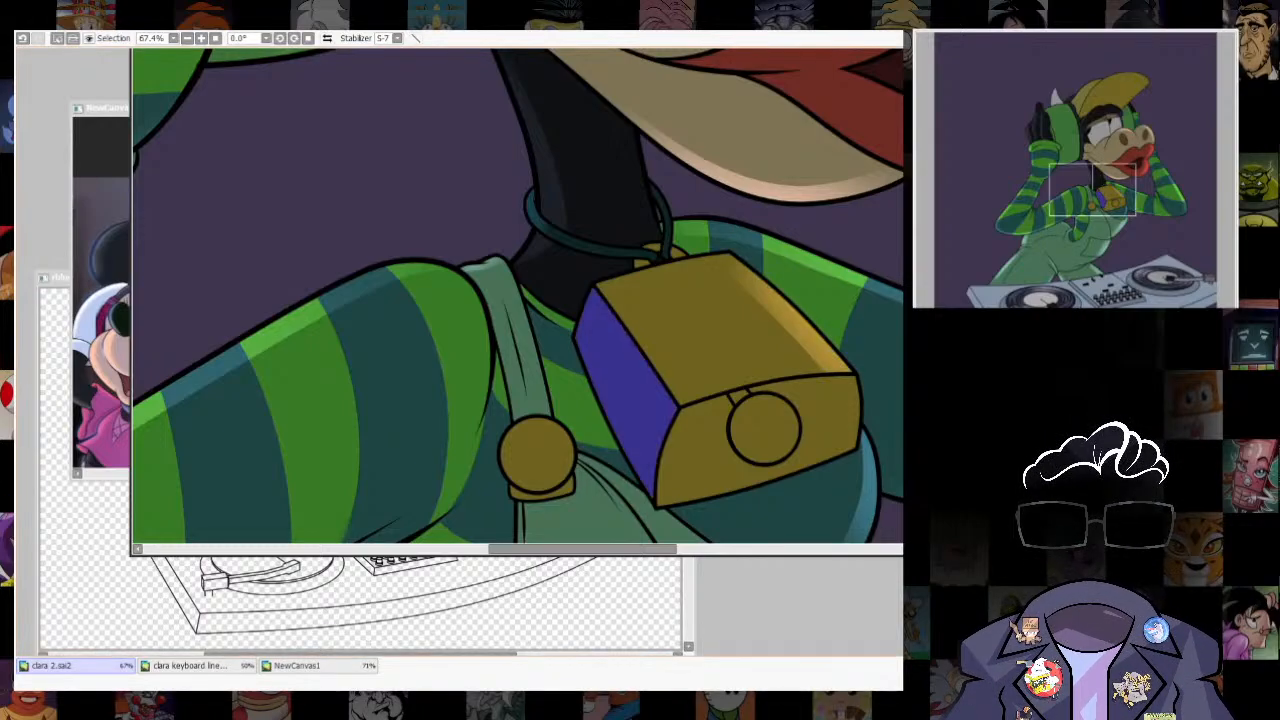
left_click_drag(624, 390, 634, 388)
key("ctrl+t")
left_click_drag(690, 502, 686, 508)
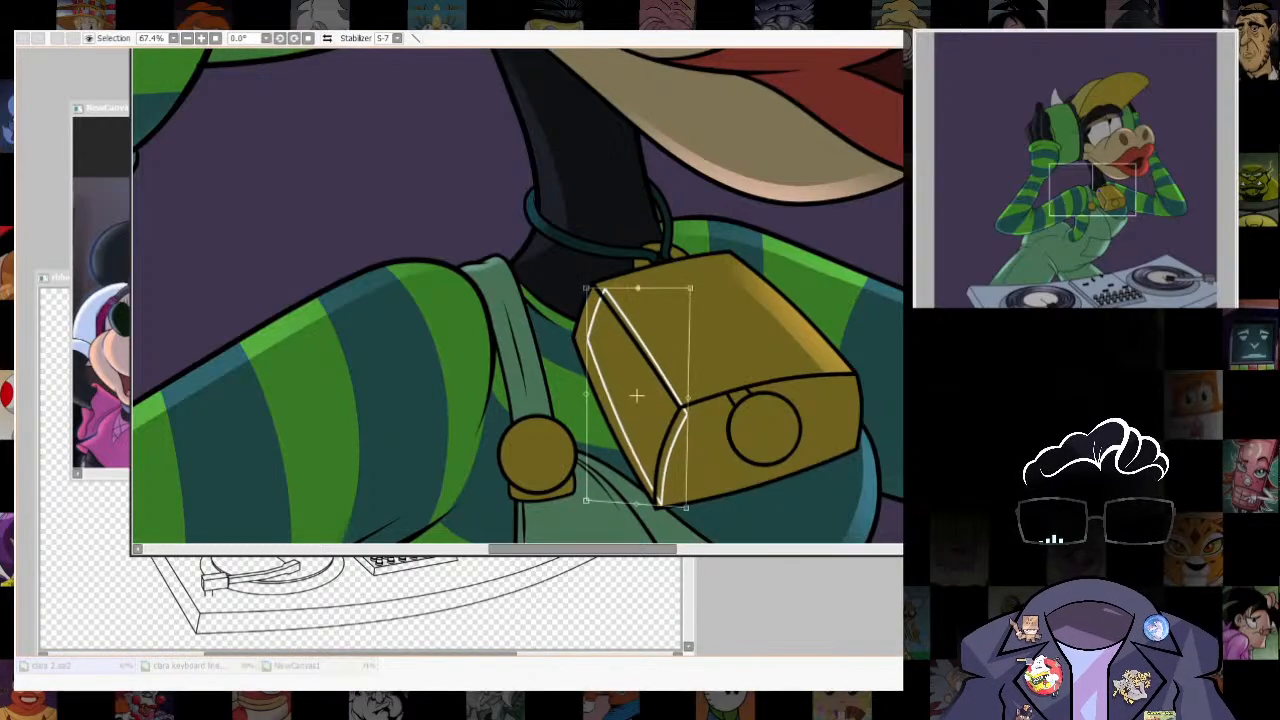
left_click_drag(638, 288, 641, 284)
left_click_drag(686, 508, 679, 508)
left_click_drag(641, 284, 586, 290)
left_click_drag(692, 284, 688, 289)
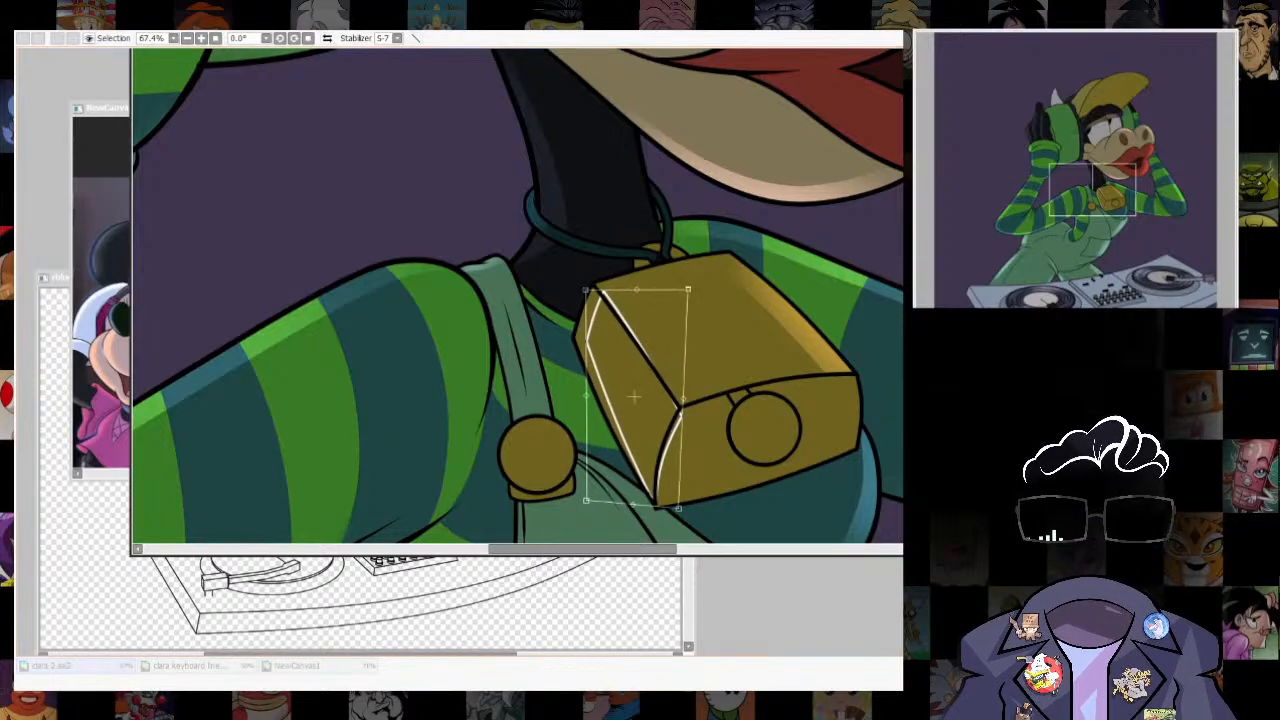
key("Return")
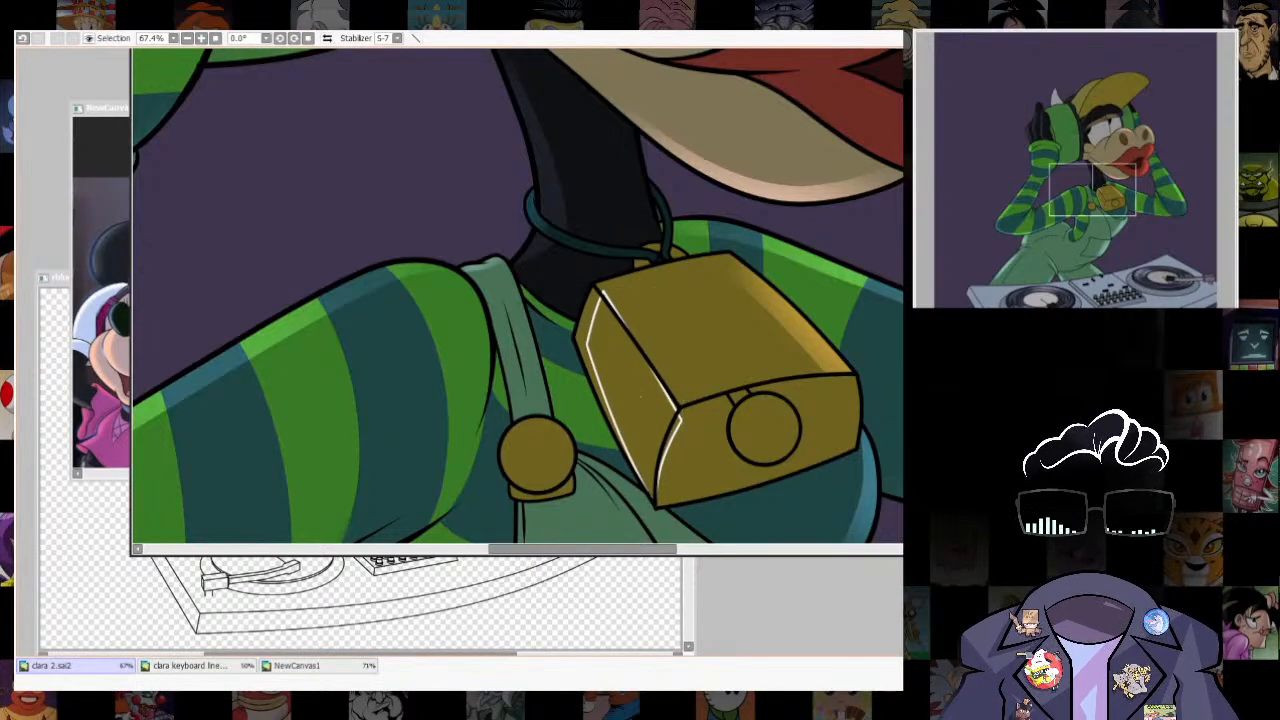
- Select the thin strip outside the guide on the cowbell's side face, paint a soft highlight on it and remove the guide
key("ctrl+t")
key("Return")
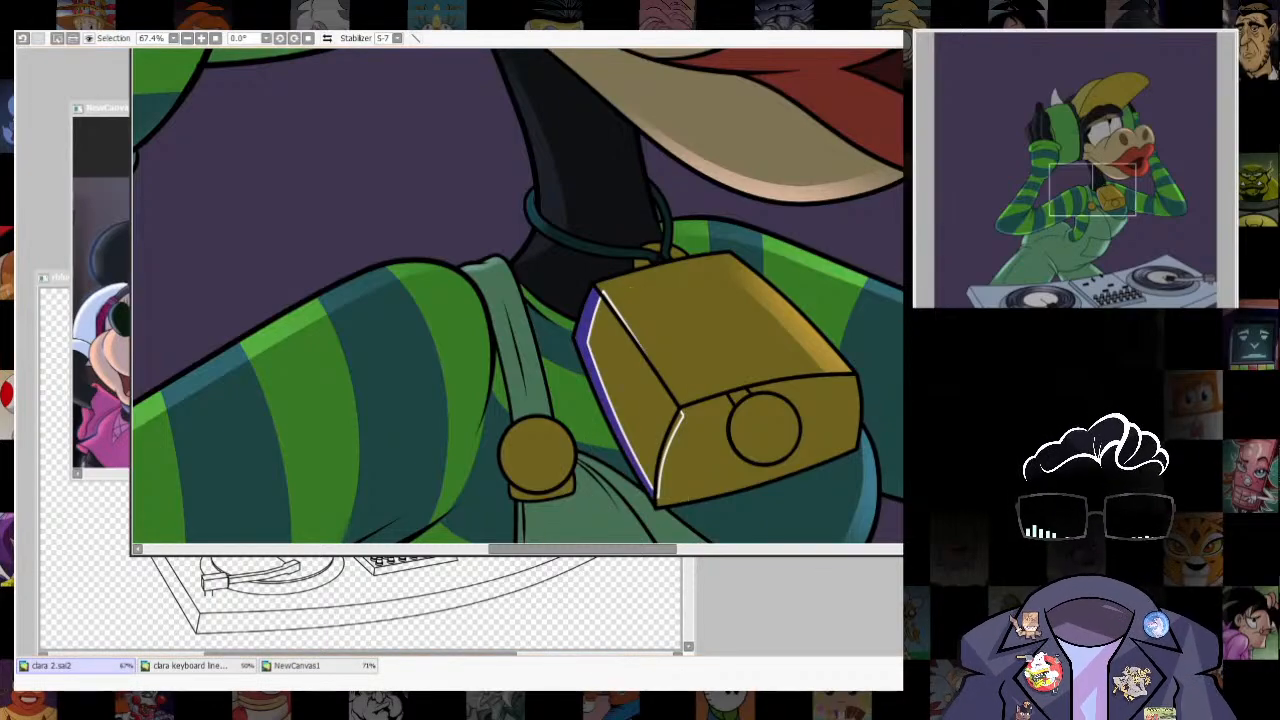
key("ctrl+d")
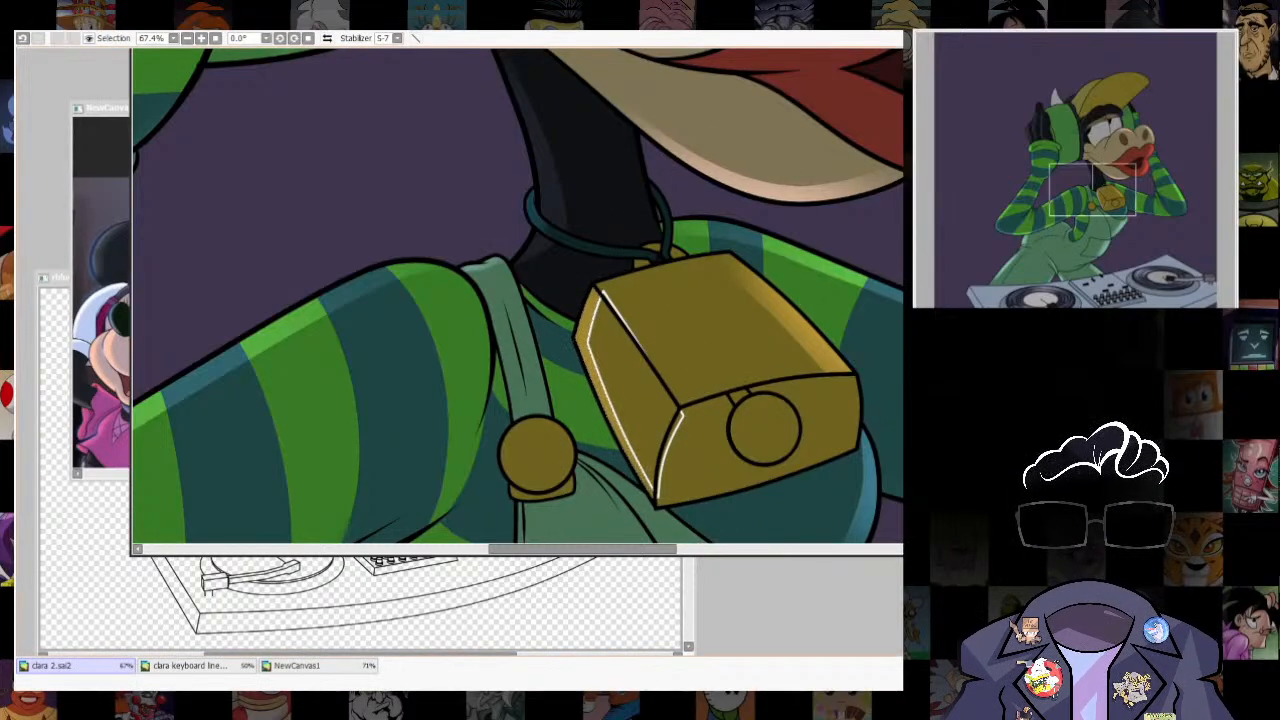
key("Delete")
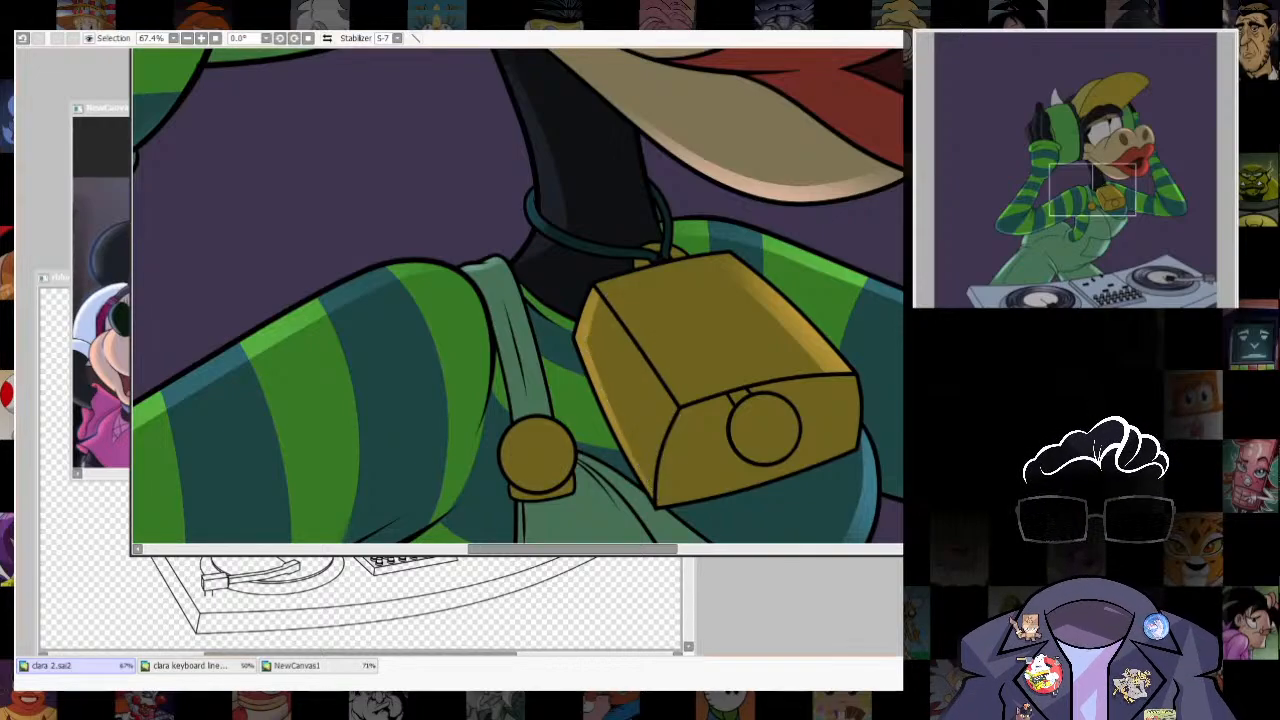
- Select the cowbell's round clapper, shift the selection toward its upper rim and turn it into a guide outline
scroll(755, 422, "down", 11)
scroll(750, 418, "up", 9)
scroll(846, 418, "down", 6)
scroll(815, 438, "up", 9)
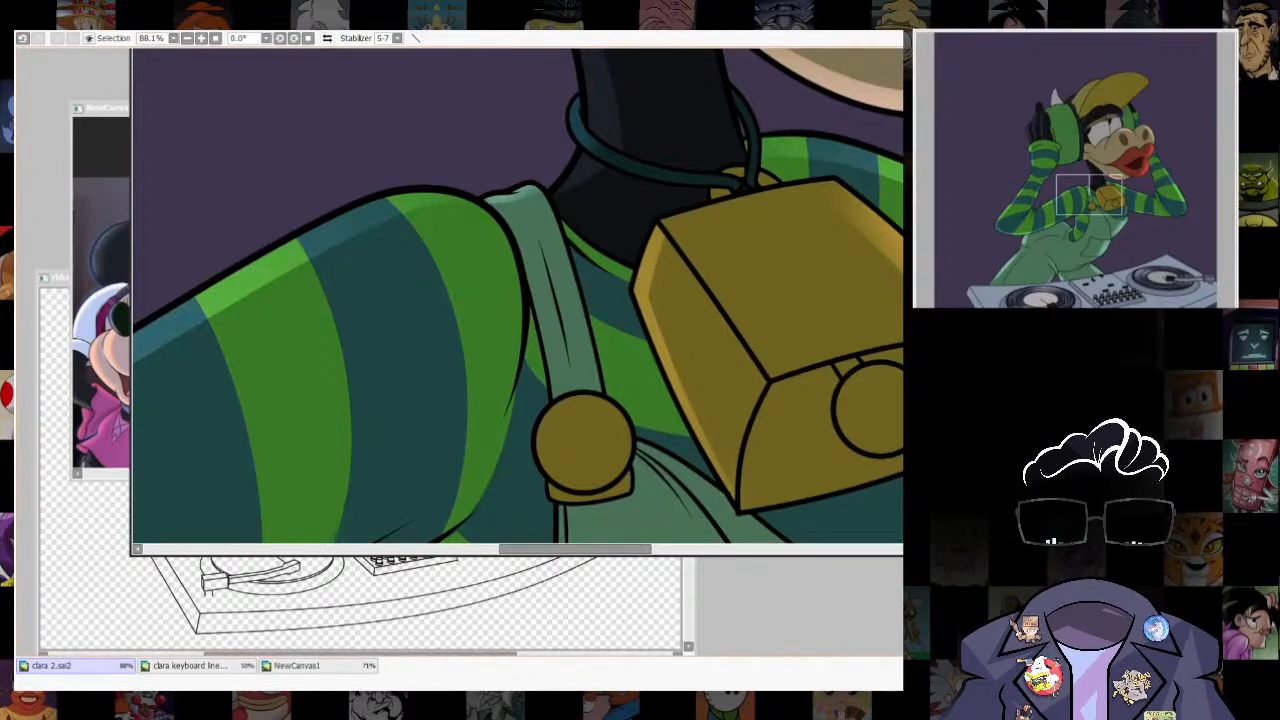
scroll(758, 376, "down", 7)
scroll(812, 394, "up", 8)
left_click(655, 360)
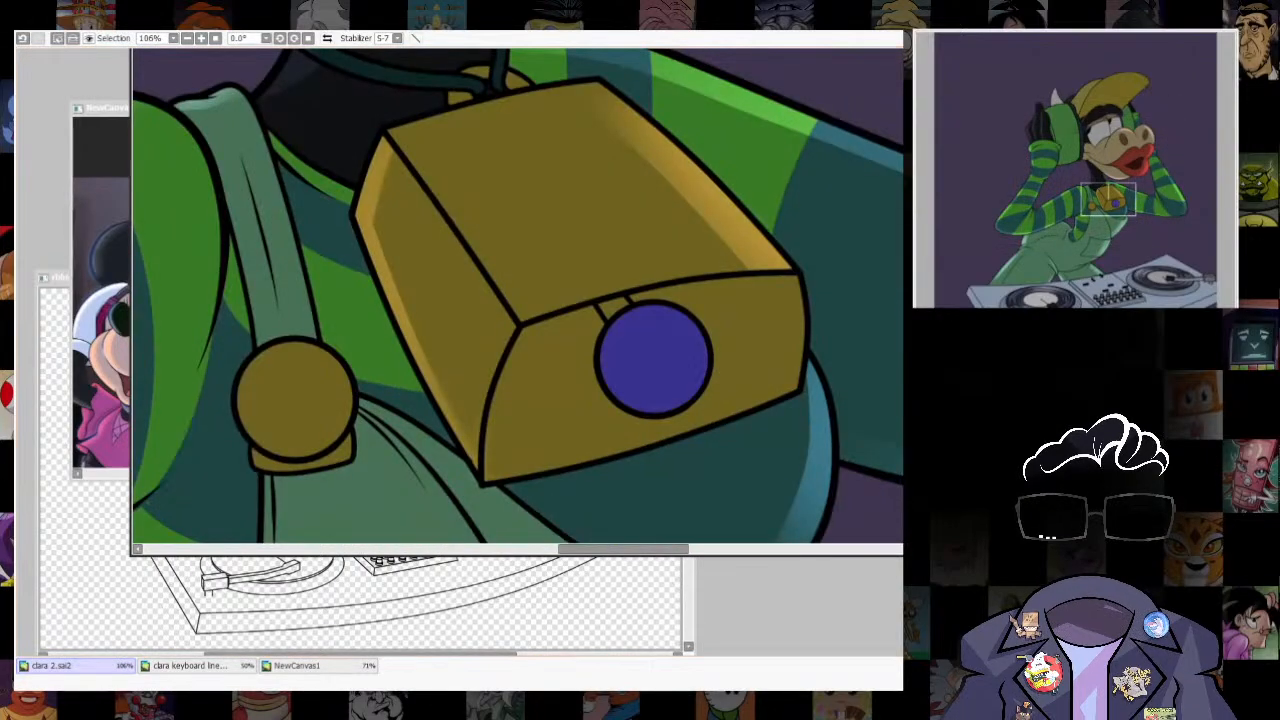
left_click_drag(655, 360, 641, 343)
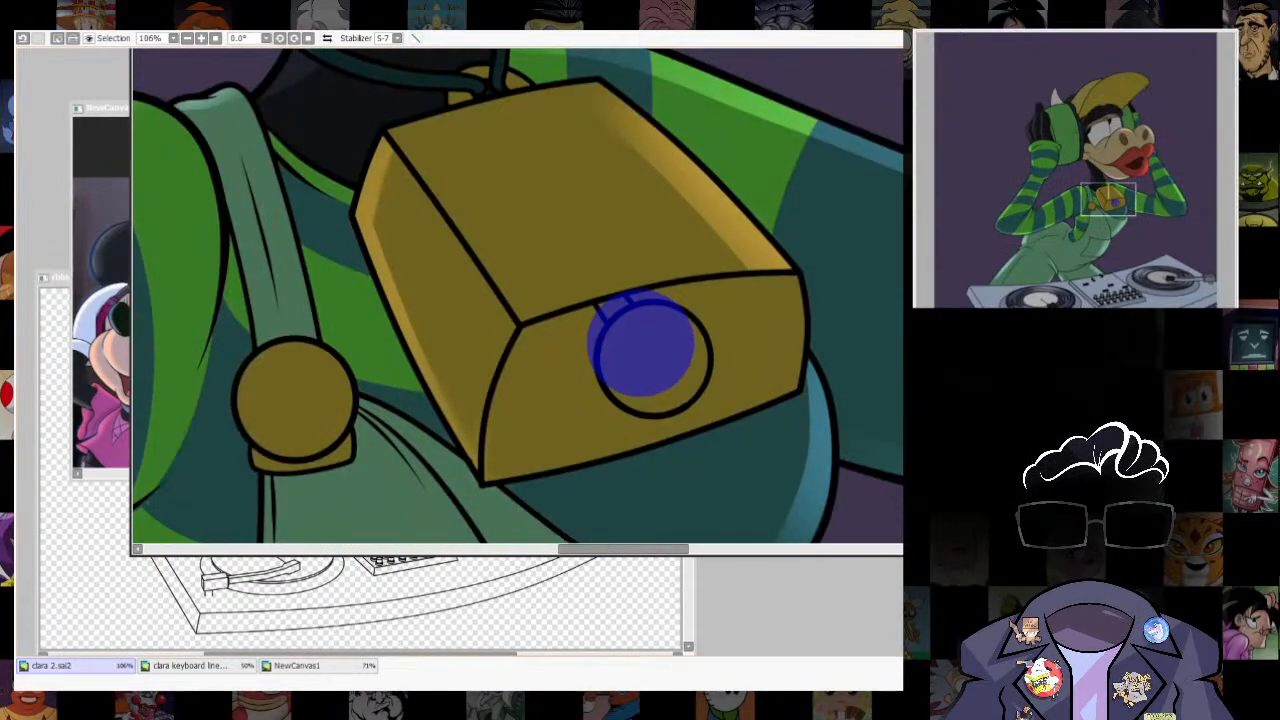
key("ctrl+b")
key("Return")
key("ctrl+d")
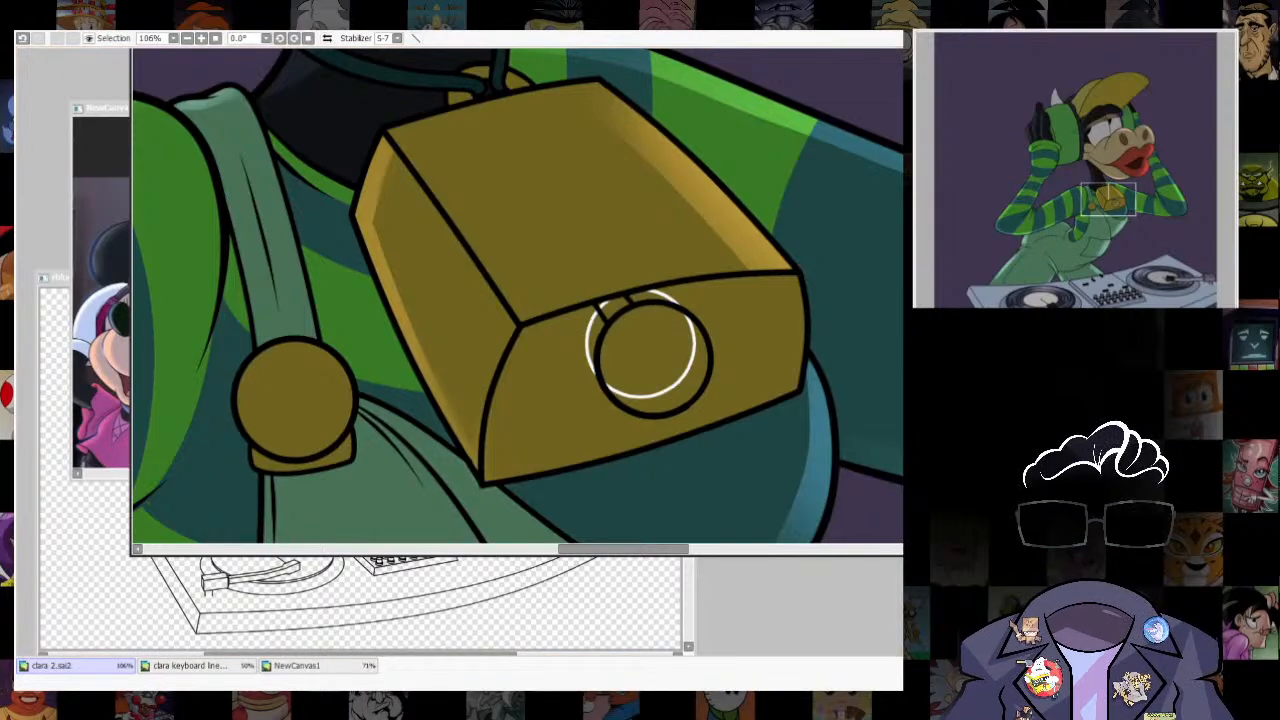
- Select the crescent outside the guide on the cowbell's round clapper, paint a soft highlight on it and remove the guide
left_click(686, 392)
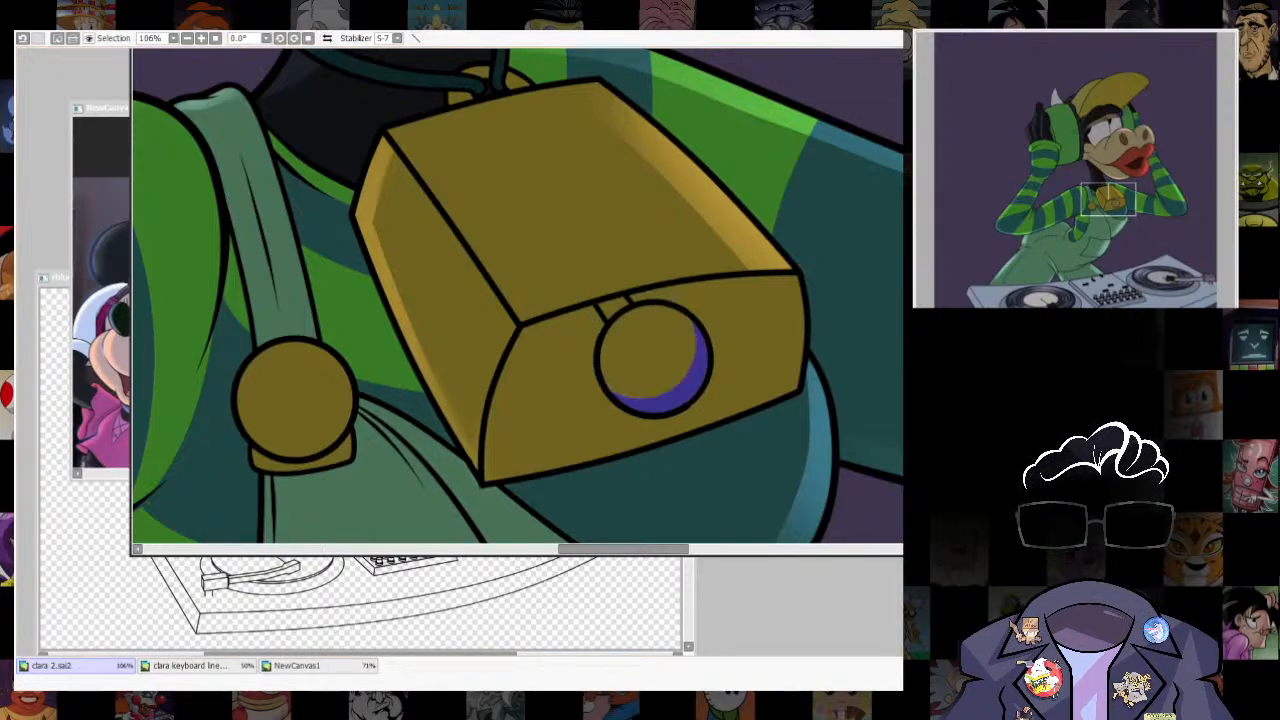
key("b")
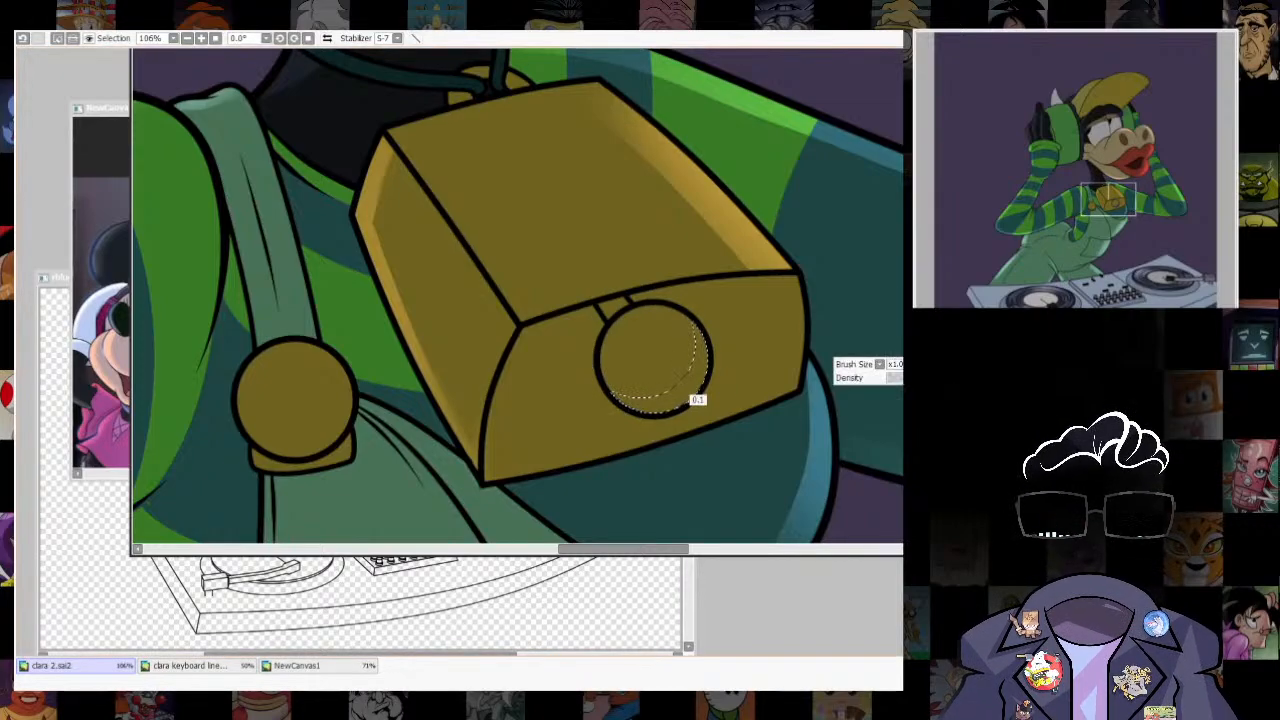
left_click_drag(720, 340, 694, 457)
key("ctrl+d")
- Examine the whole figure at several magnifications to judge the rim lighting painted so far
scroll(718, 424, "down", 8)
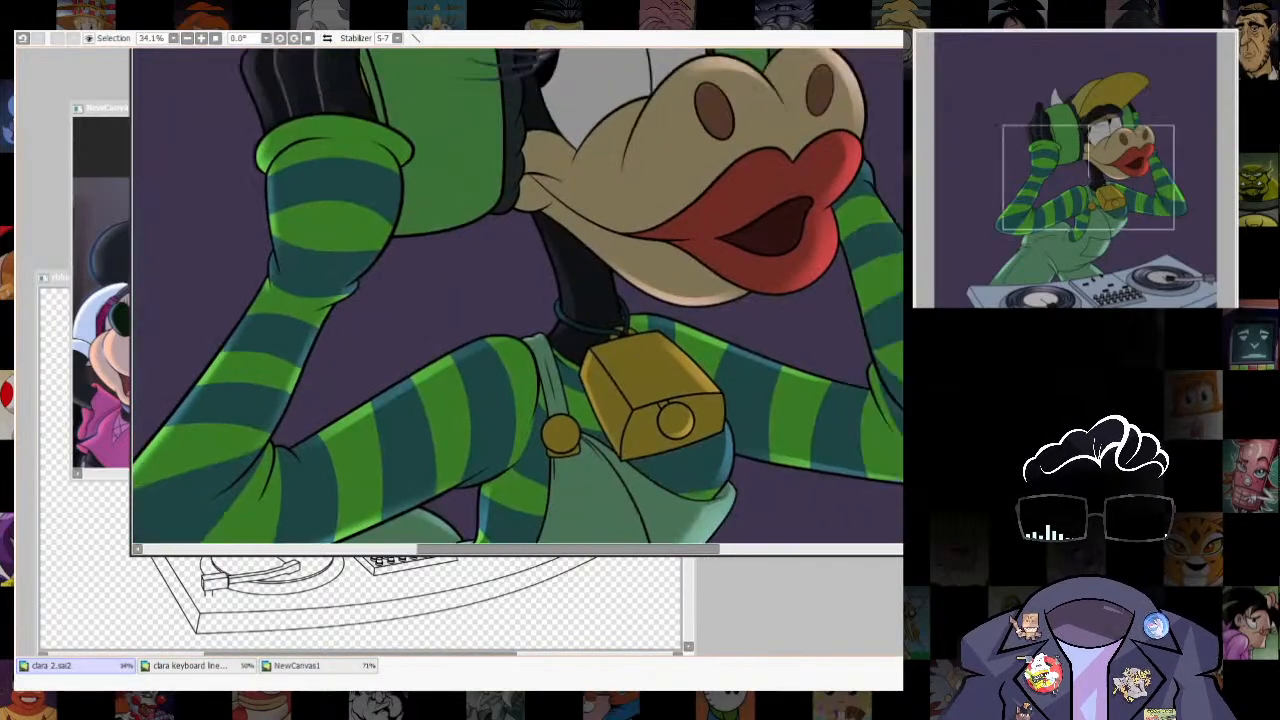
scroll(757, 100, "down", 3)
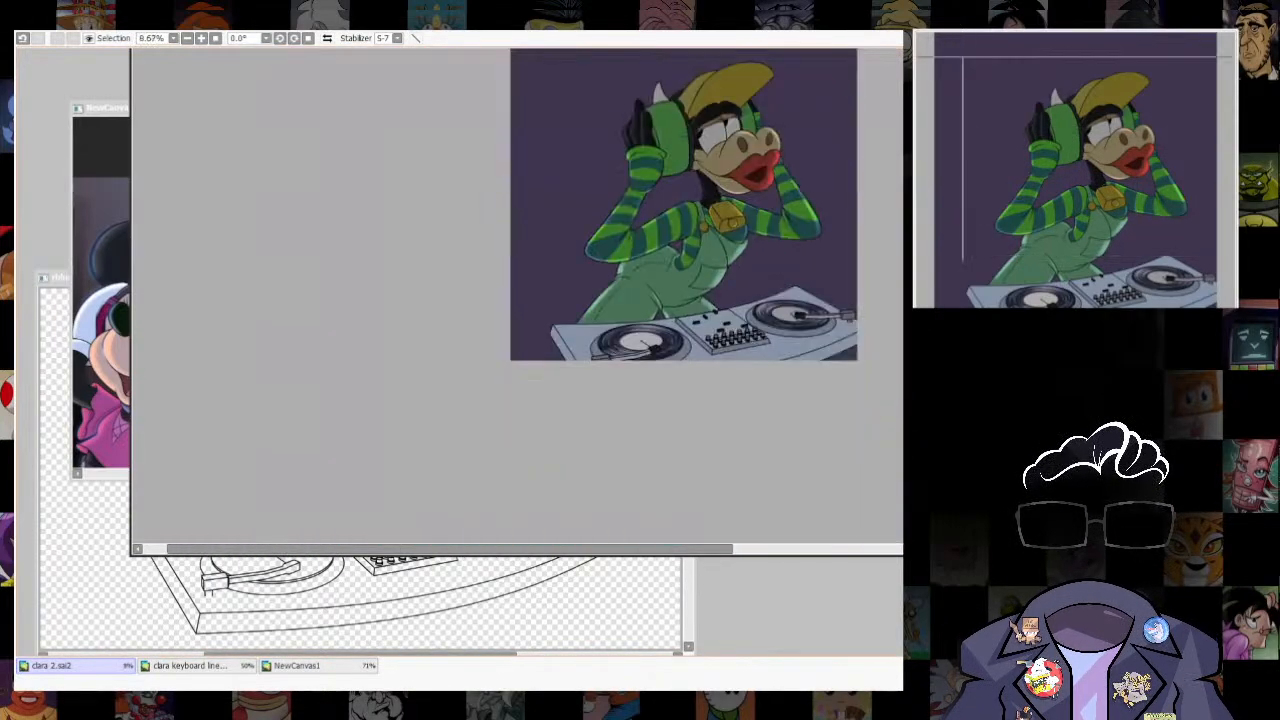
scroll(785, 211, "up", 3)
mouse_move(620, 250)
left_mouse_down()
mouse_move(636, 425)
mouse_move(624, 258)
left_mouse_up()
scroll(782, 213, "down", 4)
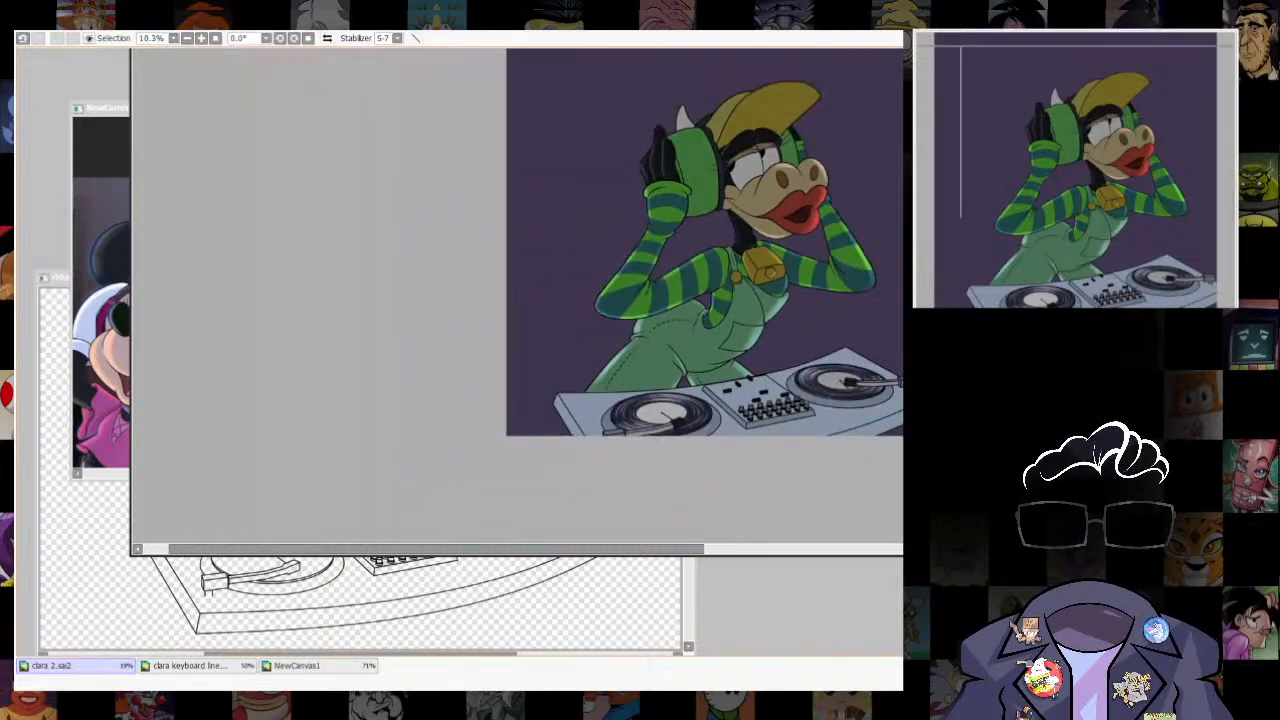
scroll(782, 213, "up", 2)
left_click_drag(782, 213, 782, 328)
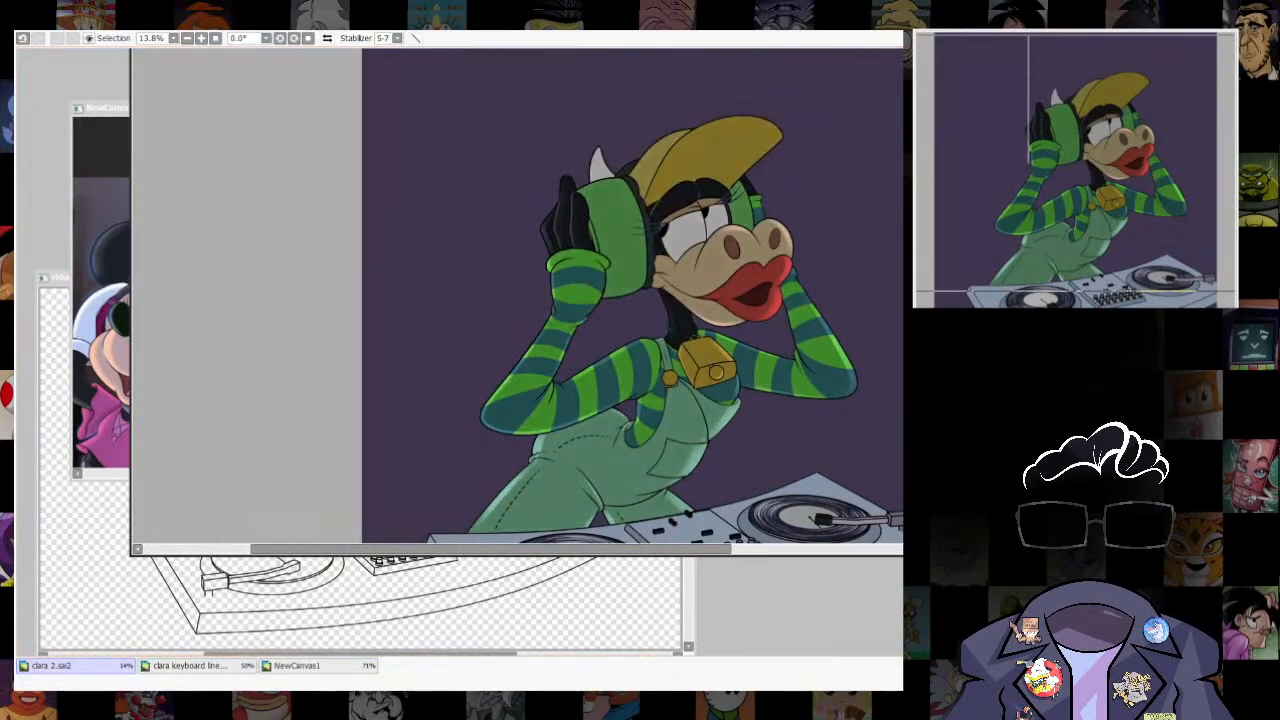
scroll(782, 328, "up", 1)
left_click_drag(782, 328, 758, 356)
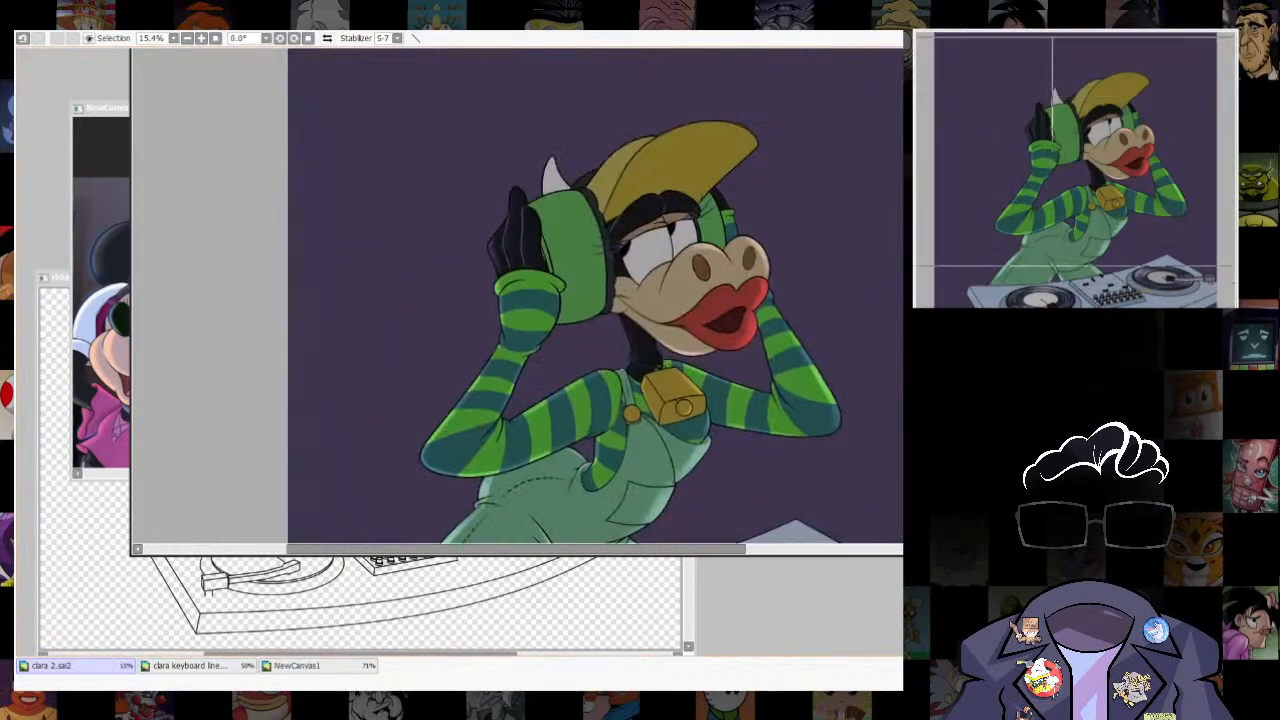
- Select the white of the eye nearest the headphone, shift the selection toward the ear cup and turn it into a guide outline
scroll(670, 212, "up", 4)
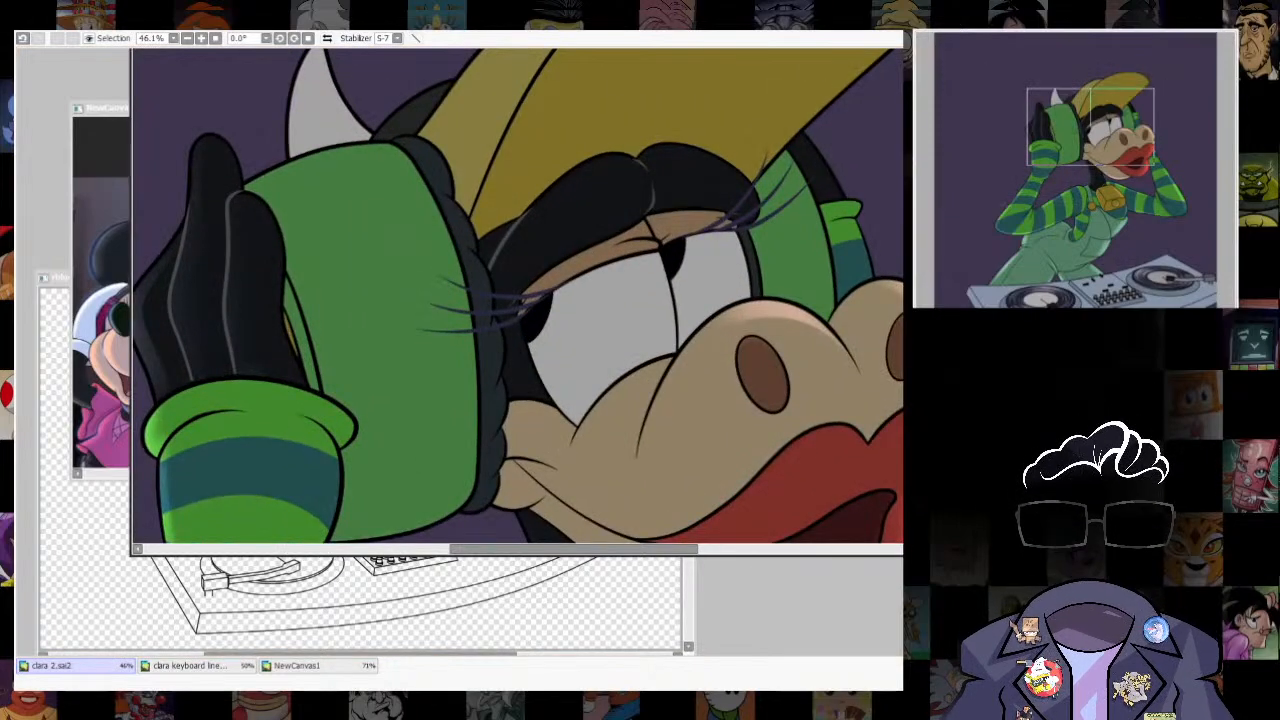
left_click(615, 325)
left_click(712, 280)
left_click(598, 257)
left_click(598, 257)
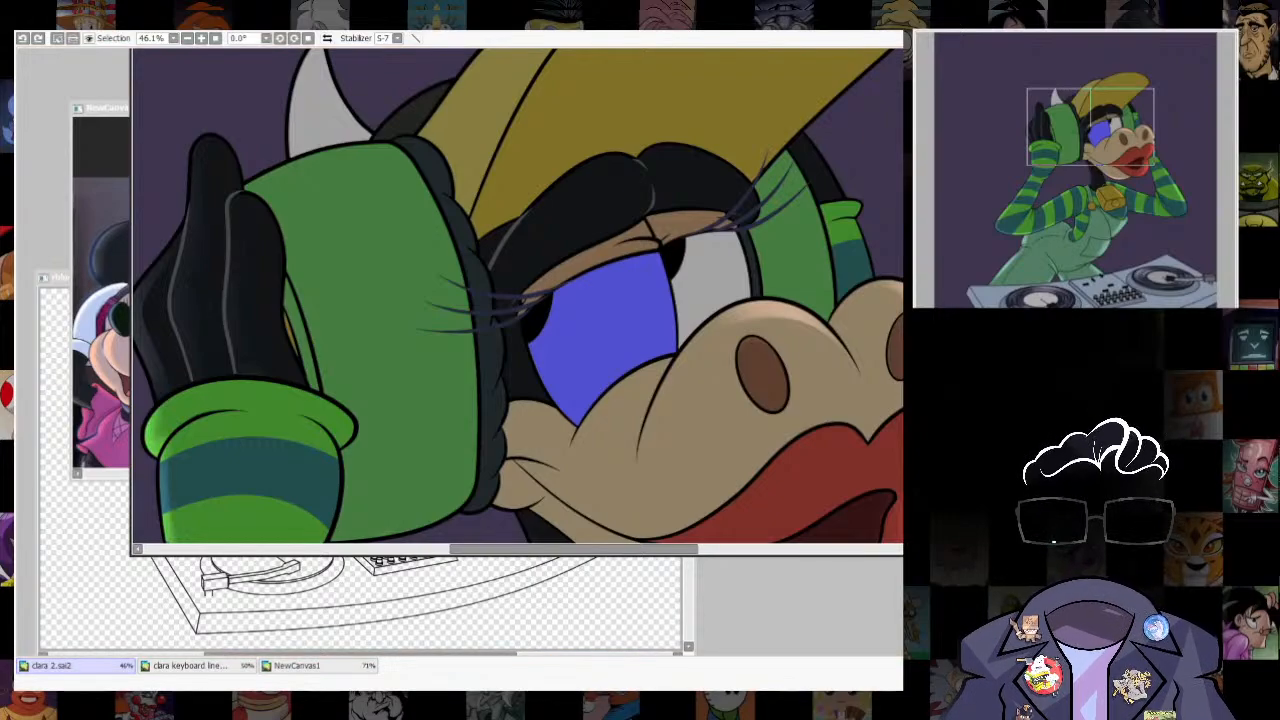
left_click_drag(612, 330, 584, 338)
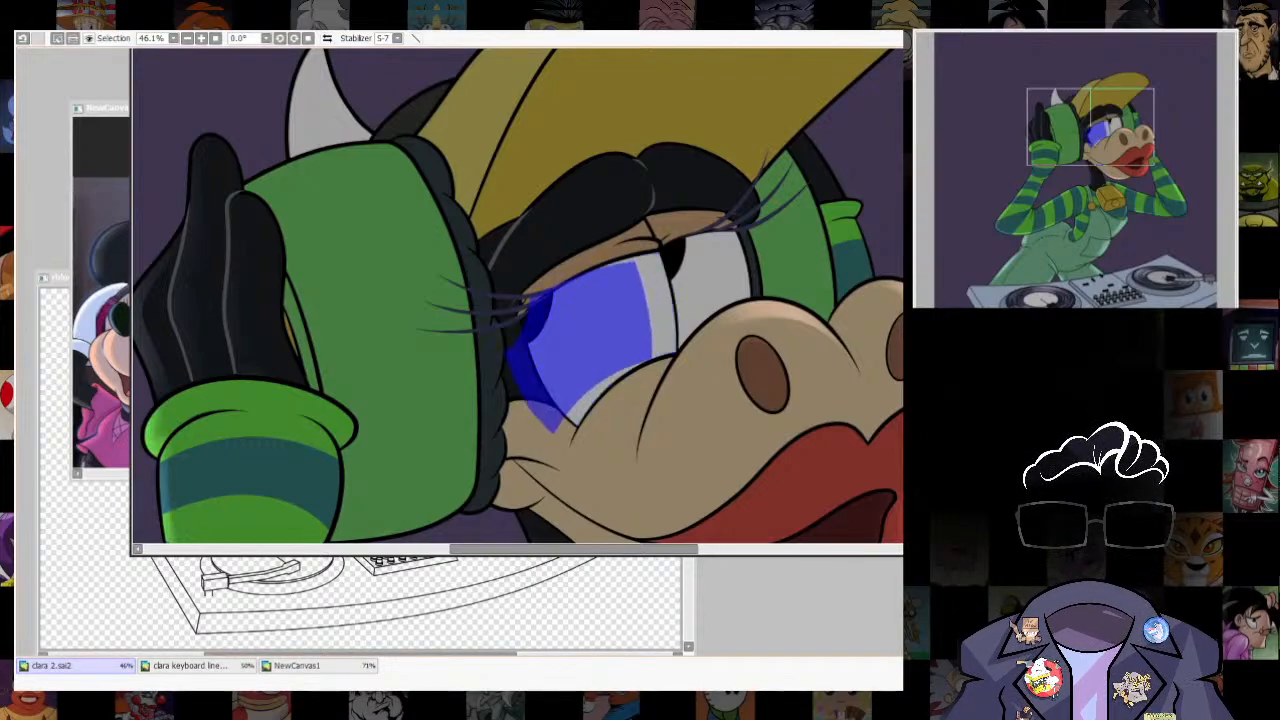
key("ctrl+t")
key("Return")
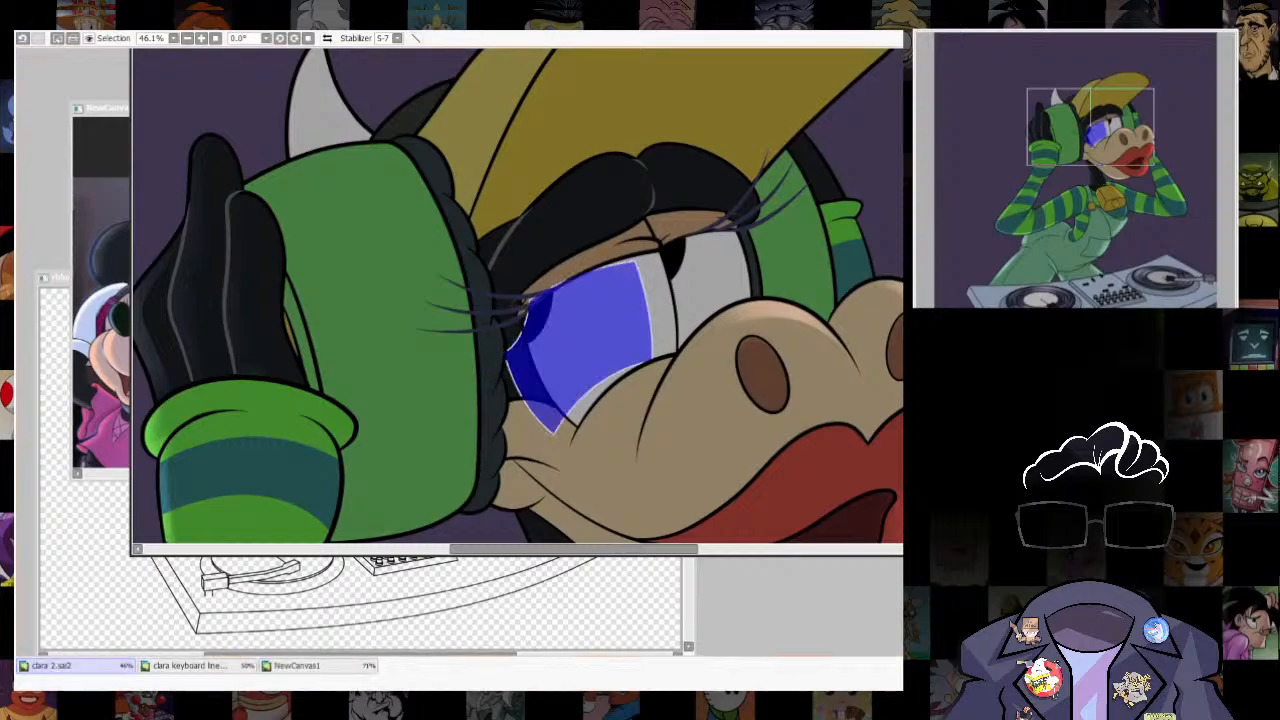
- Distort the guide outline on the eye so it leaves a narrow strip along the white's snout-side edge
key("ctrl+t")
left_click_drag(653, 260, 638, 258)
left_click_drag(653, 435, 657, 451)
left_click_drag(503, 435, 511, 461)
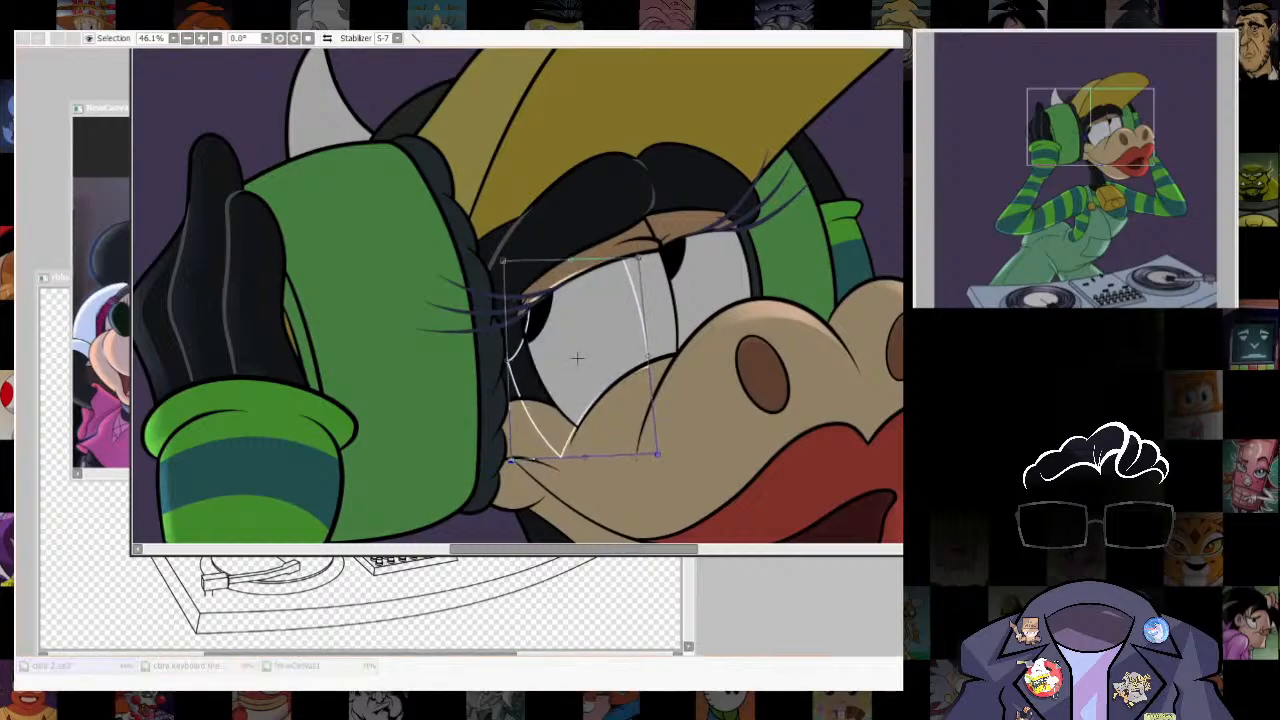
left_click_drag(638, 258, 645, 258)
left_click_drag(657, 451, 670, 451)
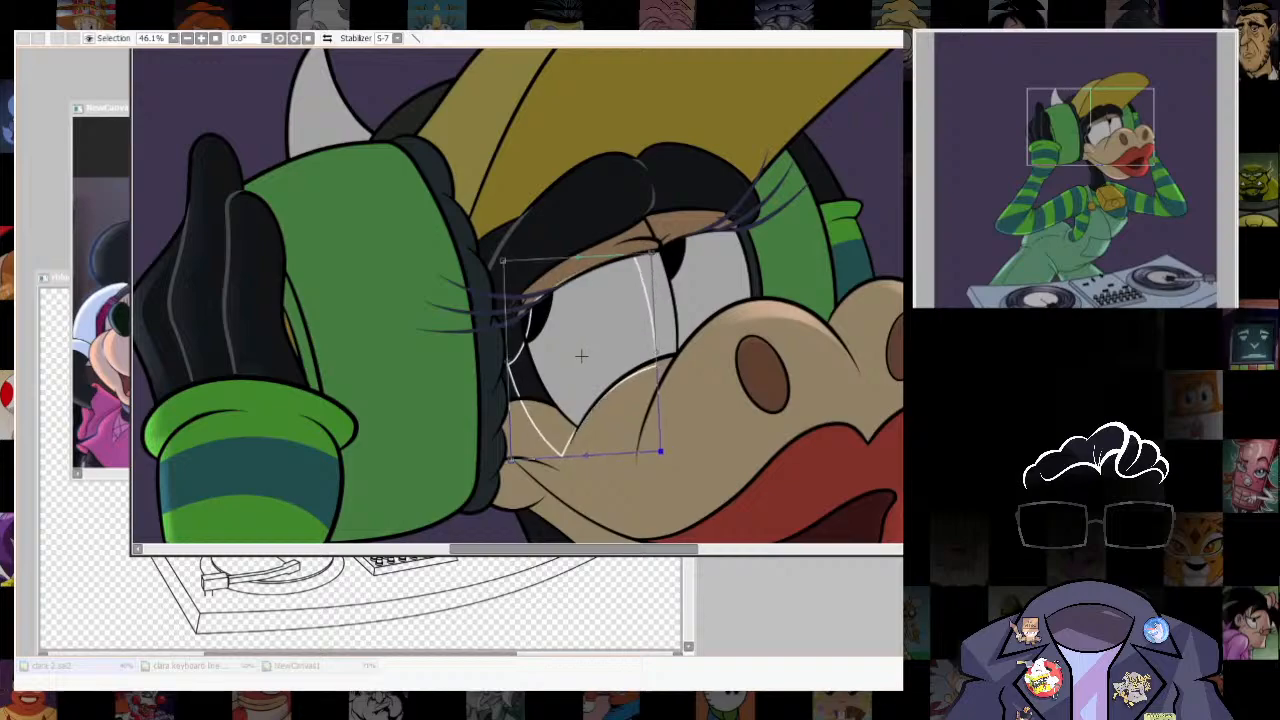
key("Return")
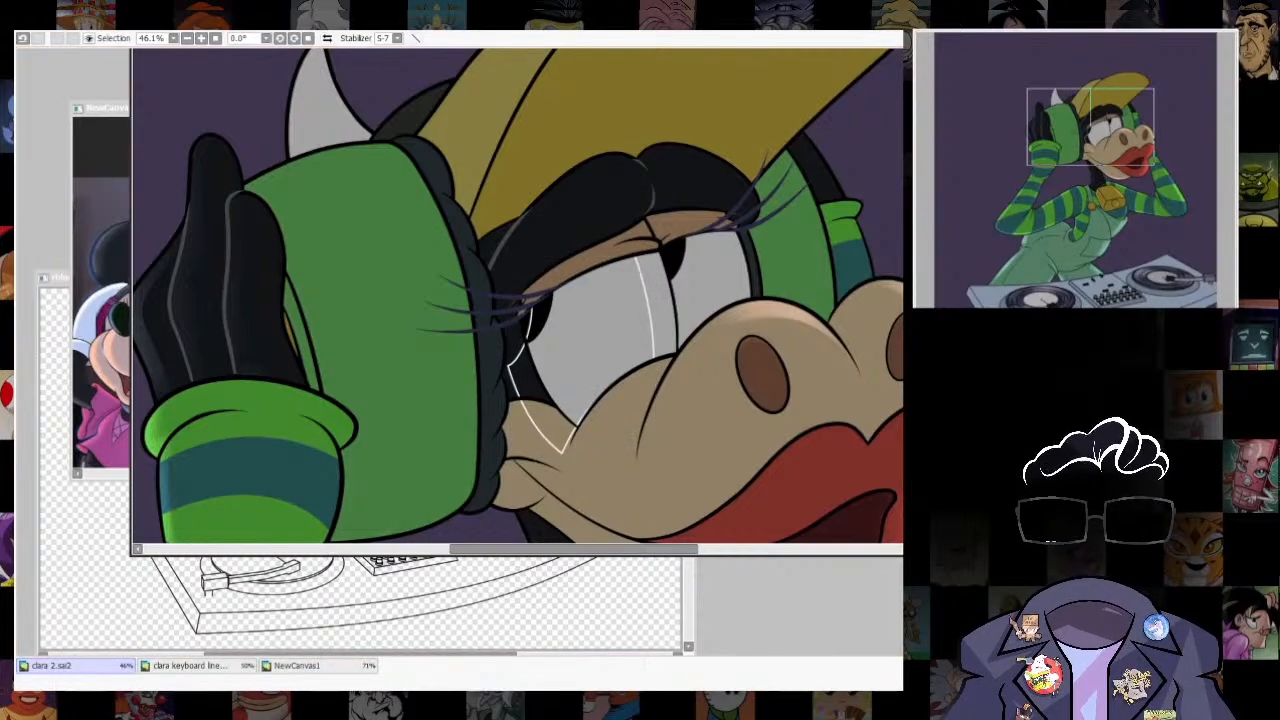
- Select the strip outside the guide on the eye white, paint a soft white highlight on it and remove the guide
left_click(661, 312)
key("b")
mouse_move(717, 336)
left_mouse_down()
mouse_move(710, 380)
mouse_move(703, 220)
mouse_move(685, 247)
mouse_move(699, 362)
left_mouse_up()
key("ctrl+z")
key("bracketright")
key("bracketright")
key("bracketright")
key("bracketright")
key("bracketleft")
key("bracketleft")
key("bracketleft")
key("bracketleft")
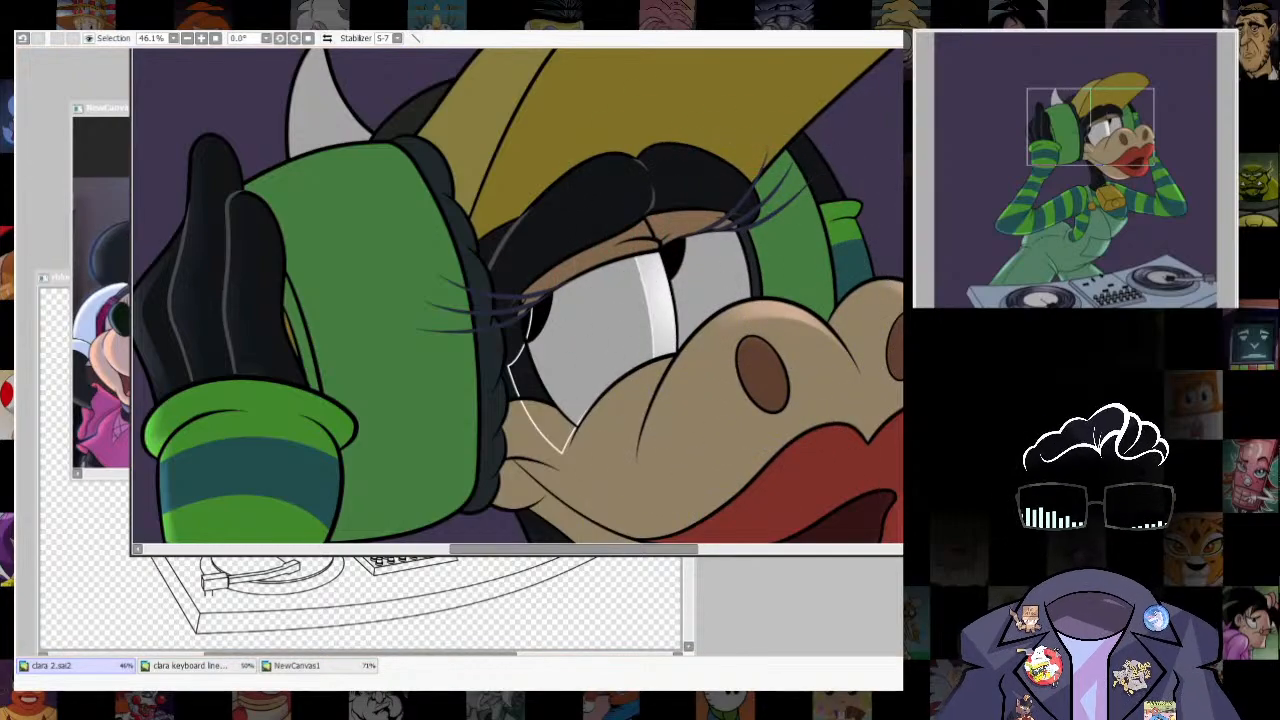
scroll(795, 323, "down", 8)
scroll(785, 325, "up", 9)
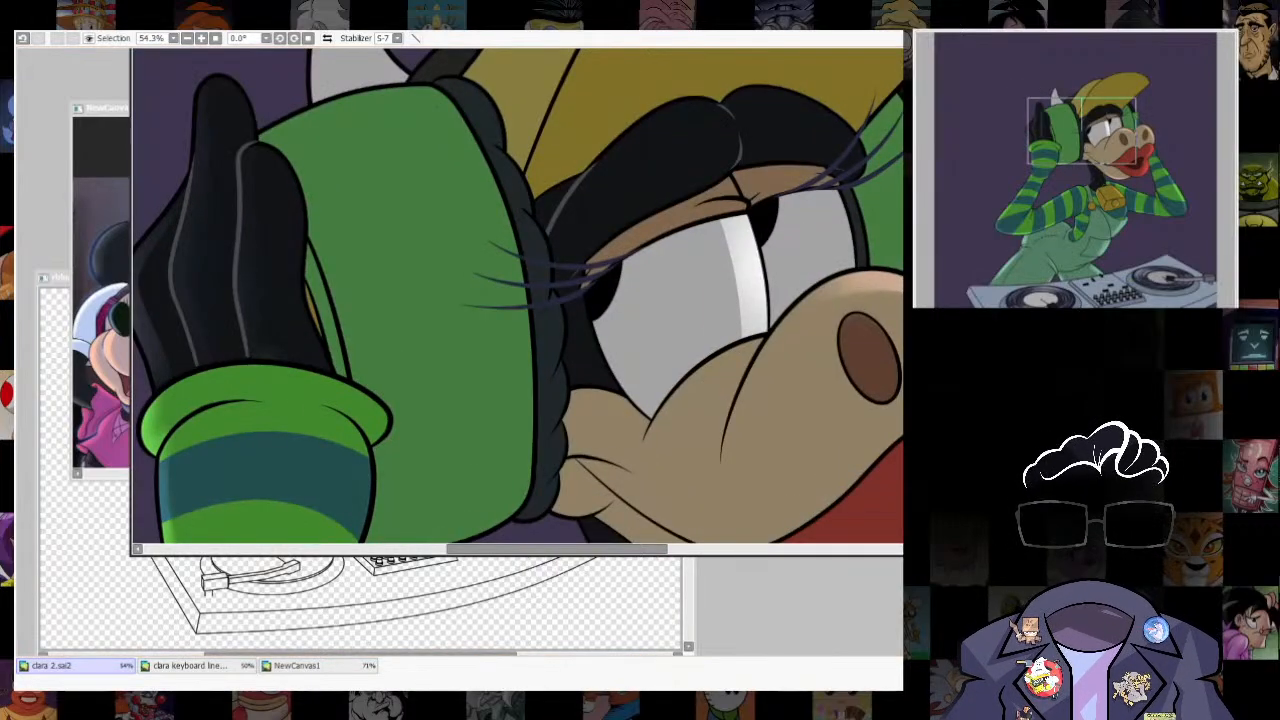
- Try a freehand selection along the ear cup's face-side edge and paint a soft highlight inside it
scroll(517, 300, "down", 7)
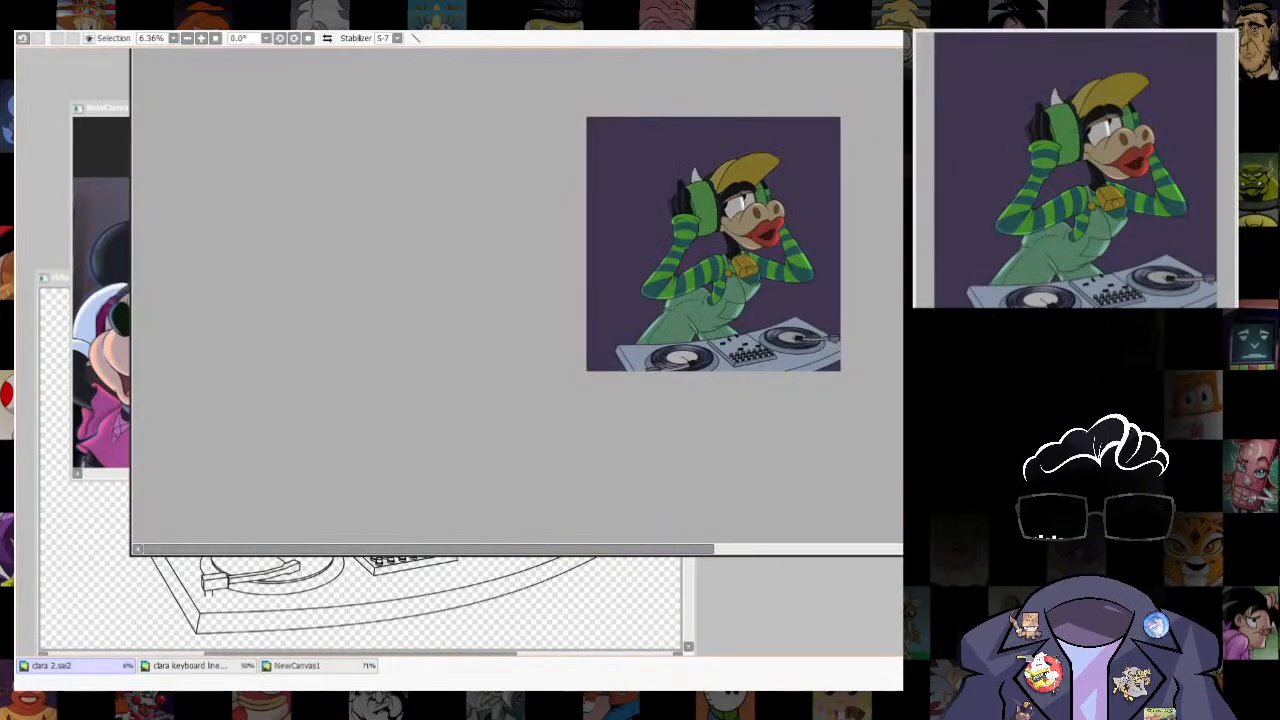
scroll(517, 300, "up", 5)
scroll(517, 300, "down", 3)
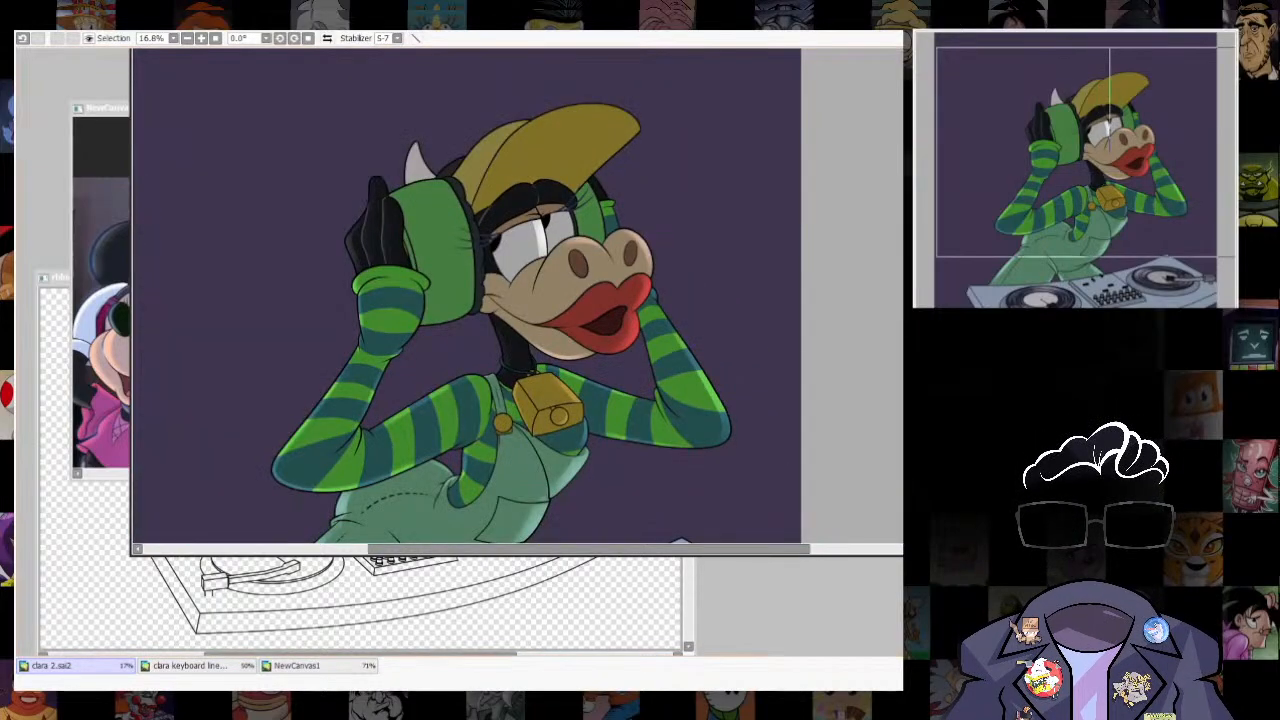
scroll(363, 155, "up", 3)
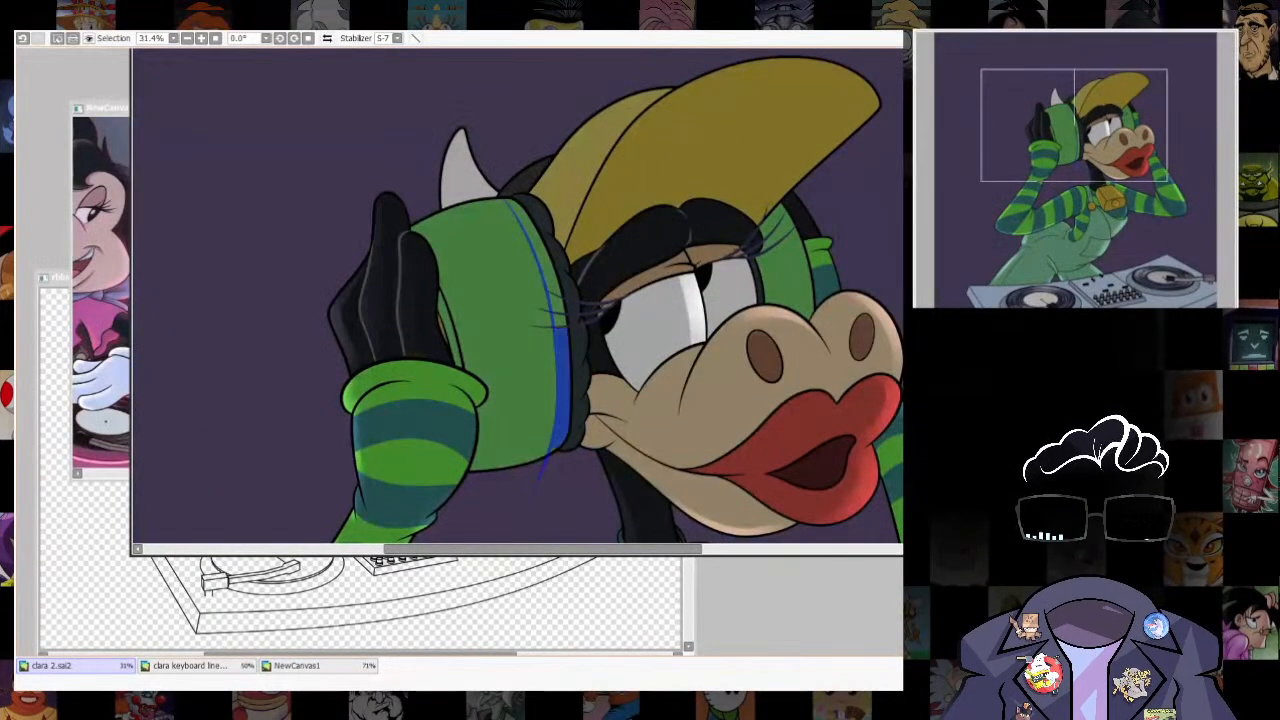
left_click_drag(561, 328, 509, 200)
left_click_drag(556, 440, 534, 492)
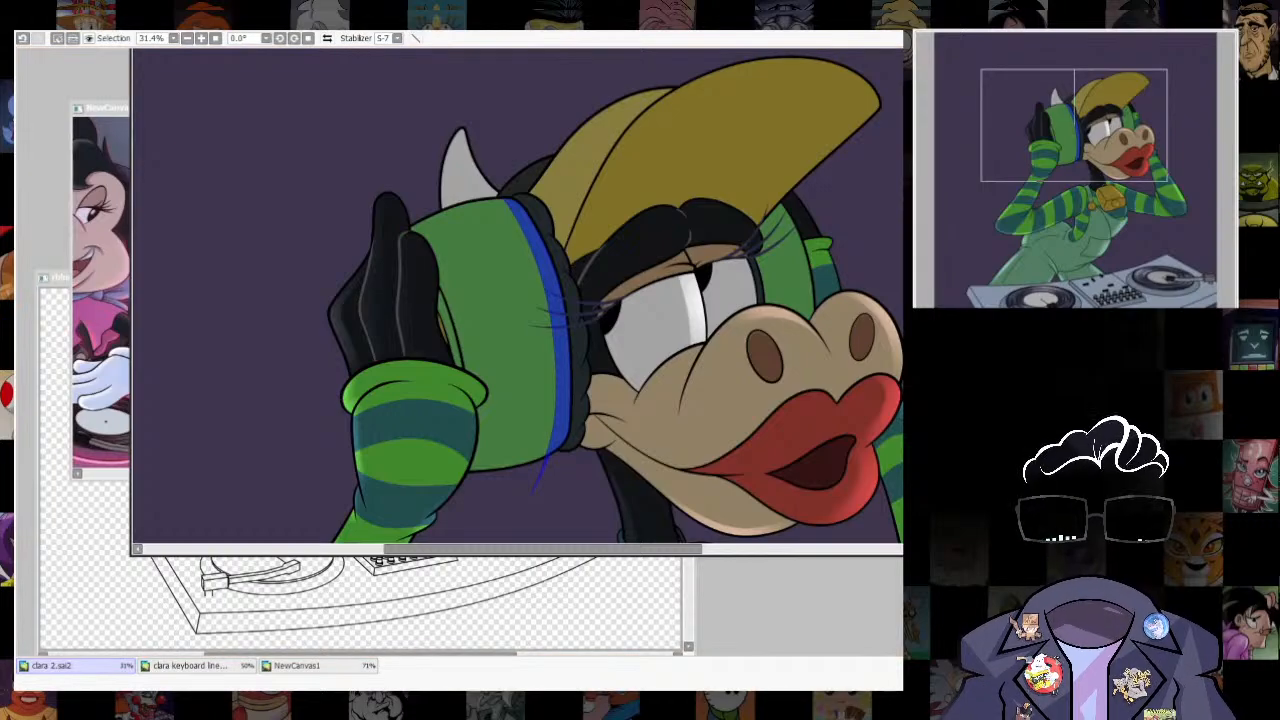
key("b")
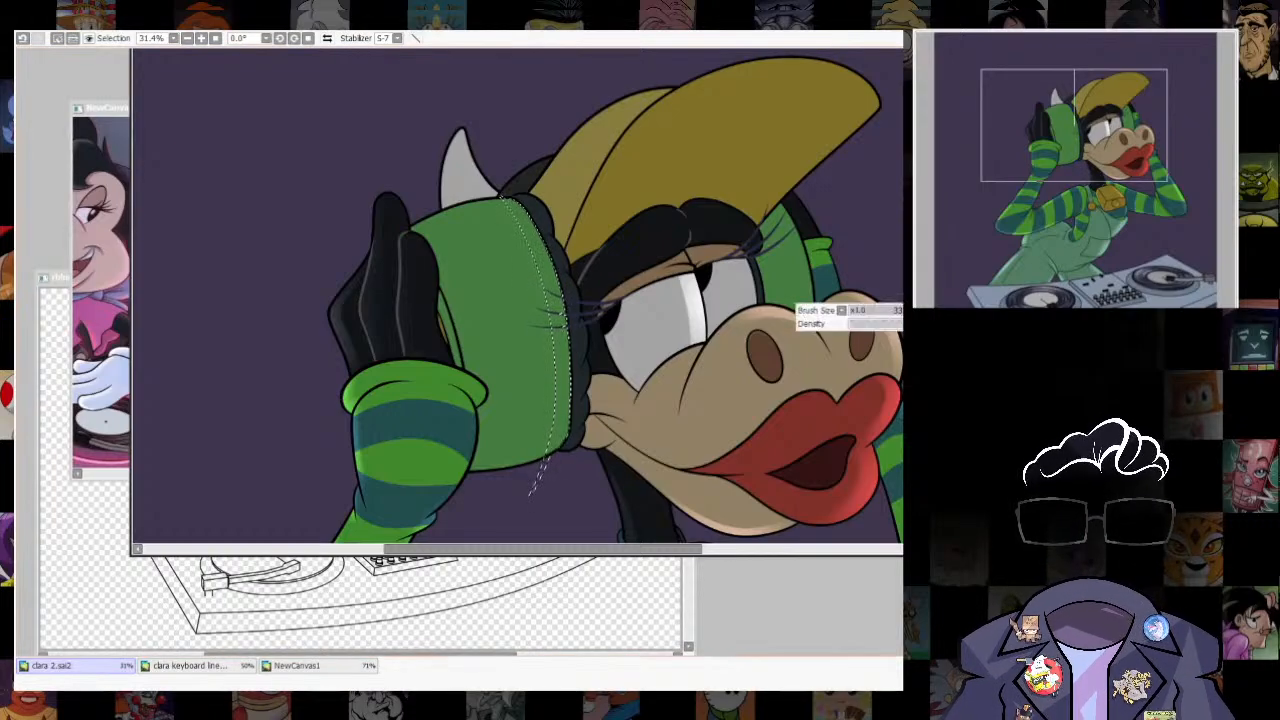
key("ctrl+d")
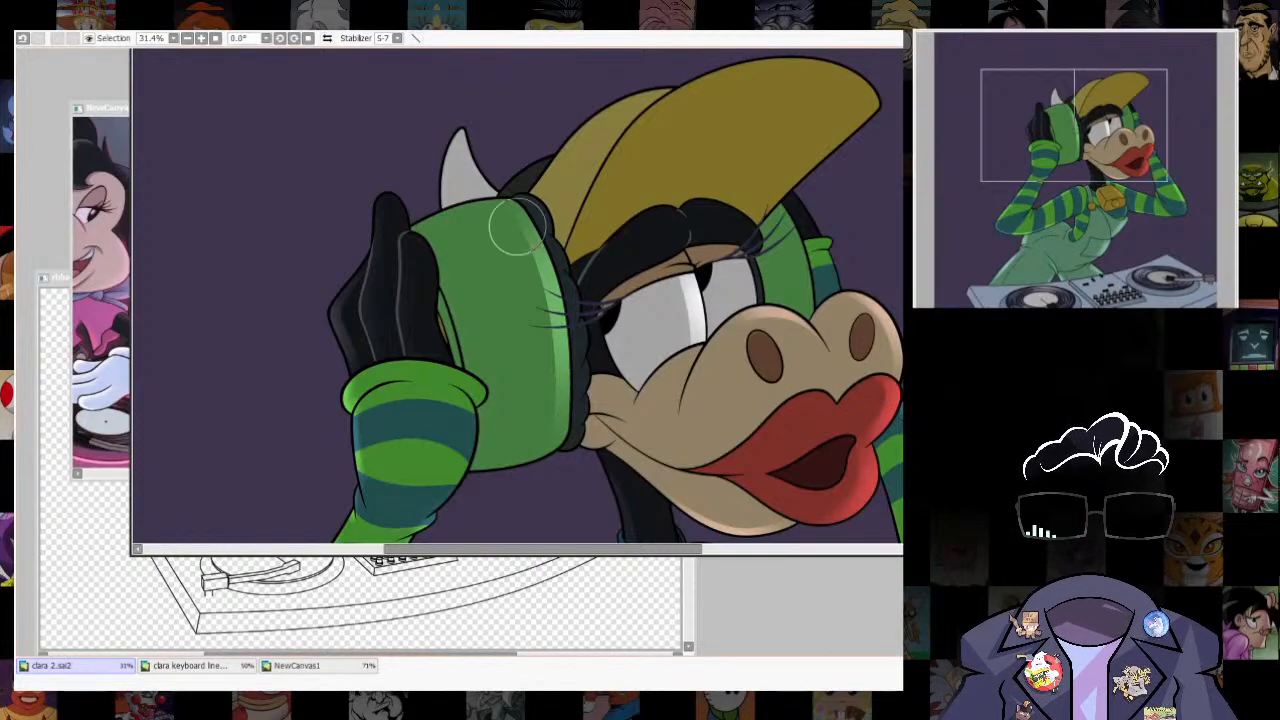
scroll(665, 305, "down", 4)
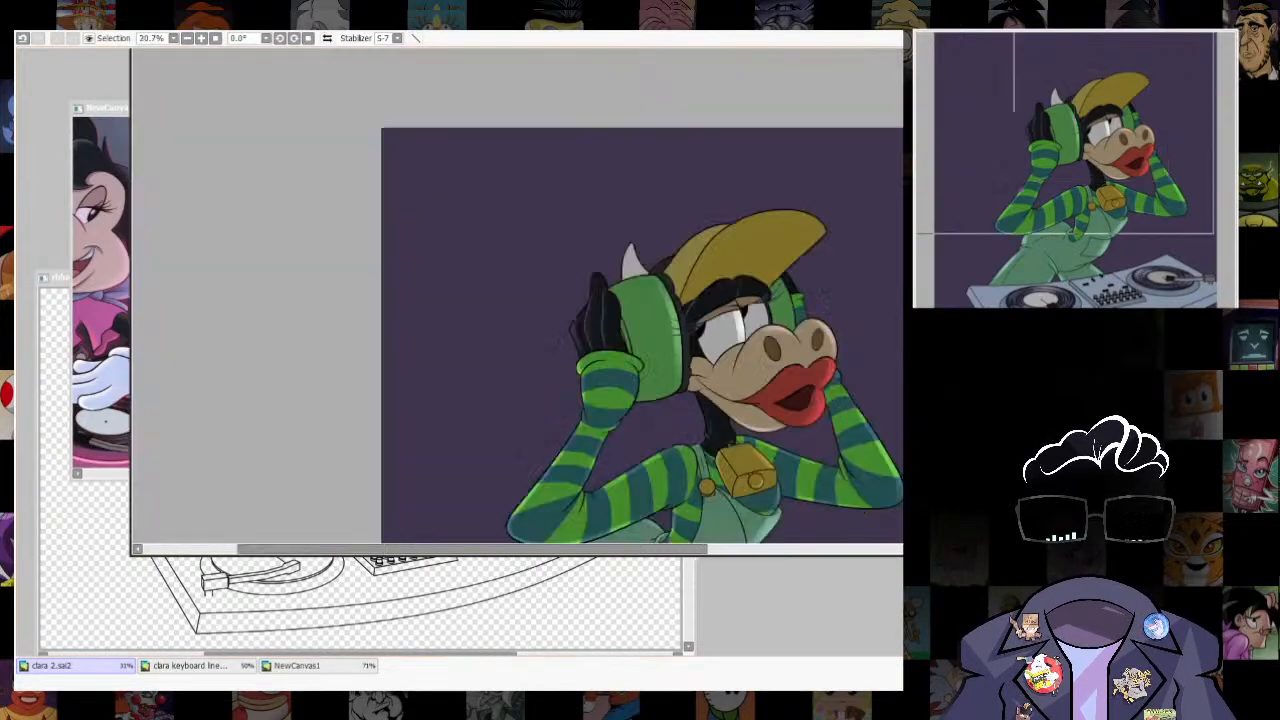
scroll(630, 322, "up", 5)
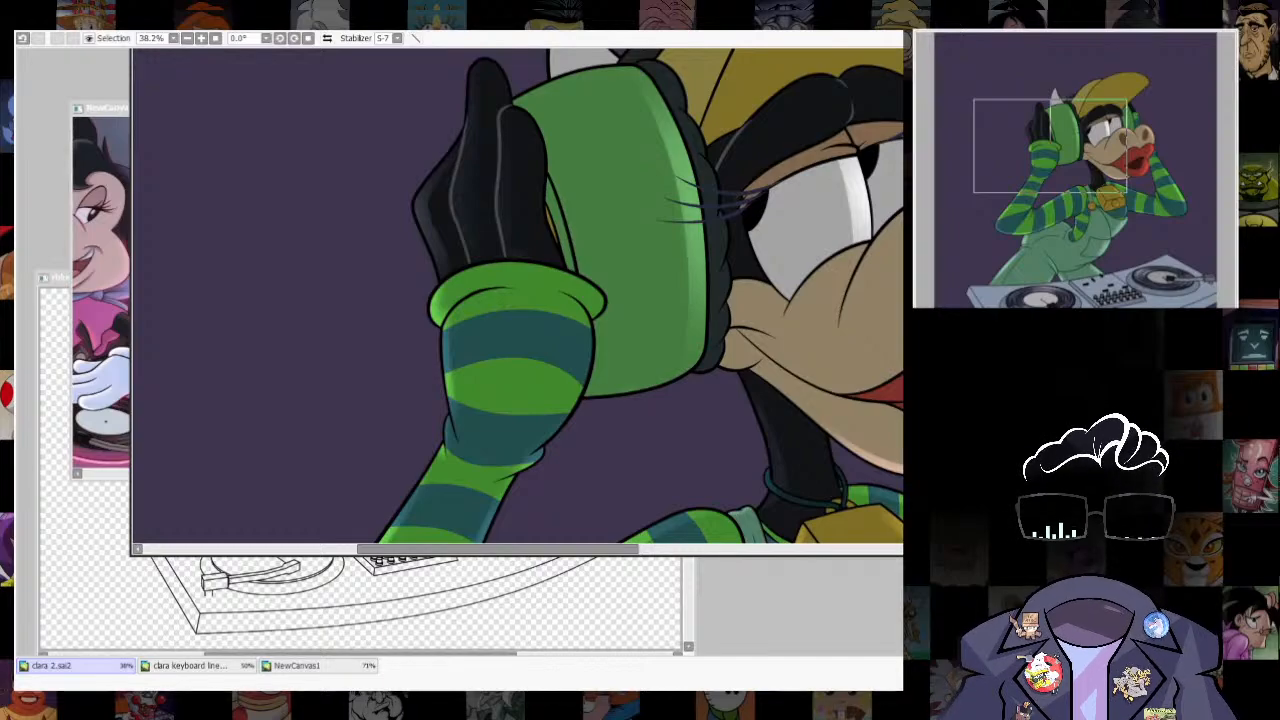
- Try a freehand selection along the ear cup's lower edge and paint a soft highlight there
left_click_drag(745, 203, 653, 101)
key("bracketleft")
left_click_drag(704, 265, 697, 284)
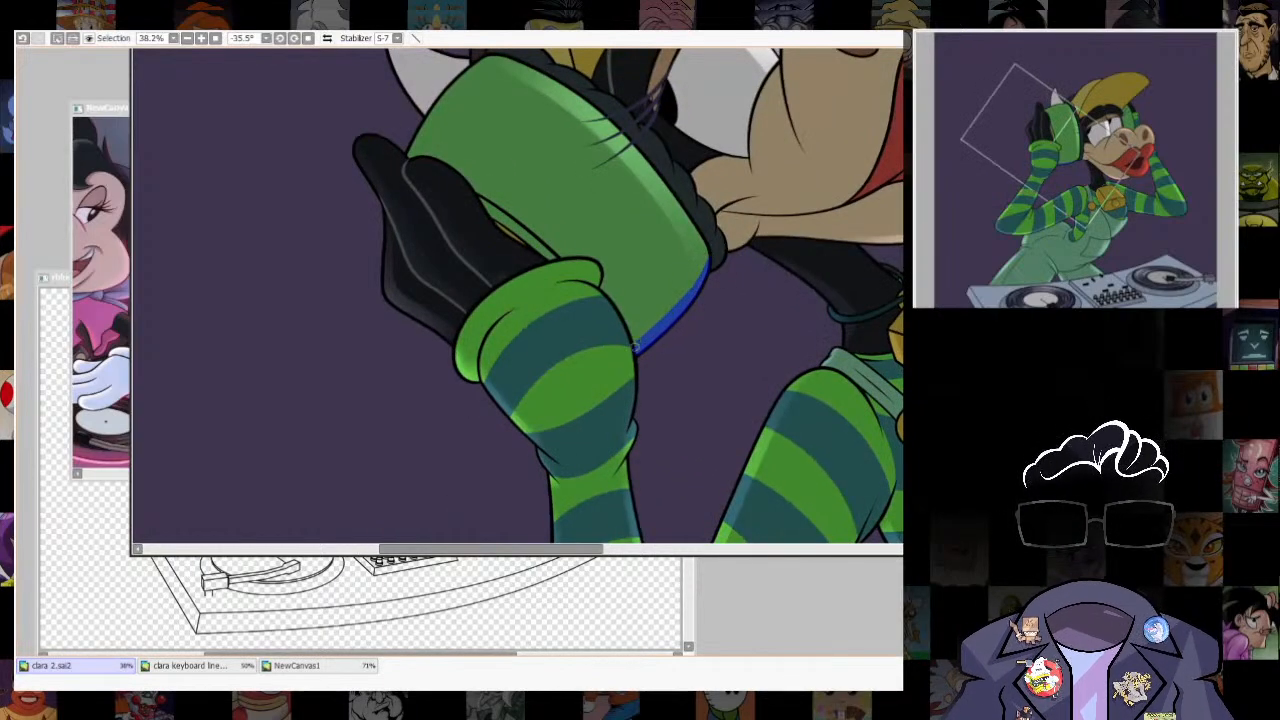
key("ctrl+z")
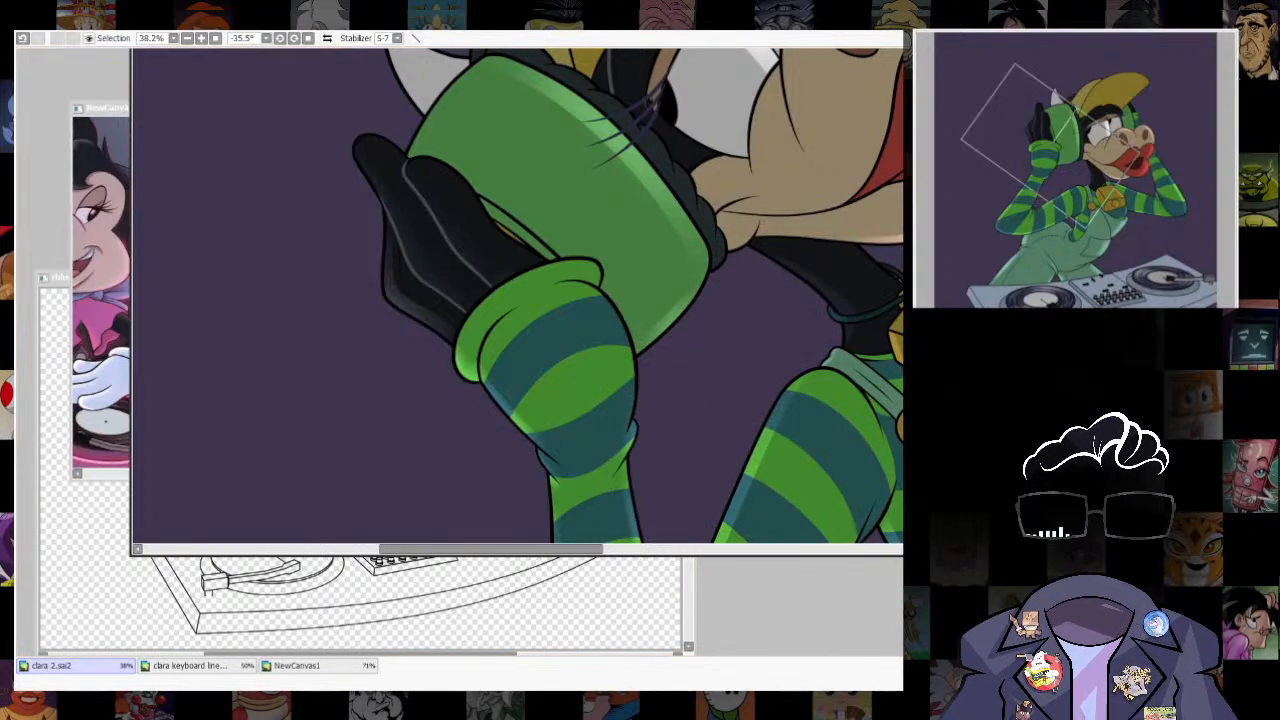
key("ctrl+z")
key("Home")
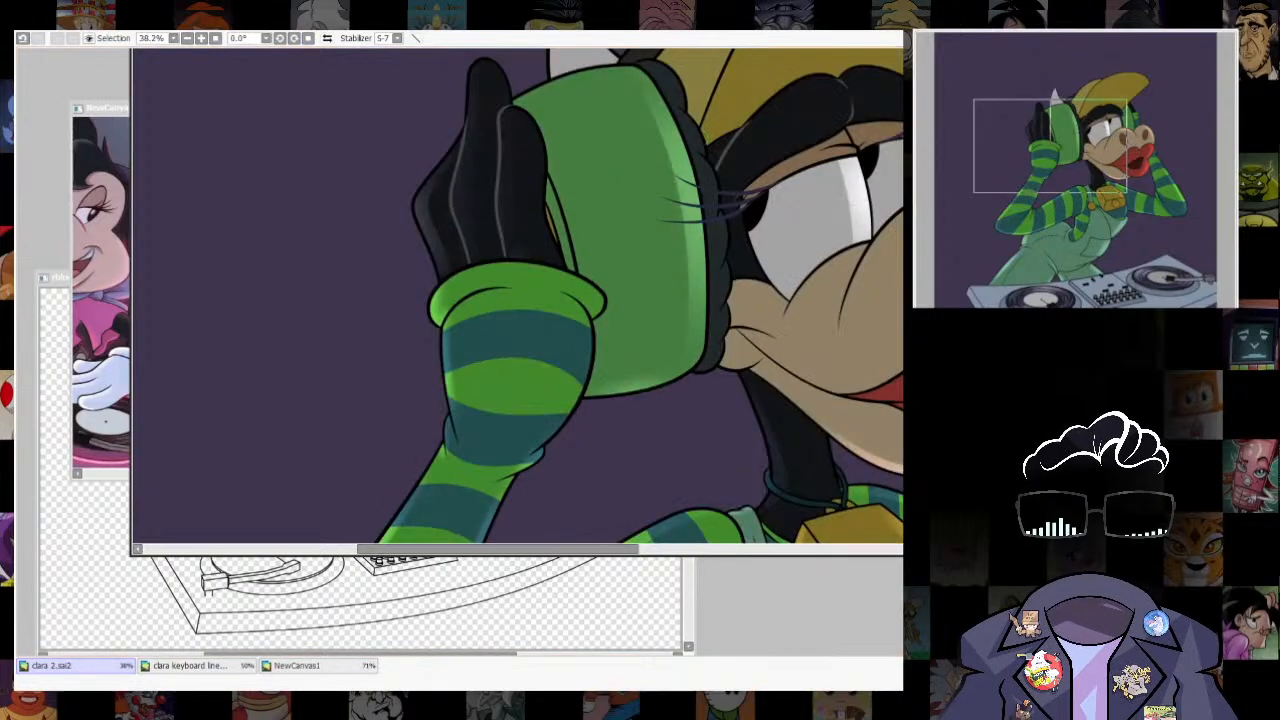
scroll(797, 333, "down", 6)
scroll(880, 280, "up", 3)
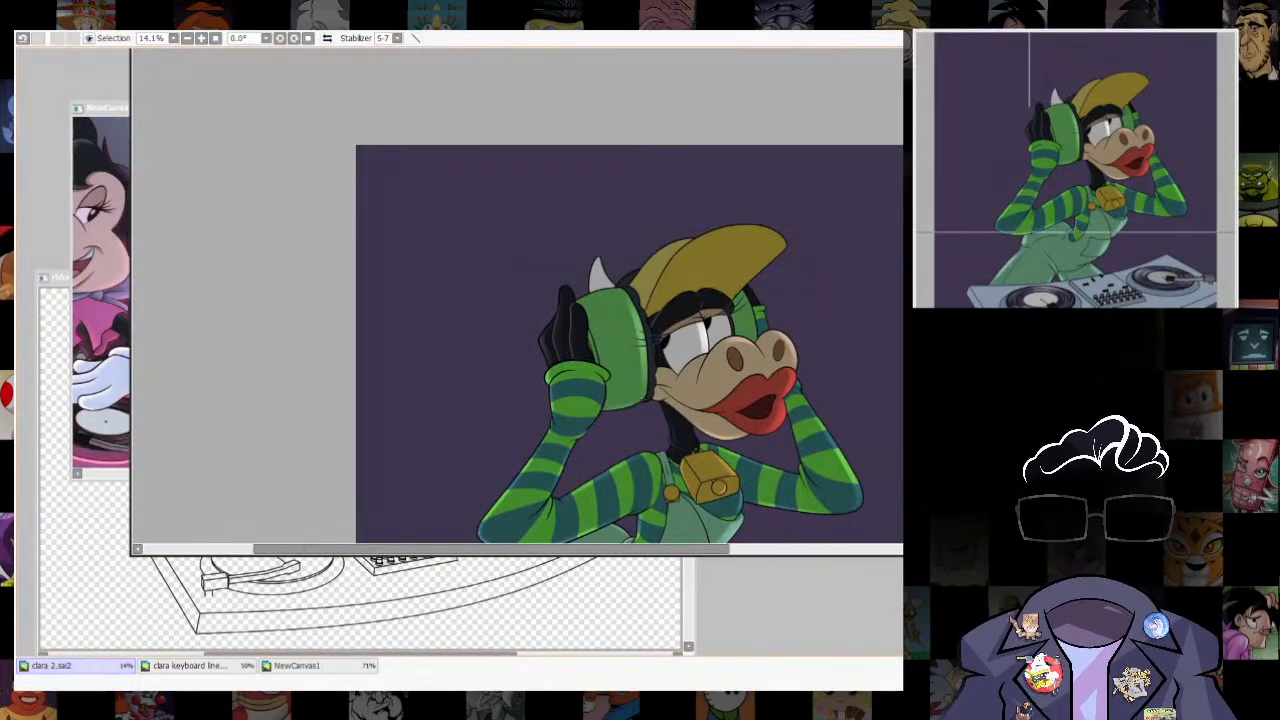
- Undo the ear cup highlights and clear the freehand selection
scroll(622, 385, "up", 4)
key("ctrl+z")
key("ctrl+z")
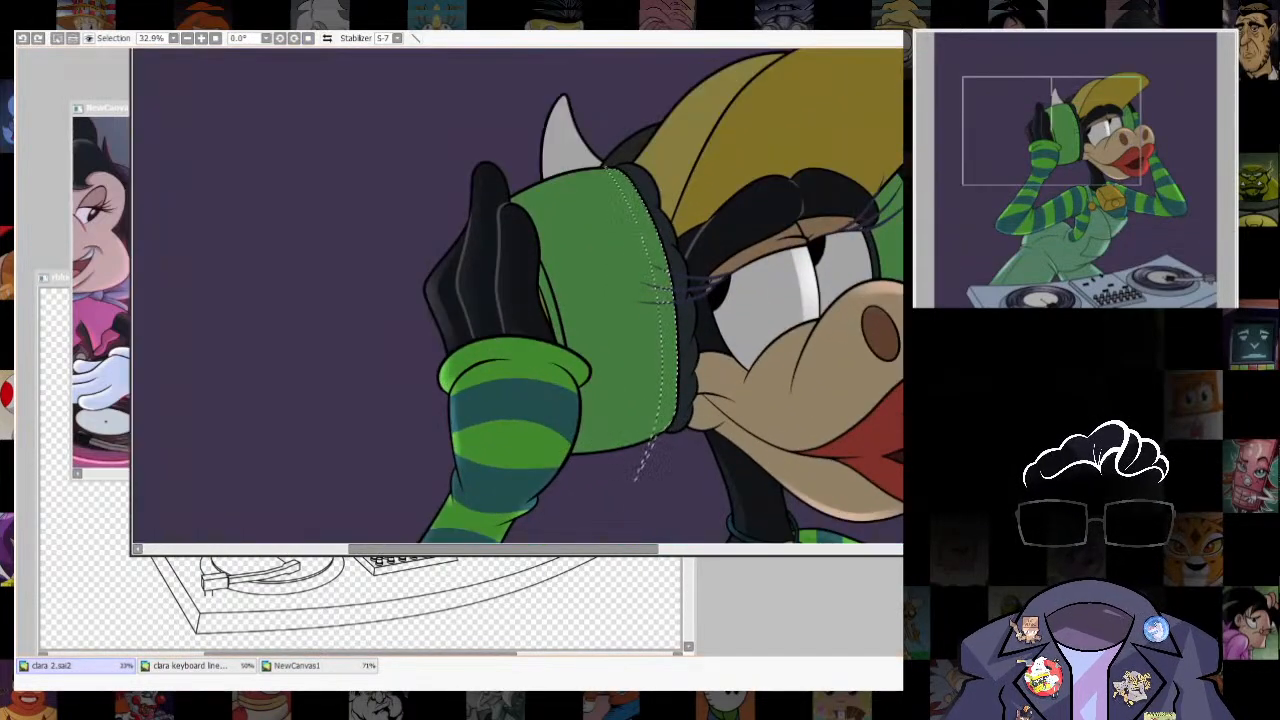
key("ctrl+d")
- Select the green face of the ear cup and shift the selection toward the gloved hand
left_click(618, 310)
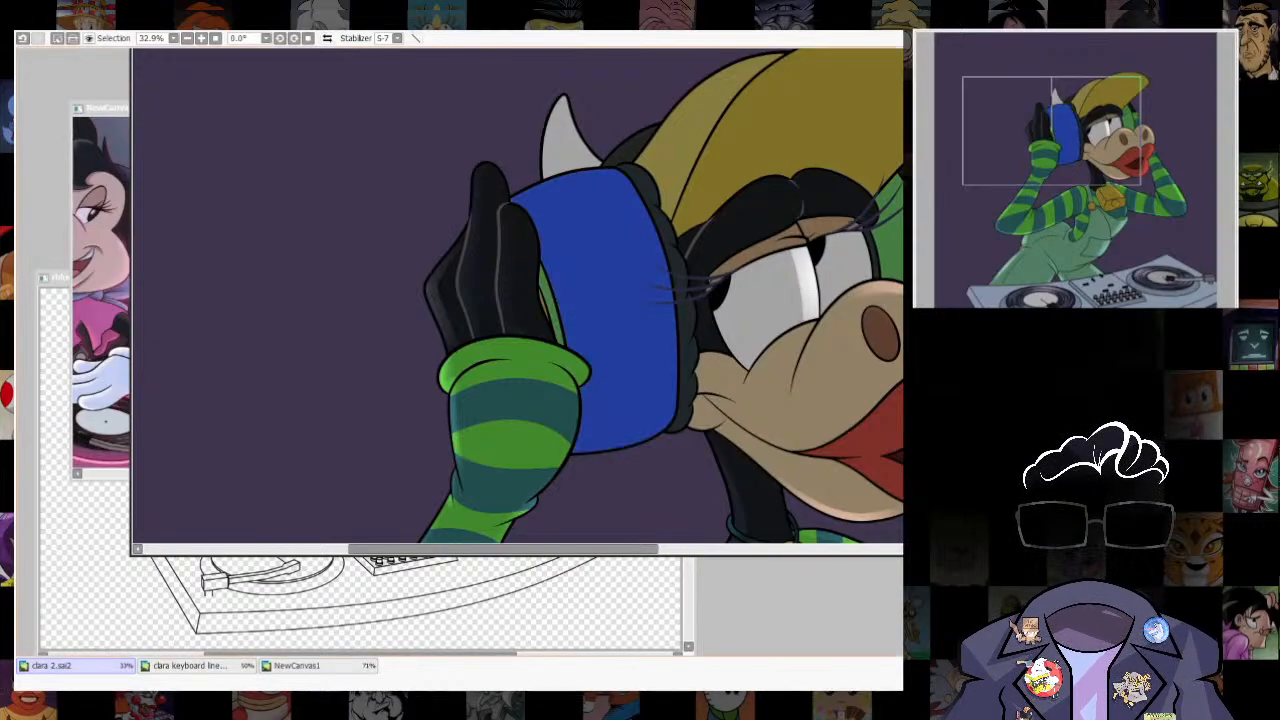
left_click_drag(618, 310, 605, 301)
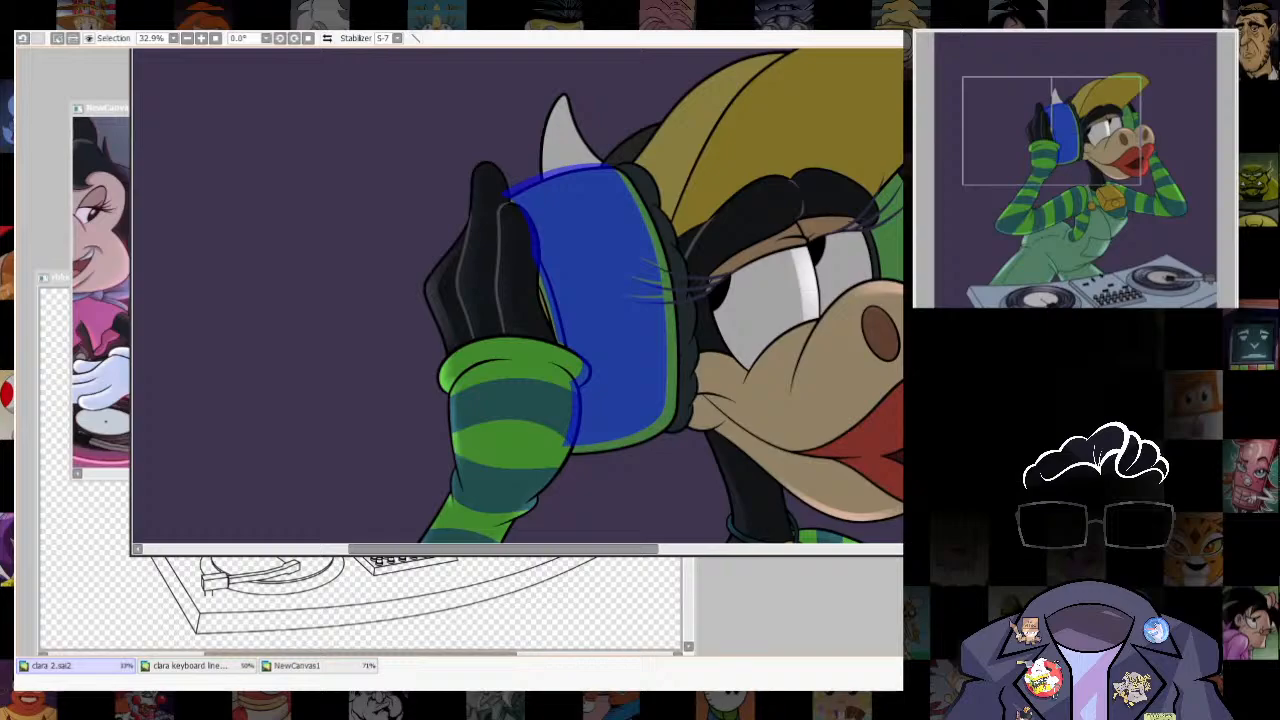
left_click_drag(605, 301, 603, 305)
key("n")
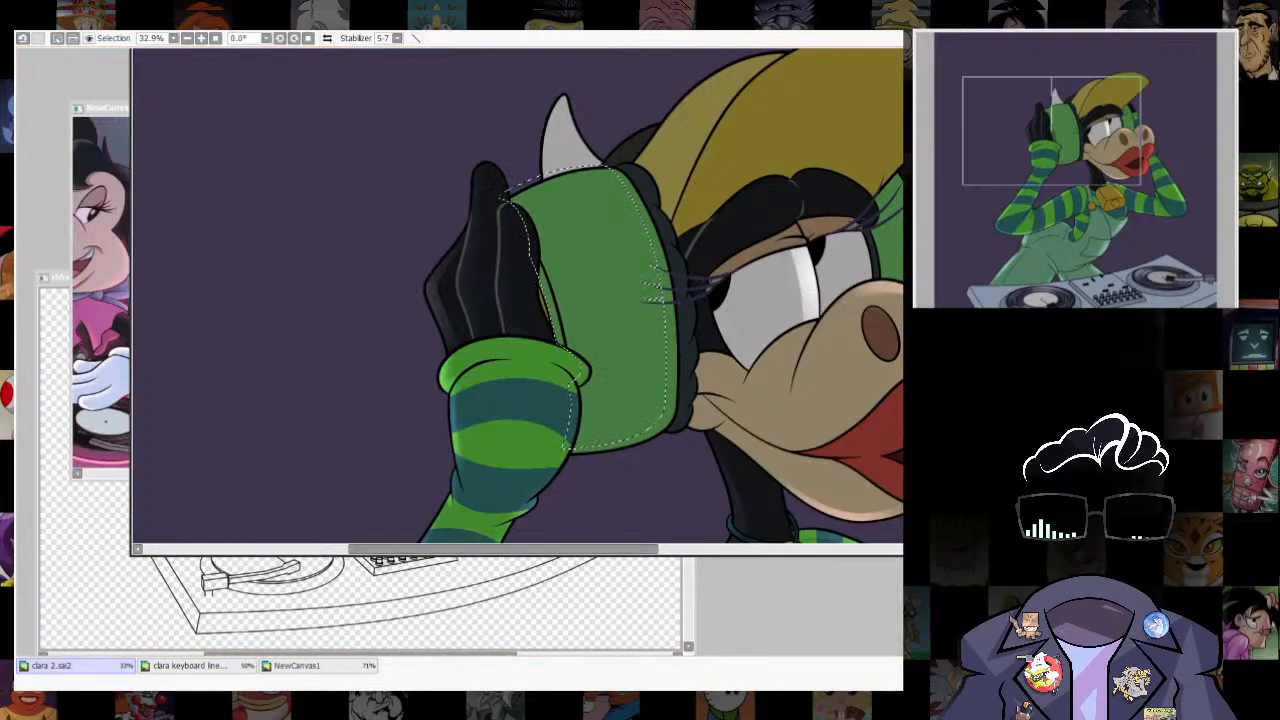
- Fill the eyelash gaps in the ear cup selection and turn it into a guide outline
scroll(643, 271, "up", 4)
key("a")
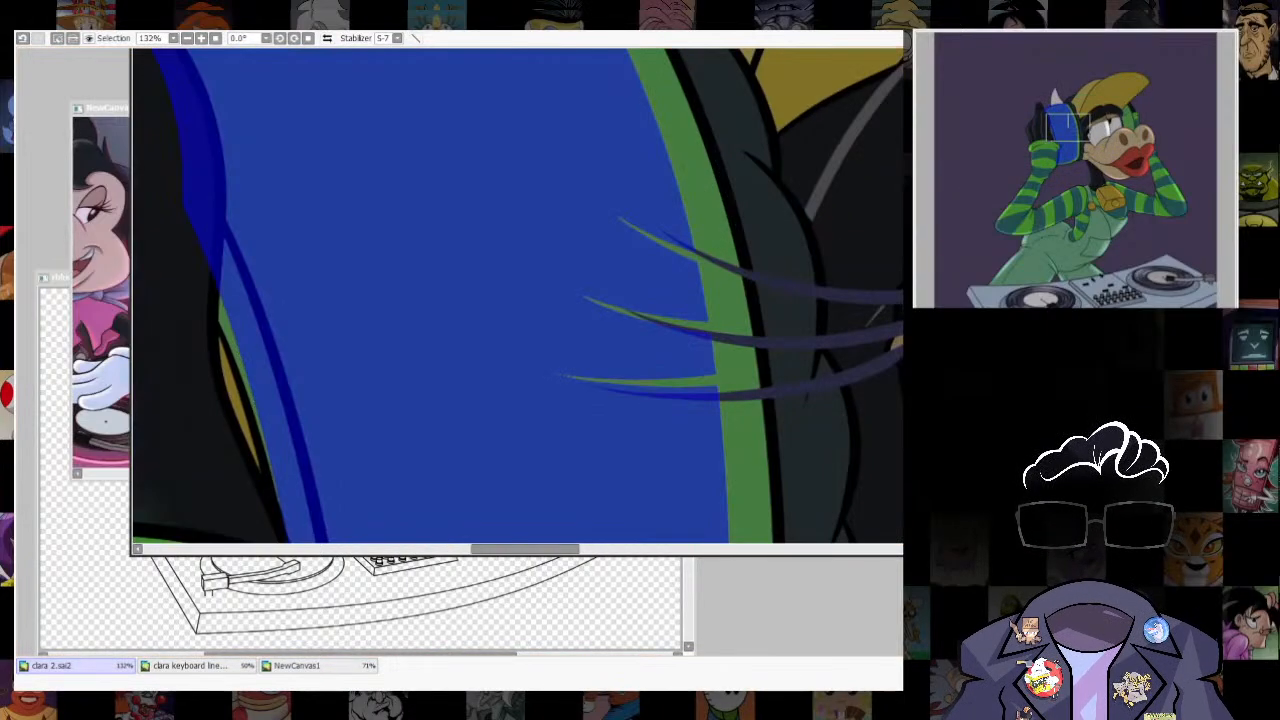
key("]")
key("]")
key("]")
left_click_drag(623, 226, 628, 384)
left_click_drag(587, 340, 567, 470)
mouse_move(641, 215)
left_mouse_down()
mouse_move(660, 396)
mouse_move(688, 388)
left_mouse_up()
left_click_drag(664, 246, 684, 338)
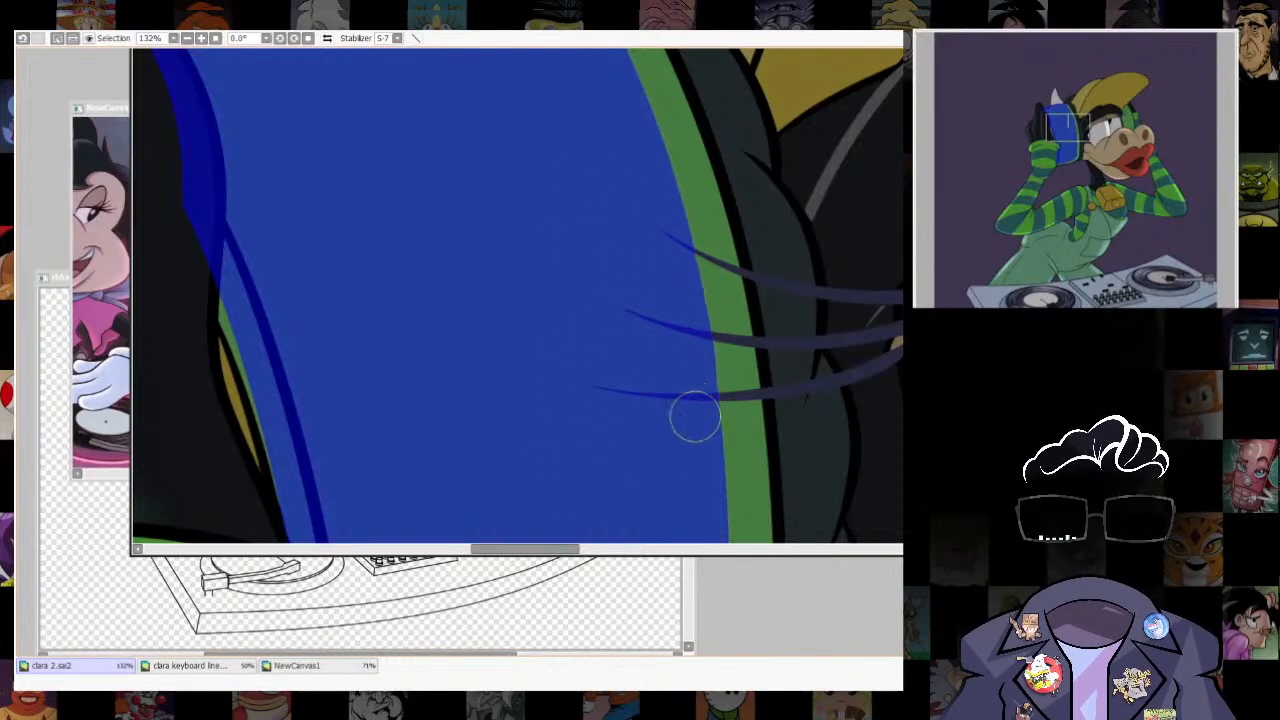
key("n")
- Select the strip outside the guide along the ear cup's face-side and lower edges, paint a soft highlight and remove the guide
scroll(695, 415, "down", 4)
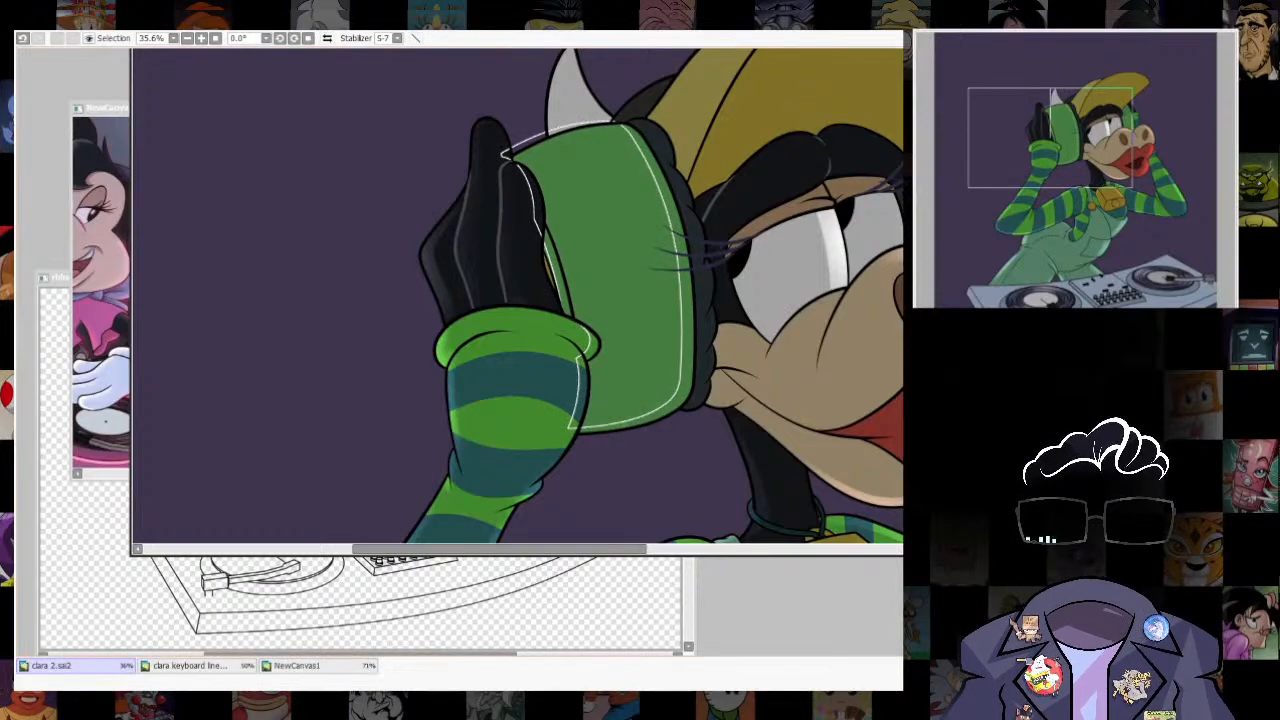
left_click(681, 244)
left_click(660, 185)
left_click(687, 330)
left_click(684, 263)
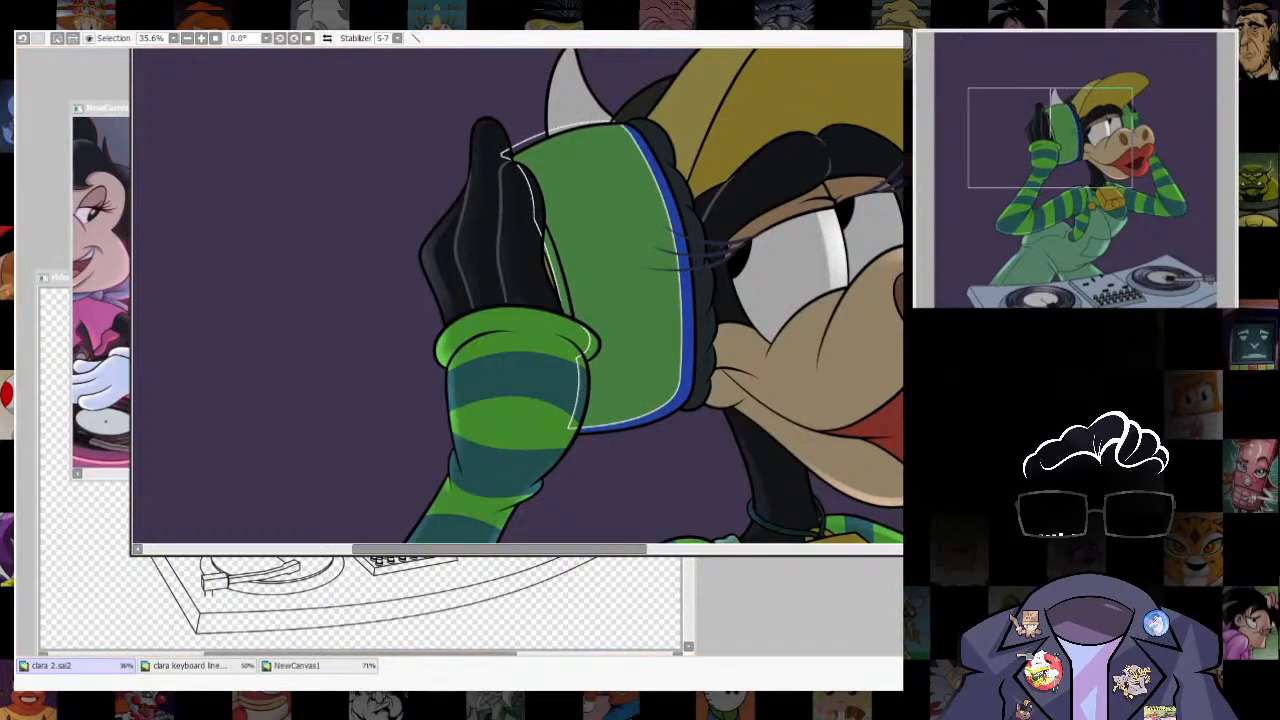
key("n")
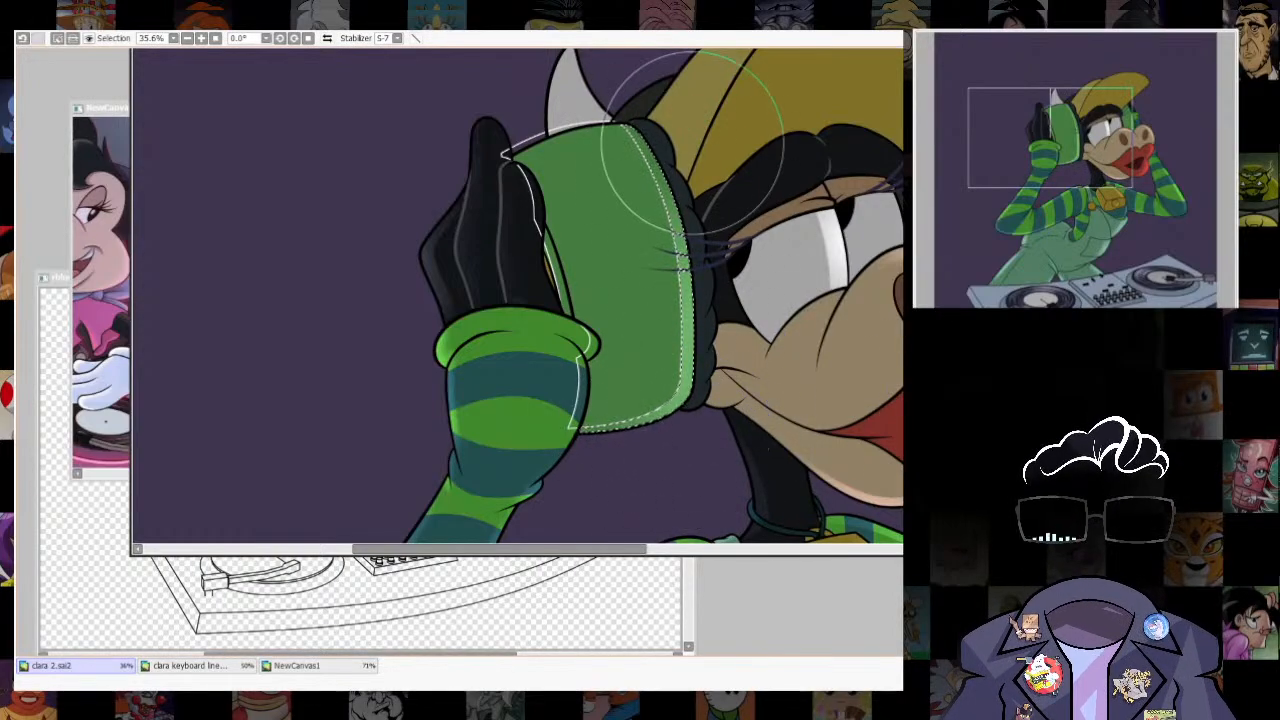
key("ctrl+d")
key("d")
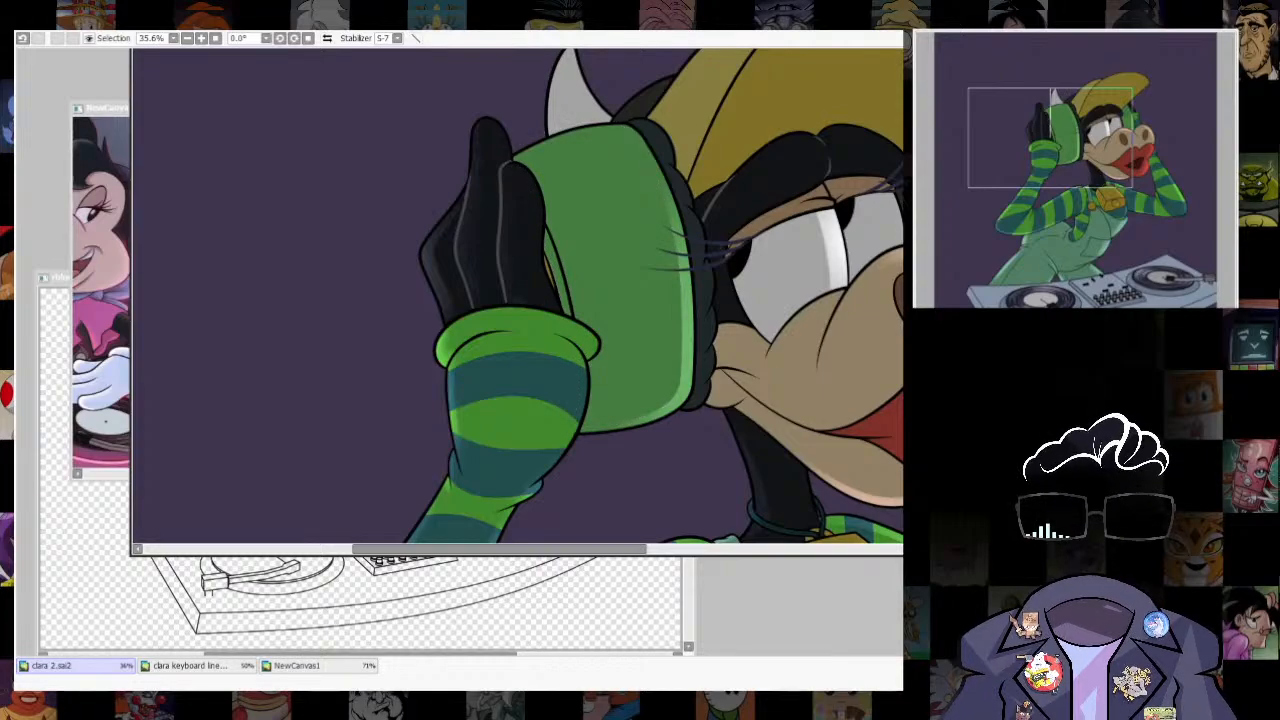
scroll(798, 325, "down", 5)
scroll(631, 311, "up", 6)
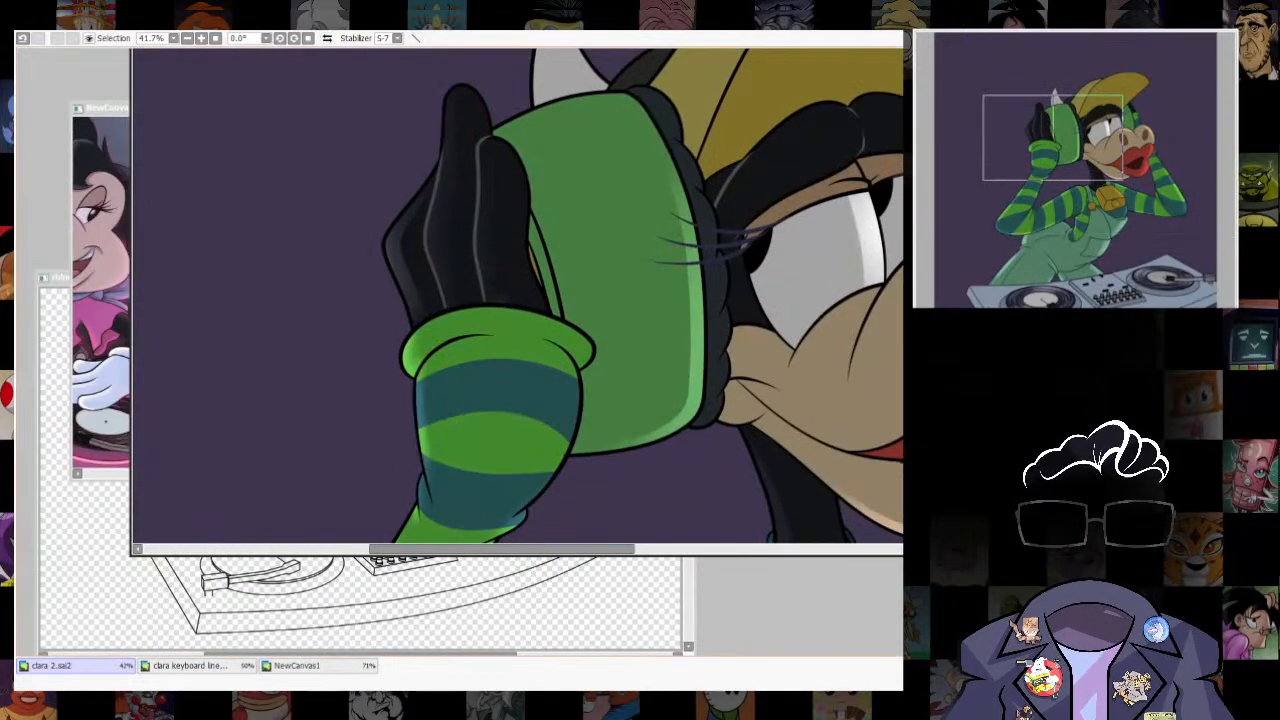
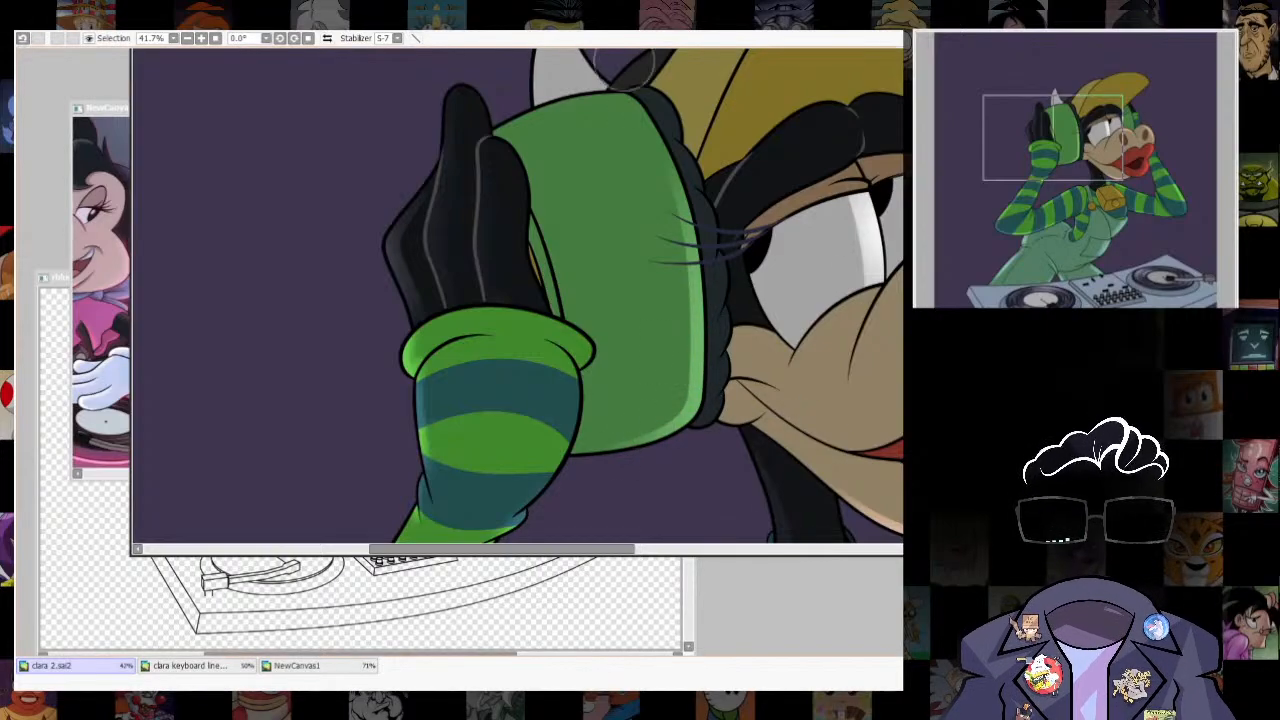
- Select a thin strip along the horn's outer edge, airbrush a bright white highlight into it, and clear the selection
scroll(640, 434, "down", 3)
scroll(497, 285, "up", 3)
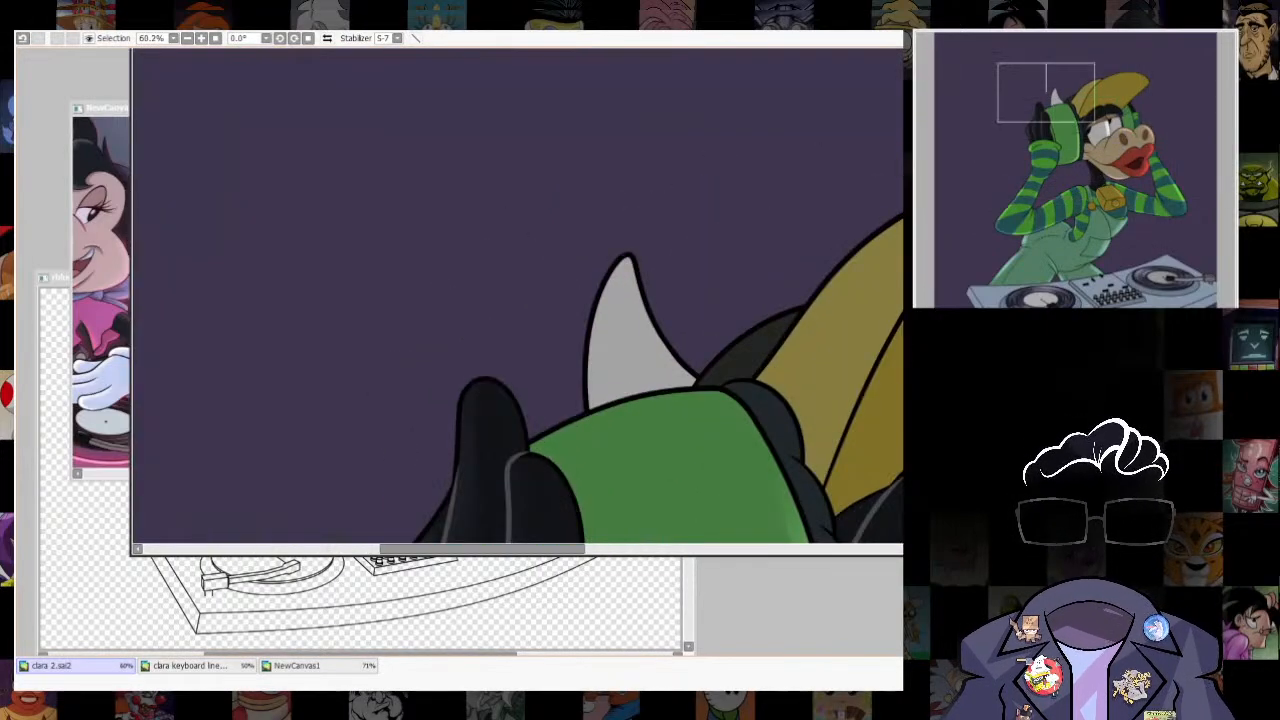
left_click_drag(625, 262, 592, 376)
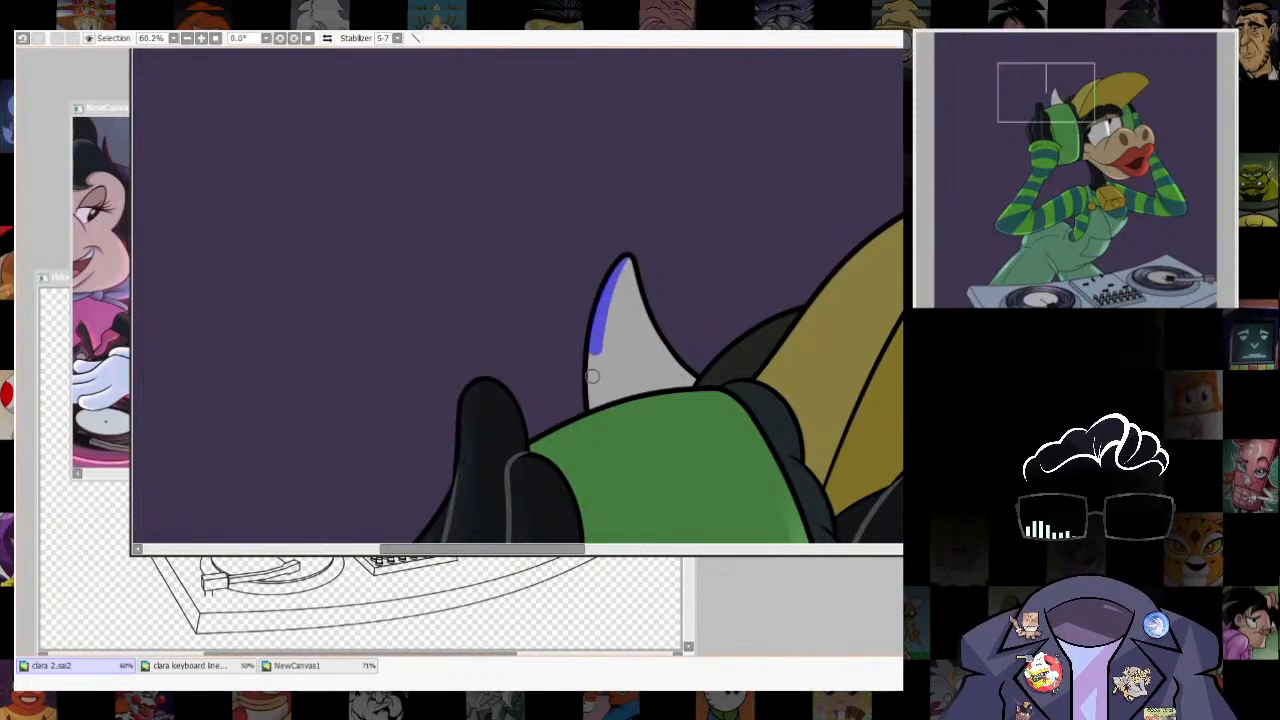
key("b")
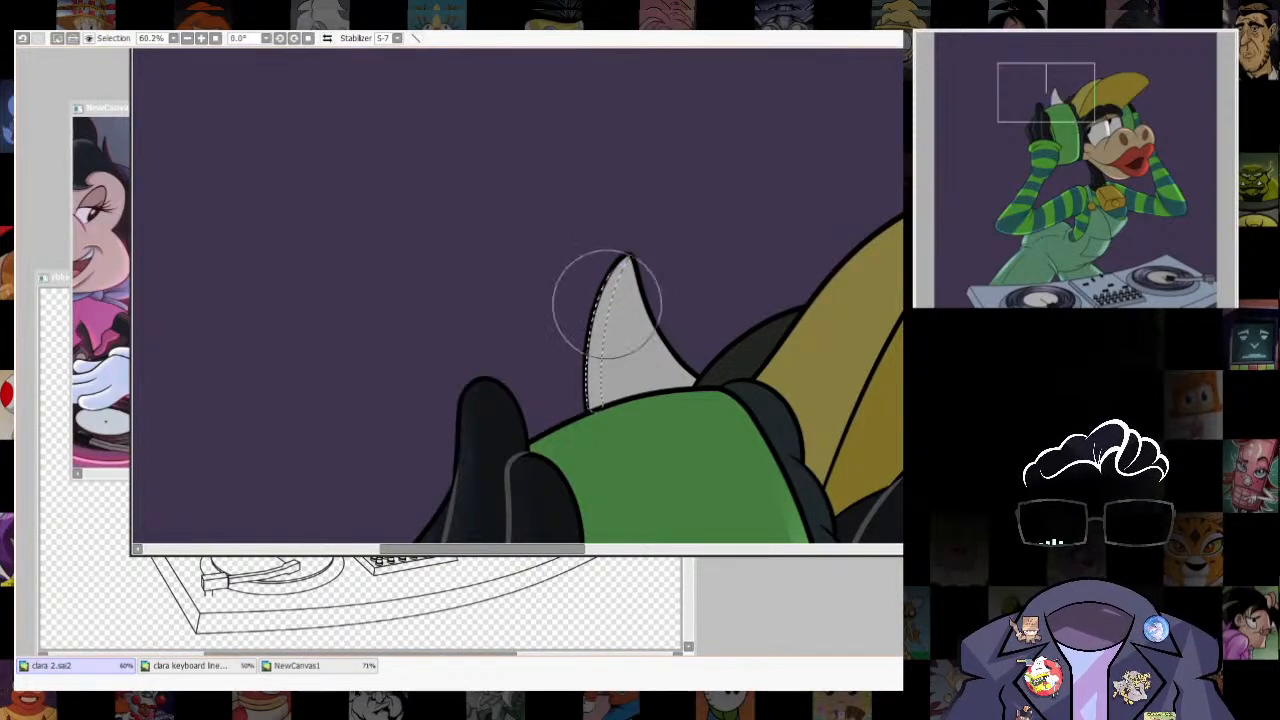
left_click_drag(606, 303, 584, 432)
key("ctrl+z")
left_click_drag(594, 289, 584, 358)
key("ctrl+d")
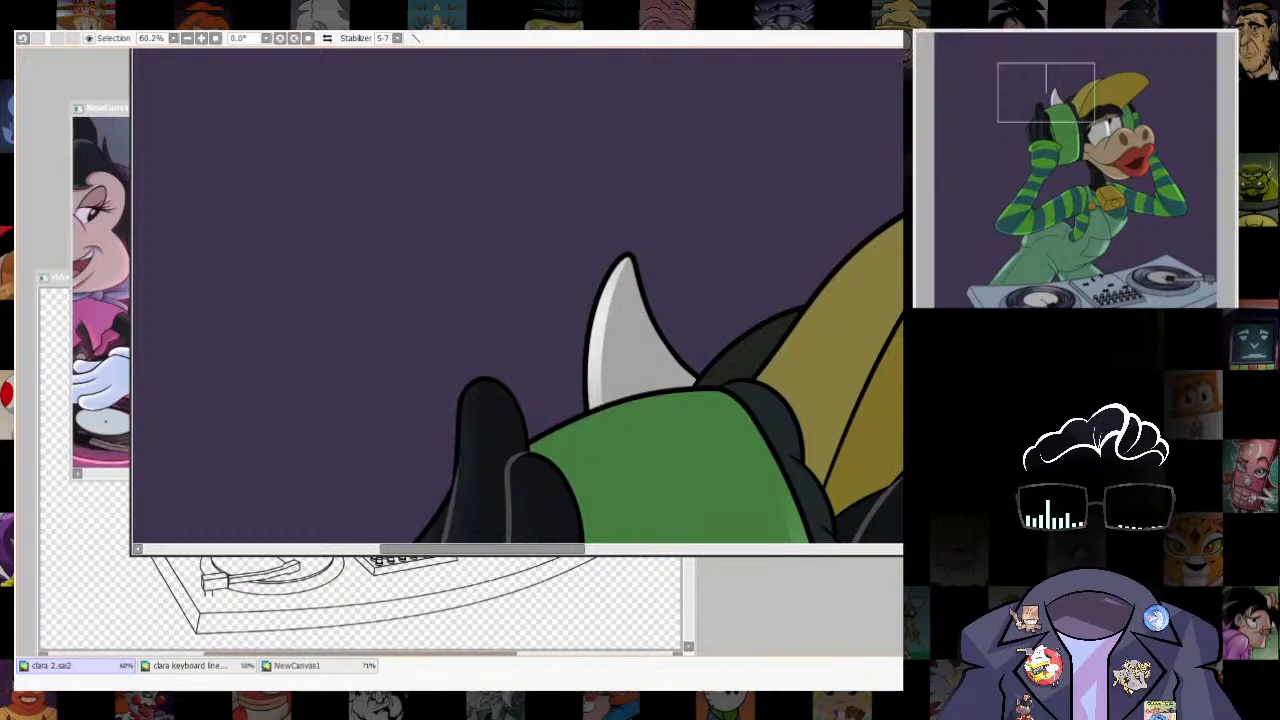
- Draw a closed guide outline across the cap, set slightly inside the outer edges of its crown and brim
scroll(735, 355, "down", 8)
scroll(735, 355, "up", 10)
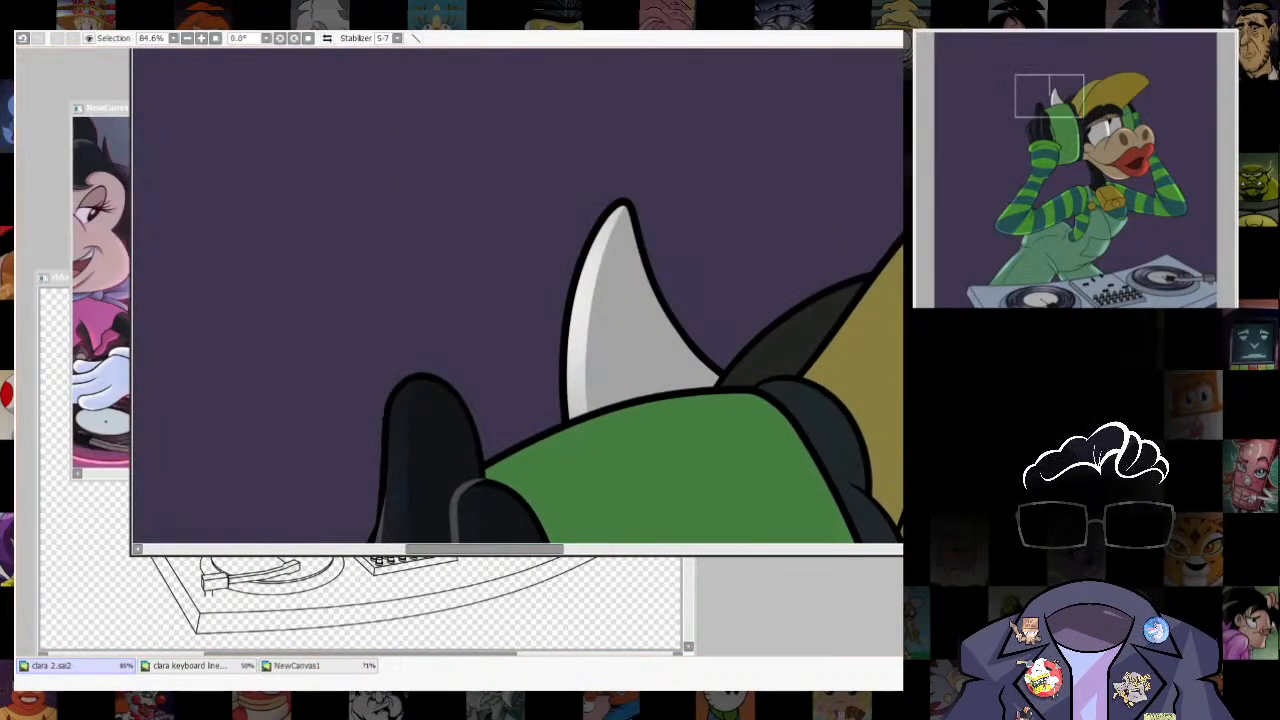
scroll(597, 270, "down", 8)
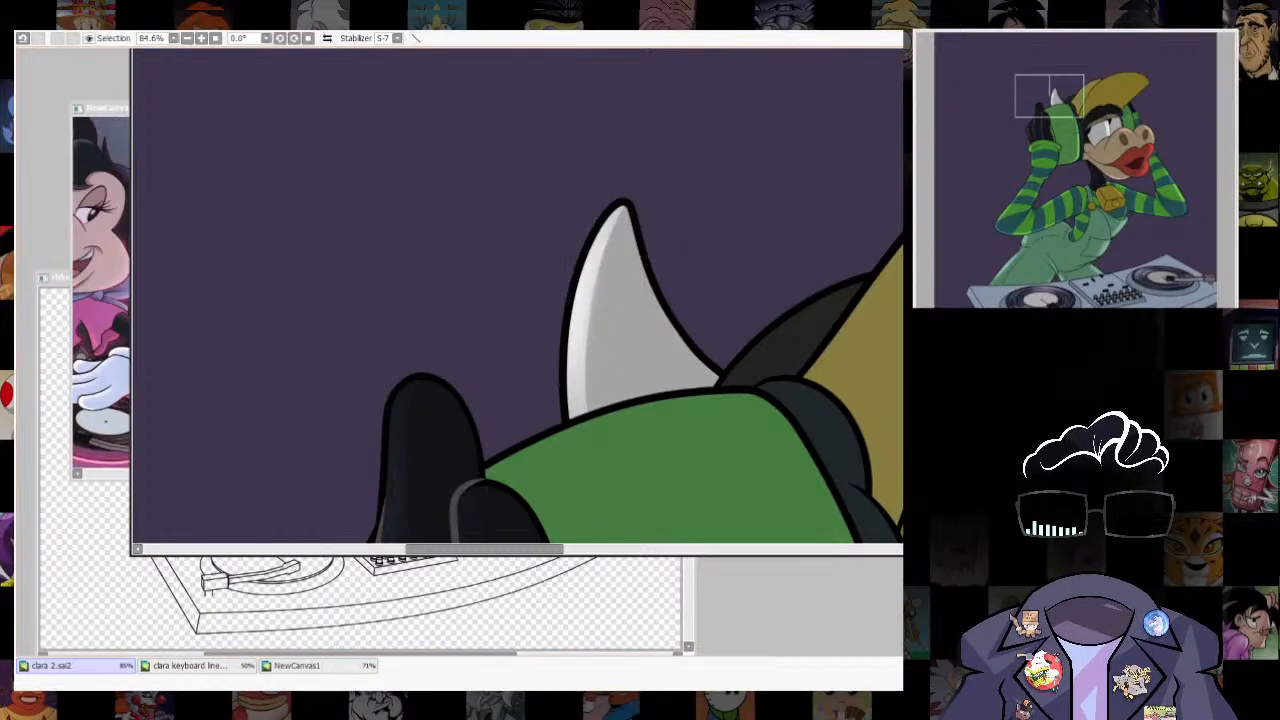
scroll(686, 229, "up", 6)
scroll(517, 297, "down", 3)
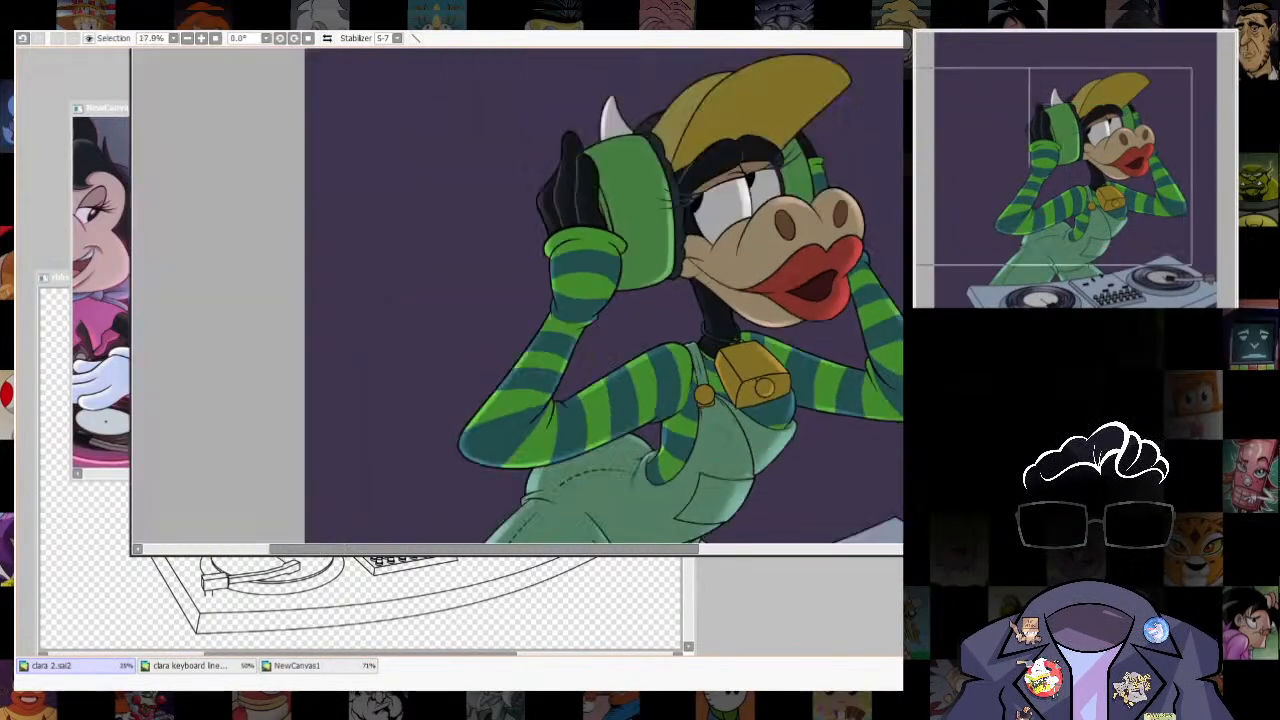
scroll(706, 147, "up", 4)
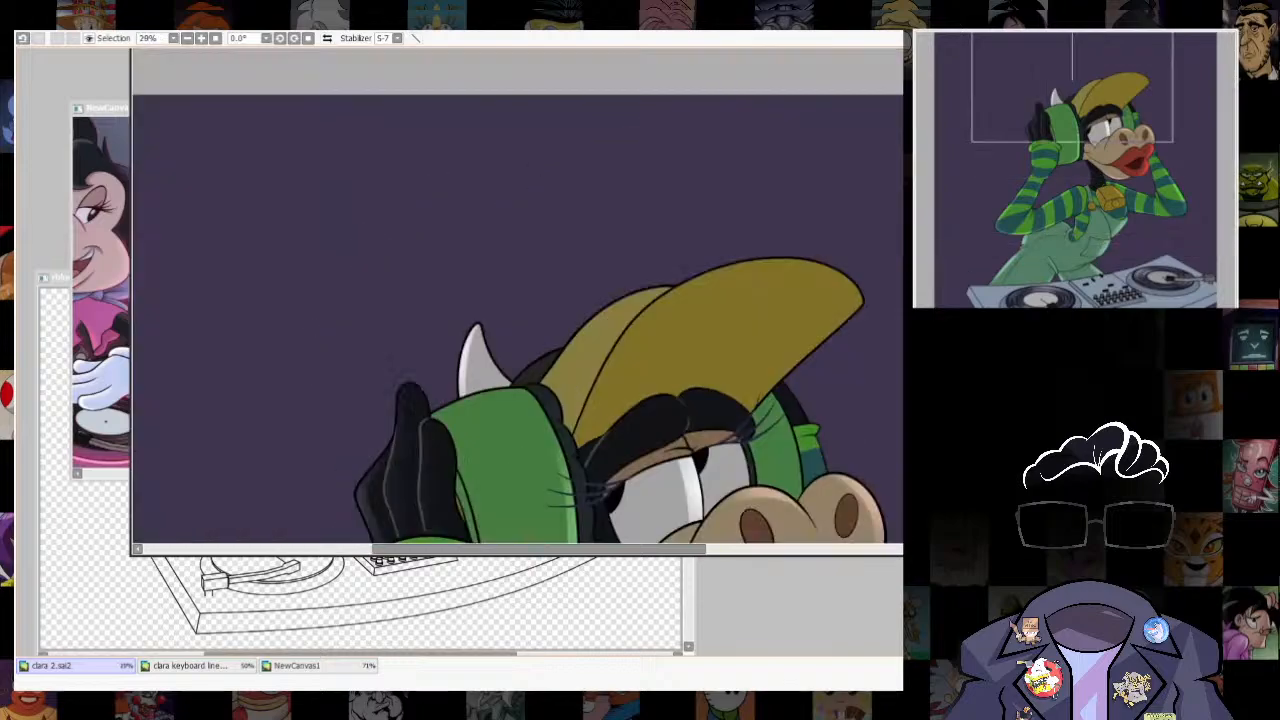
left_click(745, 325)
left_click_drag(745, 325, 710, 339)
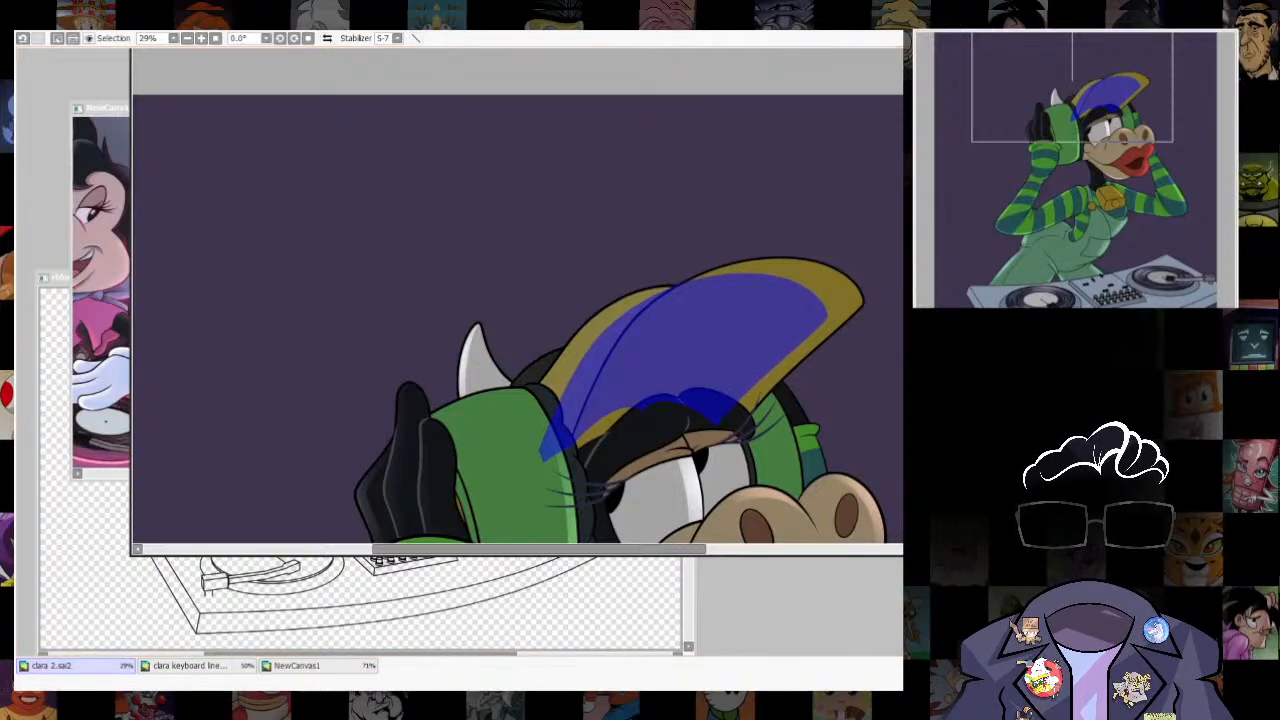
key("Return")
key("ctrl+d")
- Try to select the rim strip between the guide outline and the brim's outer edge
left_click(842, 299)
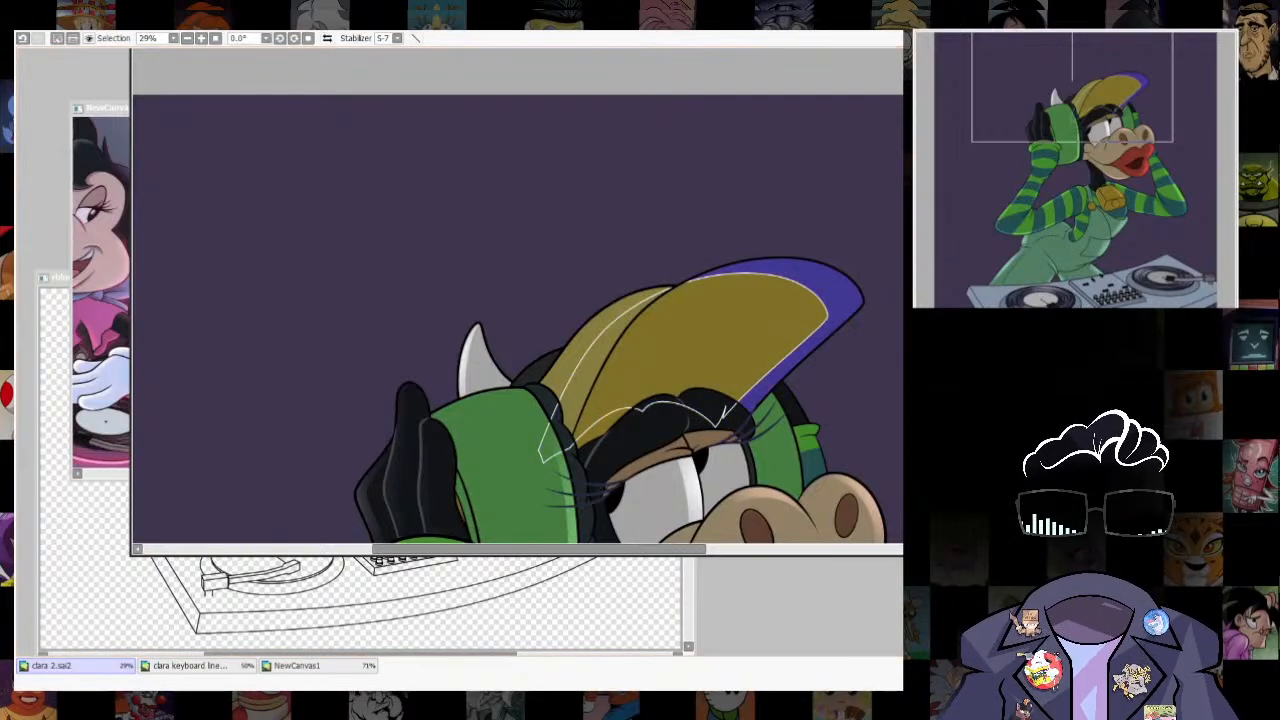
key("ctrl+d")
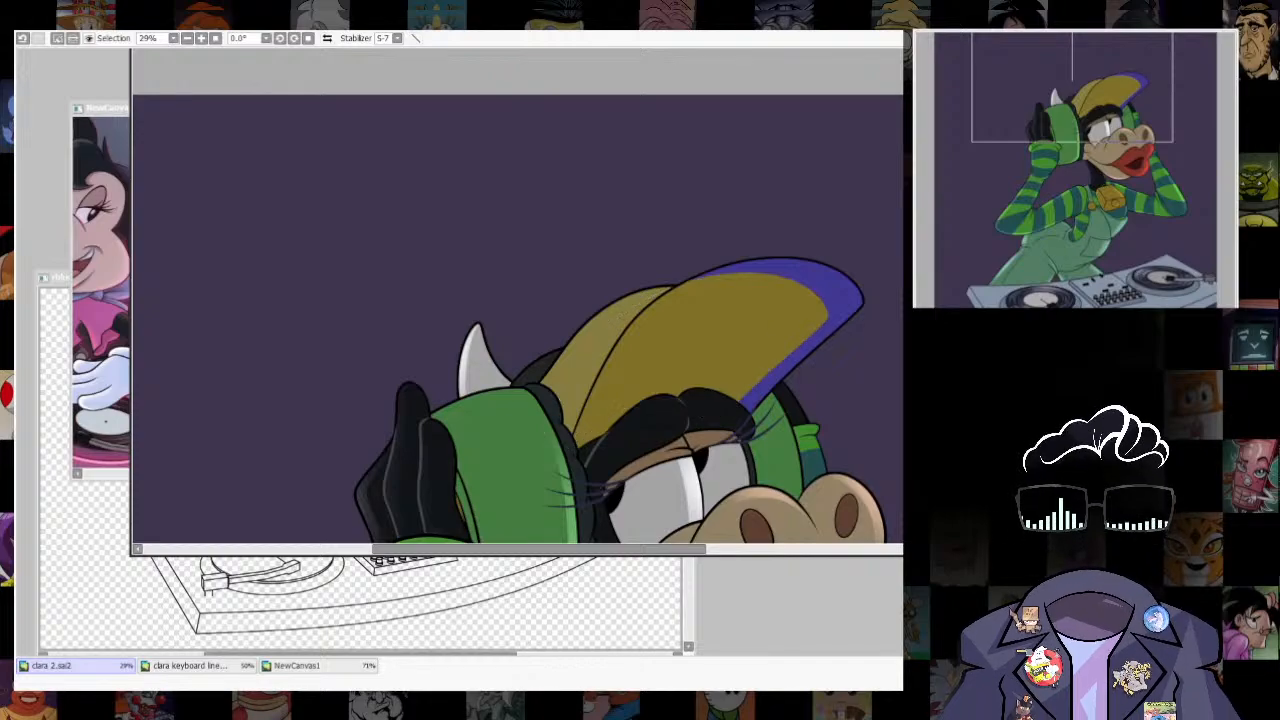
key("b")
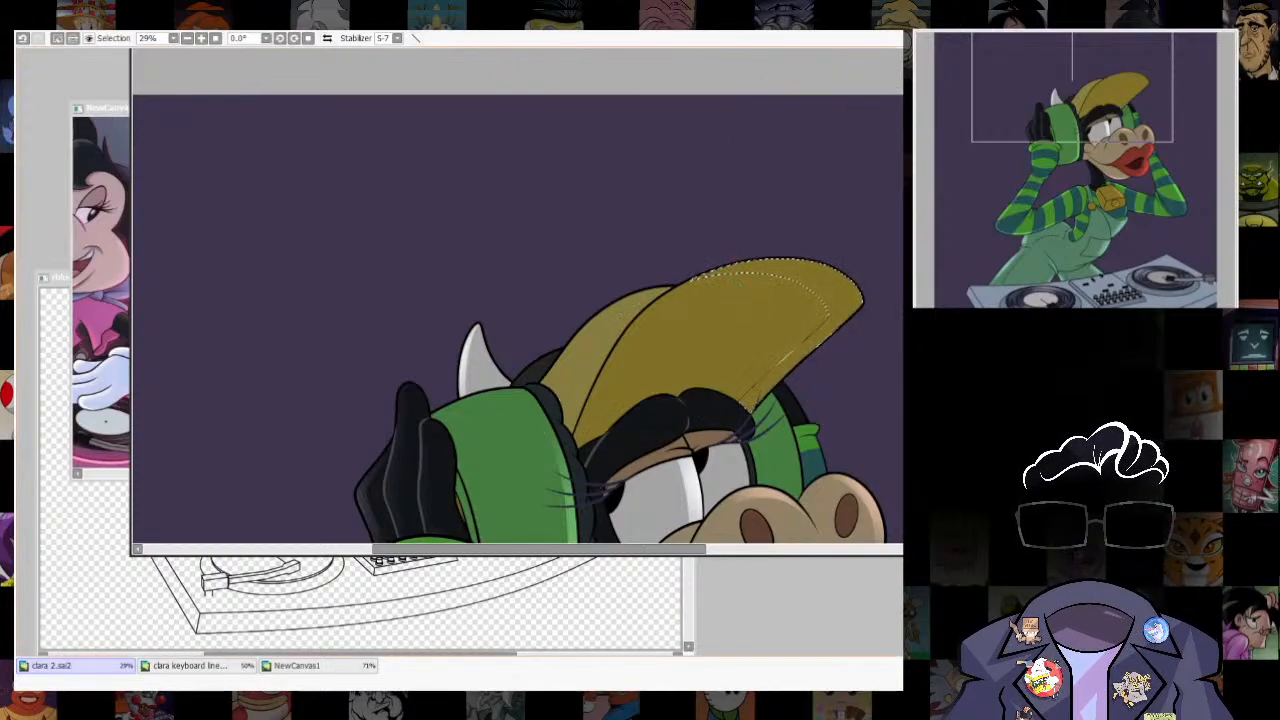
key("ctrl+z")
- Try to reshape the whole guide outline on the cap by transforming its corners
key("ctrl+t")
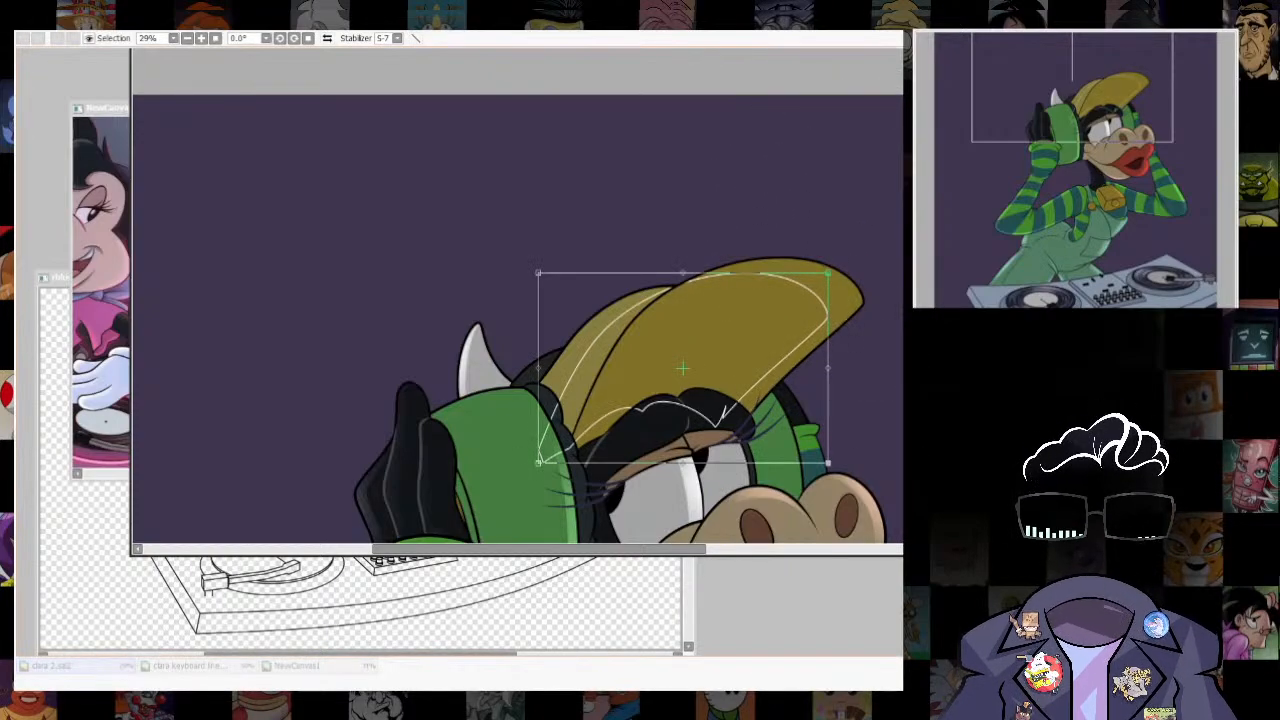
left_click_drag(871, 493, 869, 493)
left_click_drag(538, 273, 543, 273)
left_click_drag(538, 463, 564, 463)
left_click_drag(828, 273, 823, 261)
key("Return")
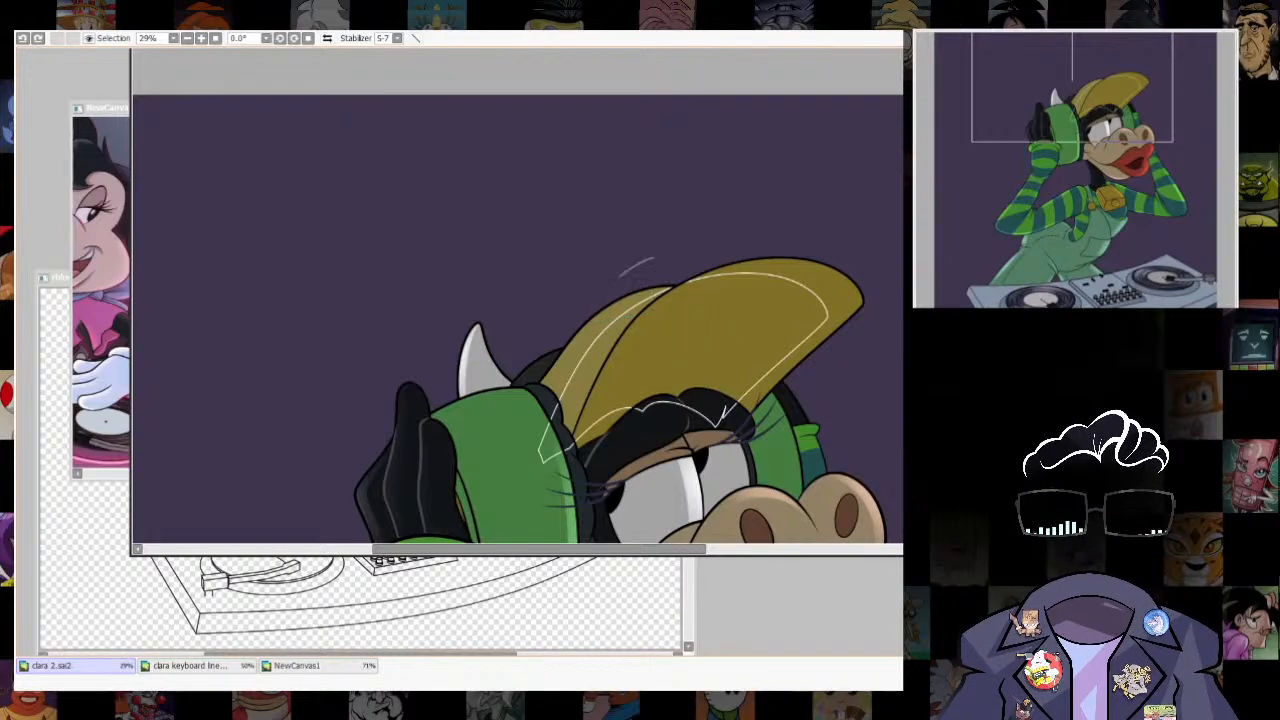
- Transform the brim part of the guide outline so it runs closer to the brim's outer edge
key("ctrl+t")
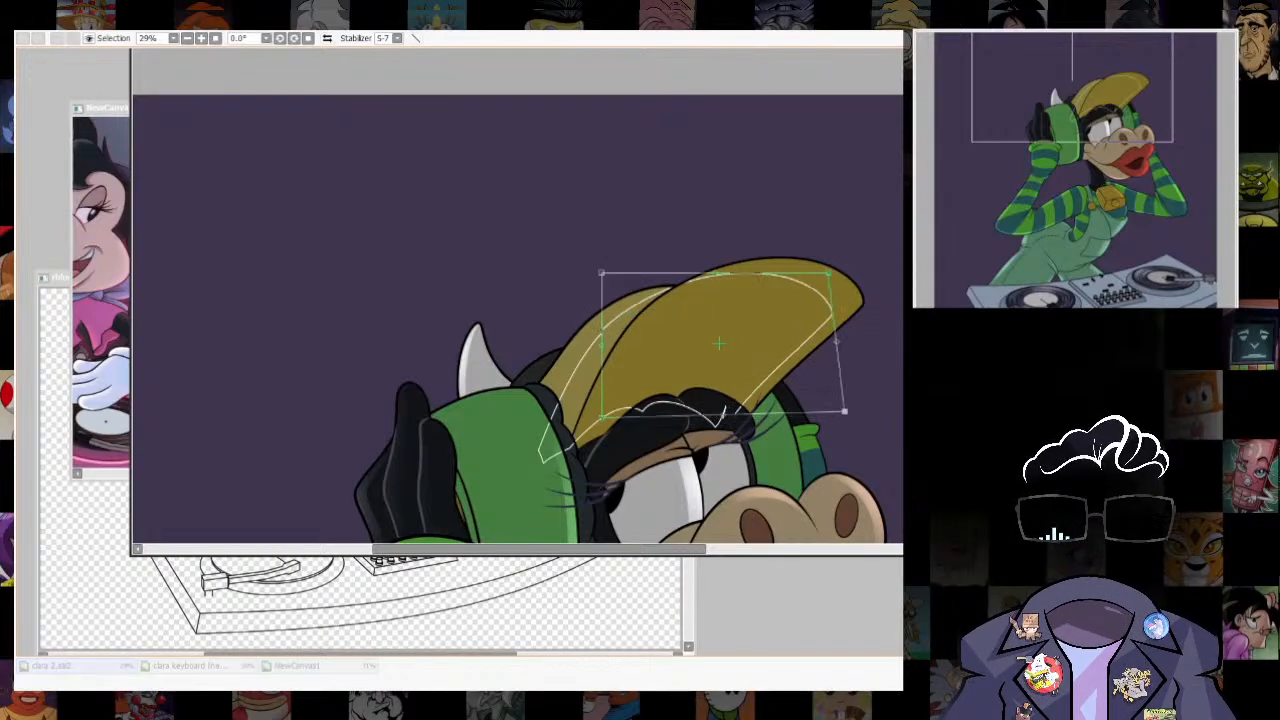
left_click_drag(601, 272, 629, 277)
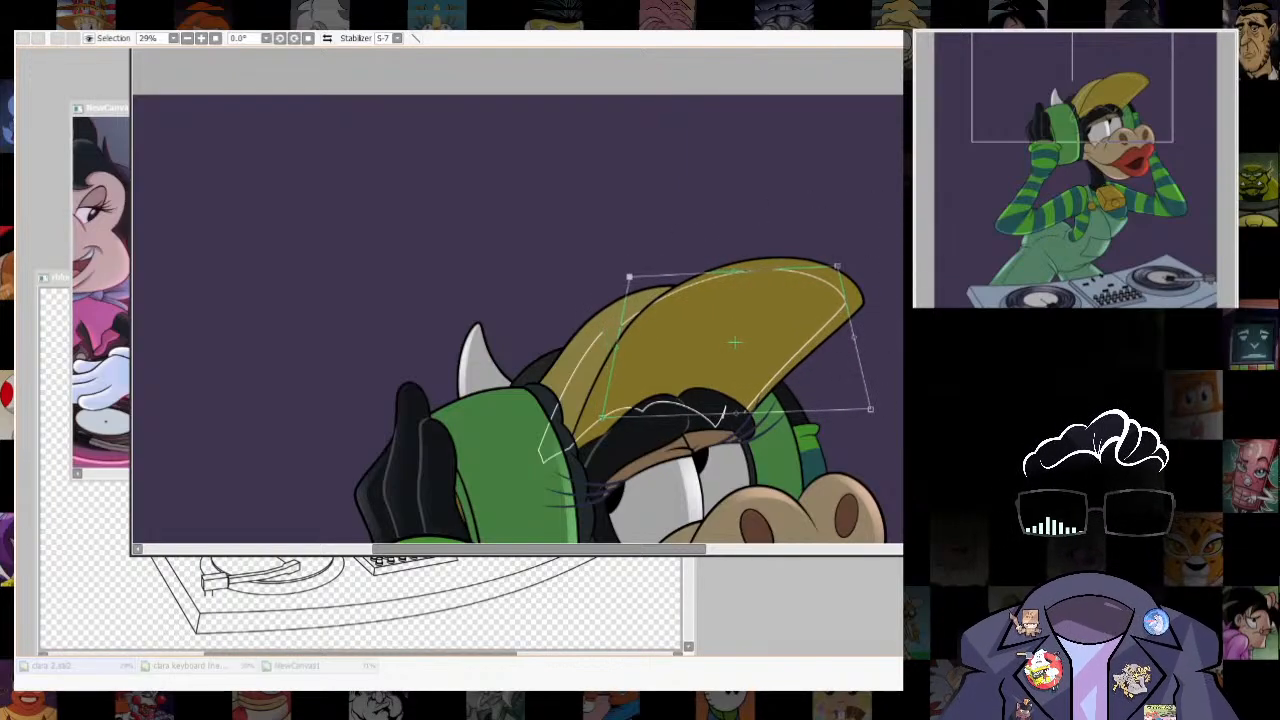
key("Return")
- Select the narrow rim of the cap's brim, airbrush a lighter yellow highlight along it, and soften it into the brim
left_click(736, 268)
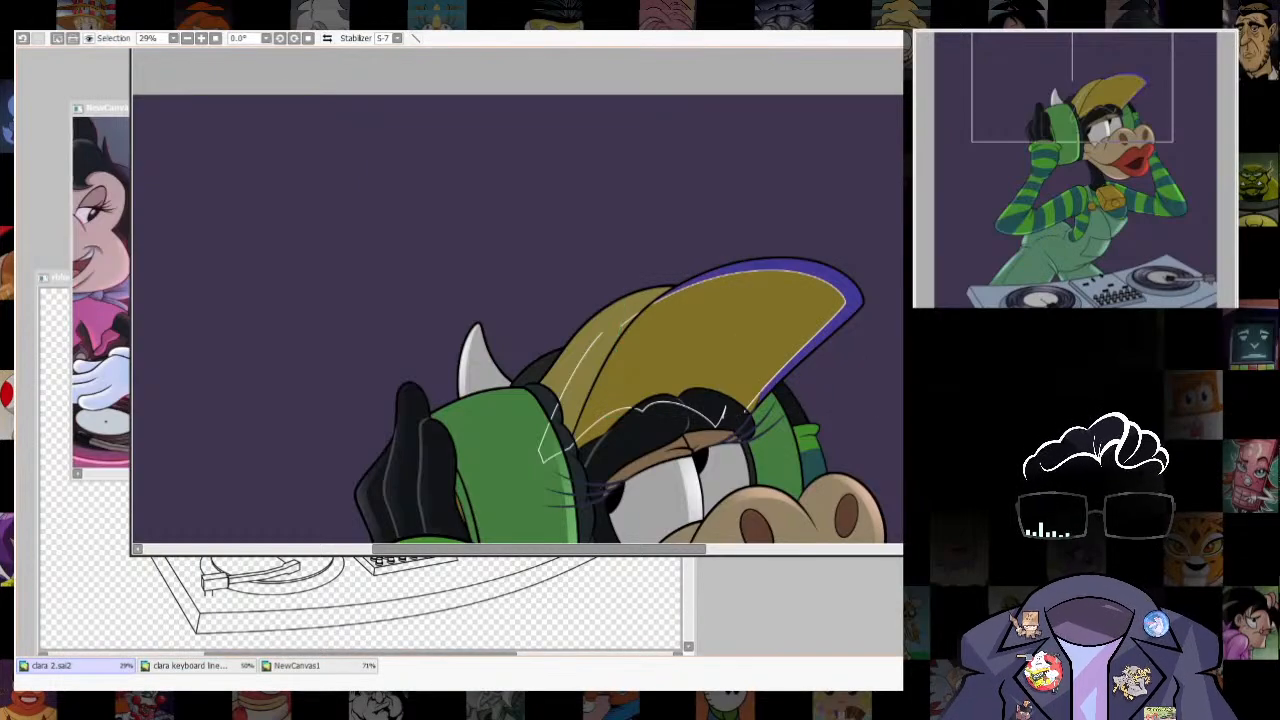
key("ctrl+z")
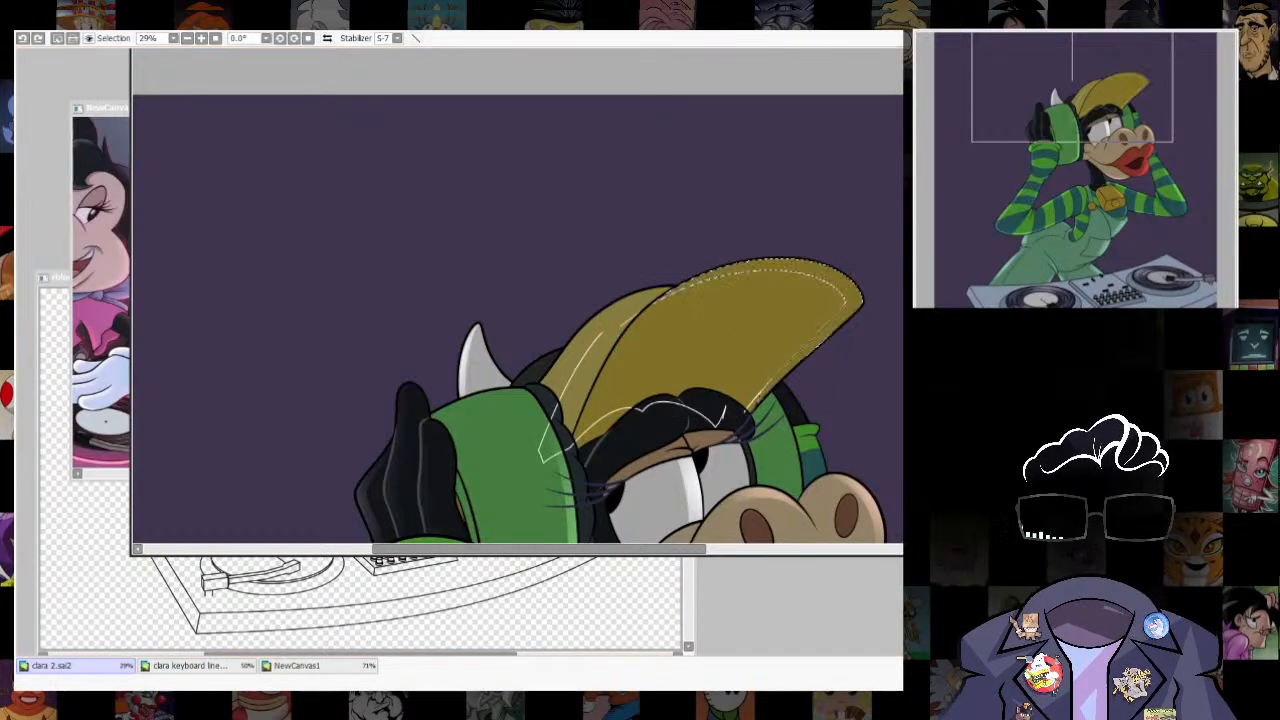
scroll(777, 405, "up", 5)
left_click(800, 293)
left_click(684, 414)
scroll(822, 291, "down", 6)
scroll(820, 330, "up", 2)
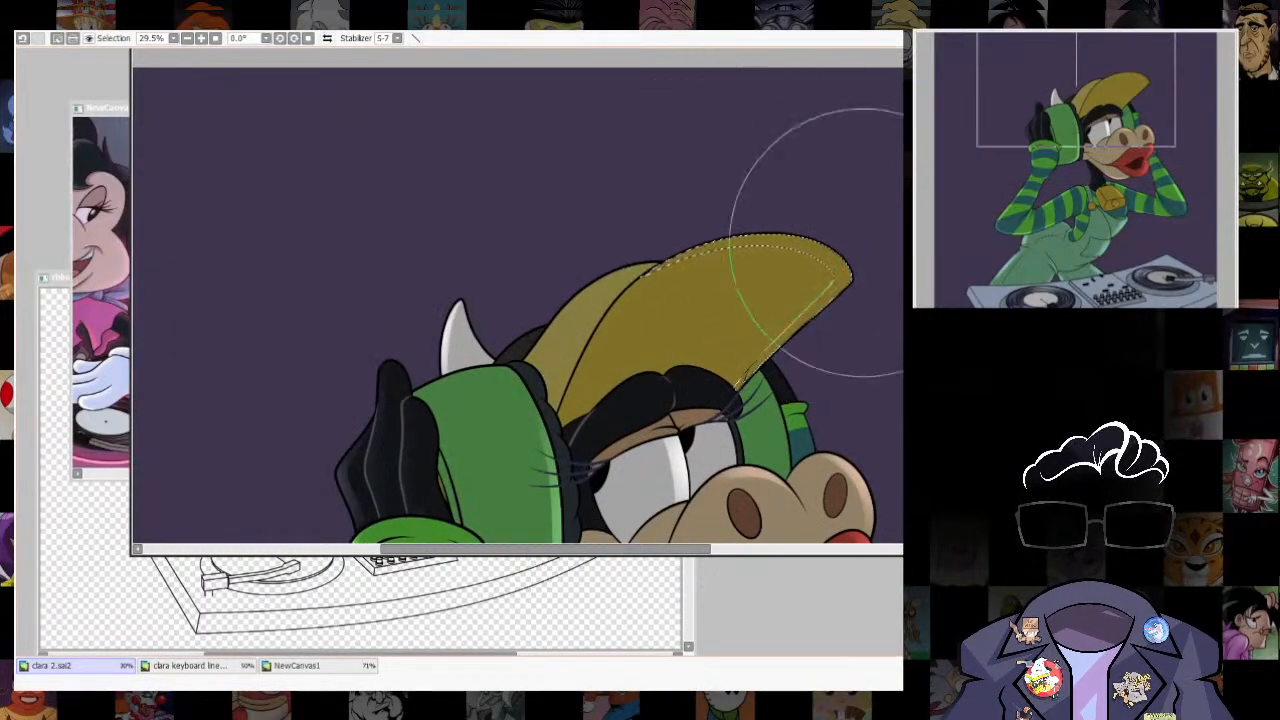
key("ctrl+d")
scroll(829, 263, "up", 2)
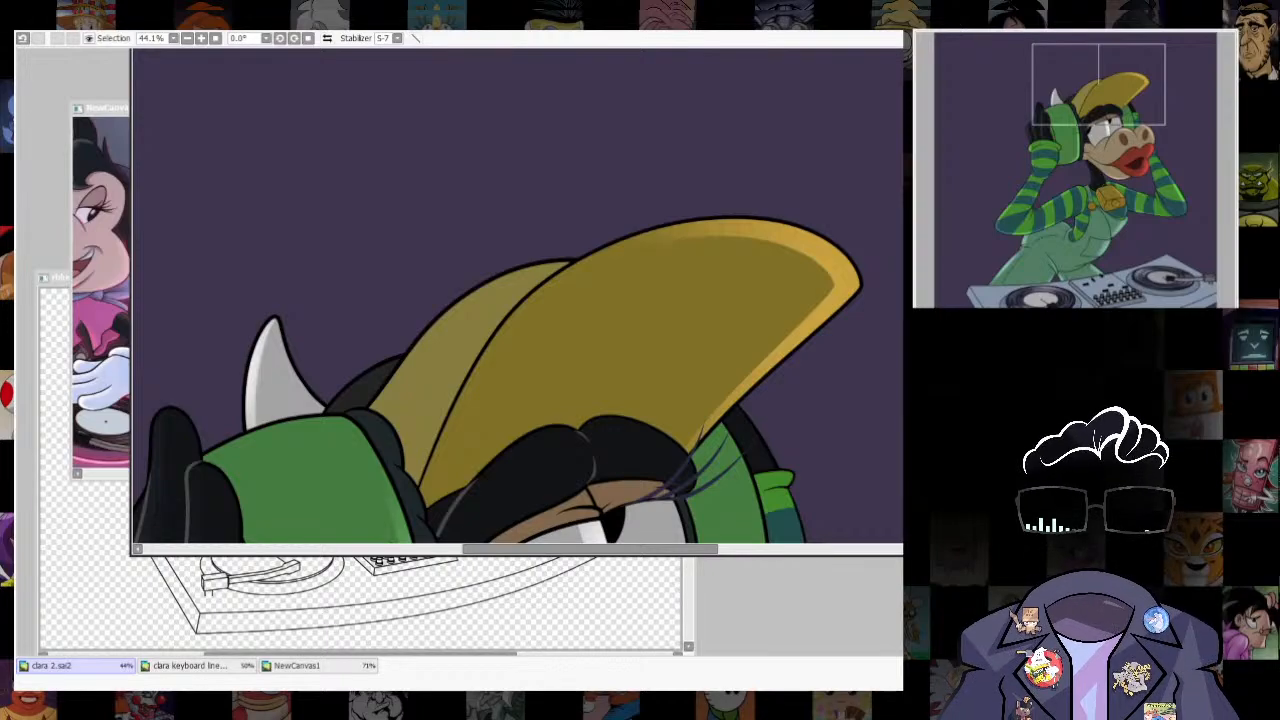
mouse_move(630, 259)
left_mouse_down()
mouse_move(712, 260)
mouse_move(680, 272)
left_mouse_up()
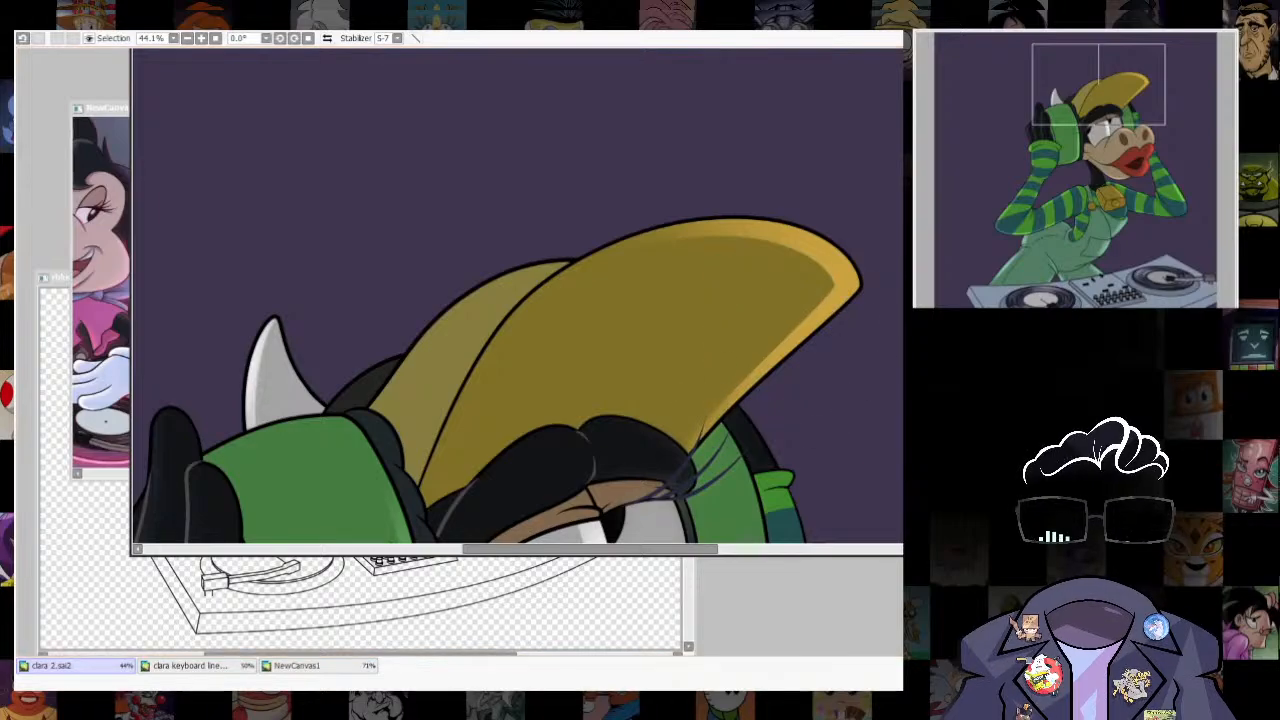
- Select a thin strip along the upper lip's lower edge, from the mouth corner to the mouth opening
scroll(780, 400, "down", 4)
scroll(615, 300, "down", 1)
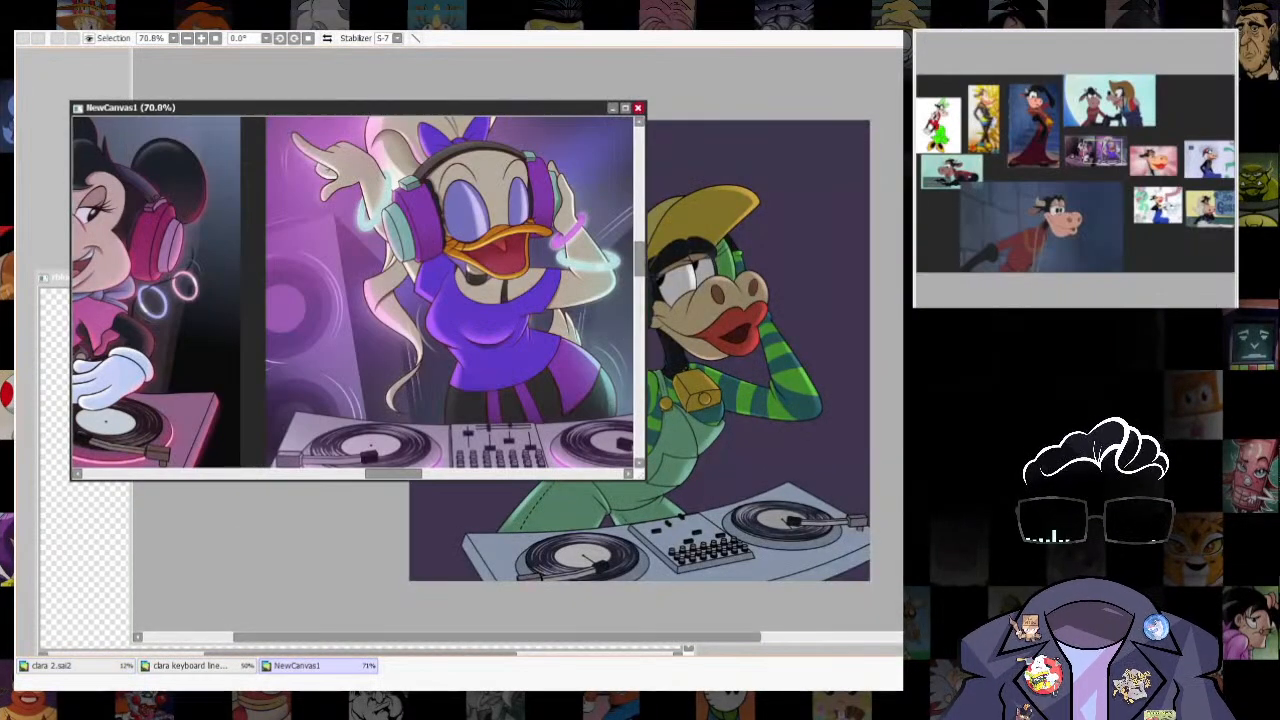
left_click(727, 405)
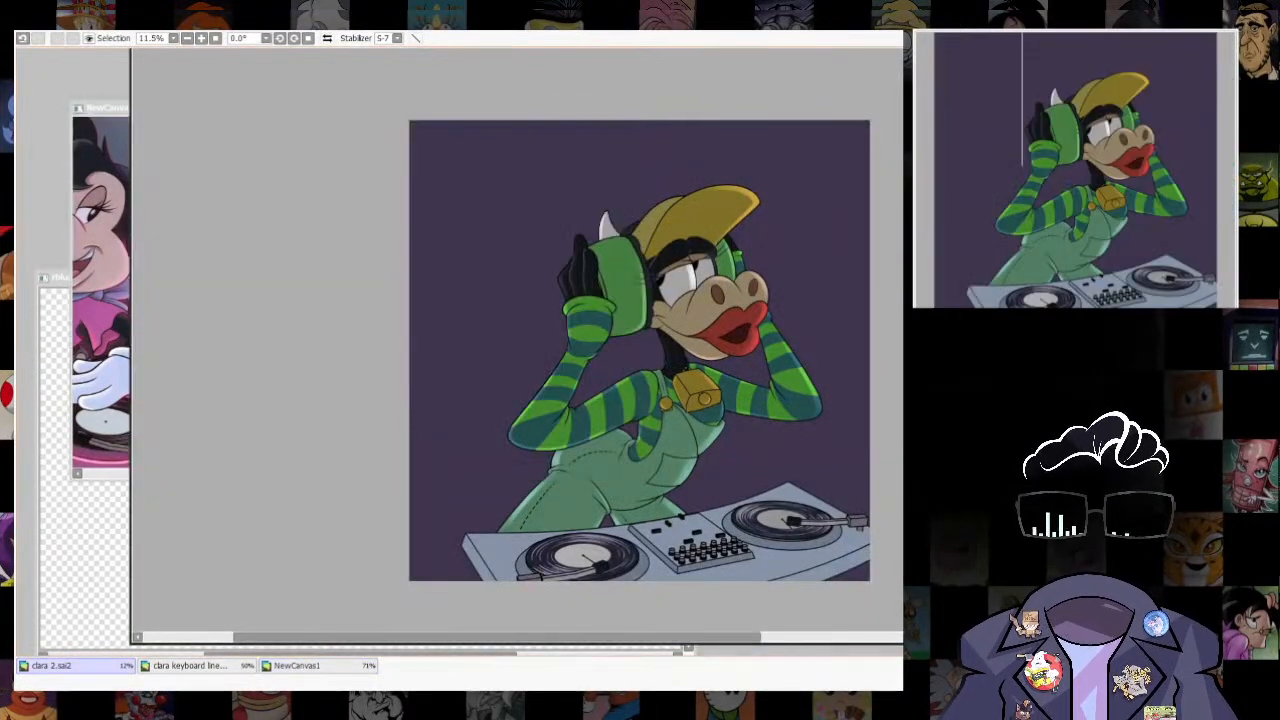
scroll(727, 405, "up", 1)
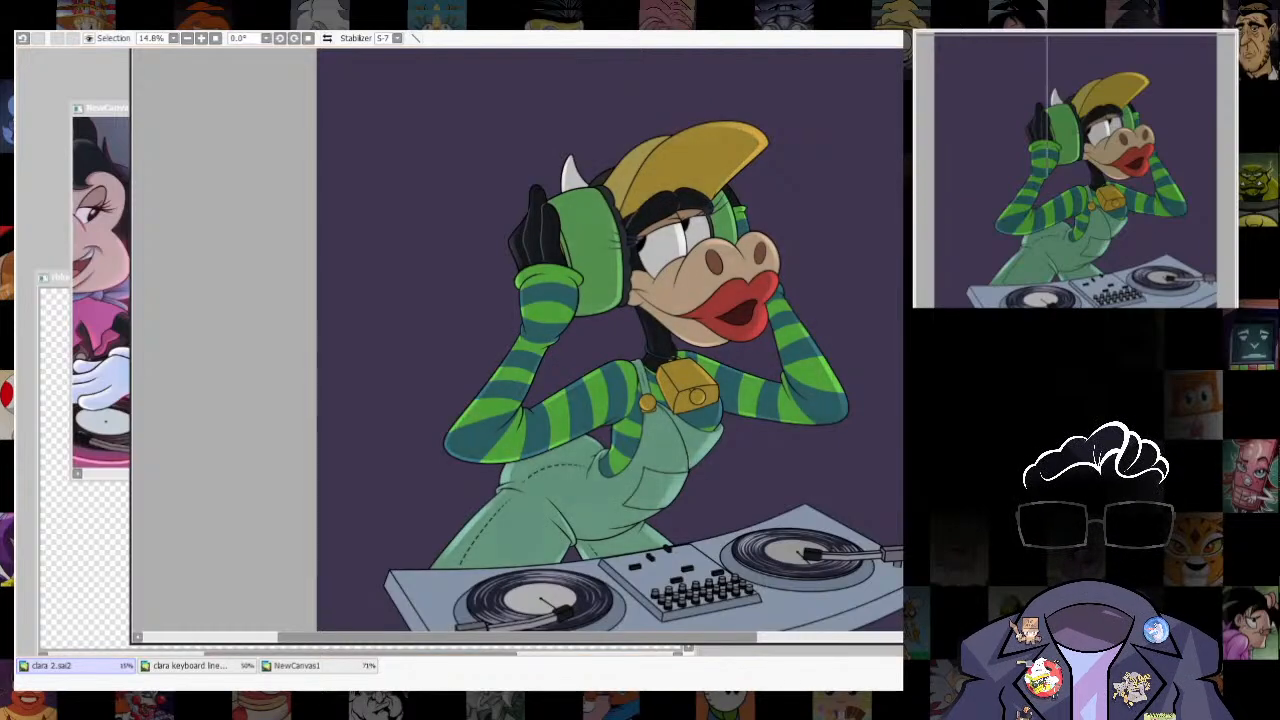
scroll(712, 287, "up", 9)
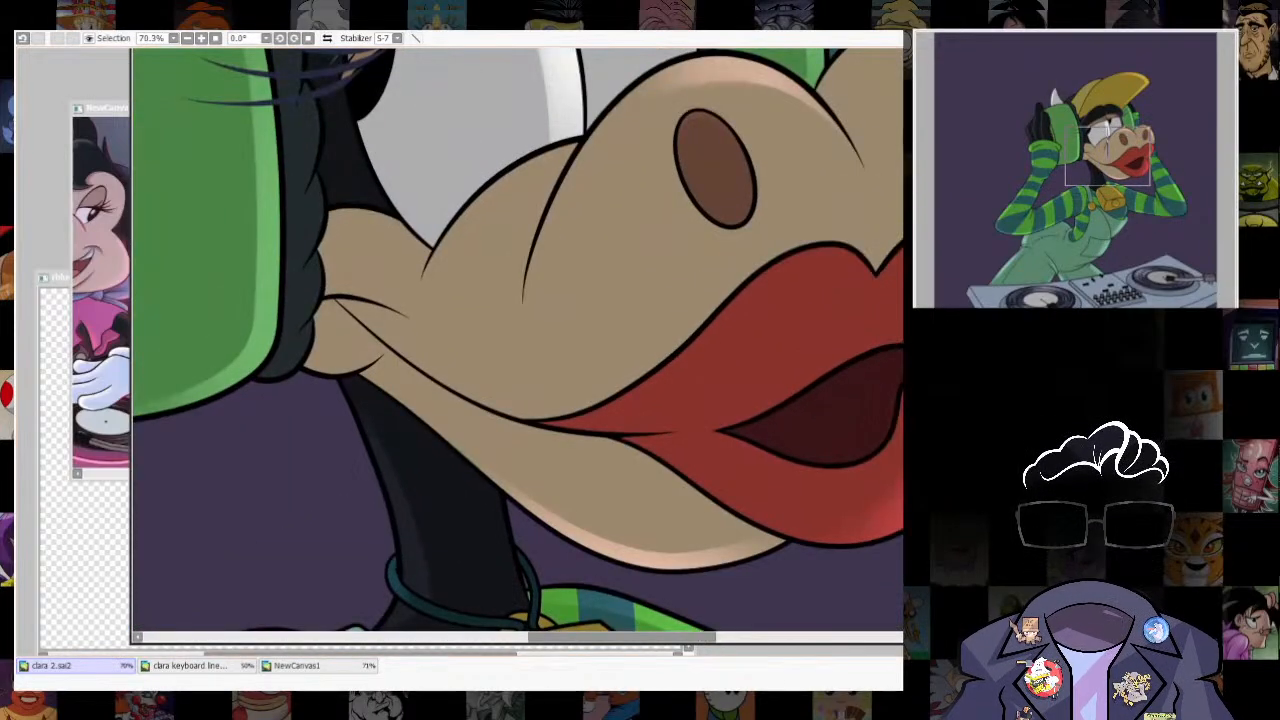
key("[")
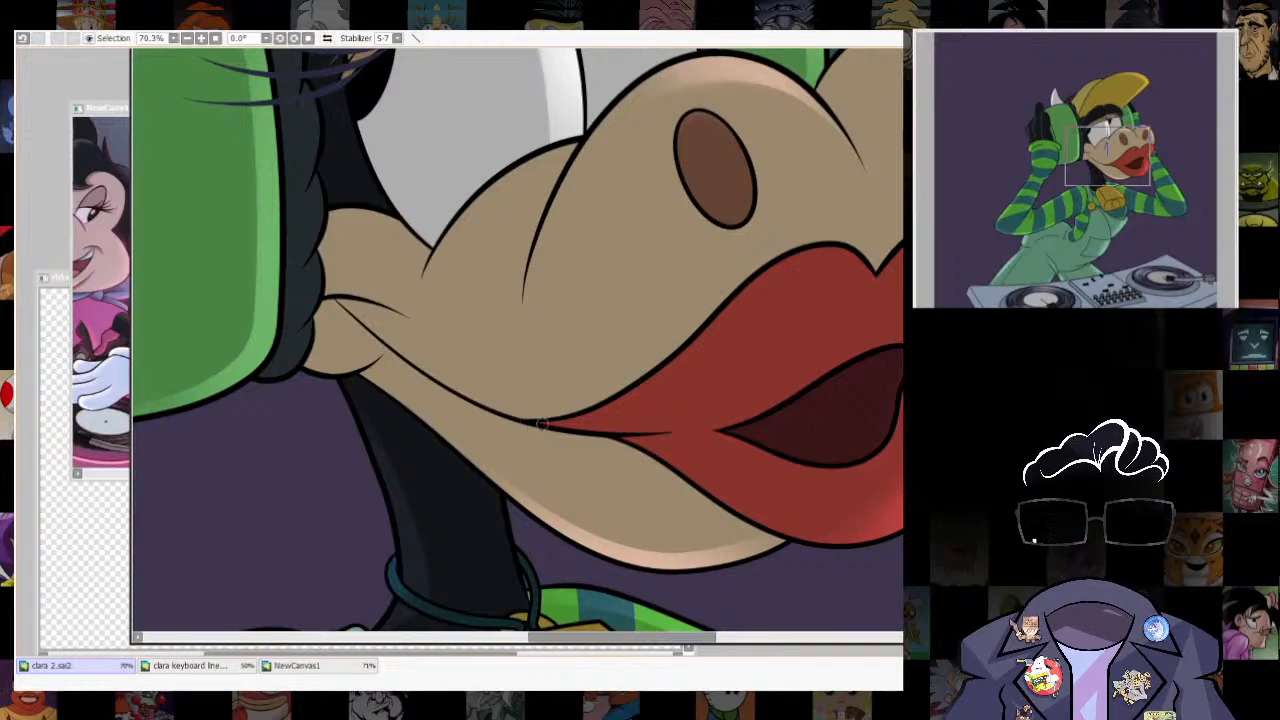
mouse_move(548, 424)
left_mouse_down()
mouse_move(672, 431)
mouse_move(771, 404)
mouse_move(848, 359)
mouse_move(678, 429)
mouse_move(790, 400)
mouse_move(850, 365)
left_mouse_up()
key("ctrl+z")
key("ctrl+z")
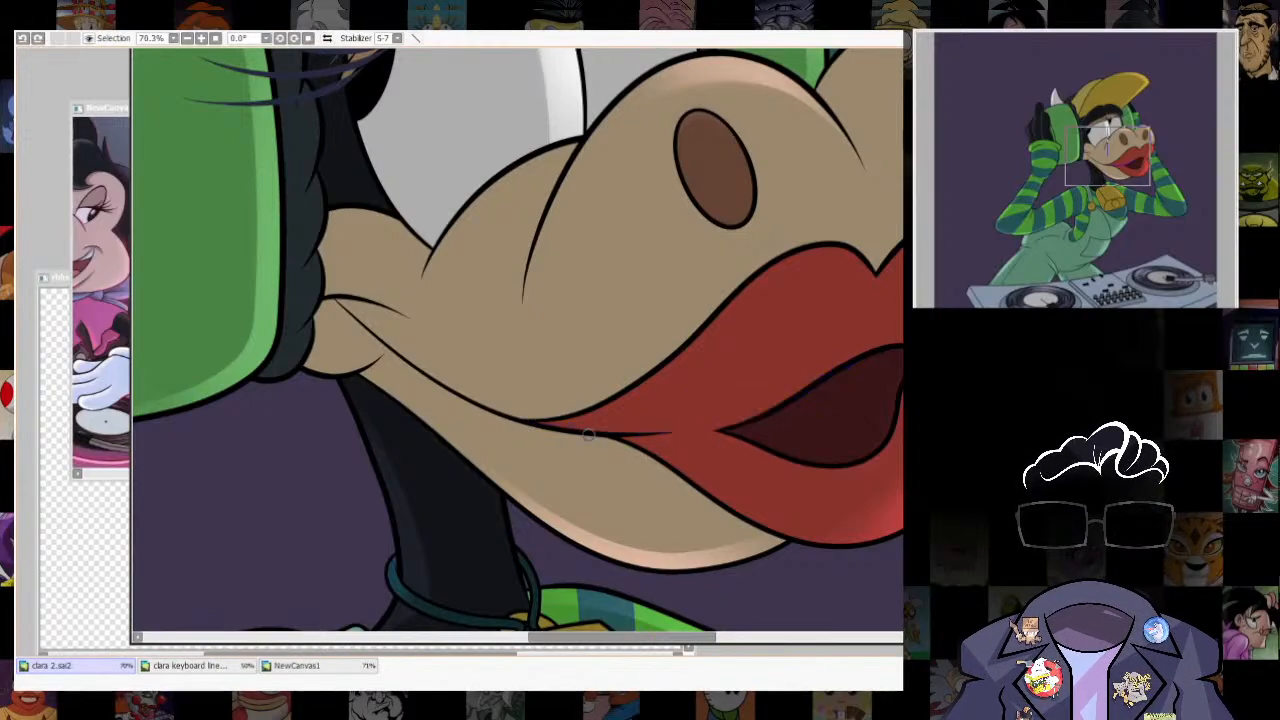
left_click_drag(687, 430, 842, 368)
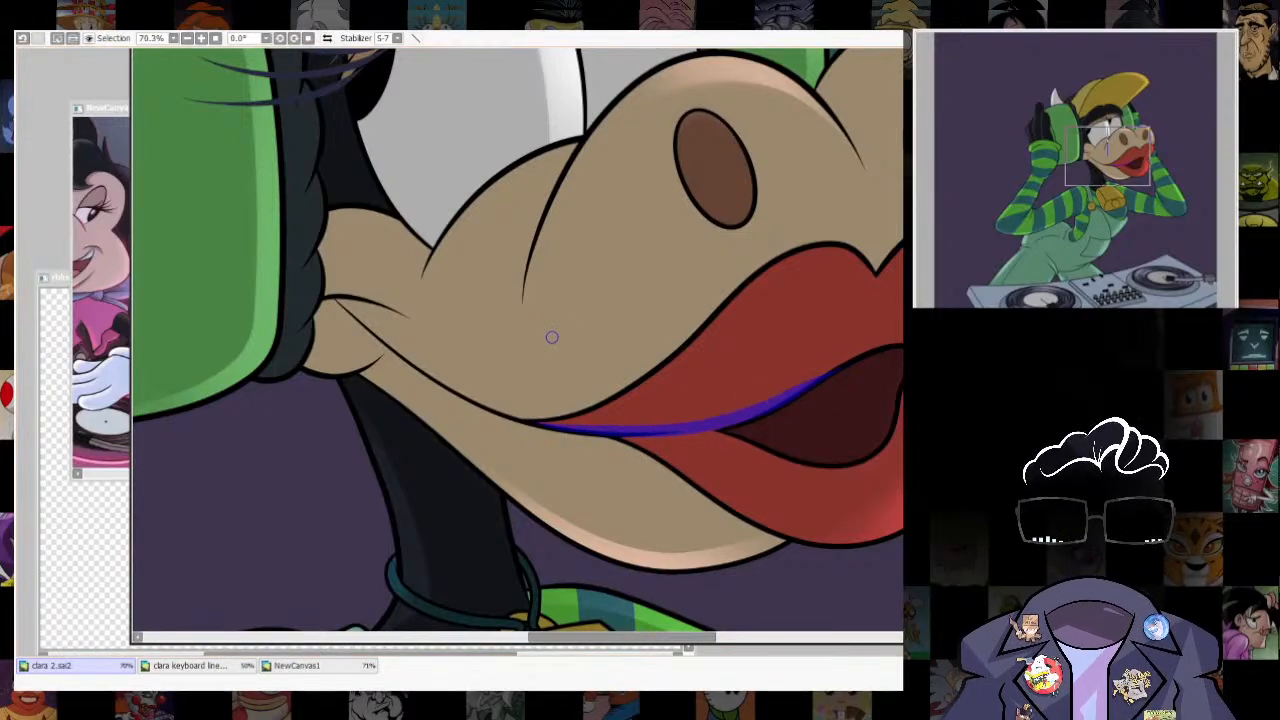
- Airbrush a lighter red highlight into the upper lip strip at brush size 379 and clear the selection
key("b")
key("]")
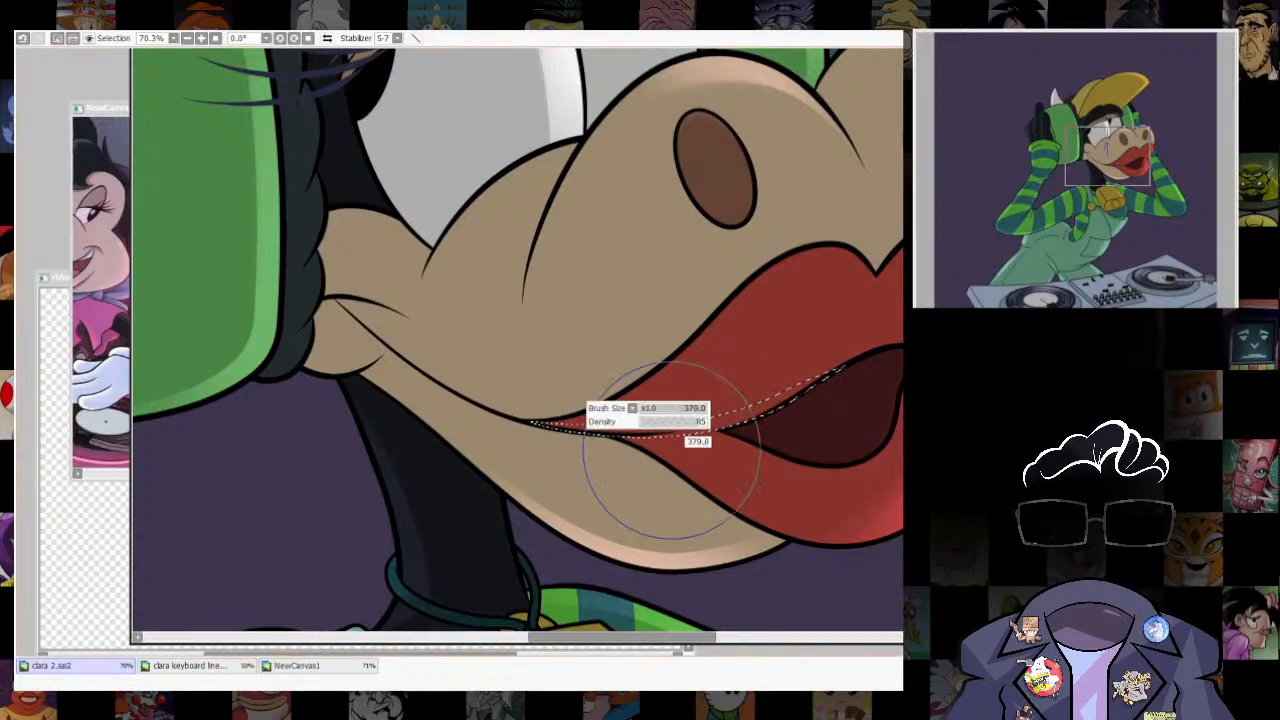
left_click_drag(625, 436, 809, 477)
key("ctrl+d")
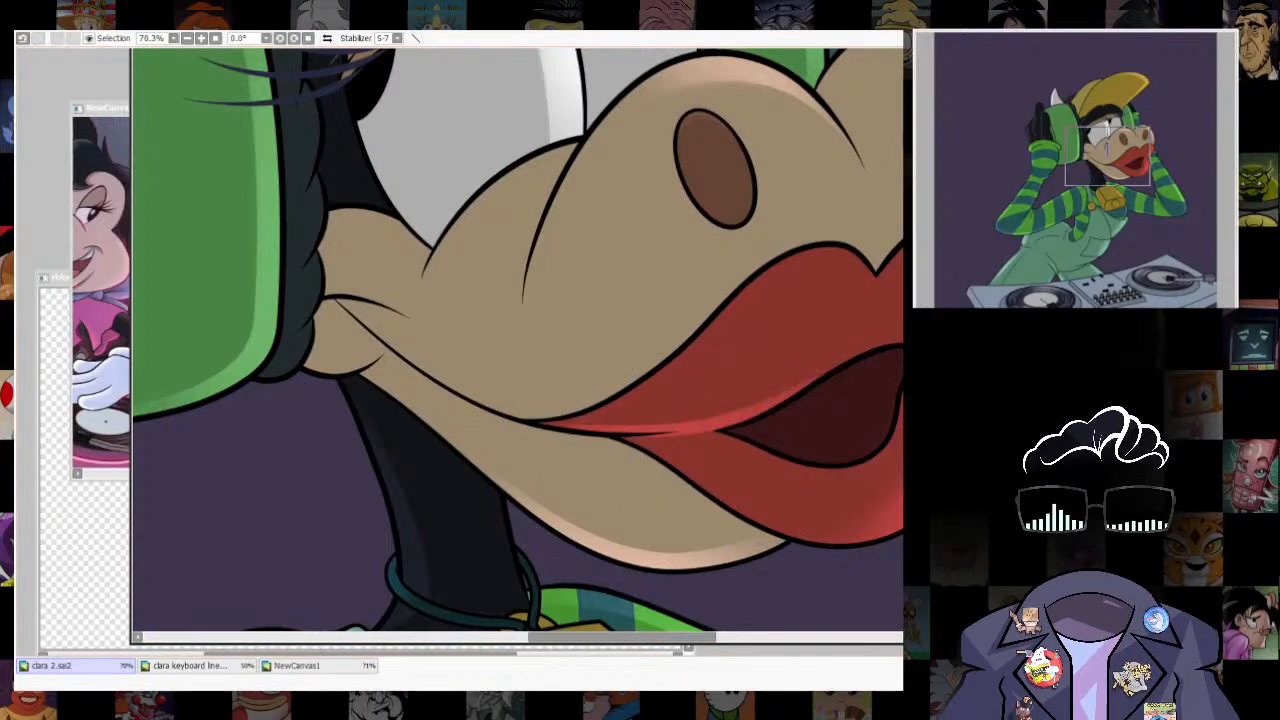
- Select a thin strip along the lower lip's edge beside the chin, airbrush a soft highlight into it, and clear the selection
scroll(700, 408, "down", 7)
scroll(710, 415, "up", 5)
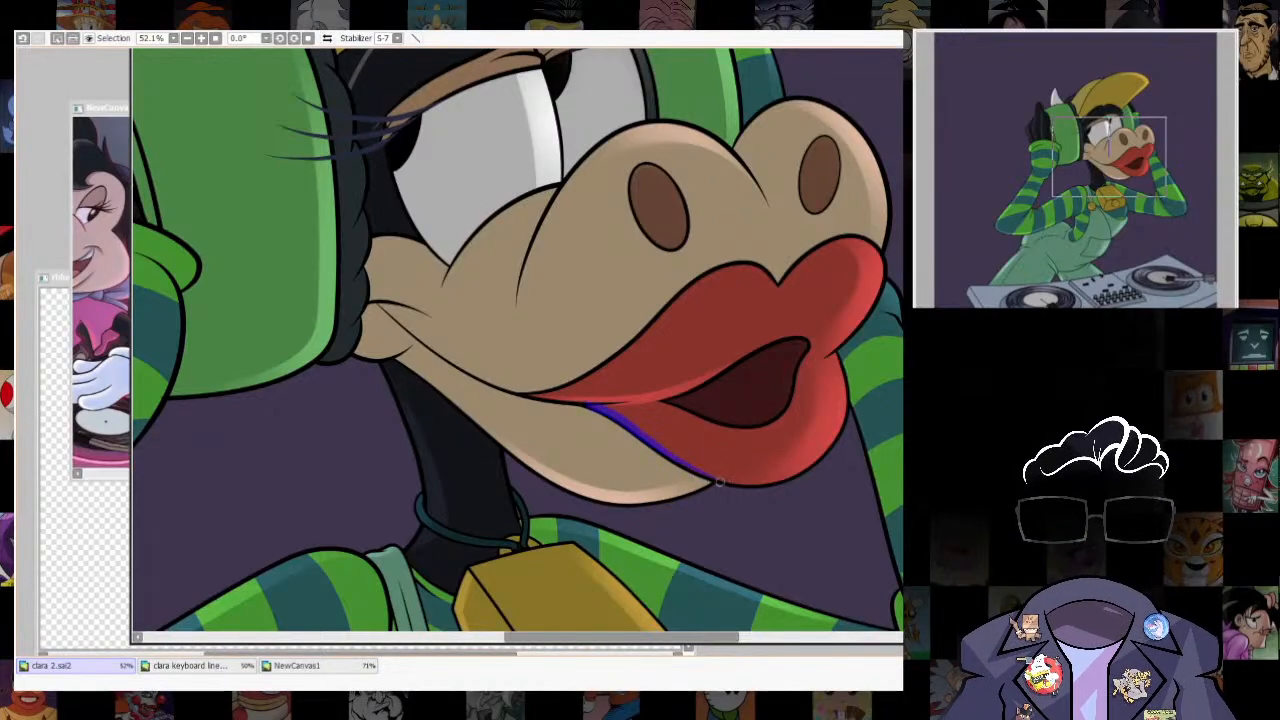
key("b")
key("bracketright")
key("bracketright")
key("bracketright")
key("bracketright")
key("bracketright")
key("bracketright")
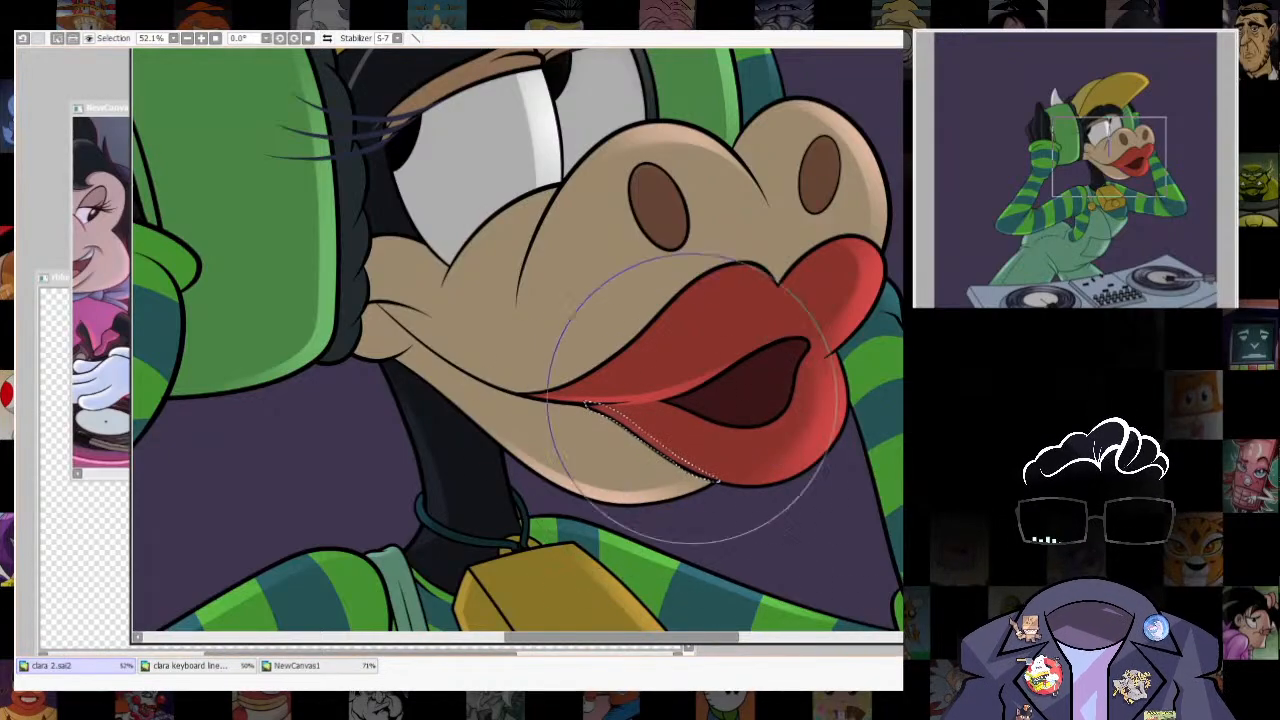
left_click_drag(669, 446, 650, 438)
key("ctrl+d")
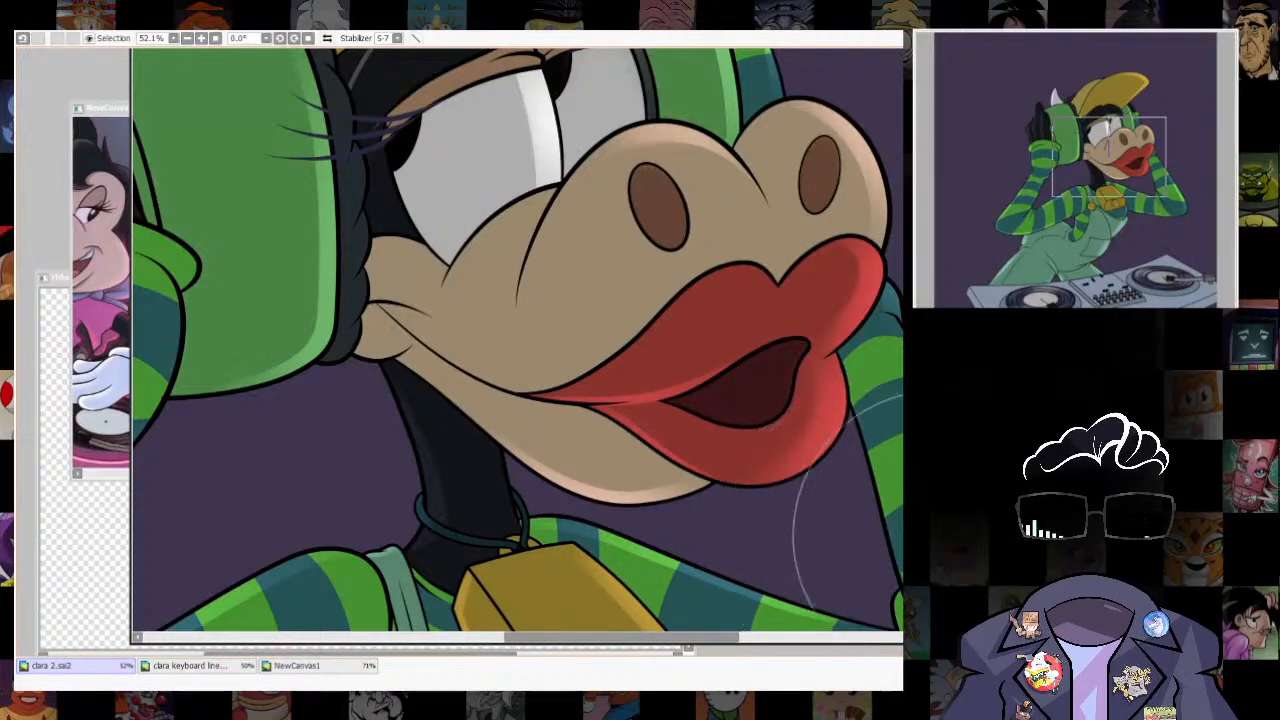
- Select a narrow vertical strip of the far eye's white, along its outer edge beside the headphone
scroll(764, 473, "down", 8)
scroll(732, 404, "up", 9)
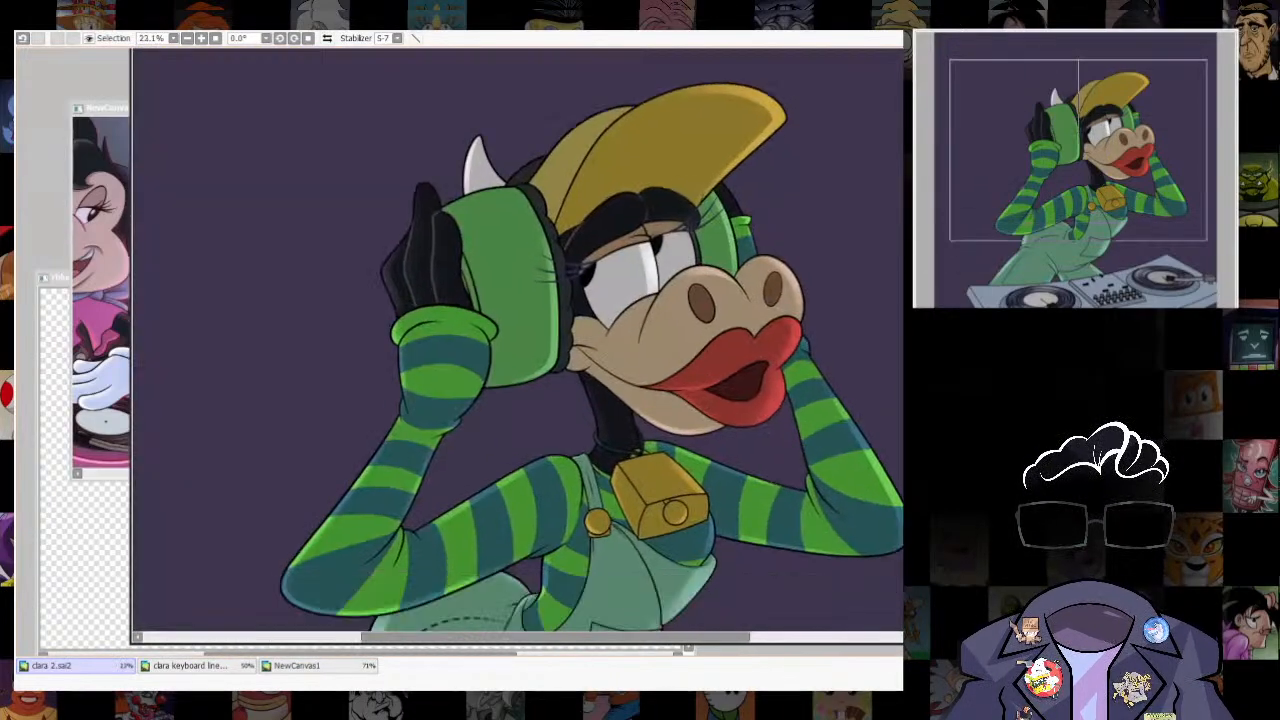
left_click(706, 335)
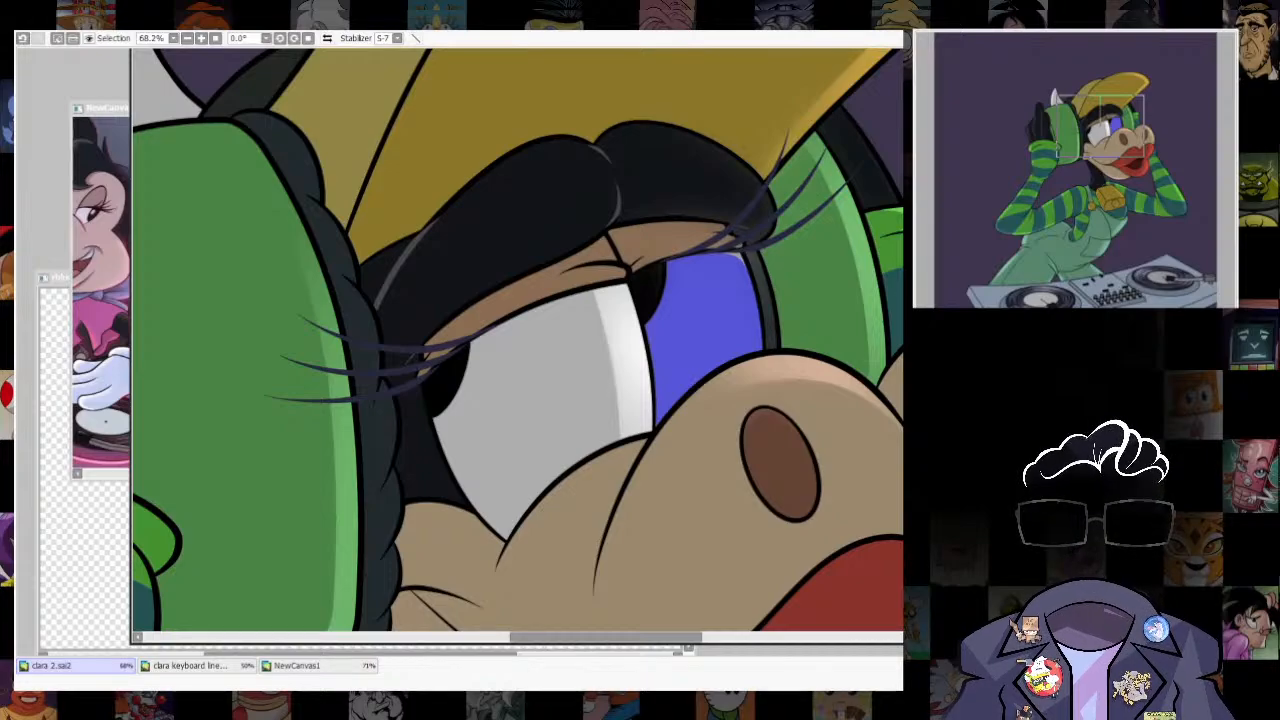
key("ctrl+z")
key("bracketleft")
left_click_drag(727, 257, 752, 348)
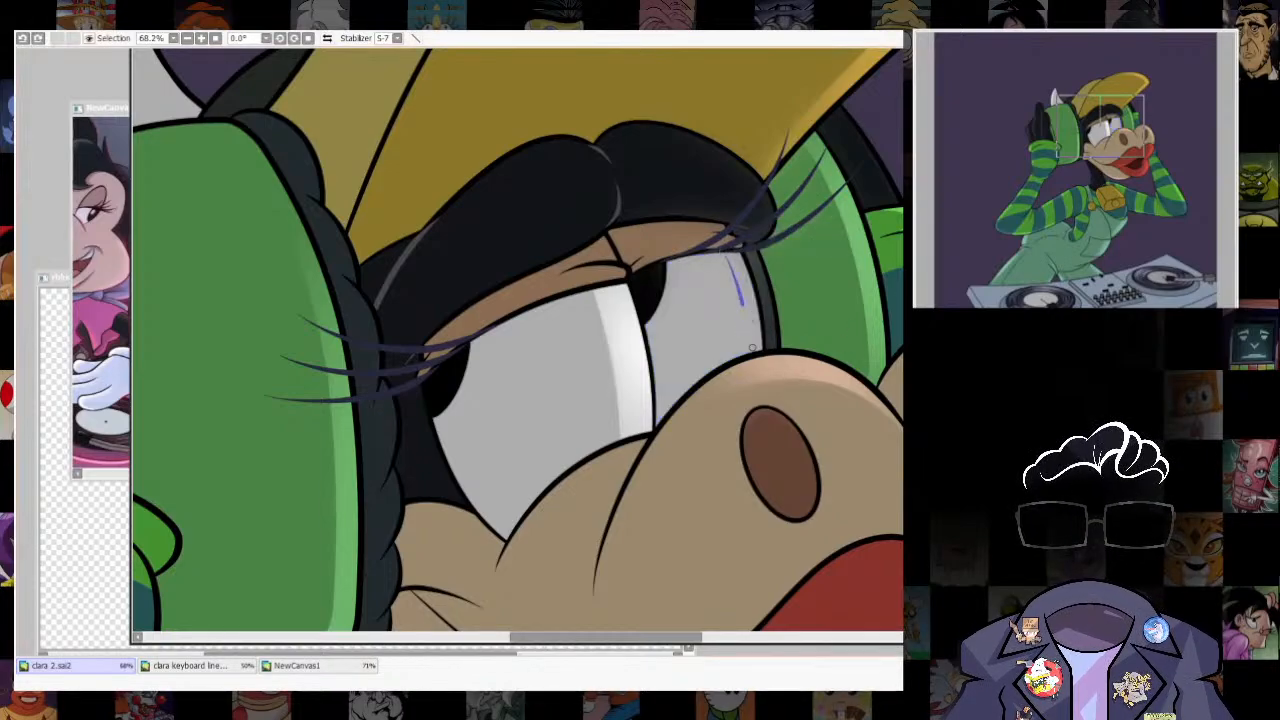
mouse_move(727, 258)
left_mouse_down()
mouse_move(750, 352)
mouse_move(762, 350)
left_mouse_up()
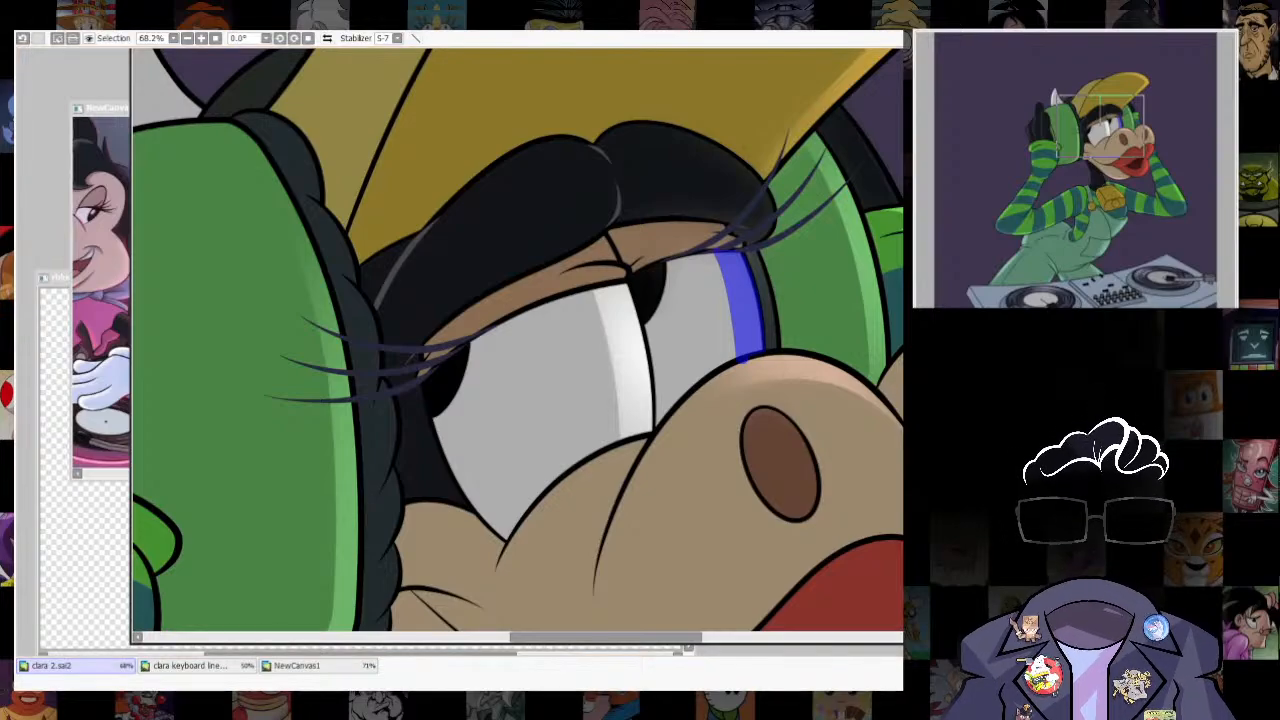
- Airbrush a soft white highlight into the far eye's strip and clear the selection
key("b")
mouse_move(842, 276)
left_mouse_down()
mouse_move(760, 272)
mouse_move(790, 350)
left_mouse_up()
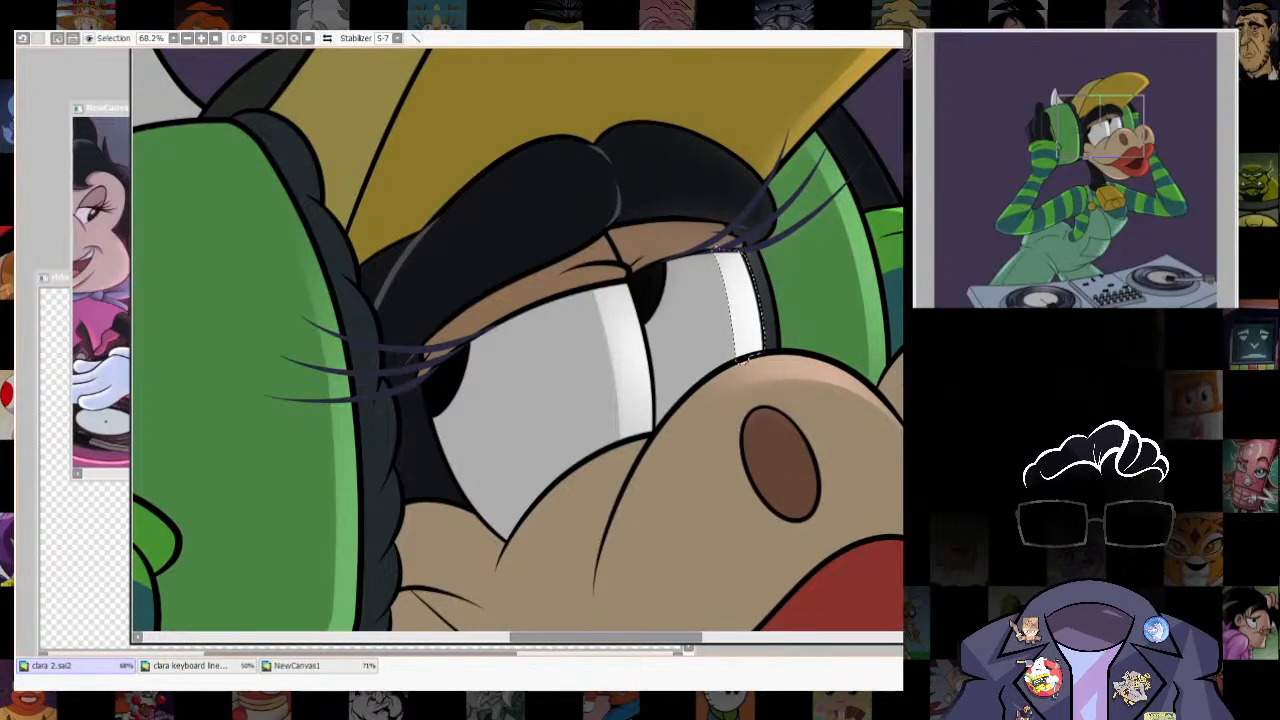
key("ctrl+d")
scroll(715, 365, "down", 7)
scroll(705, 370, "up", 9)
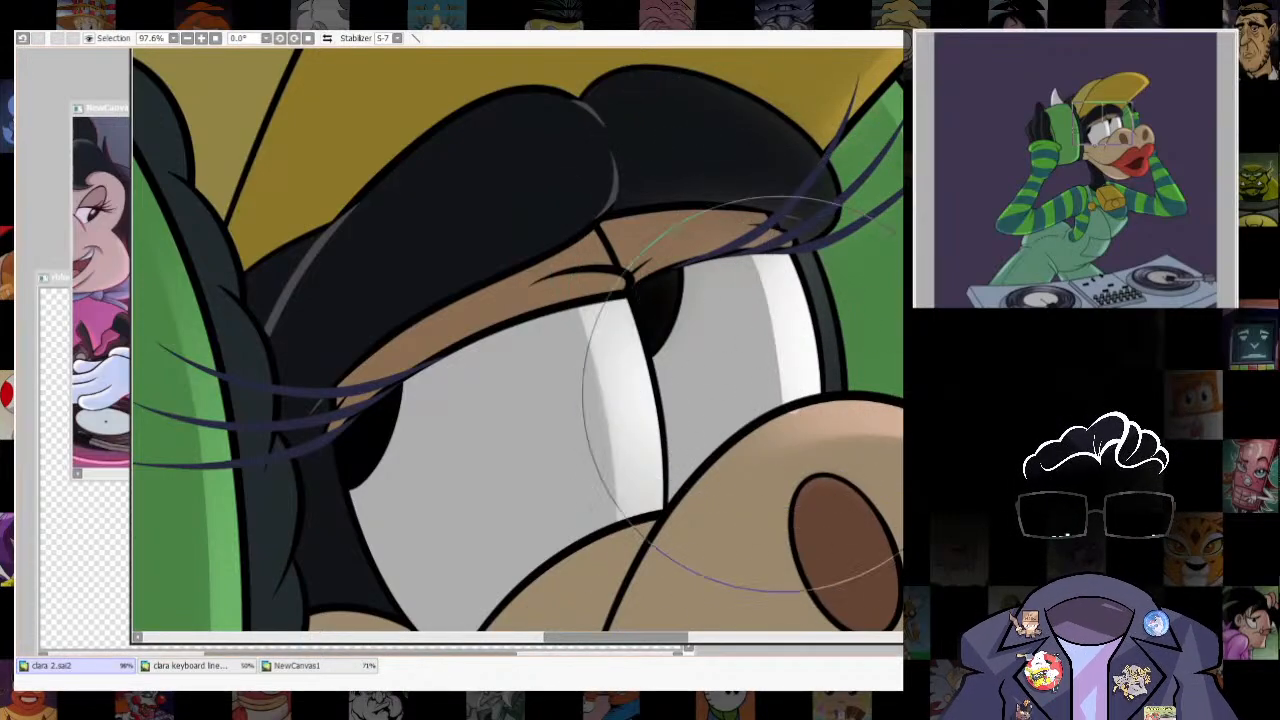
- Select curved strips along the muzzle-side ends of both black brows, using a smaller selection brush
scroll(782, 375, "down", 6)
scroll(745, 110, "up", 3)
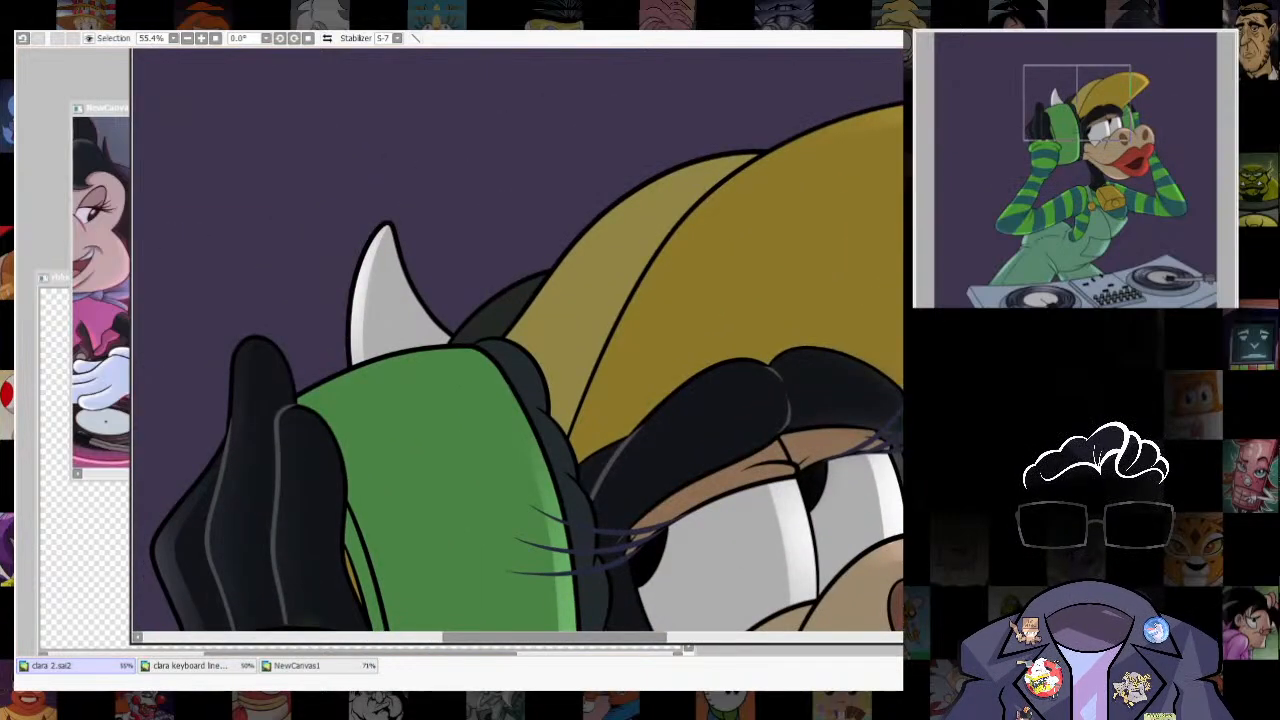
left_click_drag(780, 411, 780, 422)
key("ctrl+z")
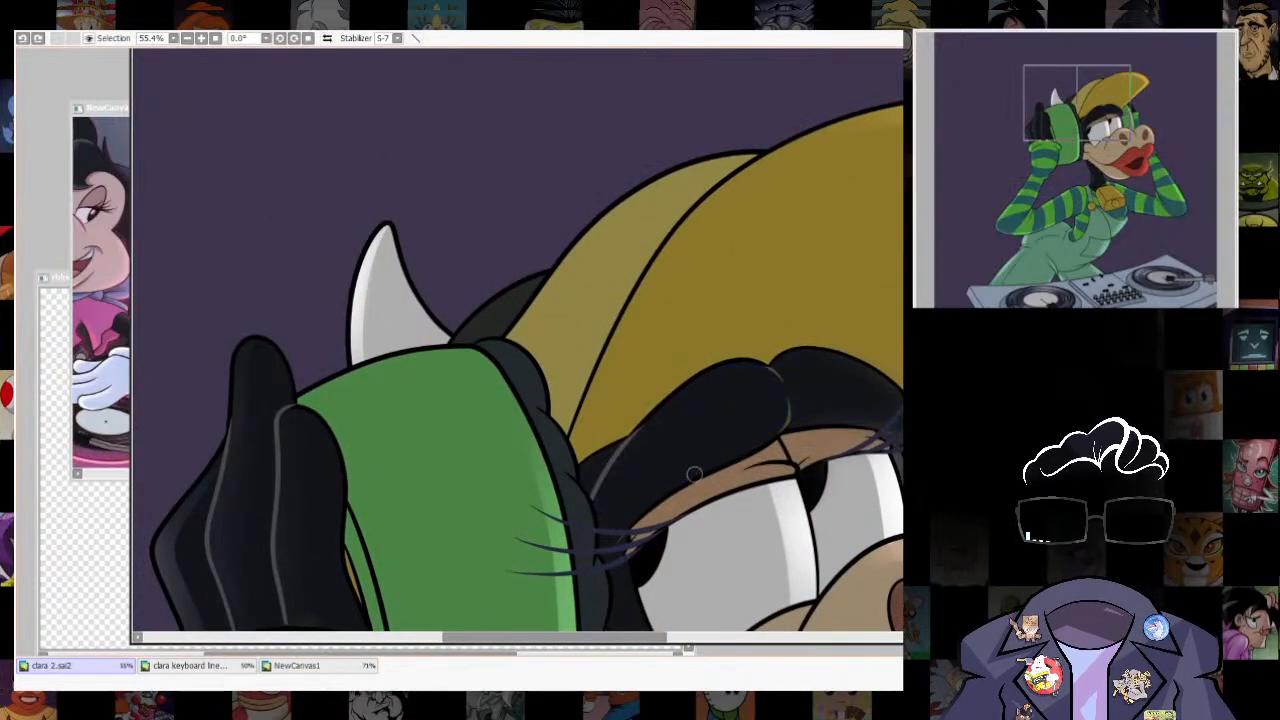
key("bracketleft")
key("bracketleft")
key("bracketleft")
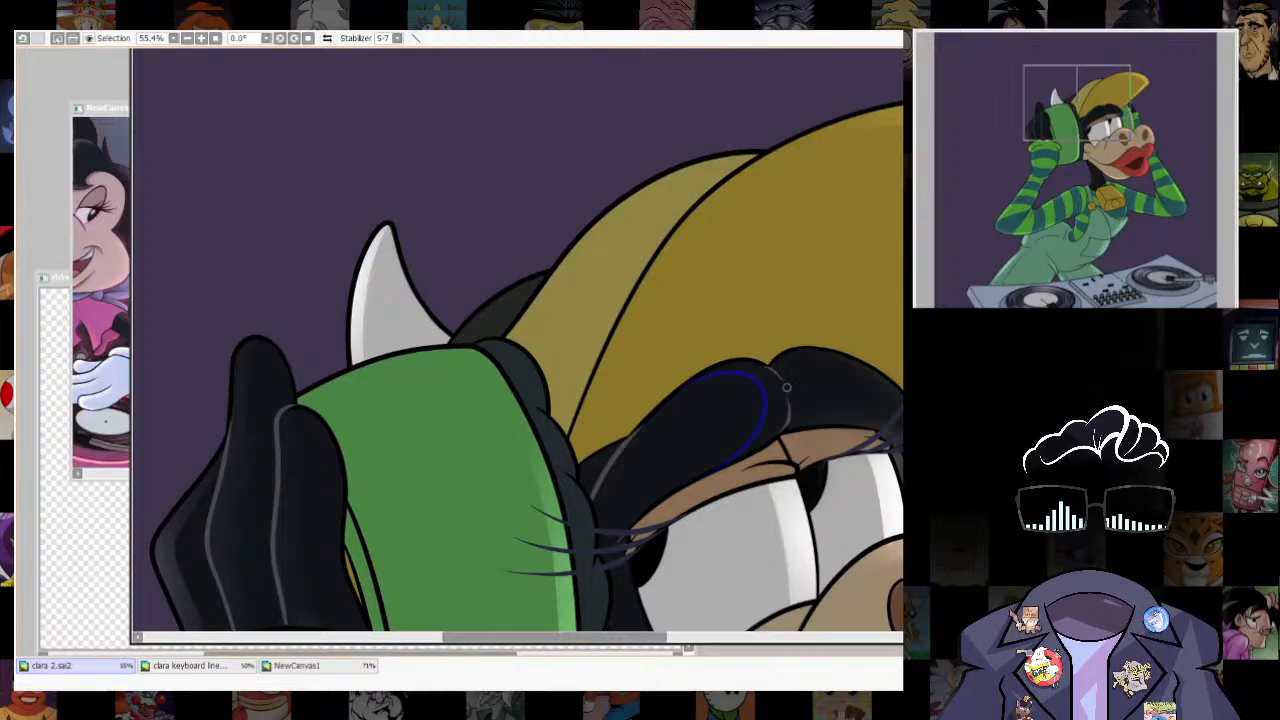
left_click_drag(888, 389, 840, 357)
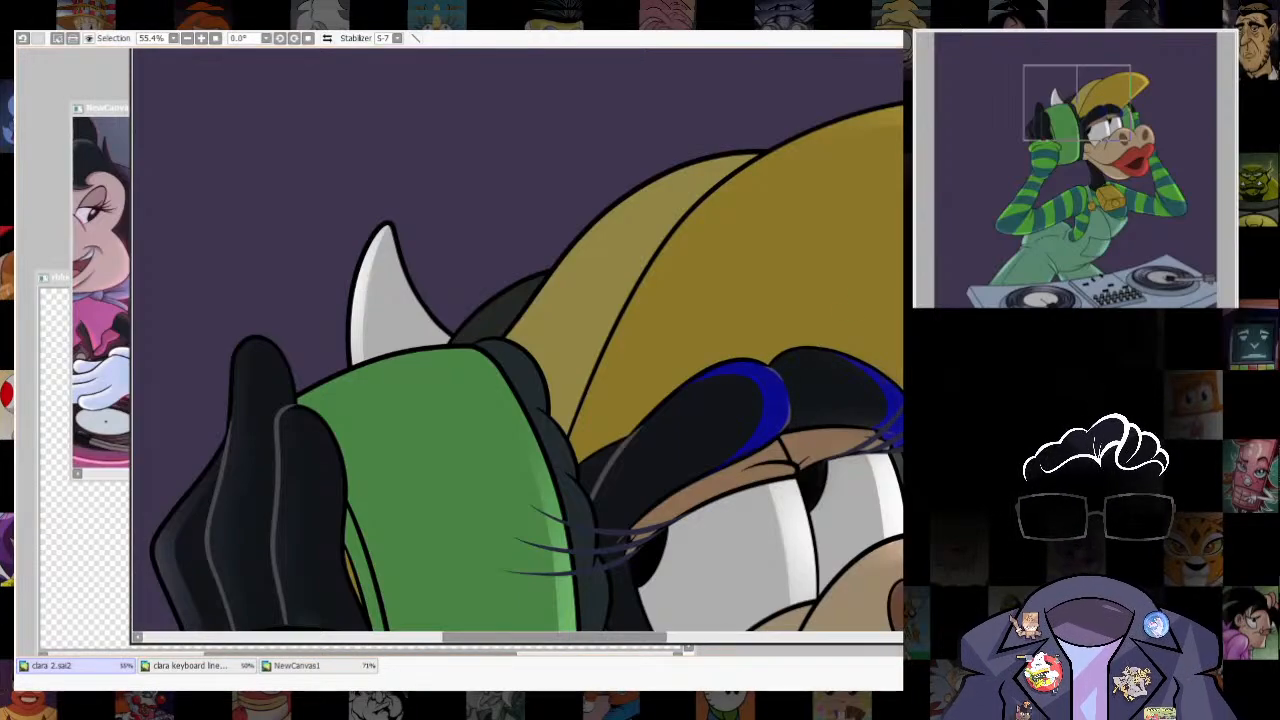
left_click_drag(168, 515, 192, 622)
key("ctrl+z")
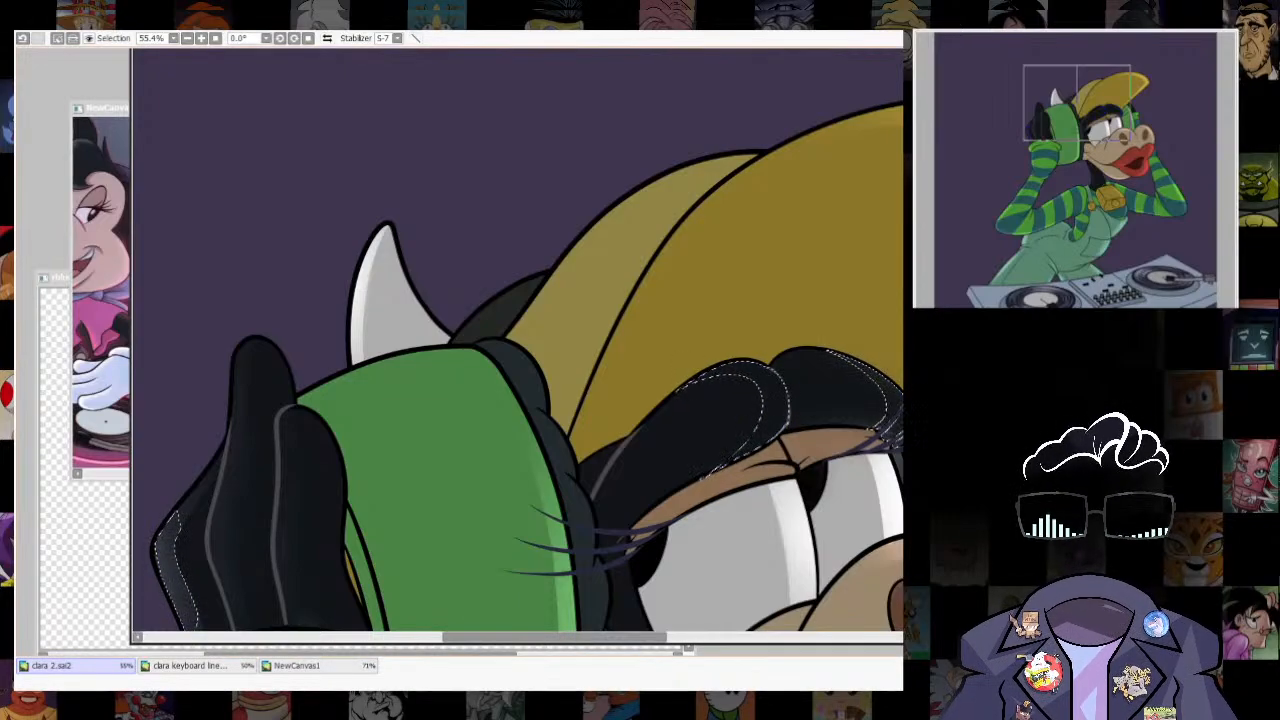
key("ctrl+d")
key("ctrl+z")
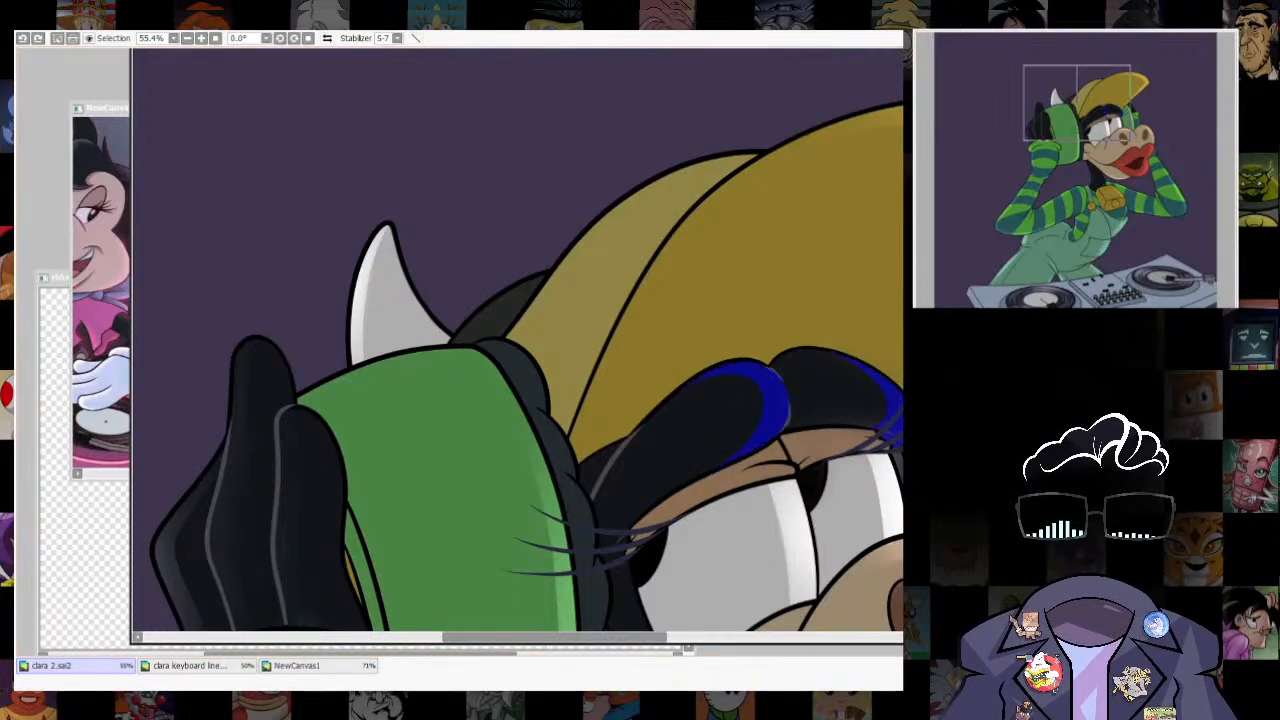
- Airbrush a soft grey highlight into the strips on both brows and clear the selection
key("b")
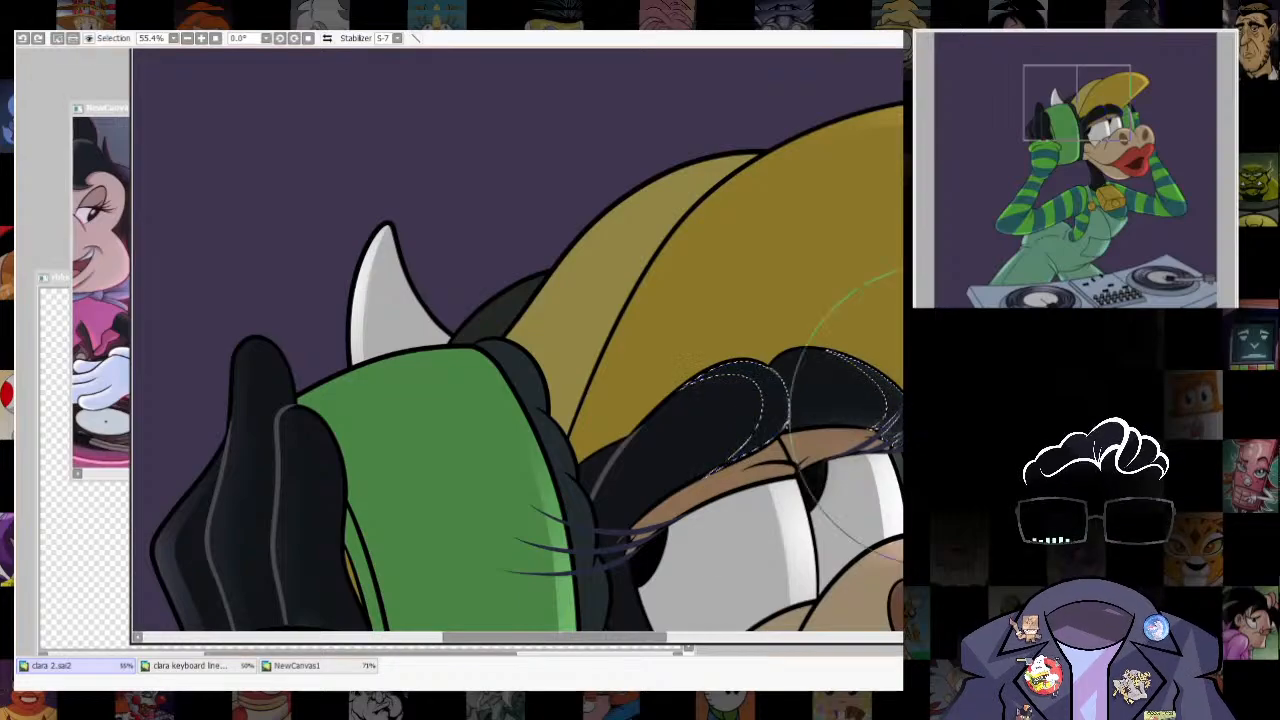
mouse_move(890, 428)
left_mouse_down()
mouse_move(770, 546)
mouse_move(796, 464)
left_mouse_up()
left_click_drag(899, 450, 832, 402)
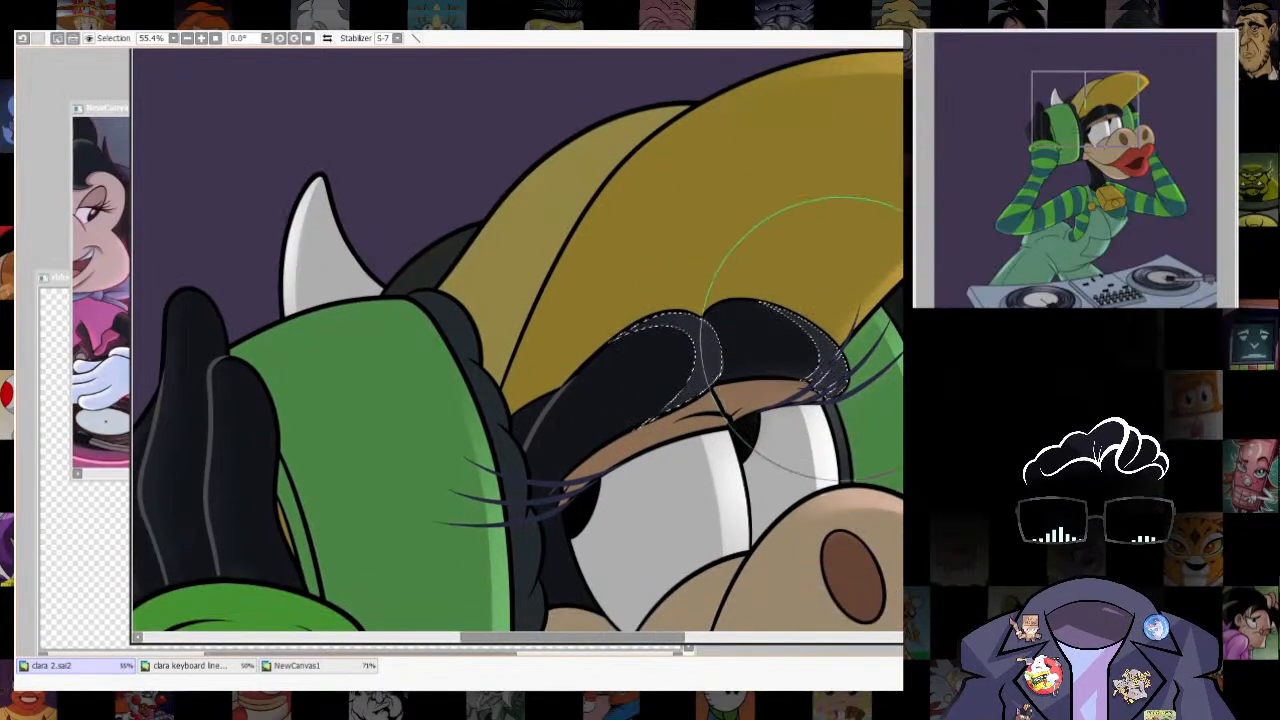
key("ctrl+d")
scroll(700, 360, "down", 2)
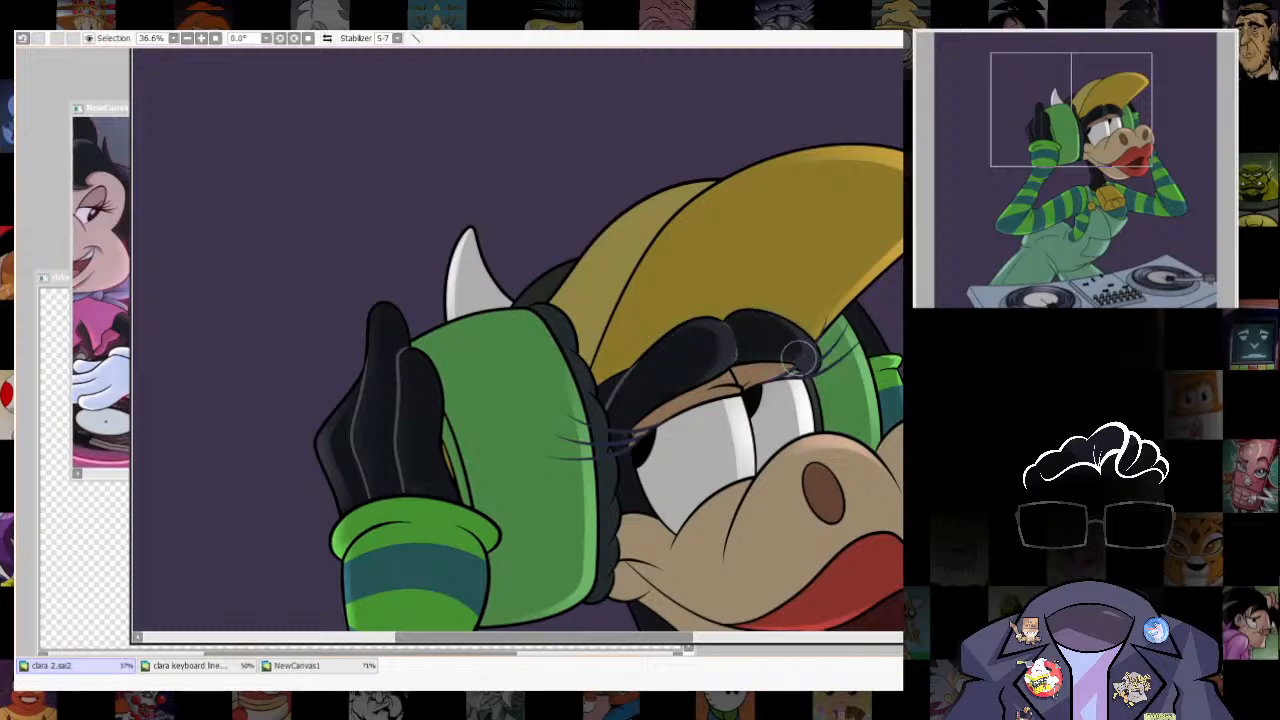
scroll(517, 340, "down", 1)
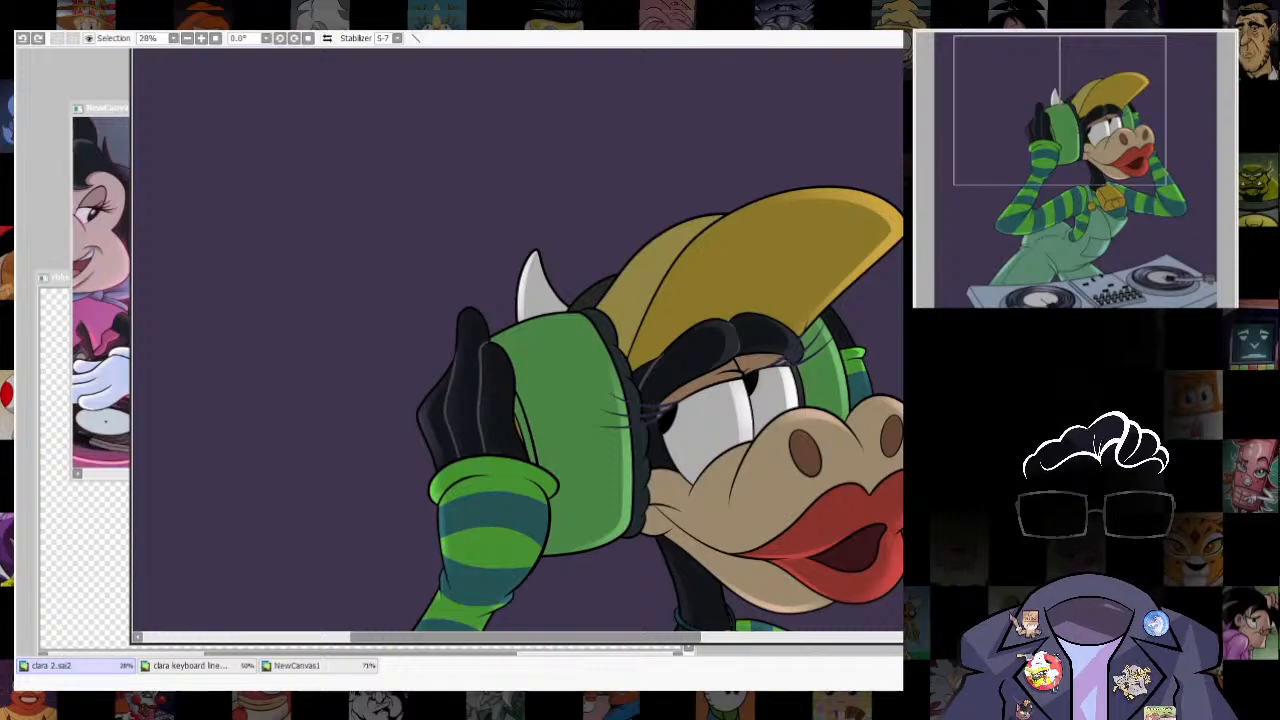
scroll(749, 349, "up", 4)
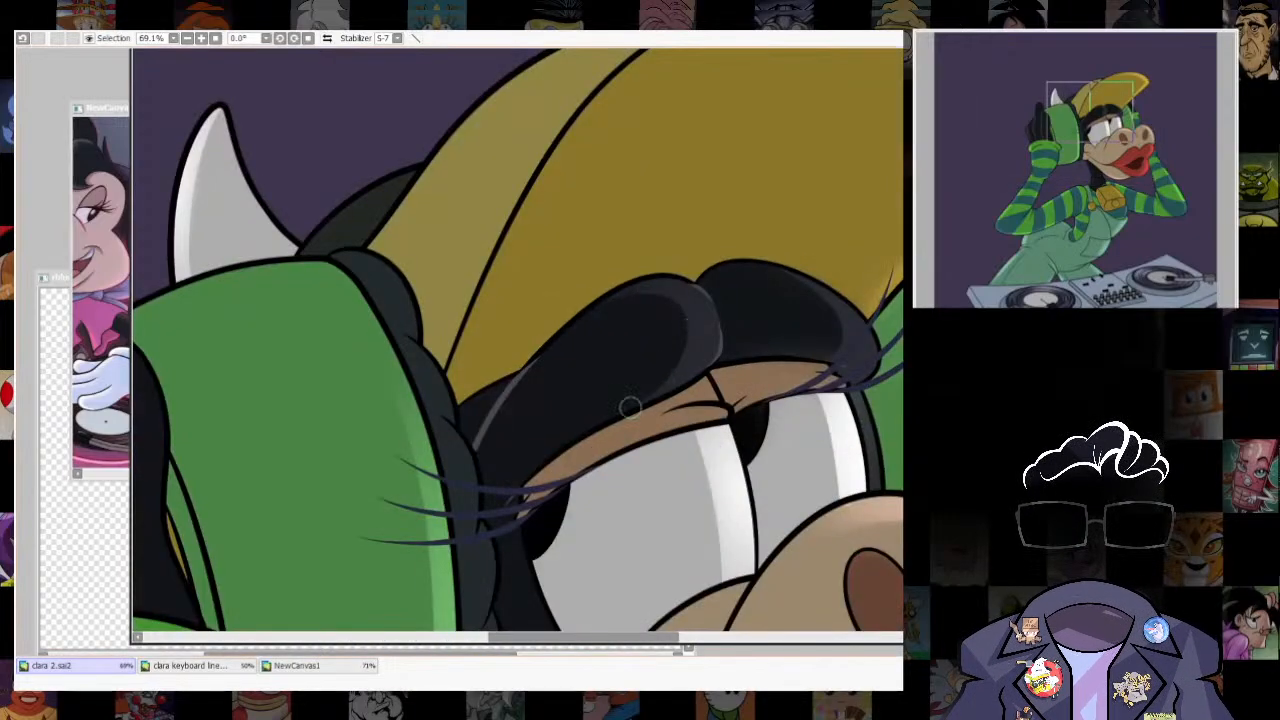
- Select the nostrils, airbrush soft shading into them, and clear the selection
scroll(833, 305, "down", 6)
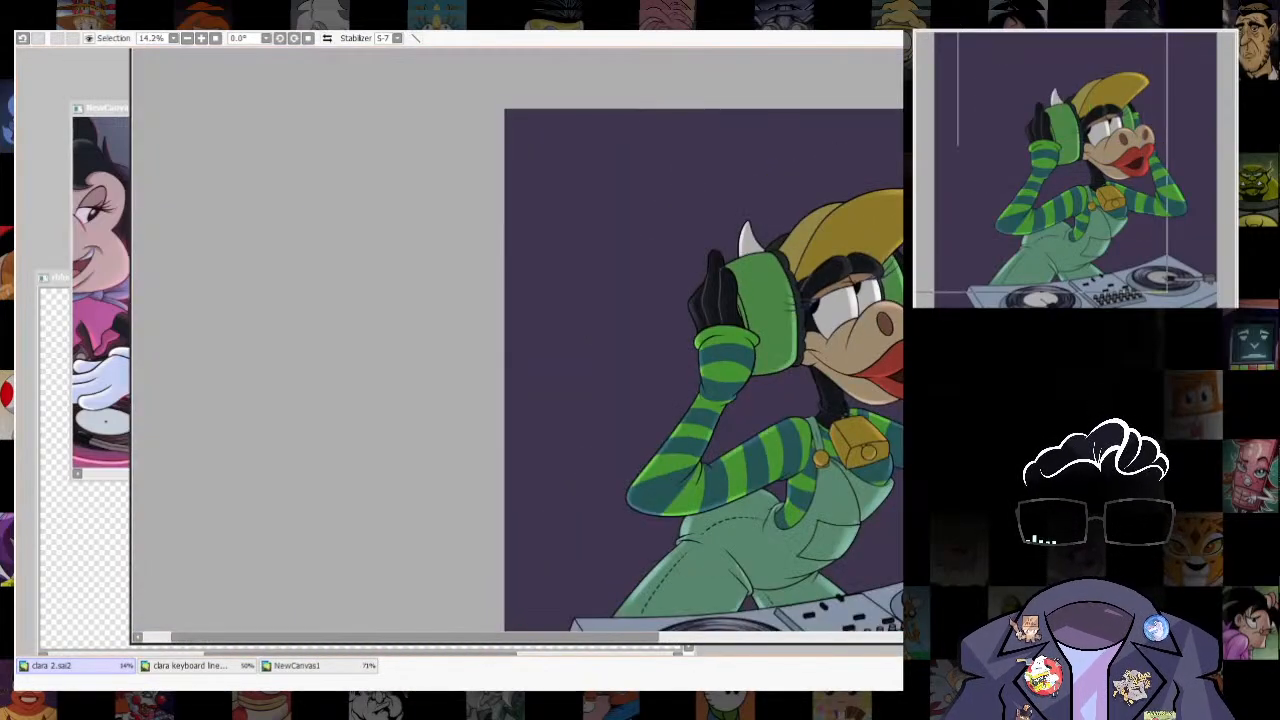
left_click_drag(833, 305, 819, 261)
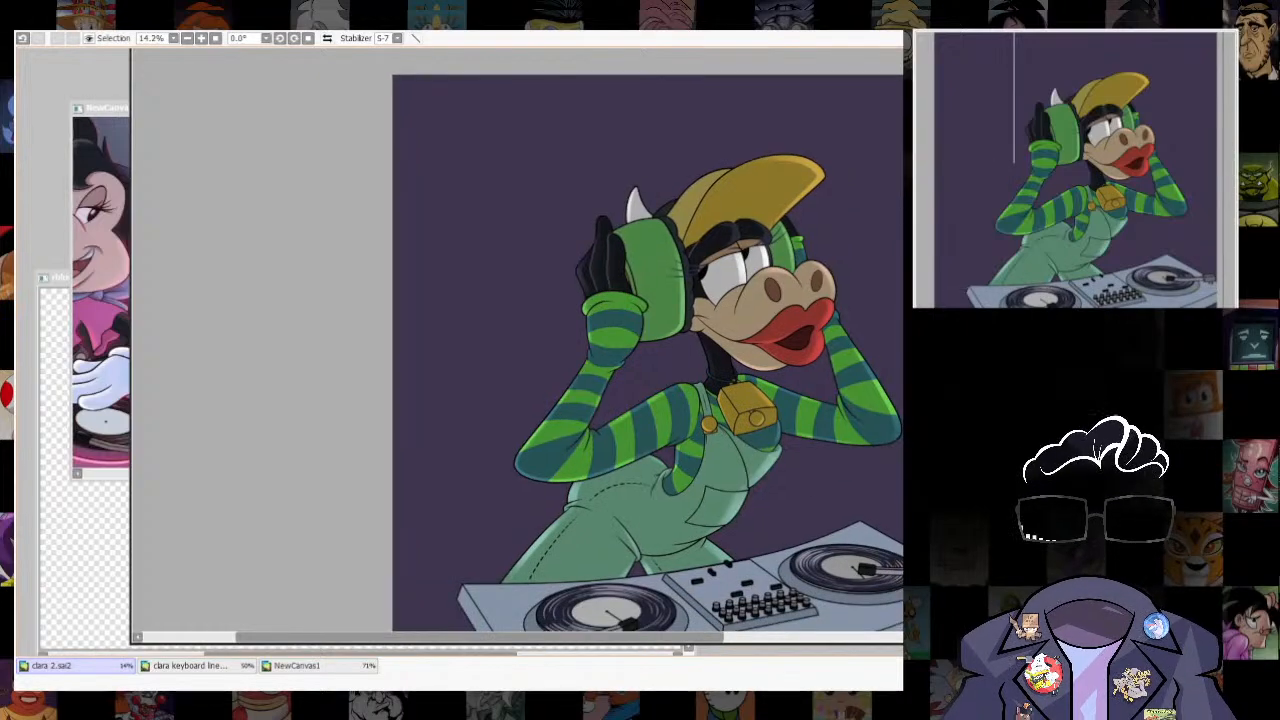
scroll(735, 350, "up", 3)
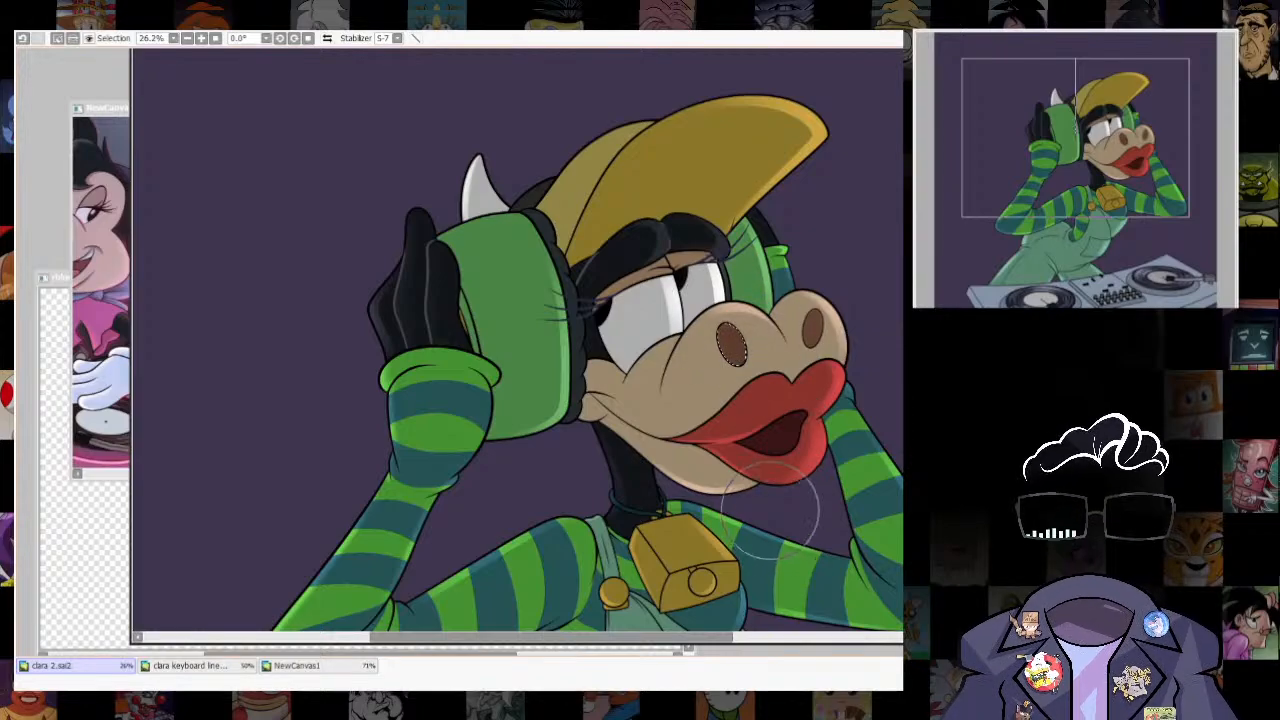
mouse_move(811, 318)
left_mouse_down()
mouse_move(814, 340)
mouse_move(810, 312)
left_mouse_up()
key("b")
key("ctrl+d")
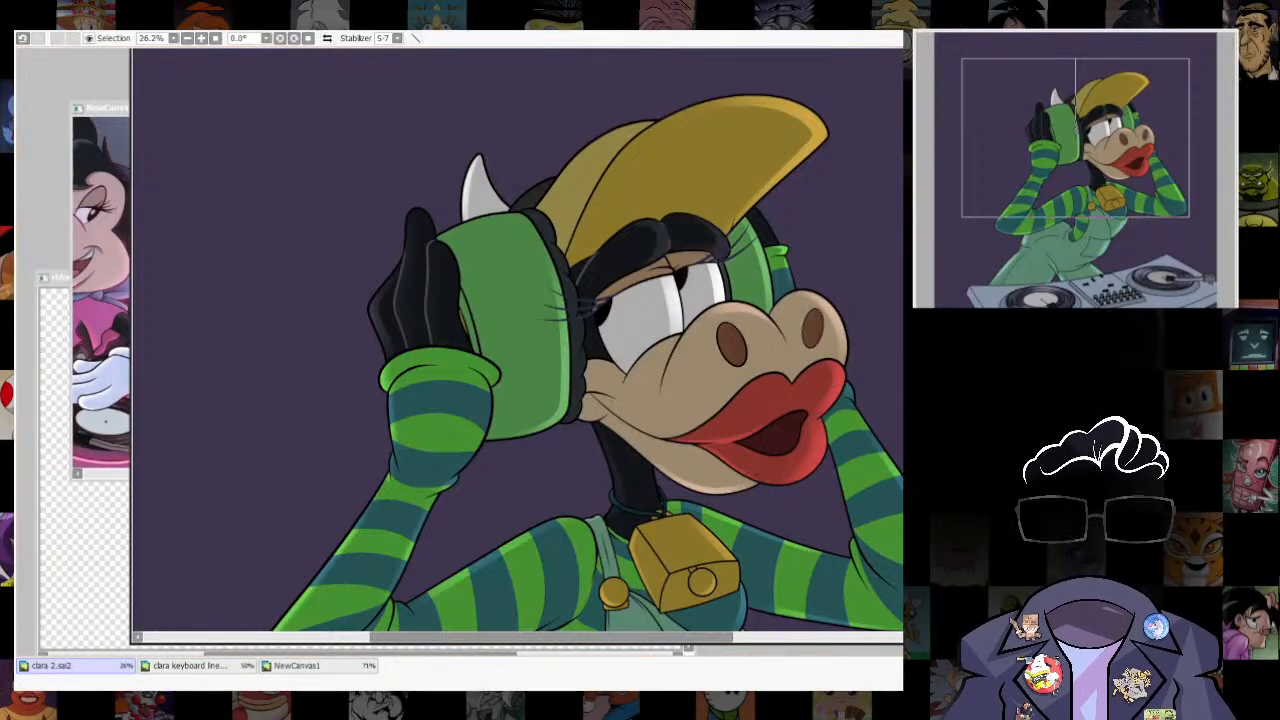
- Select the dark mouth opening, airbrush soft shading into it, and clear the selection
key("w")
left_click(774, 437)
key("b")
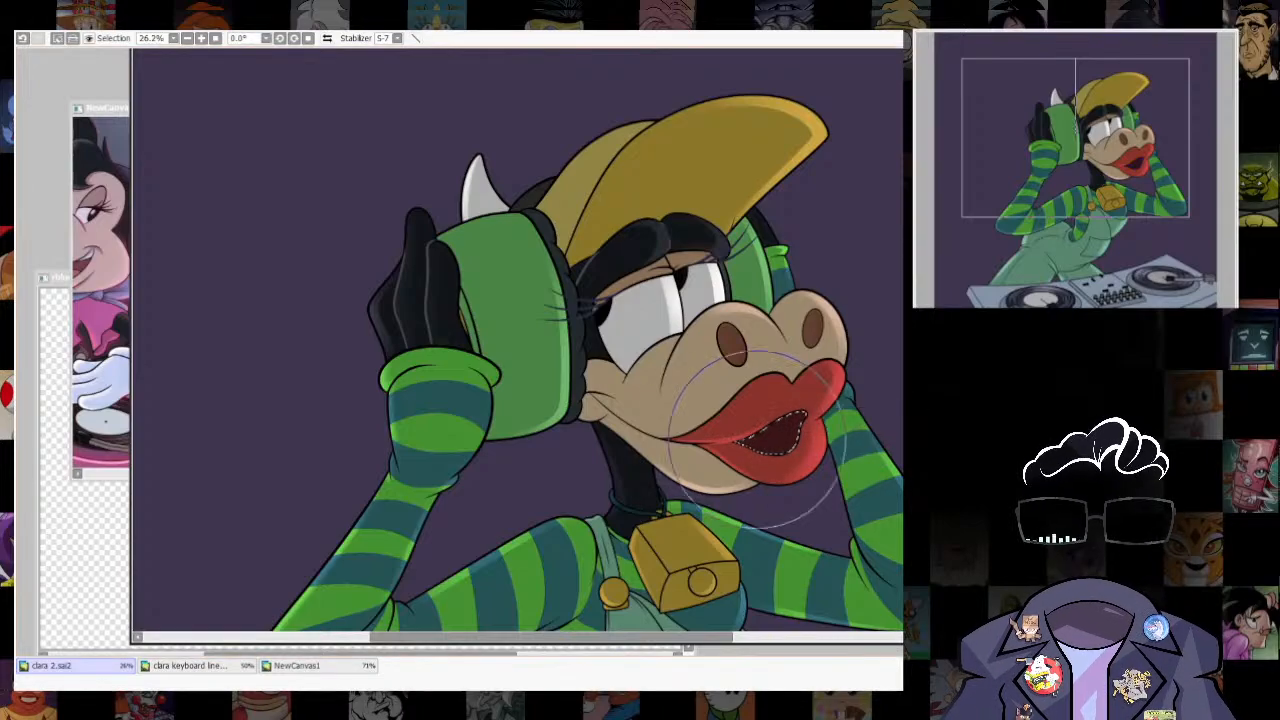
mouse_move(790, 433)
left_mouse_down()
mouse_move(760, 433)
mouse_move(770, 438)
left_mouse_up()
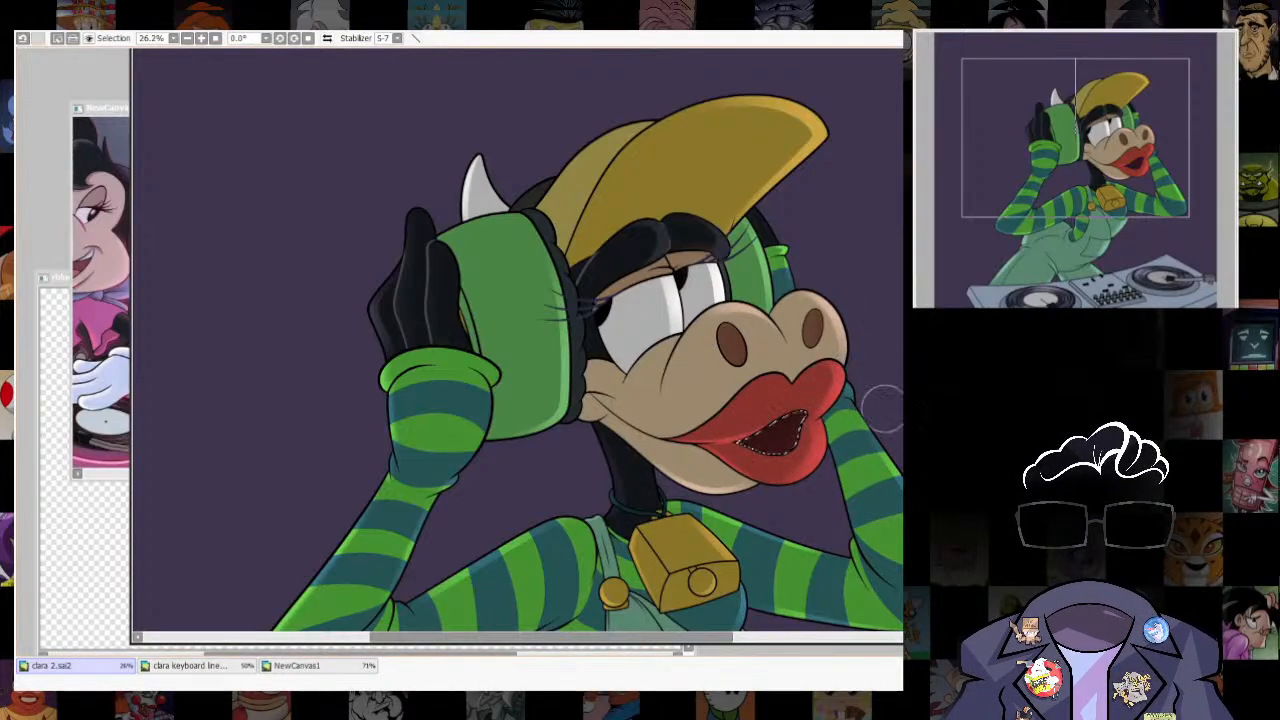
key("ctrl+d")
- Select the whole silhouette of the cow and turntables, and check the DJ reference art in NewCanvas1
scroll(880, 410, "down", 5)
left_click_drag(880, 410, 776, 256)
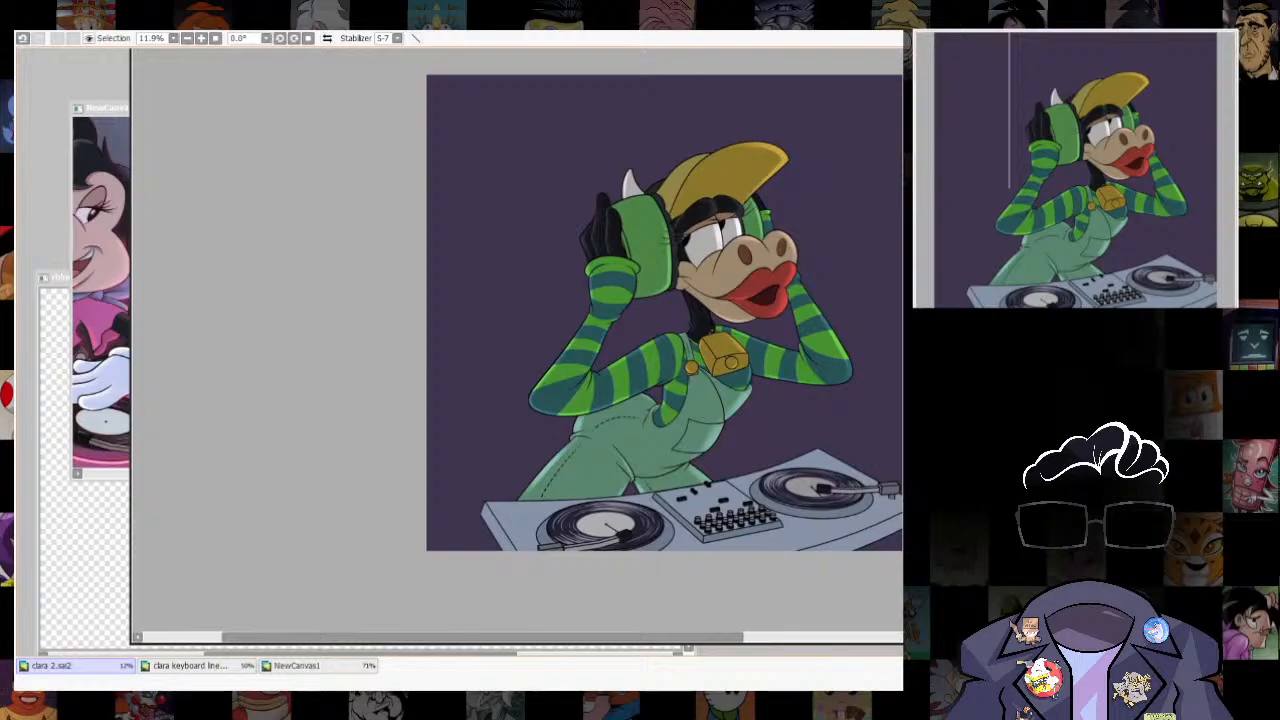
scroll(748, 221, "up", 3)
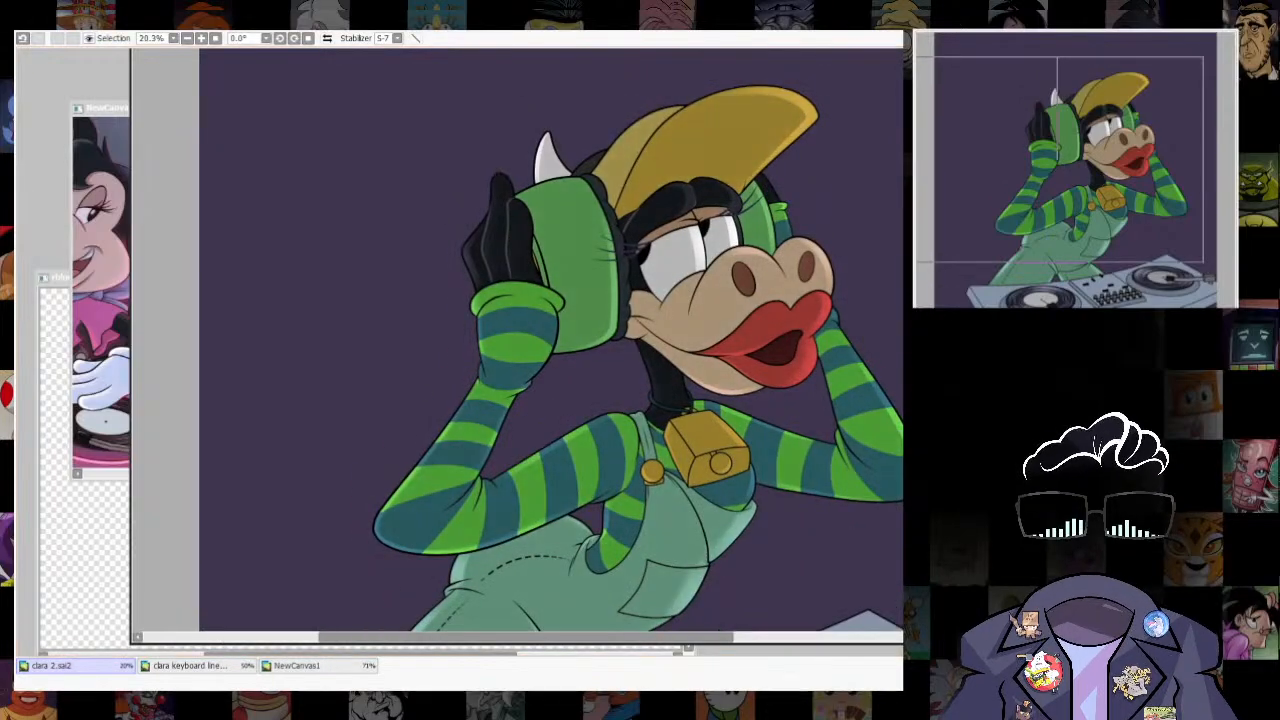
scroll(850, 120, "down", 3)
scroll(845, 290, "up", 2)
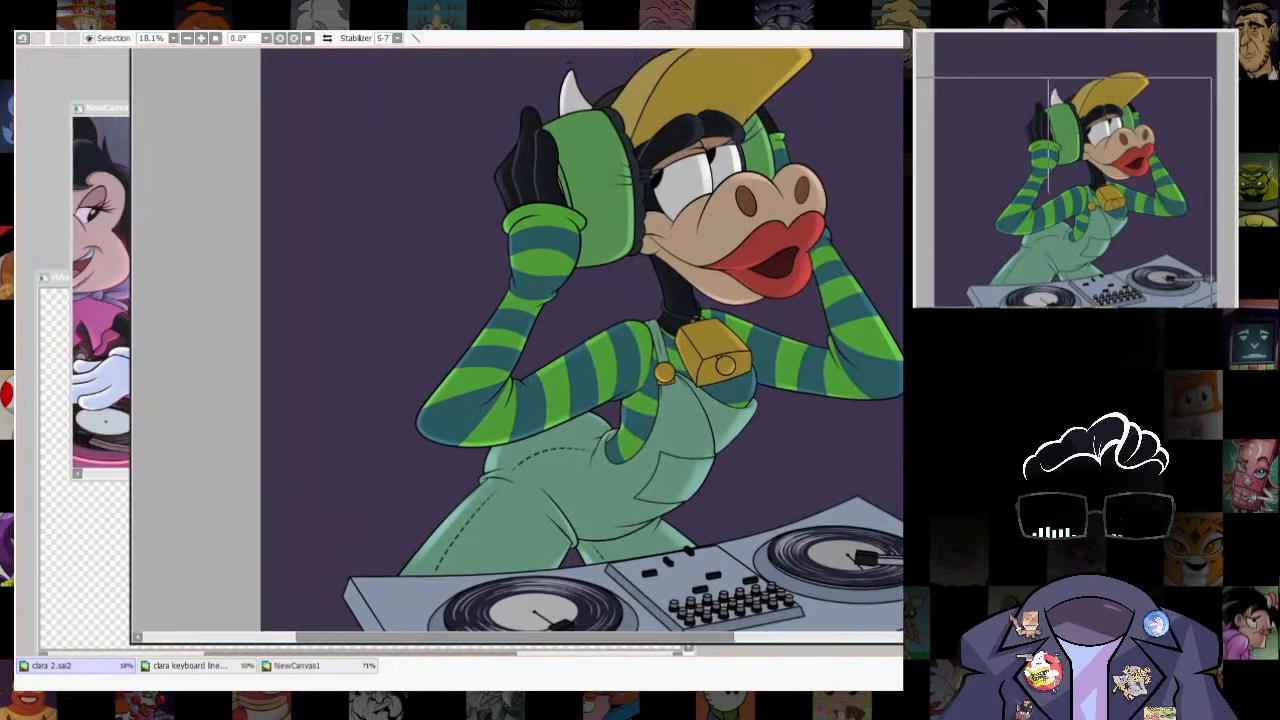
key("ctrl+Tab")
key("ctrl+Tab")
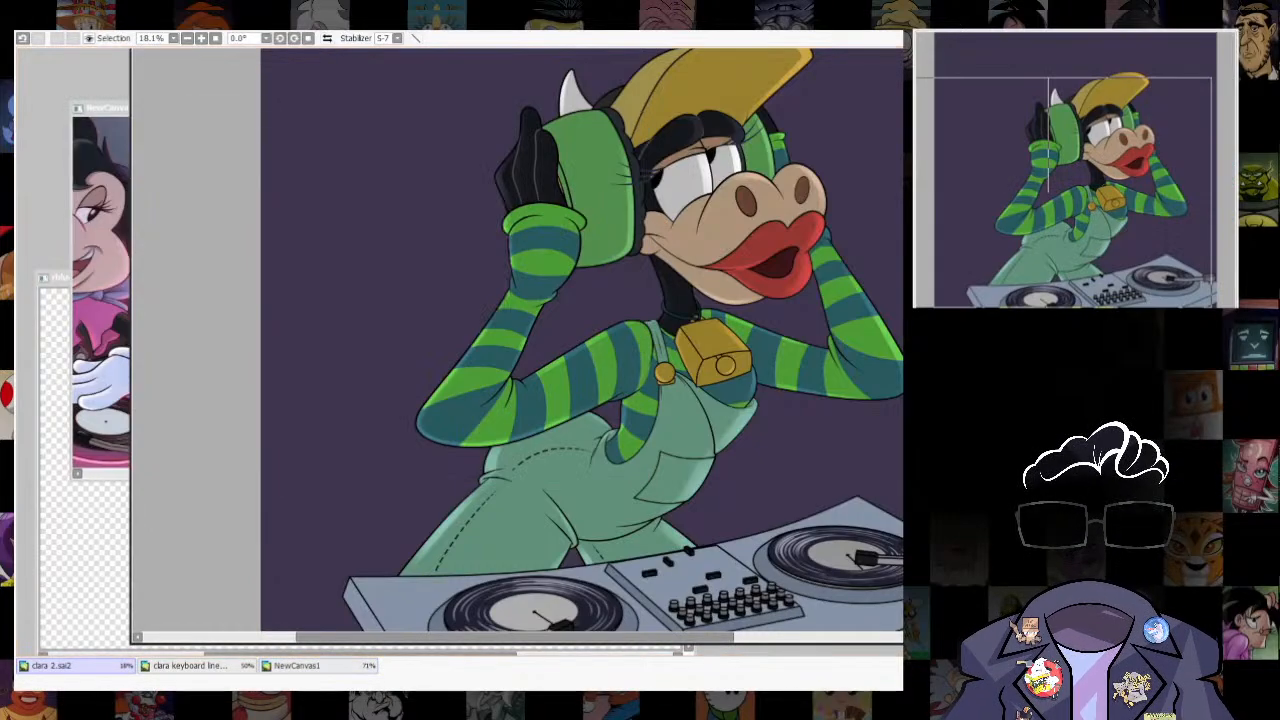
key("ctrl+a")
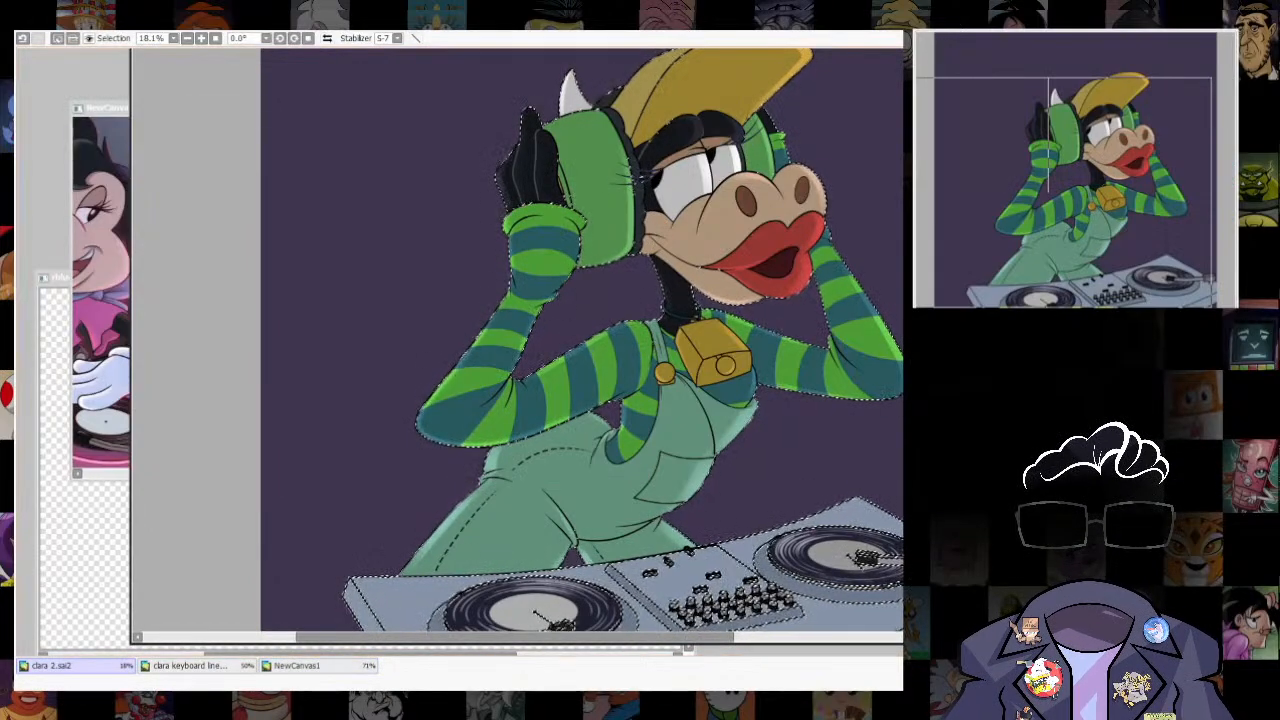
scroll(560, 345, "down", 1)
key("ctrl+Tab")
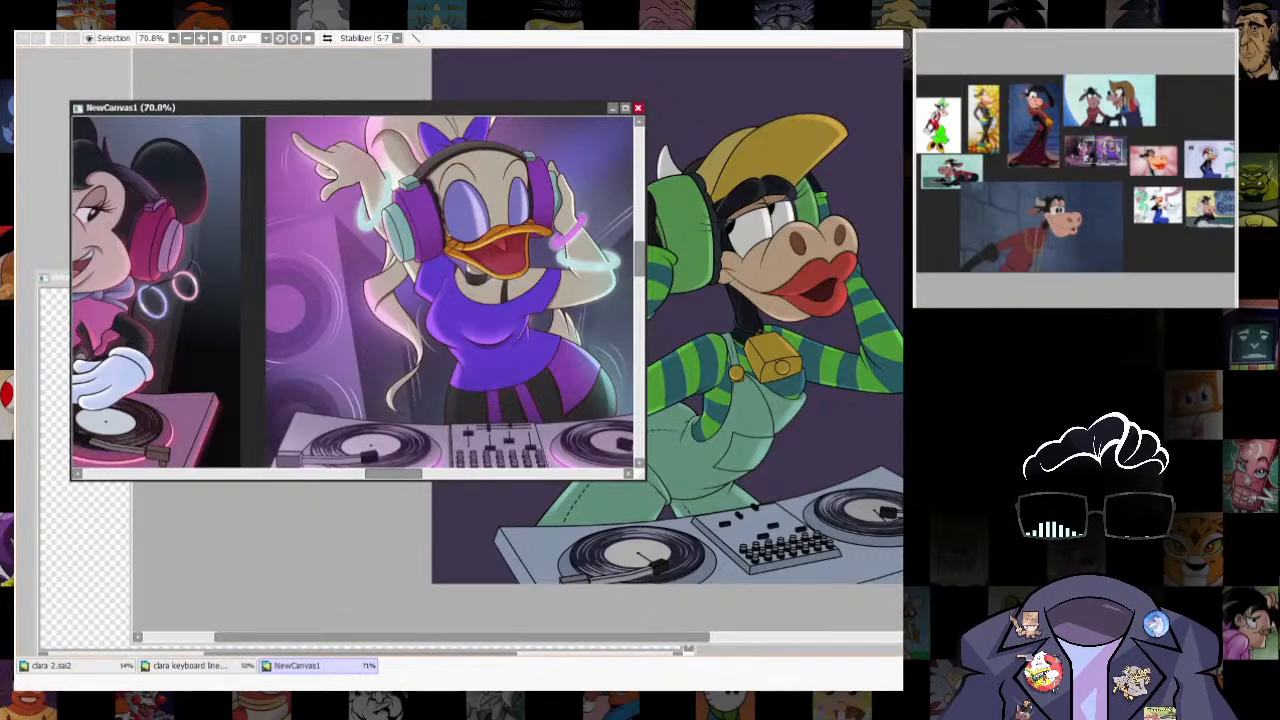
left_click(75, 666)
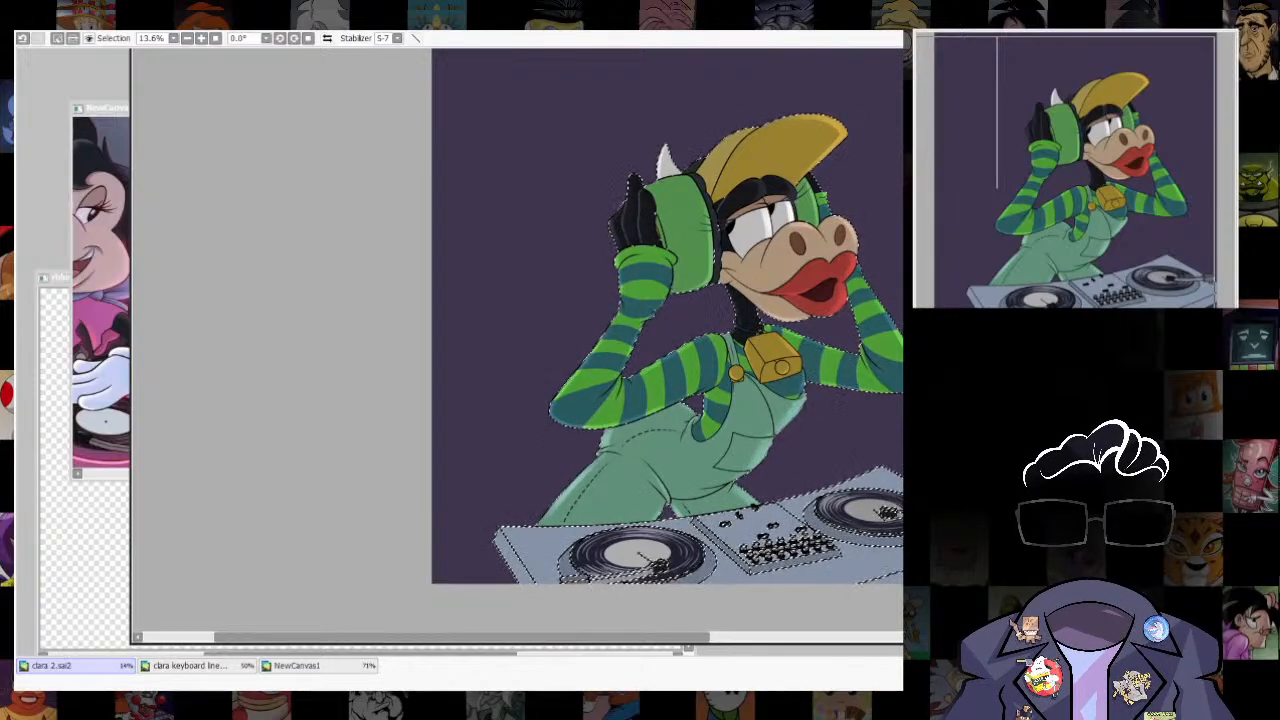
- Try a pale gradient across the selected figure, fading from the raised glove's side towards the chest
left_click_drag(480, 371, 730, 363)
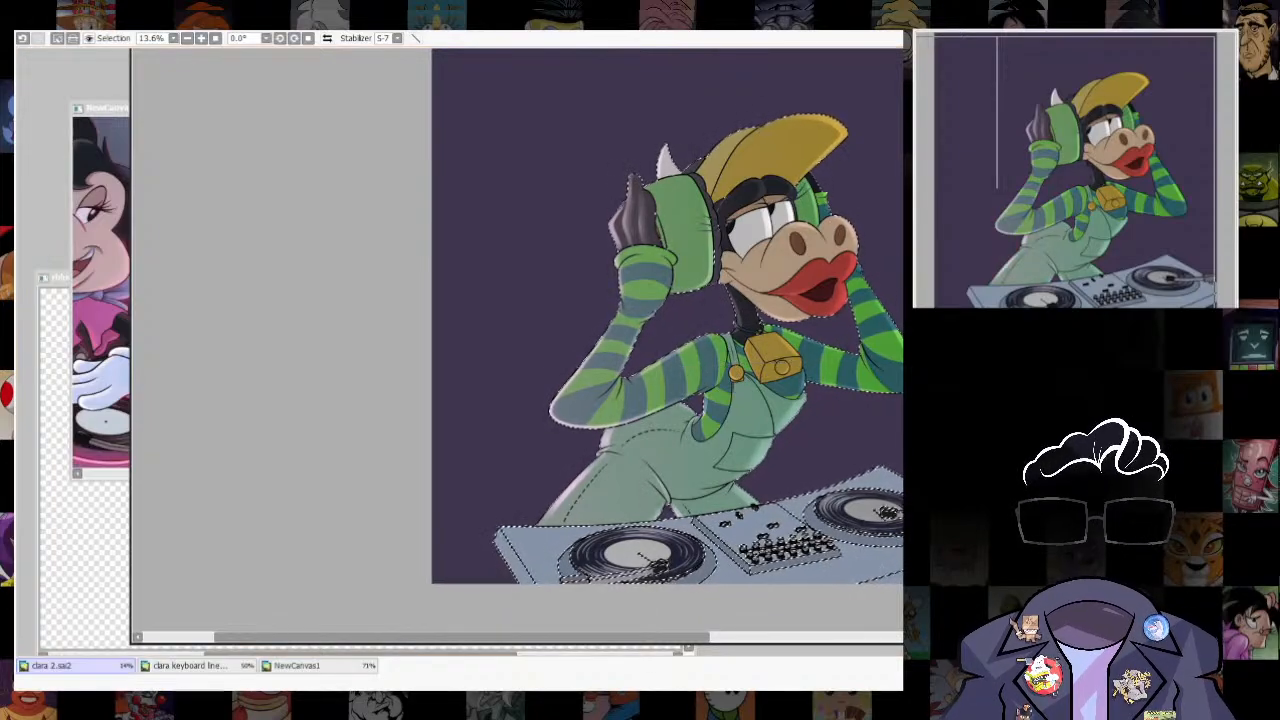
key("ctrl+z")
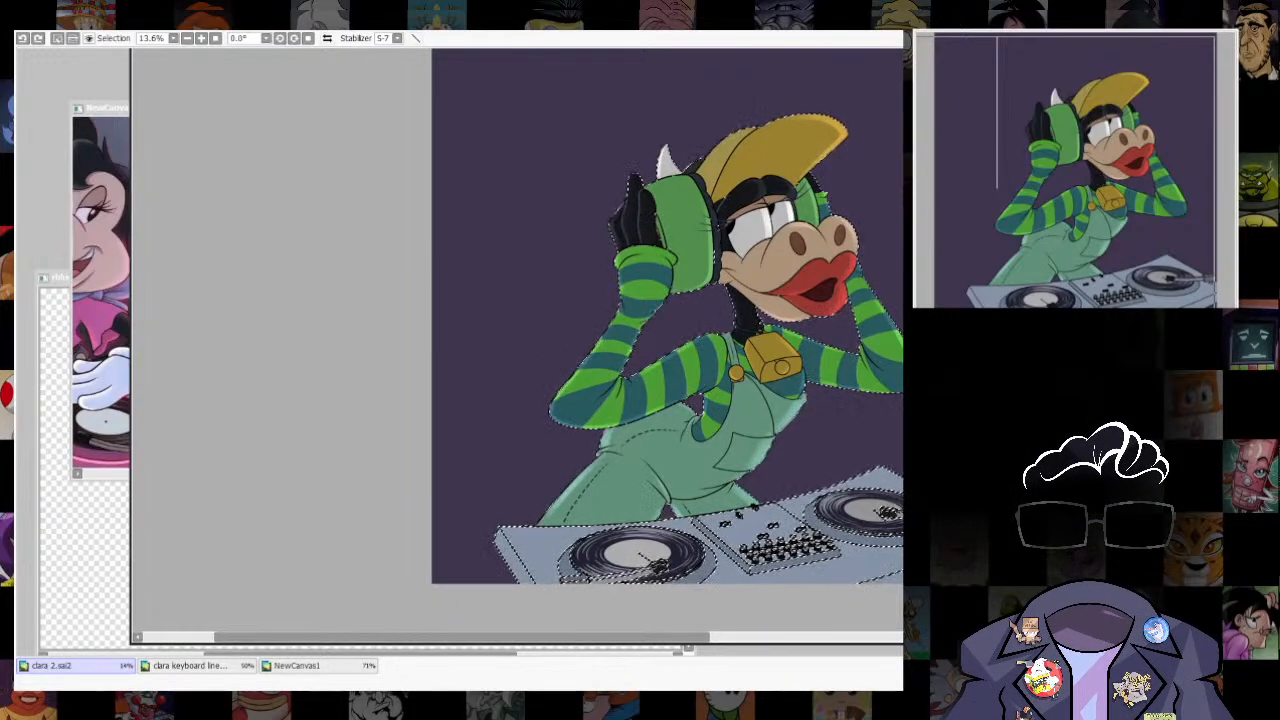
- Apply a pale gradient within the selection that excludes the inner shapes, fading from the raised glove and elbow towards the body
left_click_drag(481, 385, 700, 388)
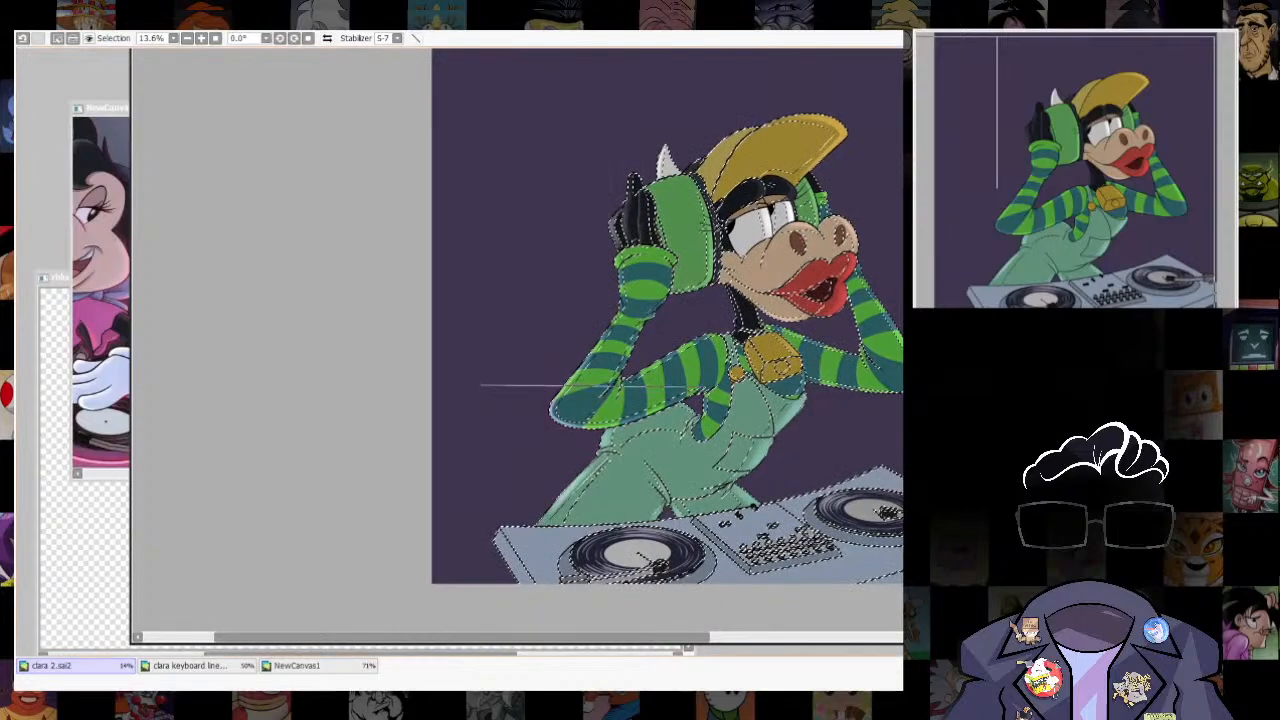
left_click_drag(557, 384, 888, 383)
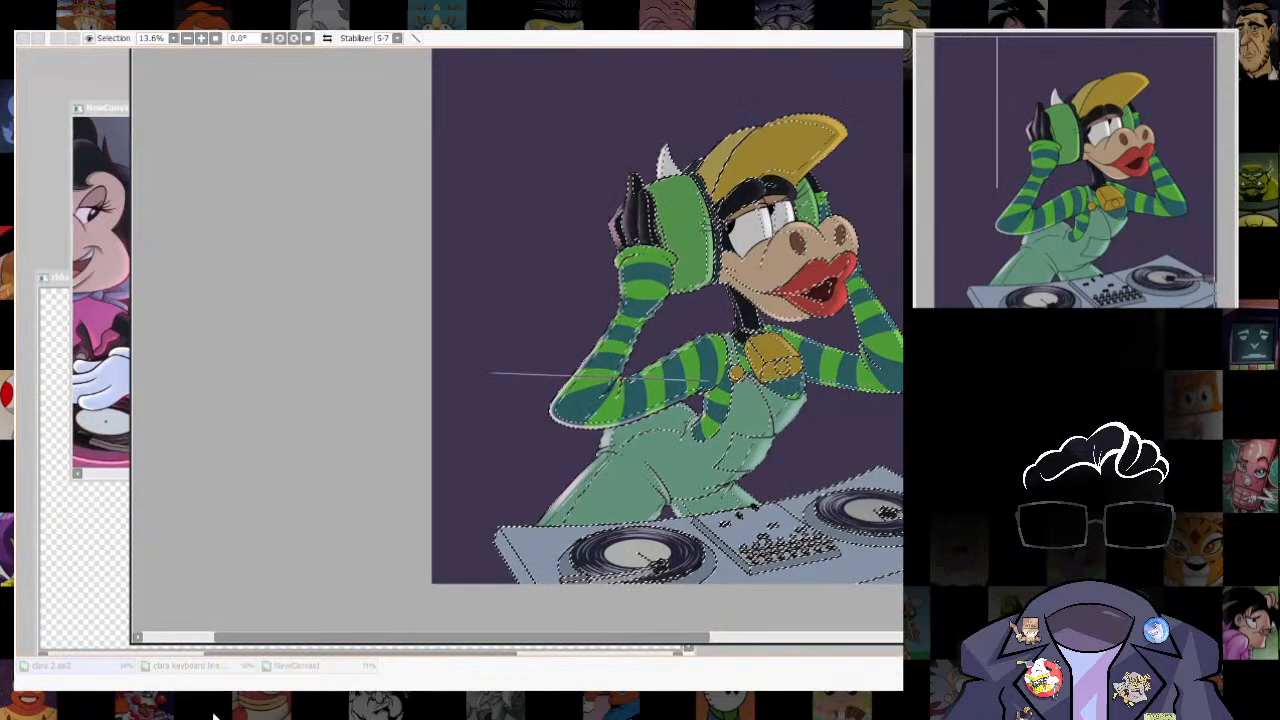
left_click_drag(490, 373, 420, 338)
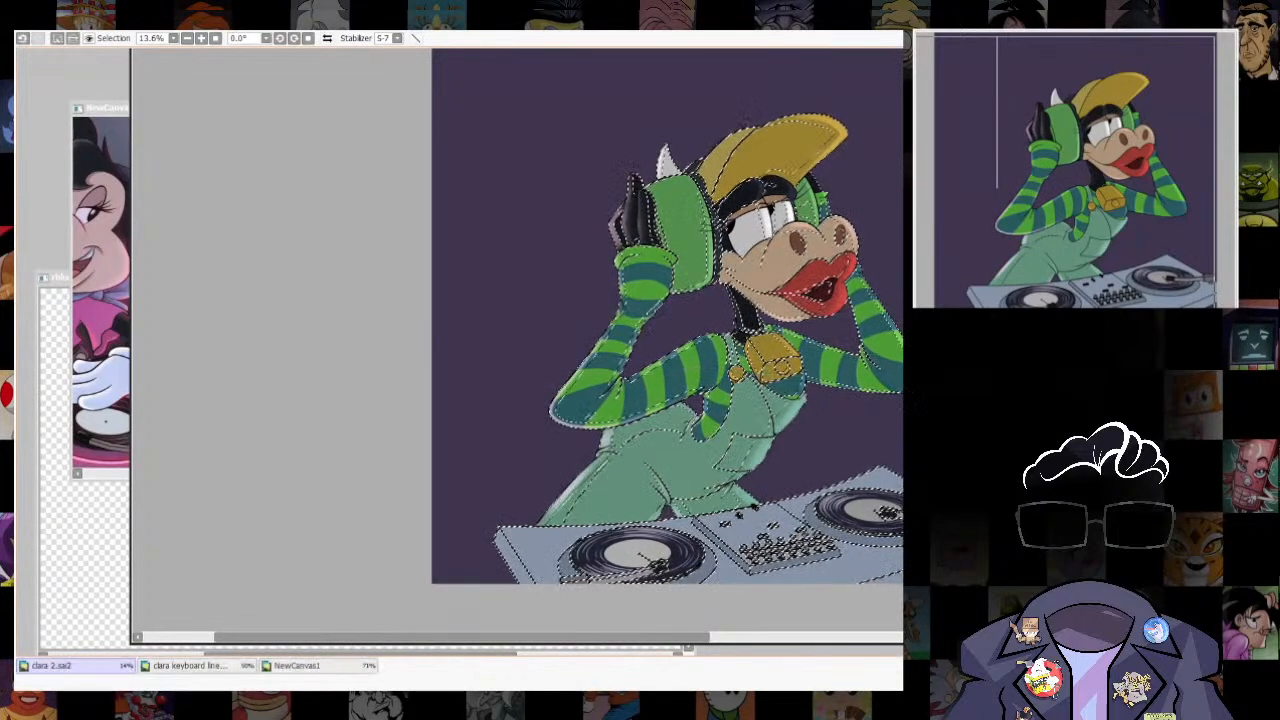
- Clear the selection around the figure and save the drawing
key("ctrl+d")
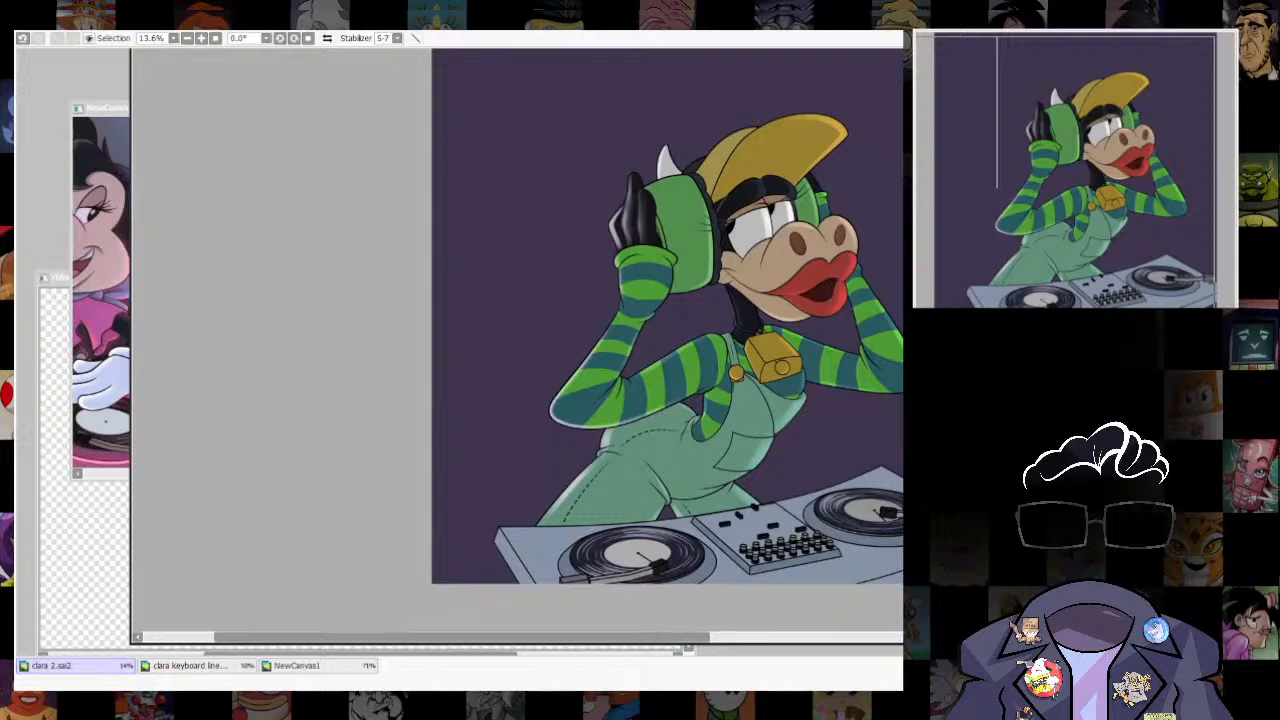
key("ctrl+u")
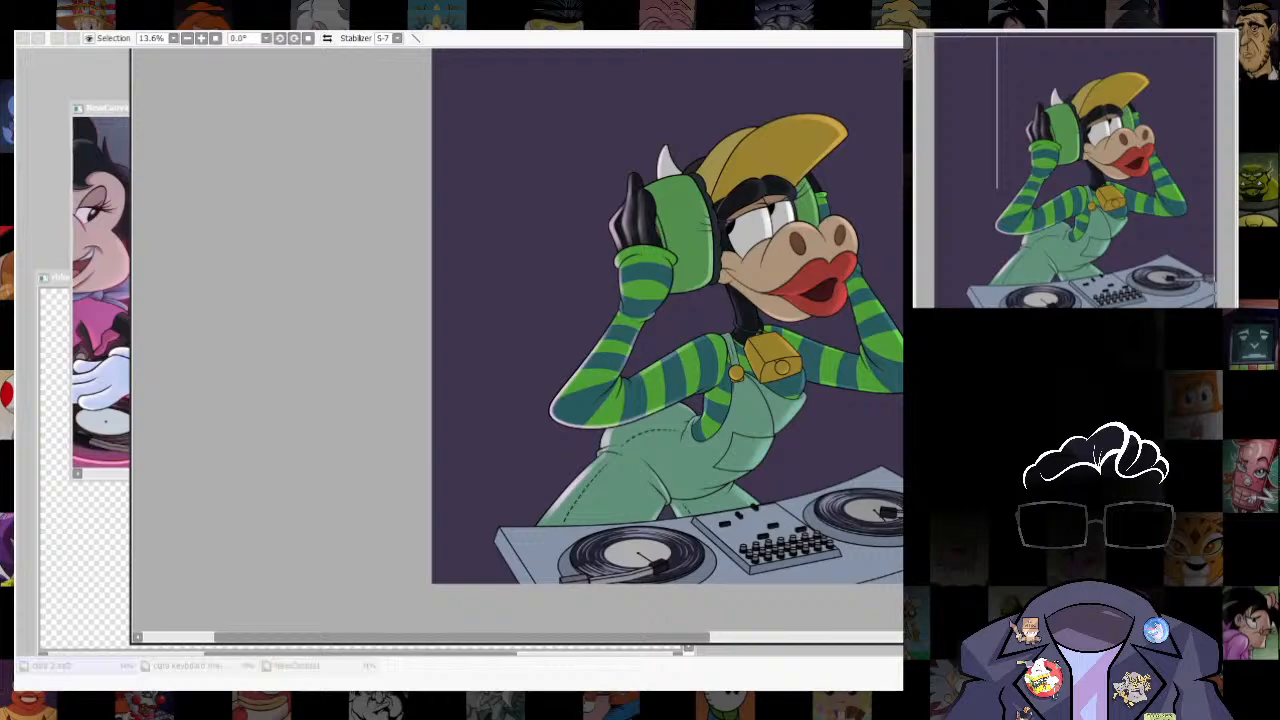
left_click(894, 178)
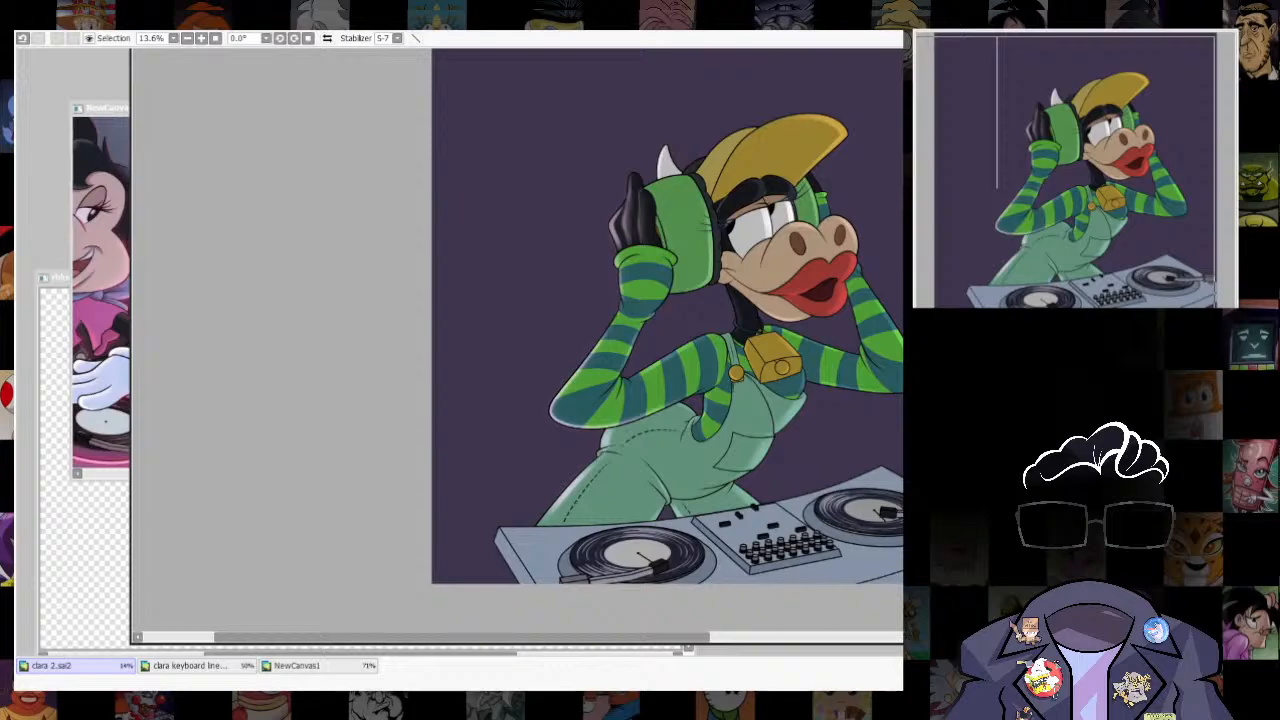
scroll(612, 405, "up", 5)
scroll(760, 450, "down", 3)
left_click_drag(760, 470, 654, 413)
scroll(643, 525, "down", 2)
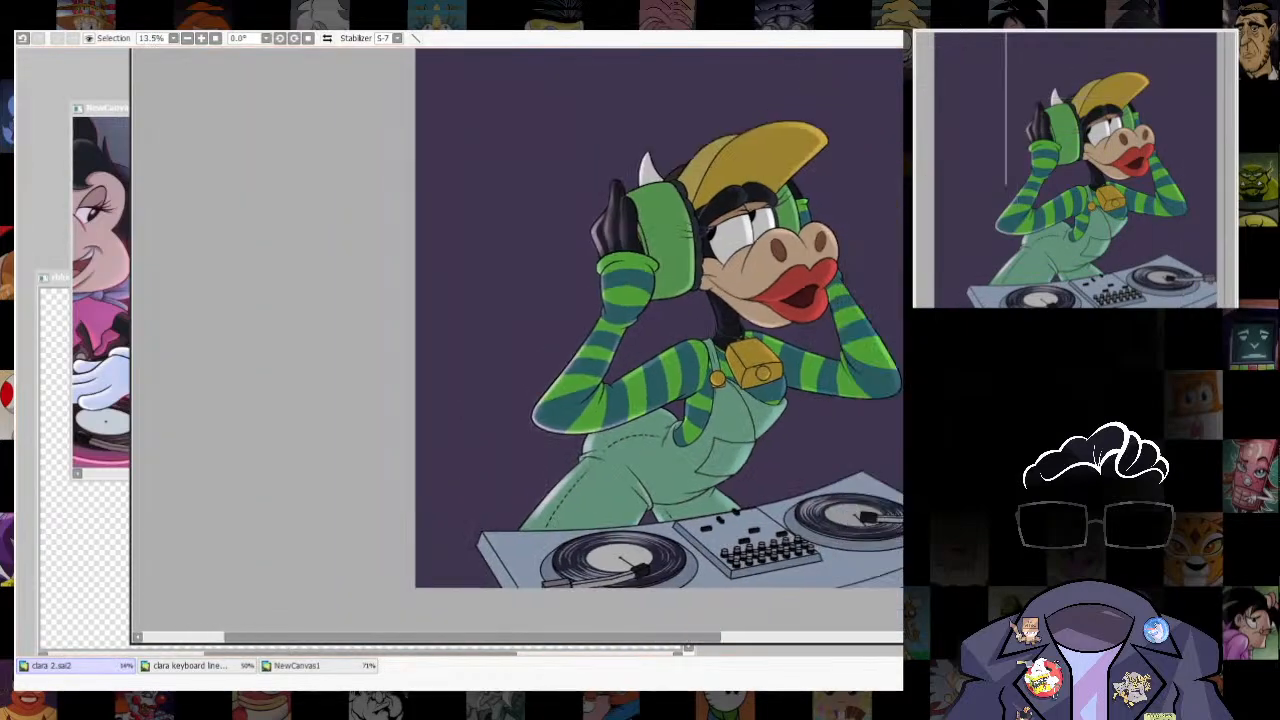
key("ctrl+s")
- Select the figure's outer edge area, airbrush a soft pink-purple glow along the raised glove, elbow and hip with a larger brush, and clear the selection
key("ctrl+a")
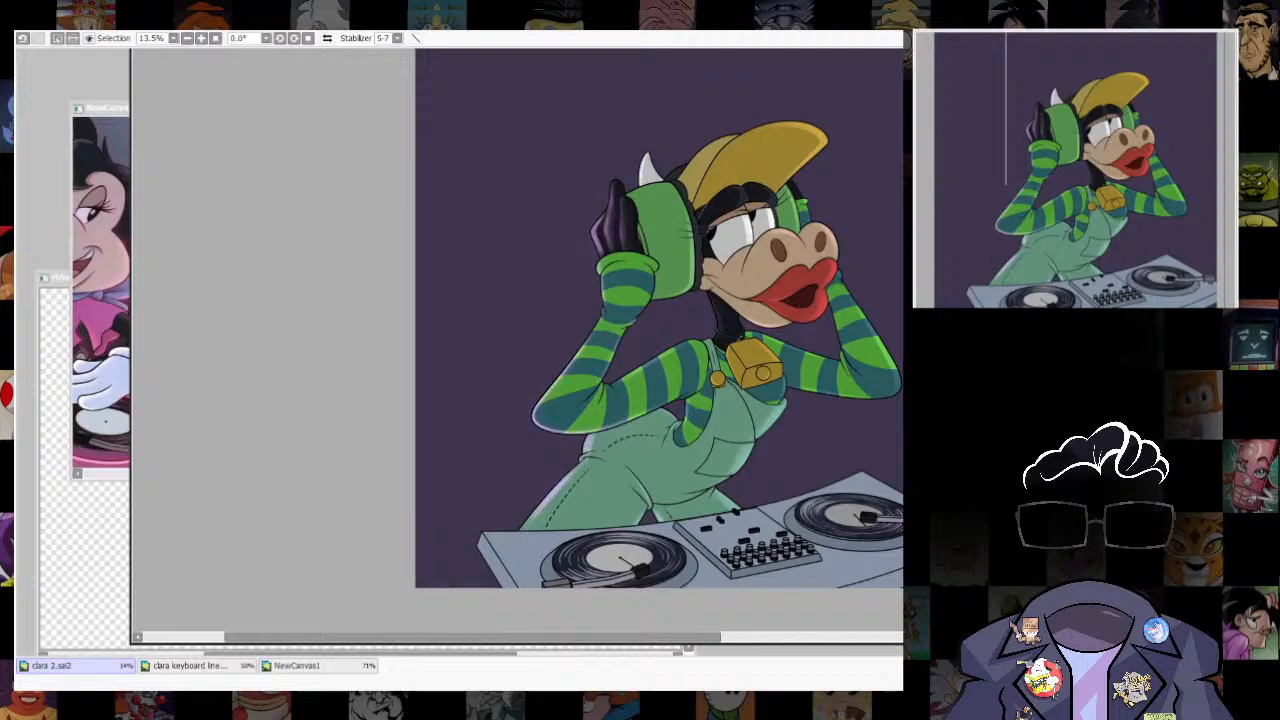
key("bracketright")
key("bracketright")
key("bracketright")
key("bracketright")
key("bracketright")
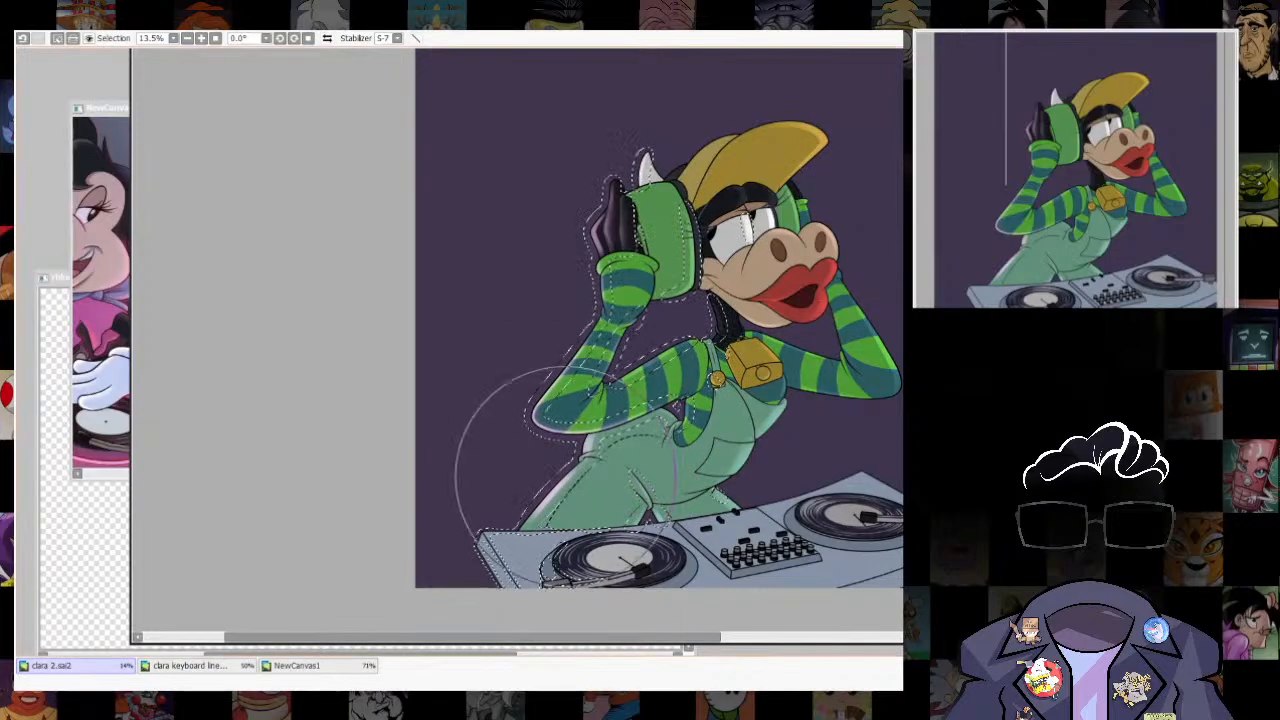
key("ctrl+d")
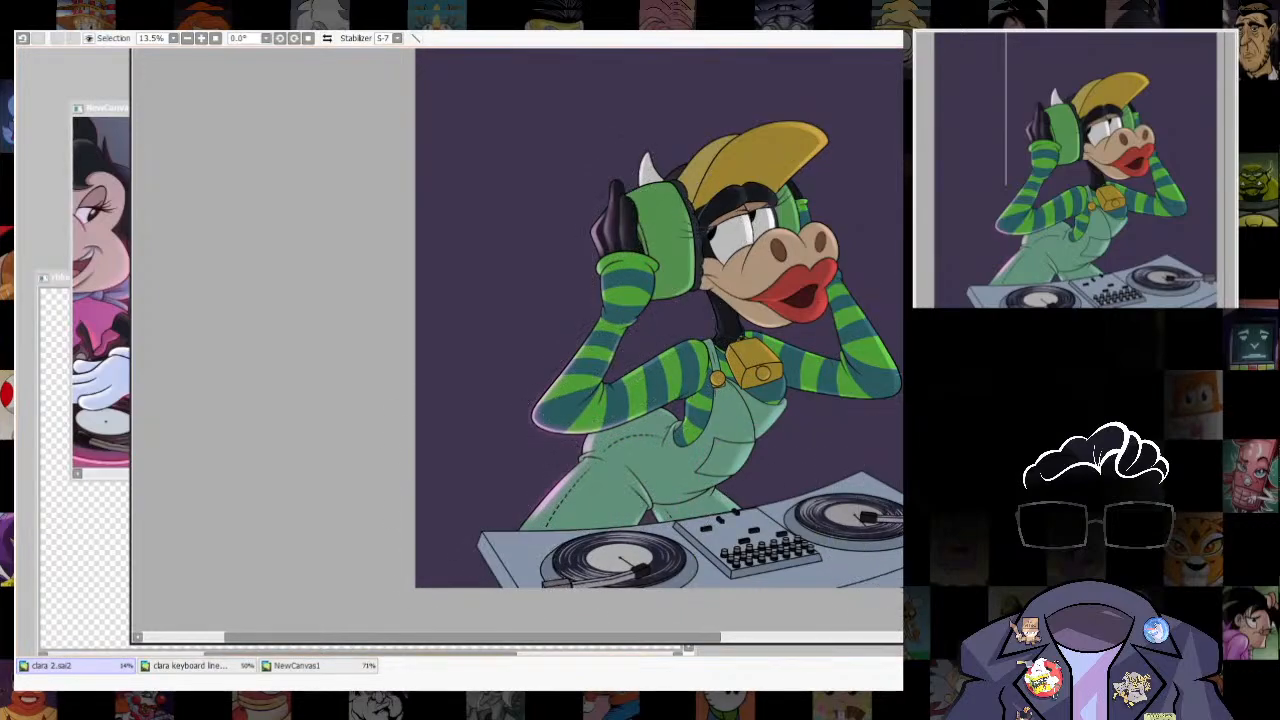
- Undo the last change and retouch the soft purple highlight on the raised glove's upright finger with a smaller brush
scroll(724, 462, "up", 3)
scroll(475, 610, "down", 1)
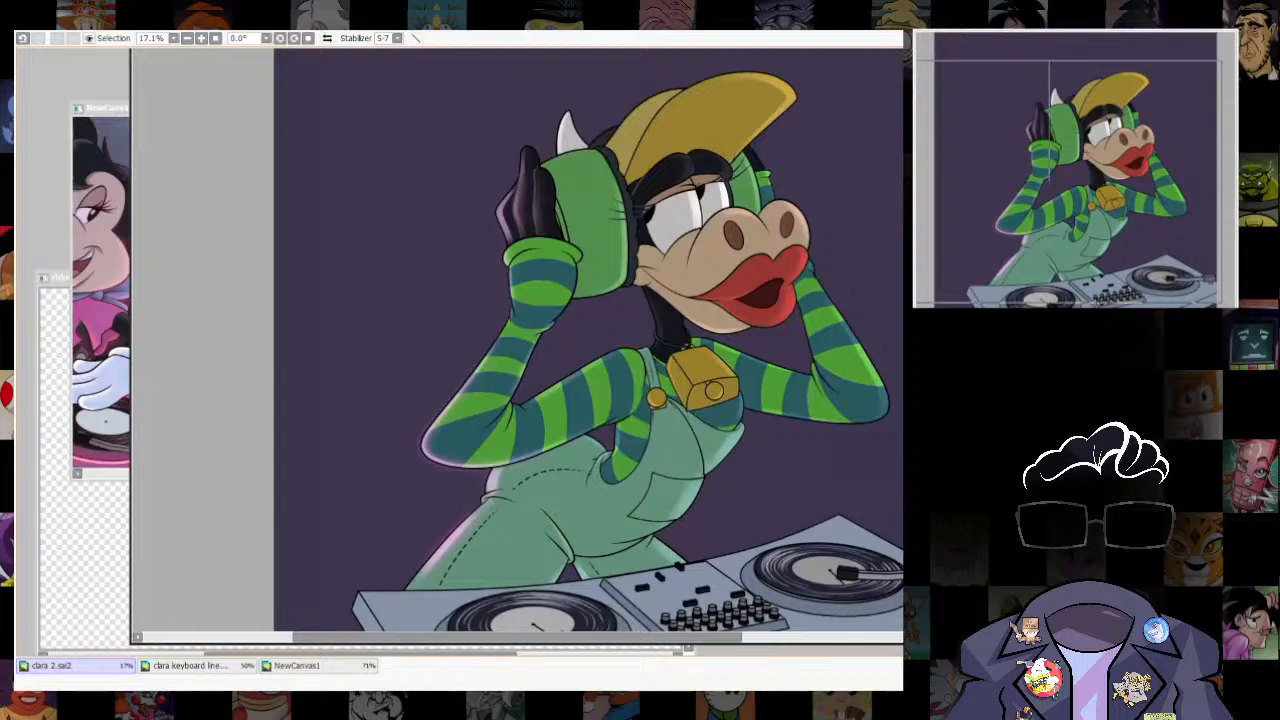
scroll(588, 340, "up", 1)
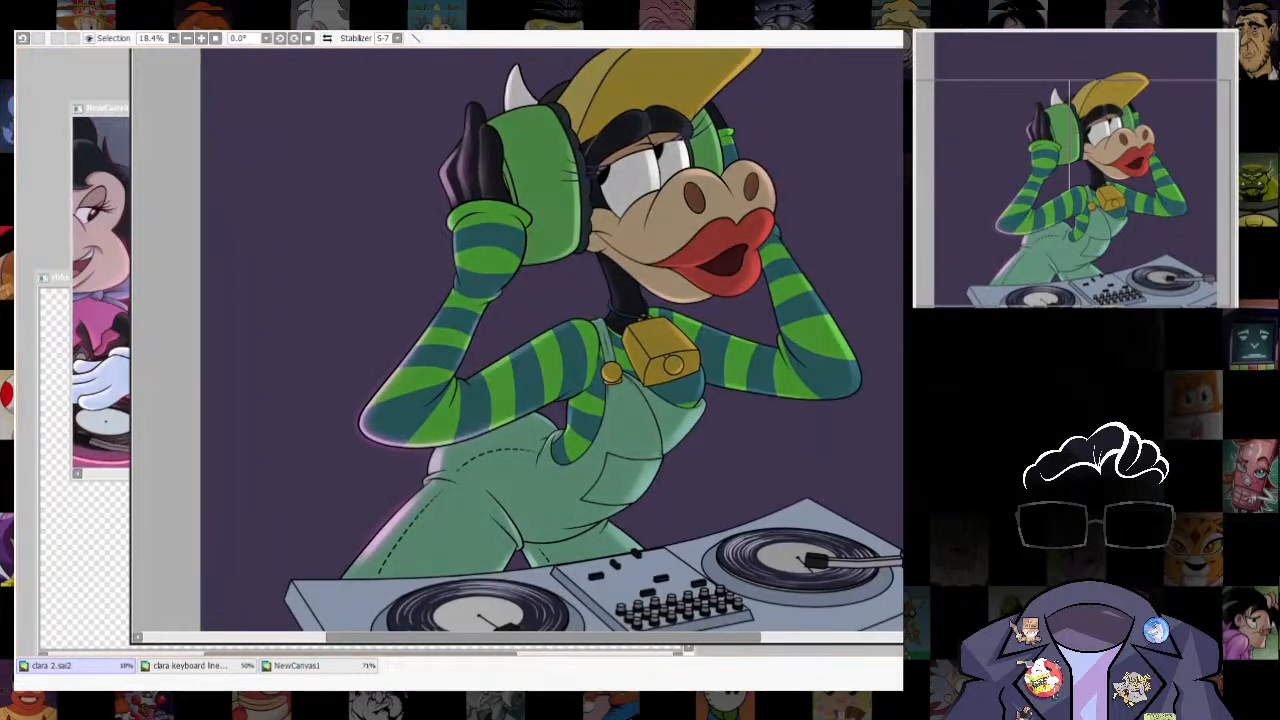
left_click_drag(682, 205, 739, 298)
scroll(739, 298, "down", 2)
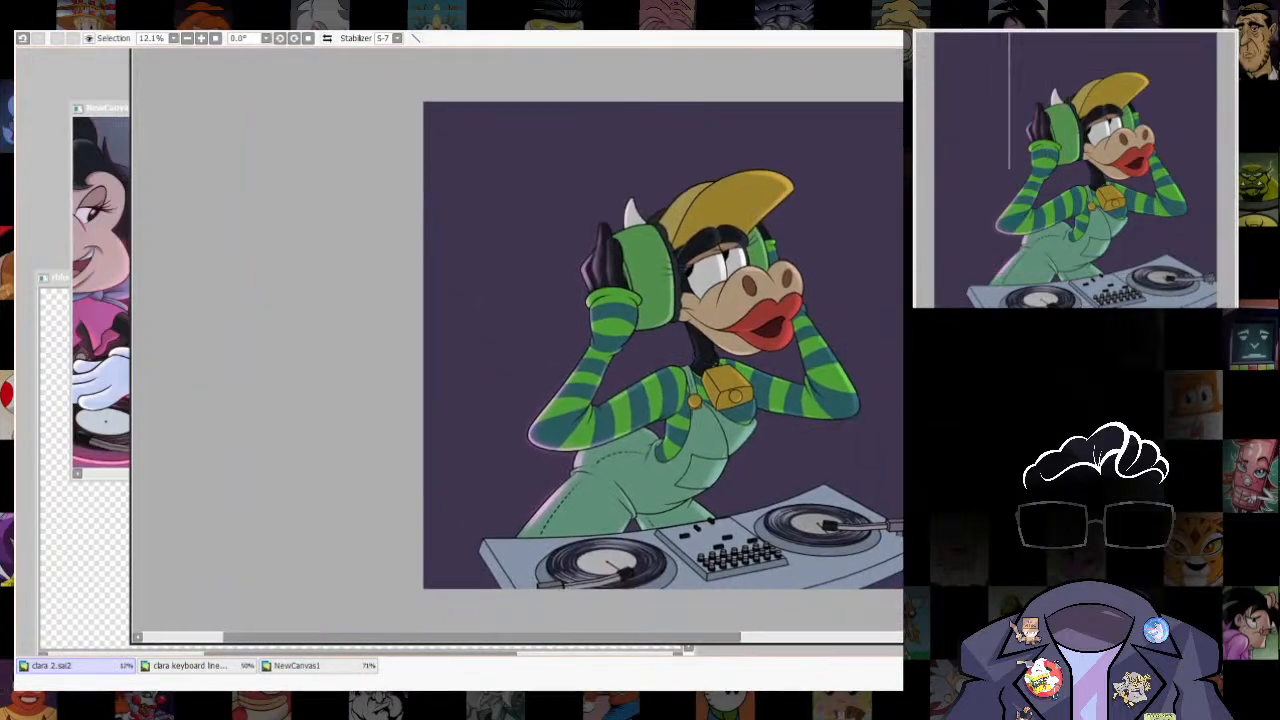
scroll(608, 228, "up", 4)
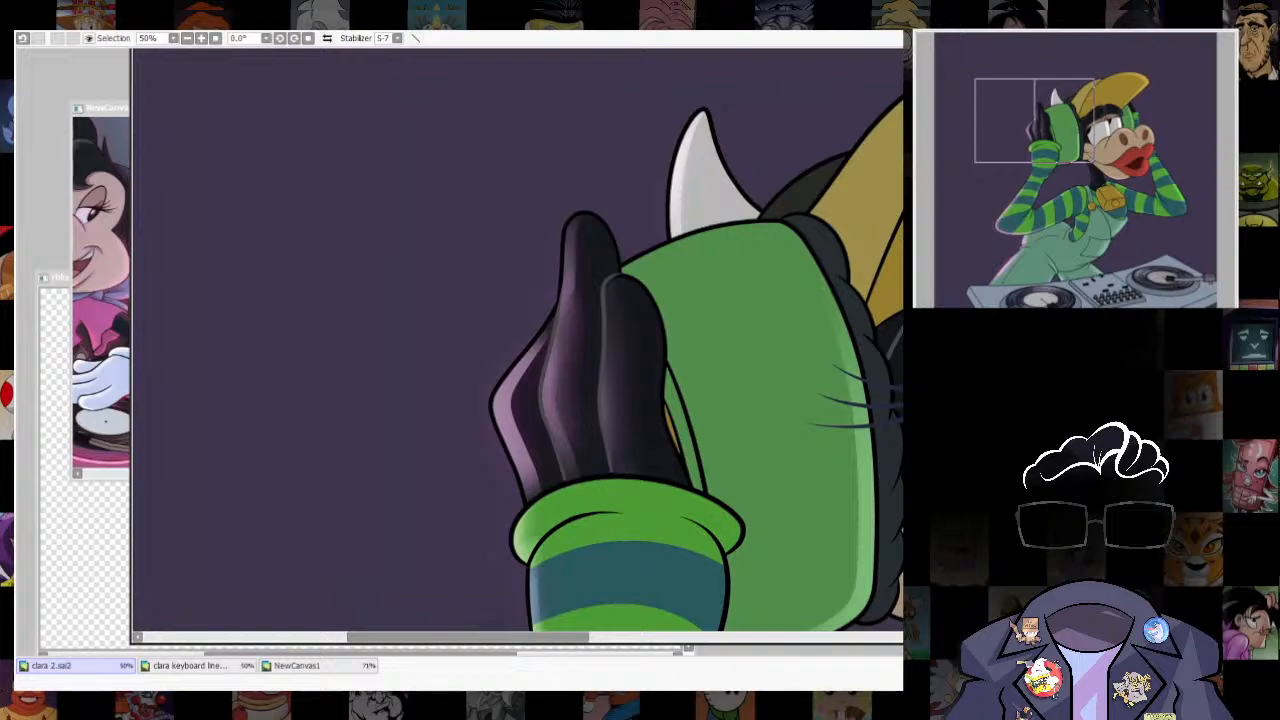
key("ctrl+z")
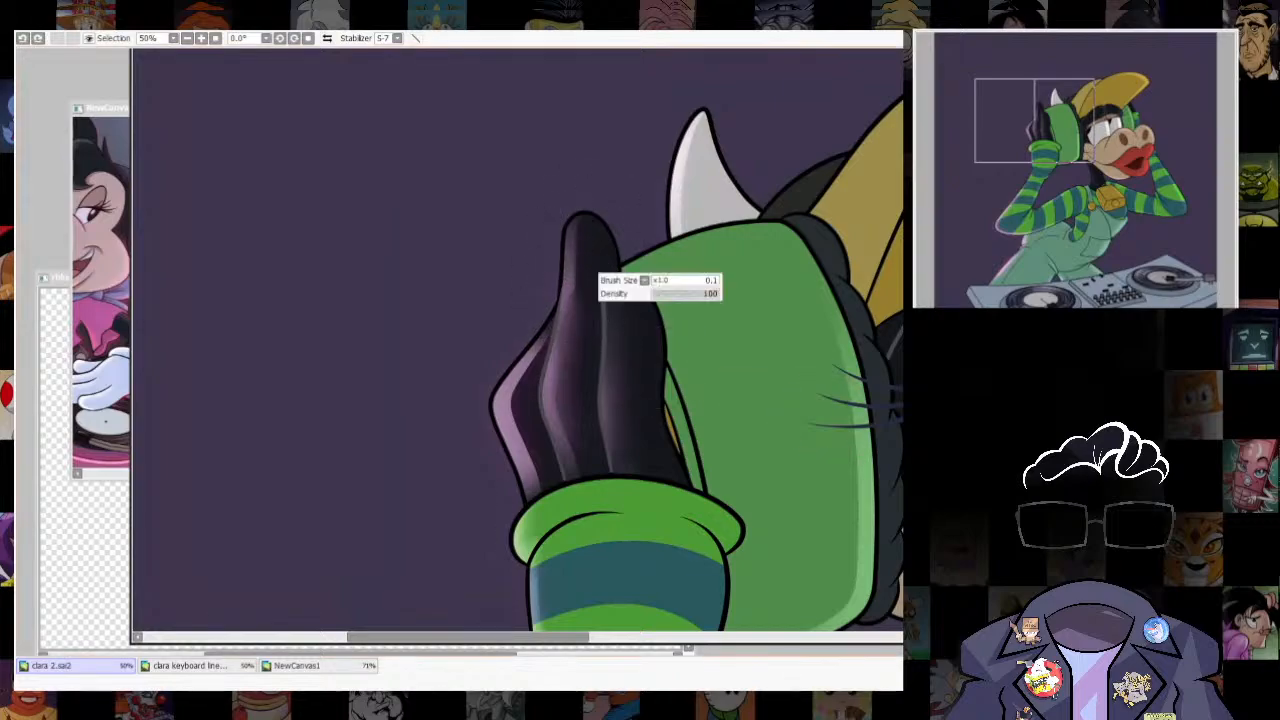
left_click_drag(572, 356, 578, 231)
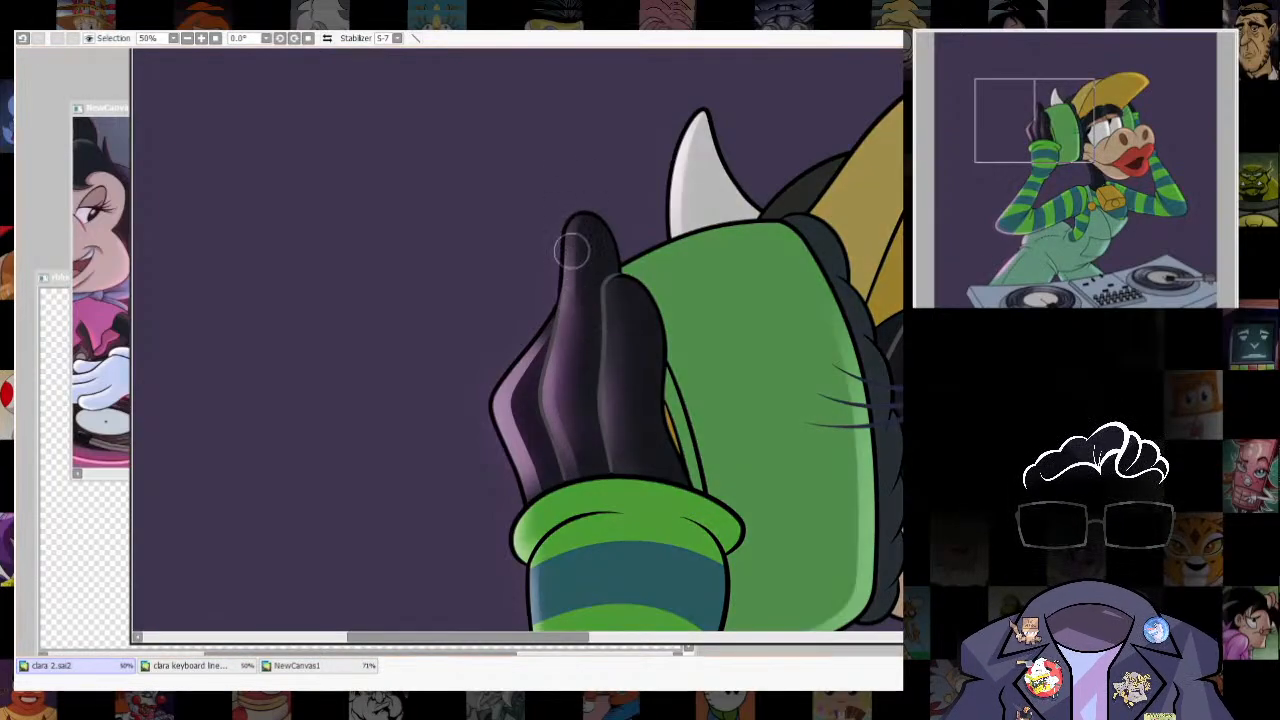
left_click_drag(571, 251, 582, 252)
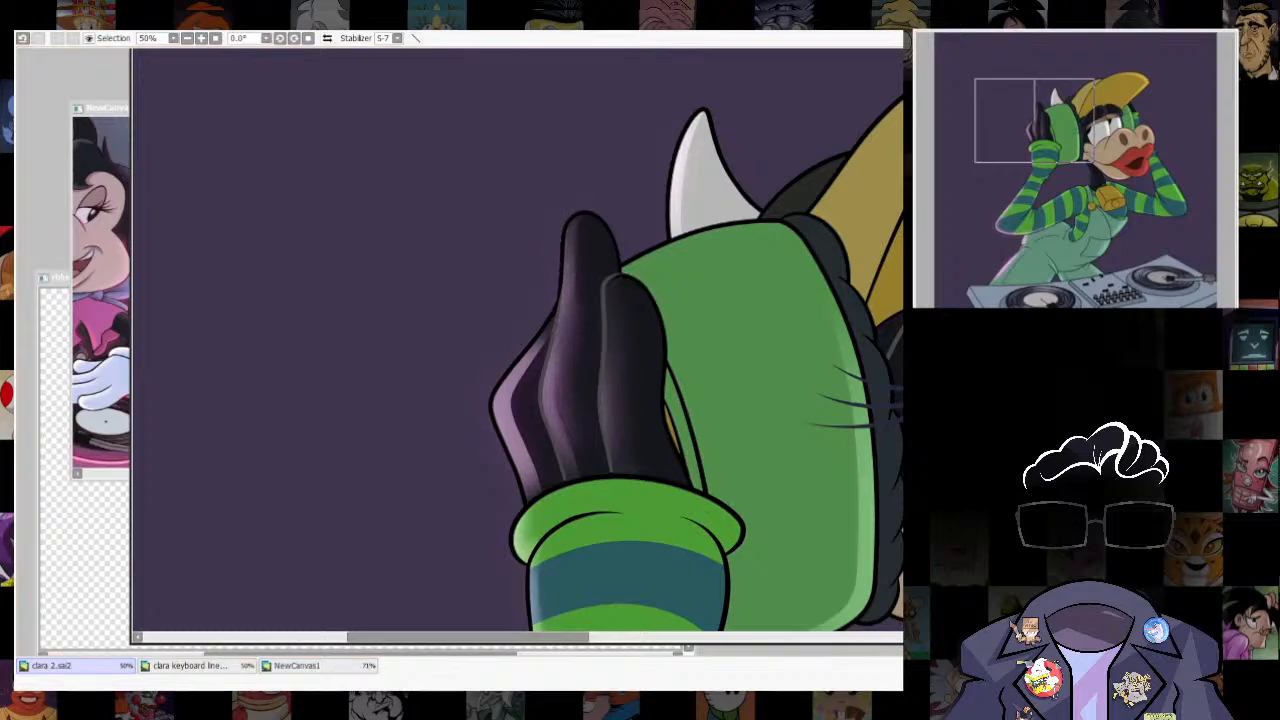
- Check the DJ reference in NewCanvas1, add a soft glow along both sides of the selected figure, clear the selection and save
scroll(518, 340, "down", 7)
left_click_drag(518, 340, 552, 380)
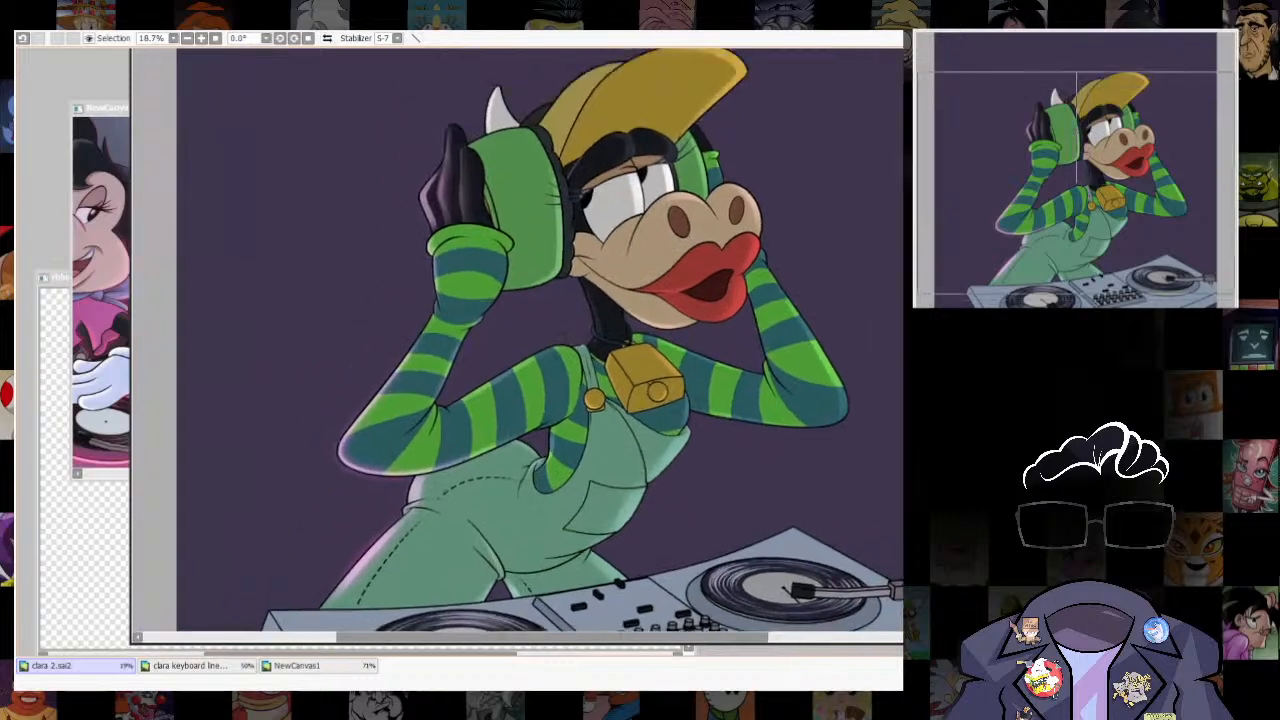
left_click(297, 666)
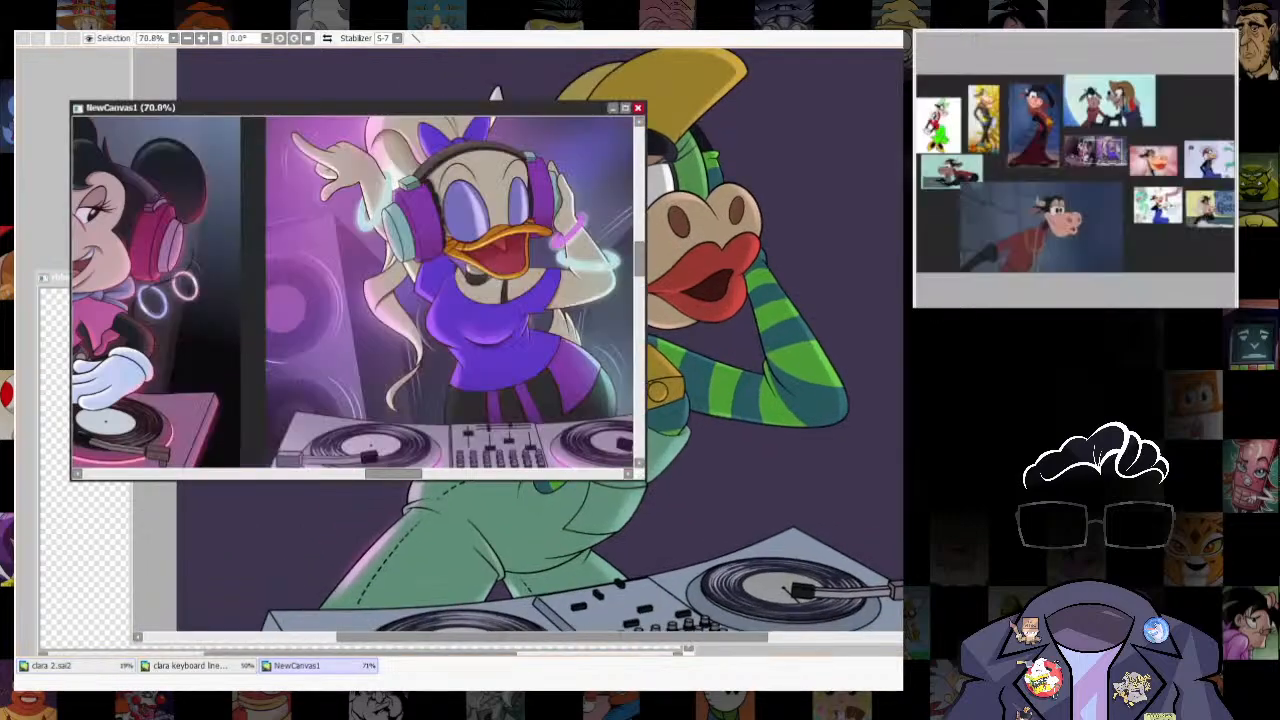
left_click(52, 666)
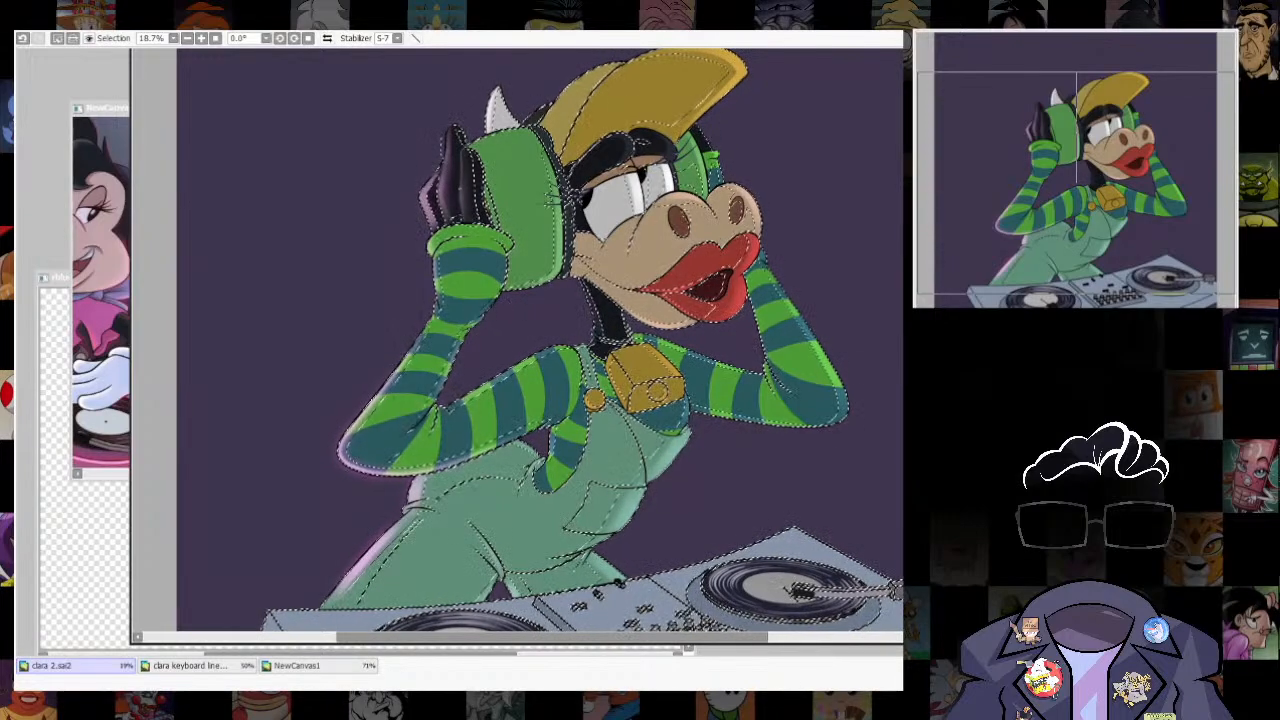
left_click_drag(885, 389, 387, 499)
key("ctrl+d")
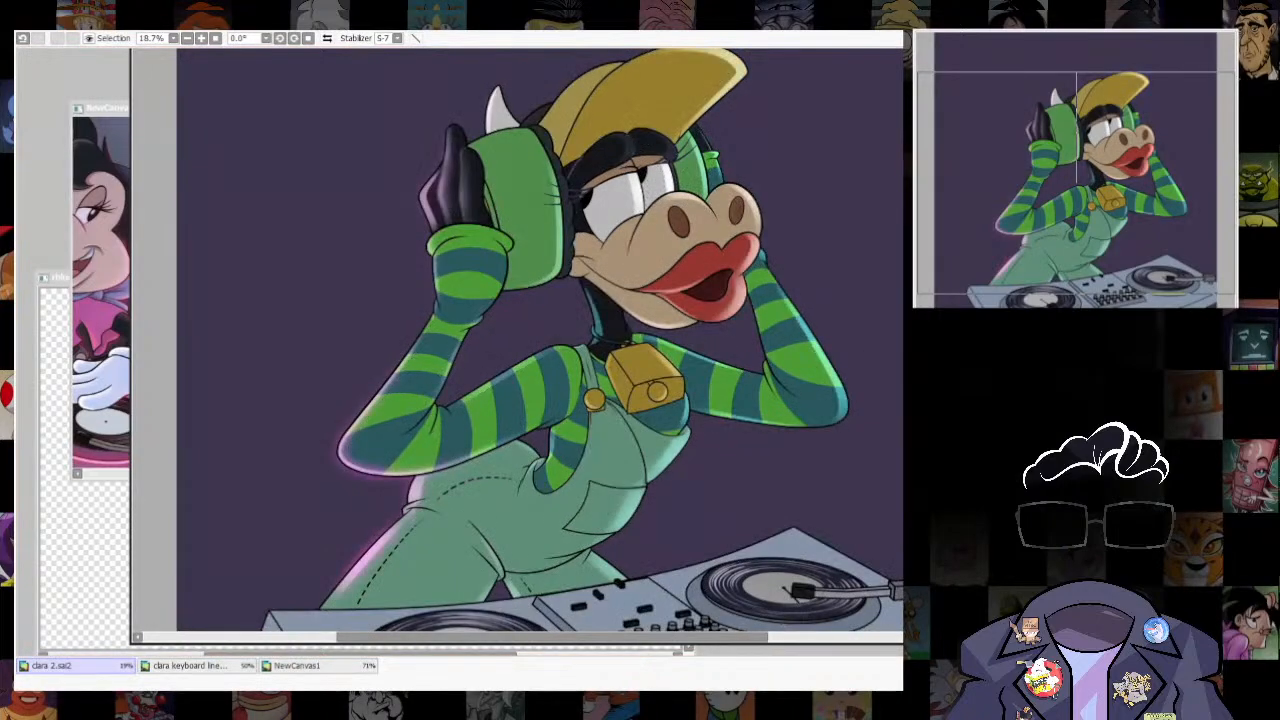
key("ctrl+s")
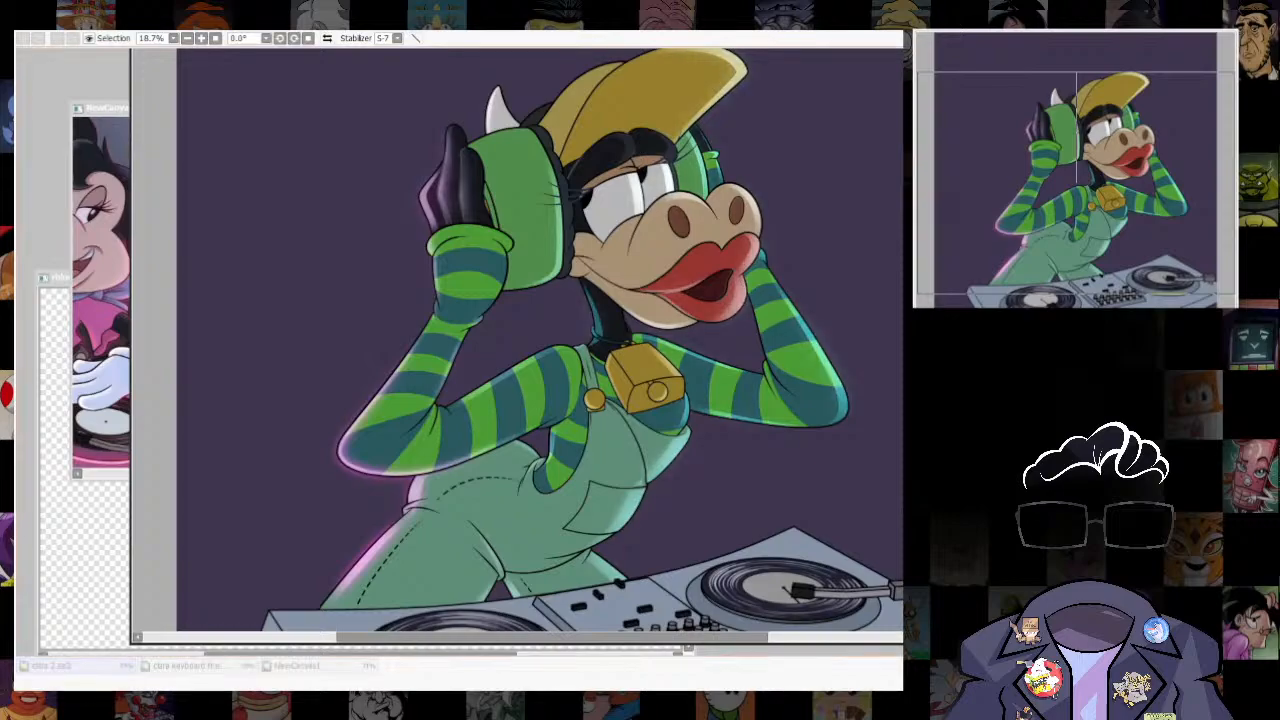
- Inspect the coloured rim lighting on the face, arms, overalls and turntables, up close and from a distance
scroll(833, 470, "down", 4)
scroll(833, 470, "up", 5)
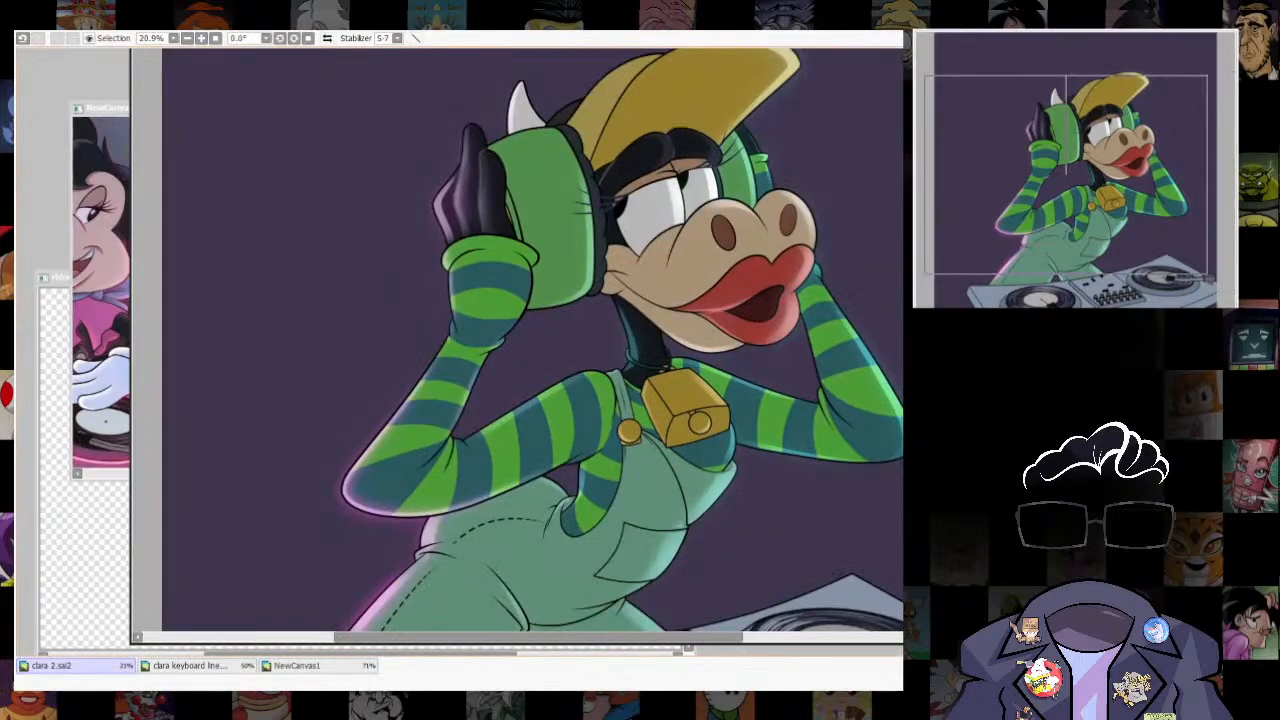
scroll(833, 470, "down", 2)
scroll(850, 360, "up", 4)
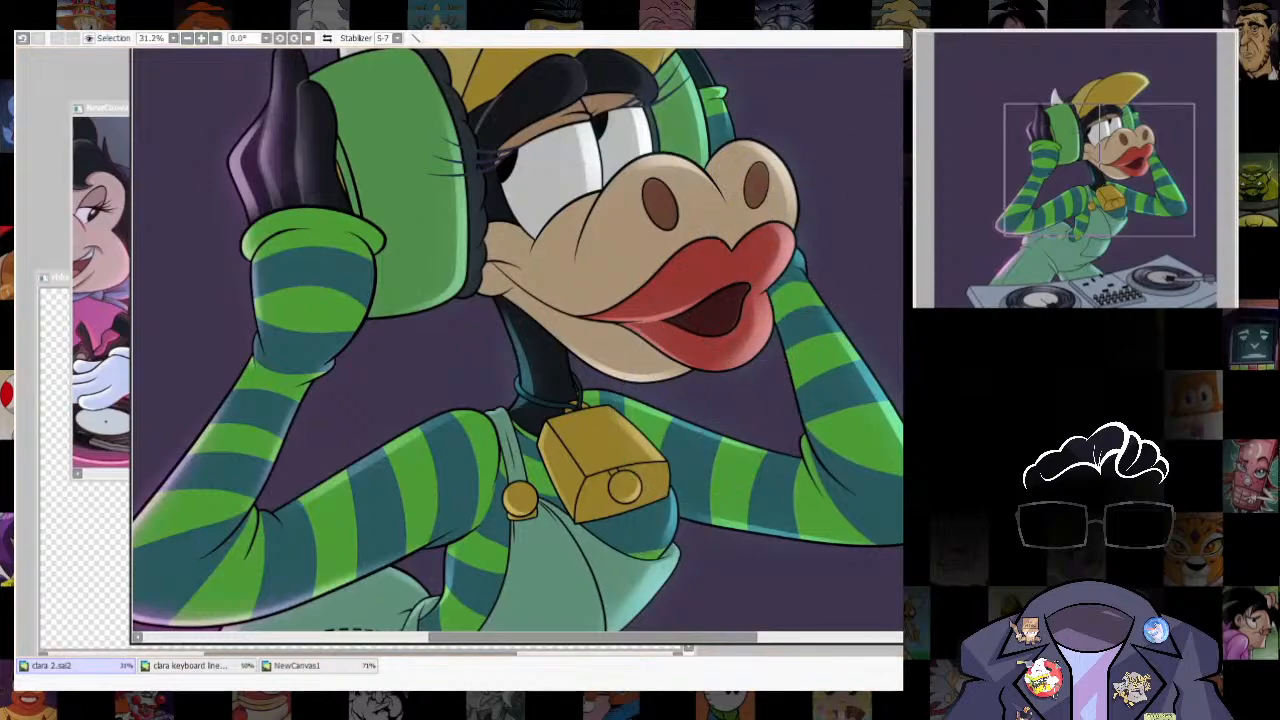
scroll(850, 340, "down", 4)
scroll(850, 340, "up", 1)
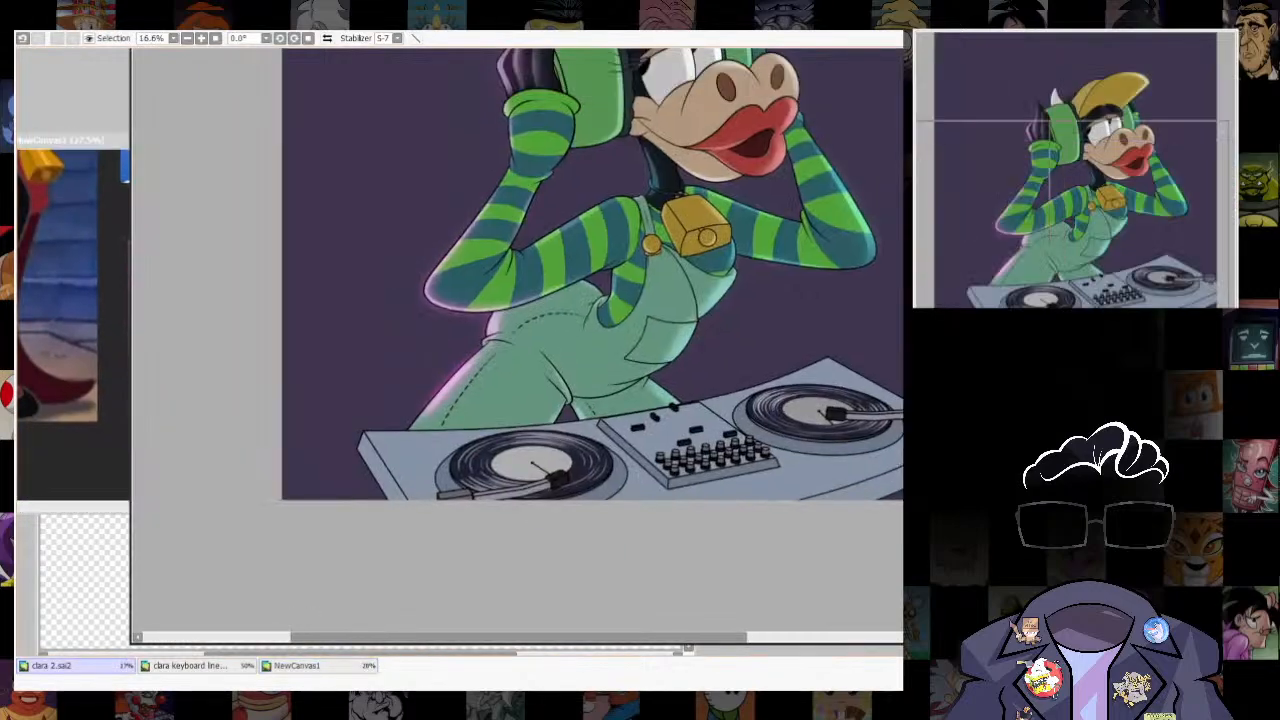
scroll(615, 400, "down", 1)
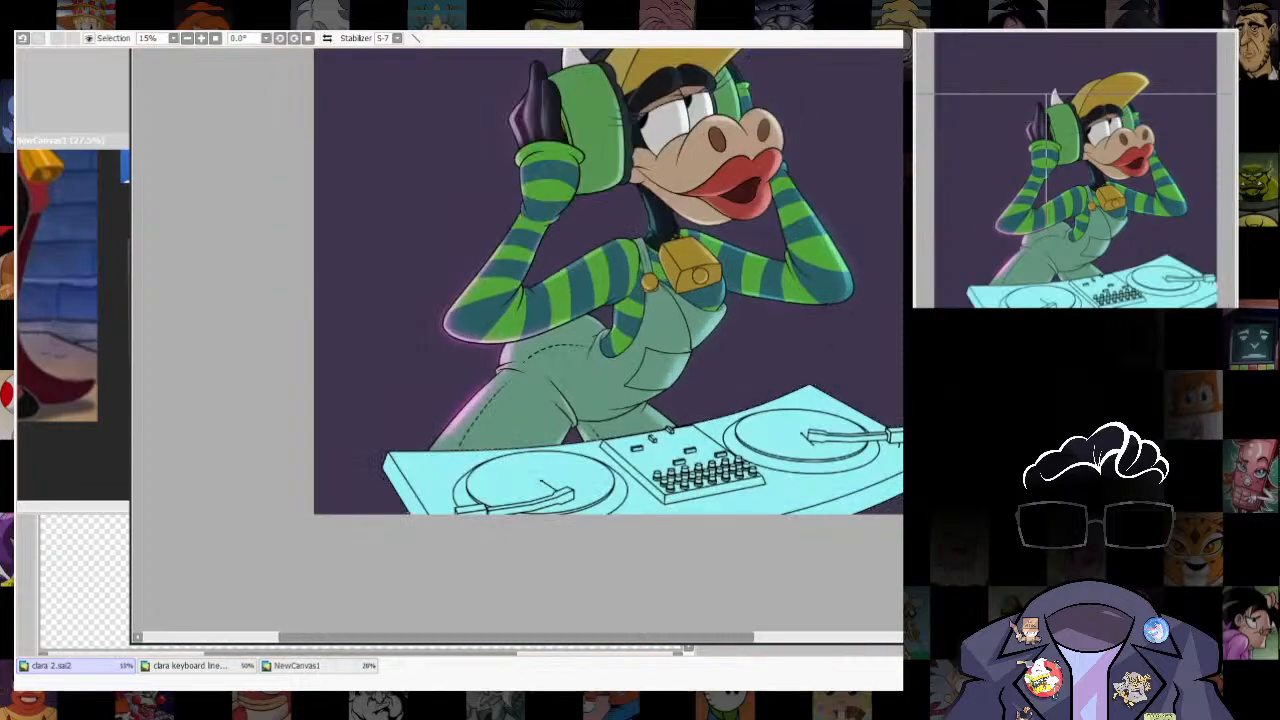
- Try covering the turntables with a flat pale green fill, and undo it back to the turntable selection
key("ctrl+z")
key("ctrl+f")
key("ctrl+d")
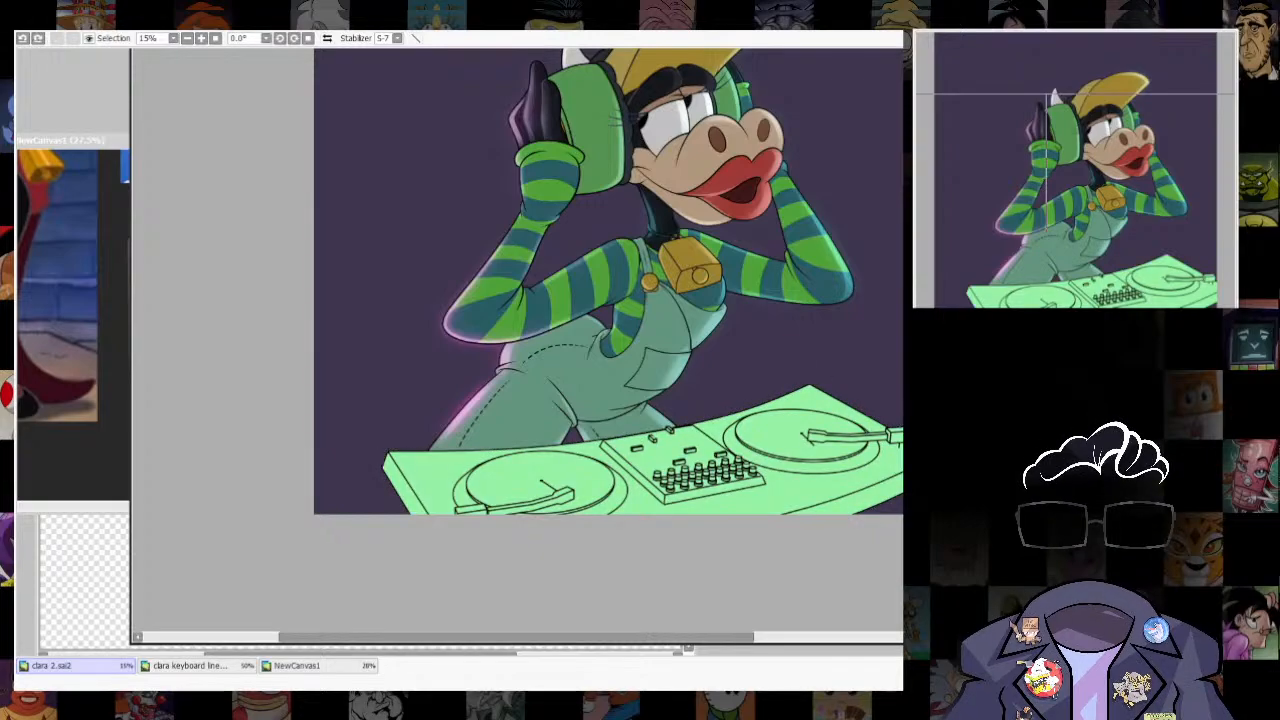
key("ctrl+z")
key("ctrl+z")
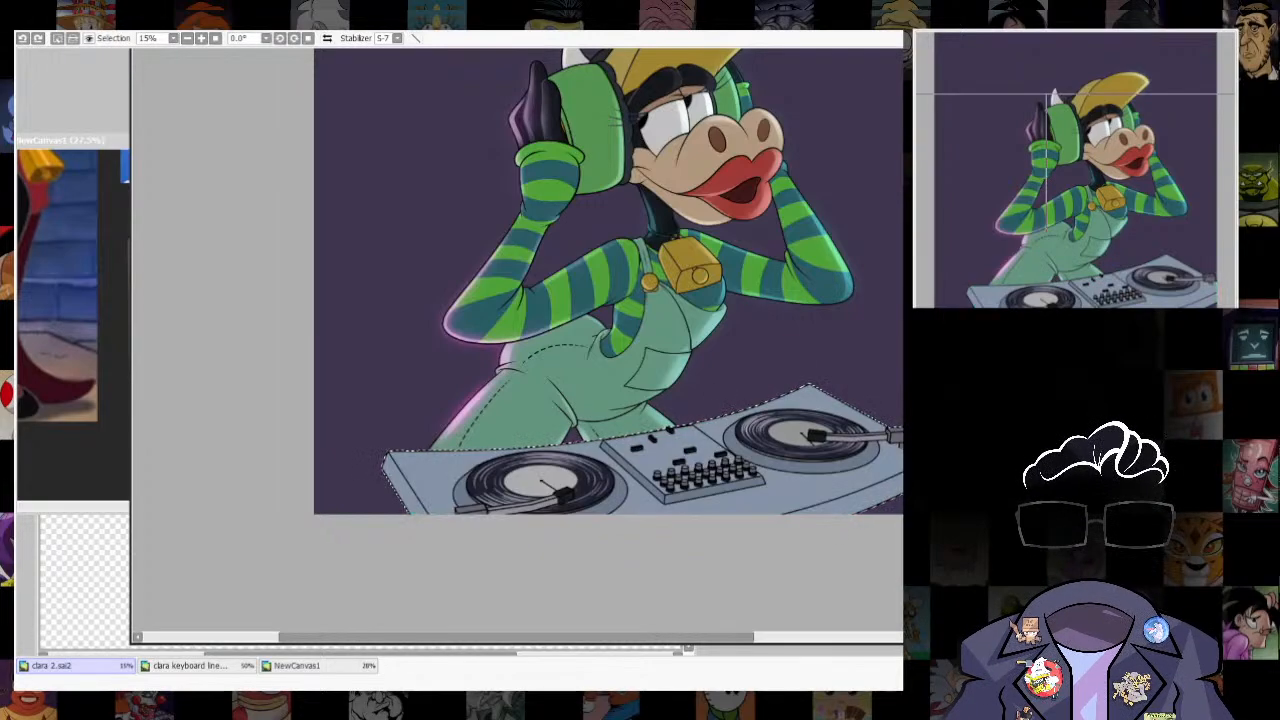
- Fill the selected turntables with green and try several blending modes for the tint
key("ctrl+f")
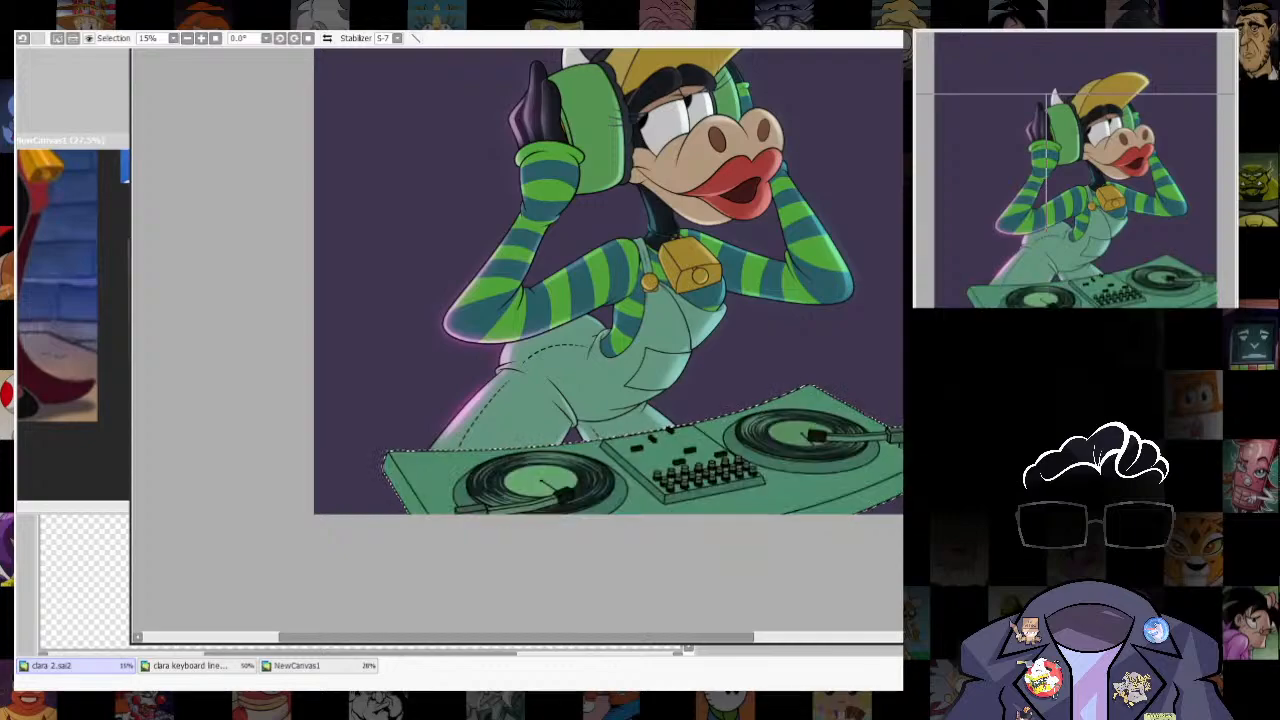
key("Down")
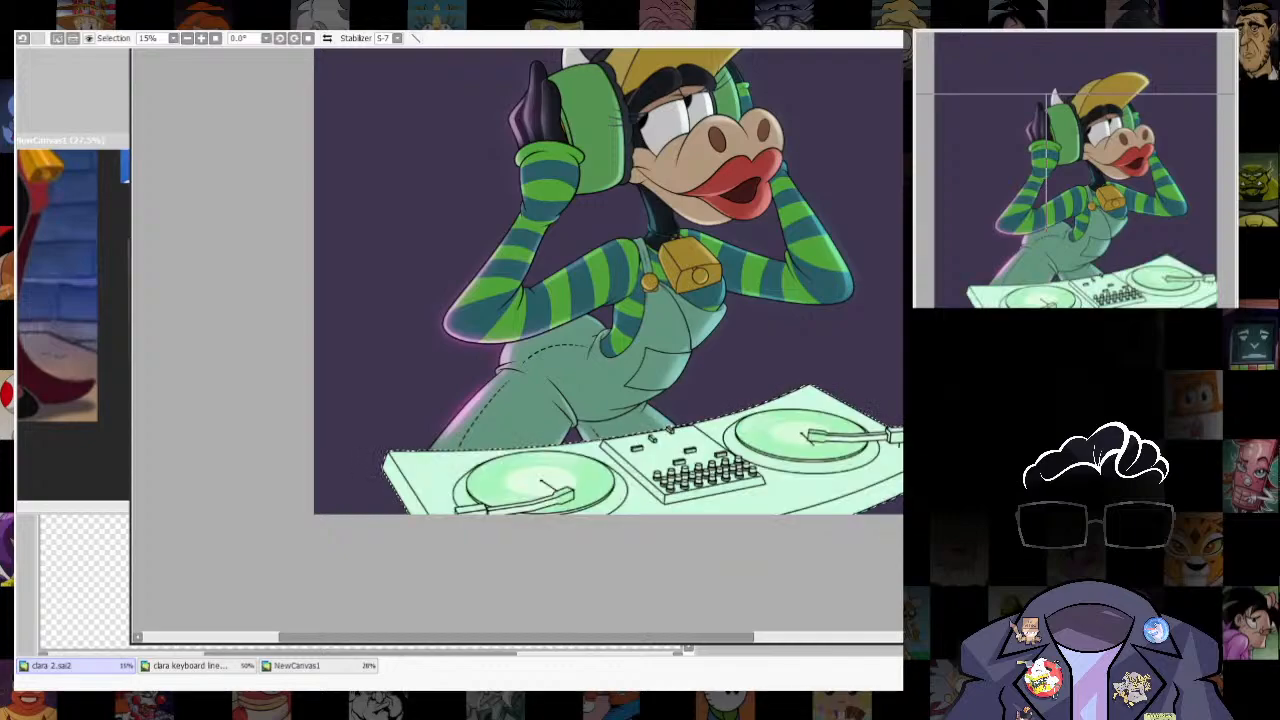
key("Down")
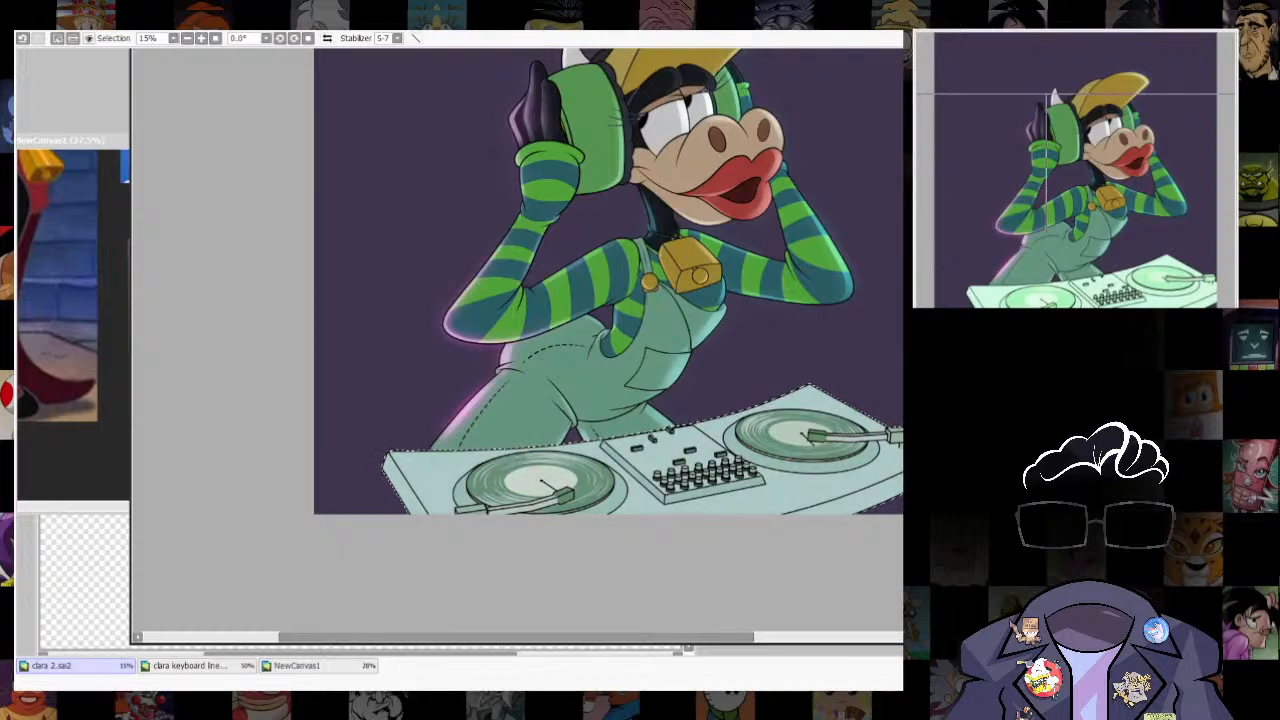
key("Down")
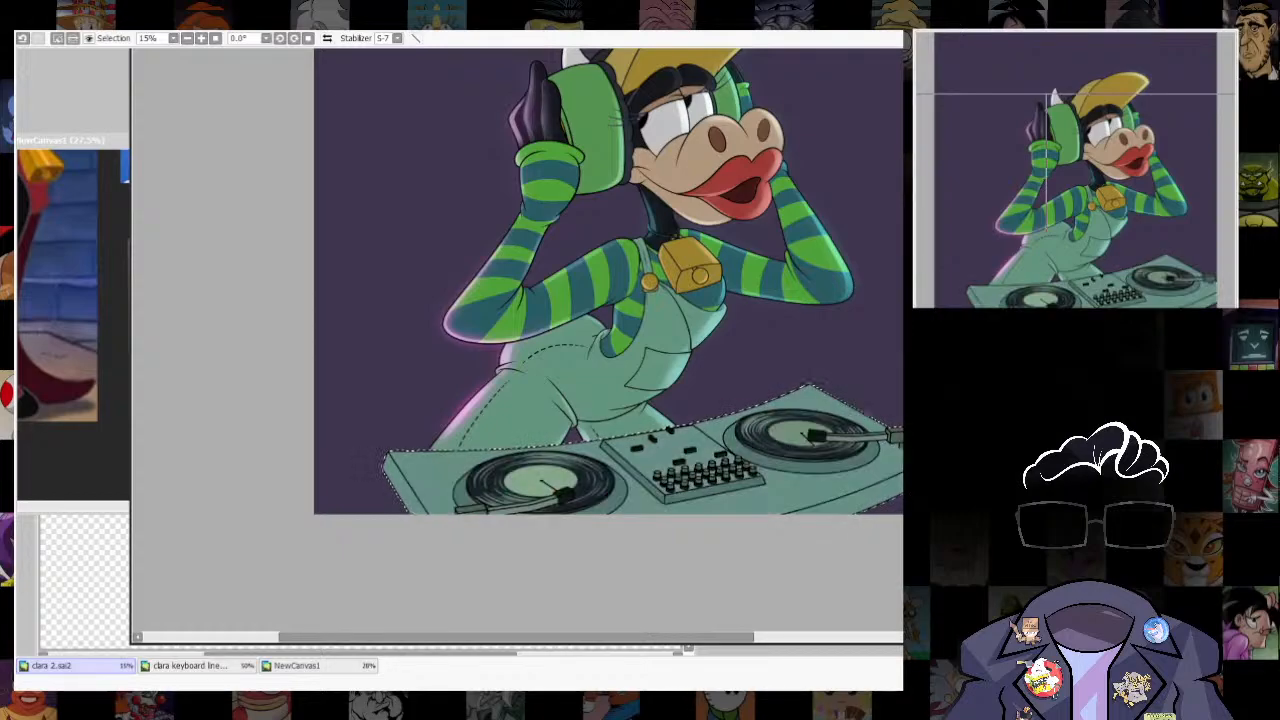
key("Down")
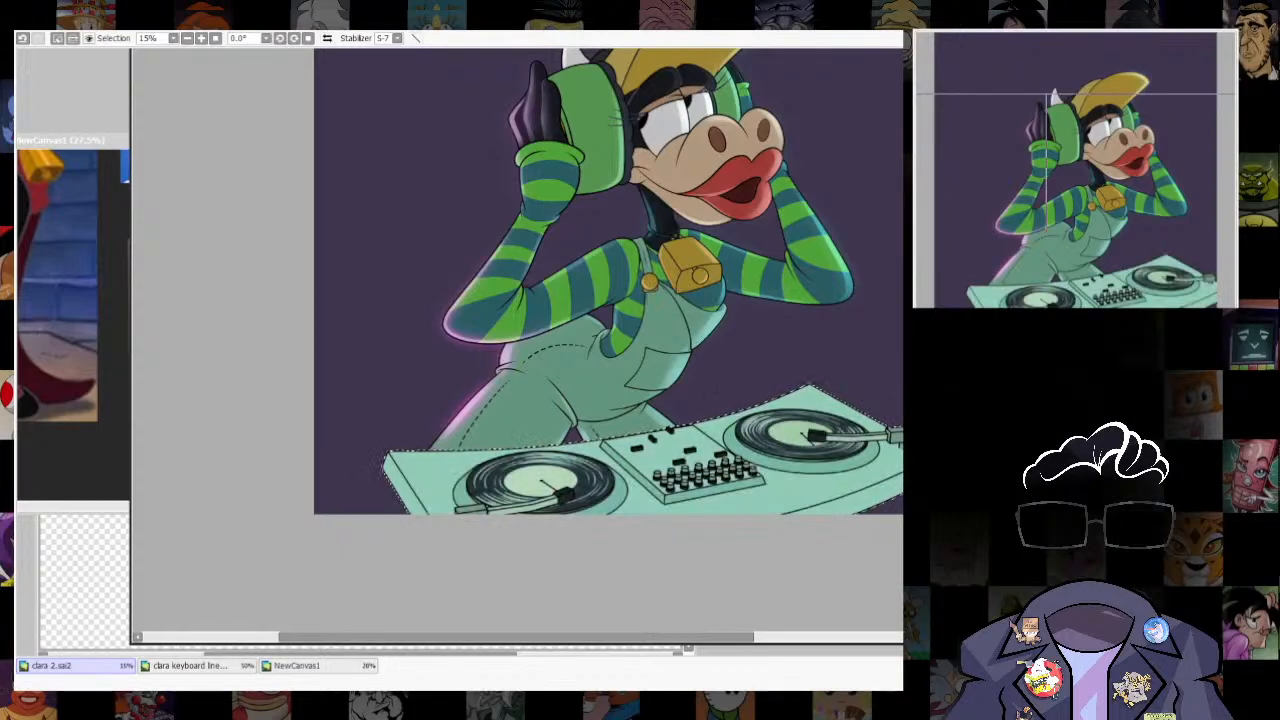
key("Down")
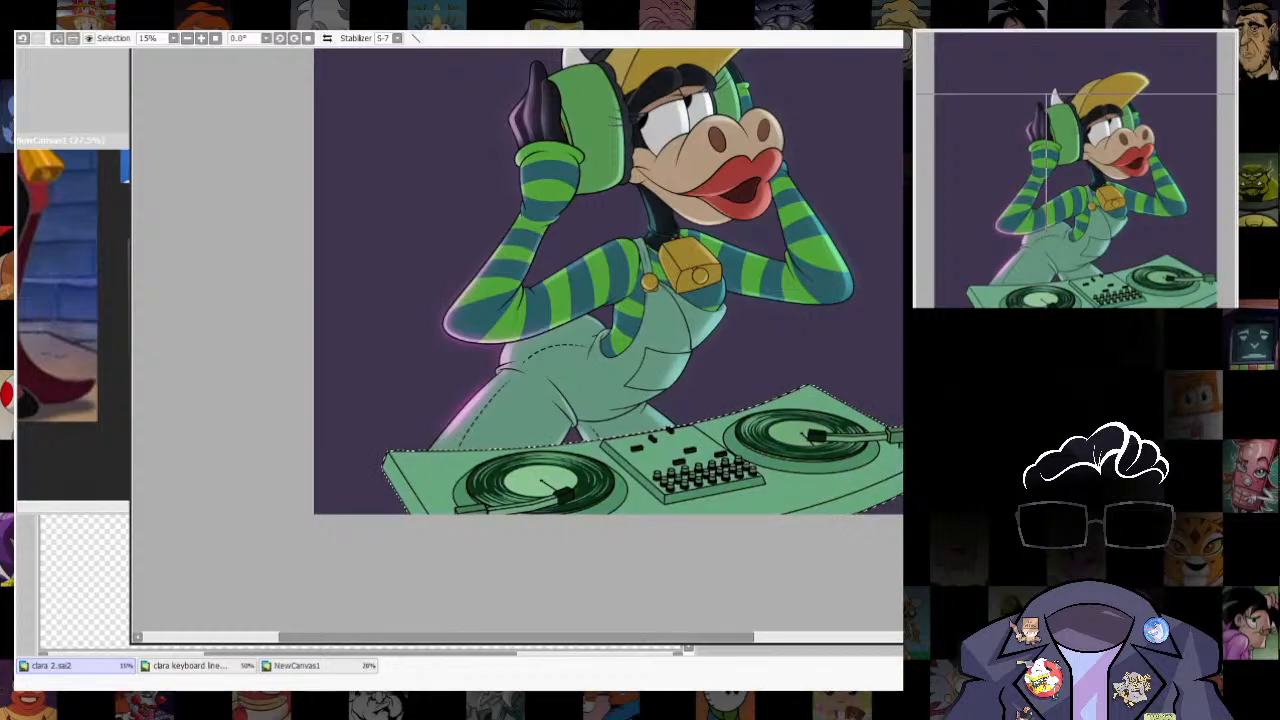
- Try erasing the green tint from the record nearest the cow's leg, and undo the erasing and blending mode changes
scroll(521, 488, "up", 5)
mouse_move(521, 488)
left_mouse_down()
mouse_move(768, 440)
mouse_move(606, 430)
mouse_move(737, 493)
left_mouse_up()
scroll(740, 486, "down", 2)
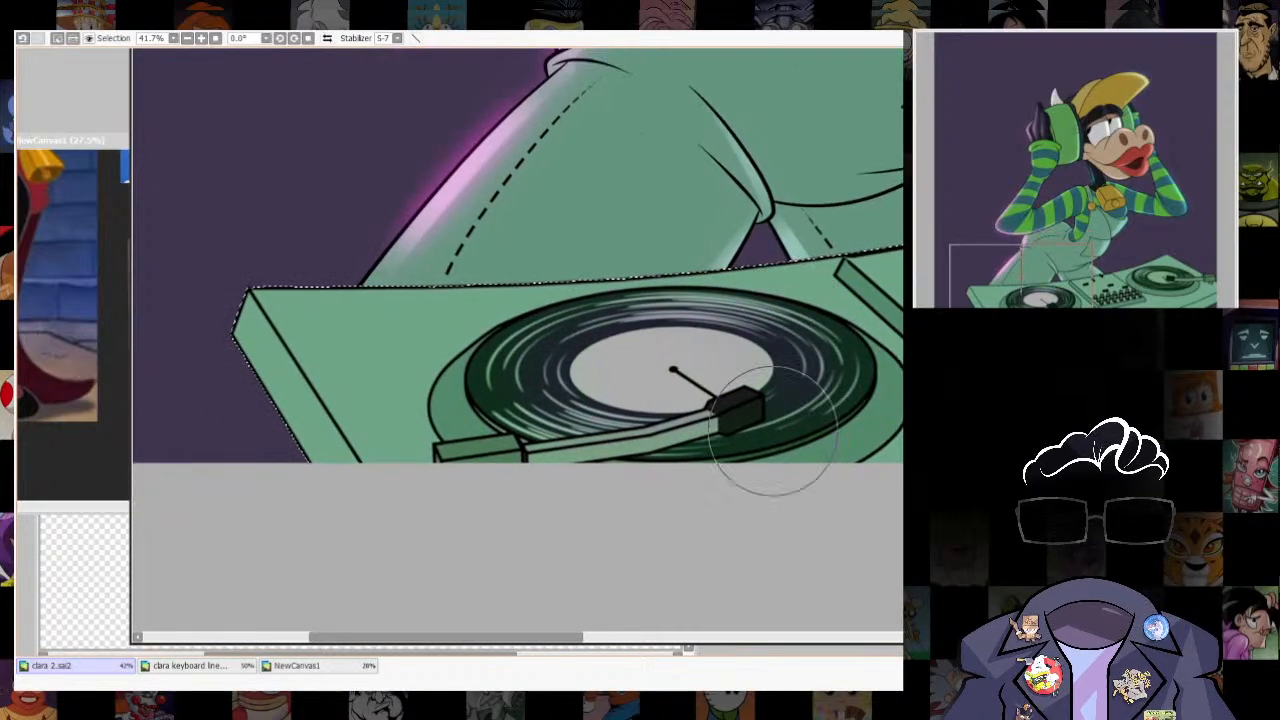
scroll(694, 502, "down", 7)
scroll(812, 460, "up", 2)
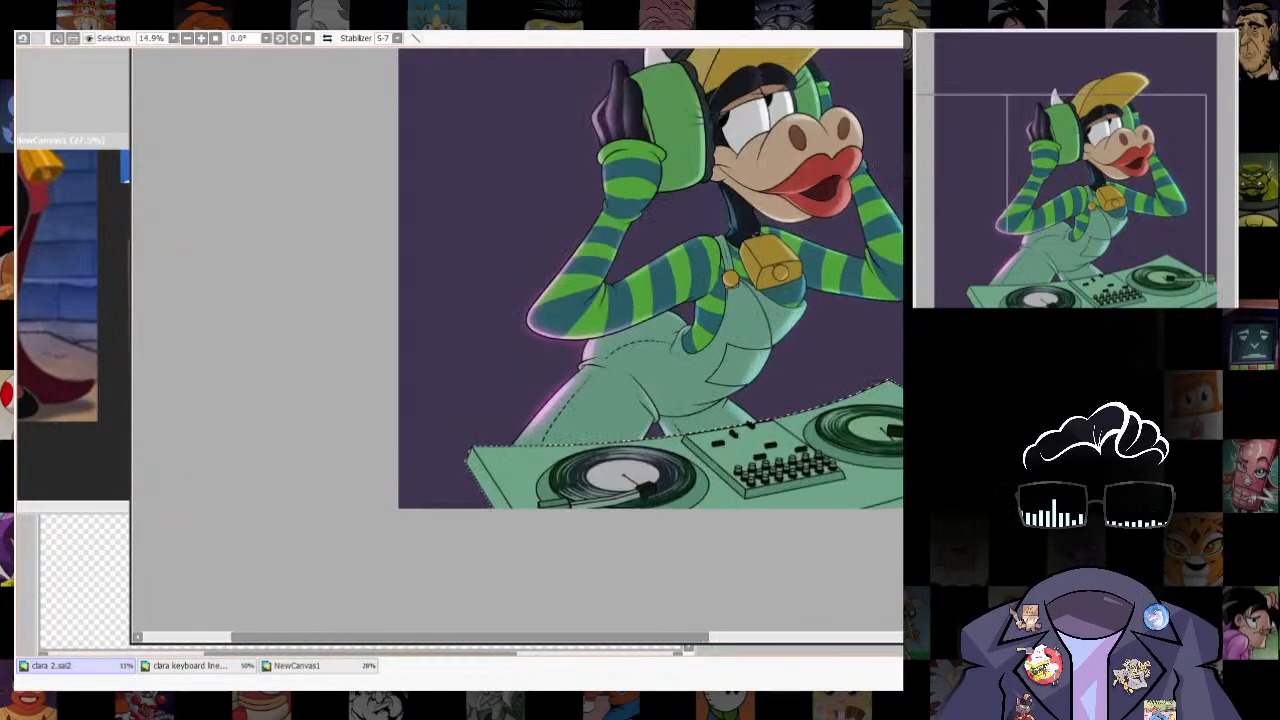
key("ctrl+z")
key("ctrl+z")
key("ctrl+z")
key("ctrl+z")
key("ctrl+z")
key("ctrl+z")
key("ctrl+z")
key("ctrl+z")
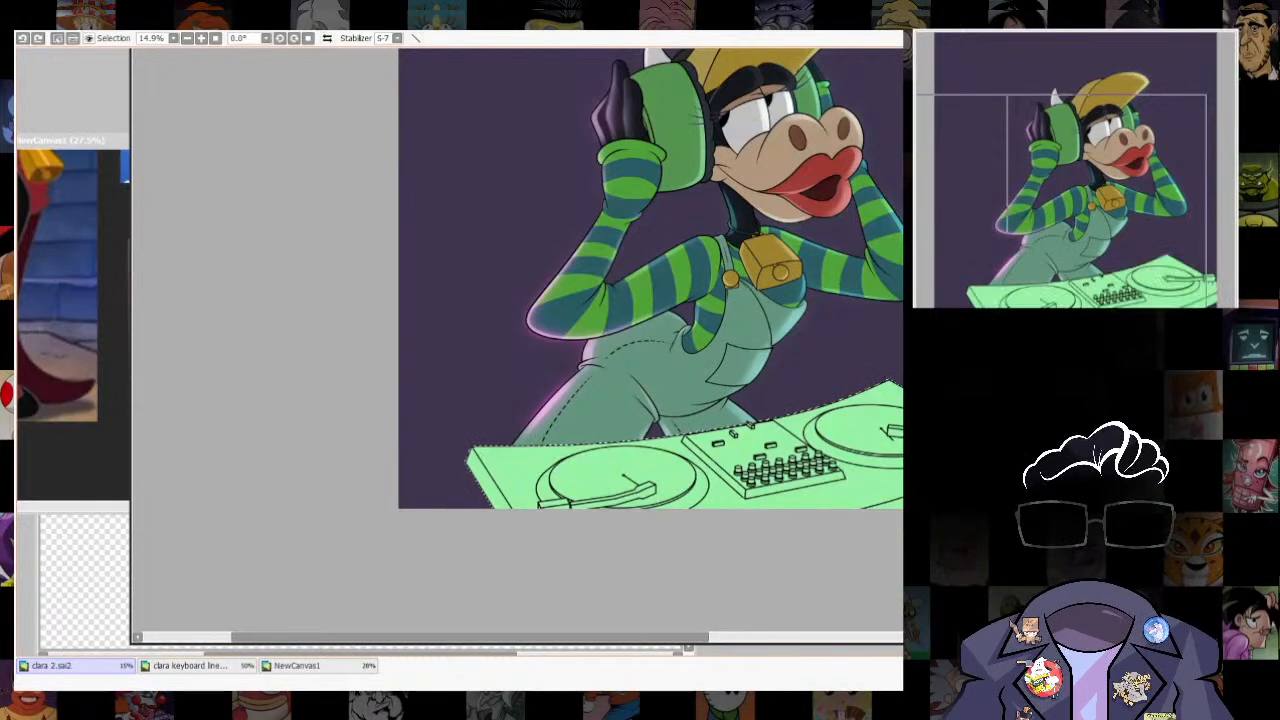
- Remove the record nearest the cow's leg and its label from the turntable selection, and clear the selection
scroll(870, 500, "up", 3)
key("w")
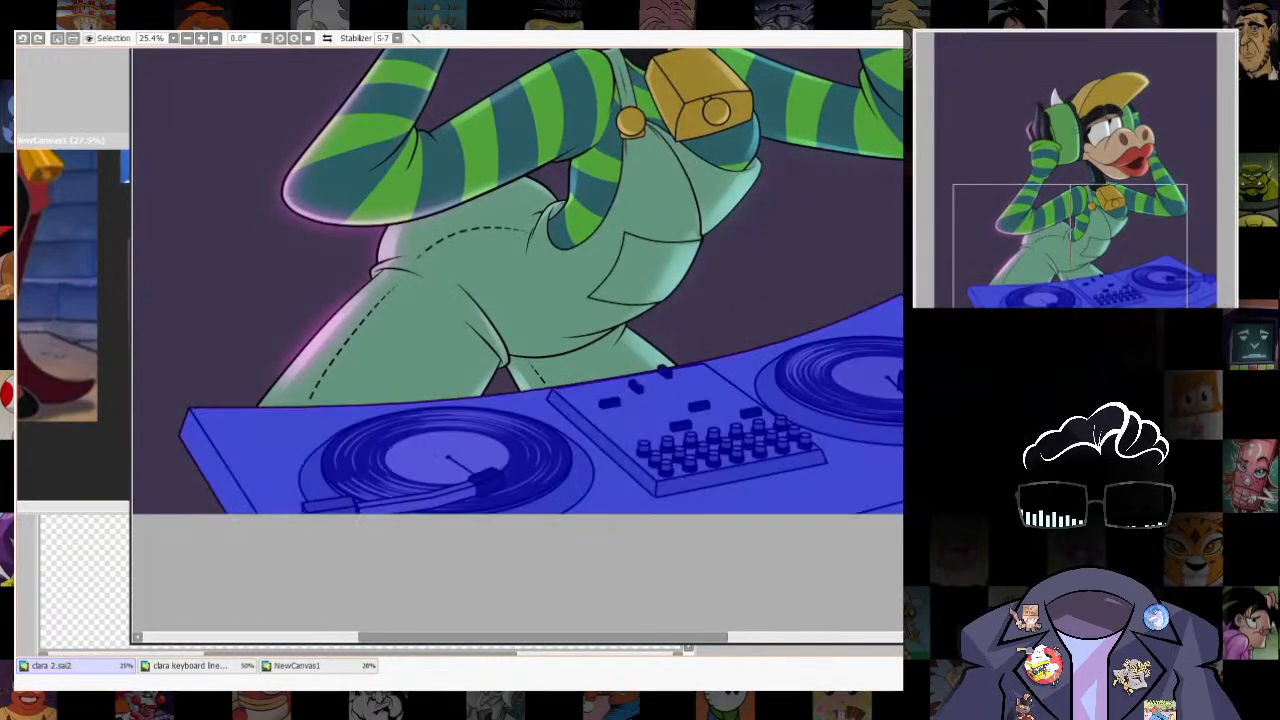
left_click(447, 457)
left_click(362, 456)
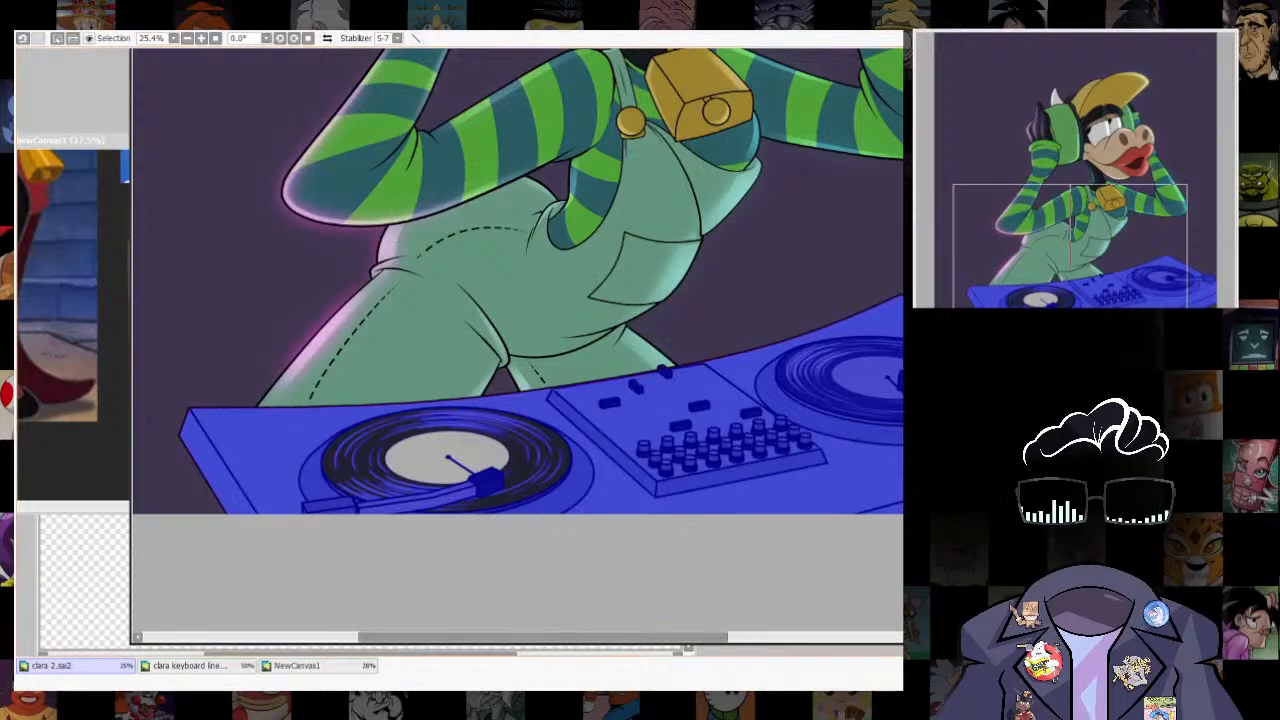
key("ctrl+d")
scroll(828, 496, "down", 4)
- Check the DJ reference images, restore the turntable selection, and try excluding the tonearm beside the cow's leg before clearing the selection
left_click(298, 666)
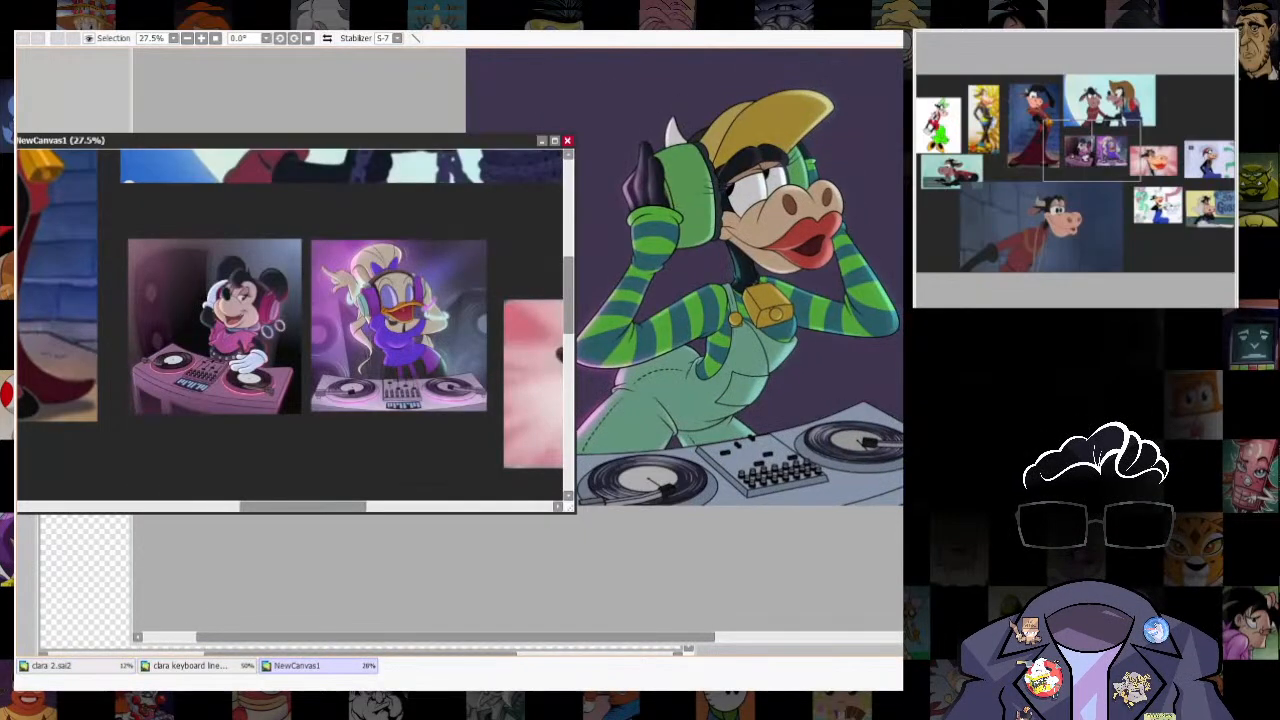
left_click(75, 666)
scroll(715, 500, "up", 6)
key("ctrl+z")
key("w")
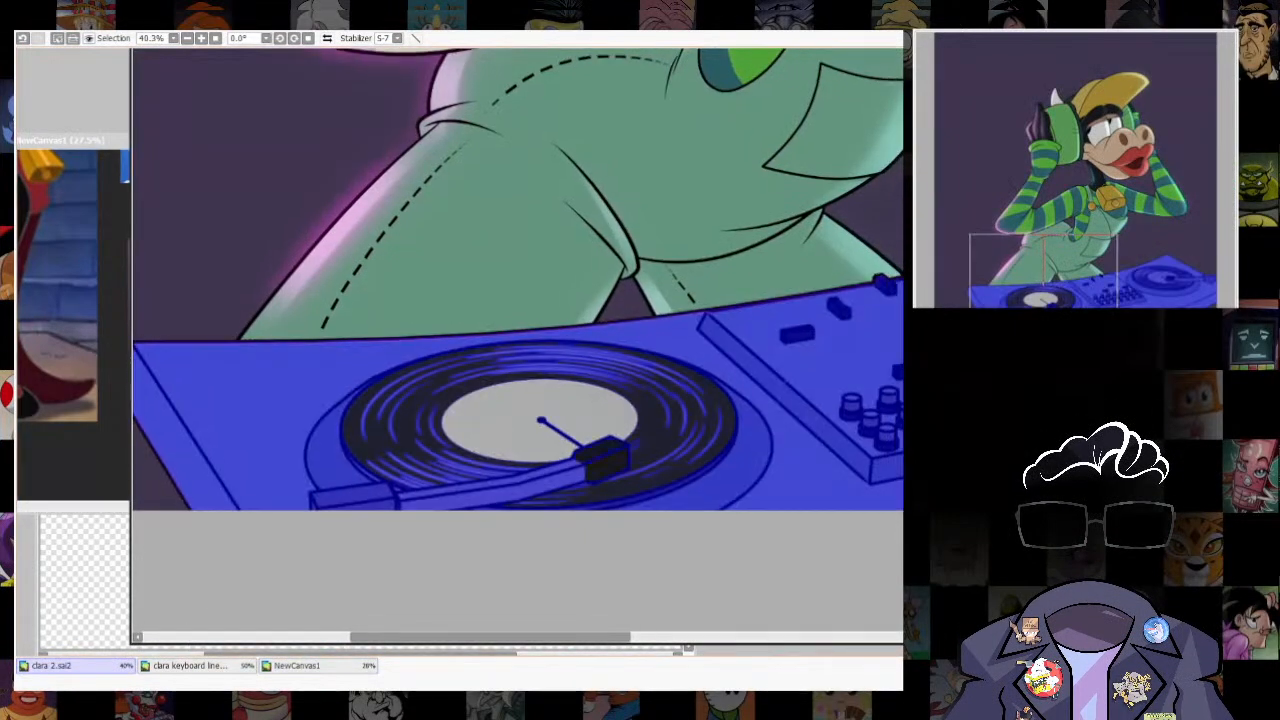
left_click(352, 495)
mouse_move(640, 360)
left_mouse_down()
mouse_move(260, 560)
mouse_move(514, 427)
mouse_move(585, 407)
left_mouse_up()
key("ctrl+z")
key("ctrl+d")
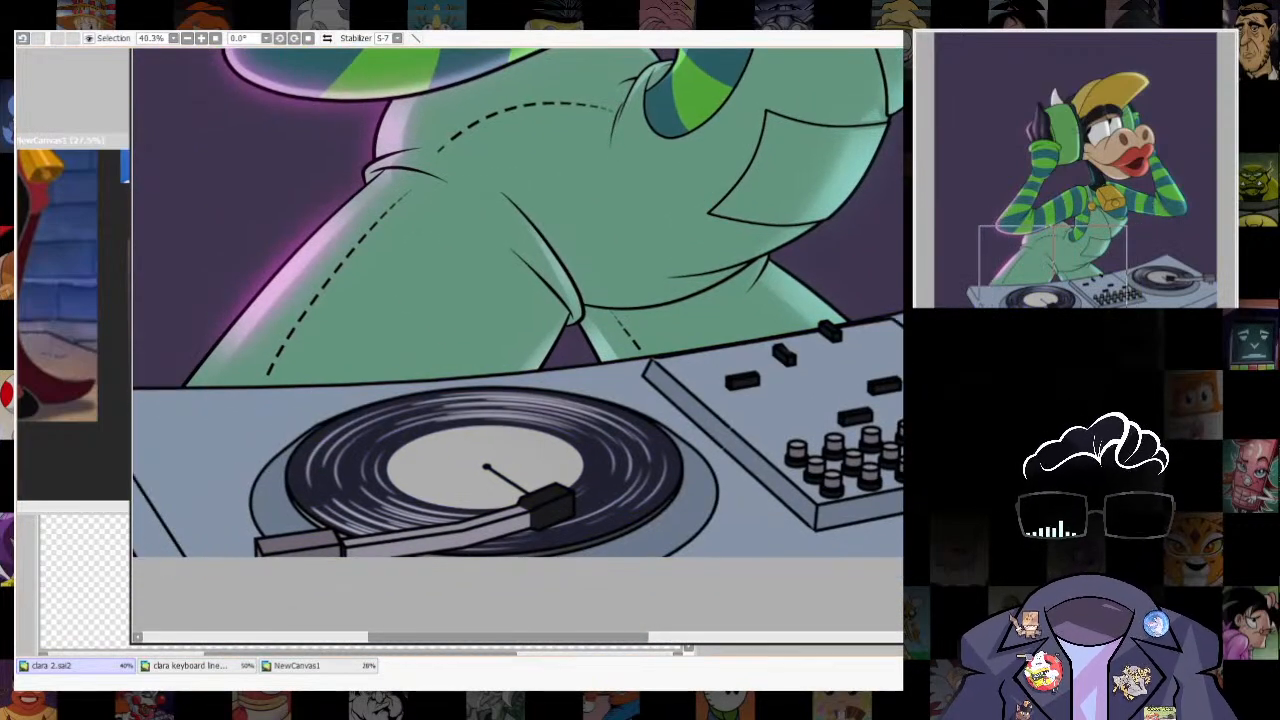
- Try selecting the black record surface together with the drawing's other black areas, and clear the selection
left_click(632, 450)
mouse_move(632, 450)
left_mouse_down()
mouse_move(281, 534)
mouse_move(571, 425)
left_mouse_up()
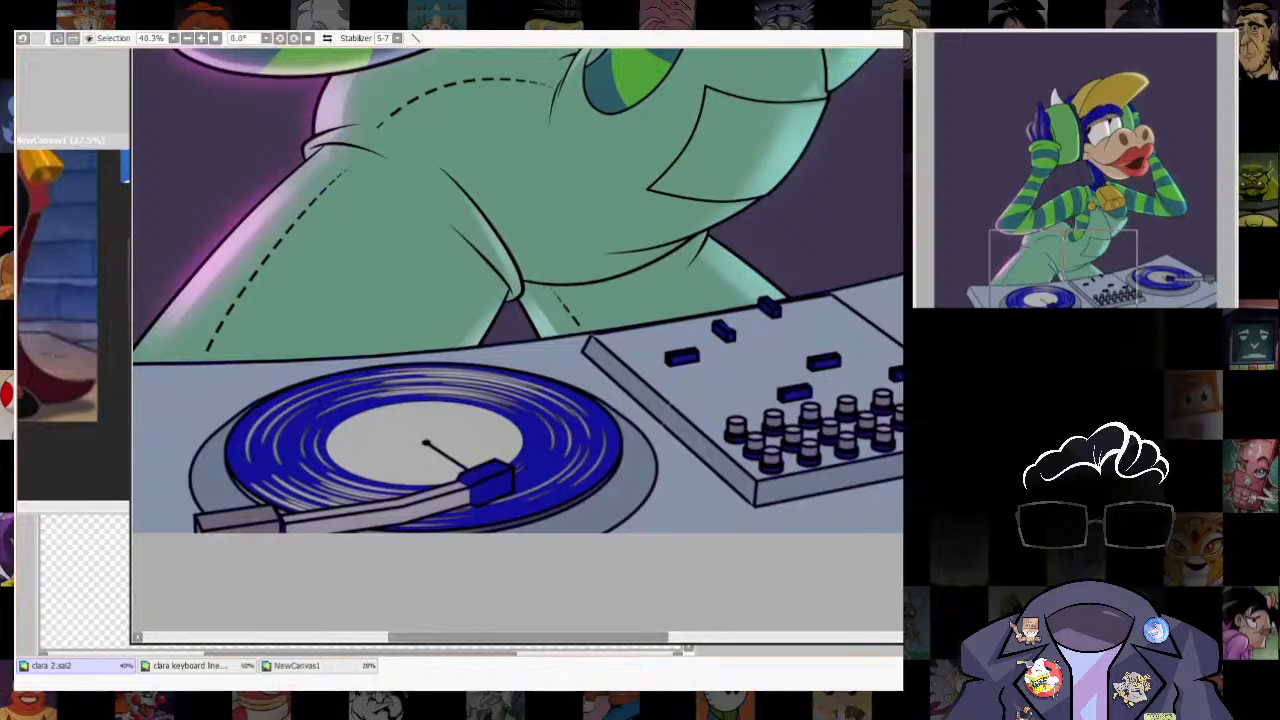
key("b")
scroll(711, 600, "down", 5)
scroll(711, 590, "up", 4)
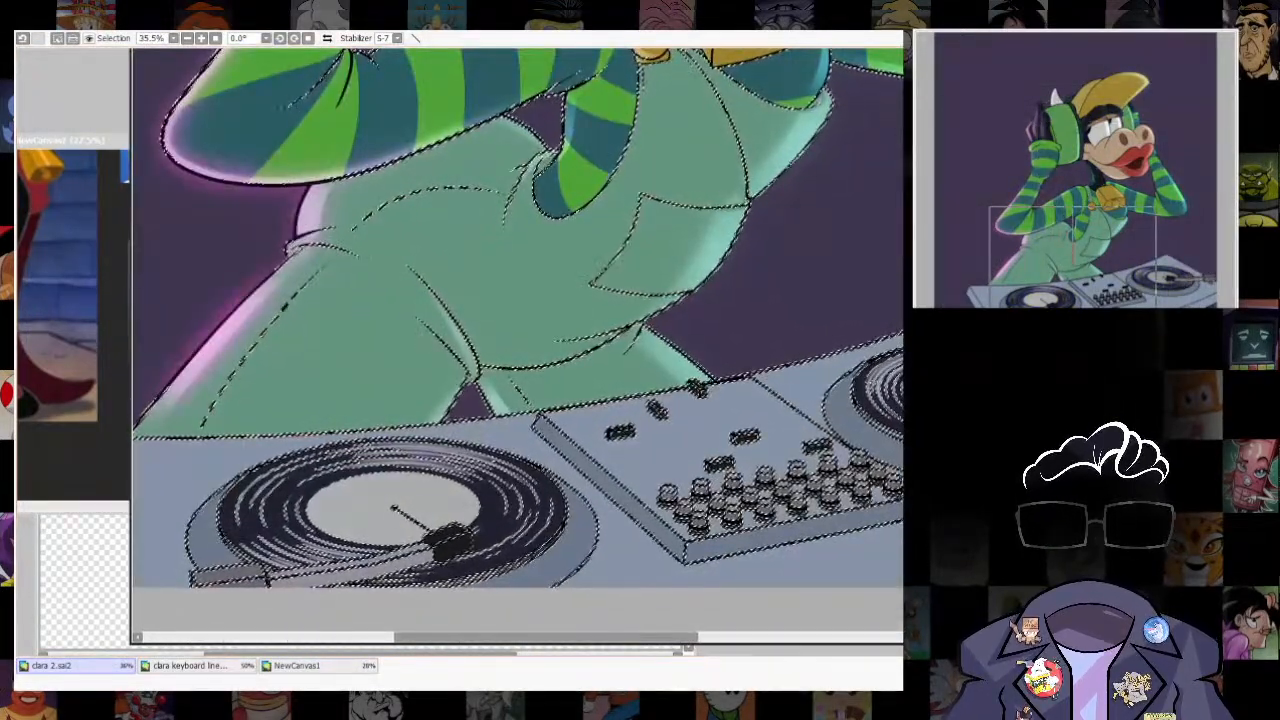
key("w")
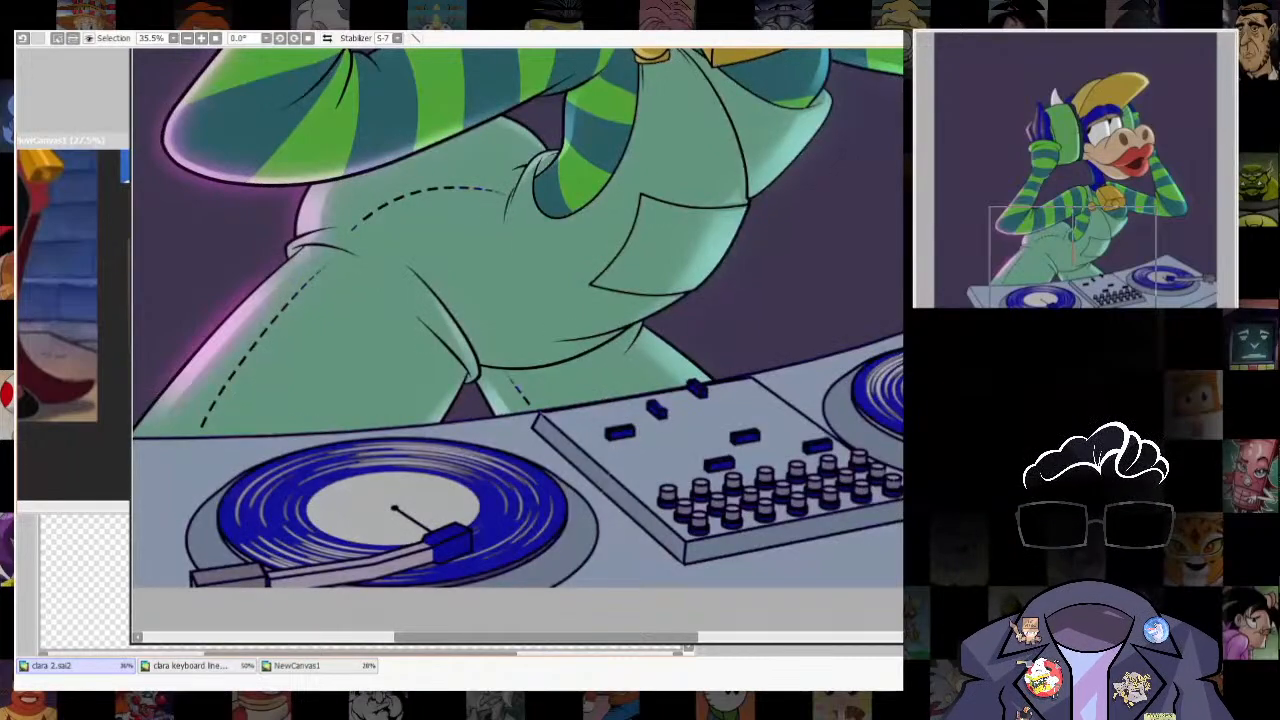
key("ctrl+d")
- Select the dark record surfaces, cartridge and mixer faders, invert the selection, and undo a trial fill
left_click_drag(455, 400, 603, 375)
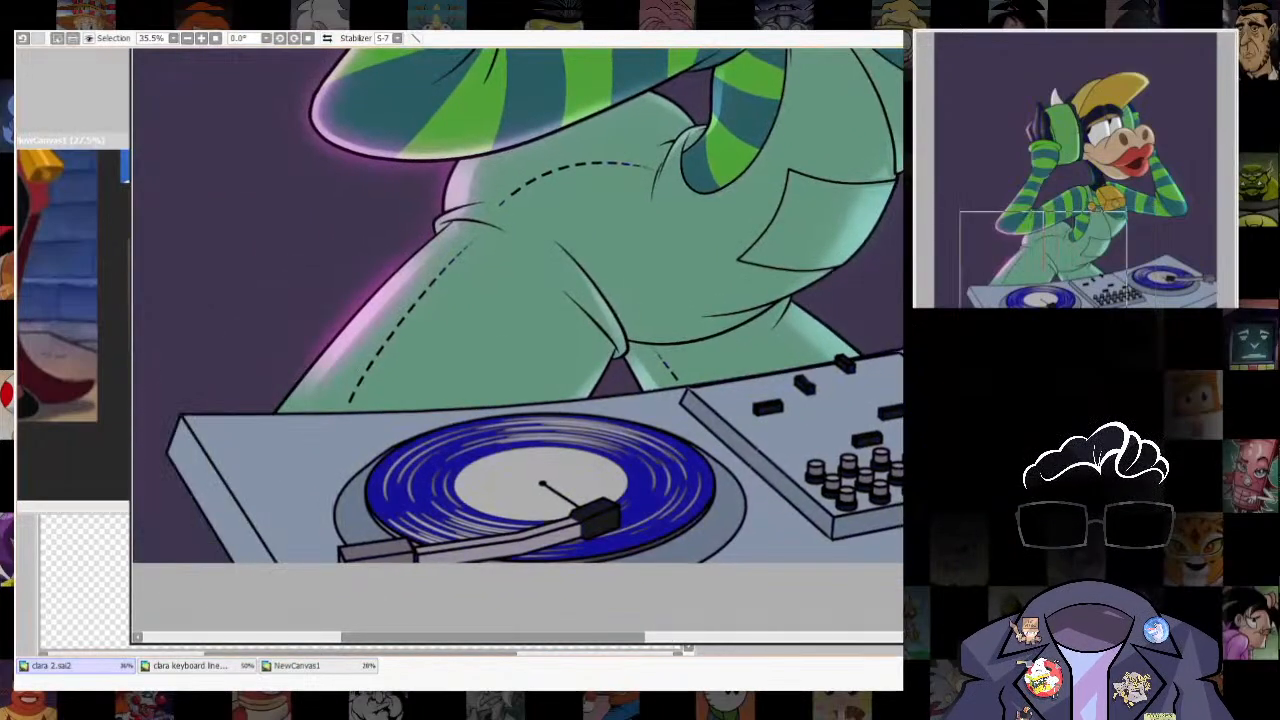
left_click_drag(680, 340, 709, 350)
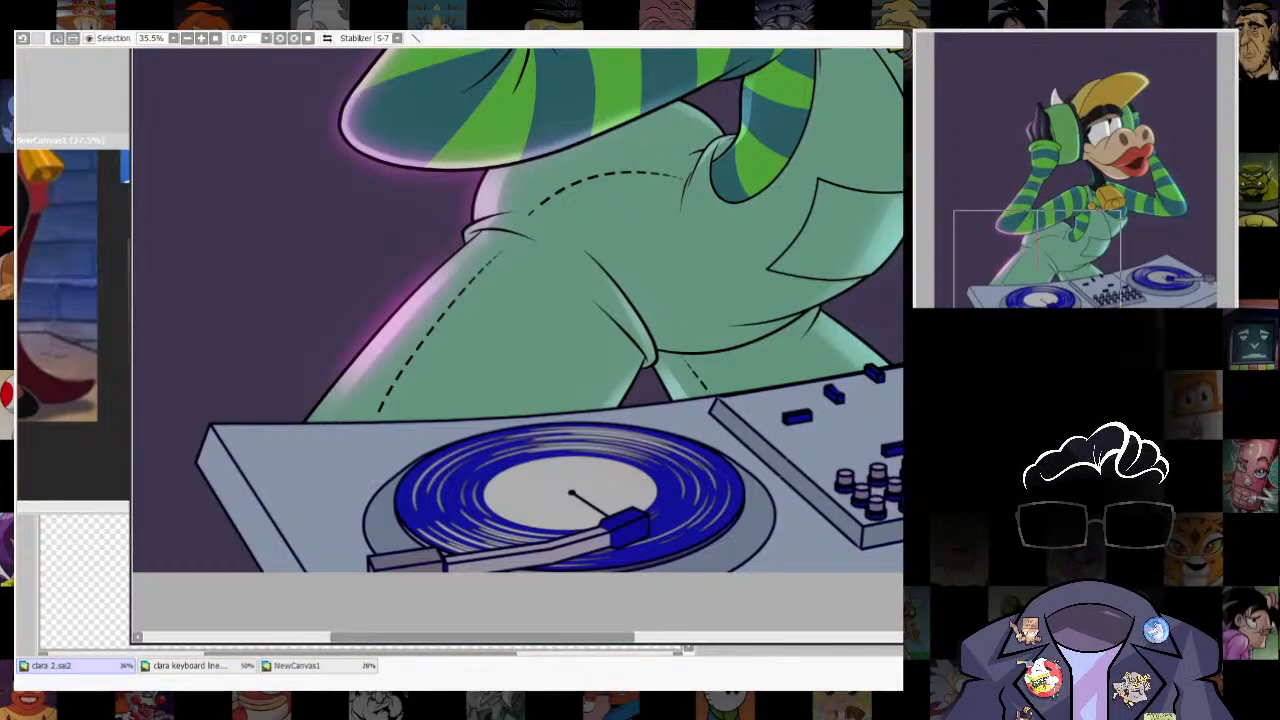
key("ctrl+shift+i")
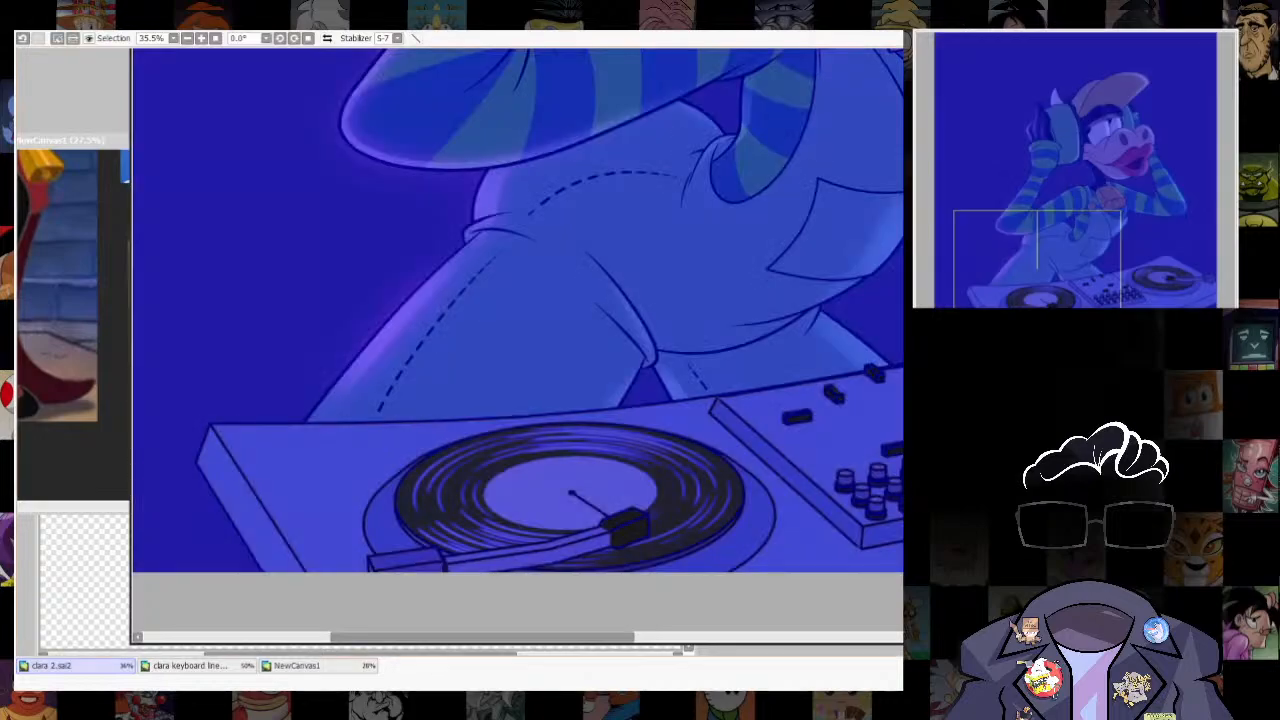
key("ctrl+f")
scroll(841, 441, "down", 4)
key("ctrl+z")
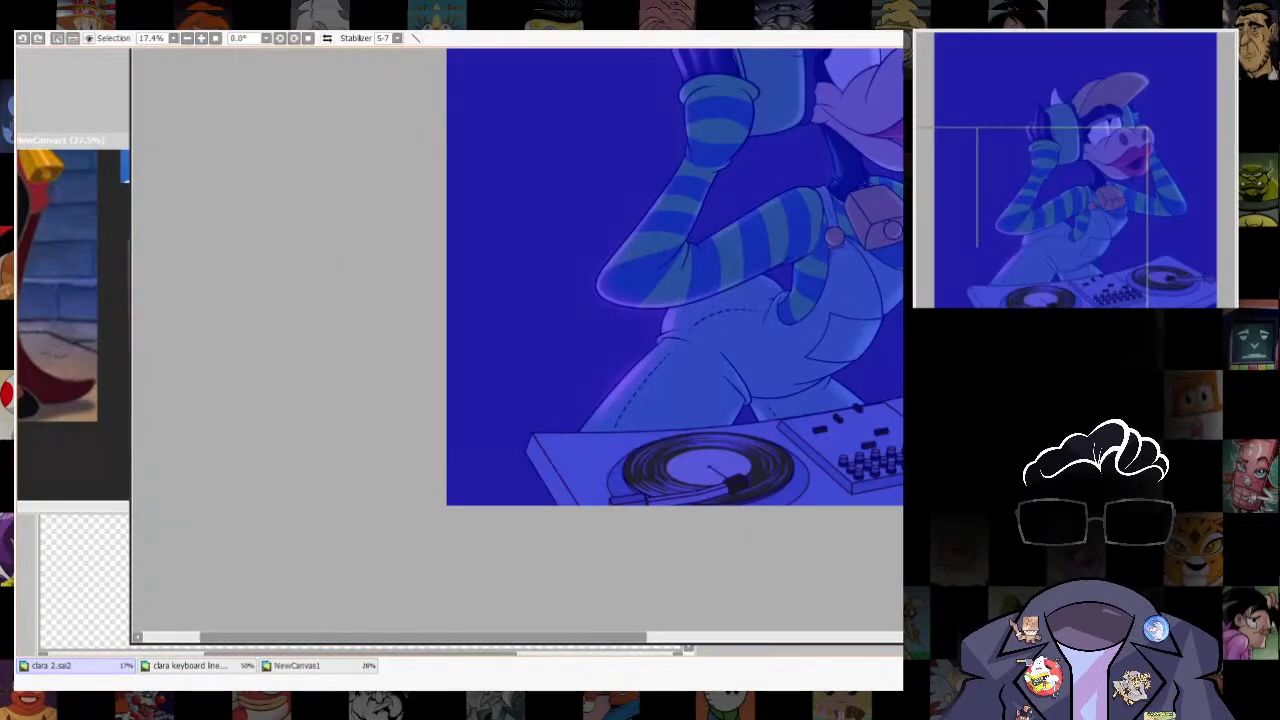
- Try a green tint over the whole selected turntables, and undo it back to the turntable selection
key("ctrl+shift+i")
left_click_drag(841, 441, 607, 480)
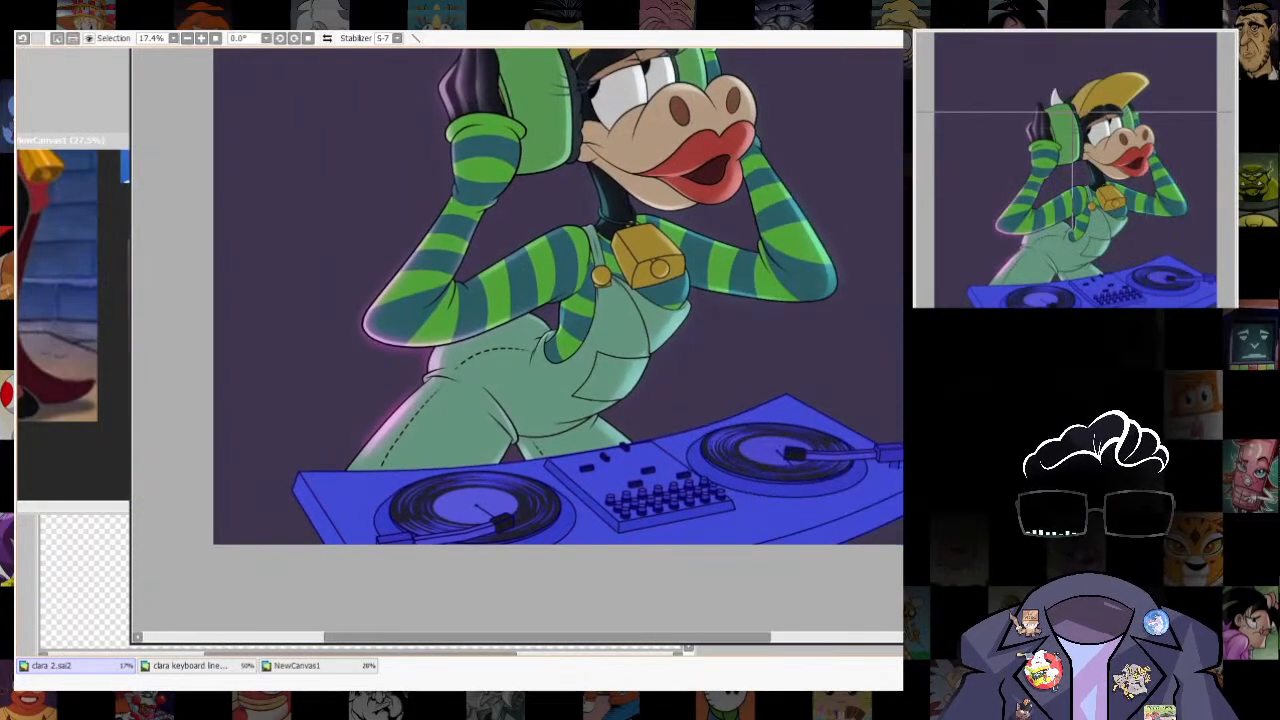
key("ctrl+f")
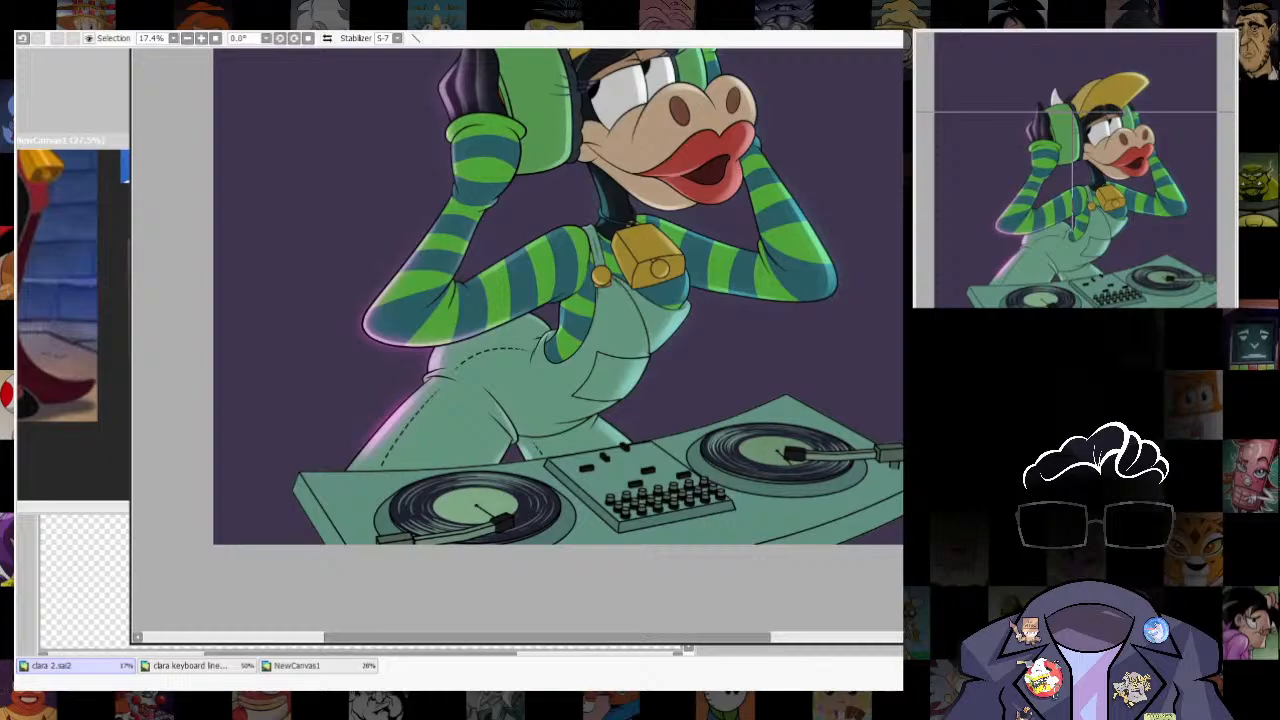
key("ctrl+z")
key("ctrl+z")
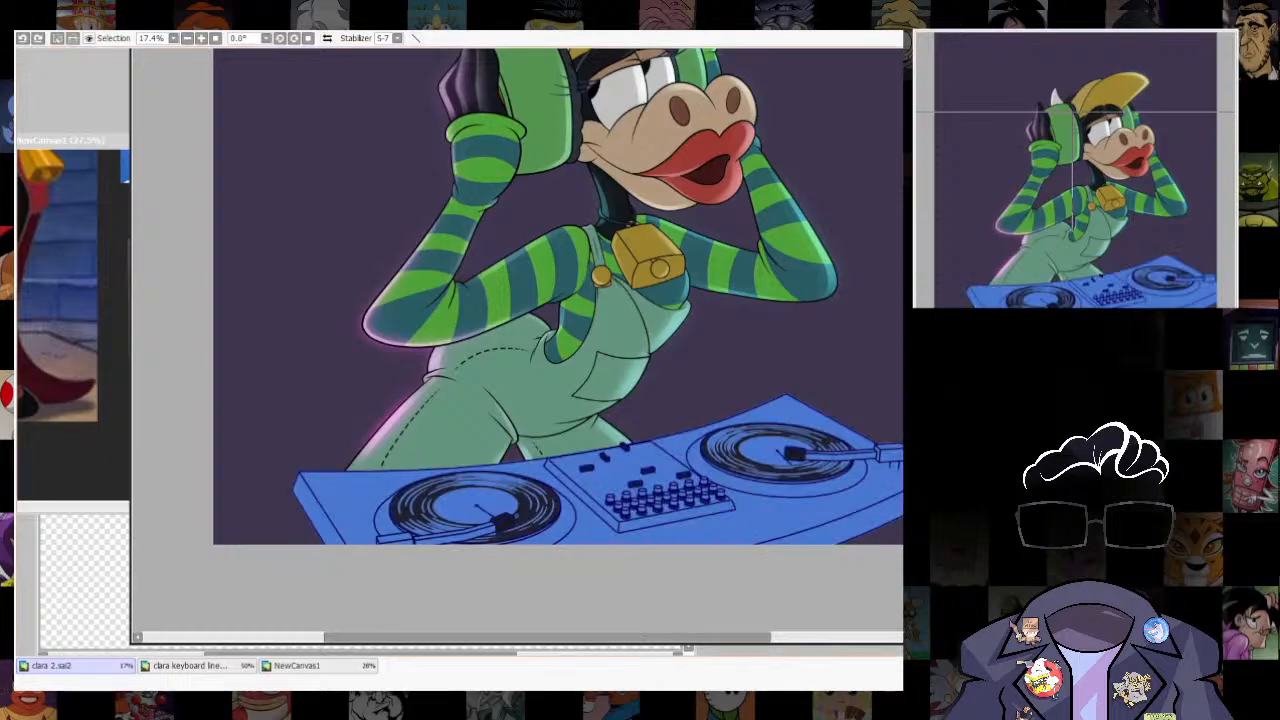
key("ctrl+z")
key("ctrl+z")
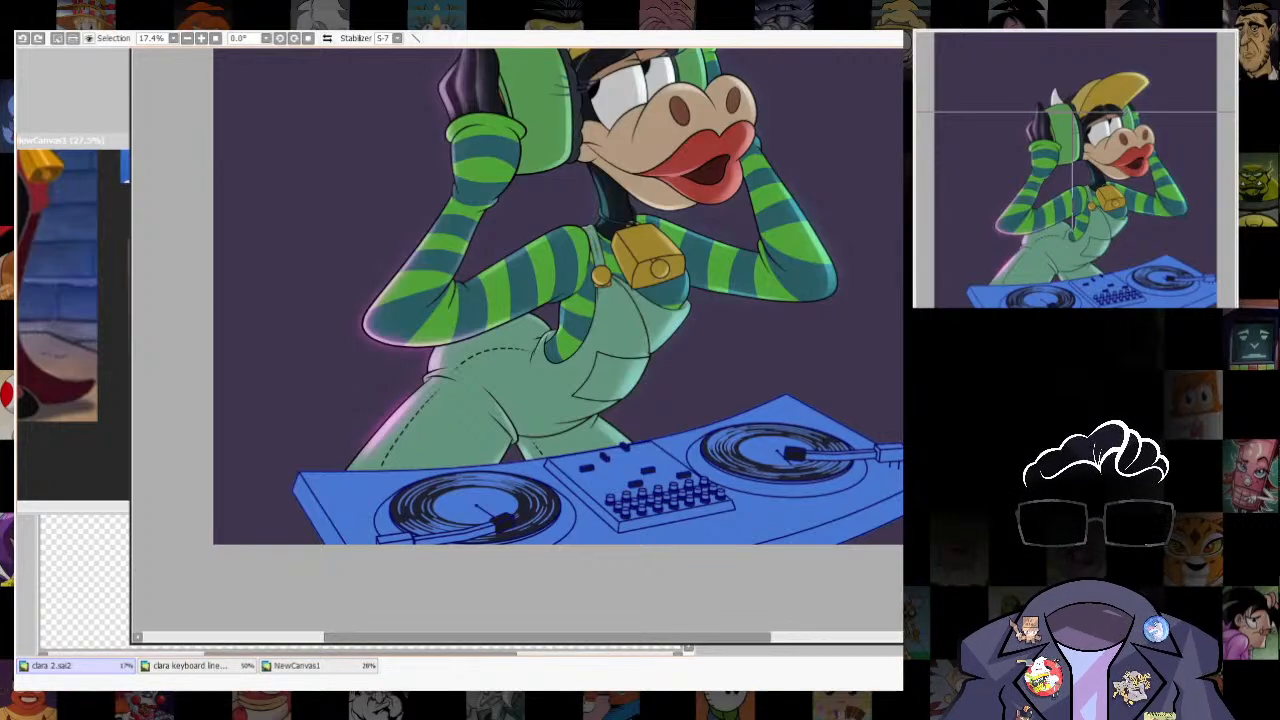
- Exclude both records and their labels from the turntable selection, and clear the selection
left_click(768, 451)
left_click(468, 504)
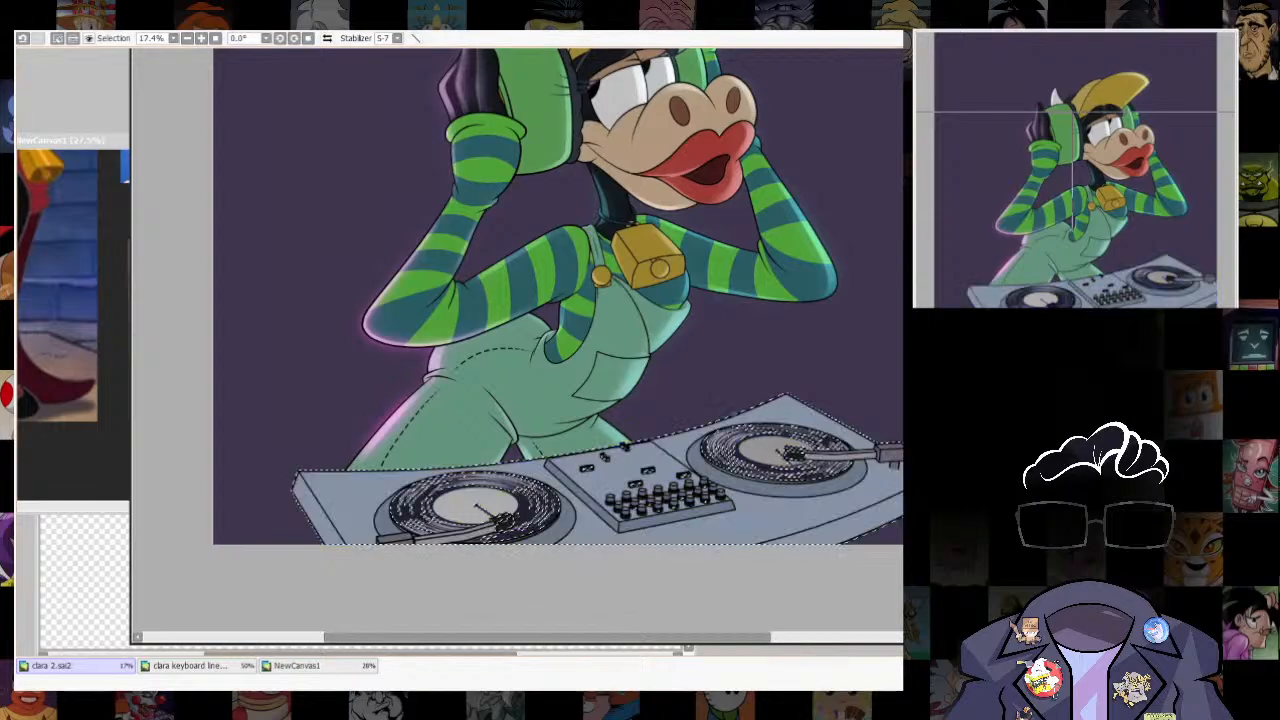
scroll(745, 456, "up", 5)
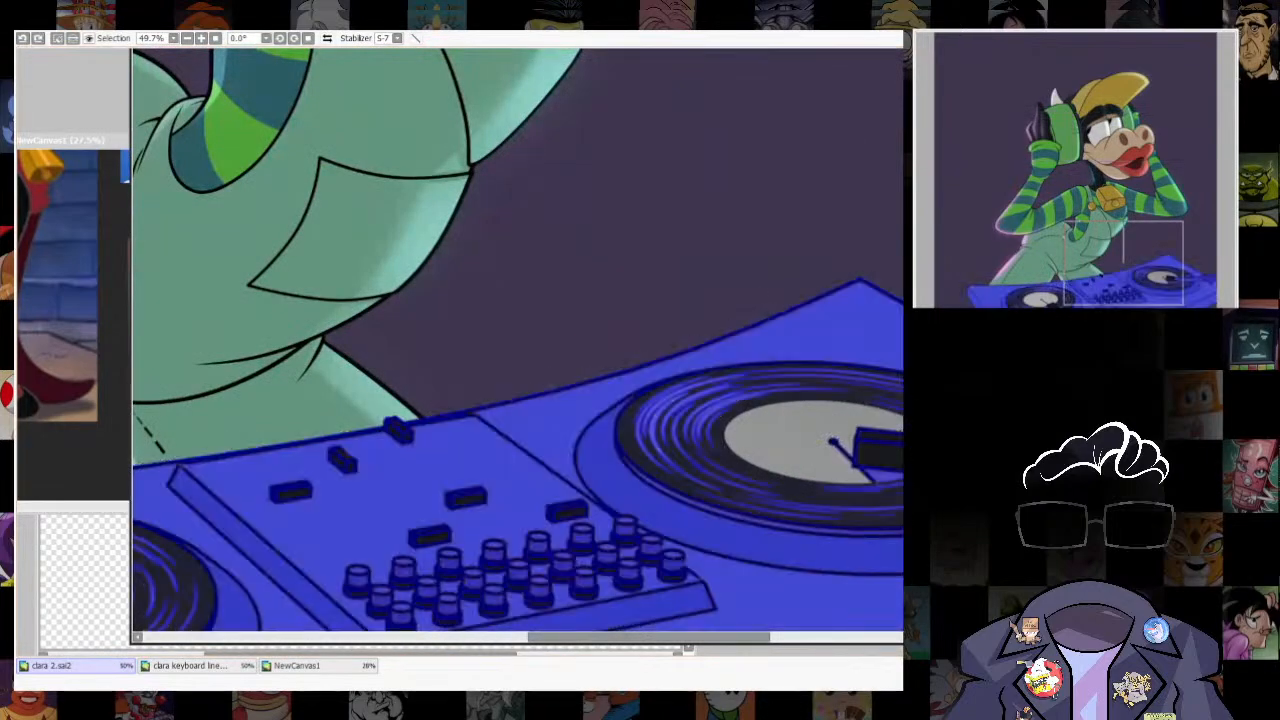
scroll(760, 440, "down", 5)
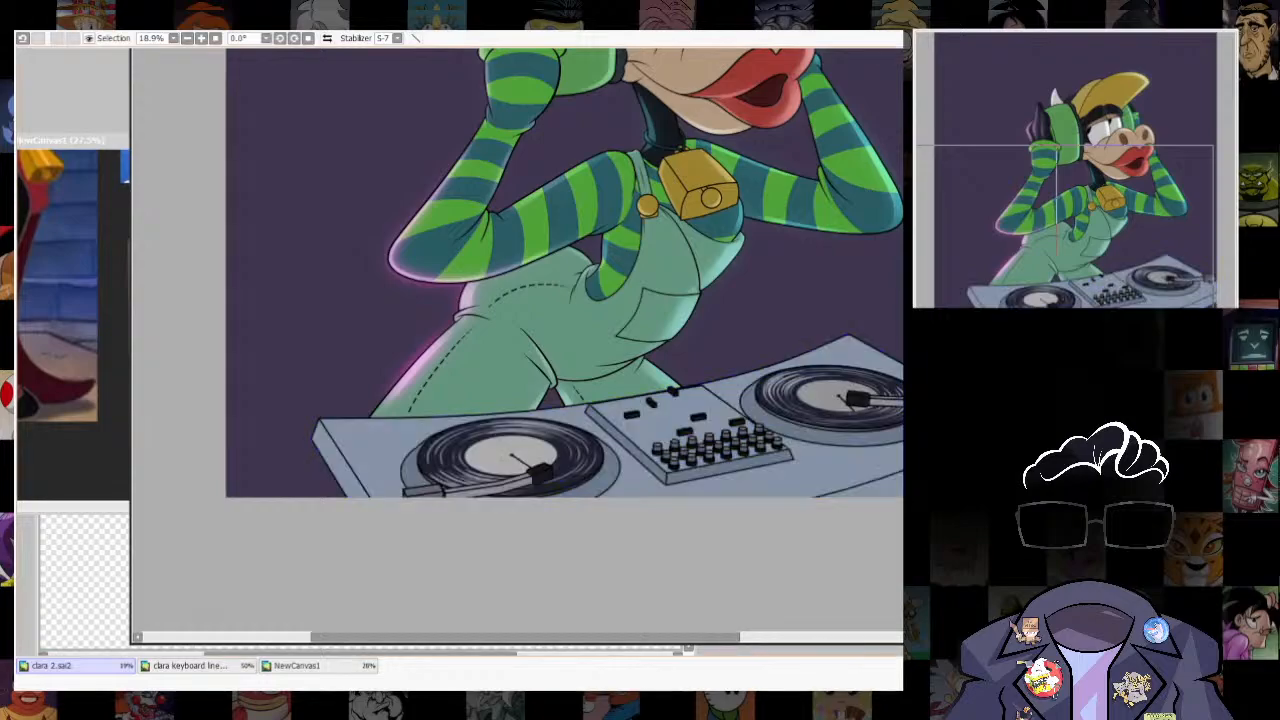
scroll(788, 557, "down", 4)
scroll(827, 455, "up", 2)
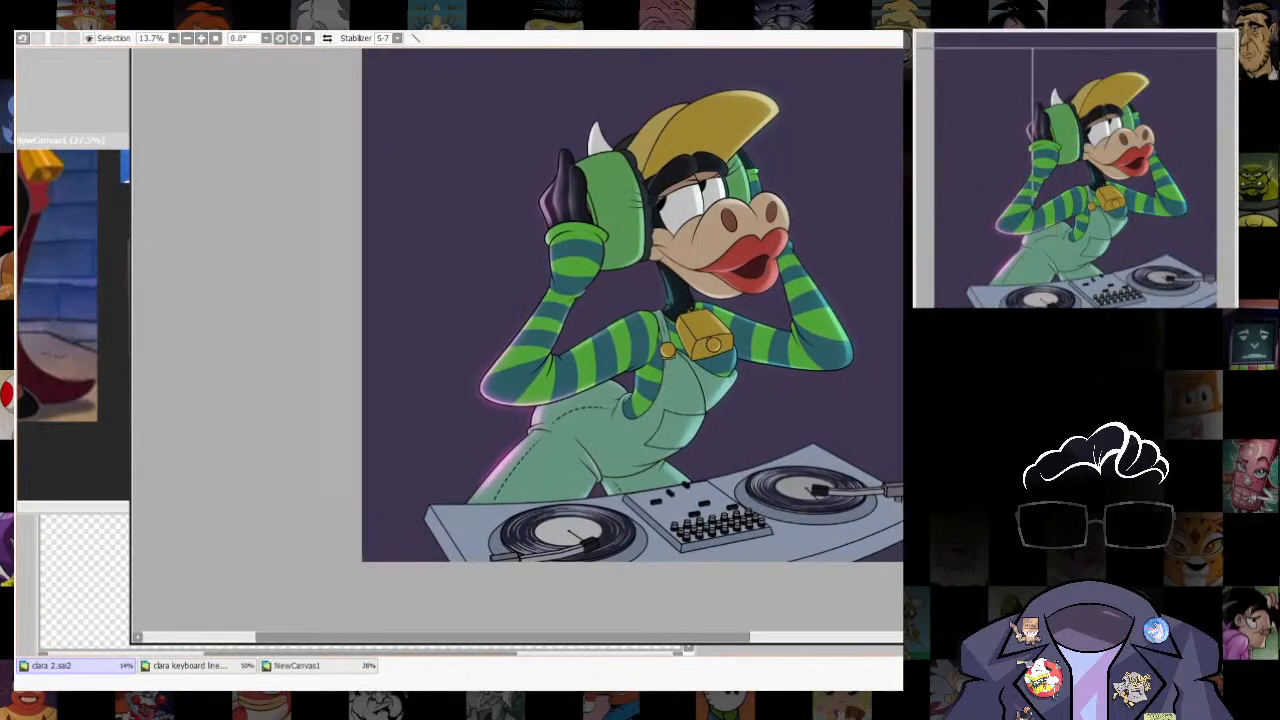
scroll(651, 440, "up", 2)
scroll(749, 422, "down", 3)
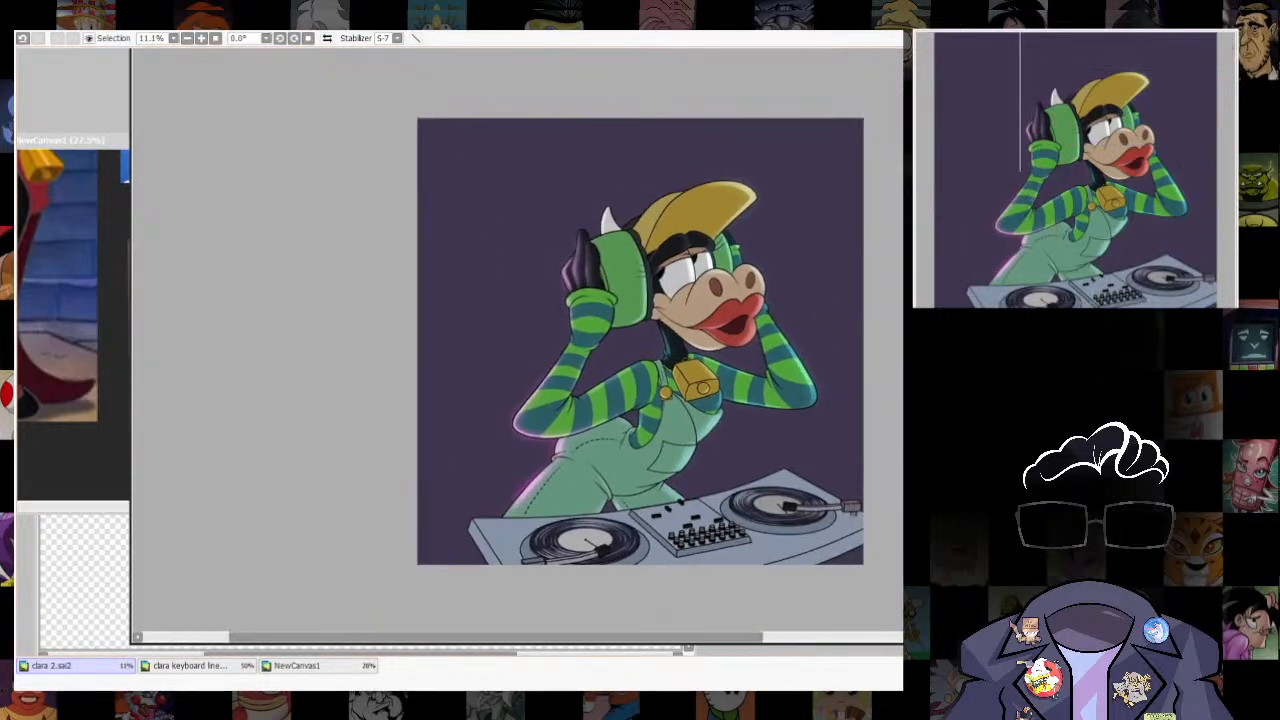
scroll(747, 600, "up", 2)
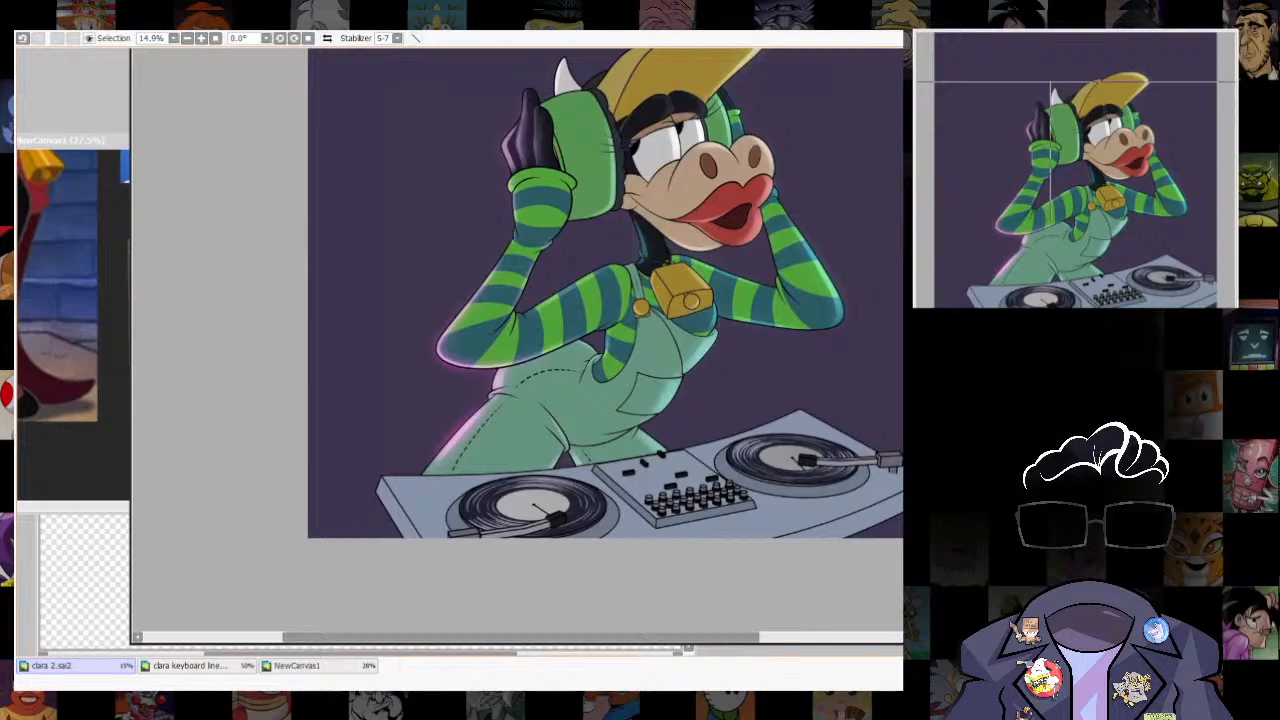
left_click_drag(600, 340, 620, 371)
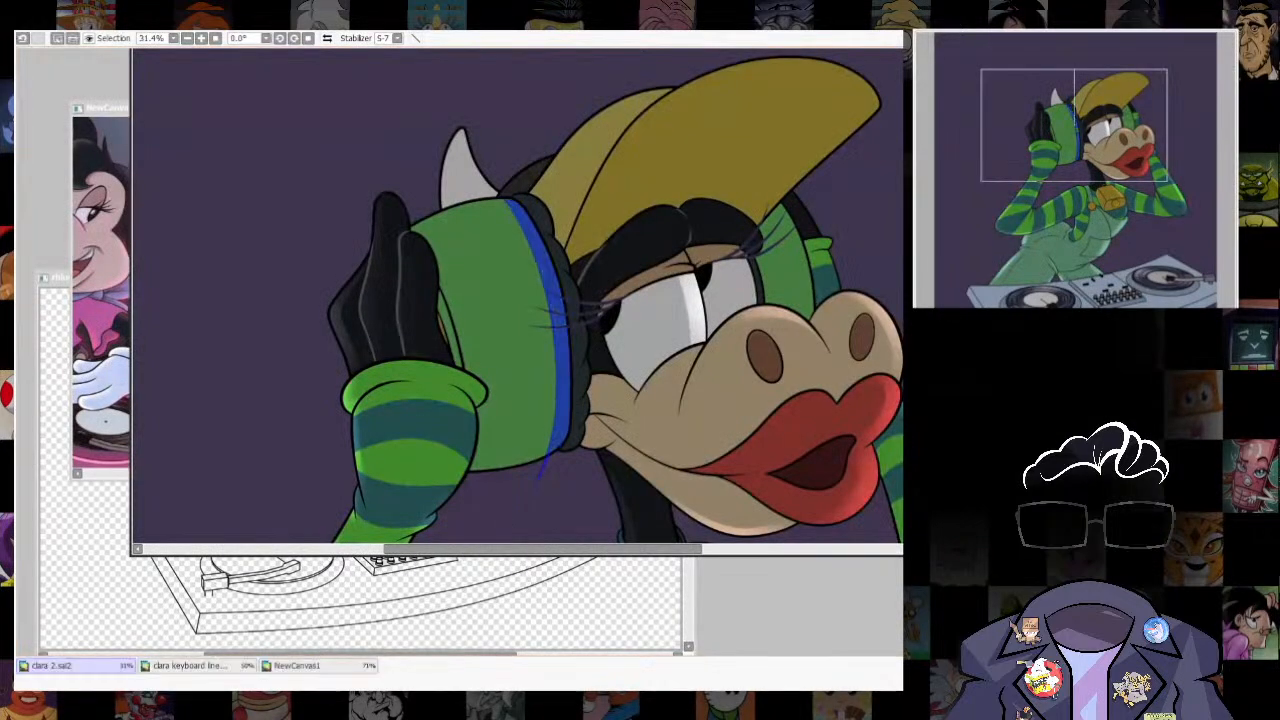
- Brush a pale green highlight inside the selected strip along the headphone cup's edge nearest the face, and clear the selection
key("b")
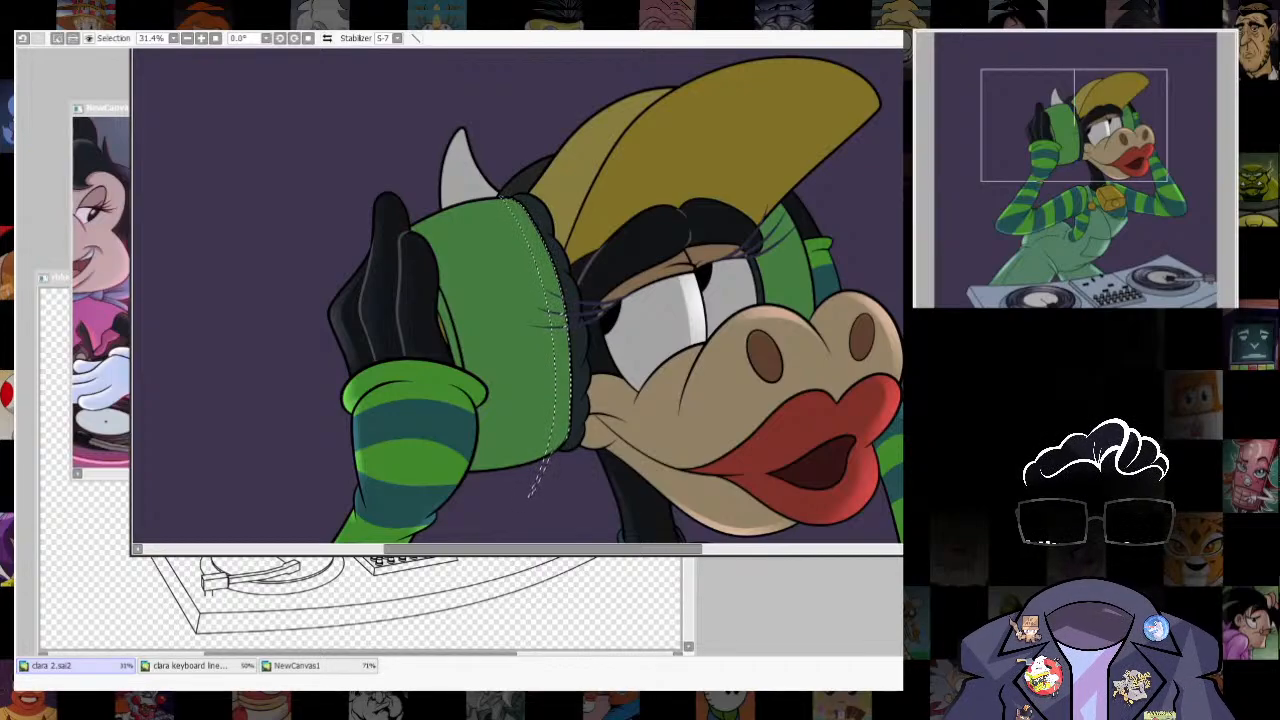
key("bracketright")
mouse_move(545, 279)
left_mouse_down()
mouse_move(573, 362)
mouse_move(611, 279)
left_mouse_up()
mouse_move(573, 365)
left_mouse_down()
mouse_move(608, 281)
mouse_move(585, 383)
left_mouse_up()
key("ctrl+d")
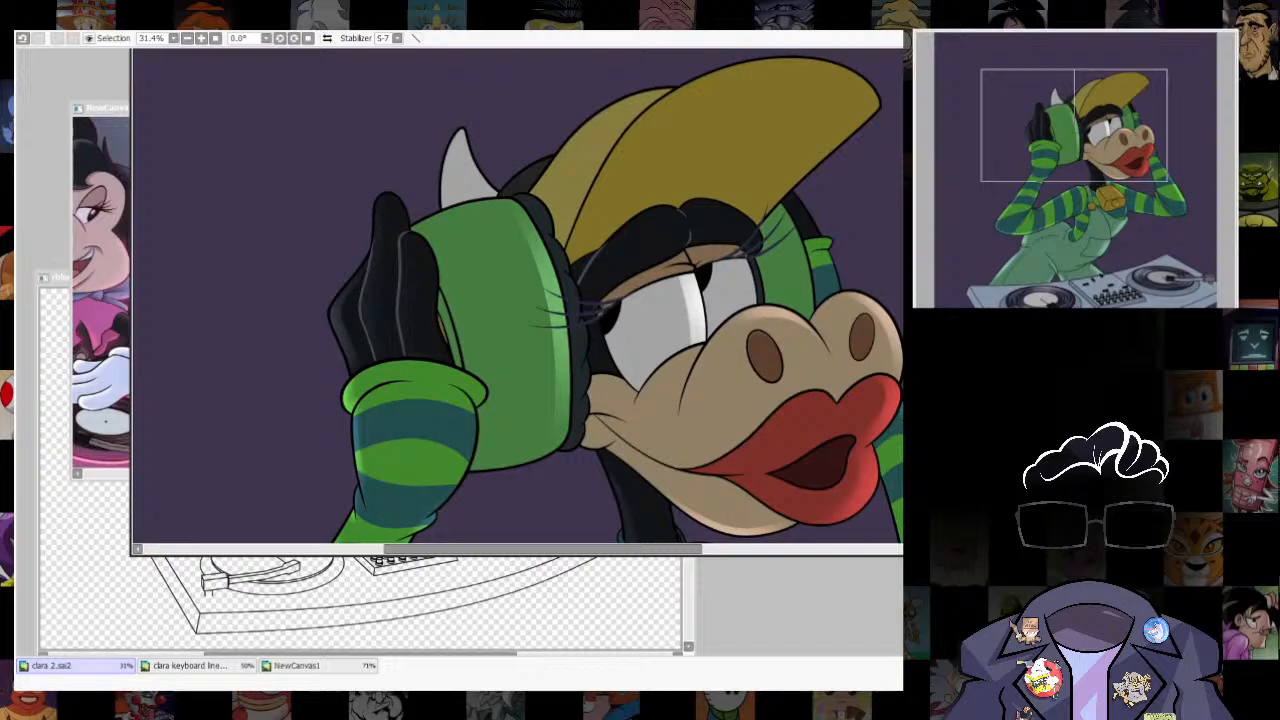
- Try a soft highlight inside a thin selected strip along the headphone cup's lower edge
left_click_drag(533, 272, 528, 437)
scroll(720, 290, "down", 5)
scroll(629, 371, "up", 6)
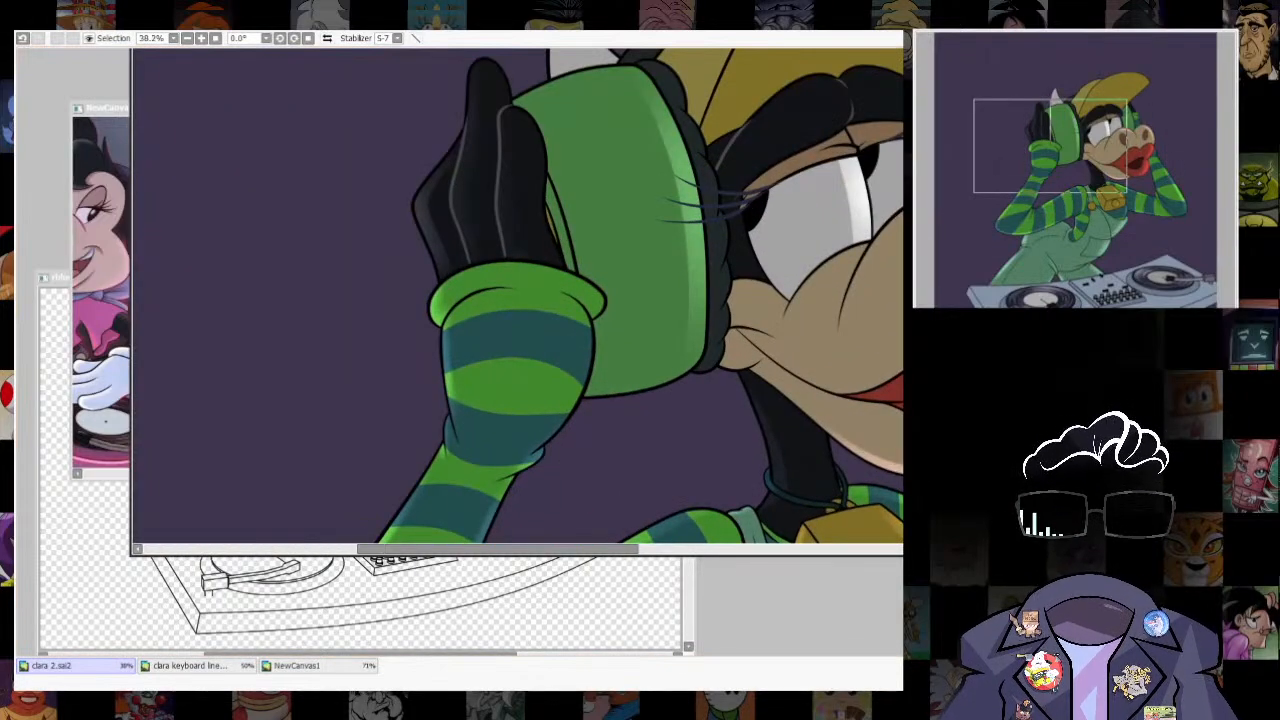
mouse_move(629, 371)
left_mouse_down()
mouse_move(655, 312)
mouse_move(706, 267)
left_mouse_up()
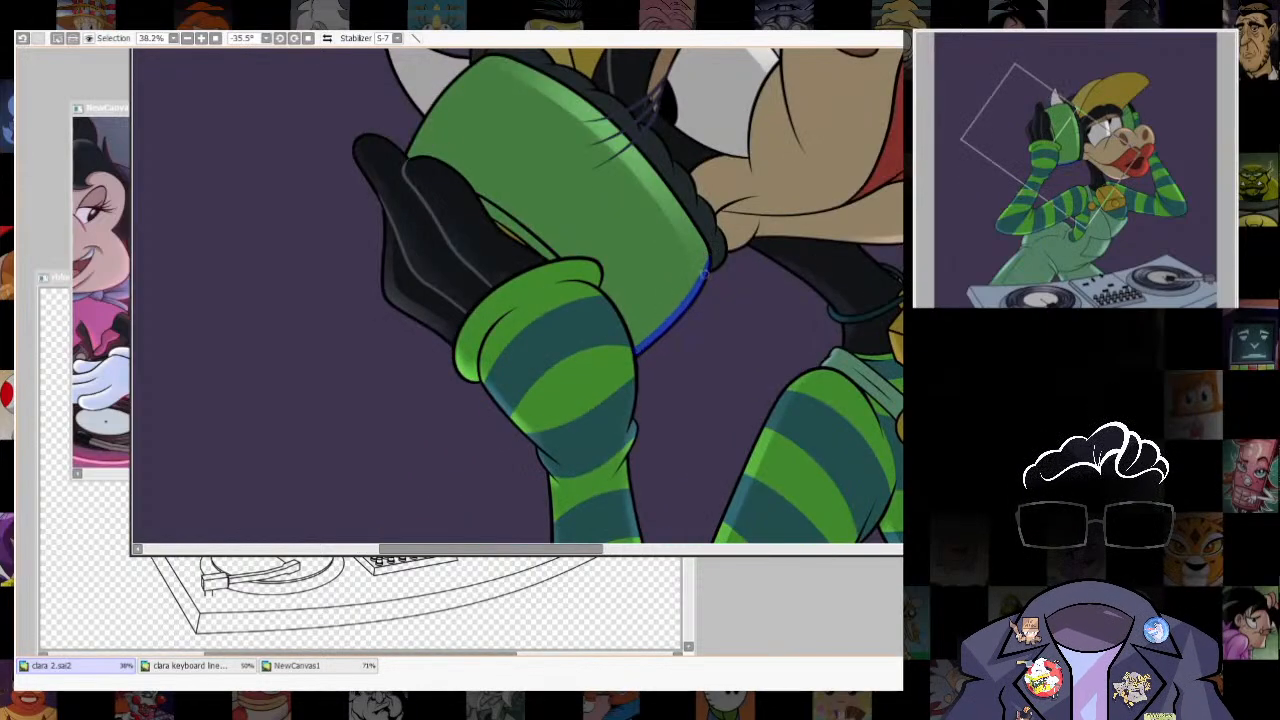
key("b")
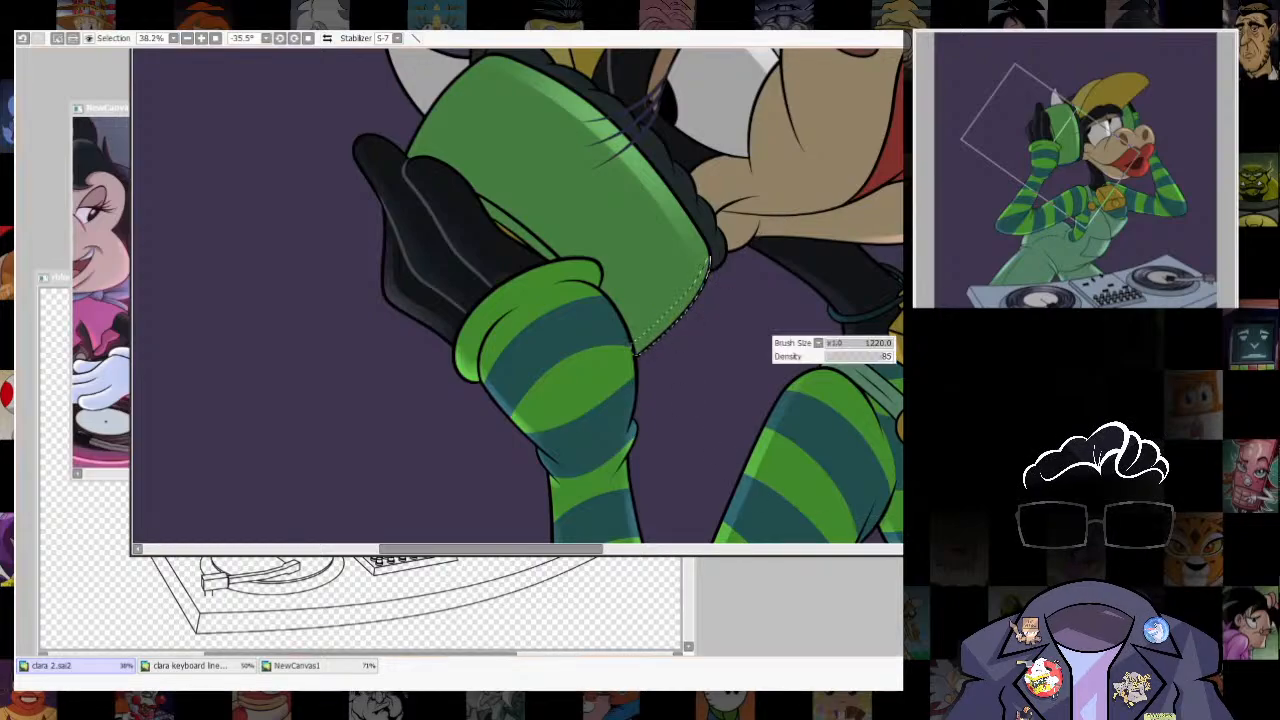
mouse_move(658, 358)
left_mouse_down()
mouse_move(694, 350)
mouse_move(651, 350)
left_mouse_up()
key("ctrl+d")
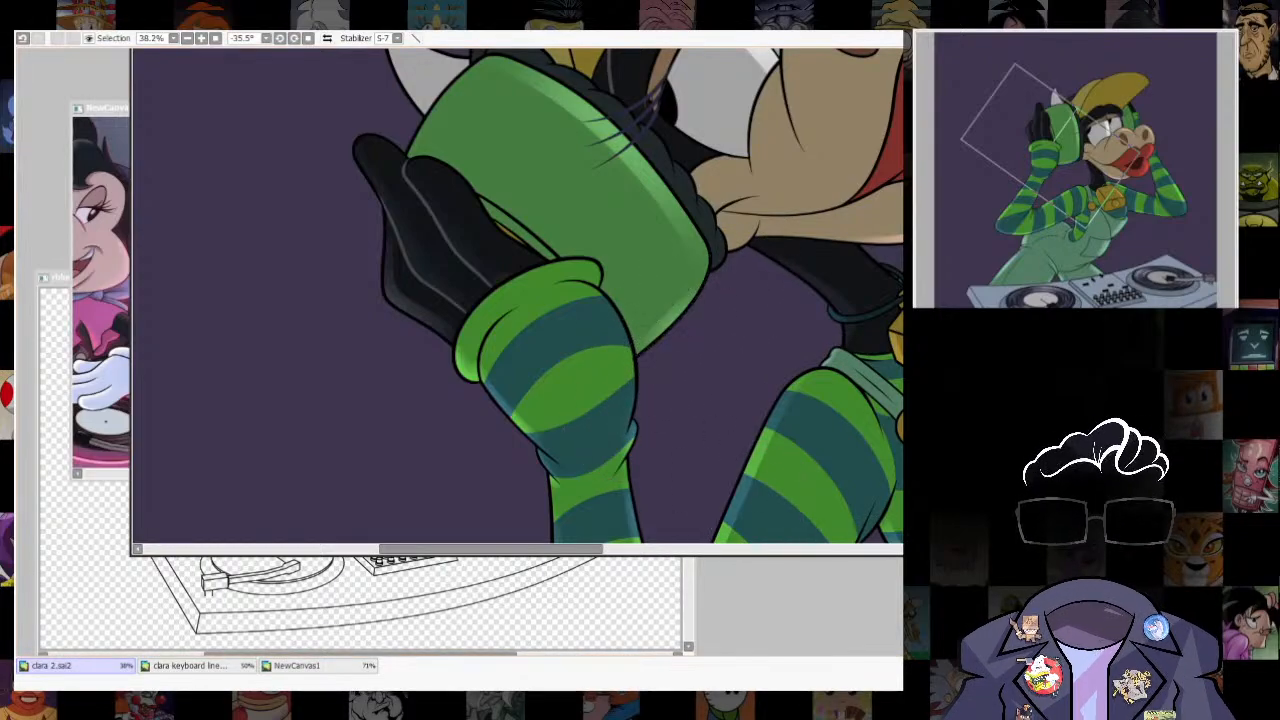
key("ctrl+z")
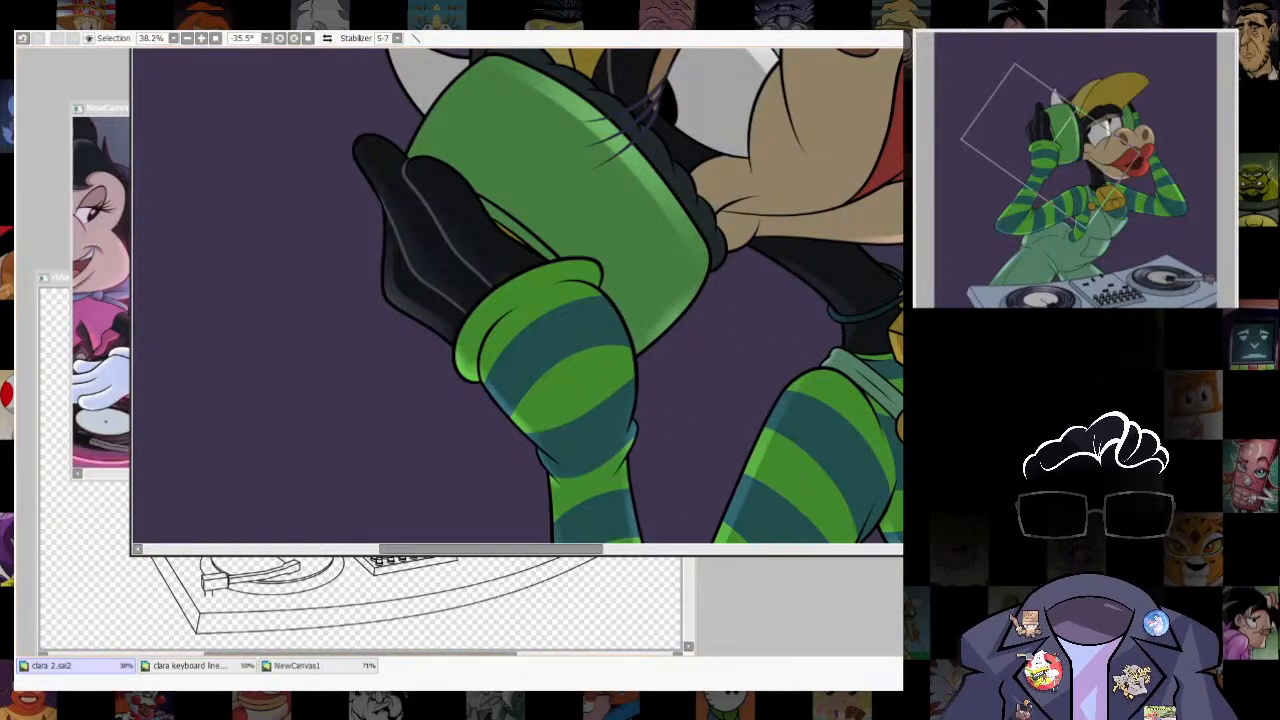
- Straighten the canvas and undo the headphone cup's edge highlights along with their strip selections
key("Home")
scroll(702, 419, "down", 7)
scroll(765, 418, "up", 3)
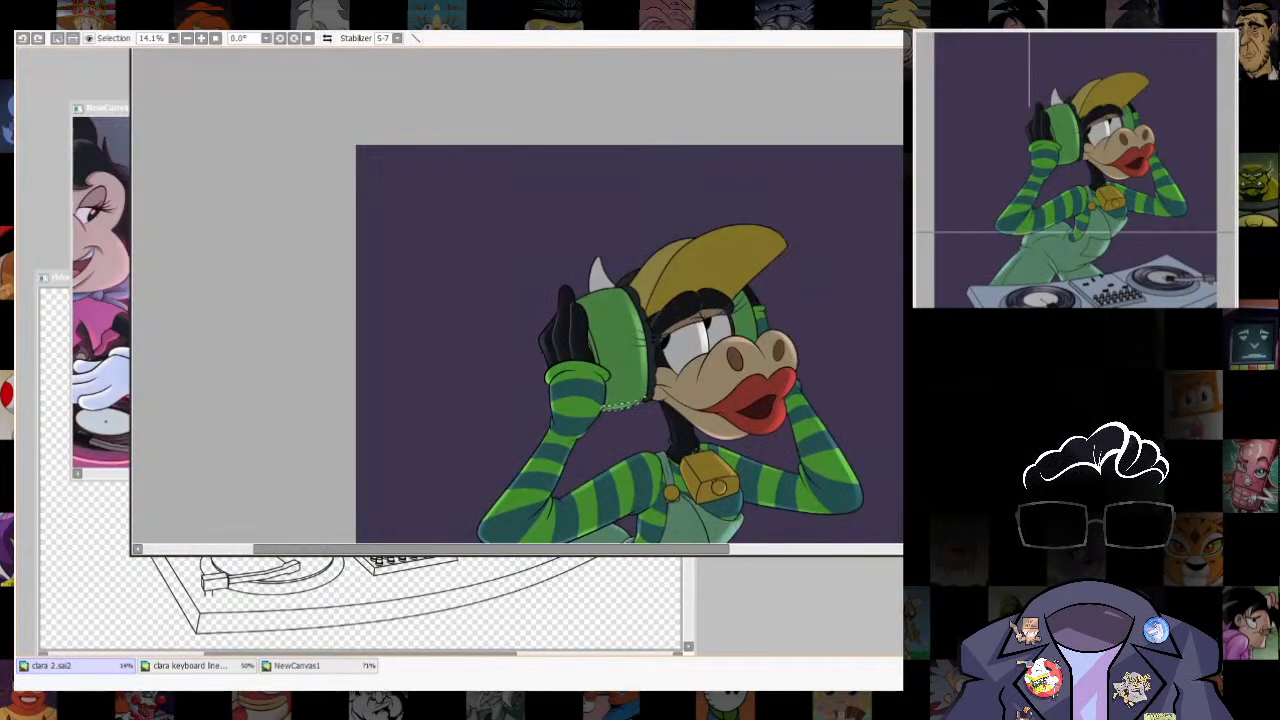
scroll(627, 399, "up", 4)
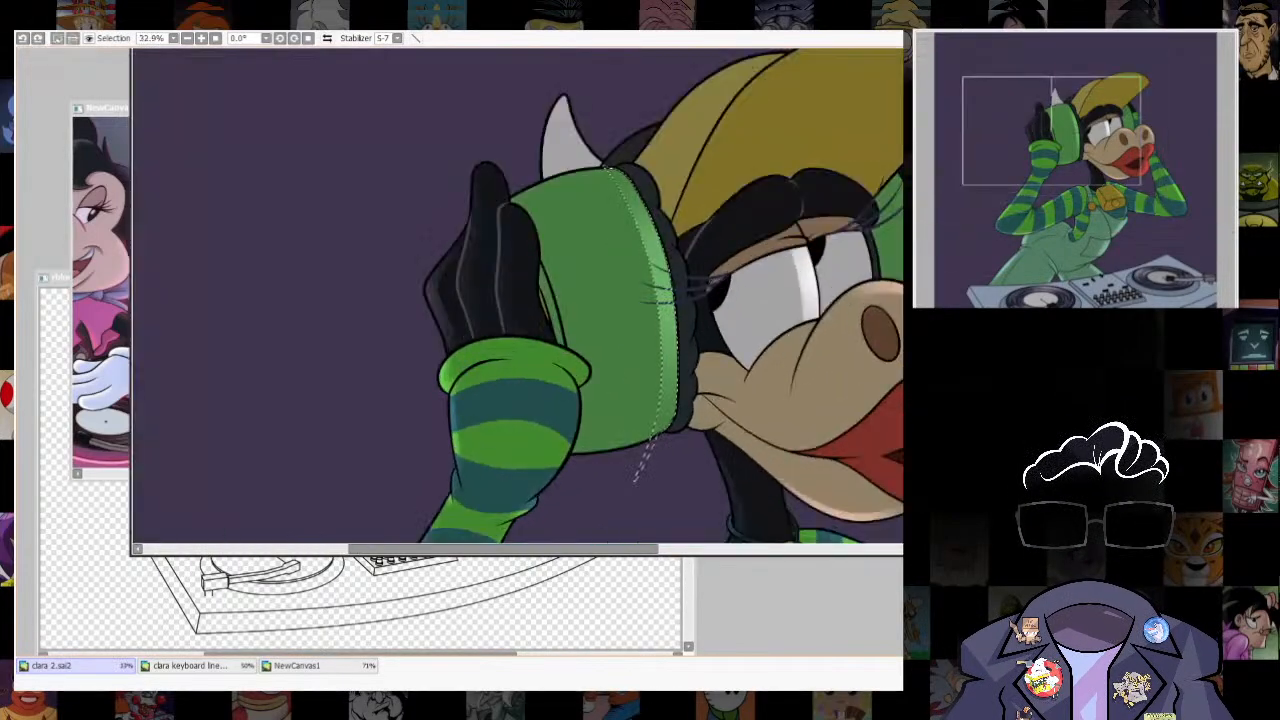
key("ctrl+z")
- Select the whole headphone cup and shift the selection slightly toward the hand, leaving a thin rim along the face-side and lower edges
left_click(610, 310)
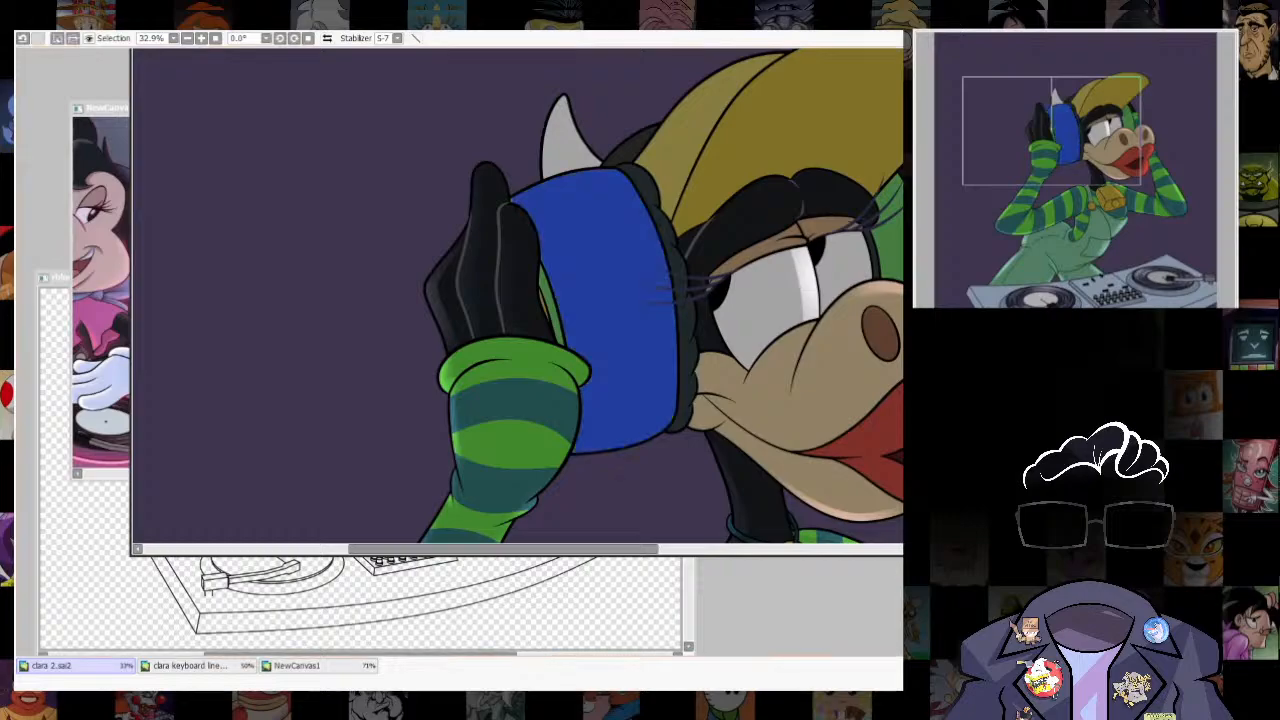
left_click_drag(610, 310, 598, 302)
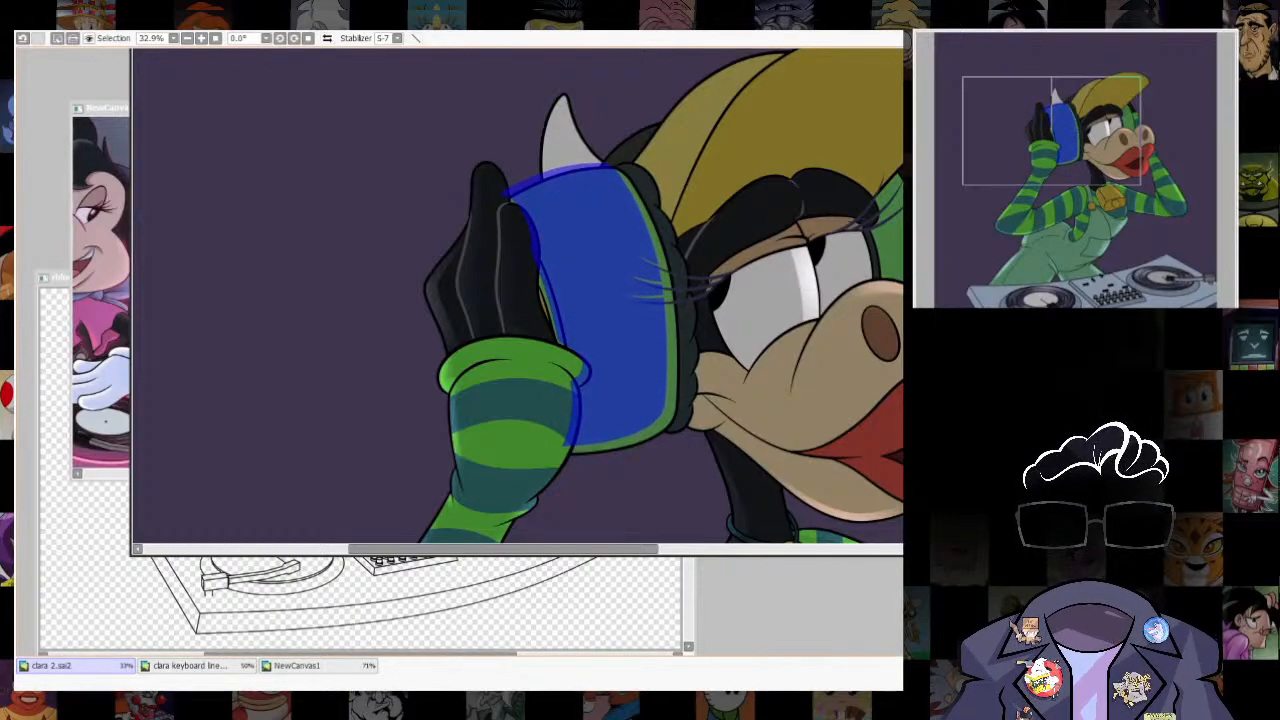
left_click_drag(598, 302, 596, 305)
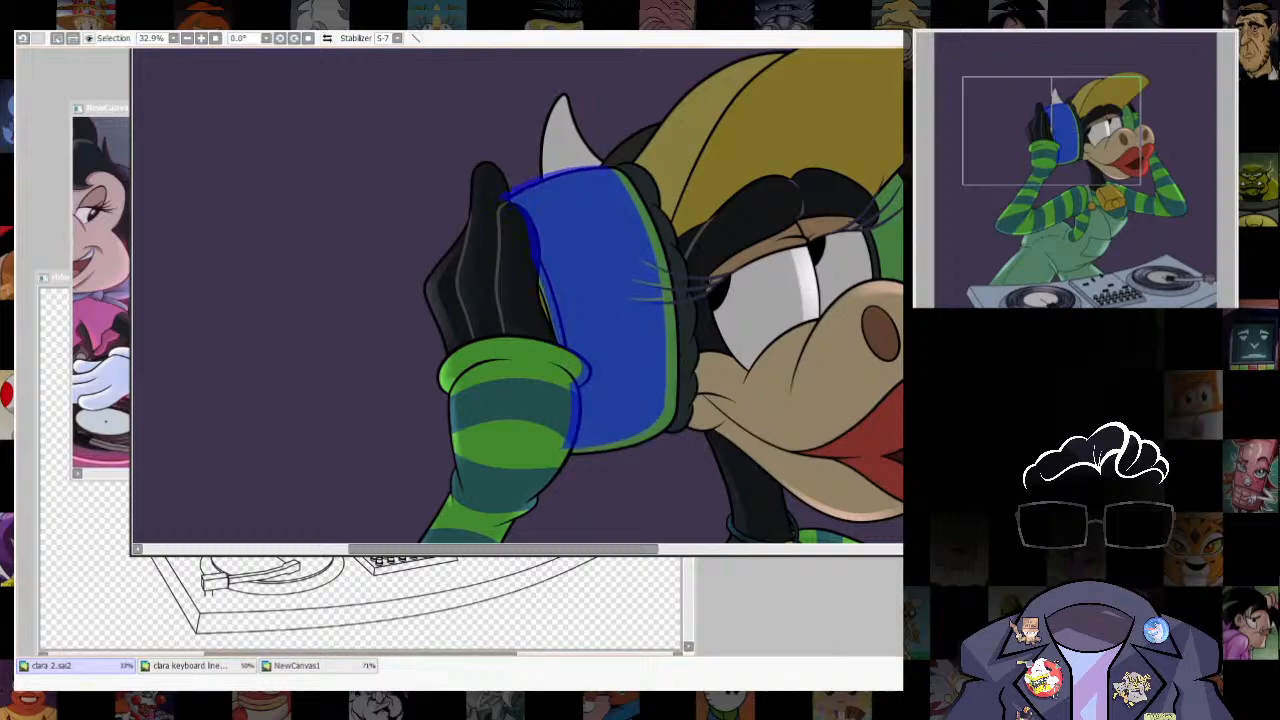
- Select the thin rim along the headphone cup's face-side and lower edges, brush a pale green highlight inside it, and clear the selection
scroll(648, 278, "up", 4)
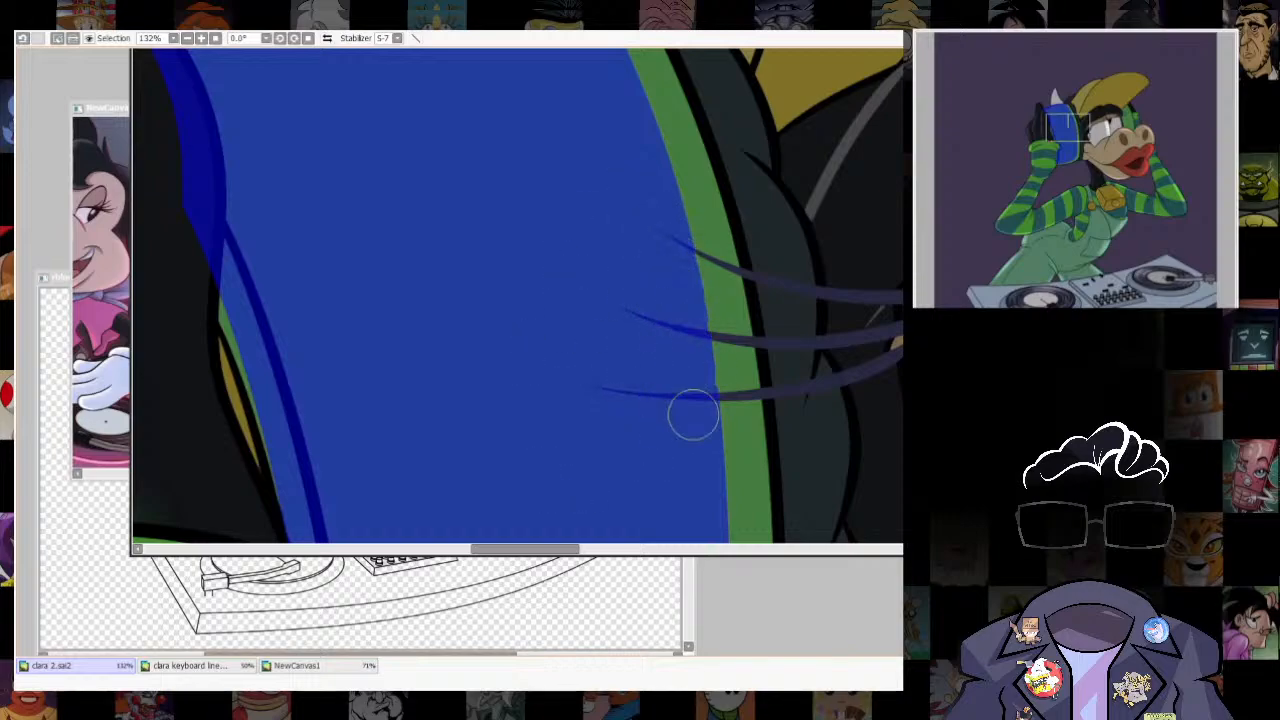
scroll(687, 452, "down", 4)
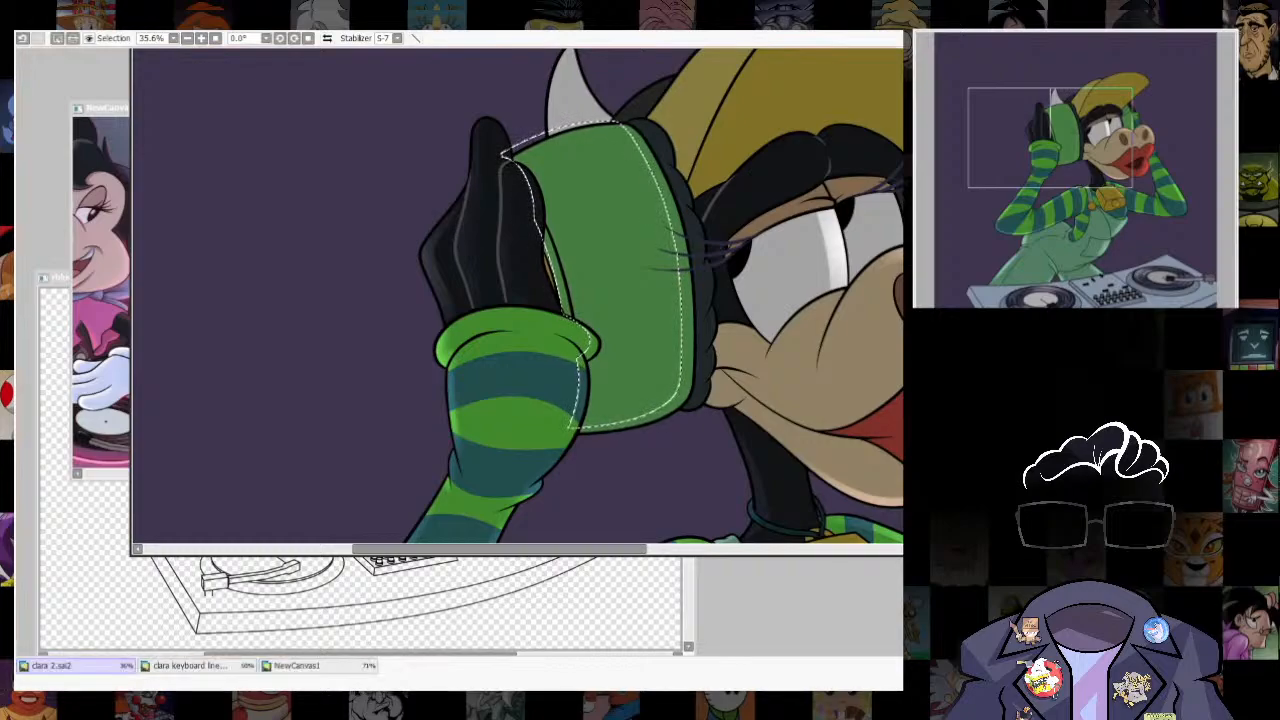
left_click_drag(630, 126, 582, 428)
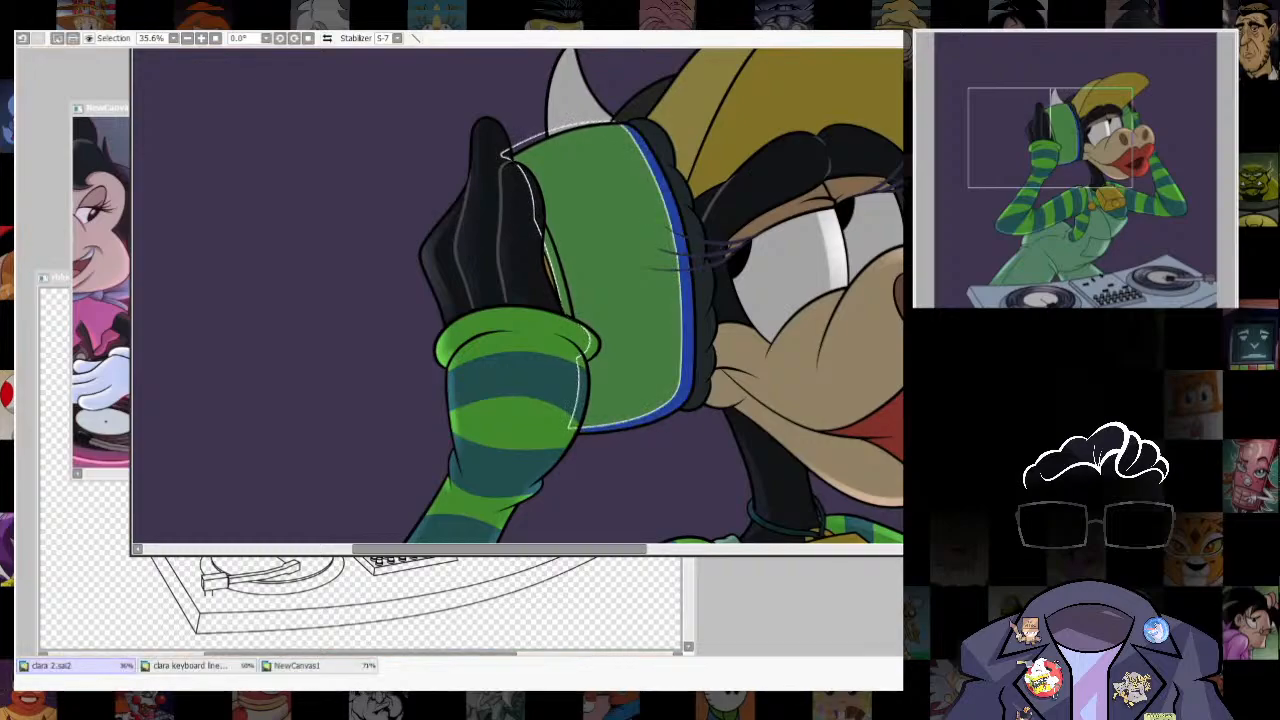
key("ctrl+z")
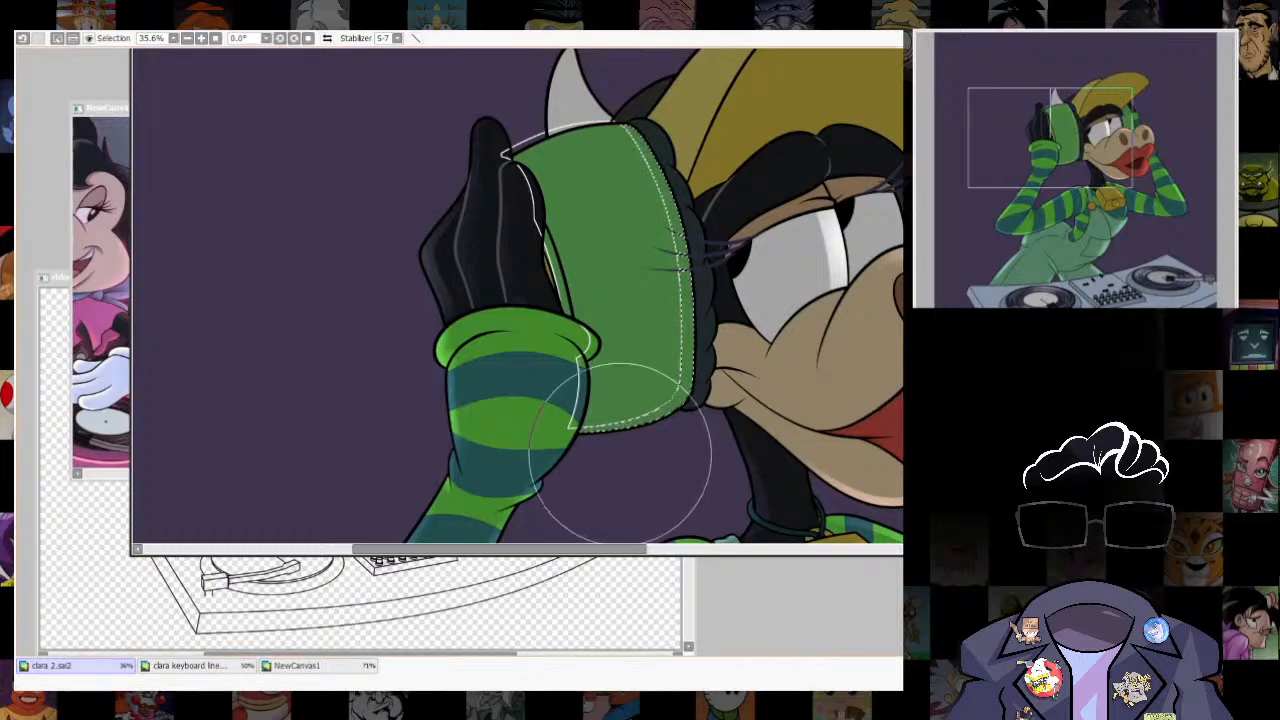
left_click_drag(652, 150, 709, 394)
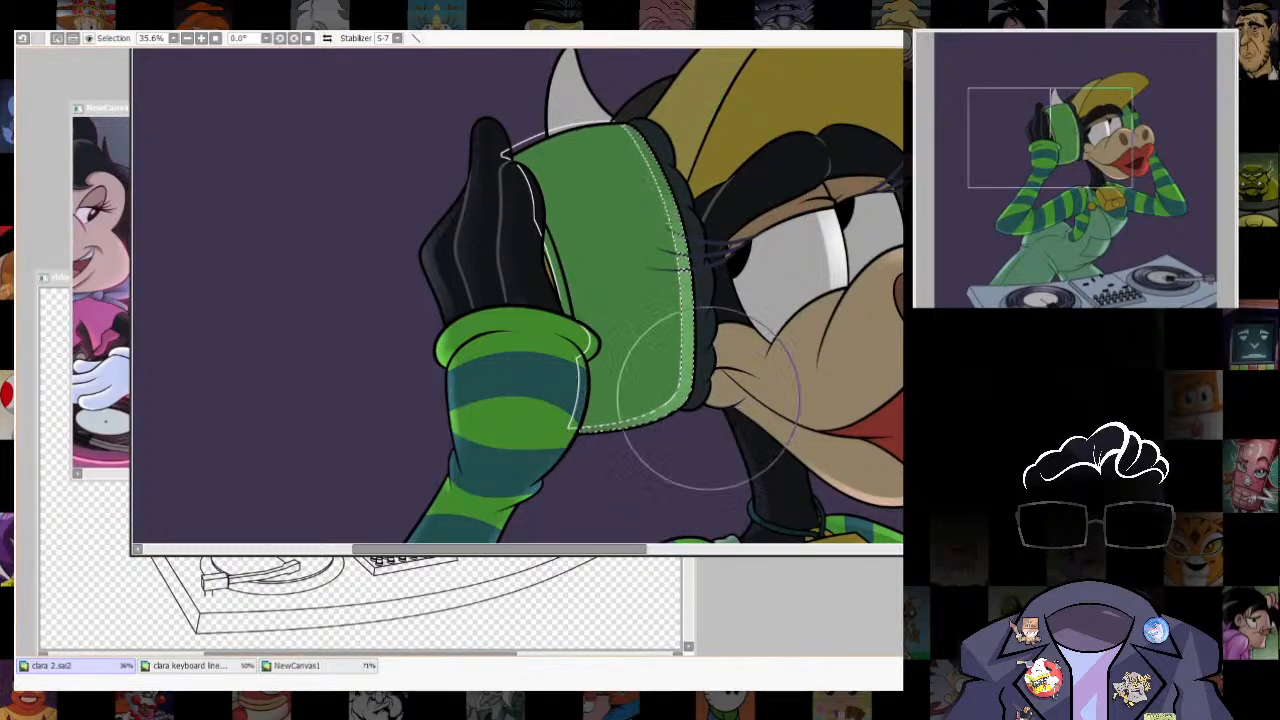
key("ctrl+d")
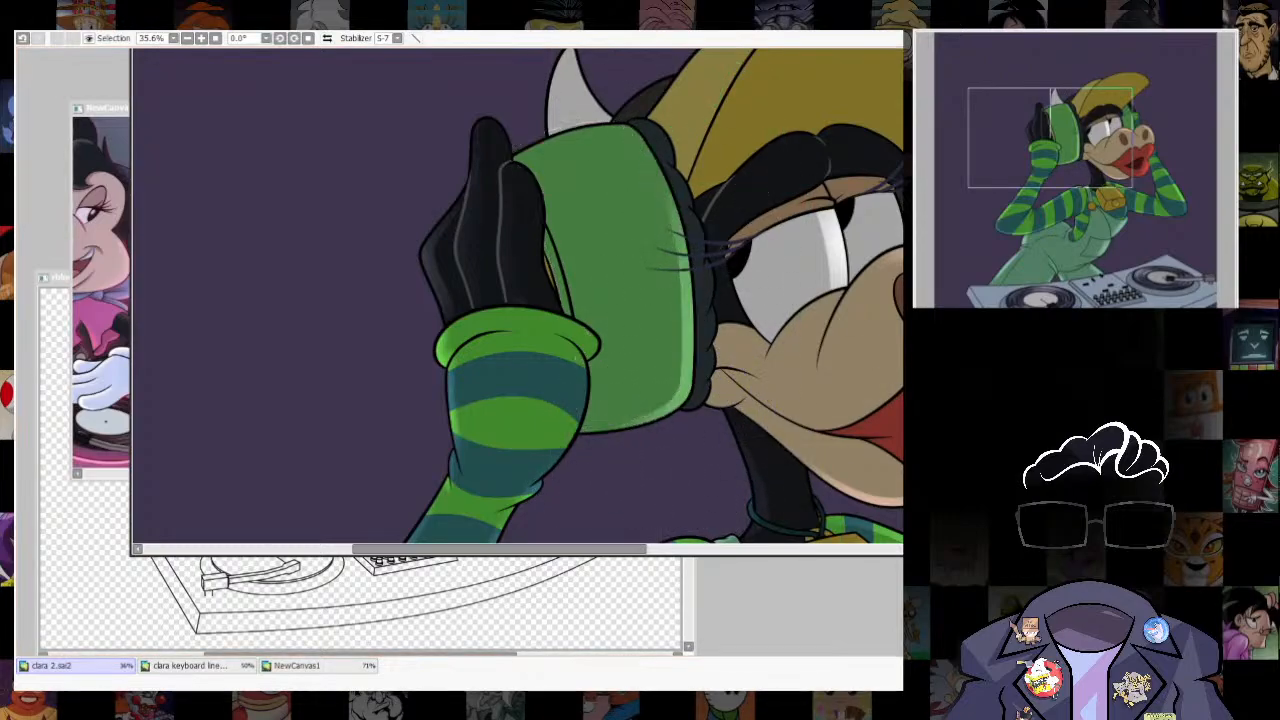
- Touch up the headphone cup's face-side edge highlight with a larger brush
scroll(655, 427, "down", 6)
scroll(655, 425, "up", 7)
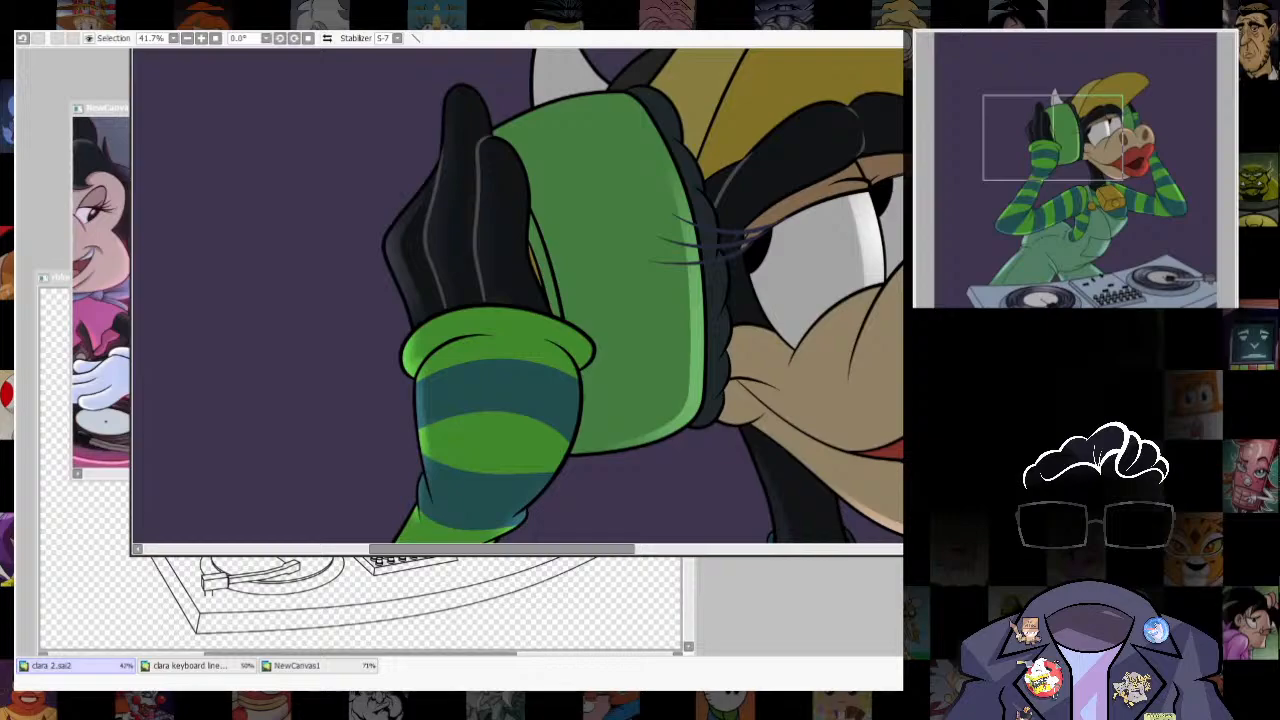
key("bracketright")
mouse_move(682, 400)
left_mouse_down()
mouse_move(676, 232)
mouse_move(683, 298)
left_mouse_up()
scroll(687, 298, "down", 4)
left_click_drag(700, 240, 520, 320)
- Brush a white highlight inside a thin selected strip along the horn's outer curved edge, and clear the selection
scroll(511, 288, "up", 3)
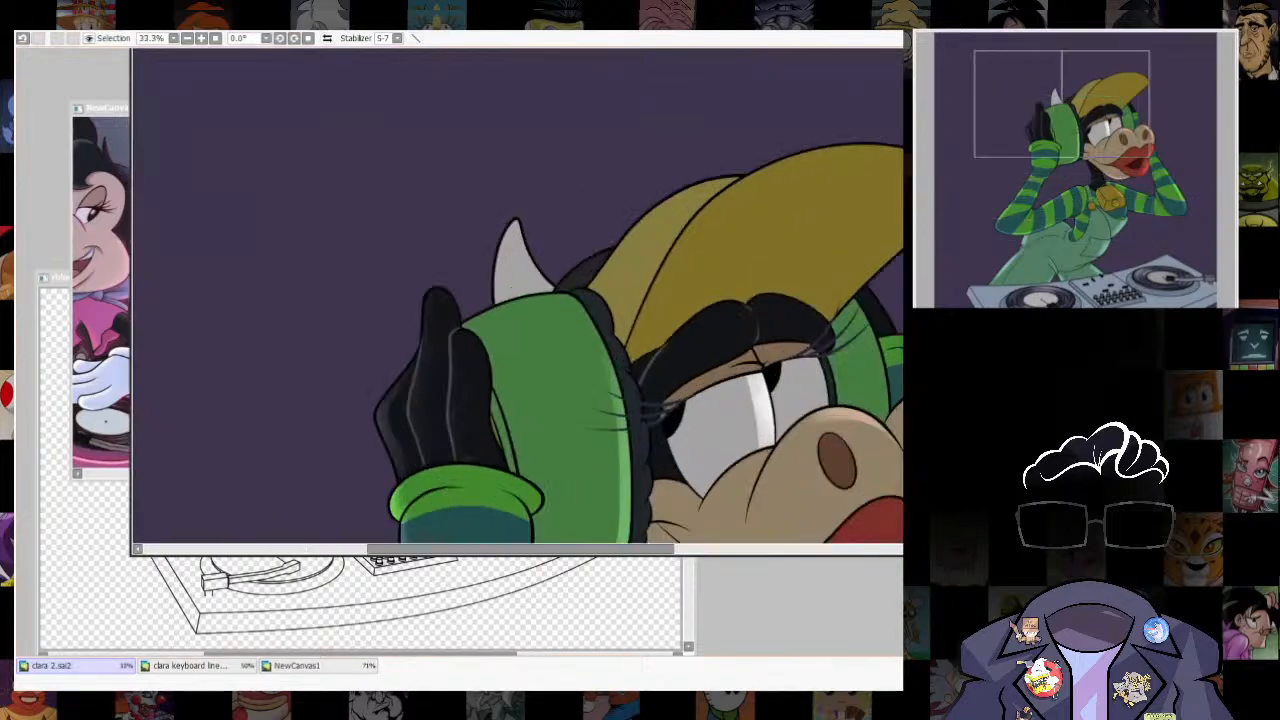
scroll(372, 173, "up", 3)
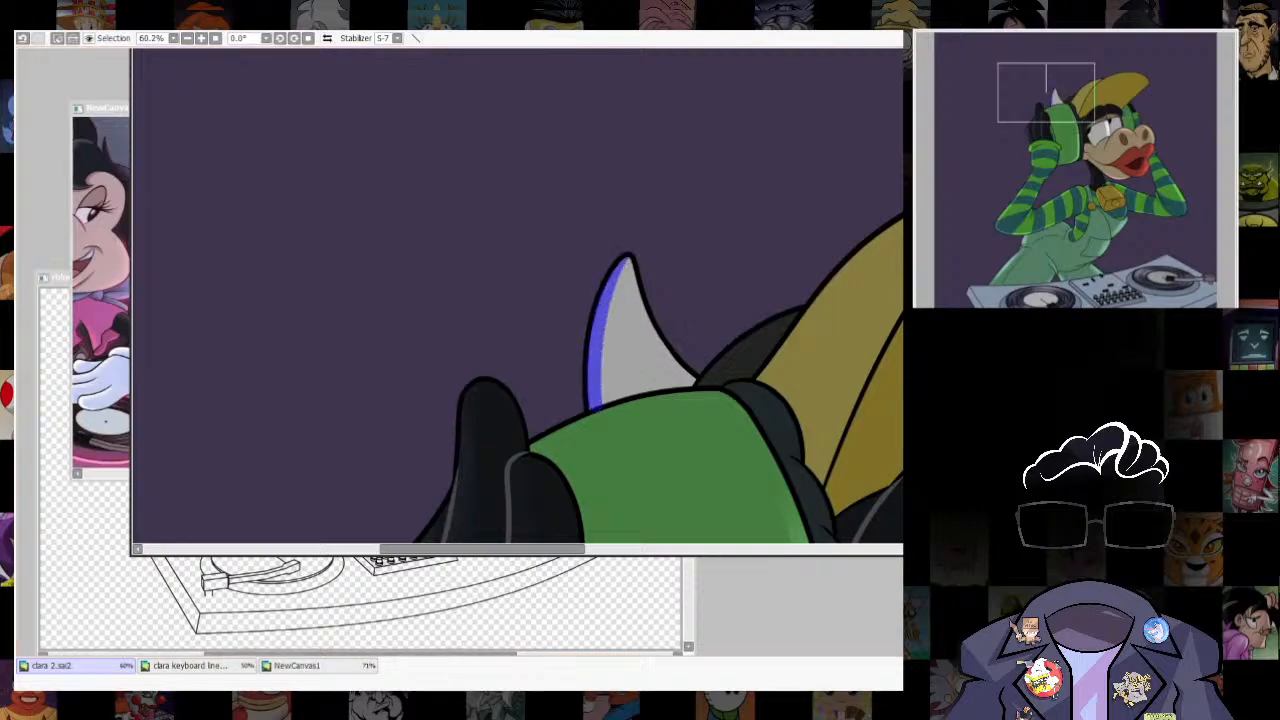
key("b")
key("ctrl+z")
key("bracketright")
mouse_move(591, 300)
left_mouse_down()
mouse_move(576, 389)
mouse_move(573, 300)
mouse_move(580, 355)
mouse_move(611, 207)
left_mouse_up()
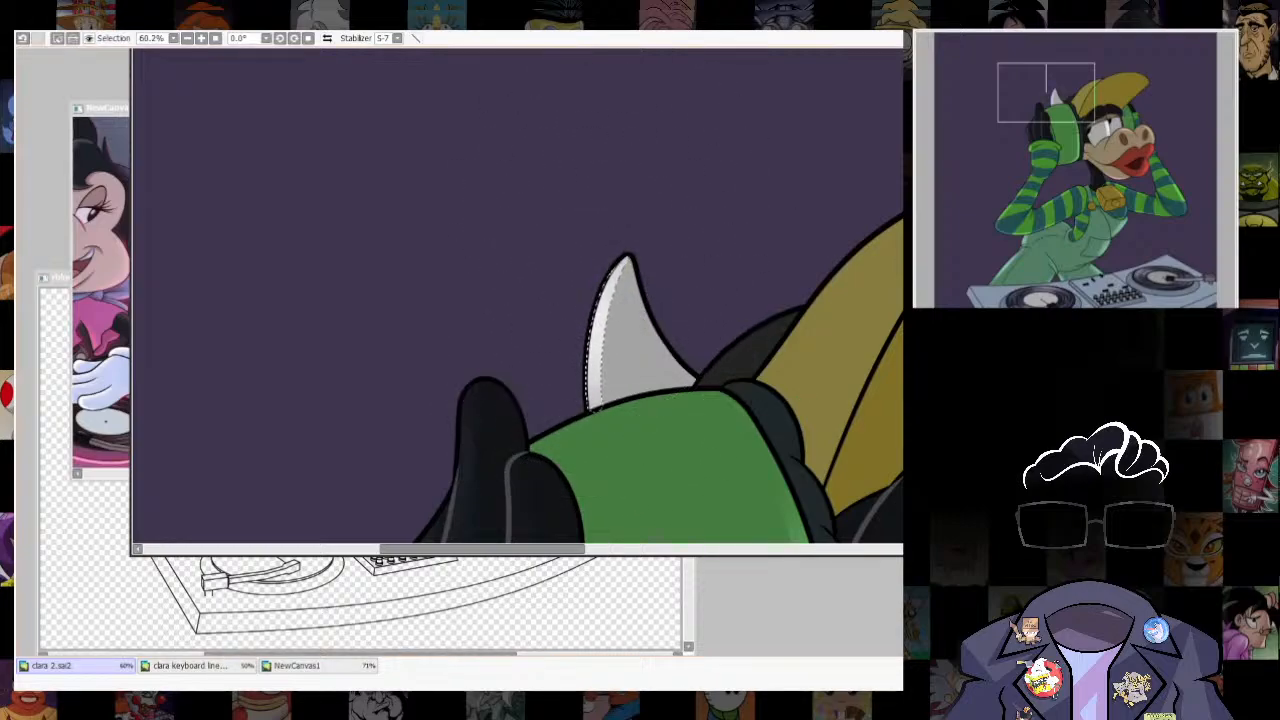
key("ctrl+d")
scroll(655, 200, "down", 7)
scroll(655, 206, "up", 9)
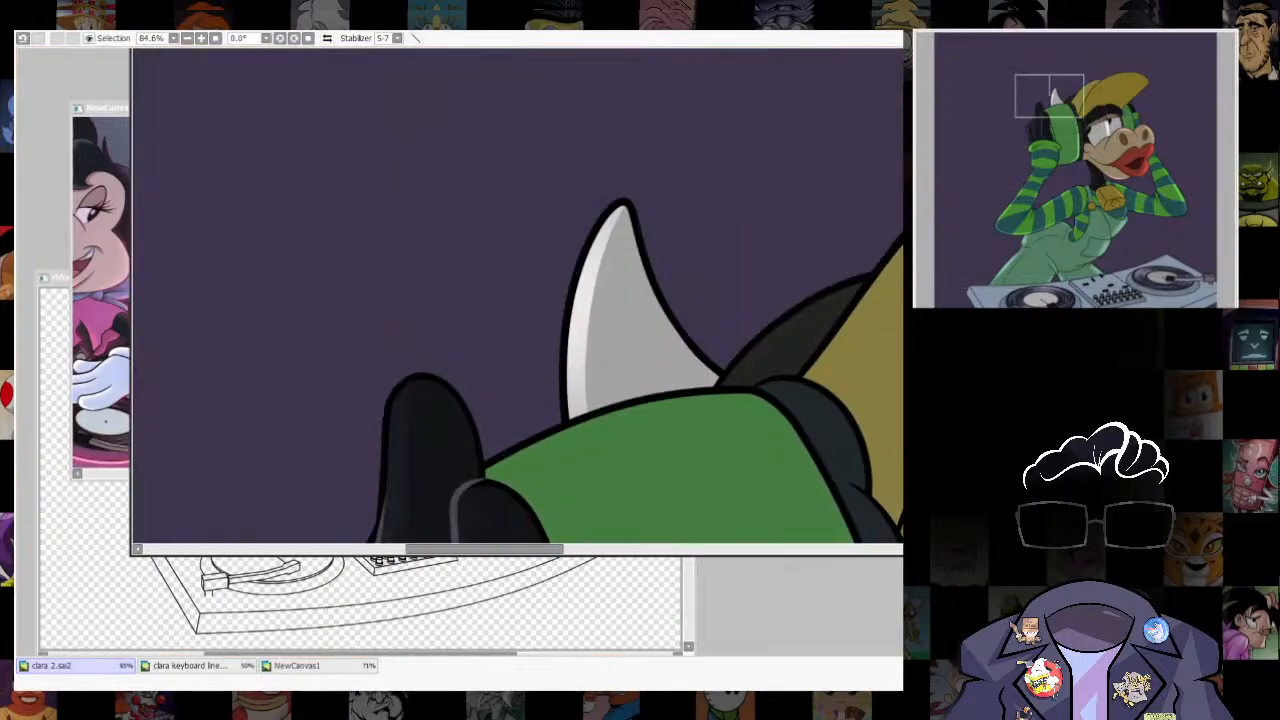
- Try a finer brush stroke along the horn's highlight and undo it
key("bracketleft")
left_click_drag(589, 362, 612, 232)
key("ctrl+z")
- Select the yellow cap and shift the selection inward, leaving a rim along the brim's outer edge and tip
scroll(516, 296, "down", 8)
scroll(660, 325, "up", 5)
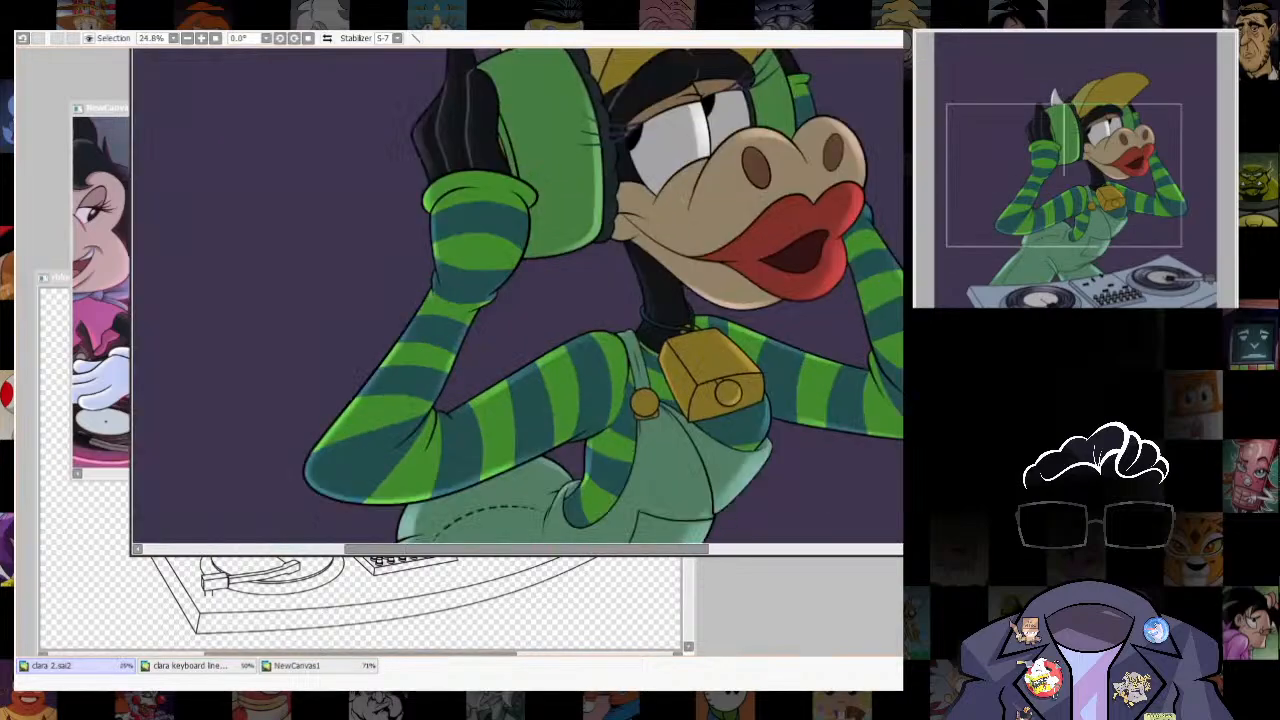
scroll(650, 300, "down", 3)
scroll(715, 200, "up", 5)
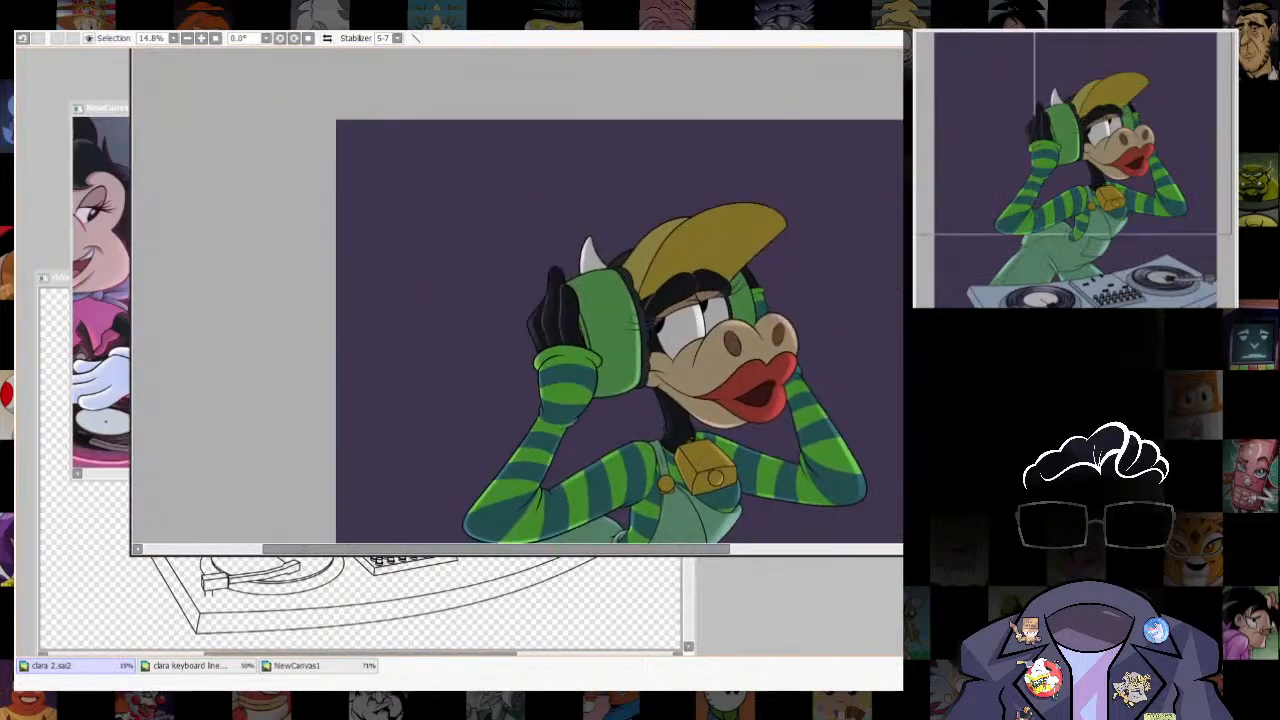
left_click(712, 300)
left_click_drag(712, 300, 661, 325)
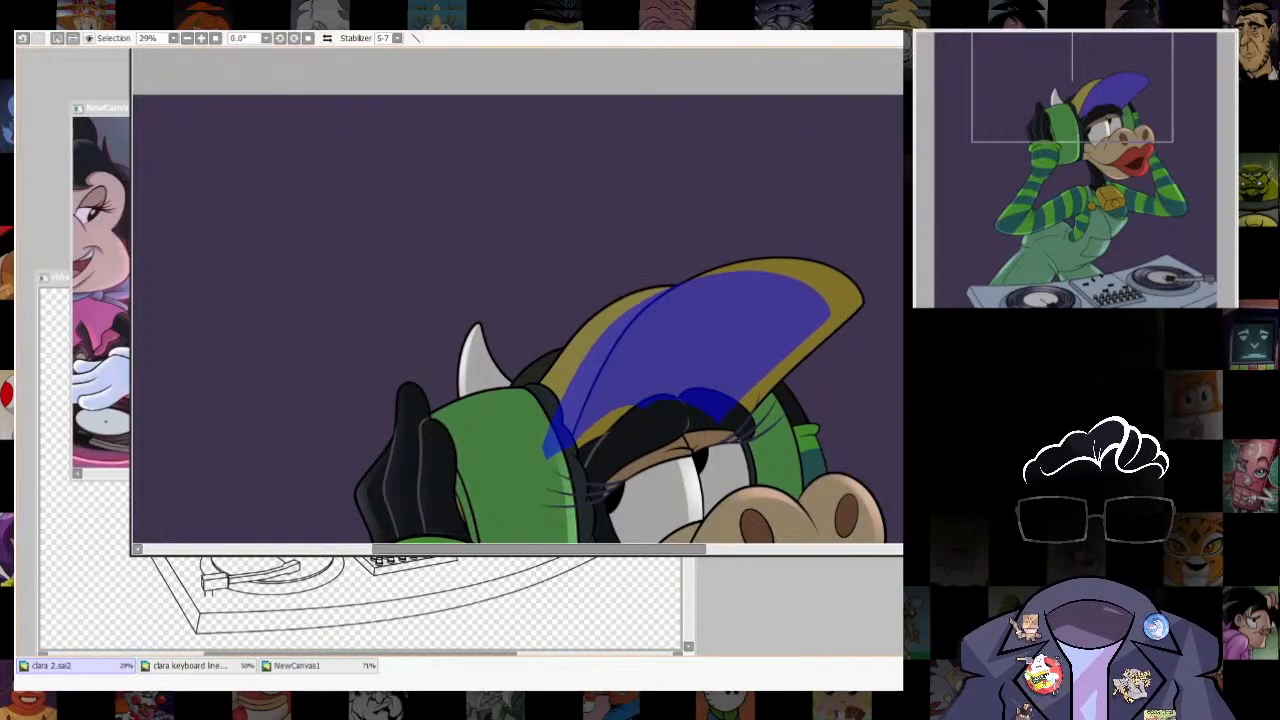
left_click_drag(661, 325, 673, 316)
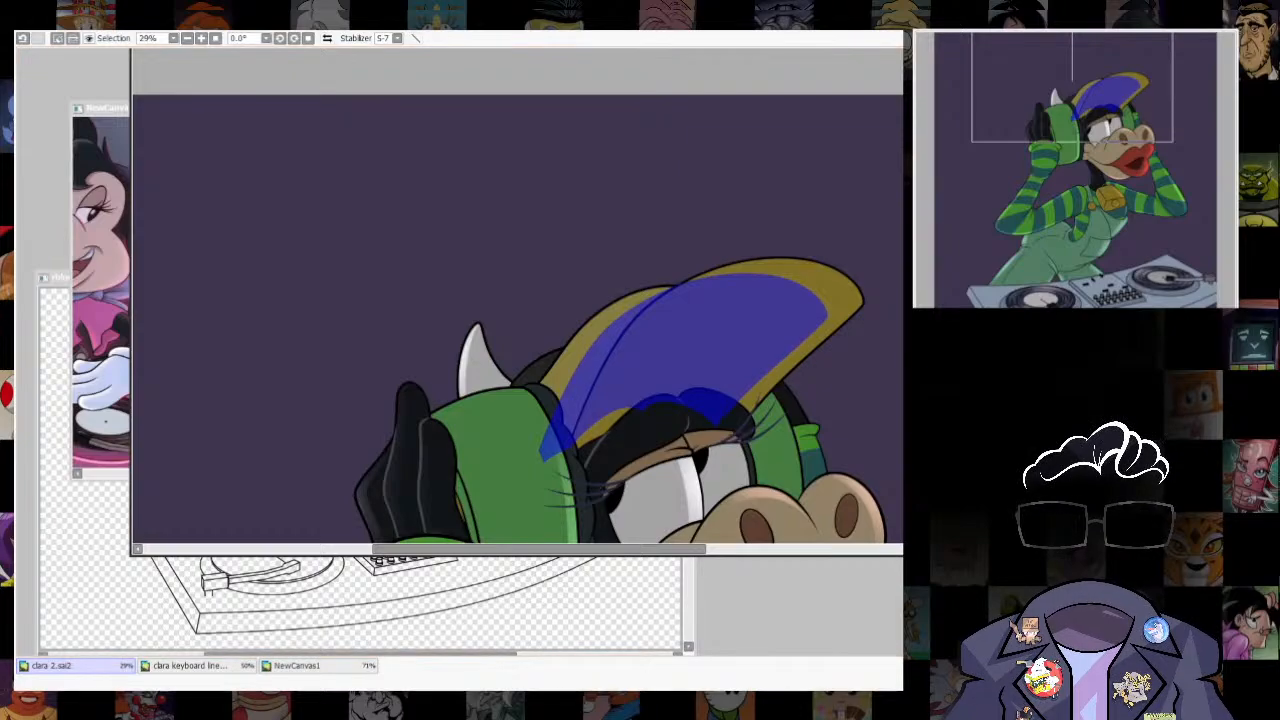
- Try selecting the wide rim between the shifted shape and the brim's outer edge, and undo that selection
key("ctrl+d")
key("ctrl+z")
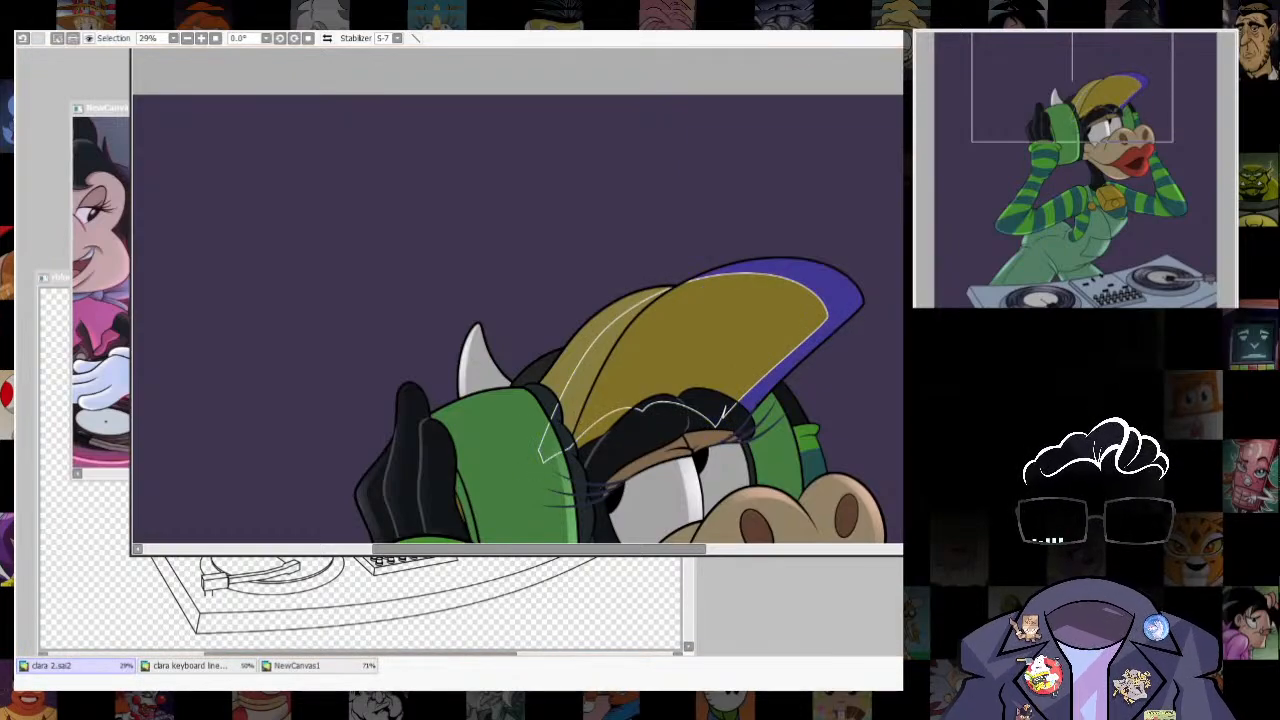
key("ctrl+d")
key("ctrl+z")
key("ctrl+z")
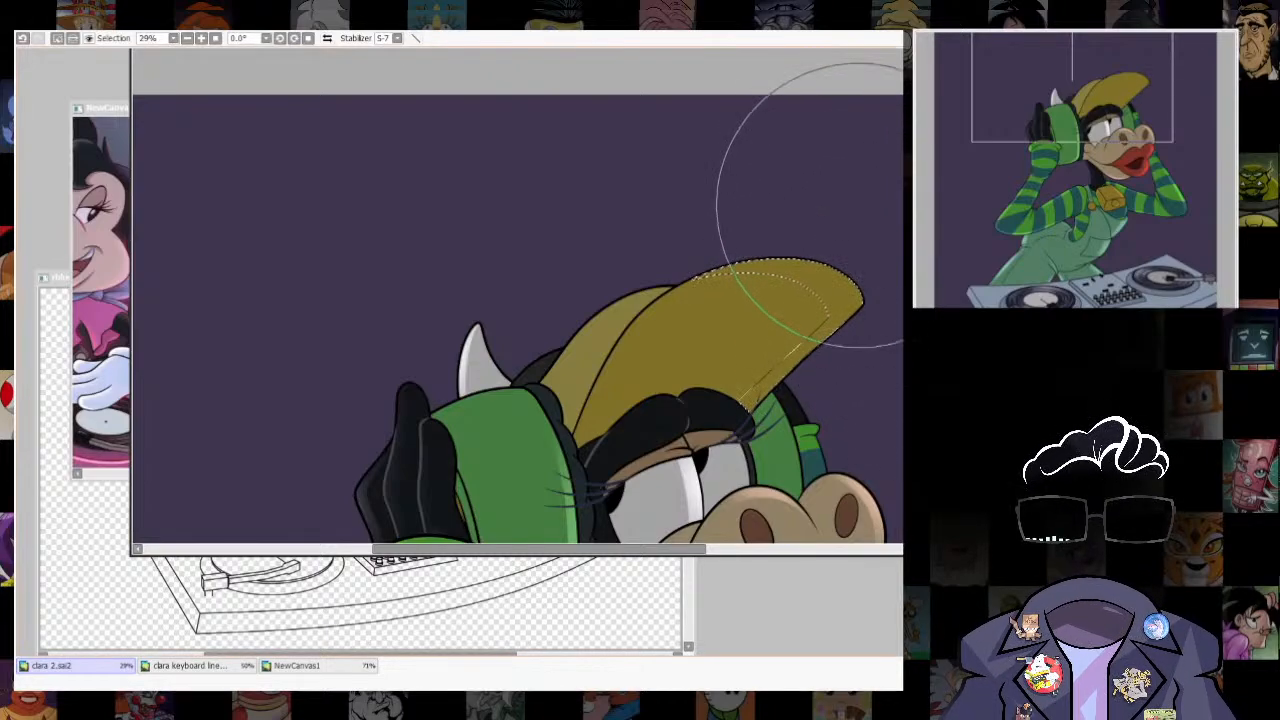
key("ctrl+z")
- Transform the shifted outline on the cap so it follows the brim's edge and tip more closely
key("ctrl+t")
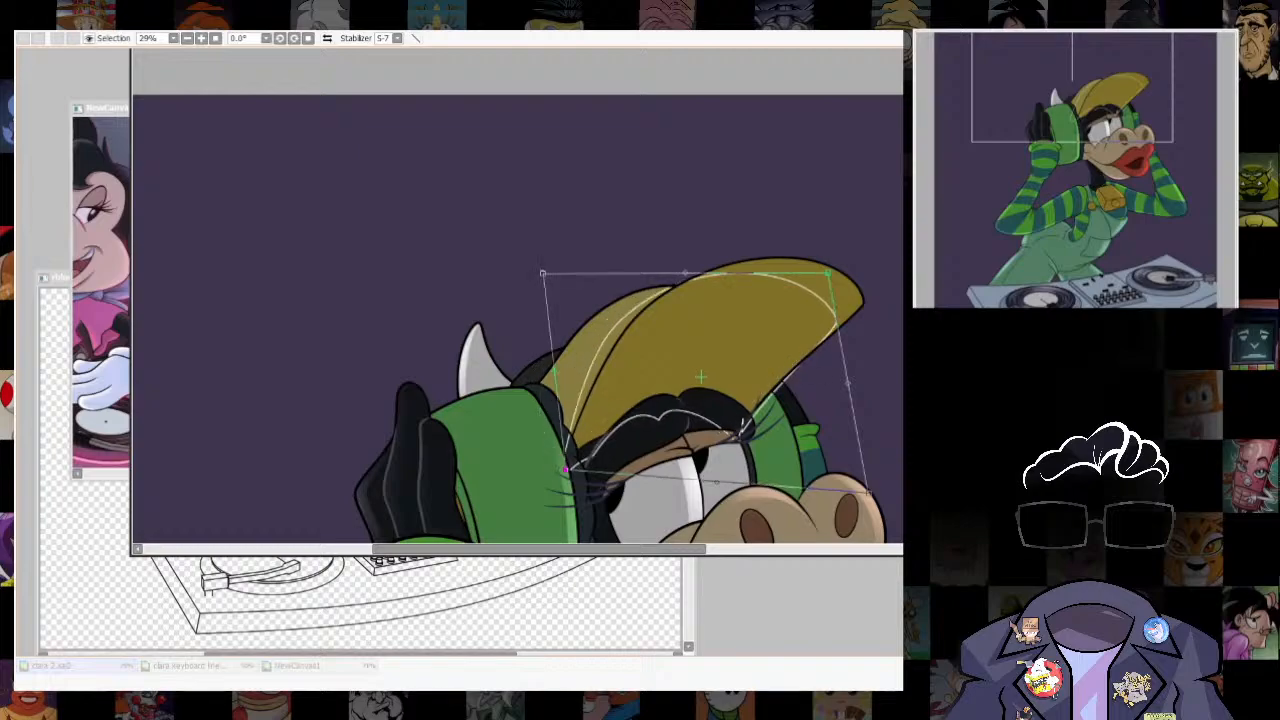
key("Return")
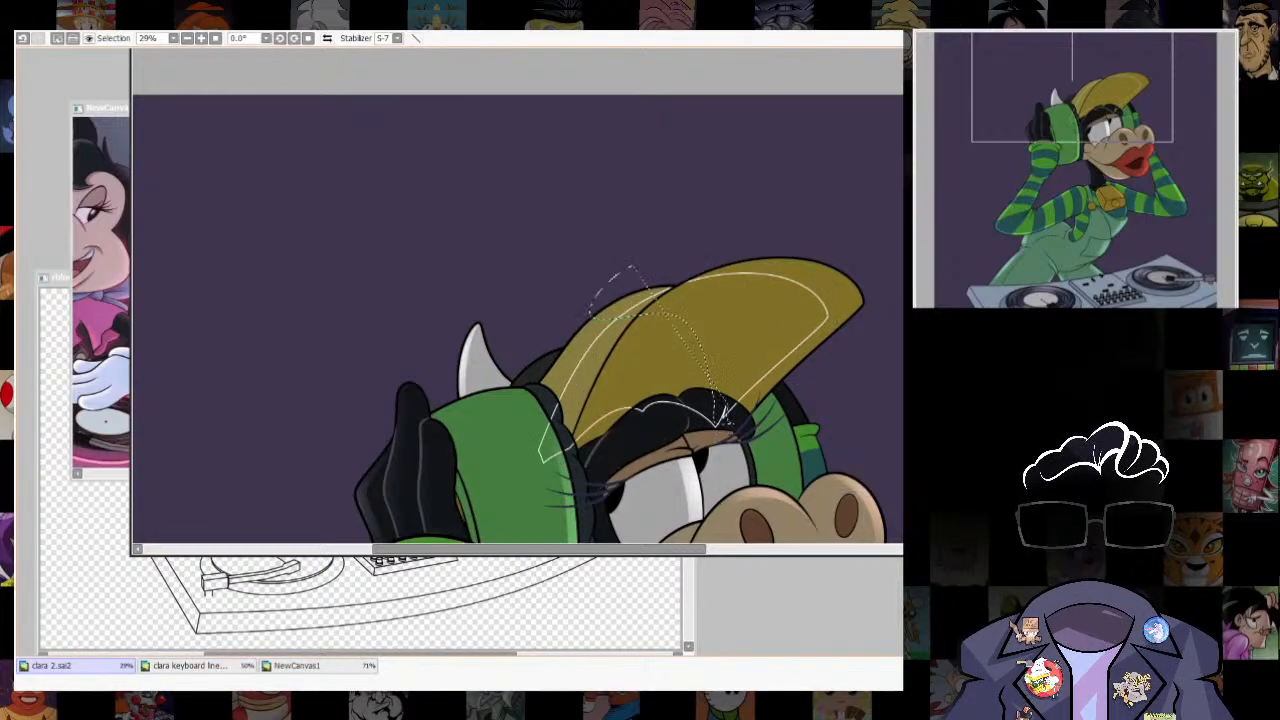
key("ctrl+t")
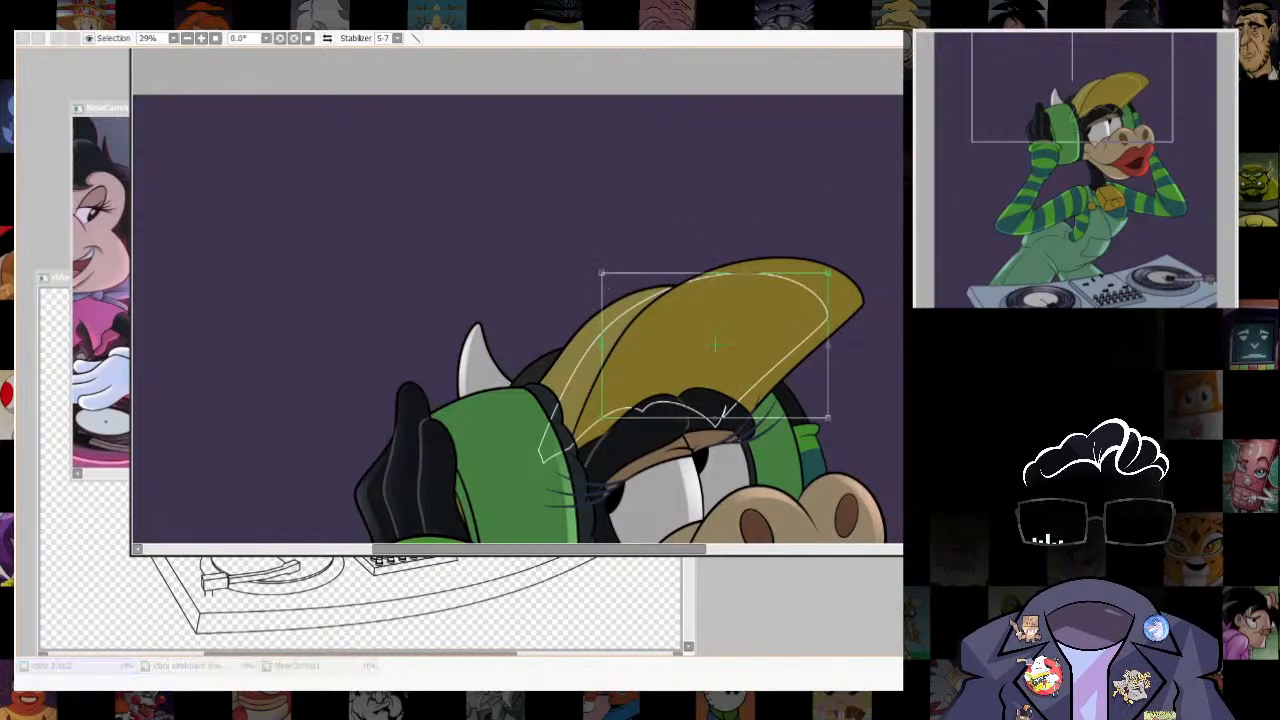
left_click_drag(601, 272, 628, 277)
key("Return")
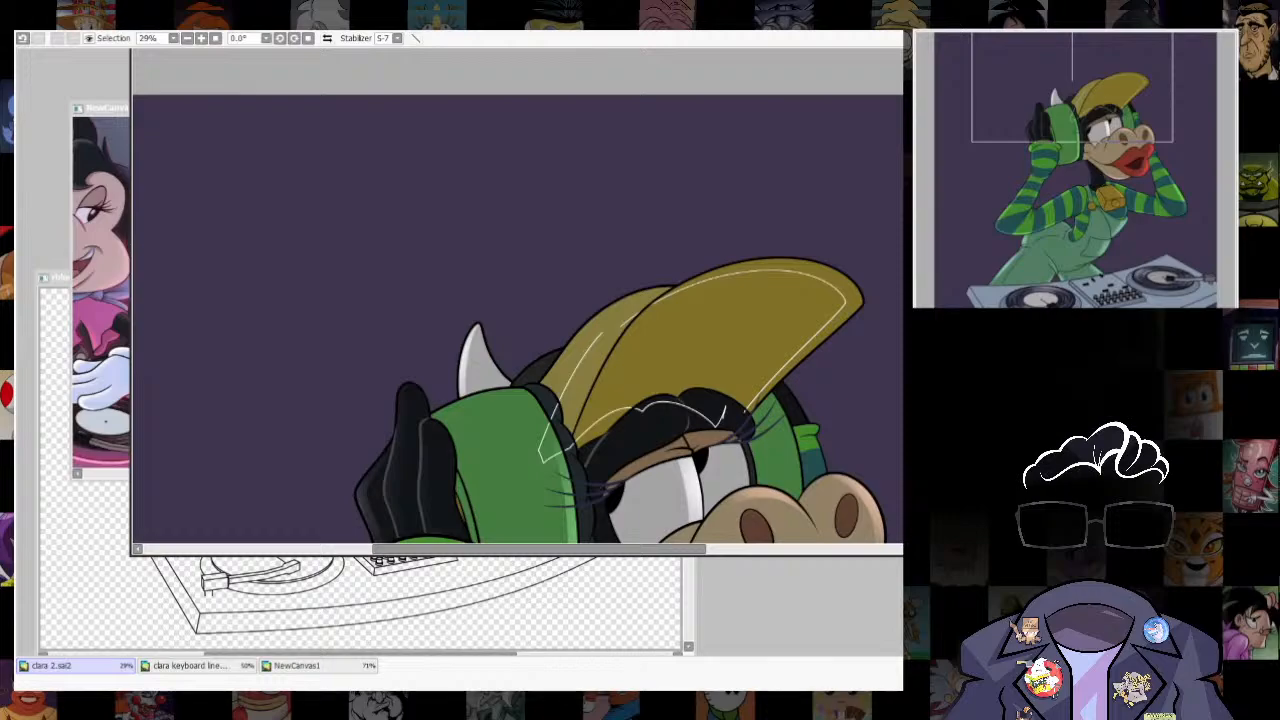
- Select the narrow rim along the cap brim, brush a bright yellow highlight around its tip with a large brush, and clear the selection
left_click(850, 290)
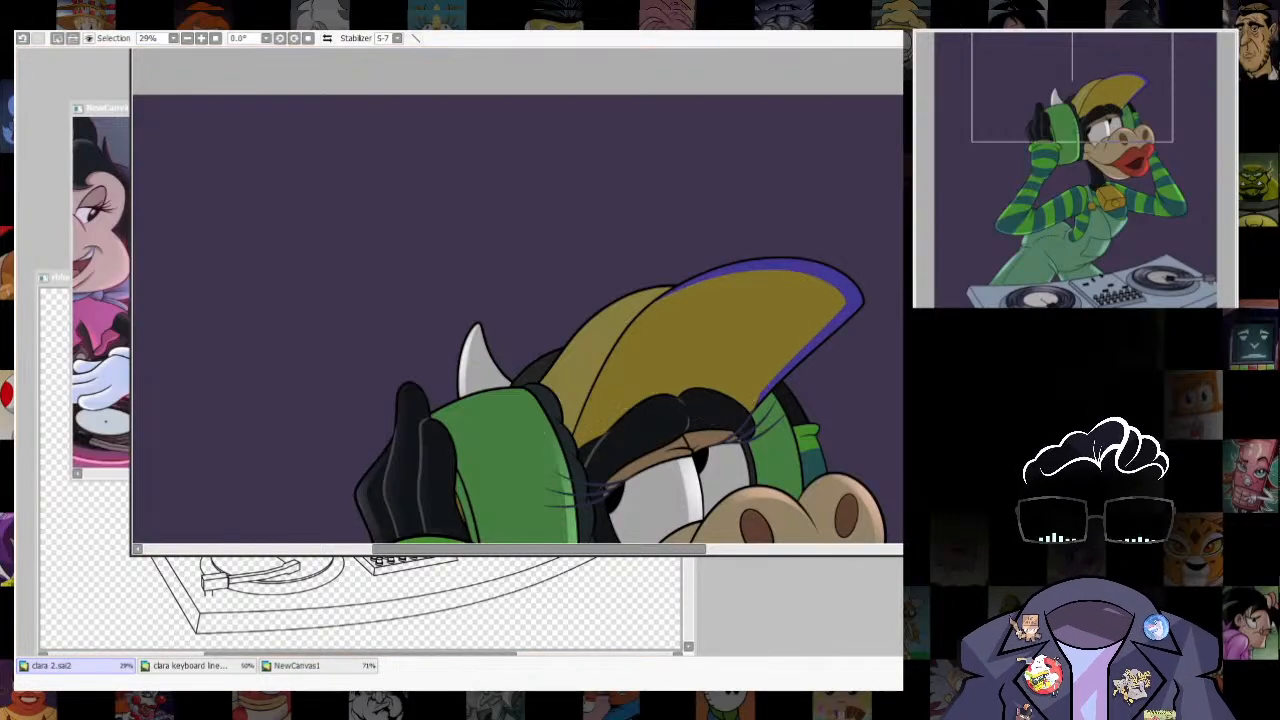
scroll(798, 381, "up", 5)
scroll(841, 280, "down", 6)
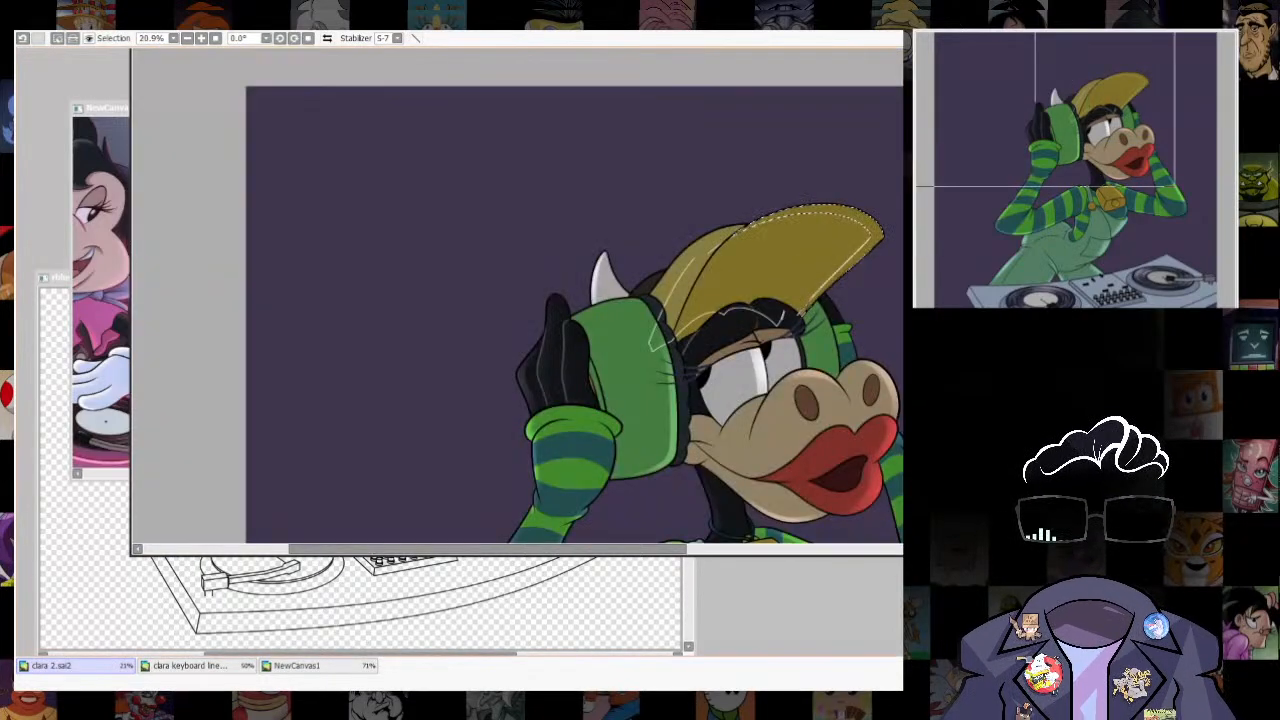
scroll(763, 362, "up", 2)
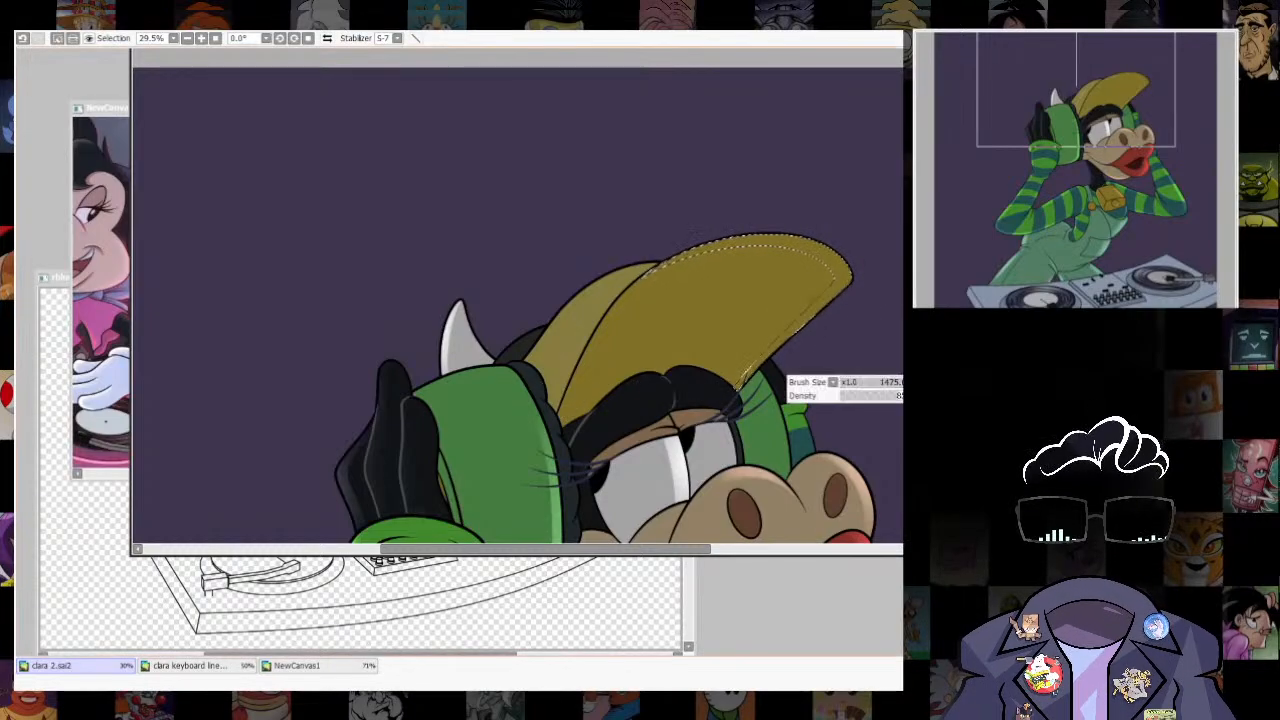
left_click_drag(752, 204, 848, 372)
left_click_drag(841, 247, 850, 425)
key("ctrl+d")
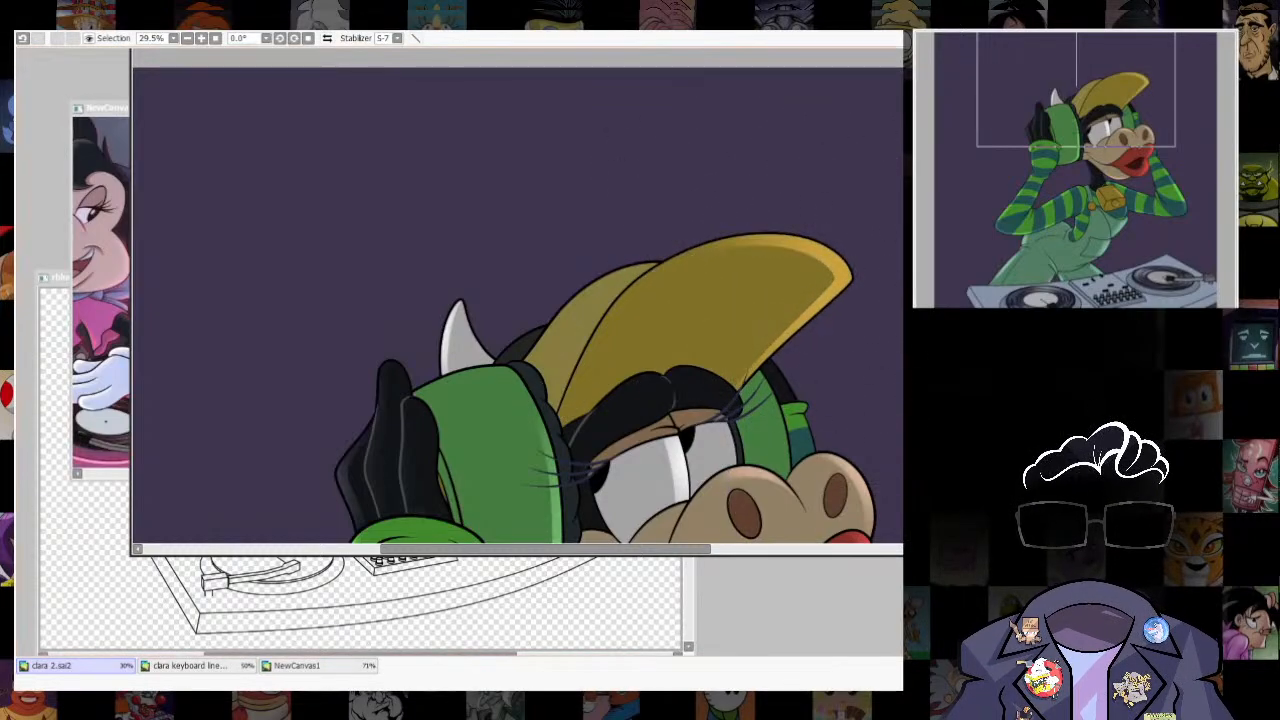
- Blend the cap brim's edge highlight with broad strokes across the upper brim and near the tip
scroll(886, 120, "down", 2)
scroll(878, 150, "up", 4)
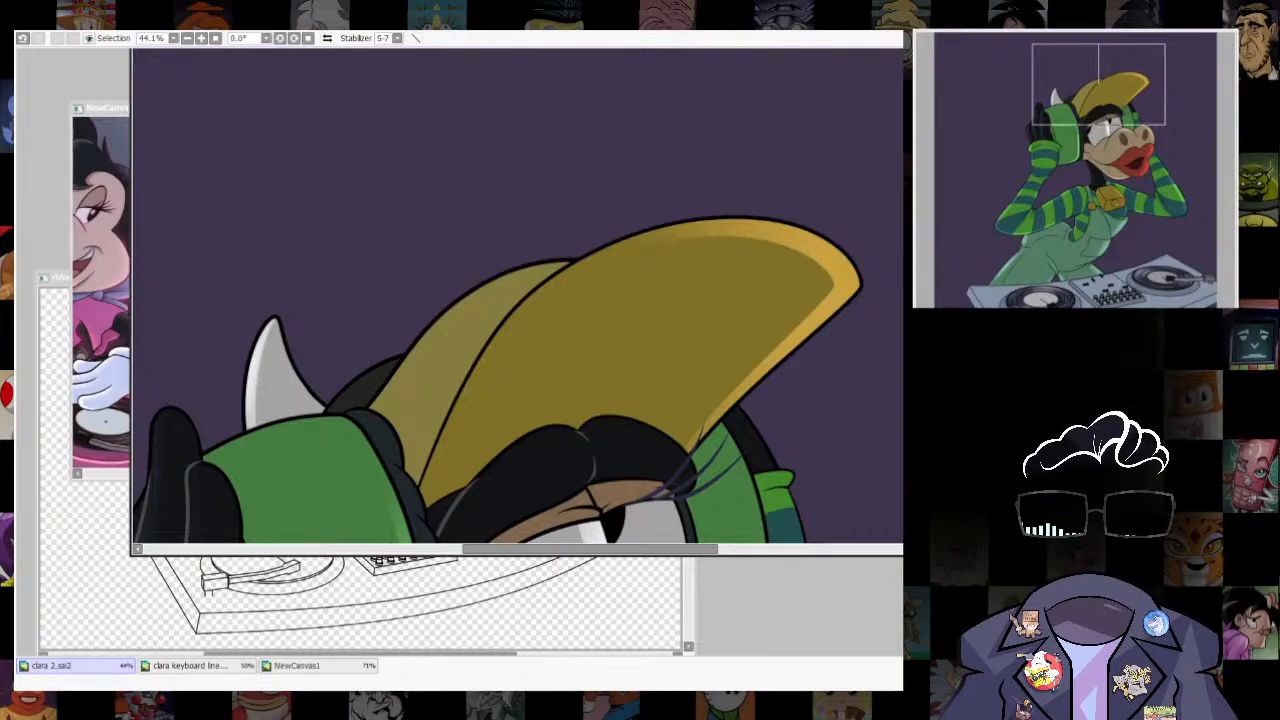
left_click_drag(592, 292, 752, 262)
mouse_move(775, 339)
left_mouse_down()
mouse_move(677, 451)
mouse_move(793, 340)
left_mouse_up()
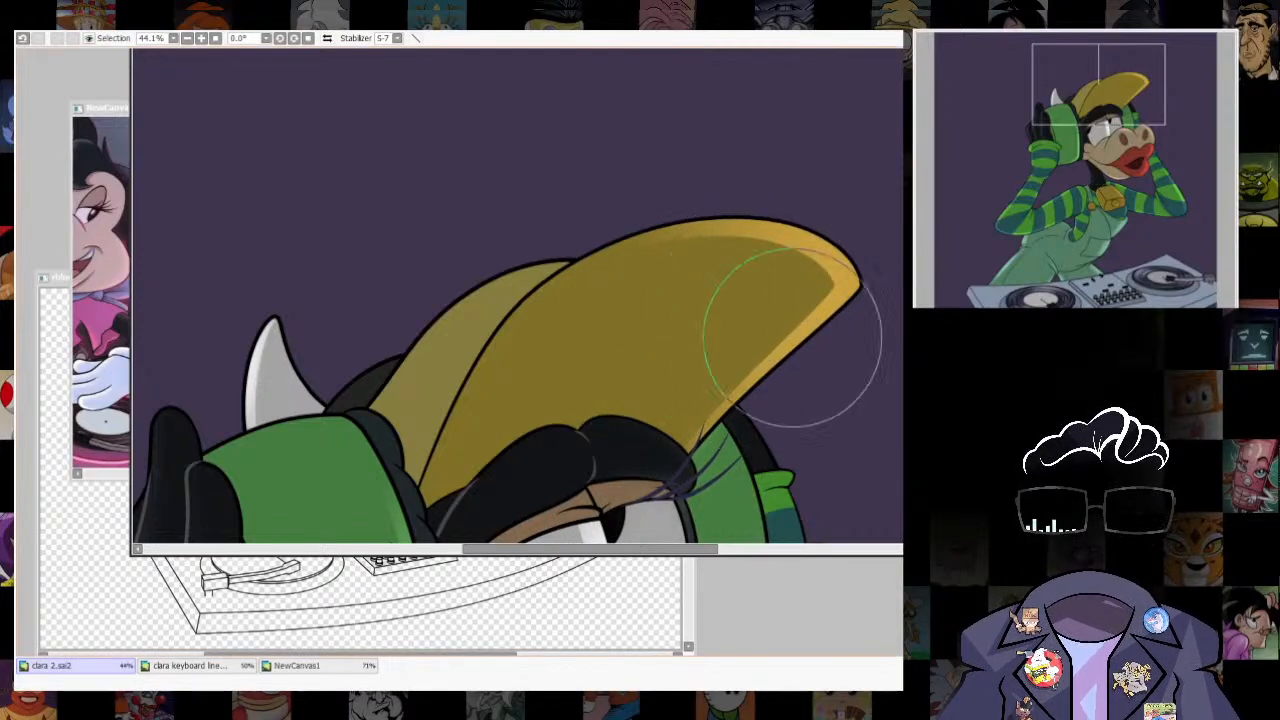
scroll(738, 305, "down", 7)
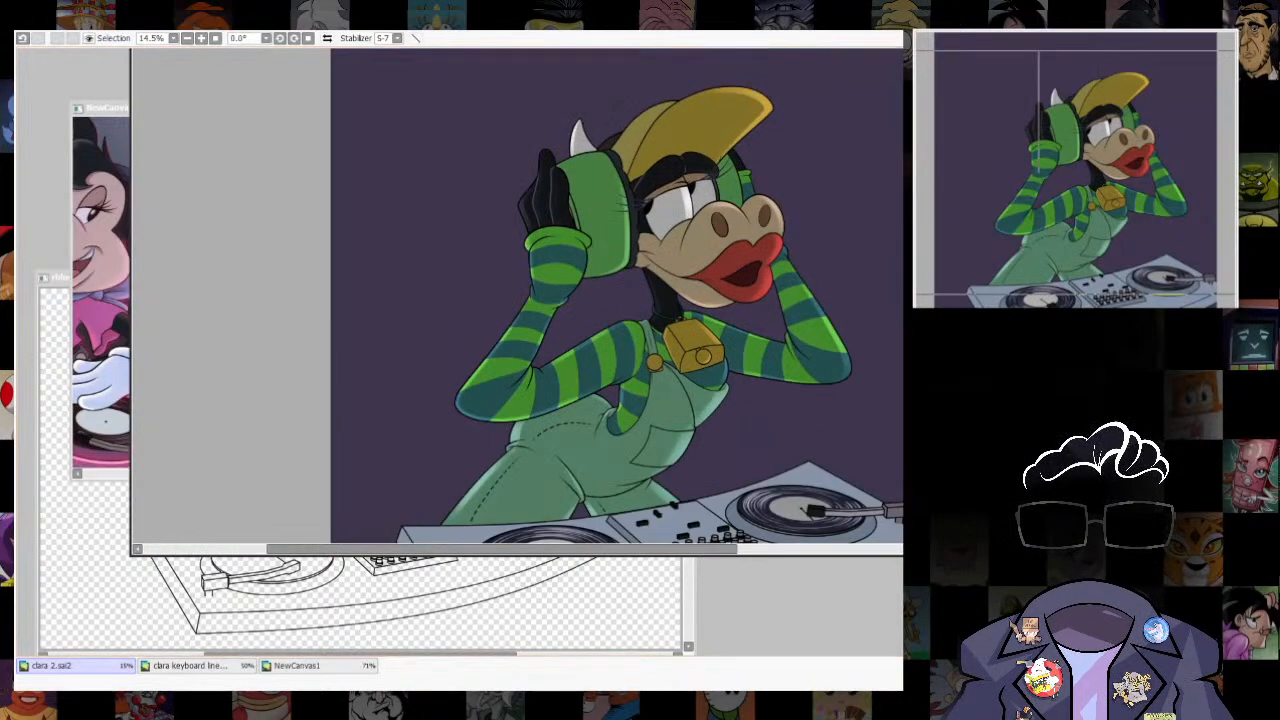
- Select the red lips and shift the selection slightly toward the headphone cup, leaving a thin rim along their outer edge
scroll(745, 200, "up", 5)
left_click(715, 340)
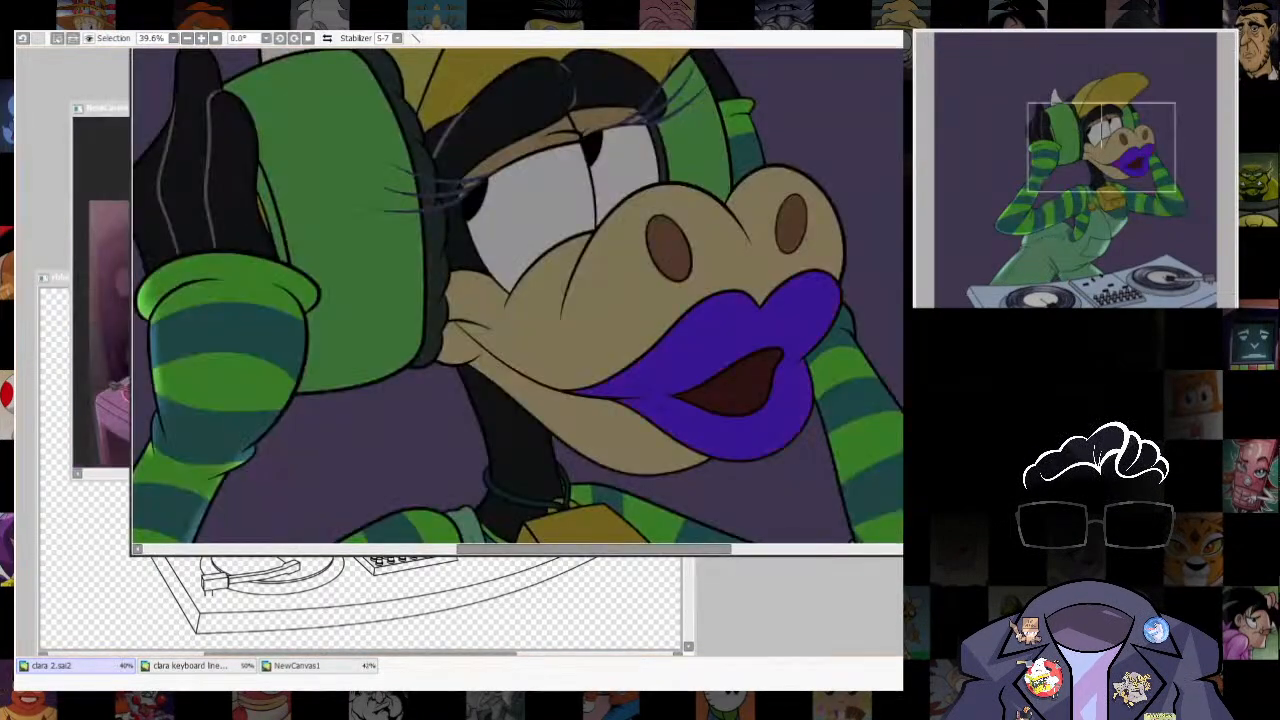
key("b")
key("Return")
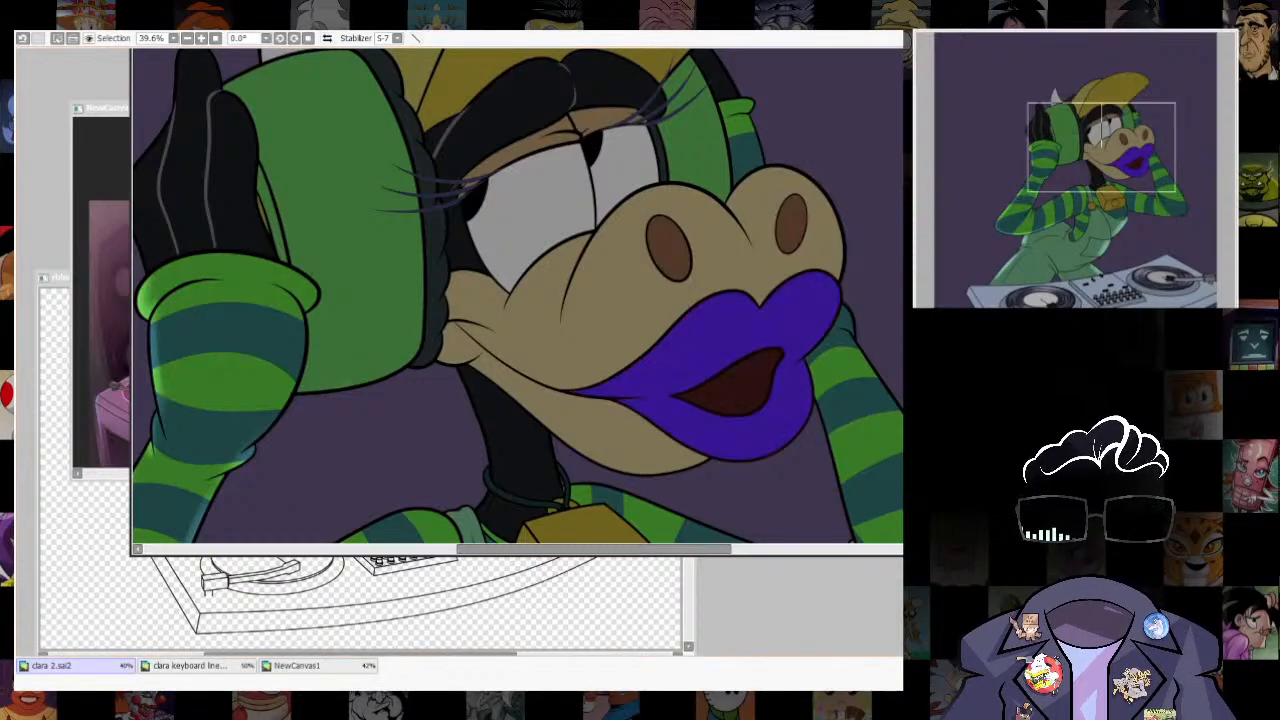
left_click_drag(740, 335, 720, 335)
key("ctrl+u")
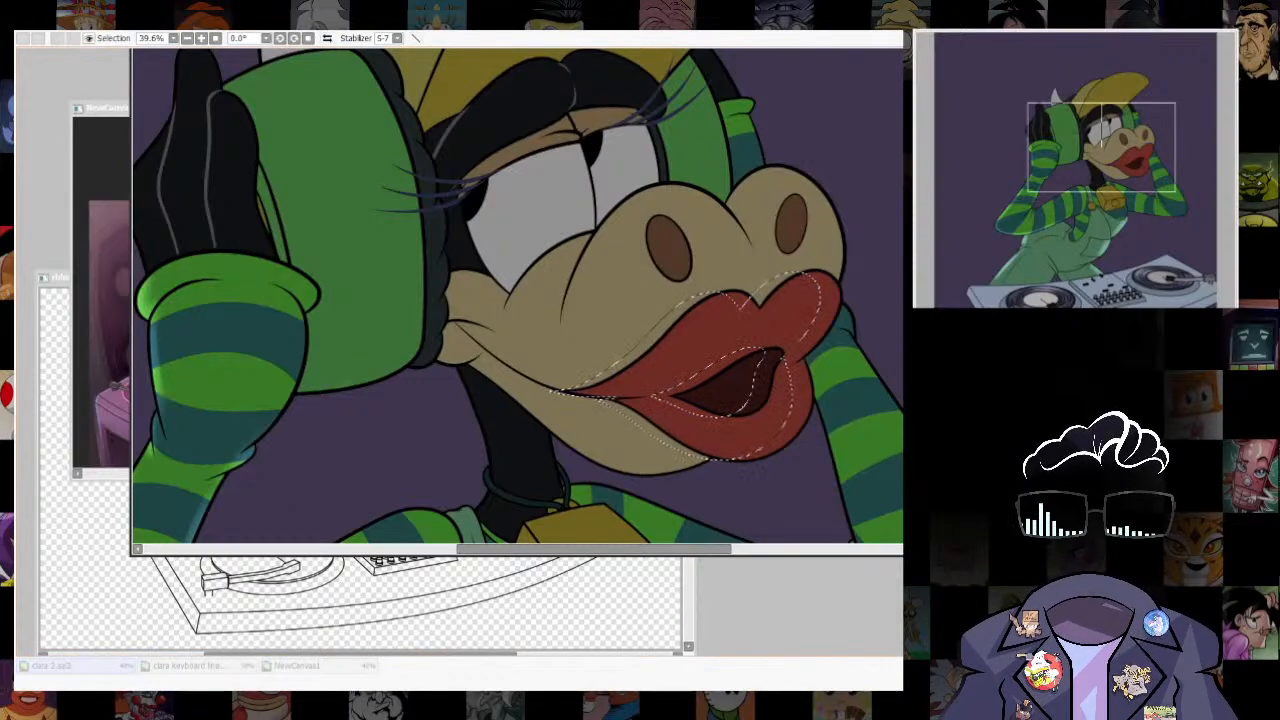
key("Return")
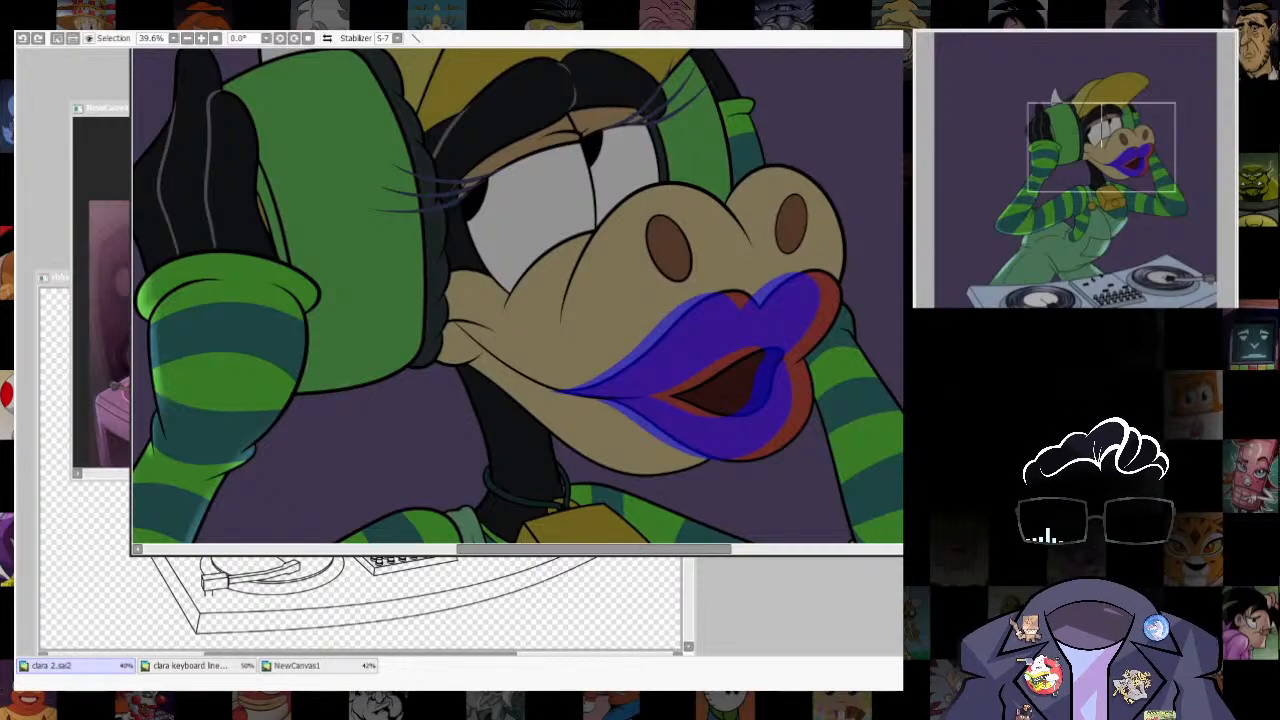
- Clear the shifted lips selection and the selection around the whole character
key("ctrl+d")
key("ctrl+d")
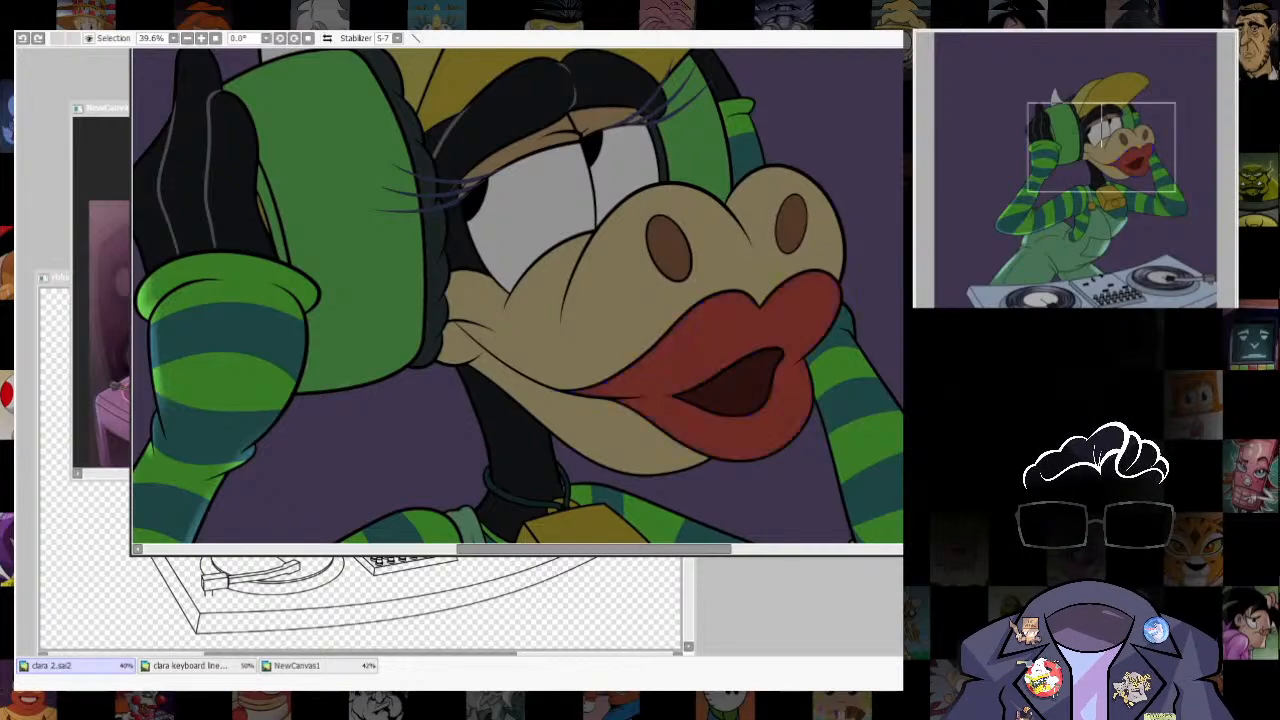
scroll(885, 350, "down", 4)
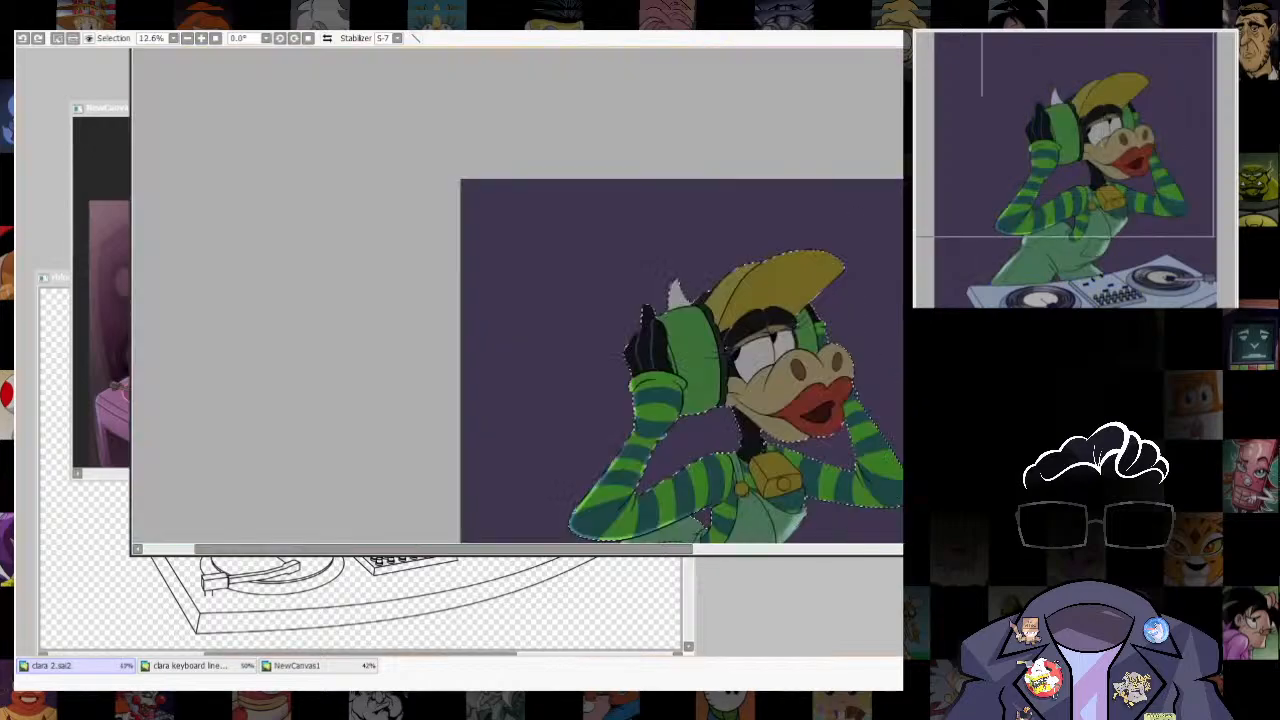
scroll(885, 350, "up", 2)
key("ctrl+d")
scroll(885, 300, "up", 2)
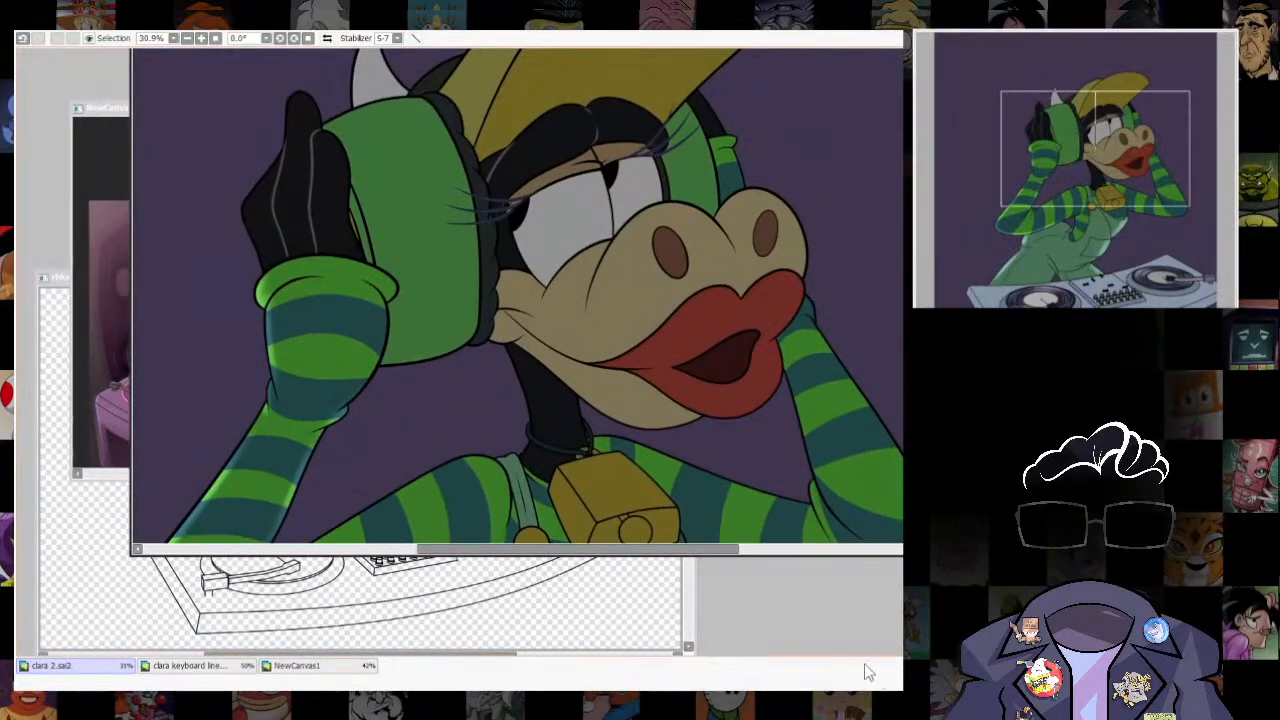
- Select the full shape of the cow's red lips
left_click(700, 335)
key("ctrl+e")
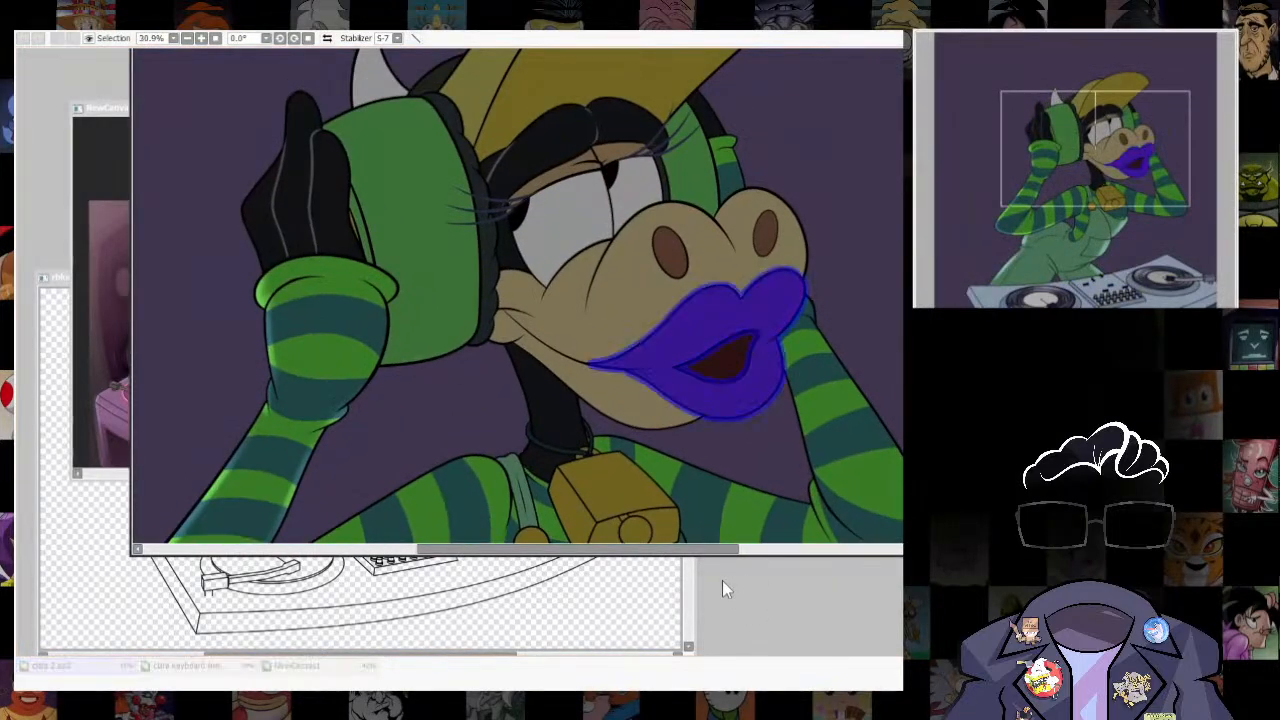
left_click(722, 580)
- Try different small shifts of the lips selection toward the headphone cup, undoing each attempt
left_click_drag(720, 335, 694, 338)
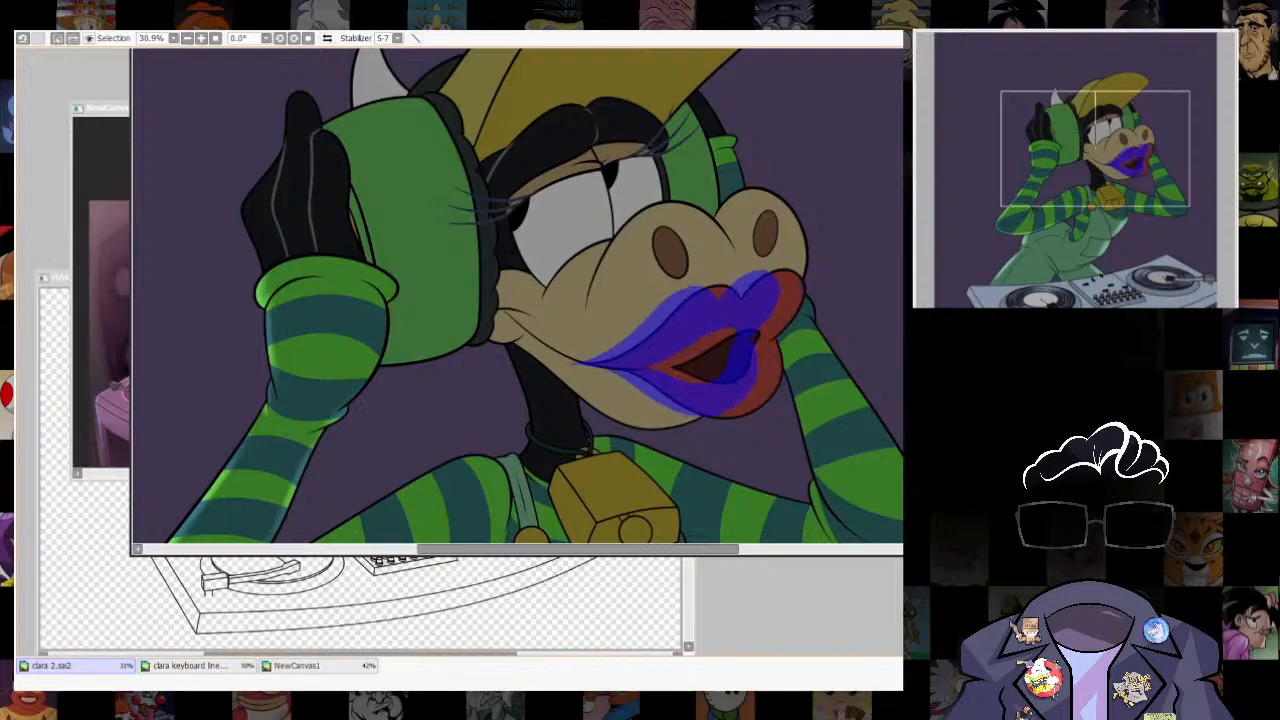
key("ctrl+u")
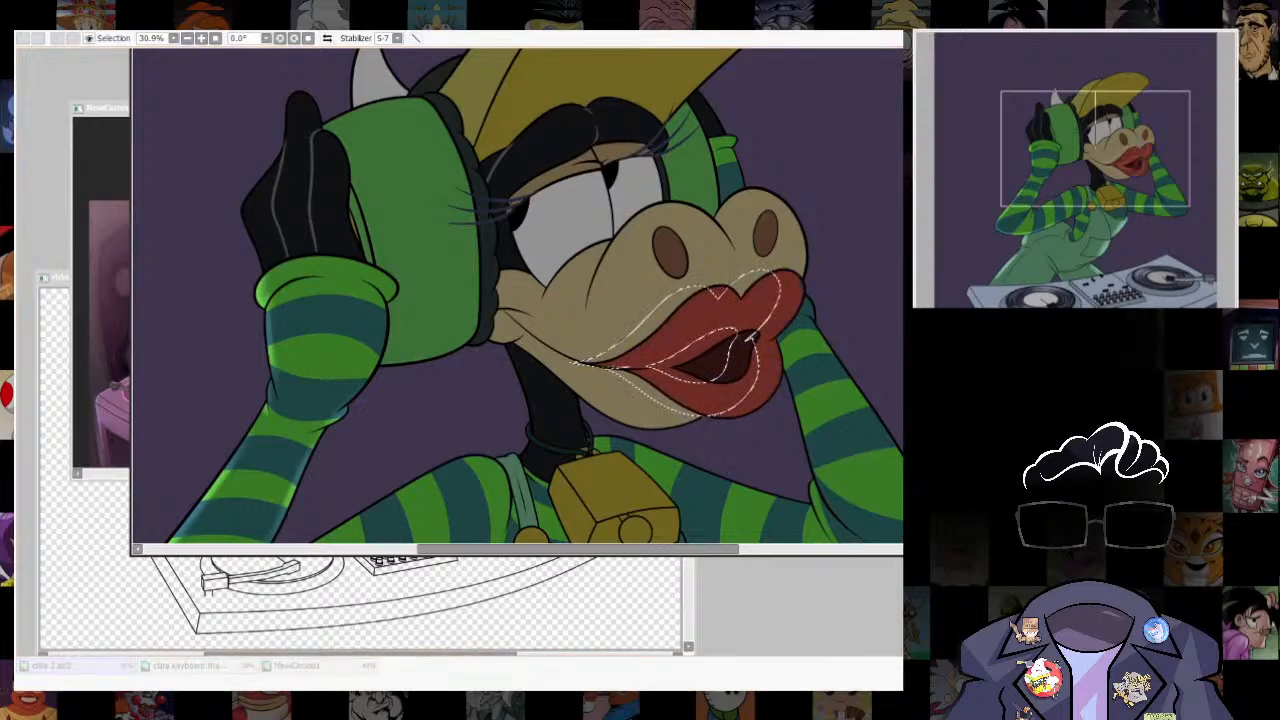
key("Escape")
key("ctrl+z")
left_click_drag(720, 335, 716, 335)
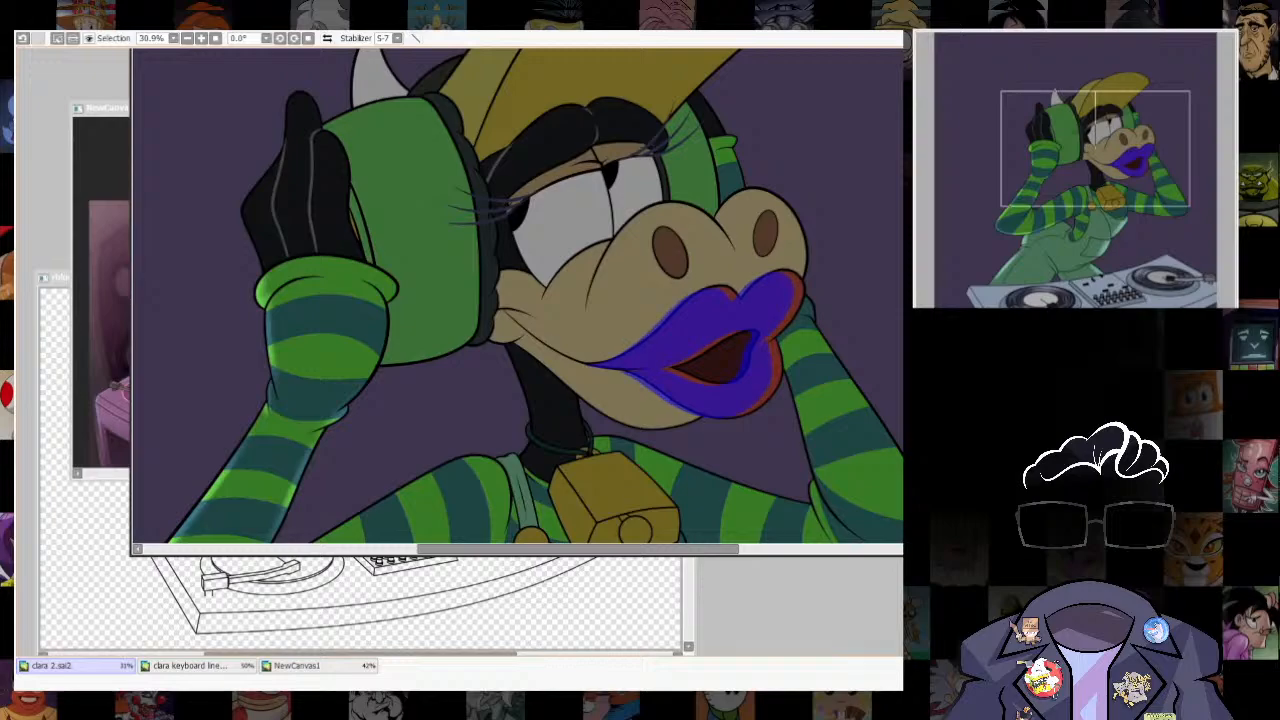
key("ctrl+u")
key("Return")
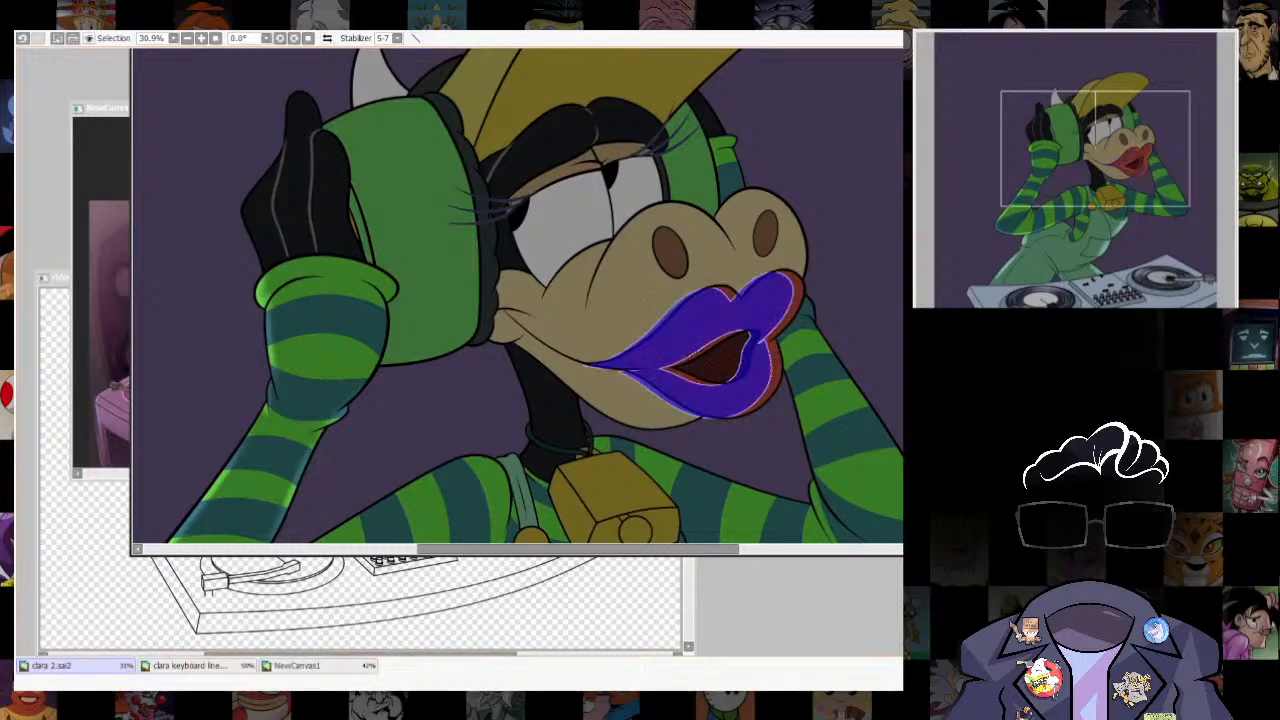
key("ctrl+d")
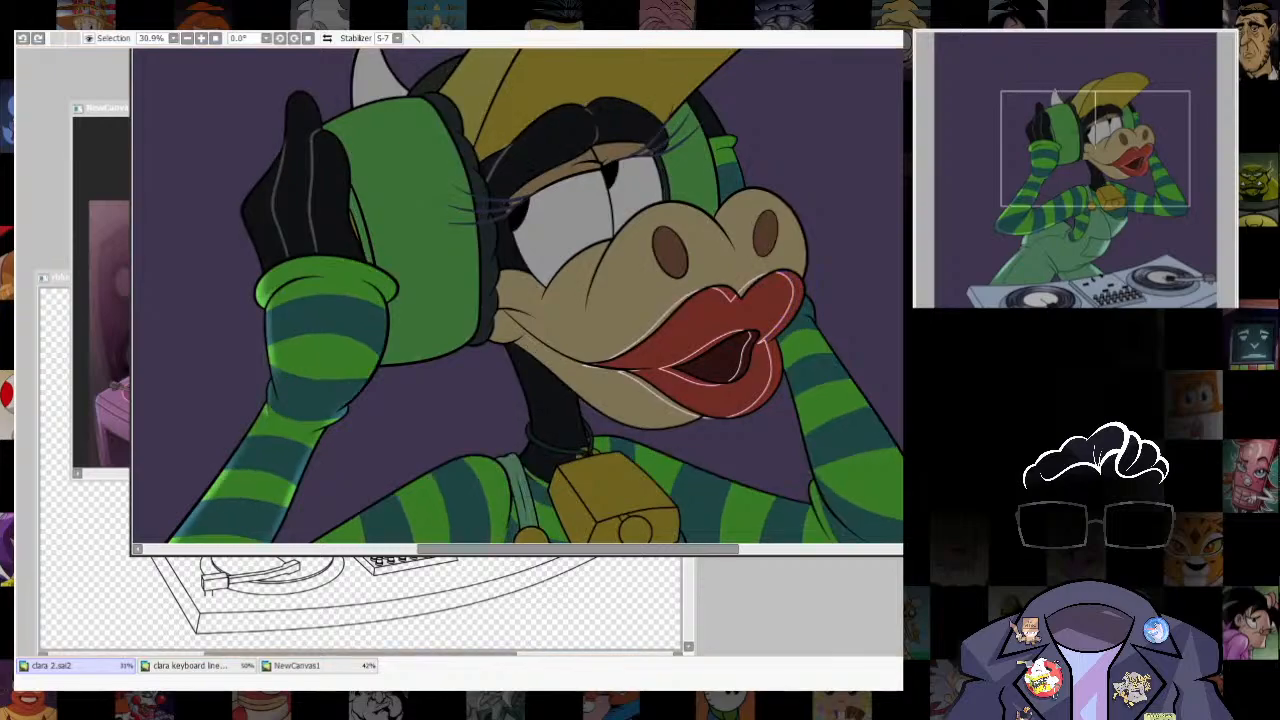
key("ctrl+z")
- Shift the lips selection slightly up toward the headphone cup and reduce the selection to the rim along the lips' far outer edge
left_click_drag(720, 335, 706, 330)
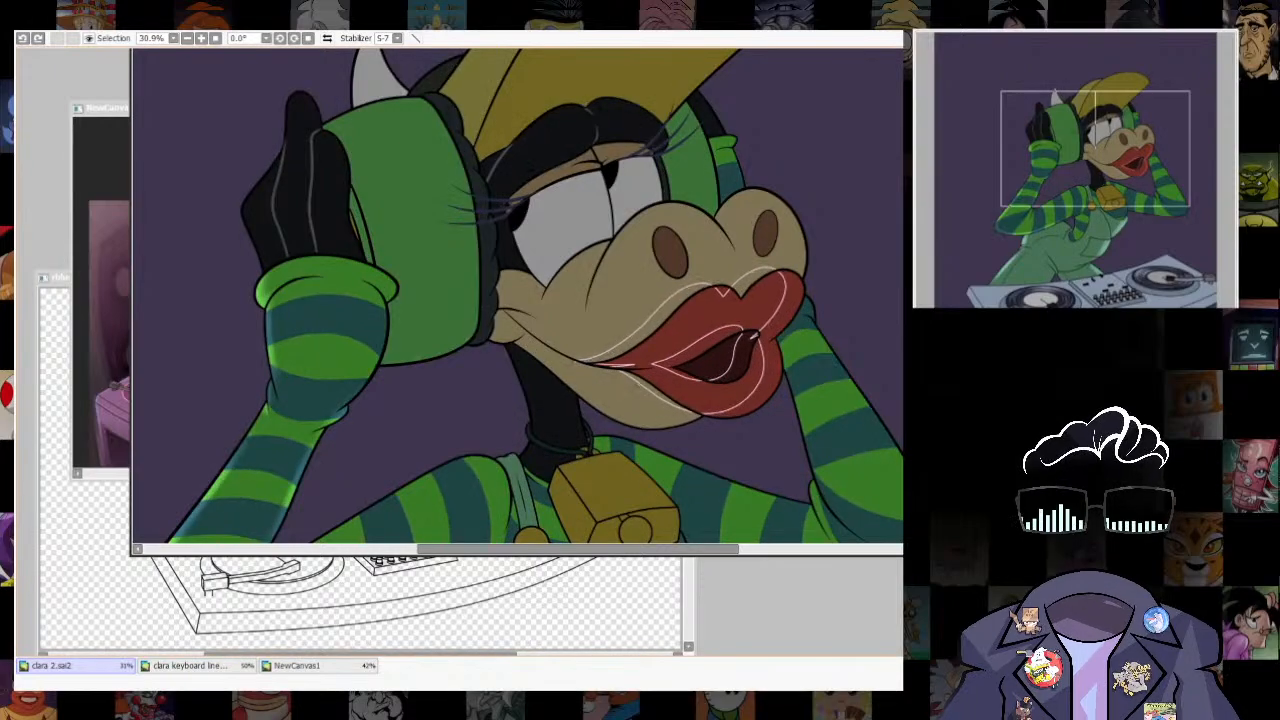
key("ctrl+t")
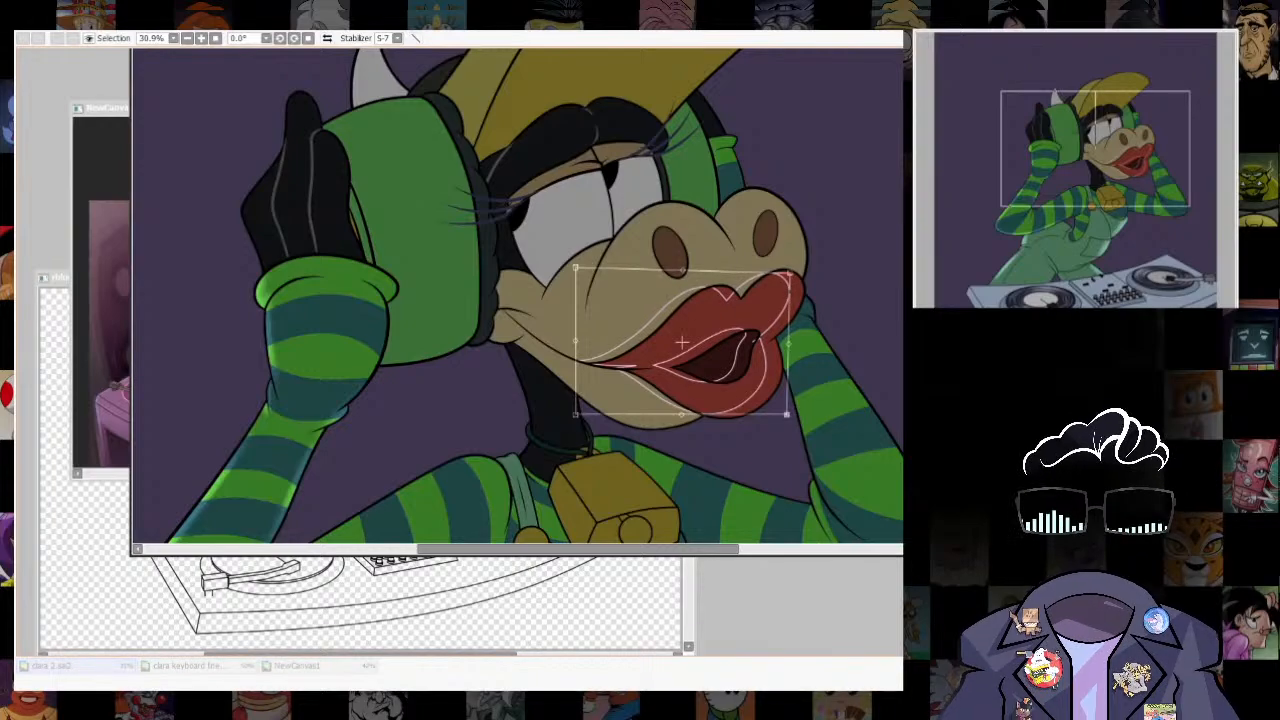
key("Return")
left_click_drag(784, 276, 742, 410)
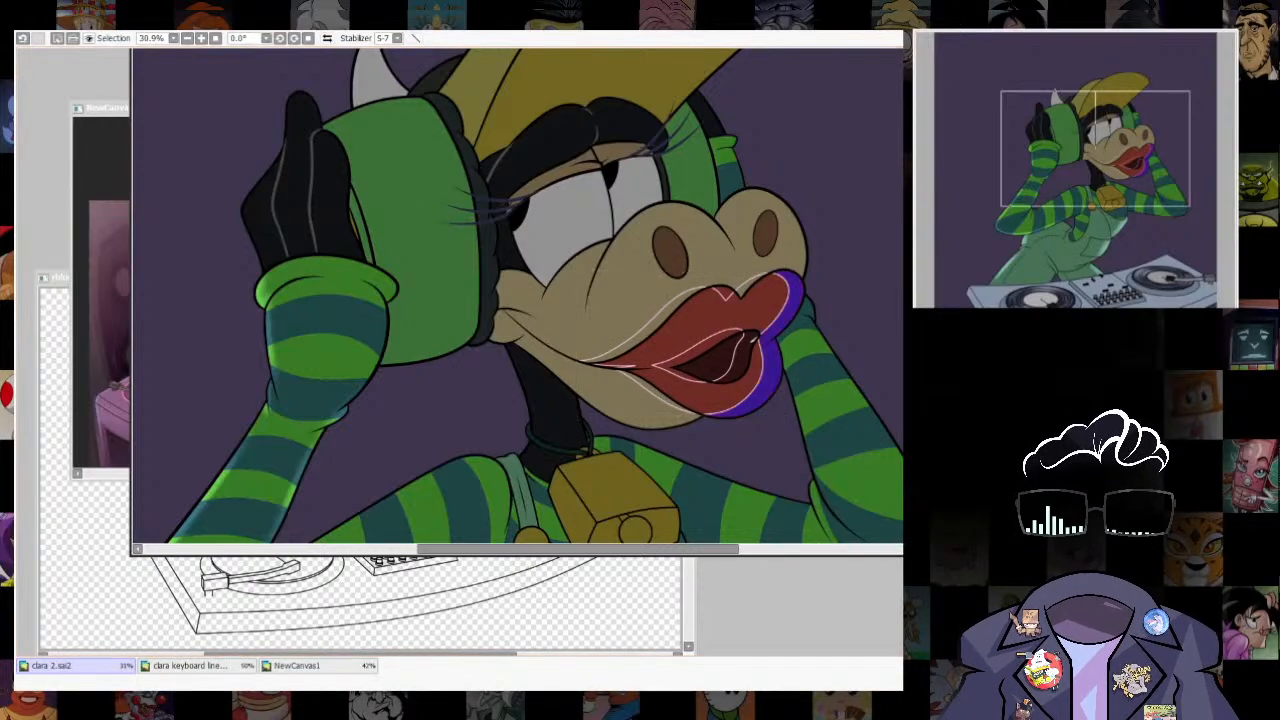
key("ctrl+d")
key("b")
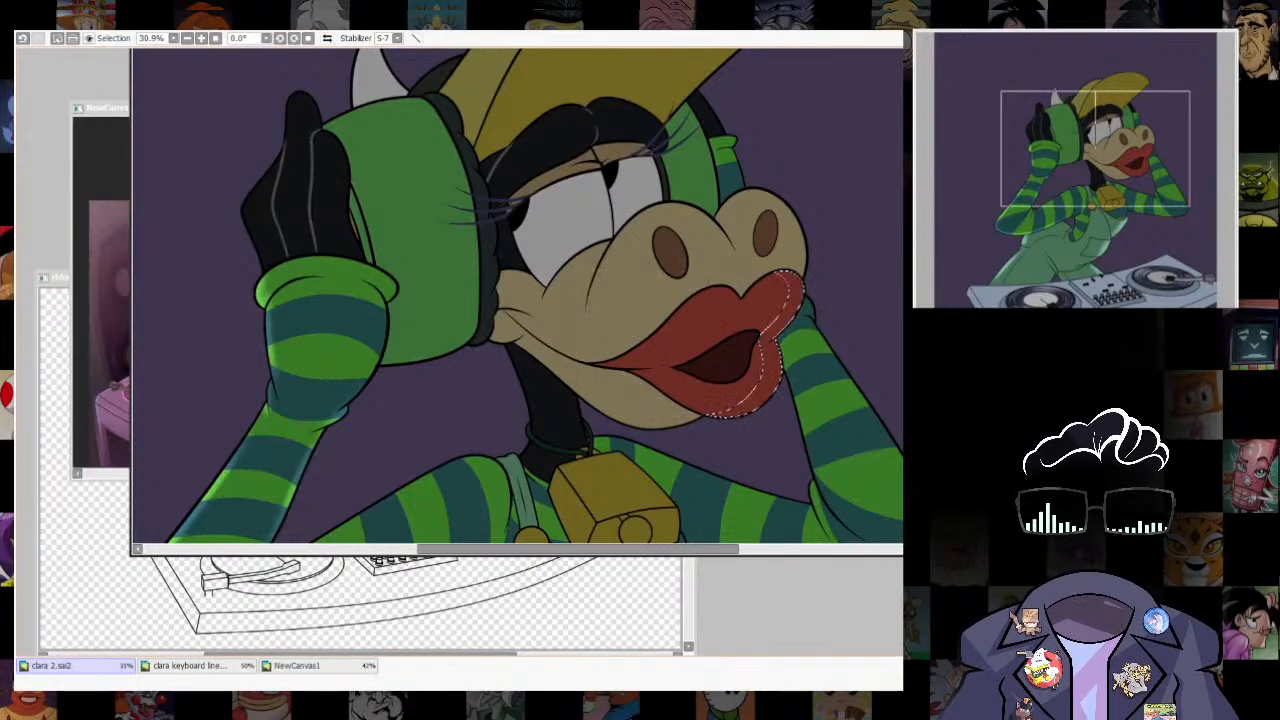
- Brush a soft bright red highlight into the lips' outer rim with an enlarged brush, and clear the selection
scroll(802, 329, "up", 3)
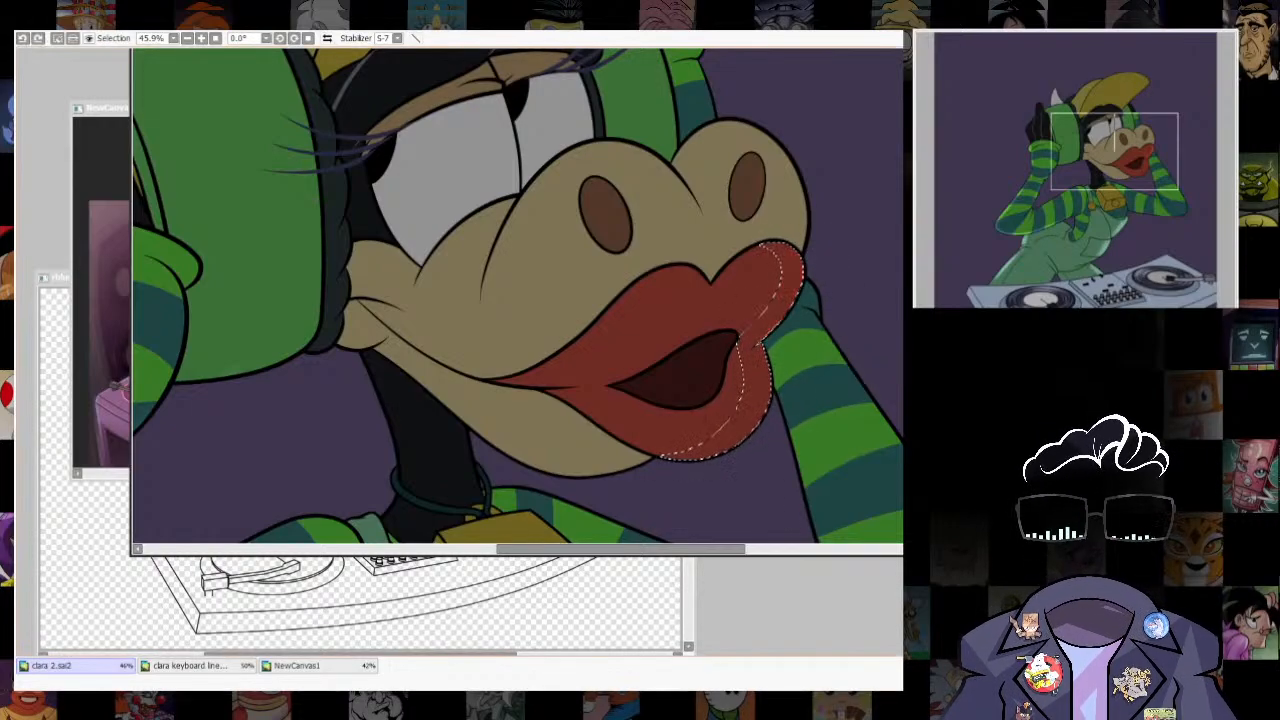
key("]")
key("]")
mouse_move(774, 349)
left_mouse_down()
mouse_move(711, 471)
mouse_move(669, 434)
mouse_move(811, 229)
left_mouse_up()
key("ctrl+z")
left_click_drag(751, 380, 749, 394)
key("ctrl+d")
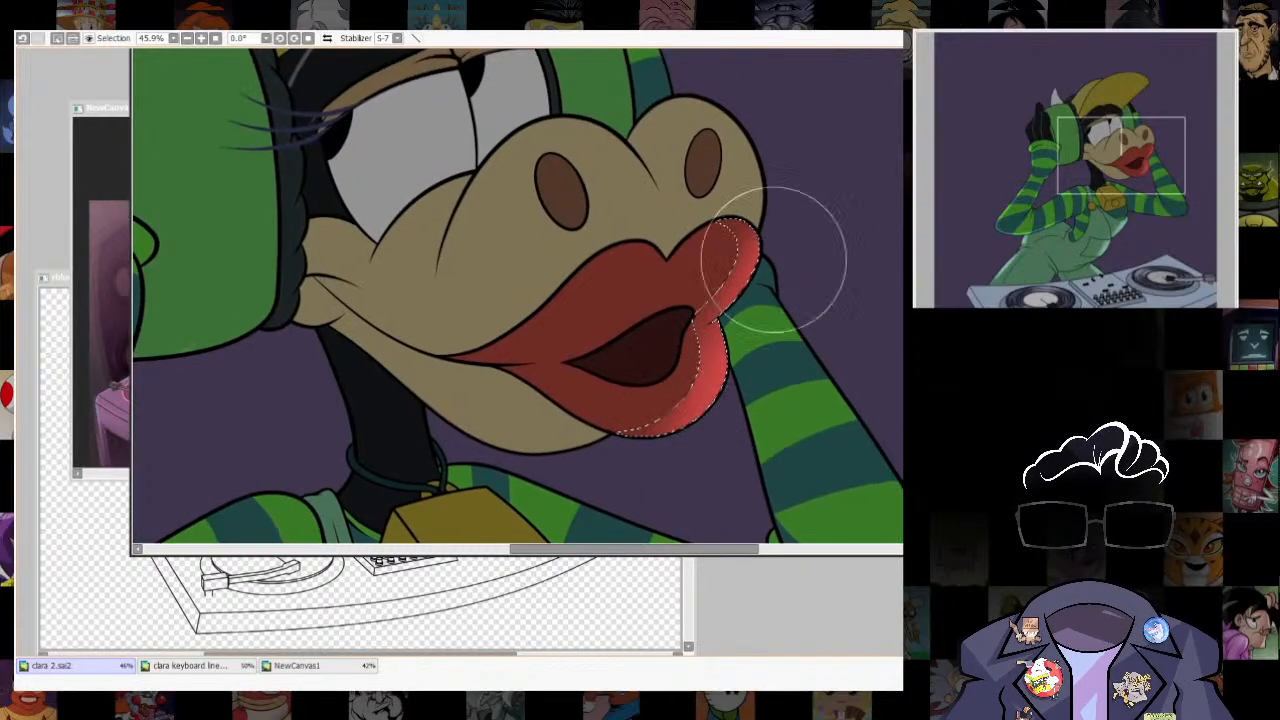
- Touch up the lip highlight beside the corner of the open mouth with a small brush
scroll(730, 455, "down", 5)
scroll(745, 417, "up", 6)
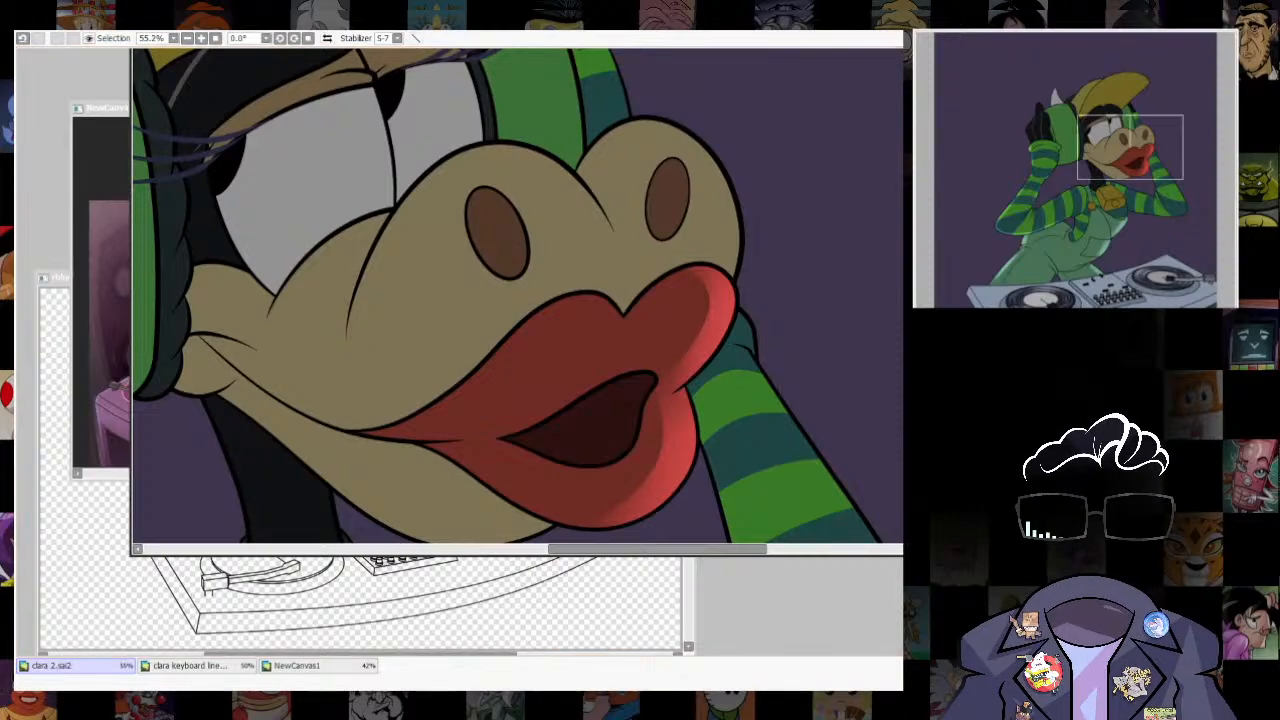
left_click_drag(686, 352, 680, 300)
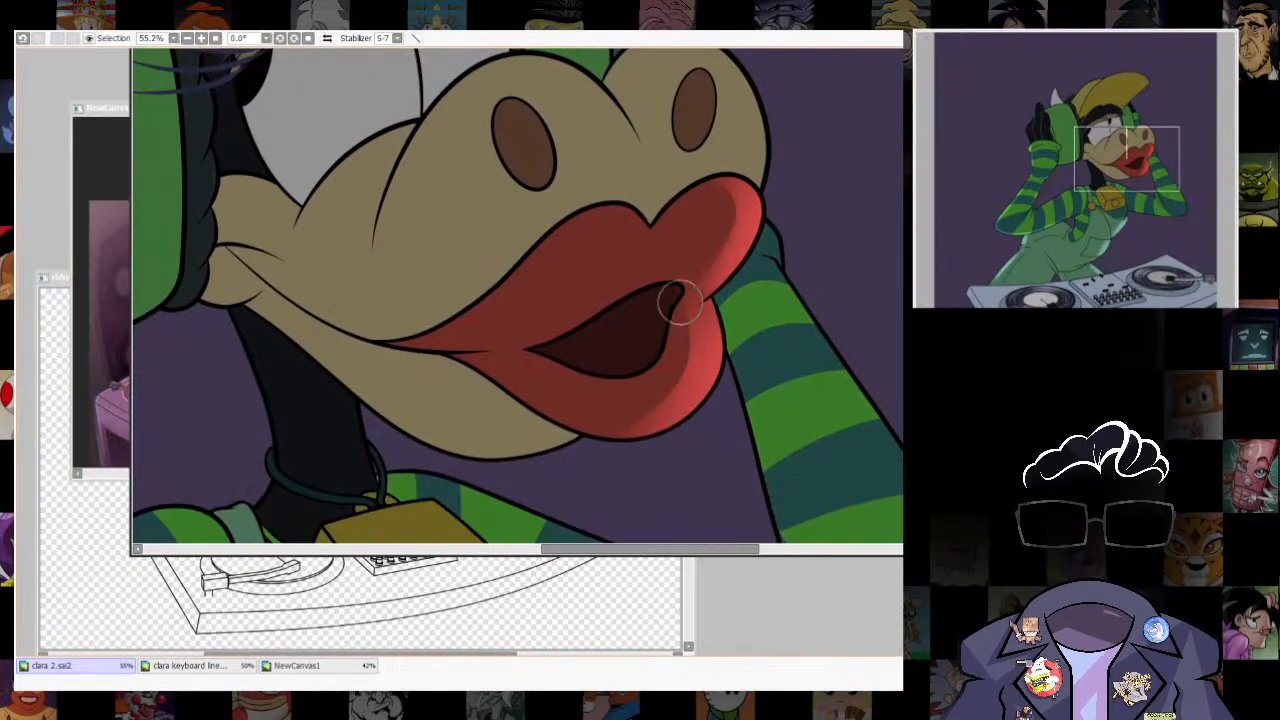
scroll(573, 403, "down", 5)
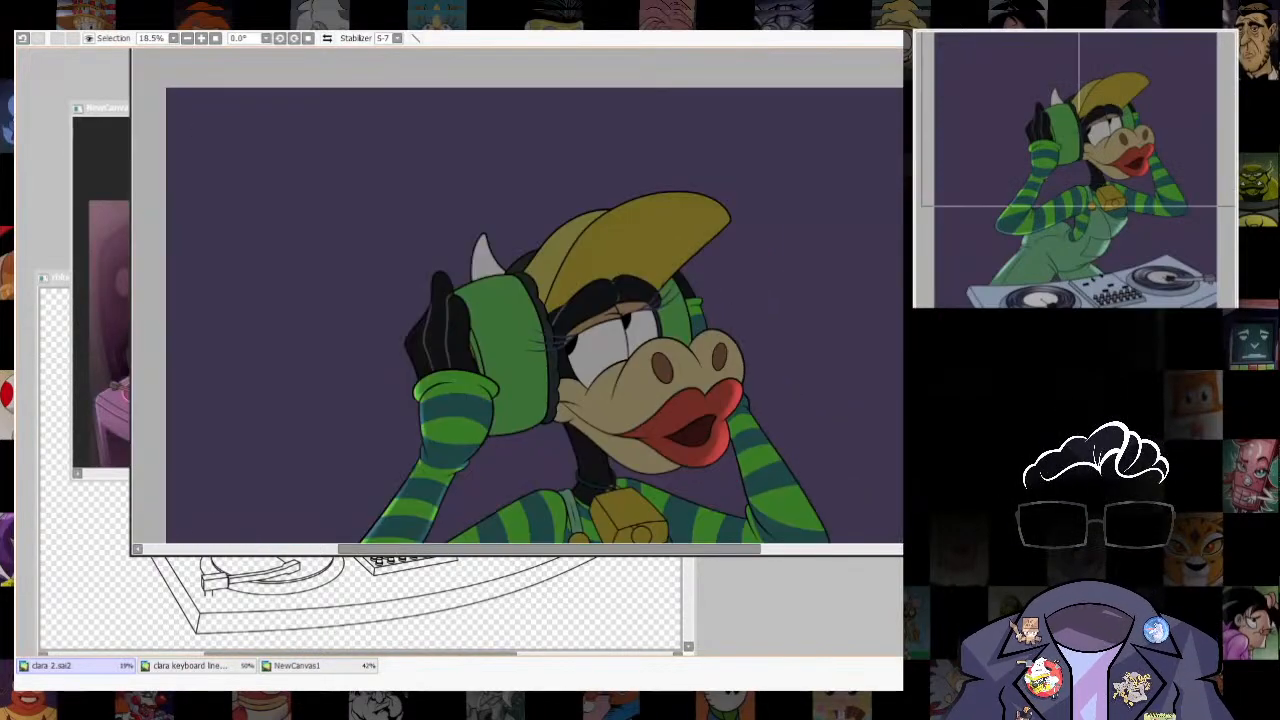
scroll(640, 400, "up", 2)
left_click_drag(640, 400, 650, 240)
scroll(700, 210, "down", 2)
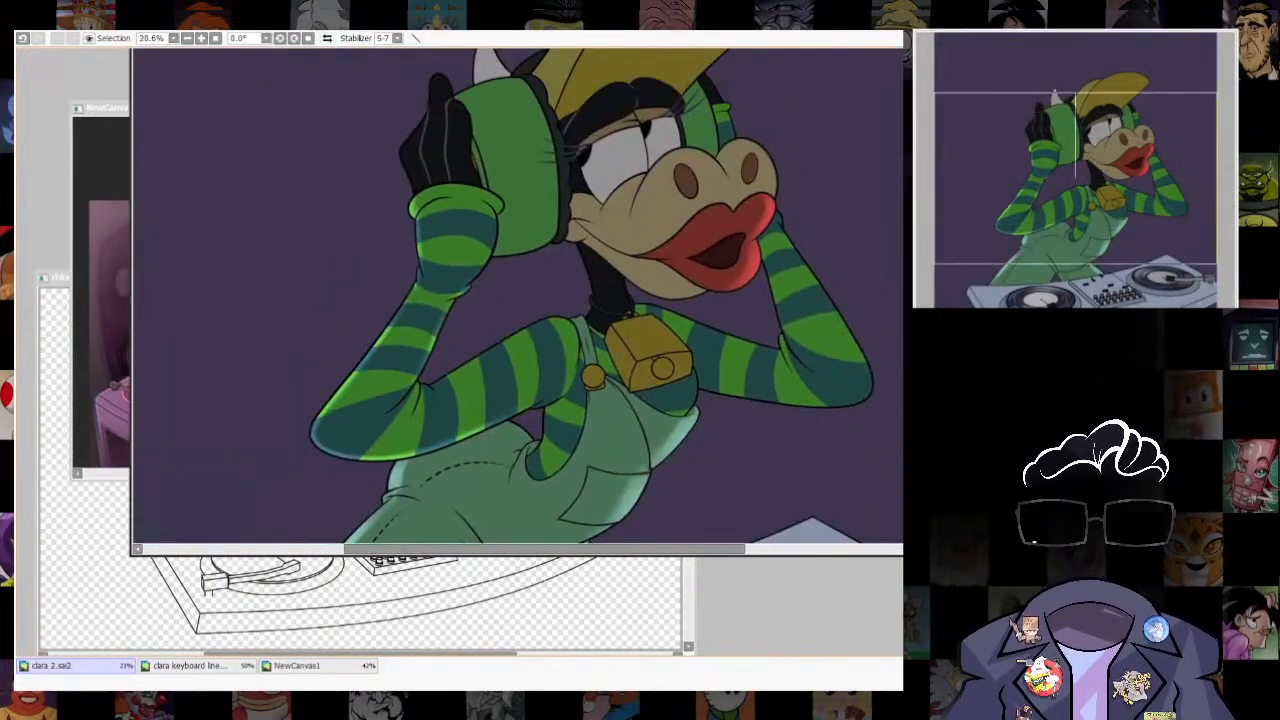
- Select a narrow tapered sliver along the long crease where the overalls' thigh meets the hip
scroll(645, 345, "up", 2)
left_click_drag(520, 480, 620, 300)
scroll(570, 400, "up", 3)
scroll(600, 250, "up", 1)
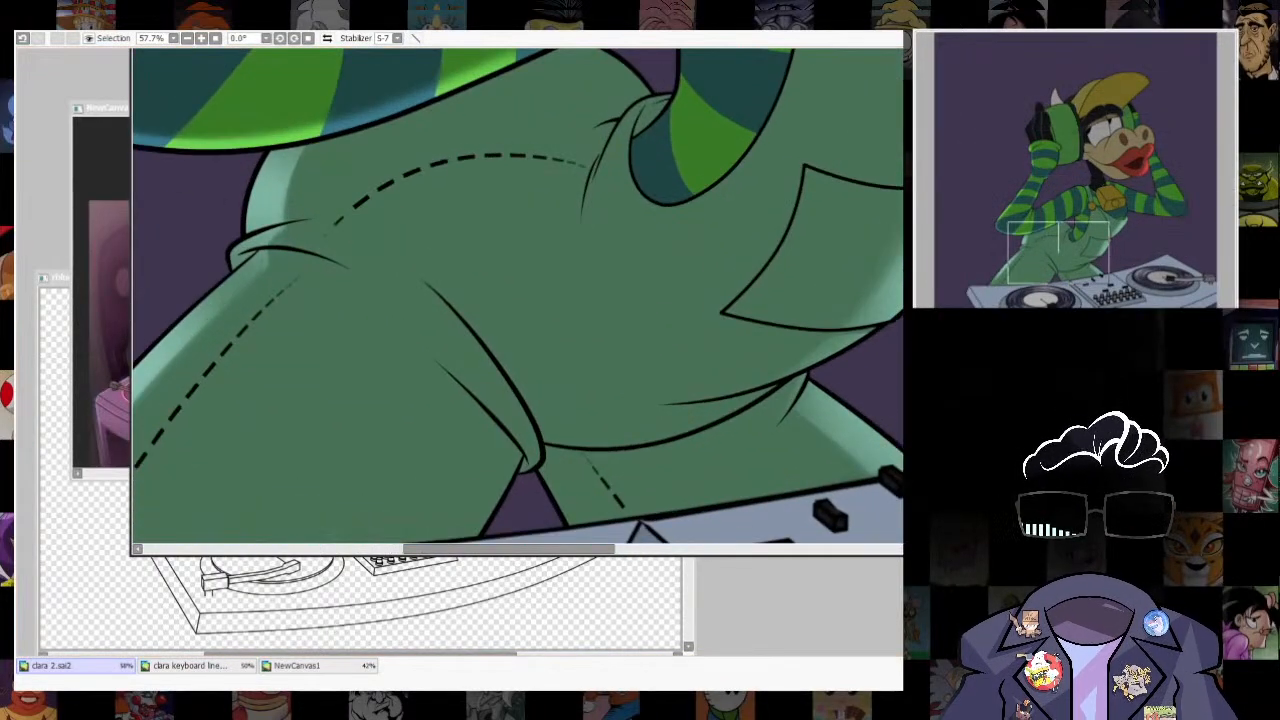
mouse_move(420, 280)
left_mouse_down()
mouse_move(491, 361)
mouse_move(531, 433)
left_mouse_up()
key("ctrl+z")
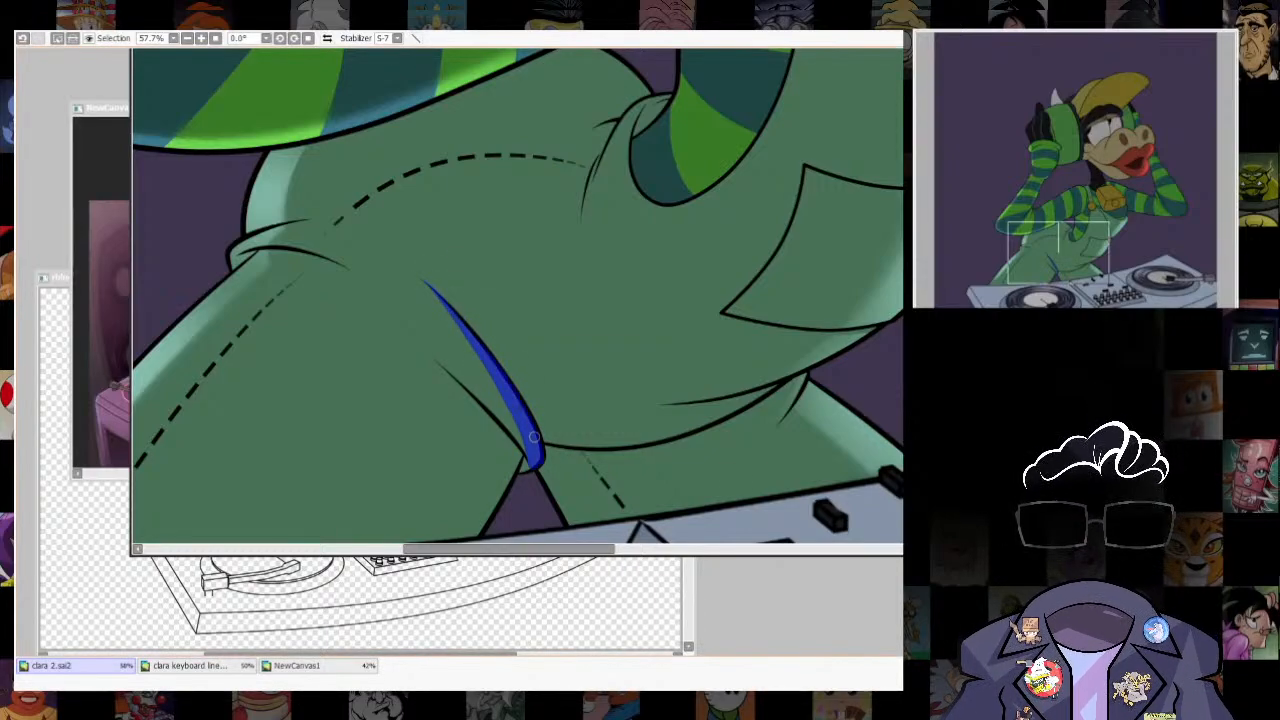
- Brush a soft light green highlight into the thigh crease sliver with an enlarged brush, and clear the selection
key("b")
mouse_move(565, 370)
left_mouse_down()
mouse_move(460, 289)
mouse_move(507, 429)
left_mouse_up()
key("ctrl+z")
key("]")
key("]")
key("]")
key("]")
mouse_move(668, 495)
left_mouse_down()
mouse_move(566, 303)
mouse_move(680, 504)
left_mouse_up()
key("ctrl+d")
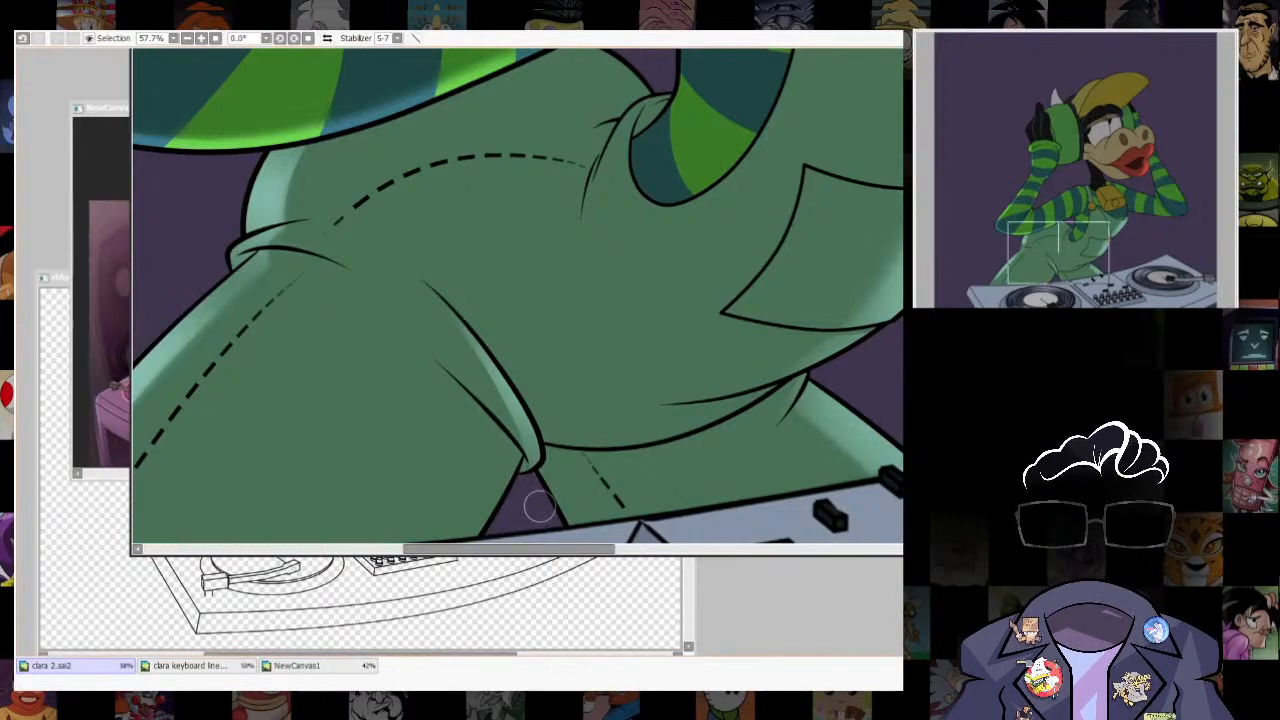
- Select the thigh's inner edge above the turntable, brush a soft highlight along it, and clear the selection
scroll(540, 507, "down", 4)
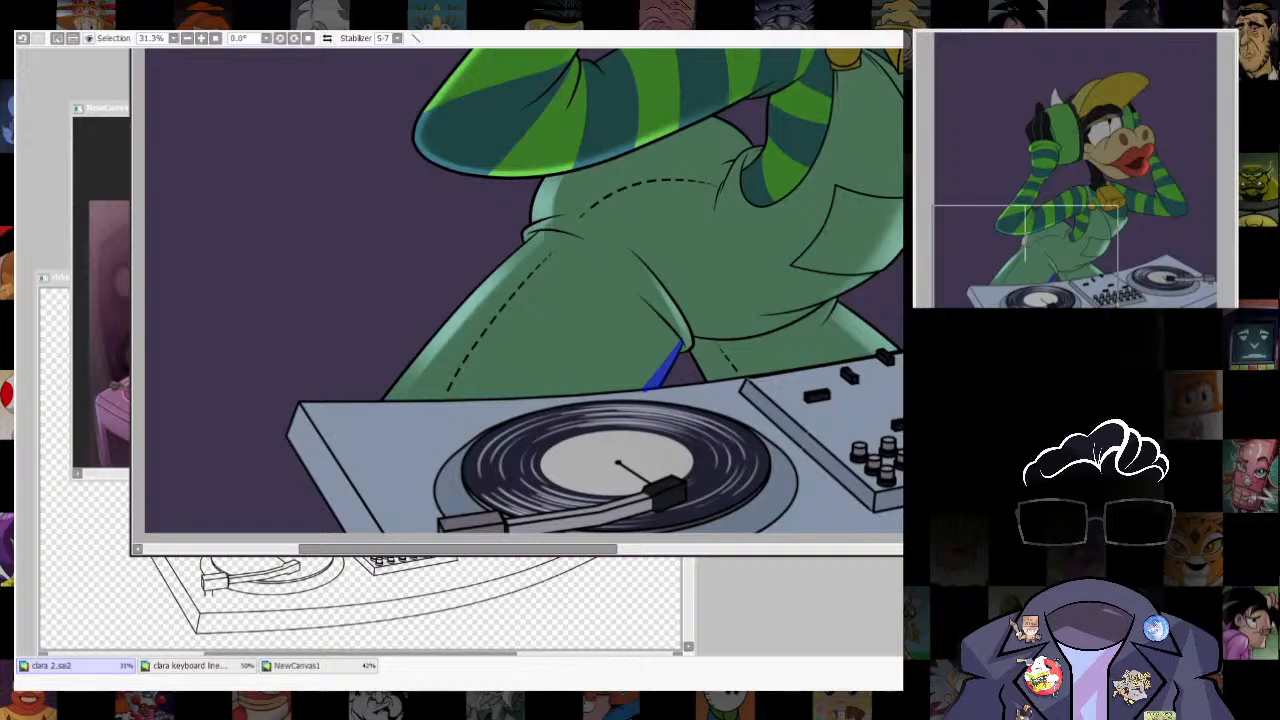
key("b")
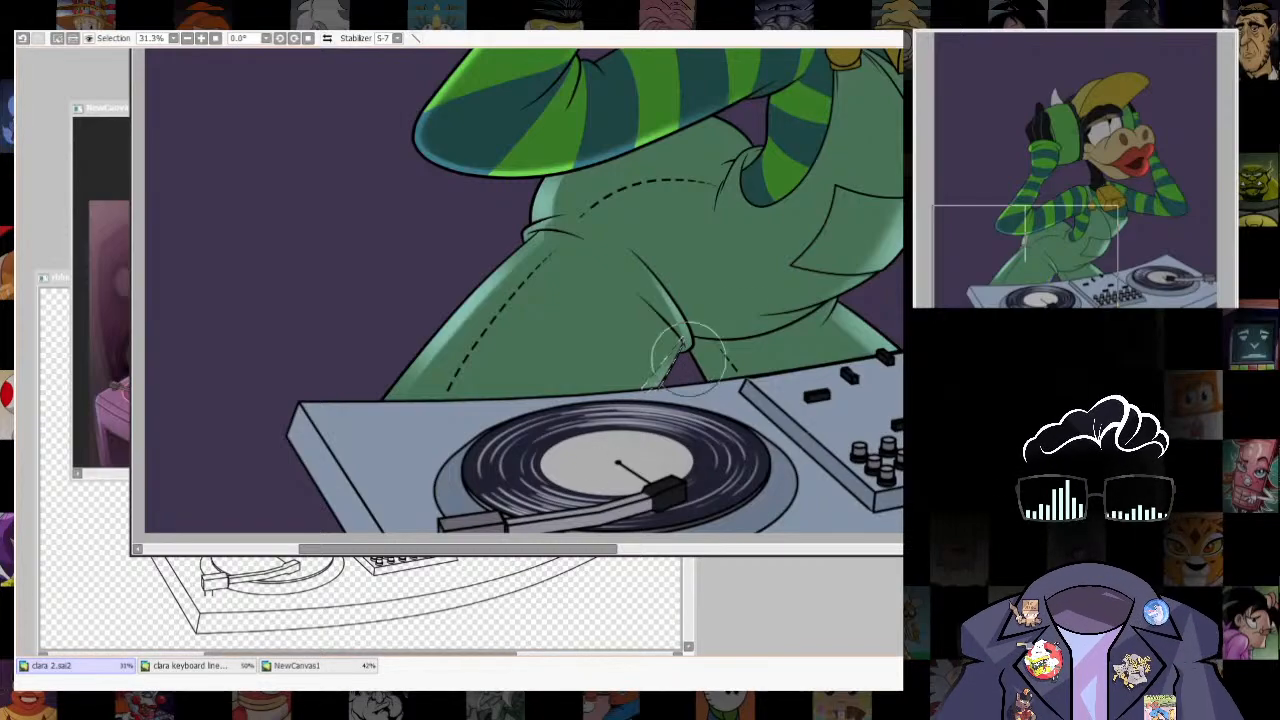
scroll(700, 340, "down", 5)
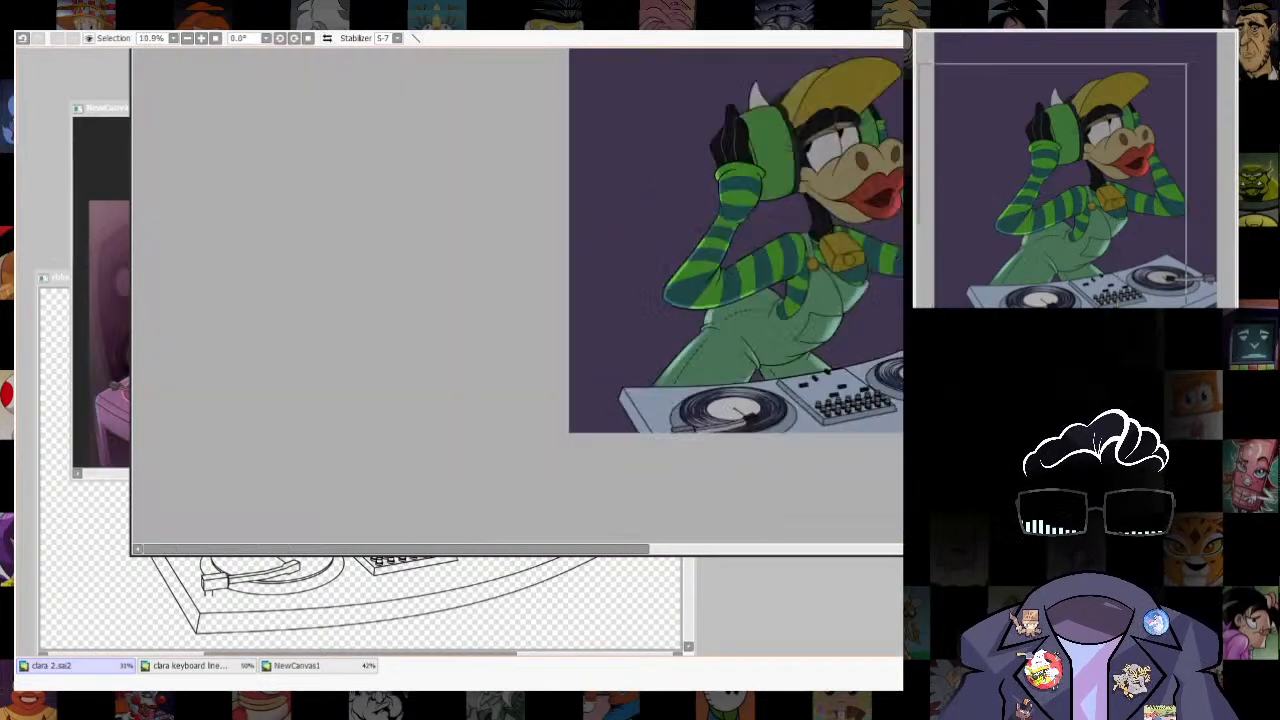
- Select a strip along the overalls' back edge beneath the striped arm, brush a light green highlight into it, and clear the selection
scroll(610, 320, "up", 10)
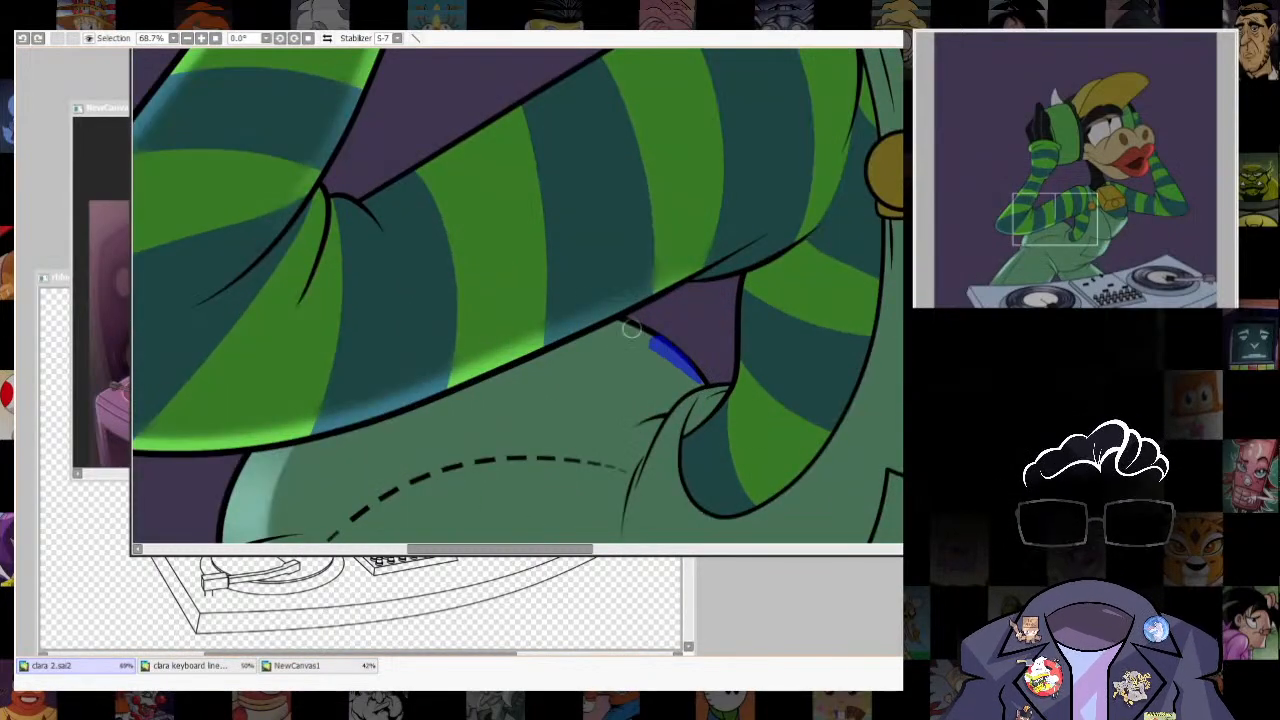
left_click_drag(630, 330, 703, 383)
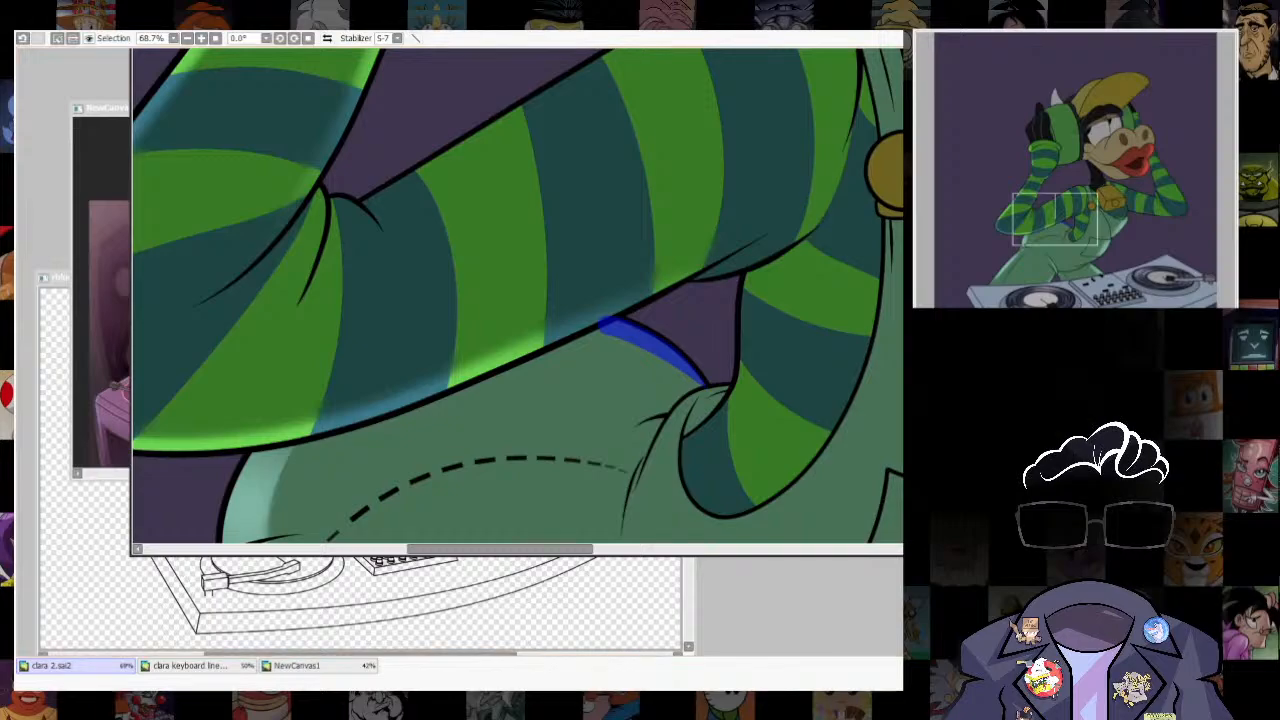
key("b")
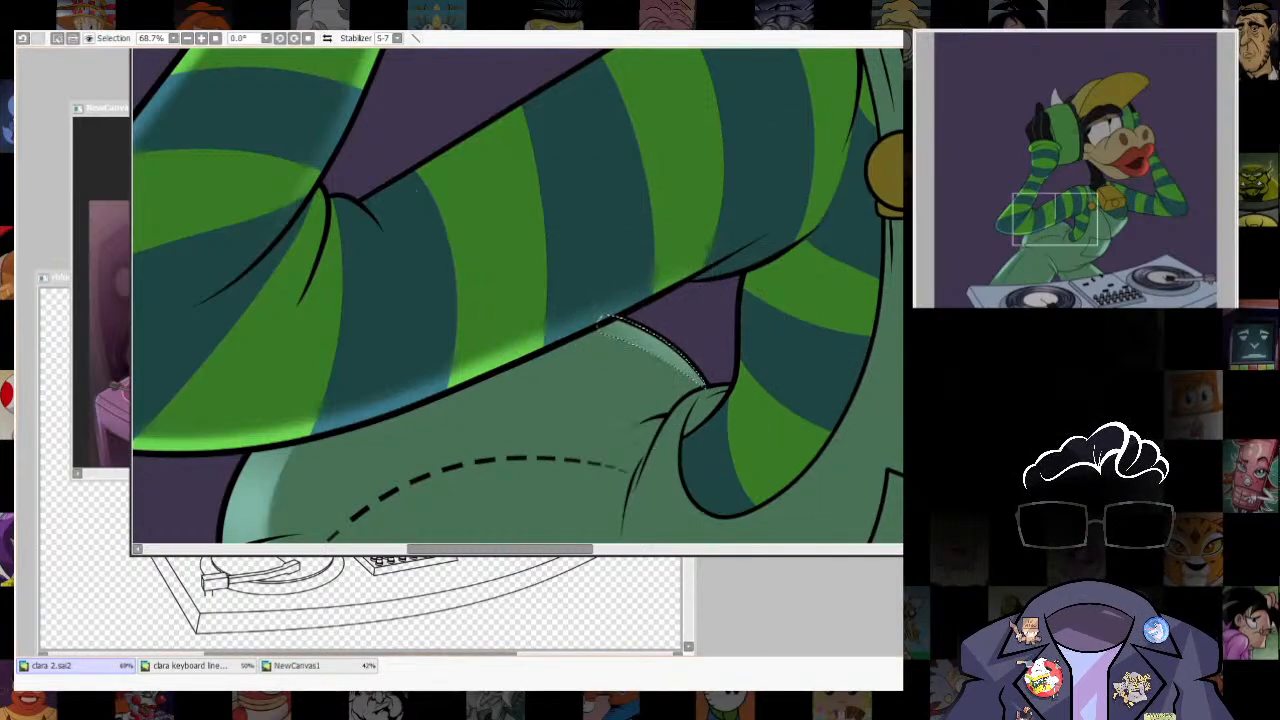
key("ctrl+d")
scroll(662, 350, "down", 8)
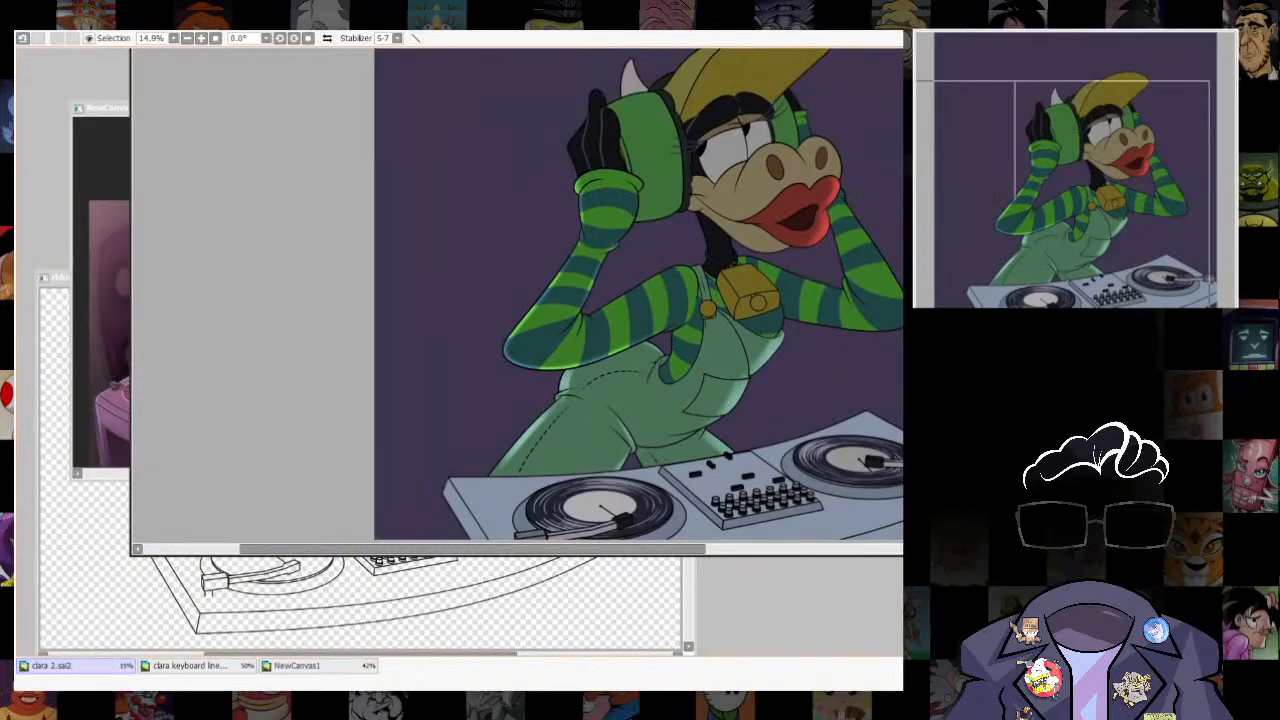
- Select all the green and teal stripes of the upper arm between the elbow crease and the overalls strap
scroll(716, 265, "up", 5)
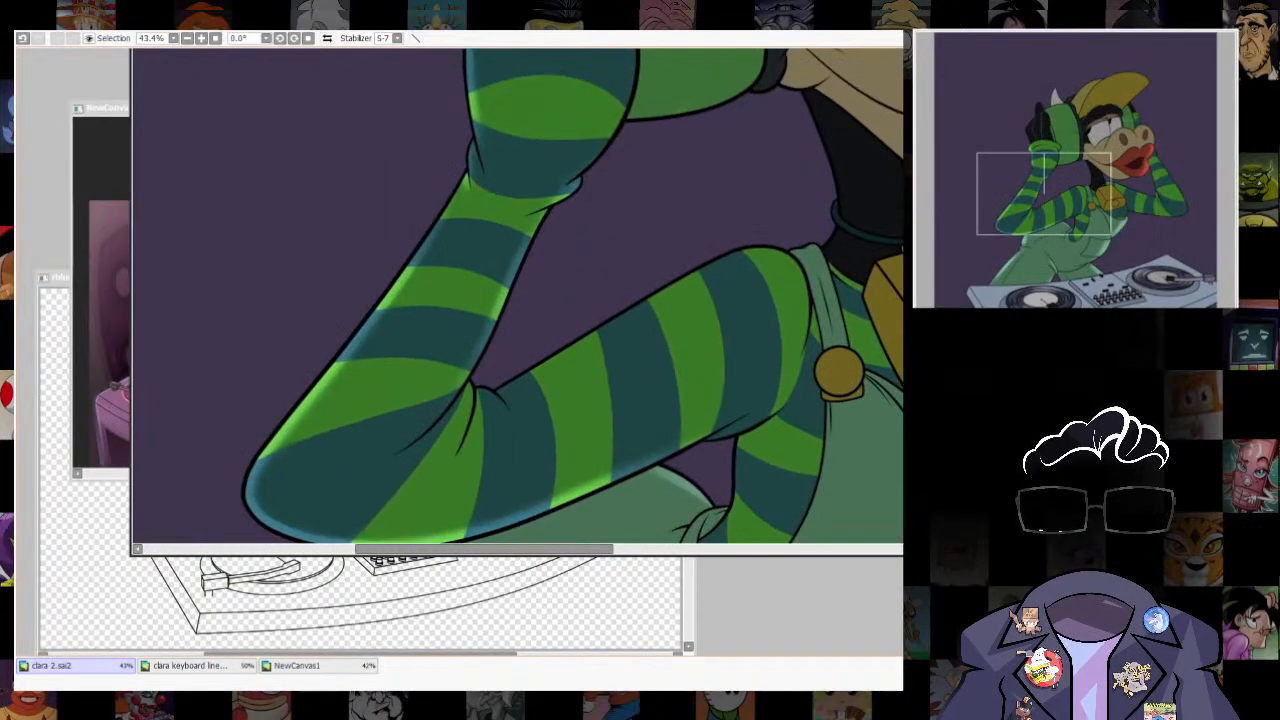
left_click(643, 390)
key("ctrl+z")
left_click(518, 445)
left_click(582, 418)
left_click(643, 390)
left_click(691, 362)
left_click(745, 340)
left_click(790, 318)
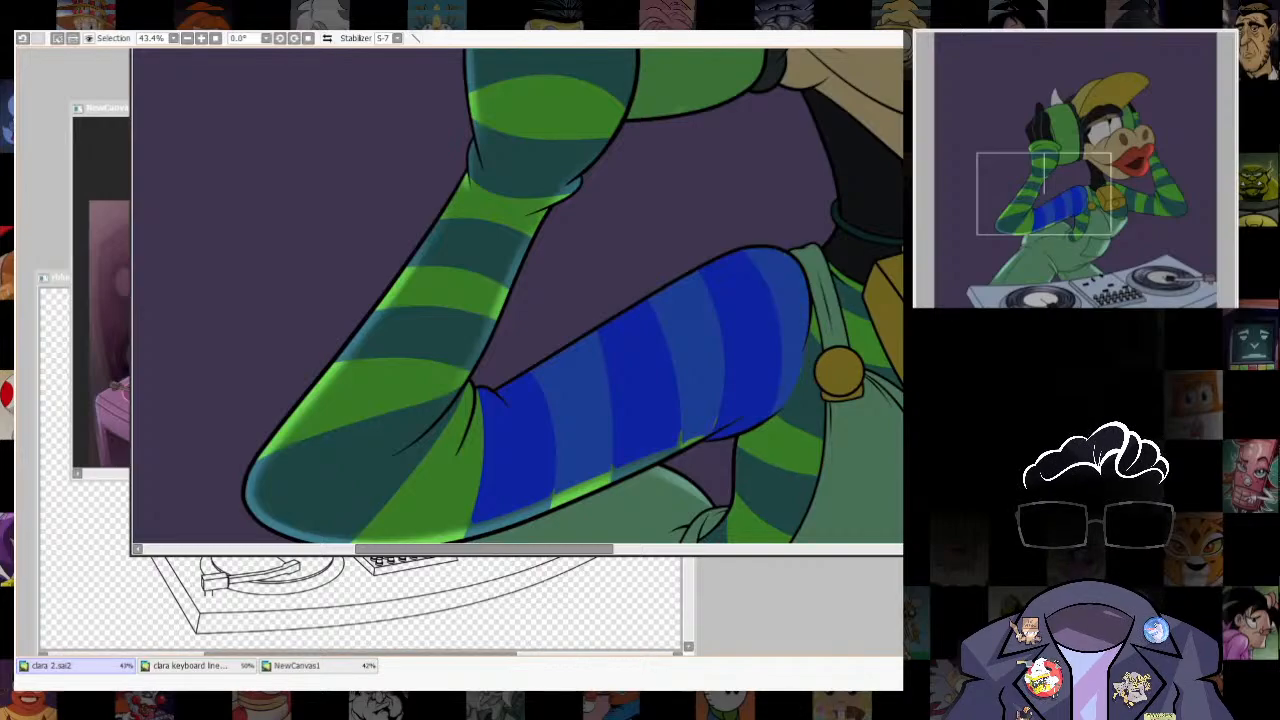
- Shift the upper arm selection slightly down and reduce the selection to the thin rim along the arm's upper edge
left_click_drag(680, 370, 686, 379)
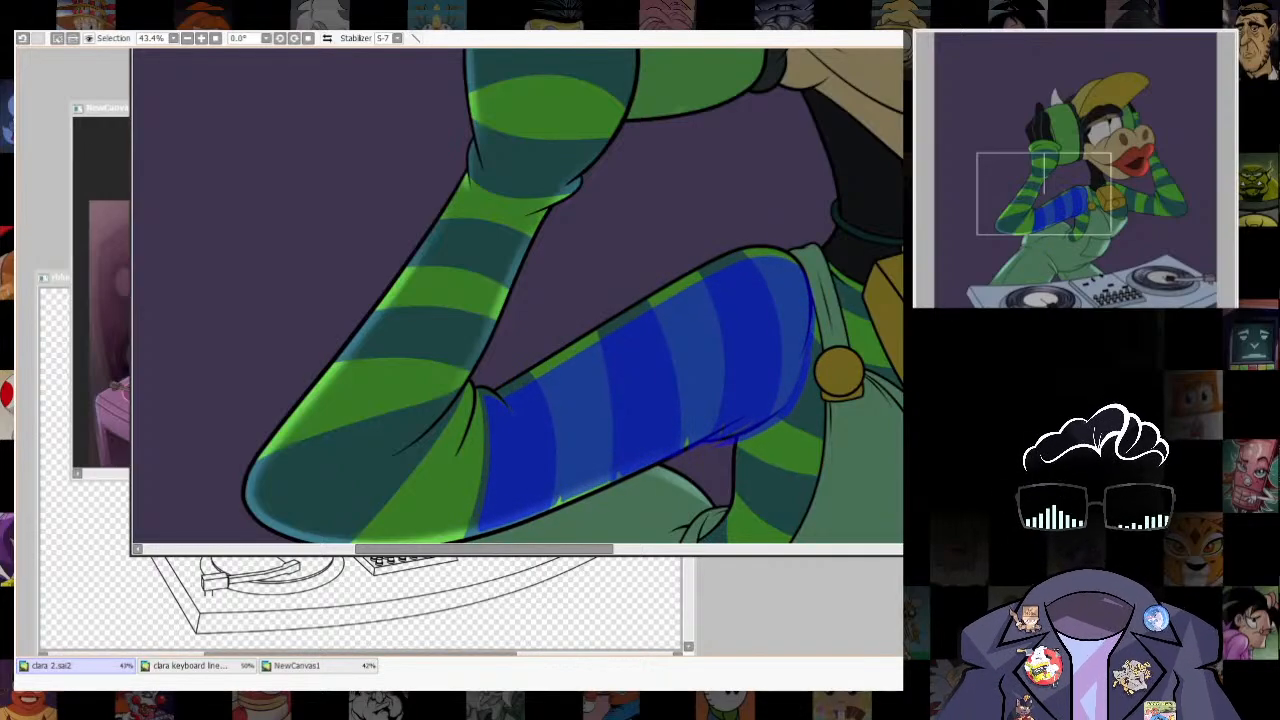
key("ctrl+t")
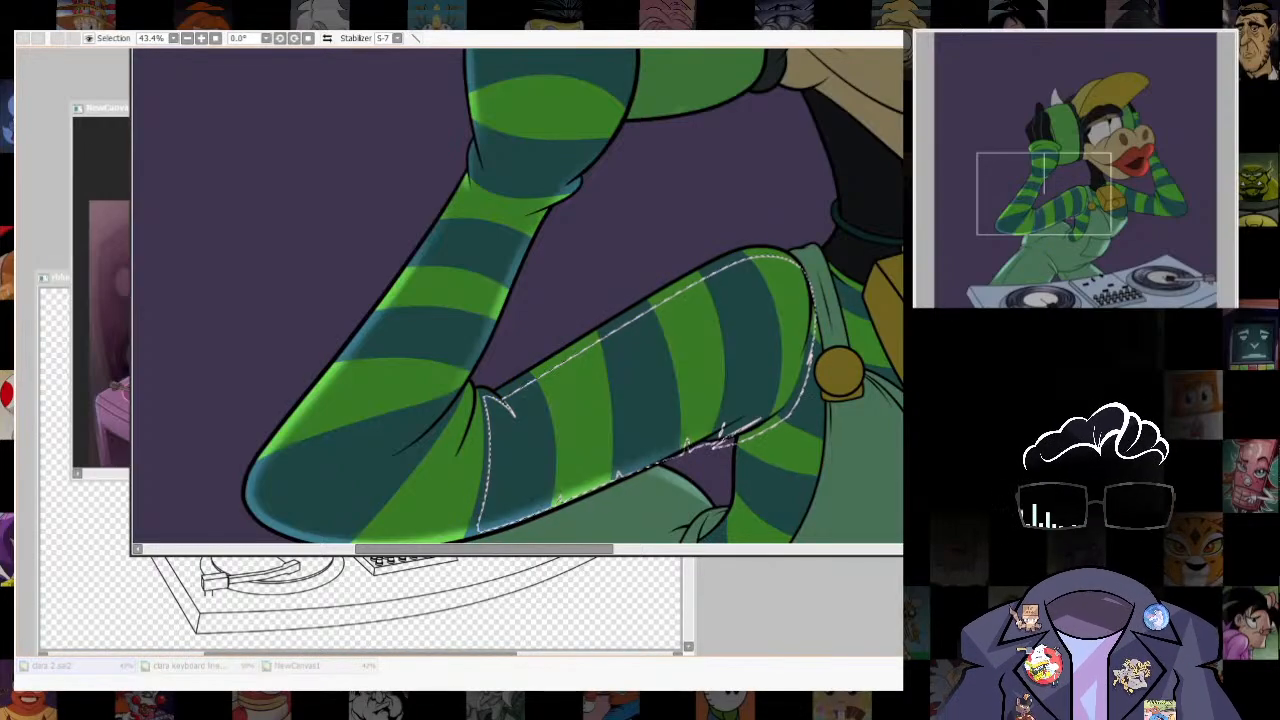
key("Escape")
key("ctrl+t")
left_click_drag(646, 395, 650, 395)
key("Return")
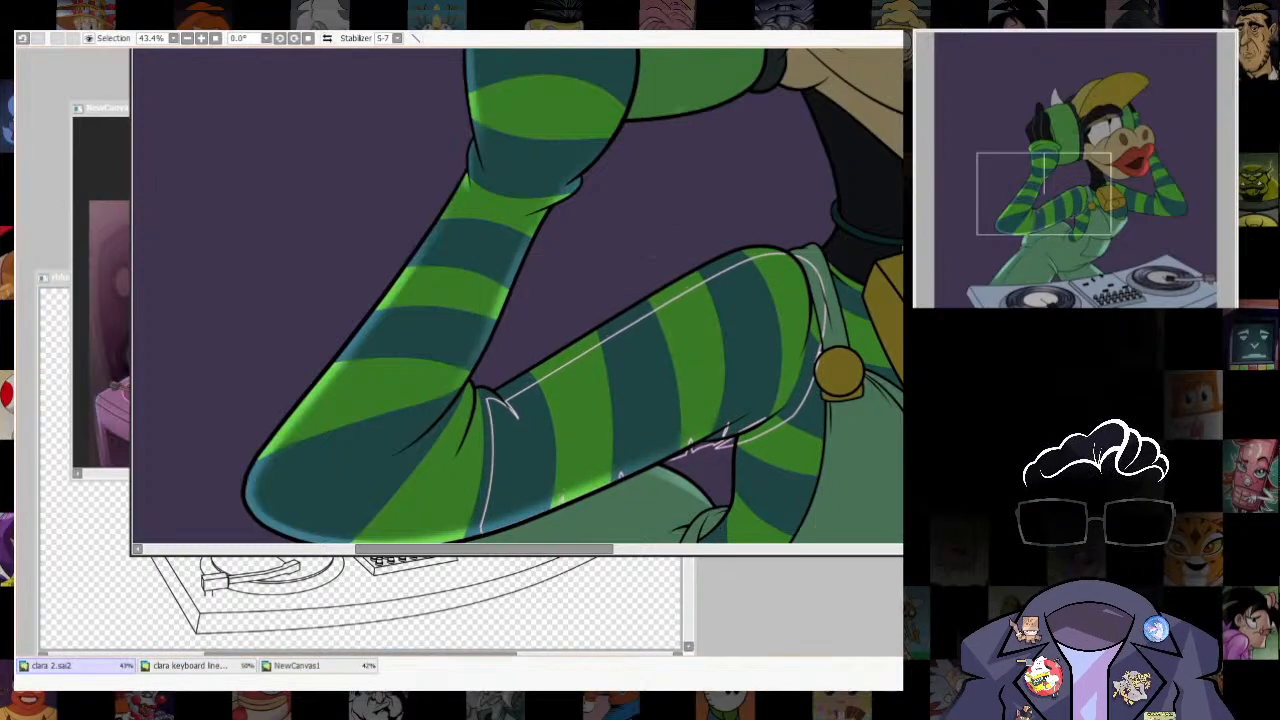
key("ctrl+d")
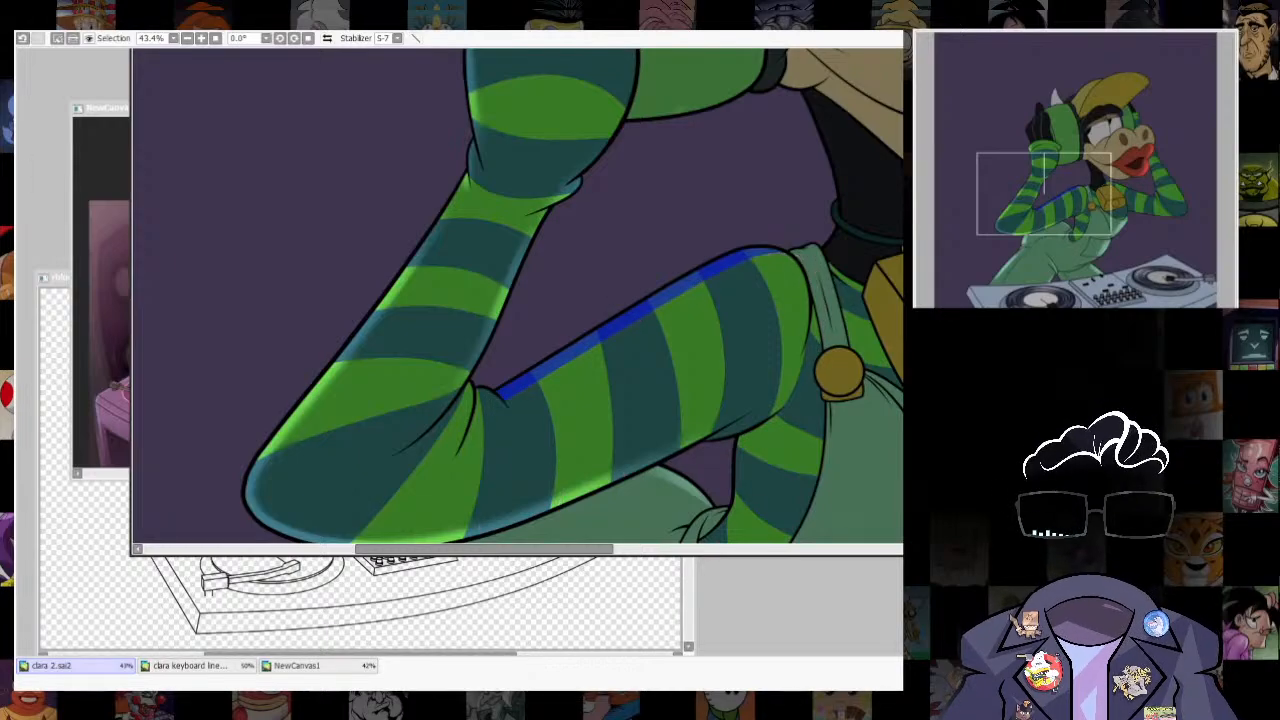
- Enlarge the brush, paint a soft highlight along the upper arm's top rim, and clear the selection
key("b")
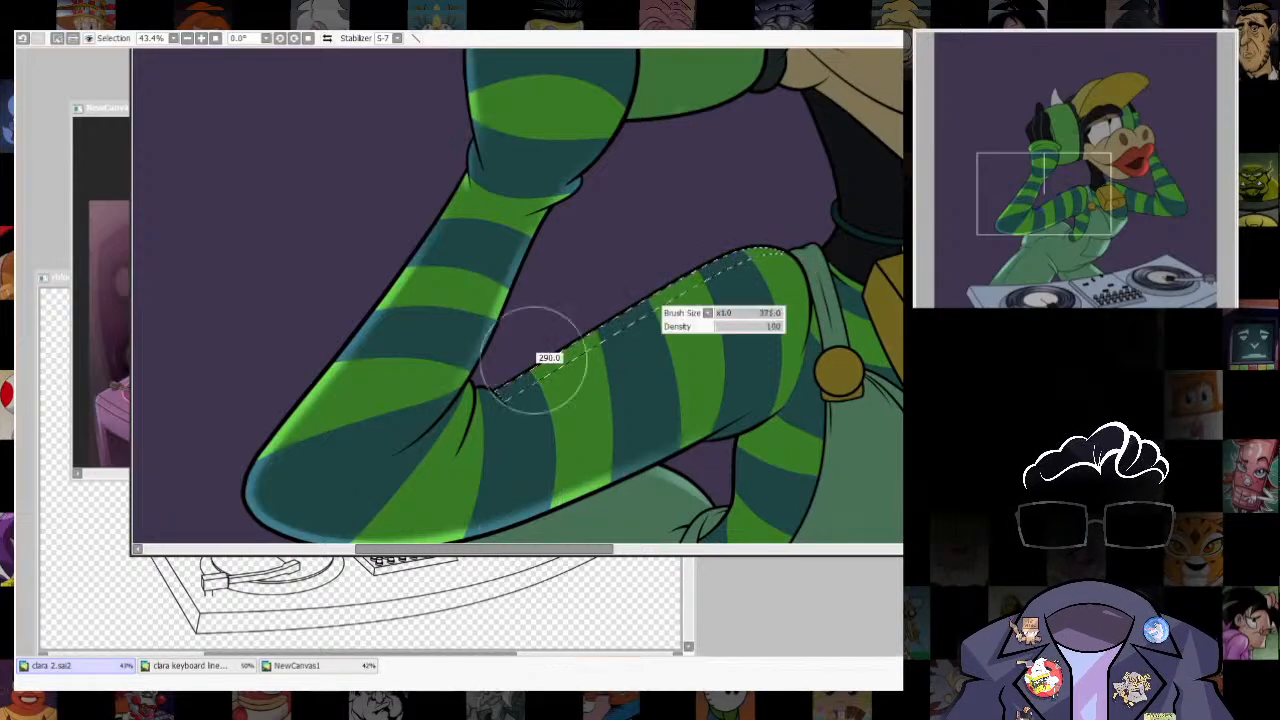
left_click_drag(543, 357, 605, 357)
left_click_drag(714, 471, 537, 405)
key("ctrl+d")
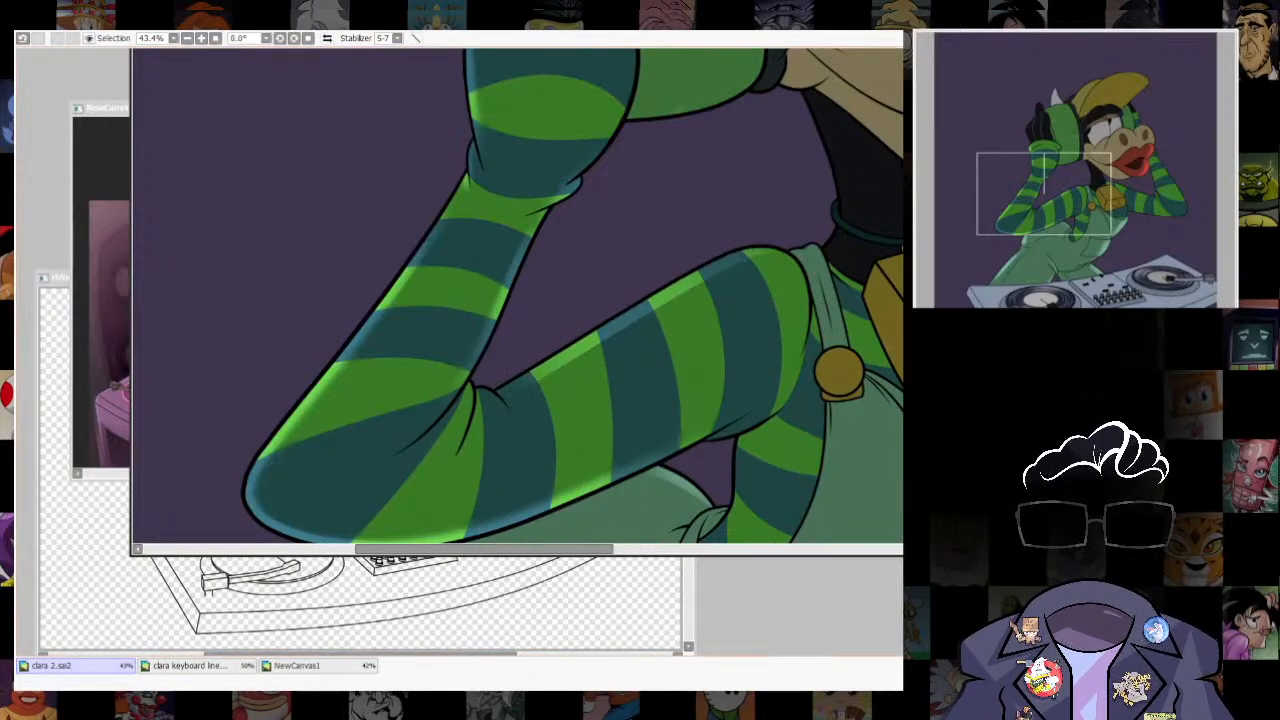
scroll(742, 295, "down", 8)
scroll(742, 295, "up", 5)
left_click_drag(742, 295, 680, 309)
scroll(815, 370, "down", 4)
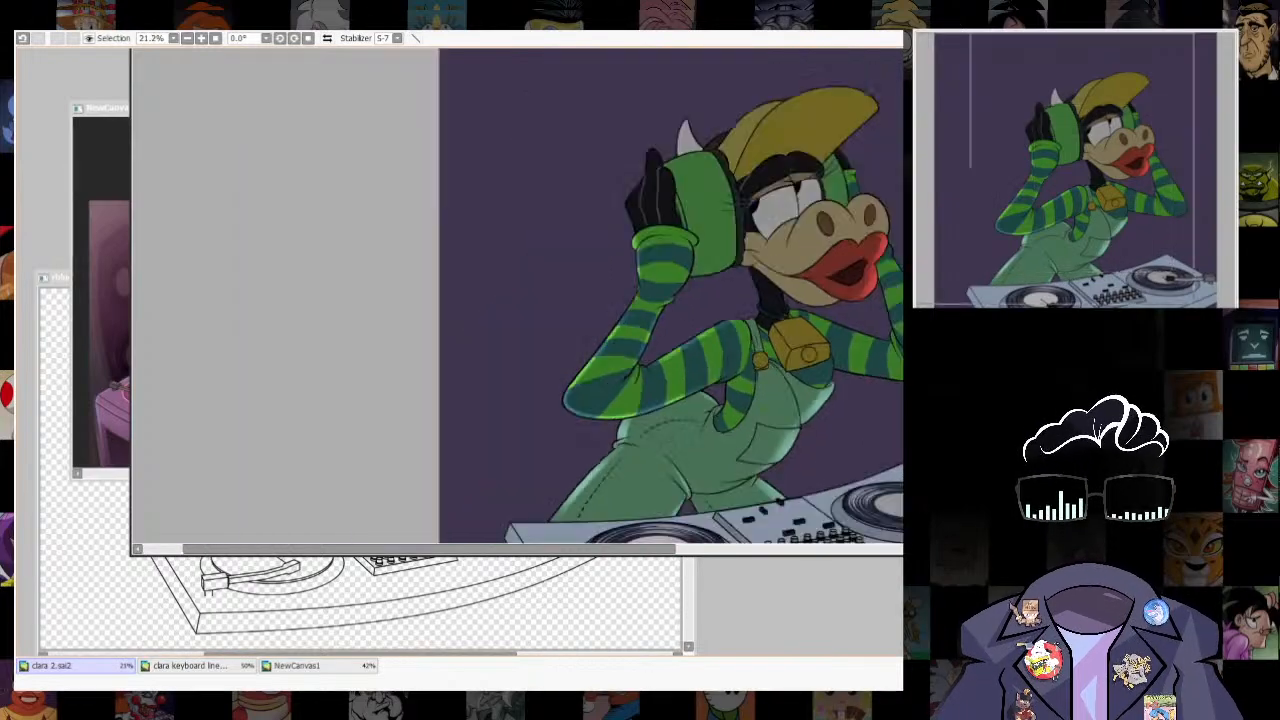
- Select the striped shirt section beneath the upper arm and shift the selection slightly toward the overalls bib
scroll(815, 400, "up", 4)
scroll(678, 337, "up", 4)
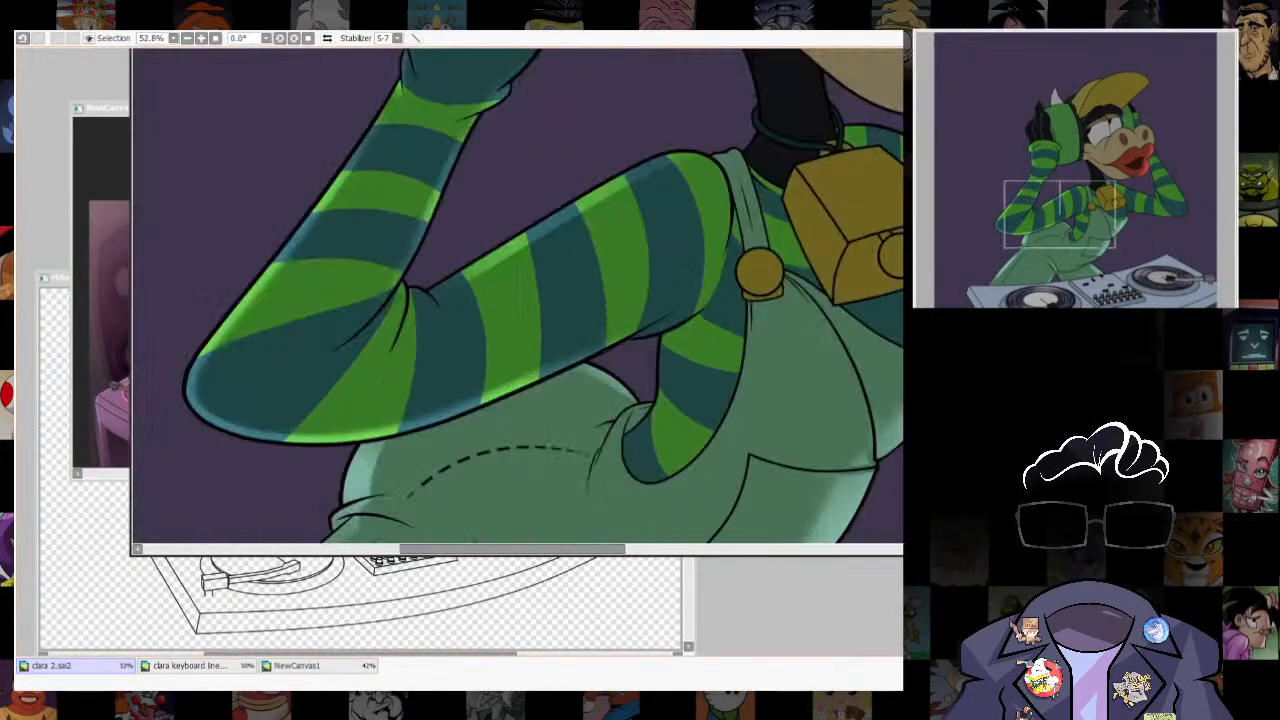
left_click_drag(640, 470, 730, 300)
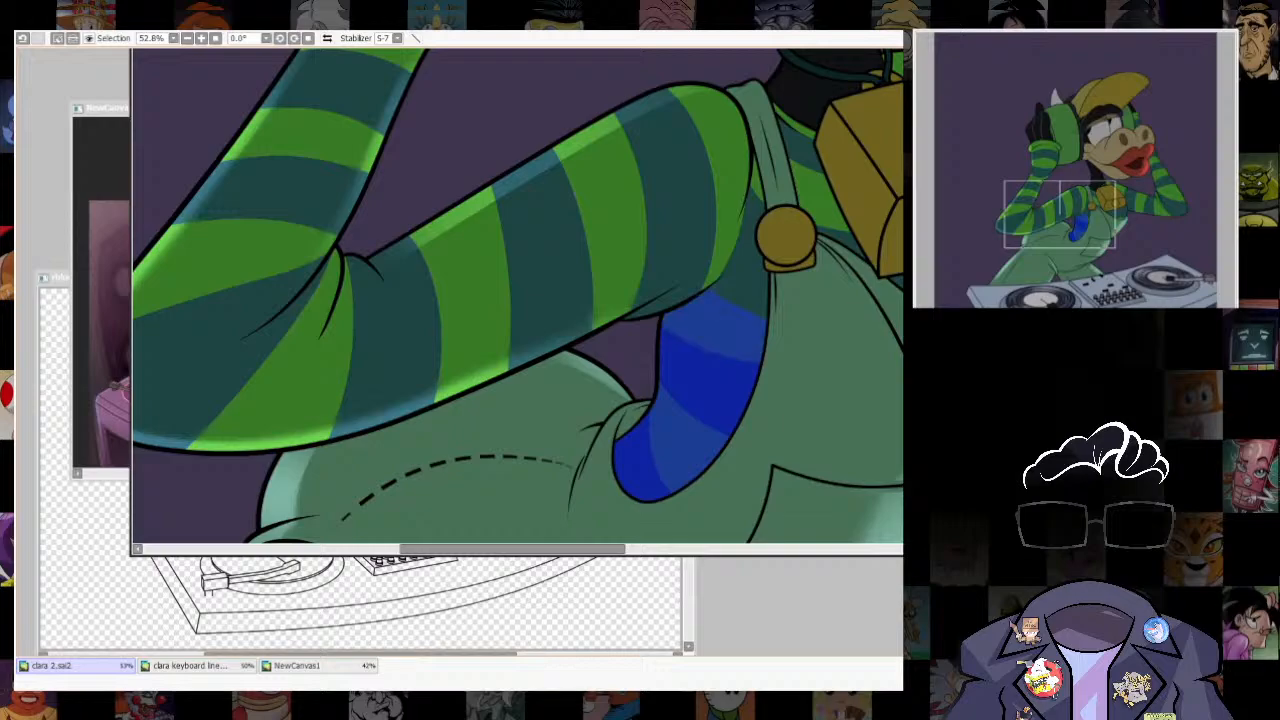
left_click_drag(700, 400, 715, 402)
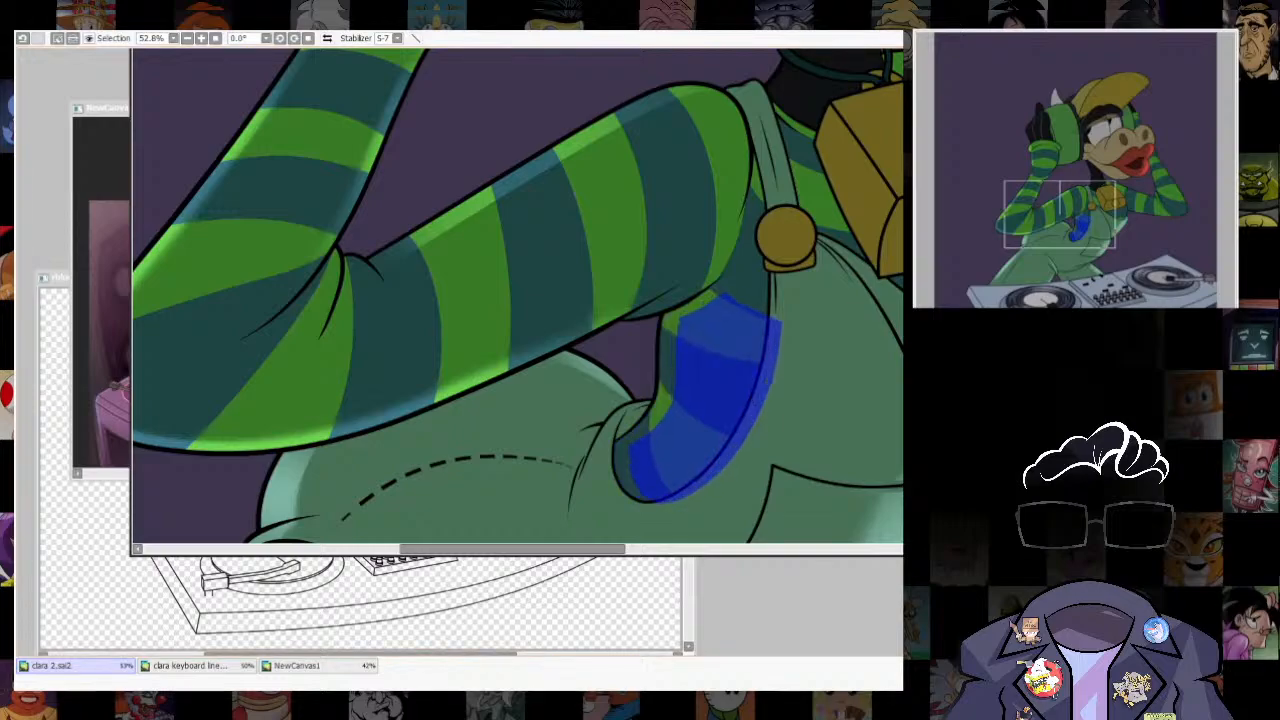
- Transform the shifted shirt selection to follow its contour and reduce it to a thin rim along the section's back edge
key("ctrl+t")
left_click_drag(706, 291, 720, 265)
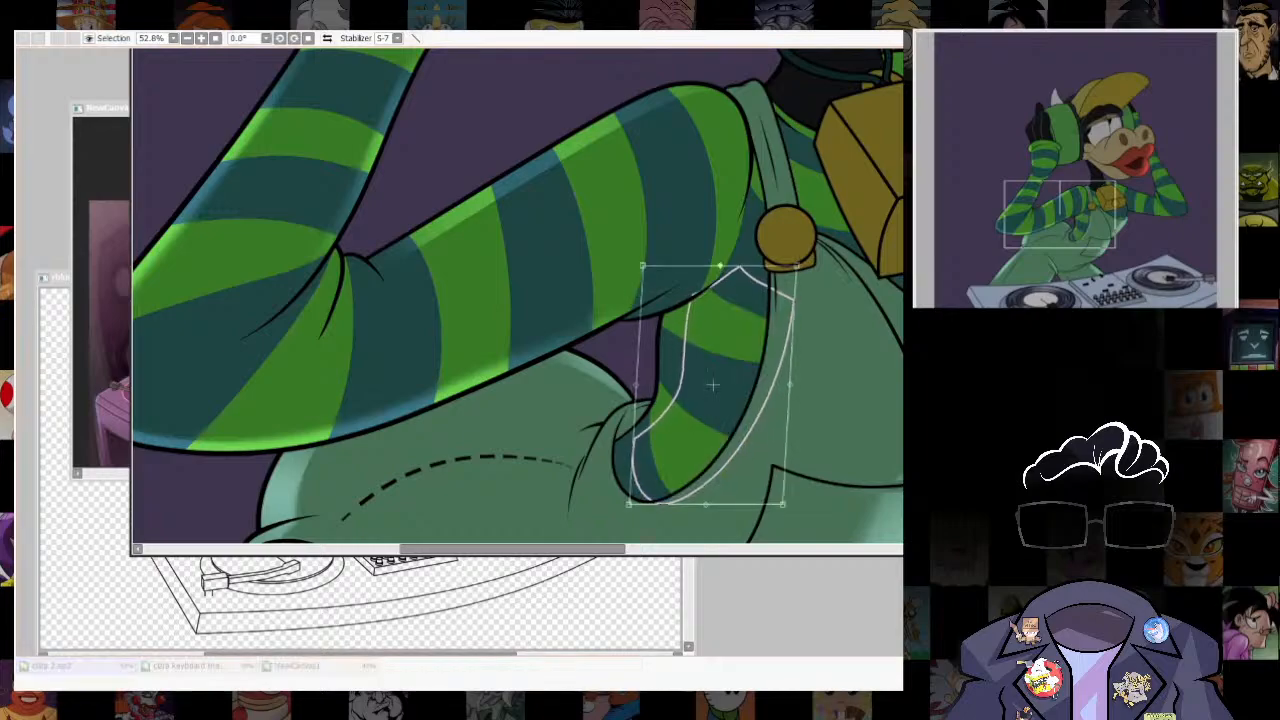
mouse_move(628, 503)
left_mouse_down()
mouse_move(620, 524)
mouse_move(607, 509)
left_mouse_up()
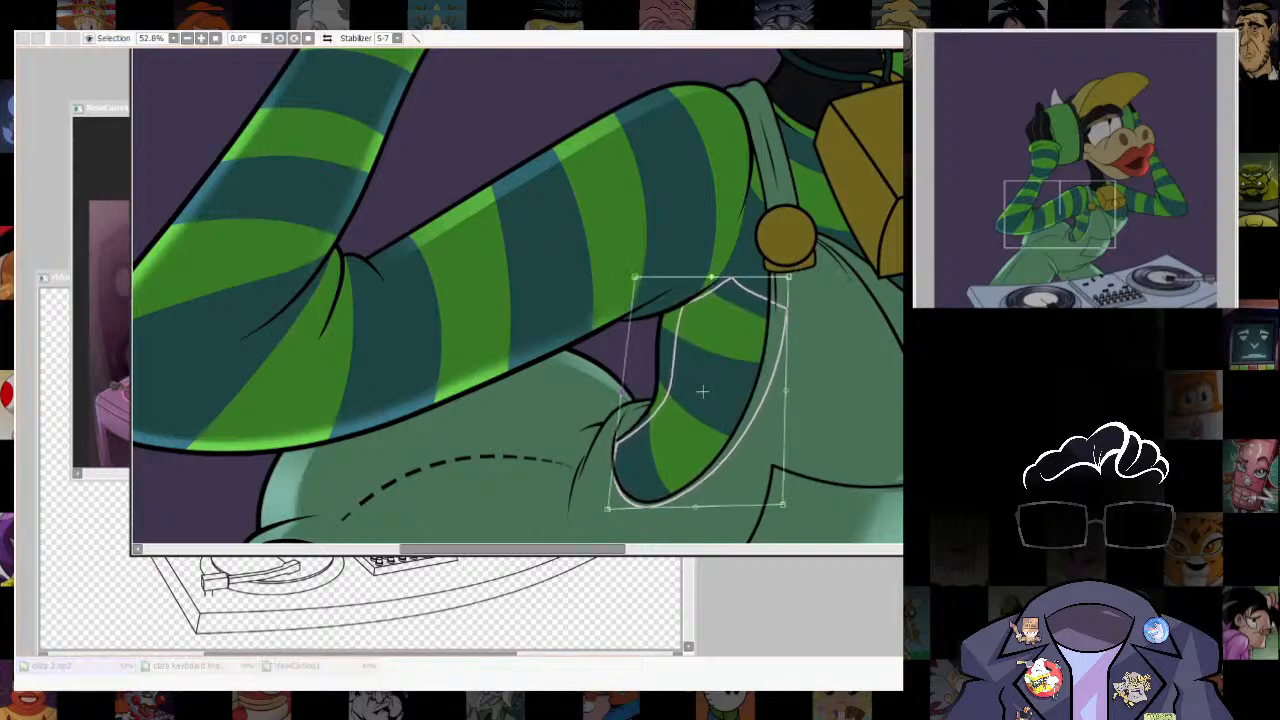
key("Return")
left_click_drag(668, 315, 660, 392)
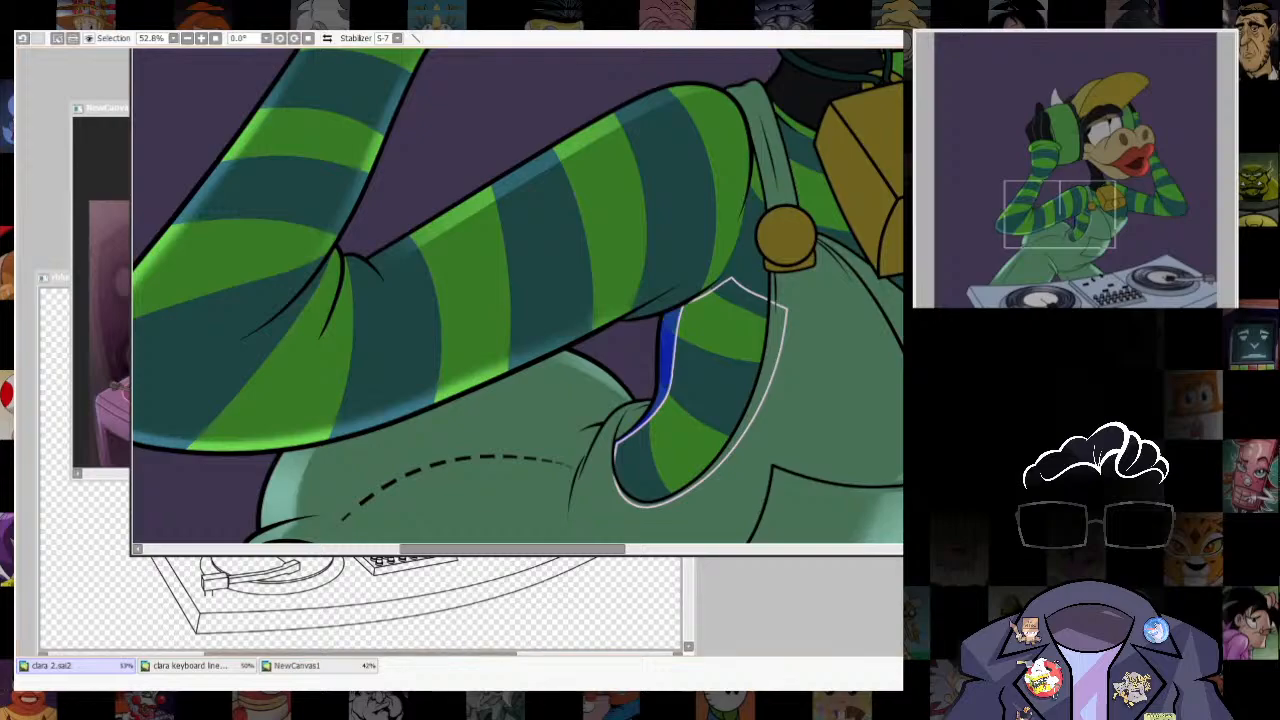
- Brush a soft highlight into the thin rim of the striped shirt section under the arm, and clear the selection
key("ctrl+d")
key("b")
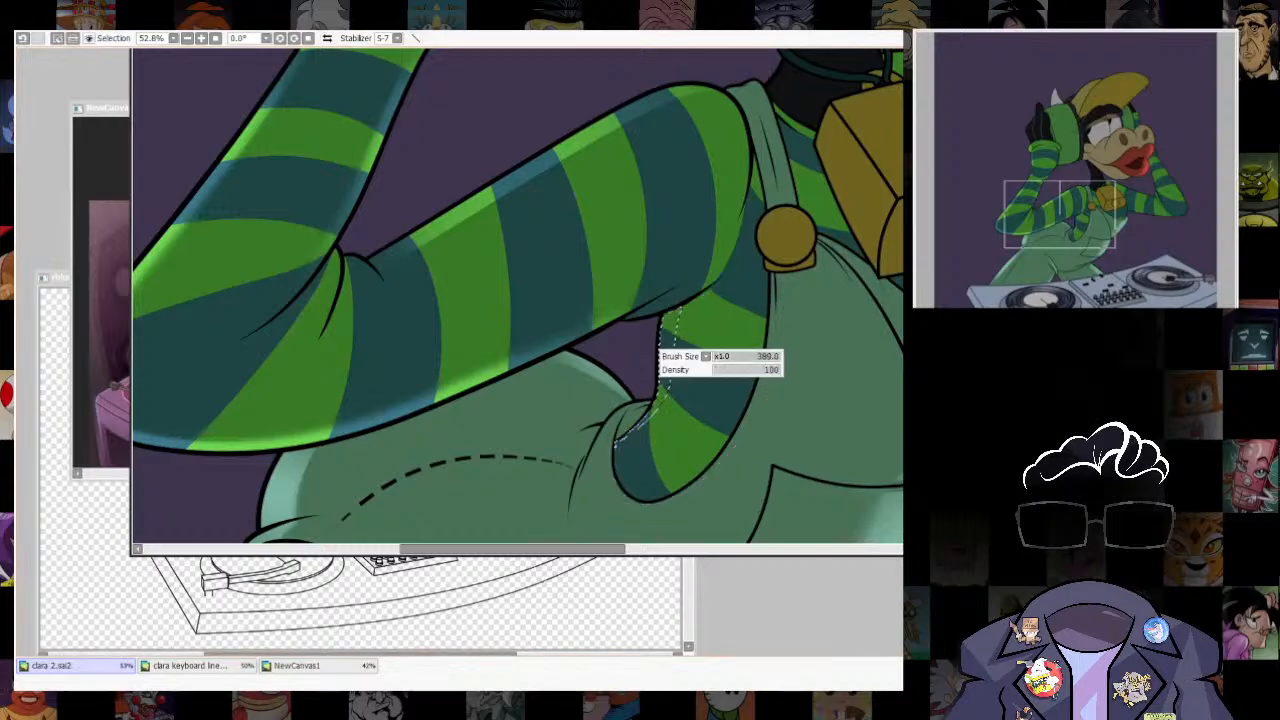
left_click_drag(662, 347, 645, 400)
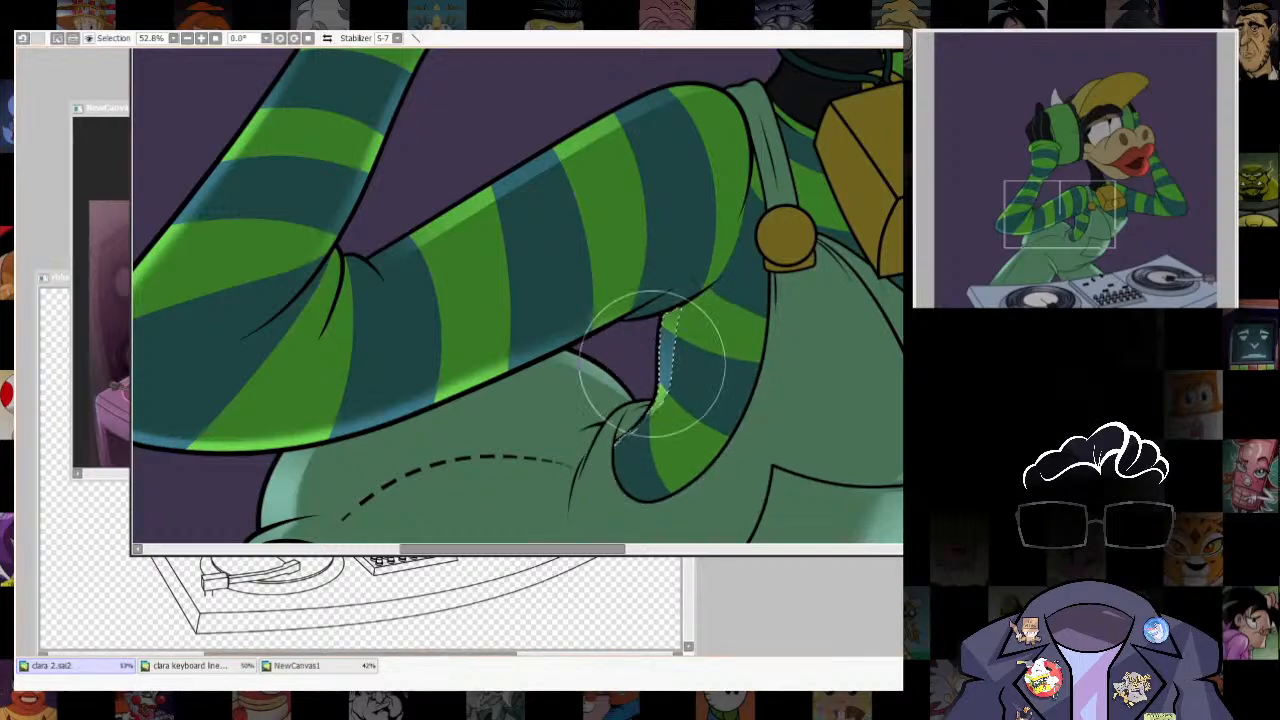
key("ctrl+d")
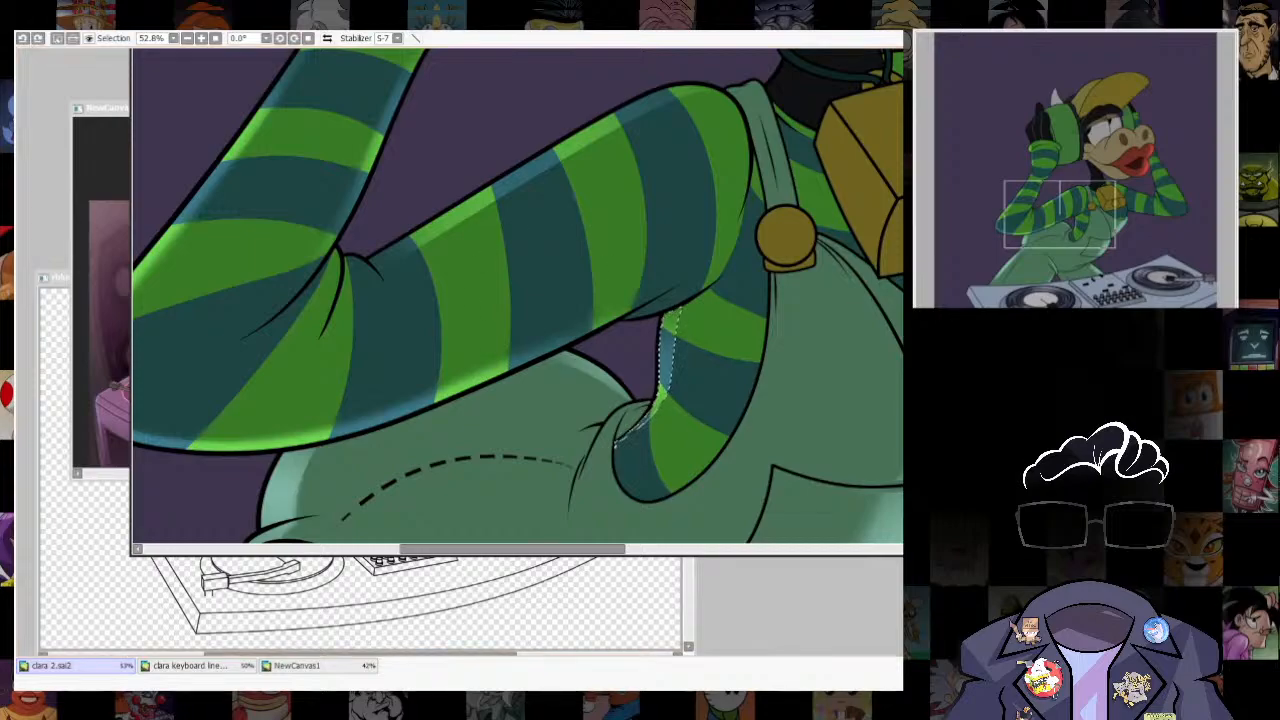
key("a")
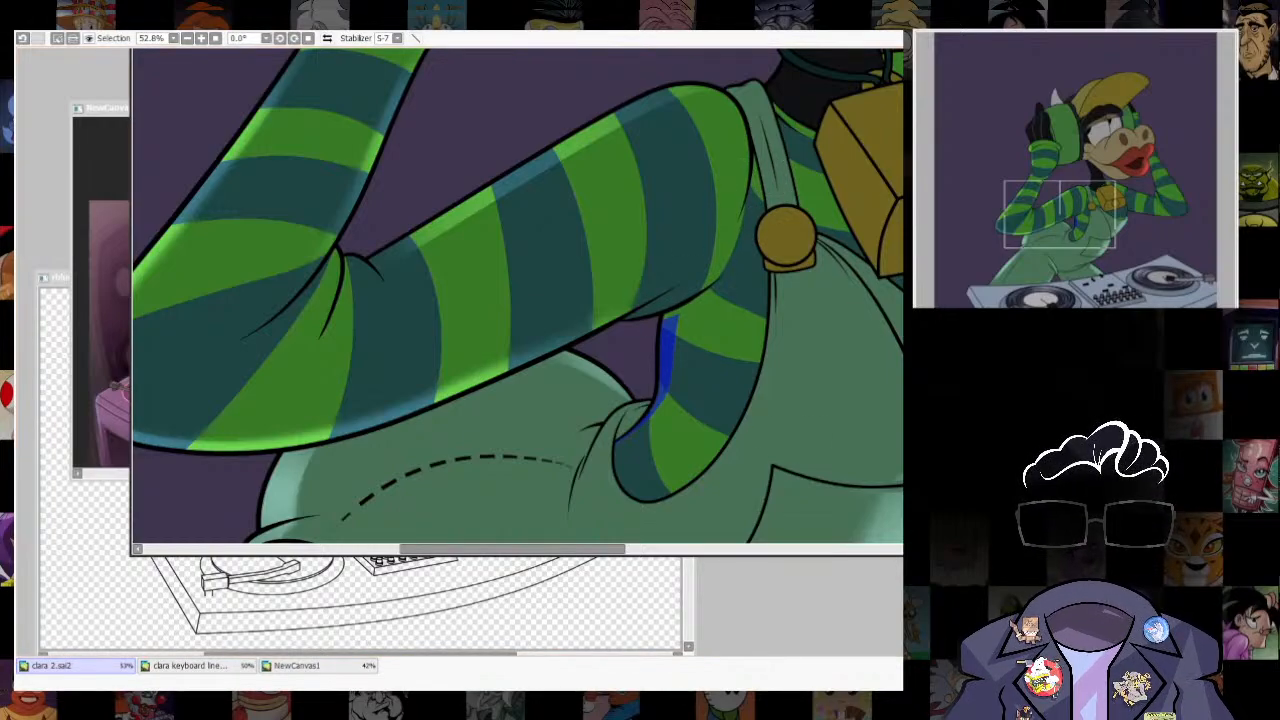
key("b")
left_click_drag(676, 372, 668, 361)
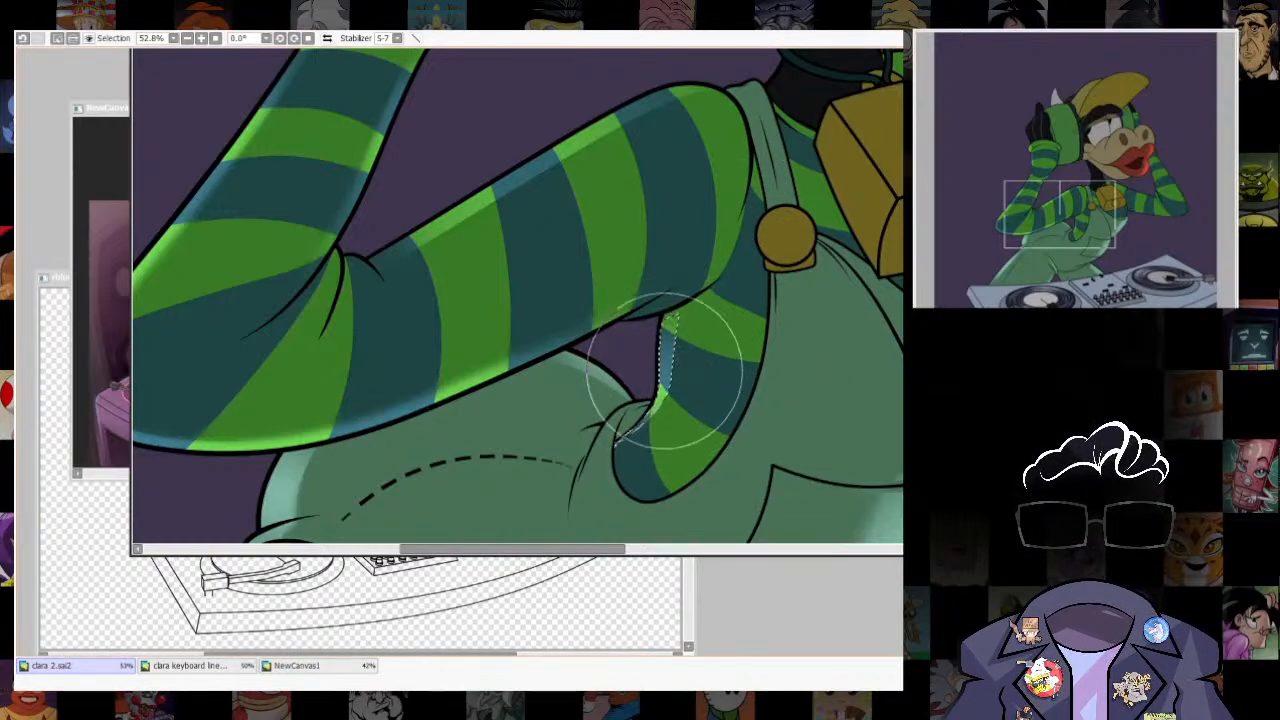
key("ctrl+d")
scroll(660, 440, "down", 8)
- Select a narrow crescent along the chest's front edge, from the cowbell's corner down to the overalls bib
scroll(731, 430, "up", 8)
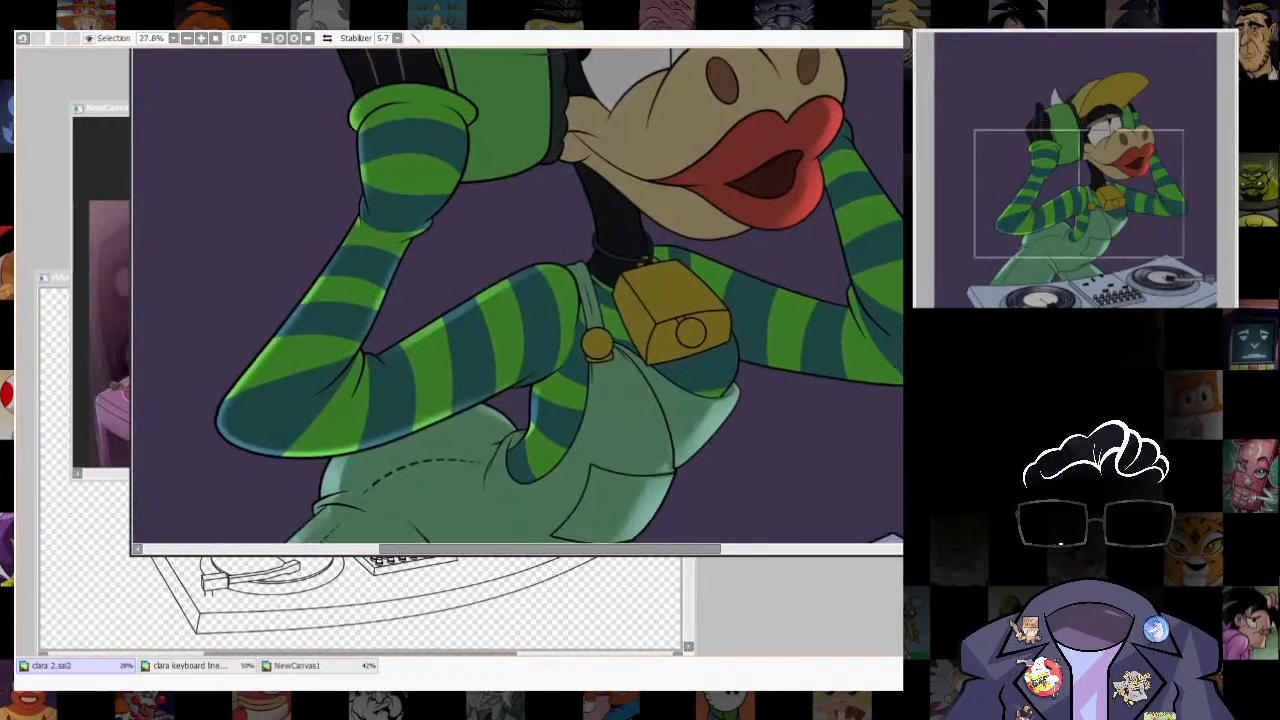
key("bracketleft")
left_click_drag(704, 182, 706, 335)
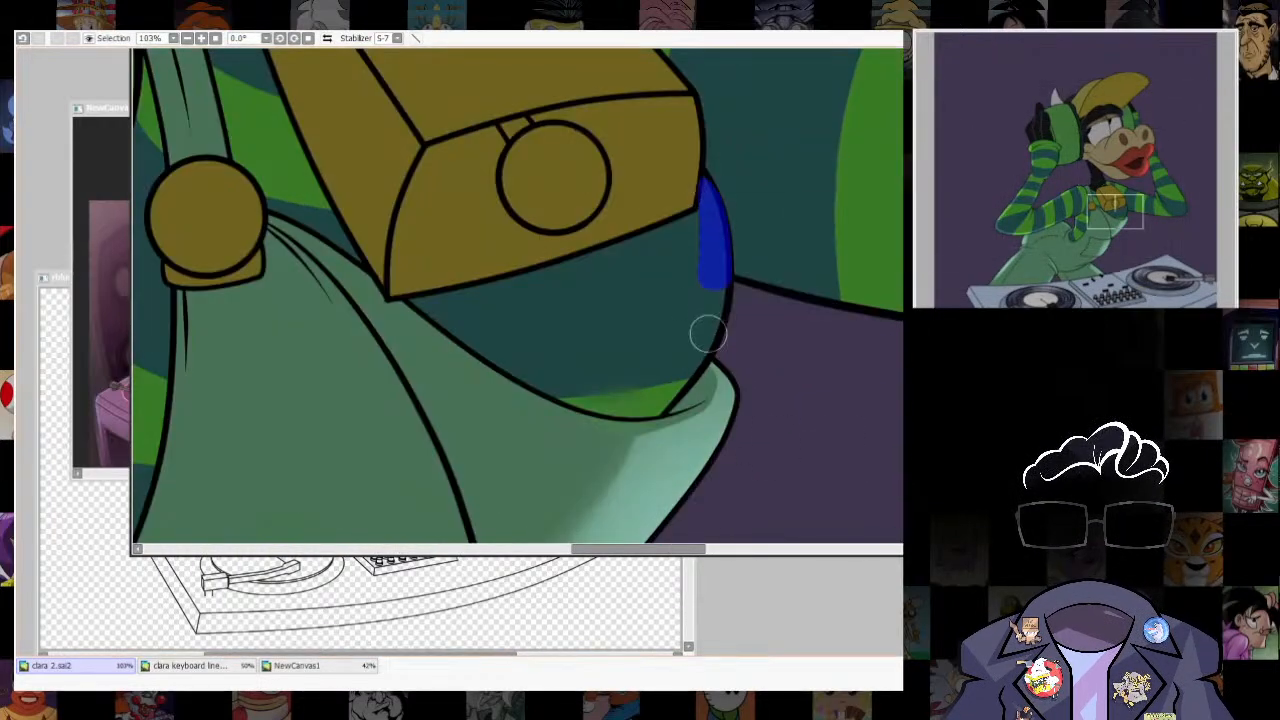
key("ctrl+z")
key("bracketleft")
mouse_move(704, 180)
left_mouse_down()
mouse_move(725, 253)
mouse_move(684, 382)
mouse_move(720, 295)
mouse_move(667, 395)
left_mouse_up()
key("ctrl+z")
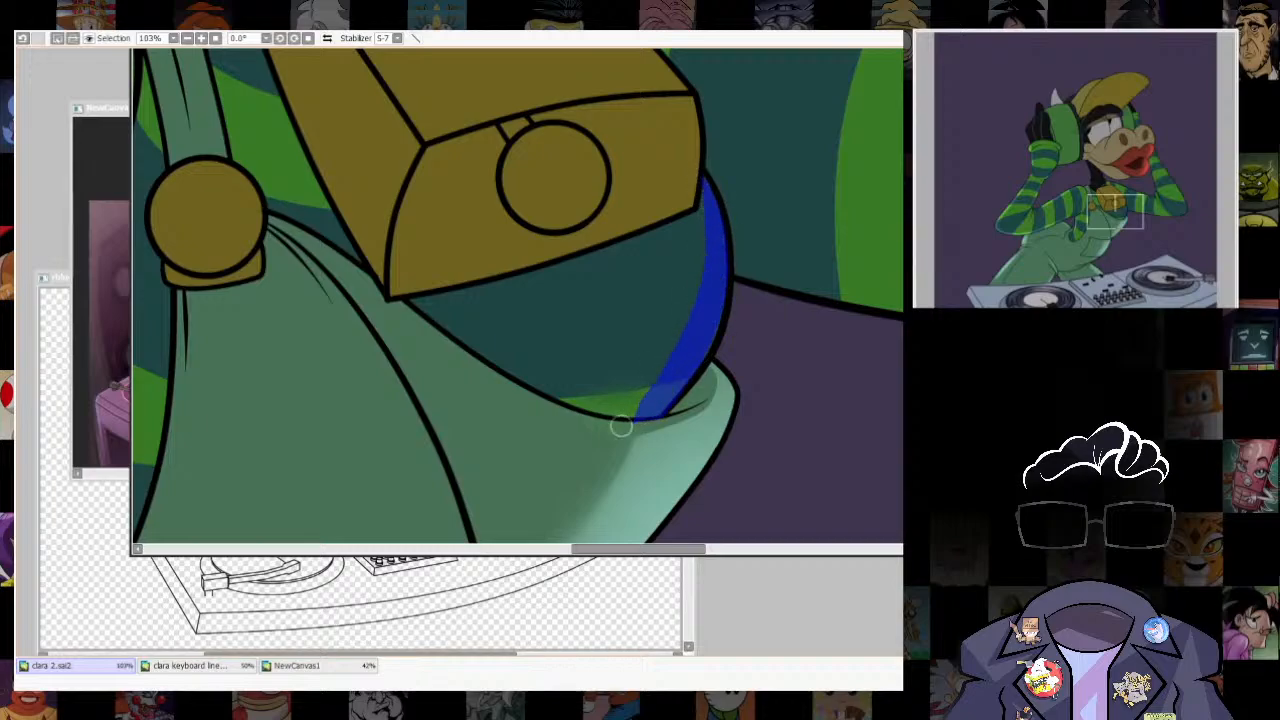
mouse_move(608, 432)
left_mouse_down()
mouse_move(715, 408)
mouse_move(641, 502)
left_mouse_up()
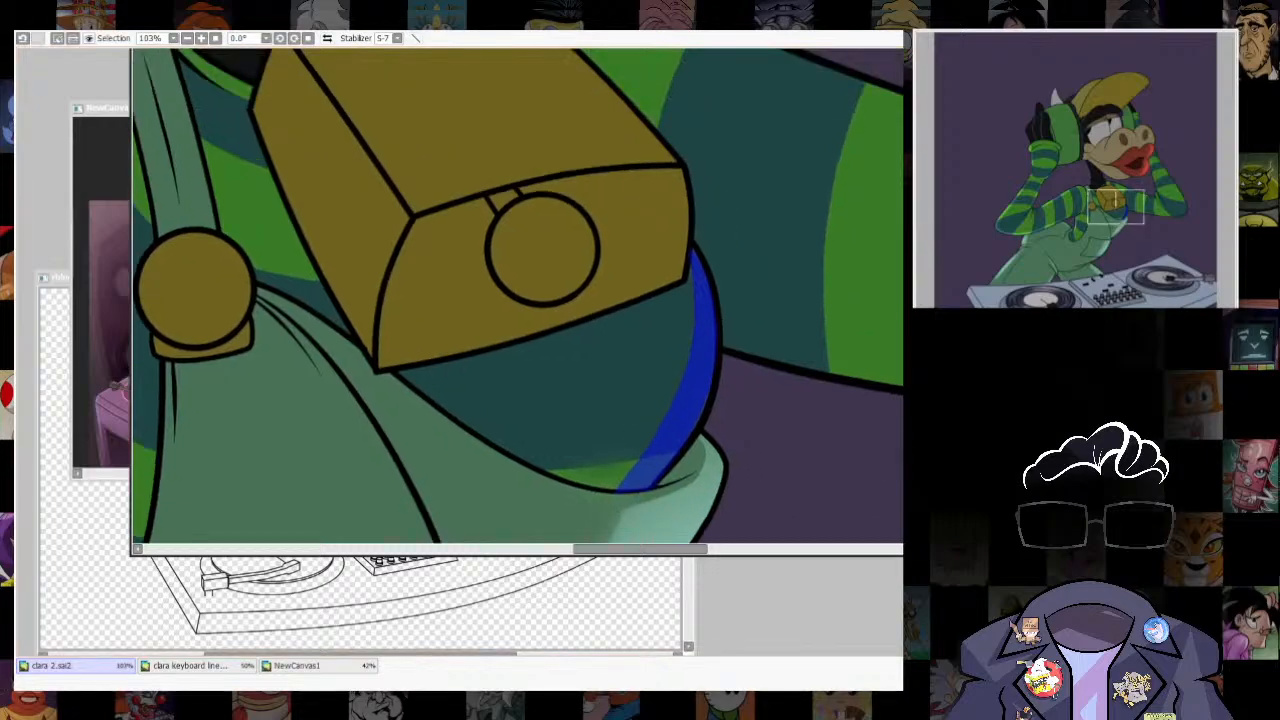
key("b")
key("s")
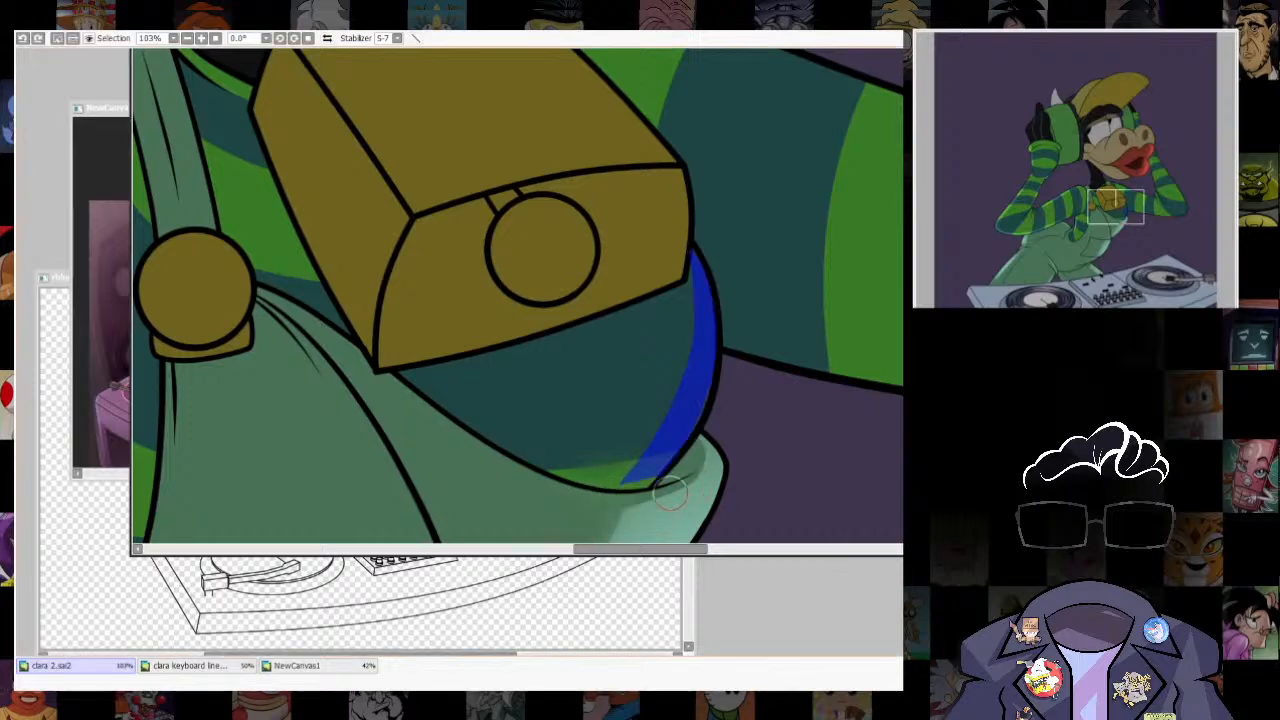
key("b")
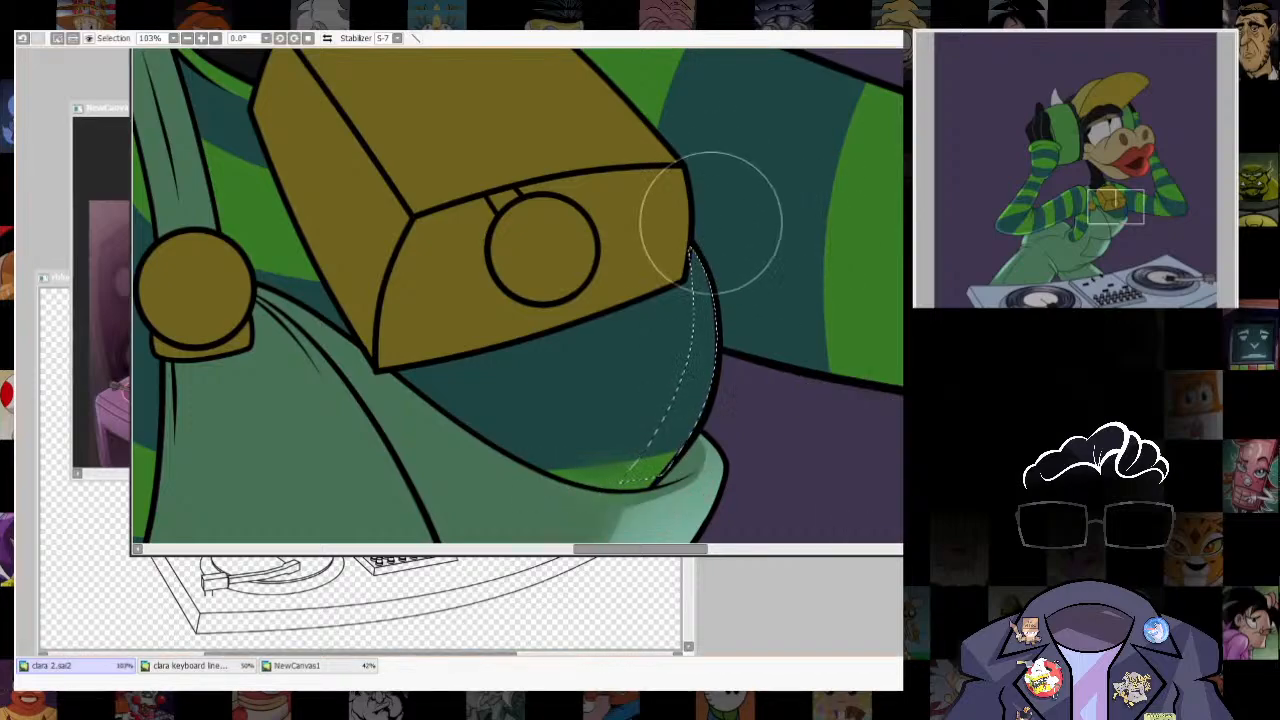
- Enlarge the brush, paint a soft highlight along the chest's front rim beneath the cowbell, and clear the selection
key("bracketright")
key("bracketright")
key("bracketright")
key("bracketright")
left_click_drag(800, 250, 785, 370)
scroll(800, 370, "down", 5)
scroll(800, 340, "up", 2)
key("ctrl+d")
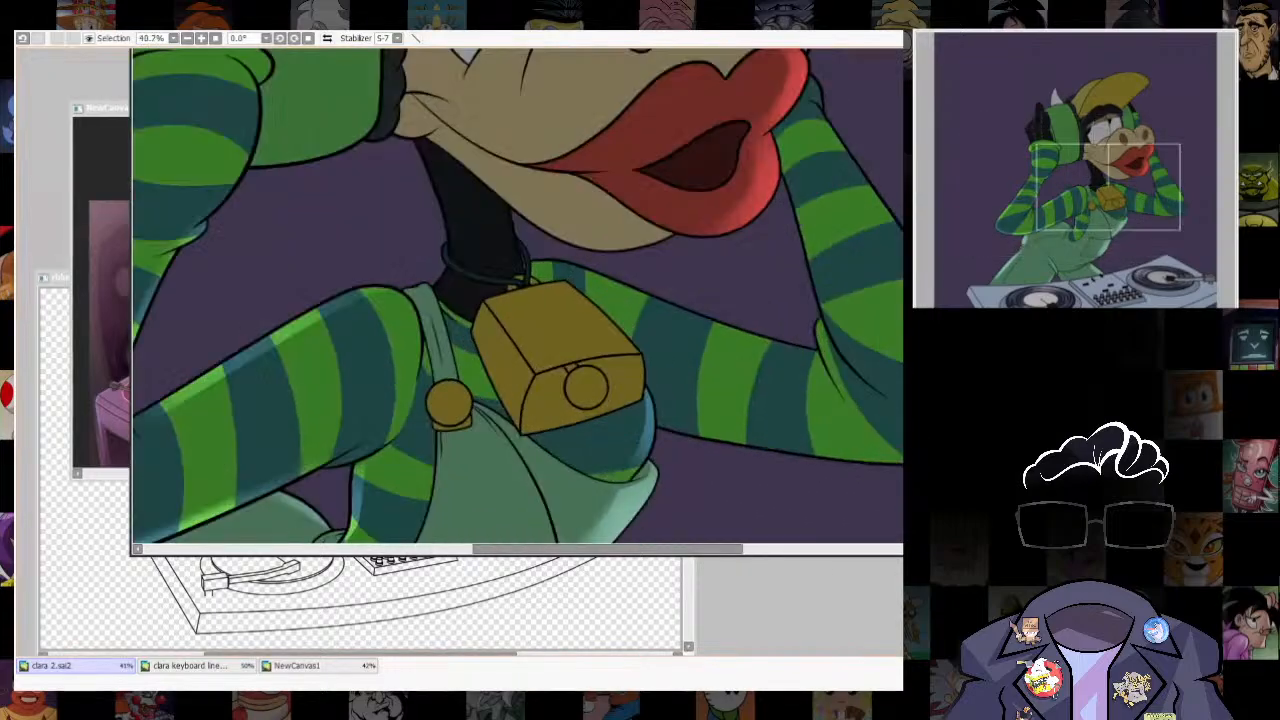
scroll(730, 240, "down", 4)
- Select a thin curved strip along the overalls fold beside the armhole, under the striped upper arm
scroll(715, 365, "up", 3)
left_click_drag(715, 365, 748, 330)
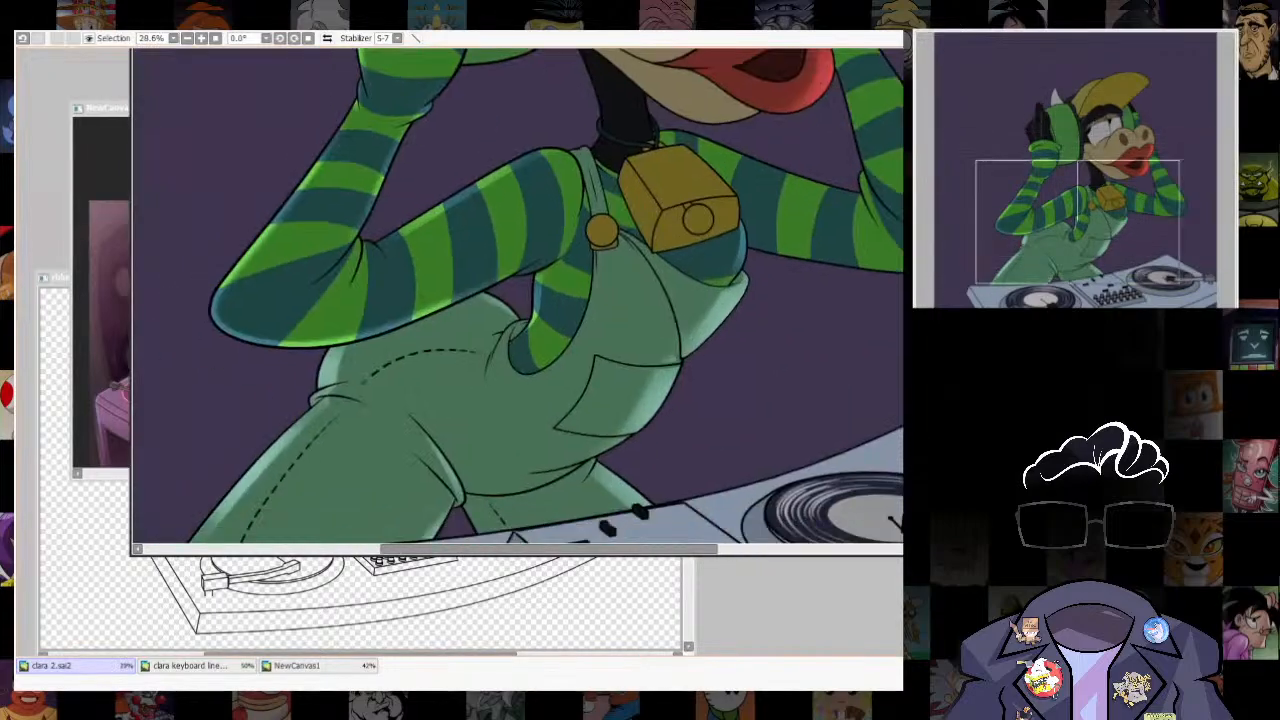
scroll(800, 360, "down", 3)
scroll(652, 344, "up", 6)
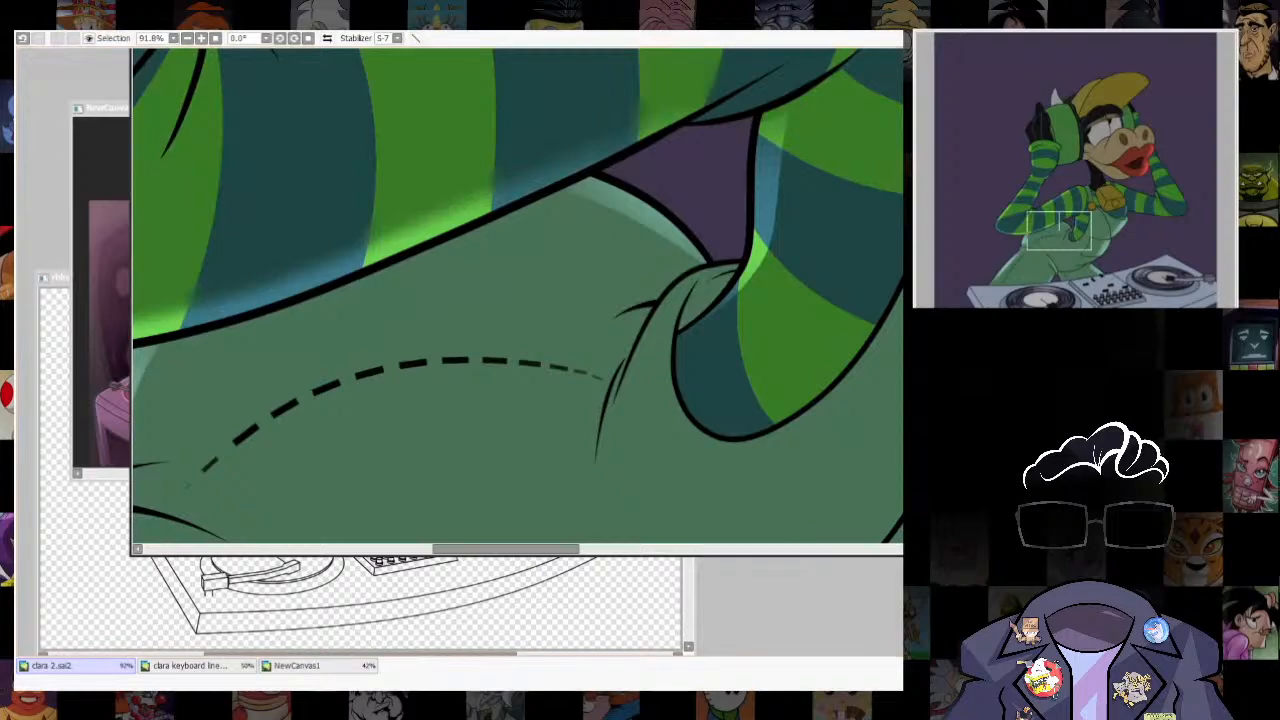
left_click_drag(655, 322, 618, 396)
key("ctrl+z")
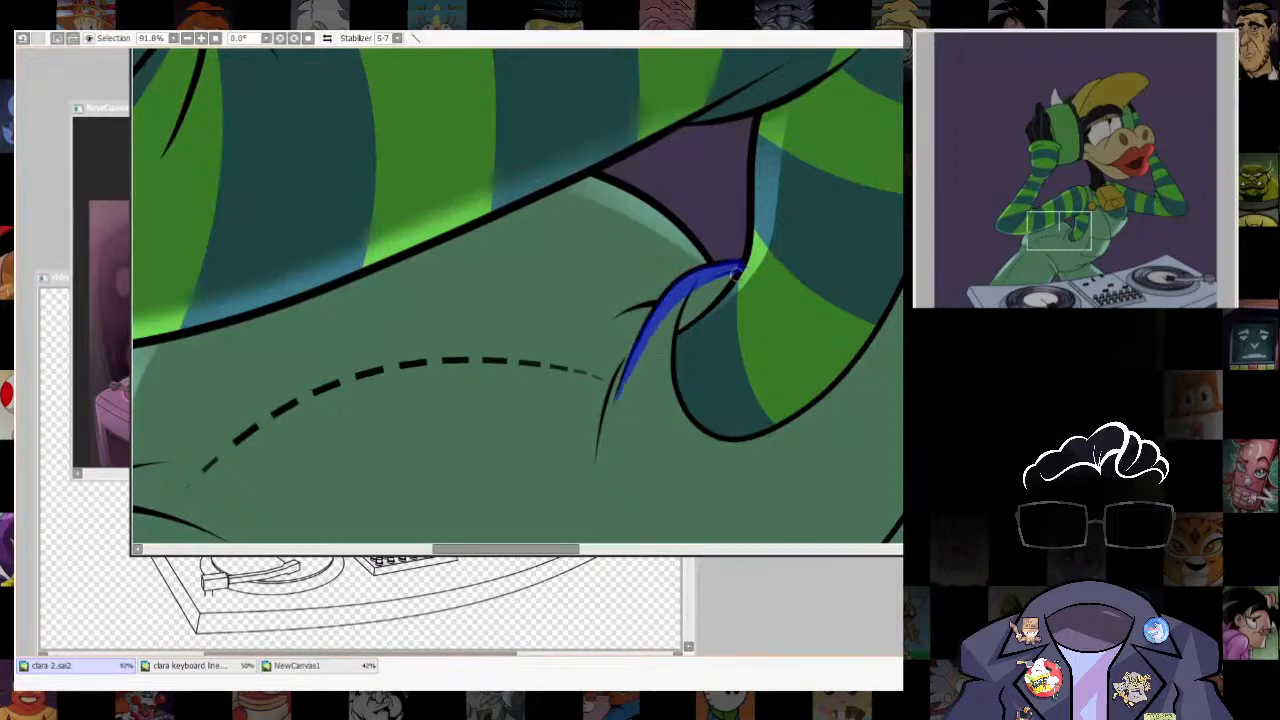
- Brush a light green highlight into the armhole fold strip, redoing the first stroke, and clear the selection
key("b")
left_click_drag(652, 312, 680, 240)
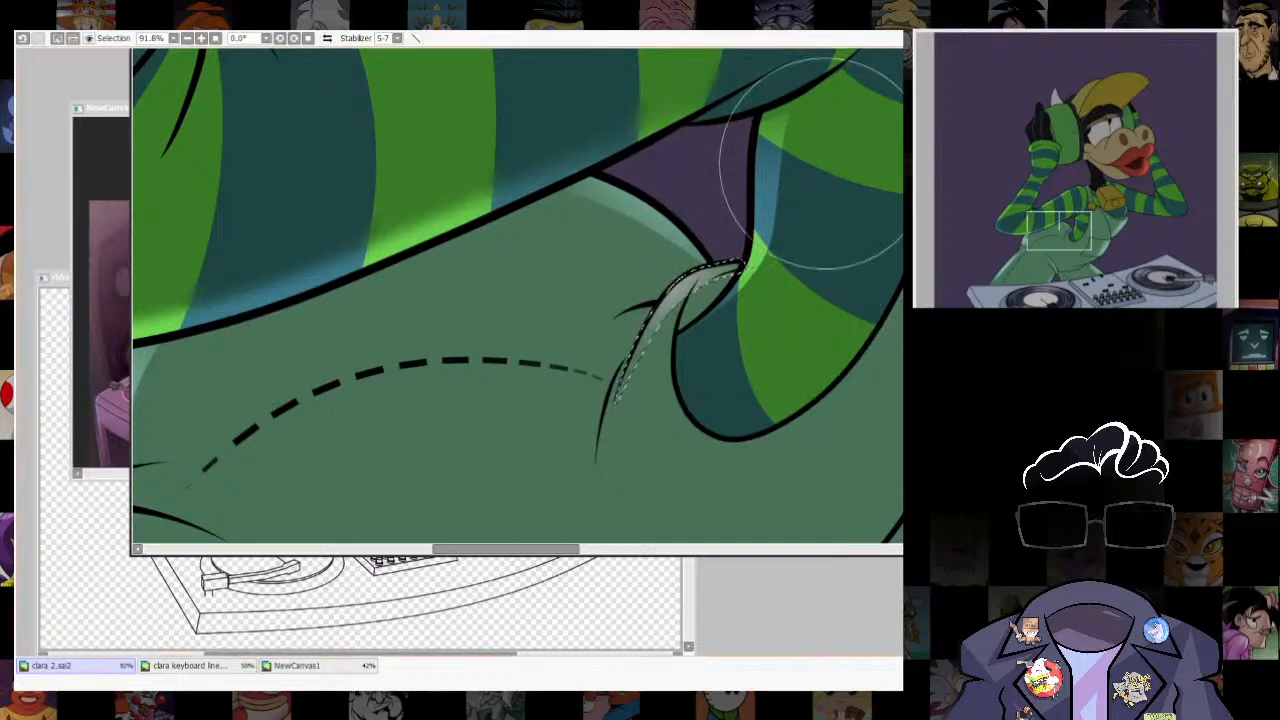
key("ctrl+z")
left_click_drag(750, 180, 651, 306)
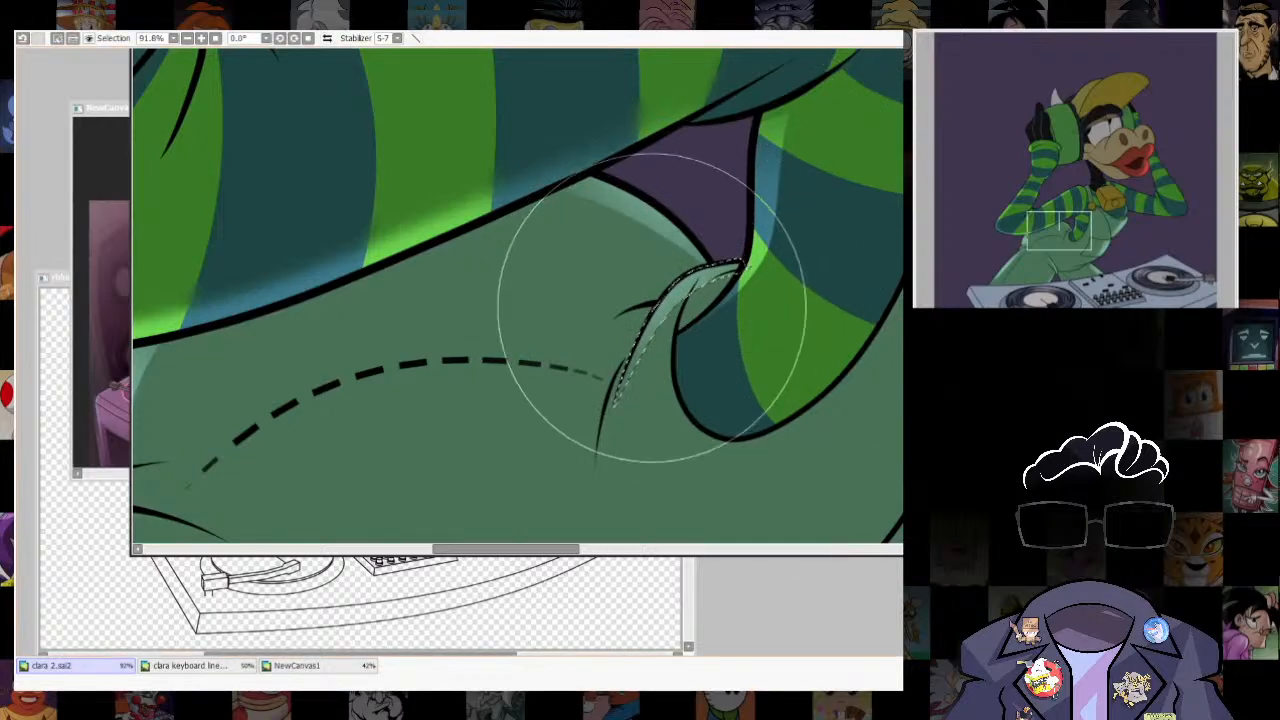
key("ctrl+d")
scroll(251, 357, "down", 5)
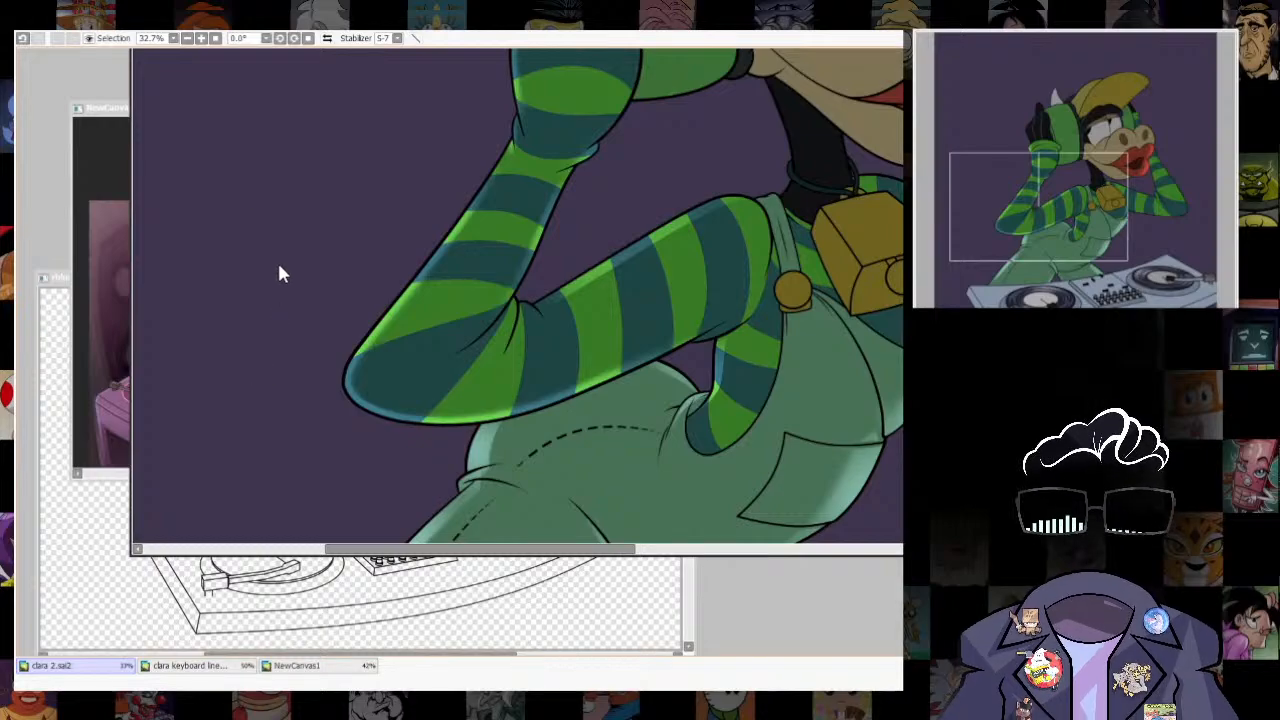
scroll(277, 260, "down", 5)
- Select a narrow strip along the far trouser leg's inner edge, from the crotch fold down to the turntable deck
scroll(223, 155, "up", 2)
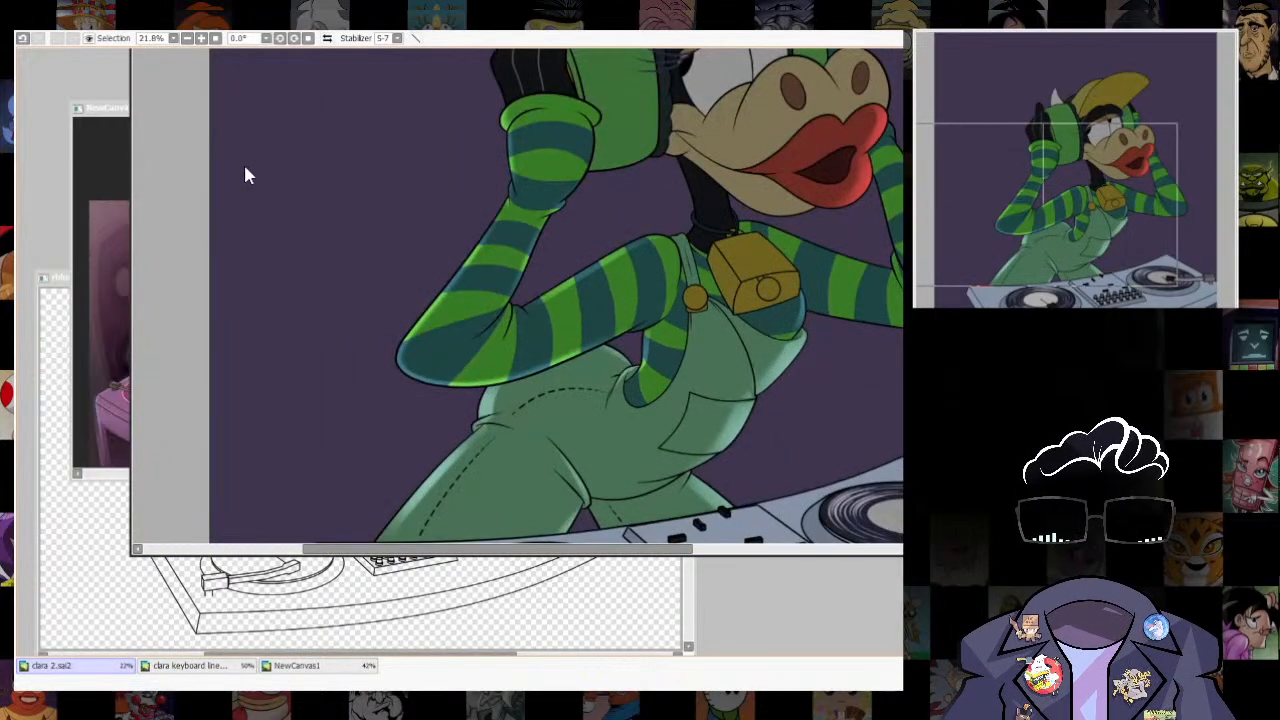
scroll(244, 170, "down", 2)
scroll(245, 165, "up", 5)
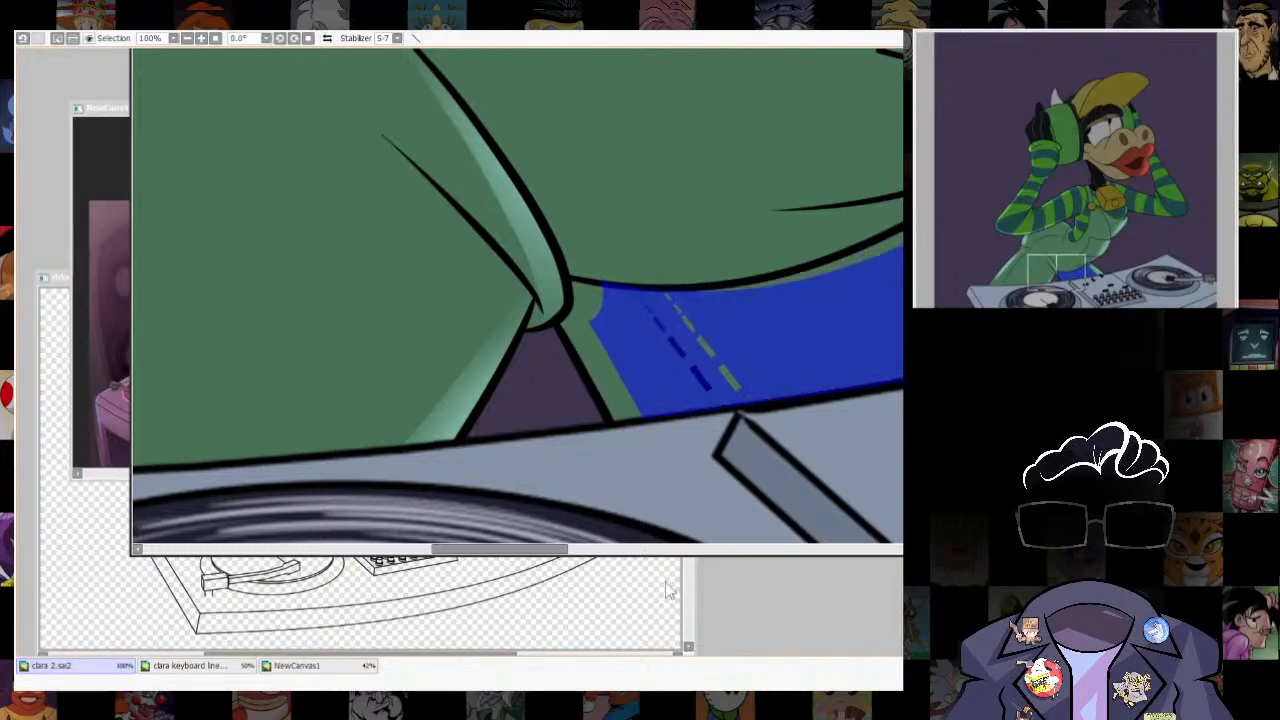
key("ctrl+d")
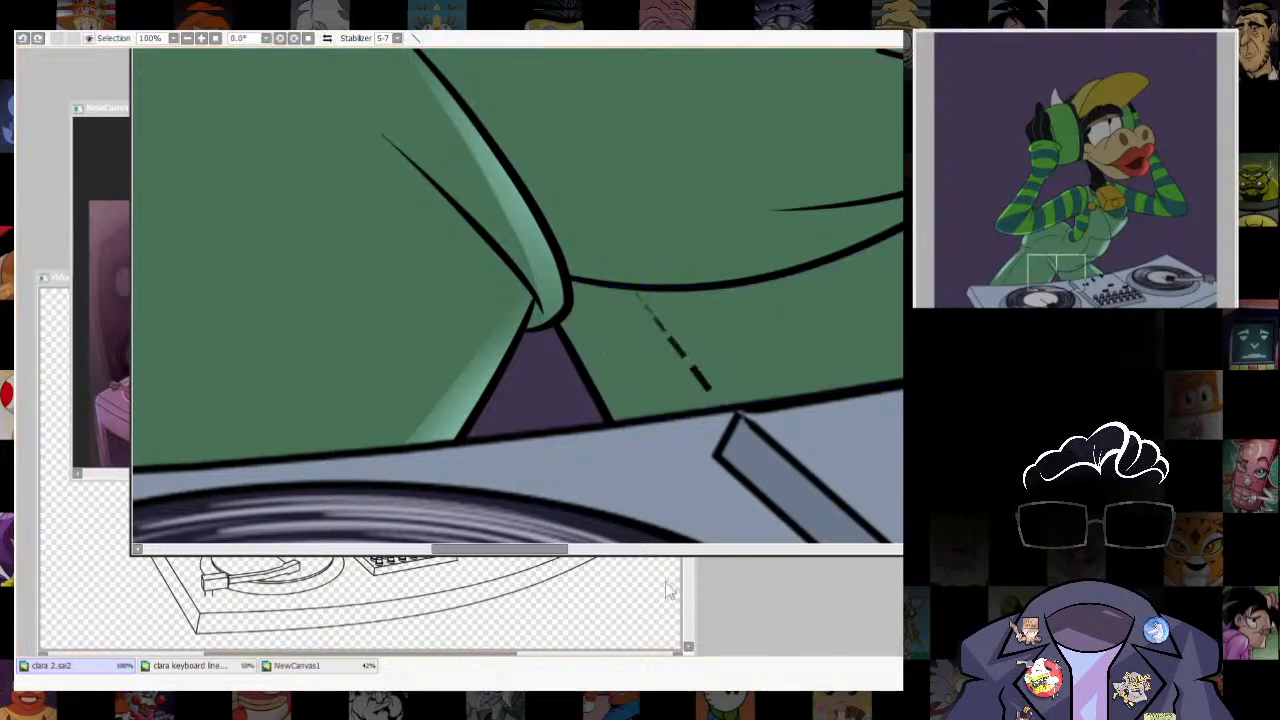
key("]")
left_click_drag(574, 298, 656, 417)
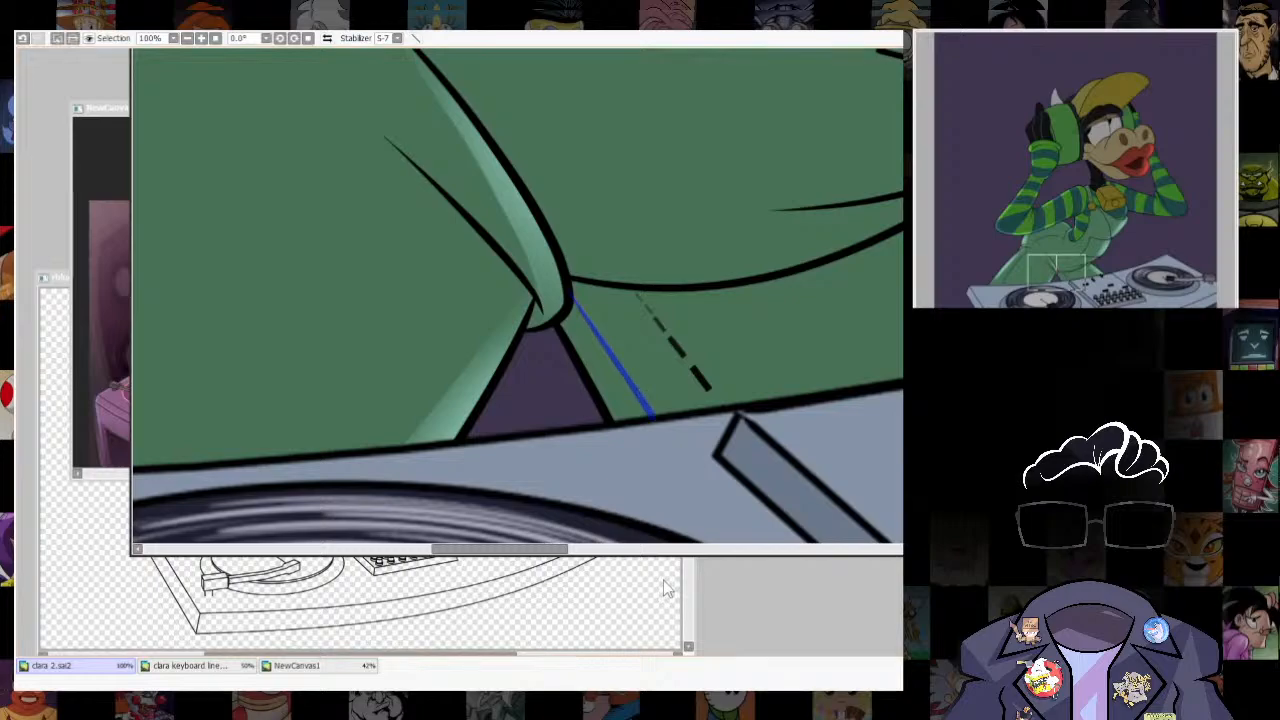
left_click(608, 376)
left_click(217, 140)
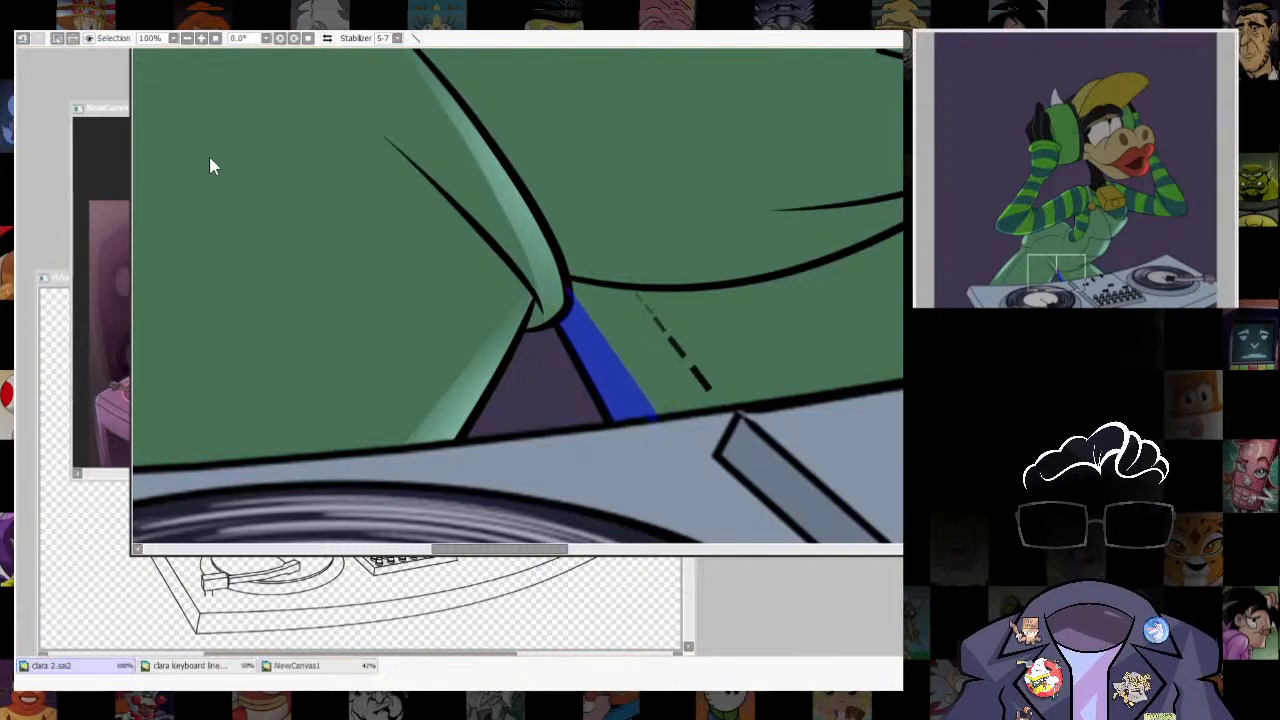
- Reduce the brush size, paint a light green highlight along the far leg's inner edge, and clear the selection
key("b")
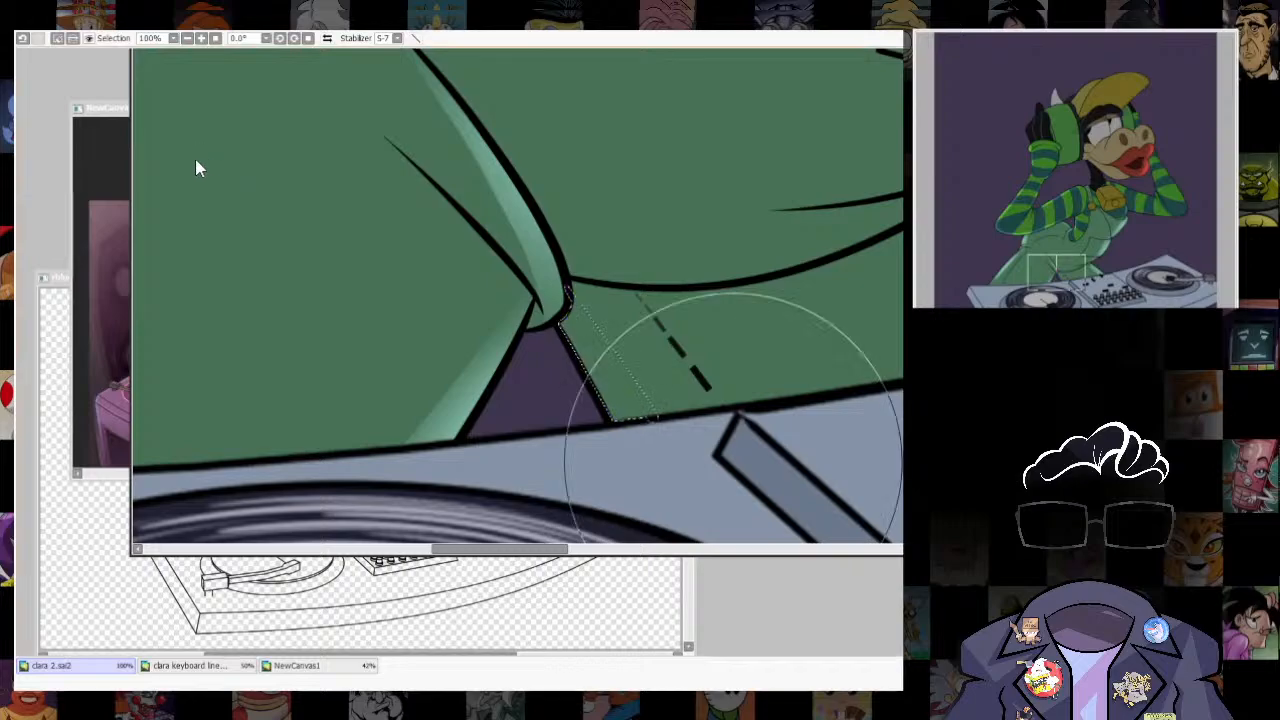
key("bracketleft")
key("bracketleft")
key("bracketleft")
left_click_drag(682, 374, 657, 526)
key("ctrl+z")
left_click_drag(582, 400, 662, 480)
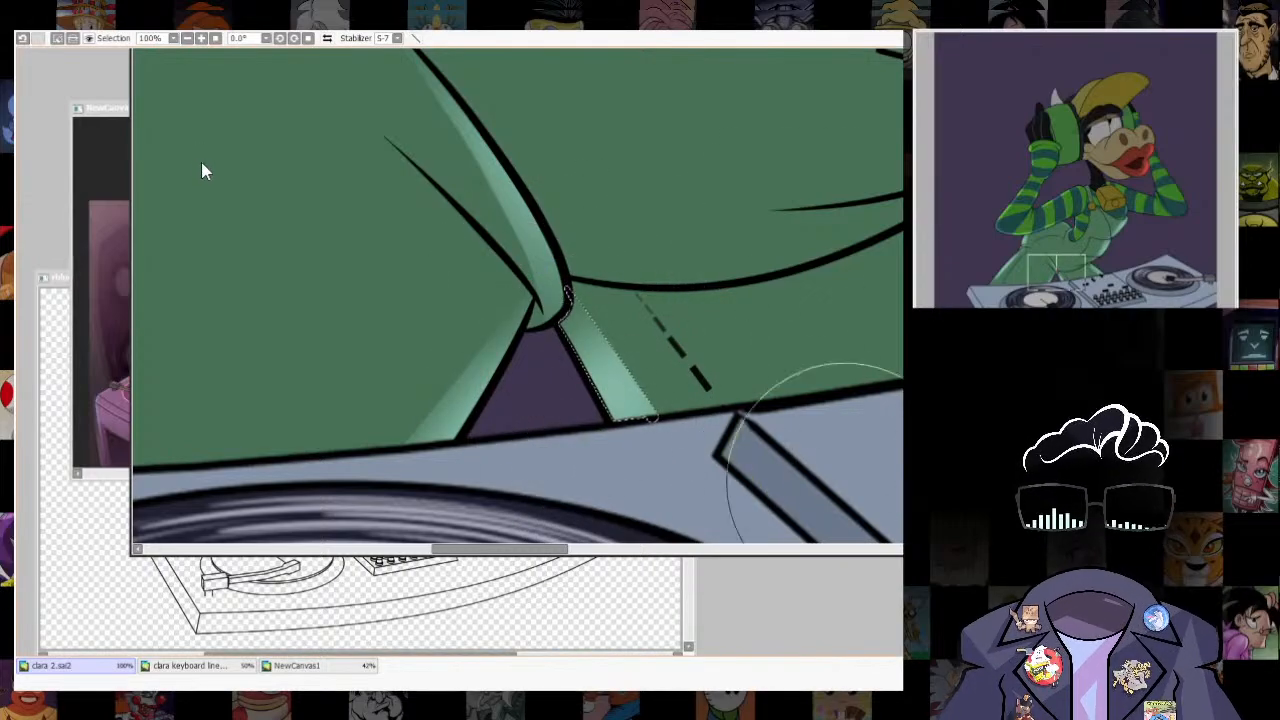
key("ctrl+d")
scroll(201, 162, "down", 13)
- Select the top edge of the overalls strap at the shoulder, brush a light green highlight into it, and clear the selection
scroll(208, 162, "up", 3)
scroll(251, 162, "down", 3)
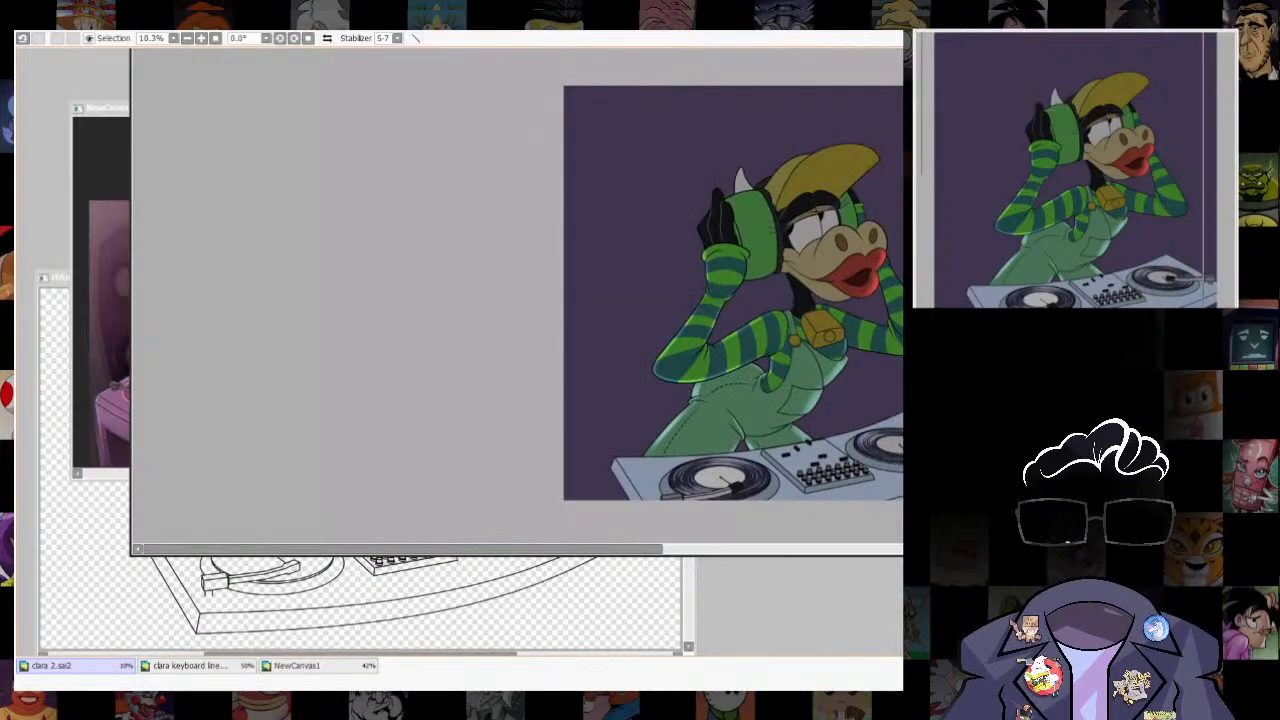
scroll(791, 305, "up", 16)
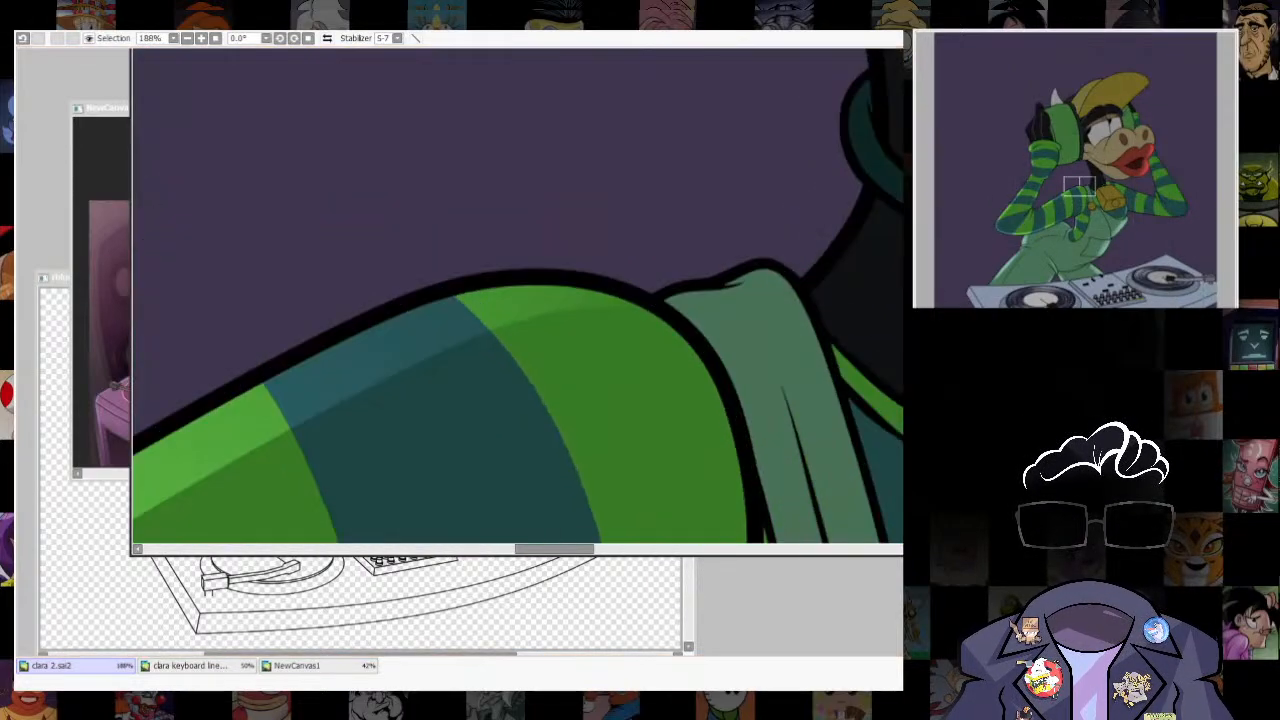
left_click_drag(658, 305, 793, 284)
key("ctrl+z")
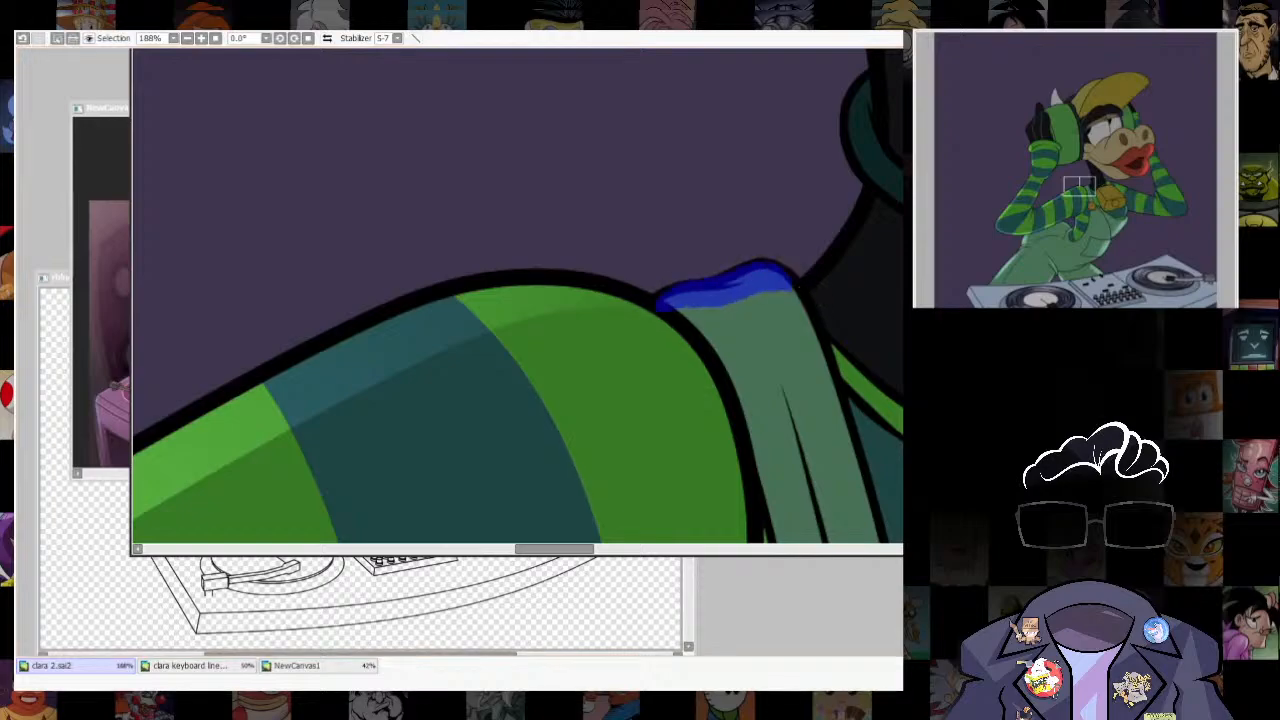
key("b")
mouse_move(728, 252)
left_mouse_down()
mouse_move(676, 316)
mouse_move(860, 199)
left_mouse_up()
key("ctrl+d")
scroll(825, 392, "down", 4)
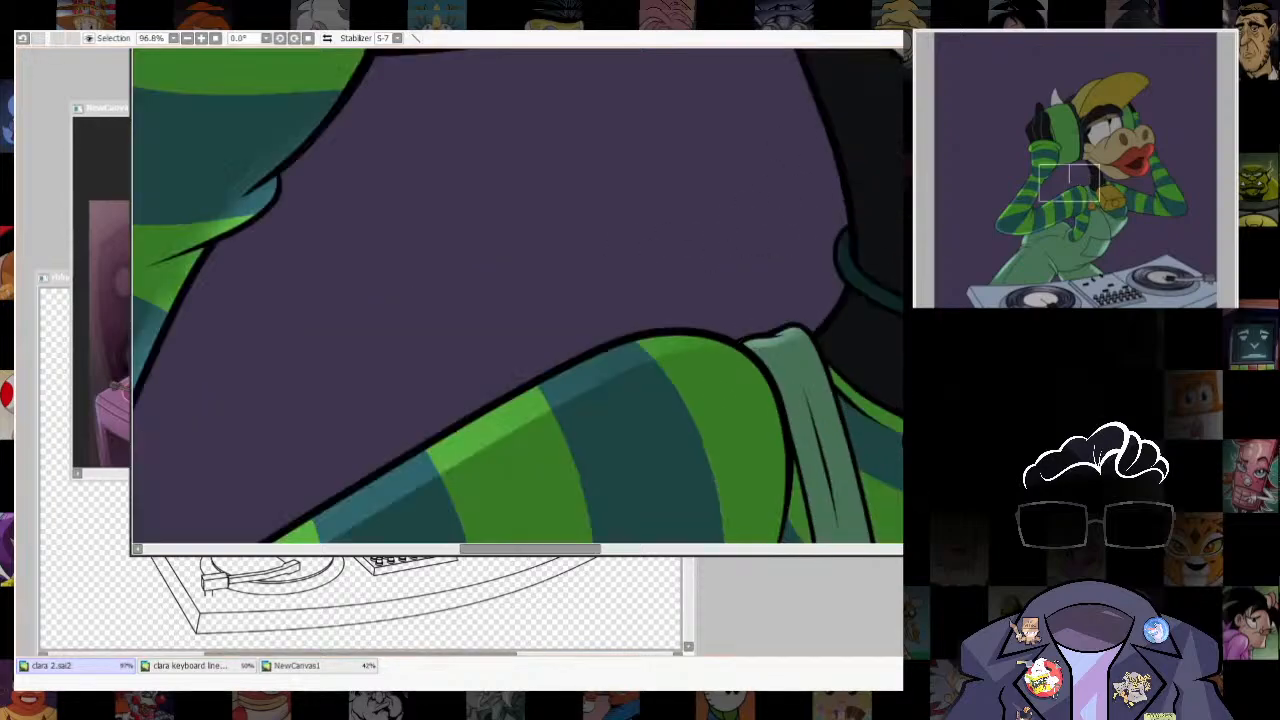
- Outline the outer section of the raised black glove with an offset guide and select the narrow strip along its outer edge
scroll(800, 286, "down", 10)
left_click_drag(800, 286, 625, 298)
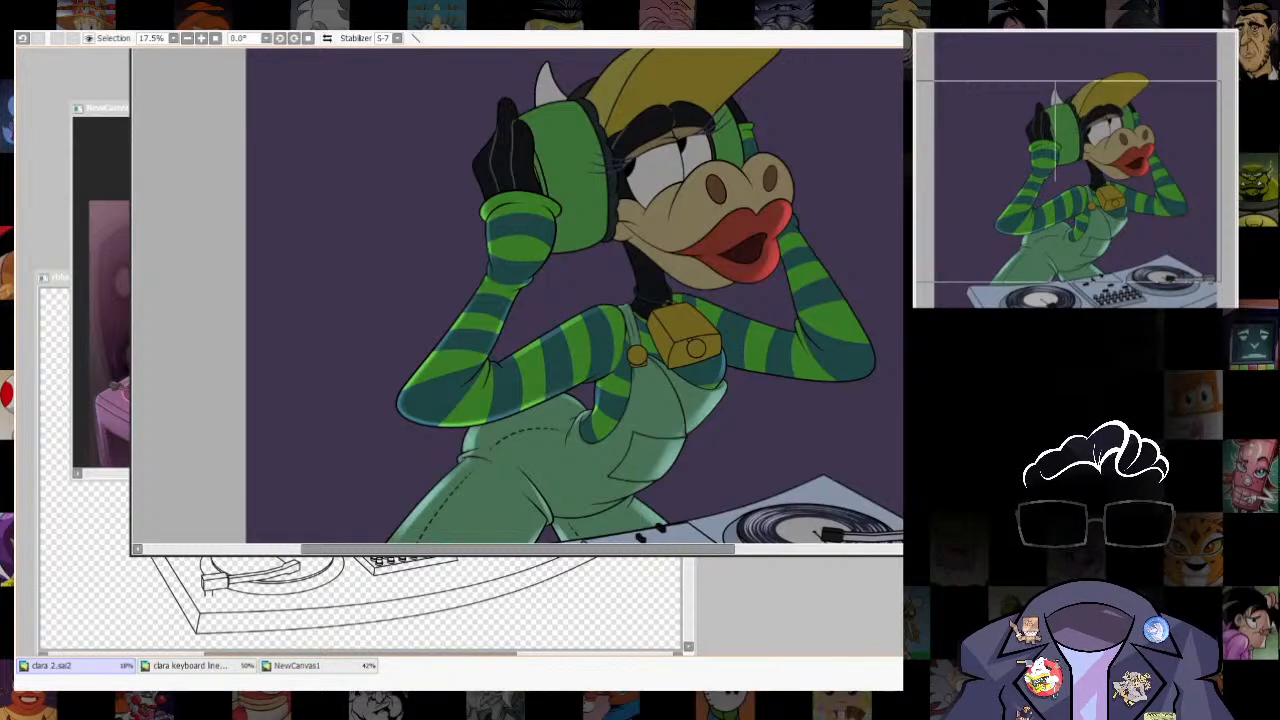
scroll(560, 295, "up", 7)
left_click_drag(500, 145, 619, 258)
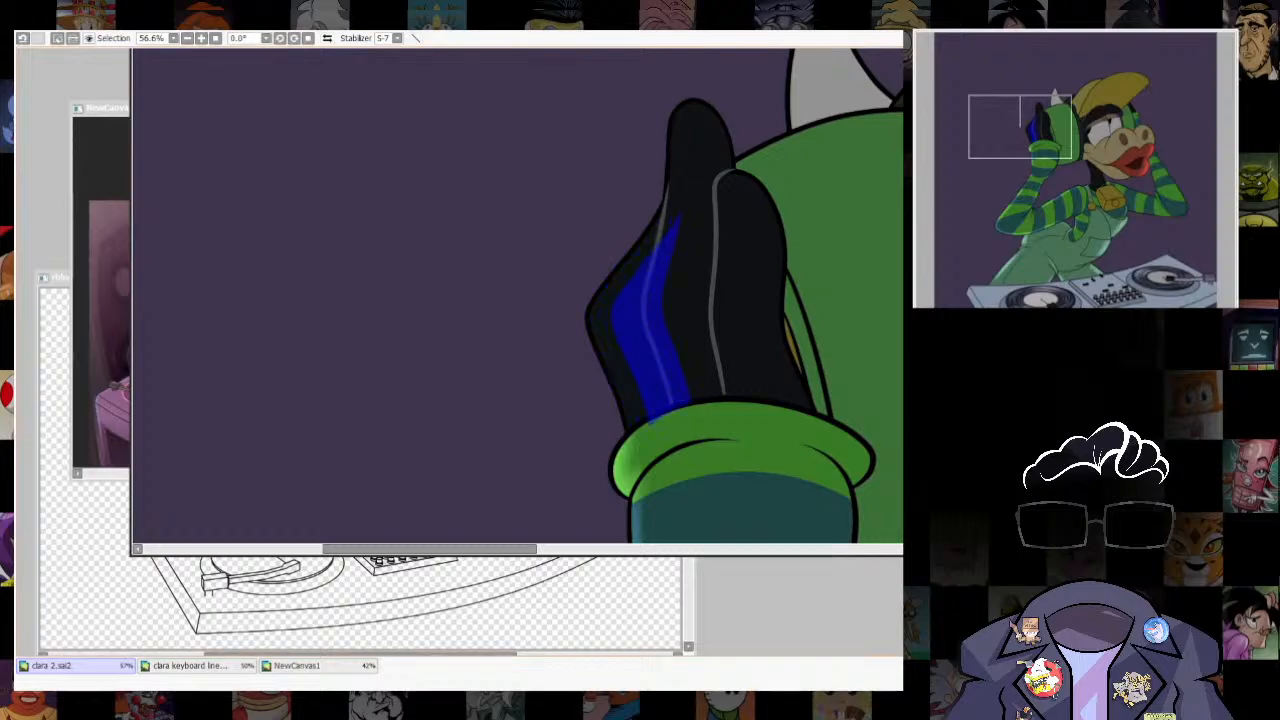
key("ctrl+t")
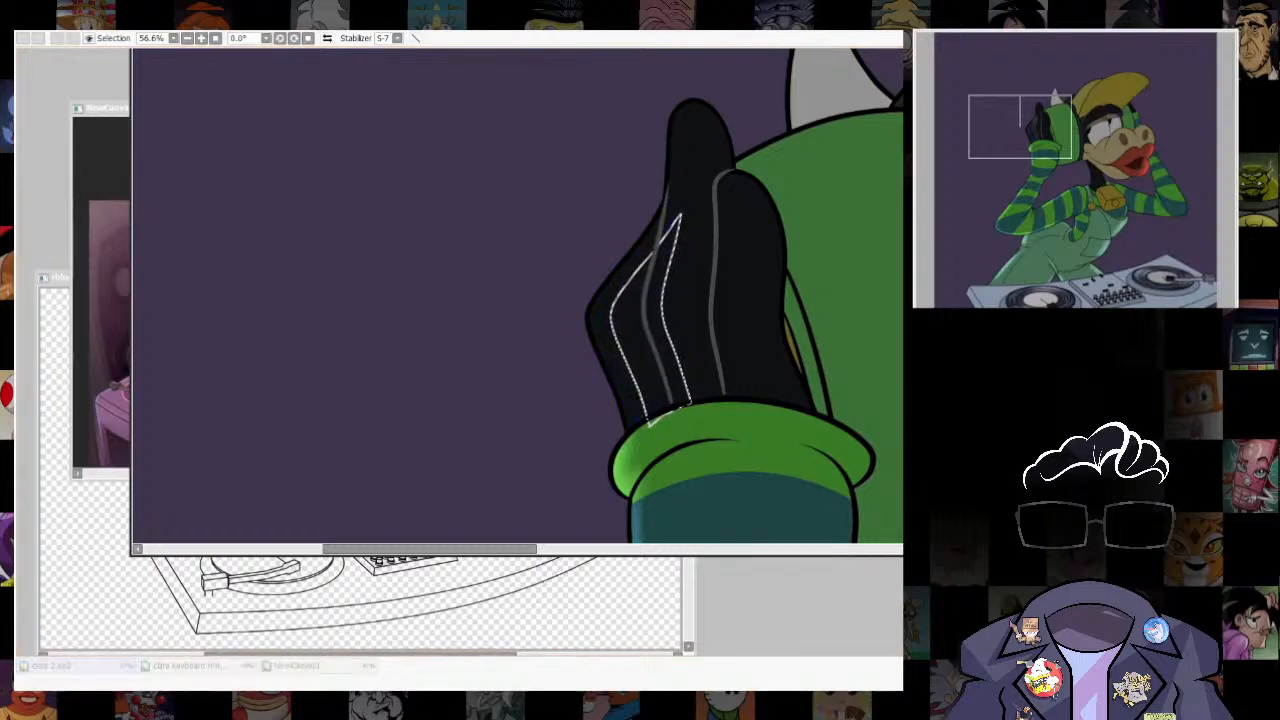
key("Return")
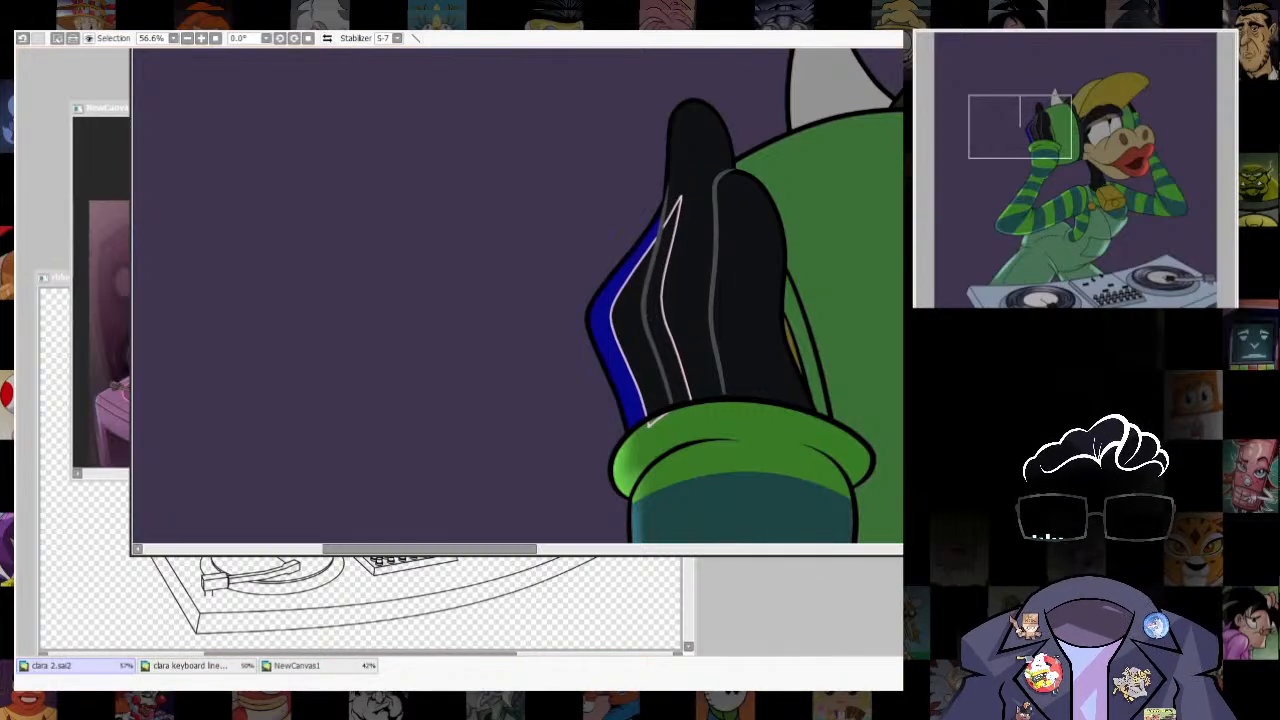
- Brush a faint blue-grey highlight into the glove's outer strip, clear the selection and remove the guide outline
key("b")
key("ctrl+d")
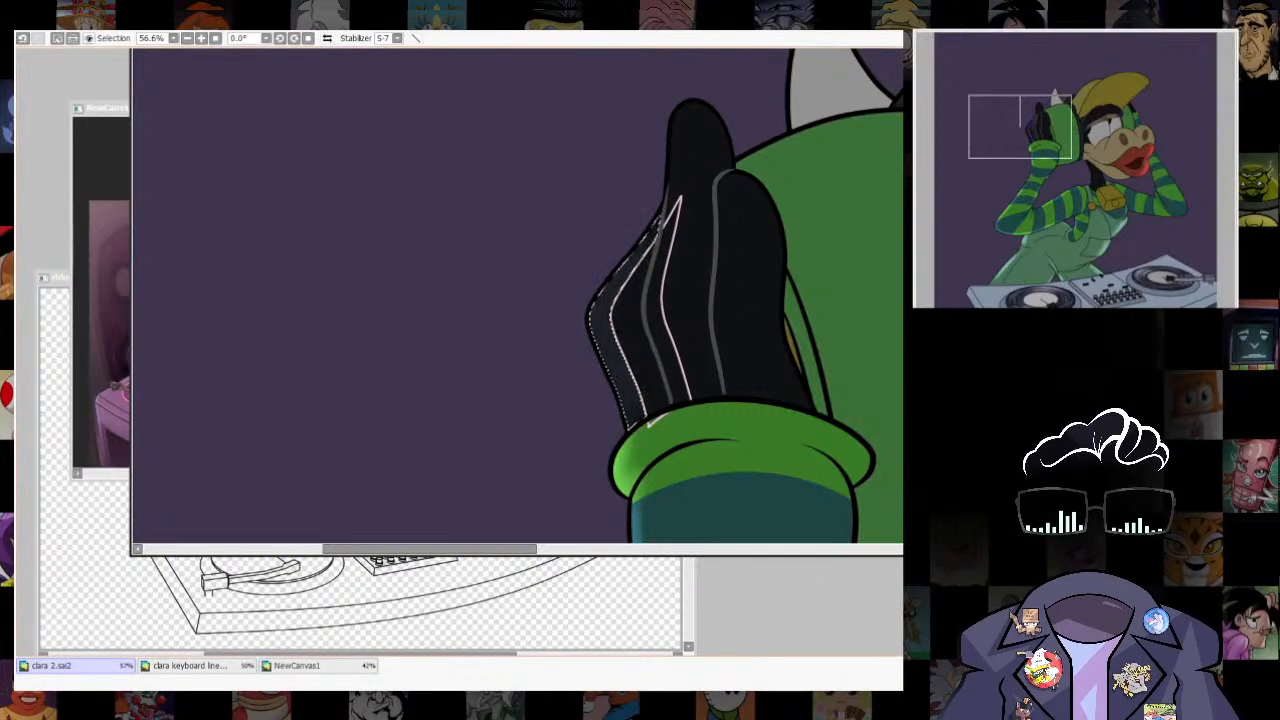
key("ctrl+z")
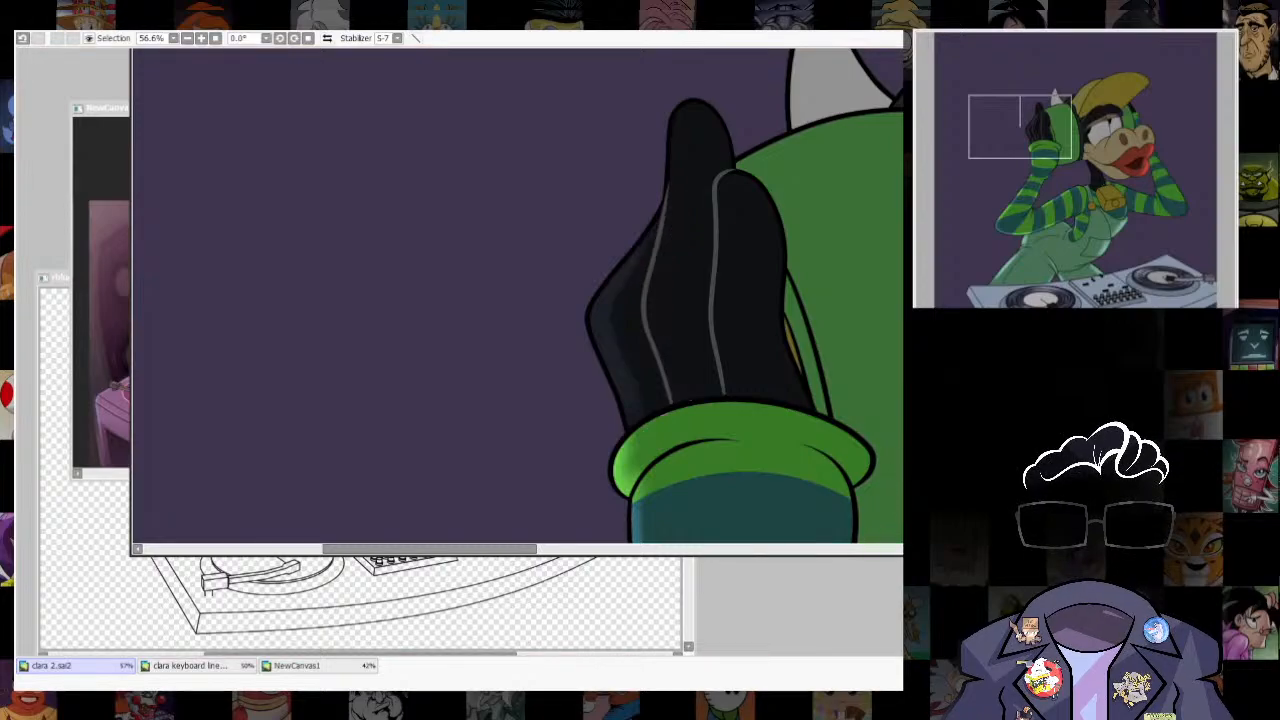
- Reselect the strip on the glove's outer edge, brush a stronger grey highlight into it, and clear the selection
scroll(695, 230, "down", 5)
scroll(647, 120, "up", 3)
left_click(677, 380)
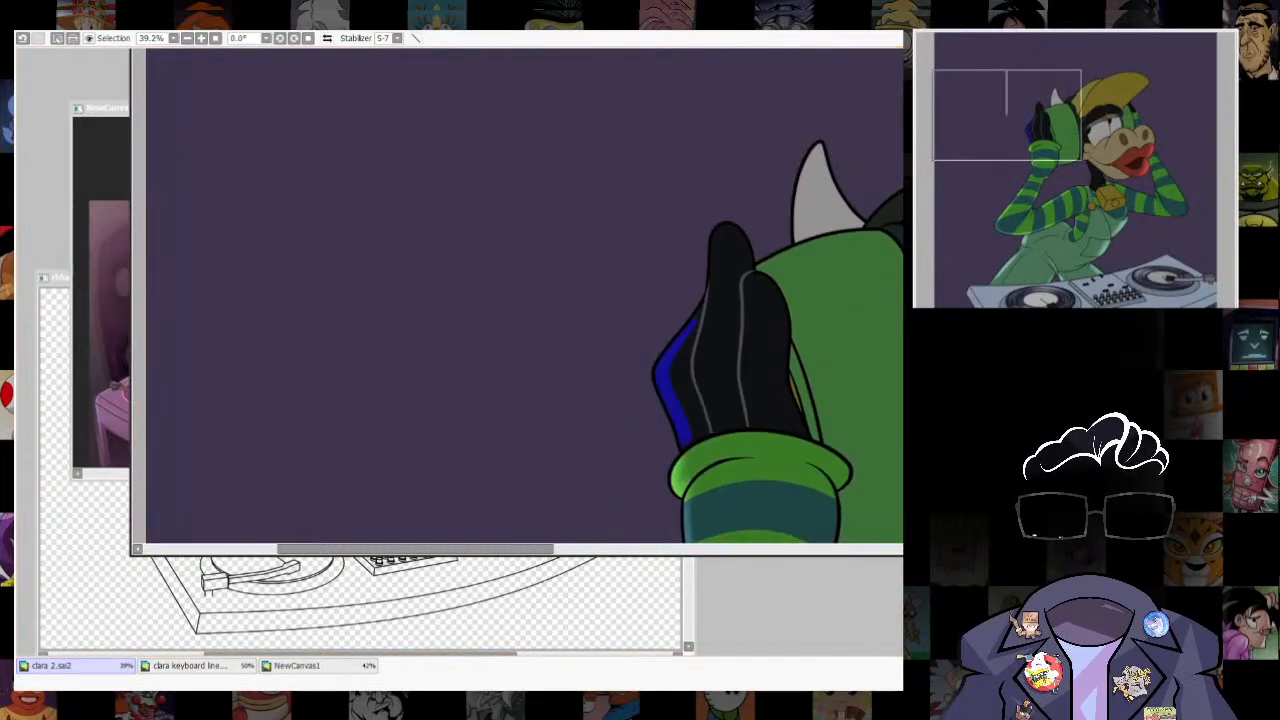
key("b")
left_click(318, 666)
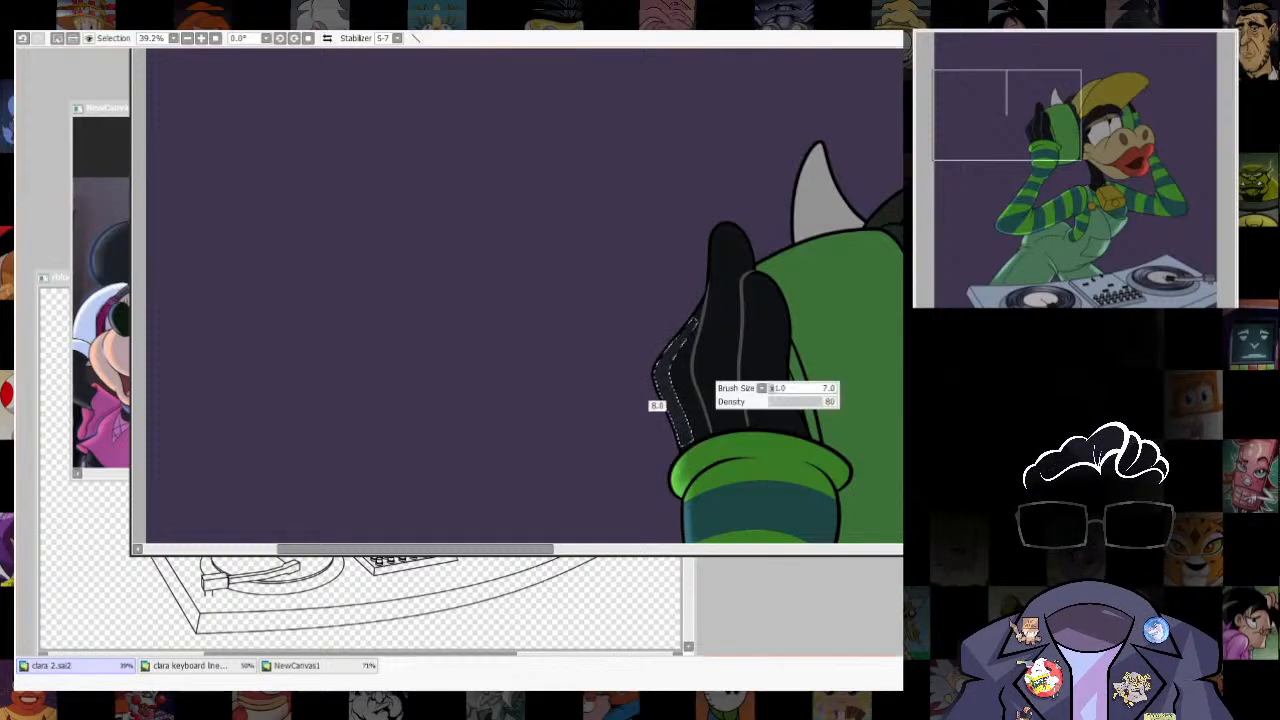
left_click_drag(655, 341, 628, 497)
left_click_drag(646, 342, 600, 285)
key("ctrl+d")
- Select two narrow strips on the raised glove, running along the finger lines from the fingertips down to the green cuff
scroll(637, 296, "down", 5)
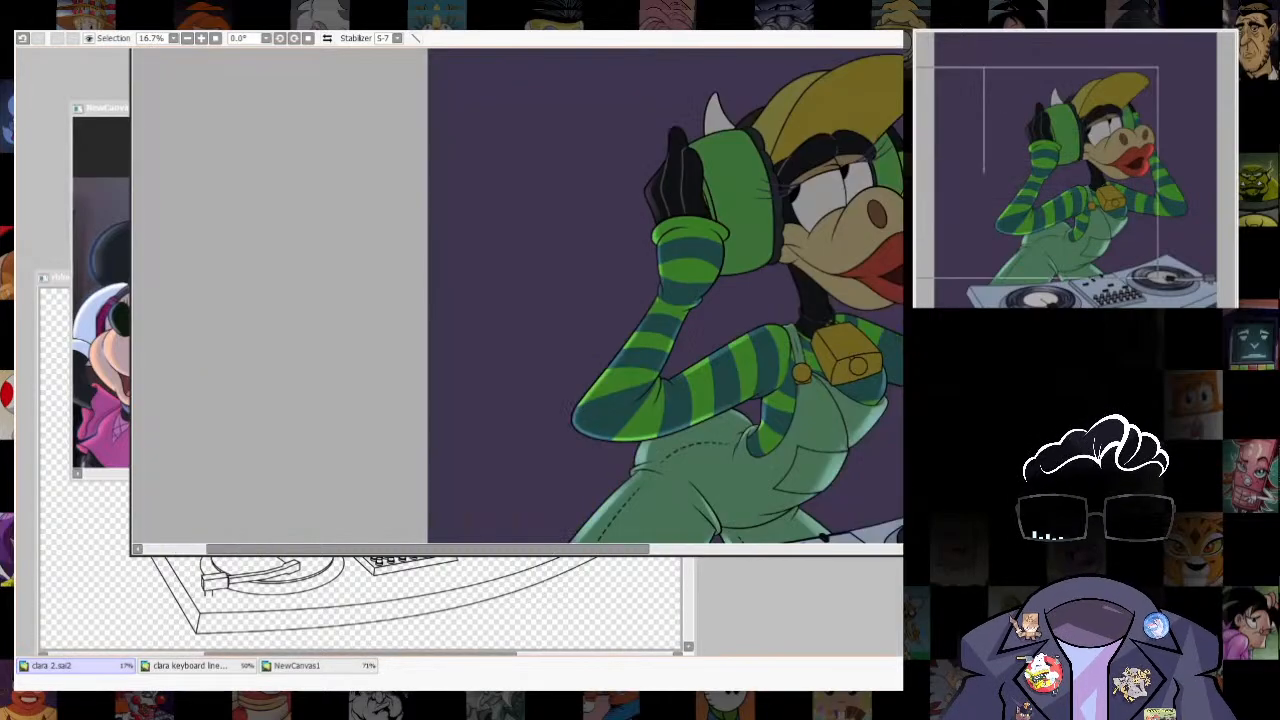
left_click_drag(655, 190, 565, 273)
scroll(565, 240, "up", 6)
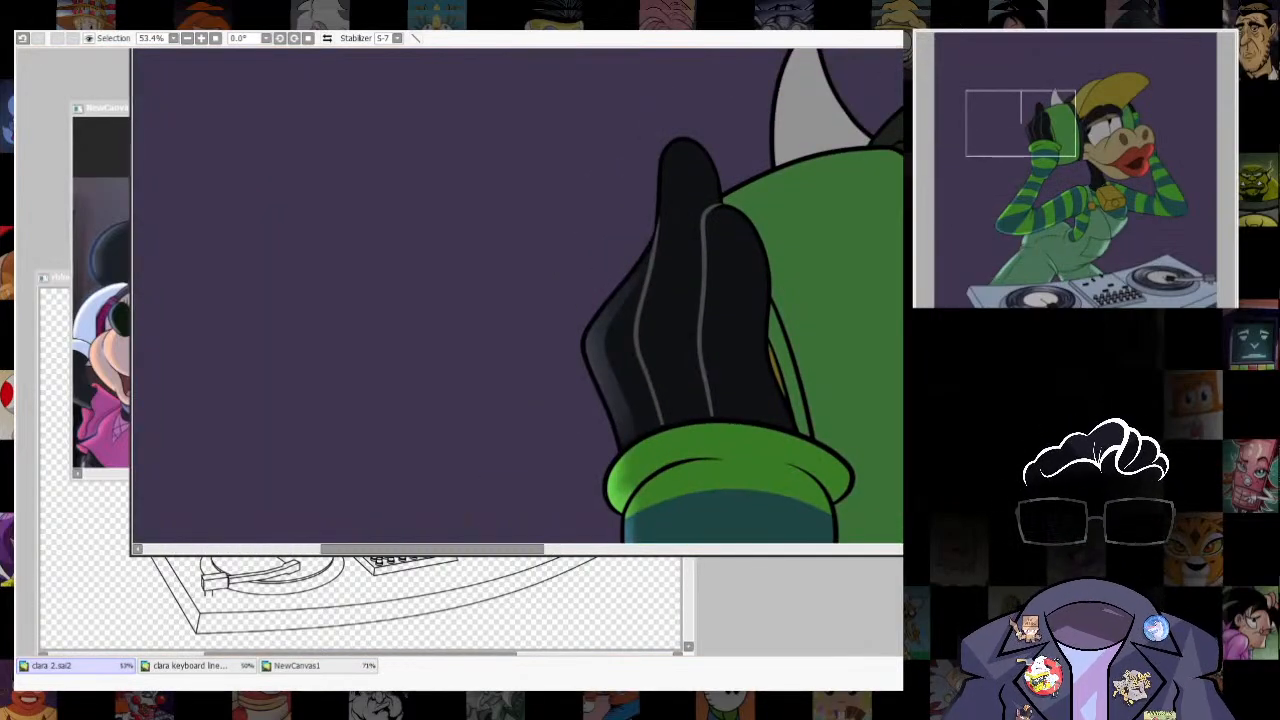
left_click_drag(694, 264, 689, 326)
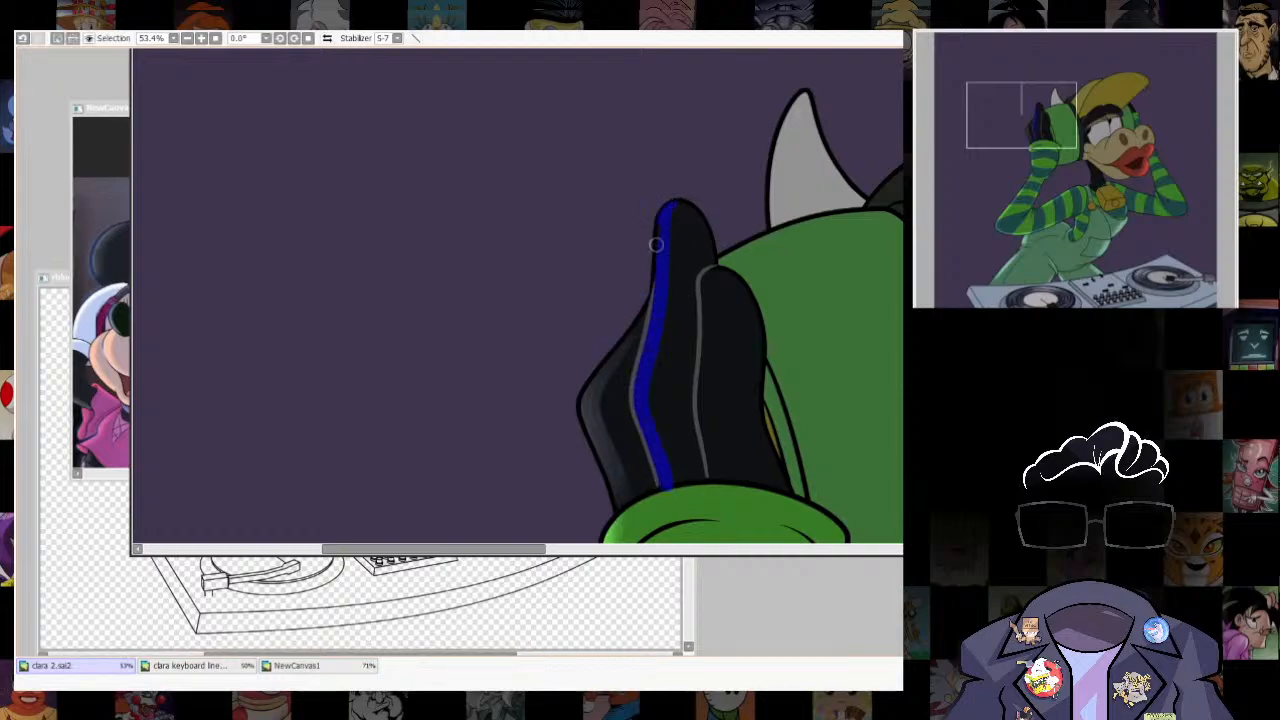
left_click_drag(701, 415, 710, 482)
- Enlarge the brush to 435, paint a soft highlight into the two glove finger strips, and clear the selection
key("b")
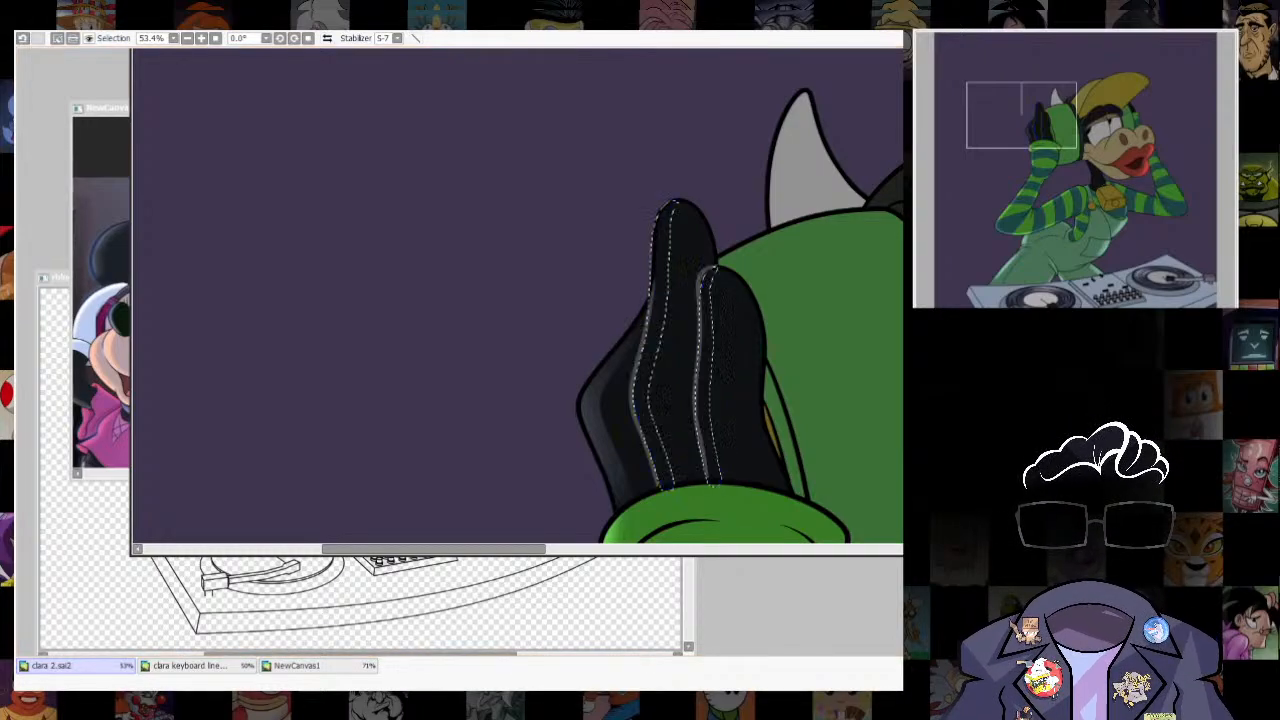
key("bracketright")
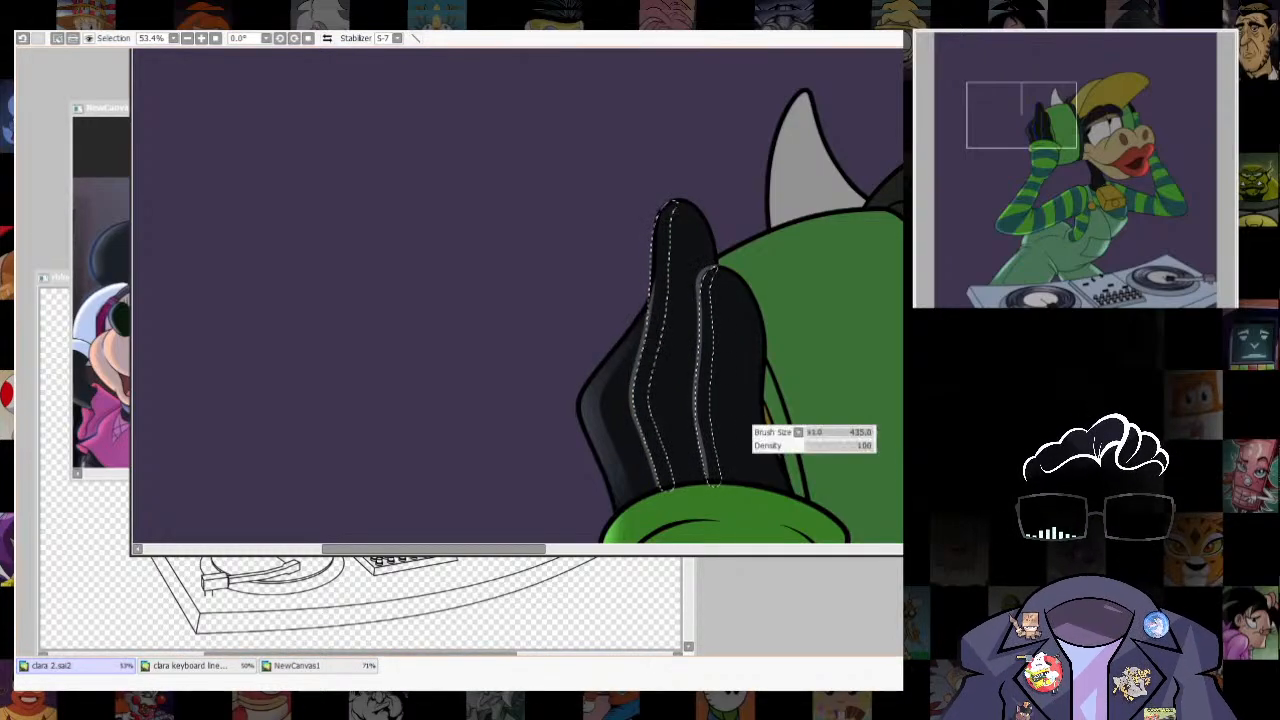
mouse_move(657, 190)
left_mouse_down()
mouse_move(684, 422)
mouse_move(636, 472)
mouse_move(699, 432)
mouse_move(722, 262)
left_mouse_up()
key("ctrl+d")
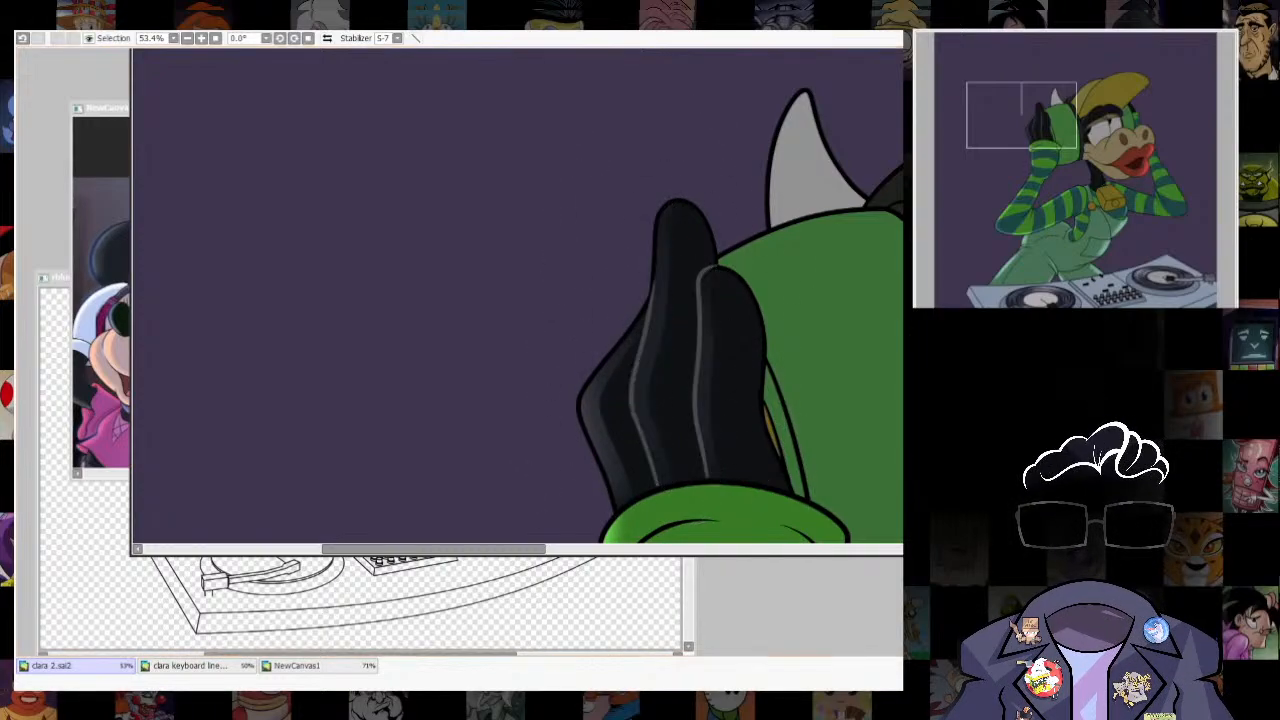
scroll(725, 379, "down", 6)
left_click_drag(725, 379, 629, 239)
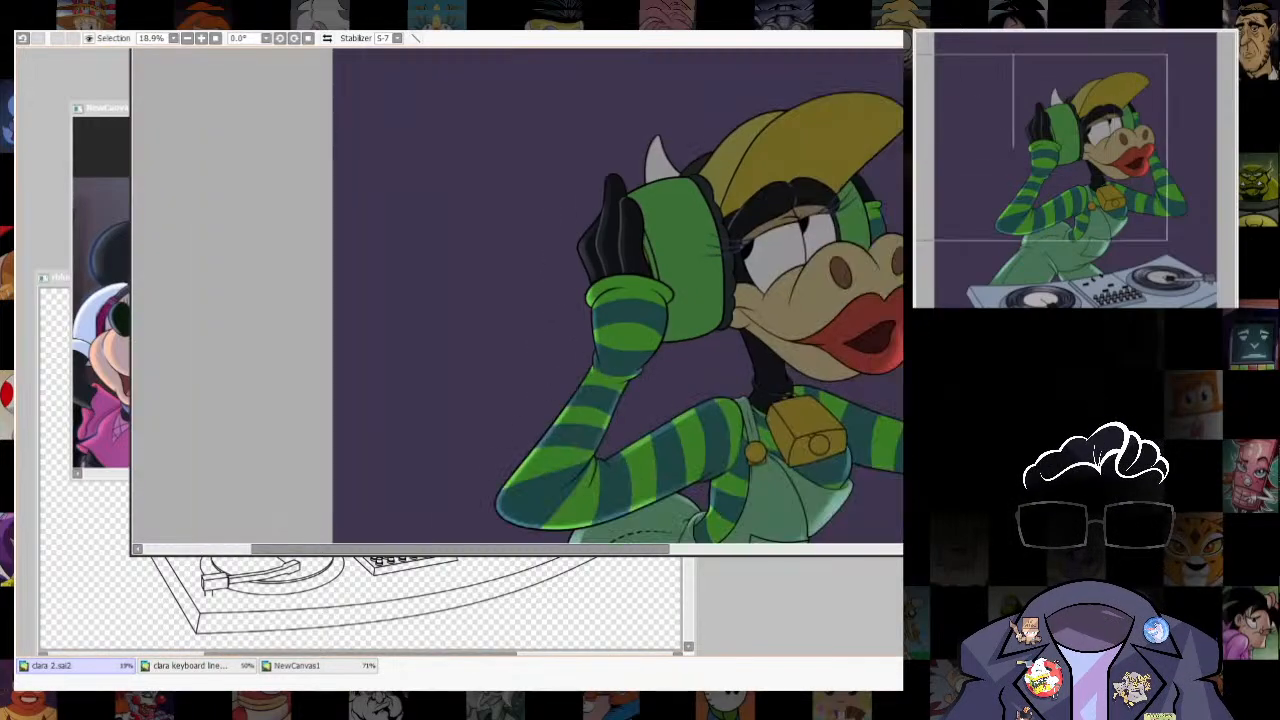
scroll(573, 166, "up", 5)
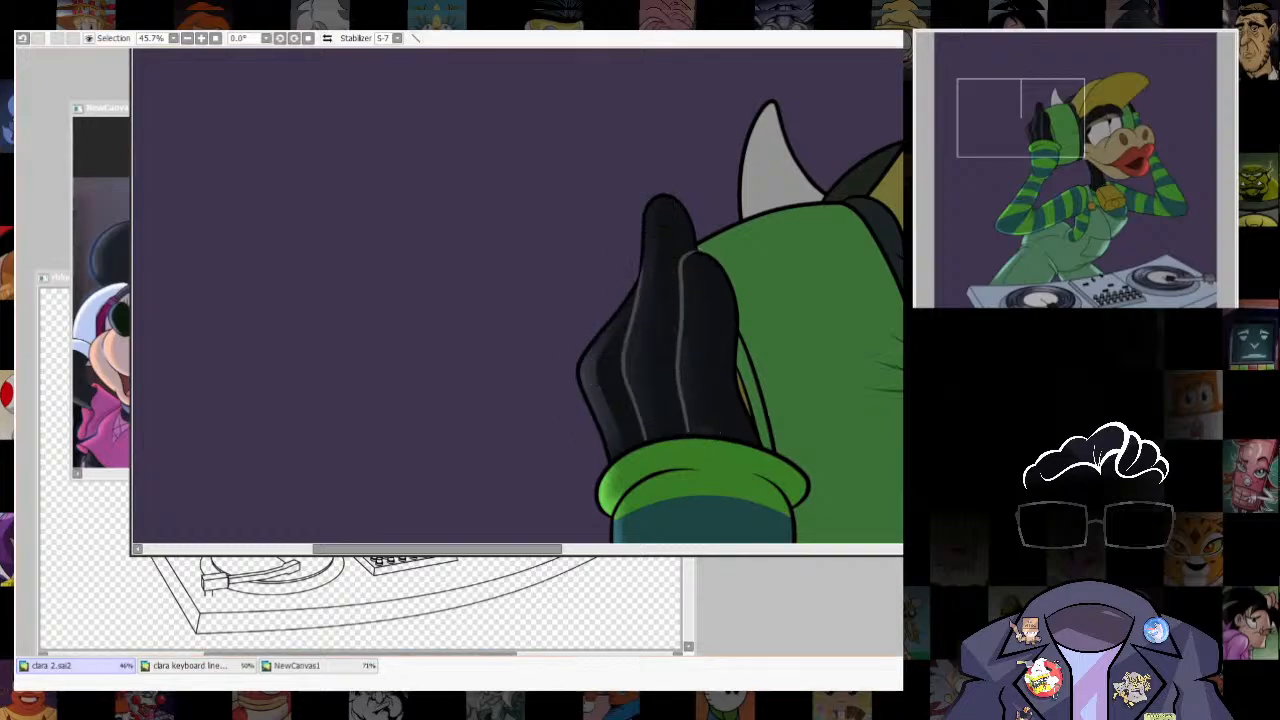
- Select the cow's black neck area between the jaw and the overalls strap
scroll(736, 372, "down", 5)
left_click_drag(736, 372, 505, 175)
scroll(605, 300, "up", 7)
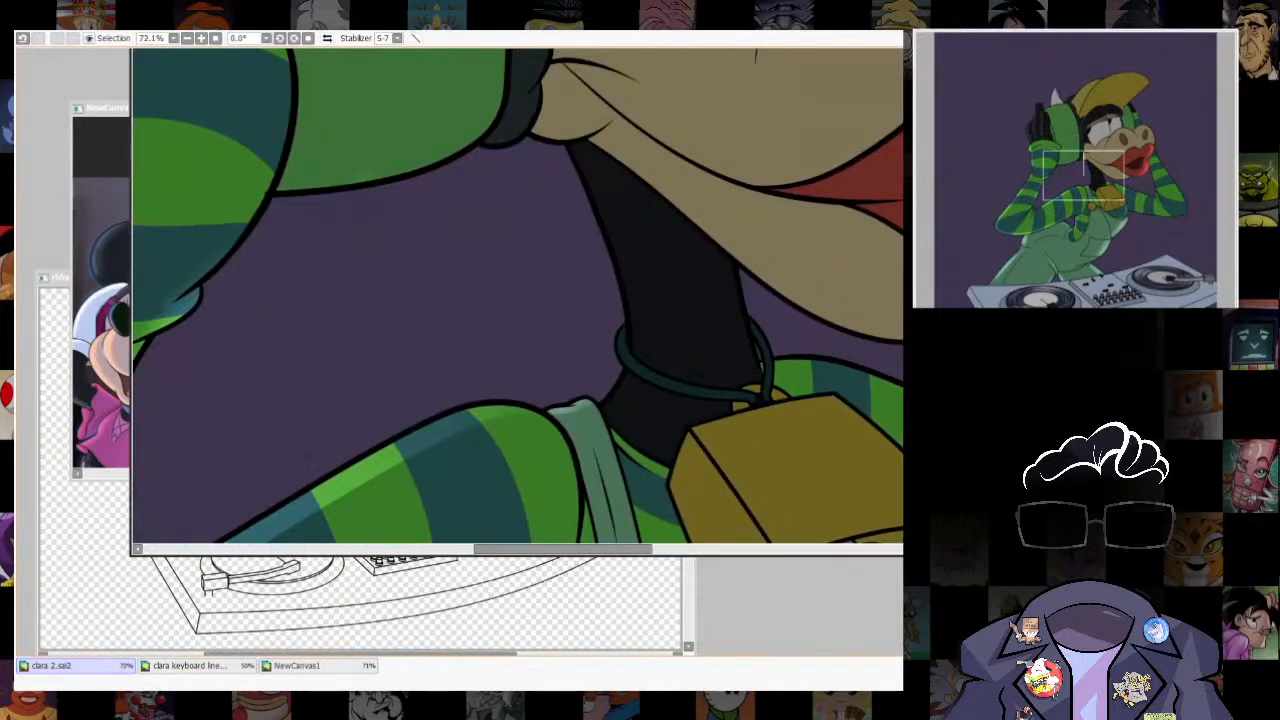
left_click(662, 436)
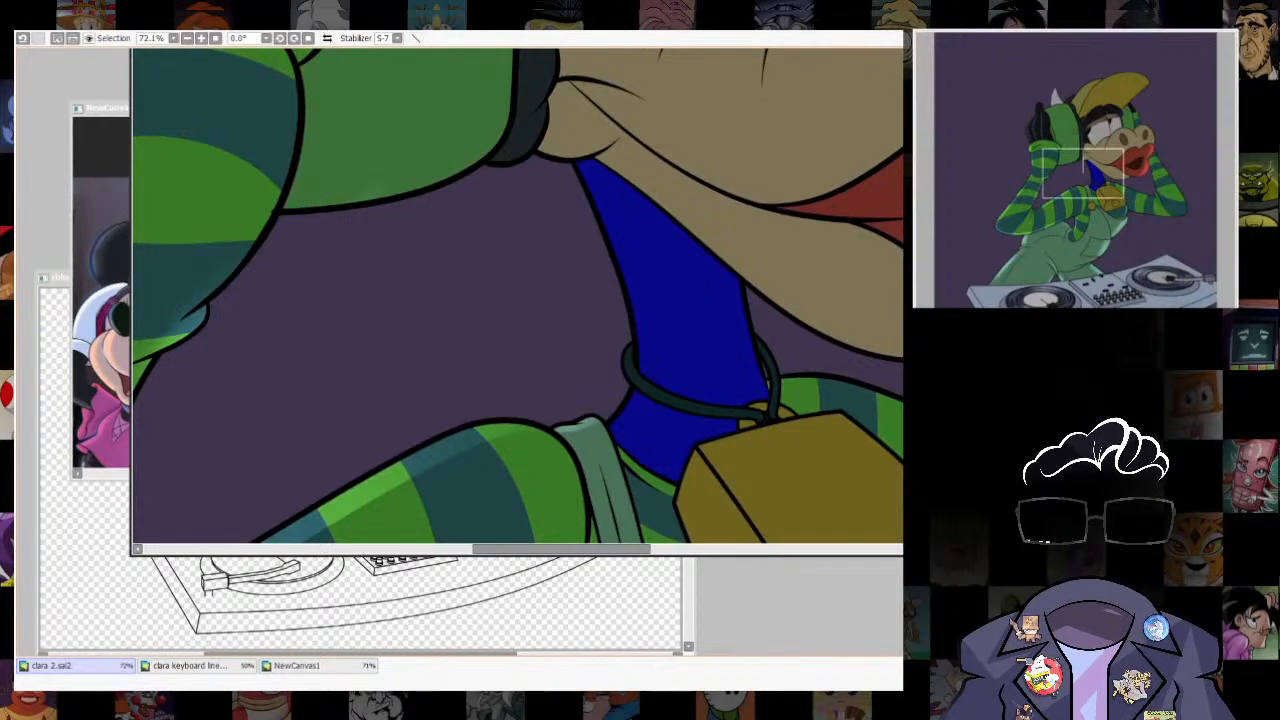
left_click_drag(662, 436, 695, 448)
key("ctrl+u")
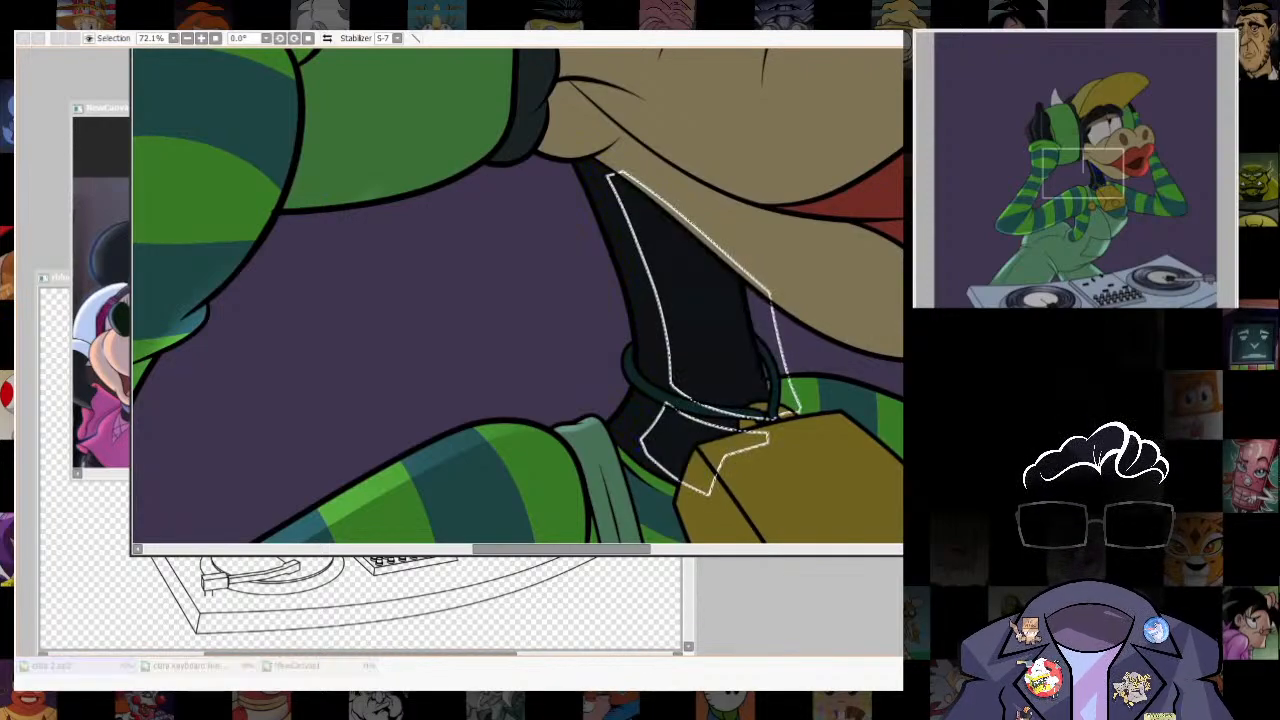
key("Escape")
key("ctrl+z")
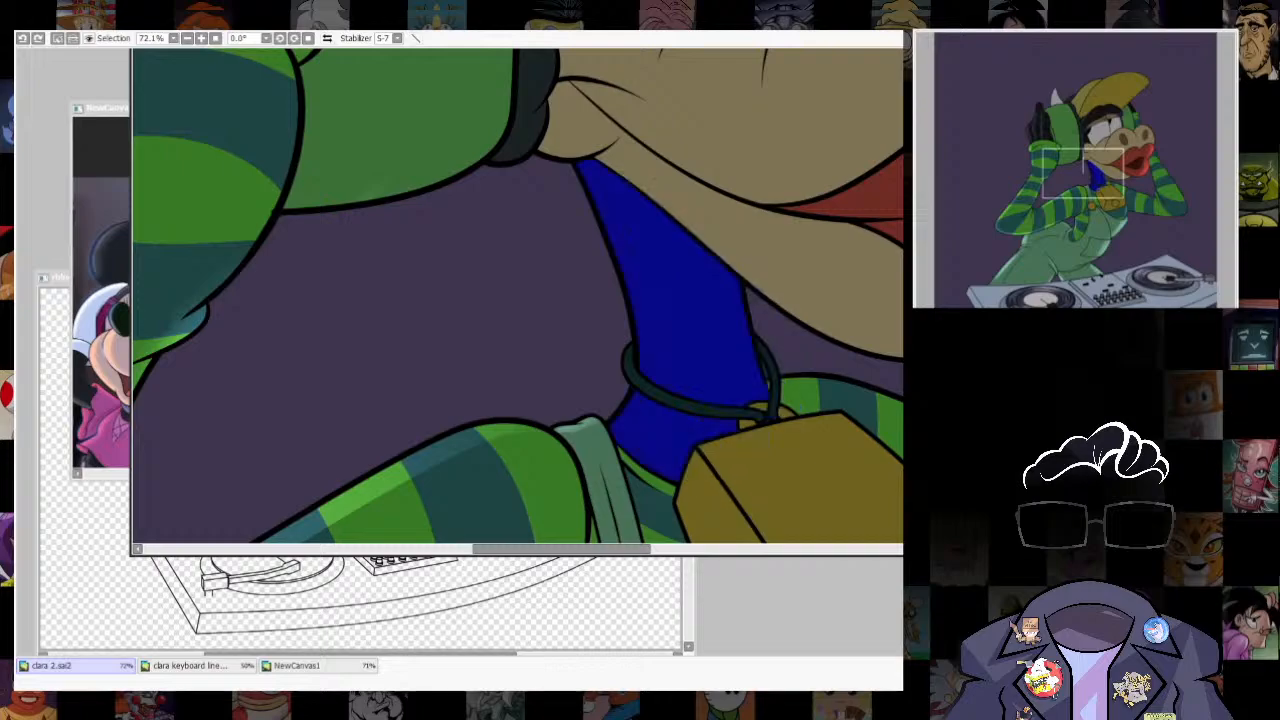
- Offset the neck selection inward, turn it into a white guide outline, and distort its lower corner toward the neck base
left_click_drag(662, 436, 694, 444)
key("ctrl+u")
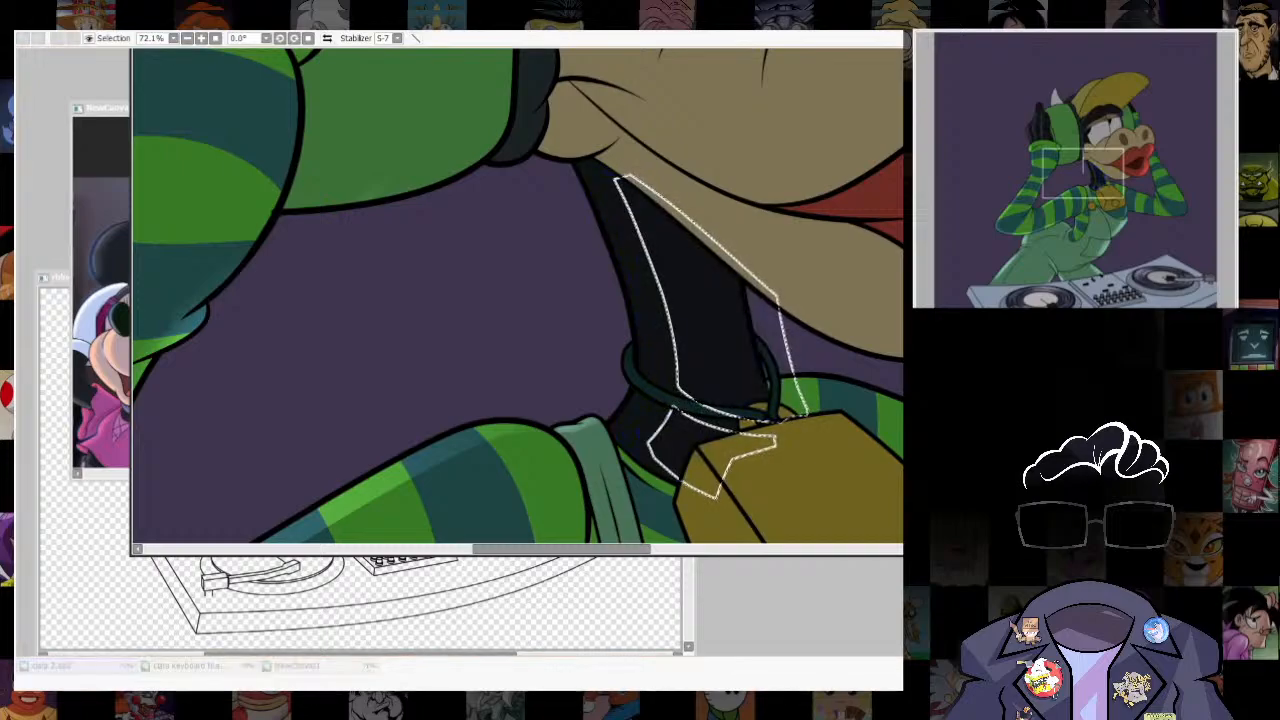
key("Escape")
key("ctrl+t")
left_click_drag(613, 500, 597, 520)
key("Return")
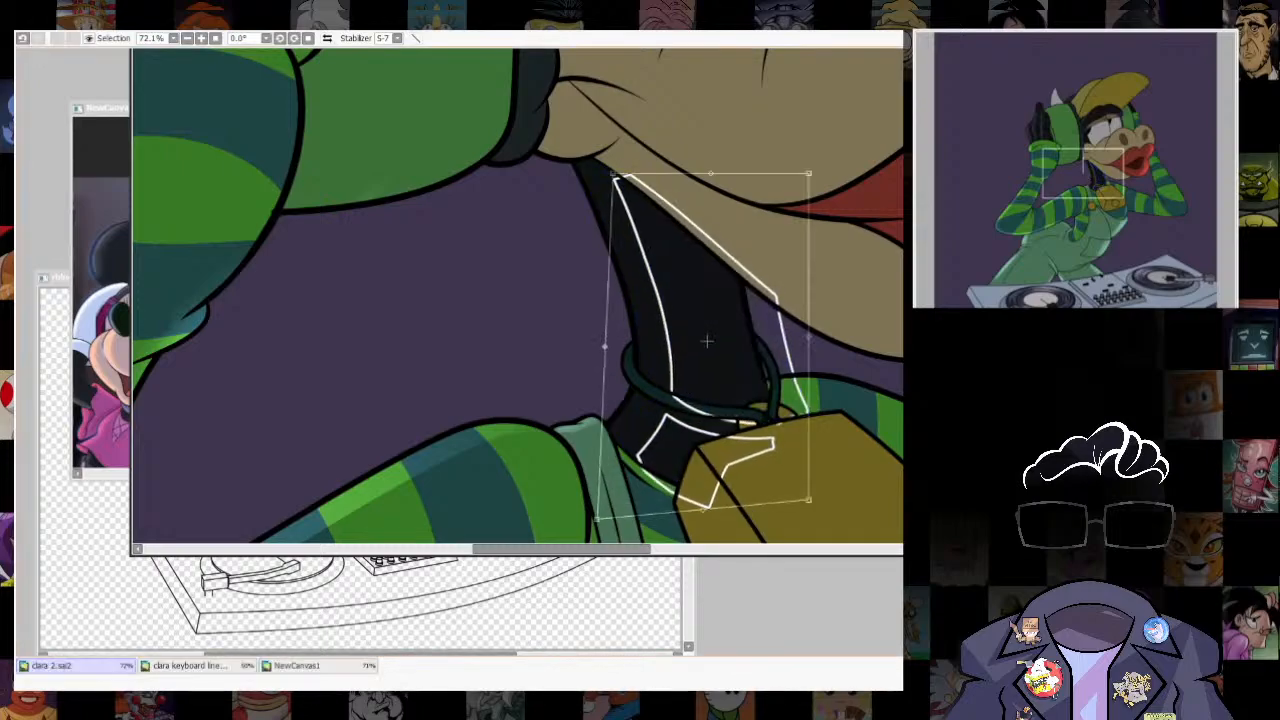
- Distort the guide's upper corner to meet the top of the neck, and select the guide section below the necklace cord
key("ctrl+t")
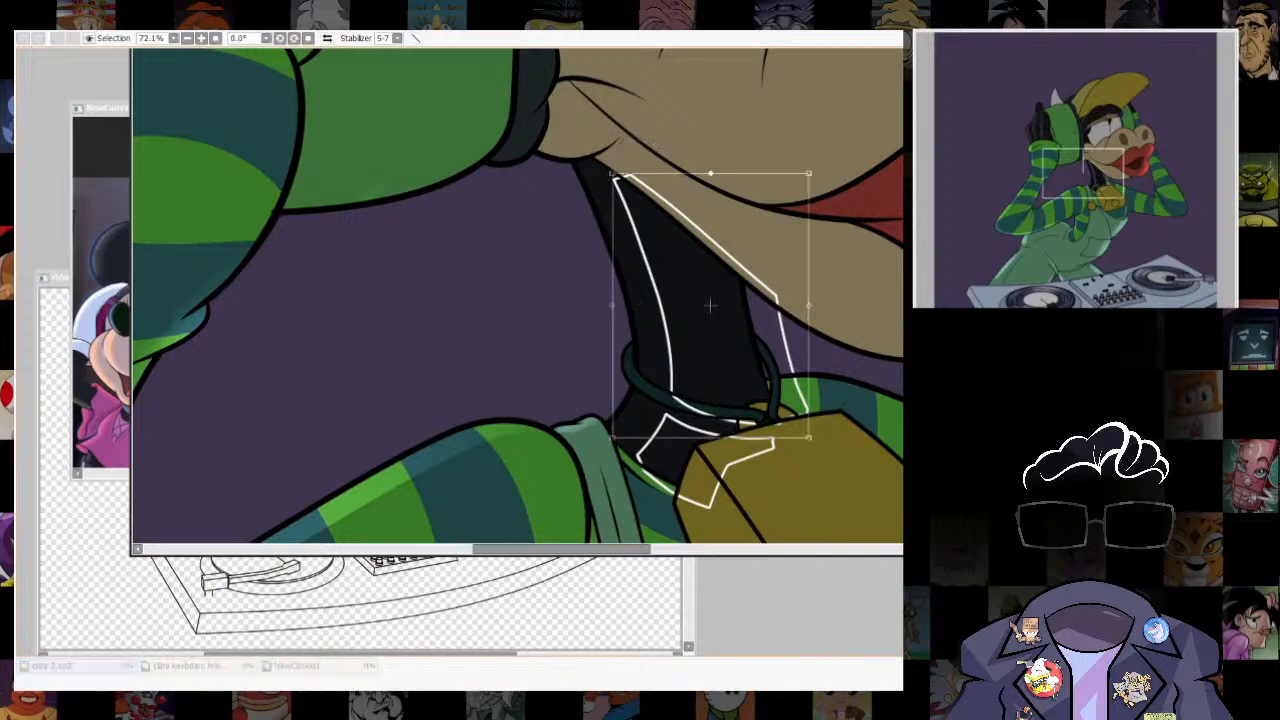
mouse_move(613, 173)
left_mouse_down()
mouse_move(607, 155)
mouse_move(585, 153)
left_mouse_up()
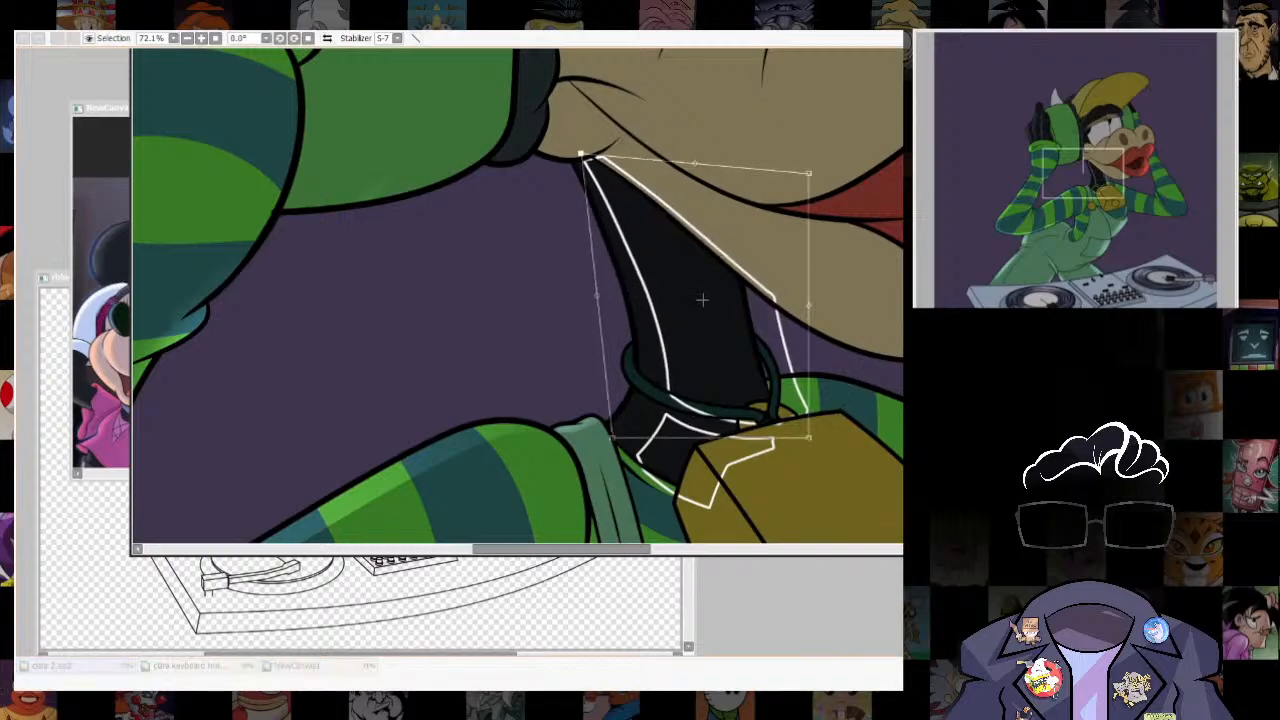
key("Return")
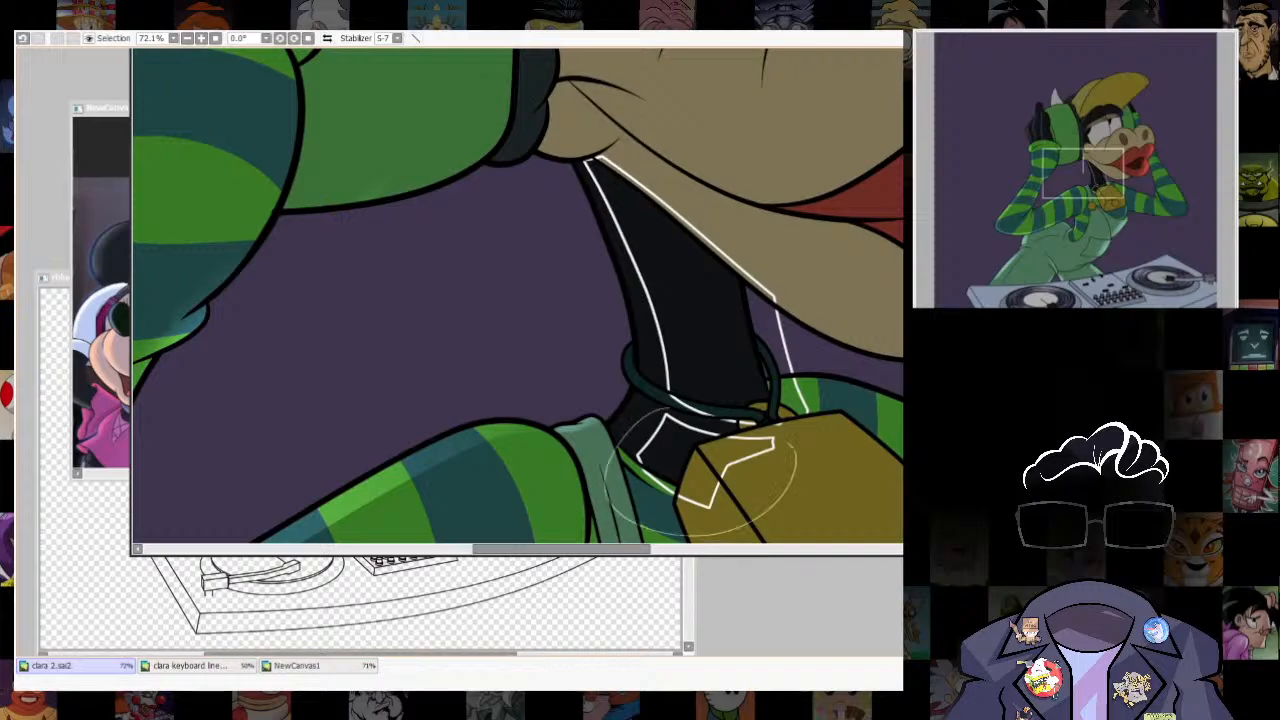
left_click_drag(790, 445, 671, 408)
key("ctrl+t")
left_click_drag(637, 509, 604, 509)
left_click_drag(637, 411, 630, 398)
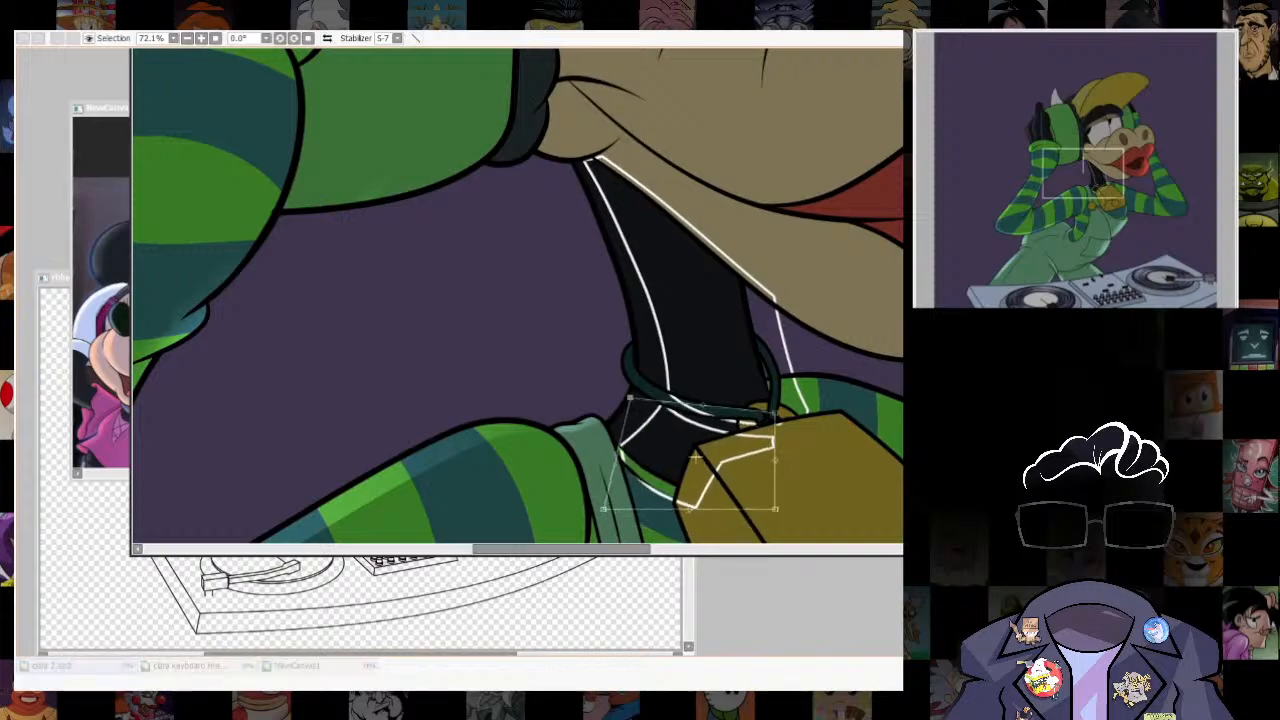
key("Return")
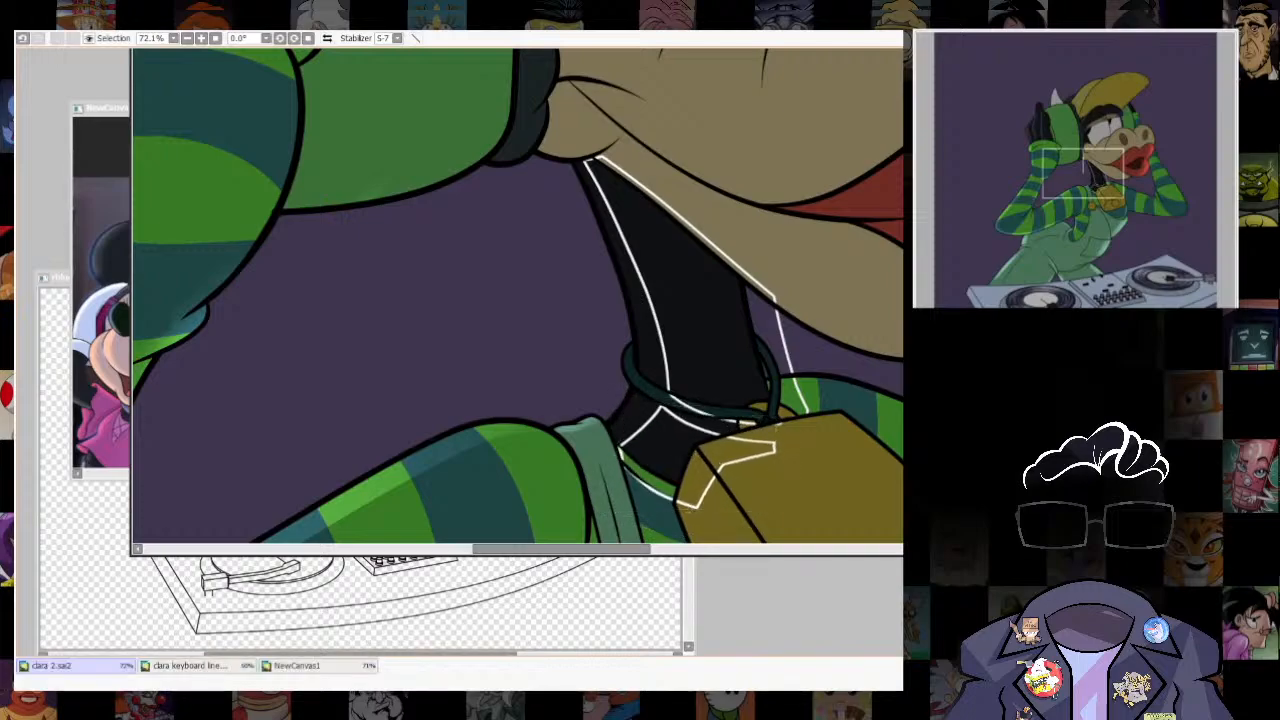
key("ctrl+z")
- Distort the guide section below the necklace cord so its outer corner meets the neck base beside the overalls strap
key("ctrl+t")
left_click_drag(637, 457, 608, 440)
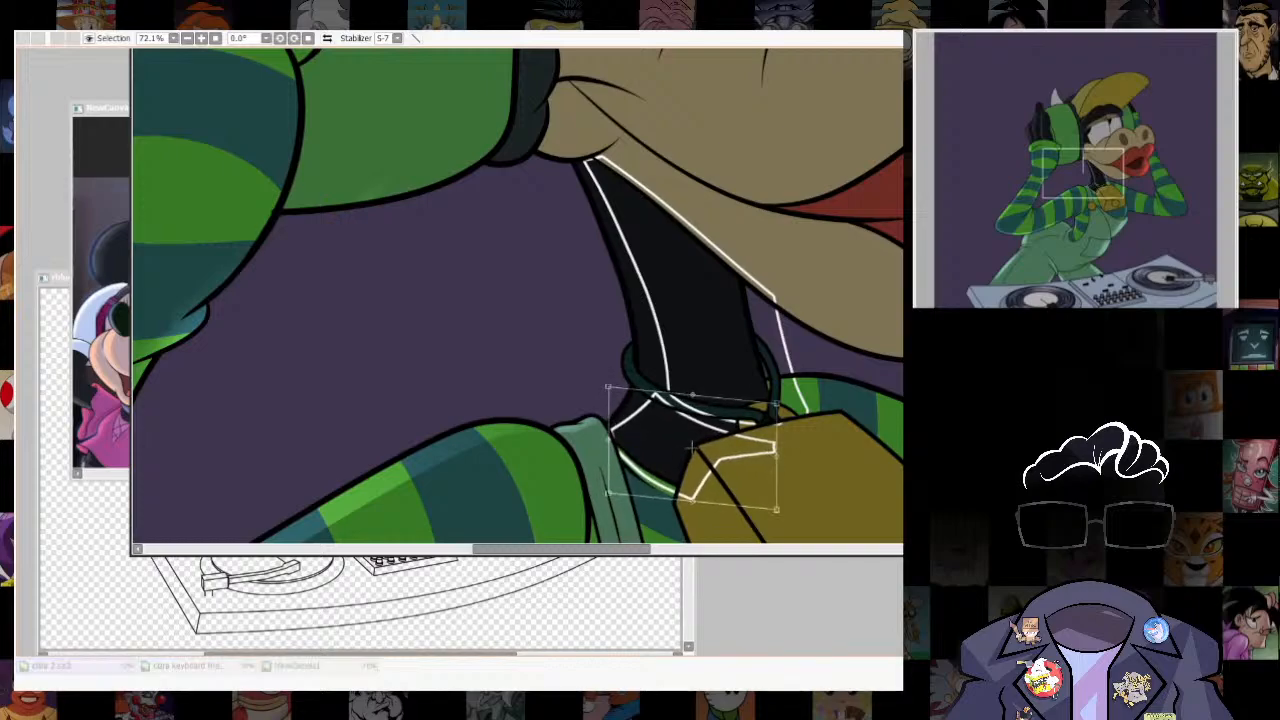
left_click_drag(692, 395, 694, 404)
left_click_drag(608, 493, 598, 475)
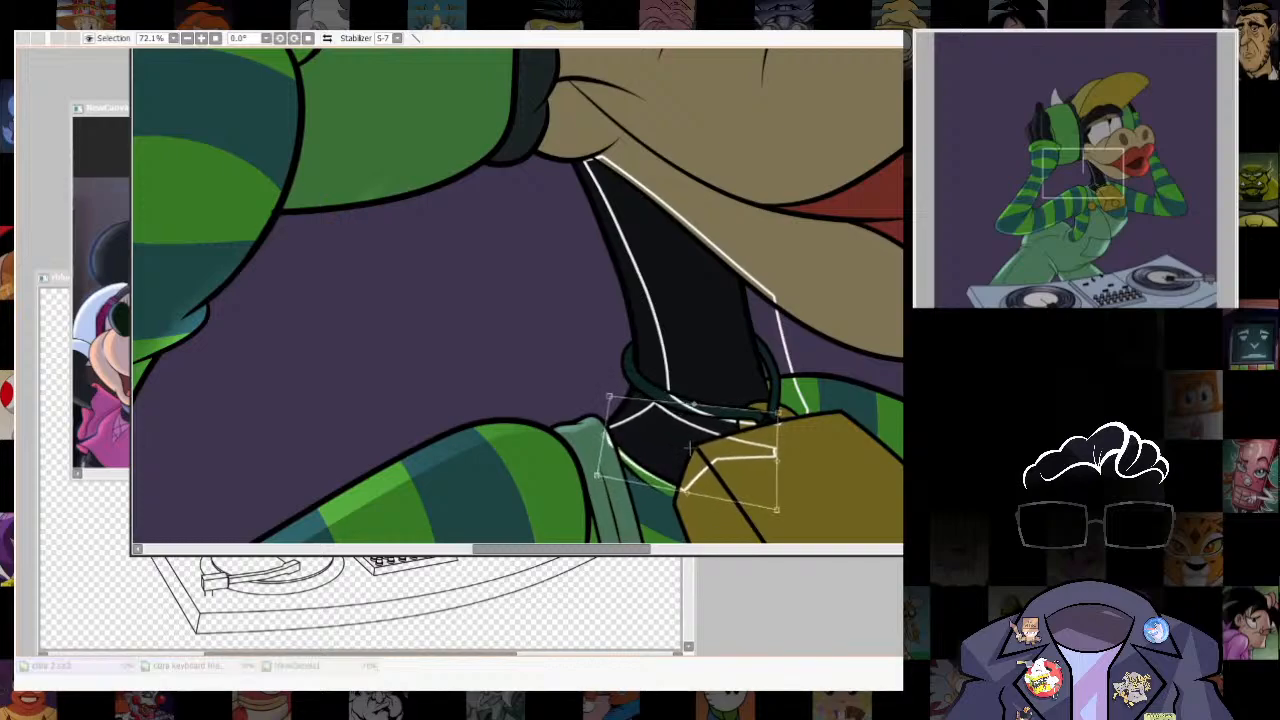
key("Return")
- Select the narrow strip between the neck's back edge and the guide, including the necklace cord, and remove the guide outline
key("e")
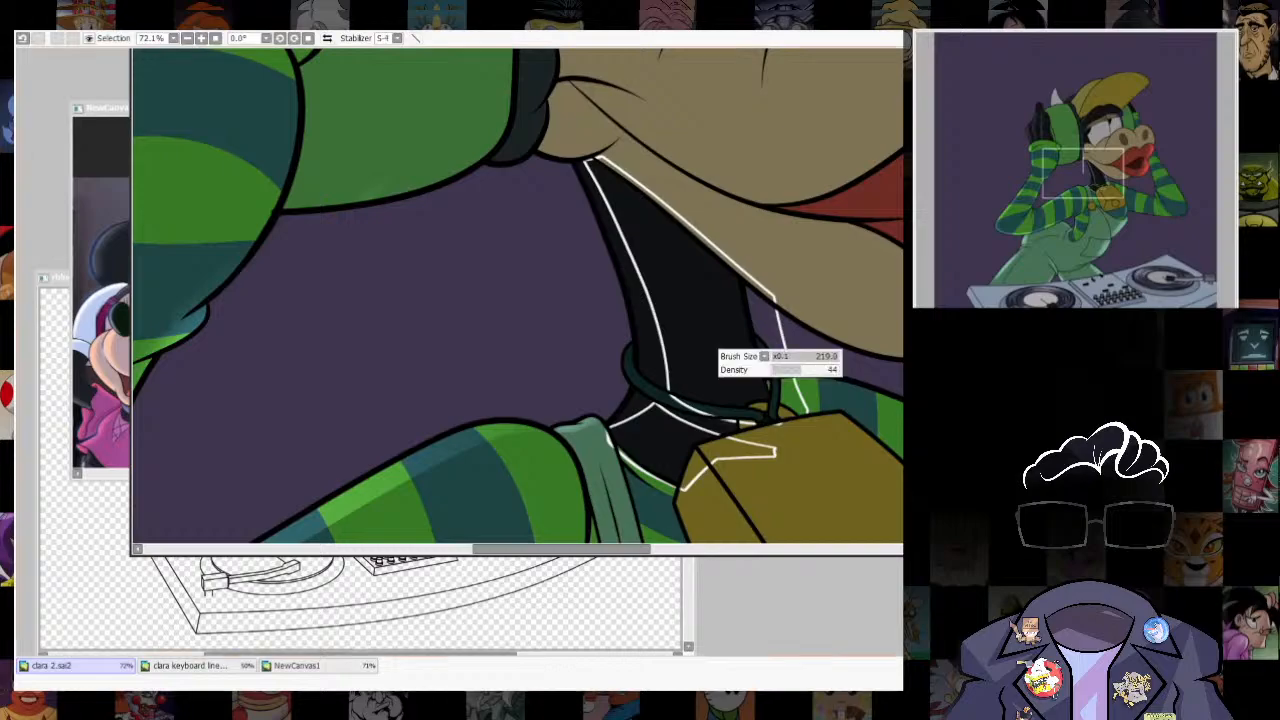
key("ctrl+z")
key("n")
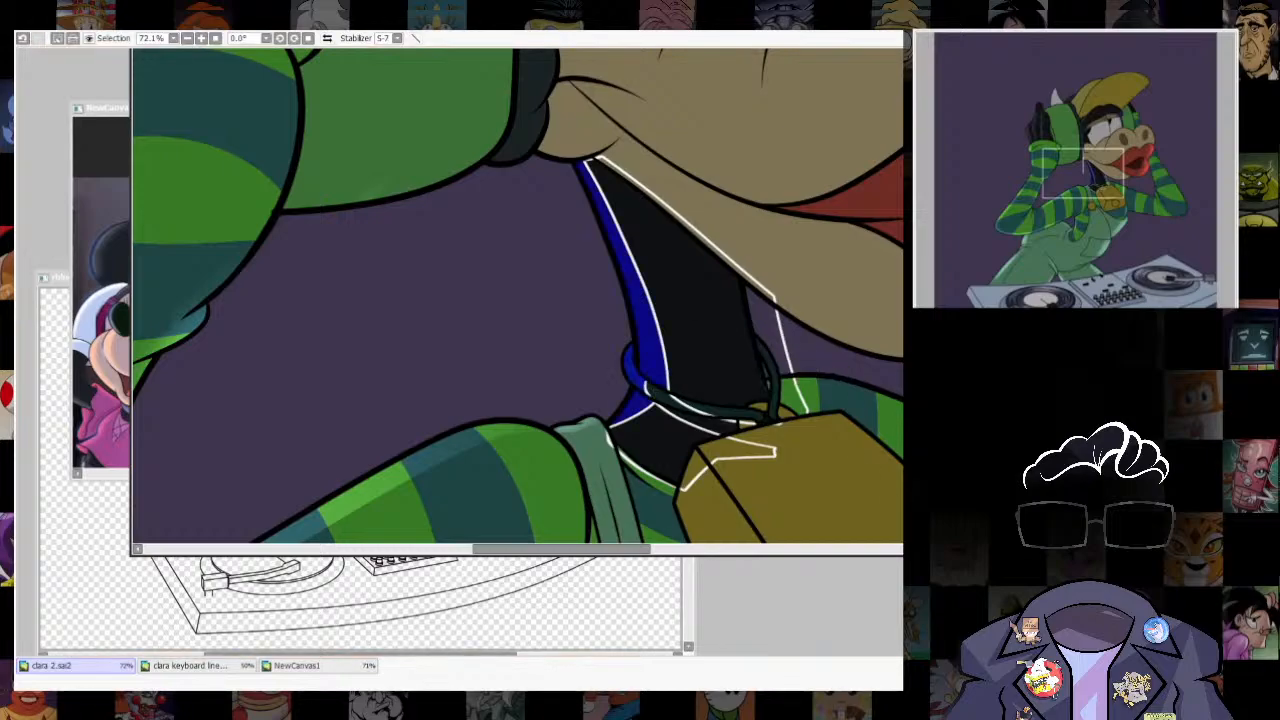
key("ctrl+d")
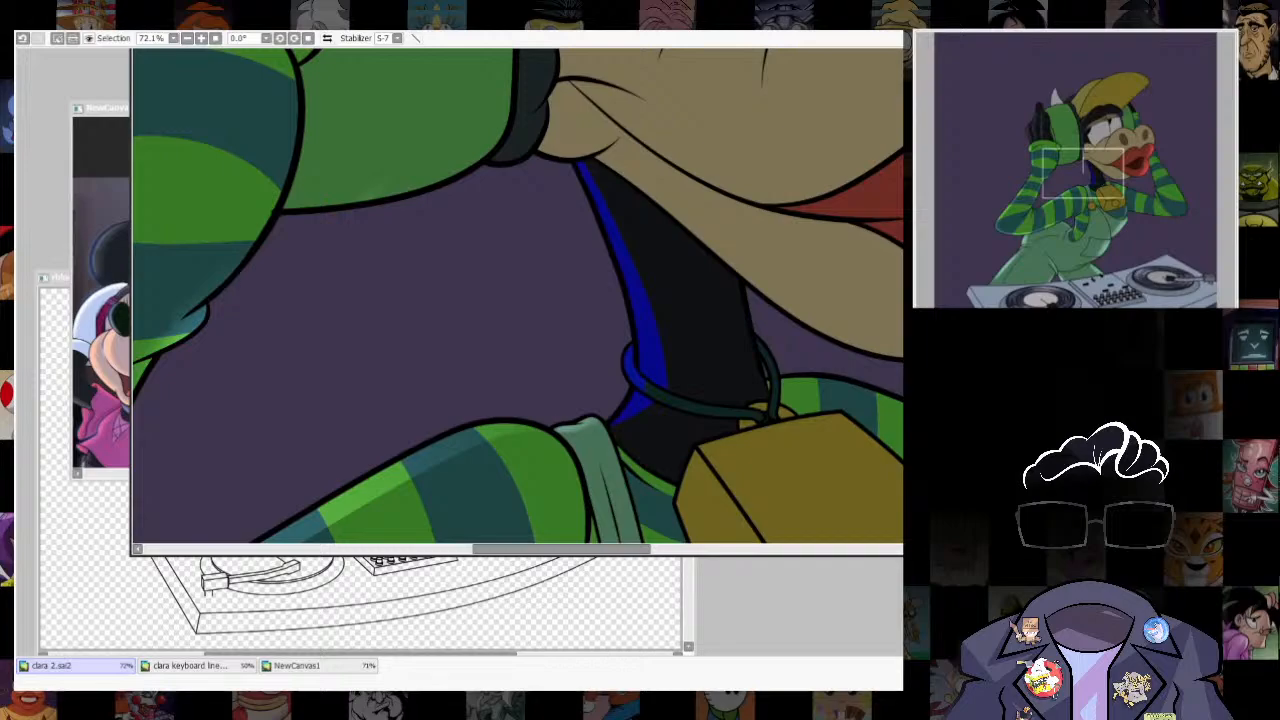
- Brush a soft blue-grey highlight into the neck strip, redoing the first stroke, and clear the selection
key("b")
left_click_drag(631, 354, 649, 420)
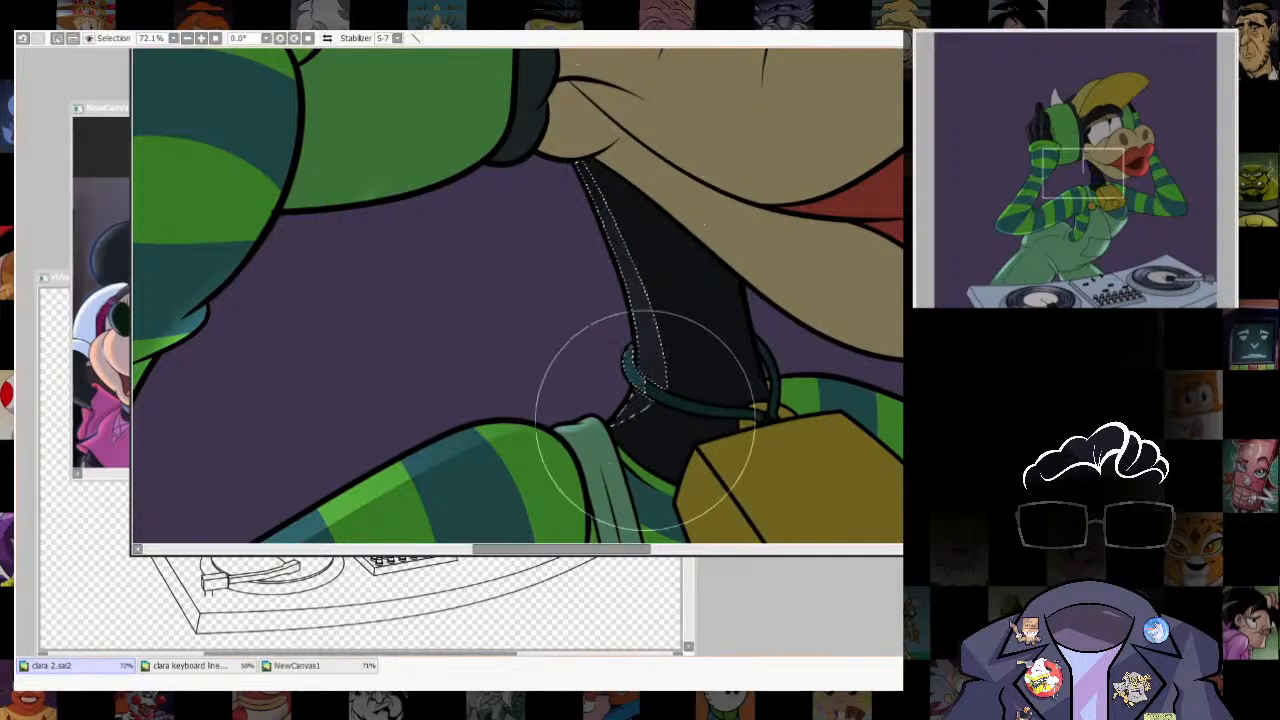
key("ctrl+z")
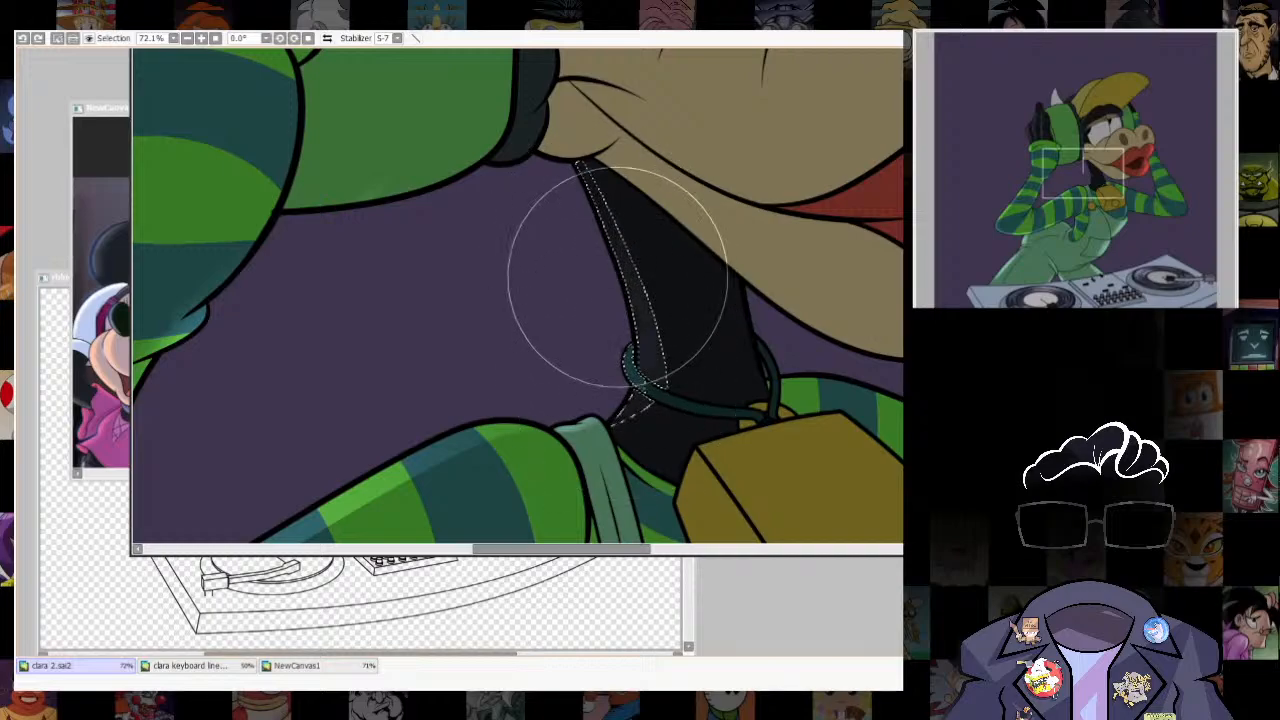
left_click_drag(620, 277, 688, 430)
key("ctrl+d")
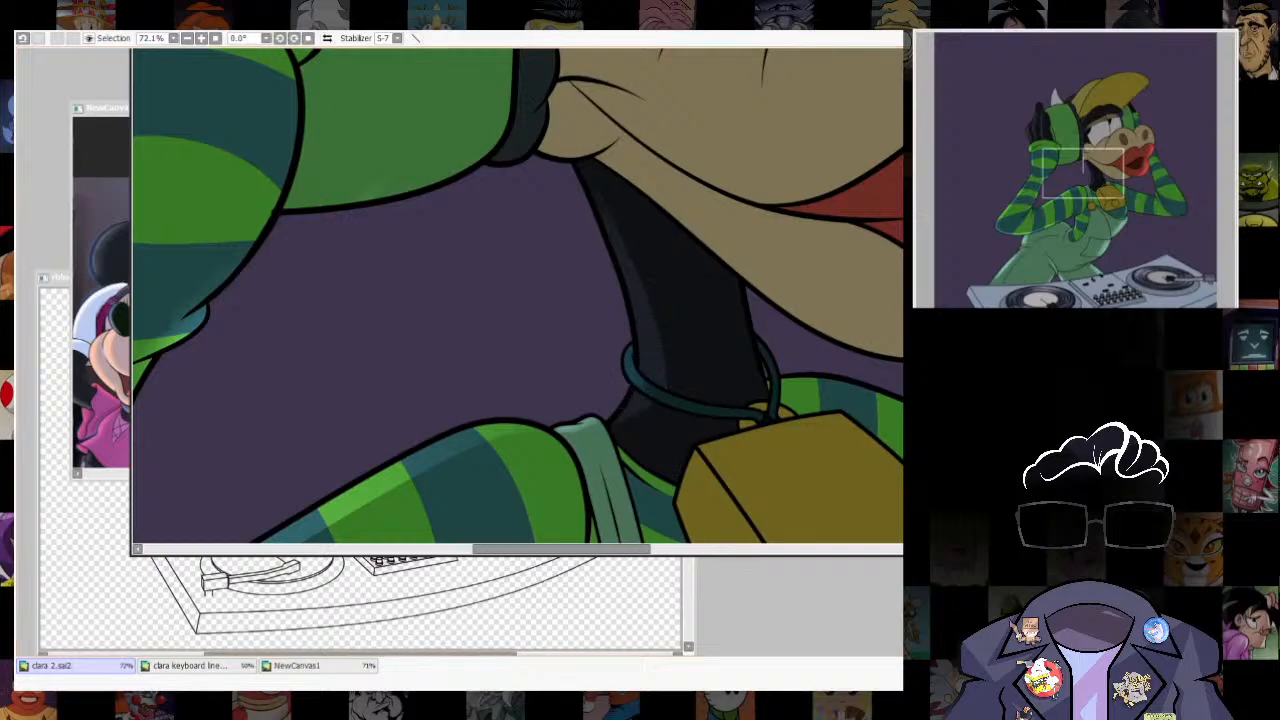
- Select the beige upper muzzle and snout area above the red lips
scroll(742, 325, "down", 5)
scroll(795, 415, "up", 1)
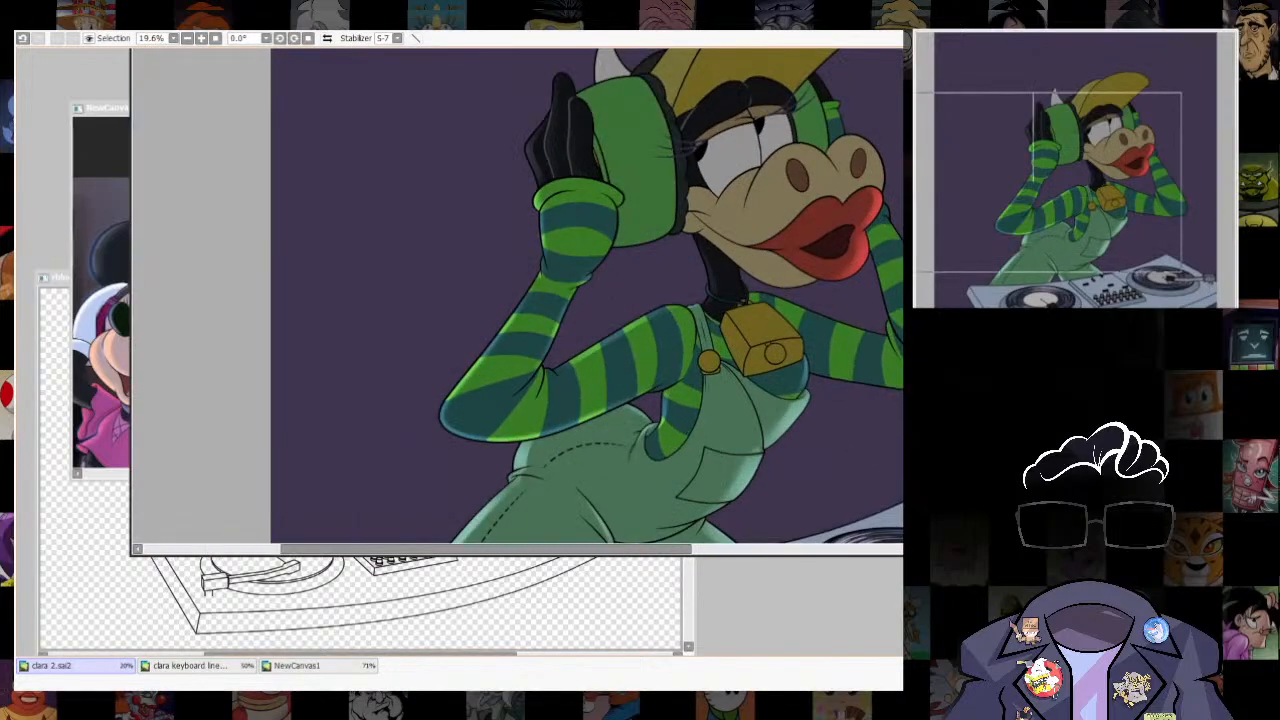
scroll(517, 296, "up", 4)
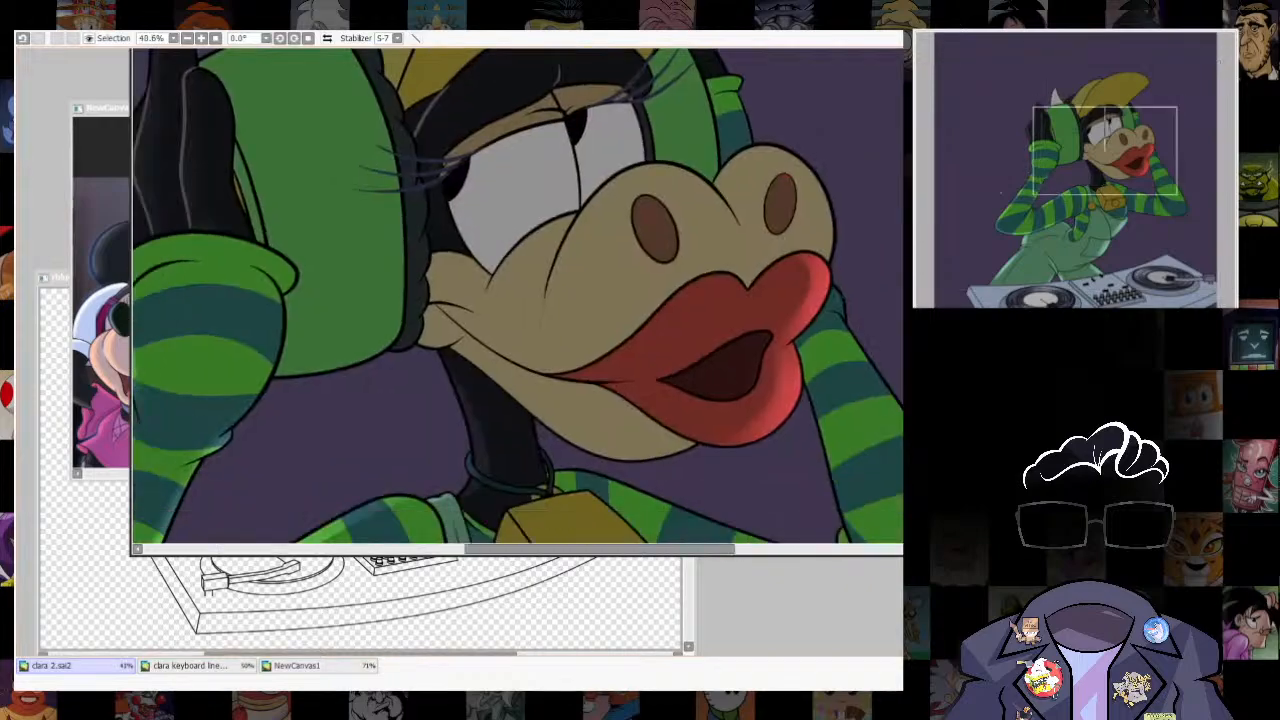
left_click_drag(560, 290, 558, 352)
left_click(560, 350)
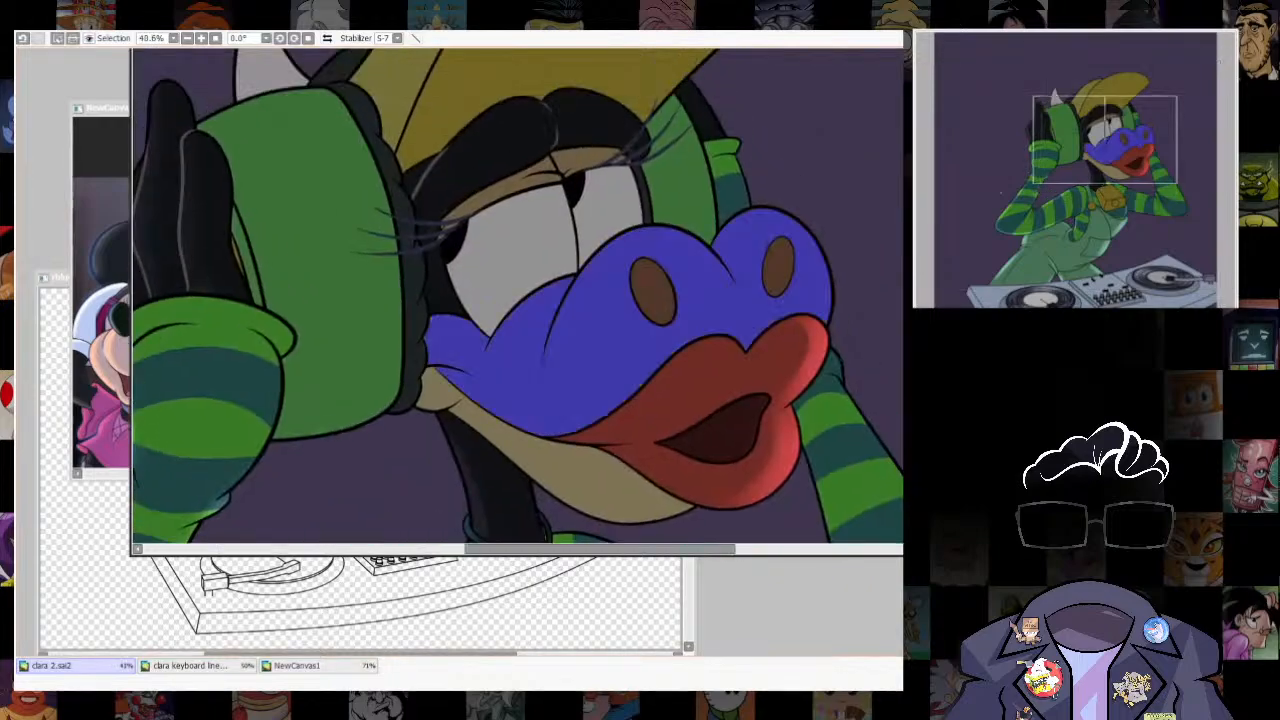
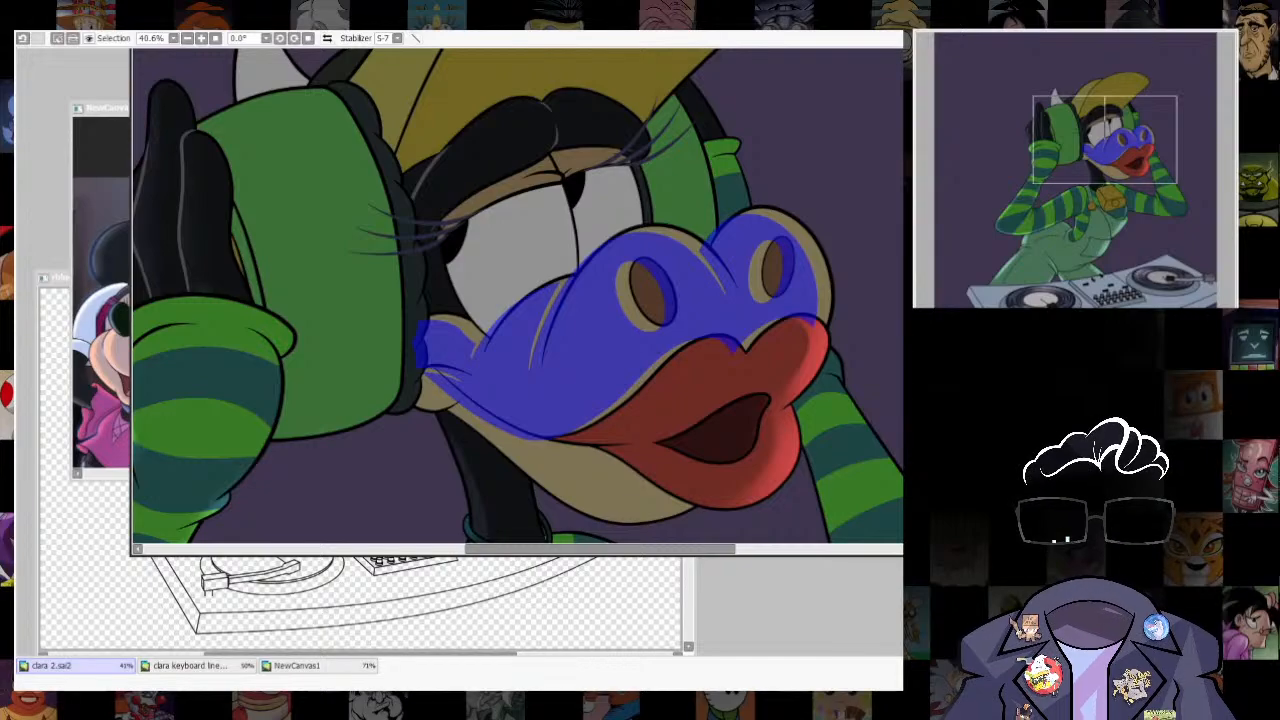
- Trace the offset muzzle selection with a white guide outline and lasso the guide section around the nearer nostril bulge
left_click(820, 140)
key("n")
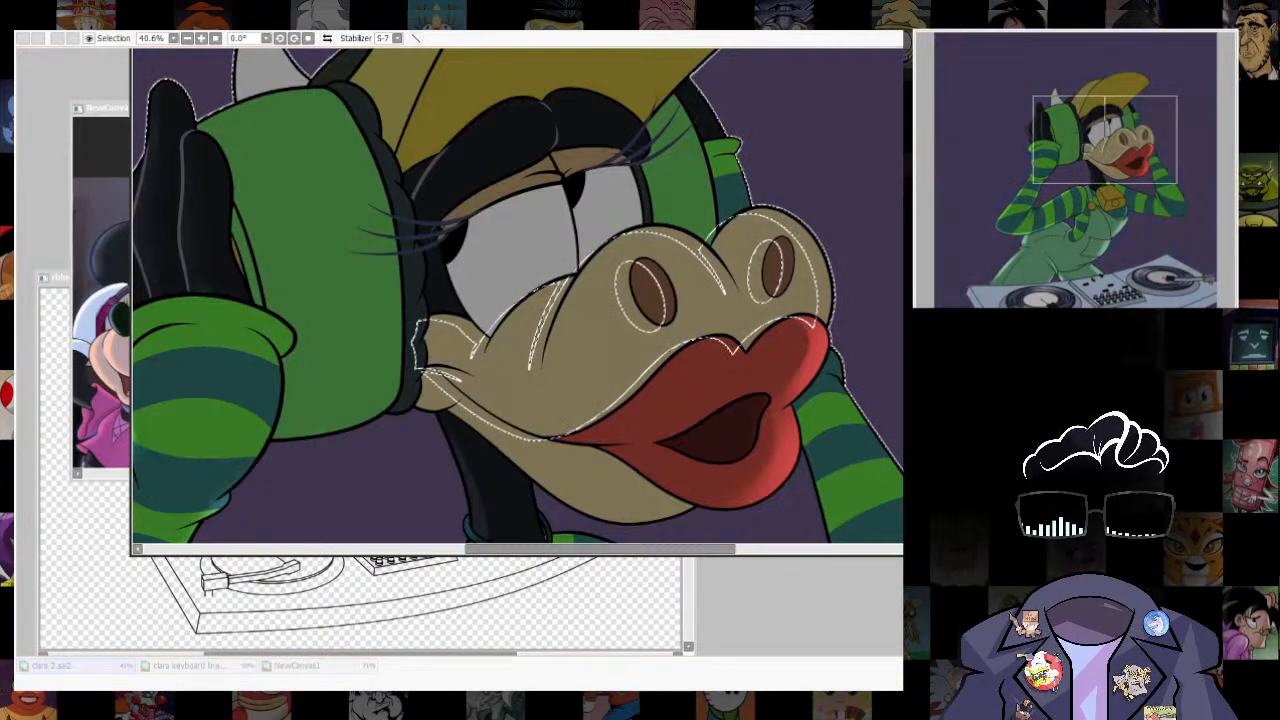
key("w")
key("n")
scroll(776, 189, "up", 2)
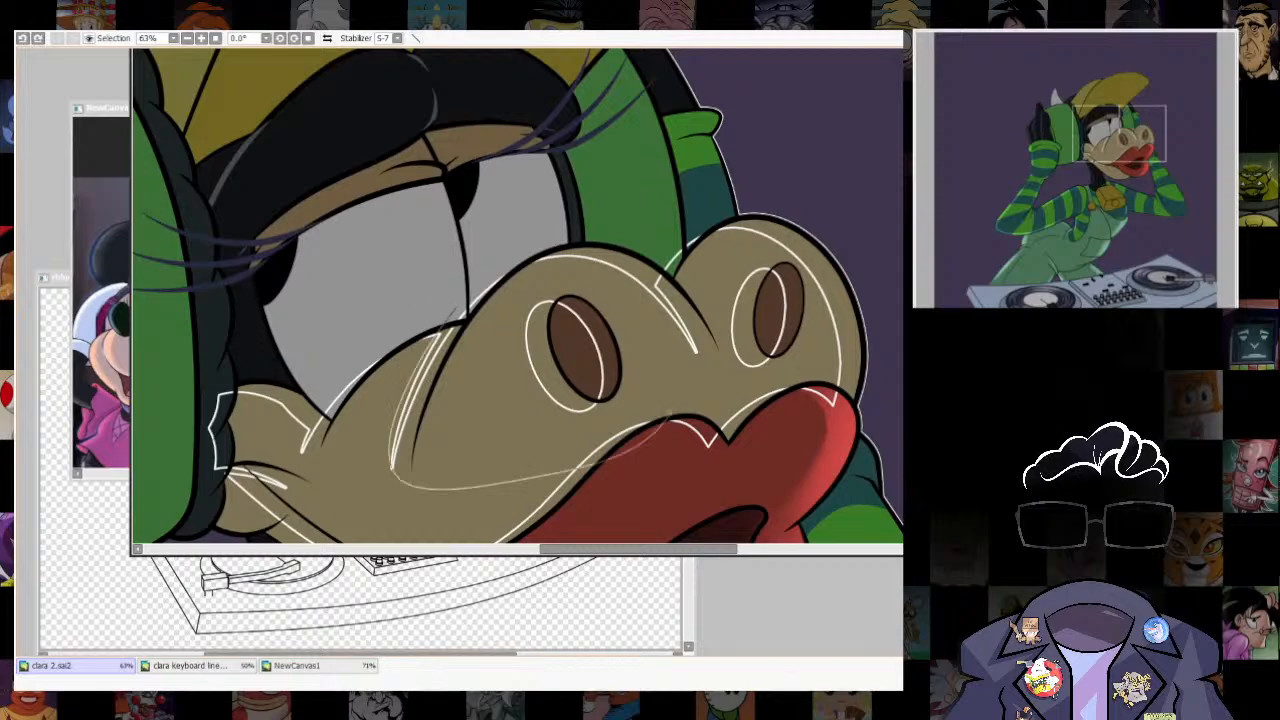
- Distort the lassoed guide section so its upper curve sits inside the nearer nostril bulge and meets the crease between the nostrils
key("ctrl+t")
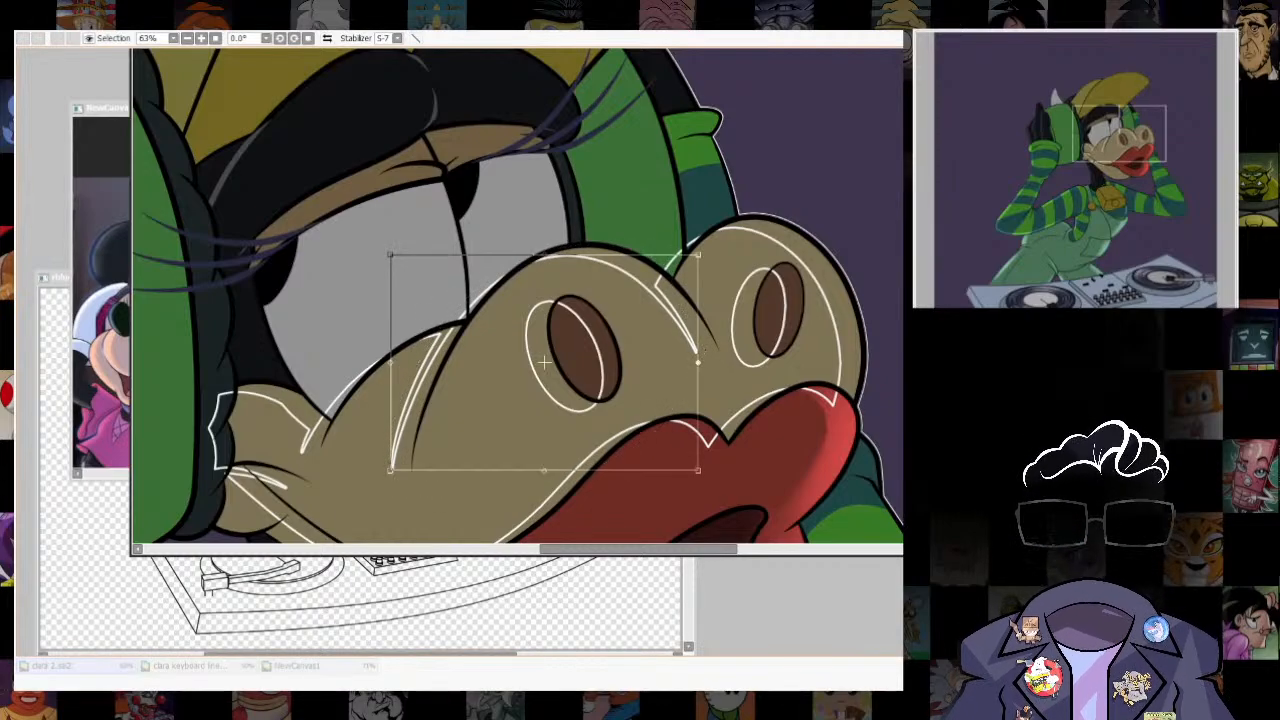
left_click_drag(699, 361, 723, 361)
left_click_drag(390, 254, 378, 297)
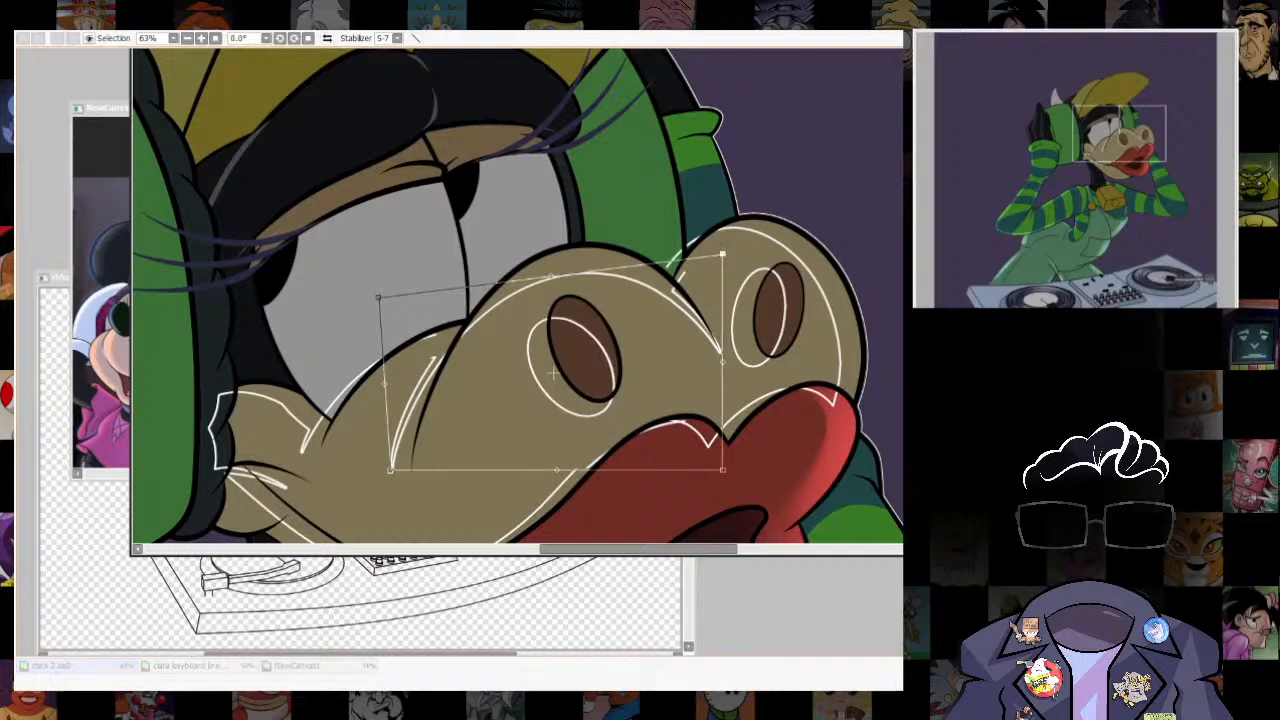
left_click_drag(723, 254, 733, 251)
left_click_drag(723, 470, 707, 470)
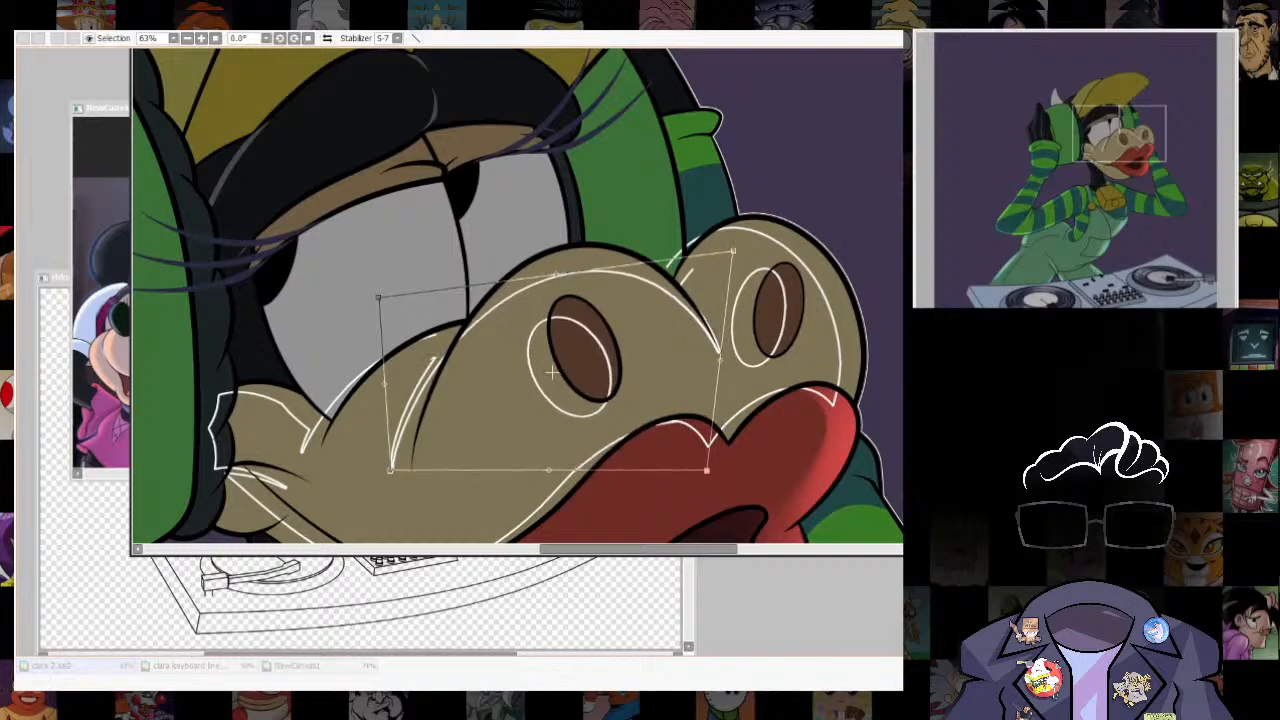
key("Return")
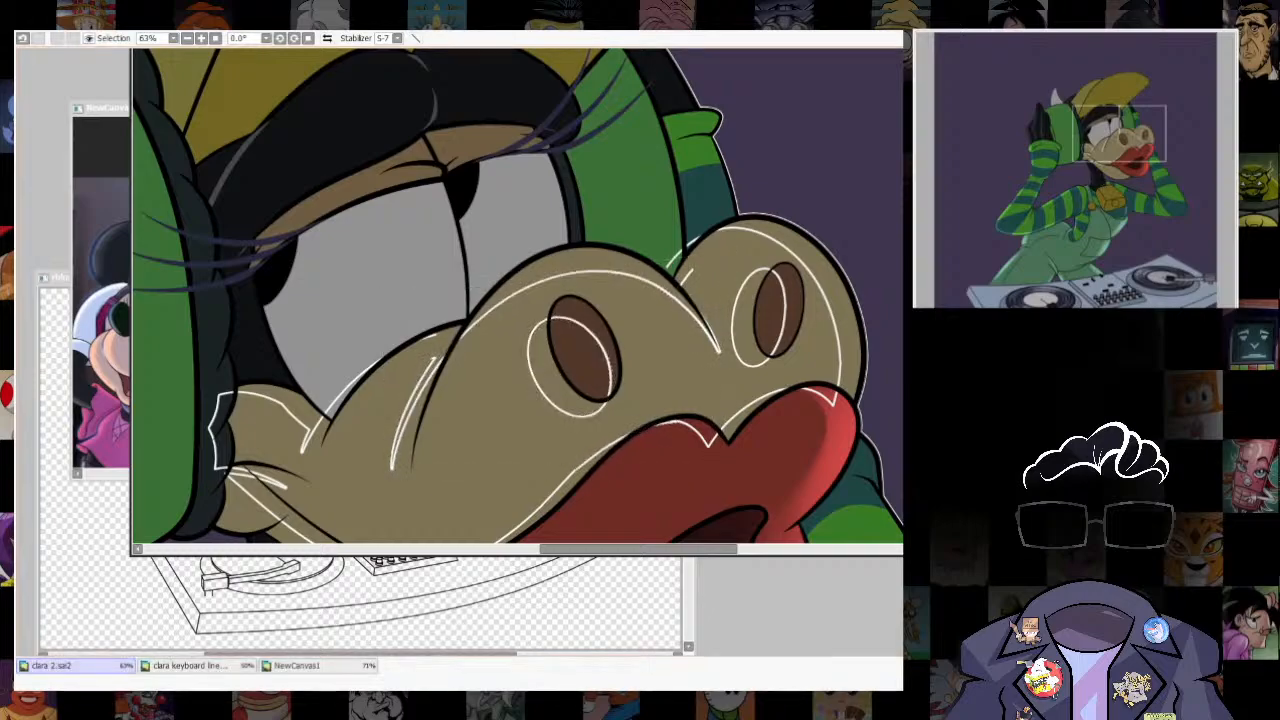
- Select the rim strips along the outer edges of both nostril bulges, brush in a soft pale highlight, and clear the selection
left_click(598, 260)
left_click(838, 290)
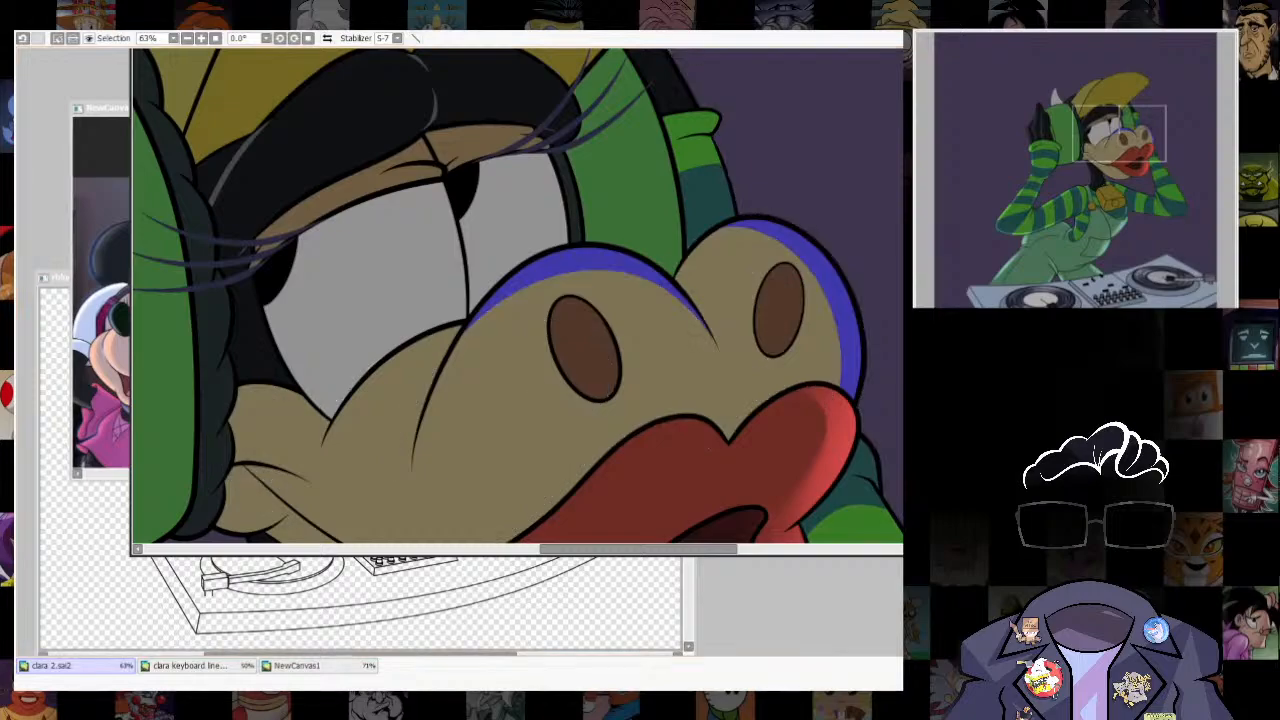
key("b")
mouse_move(757, 204)
left_mouse_down()
mouse_move(945, 365)
mouse_move(888, 233)
mouse_move(859, 221)
mouse_move(928, 423)
mouse_move(832, 212)
left_mouse_up()
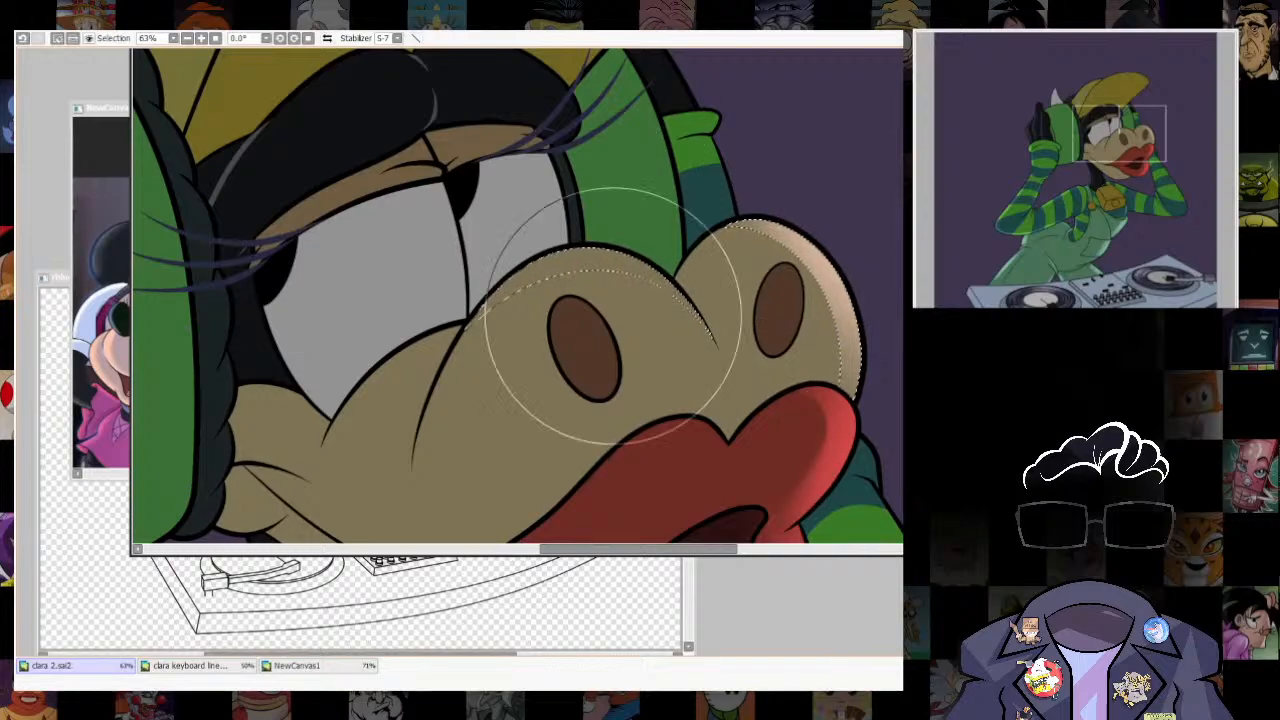
key("ctrl+d")
- Try to draw a guide curve along the lower jaw and select the strip between it and the chin's bottom edge
scroll(796, 250, "down", 10)
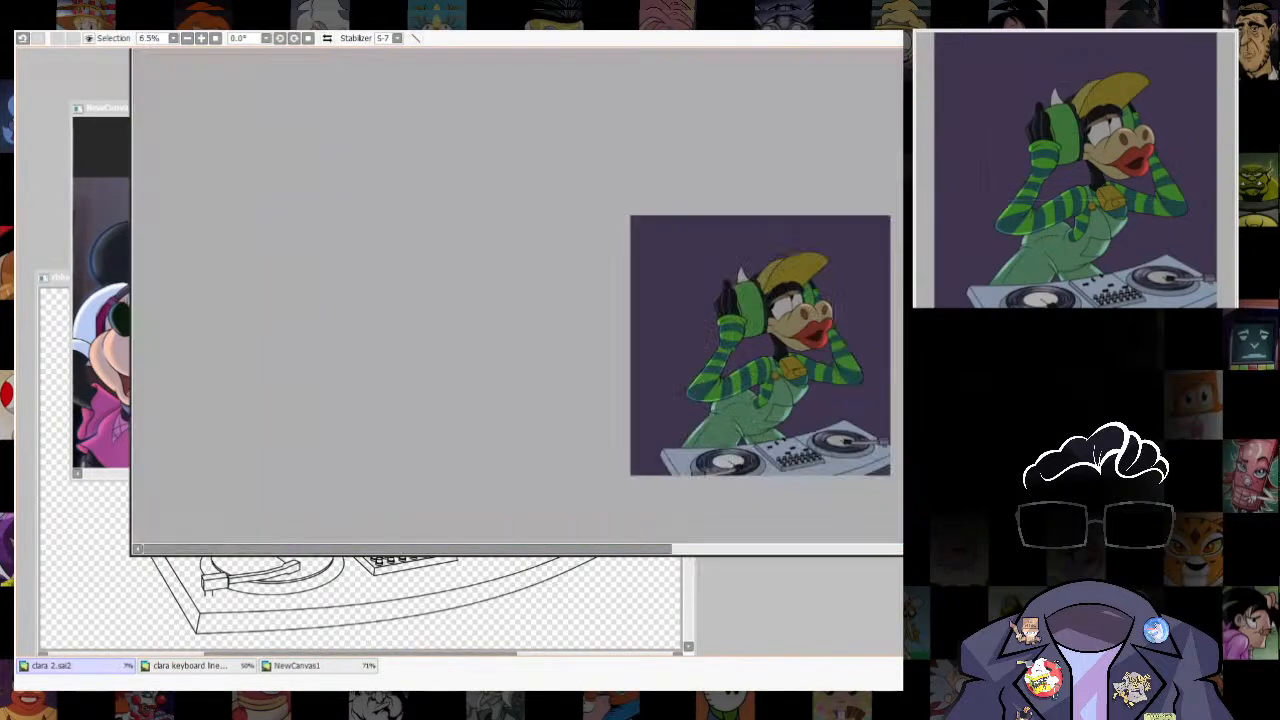
scroll(796, 320, "up", 8)
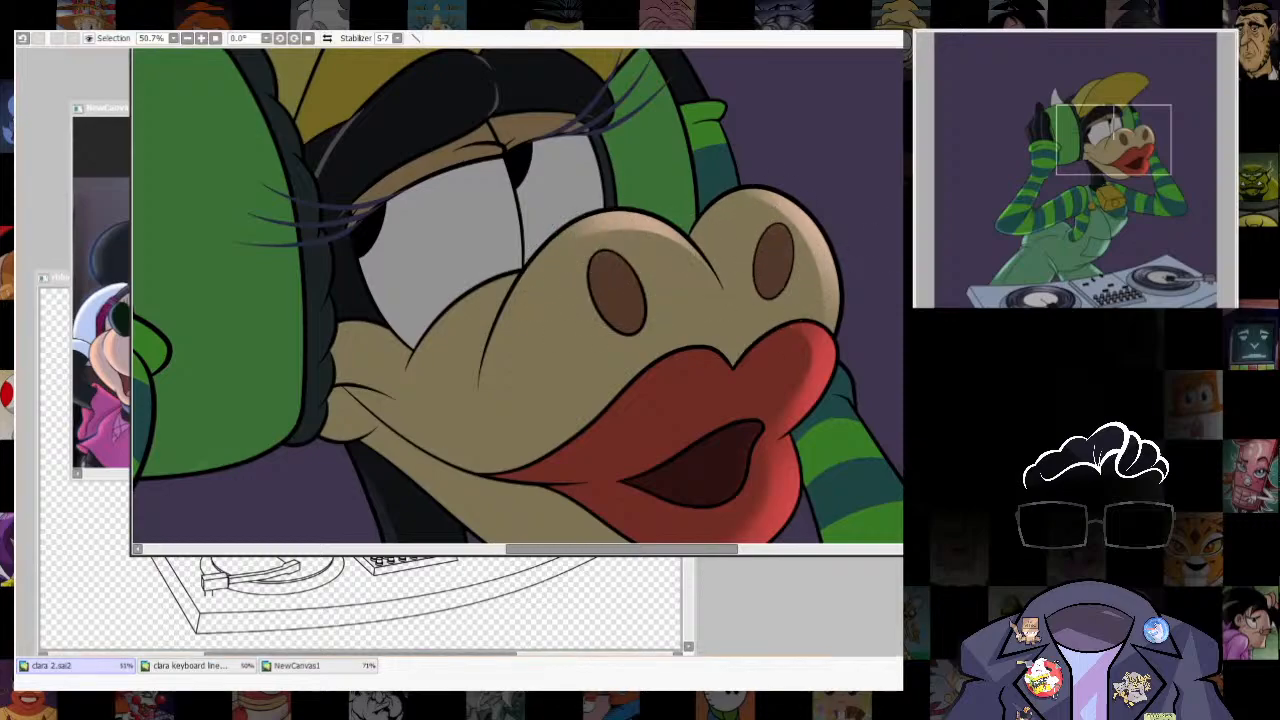
scroll(828, 370, "down", 3)
left_click_drag(800, 400, 752, 264)
scroll(730, 405, "down", 3)
scroll(770, 335, "up", 3)
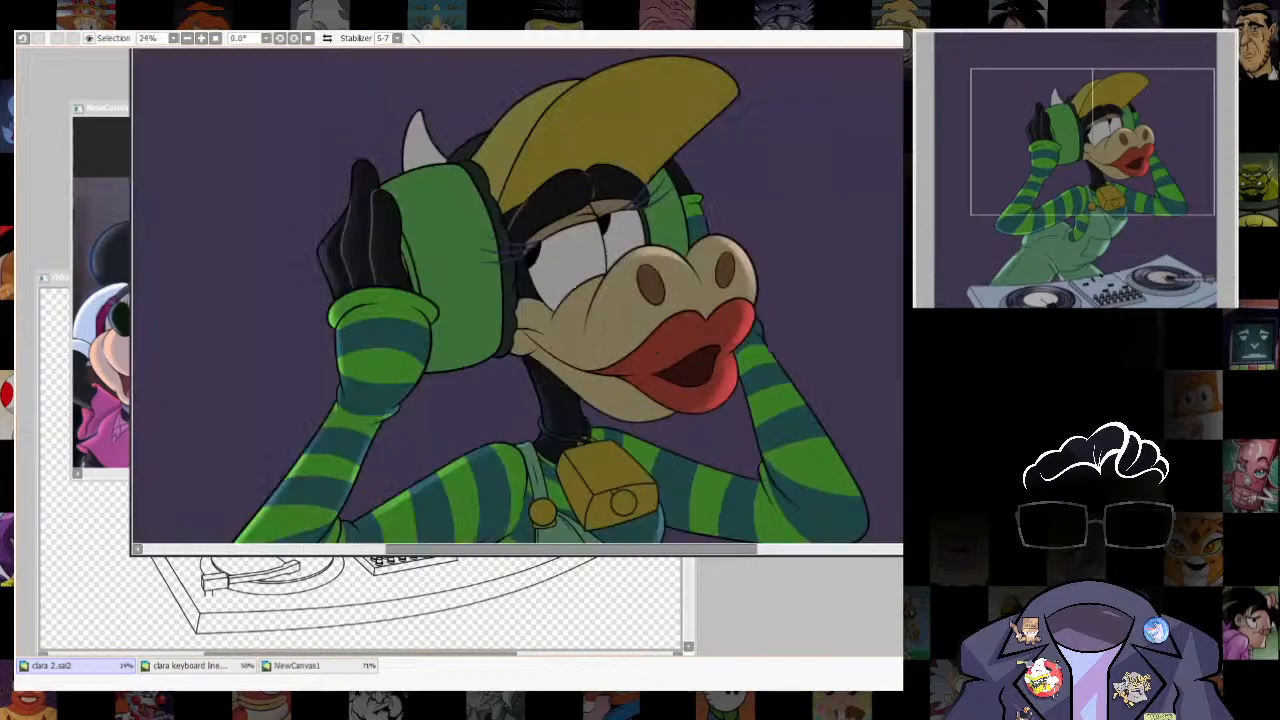
scroll(630, 425, "up", 3)
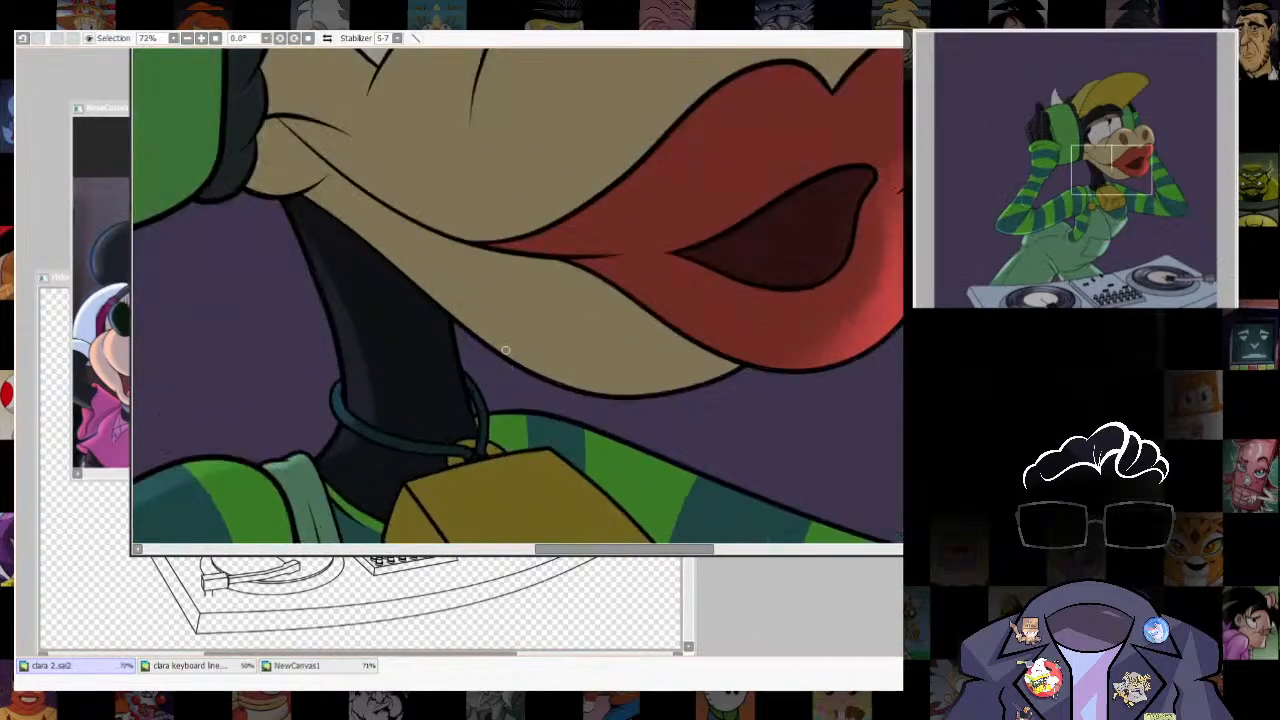
key("ctrl+z")
mouse_move(340, 216)
left_mouse_down()
mouse_move(574, 371)
mouse_move(708, 384)
left_mouse_up()
key("ctrl+z")
left_click_drag(557, 371, 740, 359)
left_click(624, 384)
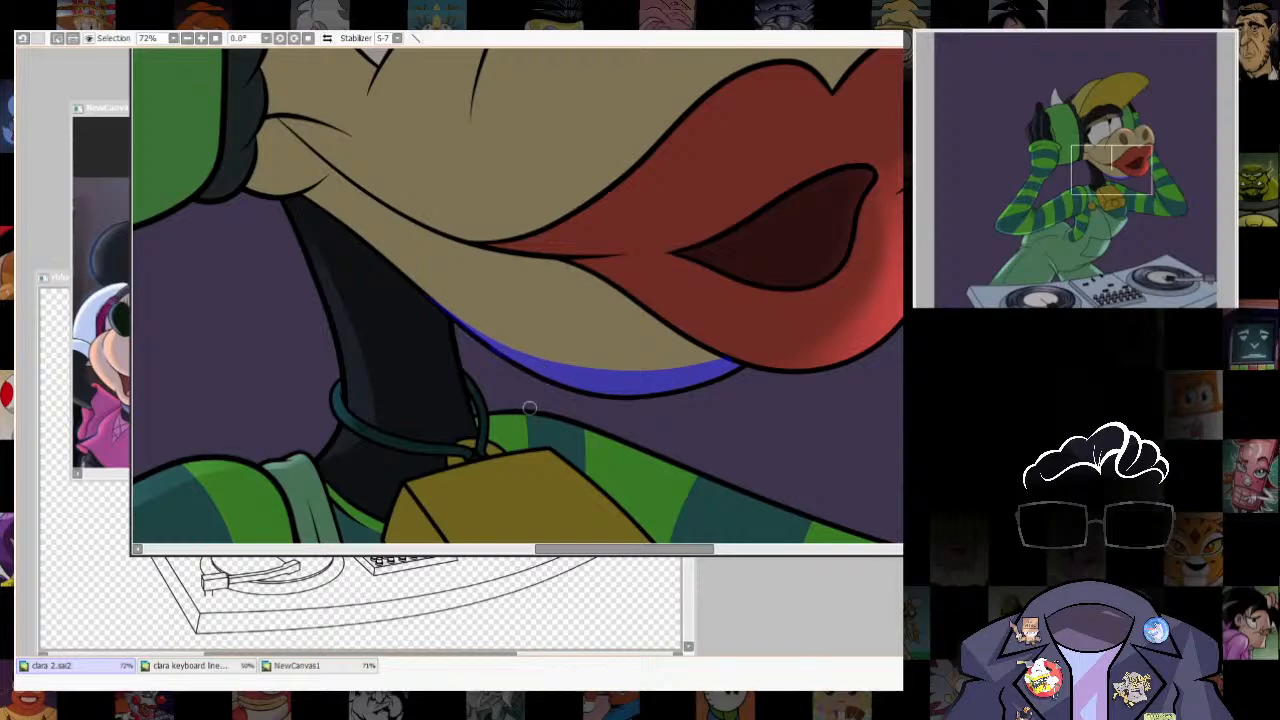
key("ctrl+d")
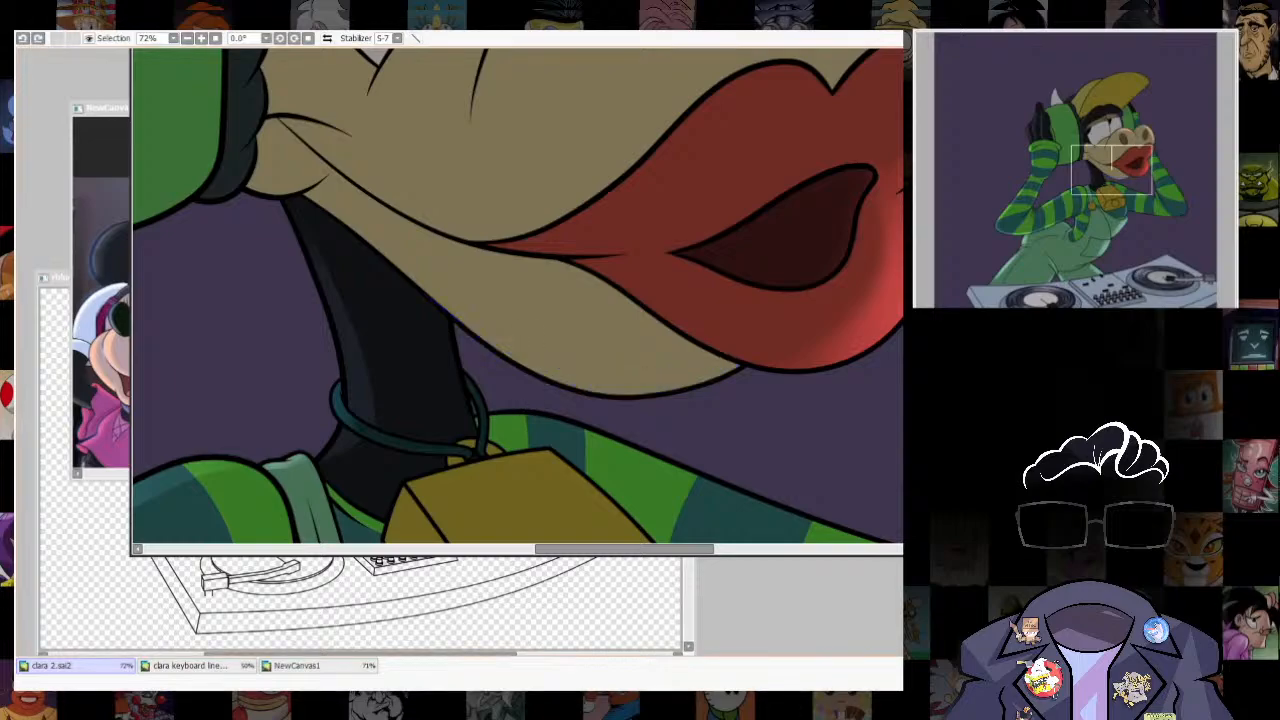
key("ctrl+z")
- Select the lower jaw area, shrink the selection inward, trace it with a white guide outline, and lasso the long chin section
key("alt+s")
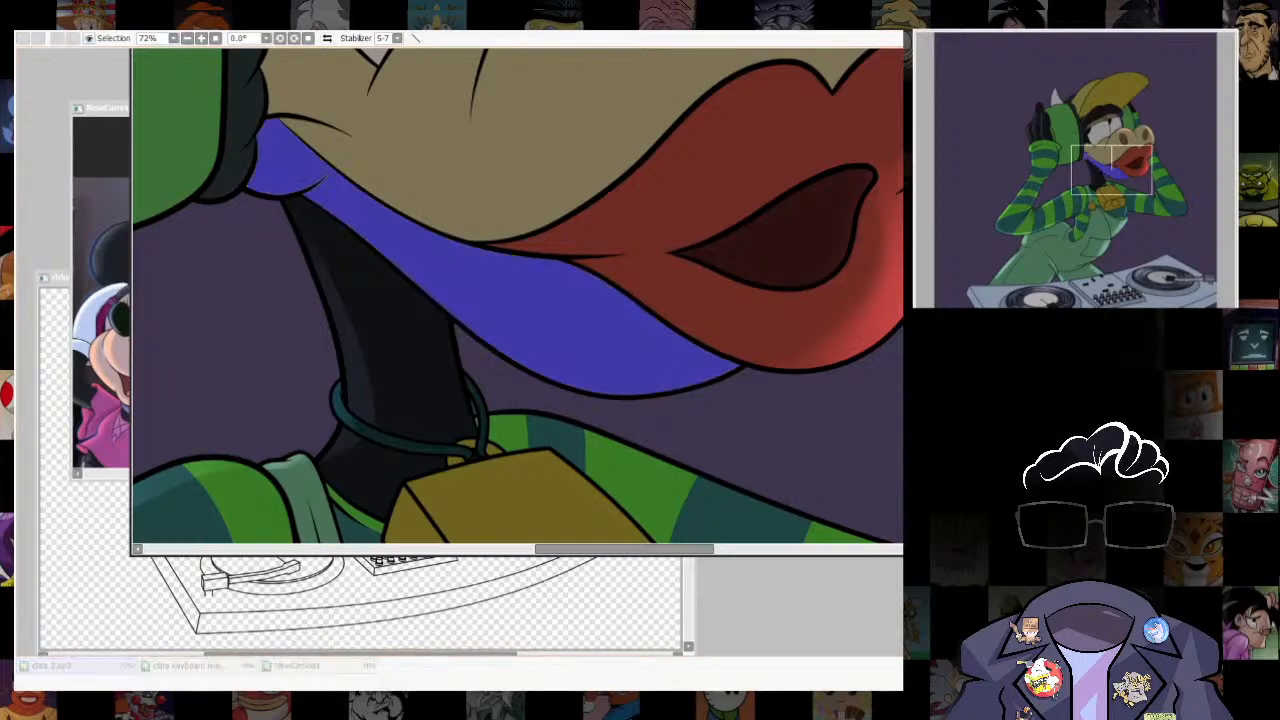
key("Return")
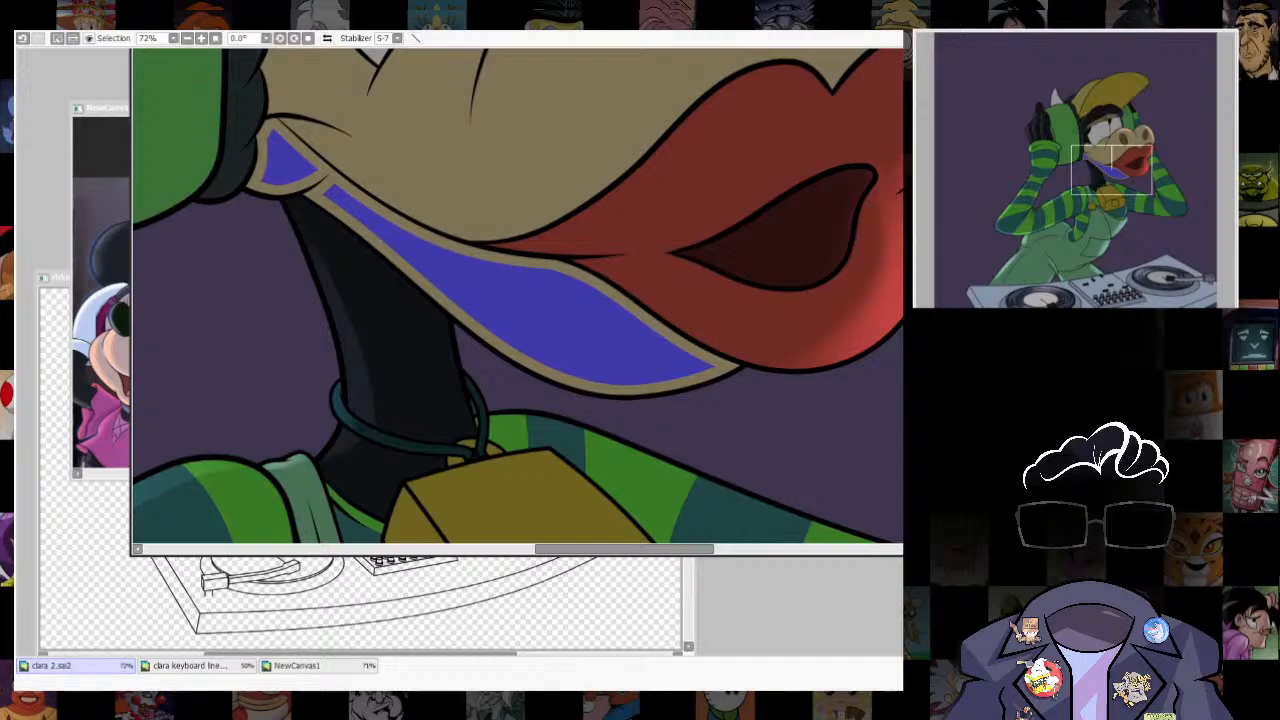
left_click(680, 200)
key("ctrl+z")
key("ctrl+u")
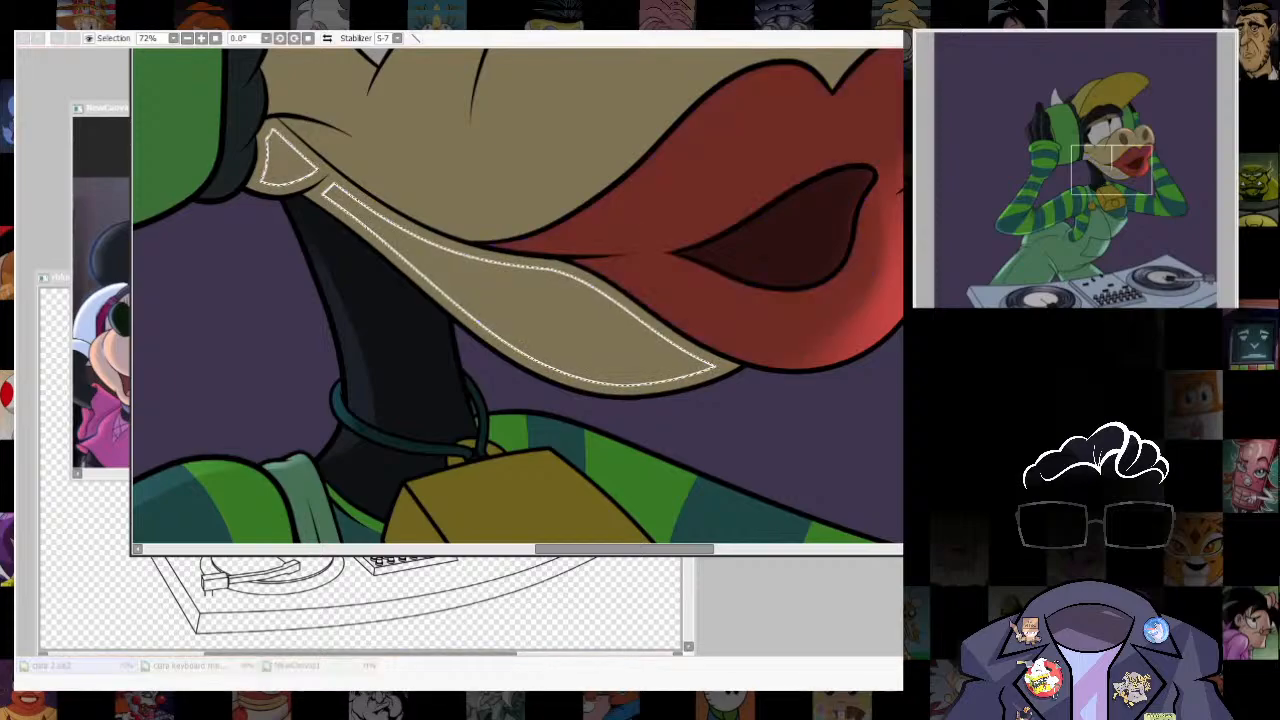
key("Return")
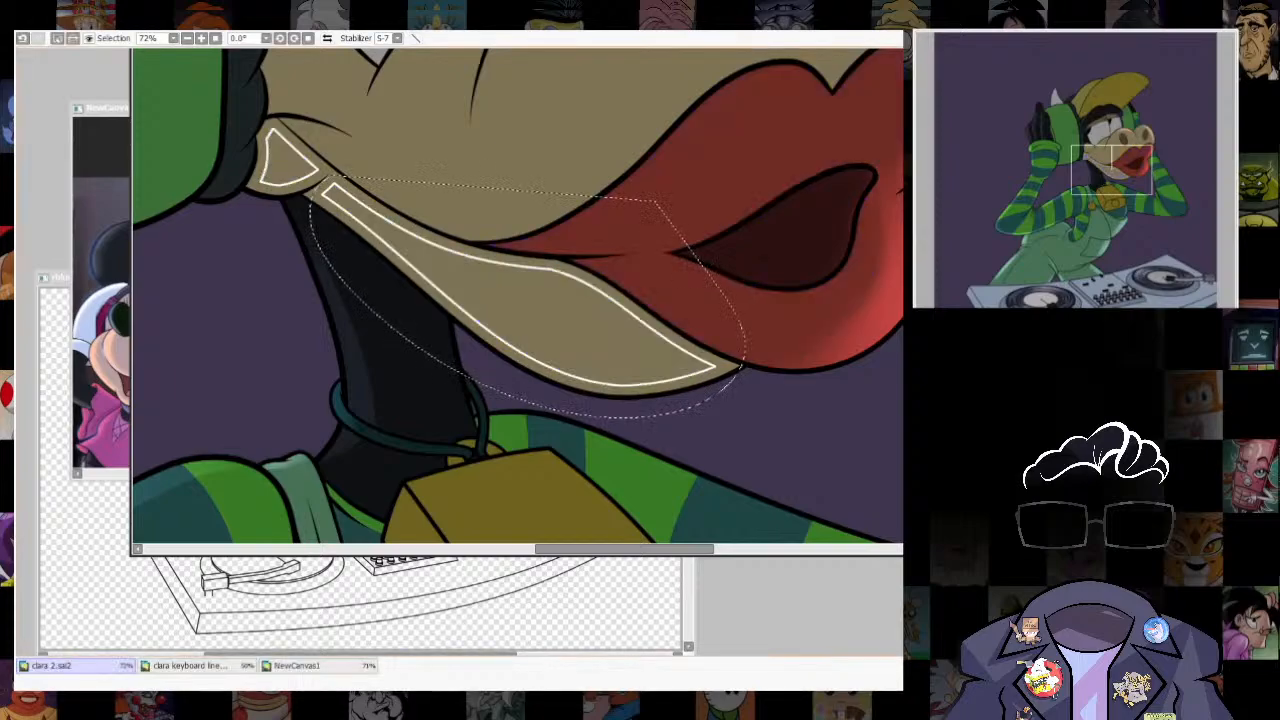
- Distort the chin guide section toward the back of the jaw and erase the small triangular guide beside the headphone
key("ctrl+t")
left_click_drag(316, 181, 437, 321)
key("Return")
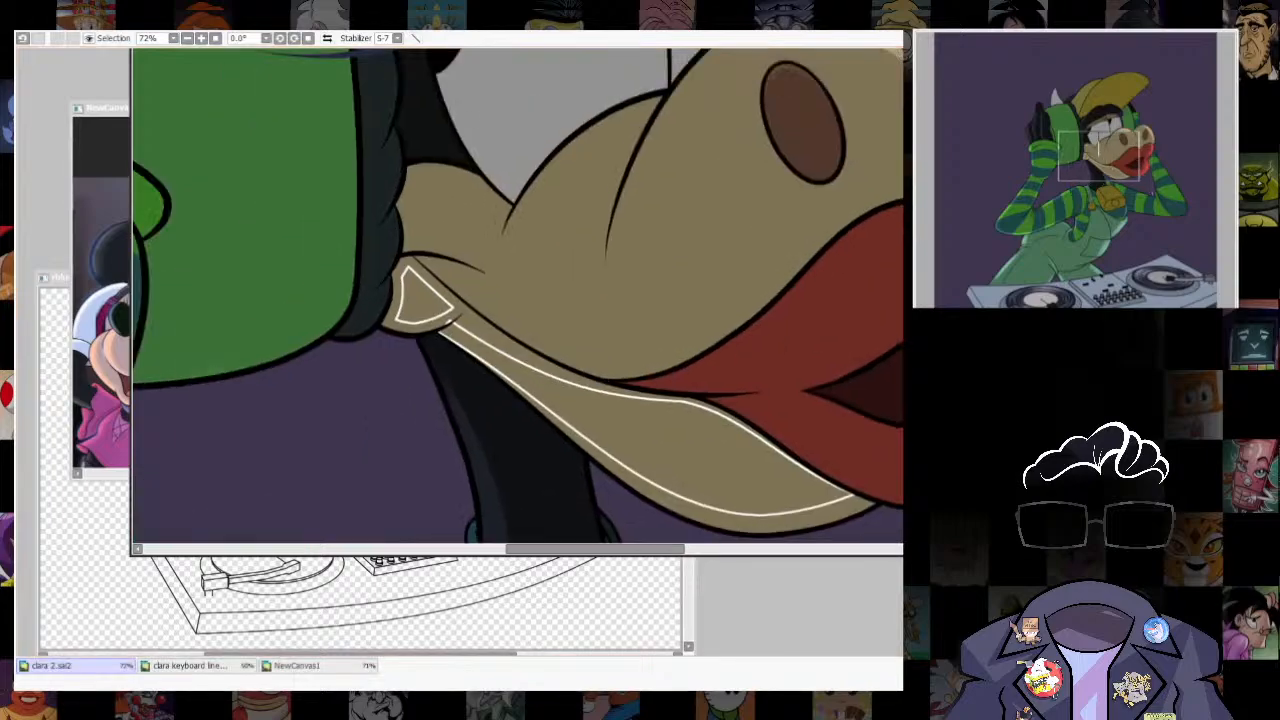
key("e")
mouse_move(416, 255)
left_mouse_down()
mouse_move(409, 303)
mouse_move(416, 293)
mouse_move(368, 268)
left_mouse_up()
- Select the narrow strip between the chin's lower edge and the guide, and remove the guide outline
key("w")
left_click(690, 490)
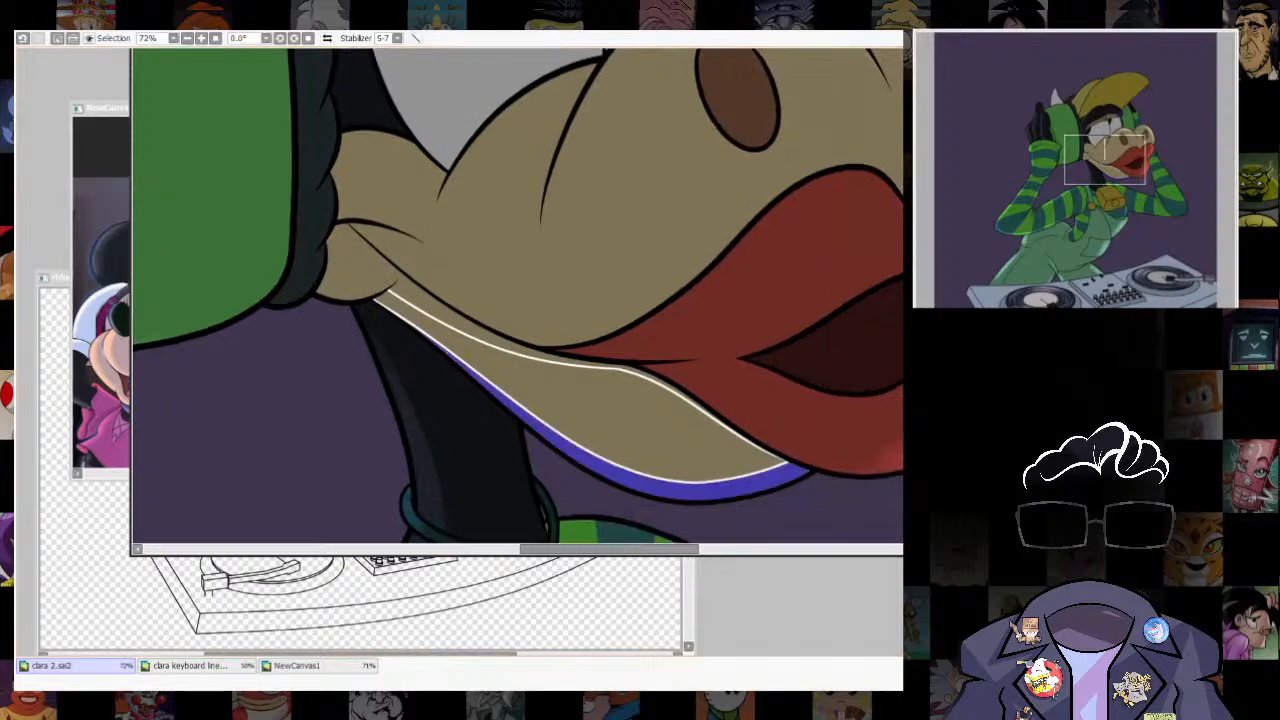
left_click(513, 351)
- Brush a soft pale highlight into the chin strip, redoing the first stroke, and clear the selection
key("b")
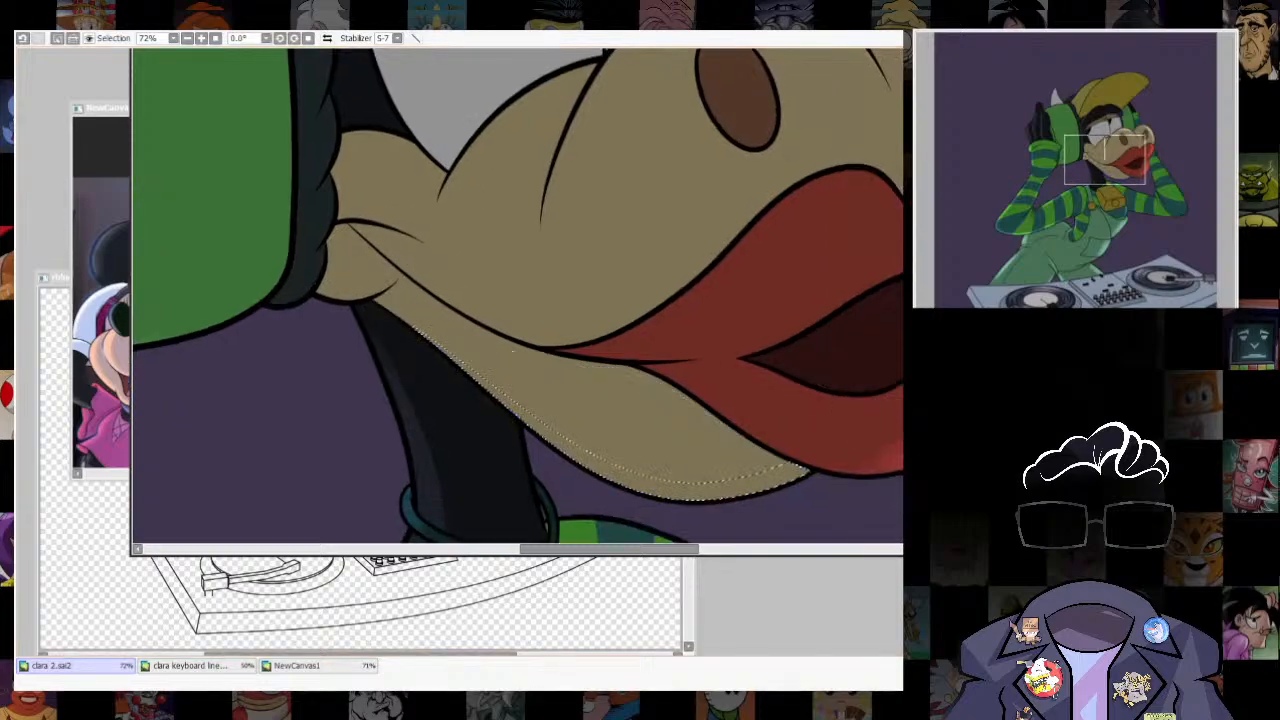
left_click_drag(507, 440, 492, 343)
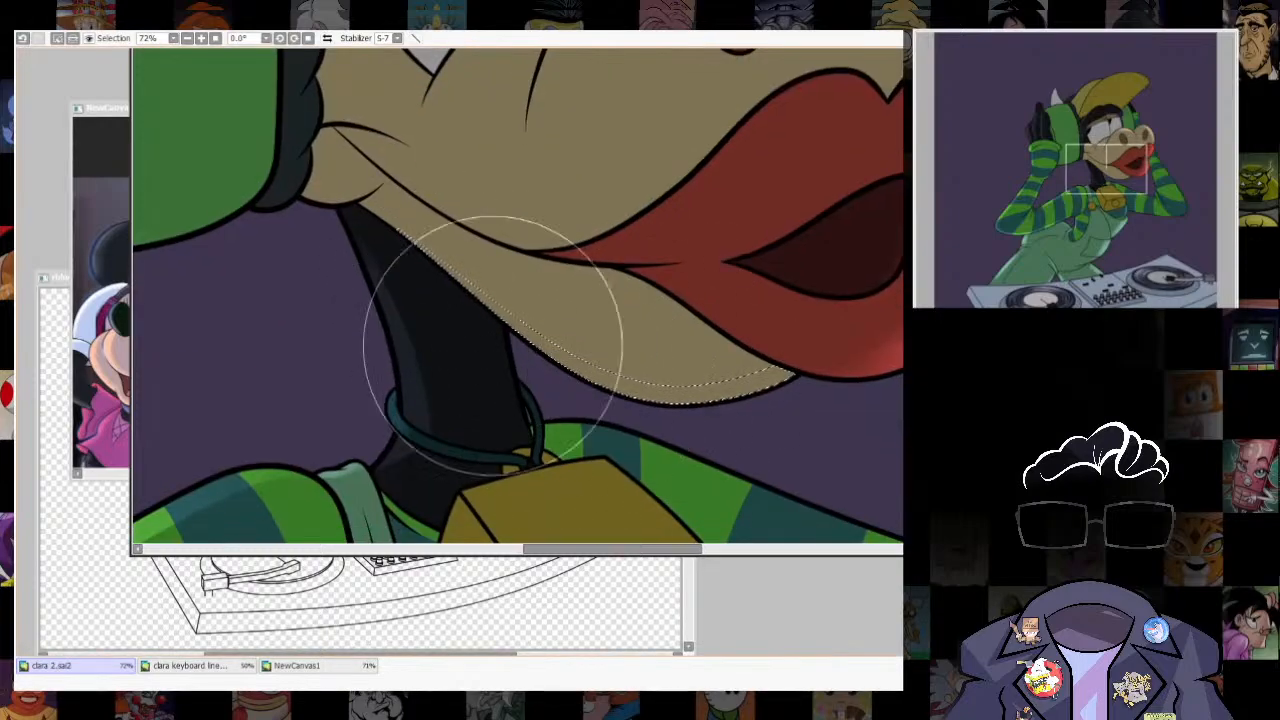
left_click_drag(523, 383, 768, 457)
key("ctrl+z")
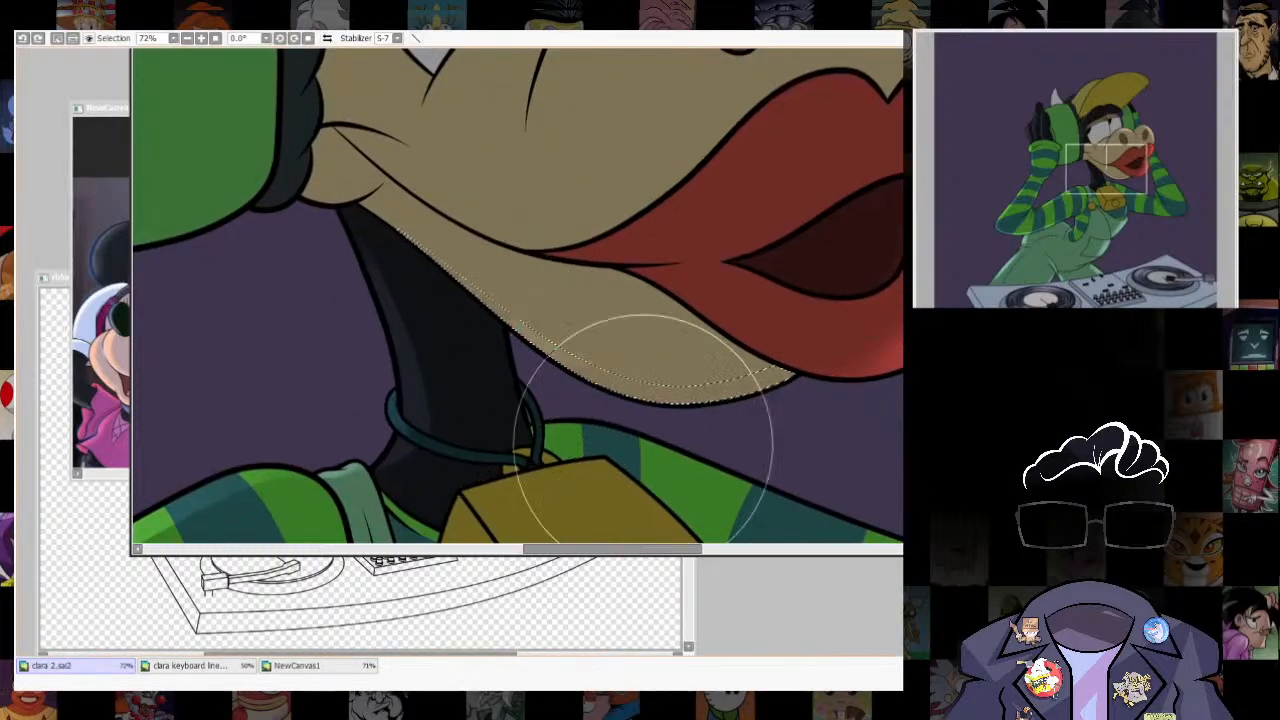
mouse_move(643, 441)
left_mouse_down()
mouse_move(798, 533)
mouse_move(887, 421)
left_mouse_up()
scroll(885, 421, "down", 7)
scroll(720, 300, "down", 4)
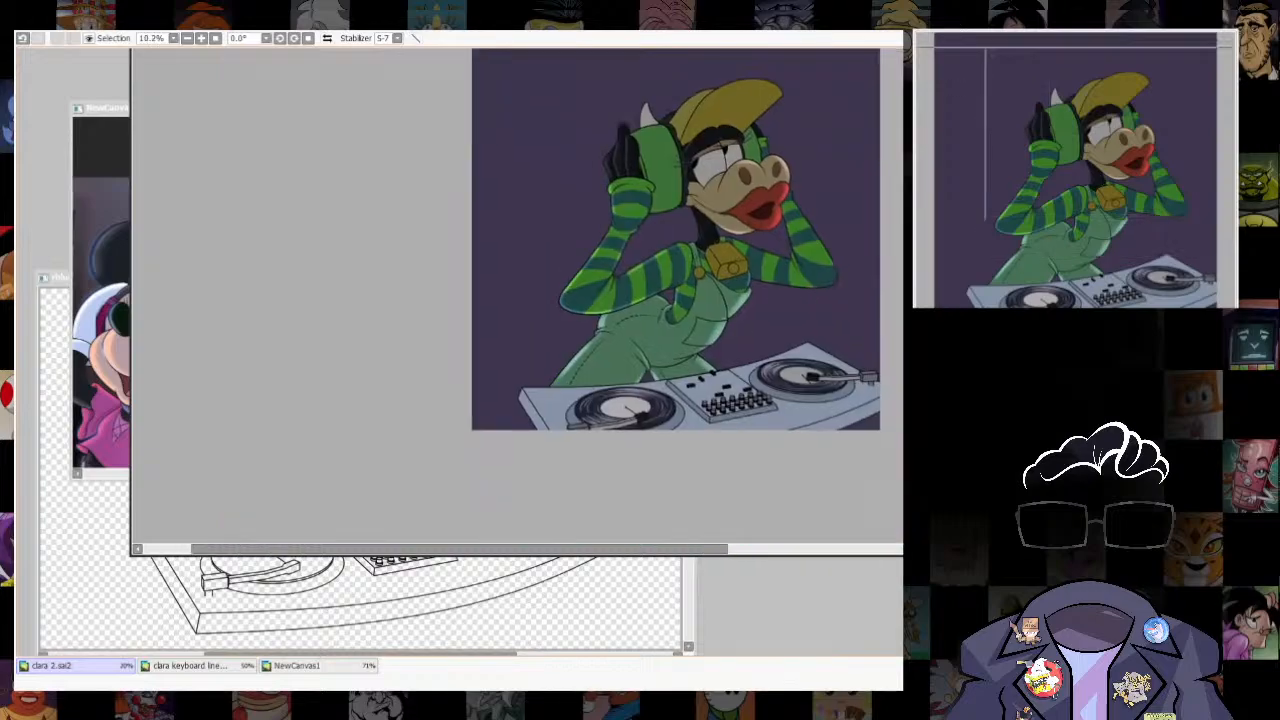
key("ctrl+d")
- Examine the muzzle and chin highlights against the whole figure, toggling the latest edits off and on to compare
scroll(720, 300, "up", 3)
scroll(640, 300, "up", 2)
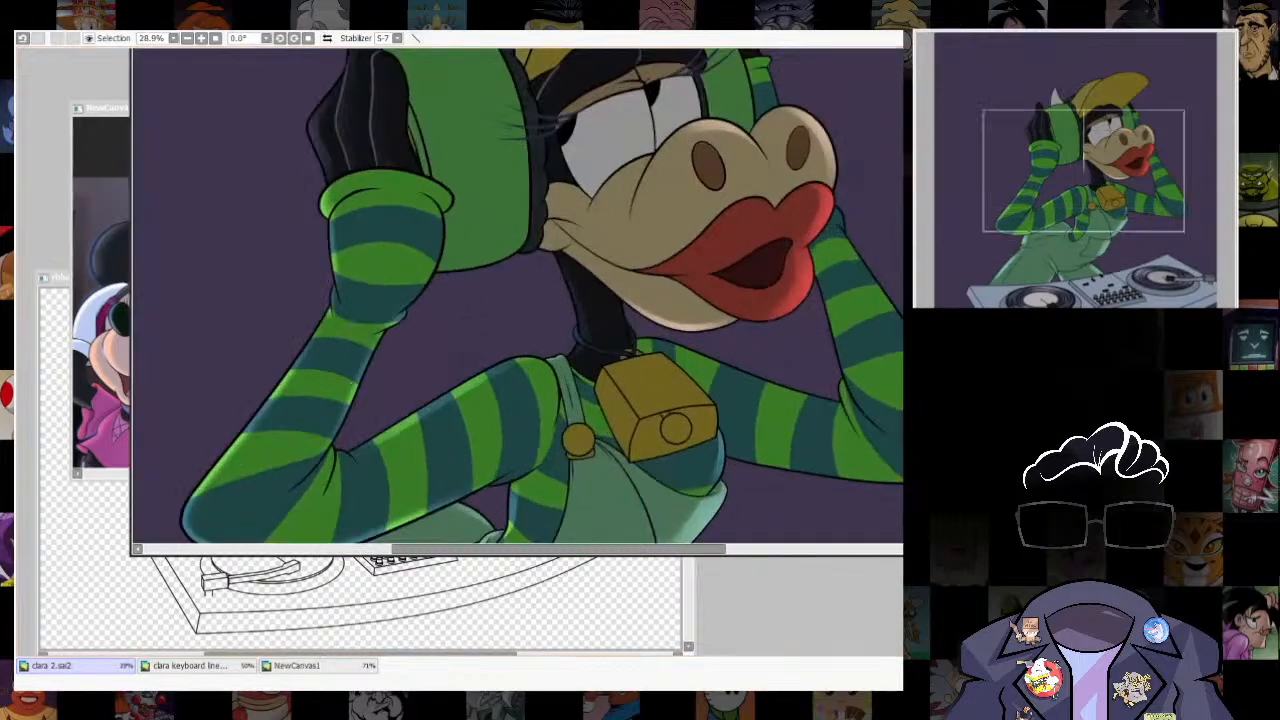
scroll(517, 300, "down", 2)
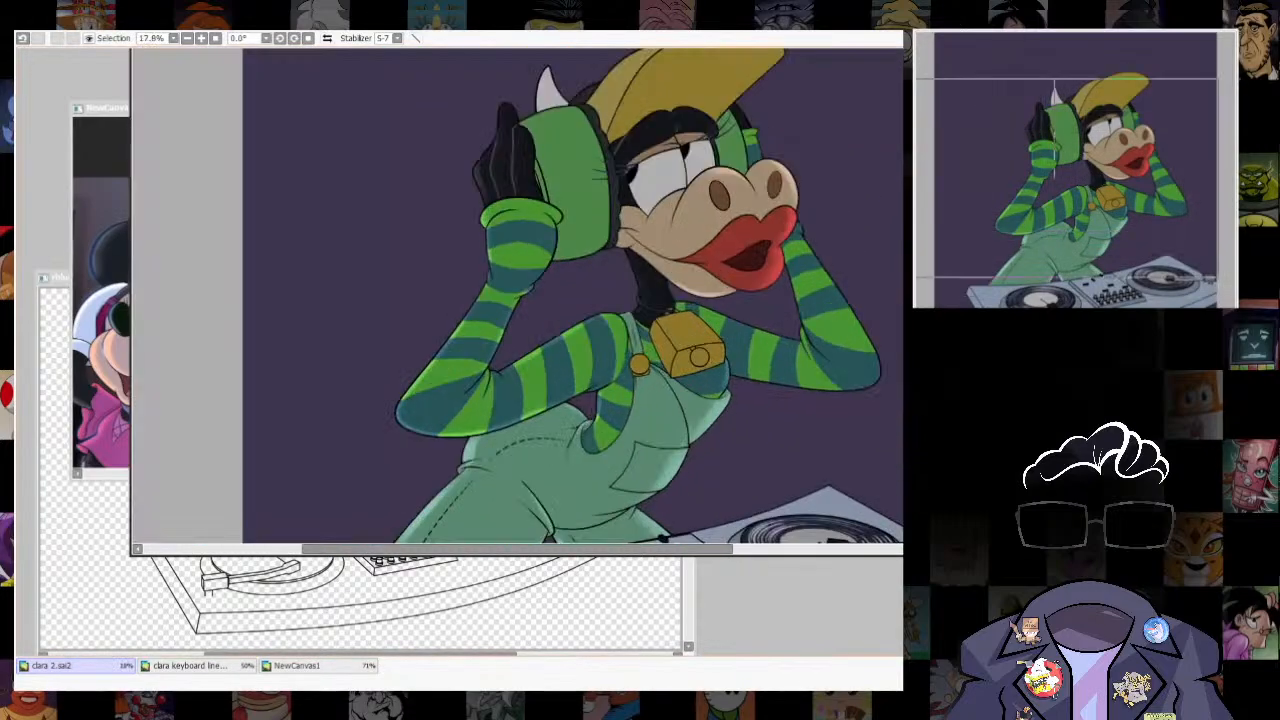
scroll(517, 300, "down", 1)
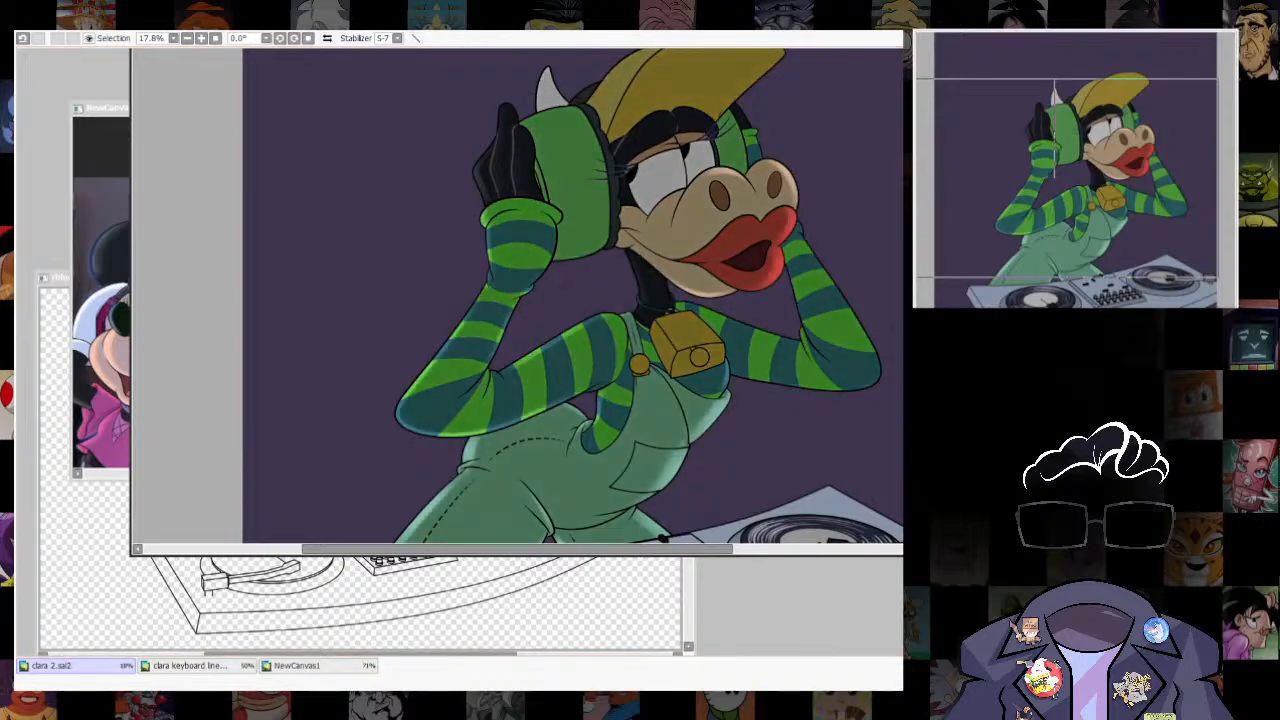
scroll(517, 300, "down", 2)
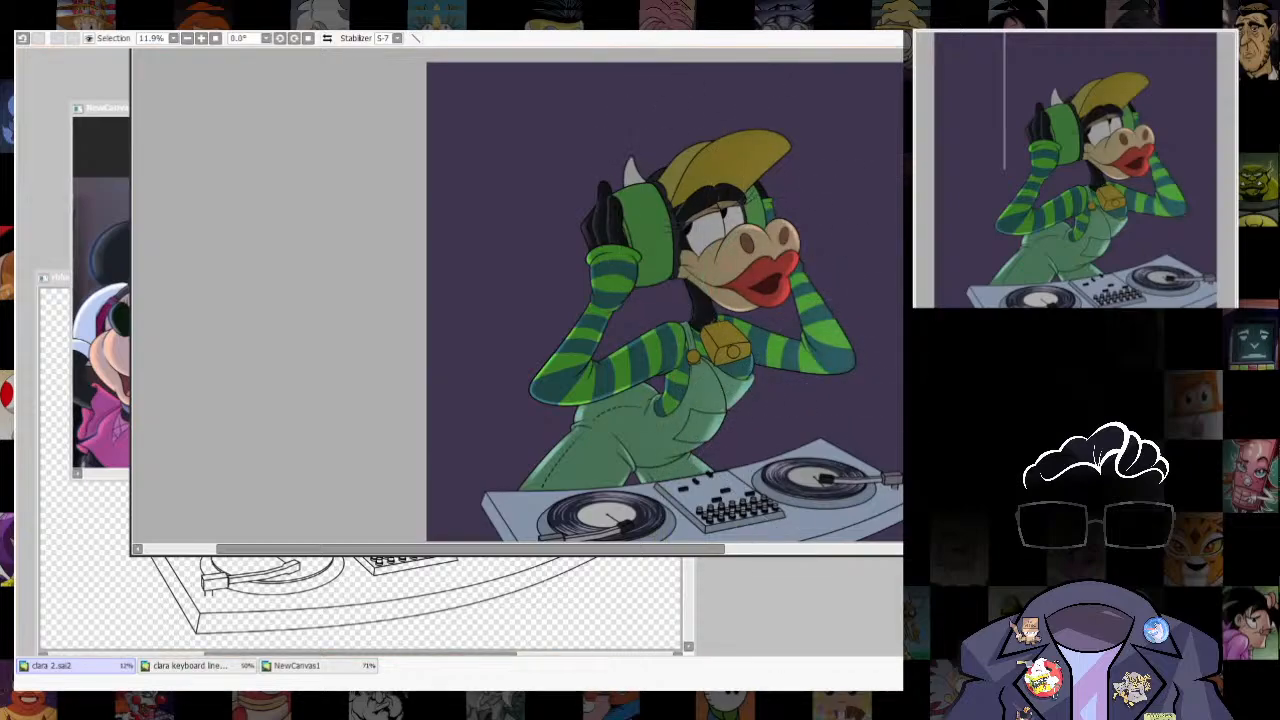
scroll(822, 404, "down", 1)
scroll(822, 404, "down", 3)
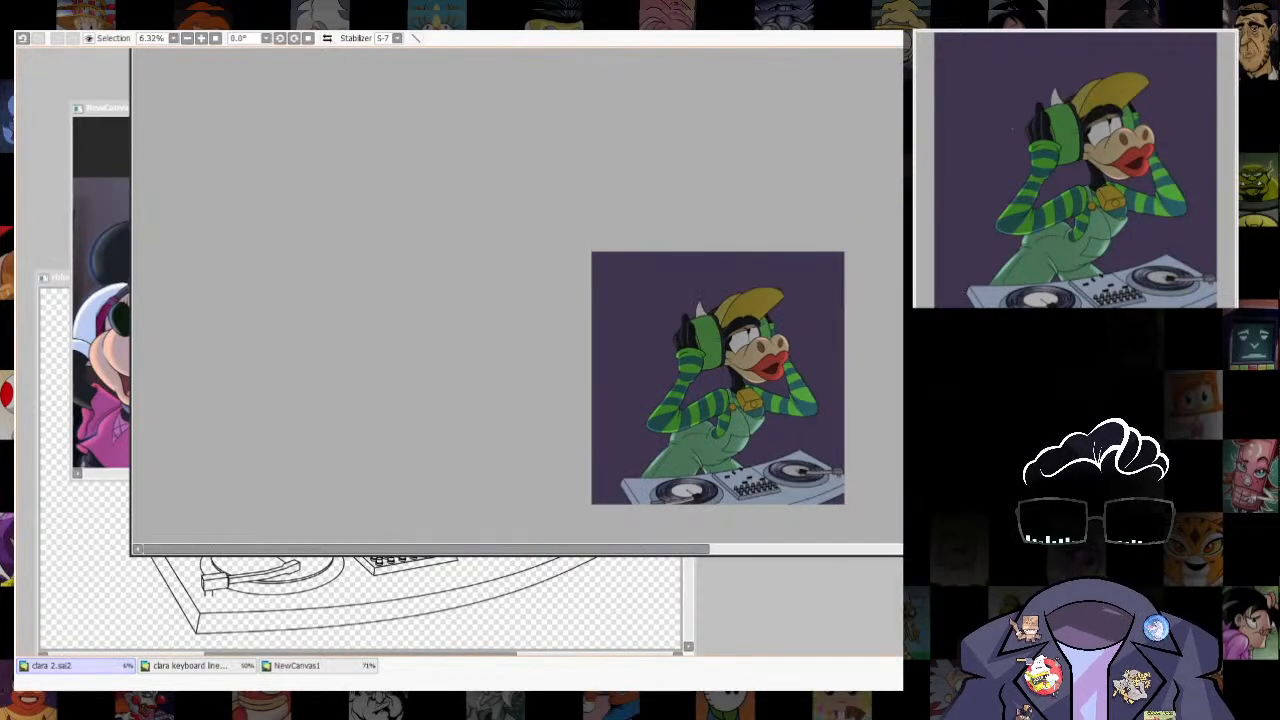
key("ctrl+z")
scroll(790, 397, "up", 5)
left_click_drag(790, 397, 775, 328)
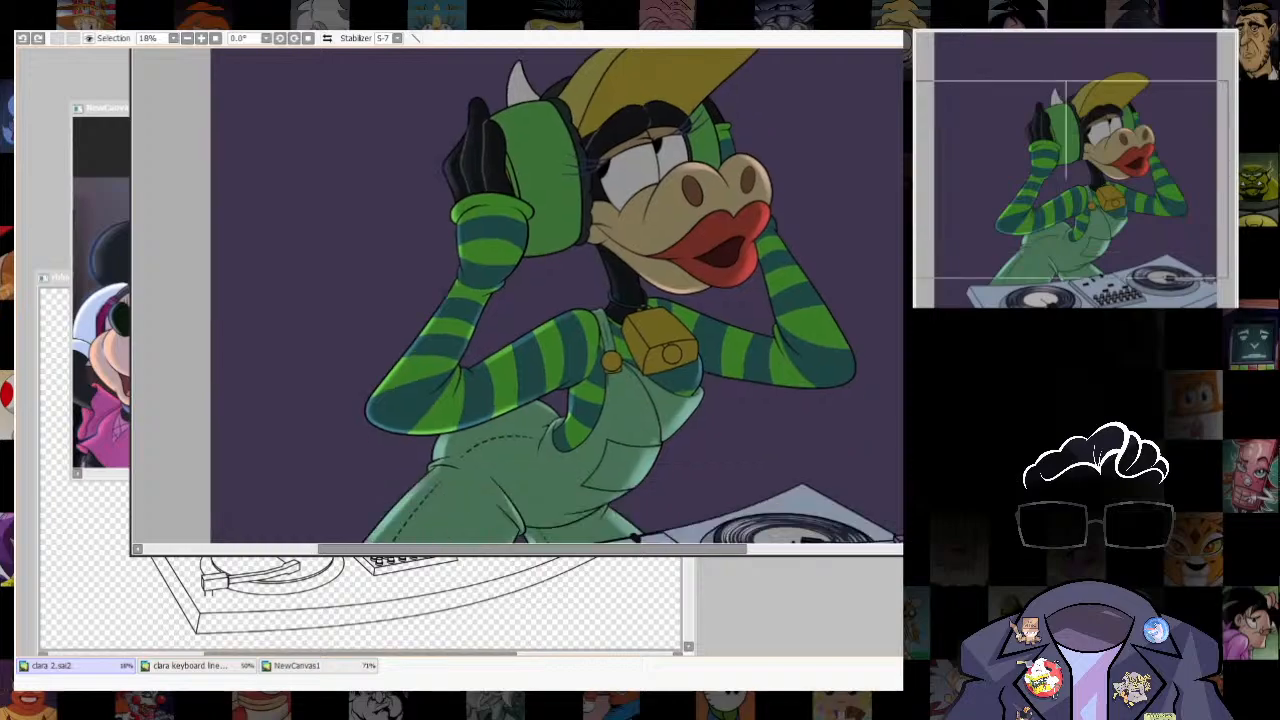
key("ctrl+z")
key("ctrl+y")
scroll(857, 409, "down", 3)
scroll(890, 422, "up", 4)
scroll(517, 295, "up", 2)
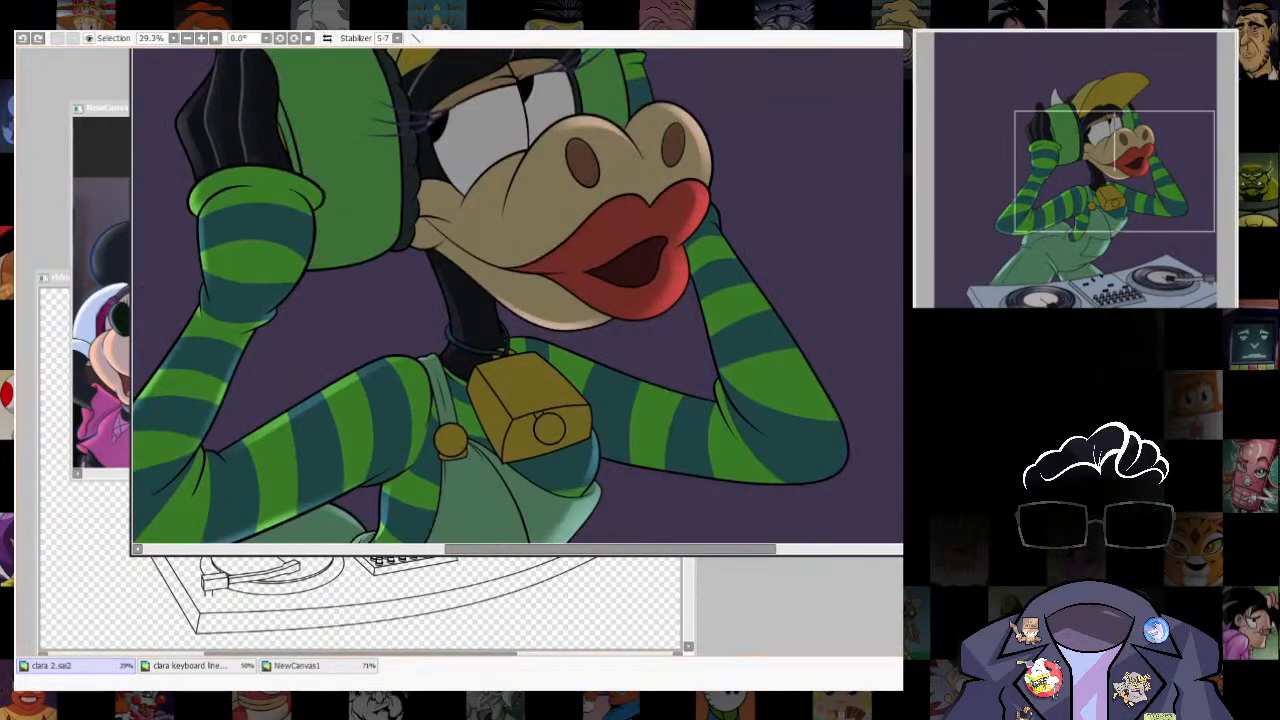
- Select the striped forearm beside the lips, shift the selection inward from its outer edge, and trace it with a white guide outline
left_click_drag(708, 250, 830, 465)
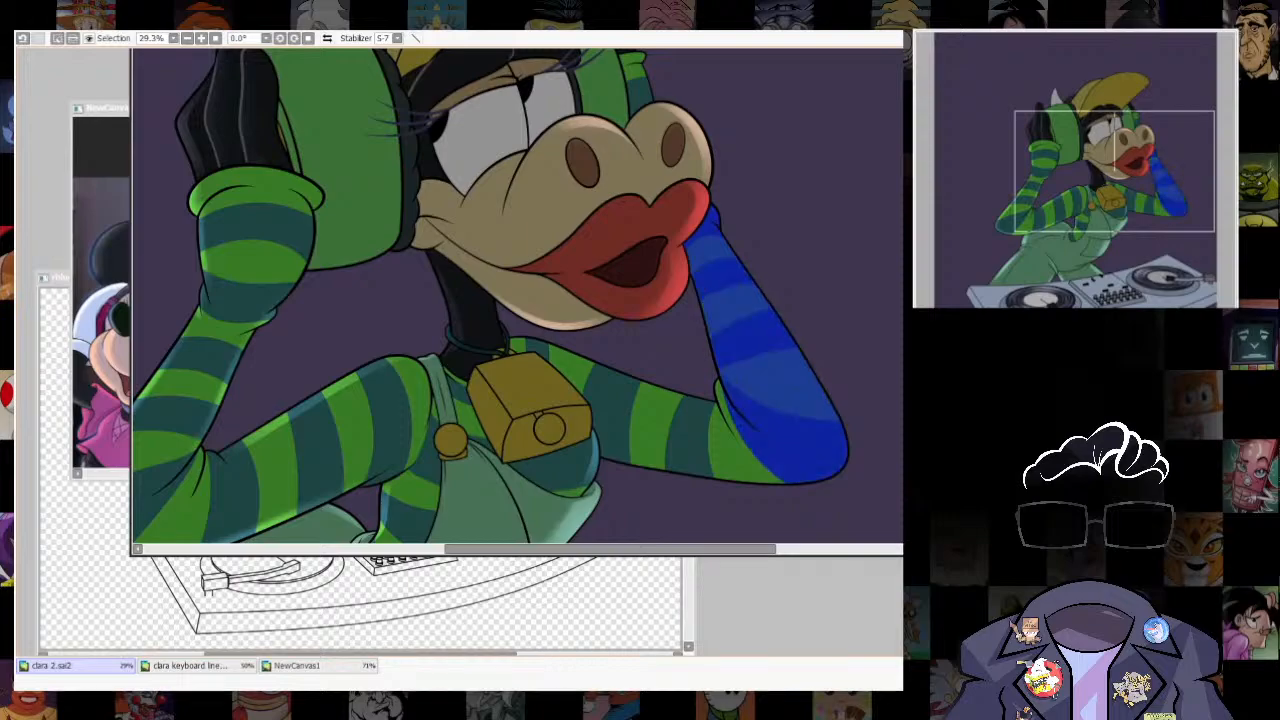
left_click_drag(775, 370, 756, 376)
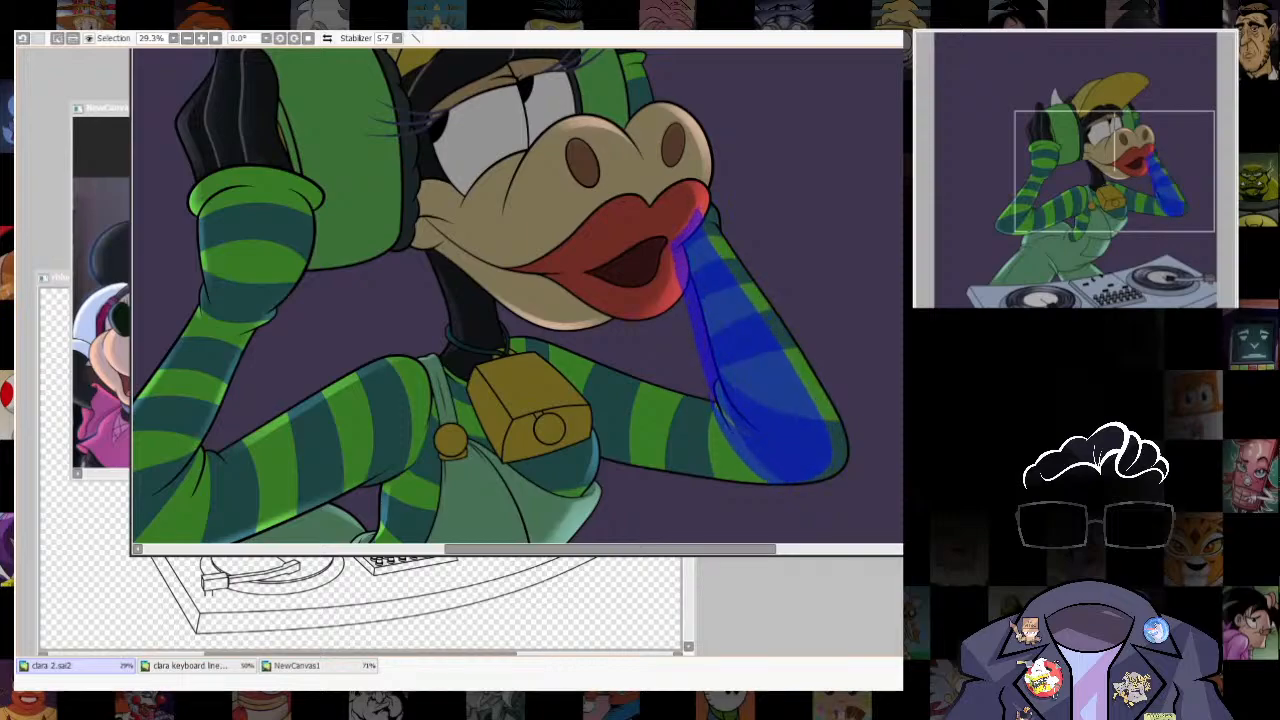
key("ctrl+u")
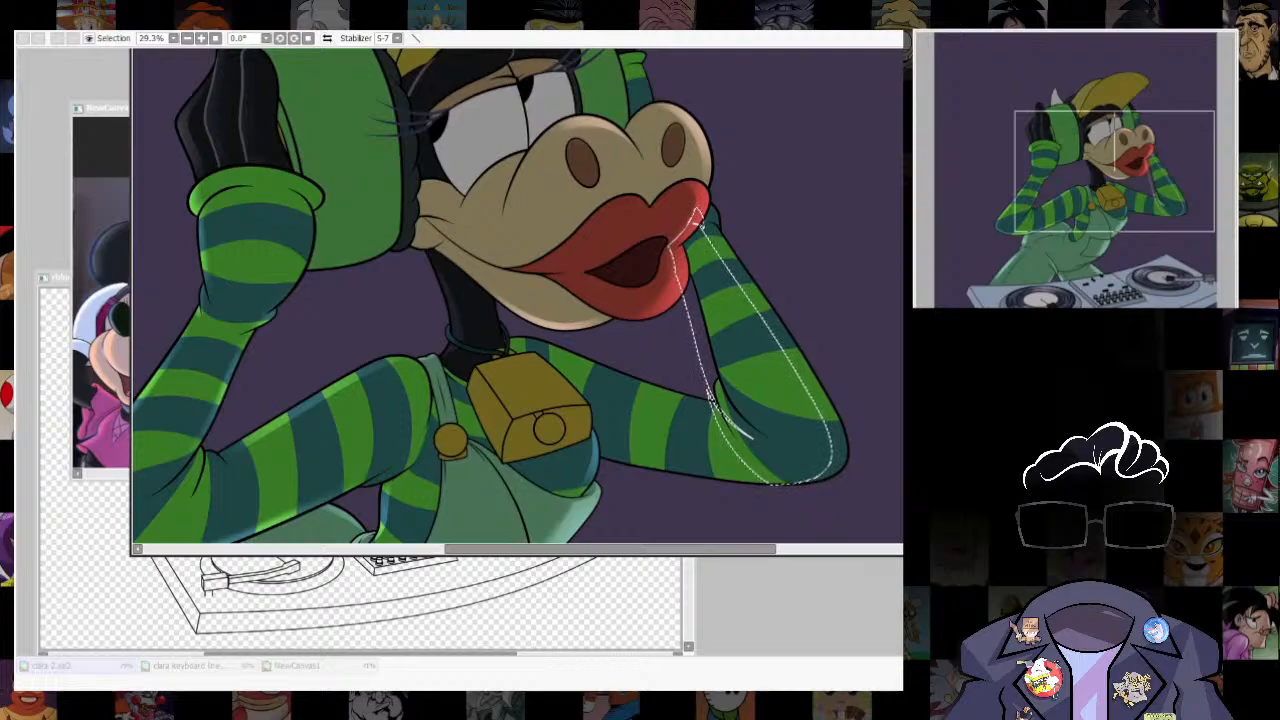
left_click_drag(750, 436, 752, 438)
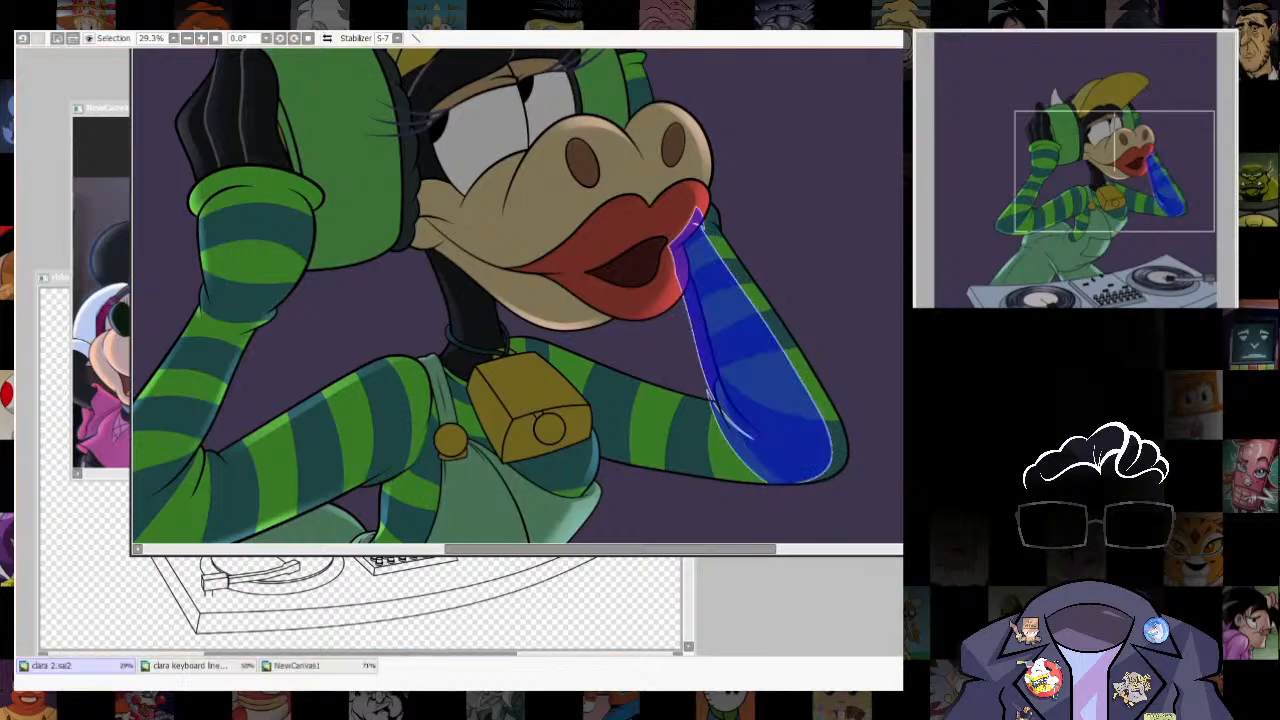
- Fit the white guide outline inside the forearm, then select the strip along the outer edge and remove the guide
key("ctrl+t")
left_click_drag(757, 193, 755, 197)
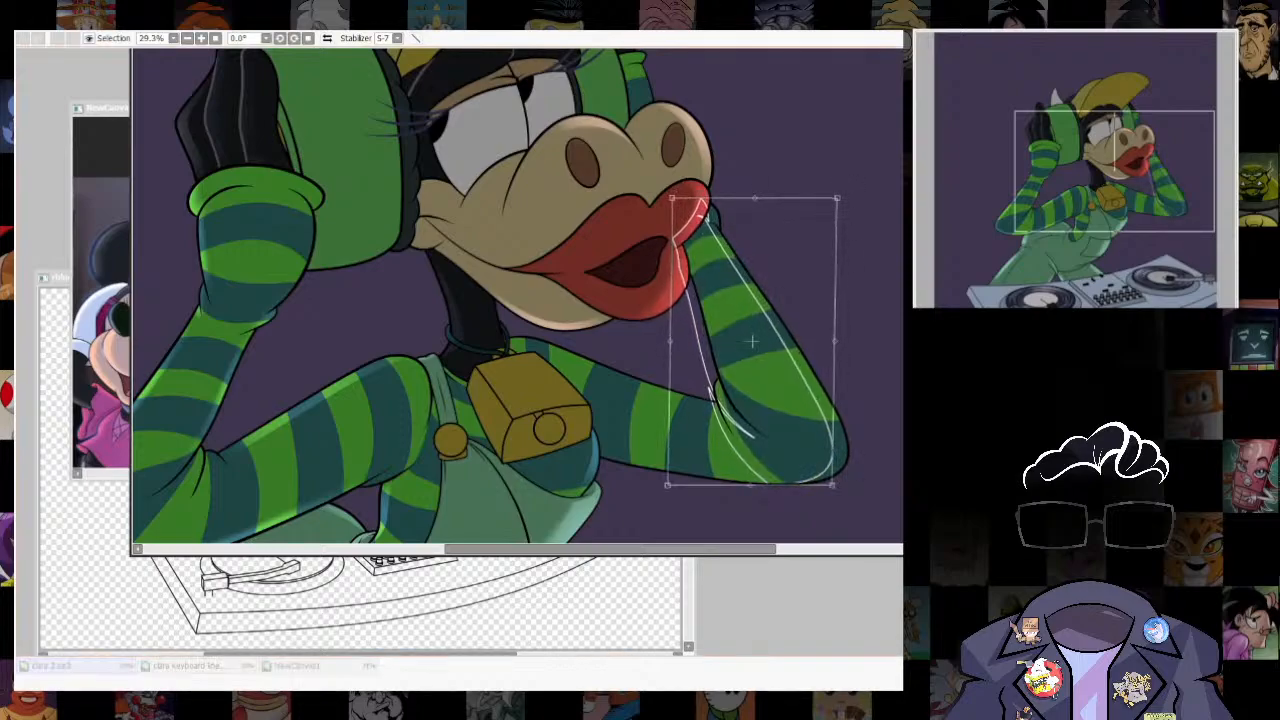
key("Return")
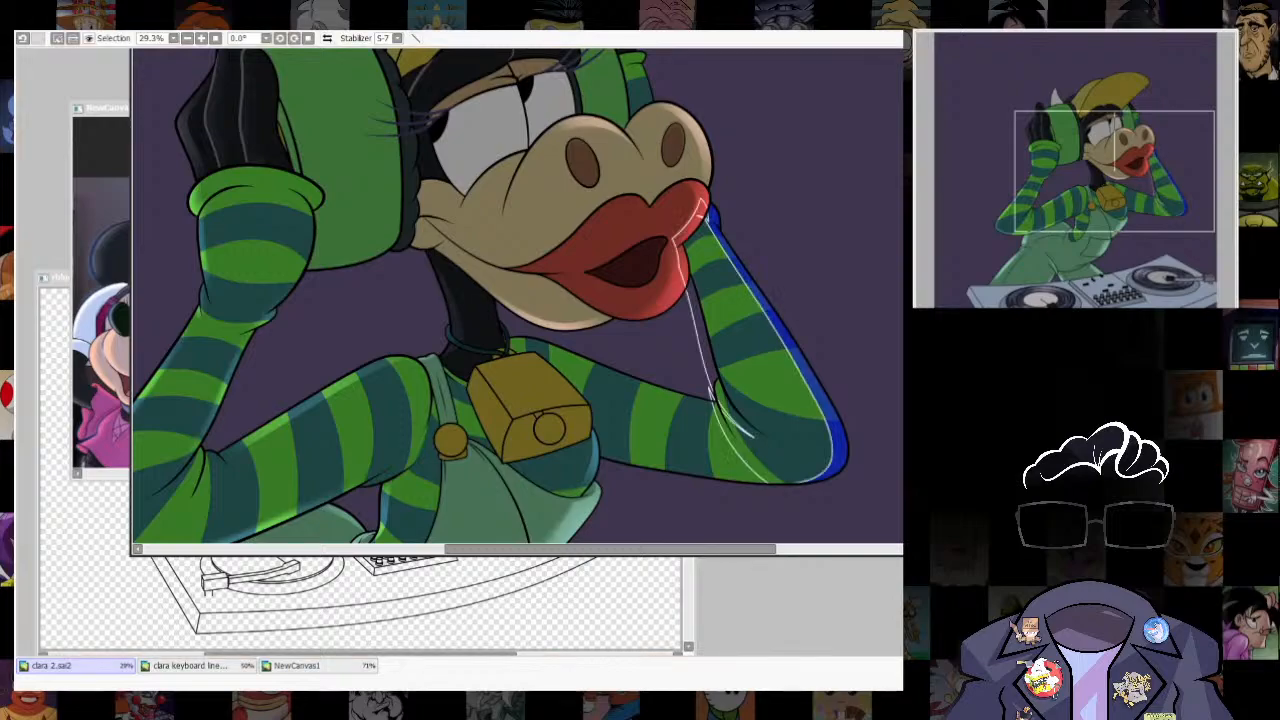
key("ctrl+z")
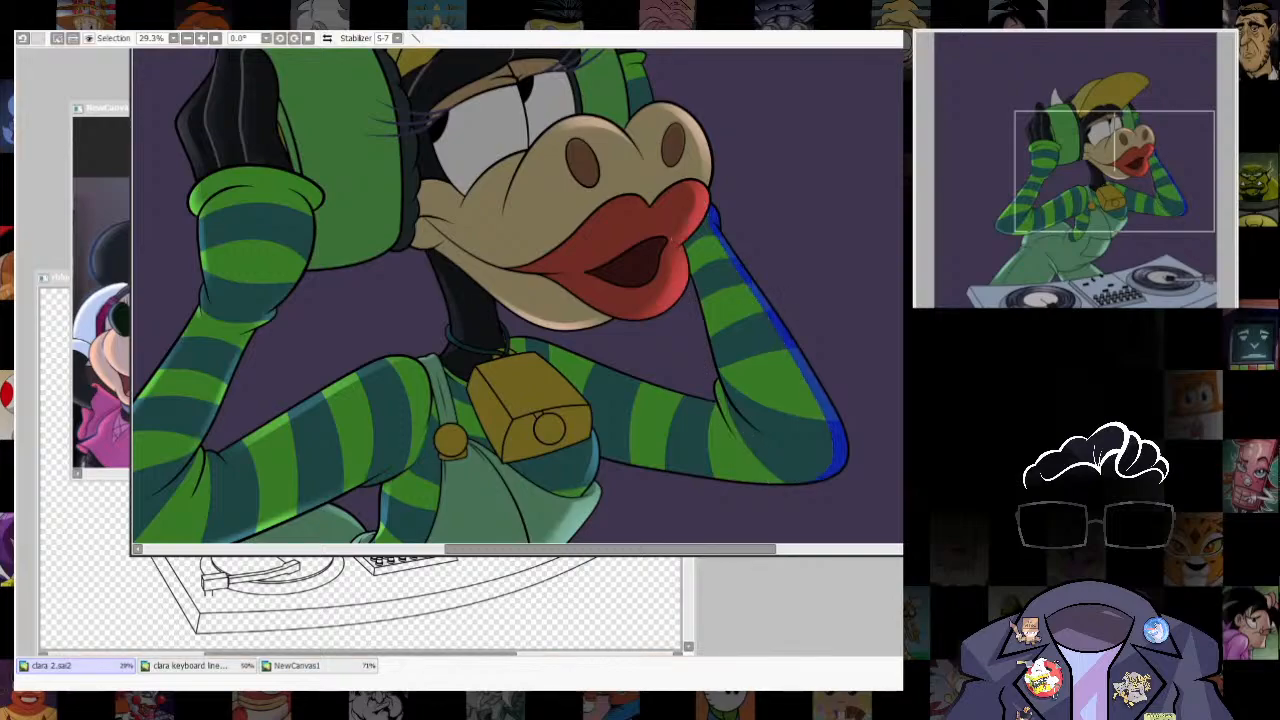
- Brush a soft light highlight into the strip along the forearm's outer edge and elbow, and clear the selection
key("b")
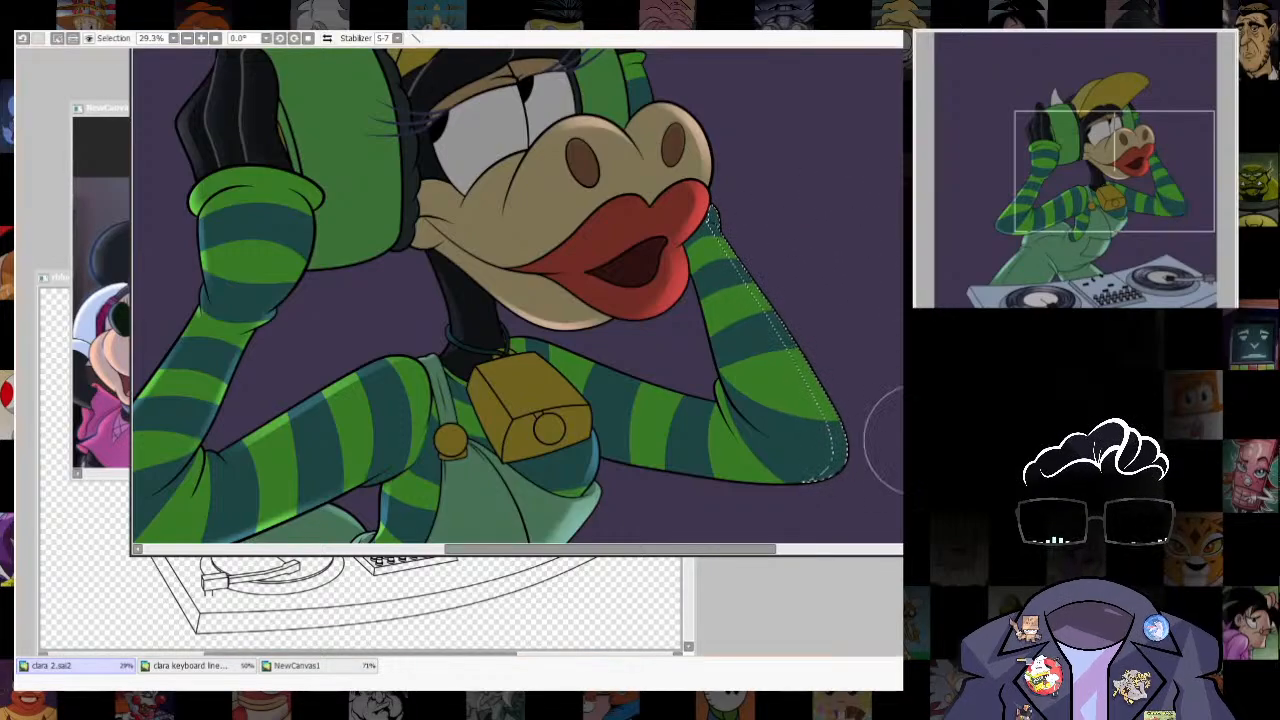
mouse_move(828, 343)
left_mouse_down()
mouse_move(826, 406)
mouse_move(786, 300)
mouse_move(846, 453)
left_mouse_up()
key("e")
scroll(860, 412, "down", 3)
scroll(888, 450, "down", 3)
key("ctrl+d")
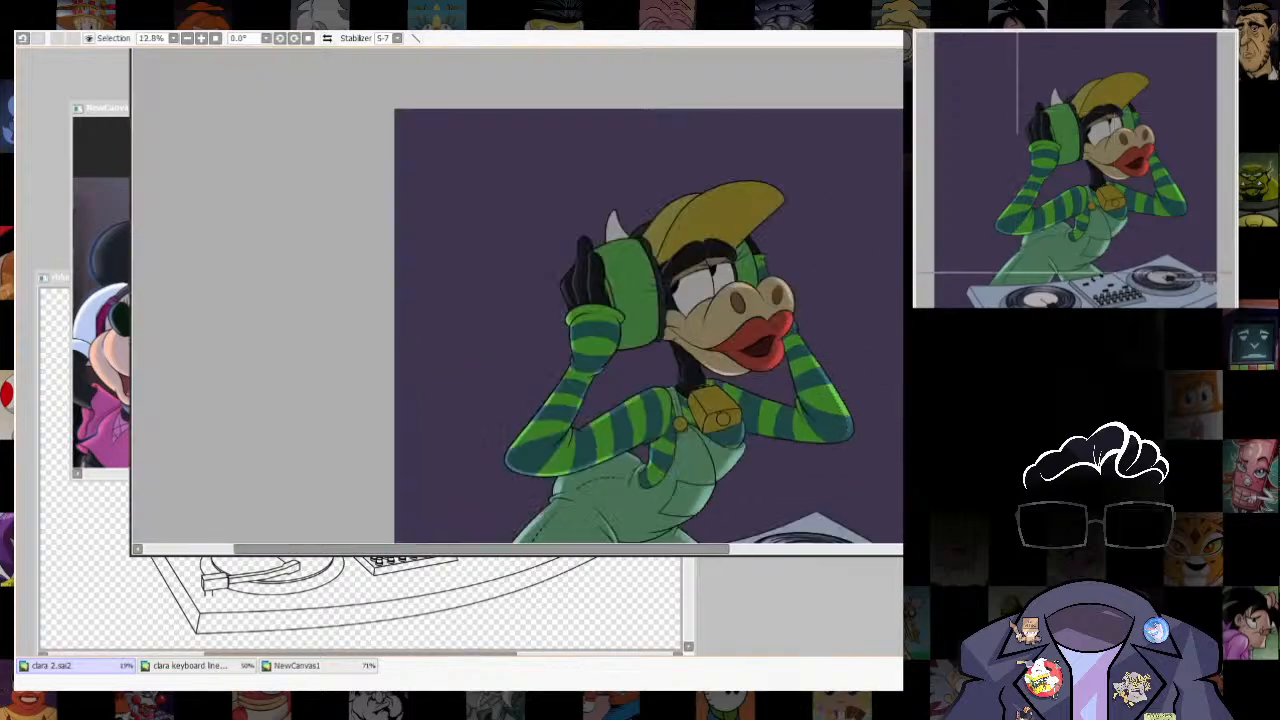
- Paint a thin selection along the upper arm's lower edge, from the elbow to the chest beneath the cowbell
scroll(888, 450, "up", 5)
left_click_drag(607, 352, 648, 290)
scroll(646, 438, "up", 3)
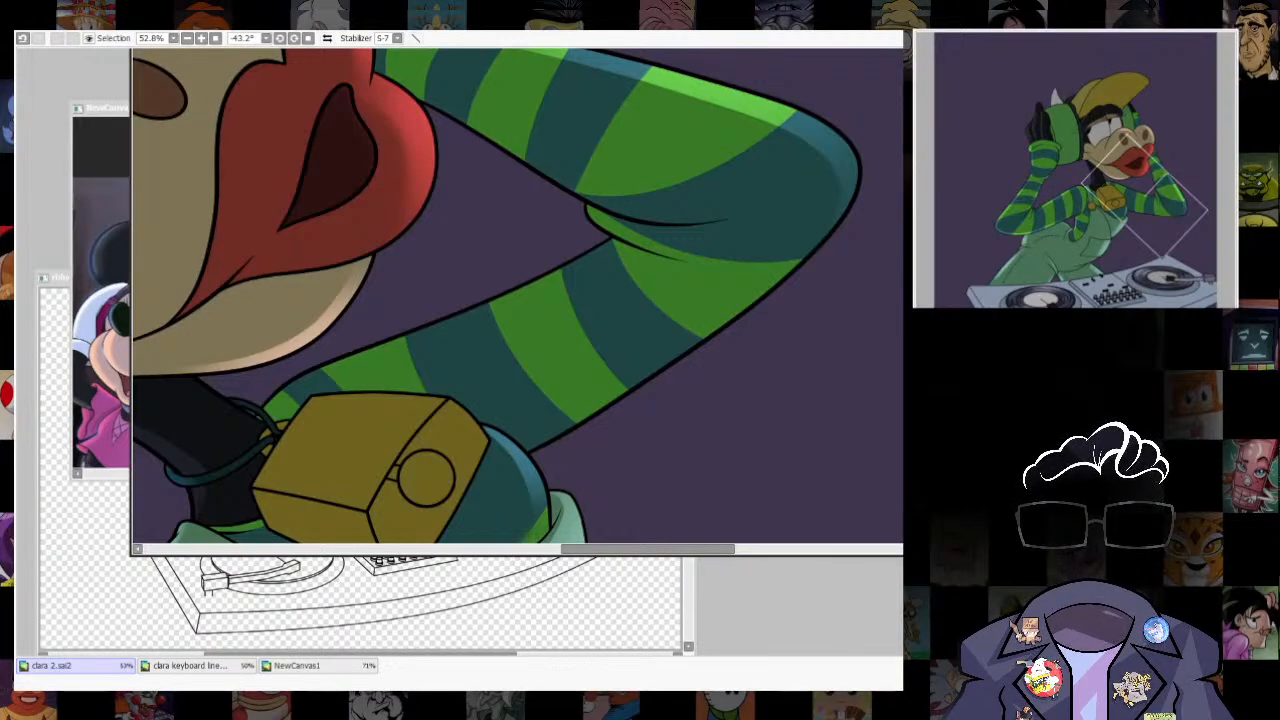
left_click_drag(828, 232, 750, 298)
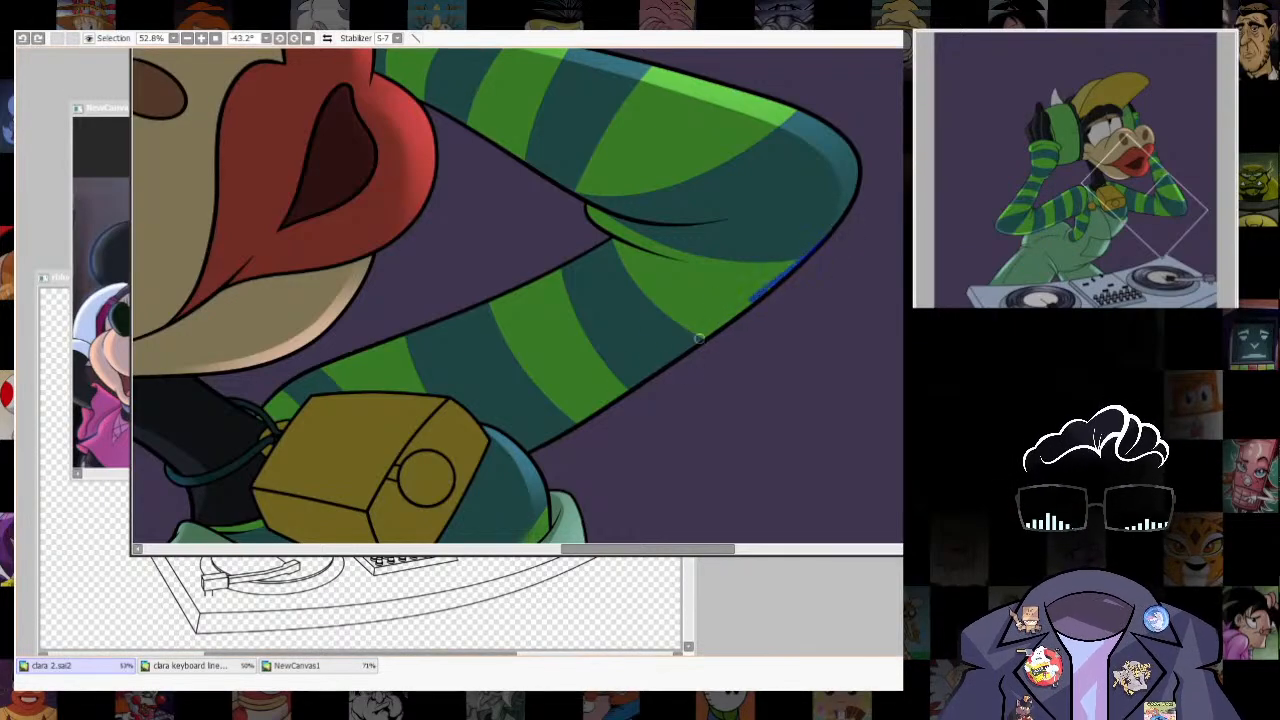
left_click_drag(699, 340, 528, 443)
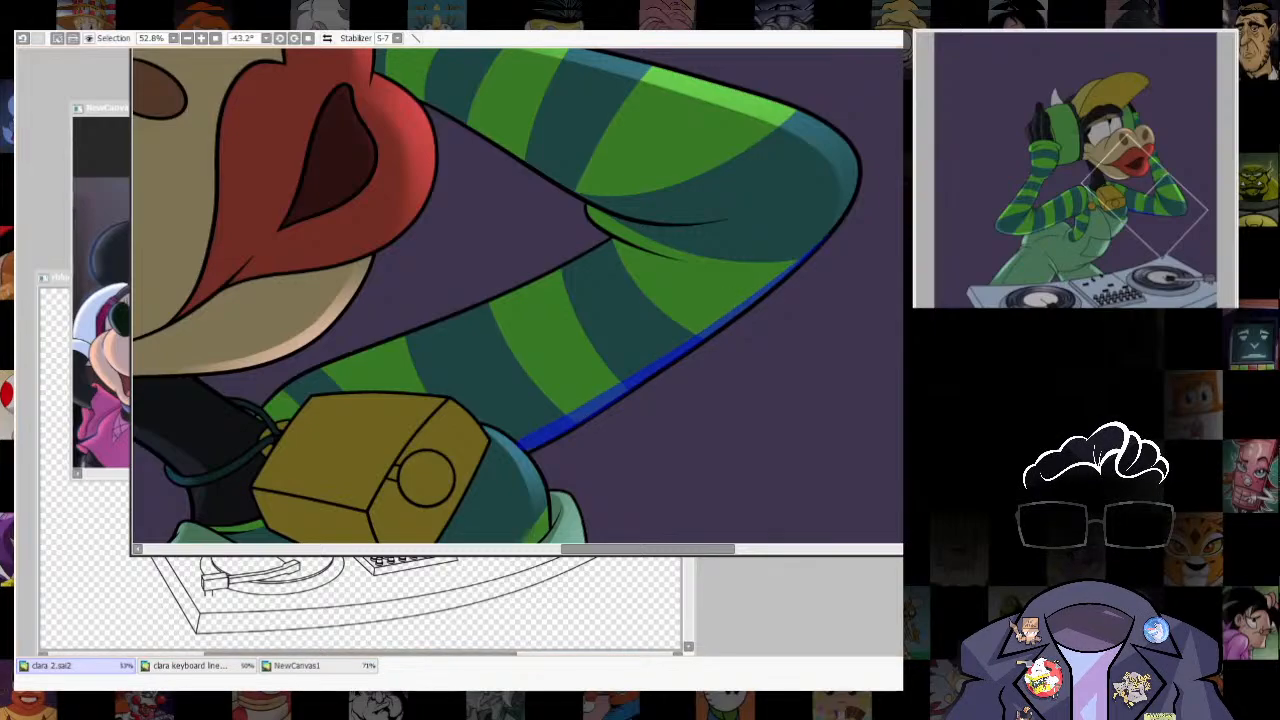
- Brush a soft highlight into the strip along the upper arm's lower edge and clear the selection
key("b")
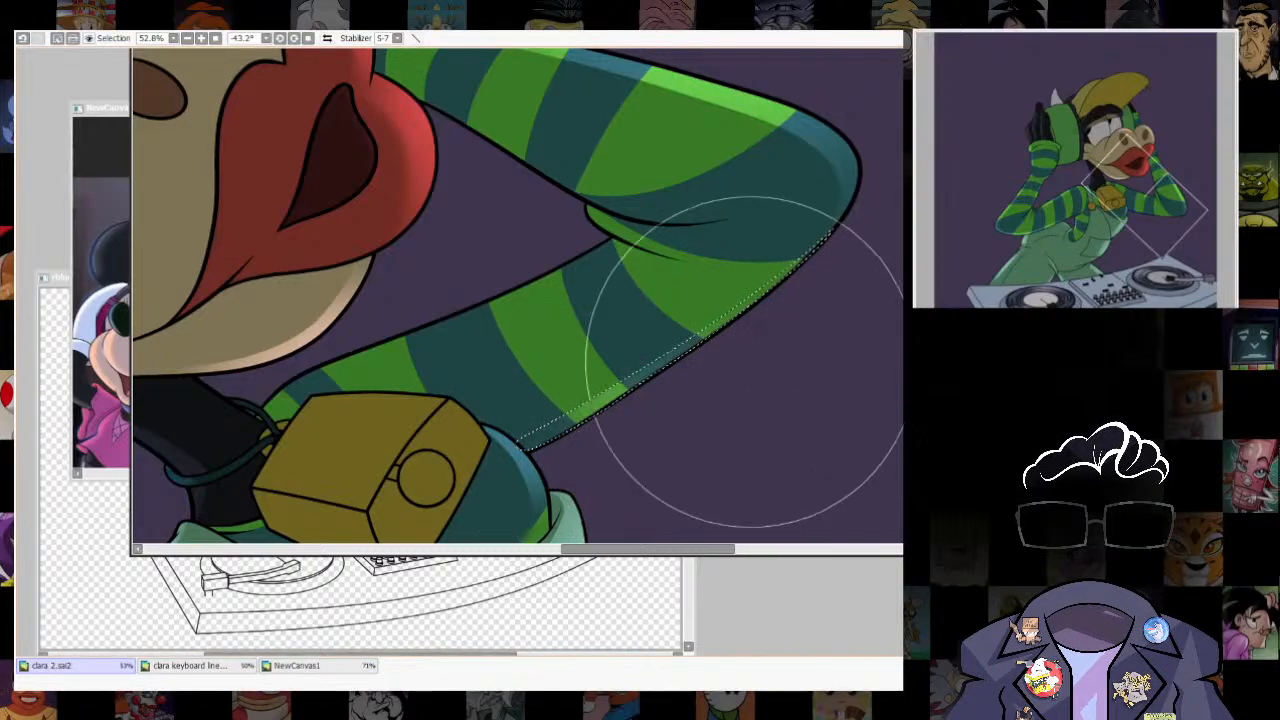
left_click_drag(749, 363, 673, 412)
key("ctrl+d")
key("Home")
scroll(820, 380, "down", 5)
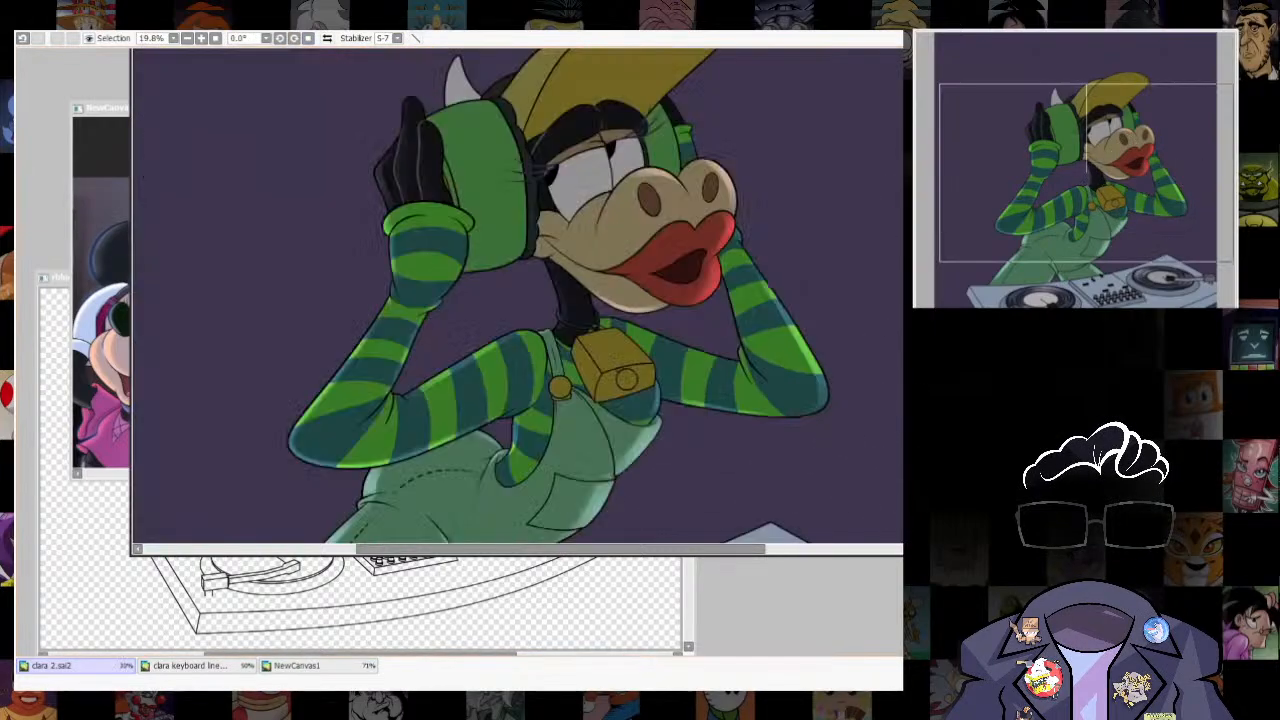
- Paint a thin selection along the same upper arm's upper edge, from the elbow crease to the neck cord
scroll(697, 288, "up", 5)
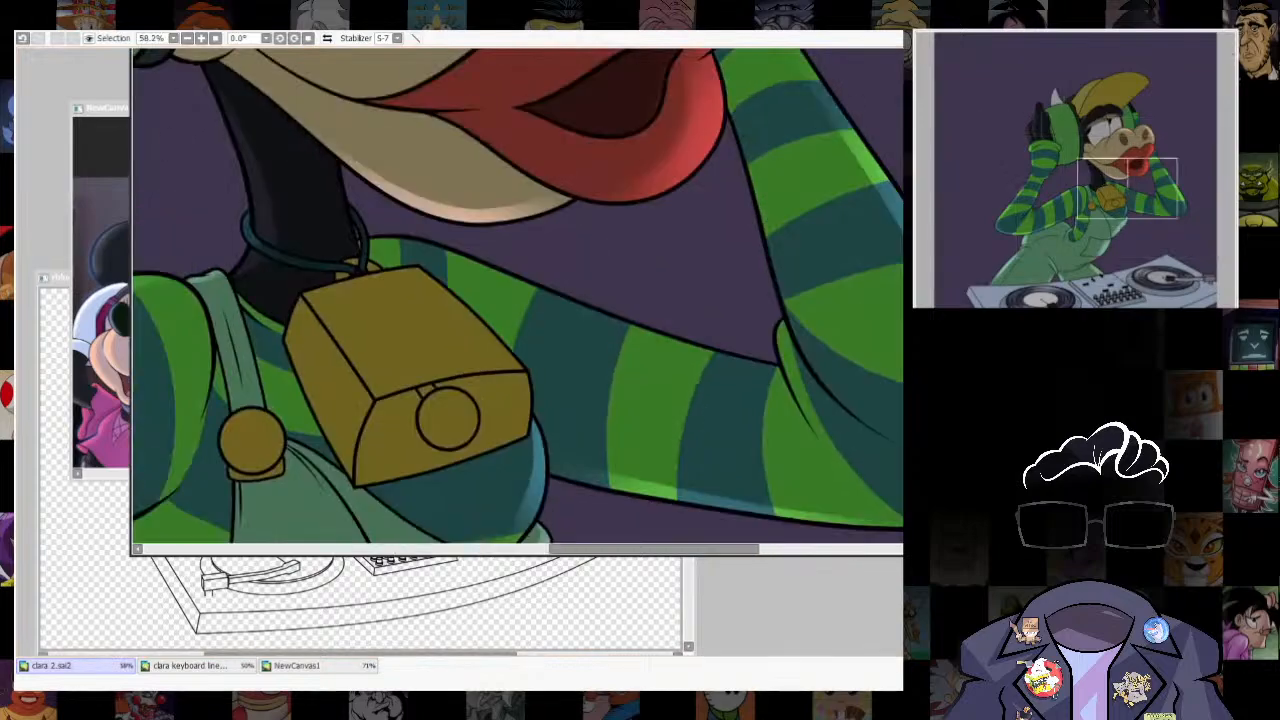
mouse_move(568, 400)
left_mouse_down()
mouse_move(606, 380)
mouse_move(617, 297)
left_mouse_up()
key("a")
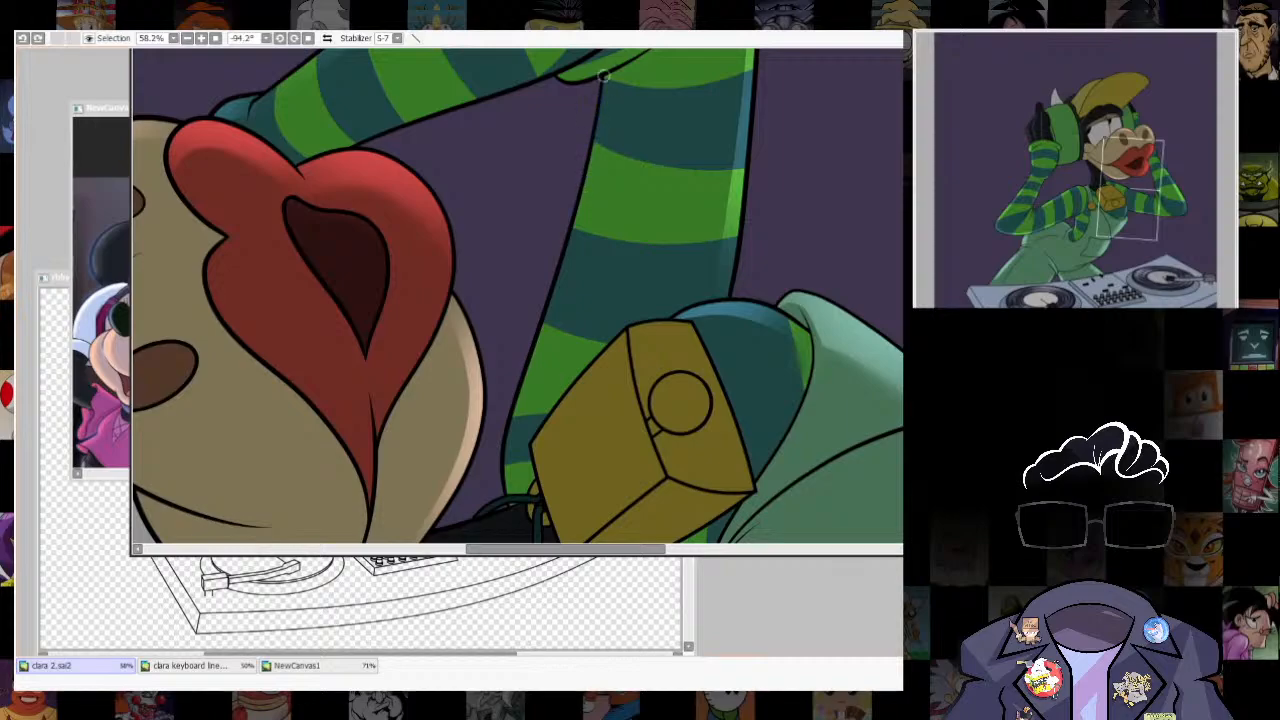
left_click_drag(603, 76, 552, 306)
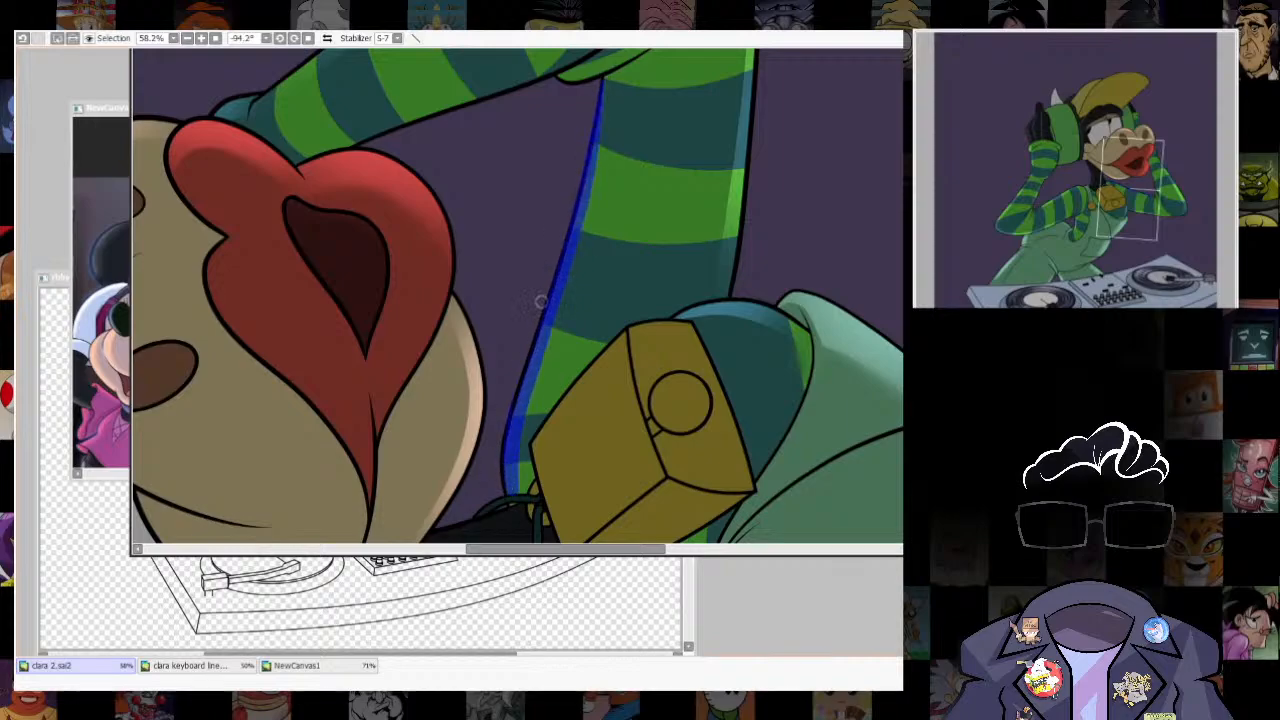
- Brush a soft highlight into the strip along the upper arm's upper edge, clear the selection, and reset the canvas rotation
key("b")
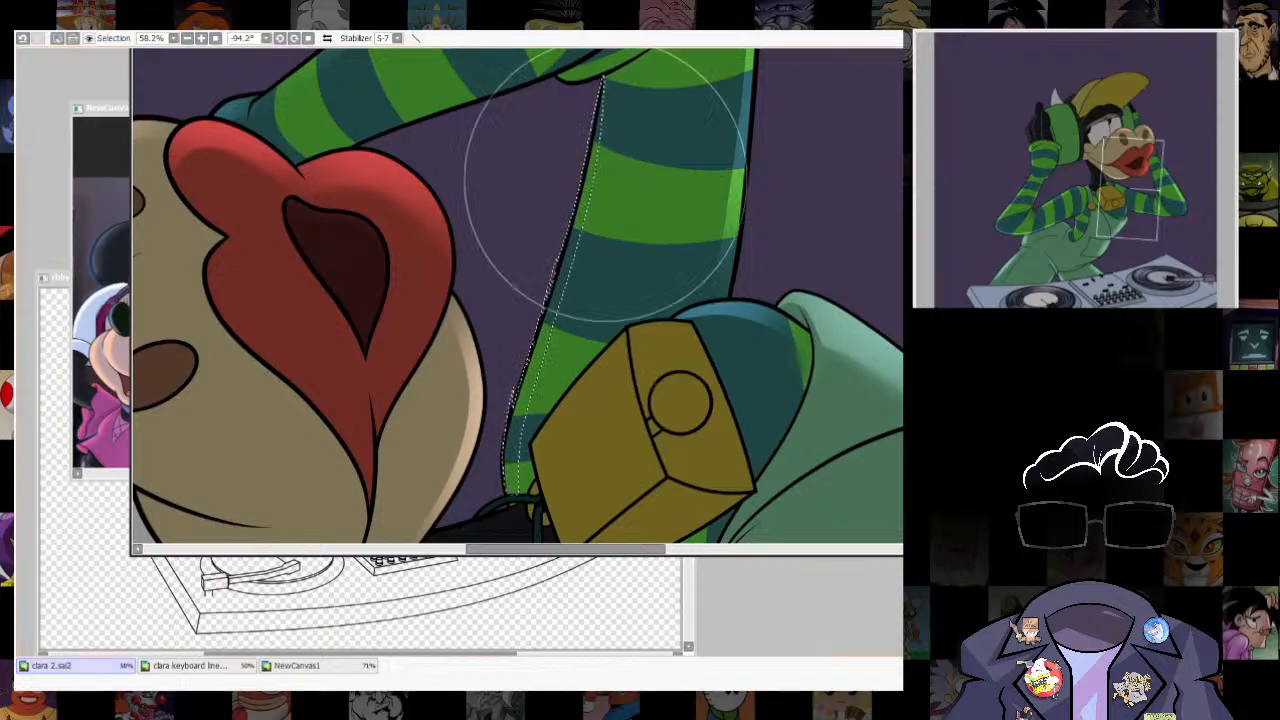
left_click_drag(603, 180, 525, 405)
key("ctrl+d")
key("Home")
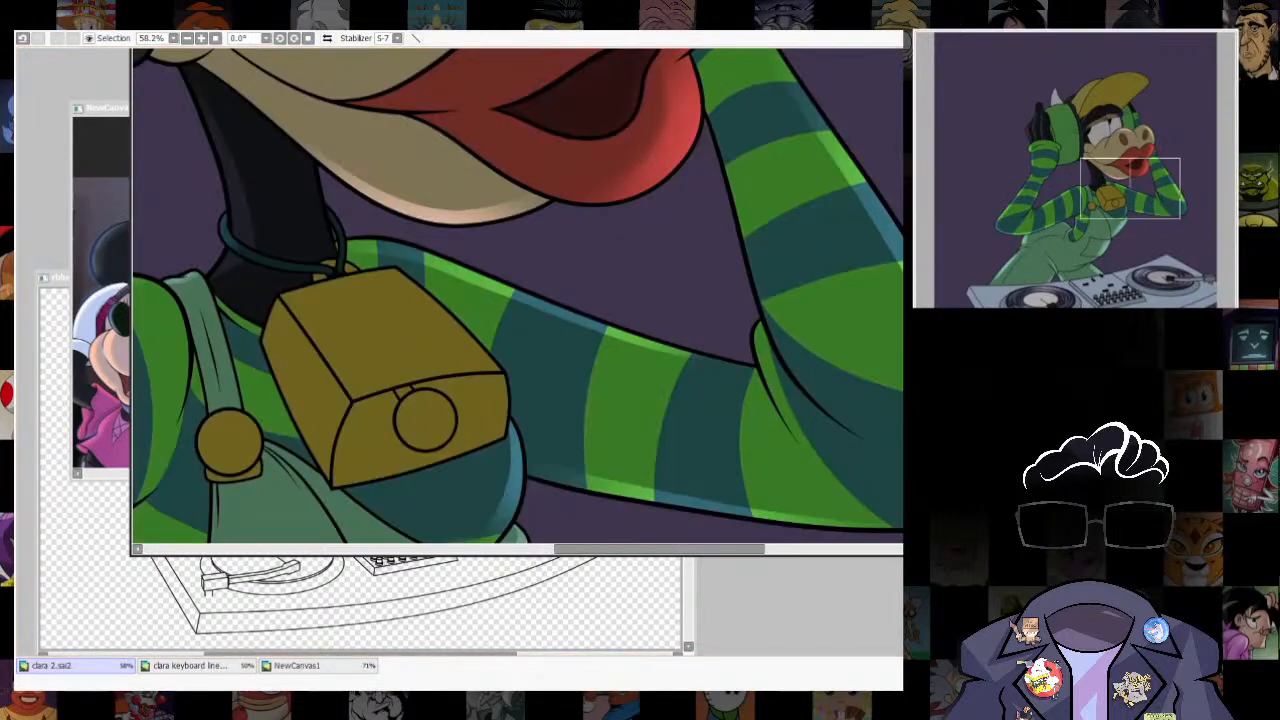
- Examine the sleeve highlights against the whole figure and compare the lighting with the headphone-wearing characters in the reference canvas
scroll(560, 300, "down", 3)
scroll(560, 300, "up", 1)
scroll(560, 300, "down", 3)
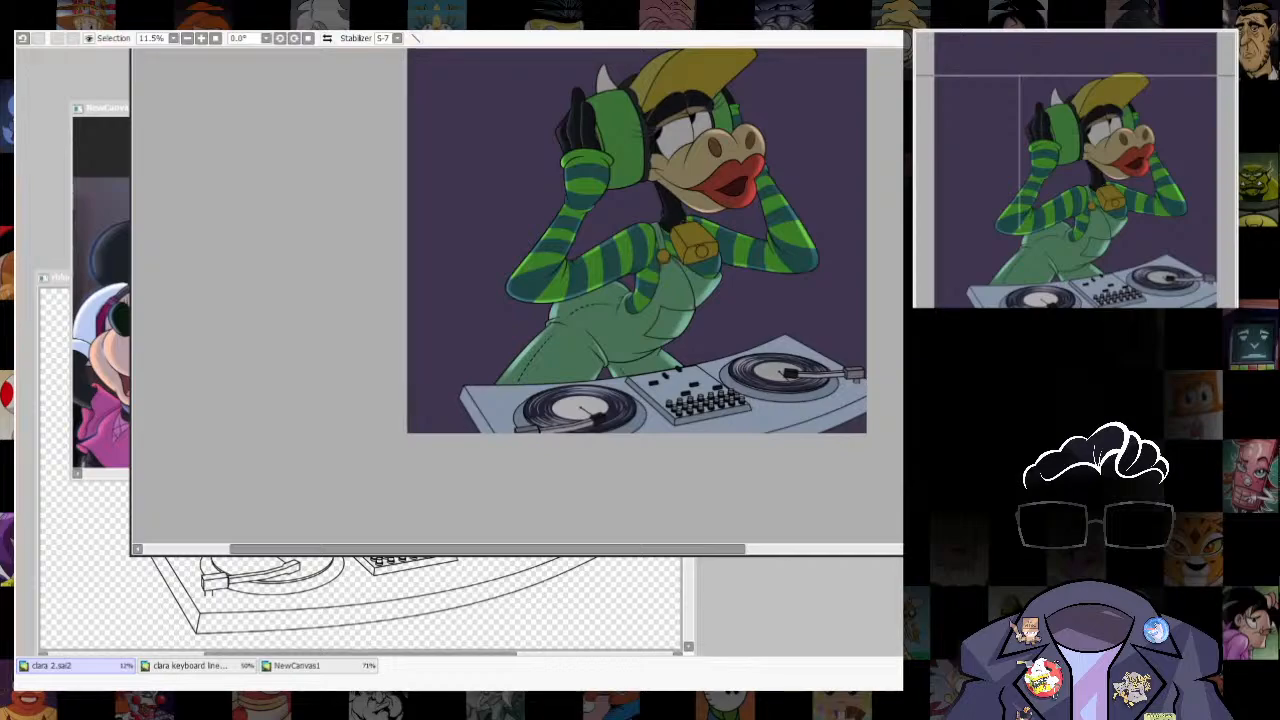
scroll(560, 300, "up", 4)
left_click(297, 666)
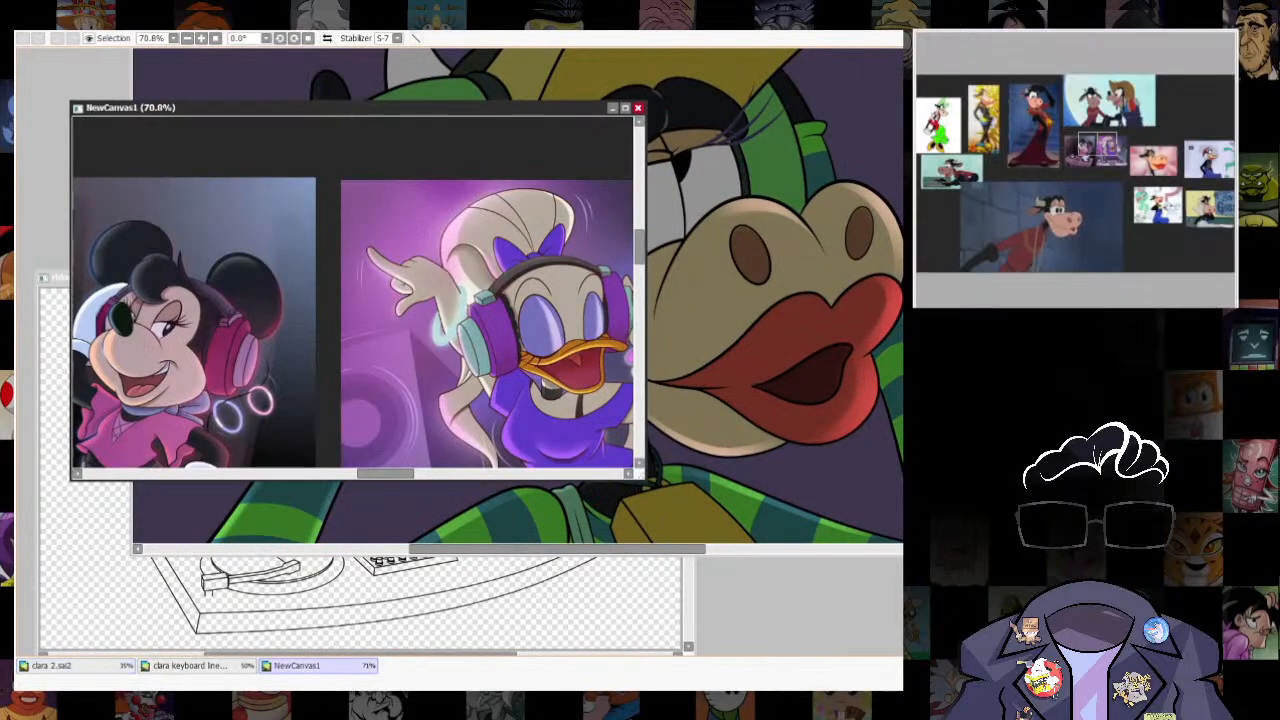
left_click(51, 666)
scroll(700, 200, "down", 4)
scroll(700, 200, "up", 3)
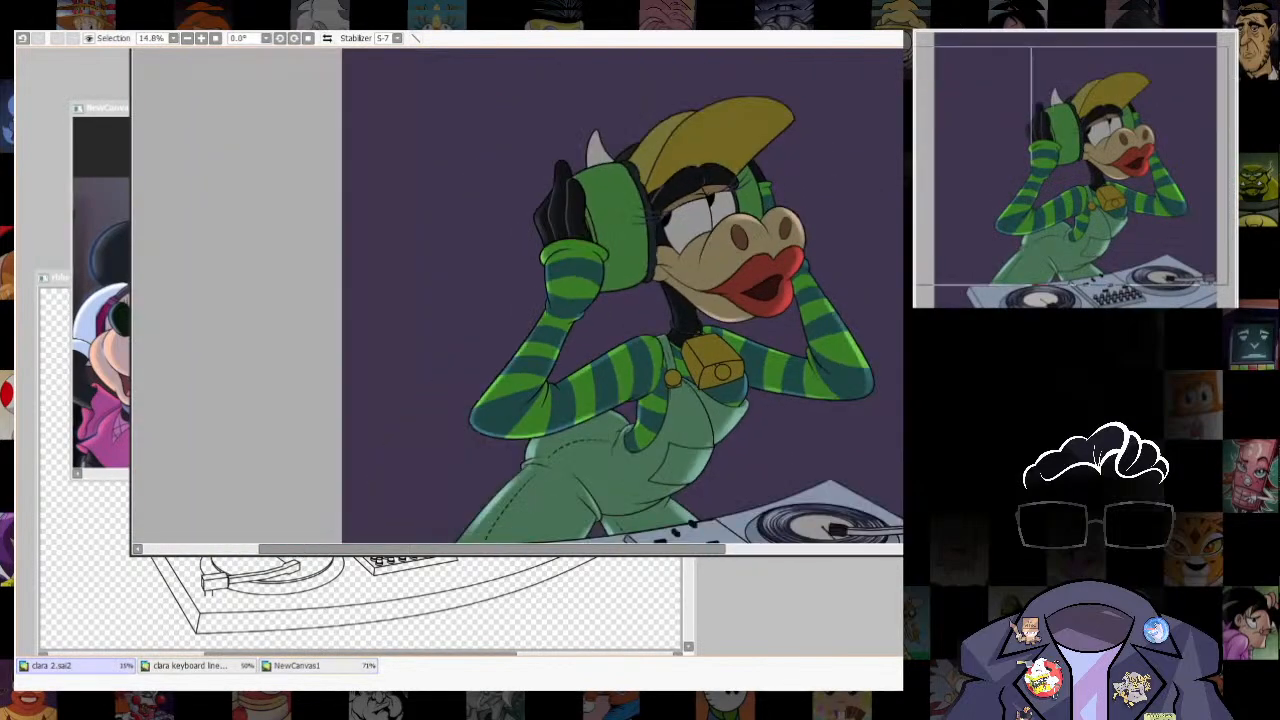
left_click_drag(716, 326, 757, 416)
left_click(757, 416)
key("ctrl+z")
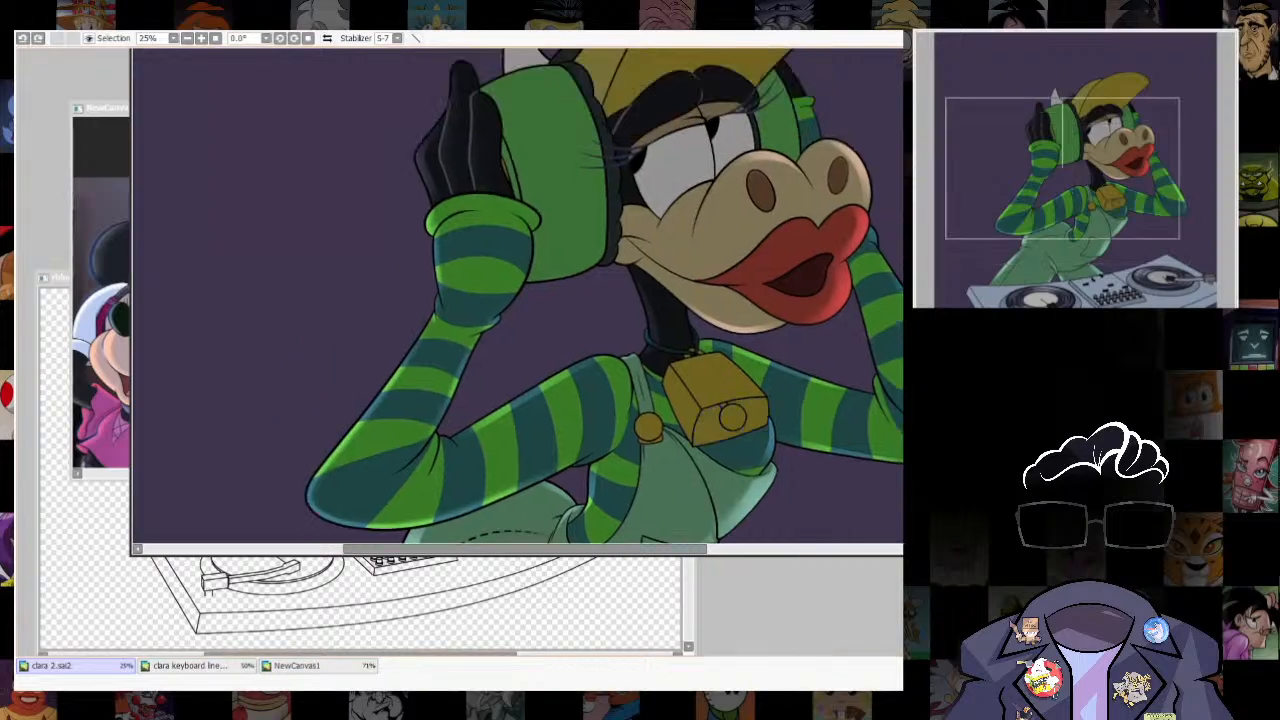
- Select the cowbell's top face, shift the selection inward from its right edge, and trace it with a white guide outline
scroll(757, 416, "up", 3)
left_click(690, 345)
mouse_move(690, 345)
left_mouse_down()
mouse_move(758, 332)
mouse_move(671, 349)
left_mouse_up()
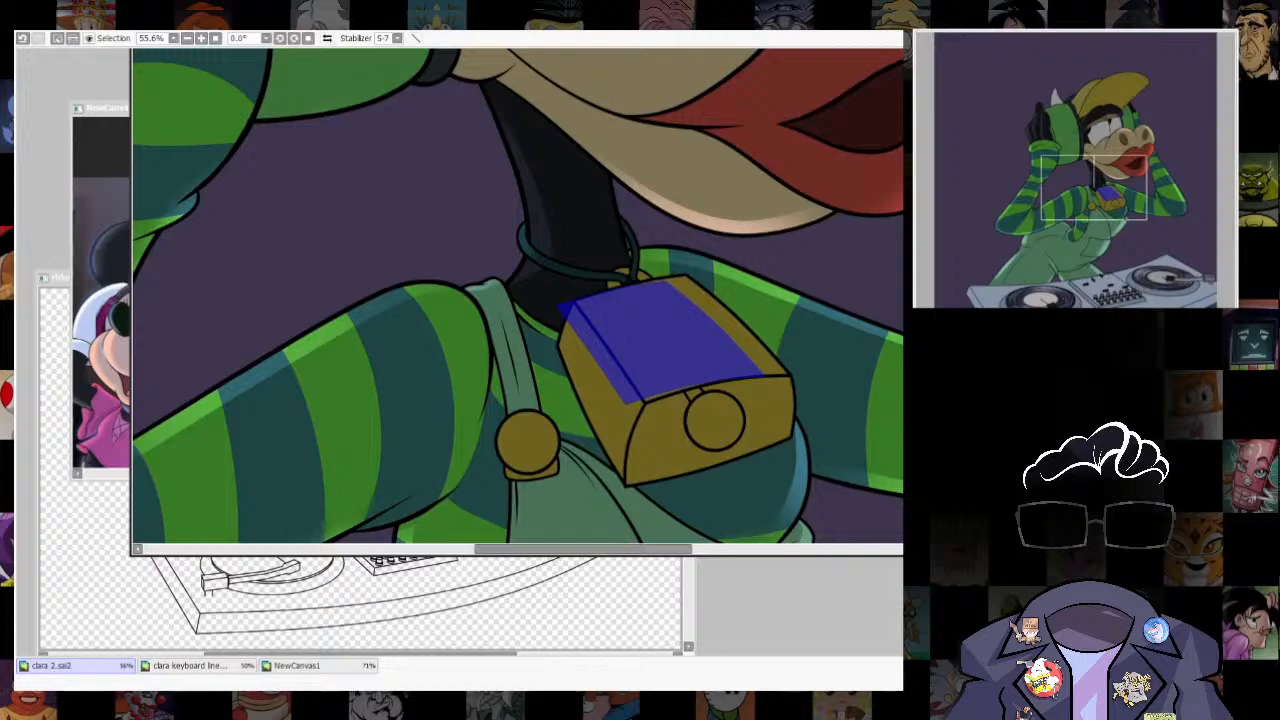
key("ctrl+t")
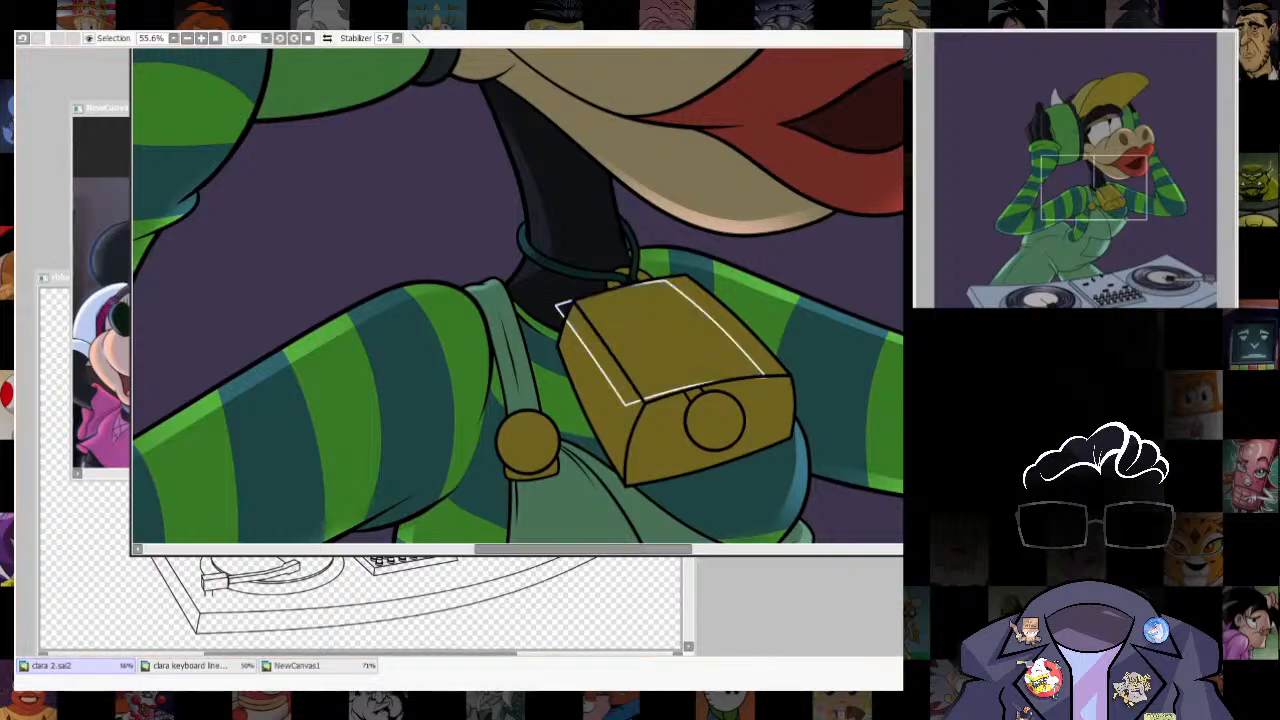
- Nudge the guide outline on the cowbell's top face, then select the strip along the right edge and remove the guide
key("ctrl+t")
left_click_drag(557, 279, 550, 274)
key("Return")
left_click(732, 328)
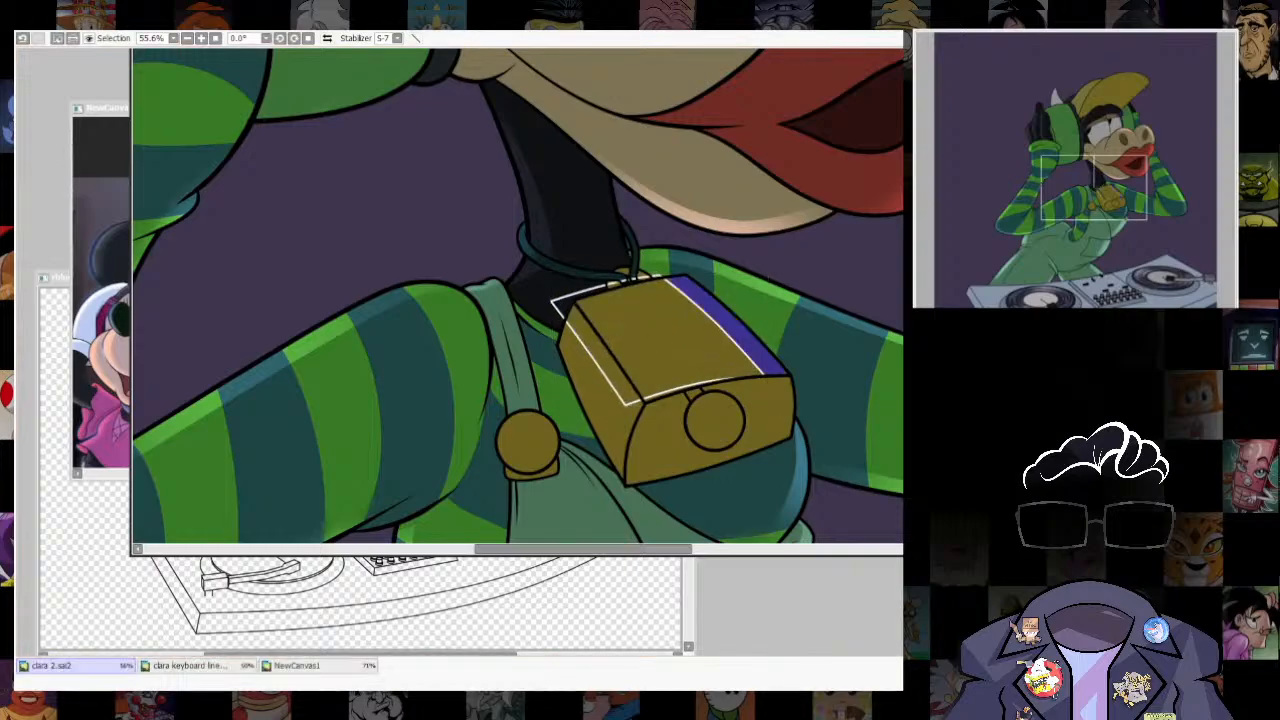
key("ctrl+d")
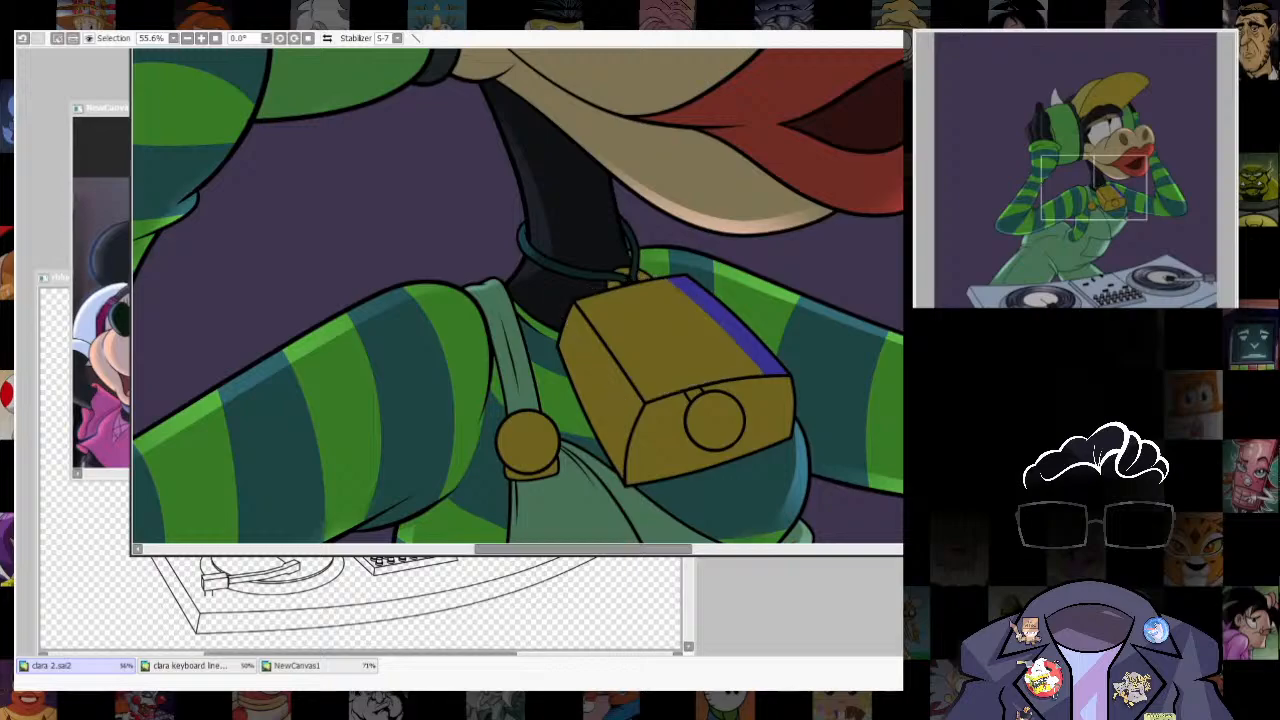
- Brush a soft golden highlight into the strip along the right edge of the cowbell's top face, and clear the selection
key("b")
mouse_move(836, 329)
left_mouse_down()
mouse_move(762, 304)
mouse_move(868, 412)
left_mouse_up()
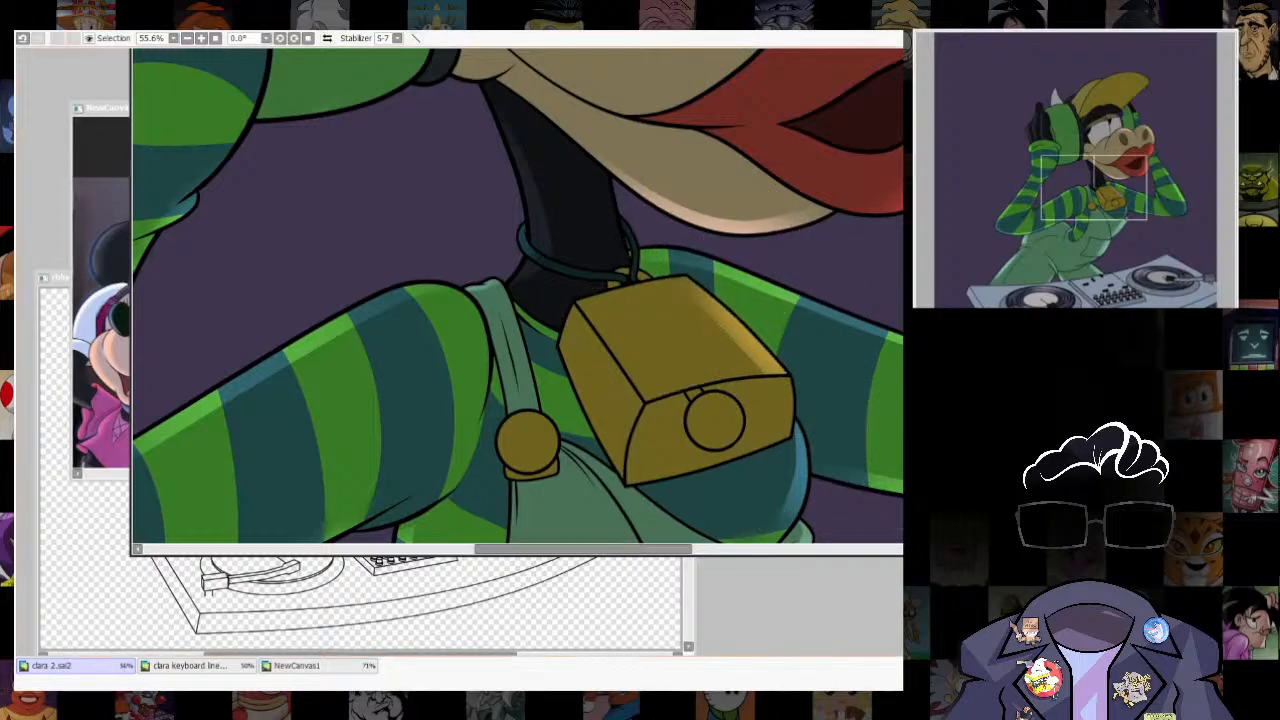
left_click_drag(752, 530, 733, 498)
scroll(733, 498, "down", 5)
scroll(715, 492, "up", 6)
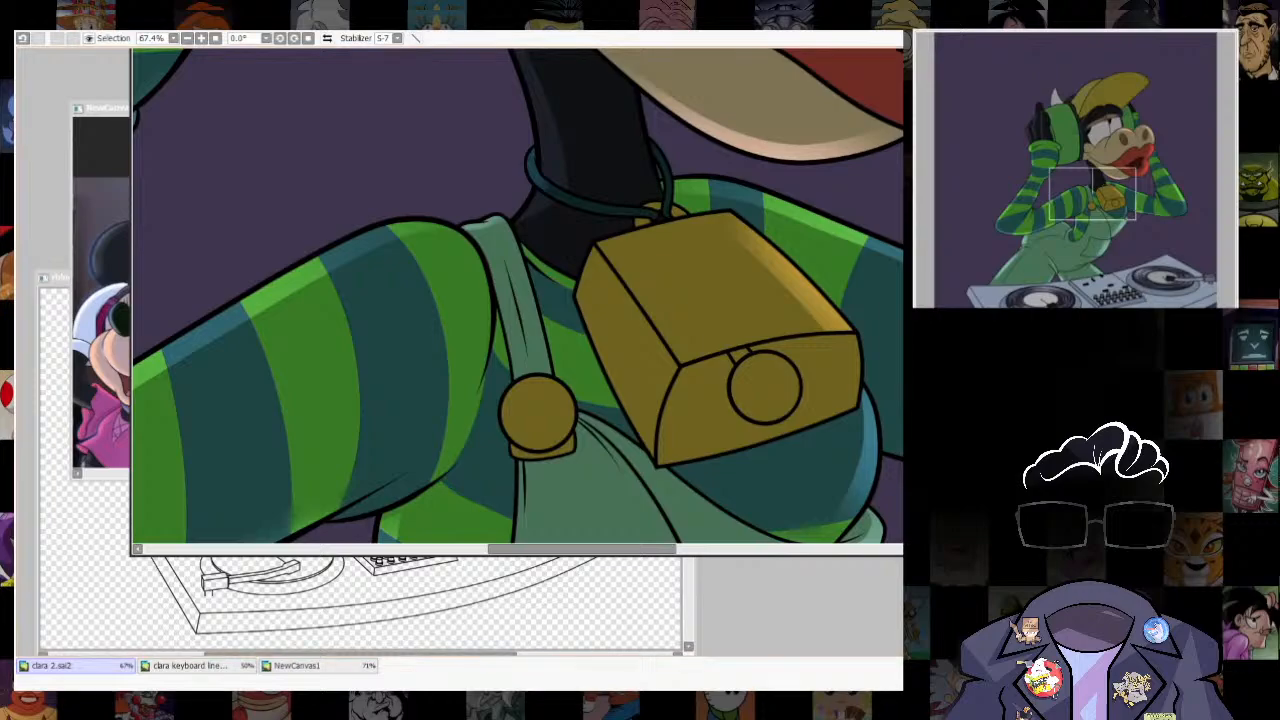
- Select the cowbell's left side face and shift the selection inward from its outer edge
left_click_drag(715, 450, 714, 491)
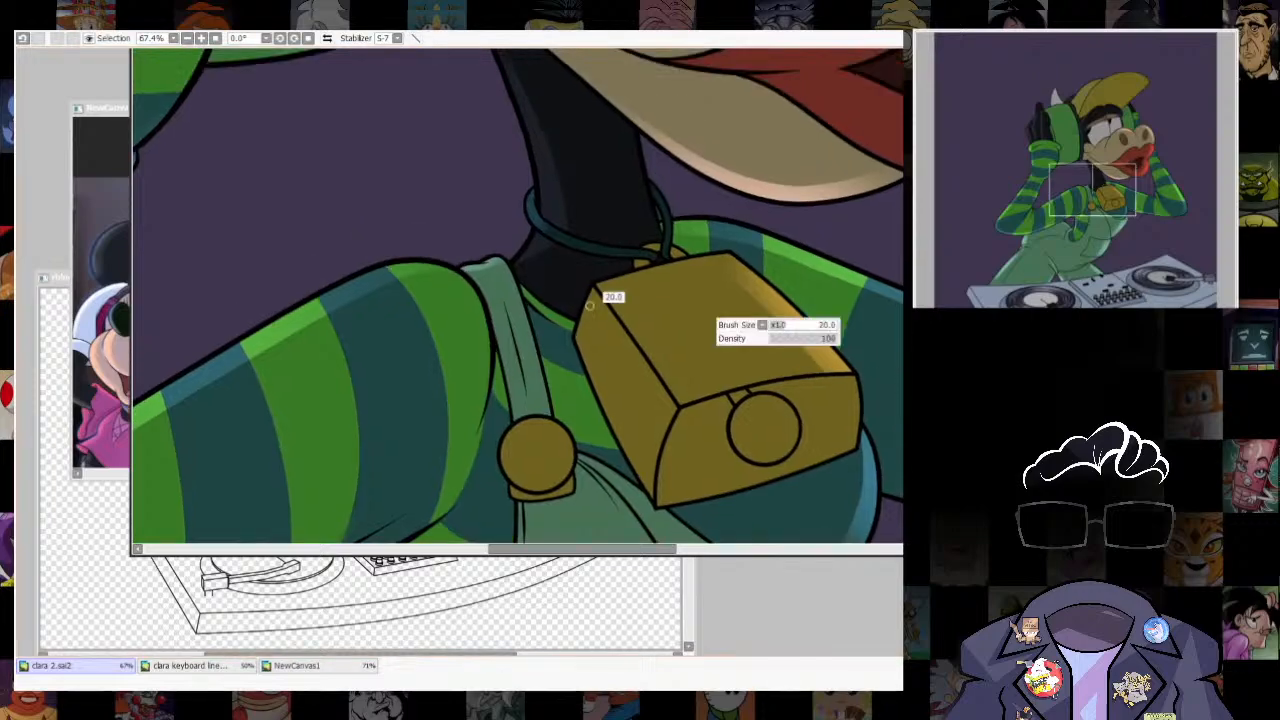
key("w")
left_click(790, 316)
key("ctrl+d")
left_click(624, 392)
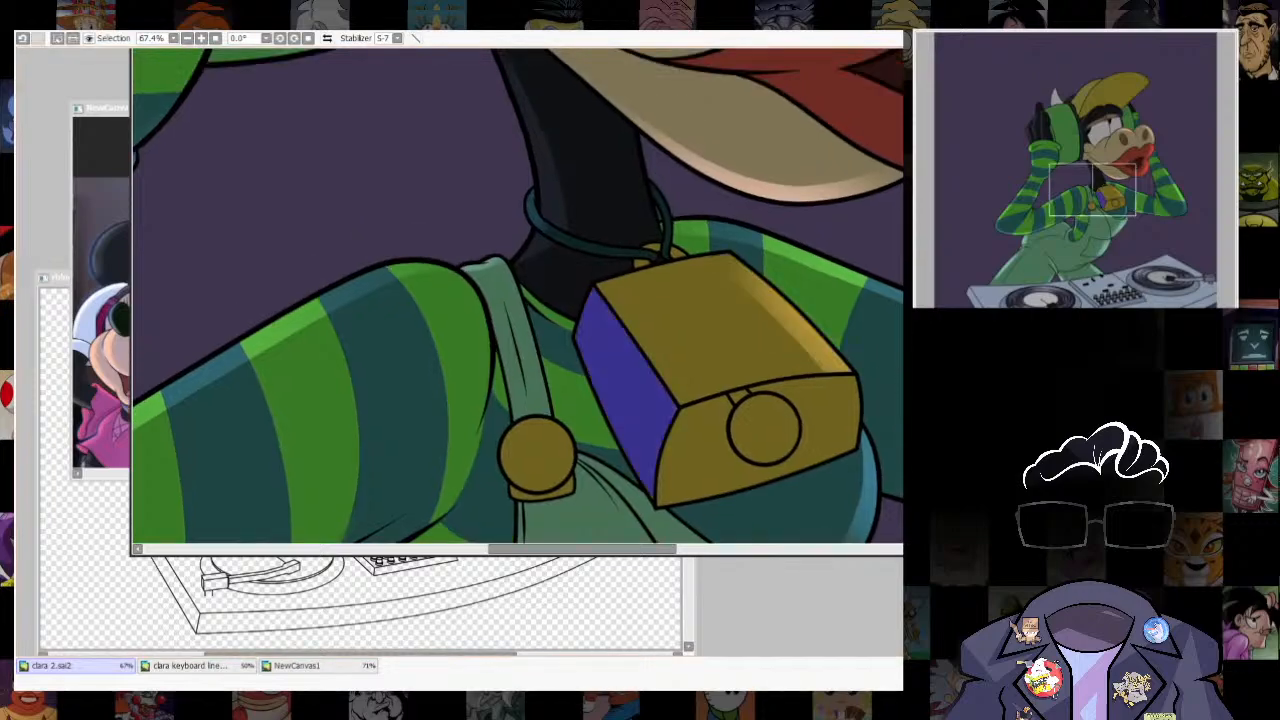
left_click_drag(624, 392, 634, 388)
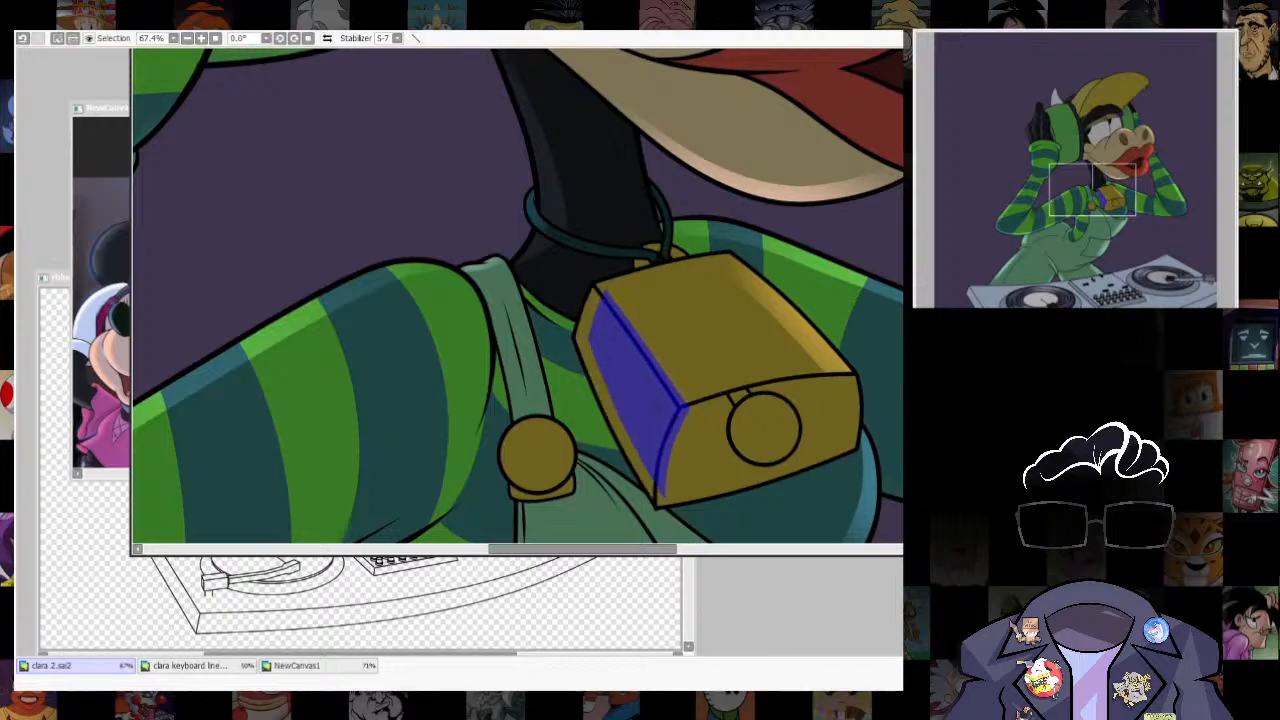
- Outline the shifted selection in white and adjust the guide's shape and position to fit the cowbell's left side face
key("ctrl+t")
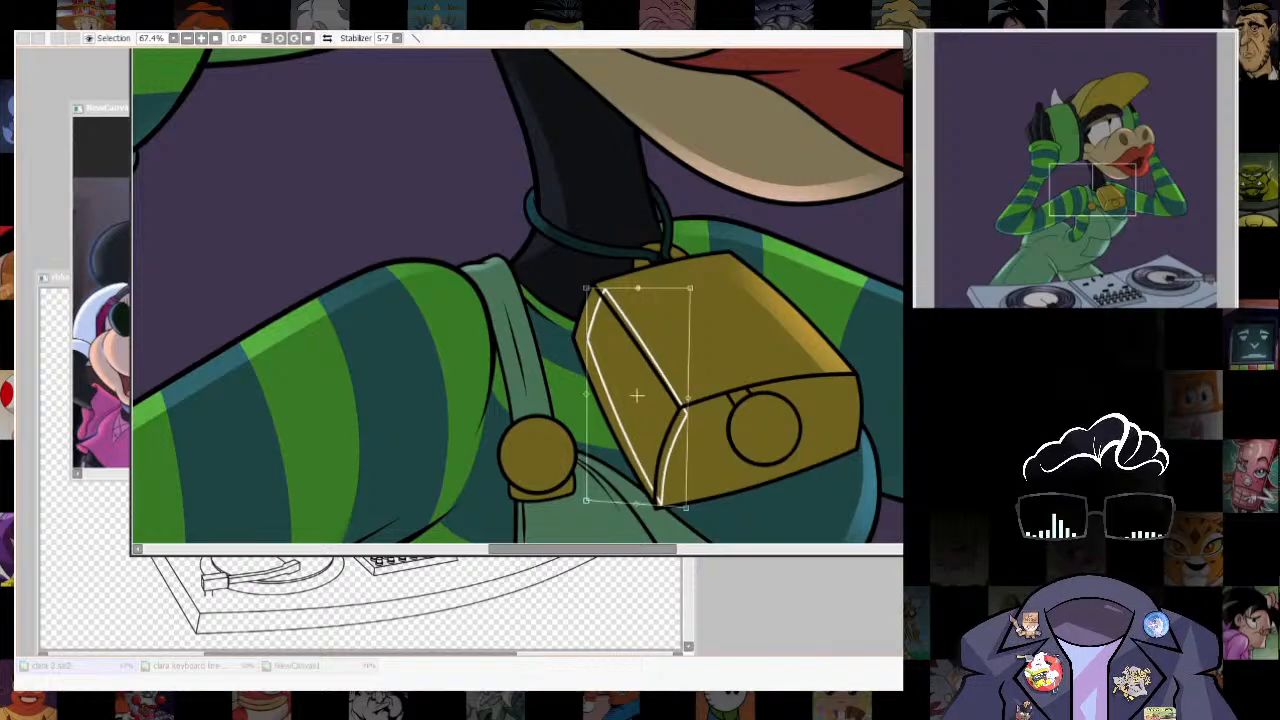
left_click_drag(638, 288, 641, 283)
left_click_drag(686, 508, 679, 509)
left_click_drag(641, 284, 586, 290)
left_click_drag(691, 286, 688, 290)
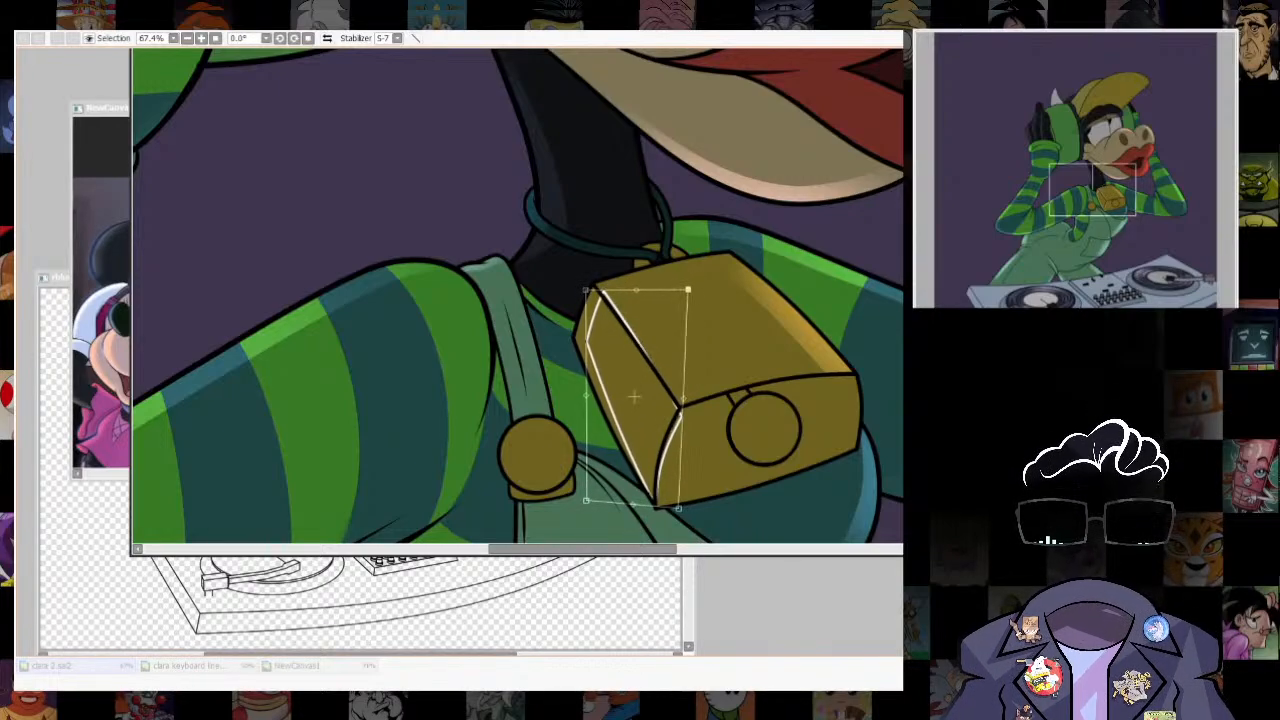
key("Return")
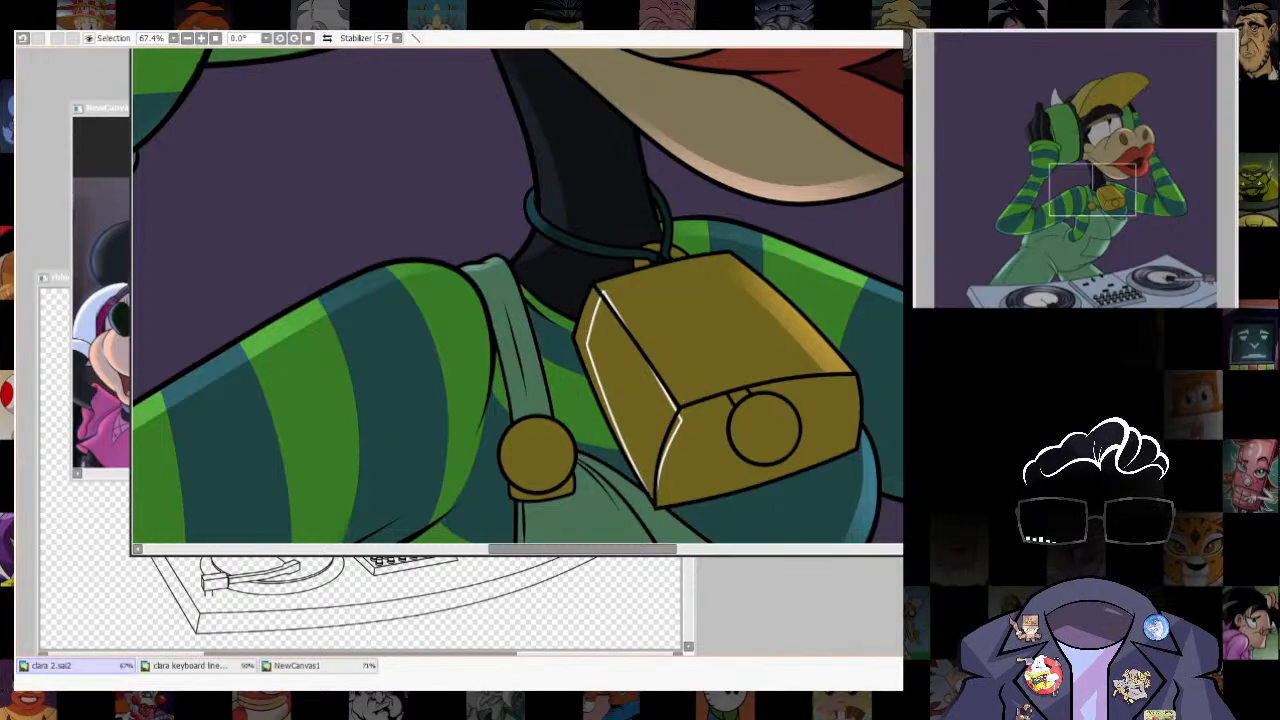
key("ctrl+t")
left_click_drag(636, 396, 638, 393)
key("Return")
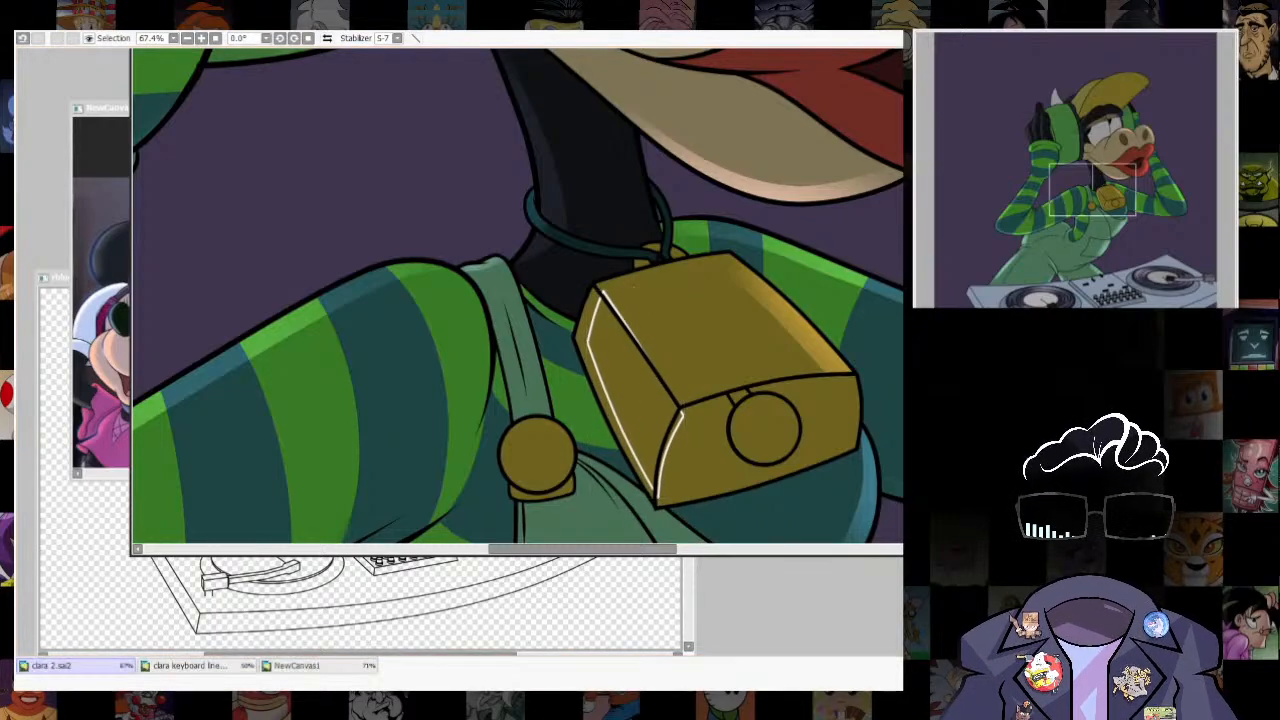
- Brush a soft highlight into the narrow strip along the cowbell's left outer edge, and remove the guide outline and selection
left_click(585, 336)
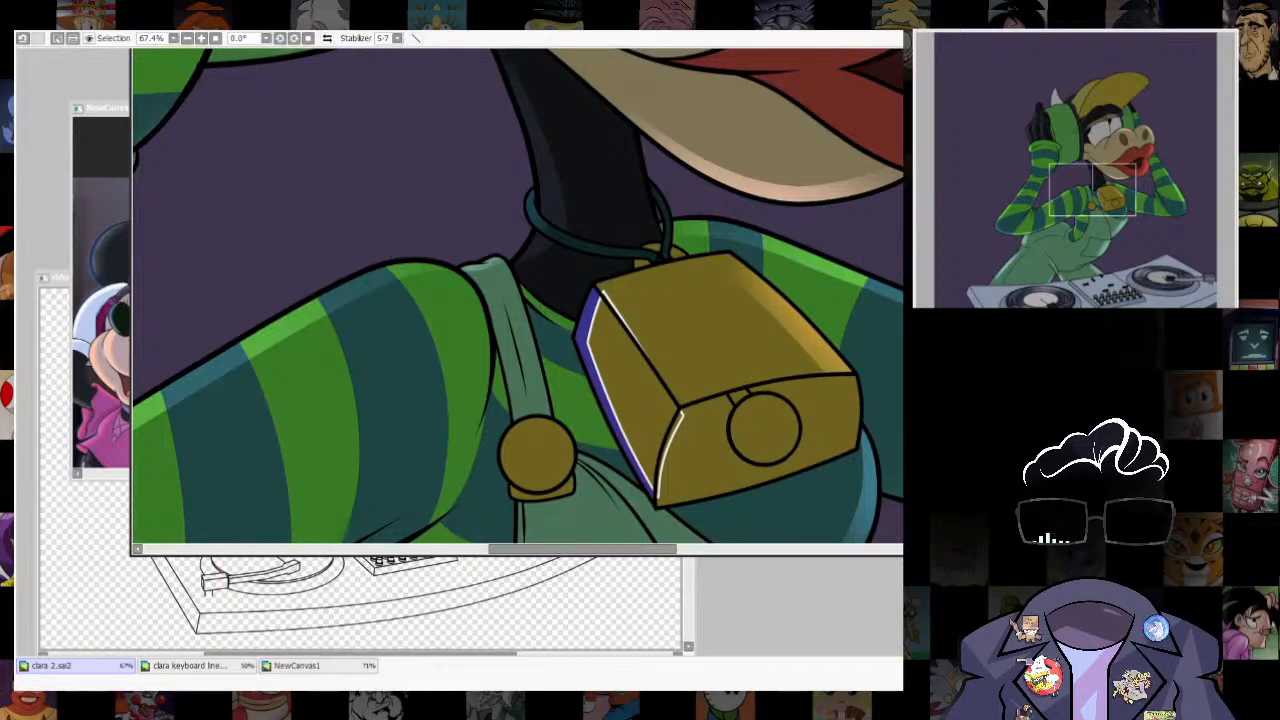
key("b")
key("]")
left_click_drag(594, 406, 616, 434)
key("ctrl+d")
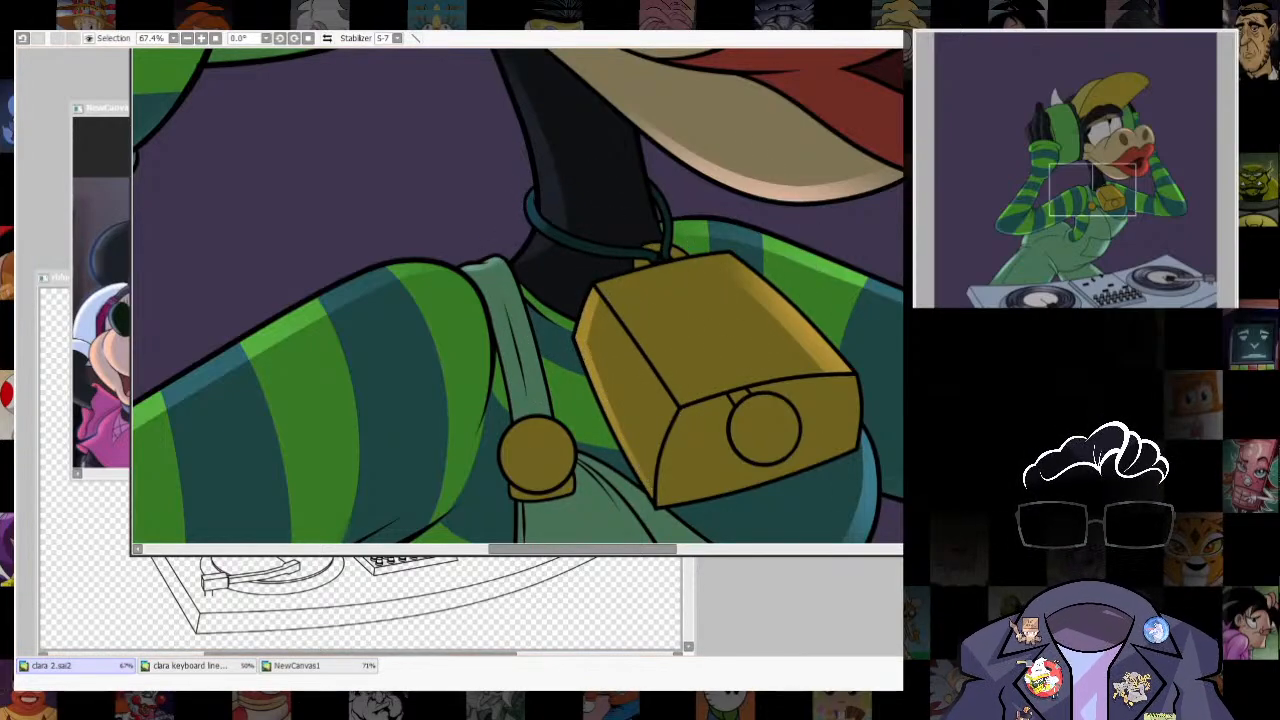
scroll(764, 429, "down", 8)
scroll(680, 418, "up", 3)
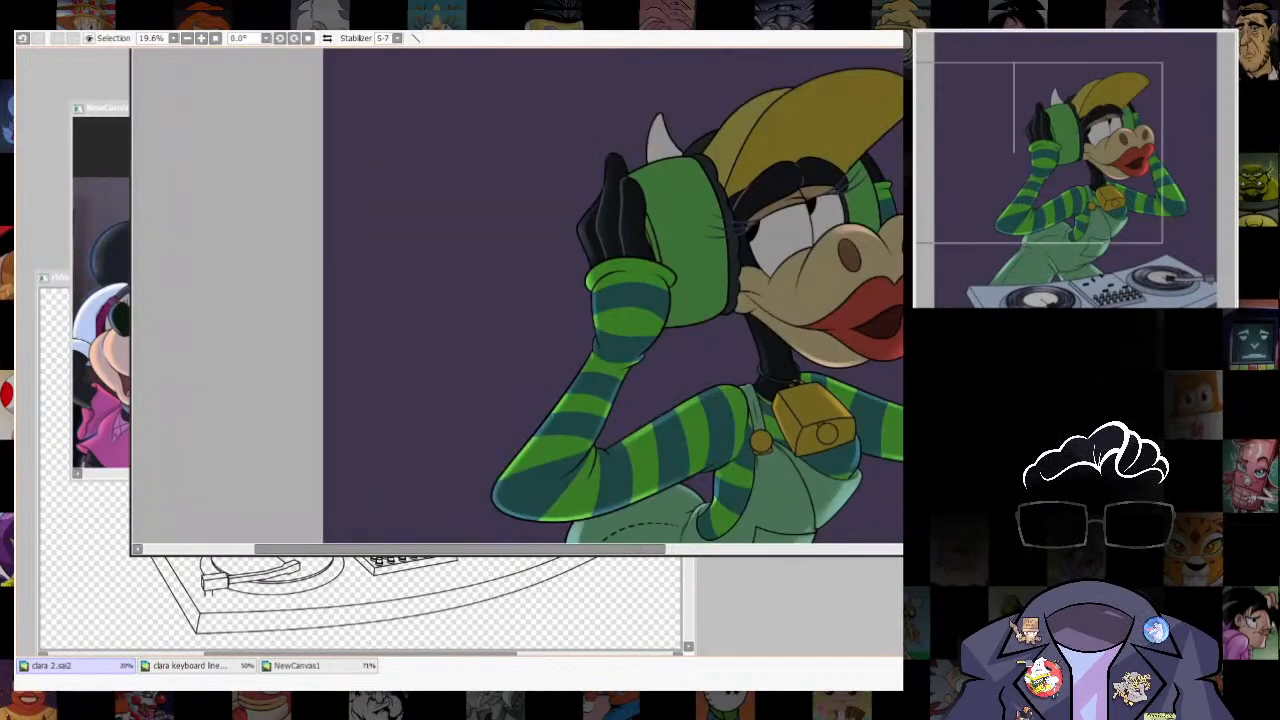
- Select the round clapper on the cowbell's front, shift the selection up and left, and outline it in white as a guide
scroll(812, 441, "up", 5)
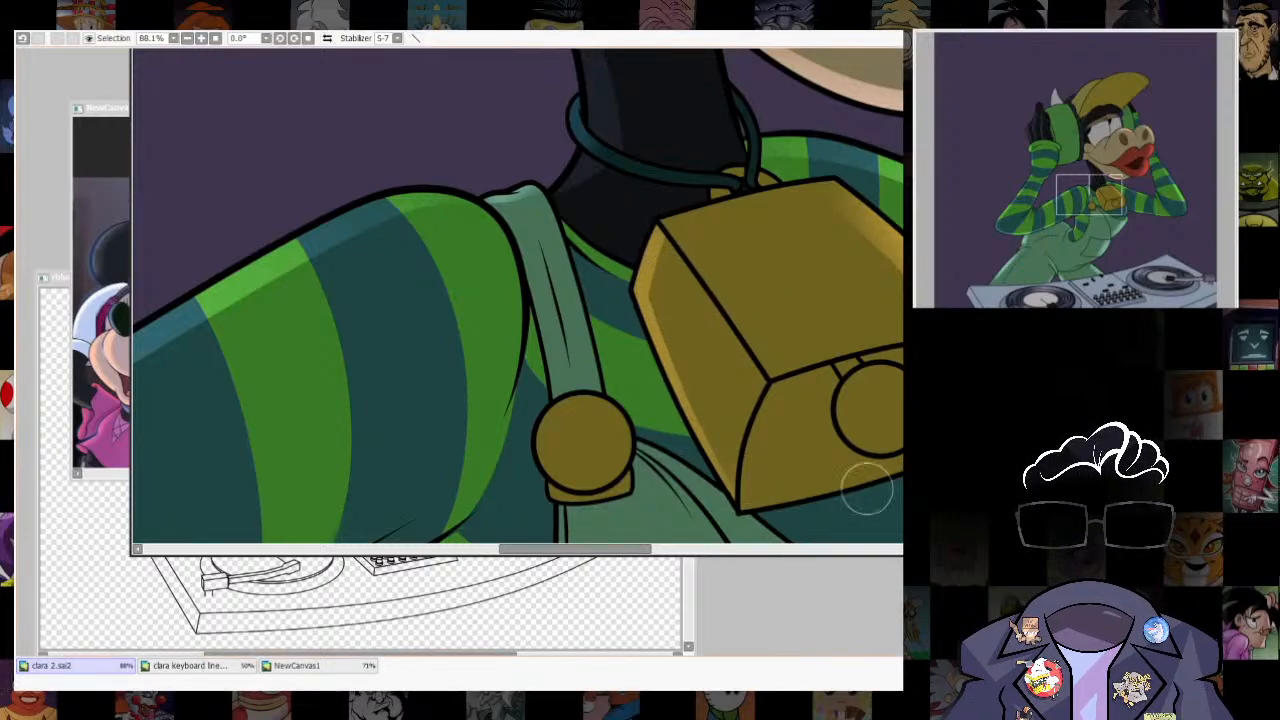
left_click_drag(867, 489, 755, 498)
scroll(768, 385, "down", 6)
scroll(808, 404, "up", 7)
left_click(655, 360)
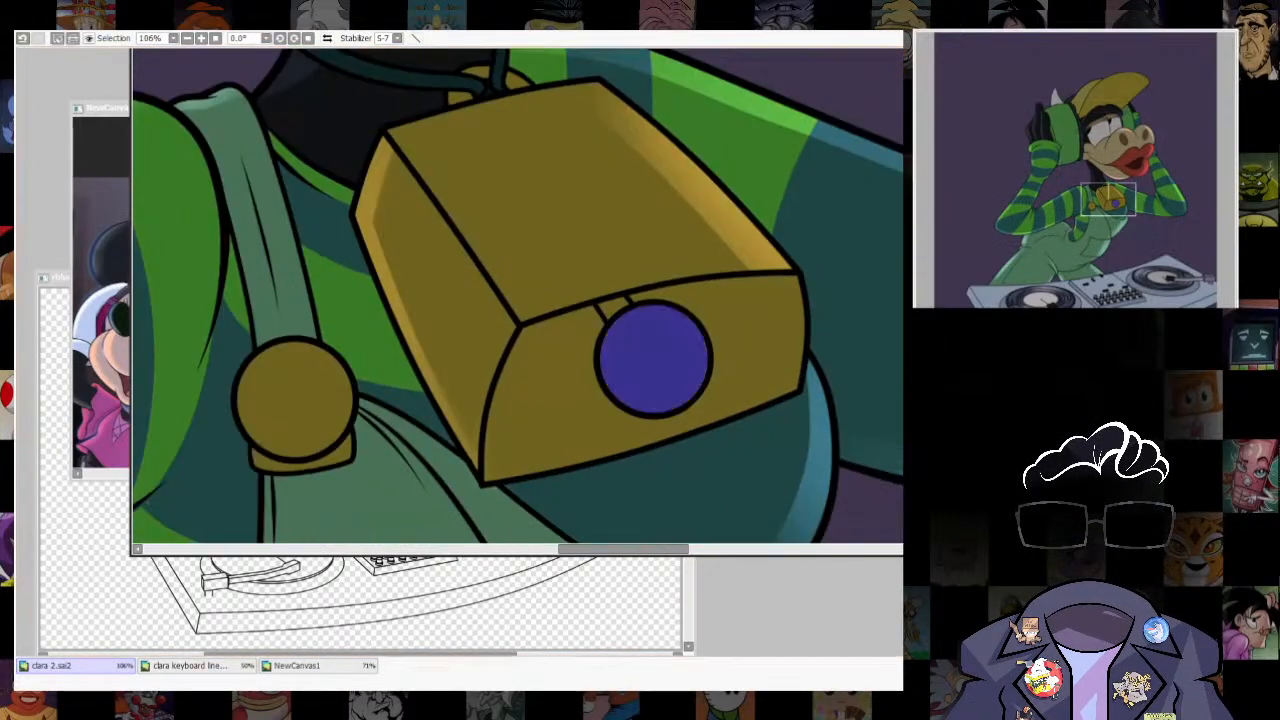
left_click_drag(655, 360, 637, 340)
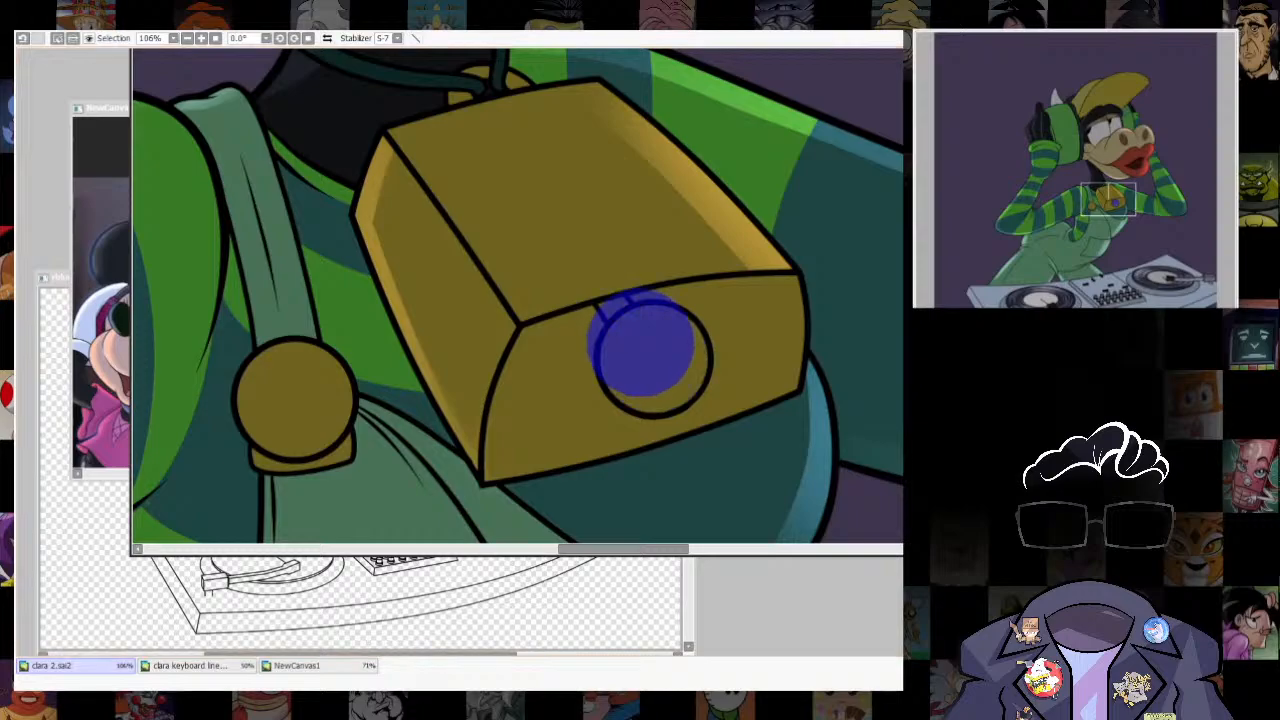
key("ctrl+d")
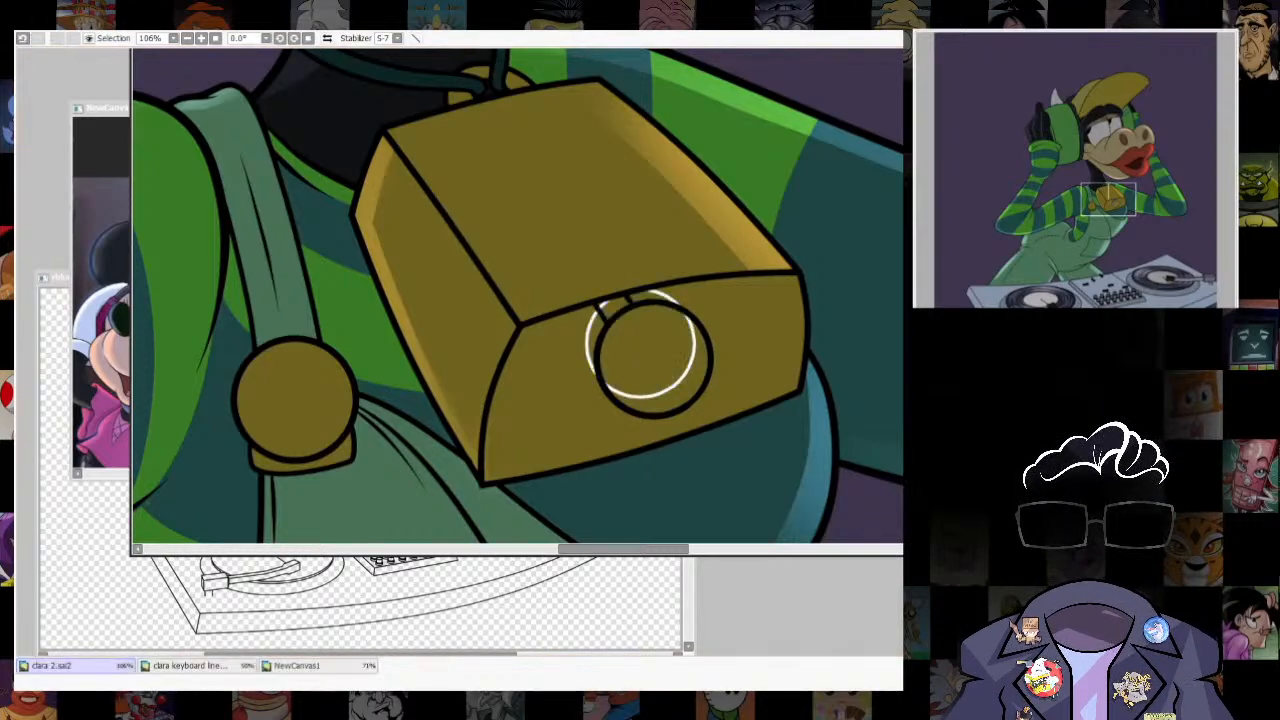
- Brush a soft golden highlight into the crescent along the clapper's lower right edge, and remove the guide outline and selection
left_click(686, 389)
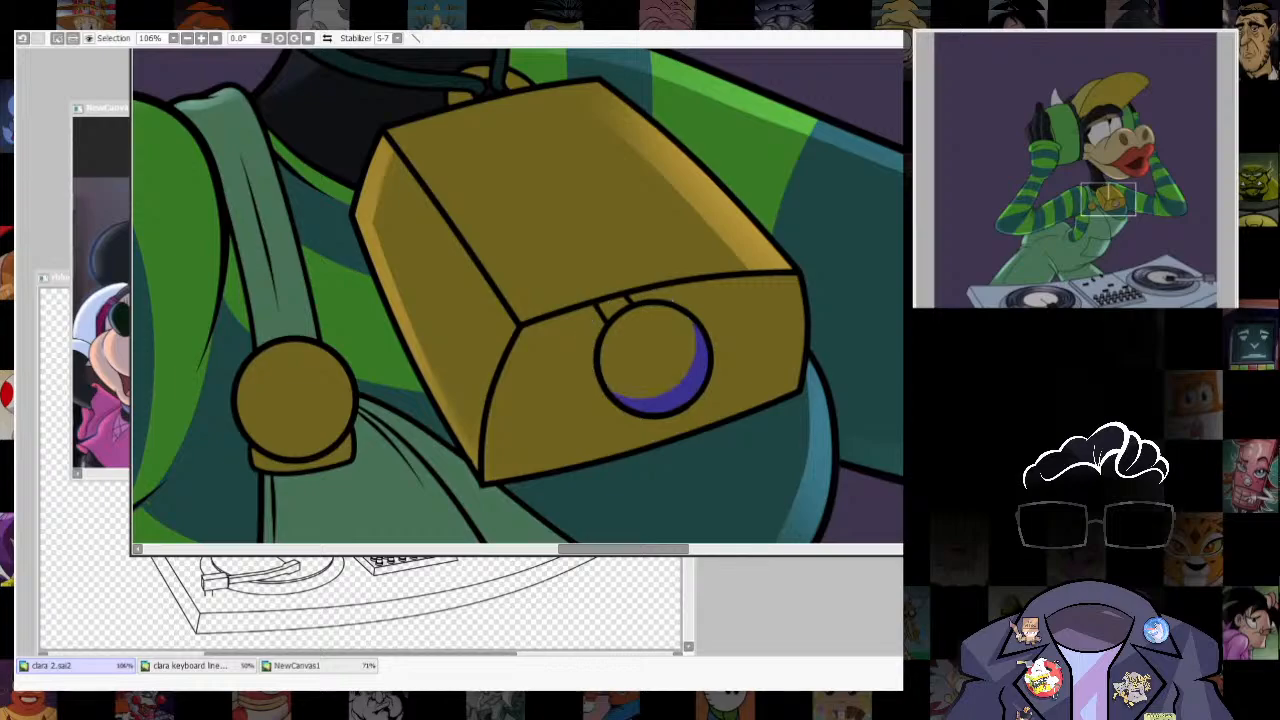
key("b")
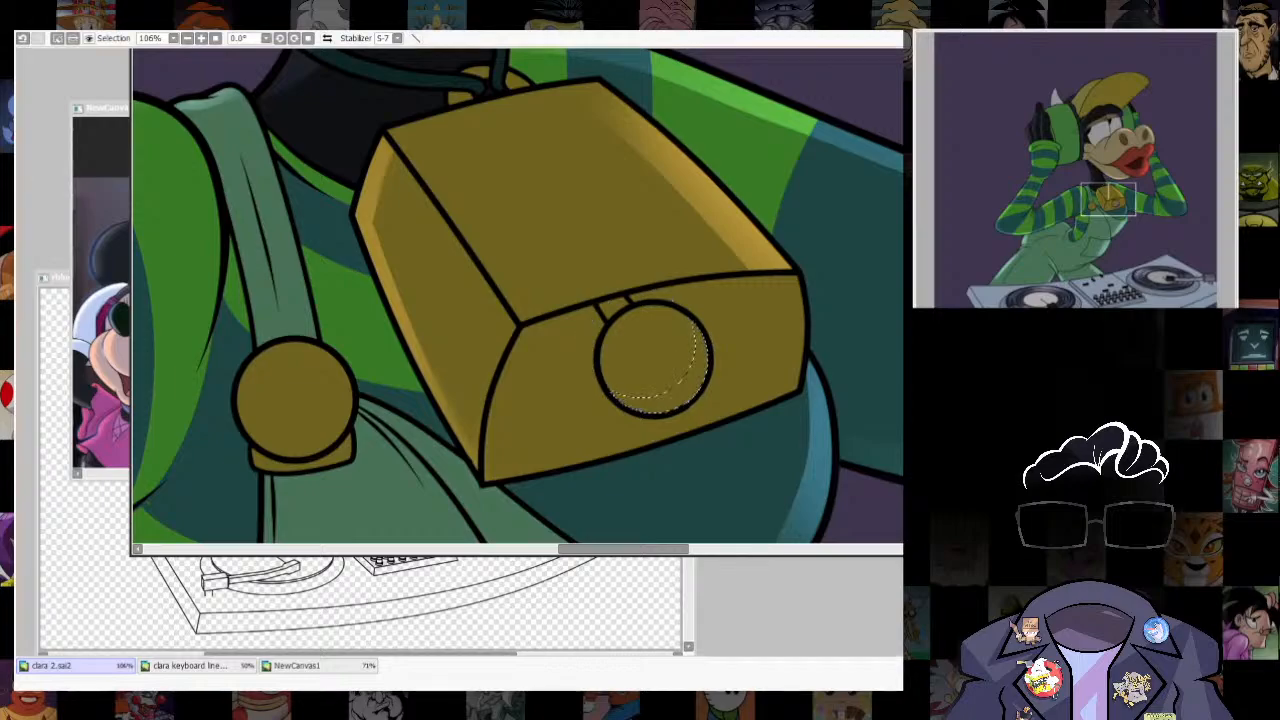
left_click_drag(708, 409, 832, 356)
key("ctrl+d")
scroll(725, 405, "down", 8)
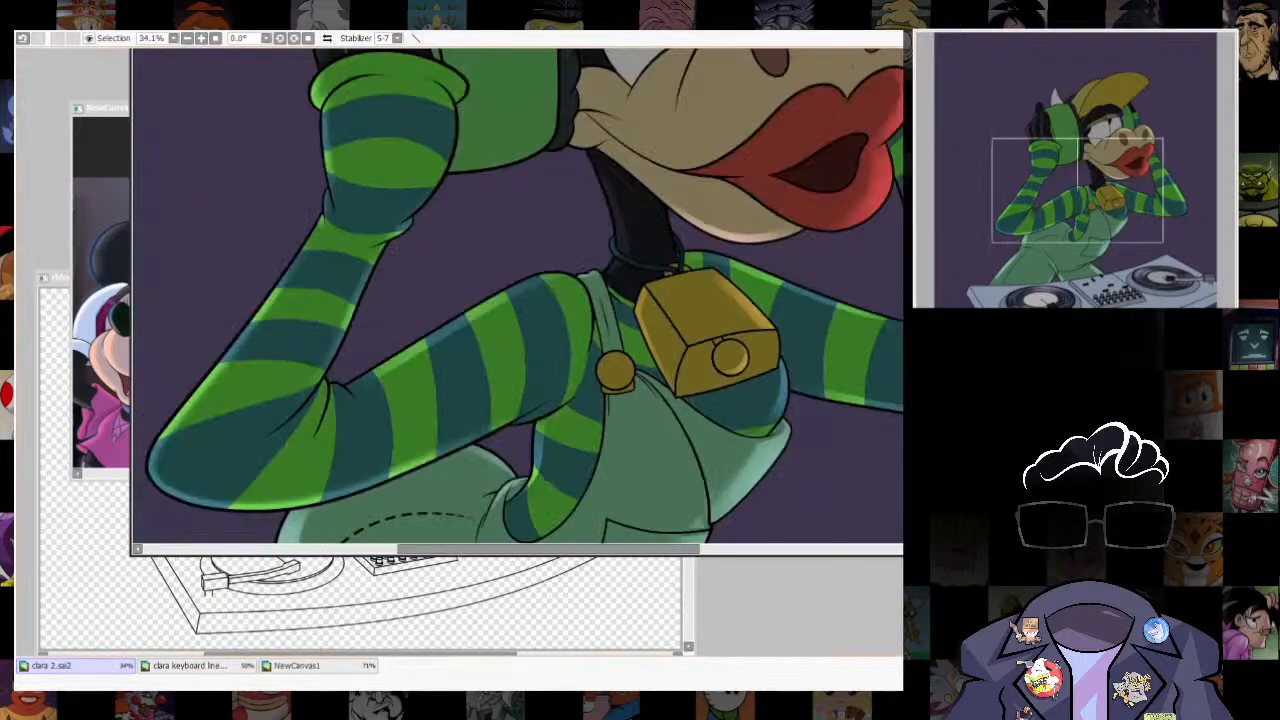
scroll(785, 210, "down", 3)
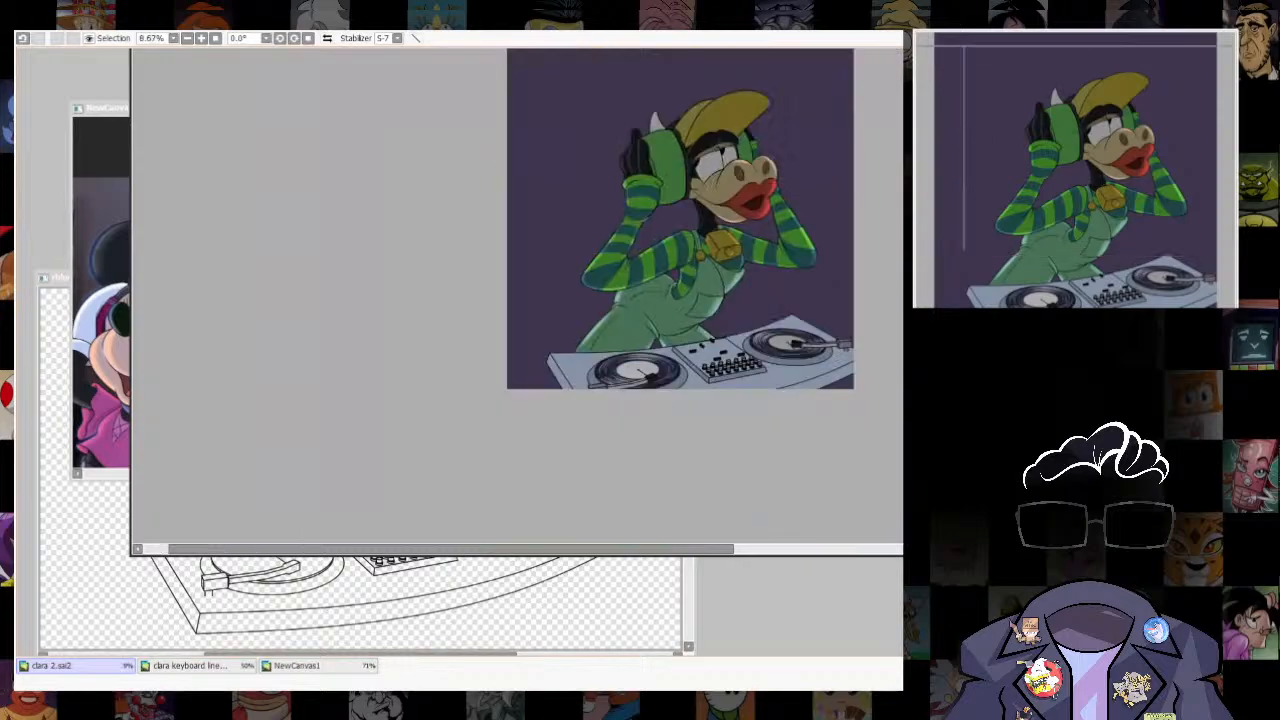
scroll(785, 210, "up", 3)
left_click_drag(751, 134, 767, 320)
scroll(784, 219, "down", 2)
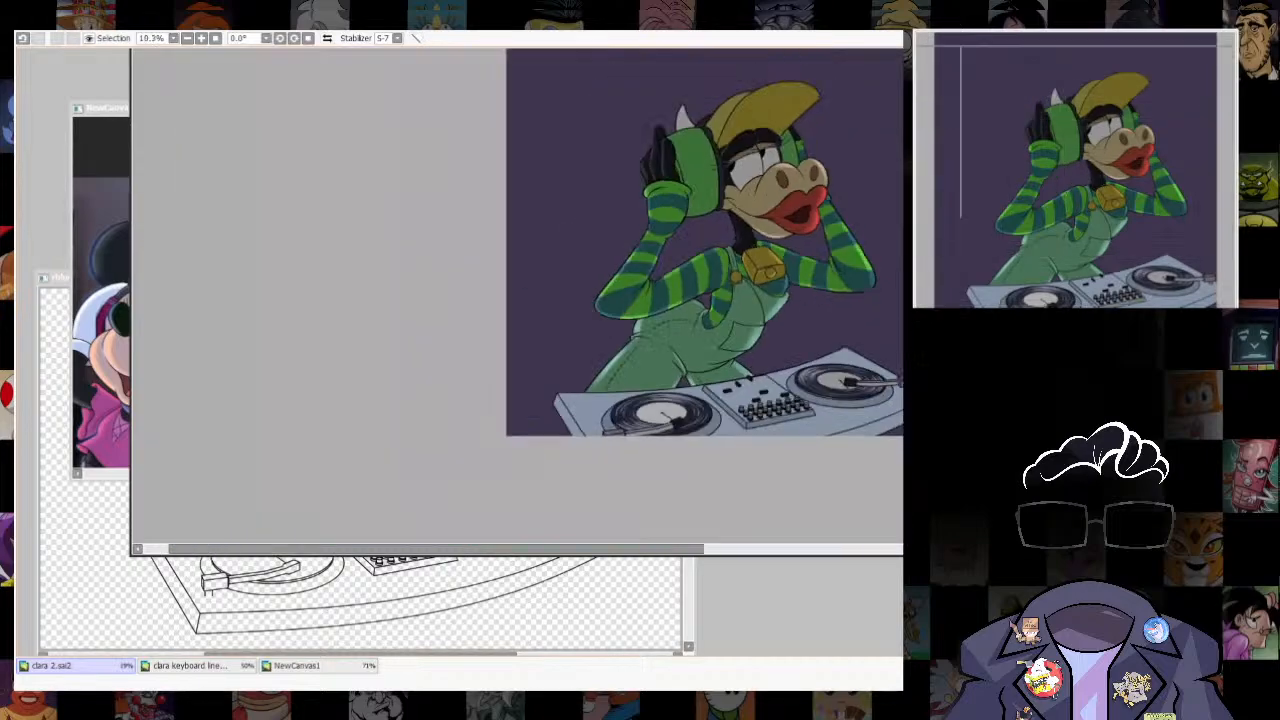
scroll(784, 219, "up", 1)
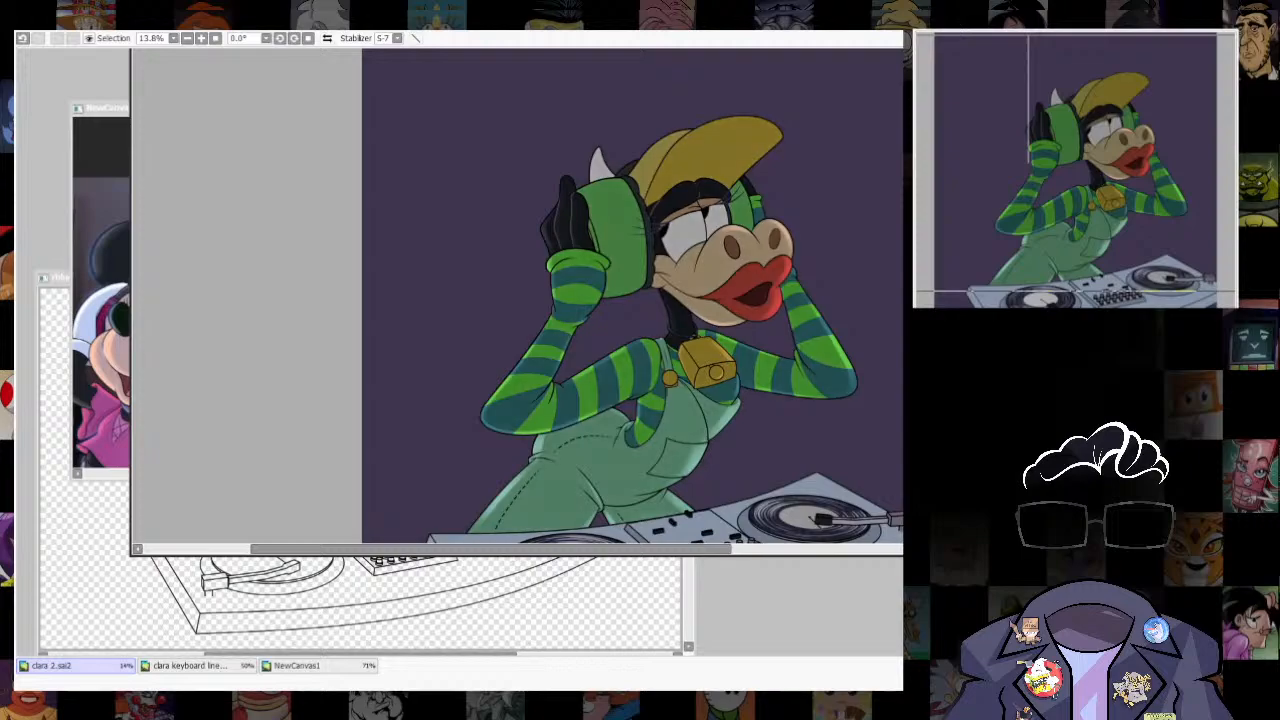
scroll(749, 188, "up", 5)
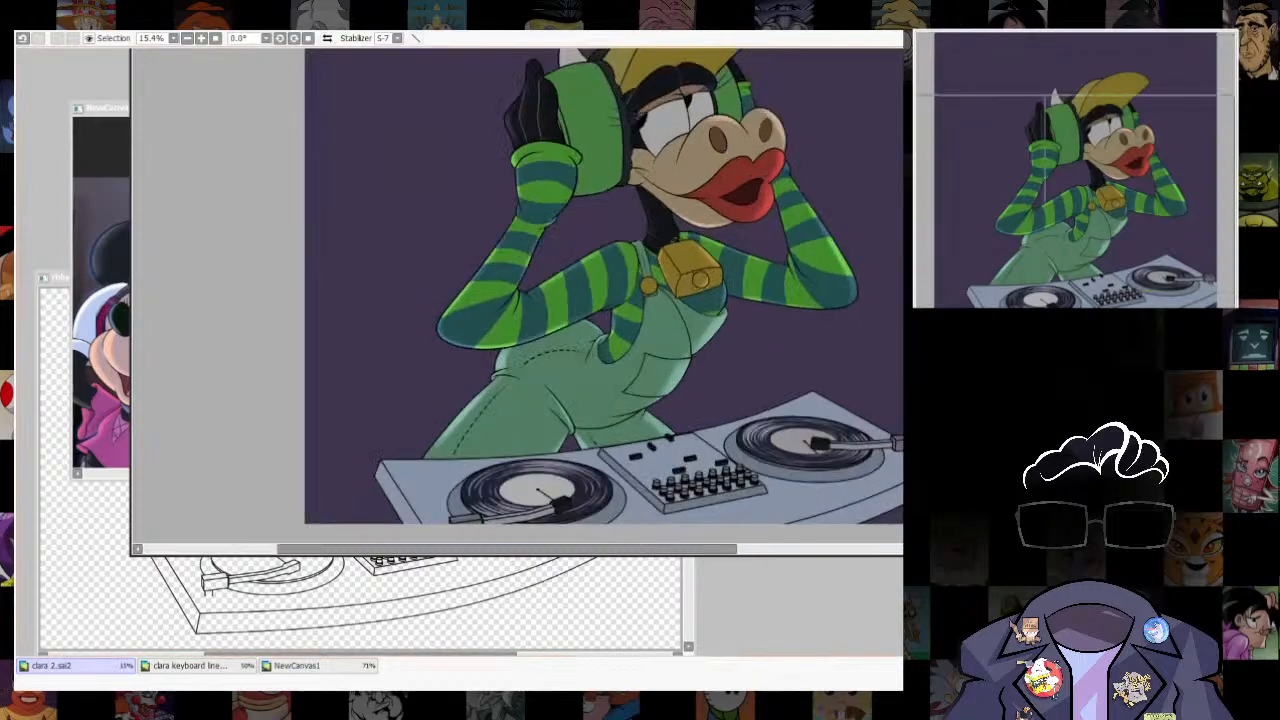
- Select the white of the cow's nearer eye and shift the selection left, away from the eye's right edge
scroll(665, 150, "up", 2)
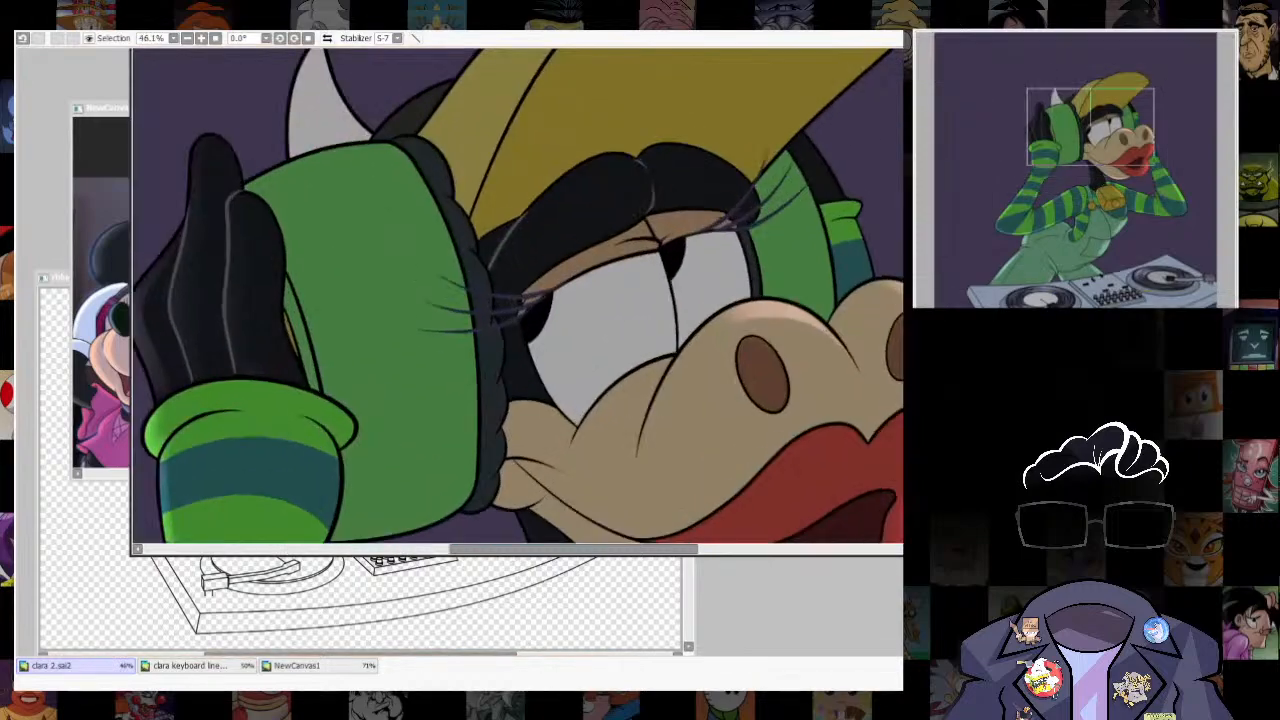
left_click(618, 312)
left_click(712, 283)
key("ctrl+z")
left_click(612, 250)
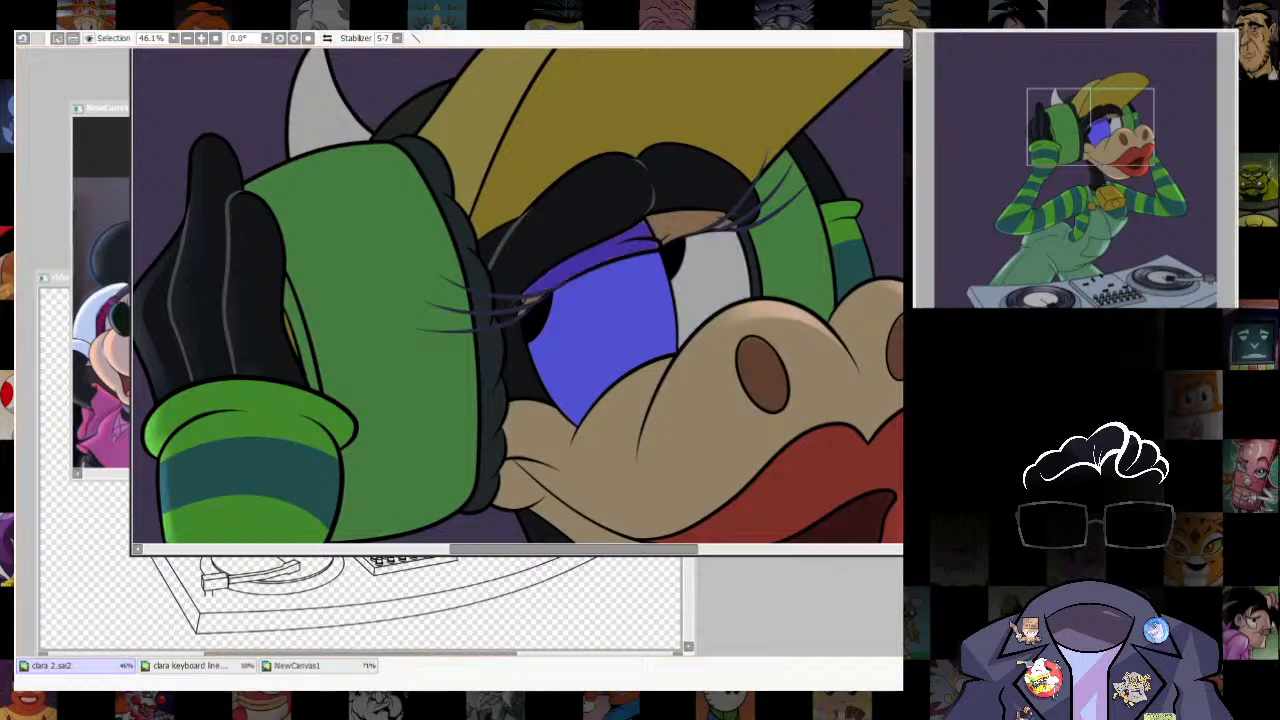
key("ctrl+z")
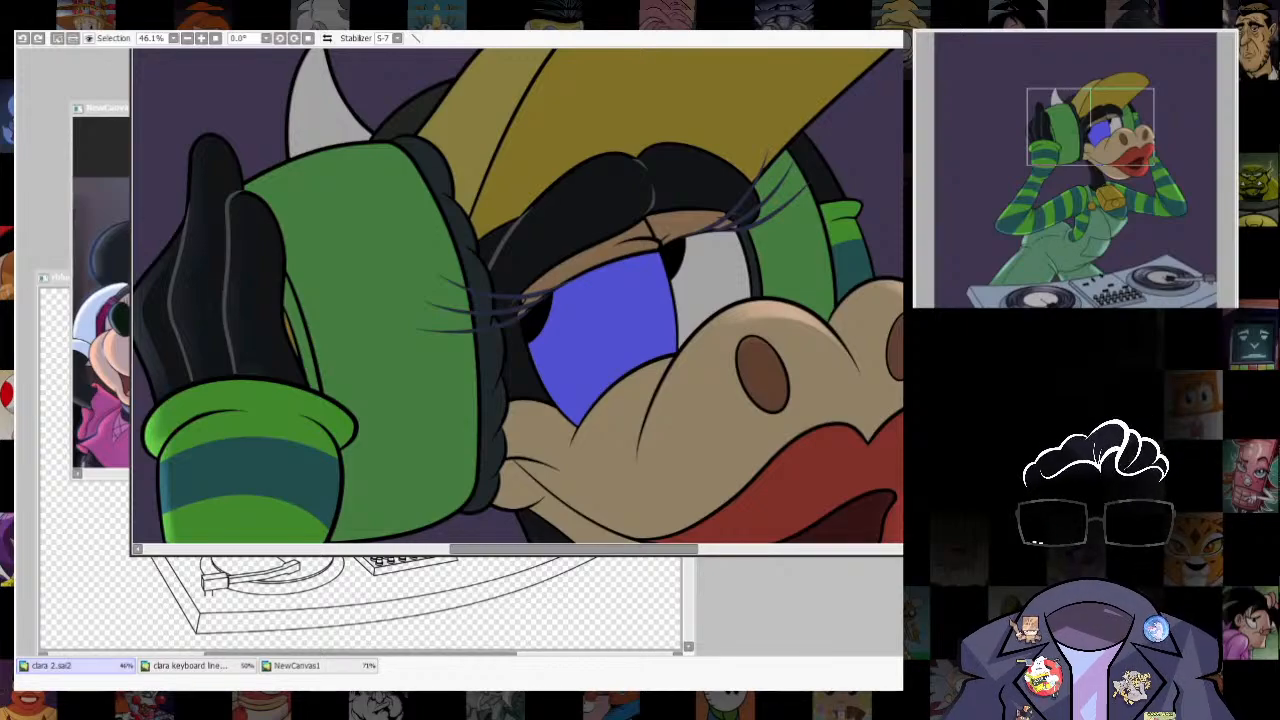
key("ctrl+y")
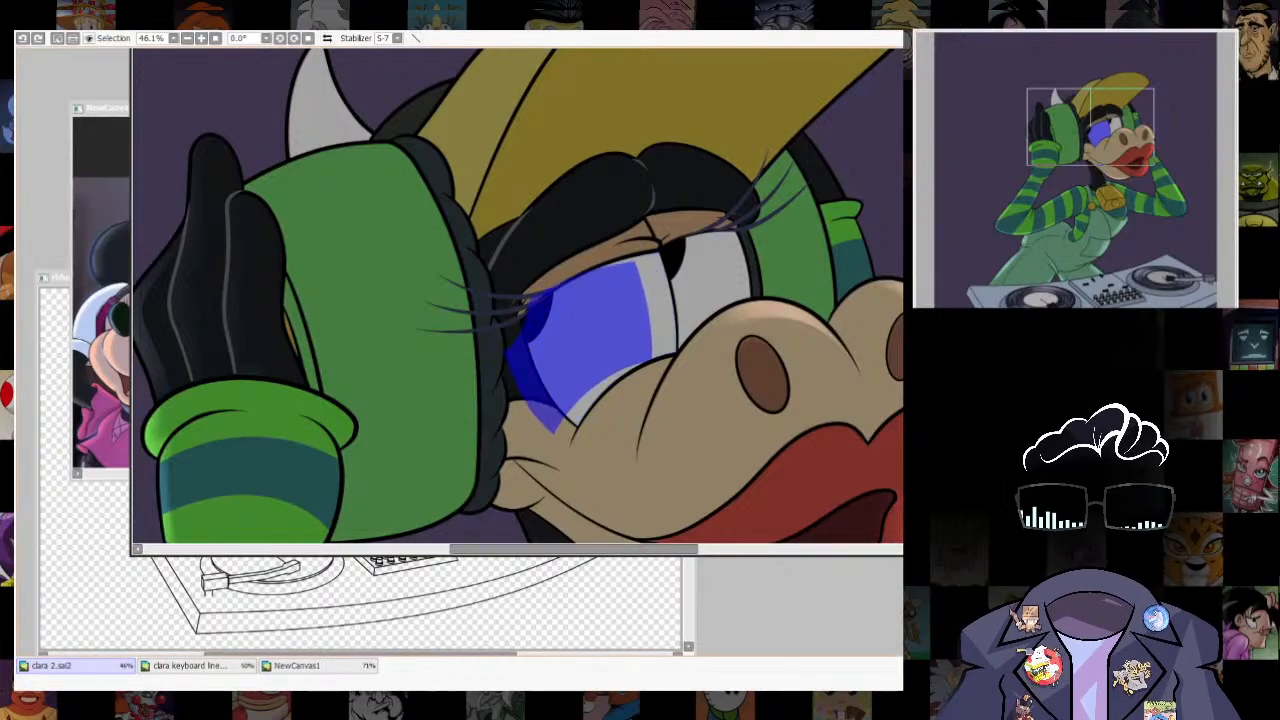
- Outline the shifted eye selection in white and reshape the guide so its right side follows the eye's right edge
key("ctrl+t")
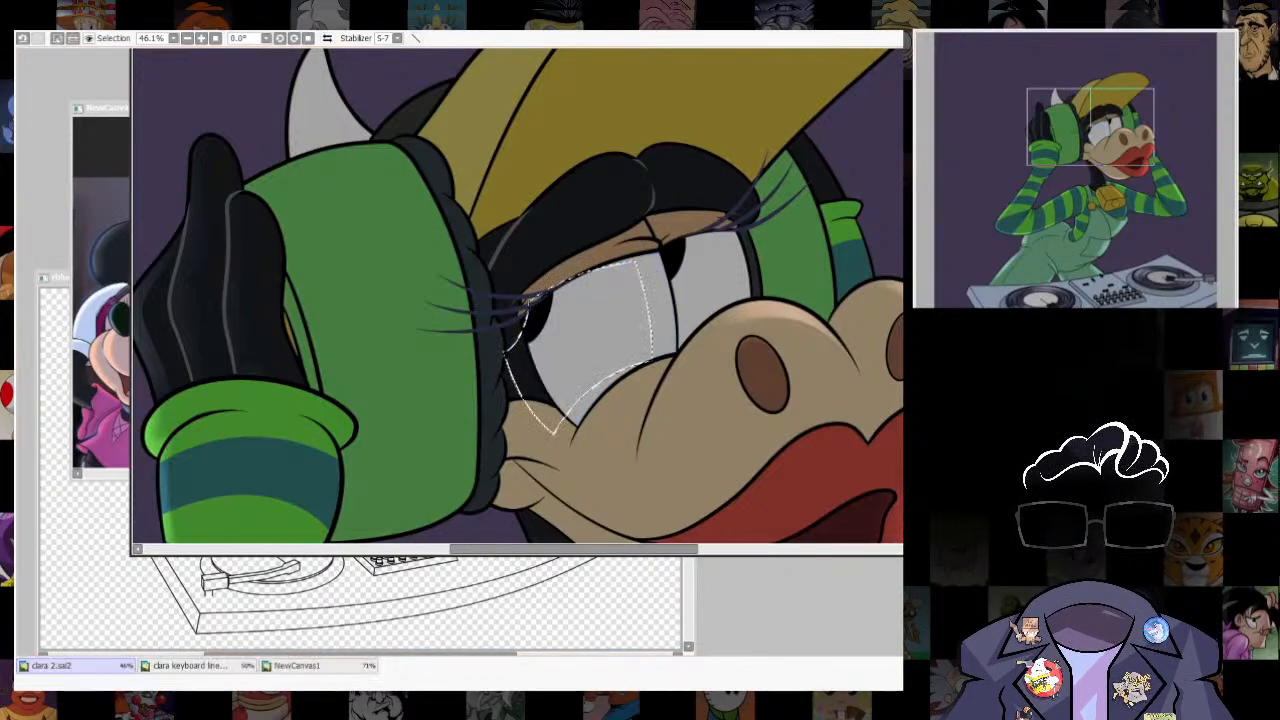
left_click_drag(653, 435, 658, 451)
left_click_drag(503, 435, 511, 460)
left_click_drag(658, 451, 670, 451)
left_click_drag(639, 258, 658, 258)
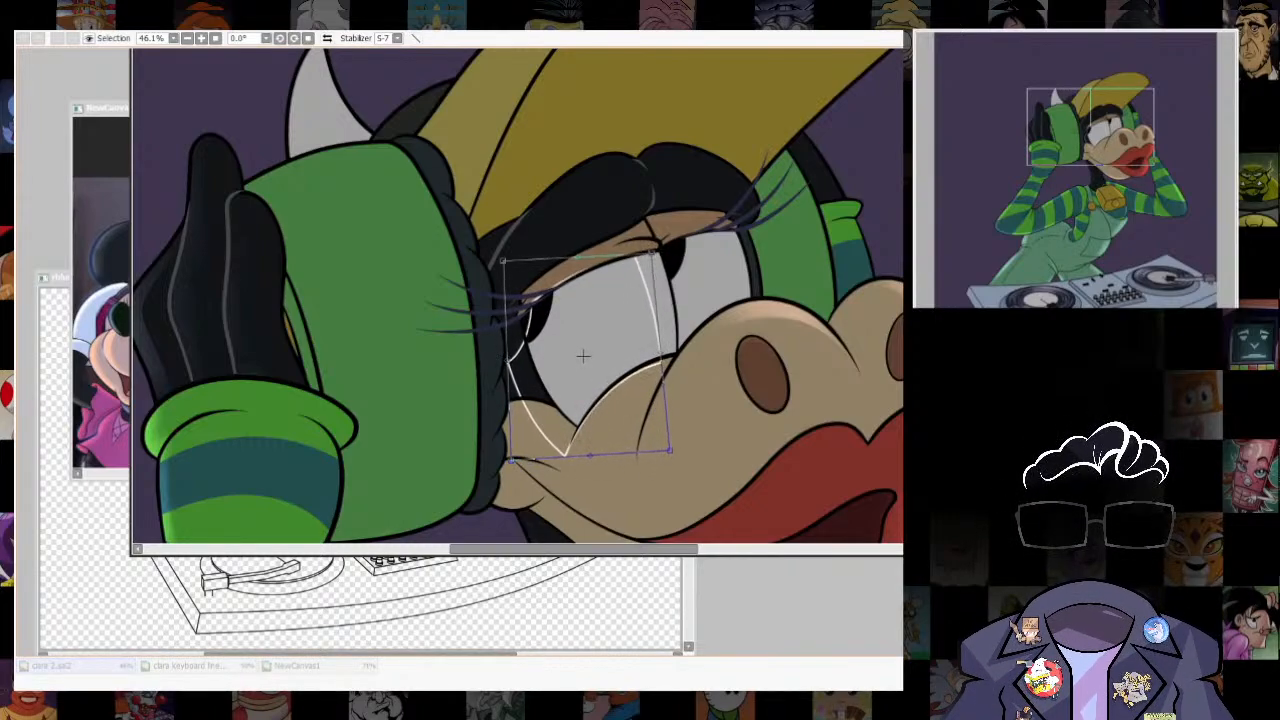
left_click_drag(670, 451, 656, 441)
key("Return")
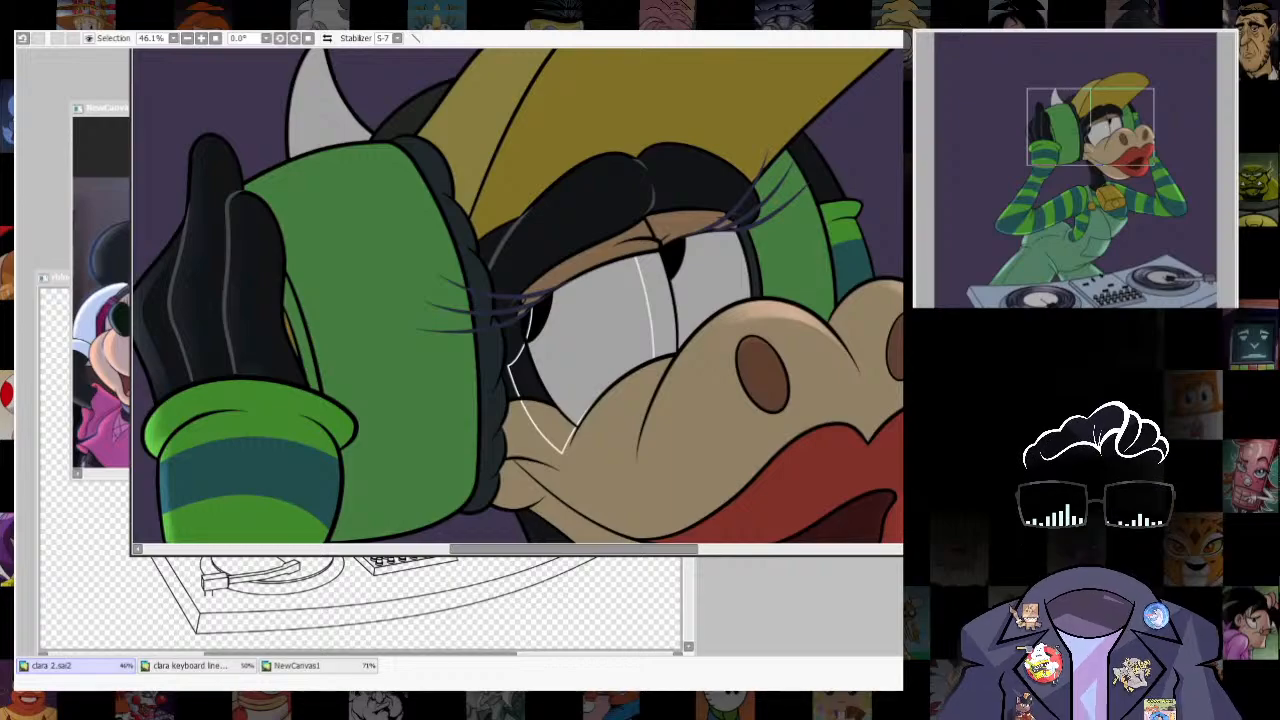
- Brush a soft white highlight into the strip along the nearer eye's right edge, and remove the selection and guide outline
left_click(661, 308)
key("b")
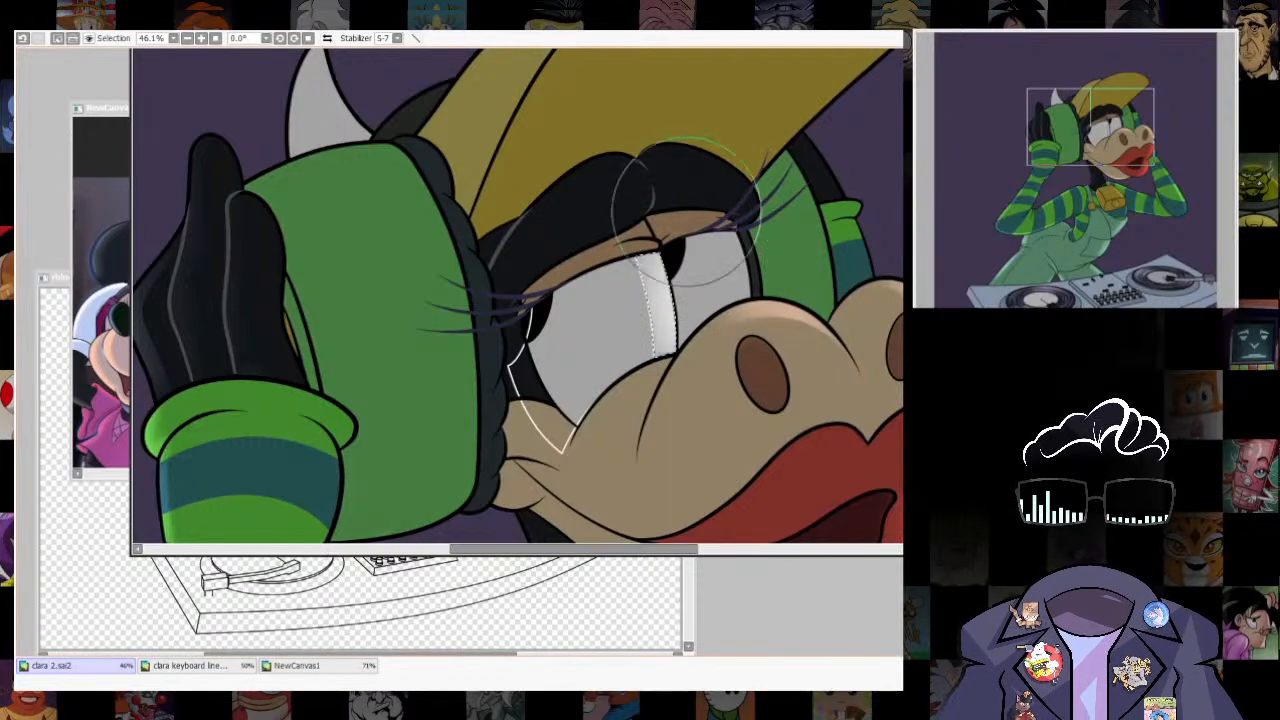
left_click_drag(690, 240, 686, 318)
key("ctrl+z")
key("]")
left_click_drag(697, 195, 728, 400)
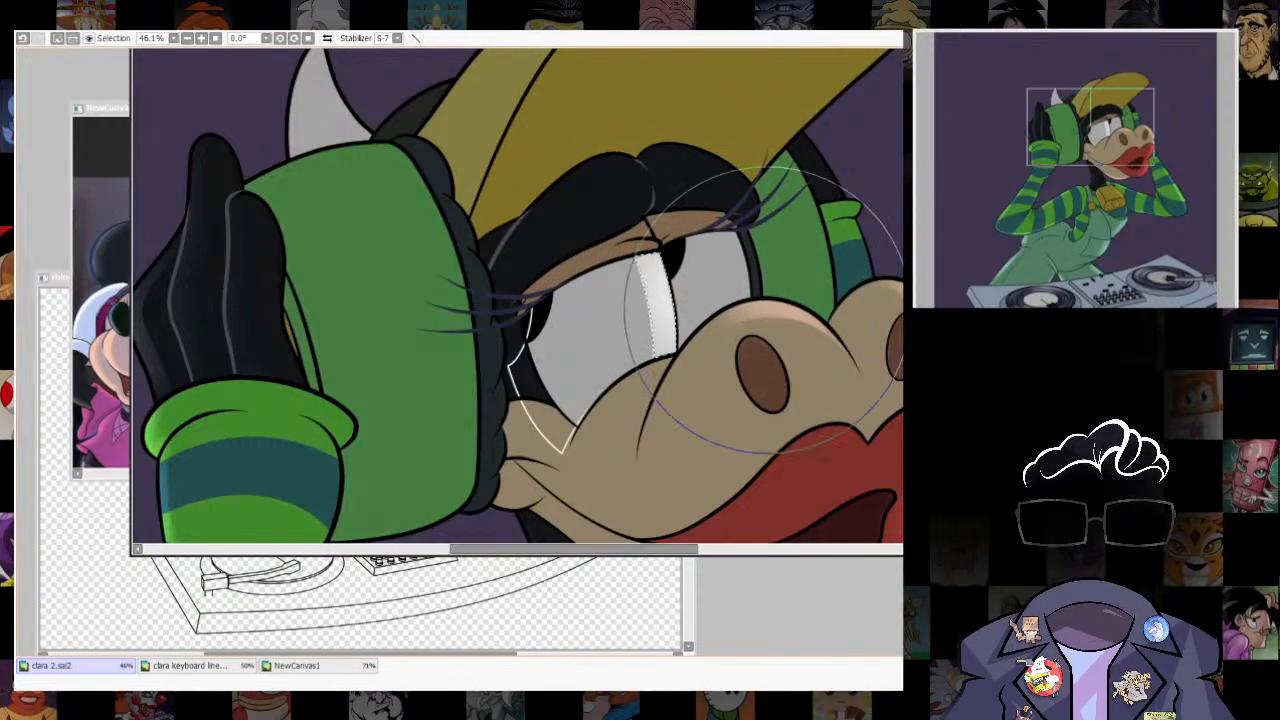
key("[")
key("[")
key("[")
key("[")
key("[")
key("ctrl+d")
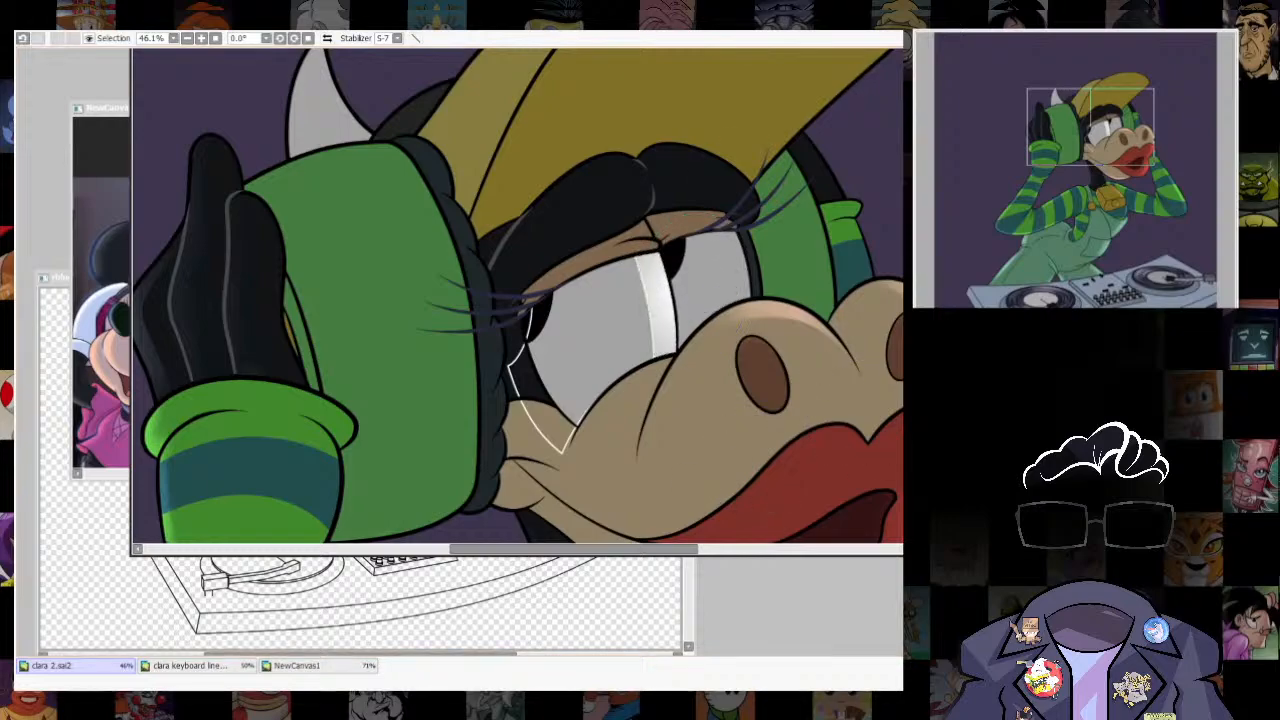
scroll(830, 310, "down", 6)
scroll(800, 312, "up", 7)
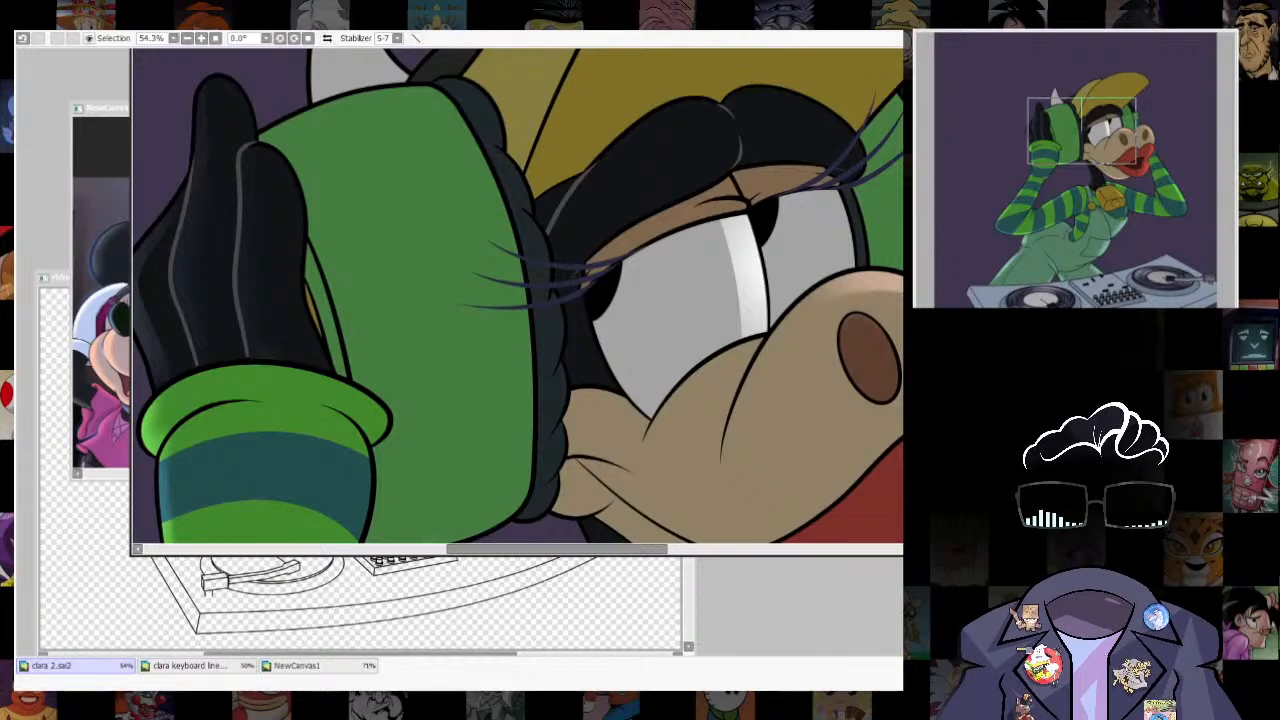
- Darken the character's base colours, give the selected character a greenish tint, and clear the selection
scroll(516, 300, "down", 6)
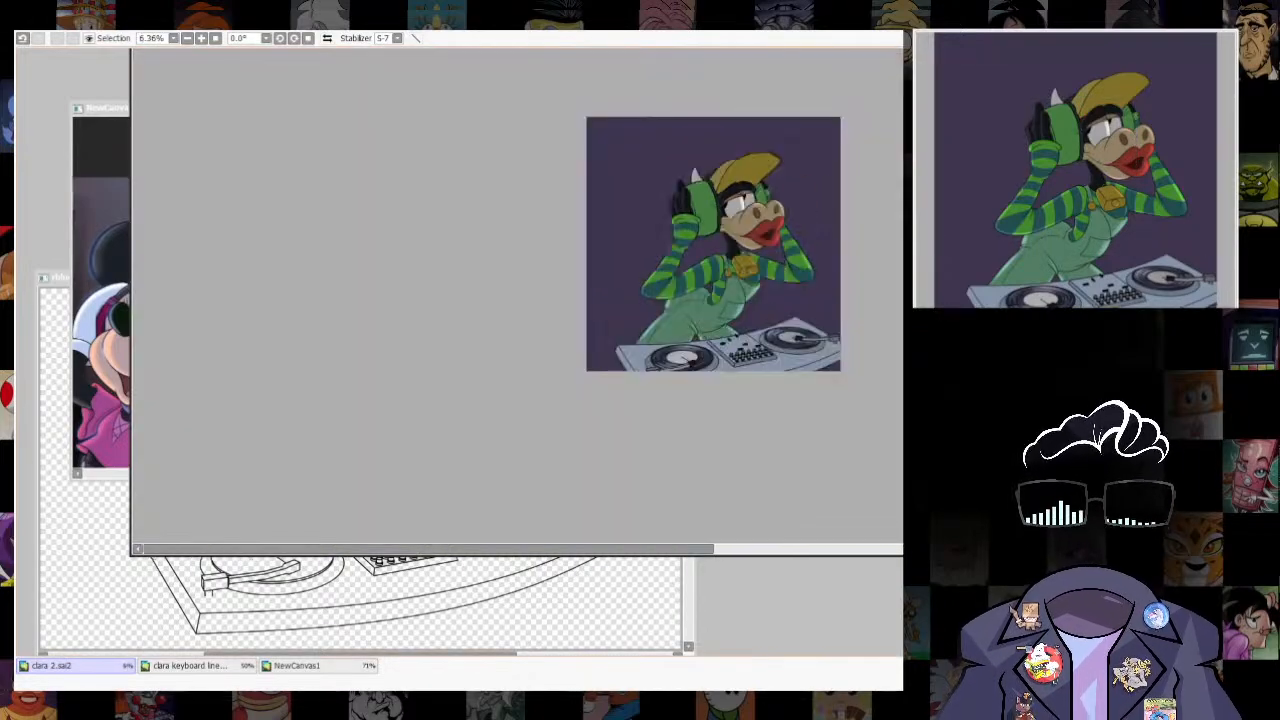
scroll(516, 300, "up", 4)
scroll(516, 300, "down", 2)
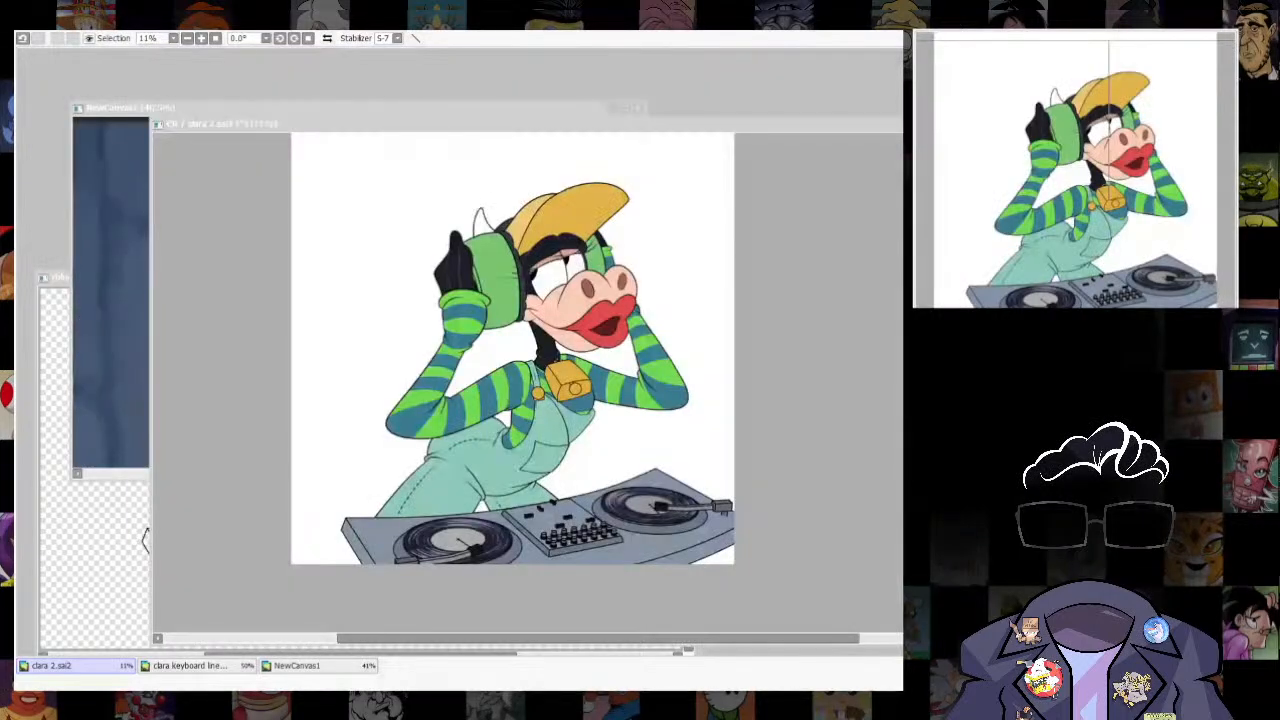
scroll(516, 350, "up", 1)
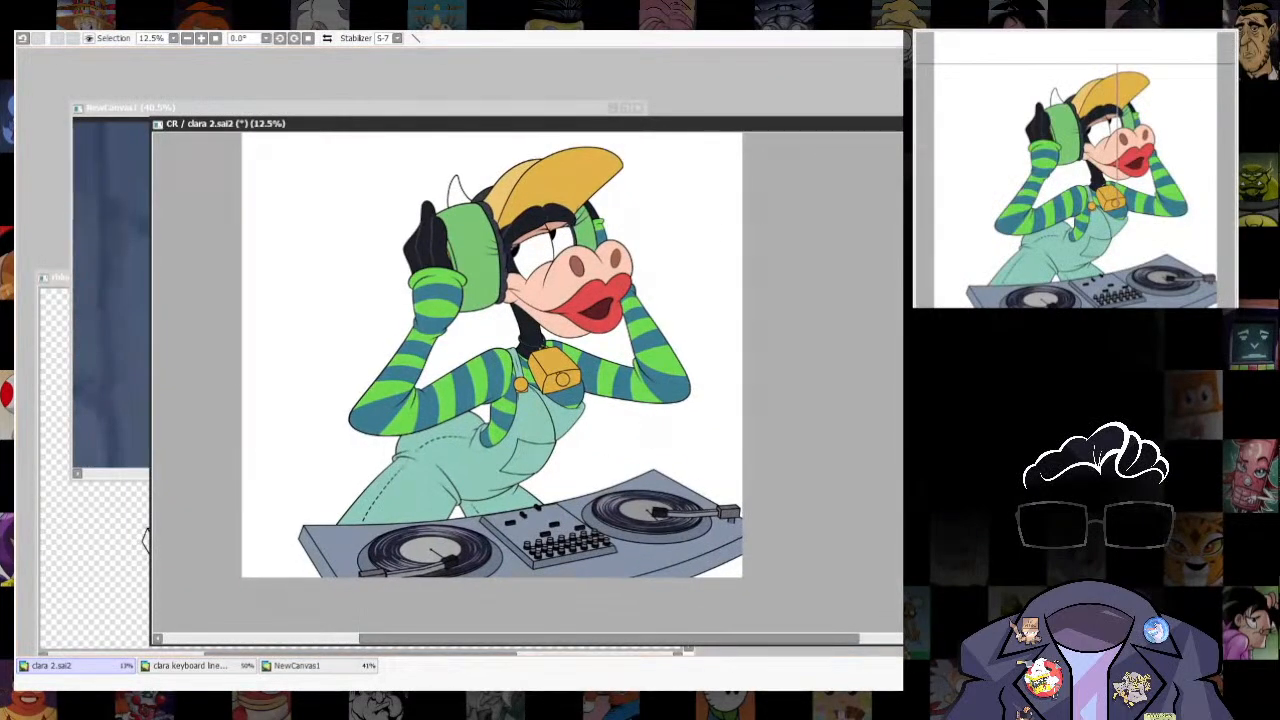
left_click(367, 46)
mouse_move(655, 263)
left_mouse_down()
mouse_move(630, 263)
mouse_move(658, 263)
left_mouse_up()
left_click_drag(912, 358, 886, 358)
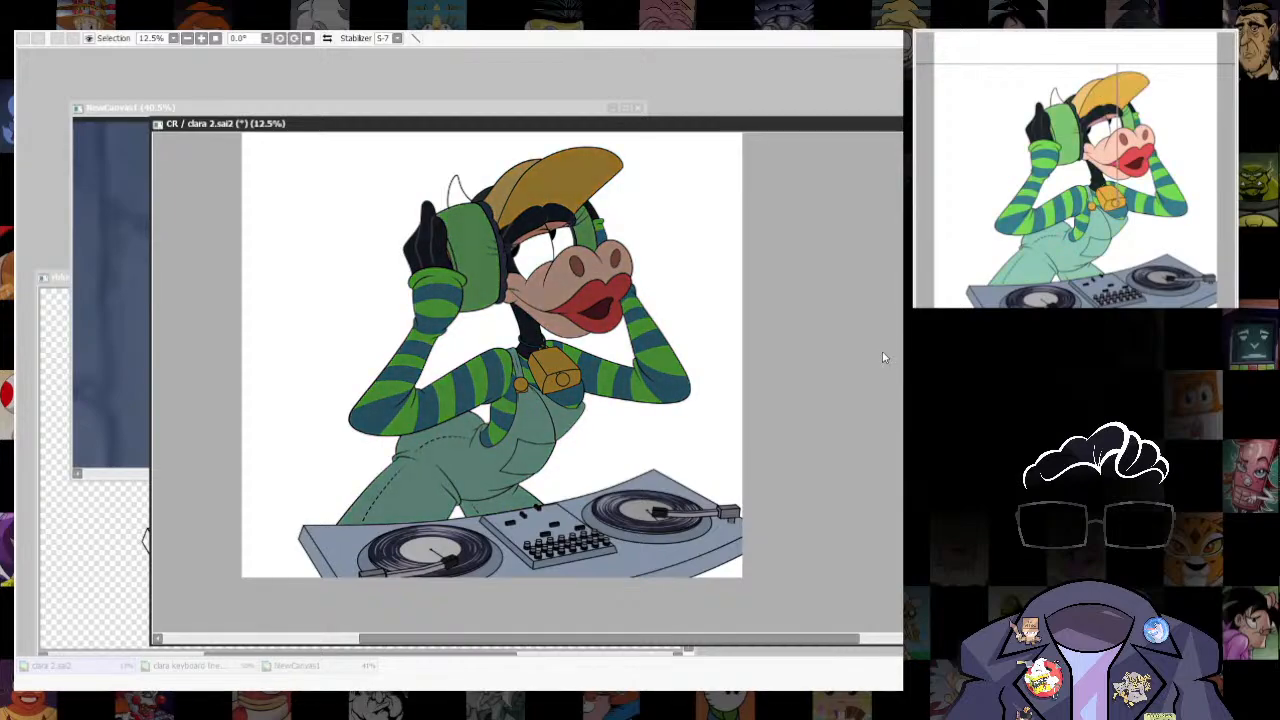
key("Return")
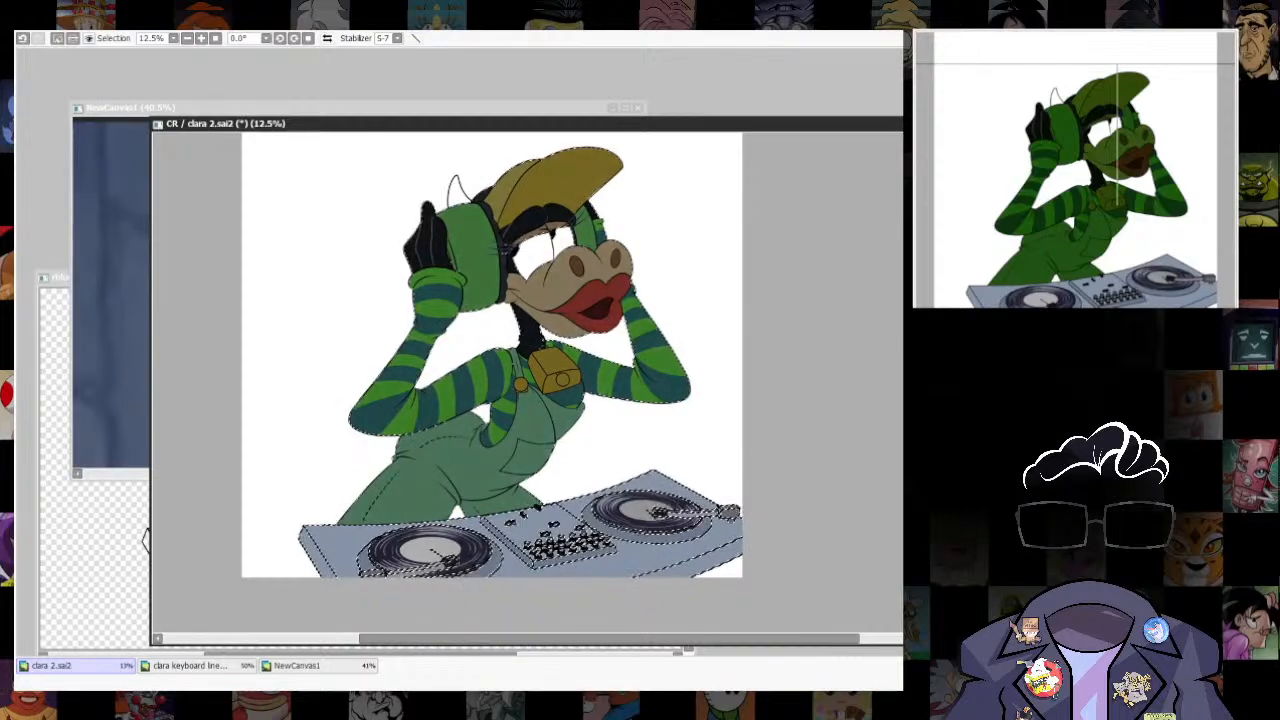
key("ctrl+d")
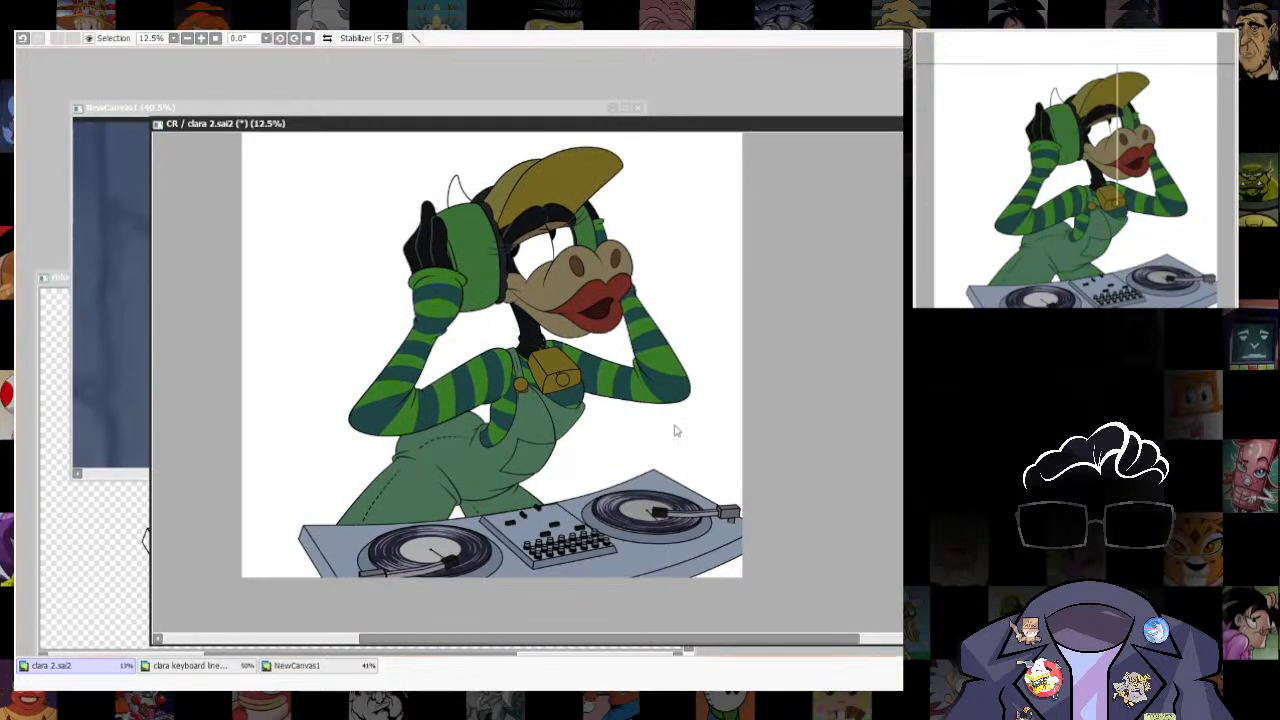
- Reposition the artwork window and examine the lighting of the two DJ reference pictures in NewCanvas1
scroll(677, 431, "up", 2)
left_click_drag(559, 124, 599, 170)
scroll(690, 399, "down", 5)
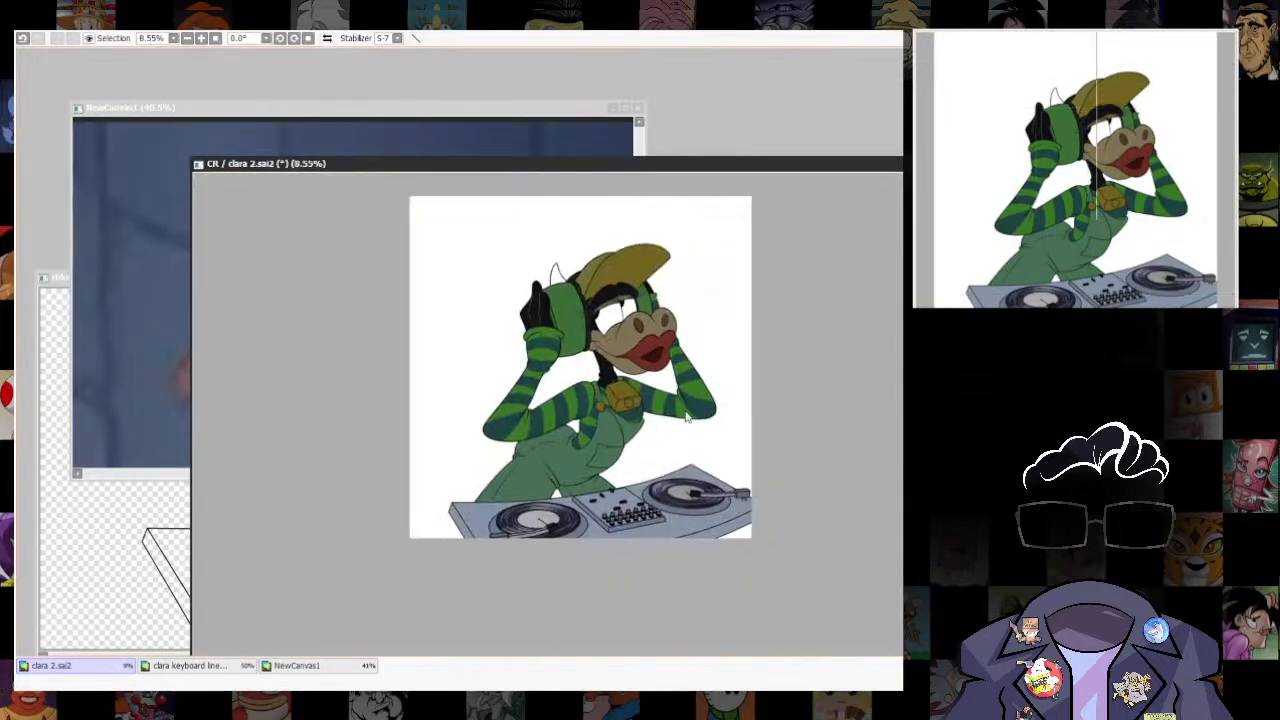
scroll(690, 399, "up", 1)
left_click(545, 111)
scroll(500, 305, "down", 8)
scroll(326, 305, "up", 8)
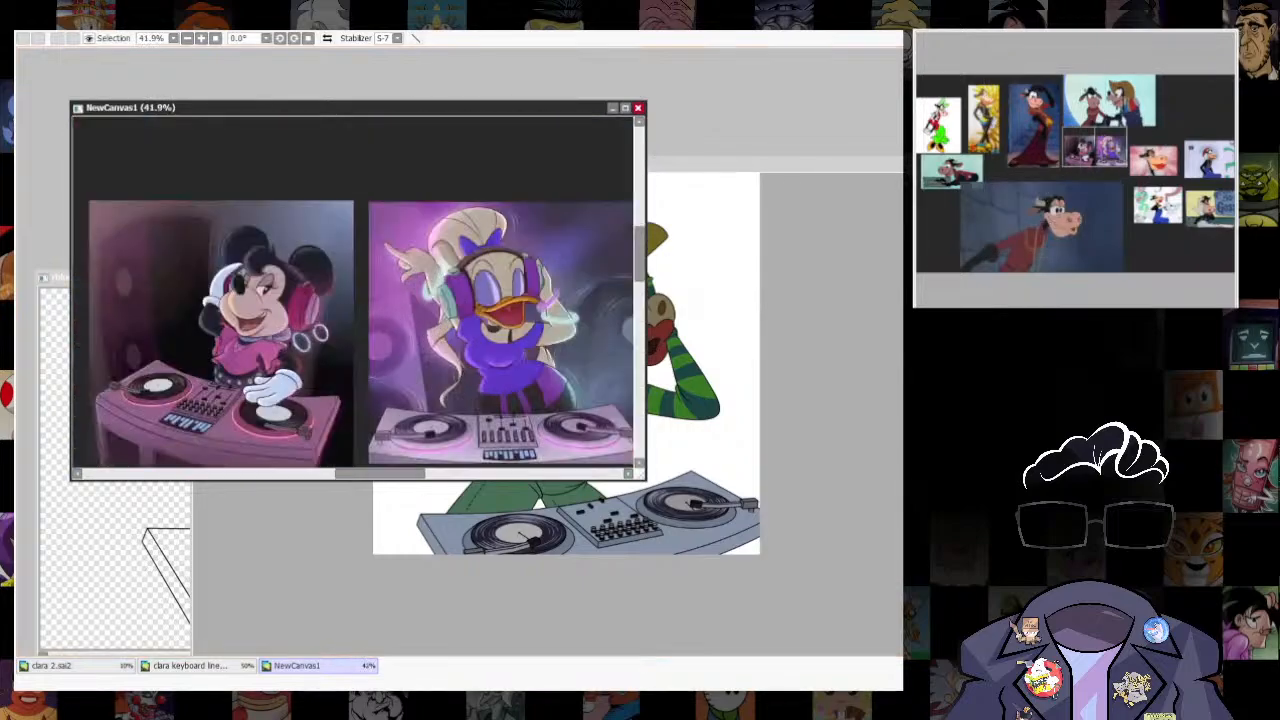
- Return to the clara 2.sai2 artwork, paint both eyes white, fill the horn with white, and clear the selection
left_click(690, 164)
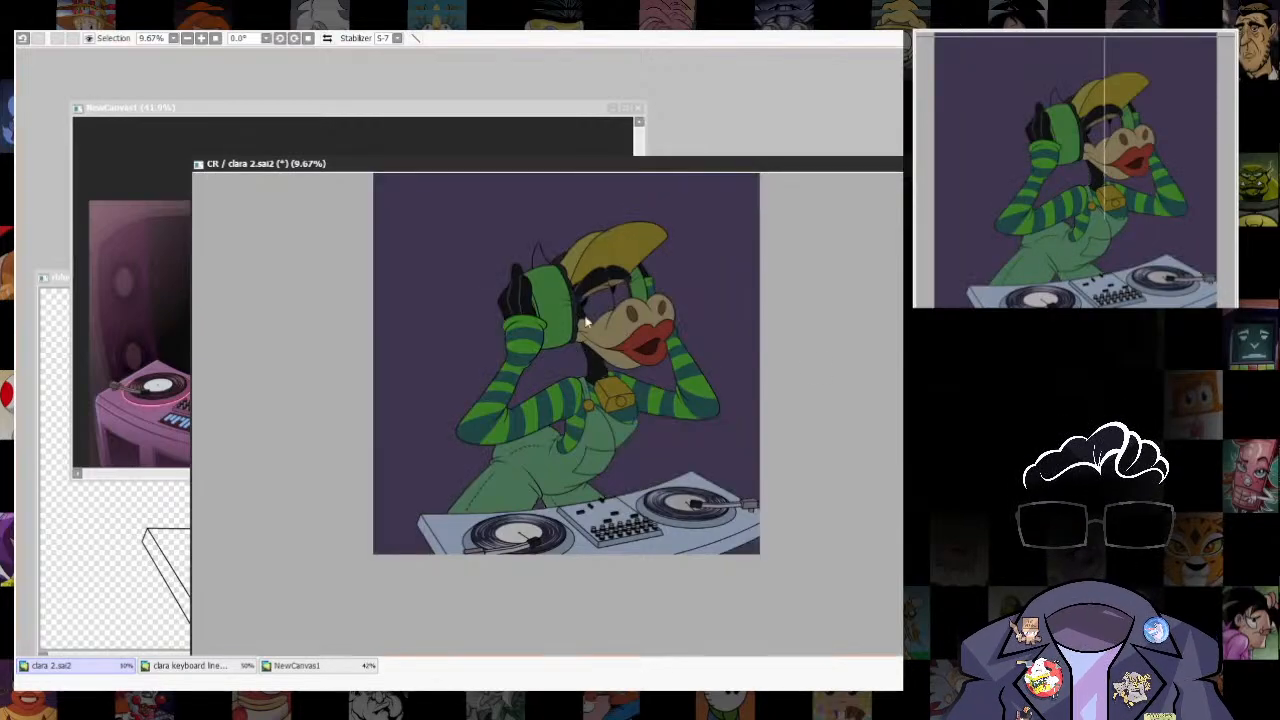
scroll(549, 194, "up", 4)
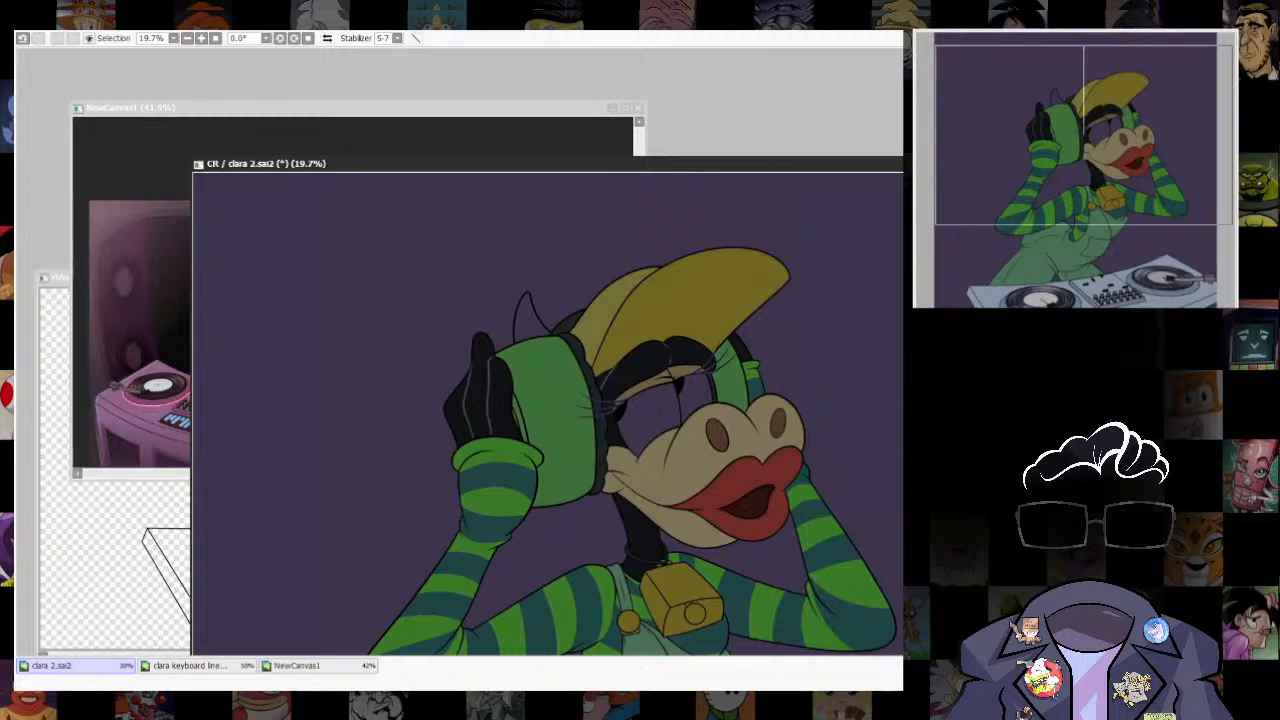
mouse_move(634, 421)
left_mouse_down()
mouse_move(686, 363)
mouse_move(699, 396)
left_mouse_up()
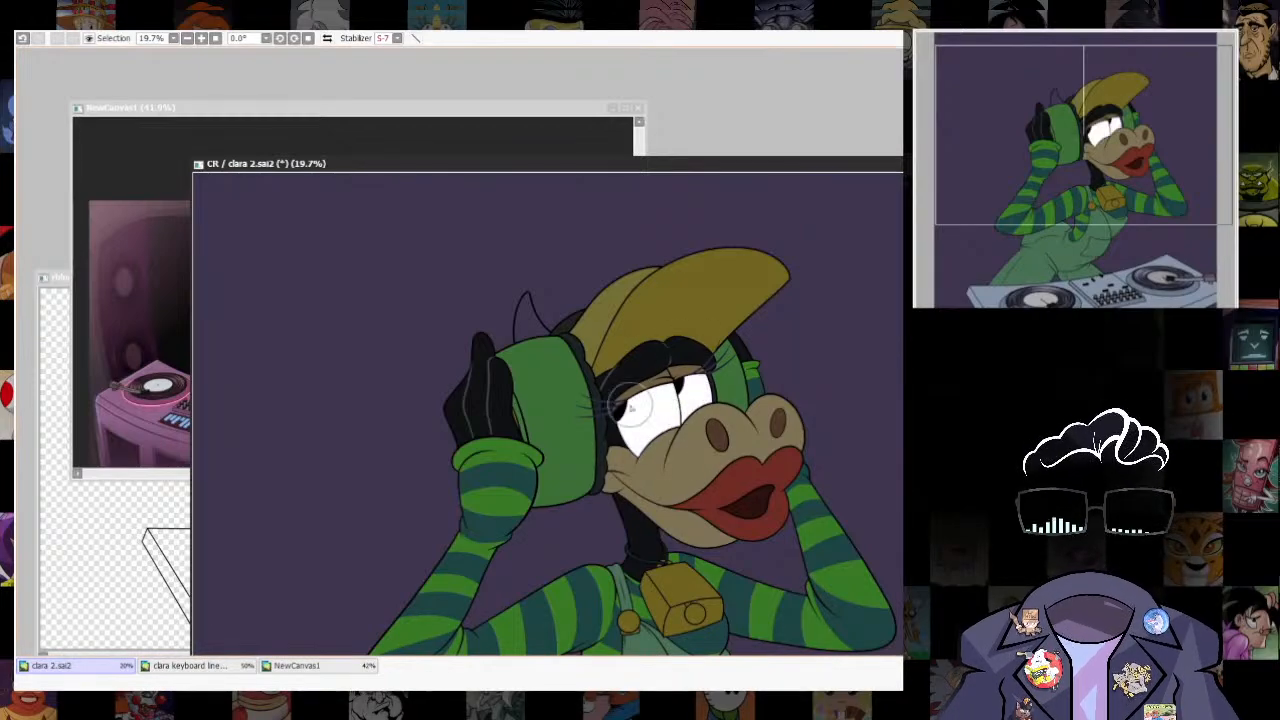
left_click(530, 318)
left_click_drag(634, 165, 641, 283)
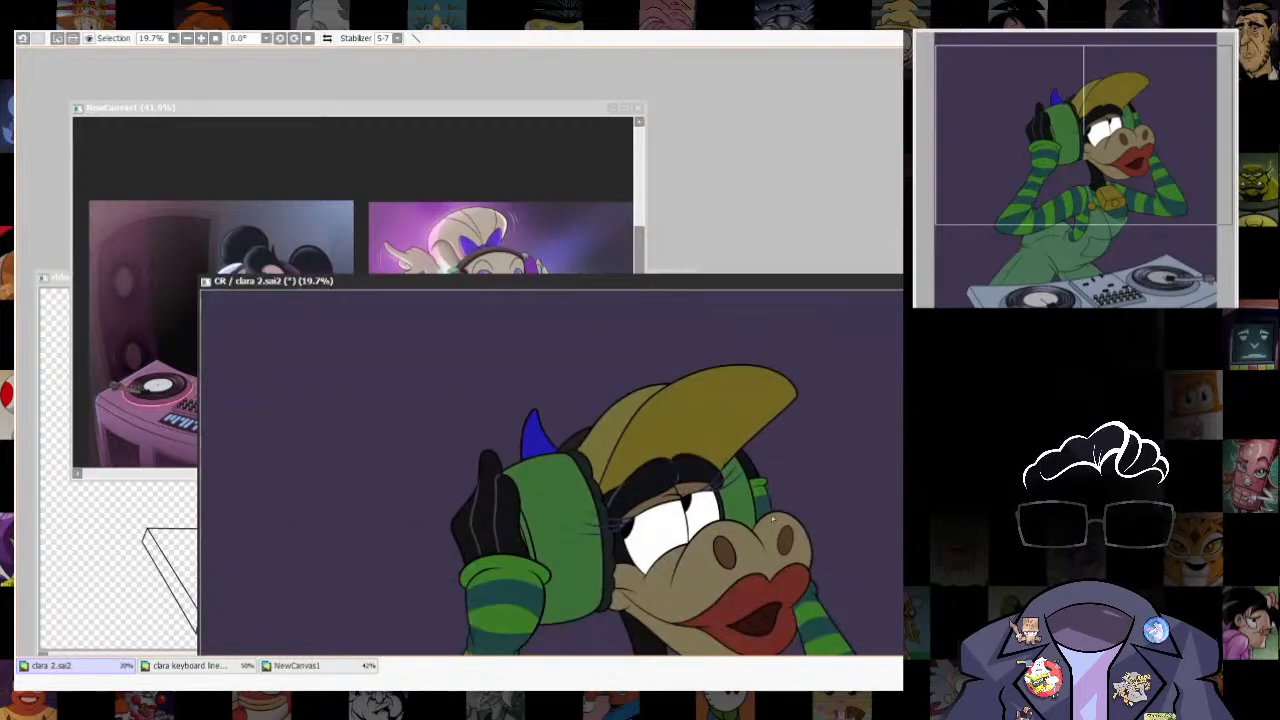
left_click_drag(741, 283, 767, 197)
key("ctrl+f")
key("ctrl+d")
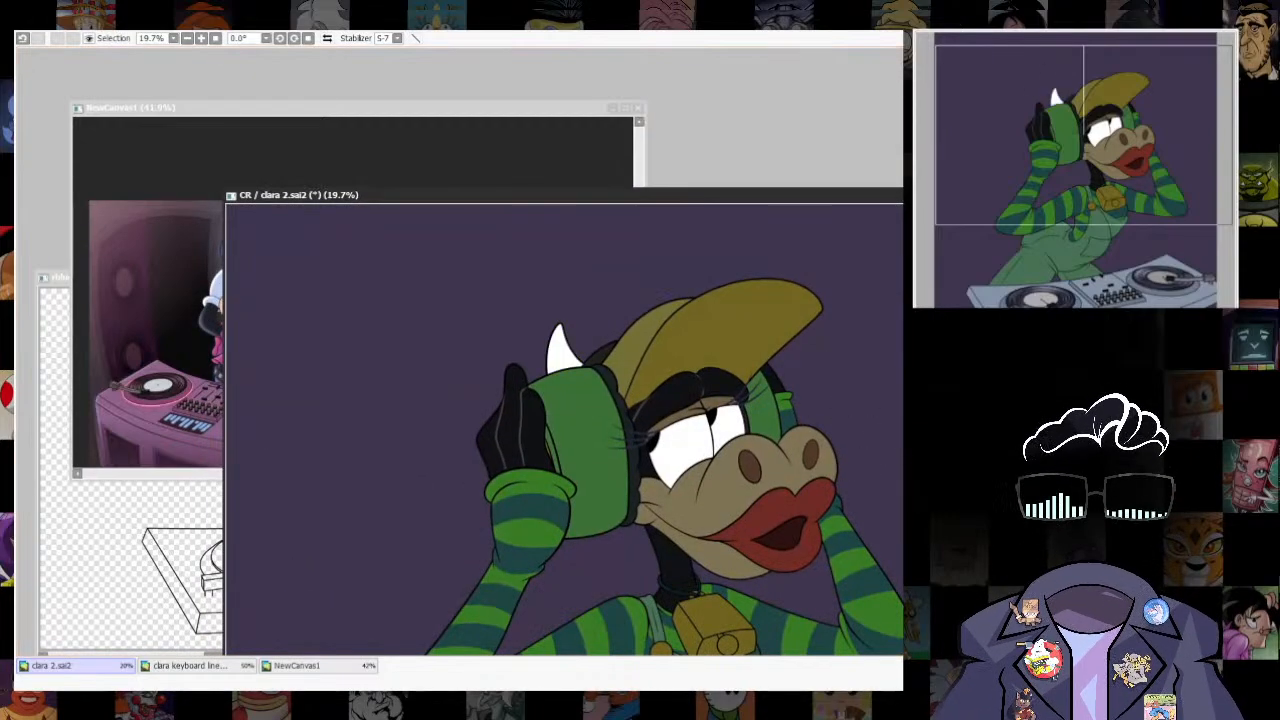
- Slightly dim the white of both eyes and the horn, comparing the colours before and after the adjustment
left_click_drag(690, 430, 649, 445)
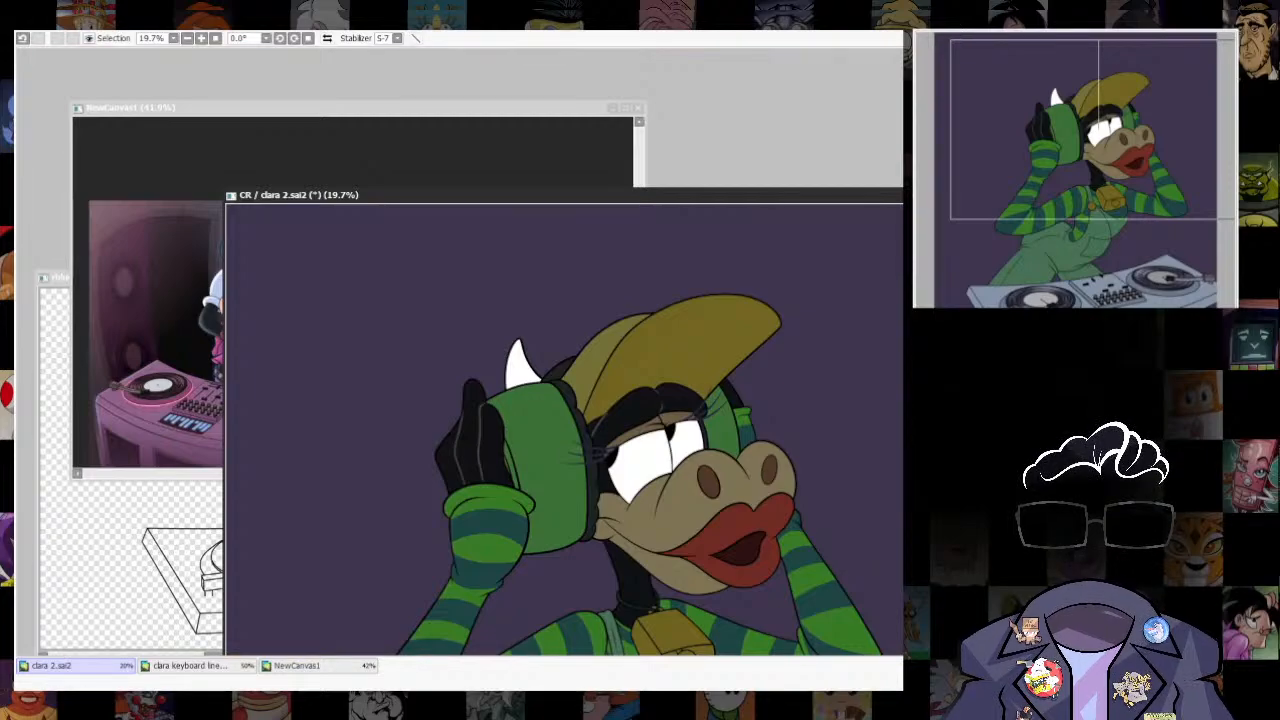
left_click(418, 54)
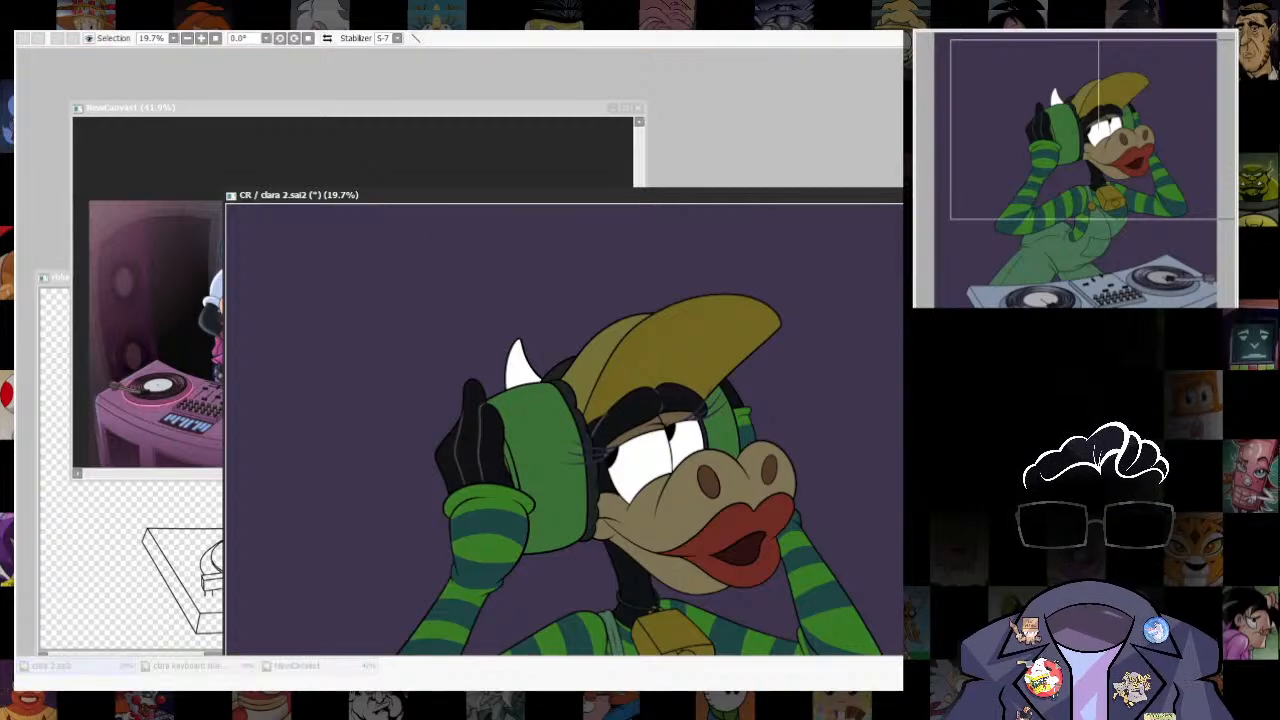
left_click_drag(895, 346, 870, 346)
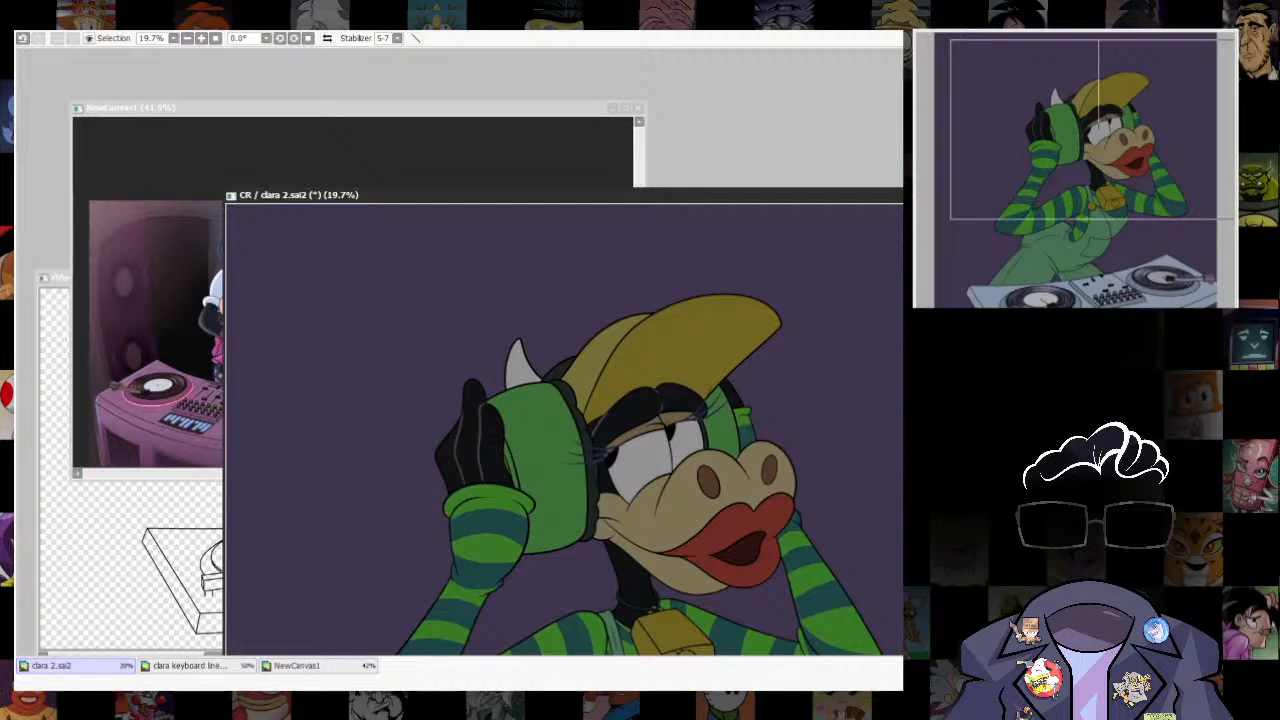
key("ctrl+z")
key("ctrl+y")
key("ctrl+z")
key("ctrl+y")
key("ctrl+z")
key("ctrl+y")
- Select the striped sleeve of the arm holding the headphone, shrink the selection to just inside its outline, and invert it
left_click_drag(722, 197, 681, 145)
scroll(490, 474, "up", 2)
left_click_drag(500, 472, 650, 495)
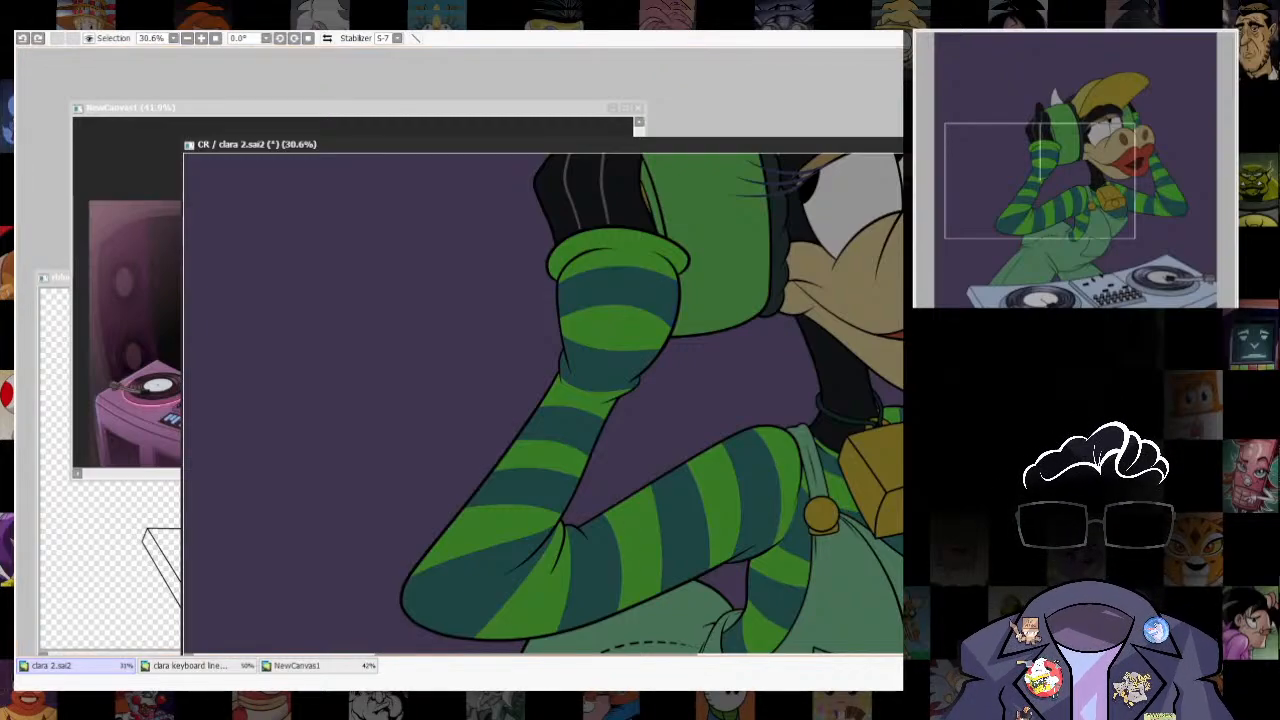
left_click(744, 619)
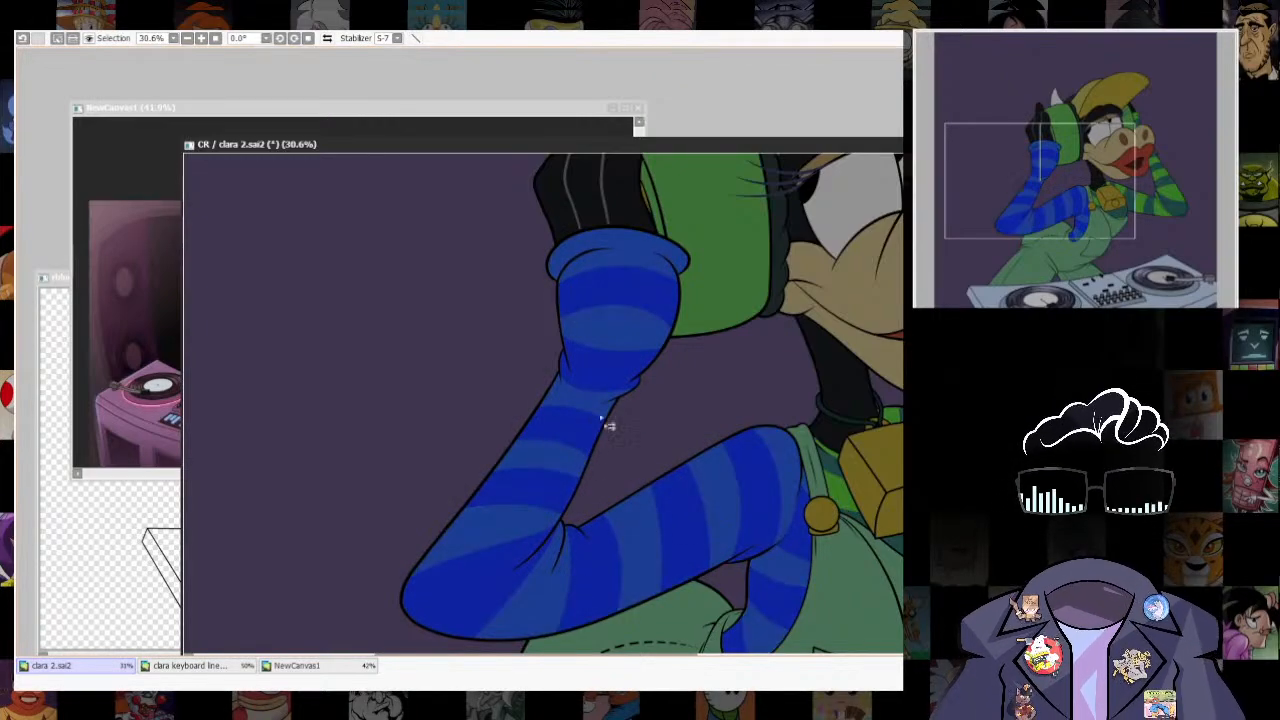
left_click_drag(580, 428, 590, 426)
key("ctrl+z")
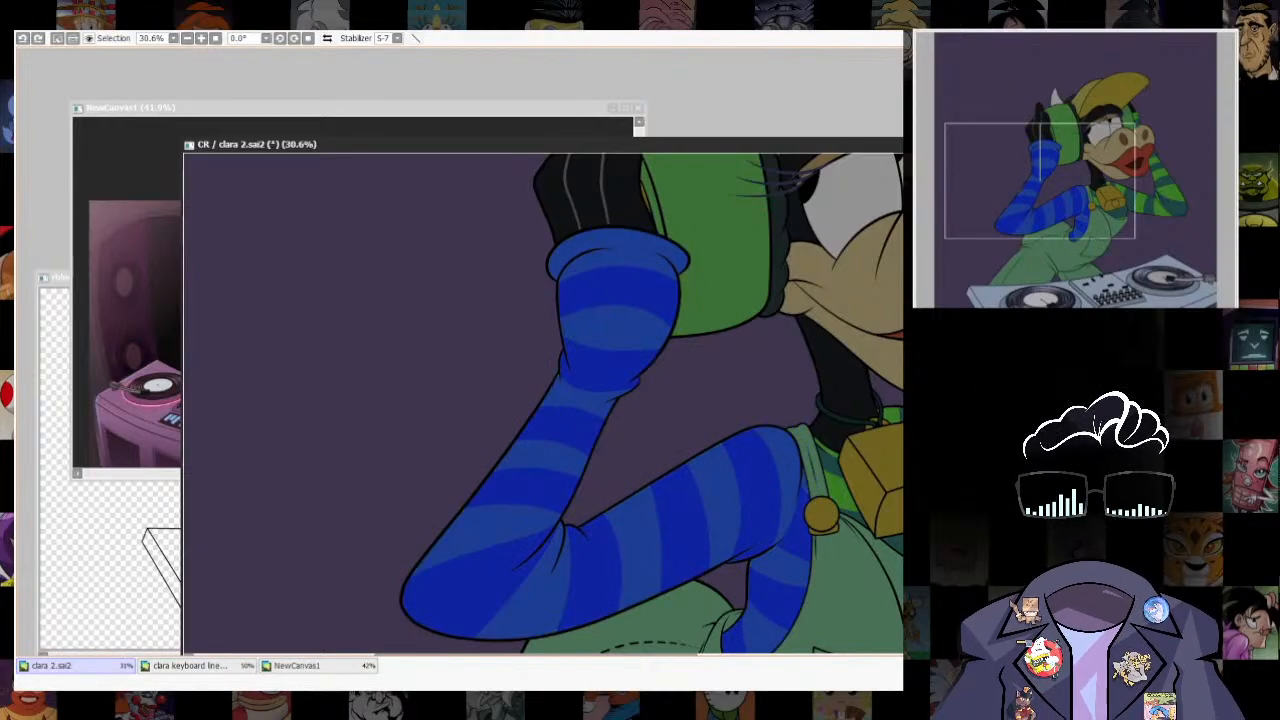
key("ctrl+u")
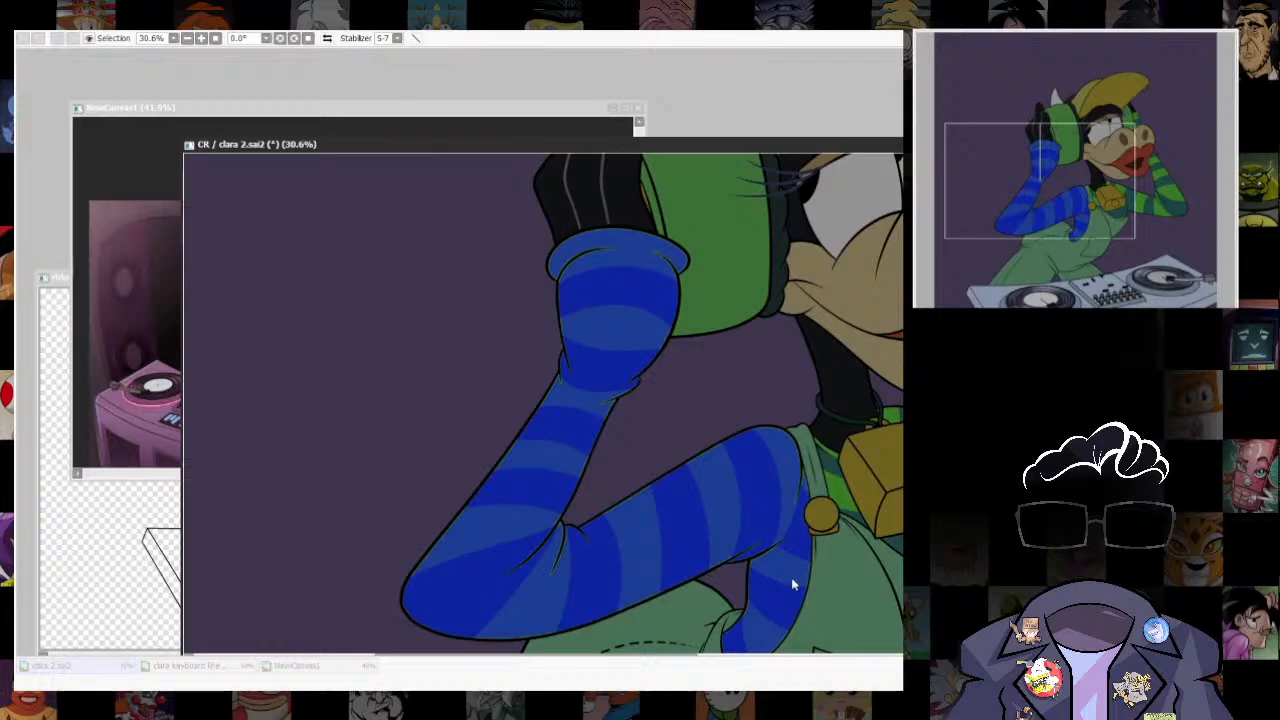
left_click_drag(791, 577, 930, 576)
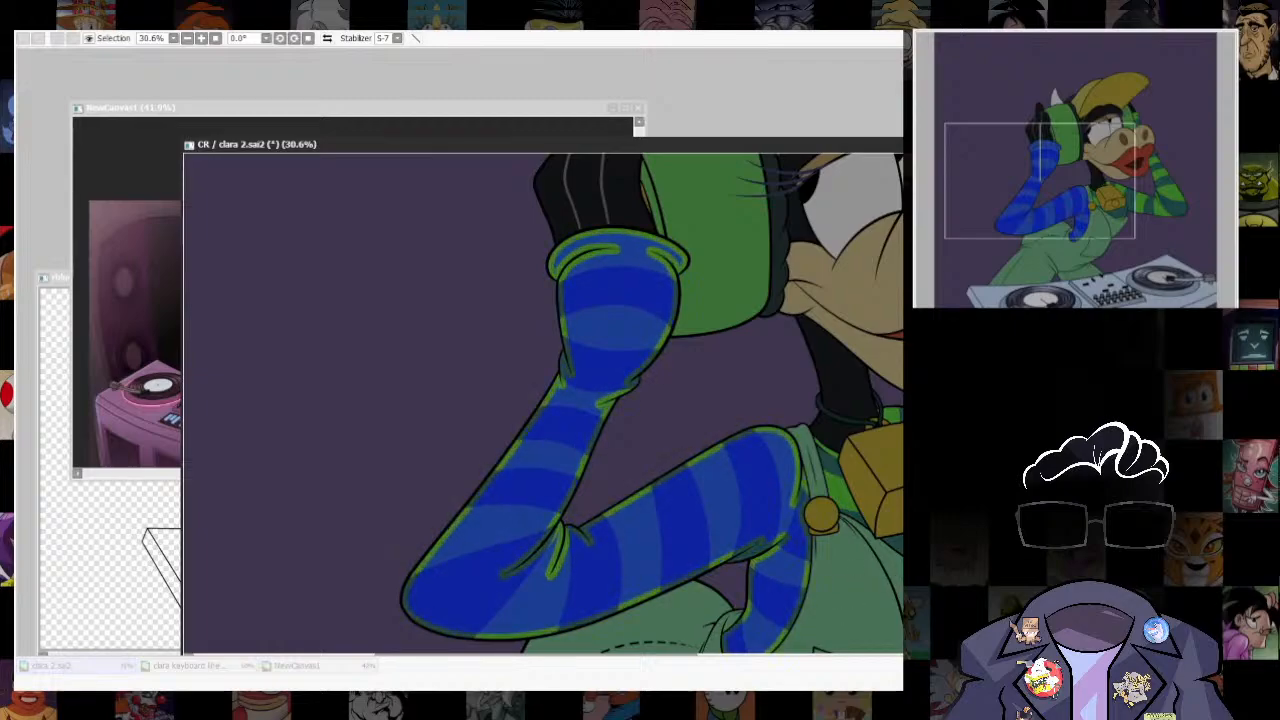
left_click(869, 644)
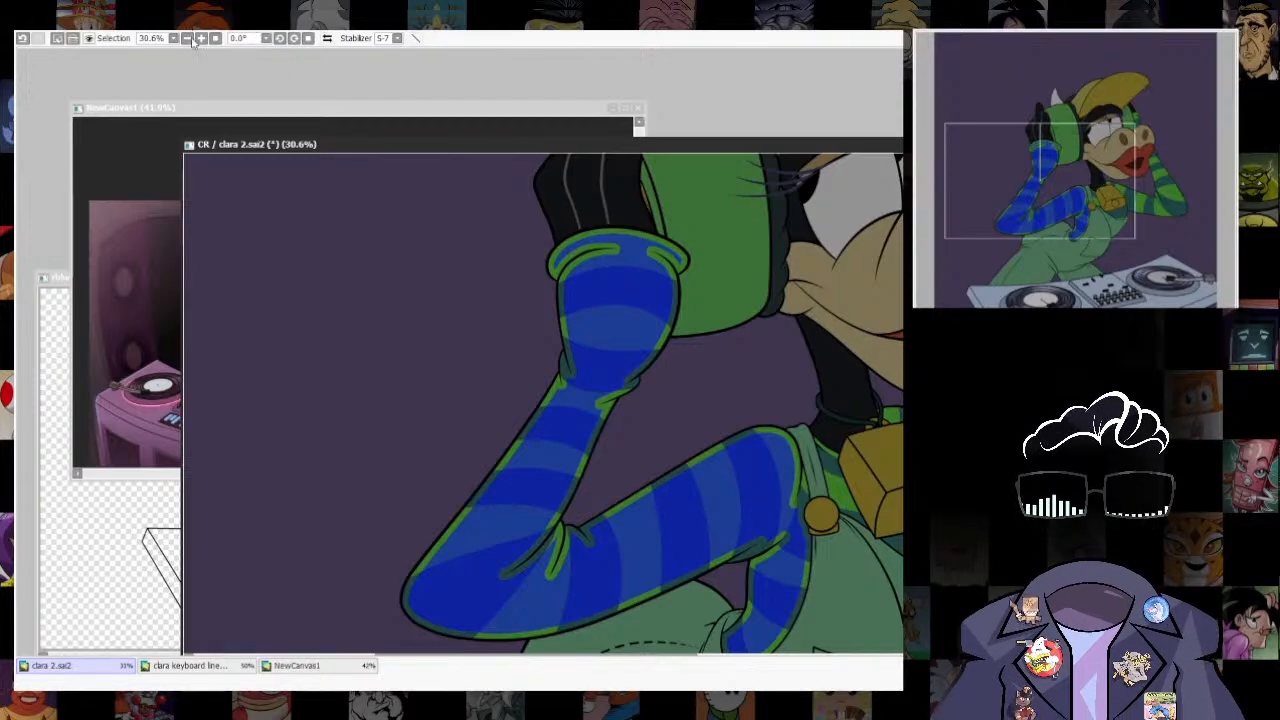
left_click(199, 52)
- Try to brush a soft white highlight along the outer edge of the raised forearm
scroll(640, 400, "down", 1)
scroll(708, 390, "down", 2)
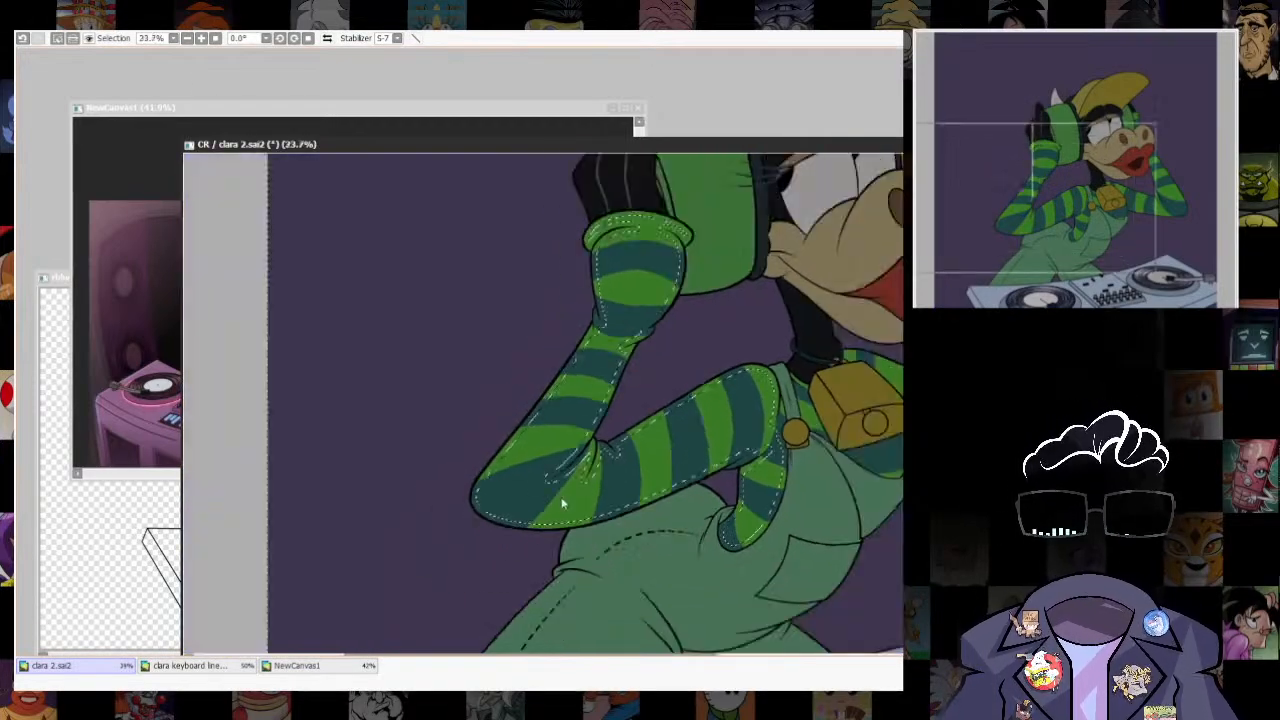
scroll(562, 505, "up", 2)
left_click_drag(618, 260, 423, 537)
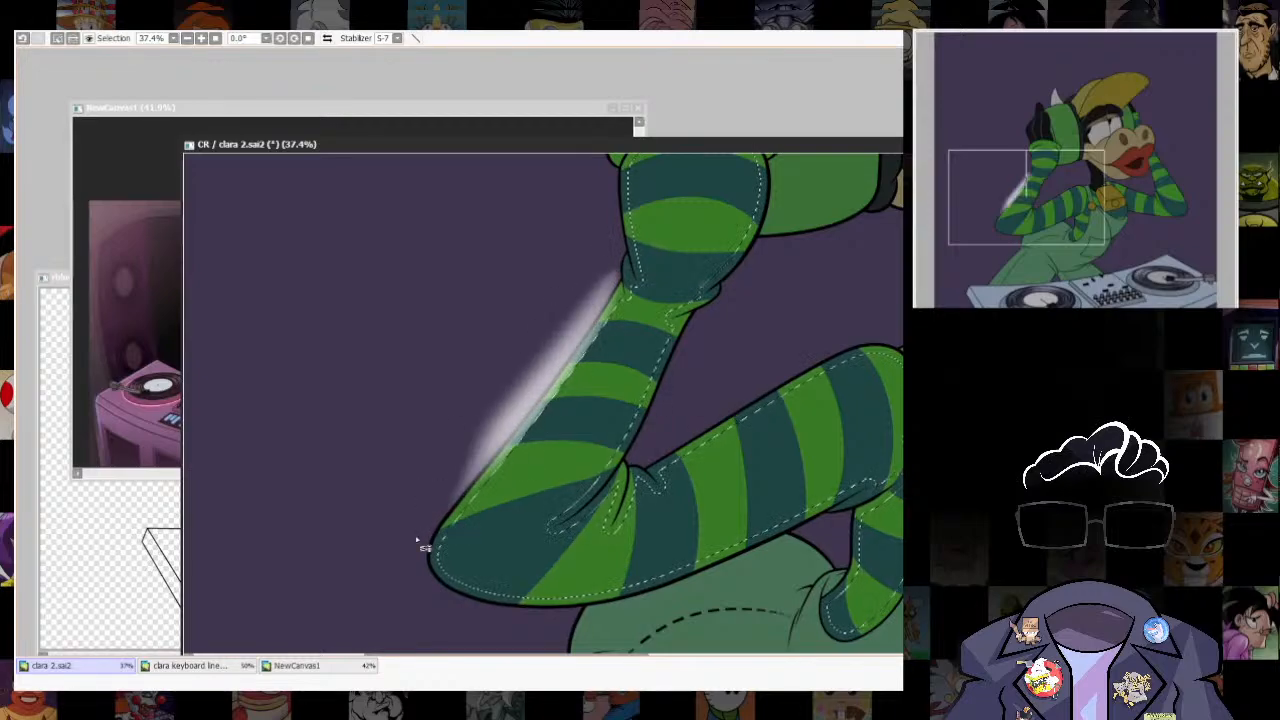
key("ctrl+z")
left_click_drag(606, 271, 412, 558)
key("ctrl+z")
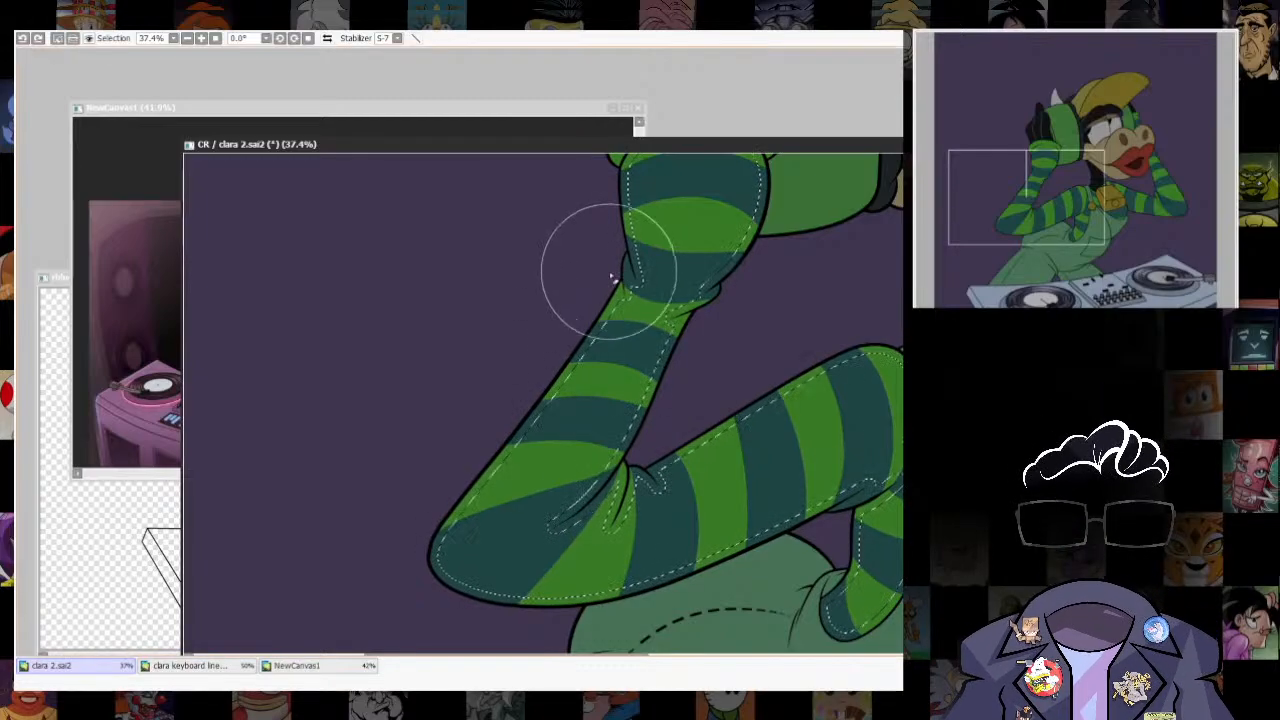
- Brush a thin light rim along the outer edge of the lower forearm and elbow
scroll(567, 325, "down", 2)
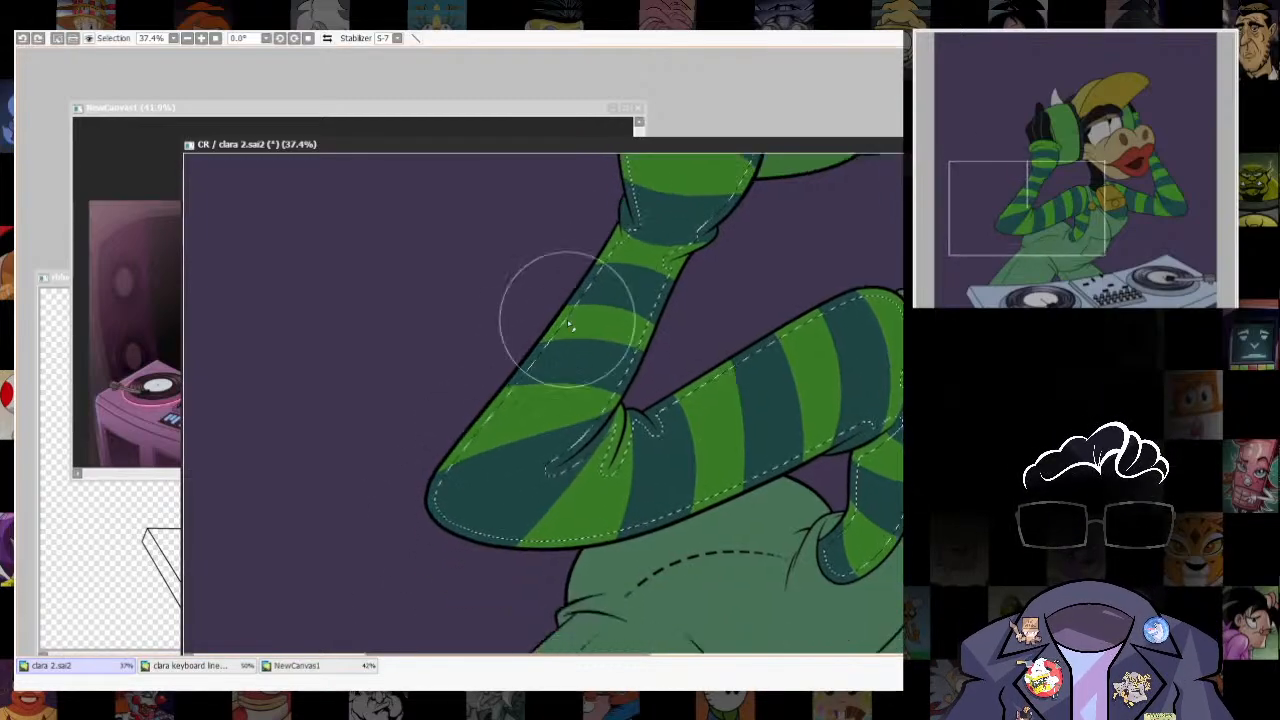
left_click_drag(716, 545, 814, 557)
key("ctrl+z")
scroll(657, 443, "down", 2)
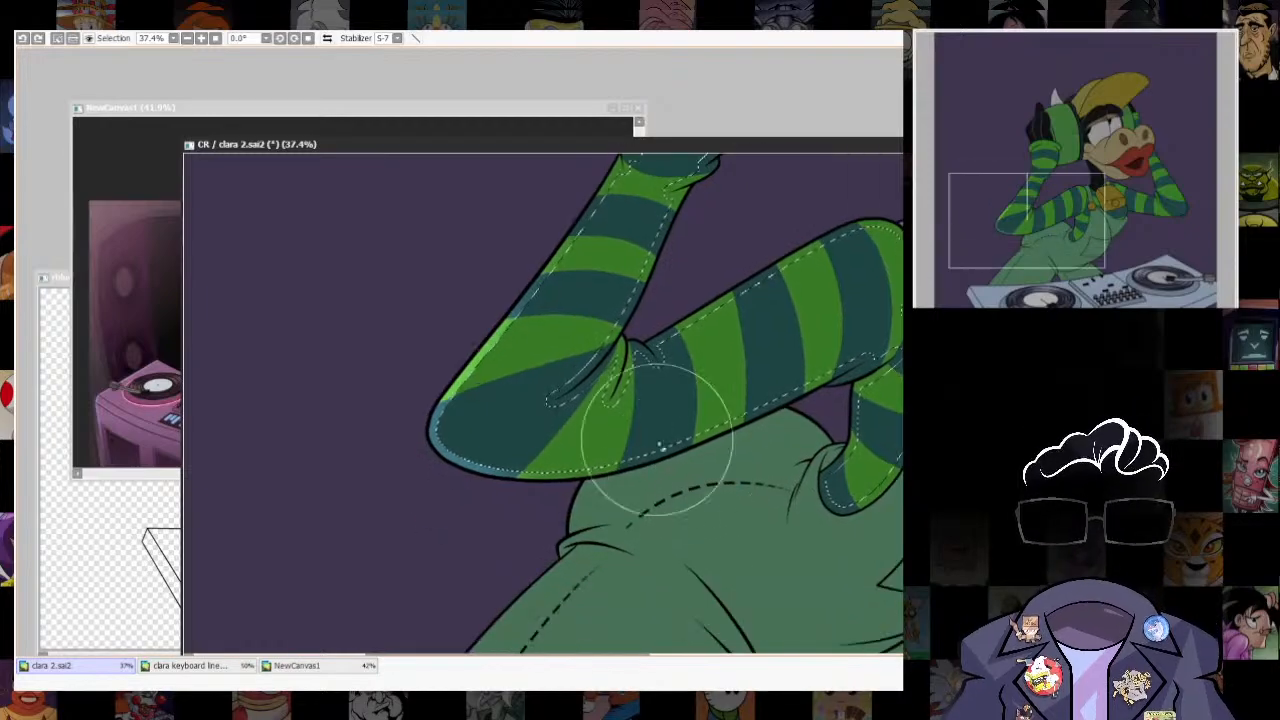
scroll(705, 478, "down", 6)
scroll(705, 478, "up", 4)
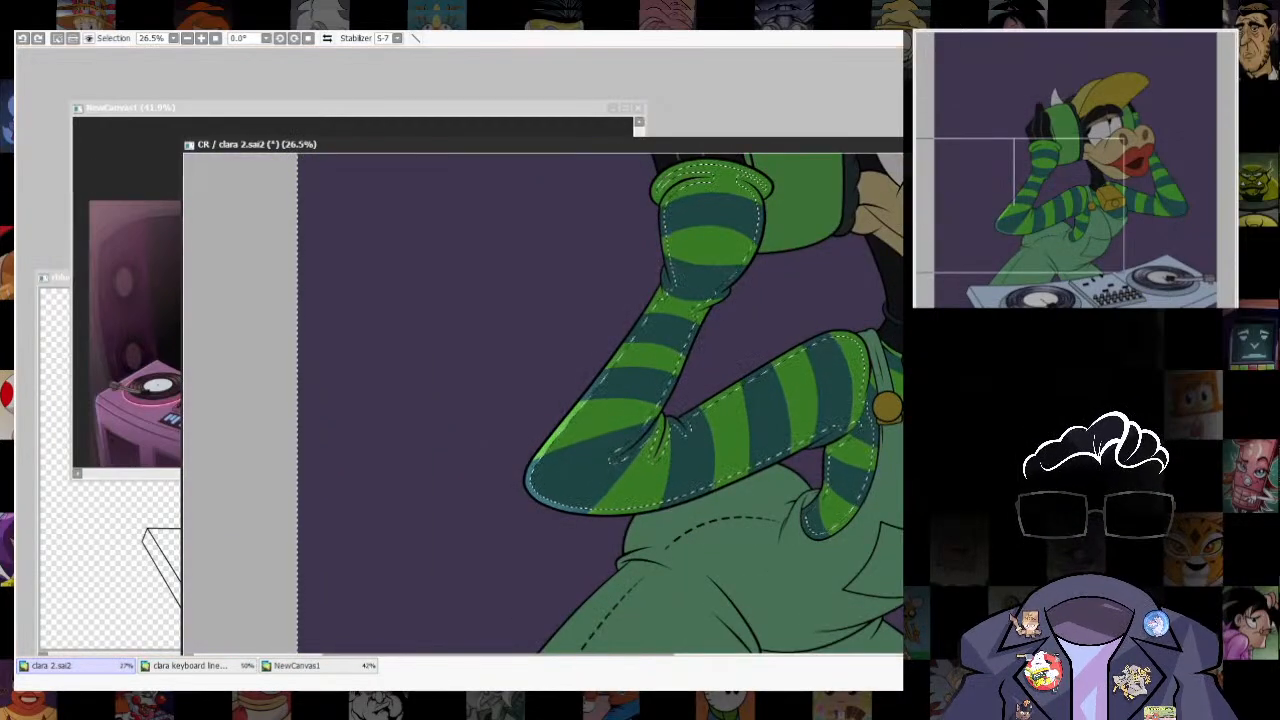
- Remove the background, the gap between the arms and the overalls from the selection around the striped sleeve
key("w")
key("b")
scroll(825, 500, "down", 4)
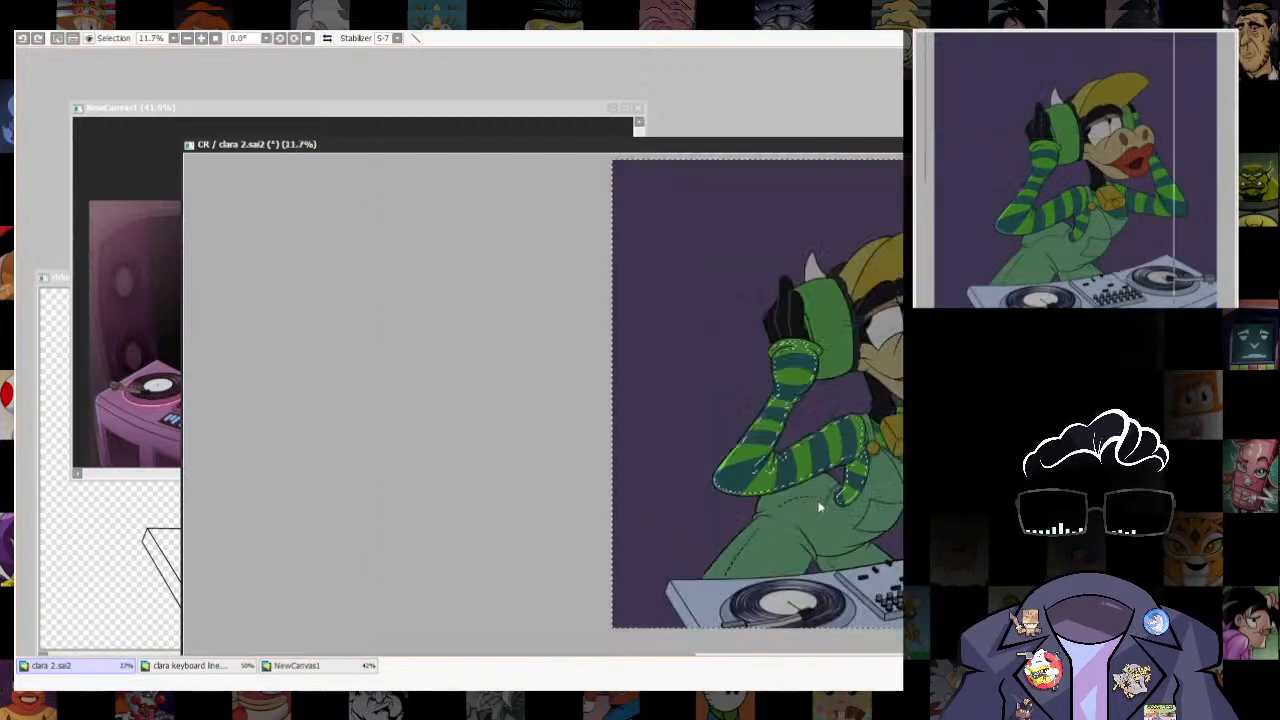
scroll(822, 505, "up", 4)
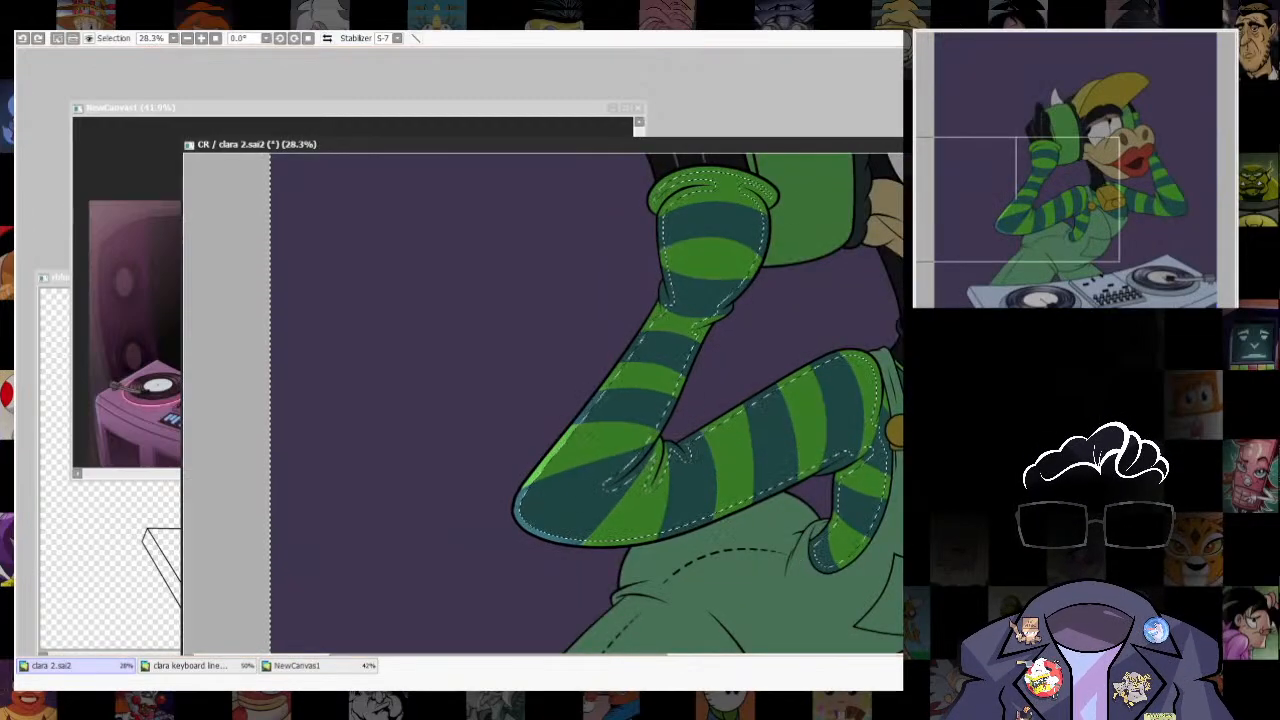
scroll(700, 480, "down", 3)
scroll(720, 484, "up", 2)
key("w")
left_click(729, 484)
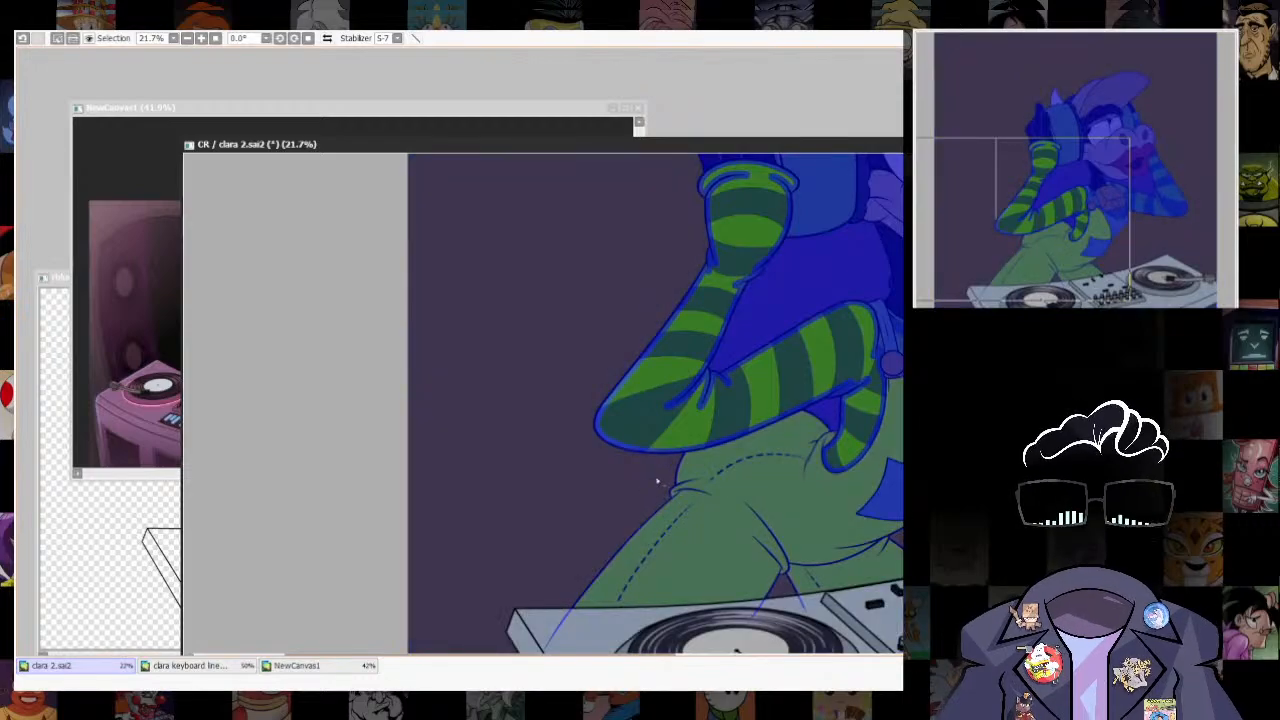
left_click_drag(885, 466, 754, 533)
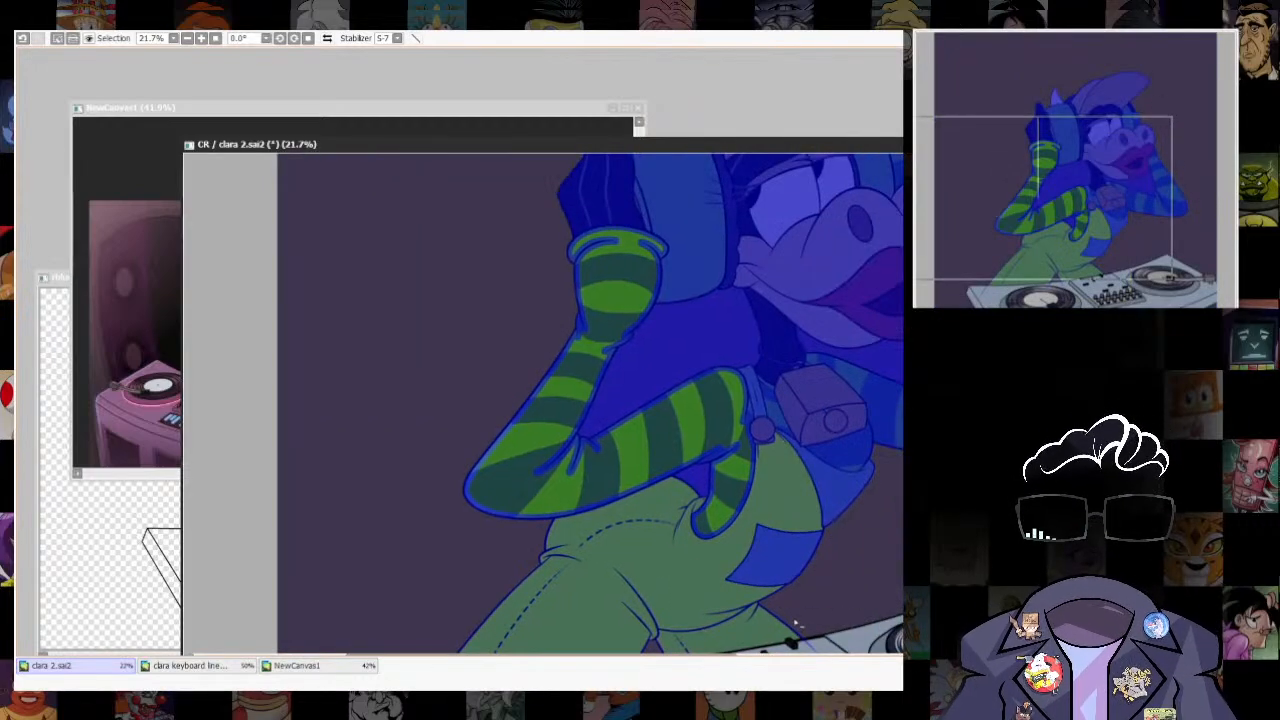
left_click_drag(797, 623, 874, 493)
left_click_drag(736, 229, 683, 426)
left_click(683, 426)
left_click(719, 550)
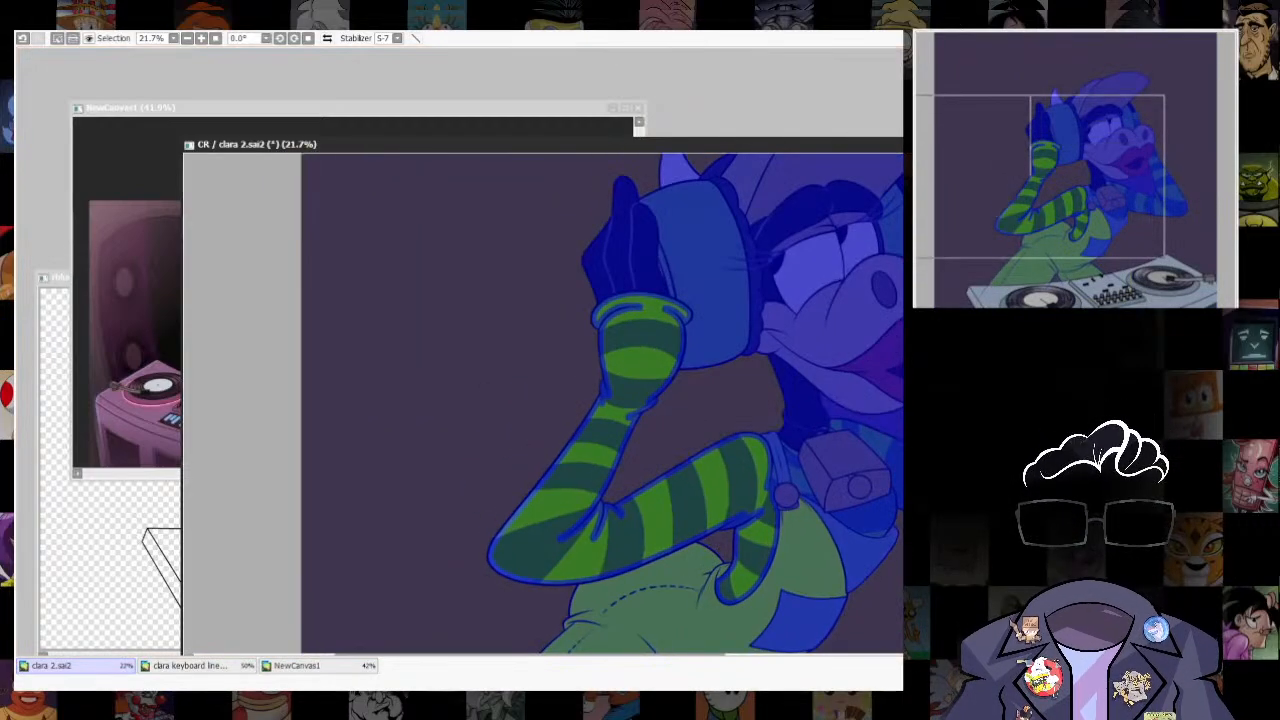
- Brush a light rim highlight around the elbow and up the outer edge of the raised forearm
key("b")
scroll(600, 625, "up", 5)
left_click_drag(600, 625, 696, 541)
left_click_drag(430, 200, 408, 396)
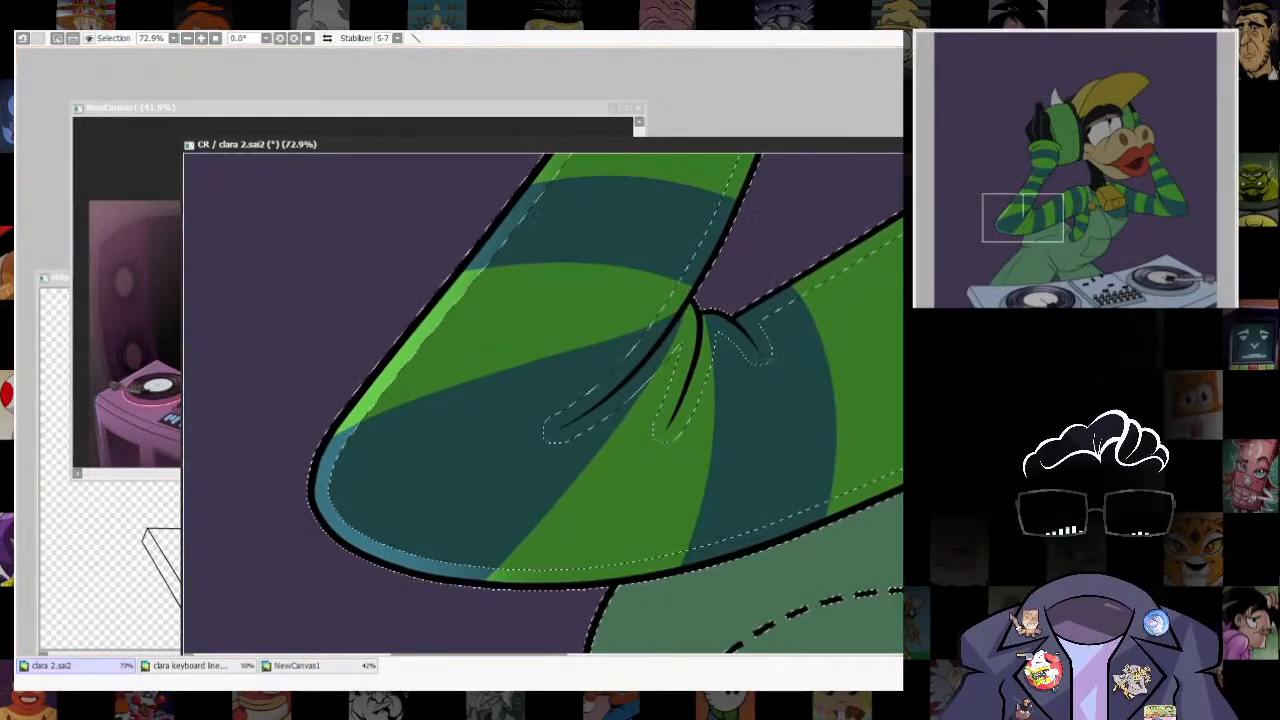
left_click_drag(650, 250, 645, 575)
mouse_move(632, 280)
left_mouse_down()
mouse_move(402, 636)
mouse_move(452, 472)
left_mouse_up()
key("ctrl+z")
left_click_drag(608, 296, 547, 378)
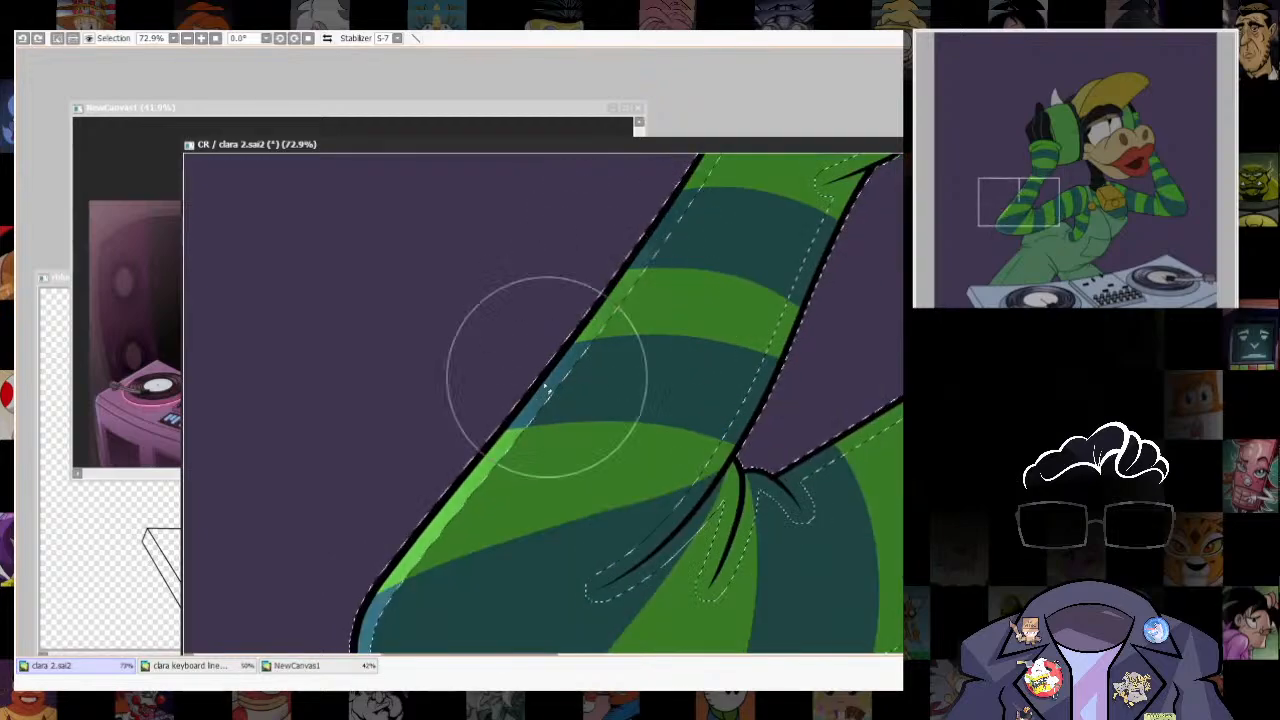
- Extend the rim highlight along the underside of the upper arm and higher up the forearm's outer edge
left_click_drag(551, 442, 502, 210)
mouse_move(325, 440)
left_mouse_down()
mouse_move(463, 549)
mouse_move(754, 465)
mouse_move(650, 458)
left_mouse_up()
mouse_move(412, 534)
left_mouse_down()
mouse_move(871, 346)
mouse_move(643, 454)
left_mouse_up()
left_click_drag(466, 562, 723, 427)
left_click_drag(424, 246, 479, 492)
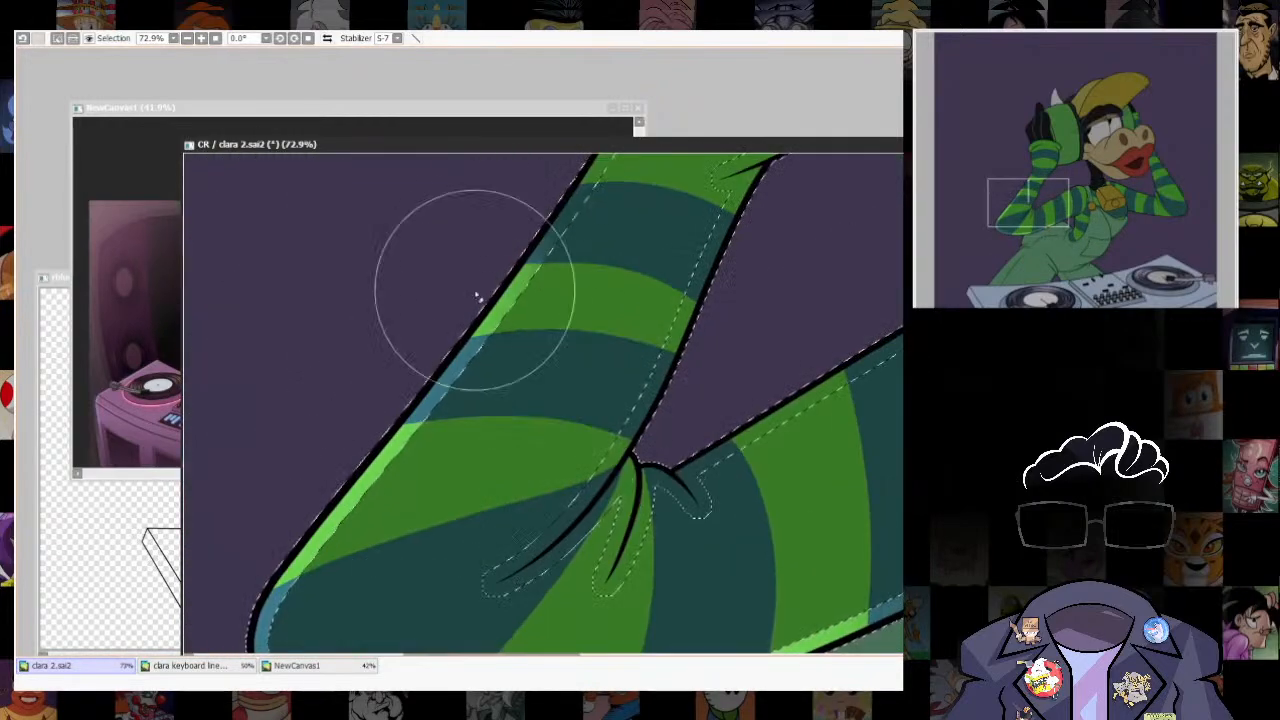
key("ctrl+z")
mouse_move(746, 303)
left_mouse_down()
mouse_move(660, 466)
mouse_move(640, 395)
left_mouse_up()
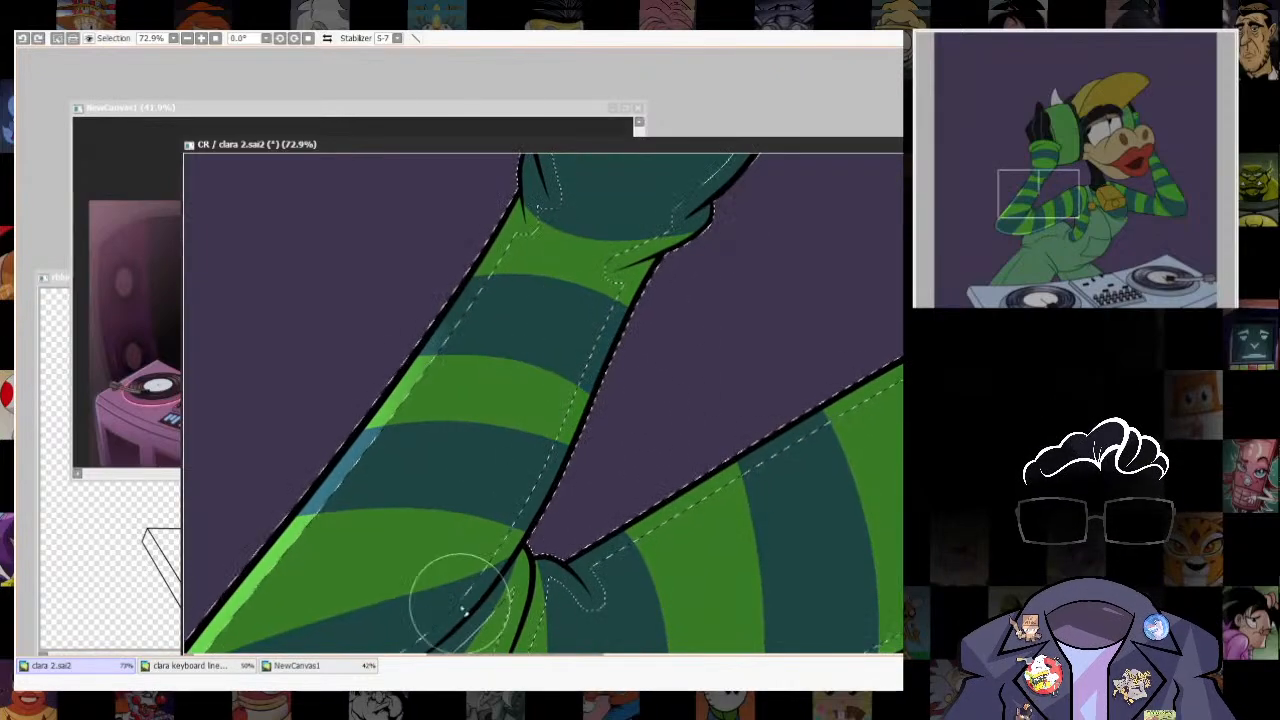
- Brush a light rim highlight along the inner edge of the raised forearm
mouse_move(462, 608)
left_mouse_down()
mouse_move(610, 399)
mouse_move(780, 215)
mouse_move(615, 438)
mouse_move(558, 437)
mouse_move(748, 270)
left_mouse_up()
key("ctrl+z")
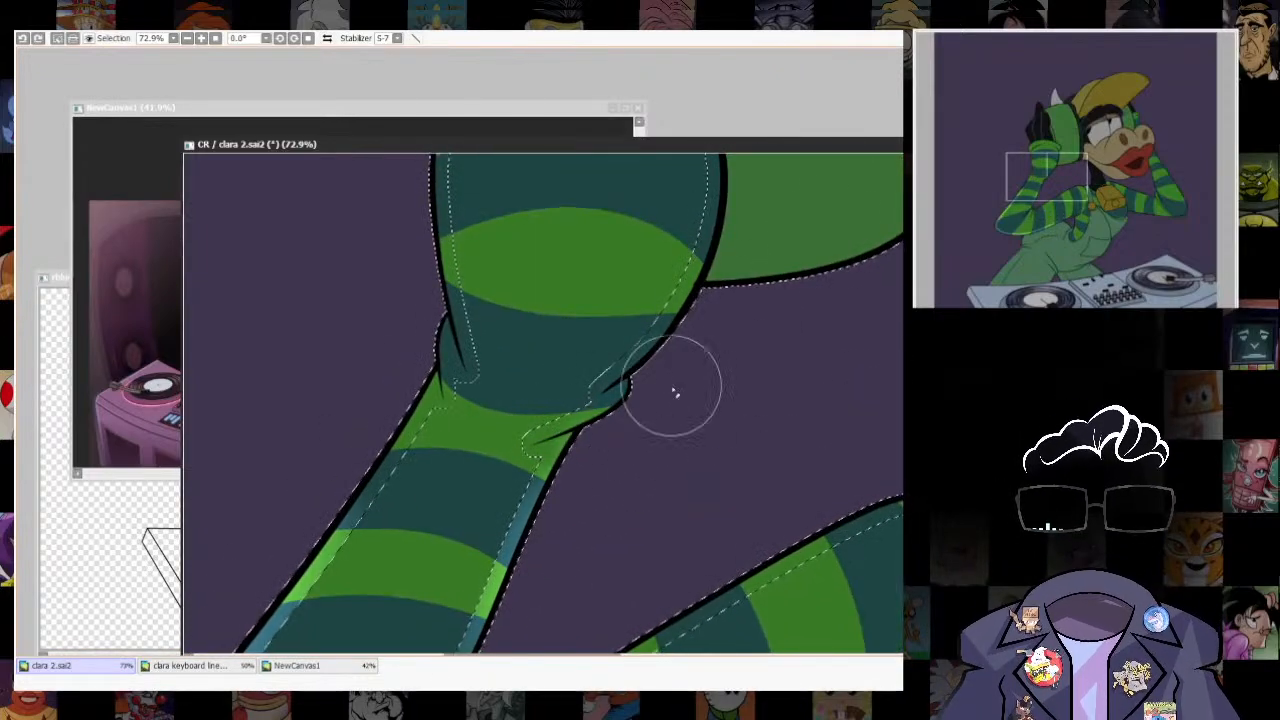
left_click_drag(355, 500, 430, 360)
mouse_move(739, 425)
left_mouse_down()
mouse_move(663, 566)
mouse_move(644, 659)
left_mouse_up()
- Remove the green headphone ear cup from the selection beside the sleeve cuff
key("a")
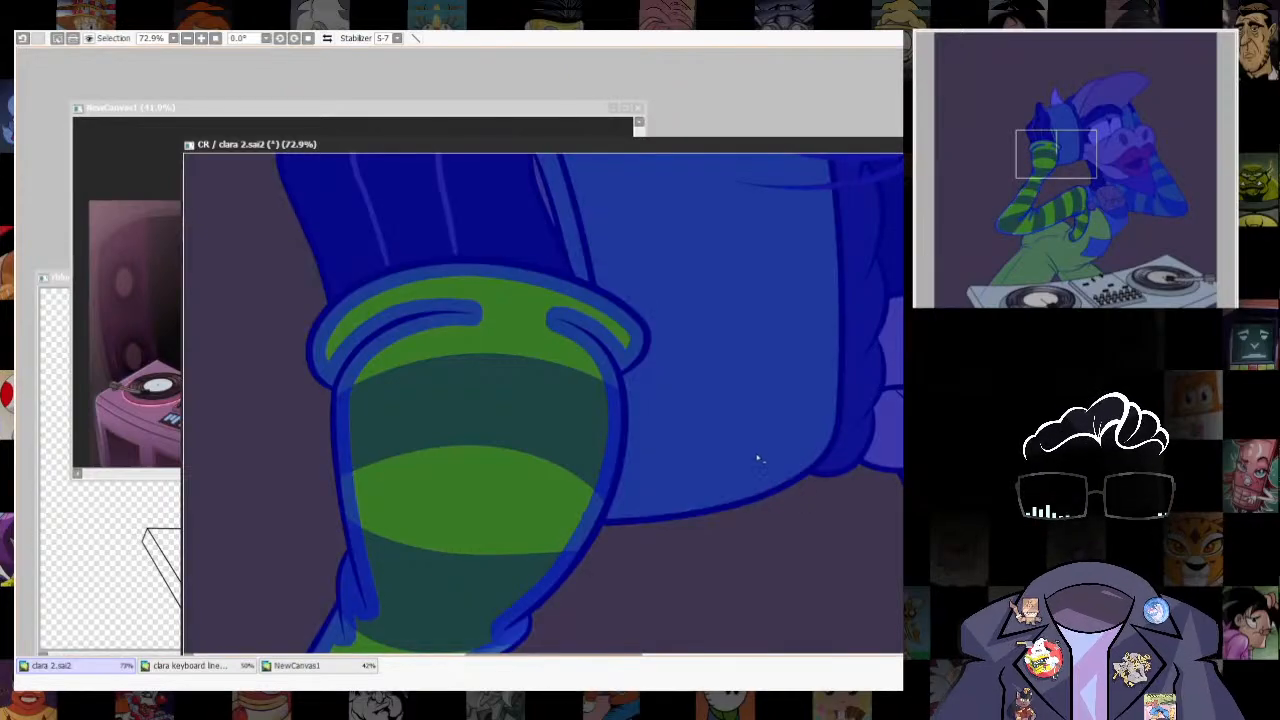
left_click(763, 441)
left_click_drag(822, 619, 877, 508)
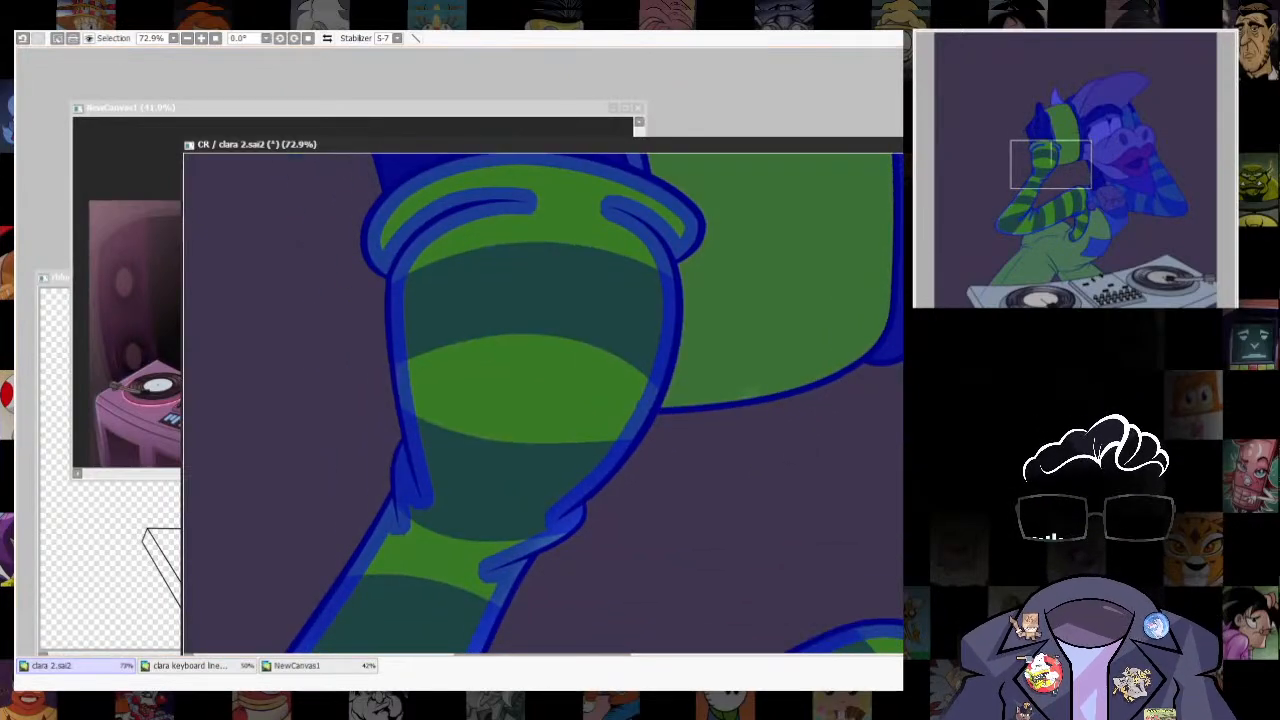
key("b")
scroll(700, 420, "down", 6)
scroll(720, 440, "up", 3)
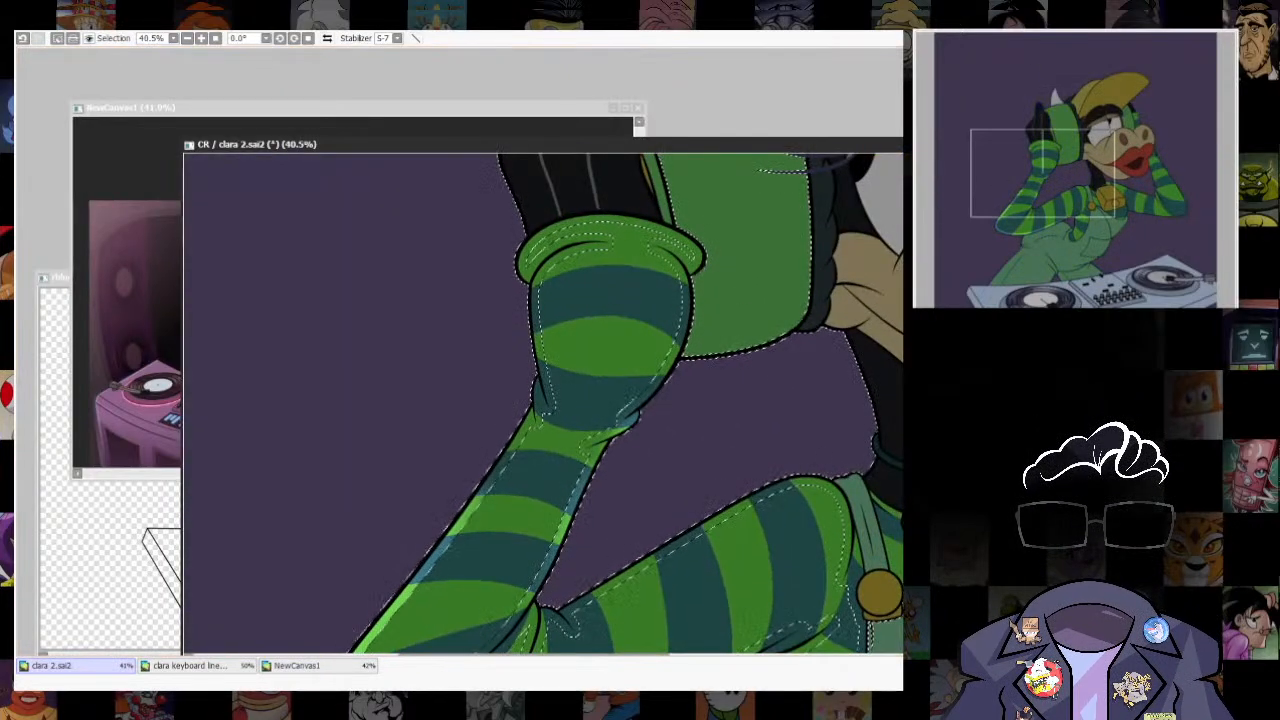
- Brush rim highlights along the sleeve's wrist folds, outer edge and rolled cuff
left_click_drag(681, 376, 626, 429)
key("ctrl+z")
mouse_move(522, 340)
left_mouse_down()
mouse_move(522, 296)
mouse_move(538, 400)
mouse_move(527, 335)
left_mouse_up()
left_click_drag(586, 429, 643, 343)
left_click_drag(583, 185, 580, 320)
mouse_move(607, 320)
left_mouse_down()
mouse_move(583, 320)
mouse_move(591, 366)
left_mouse_up()
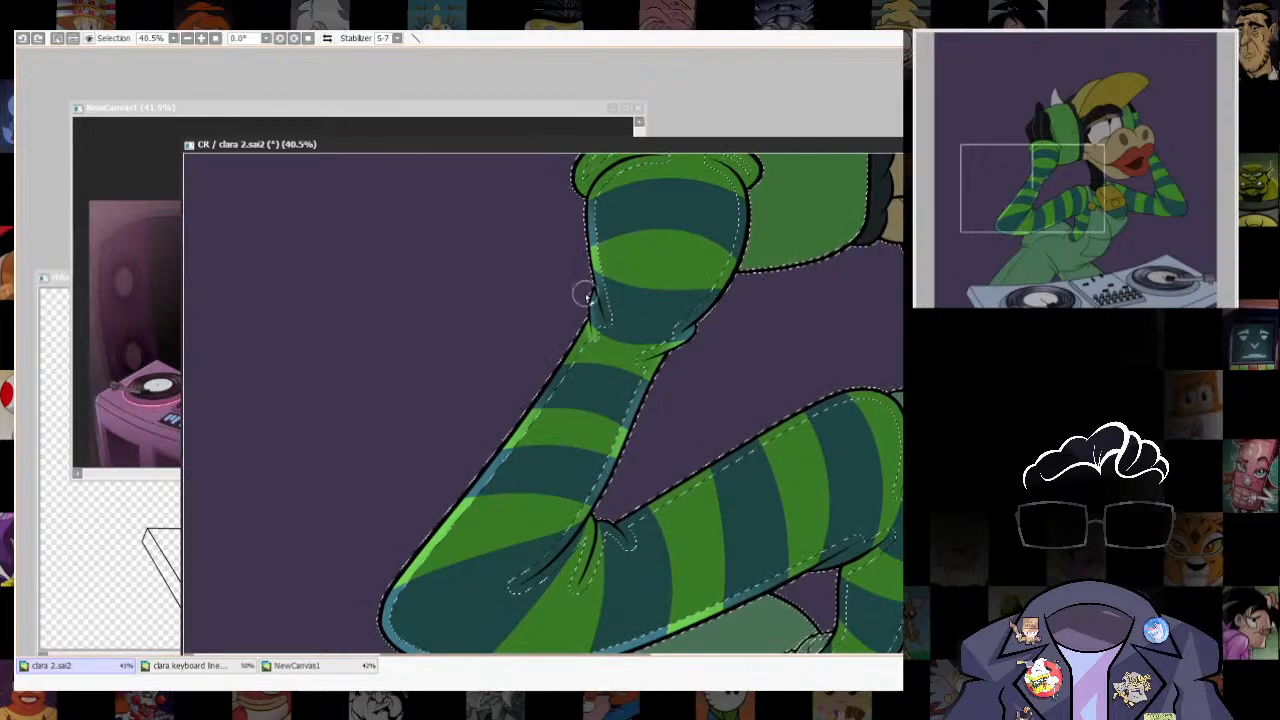
key("ctrl+z")
mouse_move(596, 294)
left_mouse_down()
mouse_move(586, 317)
mouse_move(608, 317)
mouse_move(515, 432)
left_mouse_up()
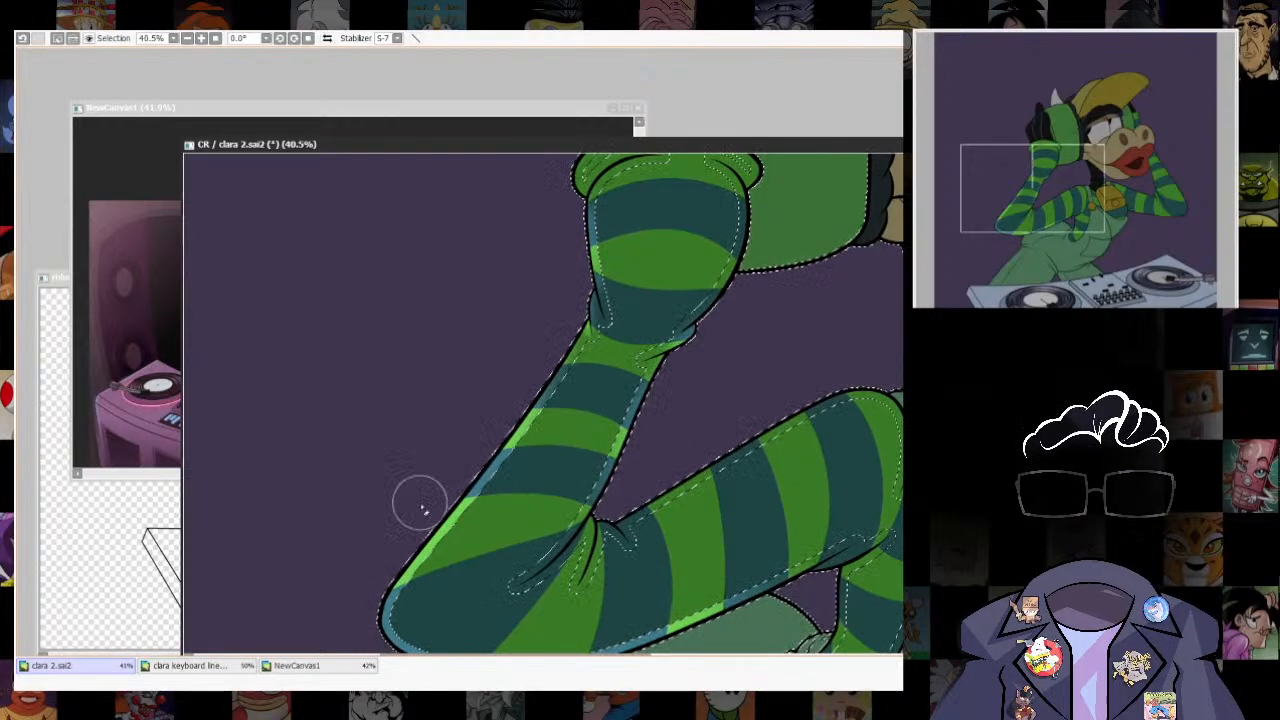
mouse_move(586, 180)
left_mouse_down()
mouse_move(546, 446)
mouse_move(590, 380)
left_mouse_up()
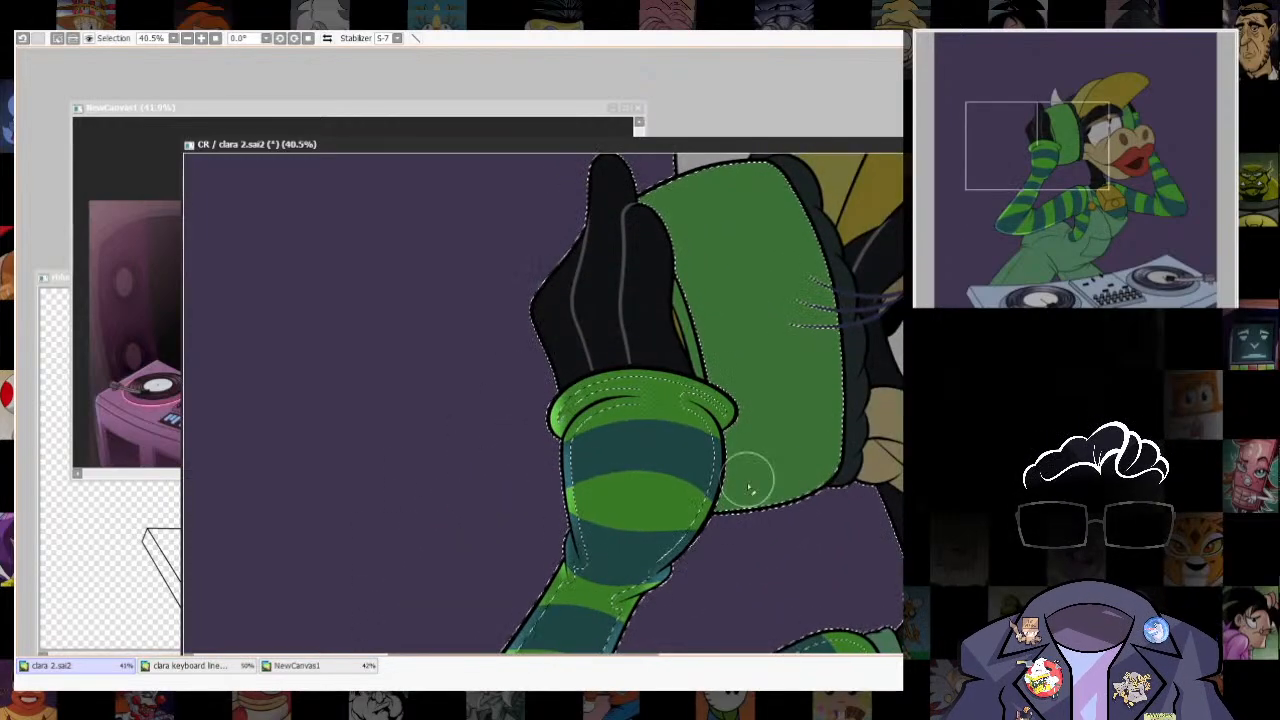
left_click_drag(748, 477, 727, 353)
- Clear the sleeve selection and inspect the rim highlights along the raised arm, elbow and cuff
key("ctrl+d")
scroll(696, 400, "down", 5)
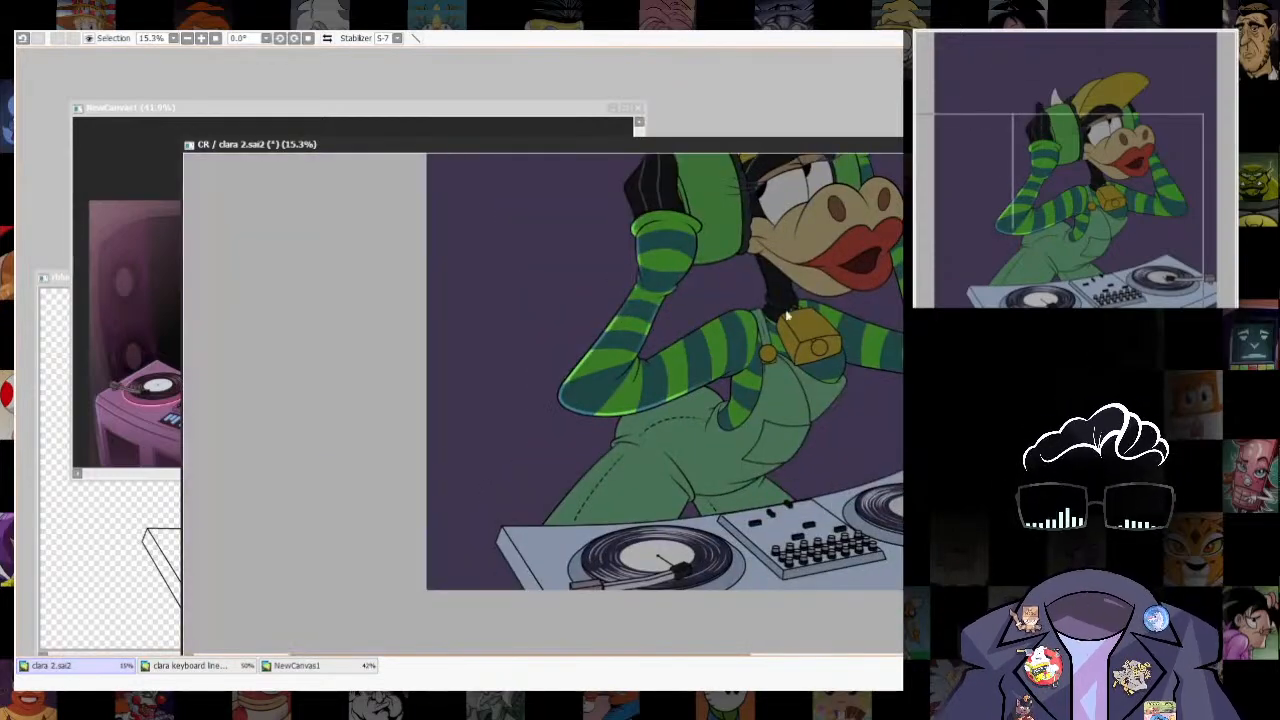
left_click_drag(642, 408, 572, 513)
scroll(572, 514, "up", 2)
left_click_drag(590, 145, 559, 96)
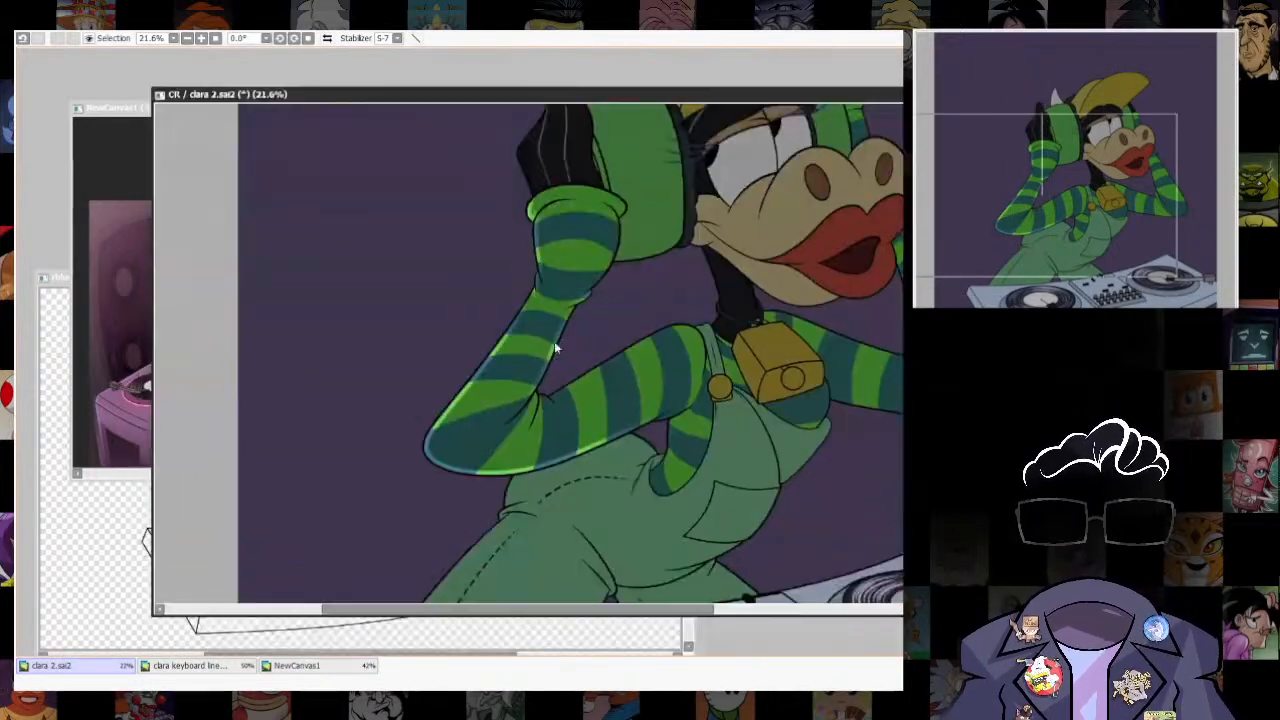
scroll(516, 275, "up", 3)
left_click_drag(543, 342, 618, 242)
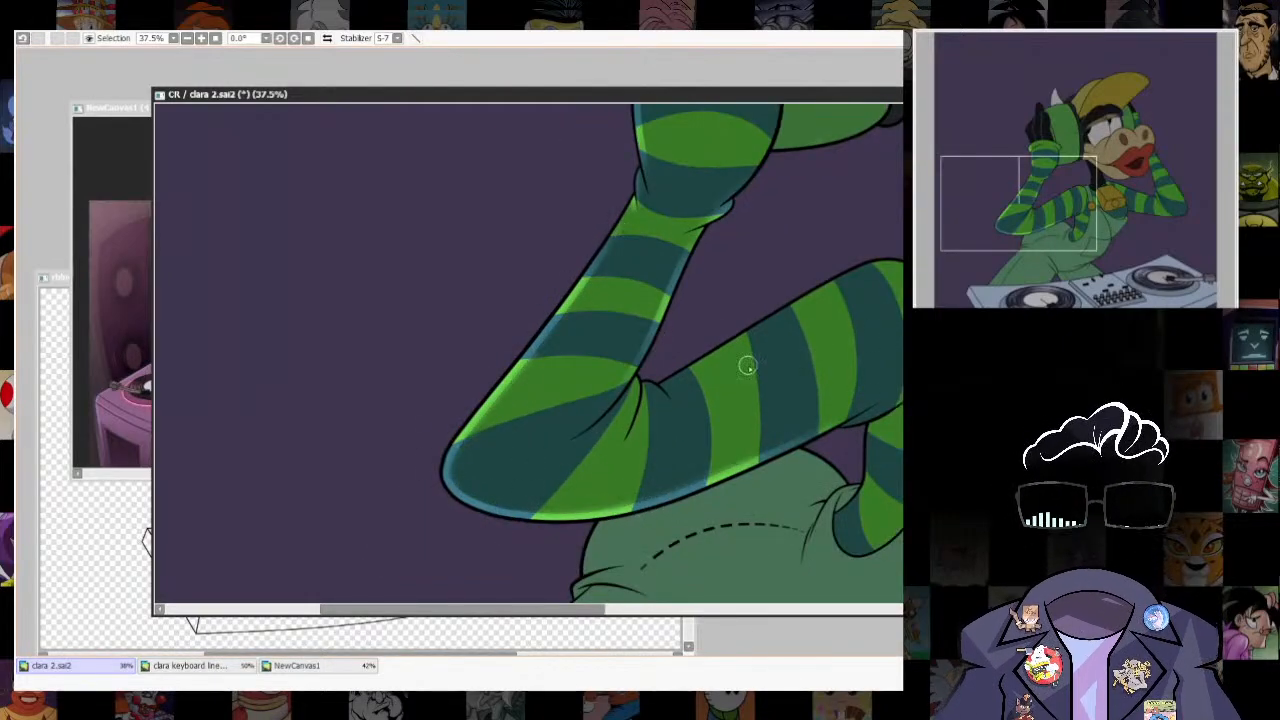
left_click_drag(748, 366, 652, 487)
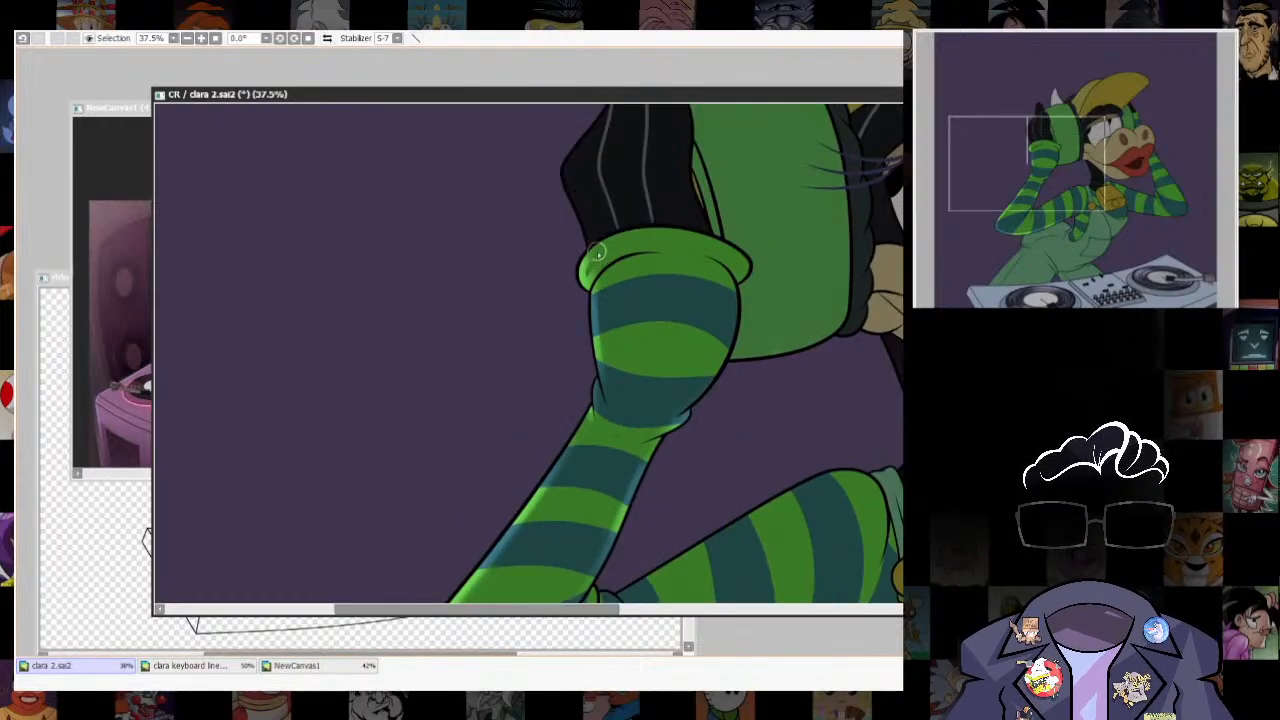
scroll(568, 372, "down", 5)
scroll(634, 486, "up", 4)
left_click_drag(634, 486, 757, 407)
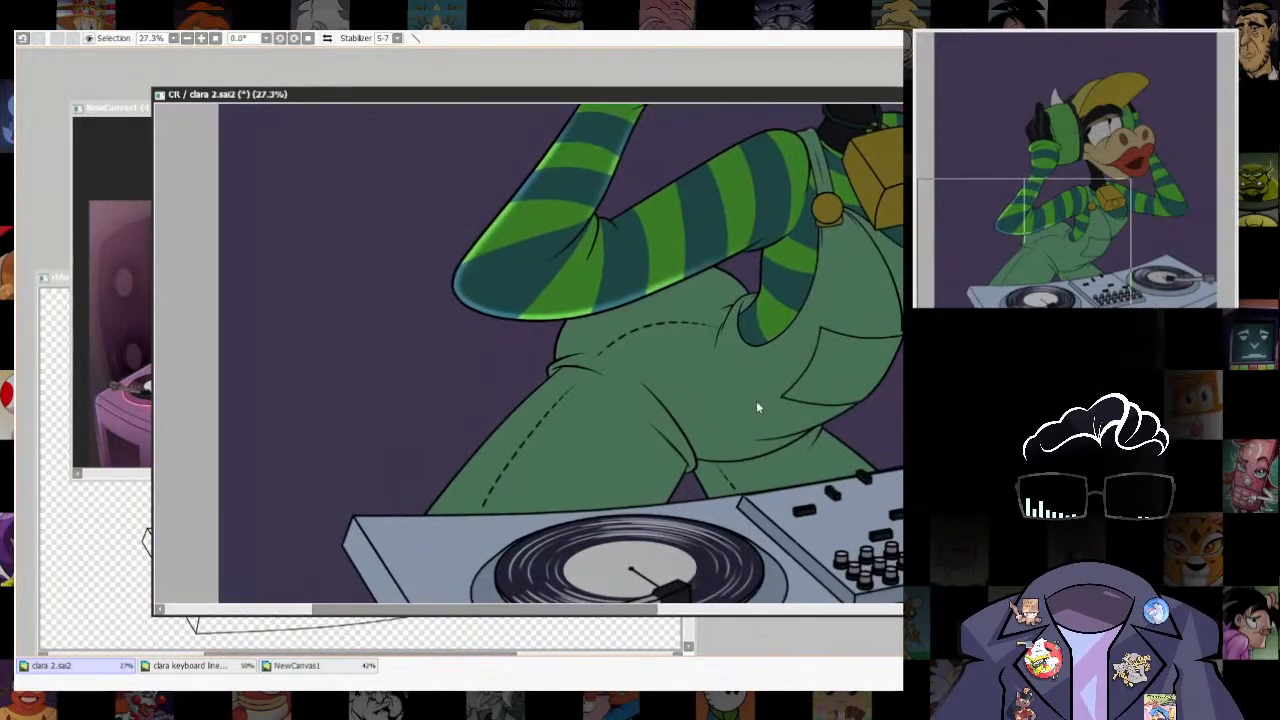
- Select the overalls' thigh, hip and bib, shrink the selection away from the outlines and invert it
left_click(627, 333)
key("ctrl+z")
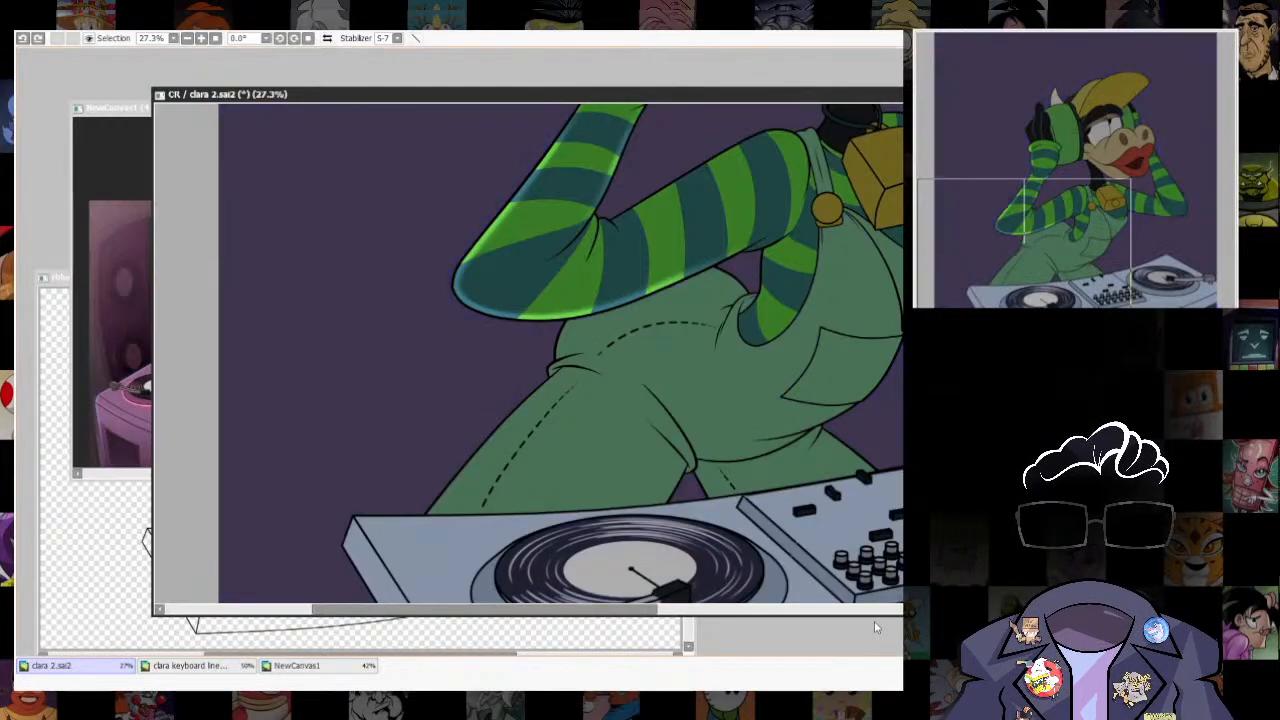
left_click(655, 400)
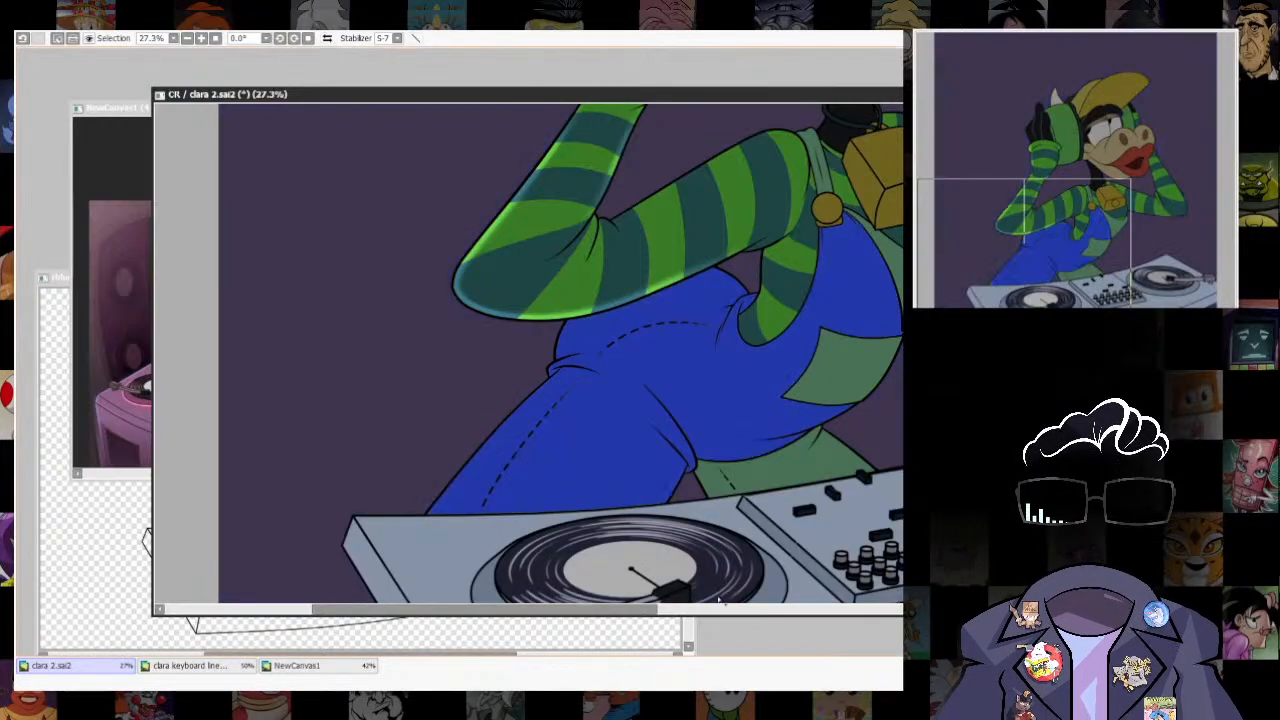
left_click(862, 640)
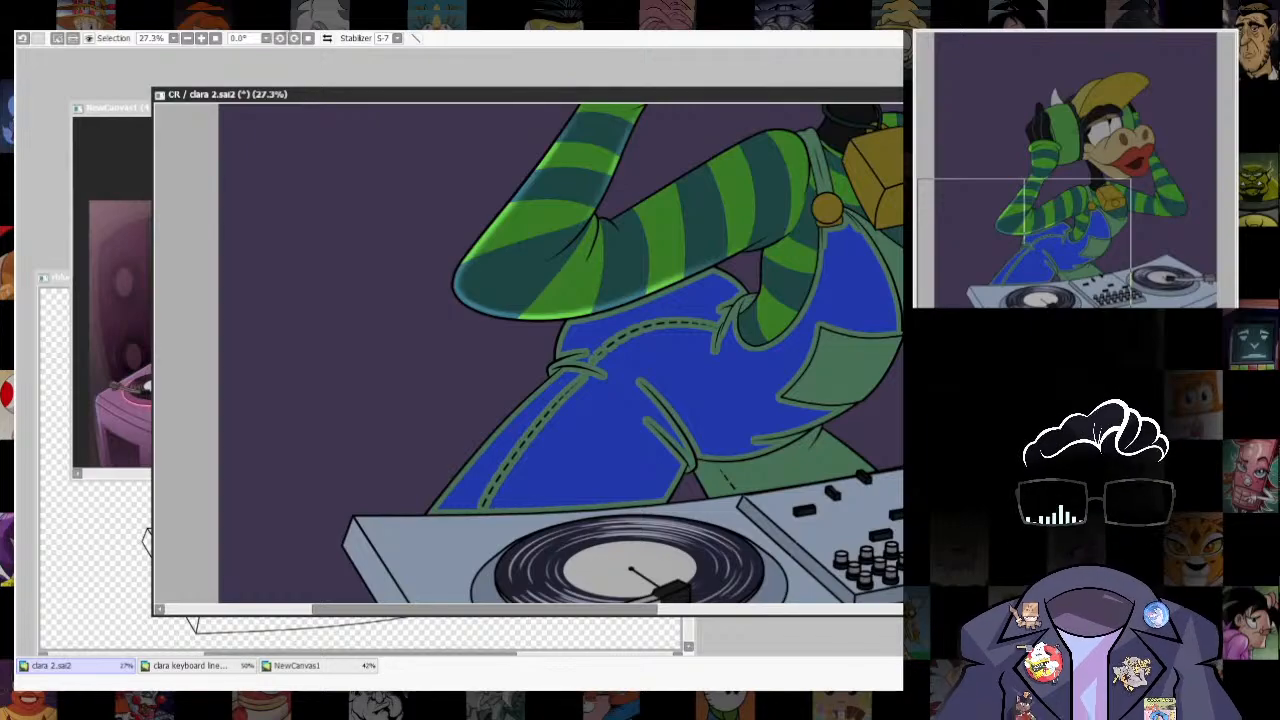
key("ctrl+i")
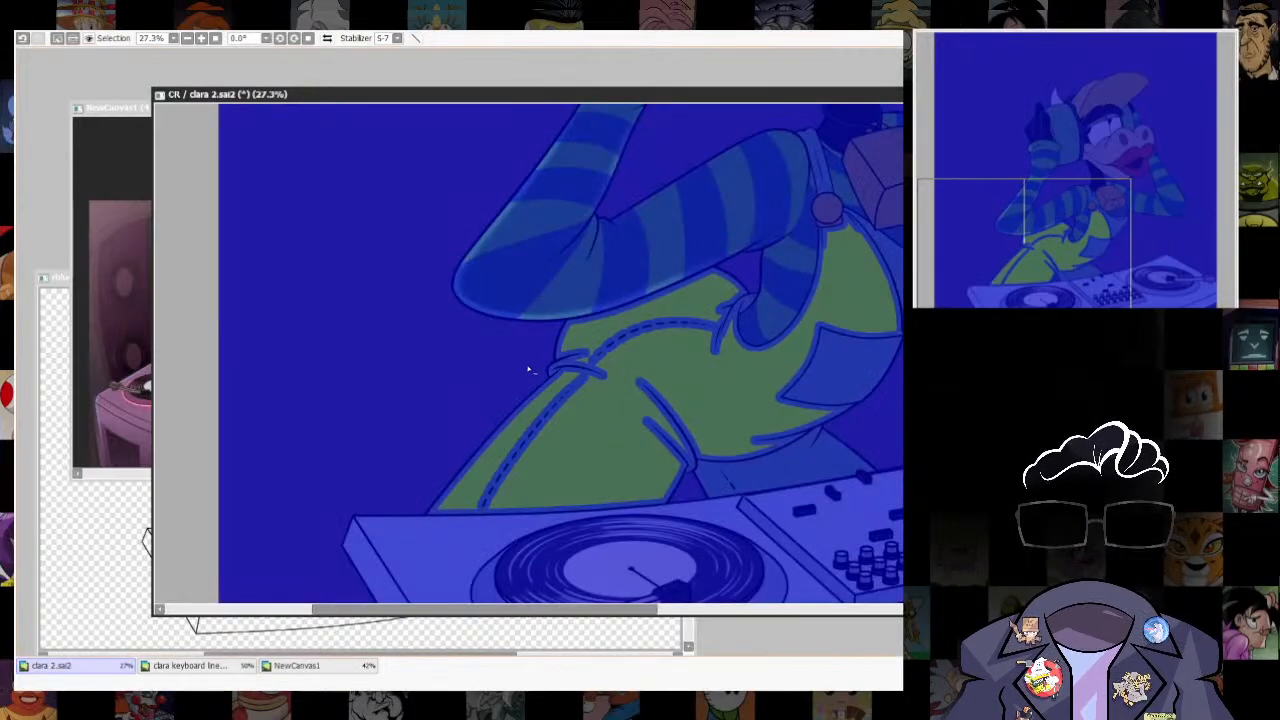
key("b")
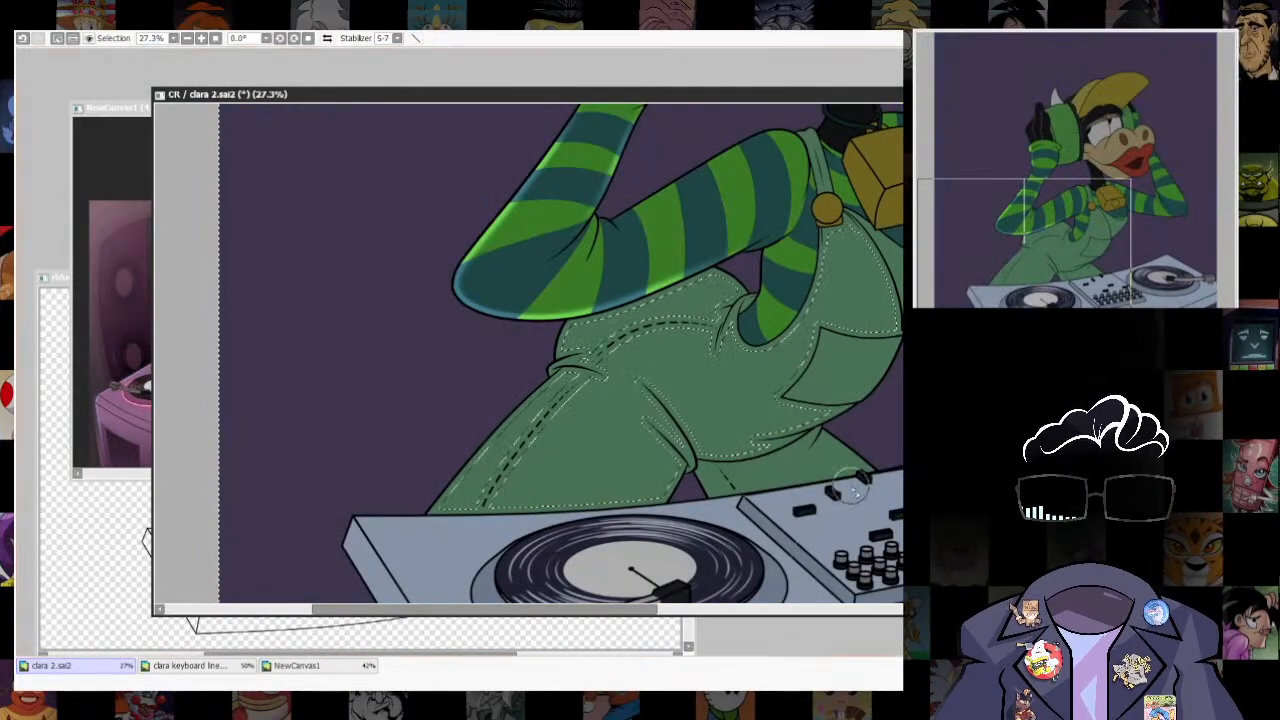
key("w")
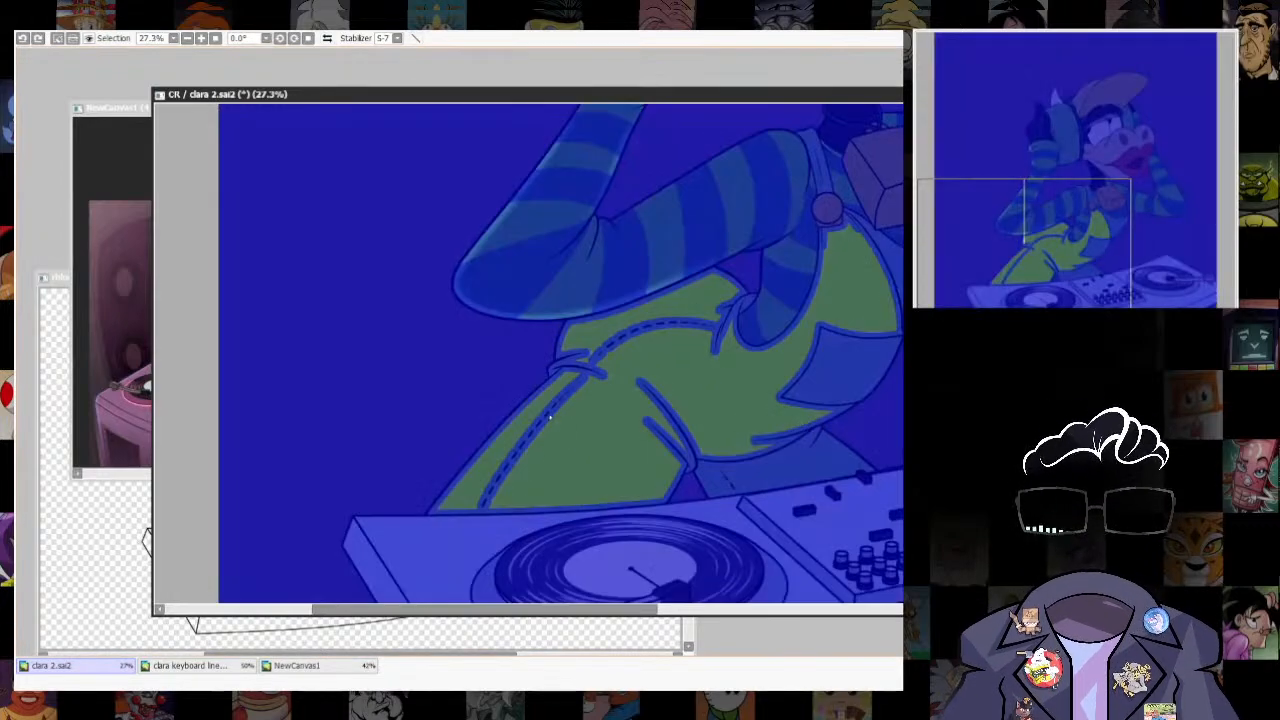
key("b")
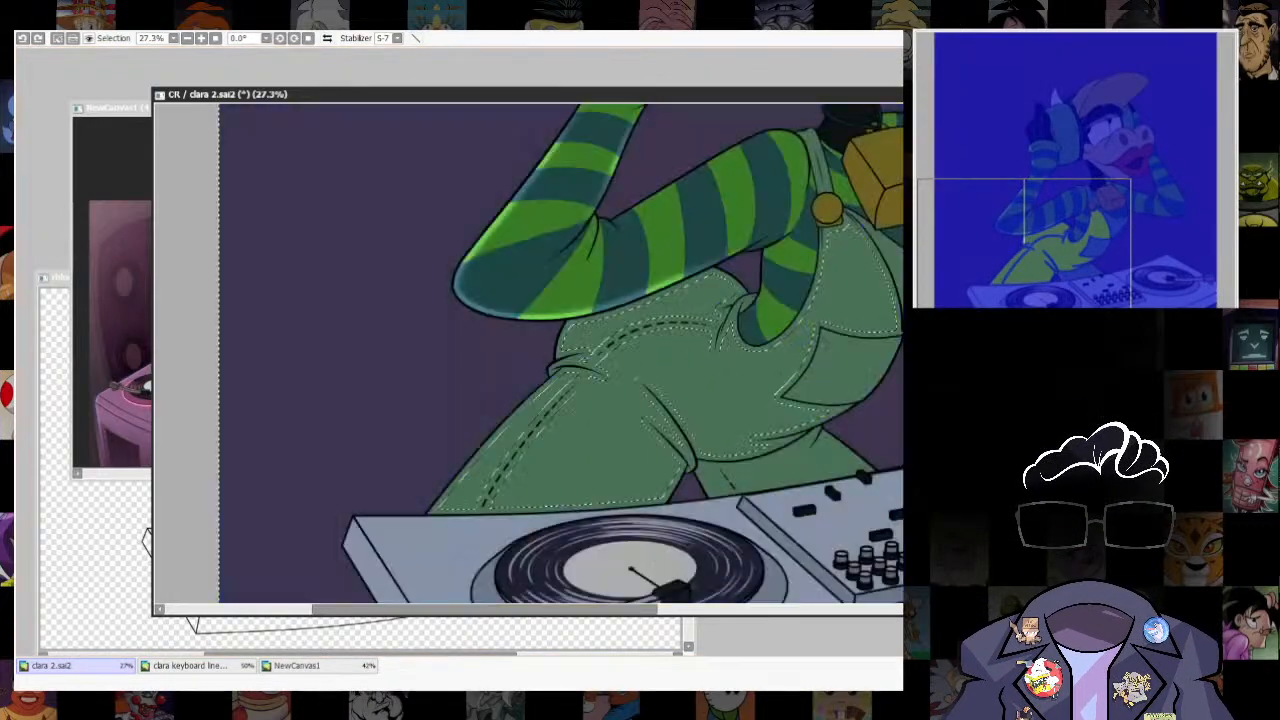
- Brush a light rim highlight along the thigh's outer edge and the hip fold below the elbow
scroll(426, 466, "up", 4)
left_click_drag(583, 360, 620, 337)
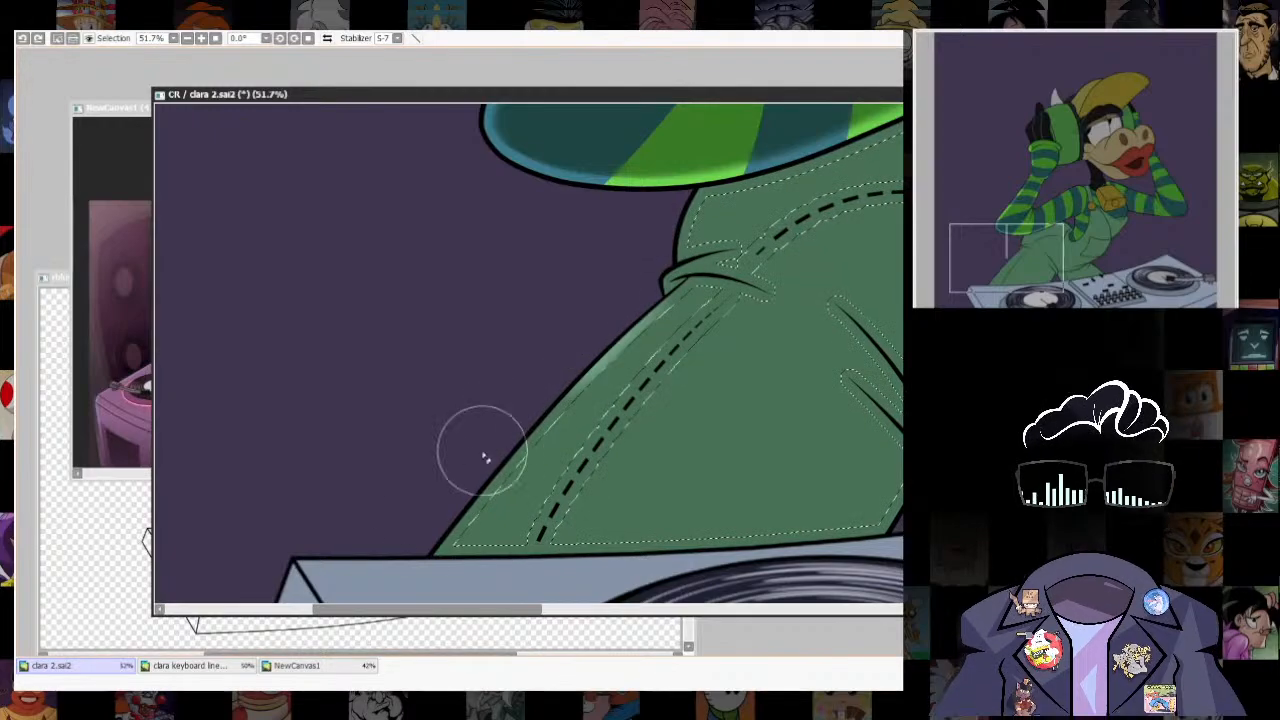
mouse_move(445, 520)
left_mouse_down()
mouse_move(605, 362)
mouse_move(640, 352)
left_mouse_up()
mouse_move(702, 315)
left_mouse_down()
mouse_move(622, 460)
mouse_move(608, 420)
mouse_move(622, 430)
left_mouse_up()
mouse_move(457, 522)
left_mouse_down()
mouse_move(651, 397)
mouse_move(640, 342)
mouse_move(698, 406)
left_mouse_up()
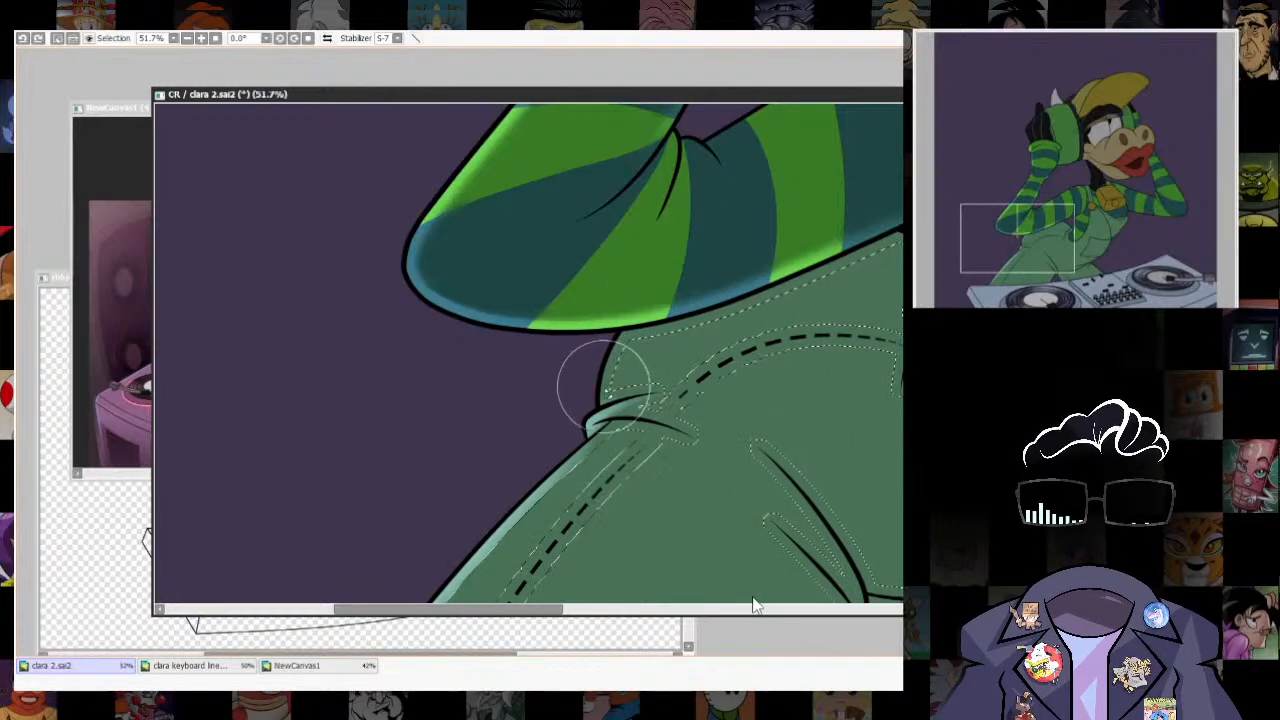
left_click_drag(603, 386, 626, 368)
scroll(719, 399, "down", 3)
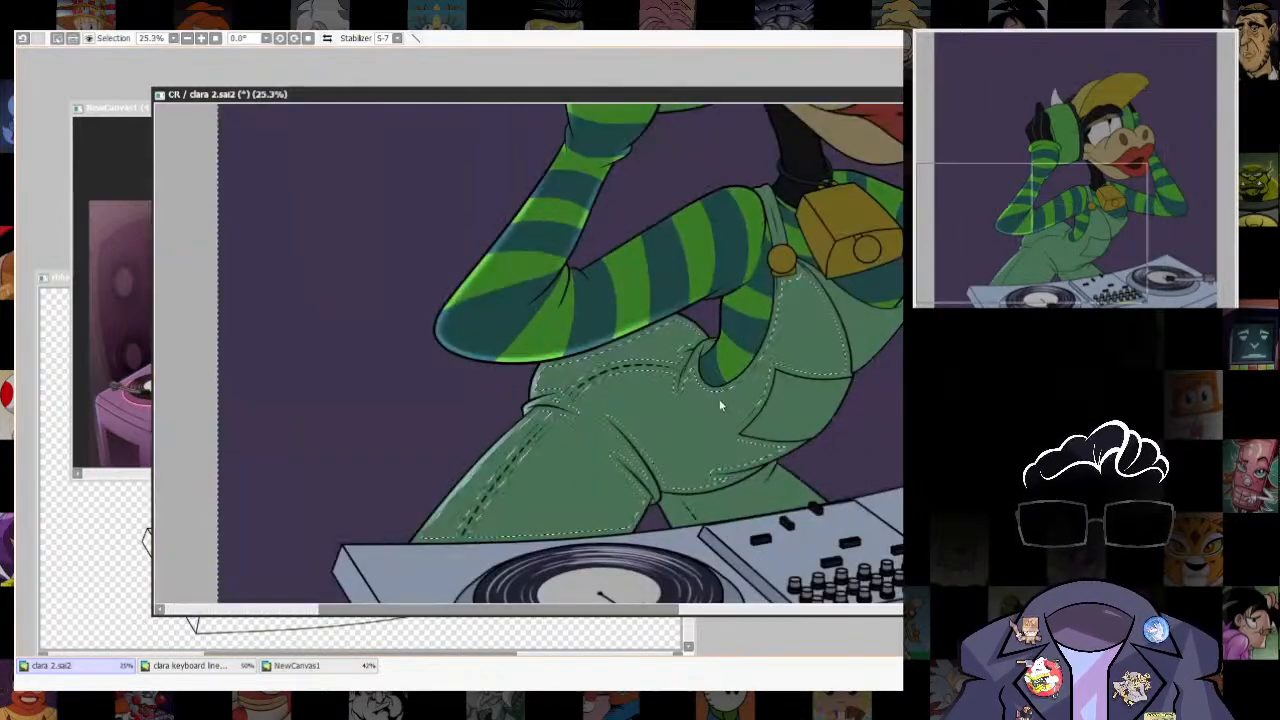
- Clear the selection and check the overalls' leg highlight against the whole figure
key("ctrl+d")
scroll(722, 402, "down", 4)
scroll(790, 400, "up", 3)
left_click_drag(830, 484, 835, 432)
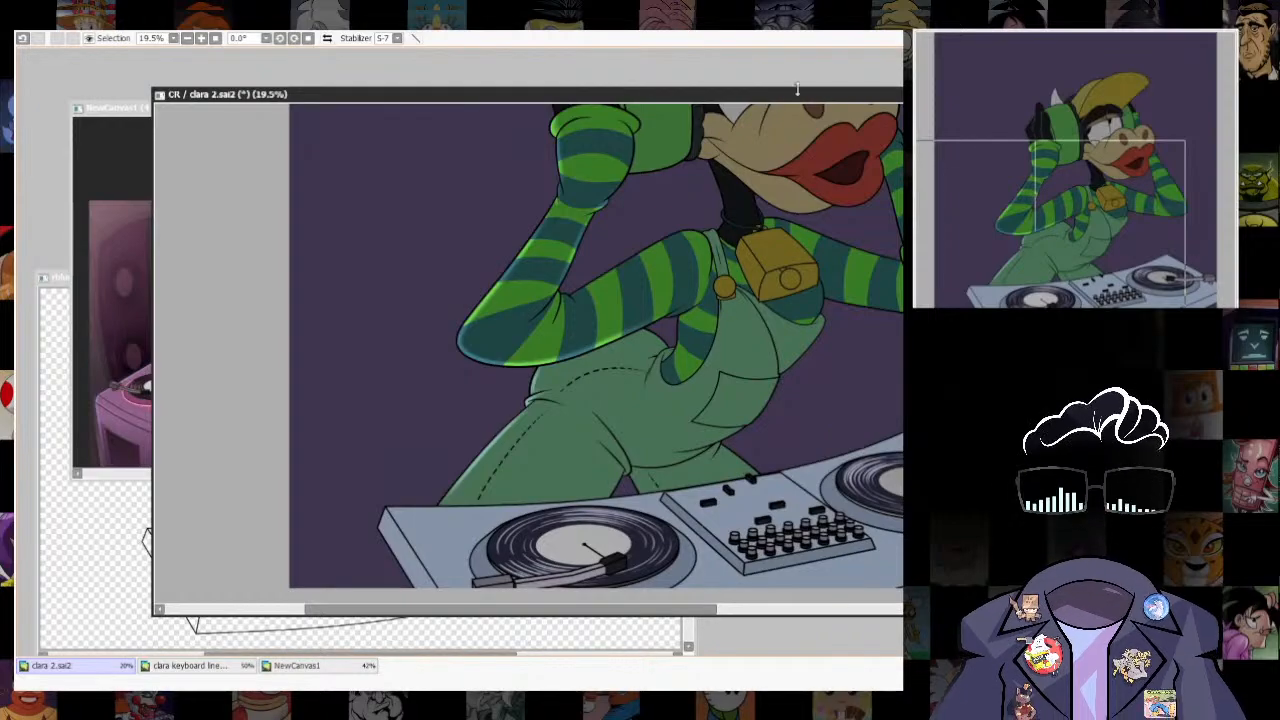
left_click_drag(797, 92, 775, 33)
left_click_drag(651, 344, 646, 432)
- Drop the lasso outline on the leg, restore the overalls selection and shrink it further from the outlines
scroll(645, 432, "up", 2)
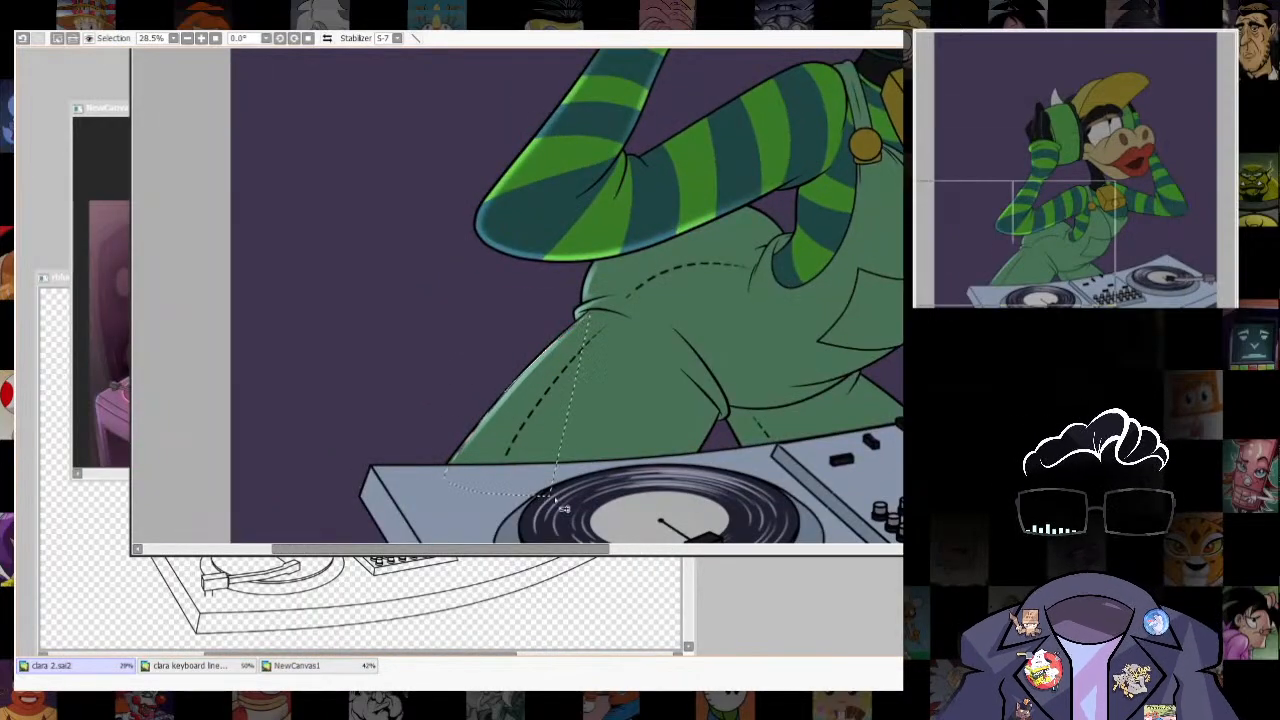
left_click_drag(455, 315, 596, 497)
key("Escape")
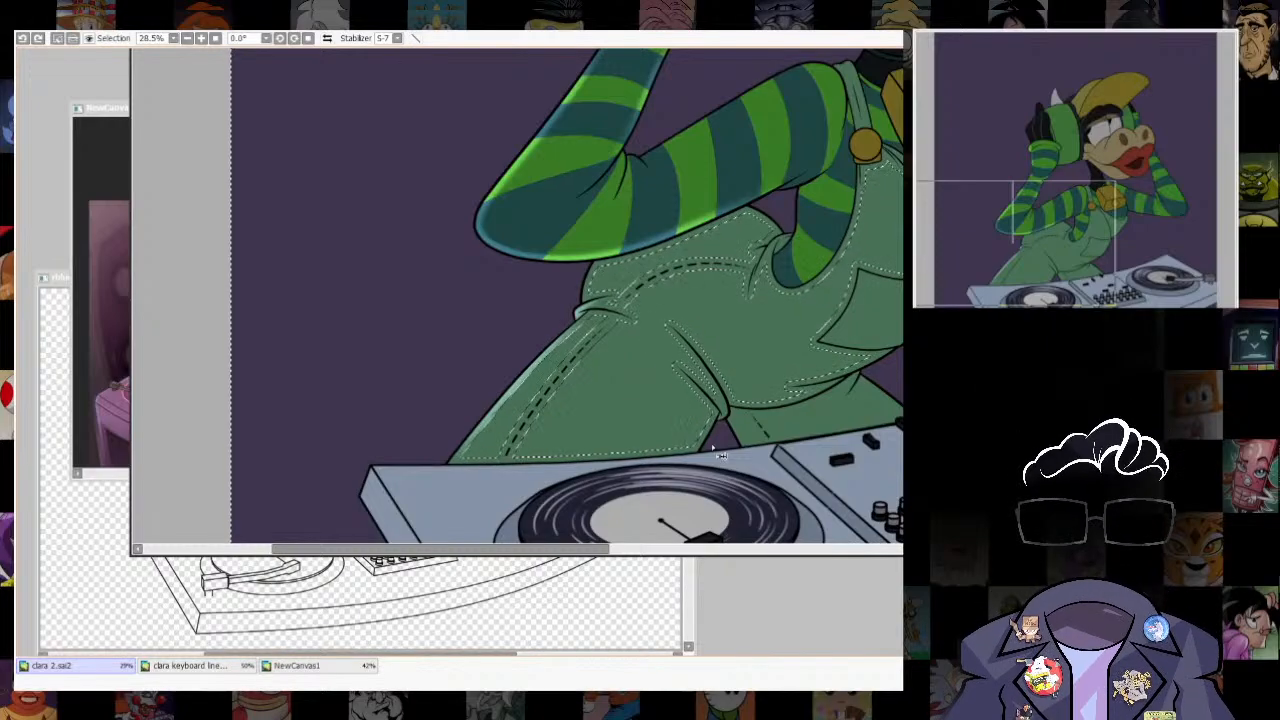
key("F6")
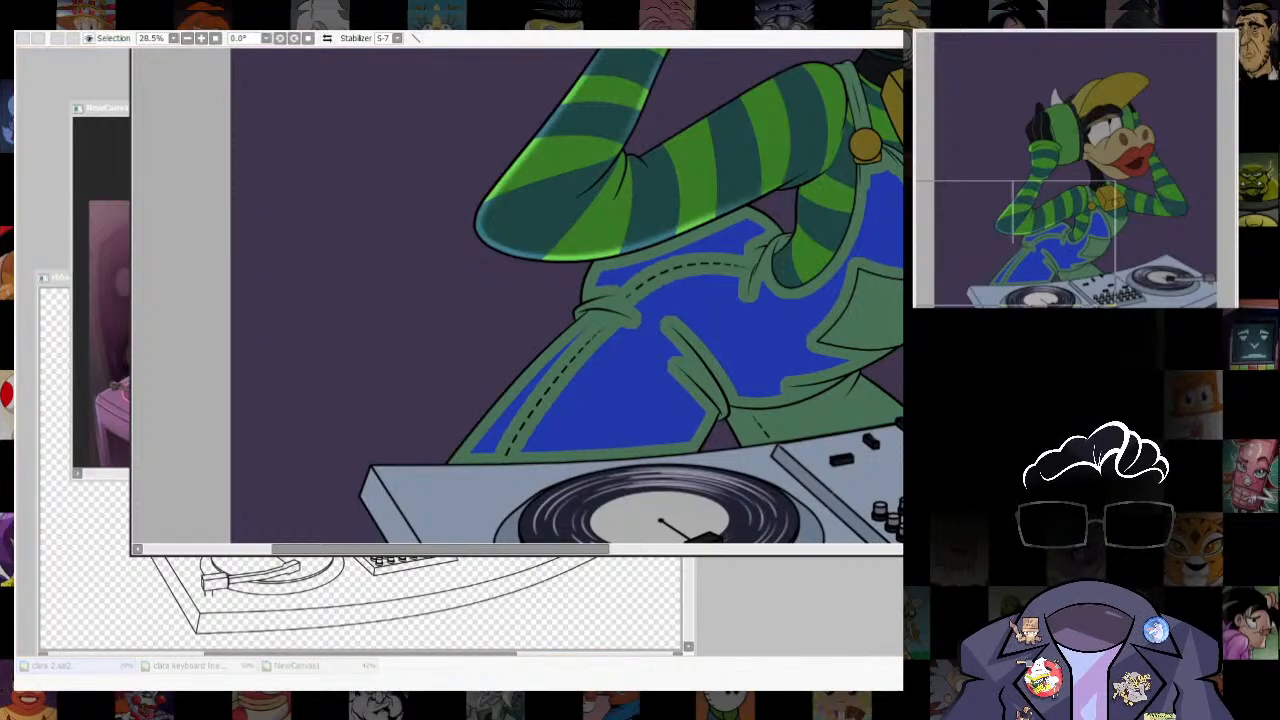
key("Return")
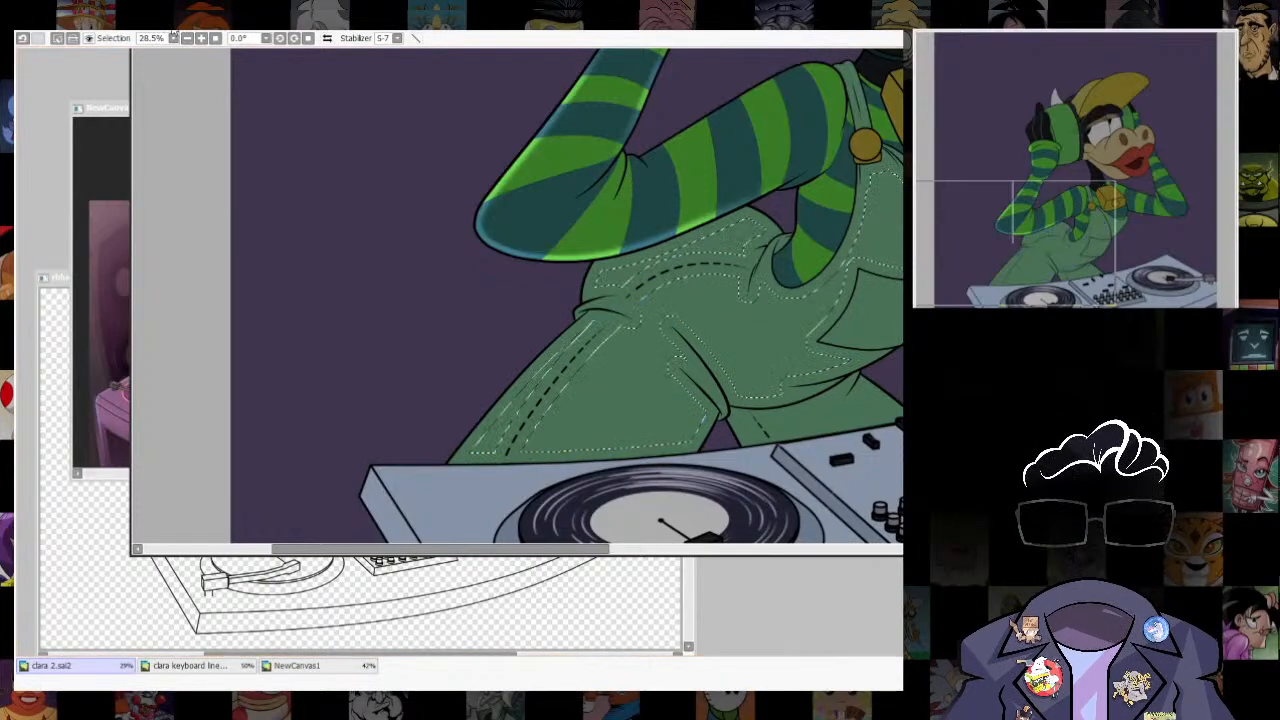
scroll(690, 374, "up", 2)
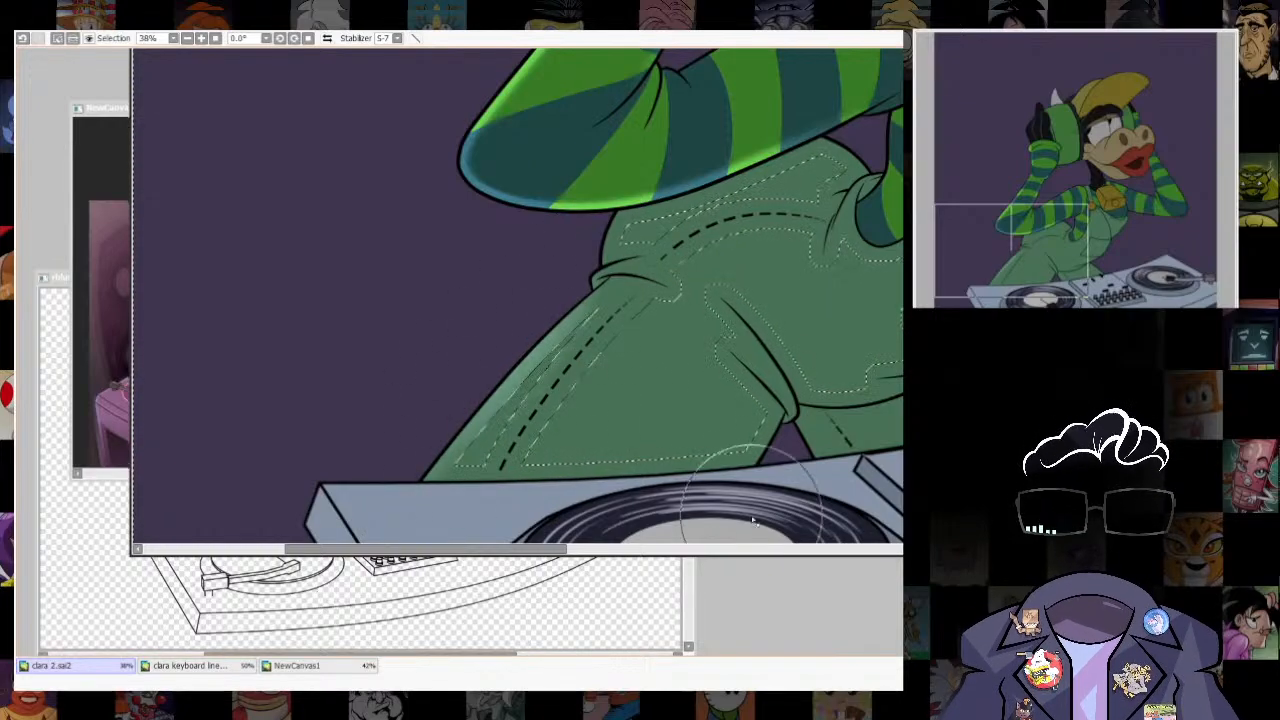
- Undo the latest highlight strokes and the shrunken overalls selection
key("ctrl+z")
key("ctrl+z")
key("ctrl+z")
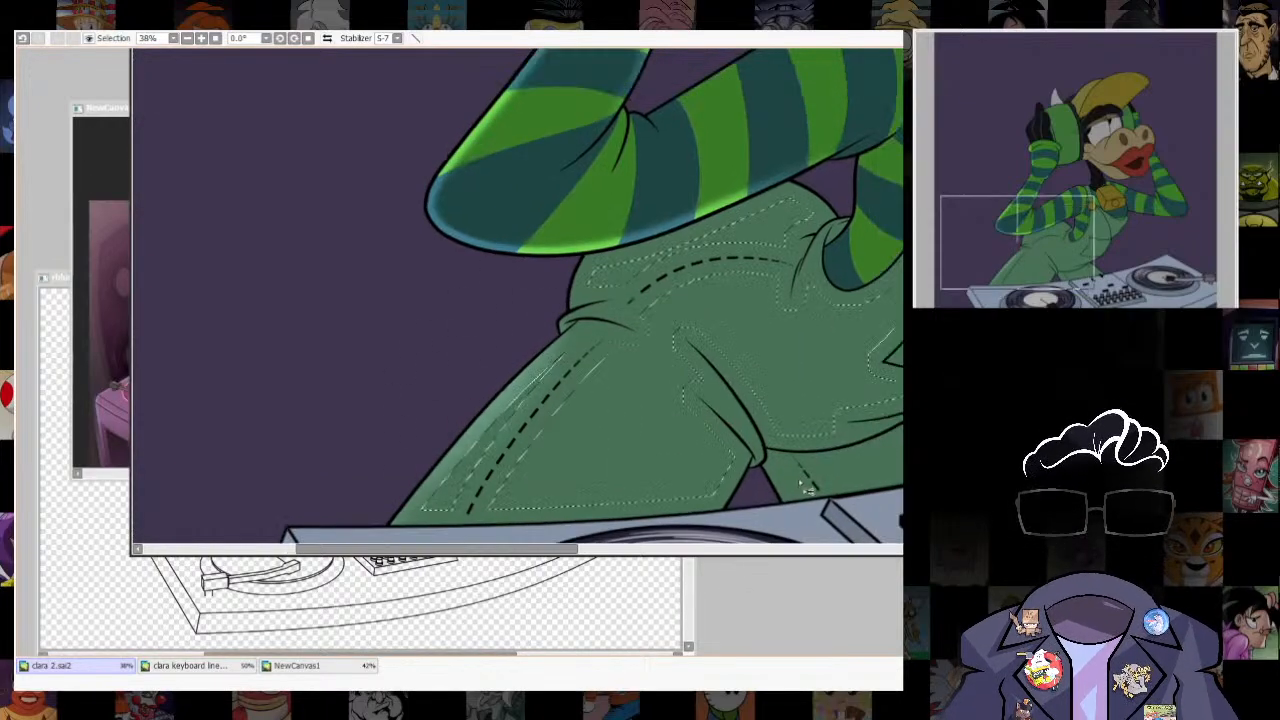
key("ctrl+z")
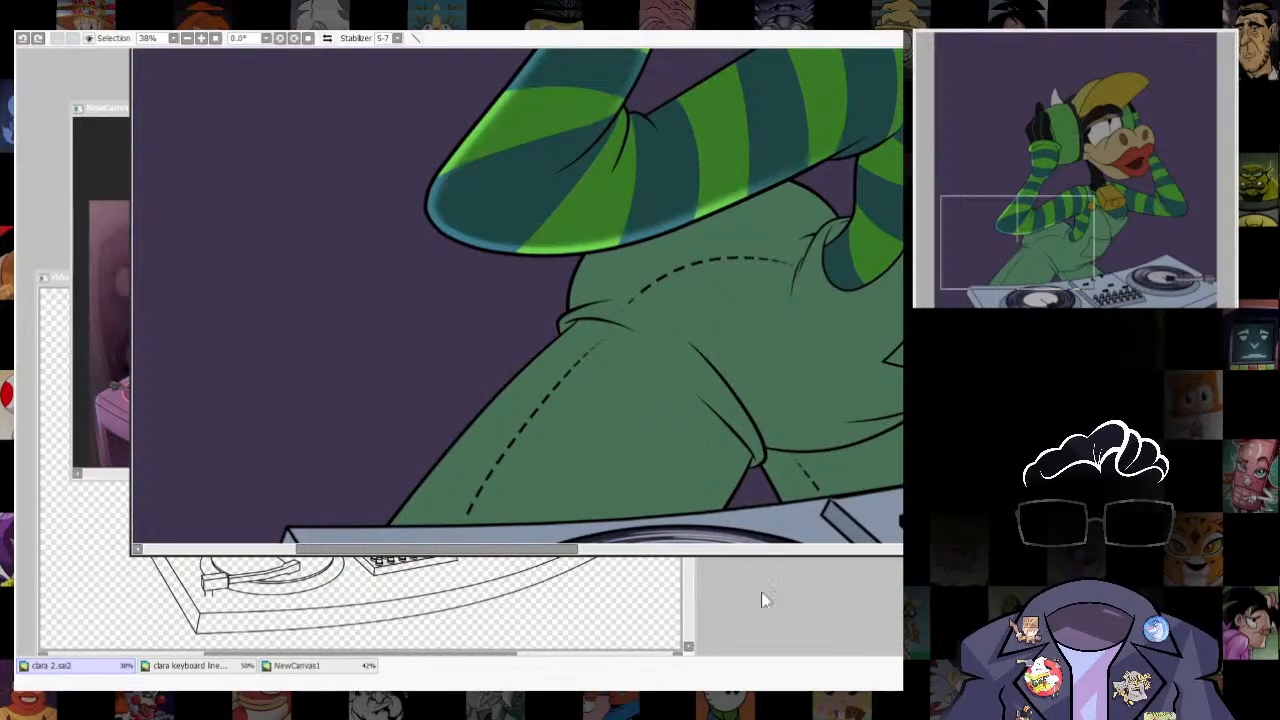
- Select the overalls, shift the selection inward from the leg's outer edge and fill its line gaps
left_click(729, 453)
left_click_drag(729, 453, 671, 440)
left_click_drag(722, 395, 741, 383)
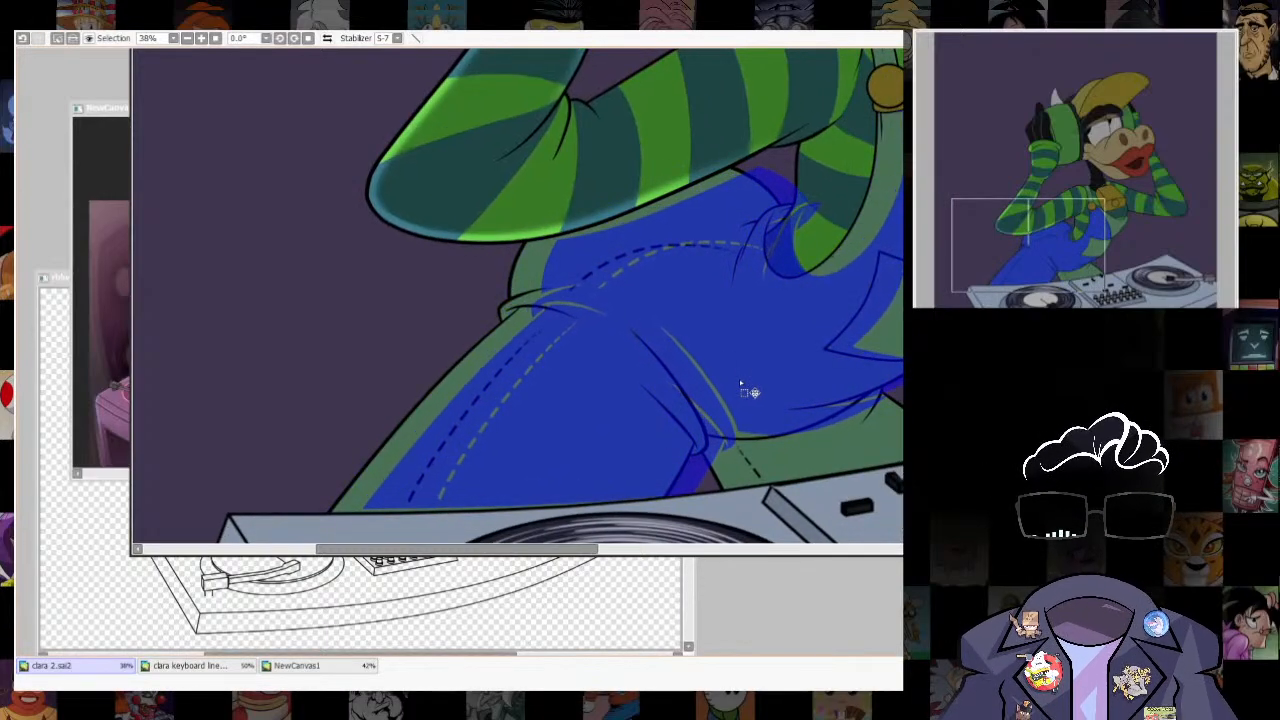
key("ctrl+s")
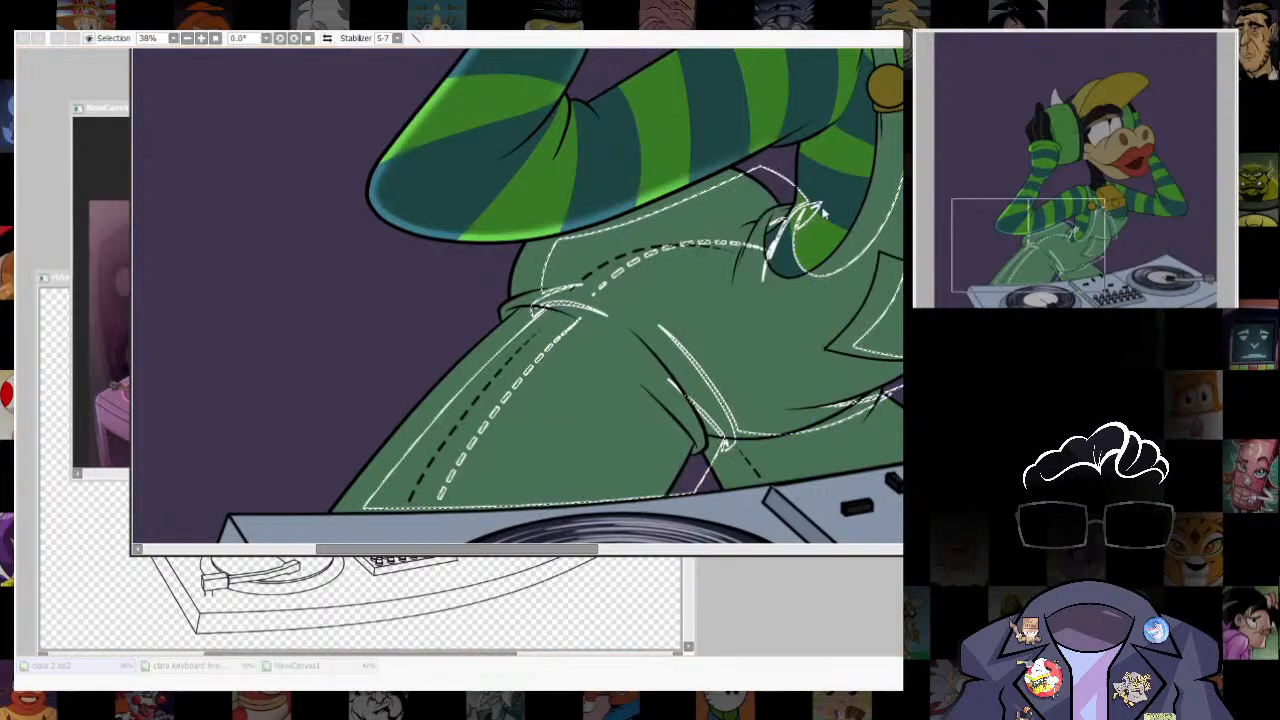
left_click_drag(560, 335, 748, 370)
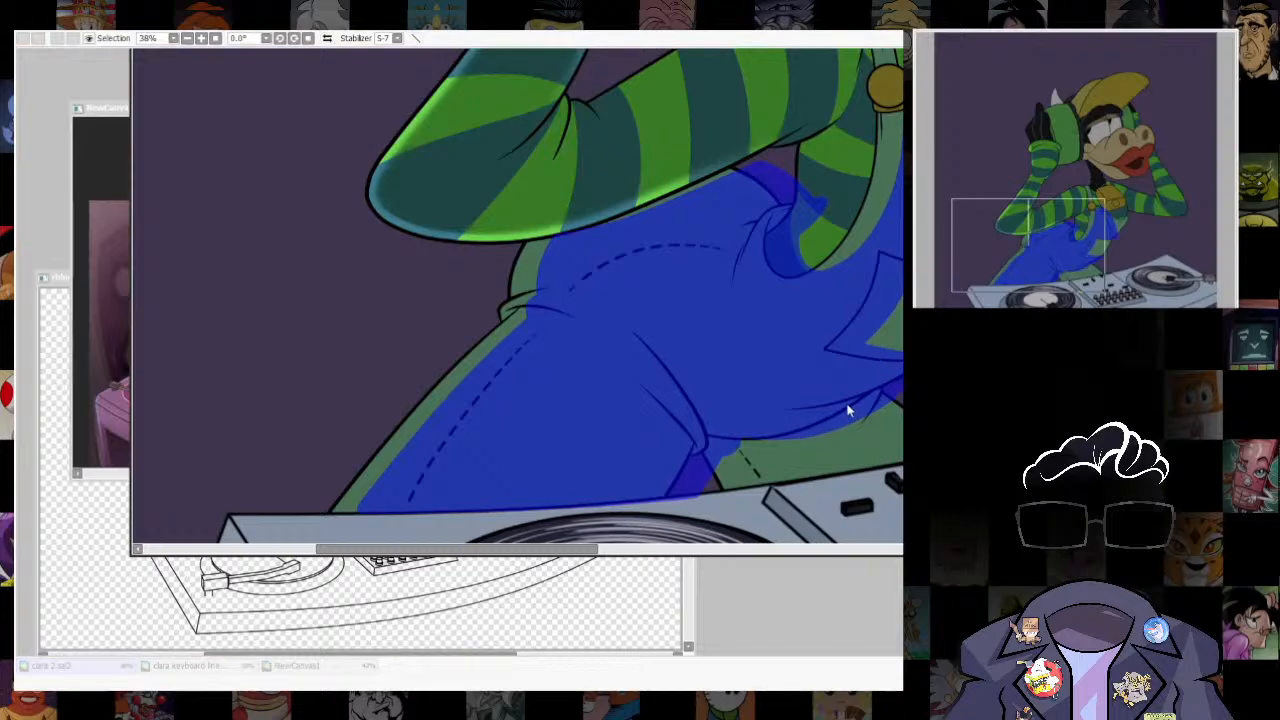
left_click_drag(848, 410, 875, 444)
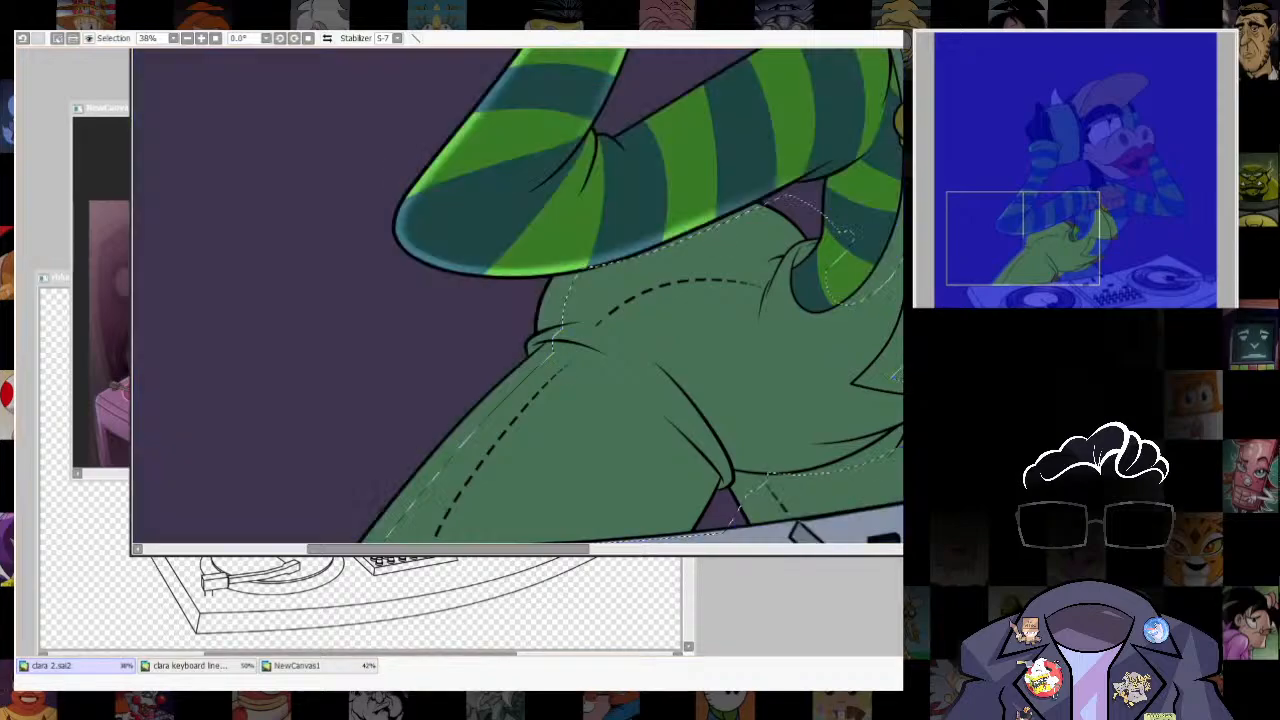
- Remove the elbow's green stripe and the sleeve's underside from the inverted overalls selection
key("w")
left_click(611, 221)
left_click(617, 232)
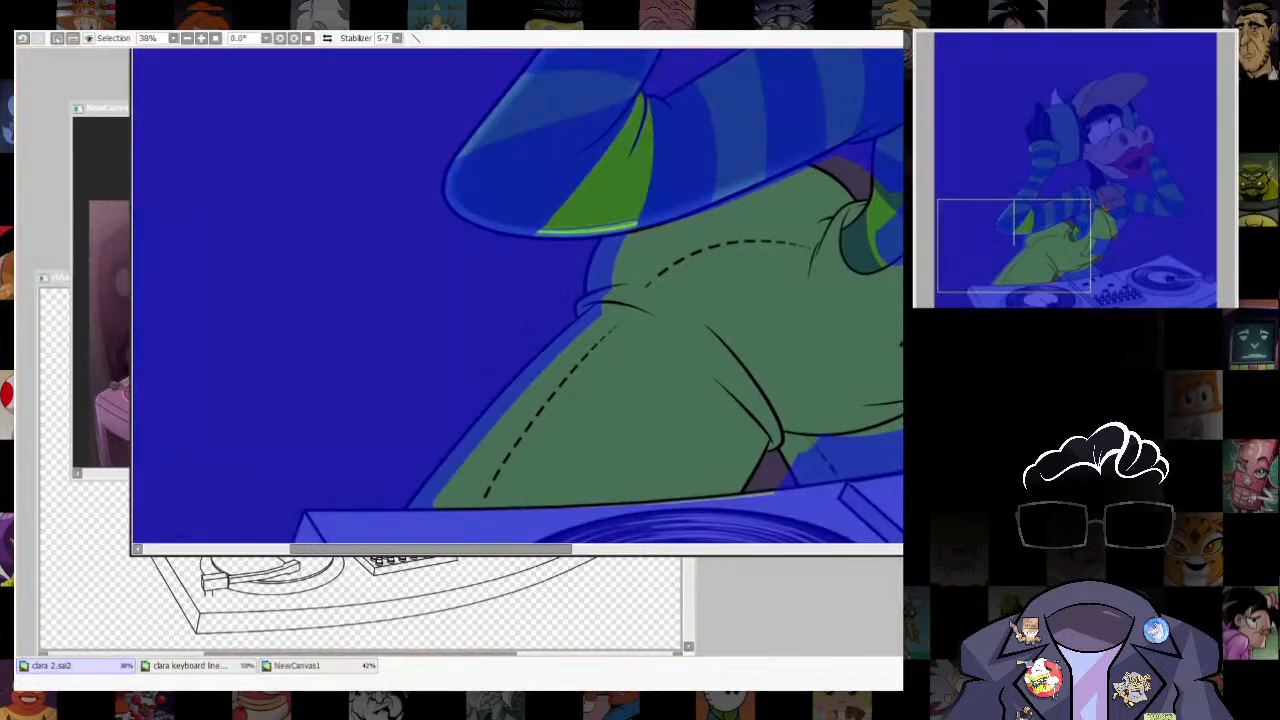
left_click_drag(488, 199, 594, 220)
left_click_drag(718, 190, 848, 123)
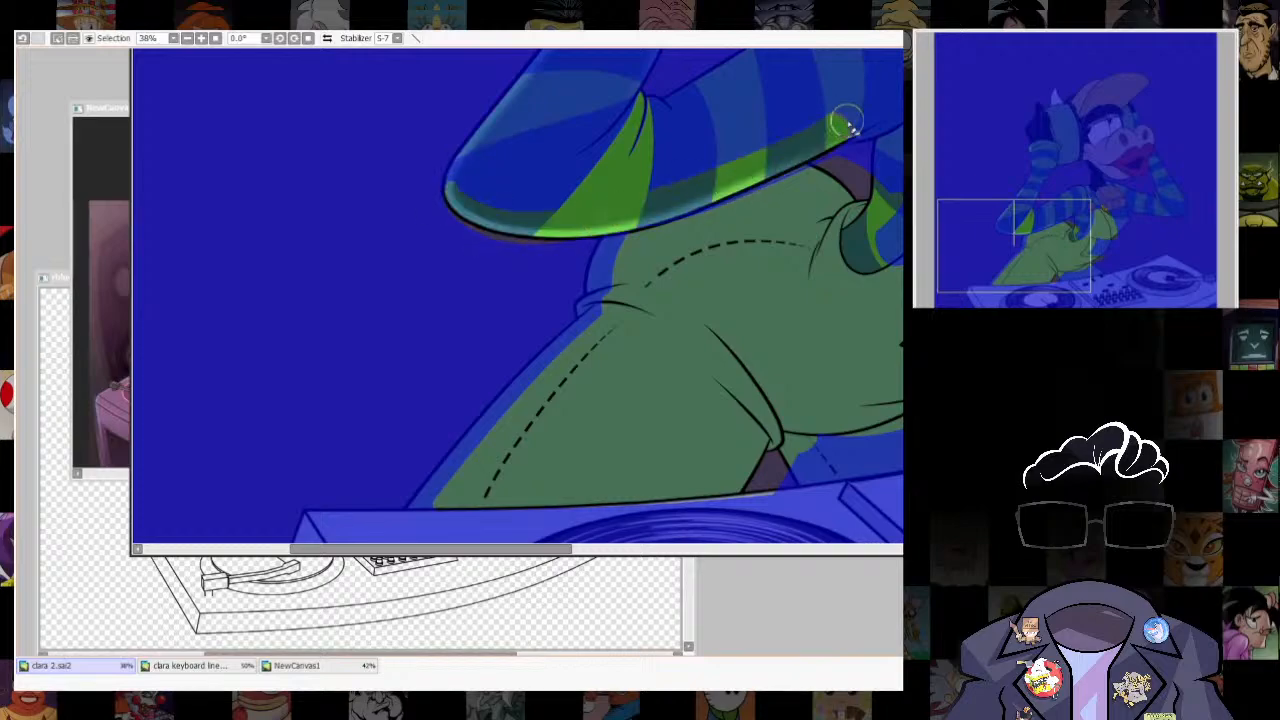
left_click_drag(793, 270, 777, 240)
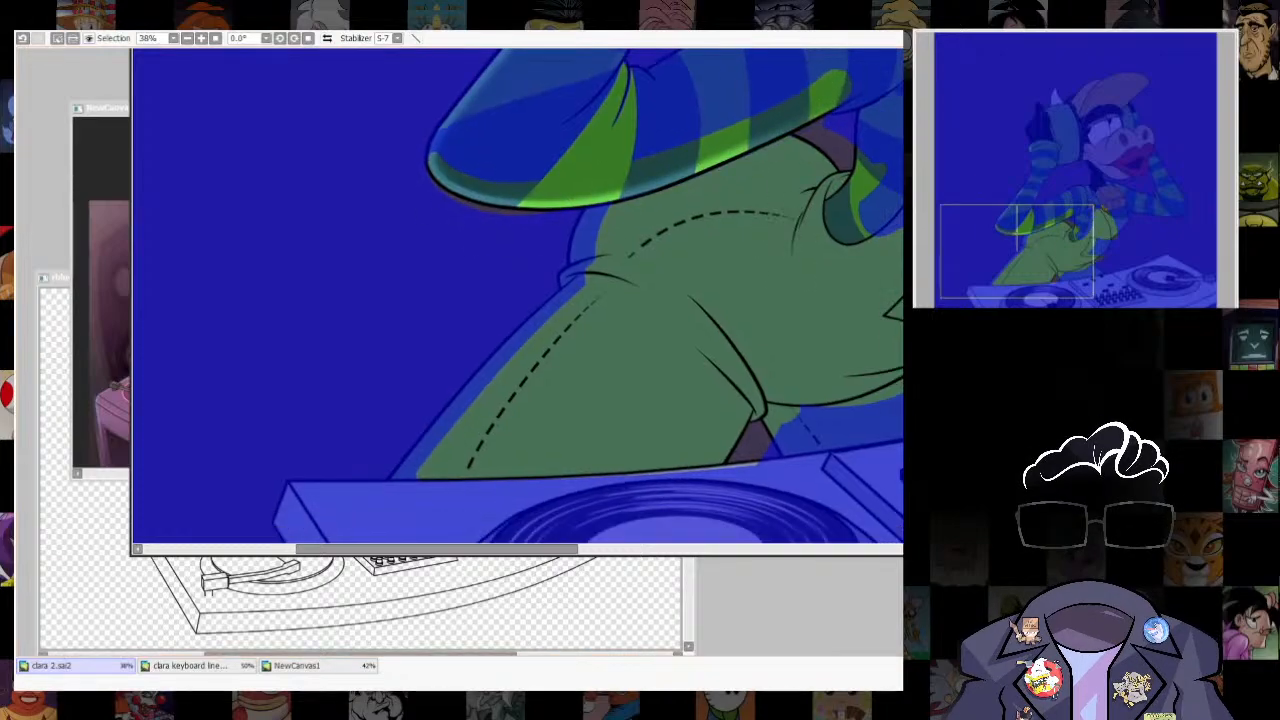
- Brush a crisp rim highlight along the overalls' outer thigh and up the hip to the elbow
key("b")
left_click_drag(585, 245, 408, 468)
key("ctrl+z")
left_click_drag(551, 306, 645, 298)
left_click_drag(570, 285, 400, 475)
mouse_move(609, 217)
left_mouse_down()
mouse_move(575, 217)
mouse_move(578, 276)
left_mouse_up()
scroll(681, 466, "down", 6)
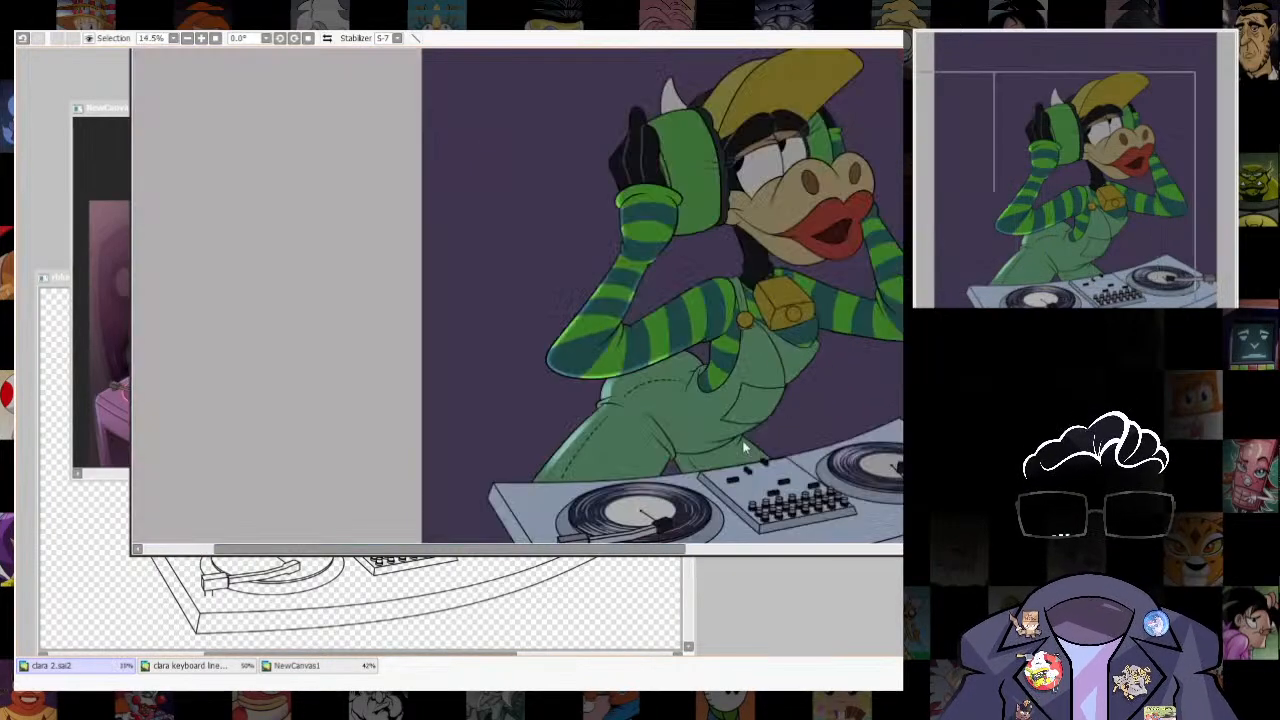
- Select the overalls, shift the selection inward from their front chest and belly edge, and fill its line gaps
scroll(757, 441, "up", 1)
scroll(757, 441, "down", 4)
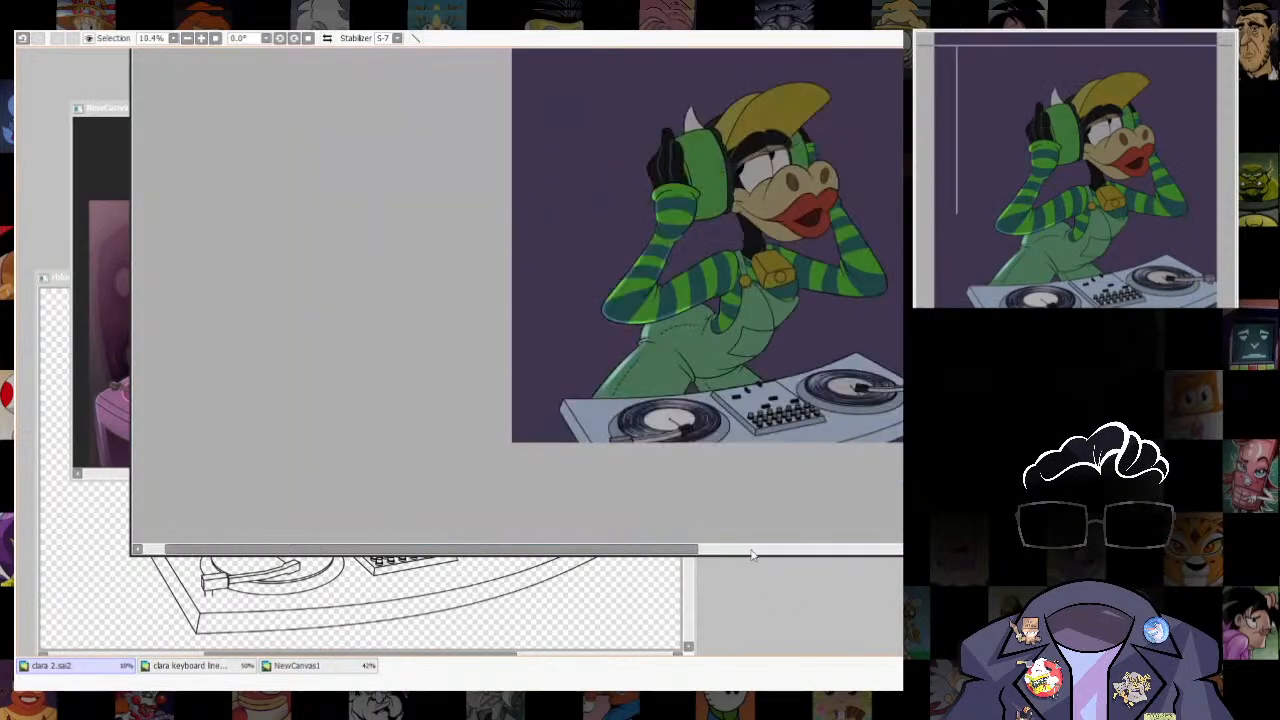
scroll(677, 320, "up", 6)
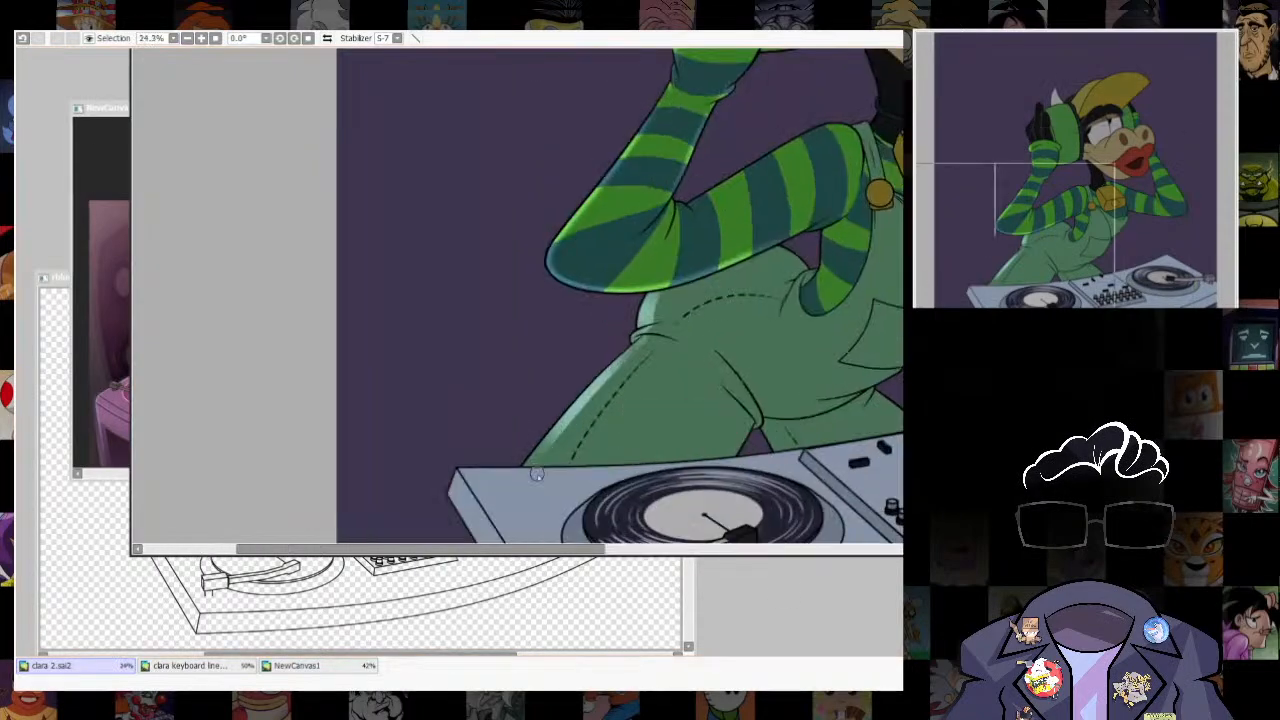
scroll(735, 441, "down", 5)
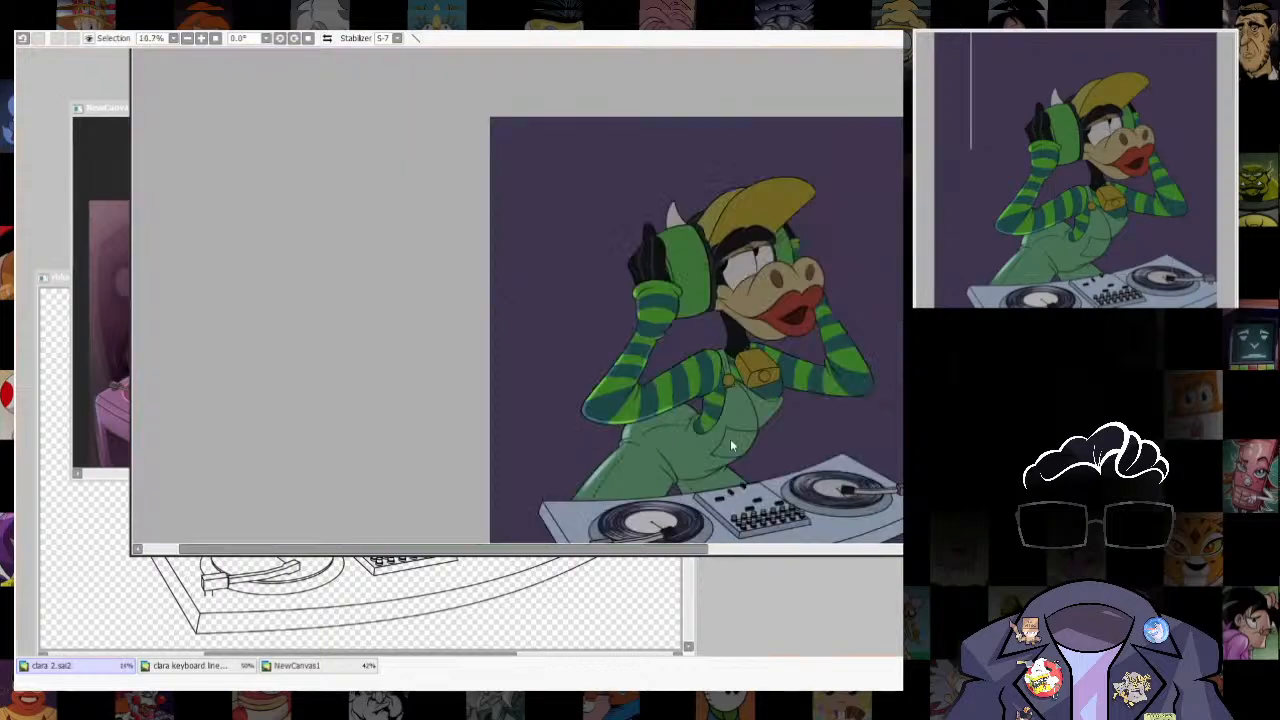
scroll(758, 437, "up", 4)
scroll(758, 437, "up", 3)
left_click(779, 372)
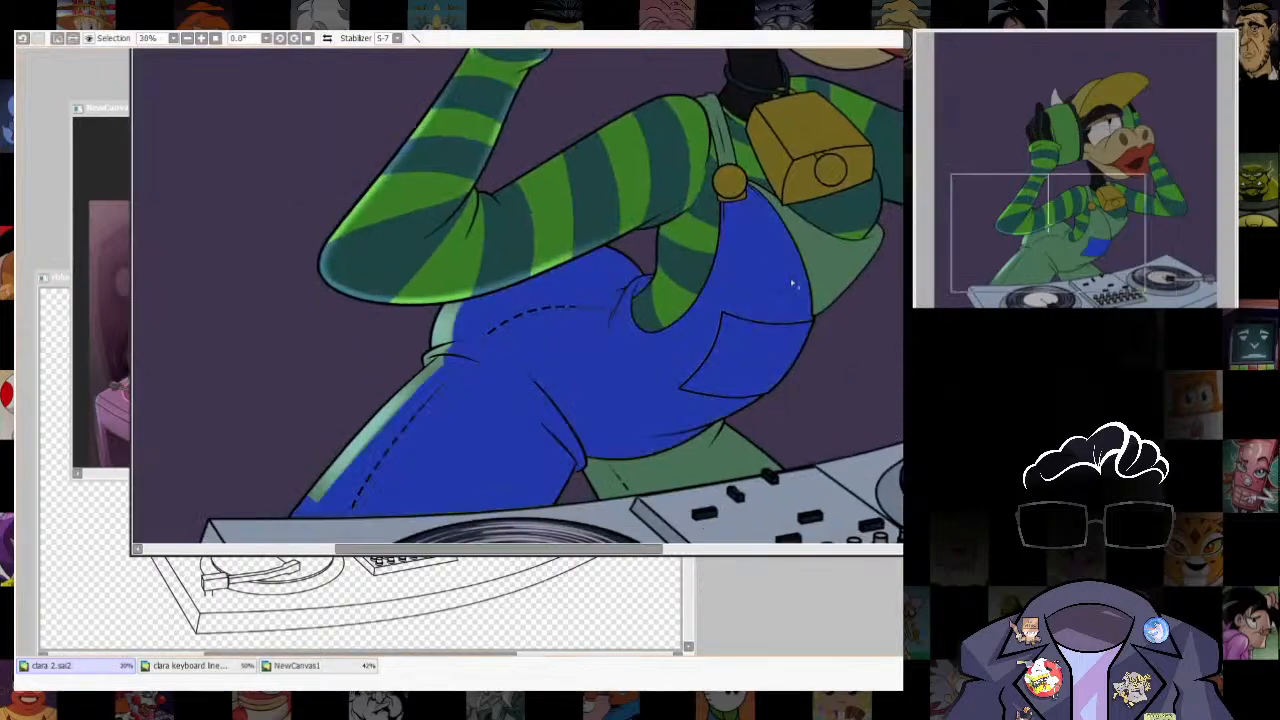
left_click_drag(776, 365, 743, 367)
key("ctrl+b")
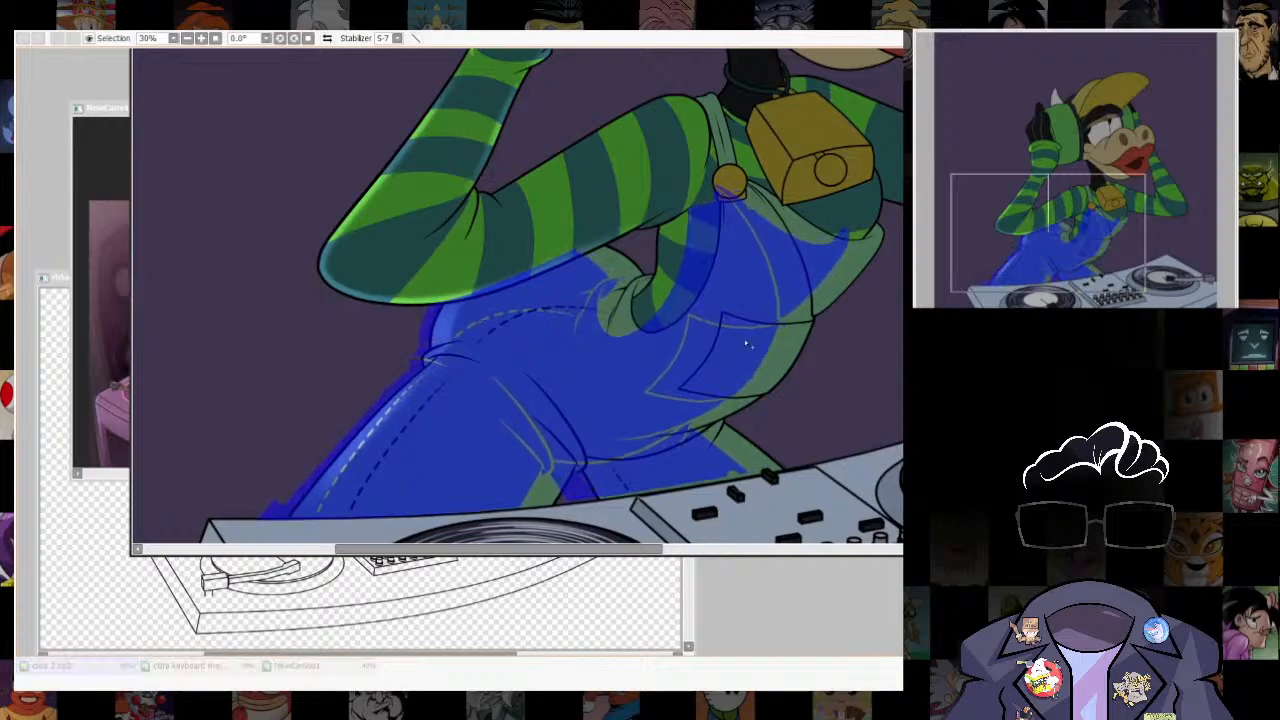
key("Return")
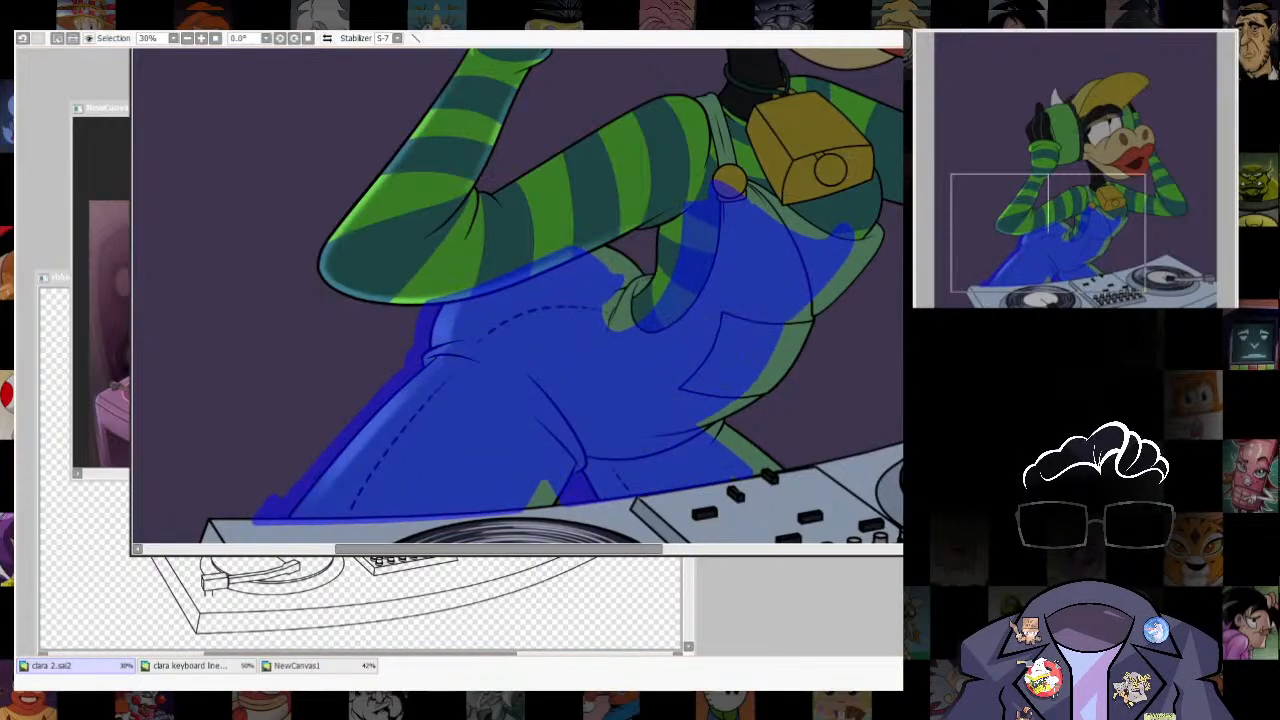
left_click_drag(878, 476, 812, 470)
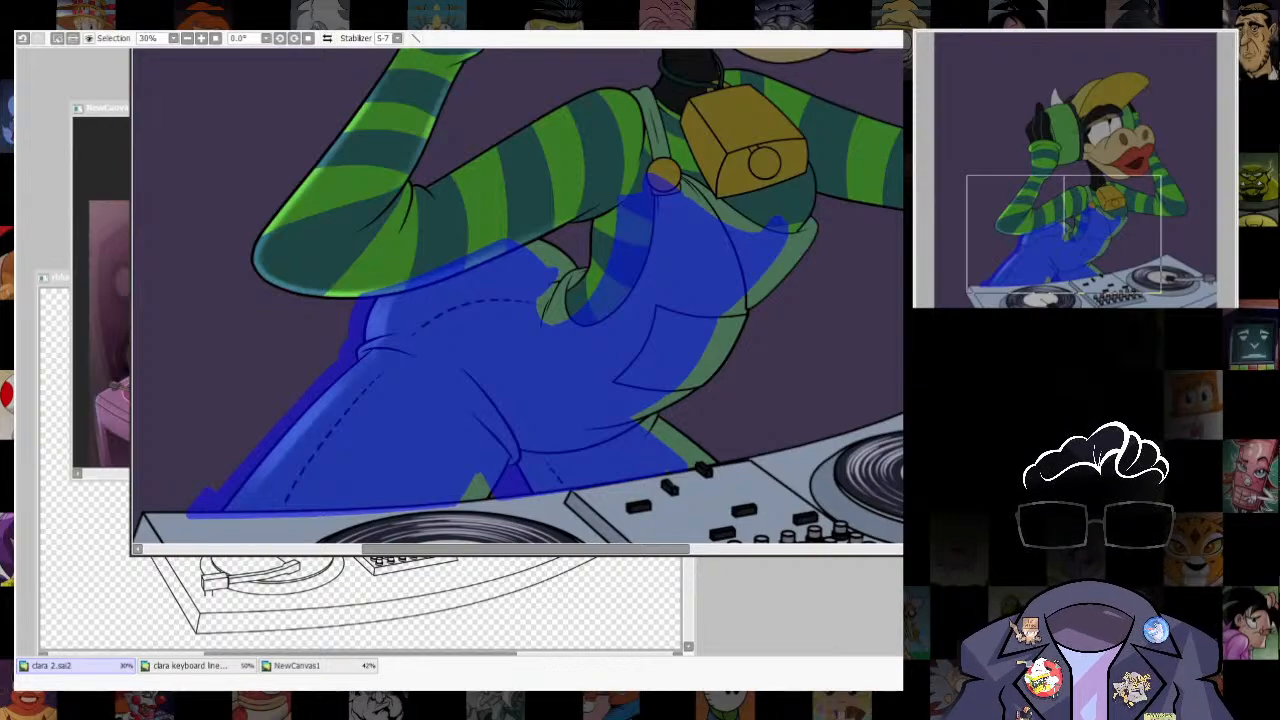
left_click(857, 128)
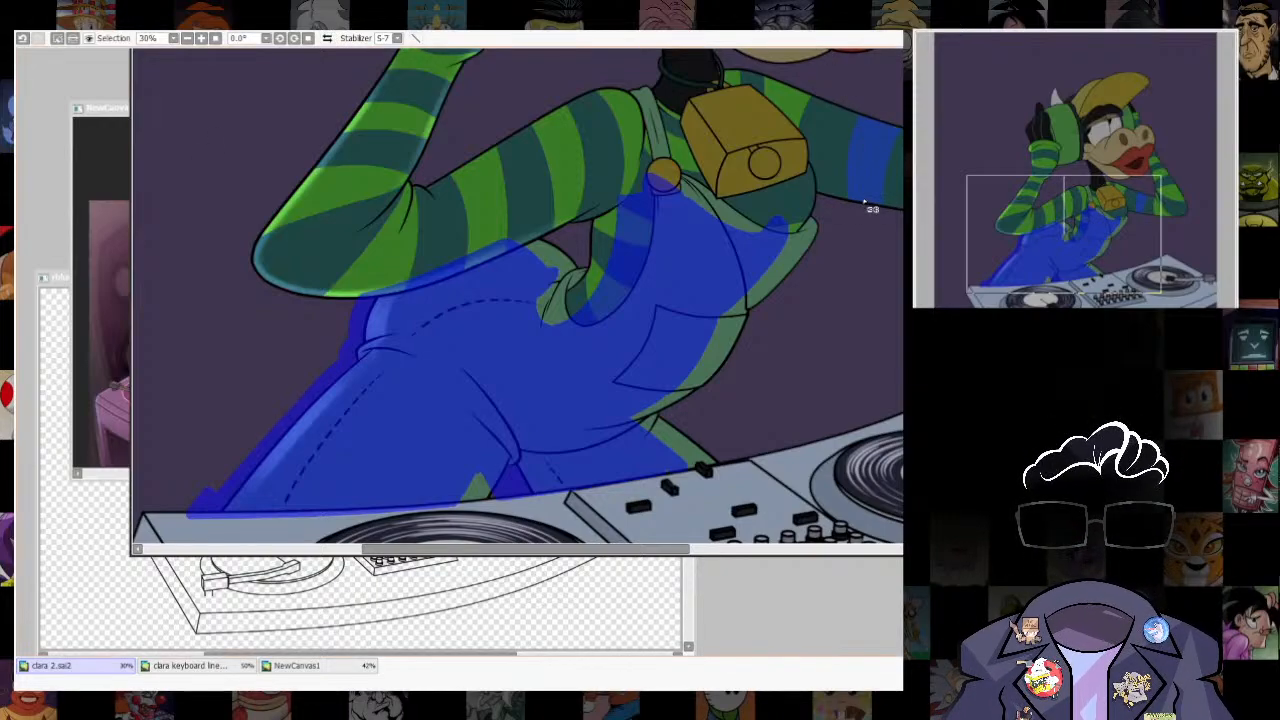
key("ctrl+z")
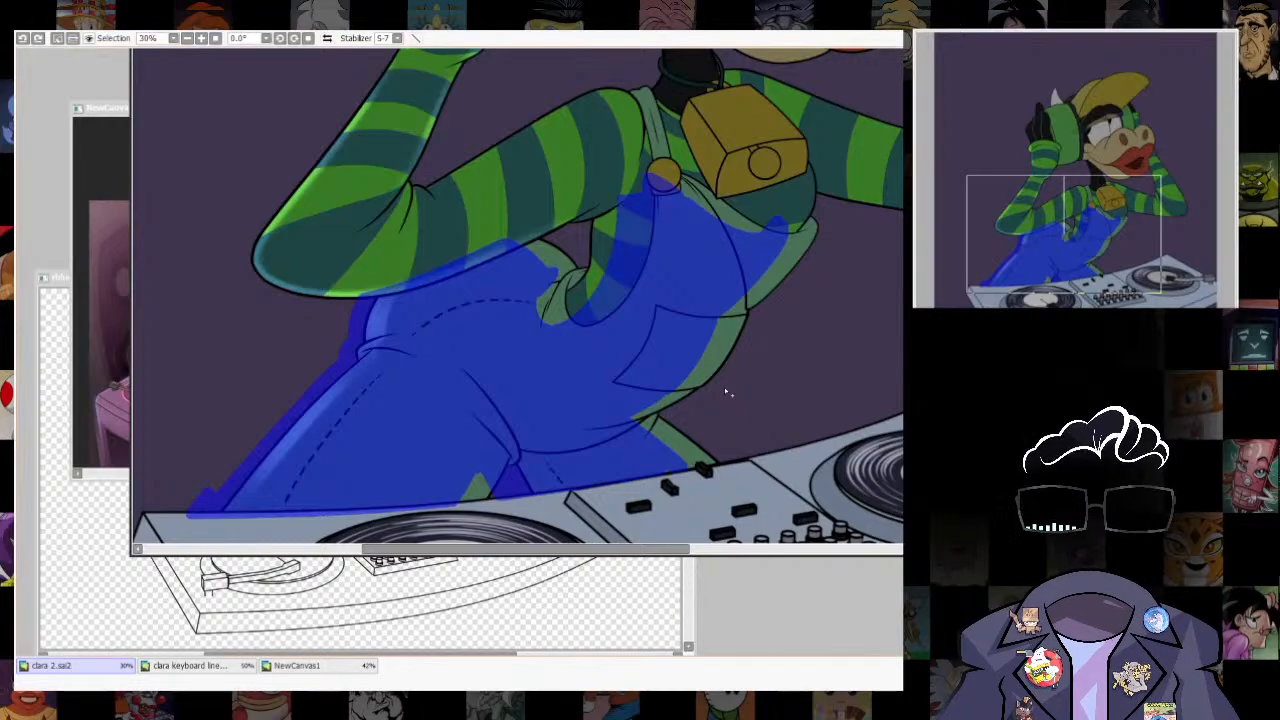
- Limit the selection to the narrow strip along the overalls' front edge, covering chest, pocket side, belly and rear leg
key("ctrl+d")
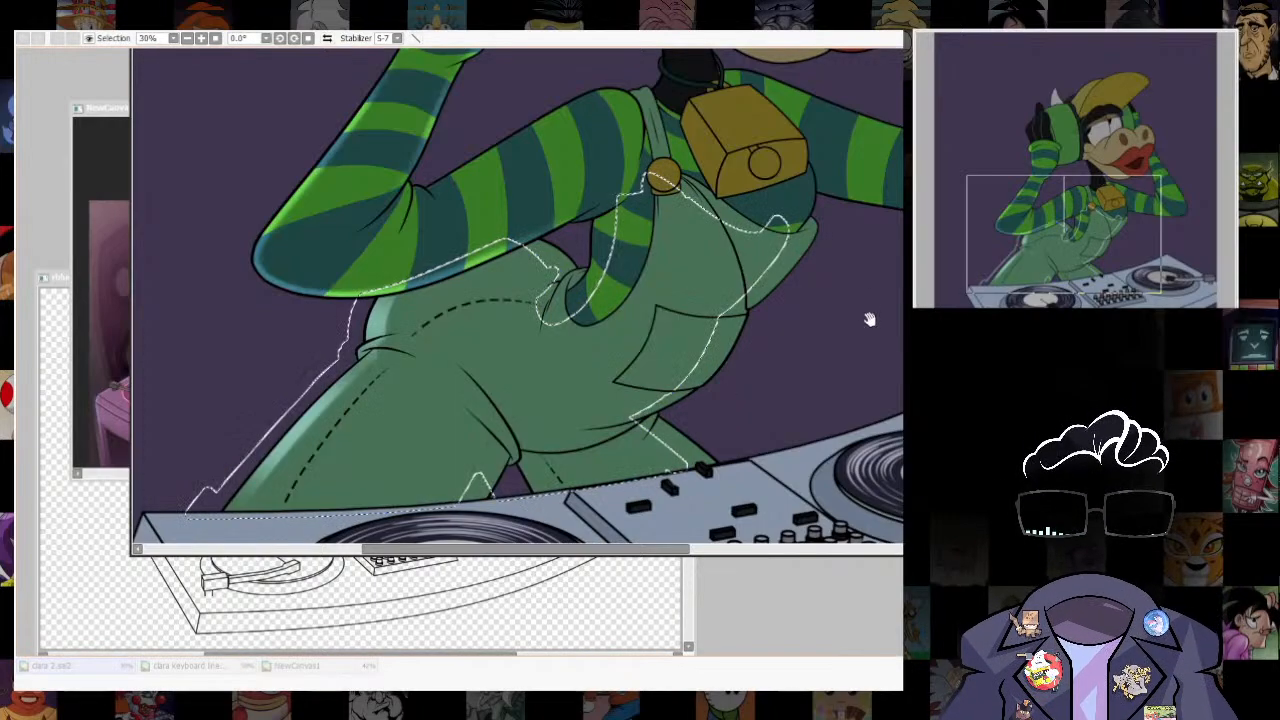
key("ctrl+z")
key("ctrl+d")
left_click(775, 283)
mouse_move(775, 283)
left_mouse_down()
mouse_move(693, 403)
mouse_move(705, 466)
left_mouse_up()
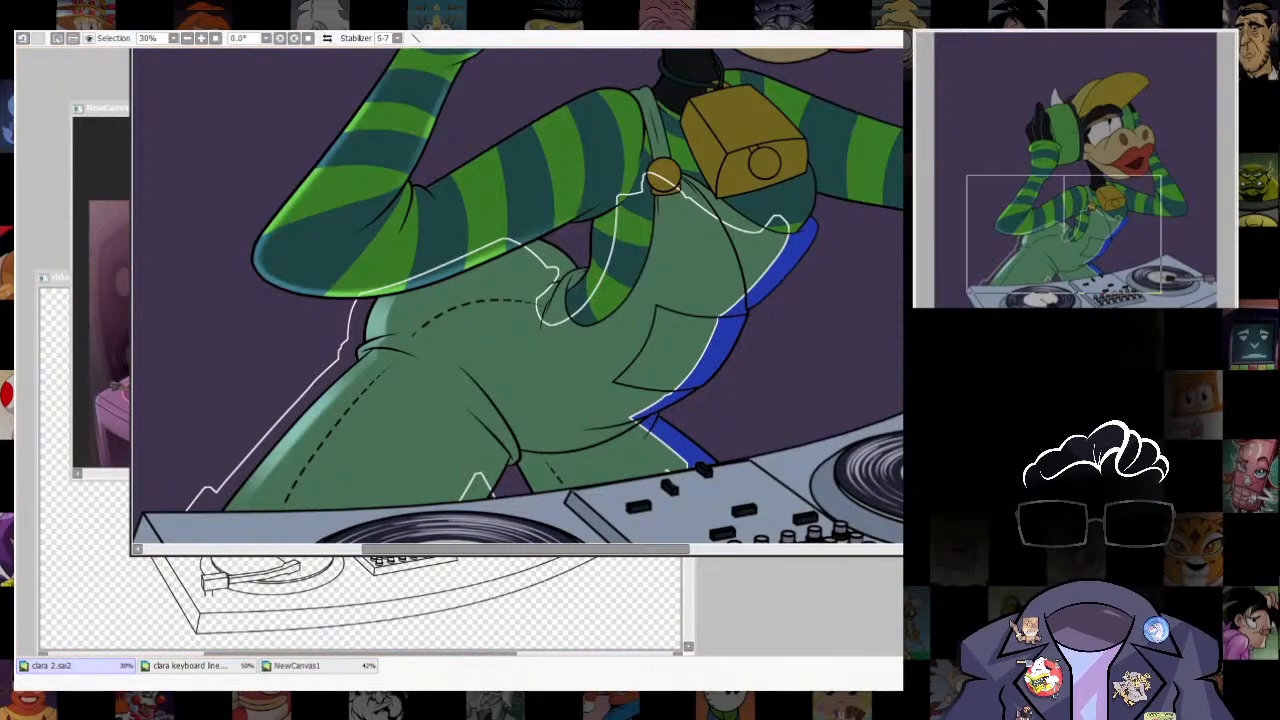
key("ctrl+d")
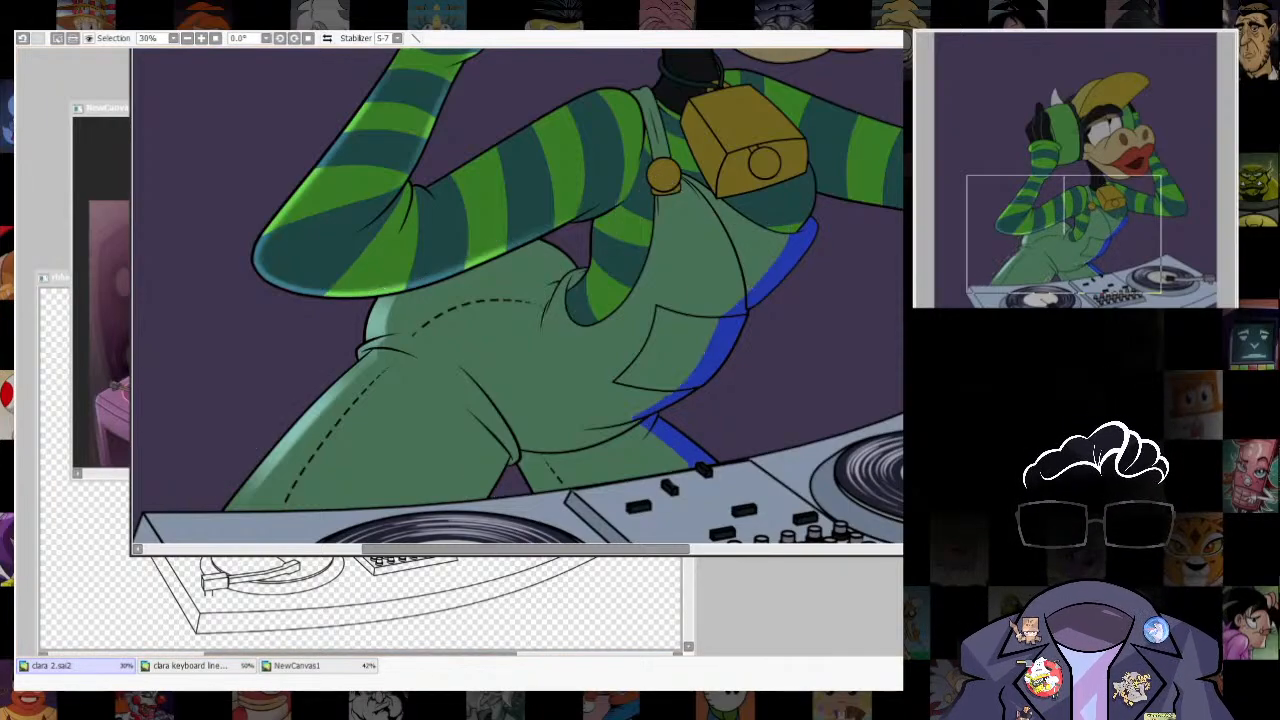
key("b")
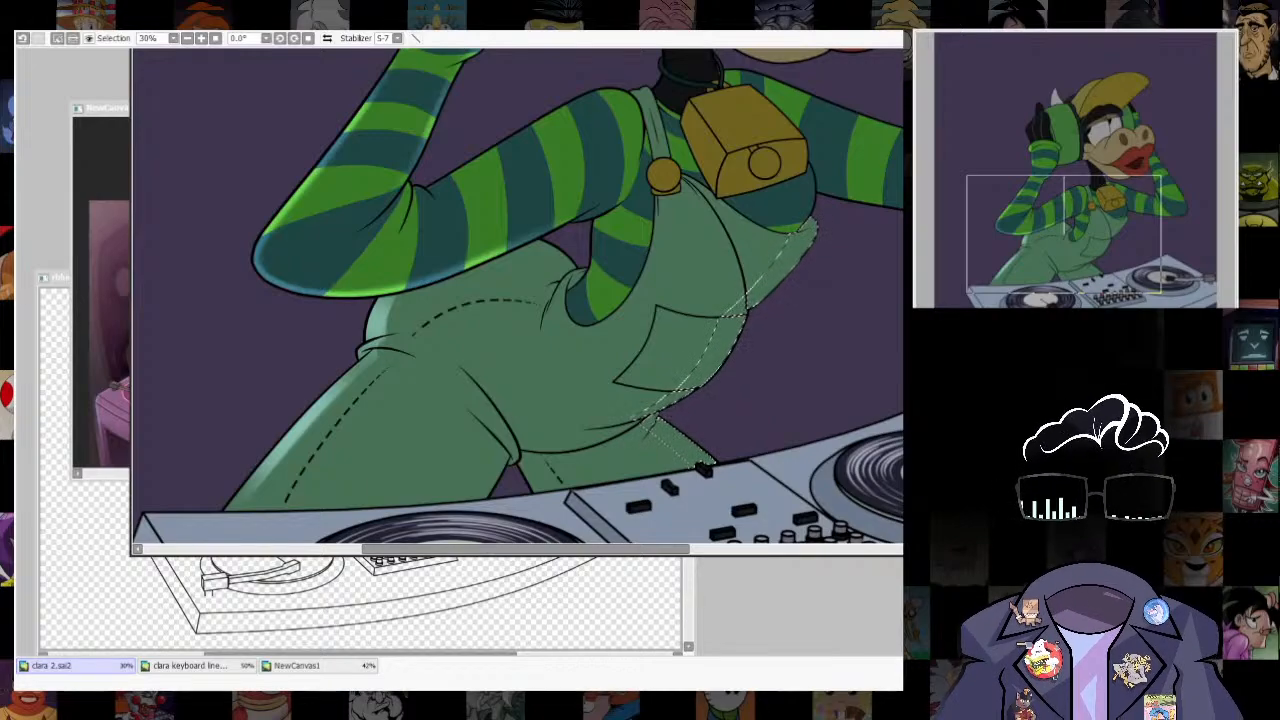
- Try to brush a soft rim highlight along the overalls' chest, belly and rear leg within the selected strip
mouse_move(831, 236)
left_mouse_down()
mouse_move(813, 288)
mouse_move(789, 330)
mouse_move(781, 310)
mouse_move(727, 418)
left_mouse_up()
mouse_move(651, 409)
left_mouse_down()
mouse_move(765, 478)
mouse_move(648, 411)
mouse_move(679, 421)
mouse_move(737, 363)
left_mouse_up()
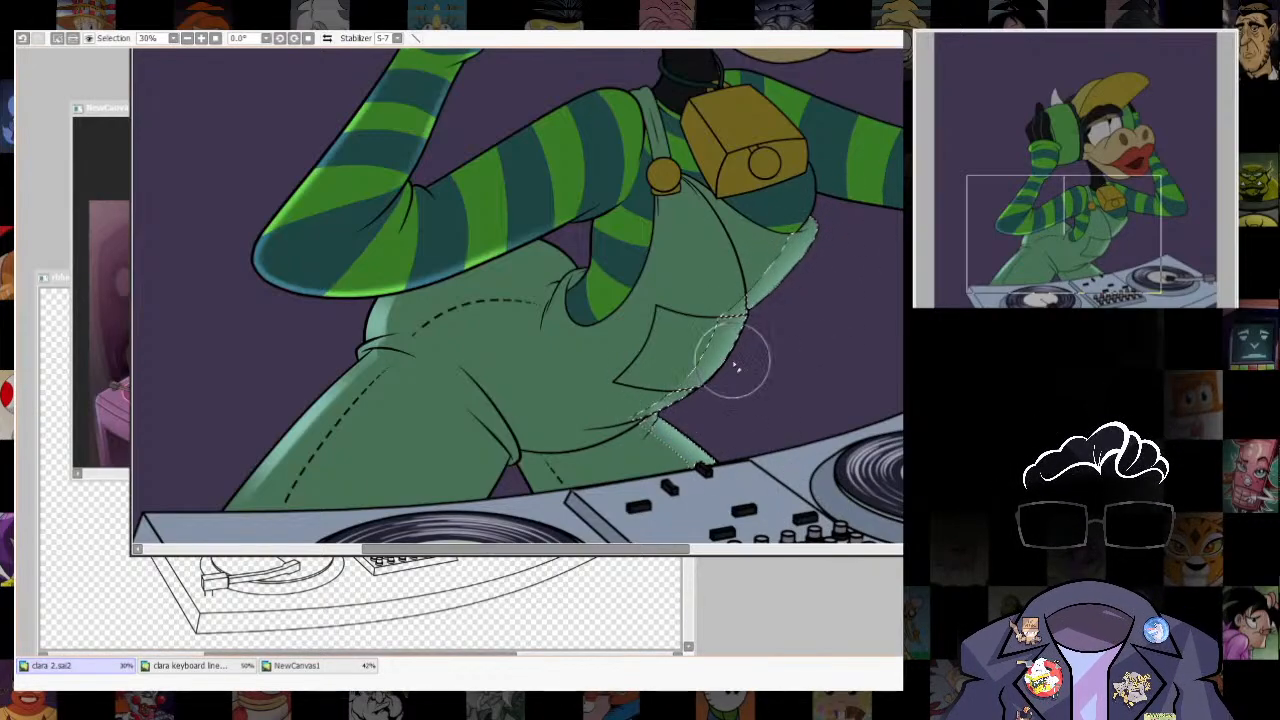
key("ctrl+z")
left_click_drag(800, 262, 686, 423)
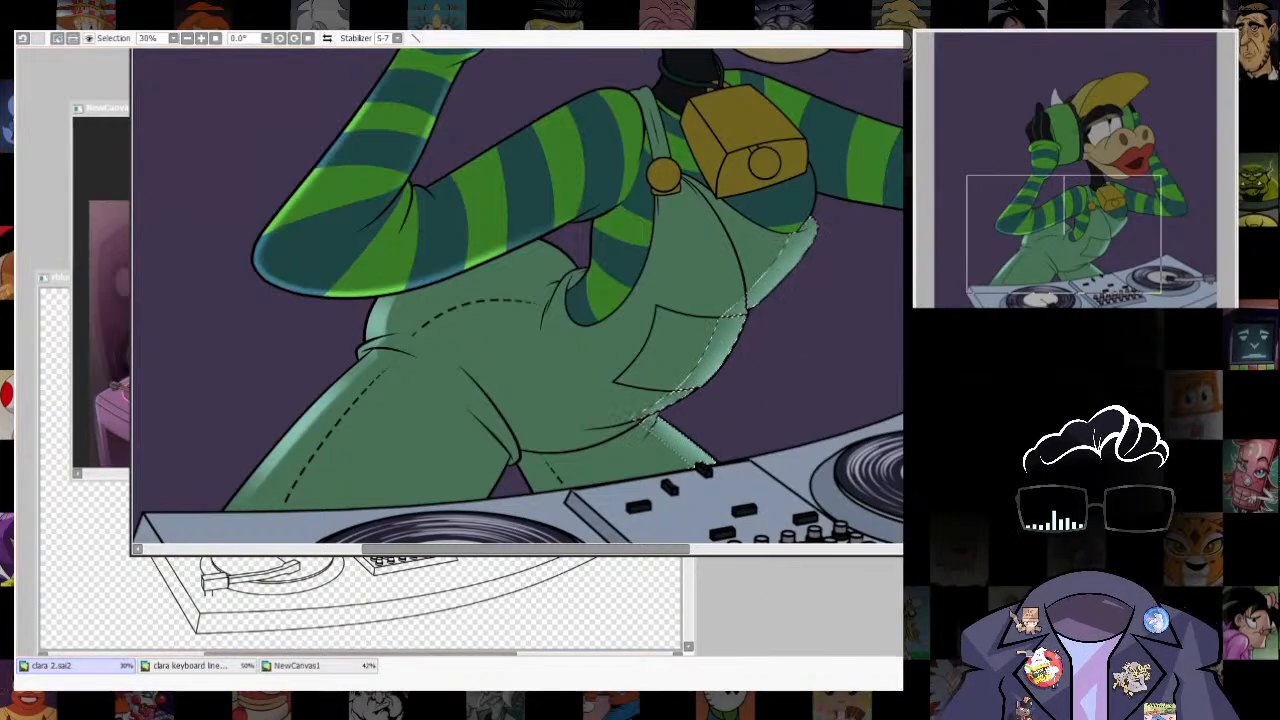
scroll(765, 364, "up", 3)
left_click_drag(777, 370, 822, 333)
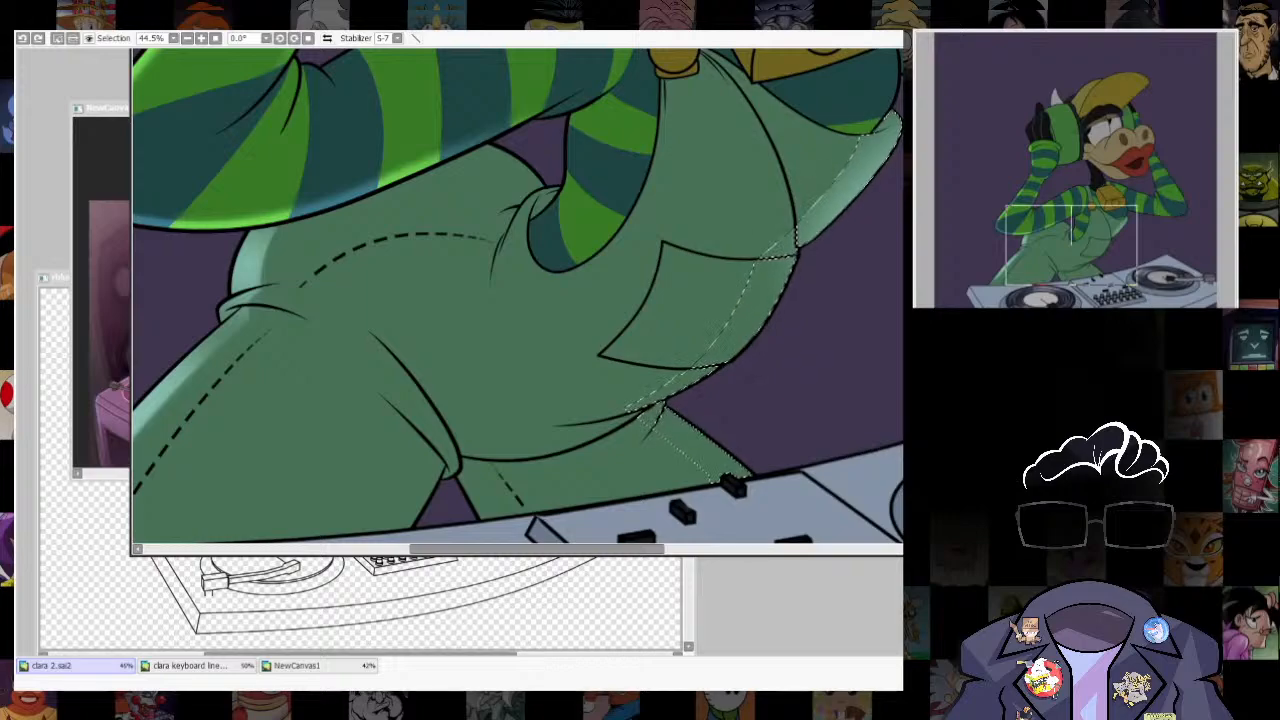
- Undo the remaining chest highlight and refine the selected strip under the chest, where the overalls' side meets the bib
key("a")
key("bracketright")
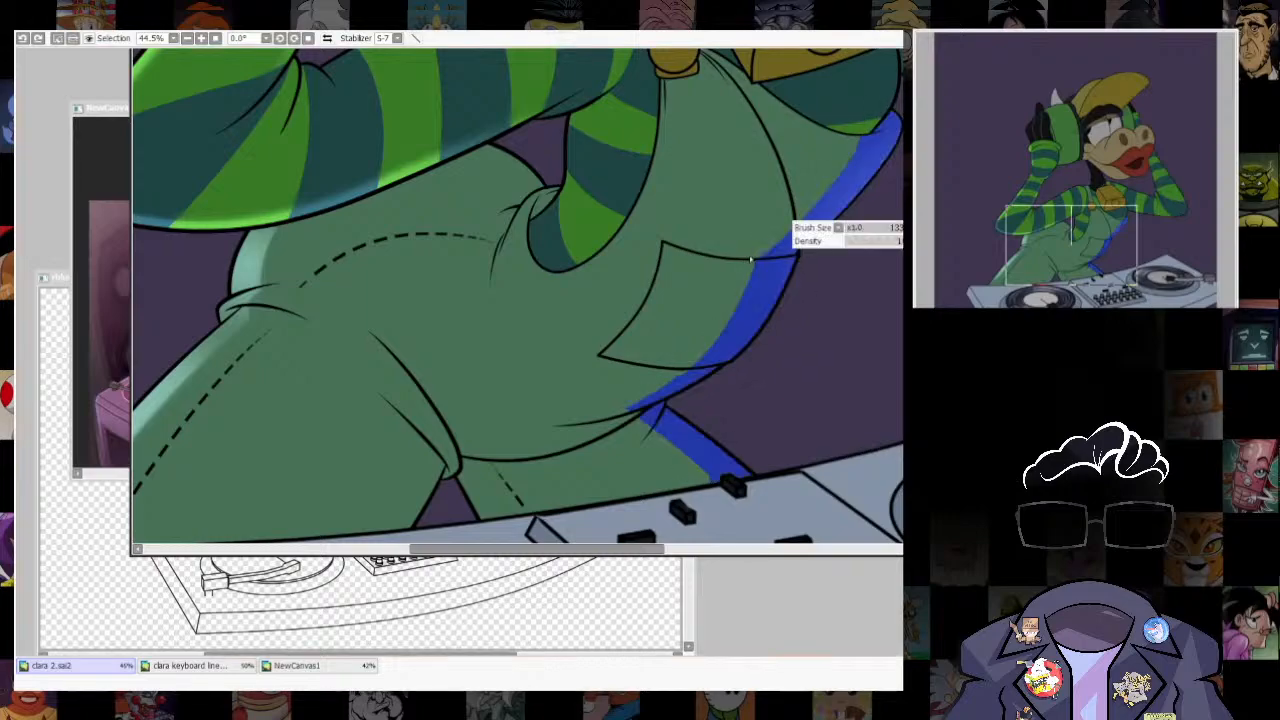
left_click_drag(769, 293, 741, 179)
left_click_drag(741, 179, 724, 332)
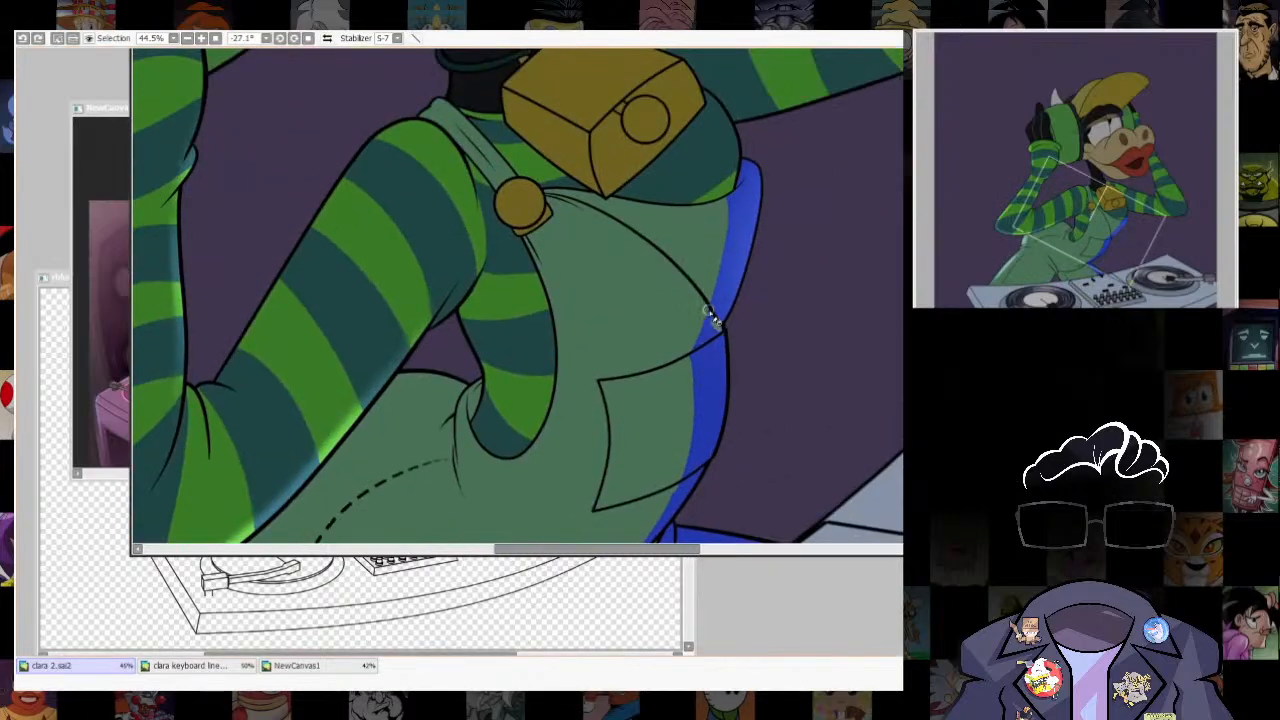
key("ctrl+z")
left_click_drag(735, 188, 729, 265)
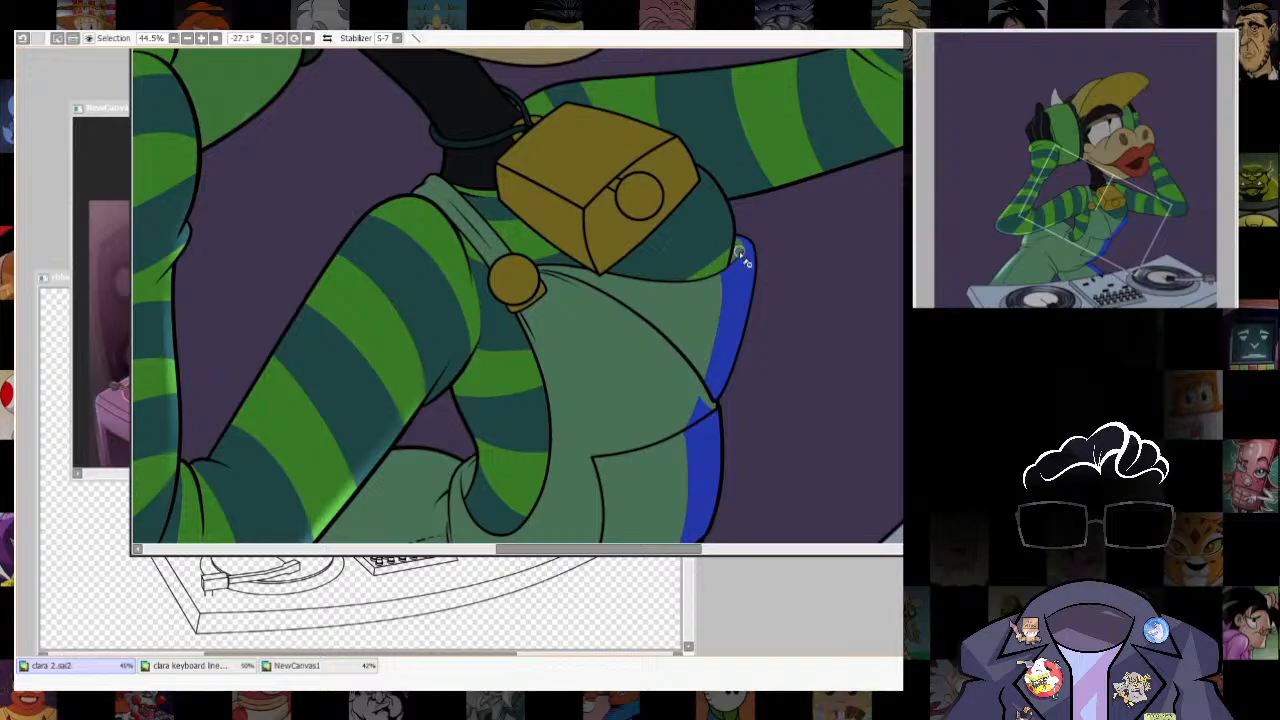
- Refine the selected strip around the bib and pocket corner, then extend it down along the rear leg's fold
scroll(788, 372, "down", 3)
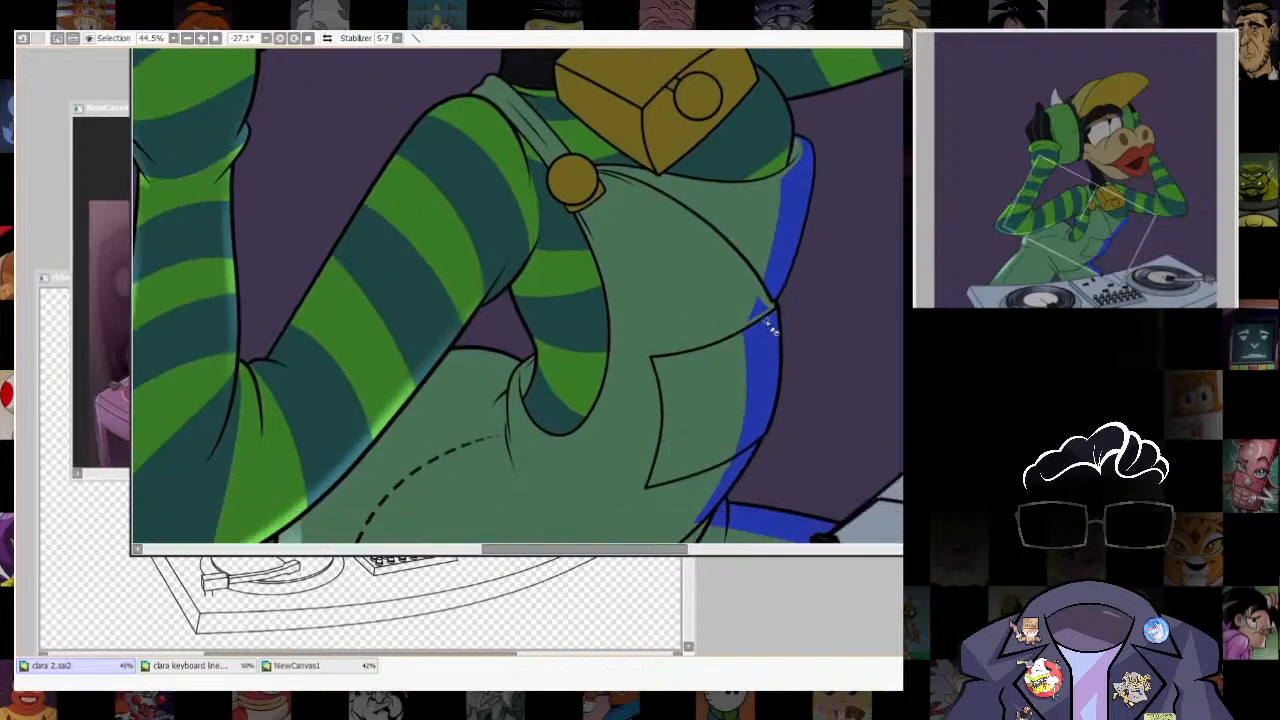
scroll(777, 330, "down", 3)
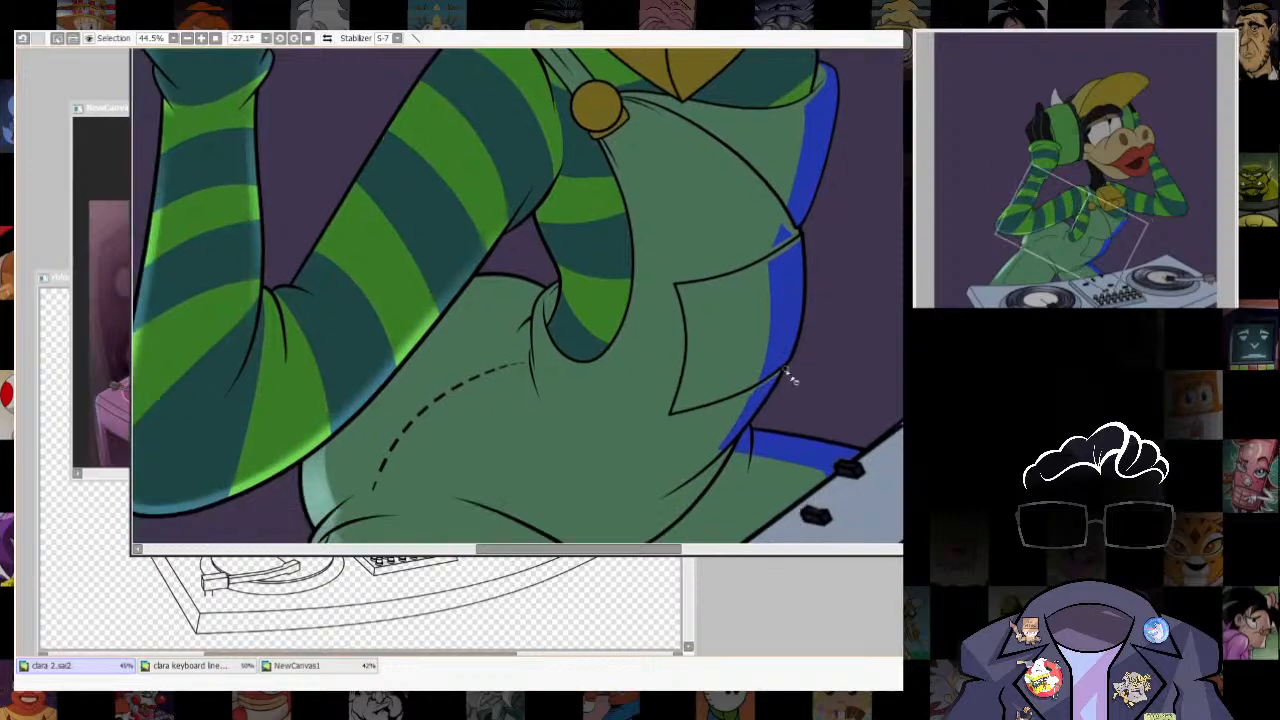
scroll(790, 378, "down", 2)
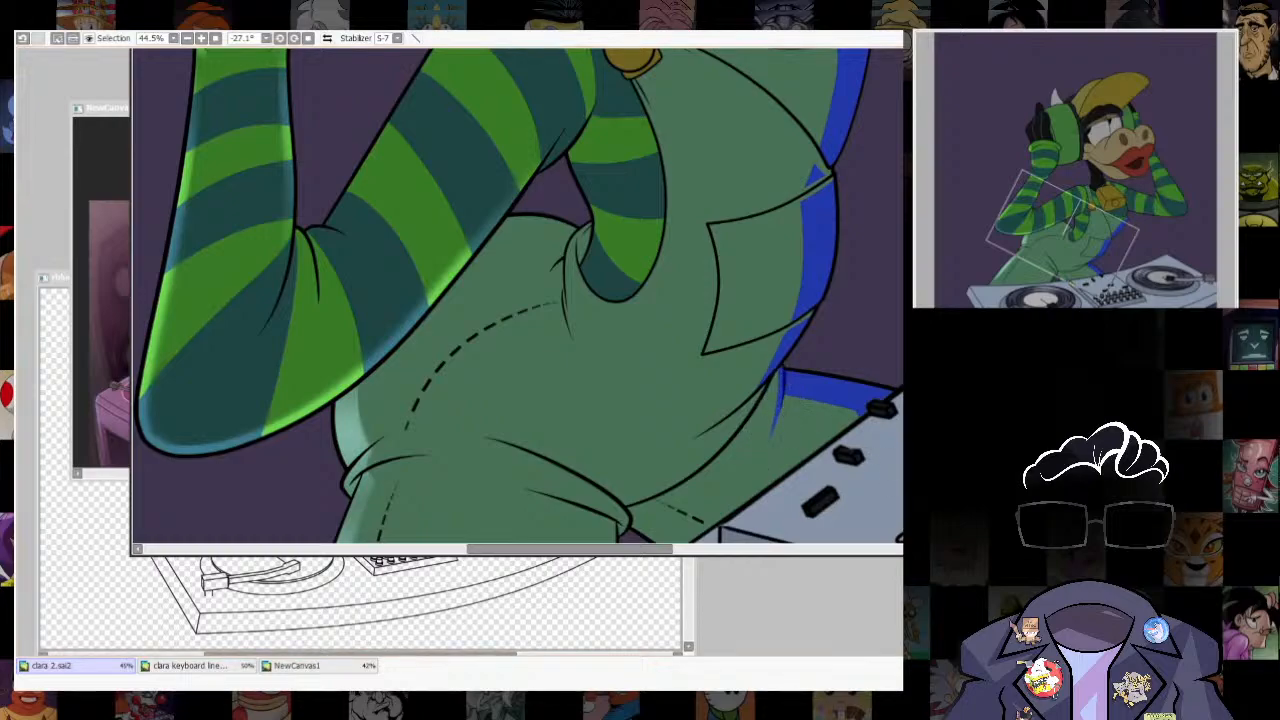
left_click_drag(817, 415, 688, 512)
key("b")
- Reset the canvas rotation, brush a rim highlight along the overalls' front edge and rear leg, and clear the selection
scroll(763, 360, "down", 5)
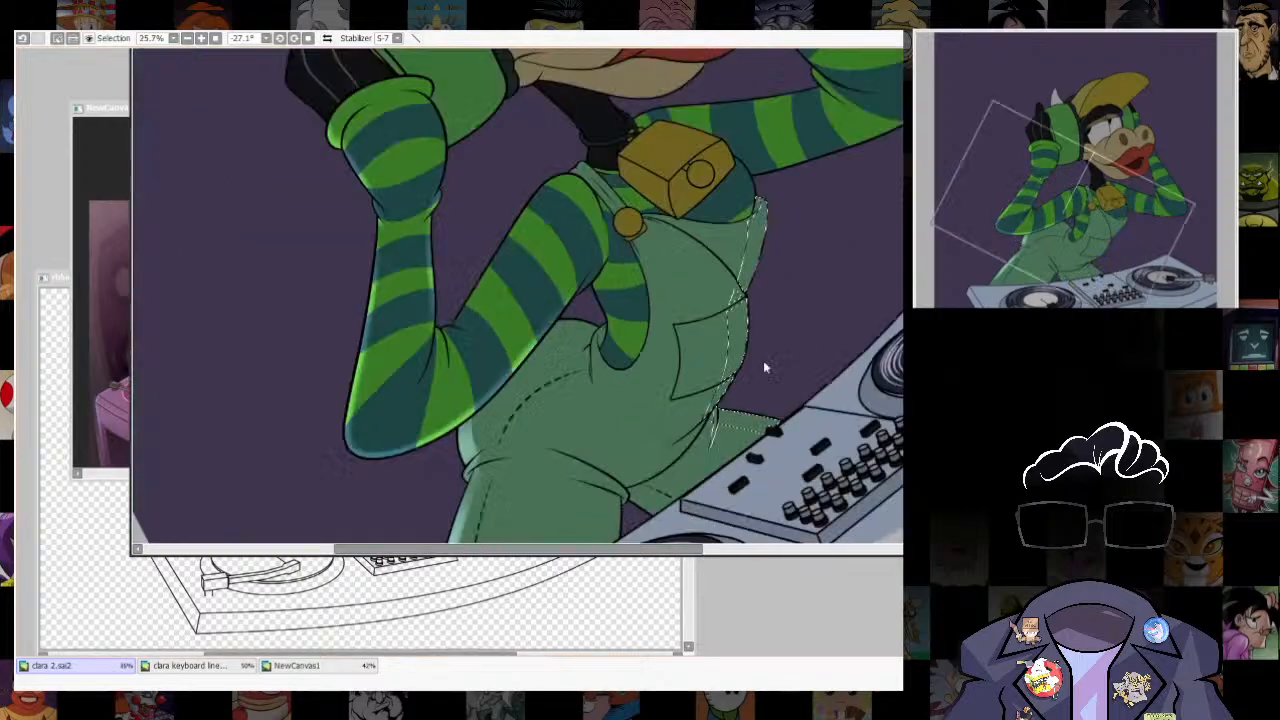
left_click(308, 41)
scroll(780, 423, "up", 4)
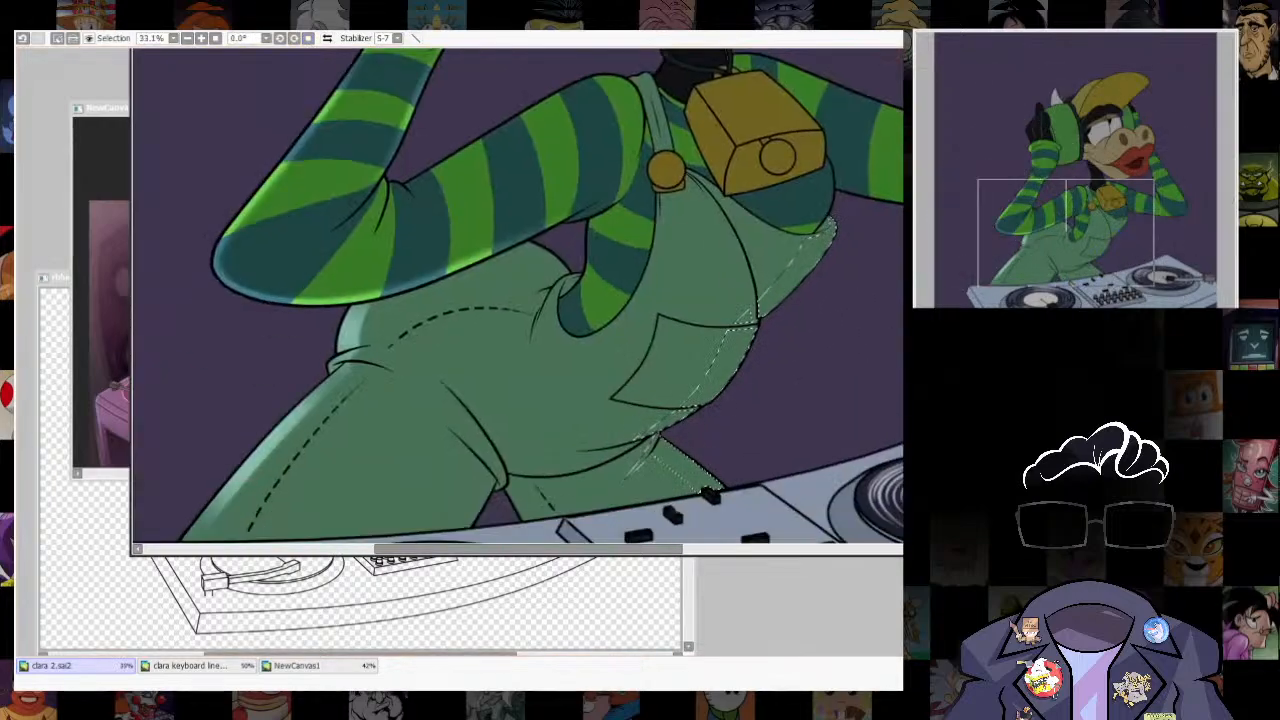
mouse_move(892, 234)
left_mouse_down()
mouse_move(859, 270)
mouse_move(819, 350)
mouse_move(806, 278)
mouse_move(809, 300)
mouse_move(879, 277)
mouse_move(790, 330)
left_mouse_up()
mouse_move(774, 391)
left_mouse_down()
mouse_move(801, 325)
mouse_move(766, 320)
mouse_move(729, 291)
left_mouse_up()
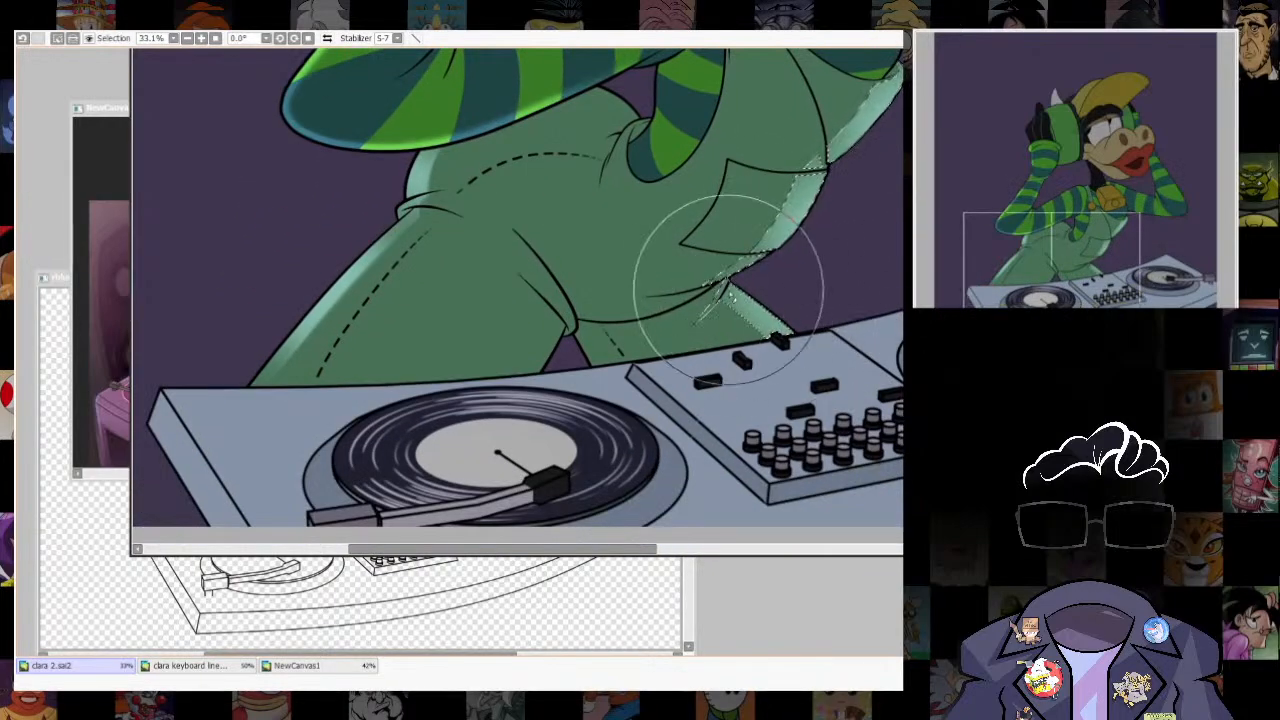
left_click_drag(871, 264, 816, 382)
key("ctrl+d")
- Examine the rim highlights on the overalls and sleeves against the whole figure
scroll(782, 388, "down", 5)
scroll(810, 362, "up", 3)
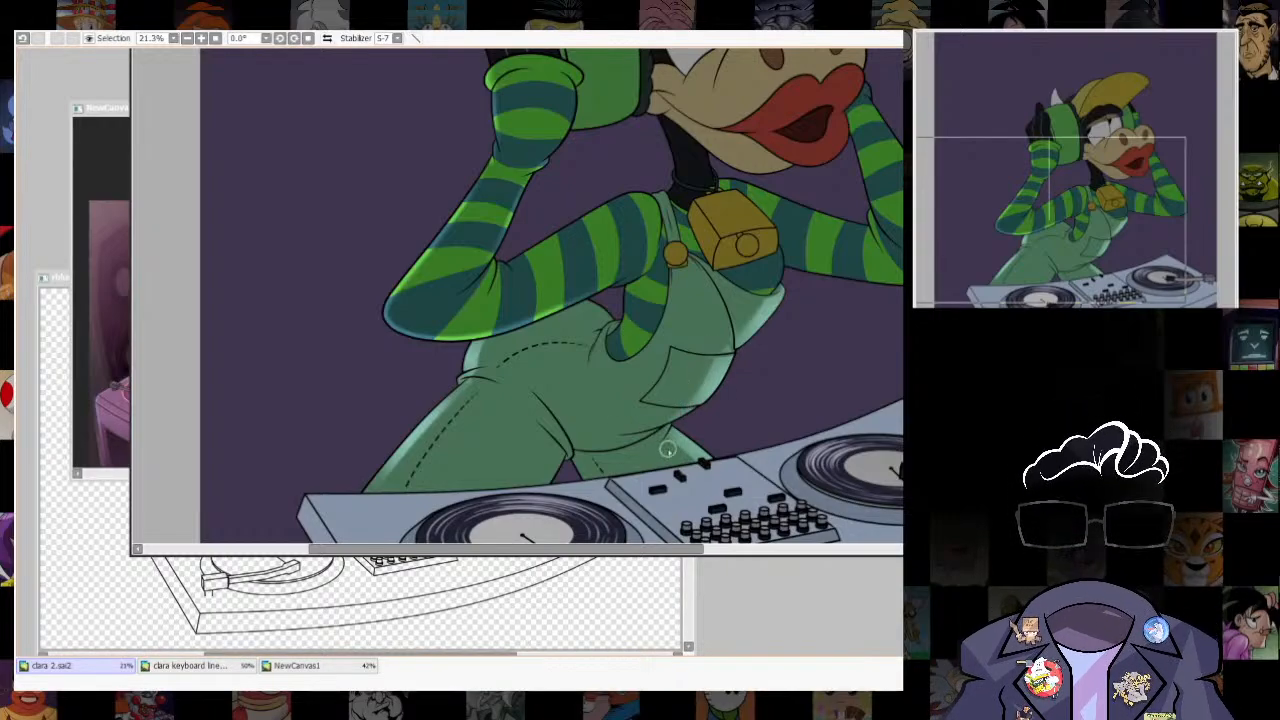
scroll(672, 470, "down", 3)
scroll(690, 510, "up", 2)
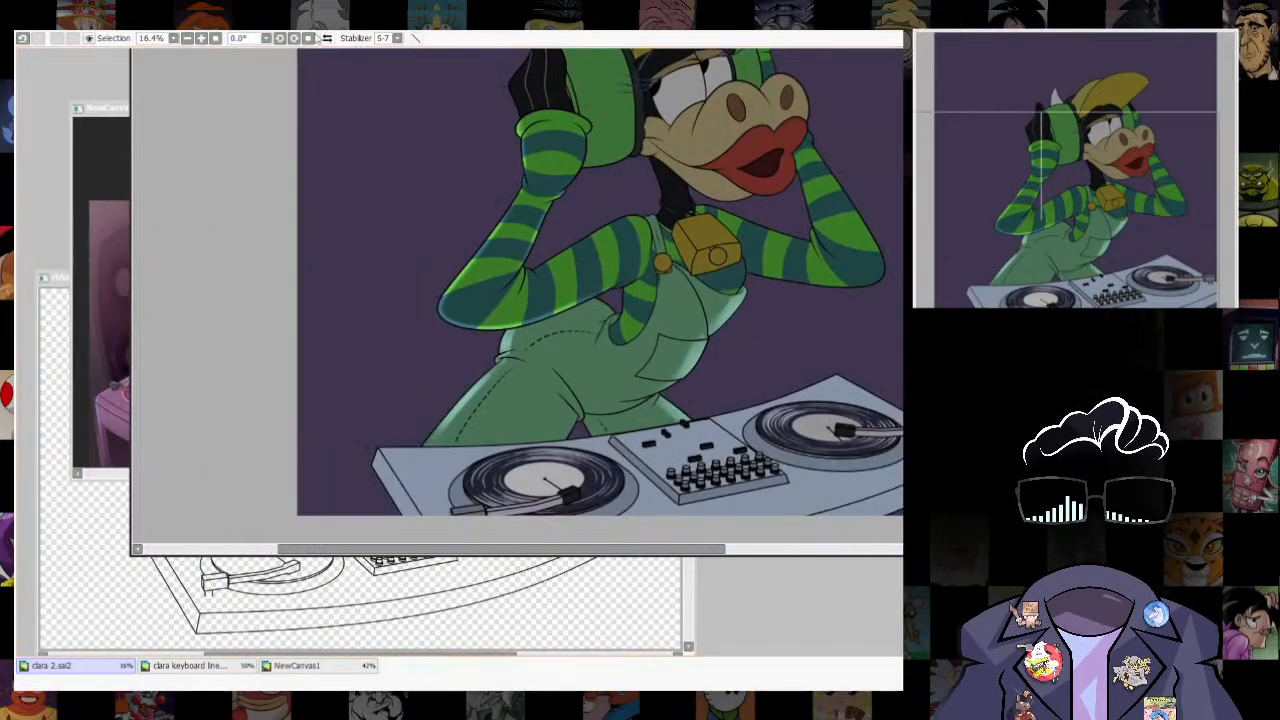
scroll(803, 366, "down", 4)
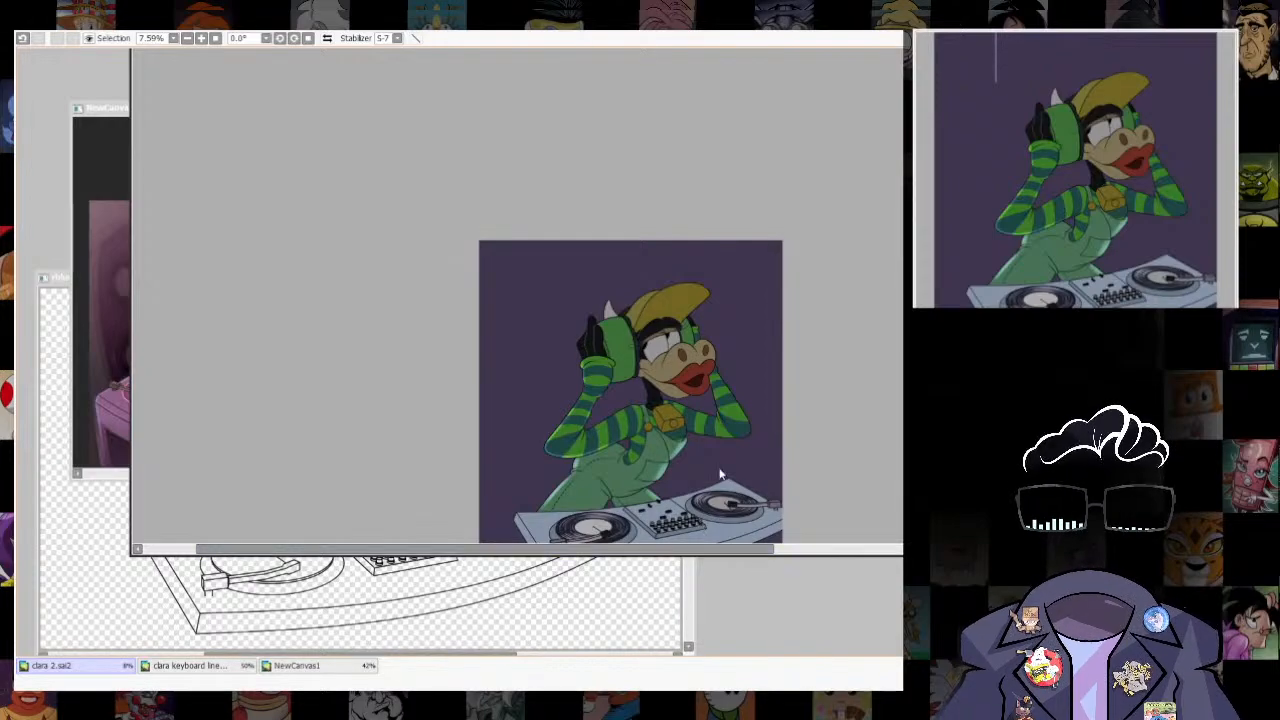
scroll(720, 475, "up", 3)
scroll(750, 390, "down", 1)
scroll(750, 390, "up", 2)
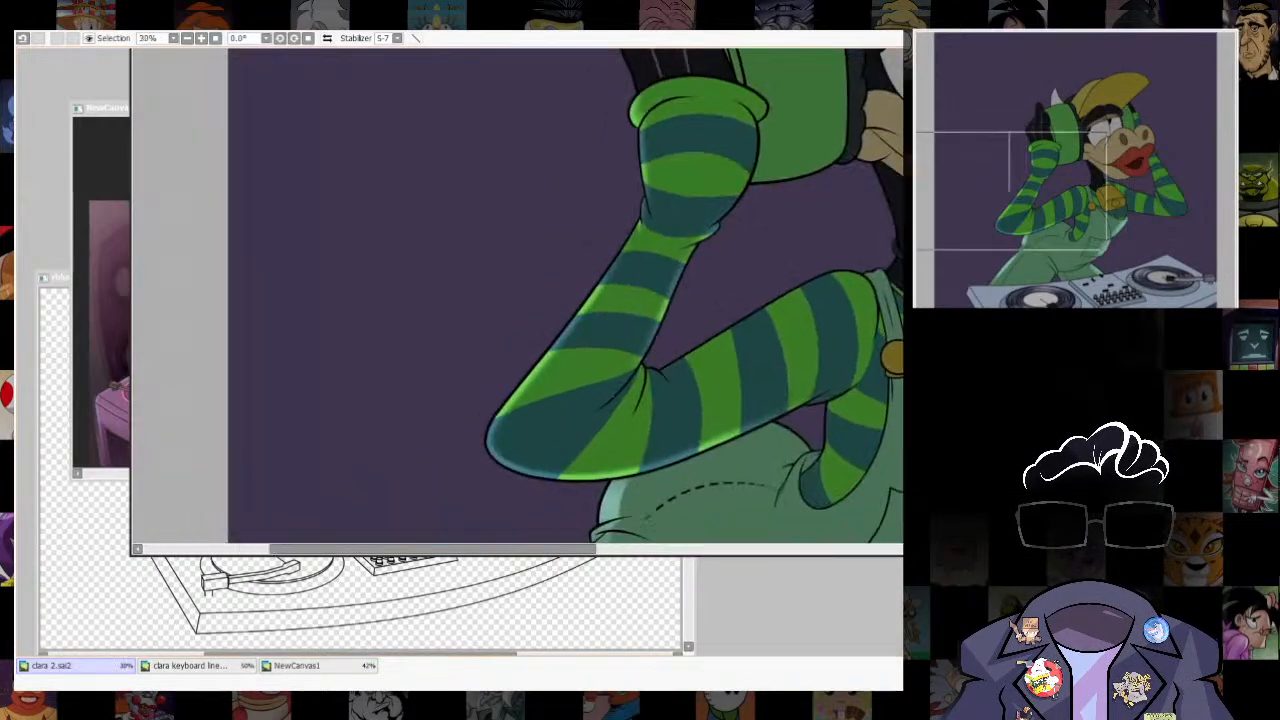
scroll(754, 361, "down", 4)
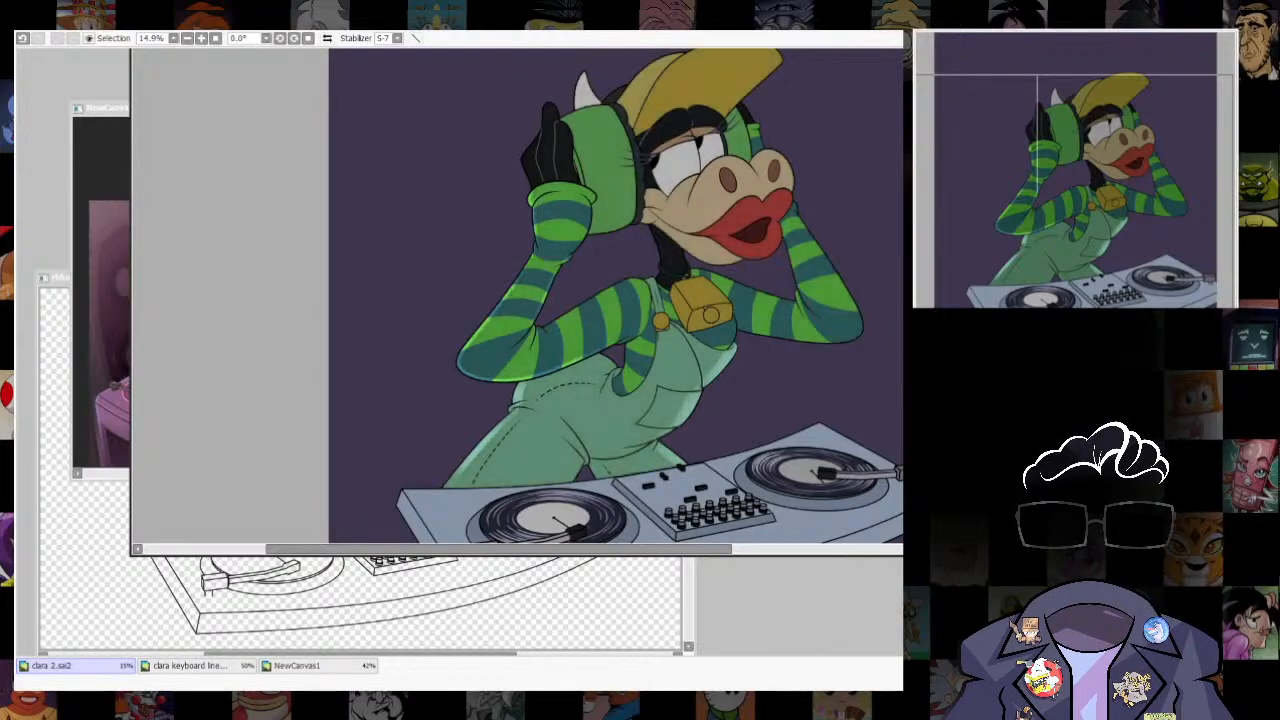
scroll(549, 260, "up", 2)
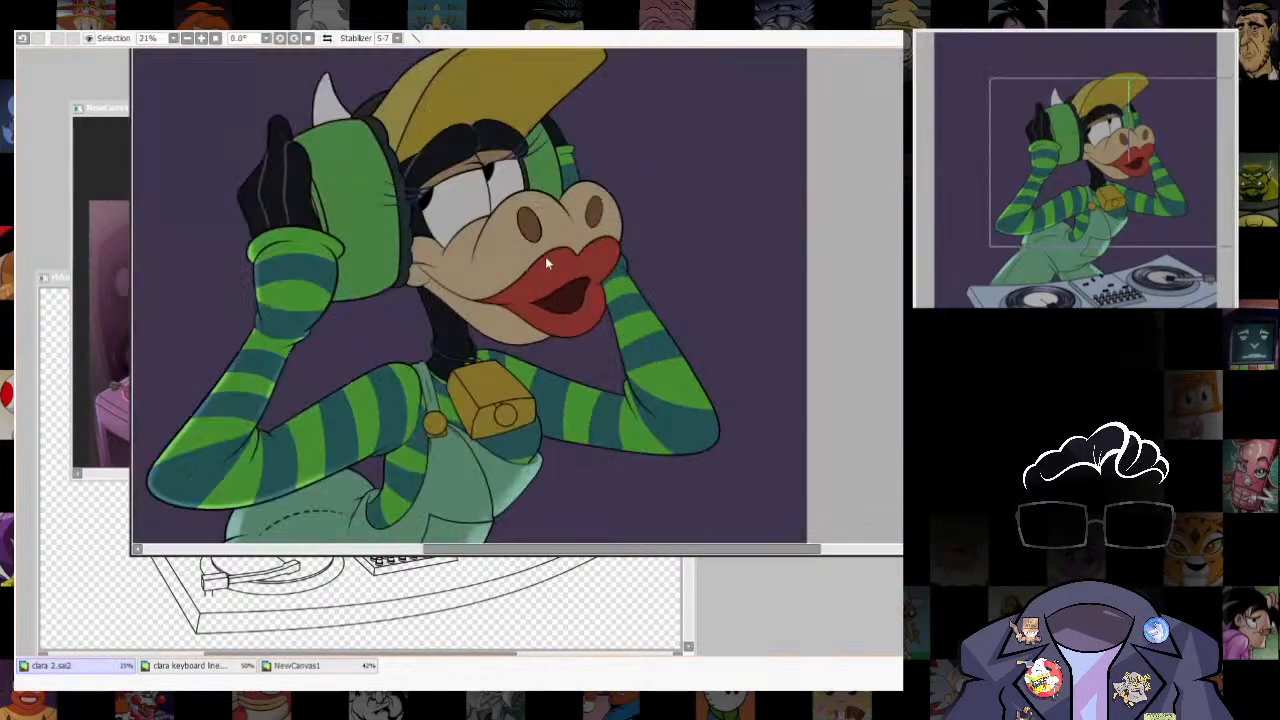
- Try a pinkish rim tint along the selected figure's back edge, over the sleeve and thigh
scroll(549, 260, "down", 2)
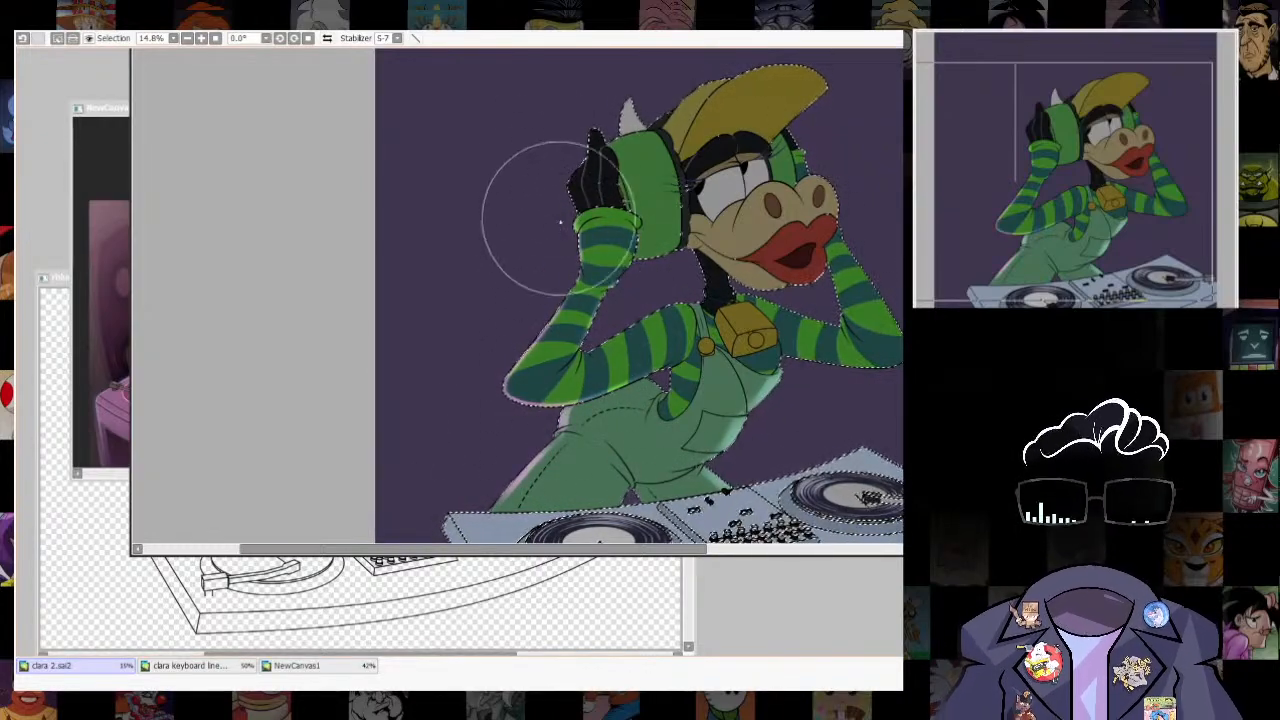
key("ctrl+d")
scroll(783, 411, "down", 2)
scroll(785, 395, "up", 4)
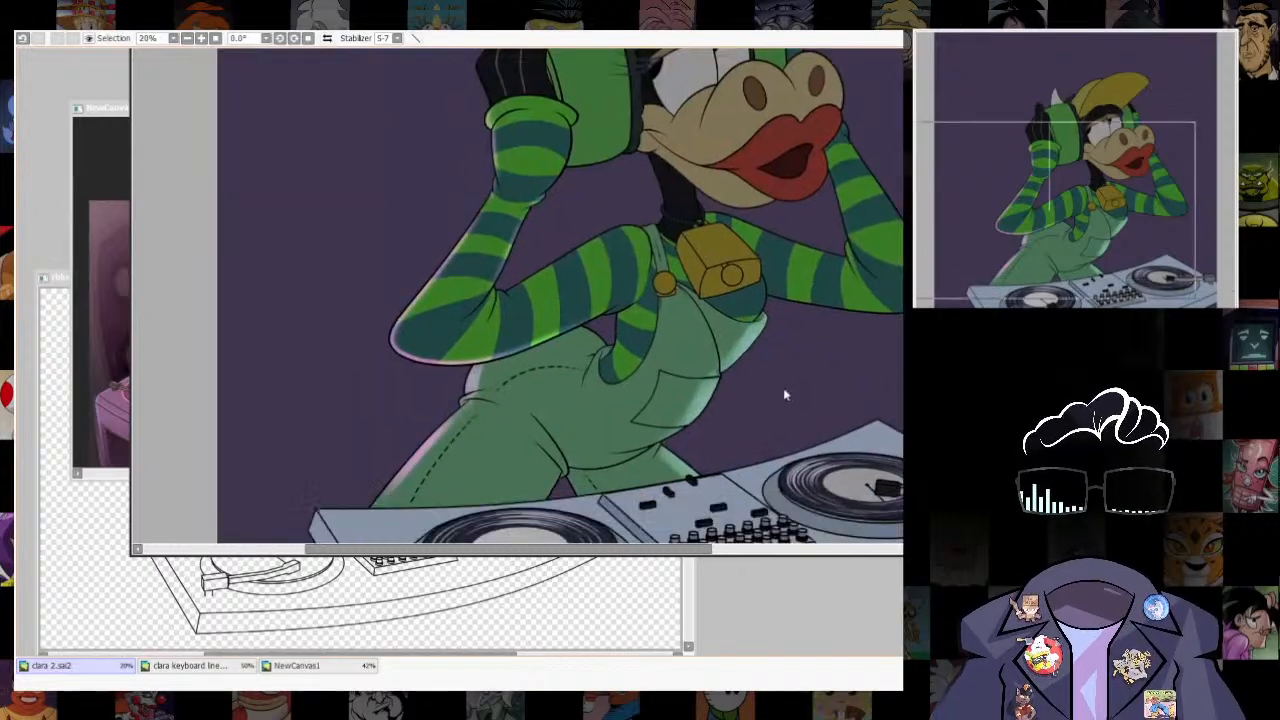
key("ctrl+z")
key("ctrl+z")
key("ctrl+z")
left_click_drag(793, 351, 733, 421)
key("ctrl+d")
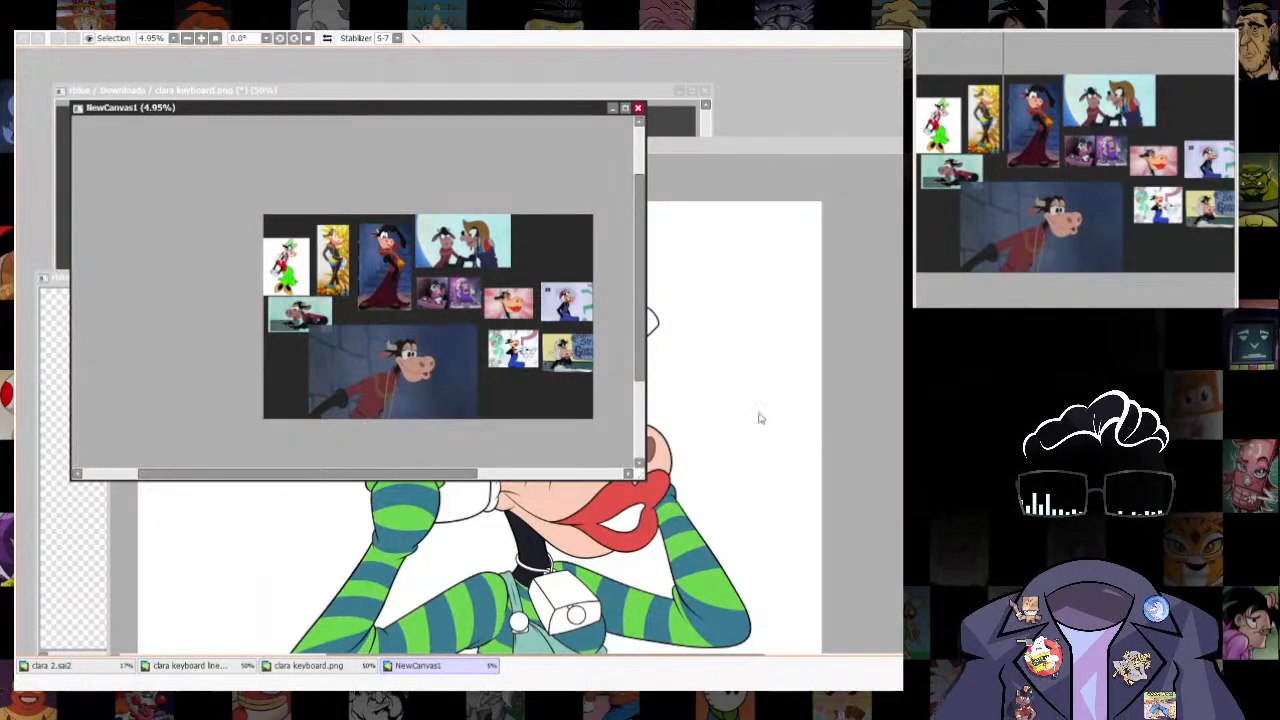
left_click(760, 418)
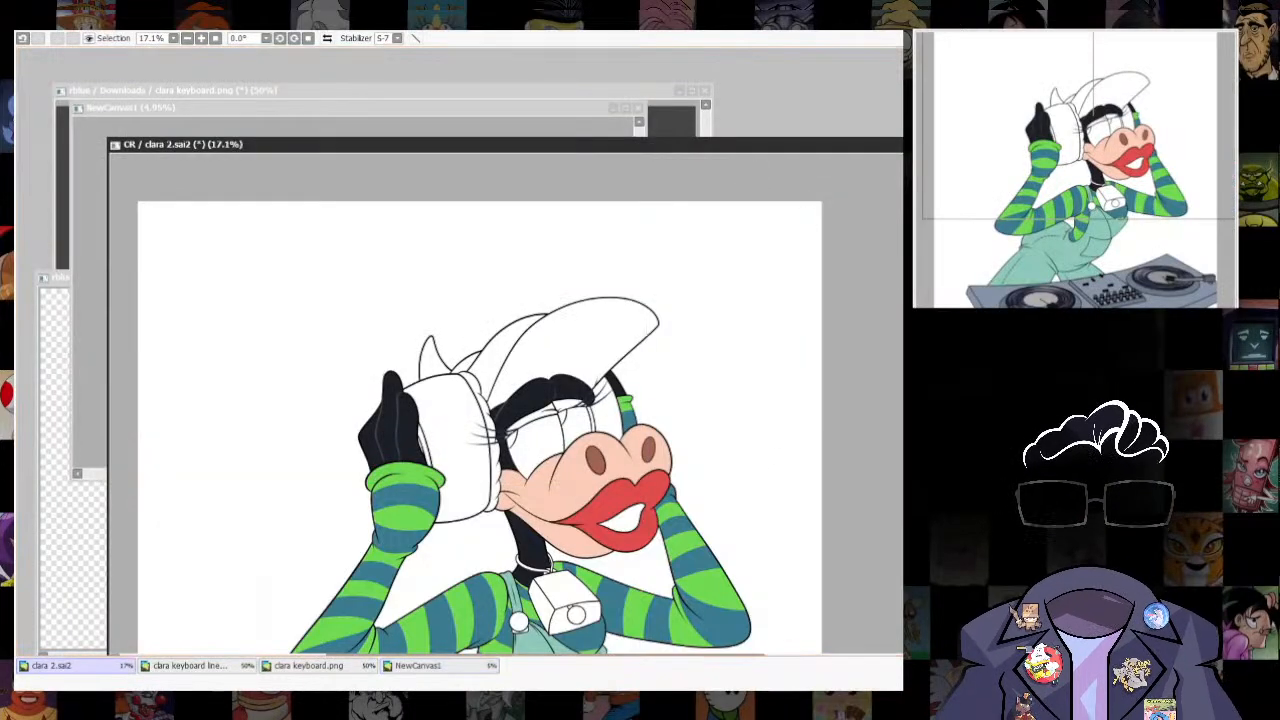
- Select the cap's side section, fill it with bright green and clear the selection
scroll(771, 557, "down", 2)
key("ctrl+d")
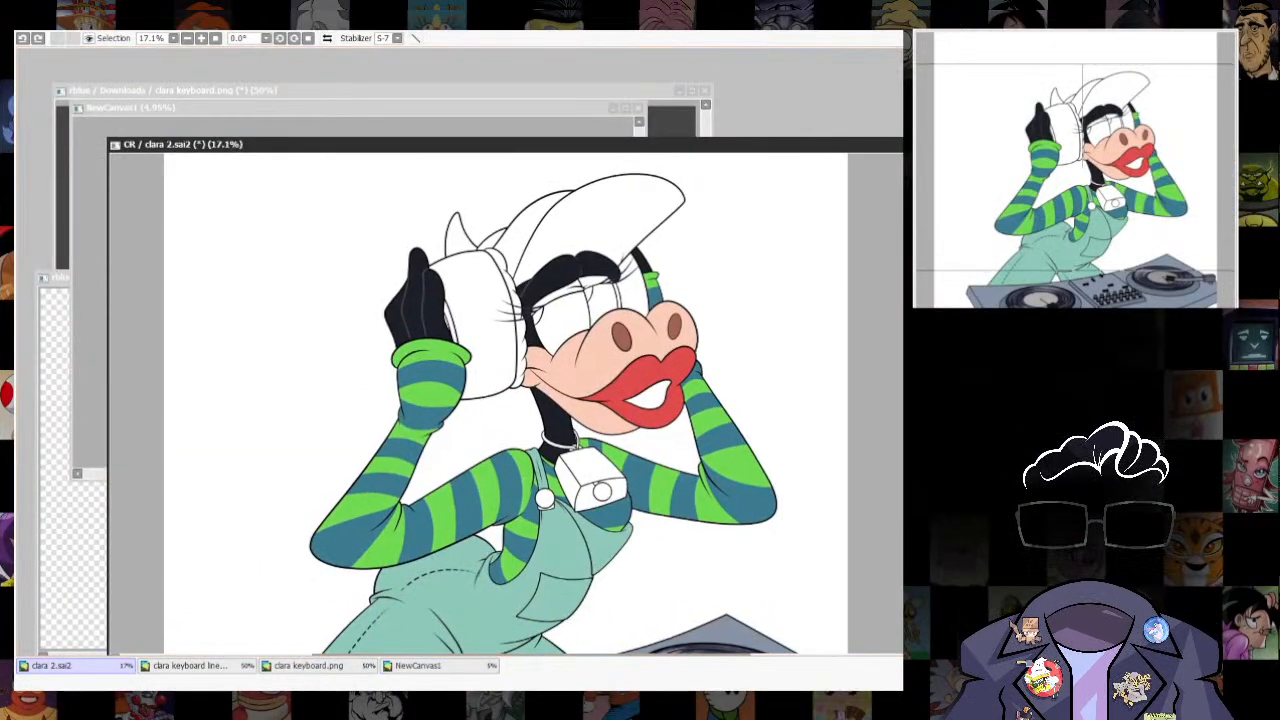
left_click_drag(534, 226, 541, 302)
left_click(537, 302)
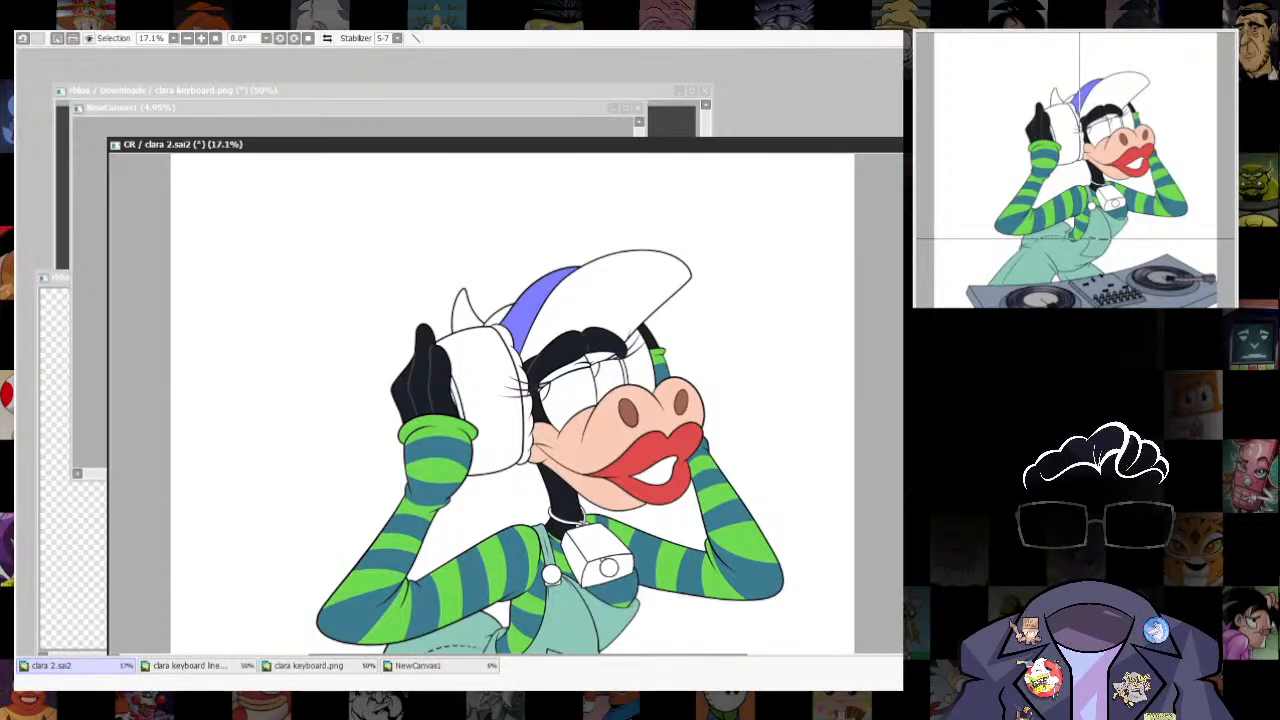
key("ctrl+f")
key("ctrl+d")
- Consult the headphone-wearing DJ reference pictures, then select both headphone cups on the cow and fill them with olive green
left_click_drag(750, 471, 796, 454)
left_click_drag(706, 146, 704, 217)
left_click(563, 112)
left_click_drag(617, 305, 600, 318)
scroll(488, 310, "up", 6)
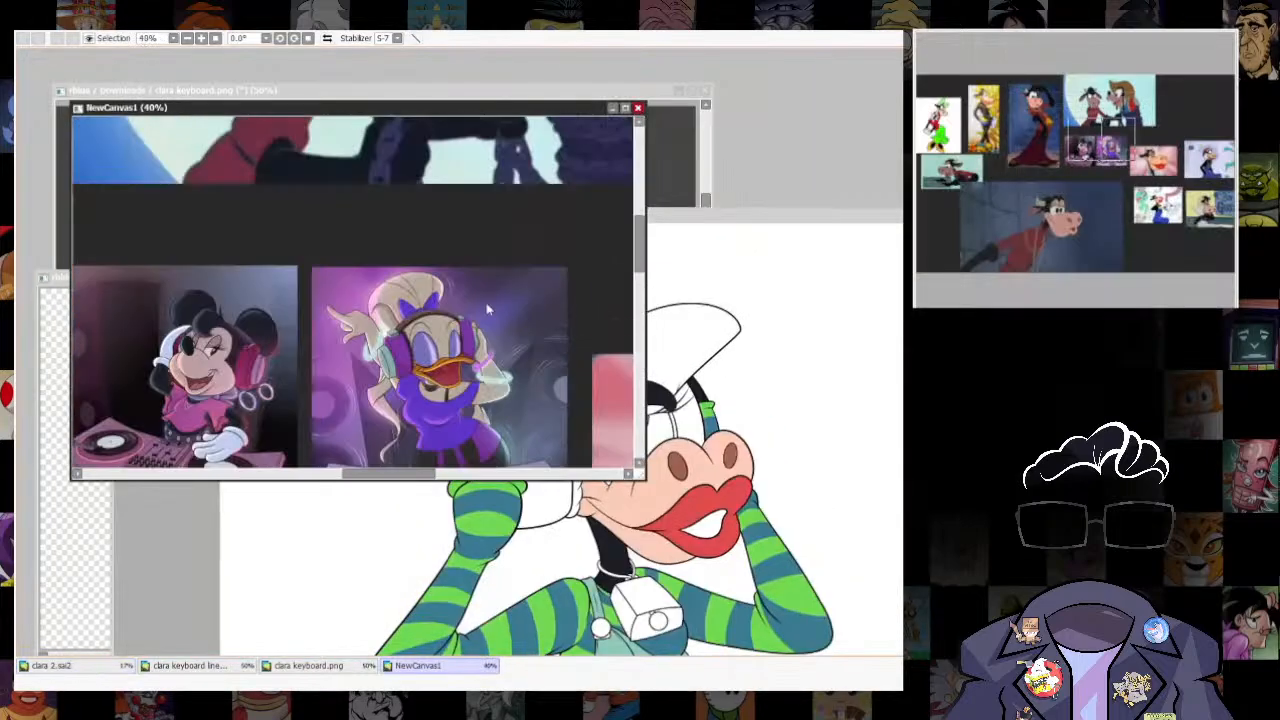
left_click(785, 236)
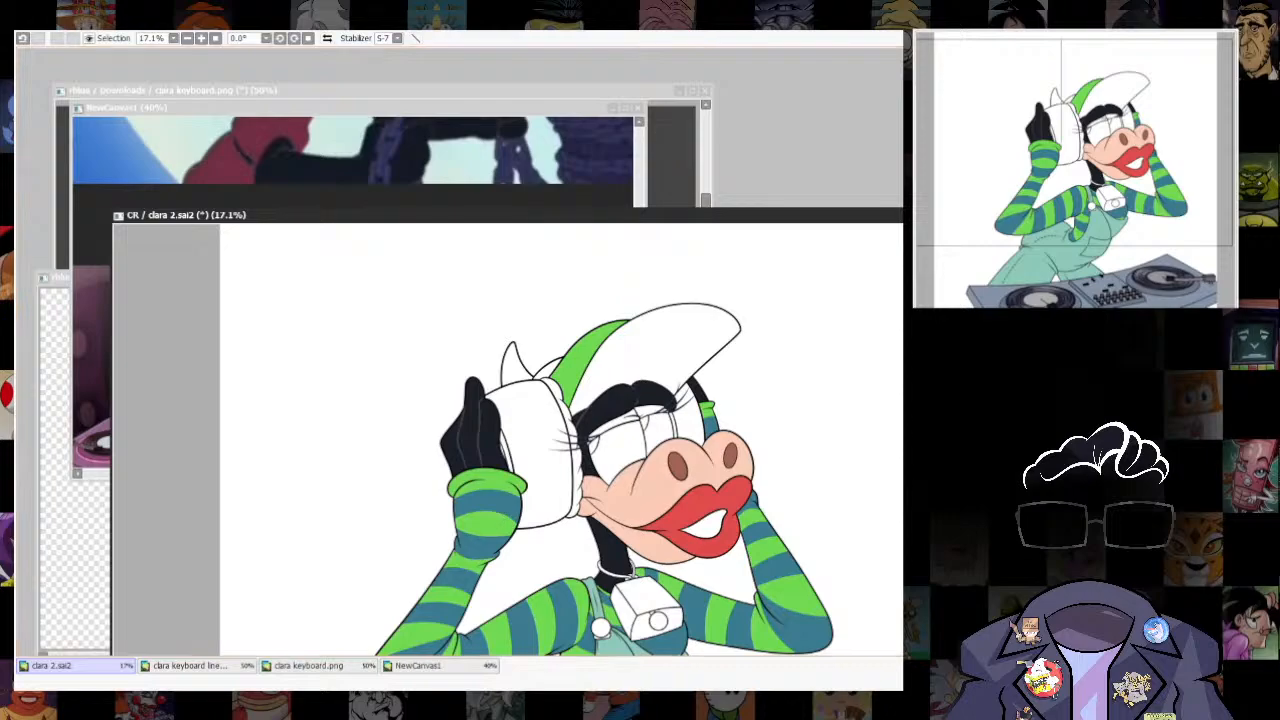
left_click(542, 442)
left_click(693, 421)
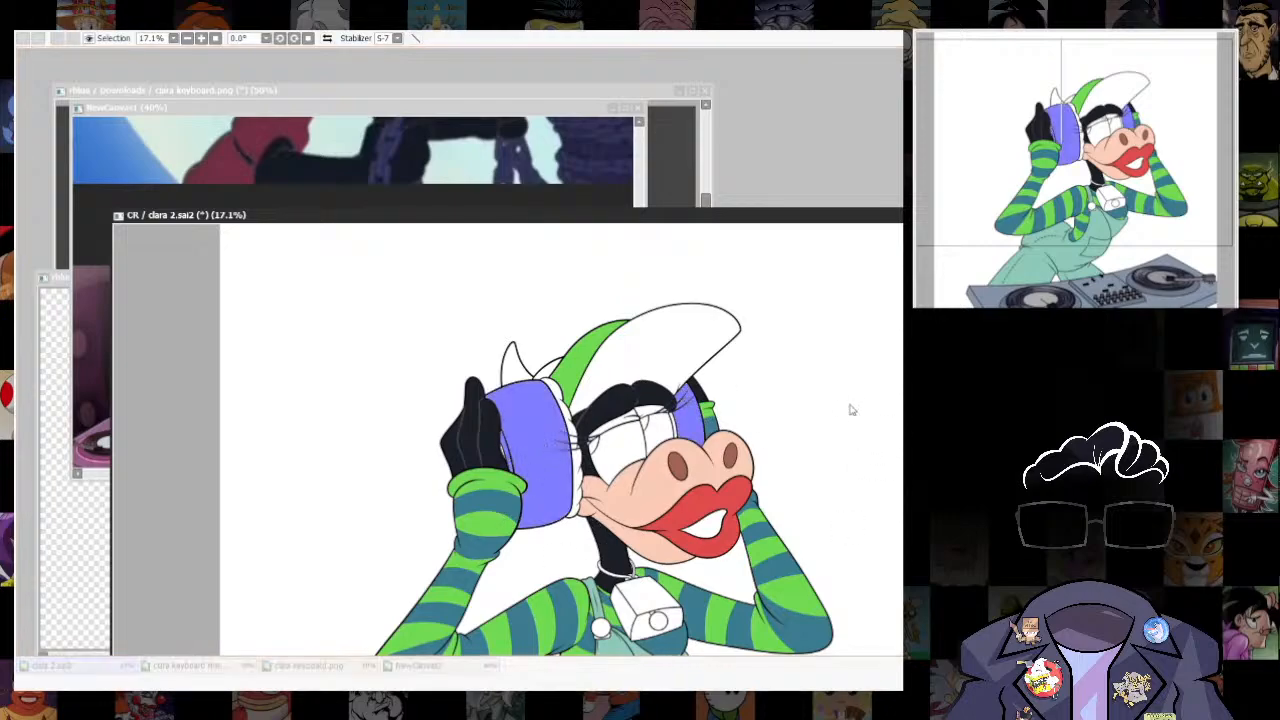
key("ctrl+f")
key("n")
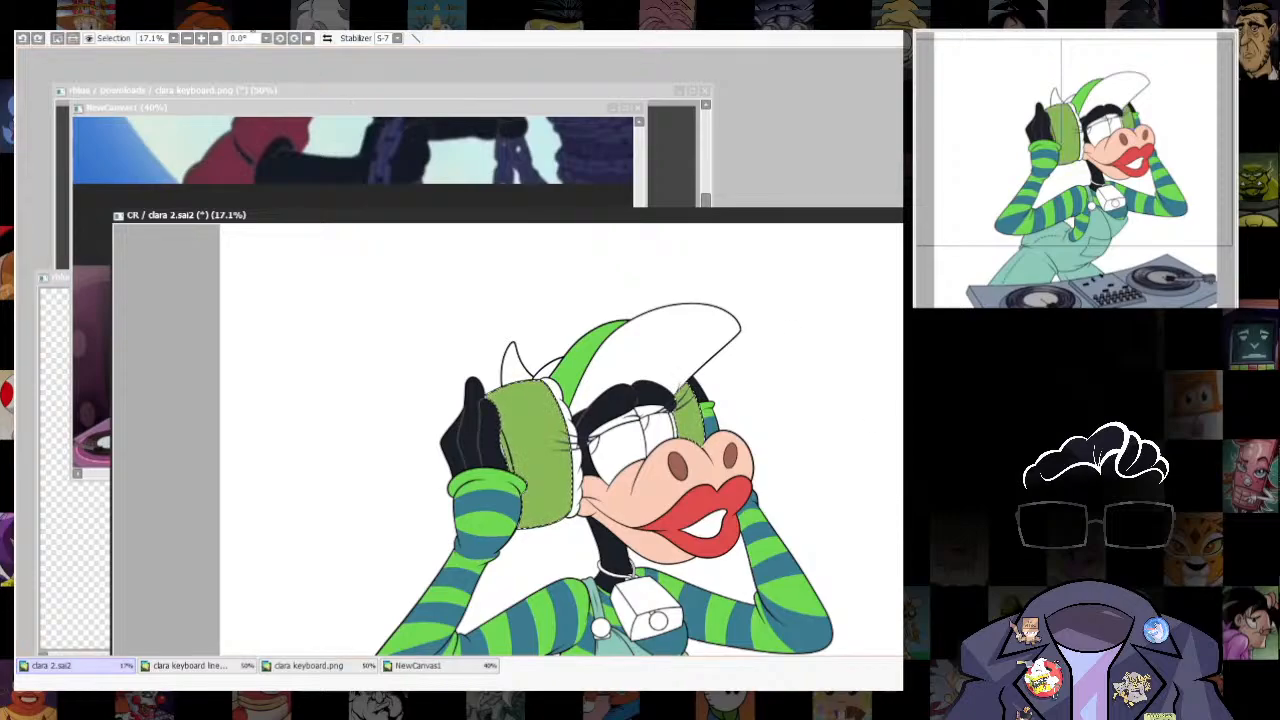
- Shift the headphone cups' hue to a cooler mid green and clear the selection
key("ctrl+u")
mouse_move(925, 317)
left_mouse_down()
mouse_move(903, 317)
mouse_move(925, 317)
left_mouse_up()
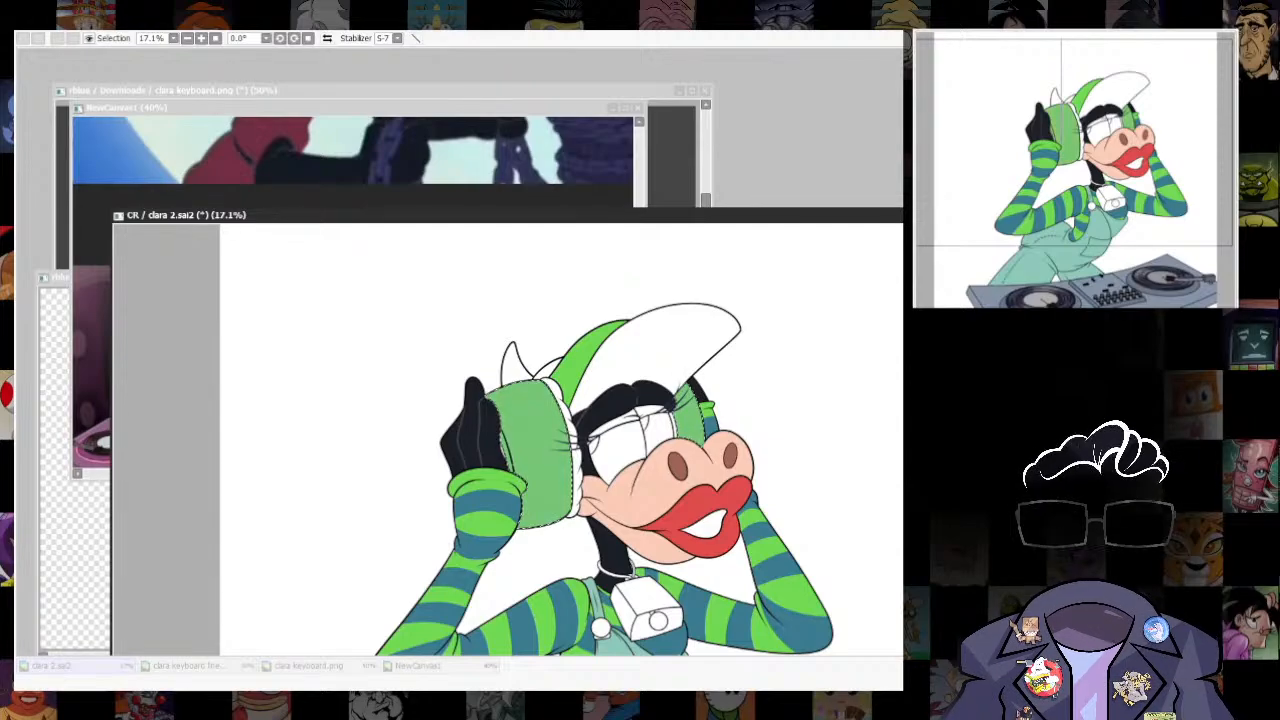
key("Return")
key("ctrl+d")
- Examine the golden cowbell in the reference collage against the uncoloured bell on the drawing
scroll(491, 539, "up", 2)
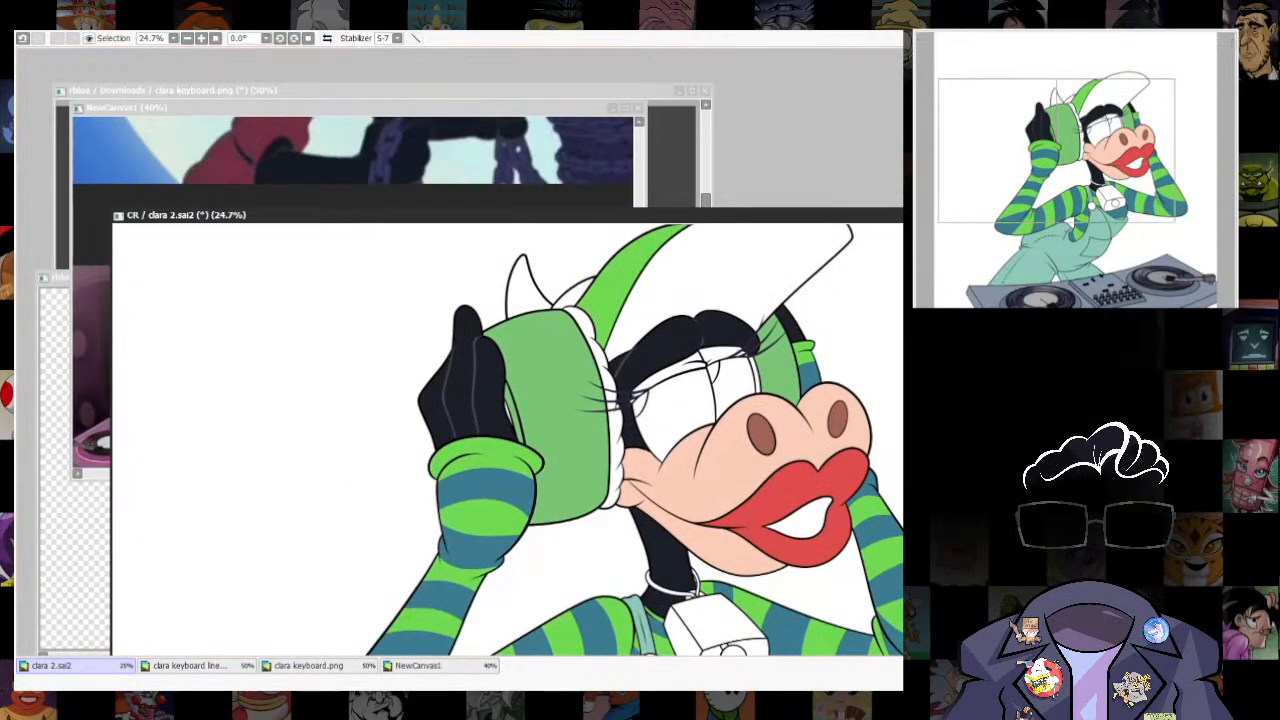
left_click(438, 666)
scroll(400, 260, "down", 8)
scroll(350, 215, "up", 11)
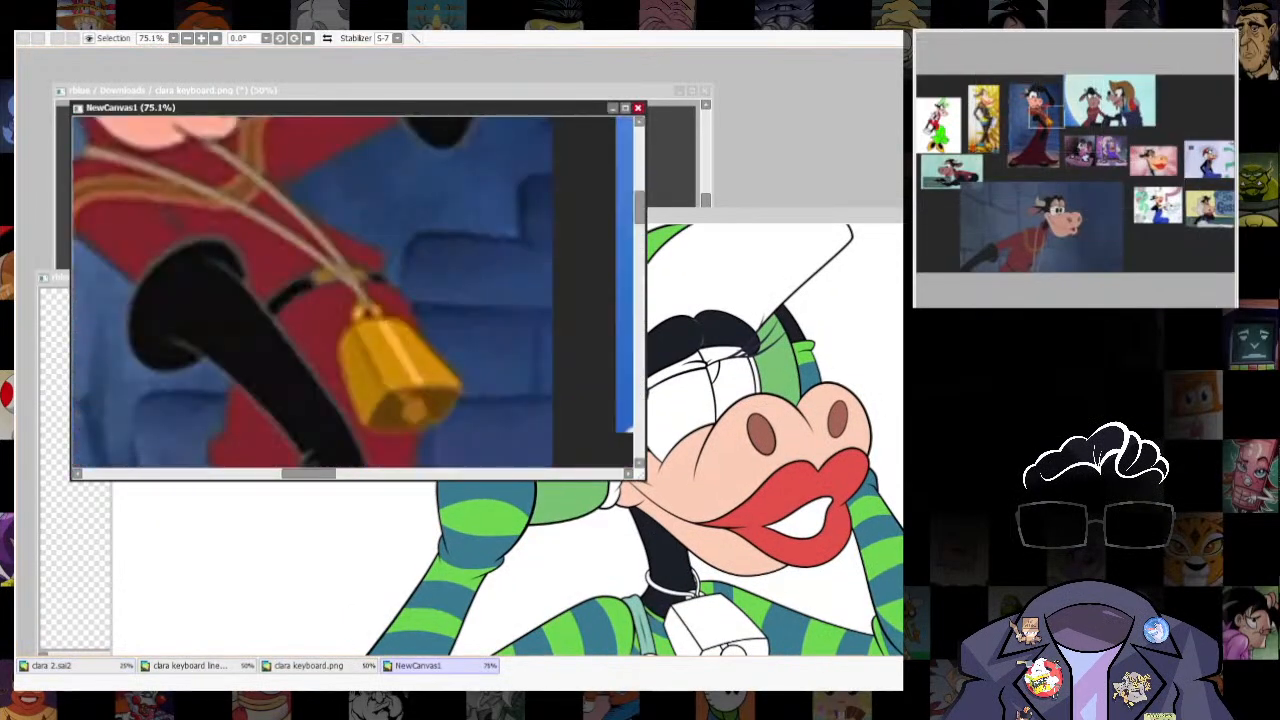
left_click(875, 245)
left_click_drag(726, 626, 683, 497)
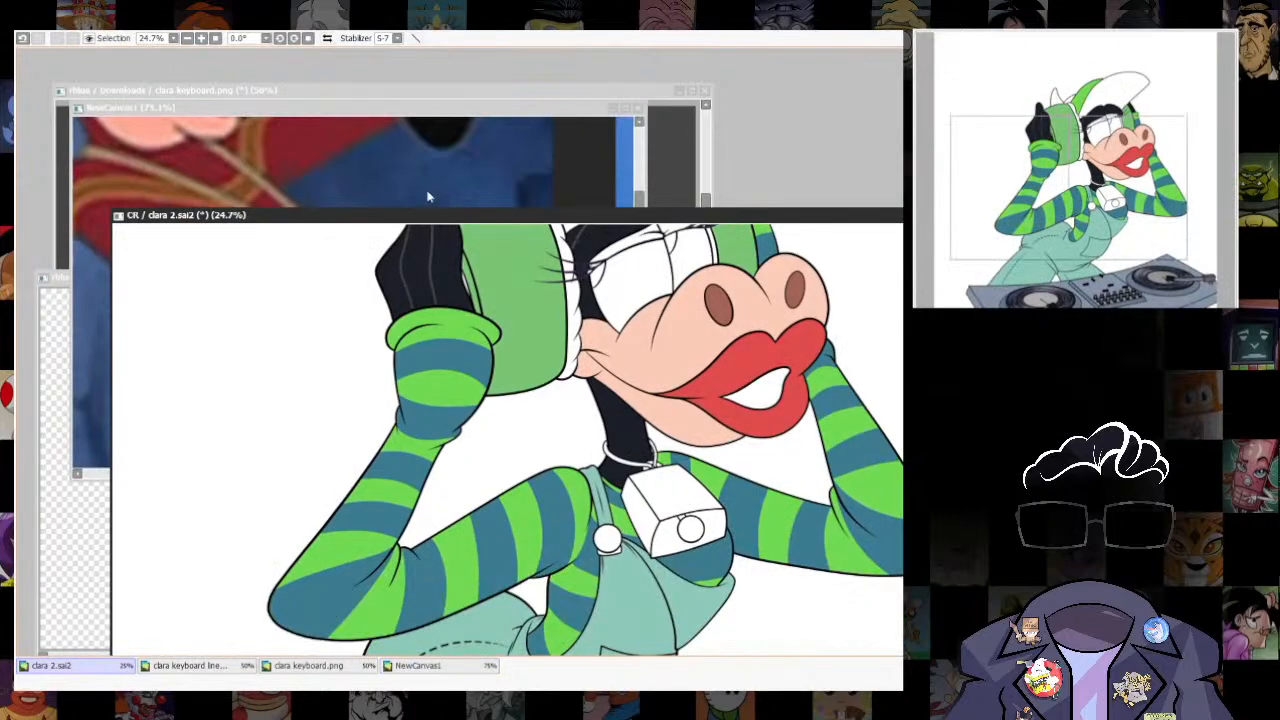
left_click(430, 197)
left_click(865, 212)
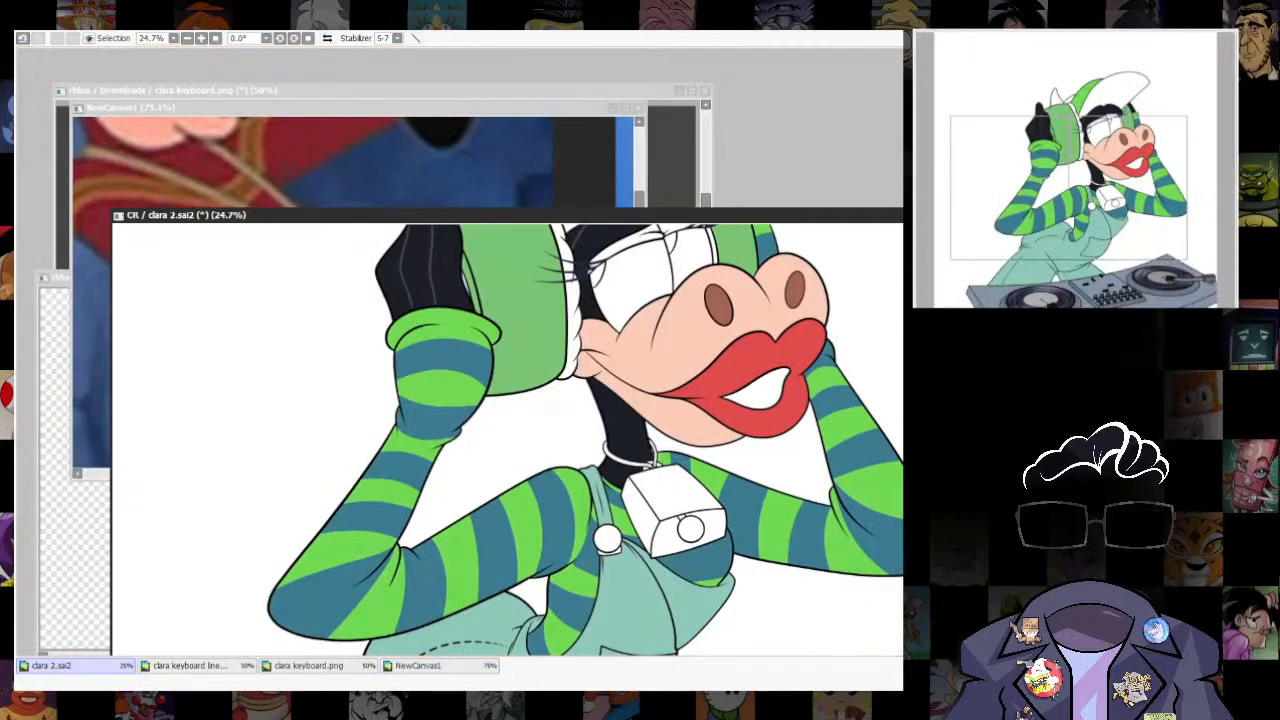
- Select the cowbell's faces and clapper and the overalls' strap button, fill them with colour and clear the selection
left_click(641, 514)
left_click(675, 492)
left_click(671, 533)
left_click(689, 528)
left_click(607, 540)
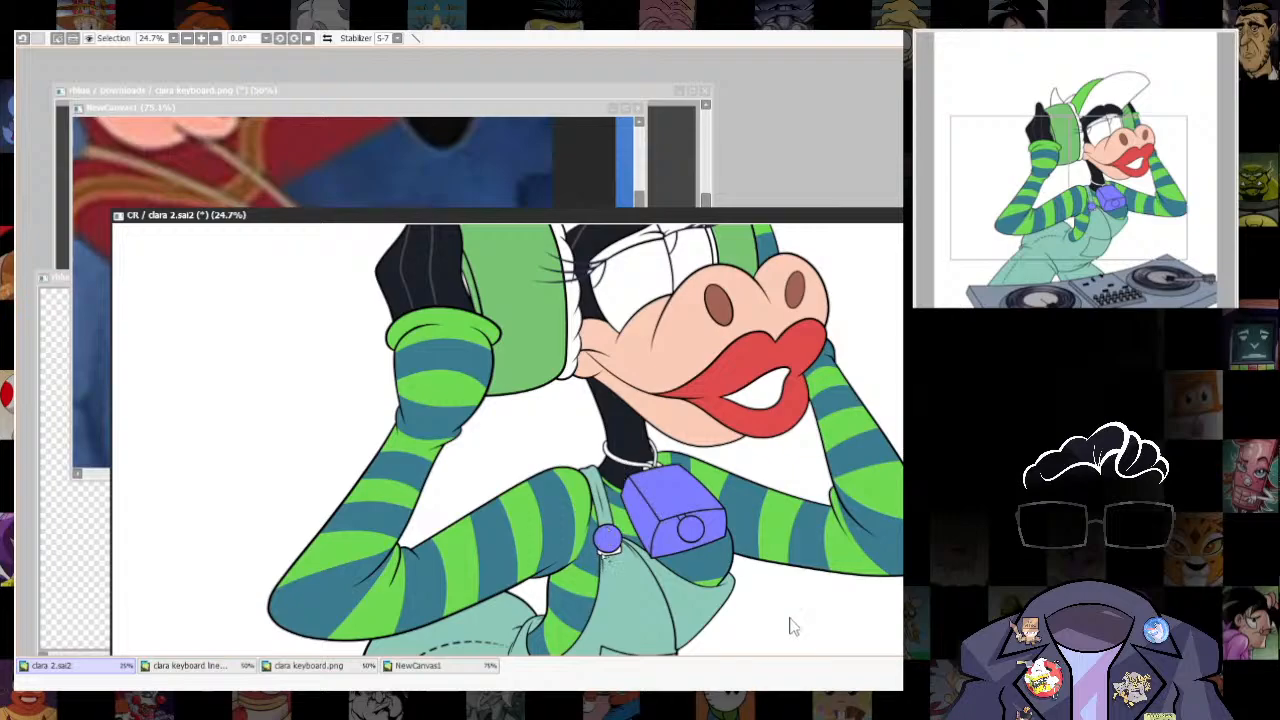
key("ctrl+f")
key("ctrl+d")
left_click_drag(738, 680, 754, 719)
key("ctrl+z")
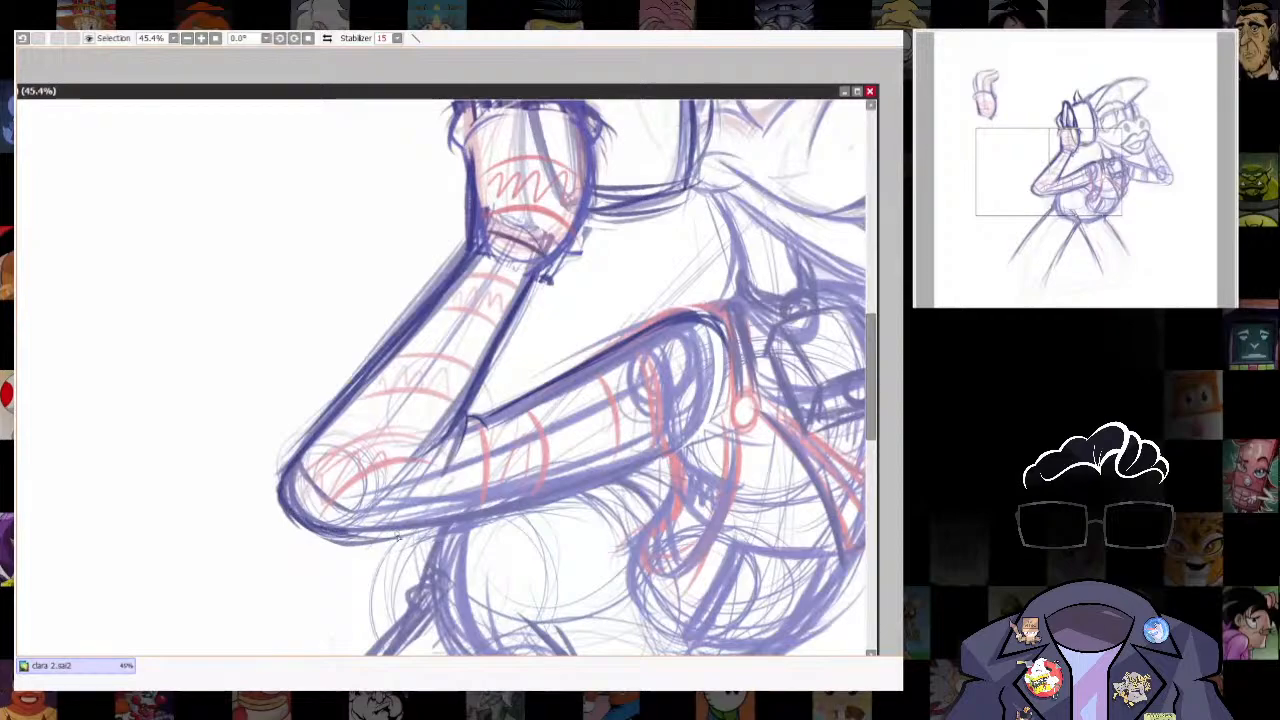
mouse_move(398, 538)
left_mouse_down()
mouse_move(555, 497)
mouse_move(678, 448)
left_mouse_up()
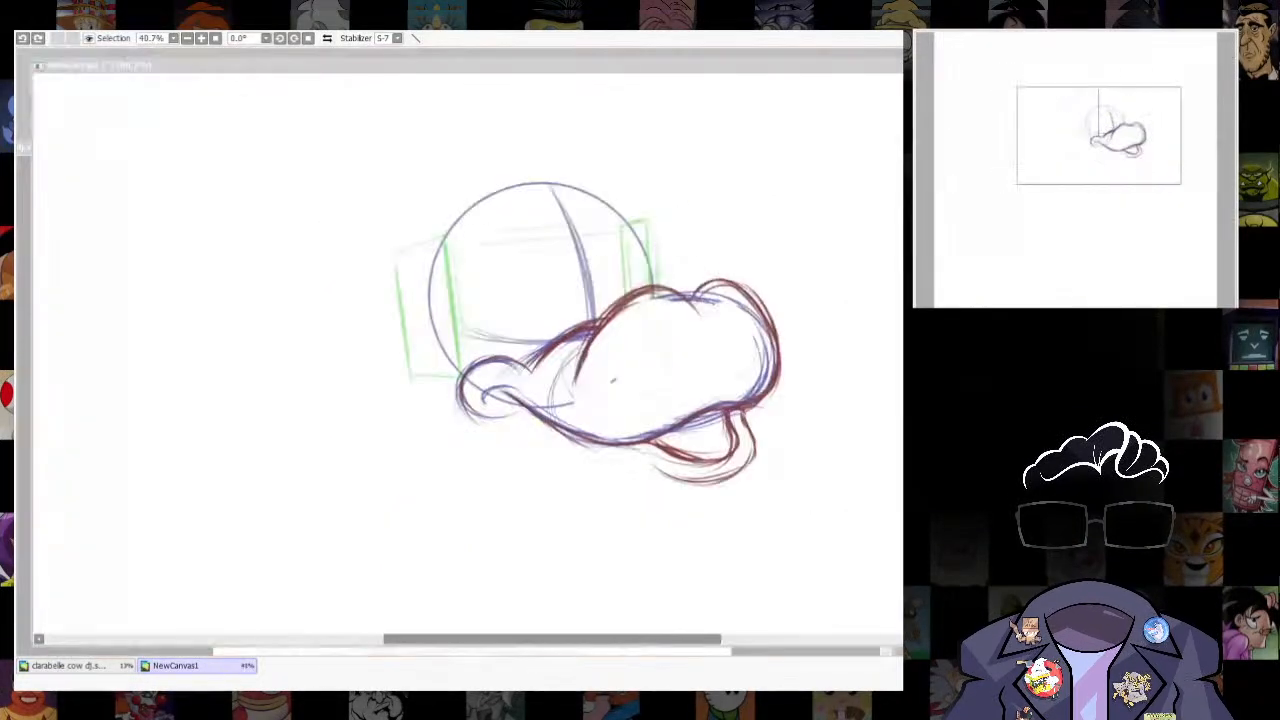
- Try a closed mouth on the muzzle sketch by thickening the lower lip line and erasing the open jaw below it
mouse_move(660, 440)
left_mouse_down()
mouse_move(726, 456)
mouse_move(717, 425)
left_mouse_up()
key("n")
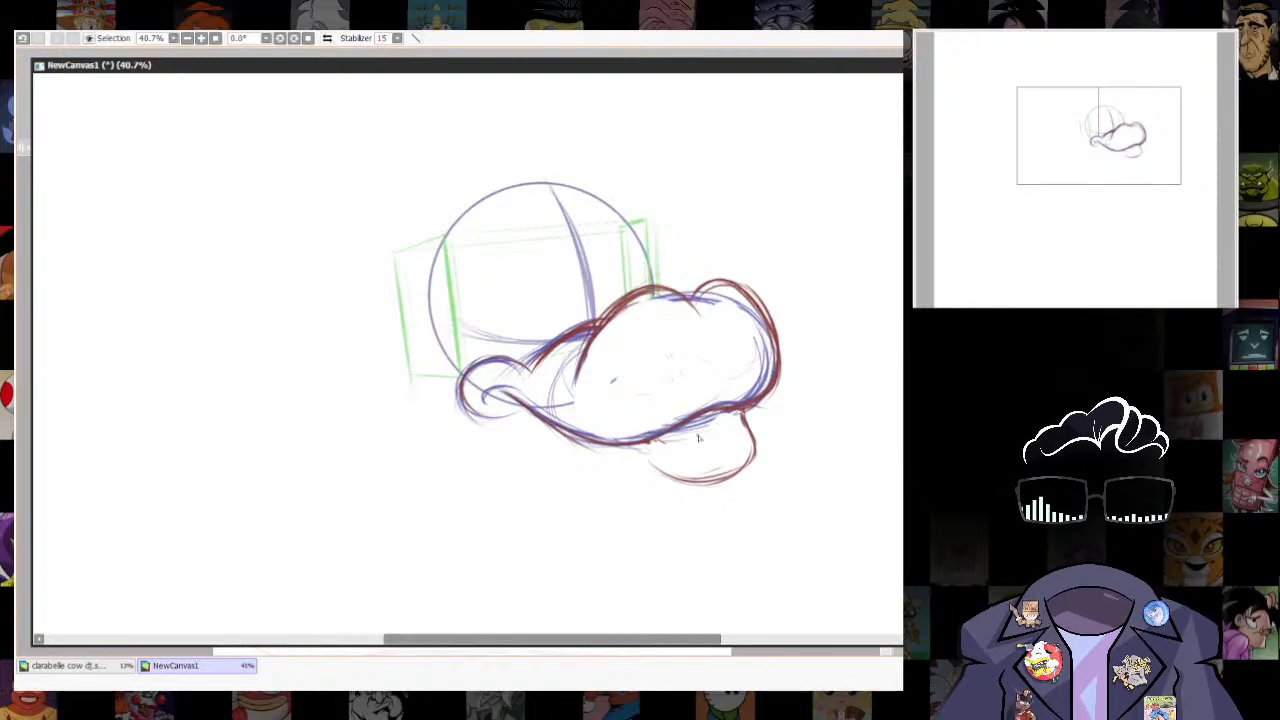
left_click_drag(440, 278, 418, 304)
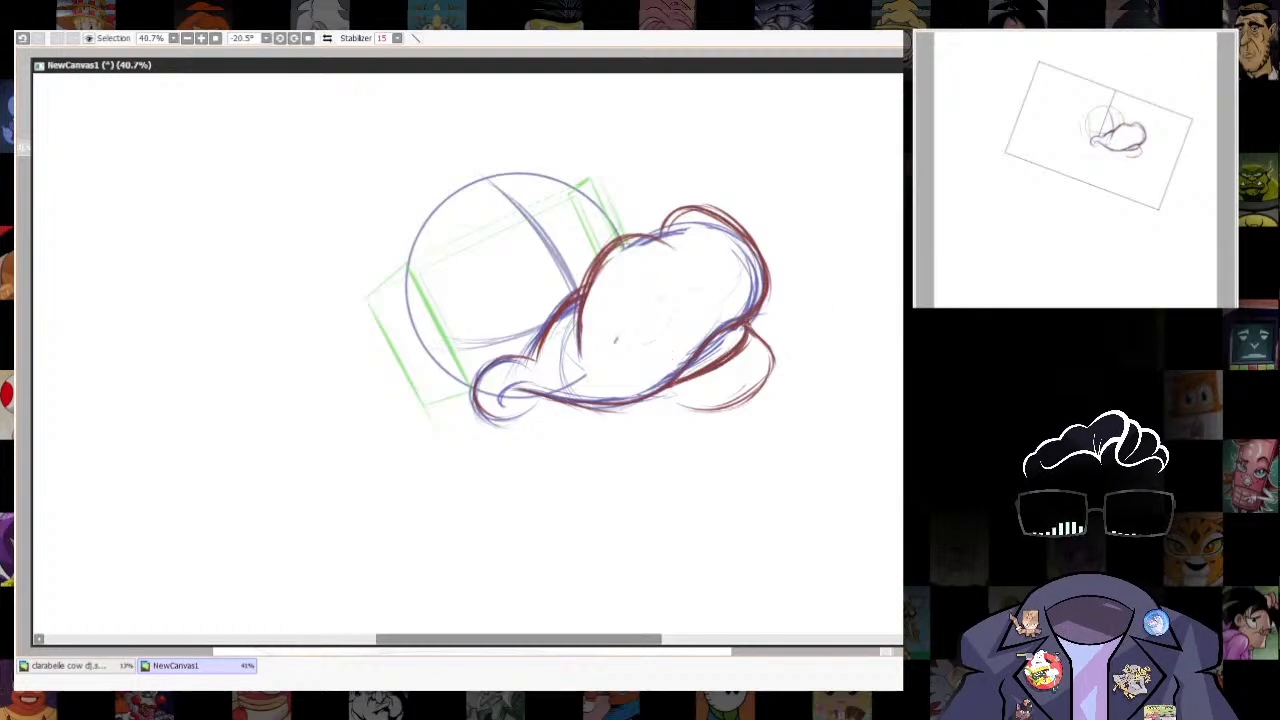
key("e")
left_click_drag(708, 404, 783, 340)
left_click_drag(530, 230, 573, 258)
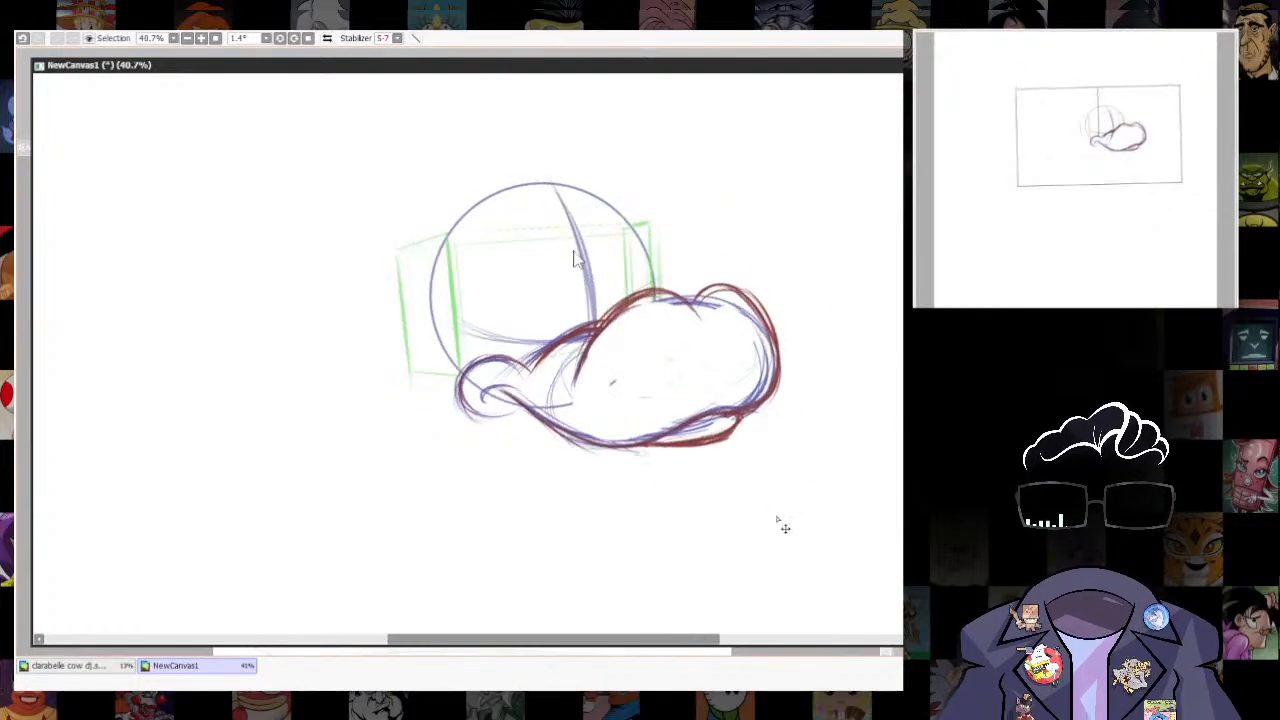
- Sketch the open lower jaw with inner and outer curves beneath the muzzle and transform its outline
left_click_drag(738, 420, 650, 458)
left_click_drag(740, 418, 646, 466)
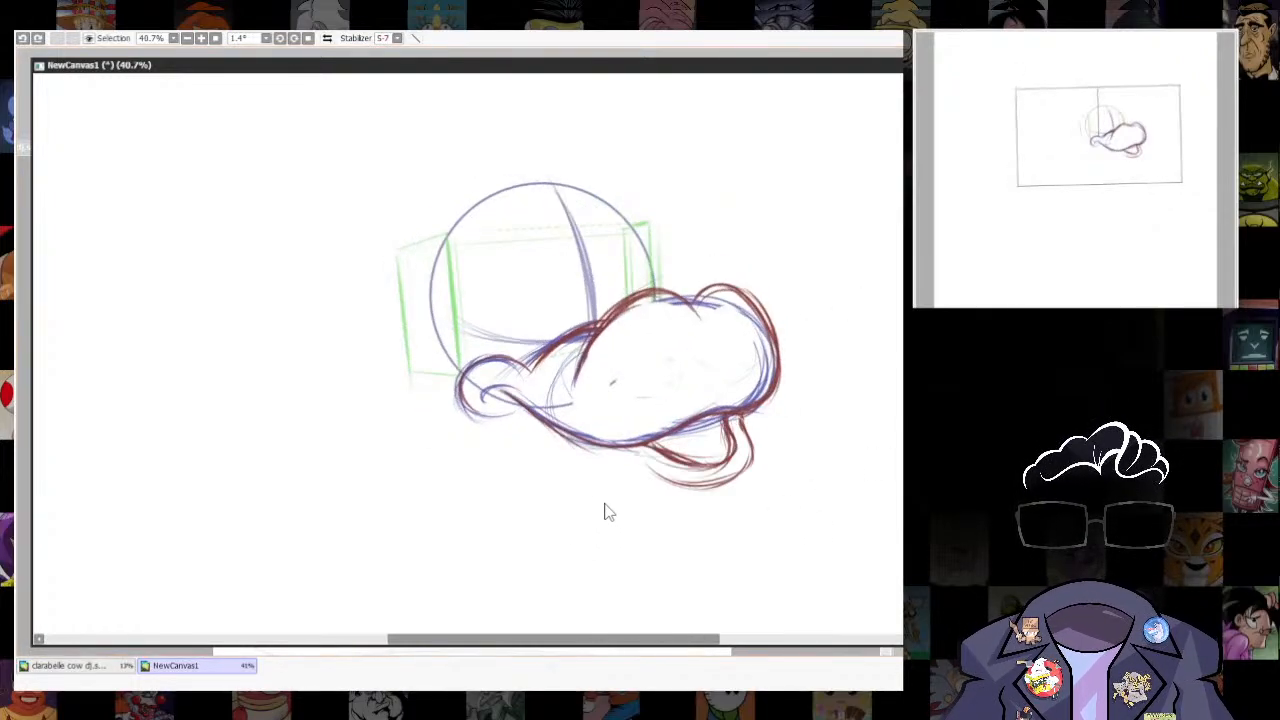
left_click_drag(702, 414, 642, 446)
left_click_drag(746, 418, 646, 478)
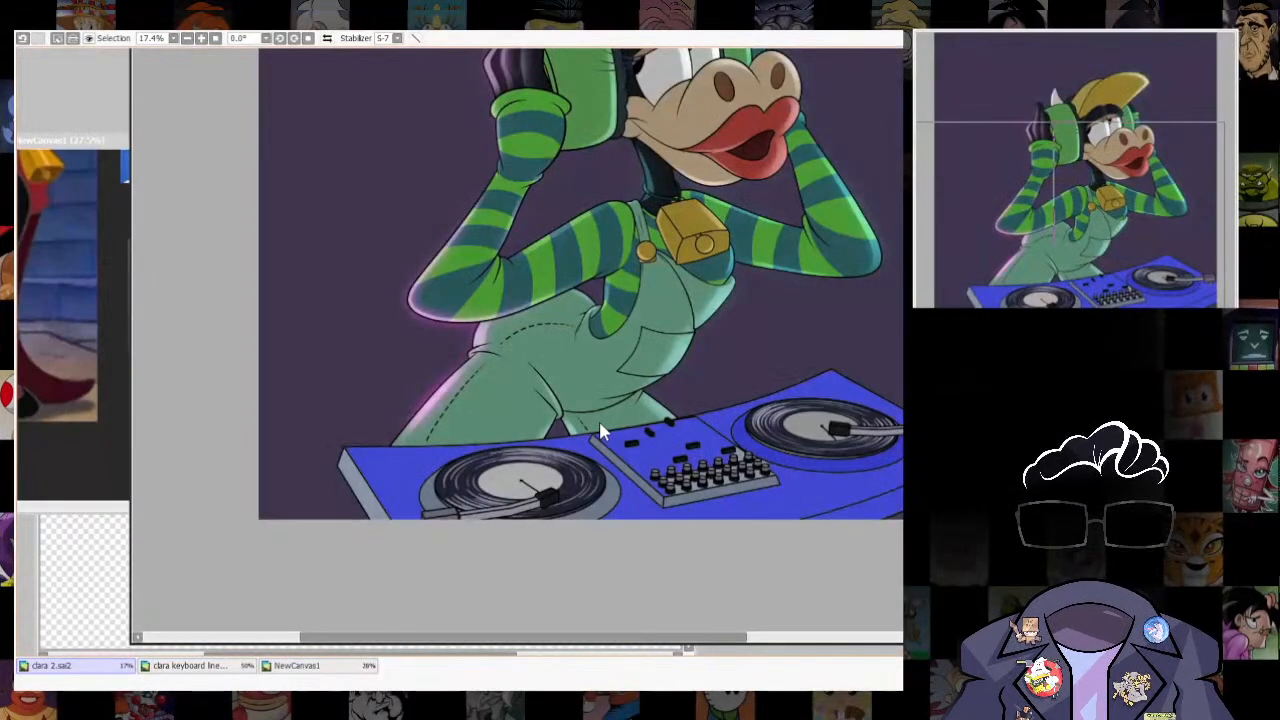
- Transform the upper and lower speaker cones into place on the left speaker cabinet behind the cow
left_click_drag(998, 102, 1004, 98)
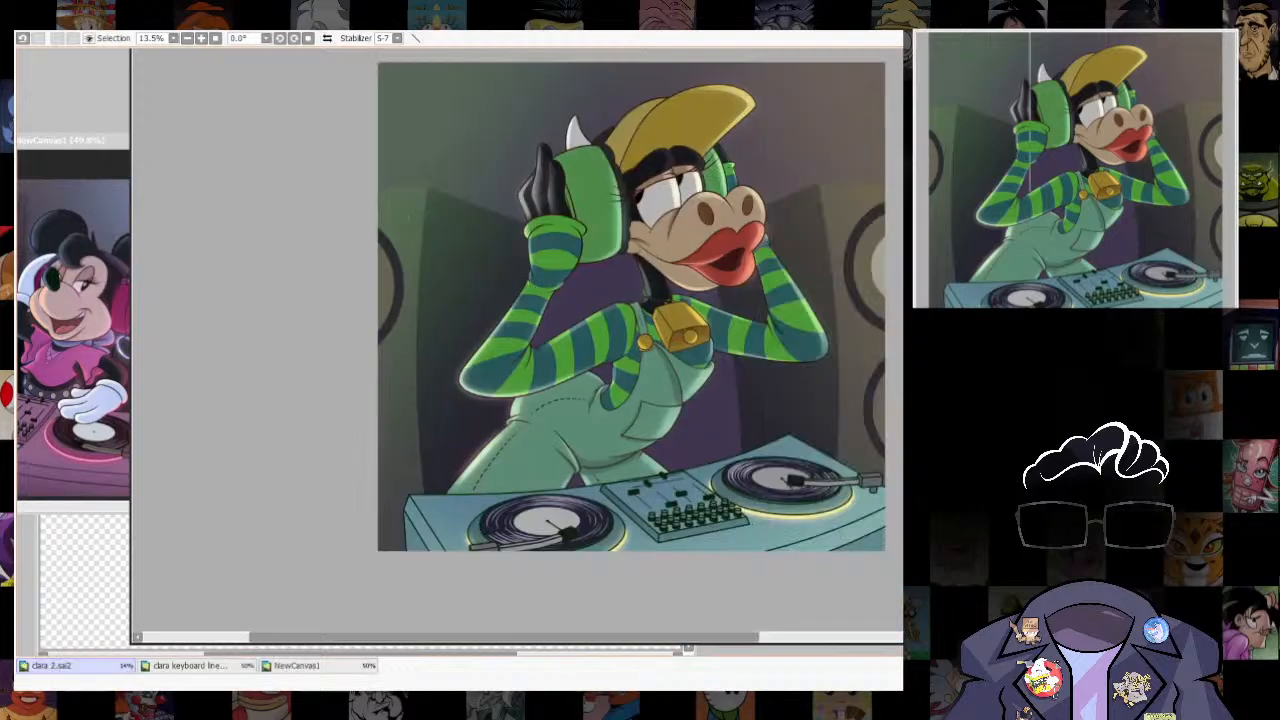
key("ctrl+t")
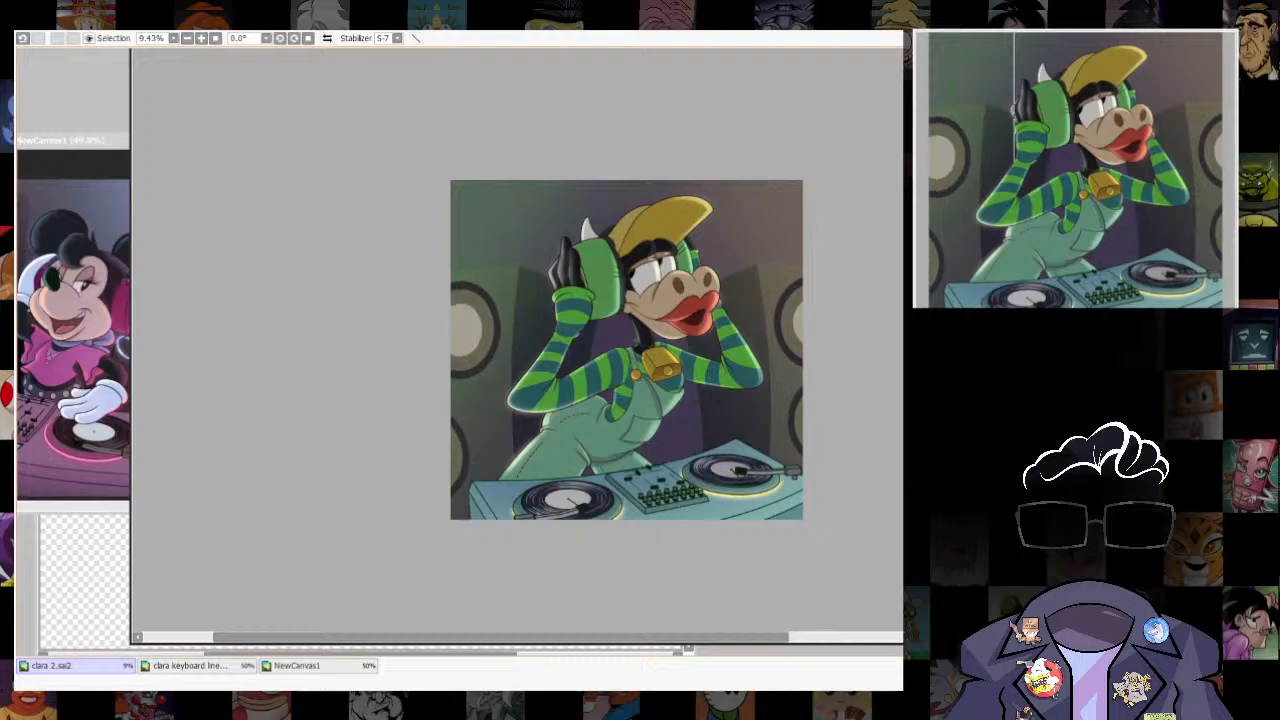
key("ctrl+t")
left_click_drag(503, 500, 519, 464)
key("Return")
key("ctrl+t")
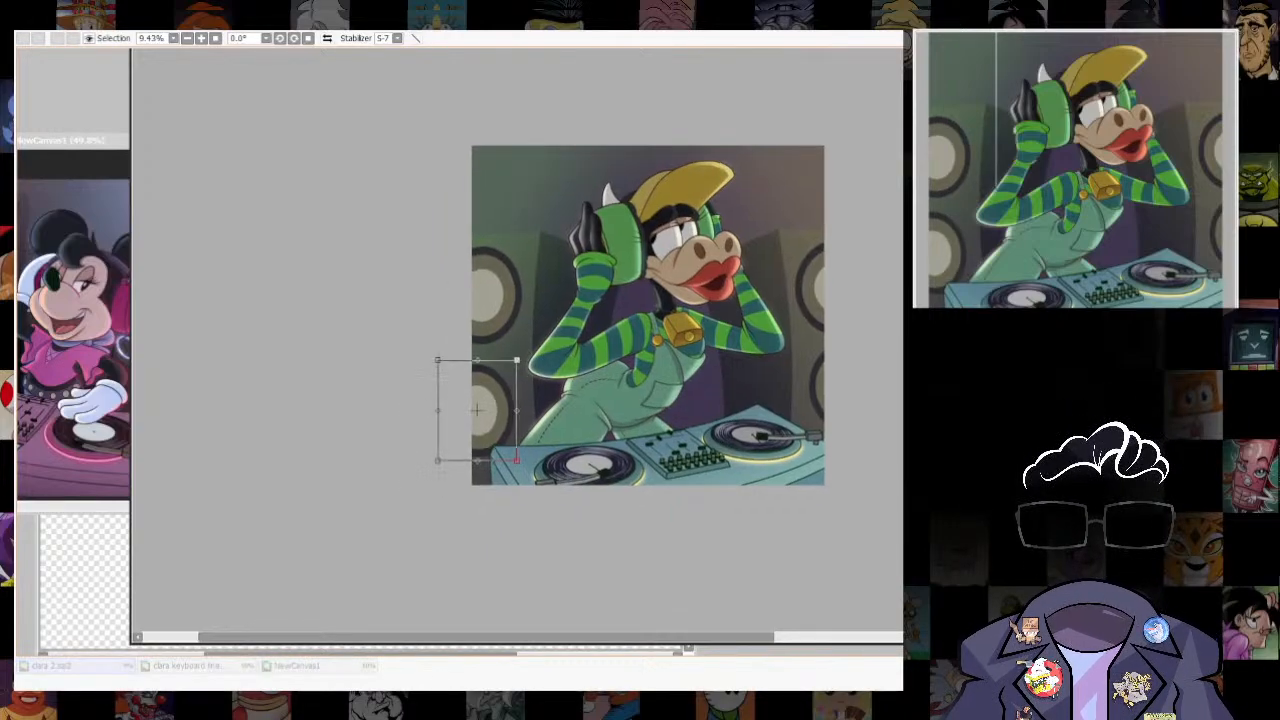
key("Return")
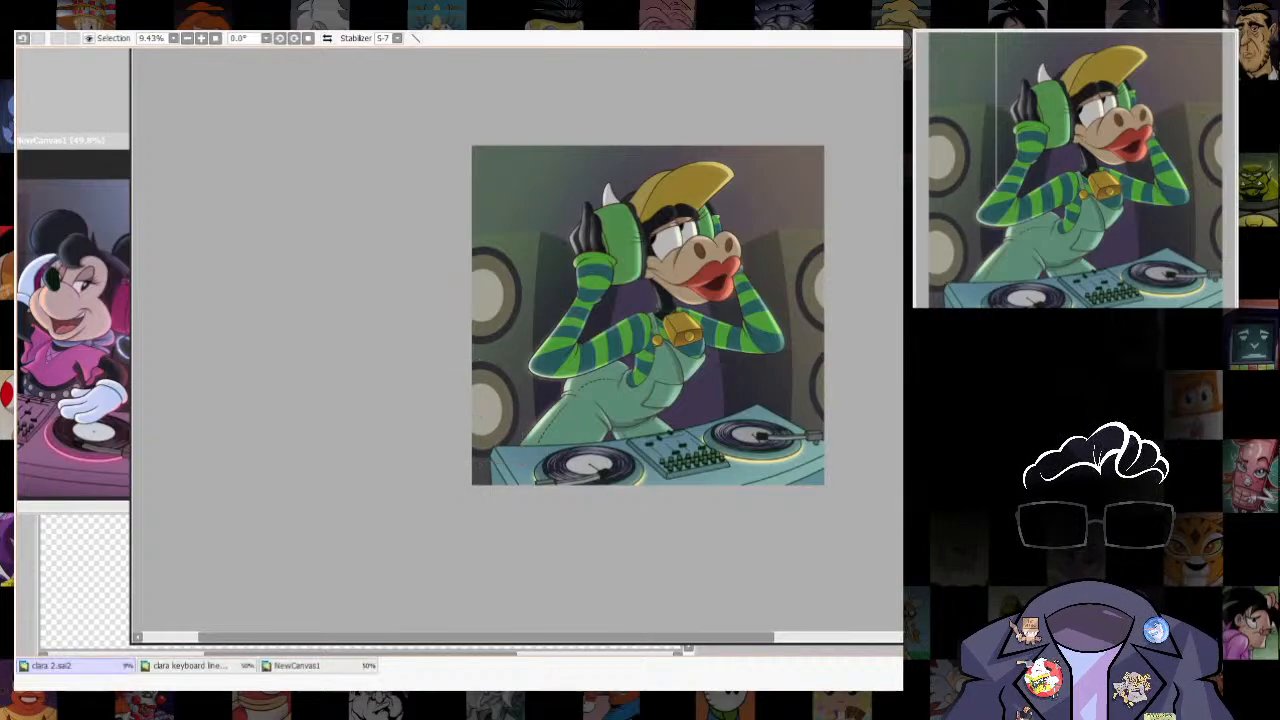